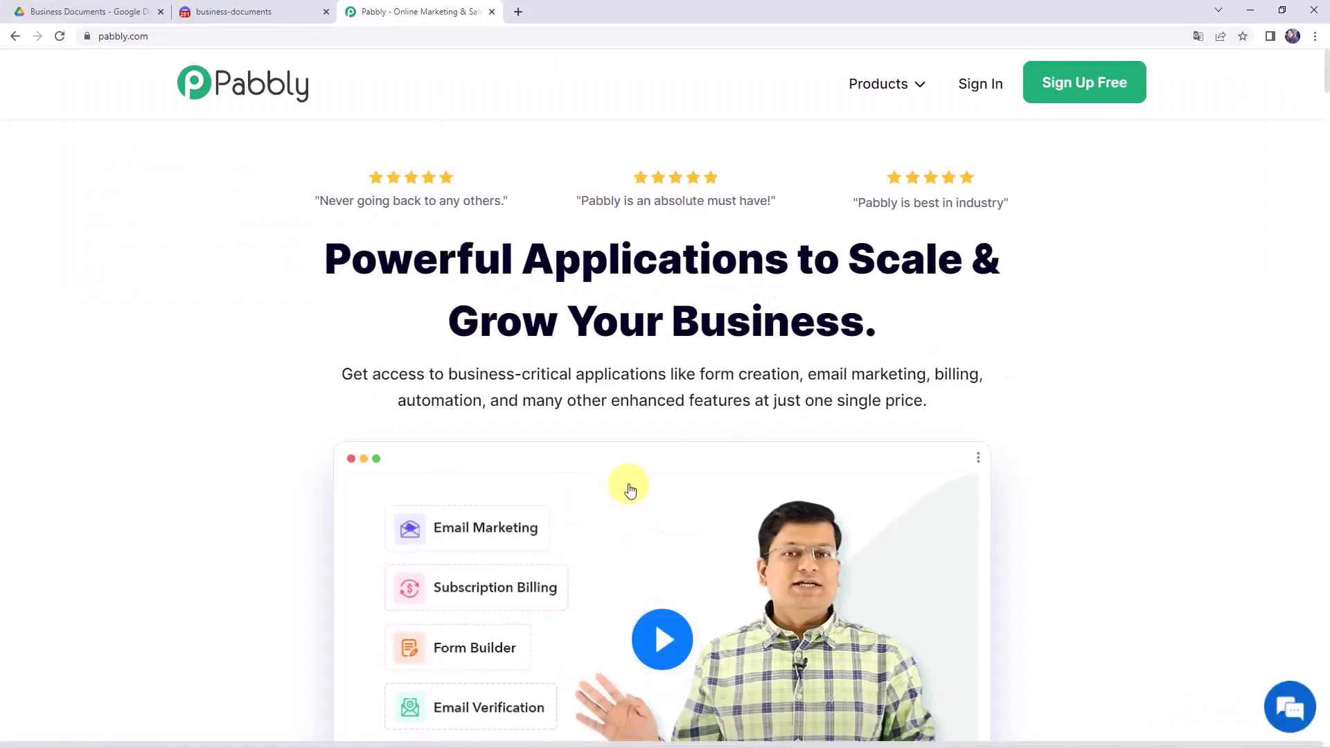
- Sign in from the Pabbly Connect product page, launch the dashboard, and start a new workflow
mouse_move(881, 92)
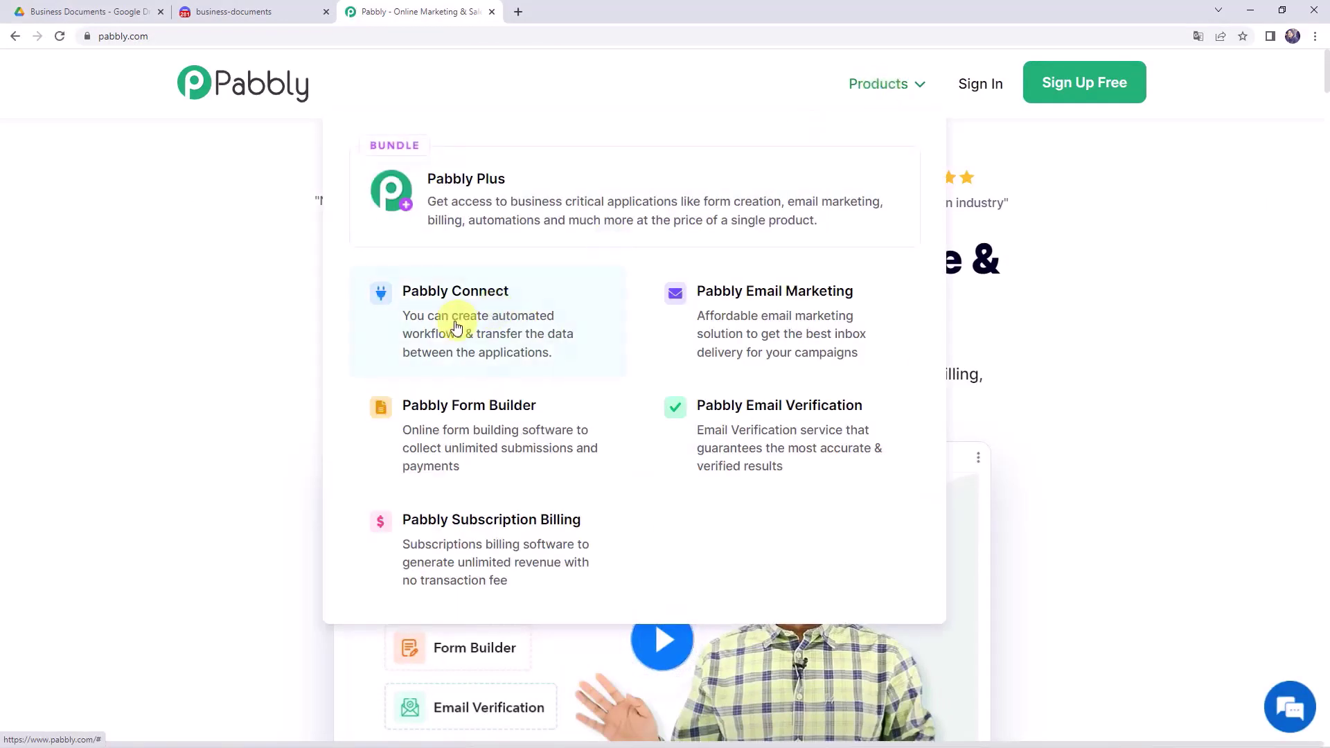
left_click(454, 322)
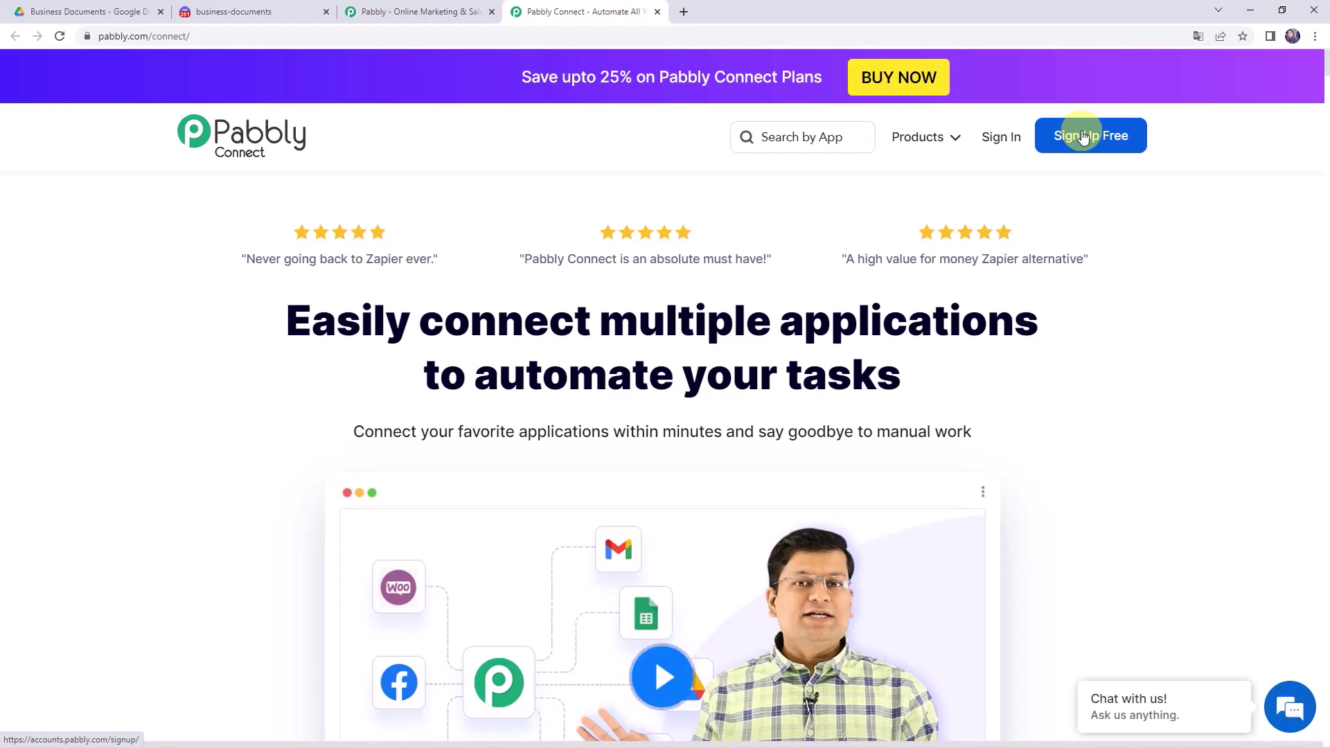
left_click(994, 141)
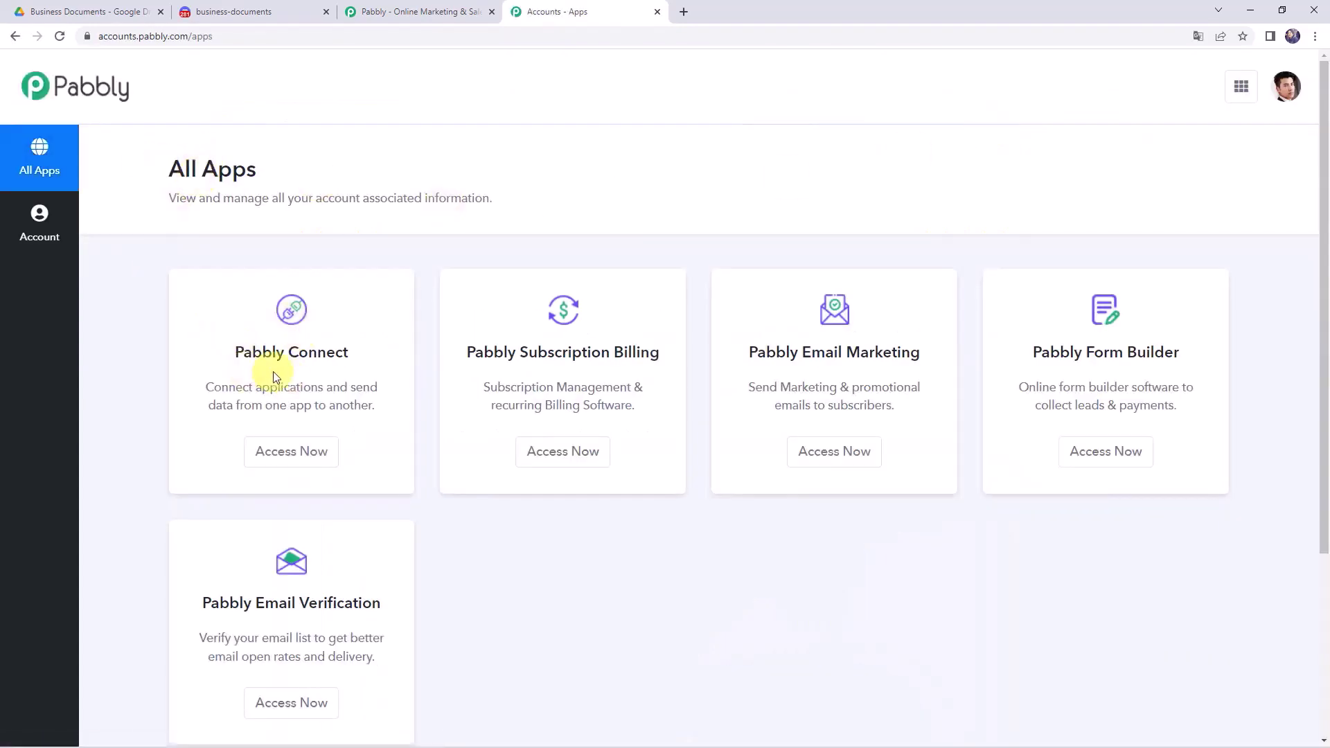
left_click(302, 464)
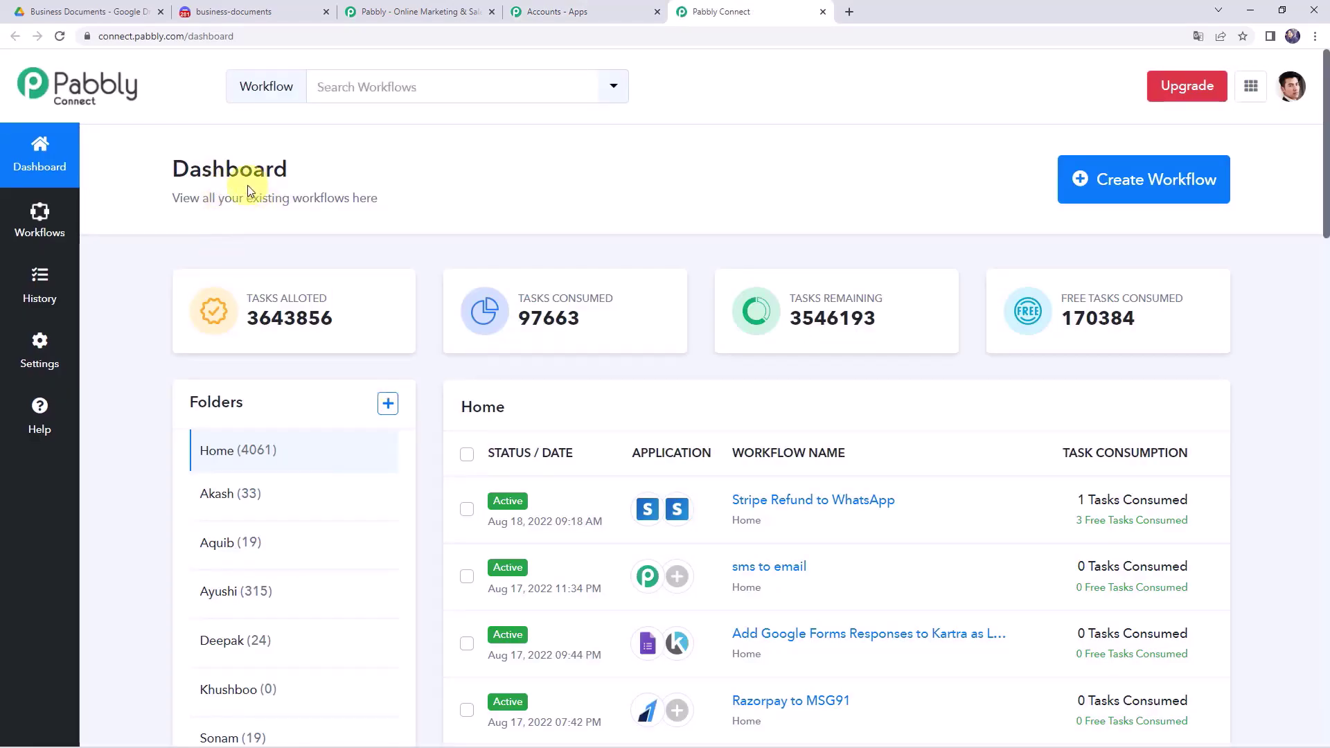
scroll(585, 432, "down", 7)
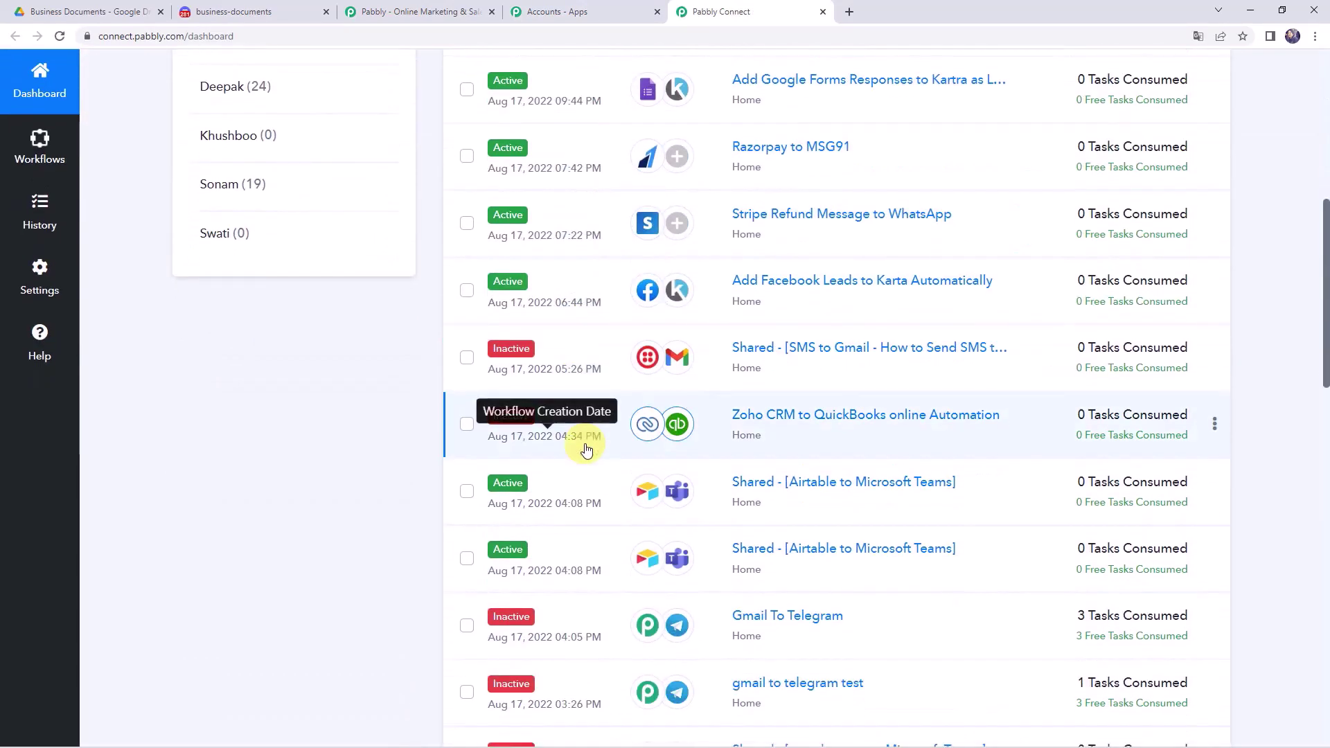
scroll(585, 447, "up", 8)
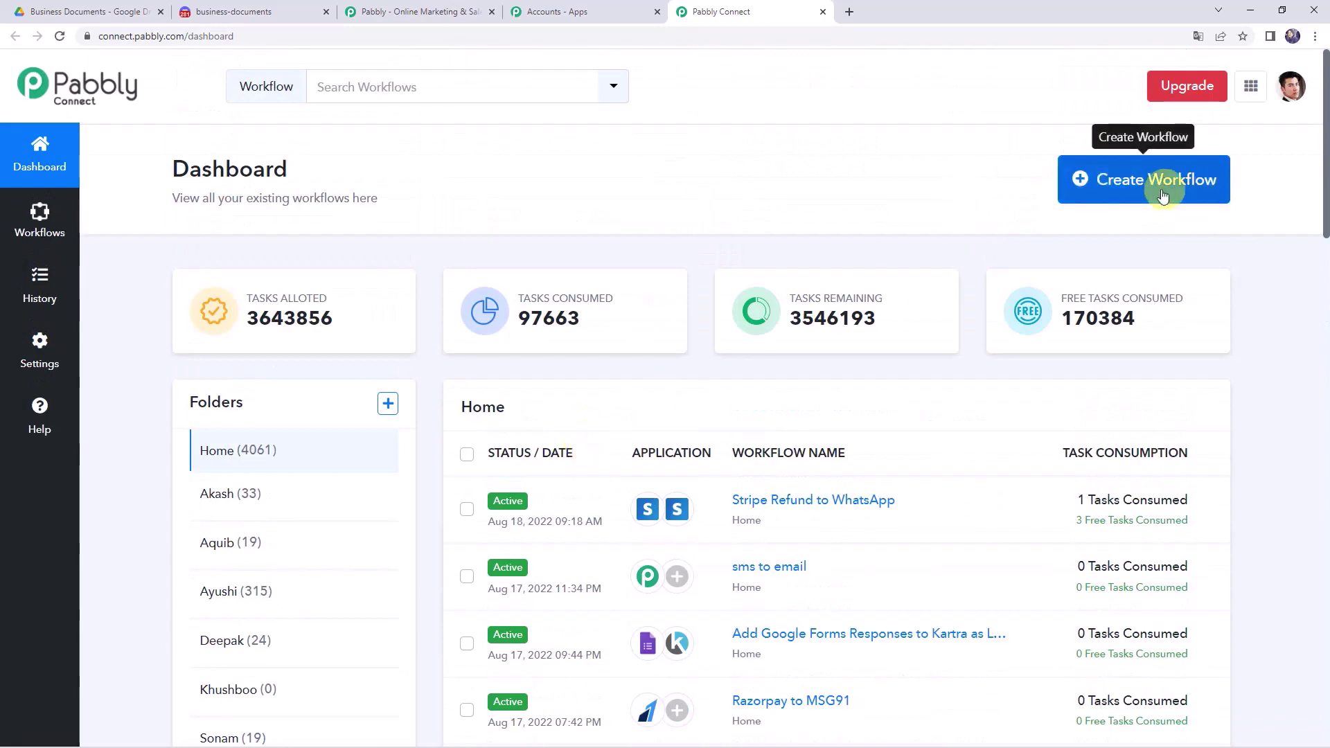
left_click(1126, 181)
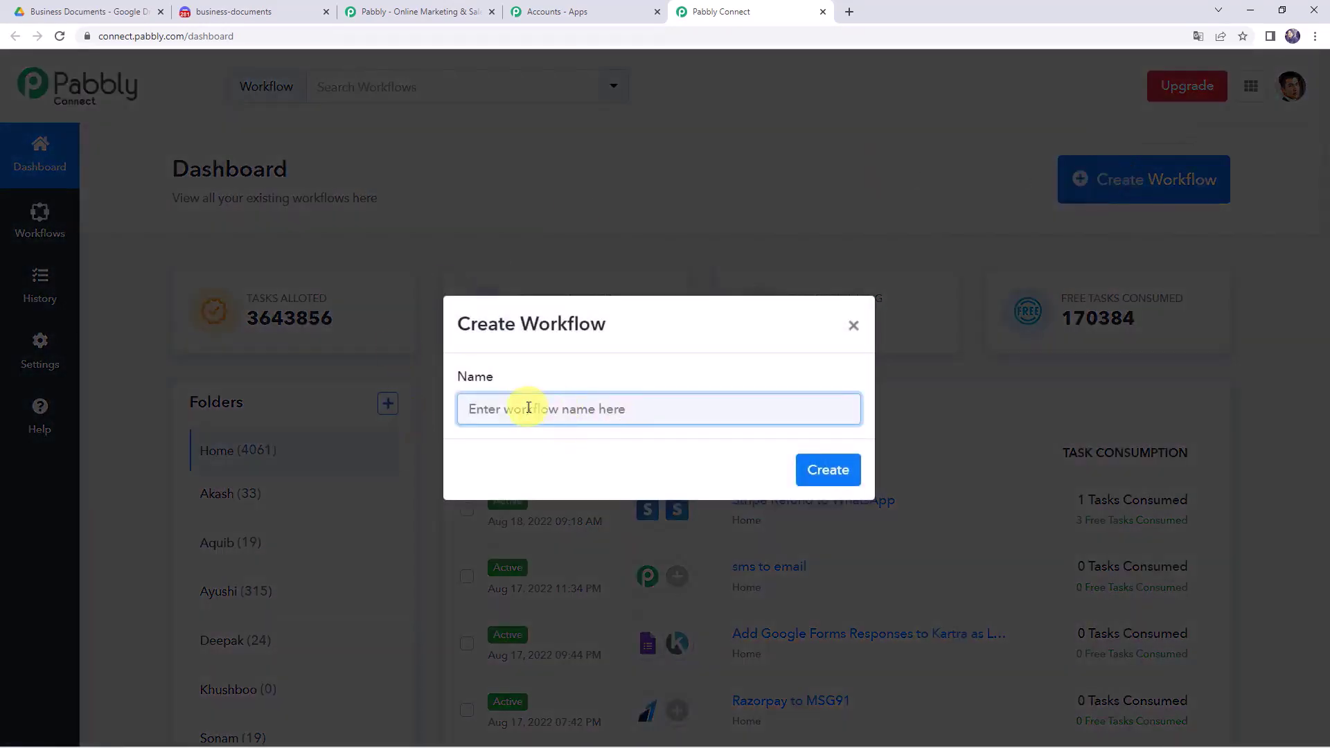
- Paste 'Send Google Drive Files to Discord Channel' as the workflow name and create it
type("Send Google Drive Files to Discord Channel")
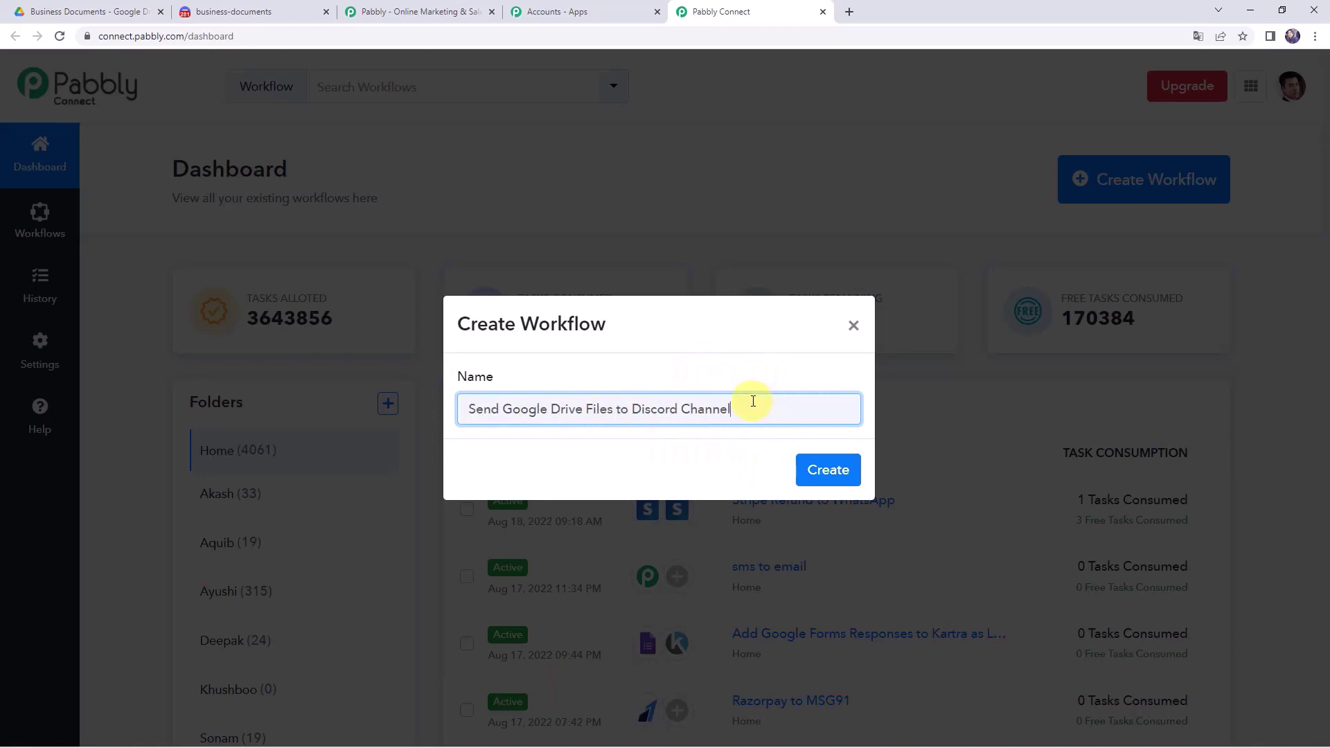
left_click(826, 468)
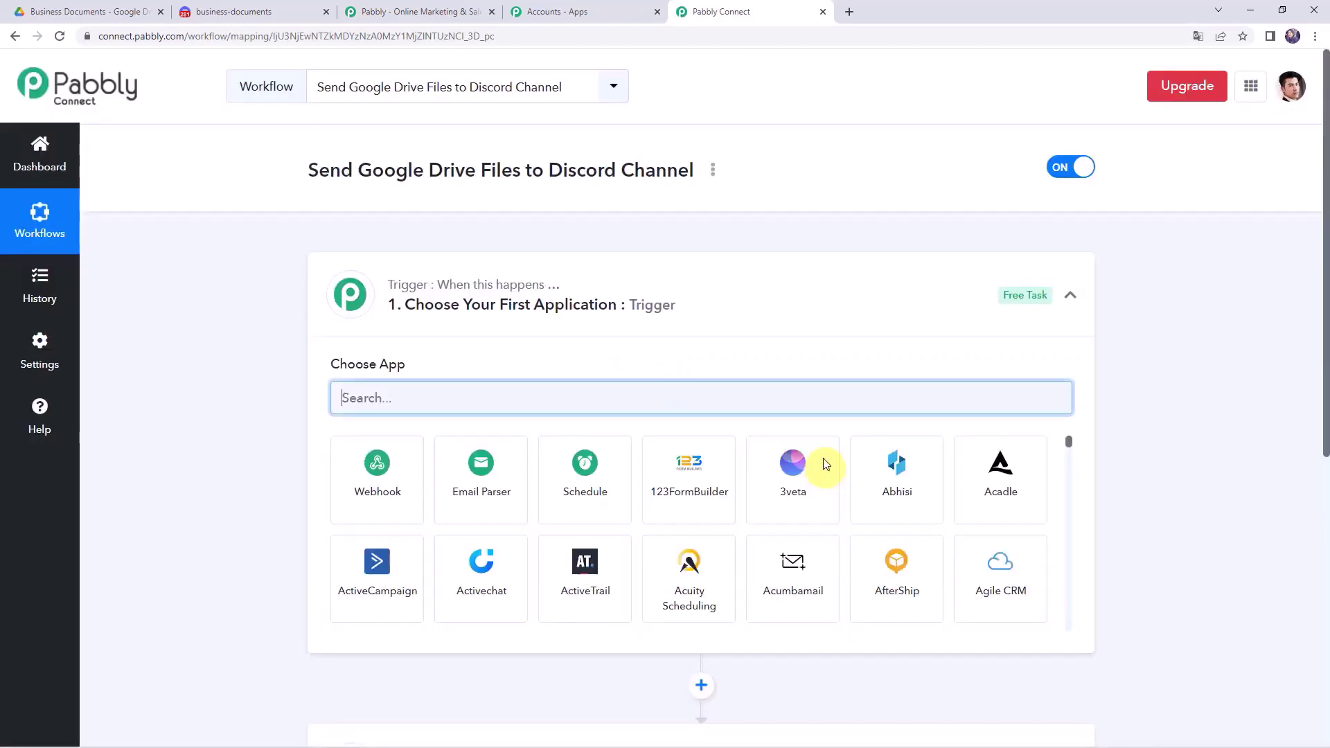
left_click(676, 305)
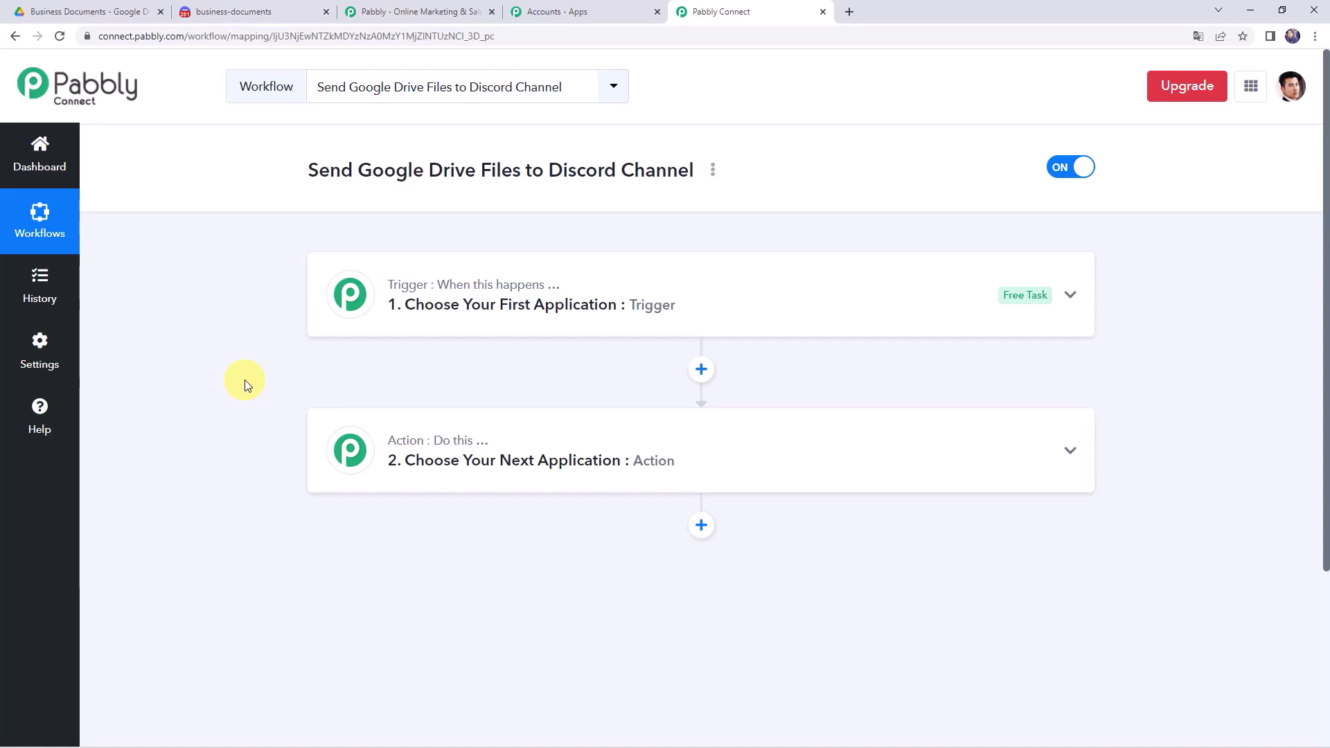
- Set the trigger app to Google Drive with the New File in Specific Folder event
left_click(648, 291)
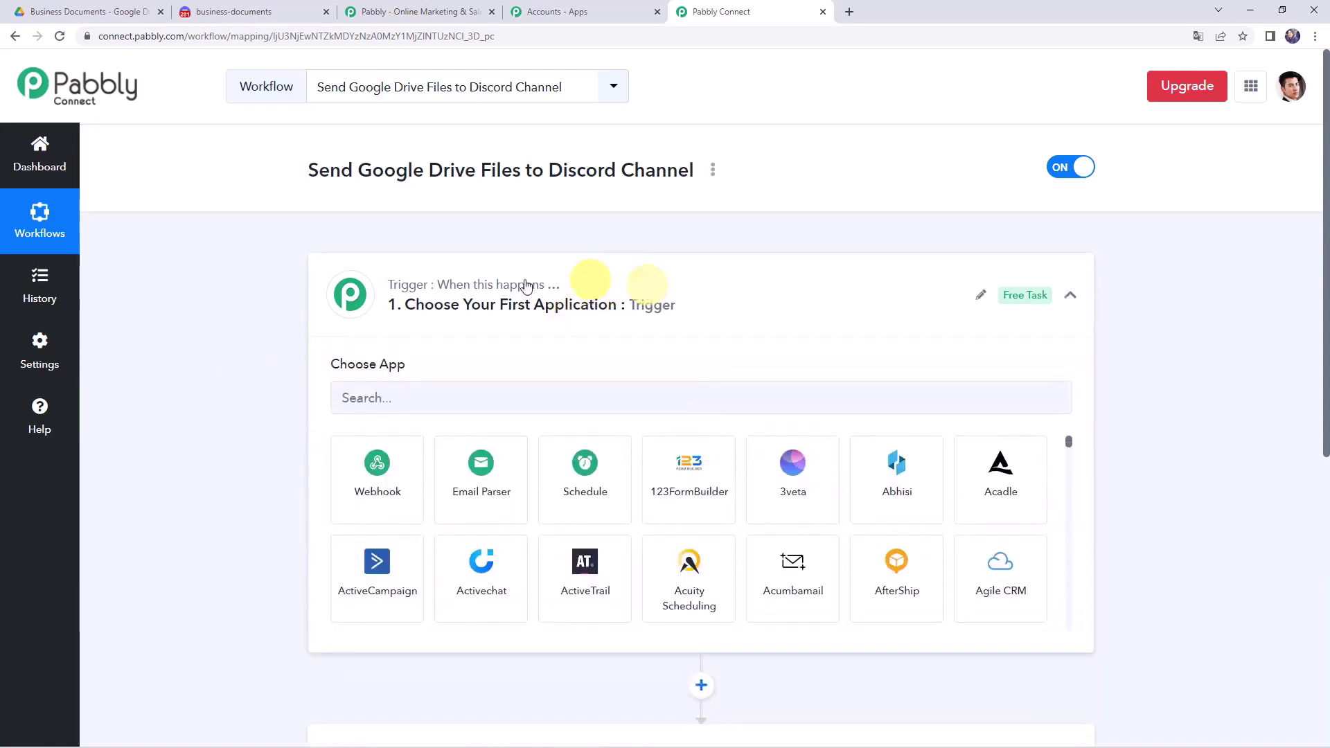
left_click(429, 399)
type("Google D")
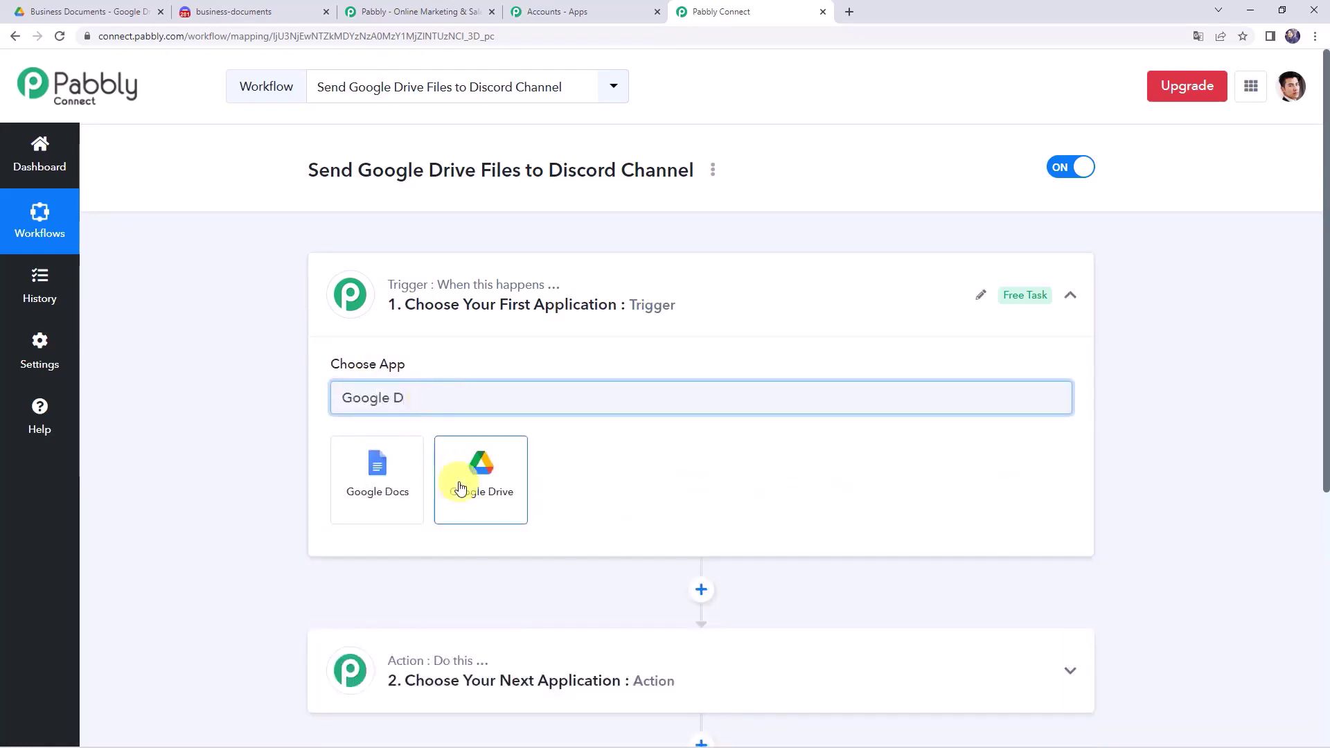
left_click(461, 485)
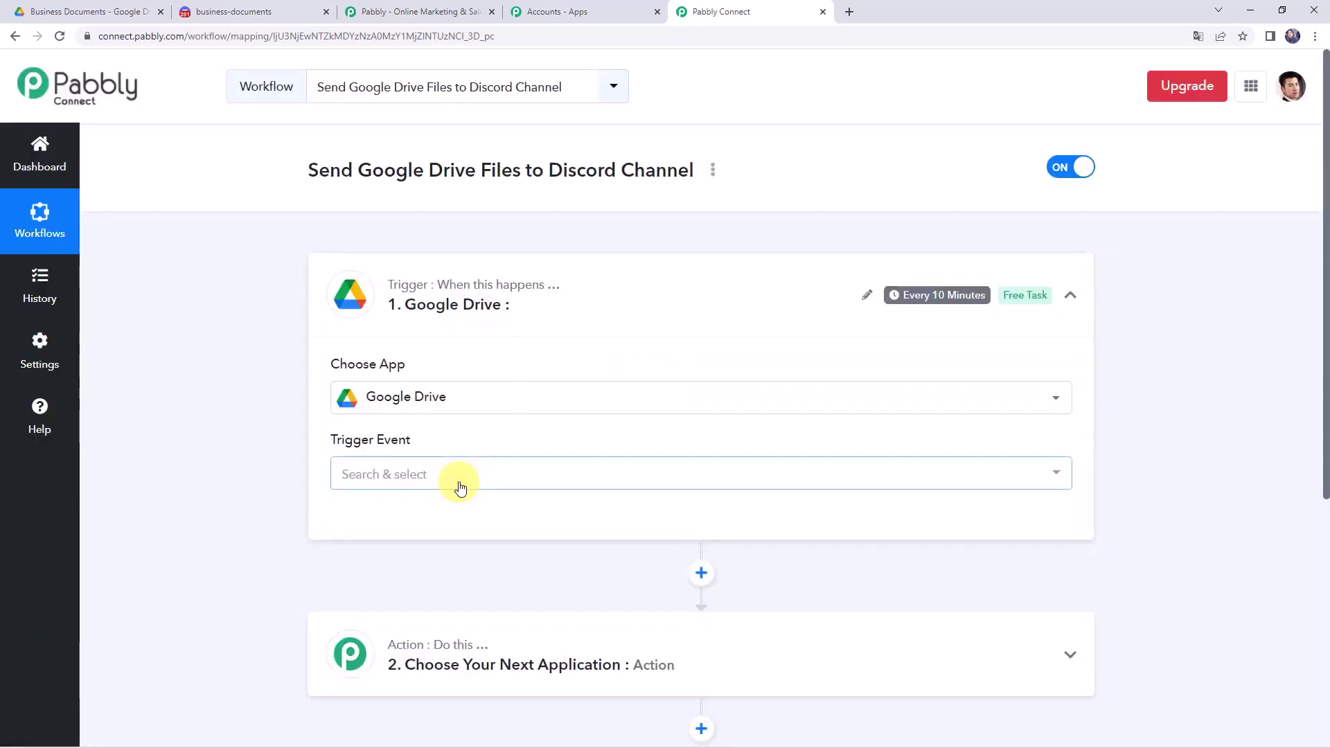
left_click(400, 474)
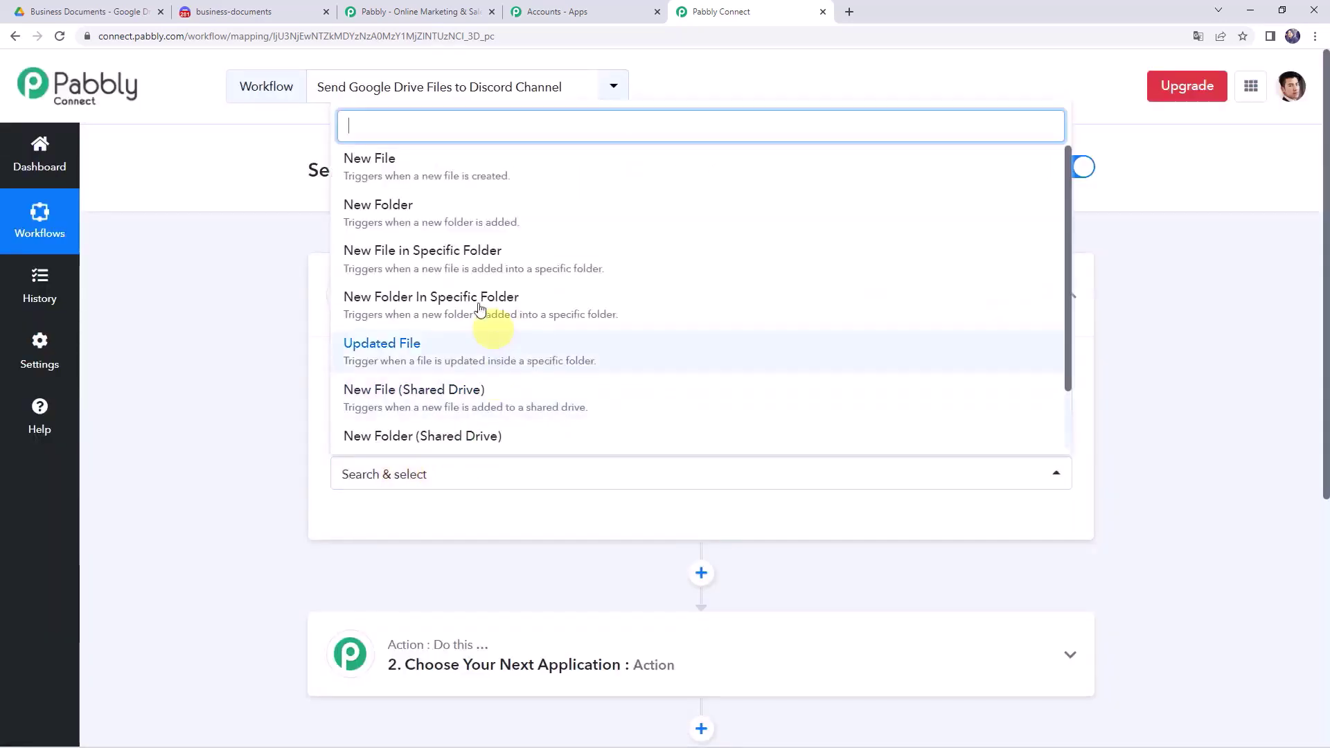
left_click(467, 263)
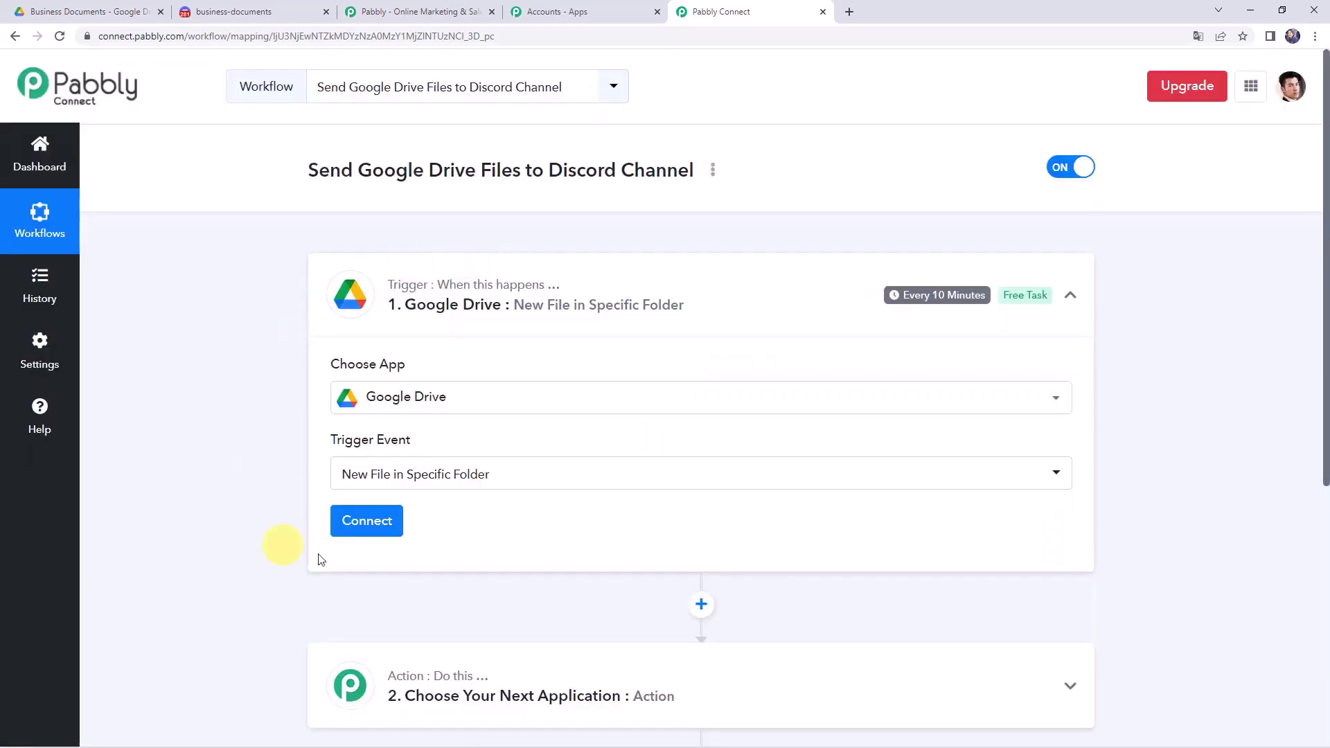
left_click(371, 524)
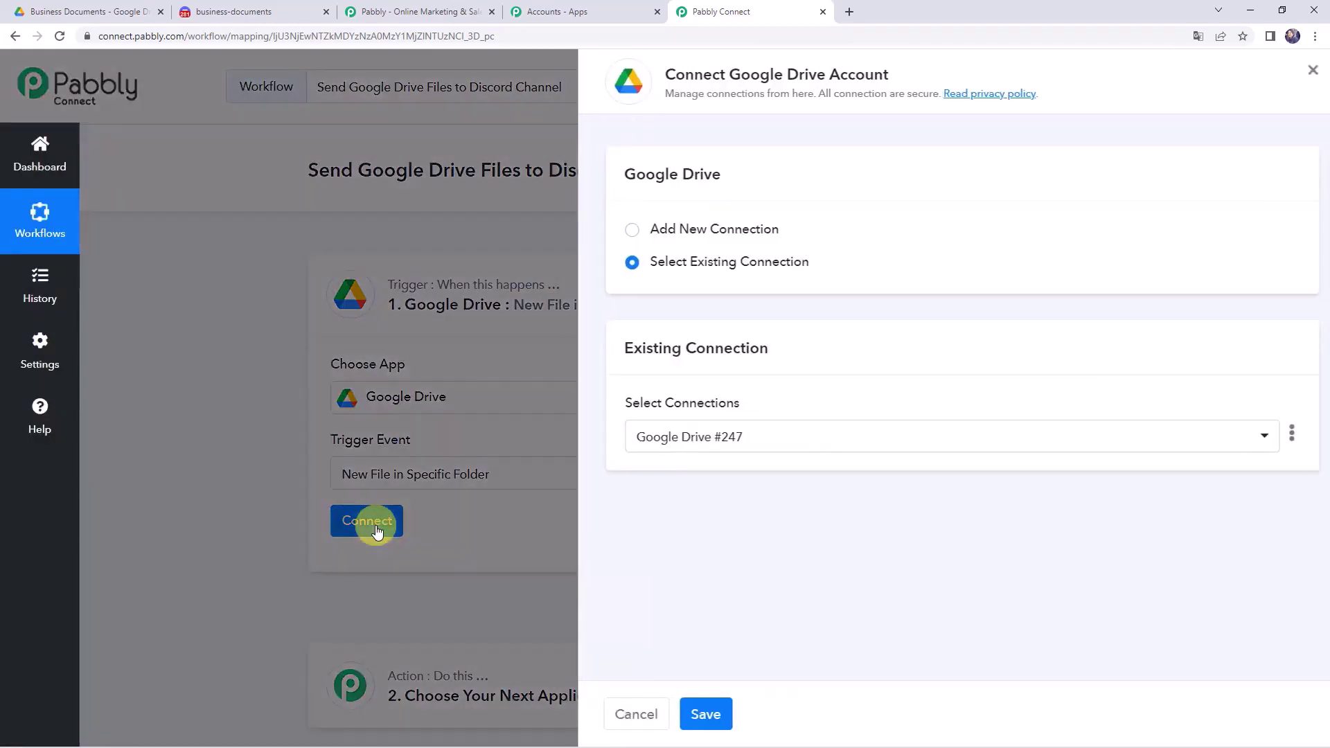
- Add a new Google Drive connection by authorizing the Google account and granting Drive access
left_click(662, 229)
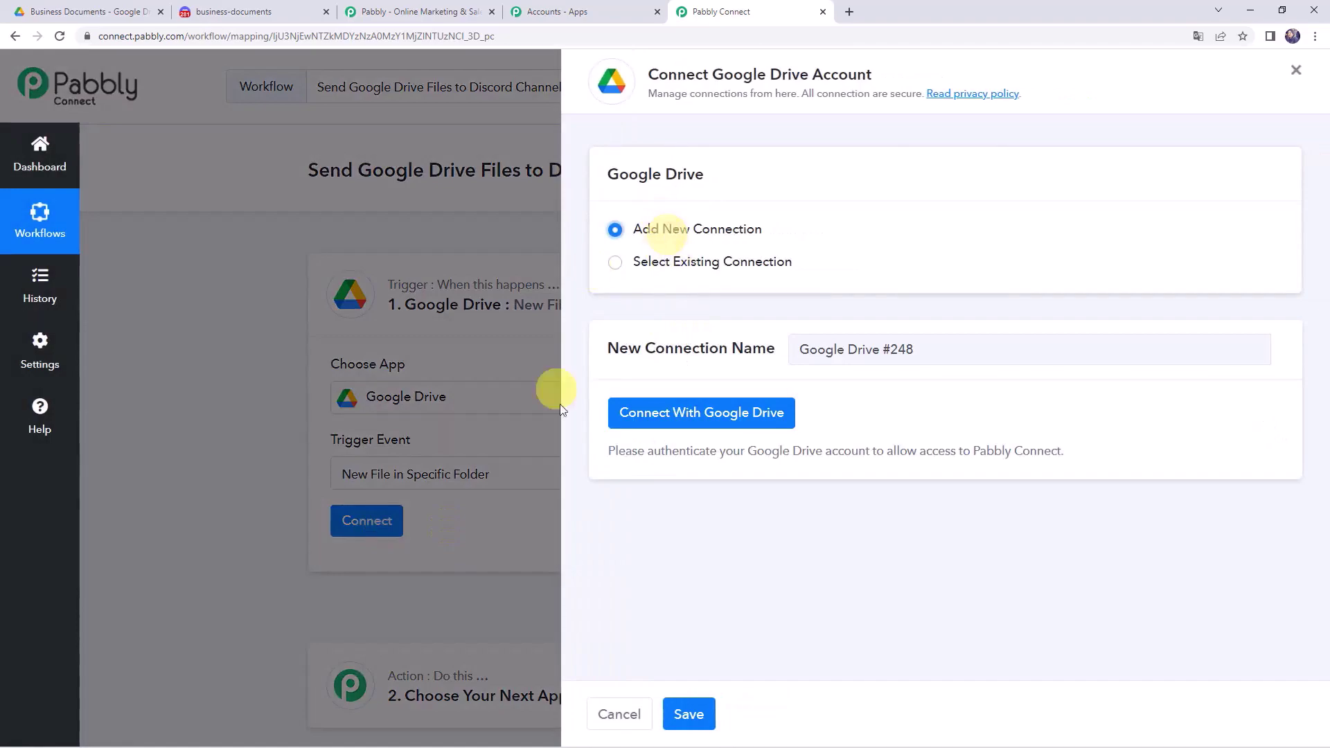
left_click(722, 416)
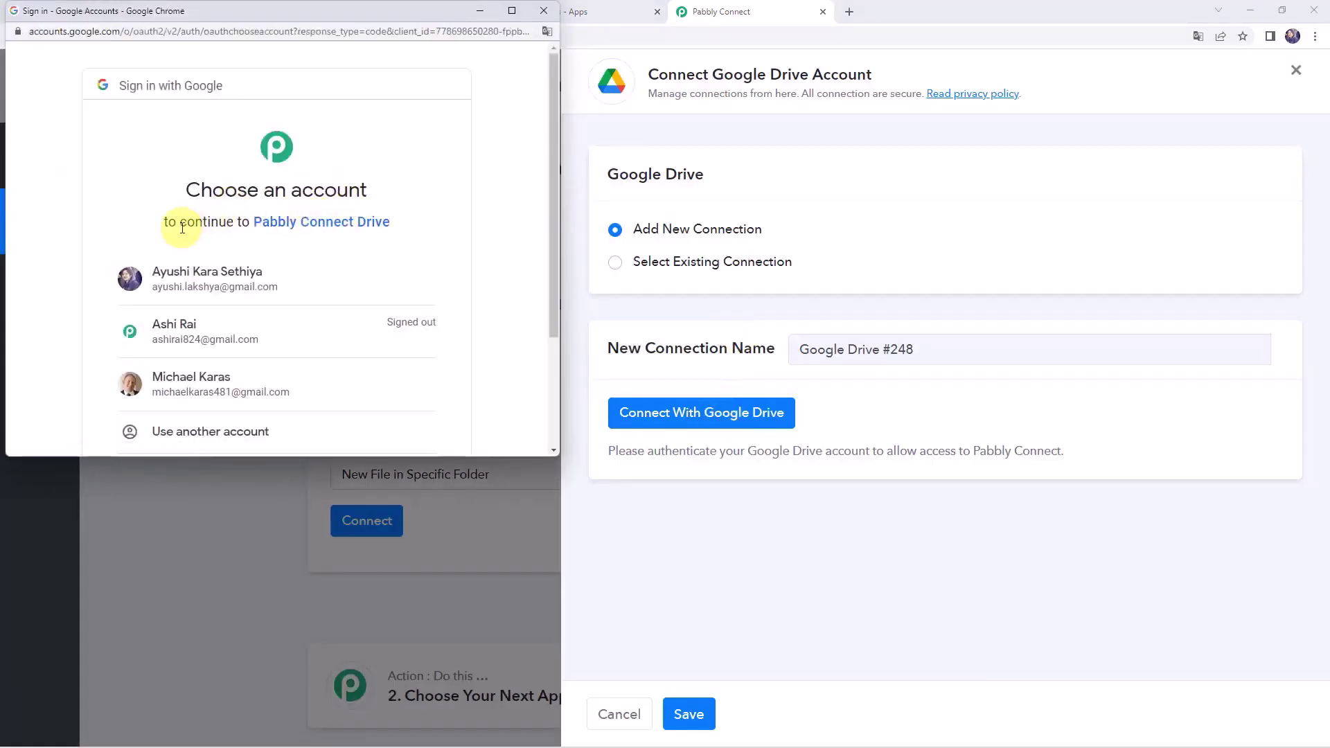
scroll(325, 229, "down", 2)
scroll(306, 226, "up", 1)
left_click(254, 236)
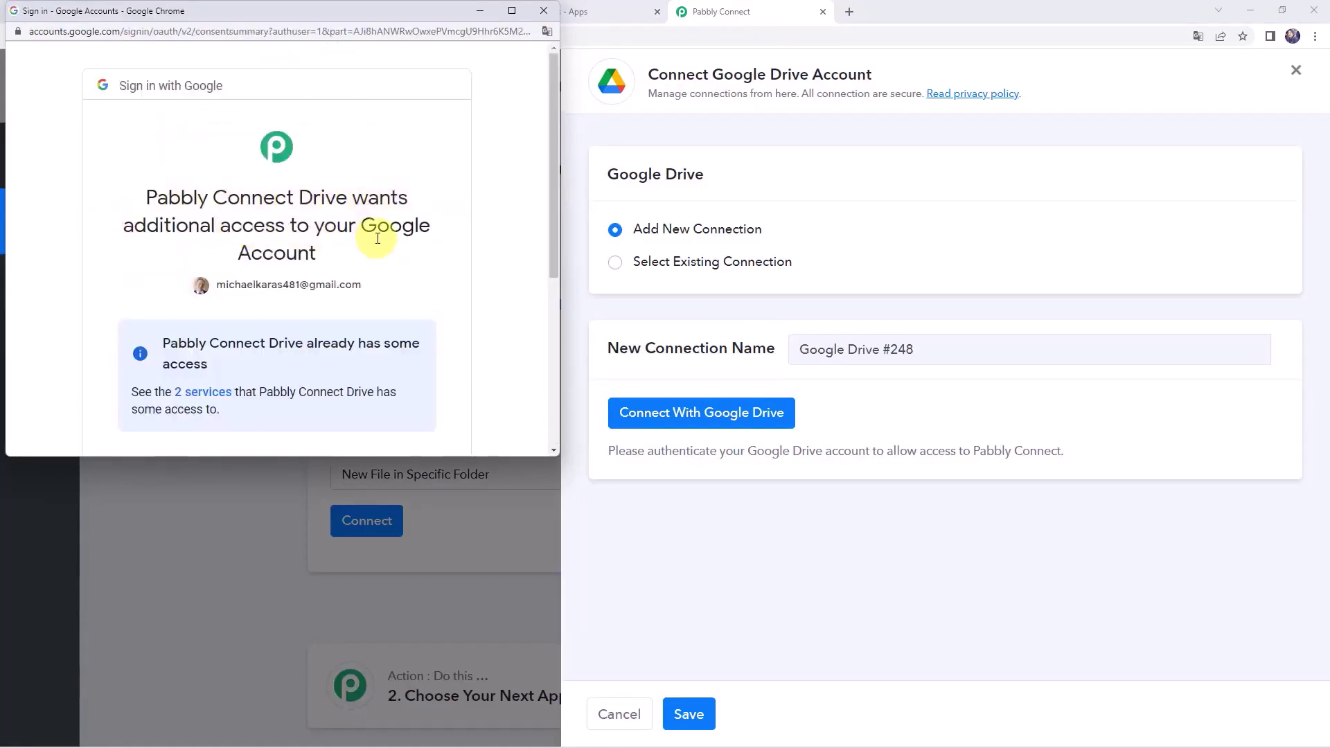
scroll(235, 290, "down", 4)
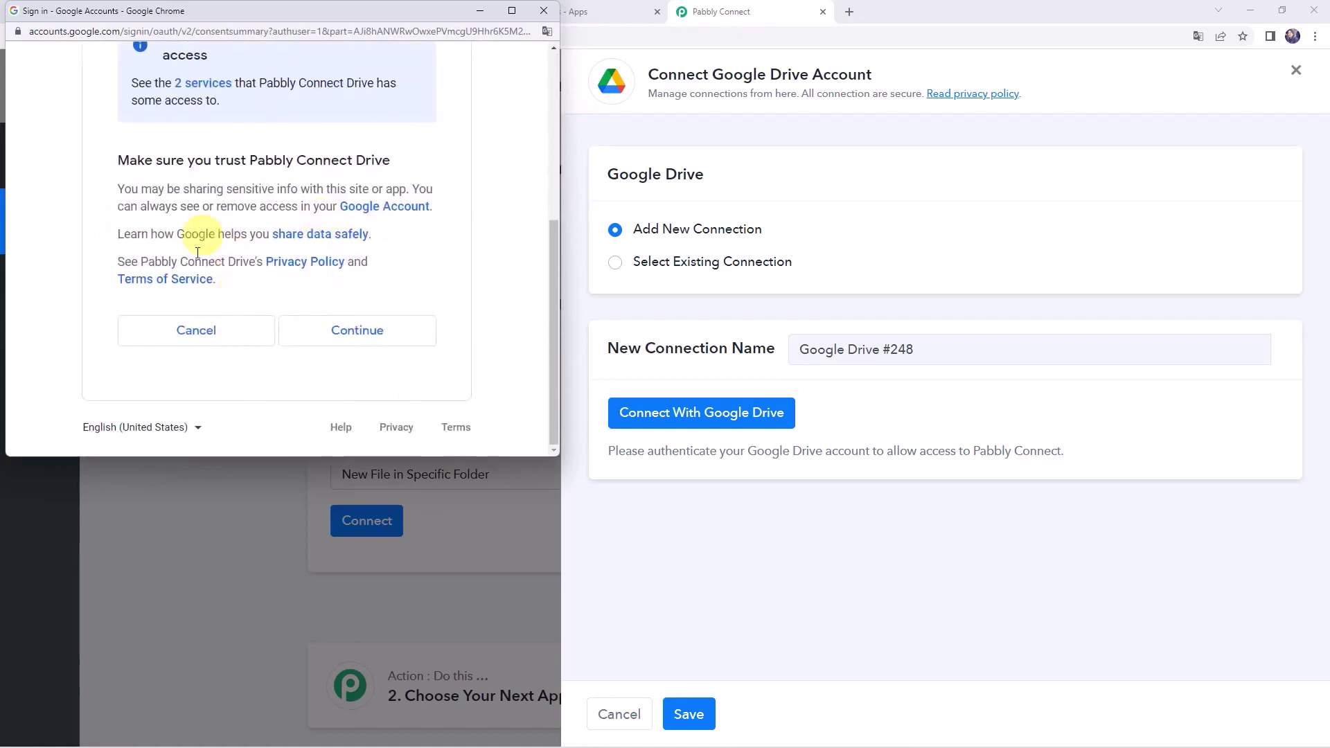
left_click(366, 336)
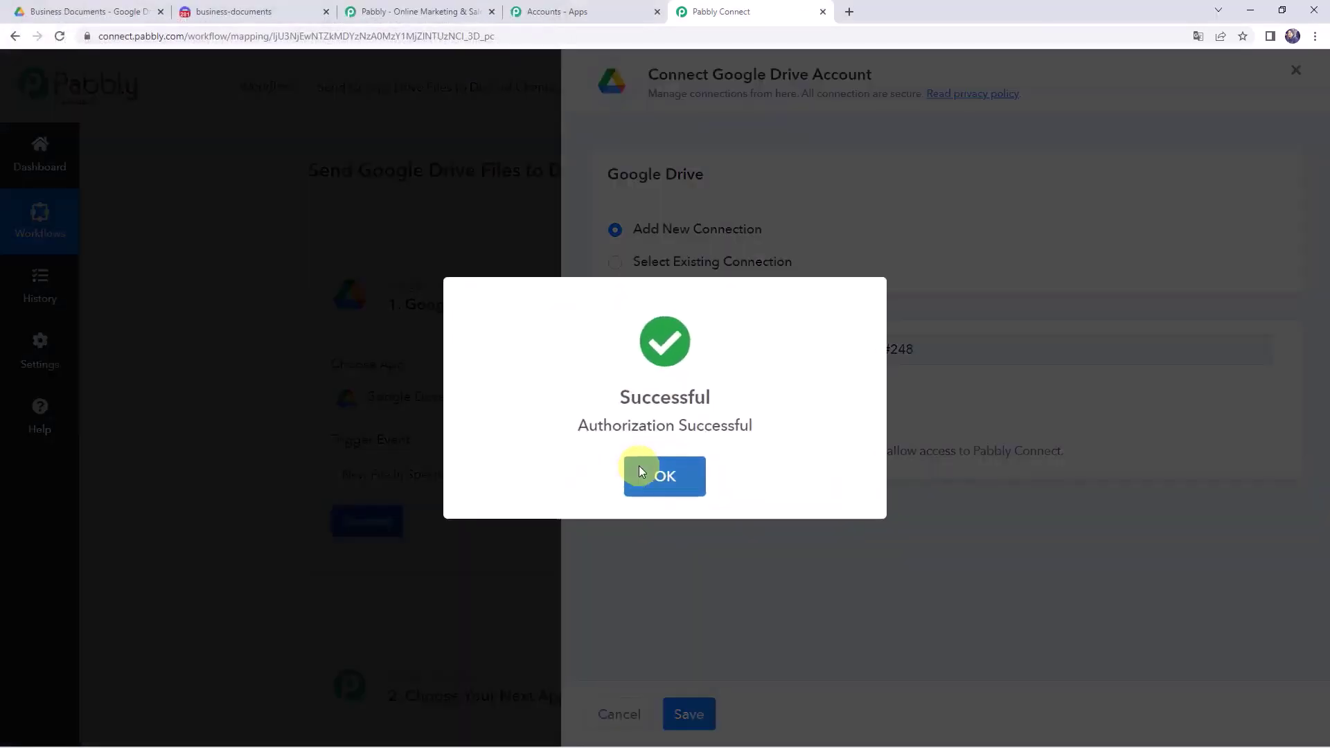
left_click(638, 467)
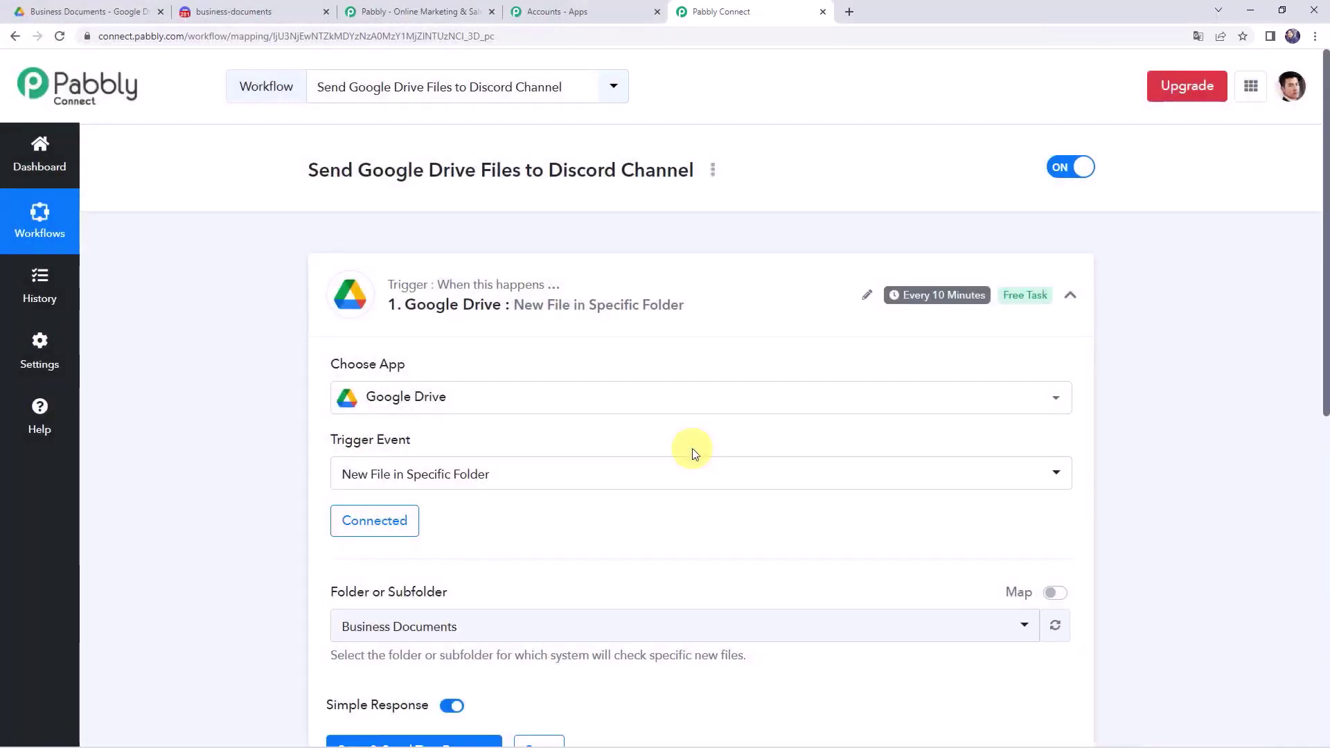
scroll(692, 447, "down", 2)
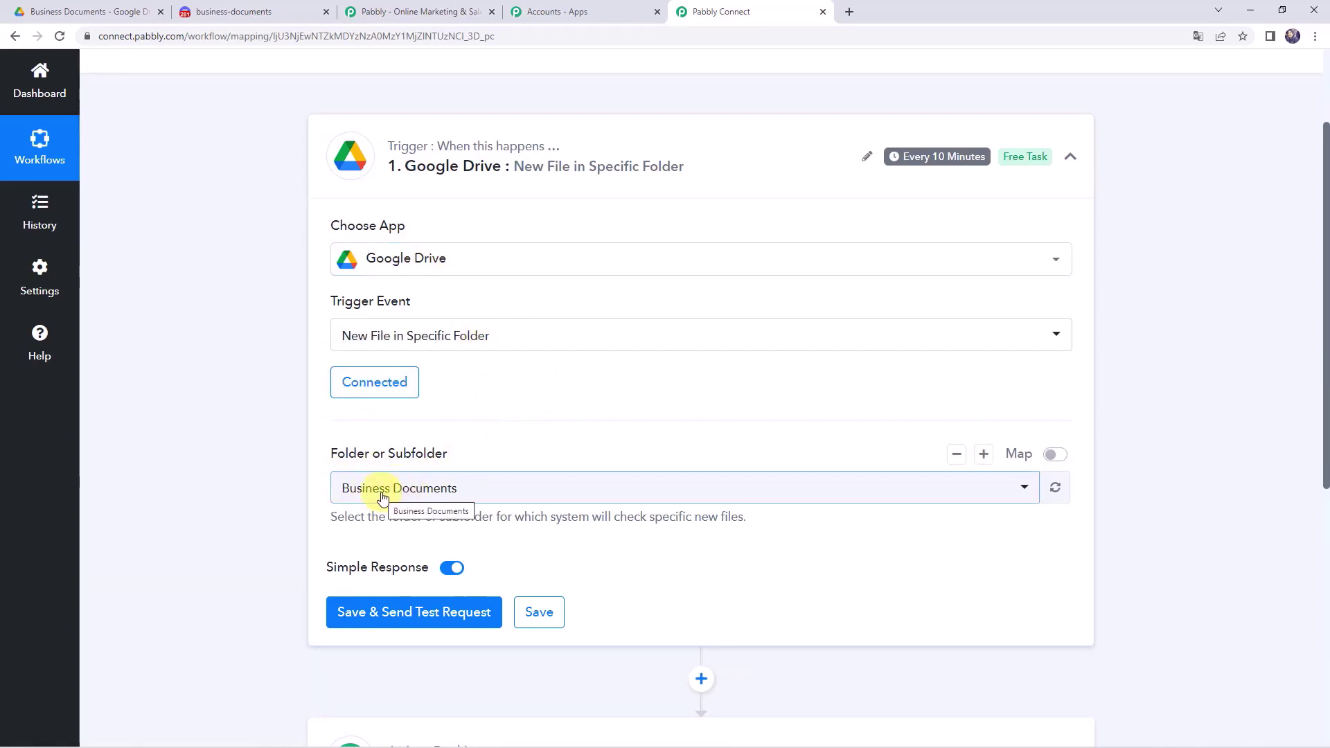
- Confirm Business Documents as the watched folder, then view that folder in Google Drive
left_click(357, 495)
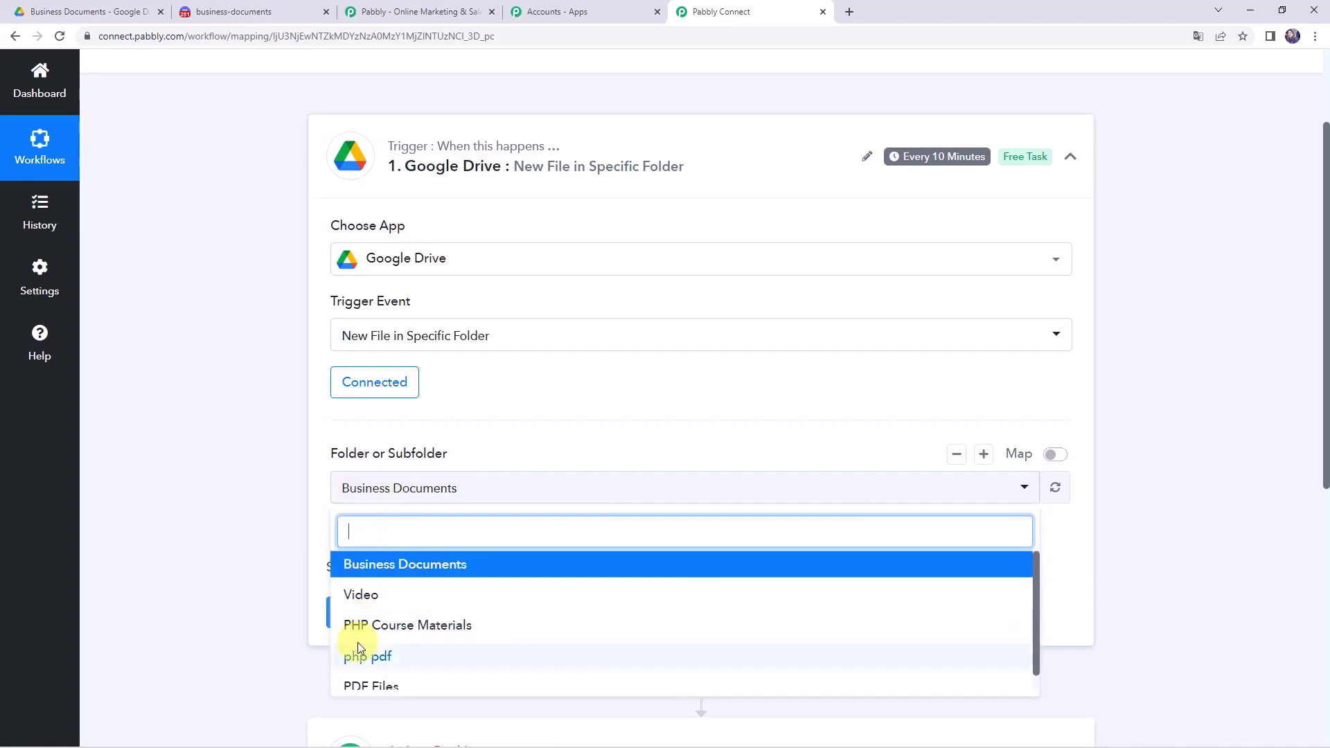
scroll(359, 658, "up", 1)
left_click(199, 276)
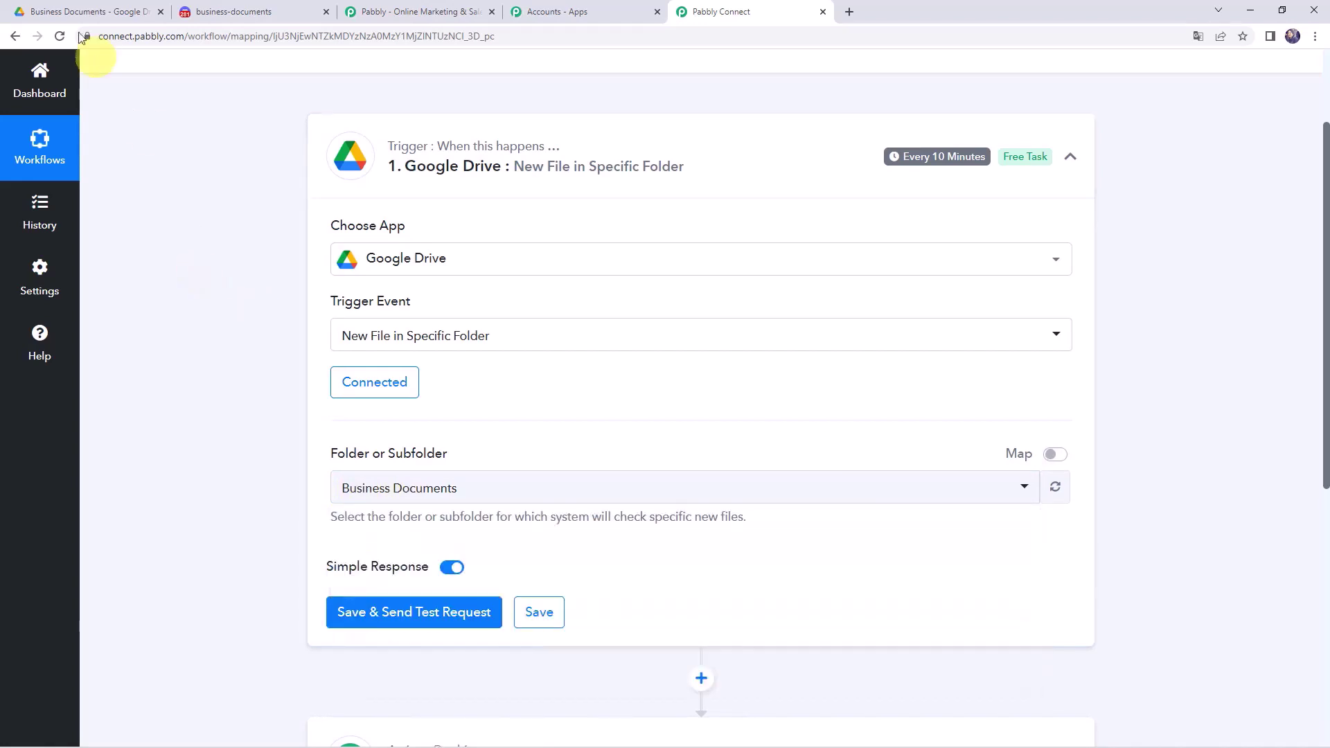
left_click(62, 8)
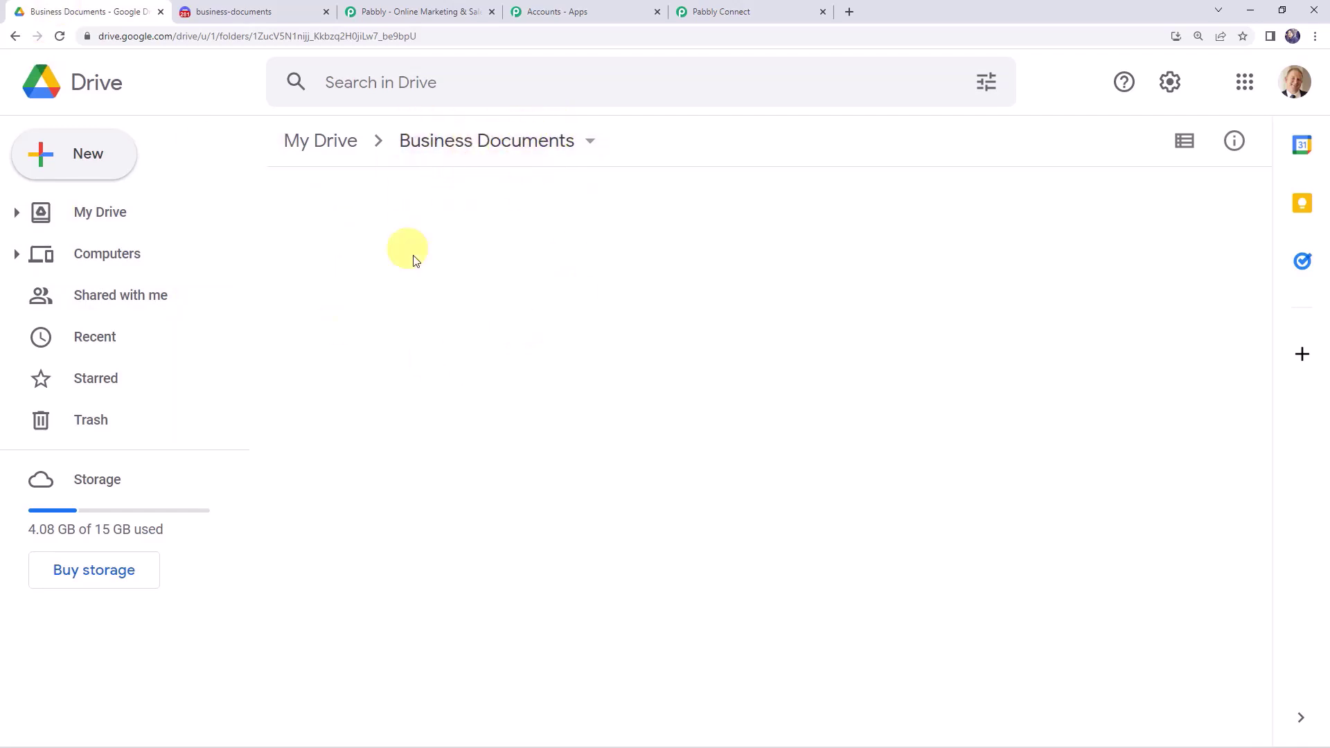
- Reselect Business Documents in the trigger's Folder or Subfolder dropdown
left_click(748, 20)
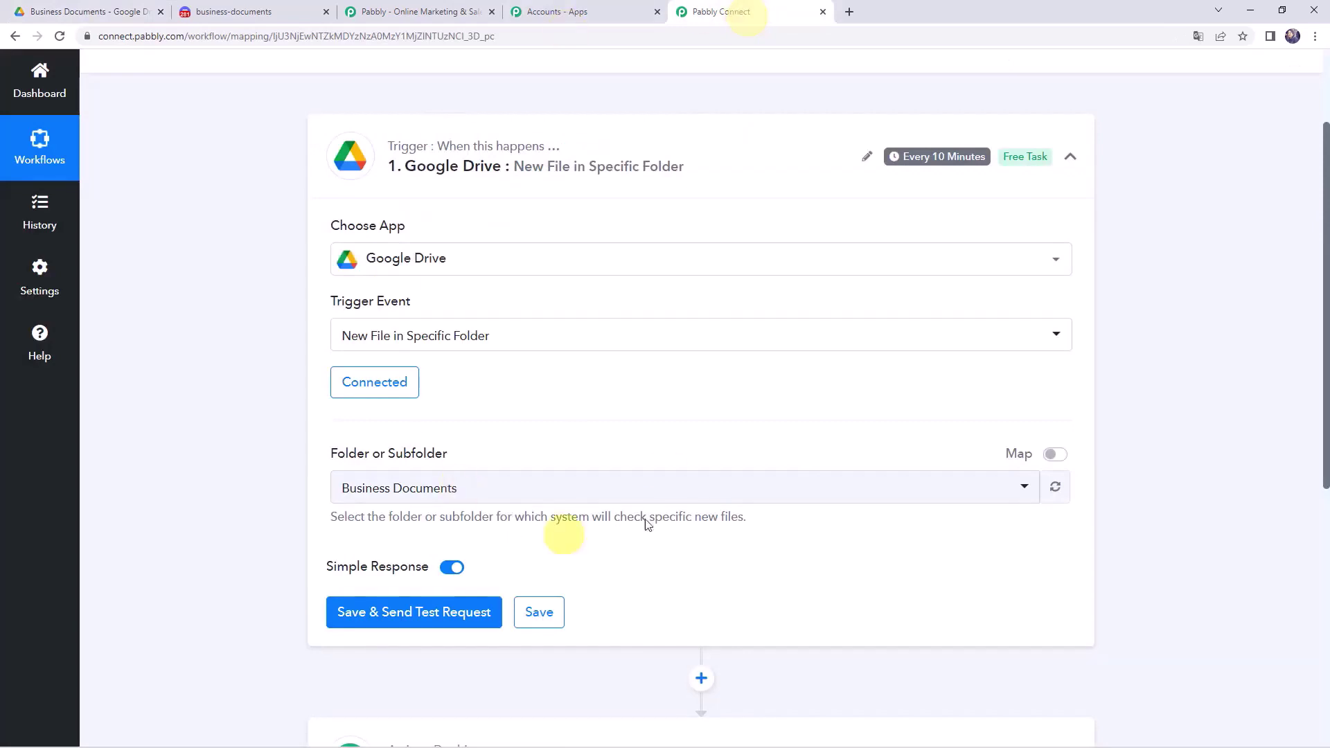
left_click(374, 488)
left_click(403, 566)
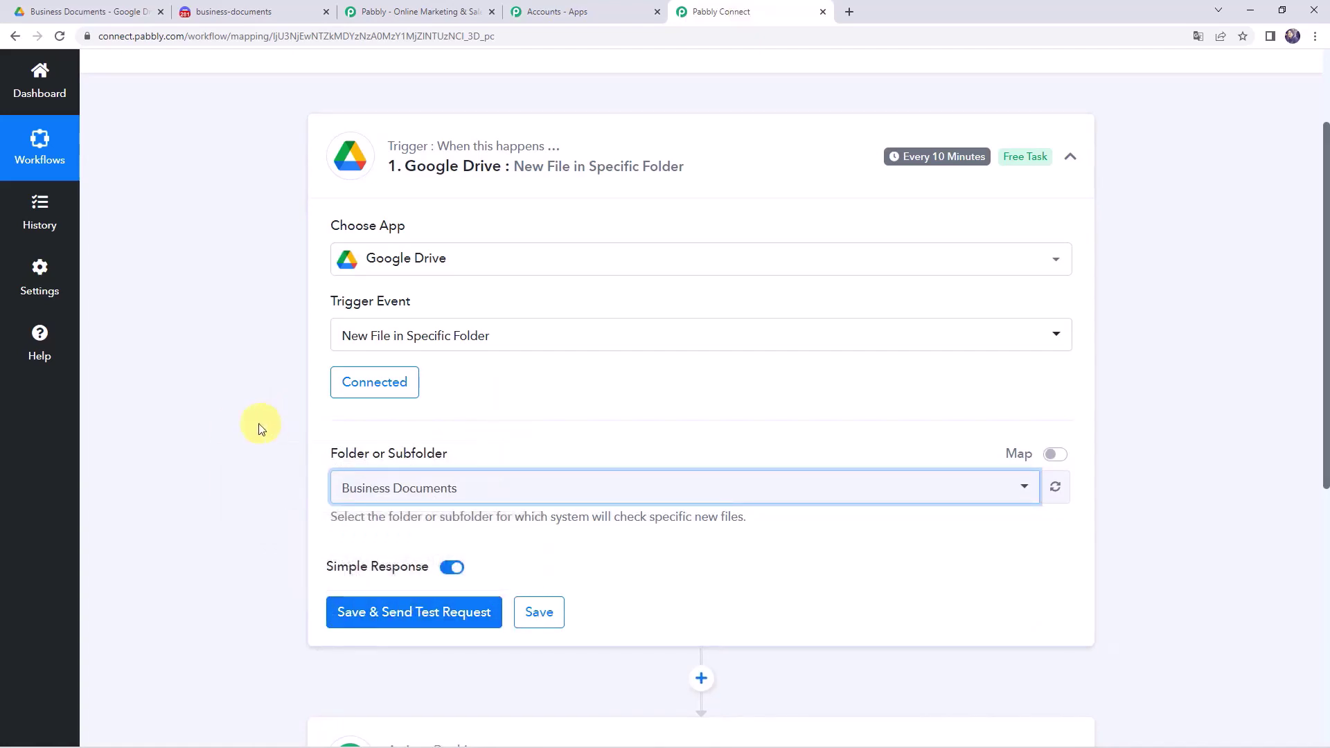
- Upload Partnership Agreement.pdf into the Business Documents Drive folder and return to the workflow
left_click(78, 8)
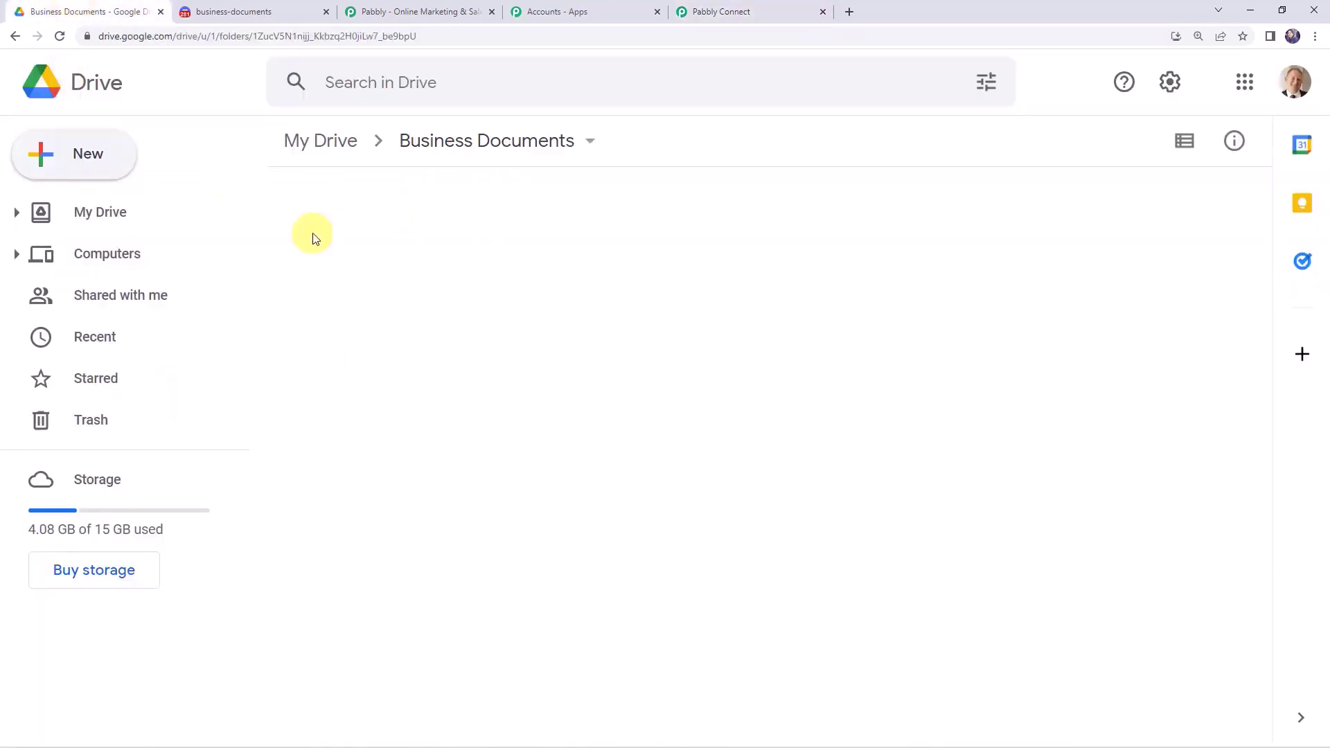
left_click(53, 159)
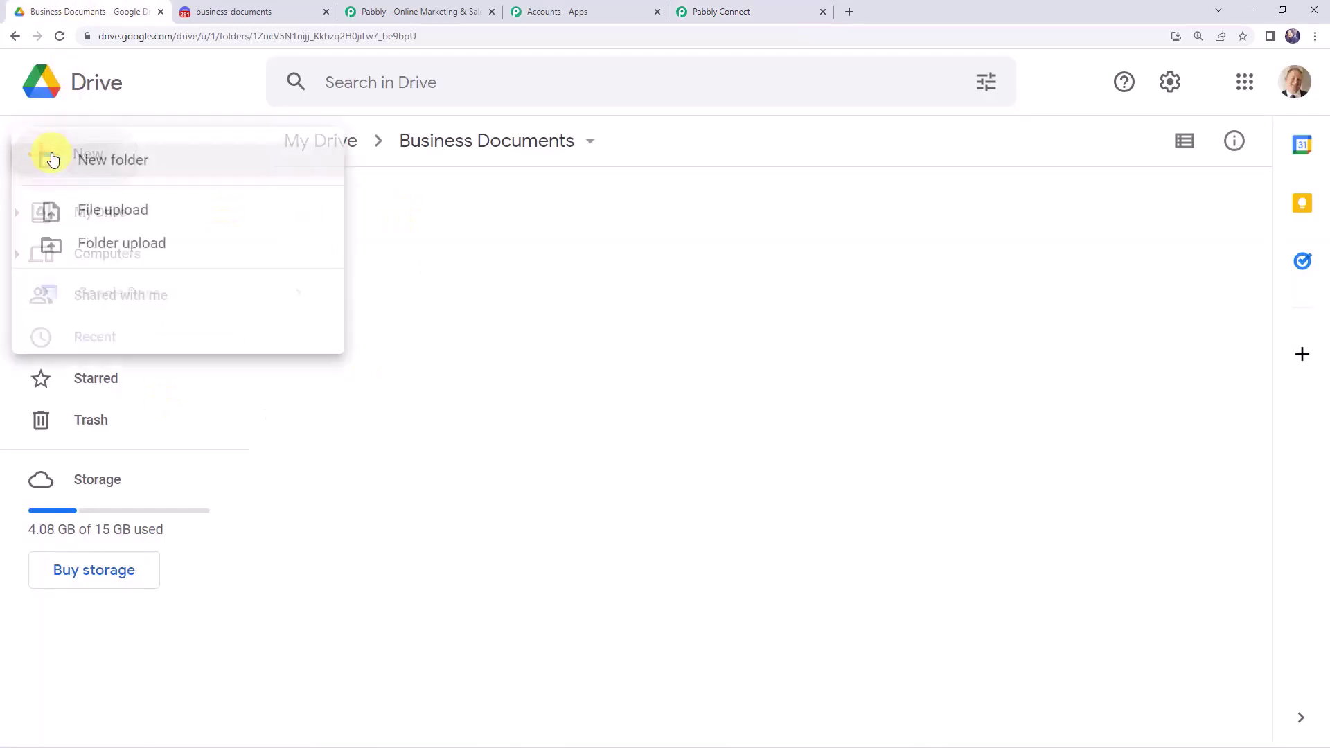
left_click(84, 223)
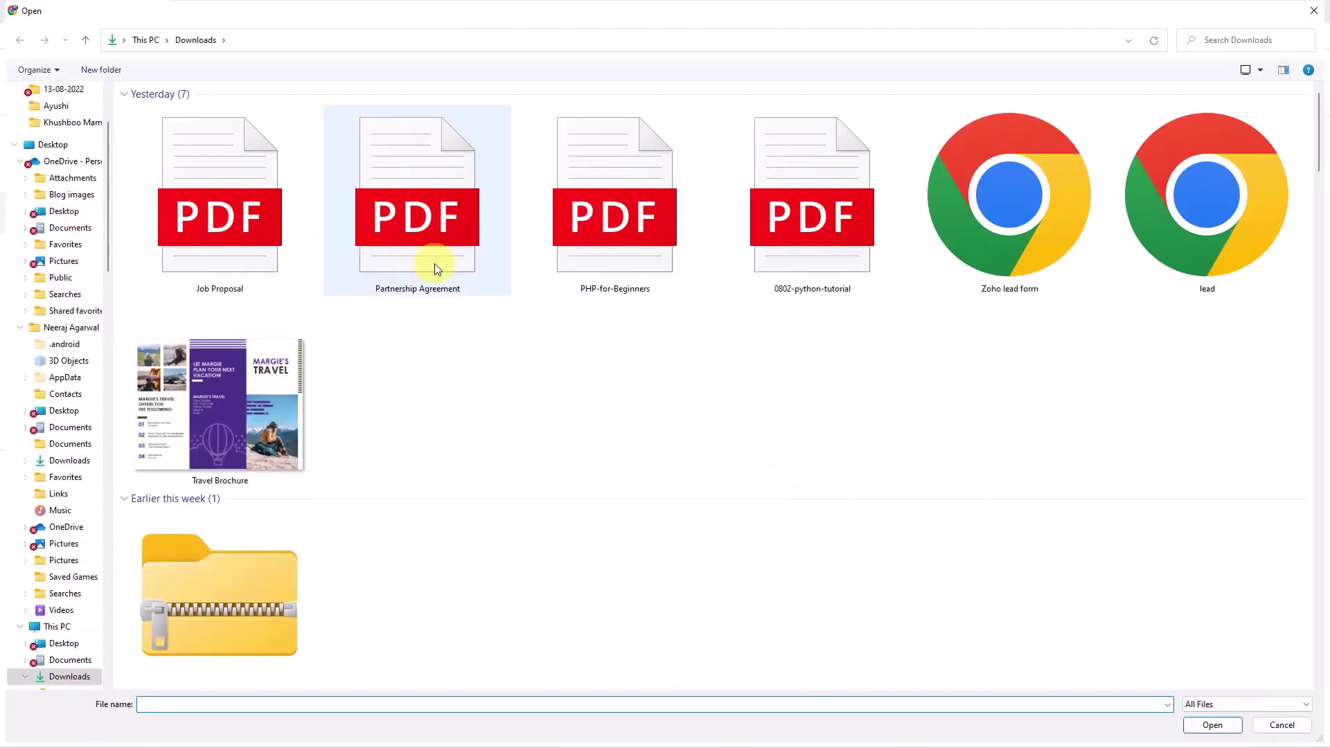
double_click(434, 263)
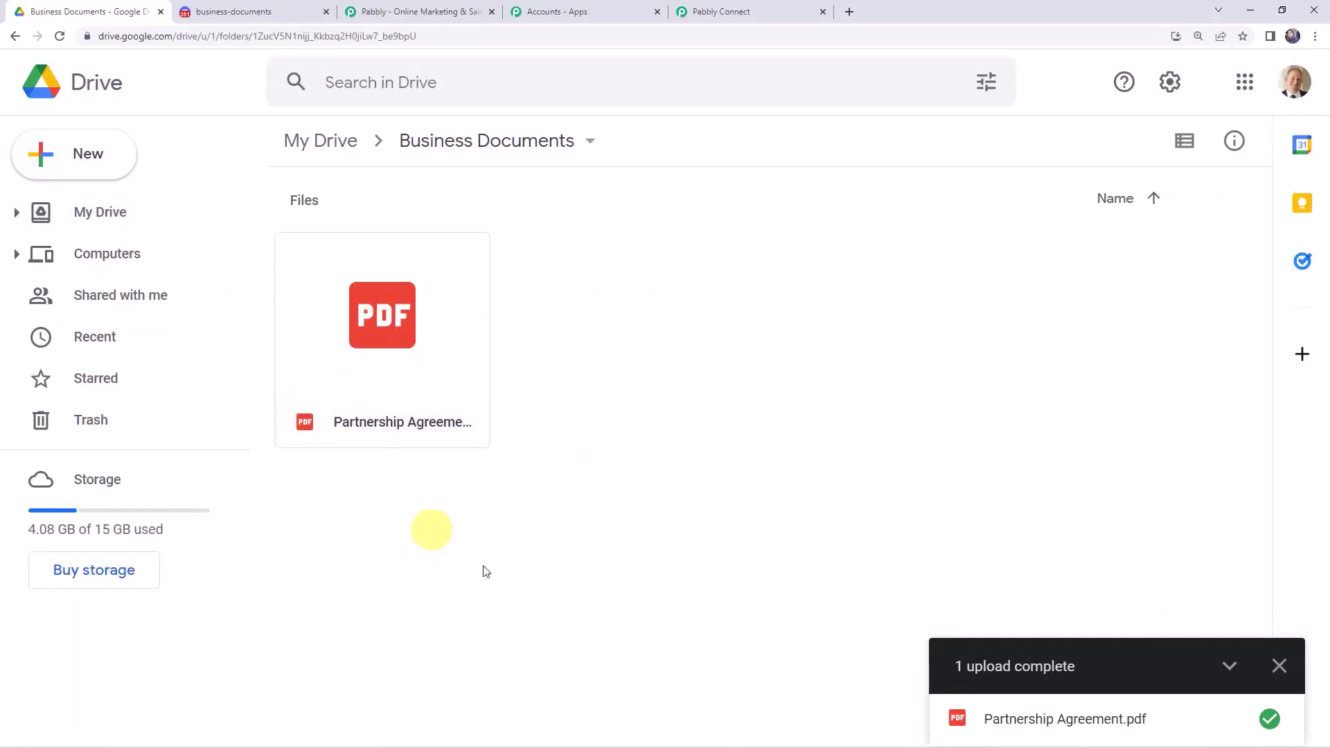
left_click(734, 12)
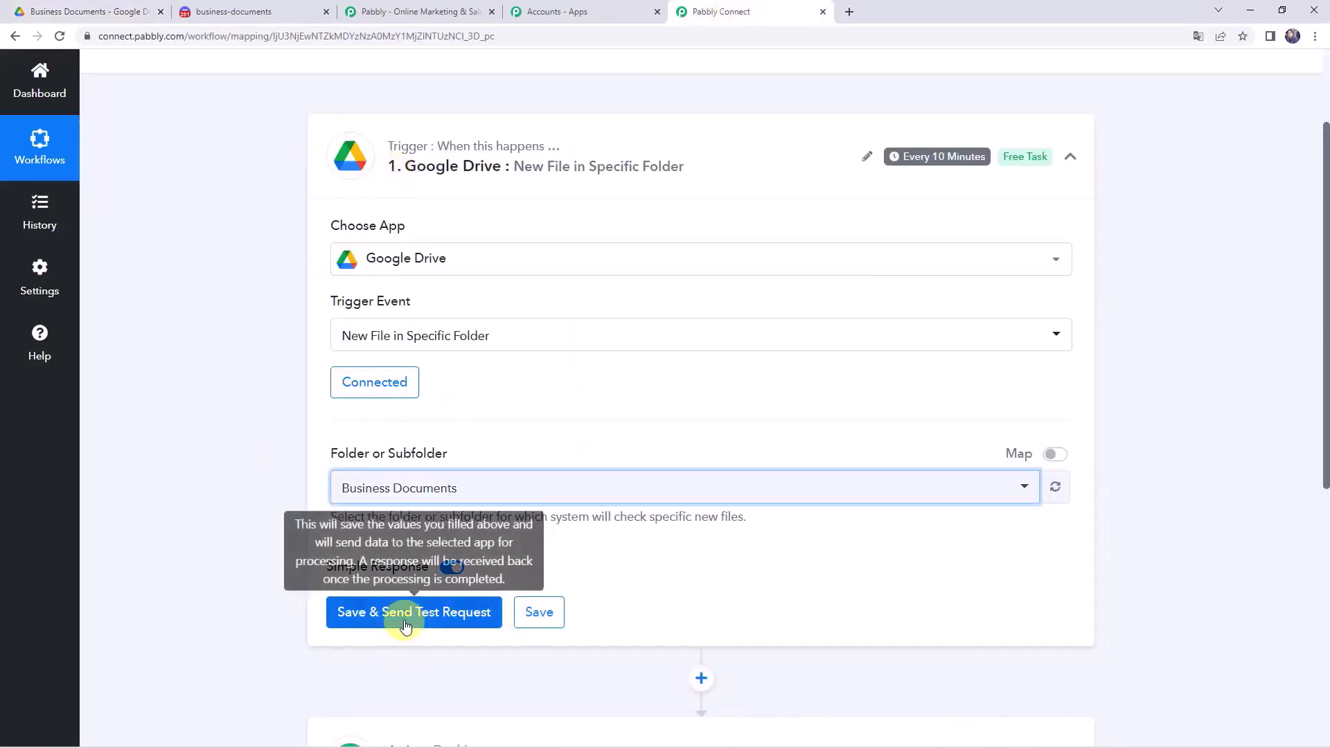
- Send the trigger test request and review the returned Partnership Agreement.pdf fields like Title and Id
left_click(363, 614)
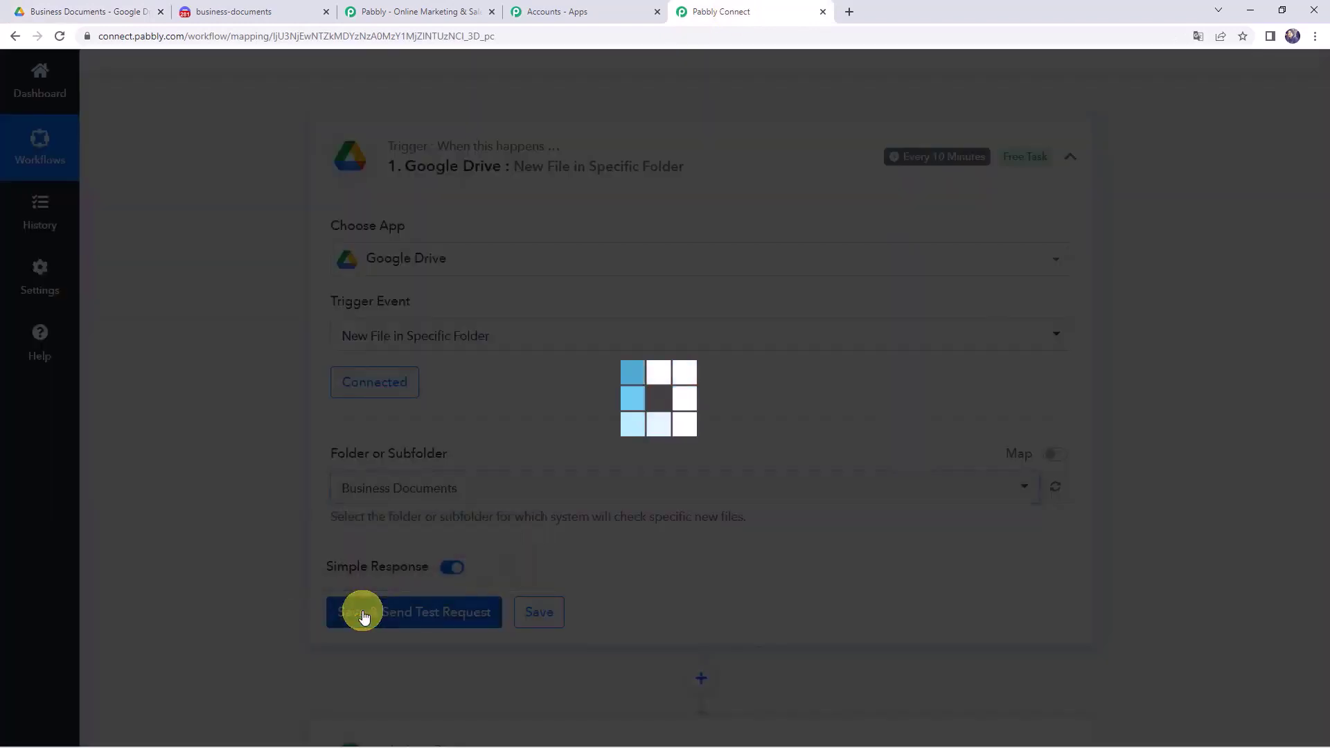
scroll(252, 519, "down", 5)
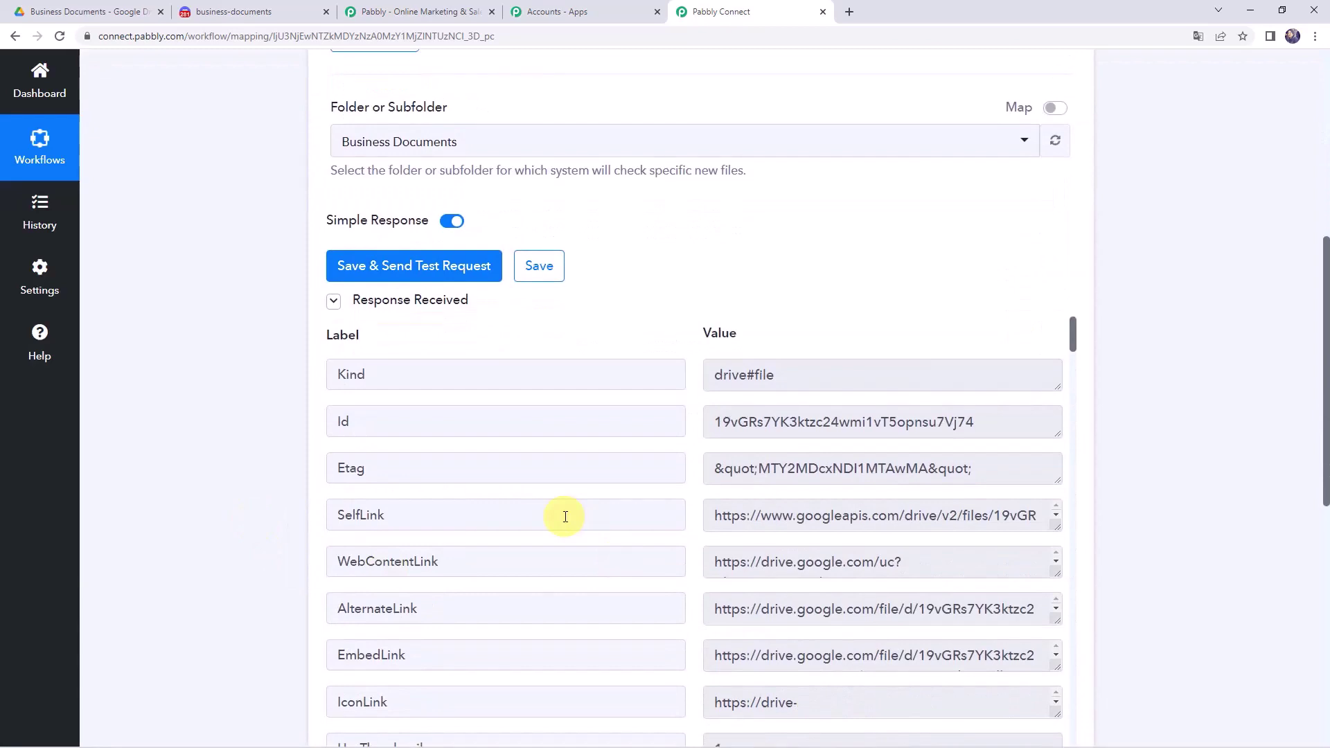
scroll(565, 516, "down", 7)
left_click(383, 413)
triple_click(919, 413)
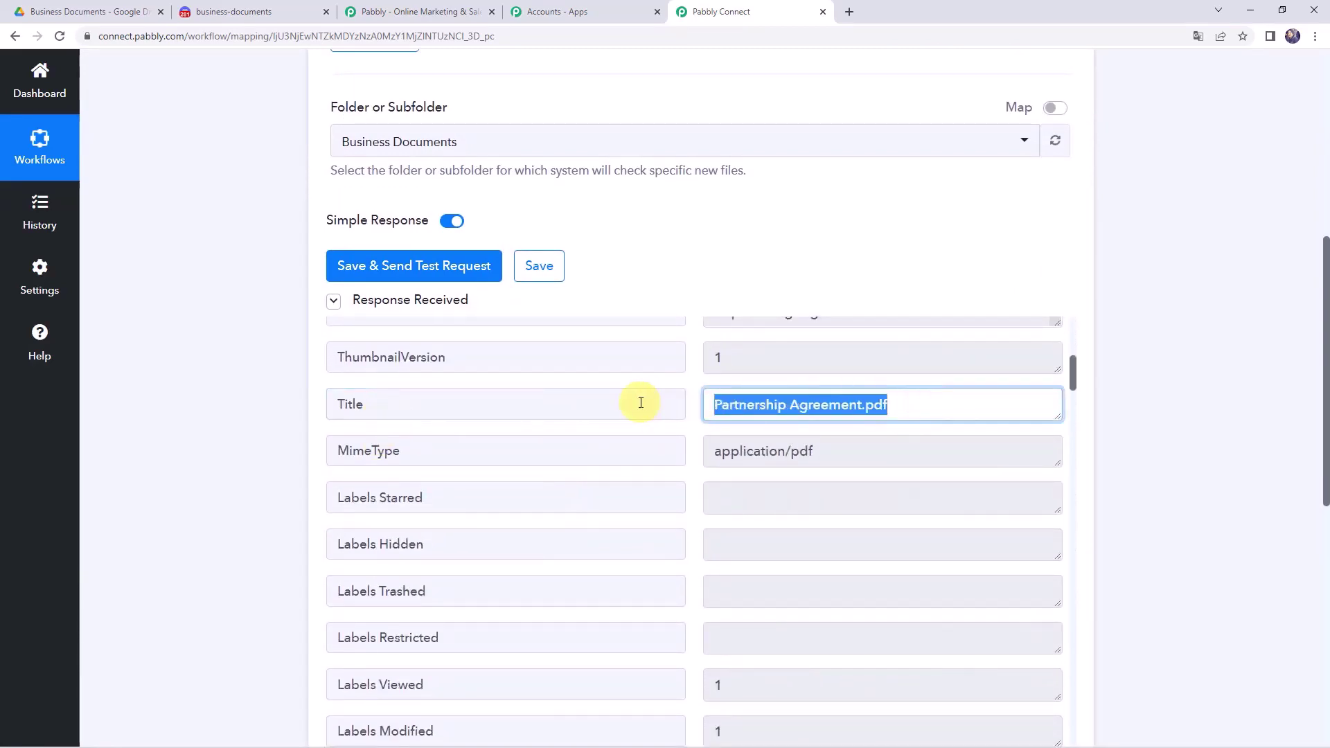
scroll(606, 439, "down", 10)
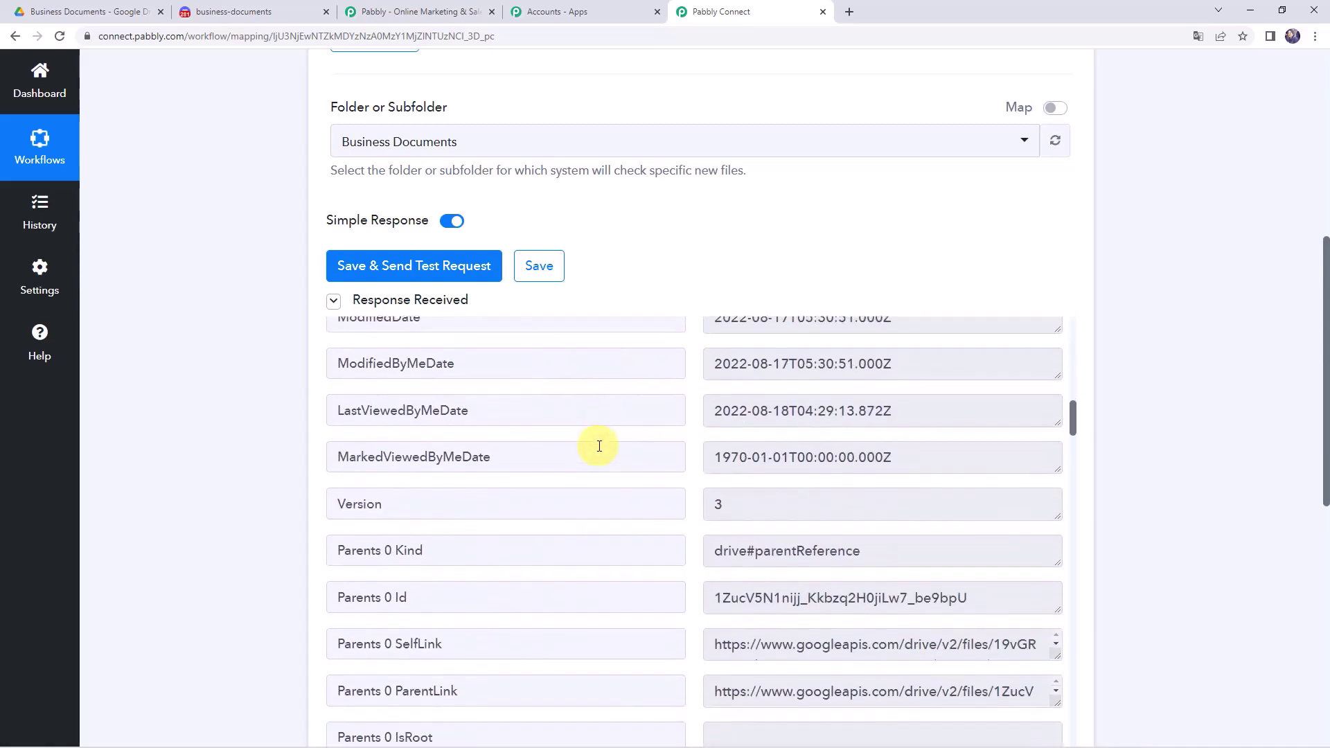
scroll(599, 445, "down", 8)
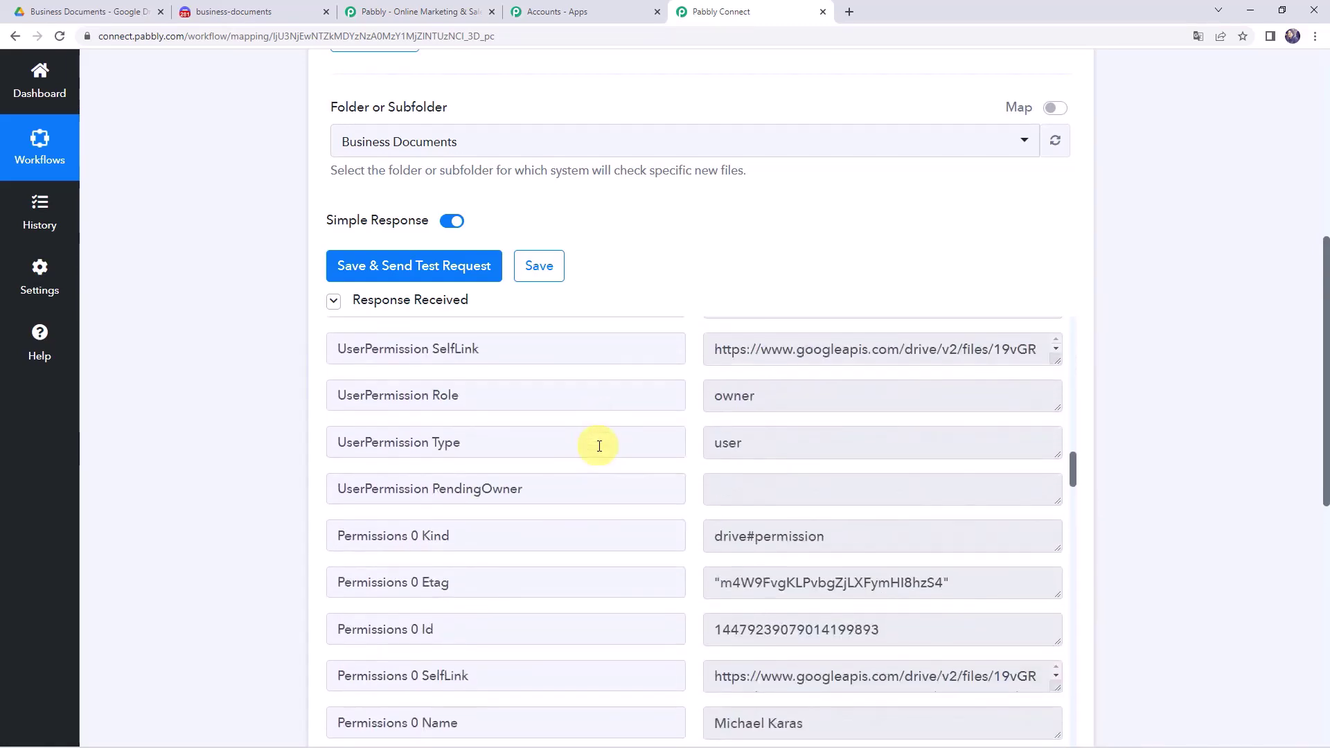
scroll(599, 445, "down", 4)
scroll(599, 447, "up", 12)
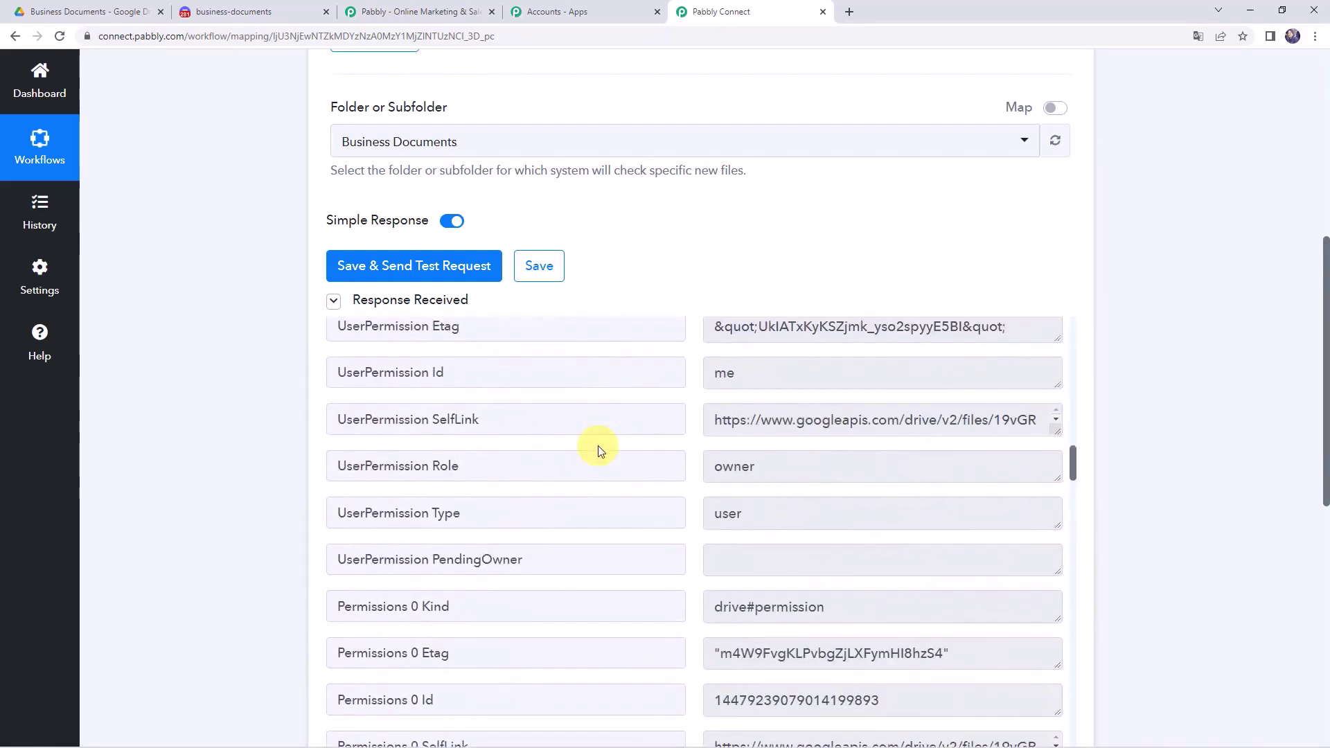
scroll(597, 446, "up", 11)
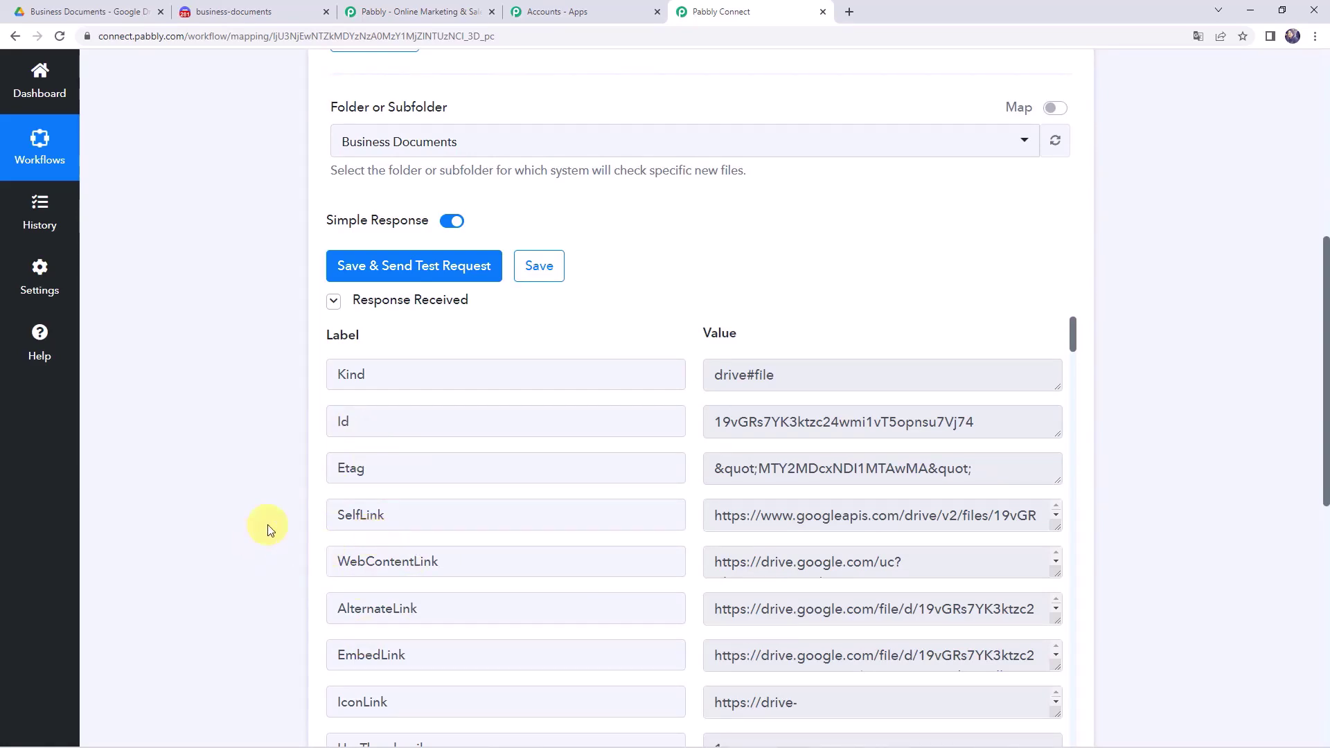
scroll(267, 525, "up", 6)
mouse_move(912, 230)
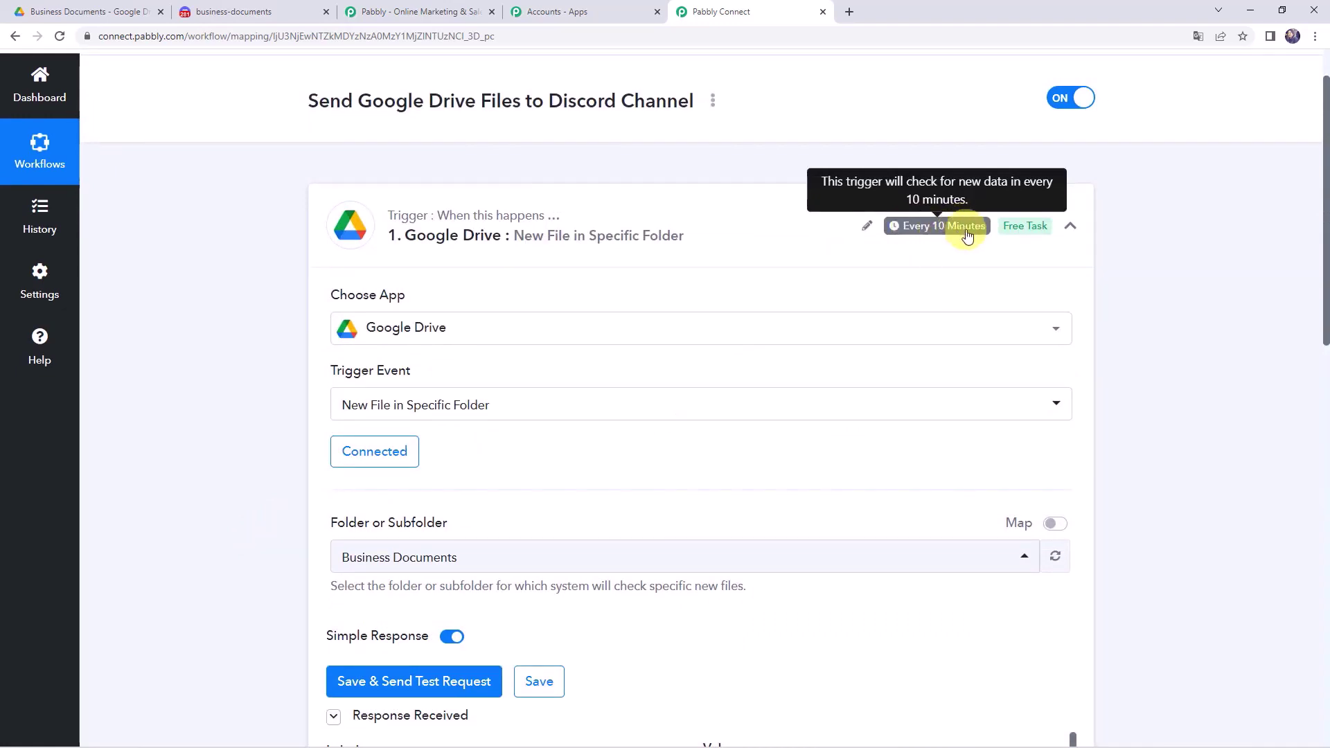
scroll(185, 505, "down", 8)
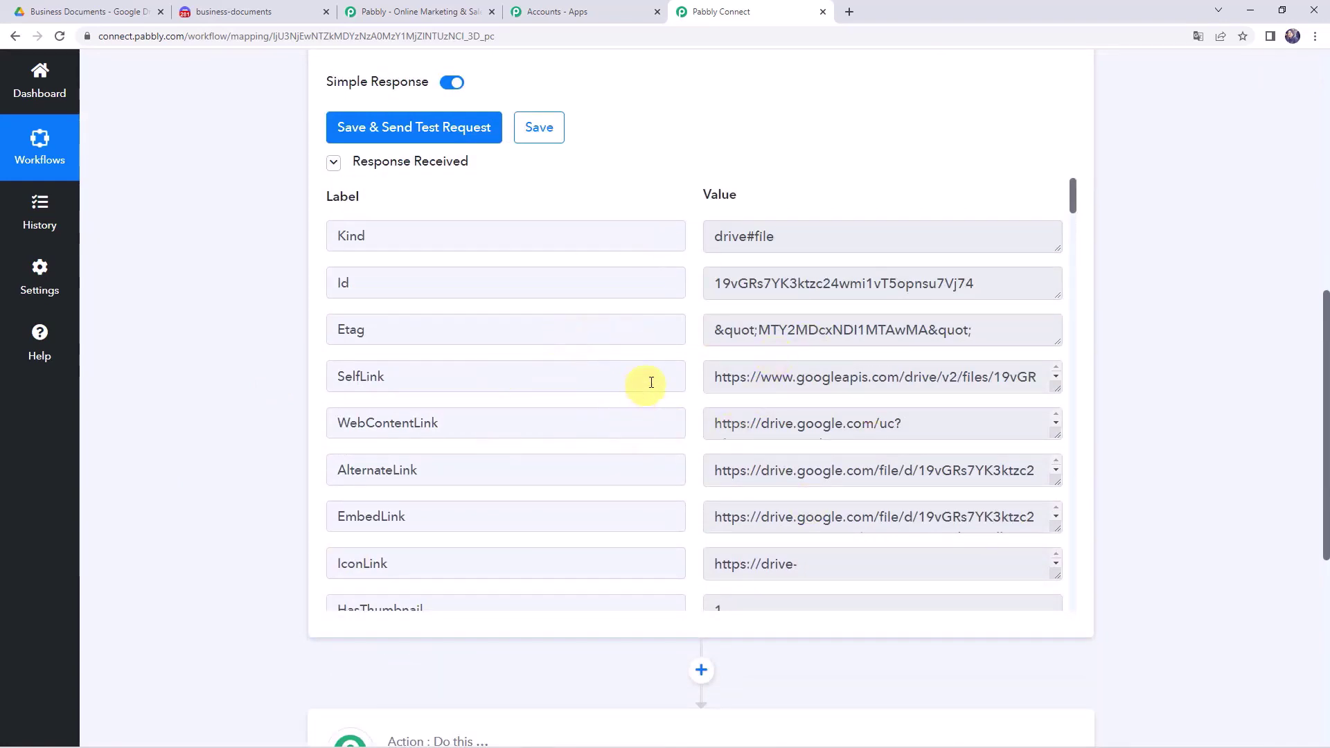
scroll(166, 502, "down", 7)
left_click(594, 267)
- Set the action to Google Drive's Share a File With Anyone using the existing Drive connection
left_click(428, 374)
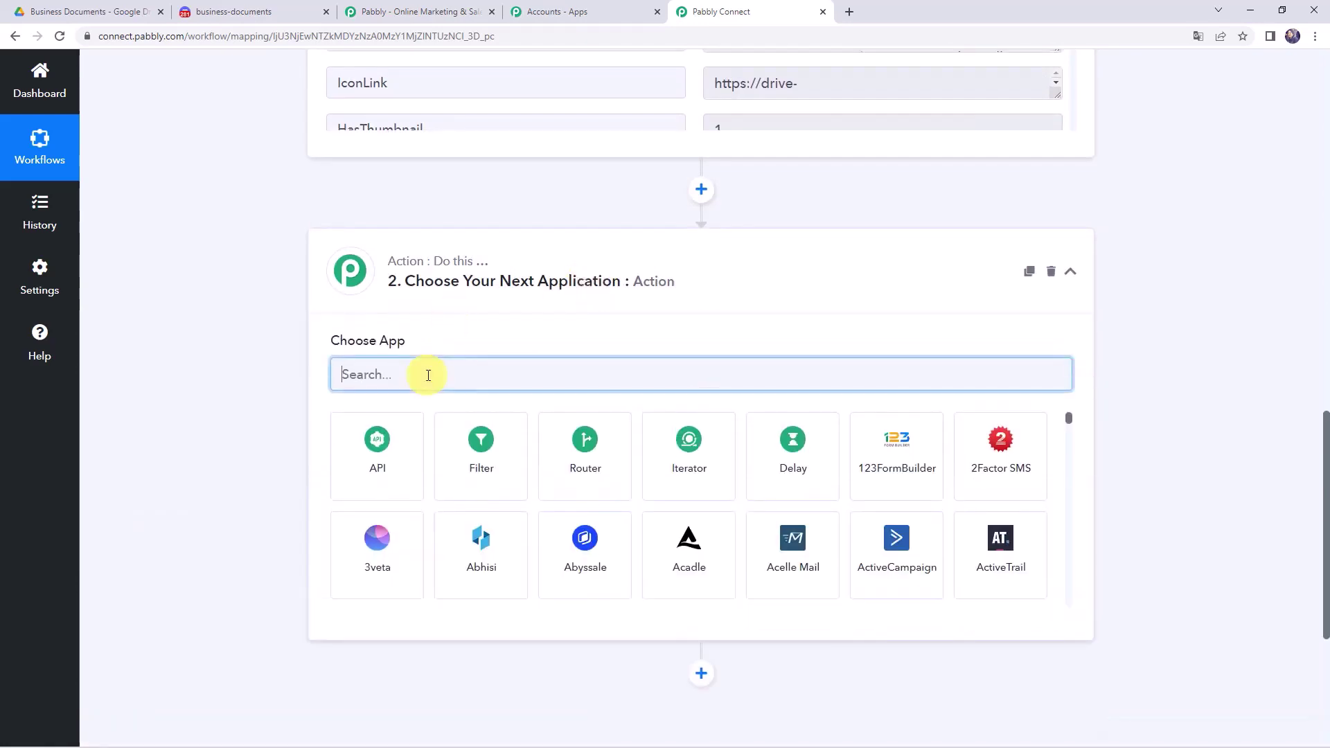
type("google d")
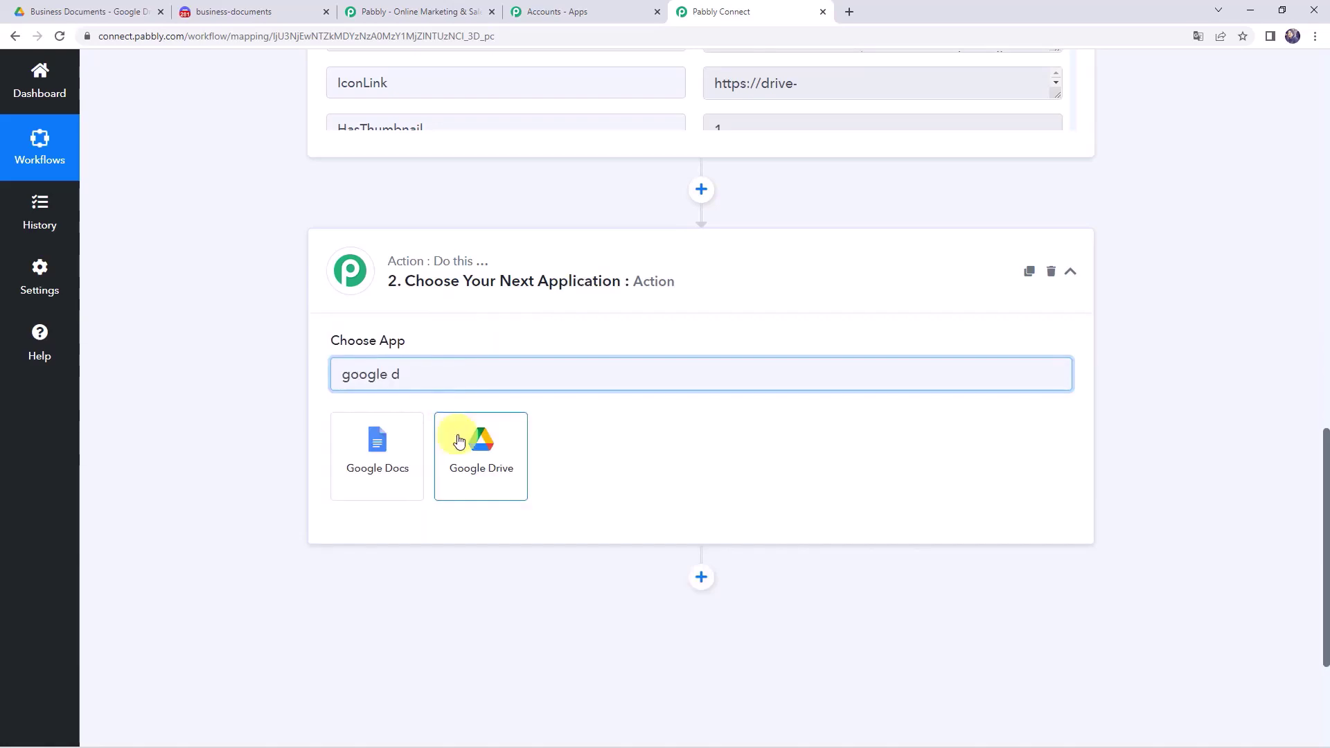
left_click(460, 440)
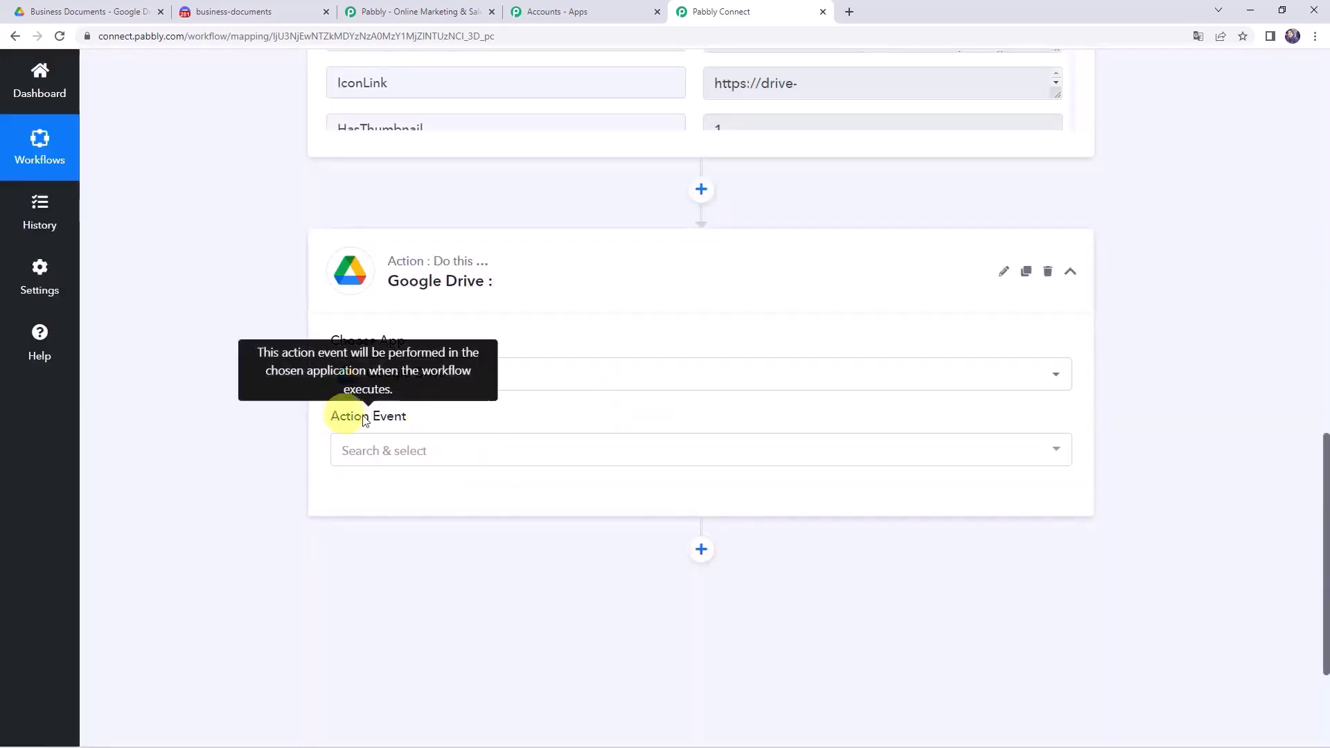
left_click(378, 455)
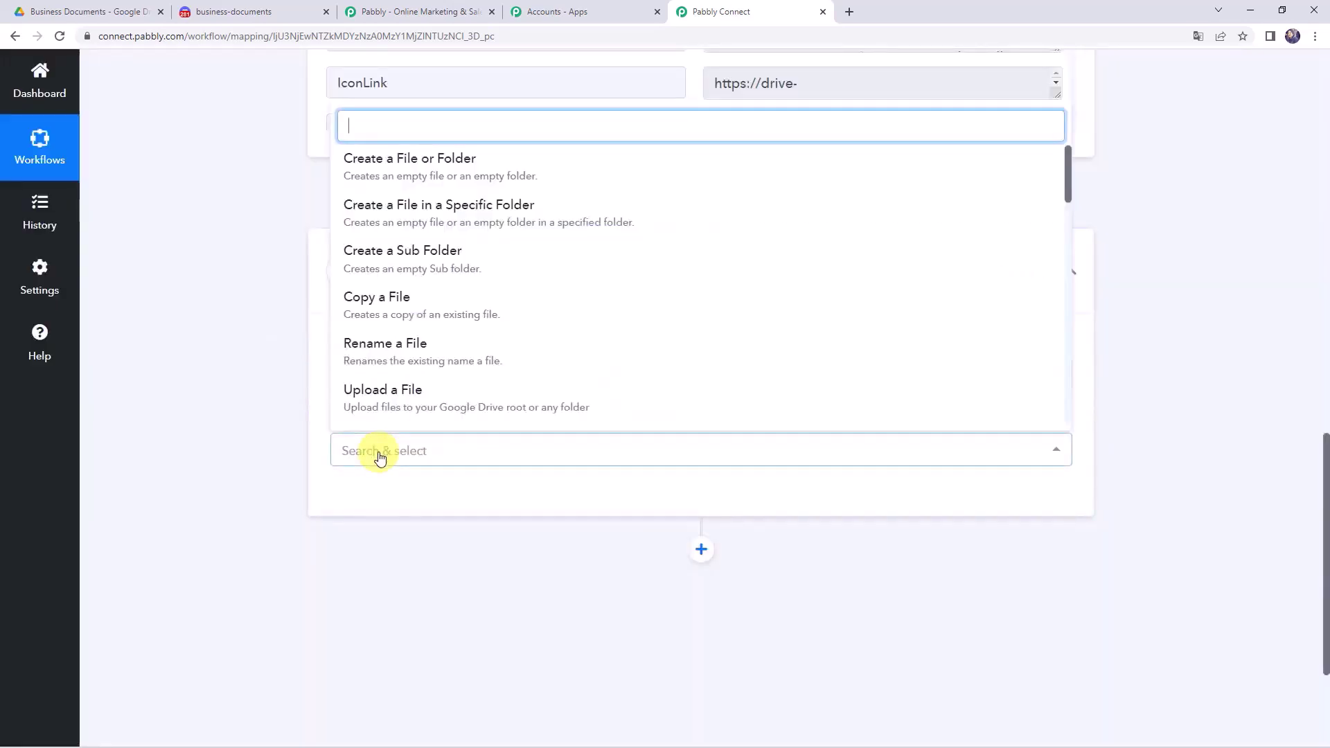
type("shar")
left_click(408, 268)
left_click(342, 493)
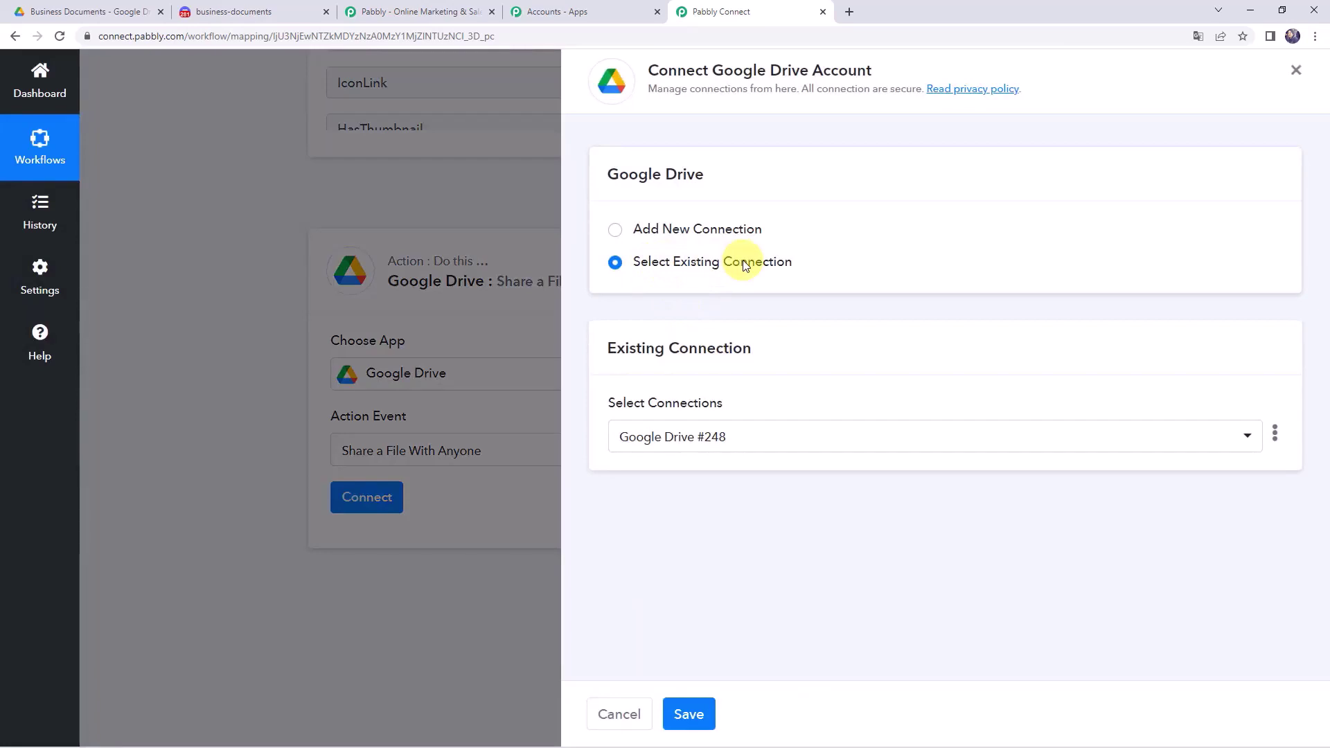
left_click(689, 715)
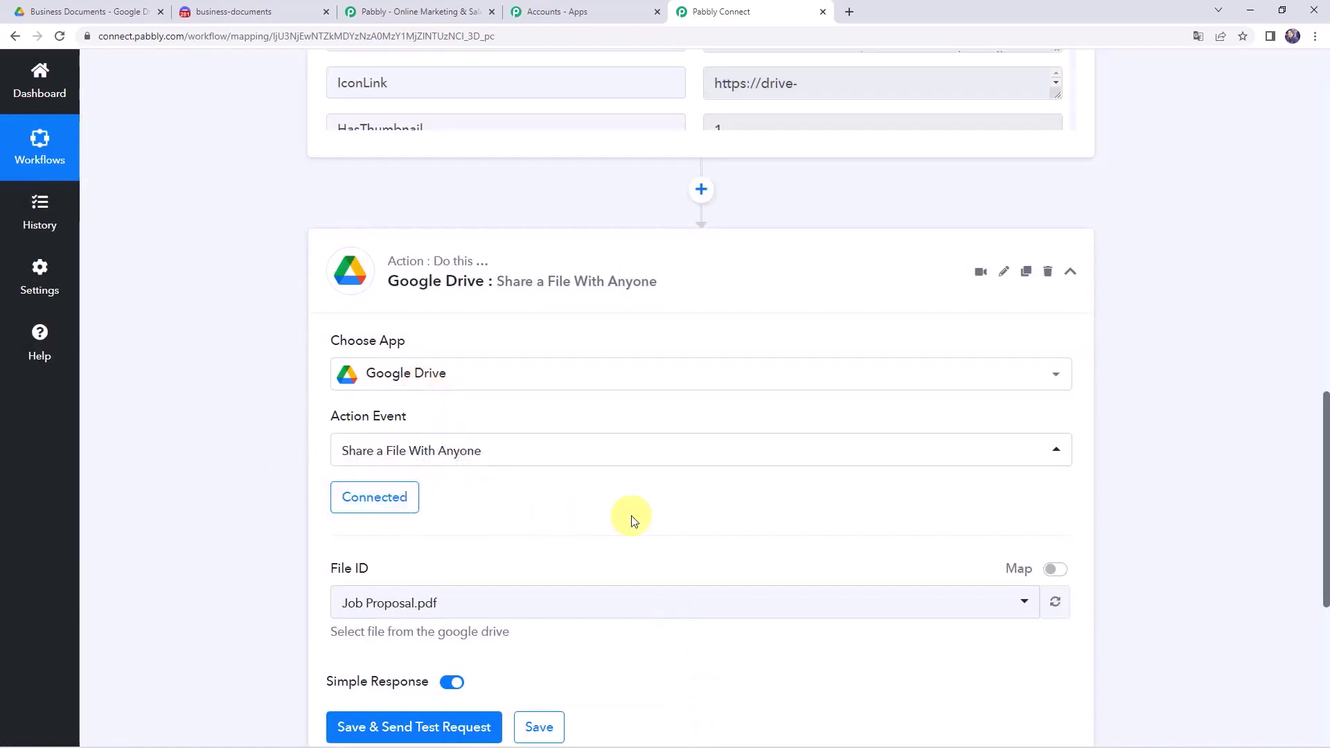
- Locate the trigger file's Id value in the test response
scroll(630, 517, "down", 2)
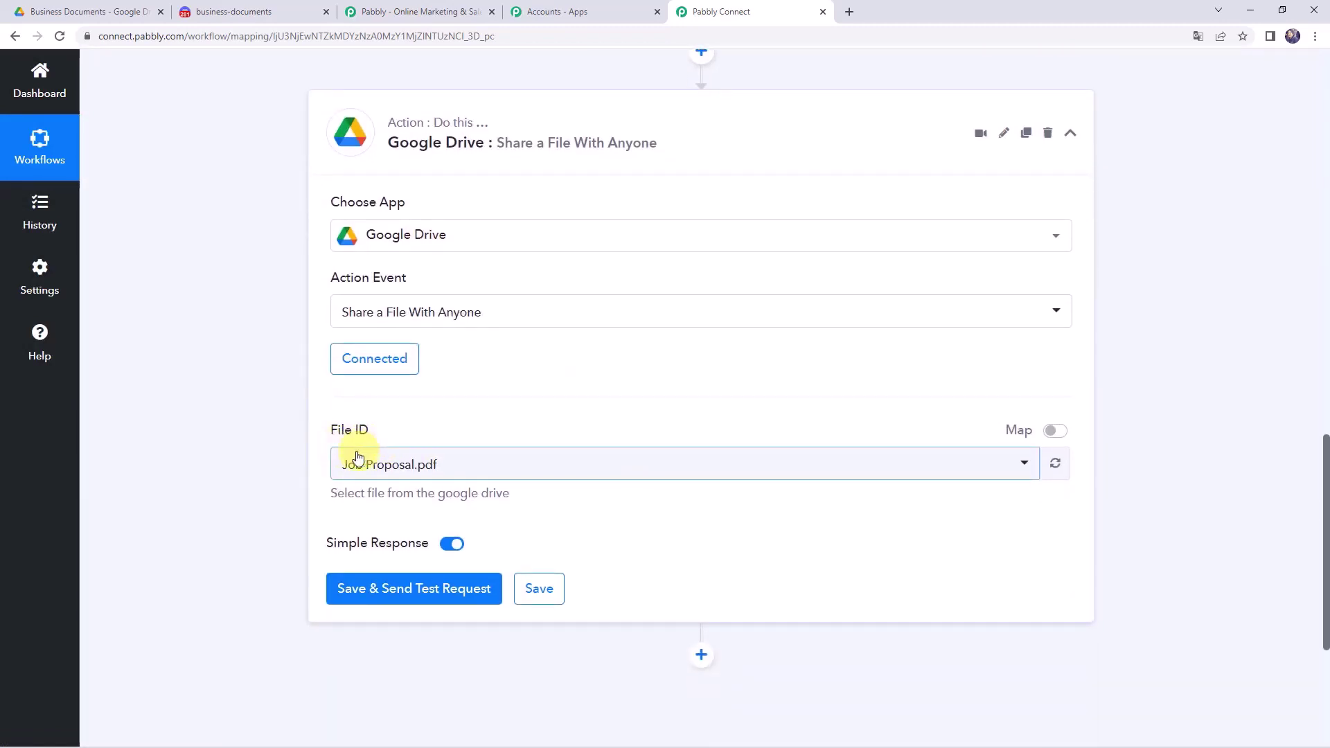
scroll(244, 465, "up", 6)
scroll(244, 466, "up", 5)
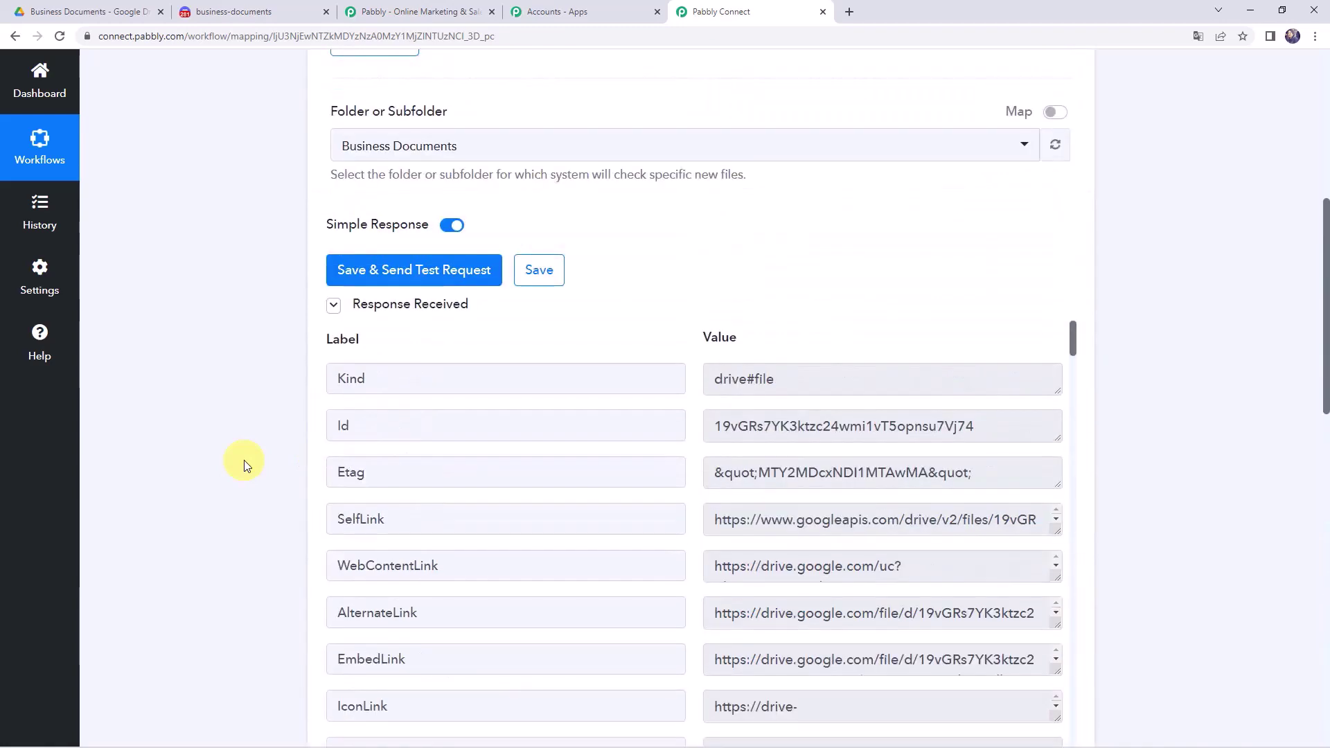
left_click_drag(998, 421, 635, 409)
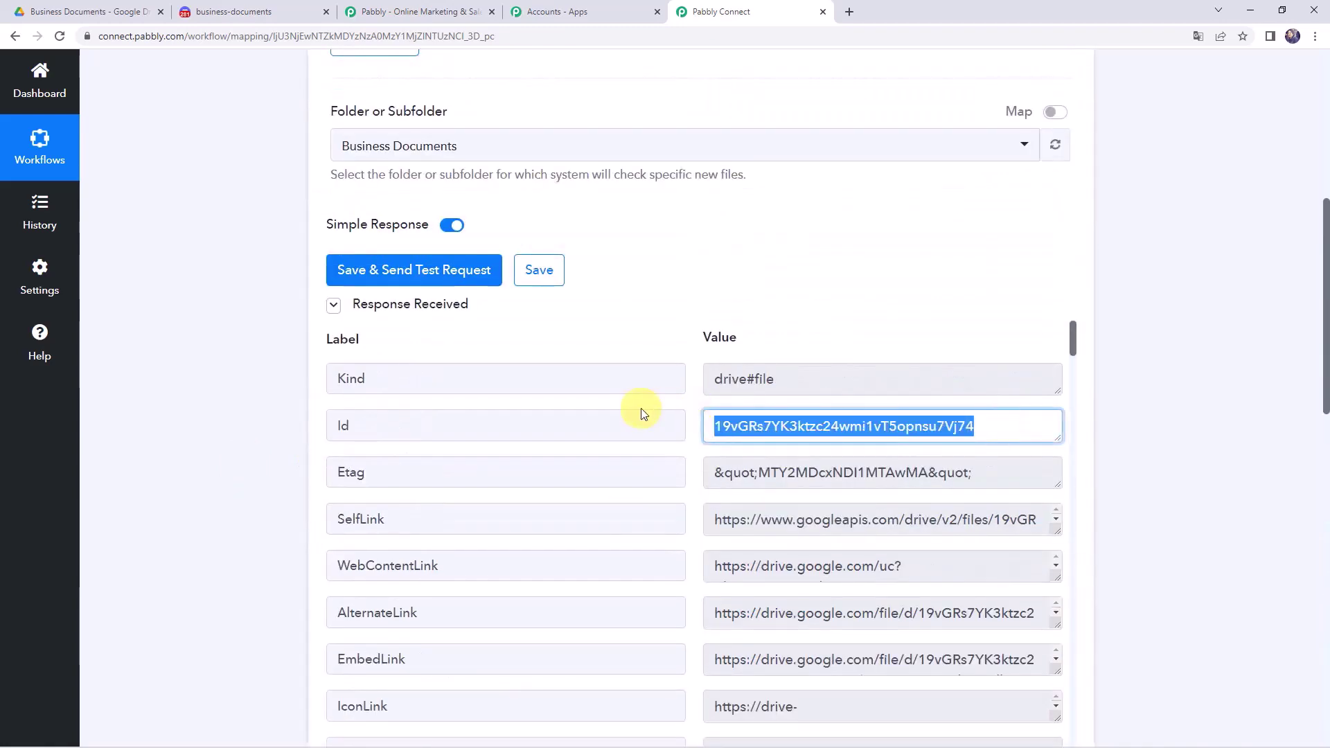
left_click_drag(370, 416, 288, 418)
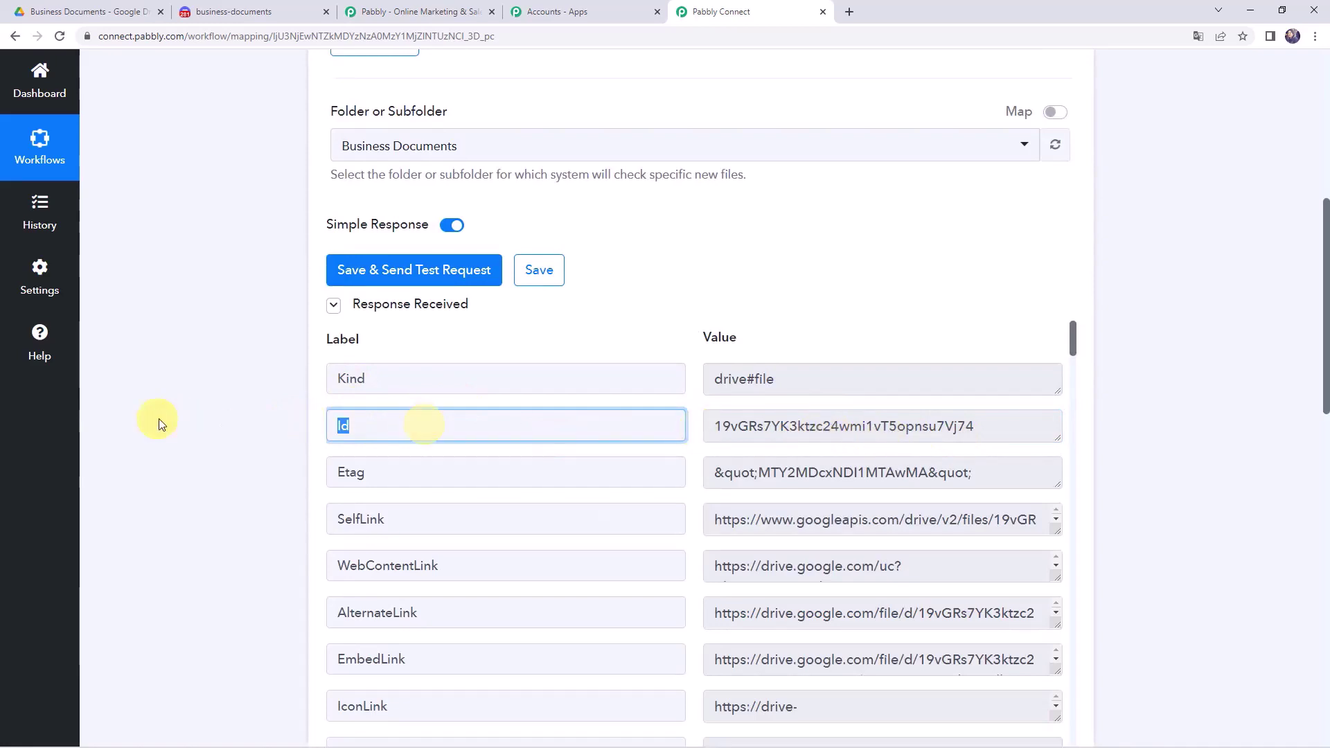
scroll(273, 442, "down", 10)
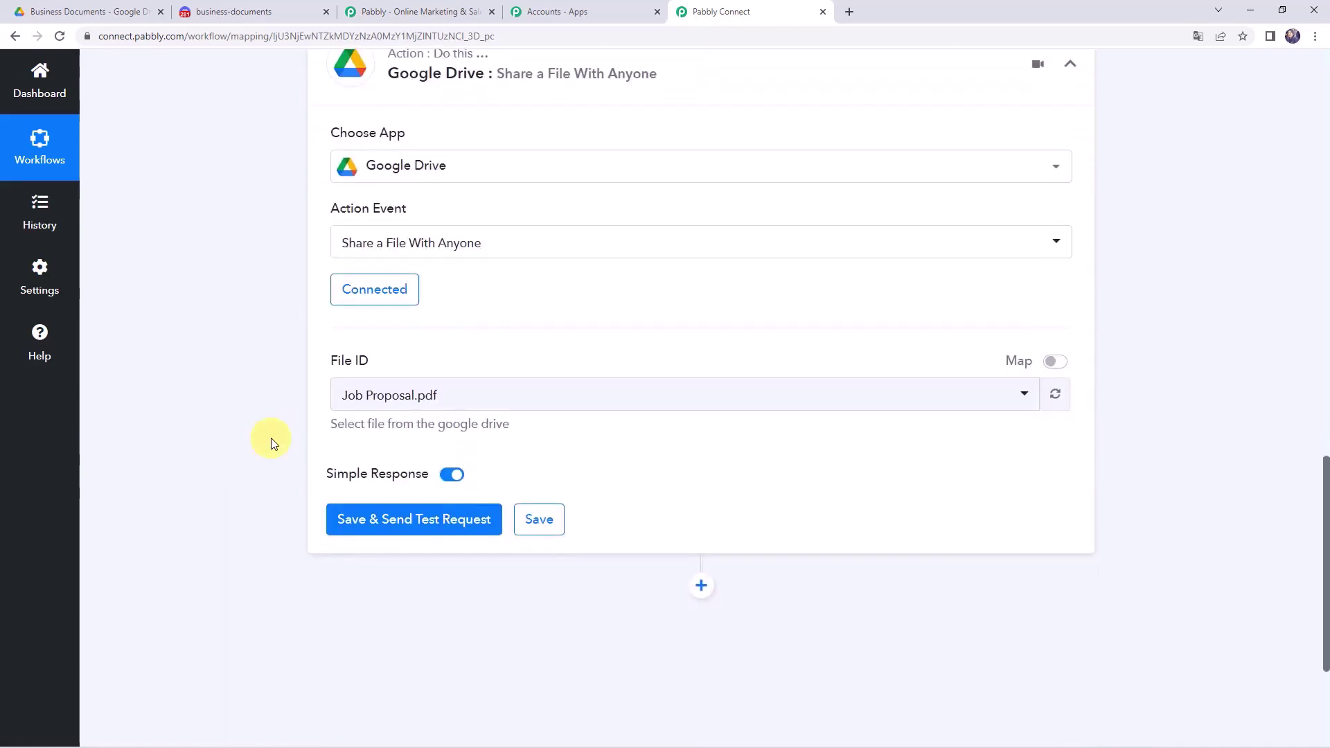
- Switch File ID to Map mode, clear it, and map the trigger's '1. Id' into it
left_click(1058, 365)
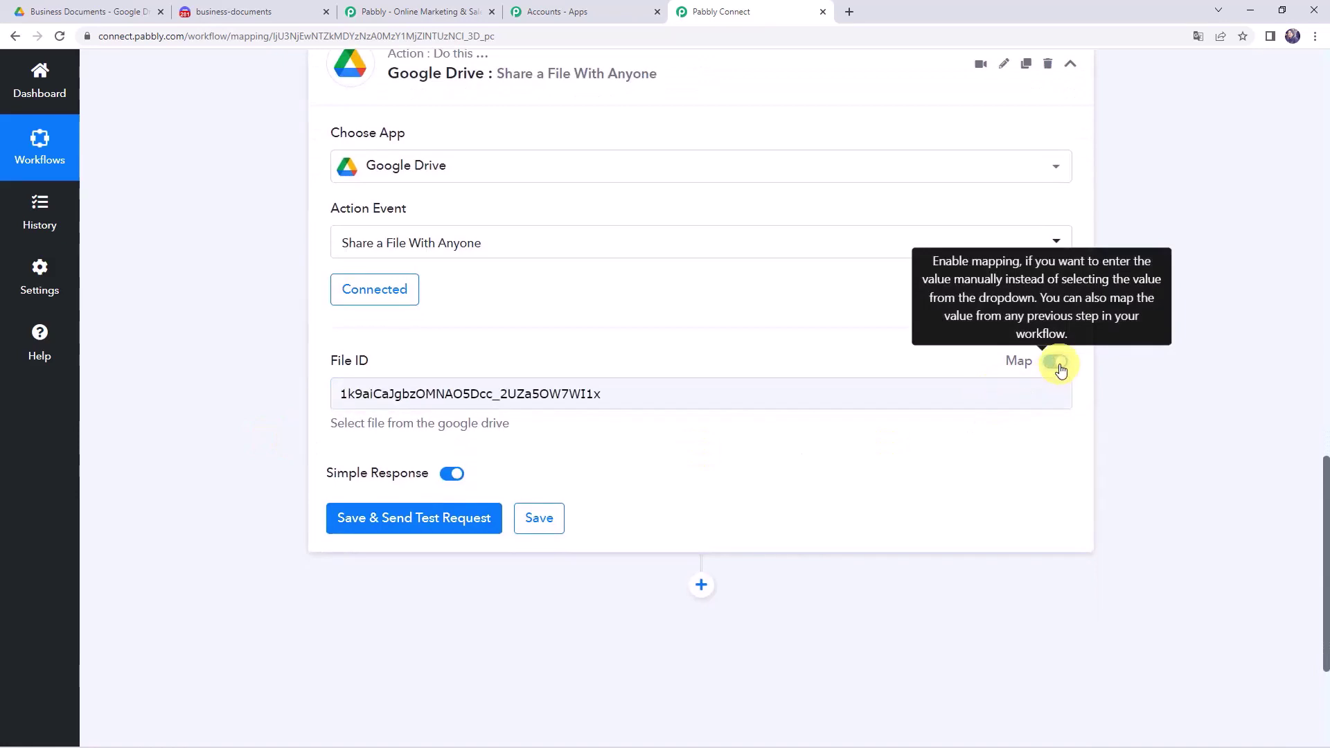
left_click(662, 383)
double_click(657, 392)
key("BackSpace")
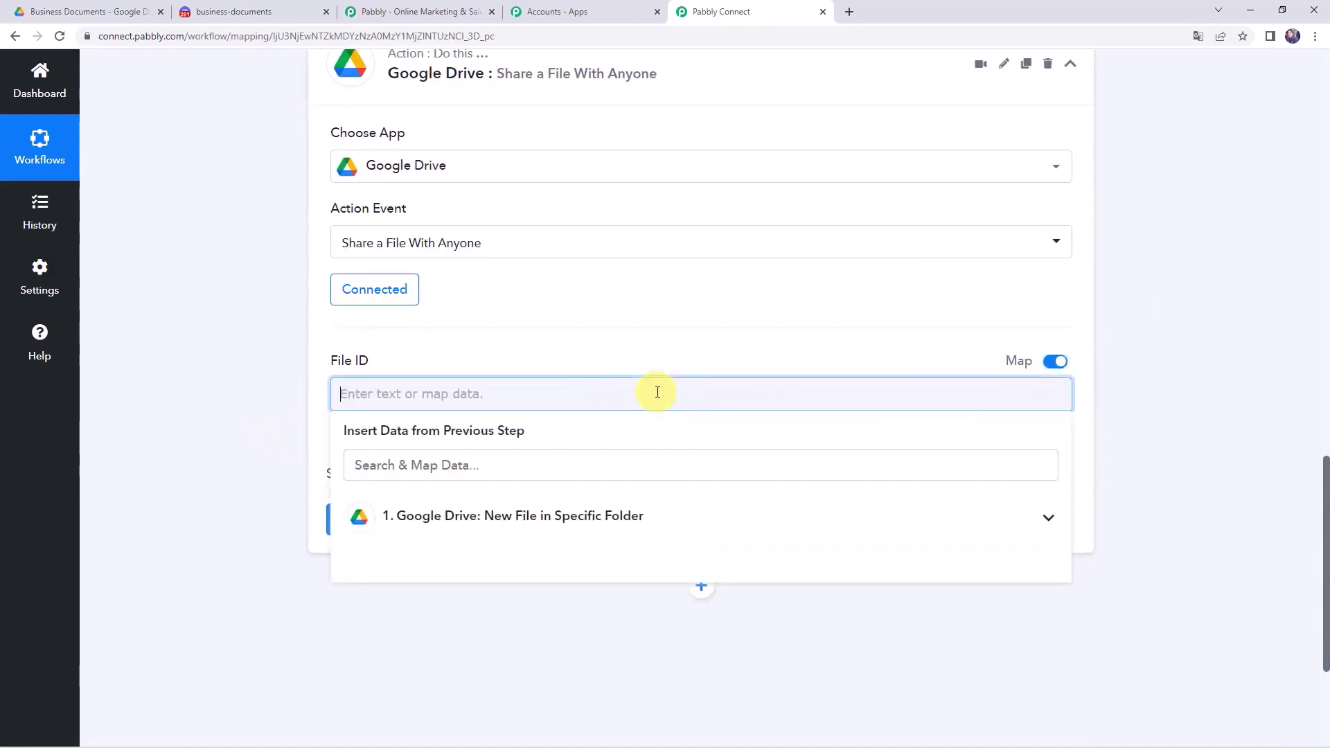
left_click(543, 513)
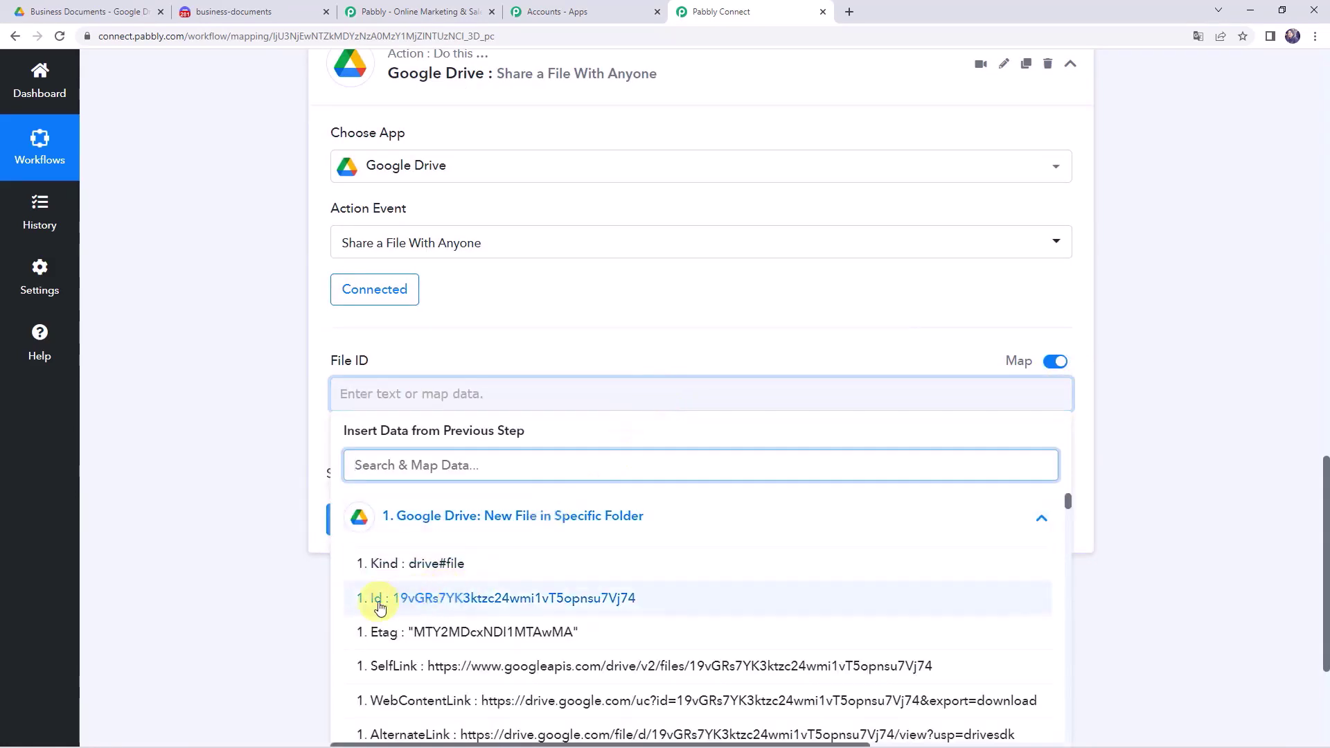
left_click(415, 604)
left_click(251, 427)
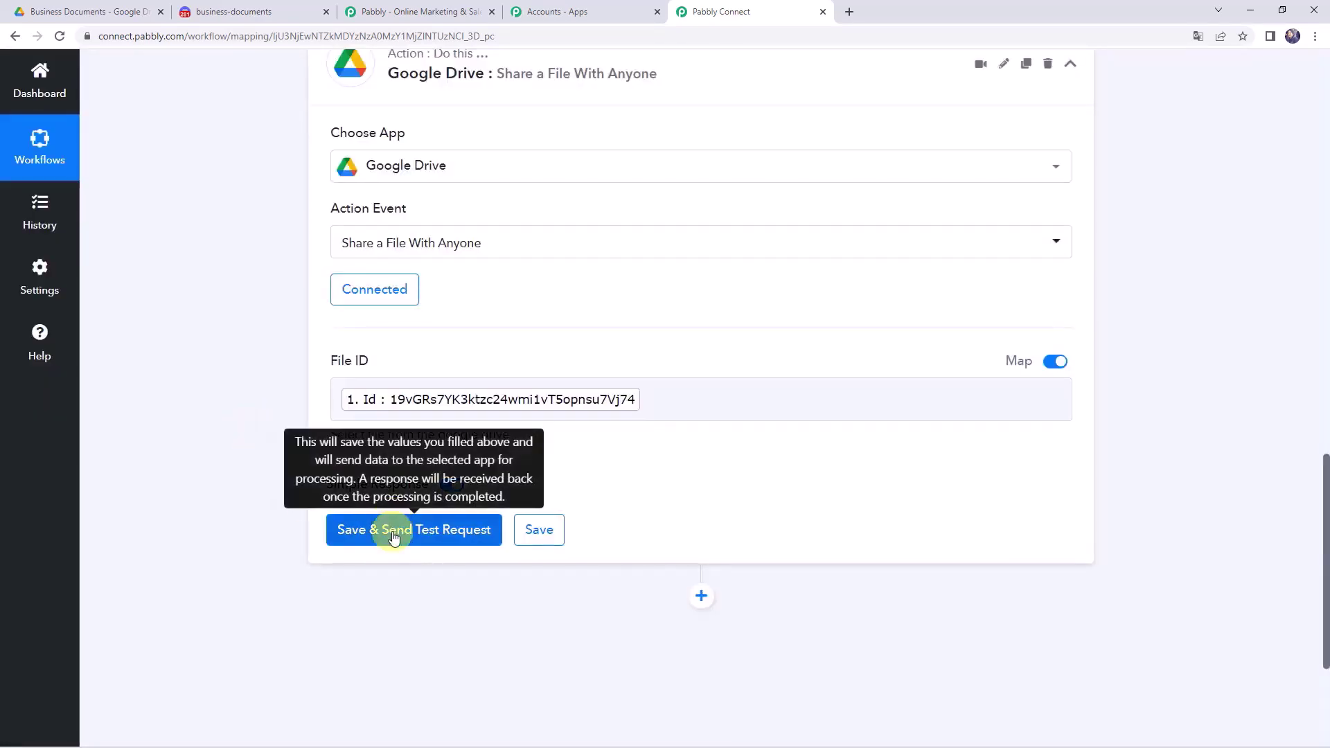
- Test the share step, check the returned WebViewLink URL, and add another action step
left_click(394, 538)
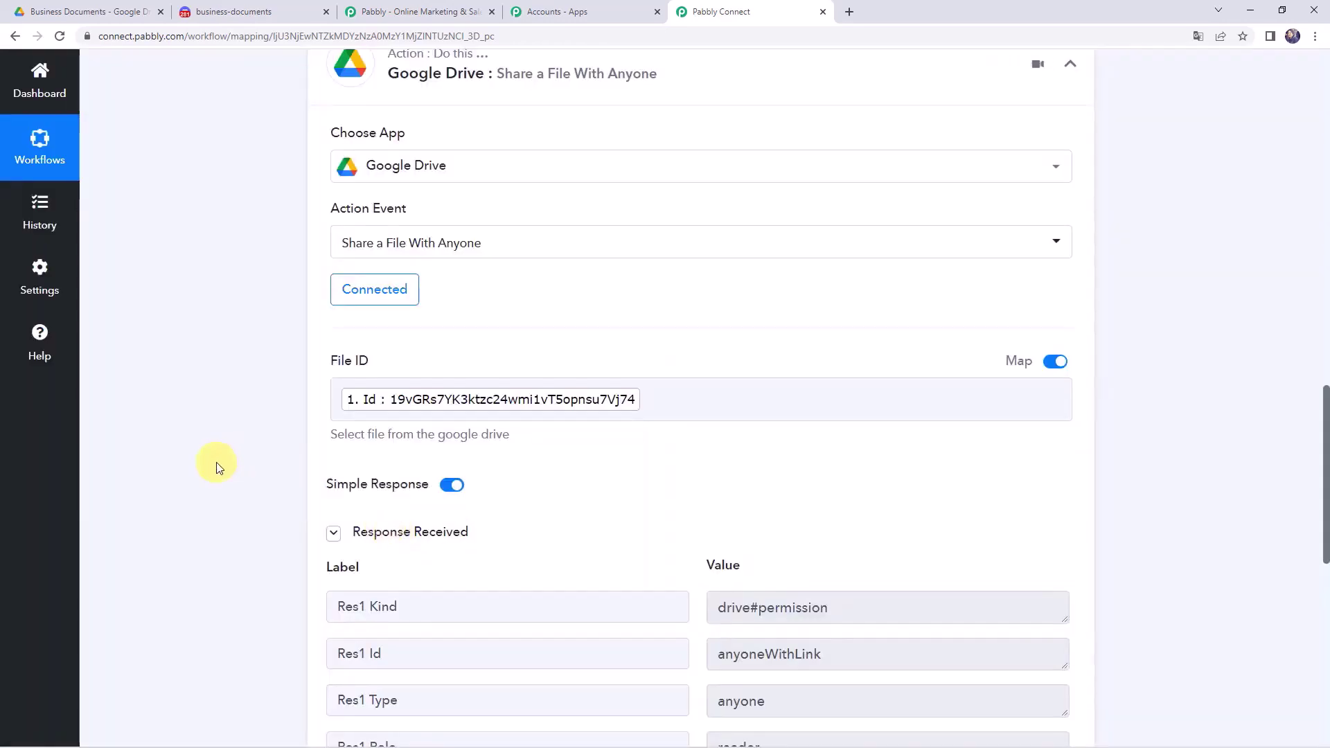
scroll(214, 463, "down", 4)
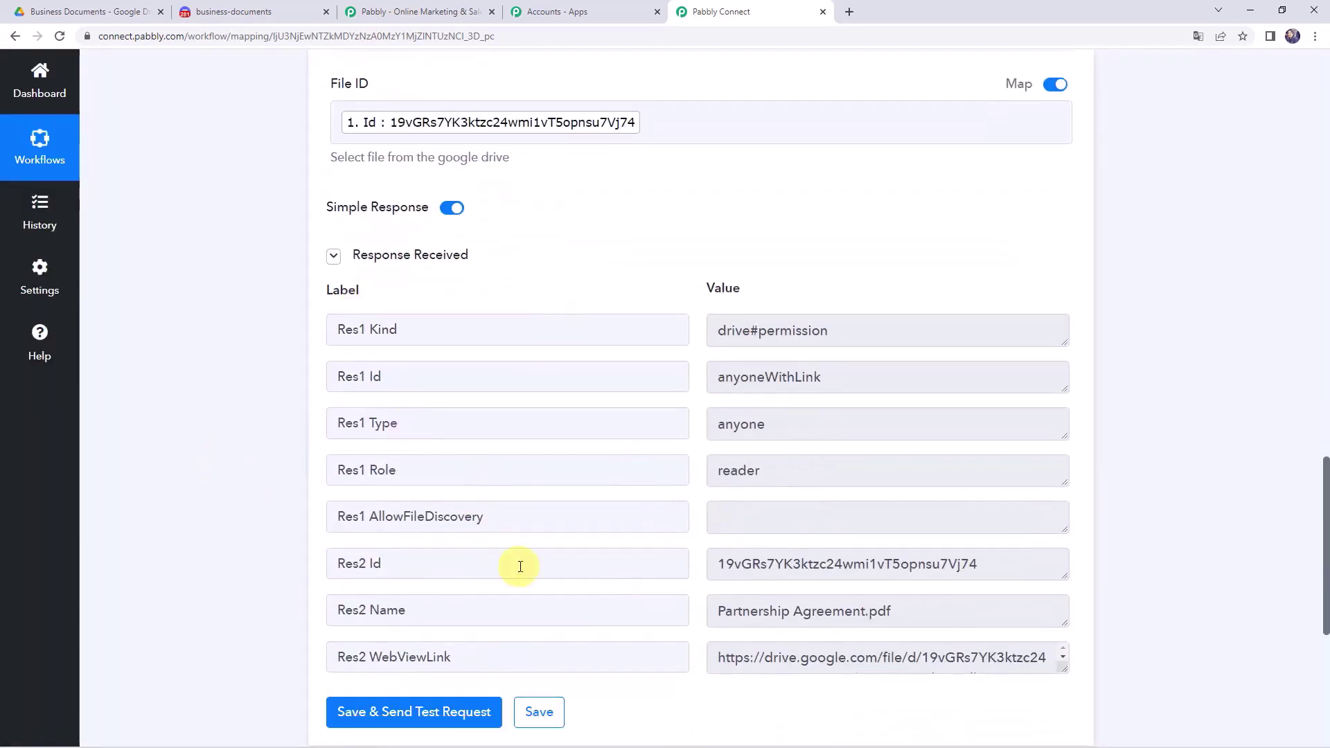
scroll(241, 512, "down", 2)
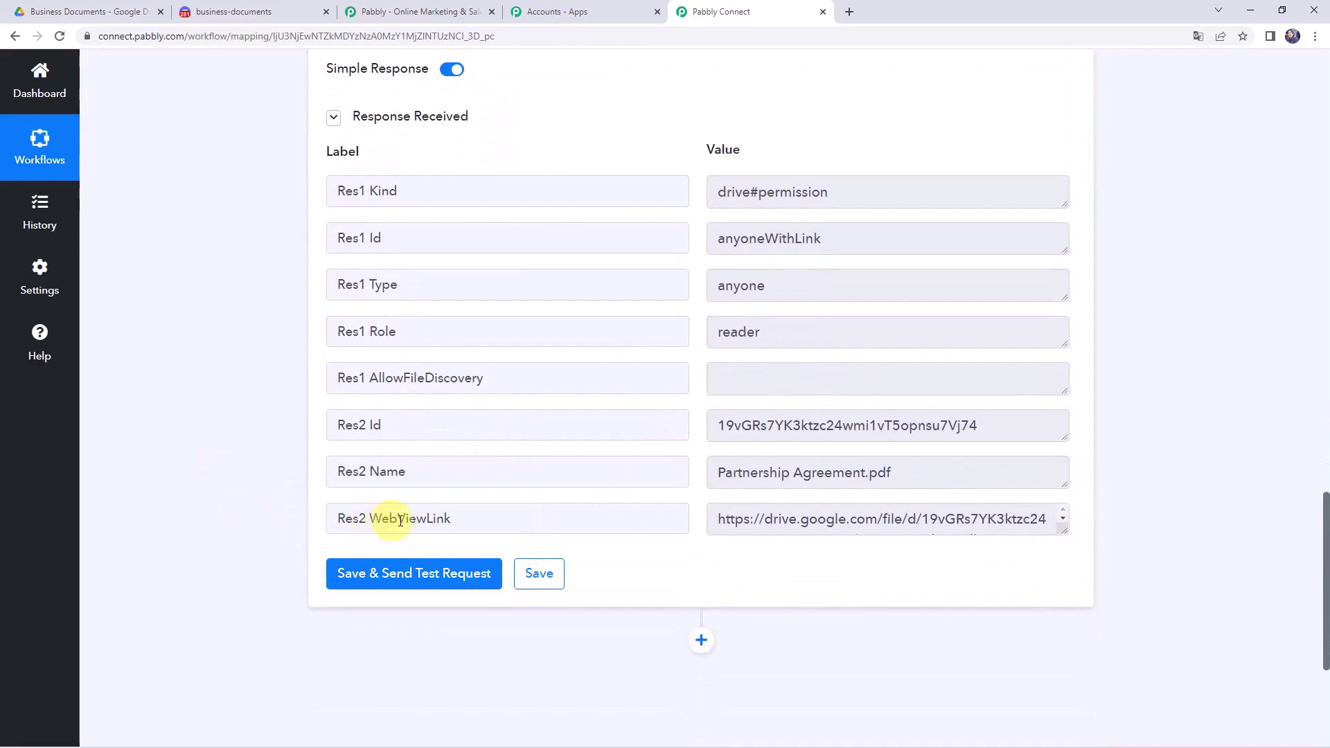
left_click_drag(1063, 540, 1062, 626)
triple_click(1024, 551)
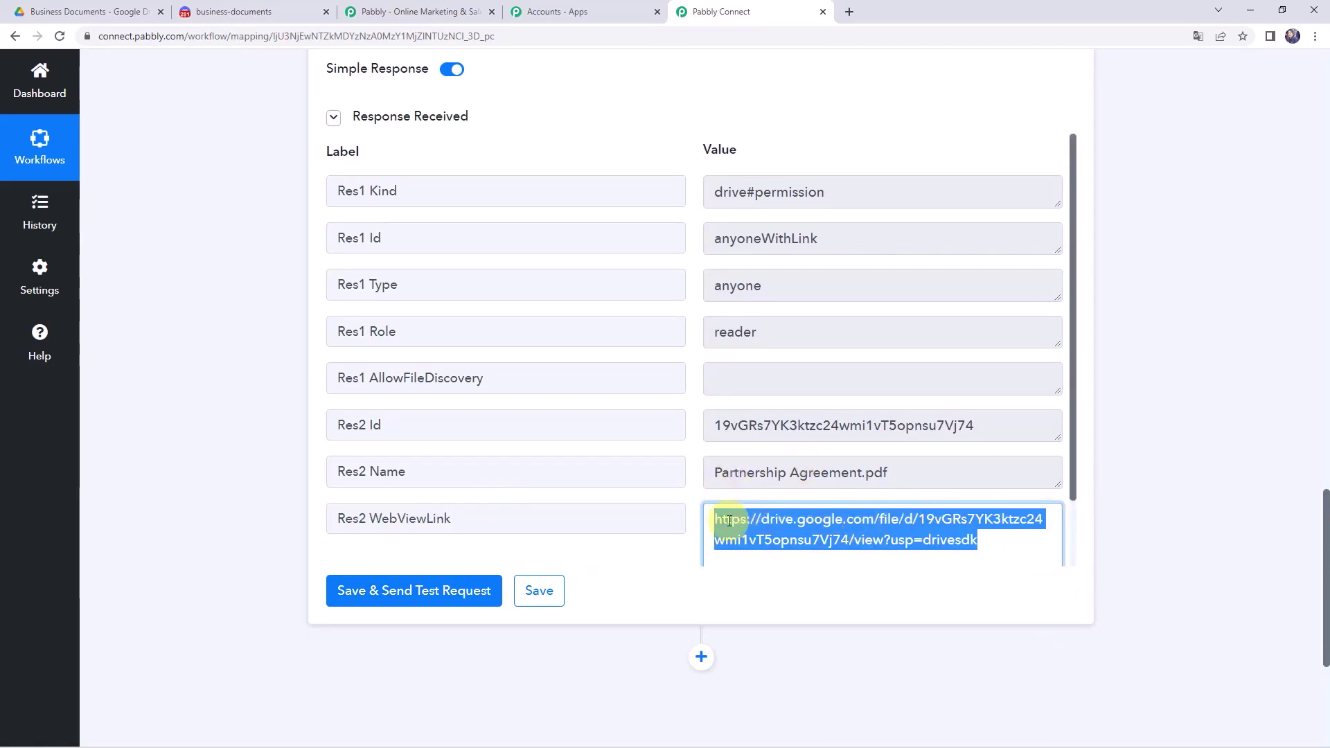
scroll(298, 460, "down", 5)
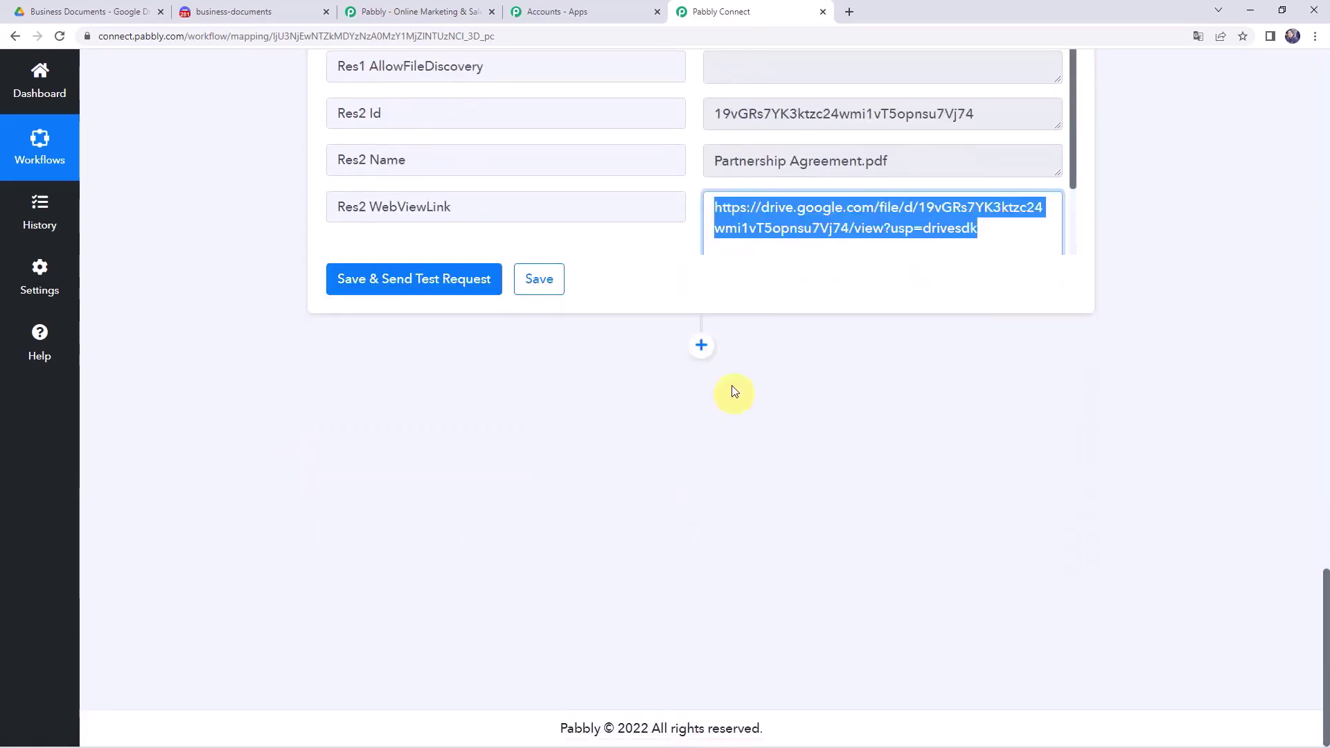
left_click(699, 345)
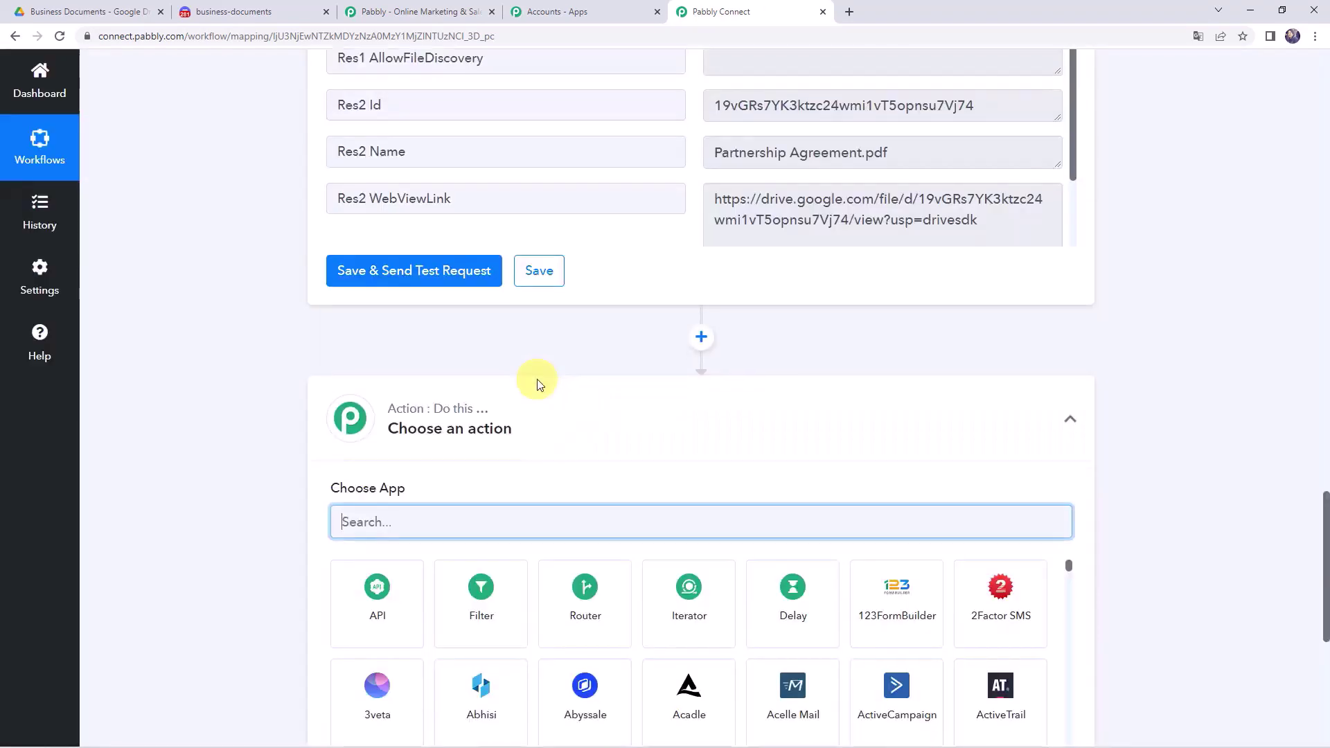
- Choose Discord with the Send Channel Message (Markdown) action event and connect it
type("Dis")
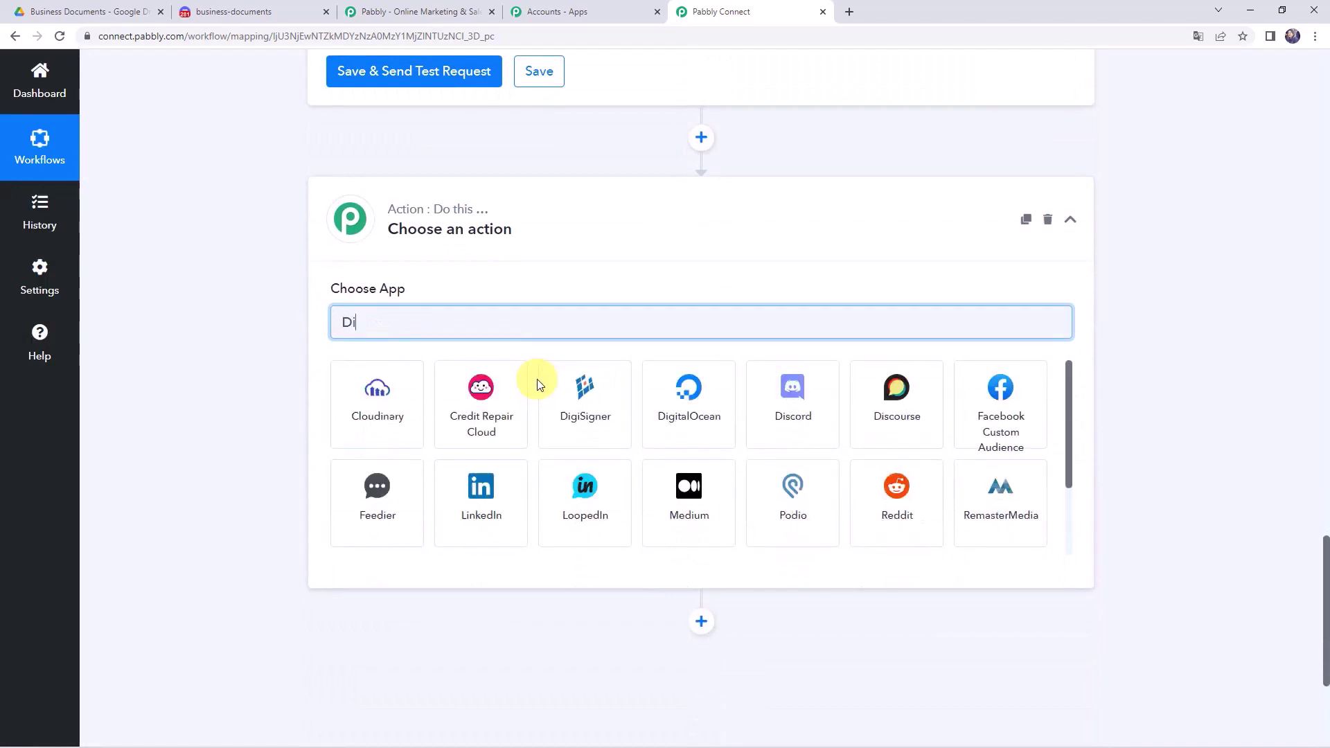
left_click(365, 417)
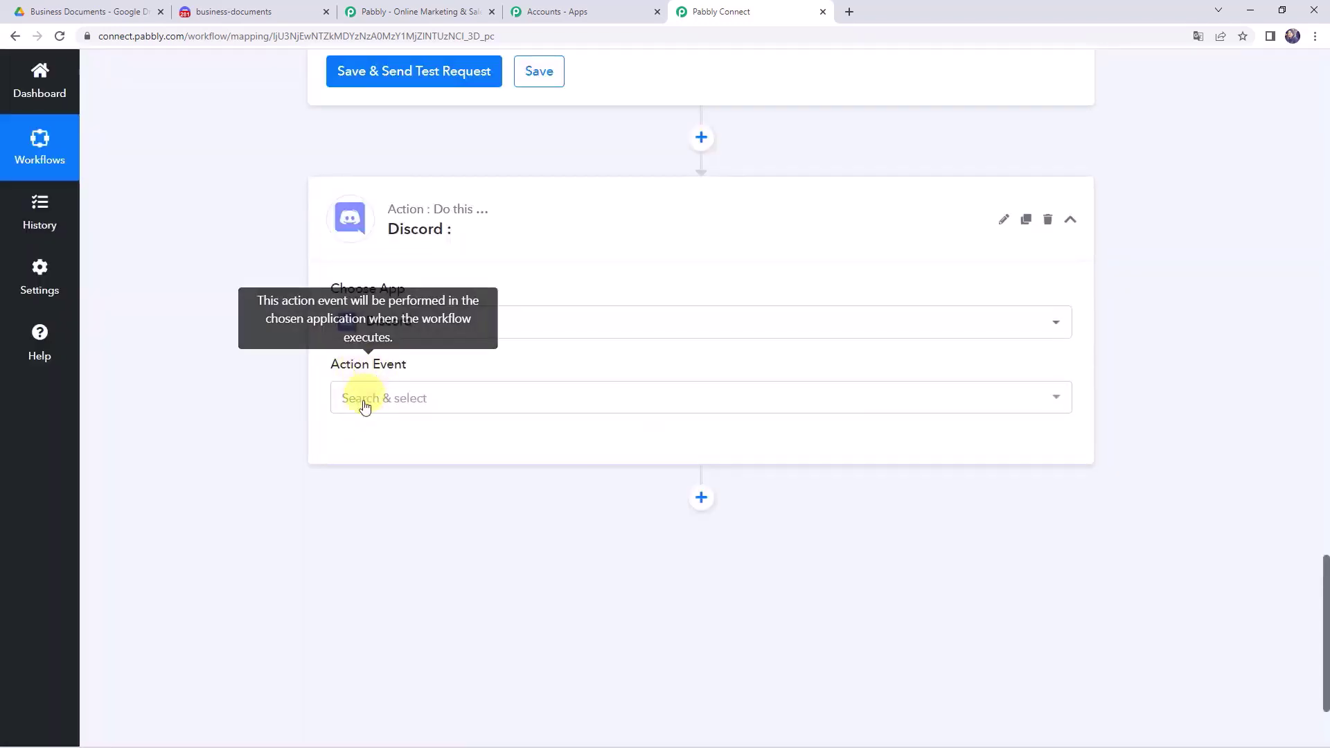
left_click(364, 405)
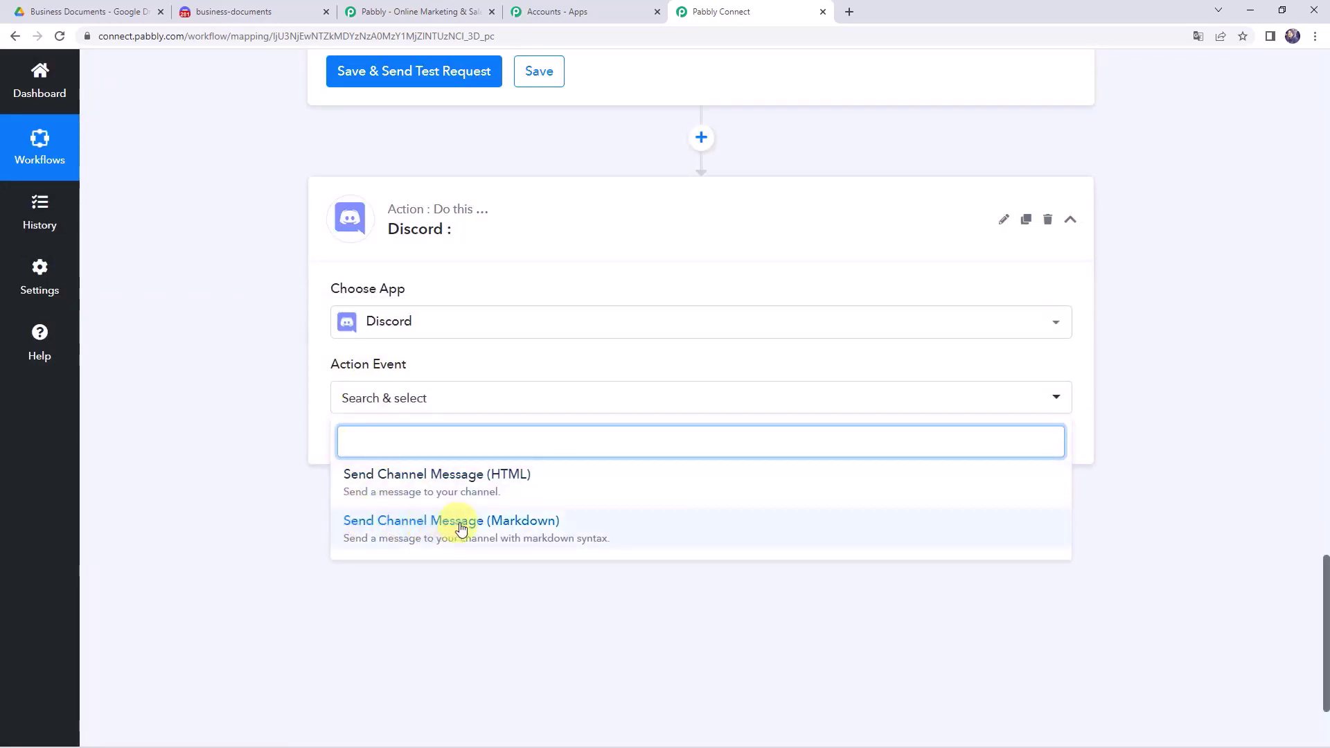
left_click(526, 532)
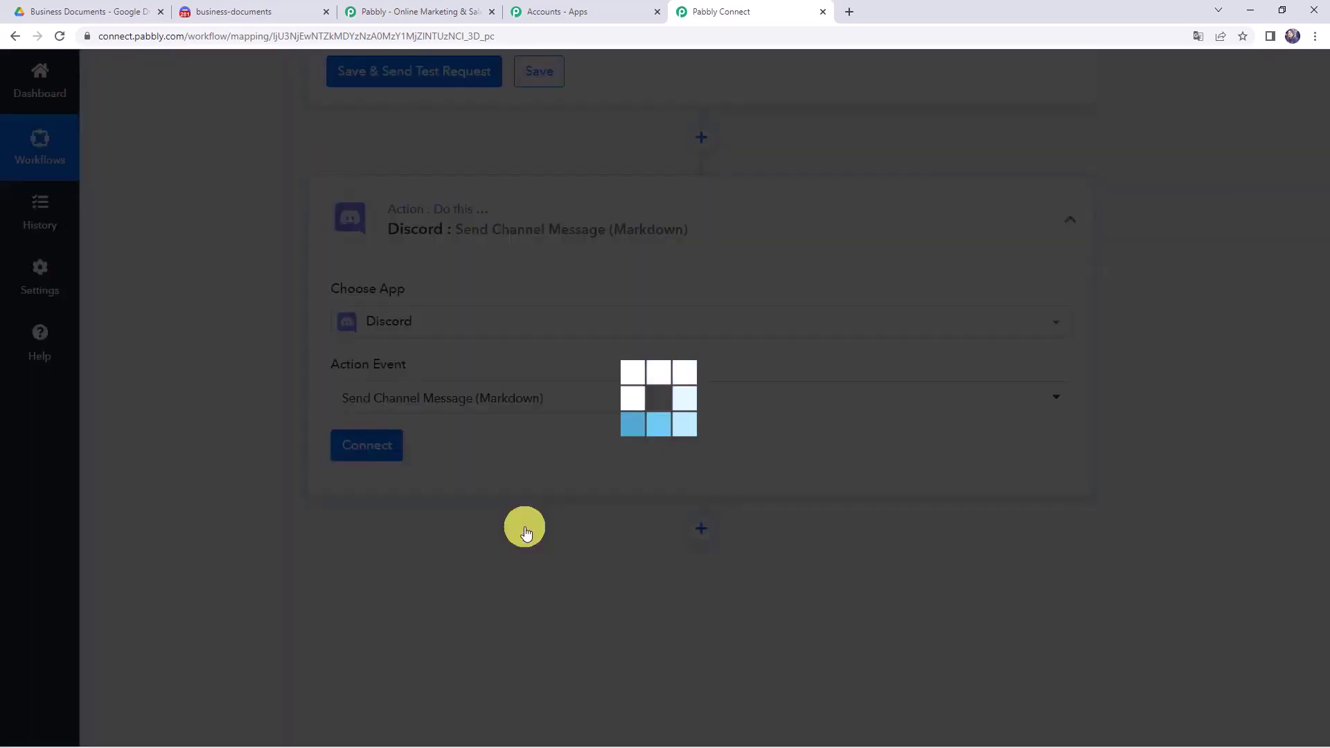
left_click(361, 449)
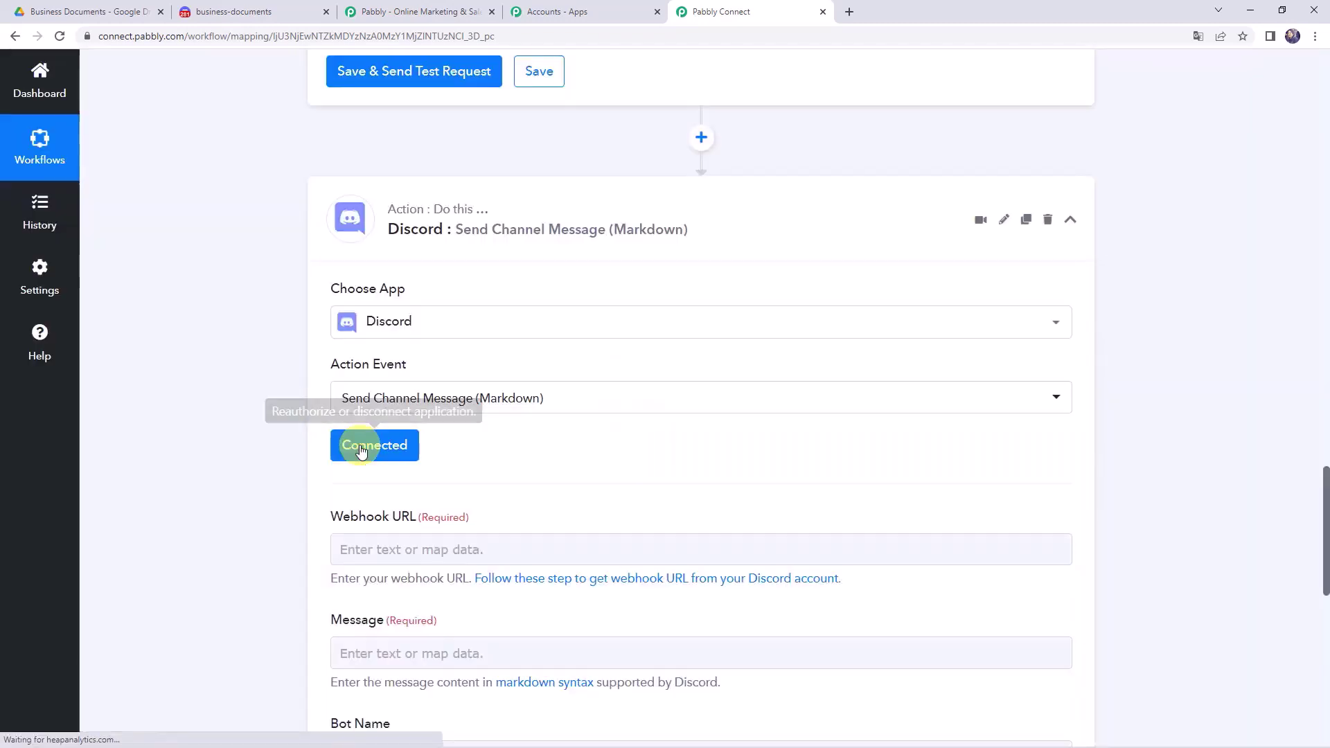
scroll(374, 415, "down", 3)
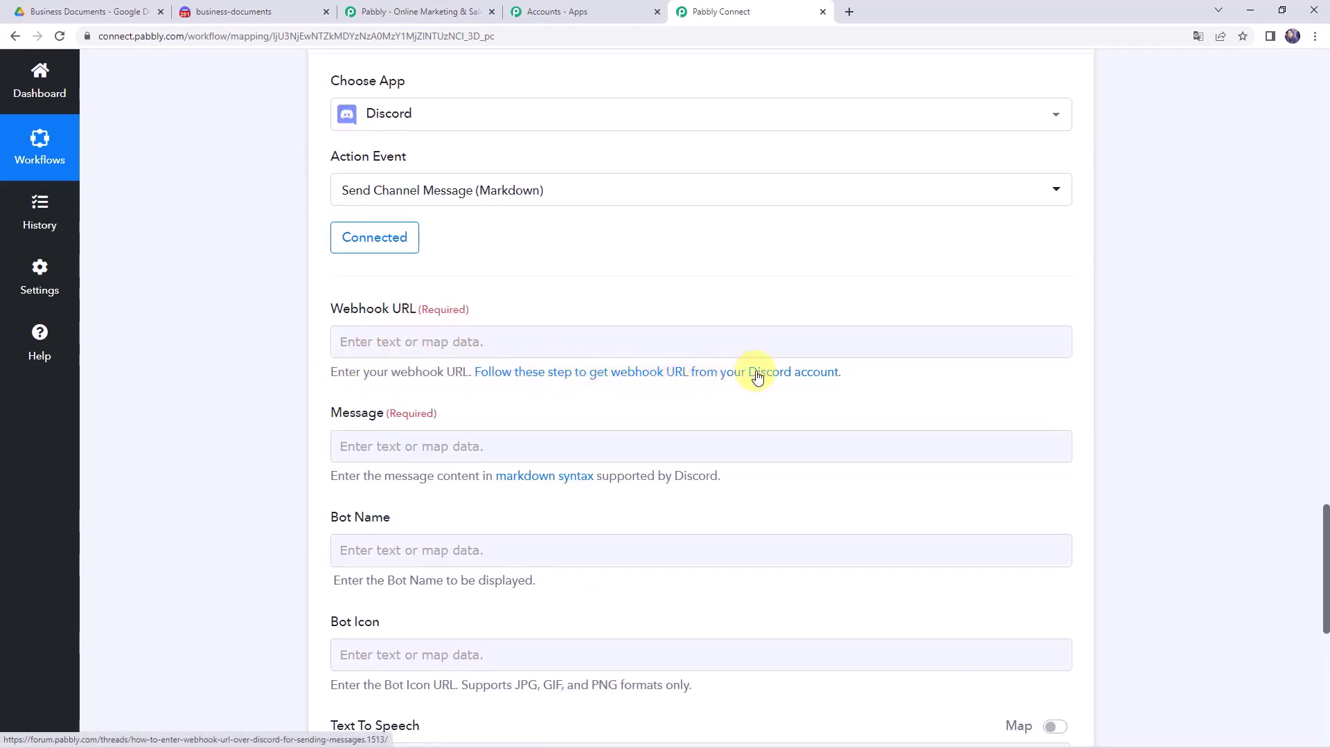
- Open the forum thread on getting a Discord webhook URL and read through its steps
left_click(757, 377)
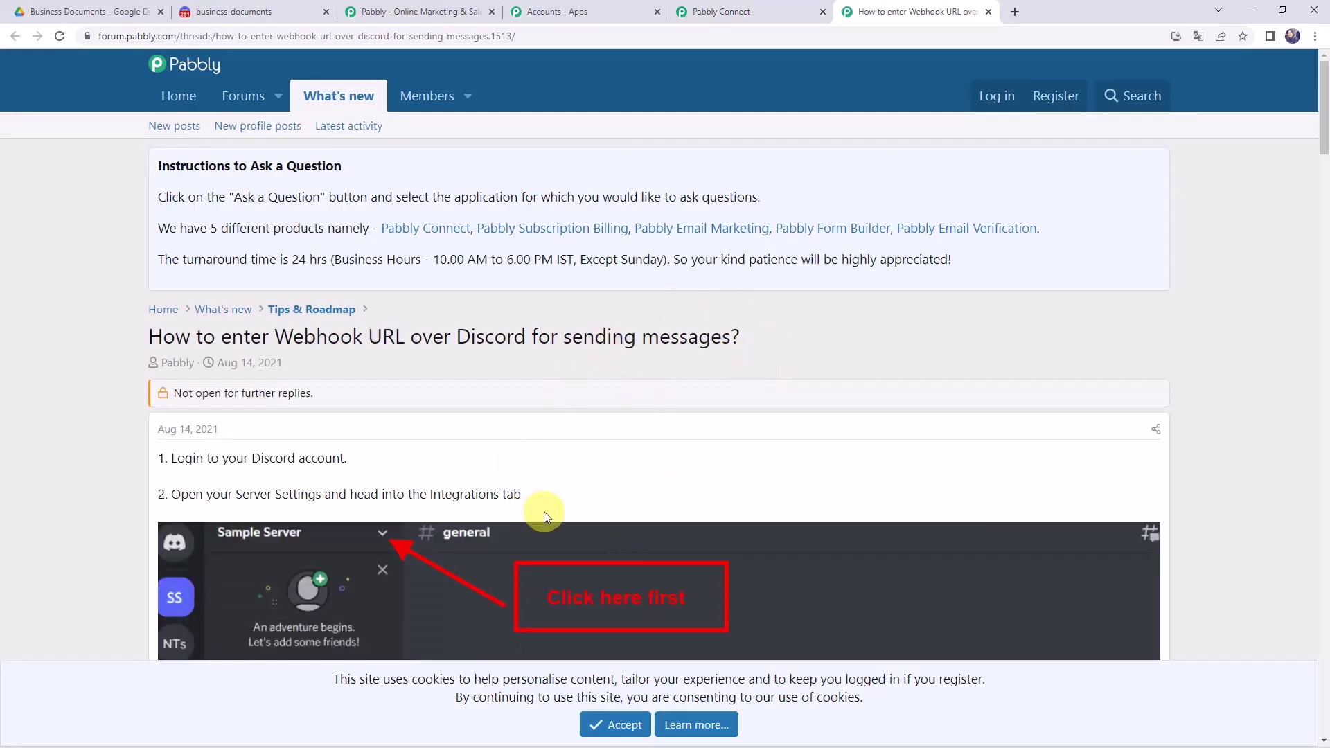
scroll(543, 511, "down", 5)
scroll(544, 513, "up", 5)
scroll(544, 516, "down", 20)
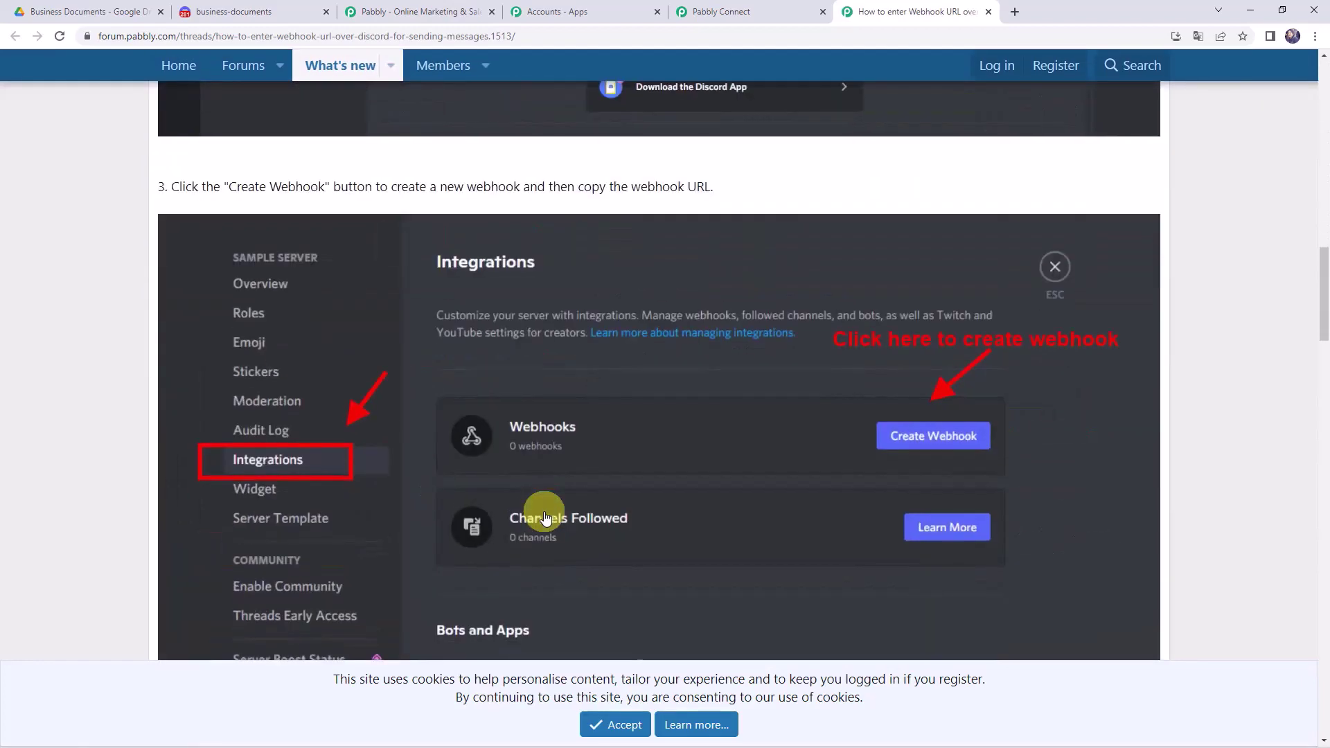
scroll(545, 516, "down", 15)
scroll(545, 516, "up", 4)
scroll(545, 516, "up", 20)
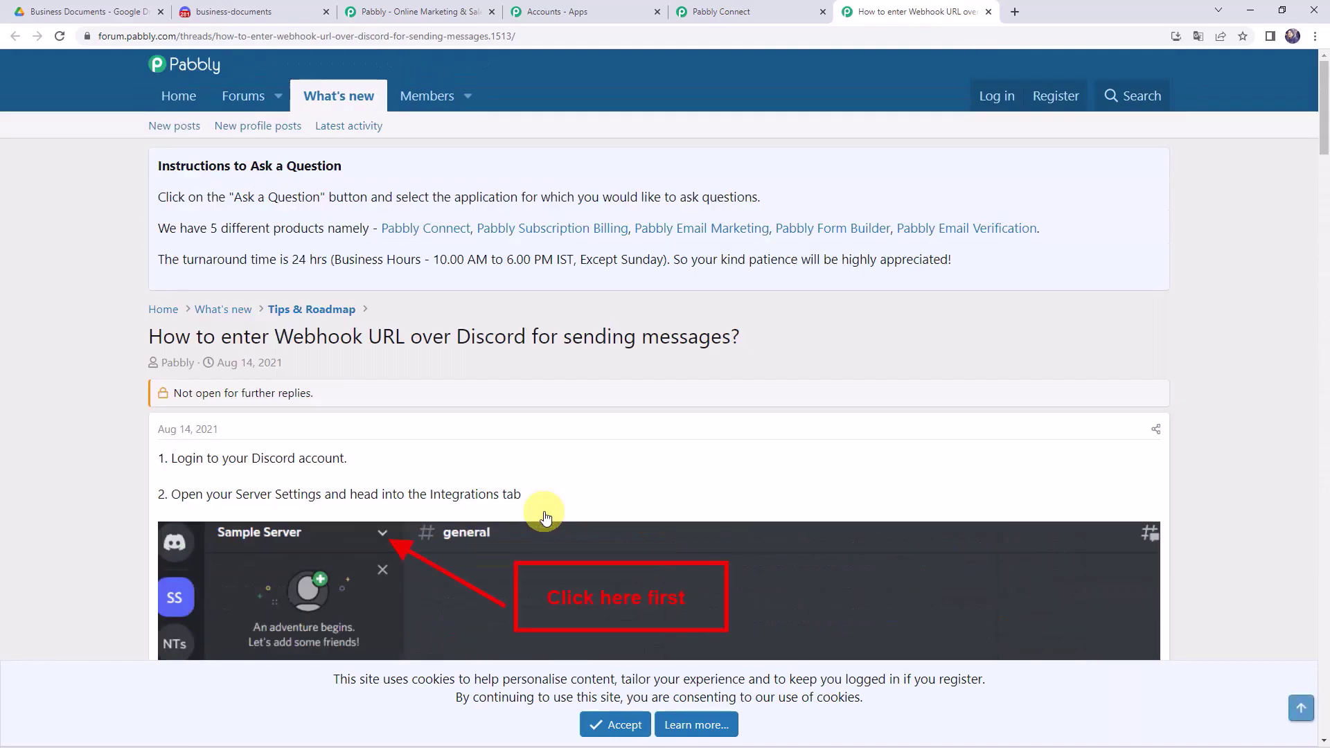
left_click(228, 12)
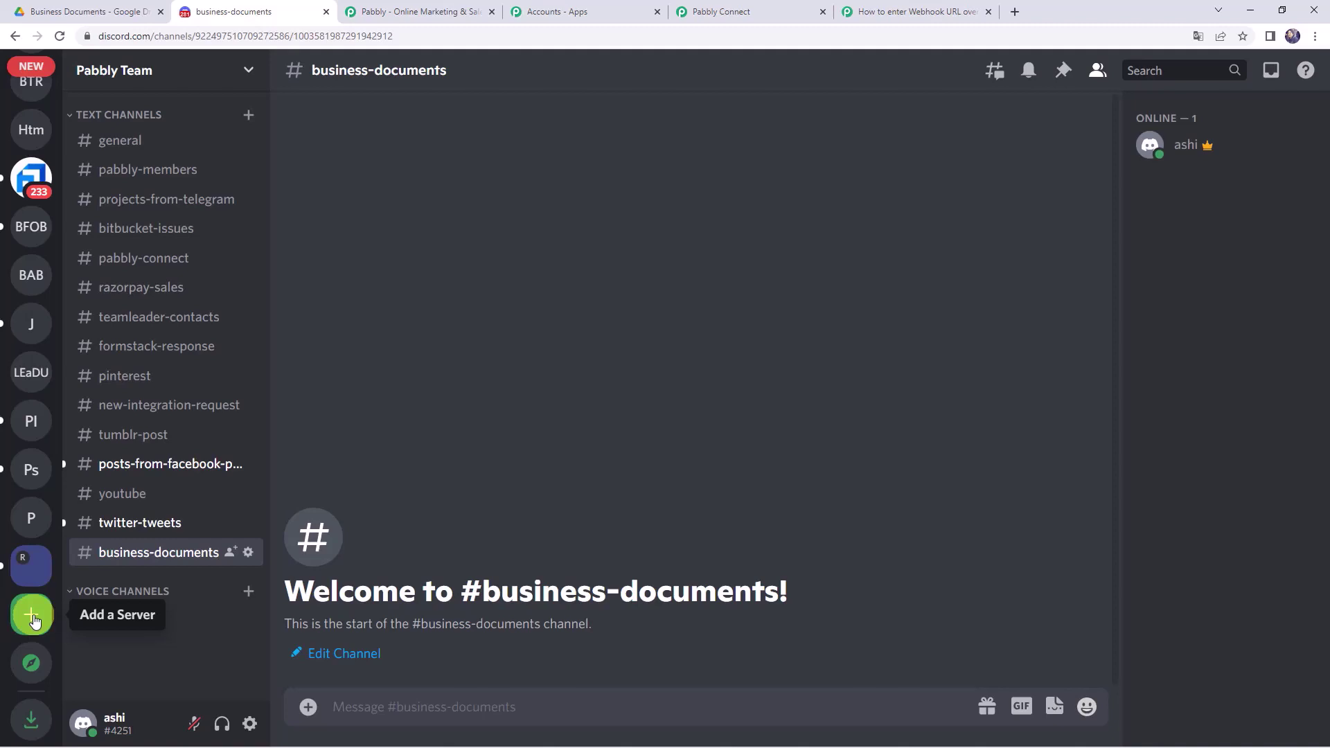
- Start and cancel a new text channel, then open the Pabbly Team server menu
scroll(26, 485, "up", 5)
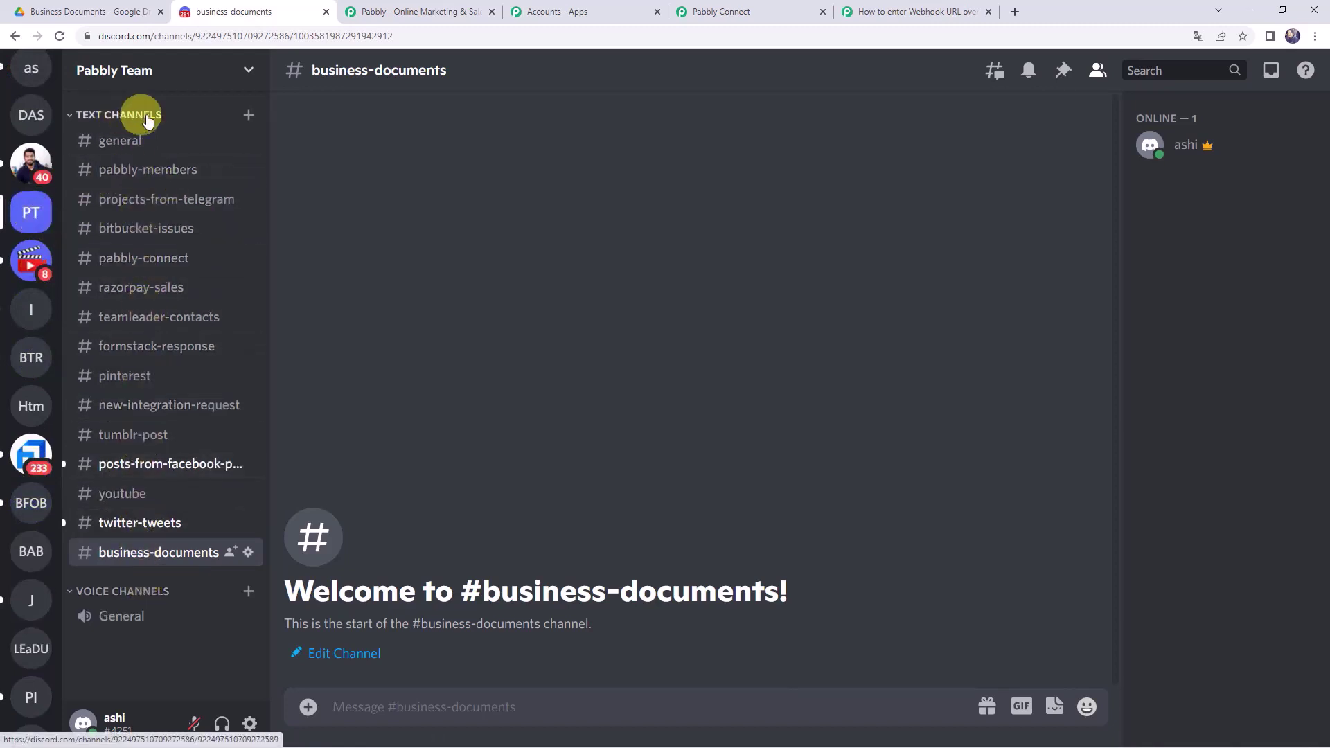
left_click(250, 116)
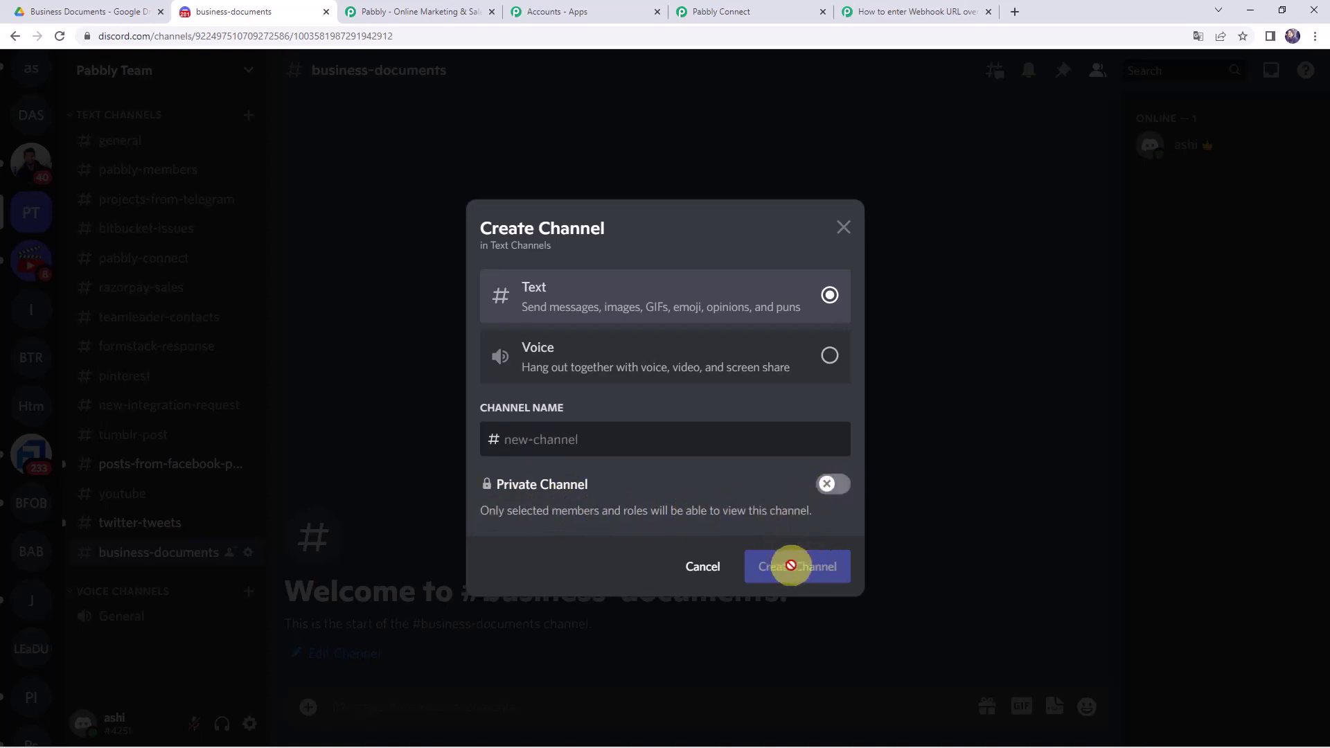
left_click(701, 567)
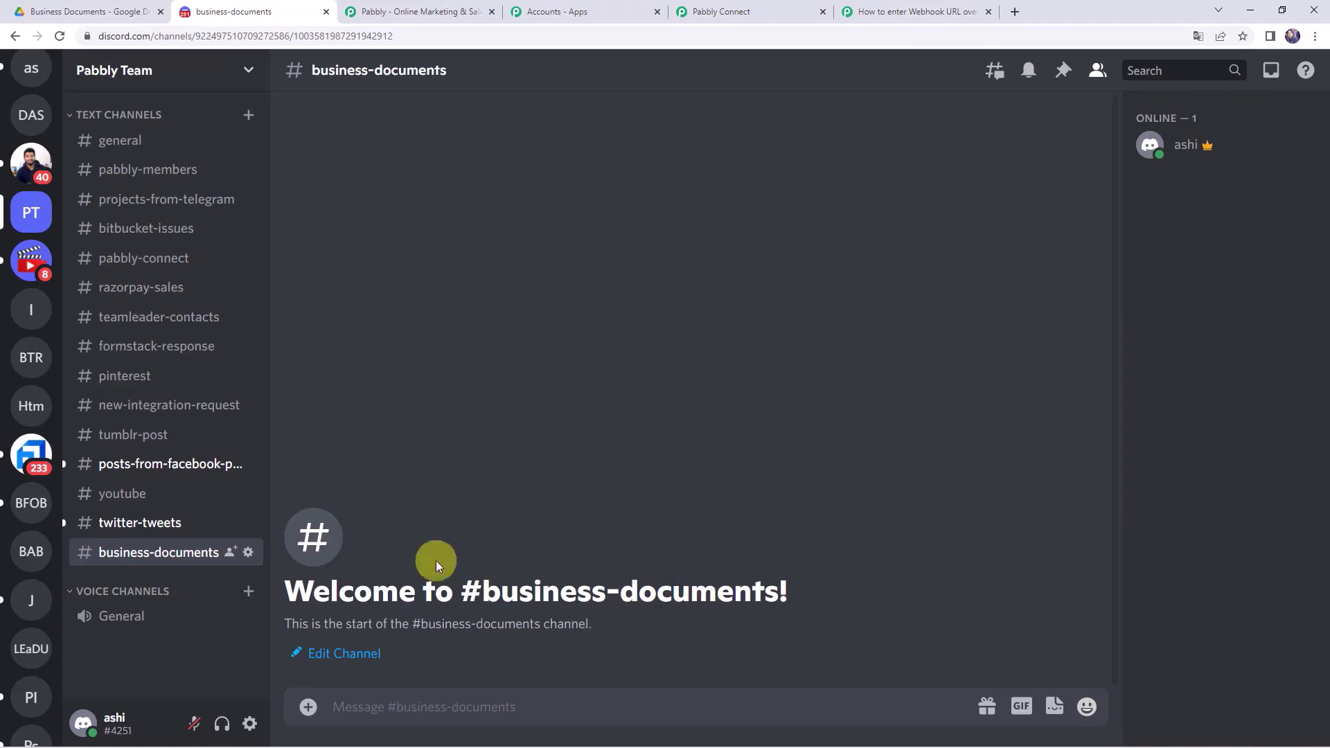
left_click(248, 74)
- Go to the server's Integrations > Webhooks and create a new webhook
left_click(151, 180)
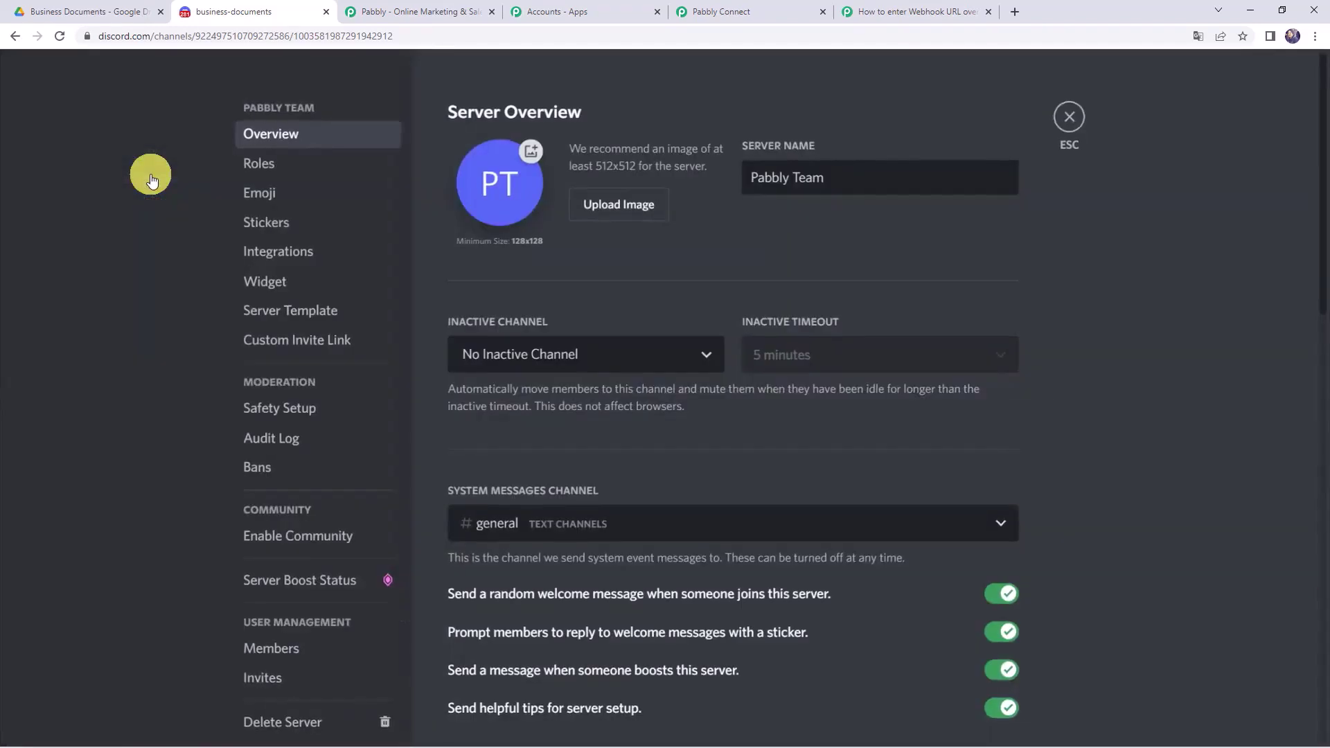
left_click(277, 256)
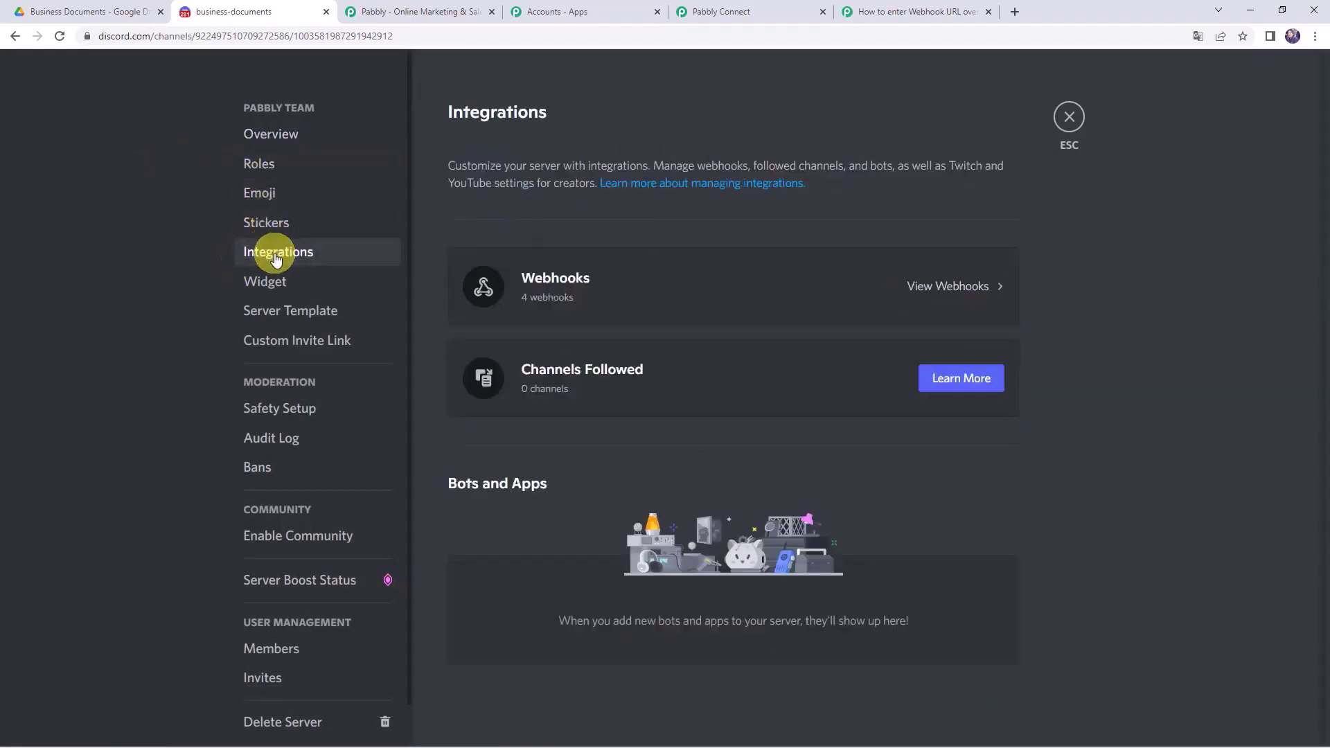
left_click(568, 294)
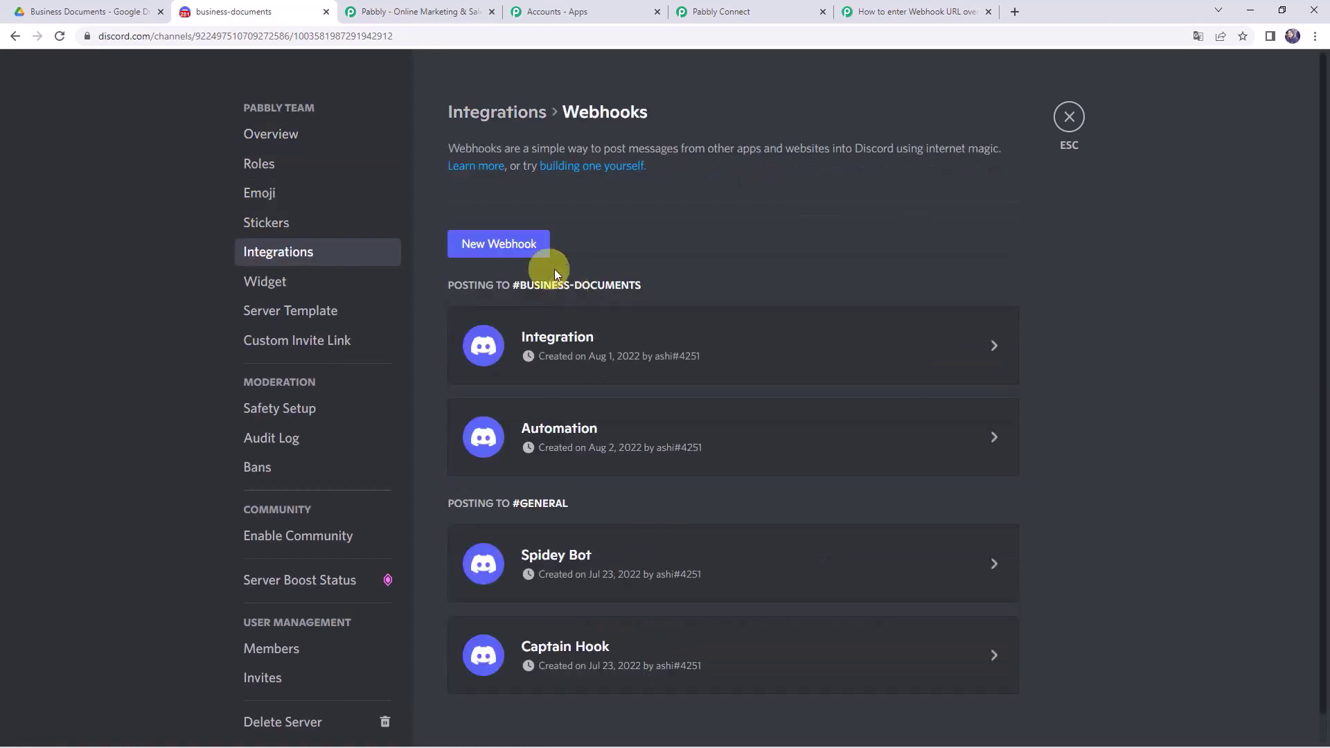
left_click(500, 246)
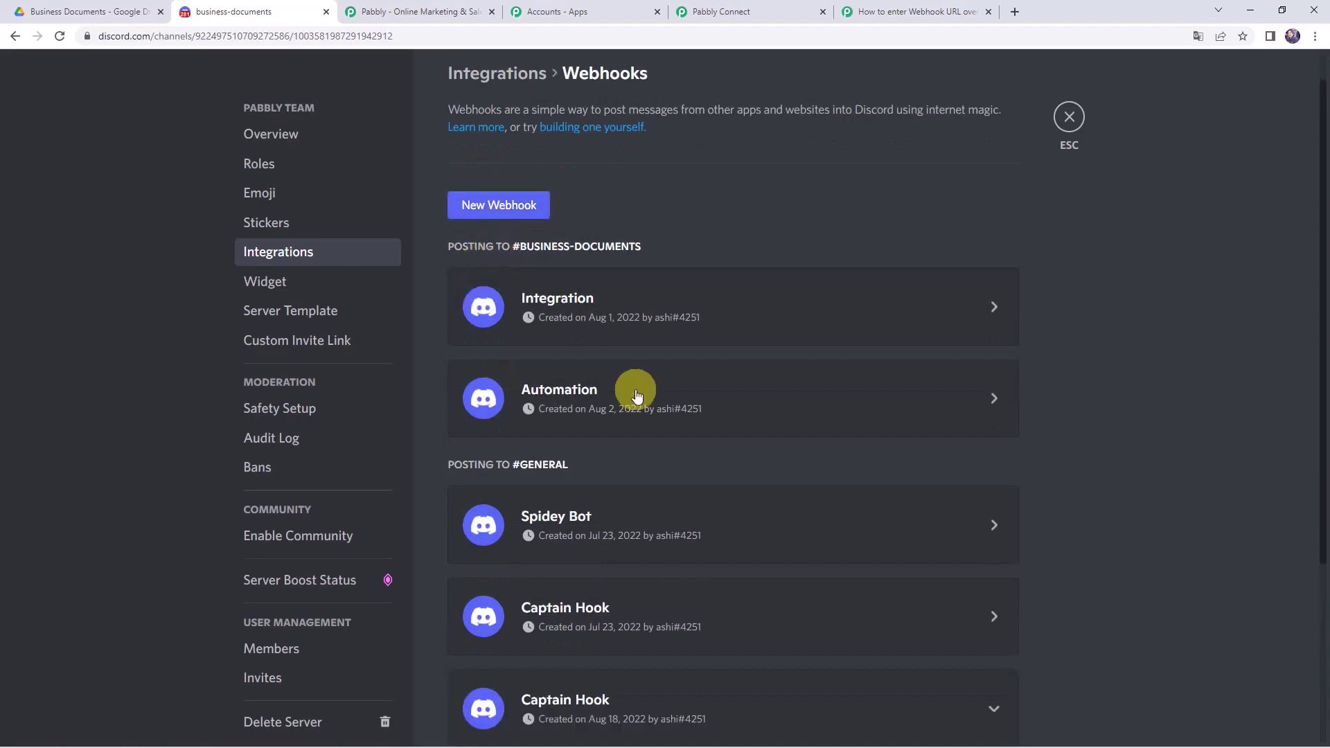
- Name the webhook Google Drive Integration, point it at #business-documents, copy its URL and save
scroll(585, 319, "down", 4)
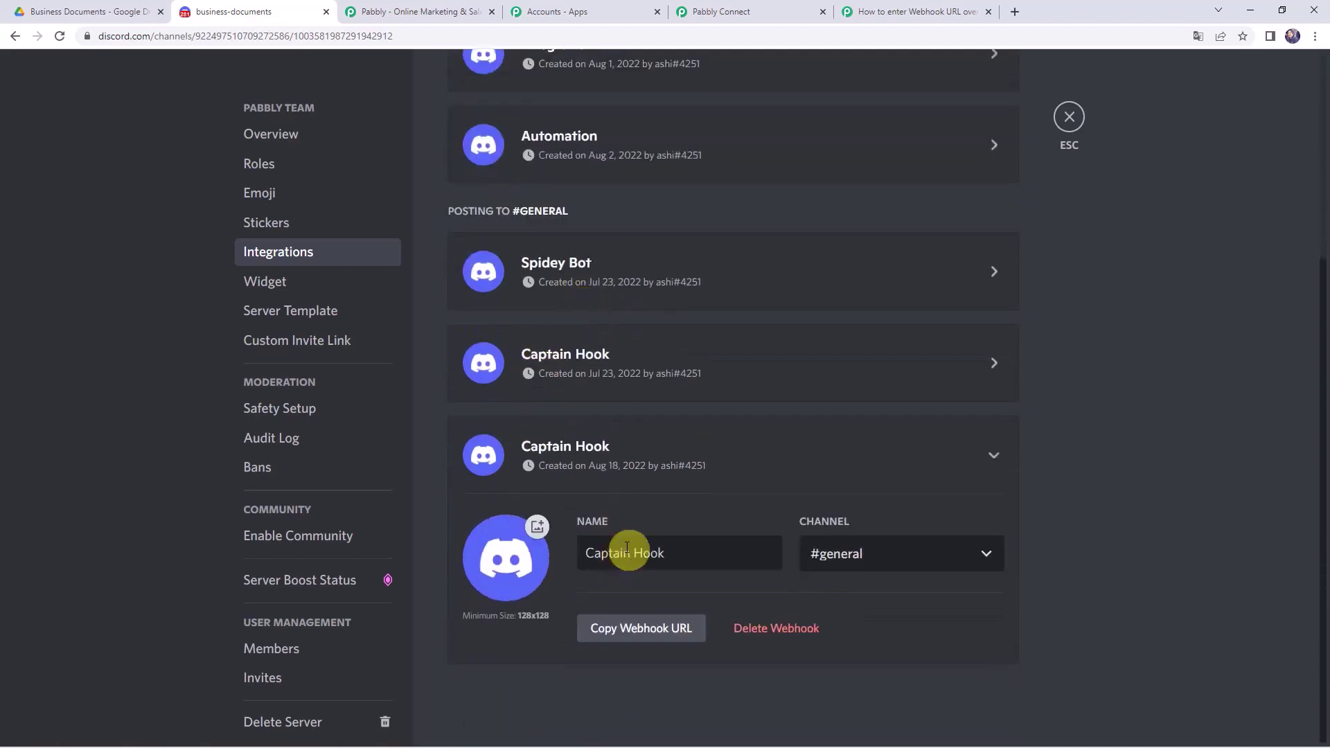
left_click(689, 558)
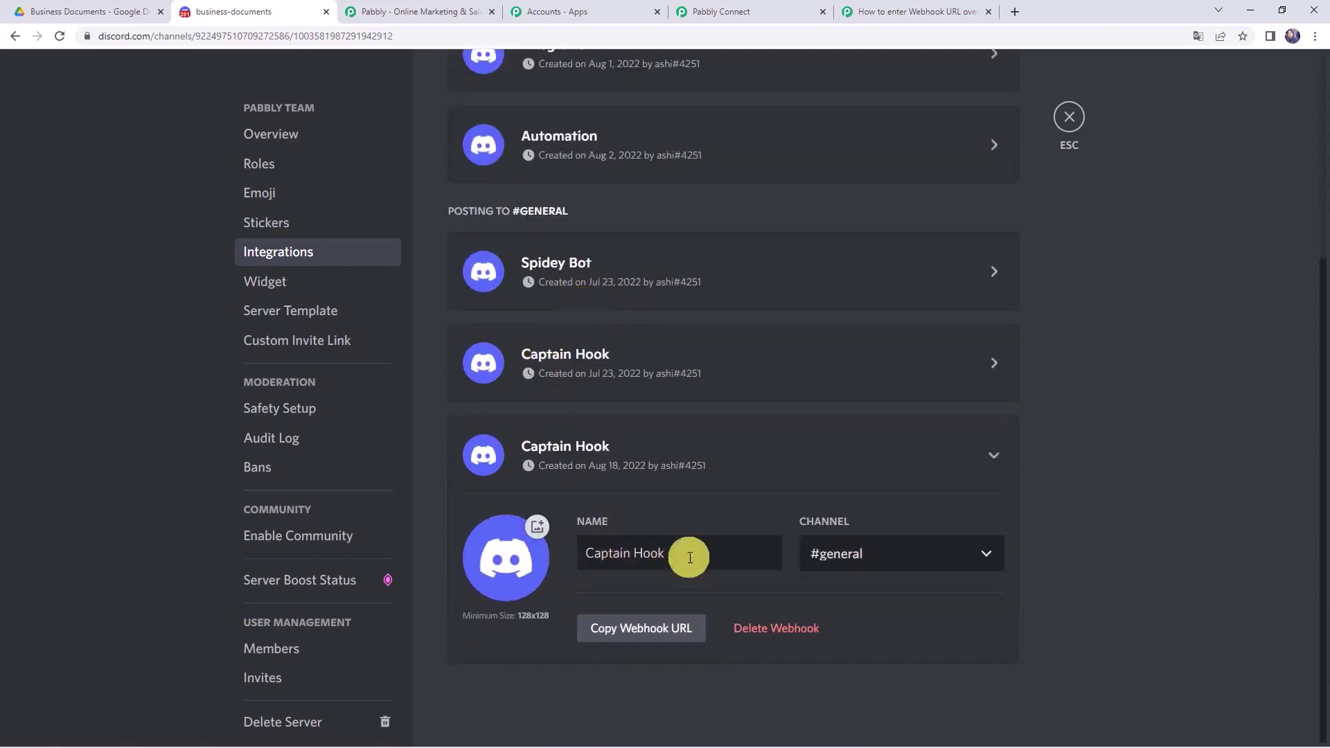
key("BackSpace")
key("BackSpace")
key("BackSpace")
key("BackSpace")
key("BackSpace")
key("BackSpace")
key("BackSpace")
key("BackSpace")
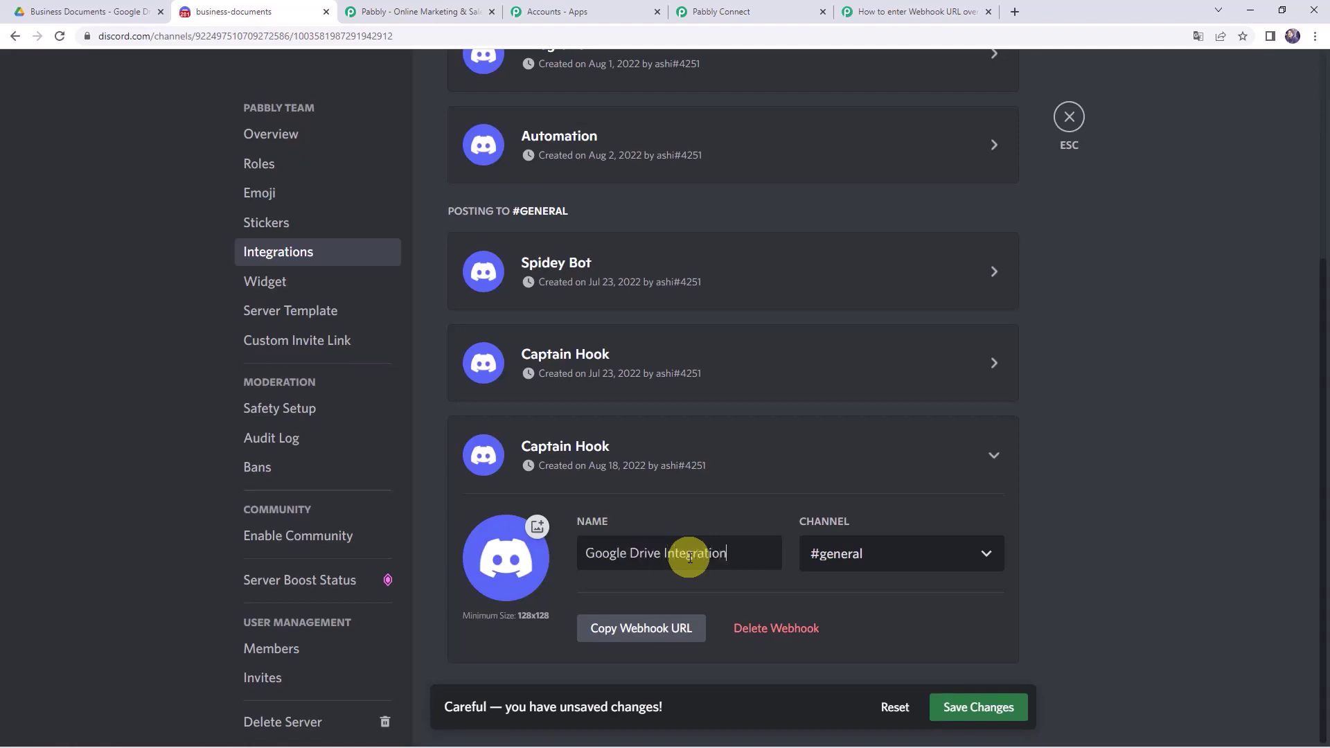
left_click(835, 552)
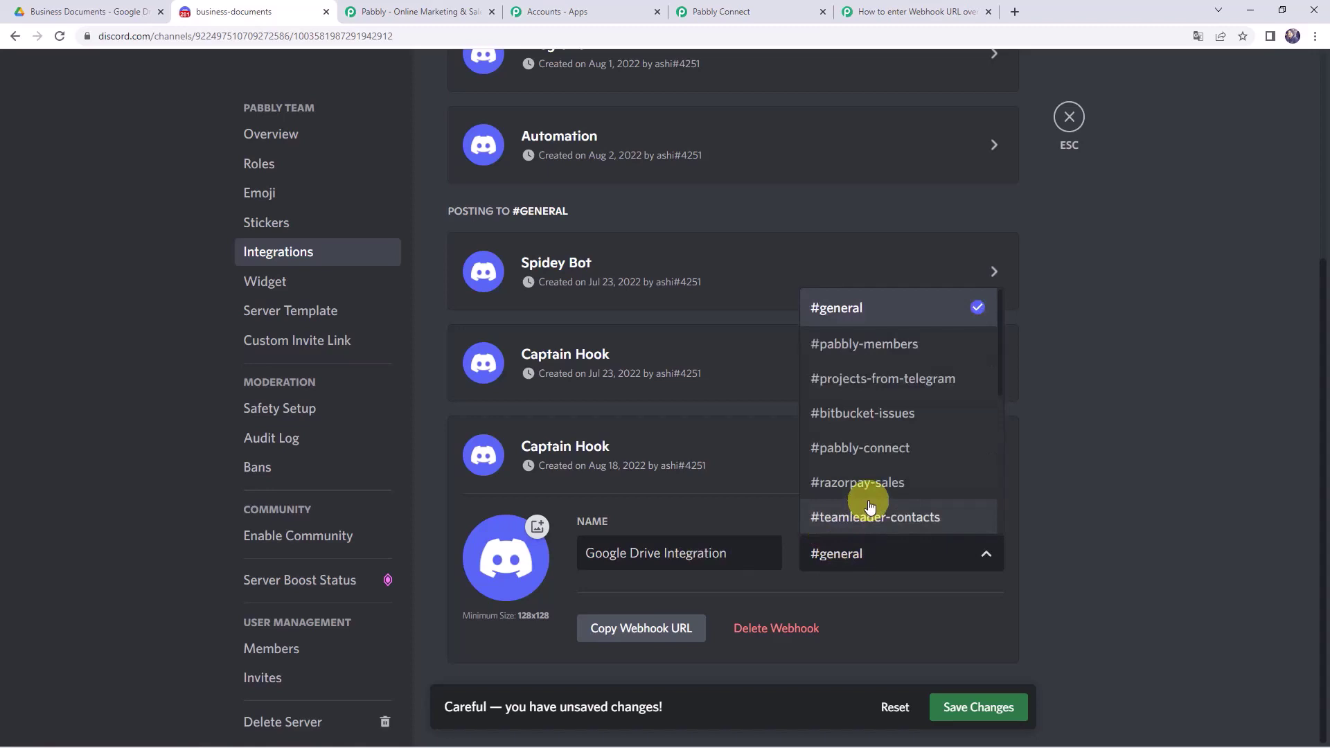
scroll(871, 507, "down", 5)
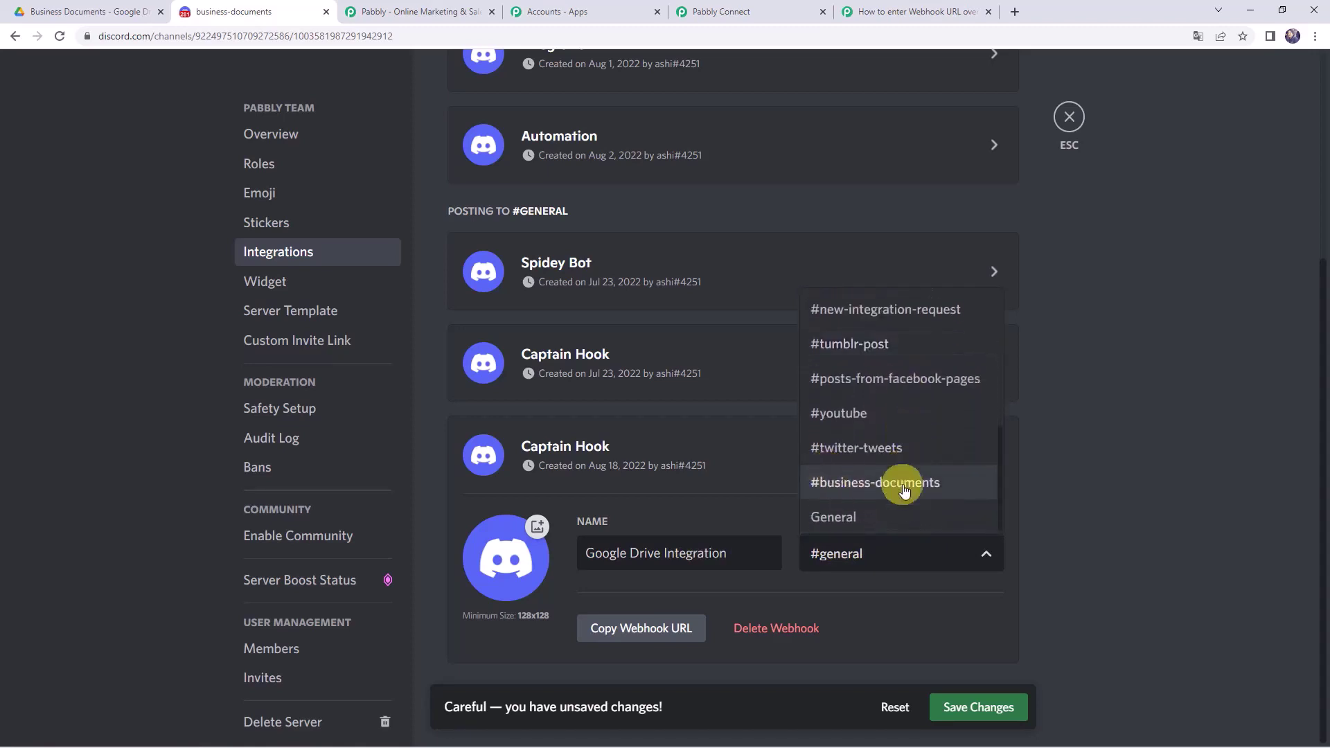
left_click(863, 499)
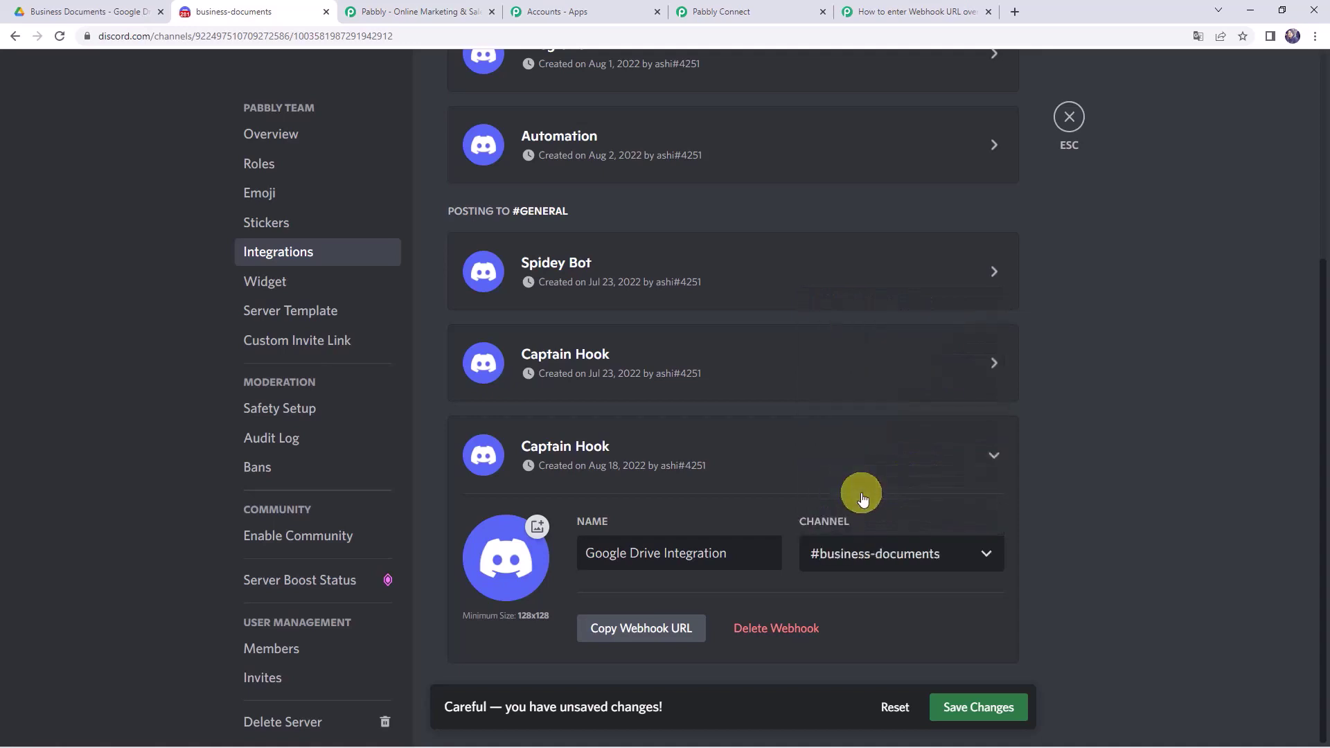
left_click(621, 630)
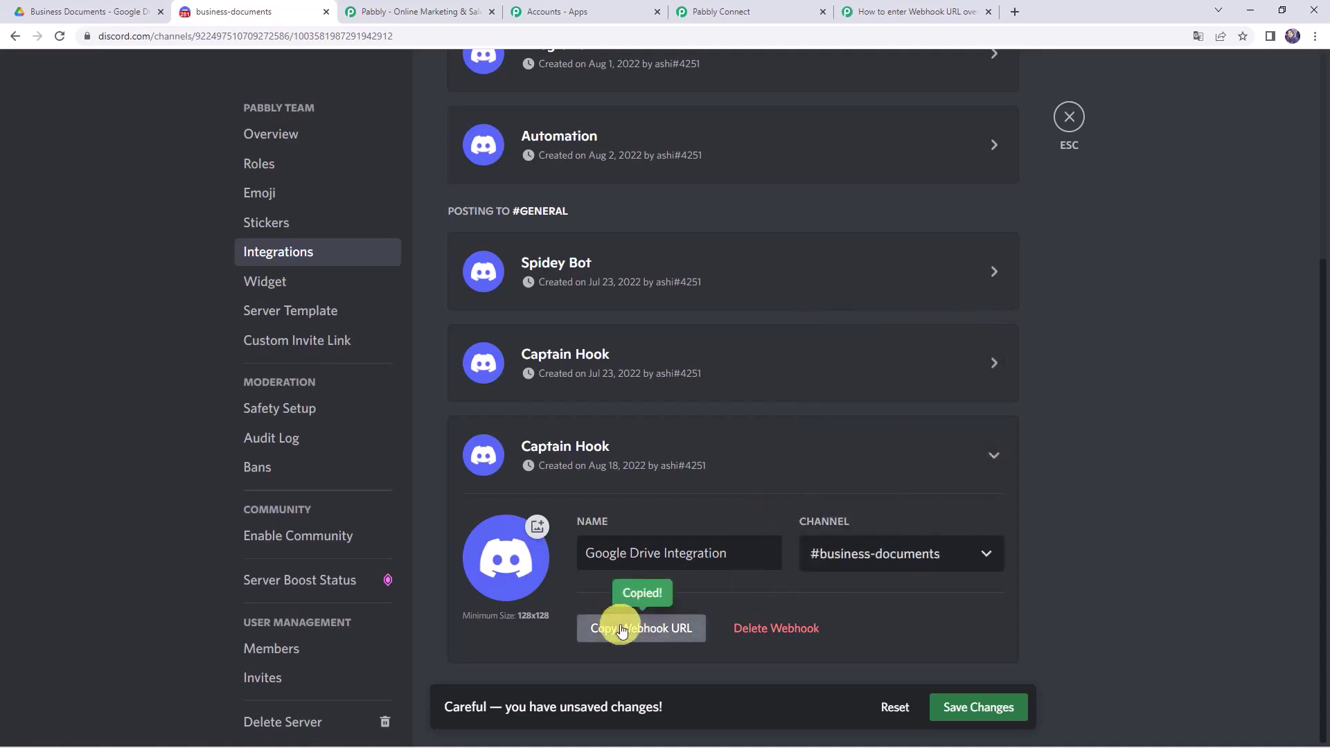
left_click(982, 708)
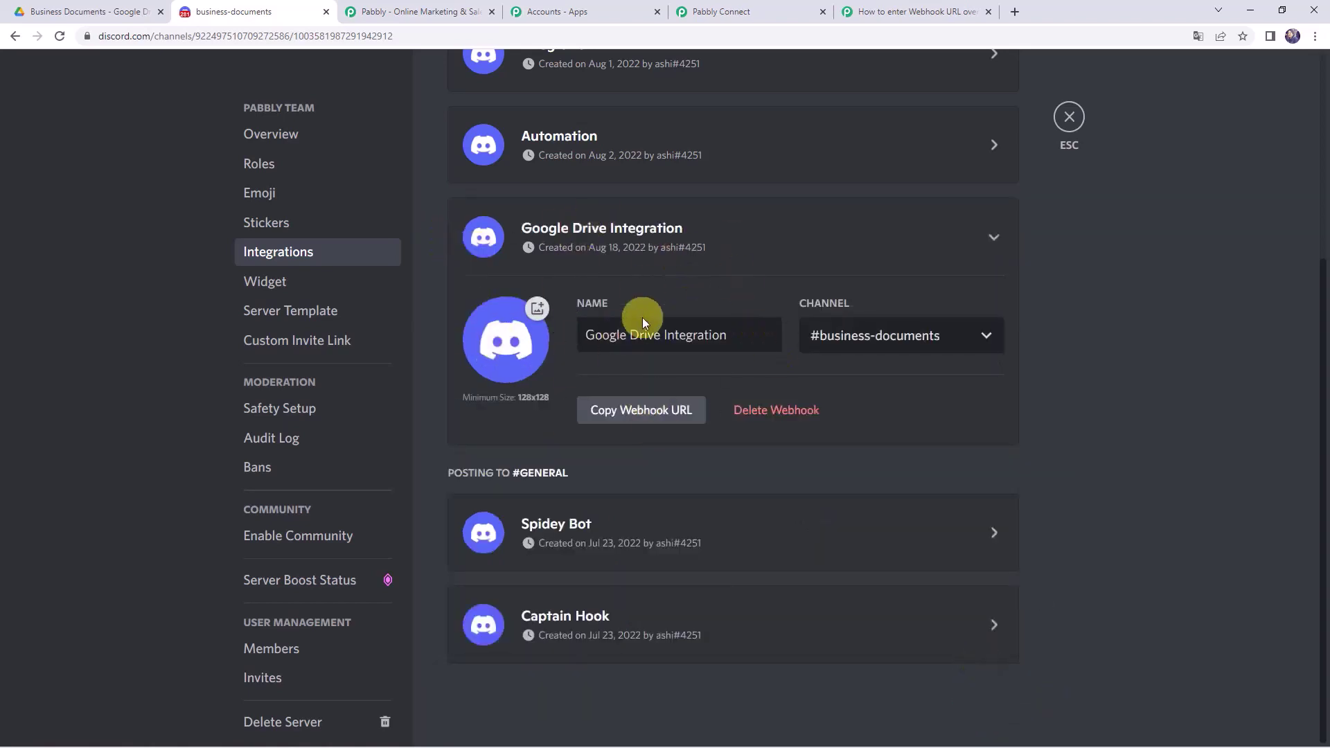
left_click(767, 13)
- Paste the copied Discord webhook URL into the Webhook URL field
left_click(372, 340)
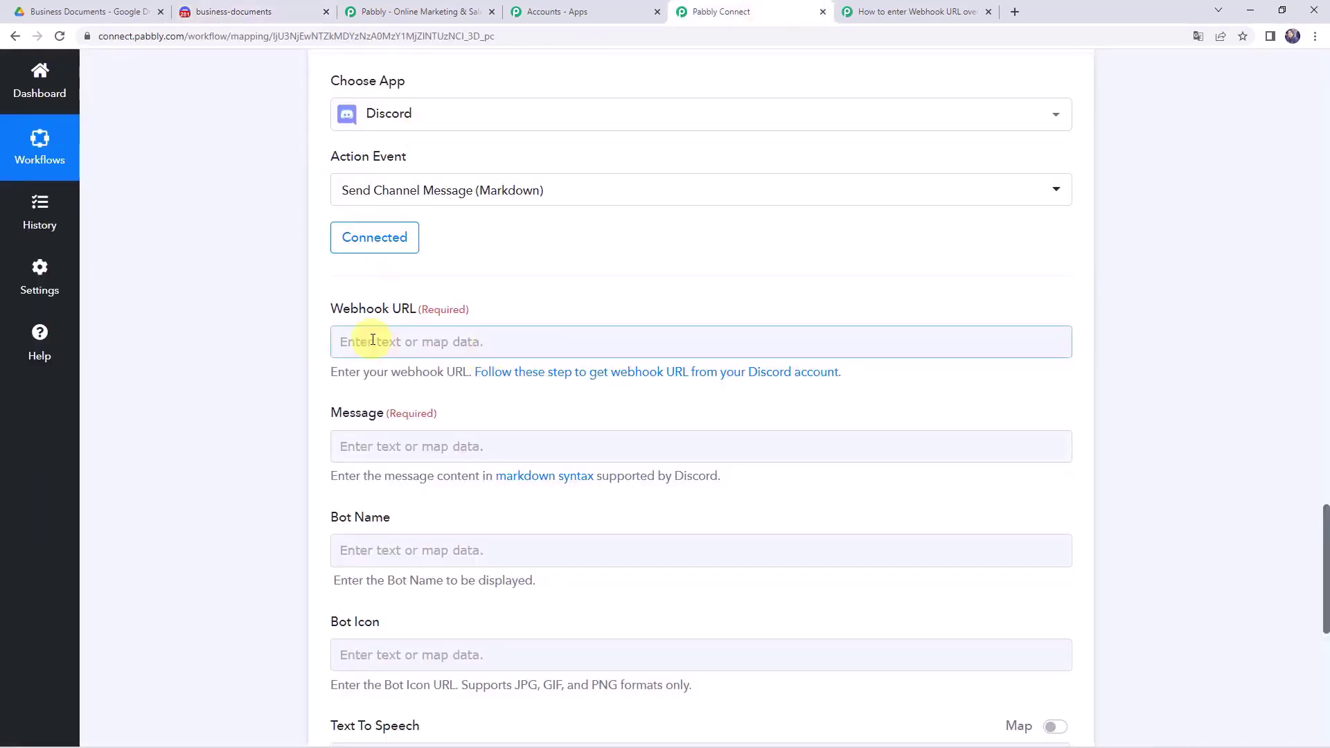
right_click(373, 340)
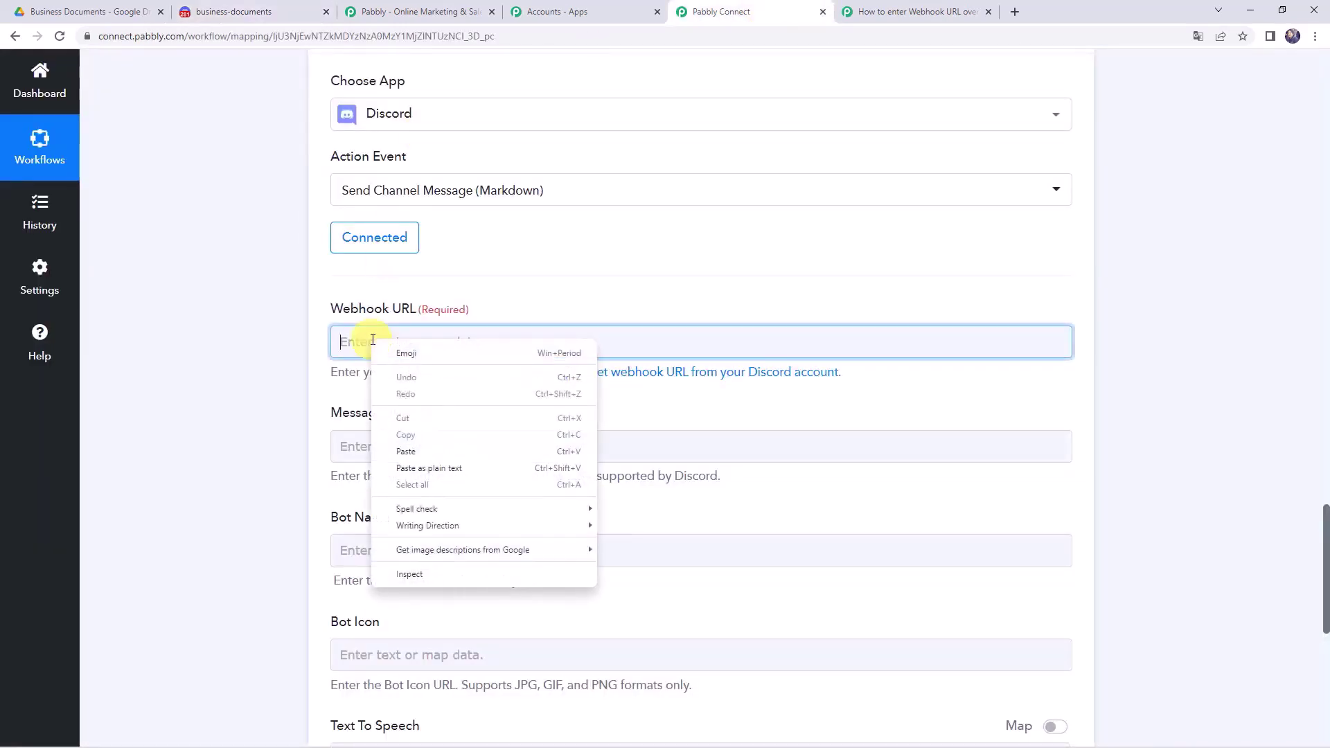
left_click(395, 451)
left_click(248, 400)
scroll(248, 400, "down", 2)
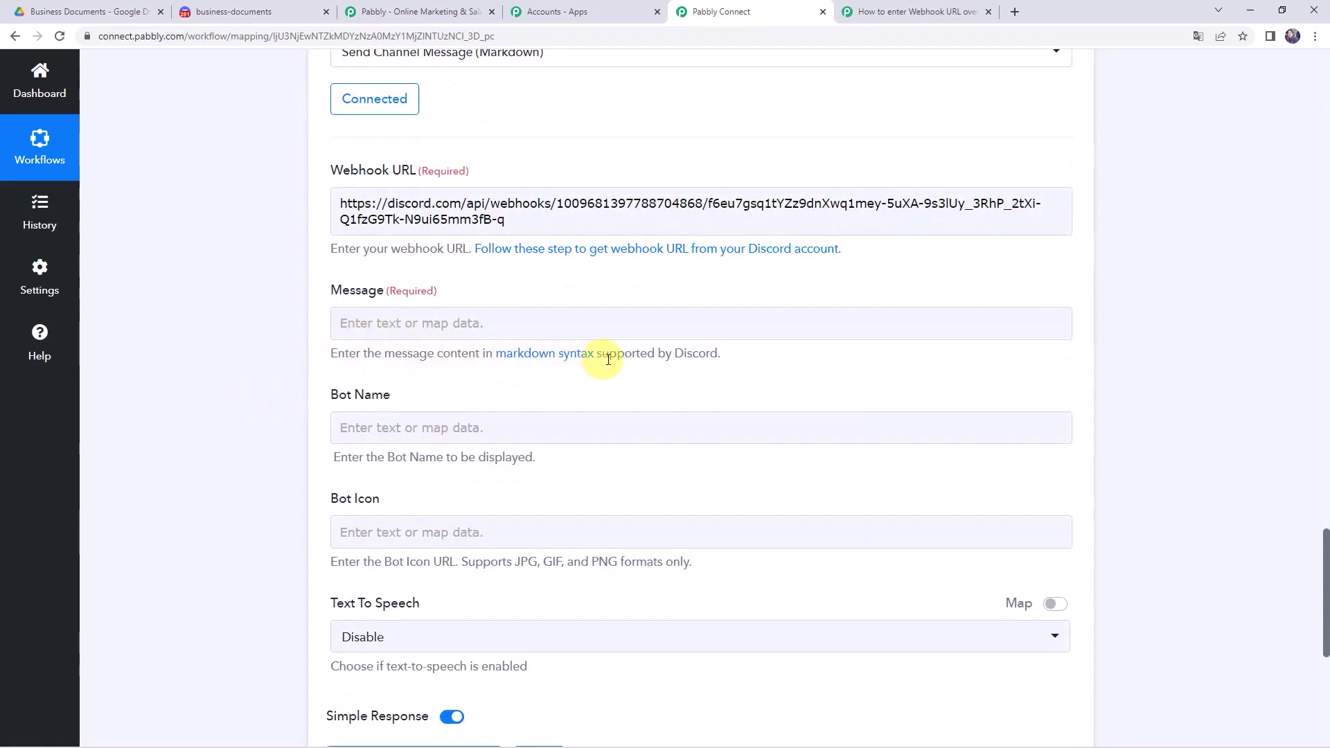
- Set the Message to 'New Document:' followed by the mapped 2. Res2 WebViewLink
left_click(344, 324)
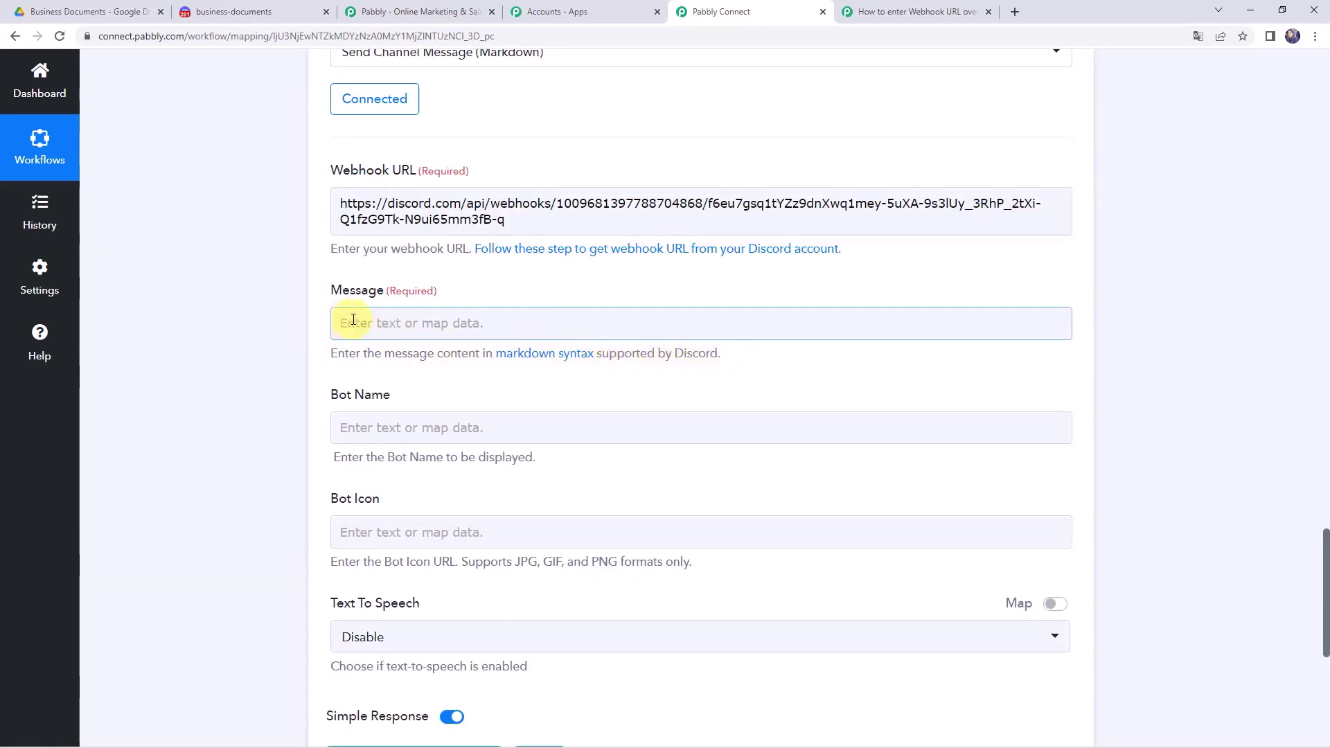
left_click(353, 320)
type("New Document:")
left_click(220, 561)
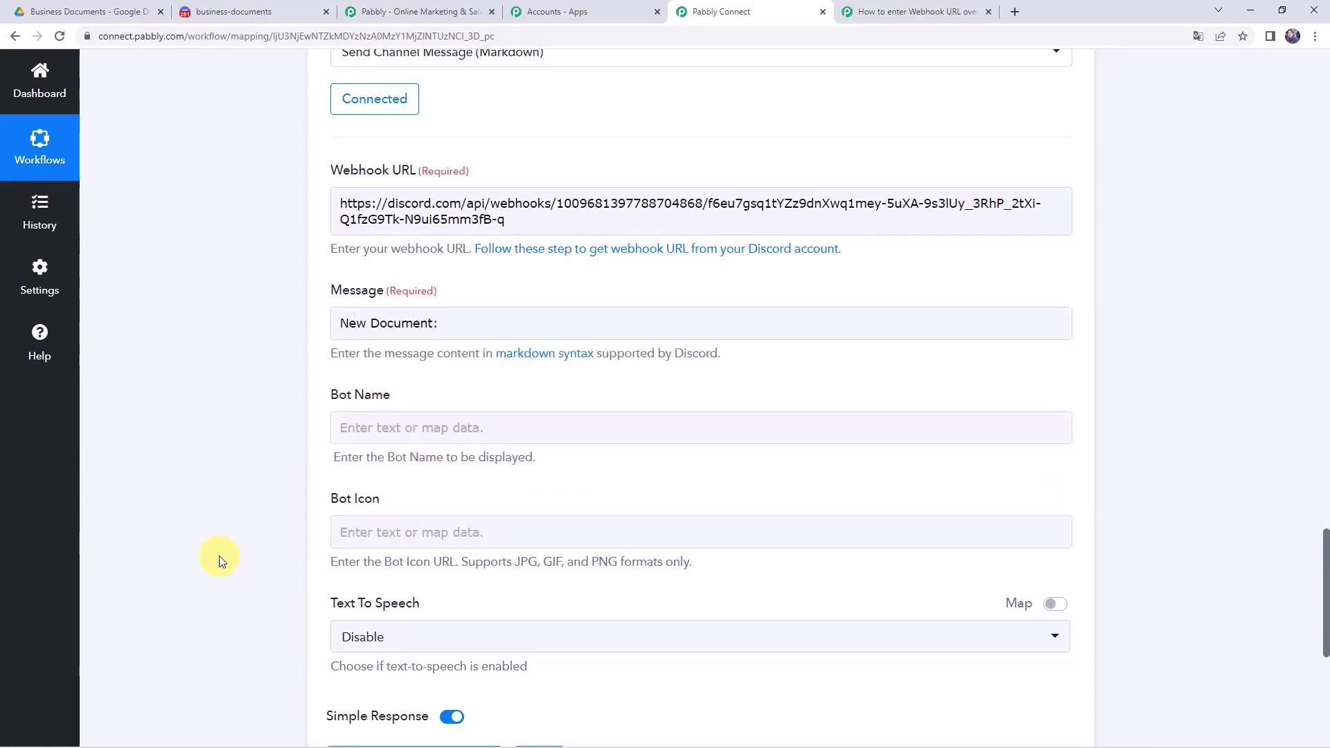
left_click(439, 322)
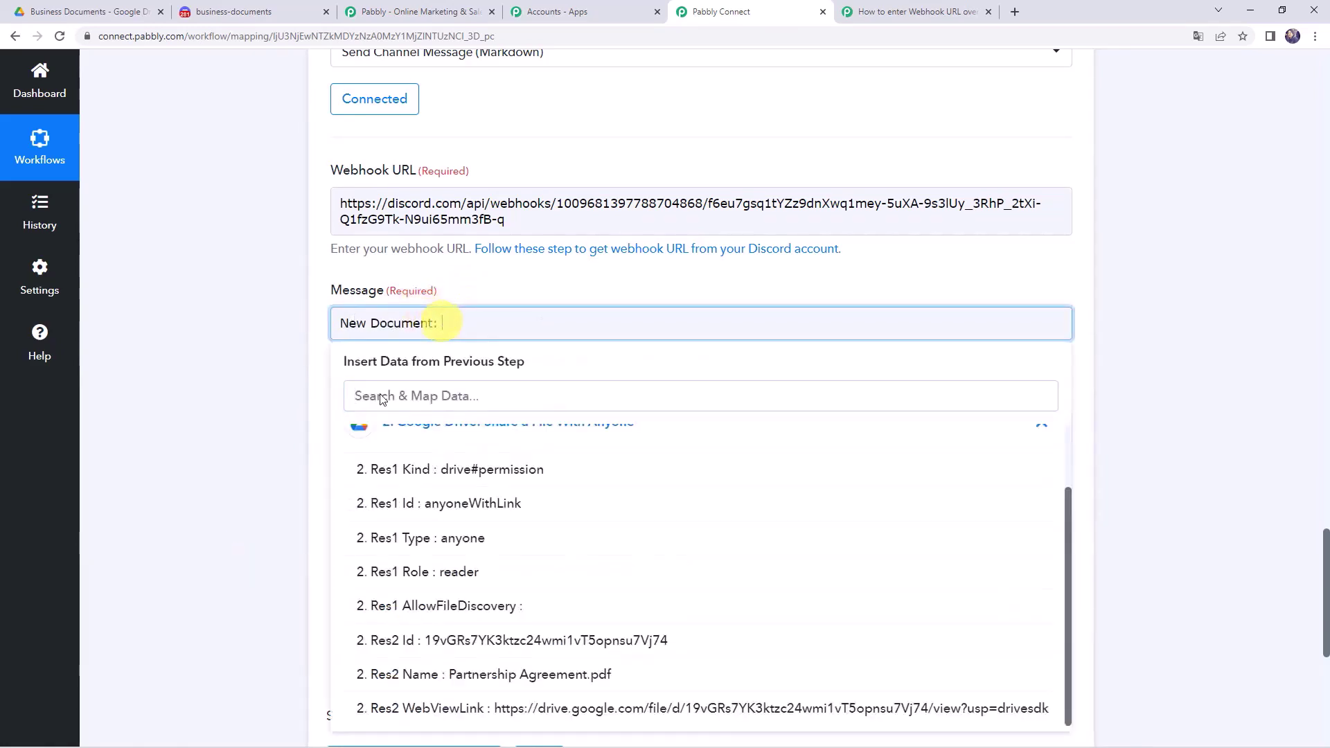
left_click(438, 707)
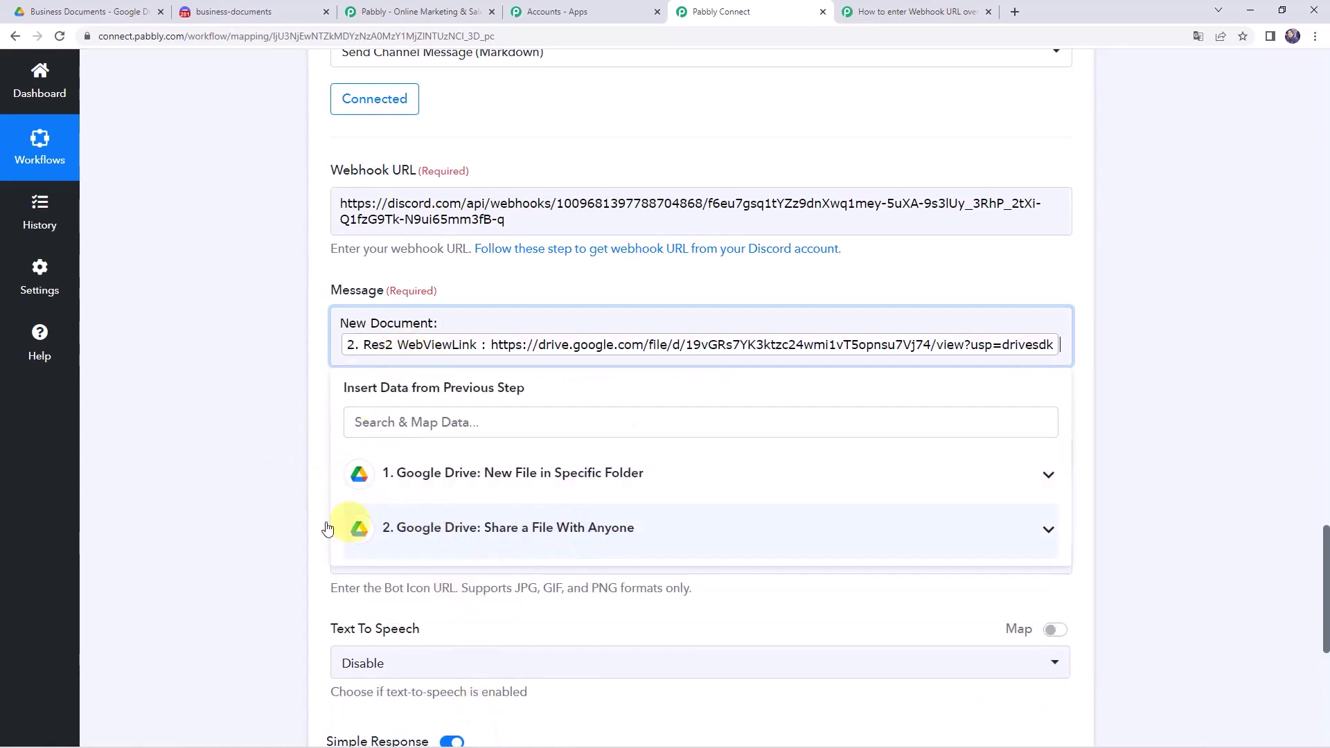
left_click(234, 525)
scroll(350, 312, "down", 2)
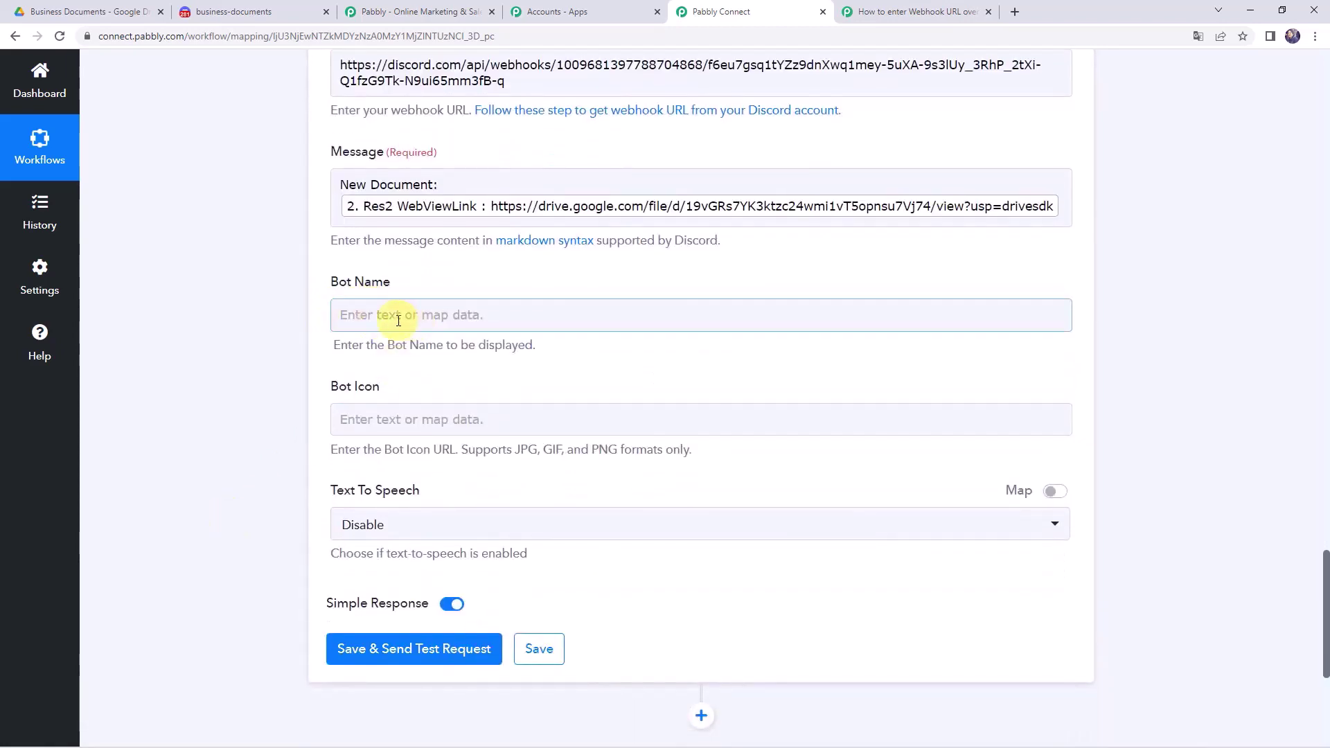
- Set Bot Name to 'New Doc' and send a test request, getting status 204
left_click(398, 320)
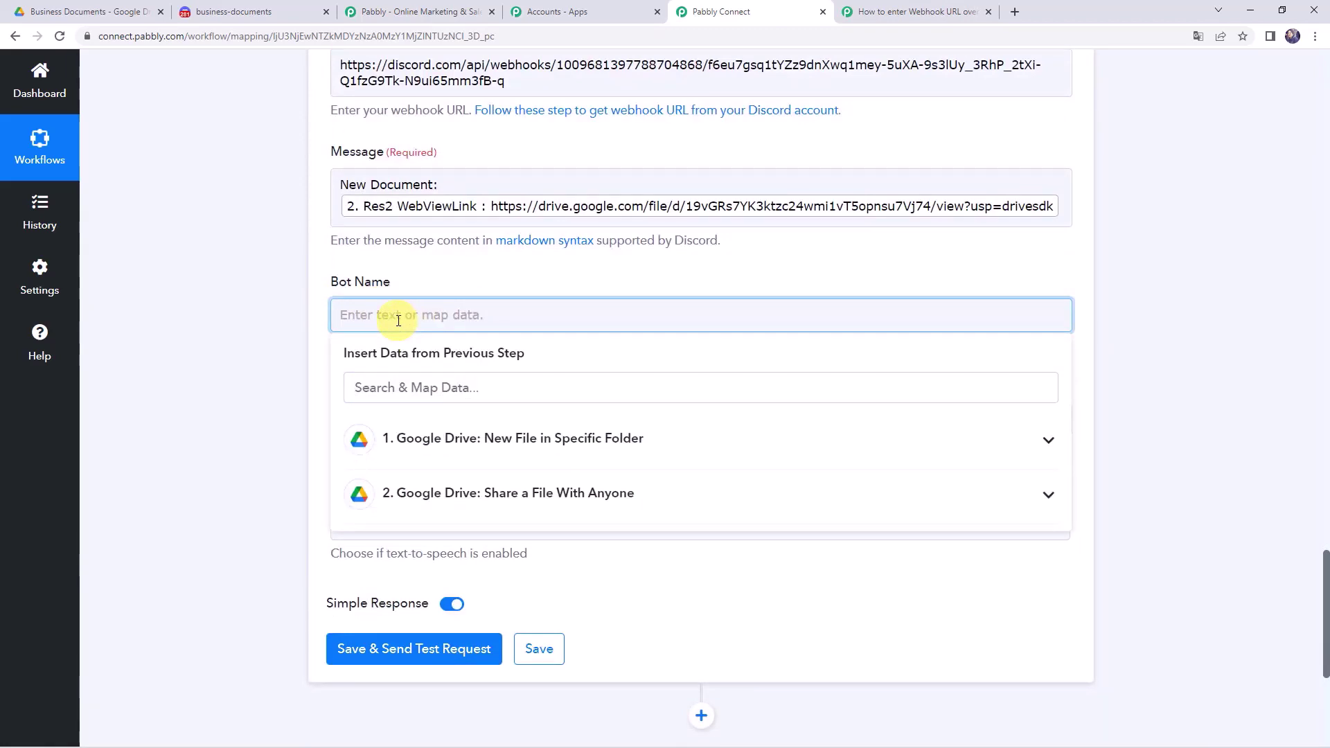
type("New Doc")
left_click(277, 350)
left_click(351, 420)
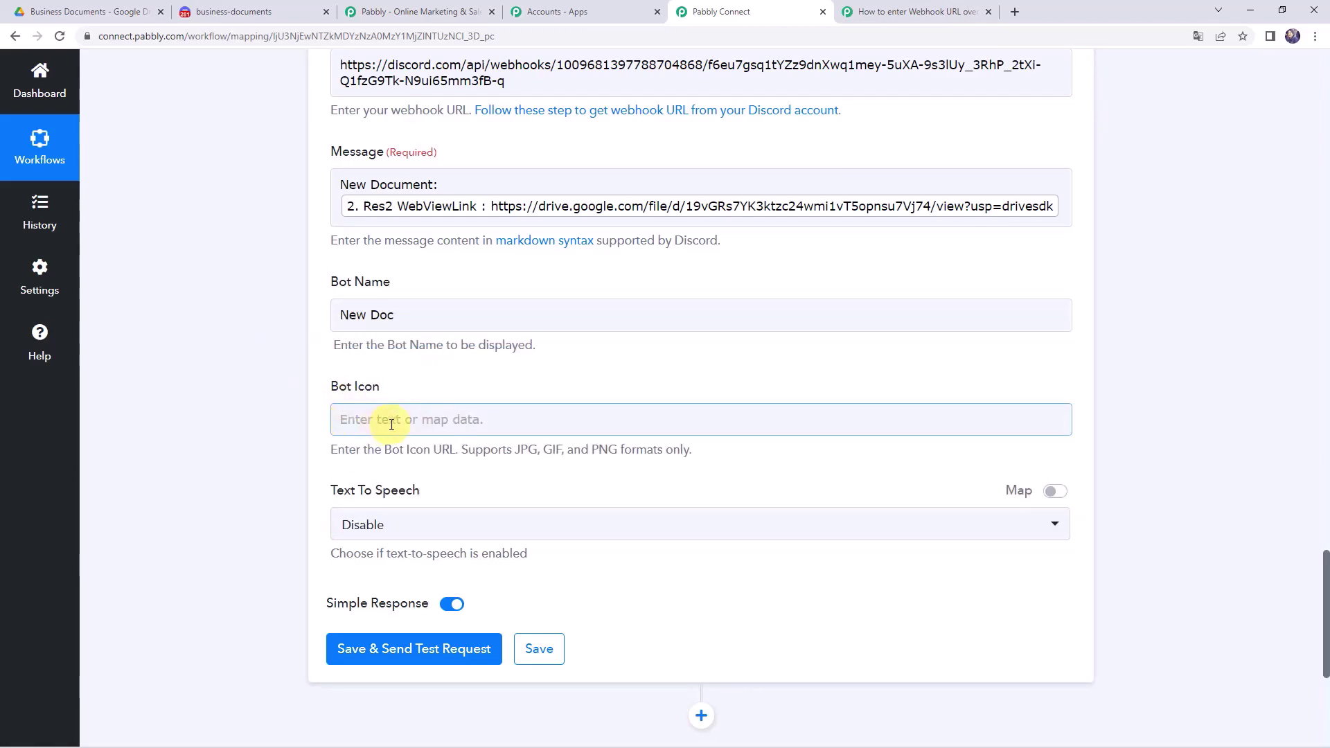
left_click(375, 650)
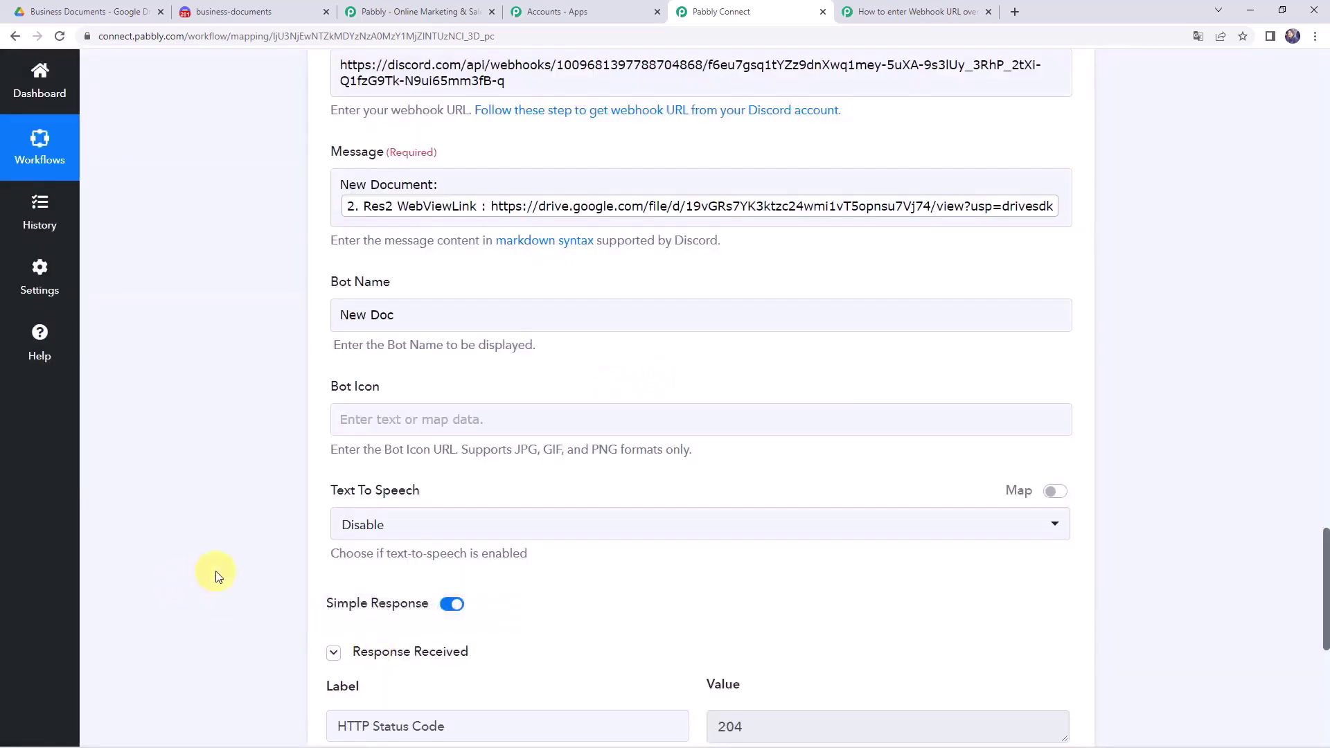
scroll(216, 575, "down", 3)
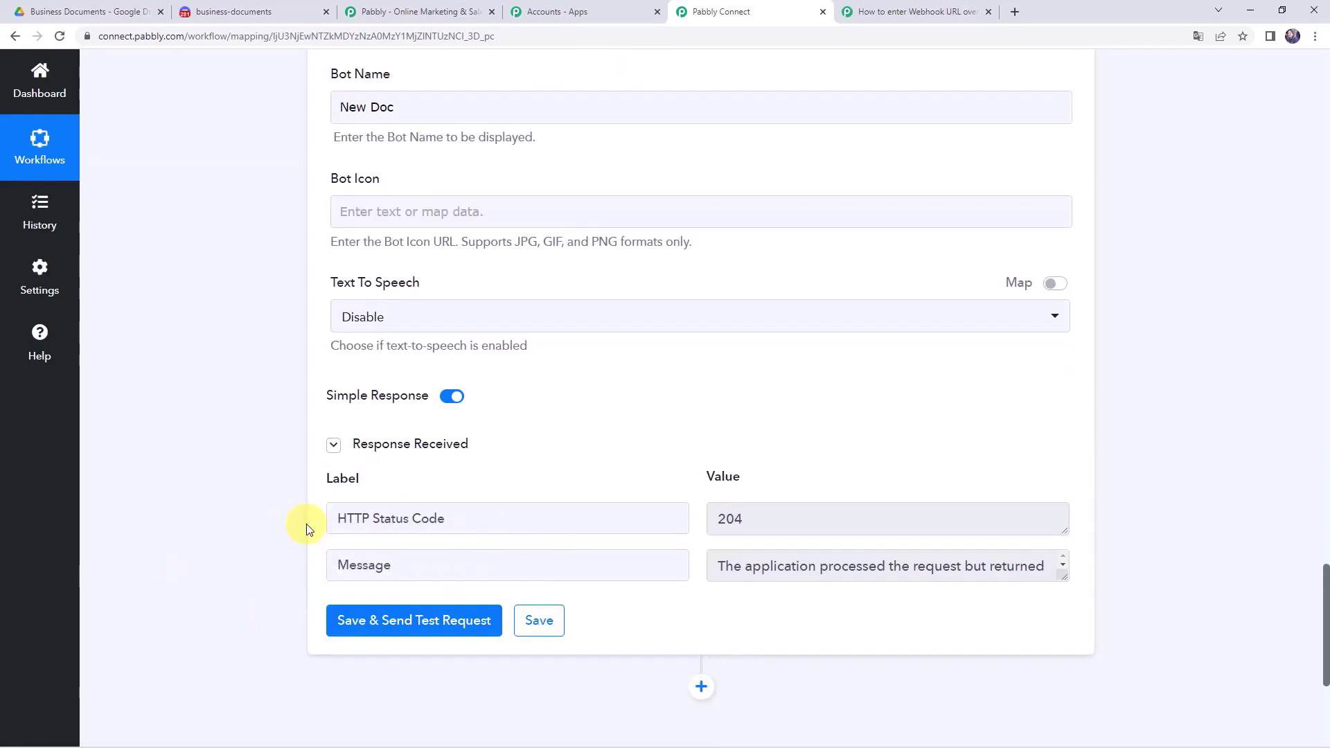
- In Discord's business-documents channel, open the New Doc bot's Partnership Agreement.pdf link
left_click(245, 14)
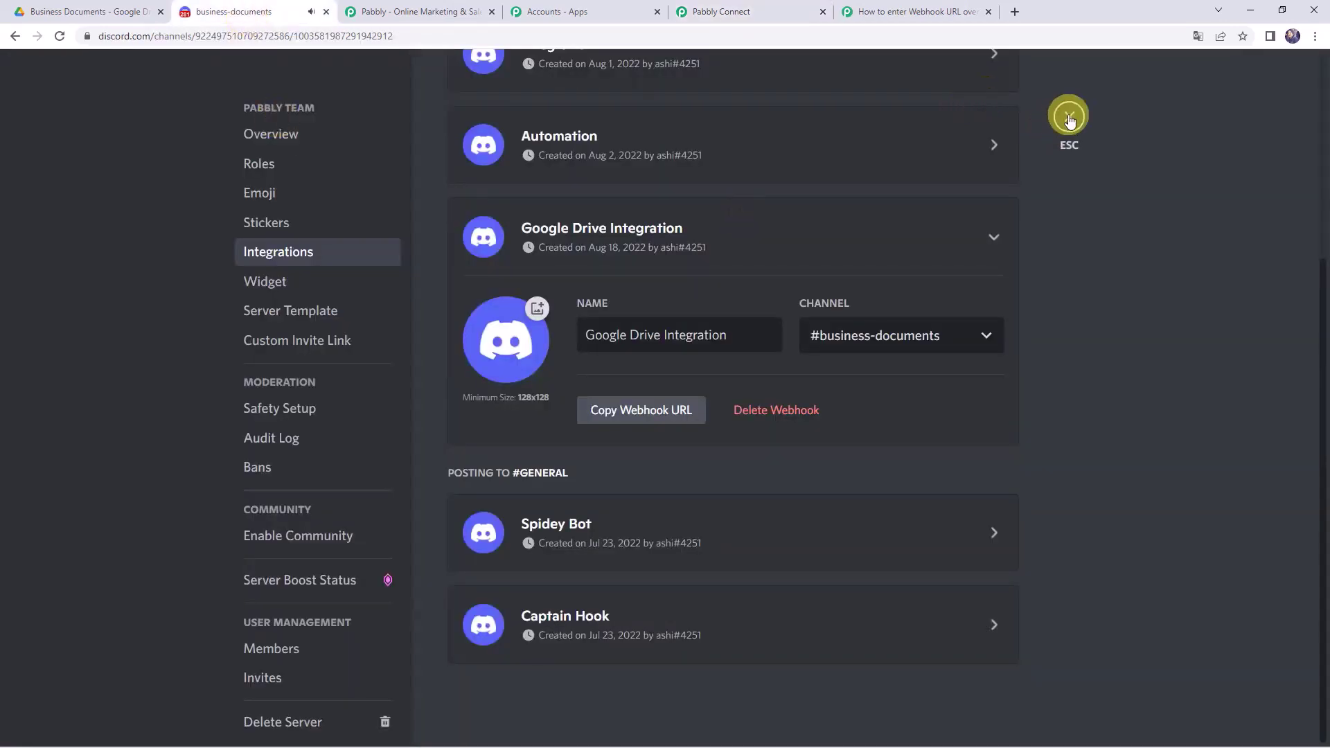
left_click(1068, 119)
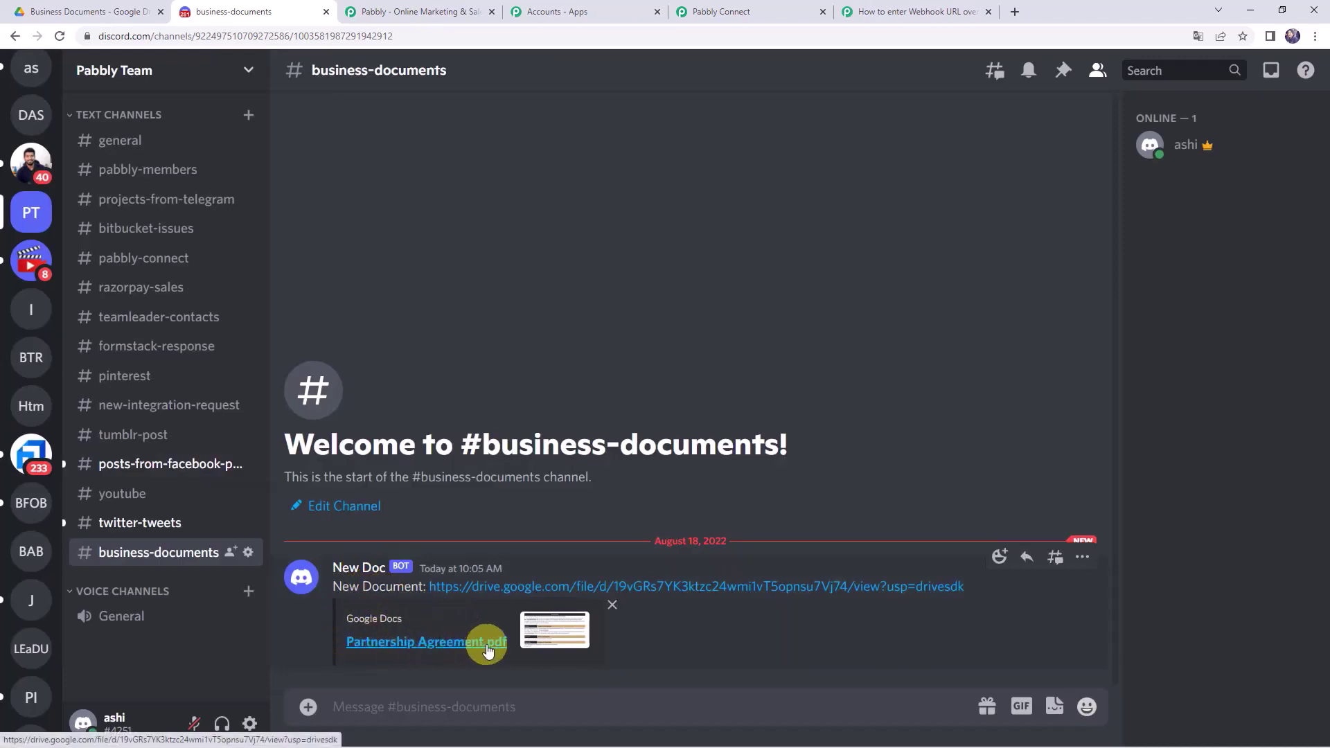
left_click(659, 587)
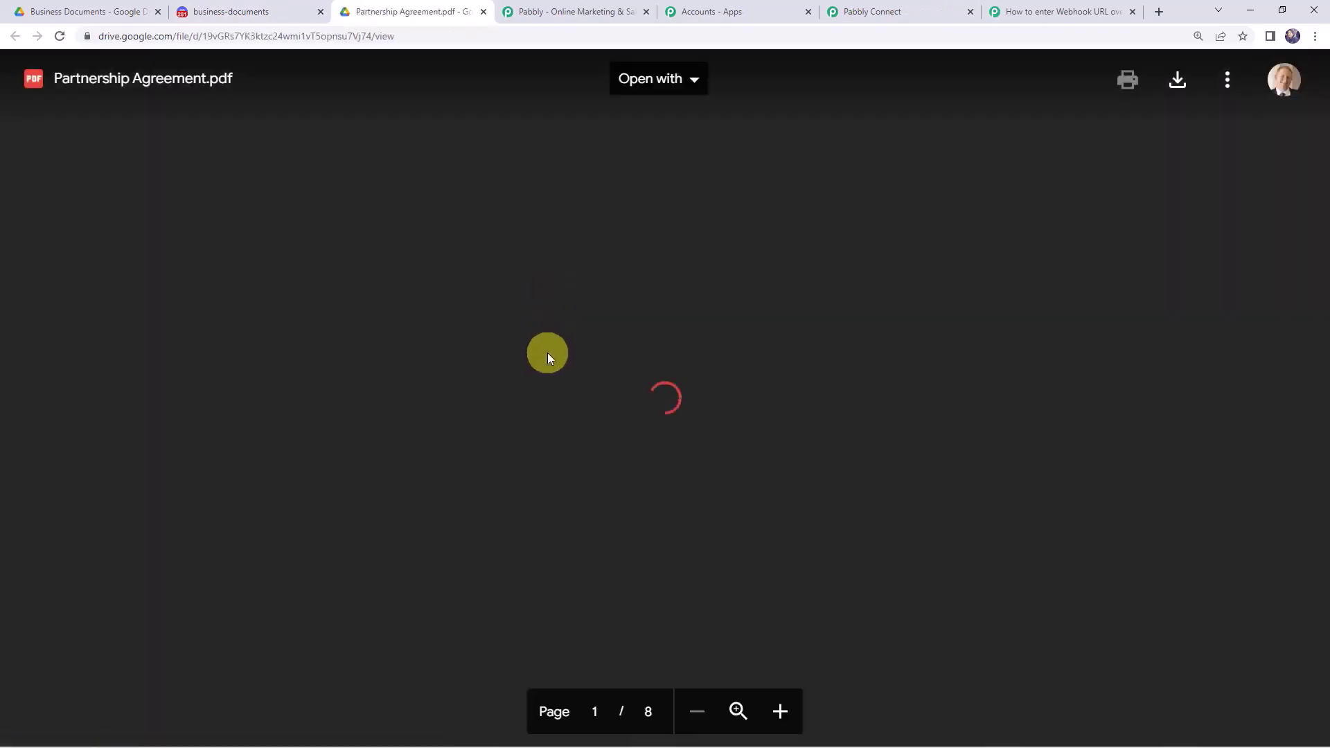
- Scroll through the 8 pages of Partnership Agreement.pdf in the Drive viewer
scroll(548, 353, "down", 5)
scroll(549, 353, "down", 20)
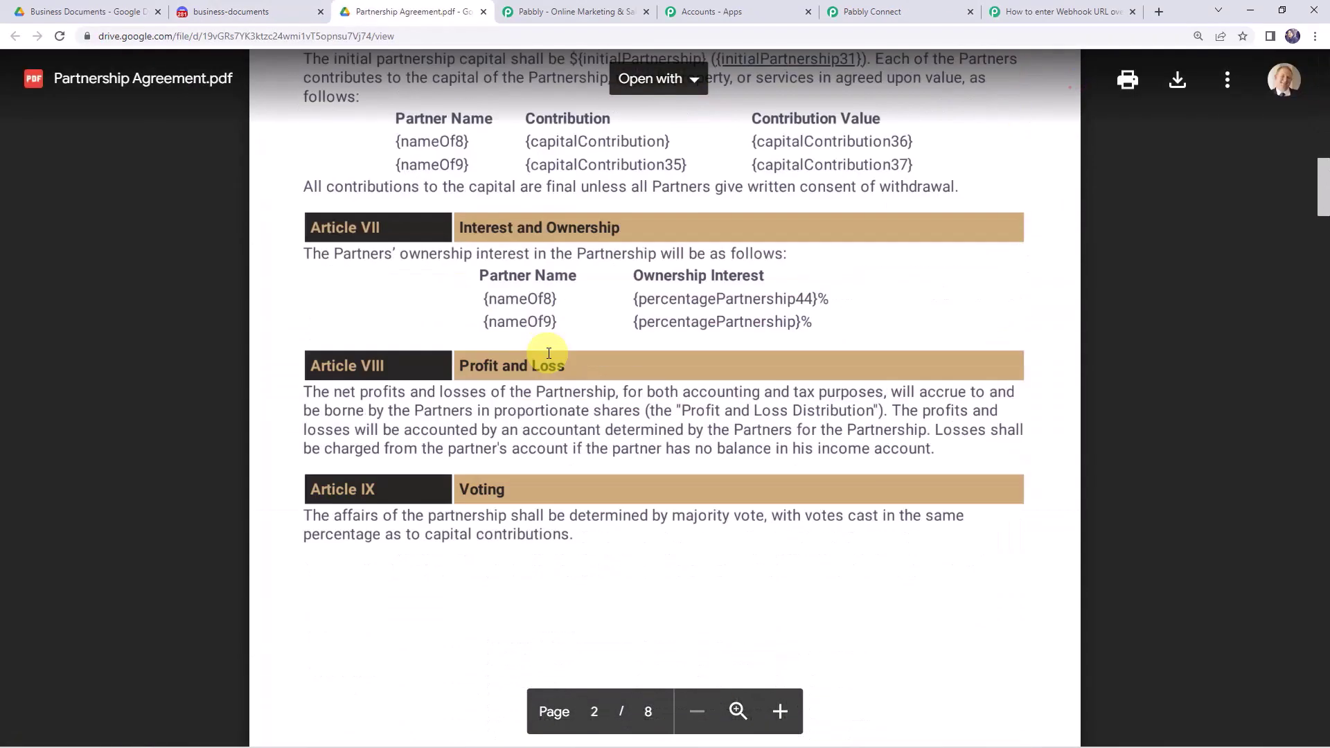
scroll(549, 353, "down", 7)
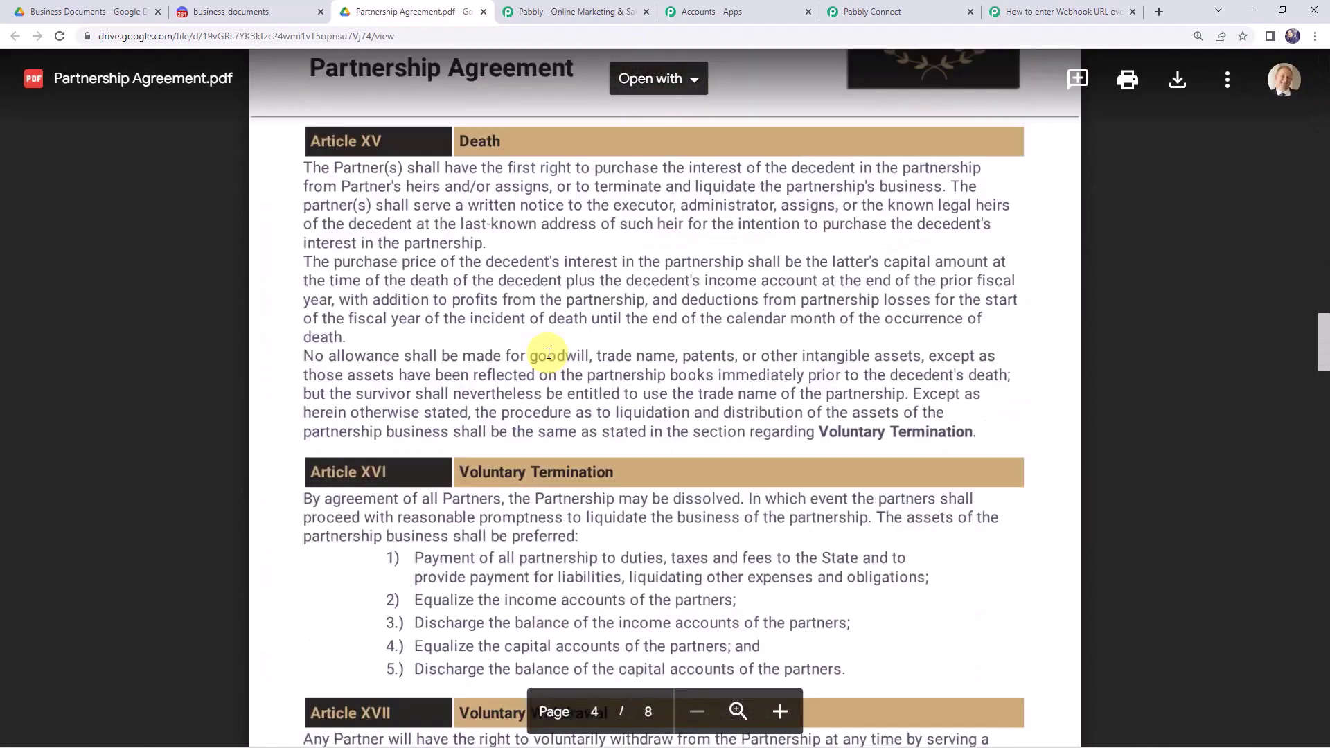
scroll(549, 353, "up", 18)
scroll(549, 353, "up", 20)
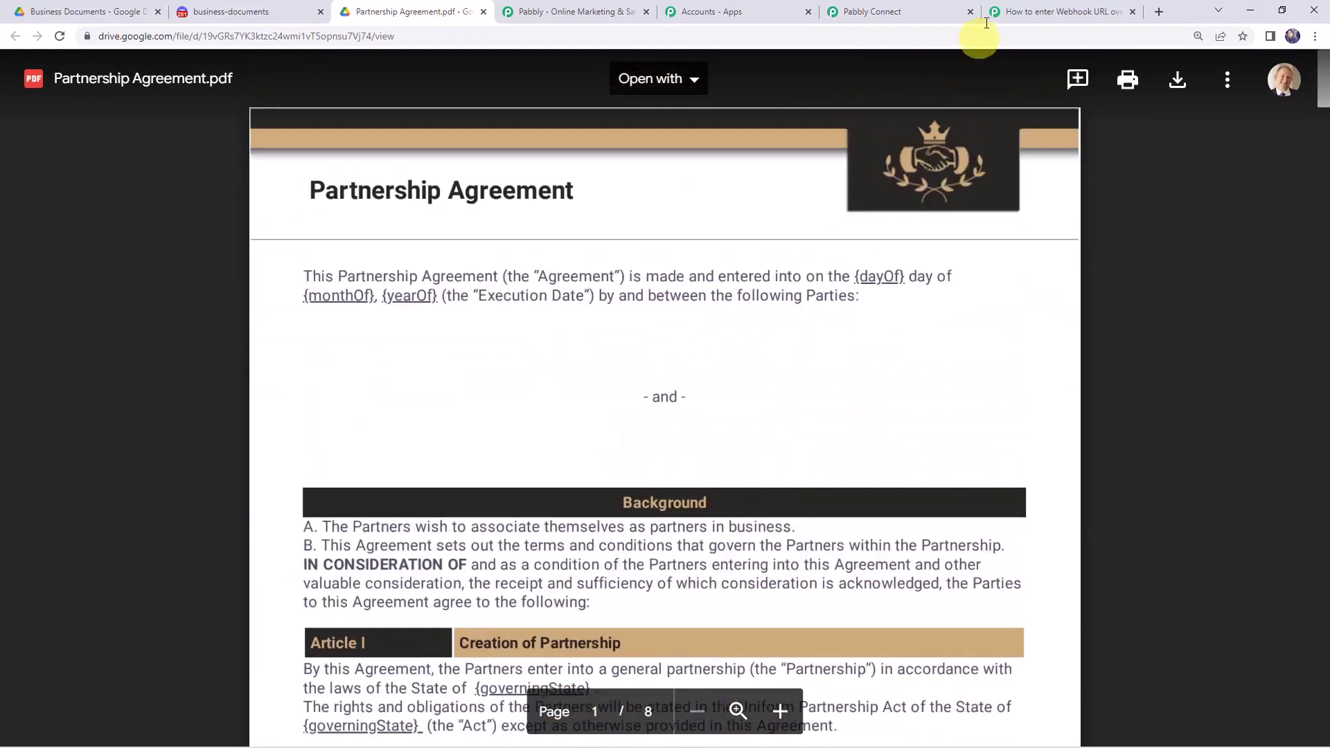
- Save the Discord step, confirm the Data Saved dialog, and return to Business Documents
left_click(921, 10)
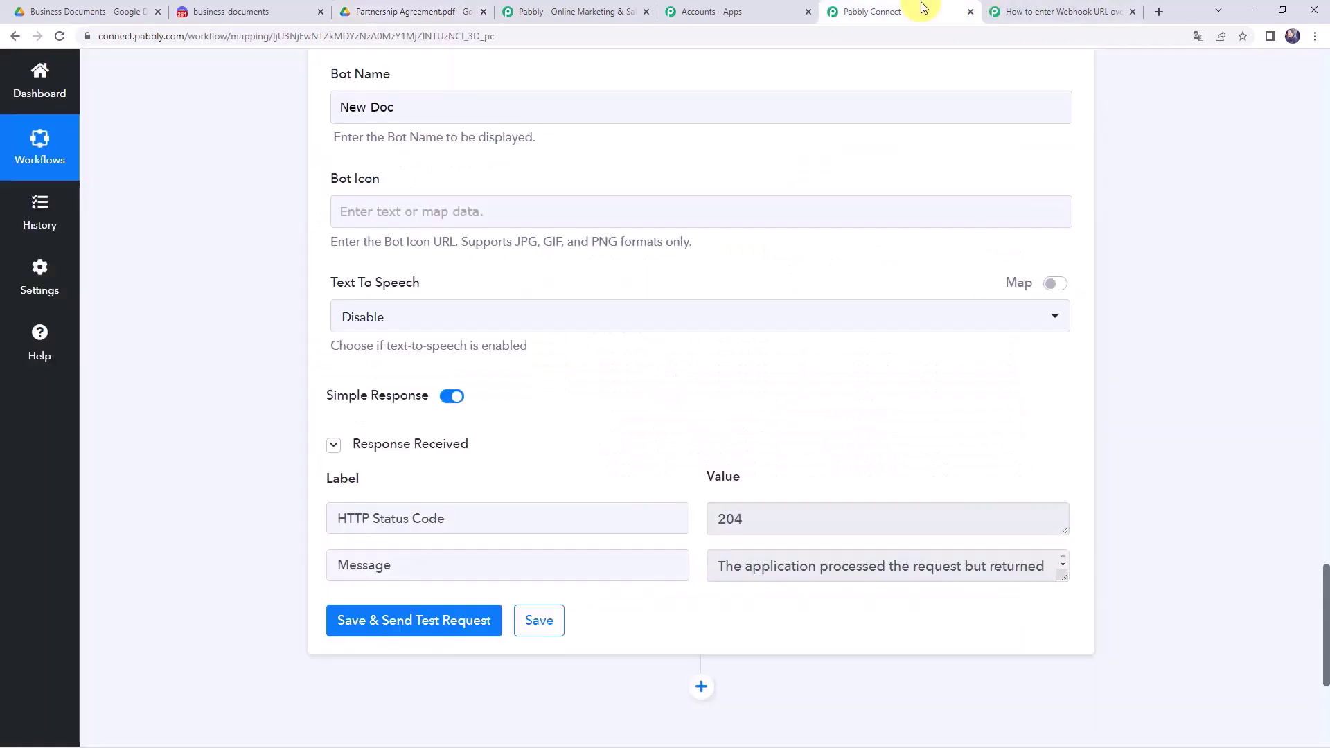
left_click(540, 621)
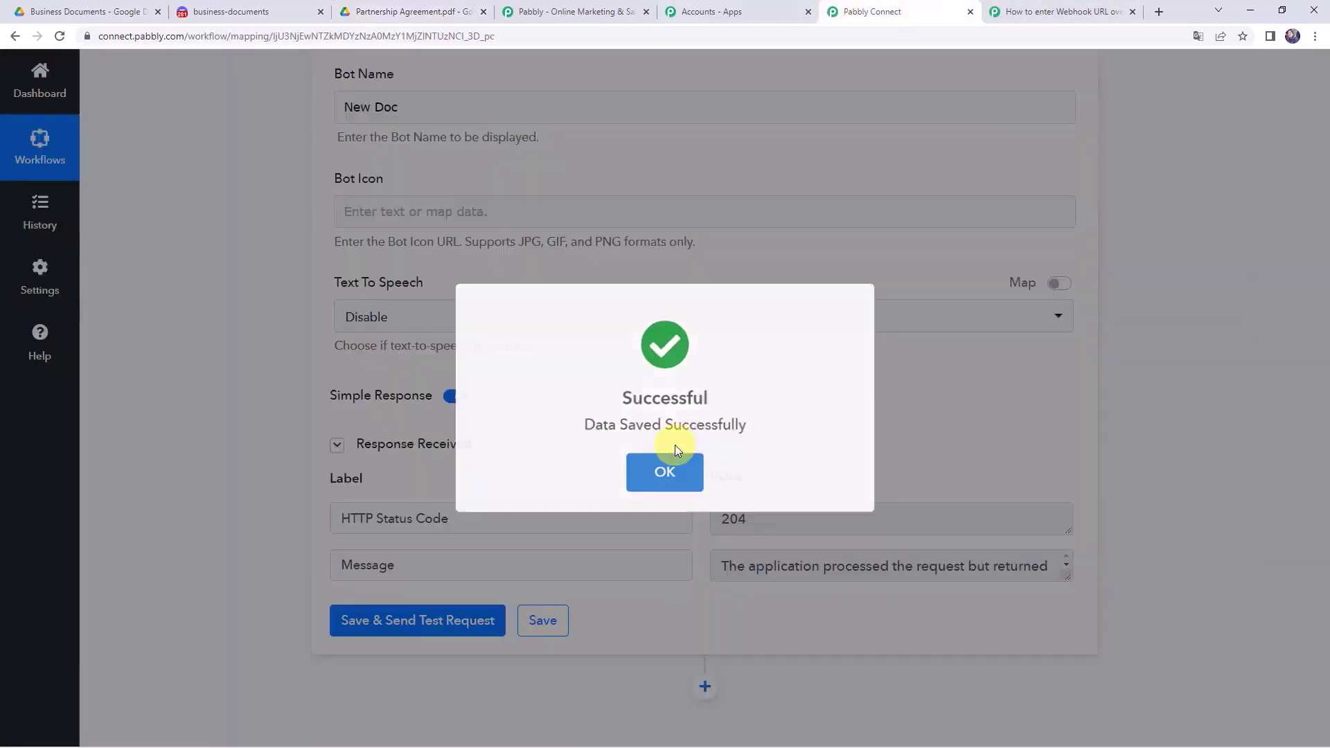
left_click(676, 449)
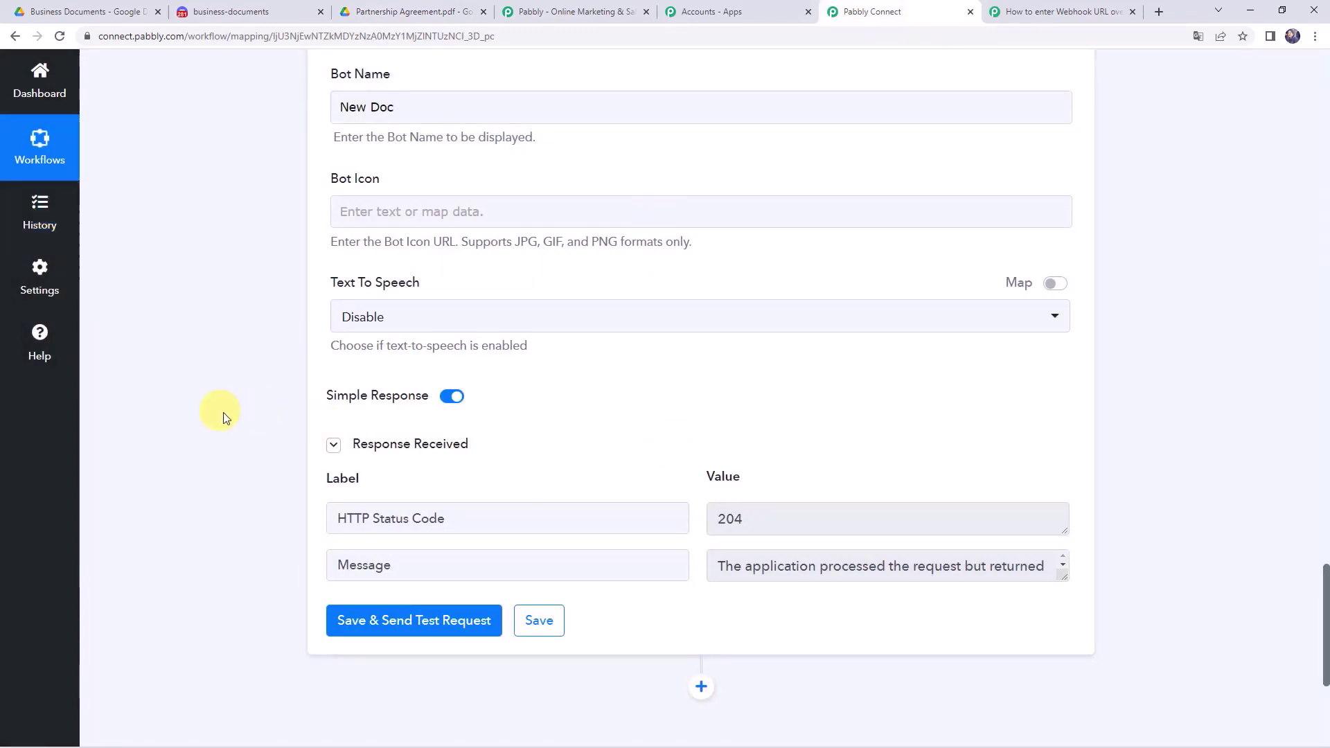
left_click(86, 12)
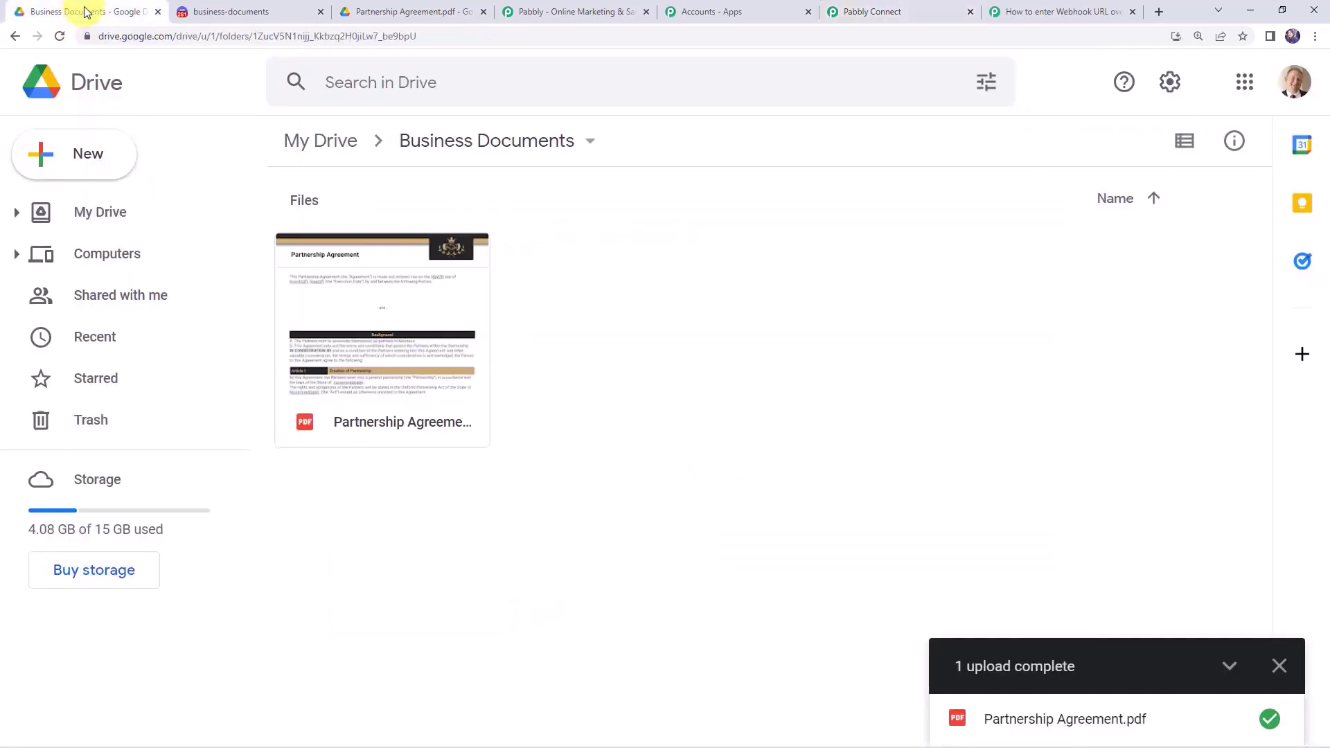
- Upload Job Proposal.pdf into the Business Documents folder, then return to Discord
left_click(1278, 667)
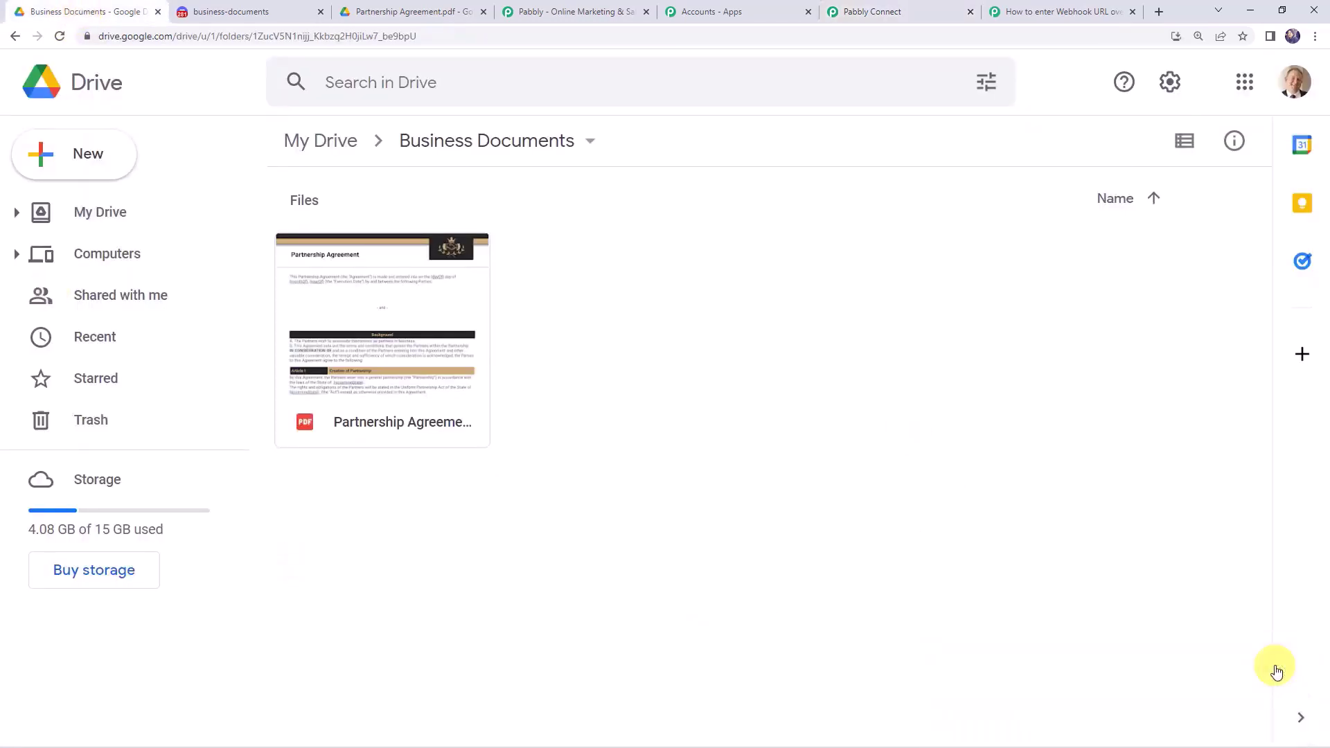
left_click(89, 164)
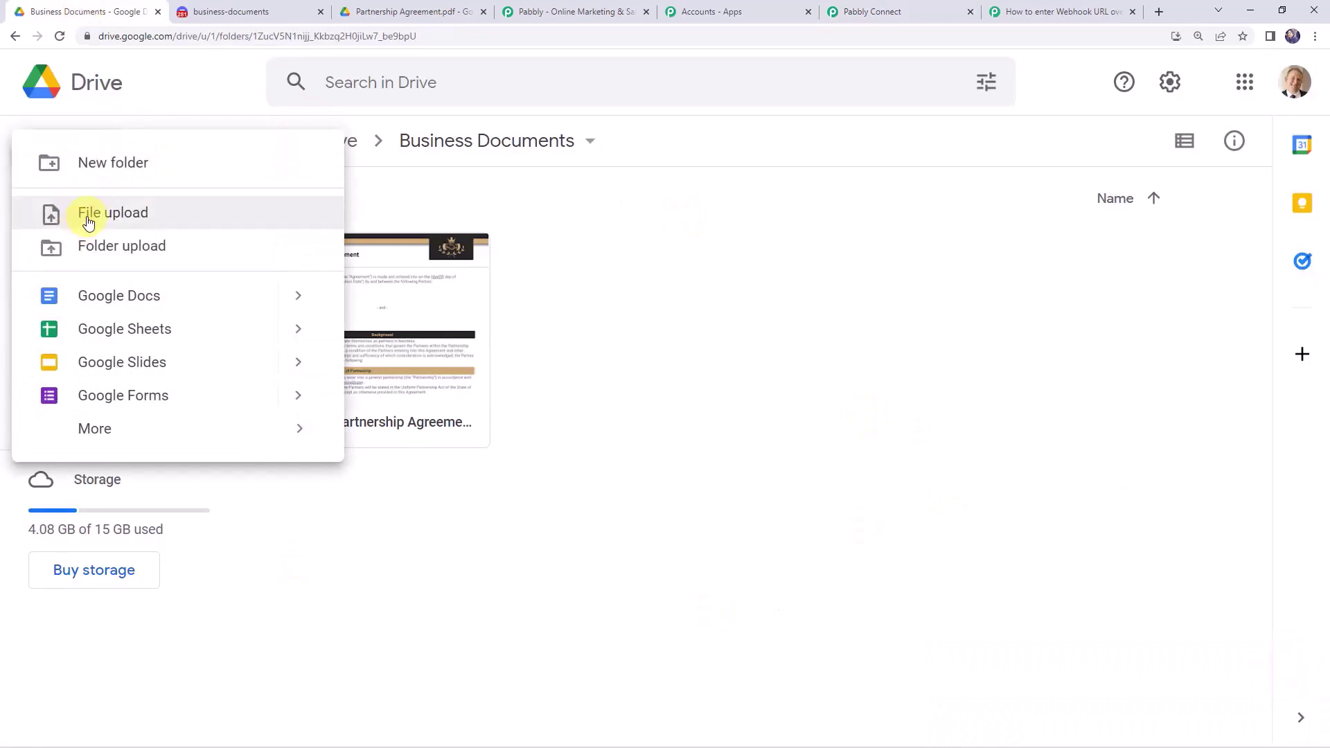
left_click(89, 216)
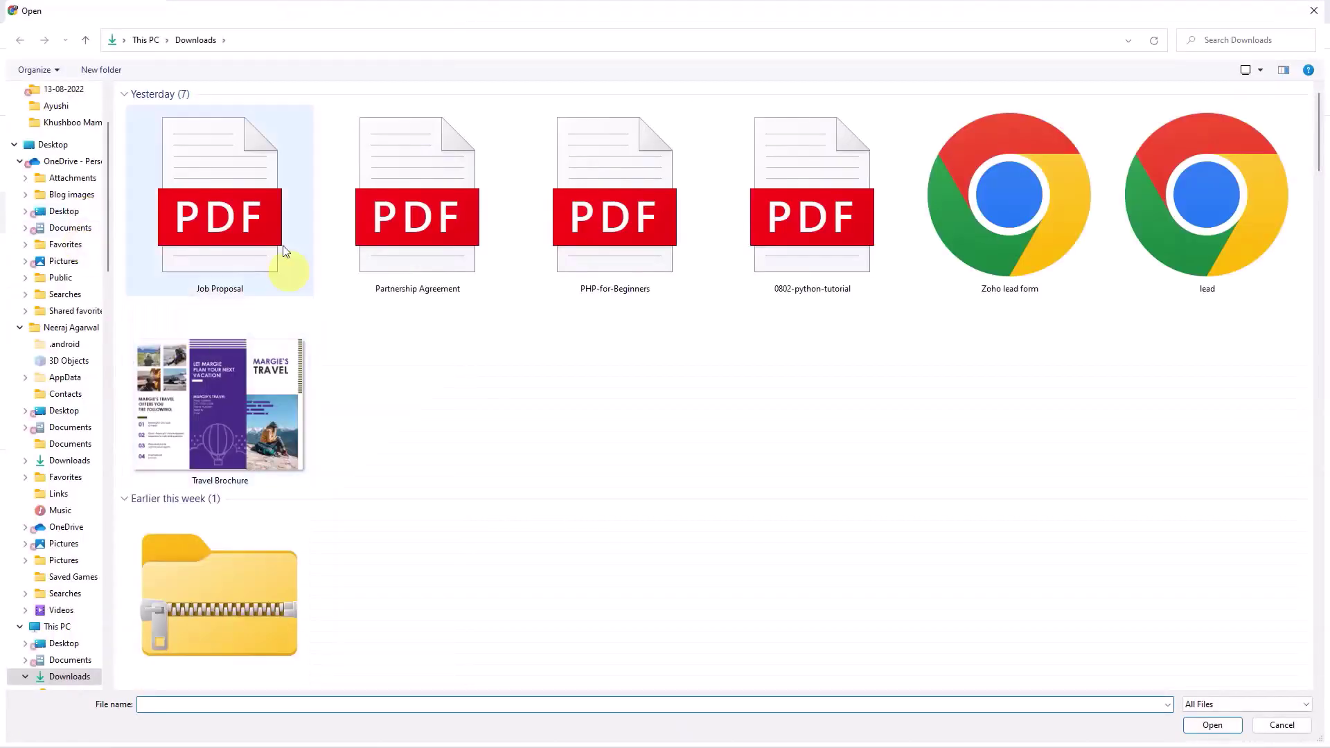
double_click(219, 229)
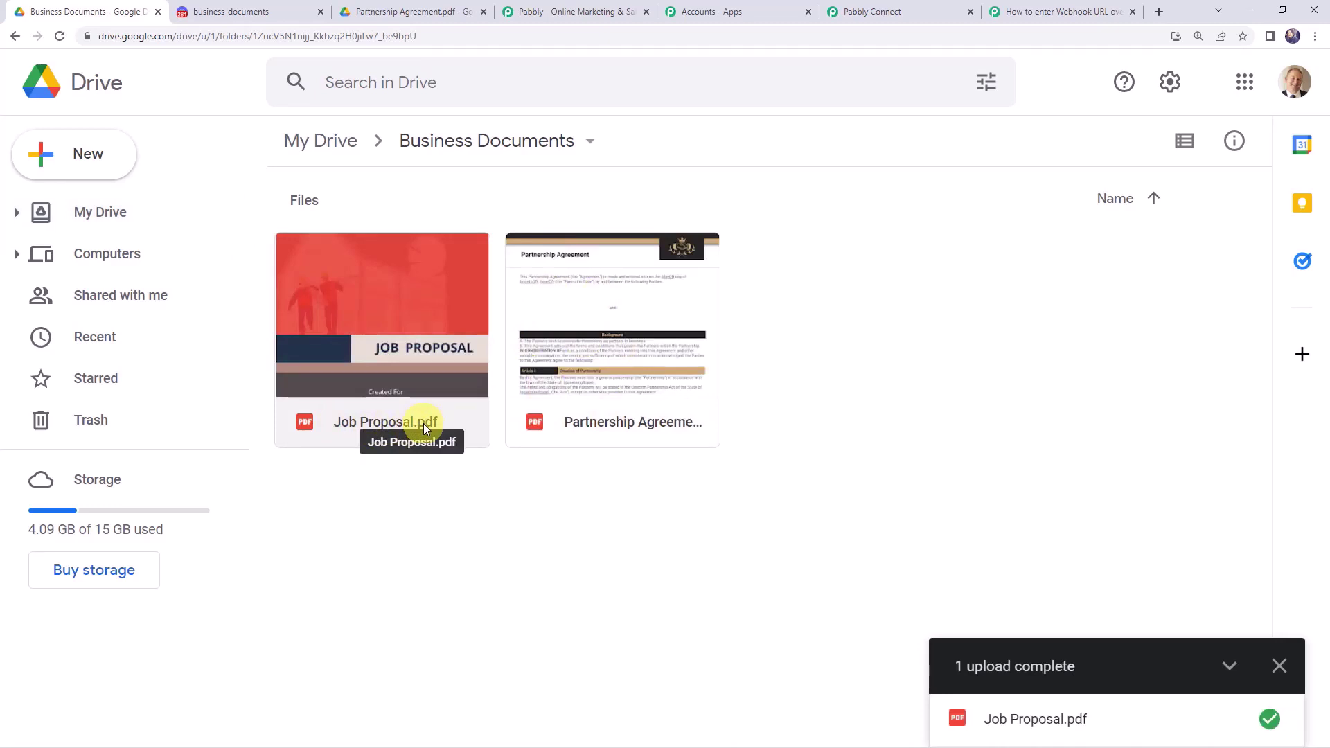
left_click(227, 13)
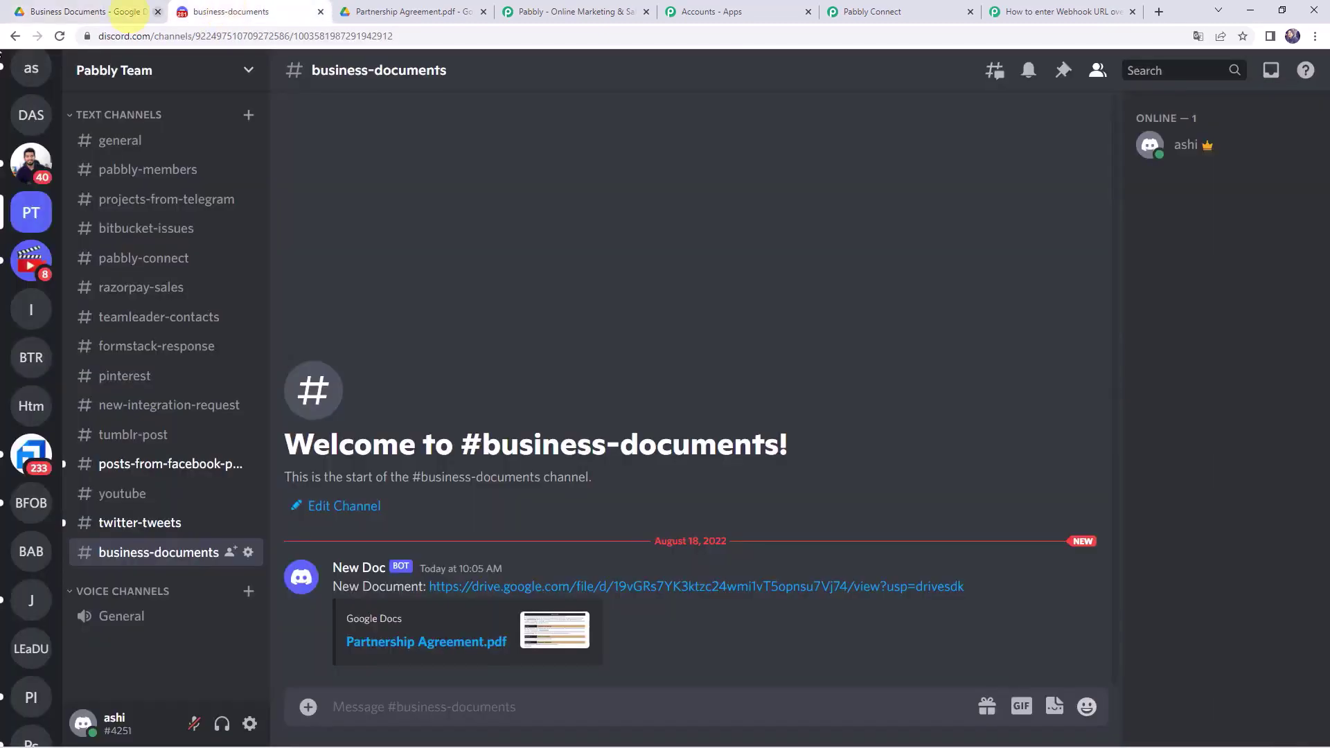
- Reload Discord's #business-documents and open the new Job Proposal.pdf Drive link
left_click(61, 37)
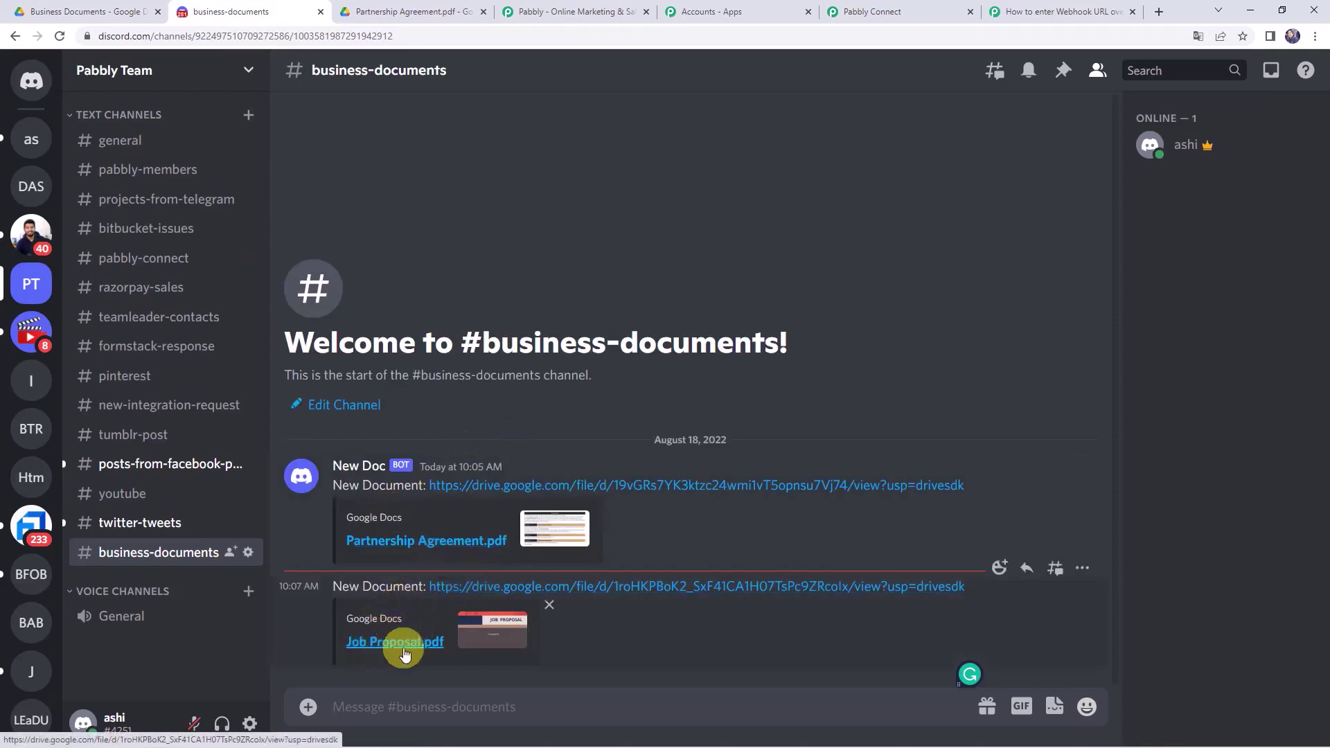
left_click(656, 588)
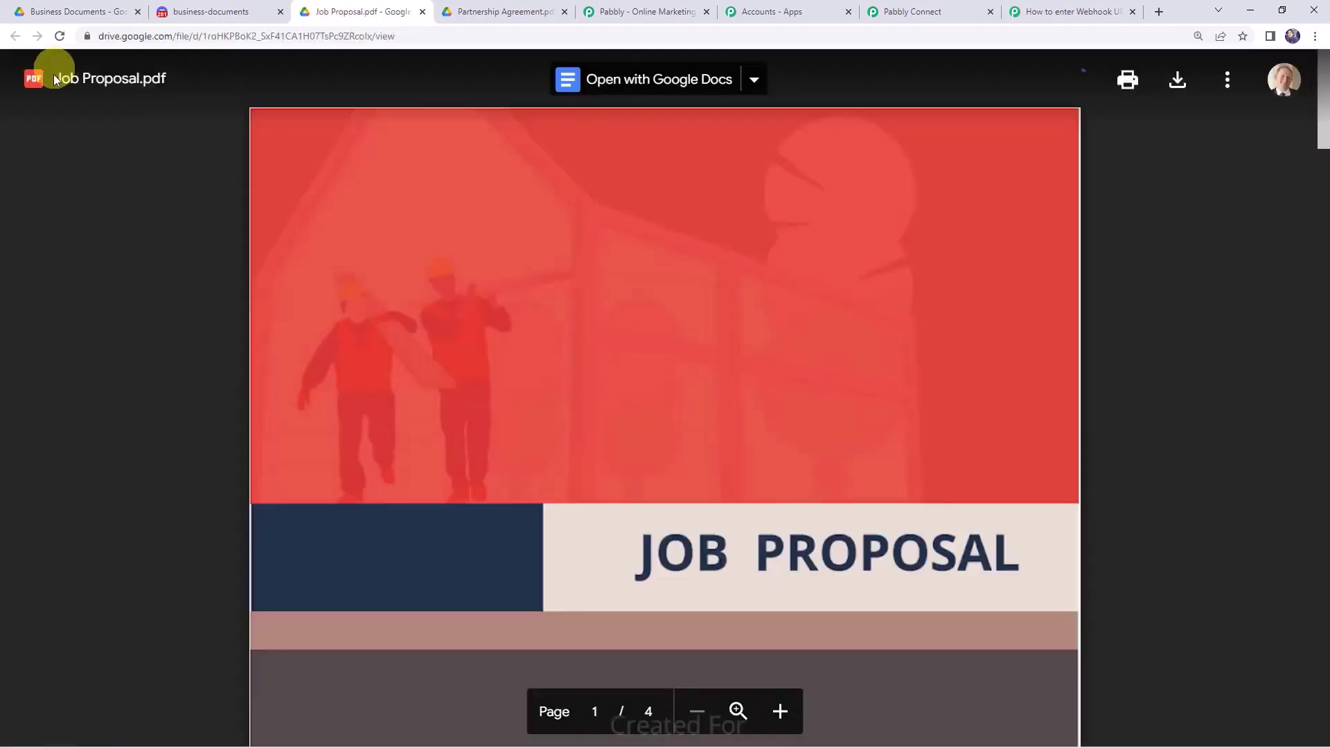
- Scroll through the shared Job Proposal.pdf preview in Google Drive
scroll(464, 454, "down", 15)
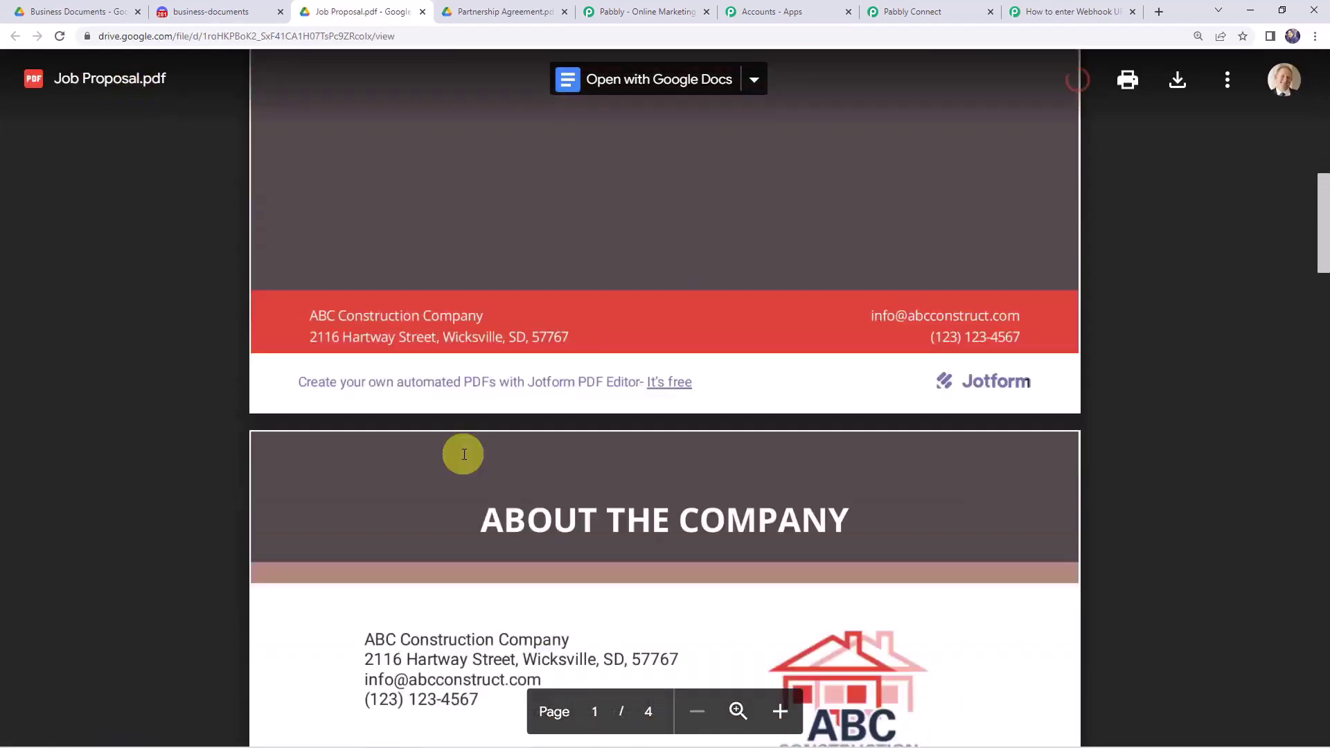
scroll(464, 455, "down", 8)
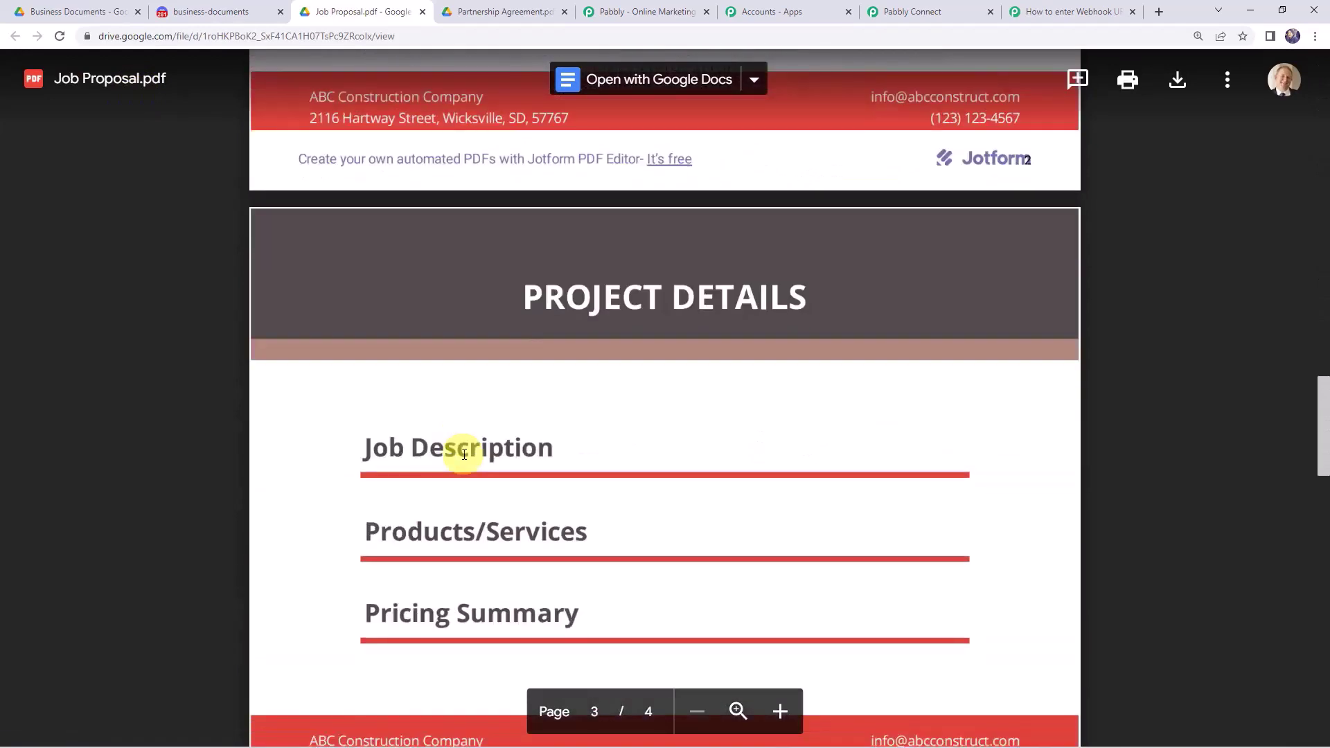
scroll(464, 454, "up", 15)
scroll(464, 455, "up", 15)
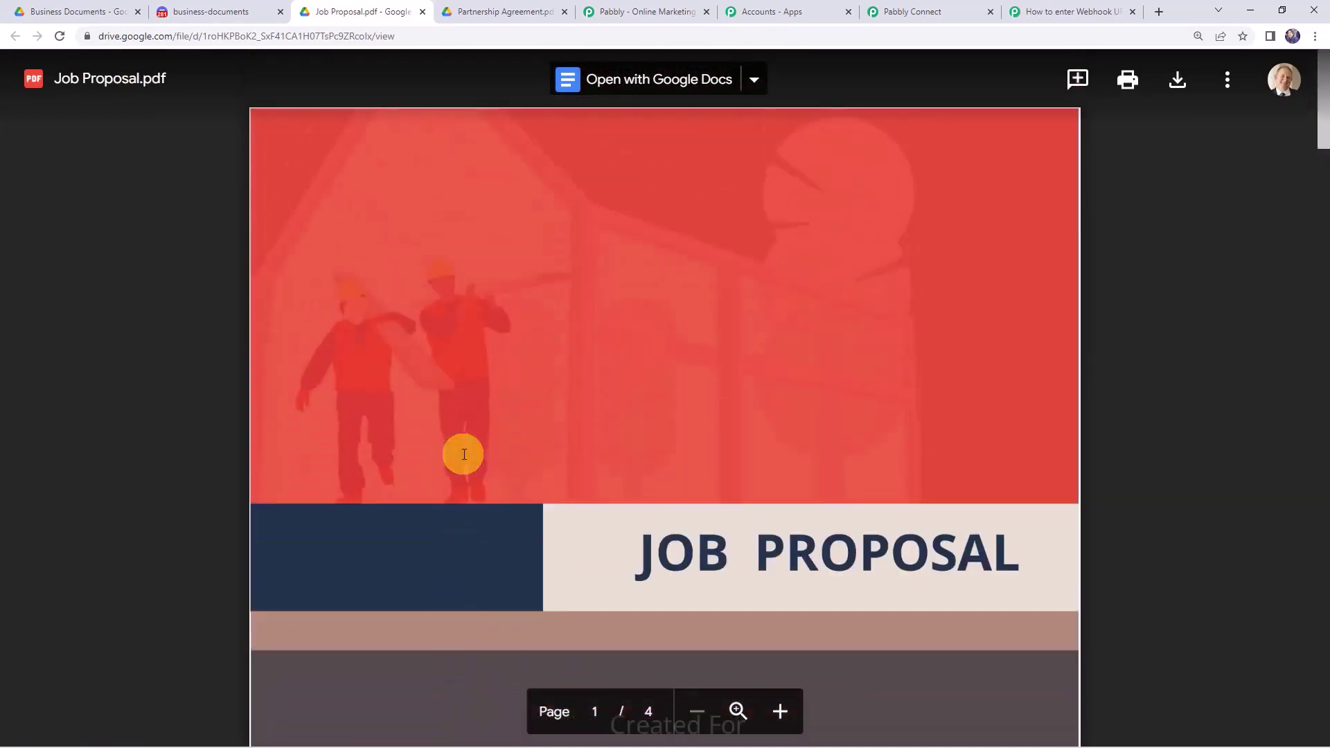
- Back in Pabbly Connect, collapse the Discord message, file-sharing, and Google Drive trigger steps
left_click(953, 9)
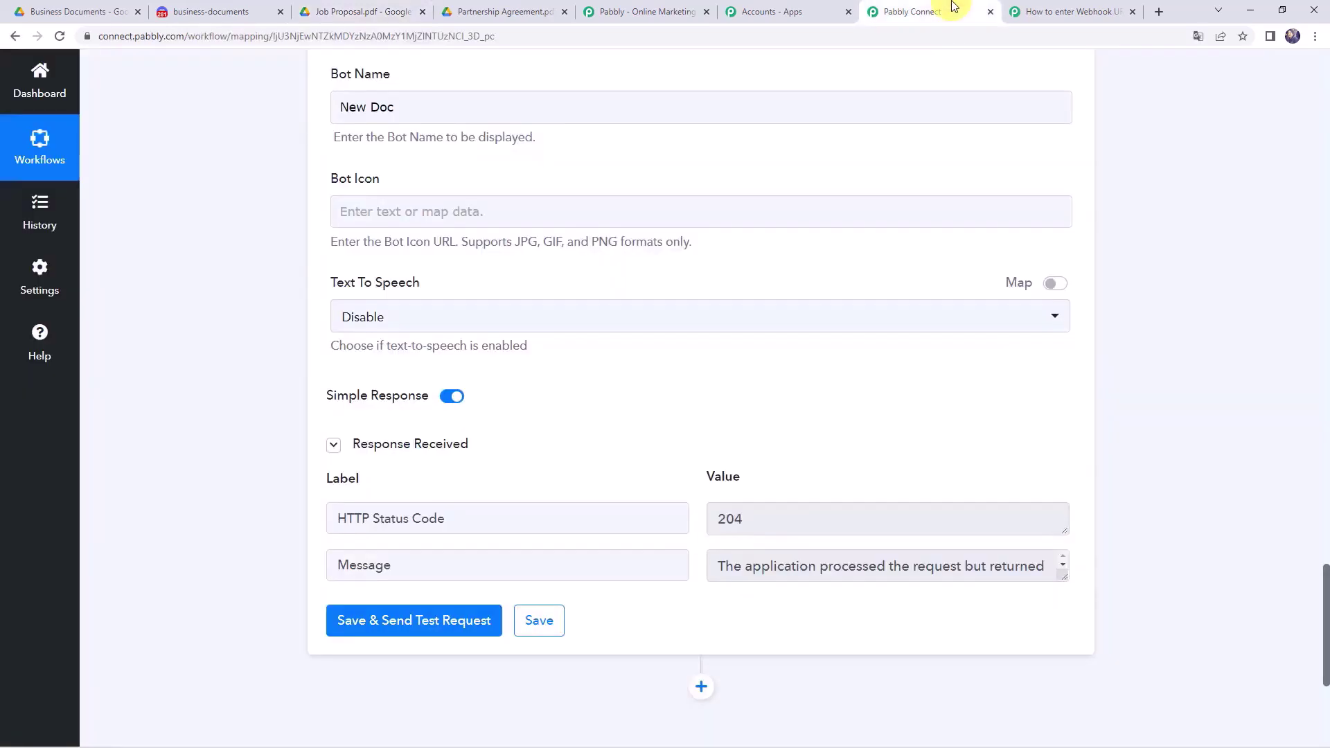
scroll(451, 462, "up", 13)
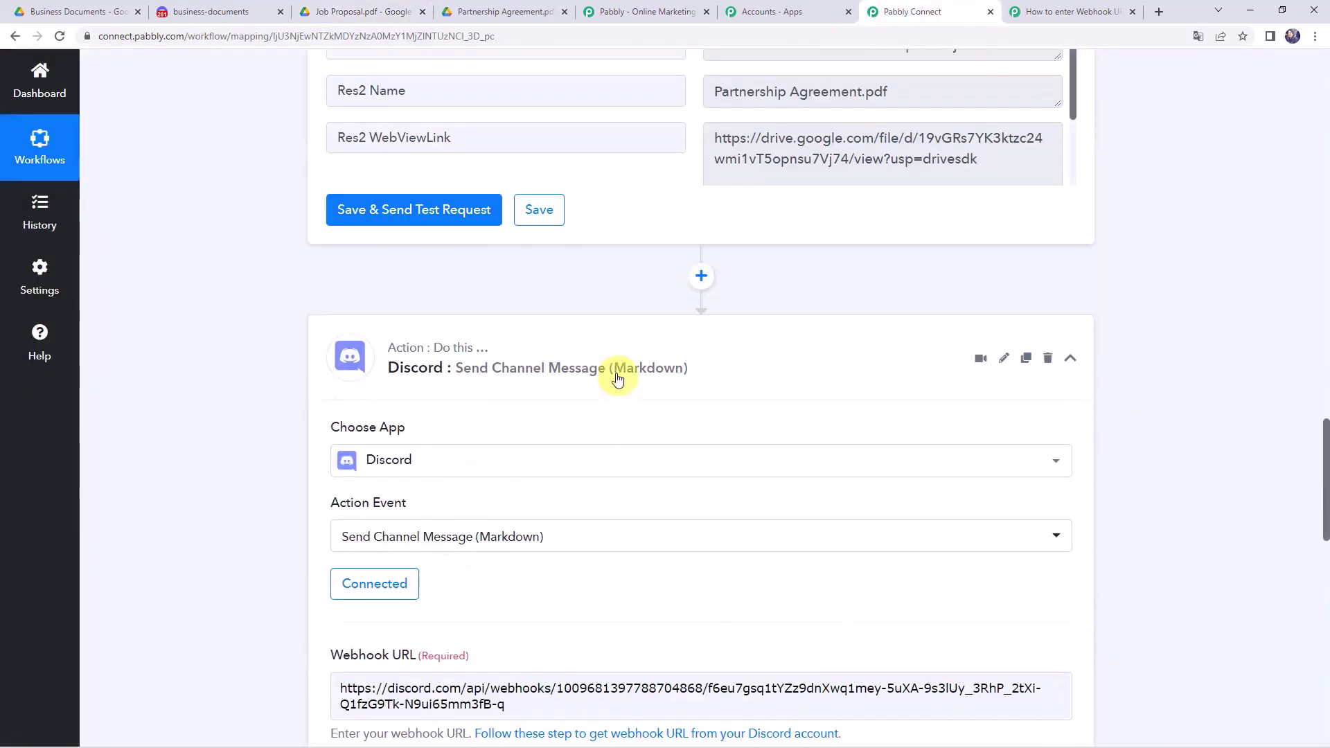
left_click(571, 346)
scroll(570, 345, "up", 12)
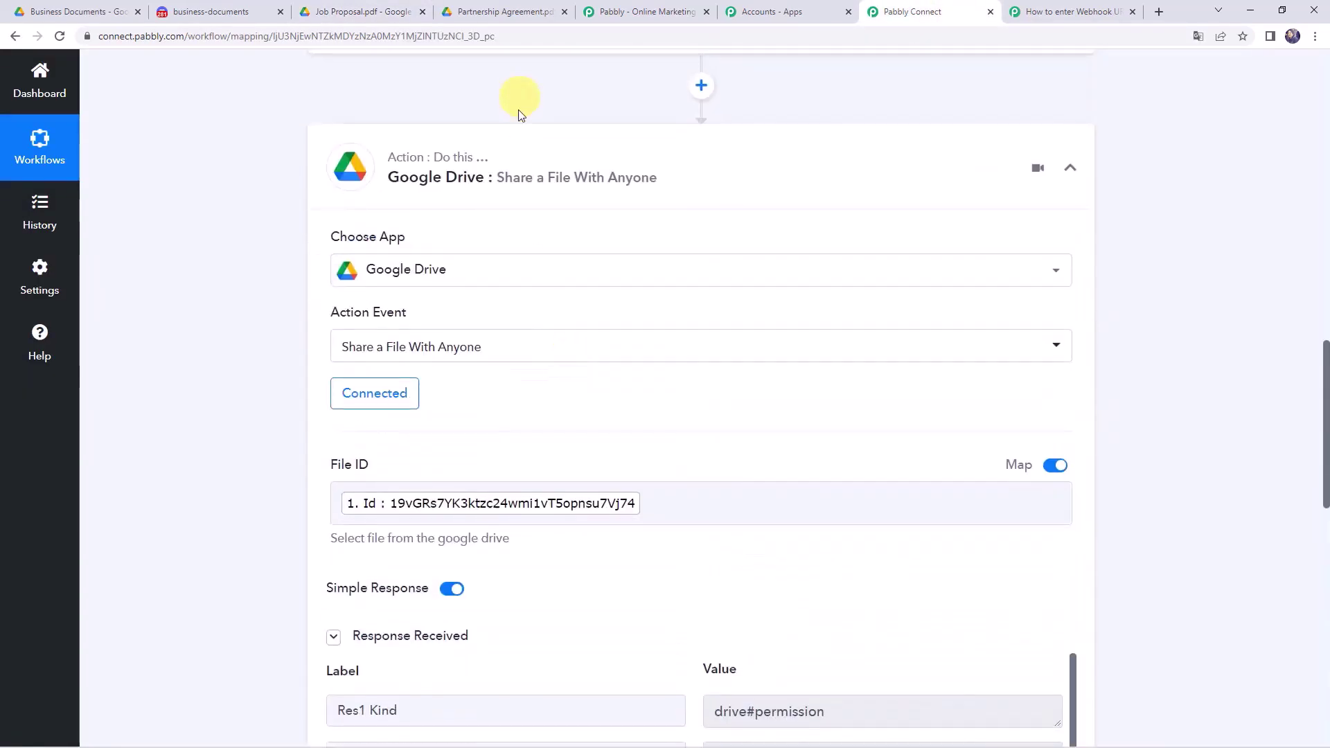
left_click(511, 152)
scroll(496, 380, "up", 15)
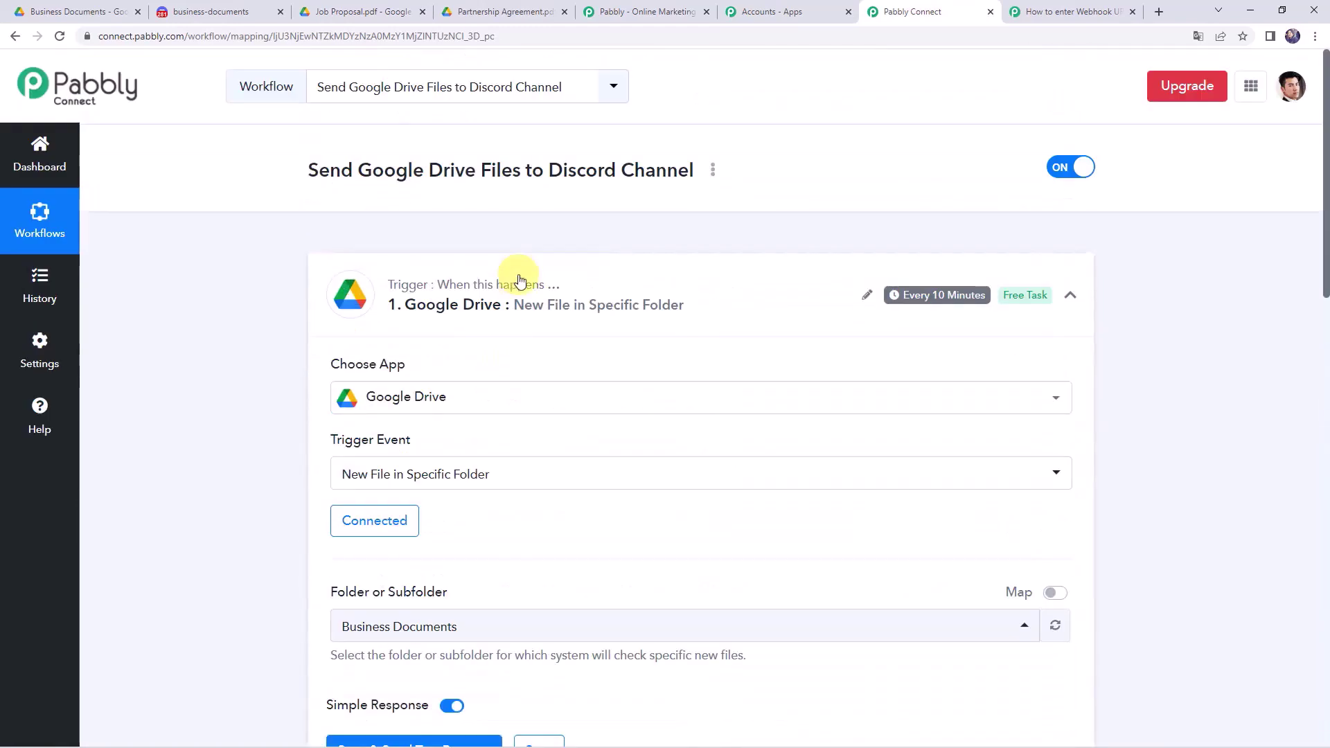
left_click(521, 291)
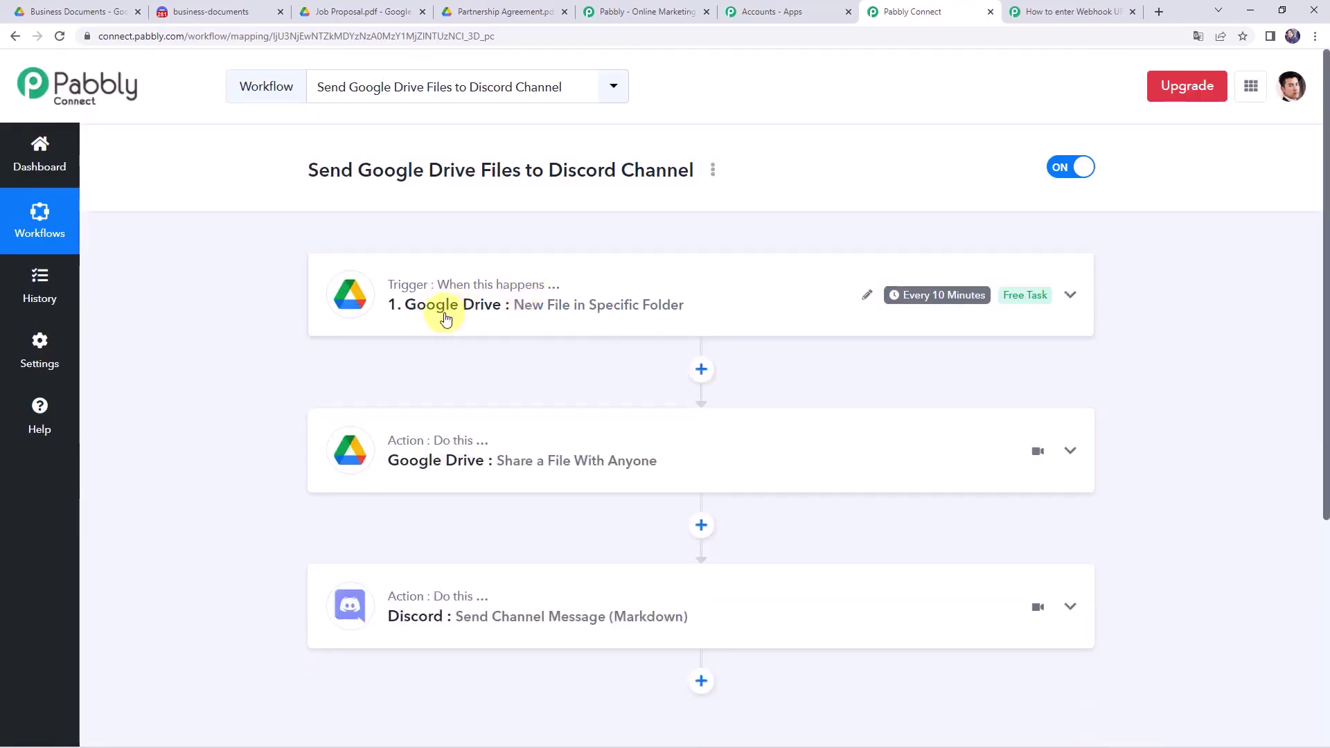
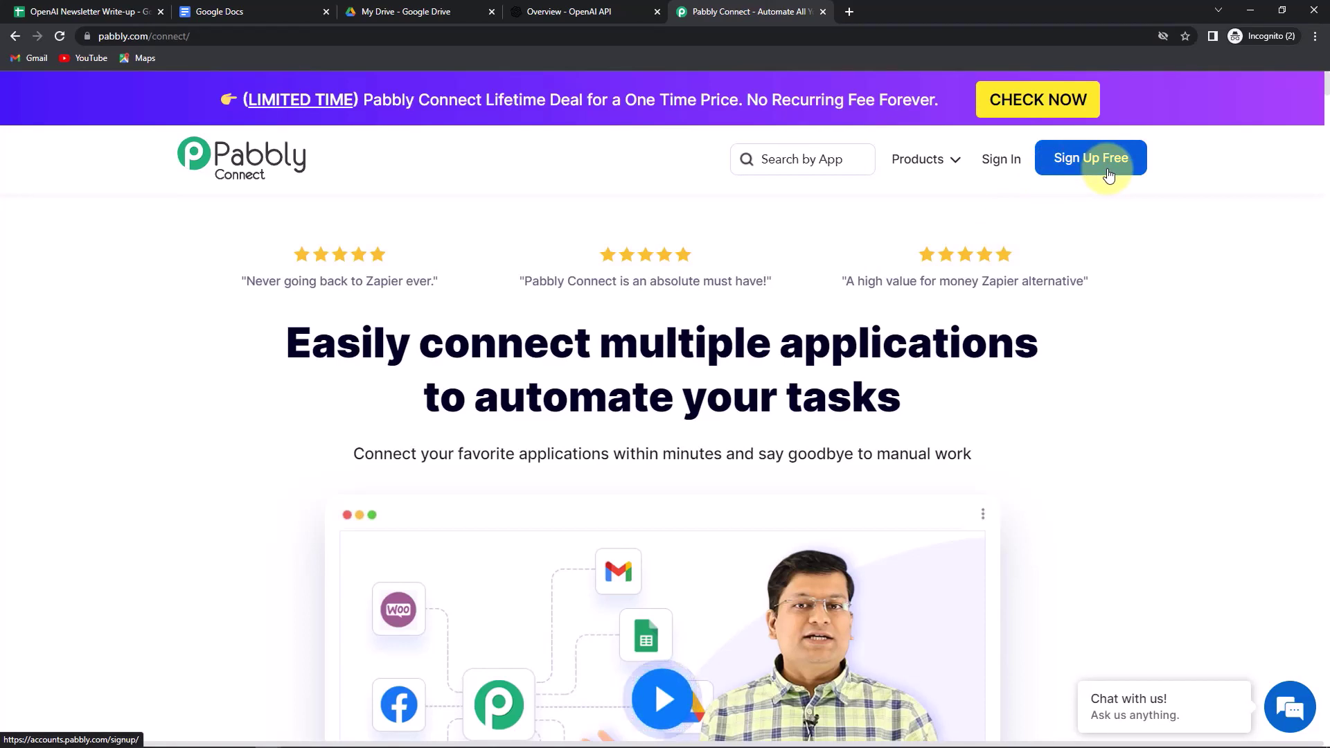
- Sign in, open Pabbly Connect from the apps list, and start a new workflow
left_click(998, 172)
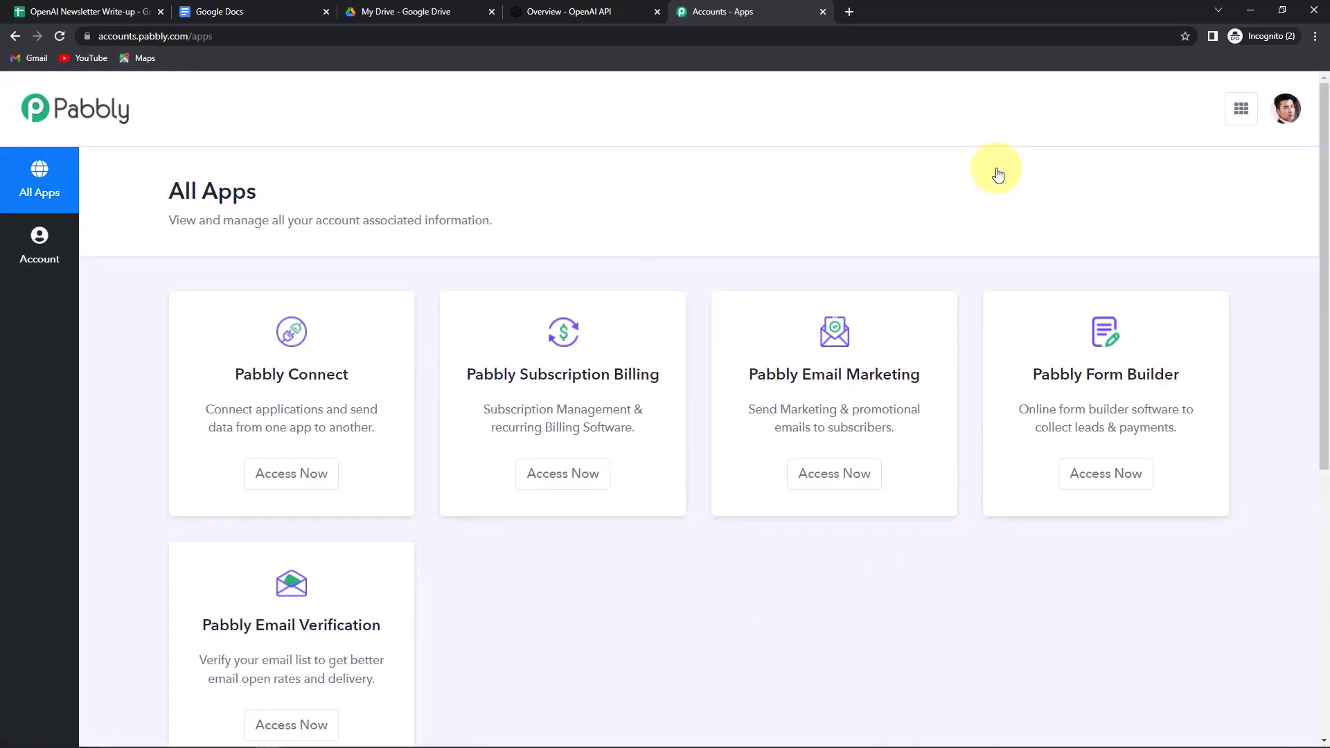
left_click(296, 475)
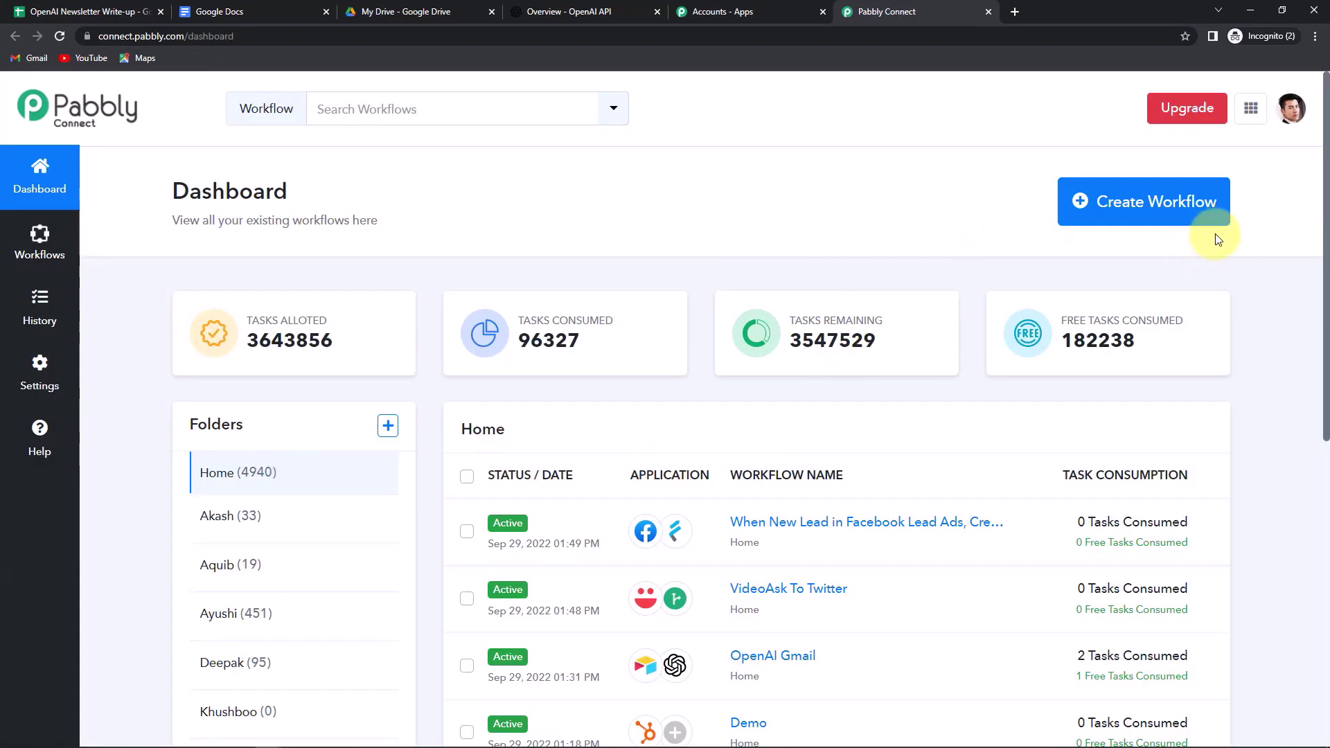
left_click(1187, 202)
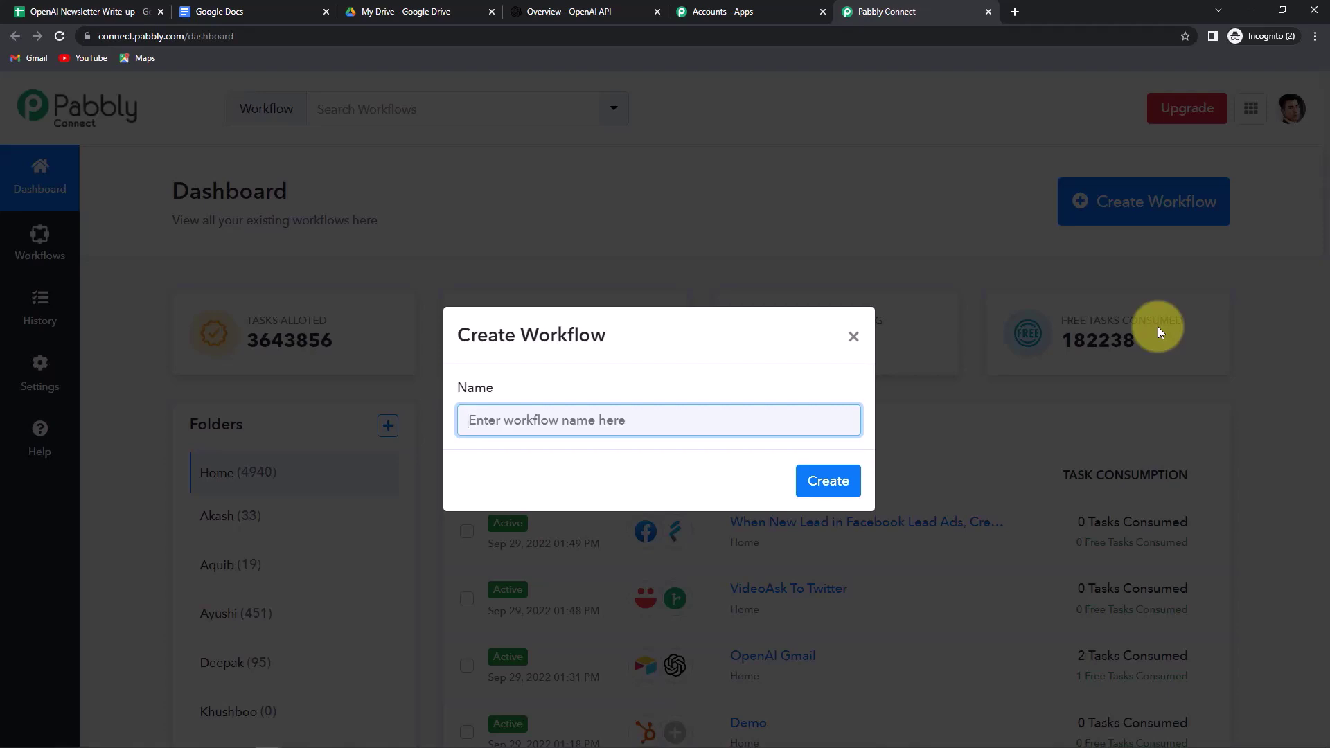
- Name the workflow 'Google Sheets-OpenAI-GoogleDocs Integration' and create it
left_click(717, 420)
type("Goo")
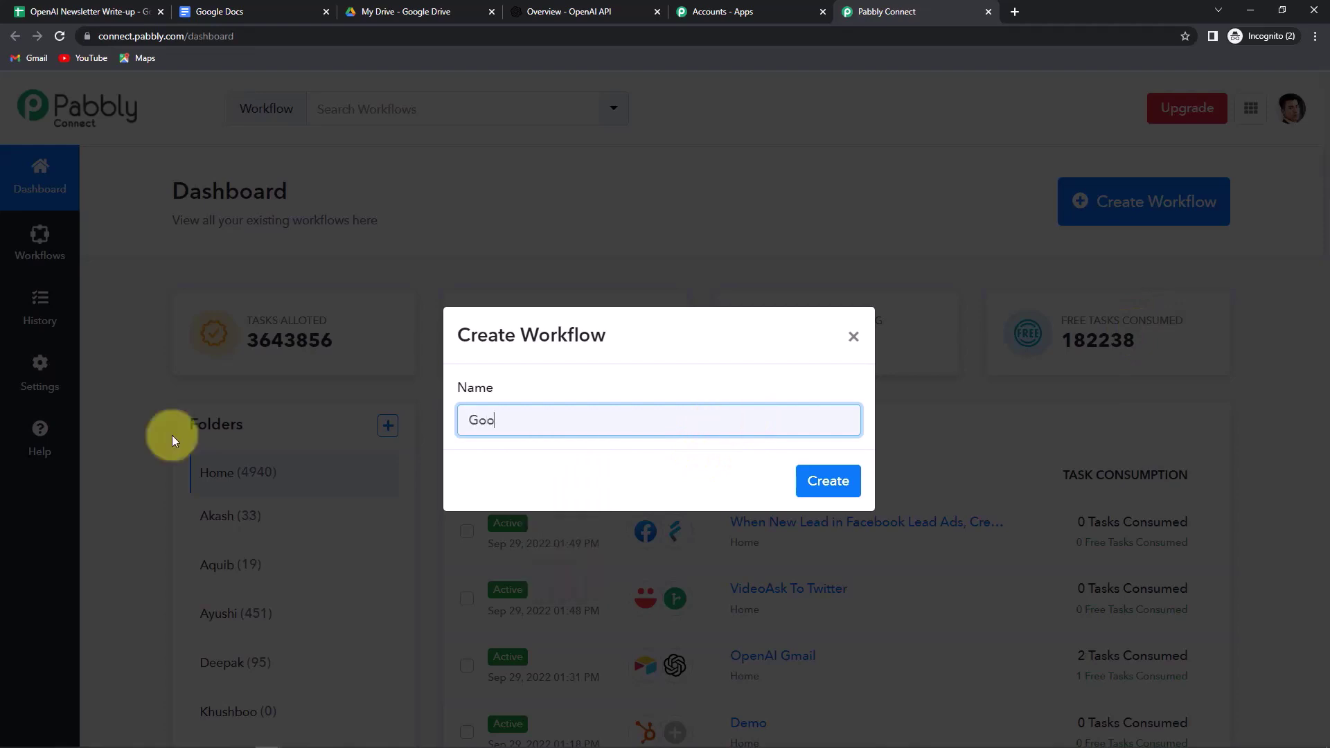
type("gle Sheets-OpenAI-Goog")
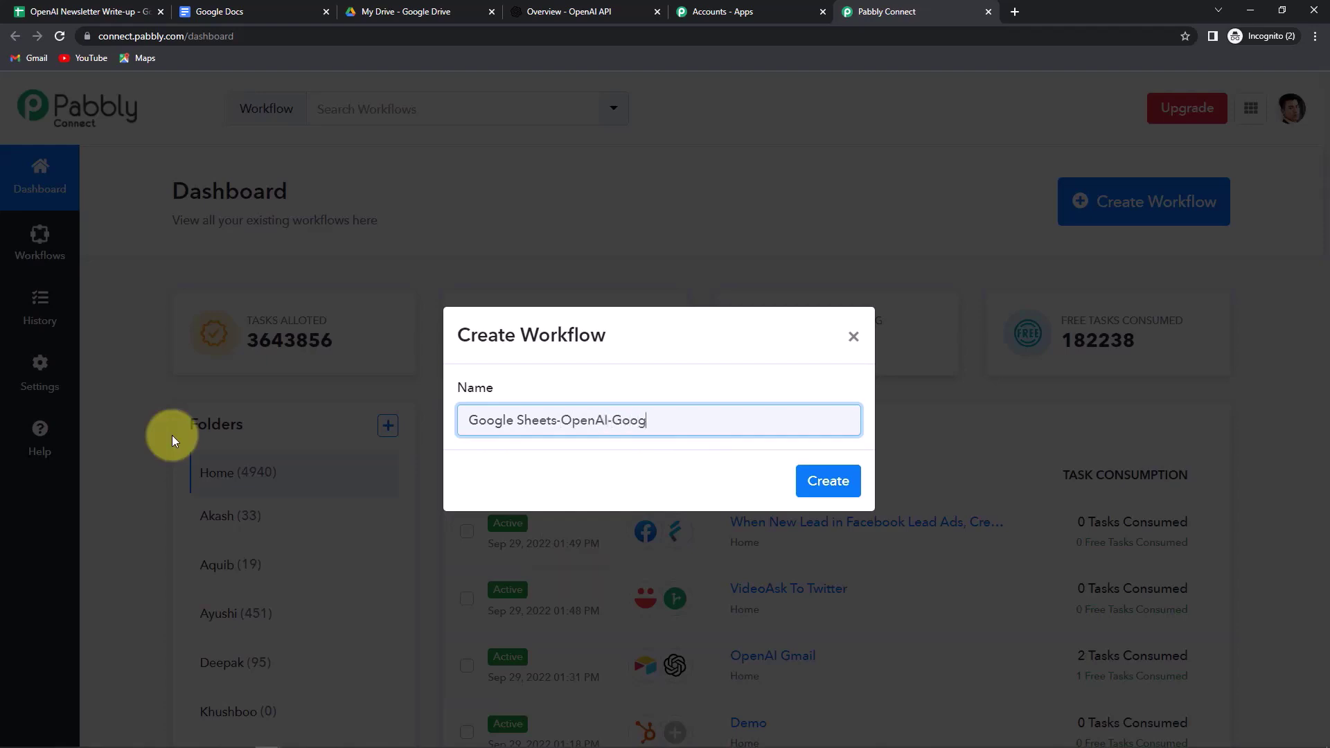
type("leDocs Integration")
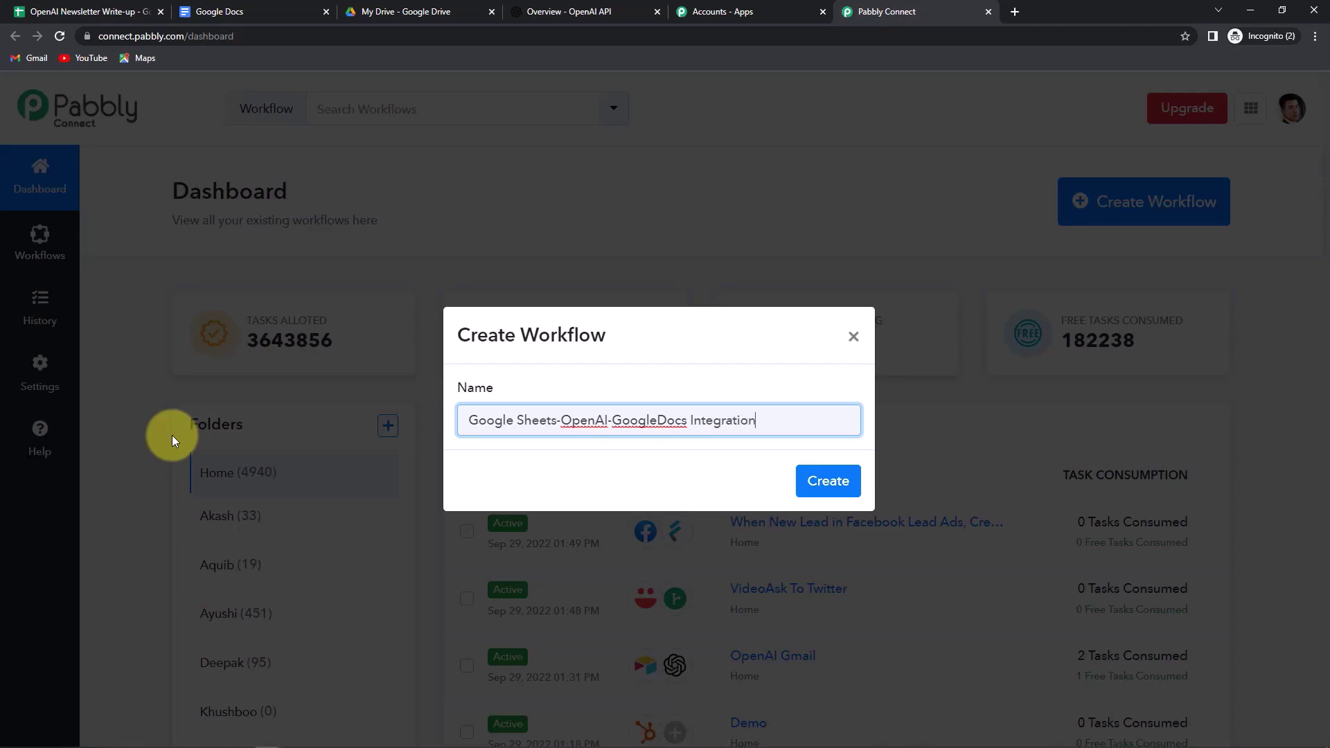
left_click(815, 477)
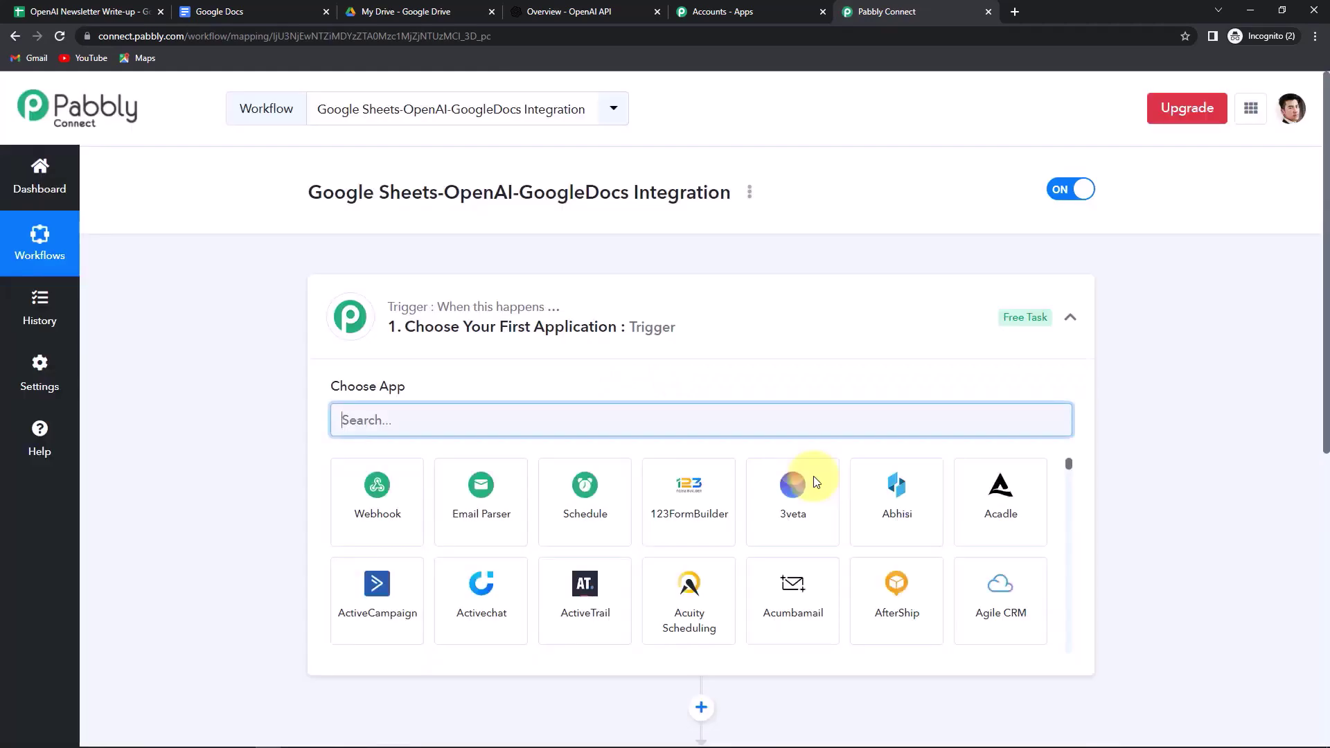
- Set Google Sheets' New or Updated Spreadsheet Row as the workflow trigger
scroll(680, 348, "down", 5)
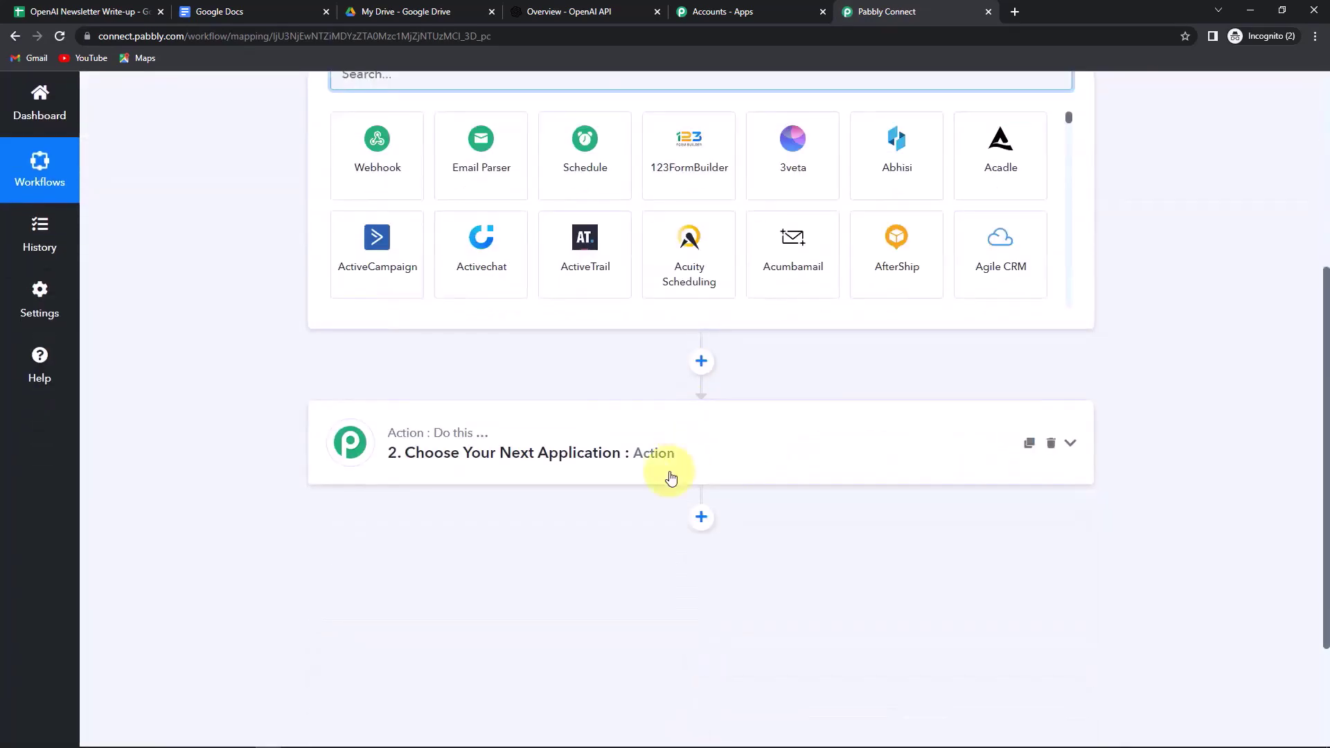
scroll(671, 477, "up", 2)
scroll(670, 477, "up", 1)
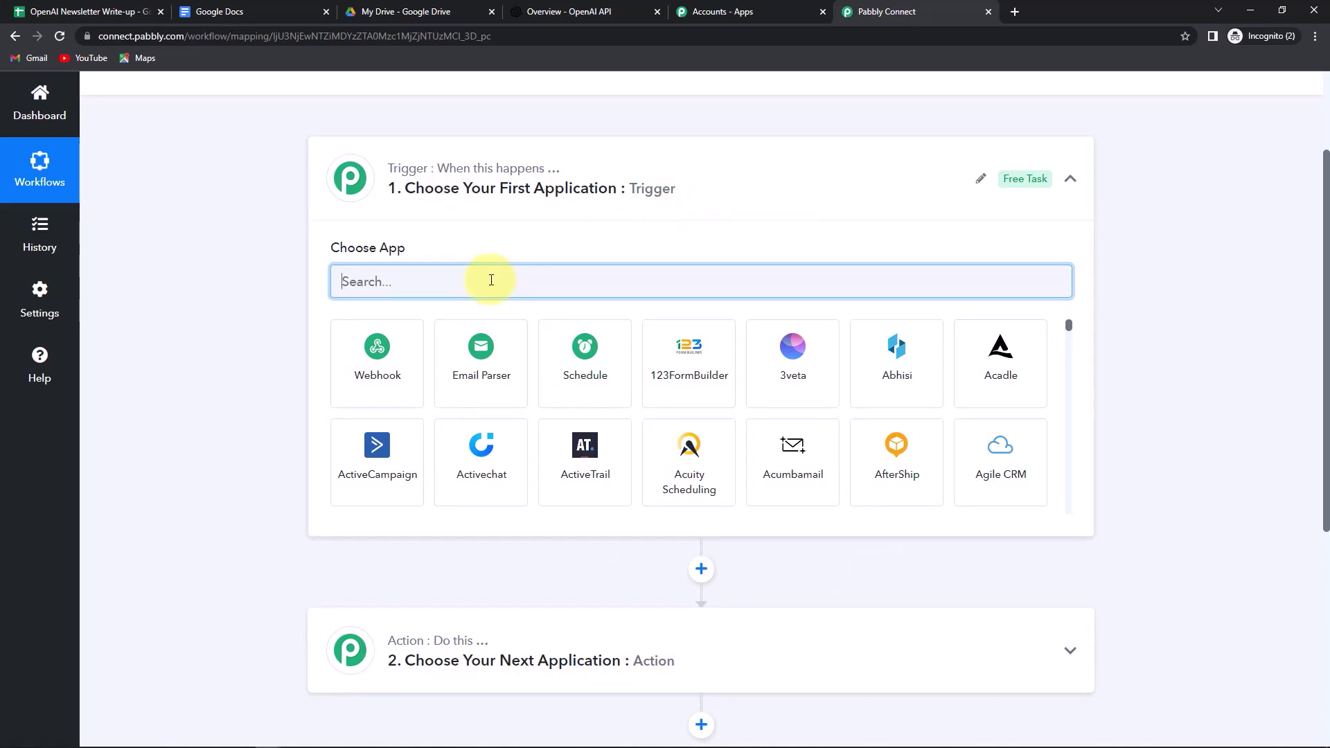
type("google")
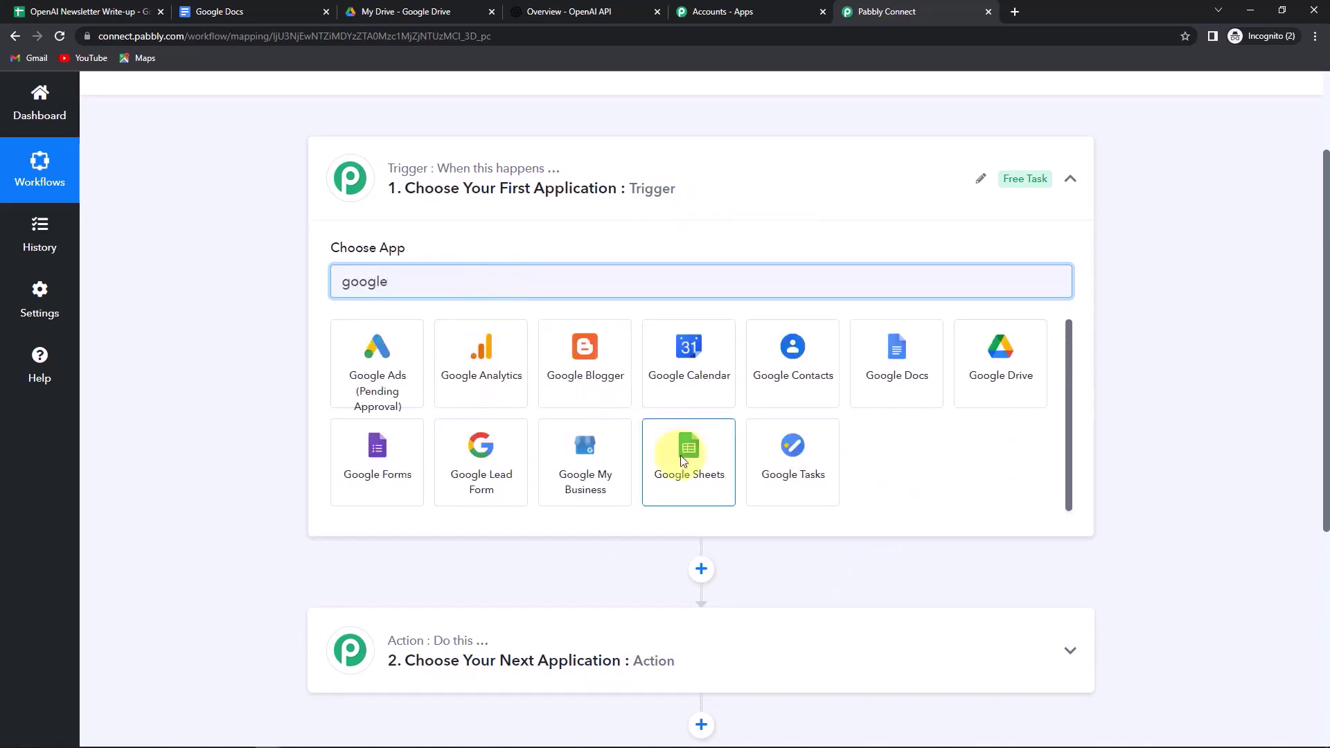
left_click(676, 455)
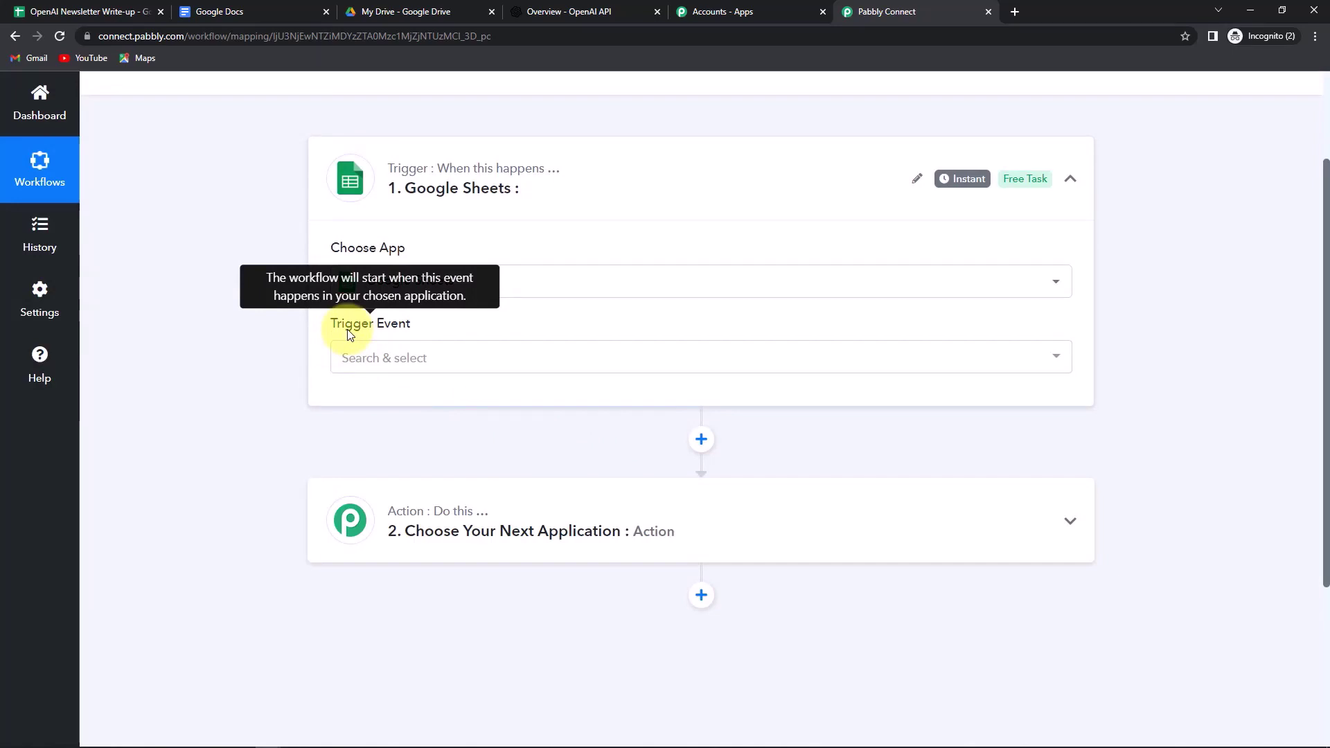
left_click(376, 360)
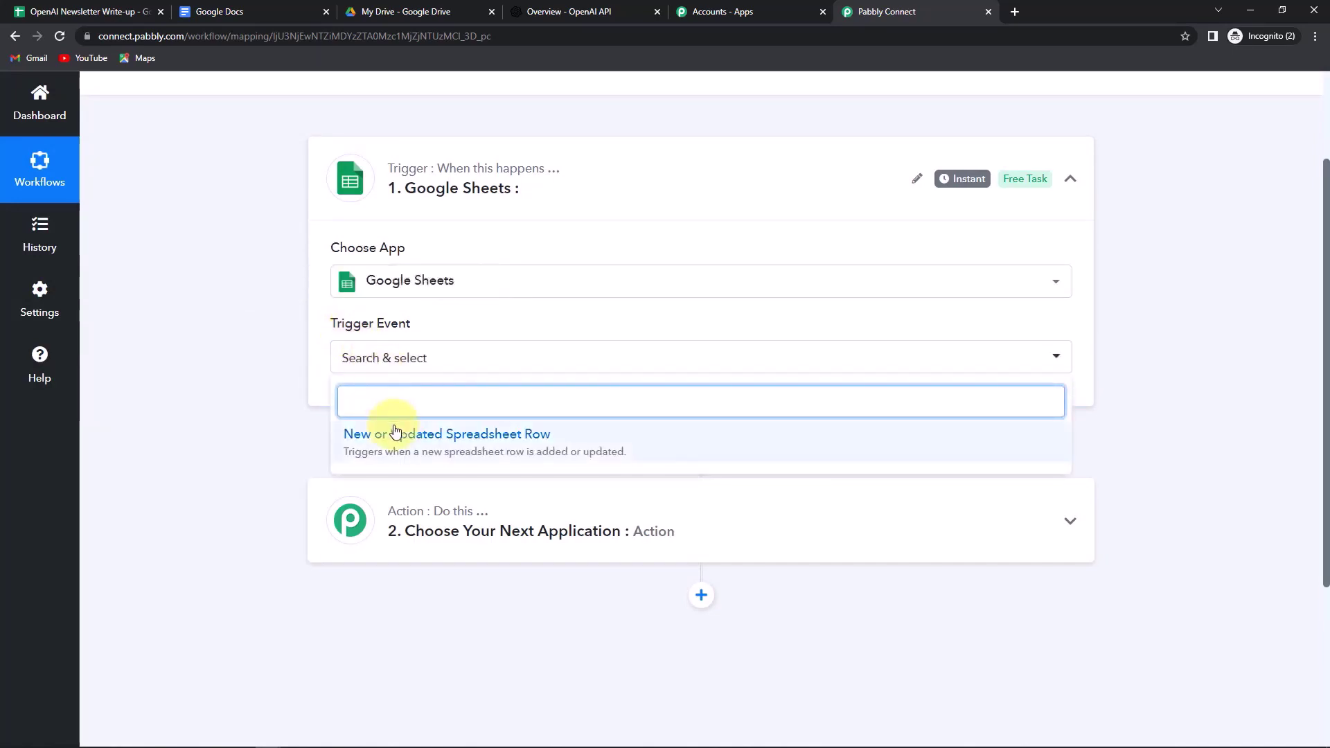
left_click(391, 443)
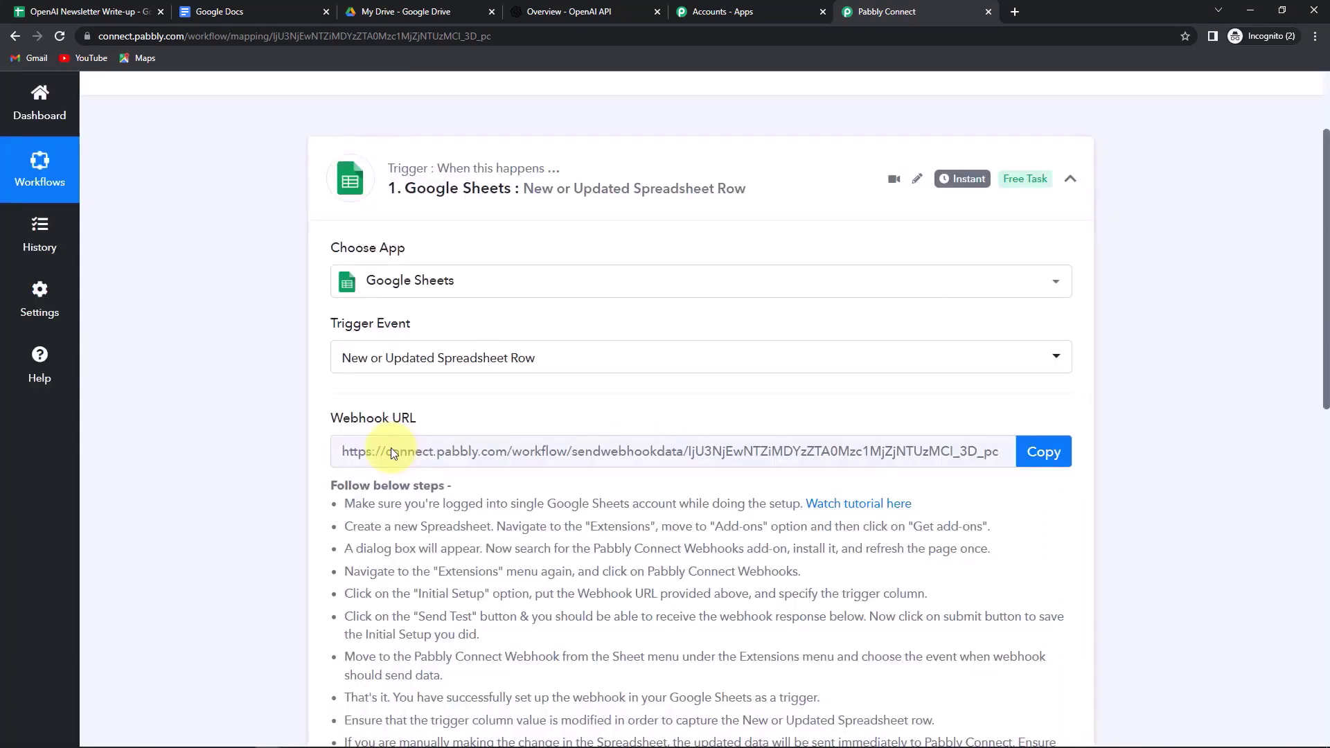
- Copy the trigger's webhook URL and go to the OpenAI Newsletter Write-up spreadsheet
scroll(608, 435, "down", 2)
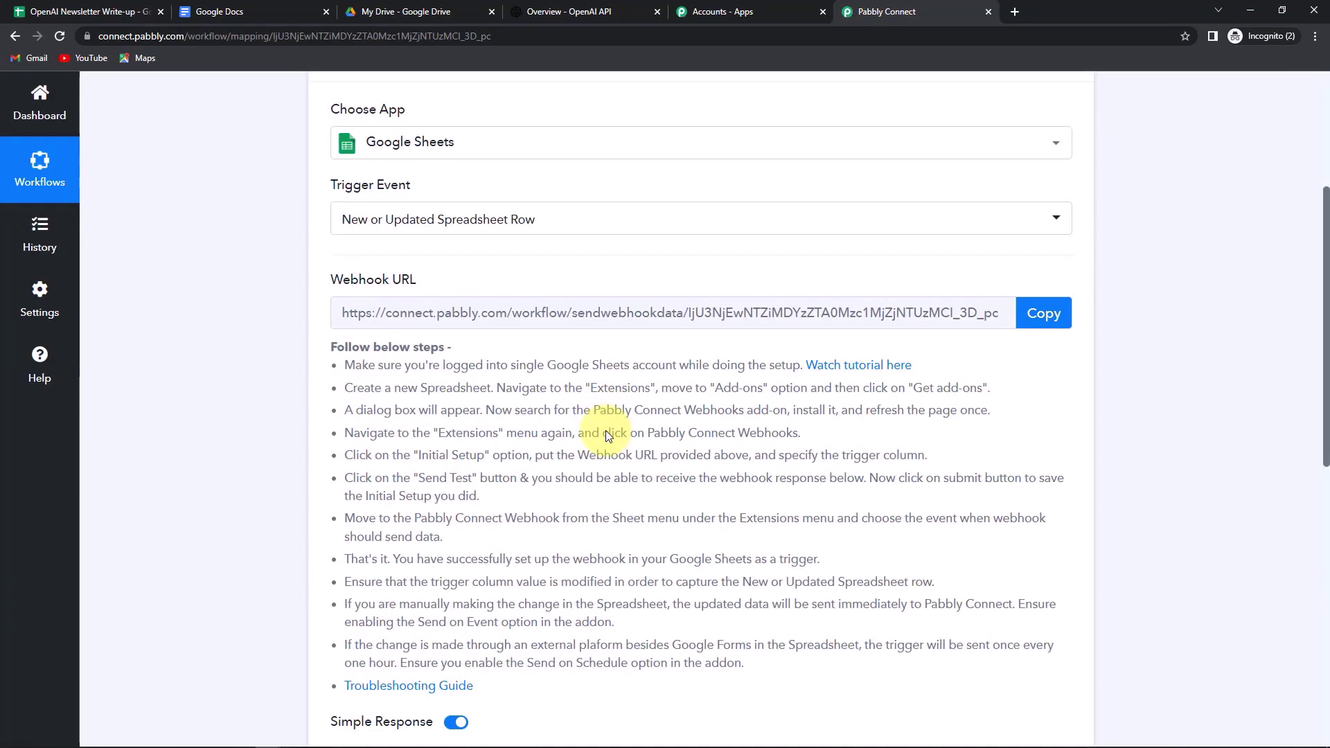
left_click(1060, 322)
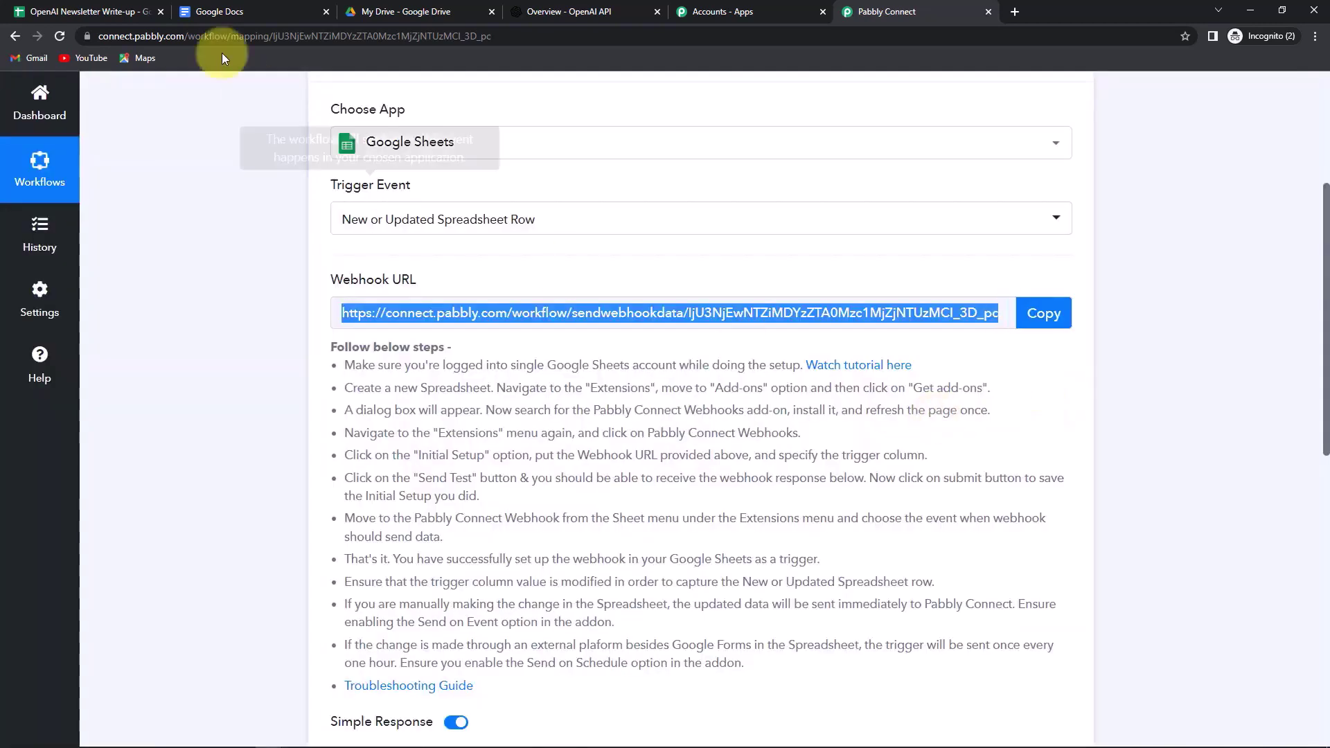
left_click(104, 11)
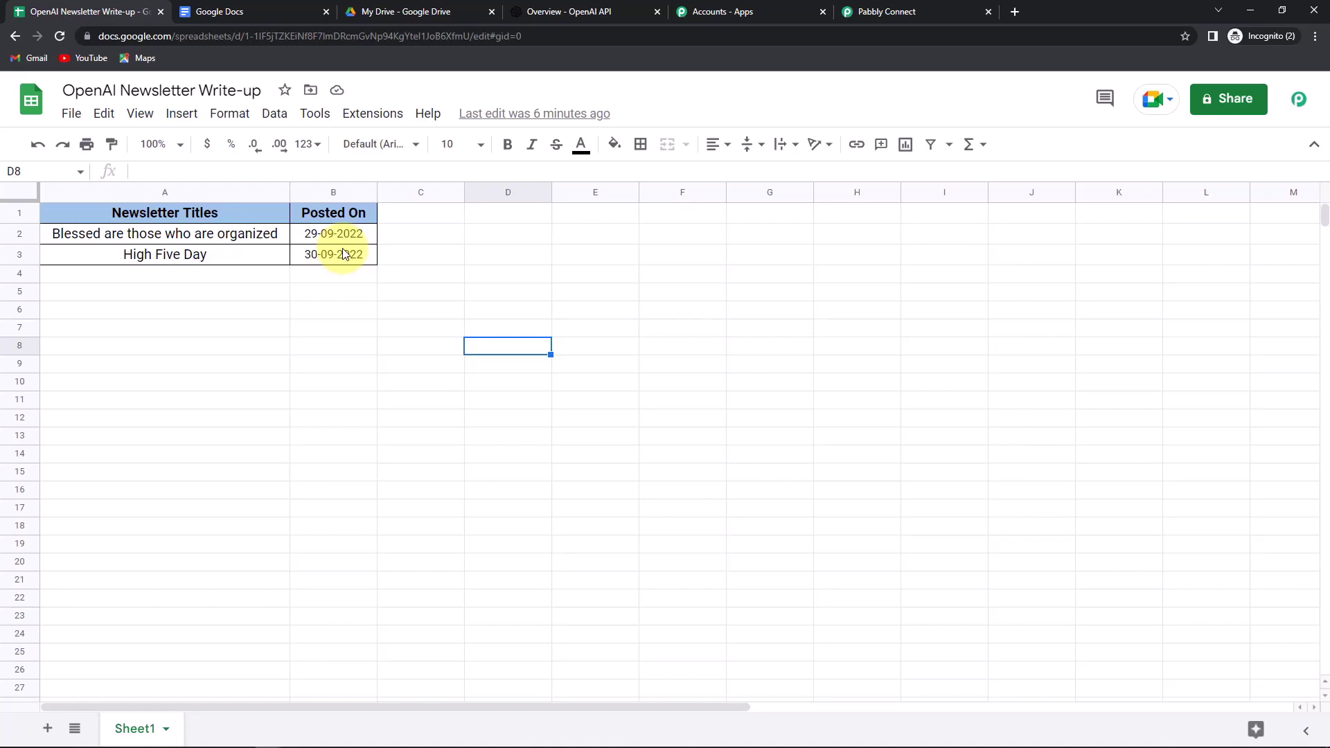
- Find the Pabbly Connect Webhooks add-on in the Marketplace, then bring up its Extensions submenu
left_click(370, 114)
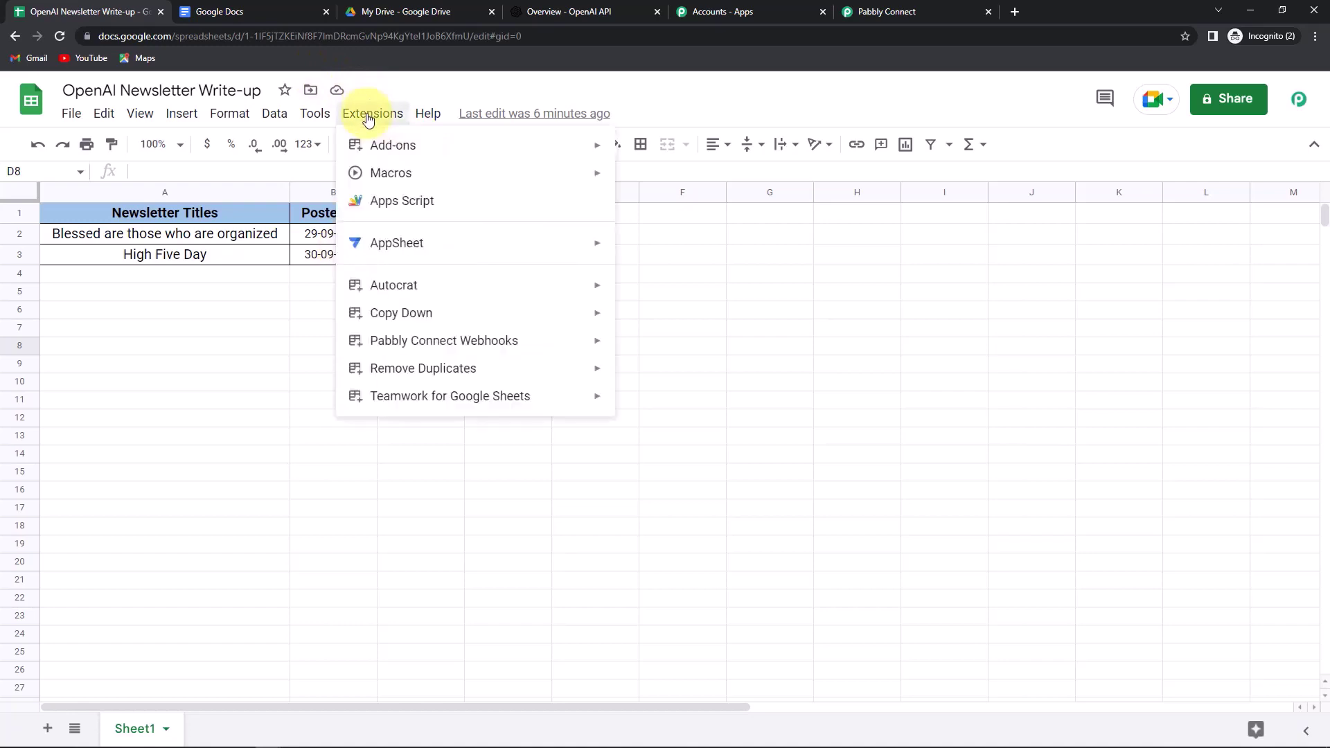
mouse_move(392, 144)
left_click(739, 148)
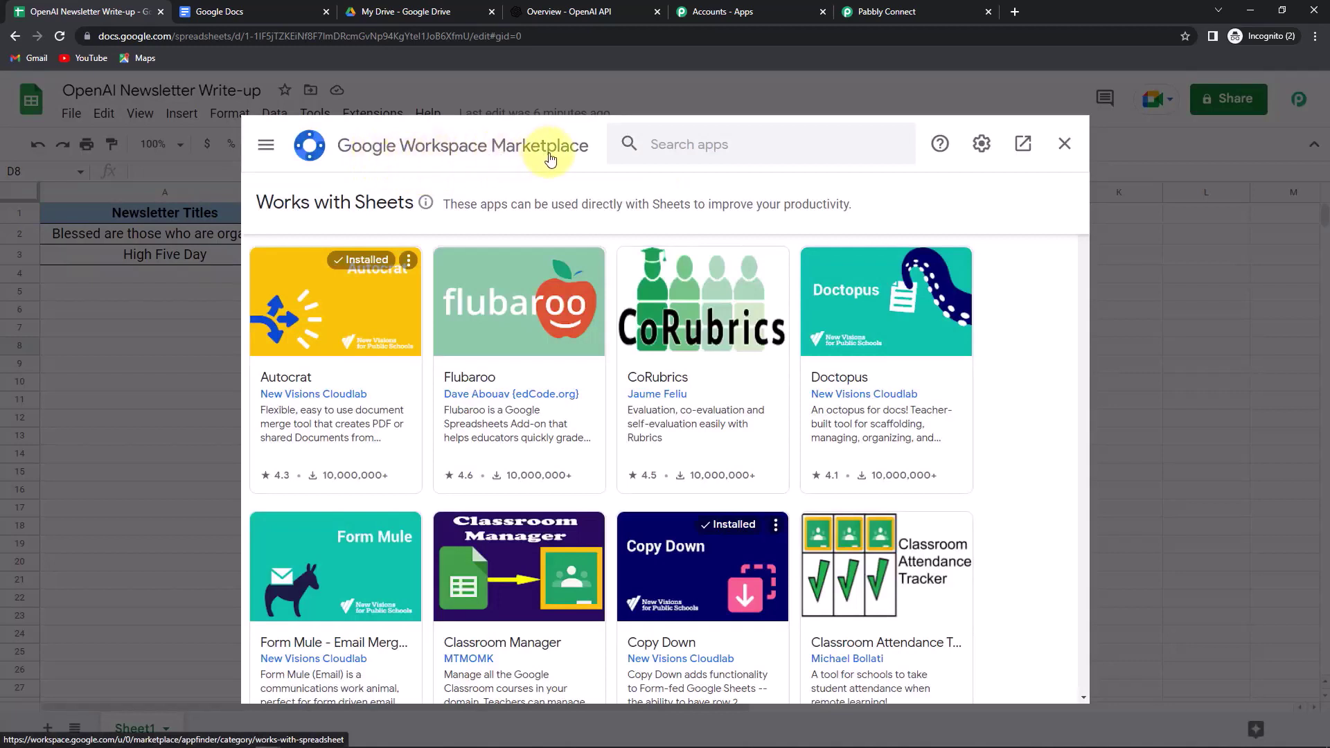
left_click(689, 144)
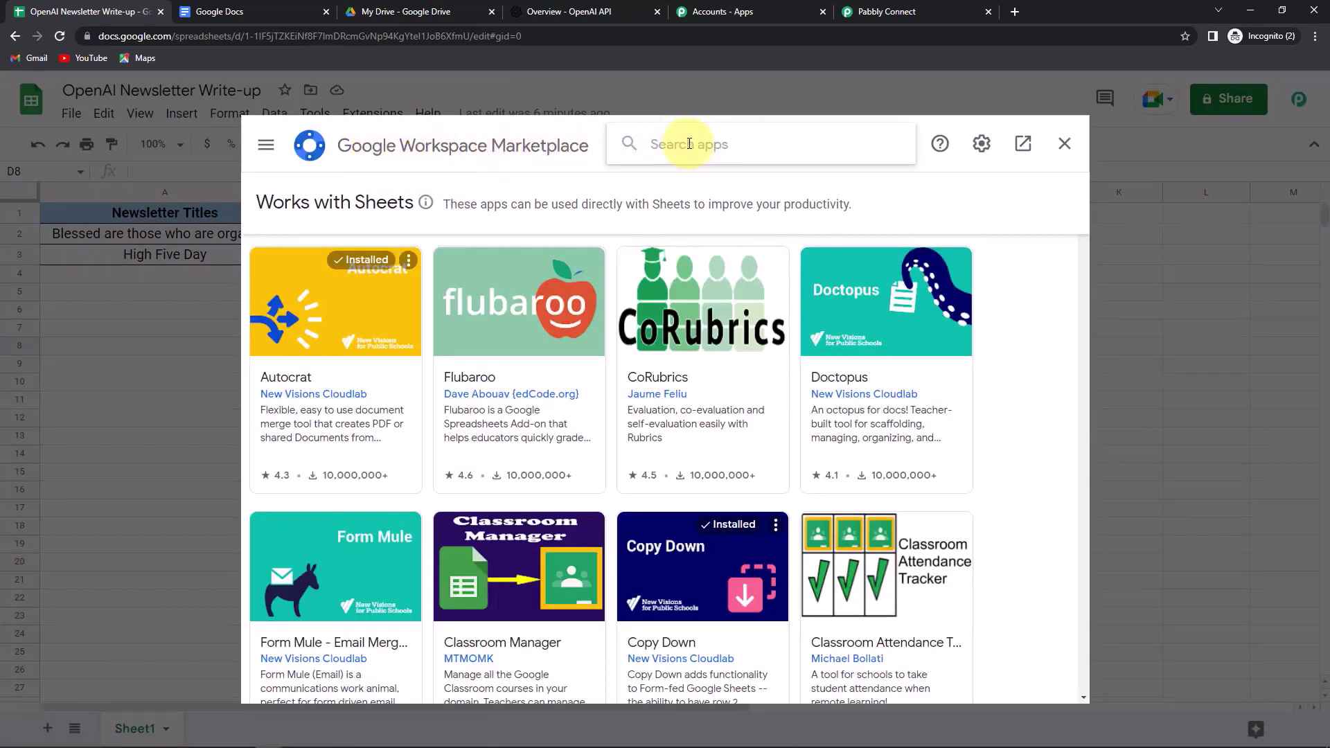
type("Pabbl")
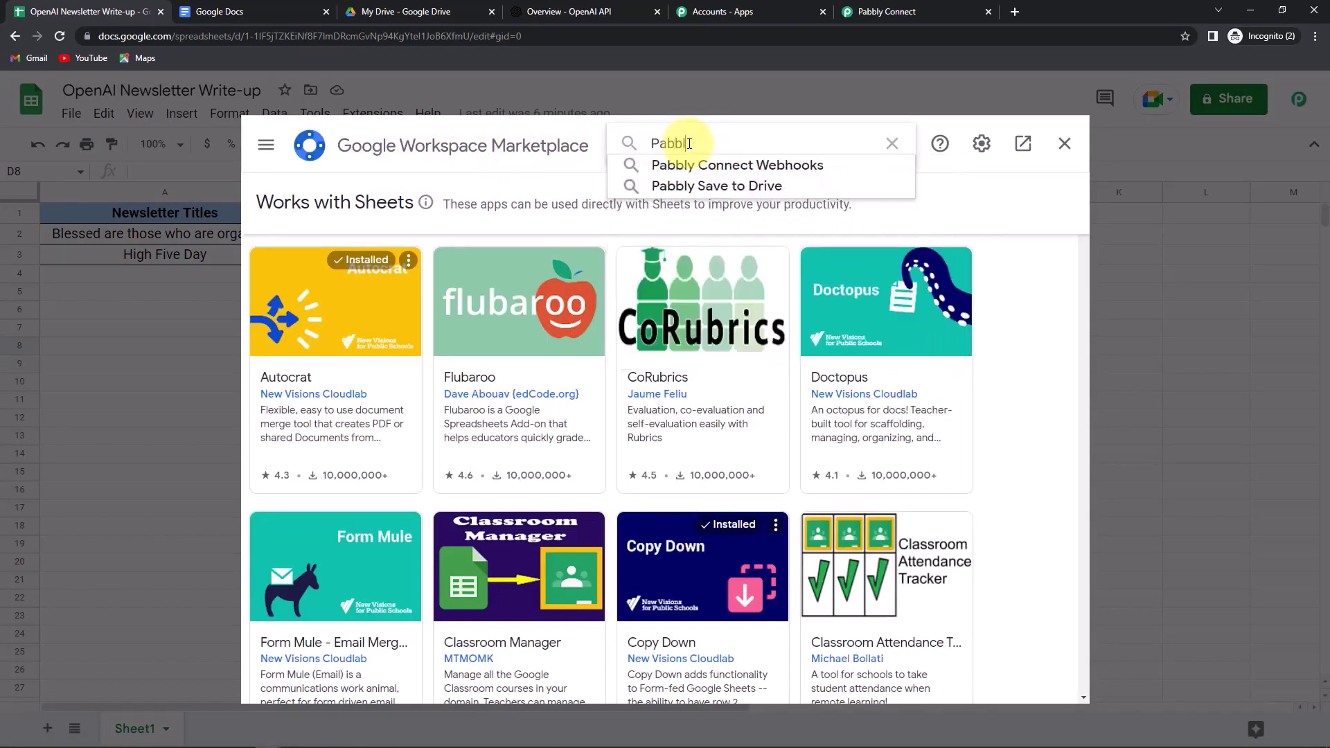
left_click(793, 167)
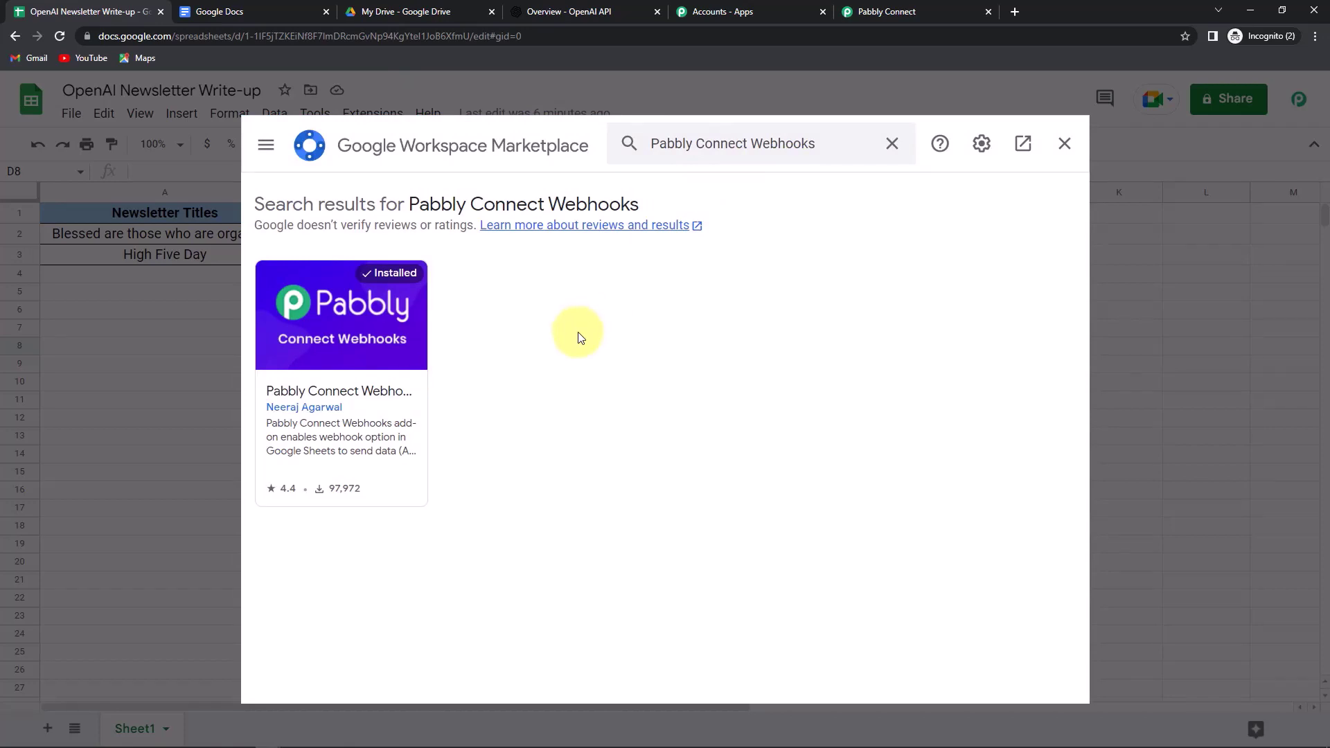
left_click(1064, 144)
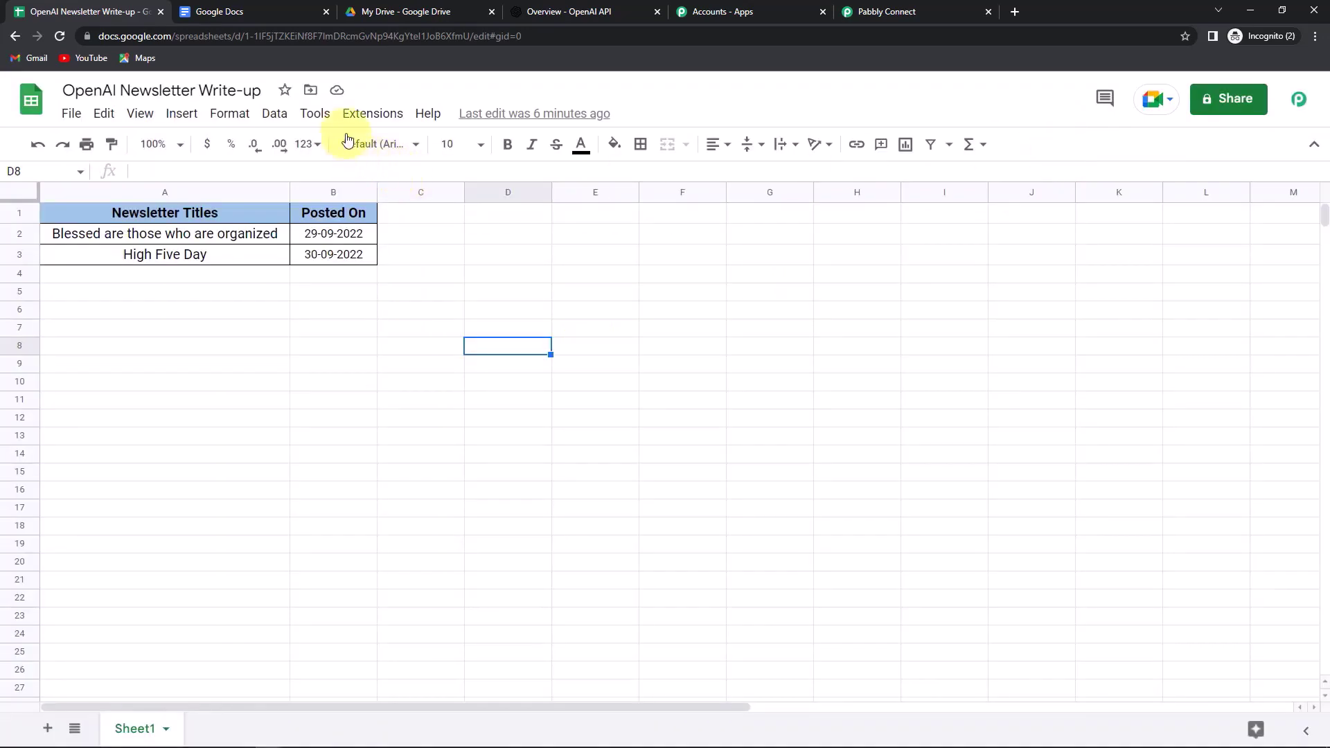
left_click(367, 113)
mouse_move(367, 347)
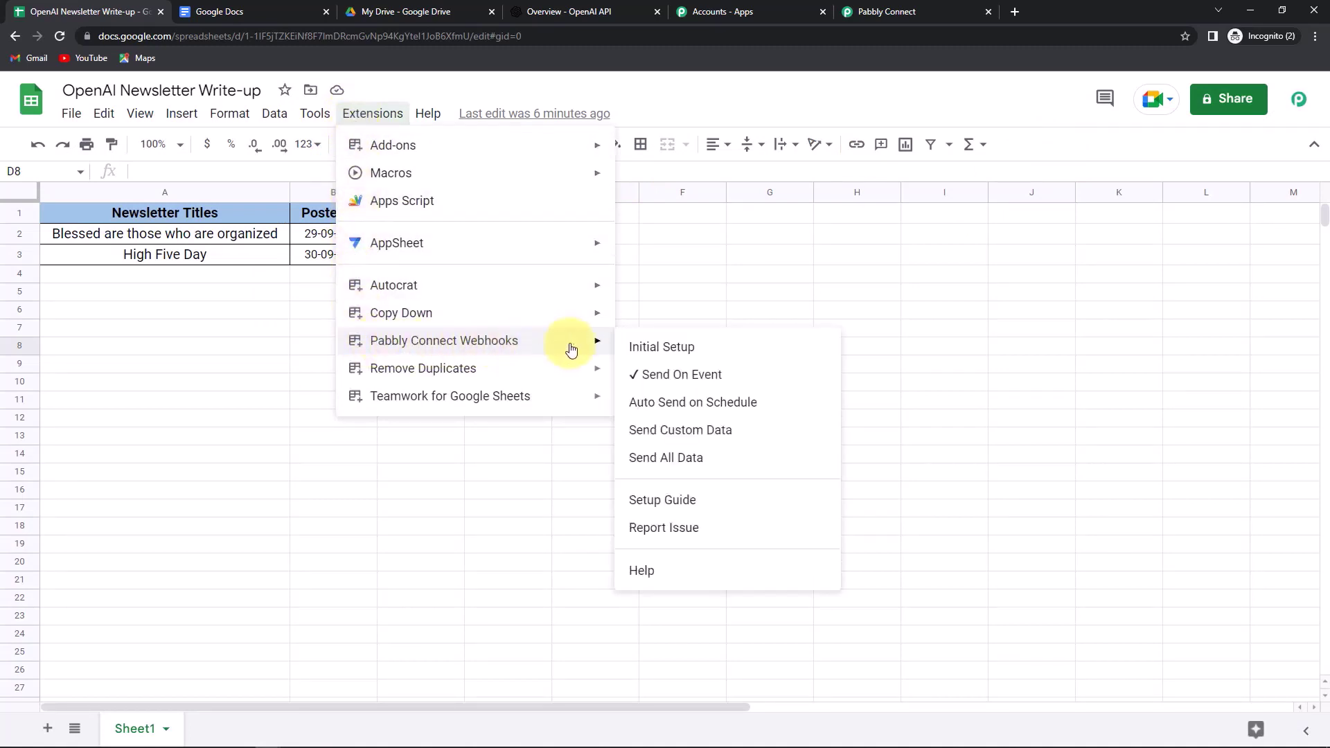
- In Initial Setup, paste the Pabbly webhook URL, set trigger column B, and send test data
left_click(691, 351)
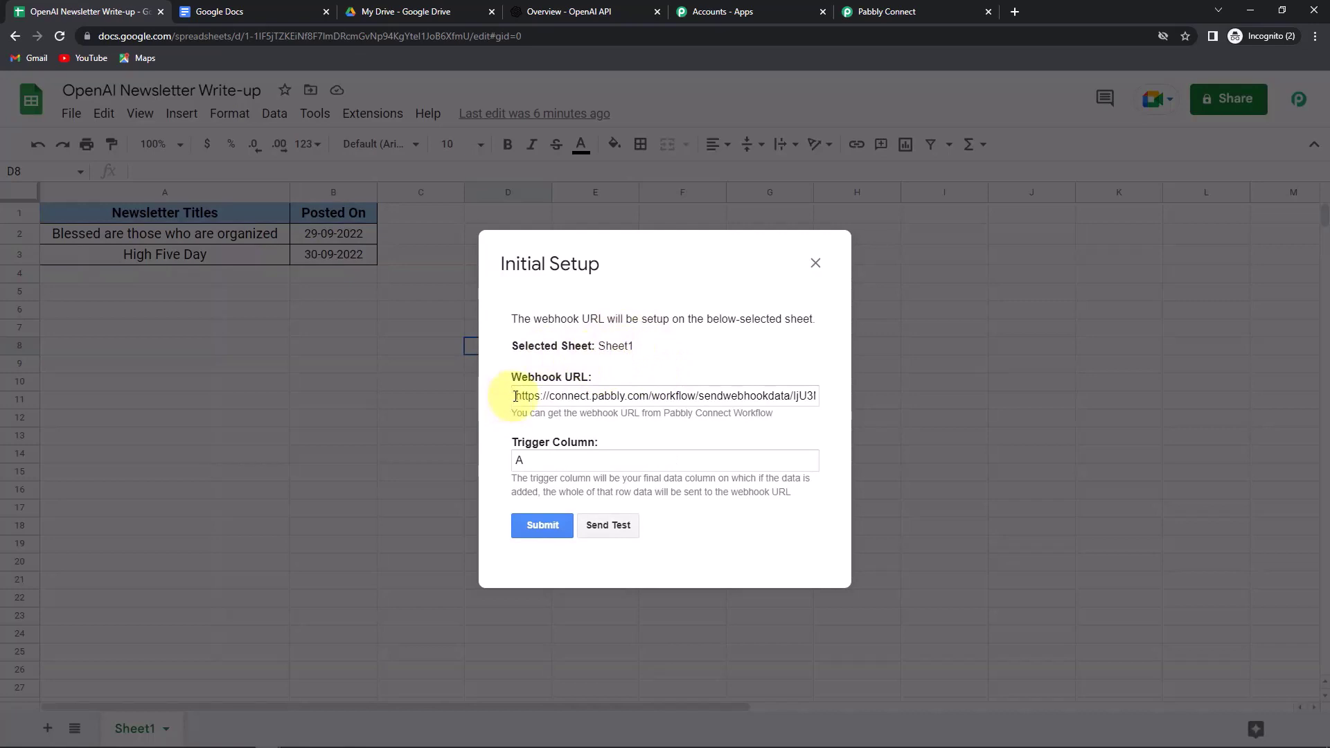
left_click_drag(505, 402, 908, 409)
key("BackSpace")
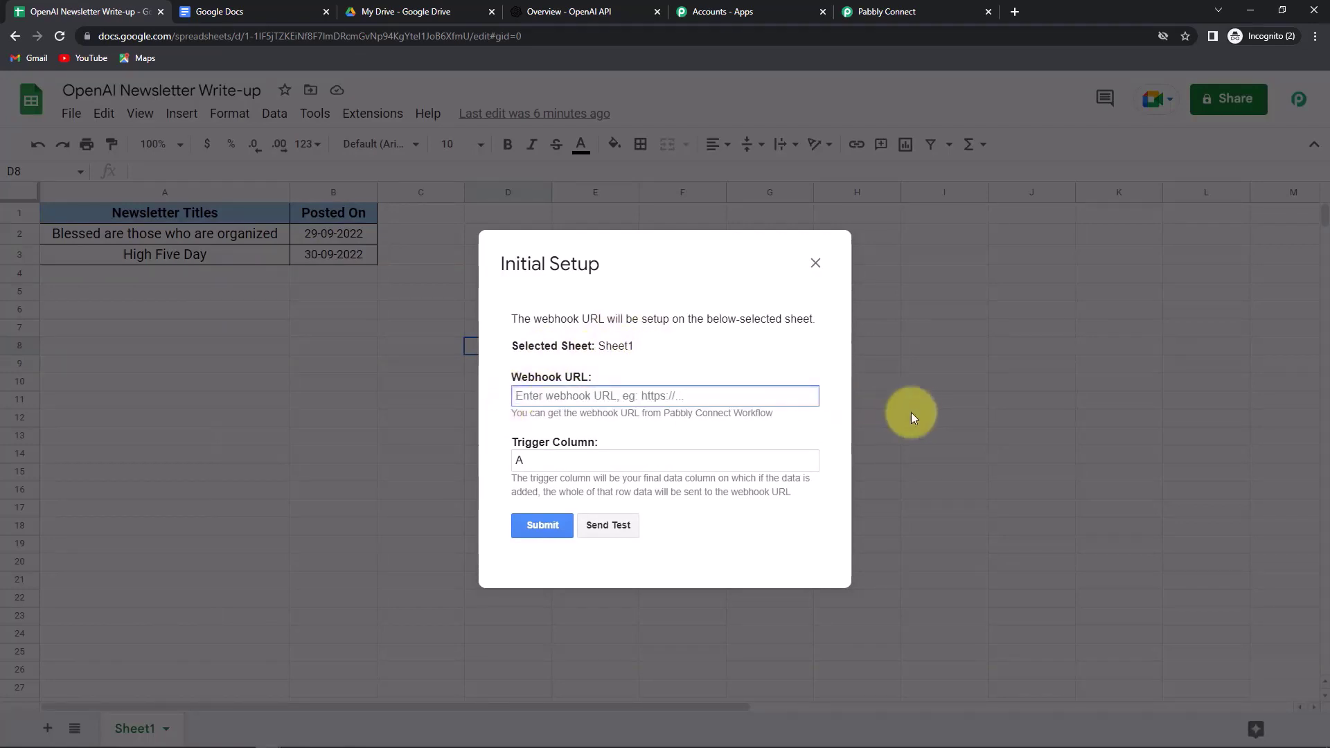
key("ctrl+v")
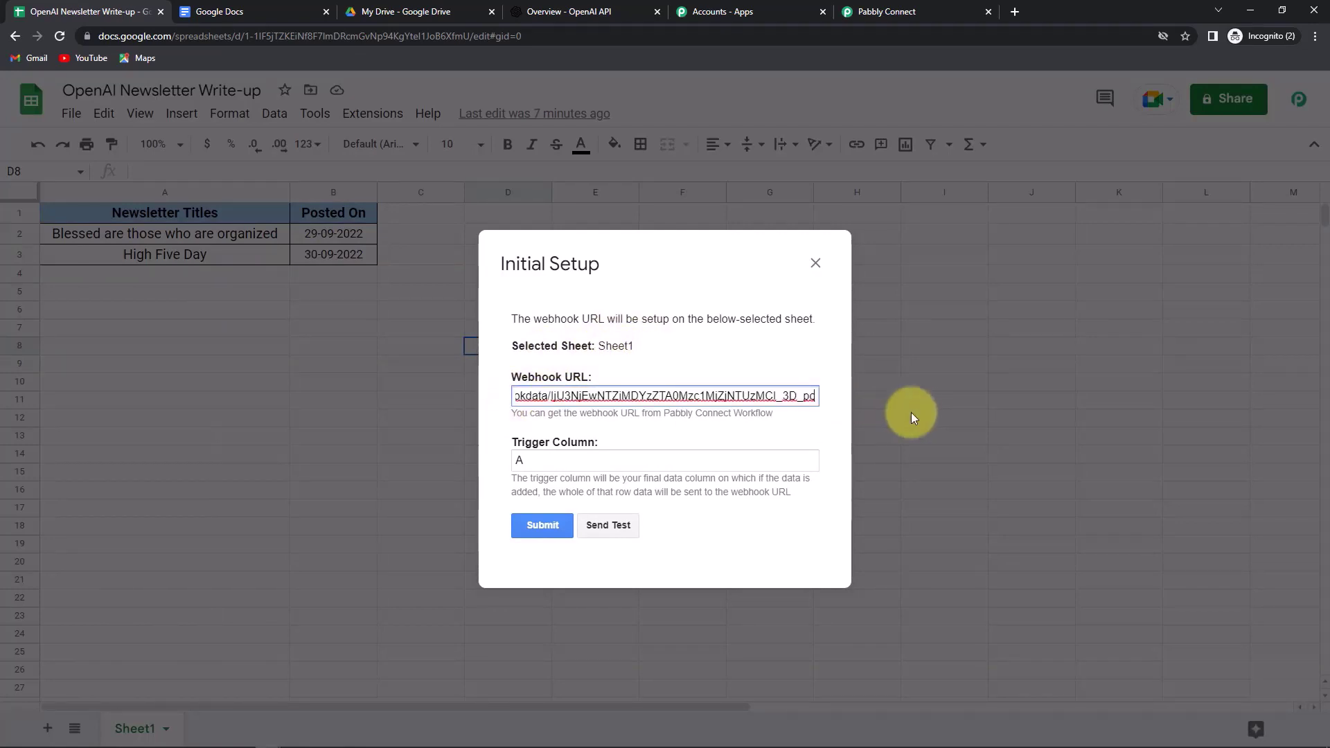
left_click(541, 459)
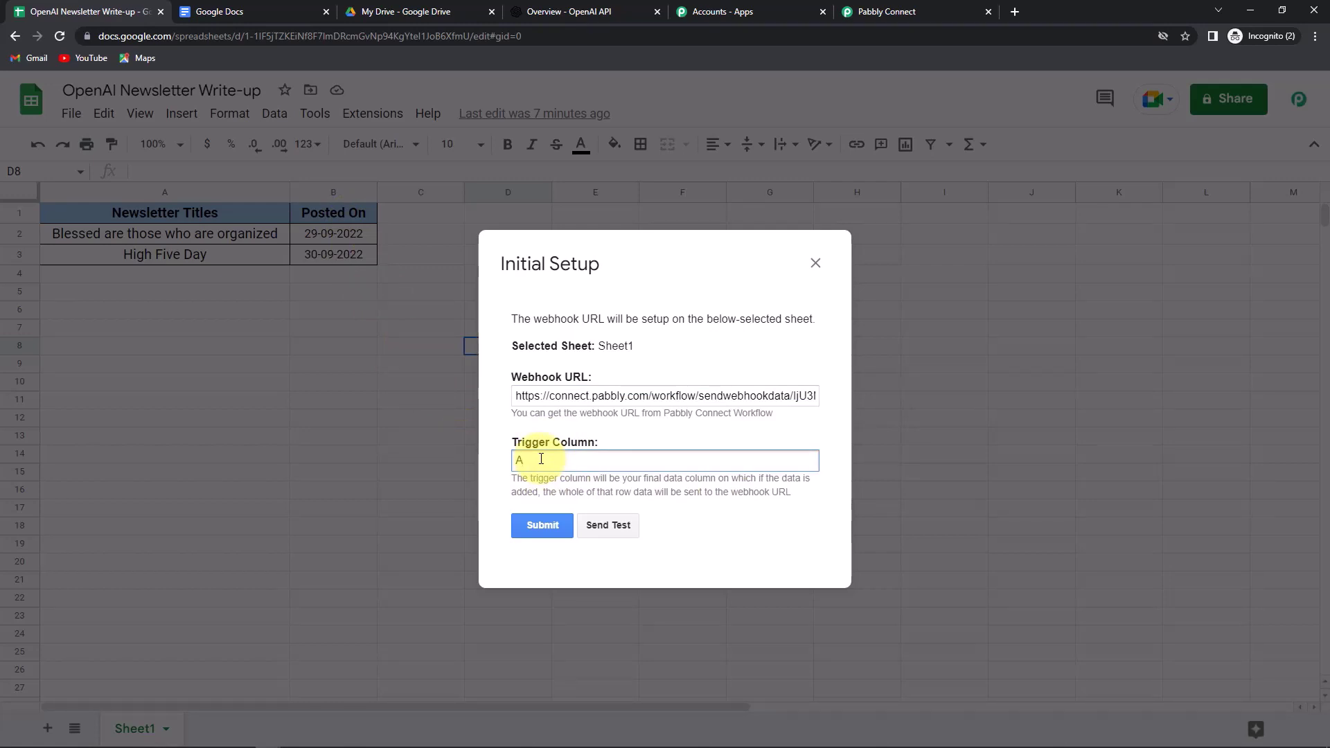
key("BackSpace")
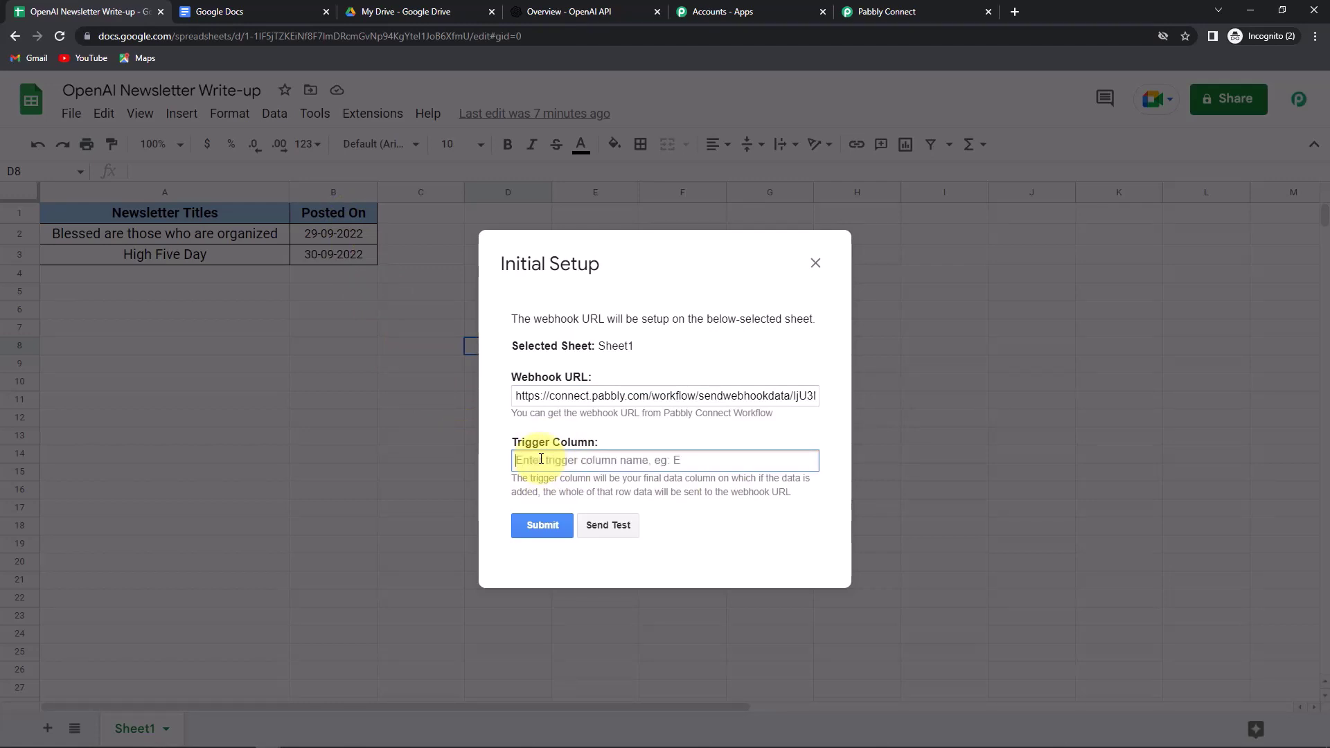
type("B")
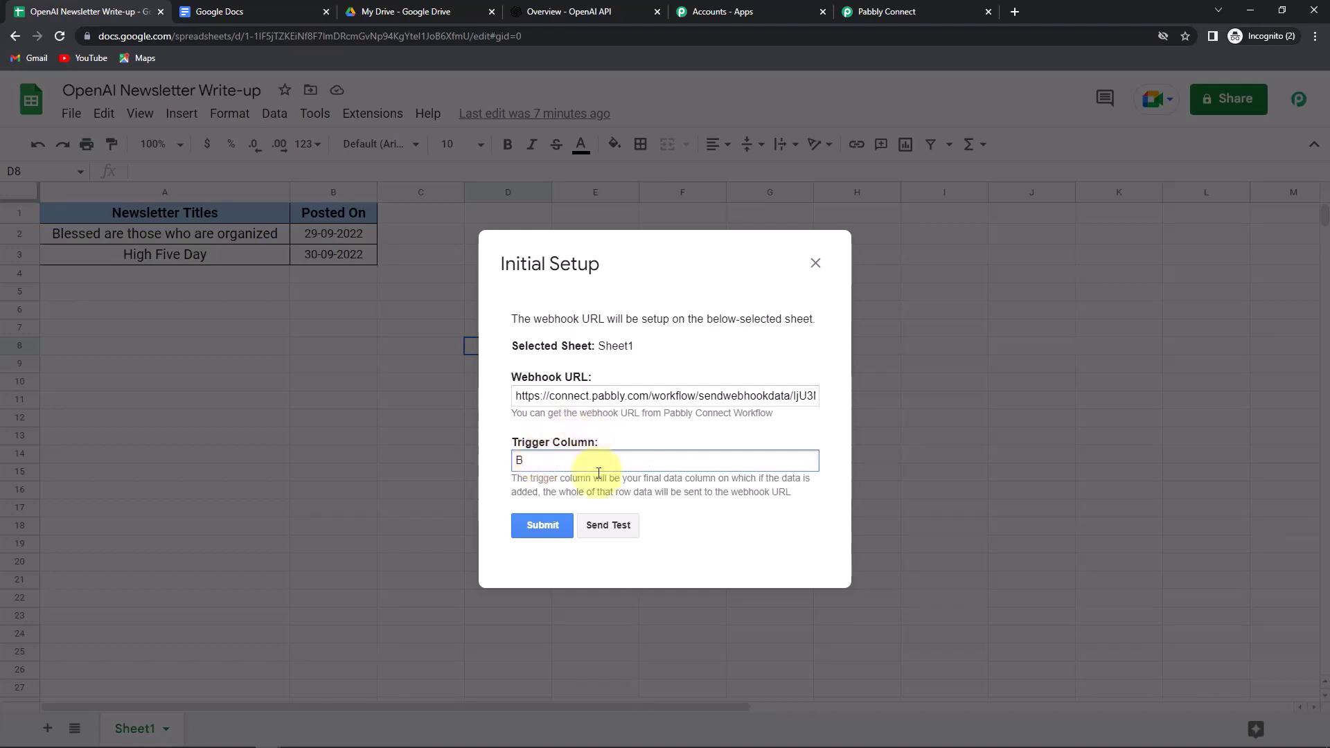
left_click(616, 521)
- Save the webhook setup, close its window, and recheck the Pabbly Connect Webhooks menu
scroll(706, 406, "down", 1)
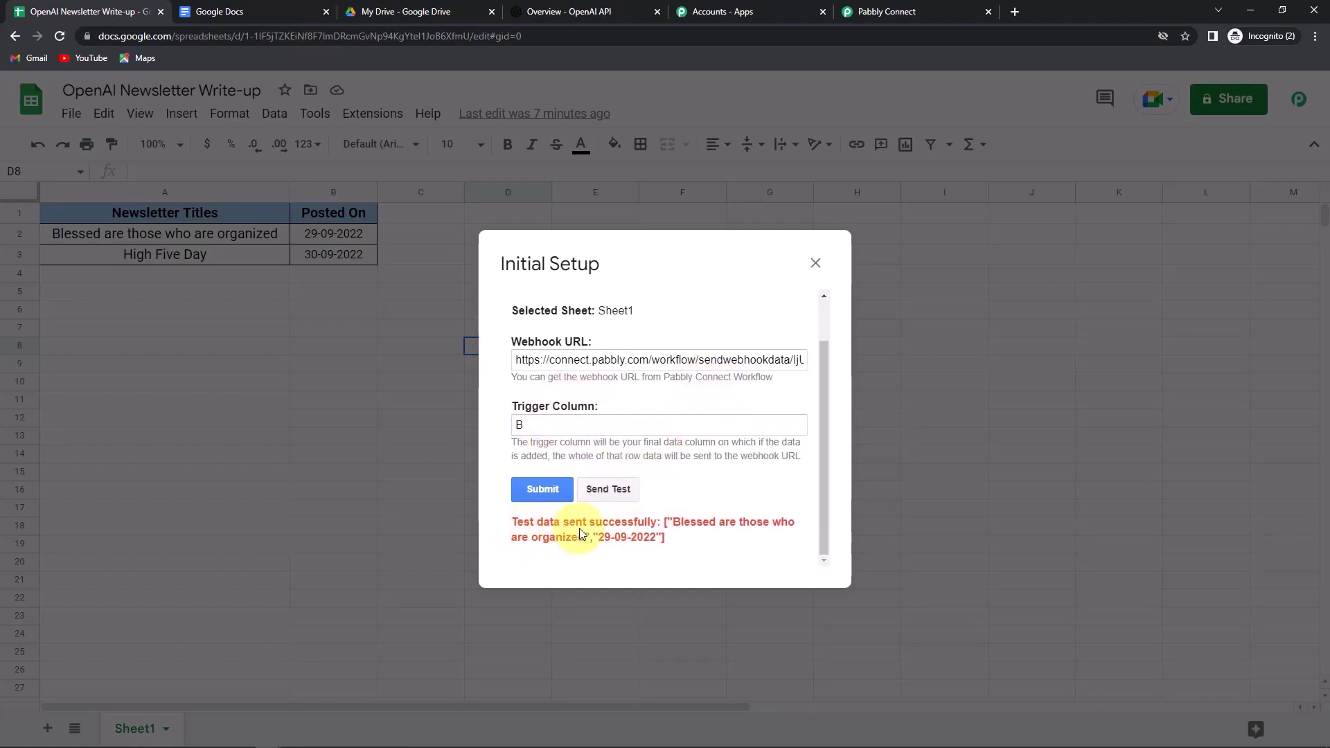
left_click(547, 494)
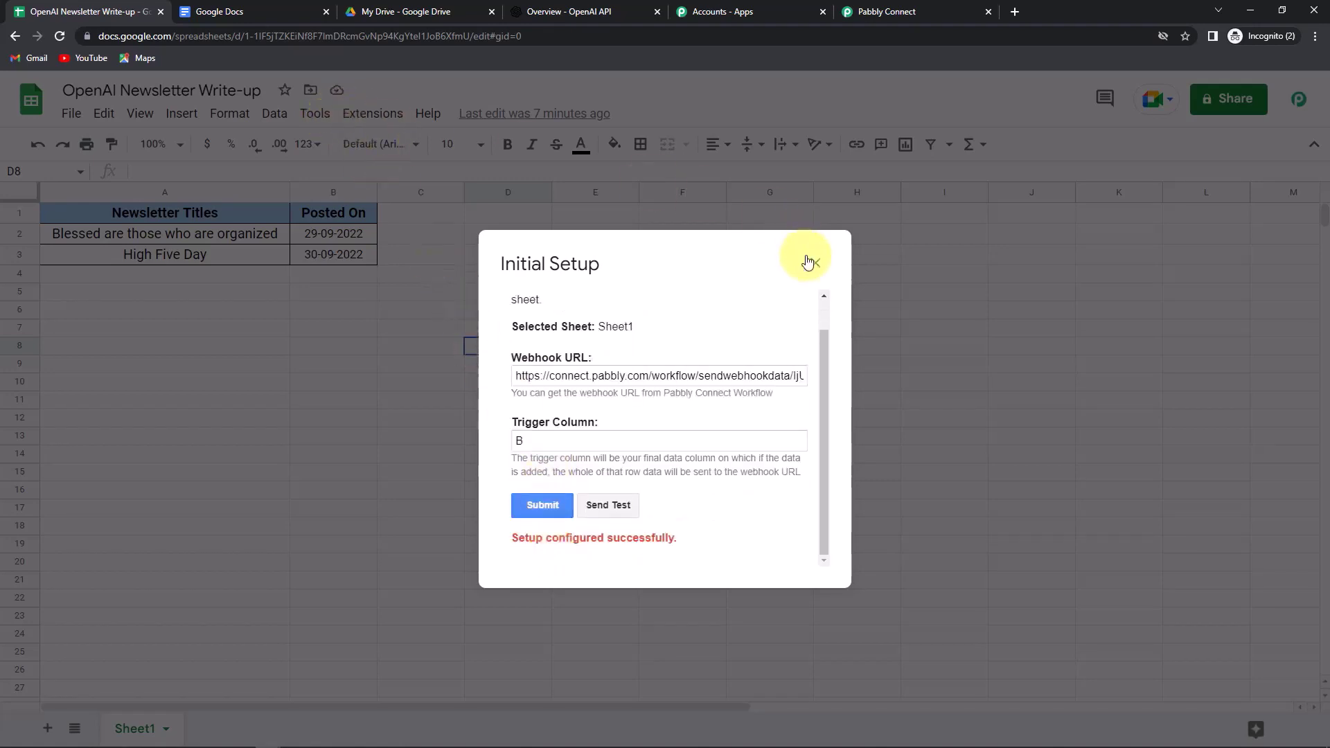
left_click(814, 262)
left_click(374, 113)
mouse_move(401, 339)
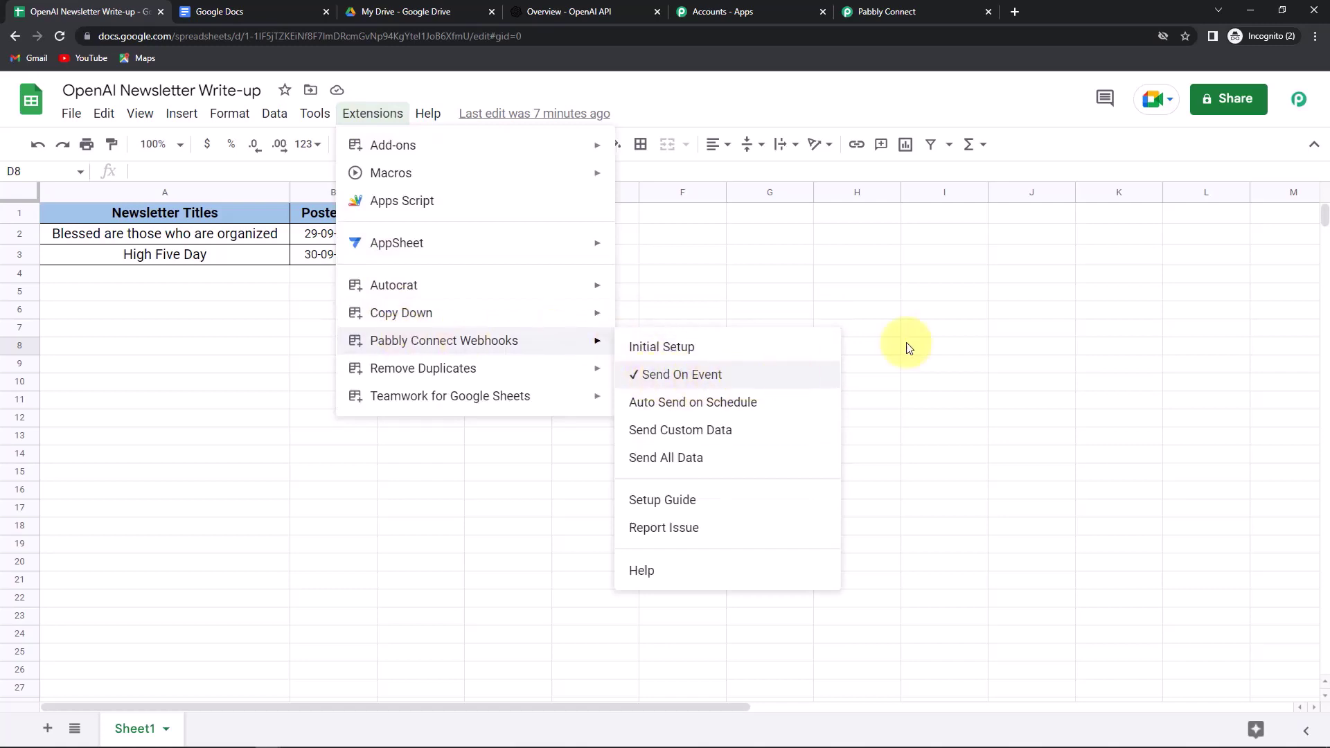
left_click(932, 328)
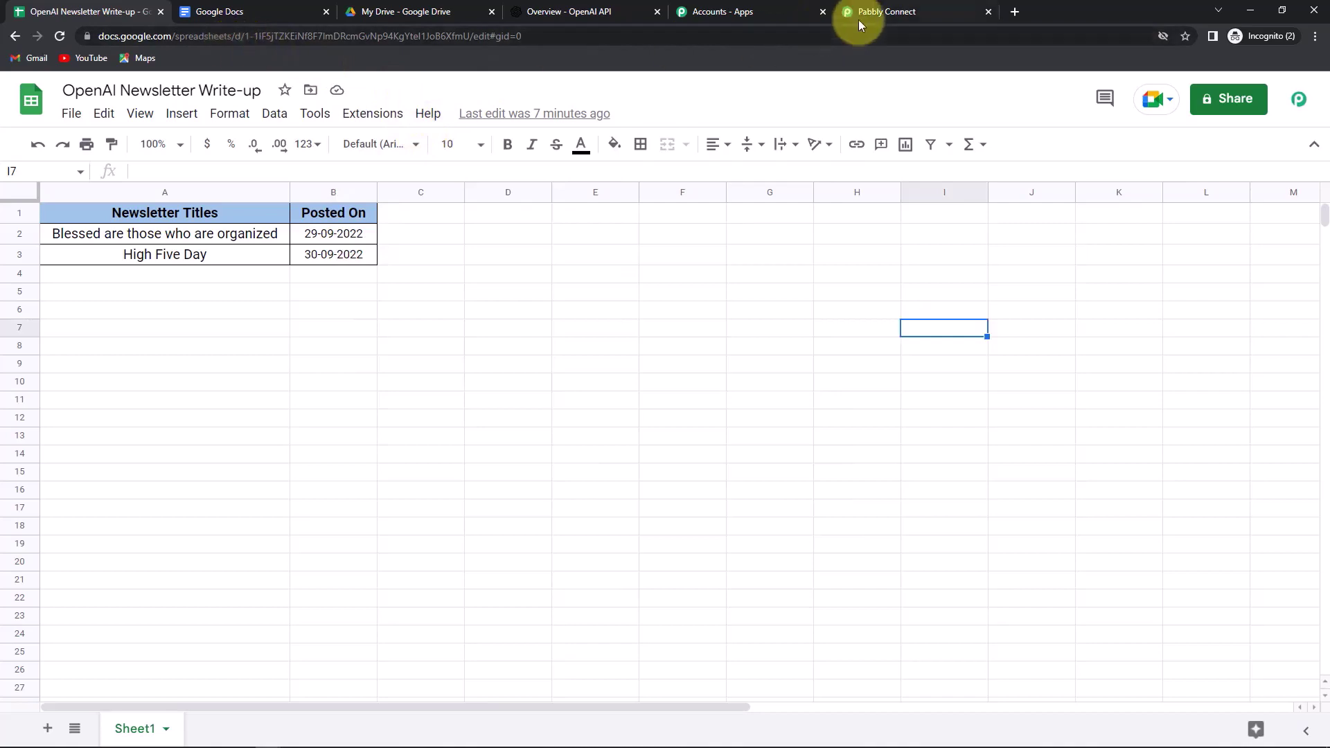
- Back in Pabbly Connect, set the action step to OpenAI with the Generate Content event
left_click(857, 17)
scroll(1185, 362, "down", 5)
scroll(1187, 360, "down", 6)
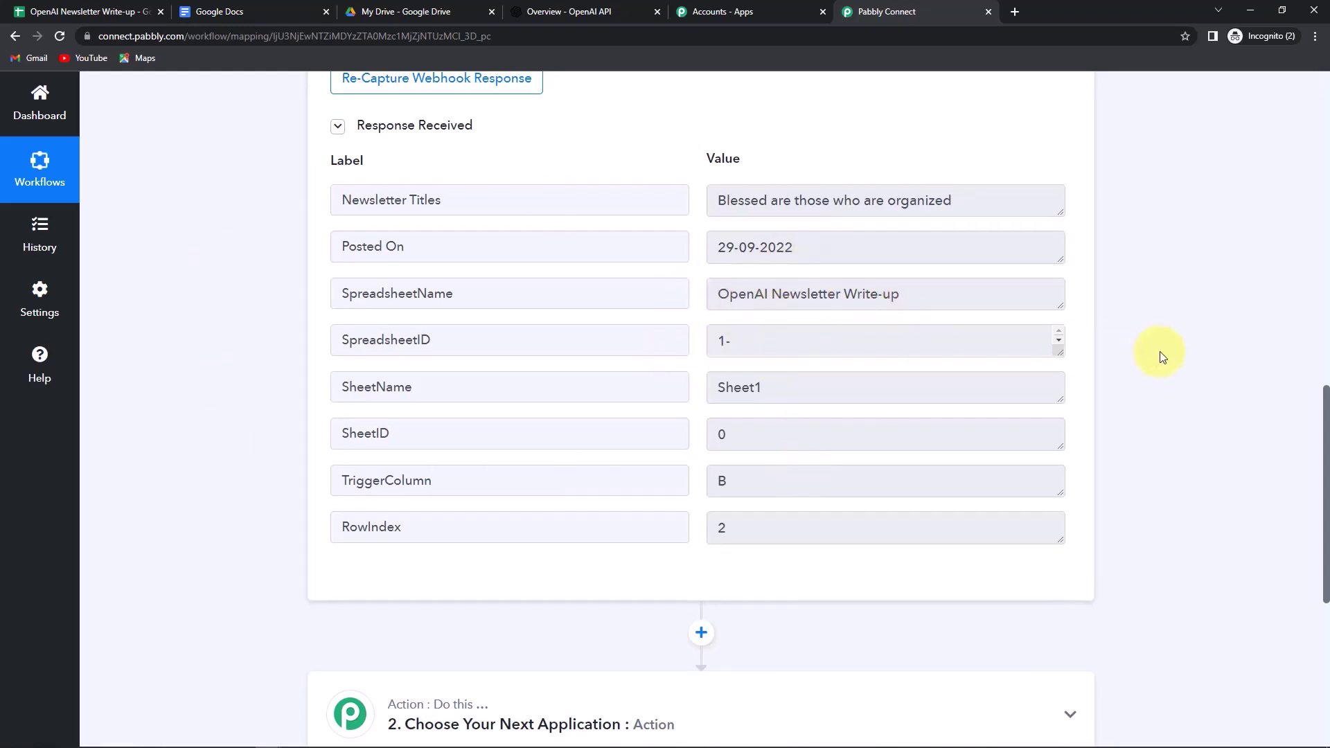
scroll(1161, 355, "down", 3)
scroll(1162, 357, "down", 3)
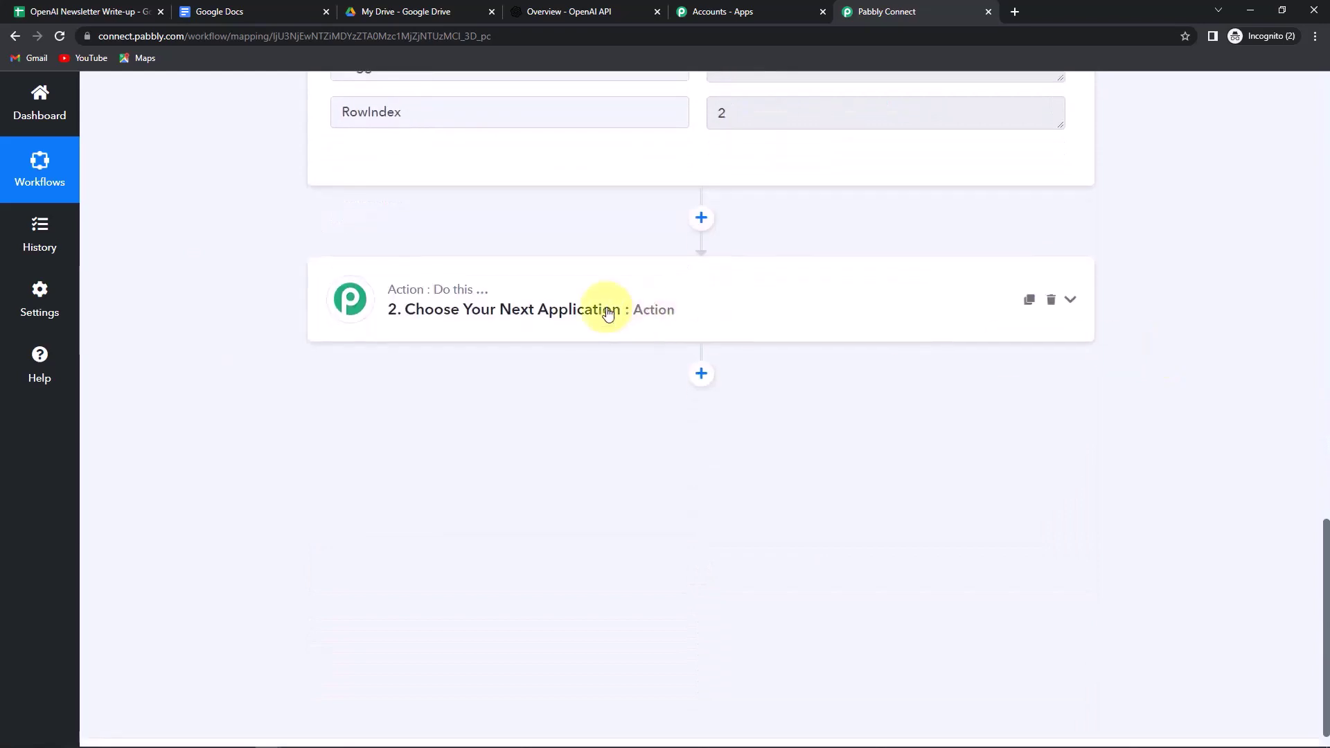
left_click(530, 309)
left_click(476, 407)
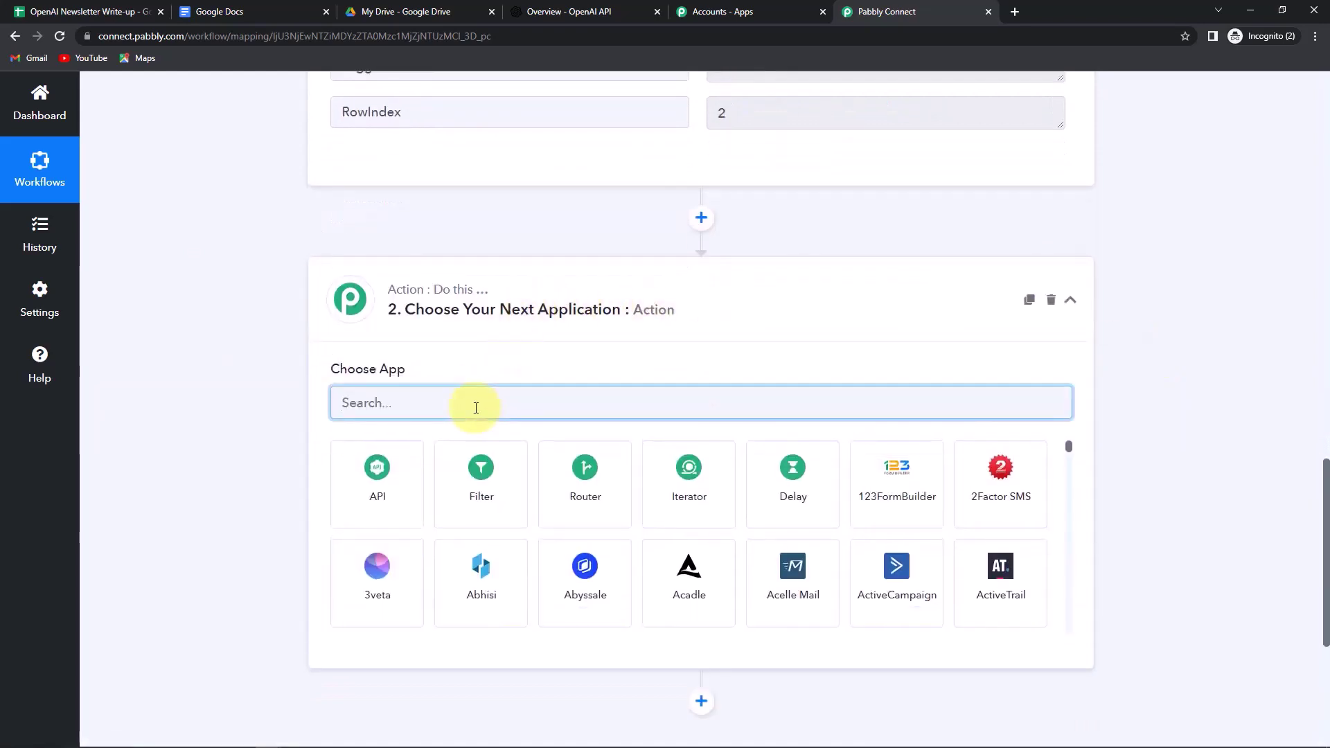
type("open")
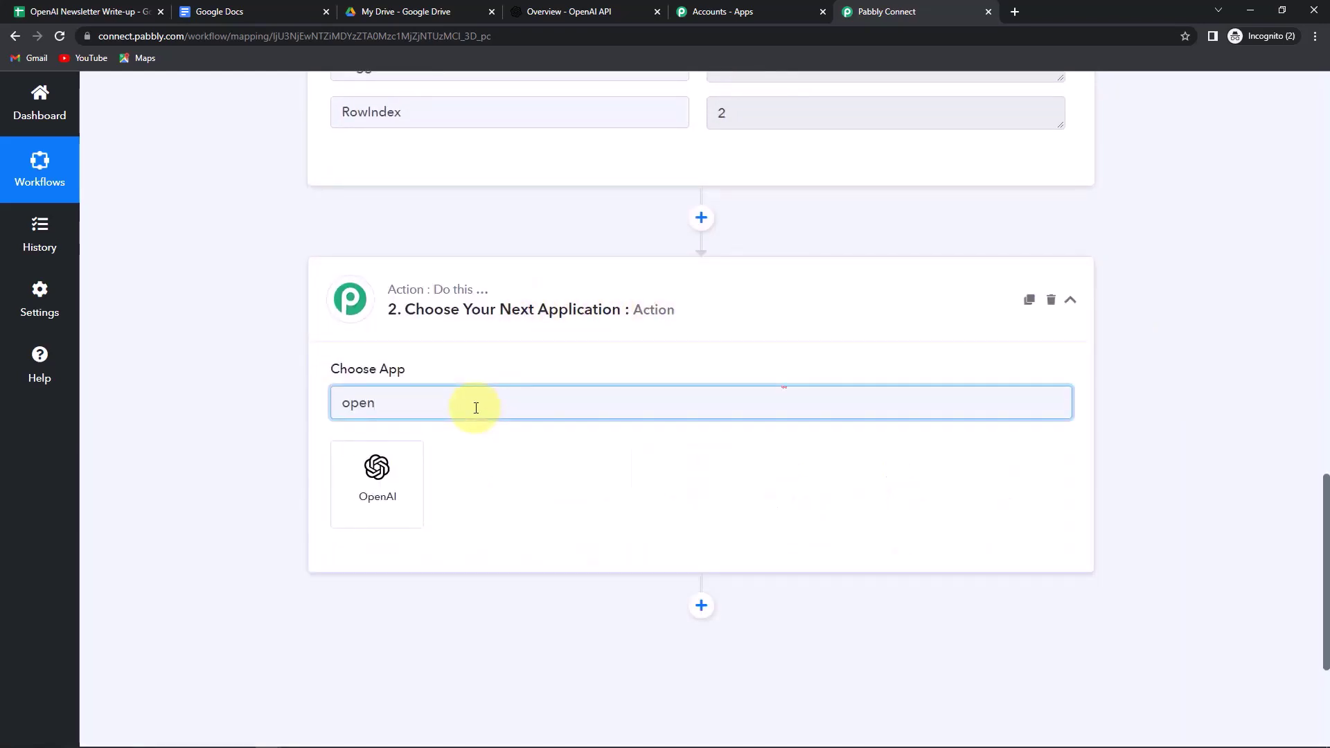
left_click(405, 485)
left_click(407, 478)
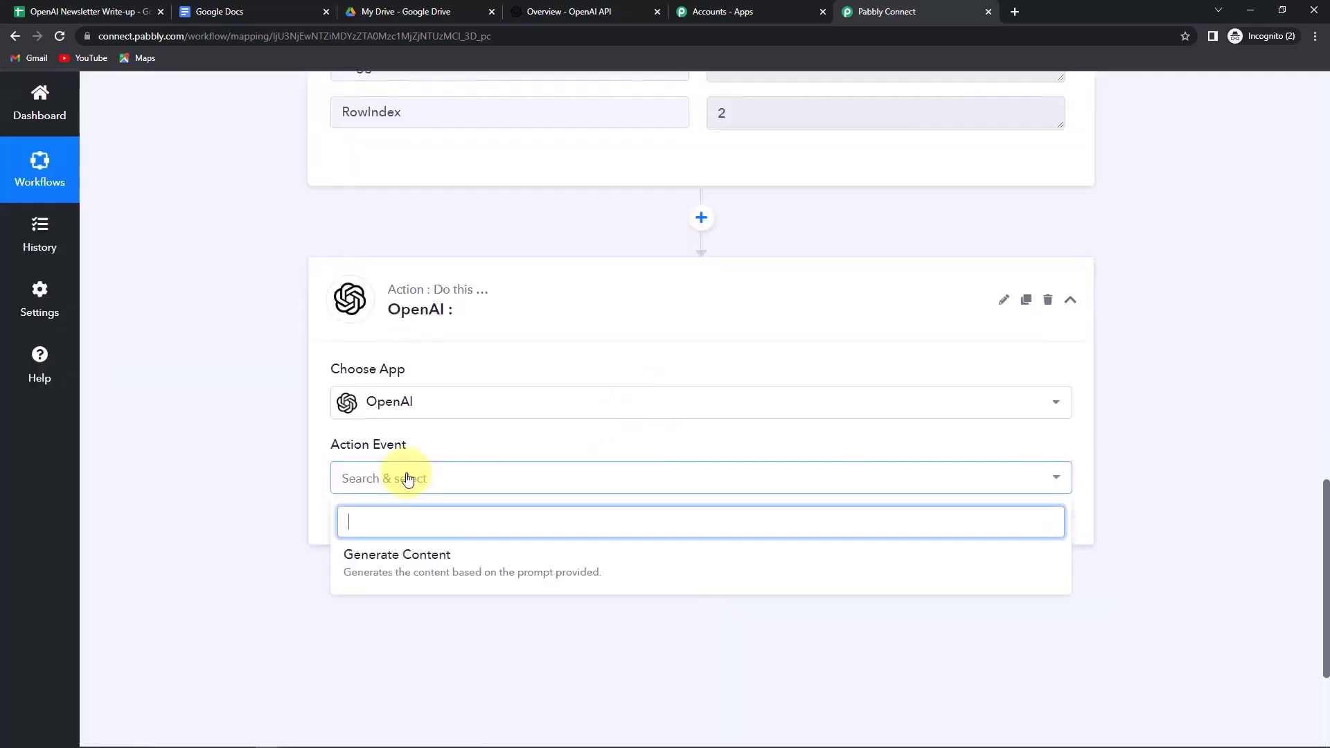
left_click(388, 563)
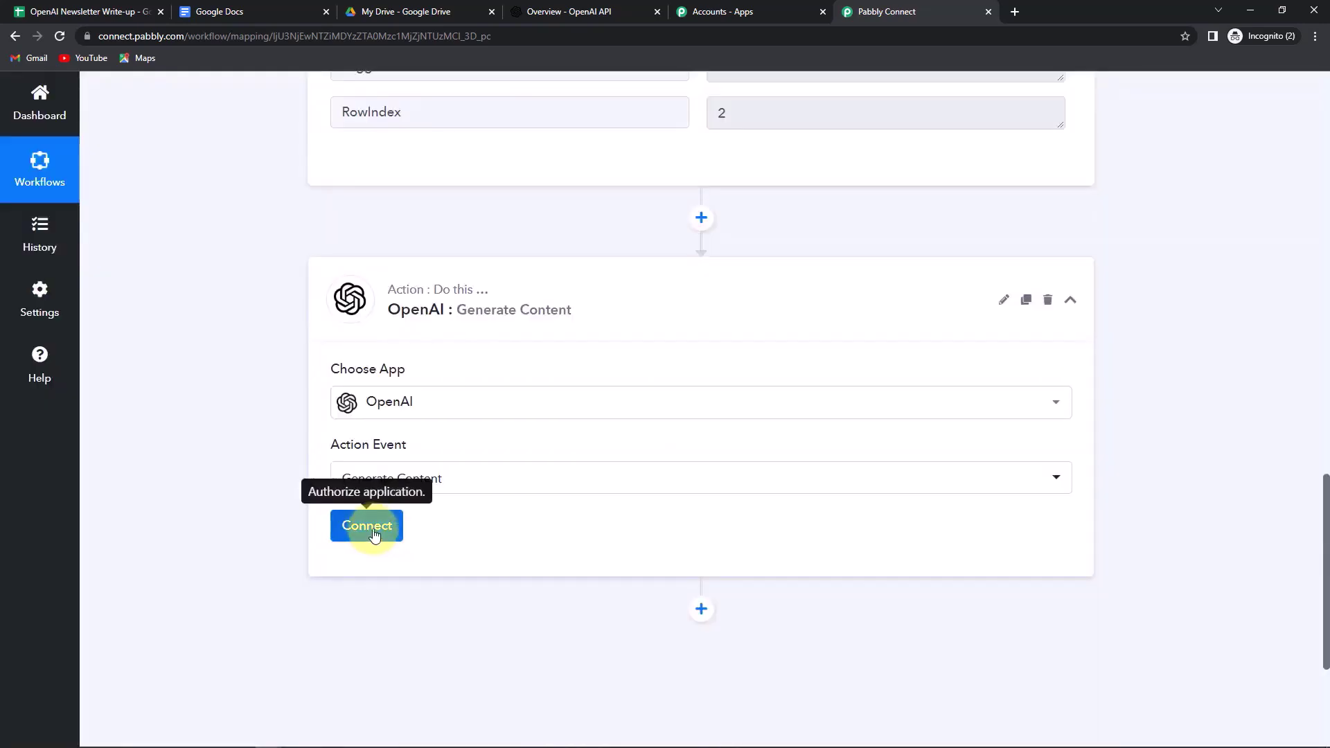
- Add a new OpenAI connection by pasting a secret API key from OpenAI's API keys page, then save
left_click(372, 528)
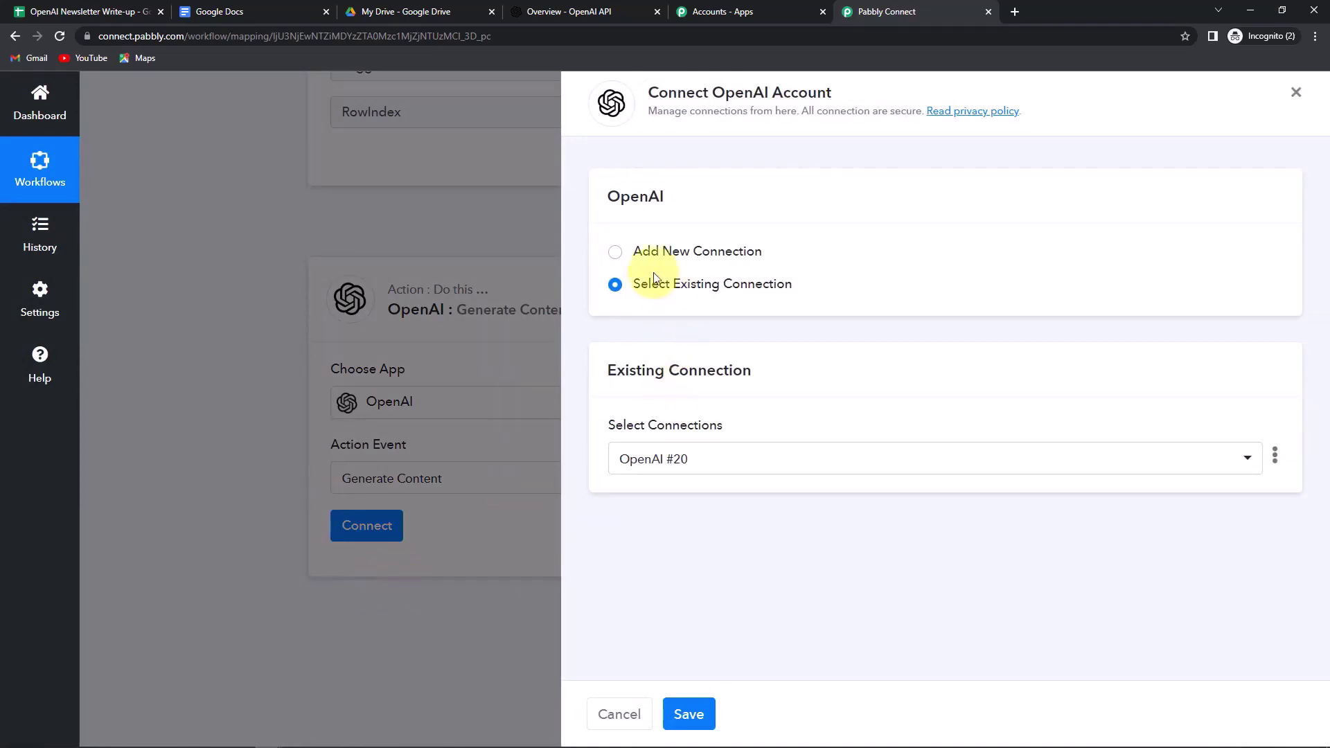
left_click(615, 253)
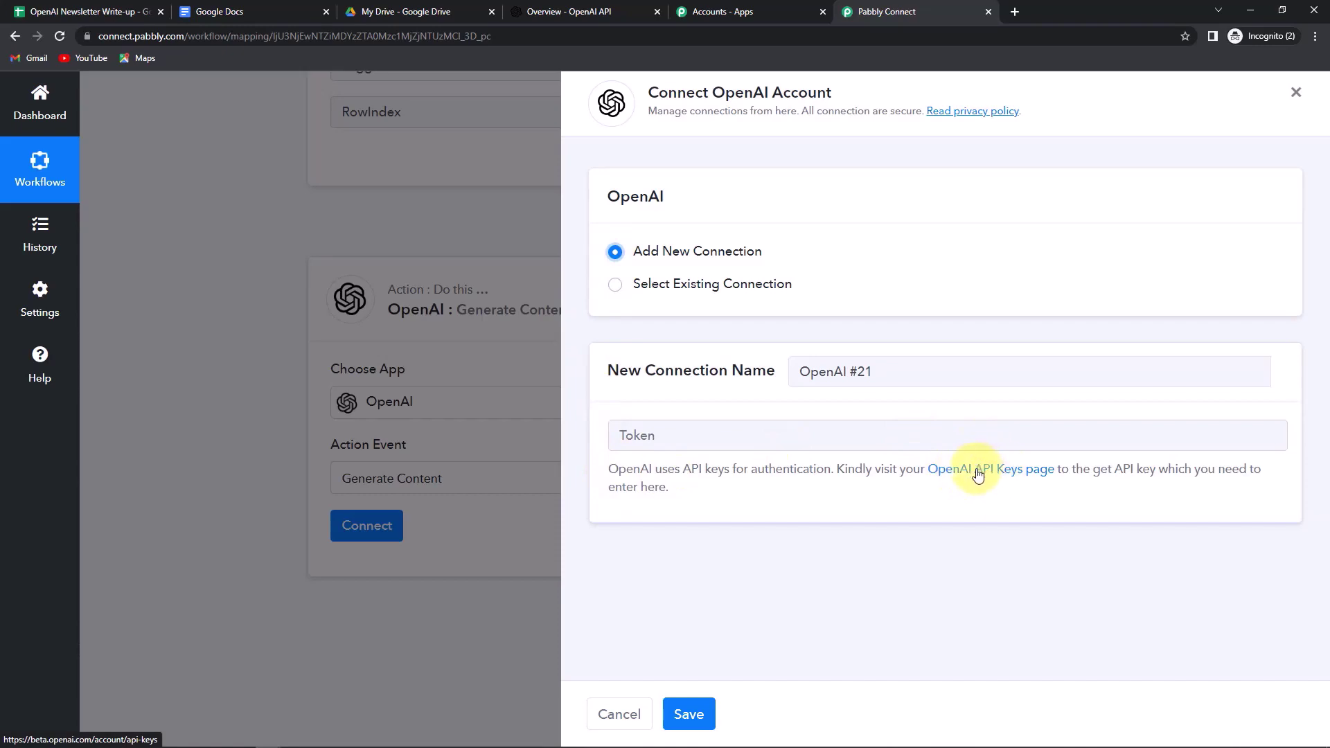
left_click(979, 474)
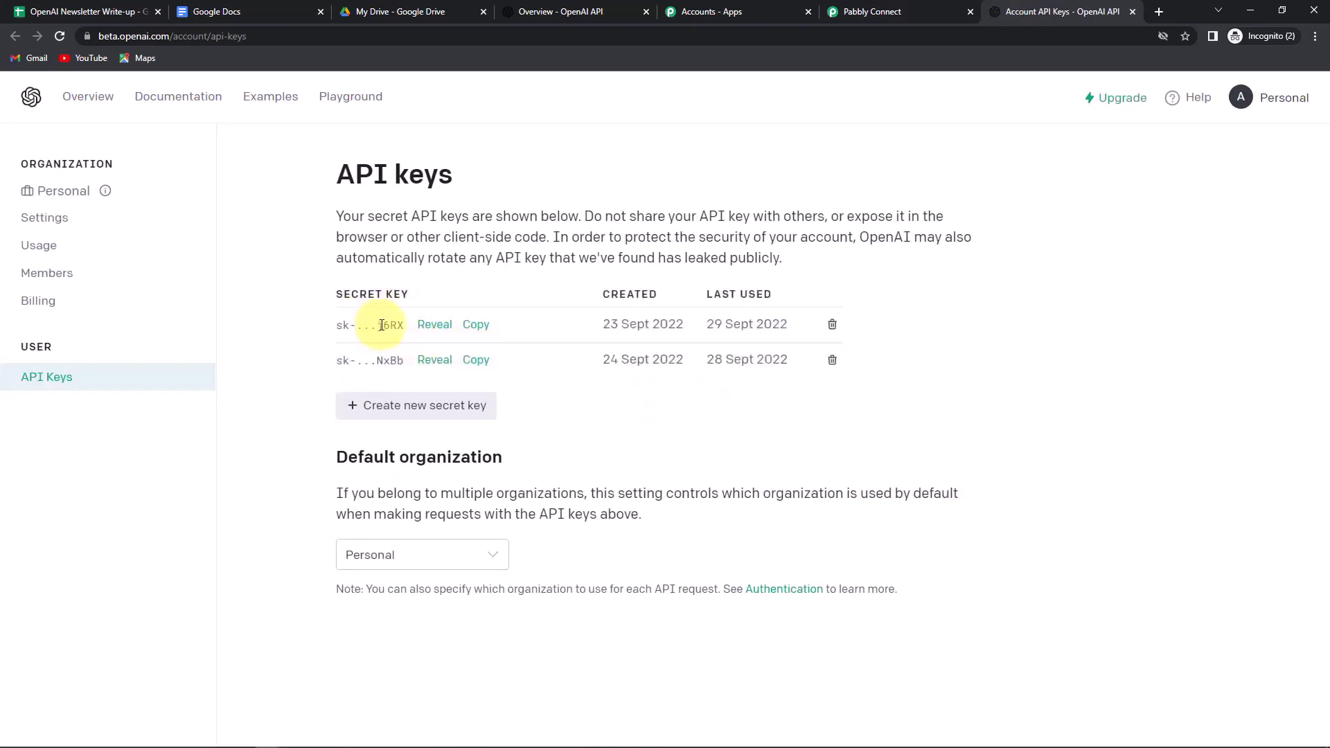
left_click(474, 326)
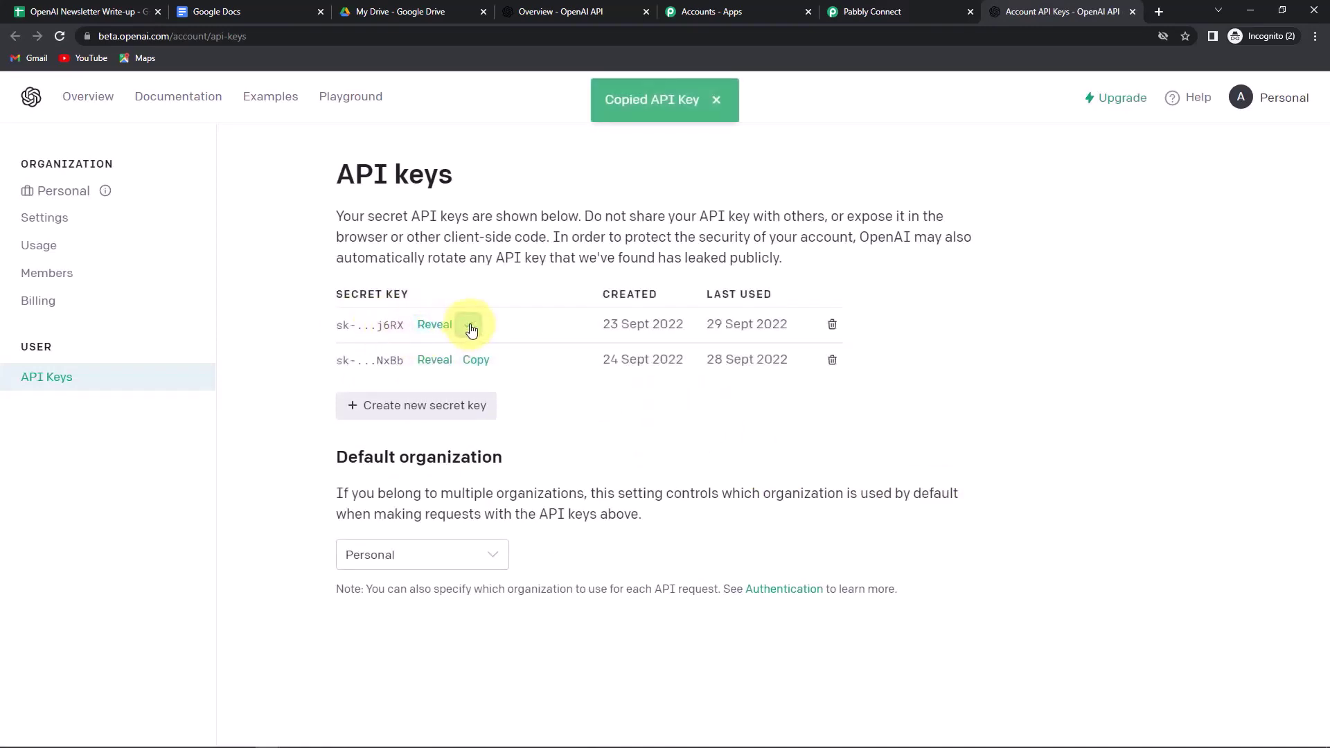
left_click(903, 10)
left_click(765, 429)
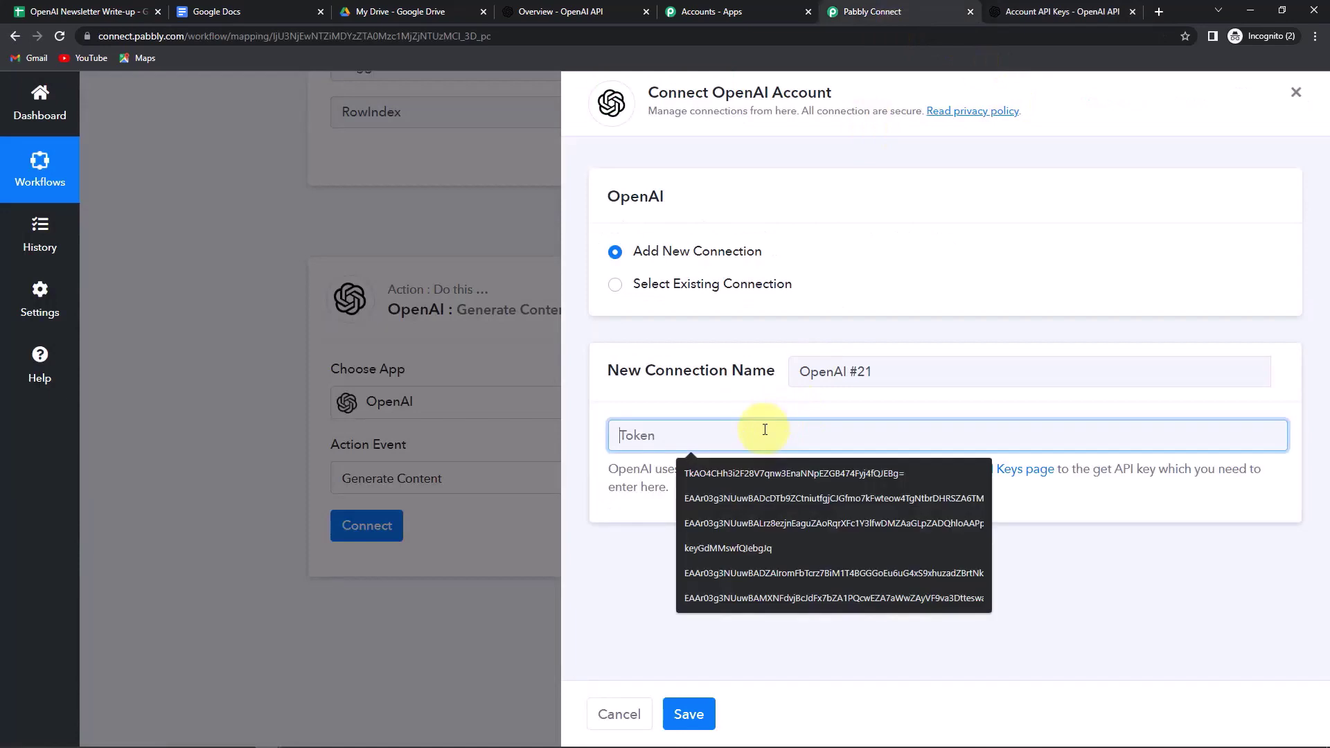
key("ctrl+v")
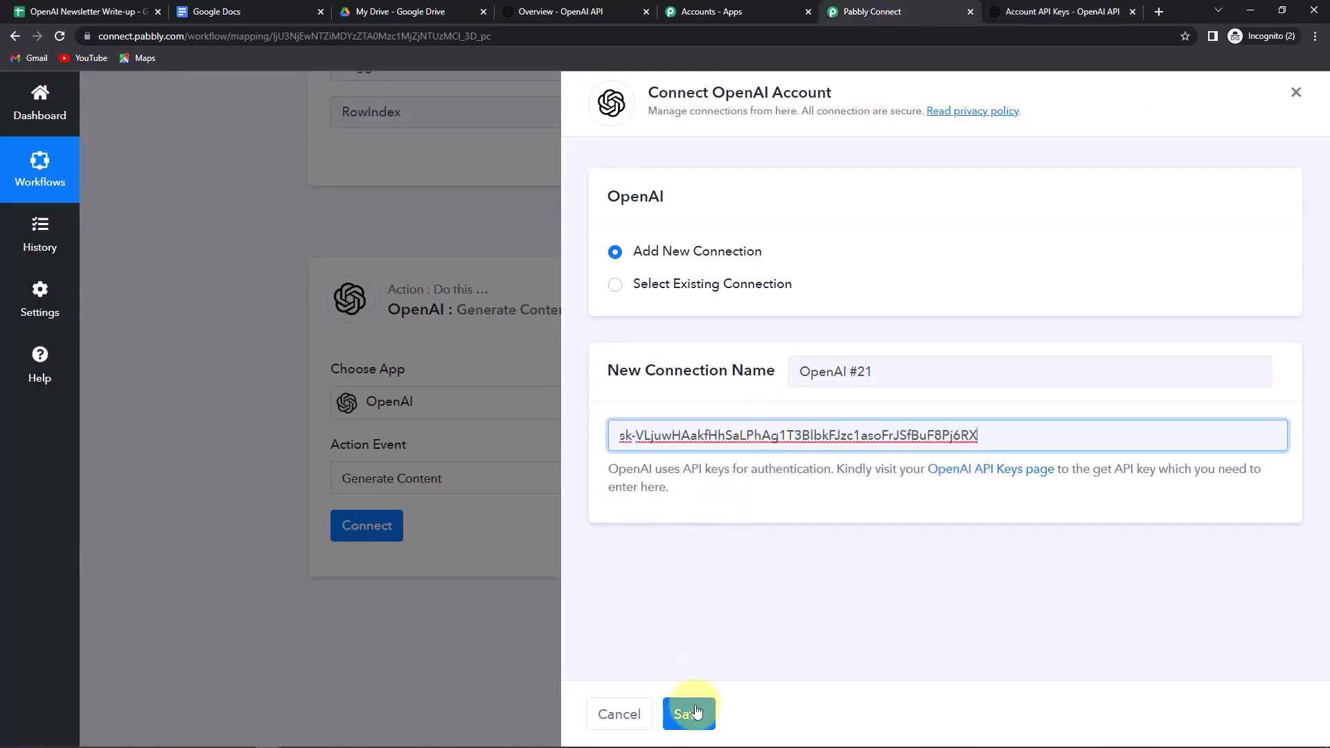
left_click(689, 714)
- Scroll past the now-connected OpenAI step and switch to the OpenAI API overview page
scroll(727, 291, "down", 5)
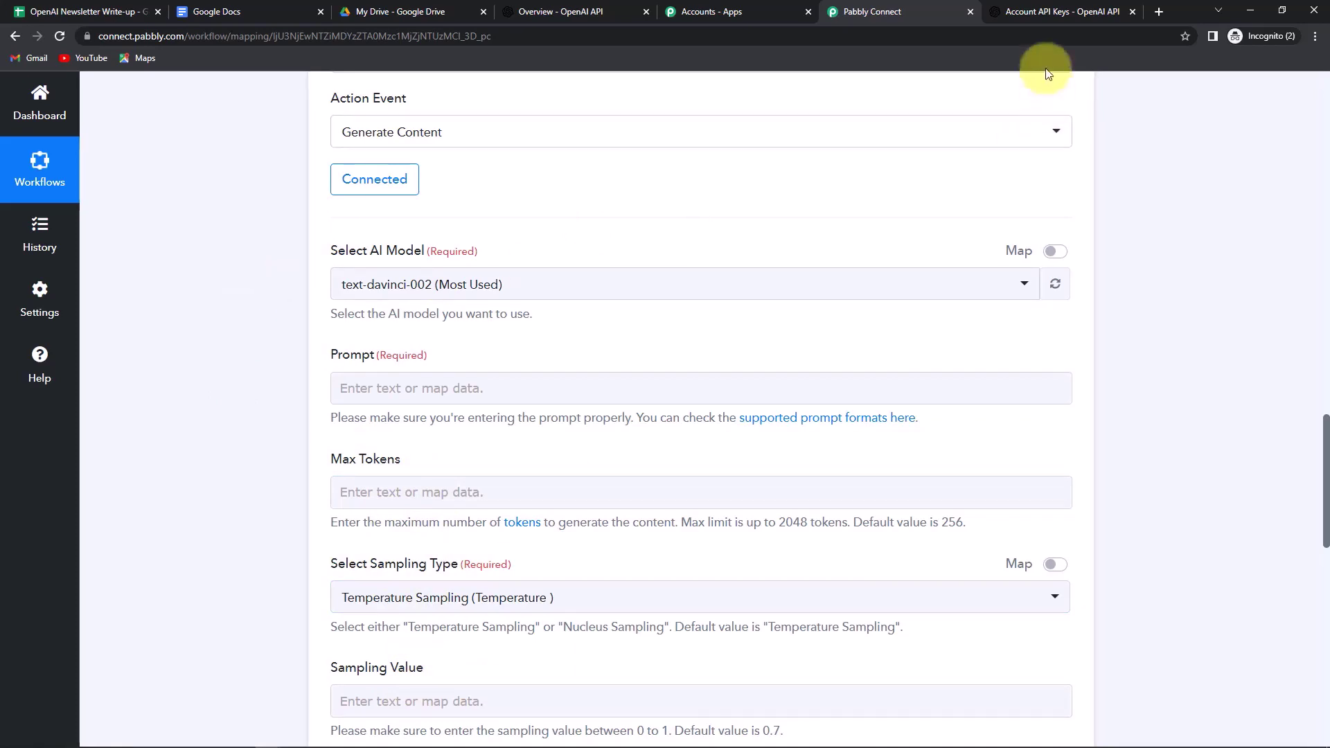
left_click(602, 10)
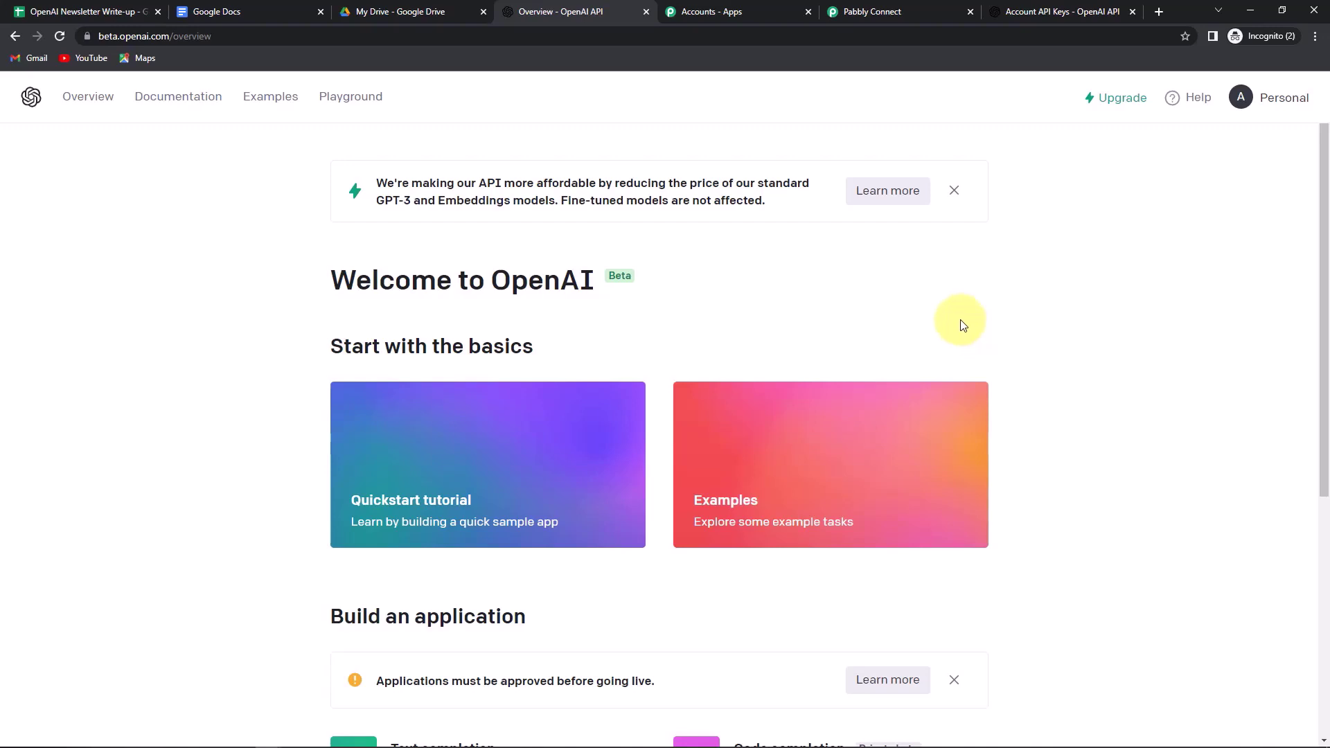
- In Playground, enter 'Write a newsletter on the title:' followed by 'Title: Are we keeping a check on our health?'
left_click(337, 102)
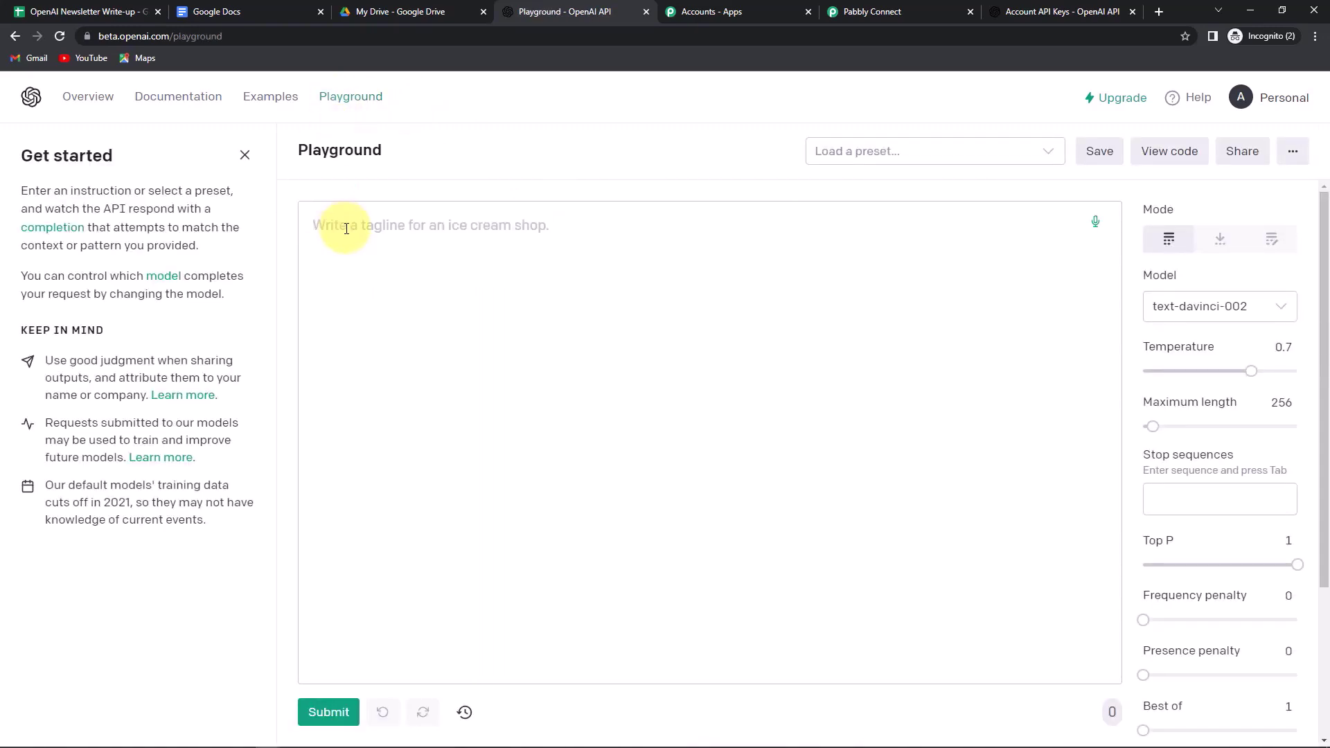
type("Write a ")
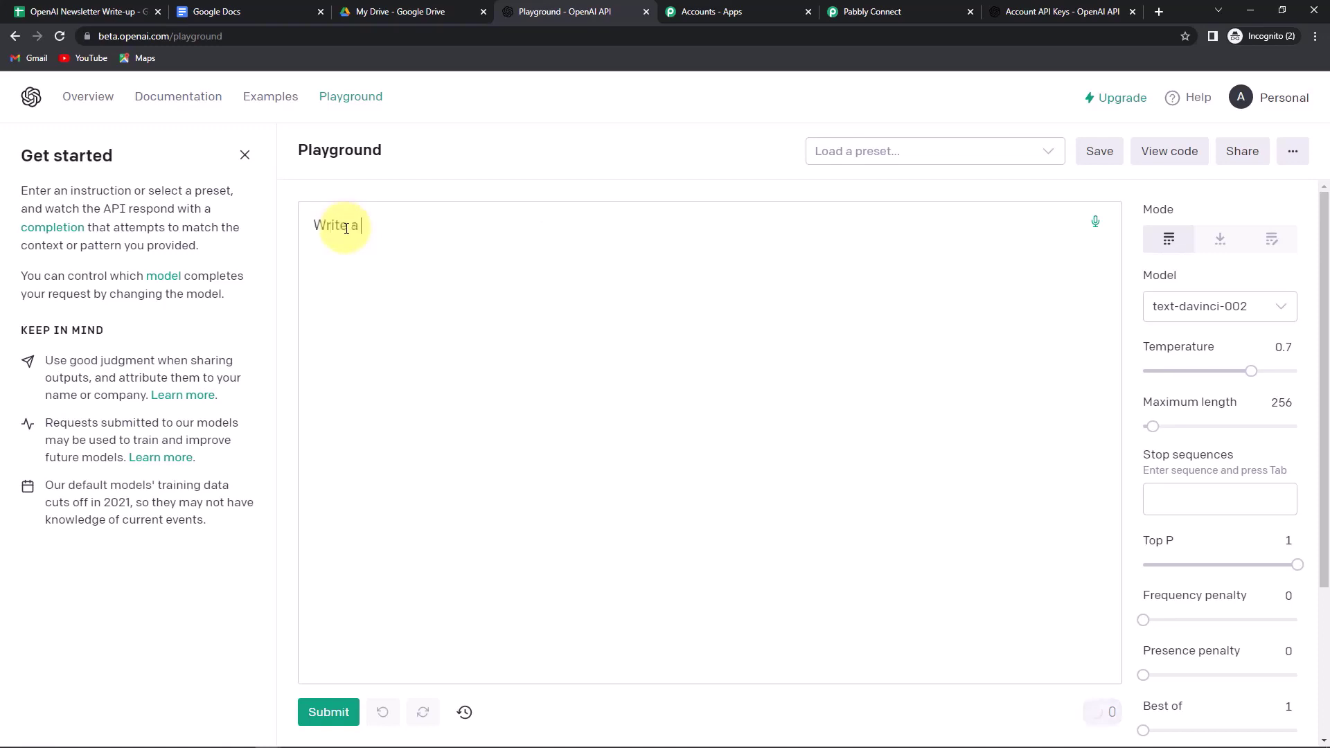
type("newsletter on the title:")
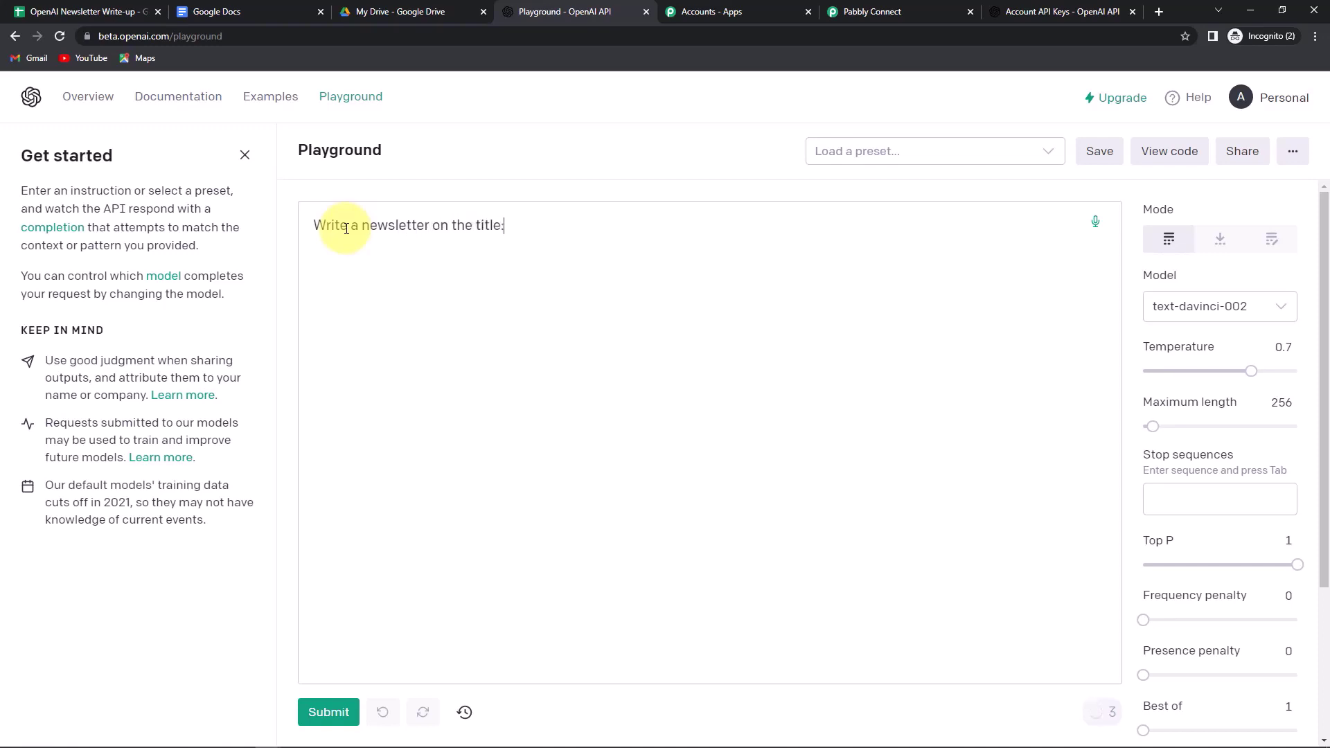
key("Return")
key("Return")
type("Title: Are we keeping a ch")
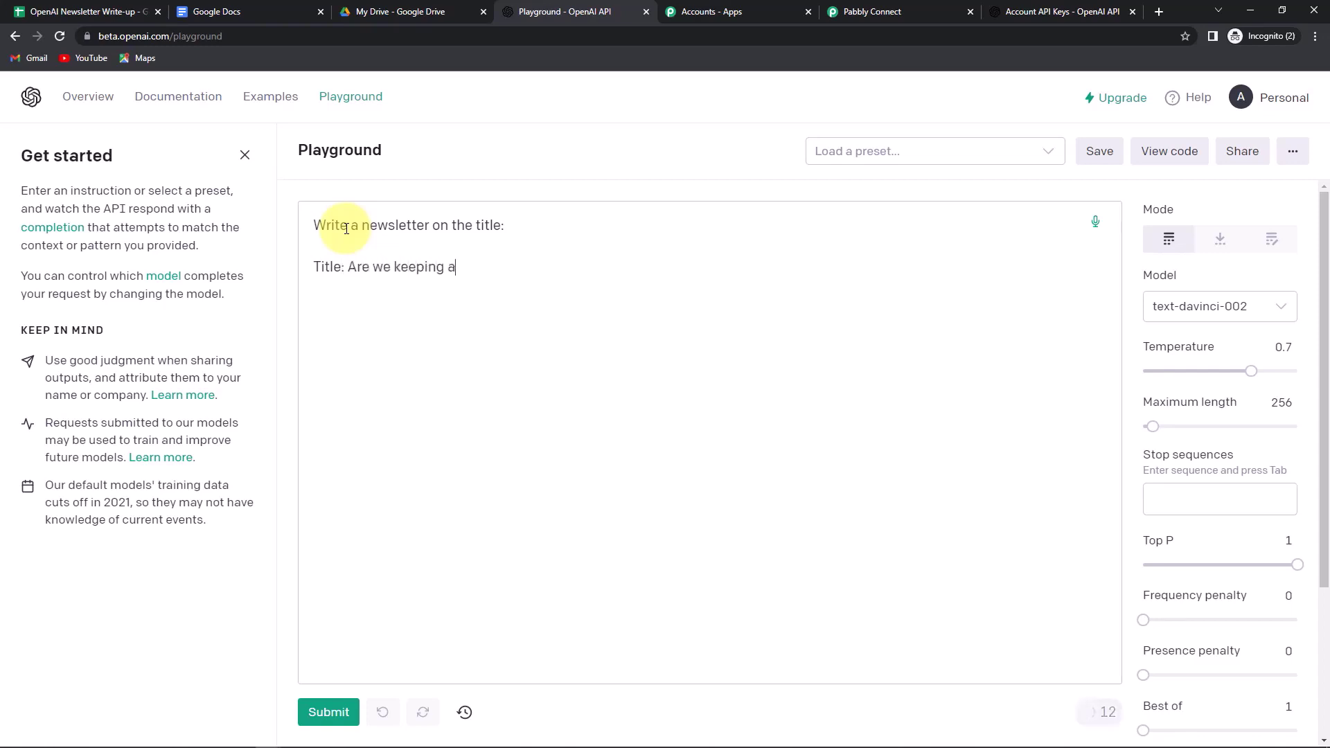
type("eck on our health?")
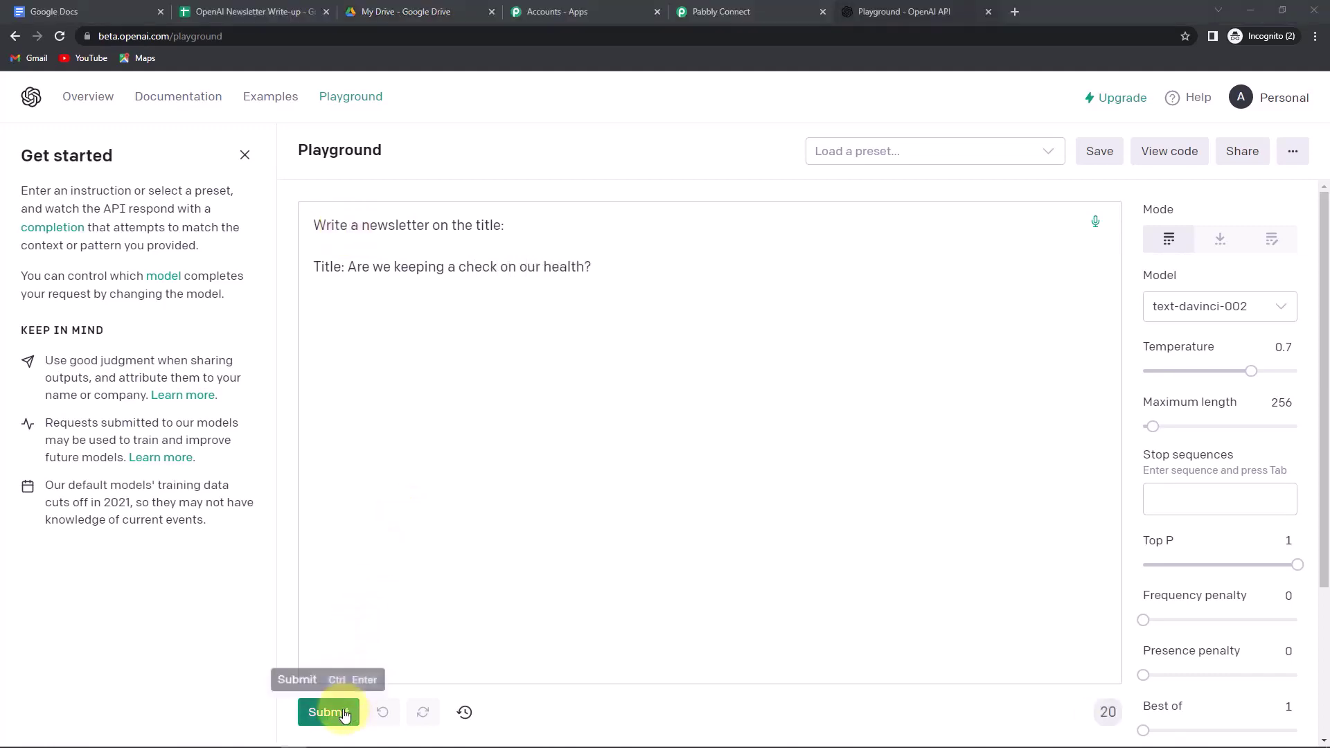
- Generate a completion, raise Maximum length to 500, delete the short output, and regenerate
left_click(338, 714)
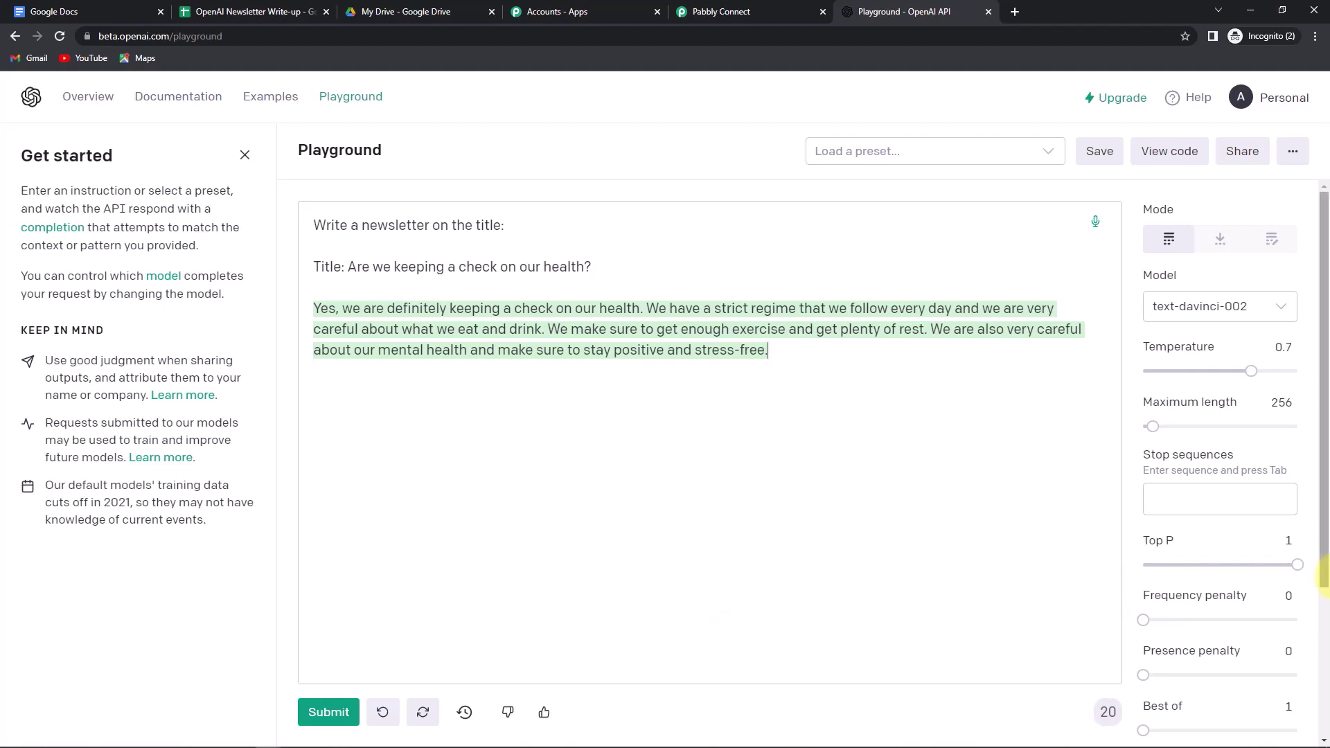
mouse_move(1219, 414)
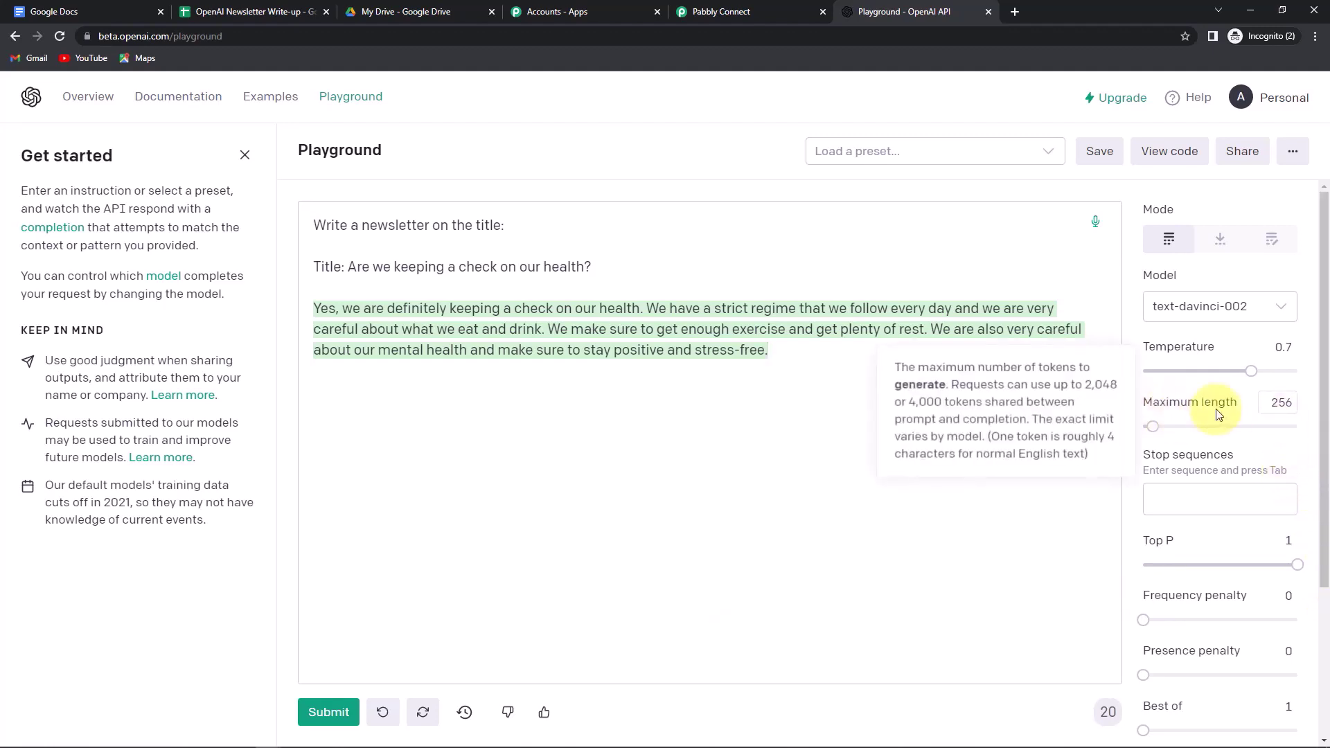
double_click(1278, 403)
type("500")
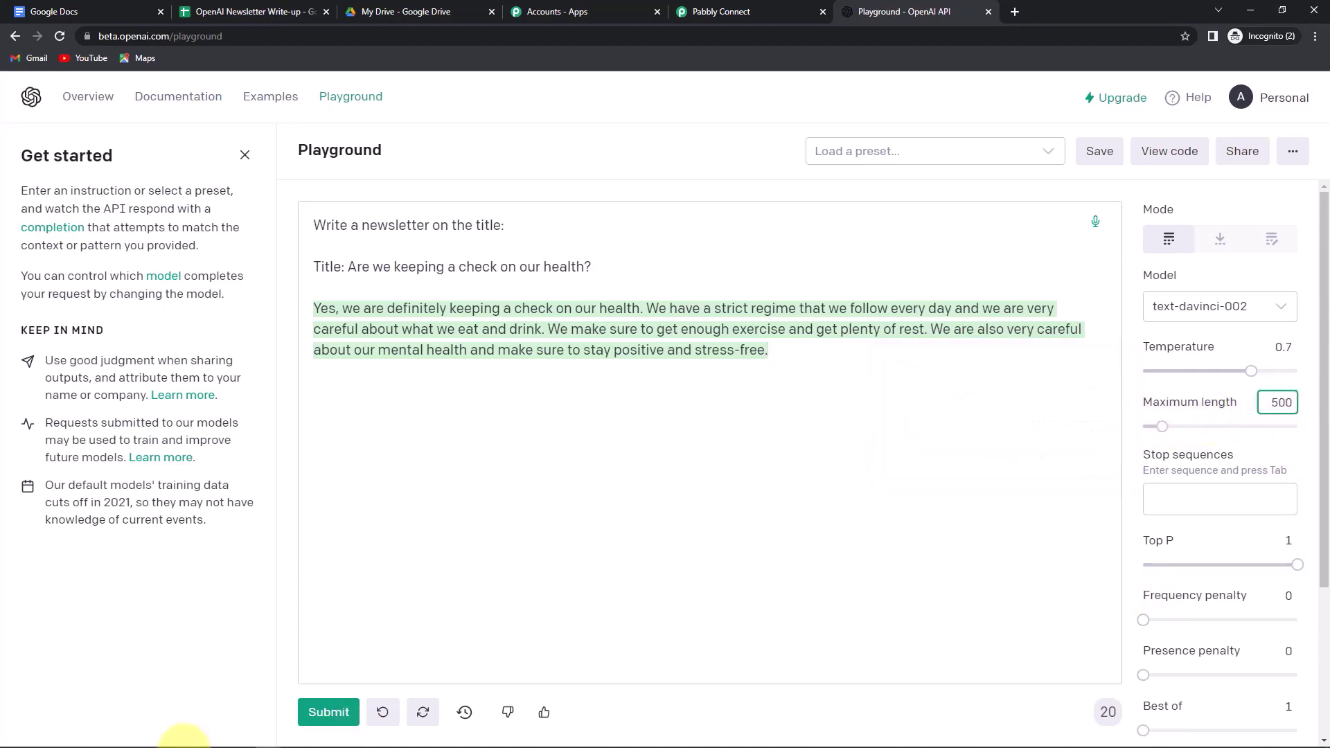
left_click_drag(770, 351, 275, 319)
key("BackSpace")
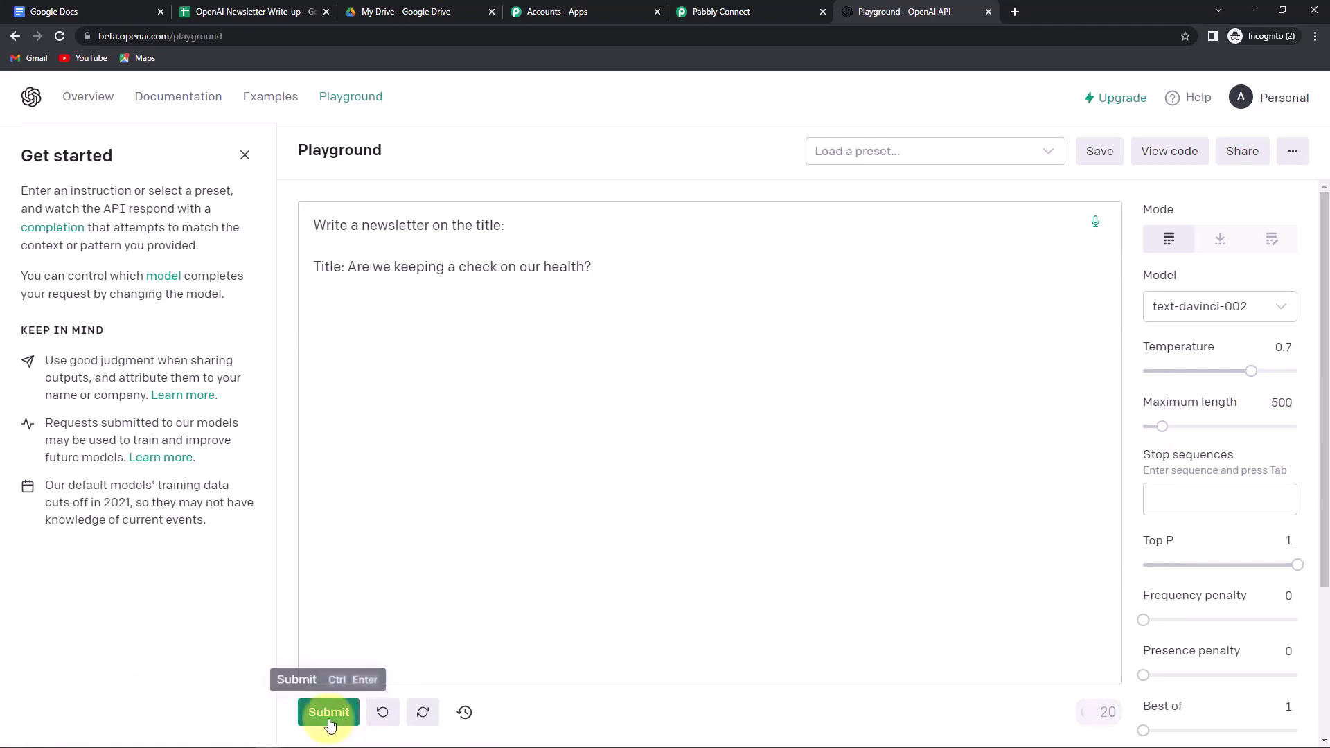
left_click(329, 712)
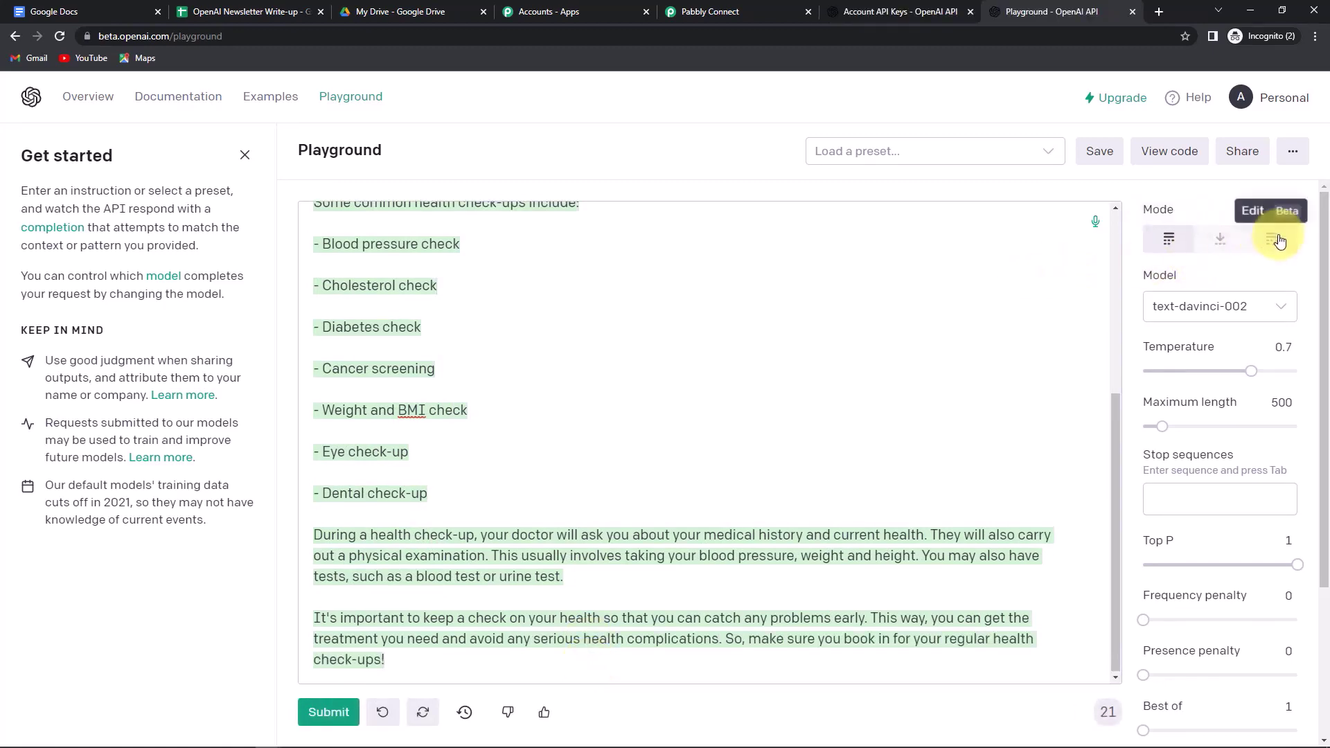
- Check the model list and keep text-davinci-002 as the Playground model
left_click(1282, 306)
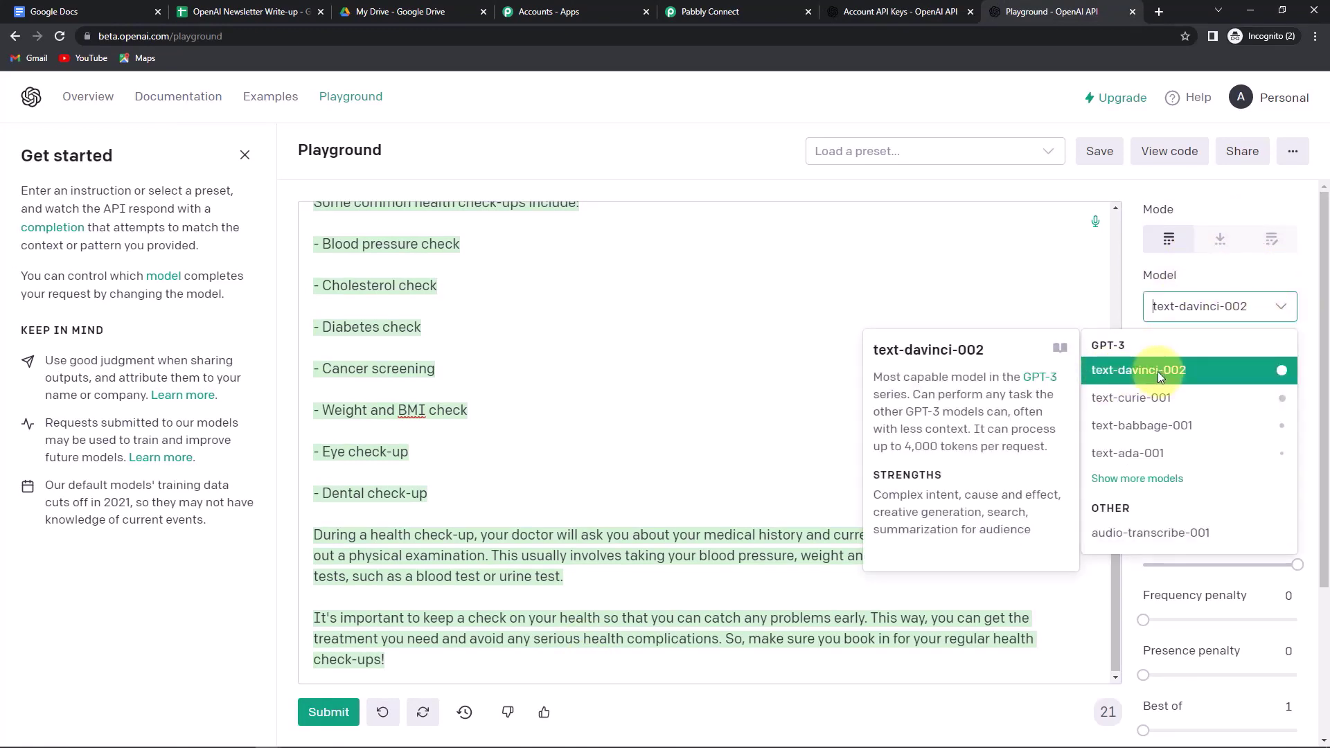
left_click(1015, 308)
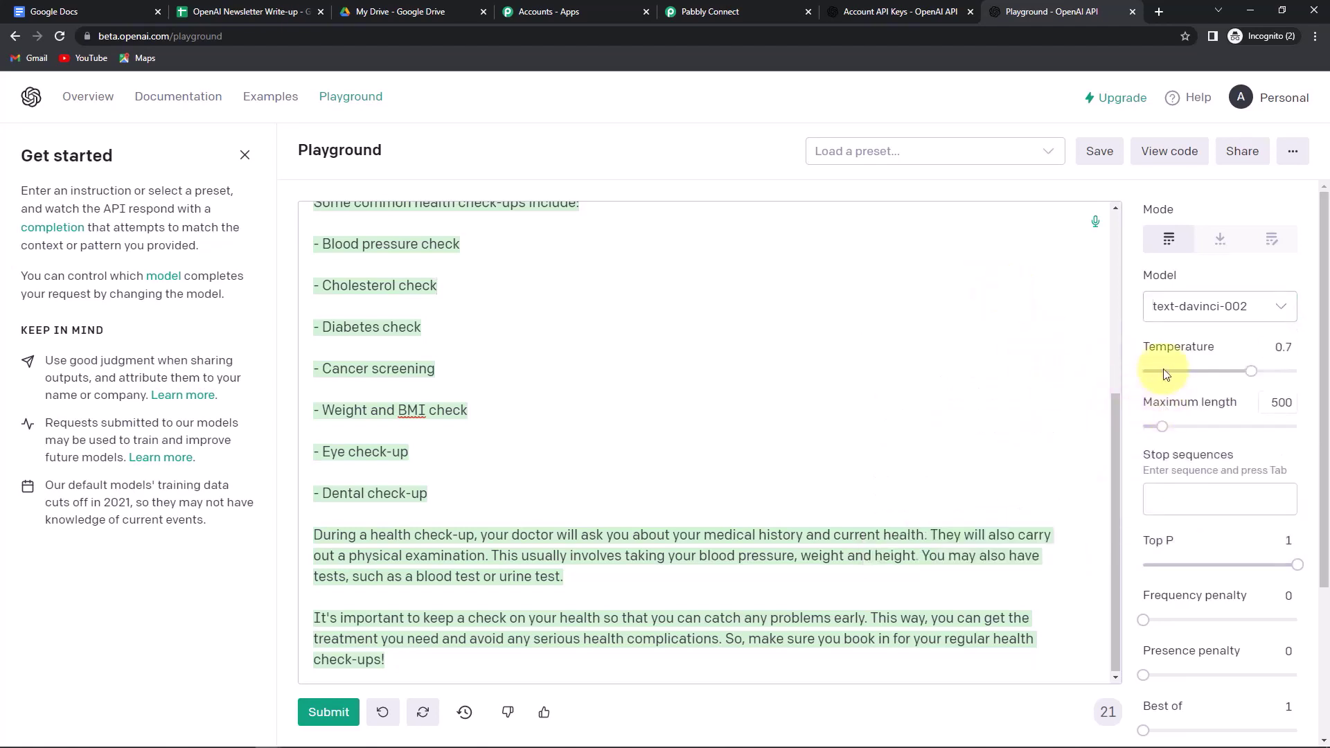
mouse_move(1162, 352)
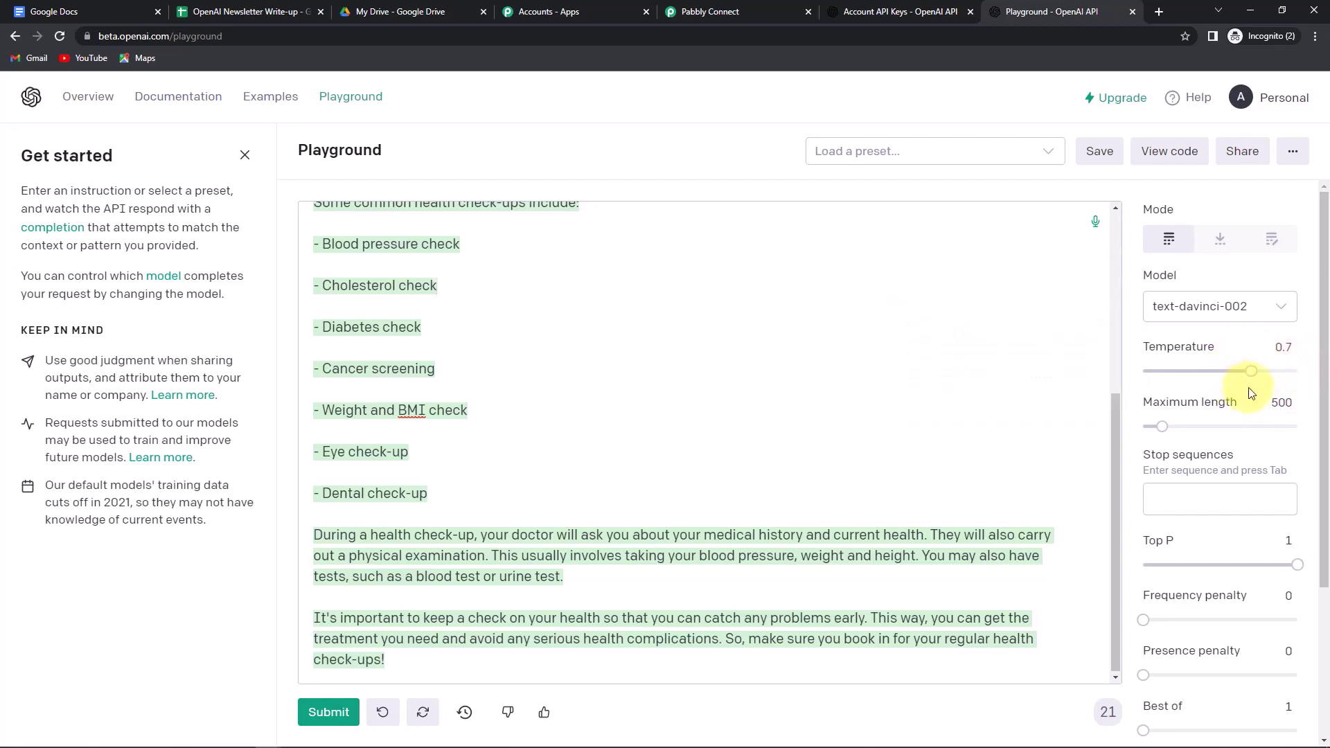
- Set Frequency penalty and Presence penalty to 1 each, and Best of to 3
scroll(1246, 393, "down", 2)
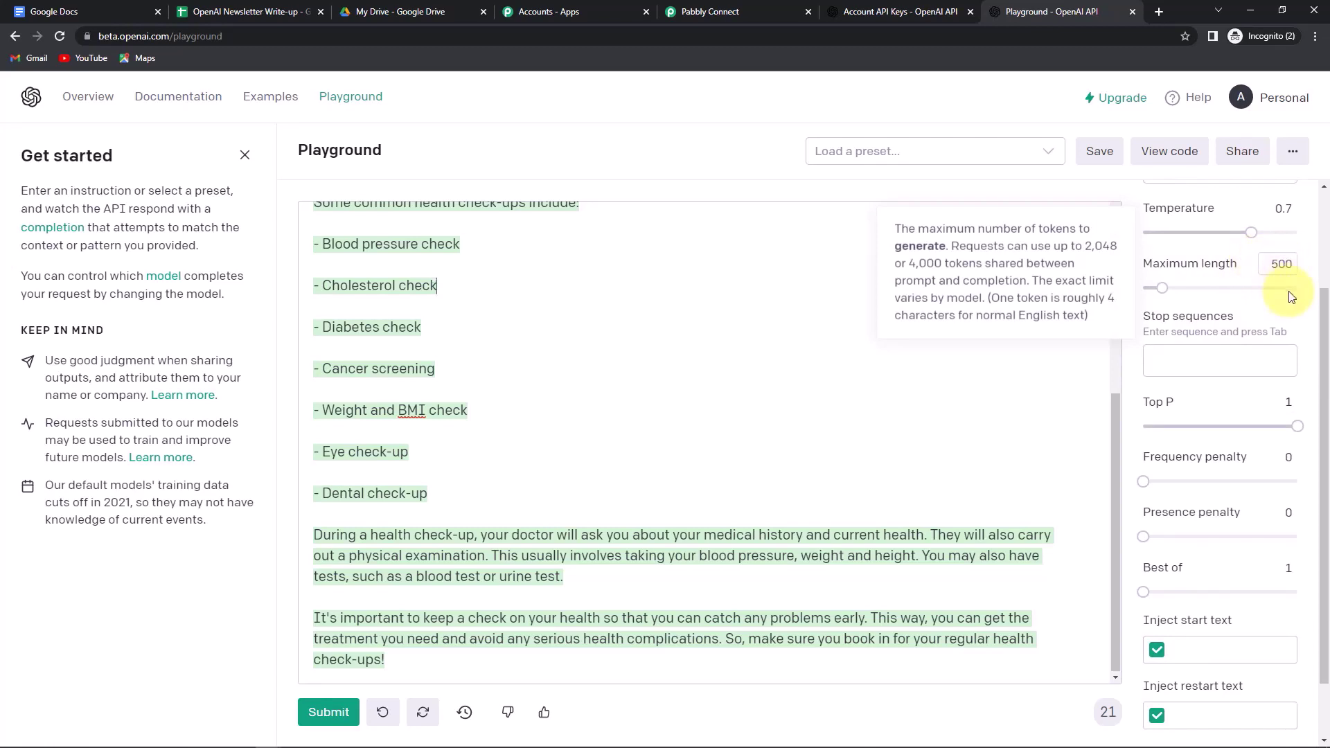
scroll(1240, 401, "down", 1)
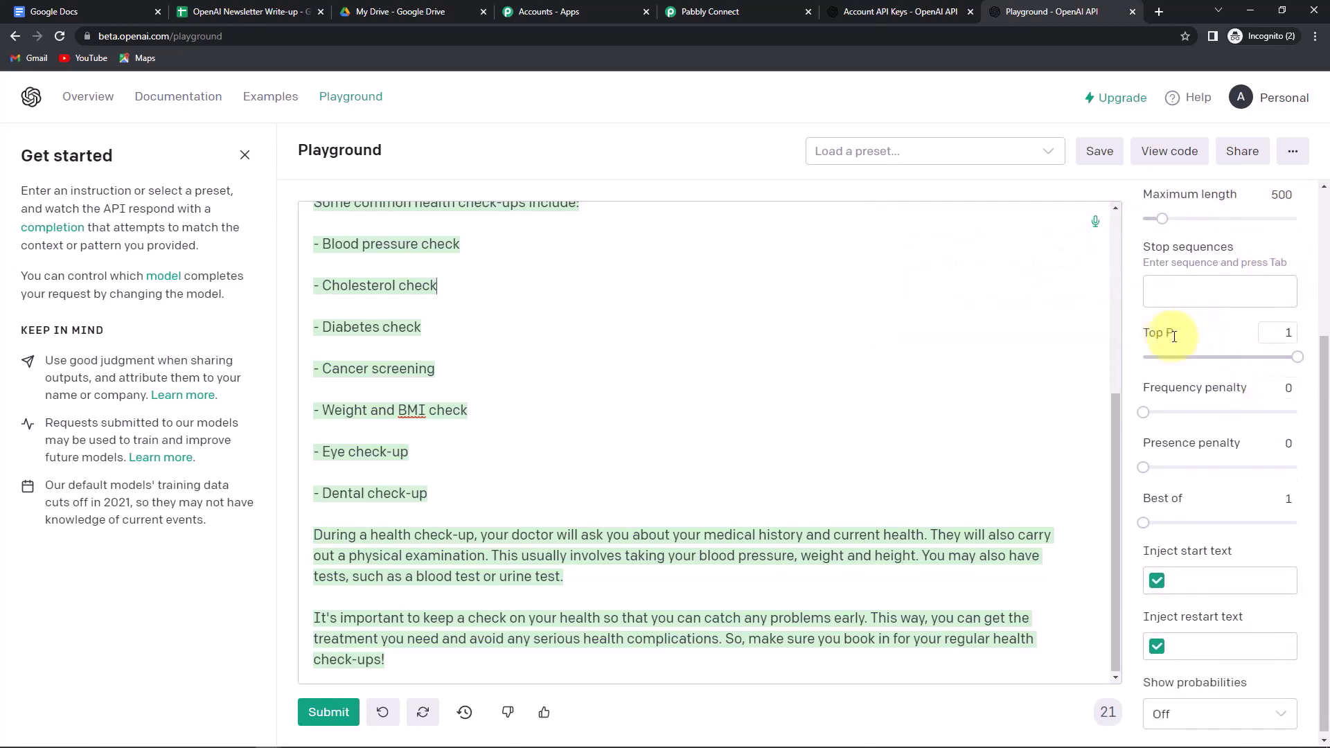
mouse_move(1217, 385)
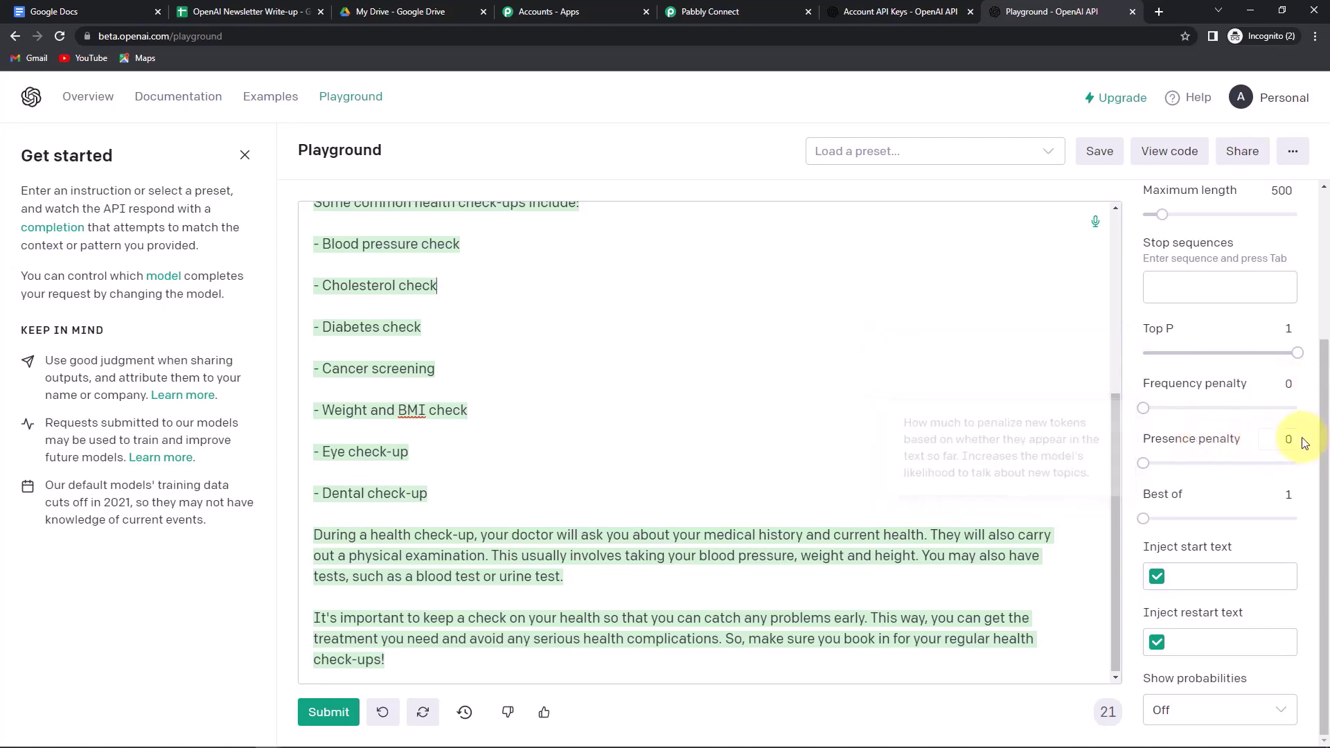
left_click(1284, 384)
type("1")
left_click(1290, 440)
type("1")
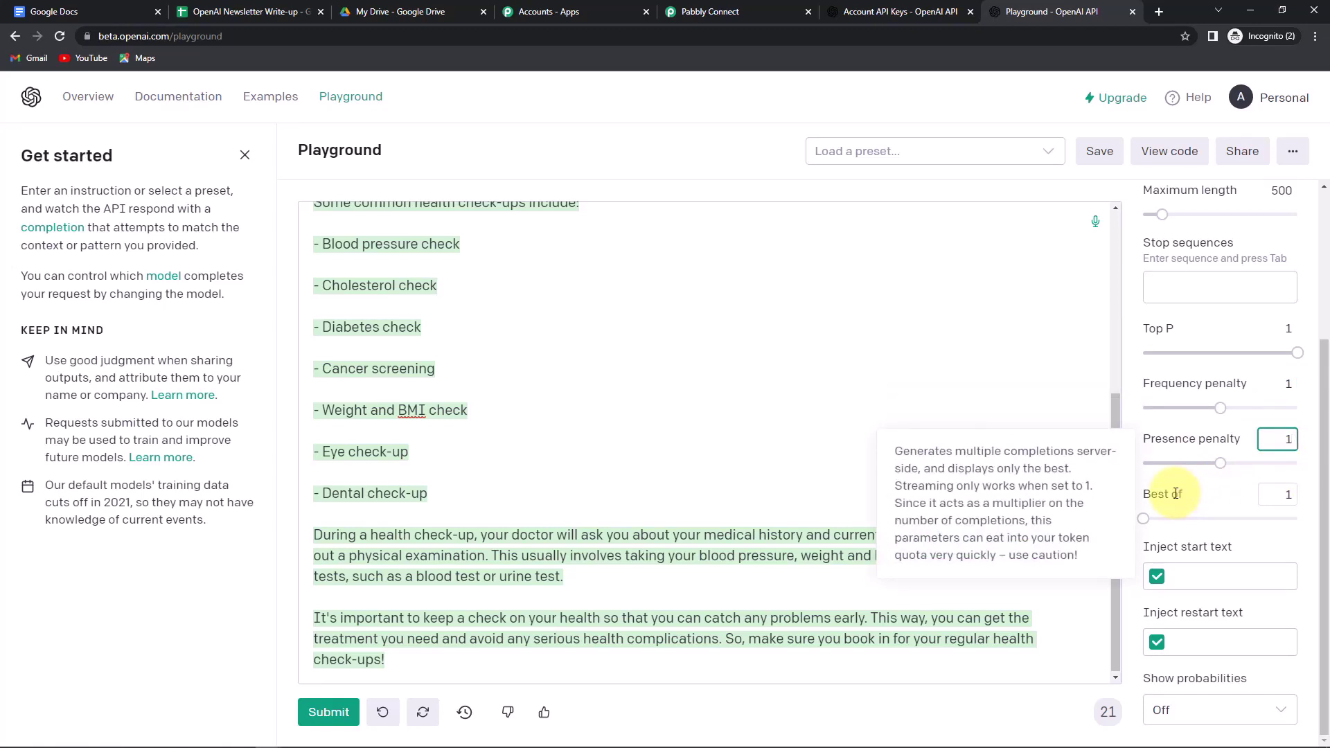
left_click(1288, 494)
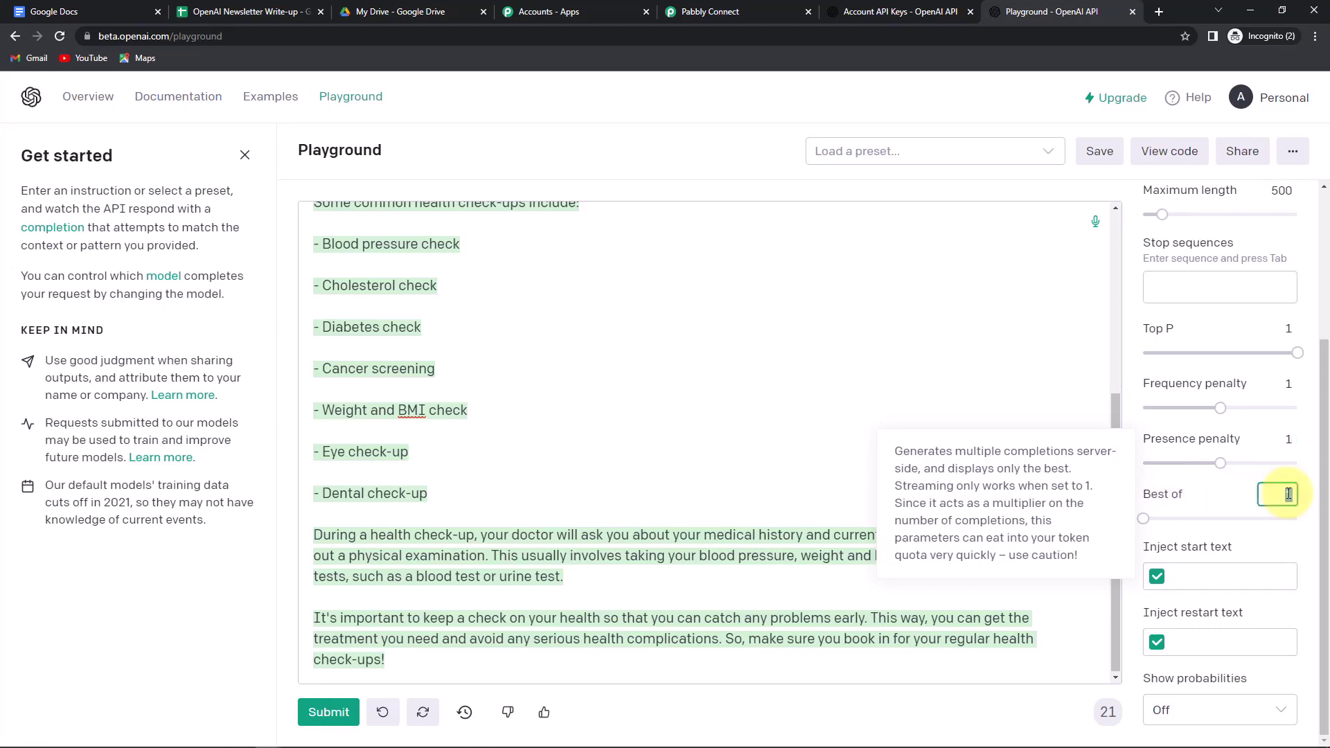
type("3")
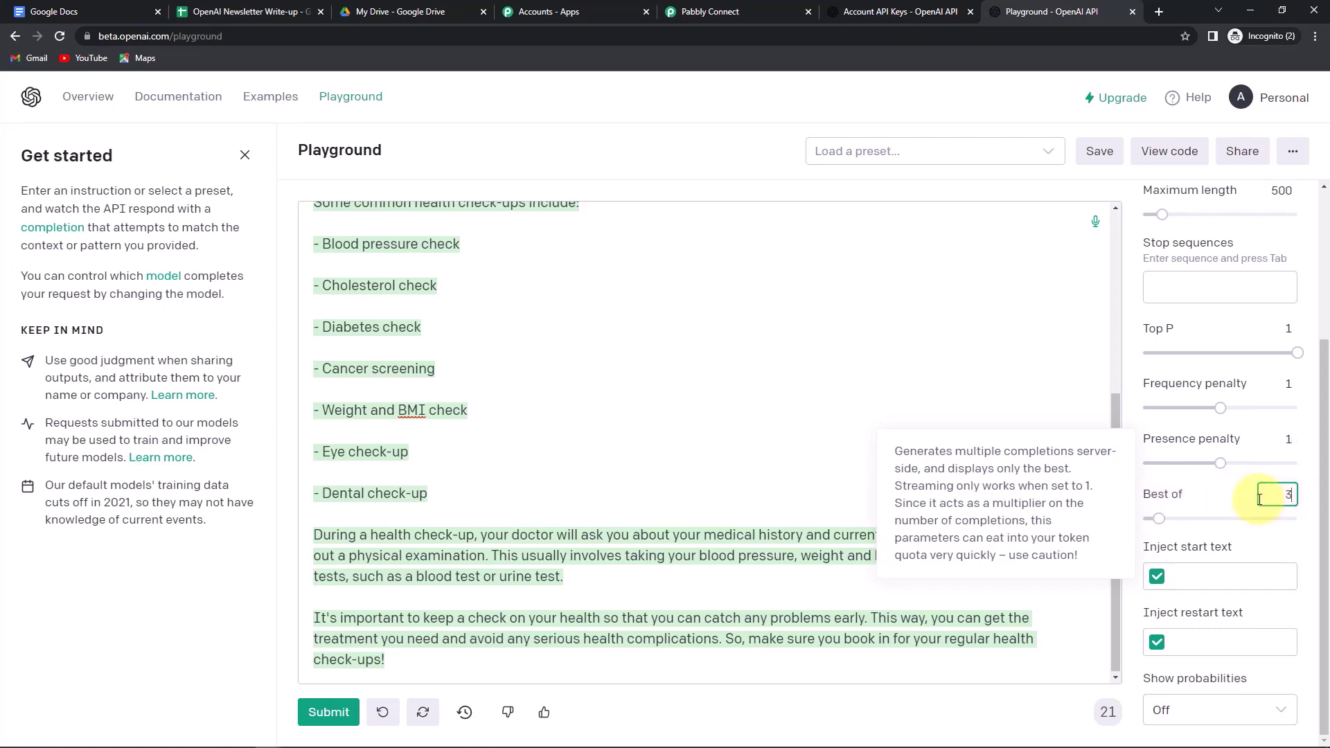
mouse_move(1146, 390)
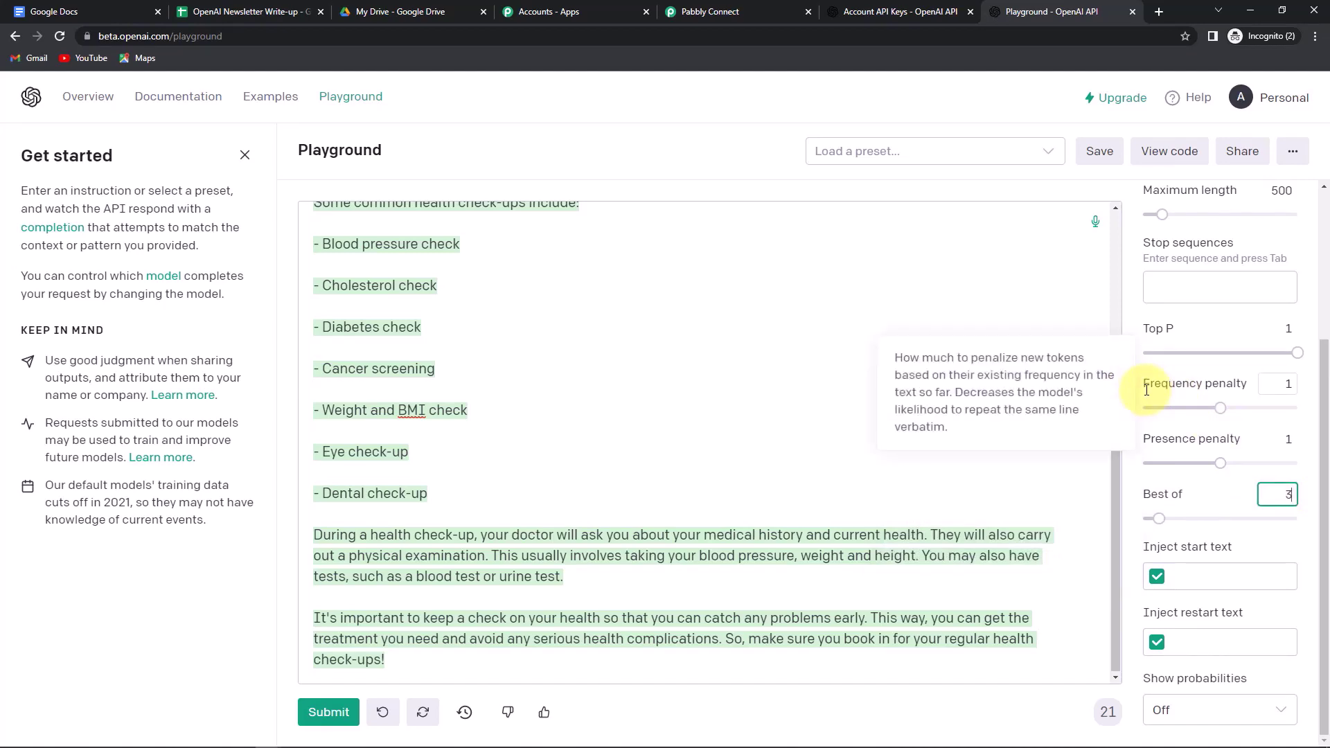
- Inspect the prompt line in the Playground's generated Python code
left_click(1168, 152)
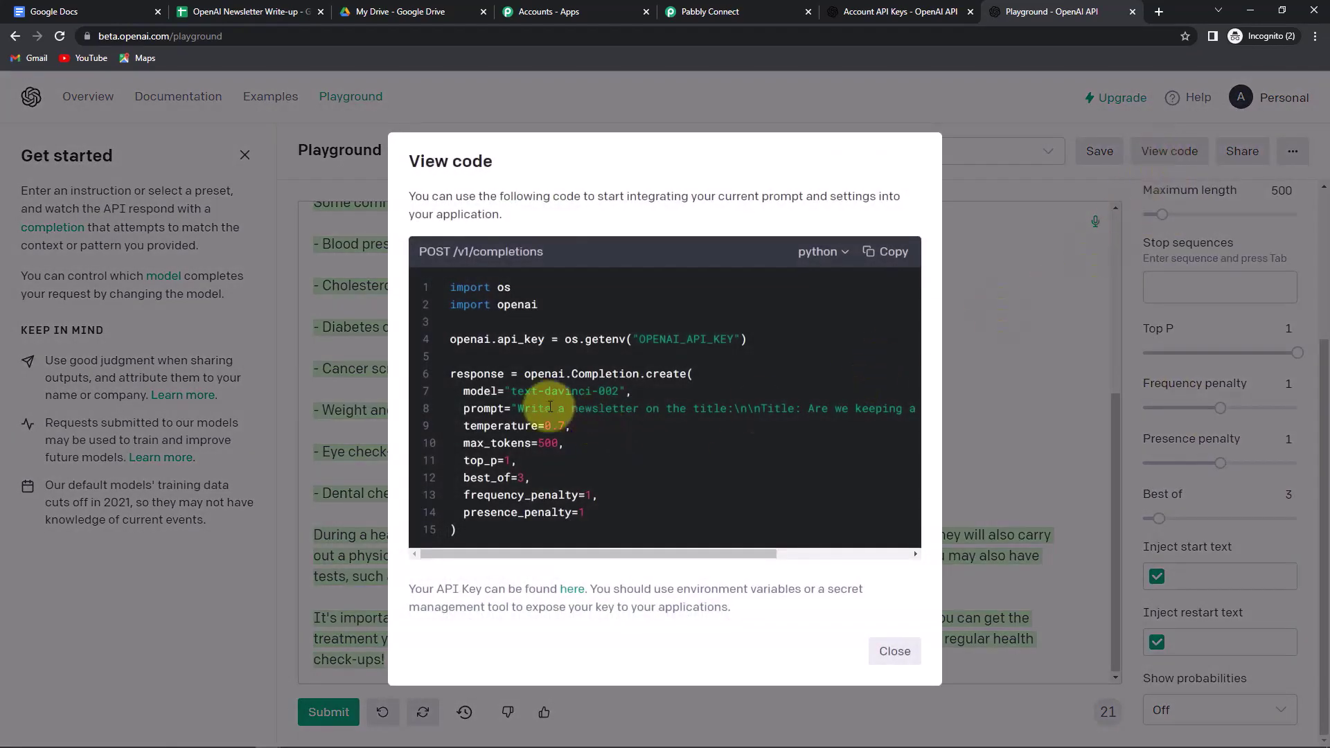
left_click_drag(456, 408, 908, 414)
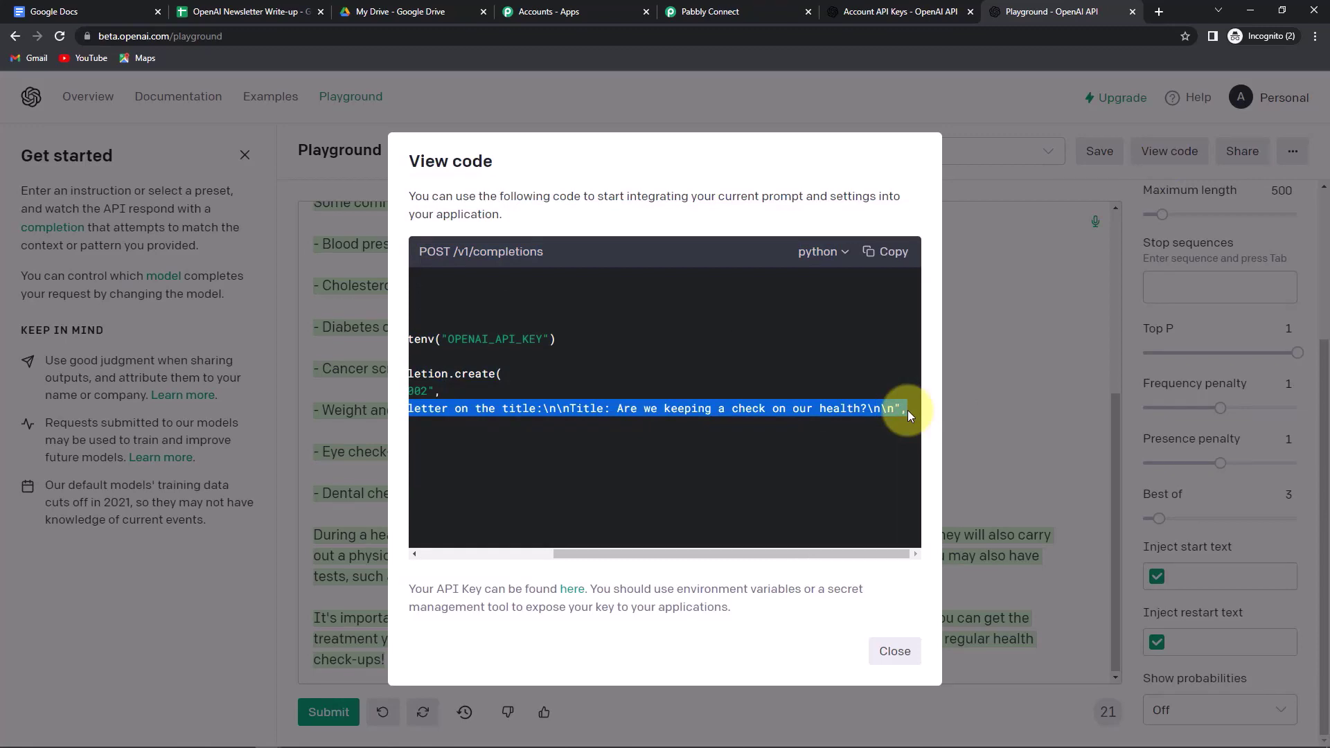
left_click(986, 408)
- Select the prompt's instruction and title lines, then return to the Pabbly Connect workflow
scroll(609, 341, "up", 5)
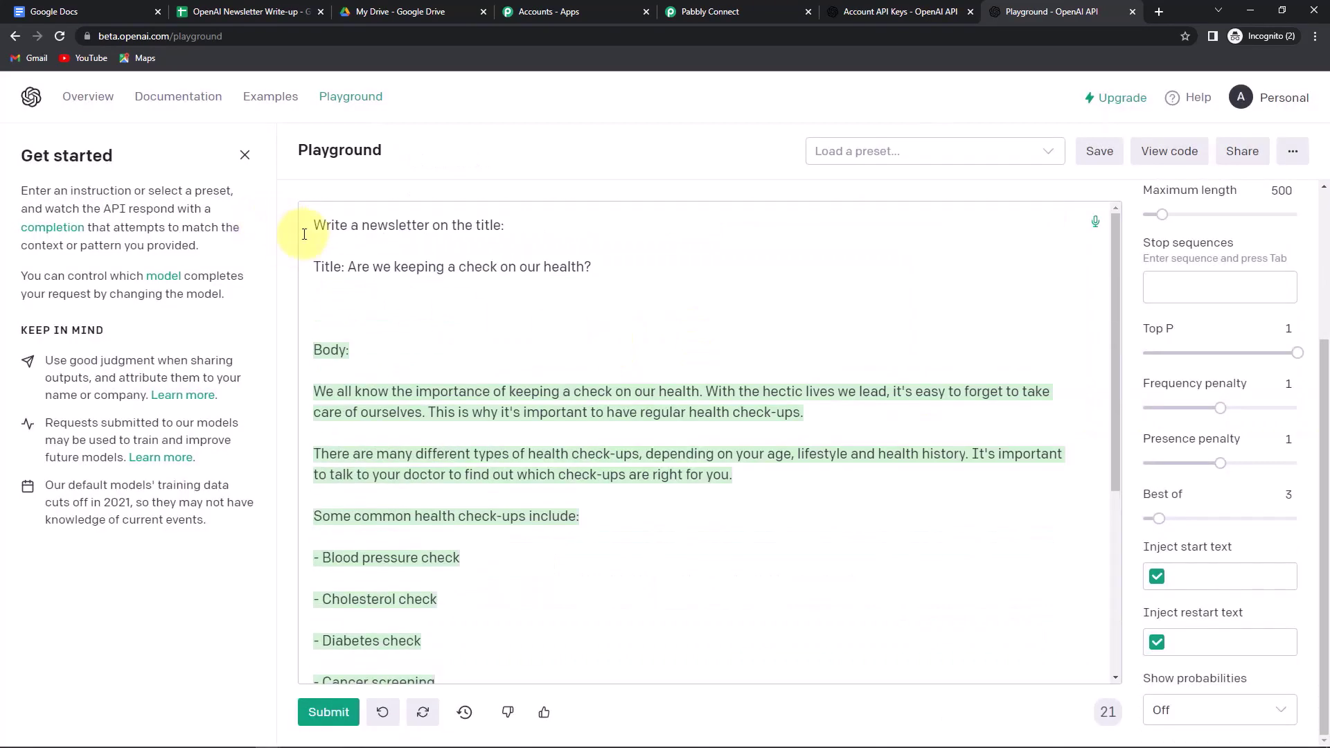
mouse_move(313, 229)
left_mouse_down()
mouse_move(528, 226)
mouse_move(519, 264)
mouse_move(594, 276)
left_mouse_up()
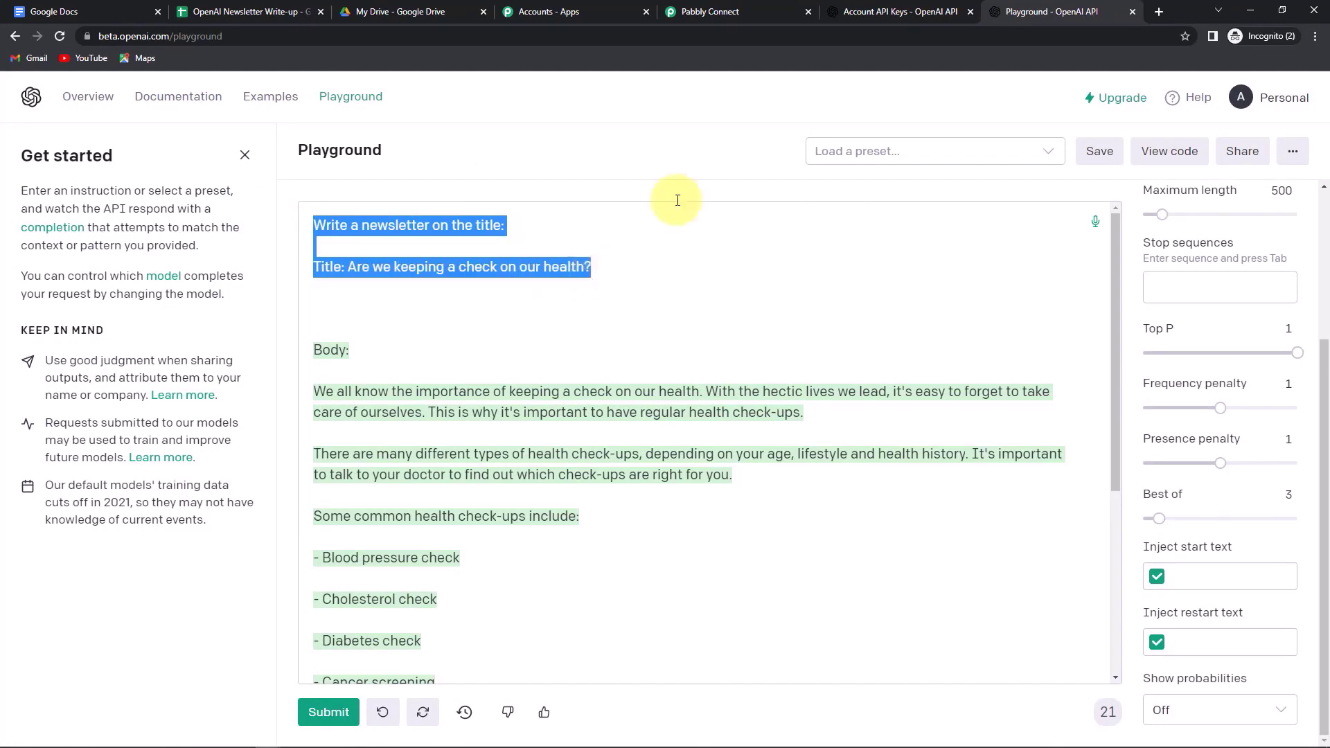
left_click(734, 14)
scroll(426, 305, "up", 2)
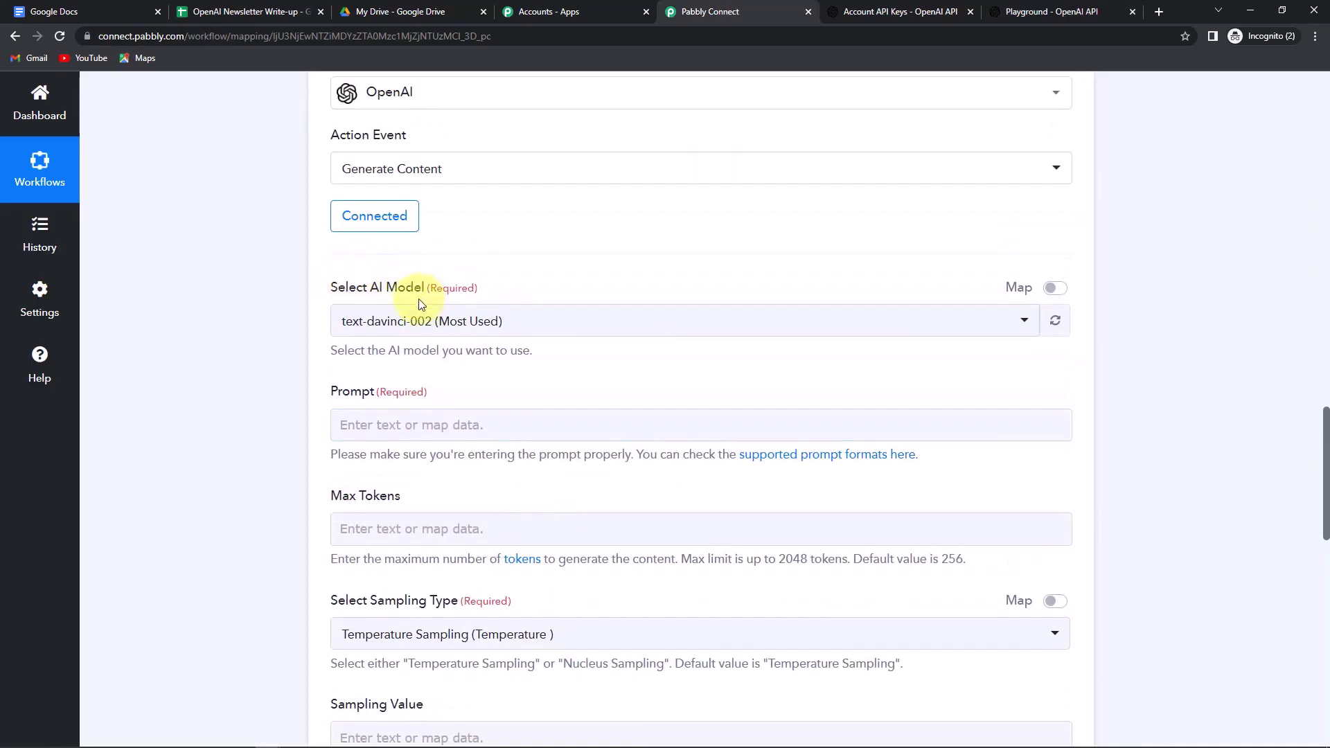
- Write the prompt 'Write a newsletter on the title:' followed by the mapped Newsletter Titles field
scroll(425, 298, "down", 3)
left_click(379, 222)
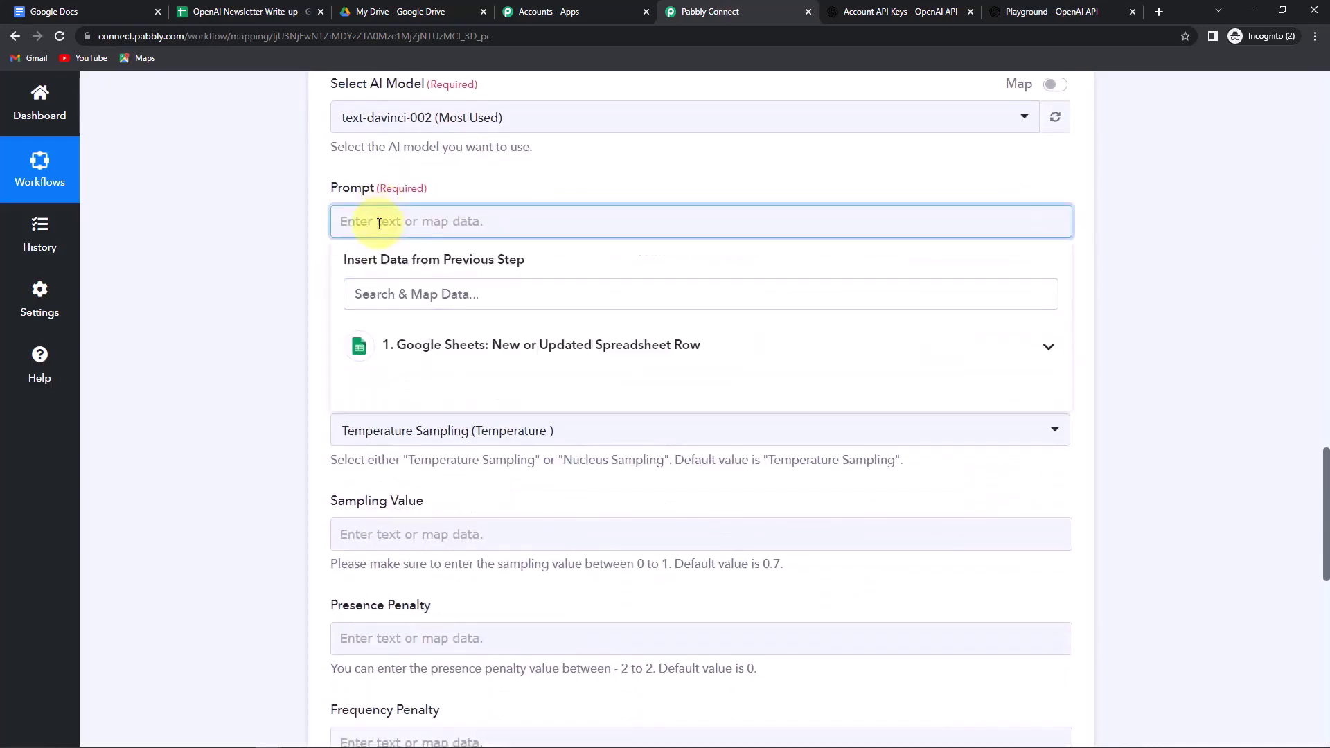
type("Write")
type("a newsletter on the ti")
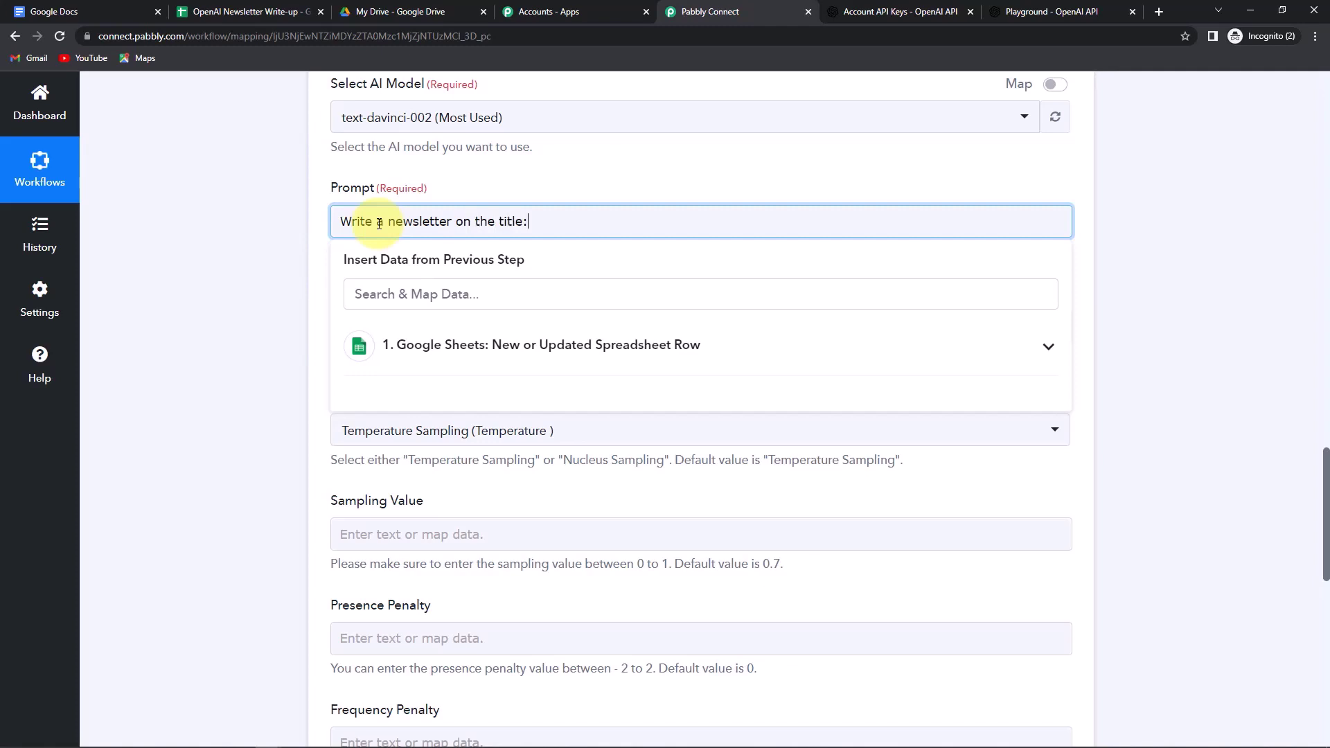
type("tle:")
key("Return")
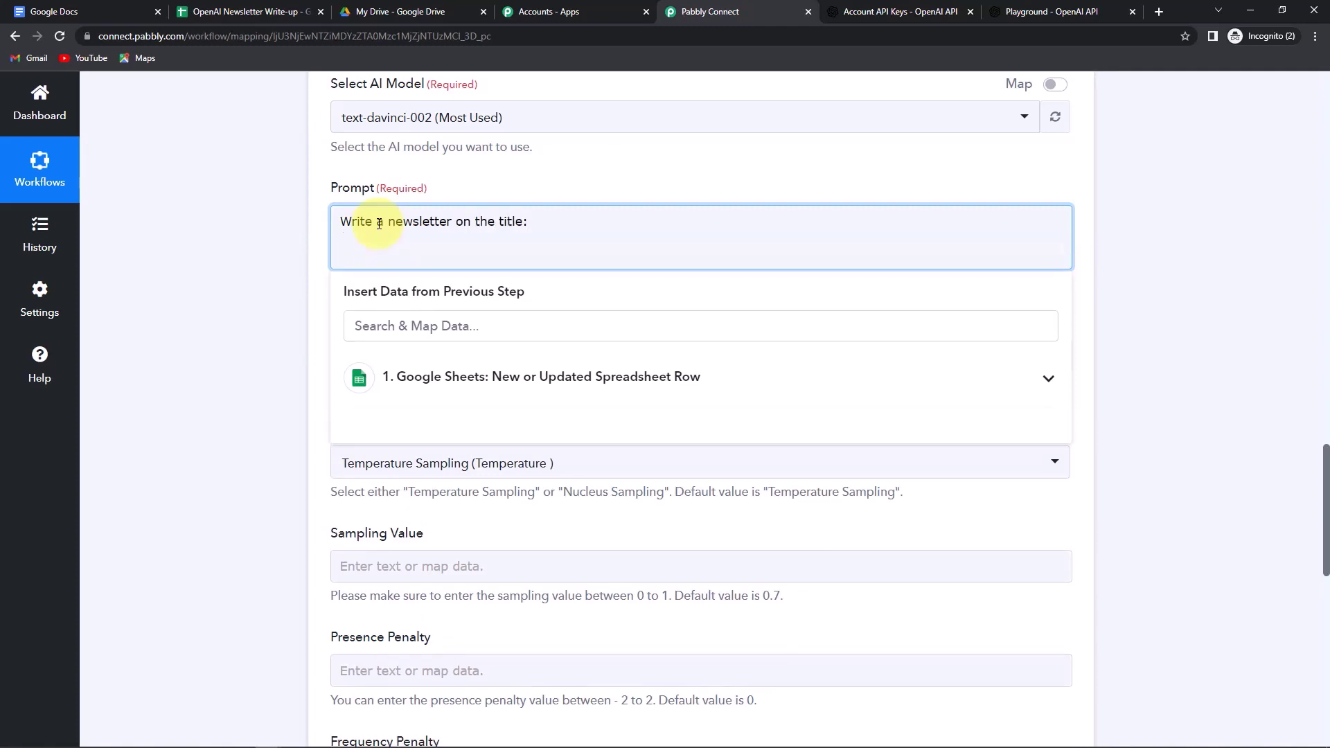
left_click(454, 386)
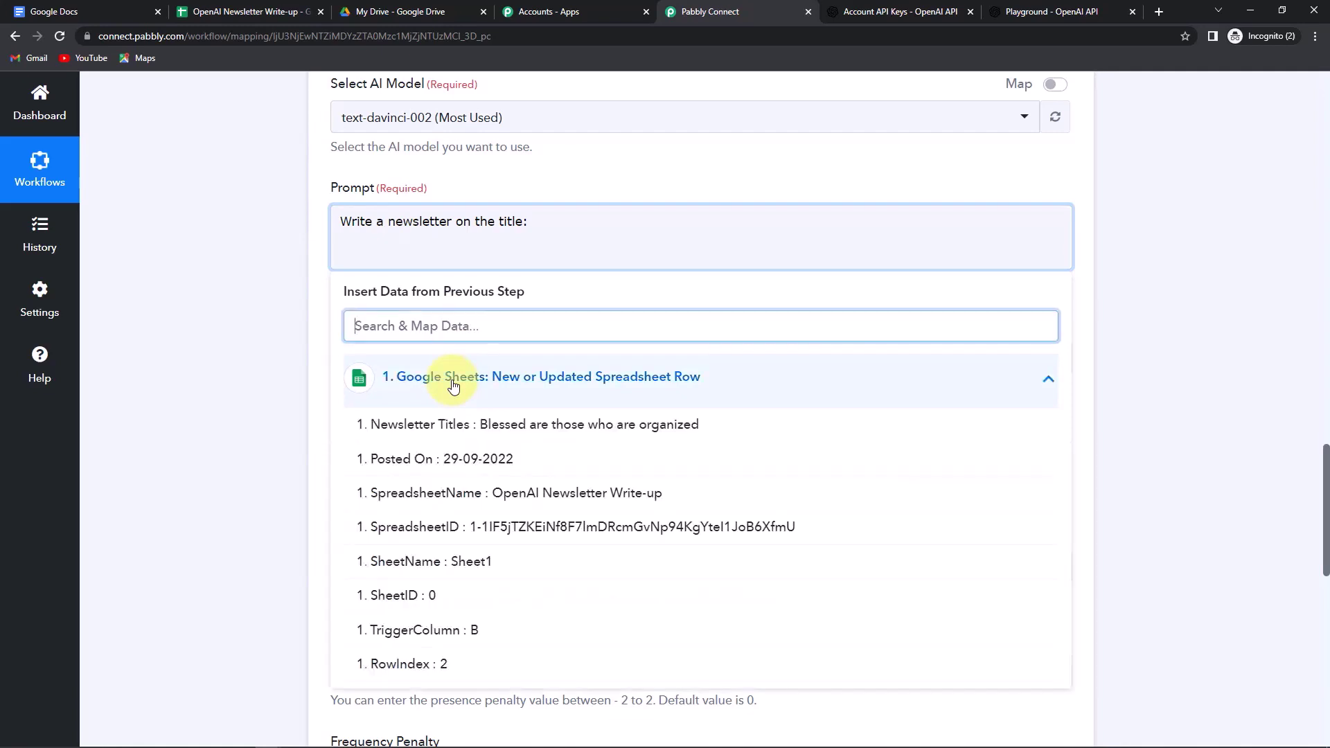
left_click(472, 430)
- Set the OpenAI step's Max Tokens to 500
scroll(198, 311, "down", 1)
left_click(384, 294)
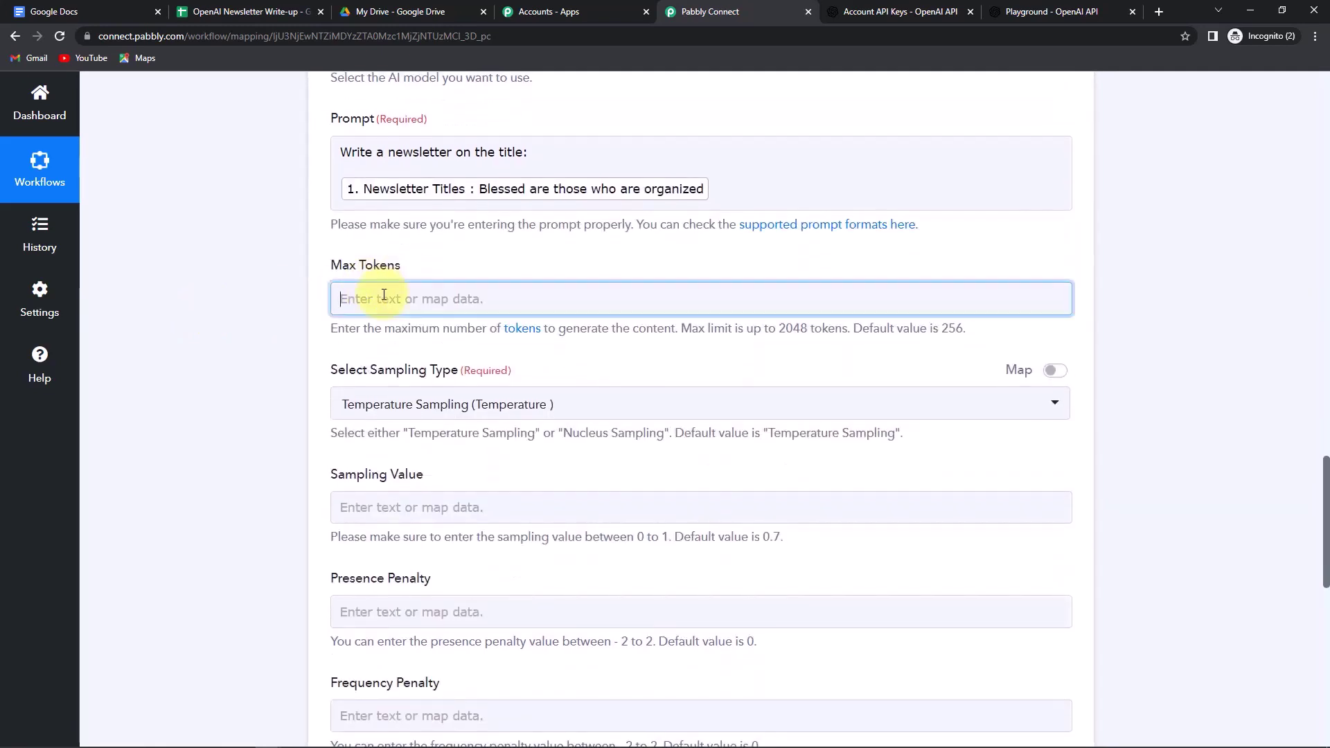
type("500")
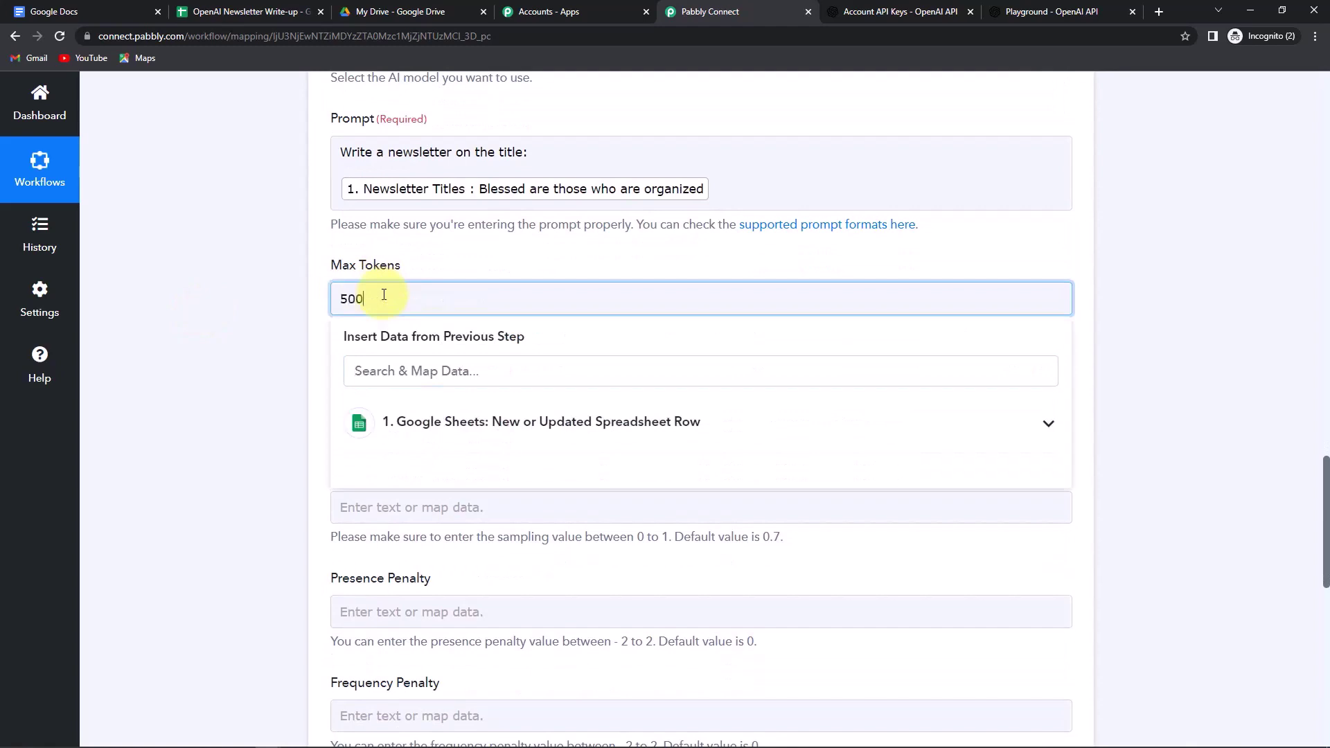
left_click(272, 305)
scroll(305, 277, "down", 1)
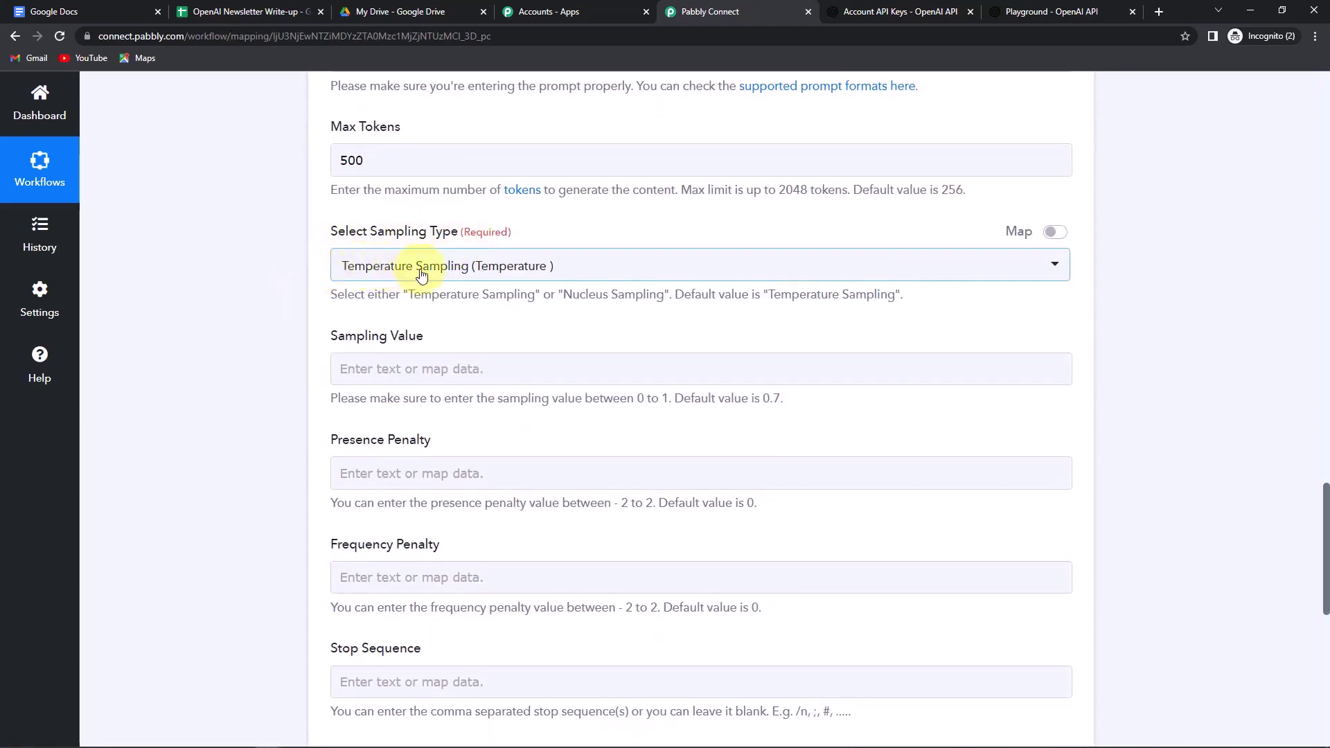
- Keep Temperature Sampling as the sampling type with a sampling value of 0.7
left_click(450, 275)
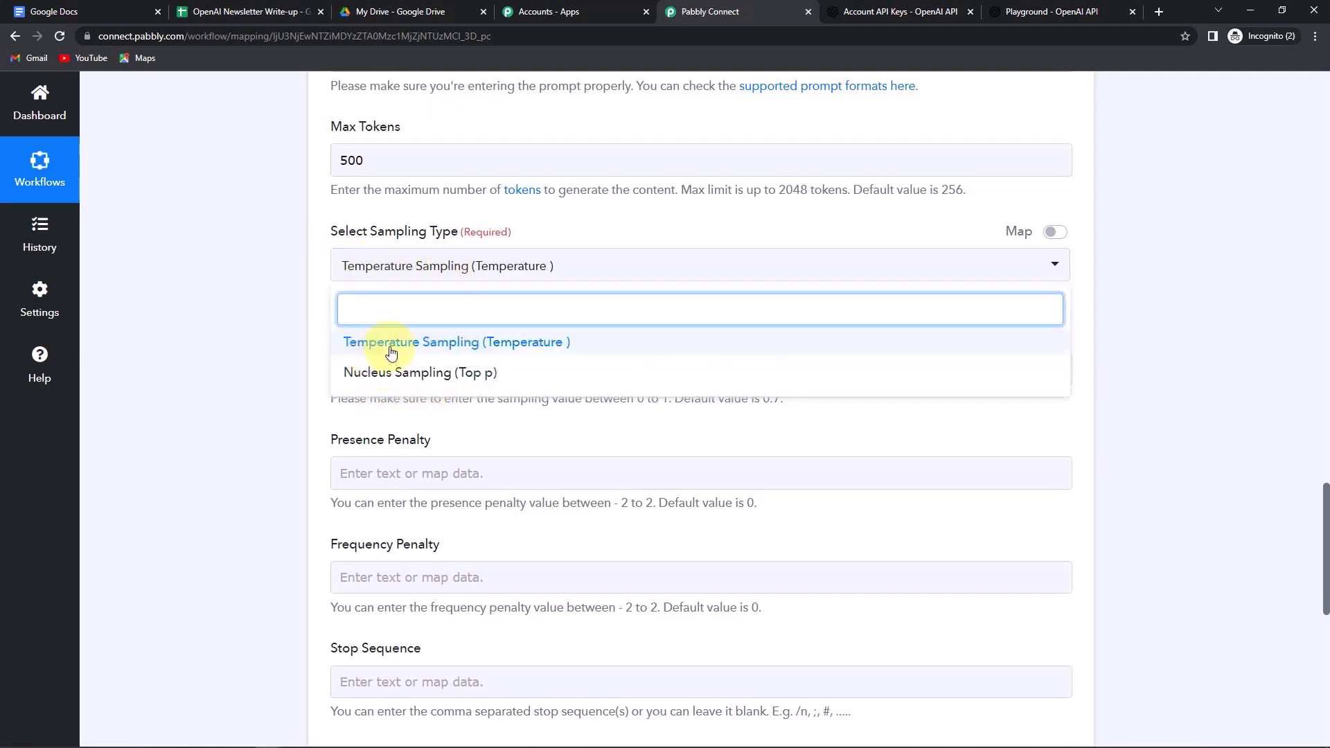
left_click(265, 340)
scroll(265, 339, "down", 1)
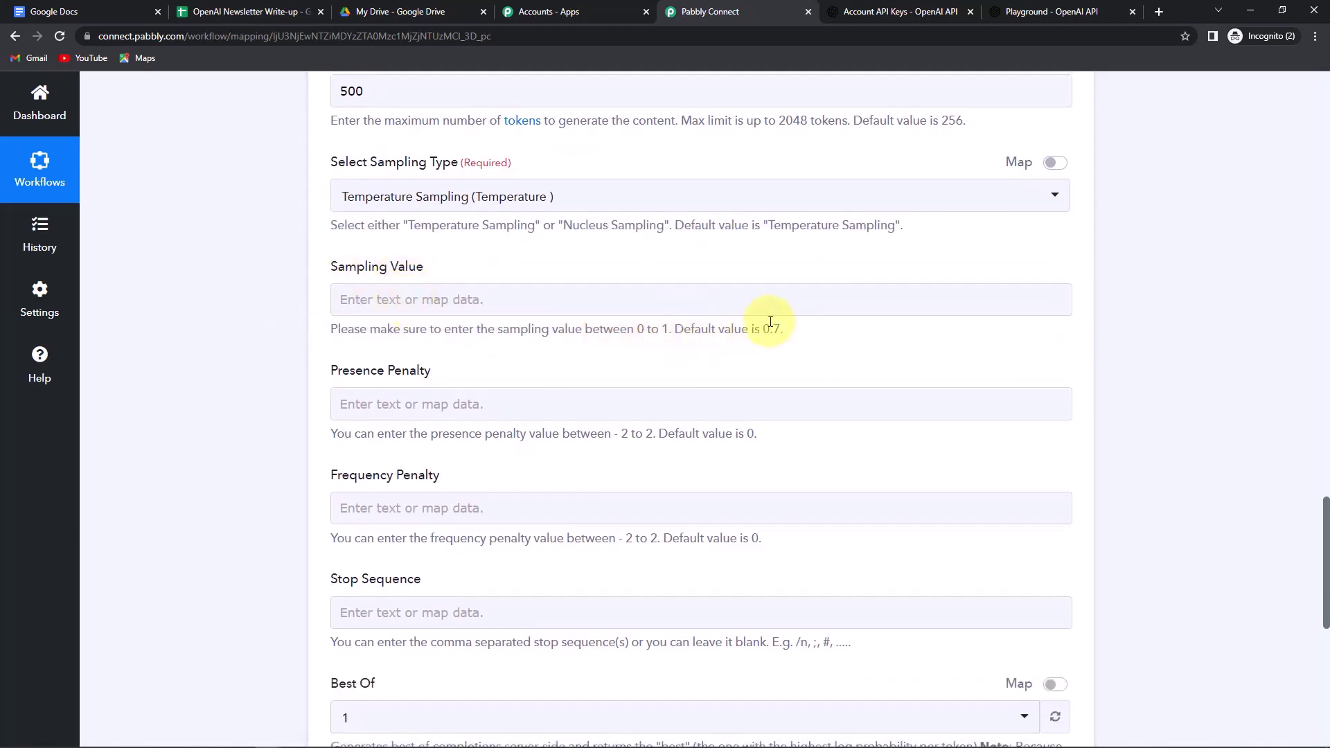
left_click(646, 297)
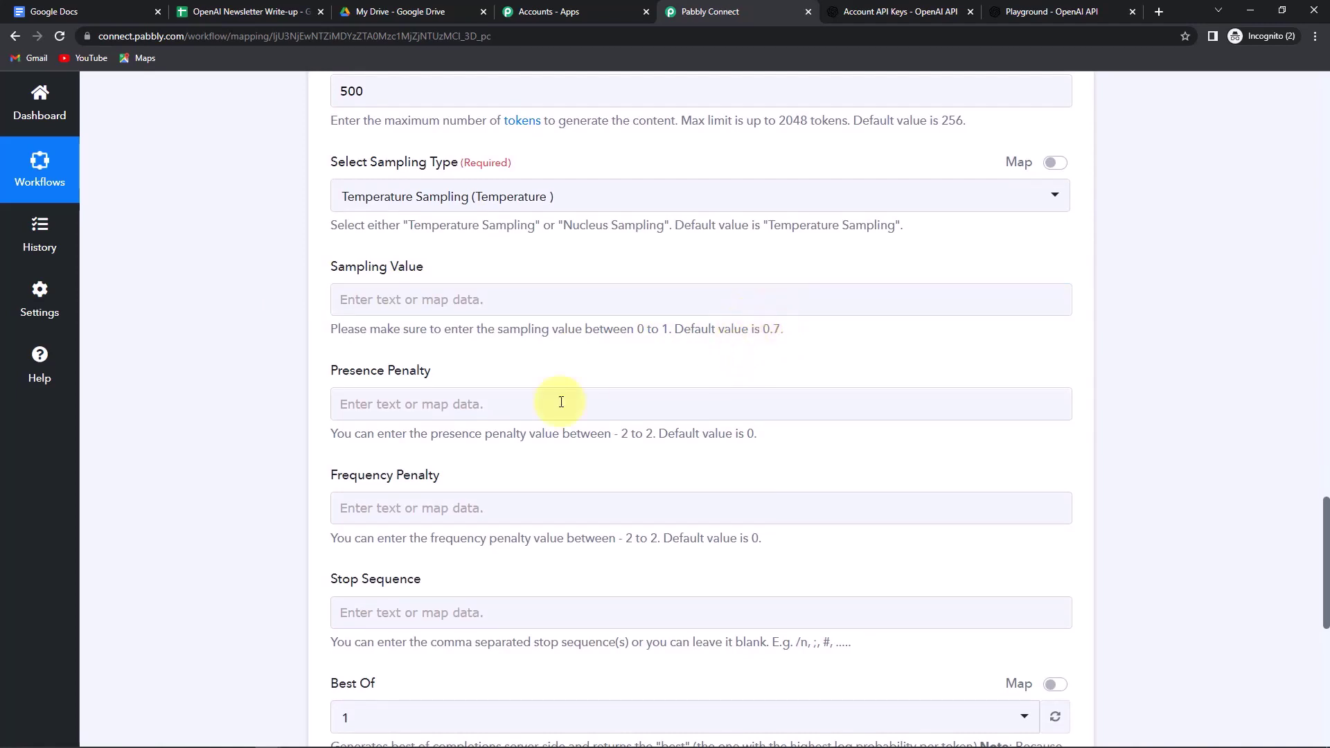
left_click(350, 300)
type("0.7")
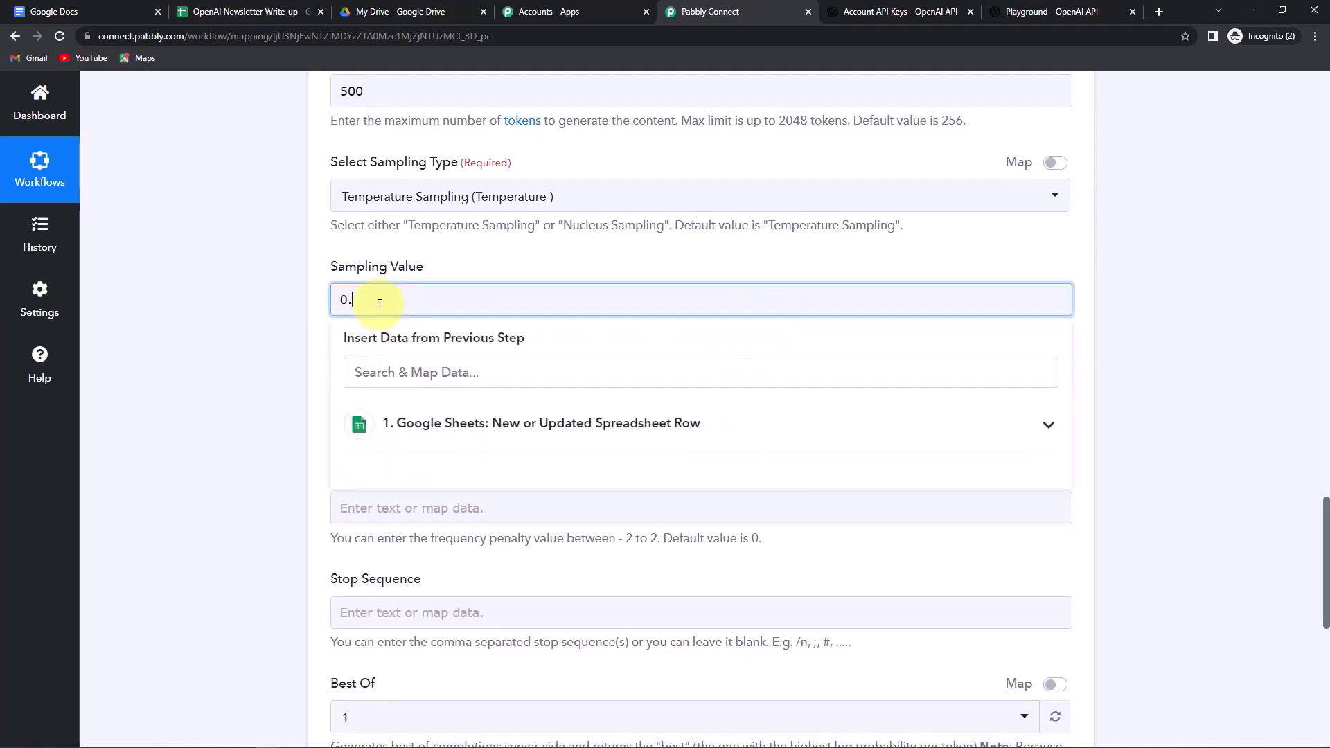
left_click(223, 362)
- Set both the Presence Penalty and Frequency Penalty to 1
left_click(352, 390)
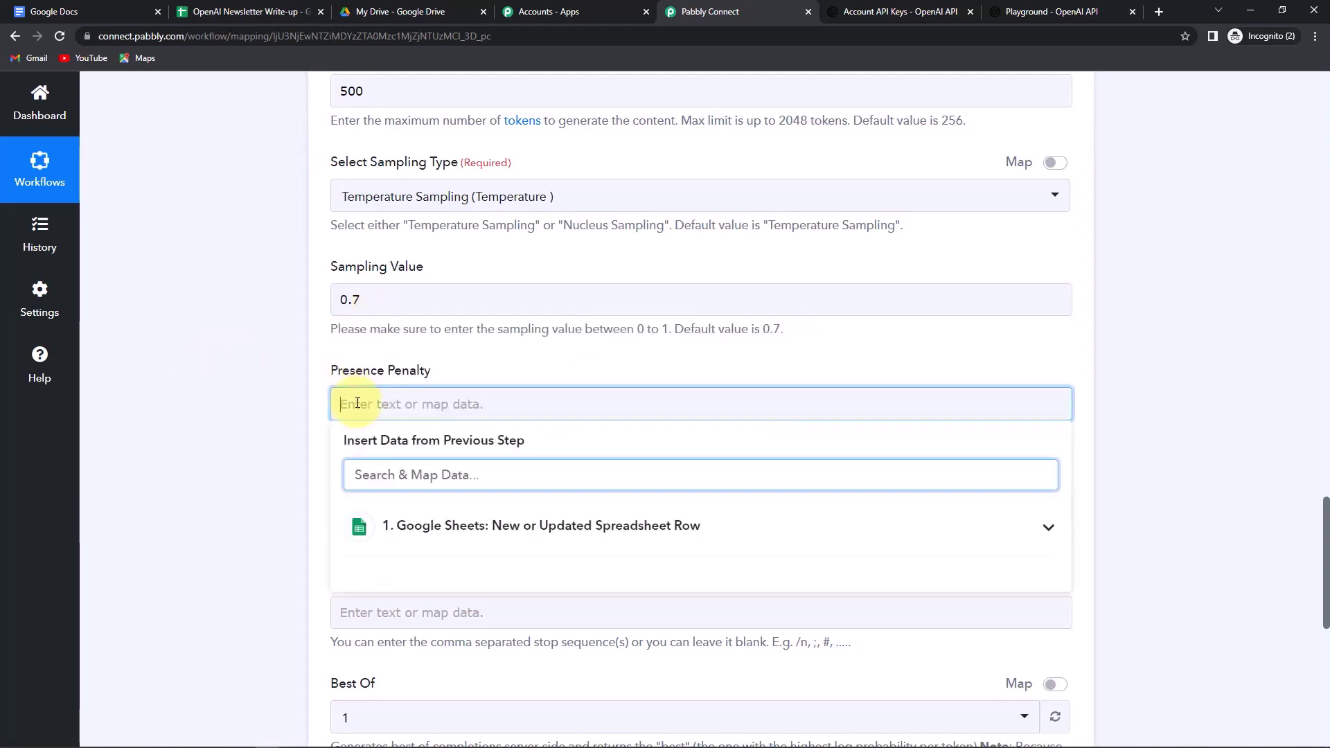
type("1")
left_click(247, 414)
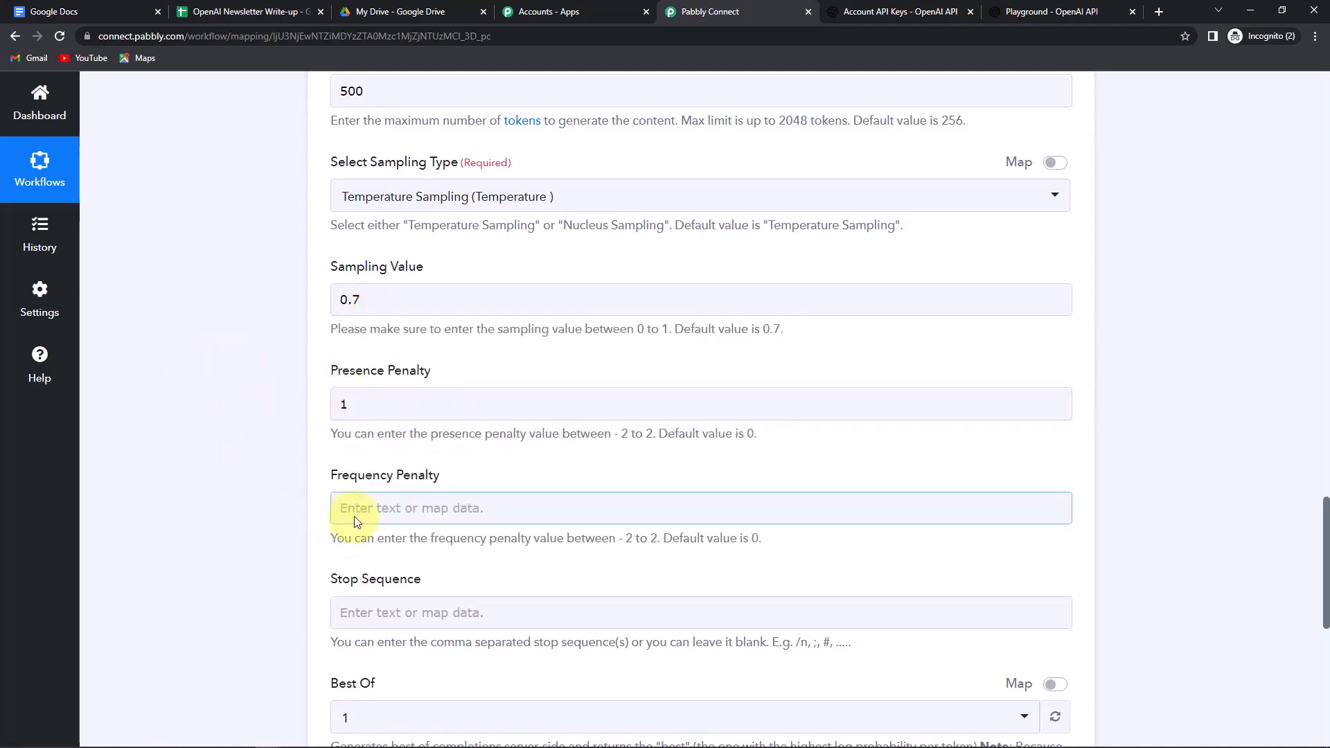
left_click(355, 511)
type("1")
left_click(274, 463)
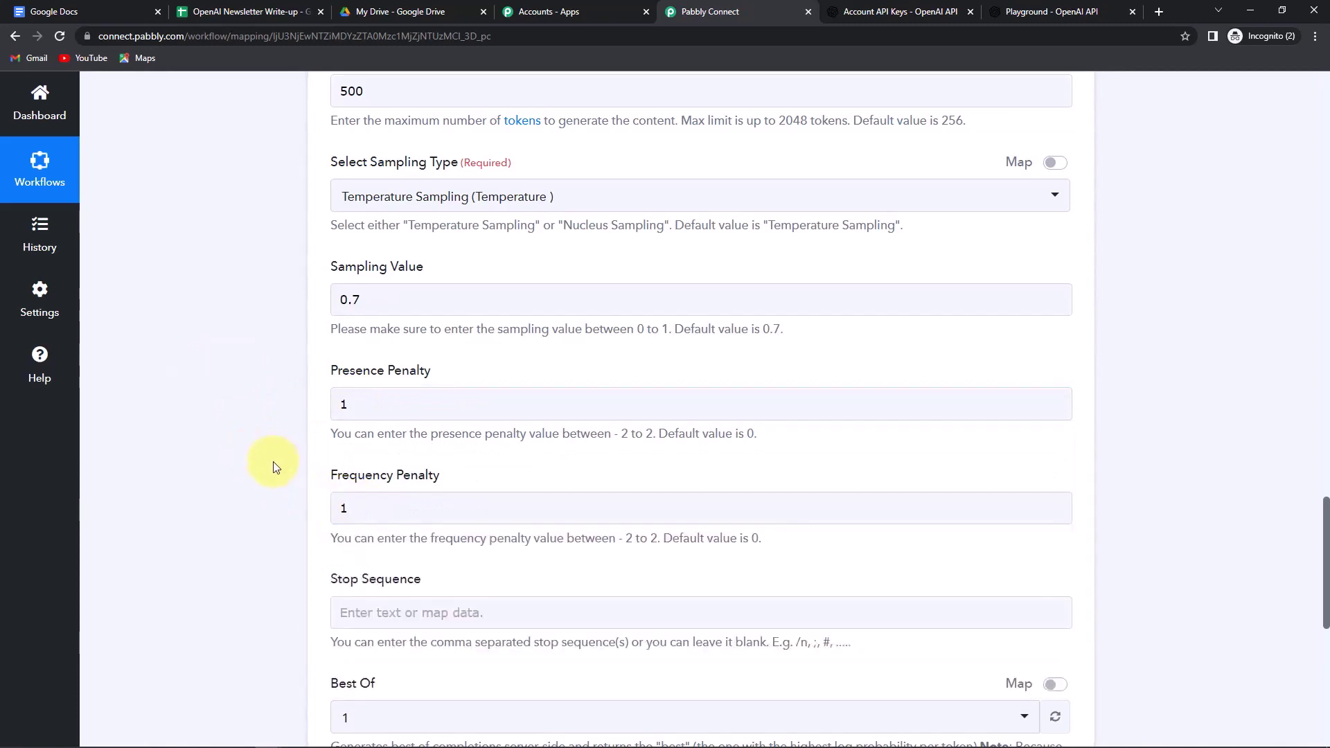
scroll(273, 465, "down", 3)
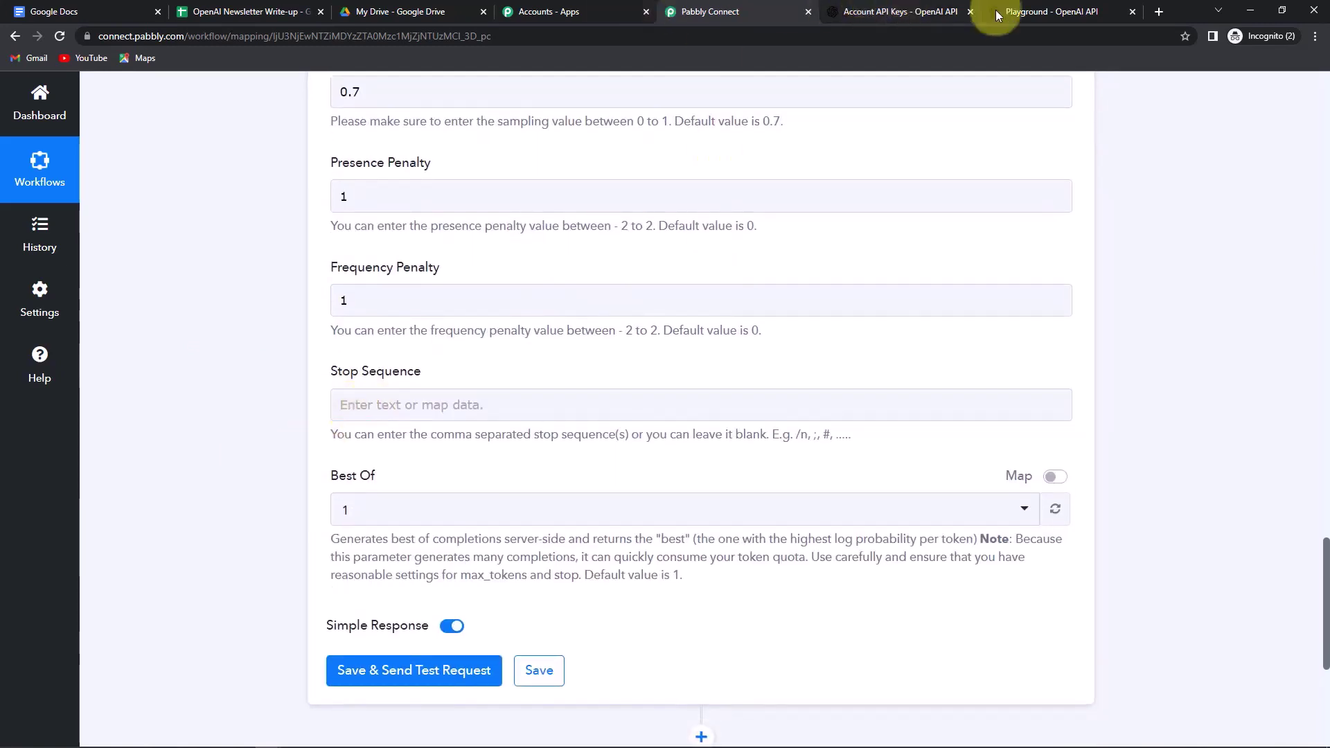
- Add //## as a Playground stop sequence, then go back to Pabbly Connect
left_click(1039, 12)
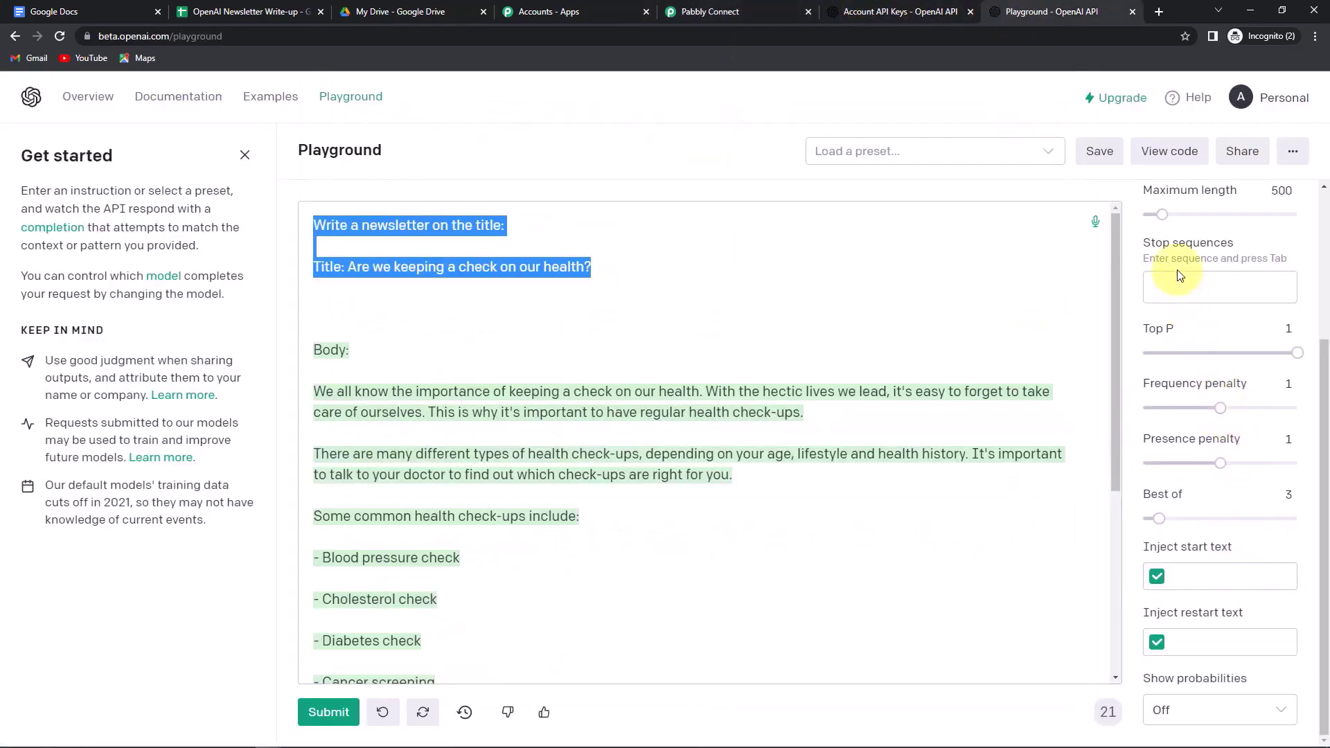
mouse_move(1171, 299)
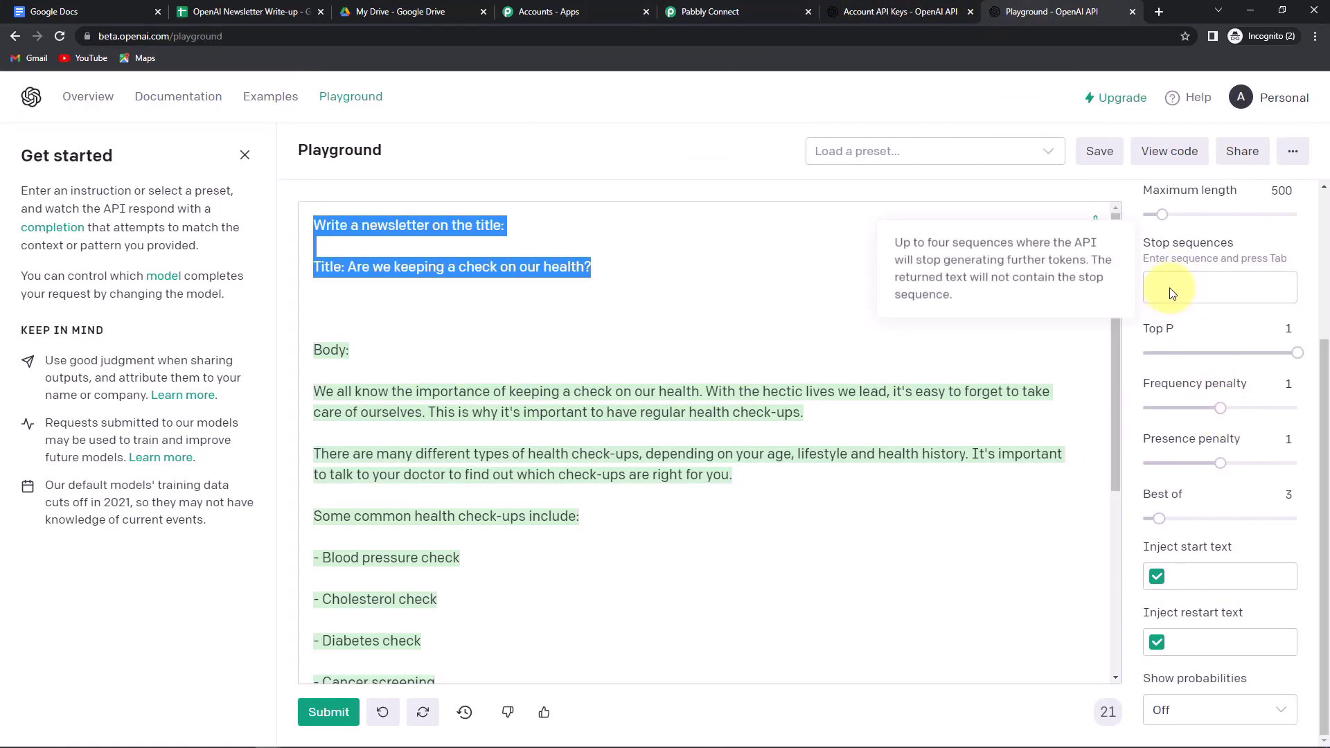
left_click(1170, 294)
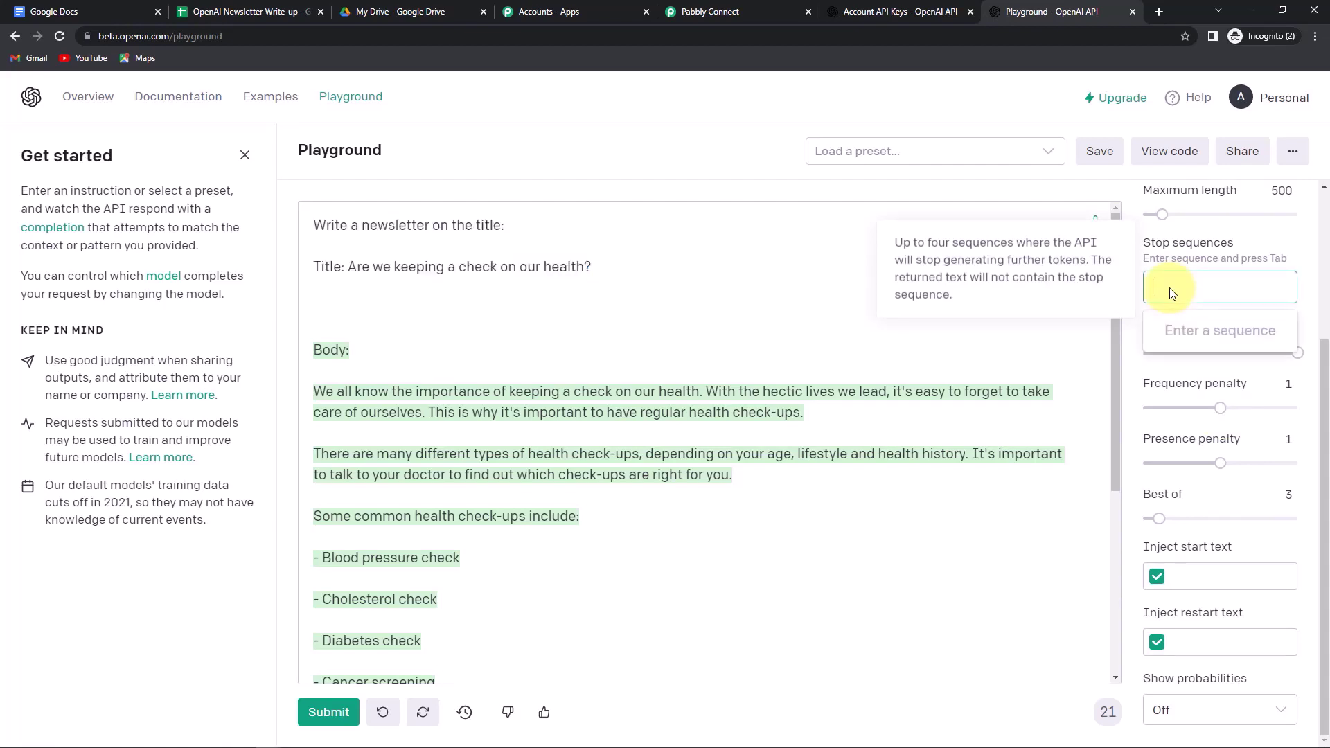
type("//##")
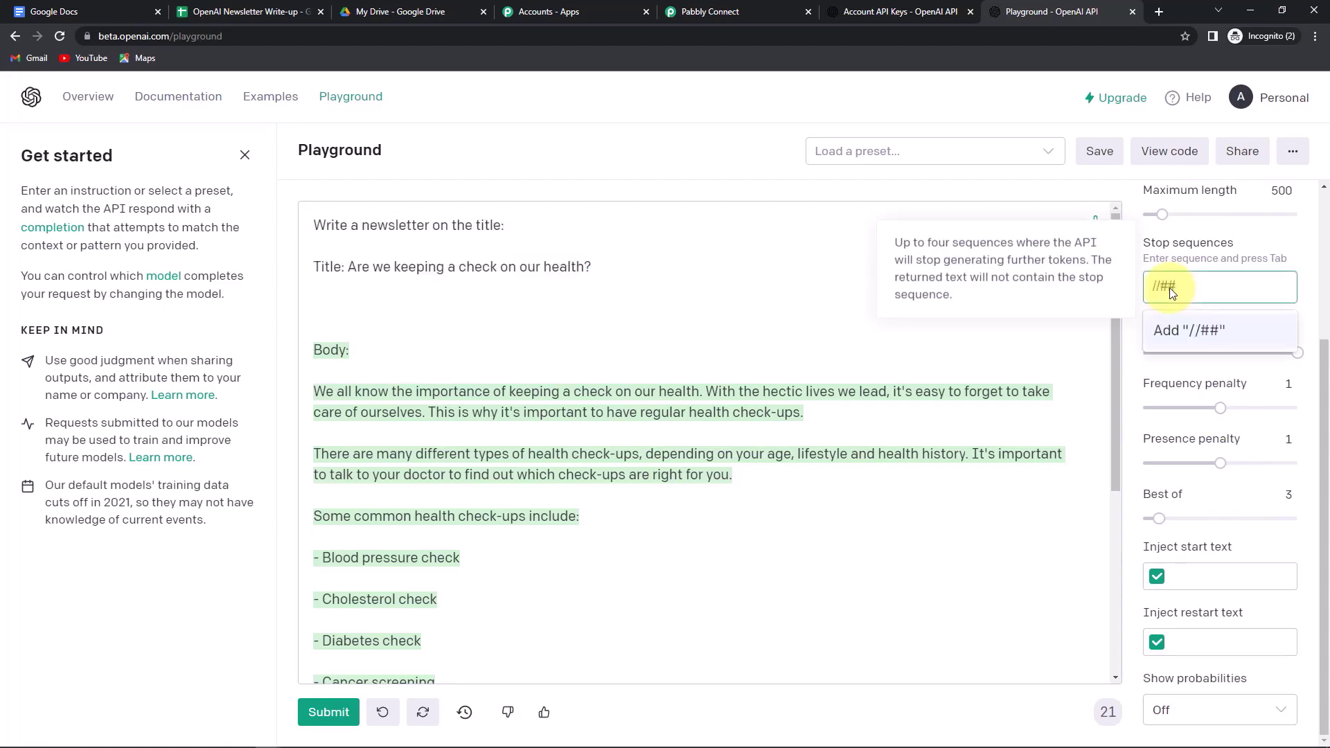
left_click(1188, 330)
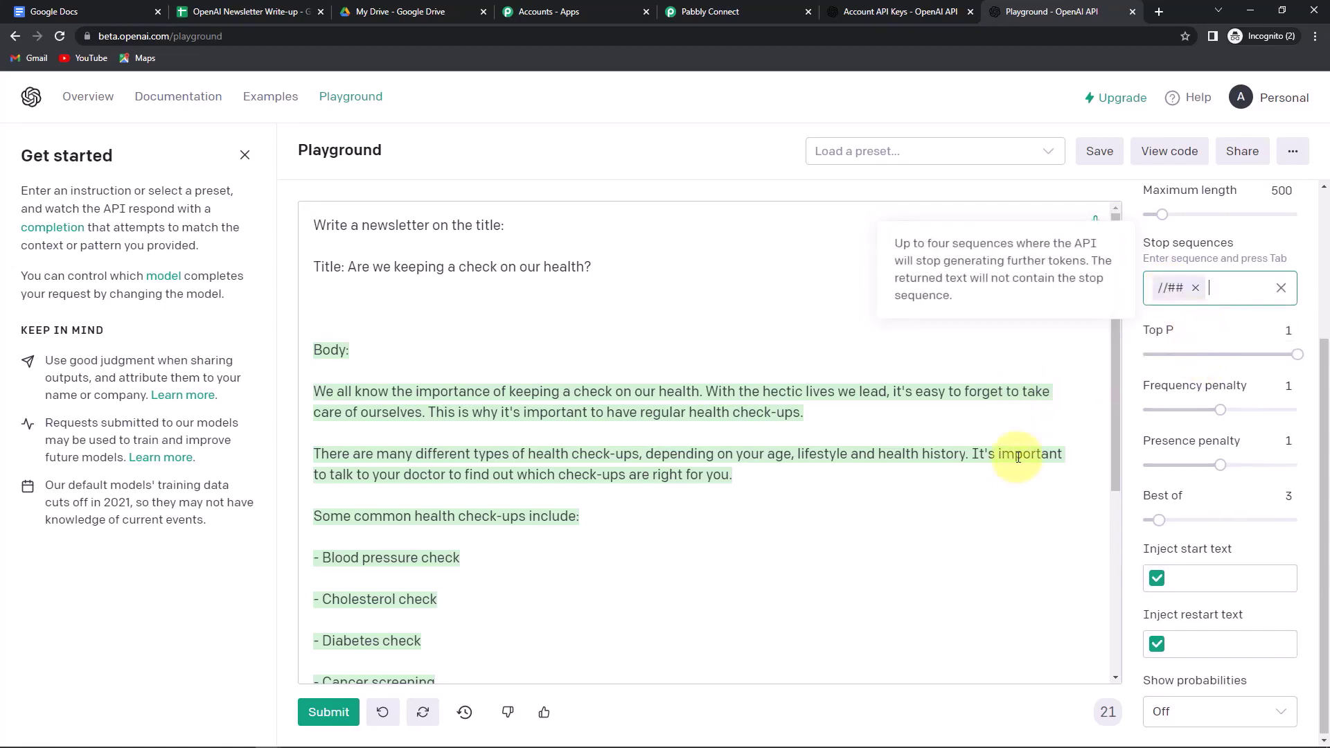
left_click(746, 12)
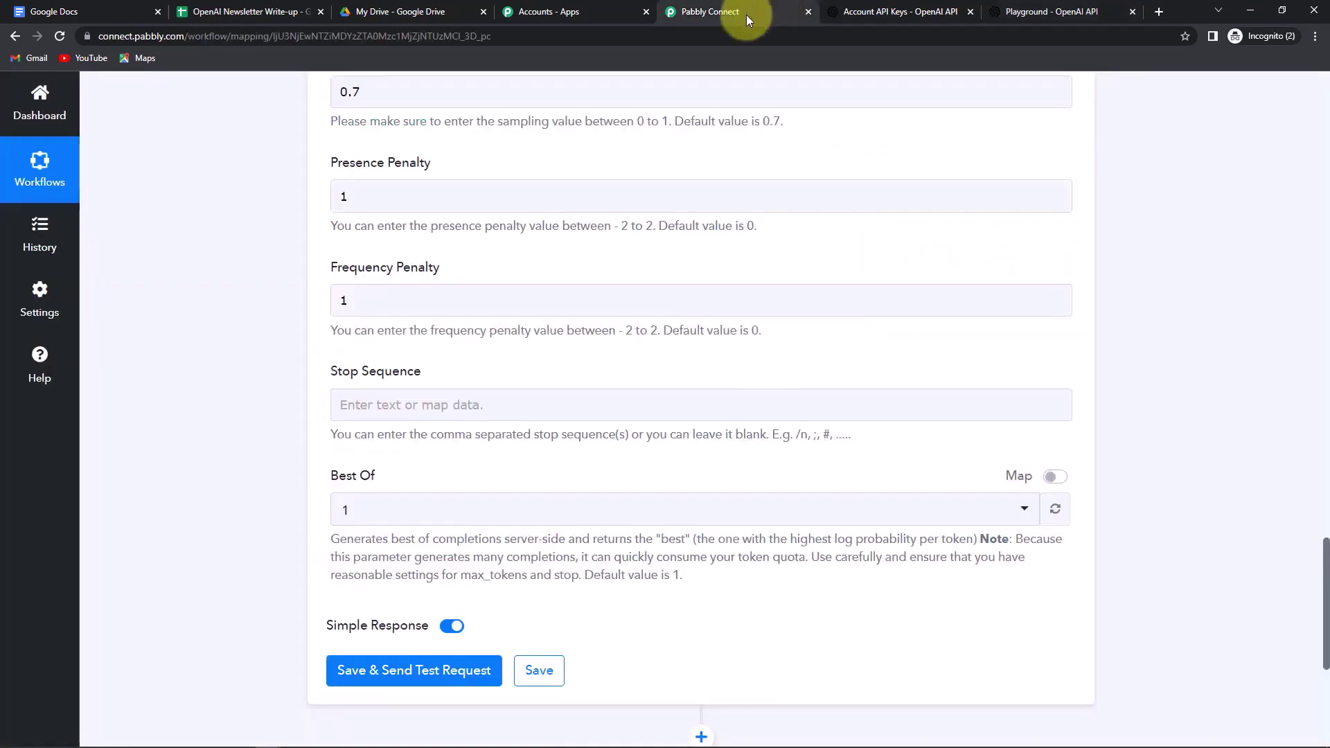
- Set the OpenAI step's Stop Sequence to //## and Best Of to 3
left_click(391, 412)
type("//")
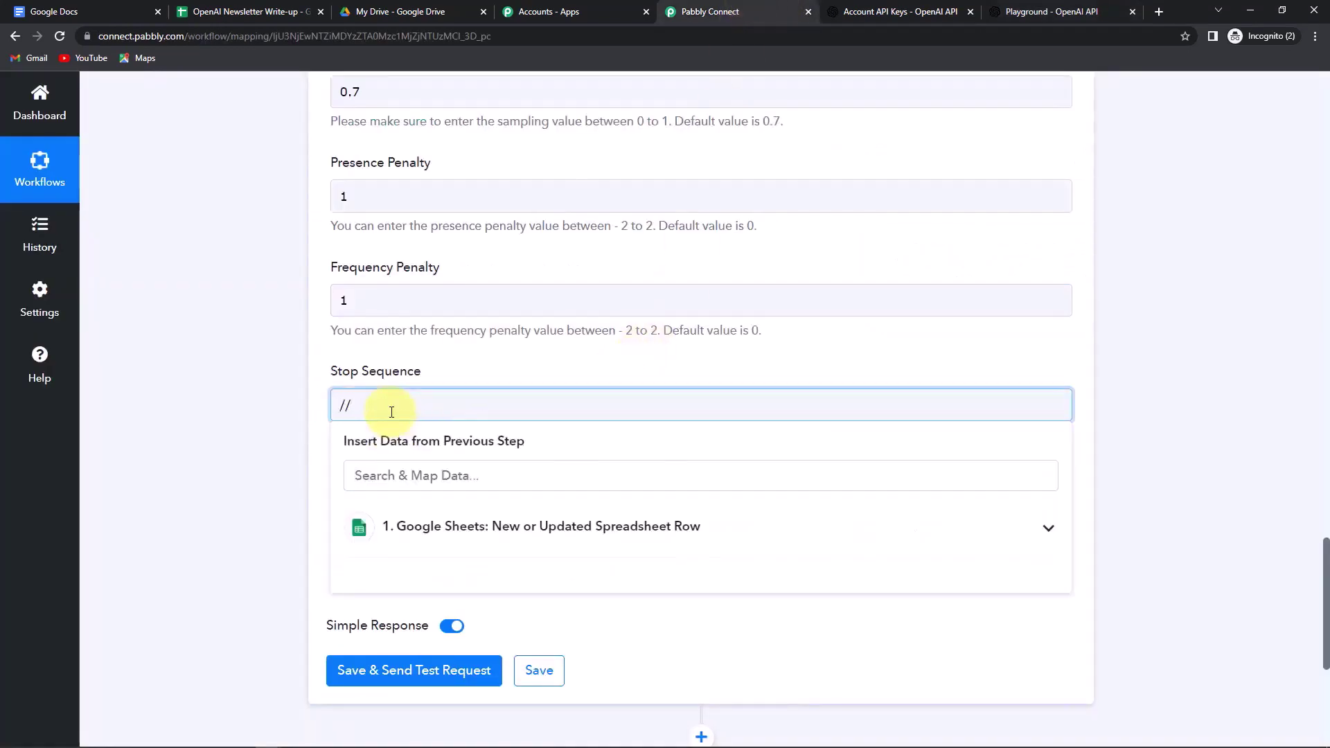
type("##")
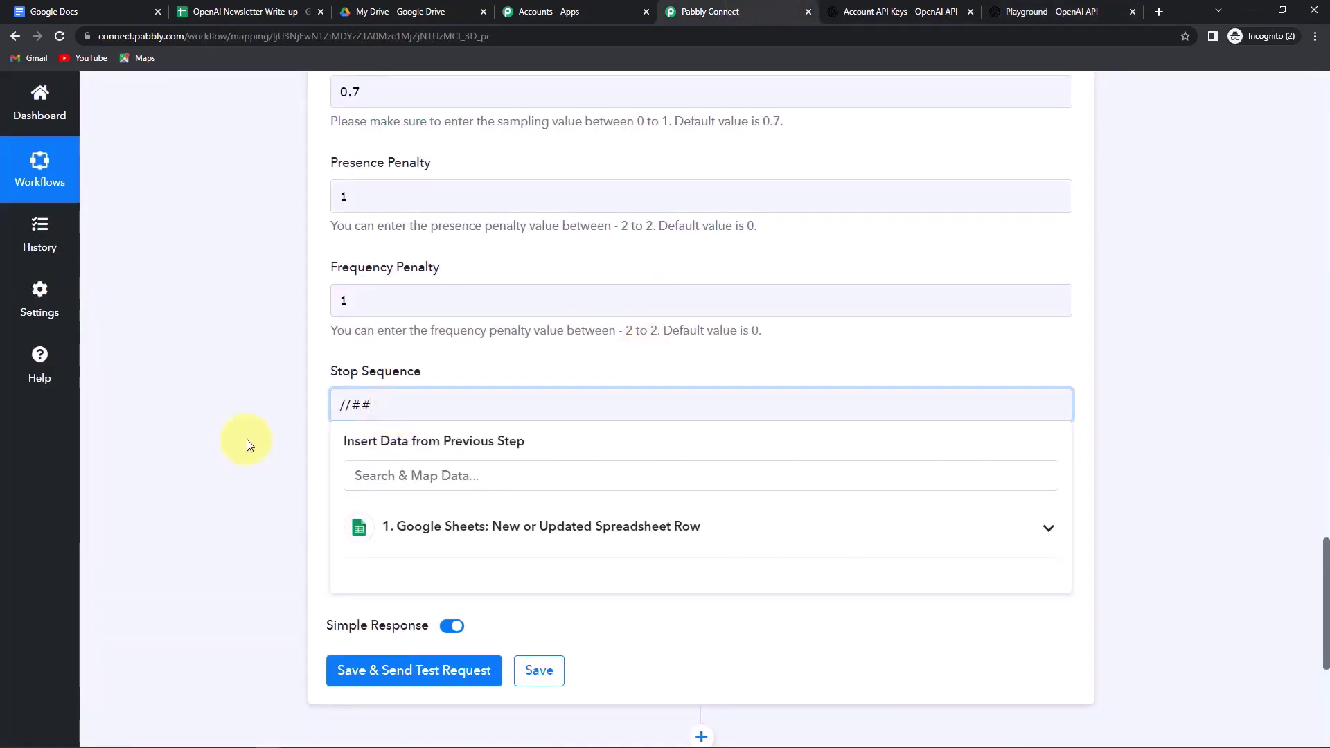
left_click(250, 443)
scroll(255, 460, "down", 2)
left_click(387, 380)
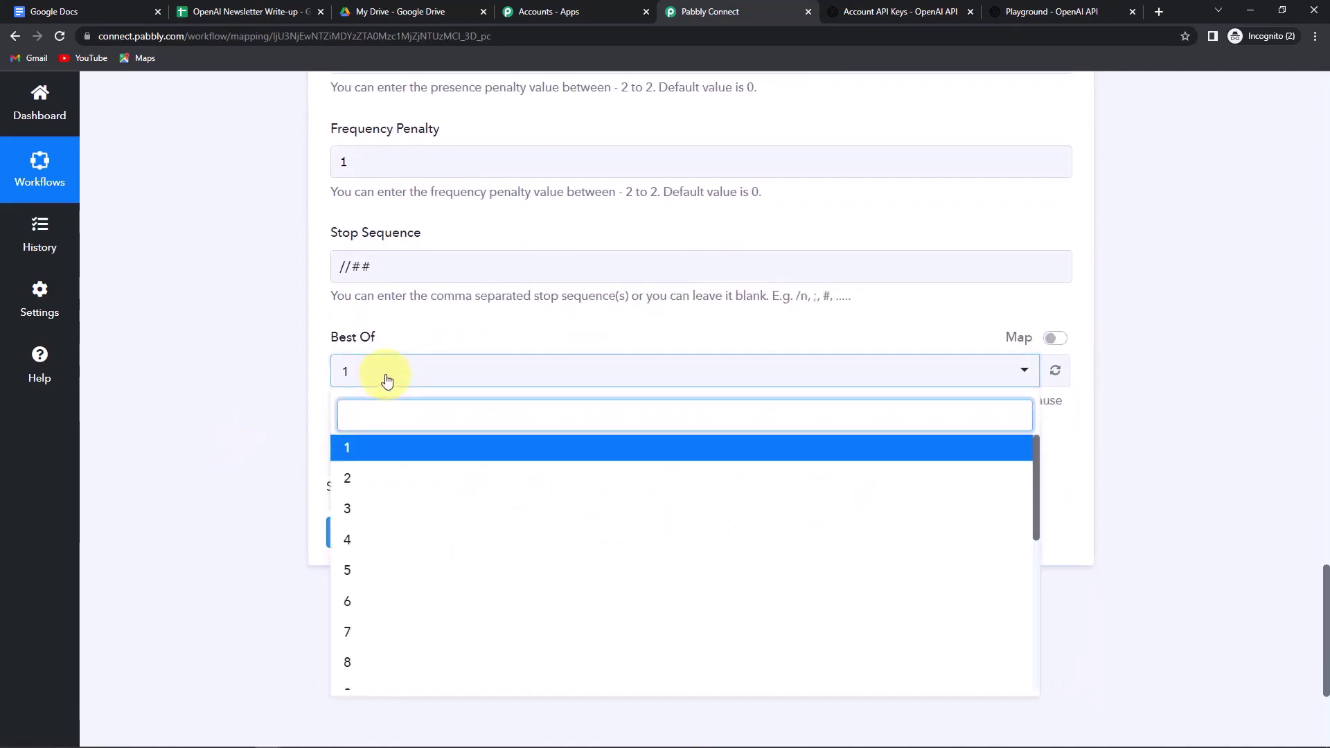
left_click(356, 510)
- Send a test request and enlarge the Choices 0 Text box to read the generated text
left_click(380, 551)
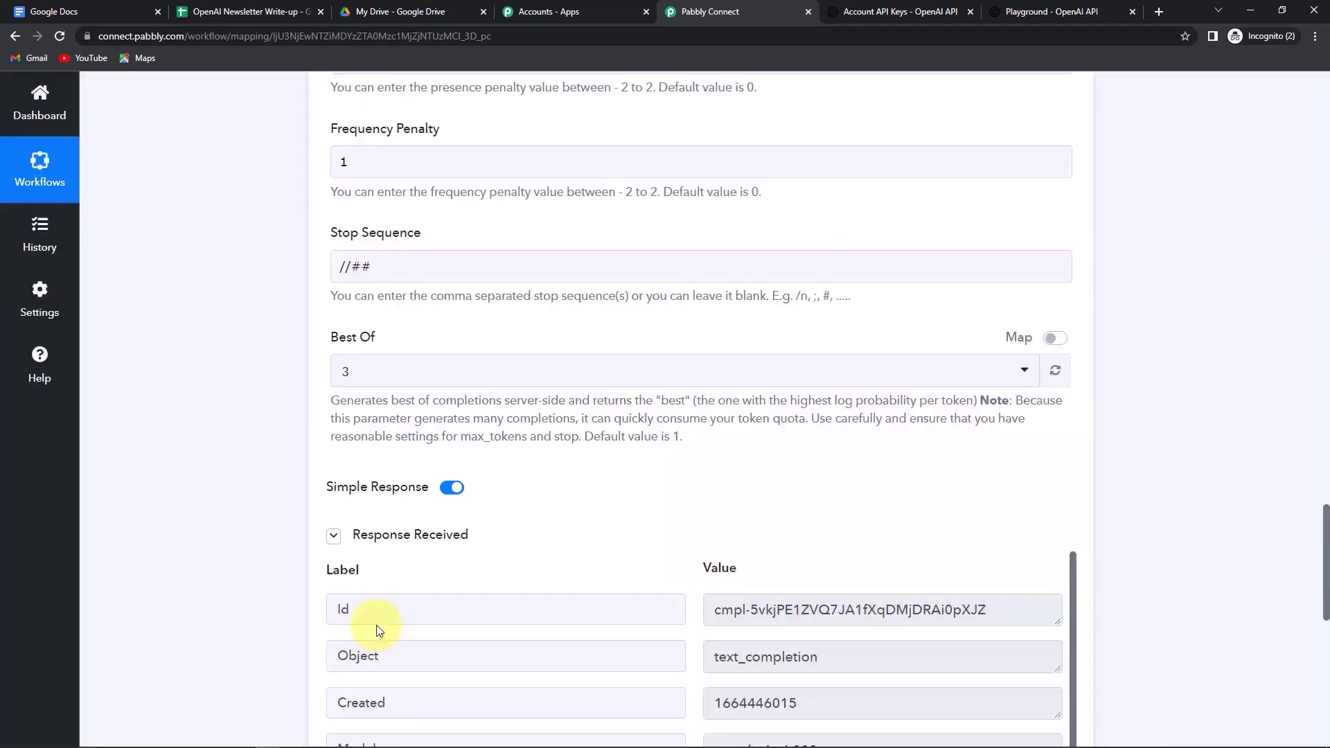
scroll(933, 594, "down", 2)
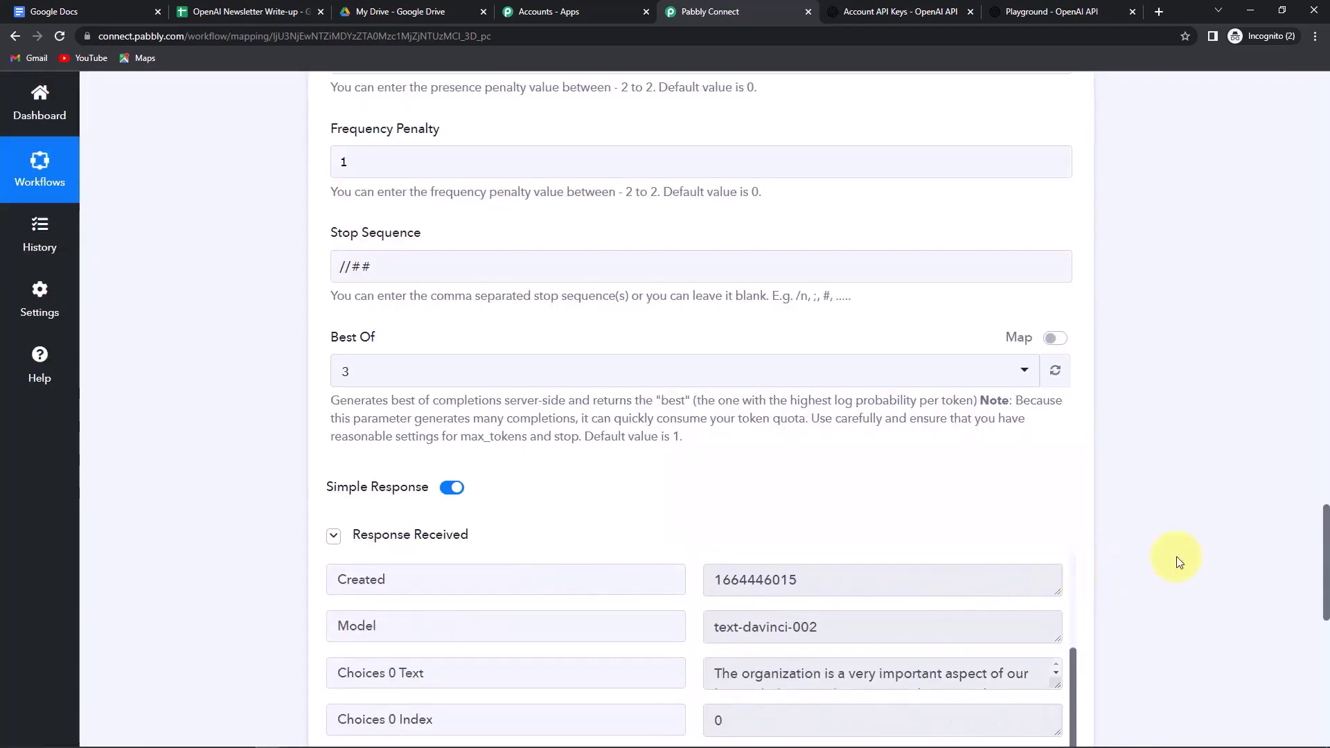
scroll(1178, 558, "down", 5)
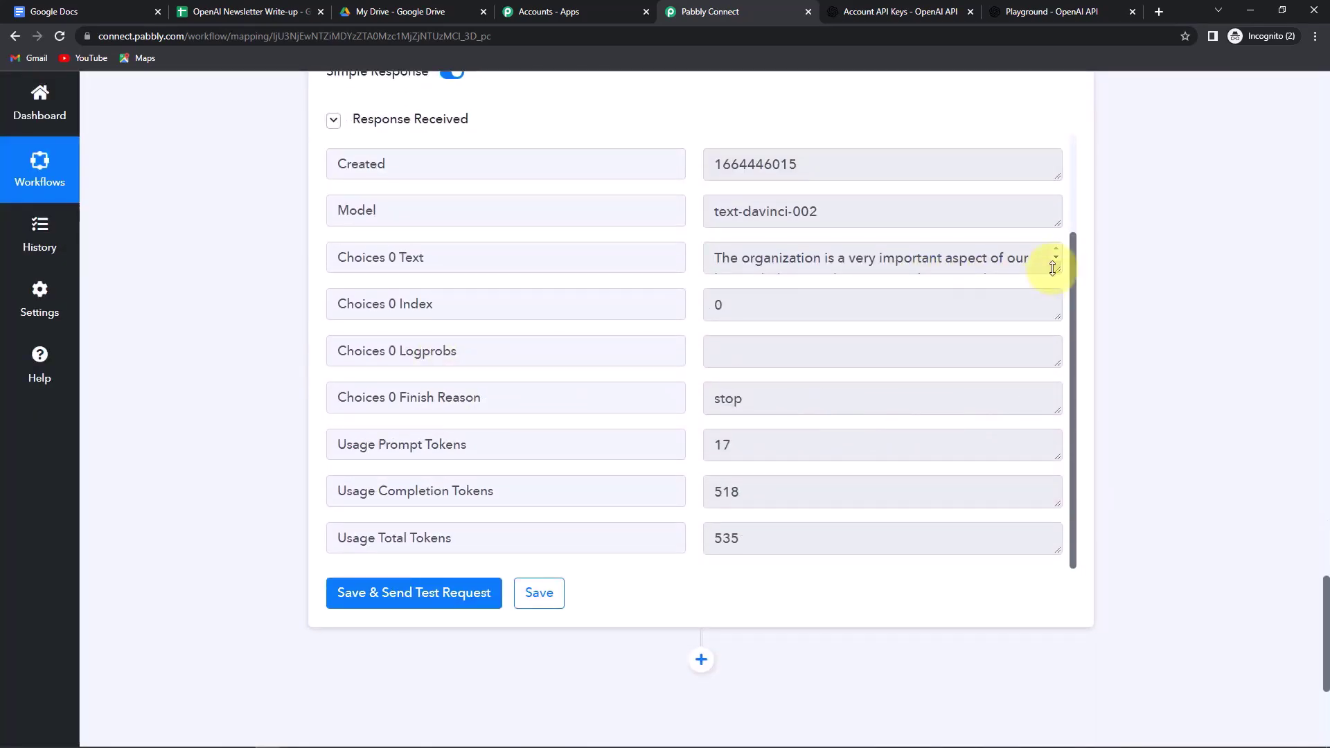
left_click_drag(1056, 269, 1074, 570)
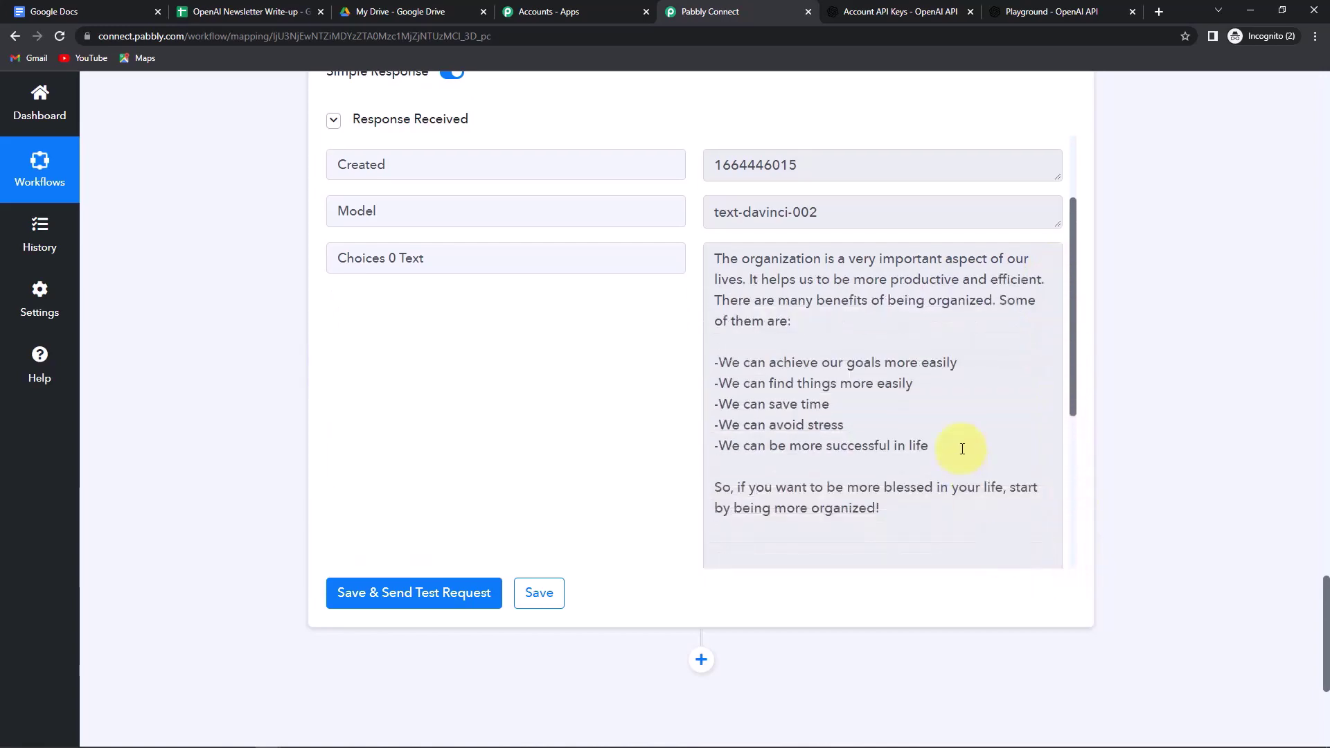
scroll(959, 445, "up", 2)
scroll(1149, 434, "down", 1)
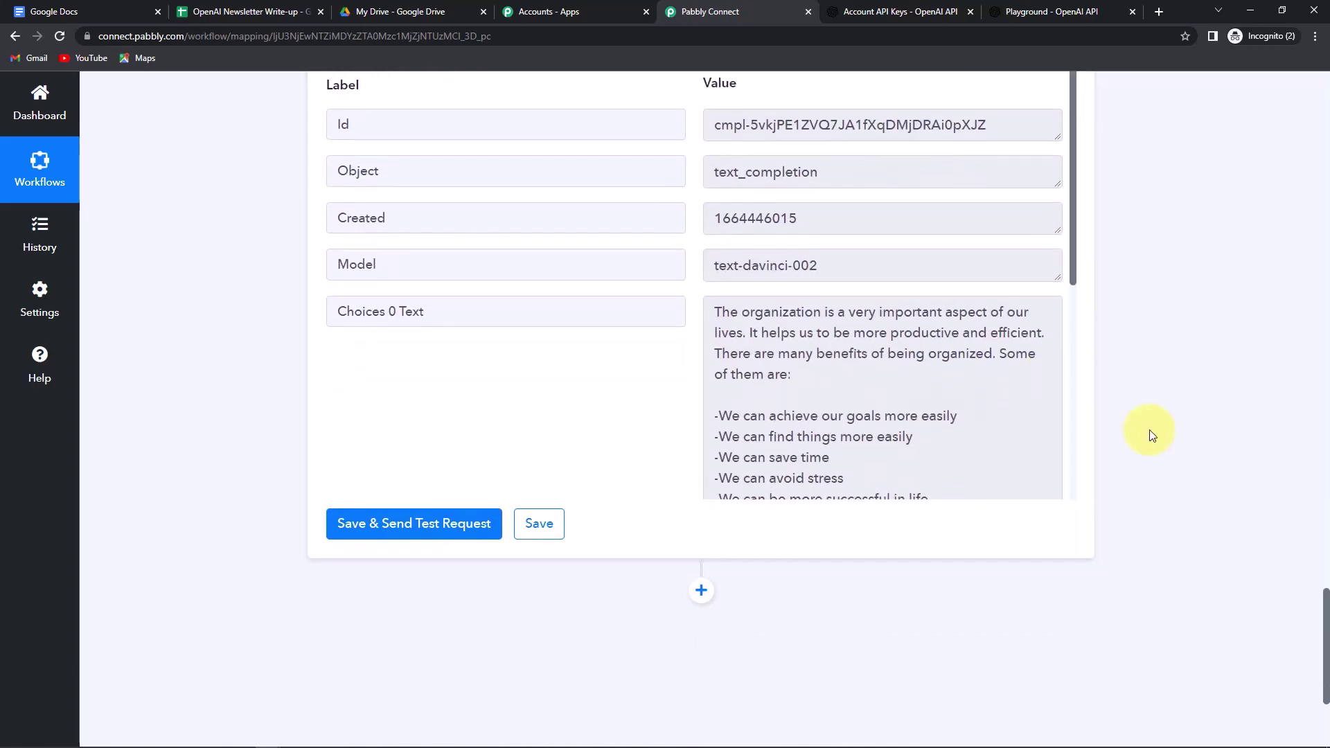
scroll(1150, 432, "down", 2)
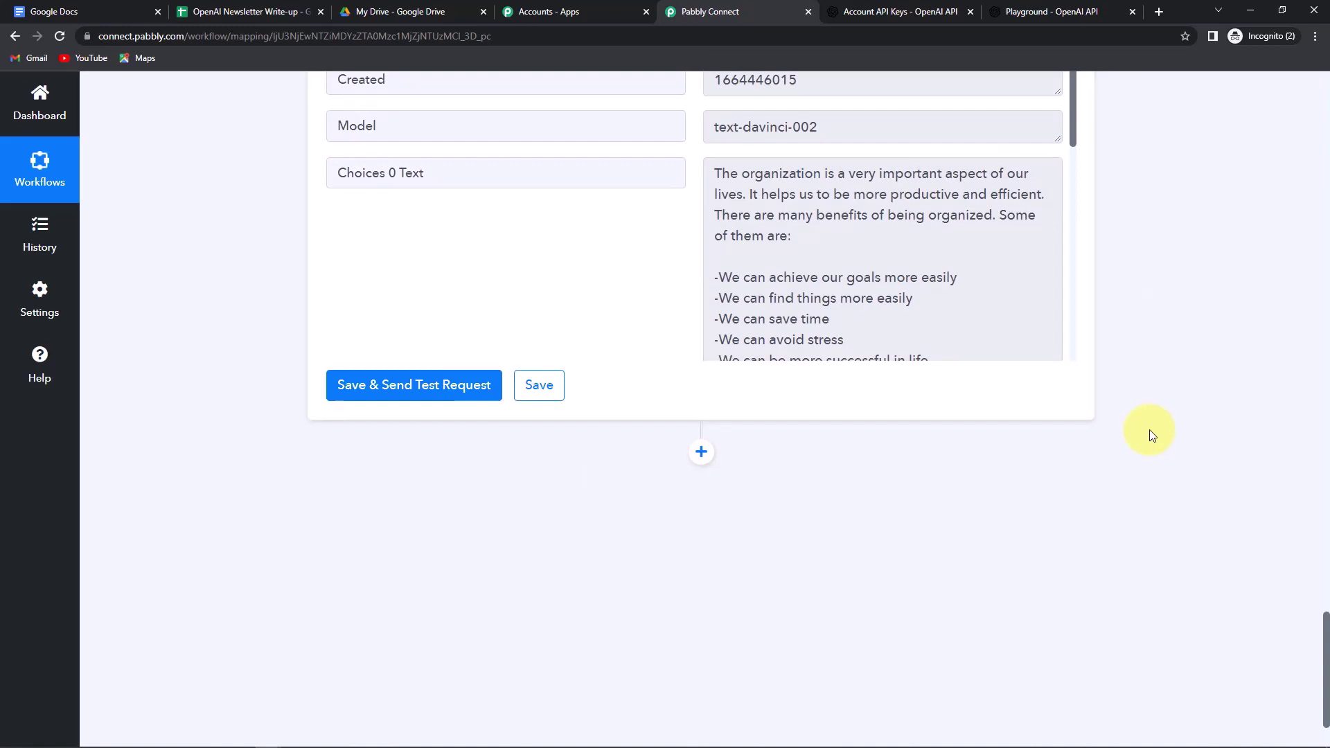
- Add a Google Docs 'Create a Blank Document' action after the OpenAI step
left_click(702, 452)
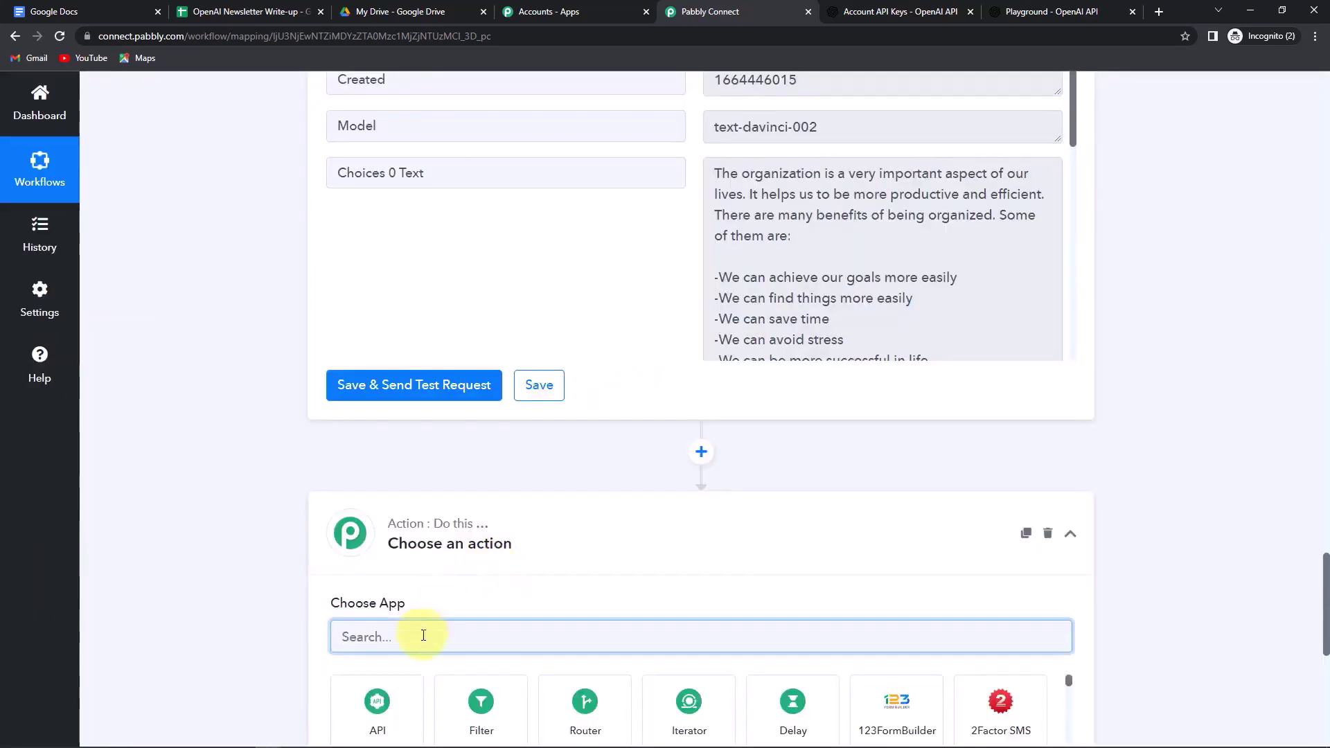
type("google")
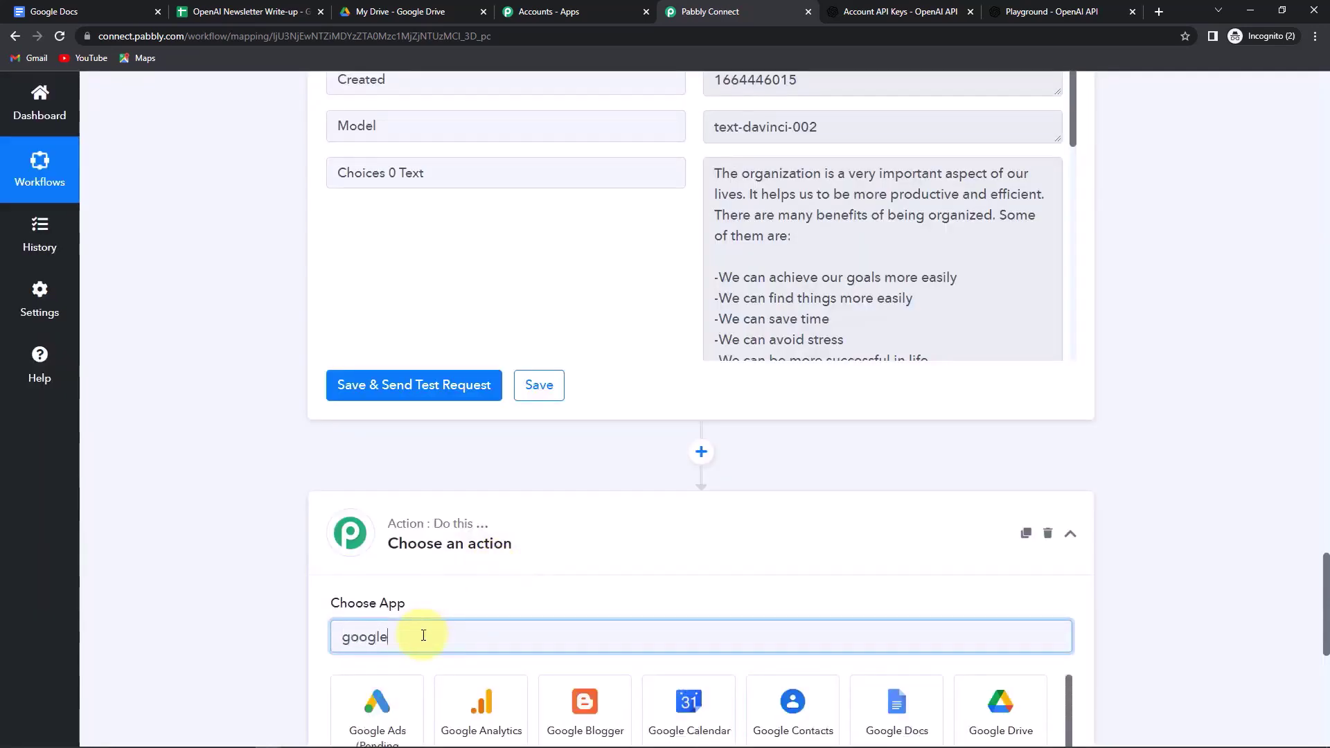
scroll(424, 635, "down", 2)
left_click(895, 613)
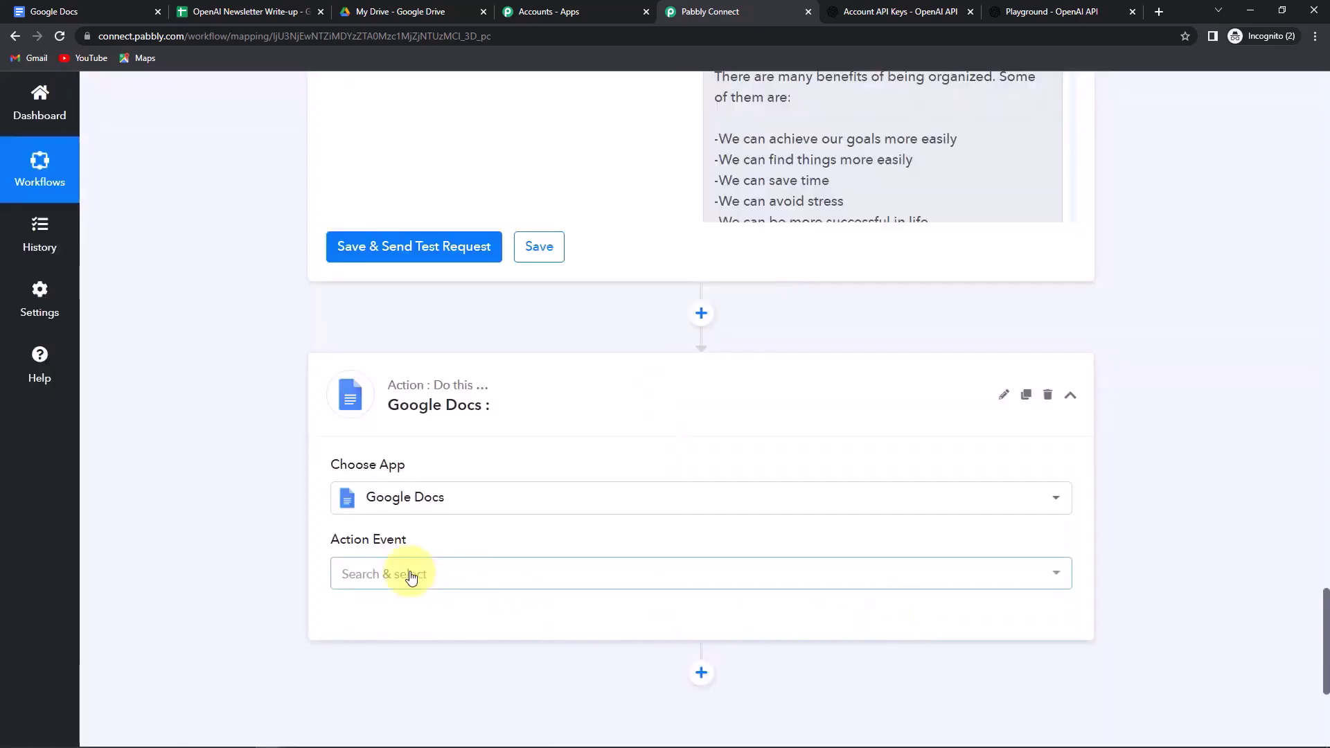
left_click(409, 575)
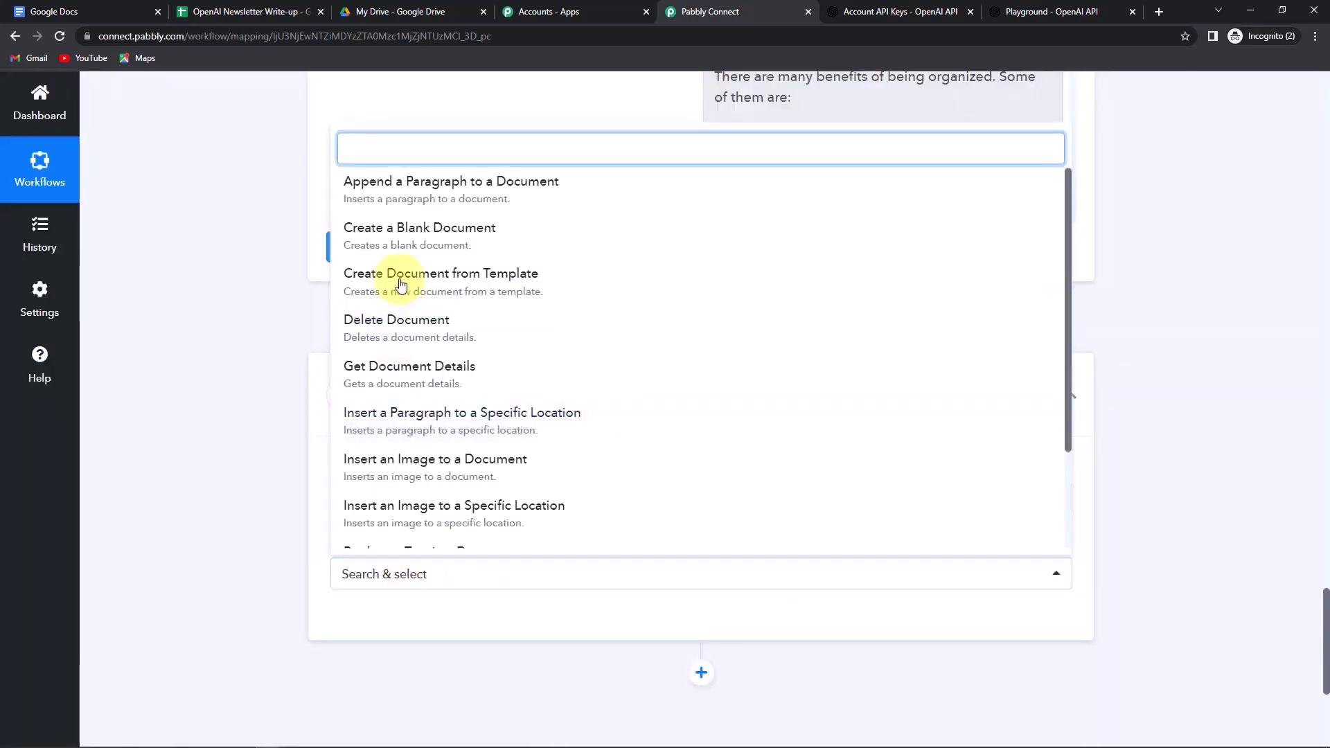
left_click(409, 232)
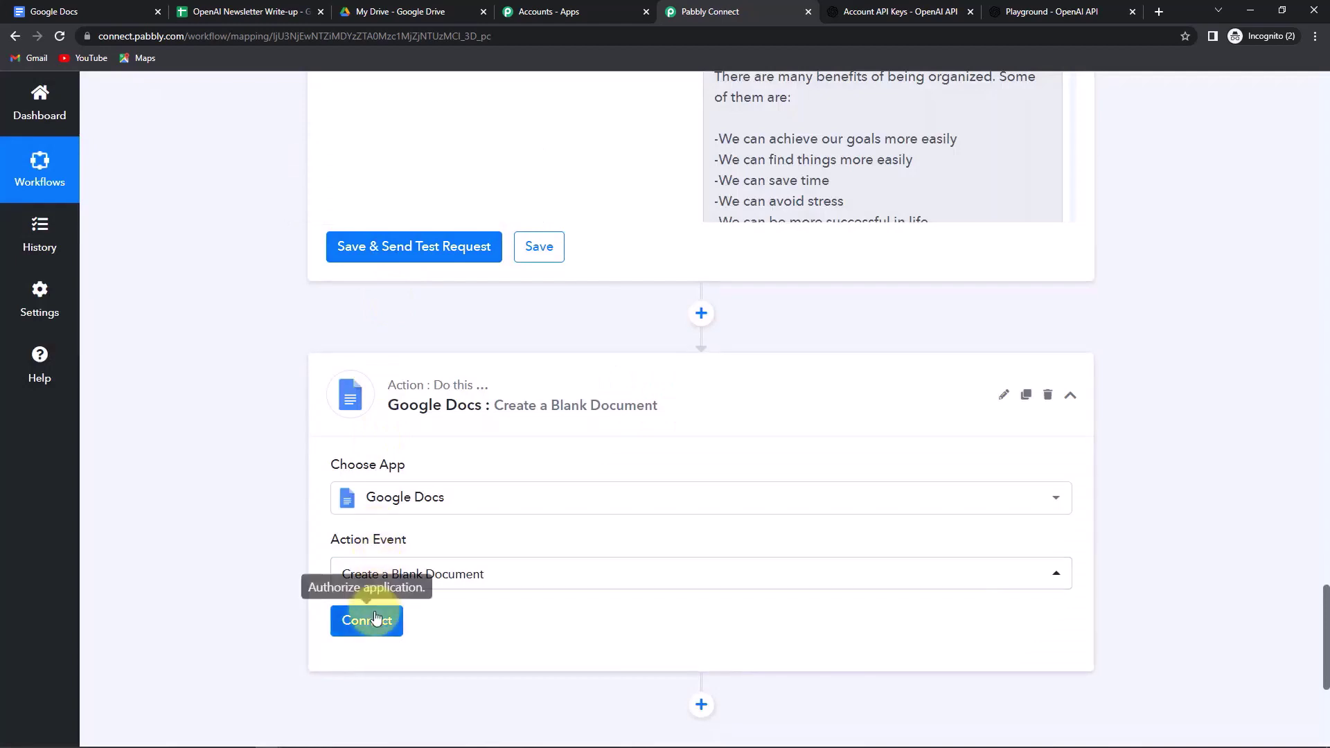
- Authorize a new Google Docs connection with the chosen Google account
left_click(368, 620)
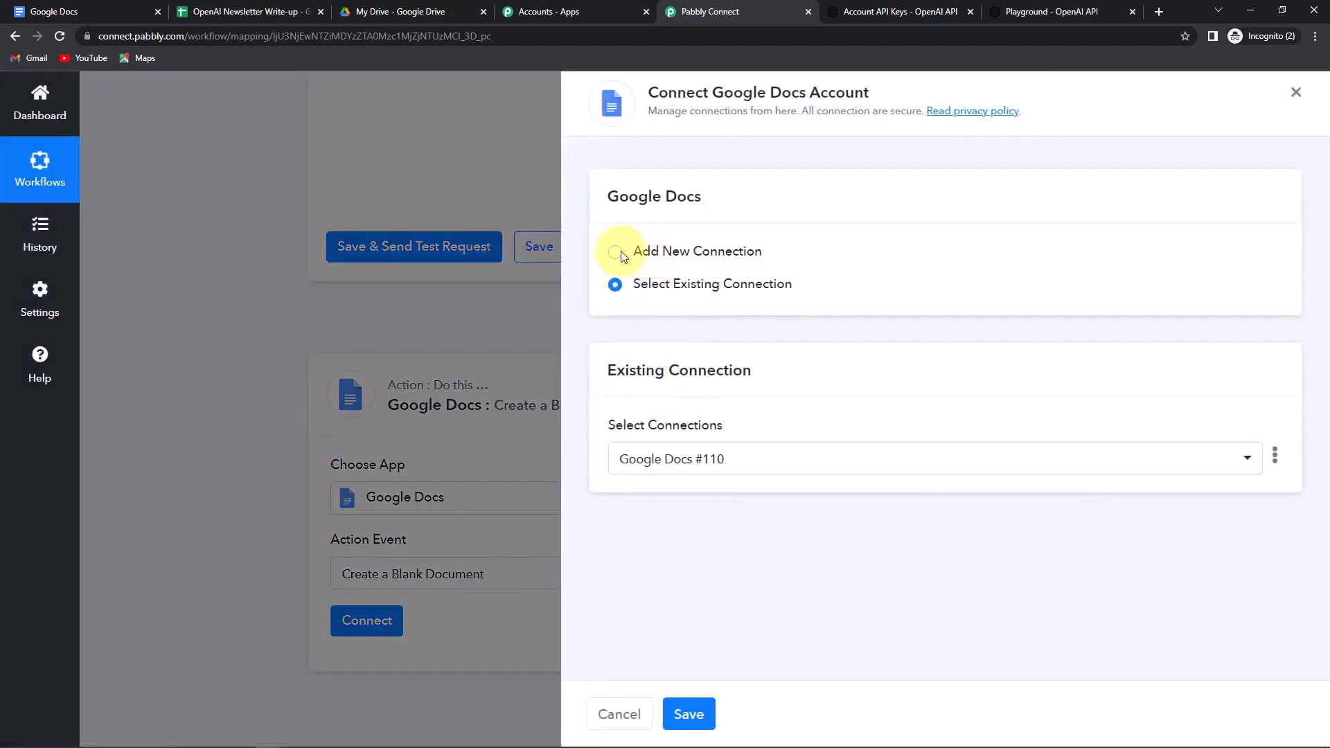
left_click(614, 254)
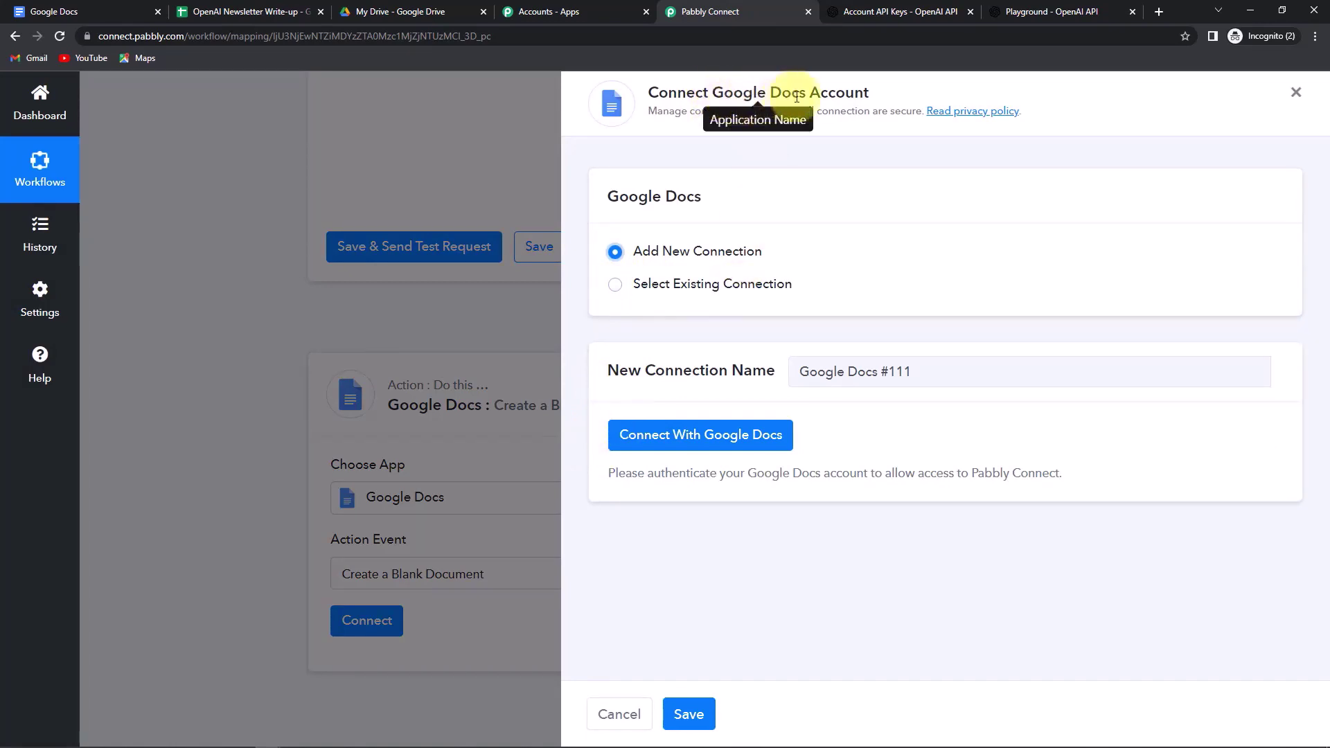
left_click(742, 436)
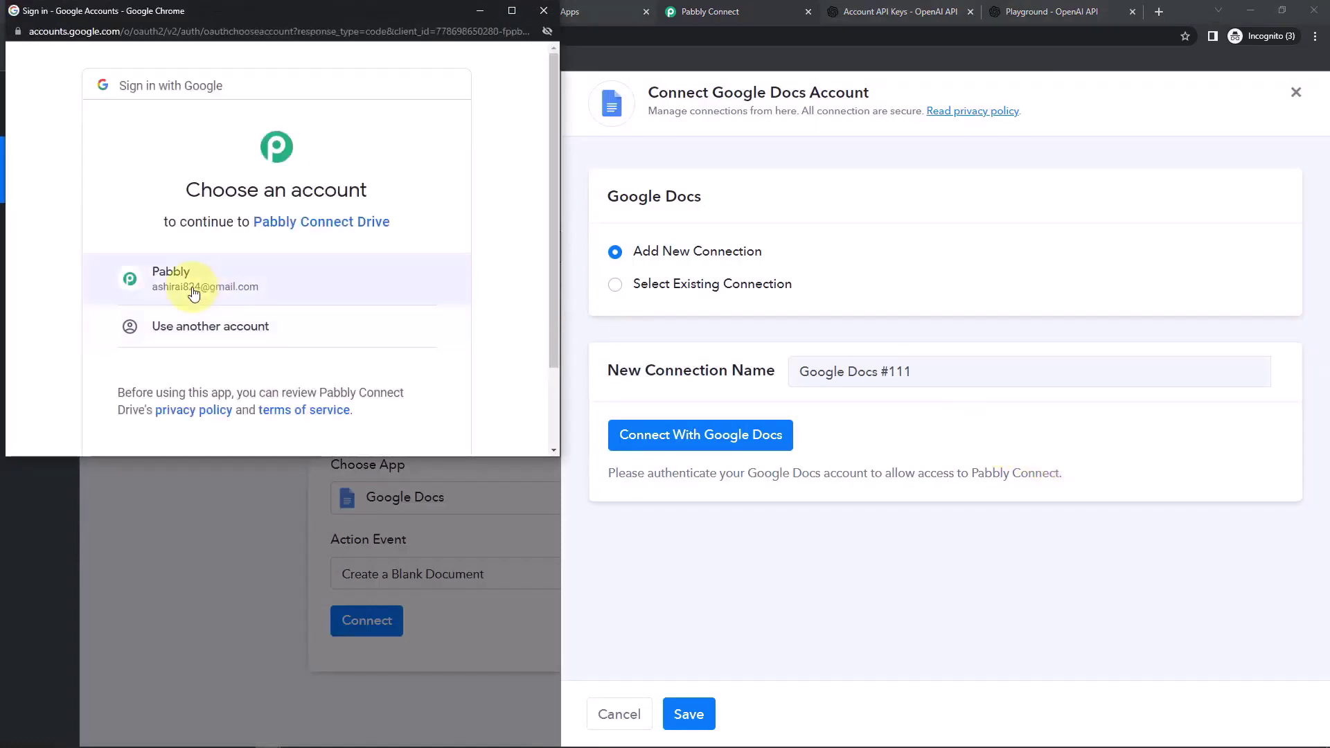
left_click(194, 294)
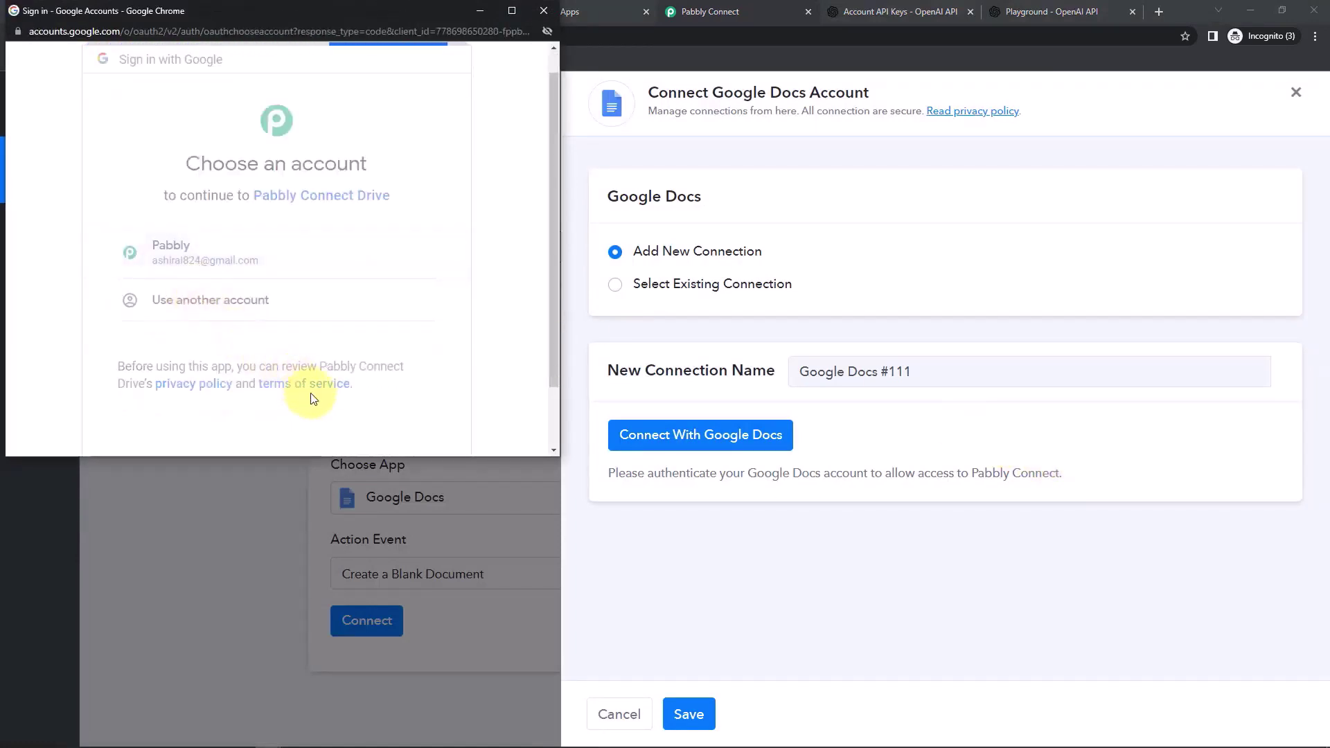
scroll(418, 375, "down", 5)
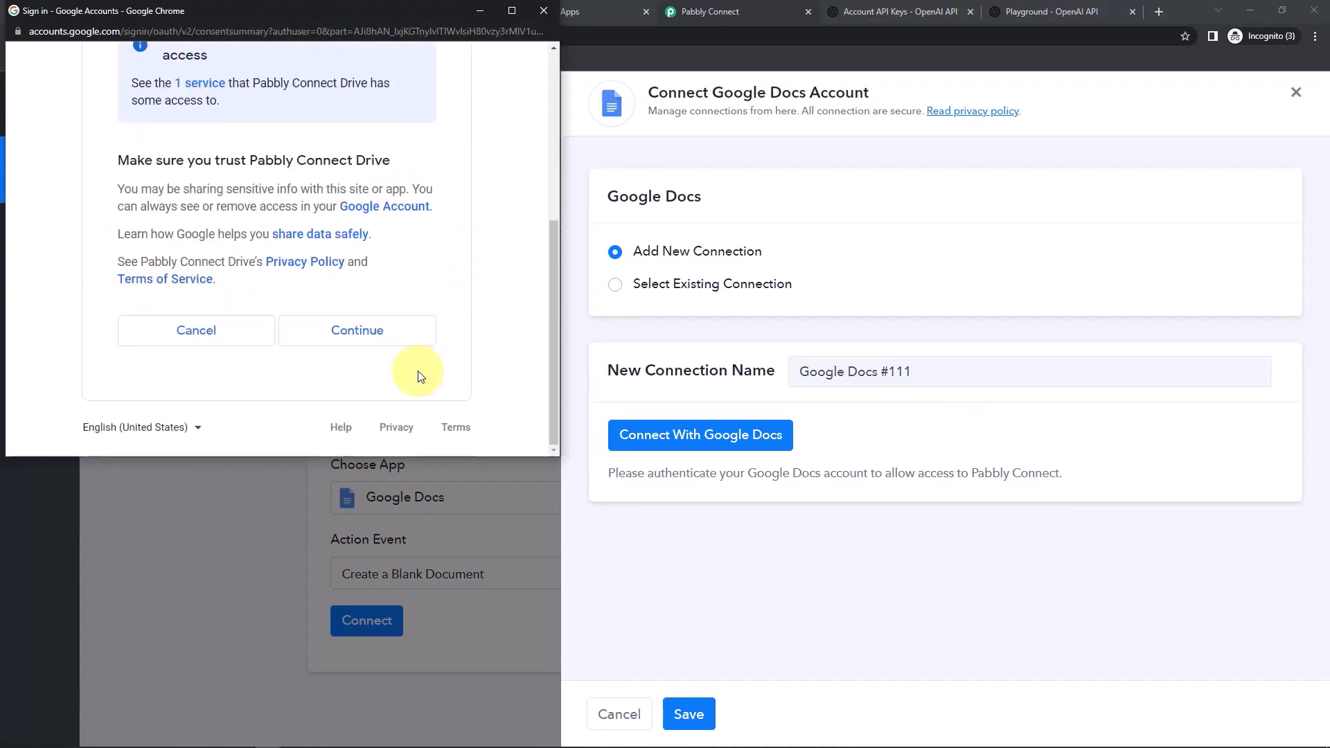
left_click(356, 331)
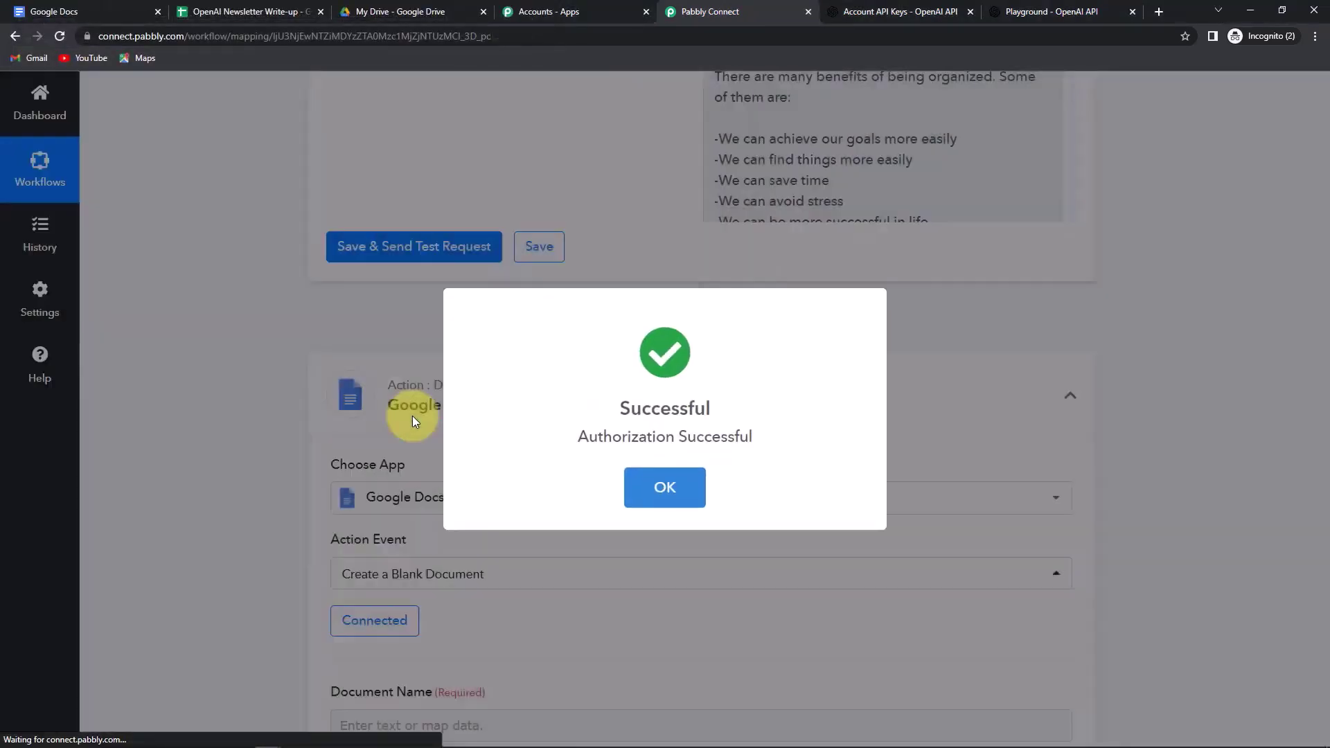
- Map the Google Sheets Newsletter Titles value into the Document Name field
left_click(412, 420)
scroll(413, 420, "down", 7)
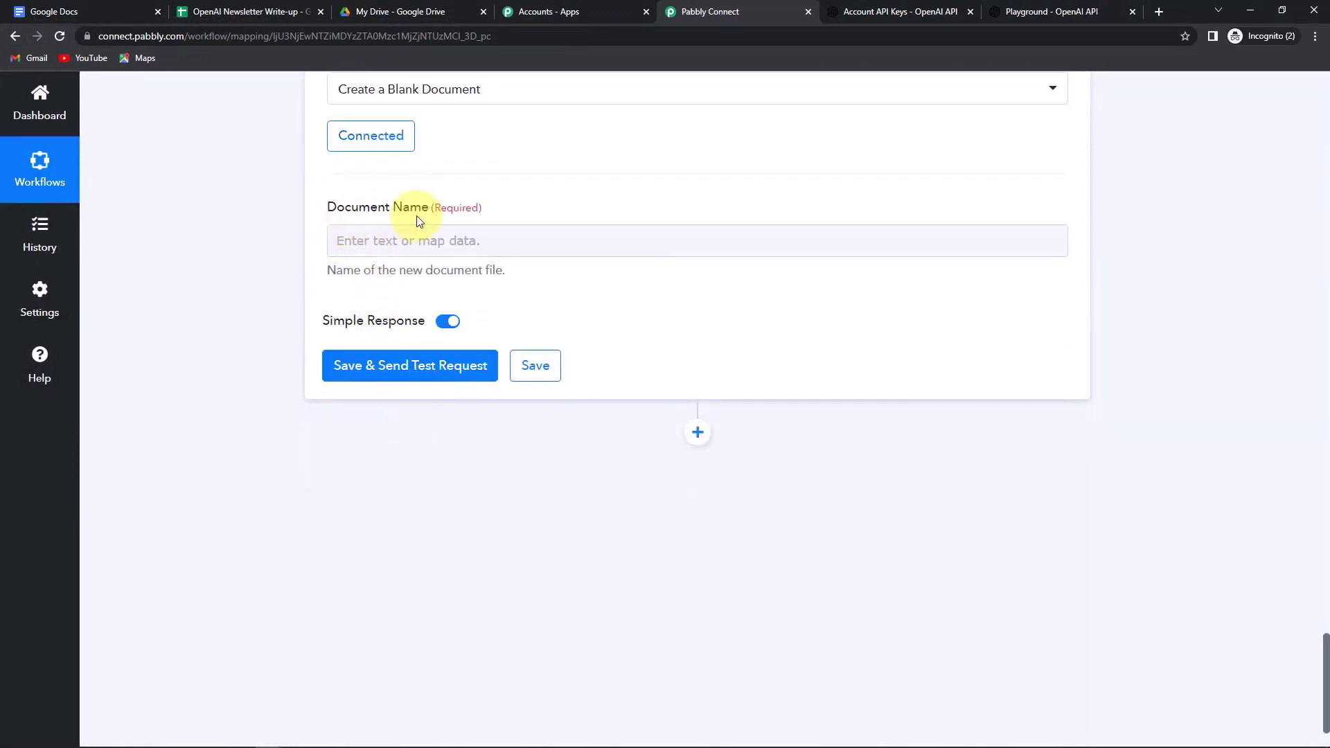
left_click(407, 241)
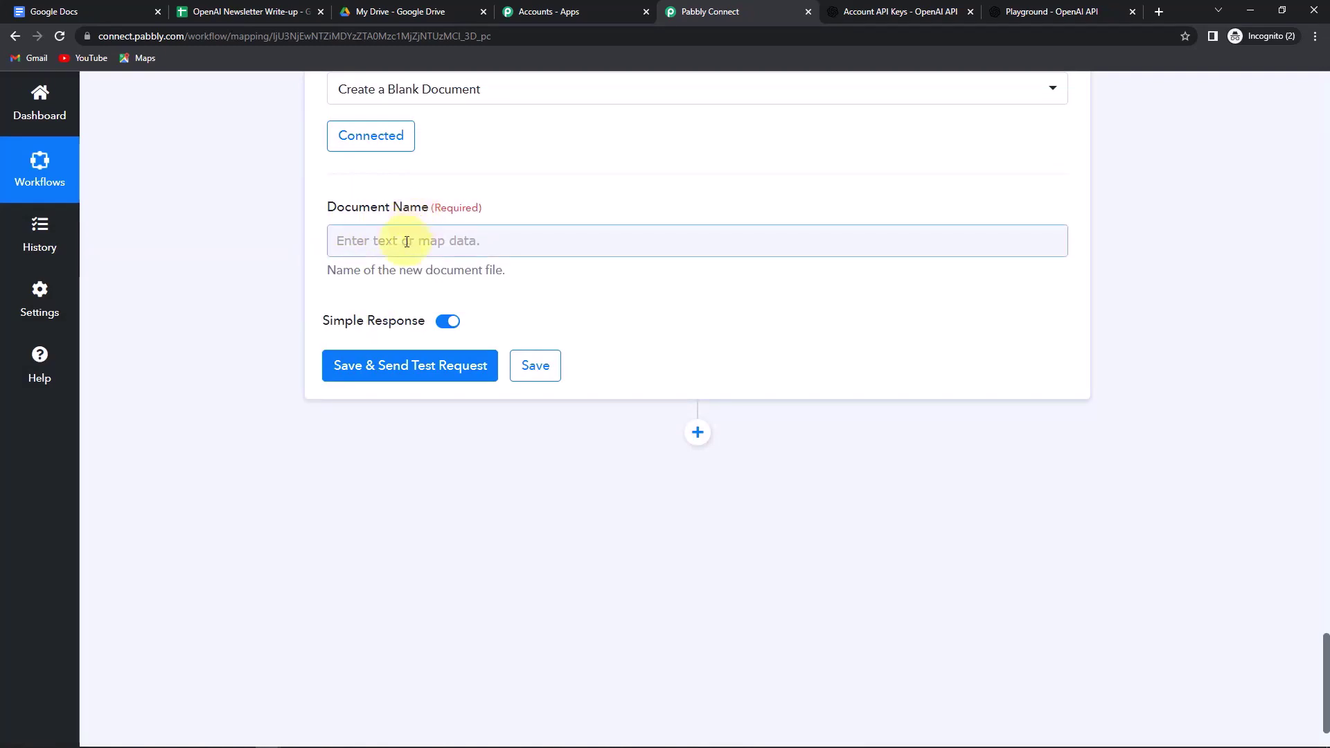
left_click(407, 241)
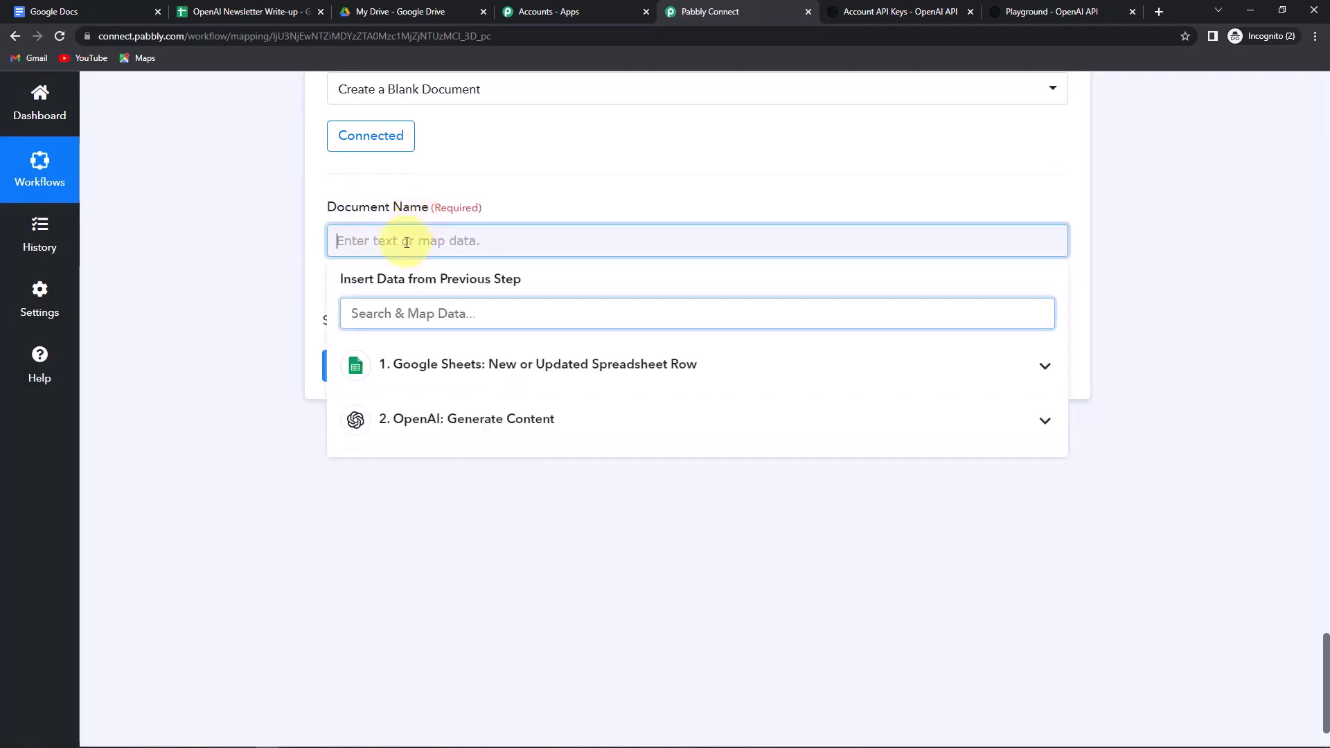
left_click(429, 364)
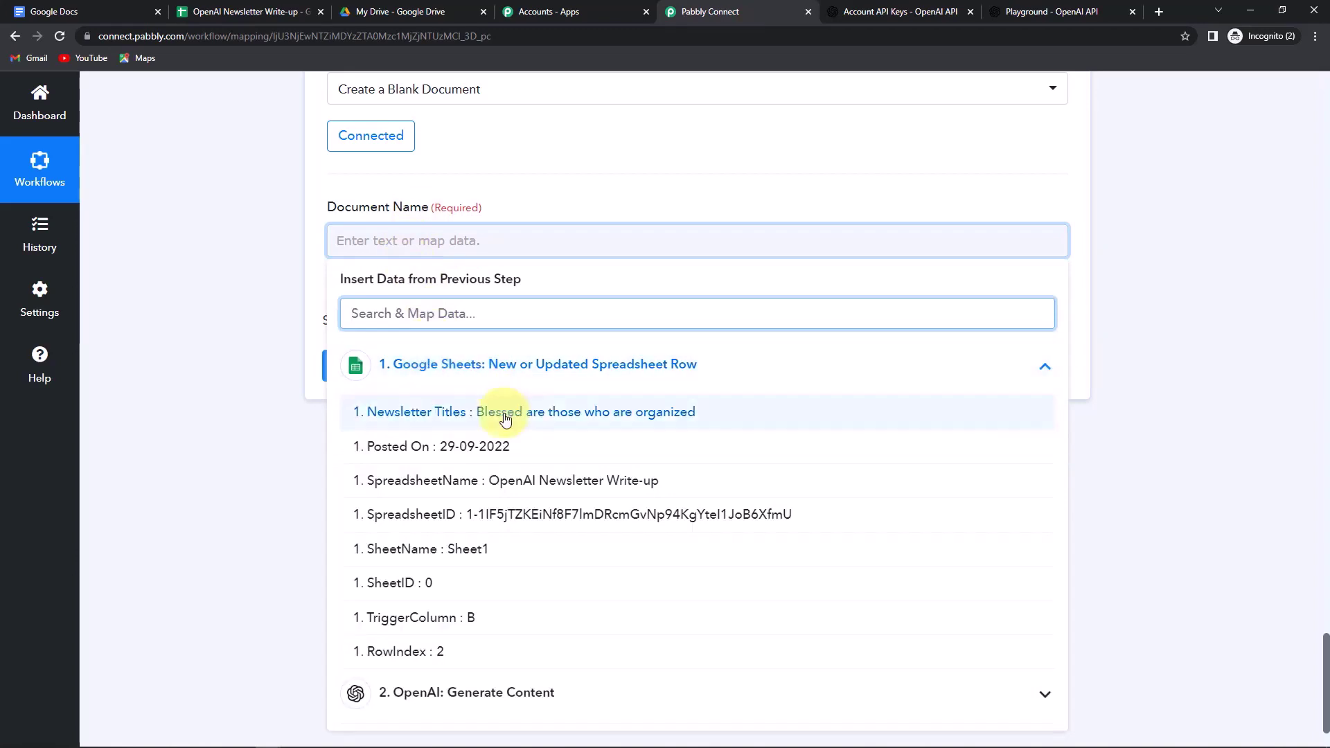
left_click(485, 412)
left_click(280, 298)
- Send a test request, creating the document 'Blessed are those who are organized'
scroll(277, 293, "down", 2)
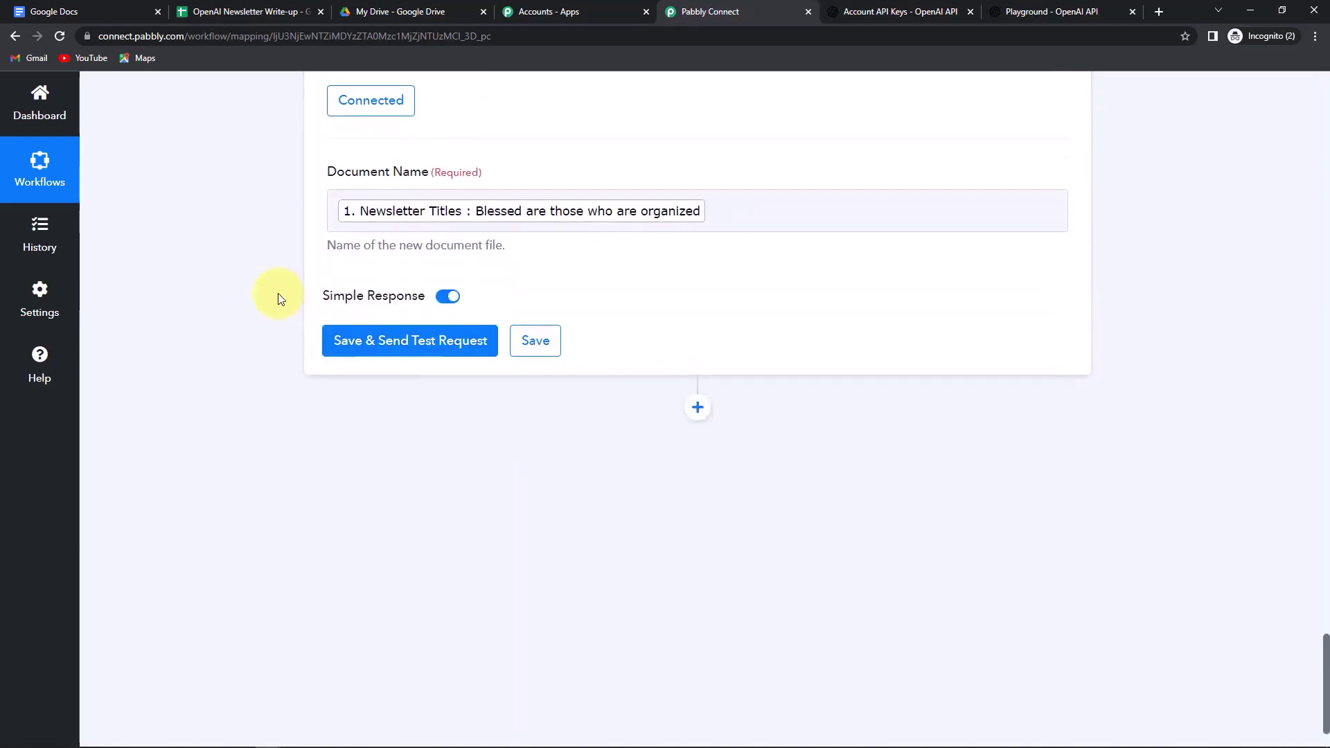
left_click(414, 309)
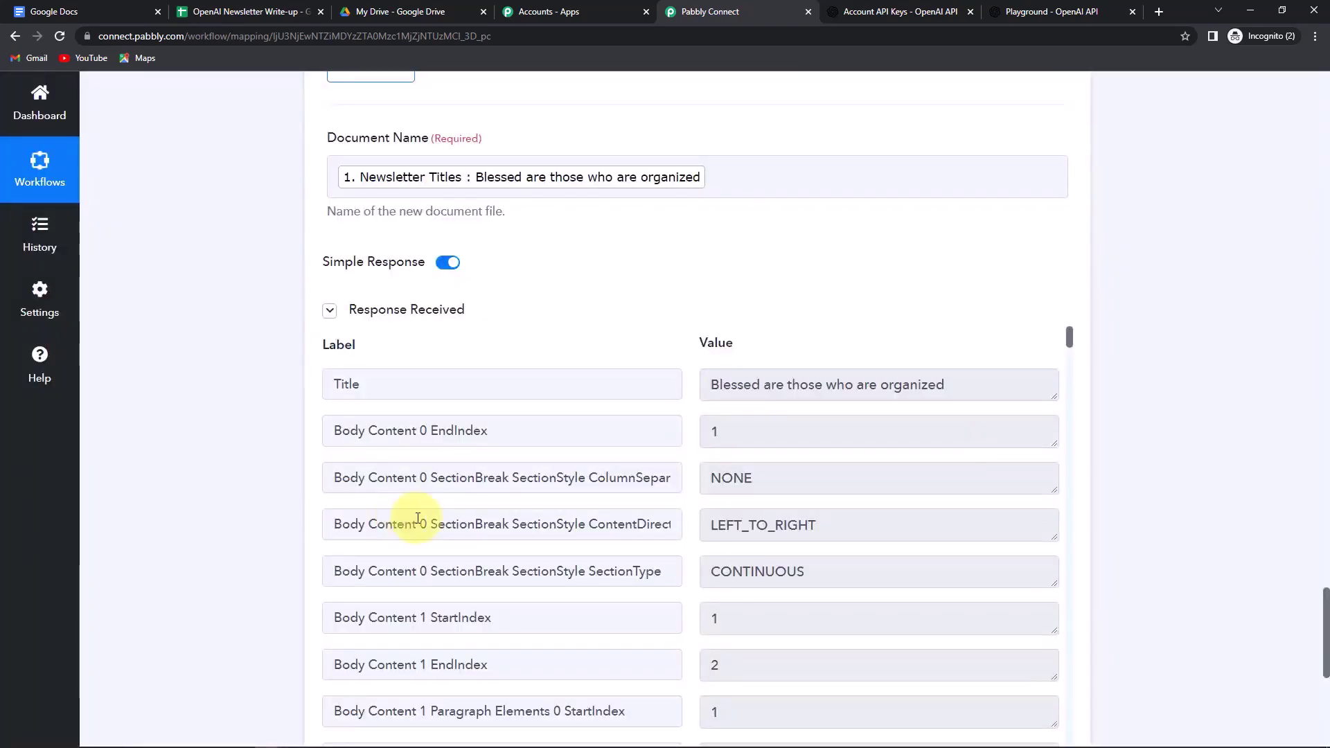
scroll(1297, 439, "down", 2)
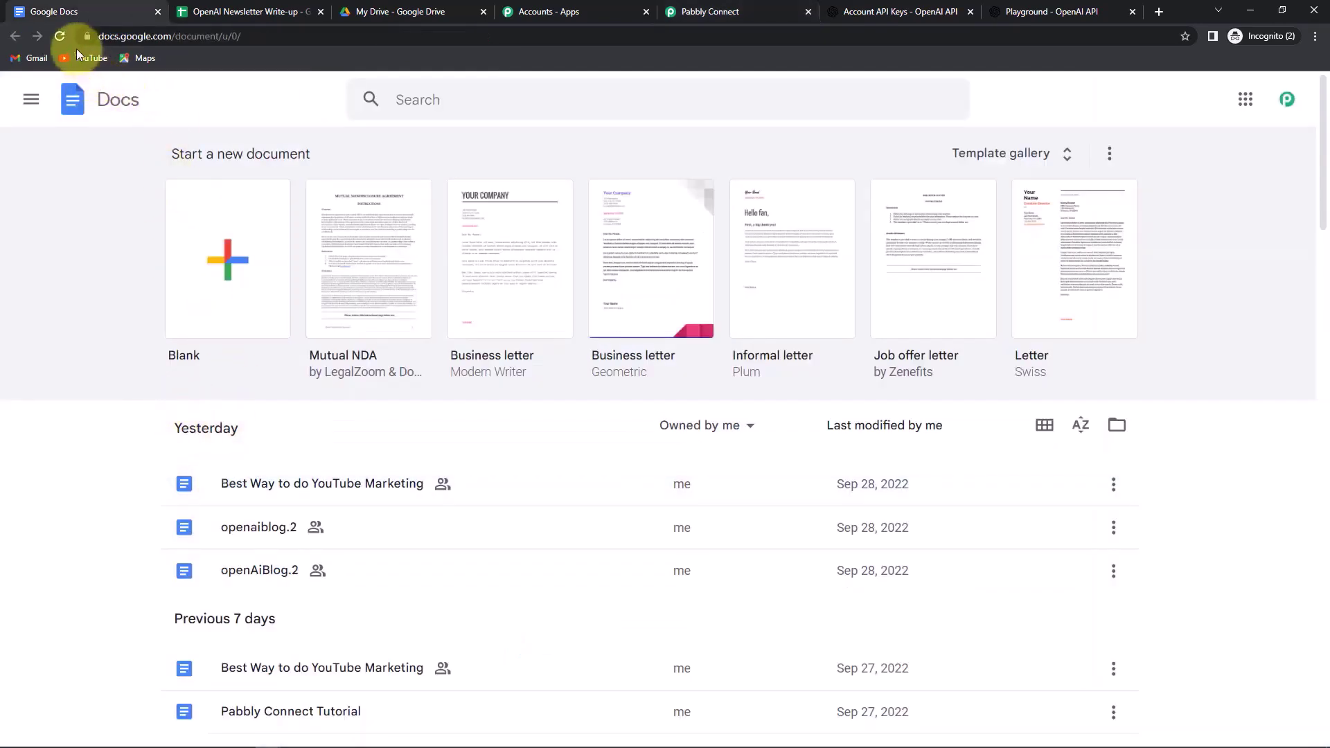
- Refresh Google Docs, open the blank 'Blessed are those who are organized' document, then return to Pabbly Connect
left_click(59, 36)
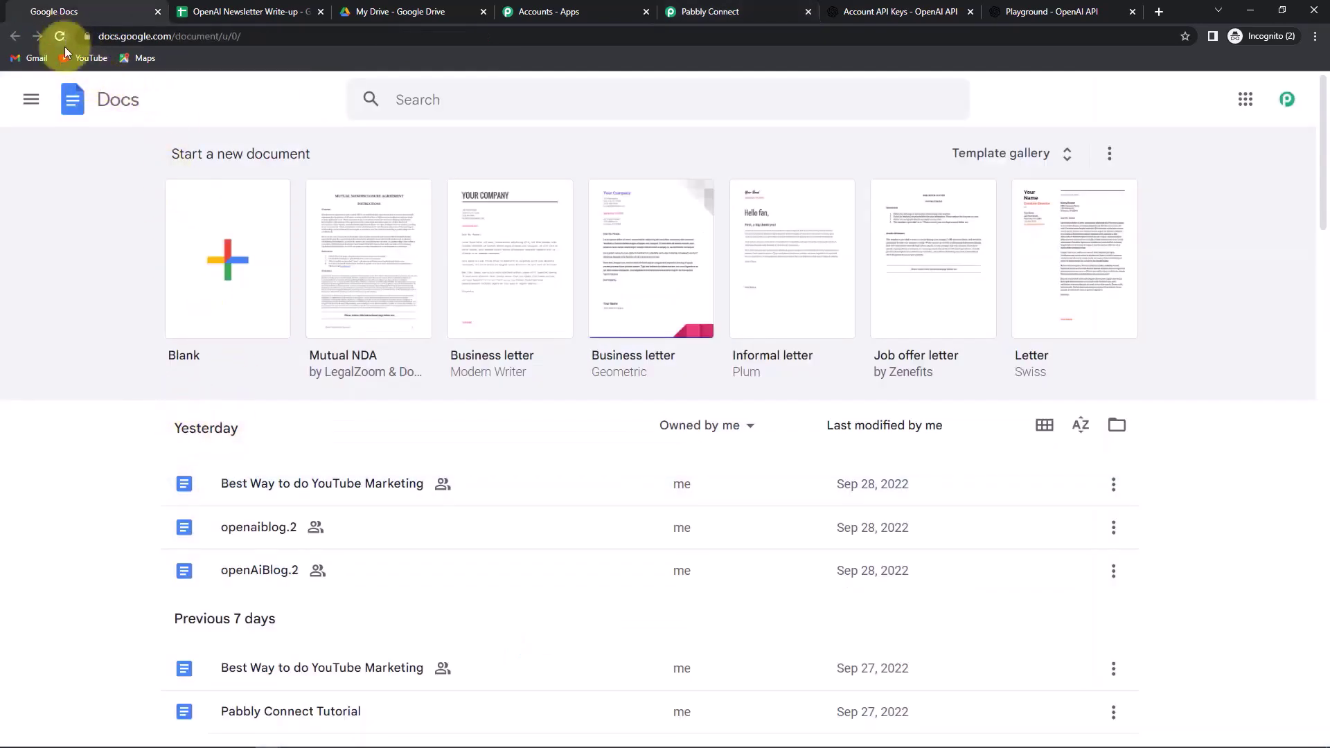
scroll(407, 463, "down", 1)
scroll(407, 463, "down", 2)
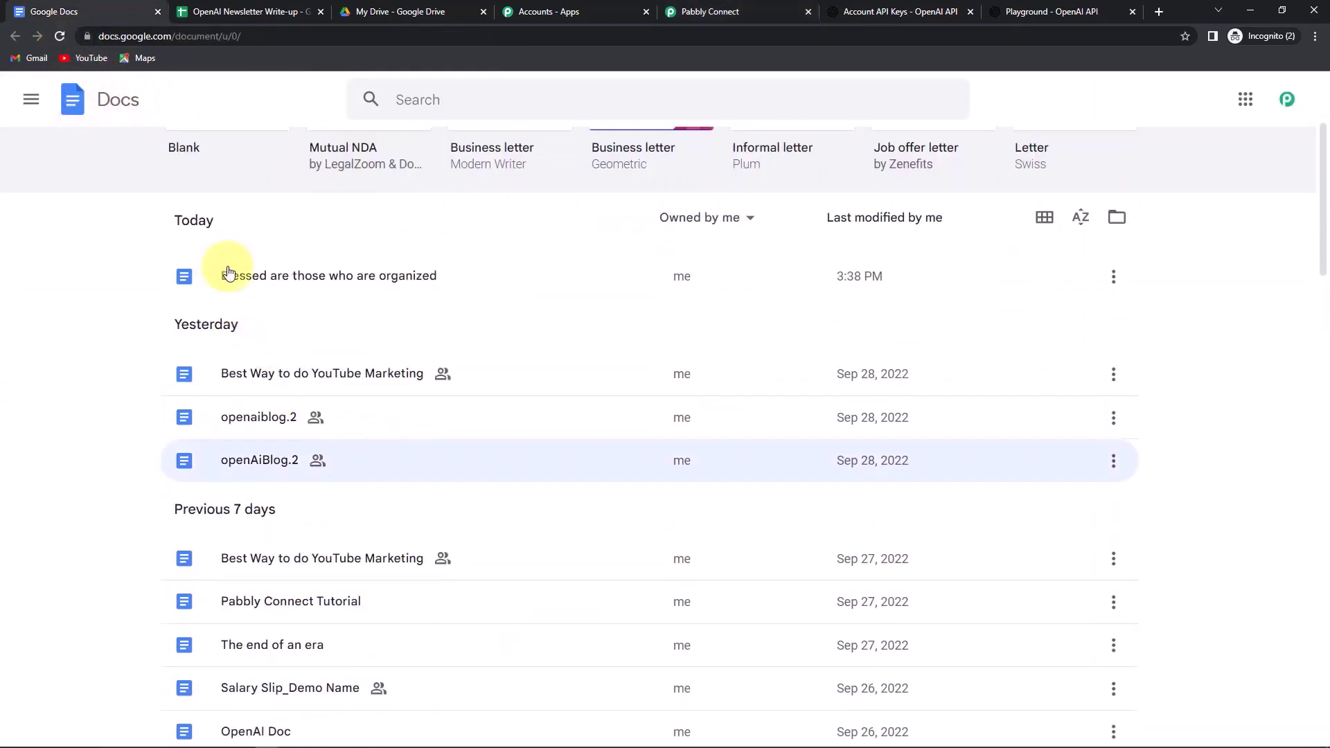
left_click(250, 276)
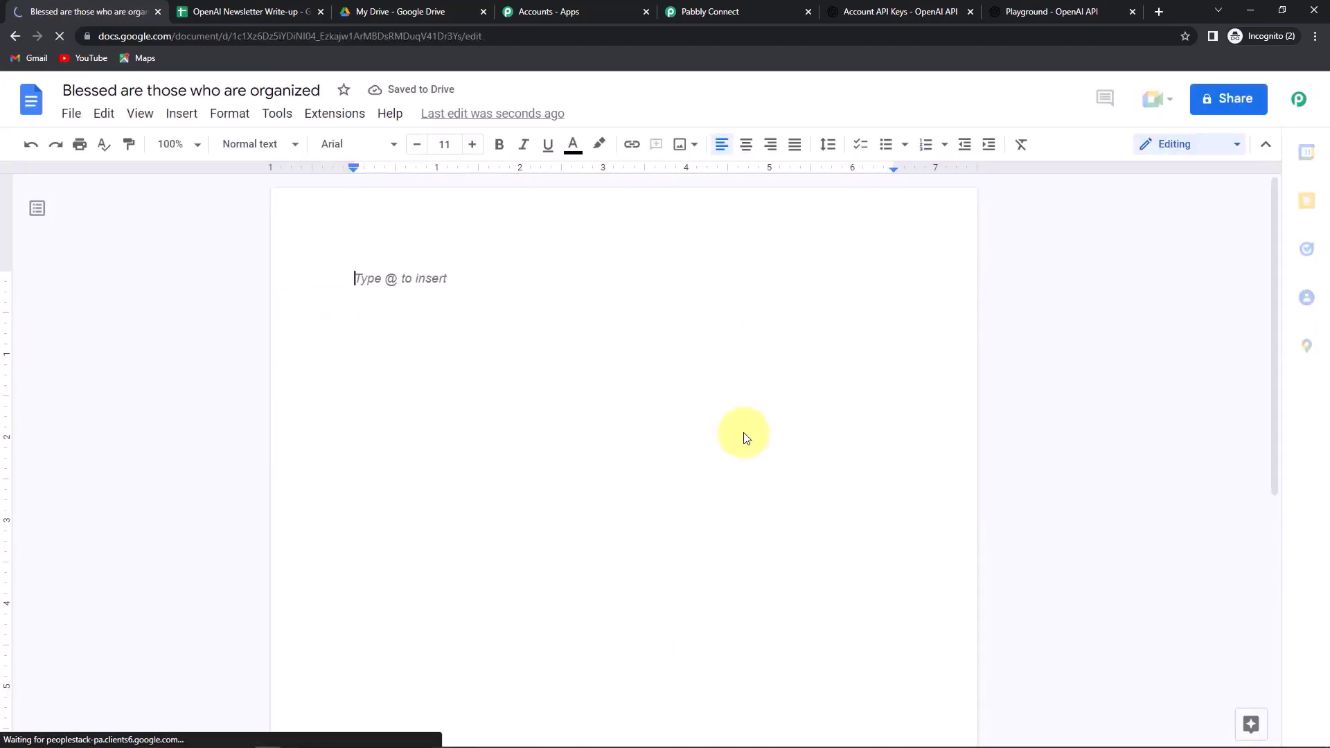
left_click(706, 12)
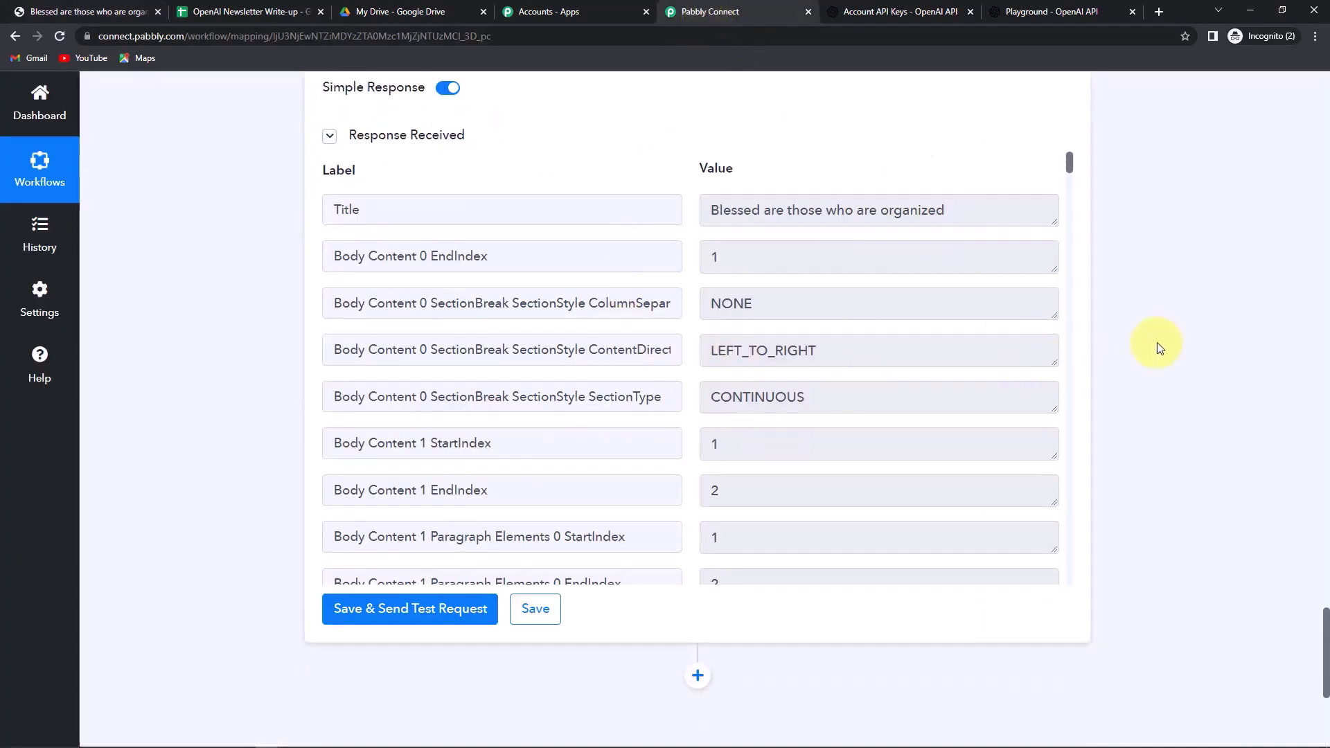
- Add a Google Docs 'Append a Paragraph to a Document' action using the existing Google Docs connection
scroll(1157, 347, "down", 5)
left_click(697, 363)
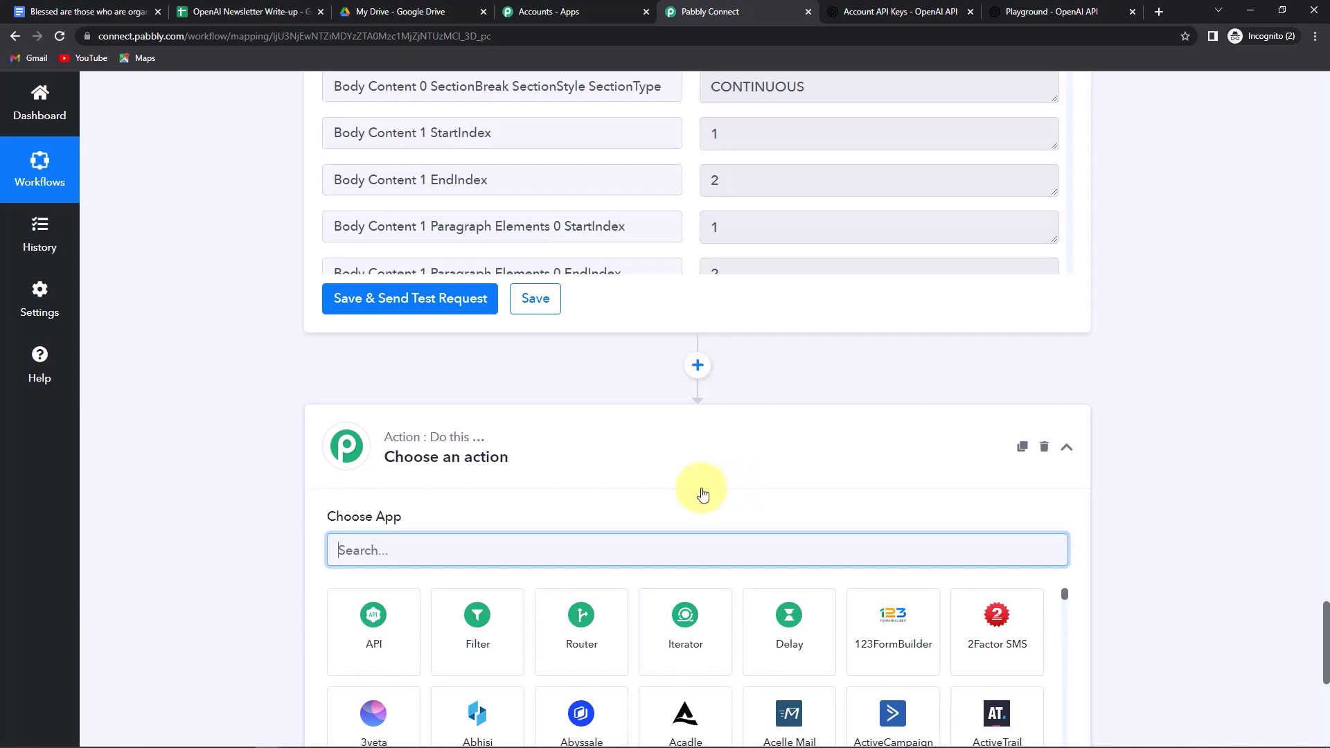
scroll(528, 505, "down", 2)
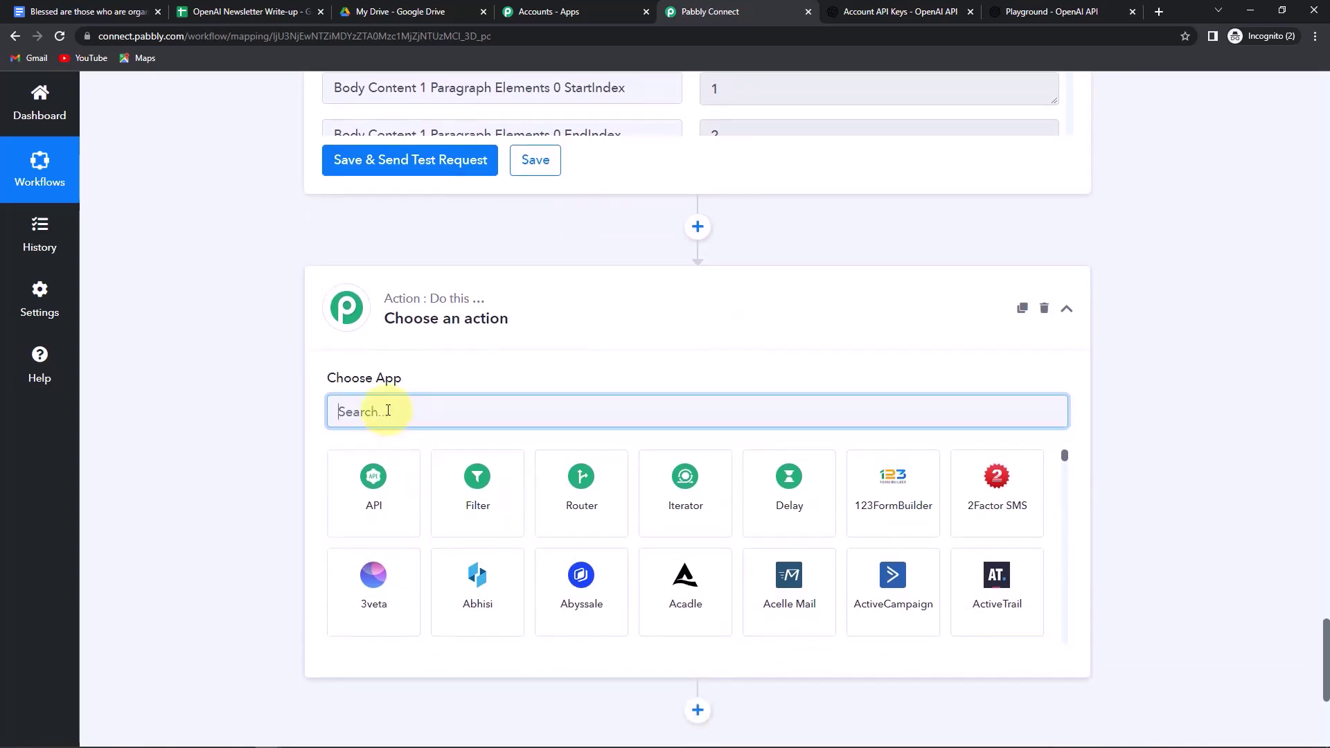
type("google")
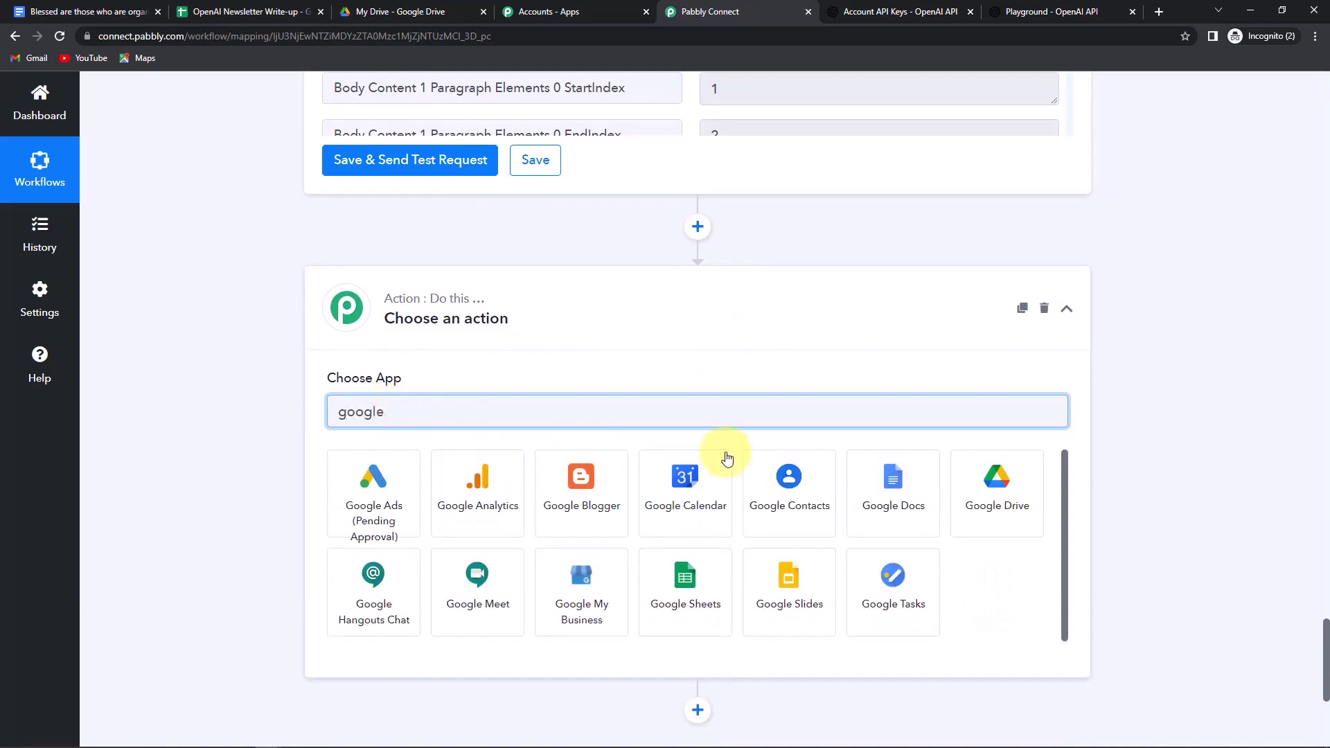
left_click(893, 485)
left_click(376, 488)
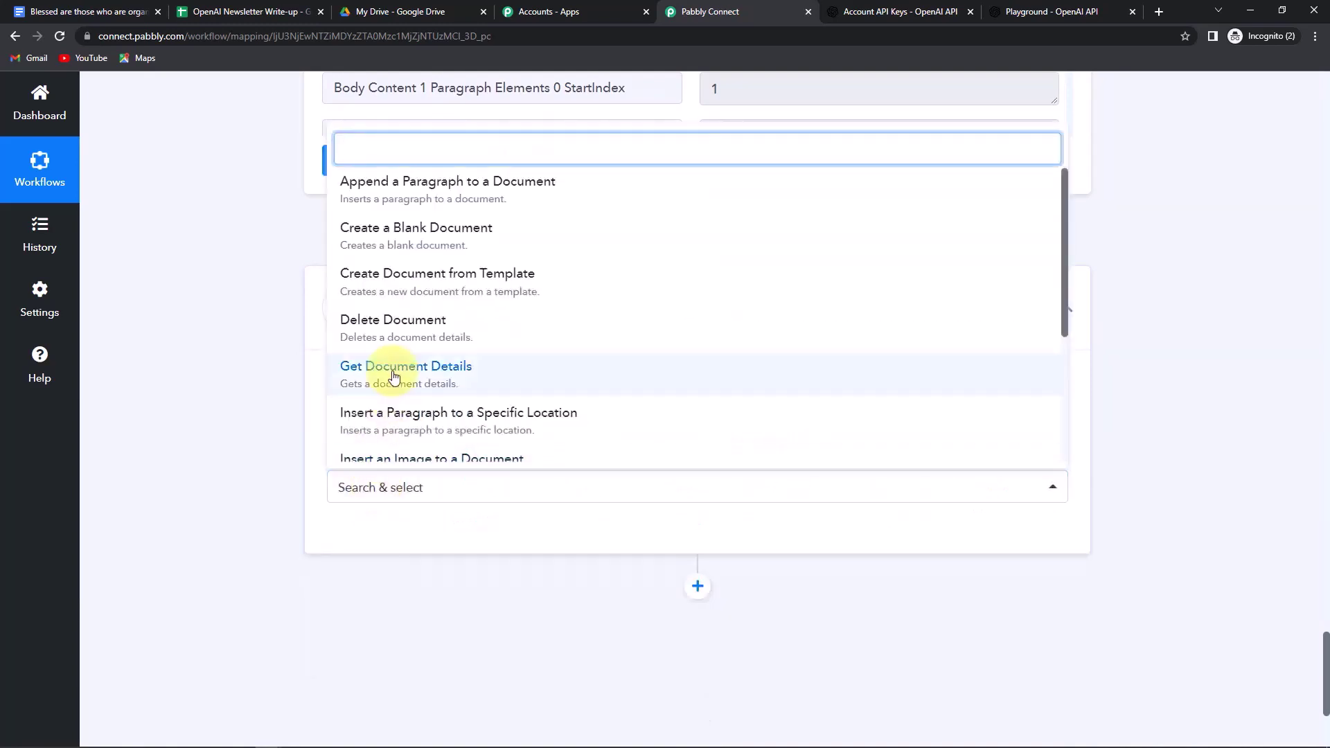
left_click(373, 190)
left_click(362, 535)
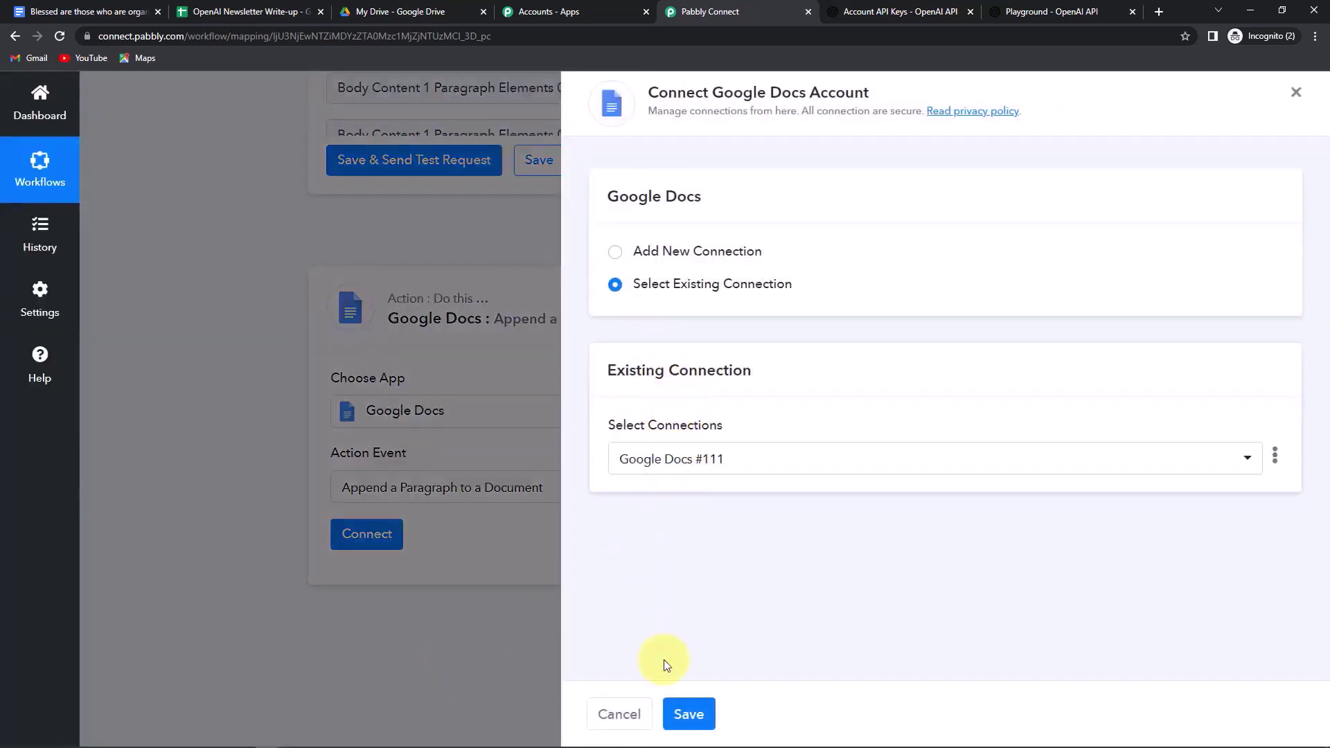
left_click(690, 714)
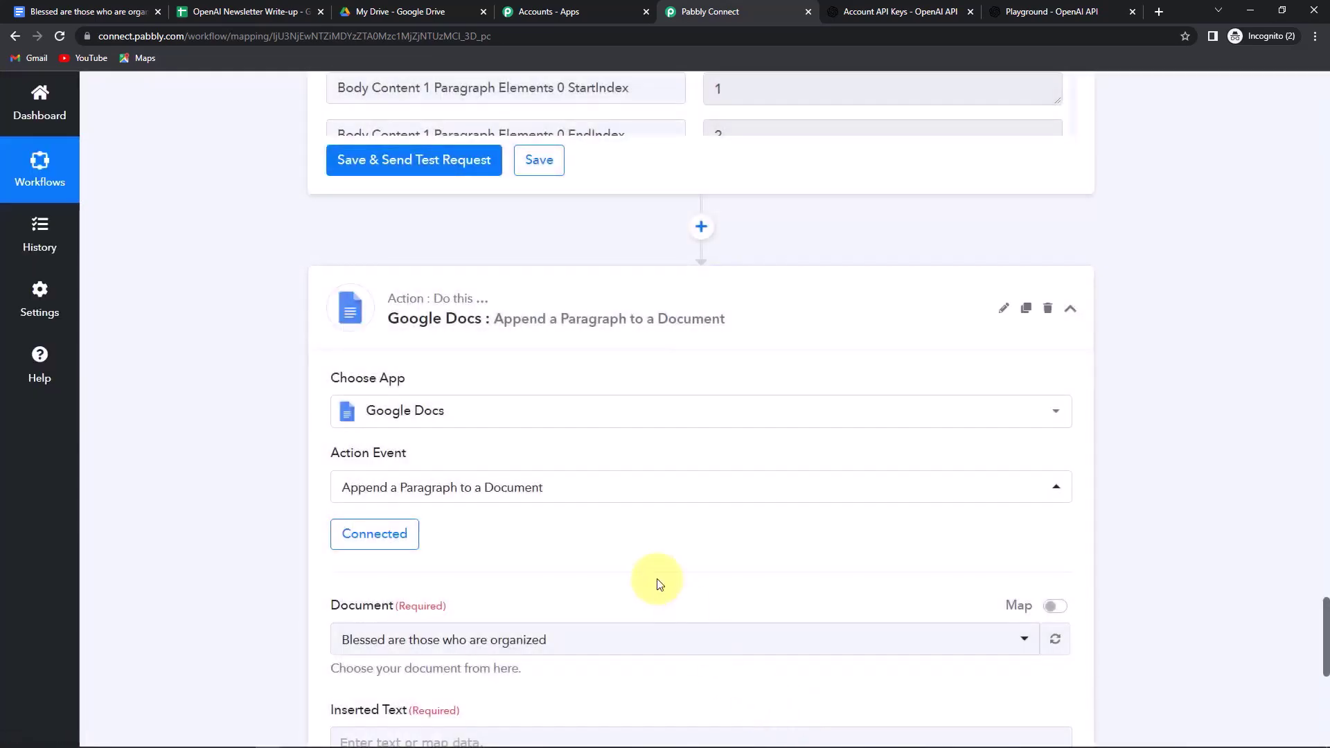
- Switch the Document field to Map and insert the created document's DocumentId from step 3
scroll(659, 582, "down", 5)
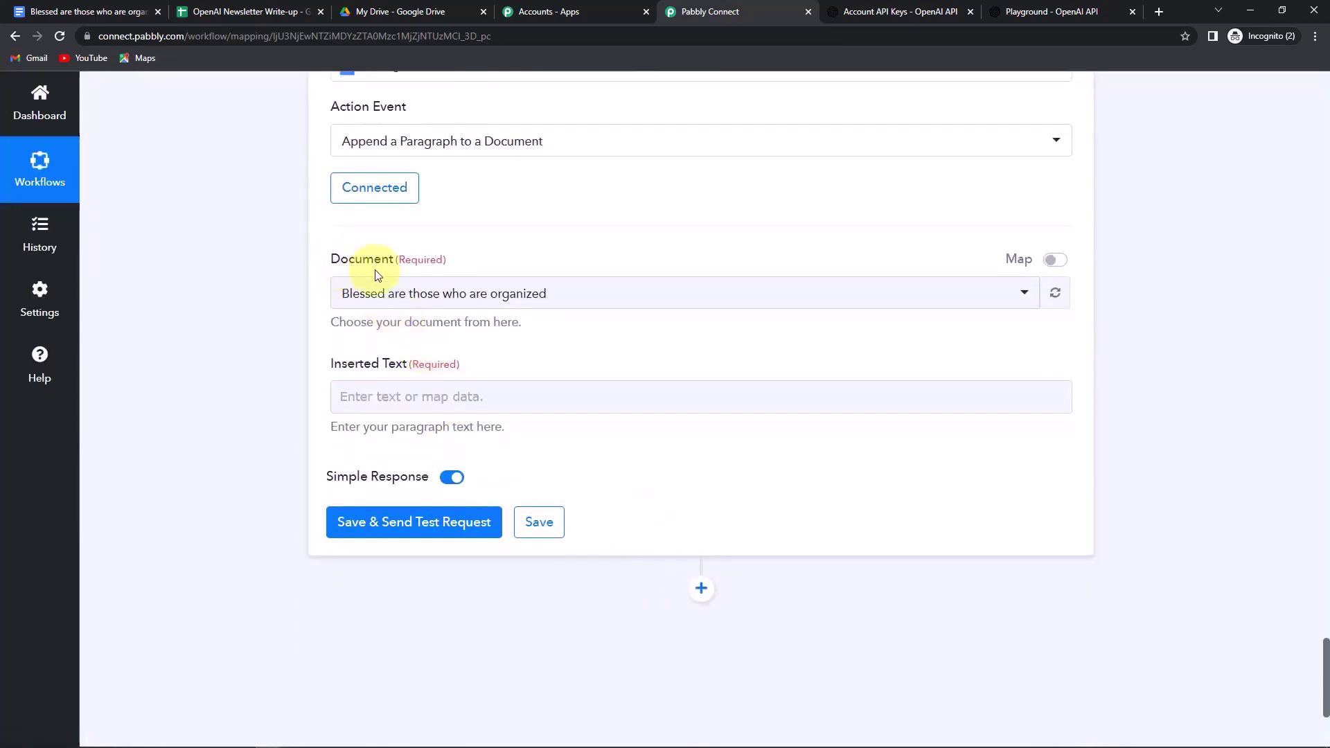
left_click(1051, 266)
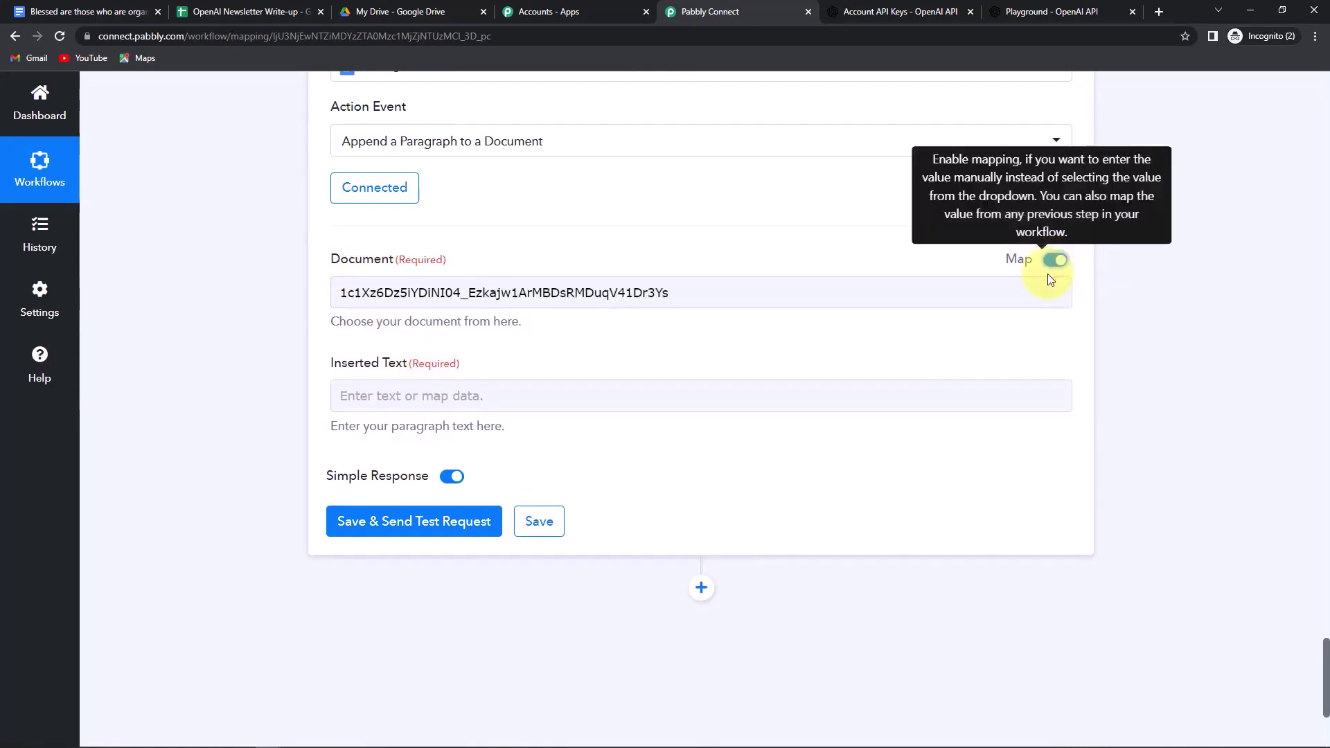
left_click_drag(787, 288, 81, 294)
key("BackSpace")
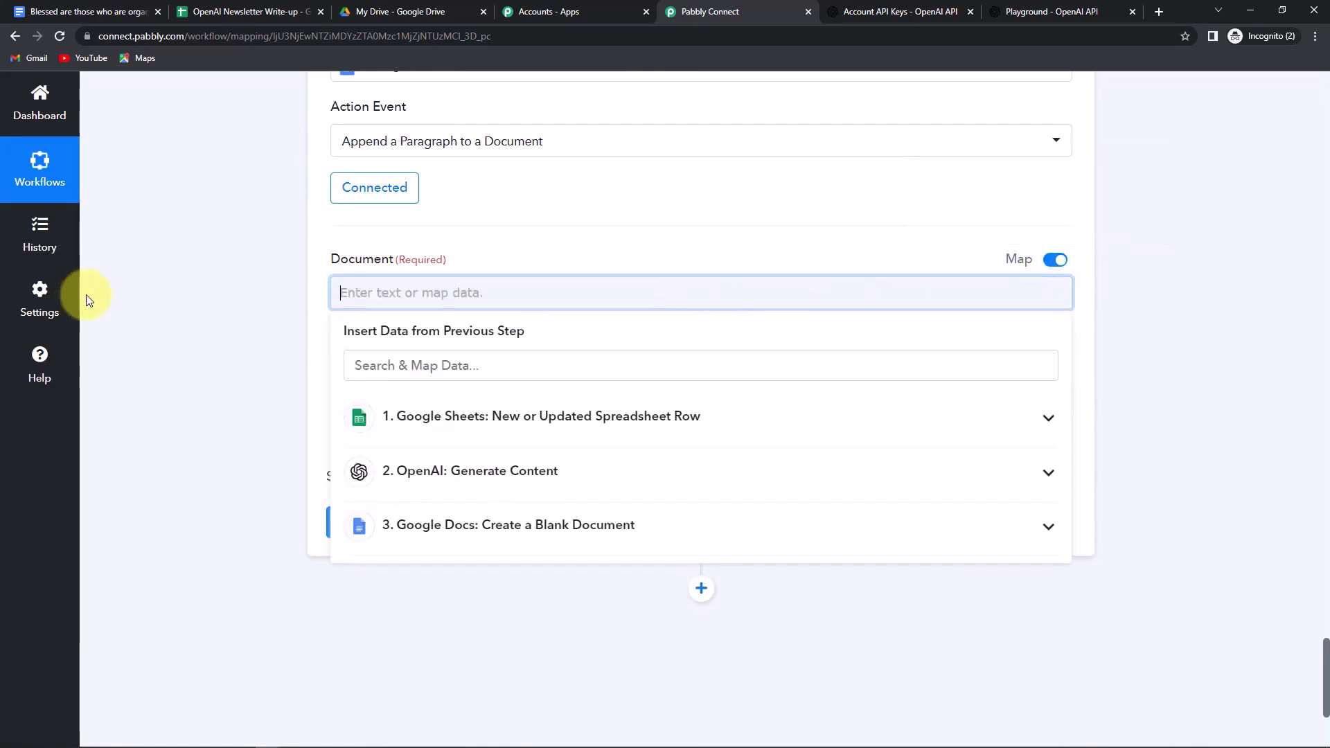
scroll(234, 377, "up", 10)
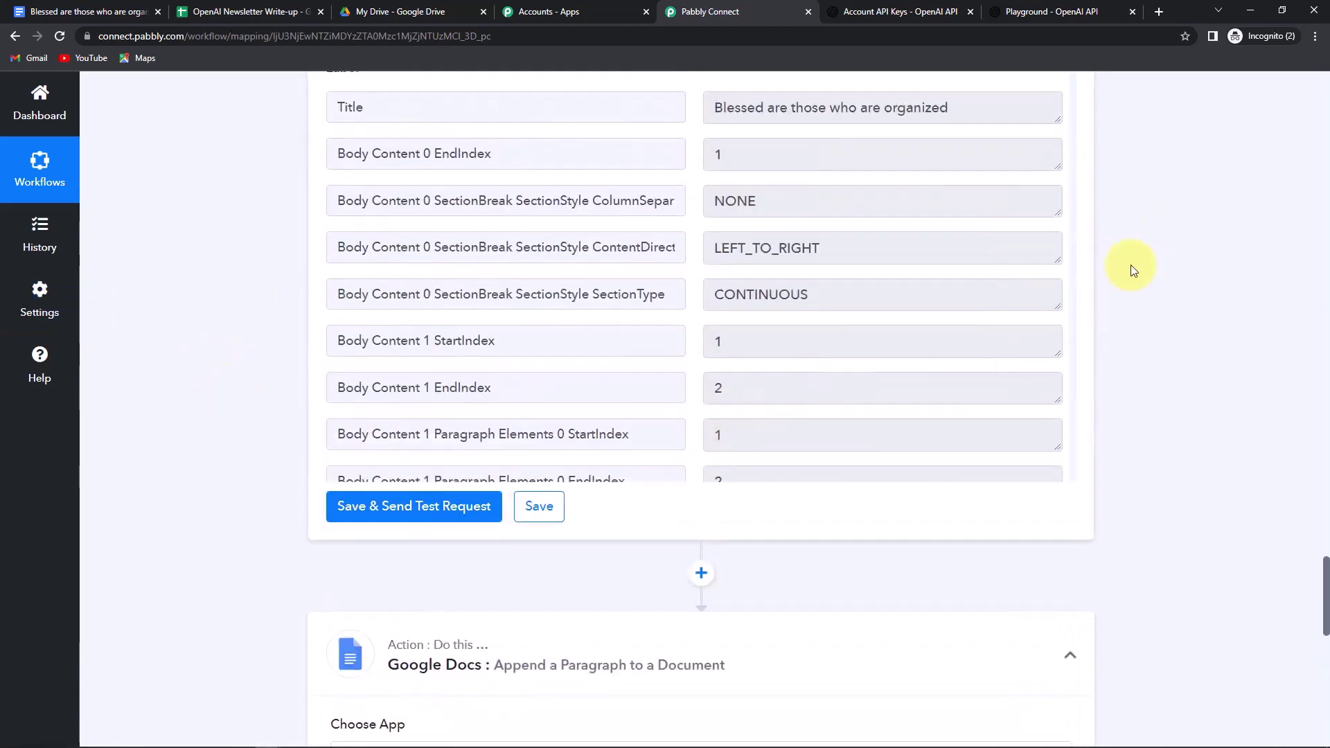
scroll(949, 312, "up", 2)
scroll(1069, 239, "down", 2)
left_click_drag(1070, 241, 1072, 609)
left_click_drag(339, 588, 582, 587)
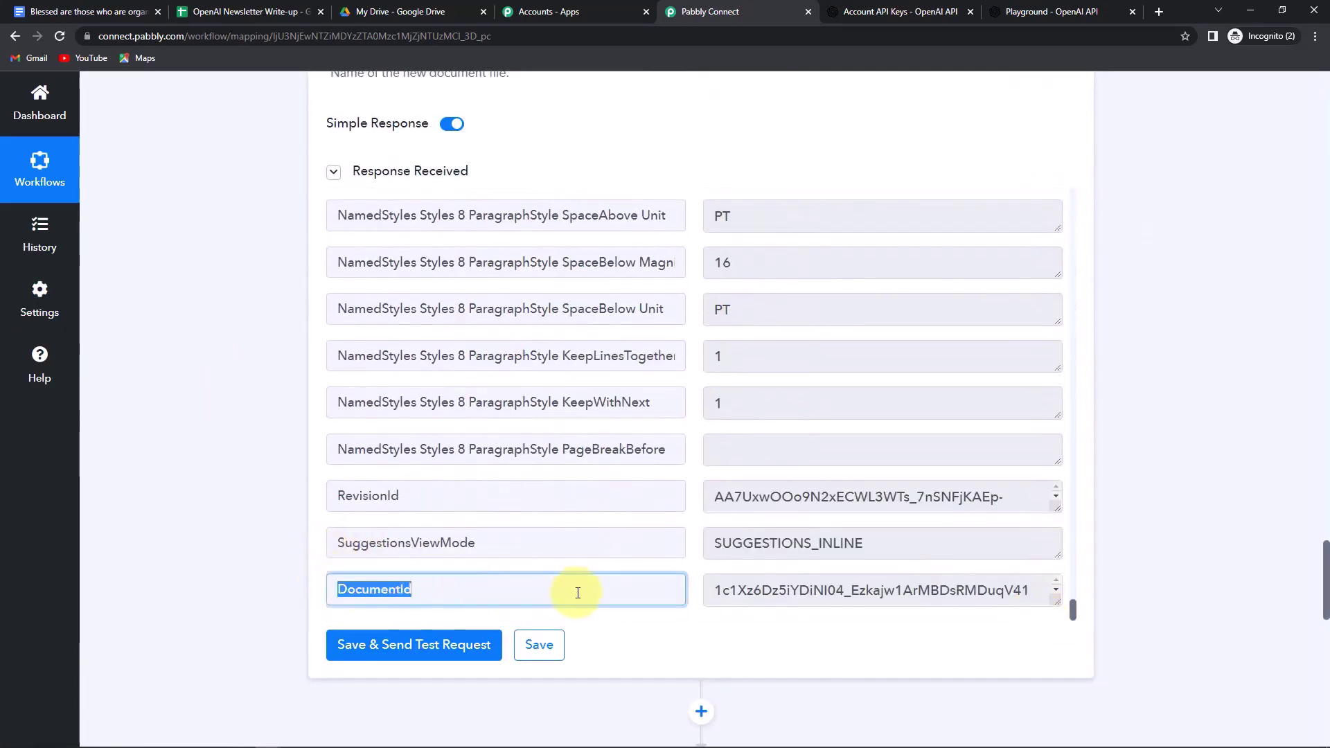
scroll(1110, 476, "down", 12)
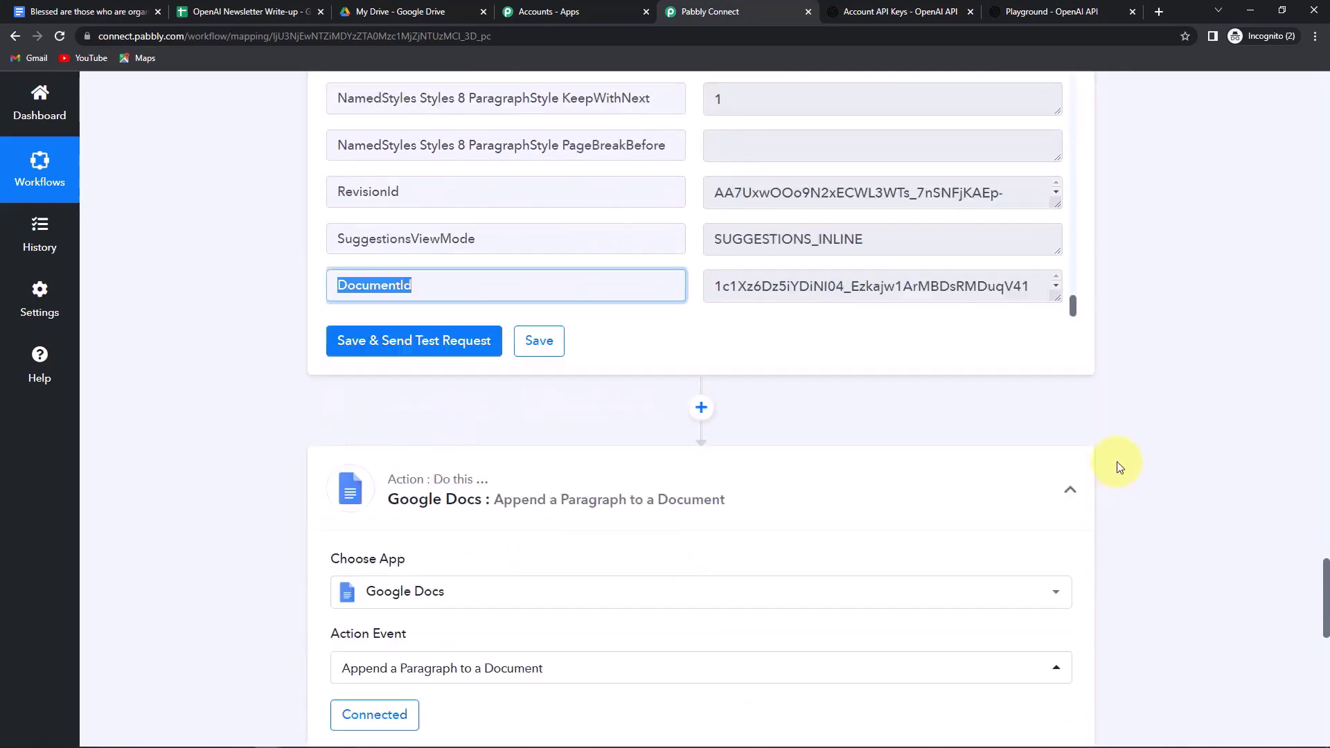
left_click(355, 296)
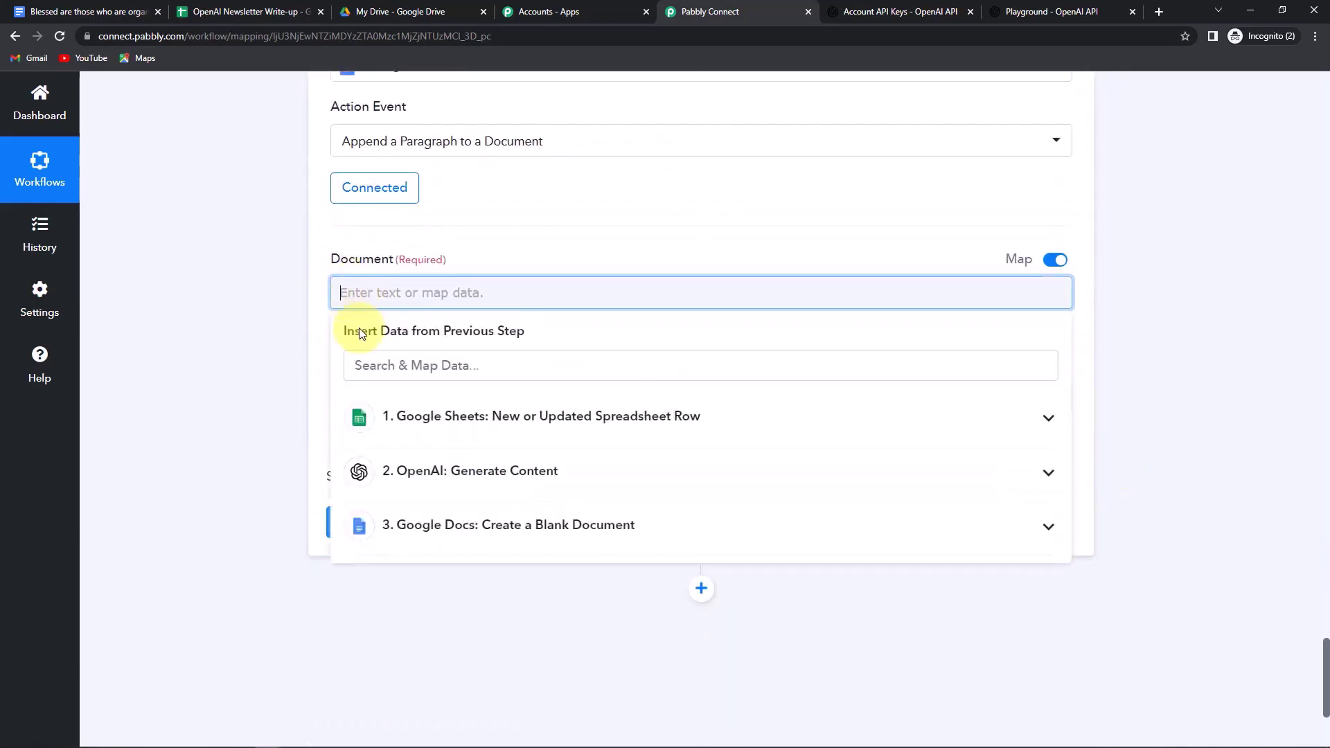
left_click(417, 527)
scroll(743, 627, "down", 10)
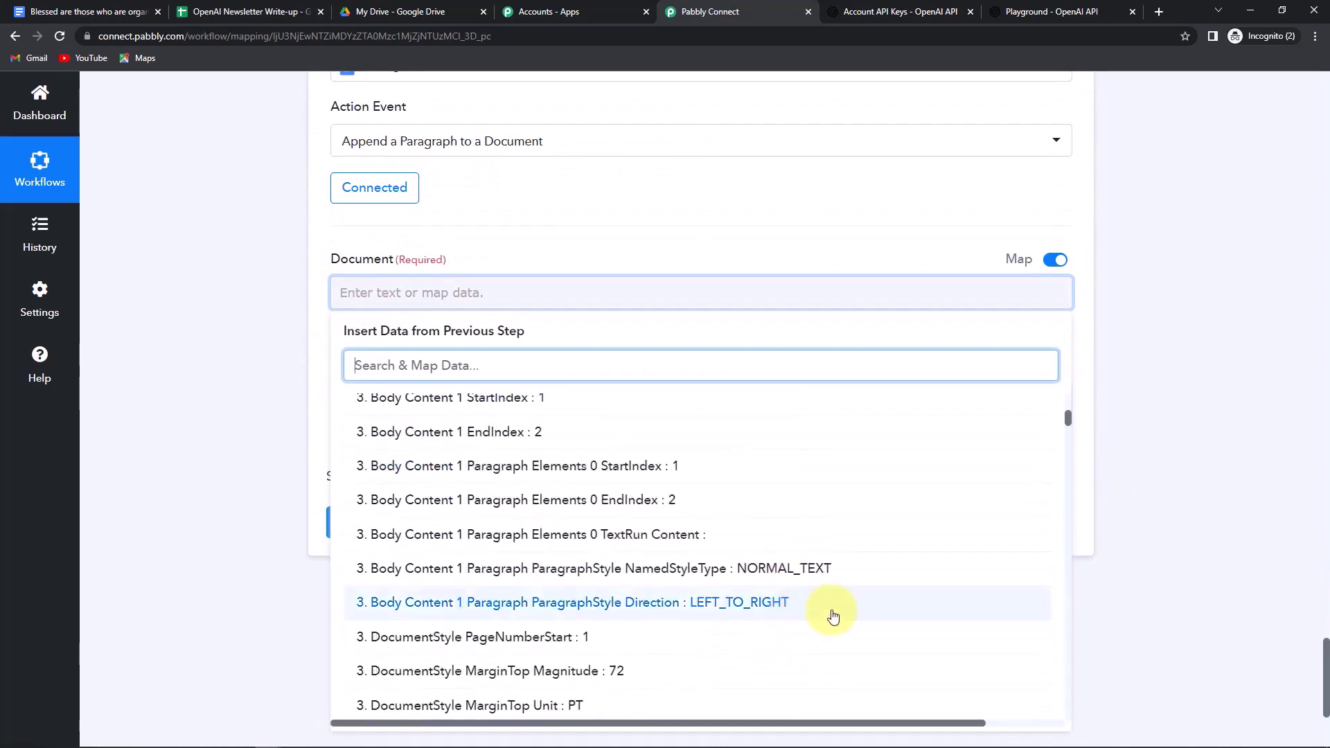
left_click_drag(1068, 436, 1051, 739)
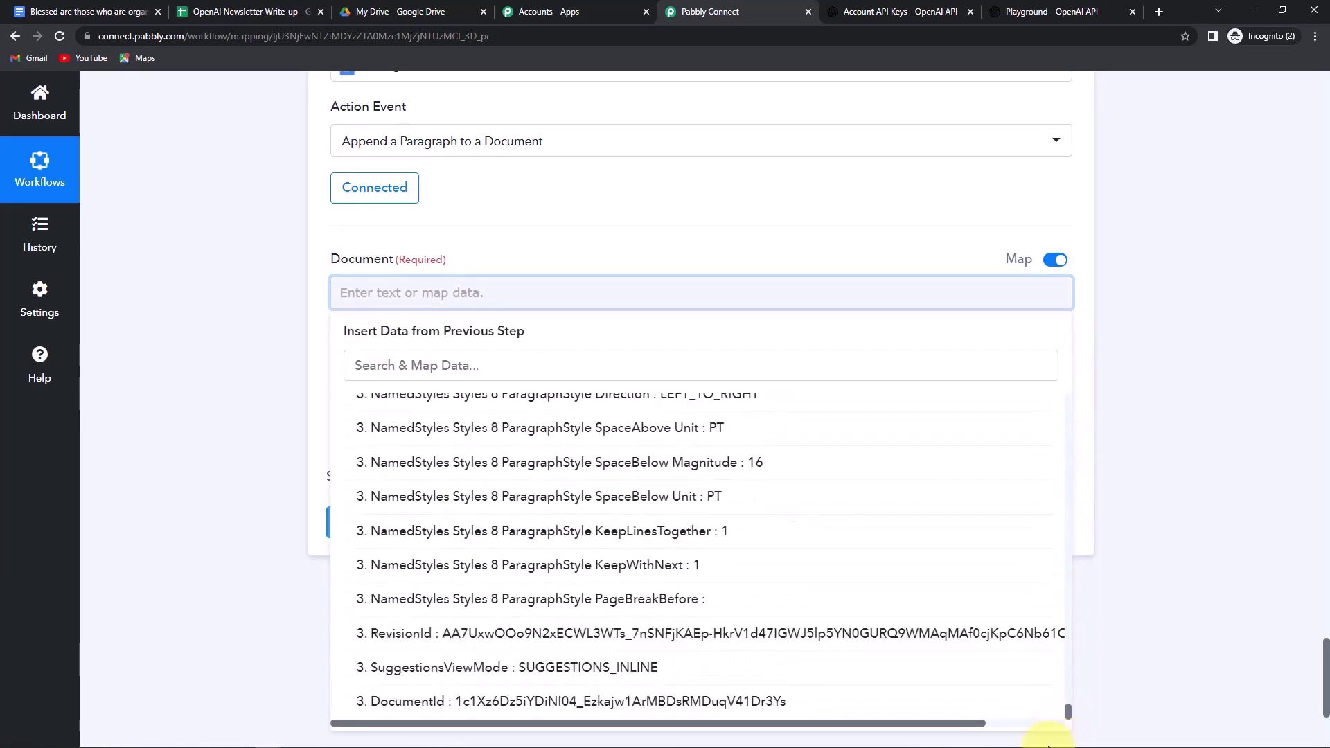
left_click(461, 702)
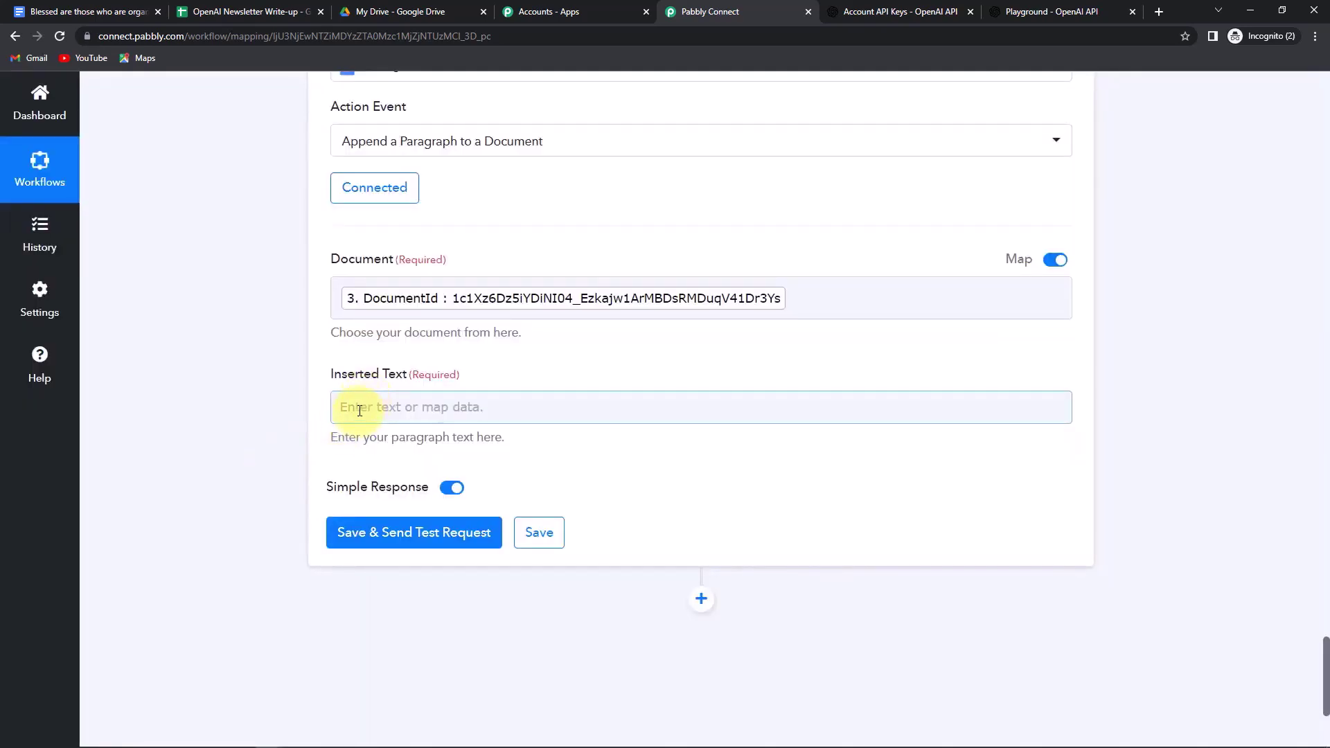
- Fill Inserted Text with 'Title:' plus Newsletter Titles, then OpenAI's Choices 0 Text on a new line
left_click(359, 411)
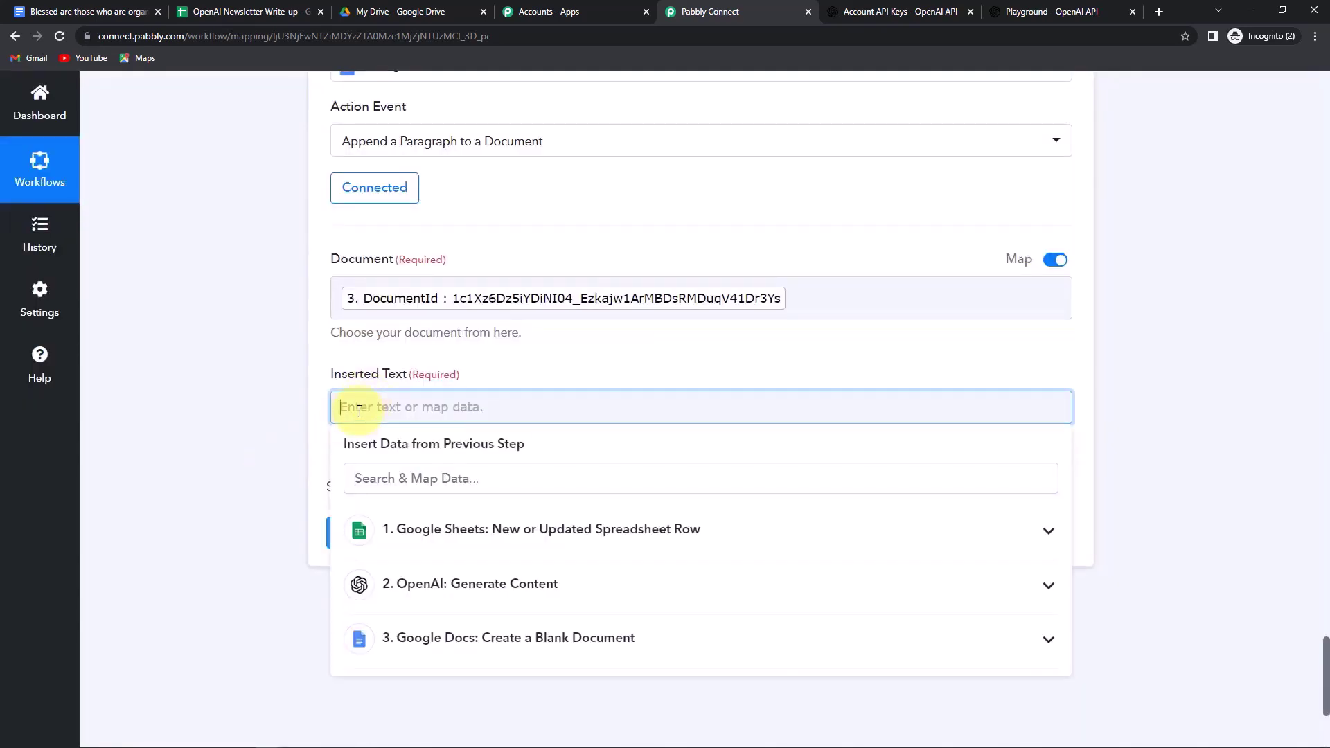
type("Title:")
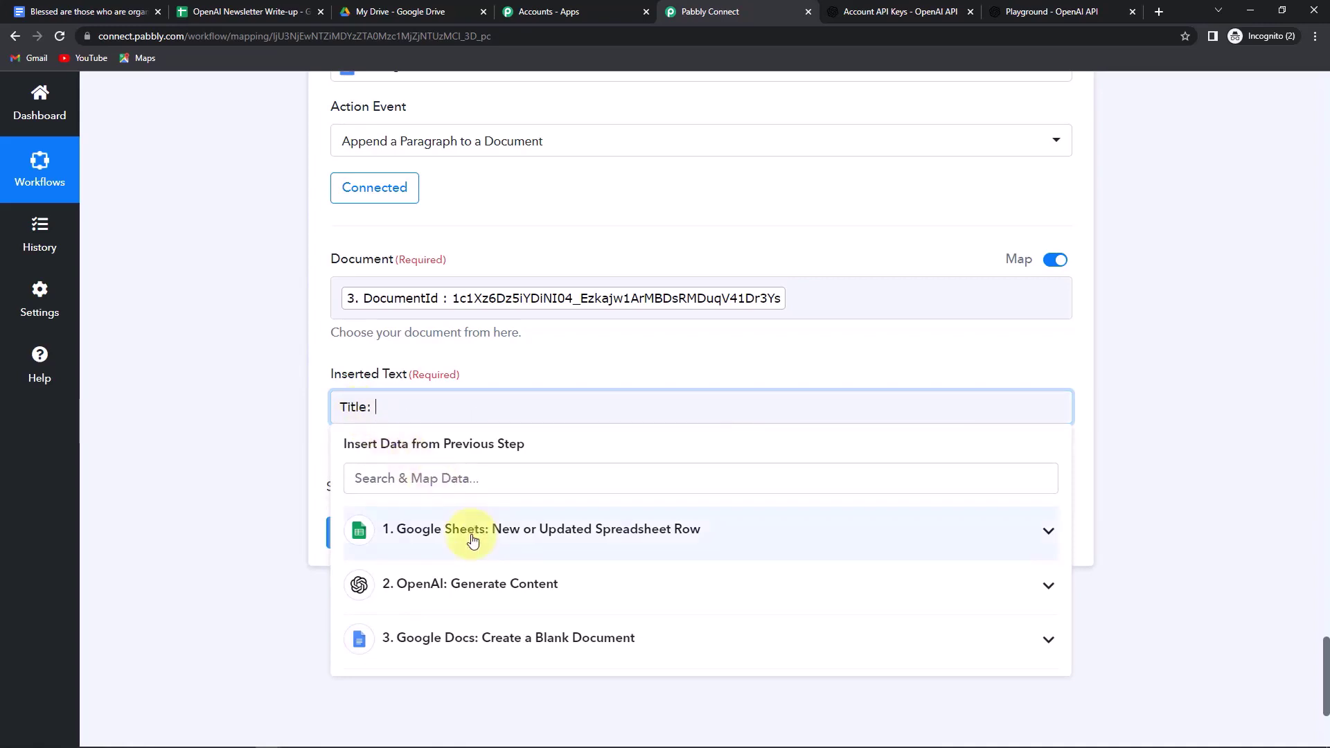
left_click(466, 531)
left_click(466, 577)
scroll(238, 475, "down", 1)
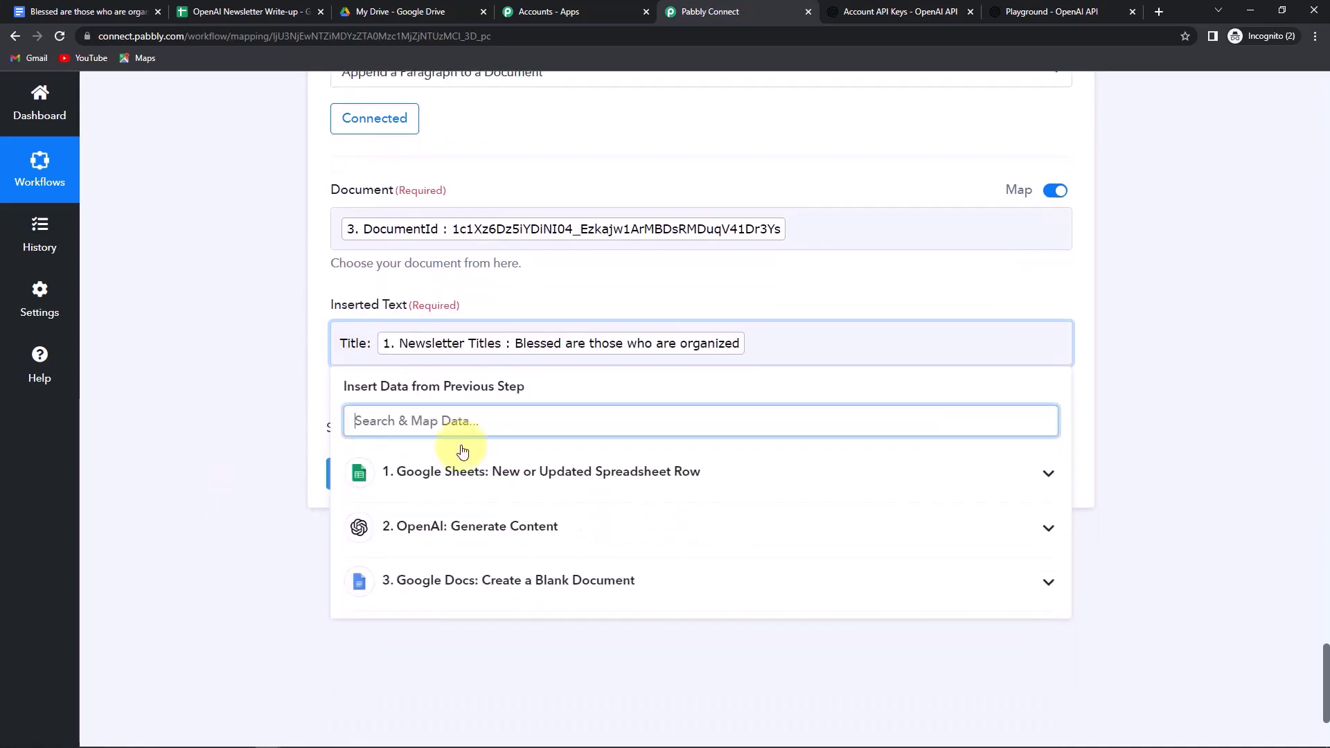
left_click(772, 344)
key("Return")
key("Return")
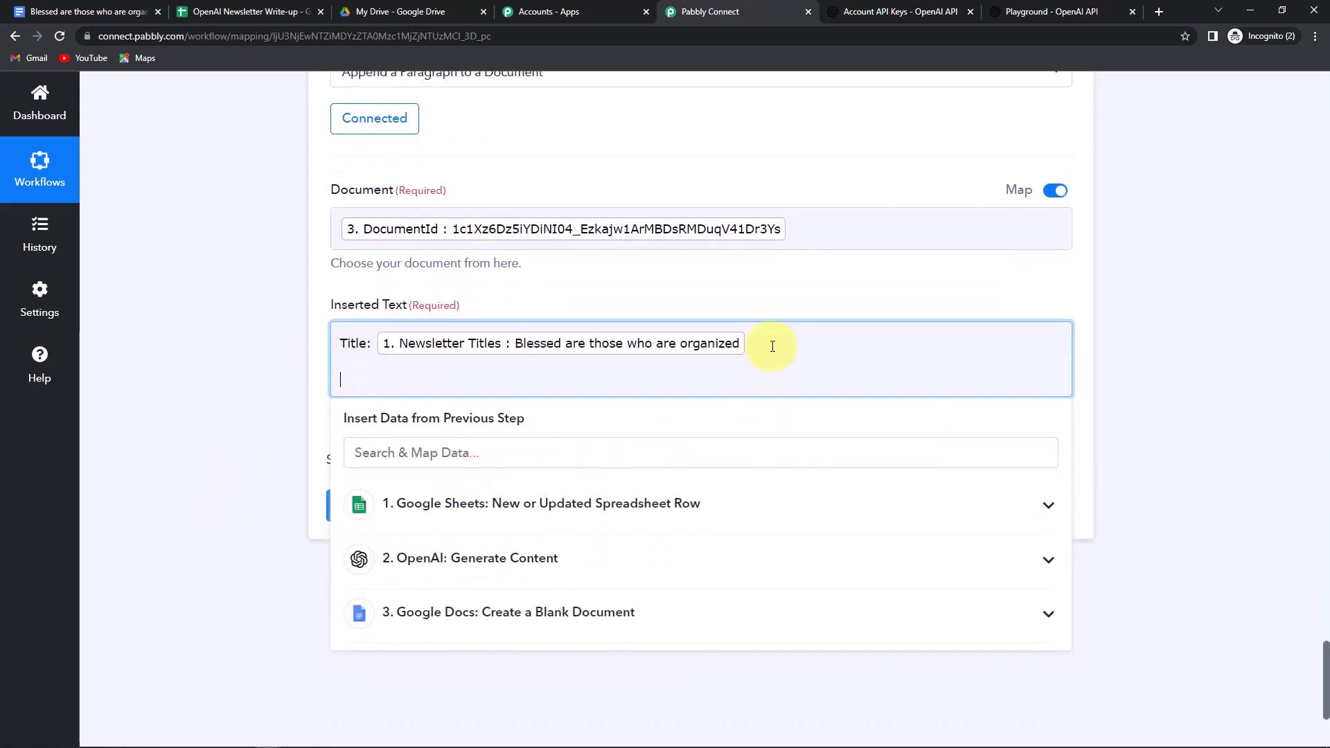
left_click(444, 562)
scroll(525, 633, "down", 1)
left_click(510, 677)
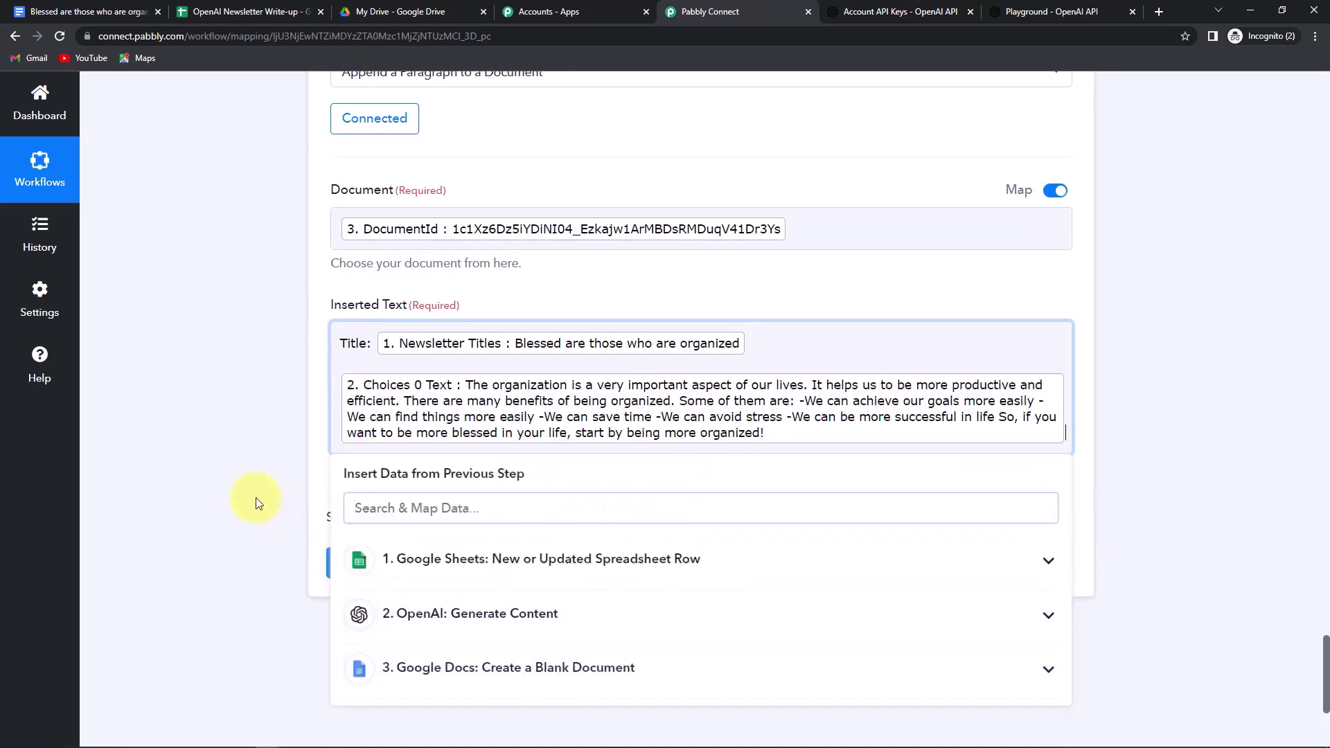
left_click(237, 461)
- Send a test request and view the appended text in the Google Doc
scroll(237, 461, "down", 2)
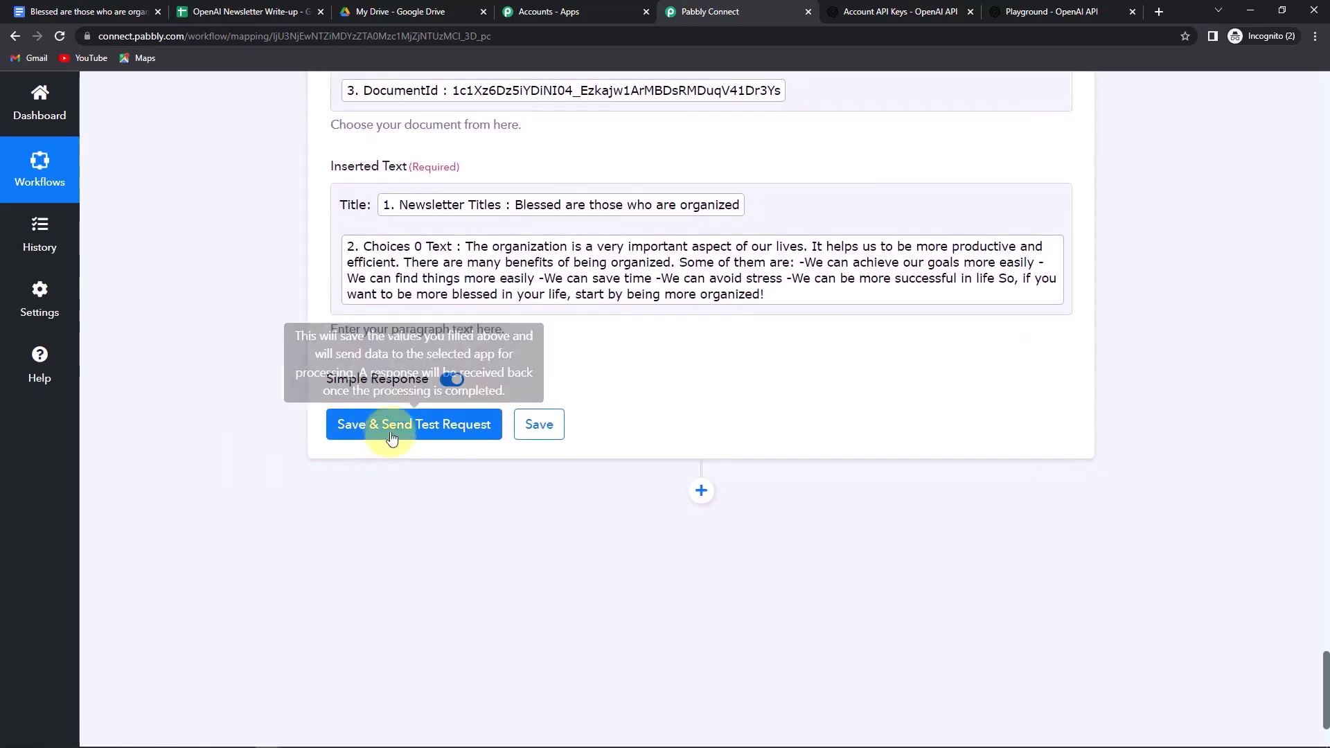
left_click(401, 425)
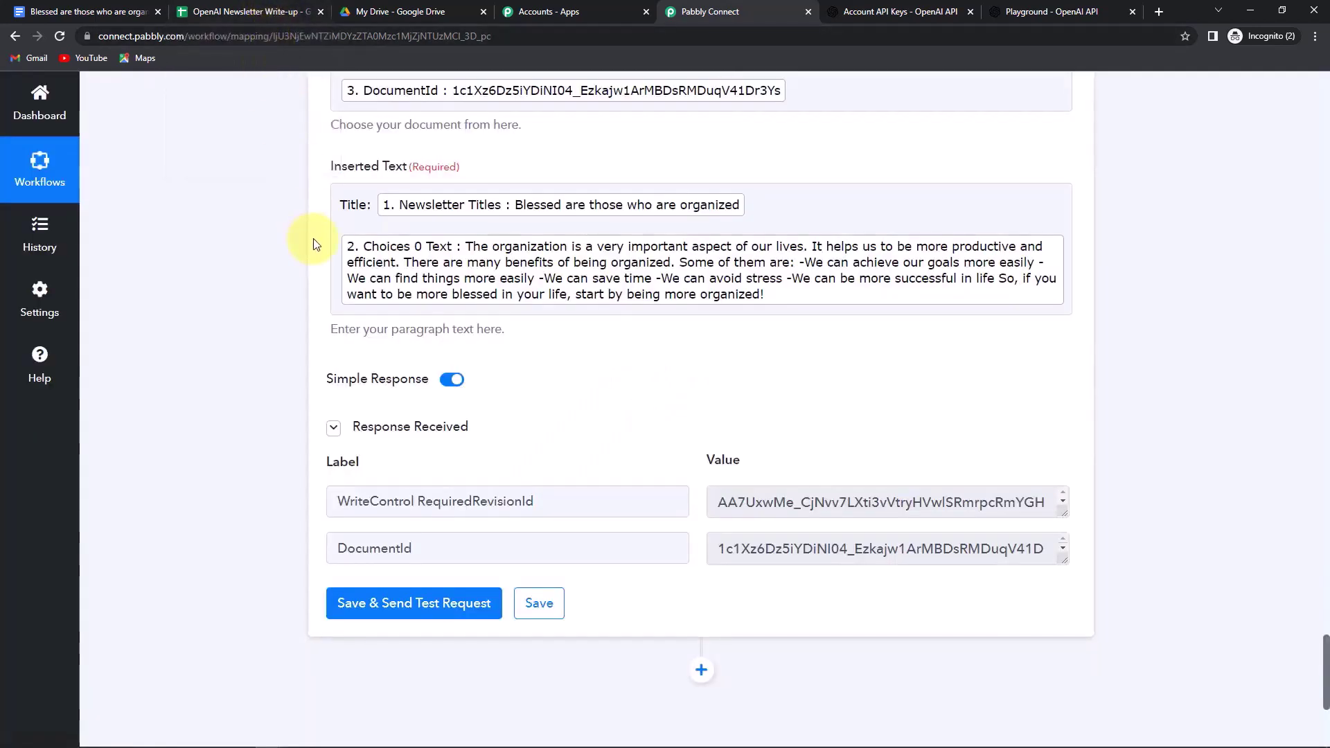
left_click(90, 14)
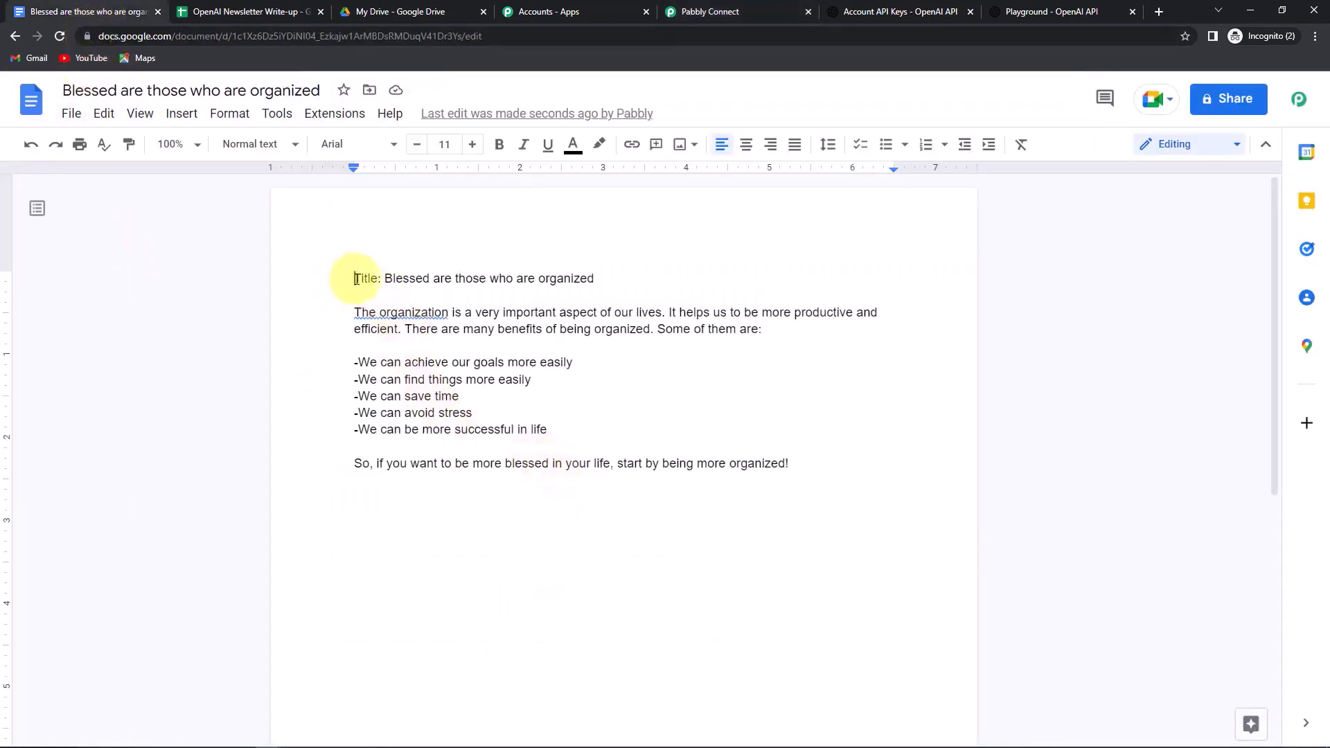
- Select the appended title and article body to review them, then return to the OpenAI Newsletter Write-up sheet
triple_click(352, 278)
left_click_drag(352, 312, 917, 511)
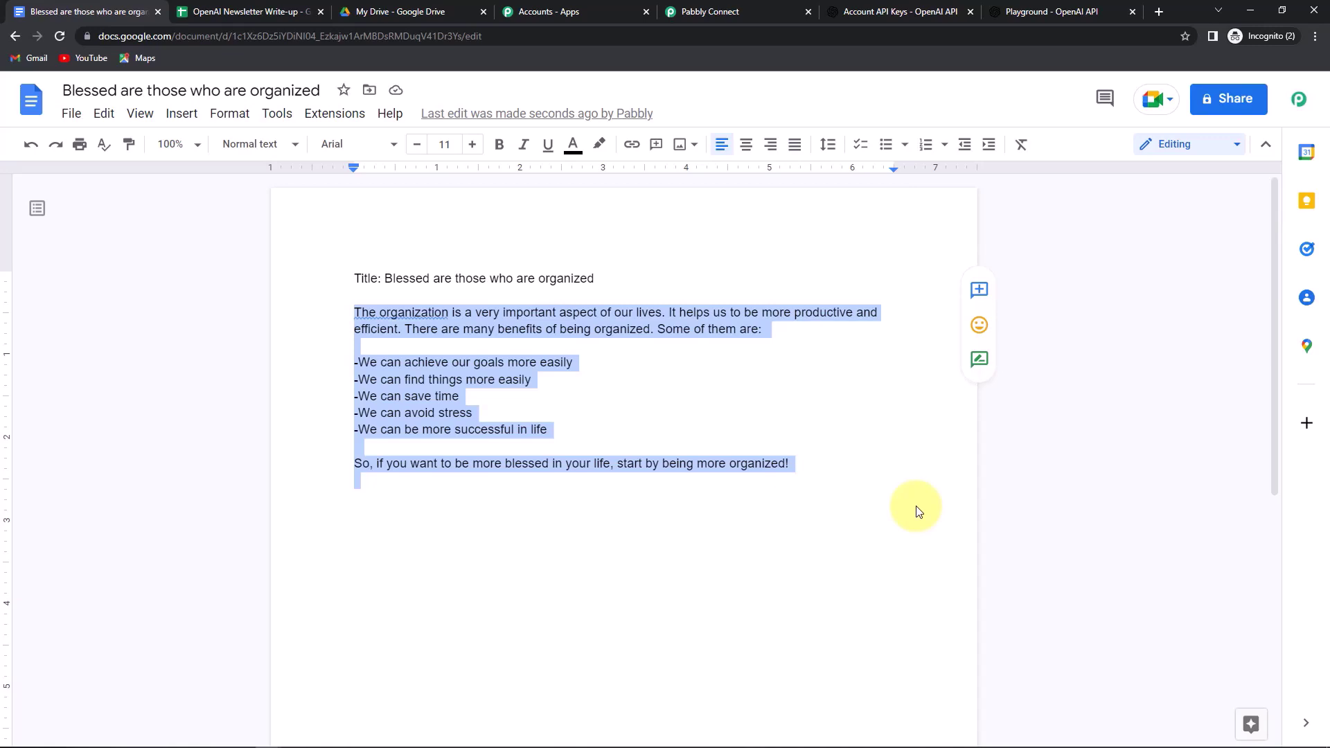
left_click(226, 15)
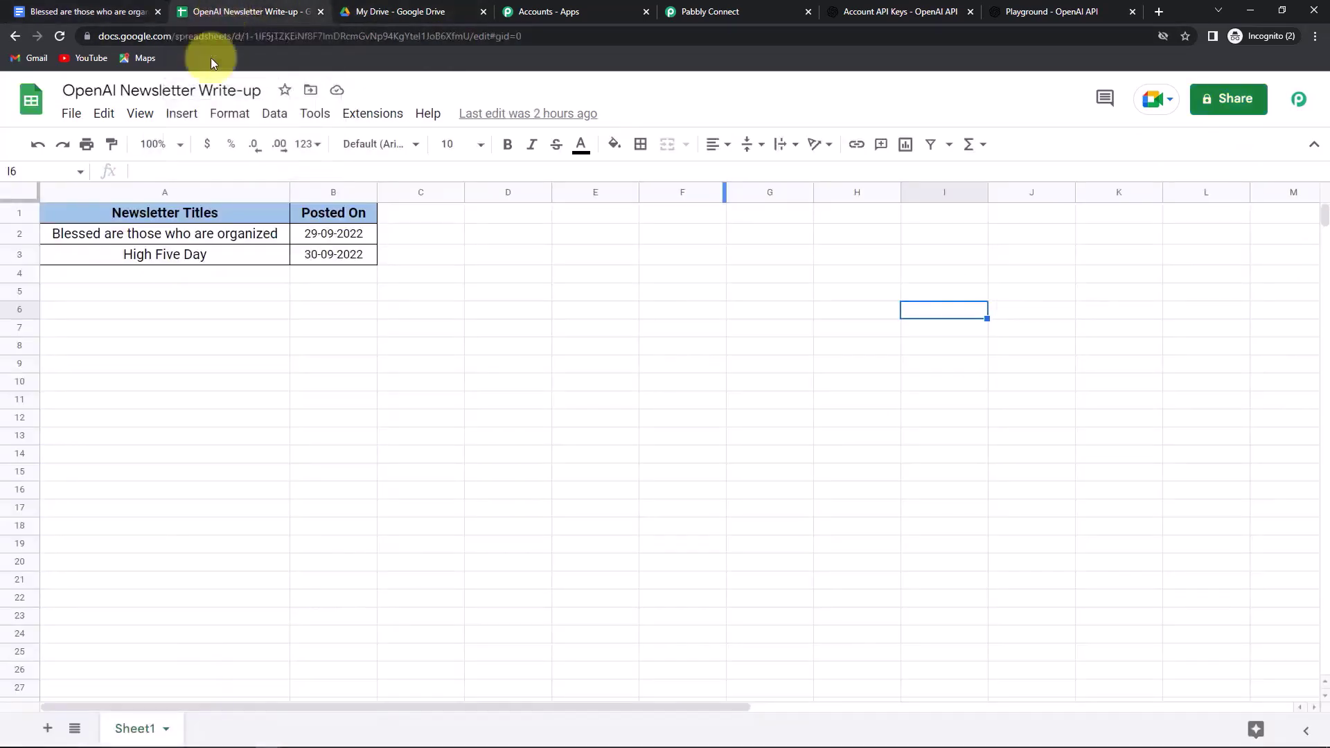
- Enter the title 'Life is a sip of coffee' in A4 and the date 01-10-2022 in B4
left_click(146, 276)
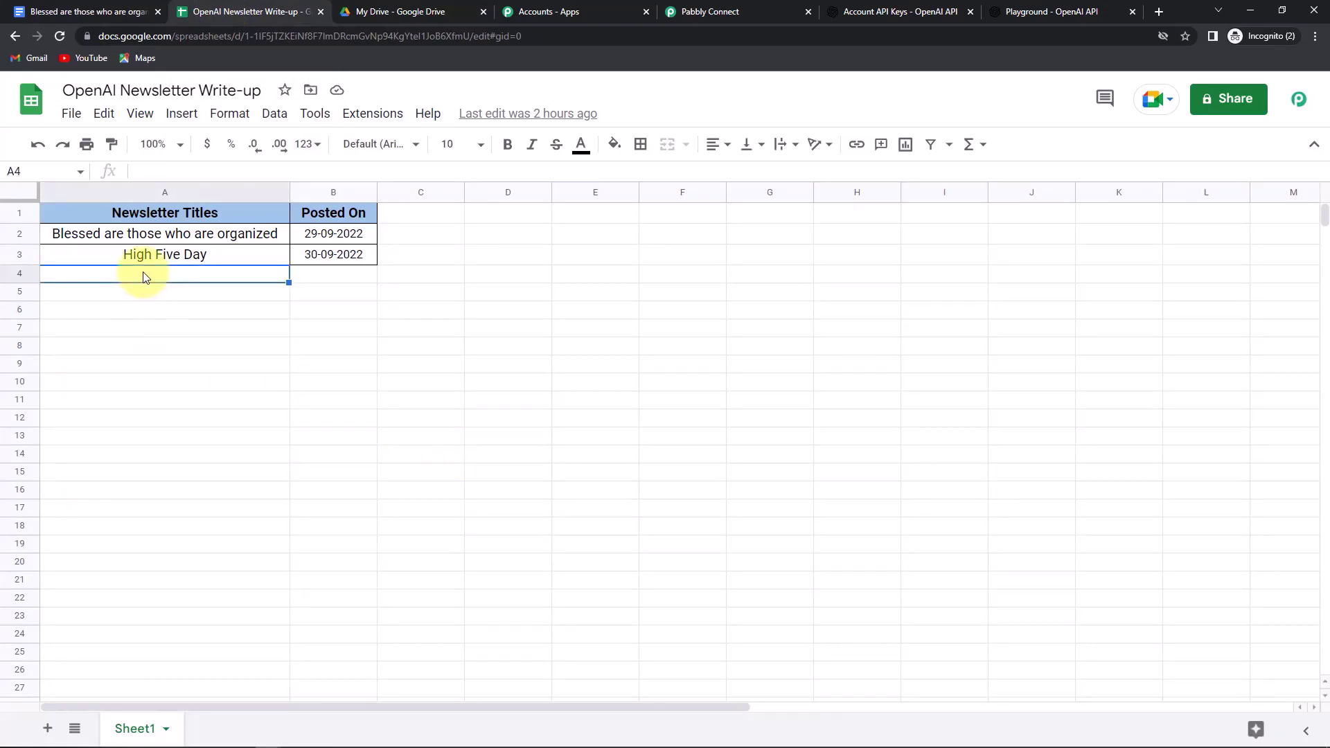
type("Life is a sip of coffee")
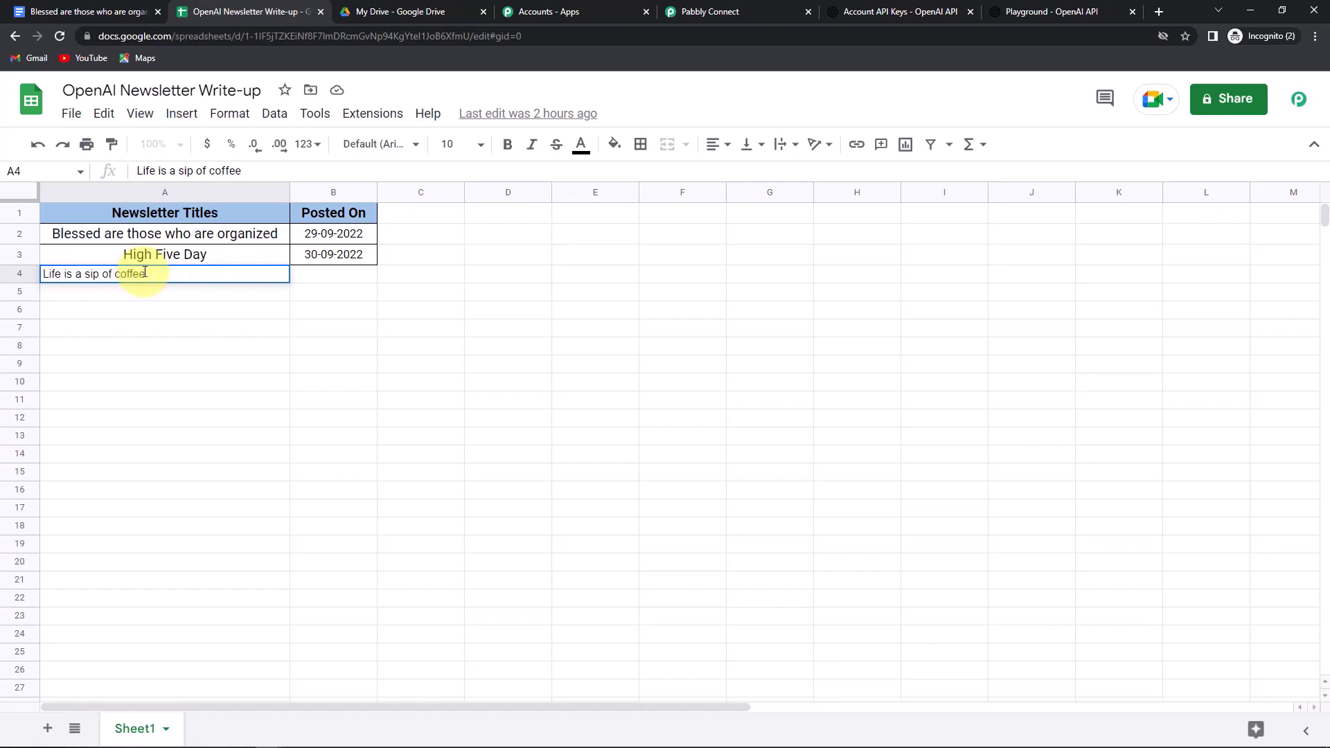
left_click(323, 279)
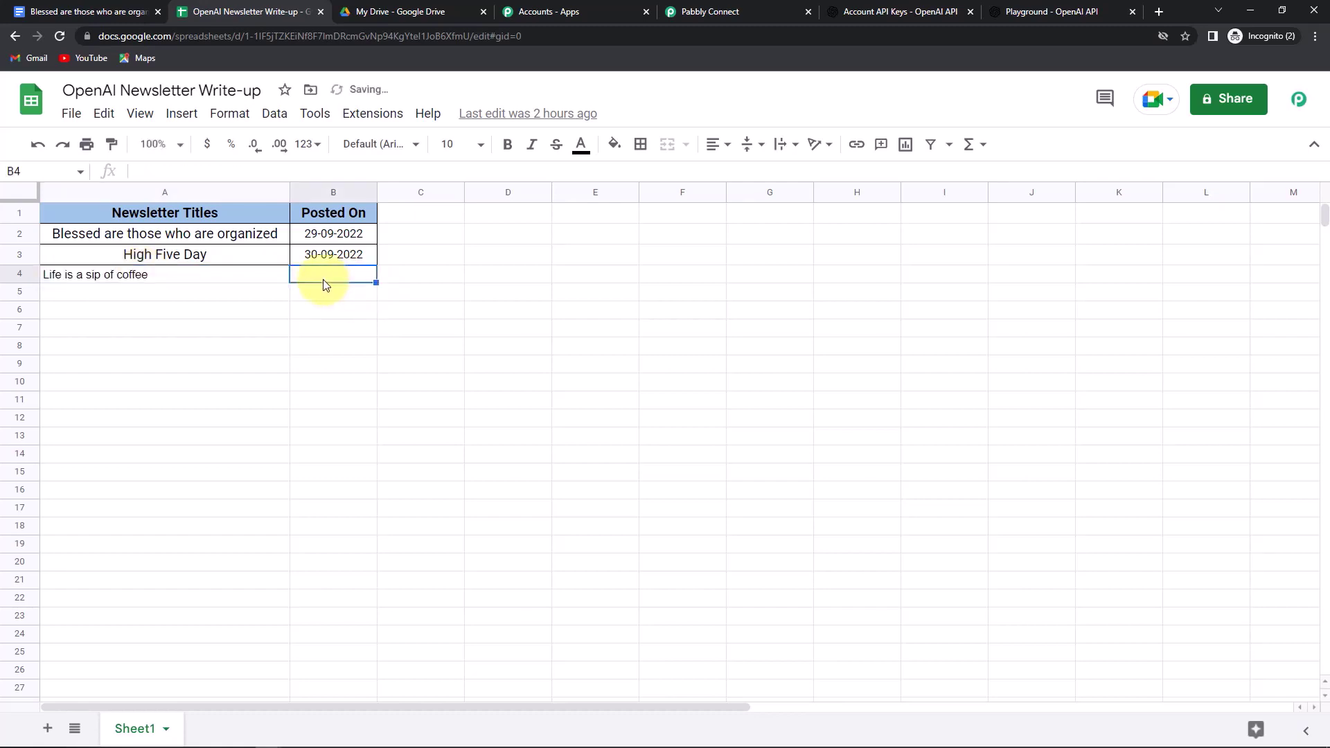
type("01")
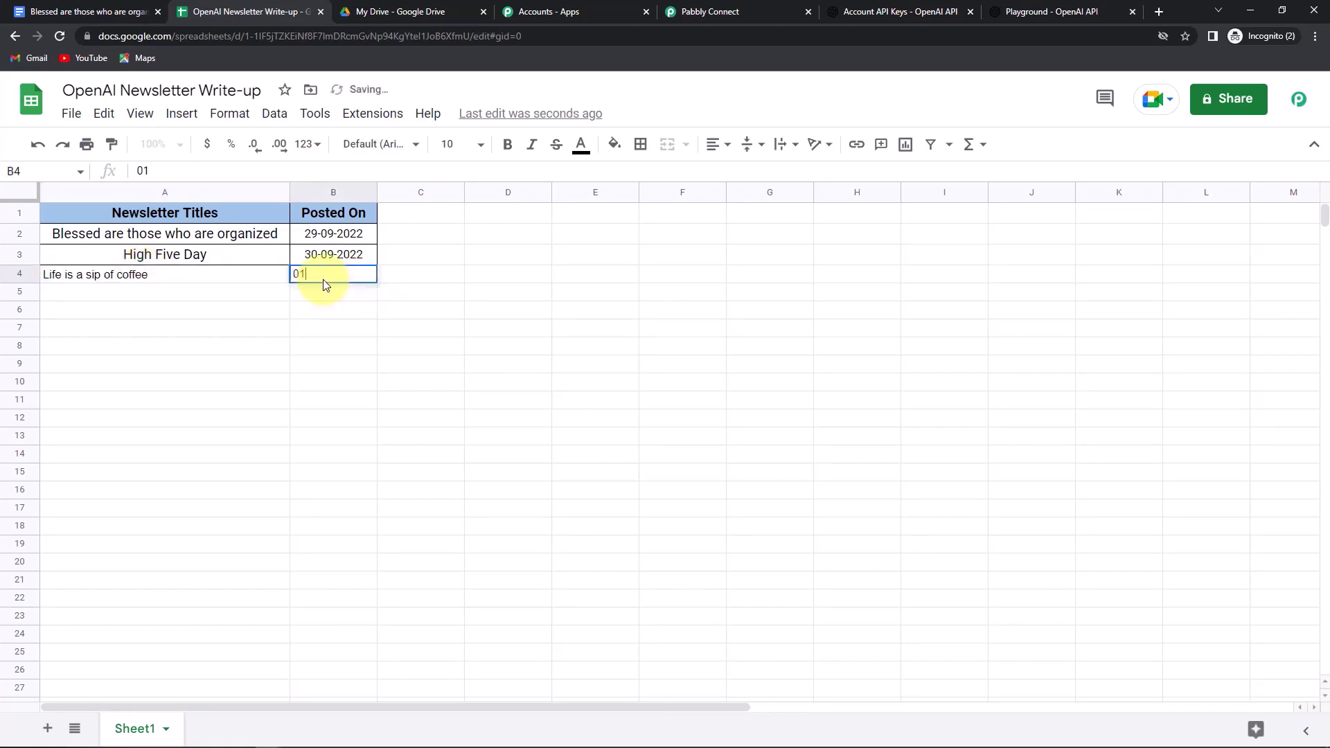
type("-10-2022")
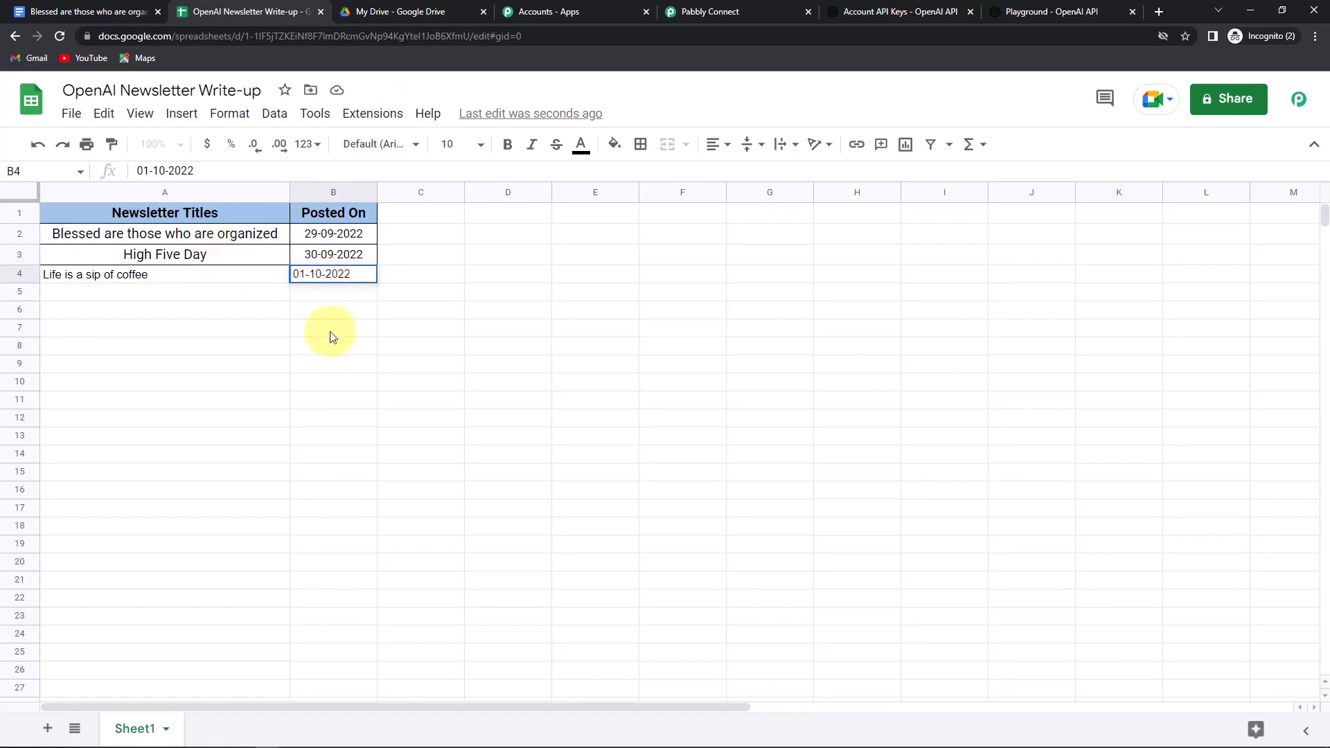
left_click(330, 336)
- Copy row 3's title formatting onto the new row 4 with Paint format
left_click(205, 254)
left_click(111, 144)
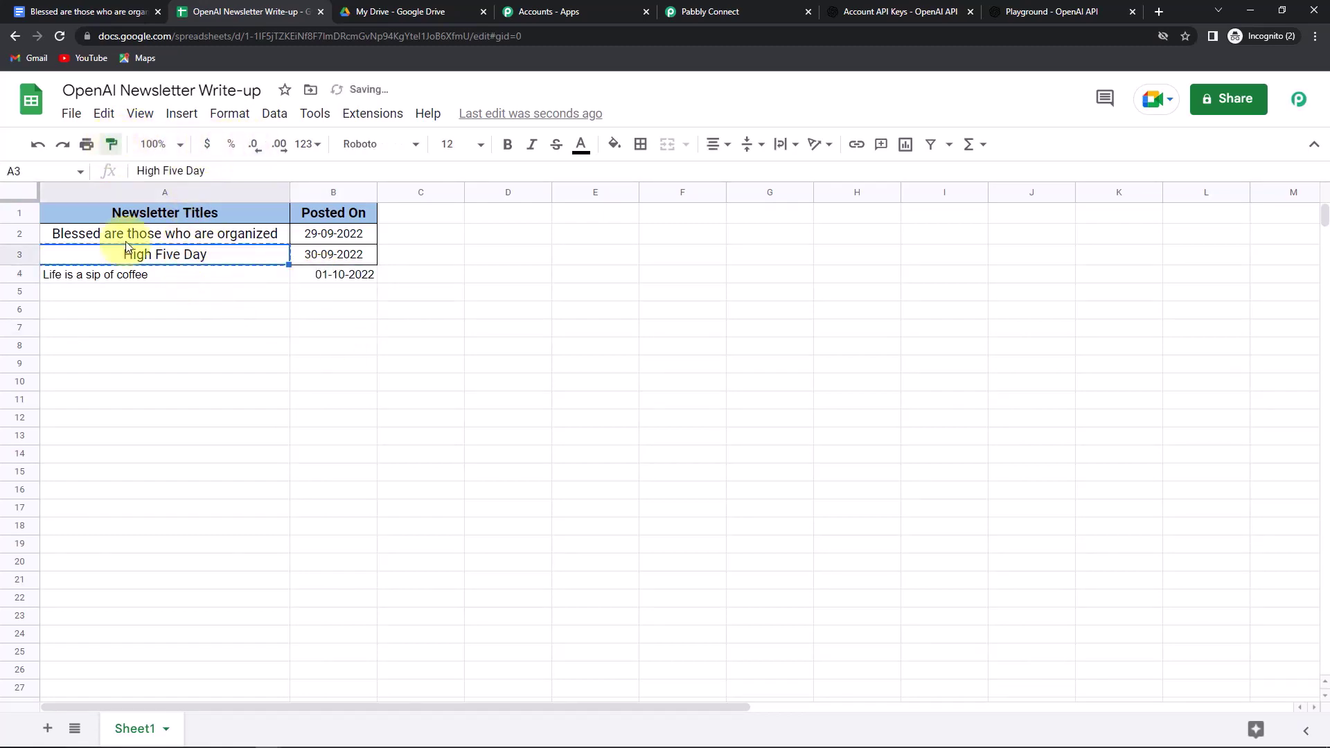
left_click(128, 275)
left_click(332, 313)
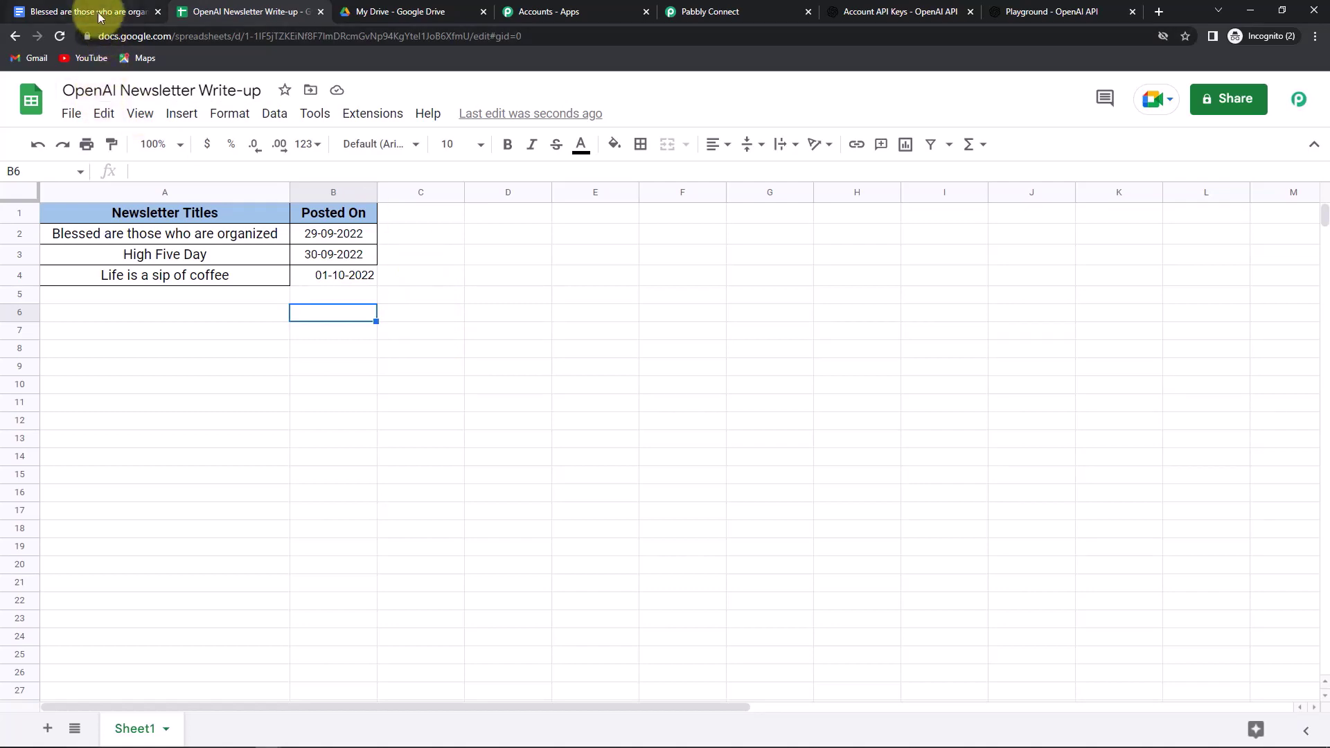
left_click(131, 12)
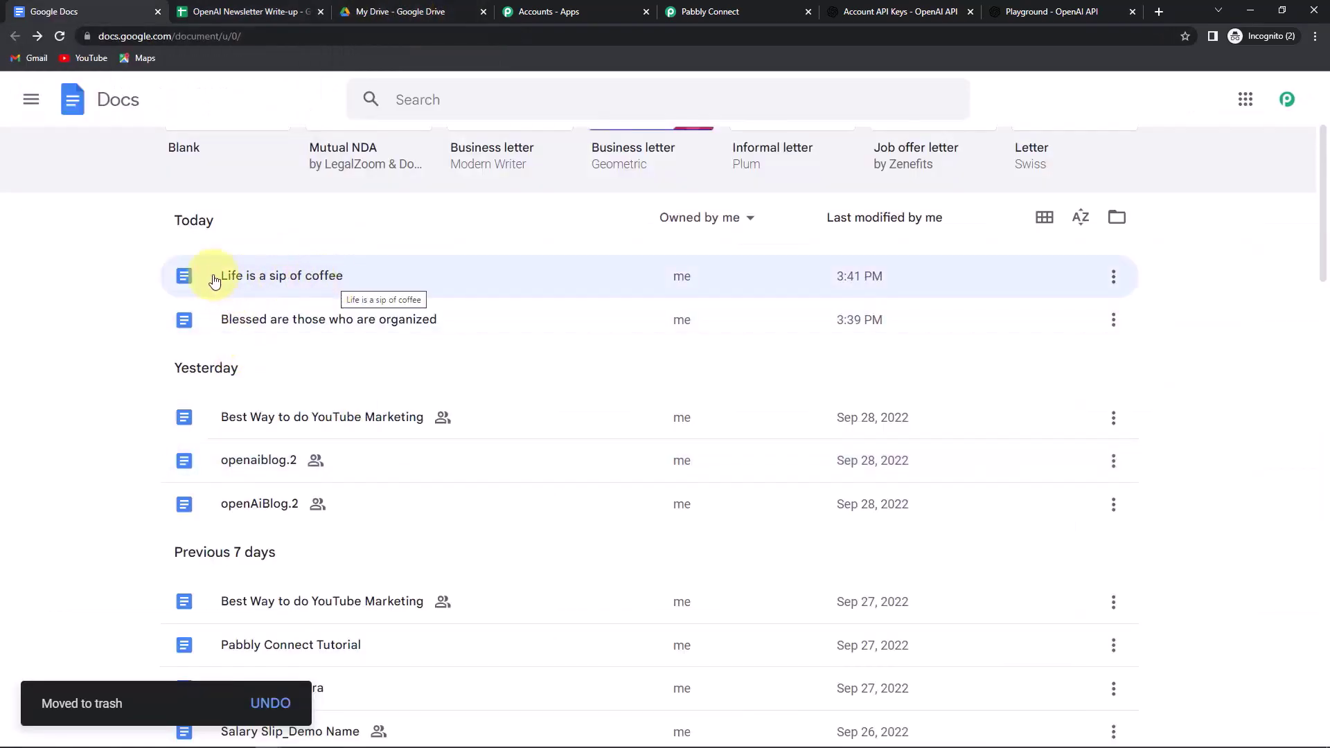
- Open the 'Life is a sip of coffee' doc to check the generated coffee newsletter, then return to Pabbly
left_click(267, 275)
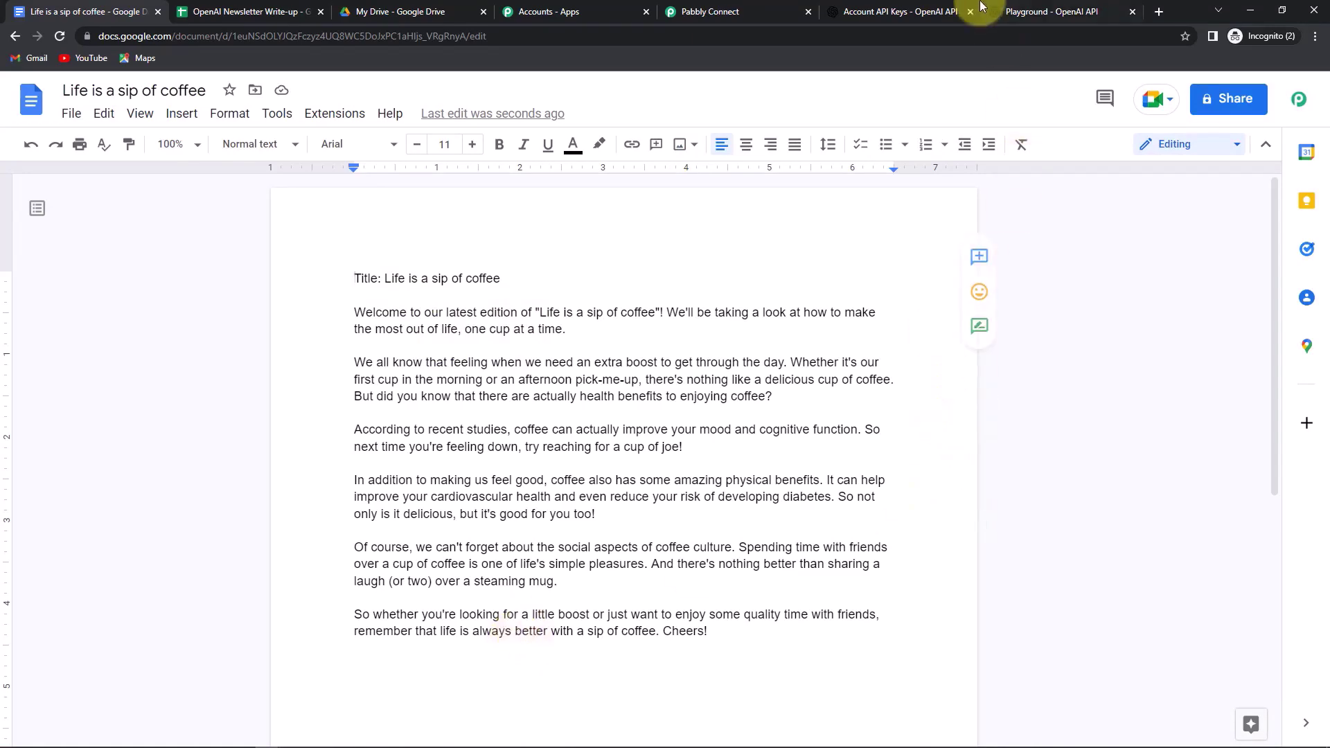
left_click(699, 9)
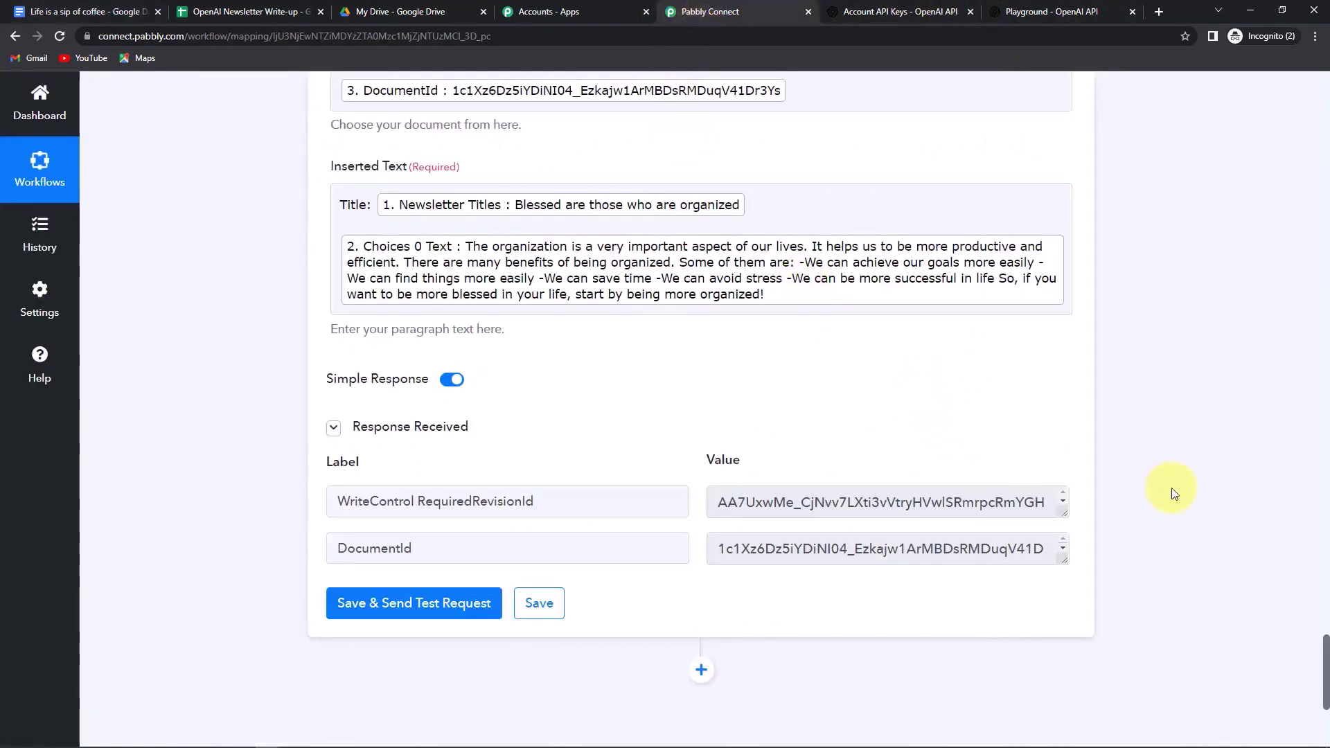
- Collapse the Create a Blank Document and OpenAI Generate Content steps and scroll through the compact workflow
scroll(1166, 466, "down", 6)
scroll(1162, 464, "up", 10)
scroll(1161, 464, "up", 9)
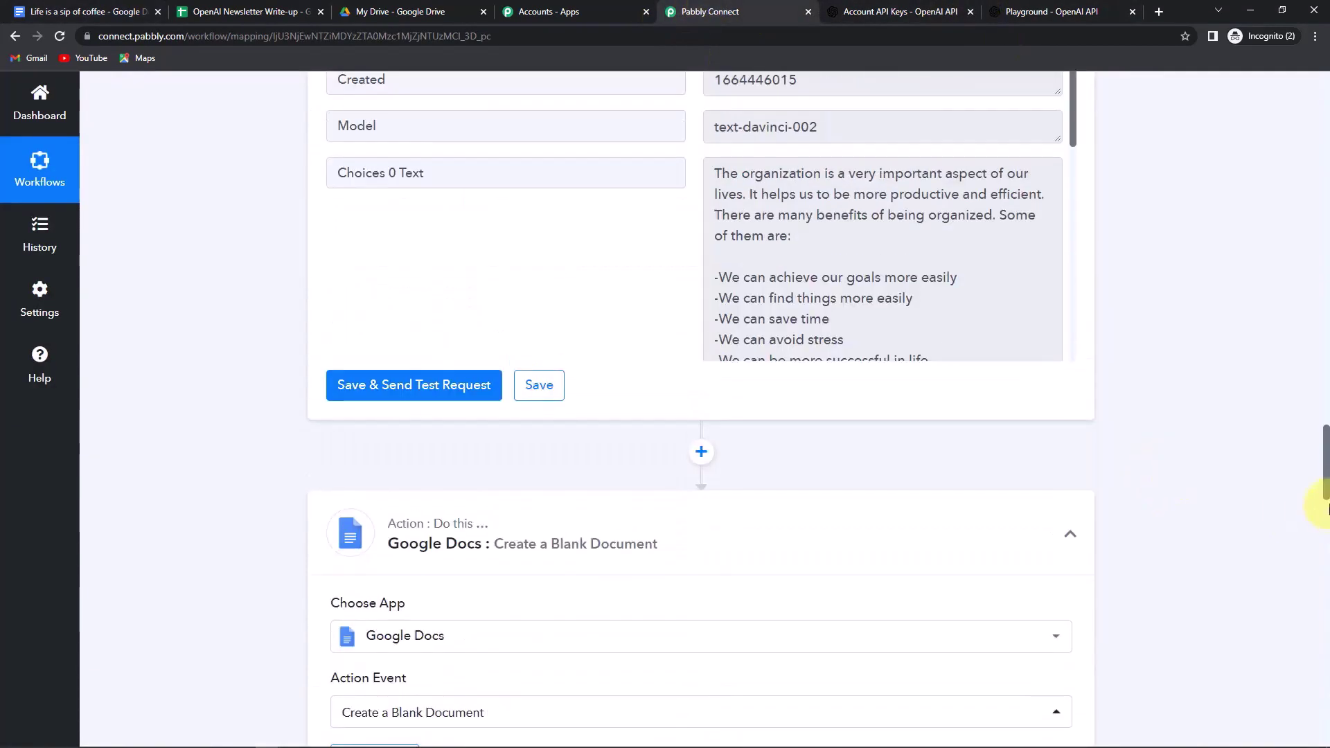
left_click(1070, 533)
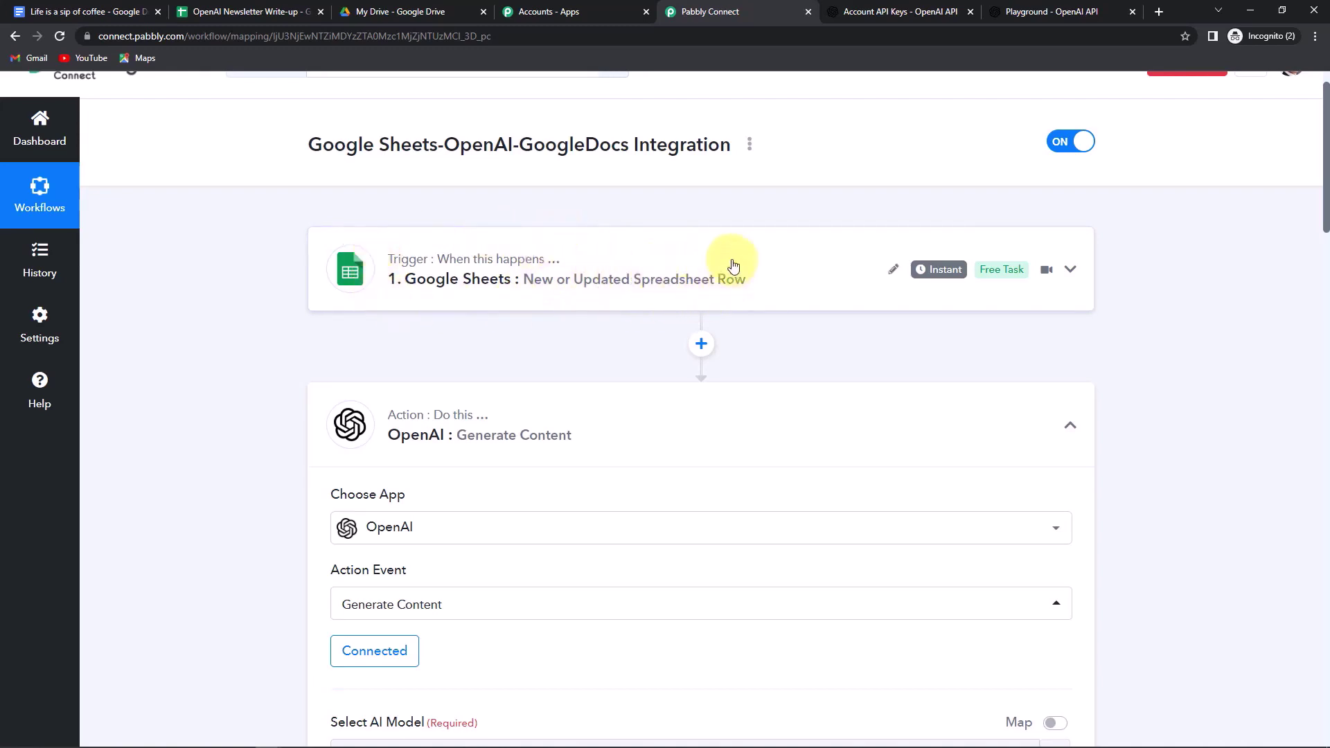
left_click(1070, 425)
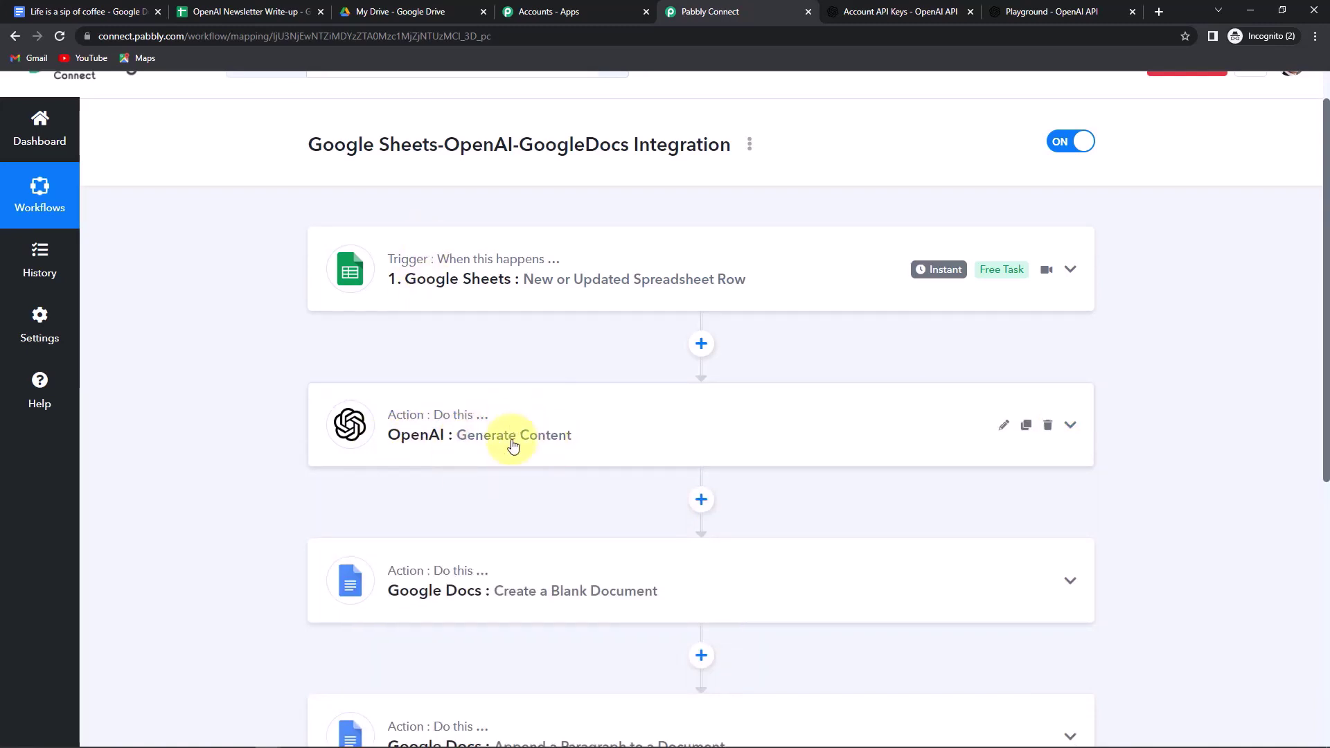
scroll(539, 527, "down", 2)
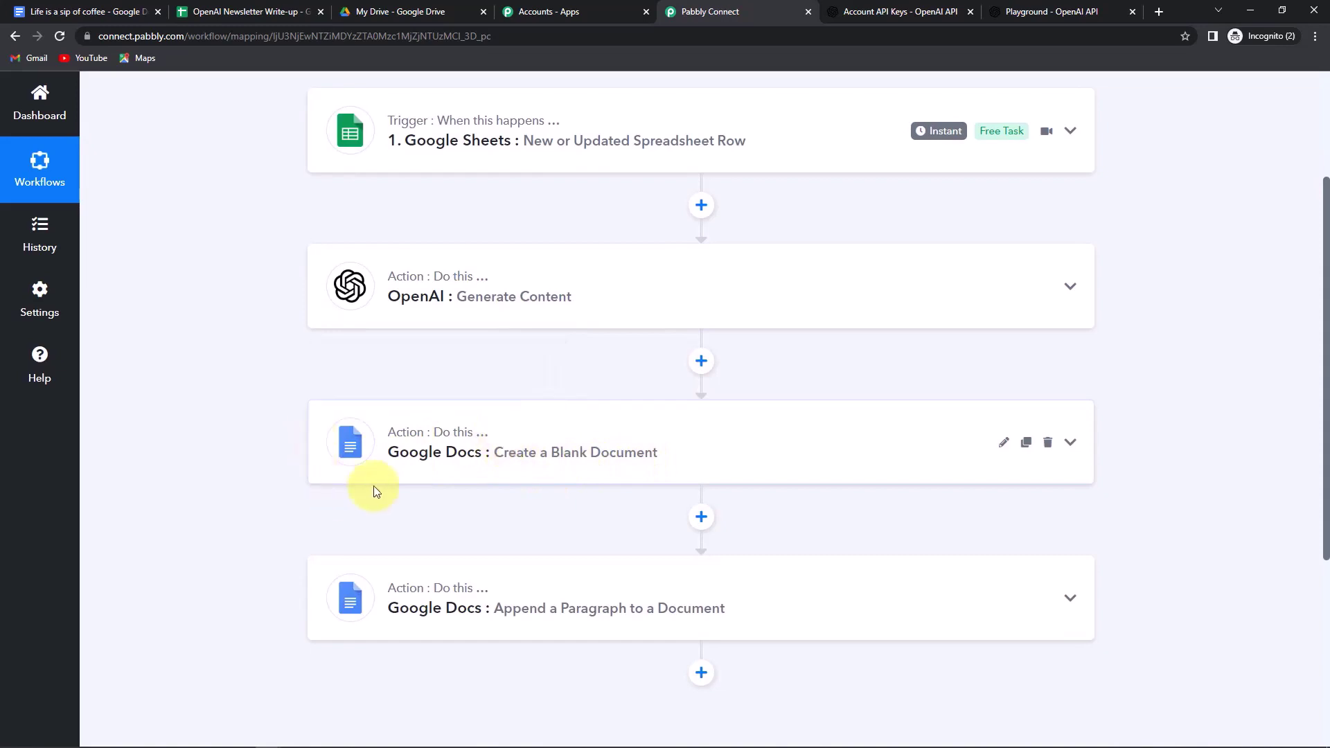
scroll(466, 470, "down", 3)
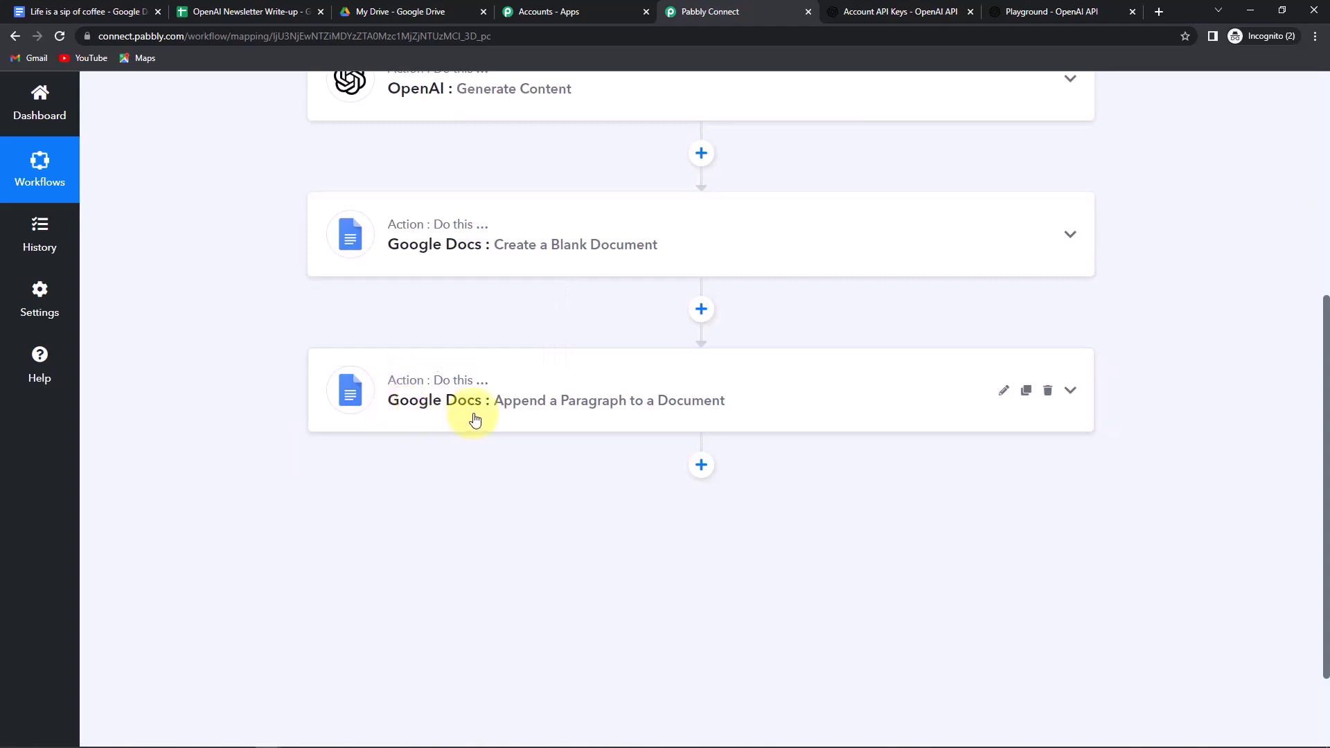
scroll(475, 522, "up", 6)
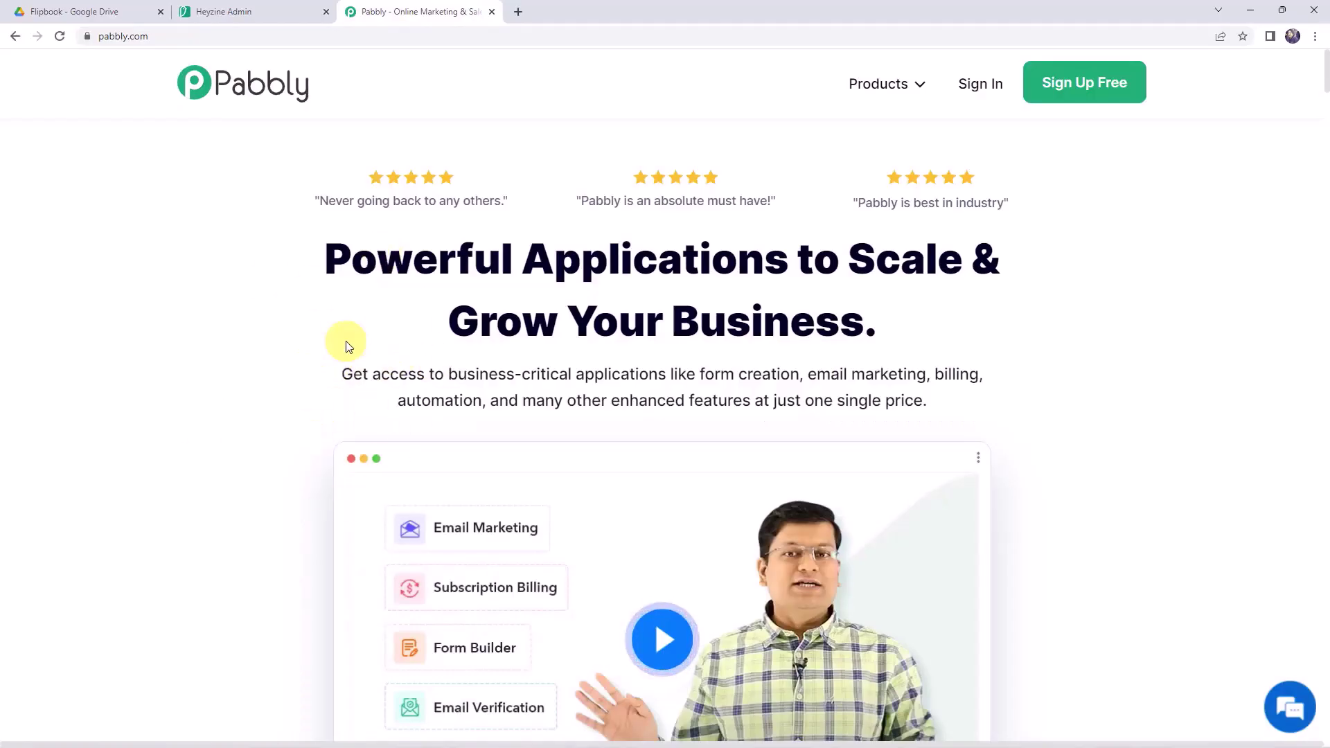
- Sign in on pabbly.com and open Pabbly Connect from the All Apps page
left_click(160, 39)
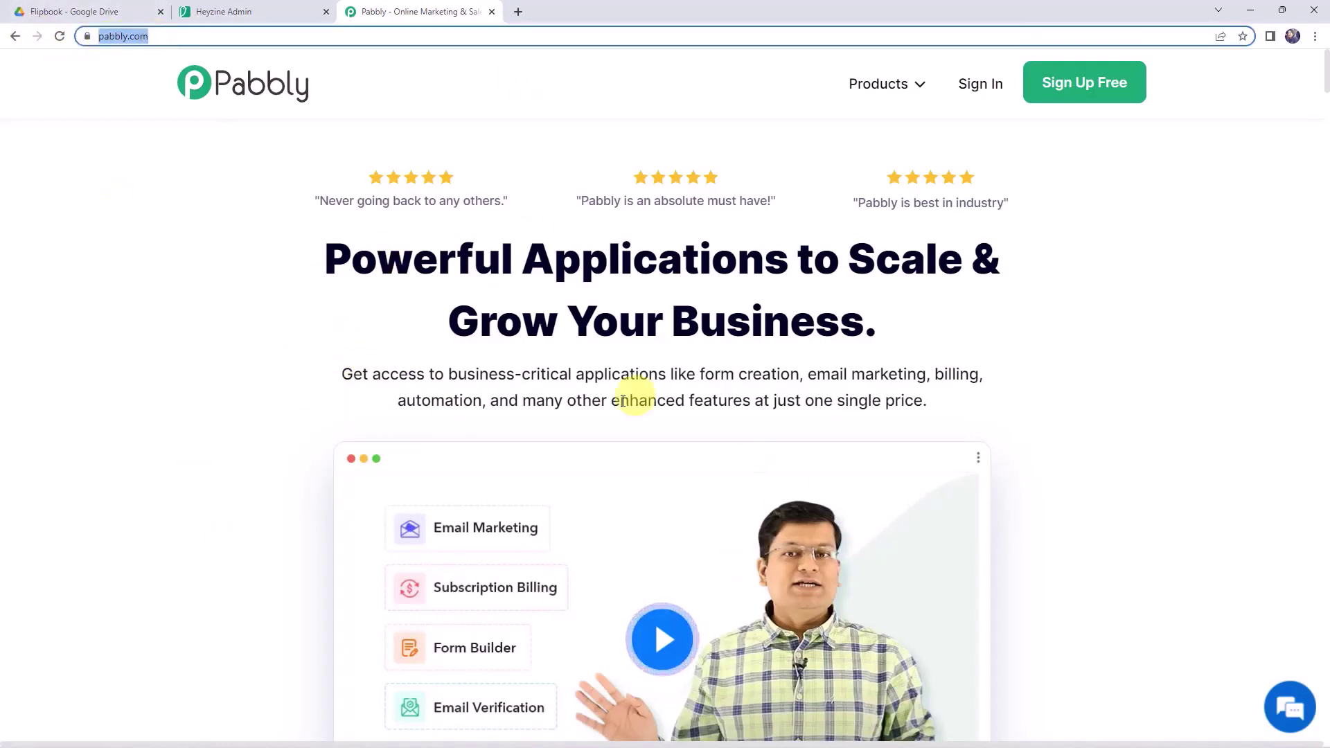
left_click(619, 359)
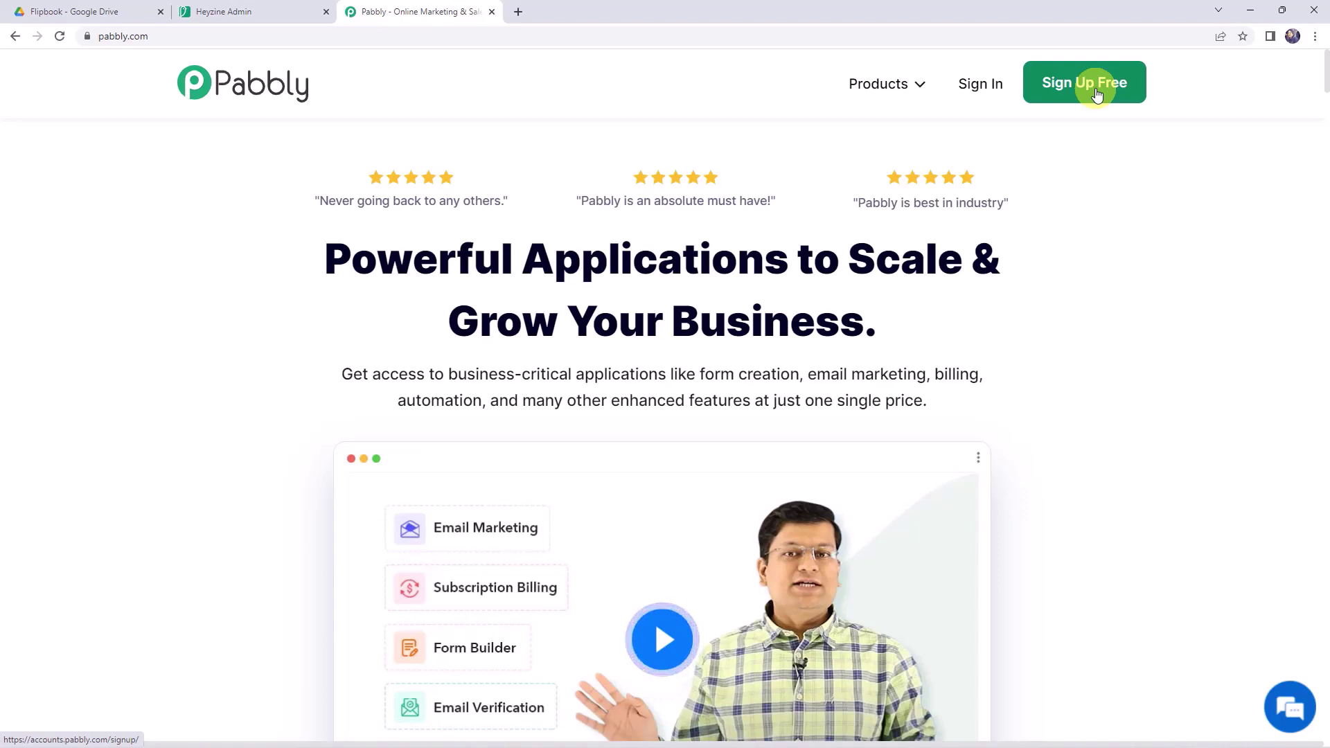
left_click(979, 92)
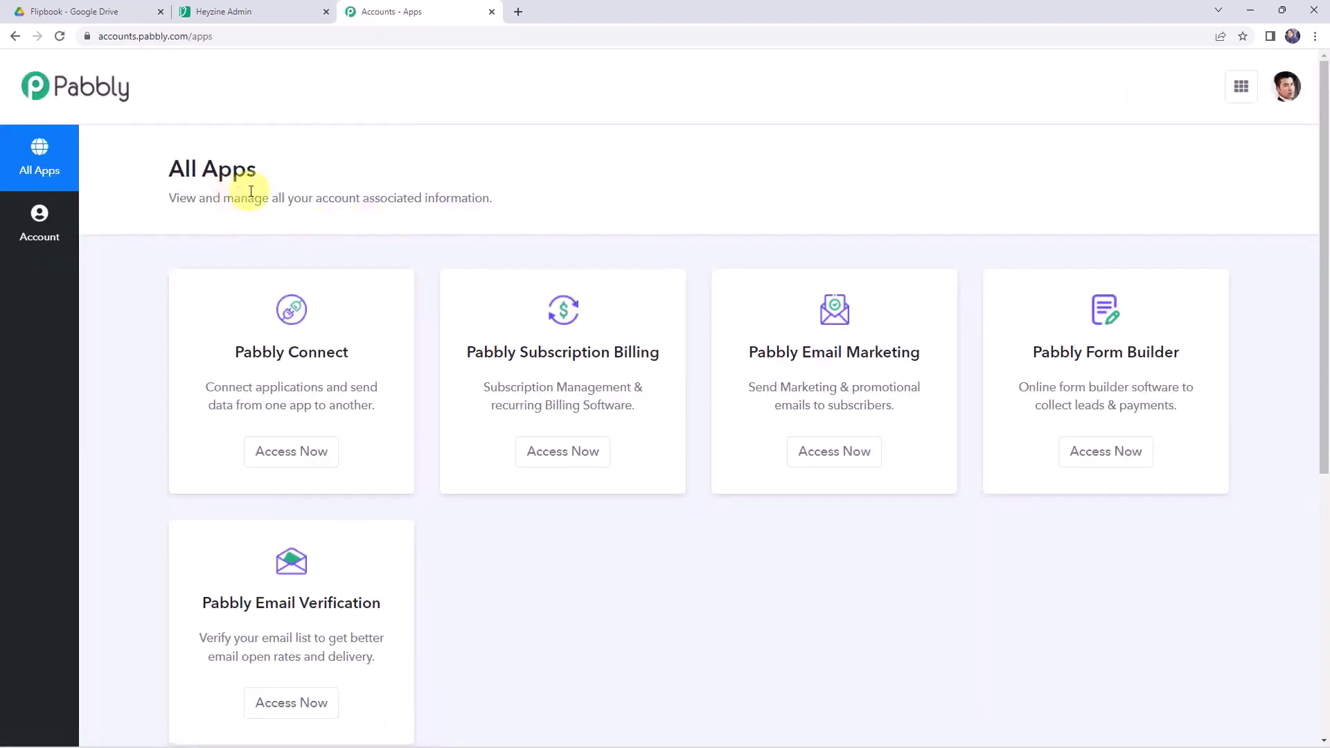
left_click(277, 458)
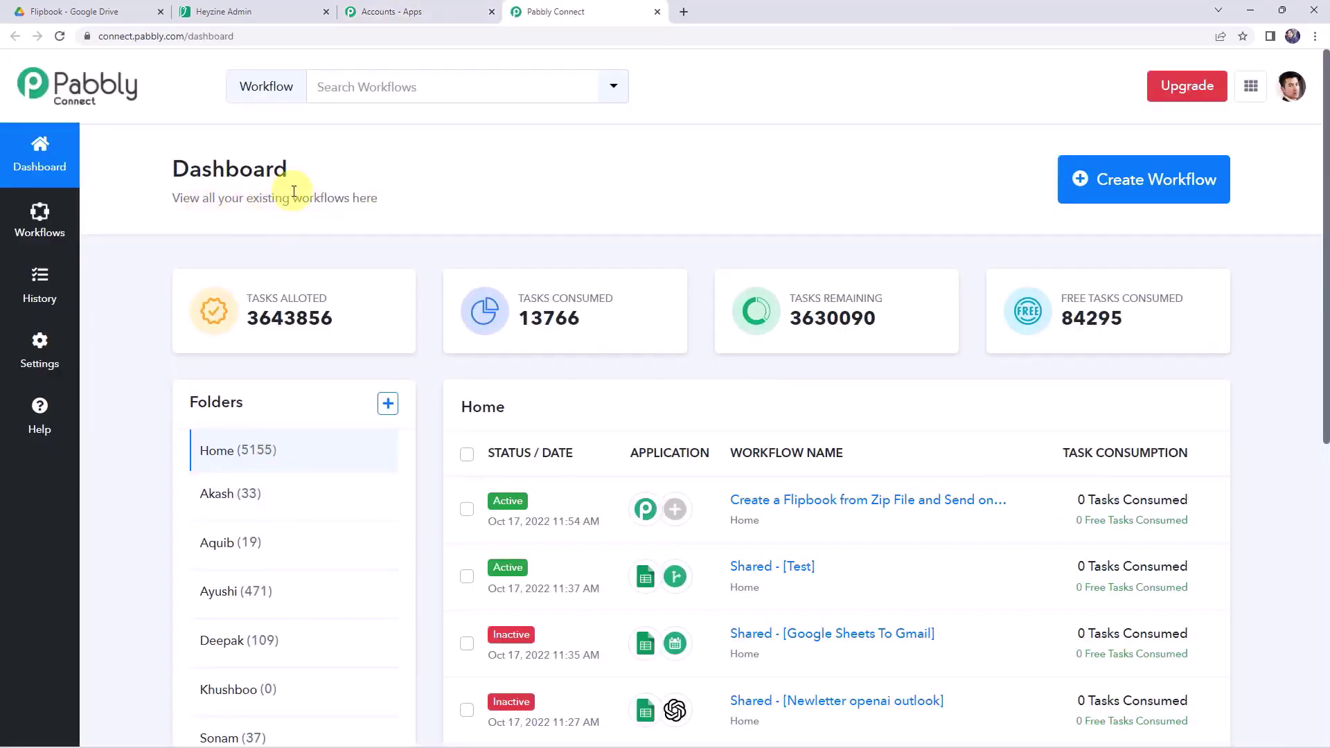
scroll(766, 425, "down", 6)
scroll(766, 426, "up", 5)
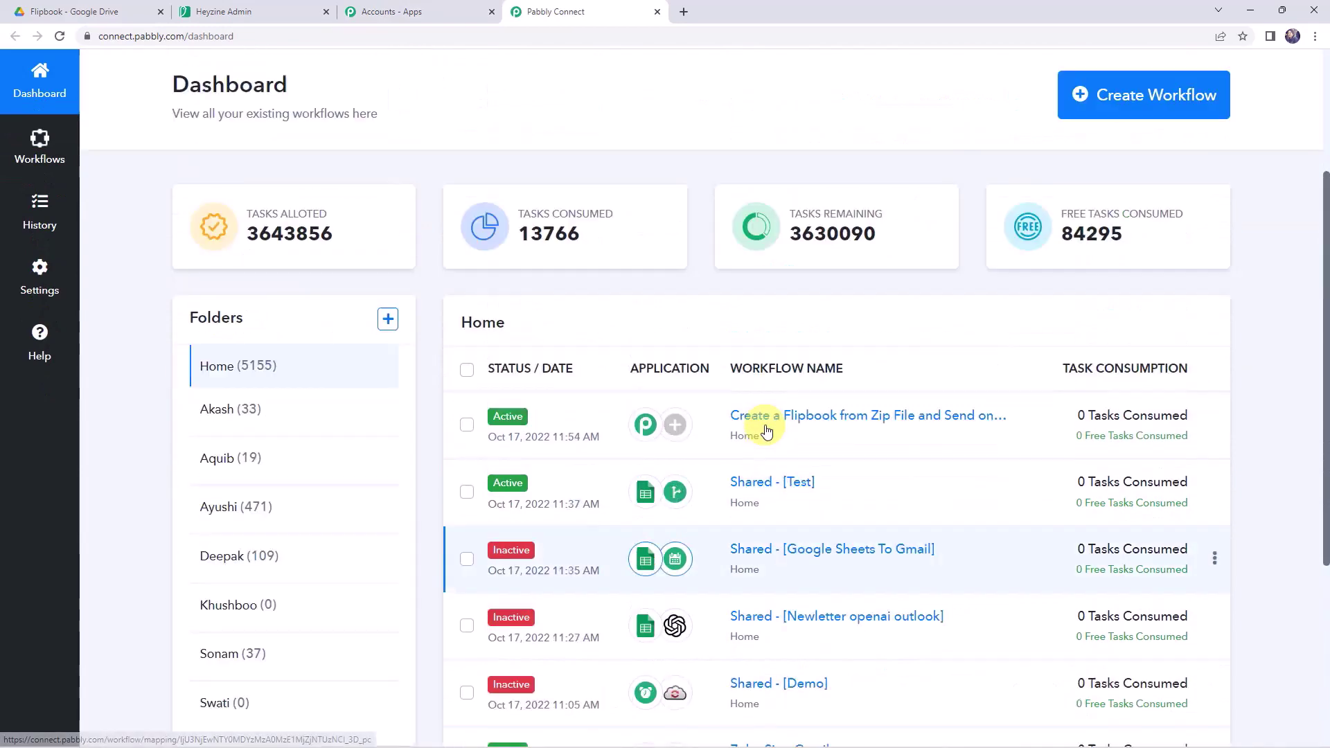
scroll(766, 429, "up", 2)
- Create a new workflow named 'Create Interactive Flipbook from PDF'
left_click(1124, 189)
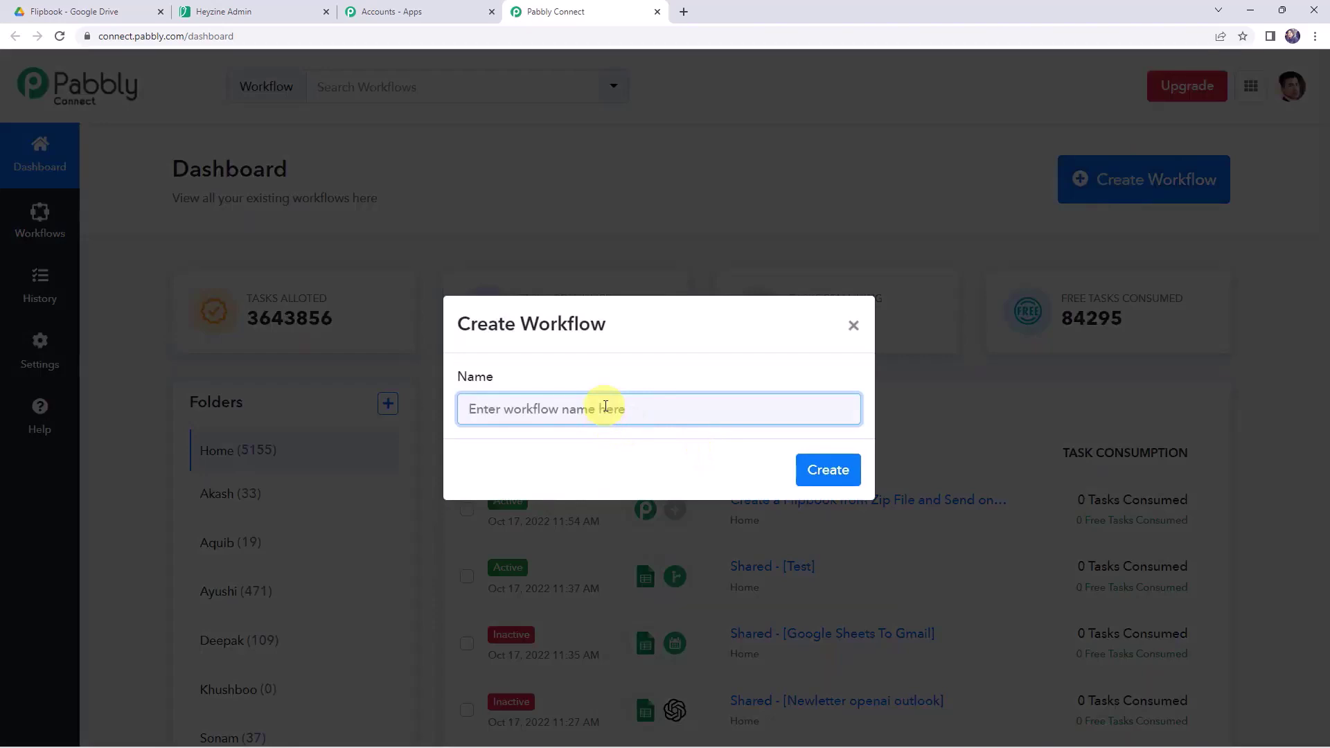
type("Create Interactive flipbook from PDF")
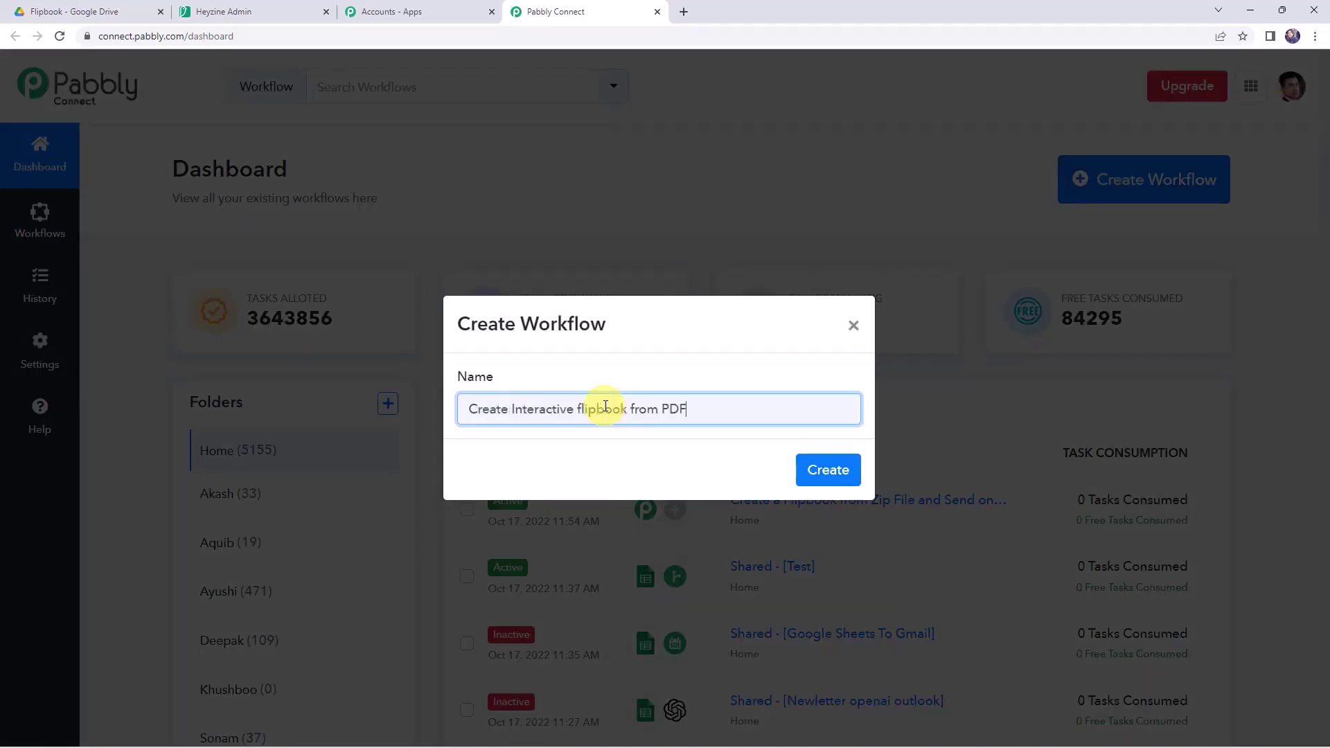
left_click(582, 408)
key("BackSpace")
type("F")
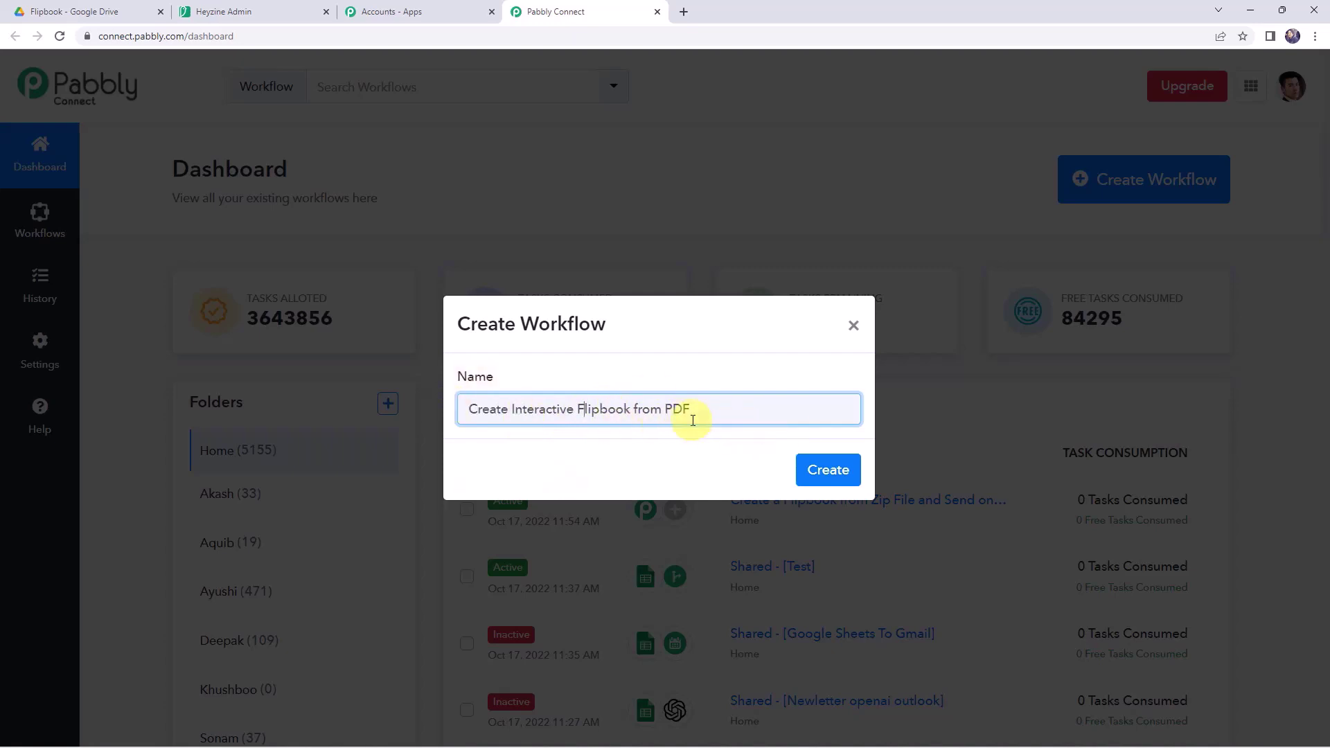
left_click(851, 477)
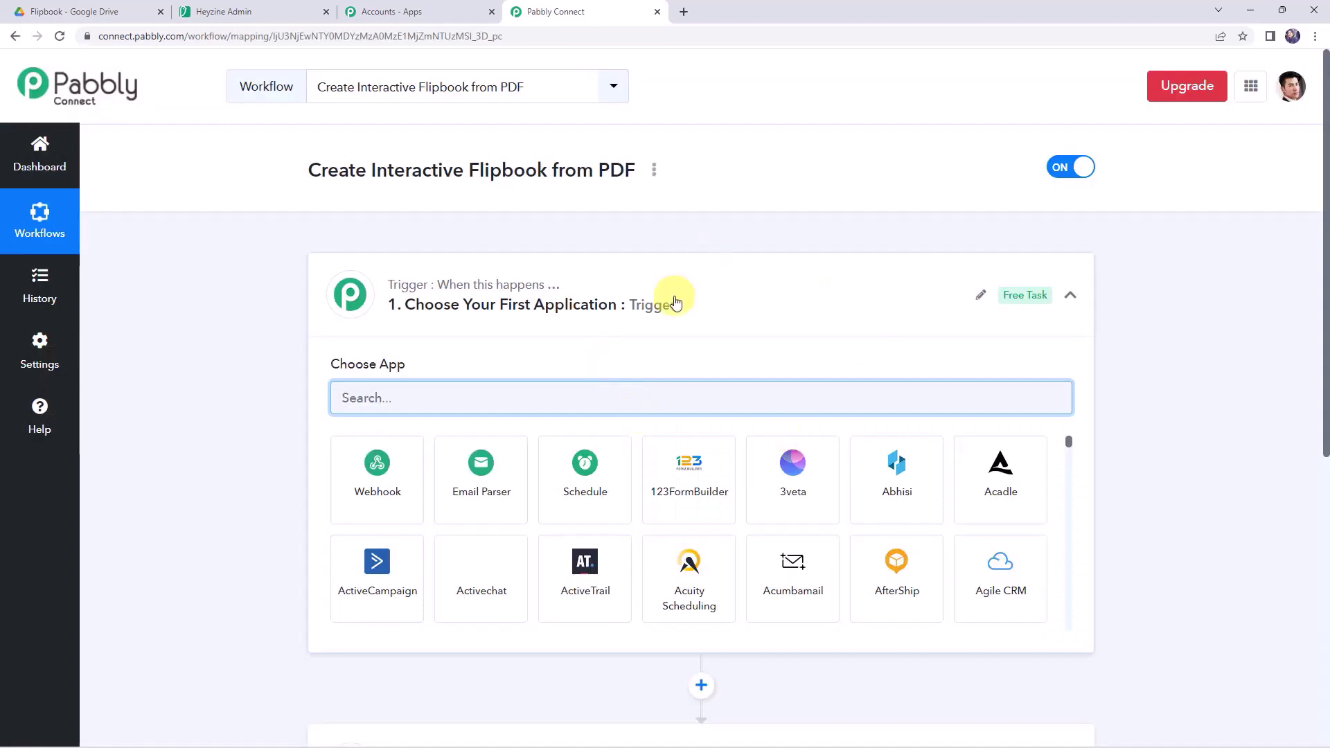
- Choose Google Drive as the workflow's trigger app
left_click(695, 310)
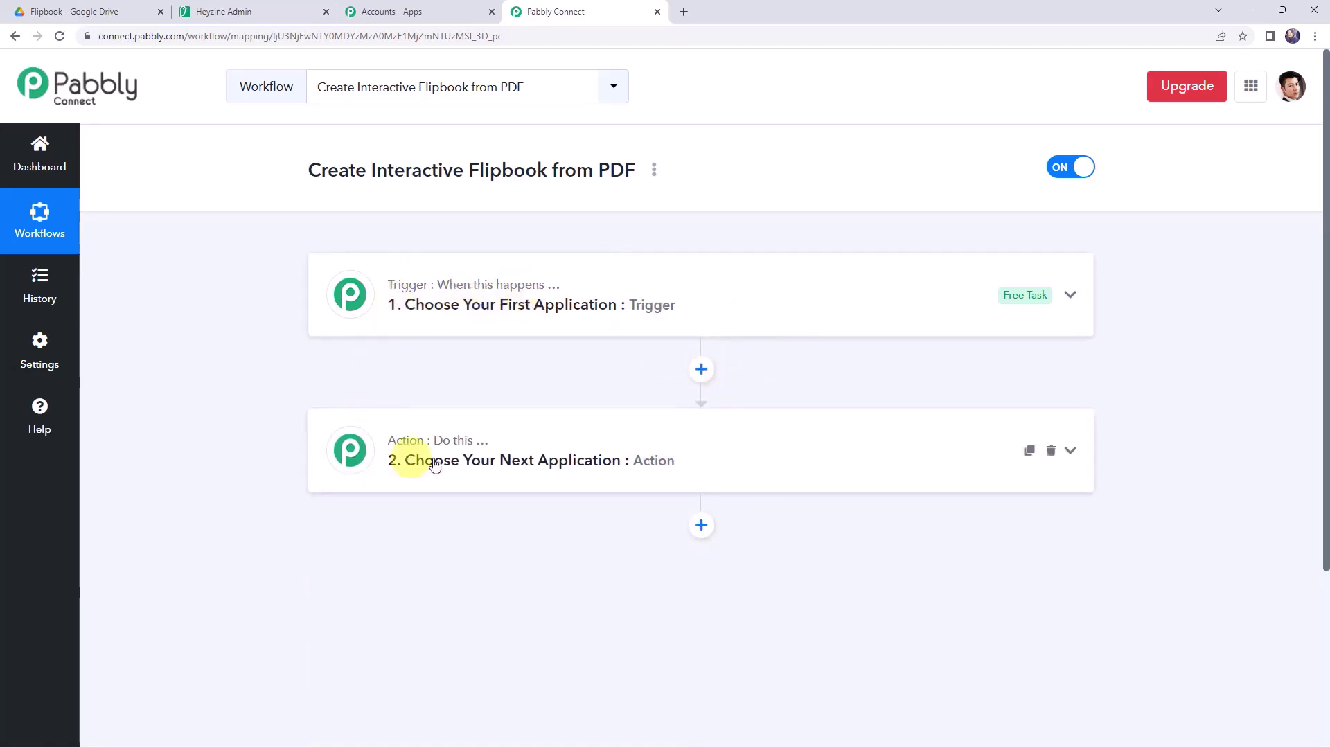
mouse_move(440, 437)
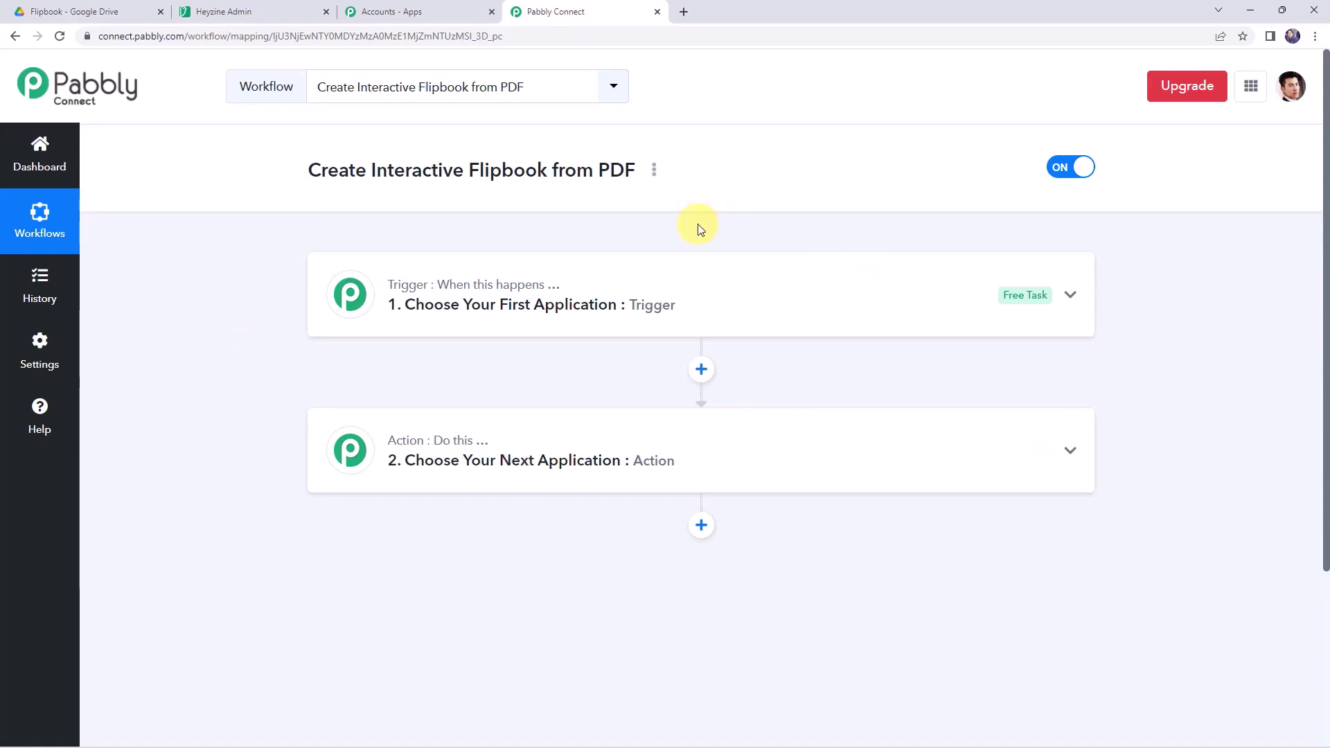
left_click(677, 302)
left_click(425, 400)
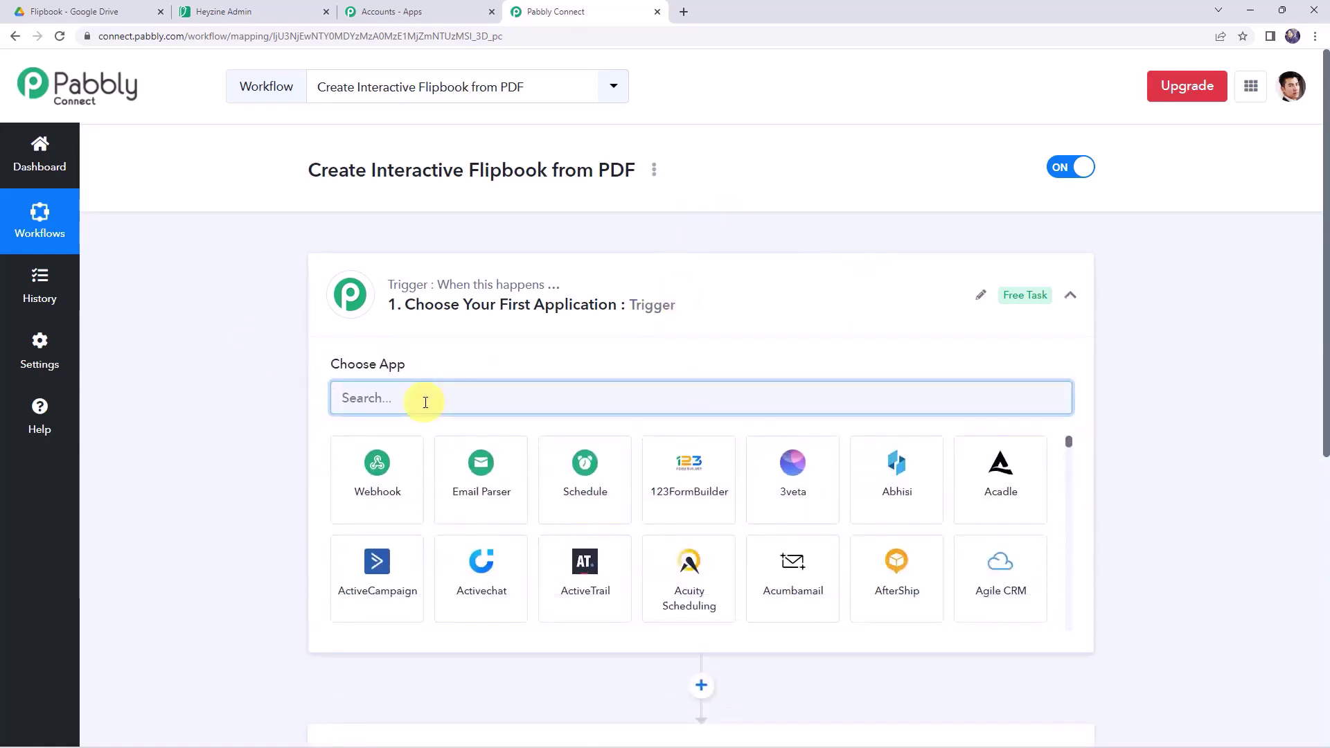
type("Google ")
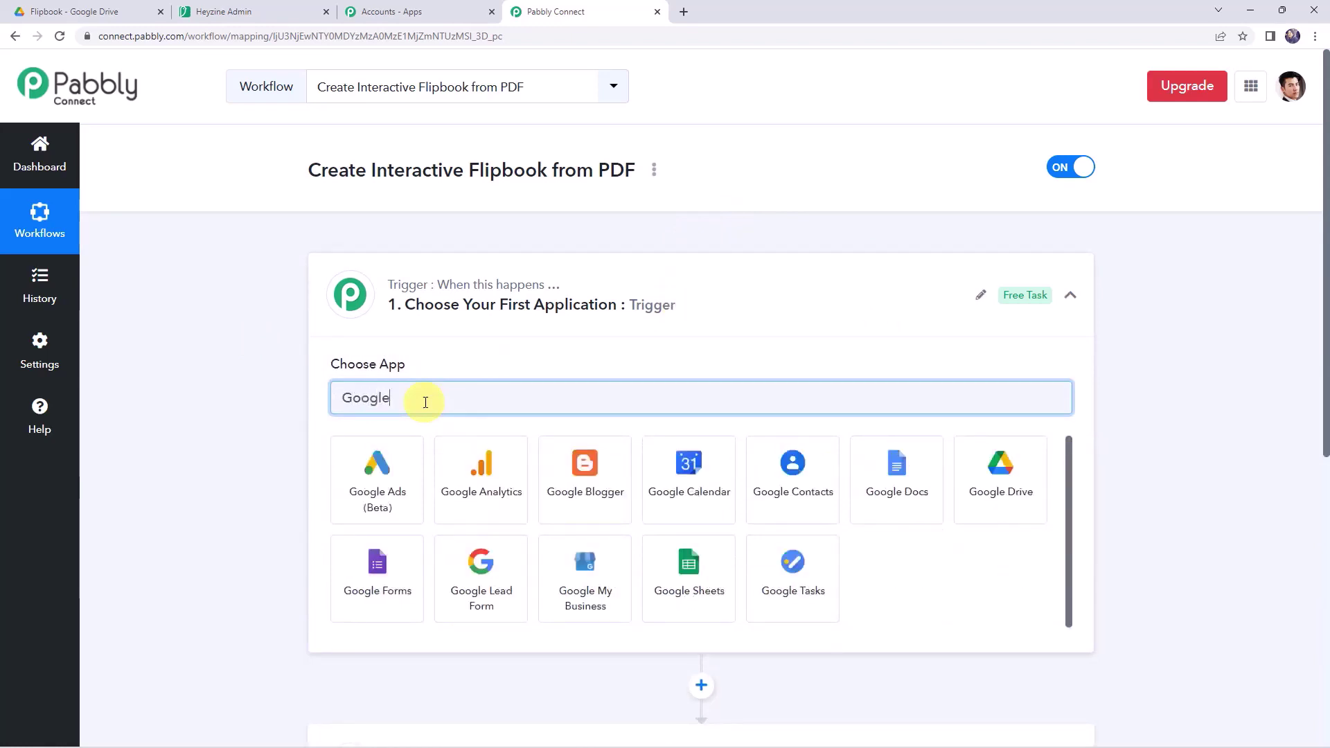
type("D")
left_click(520, 485)
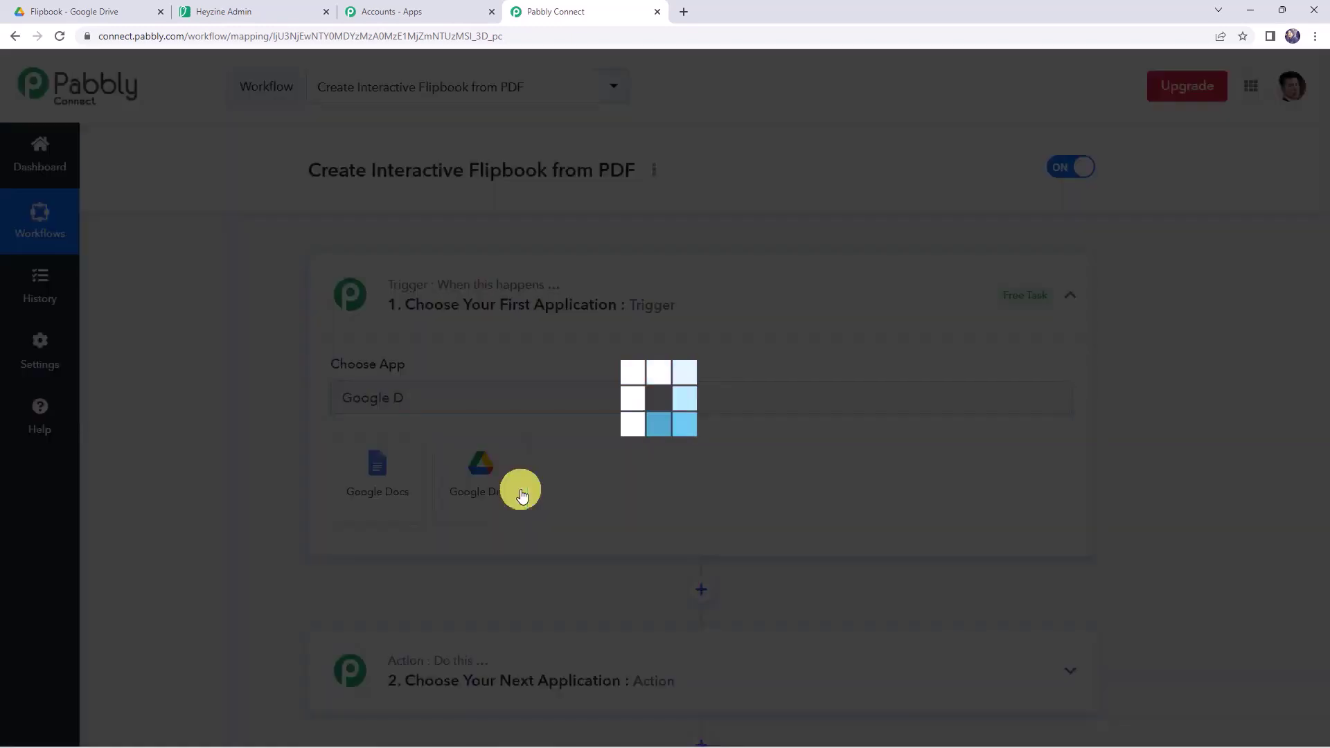
- Set the trigger event to New File in Specific Folder and begin connecting an account
left_click(386, 487)
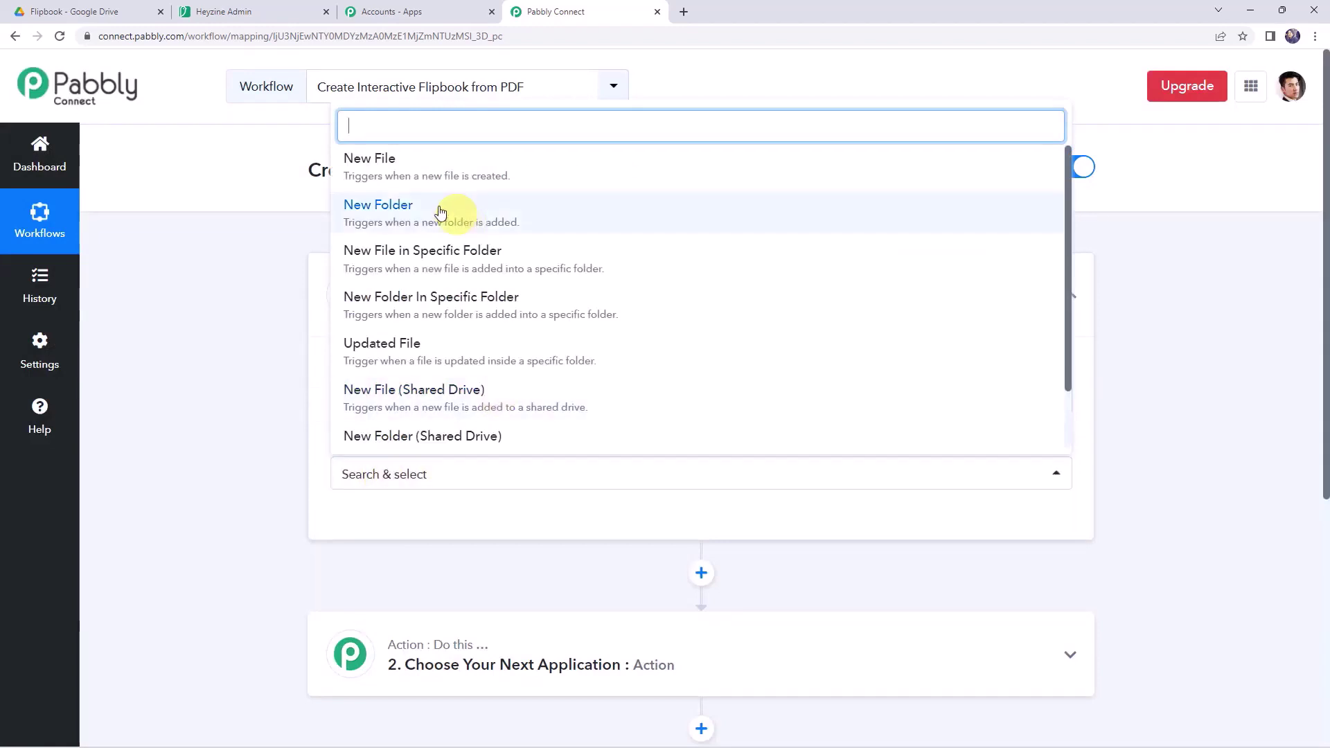
left_click(481, 266)
scroll(400, 386, "down", 3)
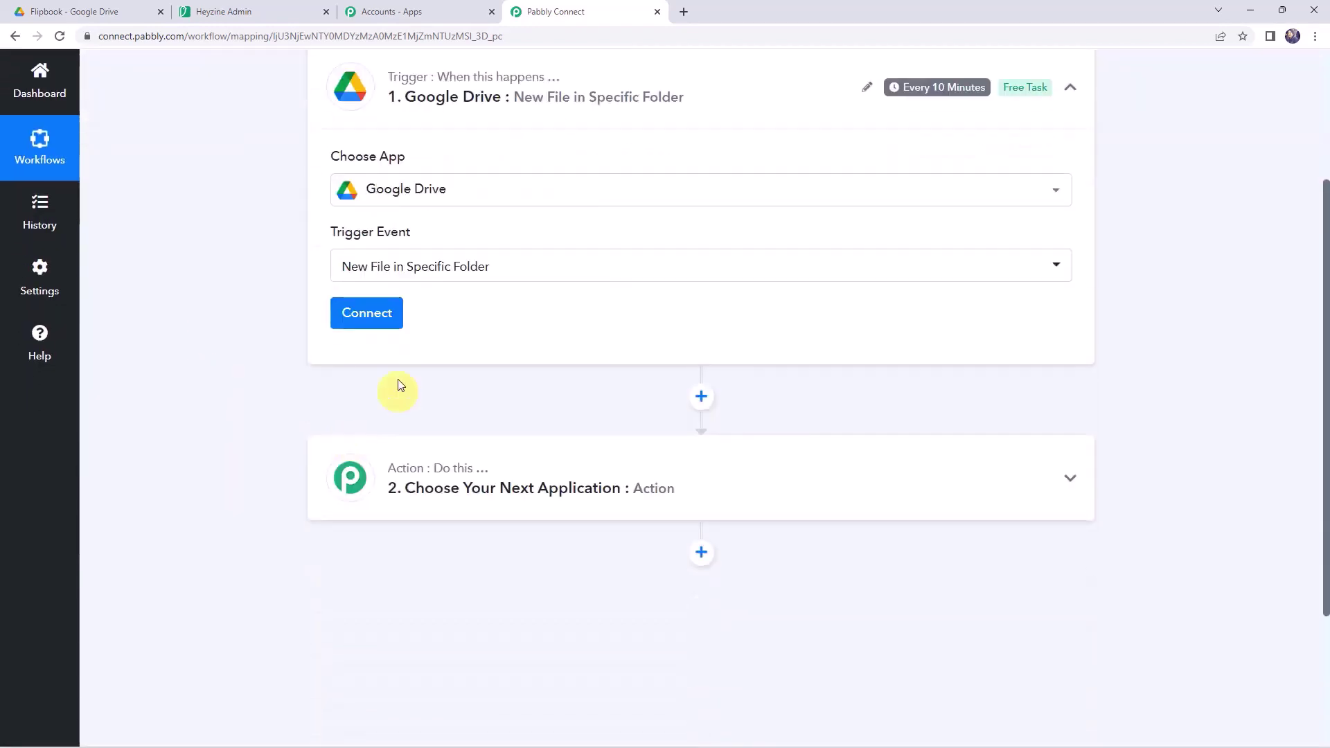
left_click(365, 312)
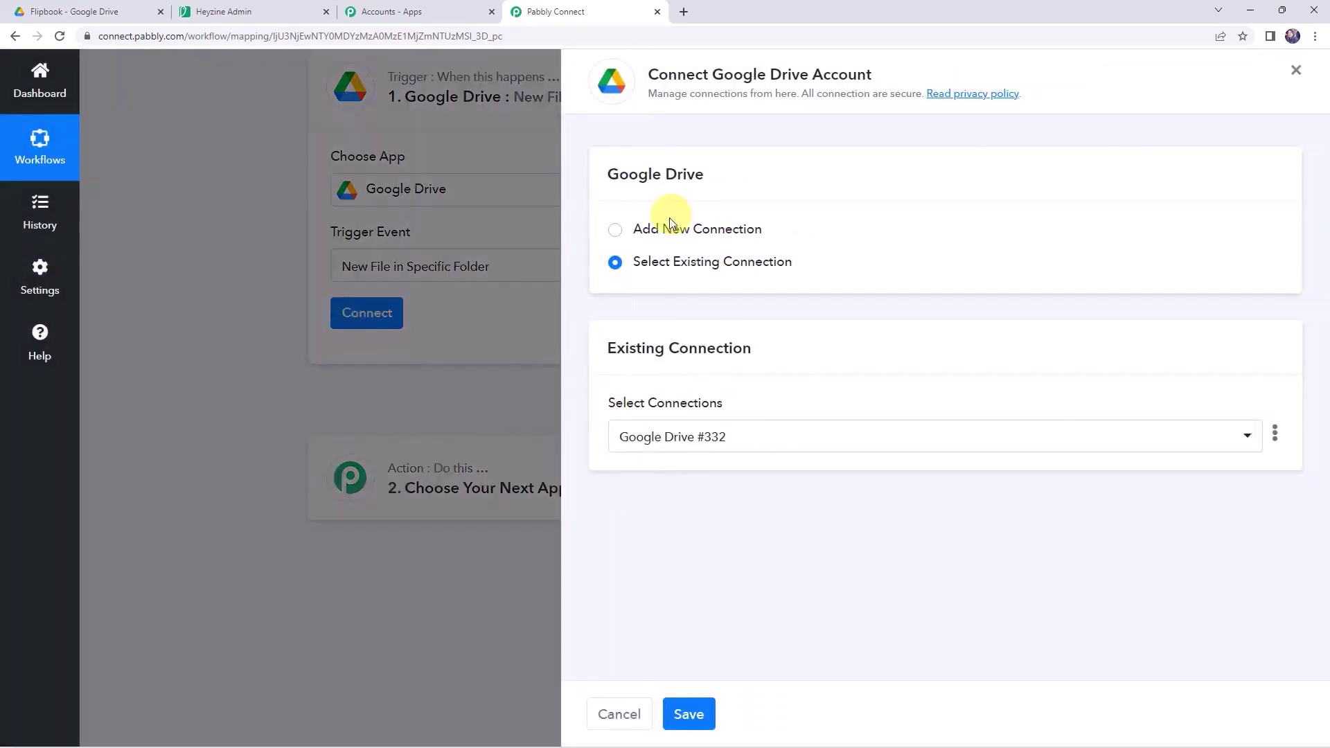
- Add a new Google Drive connection and authorize Pabbly Connect with the chosen Google account
left_click(669, 226)
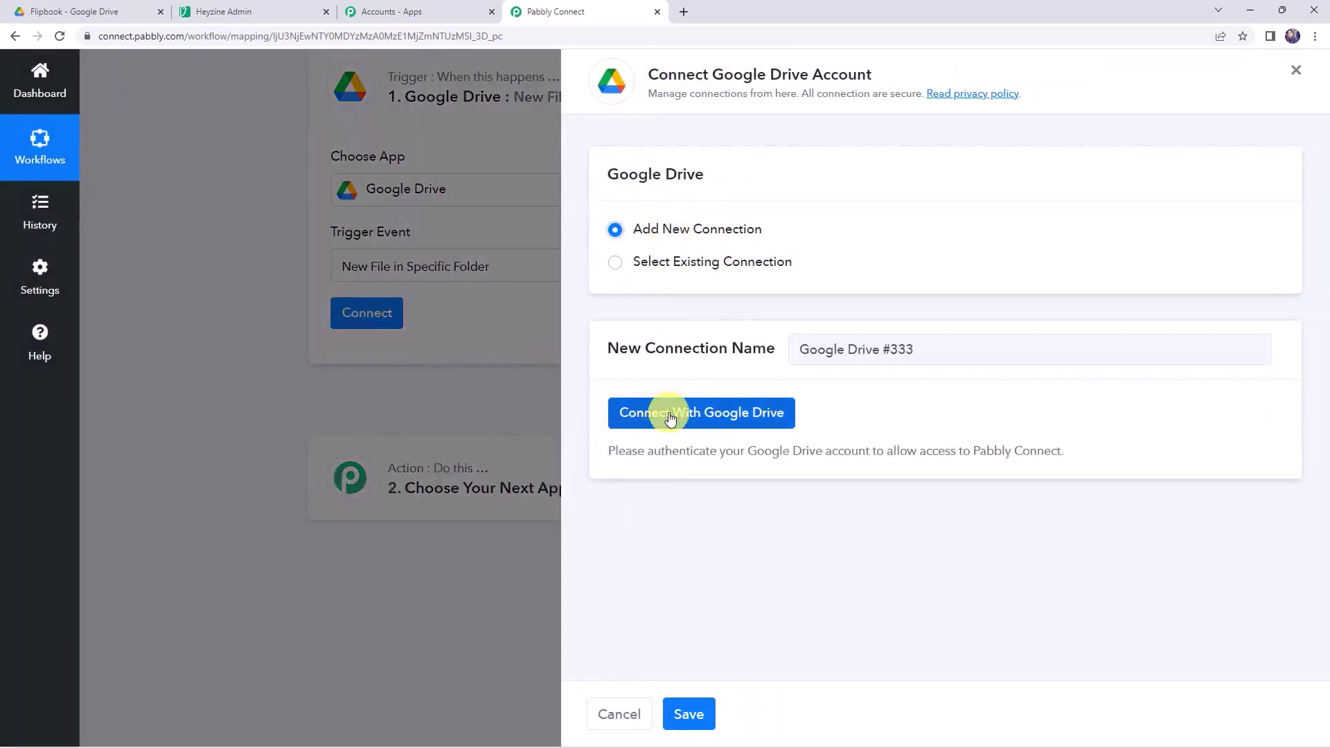
left_click(669, 414)
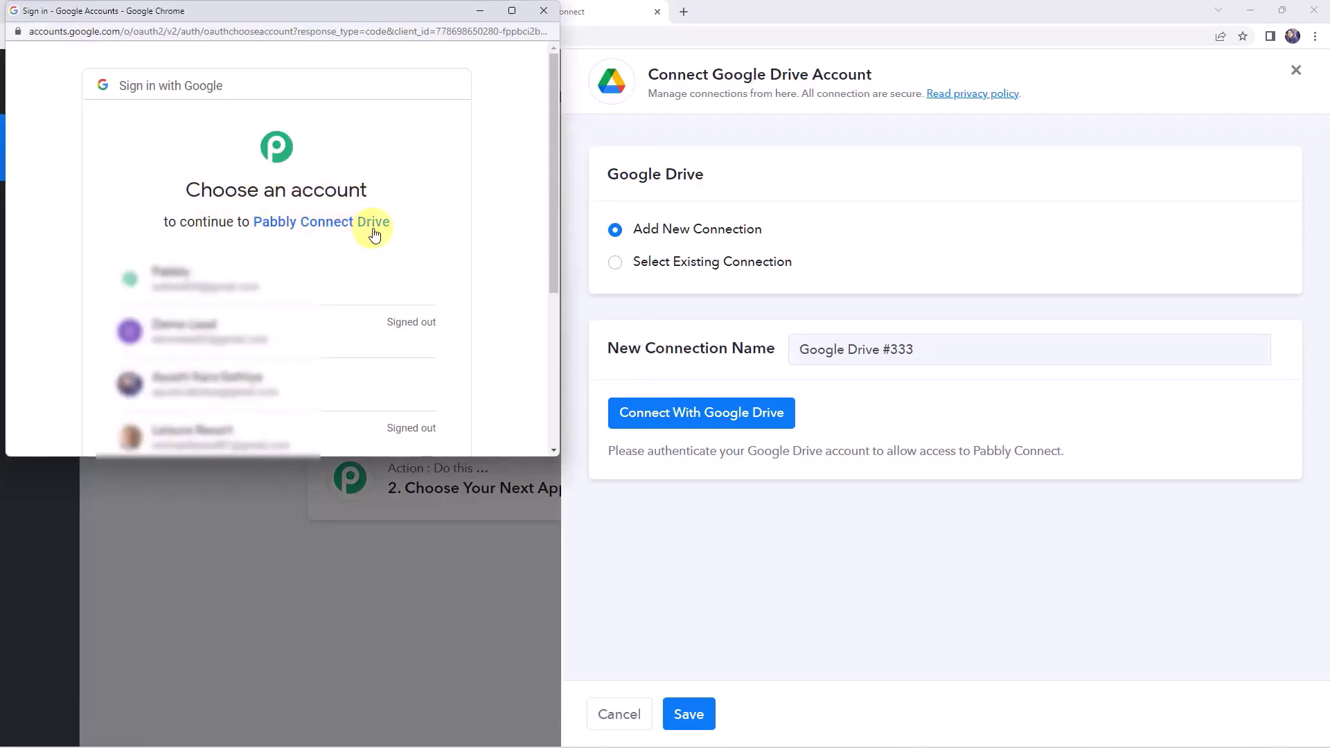
left_click(256, 274)
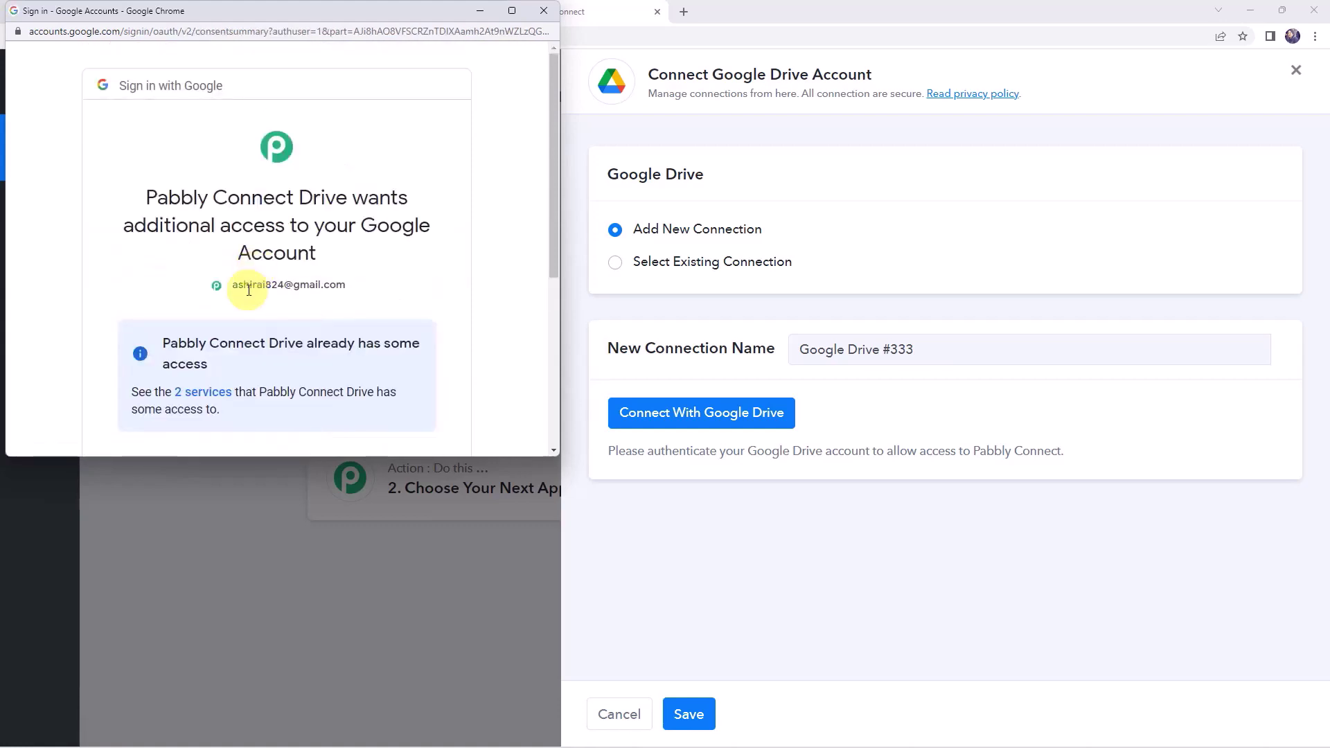
scroll(248, 290, "down", 5)
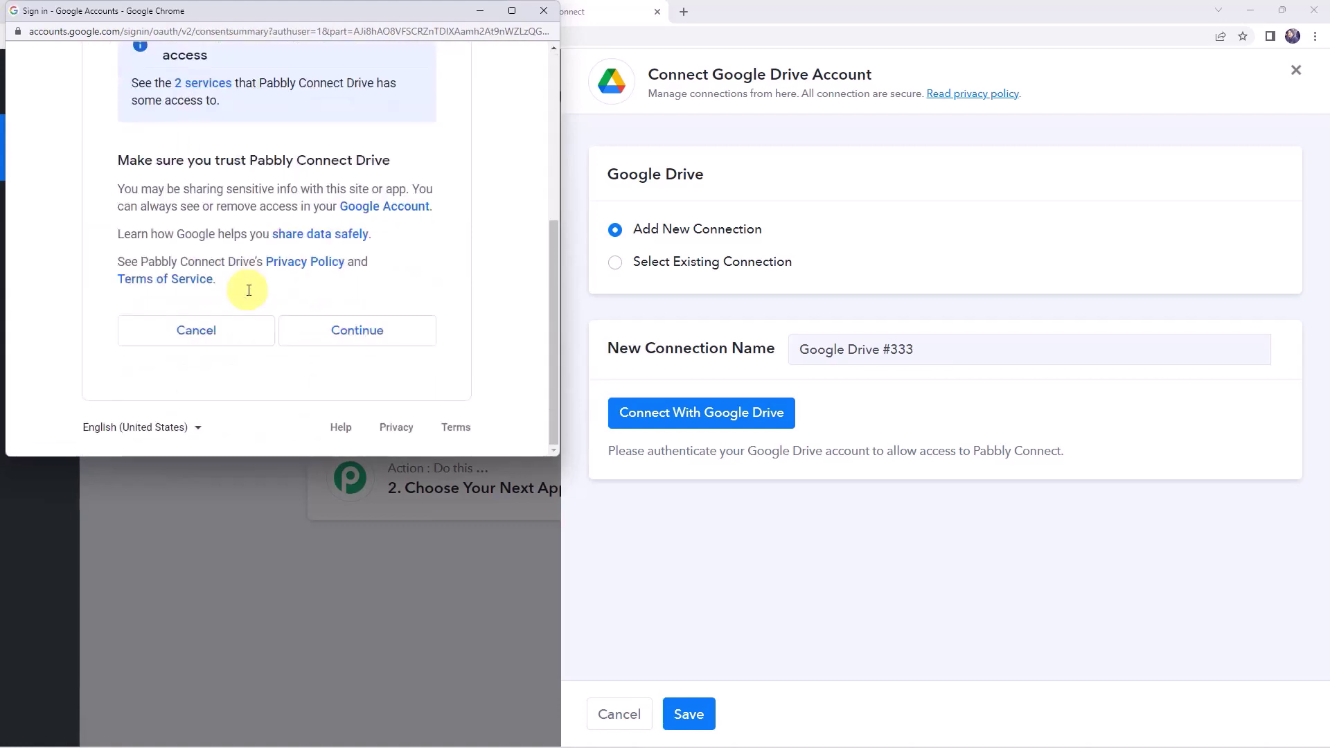
left_click(364, 333)
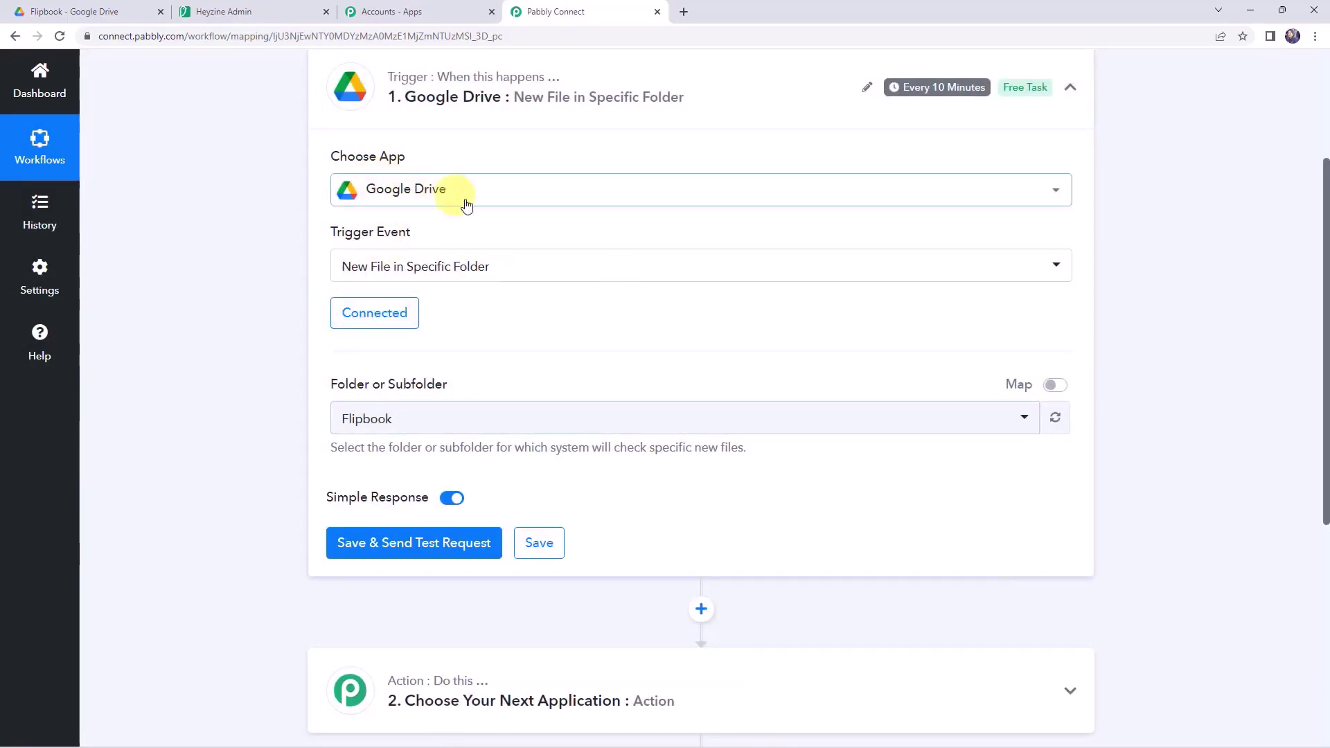
- Check the Folder dropdown so the trigger watches the Flipbook folder
left_click(369, 424)
scroll(381, 263, "down", 3)
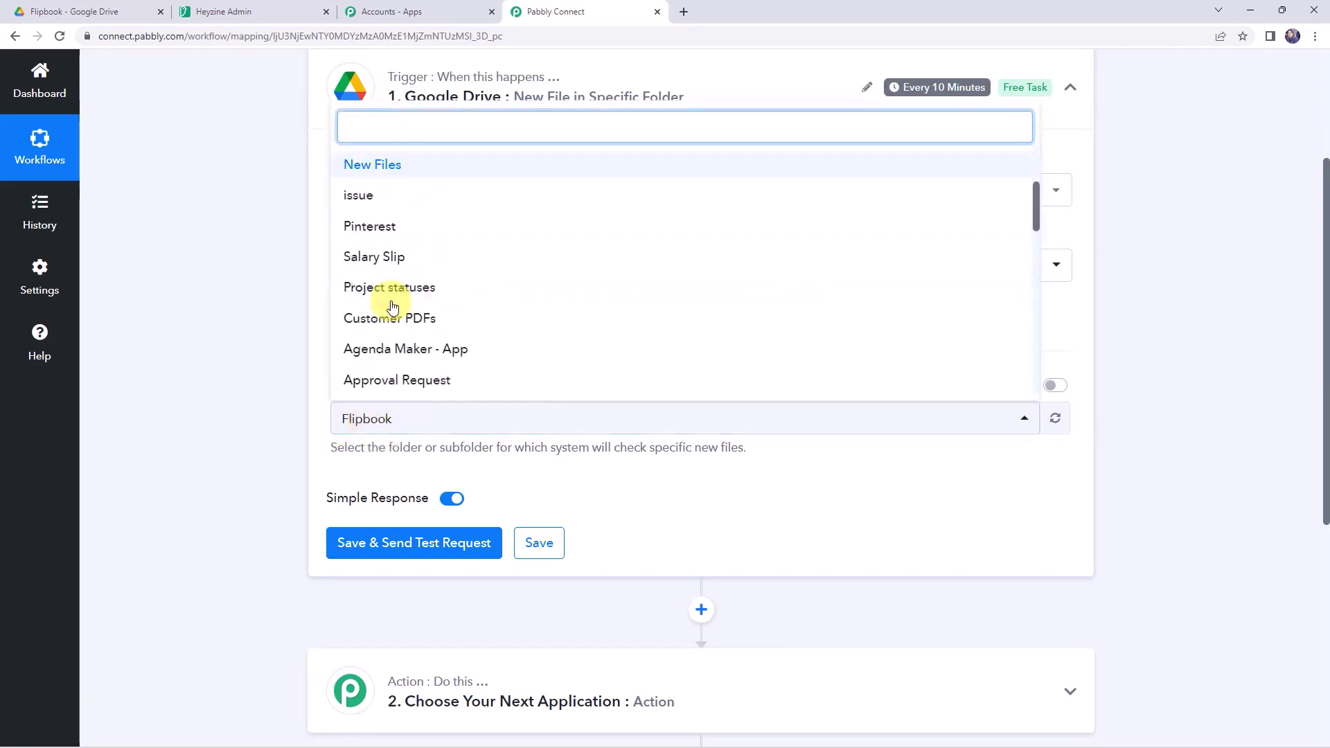
scroll(388, 325, "down", 8)
scroll(391, 329, "up", 5)
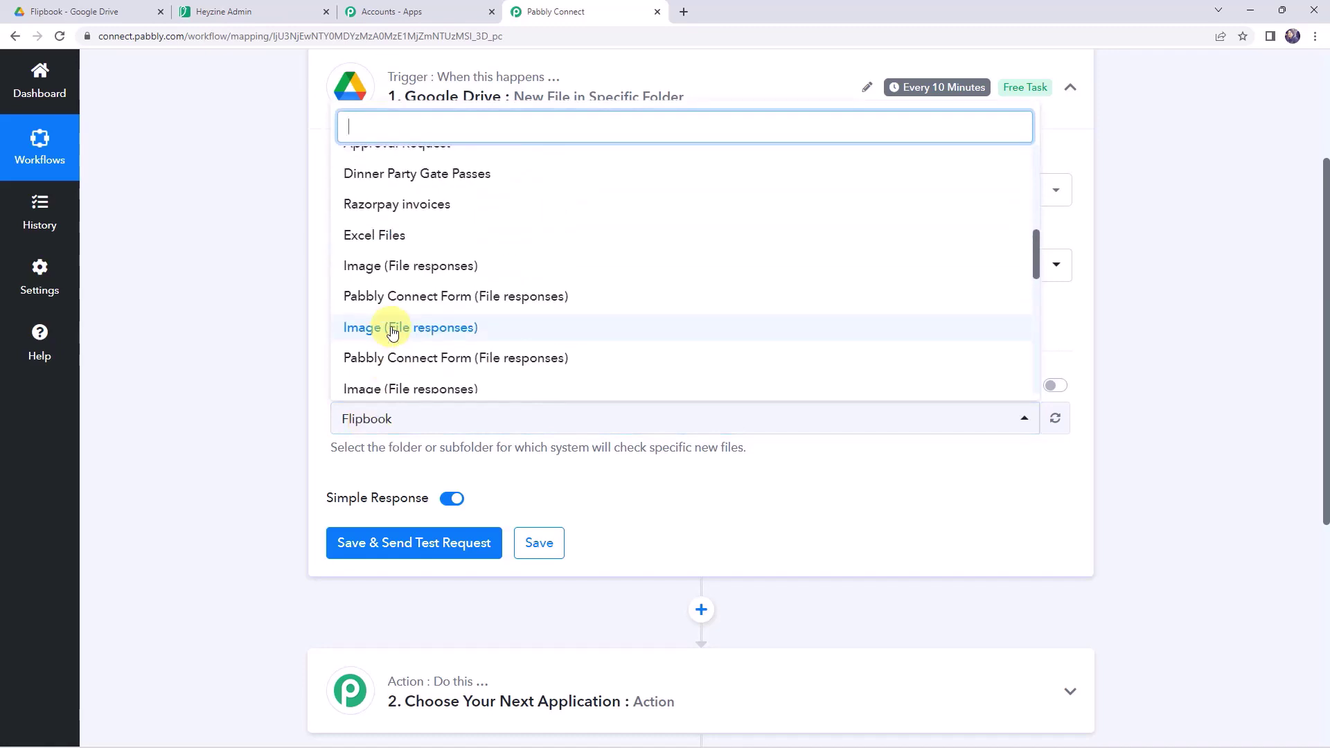
scroll(387, 331, "up", 5)
left_click(158, 288)
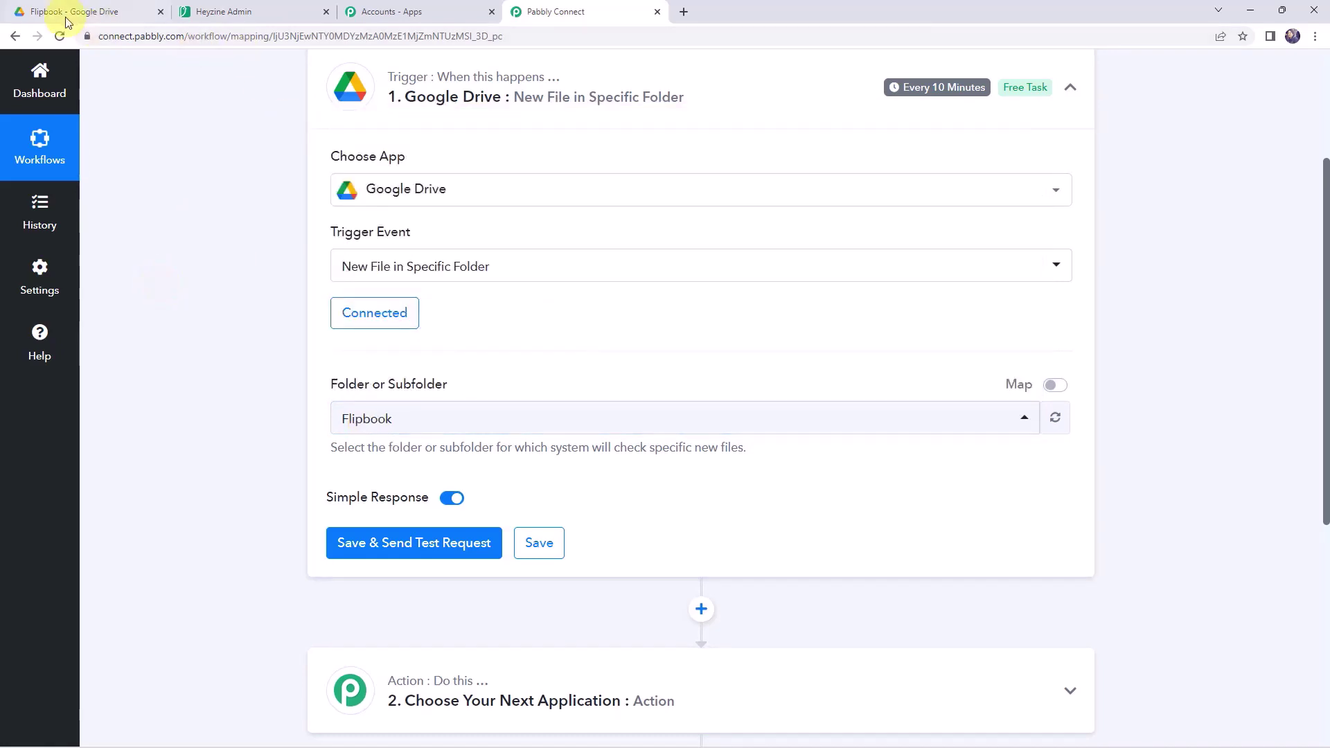
left_click(69, 17)
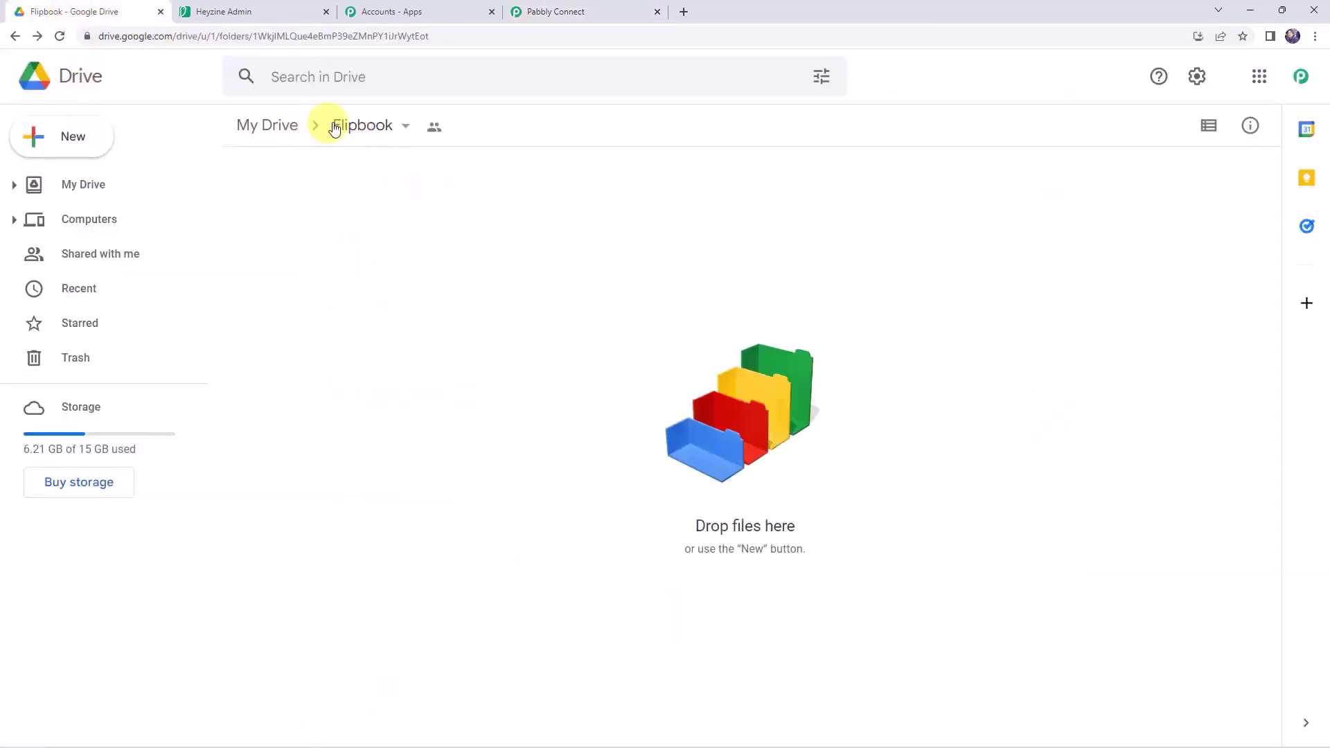
left_click(352, 130)
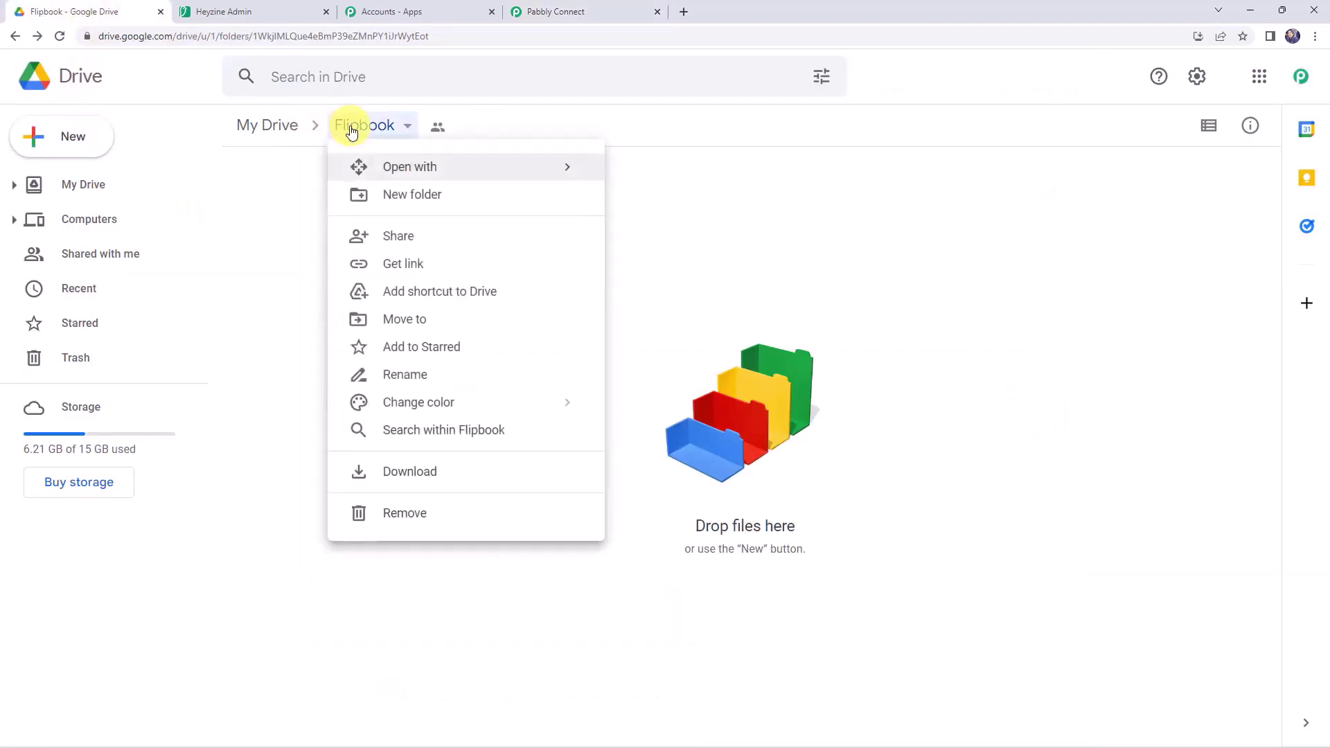
left_click(370, 235)
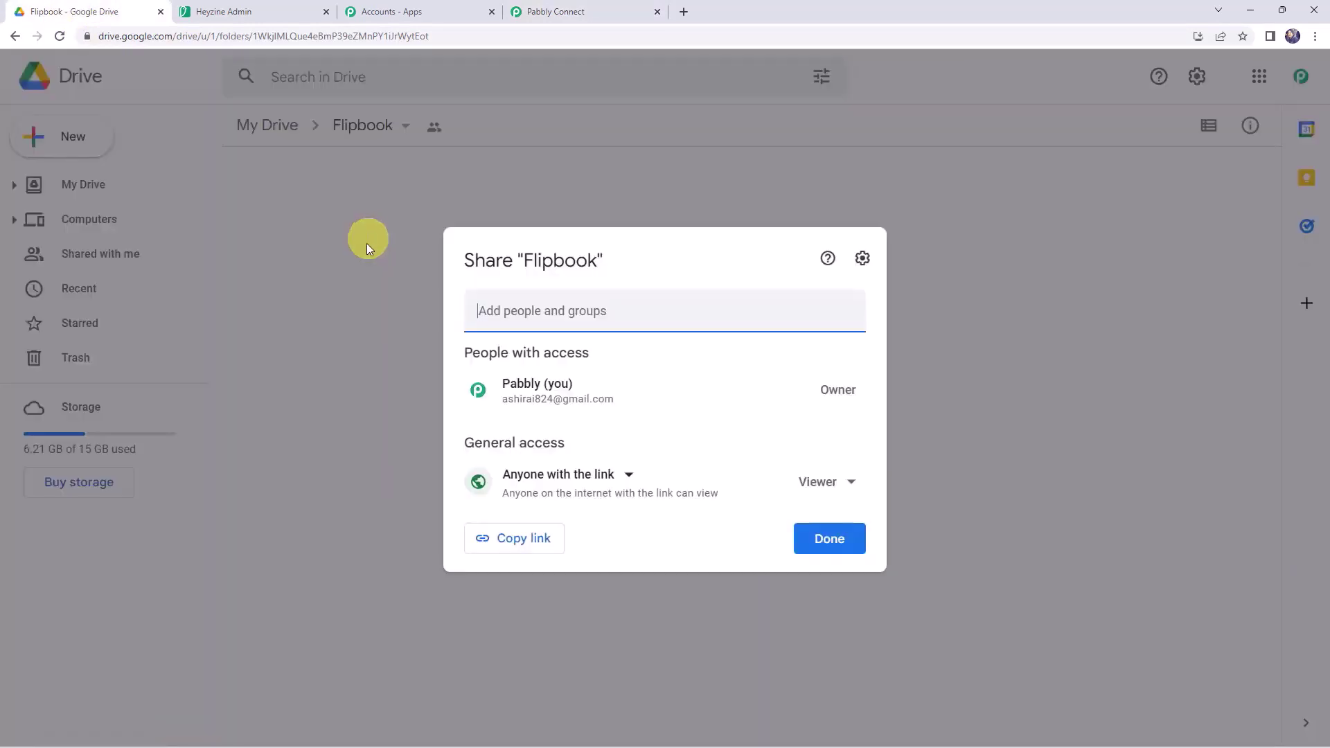
left_click(318, 370)
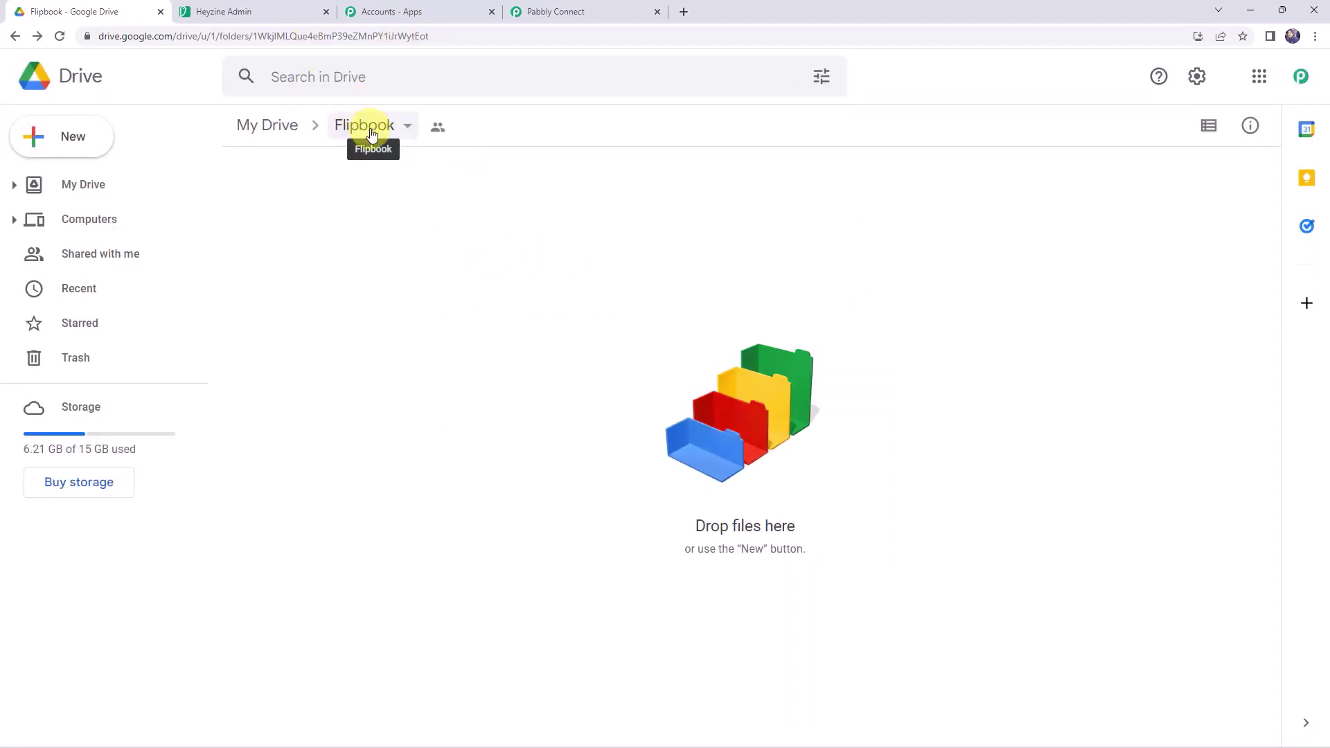
left_click(554, 11)
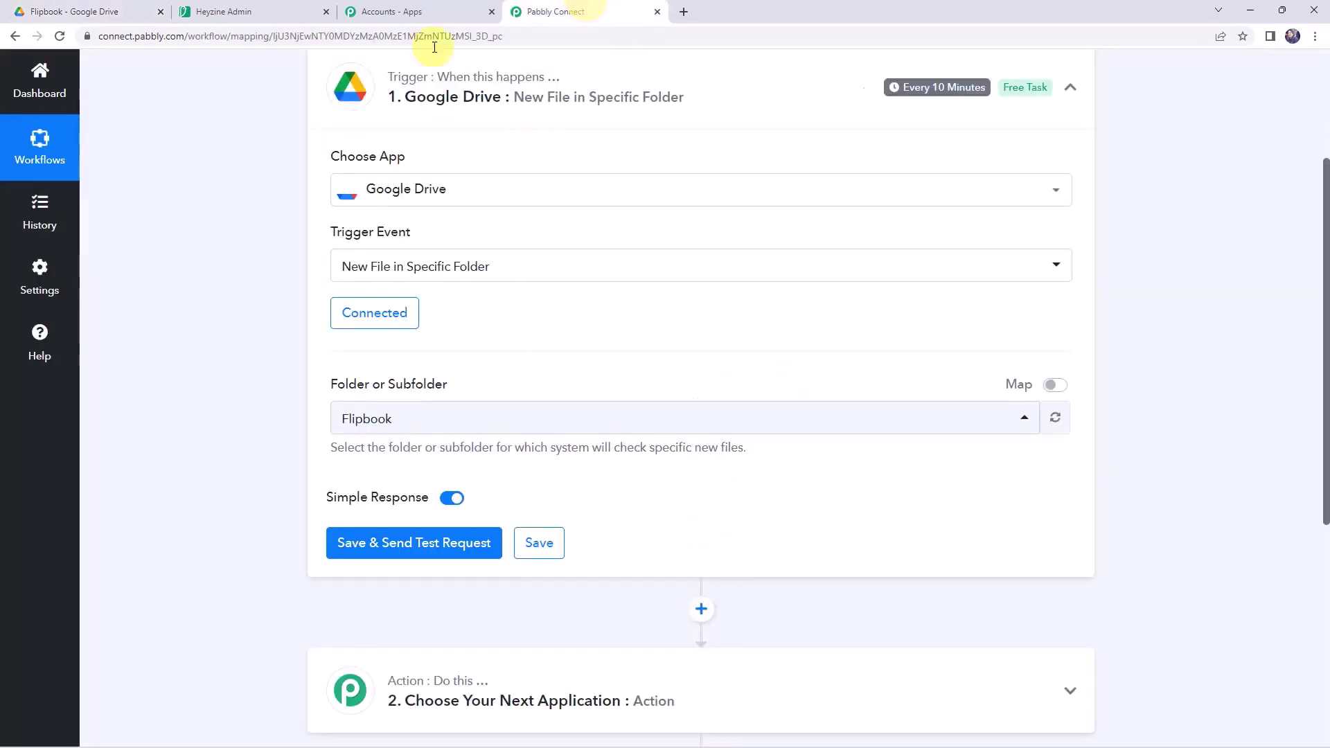
left_click(365, 421)
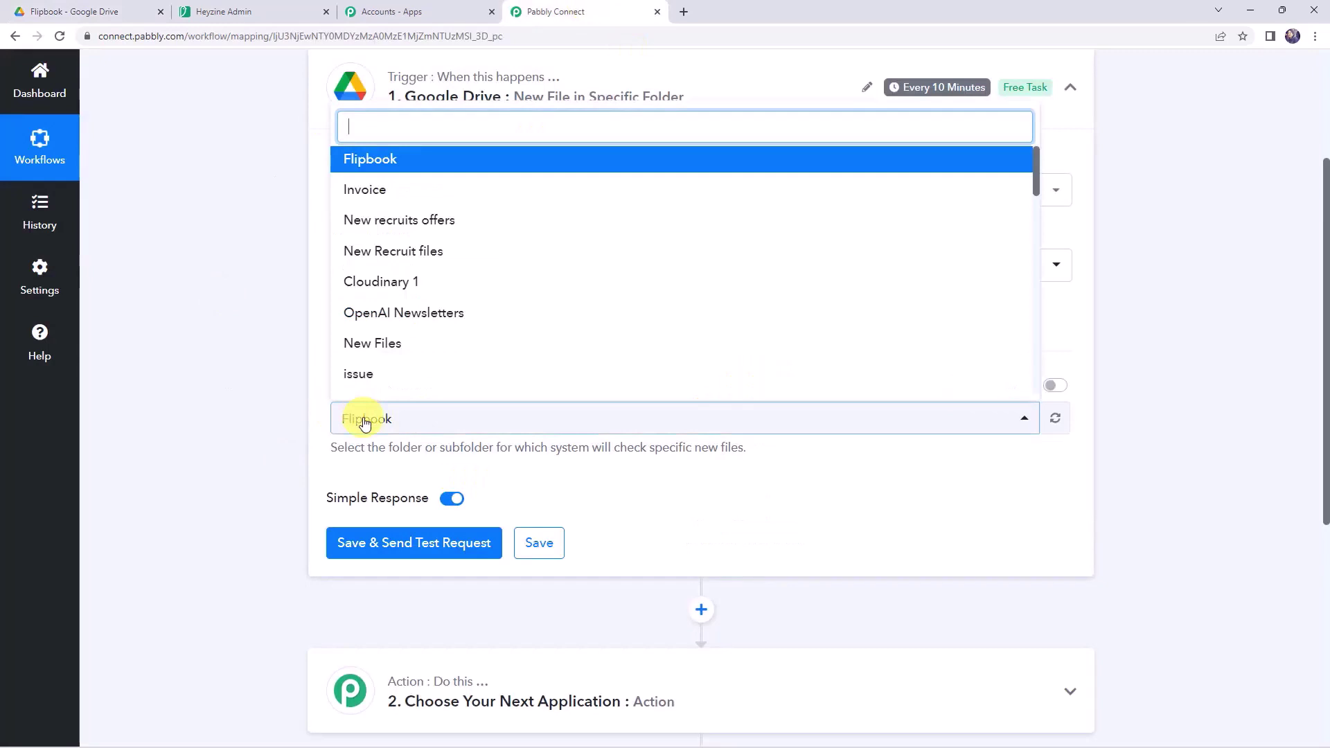
left_click(372, 161)
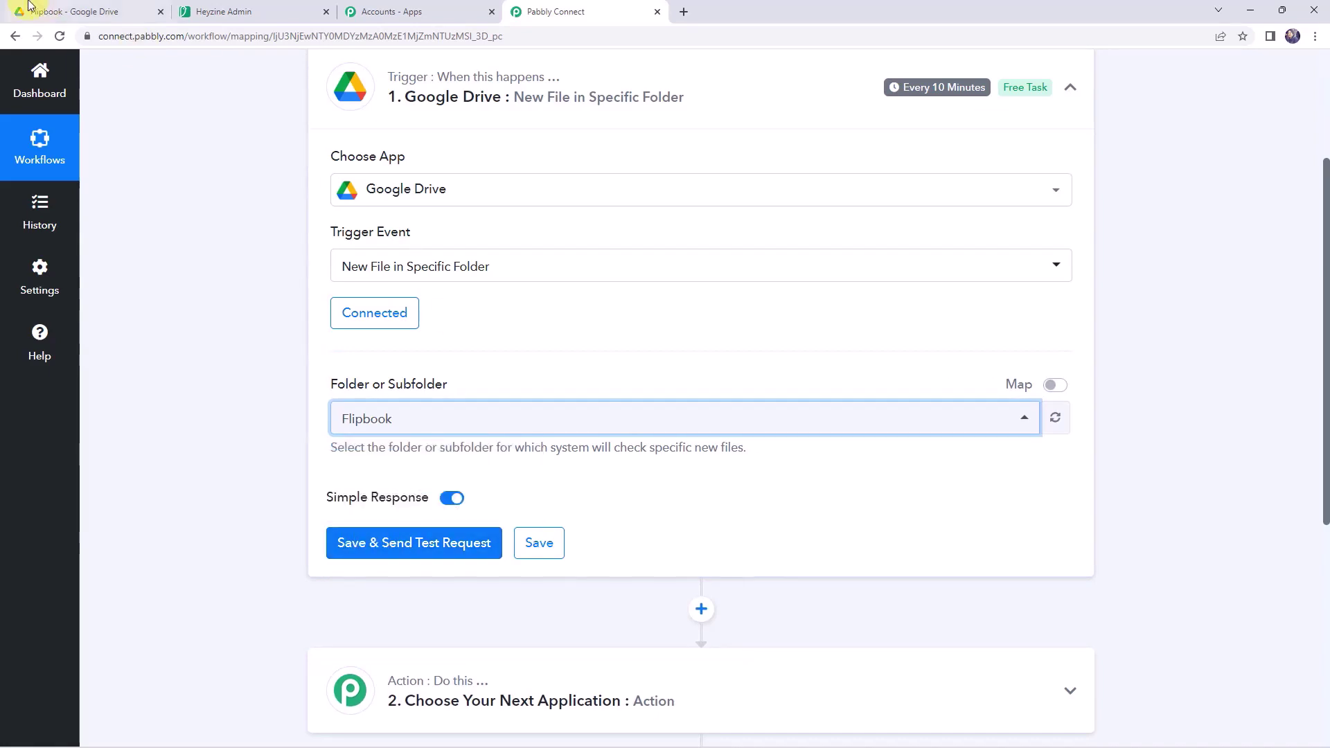
- Upload Lighting-Products-Brochure.pdf into the Google Drive Flipbook folder, then return to the Pabbly workflow
left_click(78, 7)
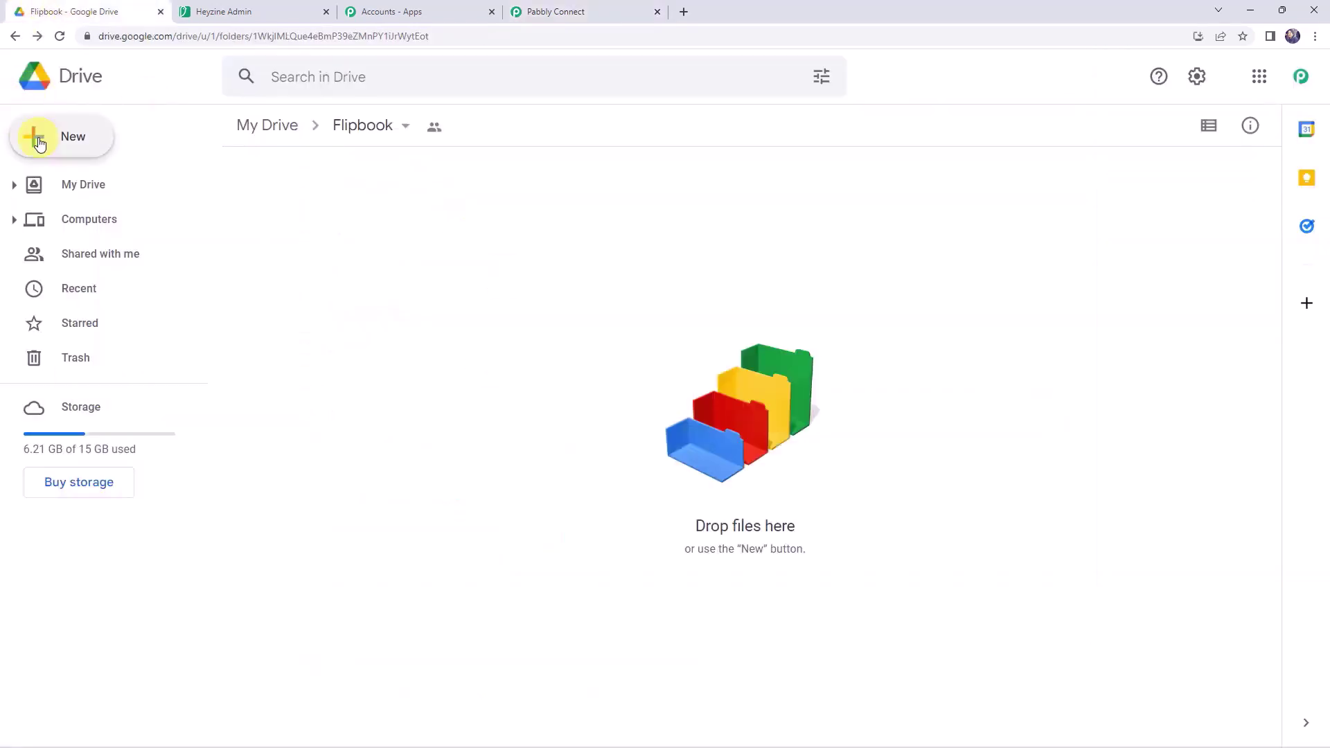
left_click(81, 140)
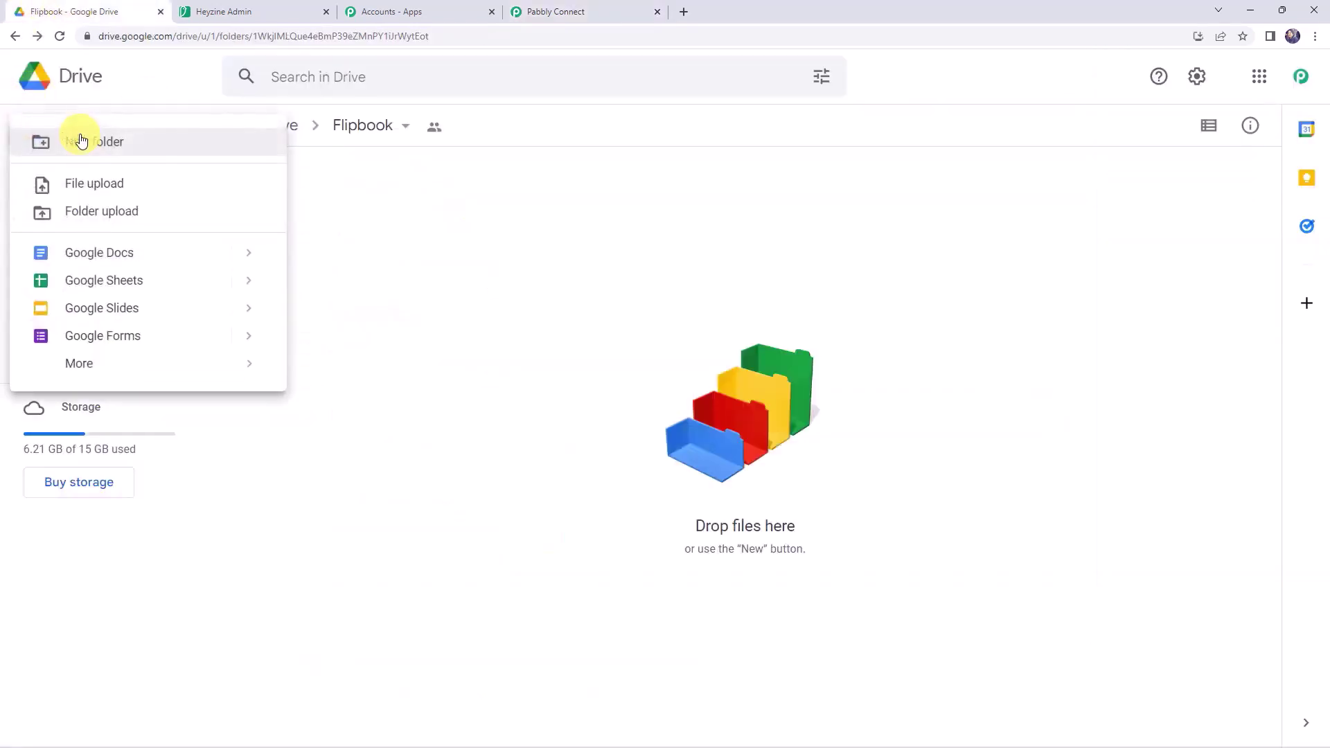
left_click(91, 187)
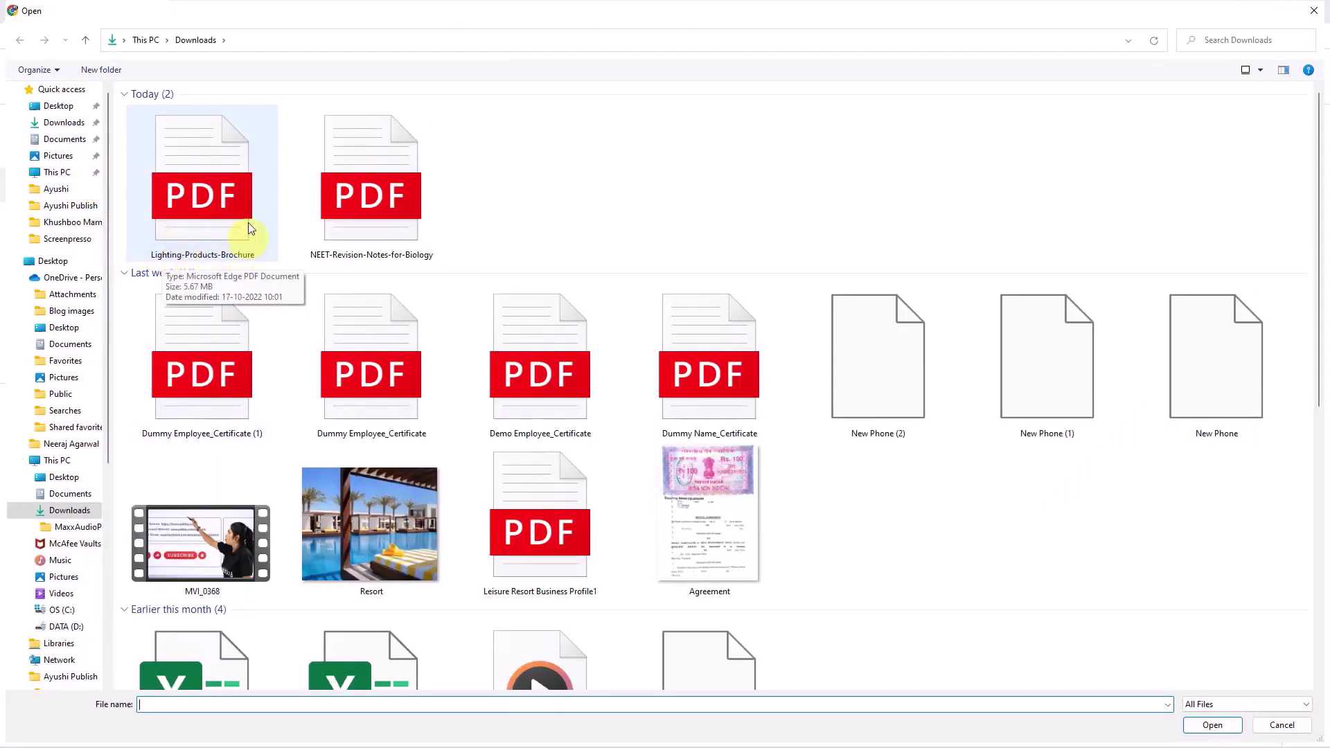
double_click(236, 181)
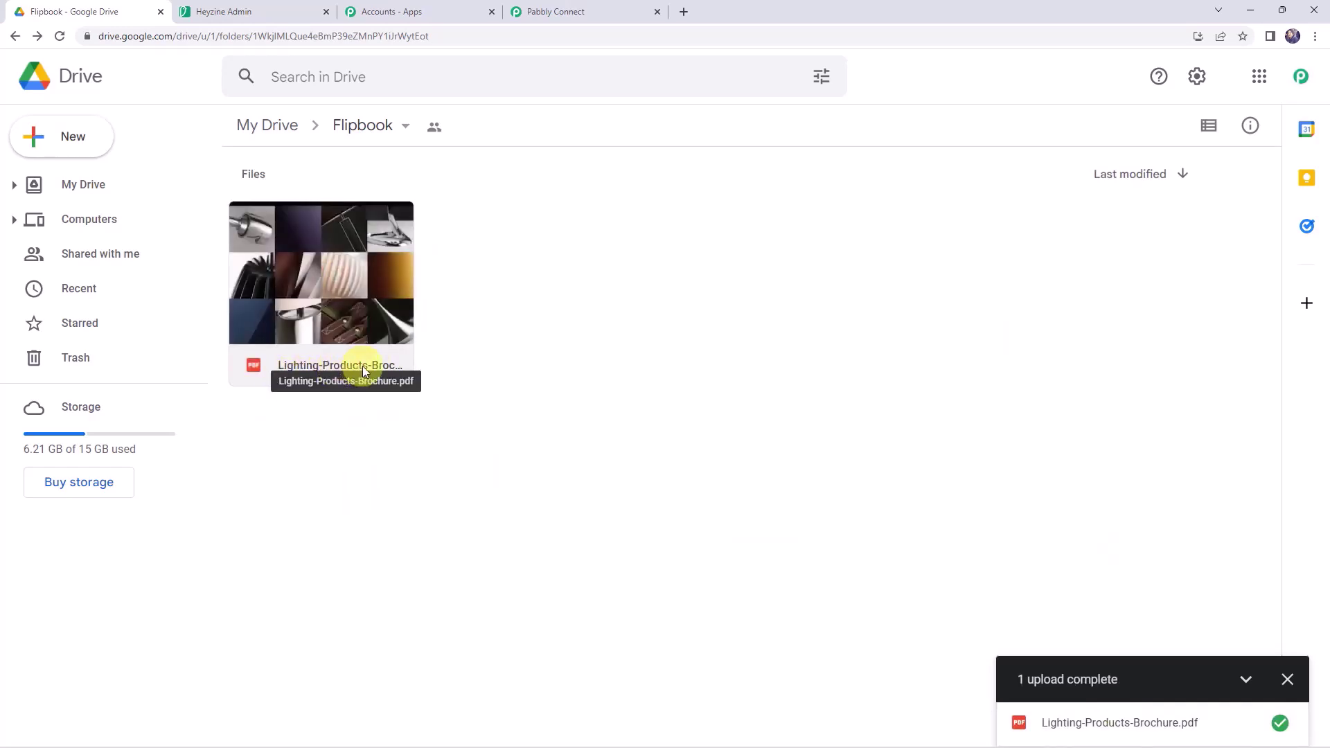
left_click(533, 7)
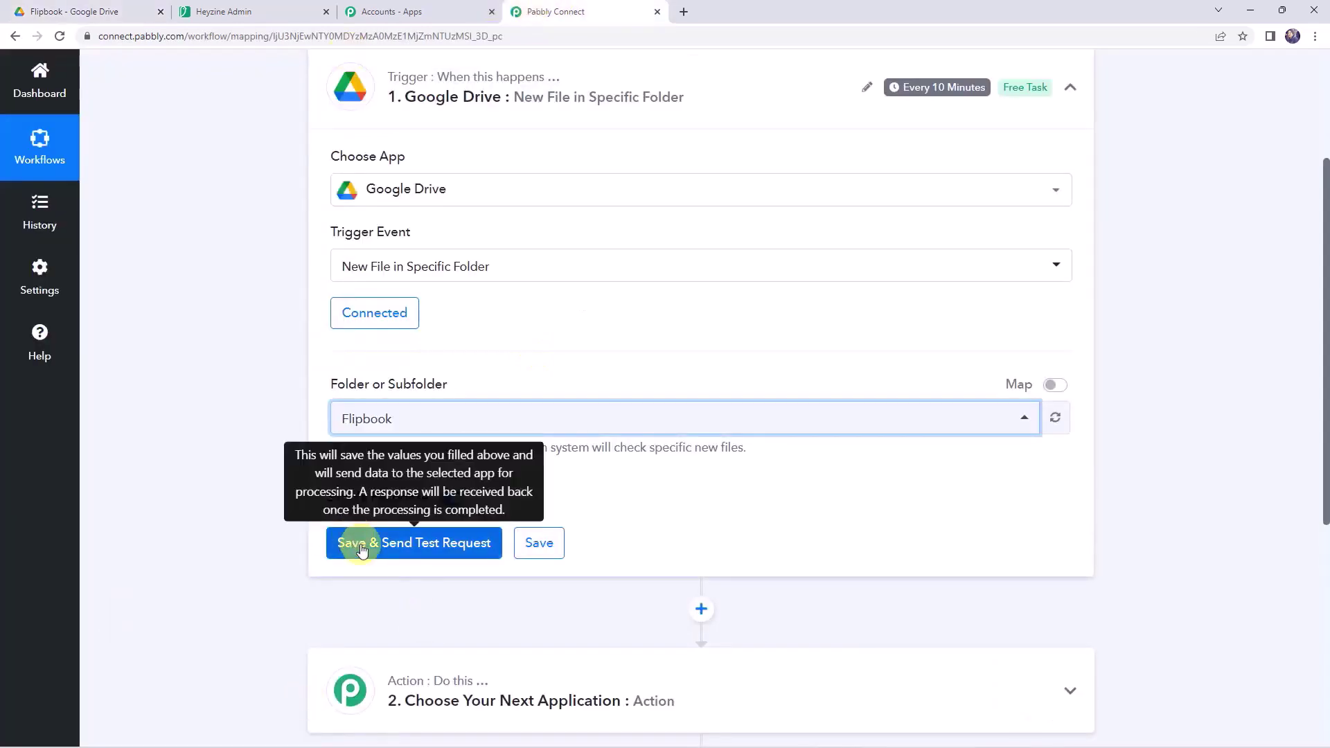
- Save the trigger, fetch test data, and widen the WebContentLink field to show the full download URL
left_click(361, 545)
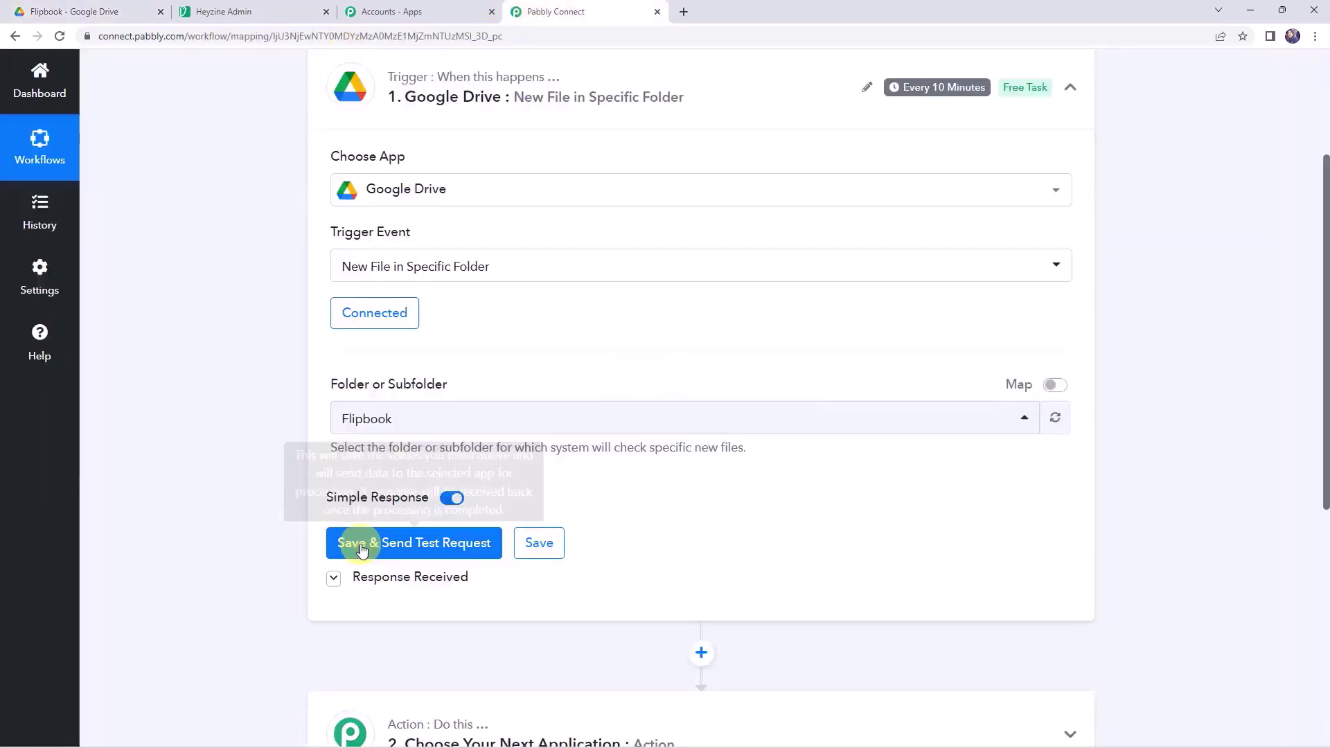
scroll(232, 484, "down", 4)
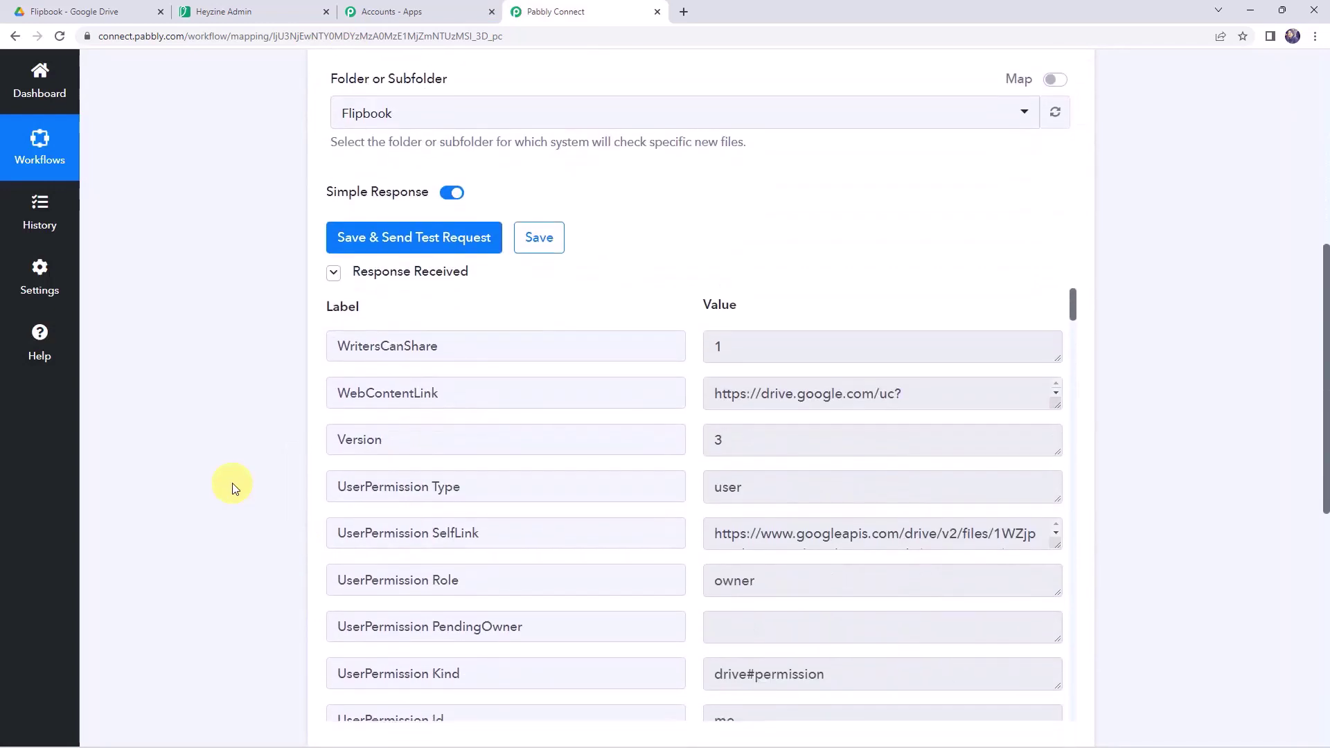
scroll(232, 488, "down", 2)
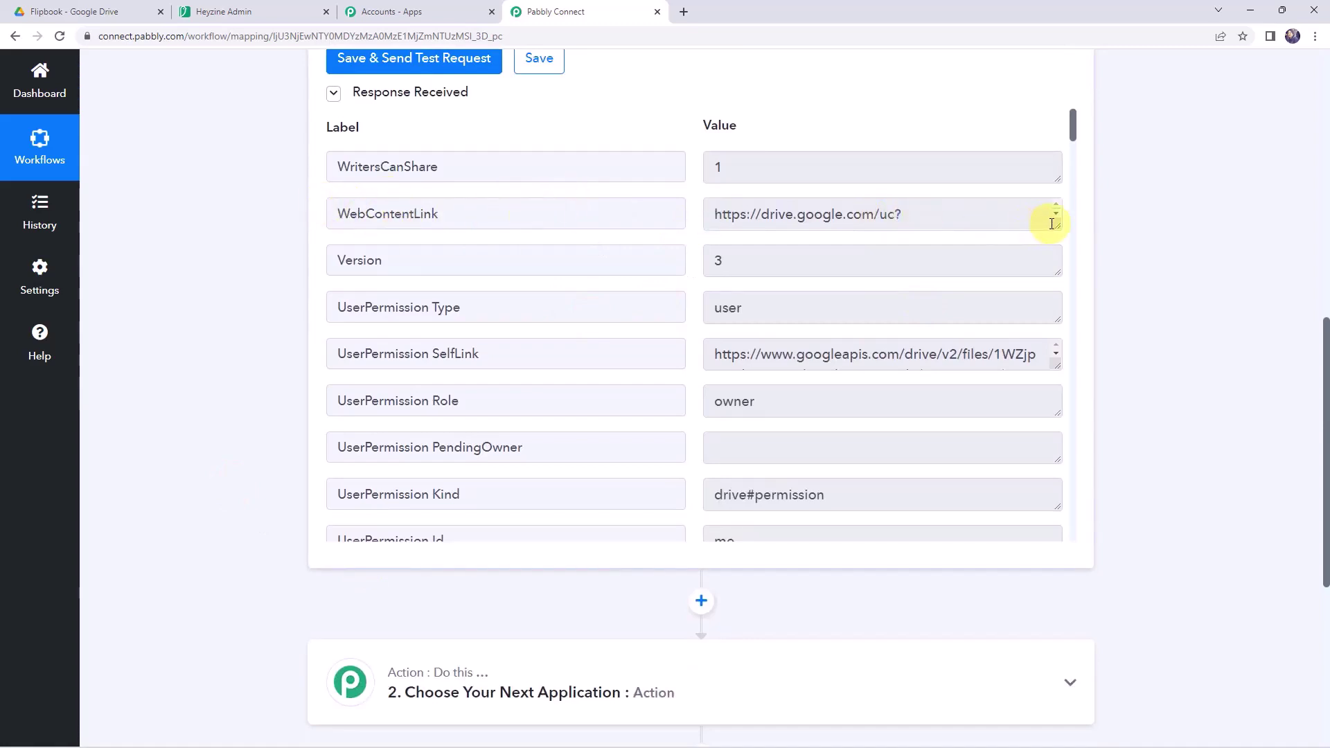
left_click_drag(1058, 225, 1059, 312)
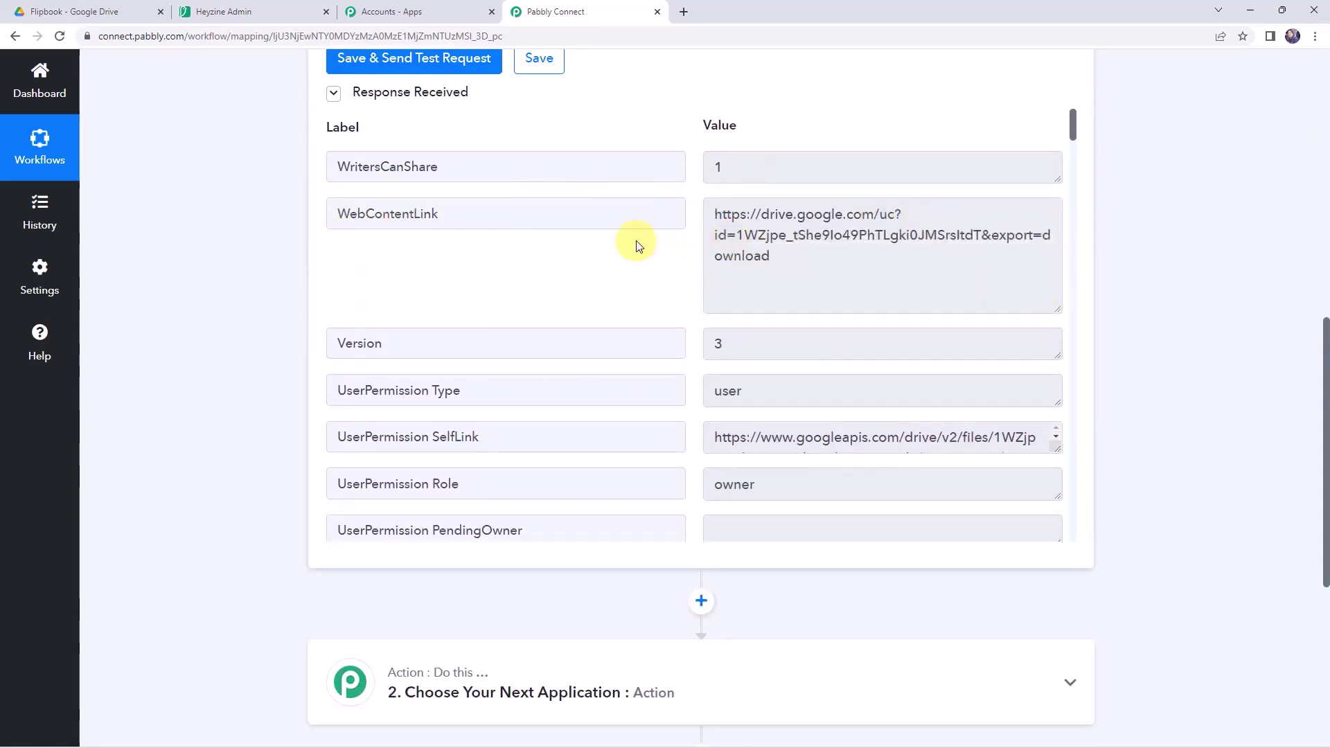
scroll(637, 246, "down", 4)
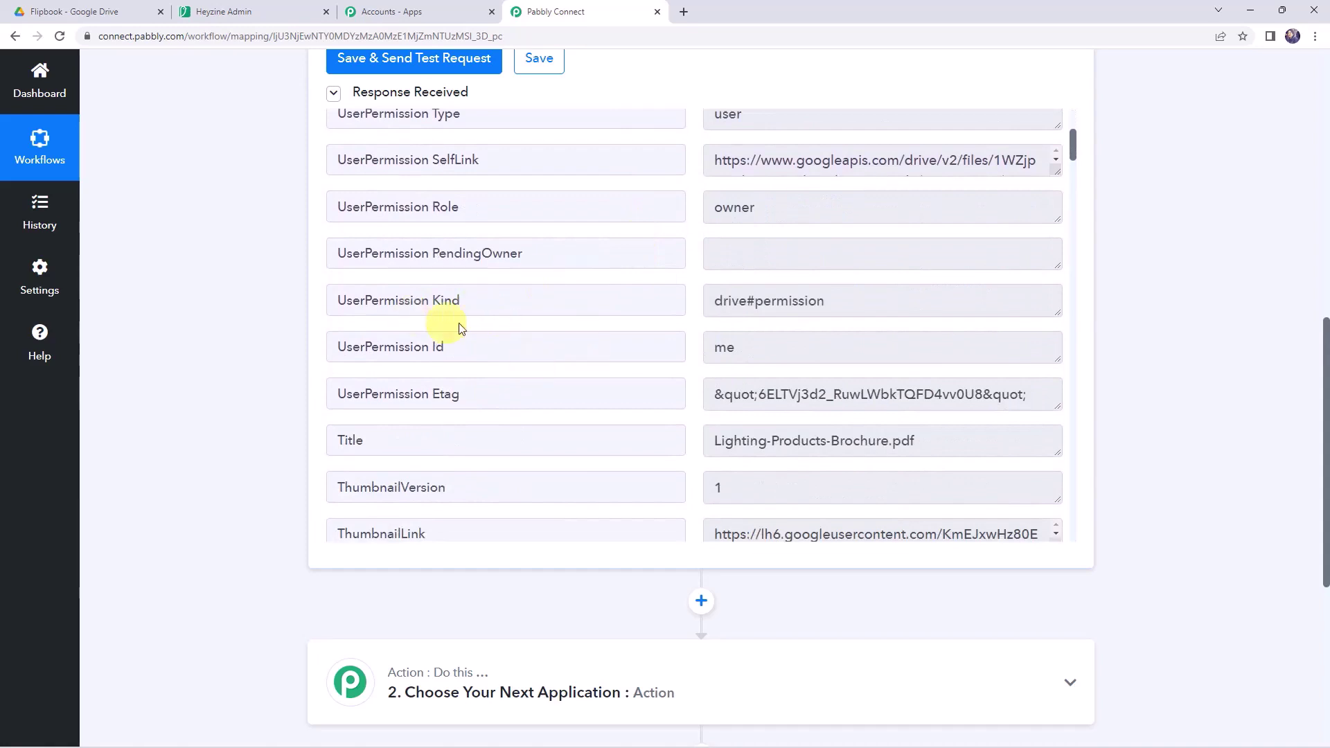
scroll(785, 303, "down", 2)
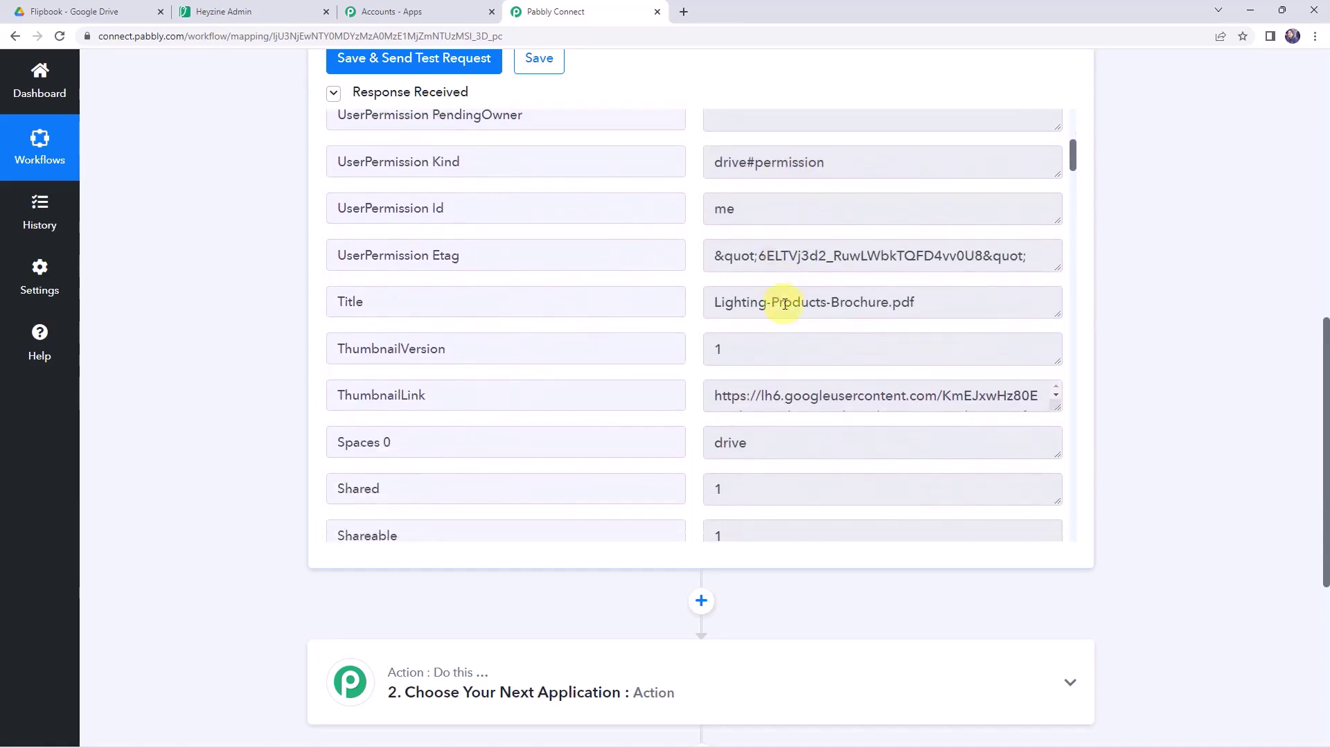
- Select the Title value and scroll through the remaining response fields down to the next action
left_click(942, 301)
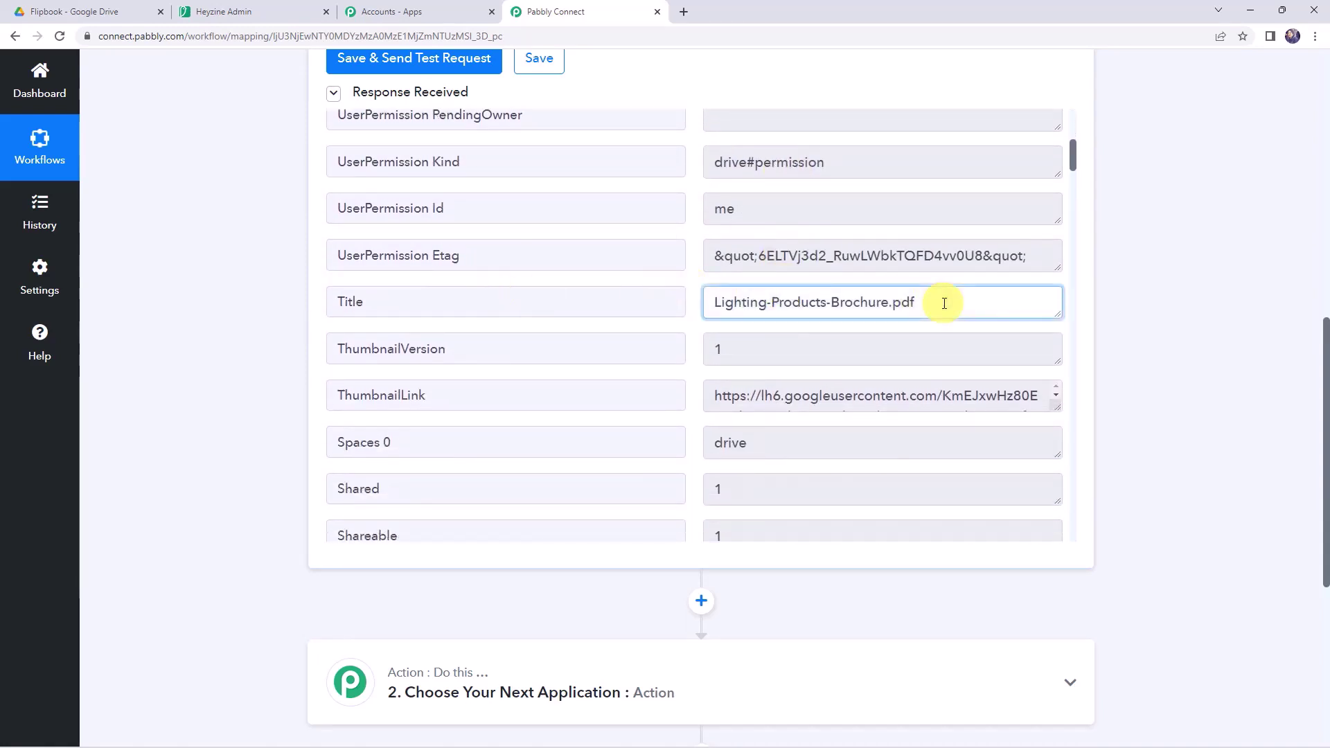
triple_click(961, 309)
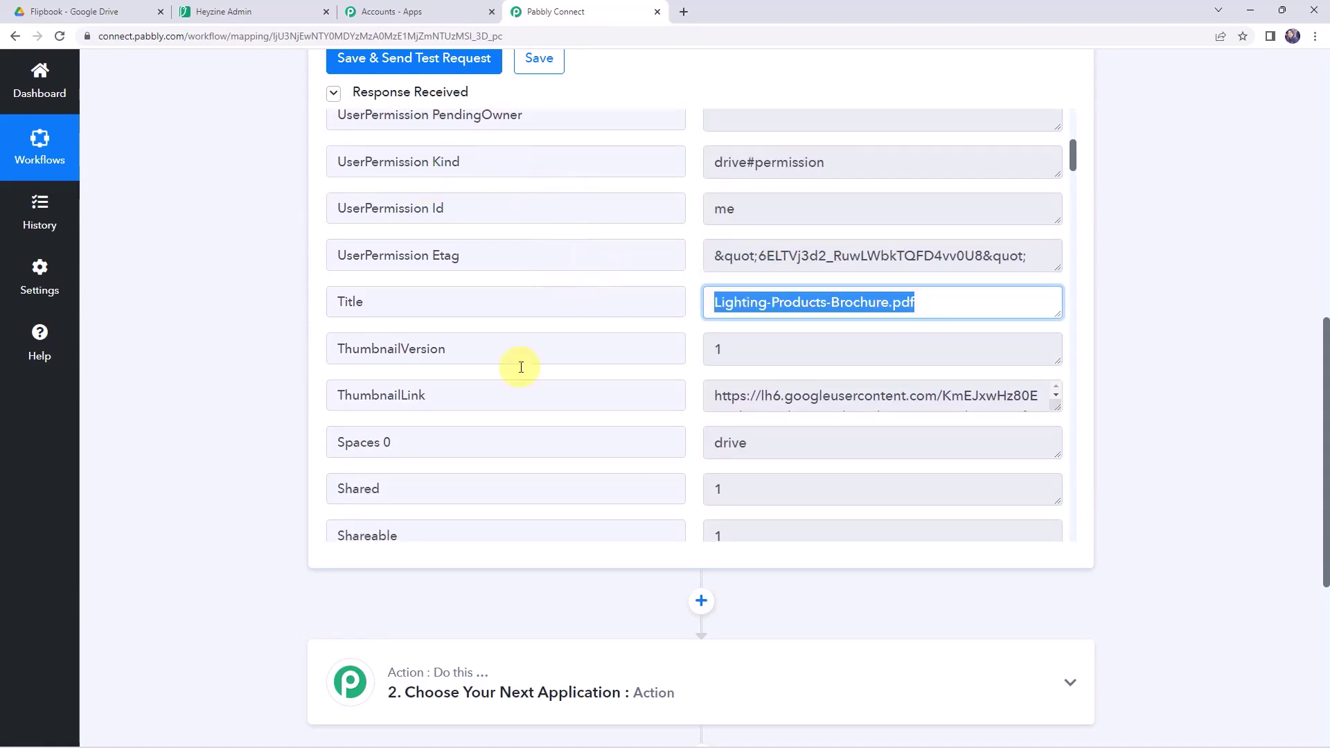
scroll(539, 286, "up", 6)
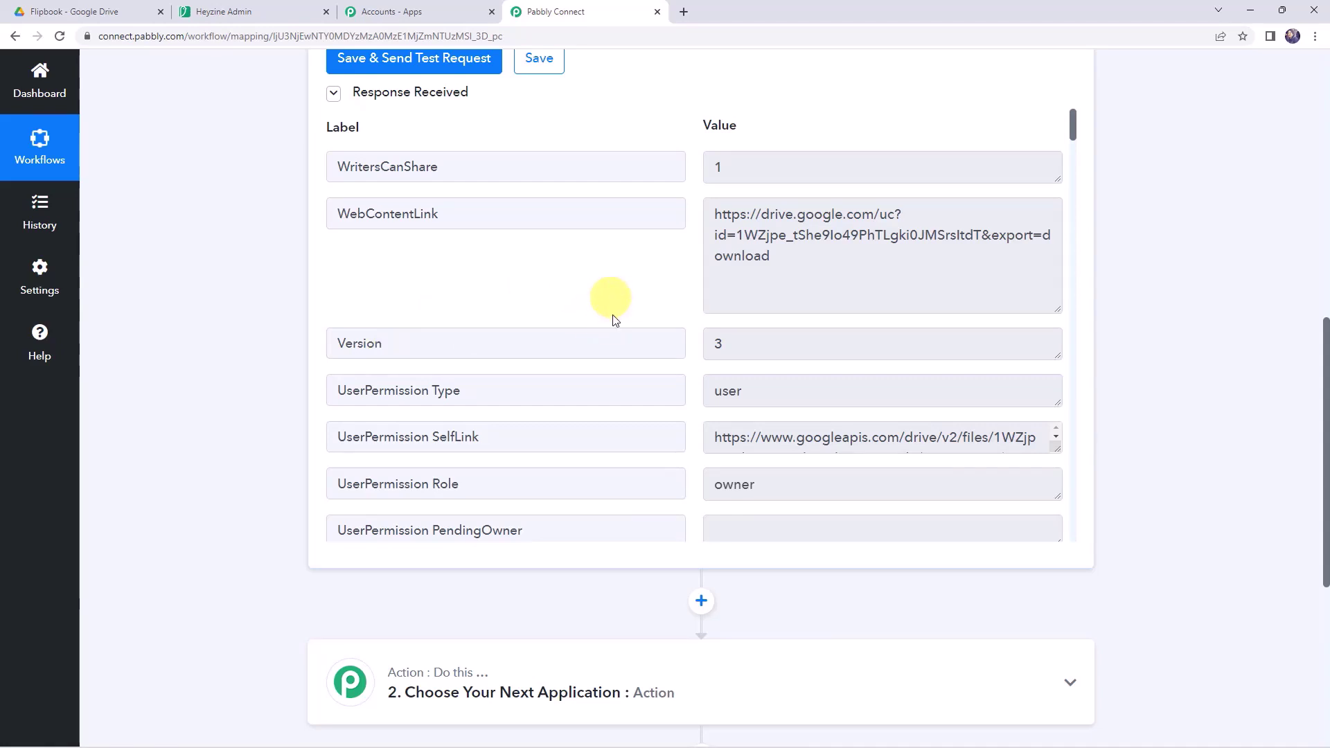
scroll(617, 341, "up", 10)
mouse_move(893, 303)
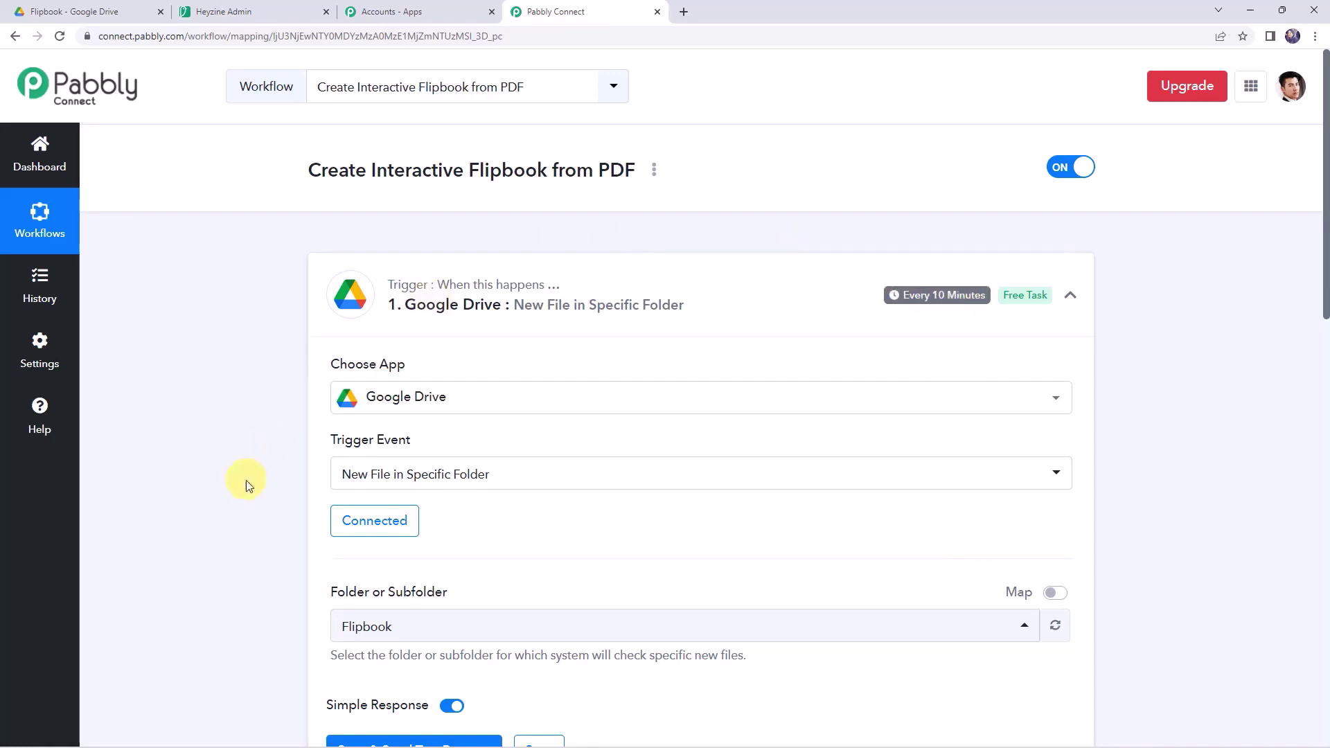
scroll(242, 482, "down", 9)
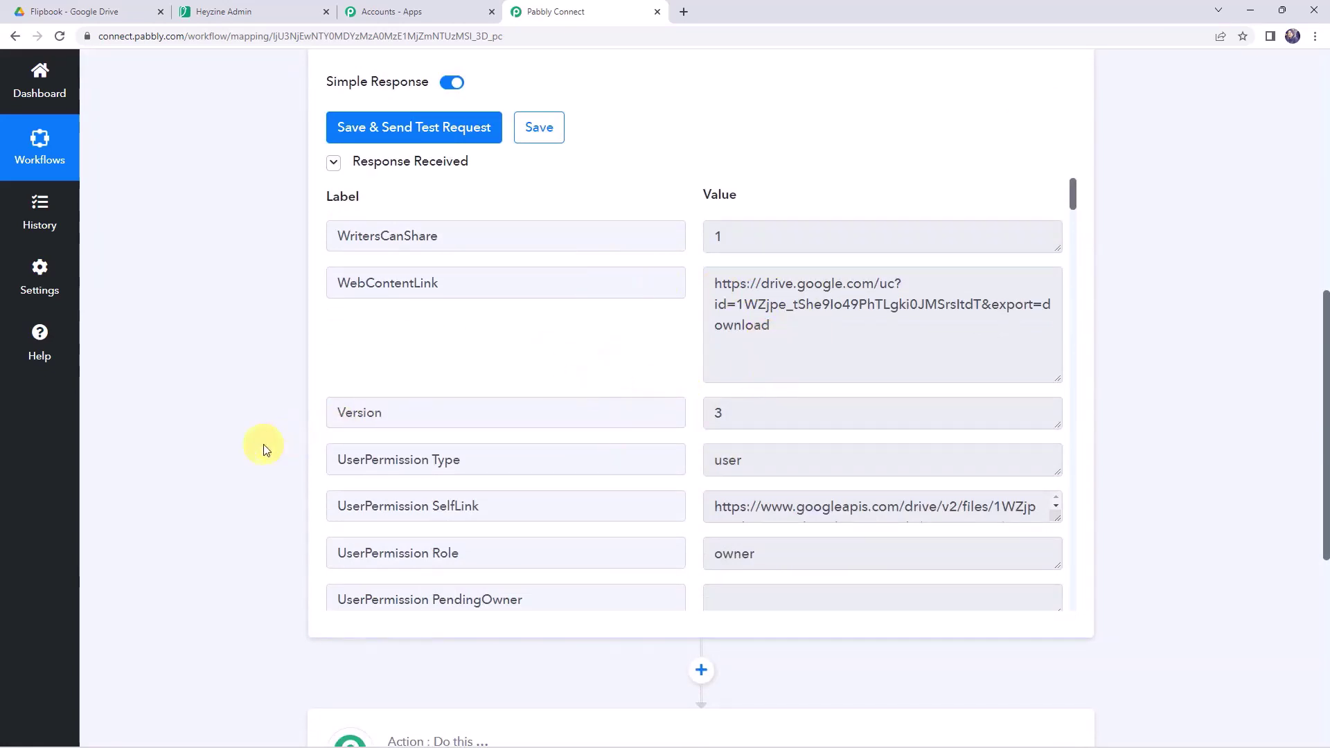
scroll(263, 443, "down", 7)
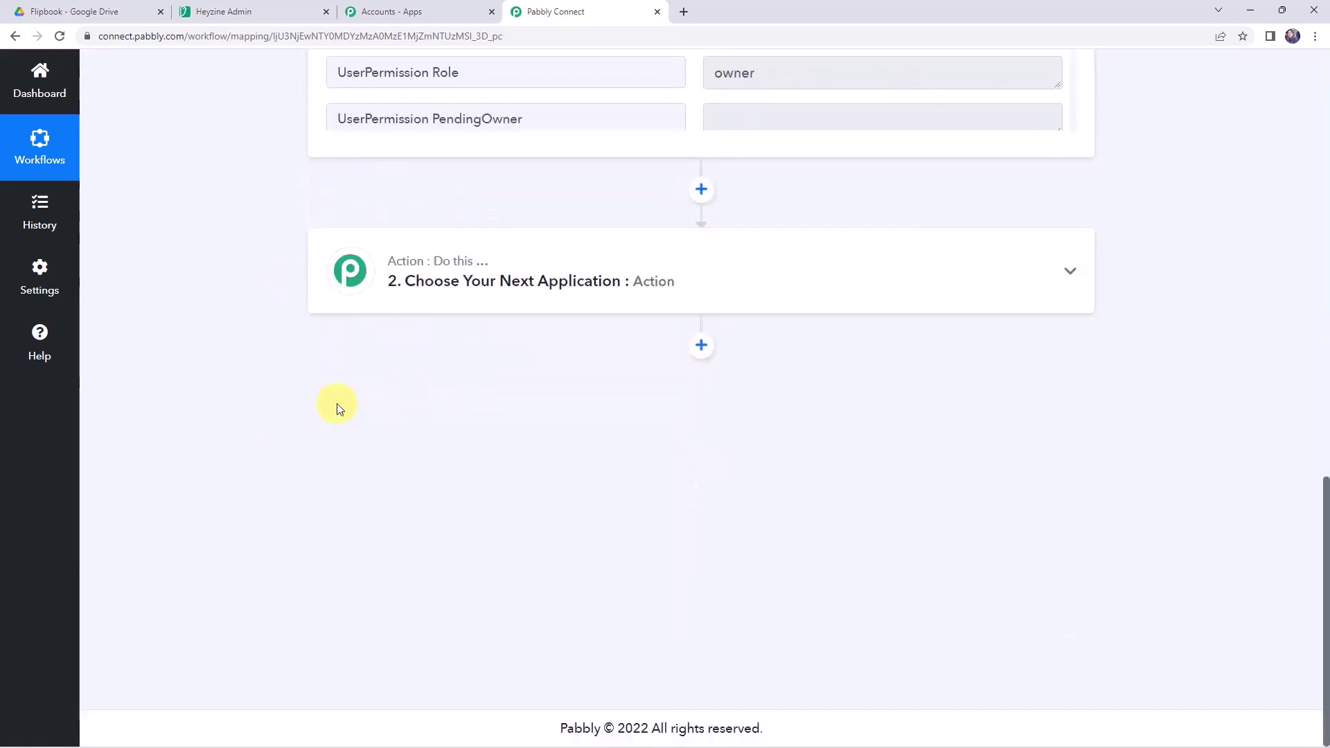
- Make step 2 a Heyzine action with the Create a Flipbook event, found by searching 'hey'
left_click(663, 284)
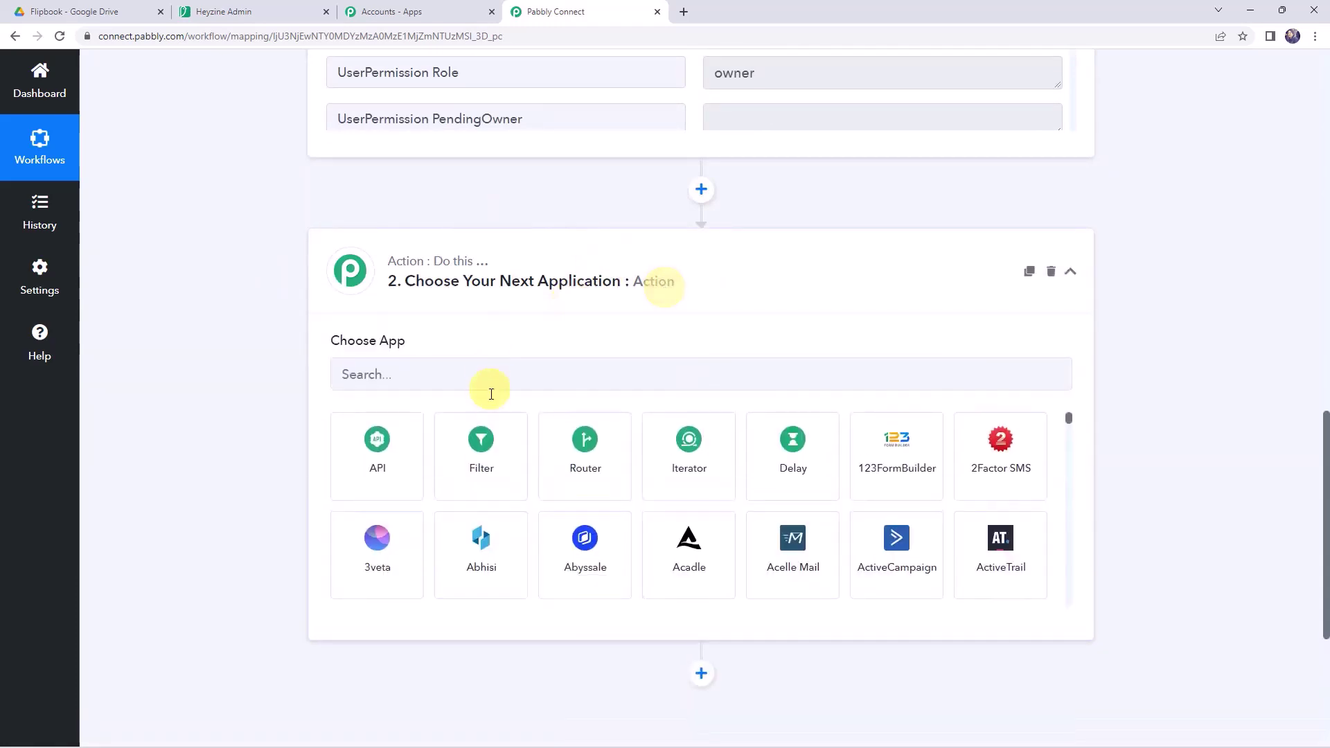
left_click(493, 375)
type("hey")
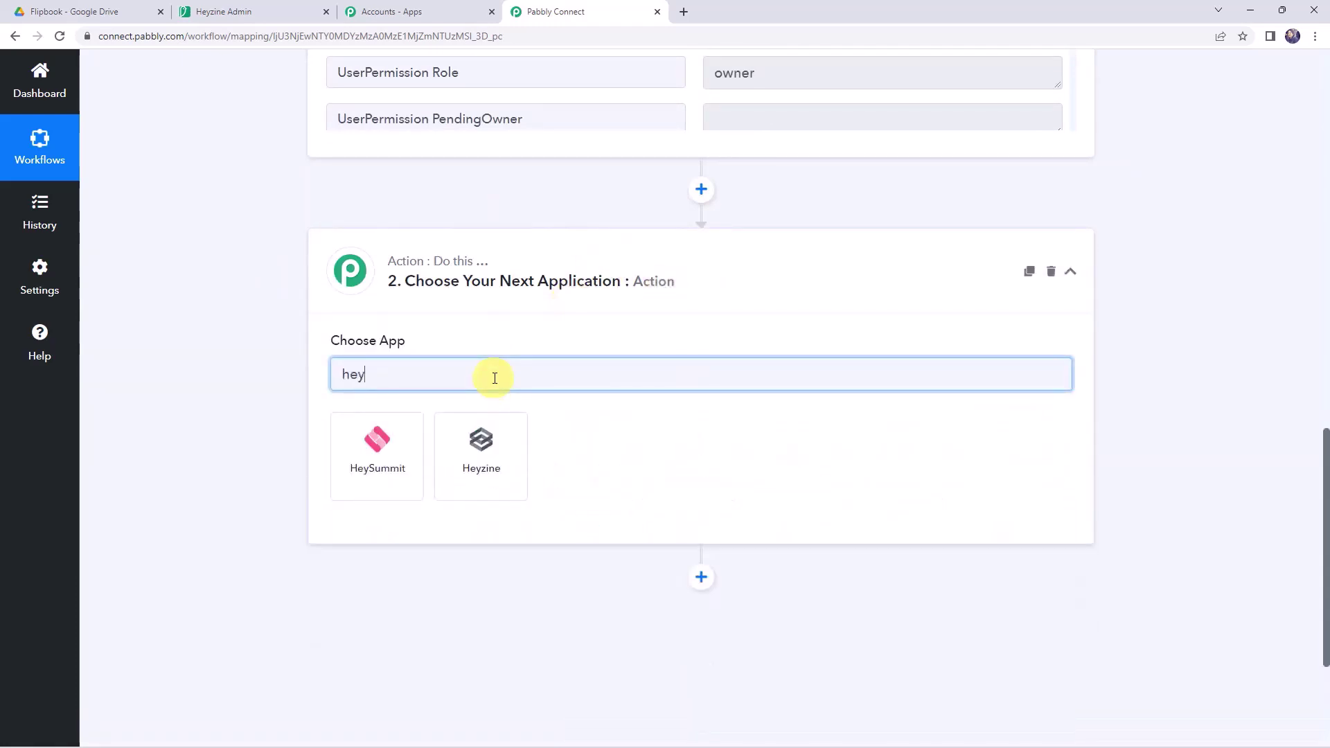
left_click(496, 460)
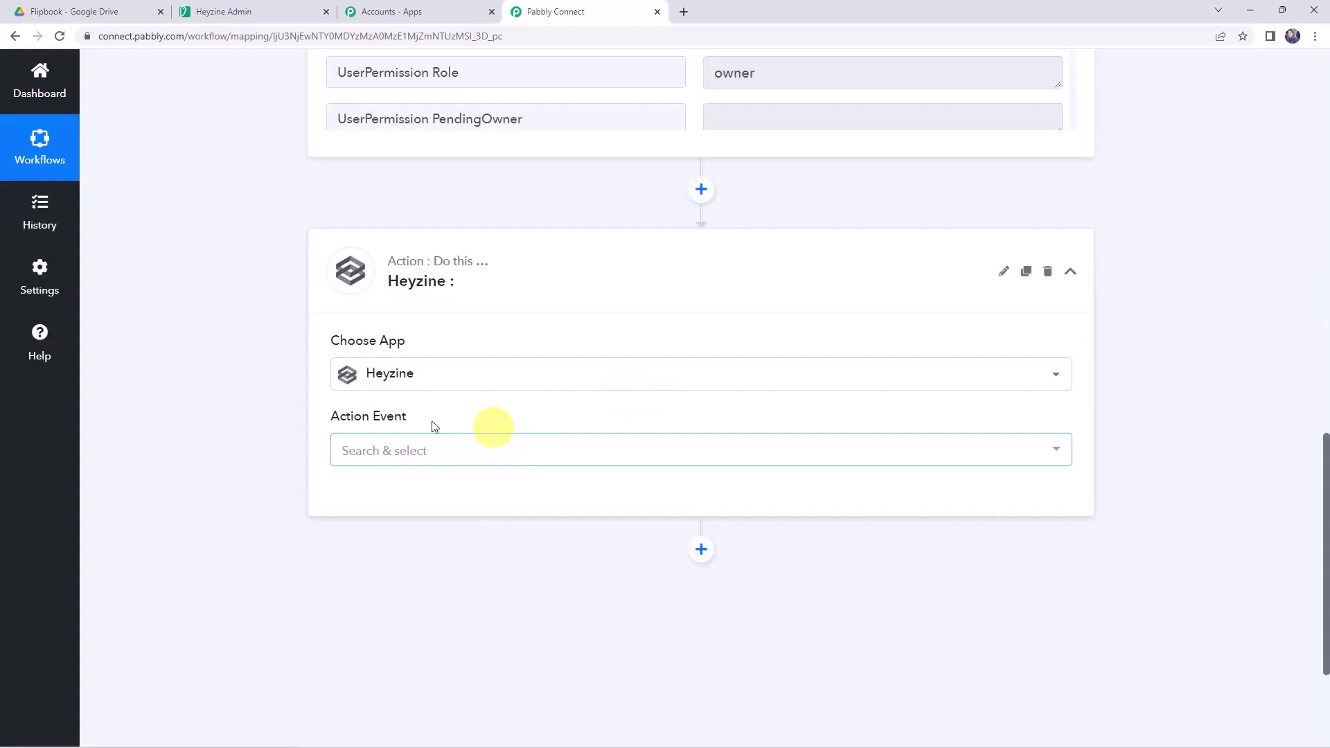
left_click(368, 456)
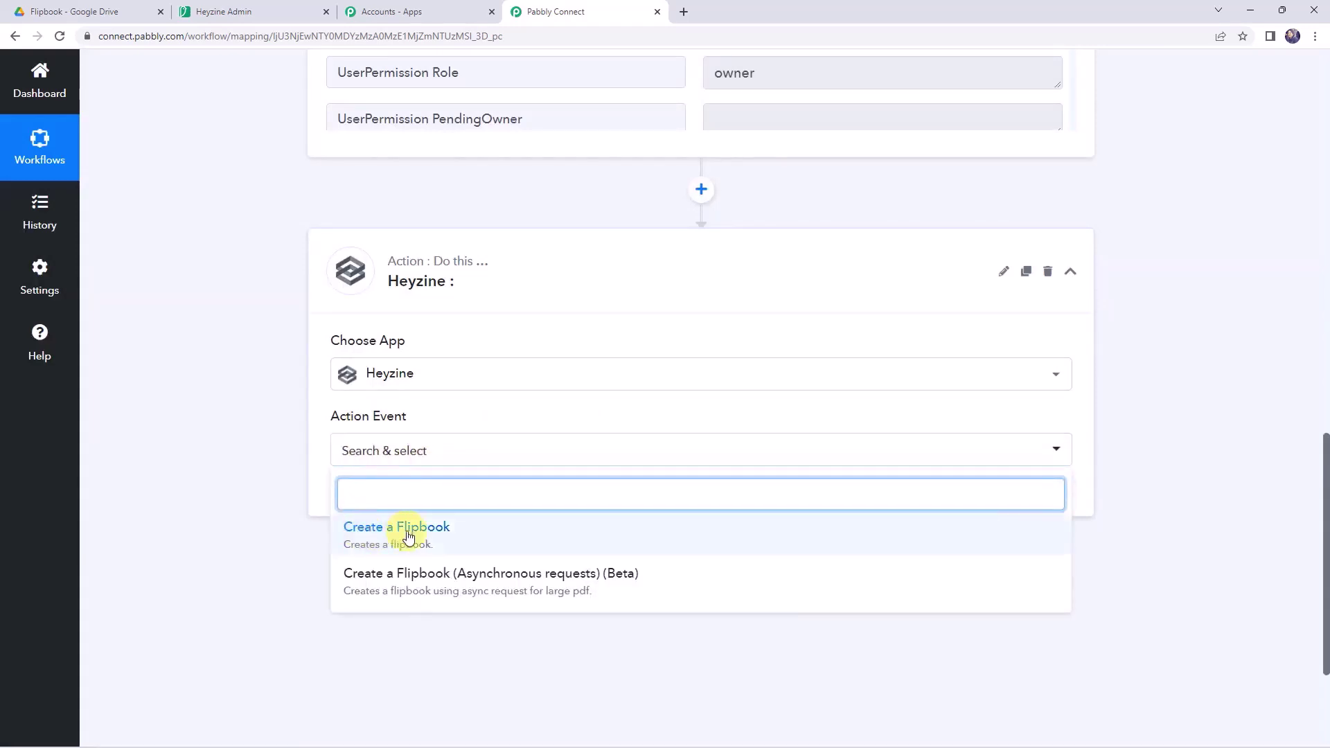
left_click(407, 534)
- Add and save a new Heyzine connection using the API key copied from Heyzine's page
left_click(370, 496)
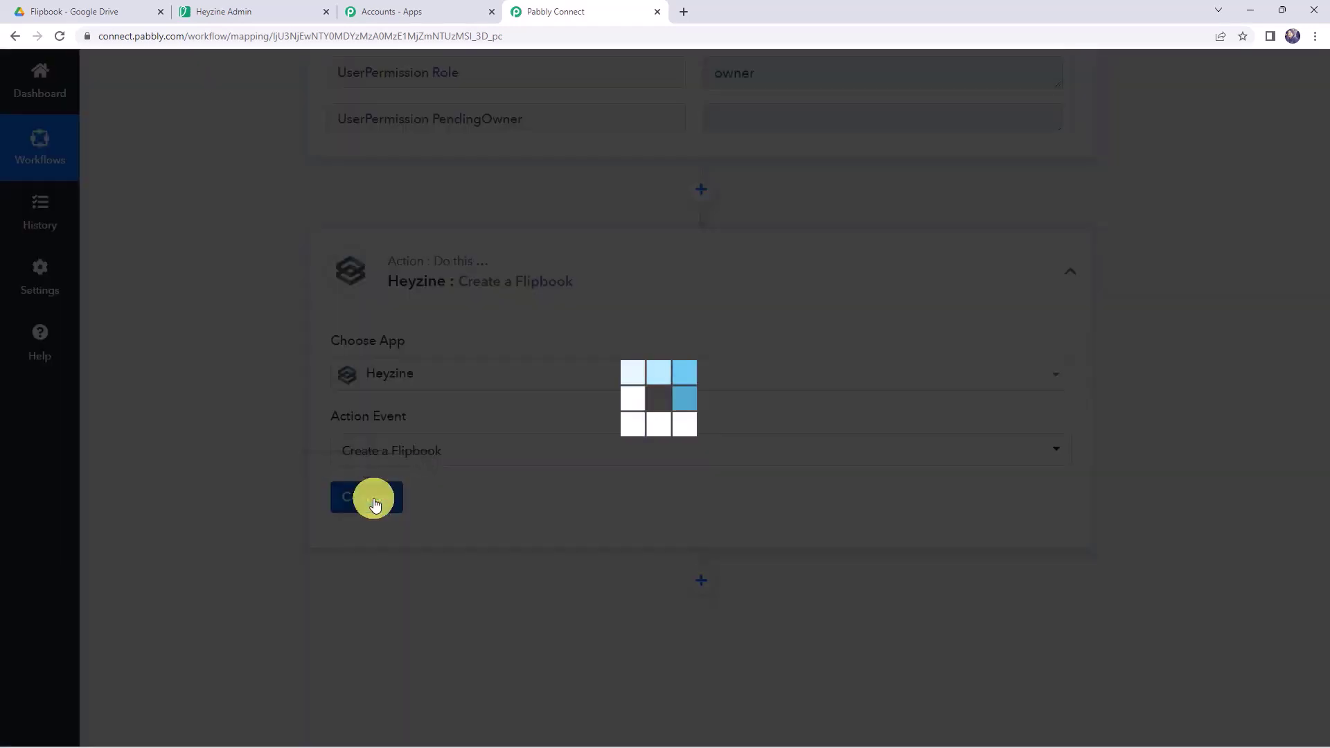
left_click(693, 229)
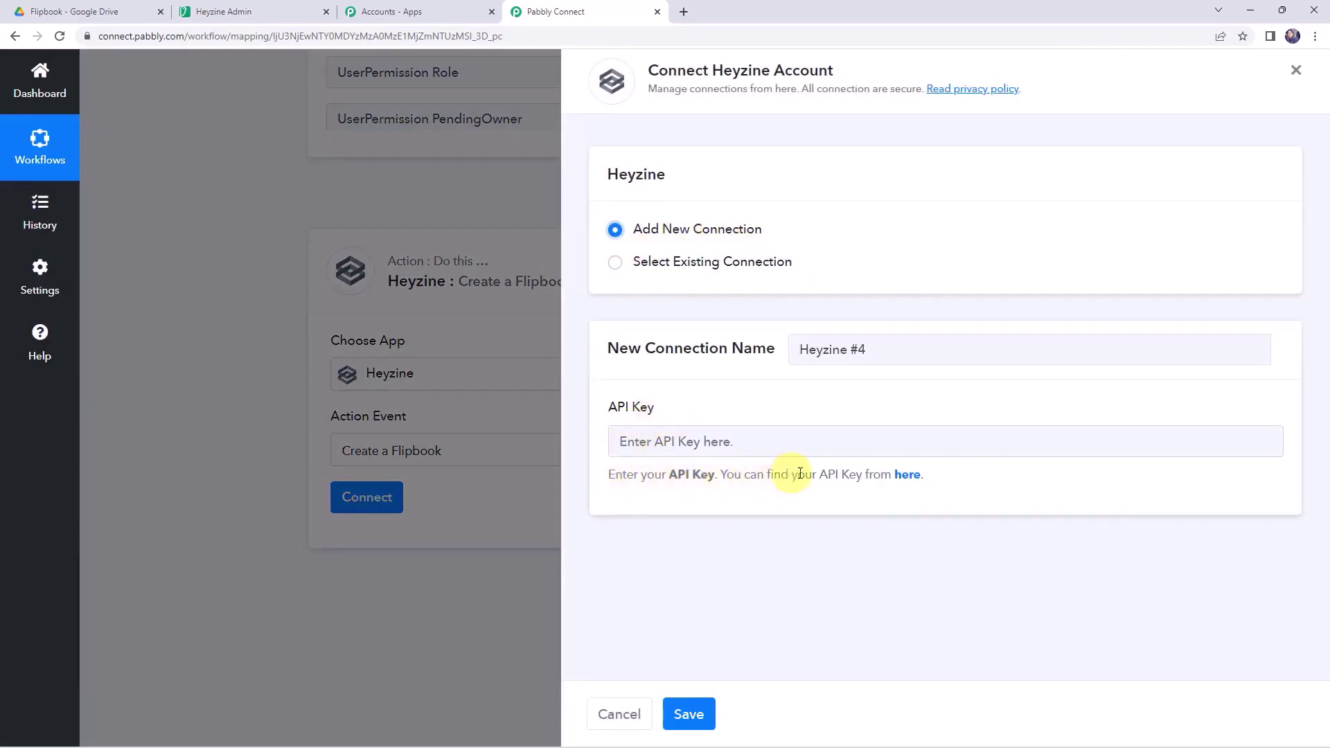
left_click(906, 475)
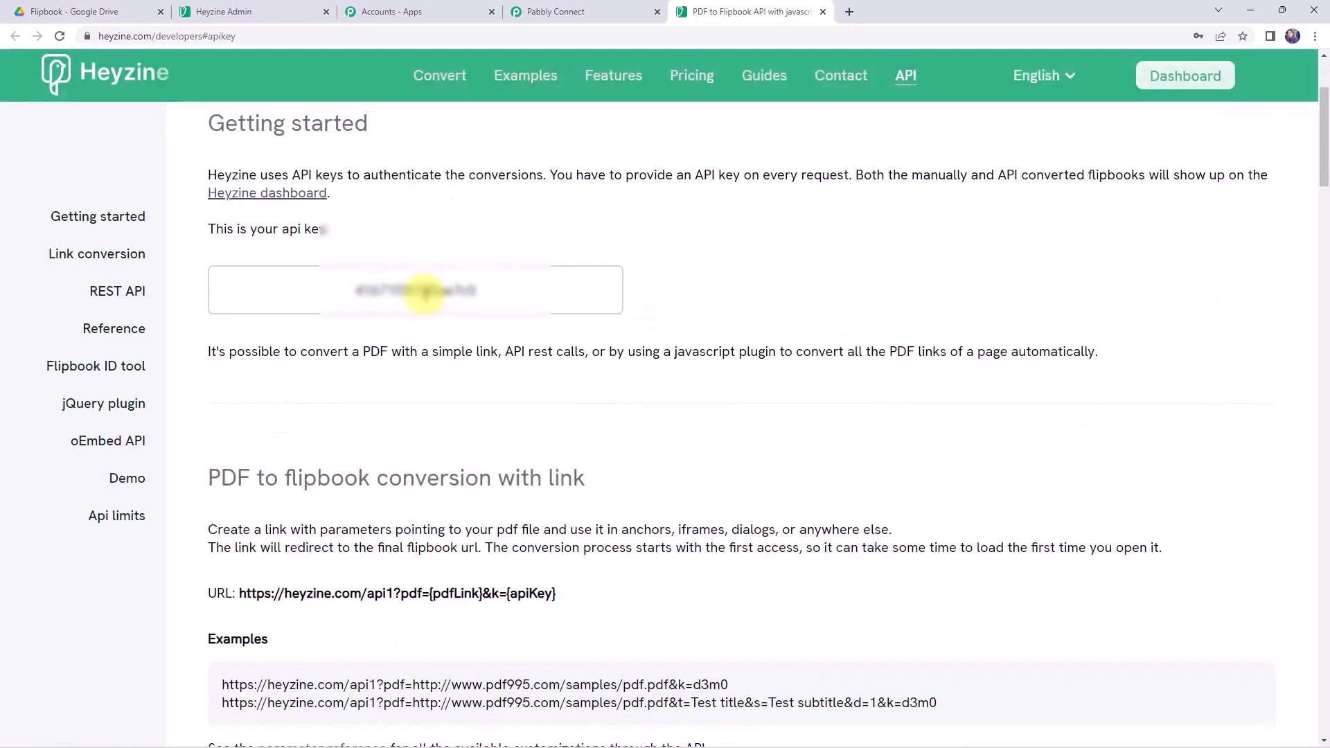
left_click_drag(534, 294, 286, 283)
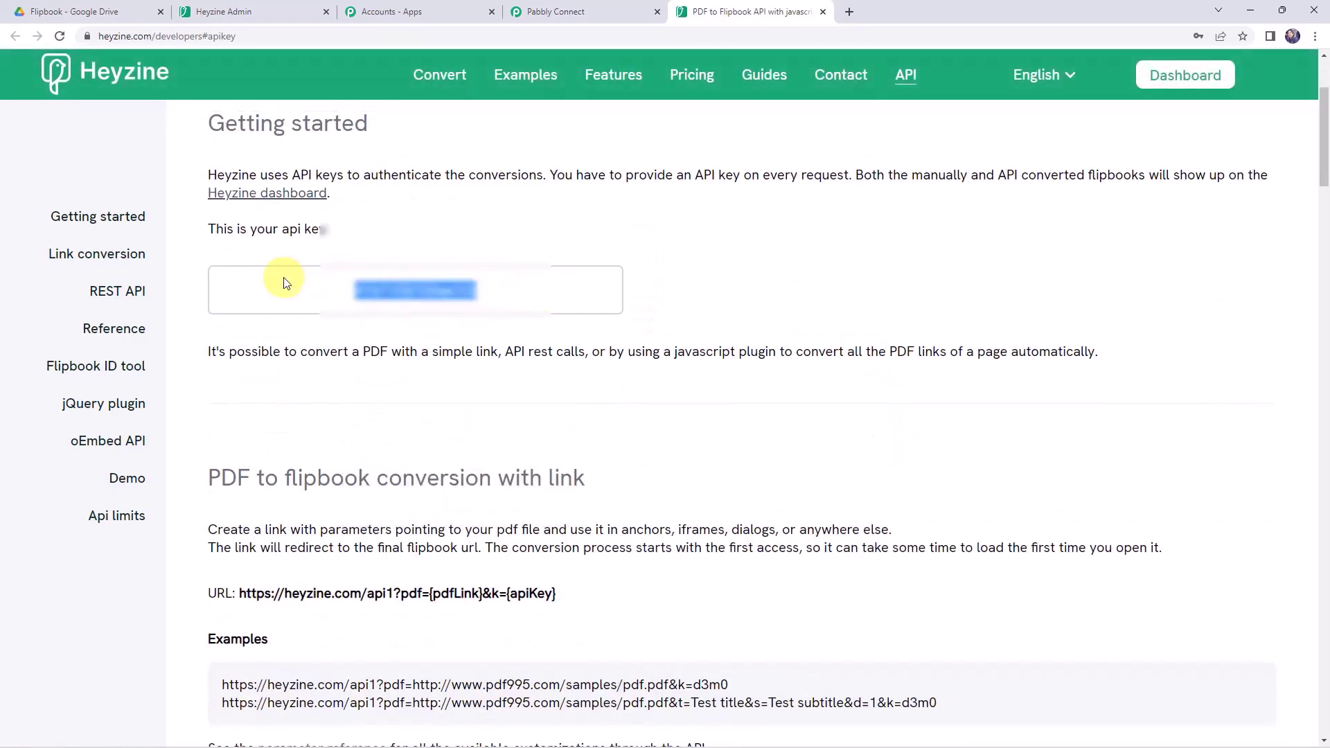
left_click(589, 12)
left_click(670, 439)
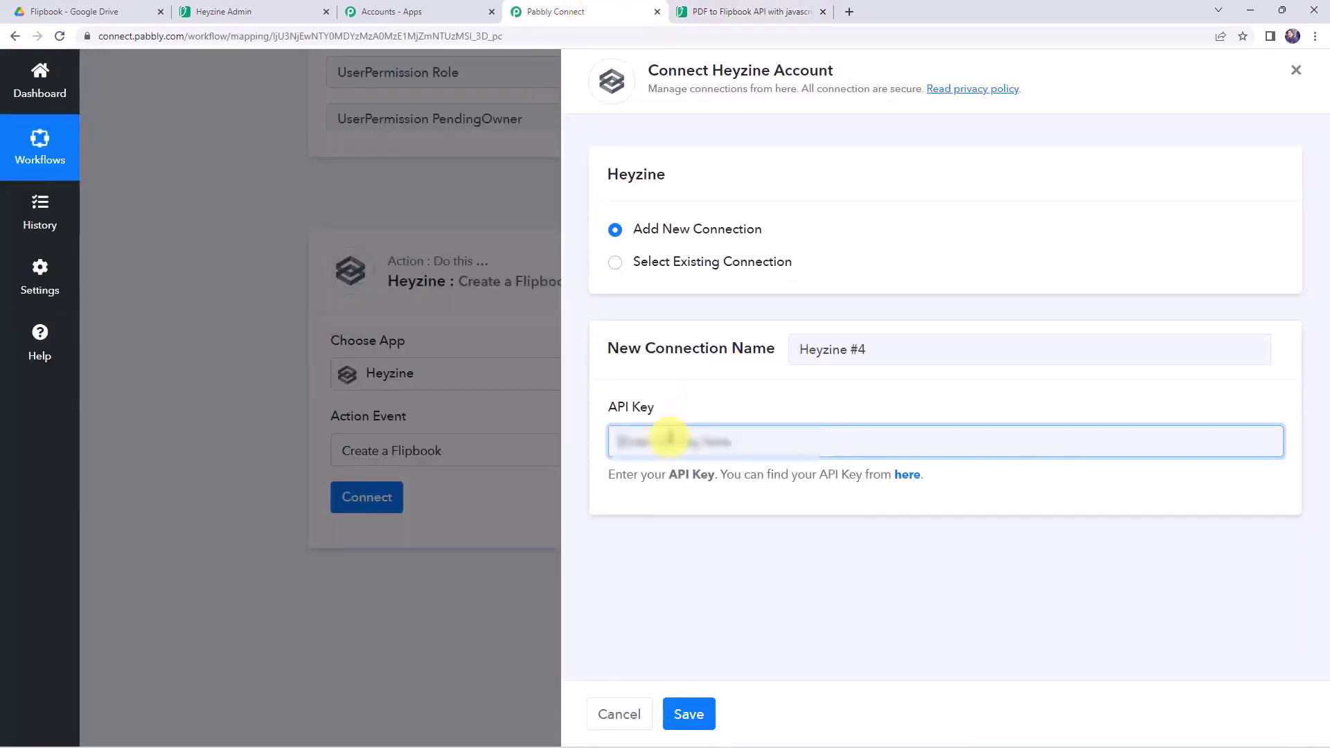
left_click(682, 714)
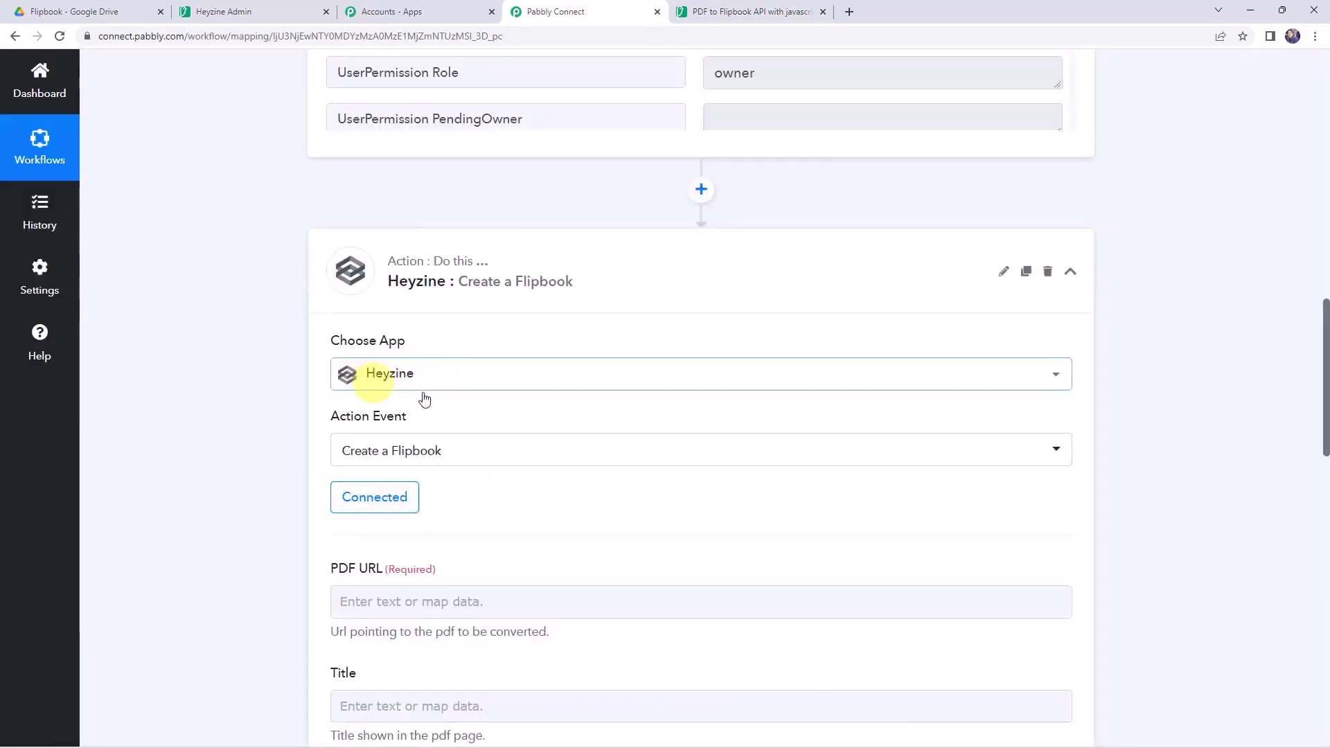
- Locate and select the Drive trigger's WebContentLink download URL in the test response
scroll(520, 484, "down", 2)
scroll(521, 487, "down", 2)
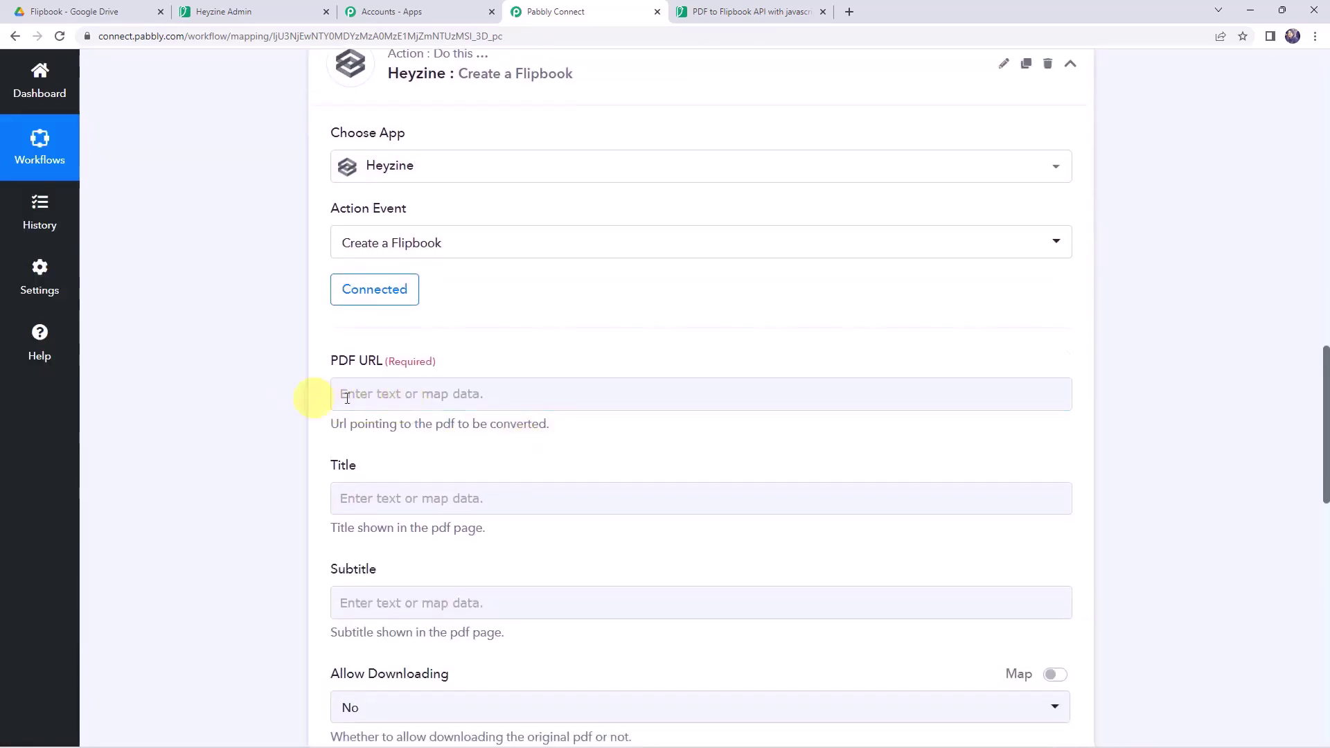
scroll(184, 396, "up", 15)
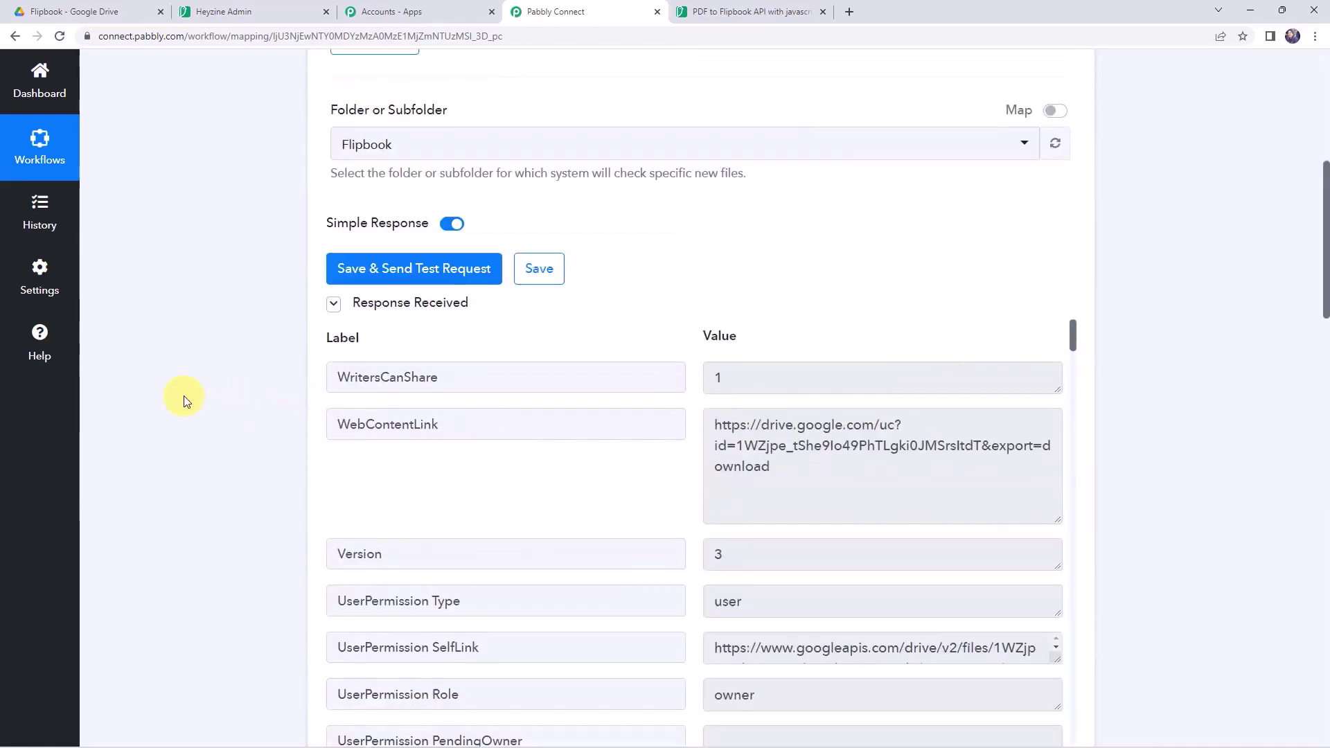
scroll(184, 396, "down", 5)
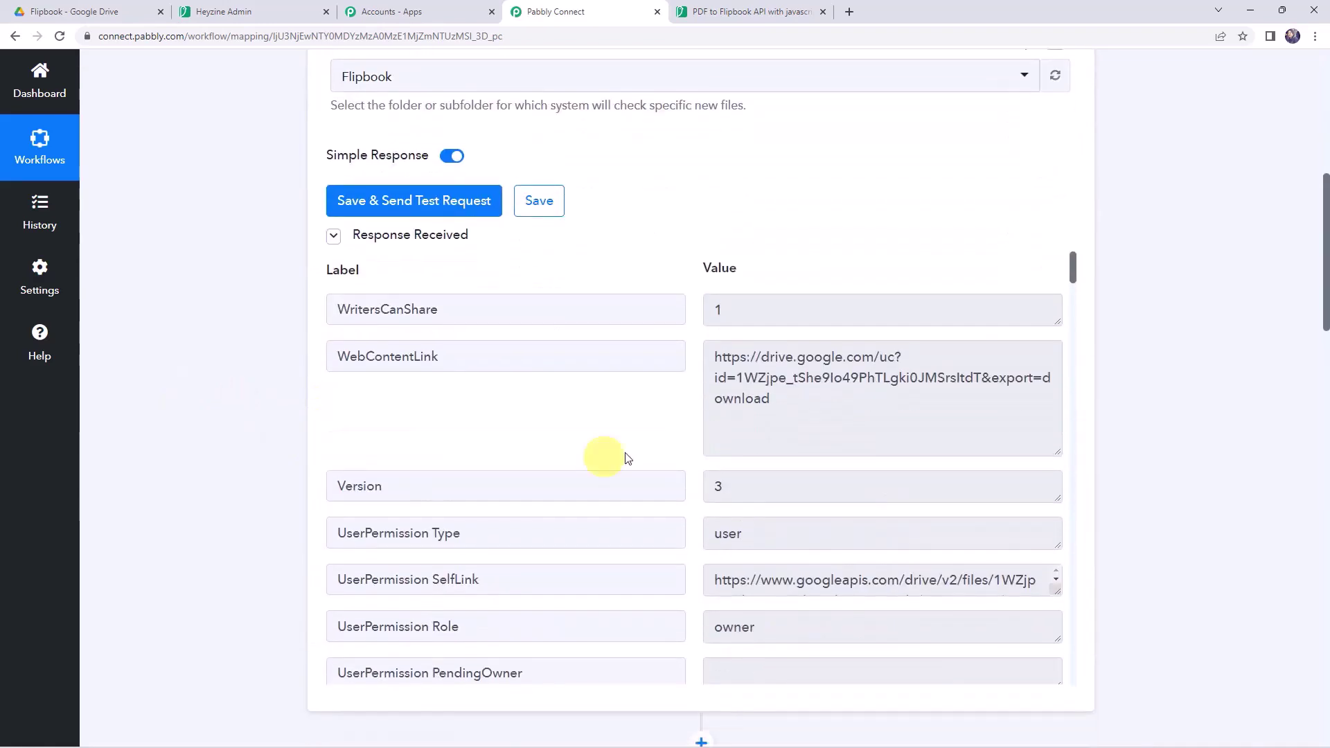
triple_click(825, 416)
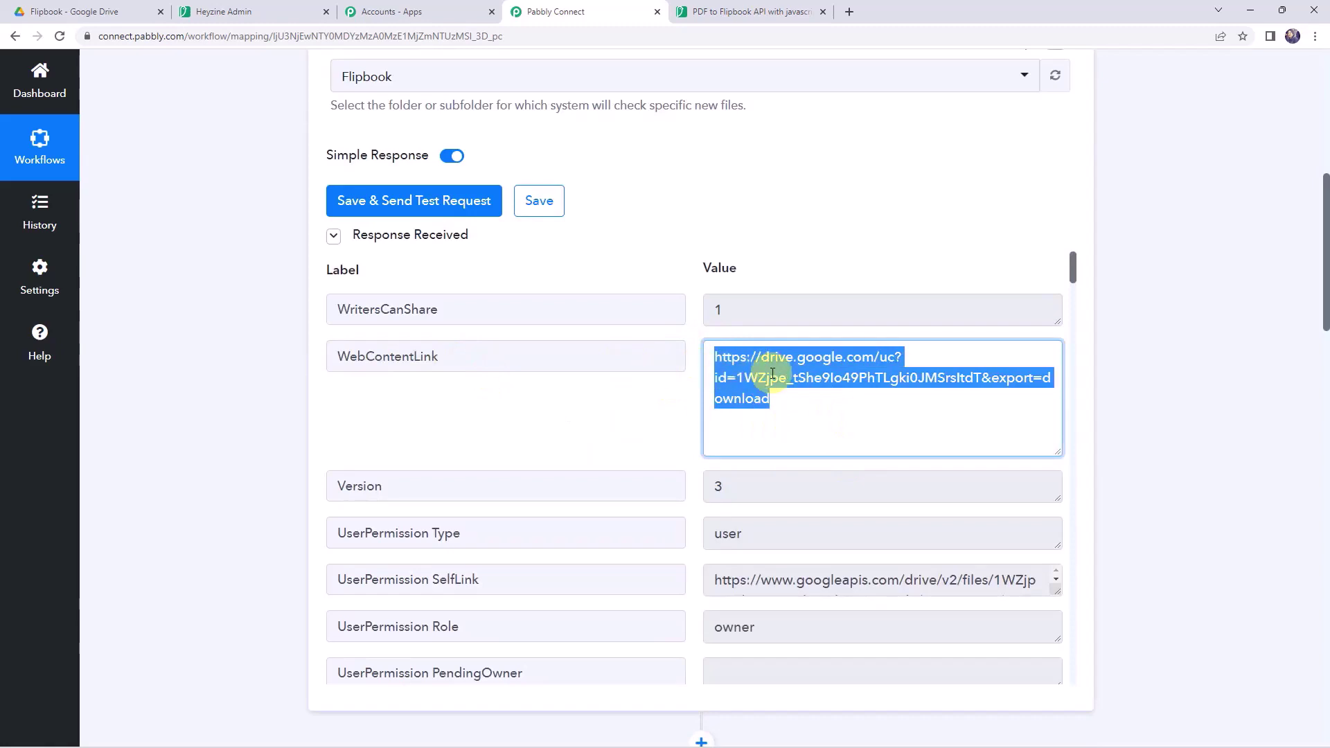
scroll(270, 397, "down", 10)
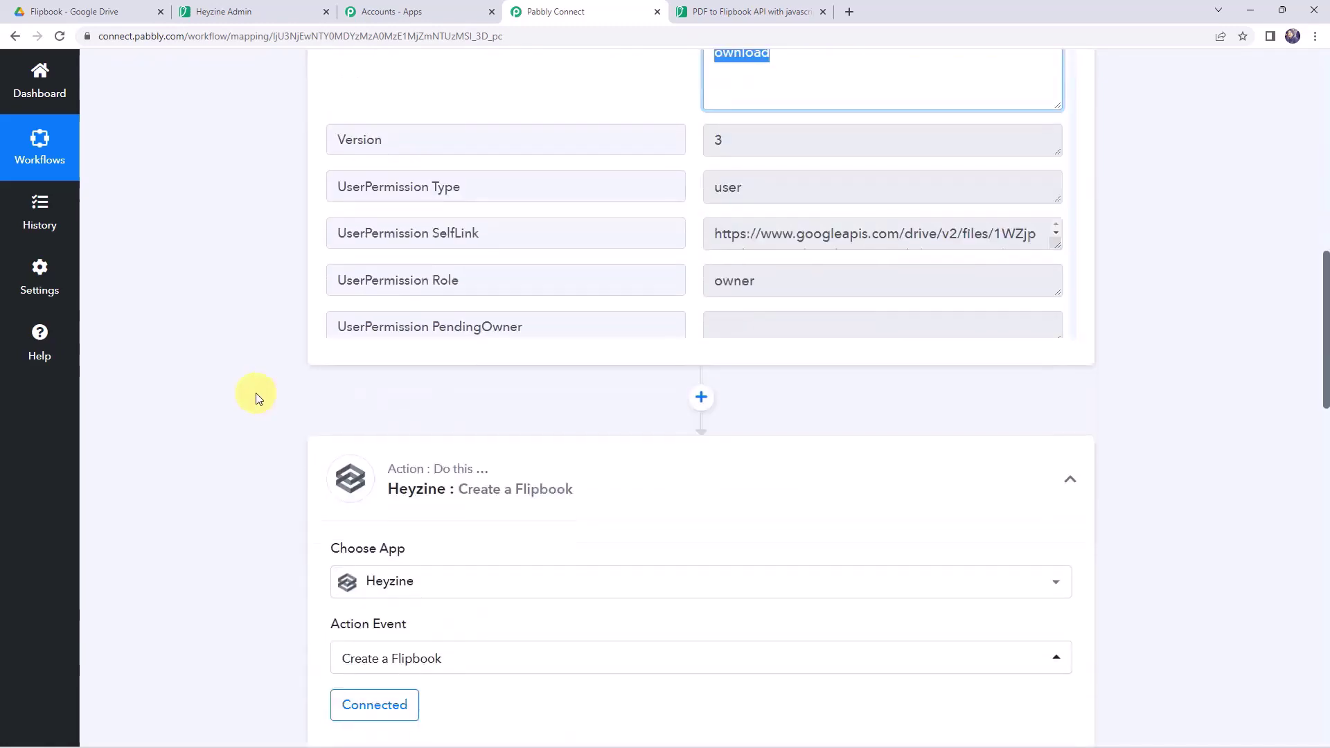
- Map WebContentLink from '1. Google Drive: New File in Specific Folder' into Heyzine's PDF URL field
left_click(346, 326)
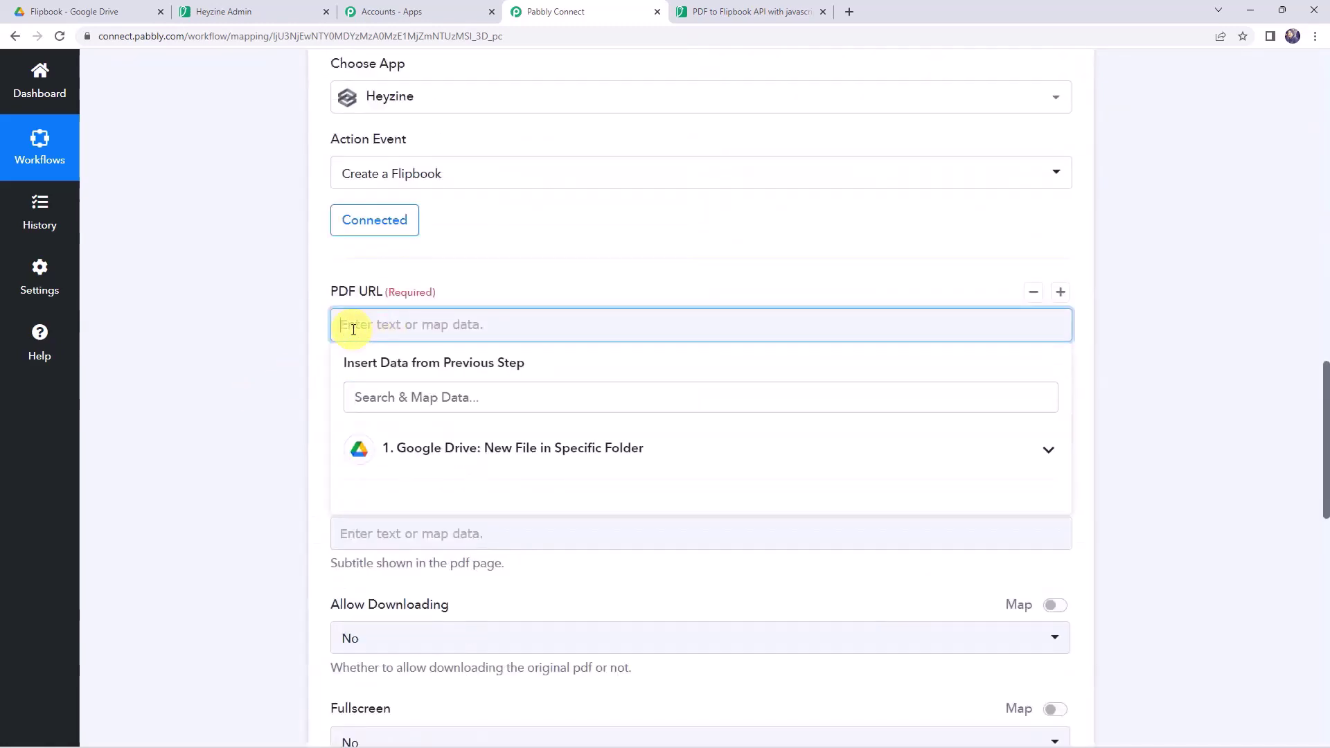
left_click(427, 465)
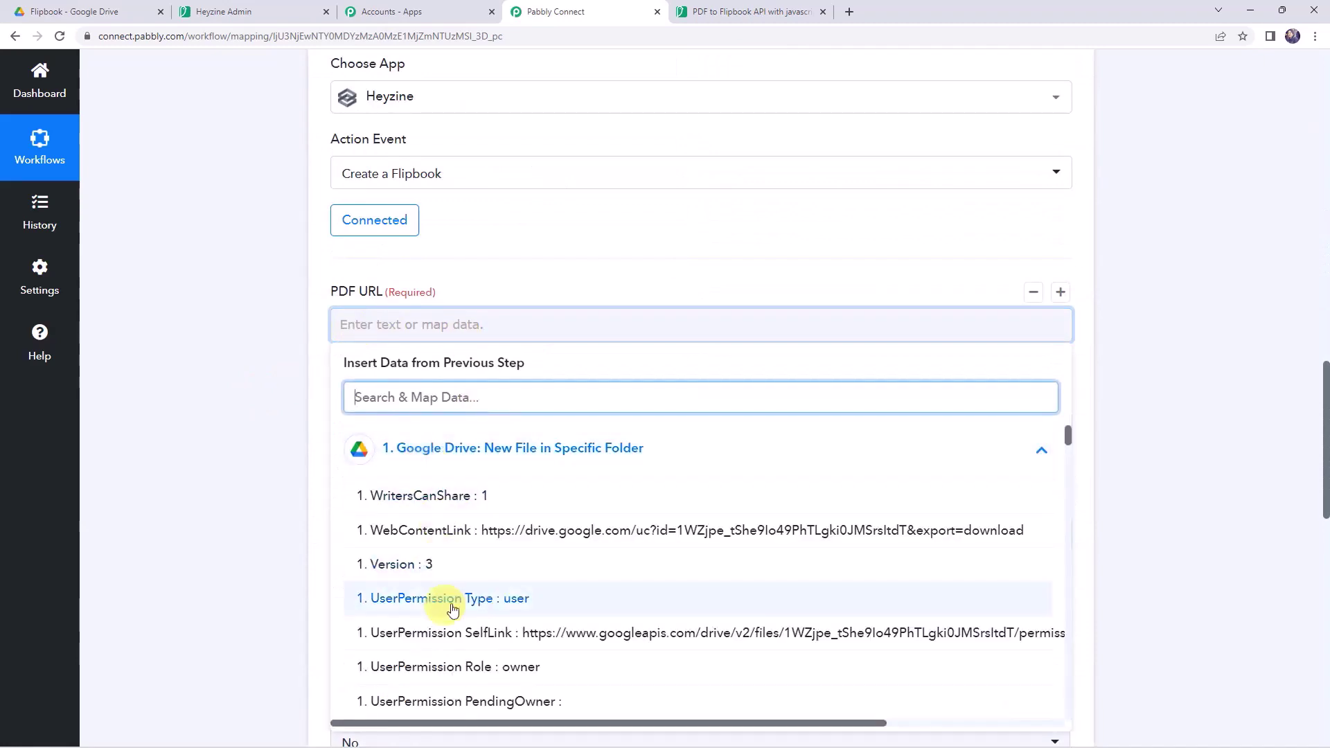
left_click(455, 530)
left_click(194, 347)
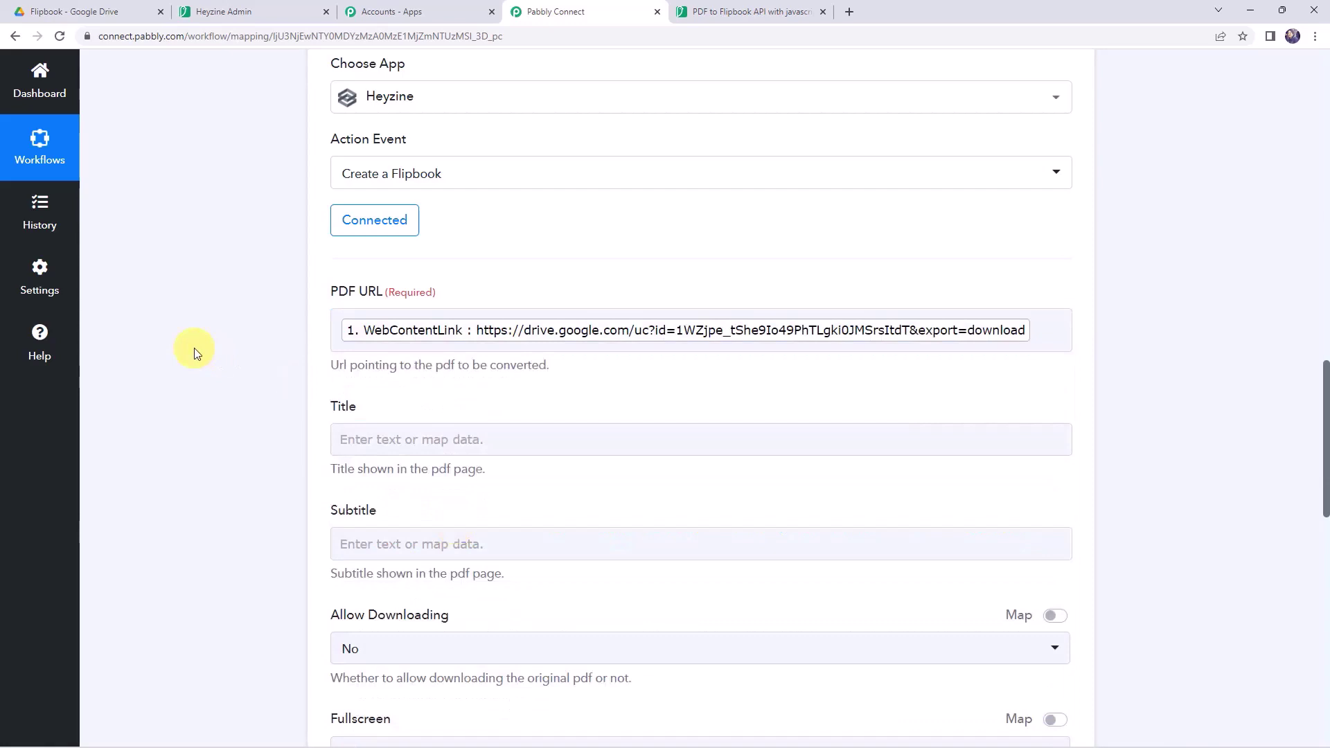
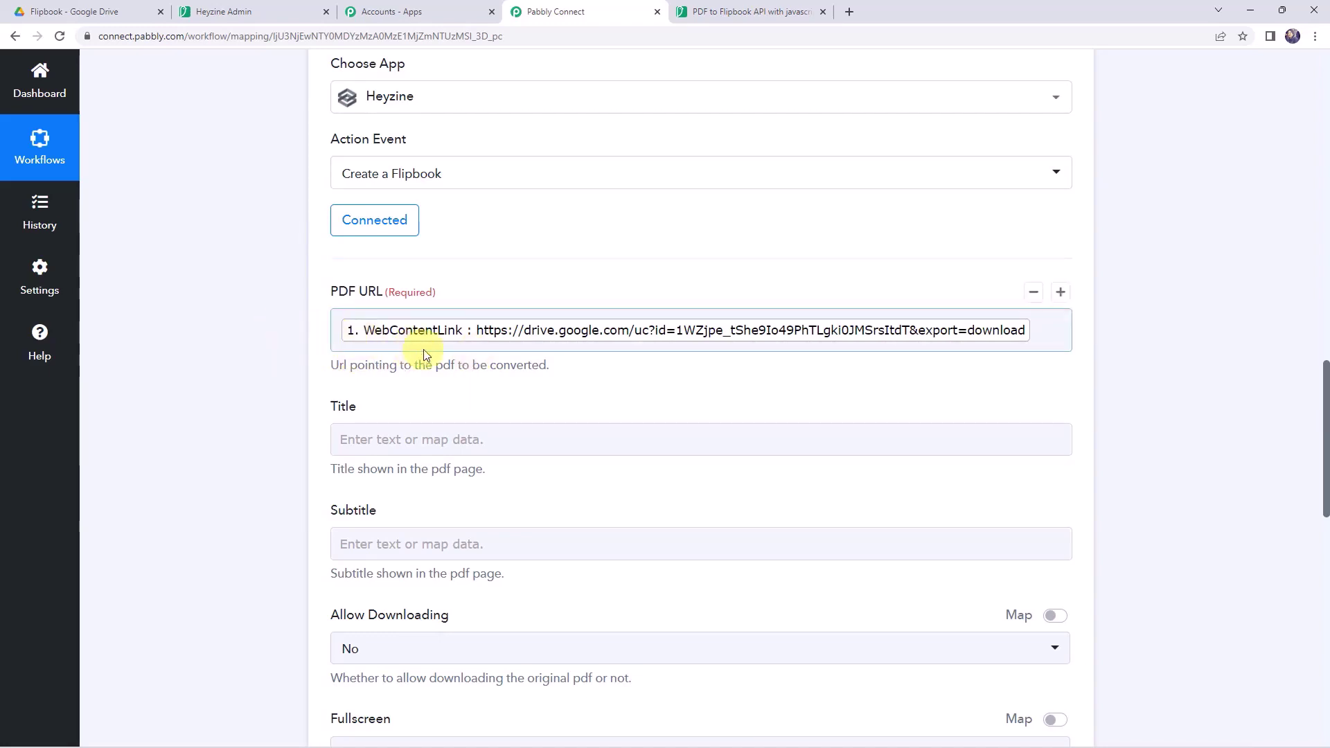
- Note the .pdf extension in the sample file title, then insert a new action step before Heyzine
scroll(424, 353, "down", 1)
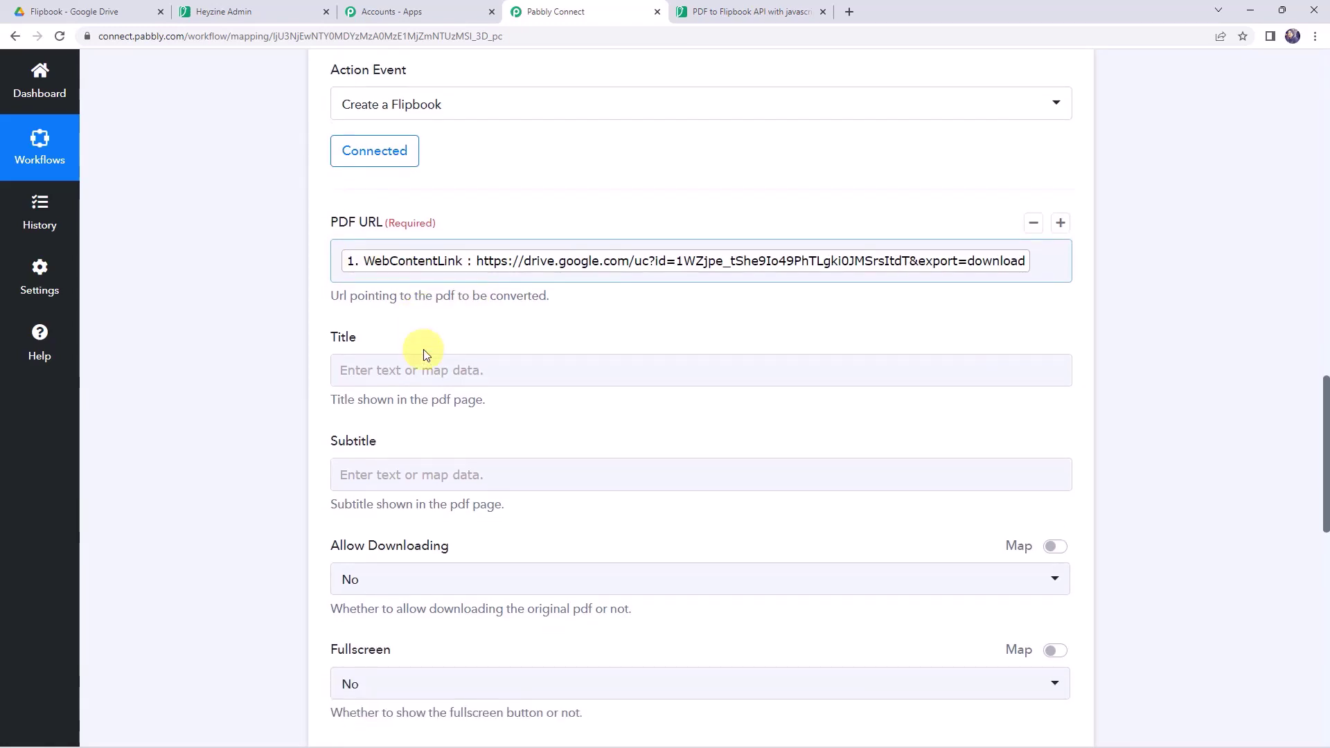
scroll(266, 379, "up", 10)
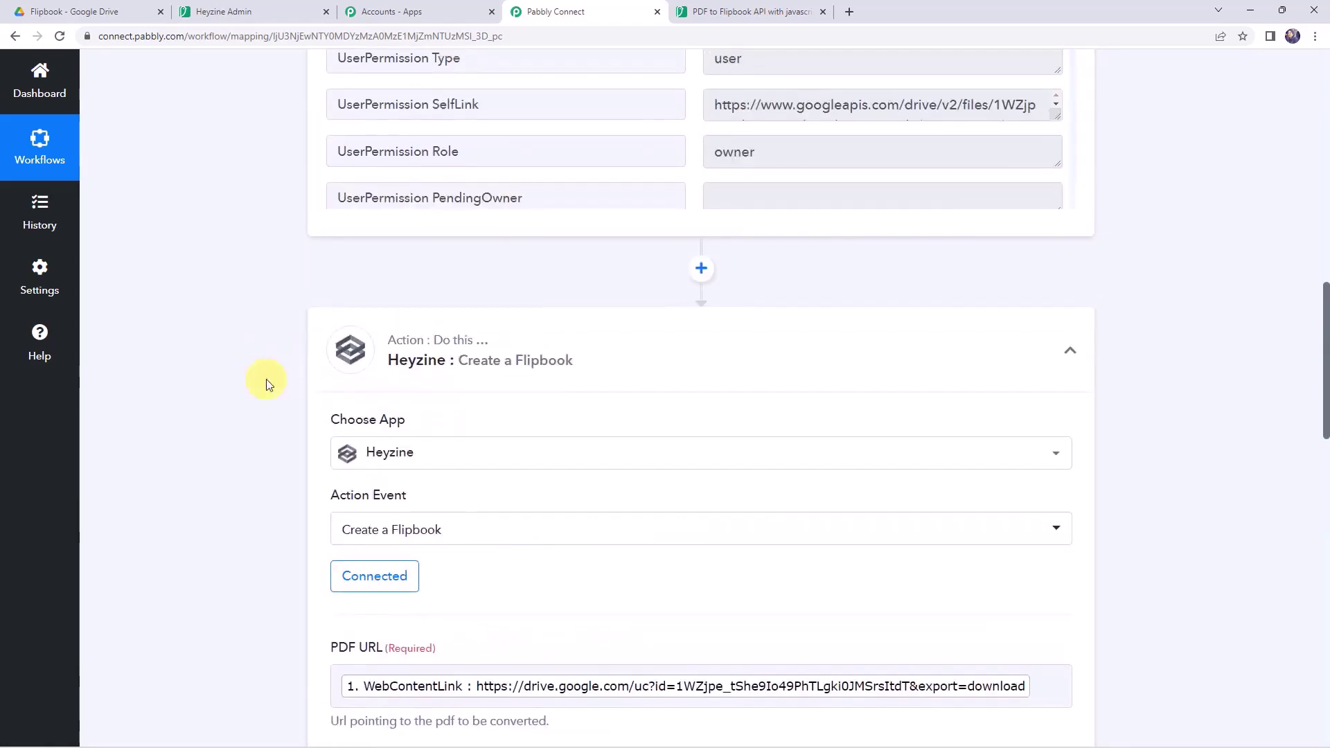
scroll(501, 402, "down", 8)
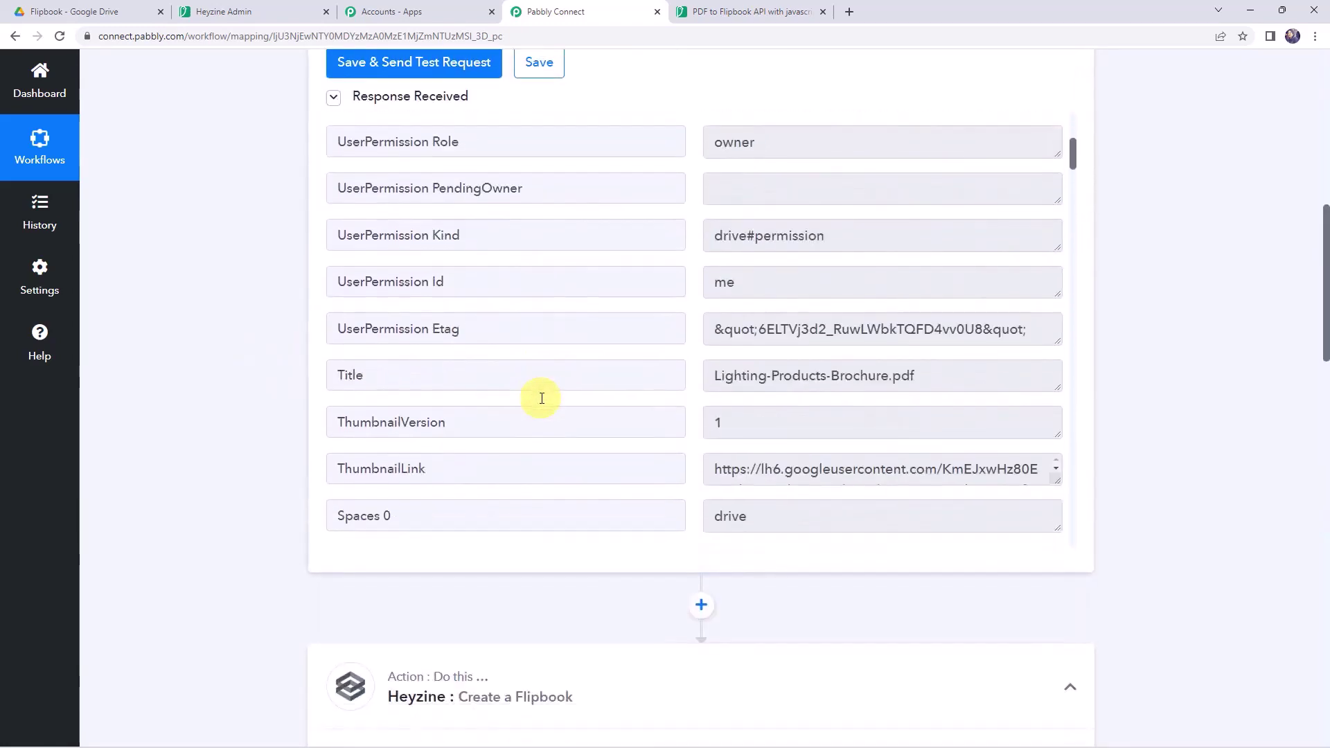
left_click(926, 234)
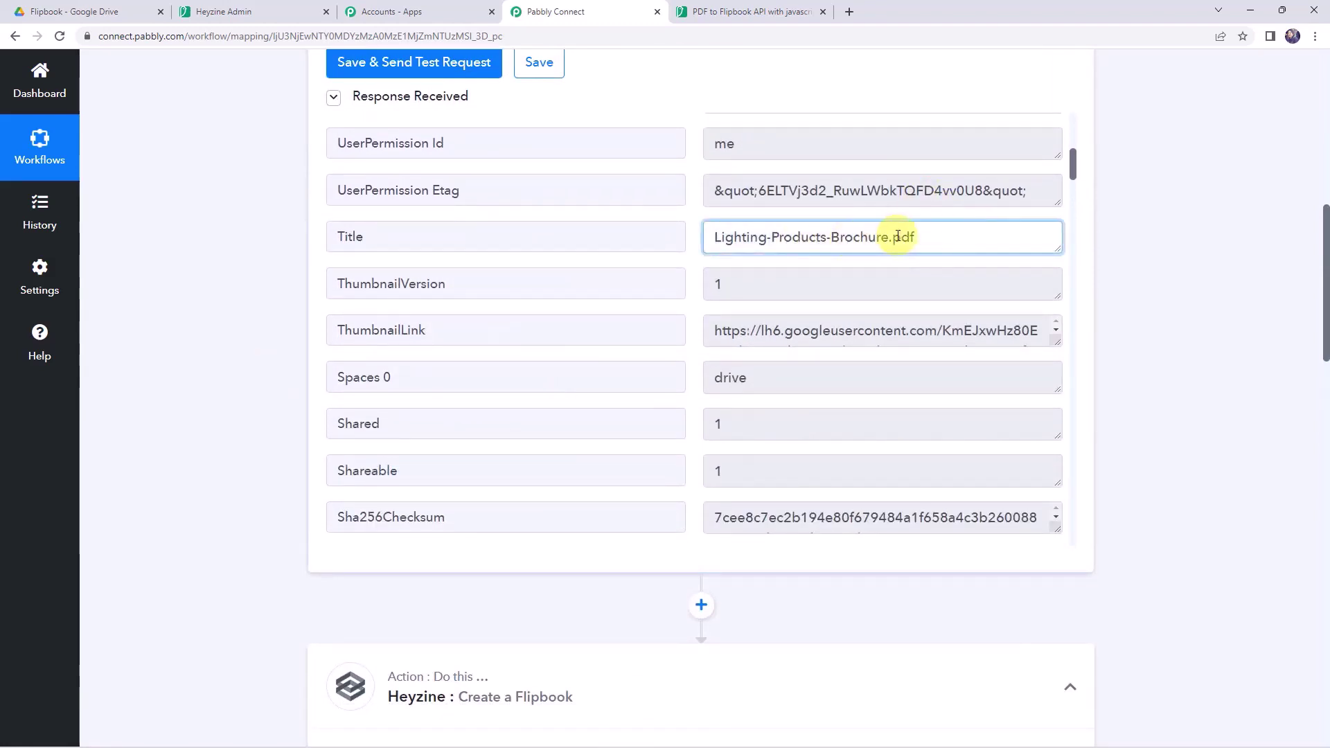
left_click_drag(888, 238, 929, 237)
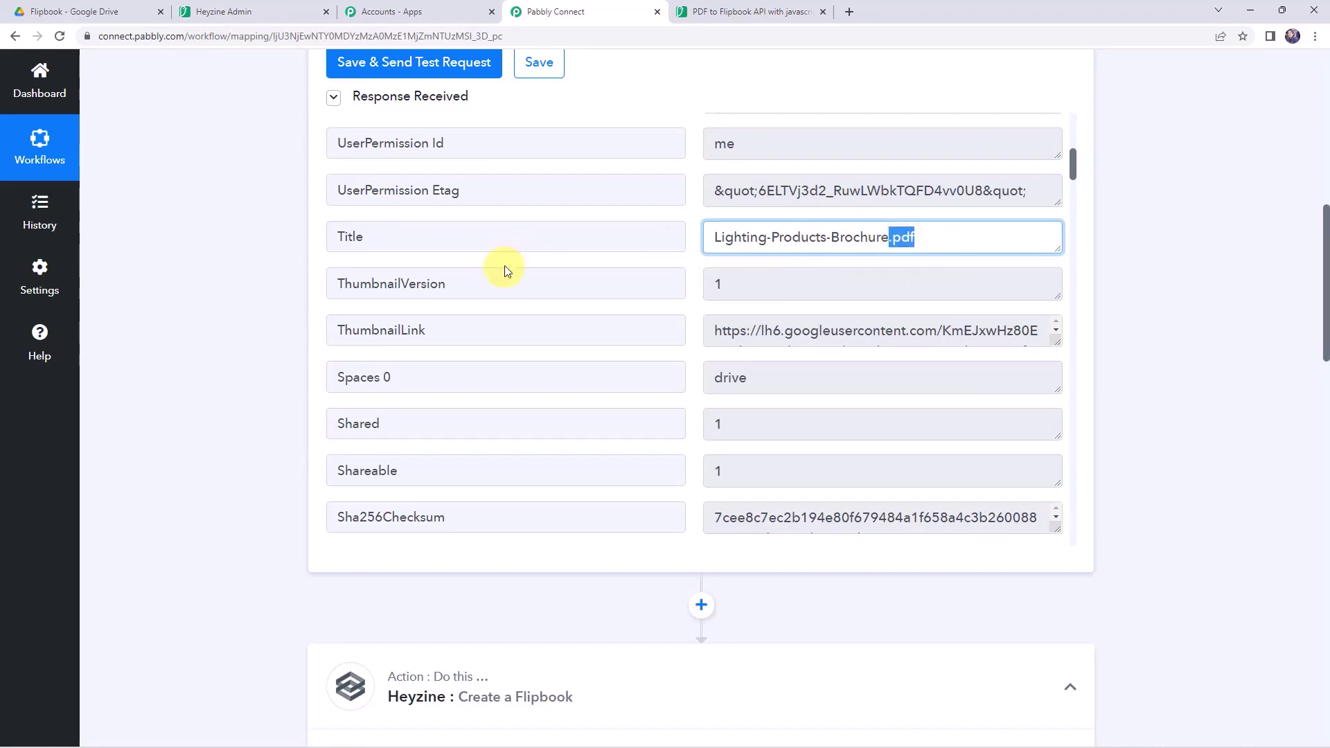
scroll(466, 511, "down", 2)
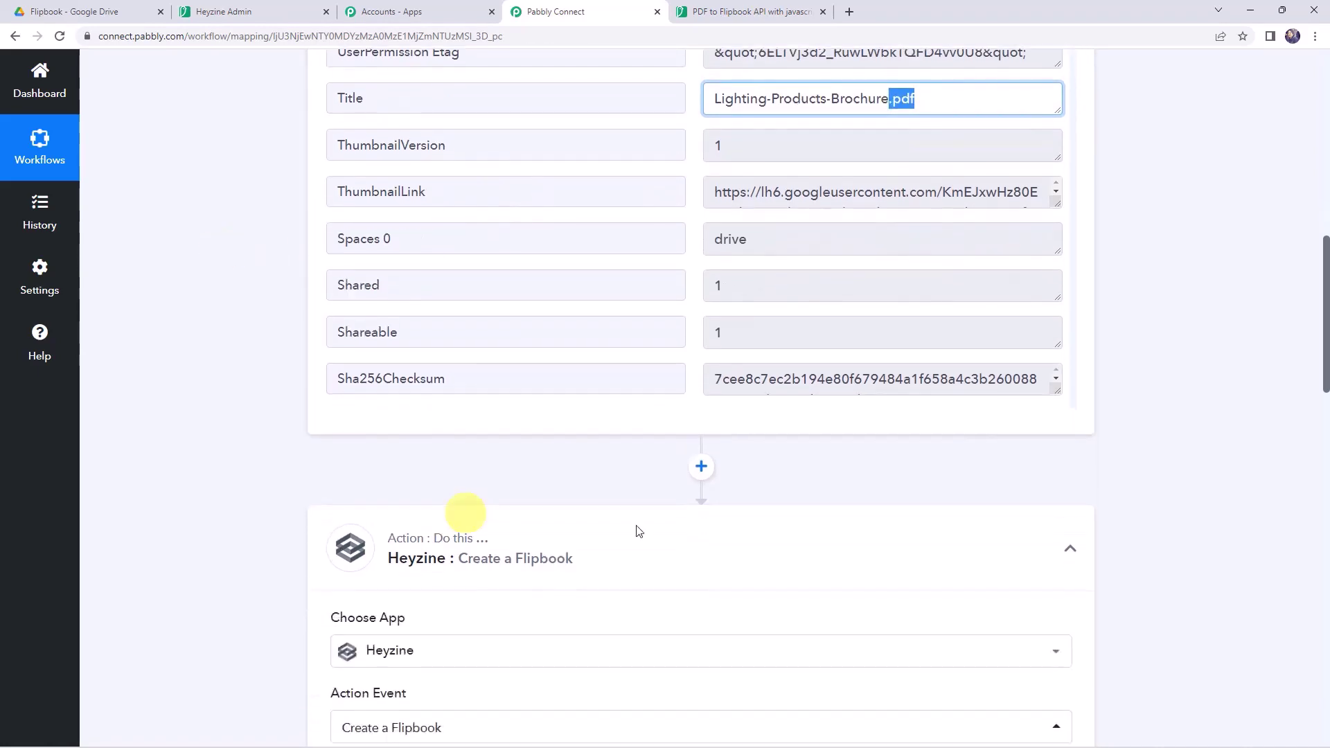
left_click(701, 470)
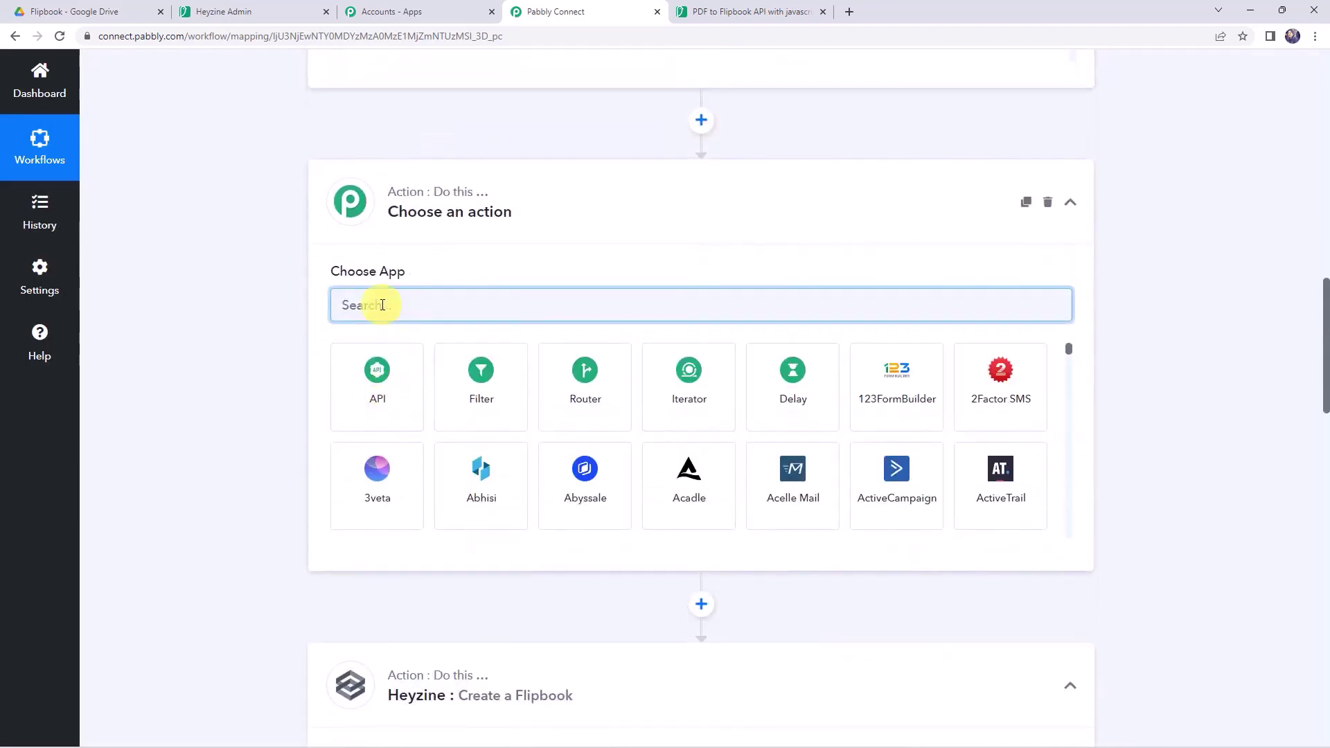
- Make the new step a connected Text Formatter by Pabbly action with the Split Text event
type("text")
left_click(456, 354)
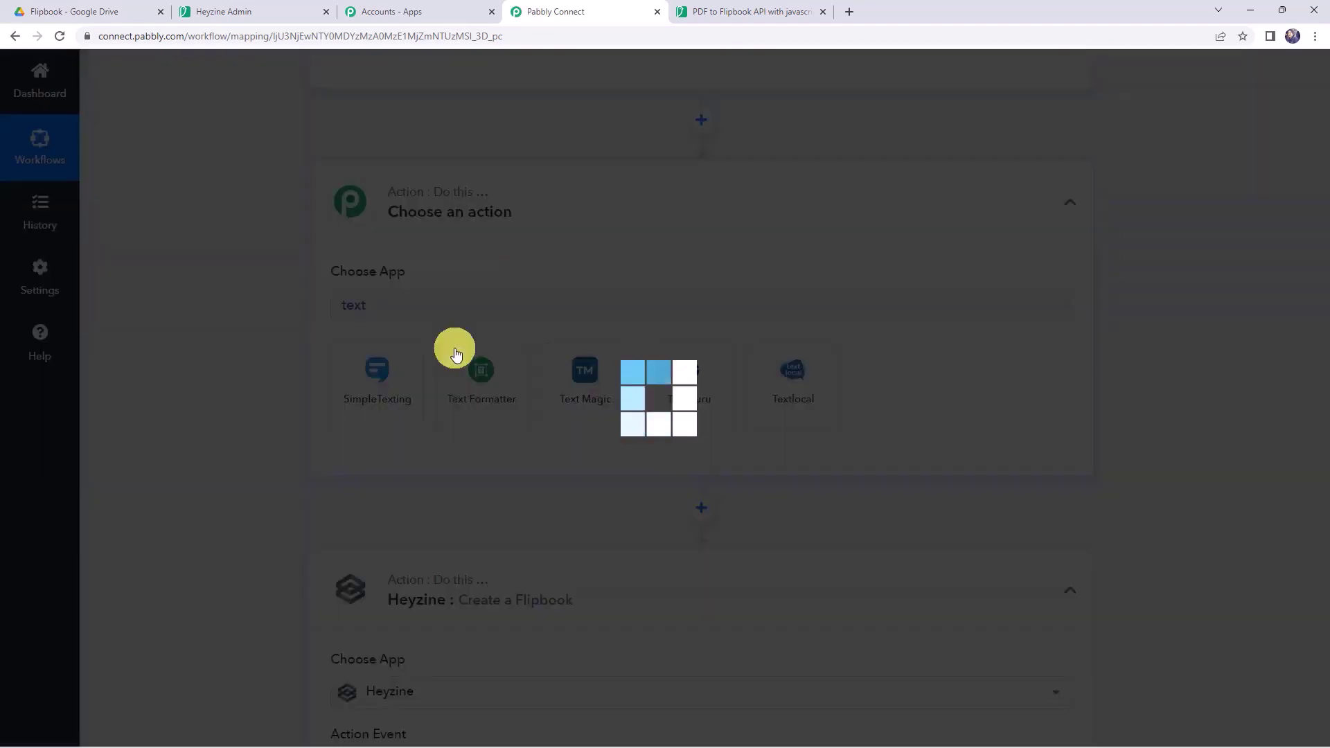
left_click(393, 380)
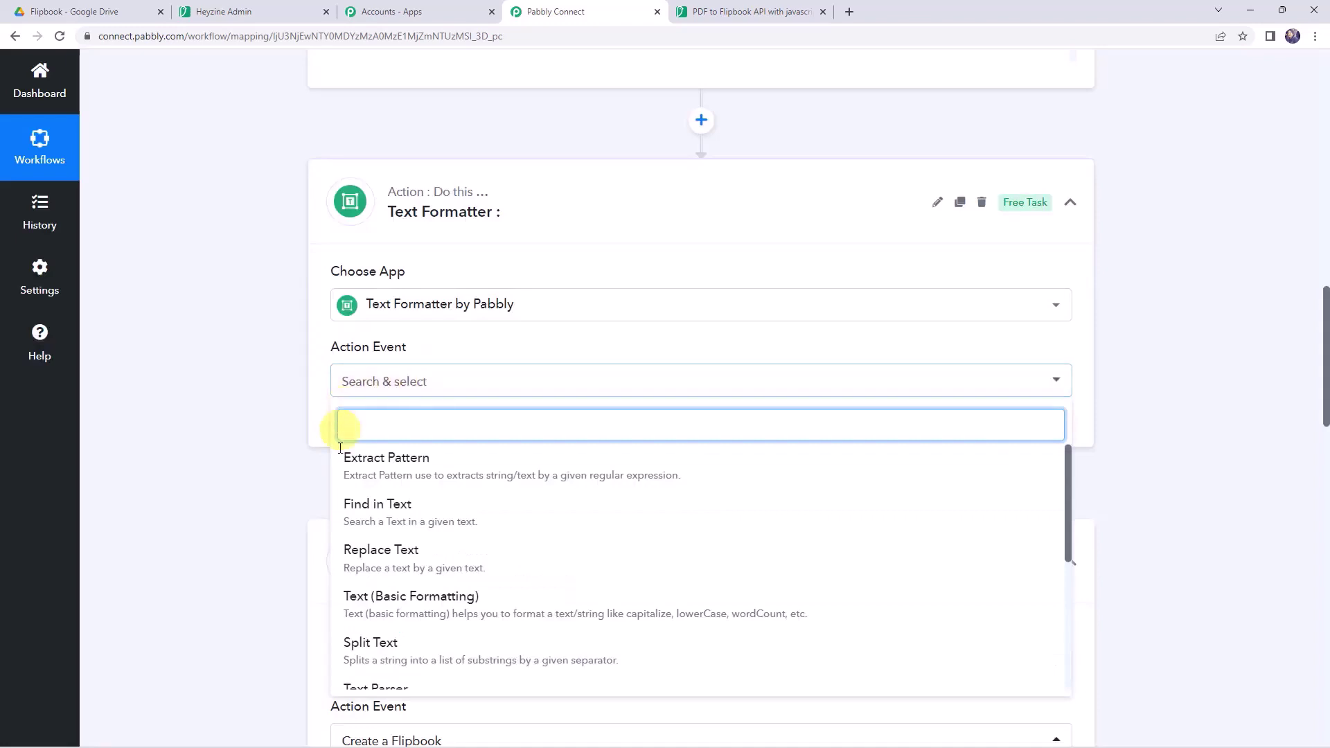
left_click(380, 642)
scroll(267, 267, "down", 2)
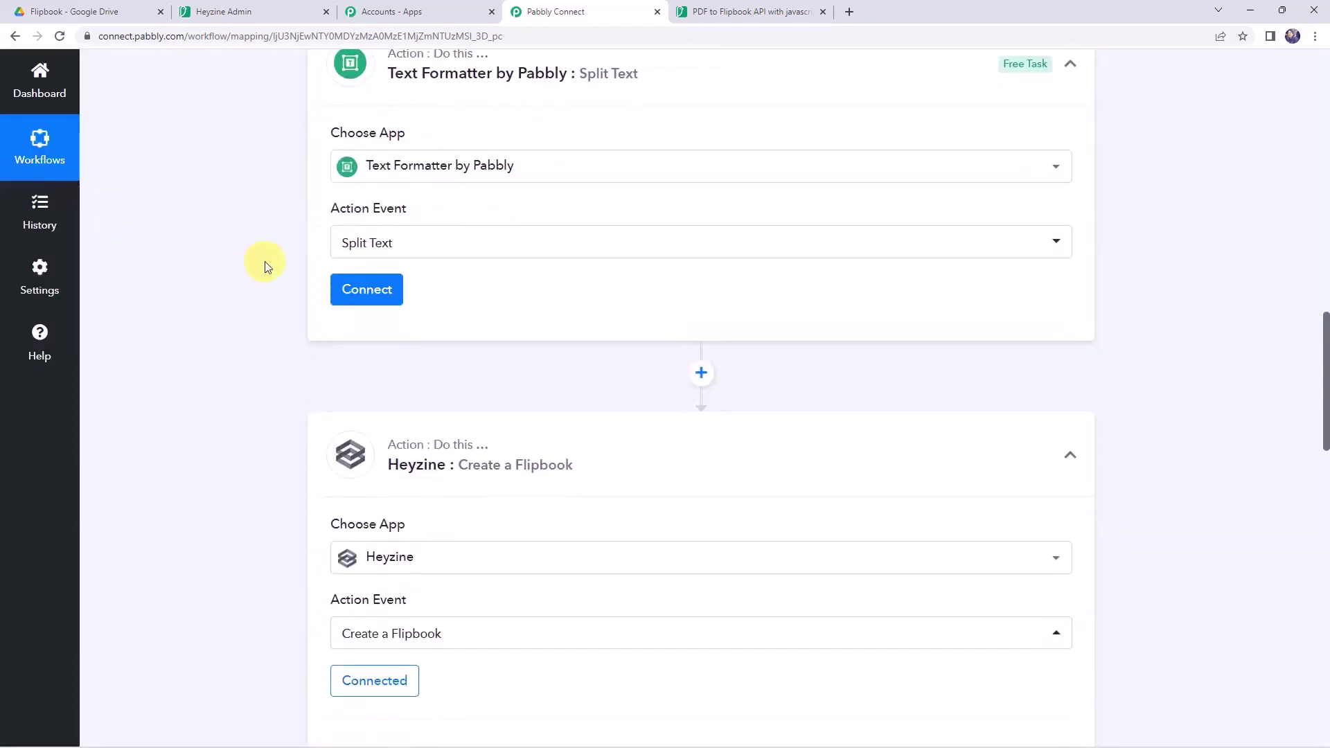
left_click(335, 289)
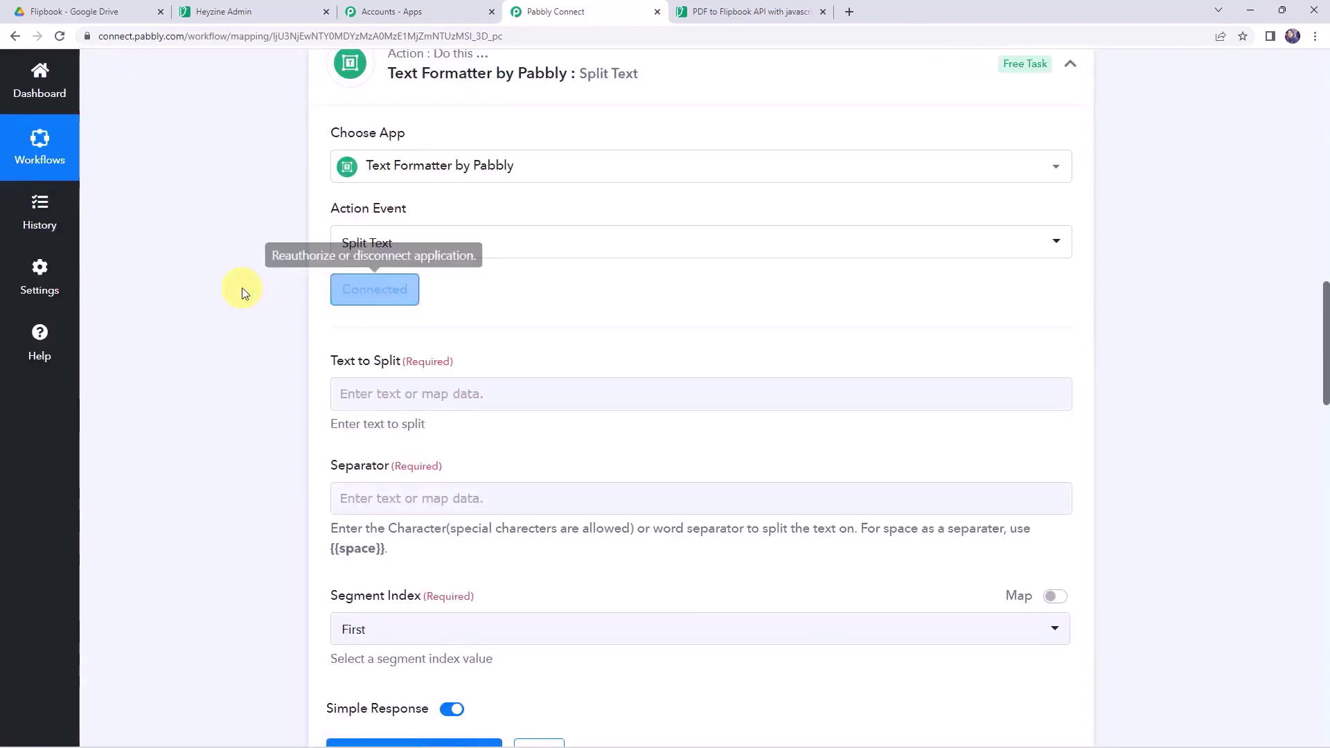
scroll(298, 280, "down", 2)
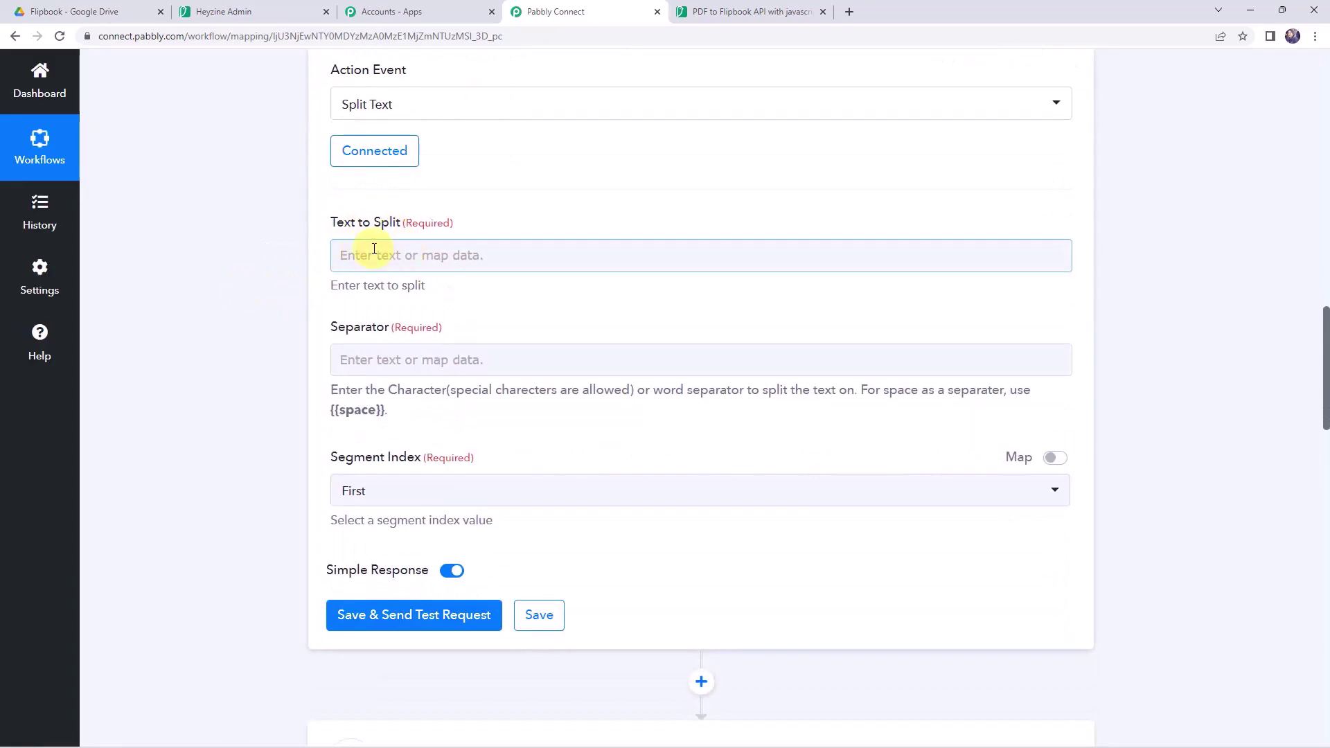
scroll(261, 259, "up", 10)
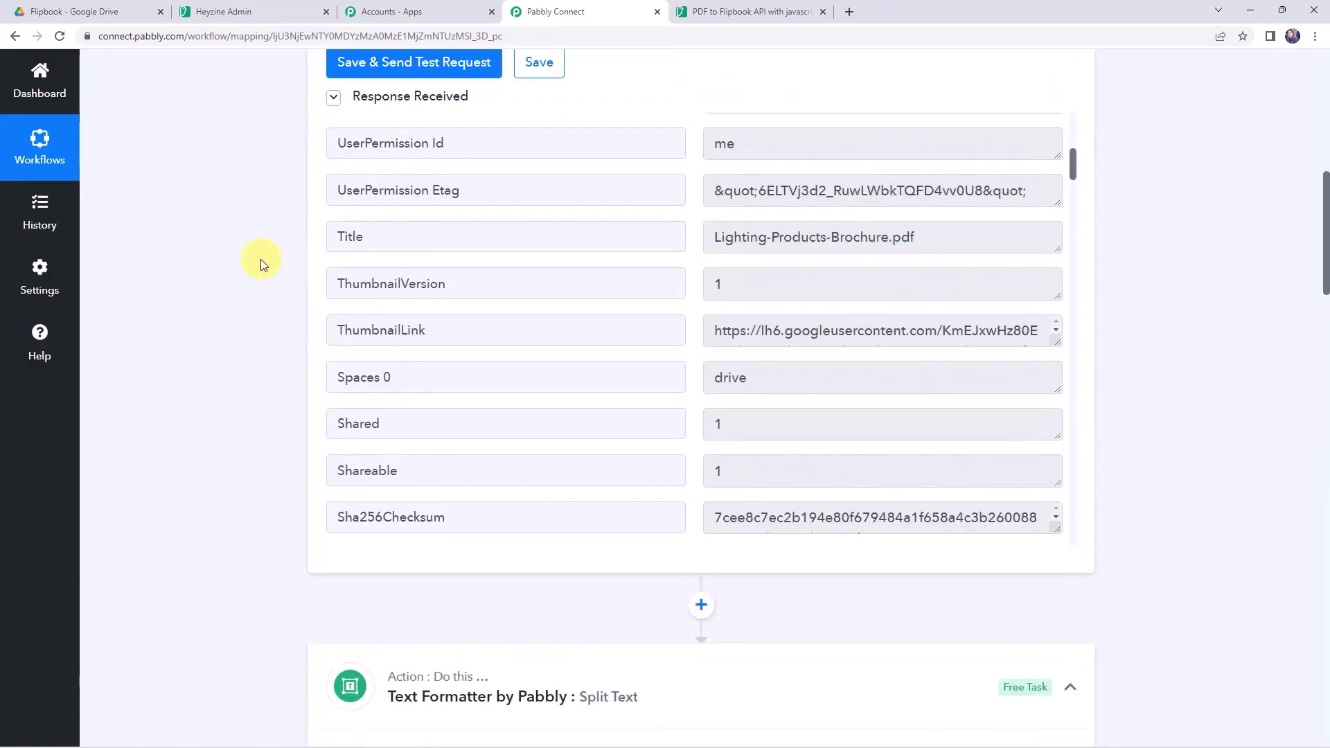
left_click_drag(965, 242, 496, 228)
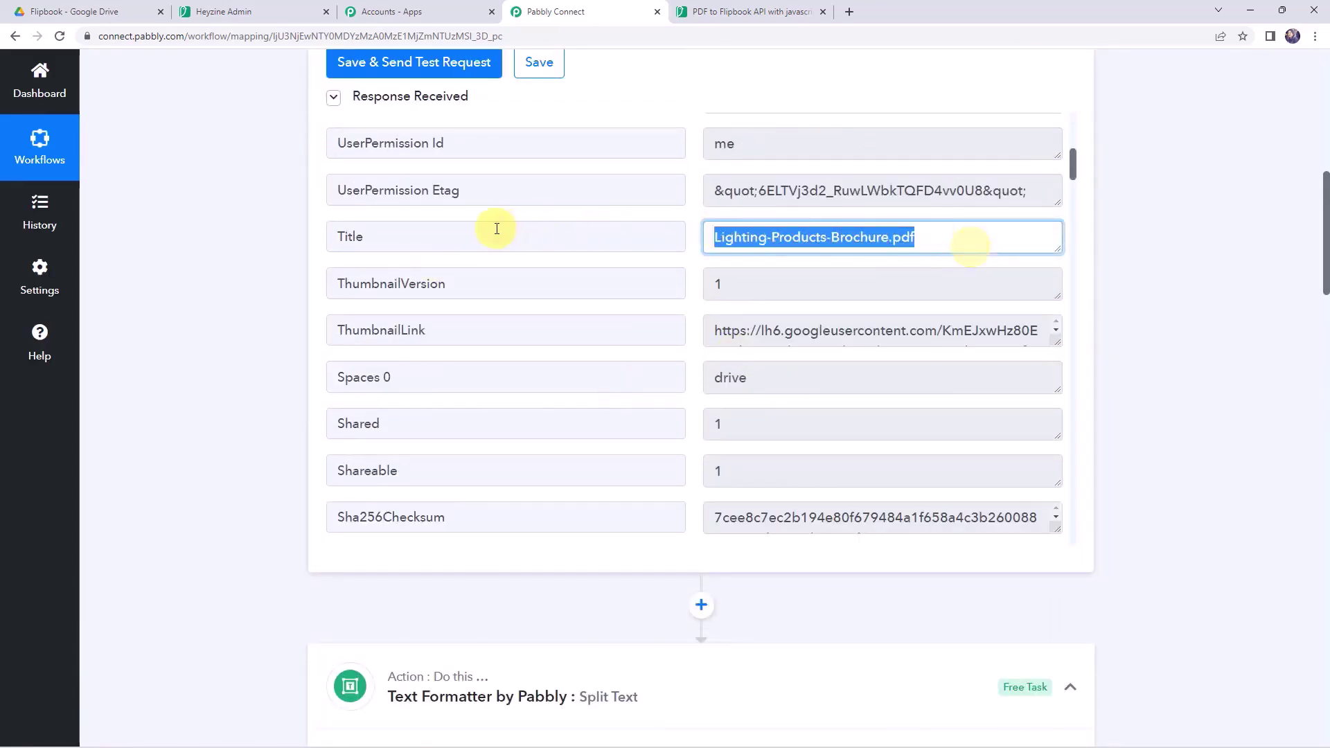
scroll(178, 396, "down", 10)
left_click(371, 325)
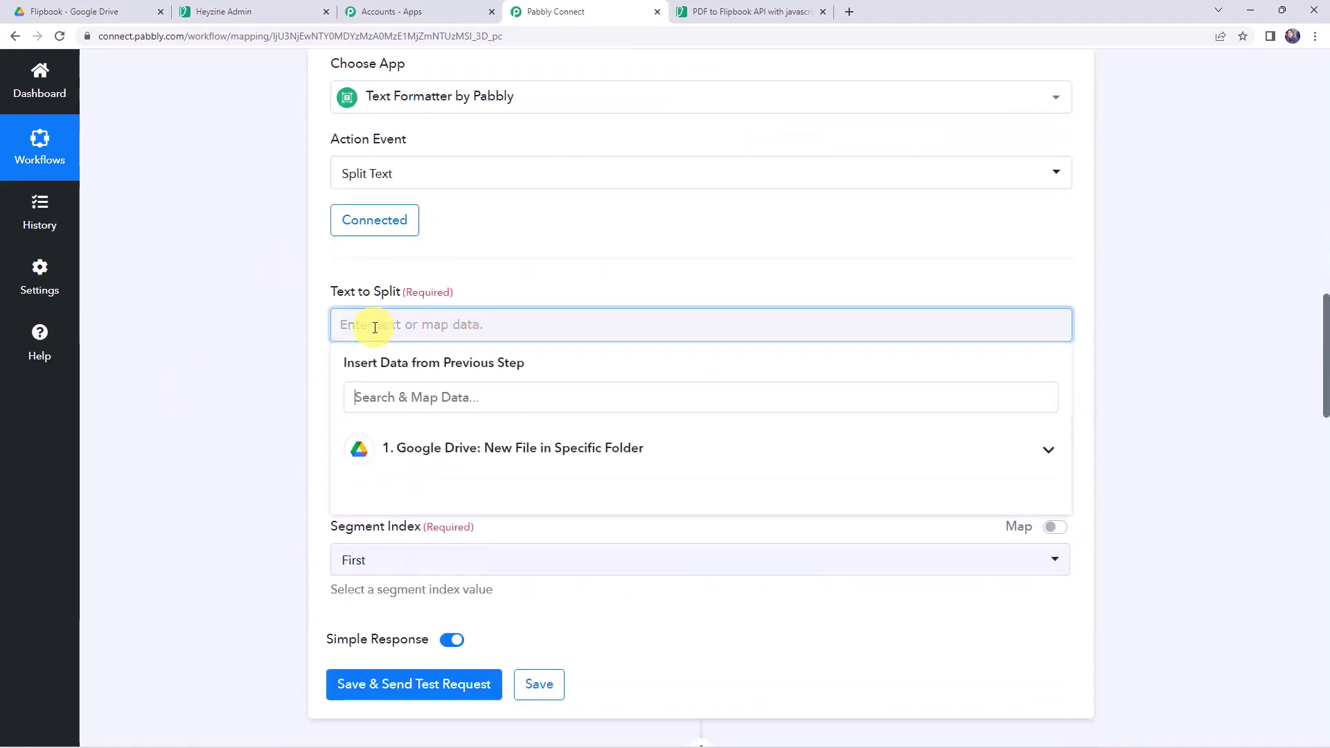
- Map the Google Drive file Title into the Text to Split field
left_click(441, 455)
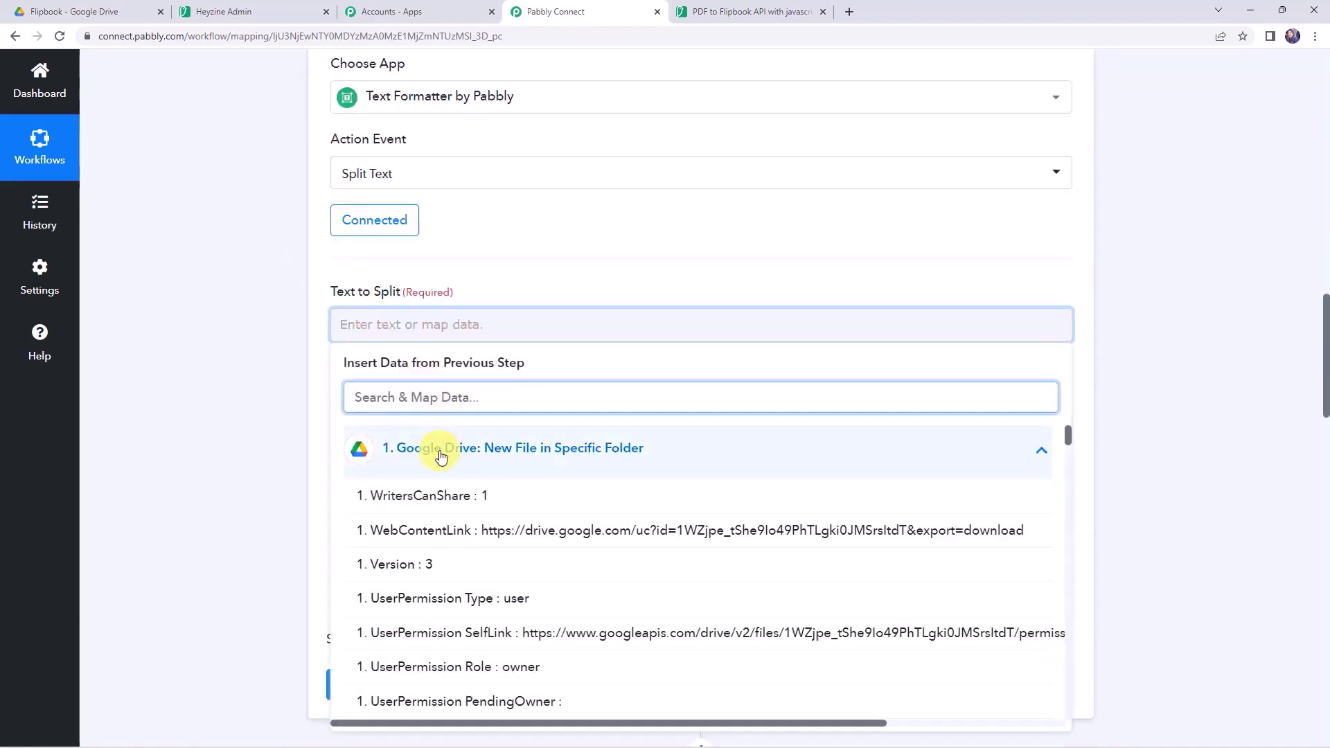
scroll(429, 502, "down", 4)
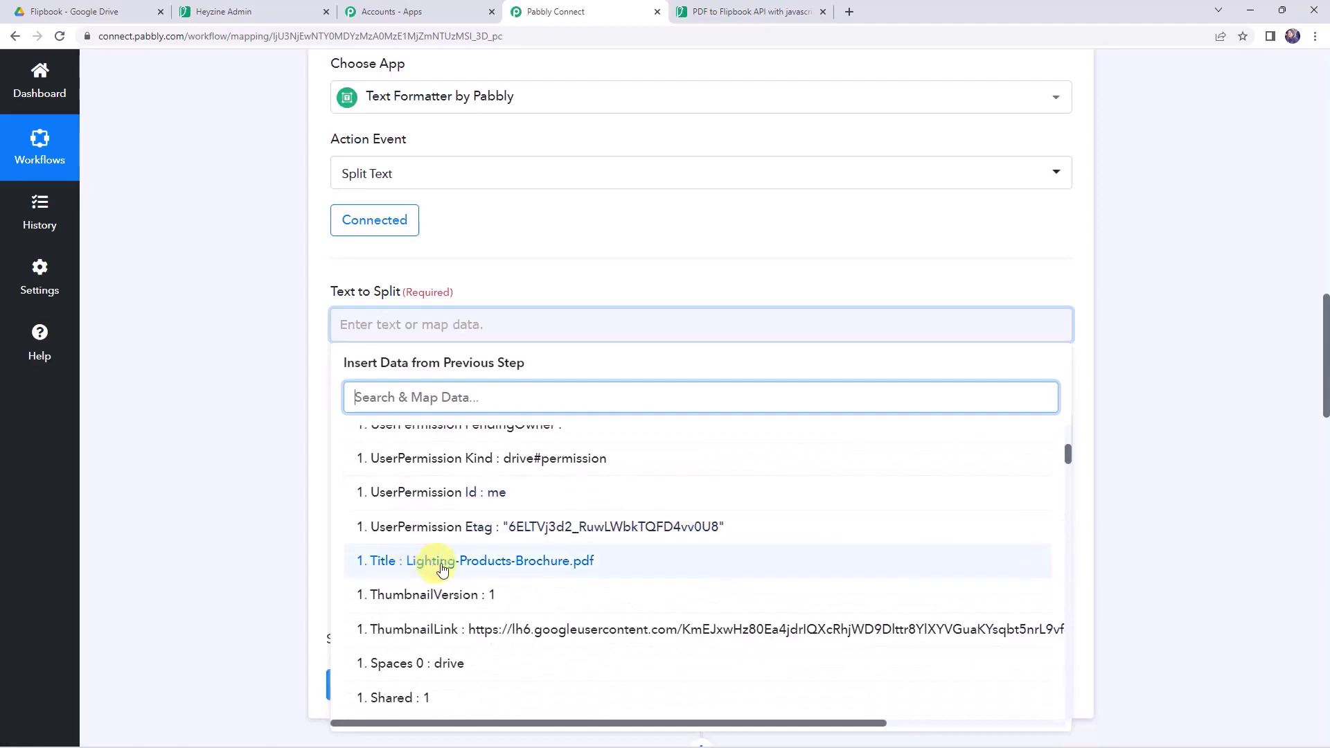
left_click(368, 559)
left_click(250, 392)
scroll(246, 386, "down", 1)
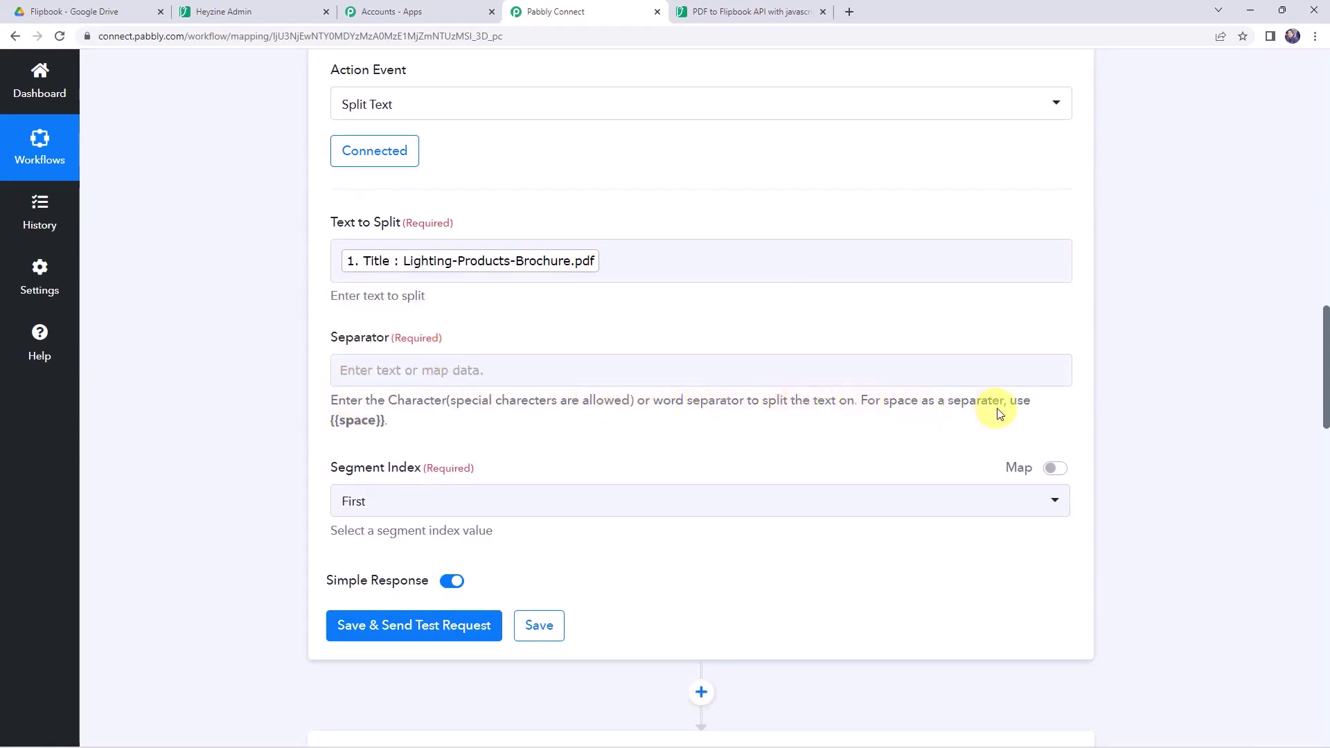
- Use '.' as the separator and test the split, which returns Lighting-Products-Brochure
left_click(352, 372)
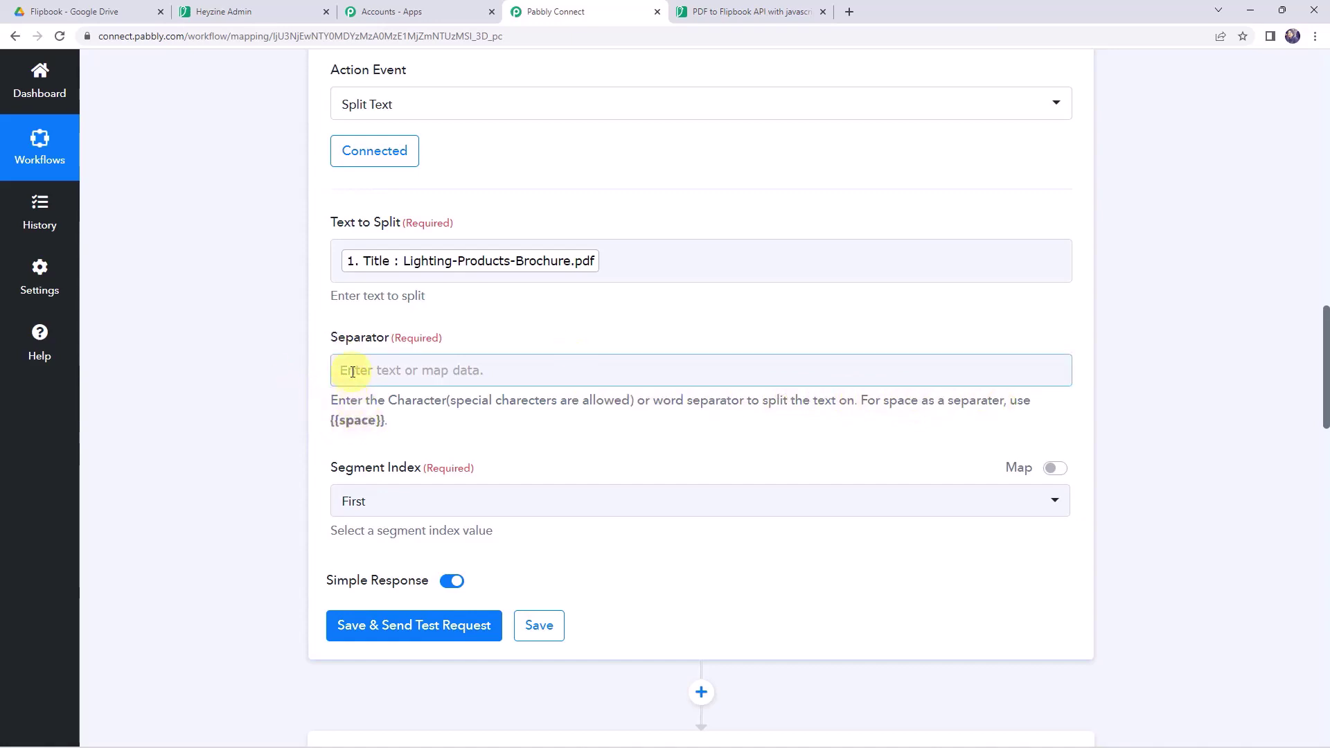
left_click(353, 371)
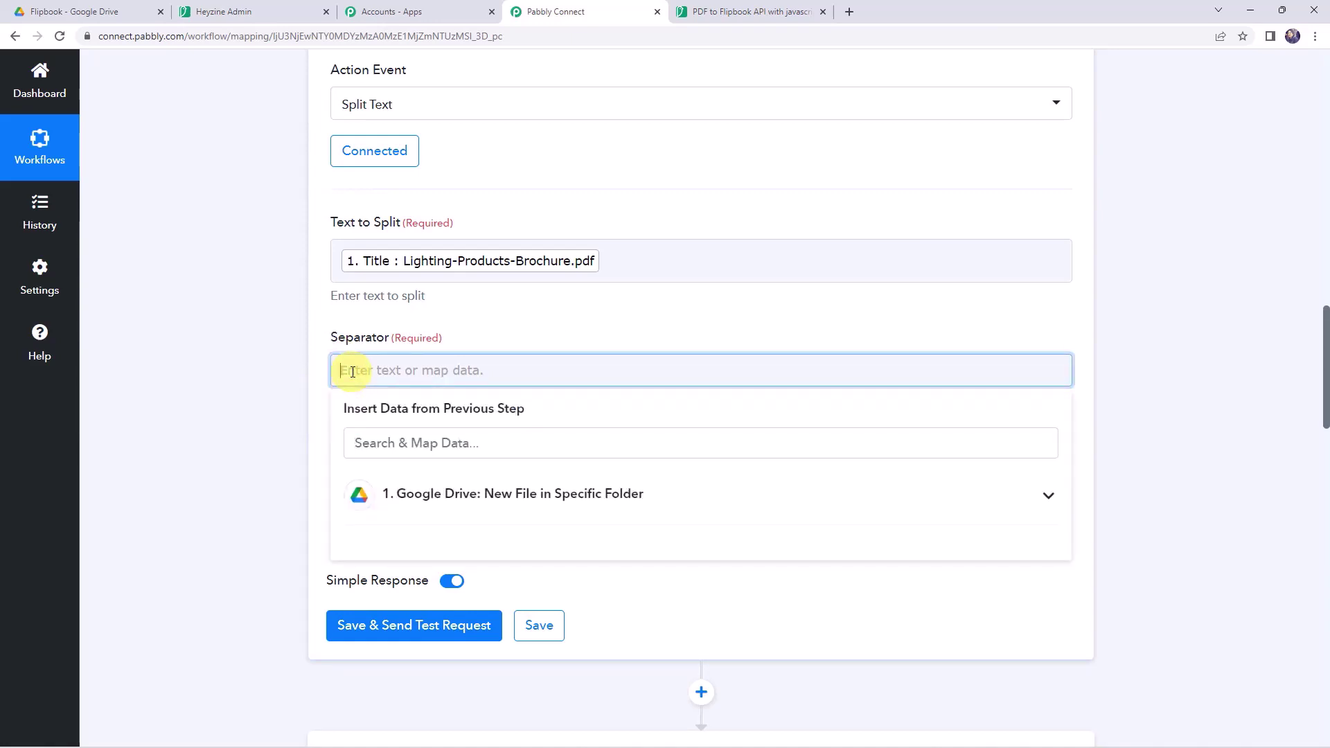
type(".")
left_click(297, 371)
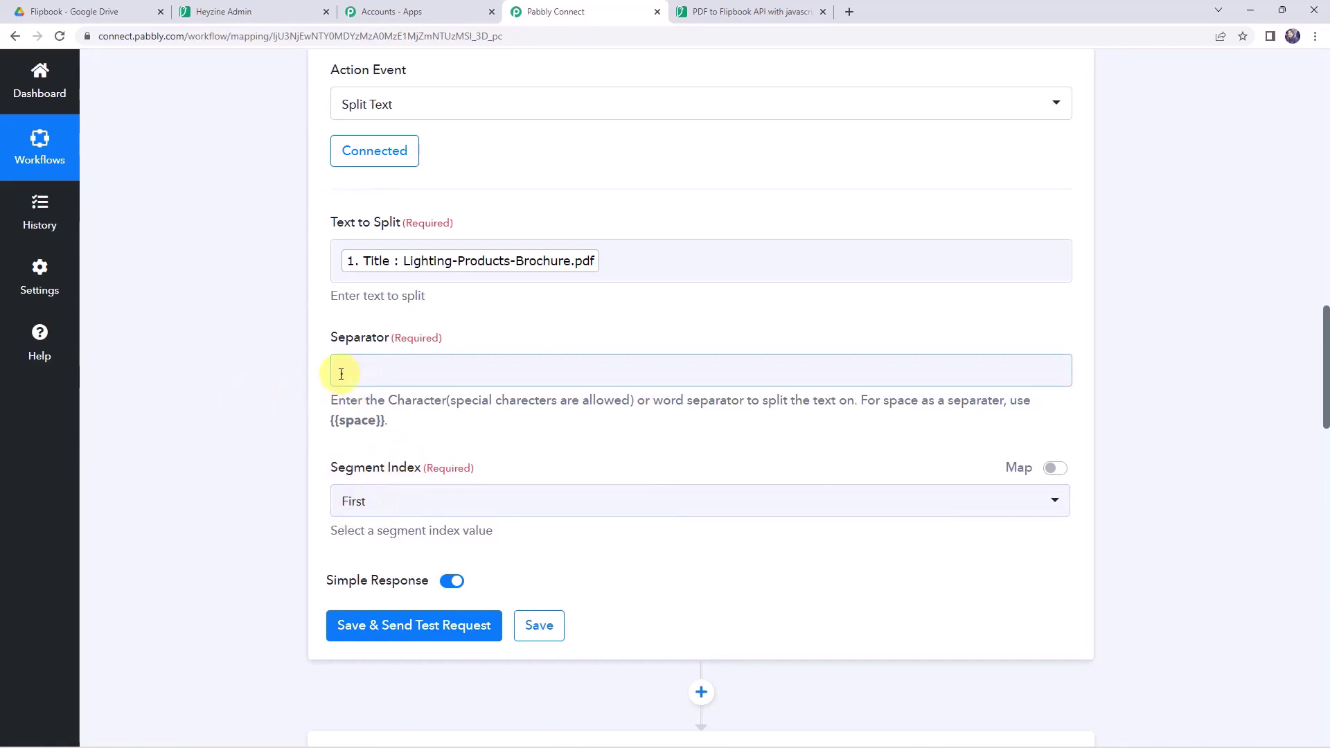
left_click(388, 626)
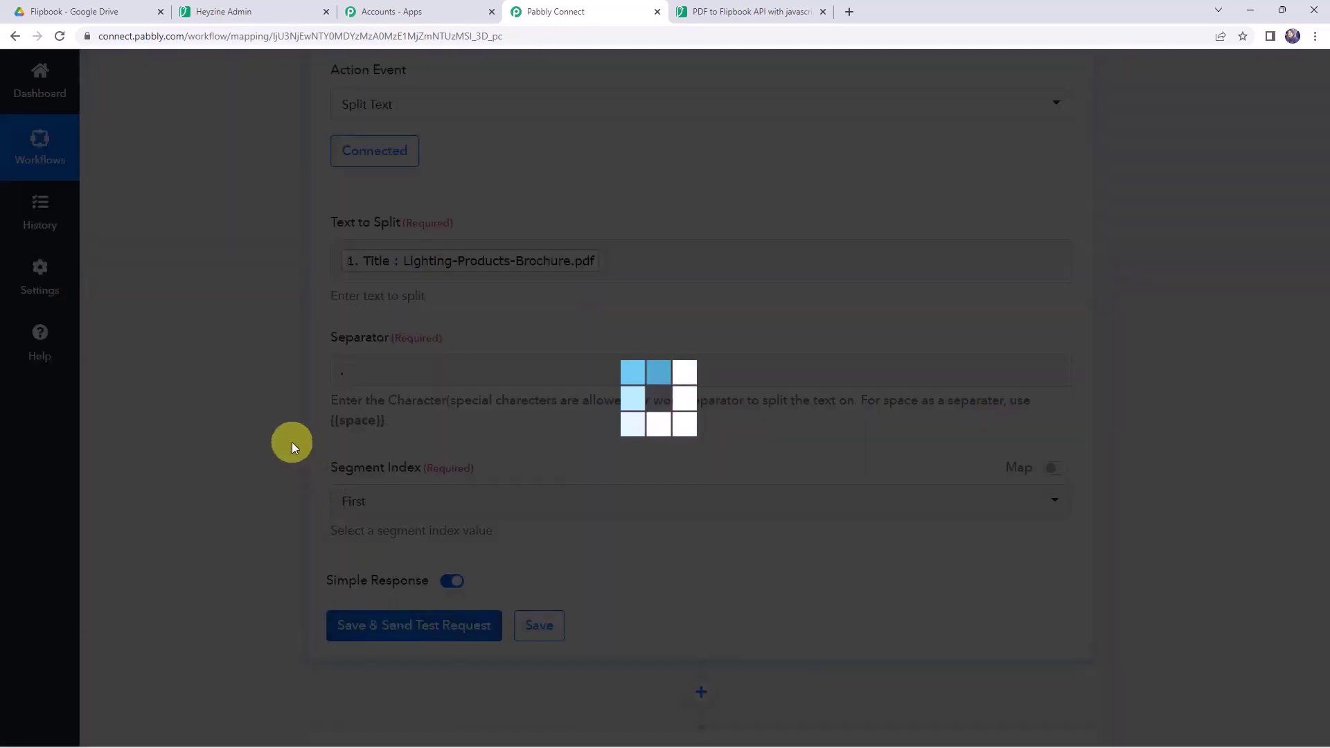
scroll(264, 435, "down", 5)
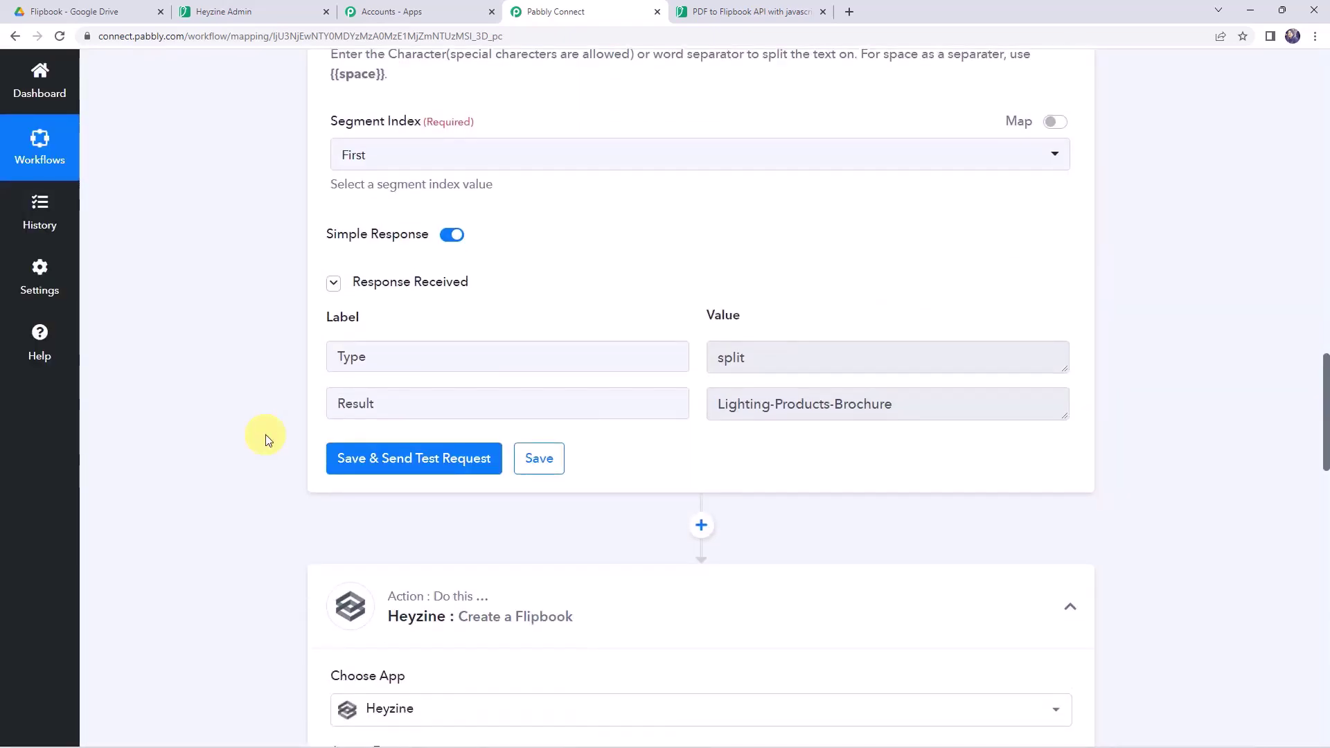
left_click_drag(900, 404, 667, 403)
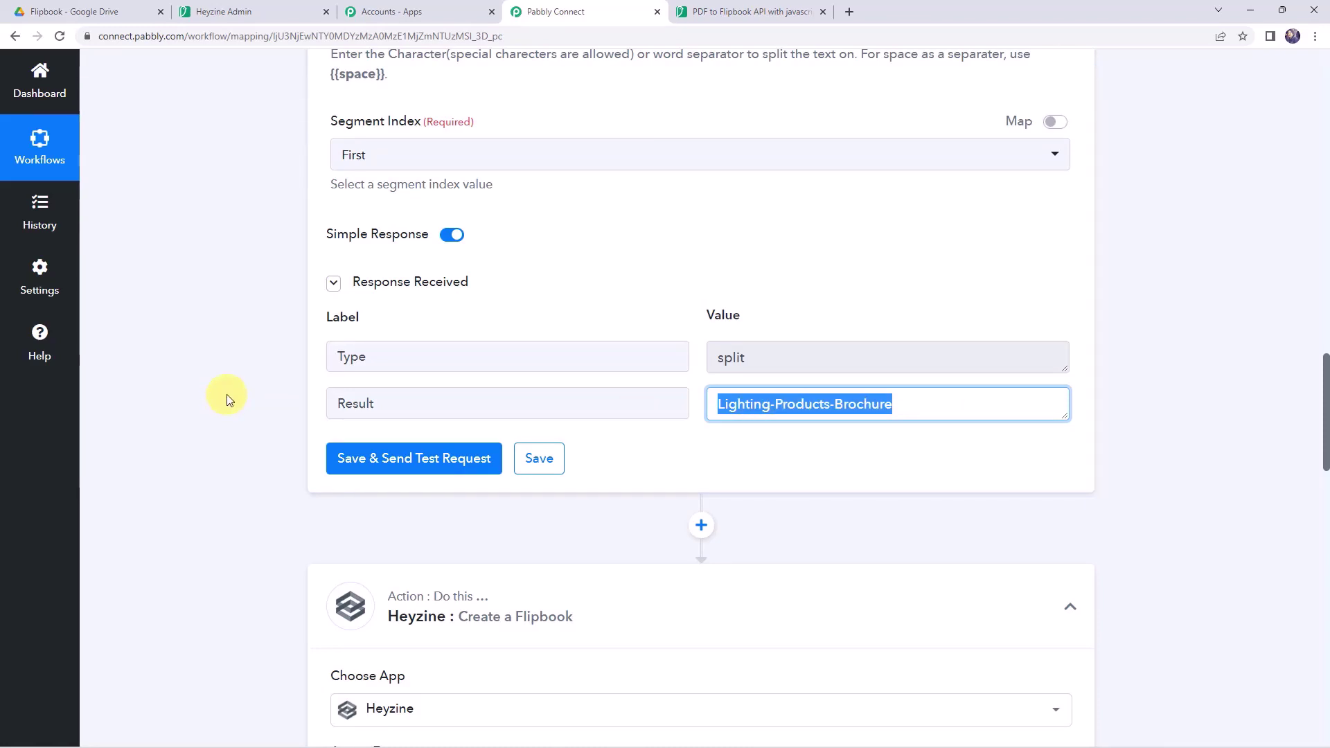
scroll(225, 396, "down", 6)
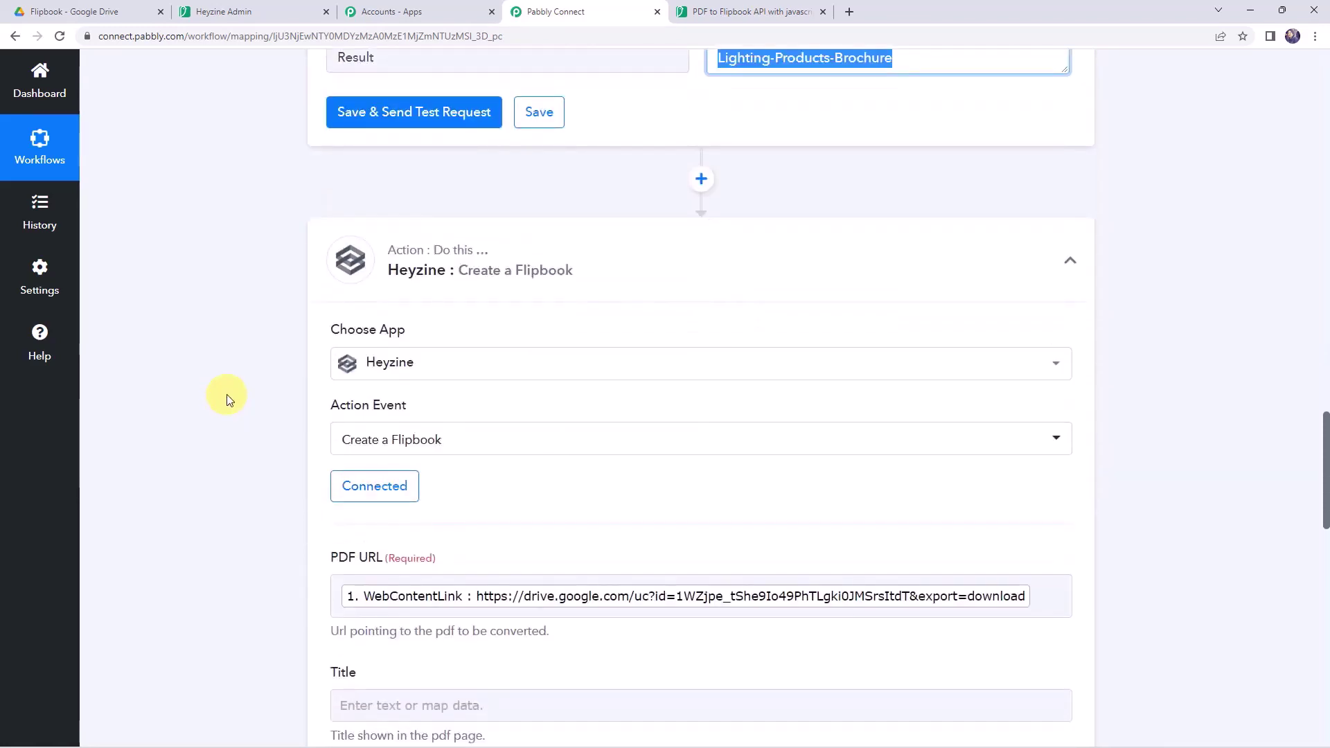
- Keep the existing Heyzine connection and map the flipbook Title to the Split Text result
left_click(378, 424)
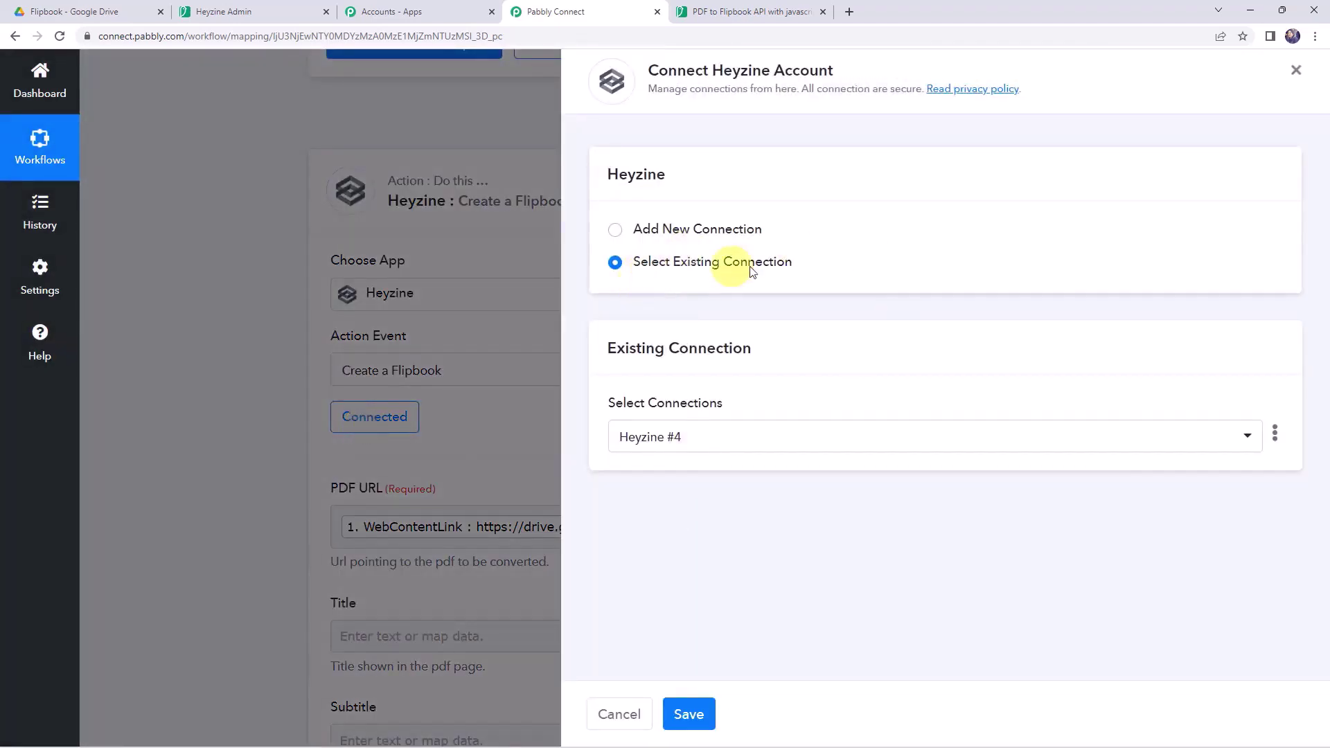
left_click(688, 712)
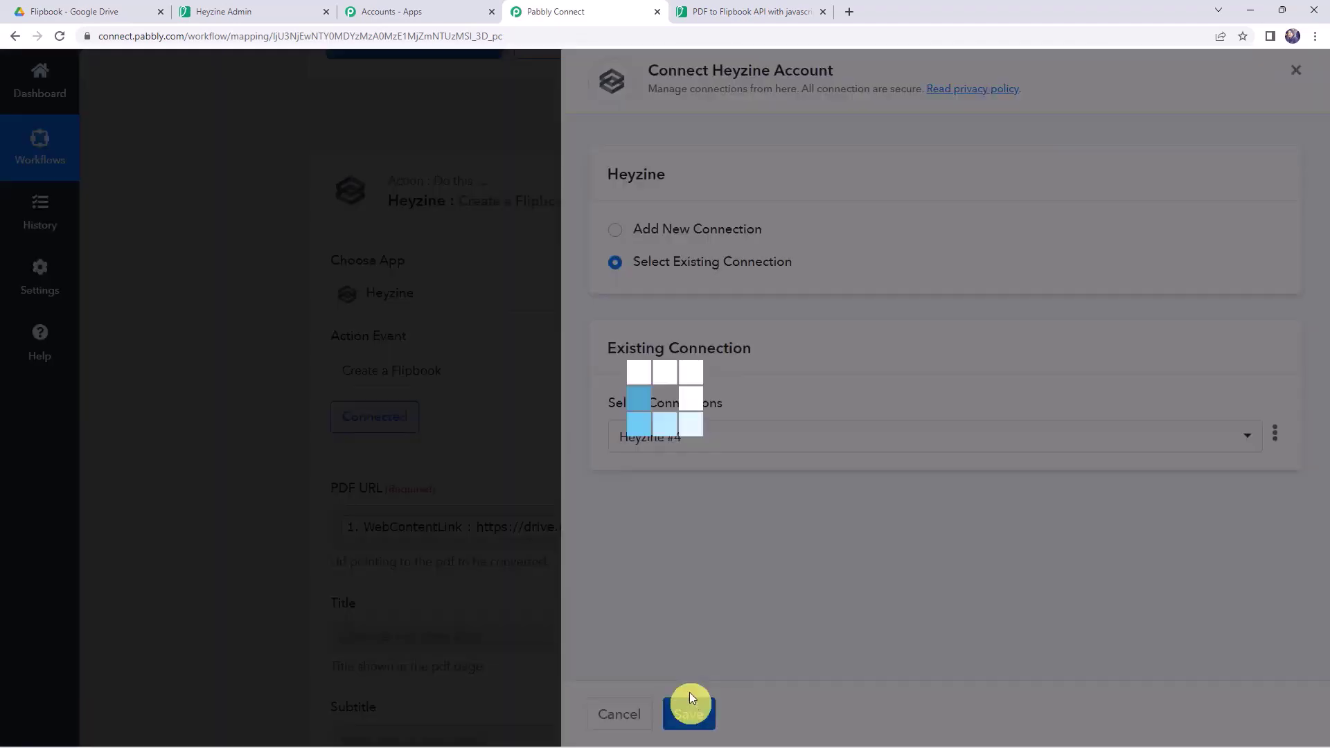
scroll(174, 352, "down", 5)
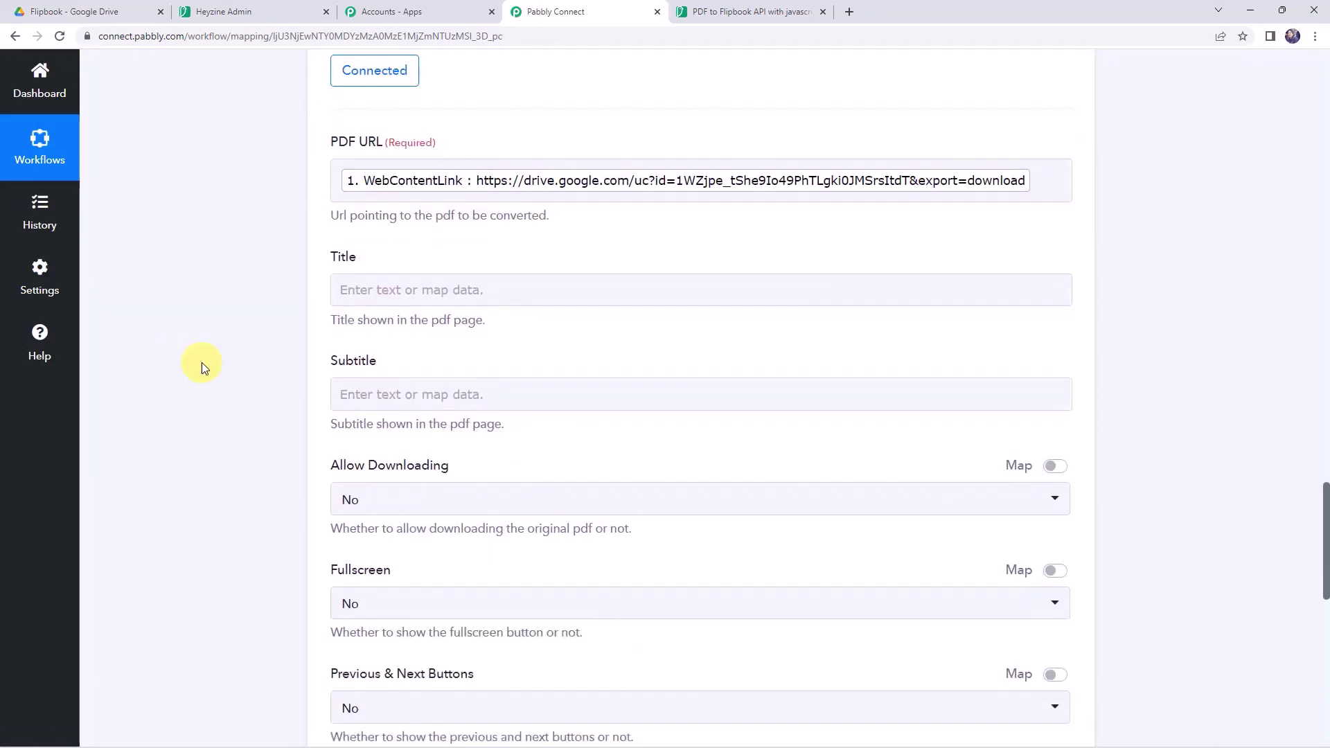
left_click(342, 289)
left_click(444, 469)
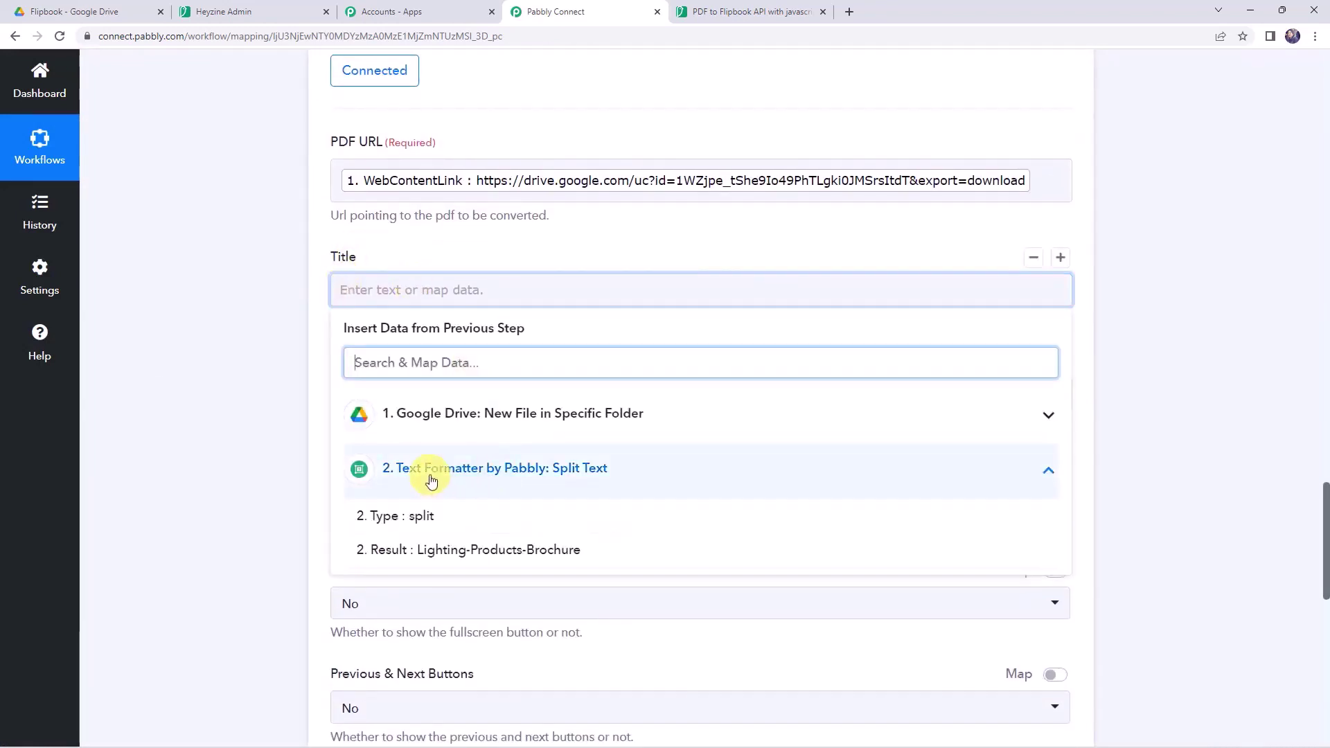
left_click(455, 549)
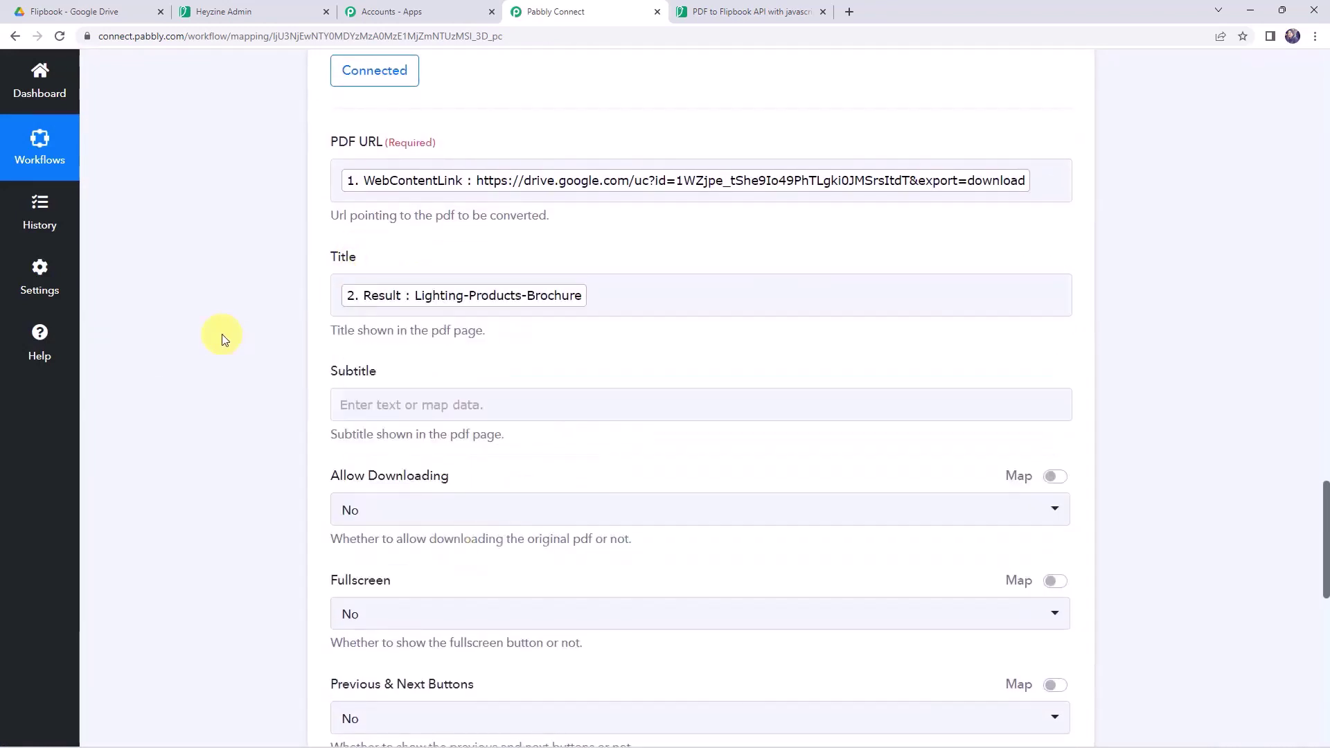
scroll(222, 333, "down", 2)
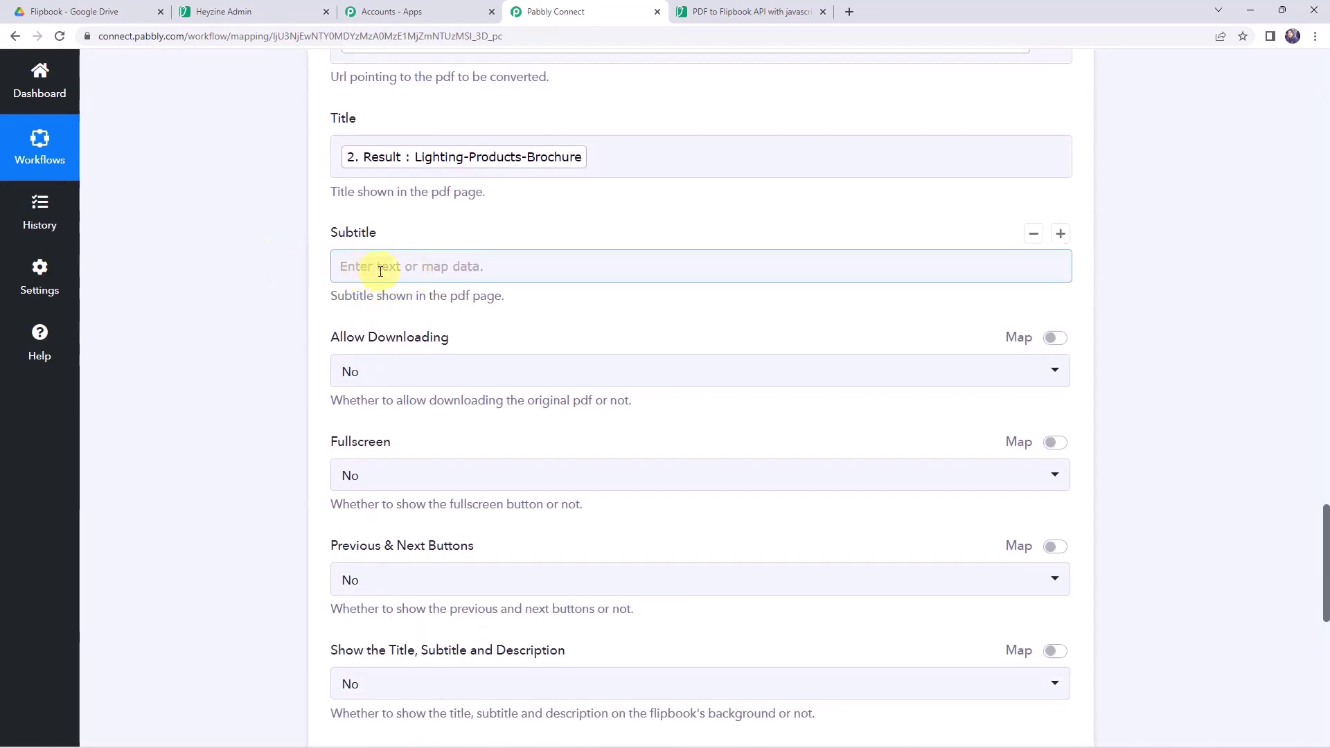
- Leave Allow Downloading at No and set Show the Title, Subtitle and Description to Yes
left_click(380, 373)
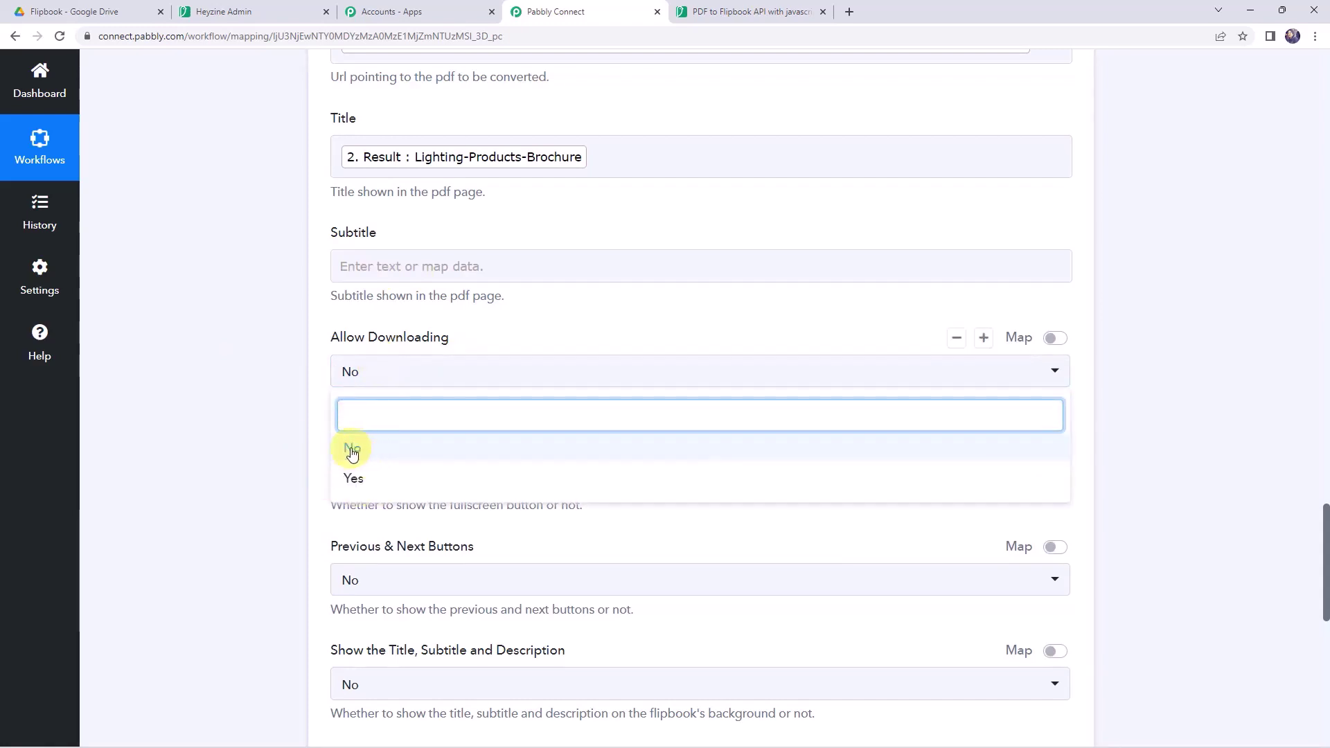
left_click(290, 447)
scroll(332, 388, "down", 2)
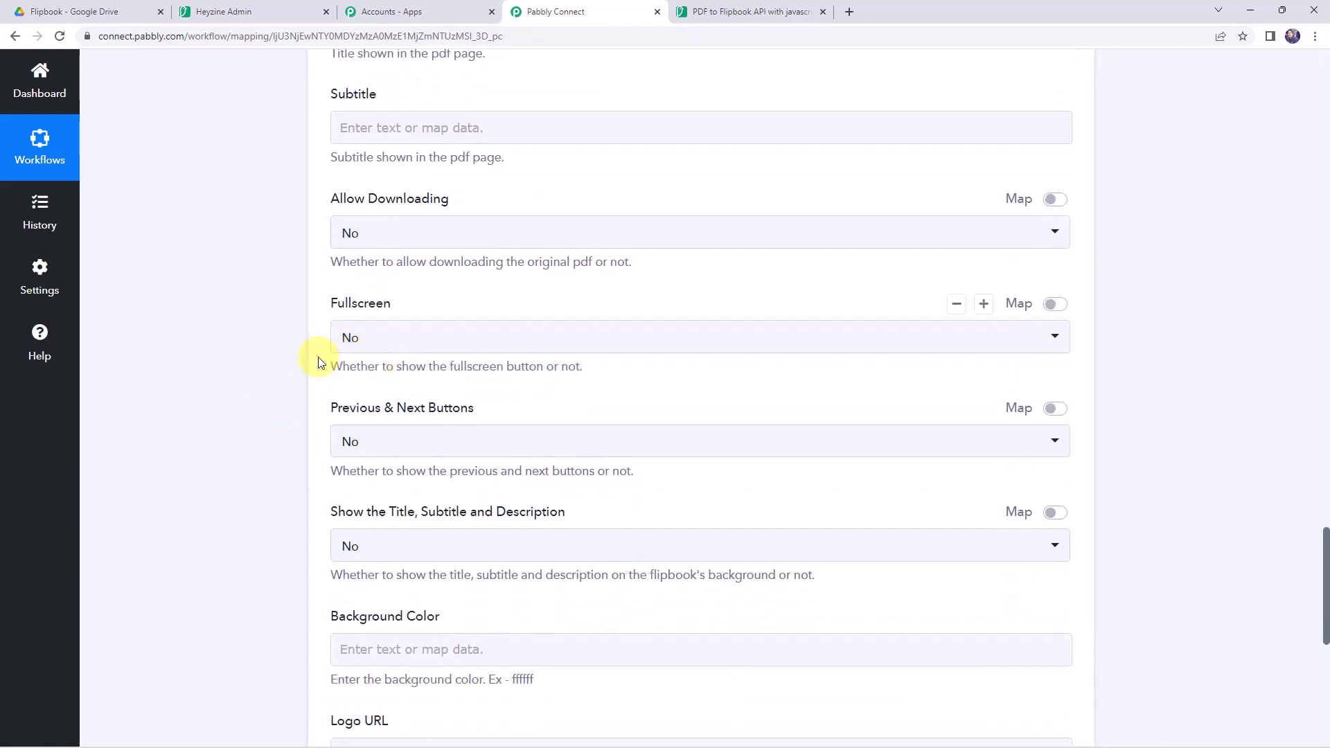
scroll(318, 356, "down", 1)
scroll(380, 363, "down", 2)
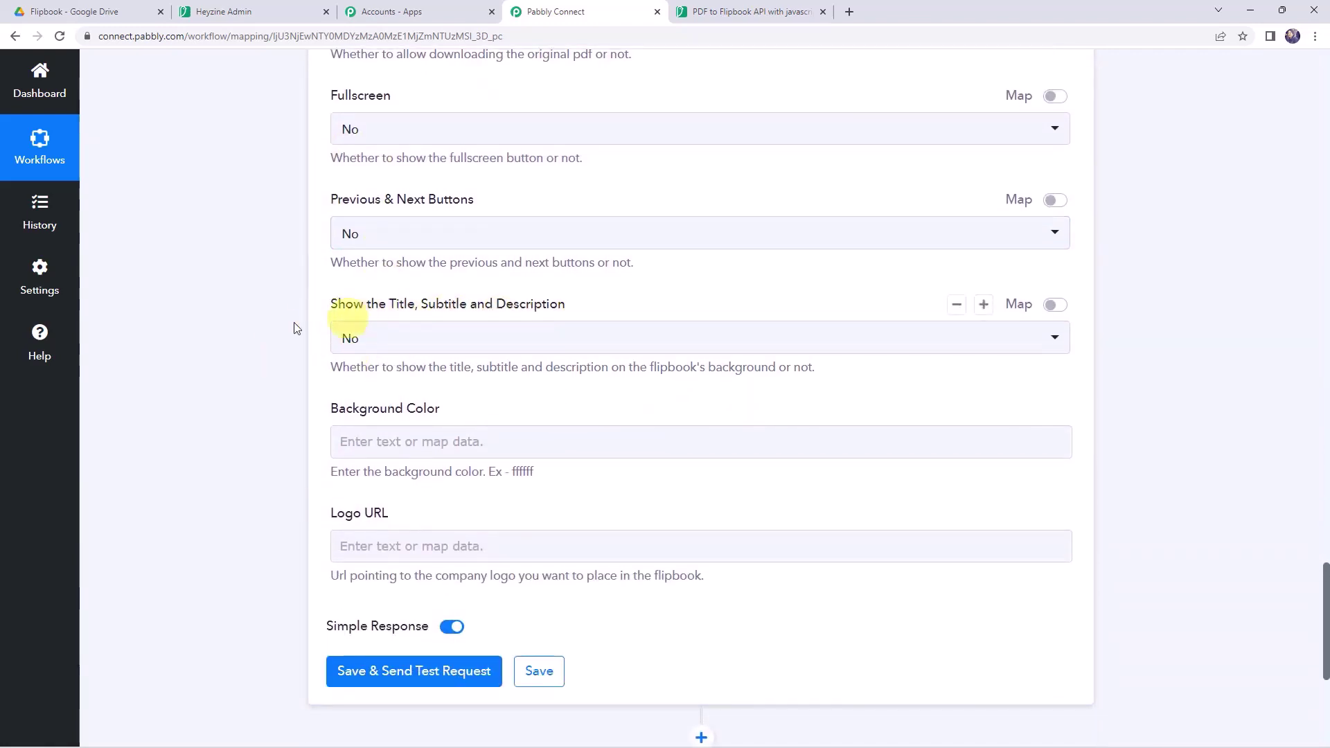
left_click(350, 338)
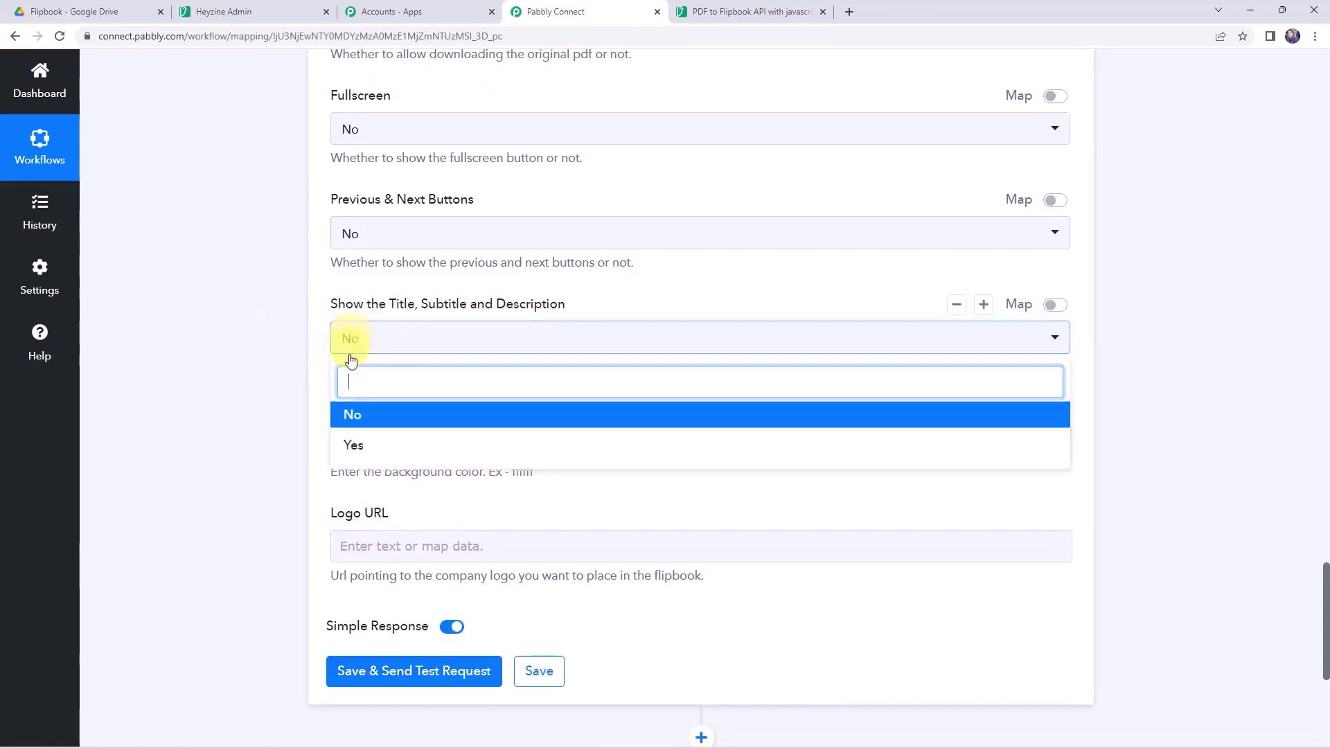
left_click(356, 447)
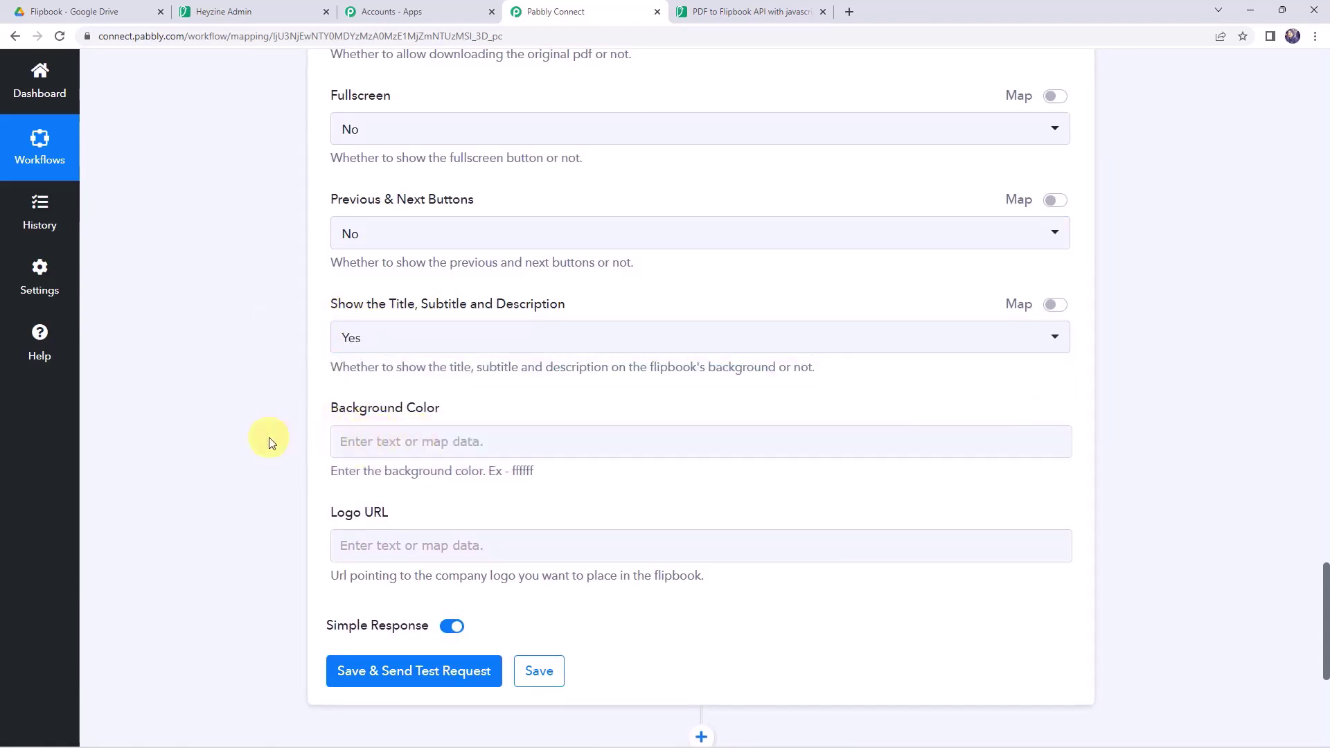
scroll(269, 437, "down", 2)
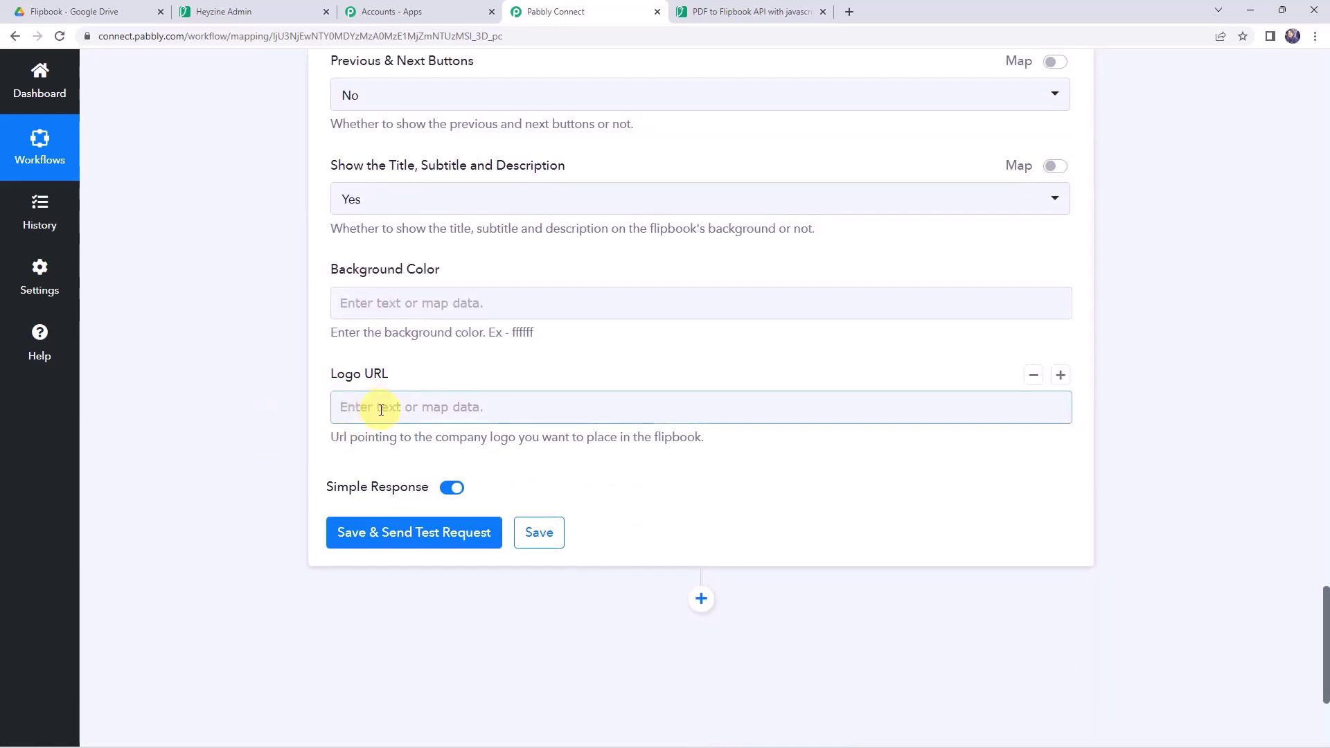
- Test the Heyzine step and review the returned flipbook Url, Thumbnail and Pdf links
left_click(424, 542)
scroll(185, 434, "down", 4)
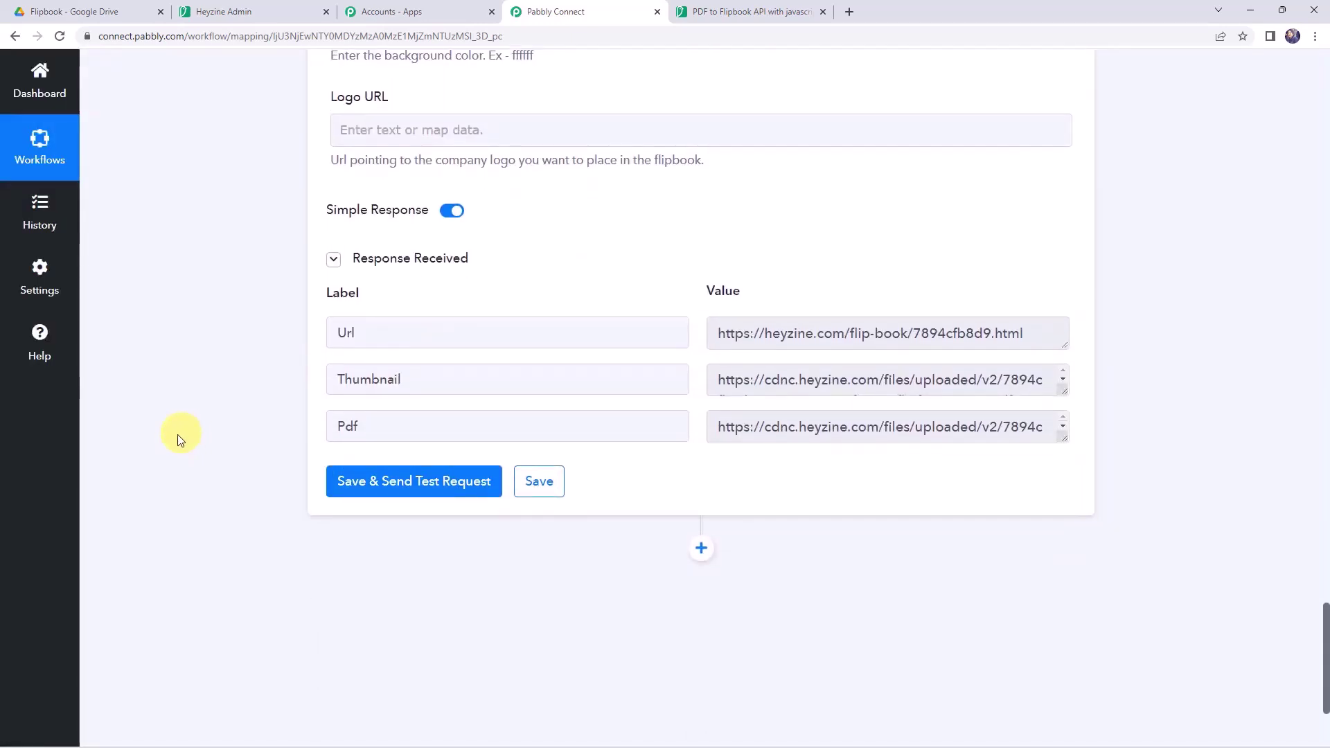
left_click(780, 331)
left_click(760, 374)
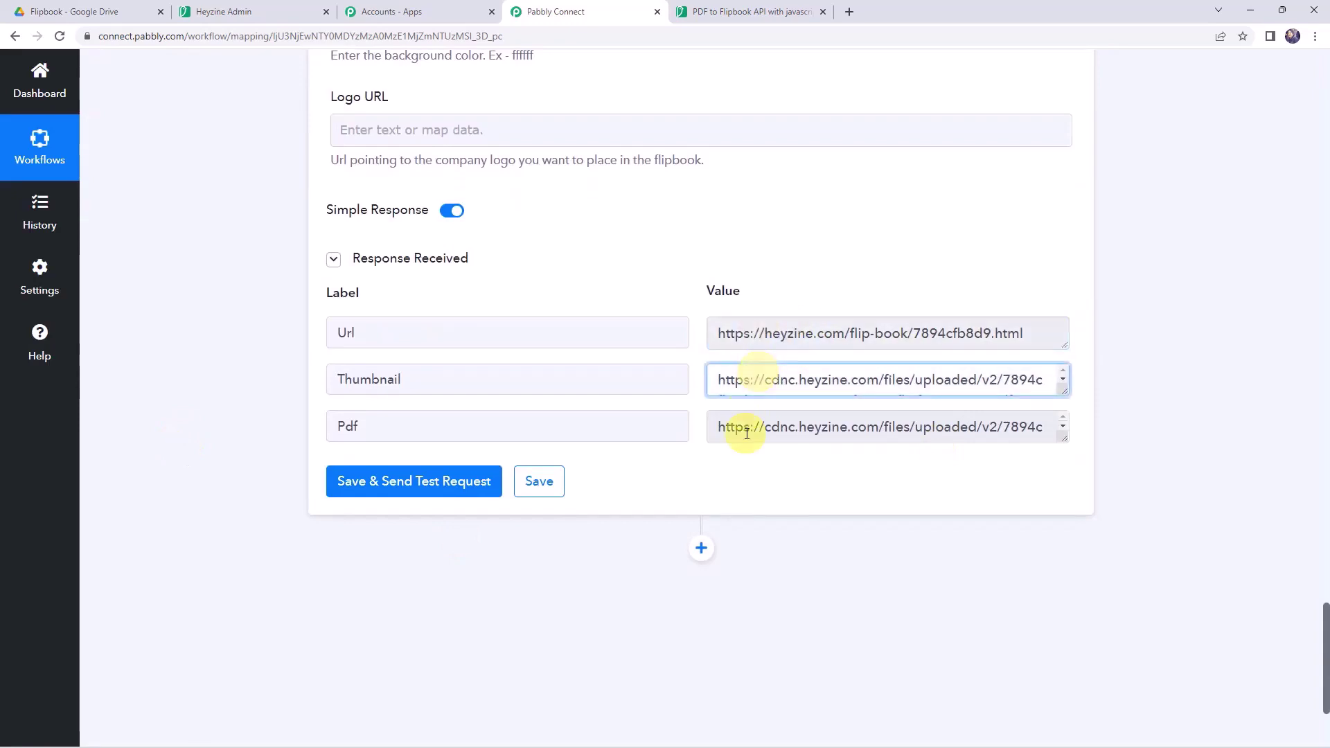
left_click(747, 431)
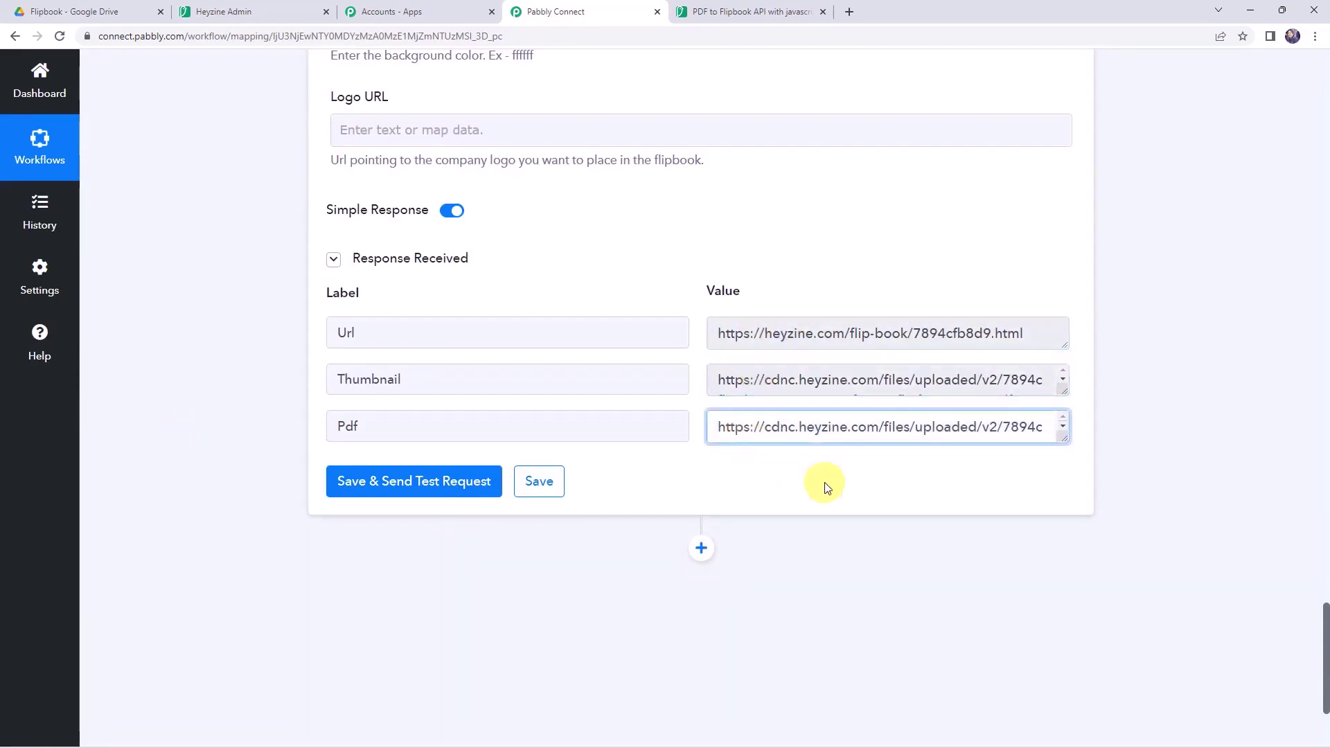
left_click(223, 11)
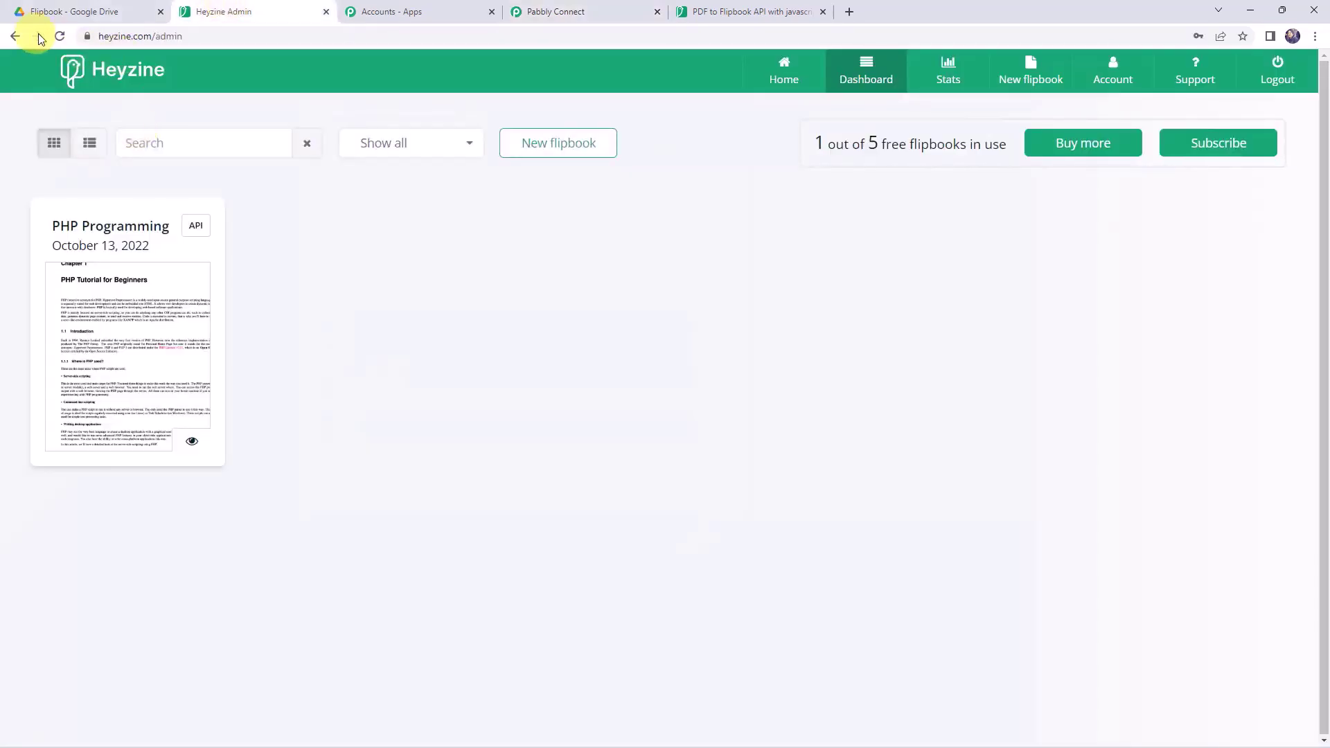
- Reload Heyzine's dashboard and preview the new Lighting-Products-Brochure flipbook
left_click(58, 38)
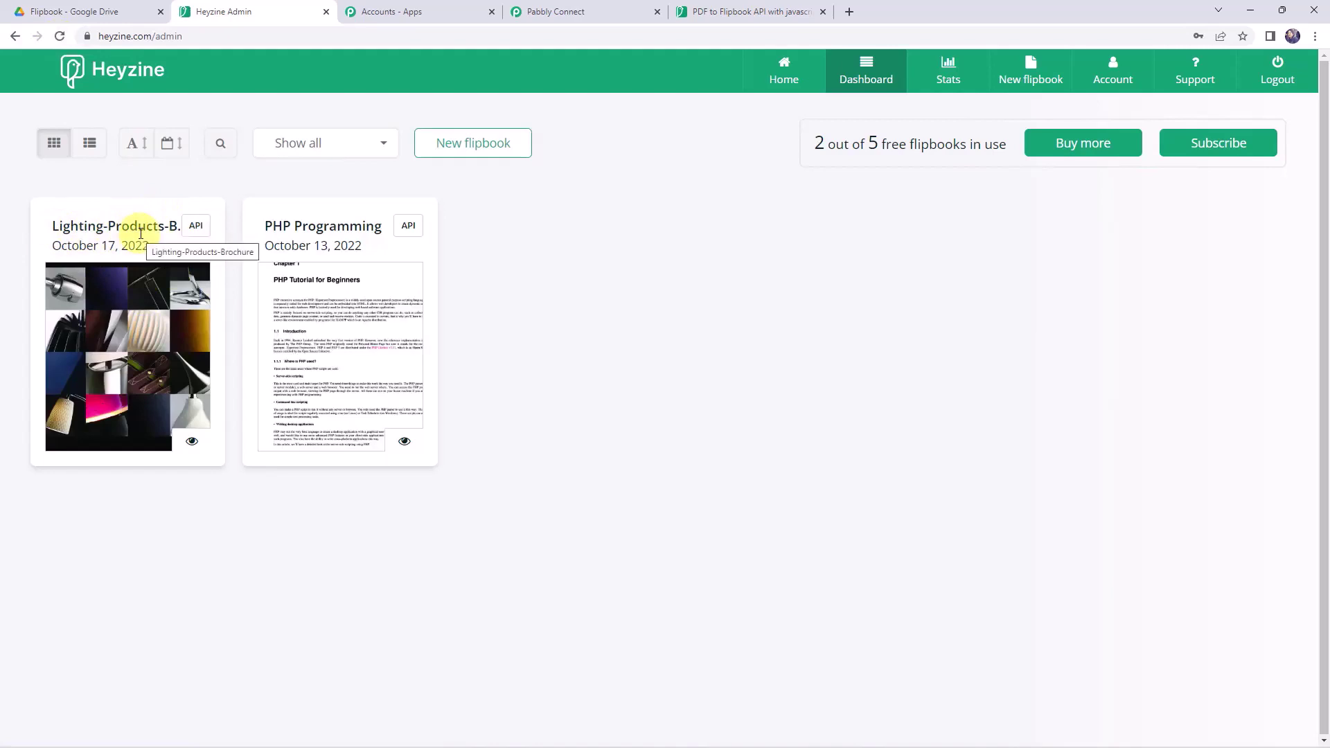
right_click(143, 310)
key("Escape")
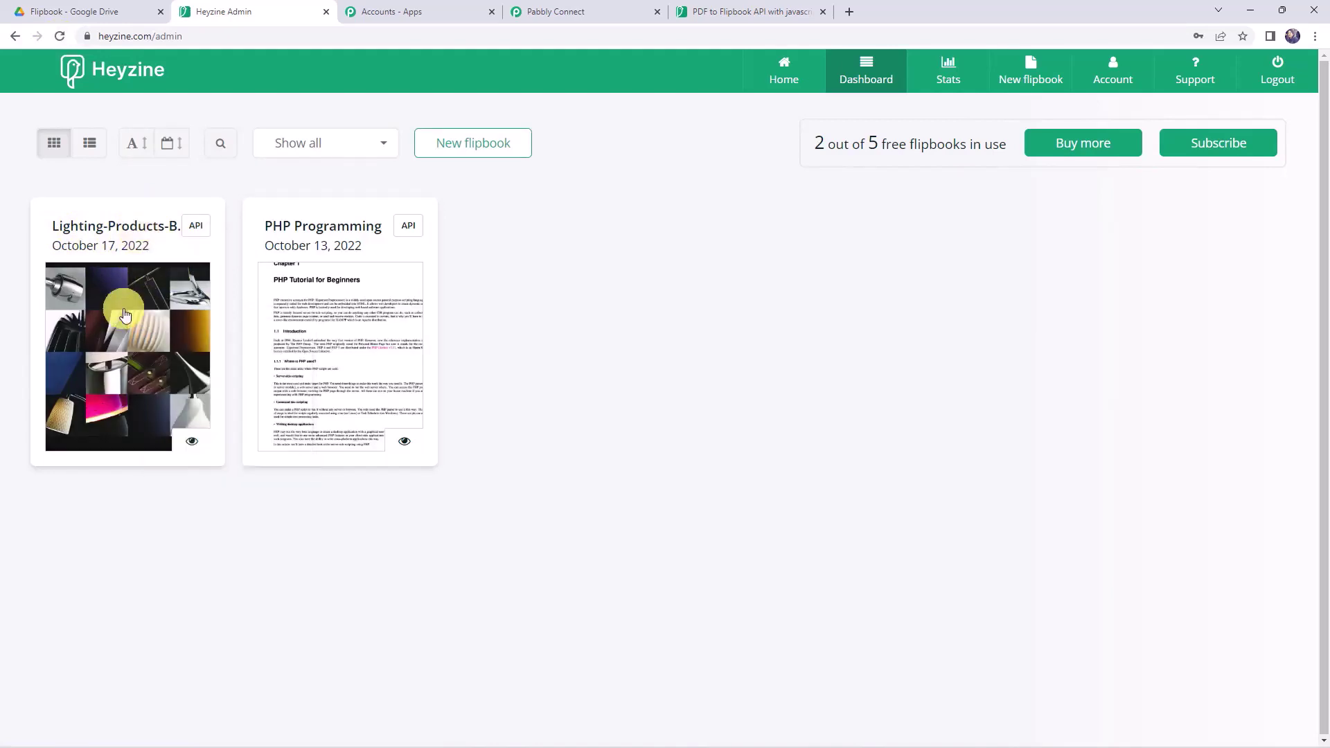
left_click(107, 346)
left_click(100, 323)
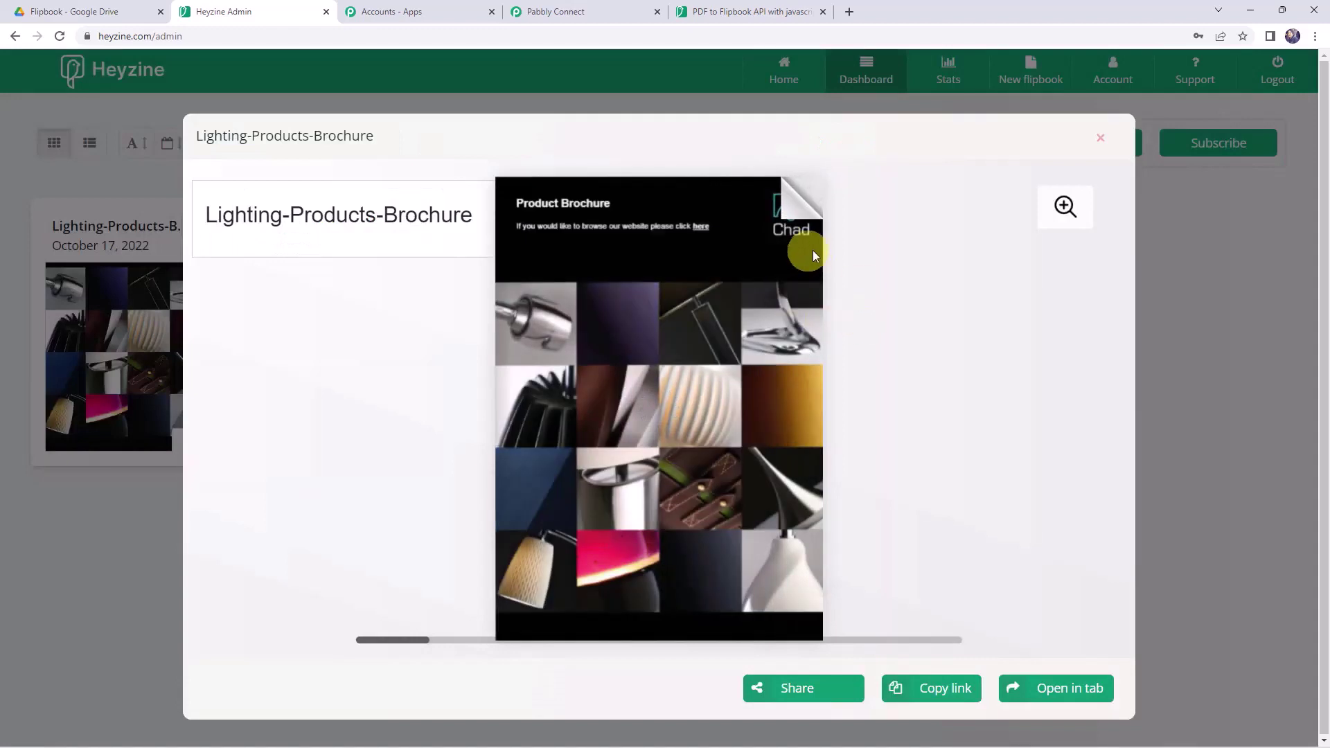
- Page forward through the brochure's lighting product spreads in the preview
left_click(821, 221)
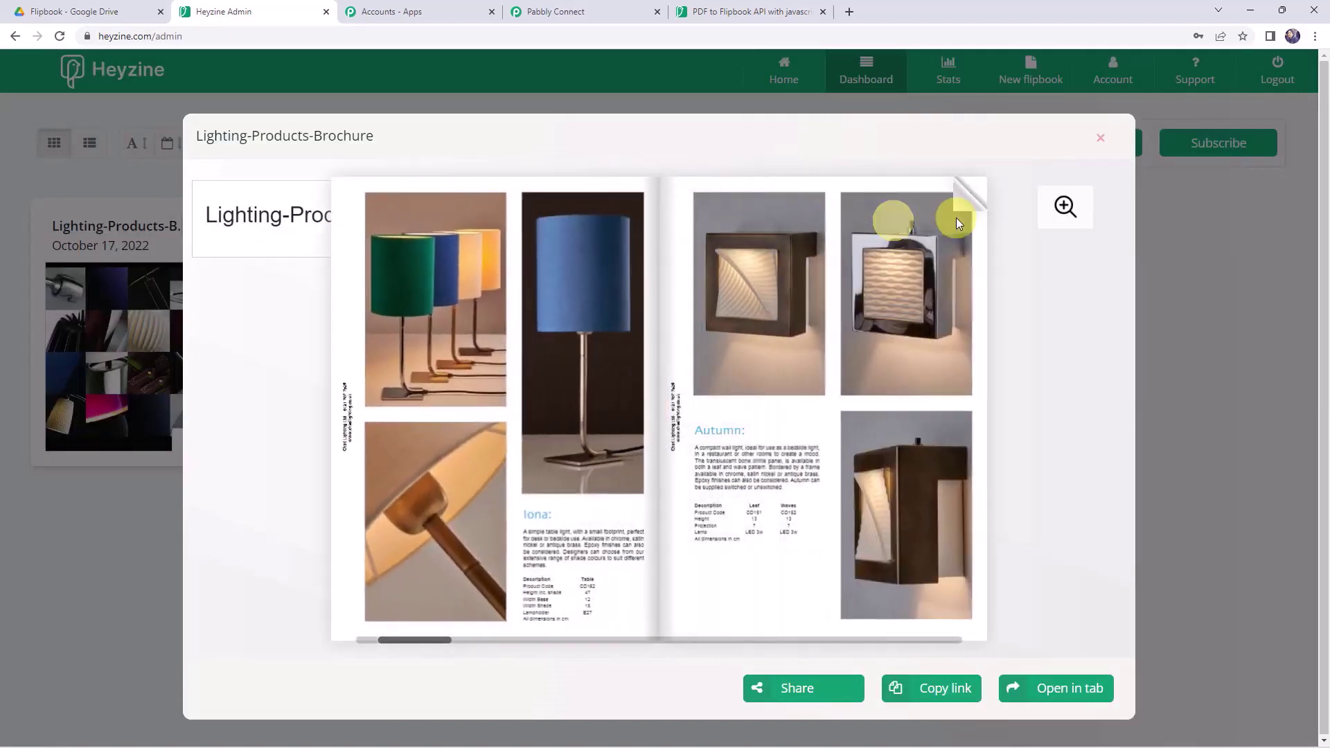
left_click(958, 218)
left_click(958, 217)
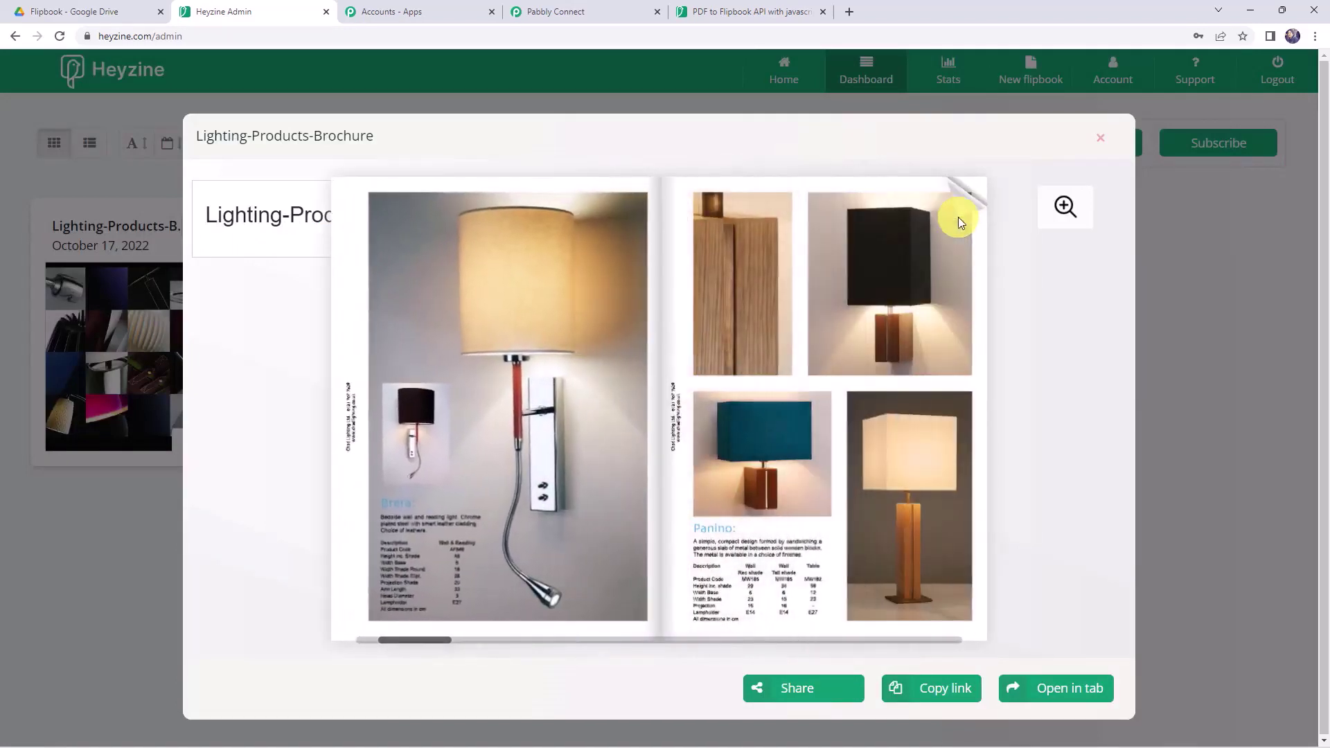
left_click(957, 218)
left_click(957, 217)
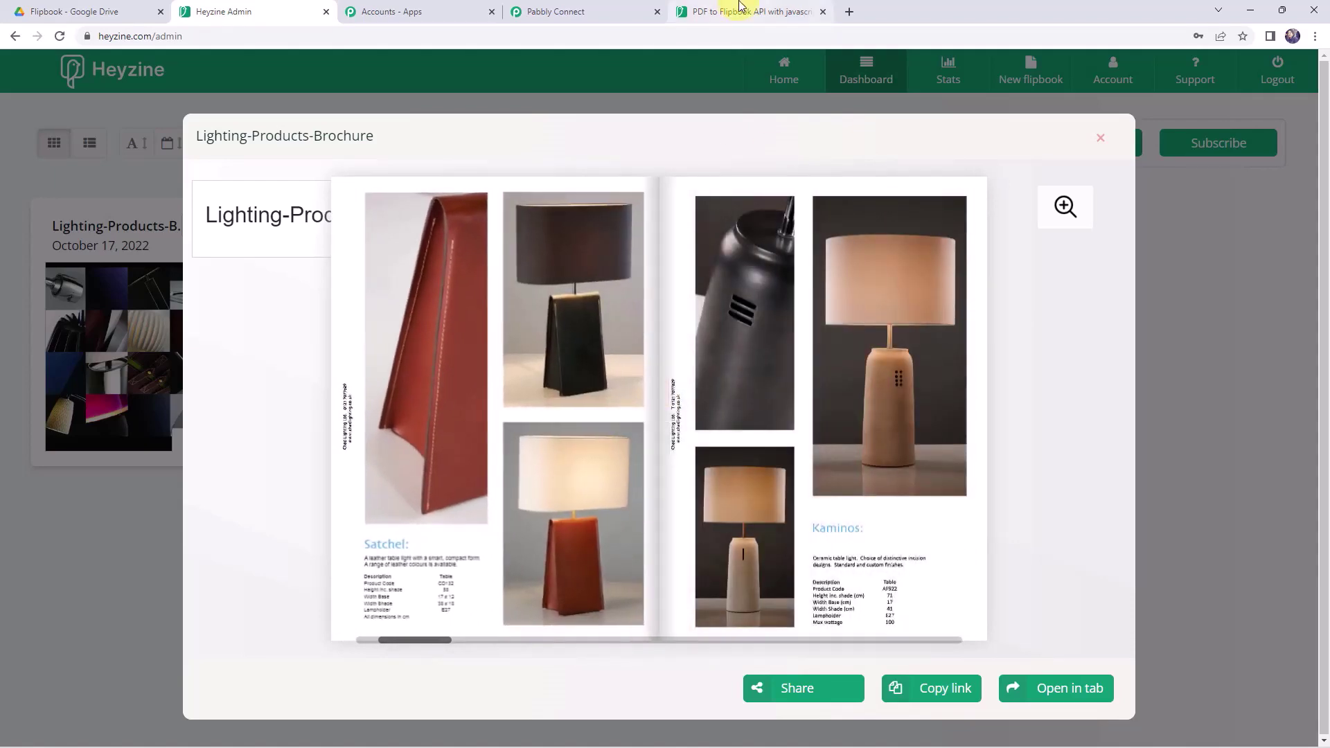
left_click(606, 6)
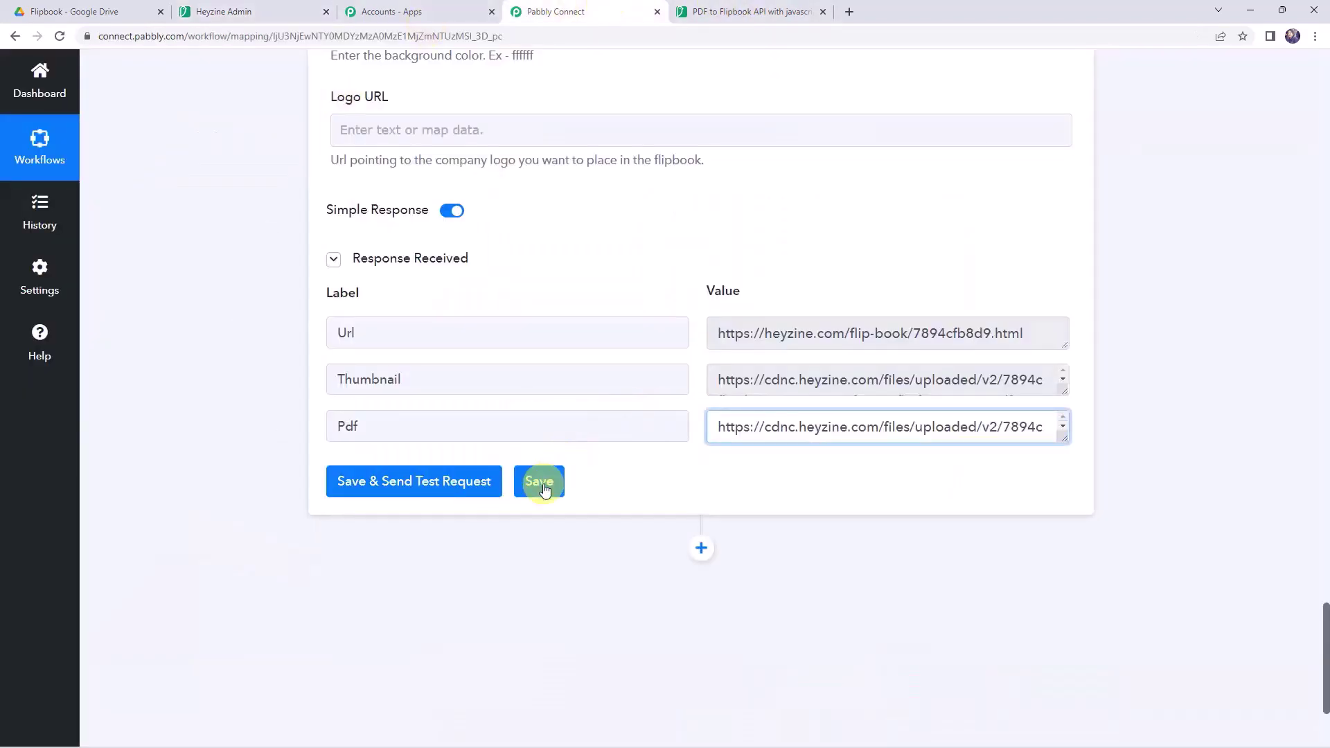
- Save the Heyzine flipbook action settings and confirm the success message
left_click(542, 483)
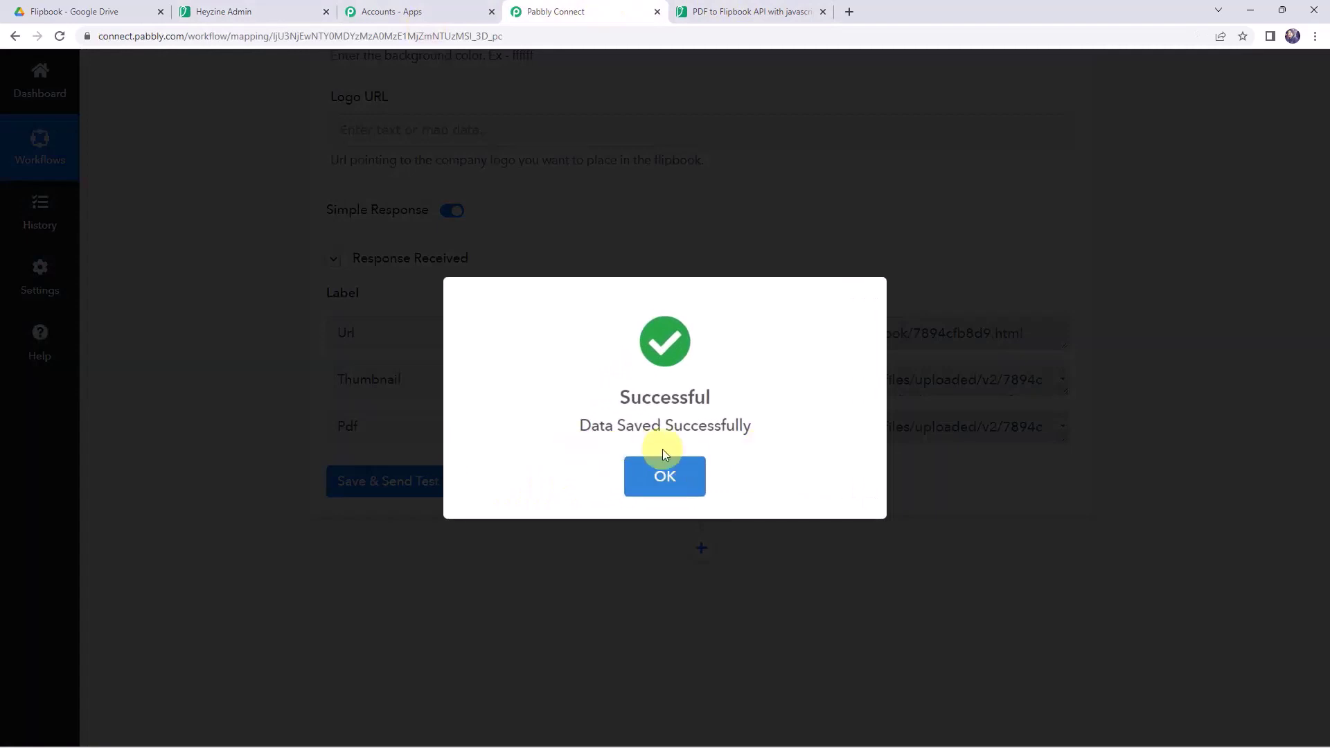
left_click(651, 477)
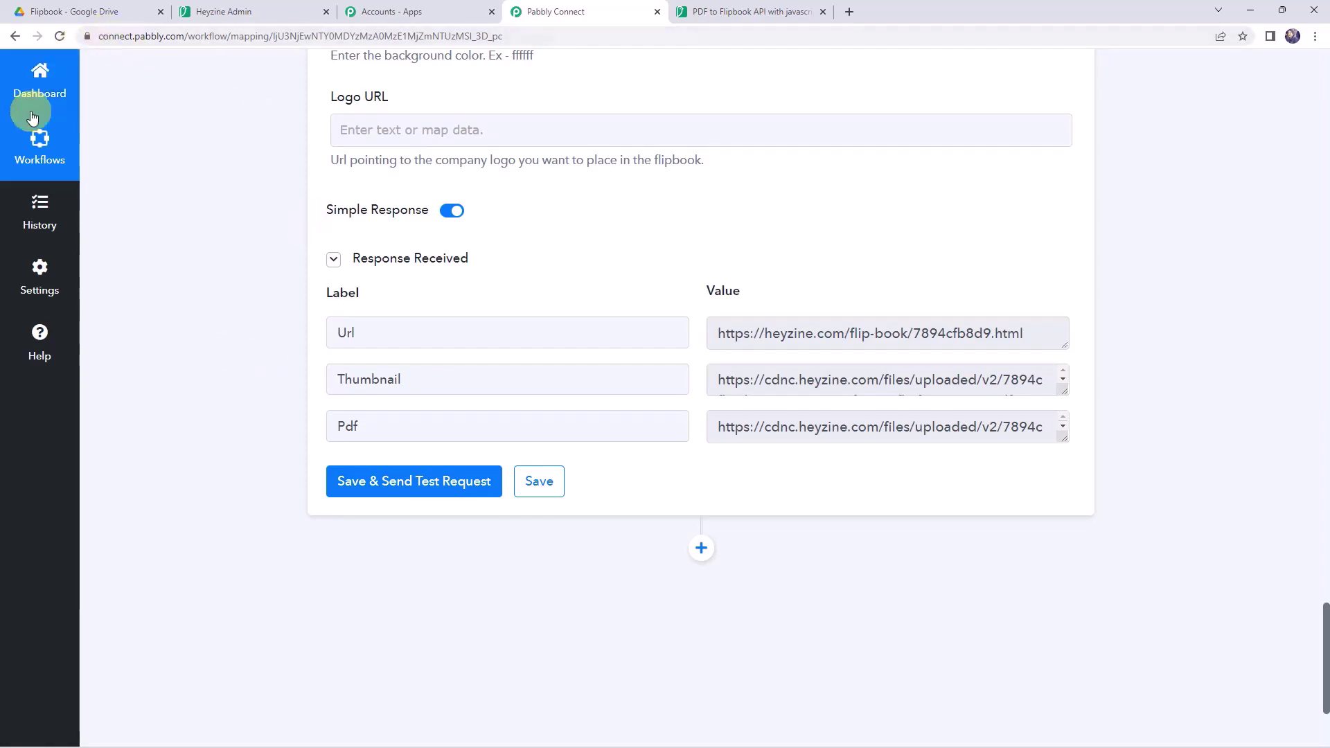
left_click(104, 12)
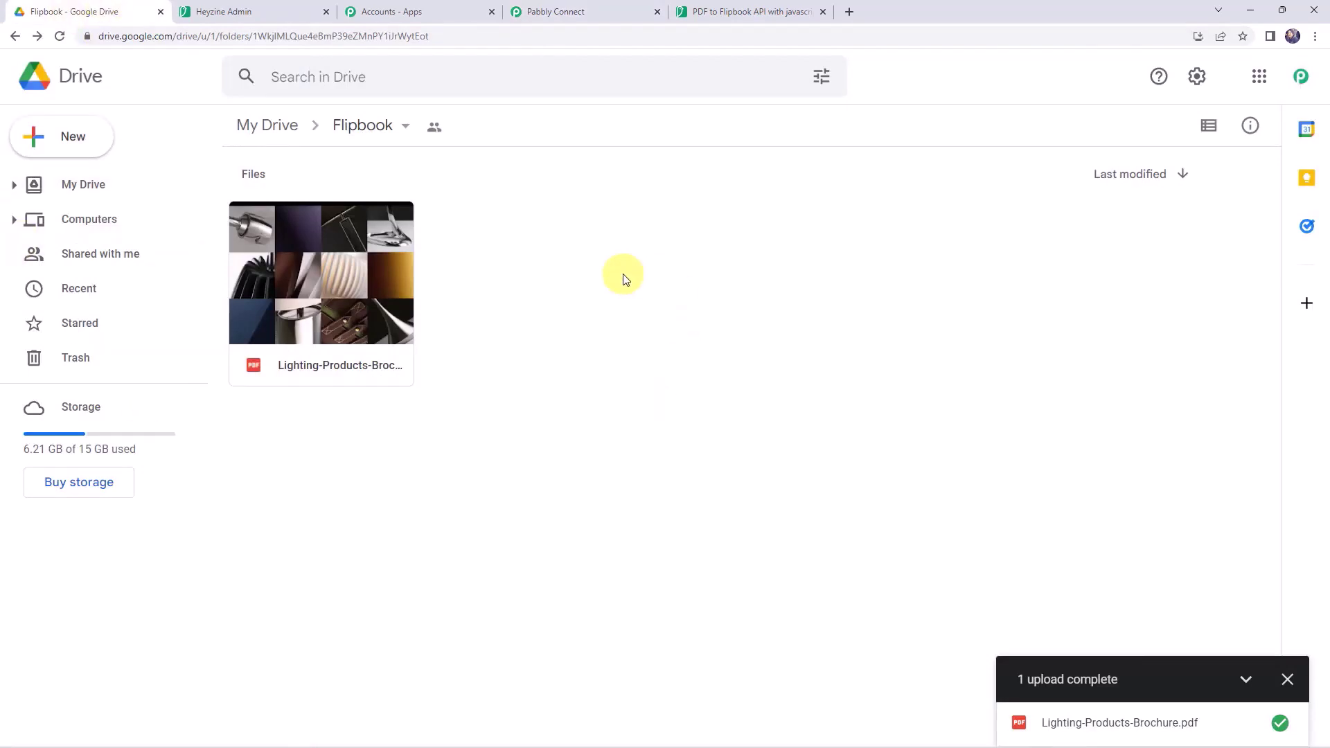
- Upload NEET-Revision-Notes-for-Biology.pdf from Downloads into the Drive Flipbook folder
left_click(66, 142)
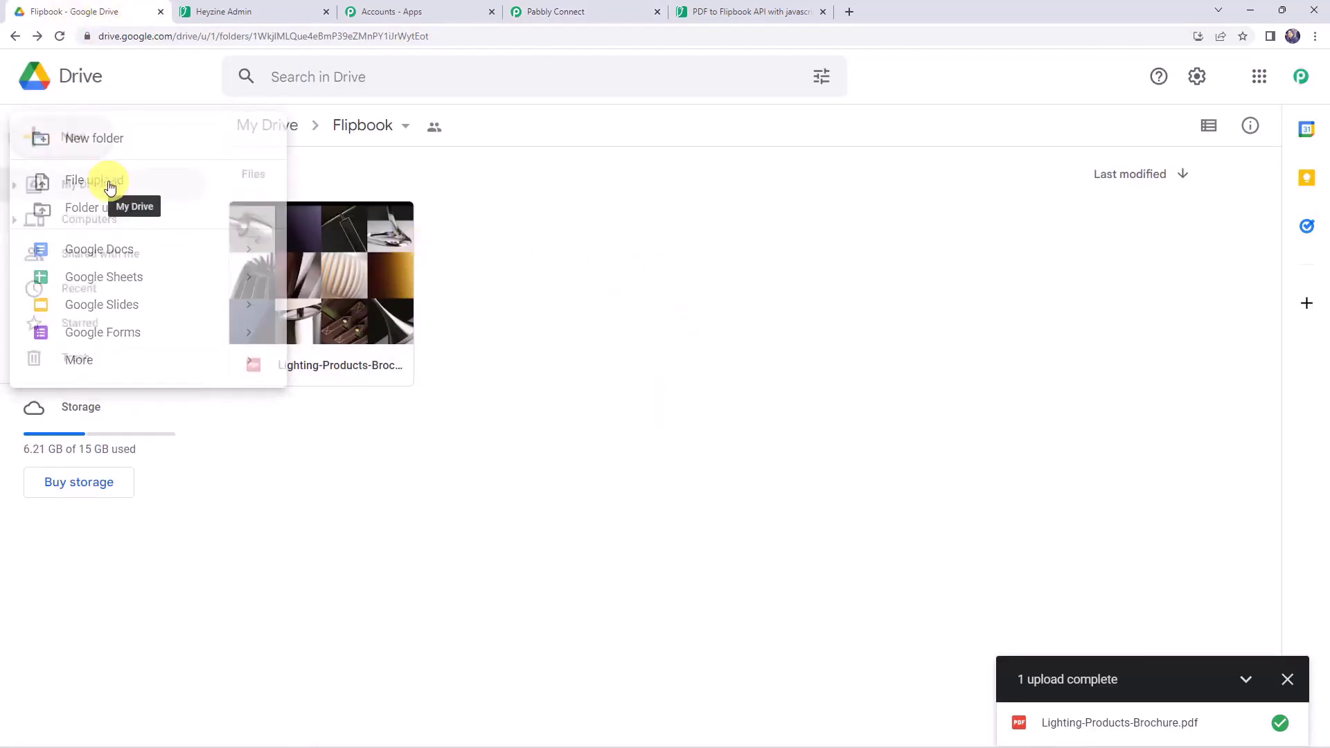
left_click(109, 187)
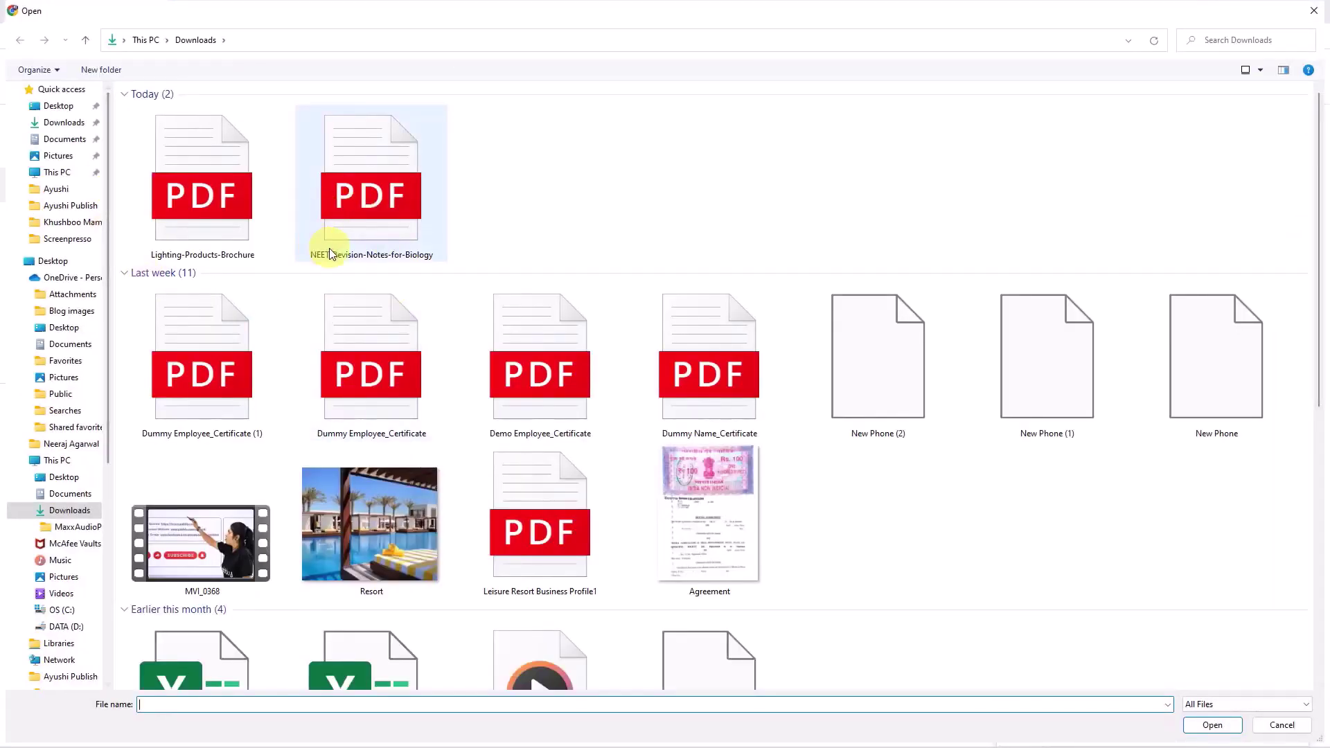
double_click(398, 181)
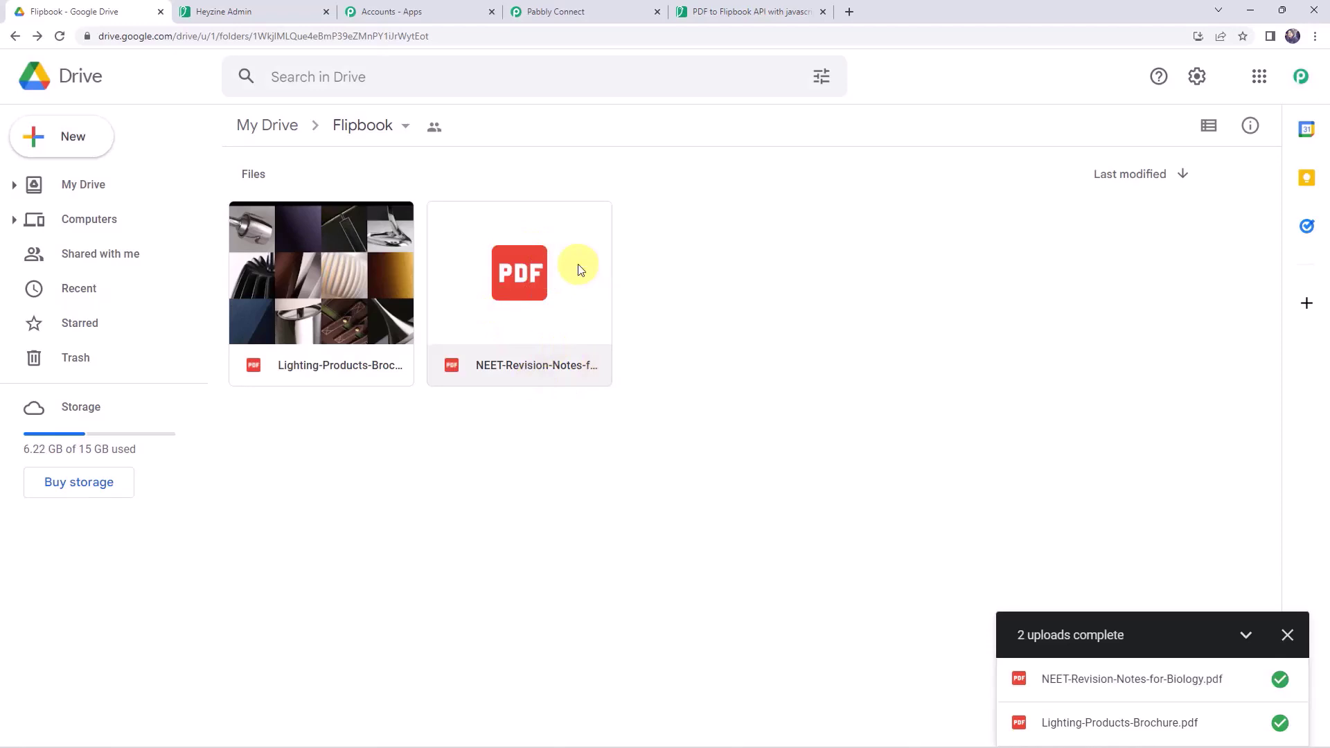
left_click(280, 10)
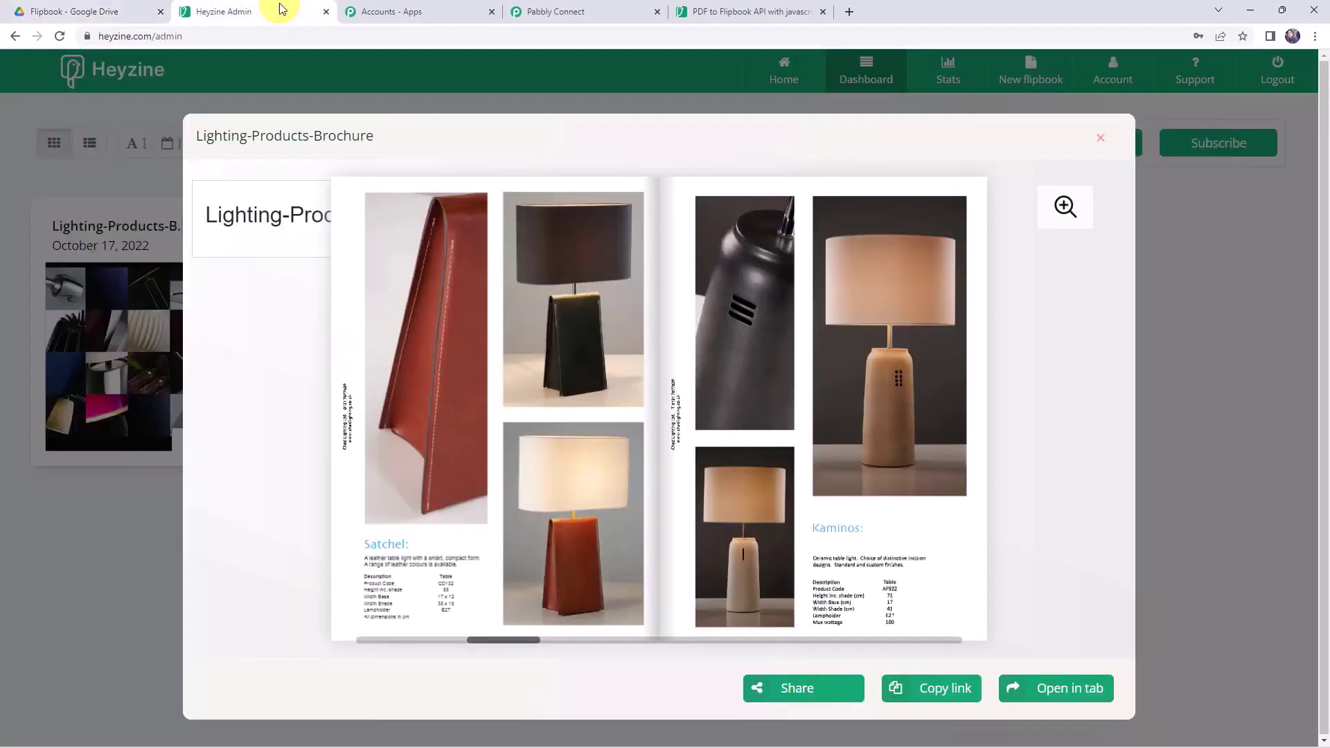
- Close the brochure preview, reload the dashboard and preview the NEET-Revision-Notes-for-Biology flipbook
left_click(1099, 142)
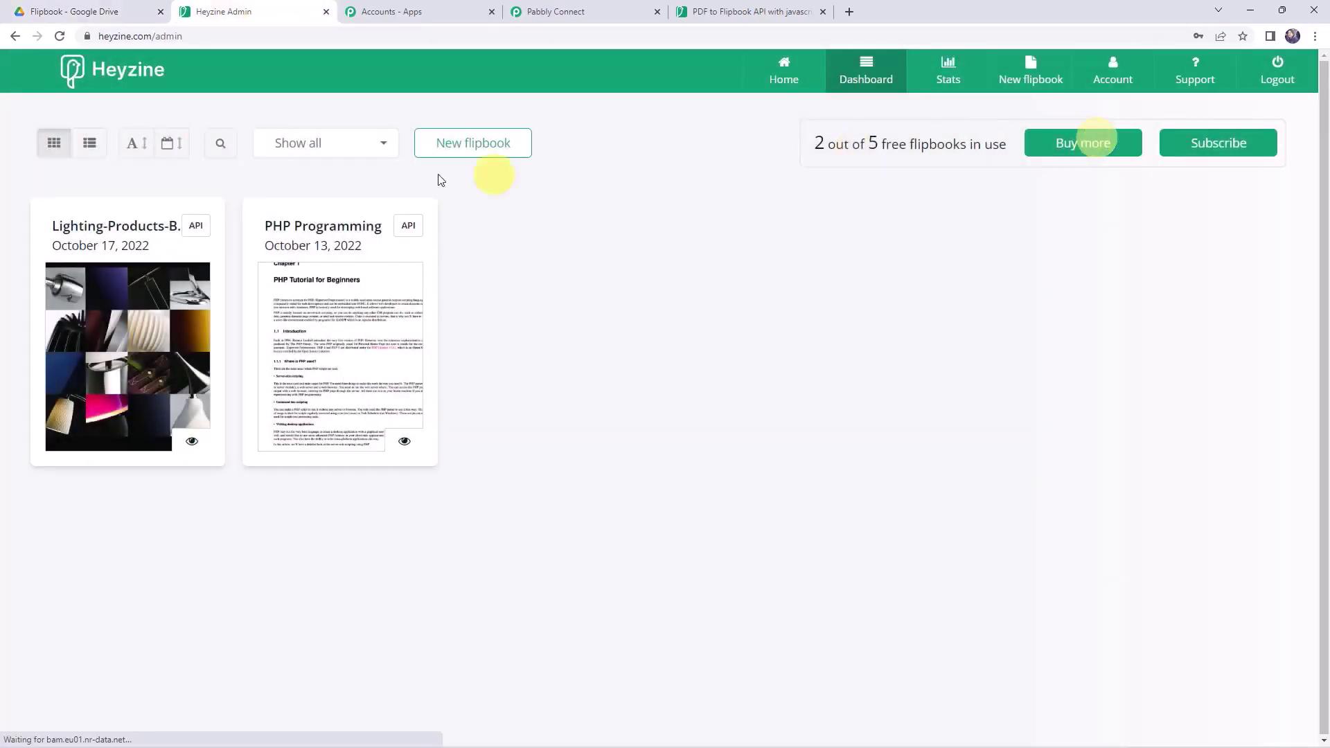
left_click(61, 36)
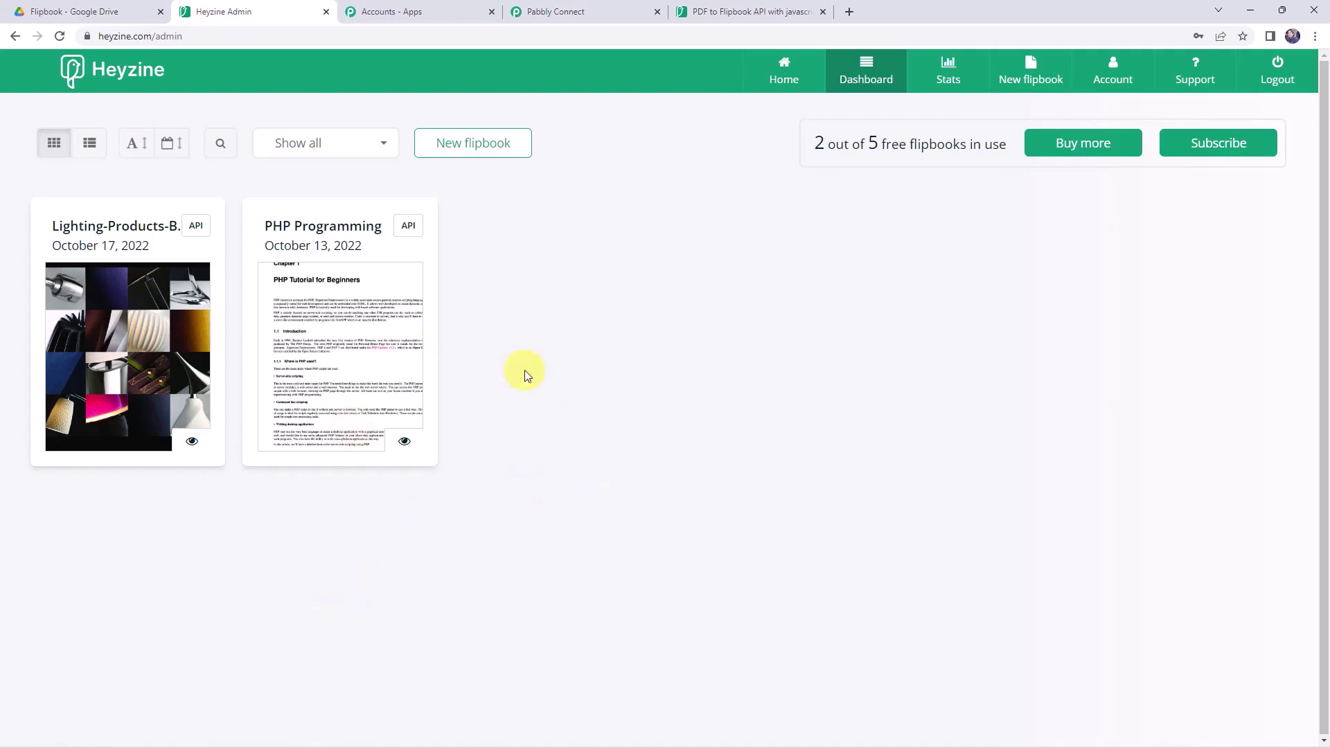
left_click(61, 36)
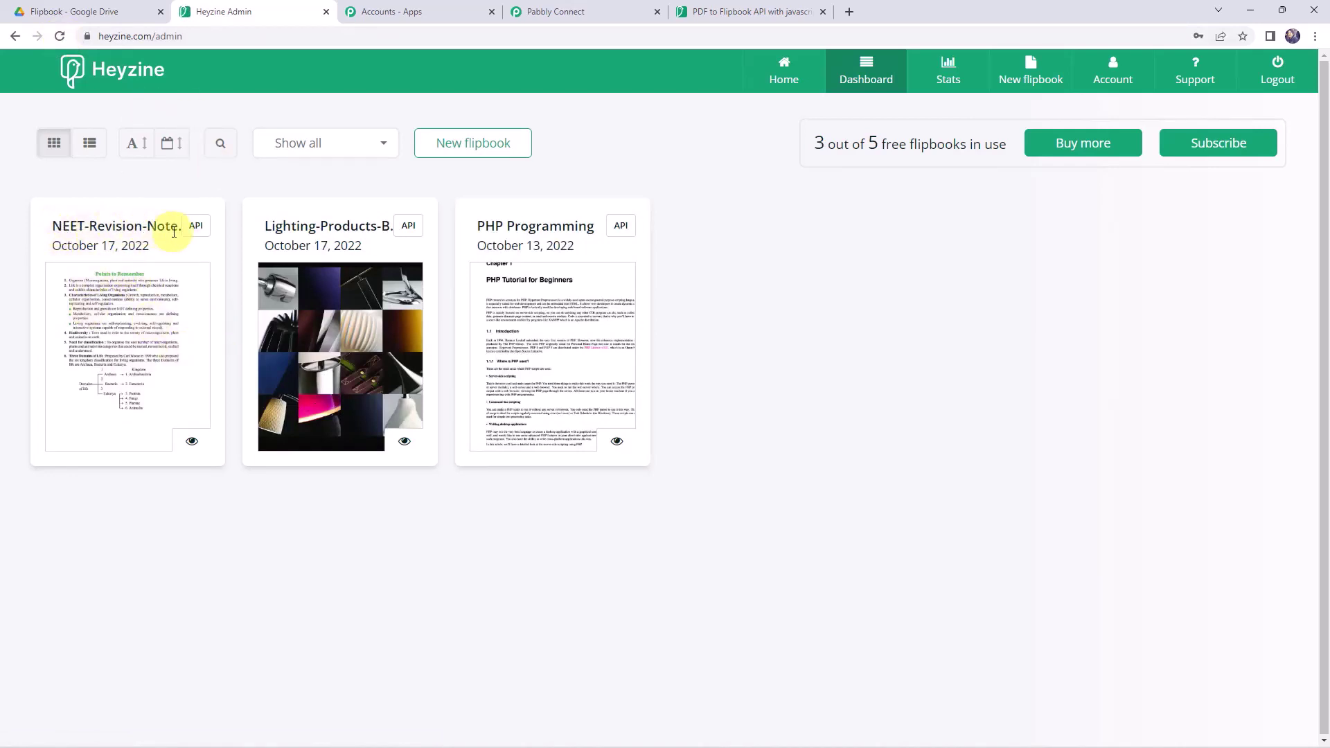
left_click(196, 226)
left_click(138, 333)
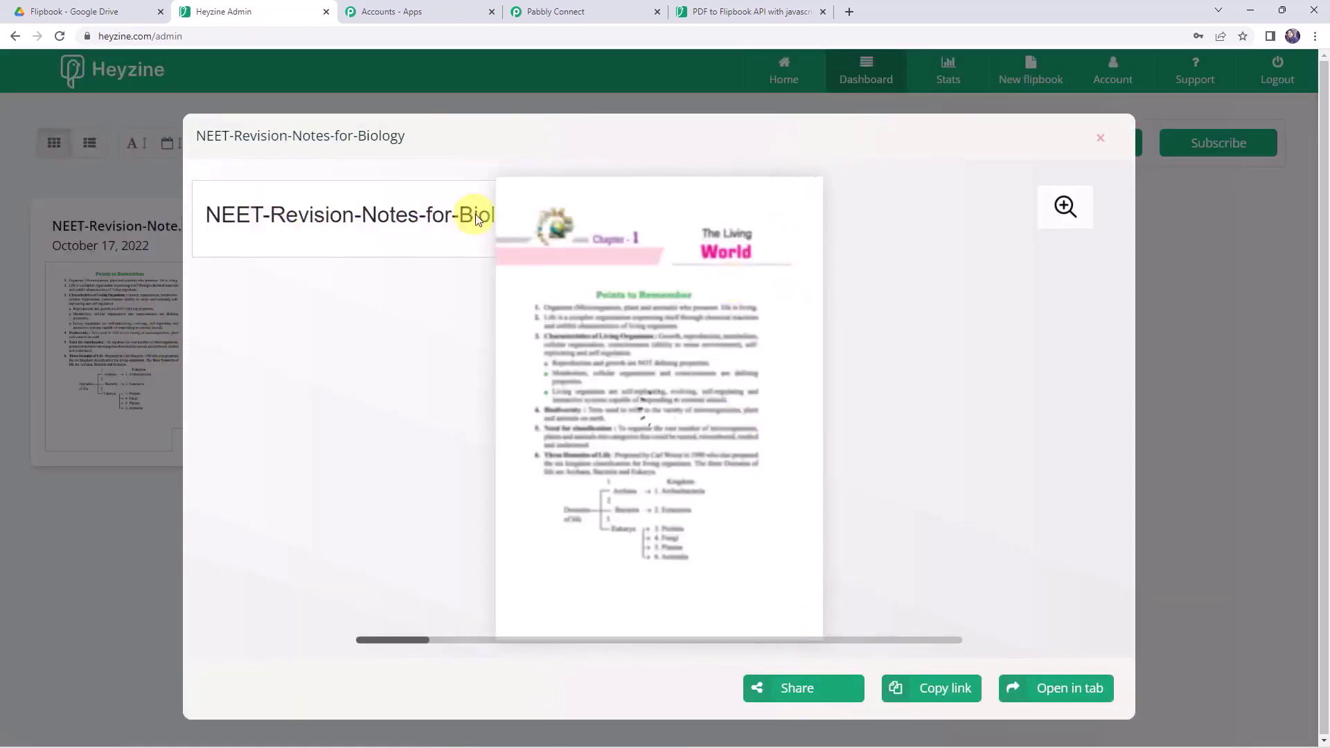
- Flip forward and back through the NEET flipbook's pages
left_click(804, 192)
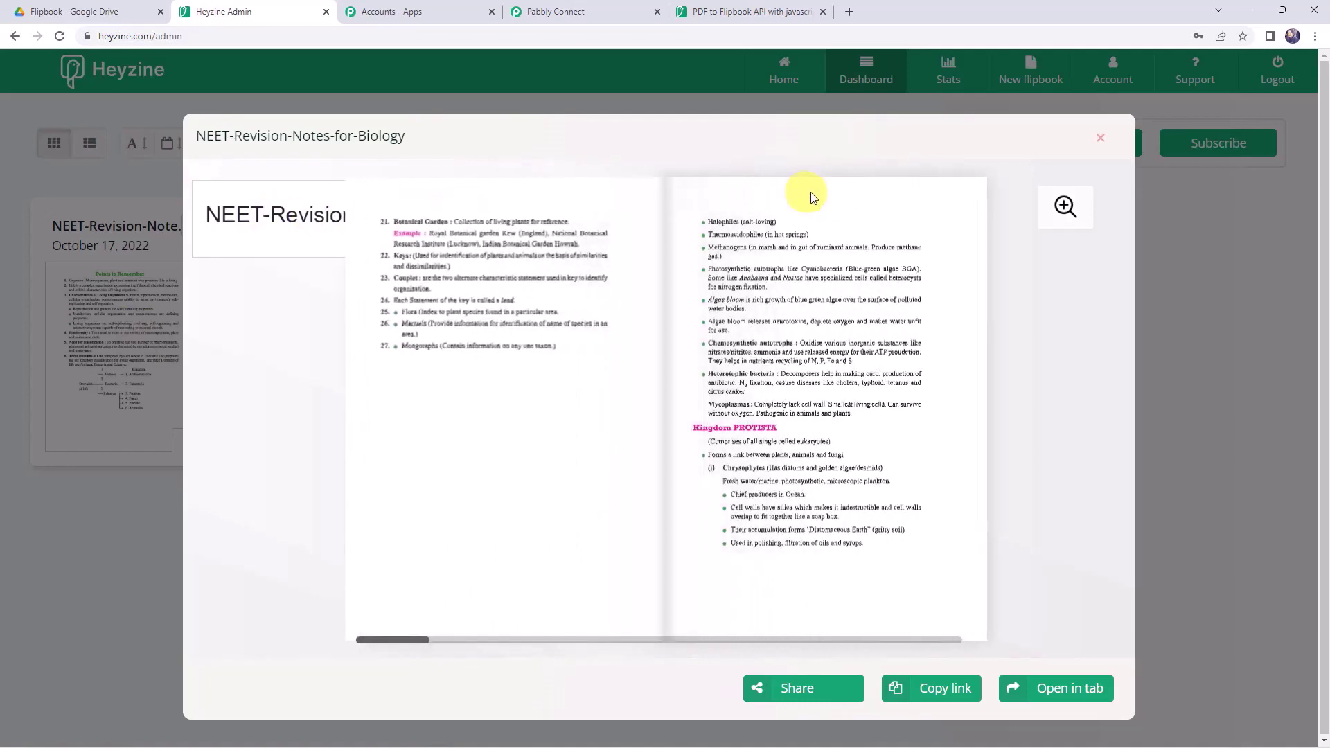
left_click(811, 193)
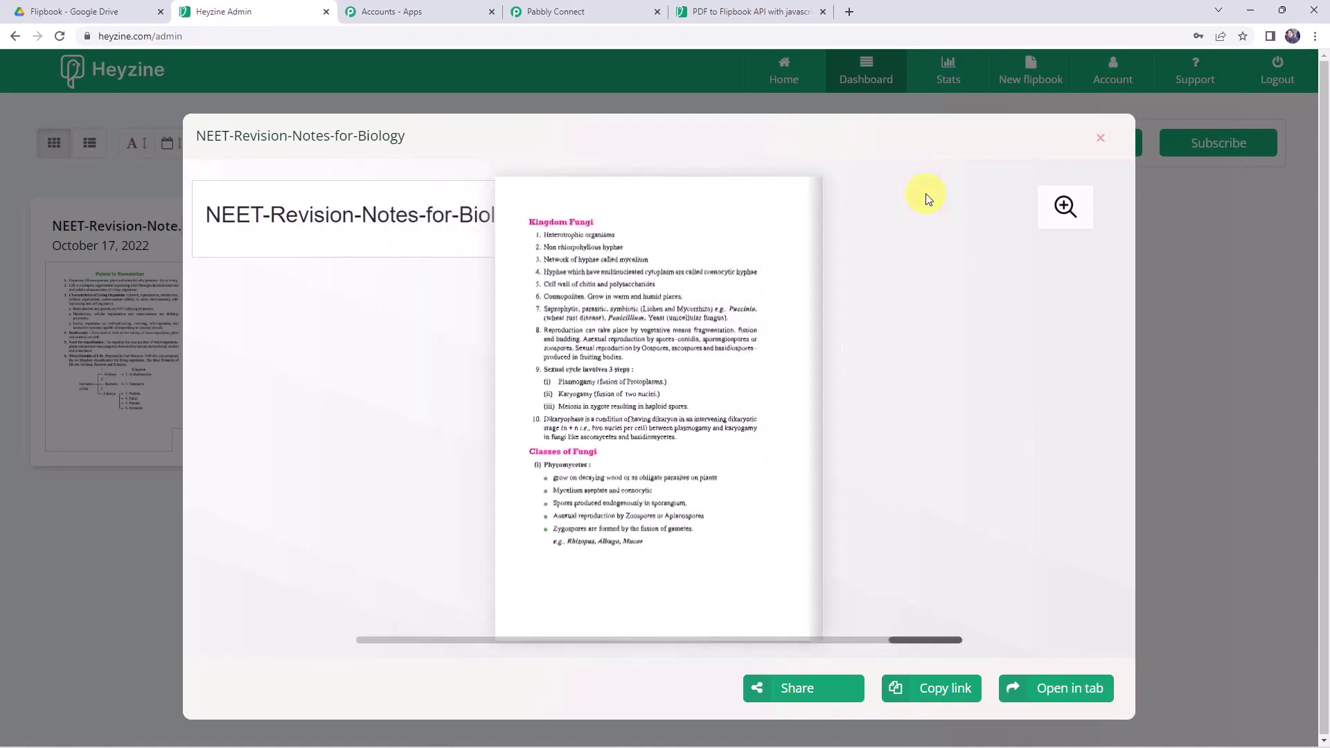
left_click(506, 200)
left_click(451, 201)
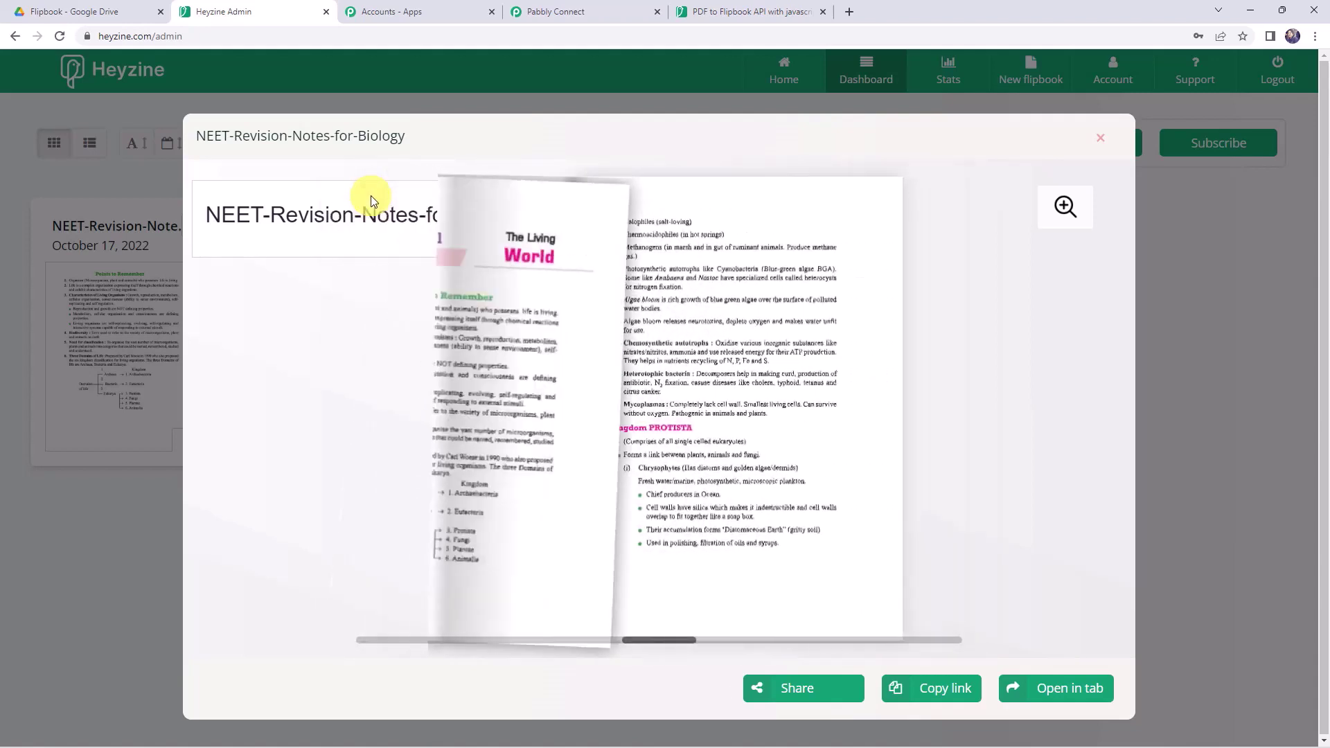
left_click(605, 12)
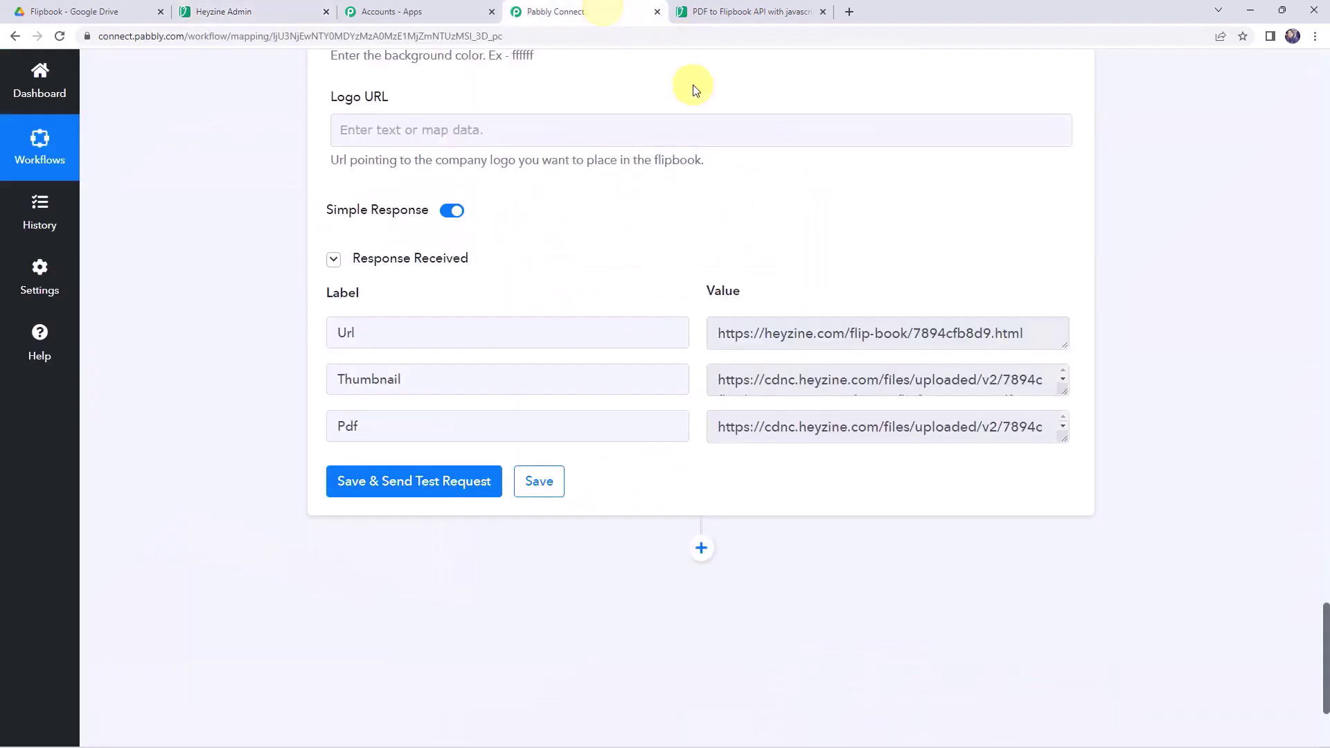
- Collapse the Heyzine Create a Flipbook and Google Drive trigger steps while reviewing the workflow
scroll(267, 223, "up", 15)
scroll(267, 223, "up", 5)
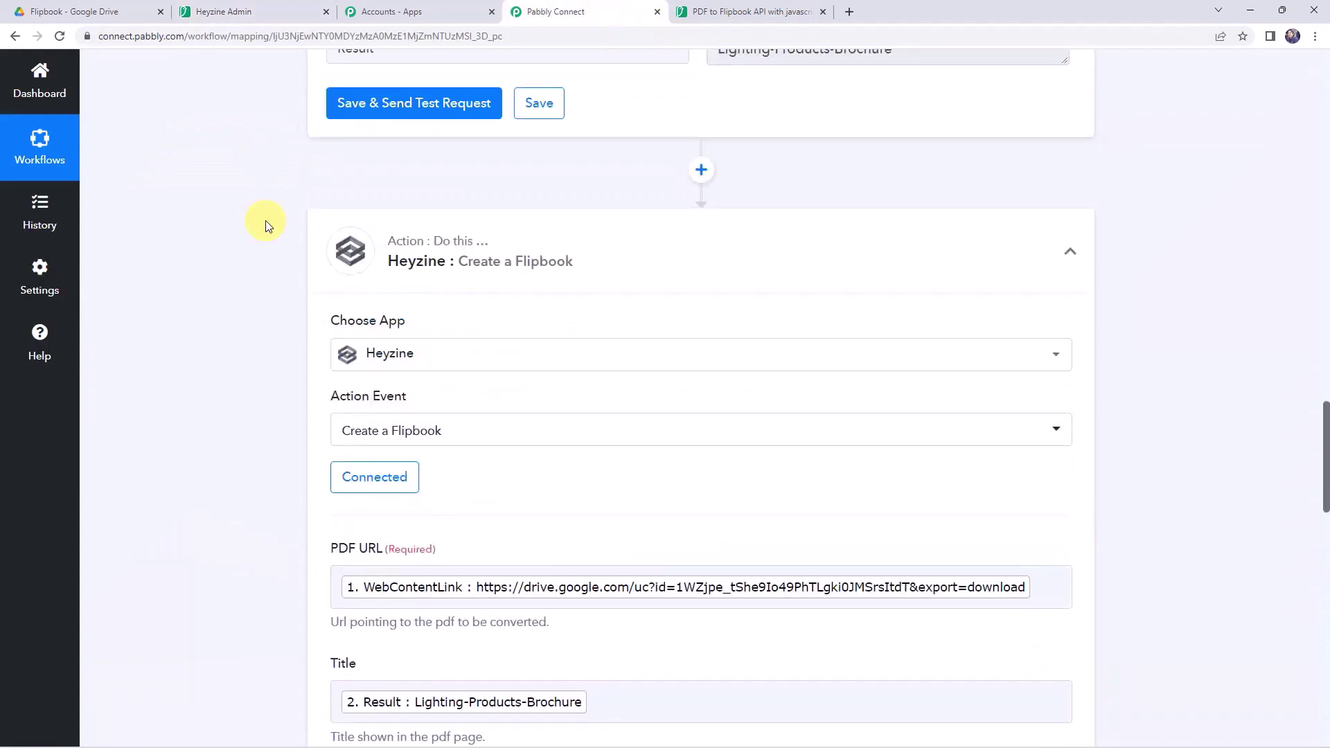
left_click(658, 258)
scroll(659, 260, "up", 10)
scroll(659, 259, "up", 15)
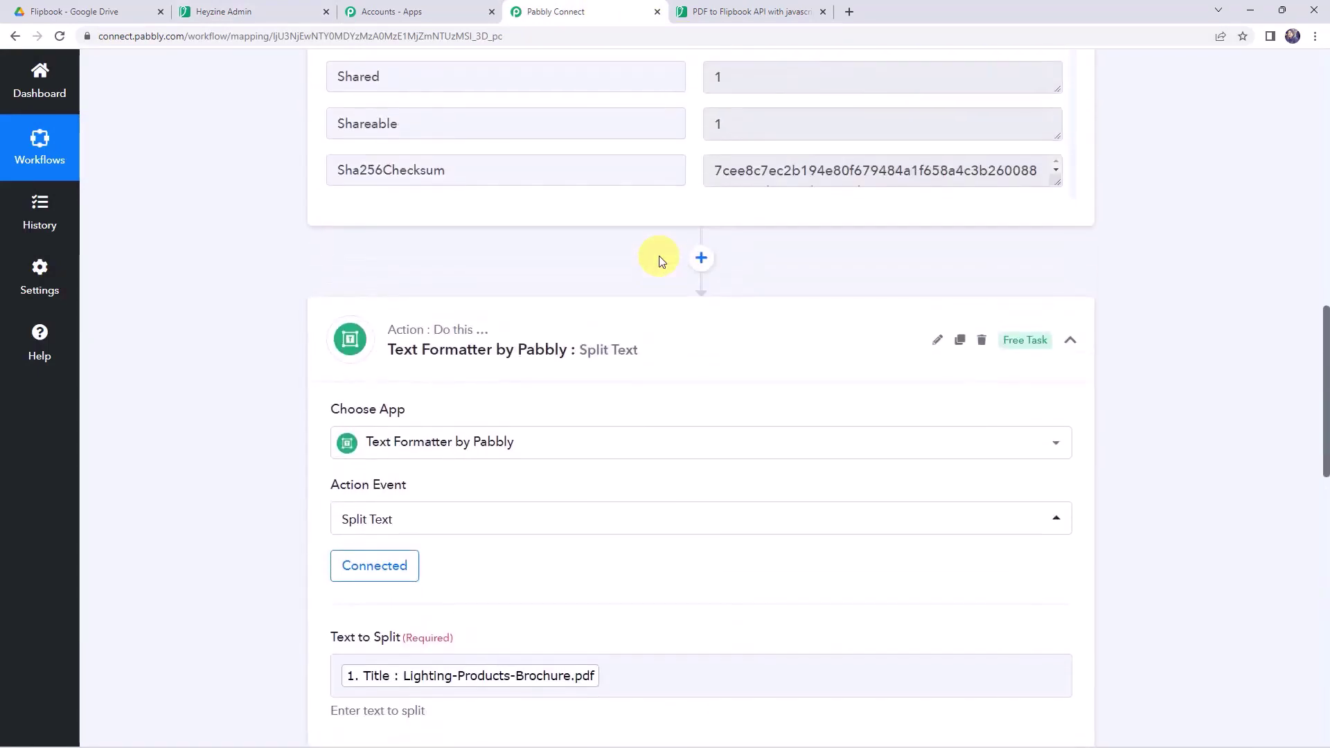
scroll(630, 346, "up", 2)
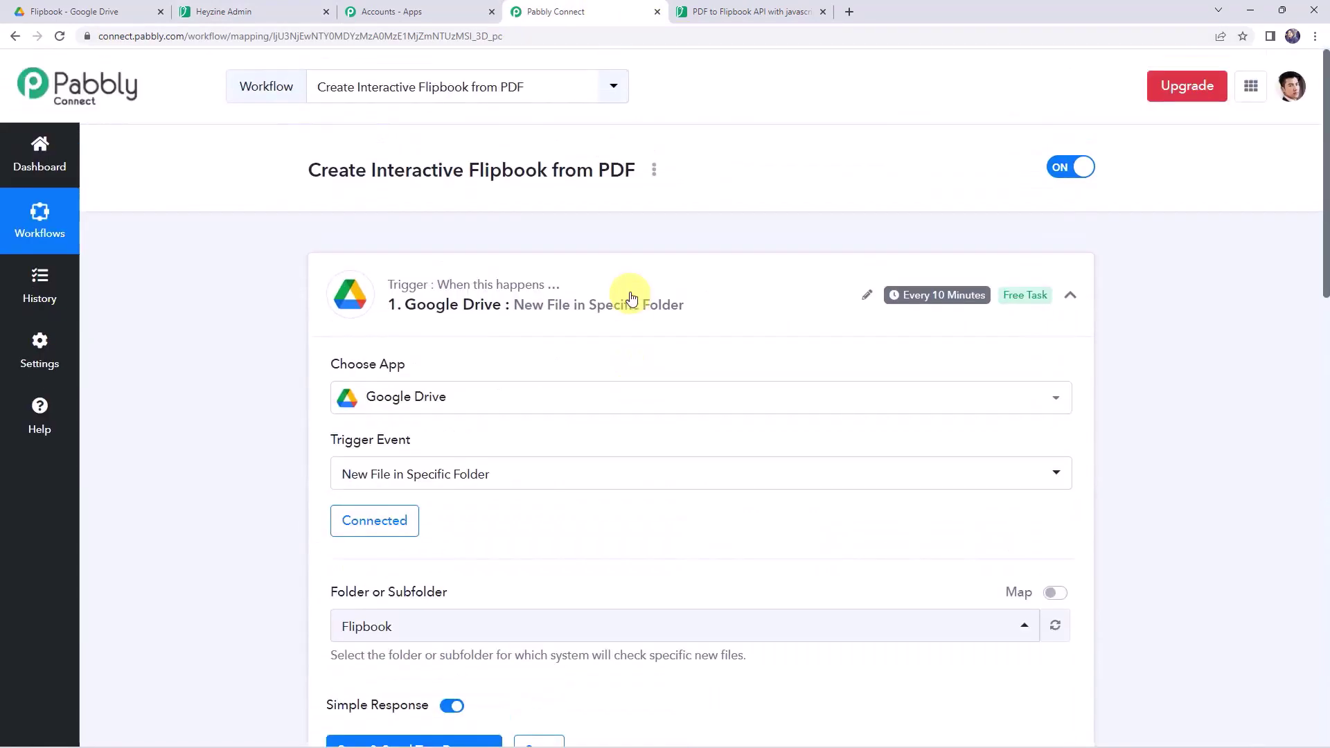
left_click(623, 288)
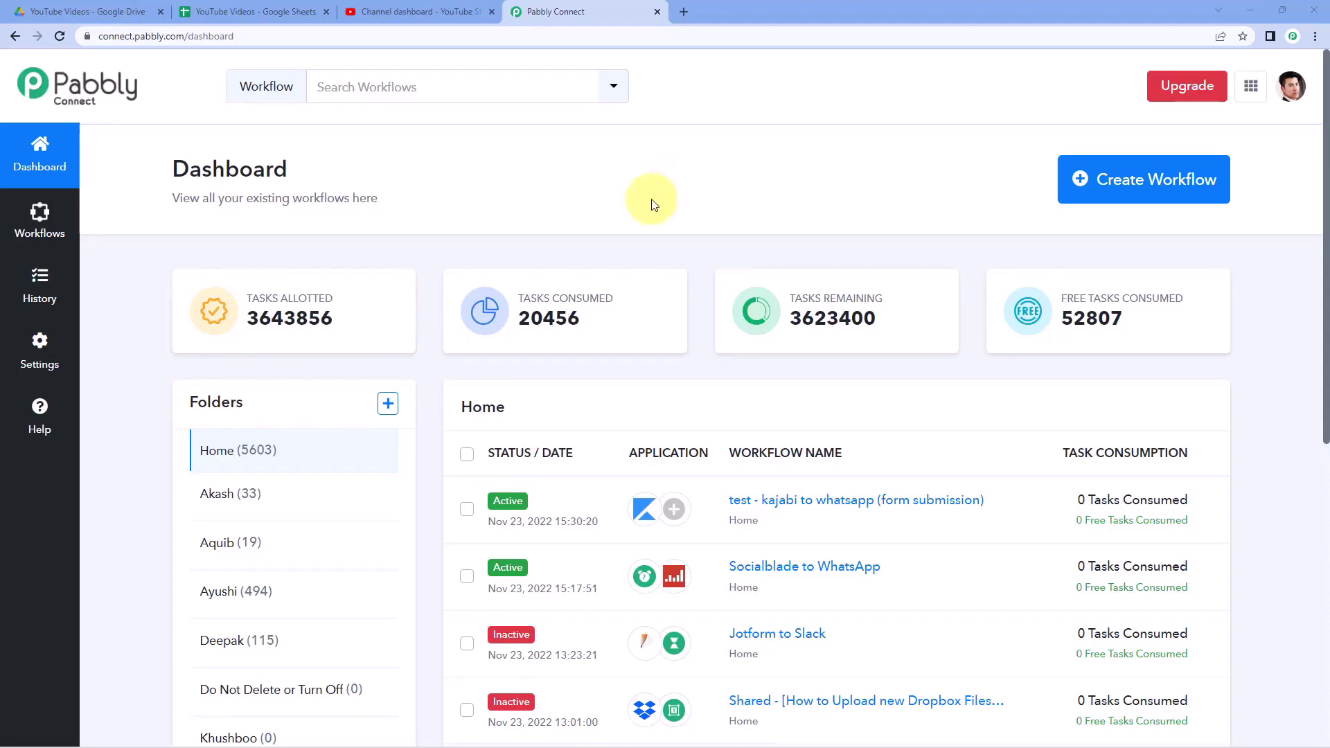
- Create a new workflow titled 'Google Drive to Google Sheets to YouTube'
left_click(1148, 187)
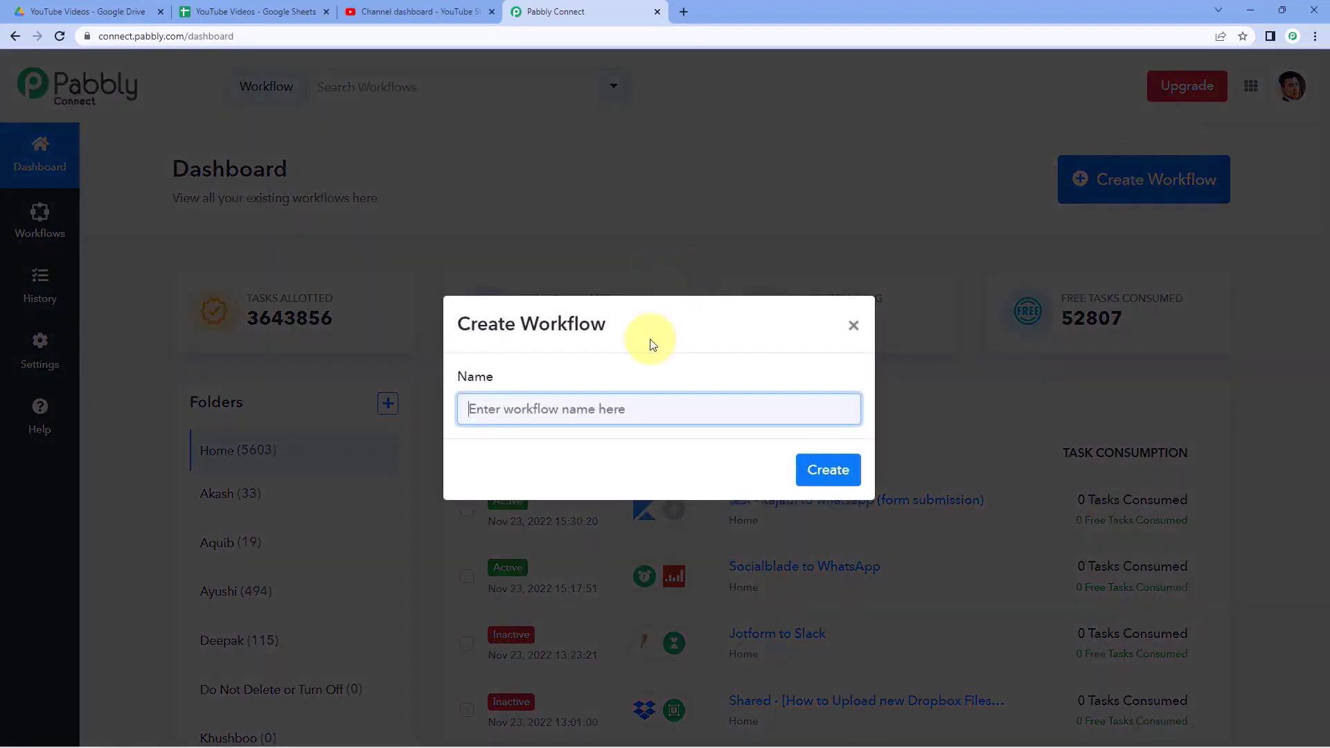
type("Google Driv")
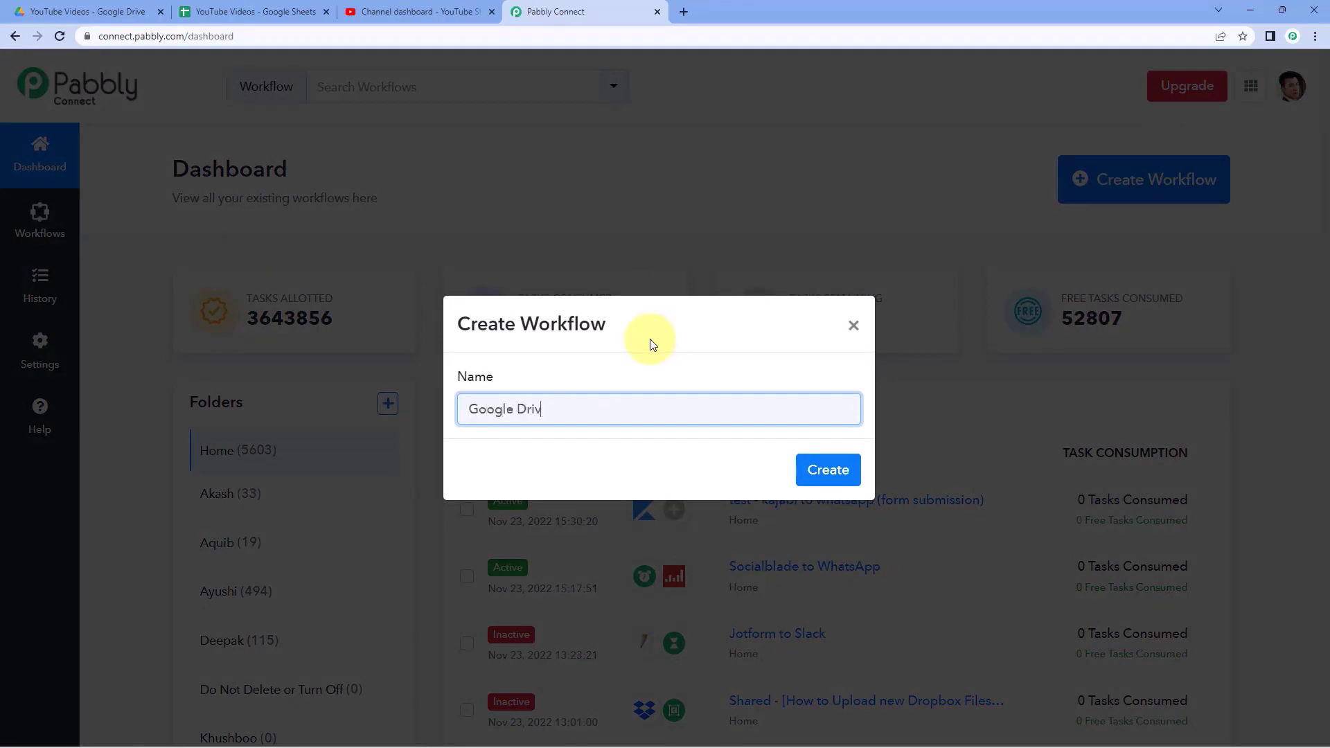
type("e to Google Sheets to YouTube")
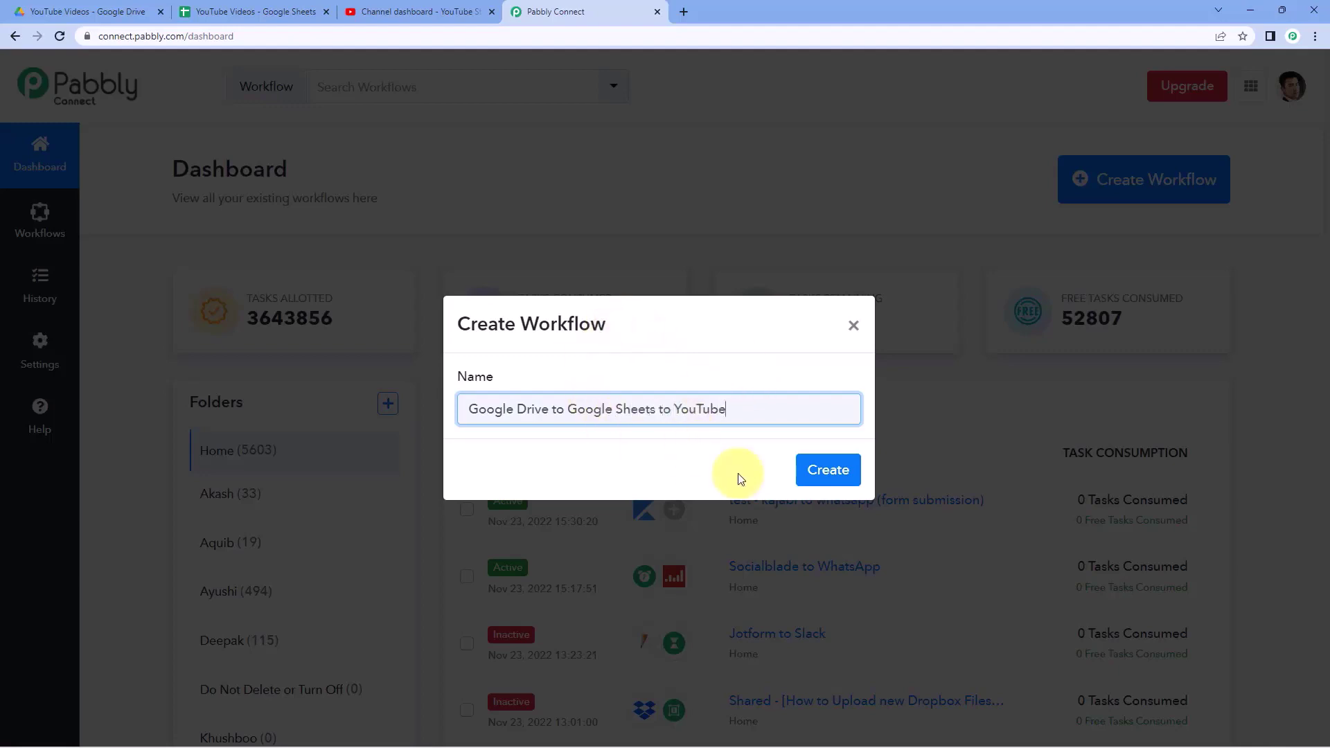
left_click(821, 473)
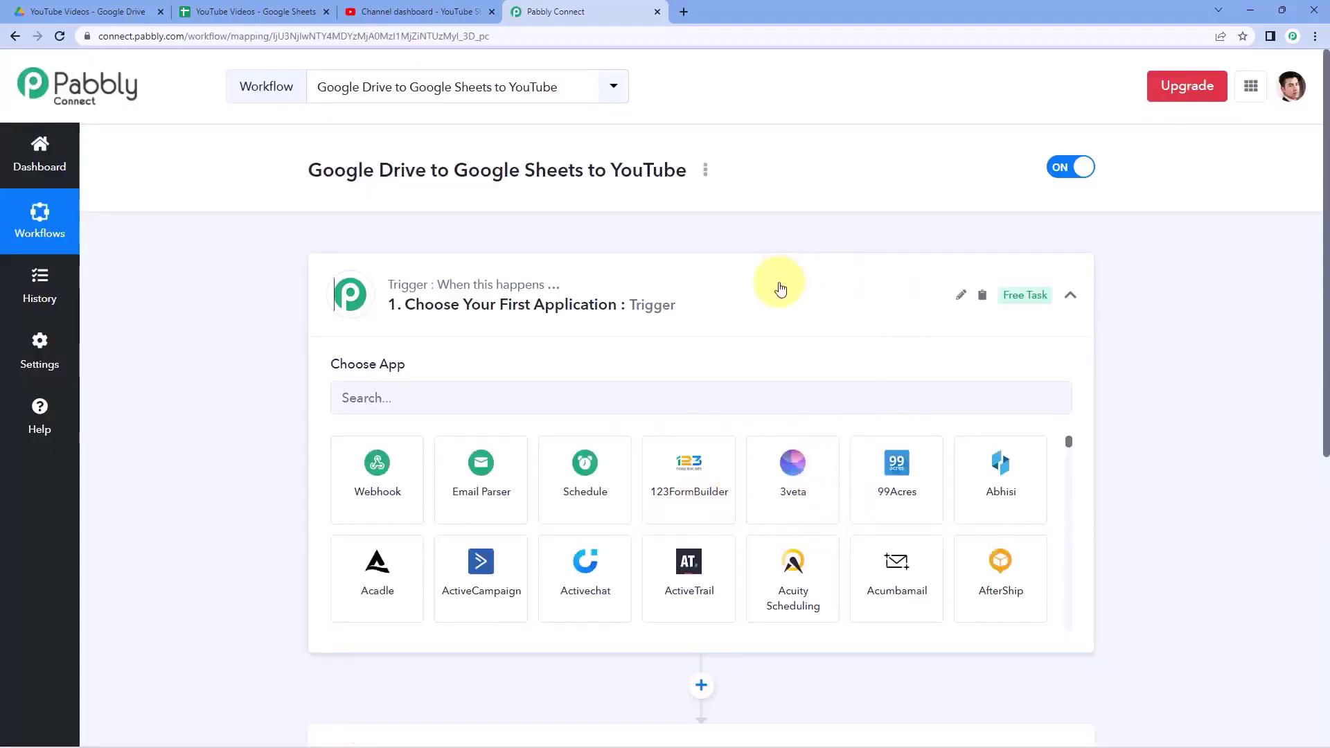
left_click(778, 284)
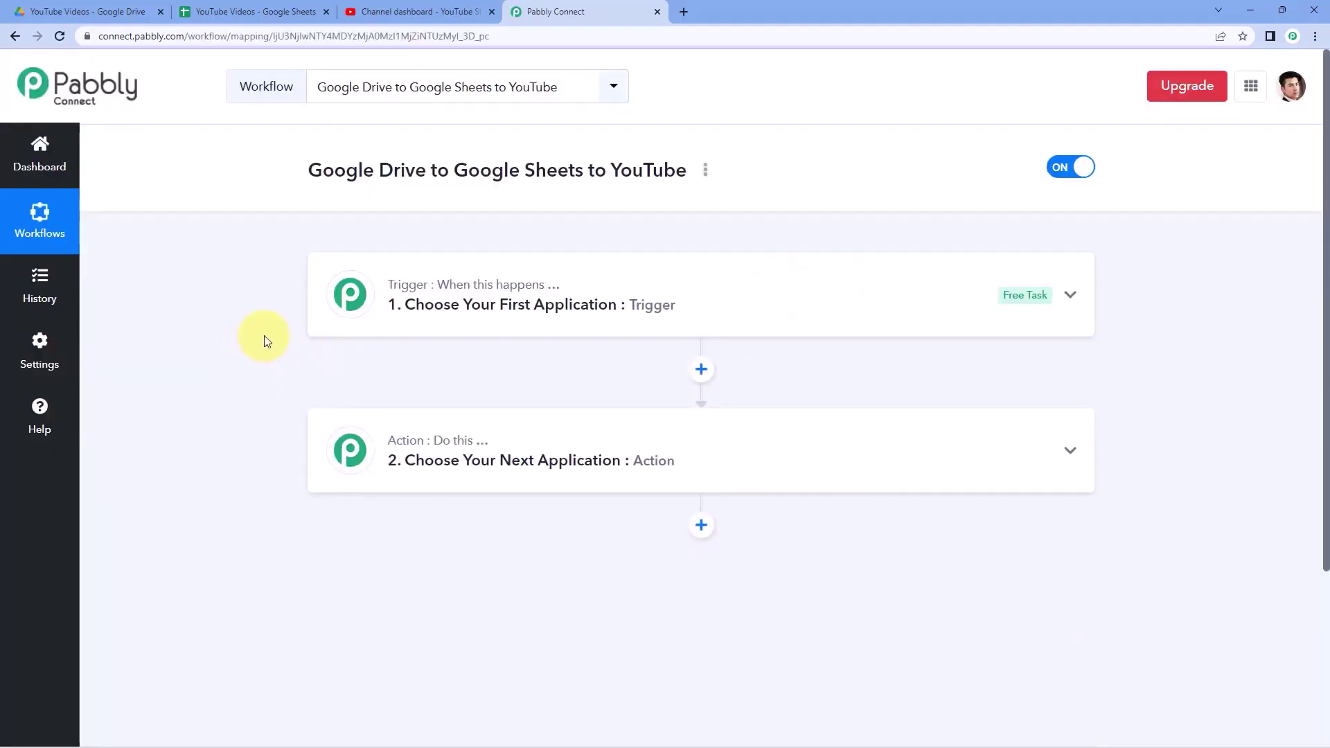
scroll(263, 339, "down", 1)
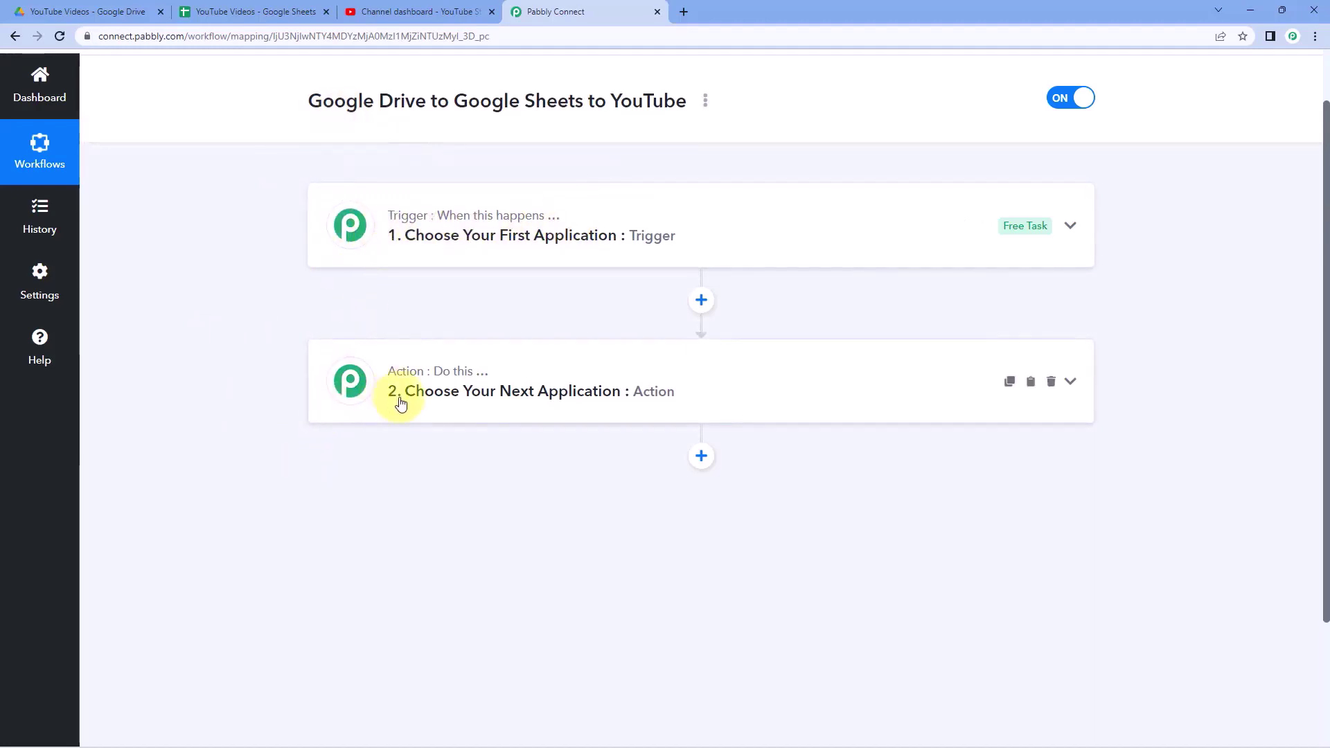
left_click(638, 212)
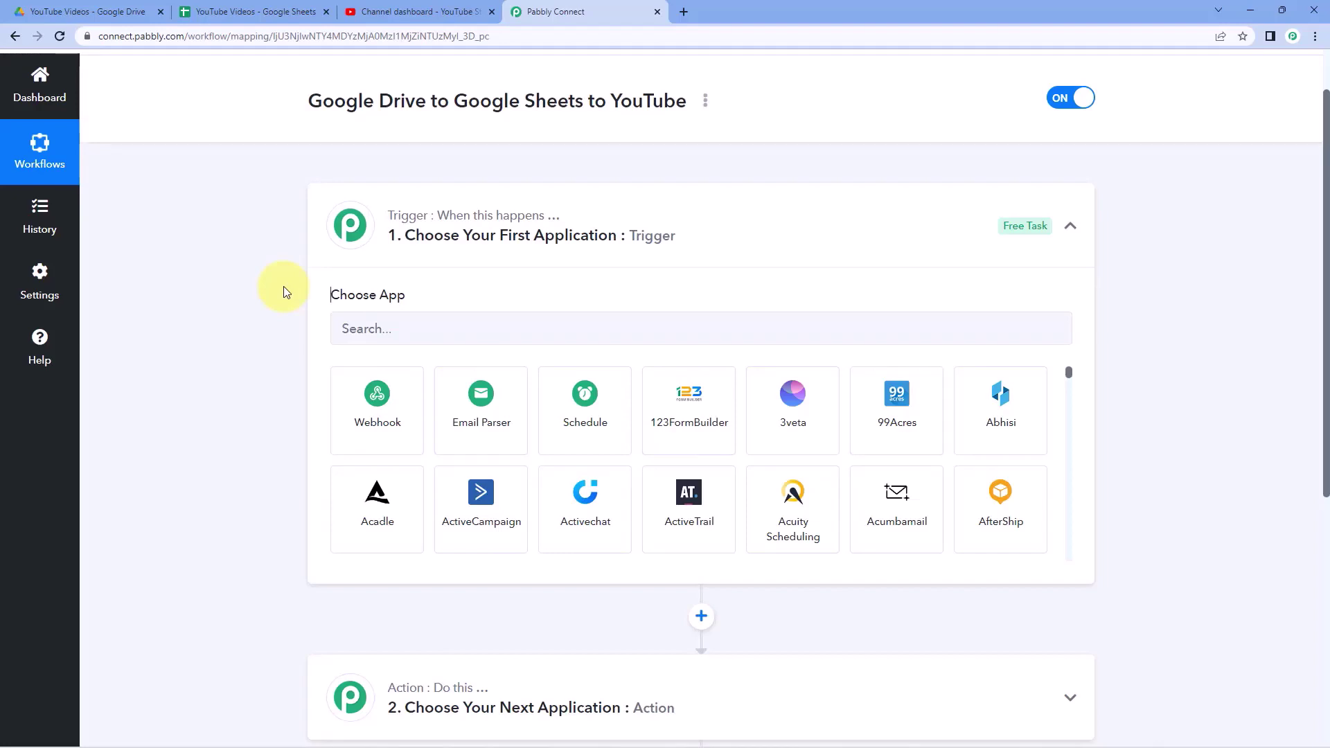
left_click(260, 11)
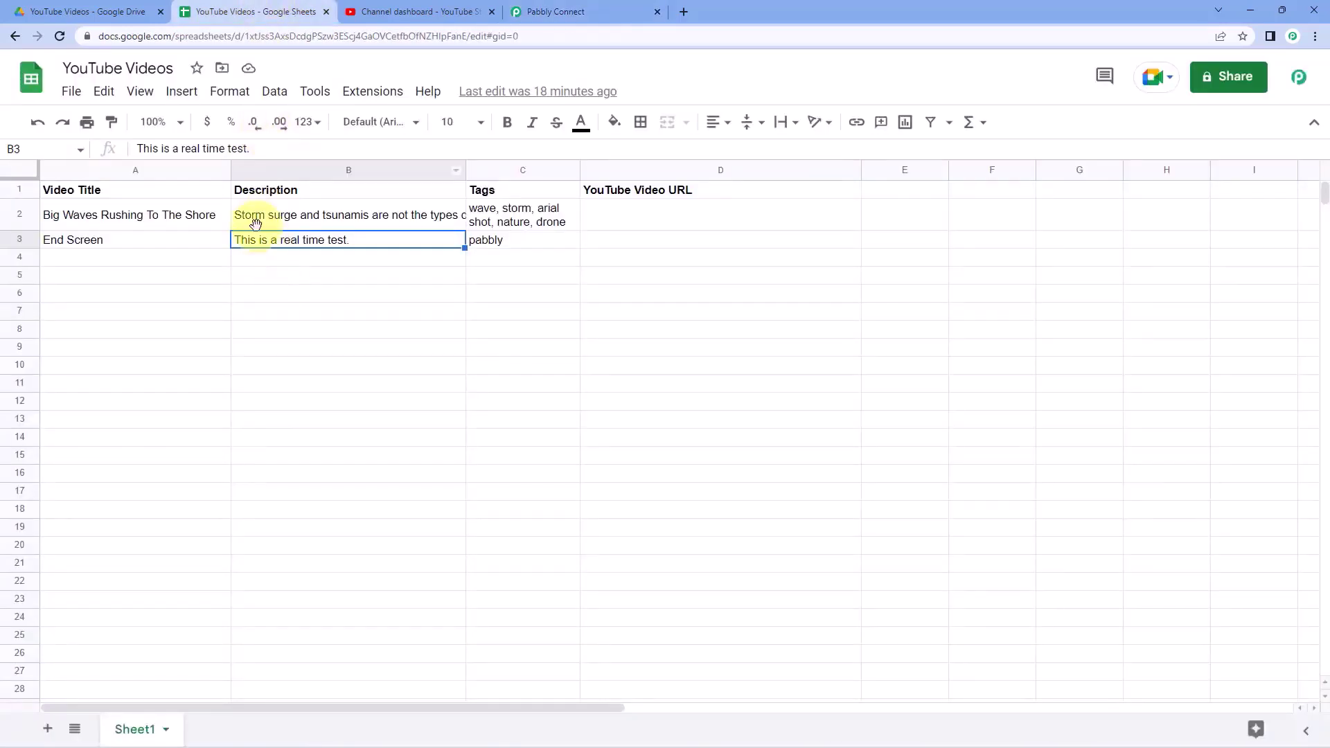
left_click(278, 220)
left_click(493, 220)
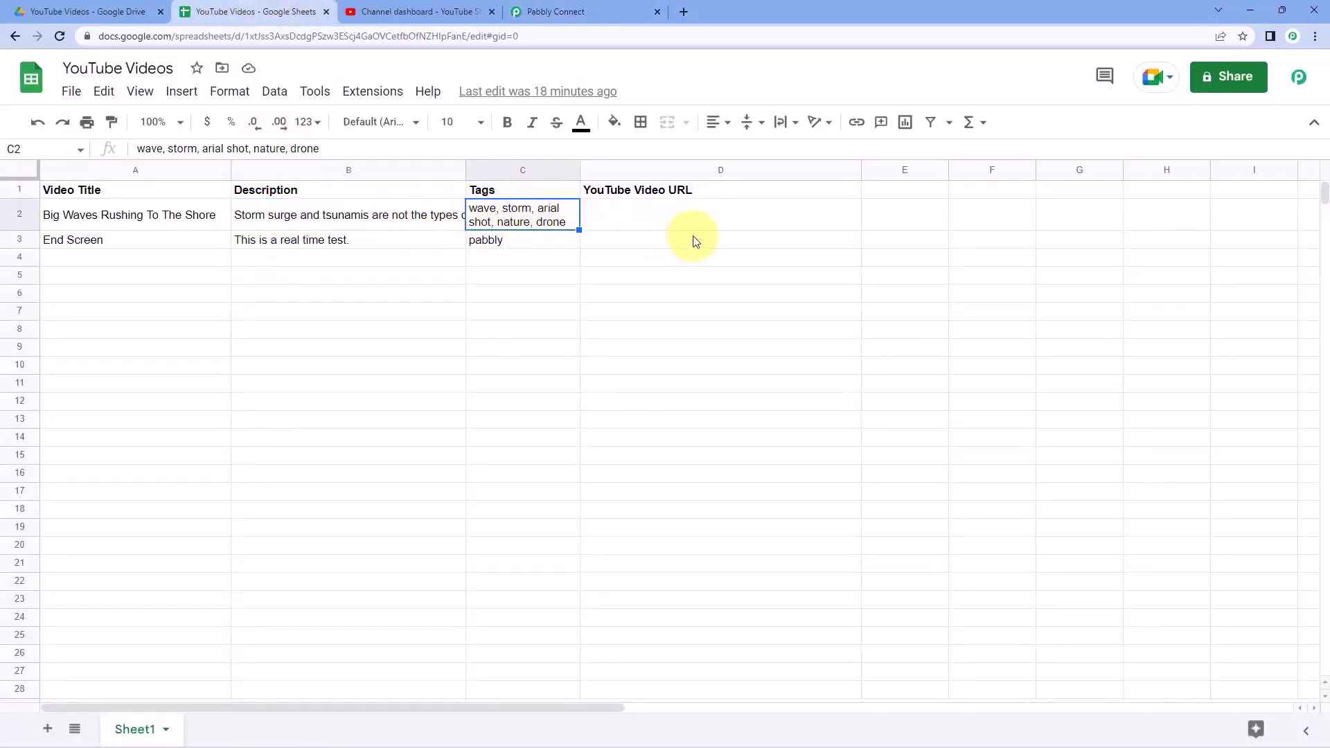
left_click(163, 218)
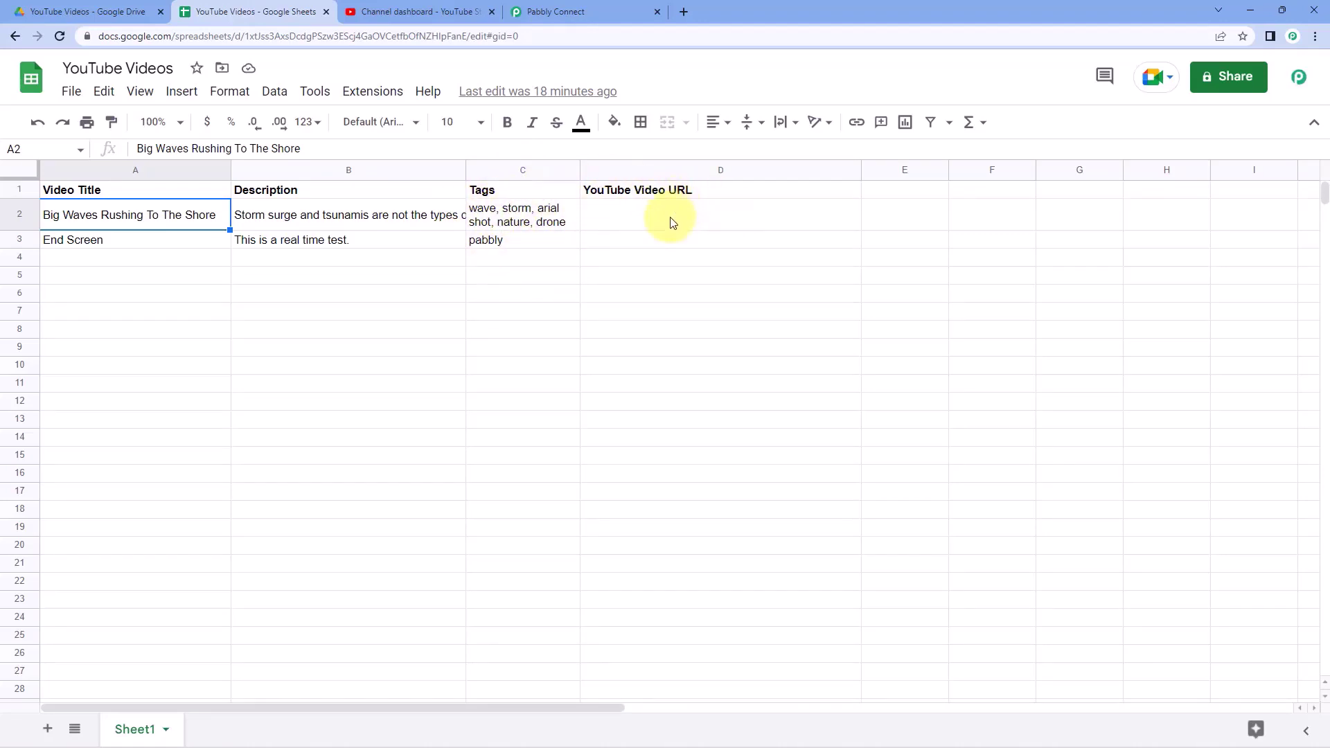
left_click(614, 211)
left_click_drag(172, 214, 727, 216)
left_click(371, 214)
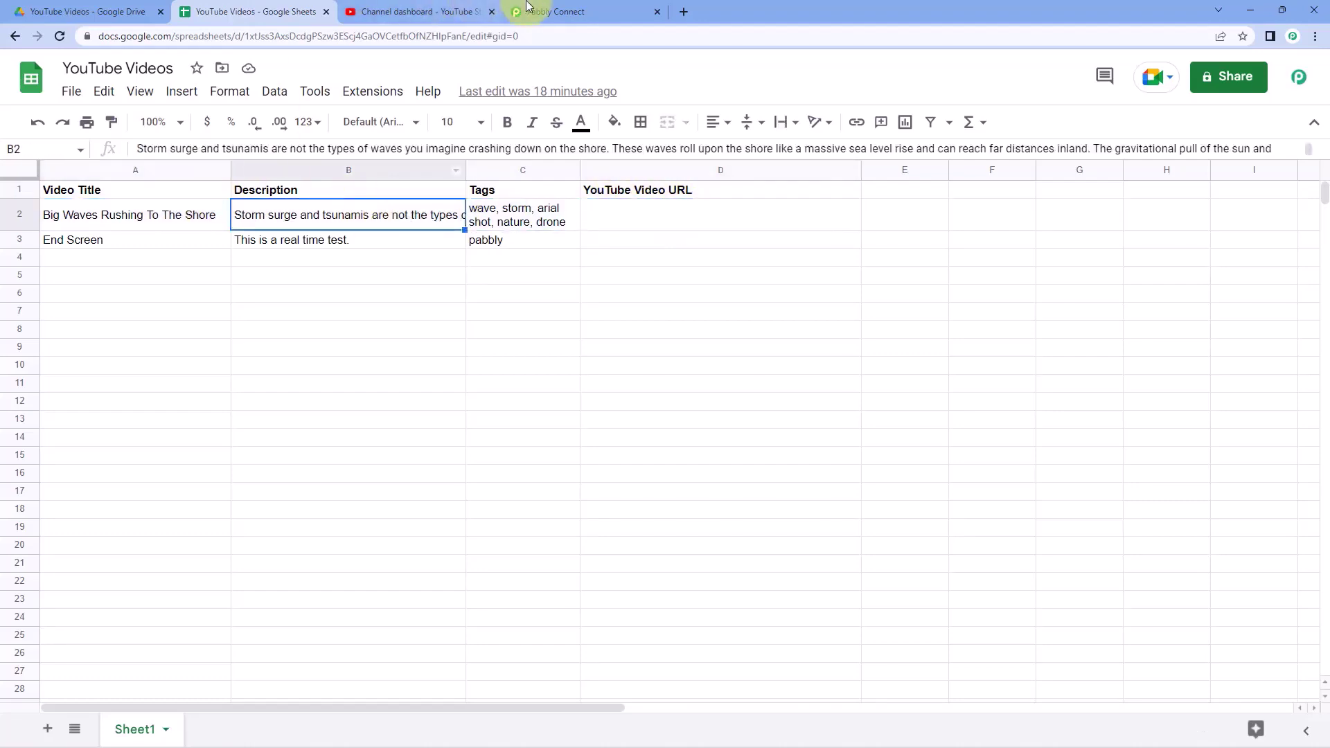
left_click(523, 11)
- Choose Google Drive as the trigger app with the New File in Specific Folder event, and begin connecting
left_click(370, 318)
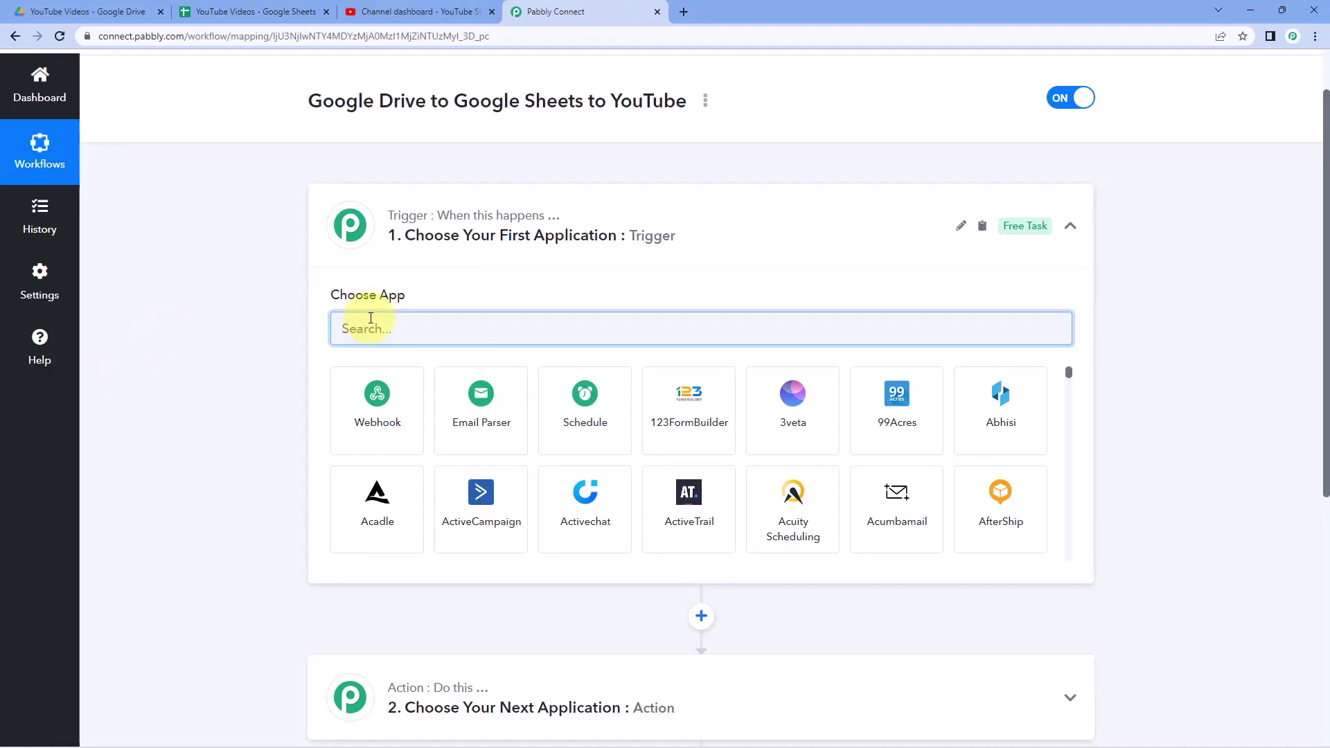
type("Google Drive")
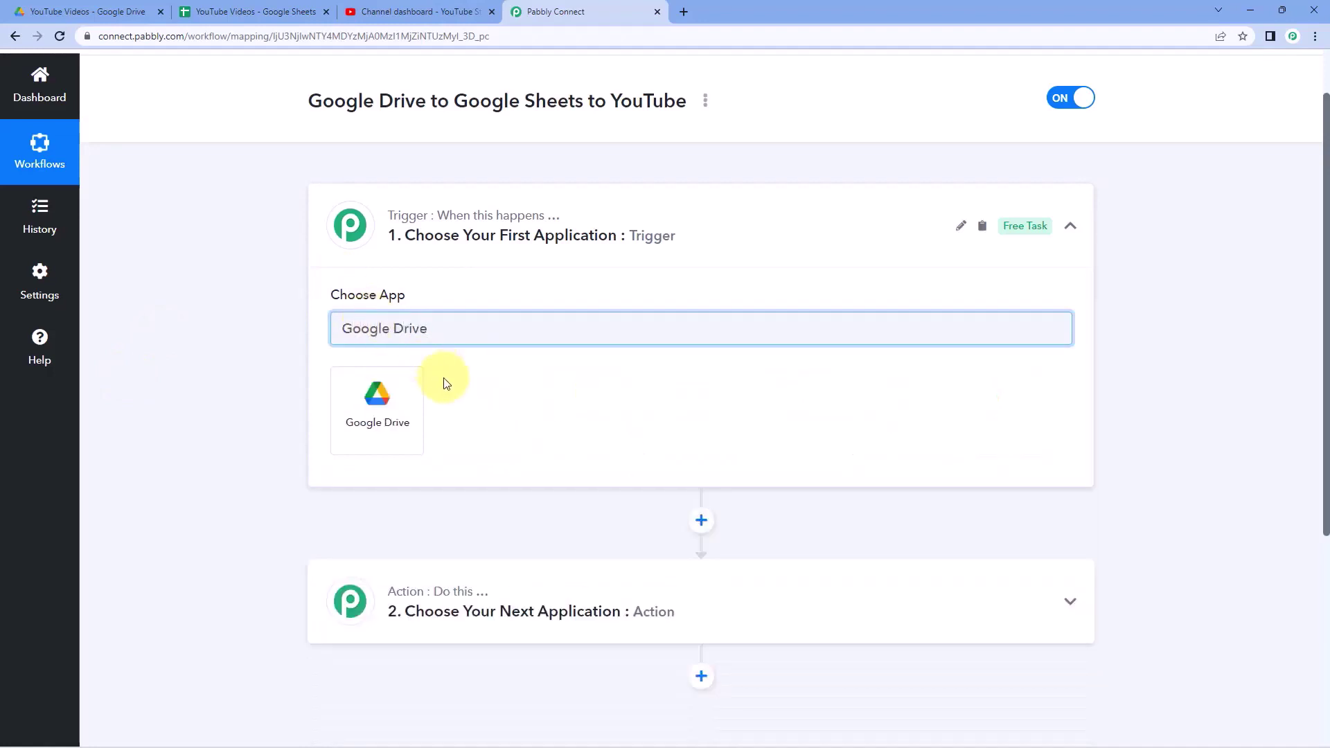
left_click(407, 394)
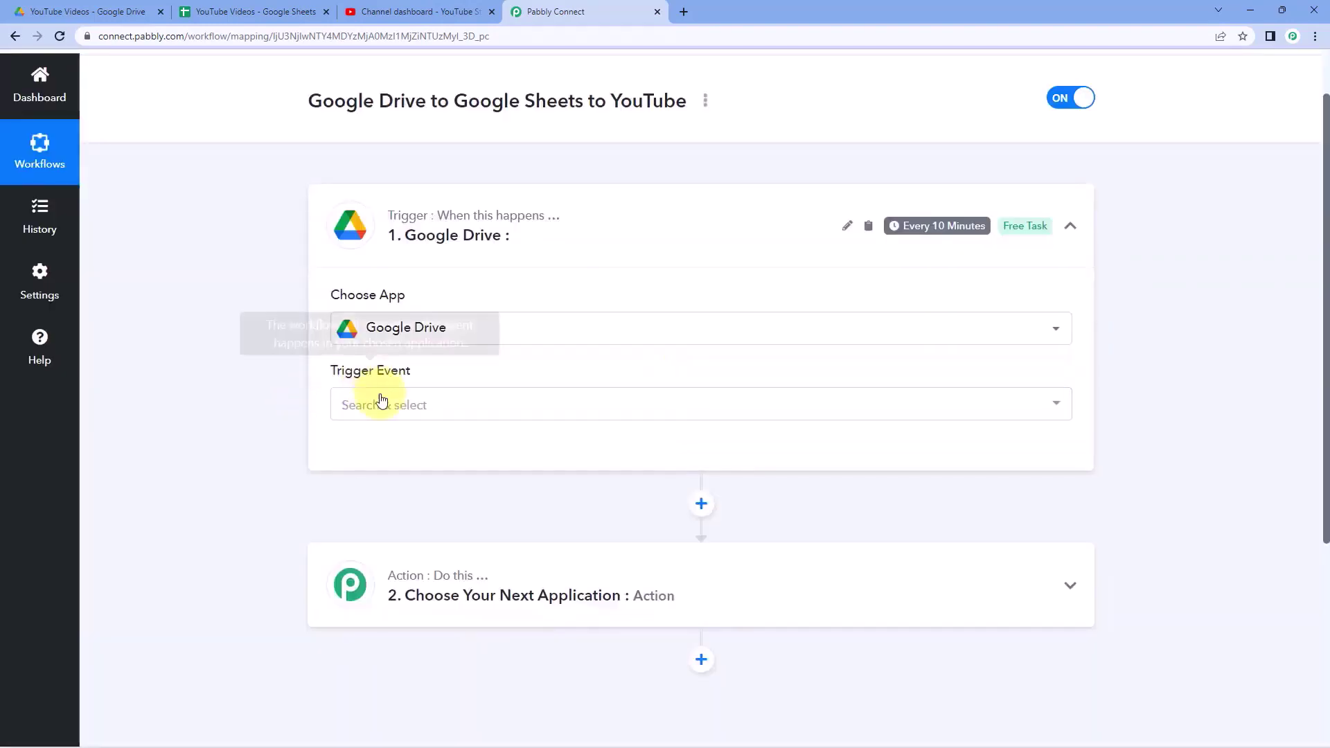
left_click(496, 392)
scroll(261, 421, "down", 2)
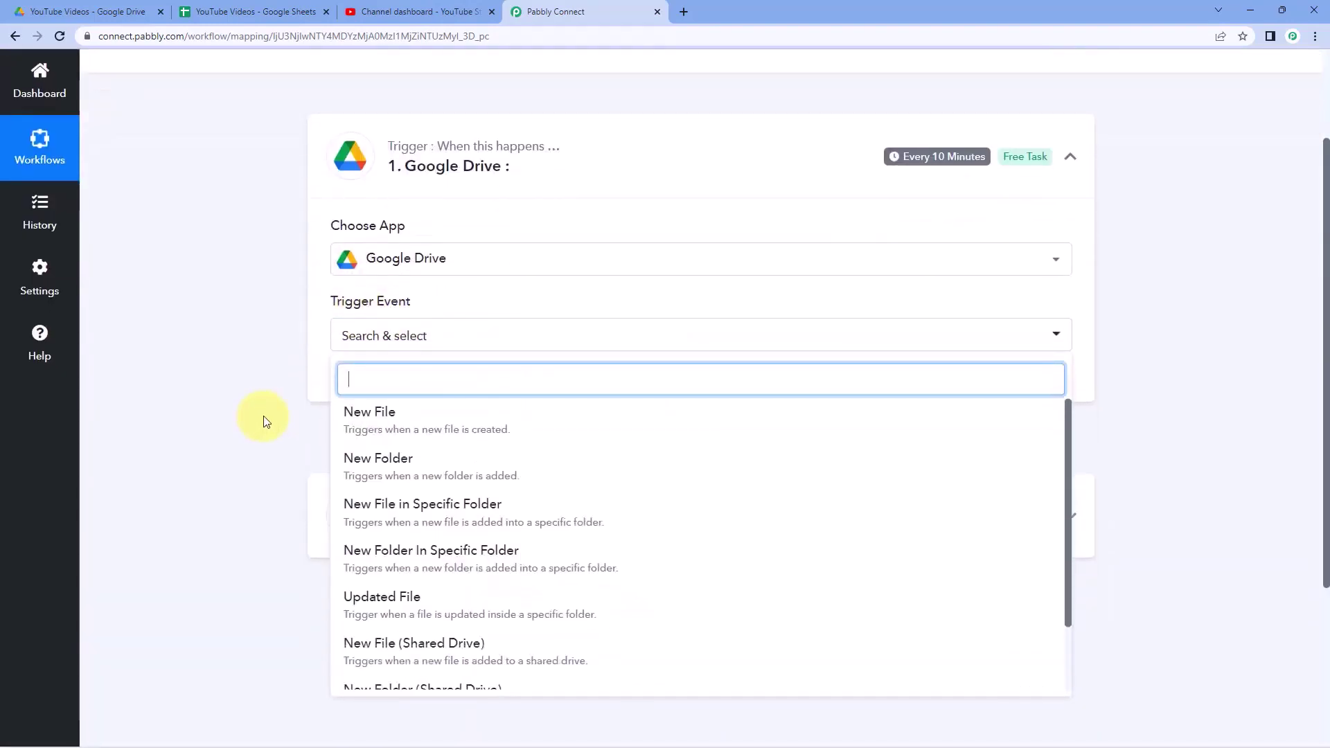
left_click(478, 434)
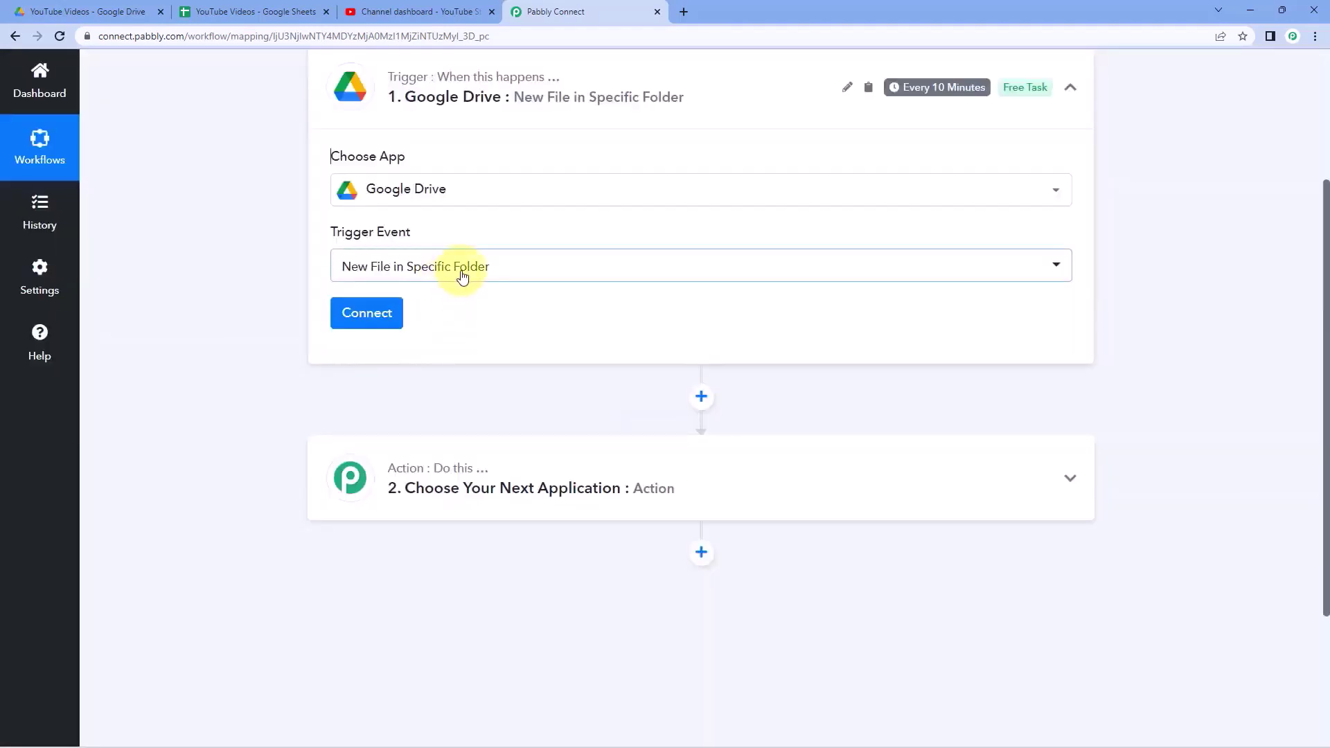
left_click(458, 271)
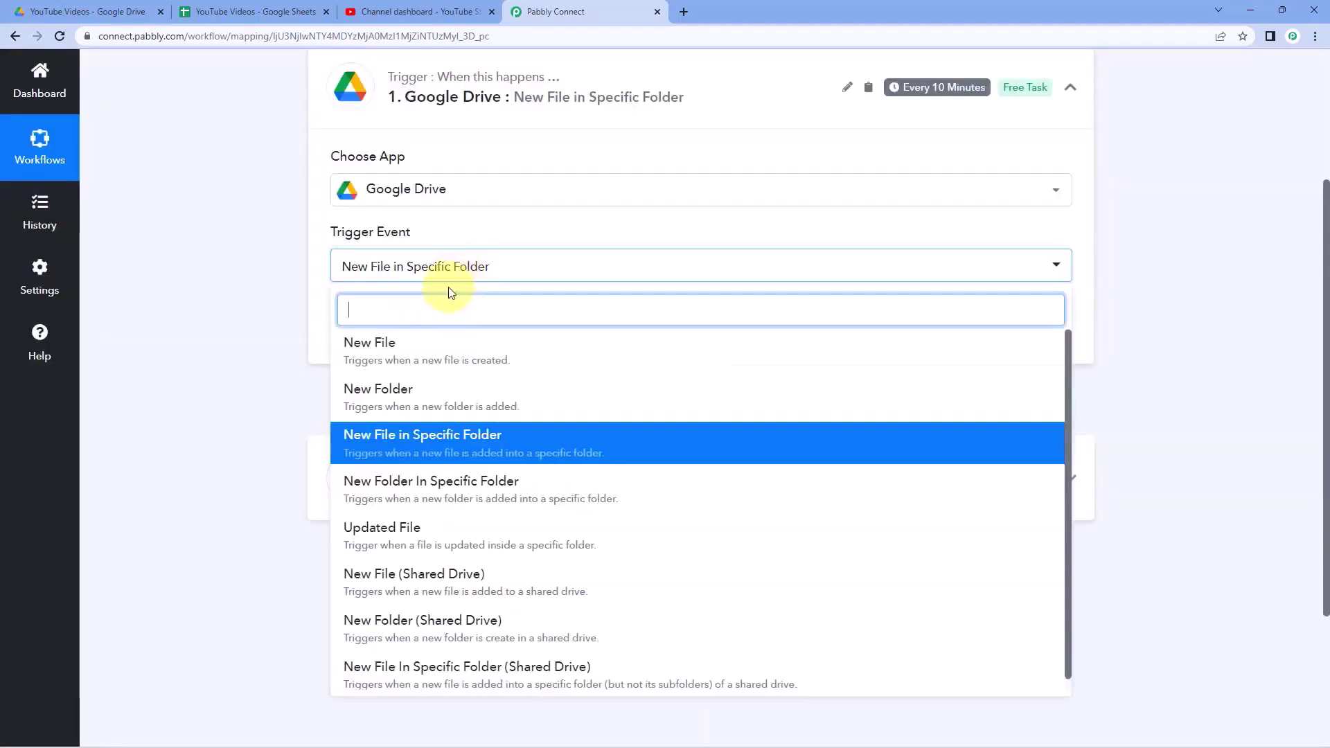
left_click(287, 321)
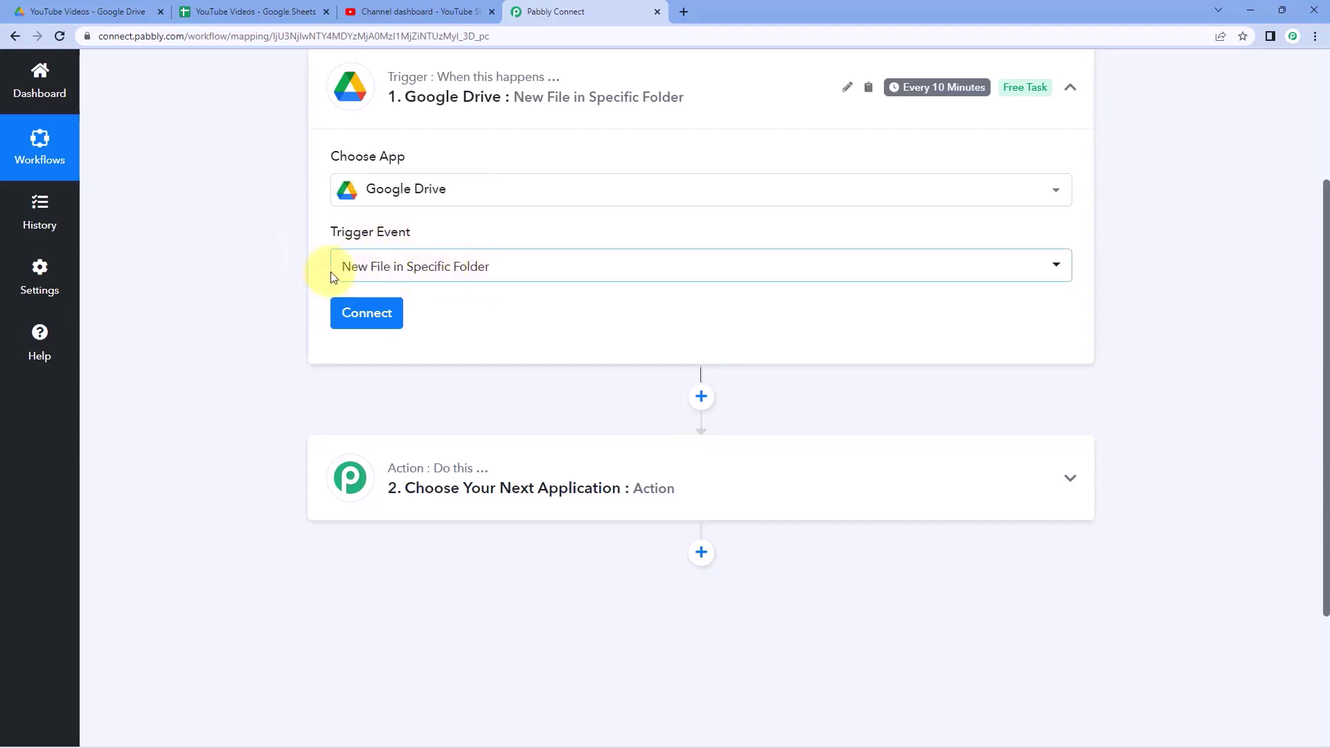
left_click(370, 319)
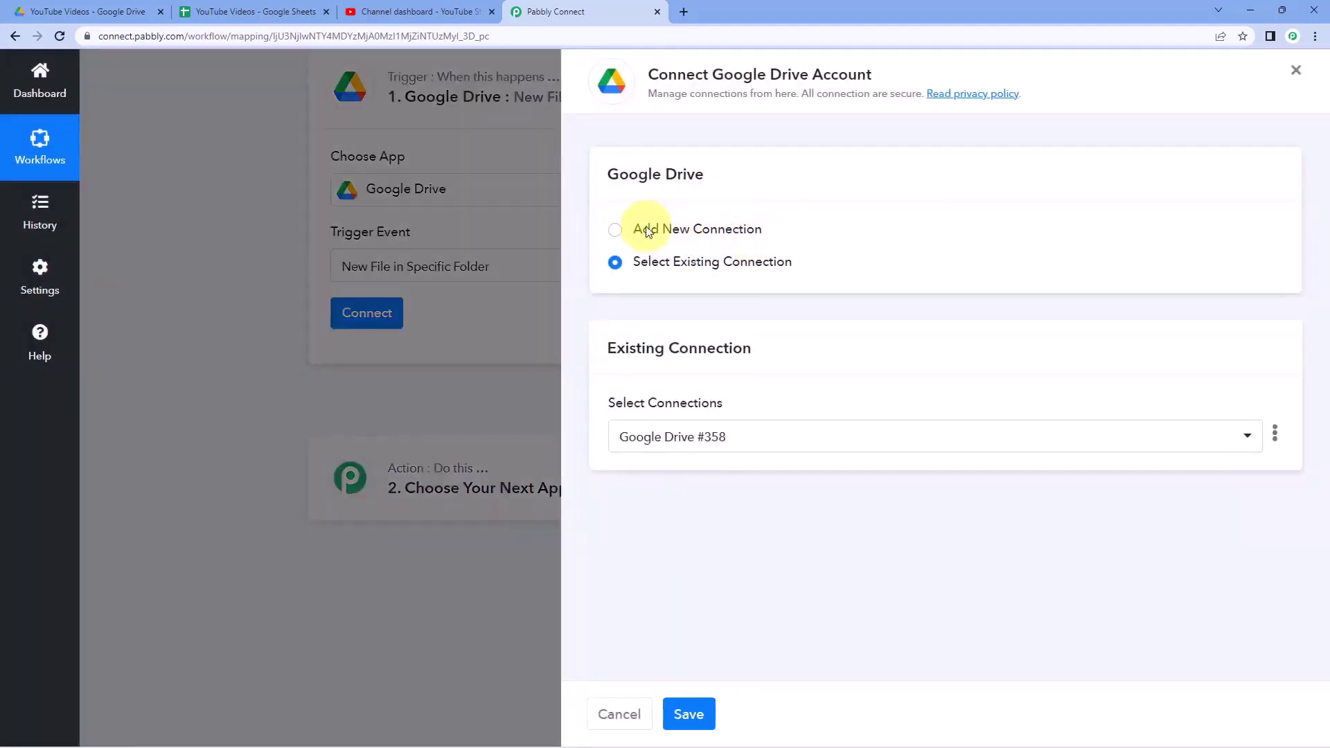
- Add a new Google Drive connection by signing in with Google and granting Pabbly access
left_click(615, 230)
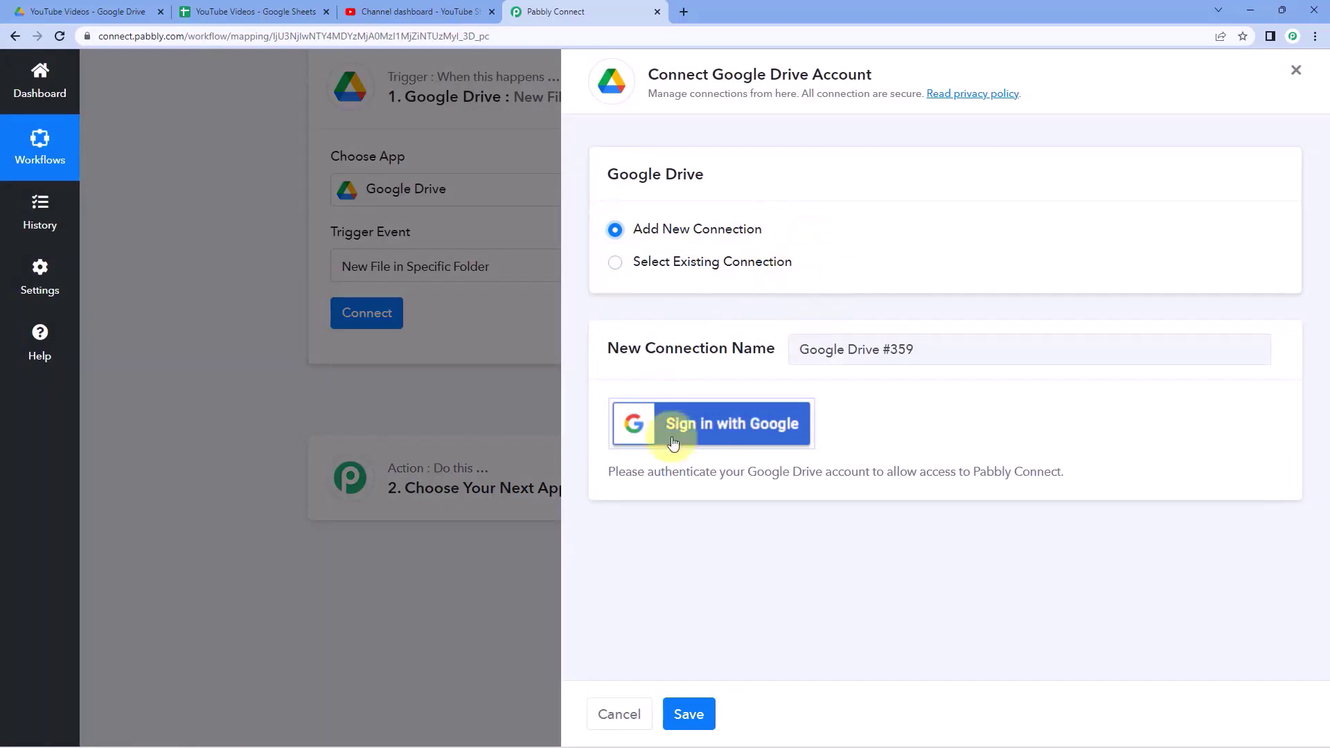
left_click(706, 437)
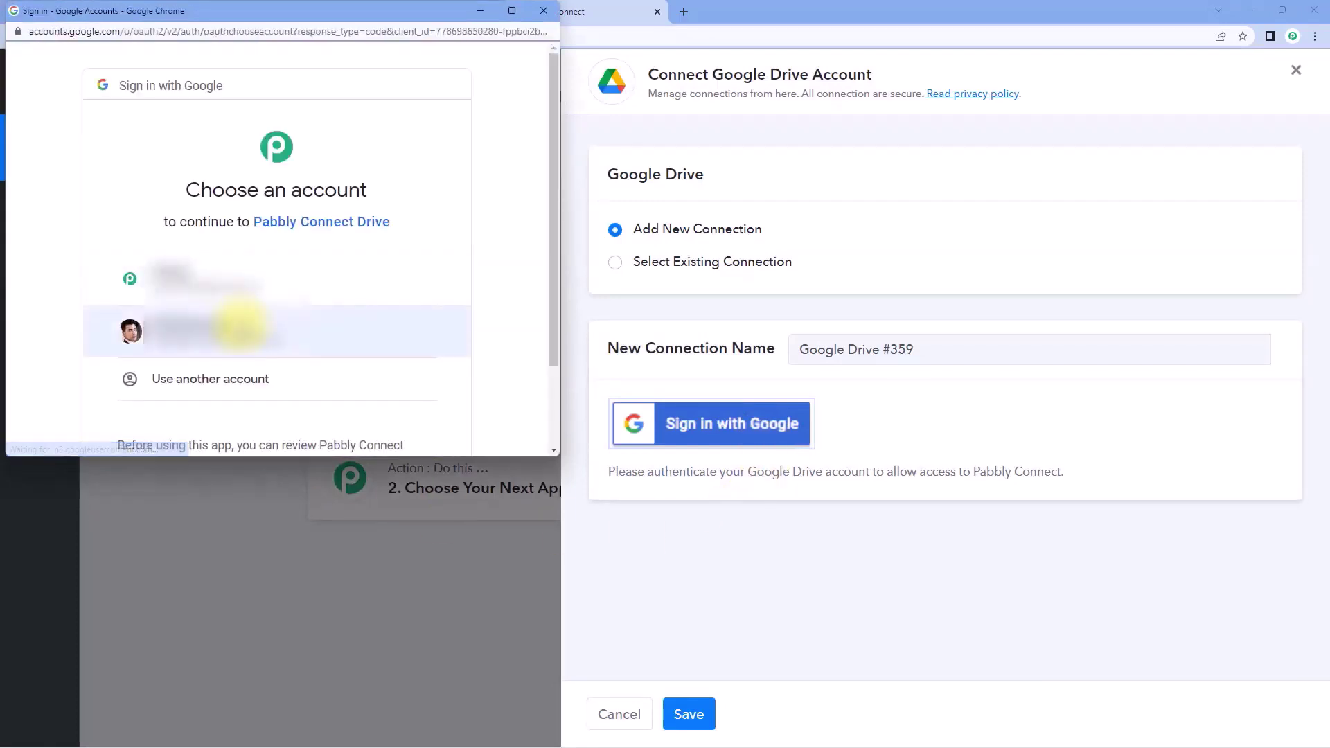
left_click(243, 331)
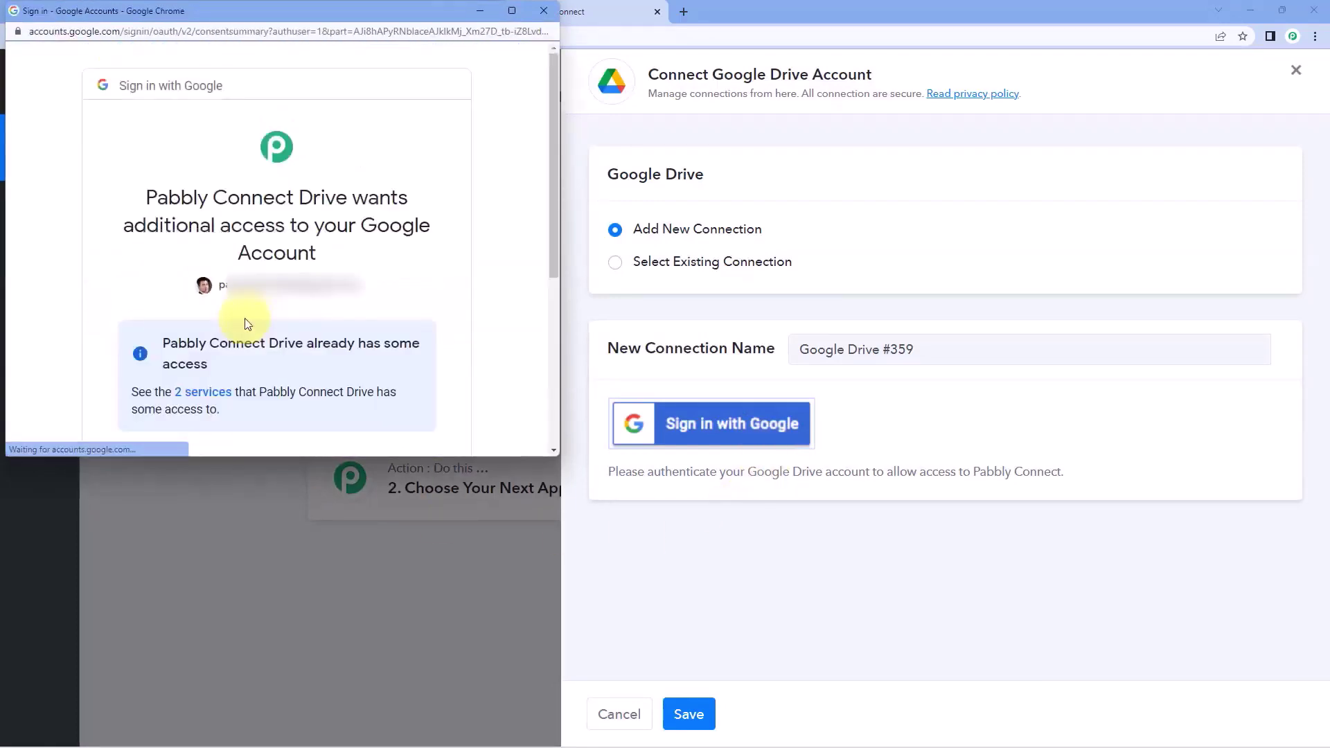
scroll(278, 319, "down", 5)
left_click(417, 334)
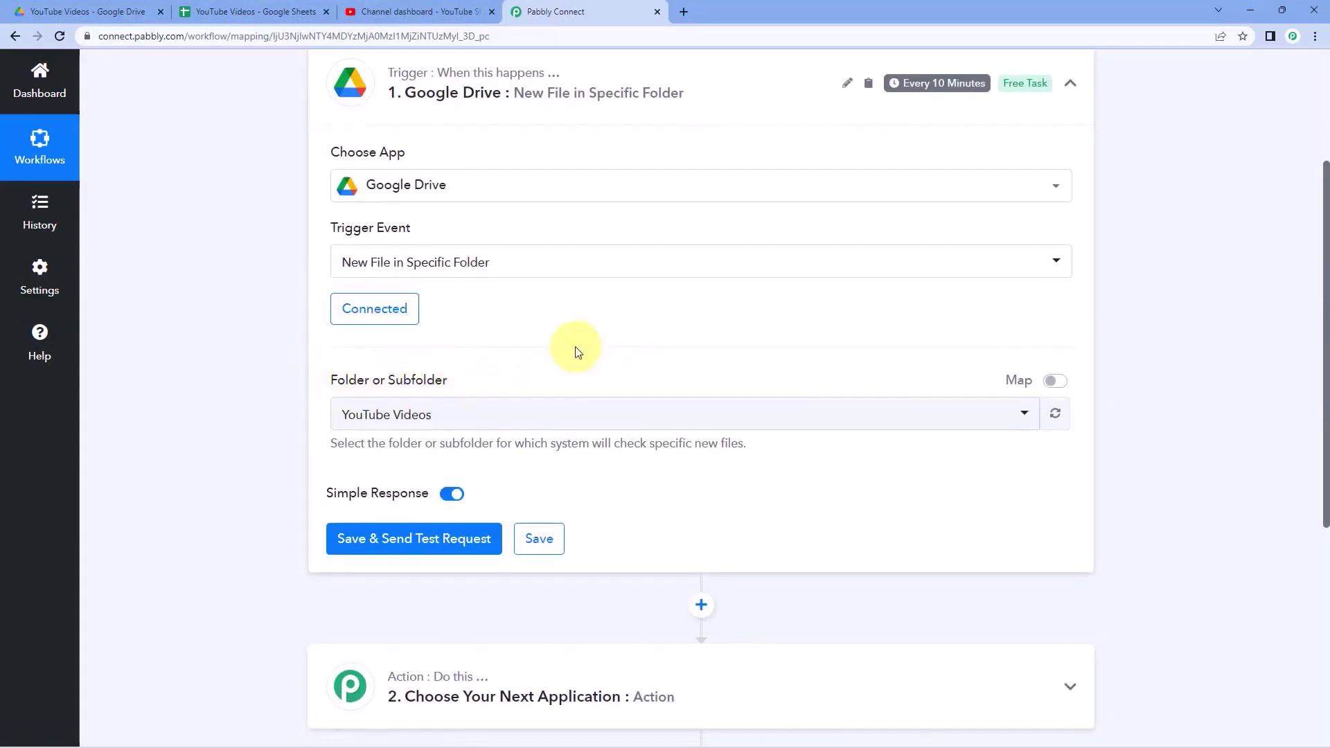
- Pick YouTube Videos as the watched Drive folder, then view that folder in Google Drive
scroll(572, 351, "down", 3)
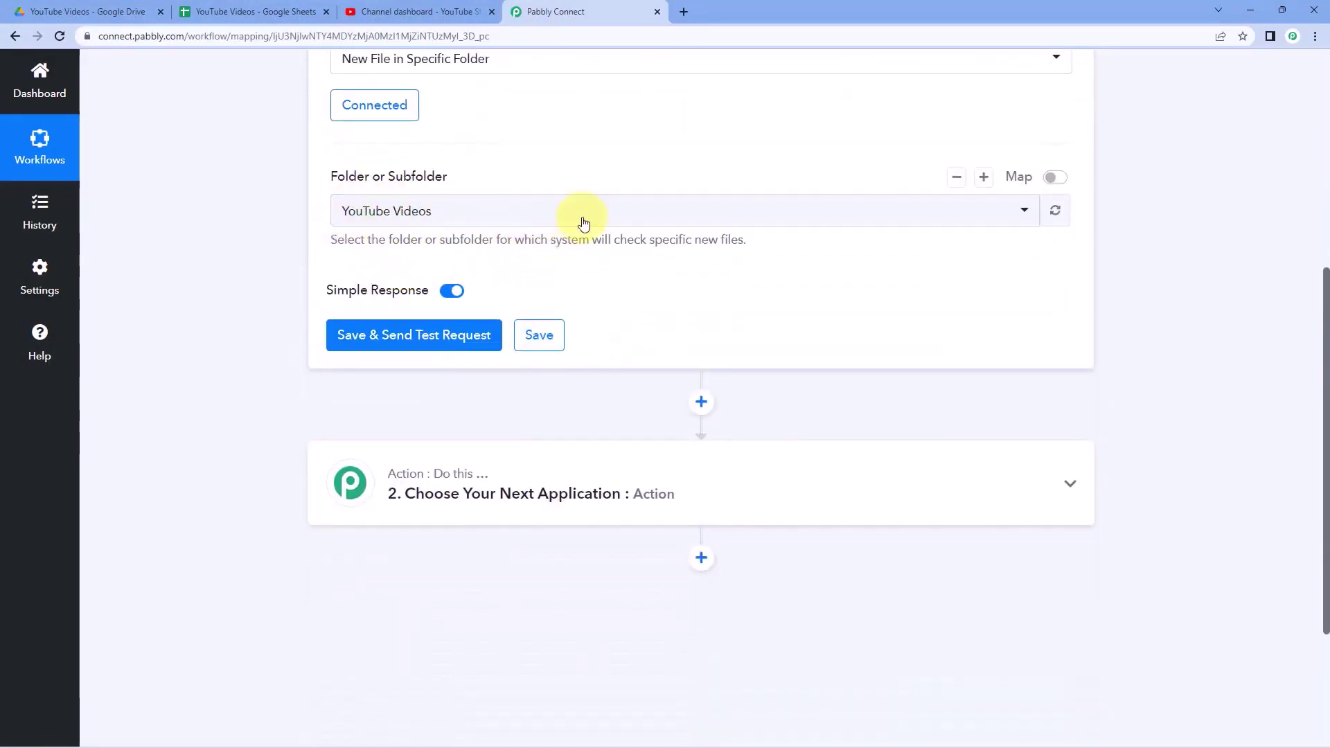
left_click(584, 219)
scroll(519, 291, "down", 2)
scroll(516, 299, "down", 4)
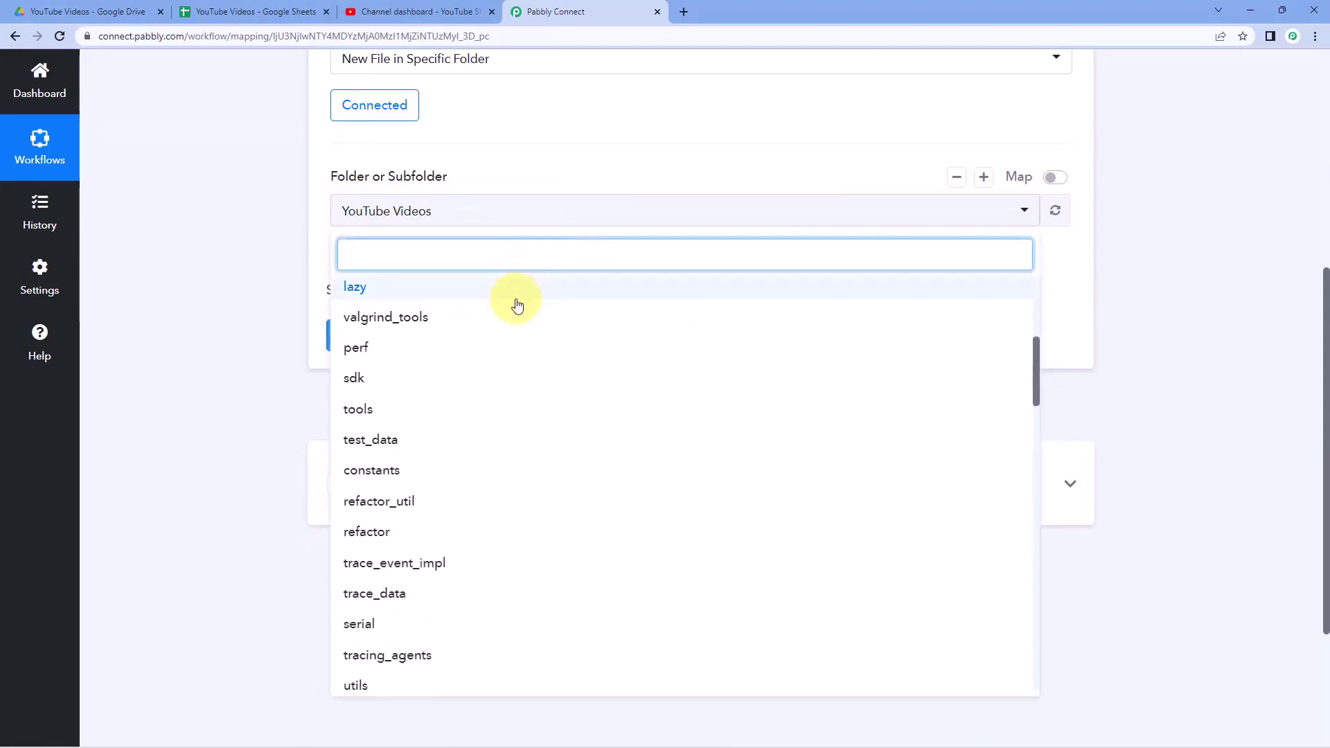
scroll(506, 344, "up", 6)
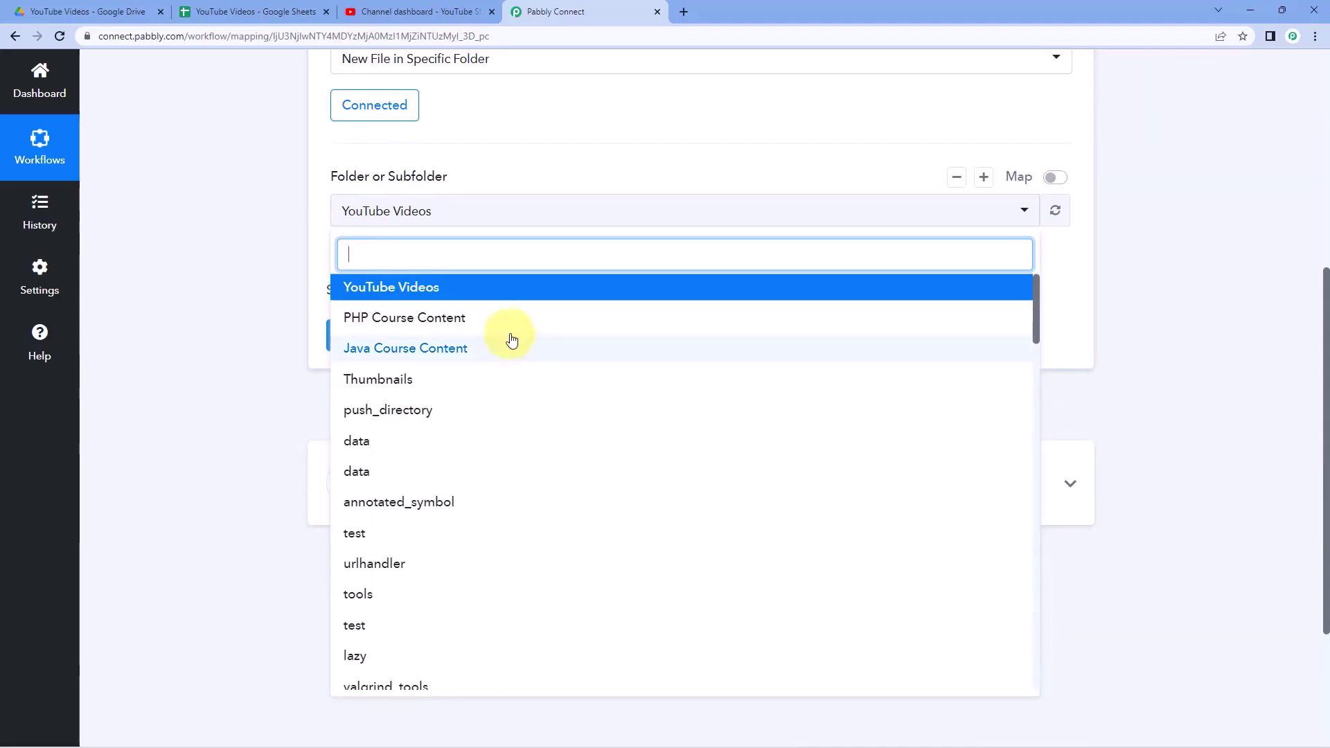
left_click(389, 285)
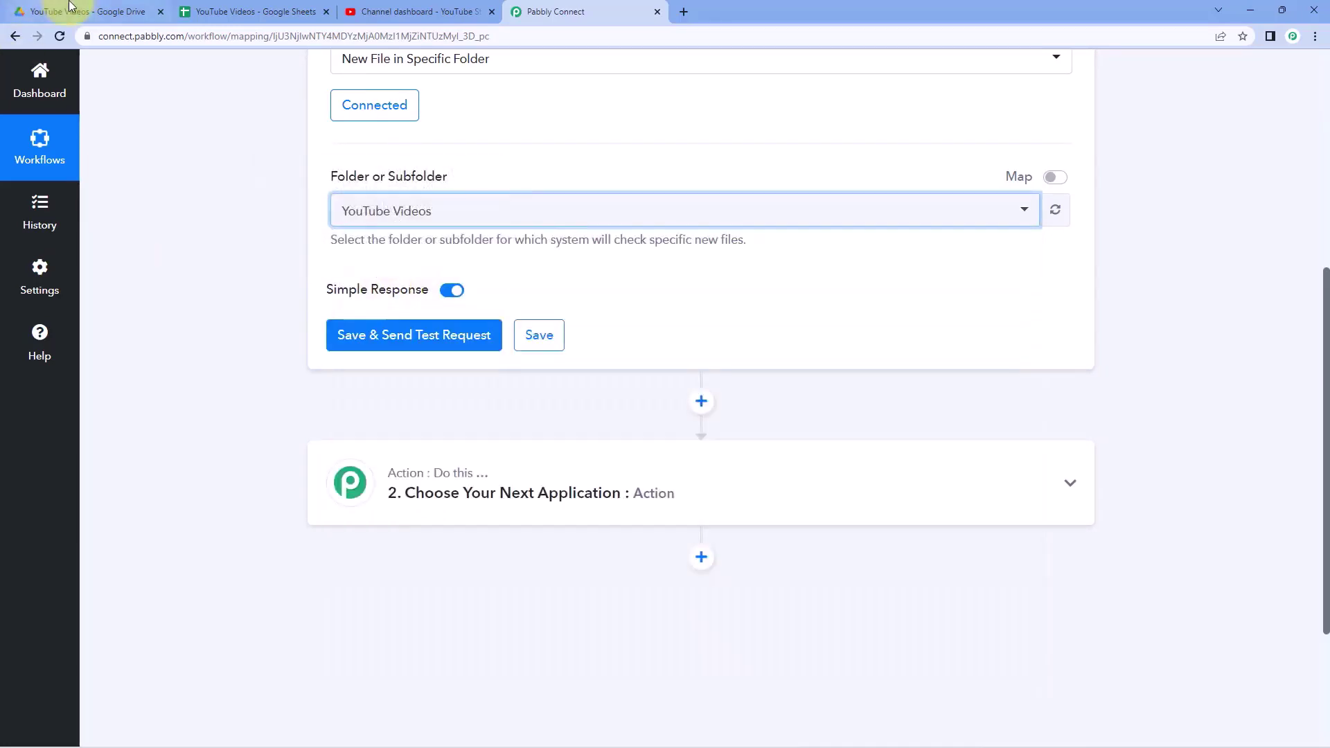
left_click(70, 7)
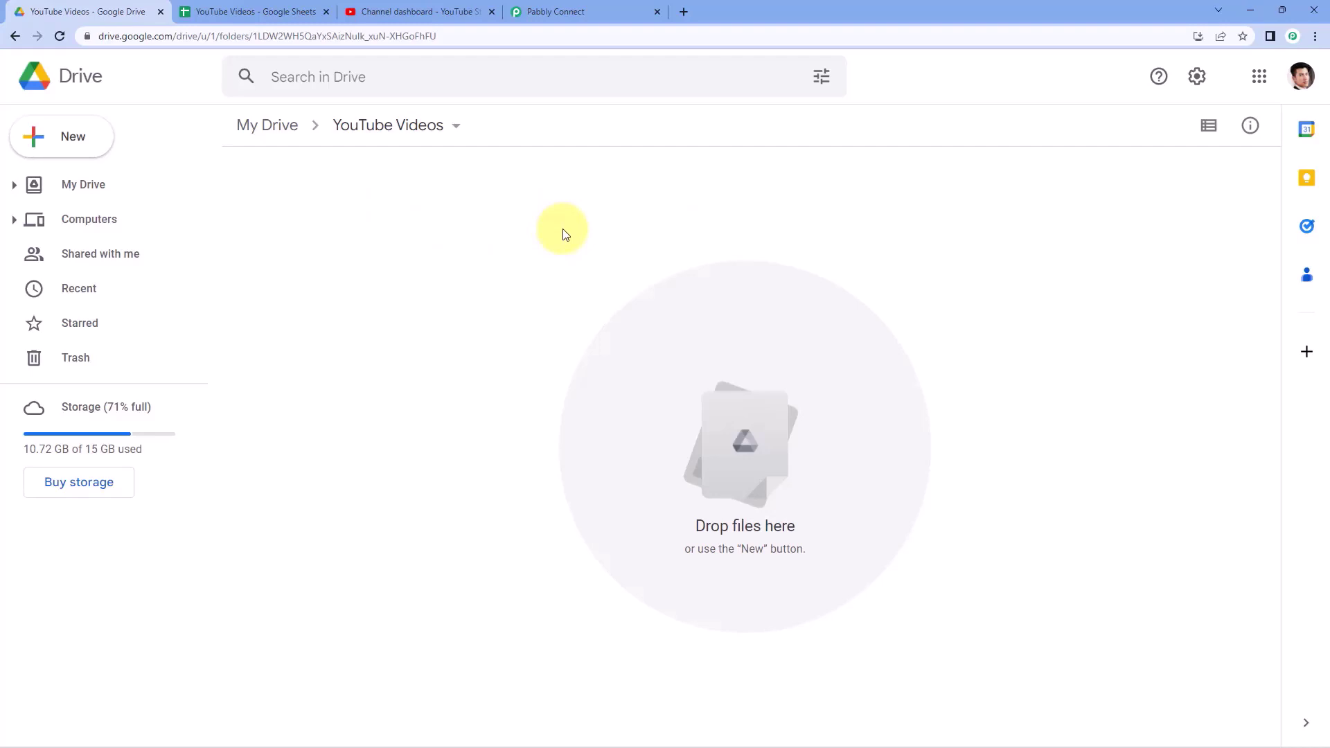
left_click(264, 8)
left_click(202, 223)
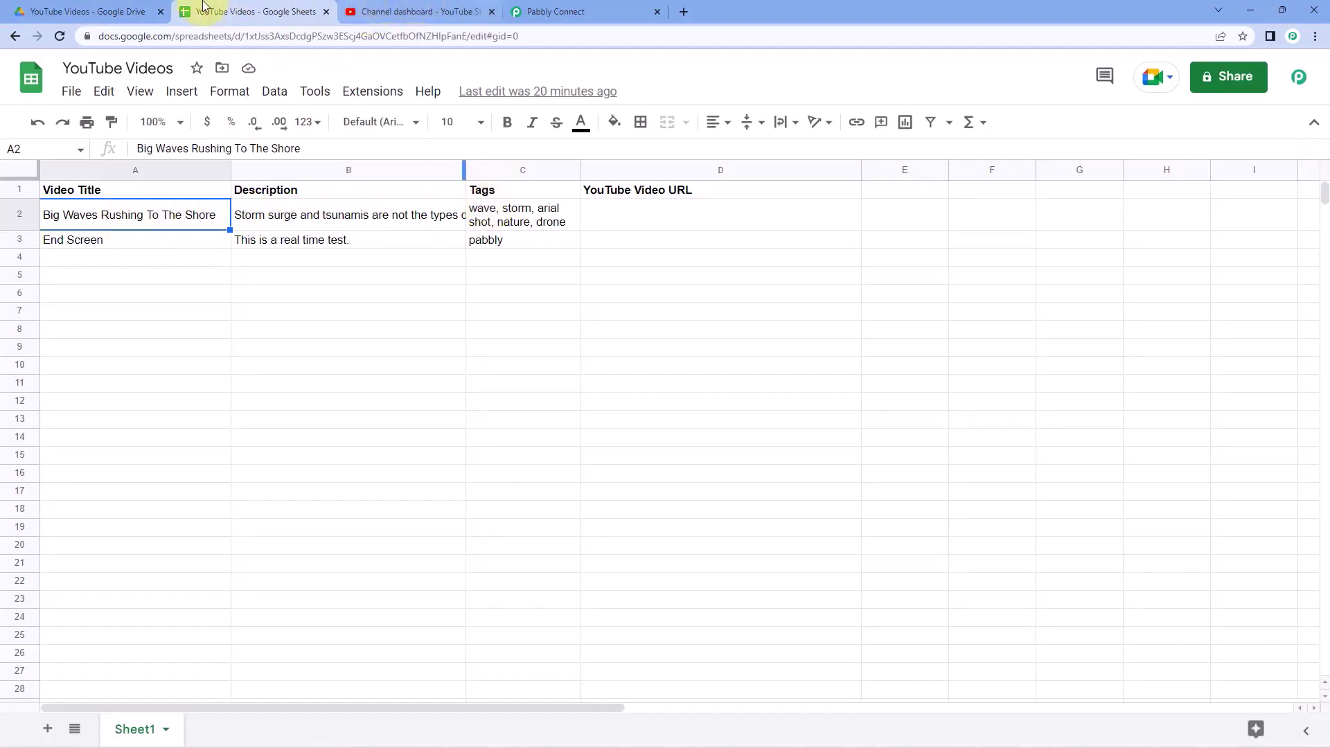
left_click(137, 7)
left_click(422, 12)
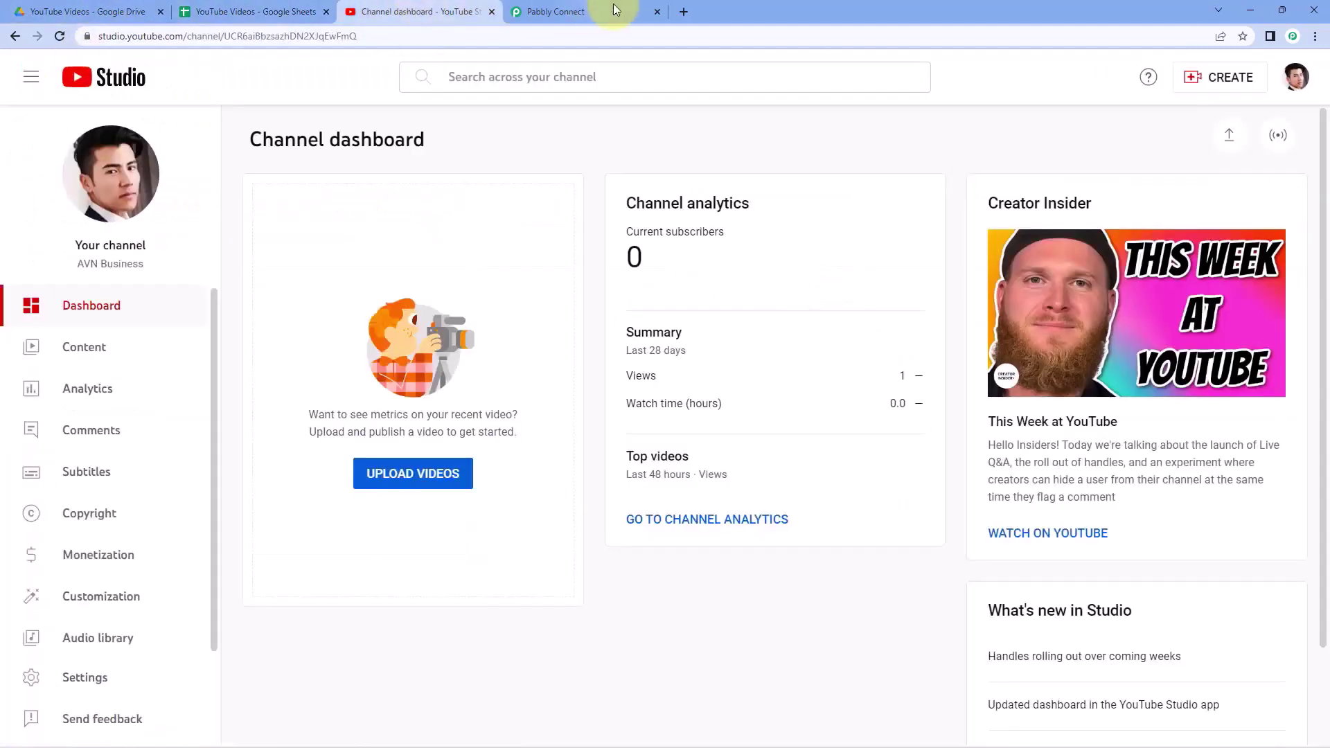
left_click(613, 8)
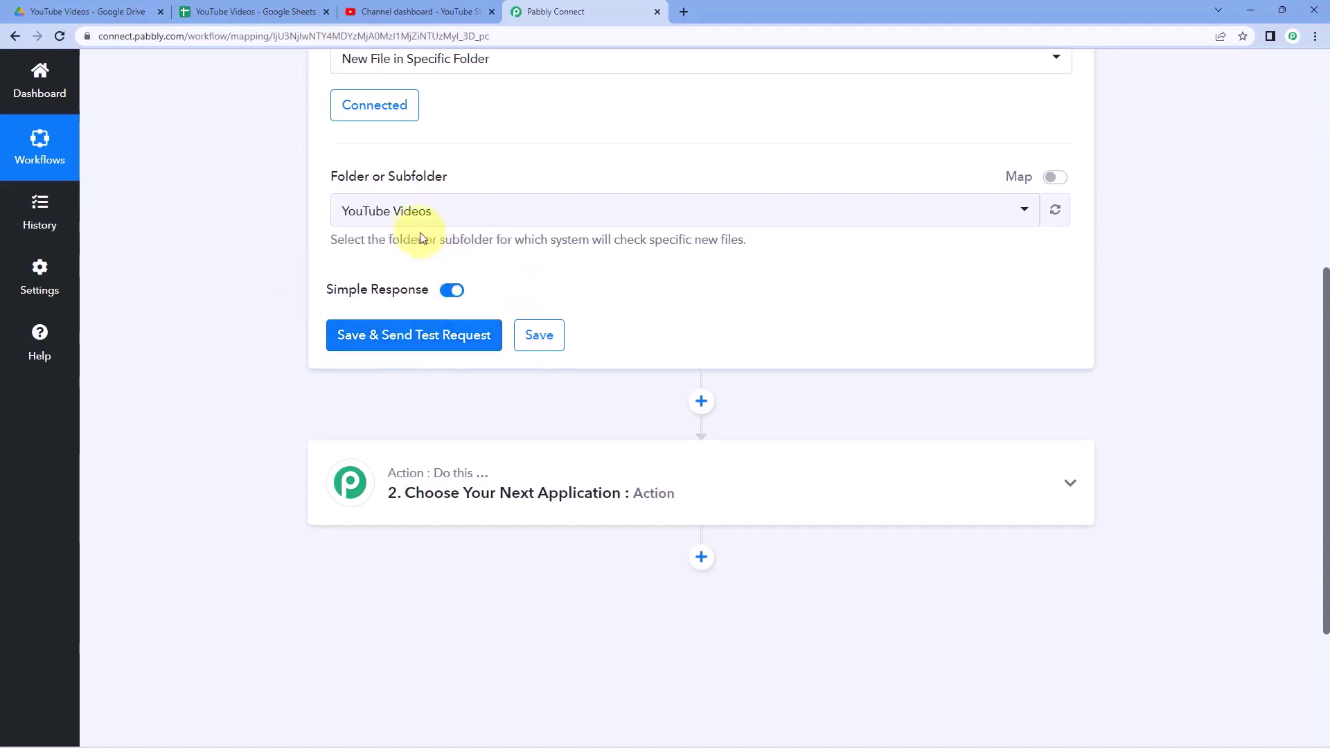
left_click(89, 10)
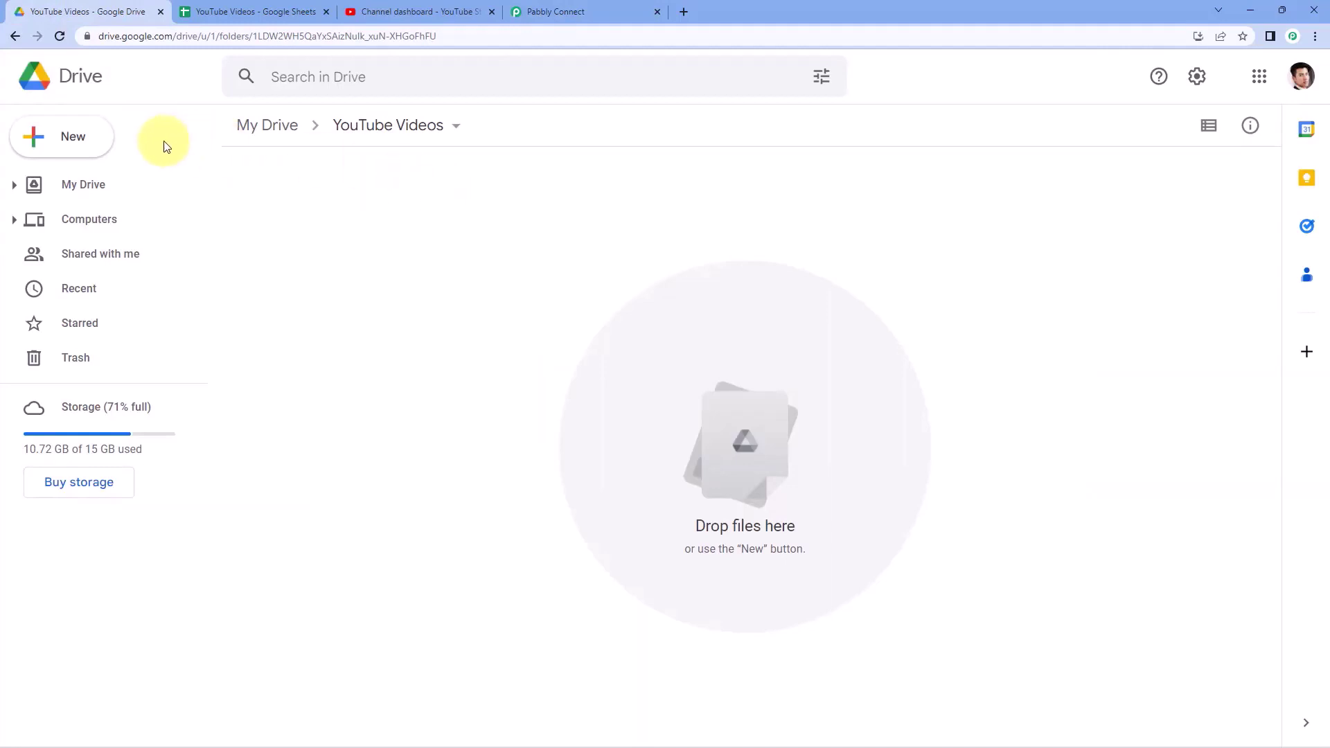
- Upload Big Waves Rushing To The Shore into the YouTube Videos folder and return to Pabbly
left_click(89, 144)
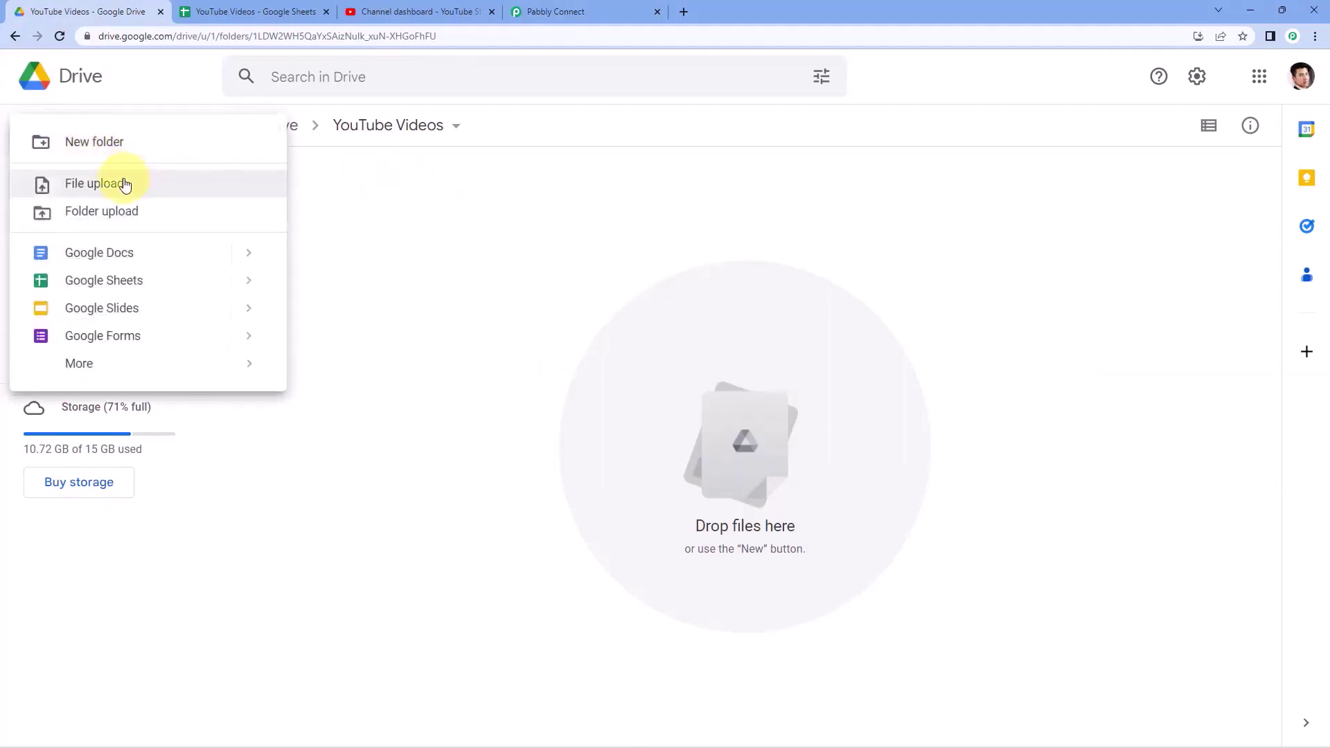
left_click(125, 185)
left_click(314, 148)
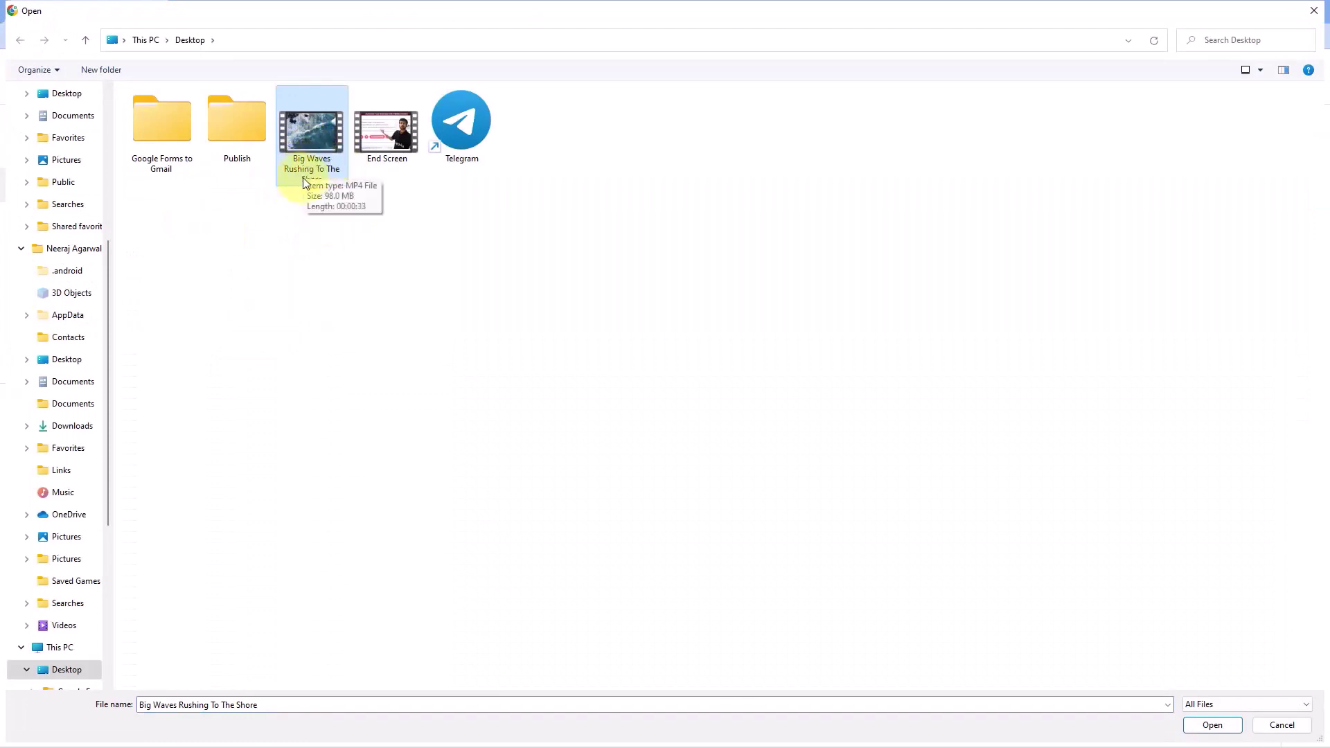
left_click(1213, 724)
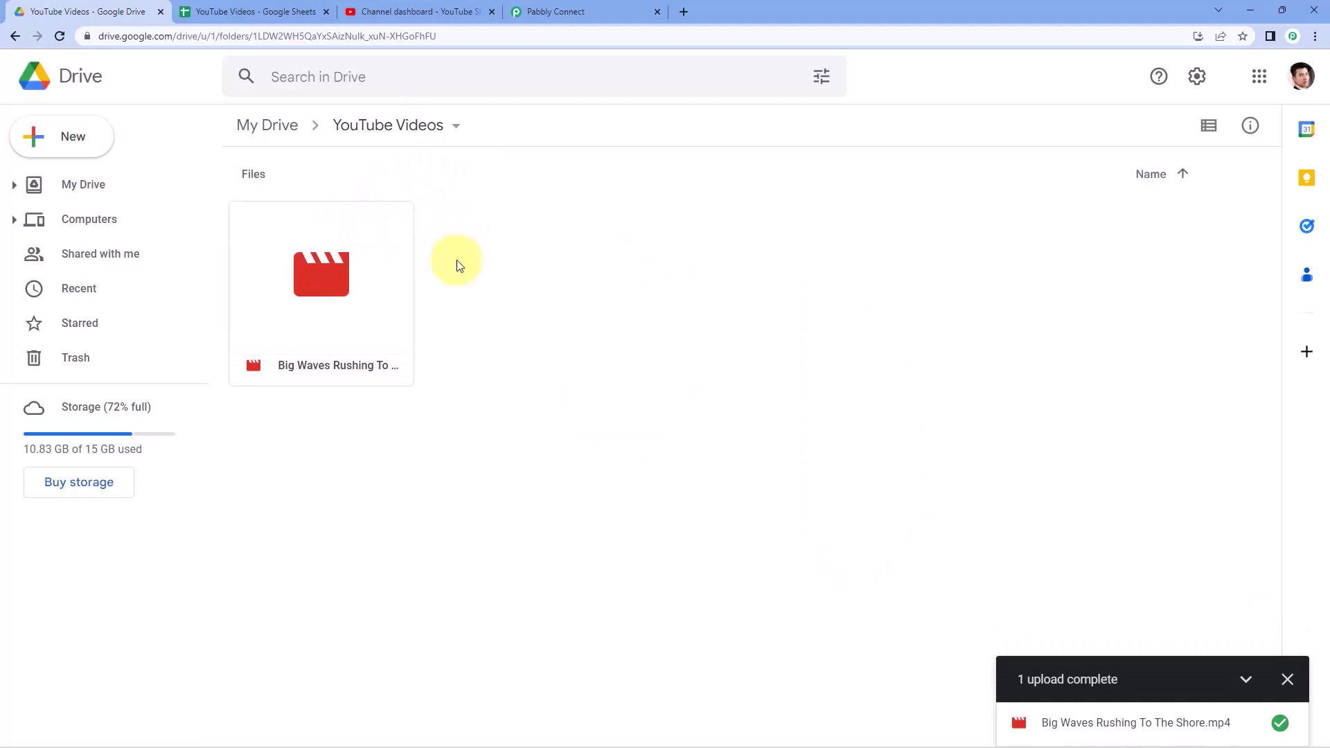
left_click(619, 12)
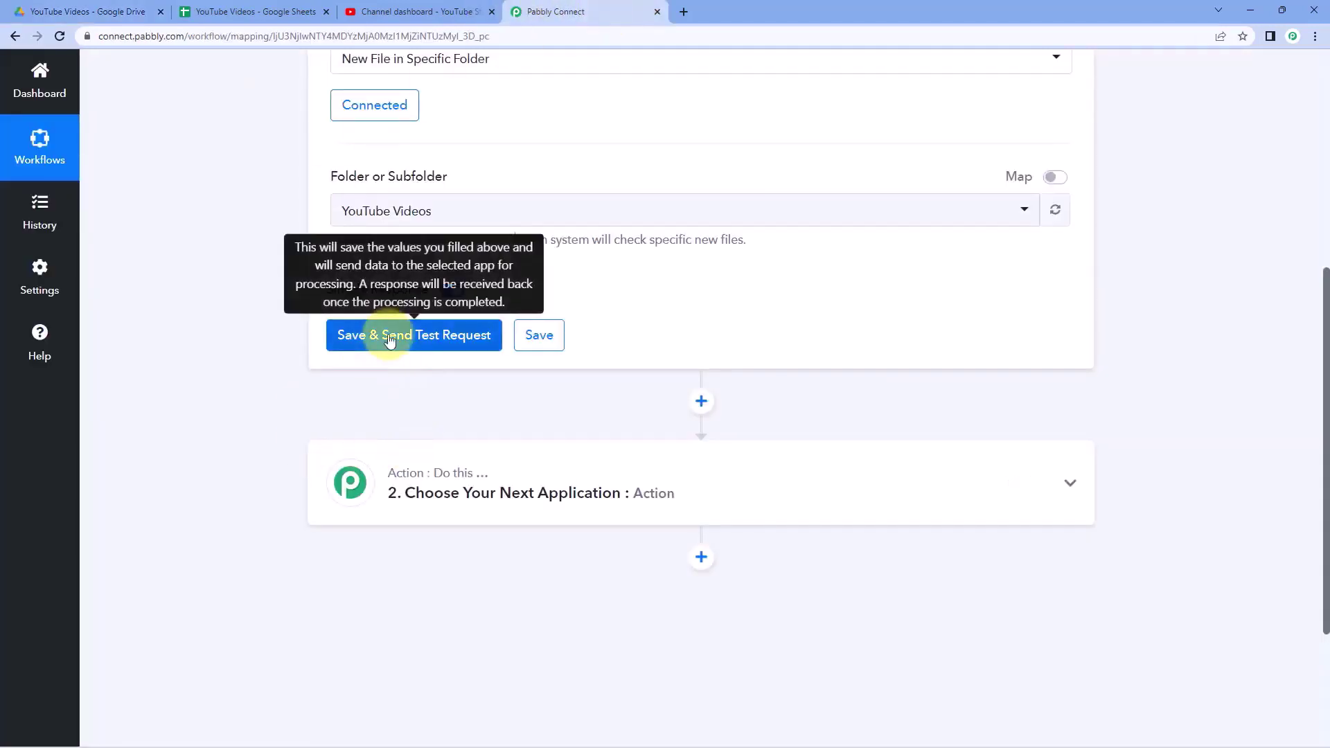
- Save the Drive trigger, send a test request, and scroll through the received response
left_click(385, 338)
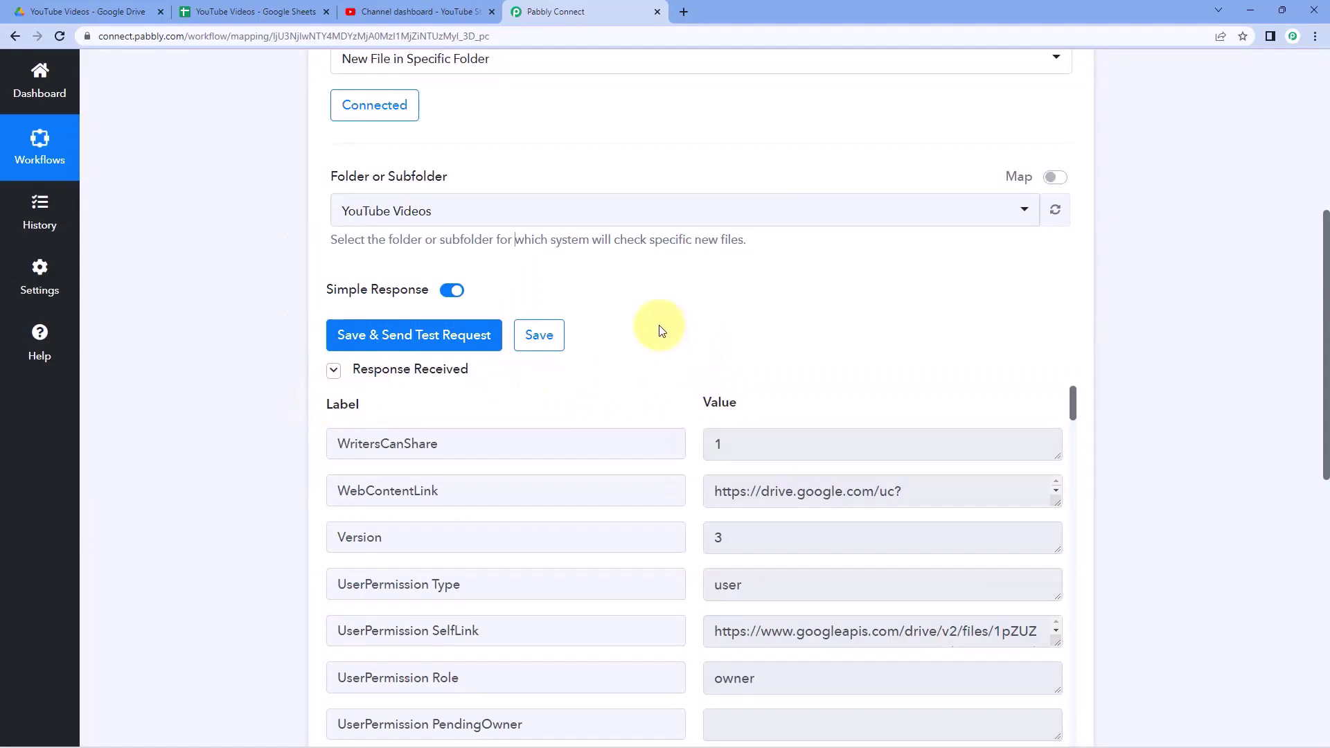
scroll(662, 331, "down", 2)
scroll(665, 274, "down", 1)
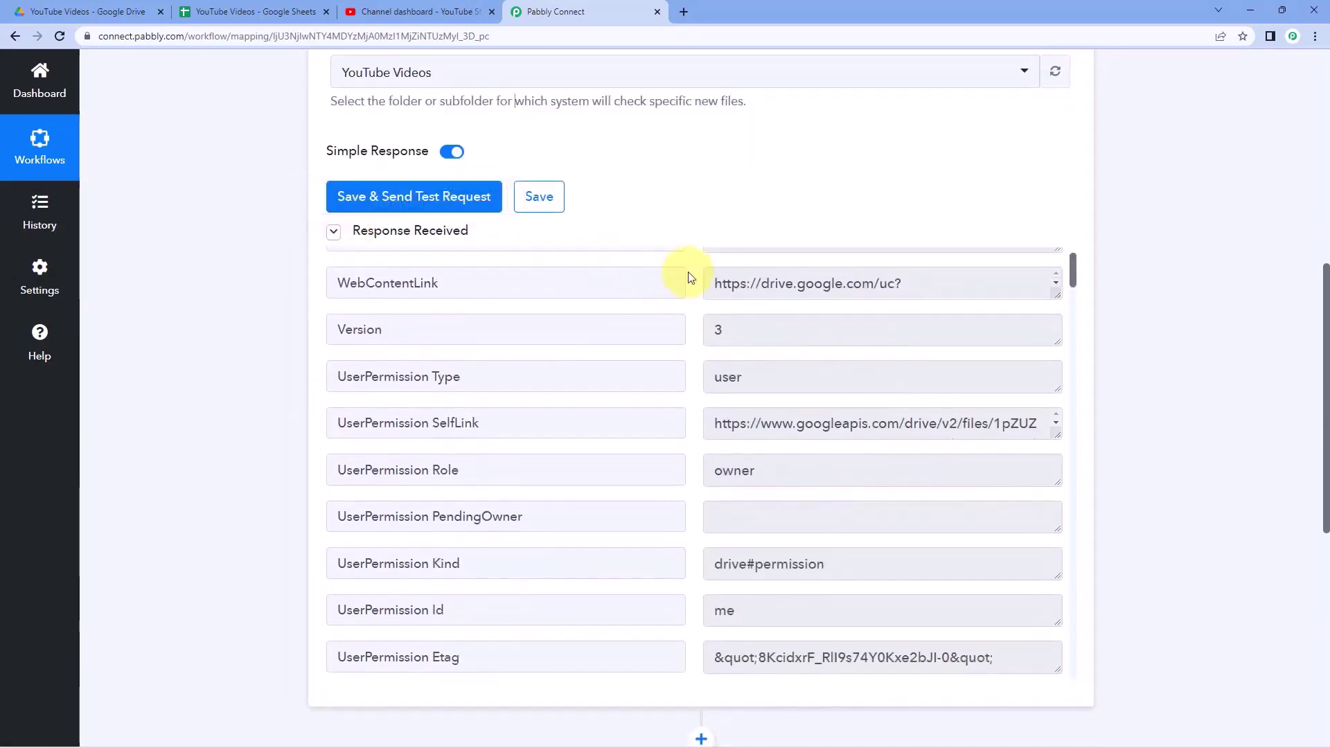
scroll(690, 277, "down", 2)
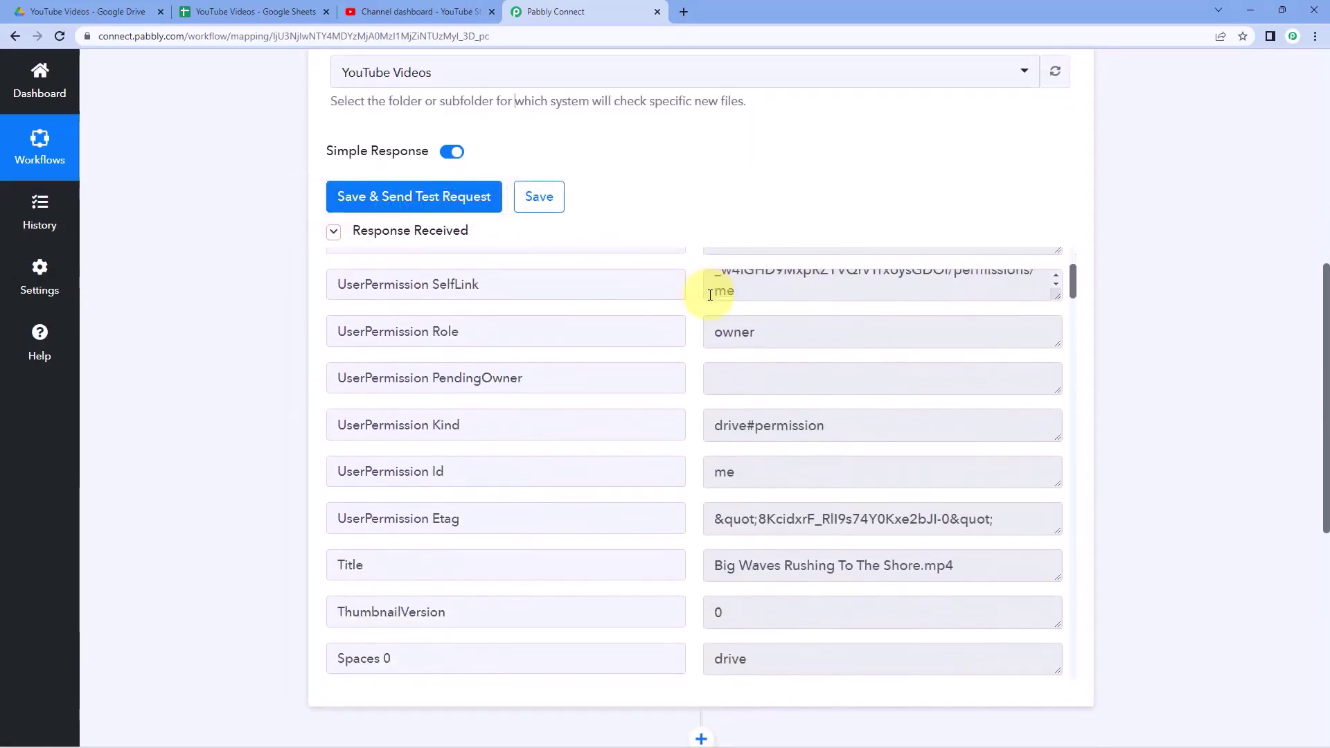
scroll(706, 298, "down", 5)
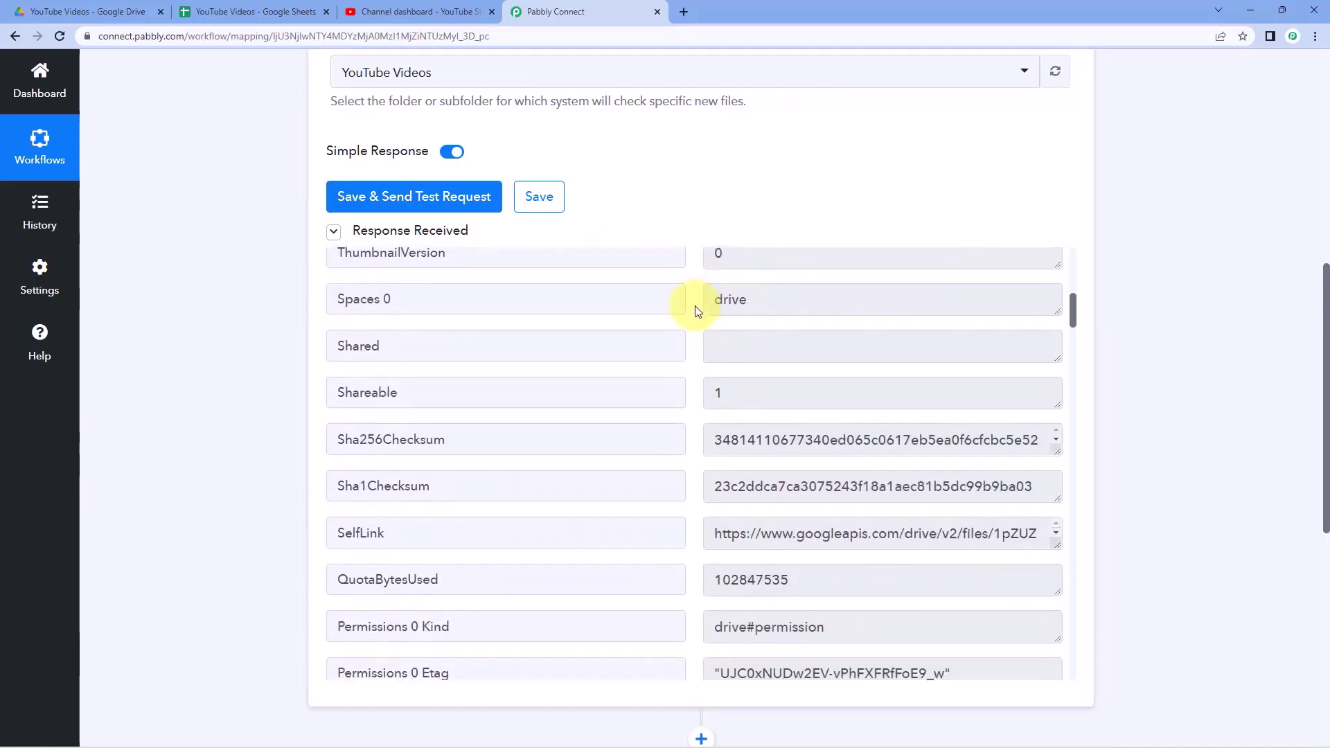
scroll(696, 311, "down", 6)
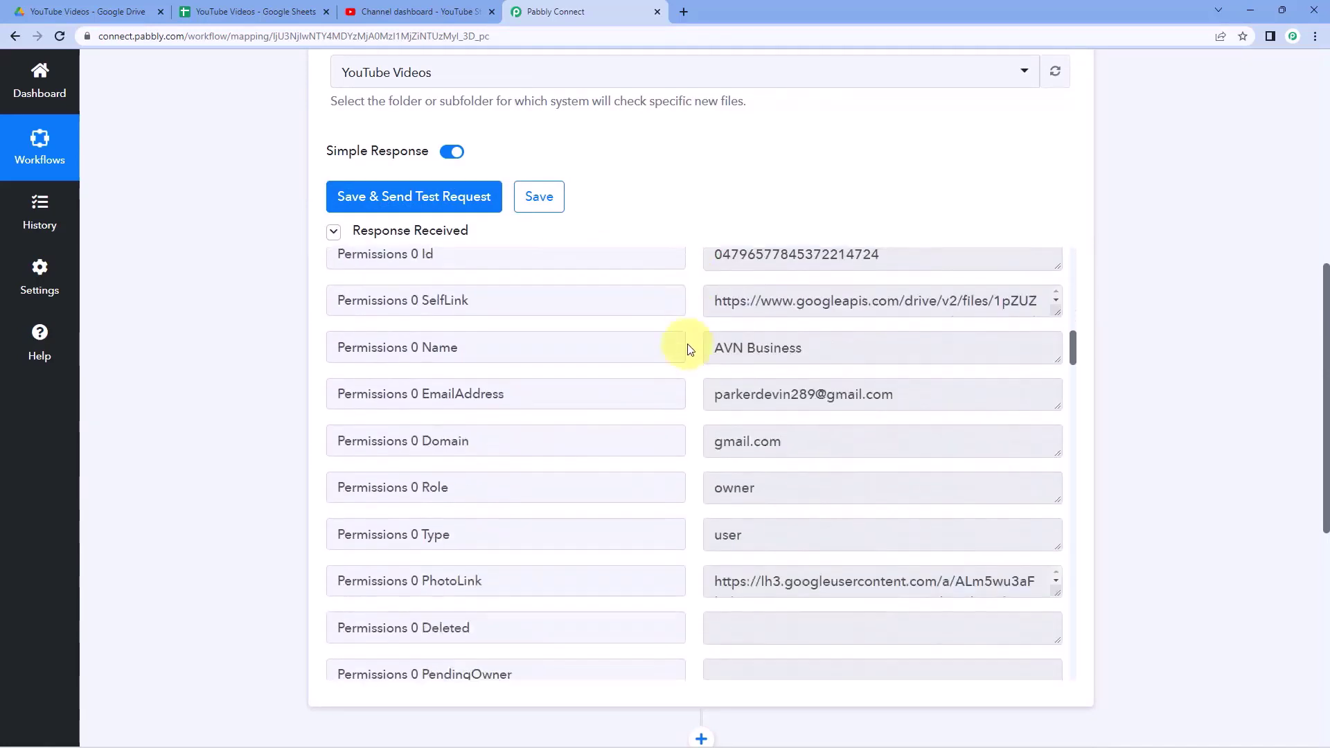
scroll(691, 349, "down", 7)
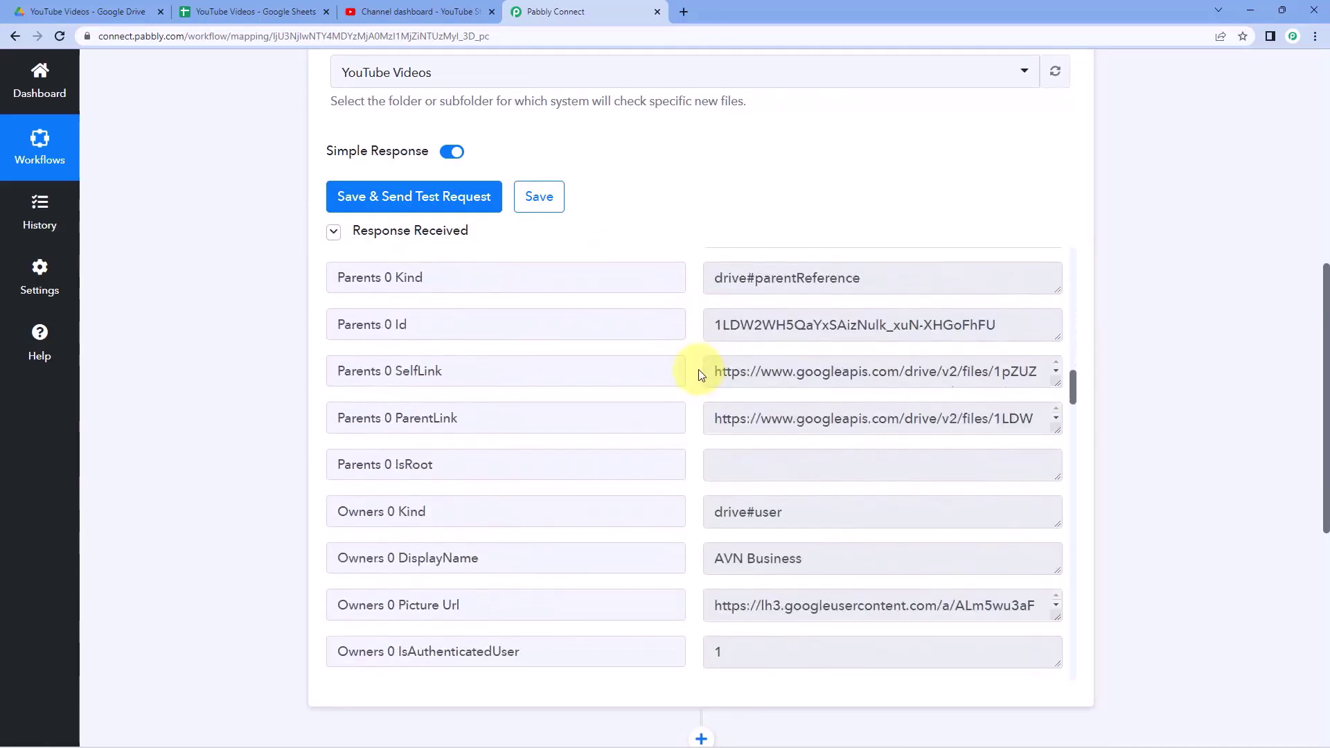
scroll(698, 374, "down", 6)
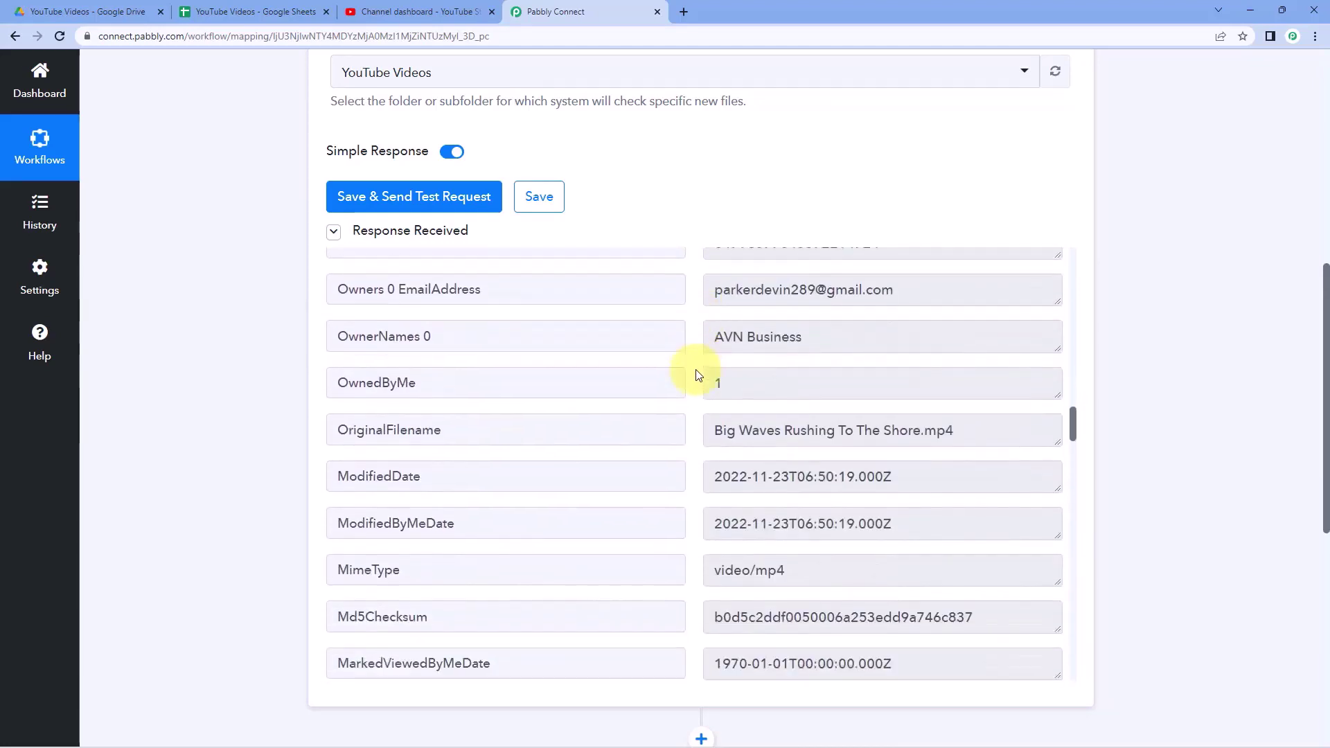
- Examine the OriginalFilename value, distinguishing the name part from its .mp4 extension
left_click_drag(714, 401, 933, 400)
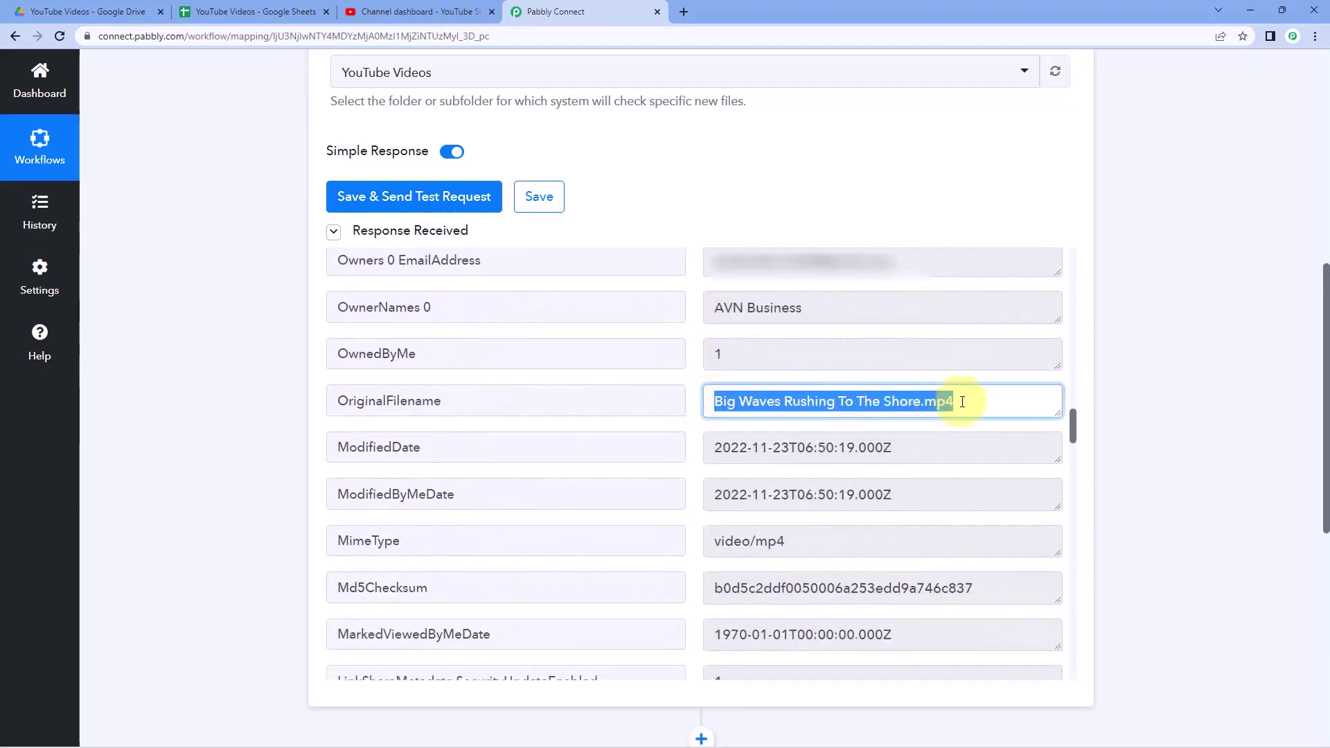
left_click(965, 401)
left_click_drag(714, 400, 918, 397)
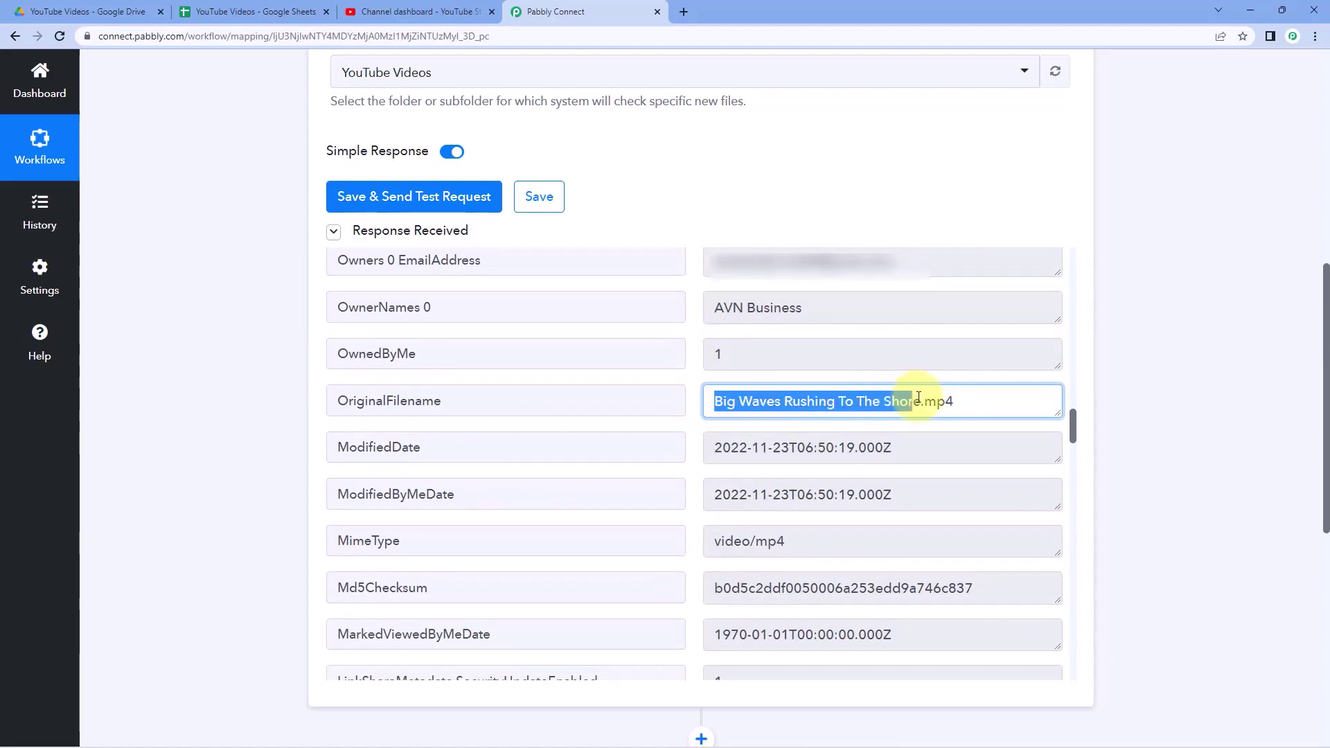
left_click(93, 7)
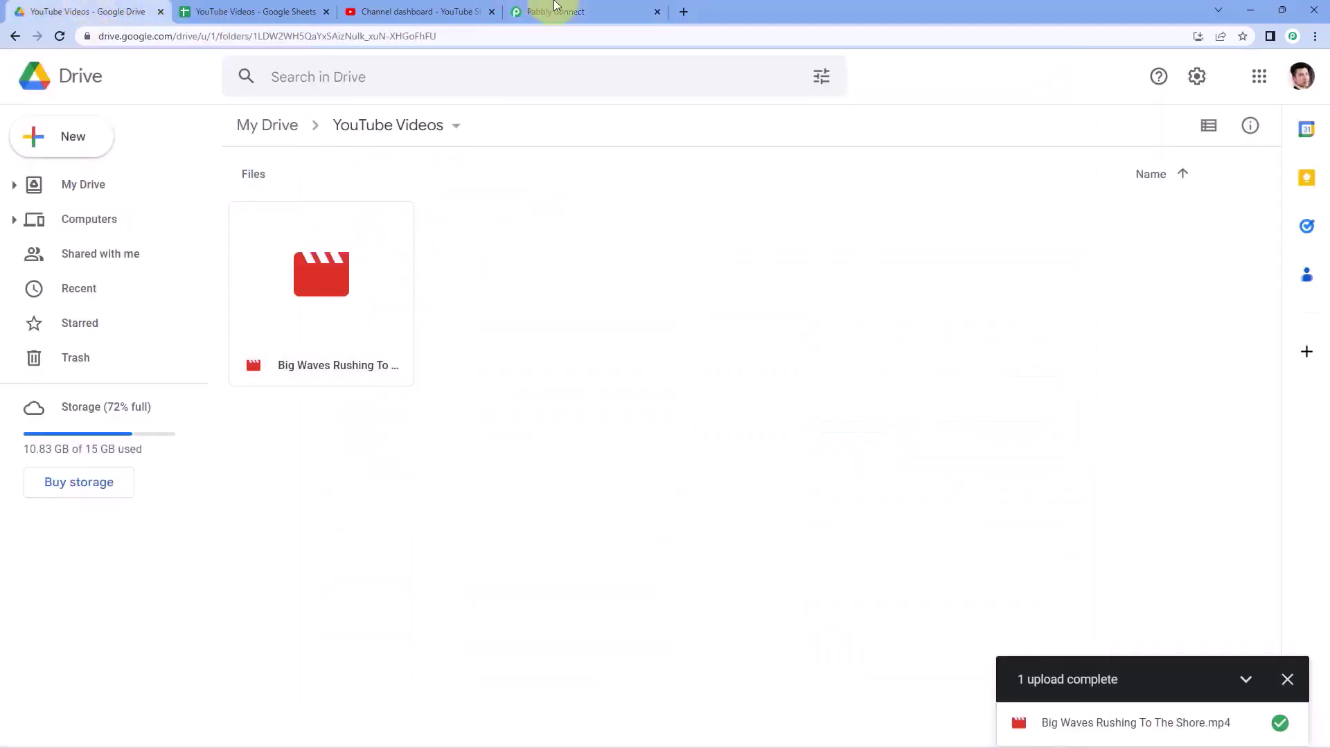
left_click(564, 11)
left_click(952, 403)
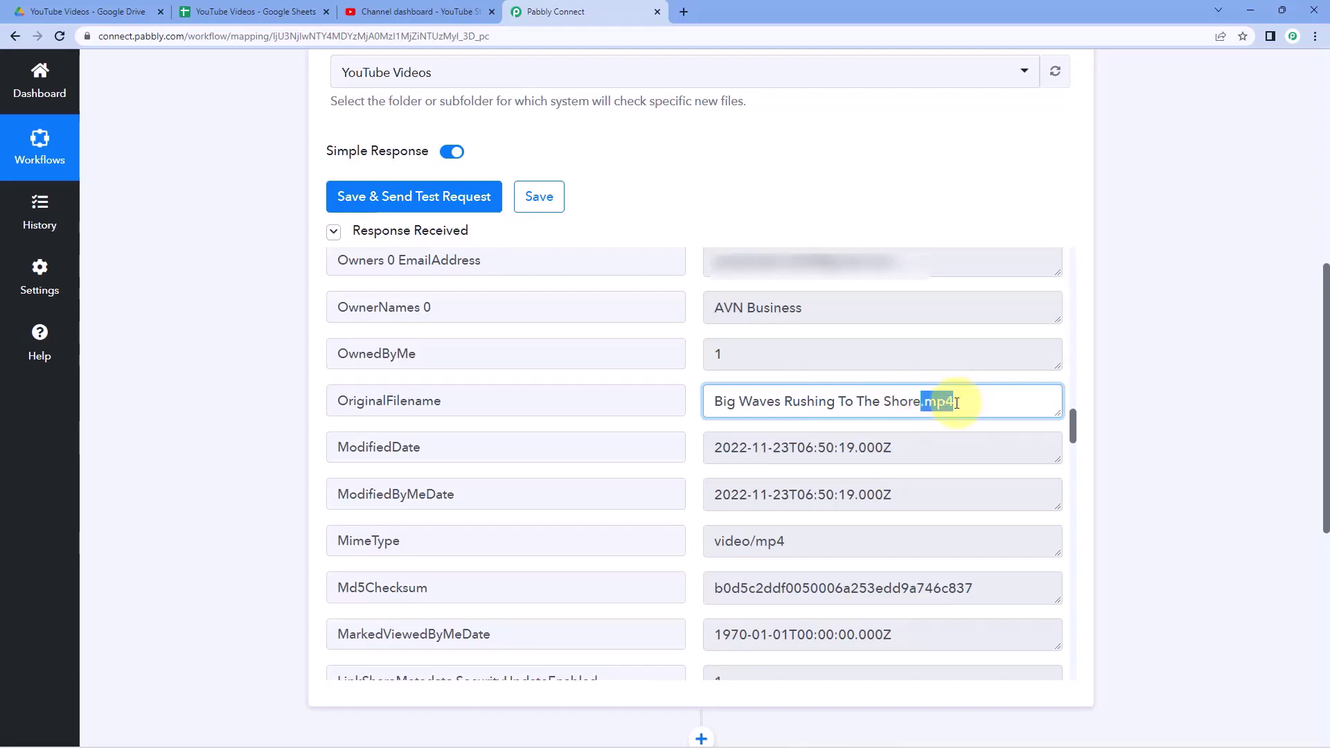
left_click(727, 400)
left_click_drag(711, 401, 918, 408)
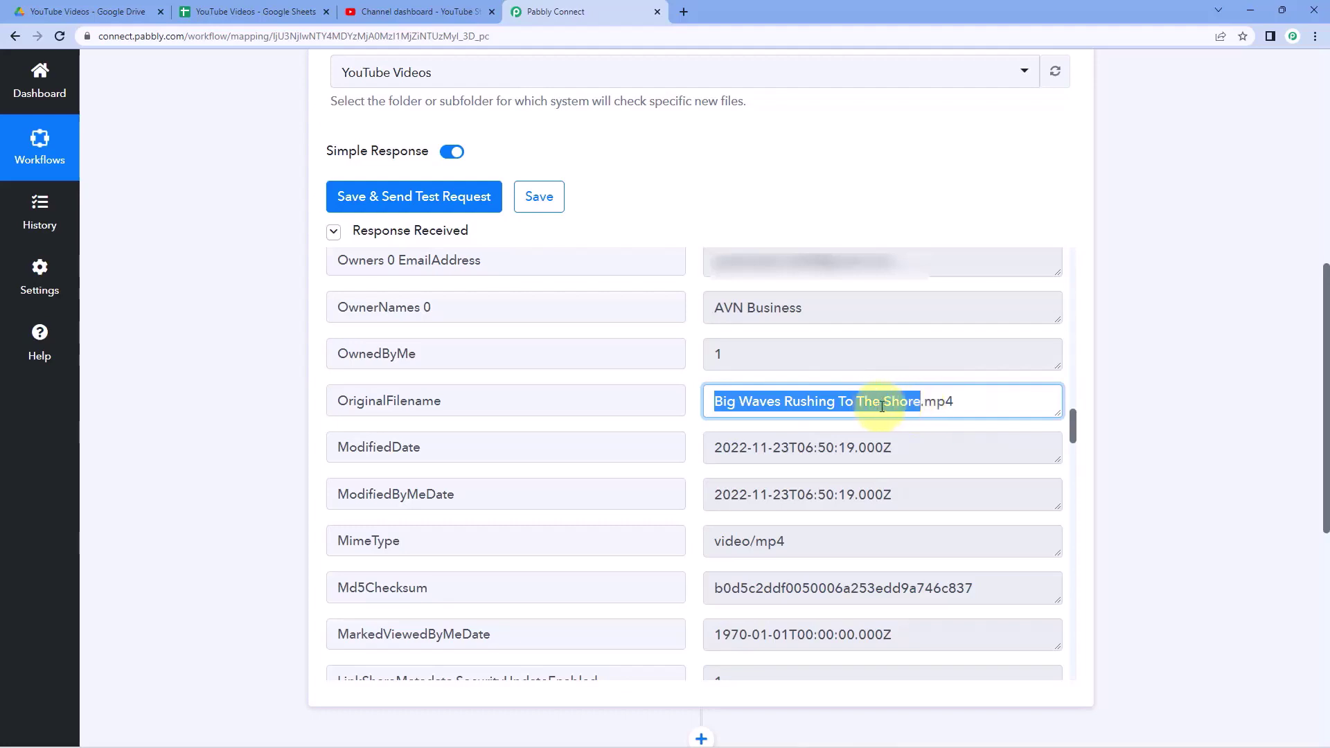
left_click_drag(972, 404, 925, 404)
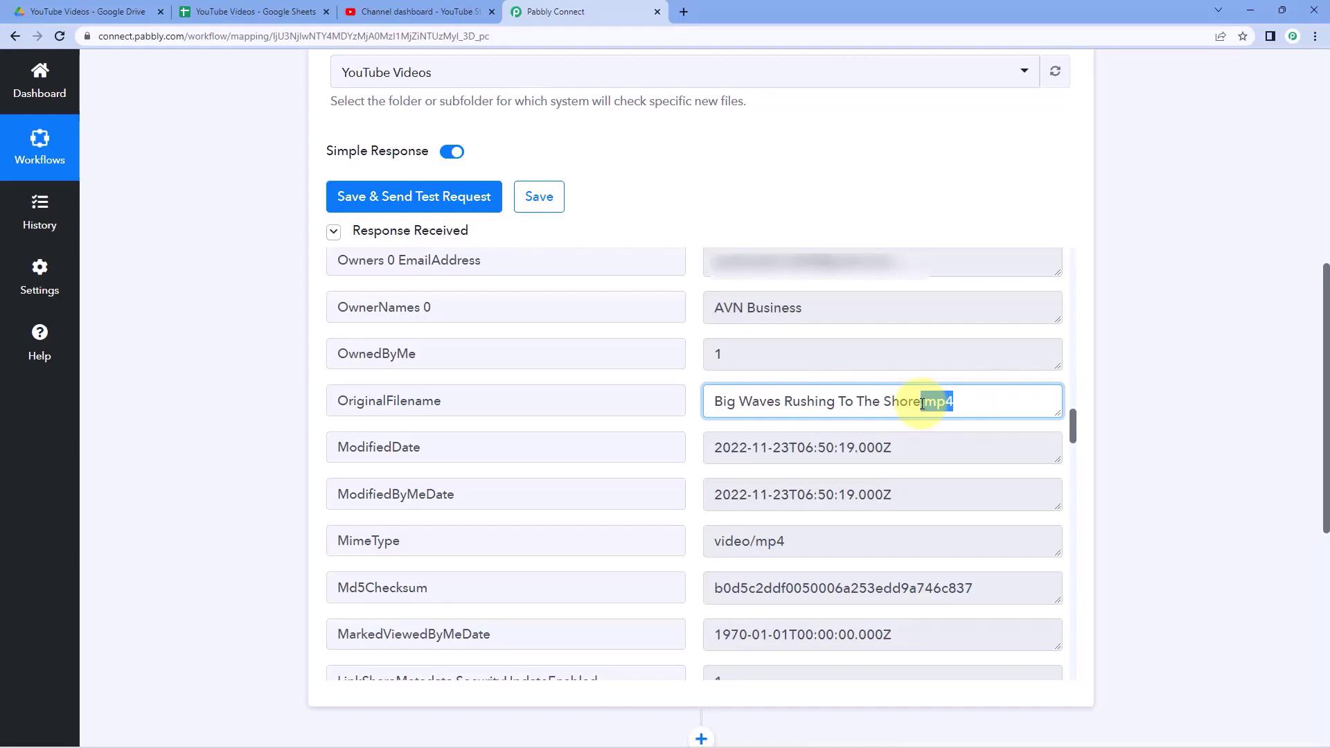
scroll(688, 363, "up", 5)
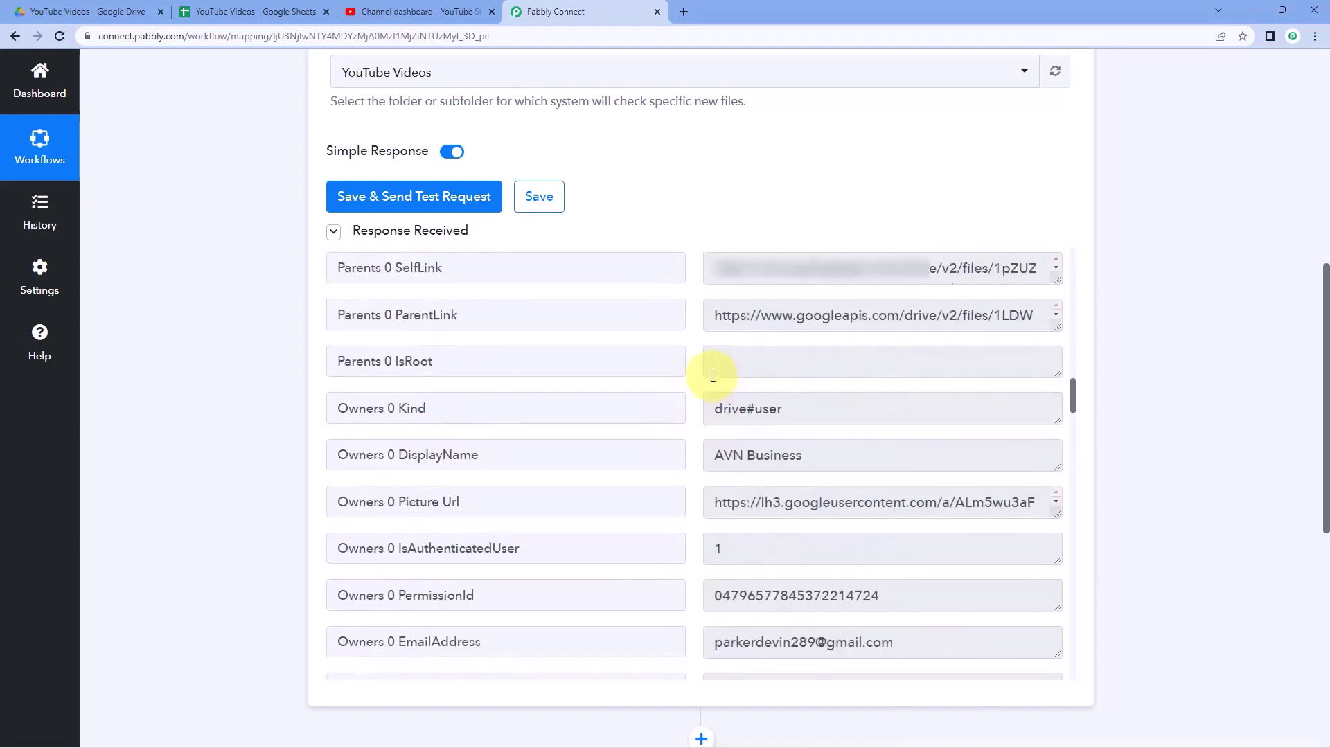
scroll(712, 375, "up", 8)
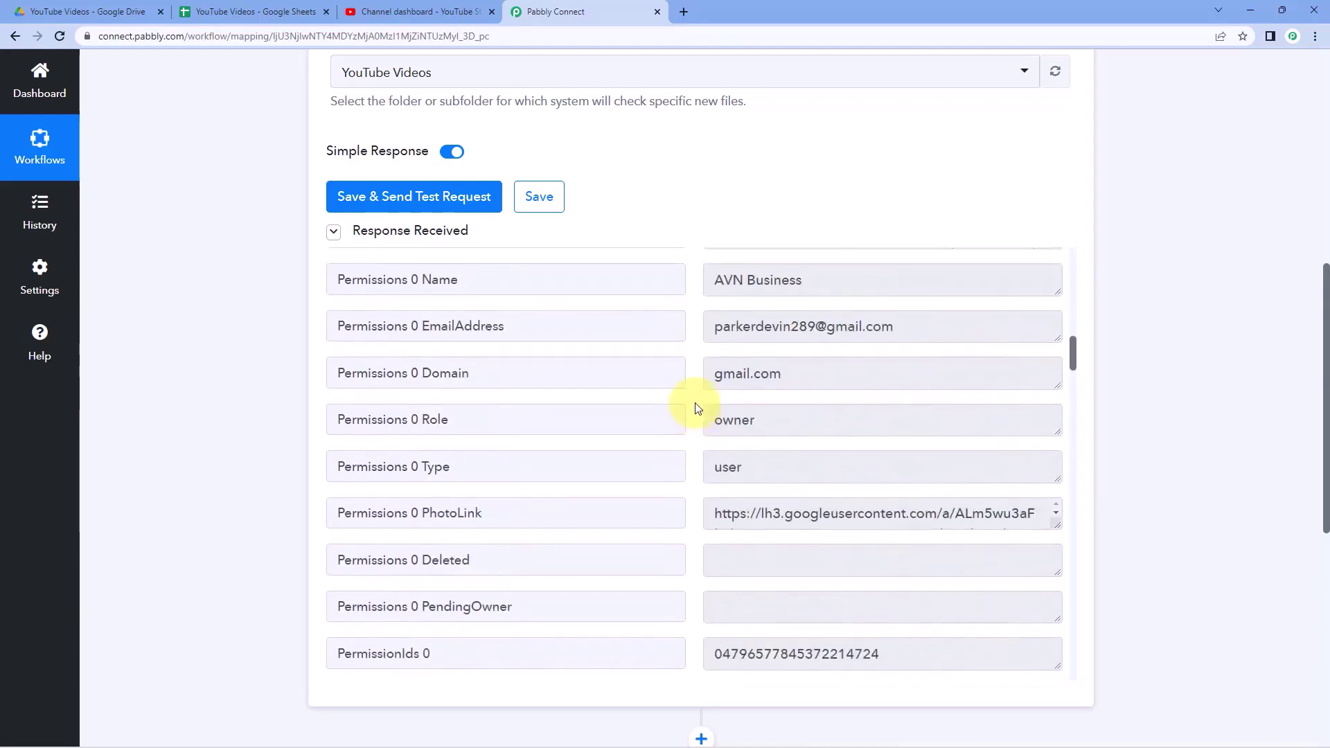
scroll(696, 407, "up", 10)
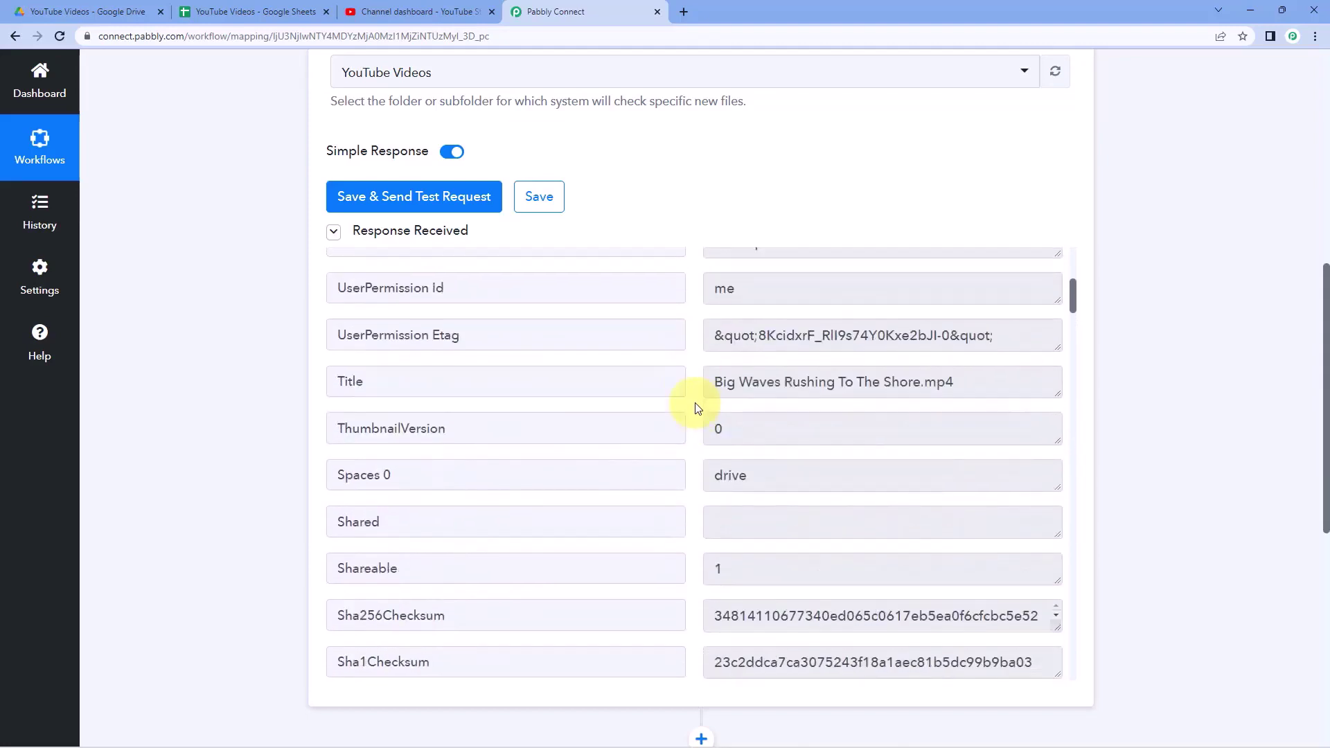
scroll(697, 409, "up", 6)
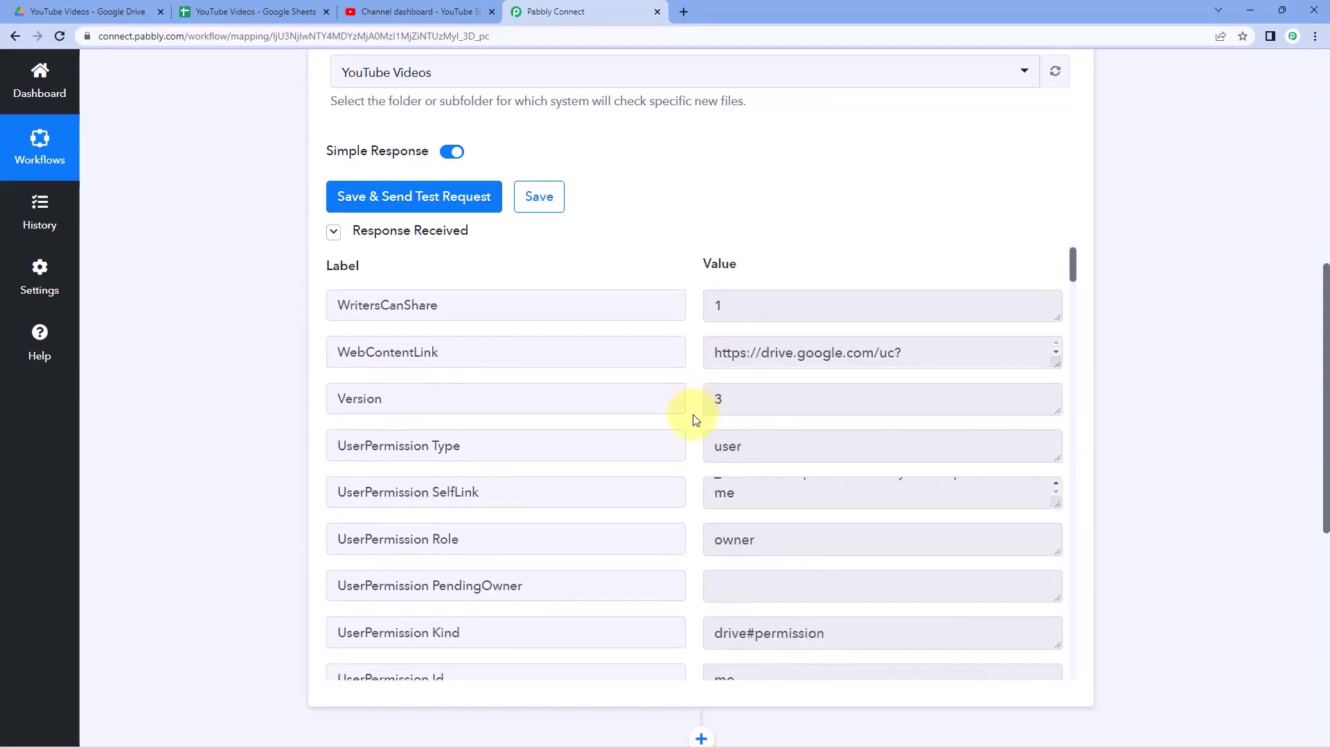
left_click(801, 369)
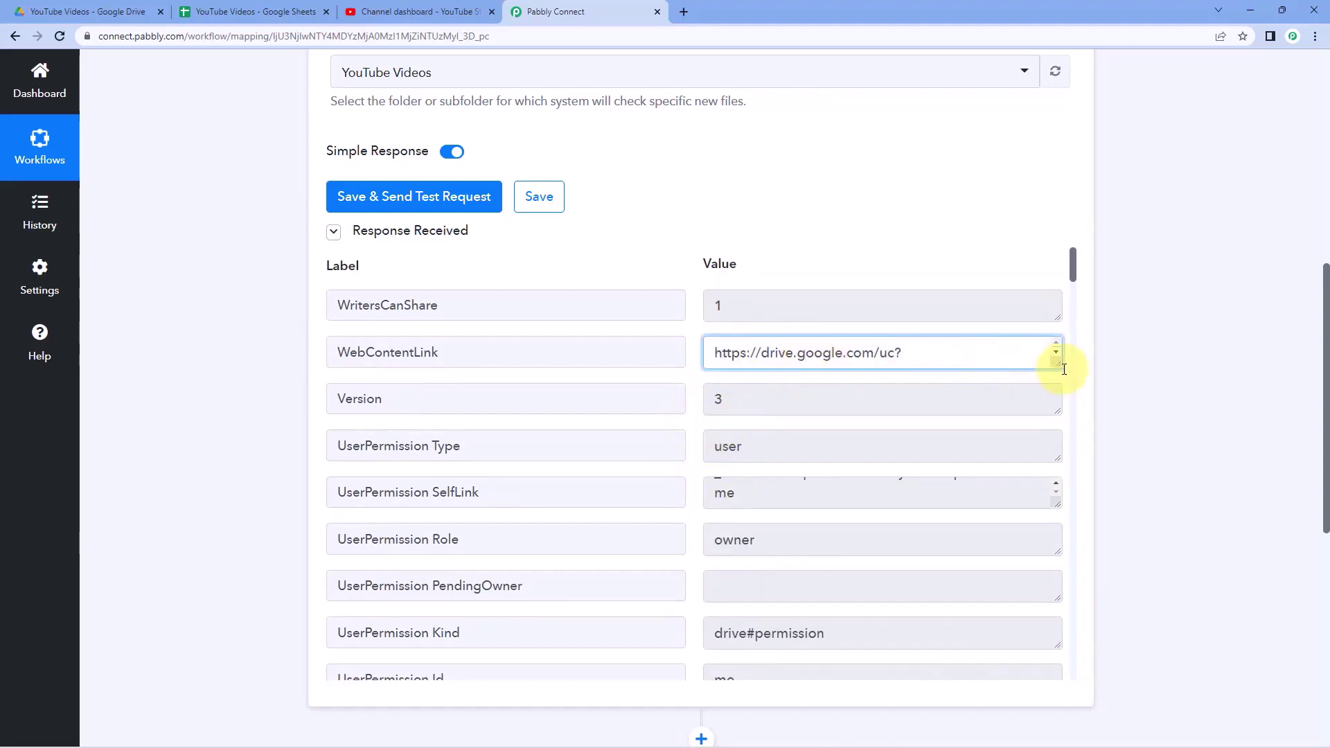
left_click_drag(1057, 365, 1060, 440)
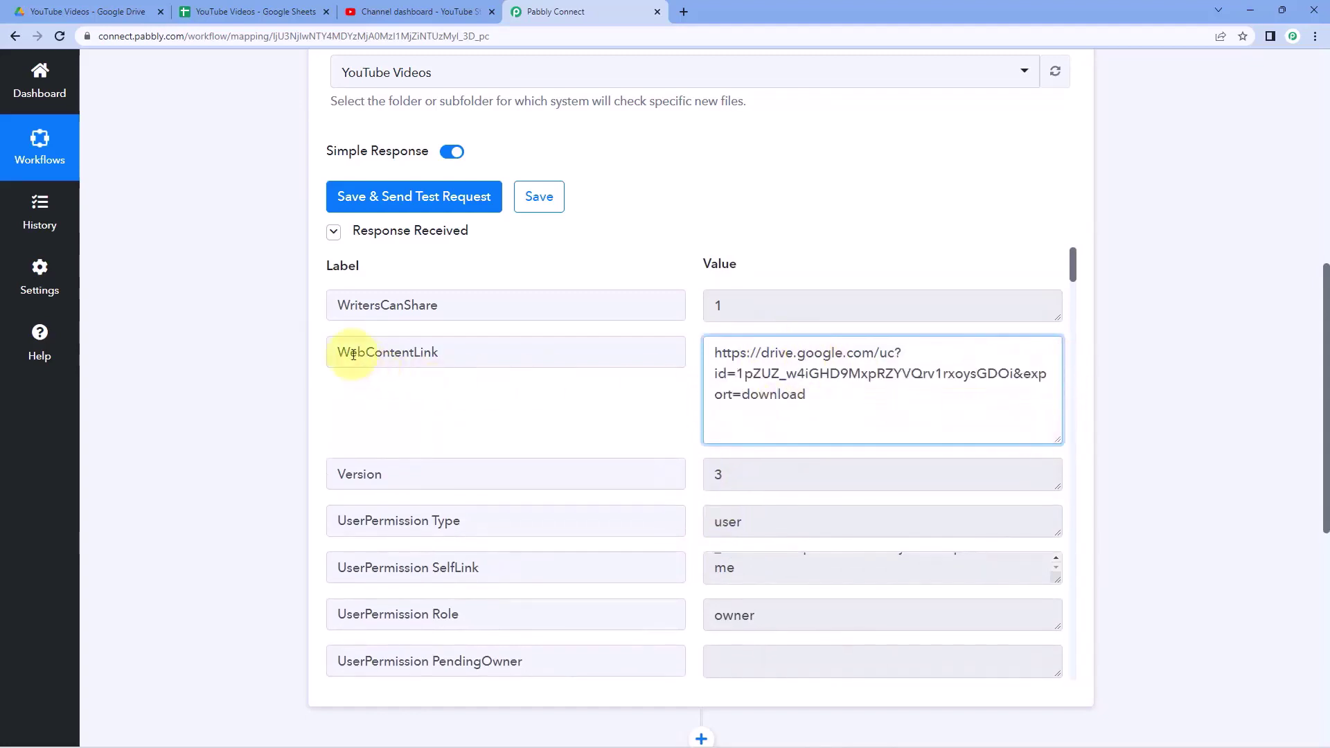
left_click(451, 353)
left_click(738, 354)
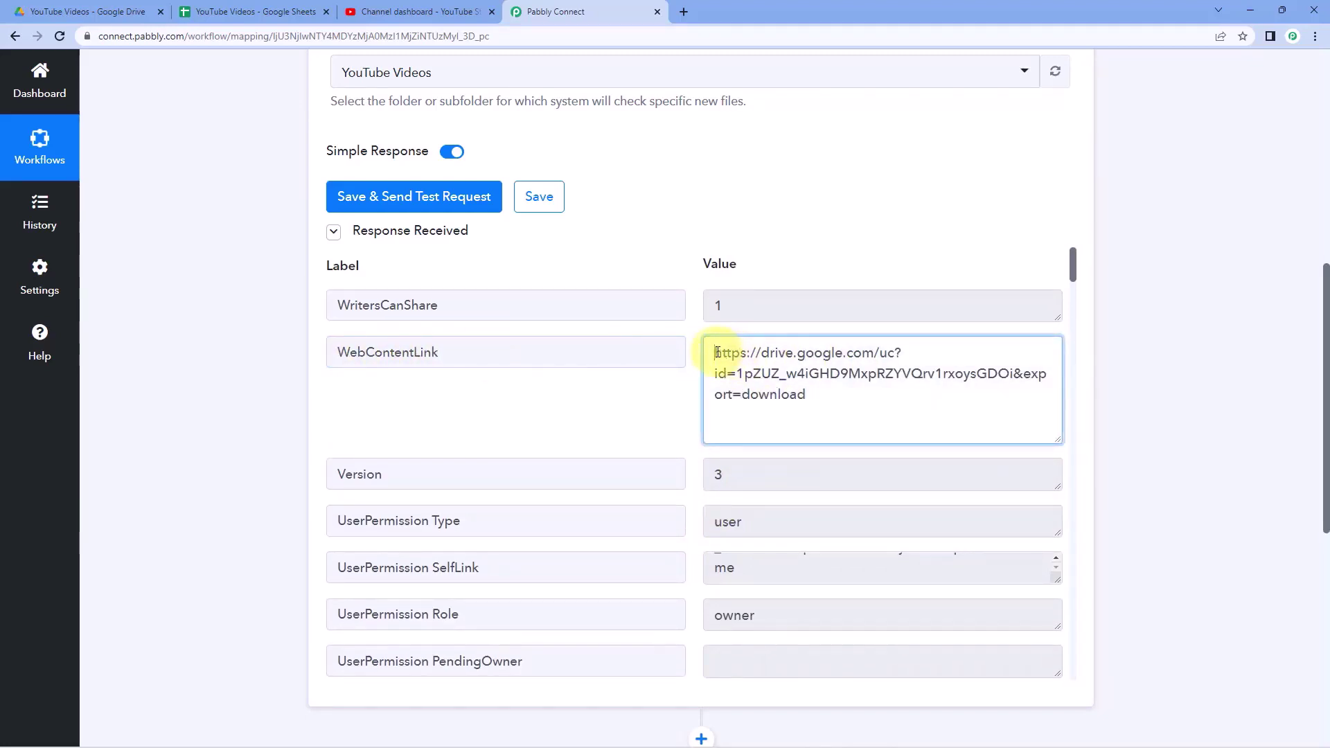
left_click_drag(717, 353, 806, 396)
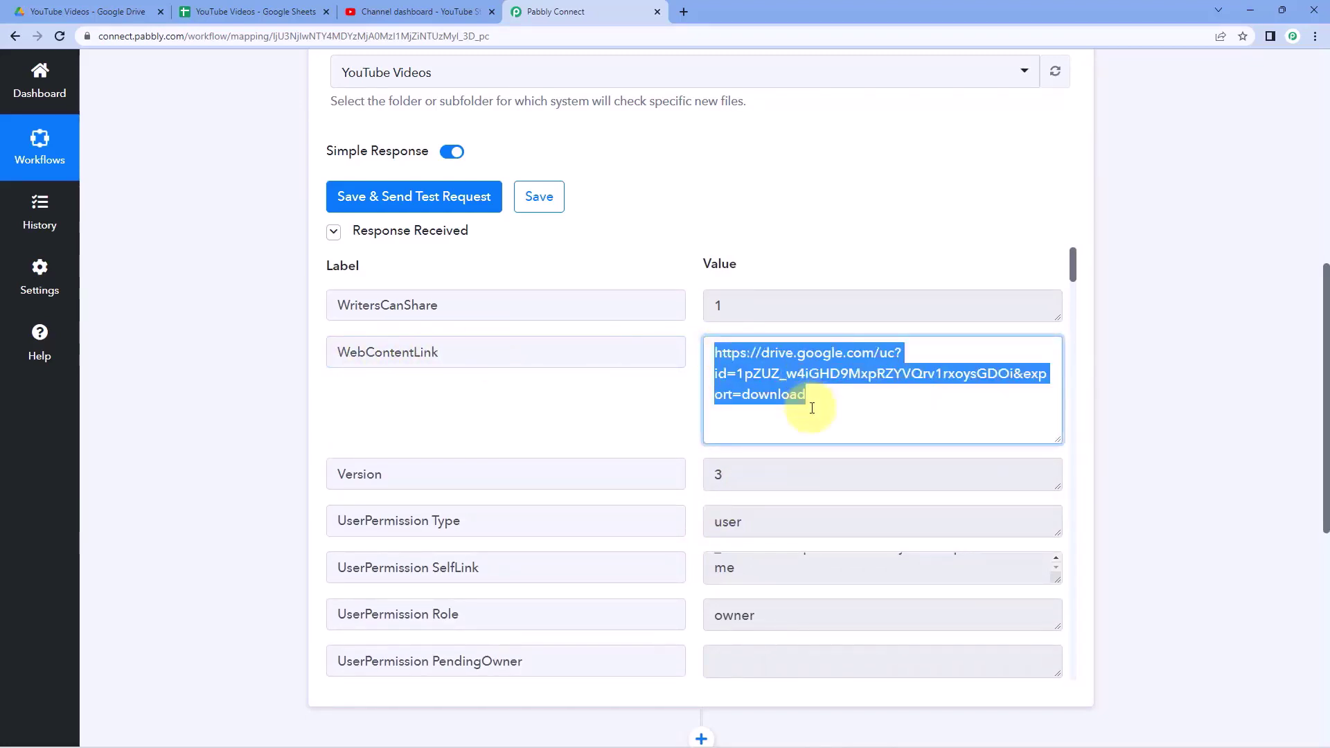
left_click(696, 347)
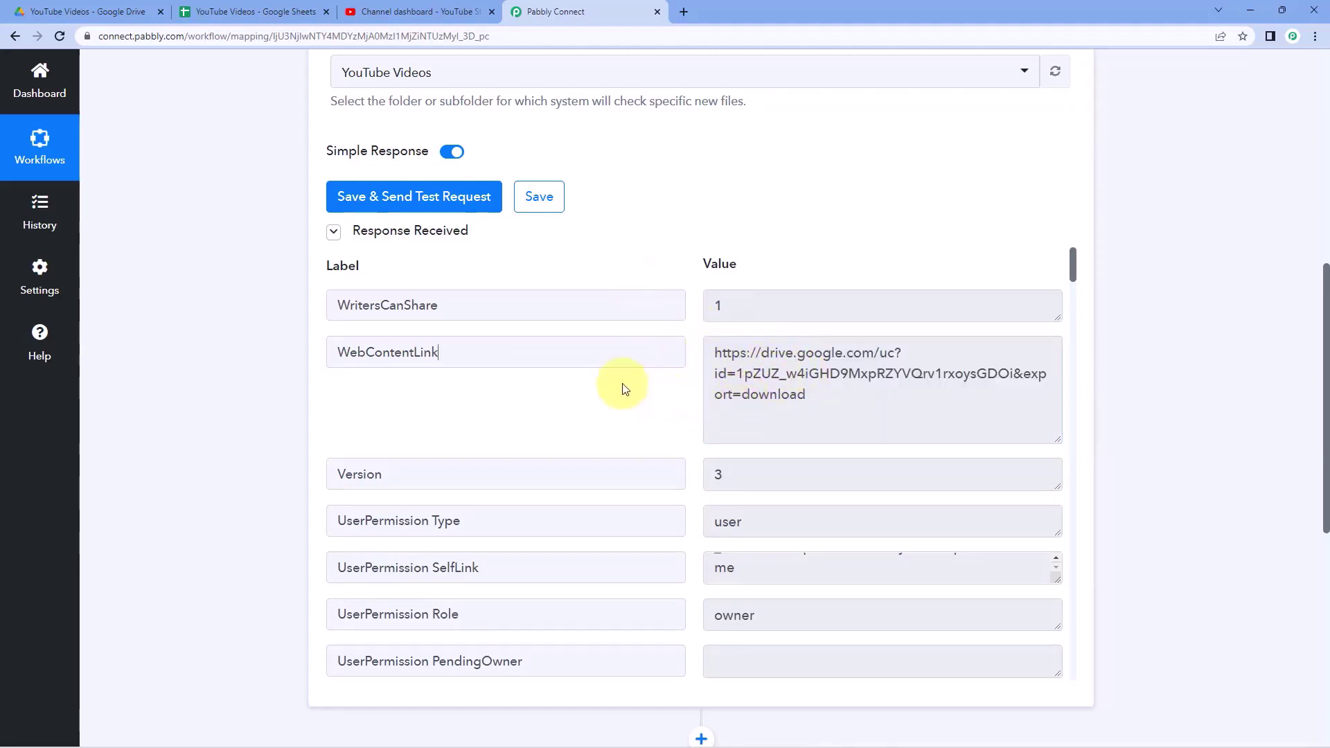
scroll(647, 381, "down", 8)
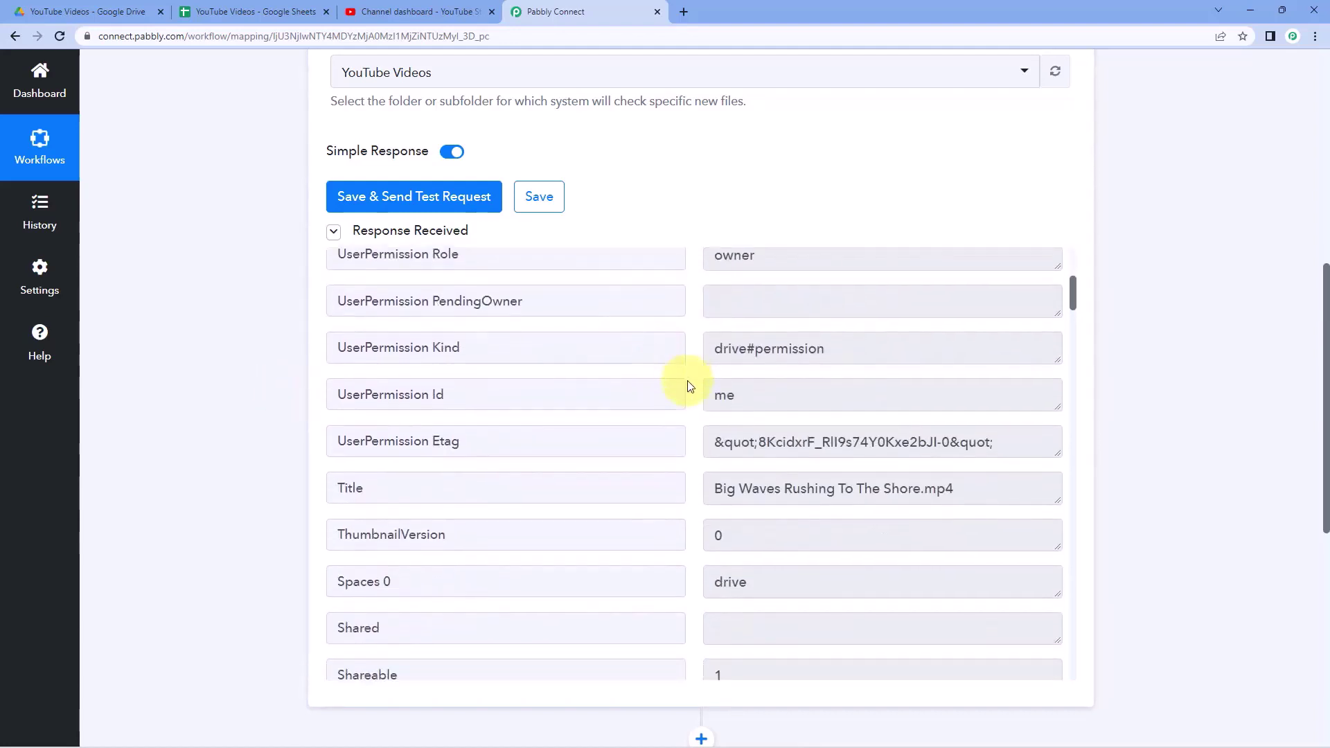
left_click_drag(712, 296, 913, 305)
left_click(922, 299)
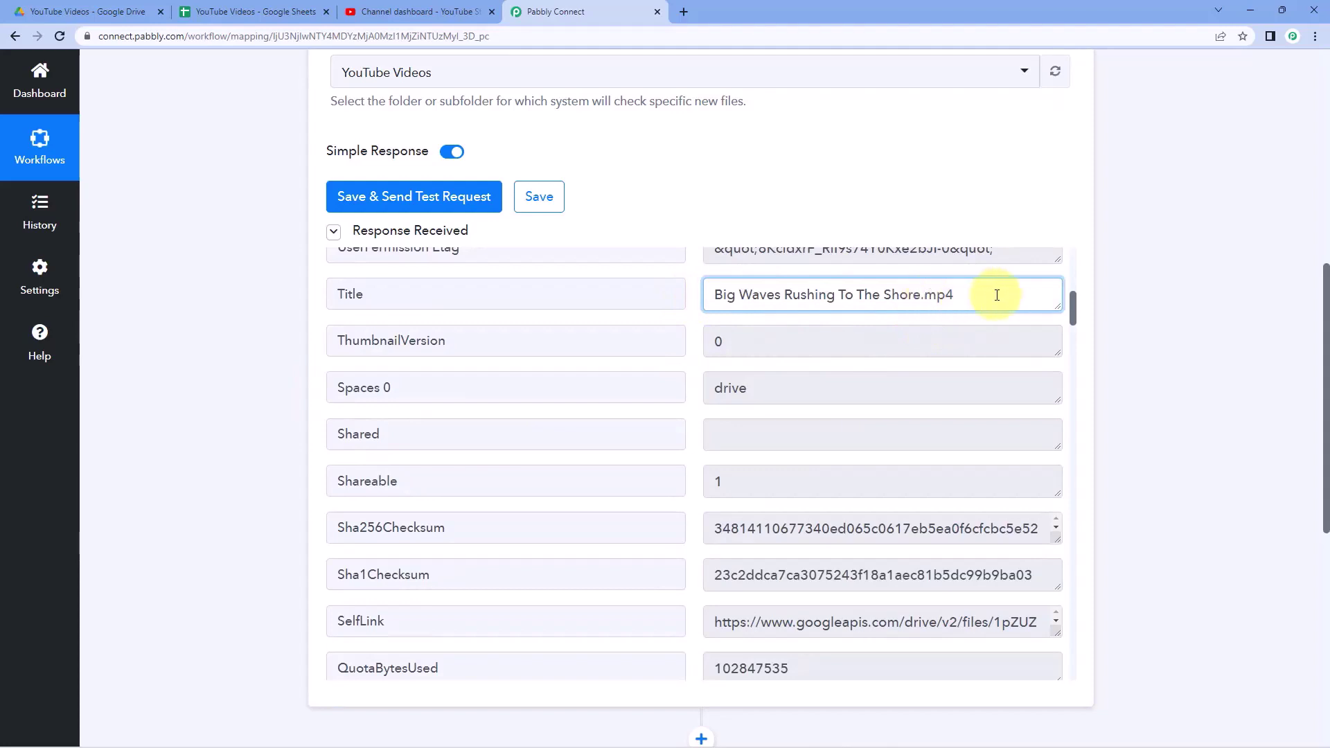
left_click_drag(997, 295, 940, 296)
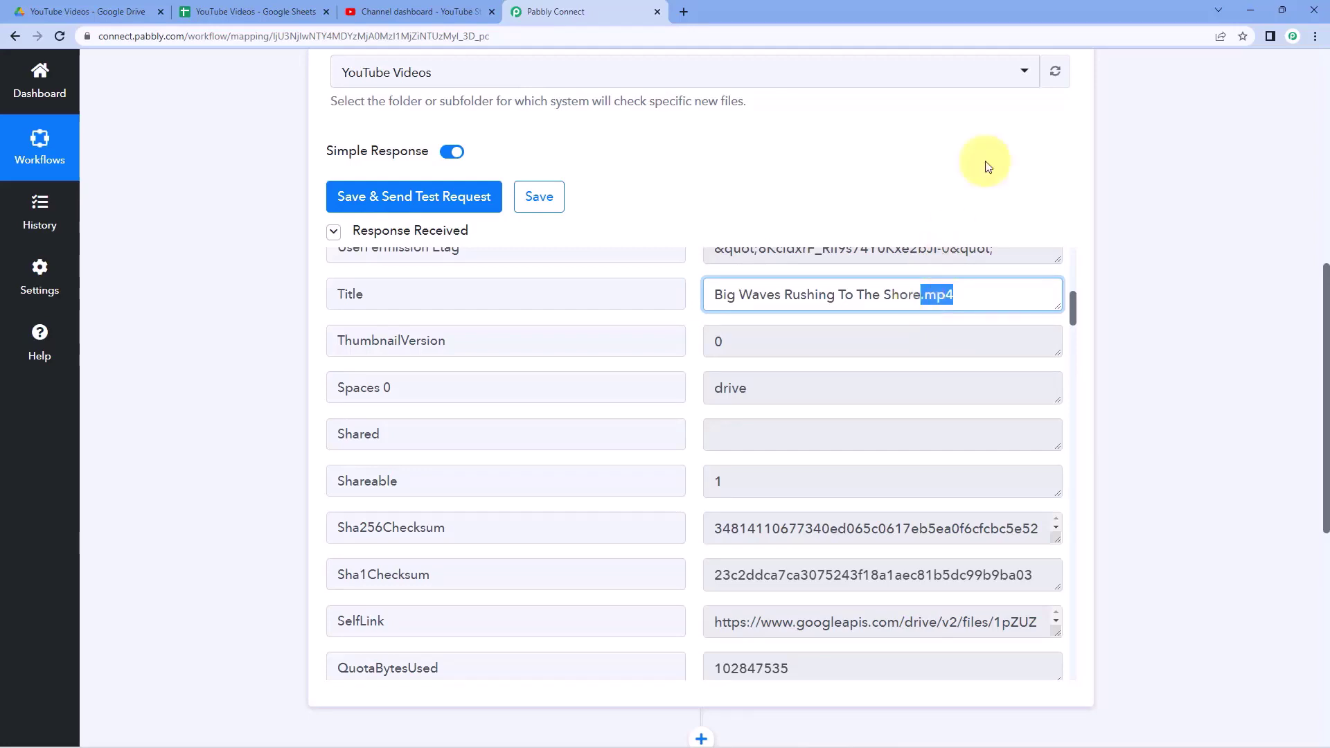
scroll(267, 406, "down", 6)
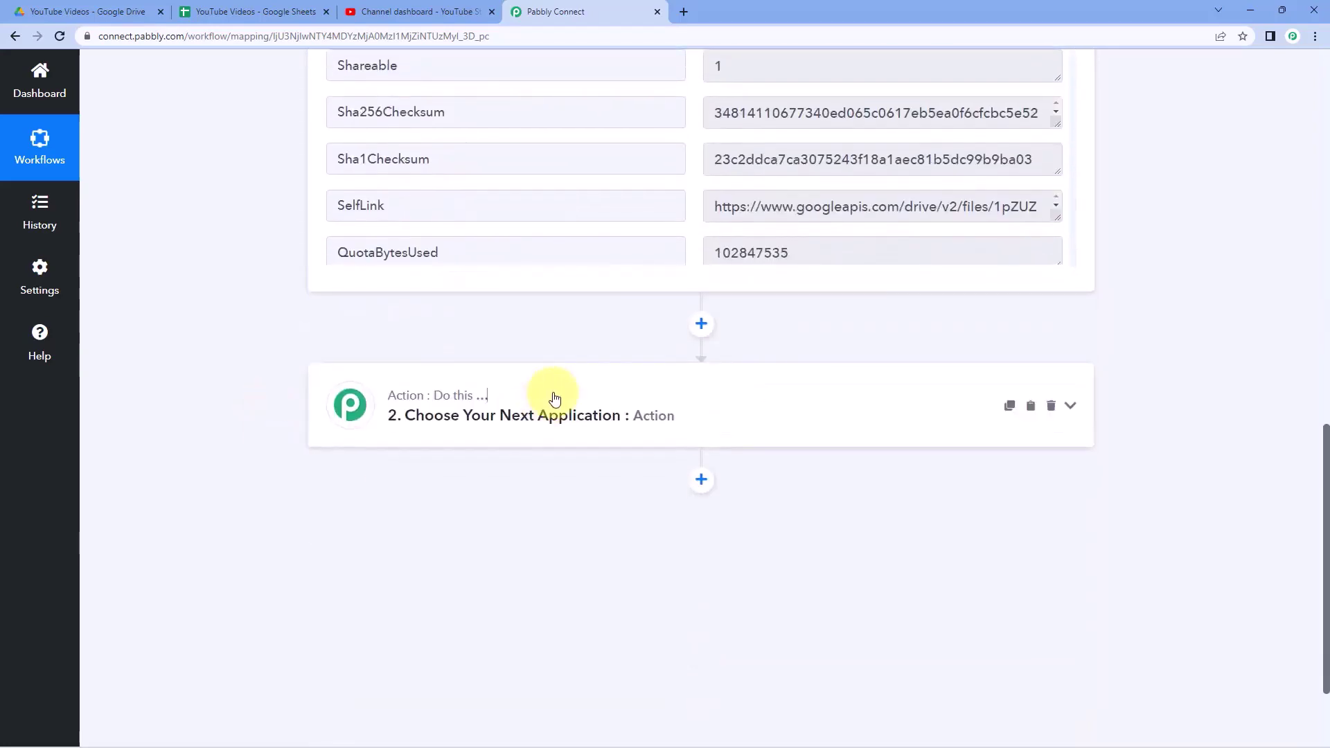
- Add a Text Formatter action with the Split Text event and connect it
left_click(549, 396)
left_click(441, 297)
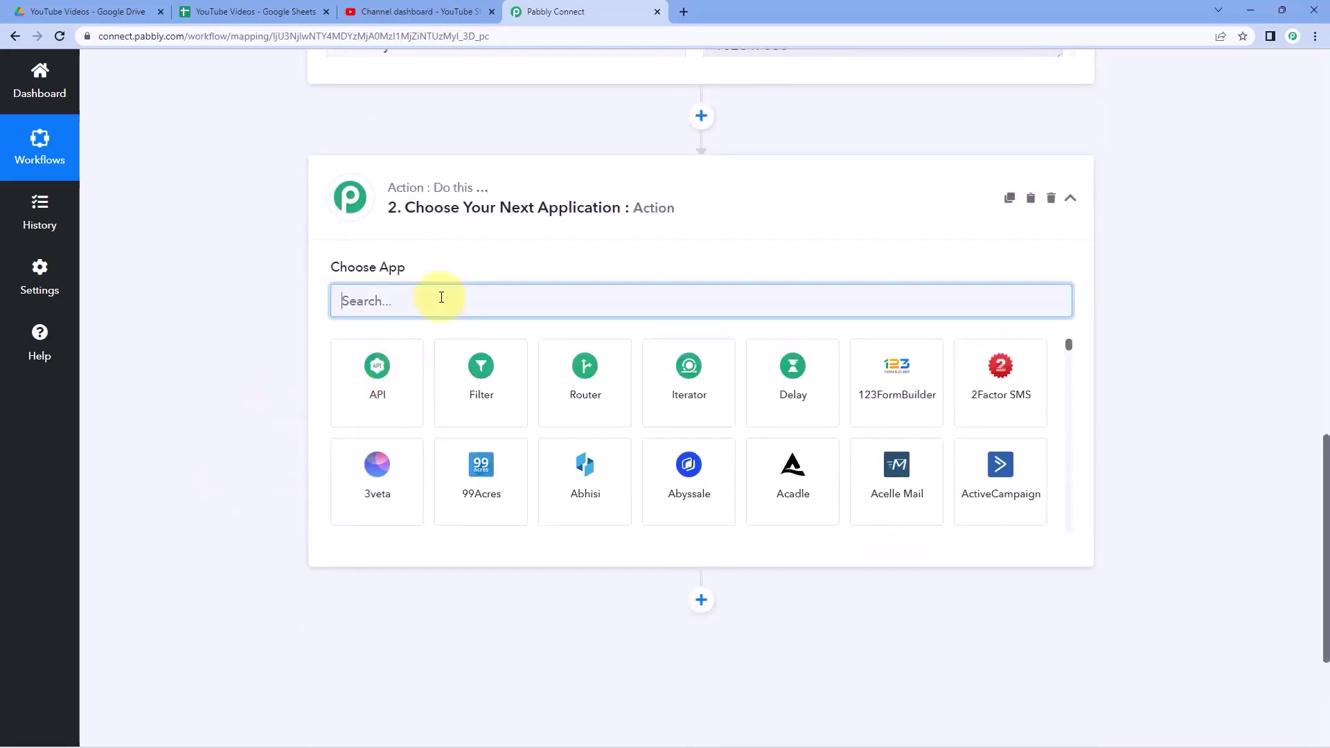
type("Text")
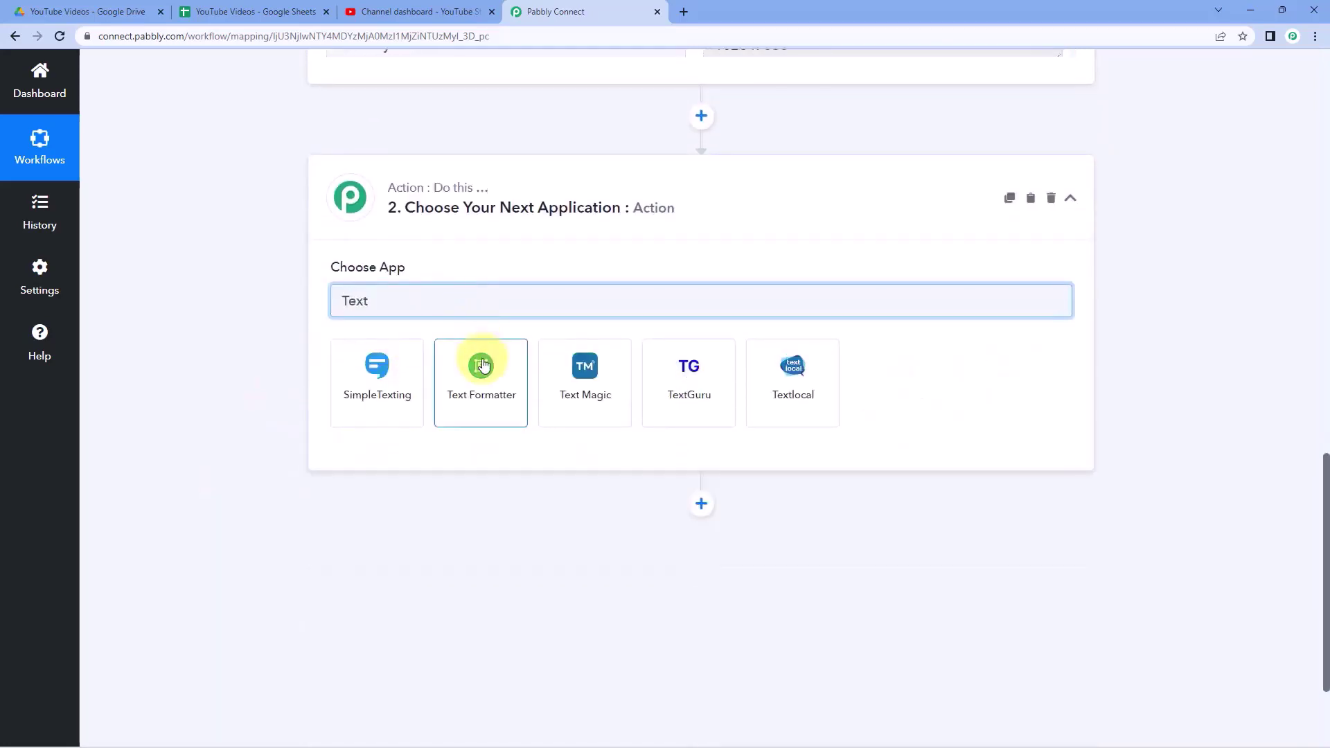
left_click(482, 365)
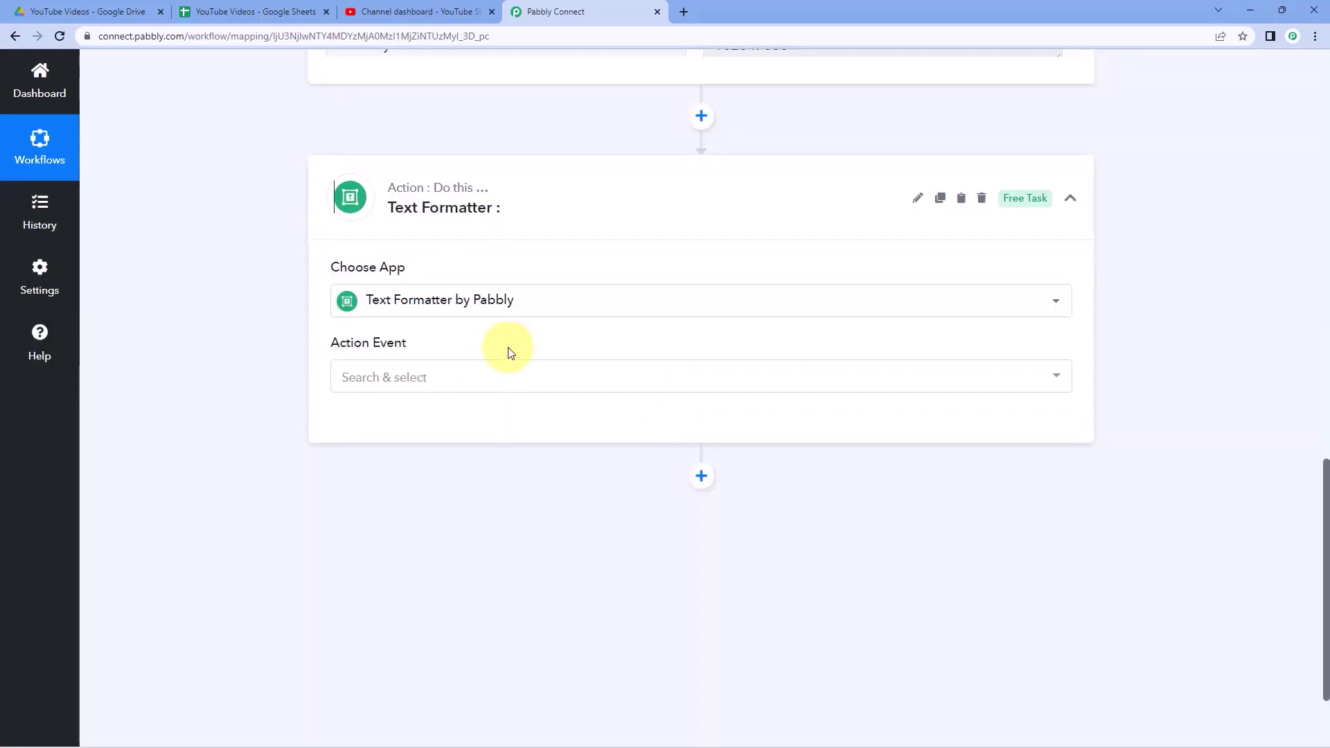
left_click(450, 381)
scroll(415, 507, "down", 3)
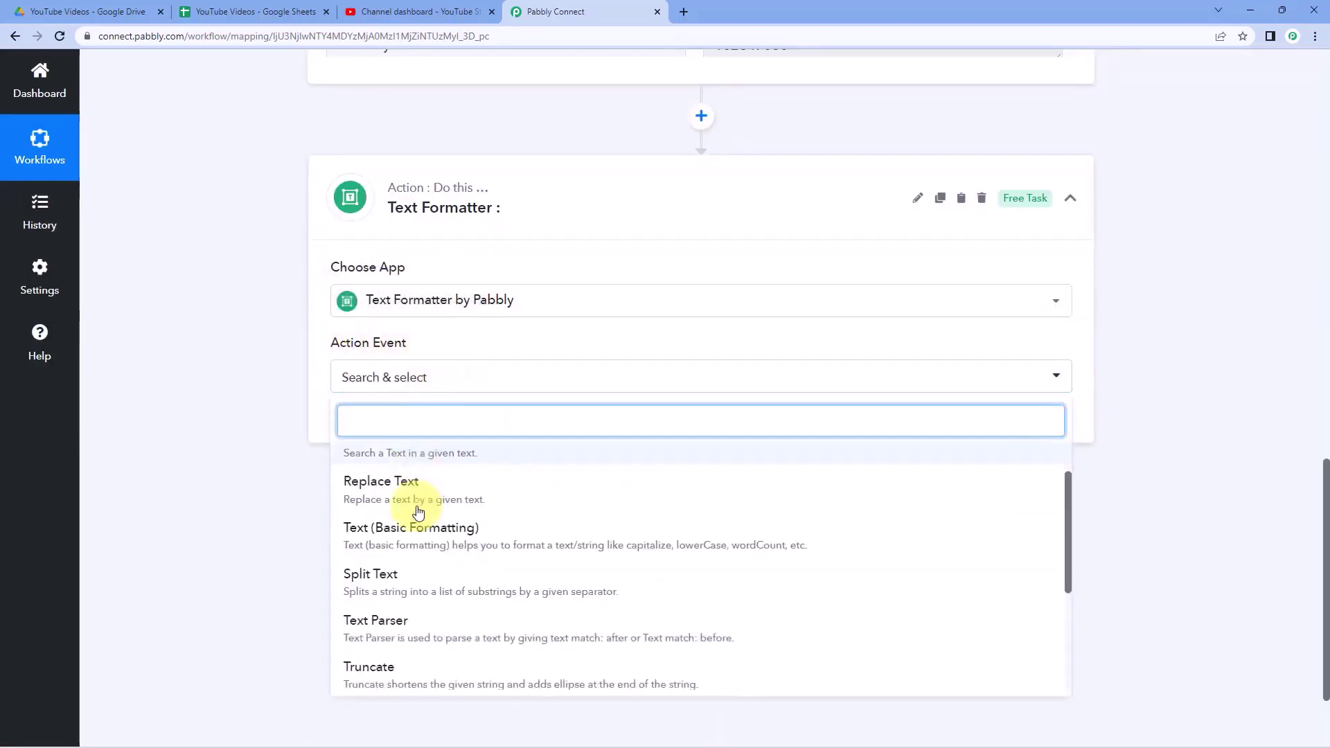
left_click(426, 508)
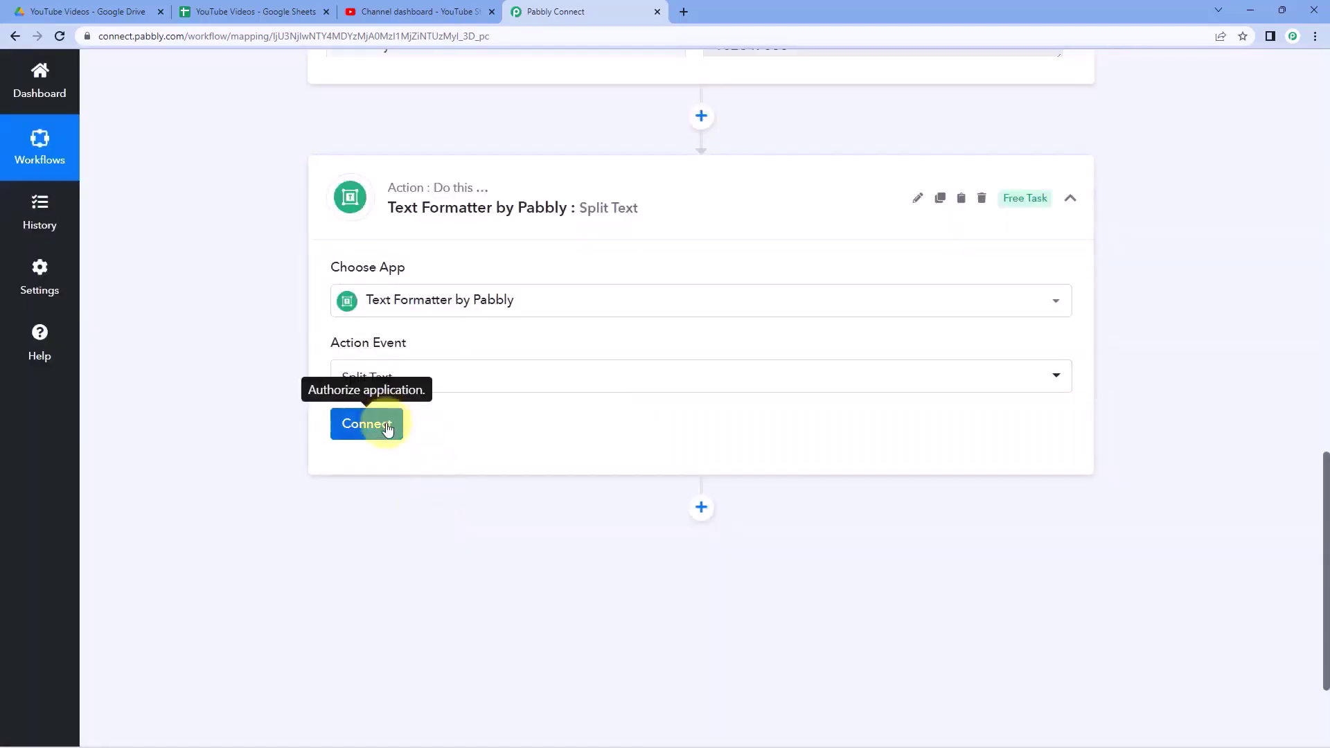
left_click(385, 427)
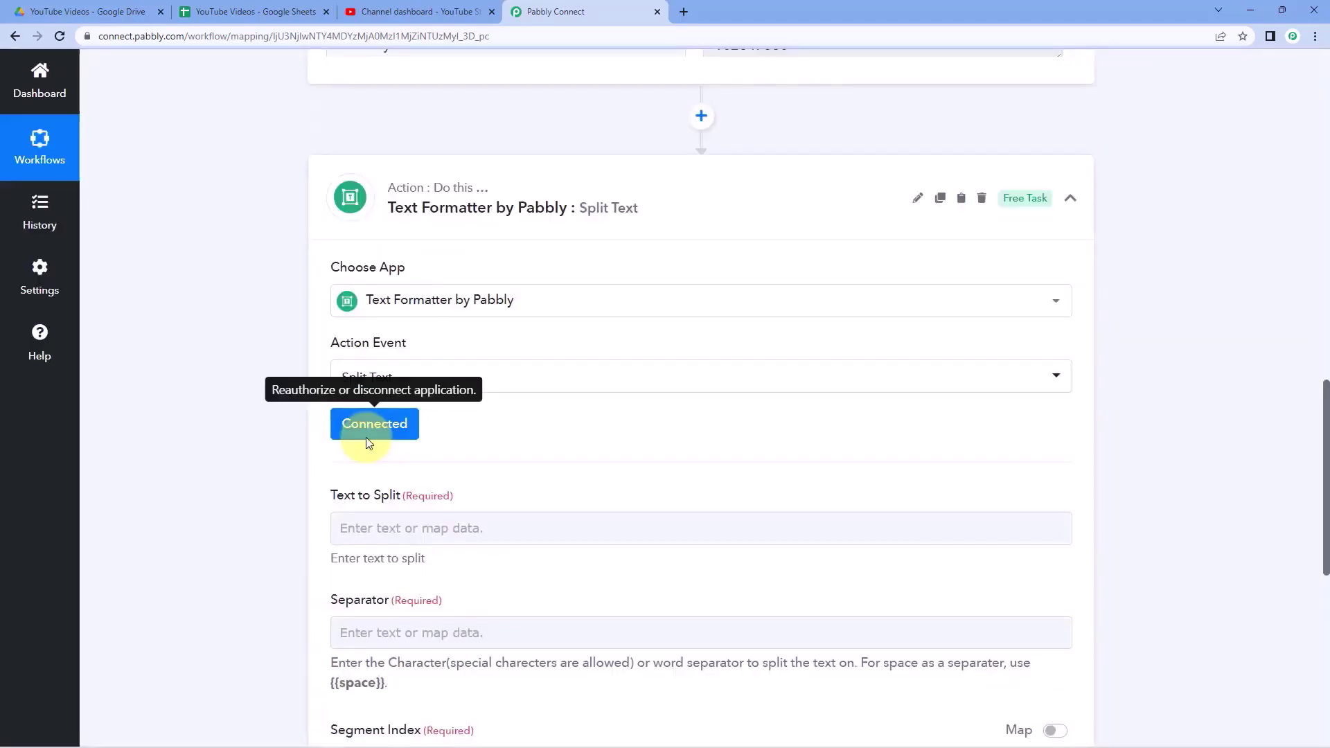
- Map the Google Drive trigger's Title field into Text to Split
scroll(397, 379, "down", 2)
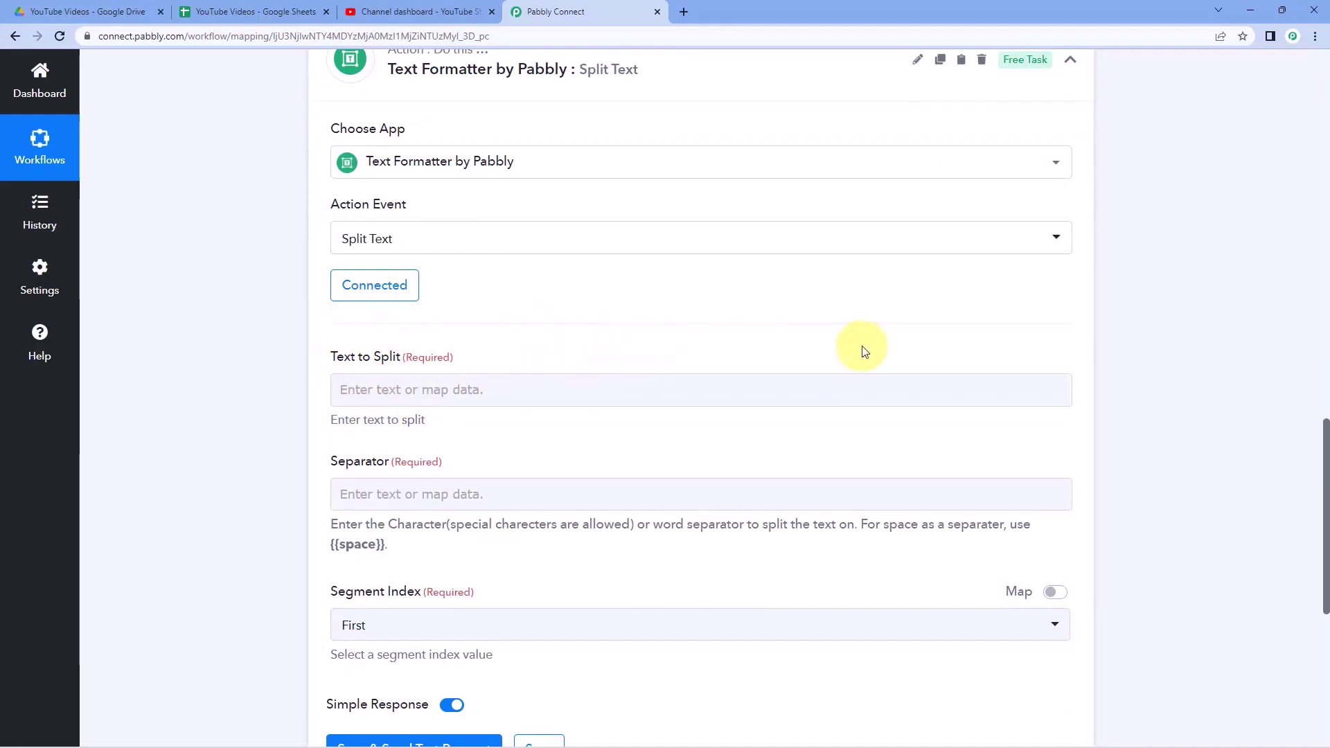
scroll(861, 347, "up", 10)
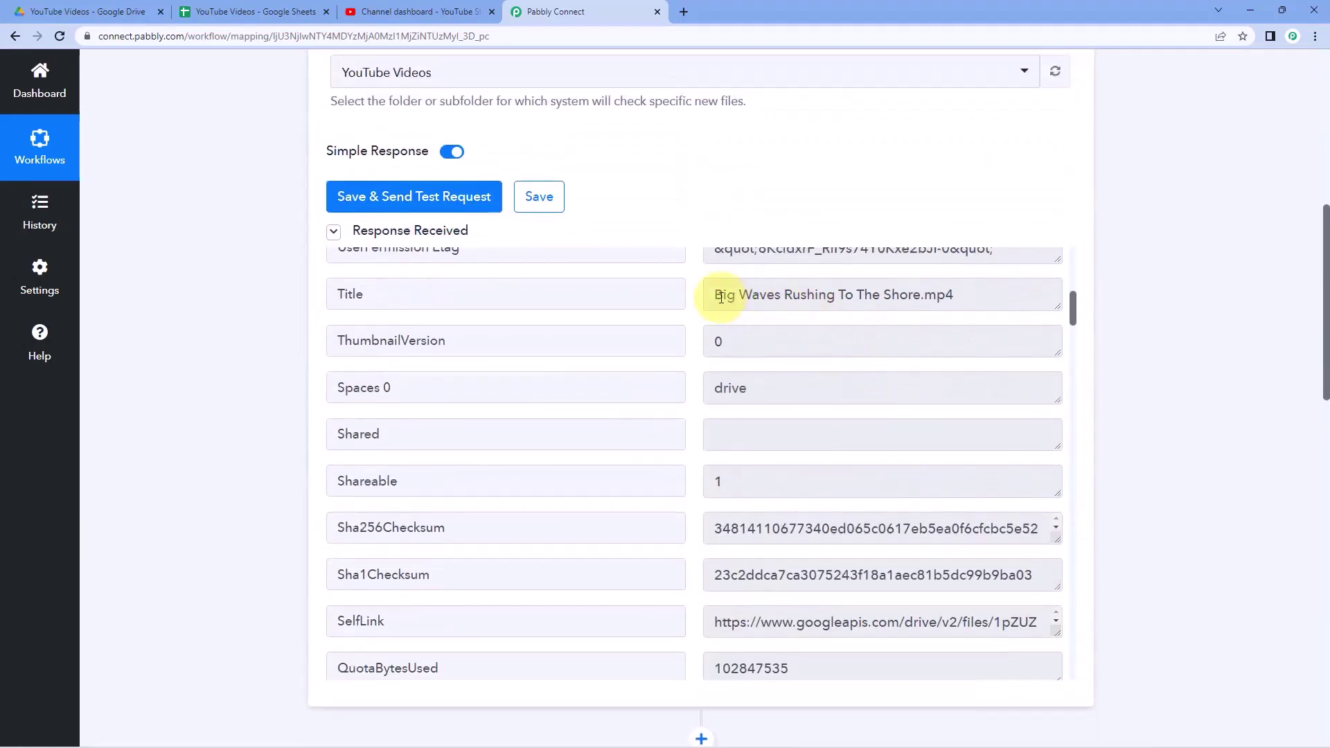
left_click_drag(720, 296, 929, 305)
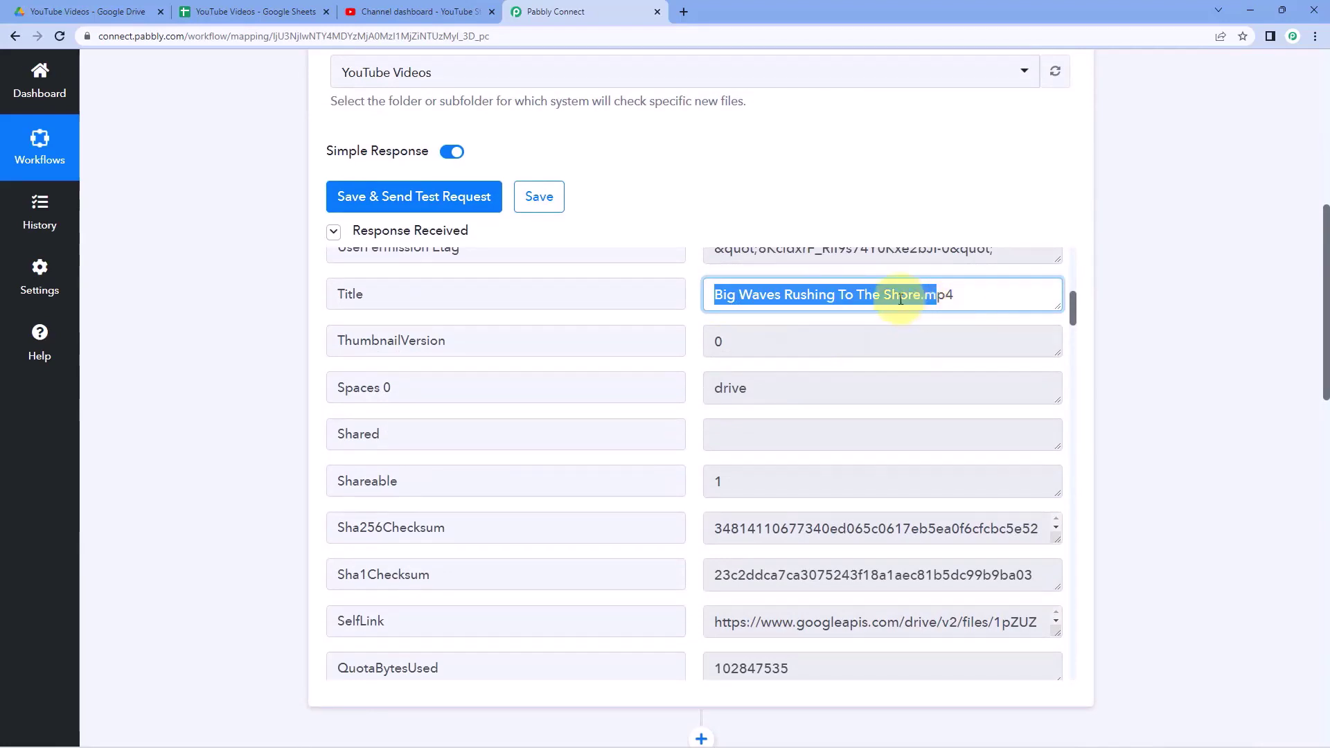
left_click(801, 298)
left_click_drag(716, 293, 969, 293)
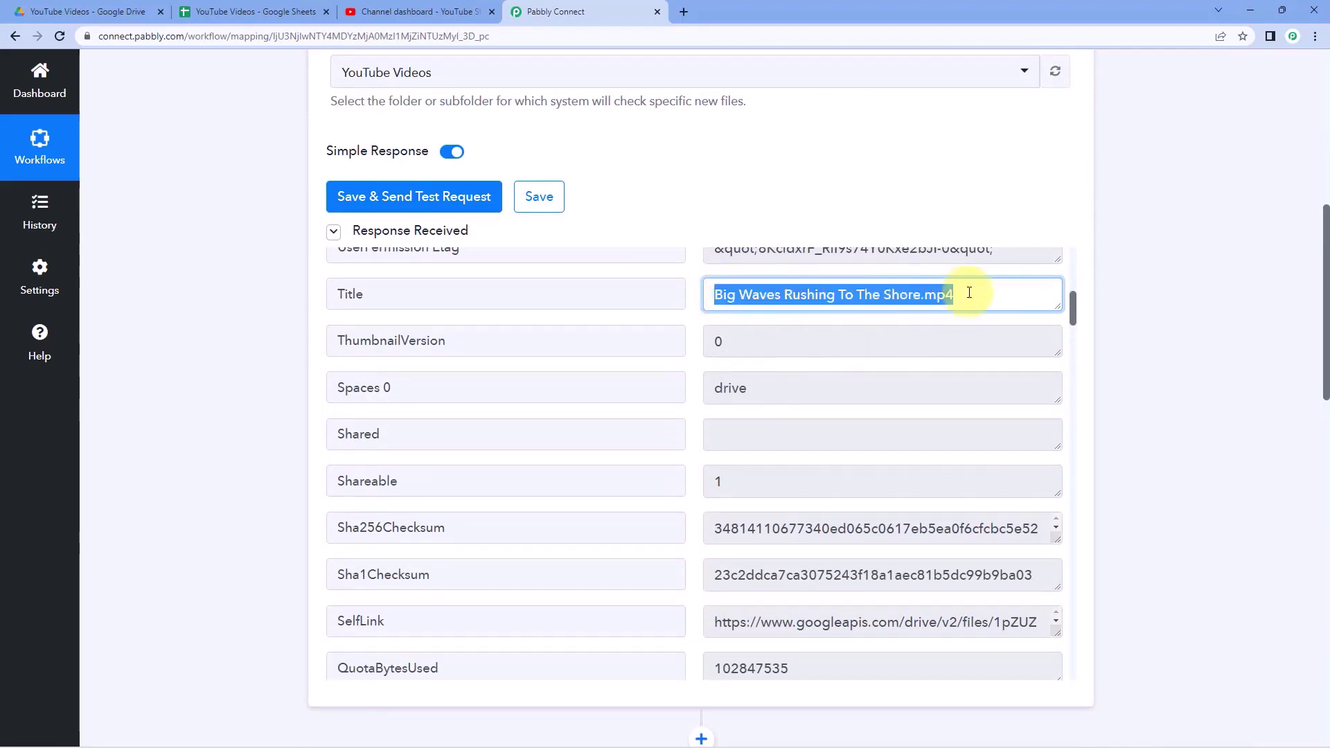
scroll(1103, 319, "down", 10)
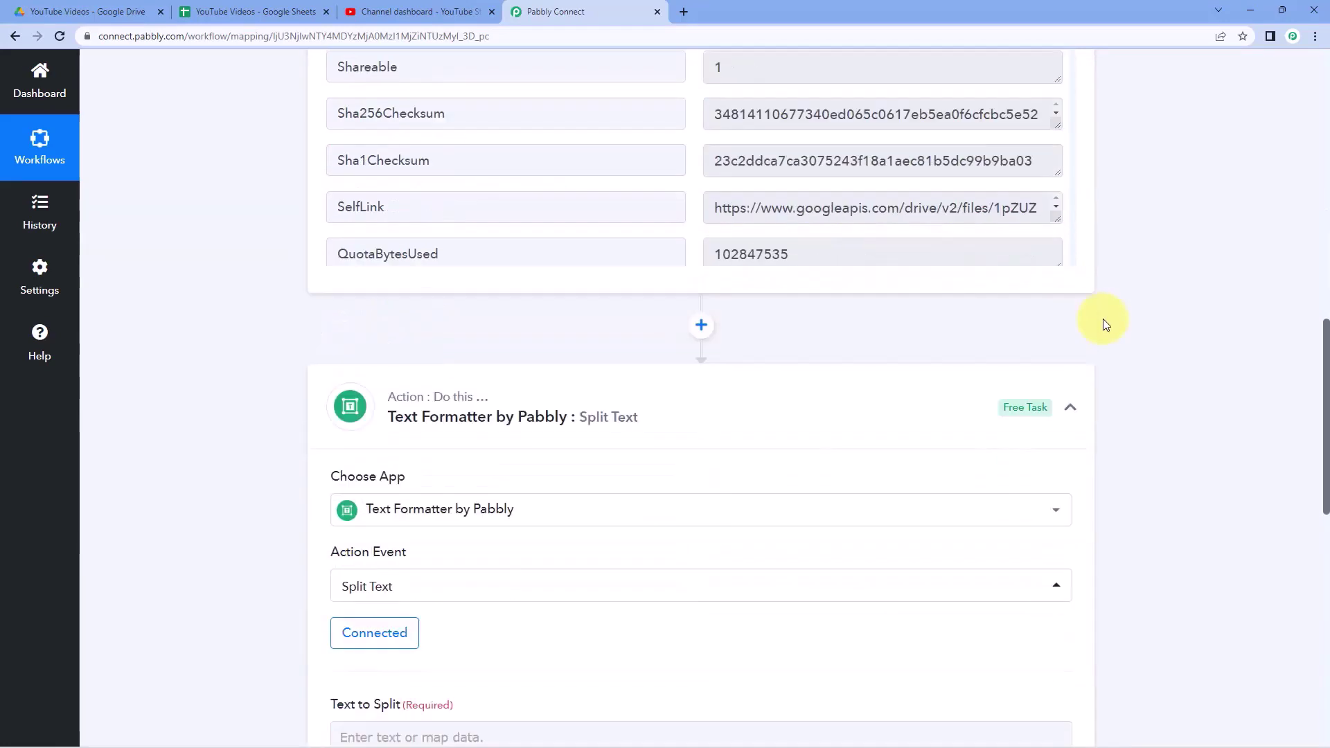
scroll(425, 411, "down", 1)
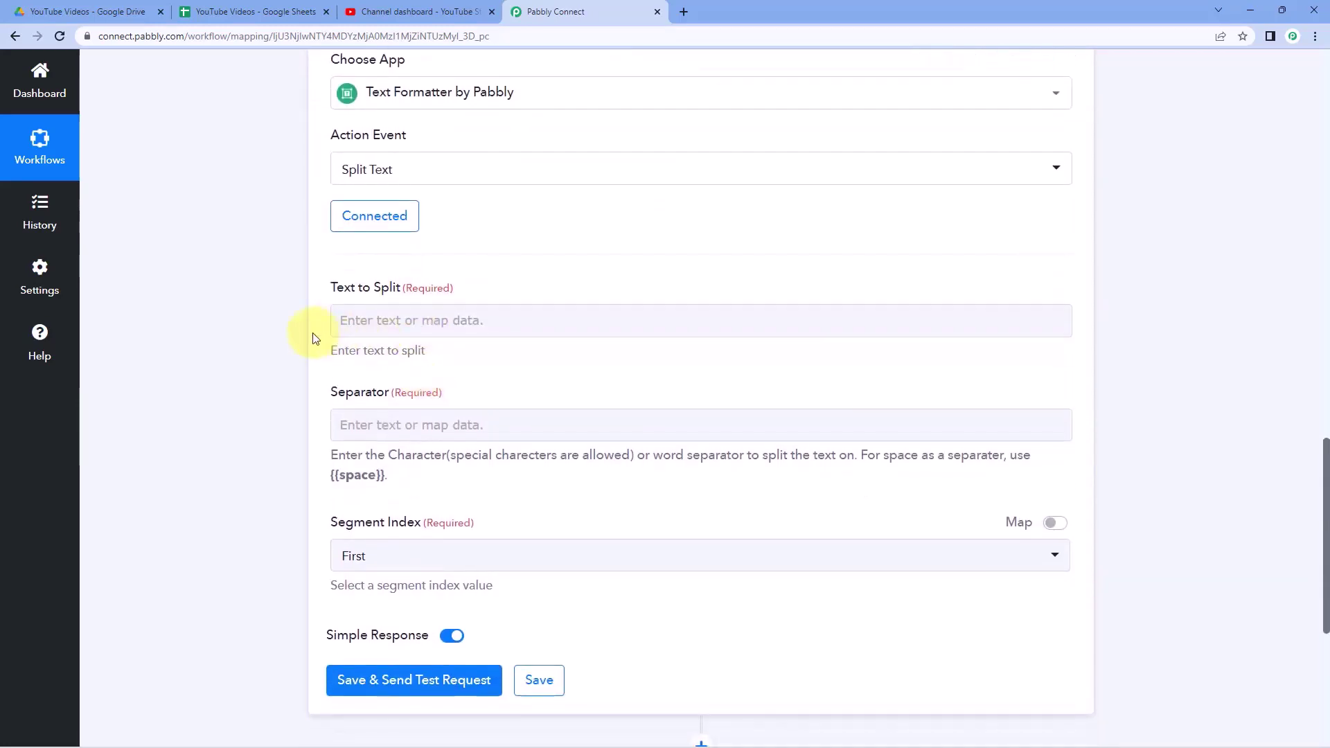
left_click(364, 318)
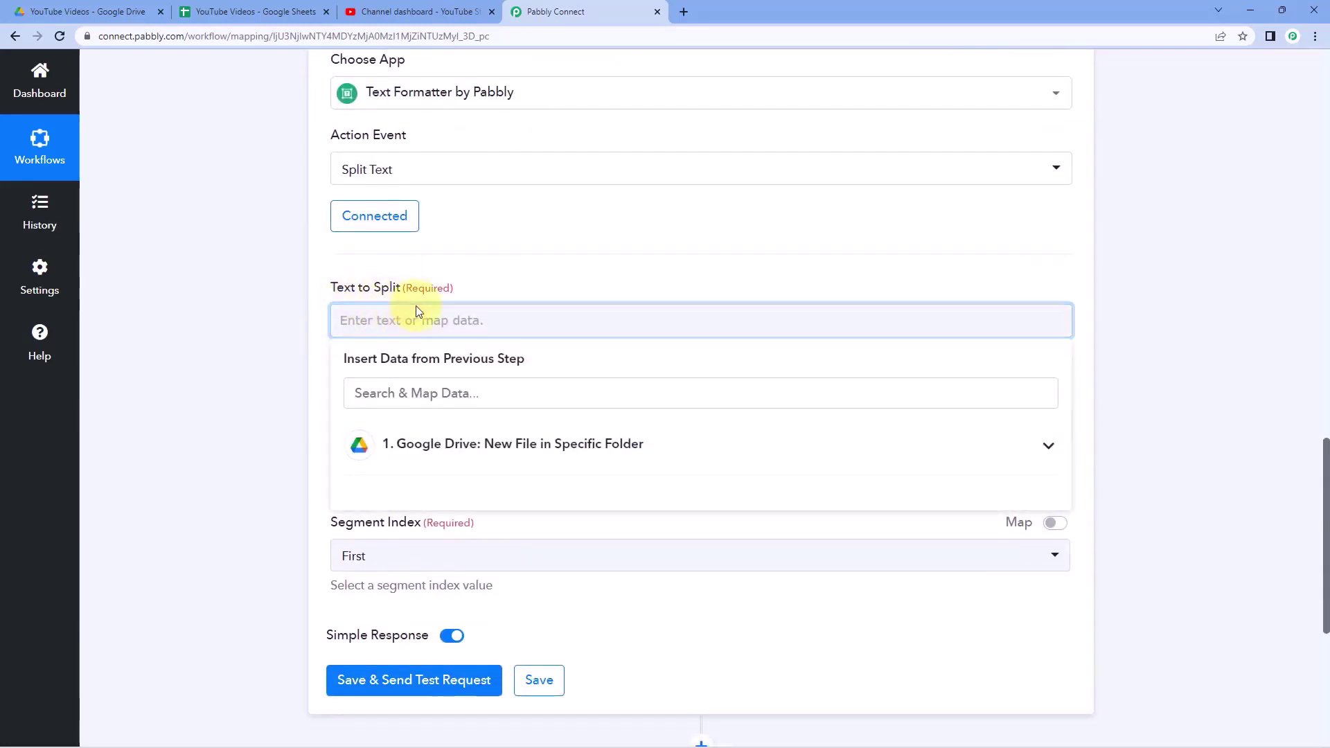
scroll(419, 305, "down", 1)
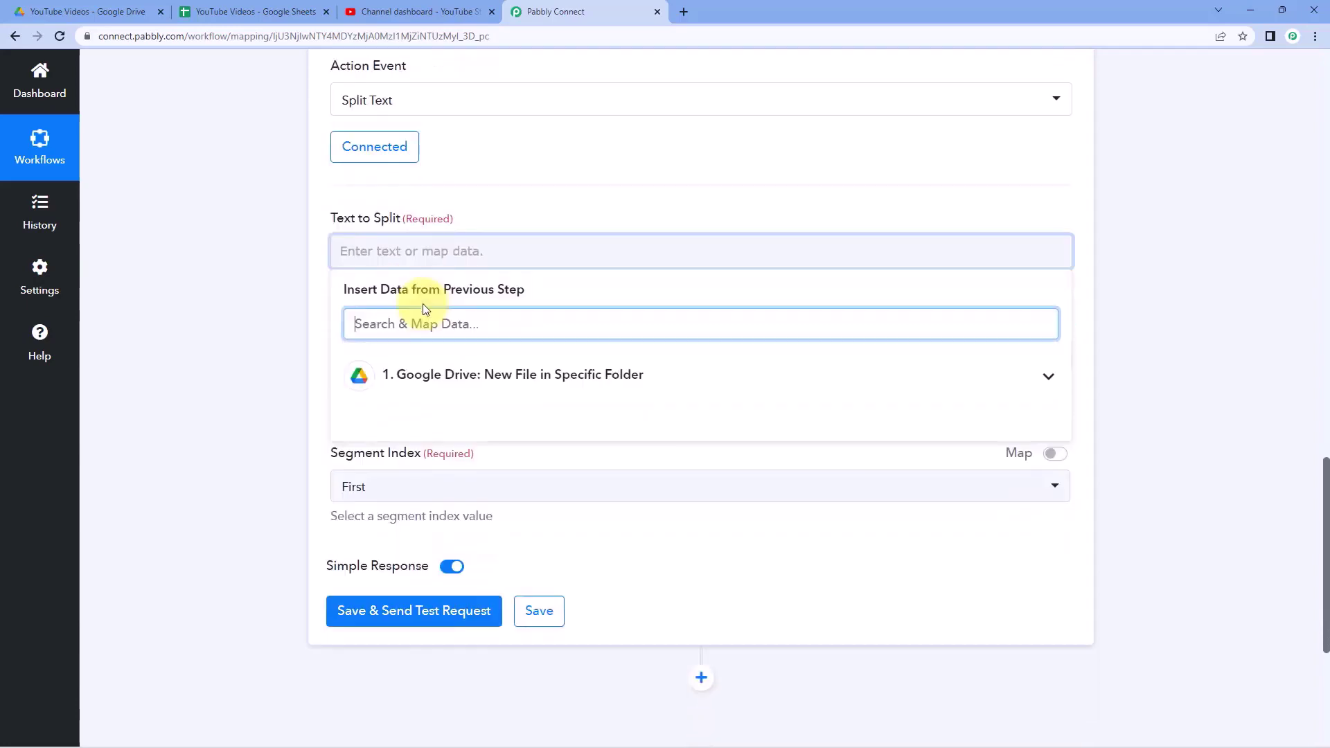
left_click(657, 372)
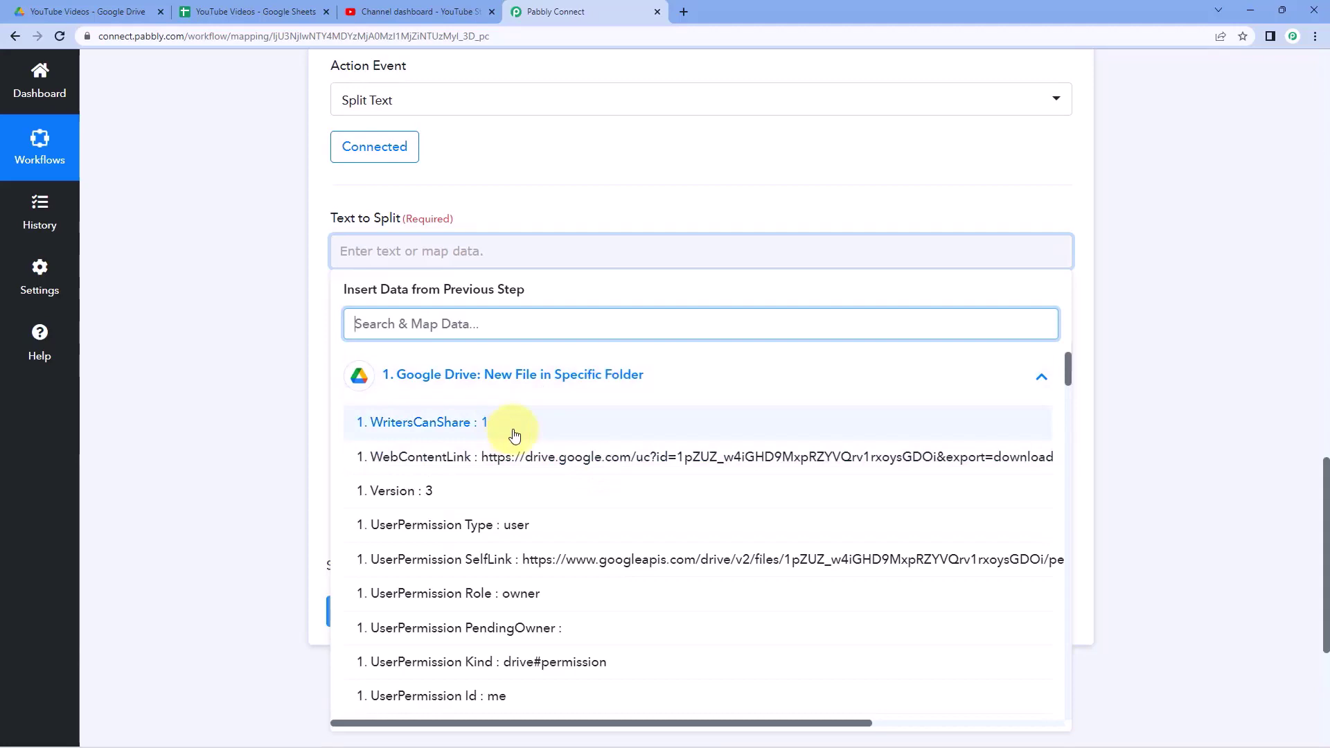
scroll(515, 435, "down", 3)
scroll(519, 421, "down", 1)
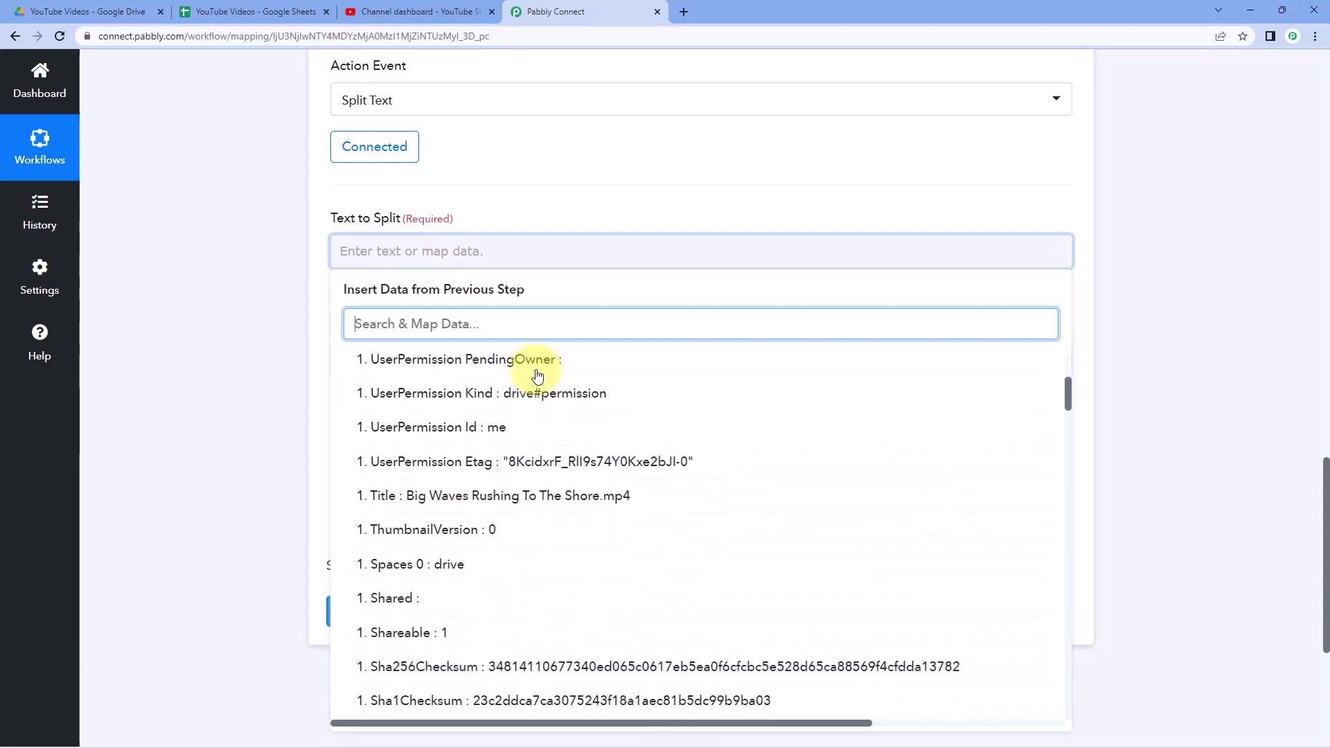
scroll(537, 374, "down", 1)
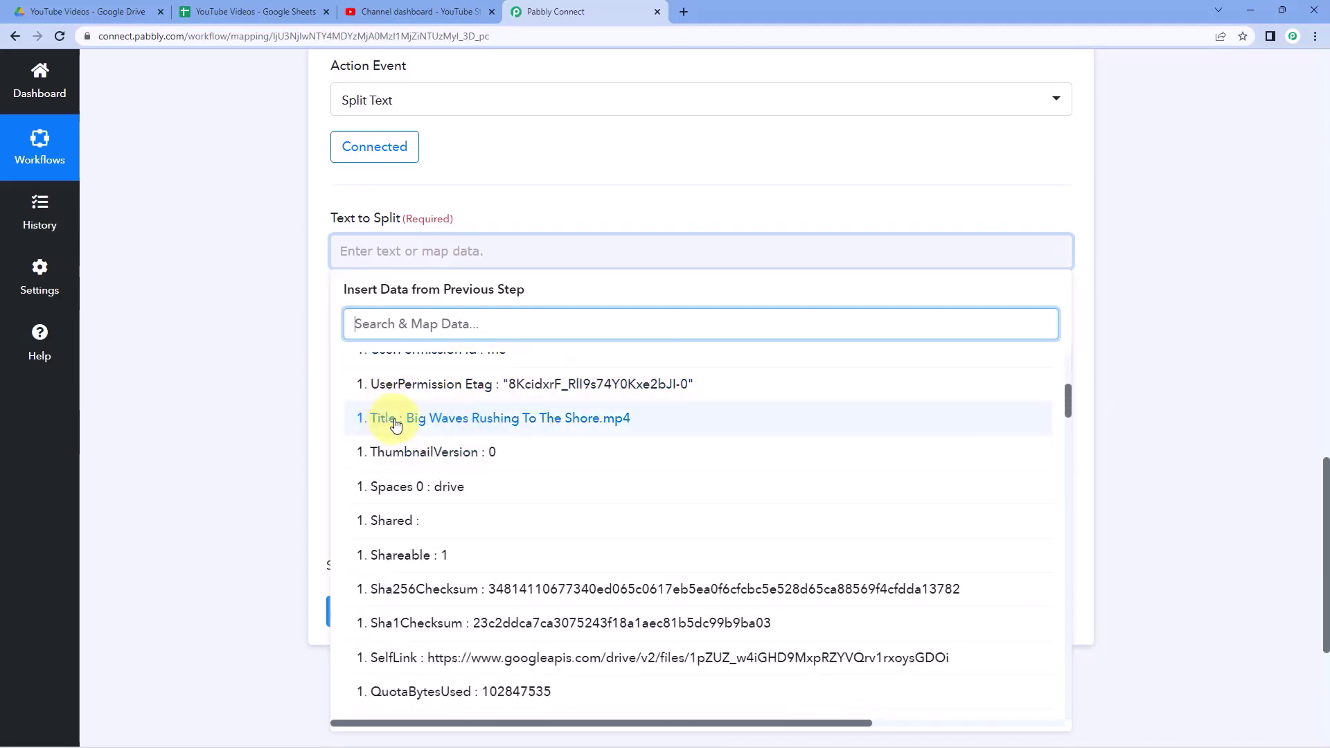
left_click(396, 423)
- Enter '.' as the Separator and keep First as the Segment Index
left_click(270, 327)
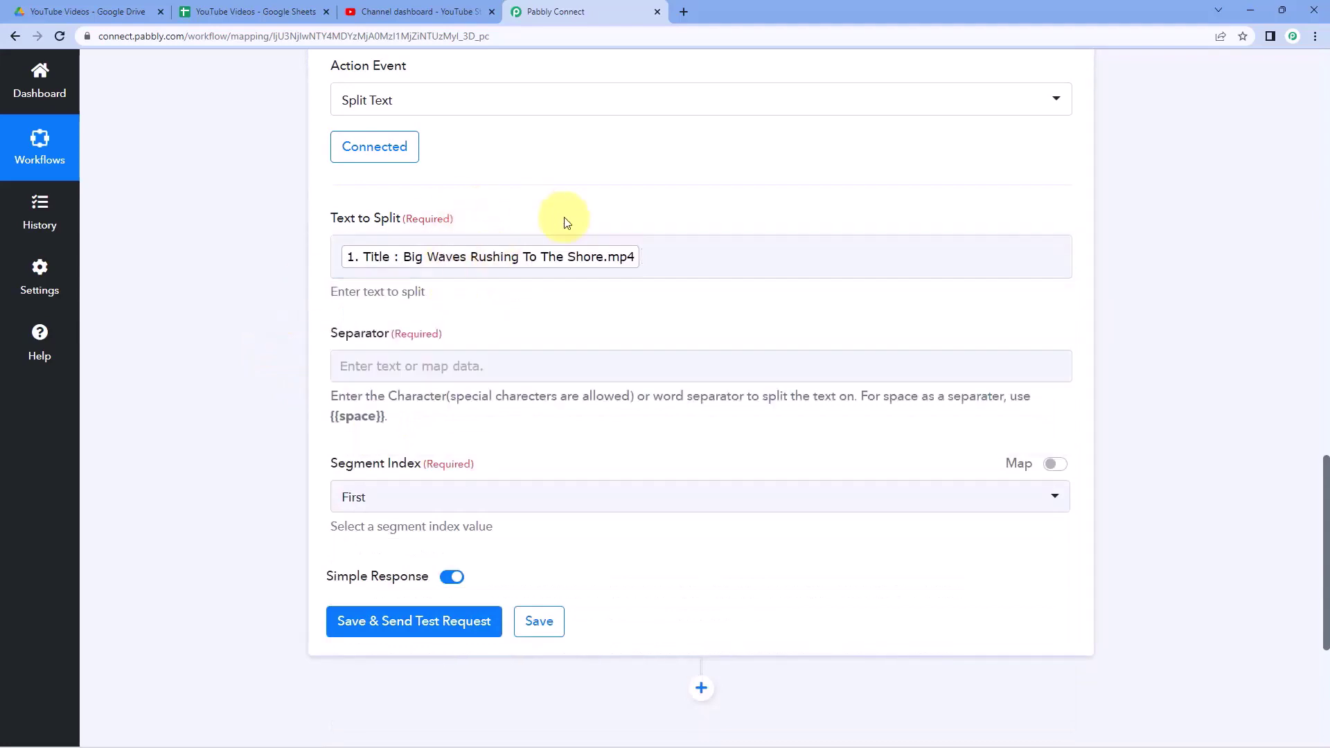
left_click(613, 241)
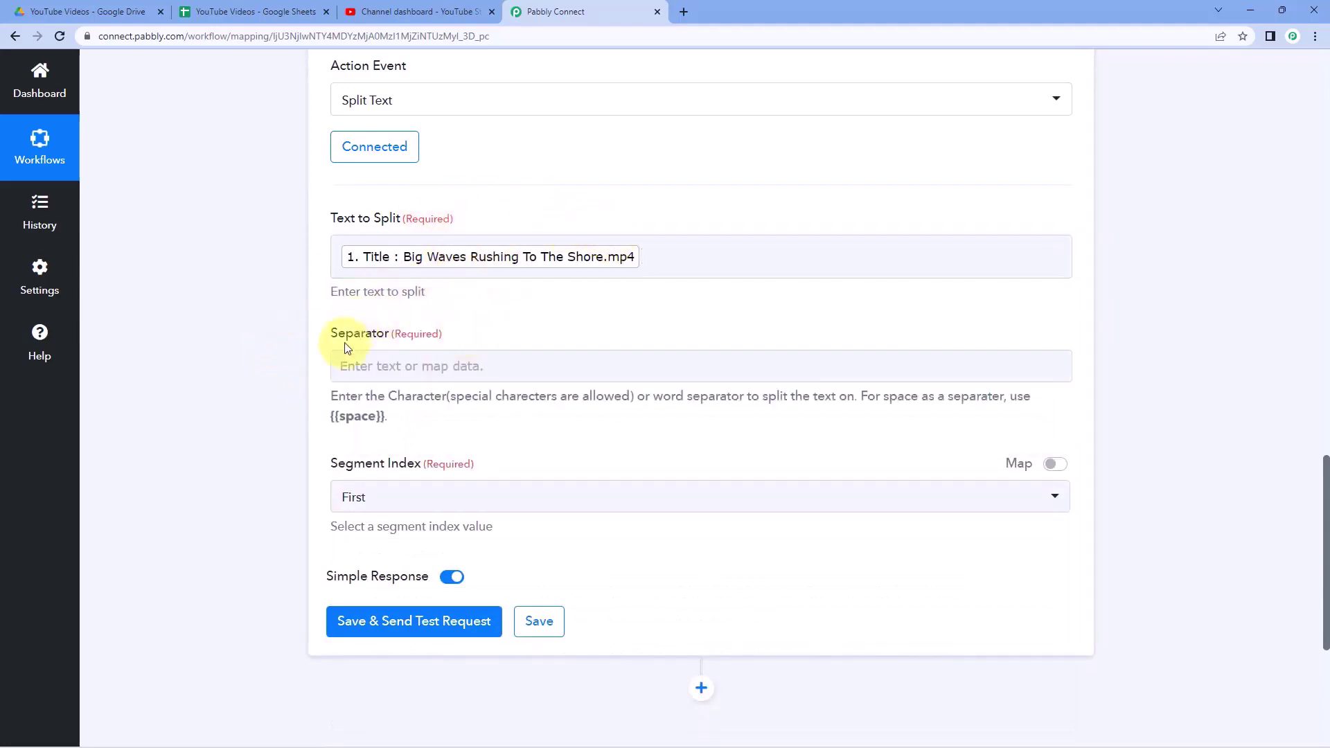
left_click(426, 368)
left_click(601, 270)
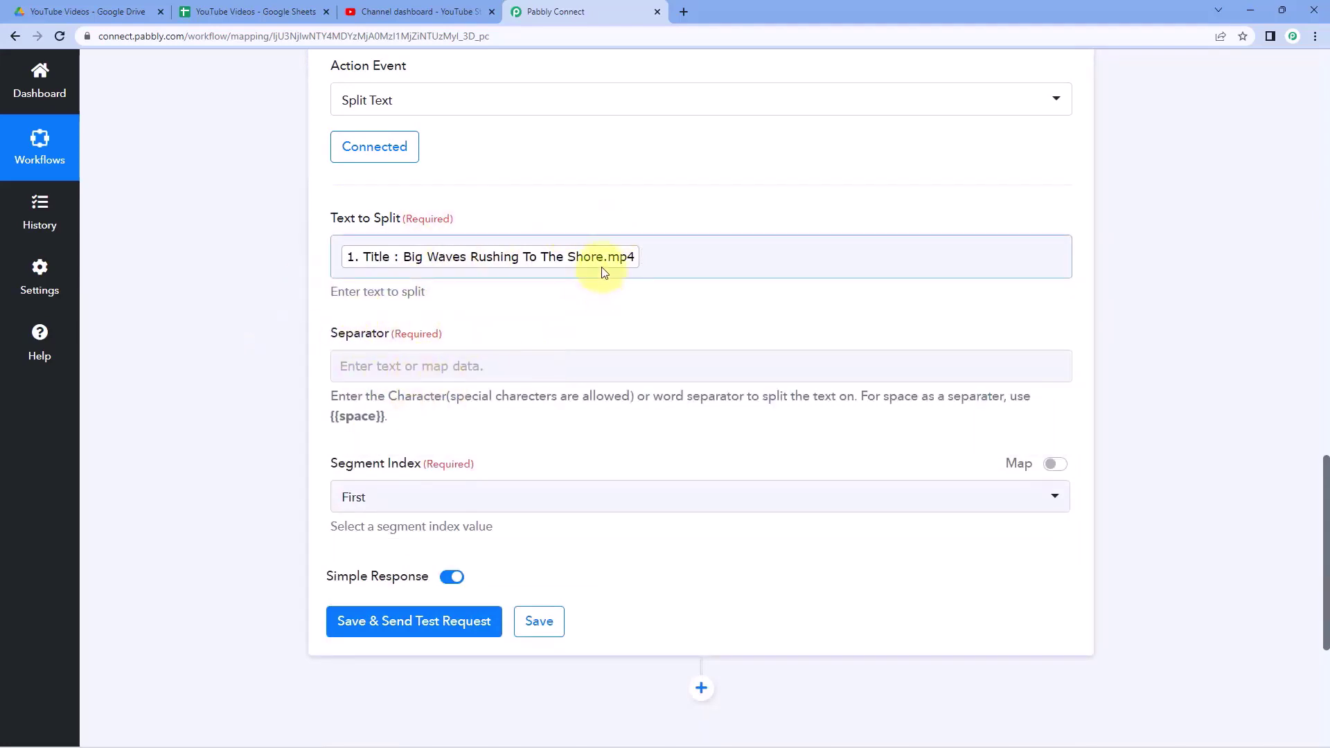
left_click(443, 374)
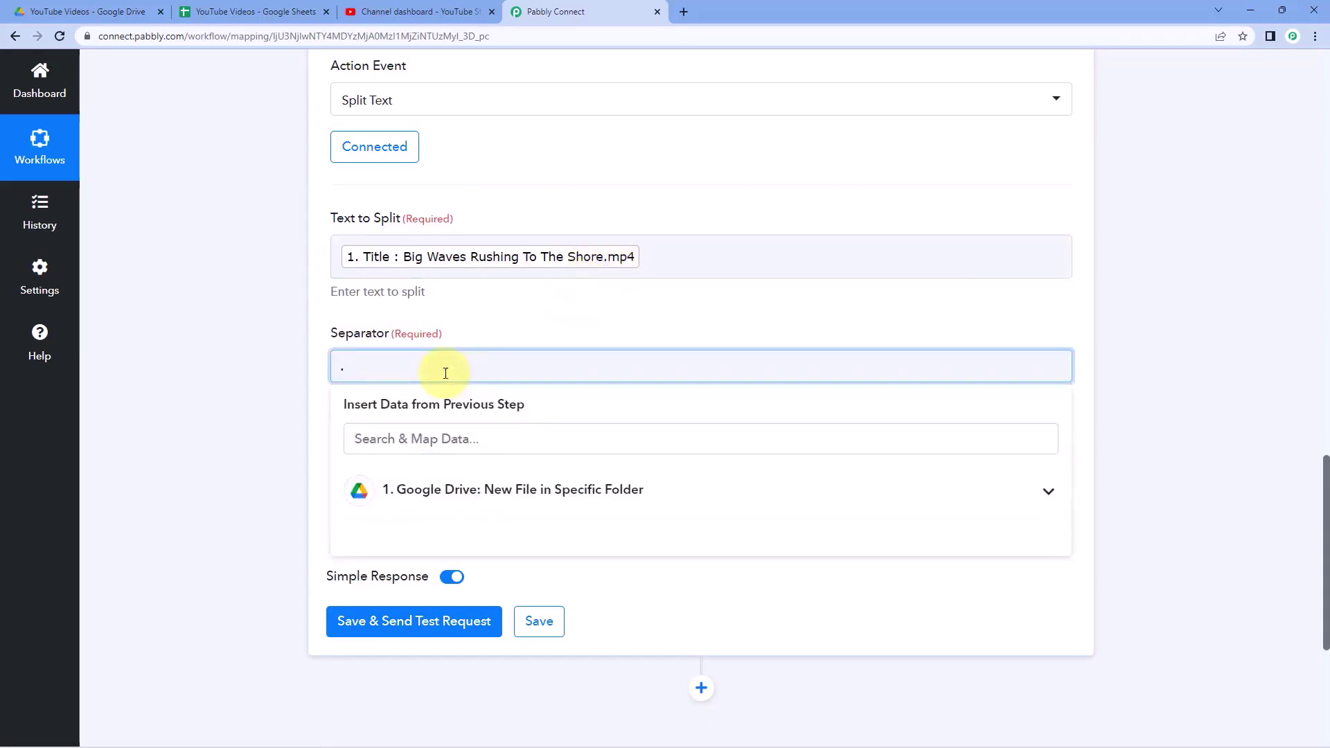
left_click(528, 309)
left_click(603, 269)
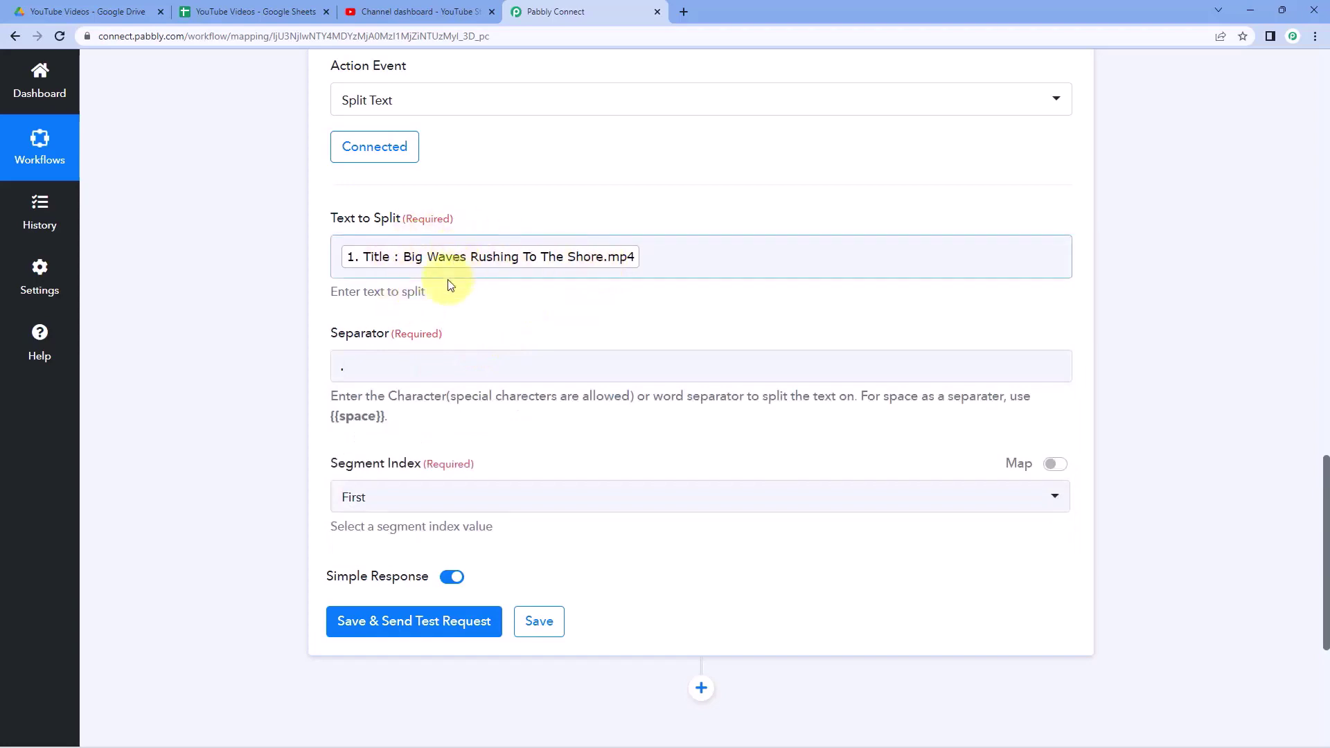
left_click(438, 302)
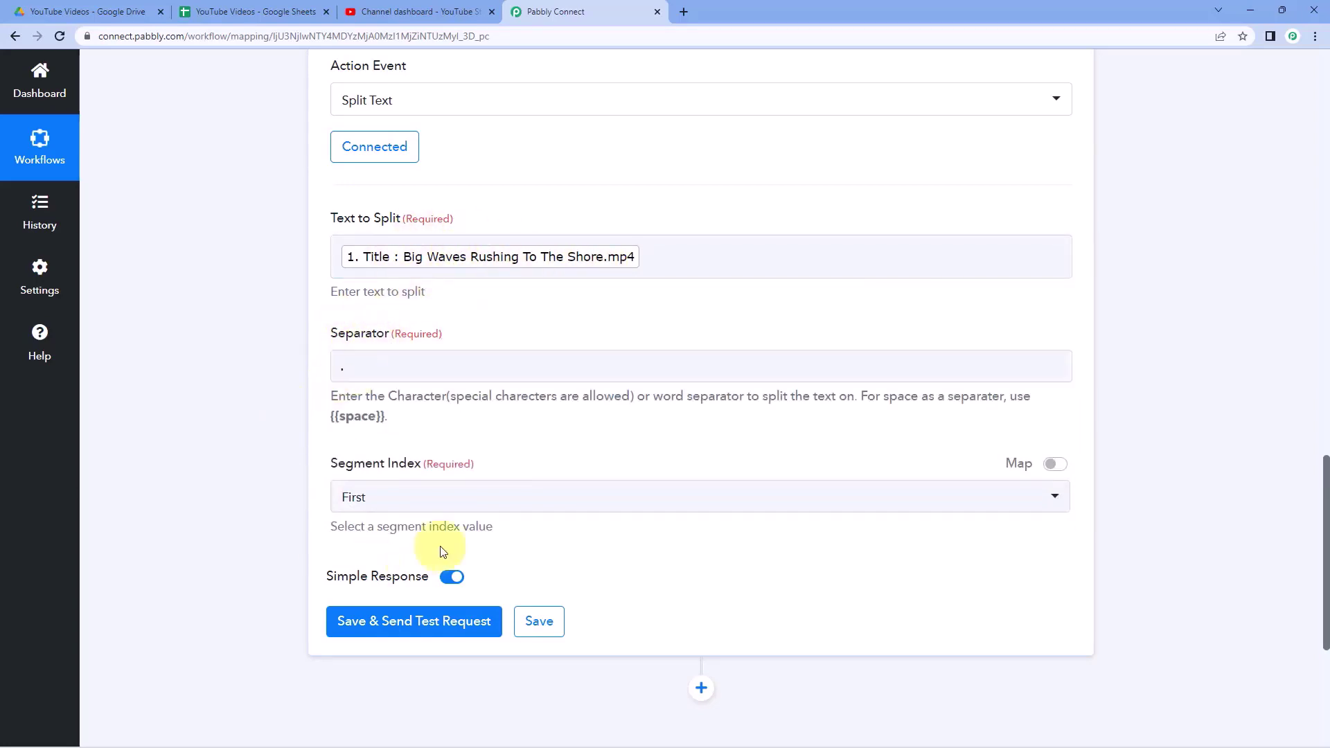
scroll(326, 471, "down", 1)
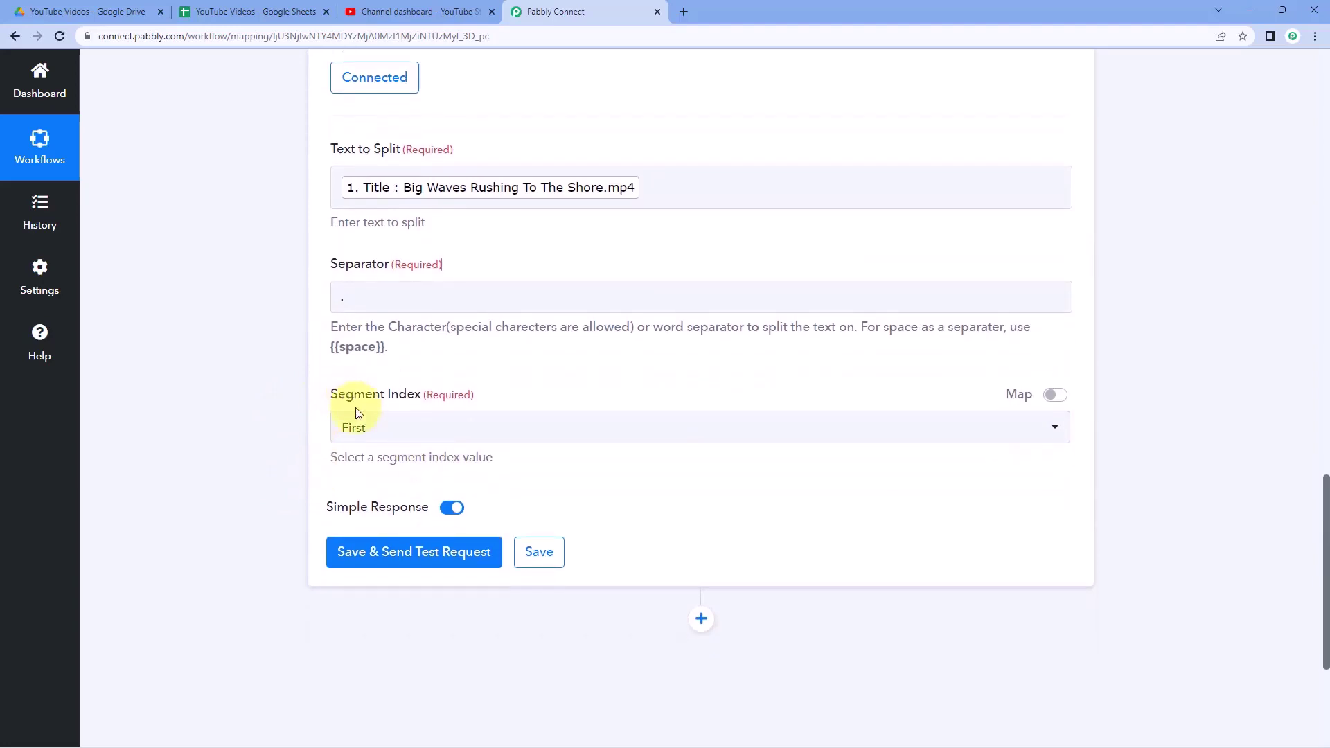
left_click(398, 433)
left_click(380, 511)
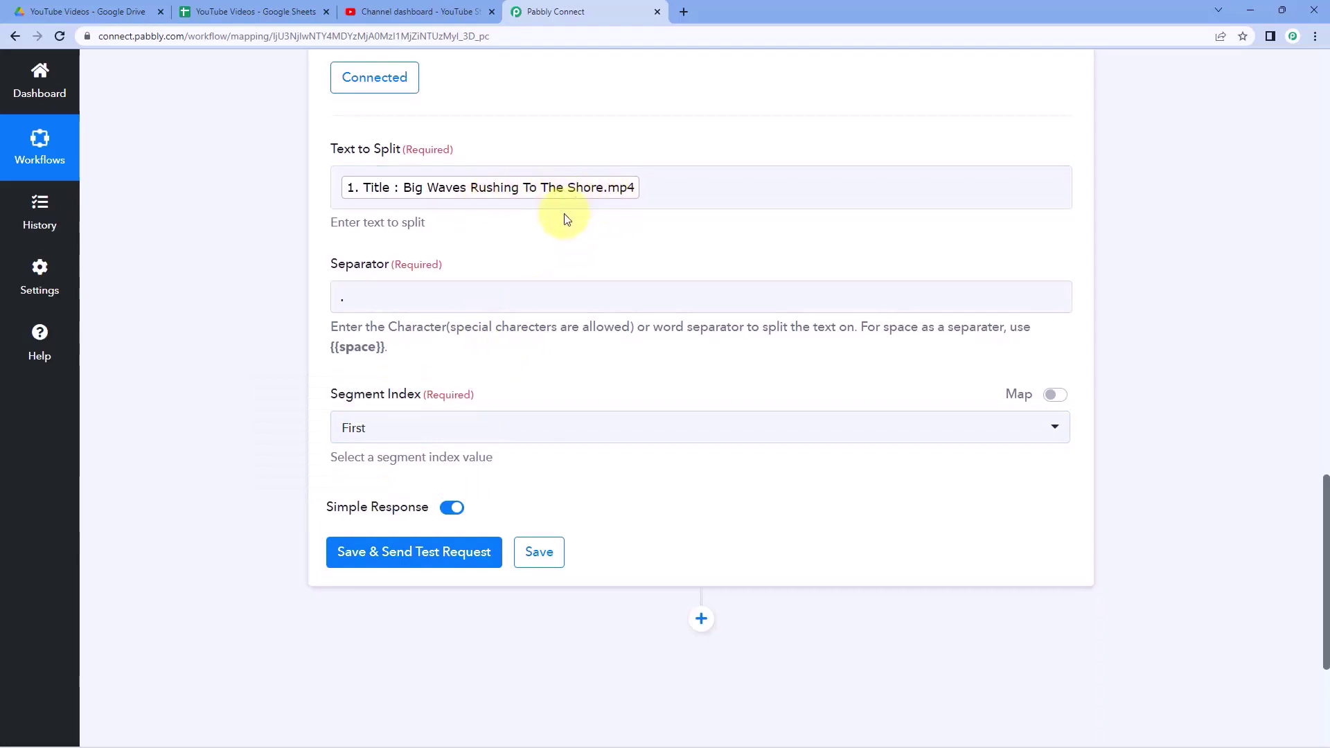
- Save and test the split, checking the Result 'Big Waves Rushing To The Shore'
left_click(425, 571)
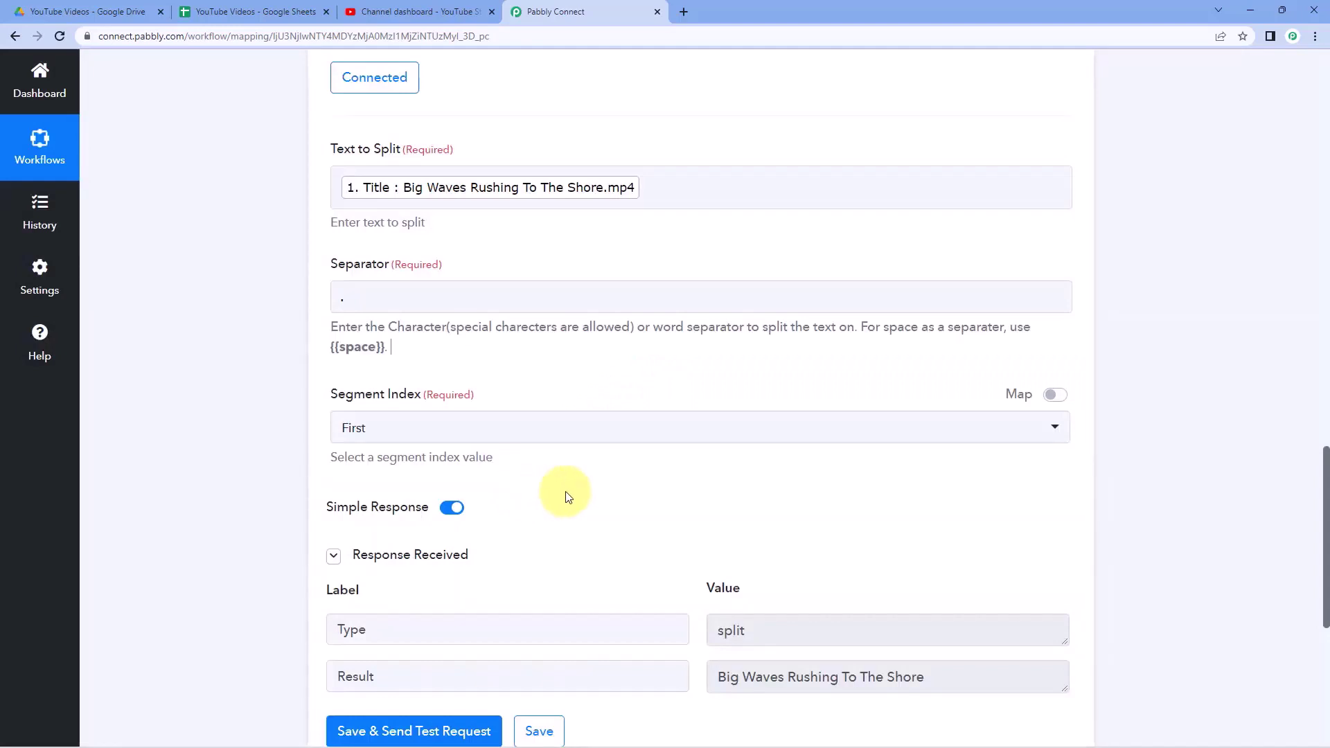
scroll(565, 495, "down", 2)
scroll(475, 499, "down", 1)
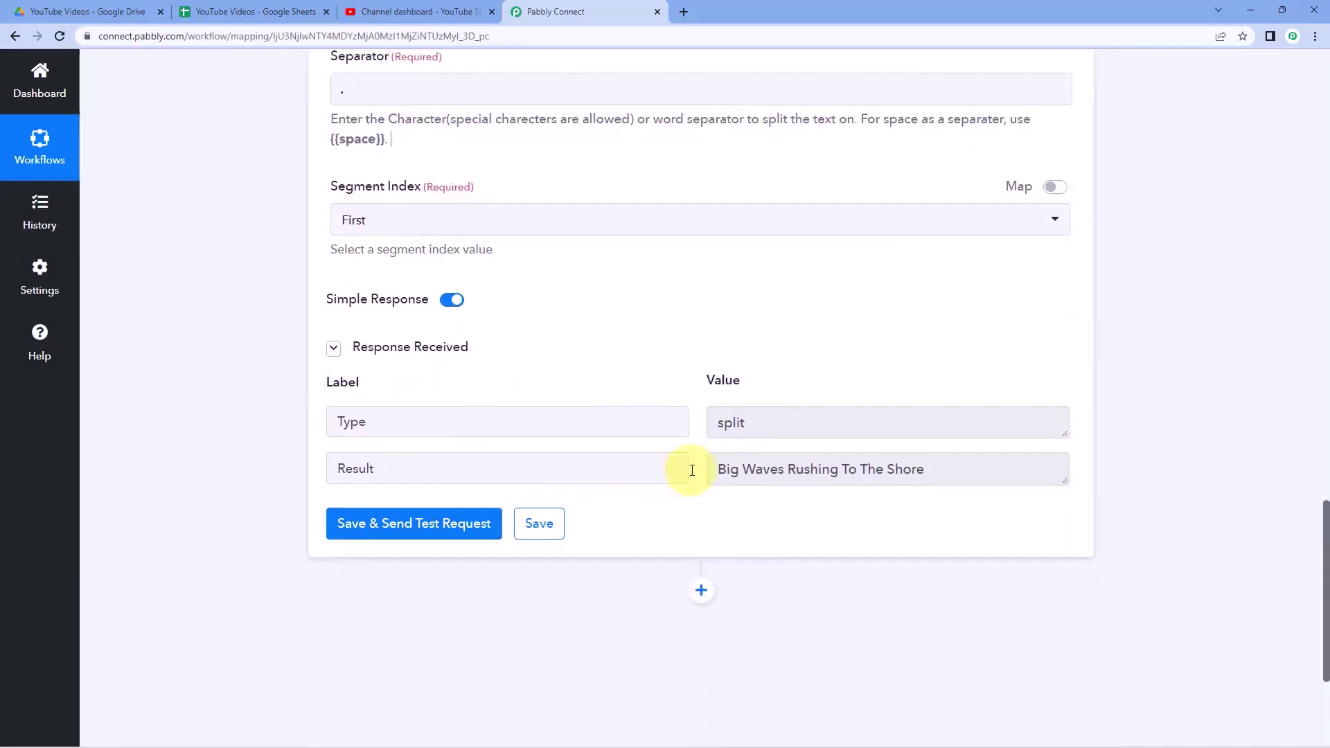
left_click_drag(713, 471, 934, 474)
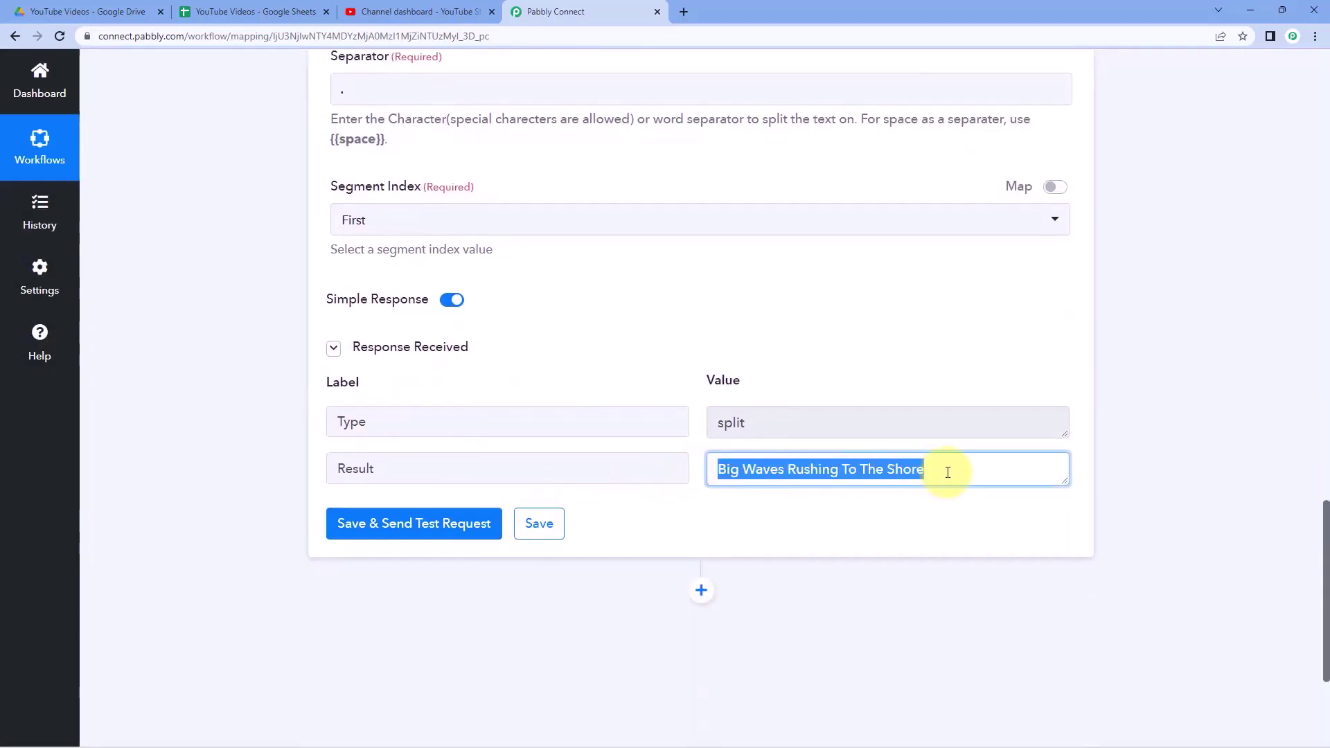
left_click(948, 472)
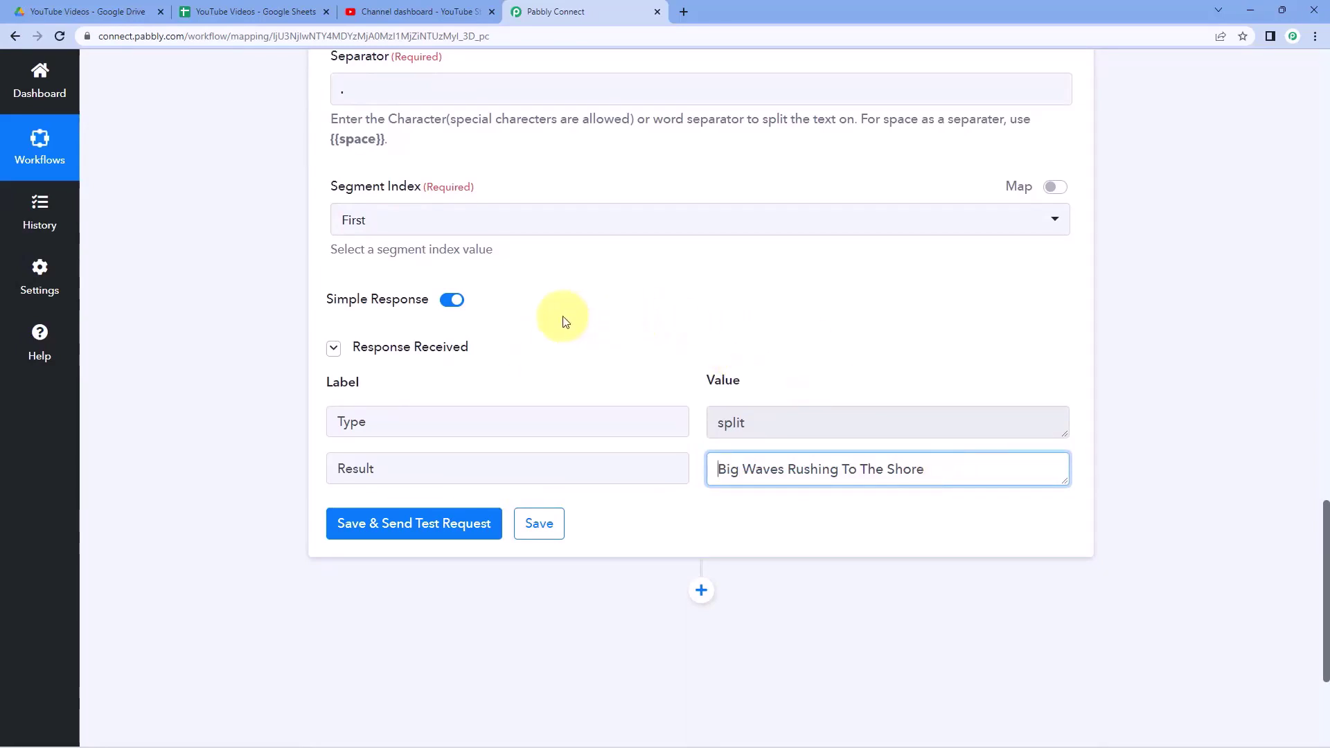
- Compare the split result with the Drive file and the sheet's title, B2 description and C2 tags
left_click(96, 8)
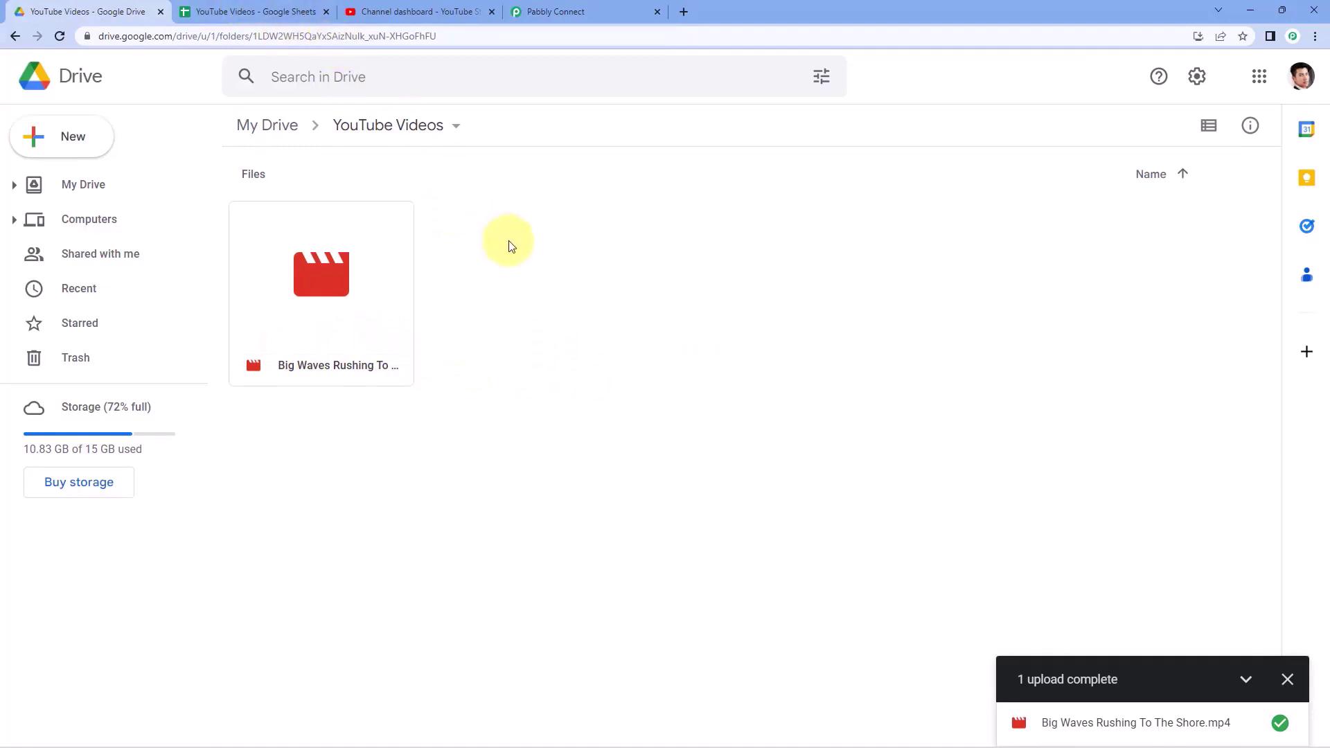
left_click(577, 8)
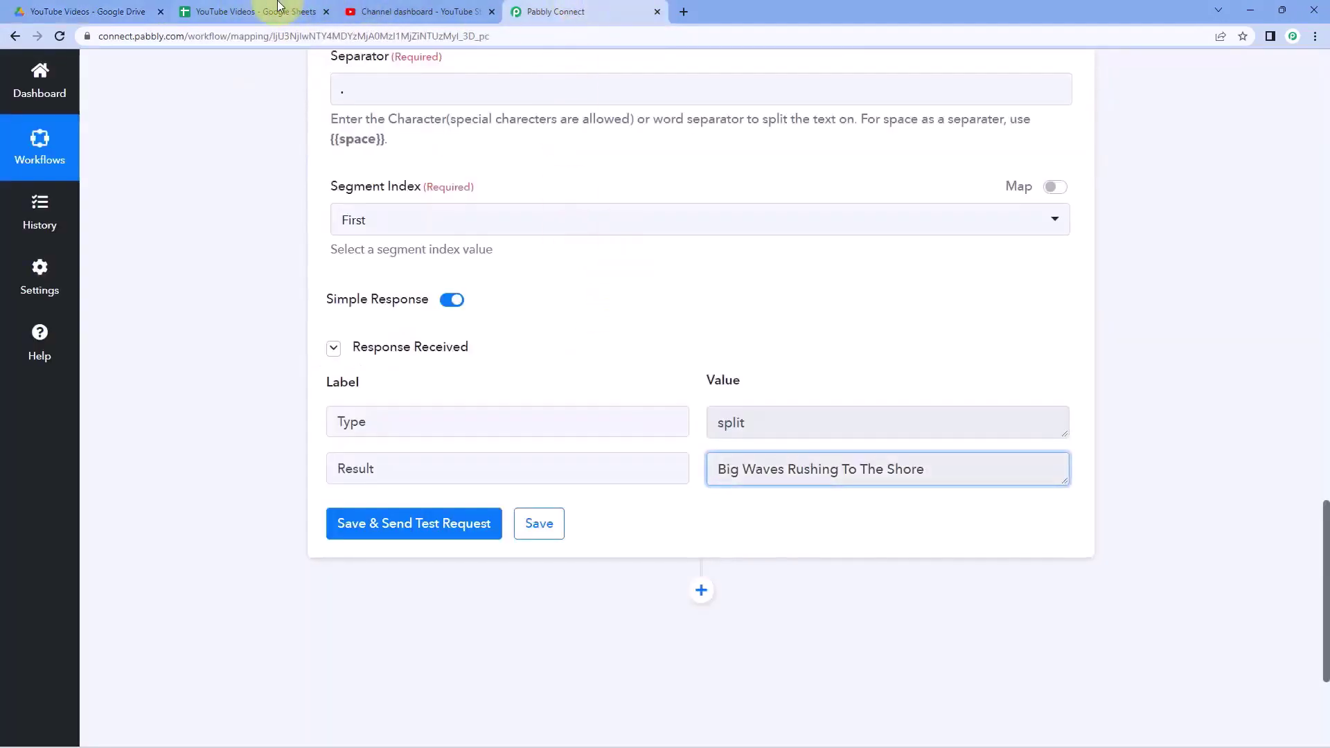
left_click(267, 11)
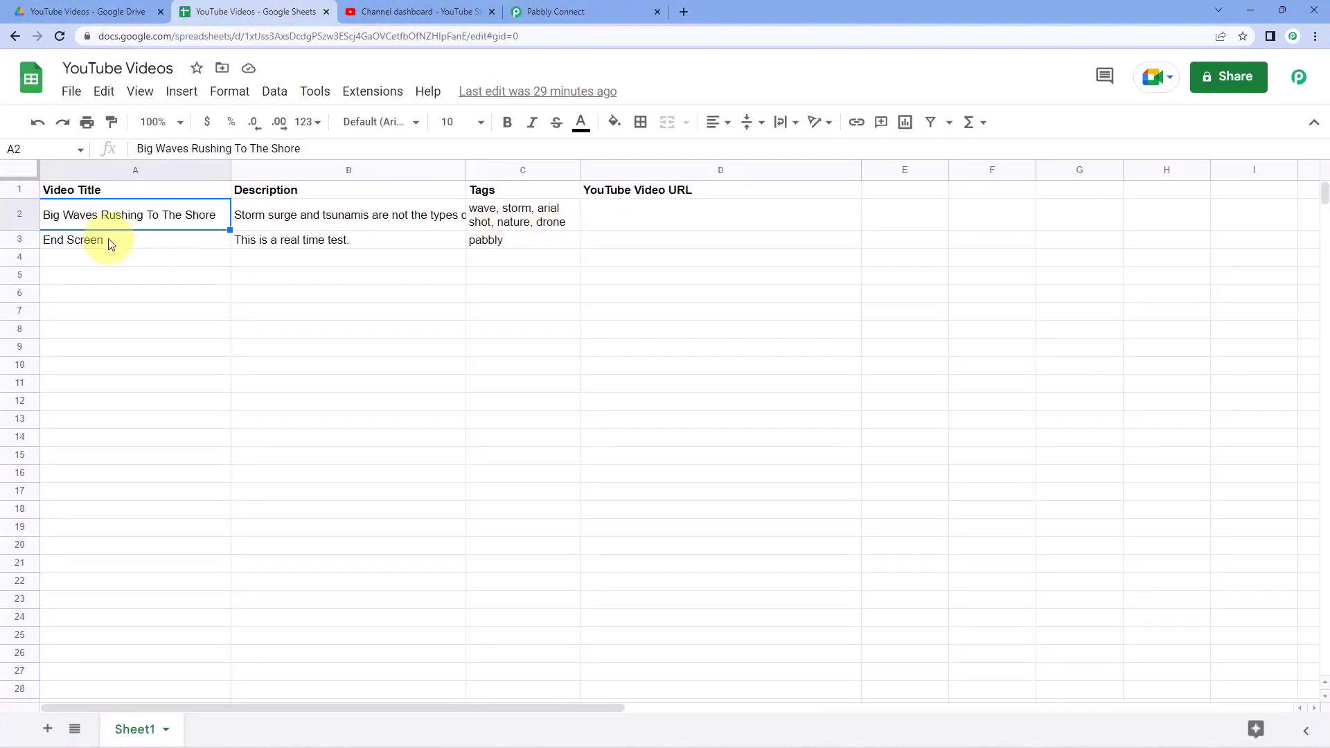
left_click(284, 215)
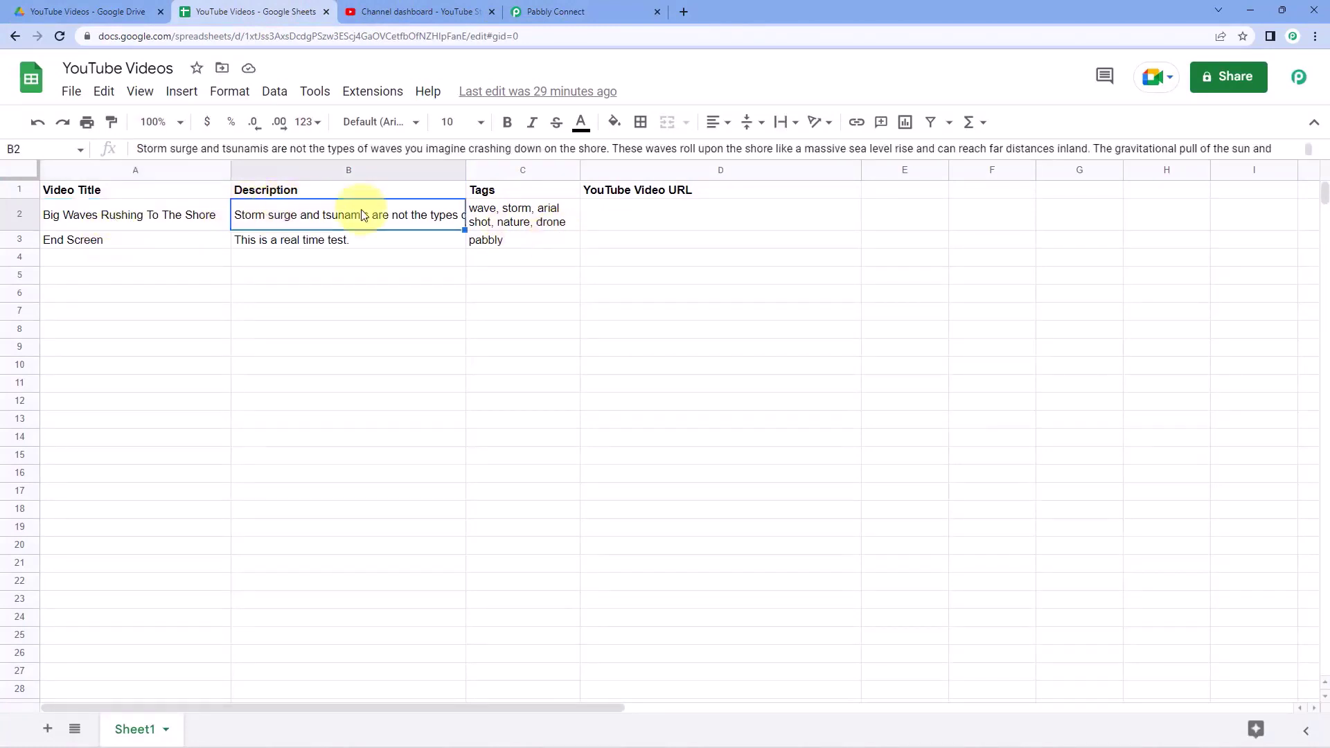
left_click(486, 219)
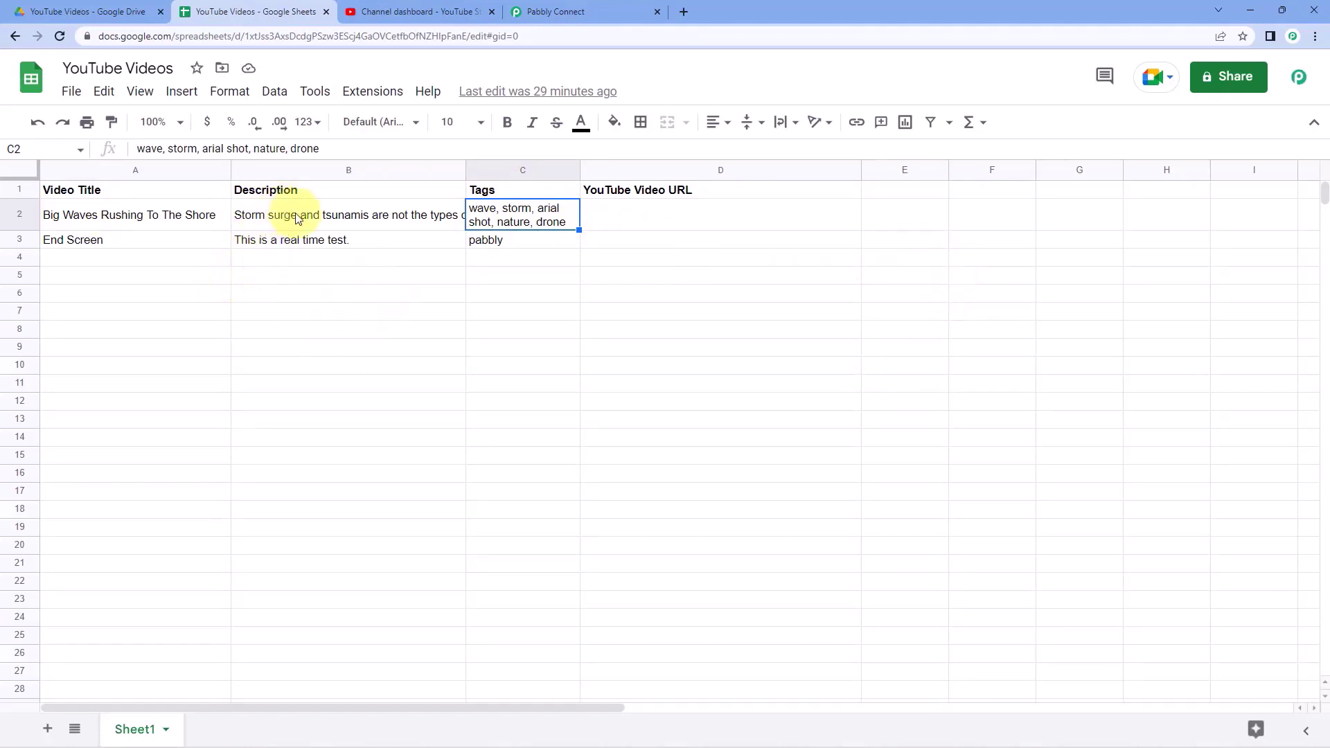
left_click(559, 12)
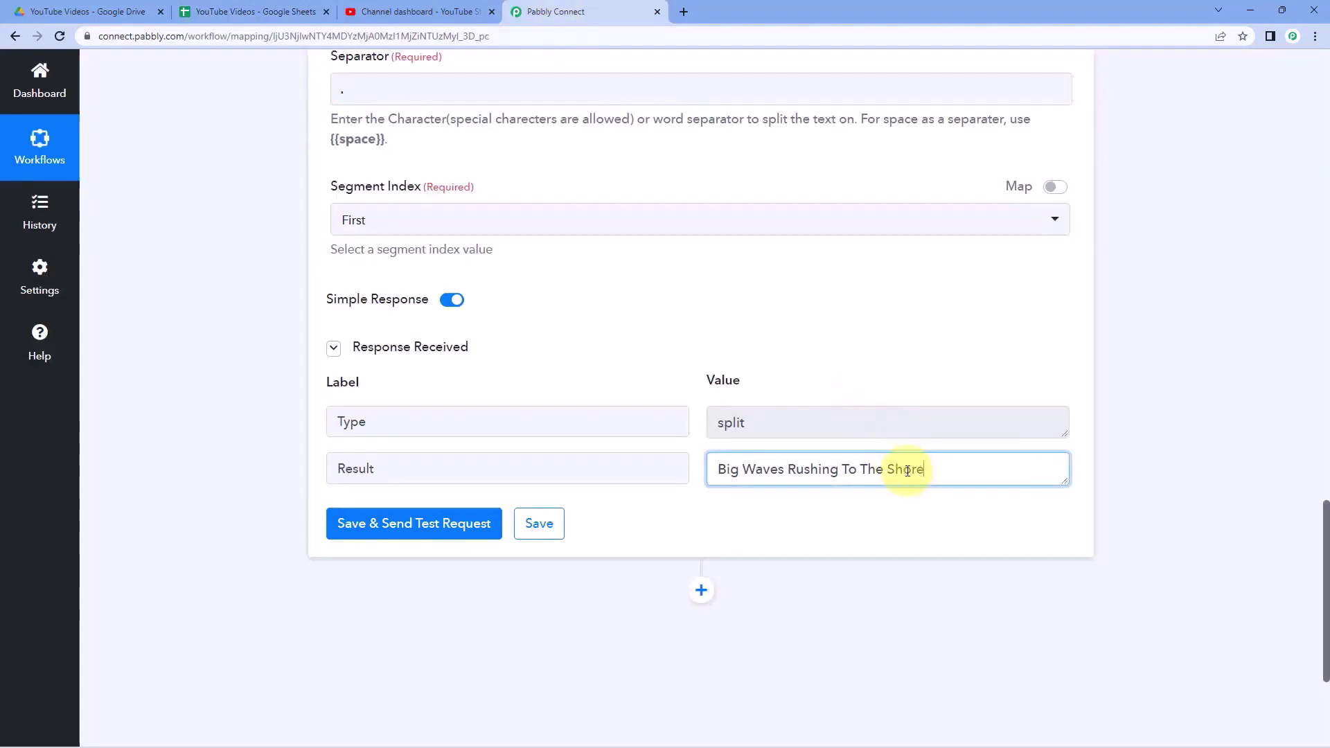
left_click_drag(907, 471, 718, 469)
left_click(628, 354)
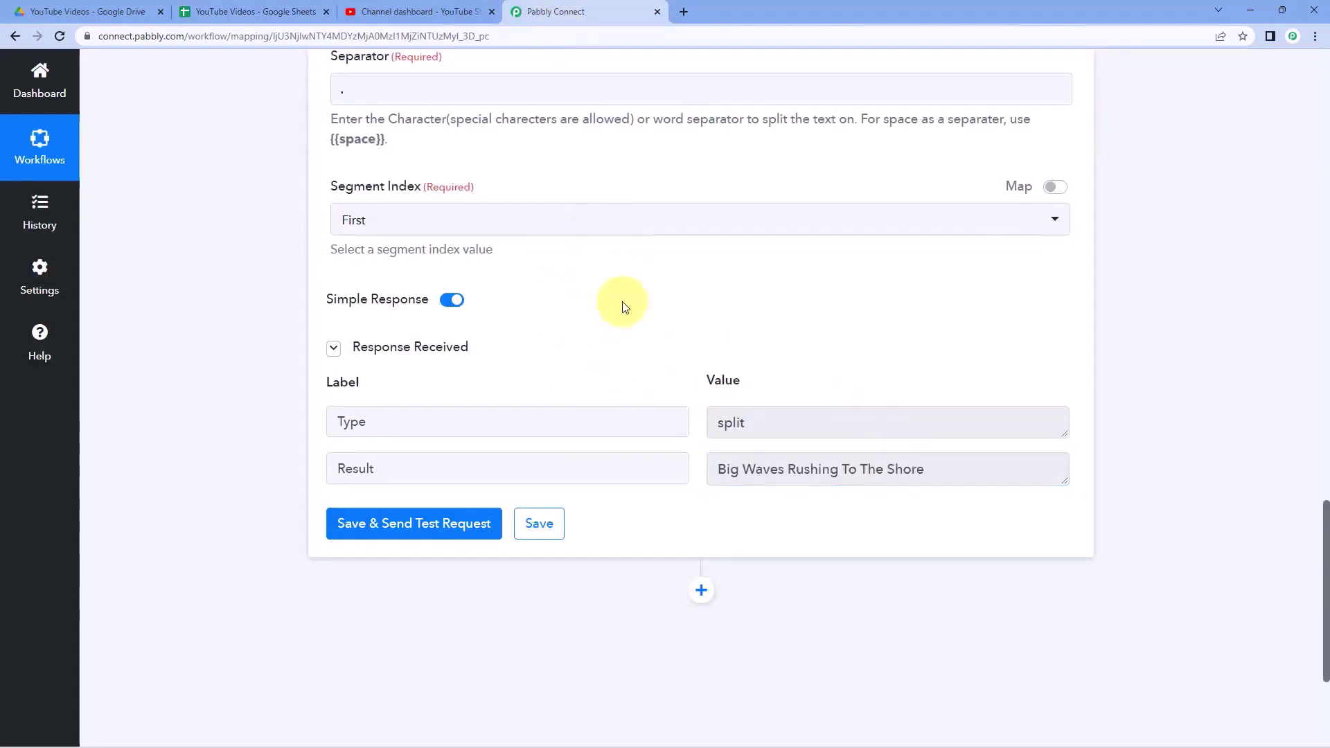
left_click(211, 12)
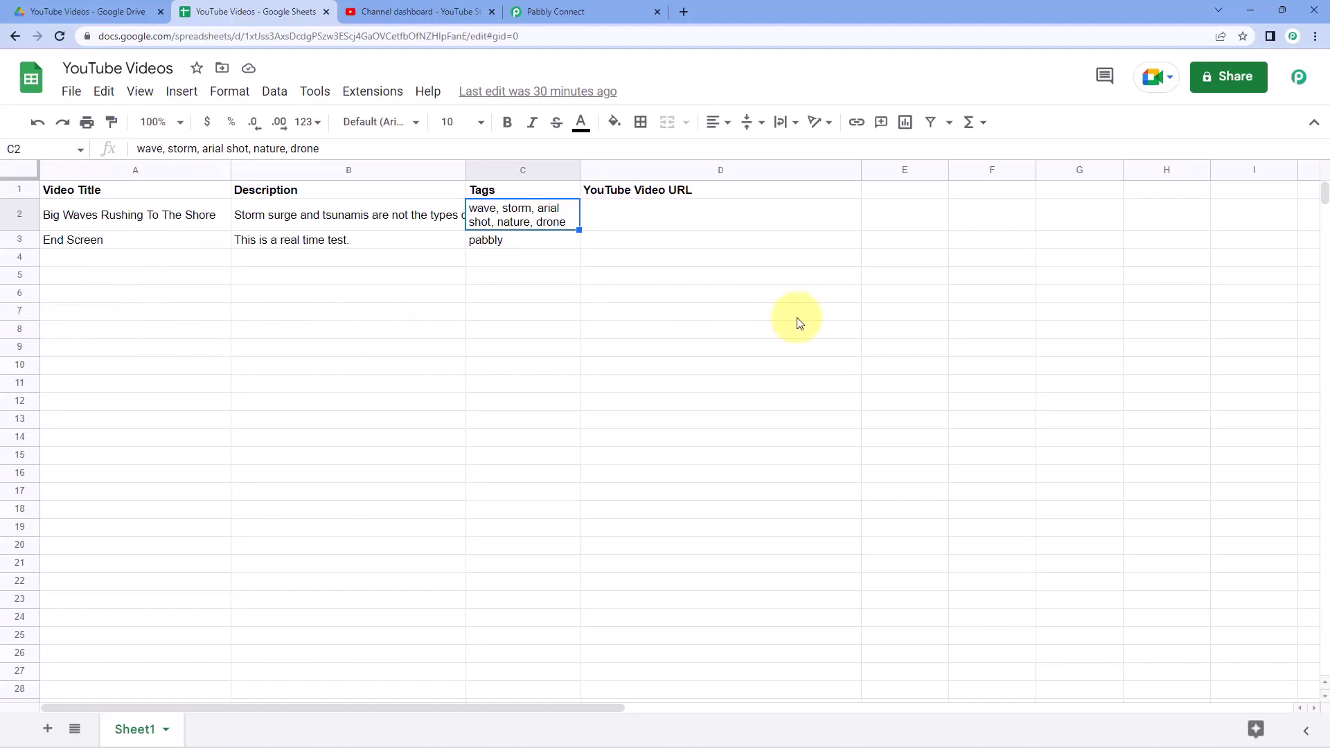
left_click(594, 11)
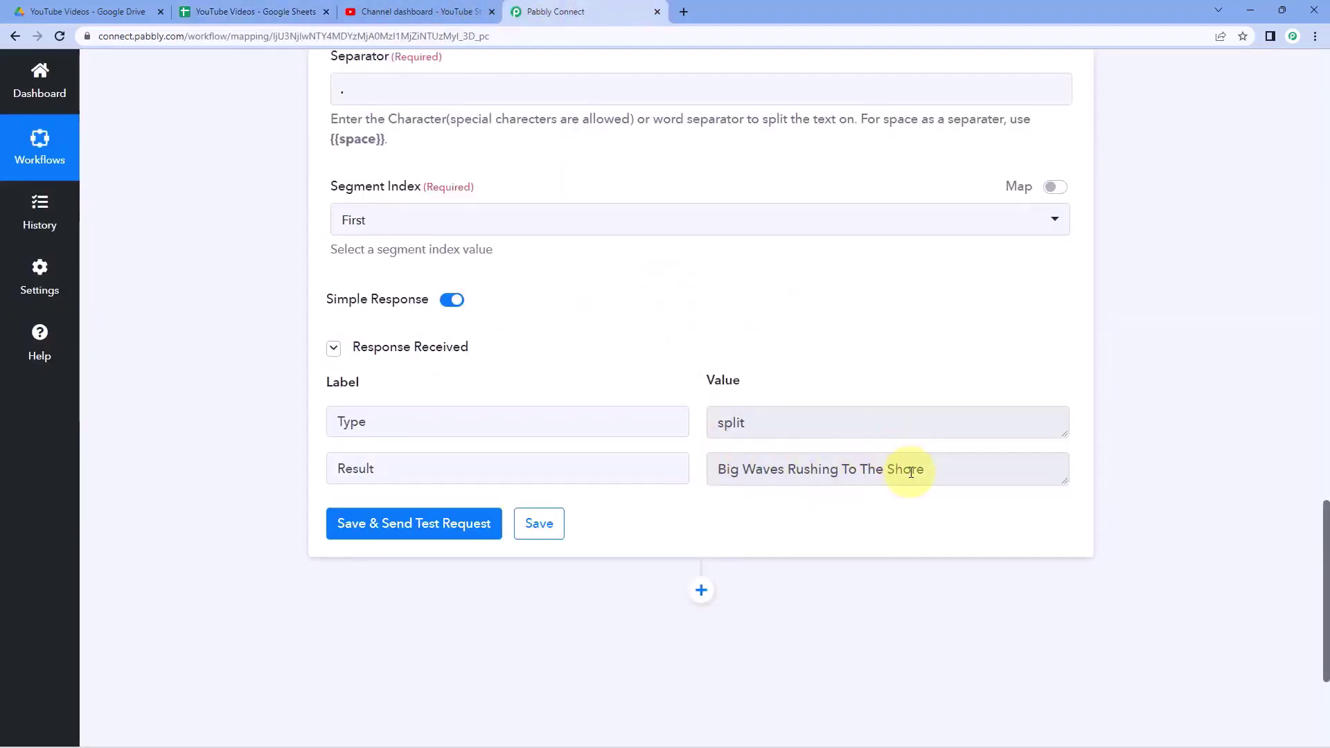
scroll(693, 476, "down", 2)
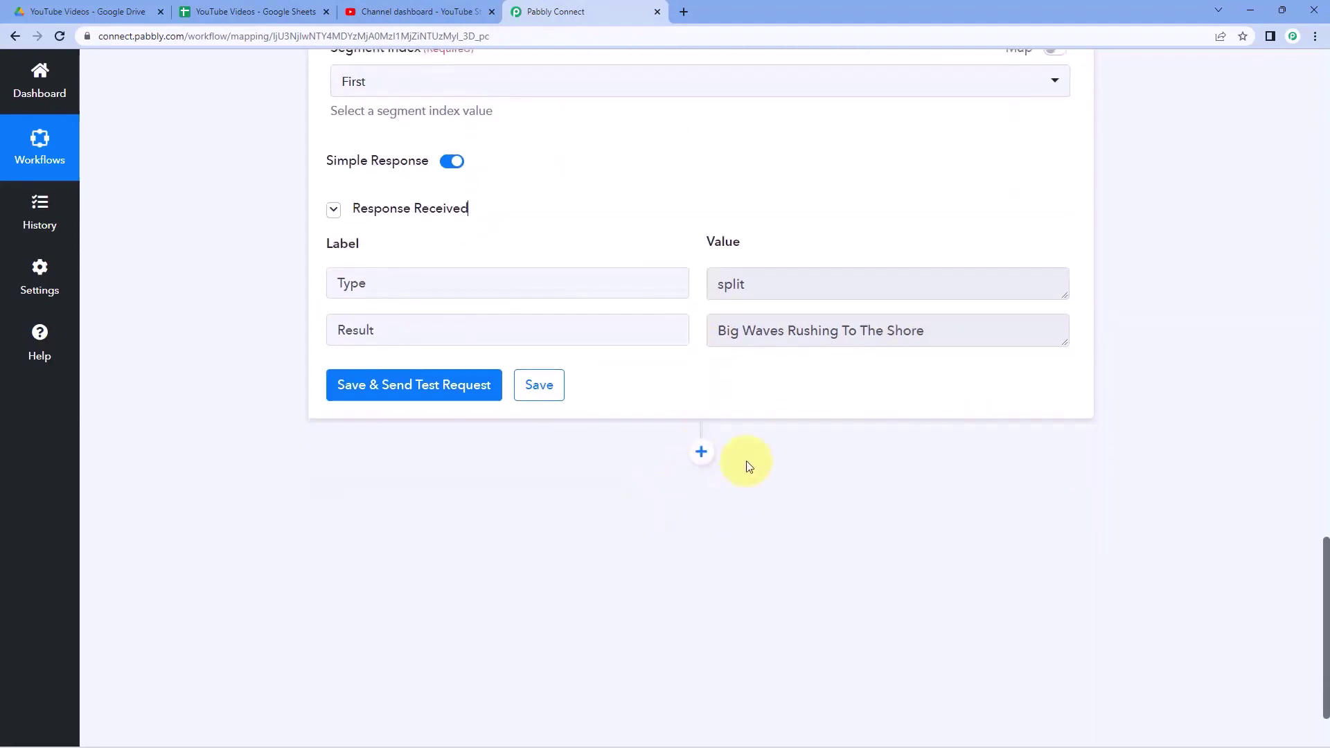
- Add a Google Sheets action with the Lookup Spreadsheet Rows event after the split
left_click(701, 452)
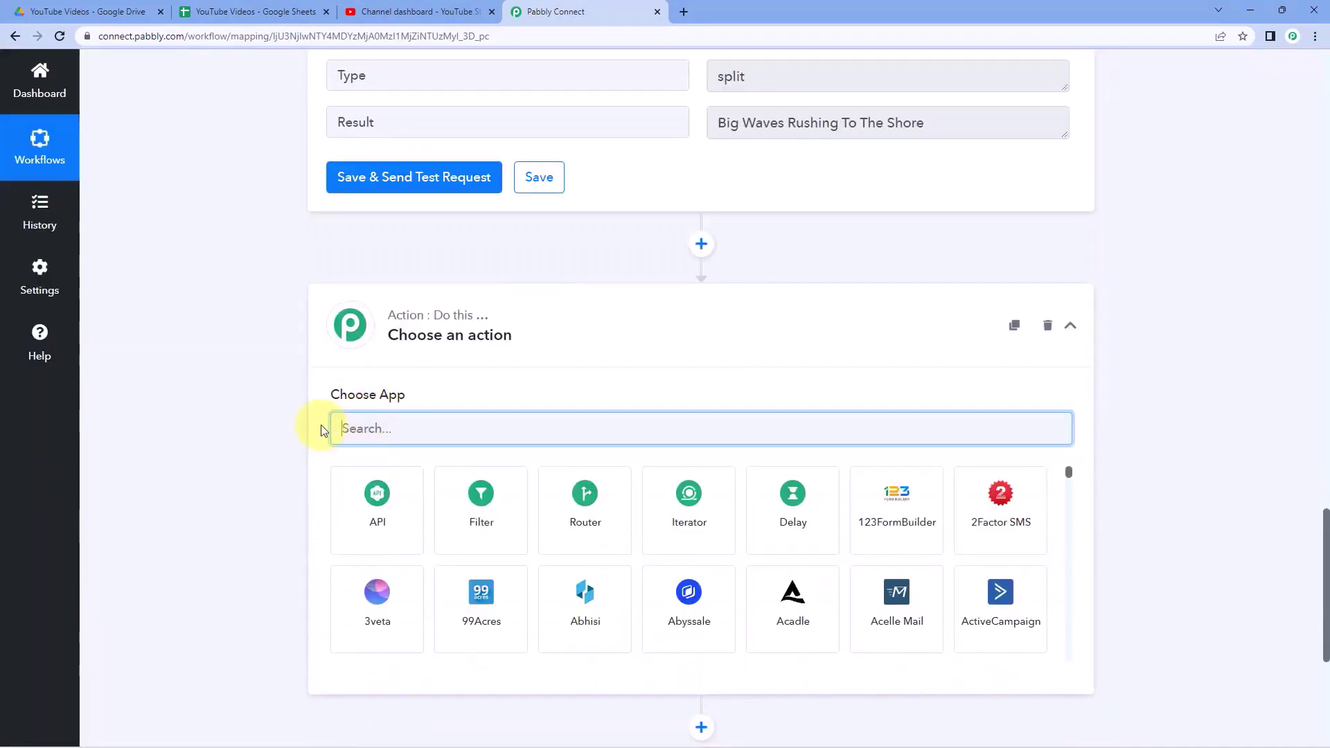
type("Google Sheets")
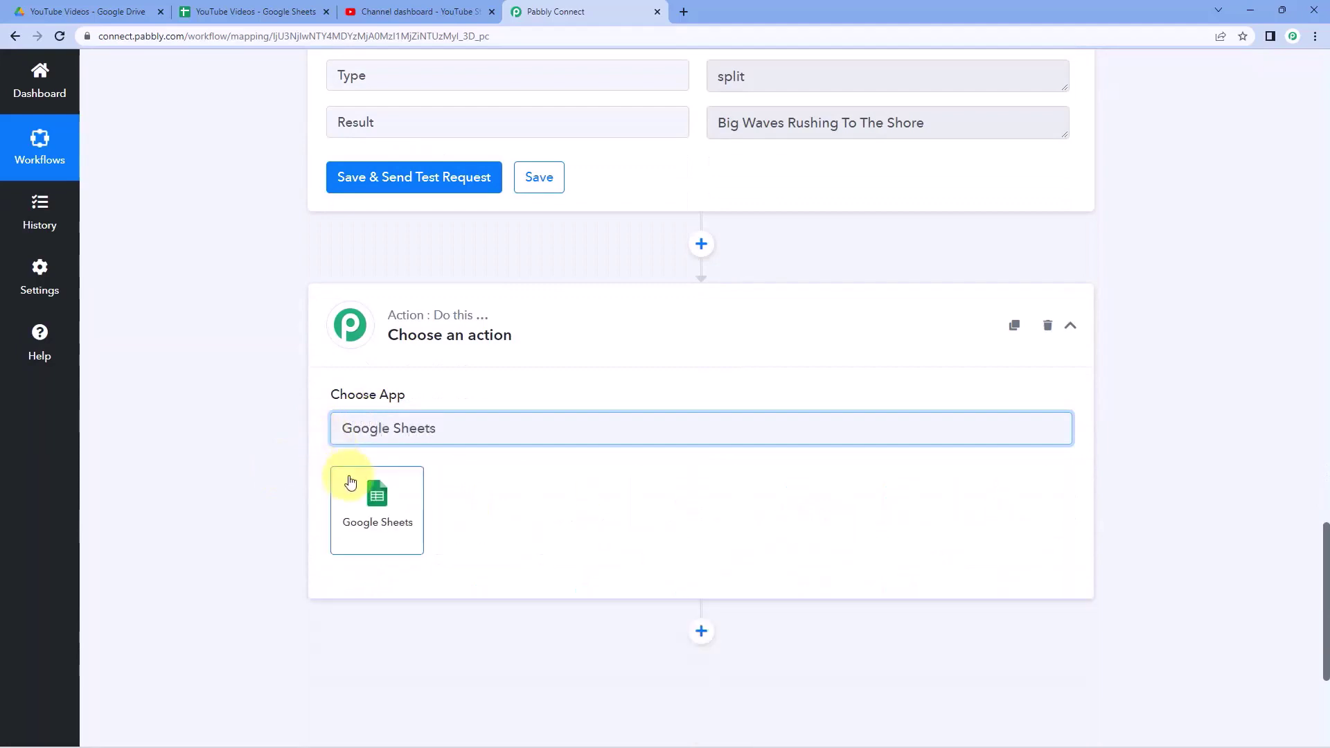
left_click(351, 482)
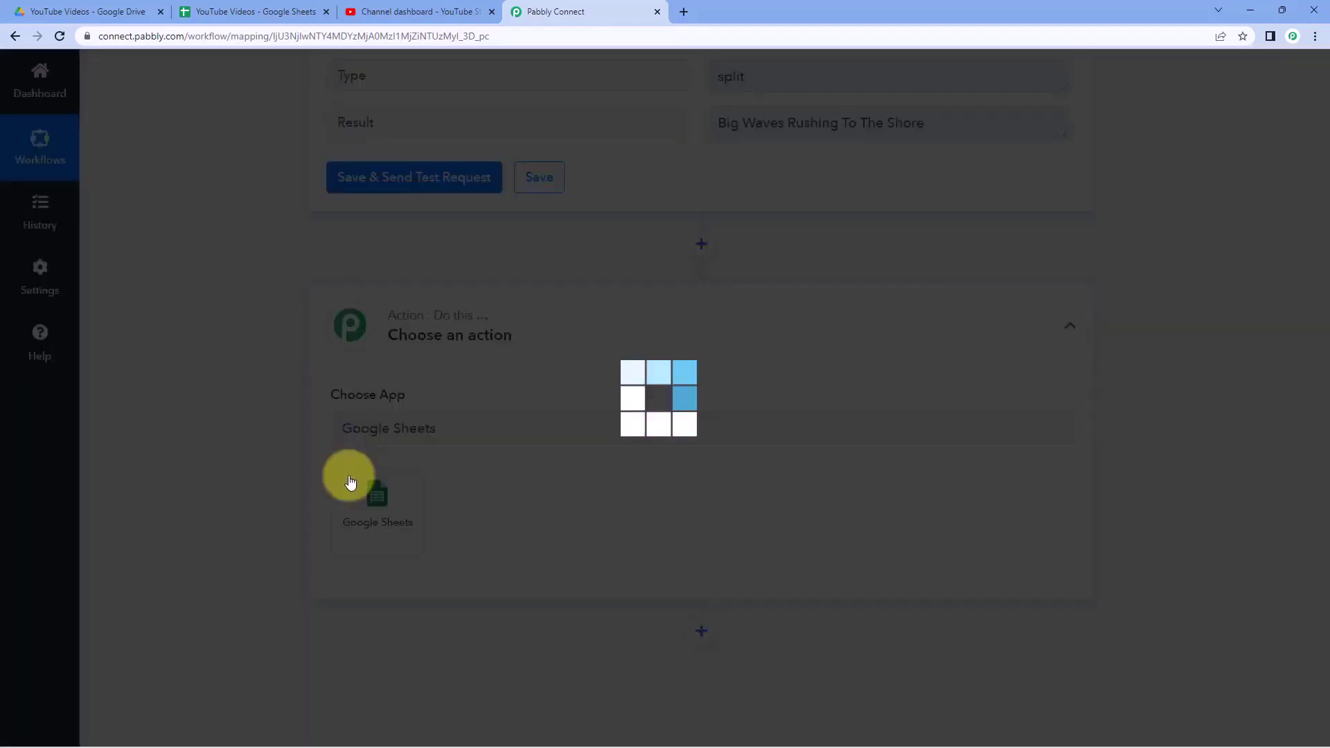
scroll(296, 440, "down", 2)
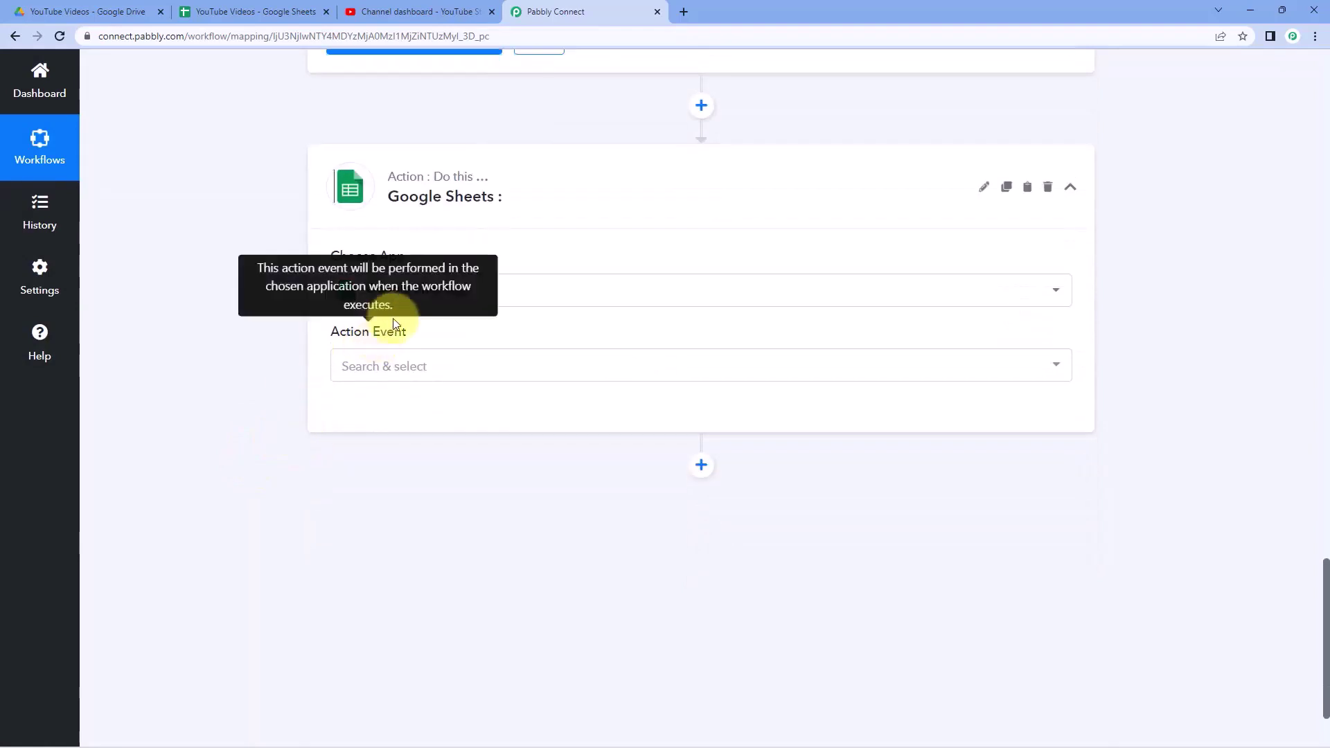
left_click(510, 367)
scroll(305, 374, "down", 2)
scroll(451, 394, "down", 1)
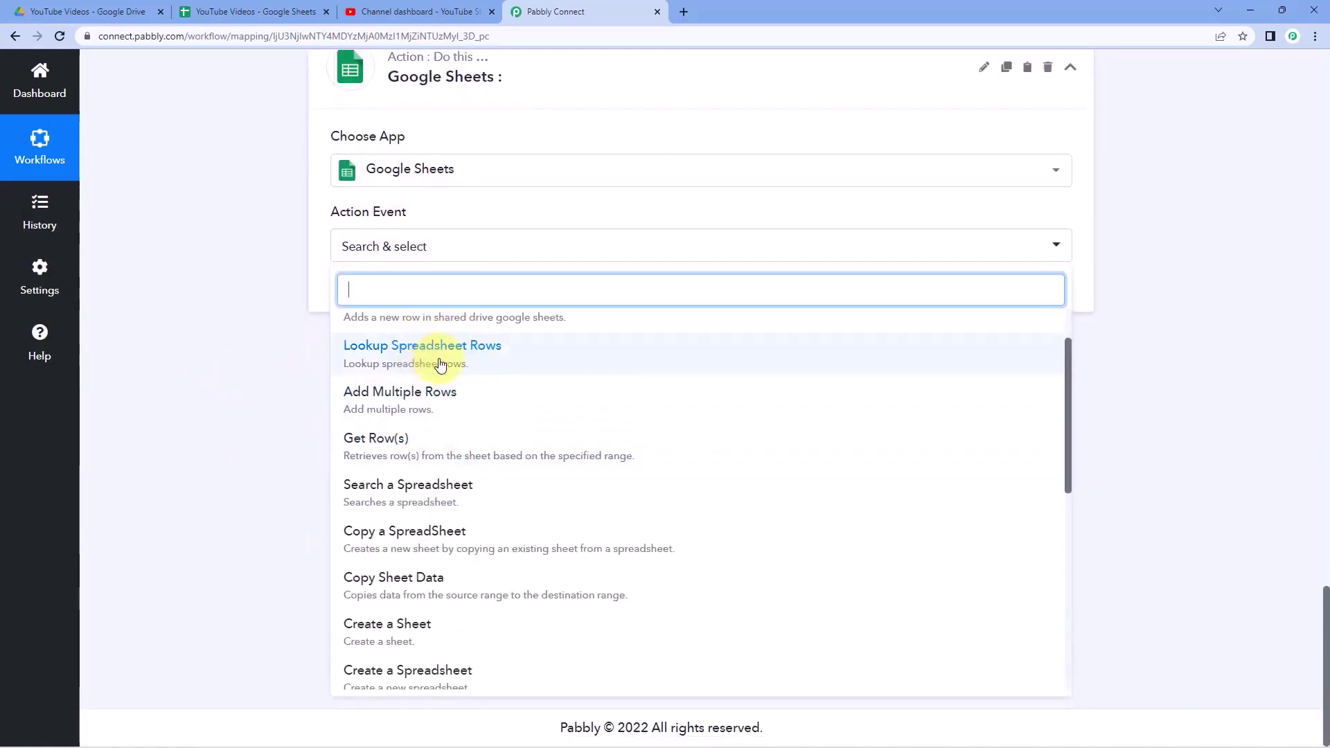
left_click(463, 365)
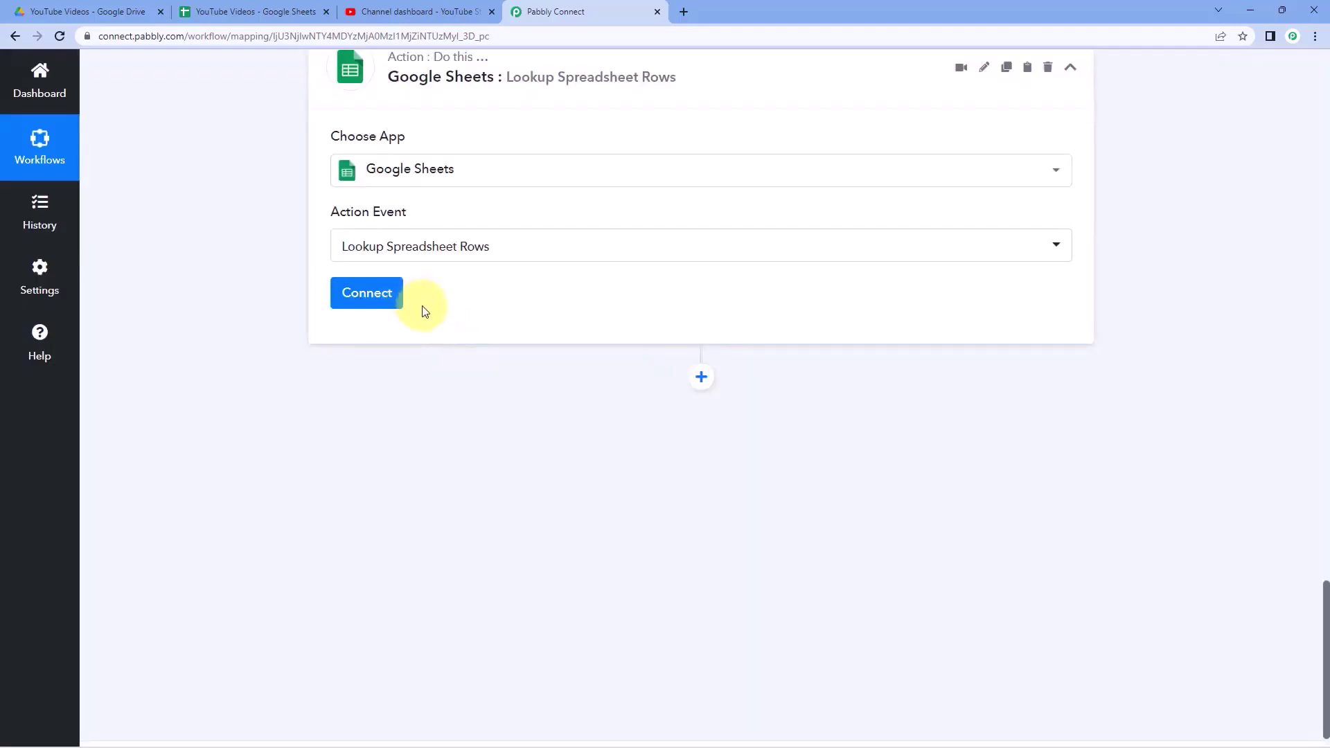
scroll(424, 291, "up", 1)
scroll(564, 321, "up", 1)
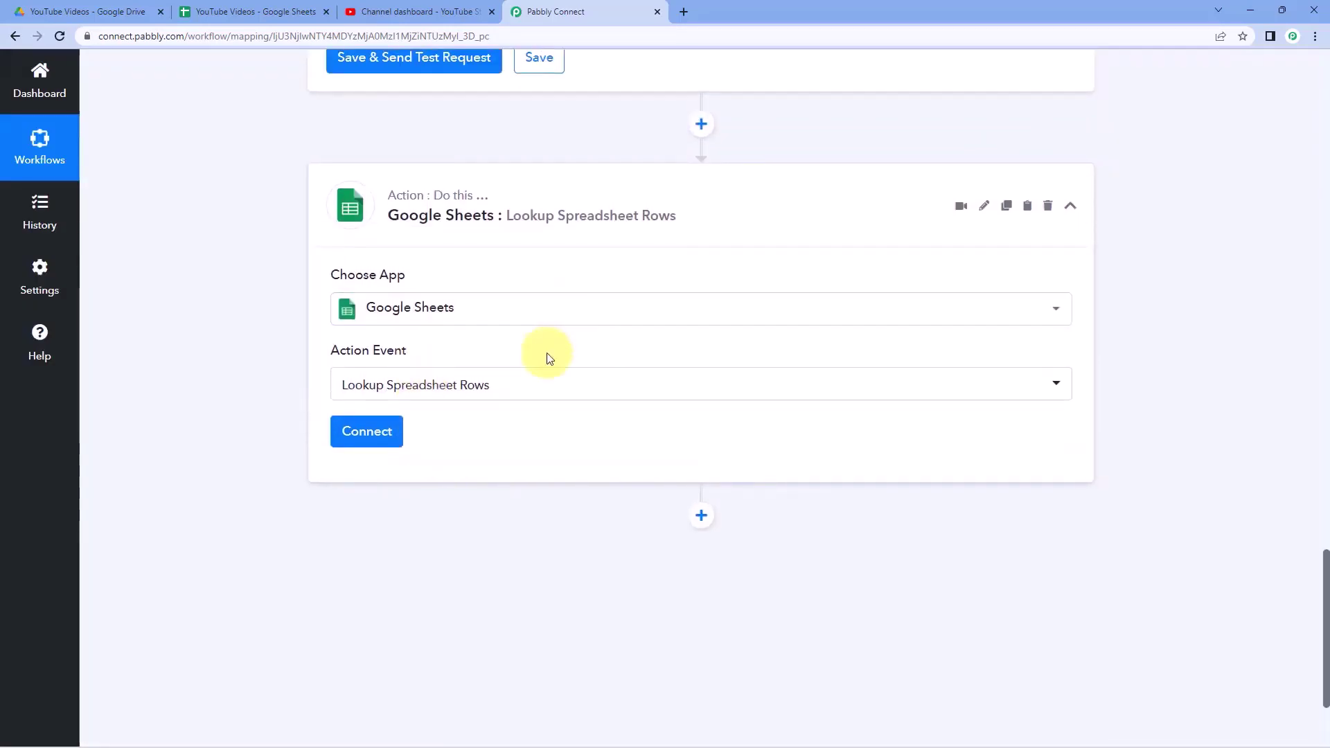
scroll(819, 183, "up", 2)
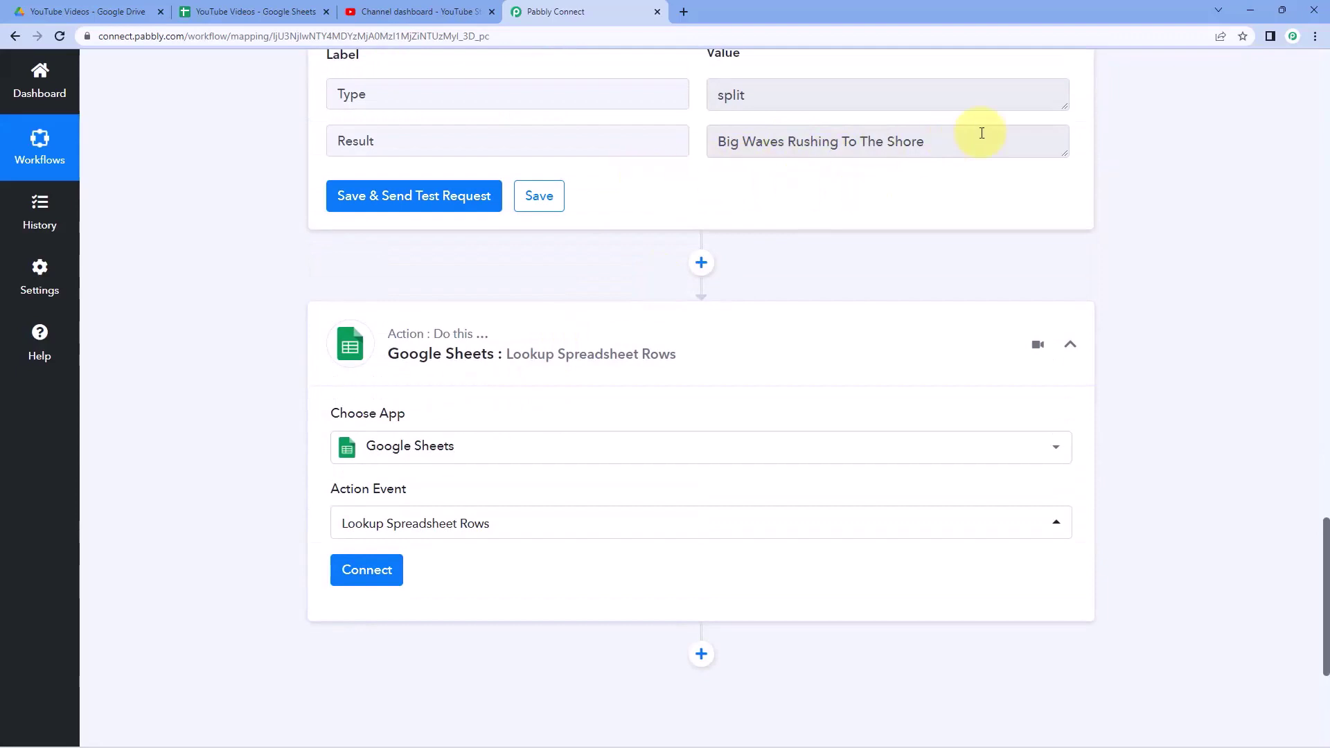
left_click_drag(977, 139, 614, 143)
left_click(637, 196)
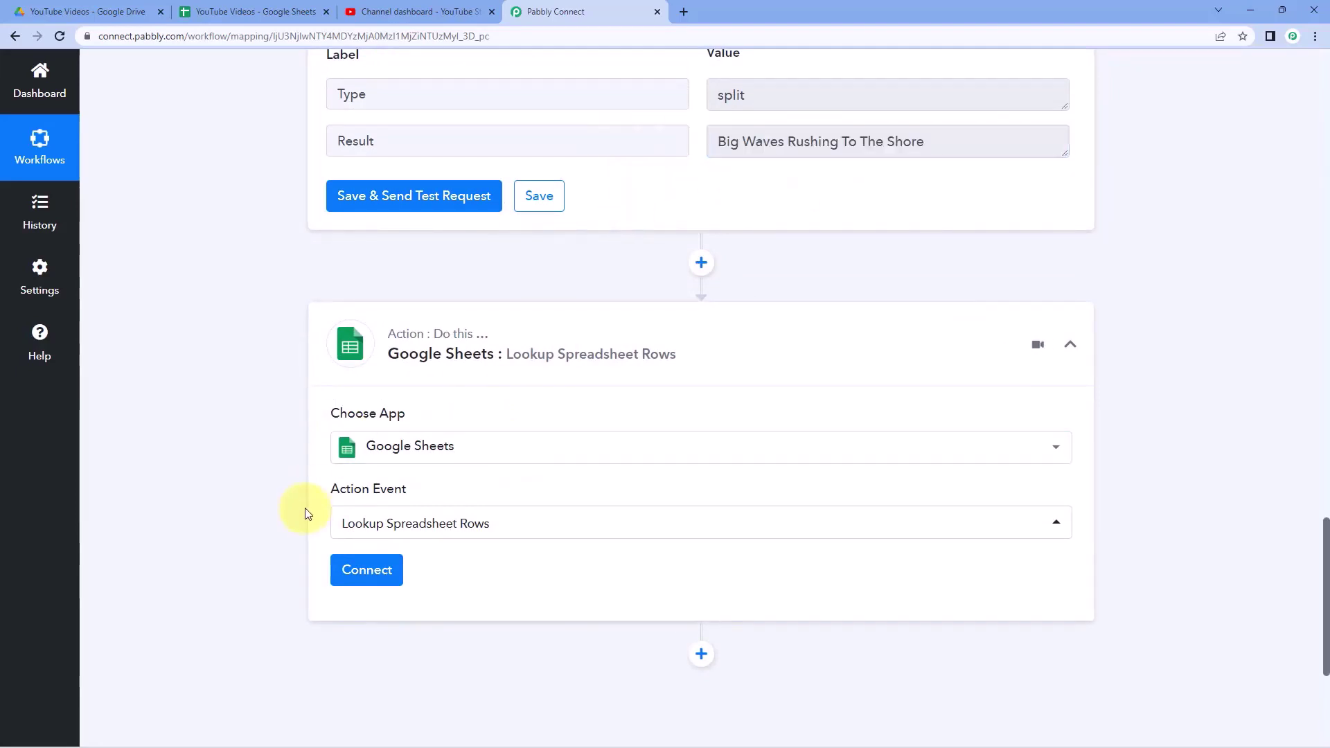
- Create a new Google Sheets connection by signing in with Google and approving access
left_click(380, 572)
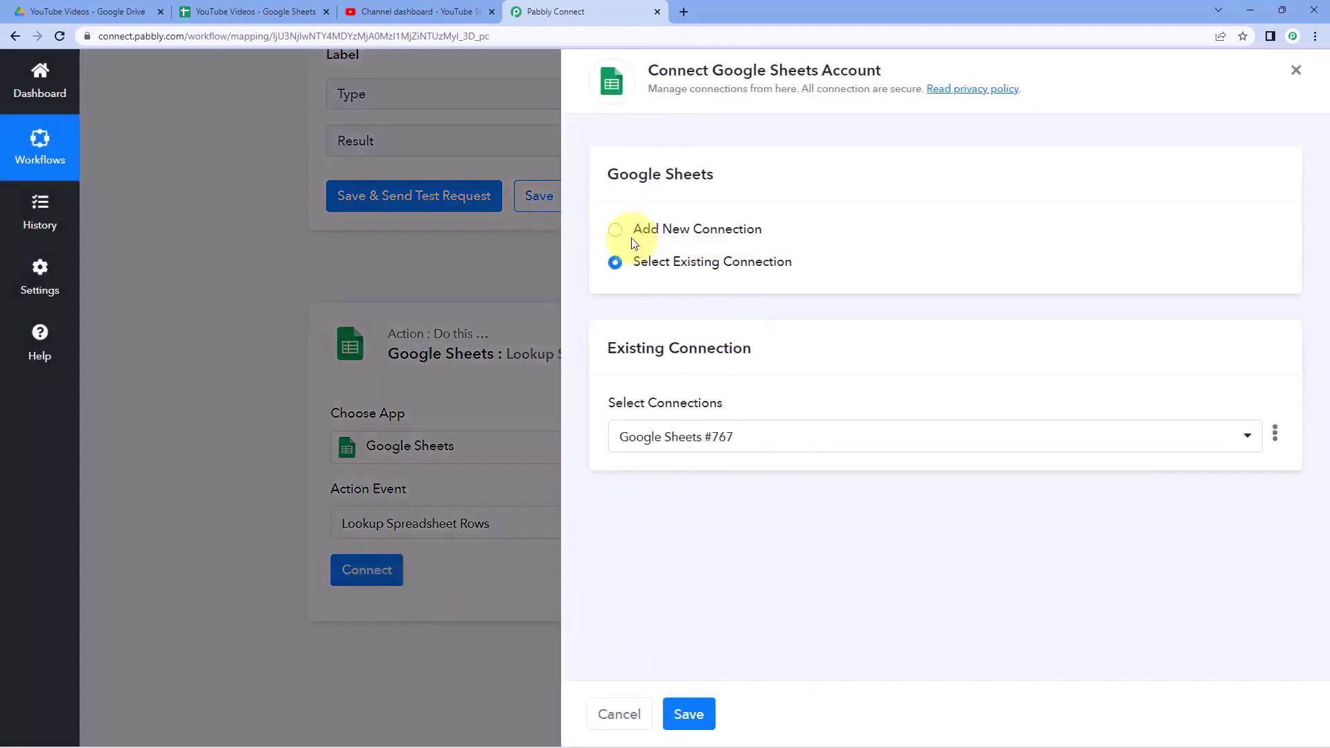
left_click(669, 231)
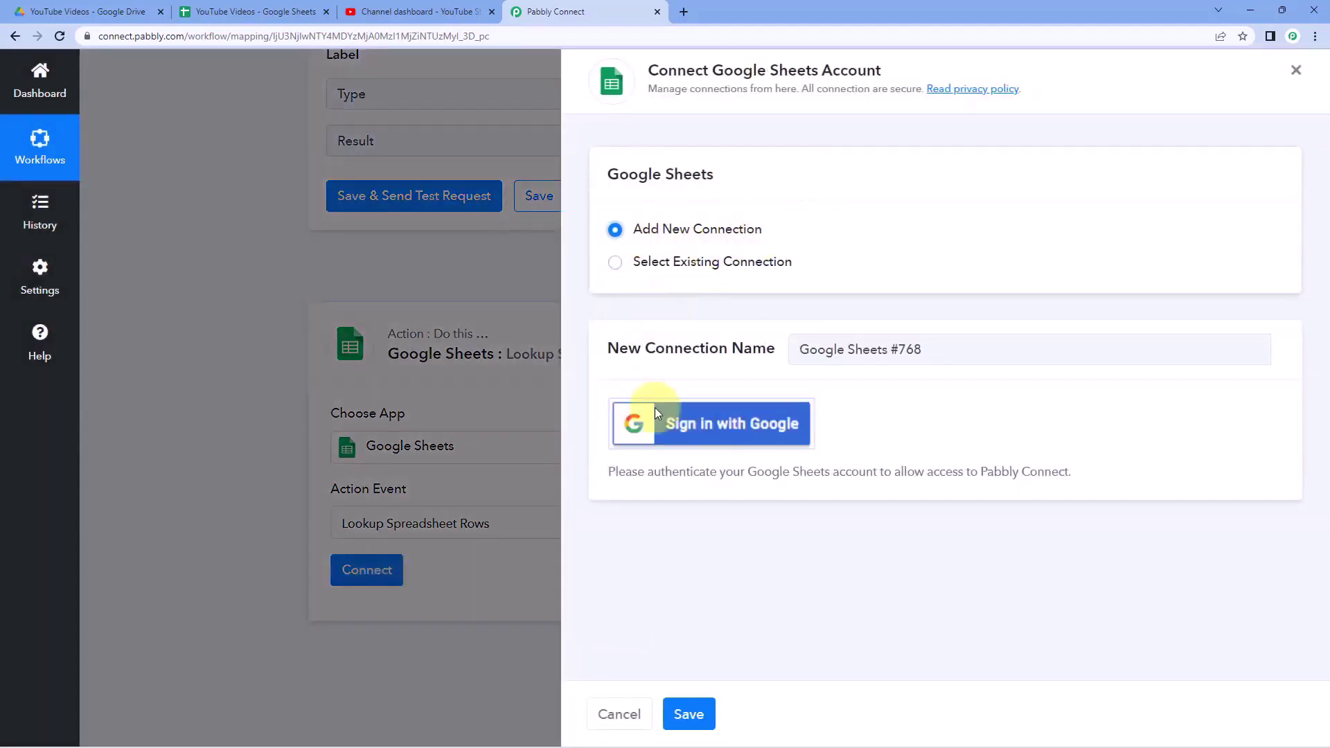
left_click(727, 435)
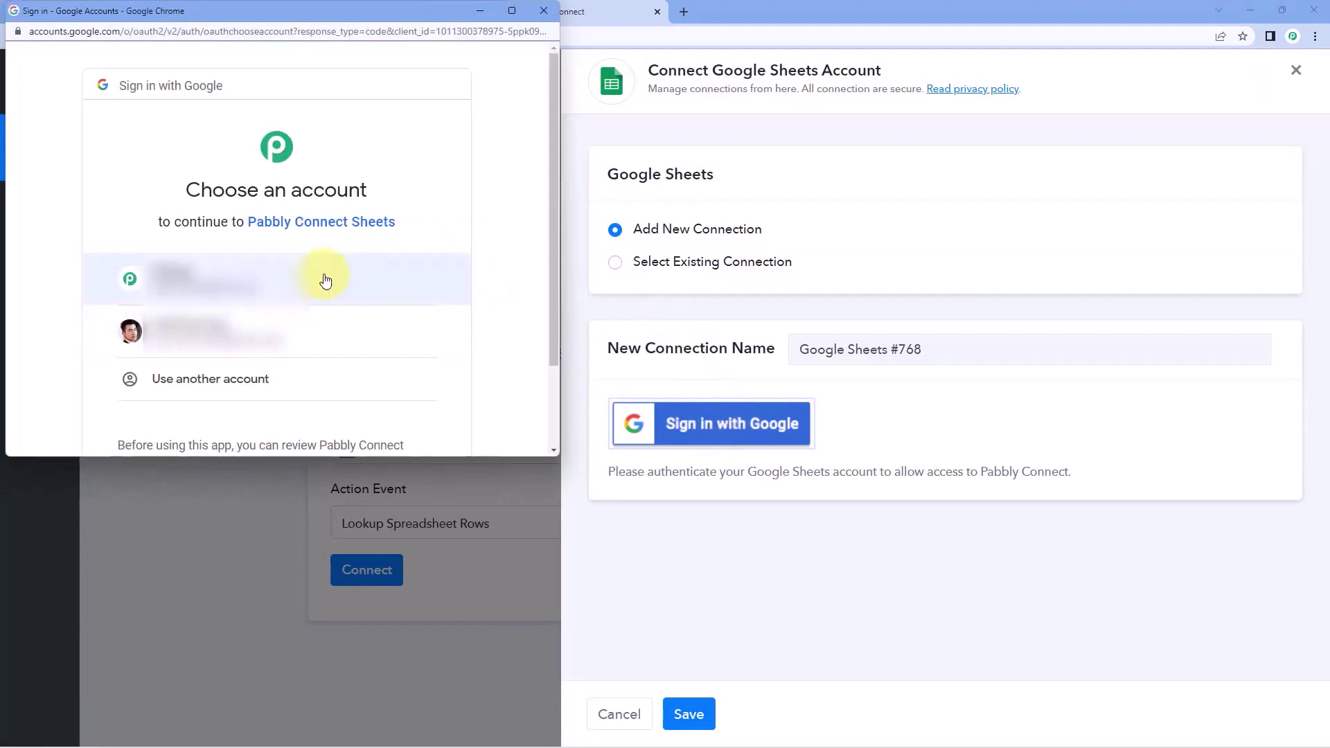
left_click(325, 280)
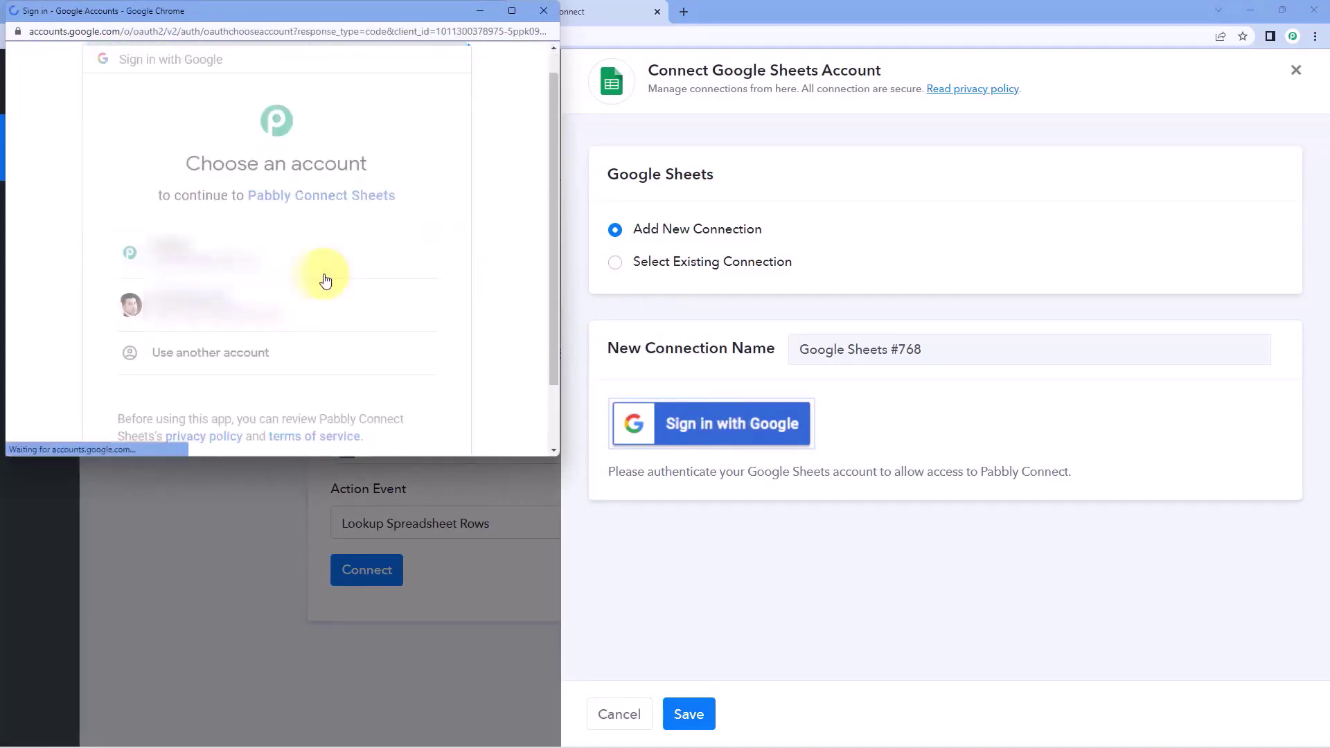
scroll(324, 275, "down", 3)
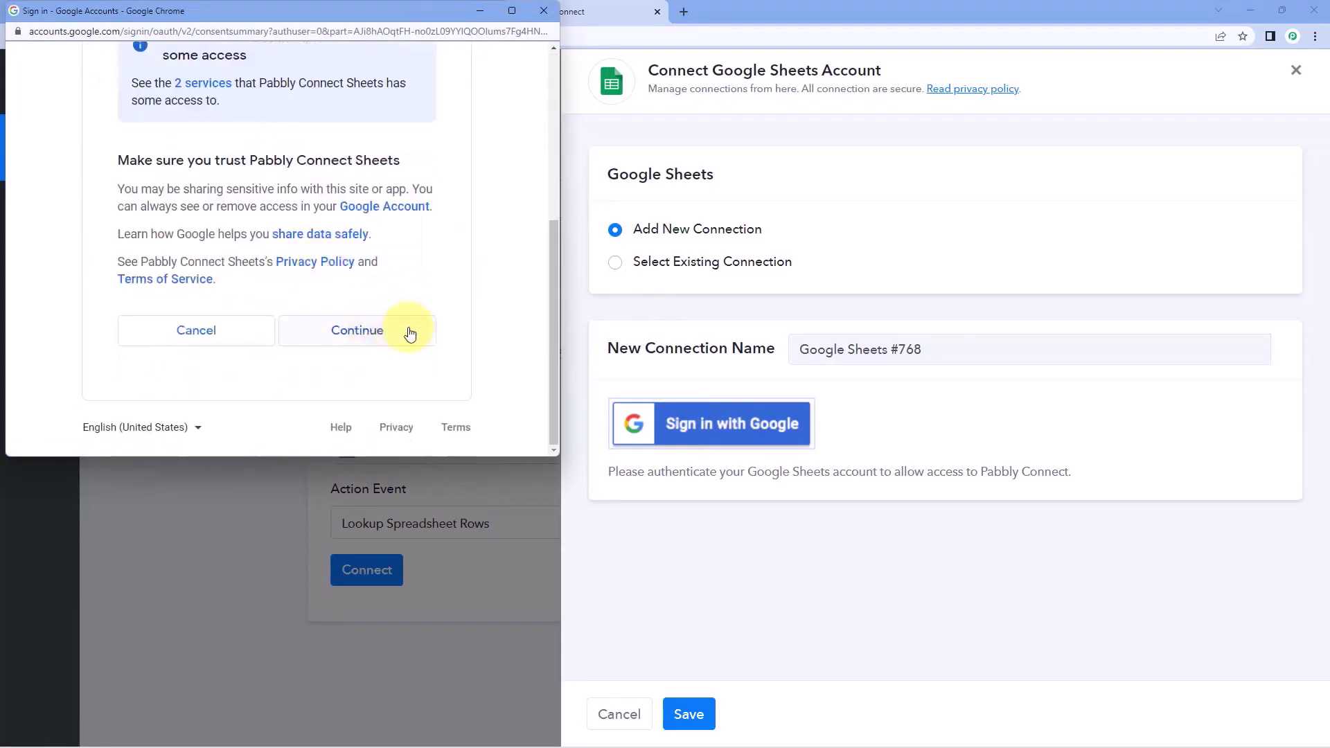
left_click(410, 330)
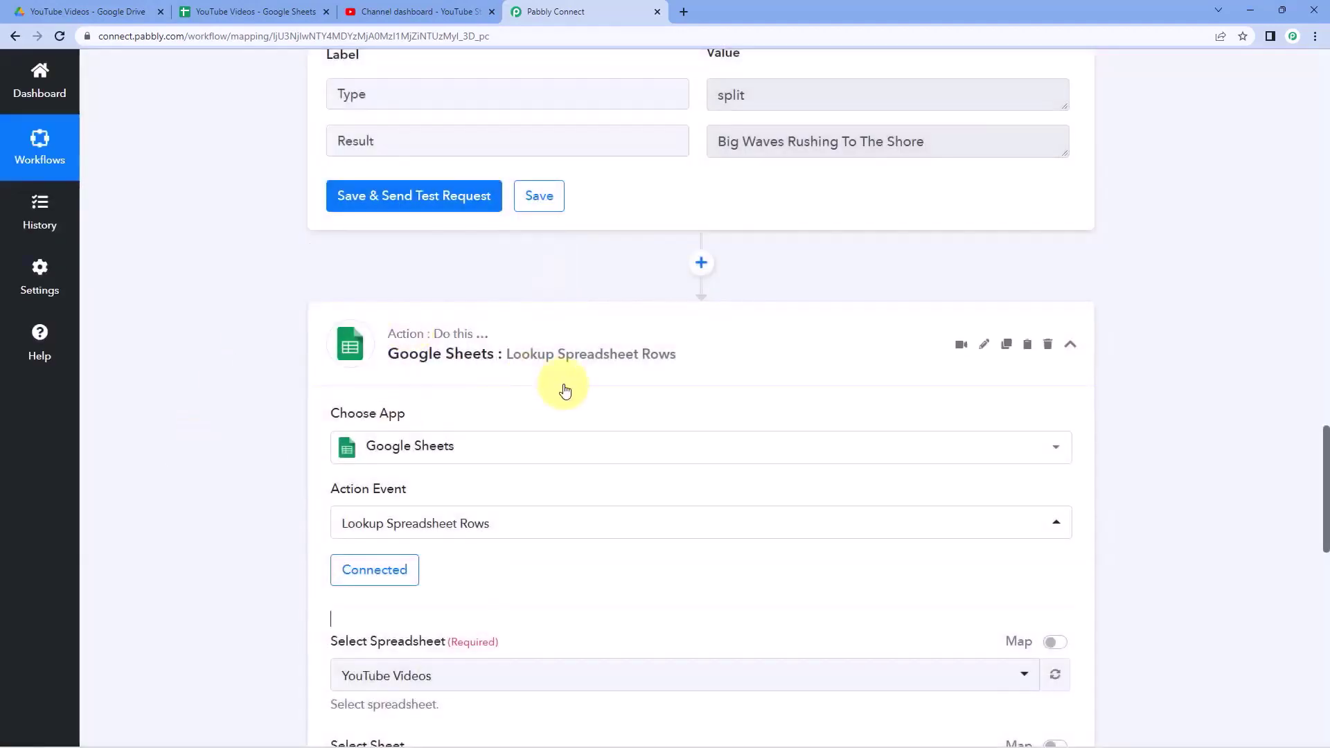
- Select the YouTube Videos spreadsheet for the lookup step after checking its contents
scroll(565, 390, "down", 5)
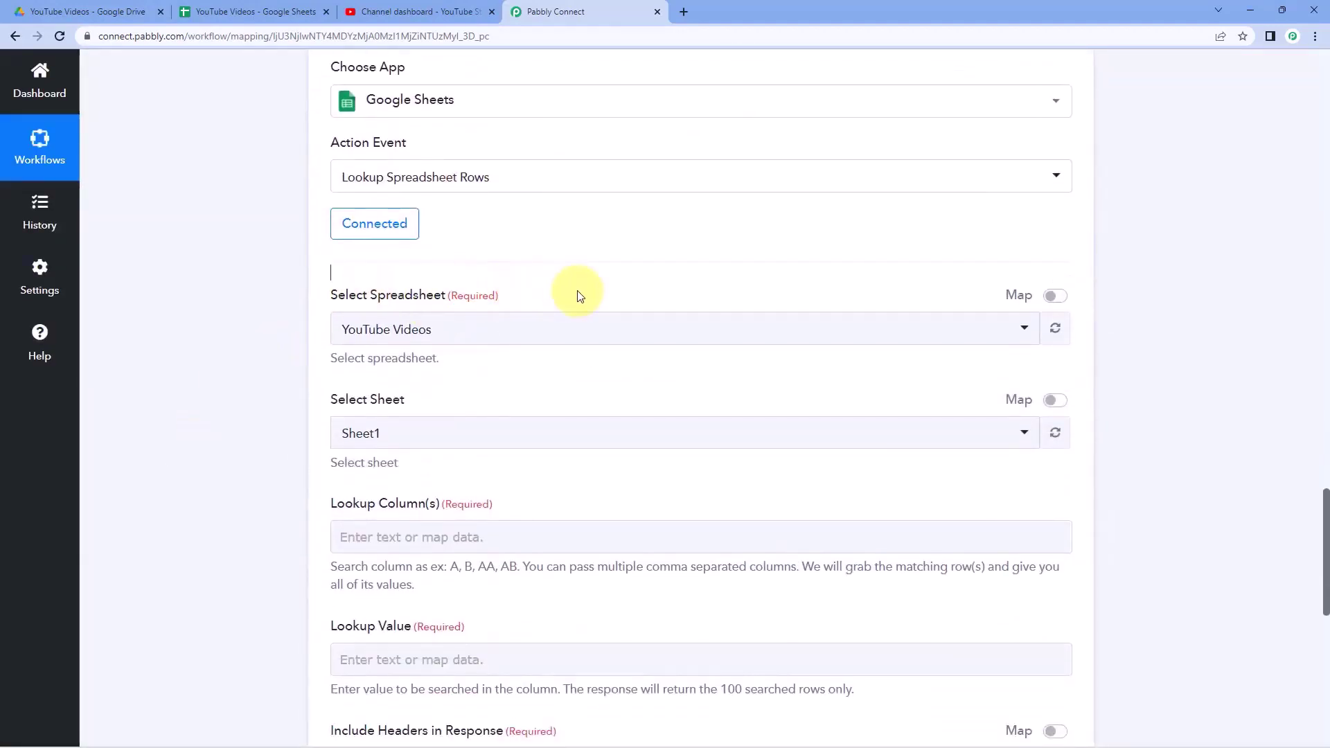
left_click(577, 332)
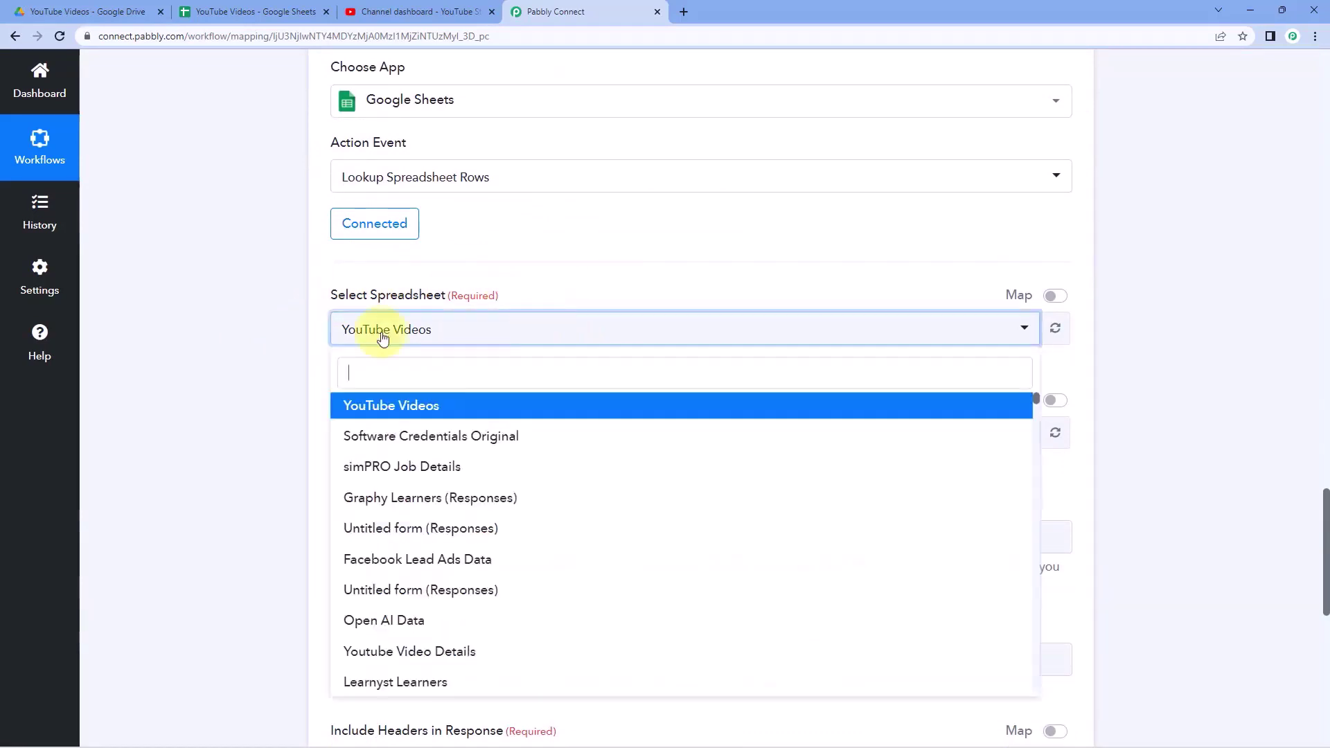
scroll(259, 370, "down", 2)
scroll(502, 371, "down", 2)
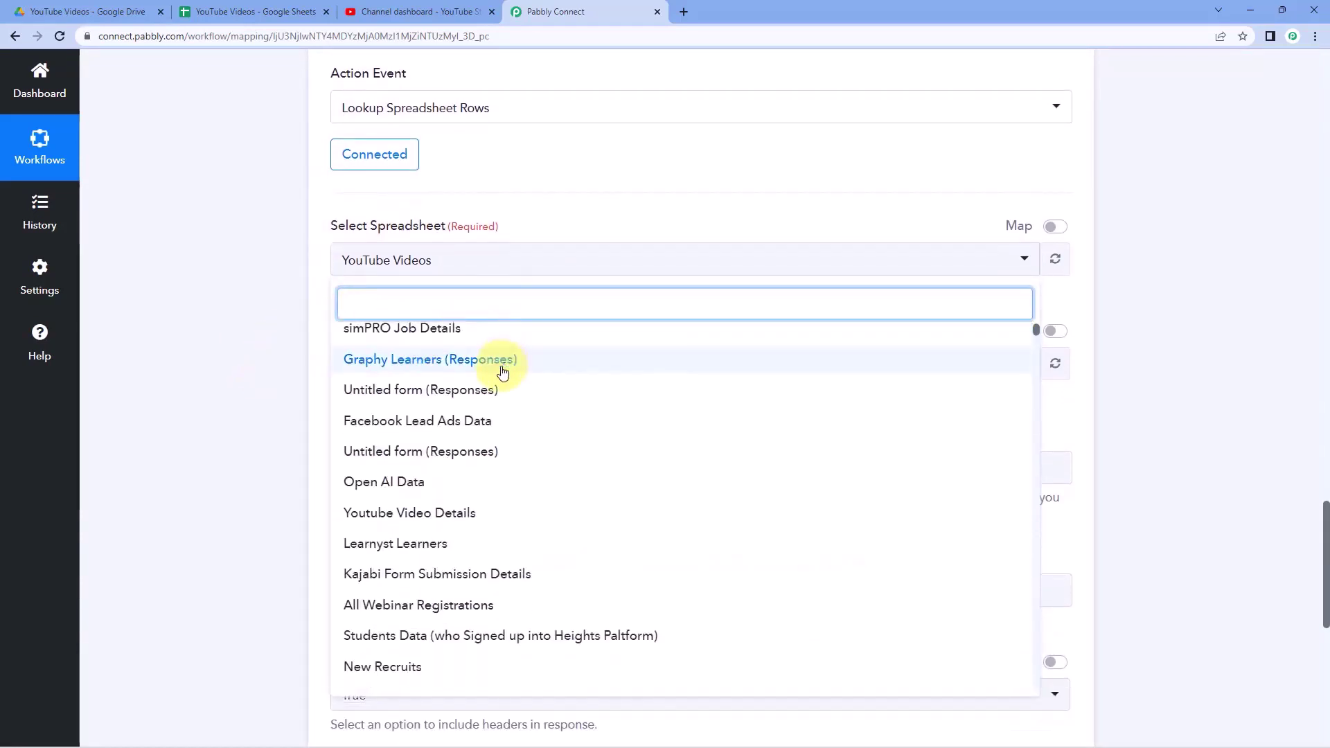
scroll(496, 384, "up", 2)
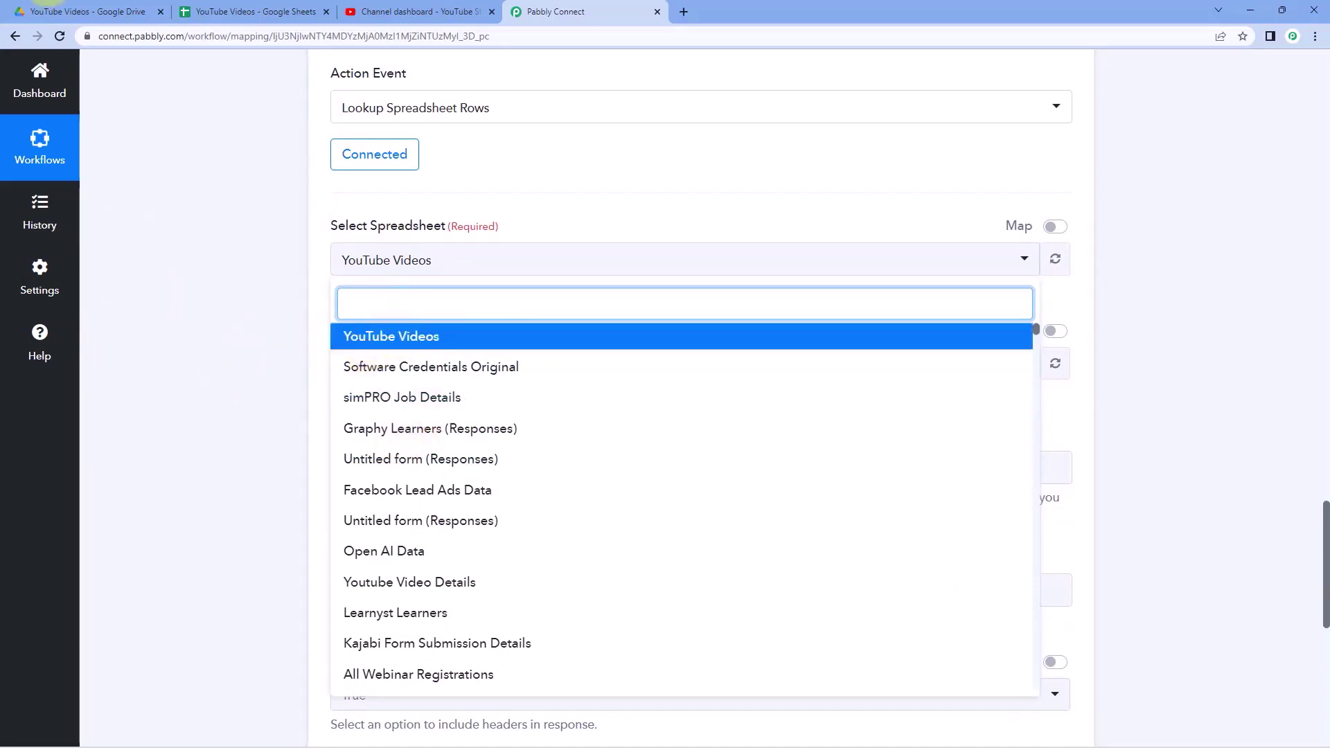
left_click(250, 8)
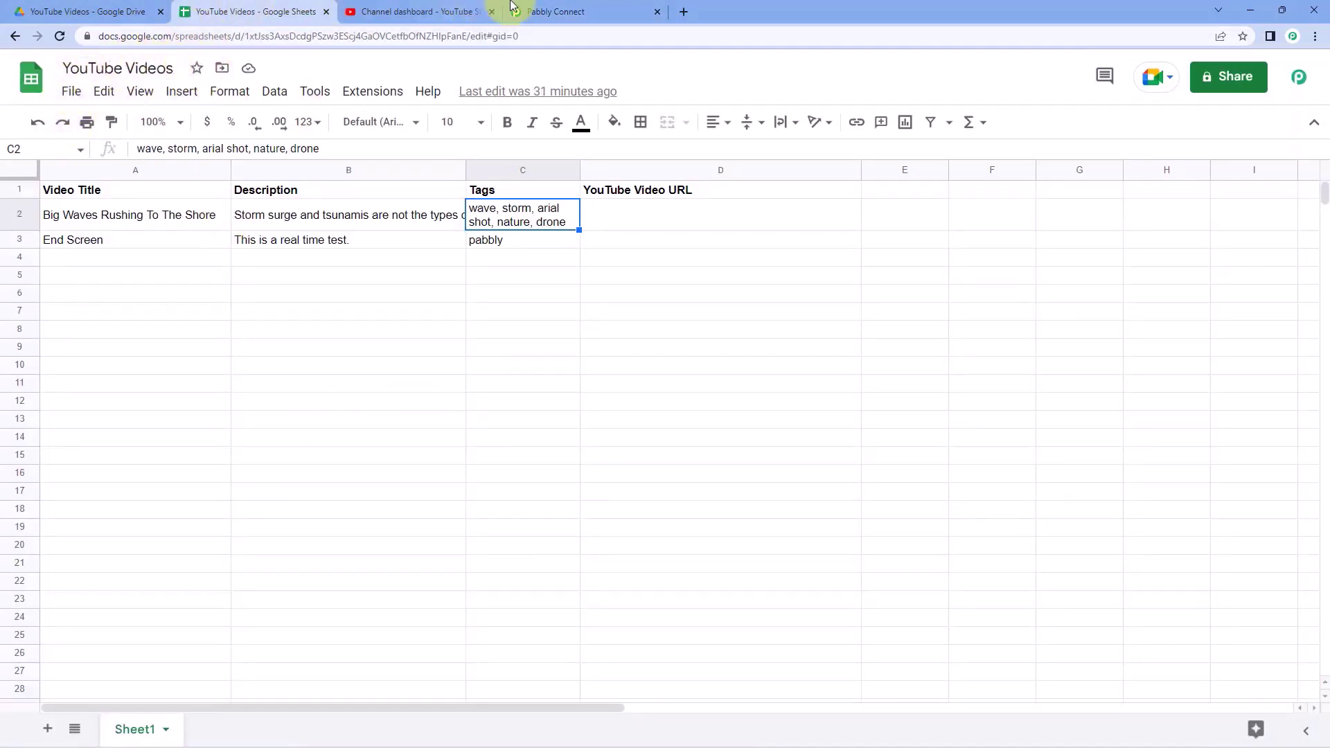
left_click(550, 11)
left_click(416, 337)
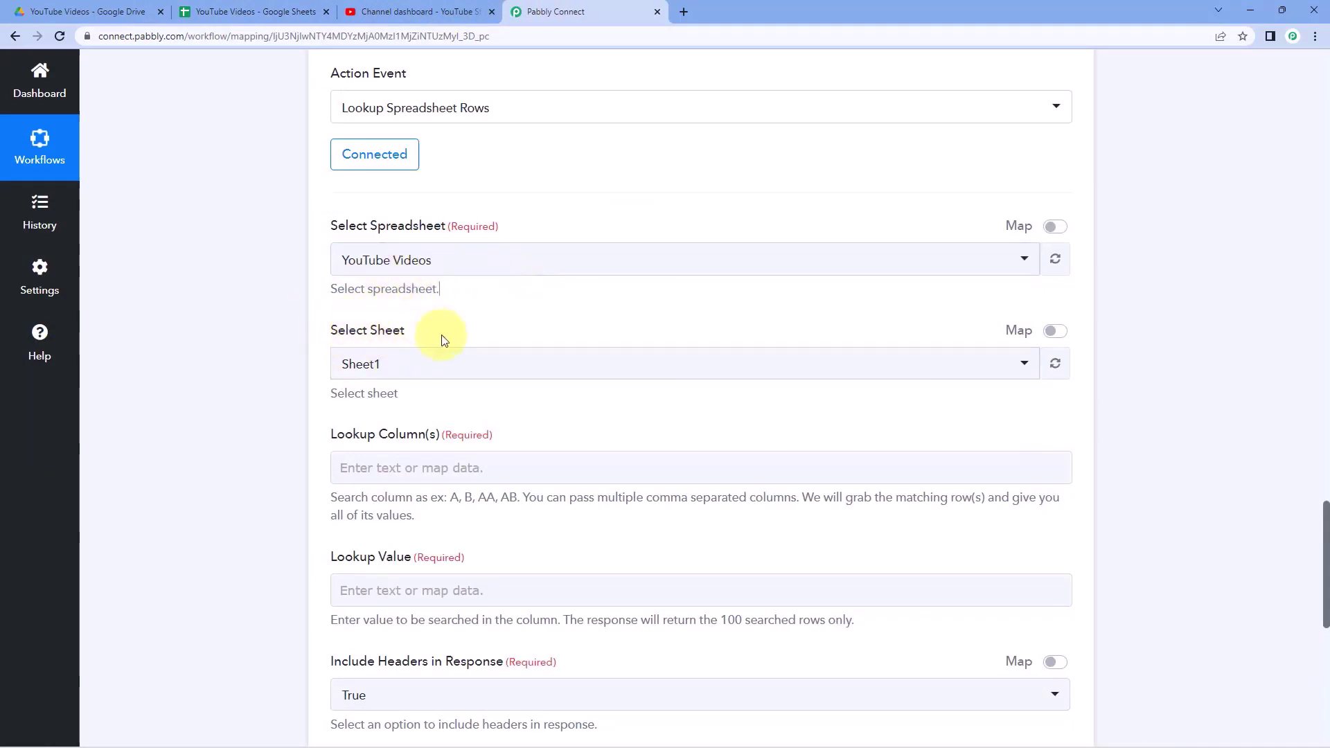
- Choose Sheet1 as the sheet to search
left_click(232, 12)
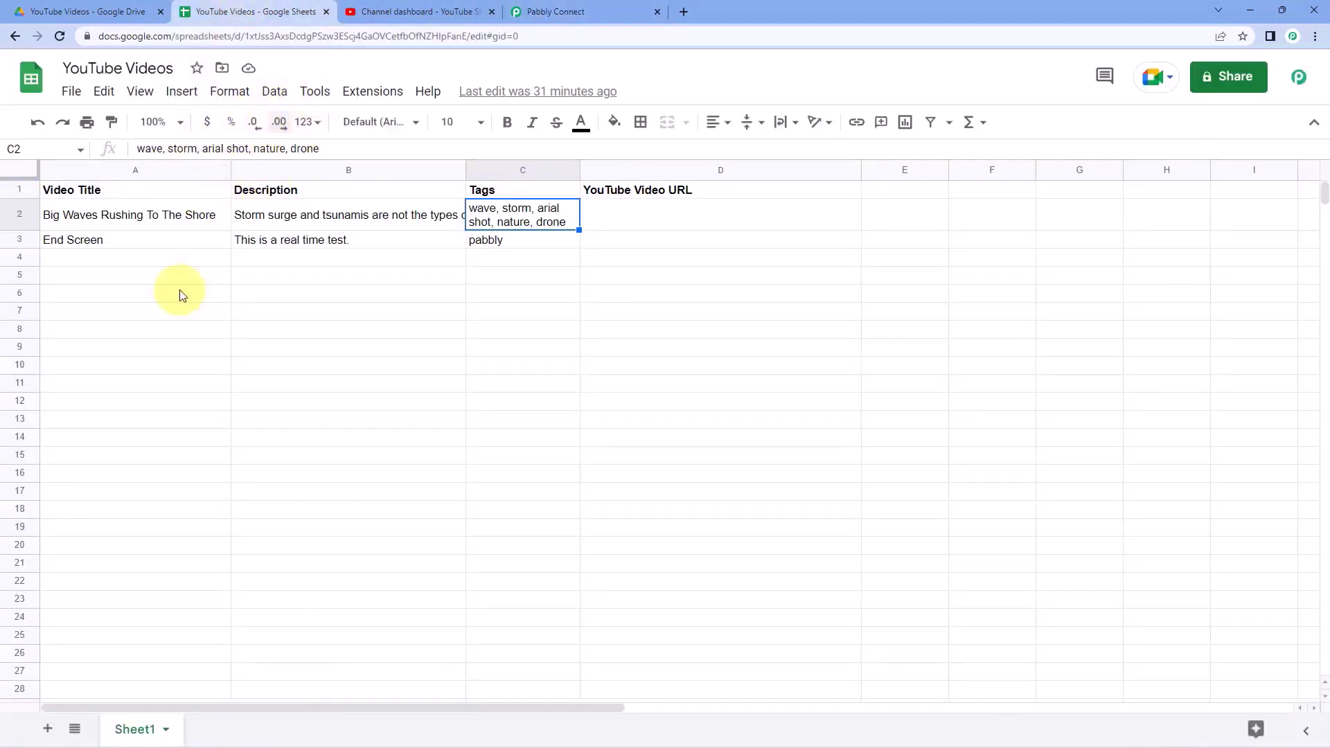
left_click(168, 438)
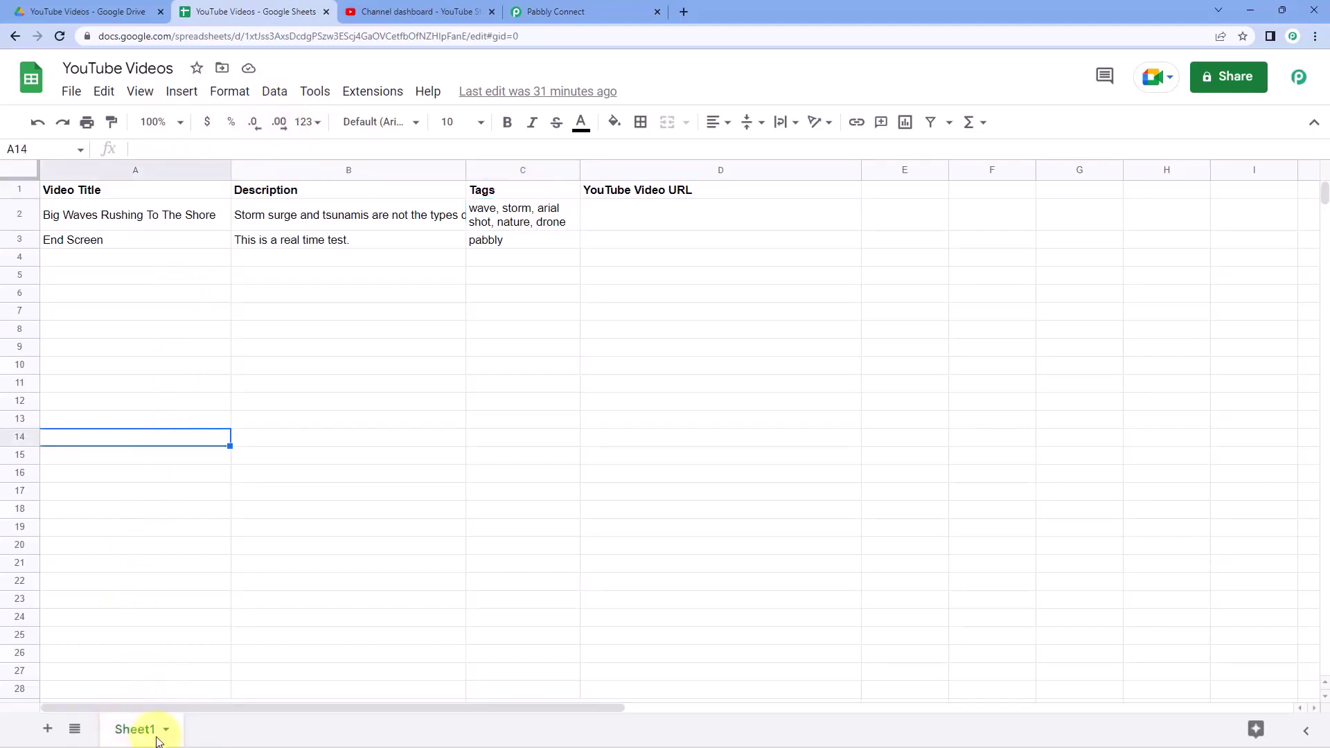
left_click(589, 12)
left_click(369, 365)
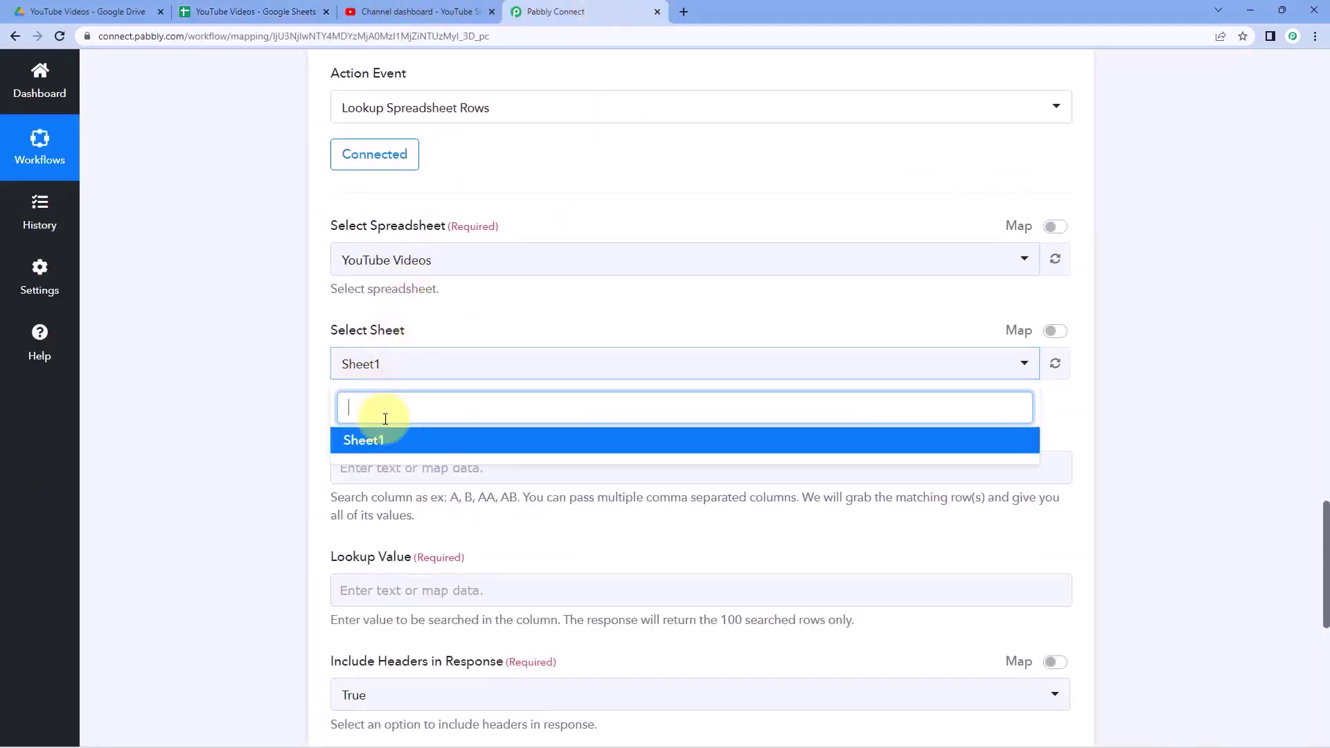
left_click(368, 443)
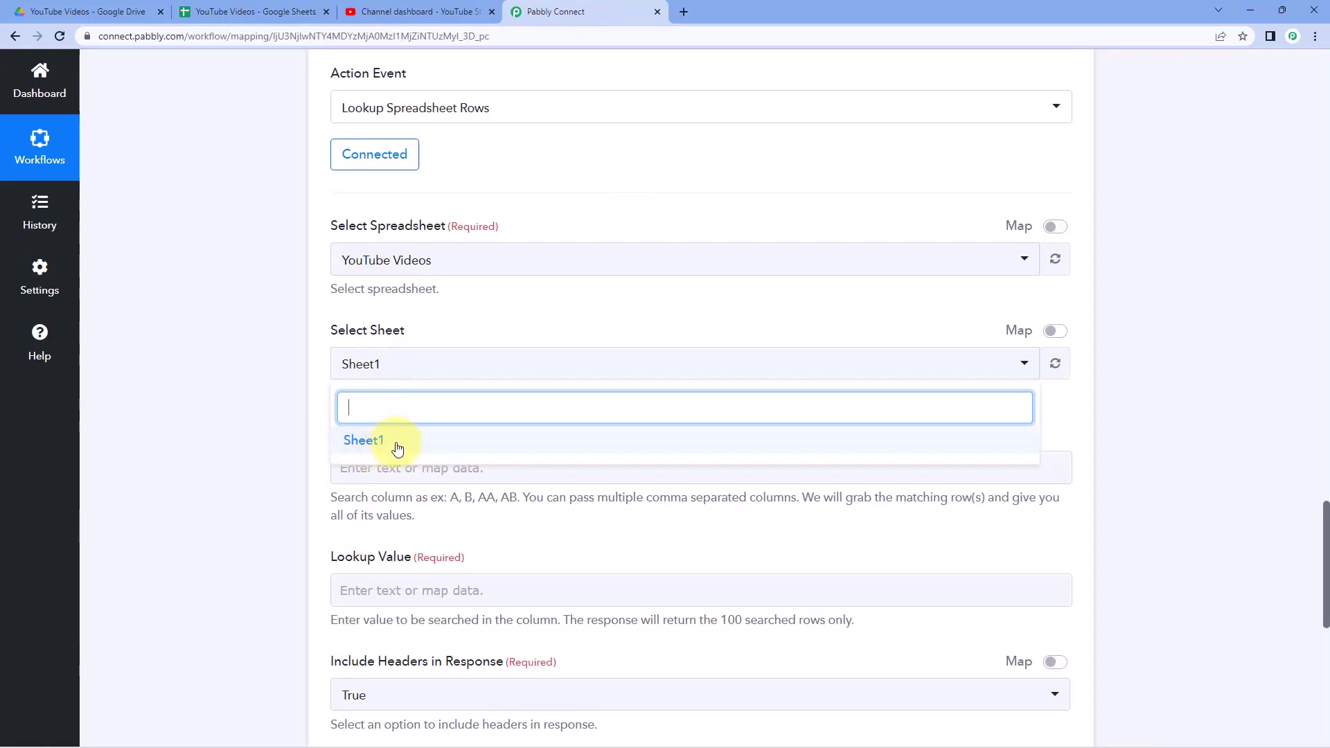
scroll(280, 352, "down", 3)
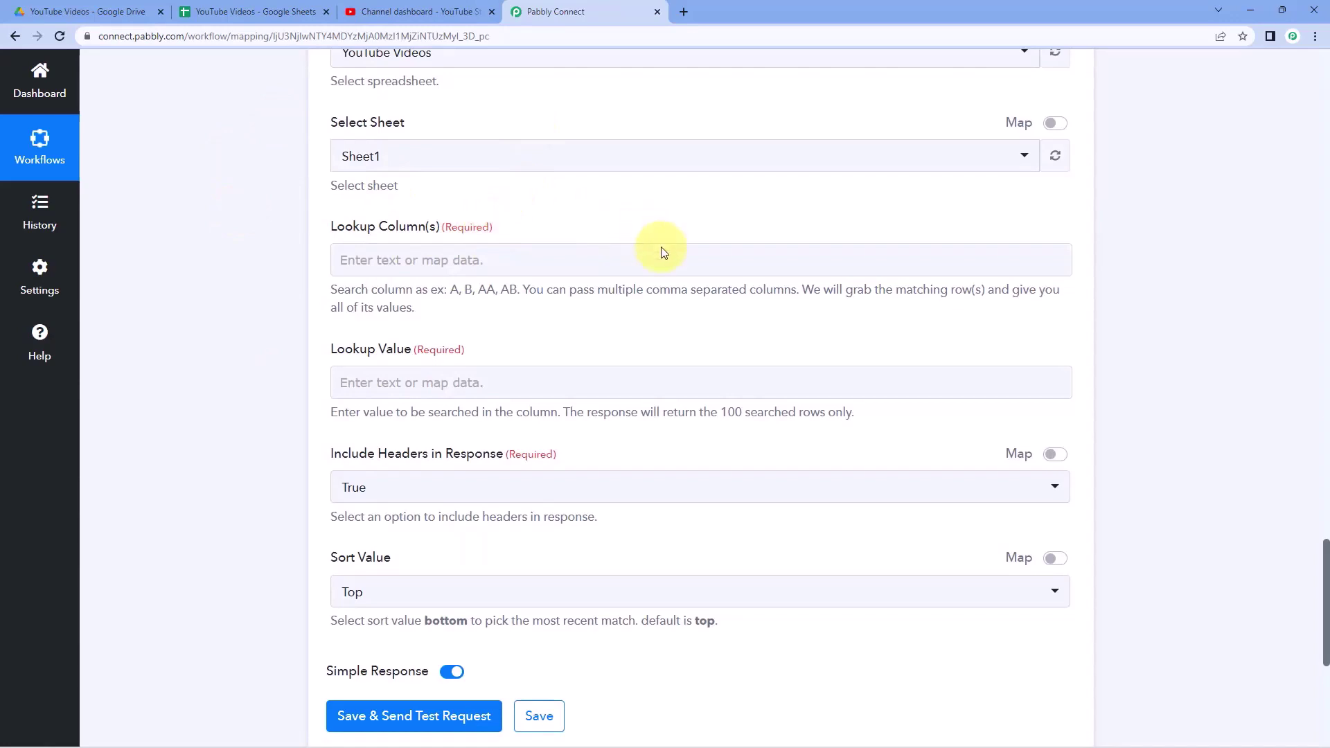
- Compare the Video Title column and Drive video with the split Result title
left_click(267, 6)
left_click(139, 192)
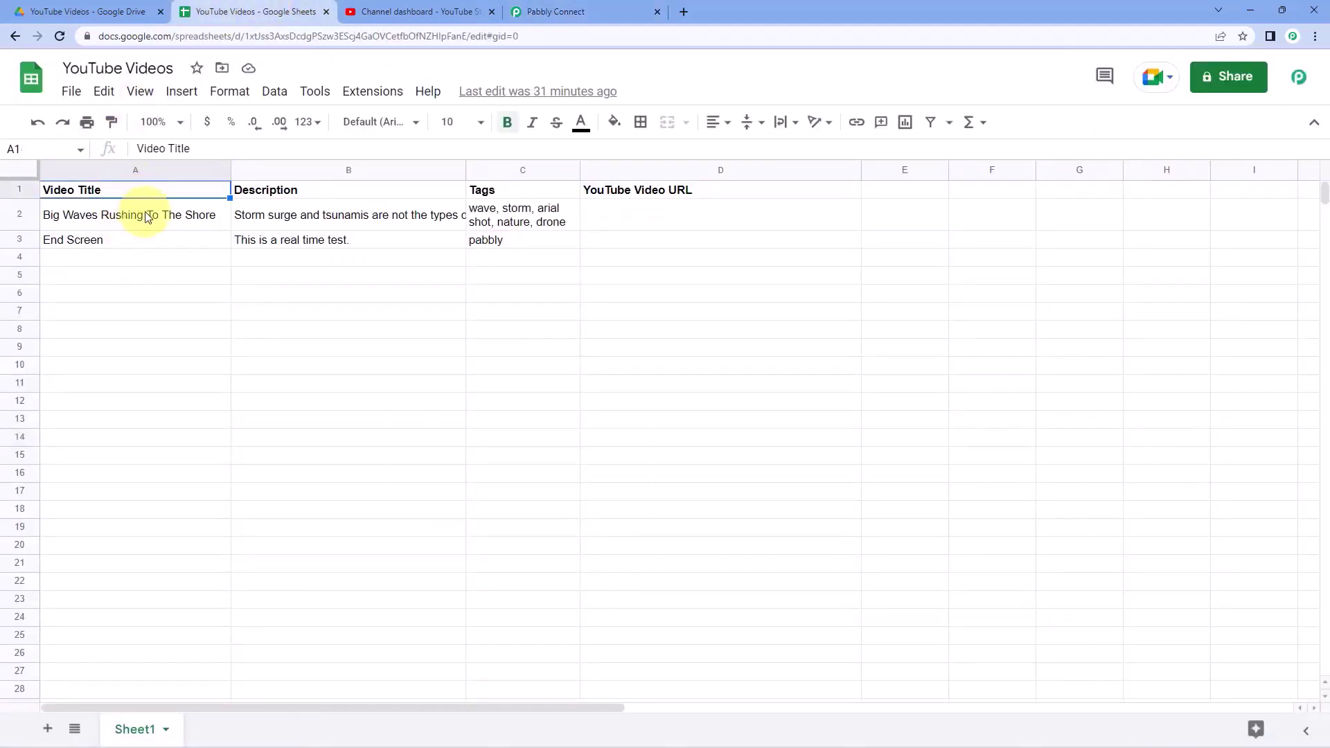
left_click(134, 213)
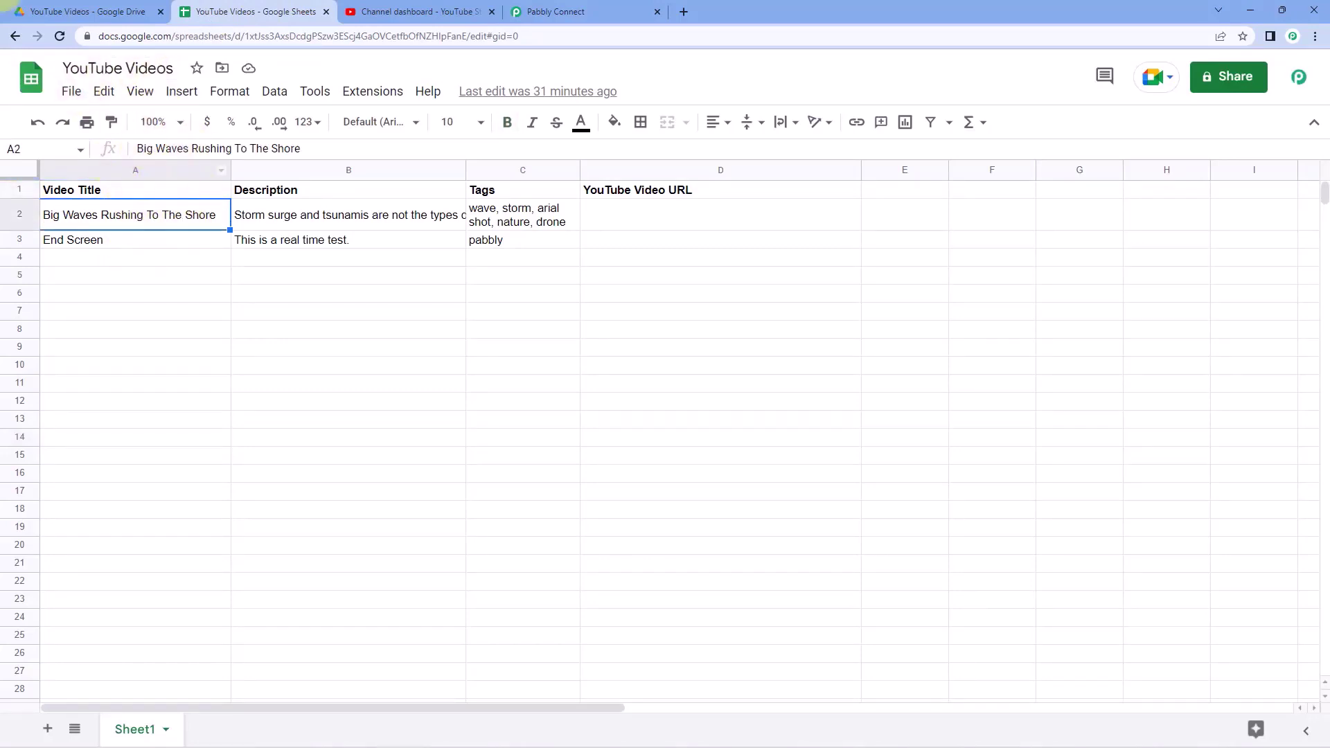
left_click(100, 9)
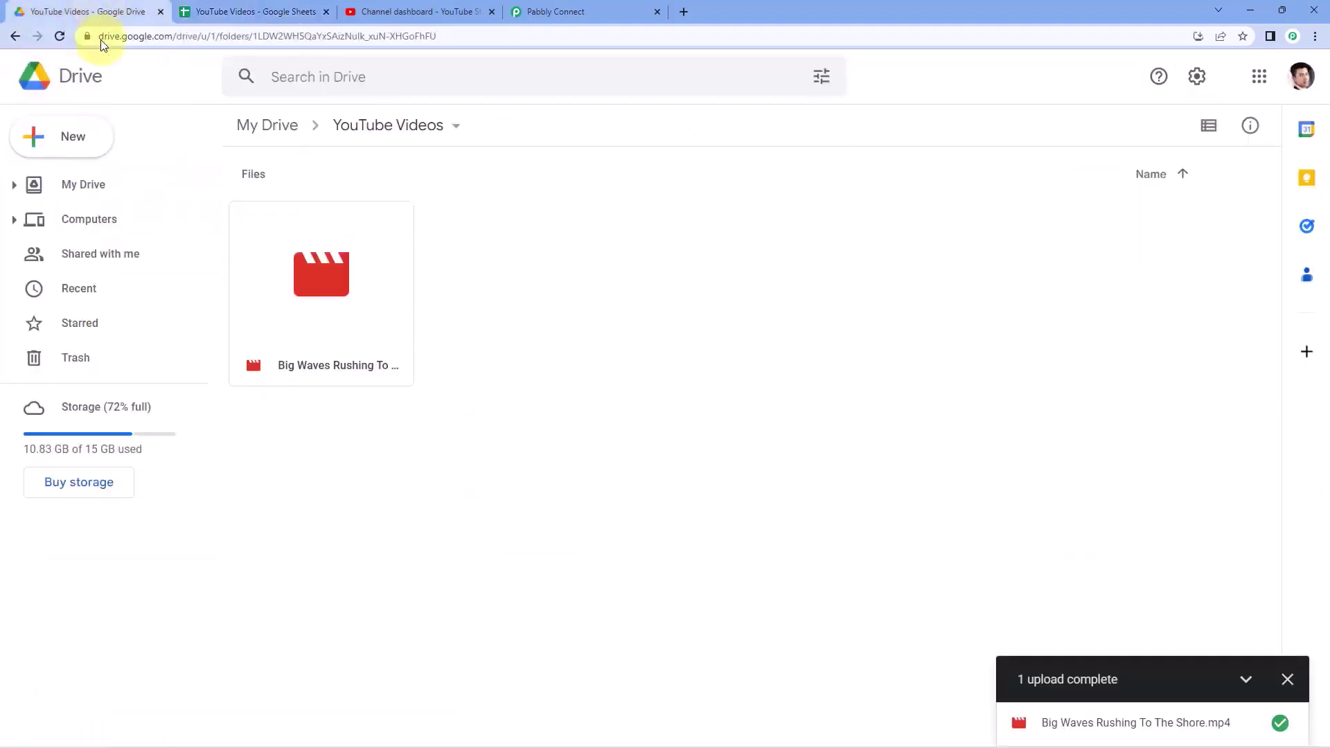
left_click(547, 11)
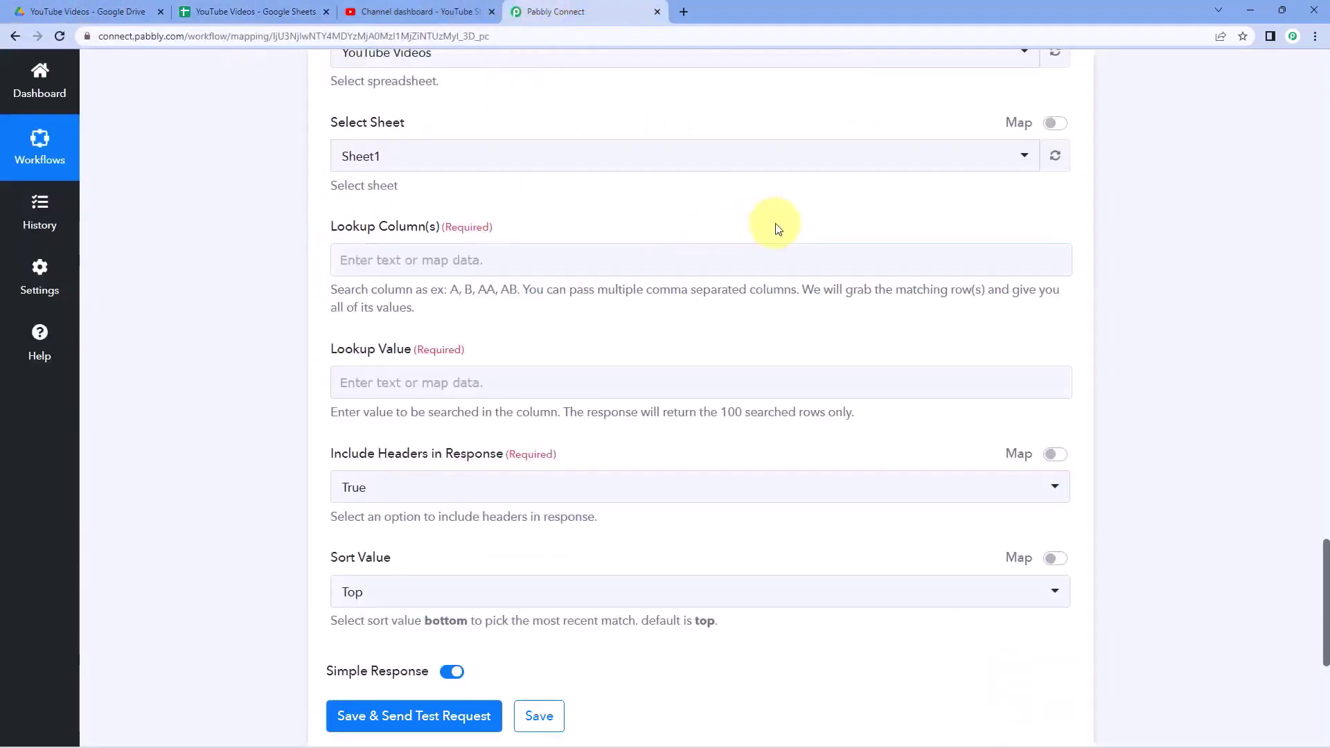
scroll(867, 251, "up", 10)
mouse_move(926, 210)
left_mouse_down()
mouse_move(700, 223)
mouse_move(931, 212)
left_mouse_up()
left_click(700, 246)
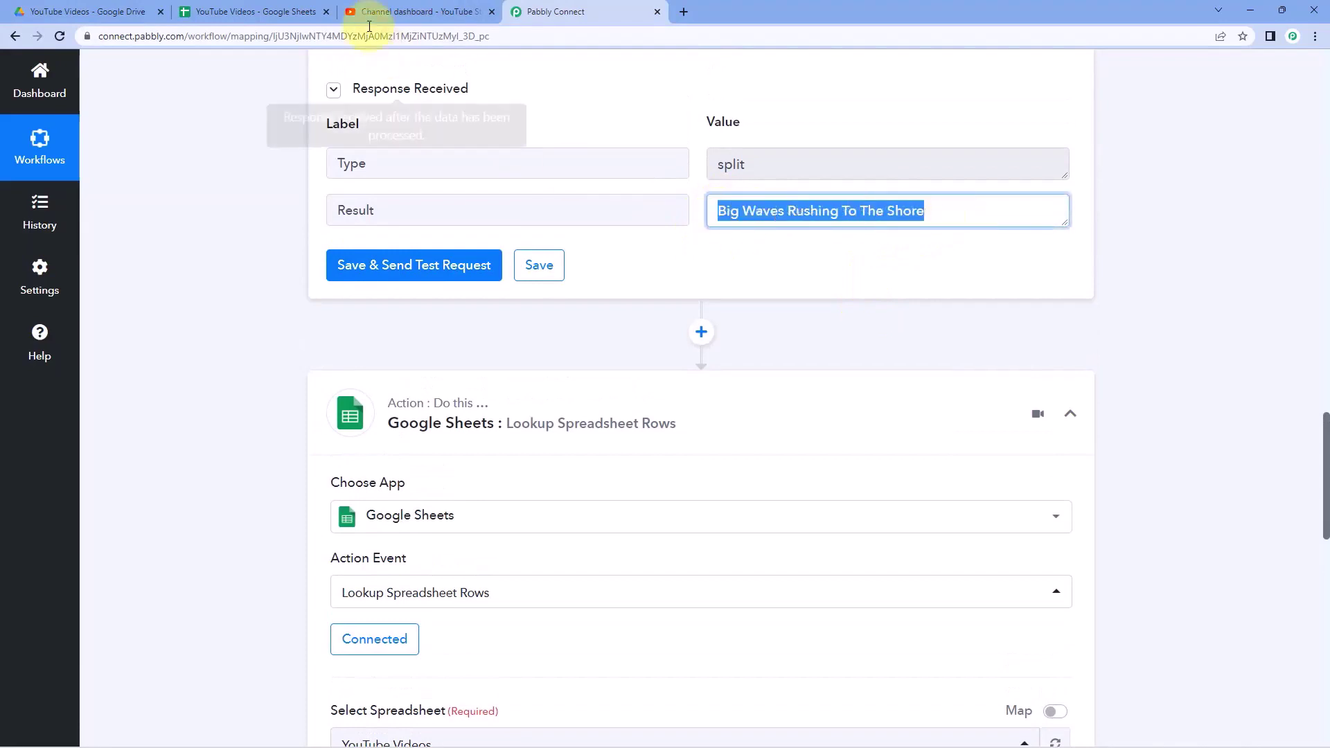
scroll(310, 293, "down", 5)
- Set Lookup Column(s) to A
scroll(309, 294, "down", 4)
left_click(348, 330)
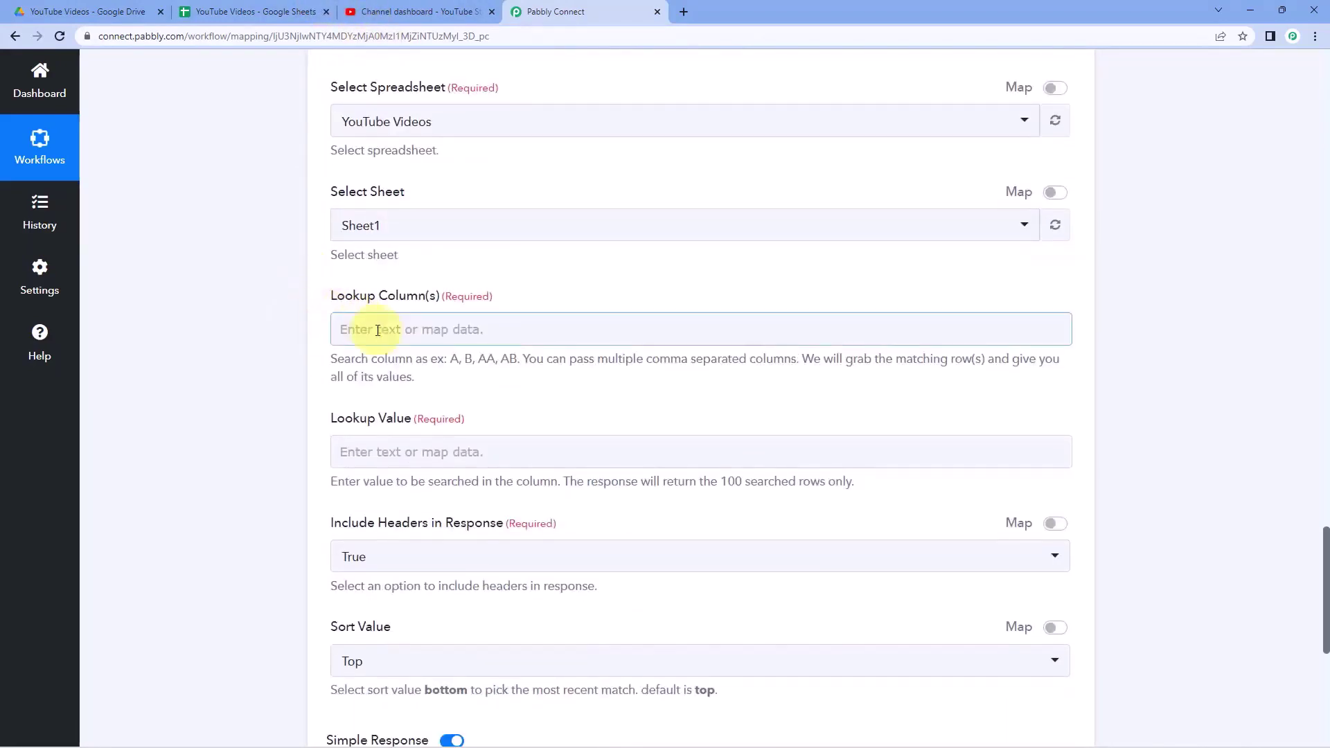
type("A")
left_click(290, 344)
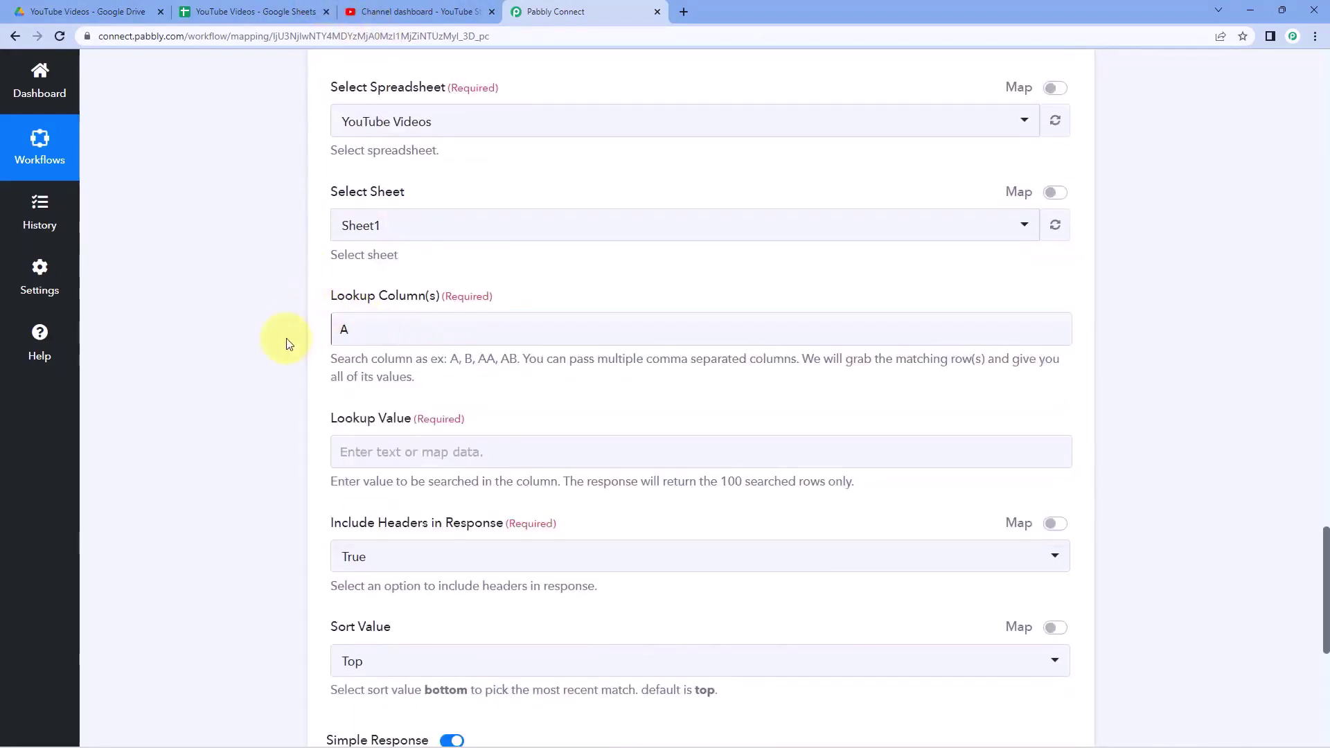
scroll(286, 397, "down", 2)
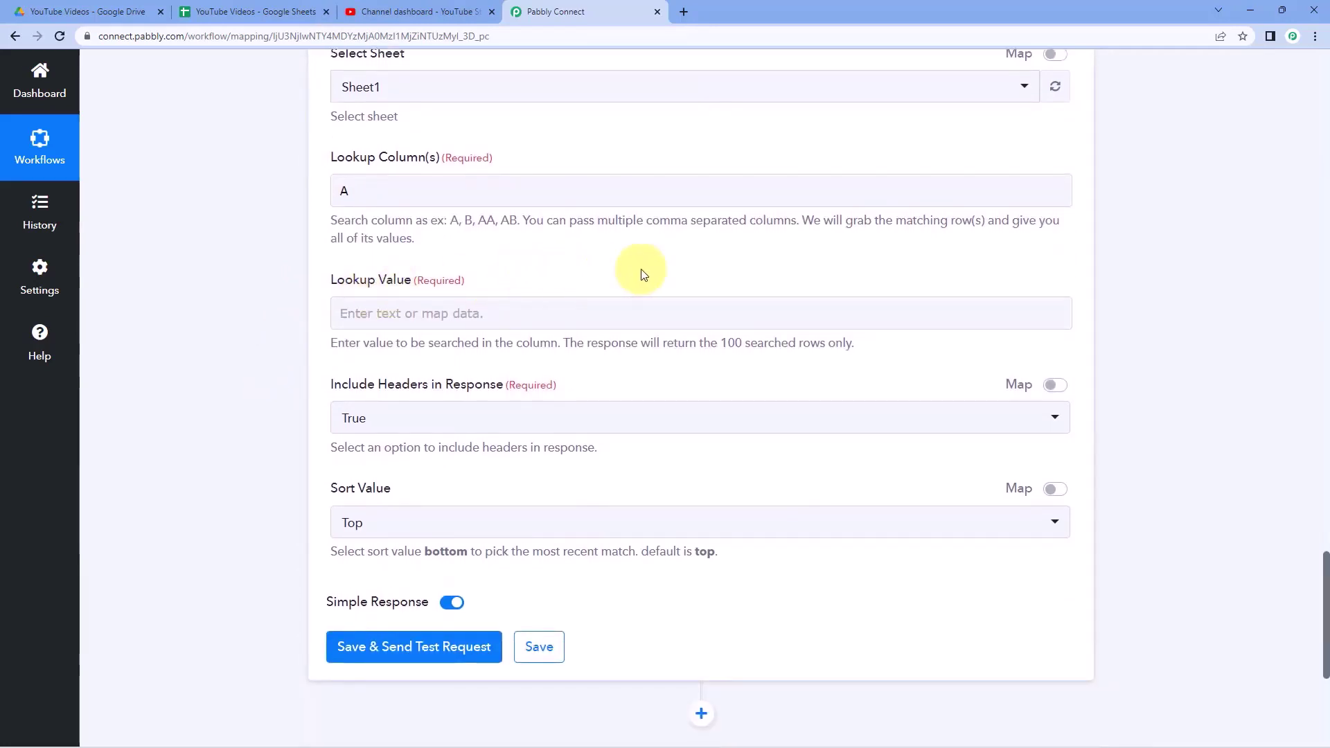
scroll(807, 285, "up", 9)
left_click_drag(951, 234, 722, 238)
left_click(706, 241)
scroll(689, 244, "down", 10)
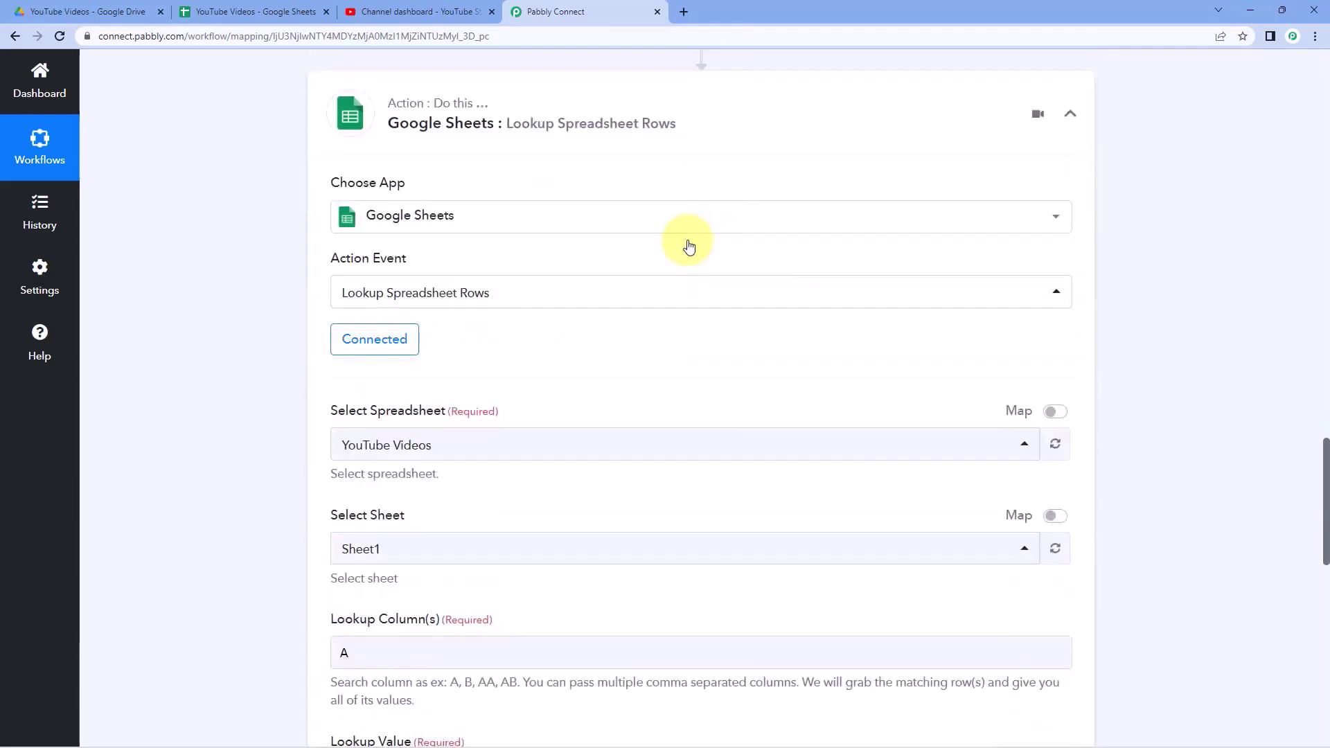
scroll(376, 379, "down", 1)
- Map the Text Formatter's 2. Result title into Lookup Value
left_click(358, 310)
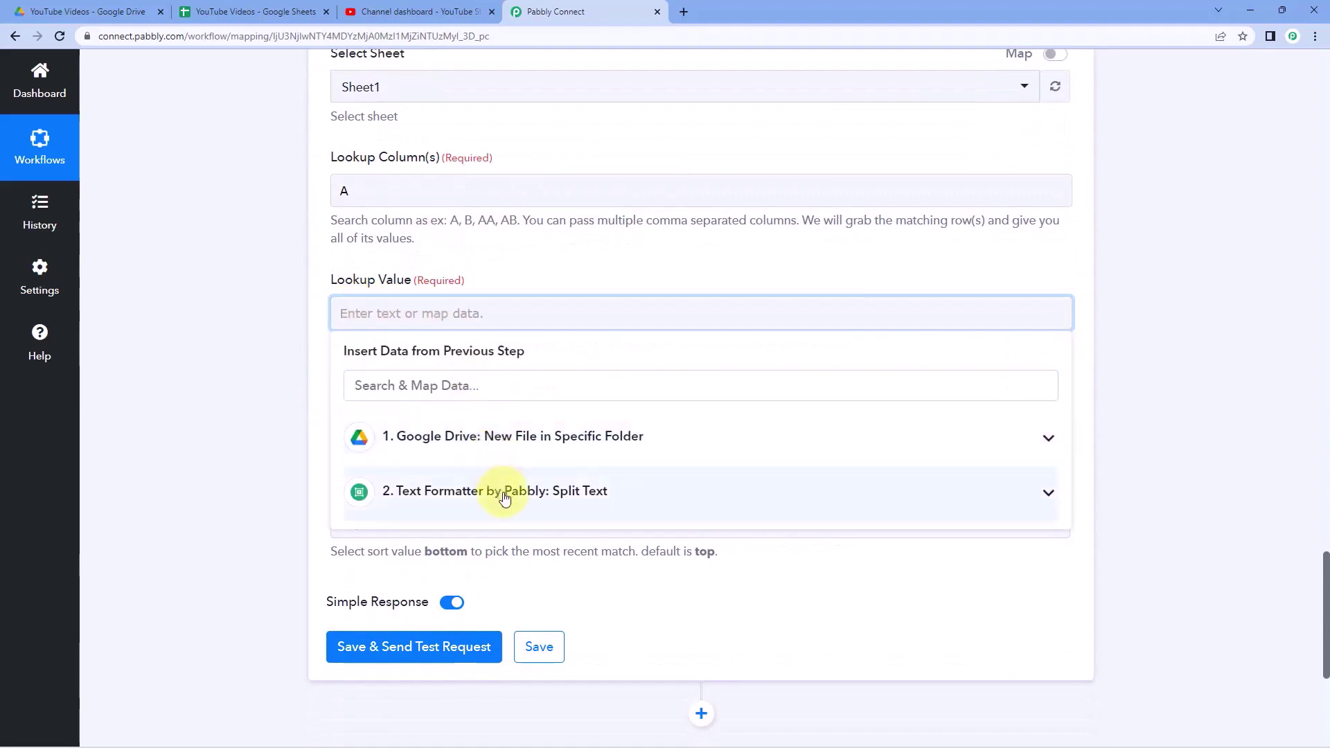
left_click(505, 497)
left_click(528, 572)
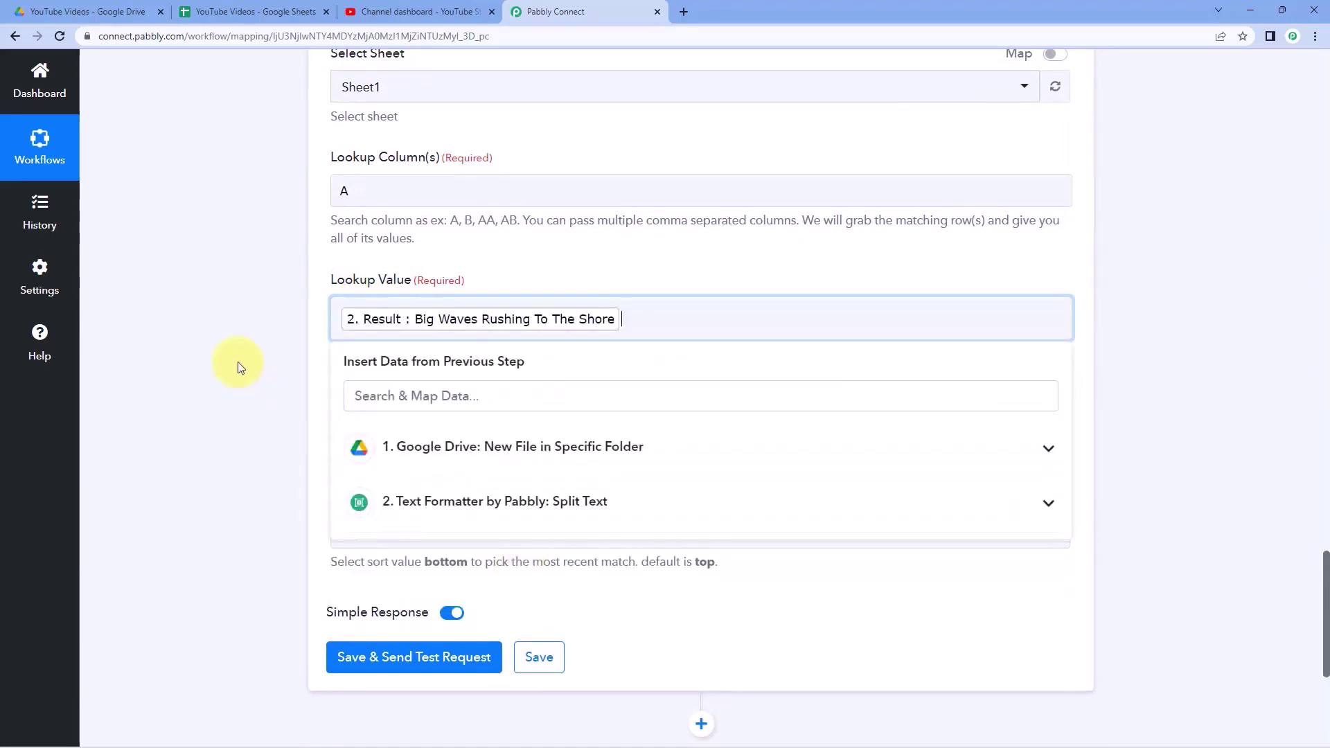
left_click(238, 367)
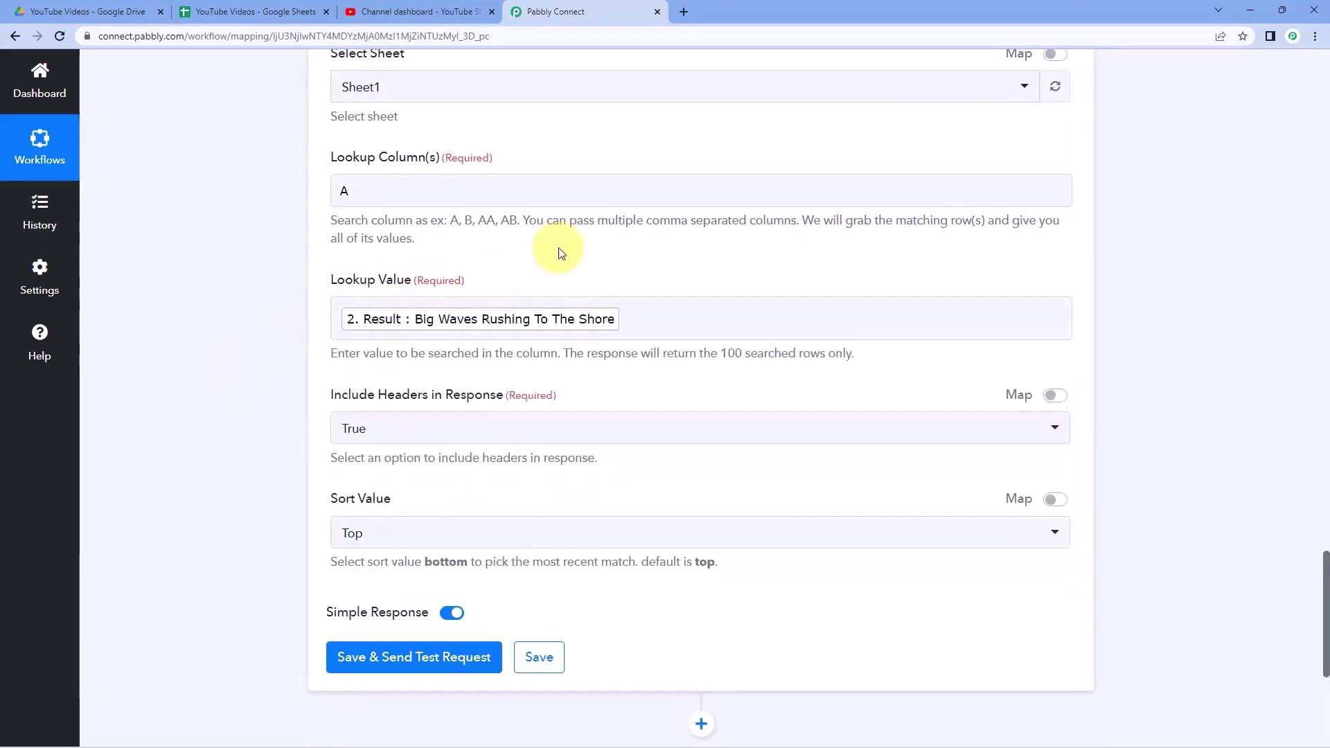
- Keep headers True and sort order Top, then save and send a test request
scroll(561, 253, "down", 1)
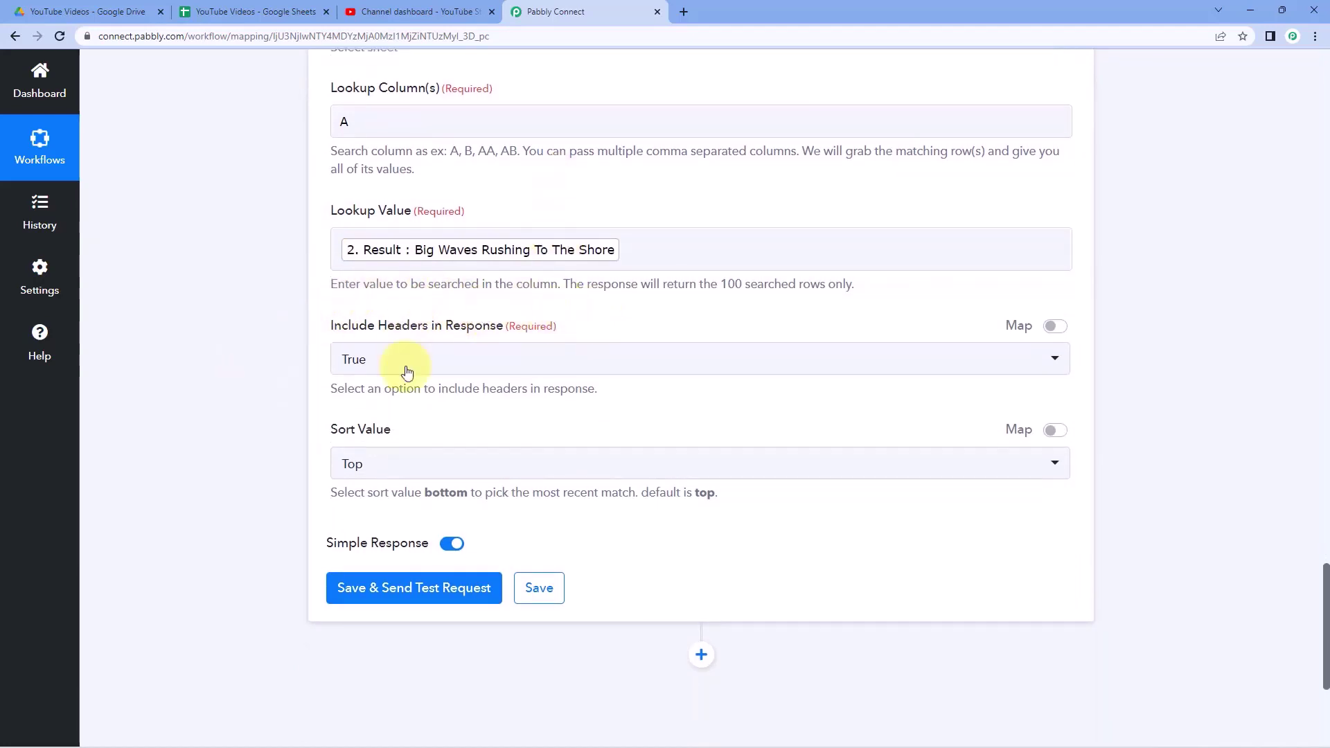
left_click(367, 371)
left_click(384, 434)
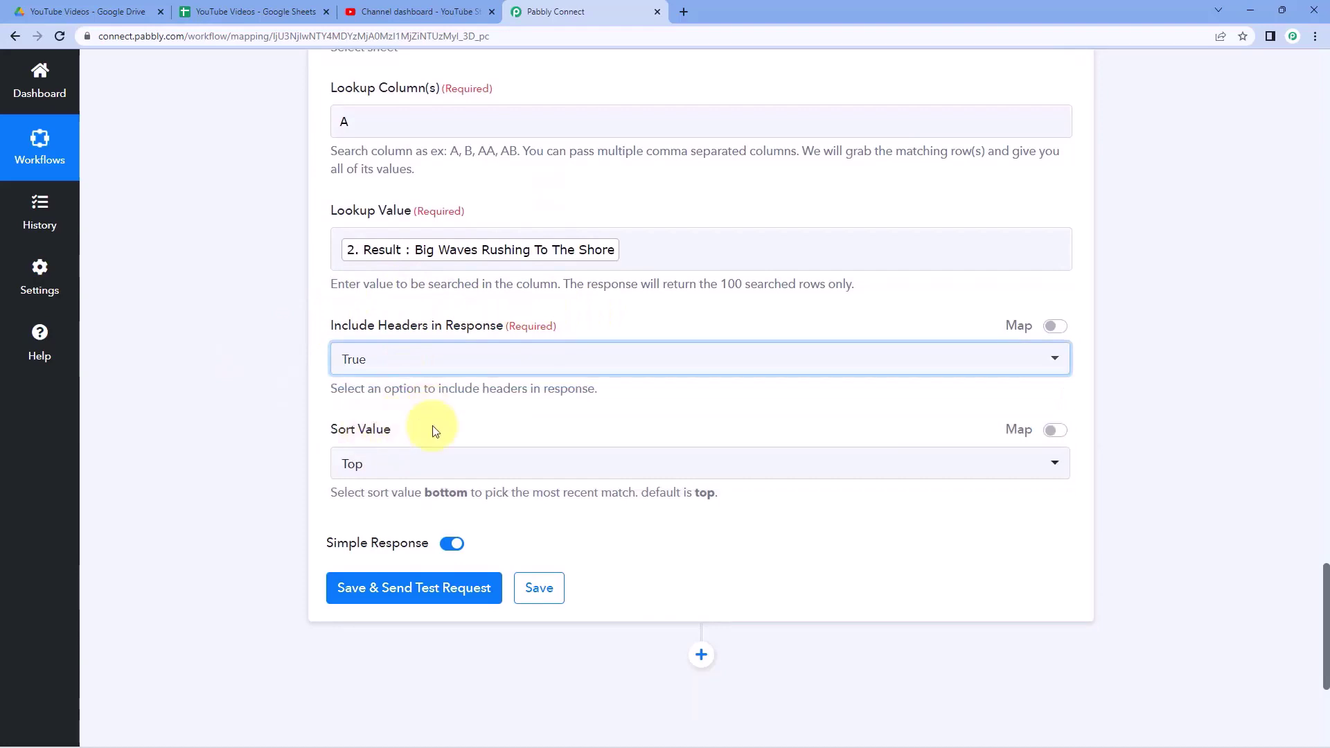
left_click(433, 476)
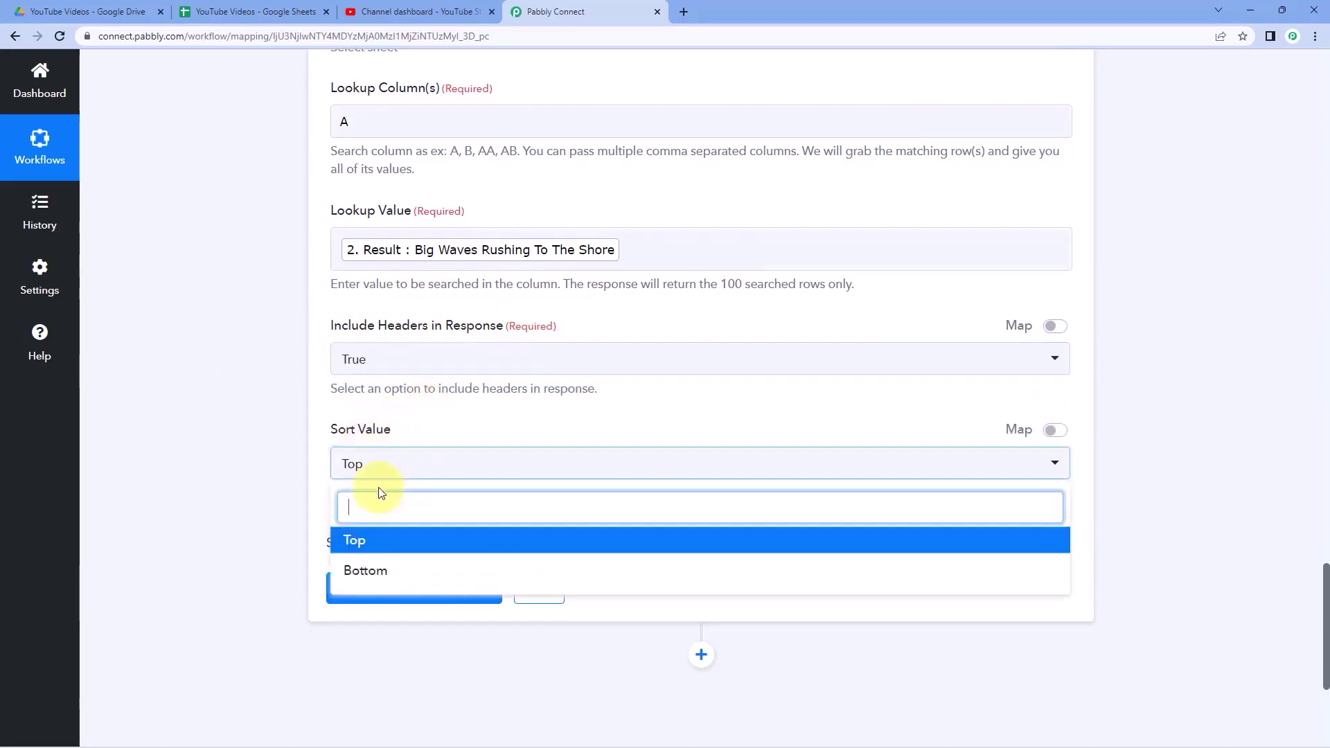
left_click(371, 536)
scroll(214, 441, "down", 1)
left_click(401, 520)
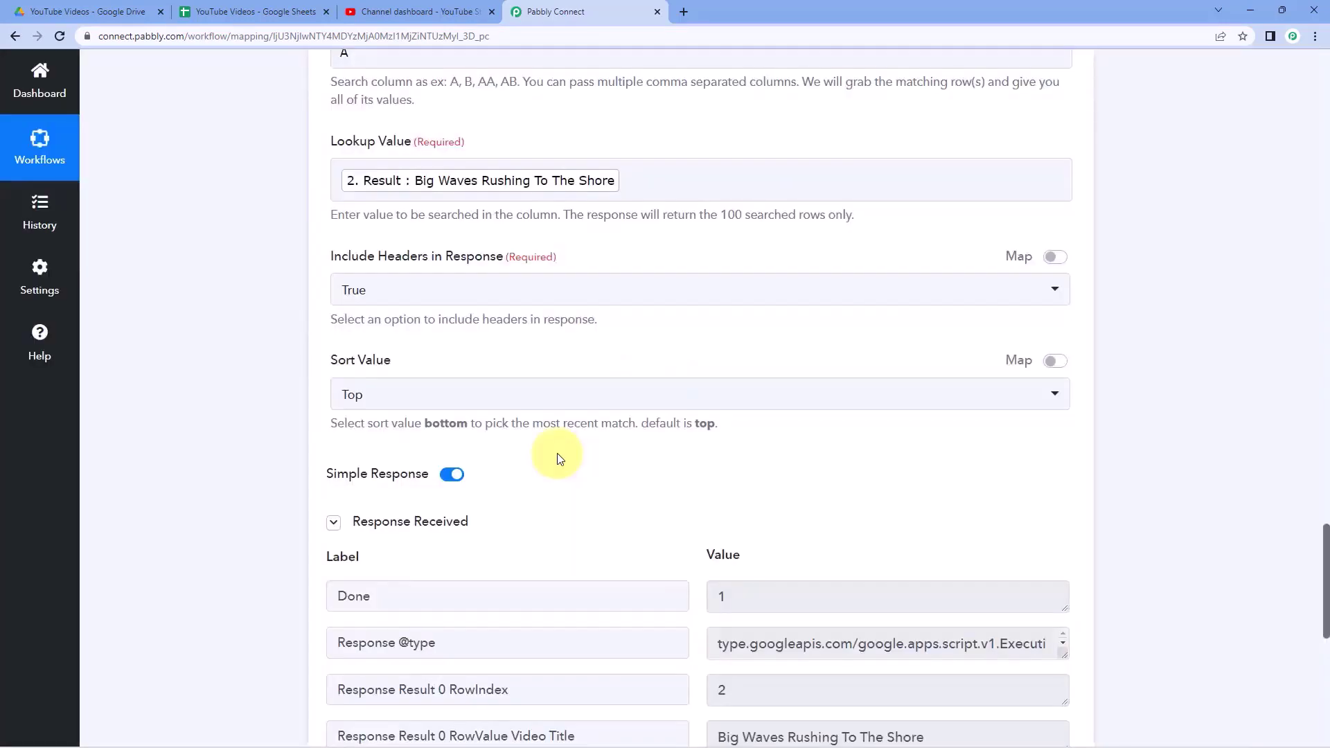
- Review the fetched Video Title, Description and Tags values in the test response
scroll(555, 453, "down", 2)
scroll(613, 385, "down", 2)
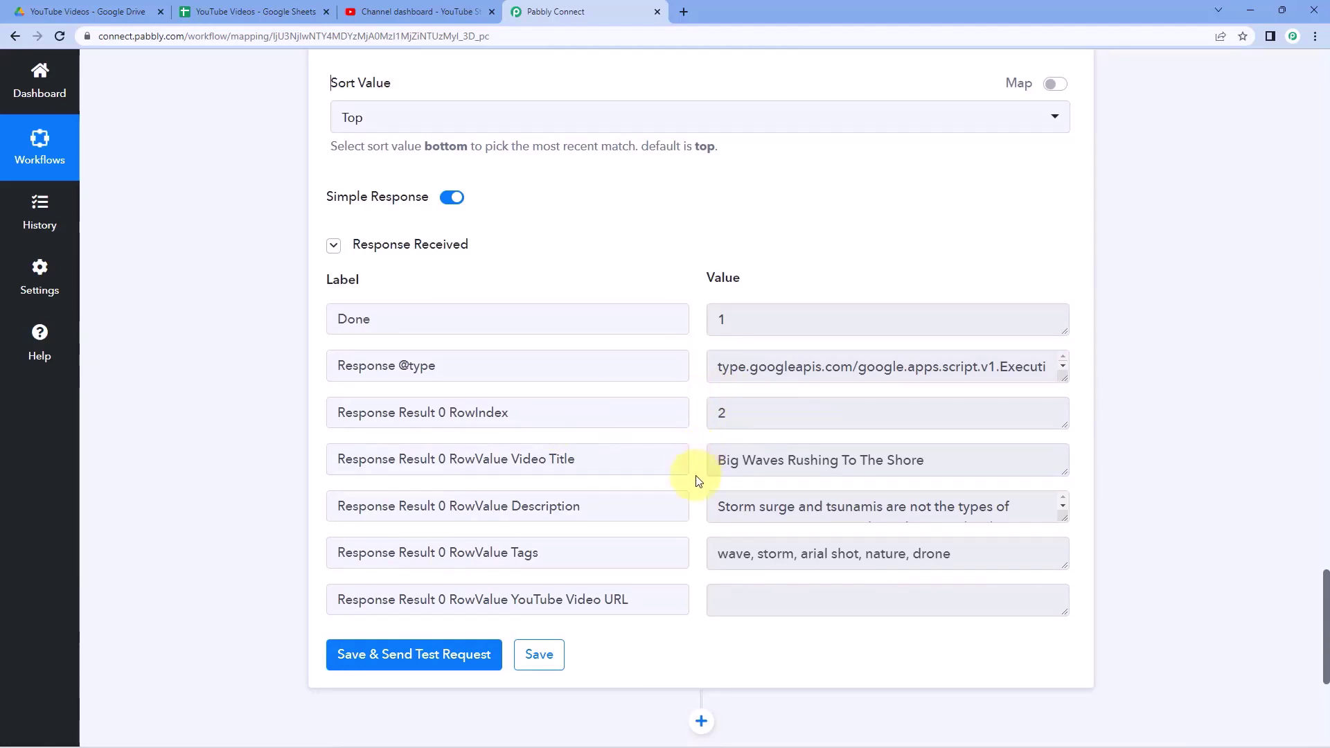
left_click_drag(723, 463, 965, 462)
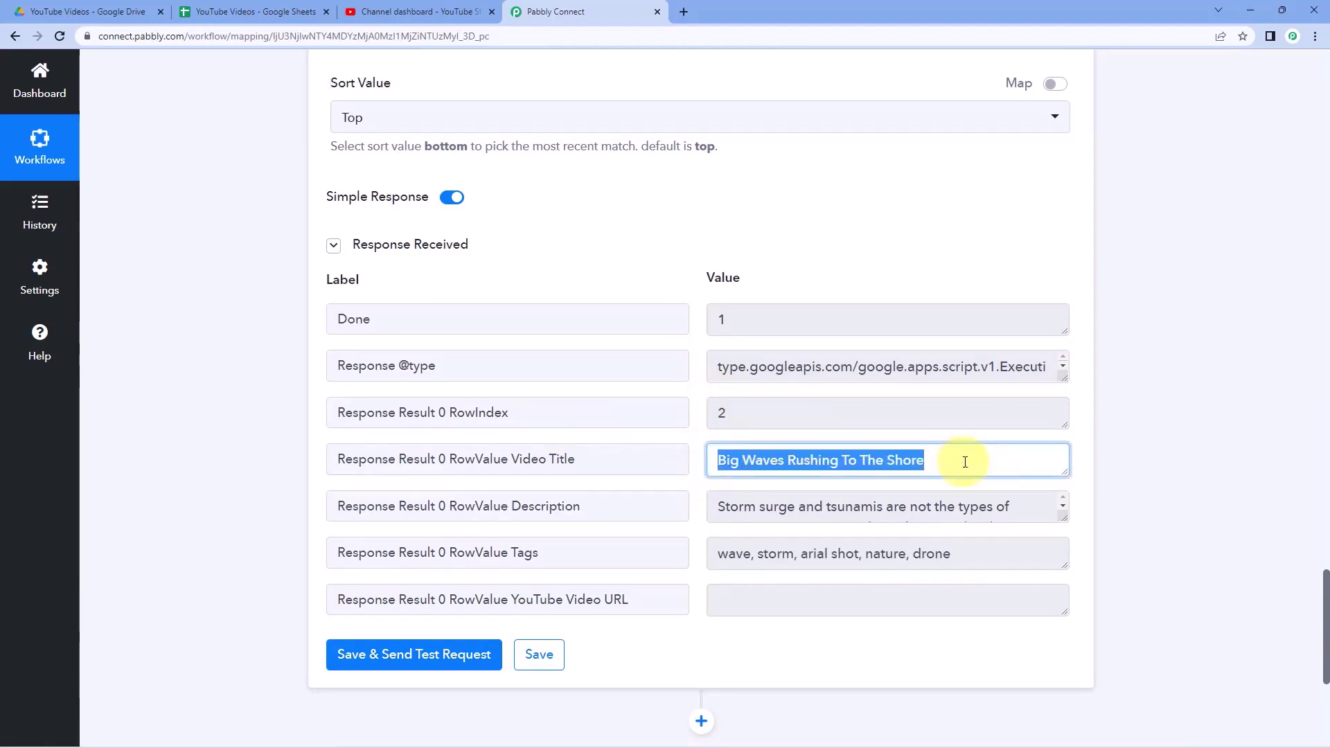
left_click_drag(608, 459, 509, 459)
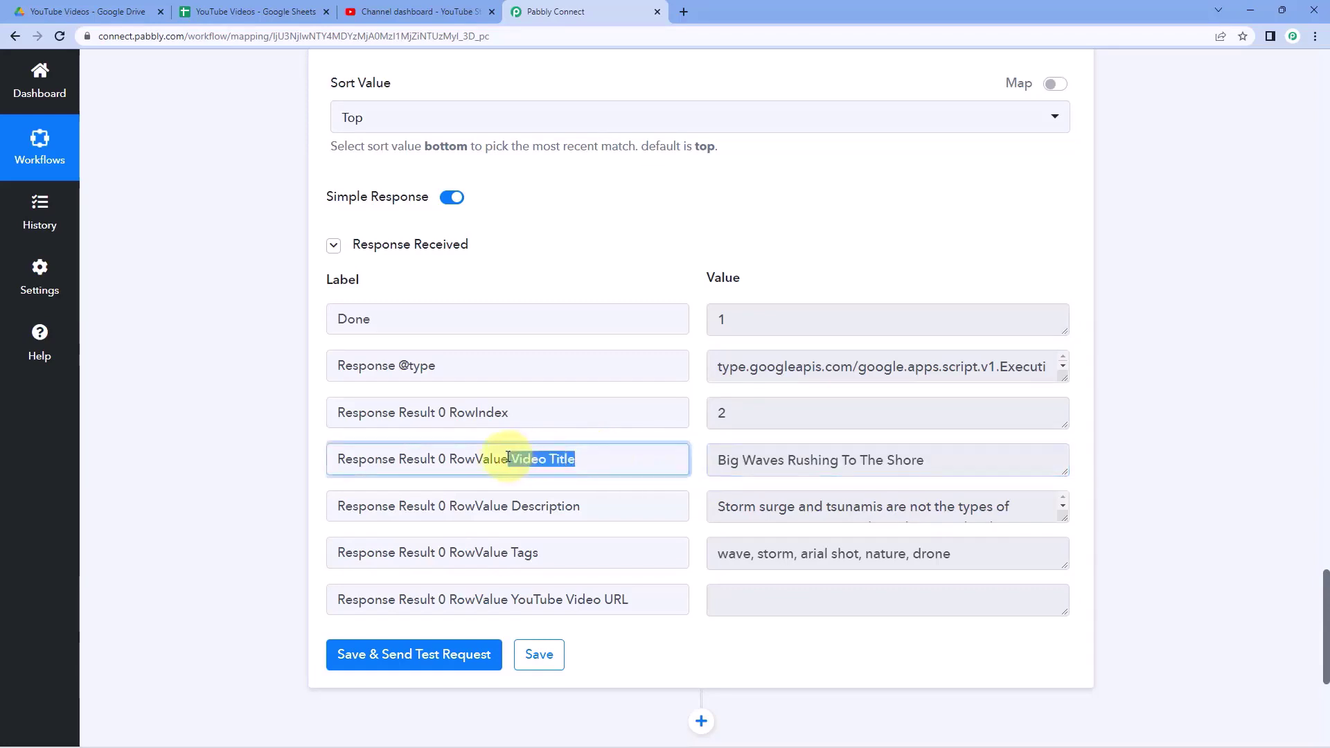
left_click_drag(577, 507, 509, 507)
left_click_drag(719, 506, 1063, 627)
scroll(633, 416, "down", 1)
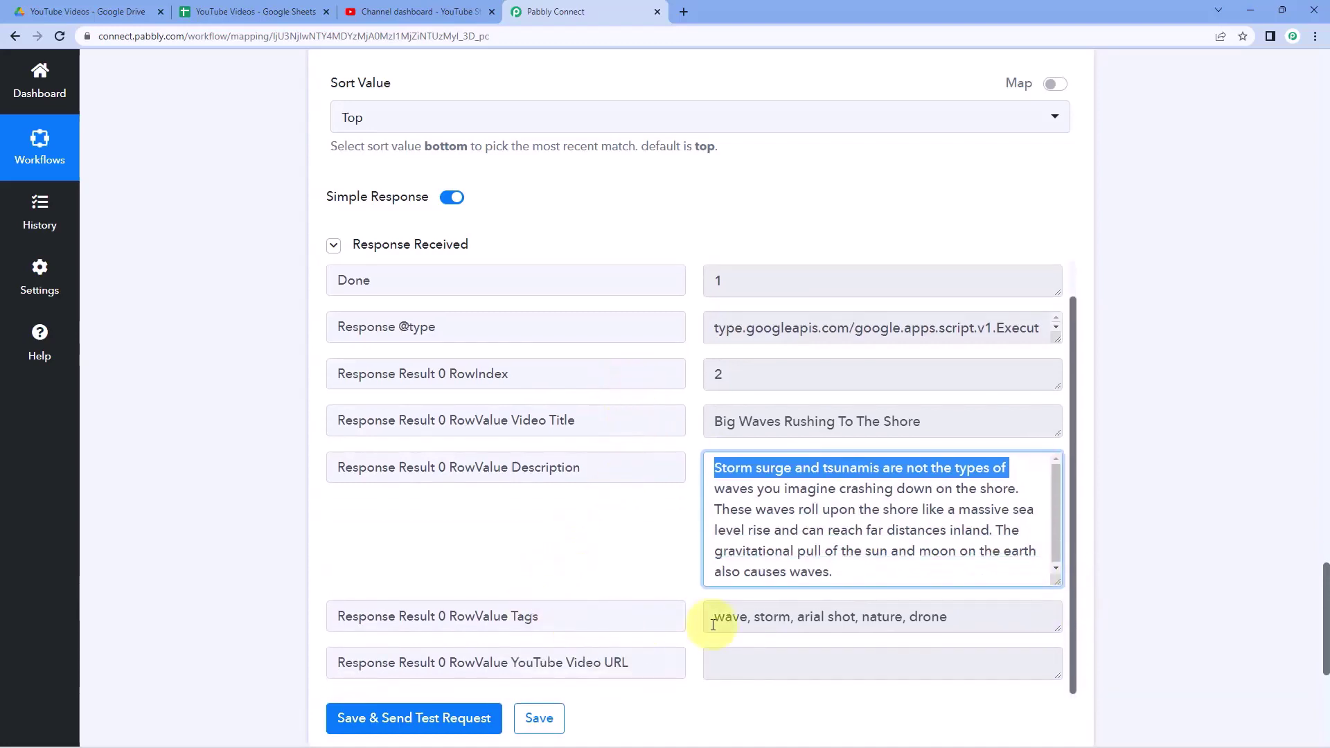
left_click(717, 616)
scroll(604, 382, "down", 1)
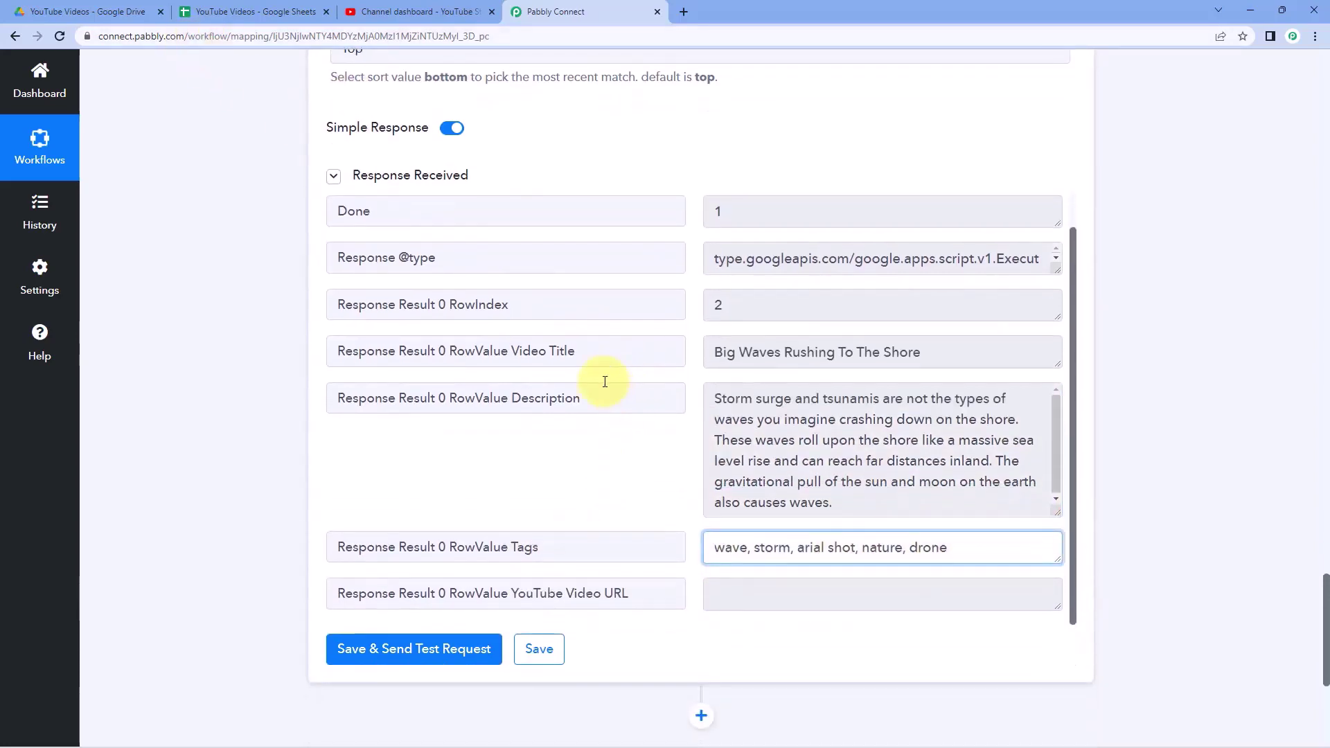
scroll(539, 371, "down", 1)
- Note the empty YouTube Video URL value and add a new action step below
left_click(252, 11)
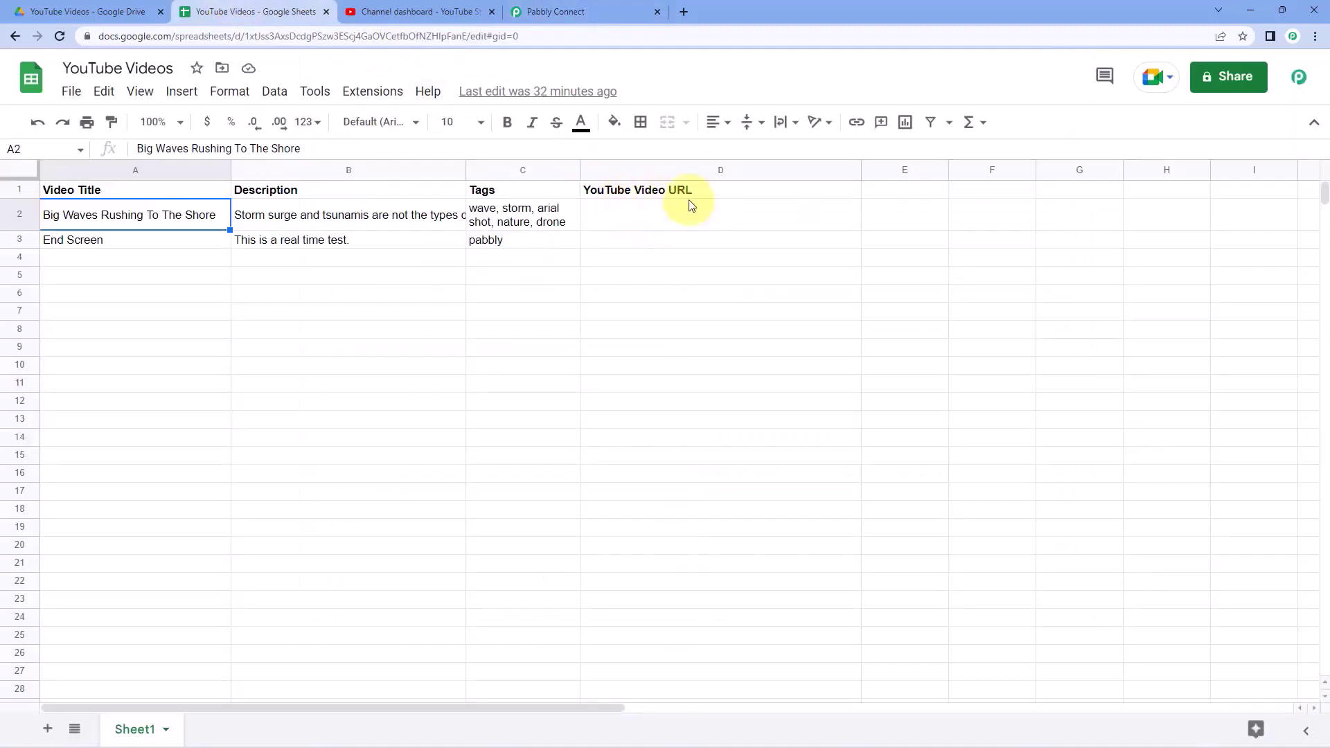
left_click(600, 11)
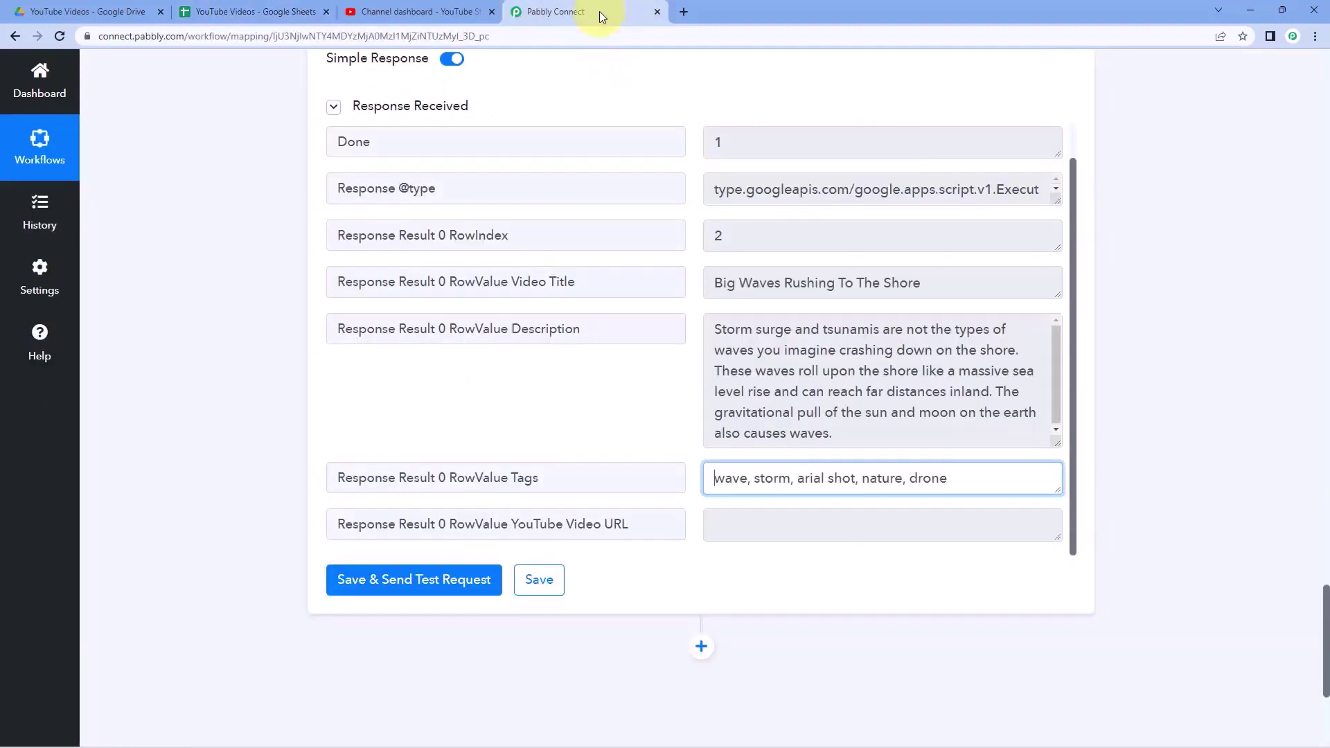
left_click(729, 513)
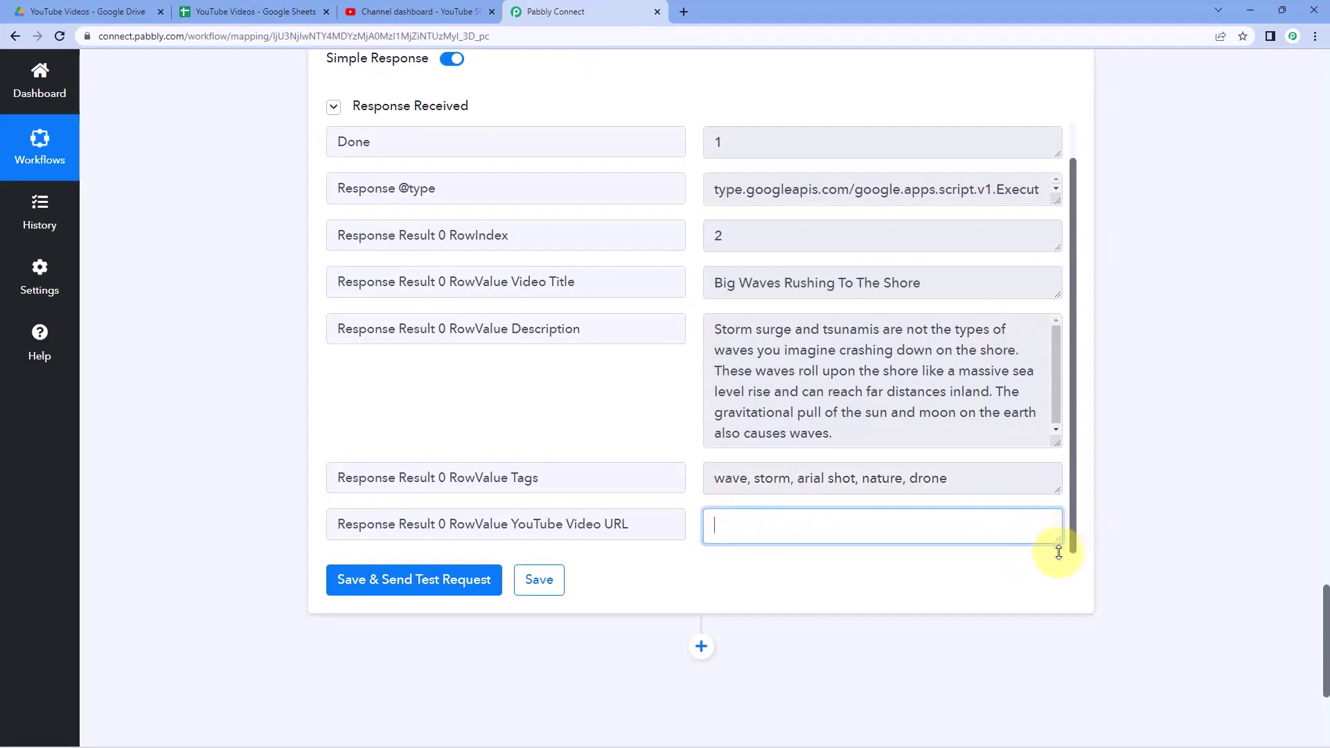
left_click_drag(1058, 552, 1057, 591)
scroll(742, 511, "down", 1)
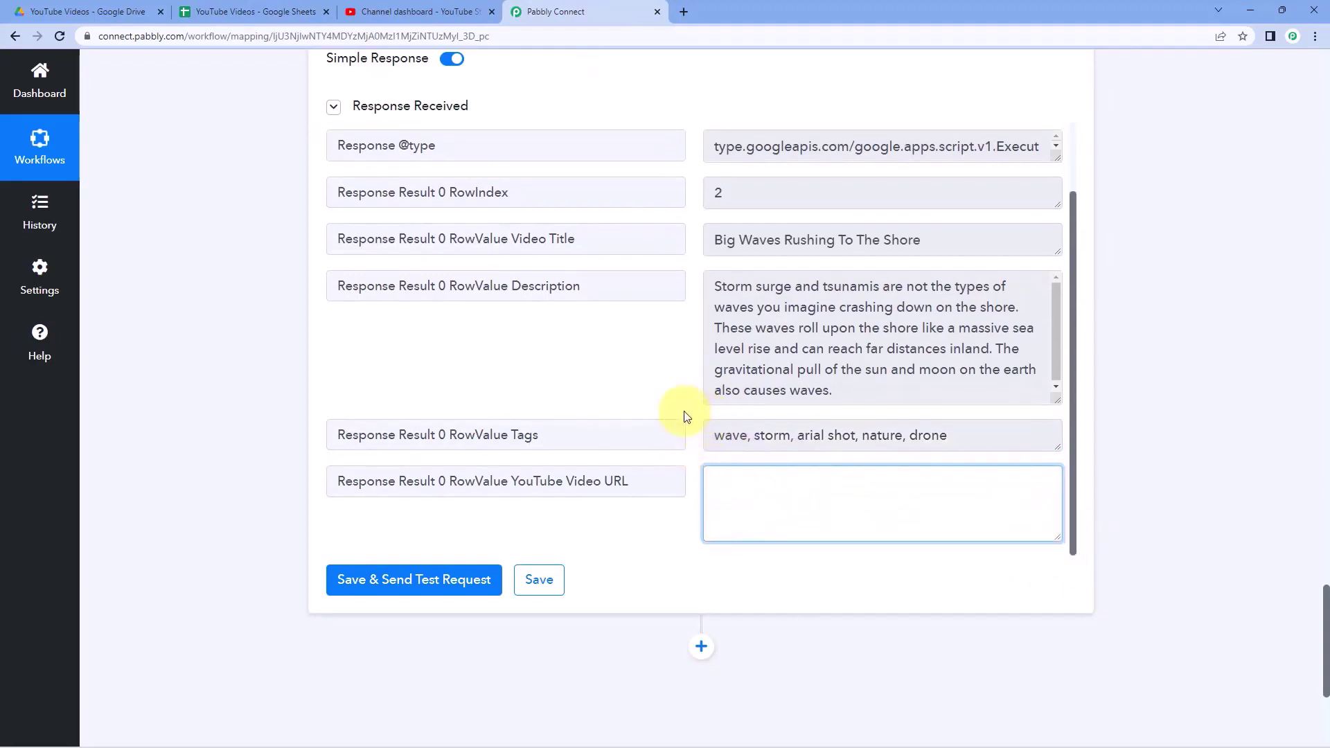
left_click(686, 416)
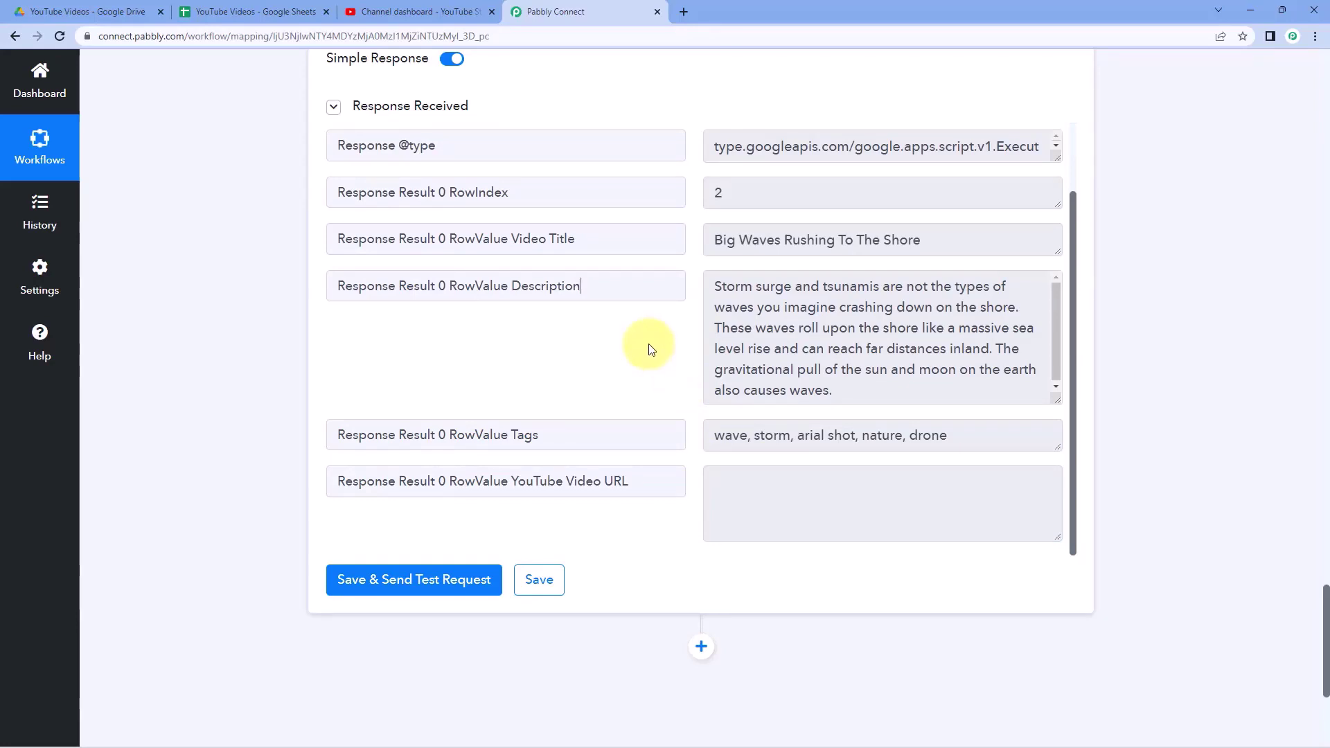
scroll(648, 347, "down", 4)
left_click(701, 345)
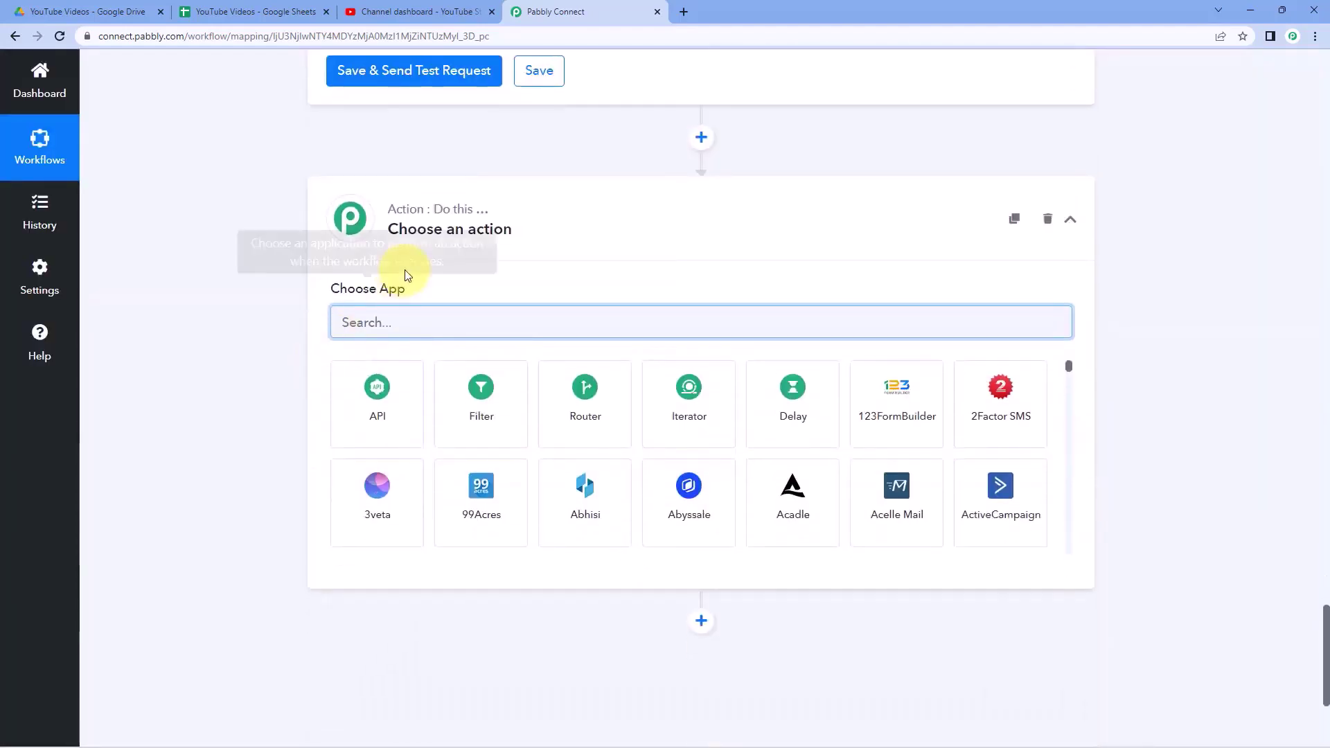
- Search 'Youtube', choose the YouTube app, and browse its action events
type("Youtube")
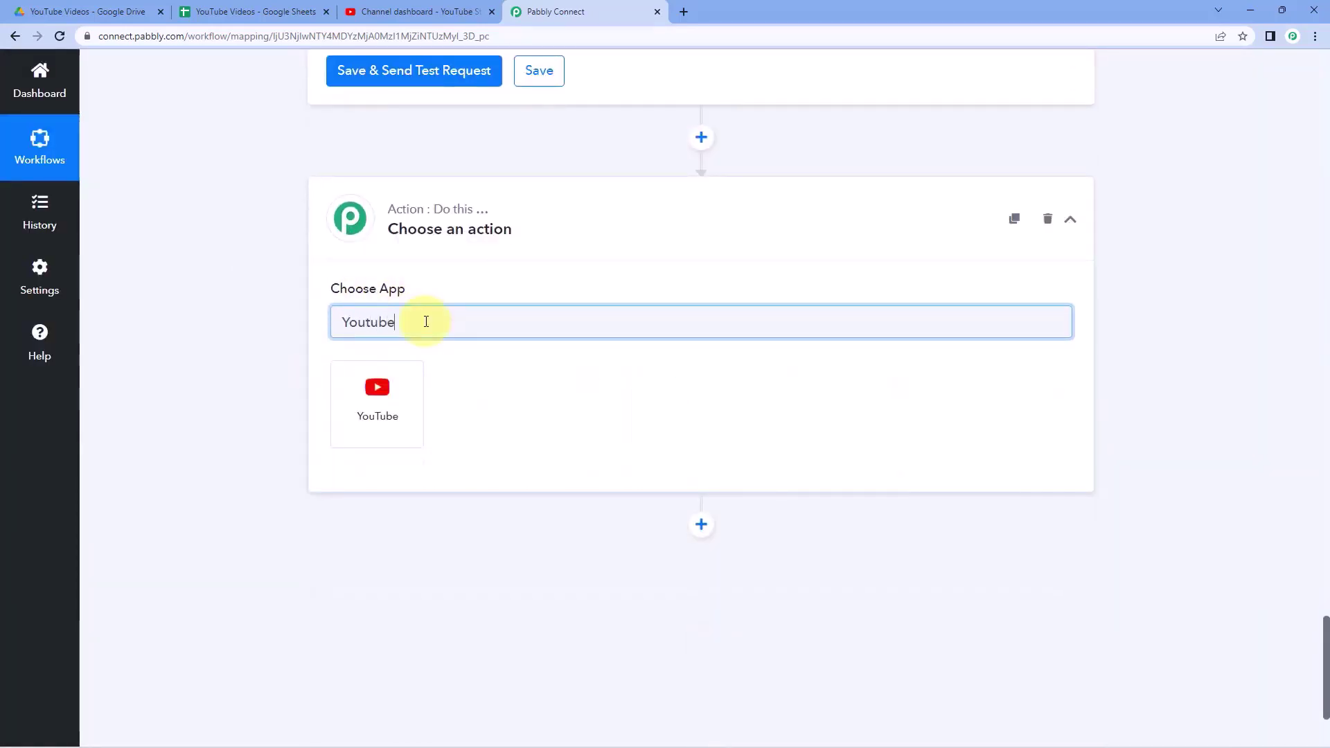
left_click(415, 385)
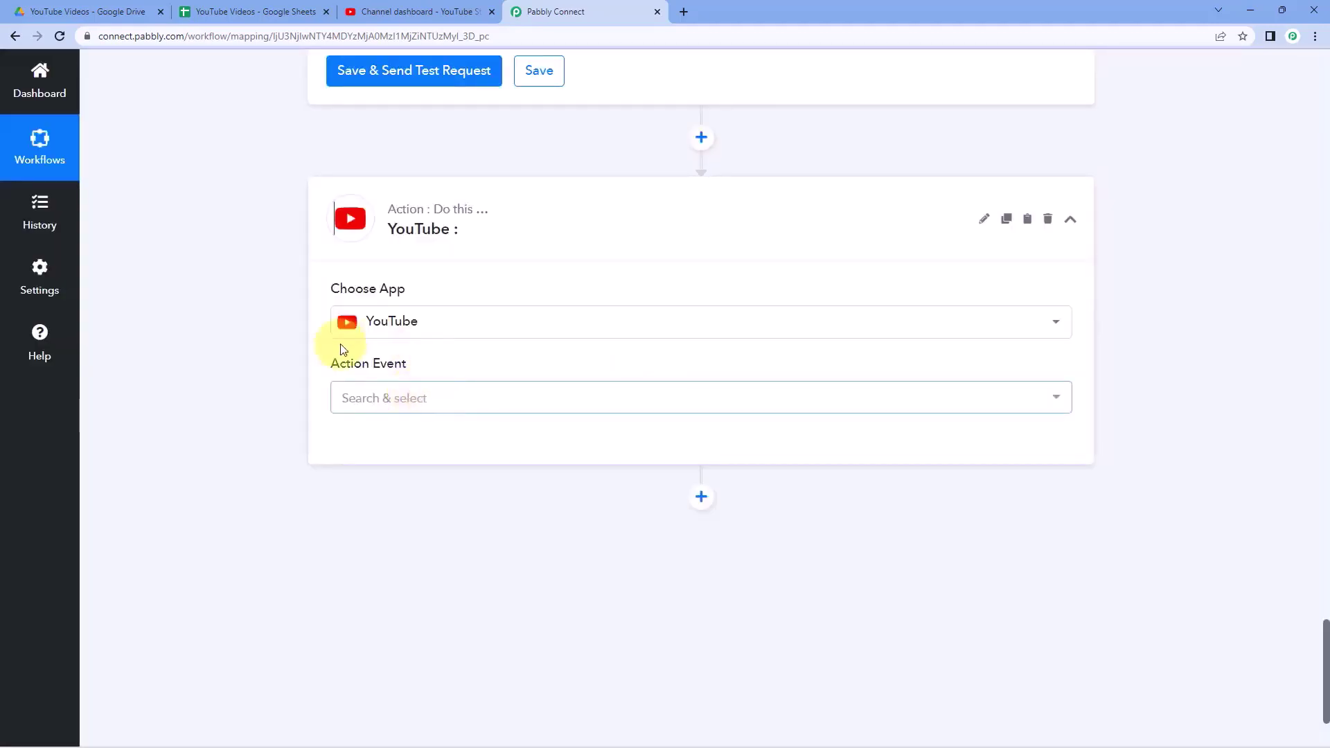
left_click(451, 406)
scroll(243, 342, "down", 2)
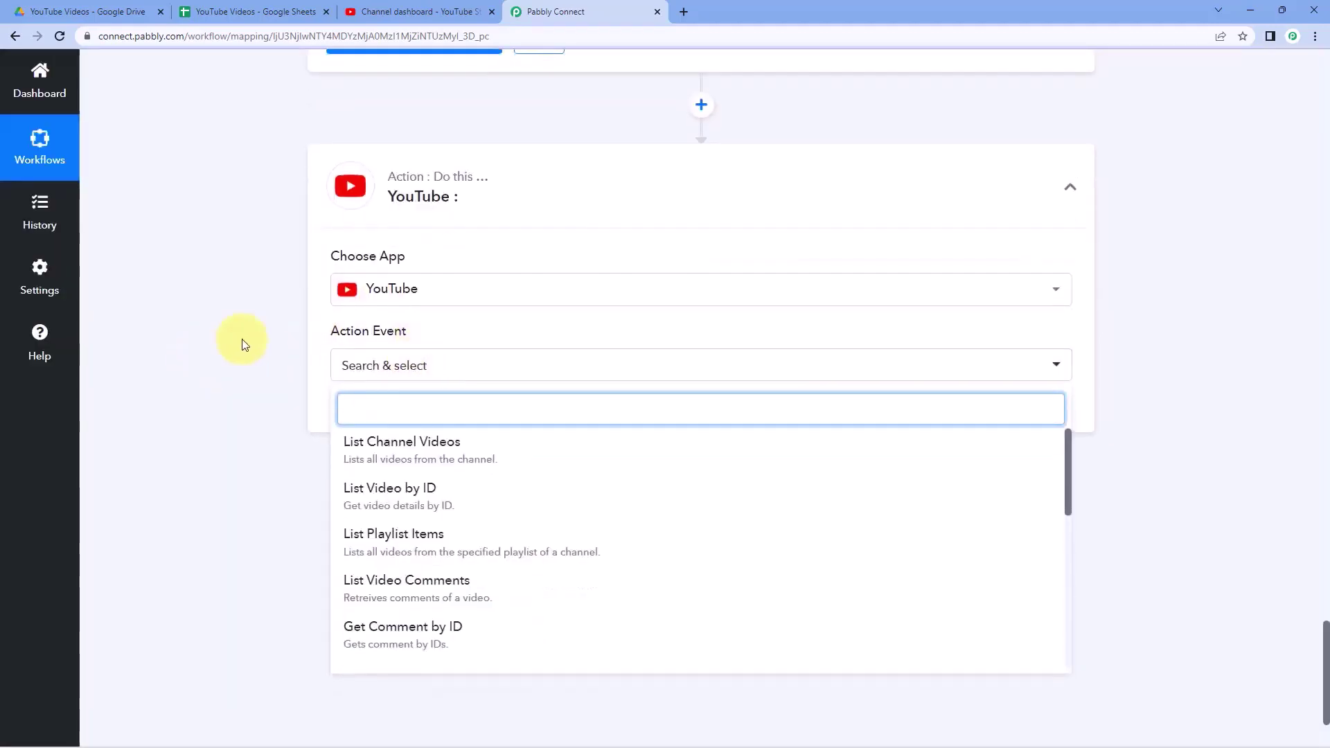
scroll(516, 365, "down", 3)
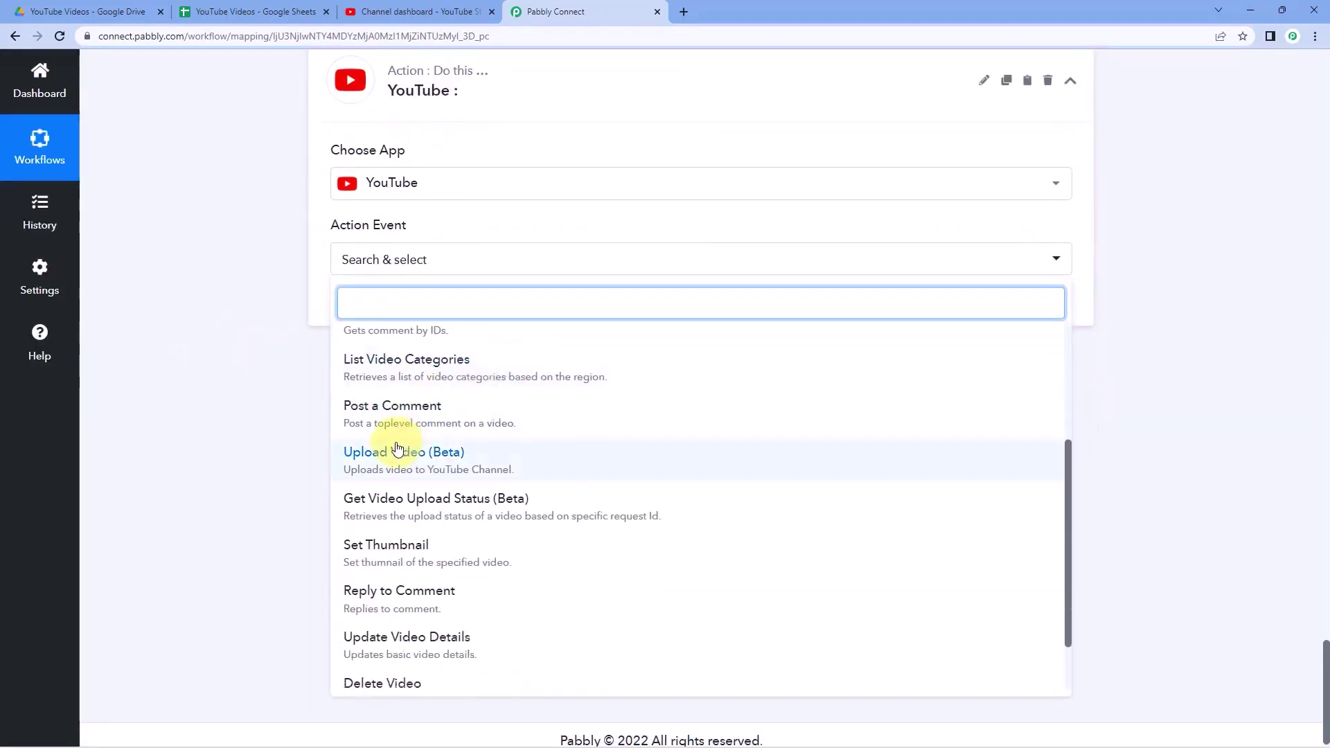
- Choose Upload Video (Beta) and authorize a new YouTube connection with the Google account
left_click(429, 462)
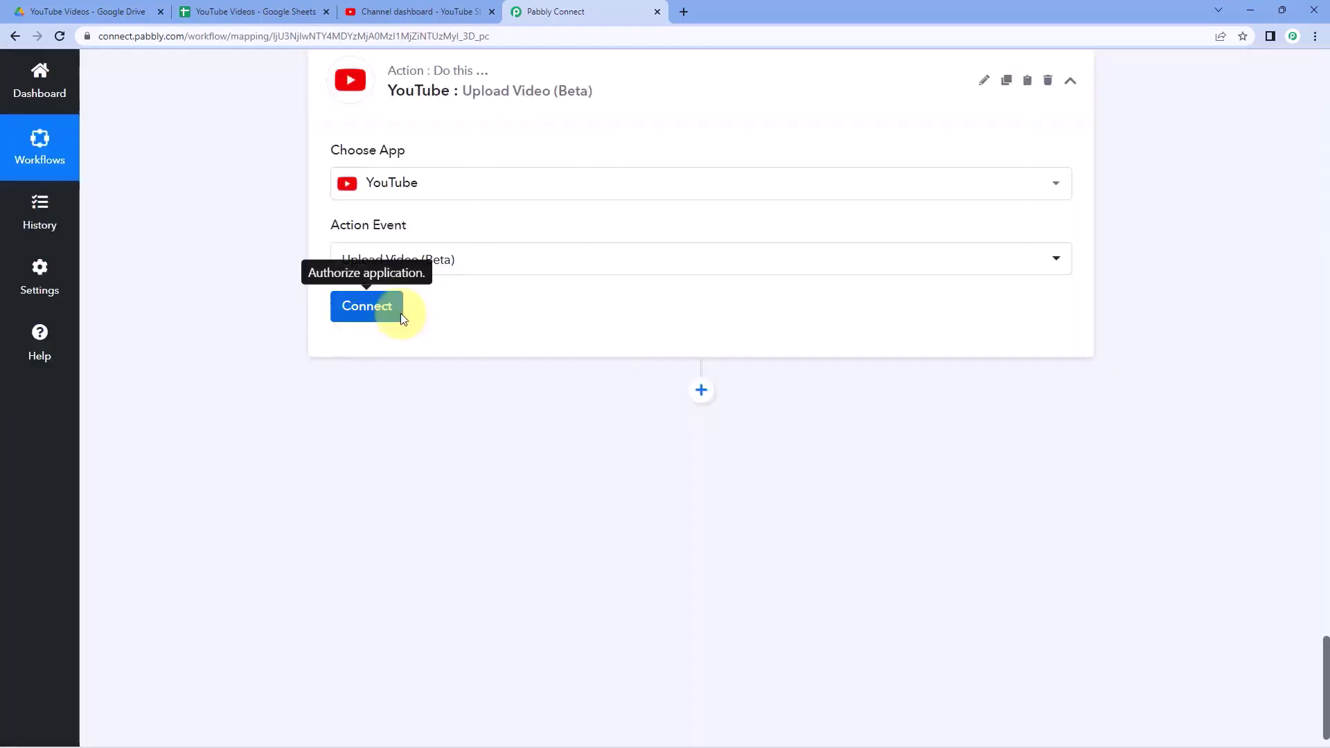
left_click(399, 311)
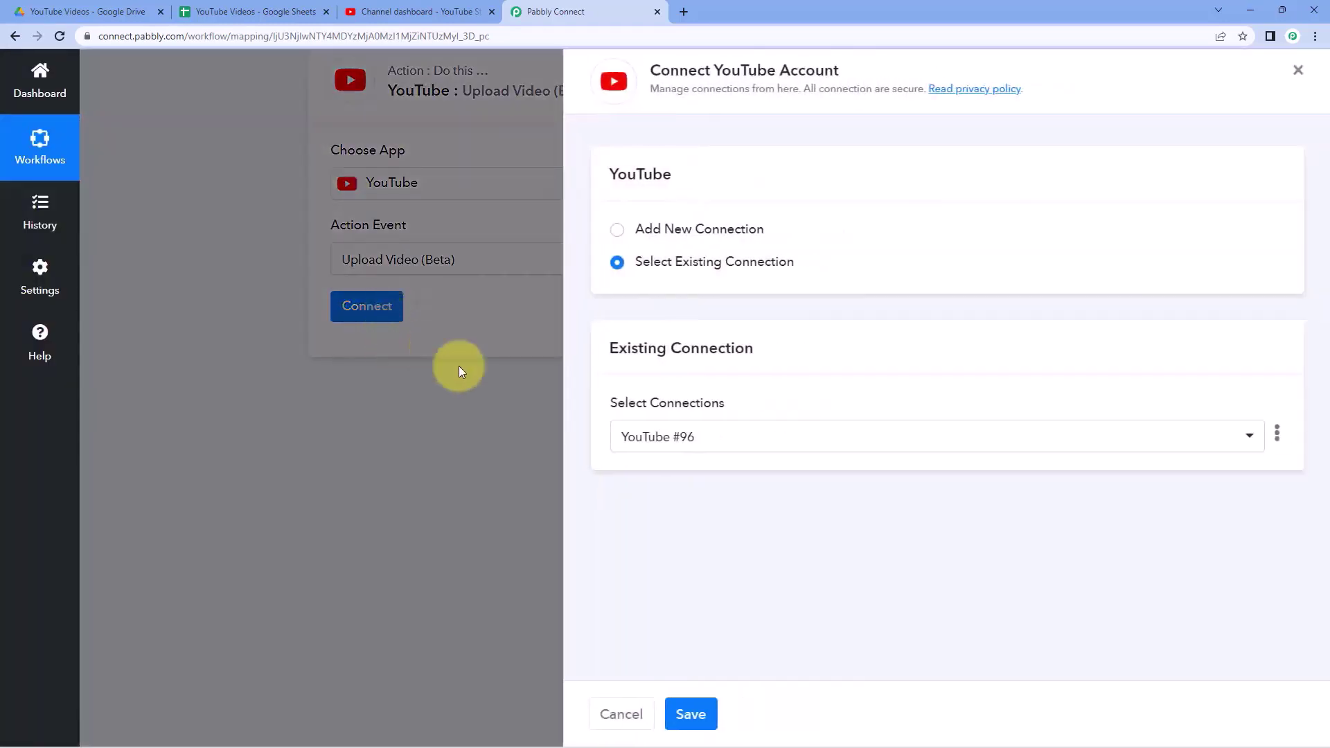
left_click(611, 233)
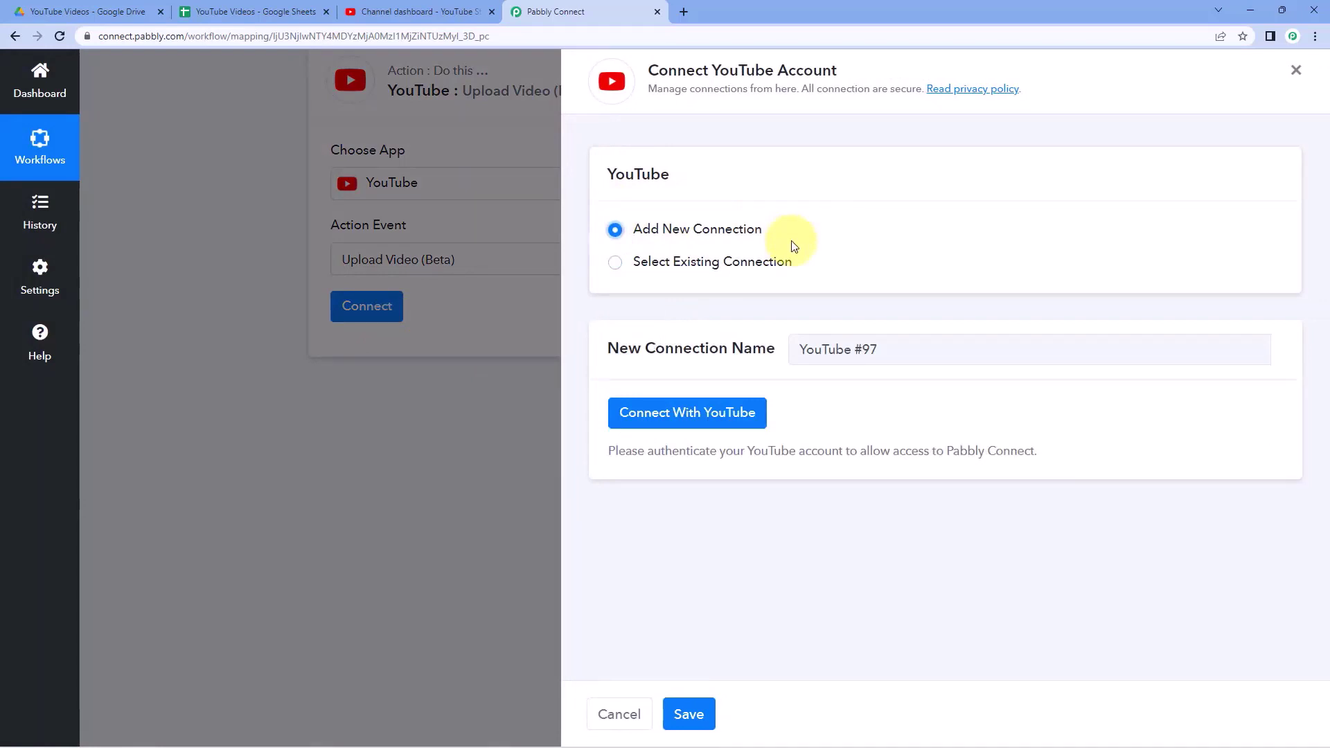
left_click(703, 421)
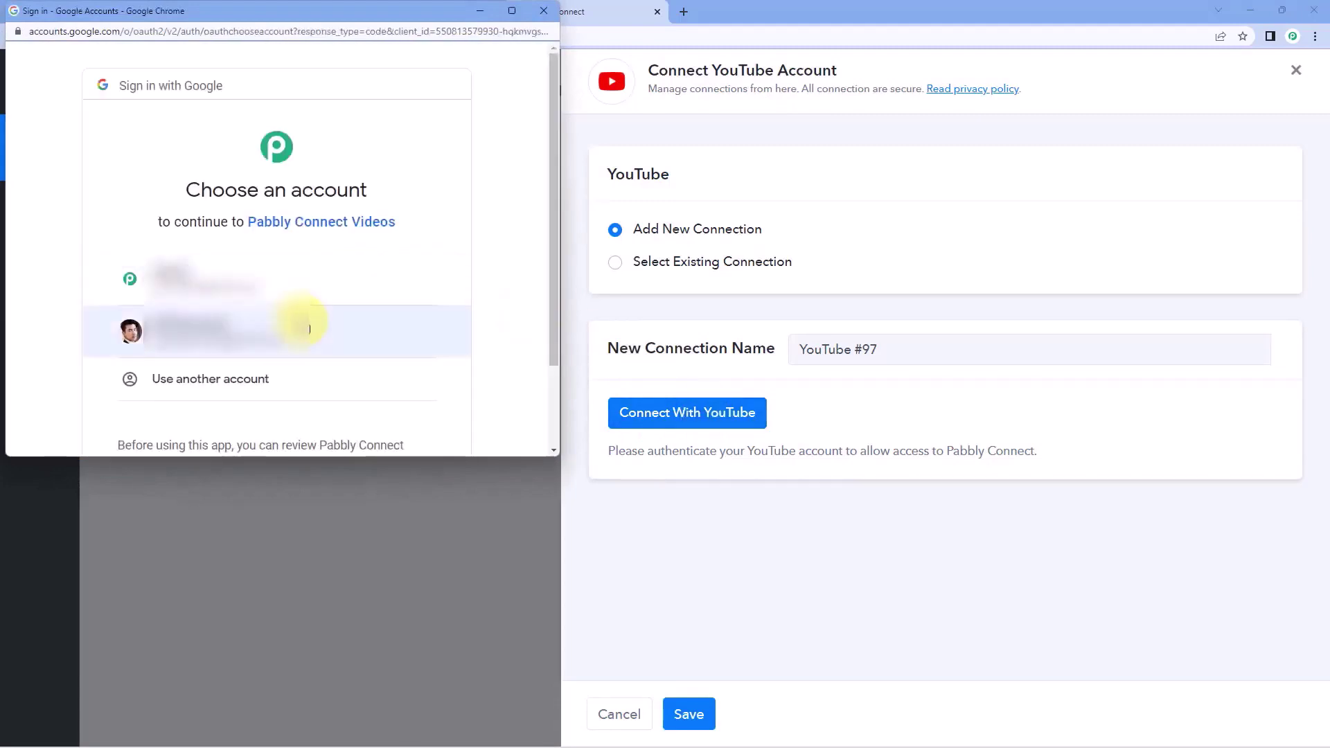
left_click(306, 322)
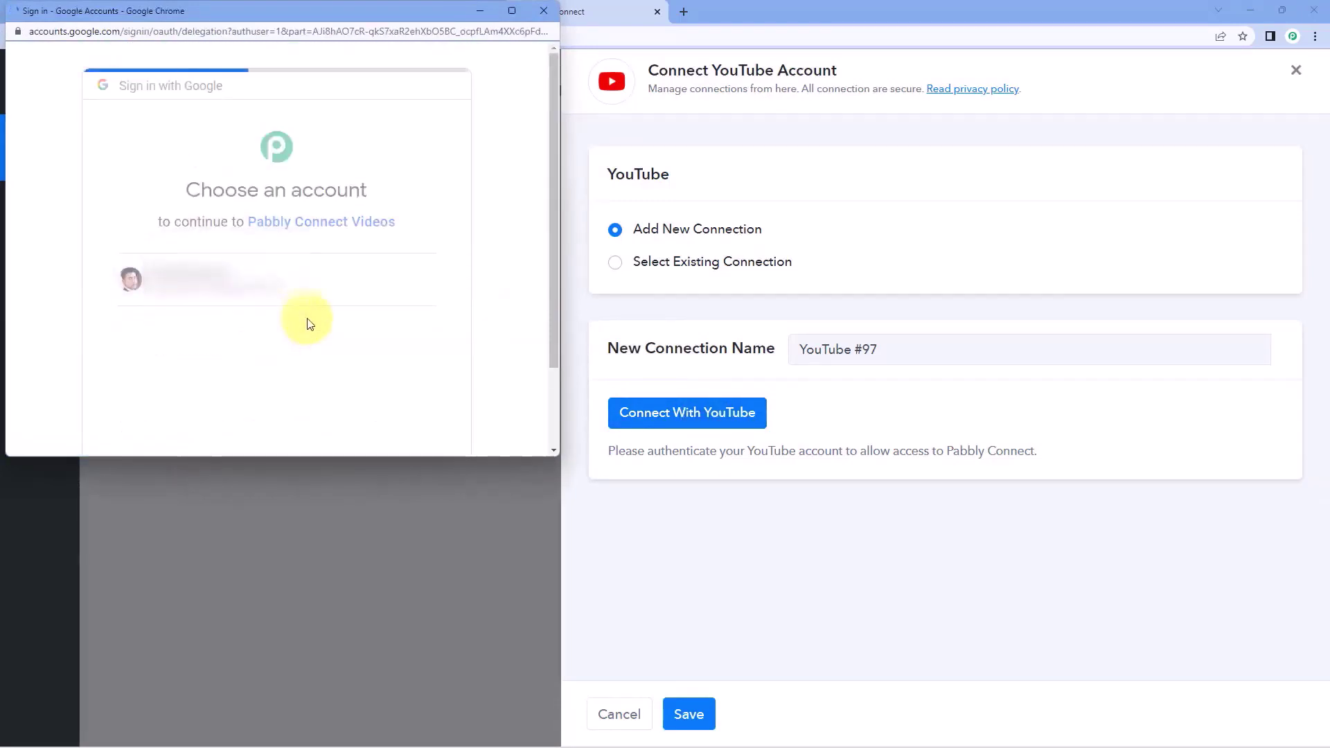
scroll(355, 385, "down", 1)
scroll(355, 386, "down", 3)
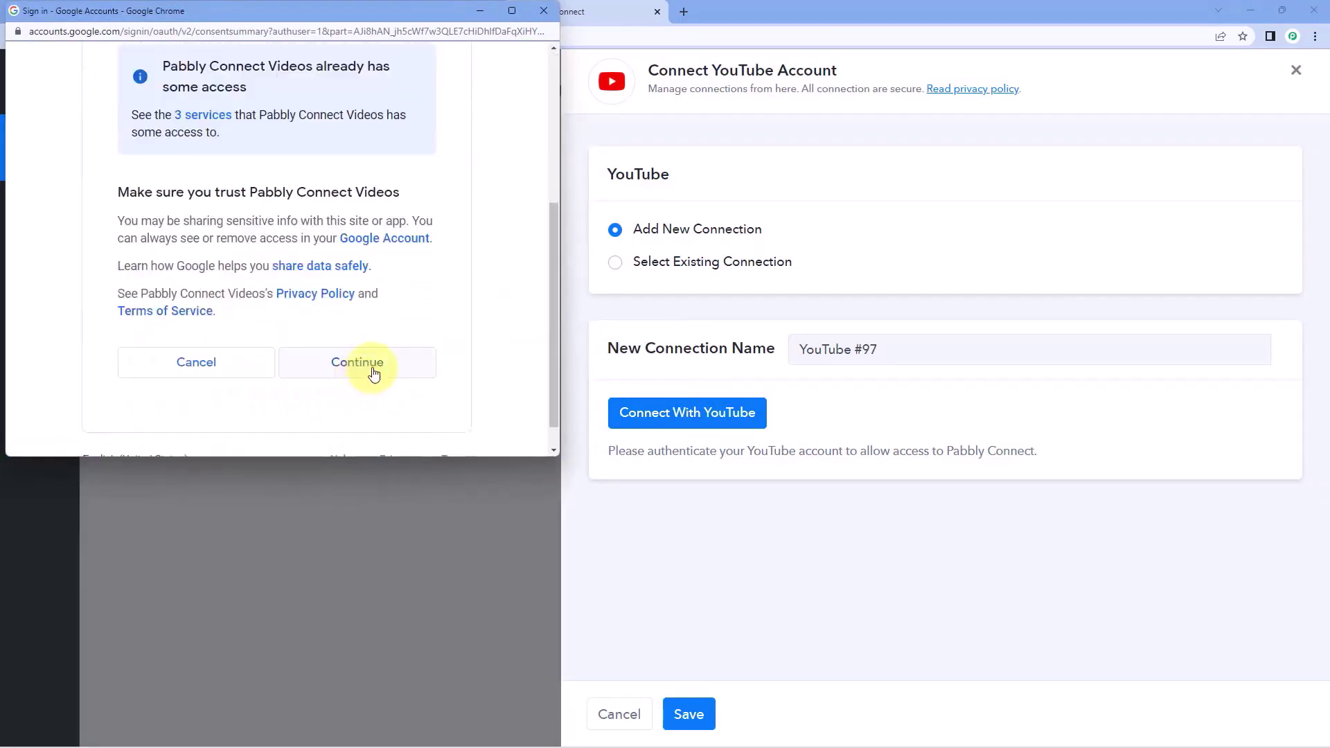
left_click(356, 365)
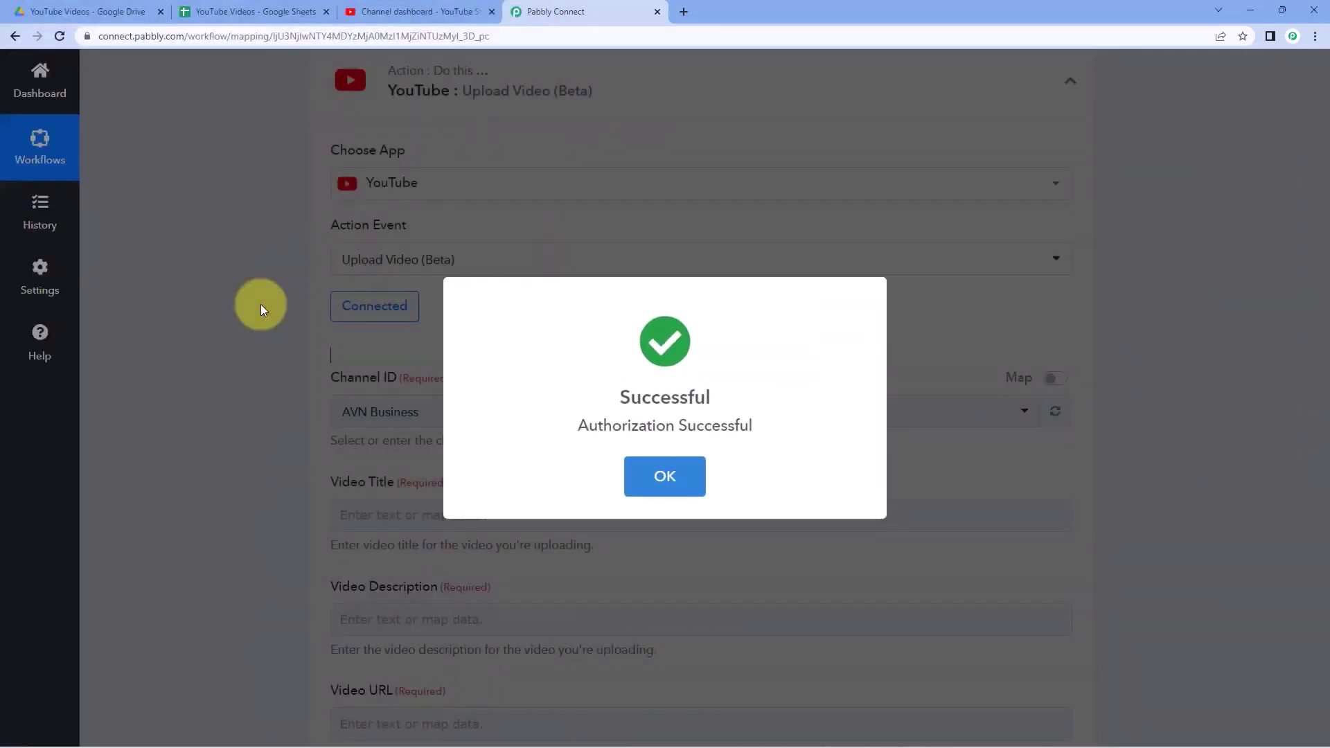
- Set Channel ID to AVN Business
scroll(261, 304, "down", 2)
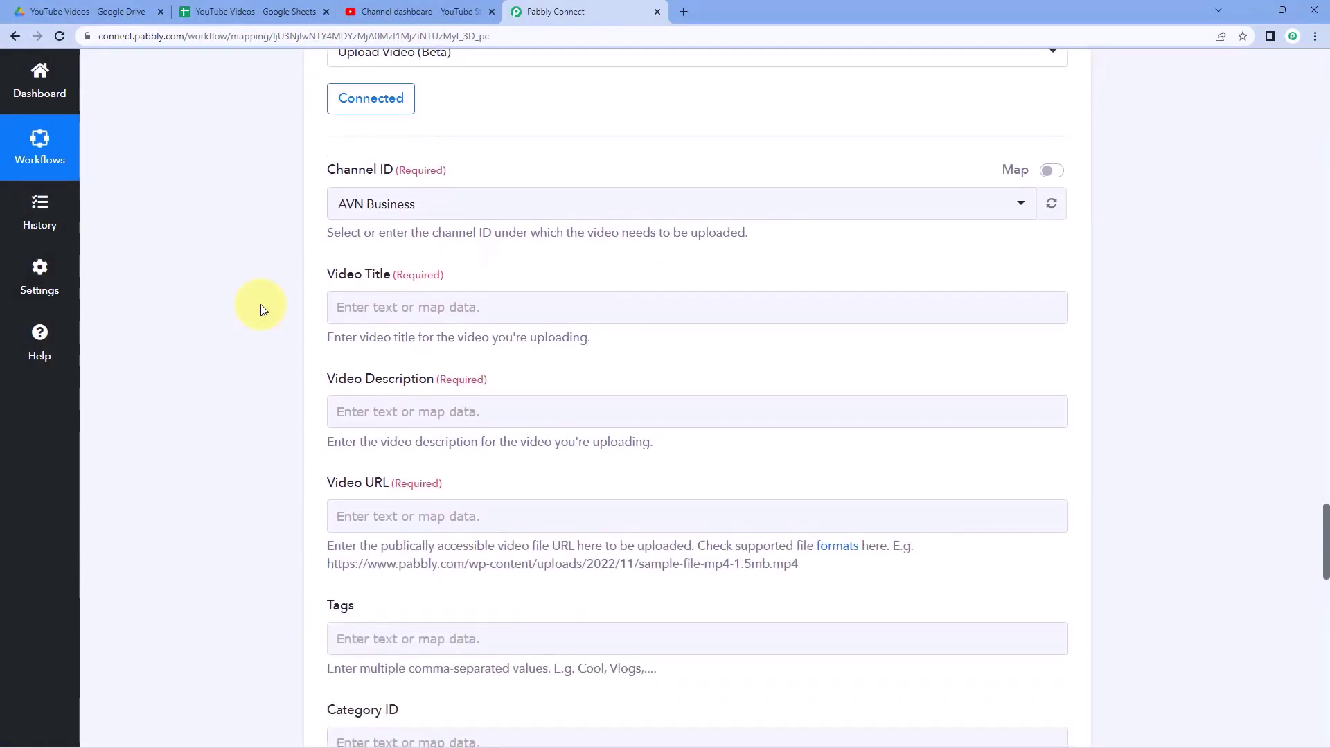
left_click(469, 201)
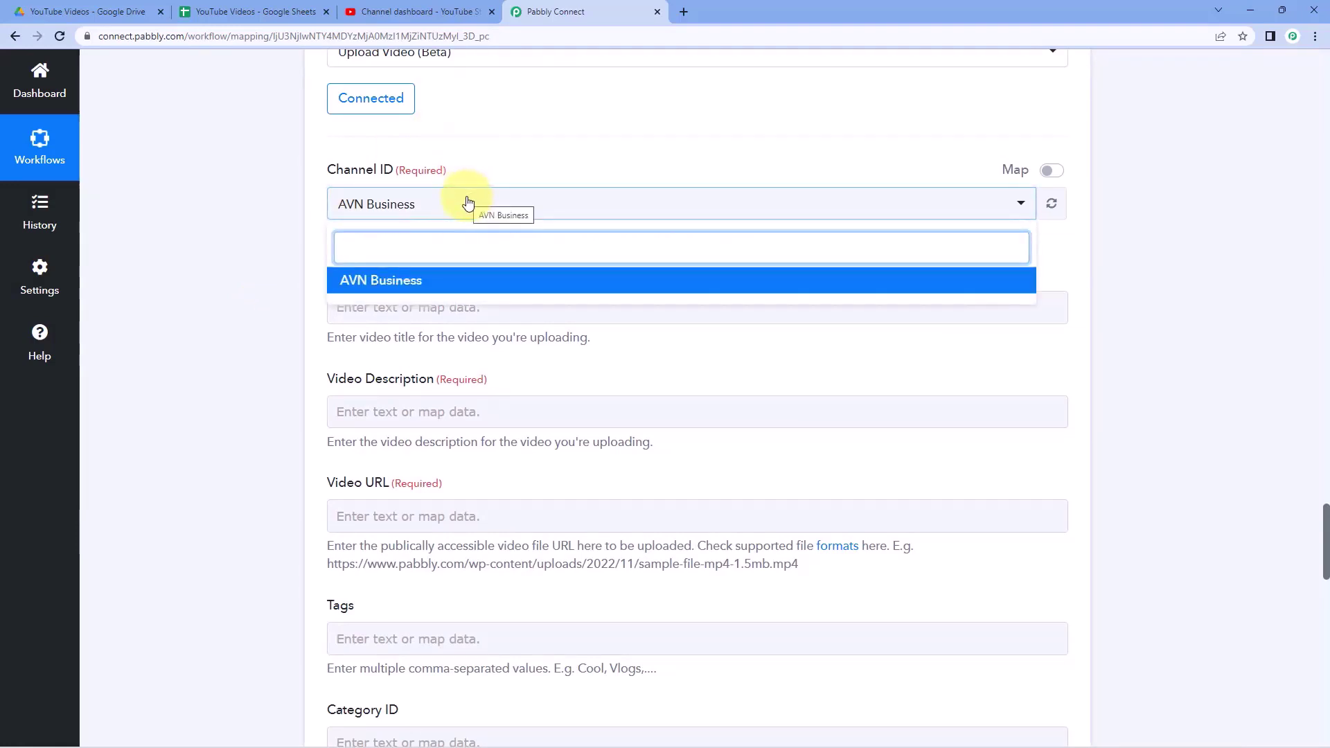
left_click(439, 287)
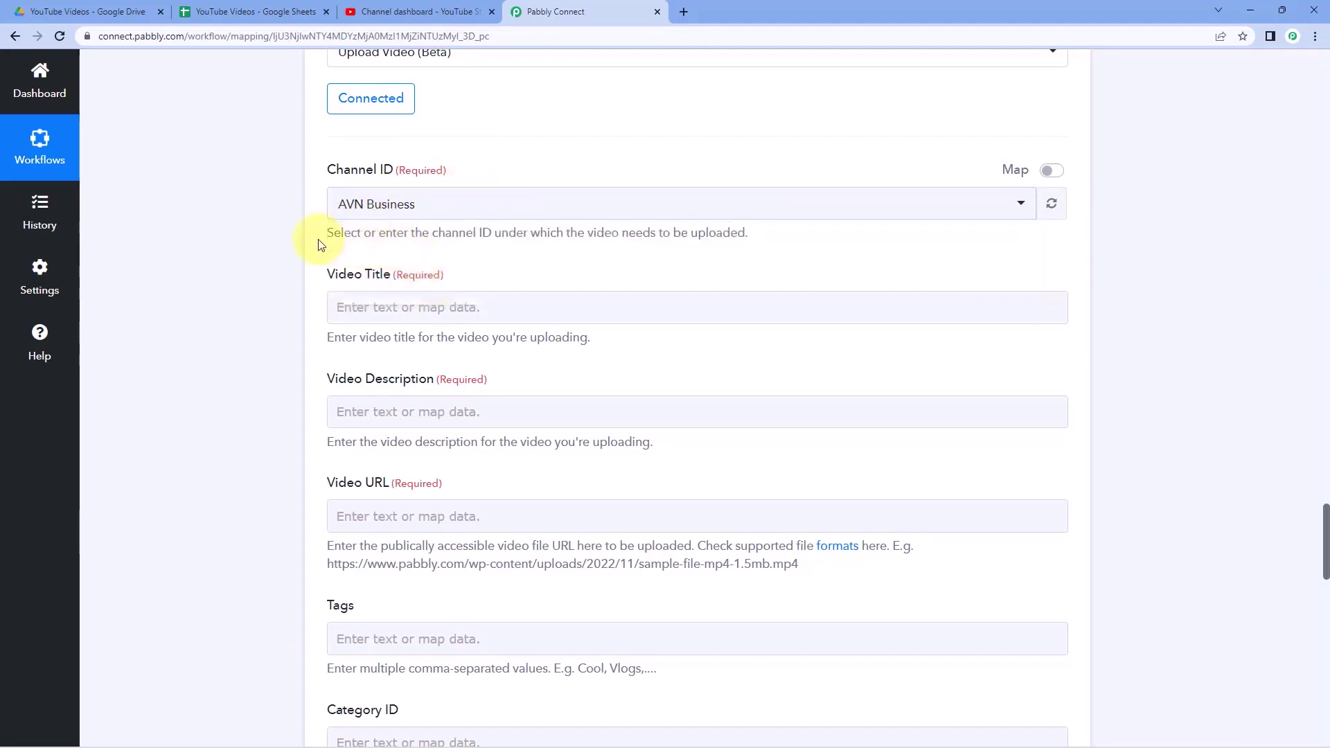
scroll(318, 244, "down", 1)
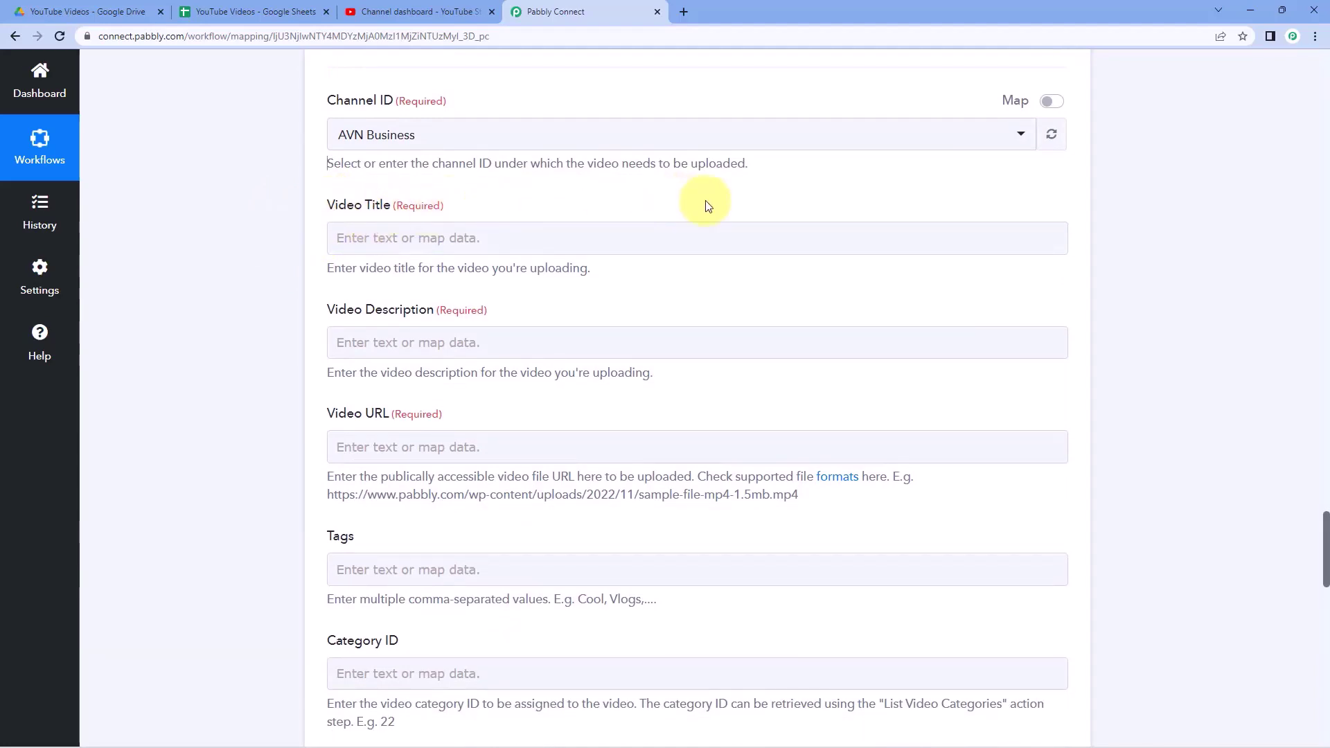
- Review the fetched video title and description values from the lookup response
scroll(704, 199, "up", 10)
scroll(710, 346, "up", 2)
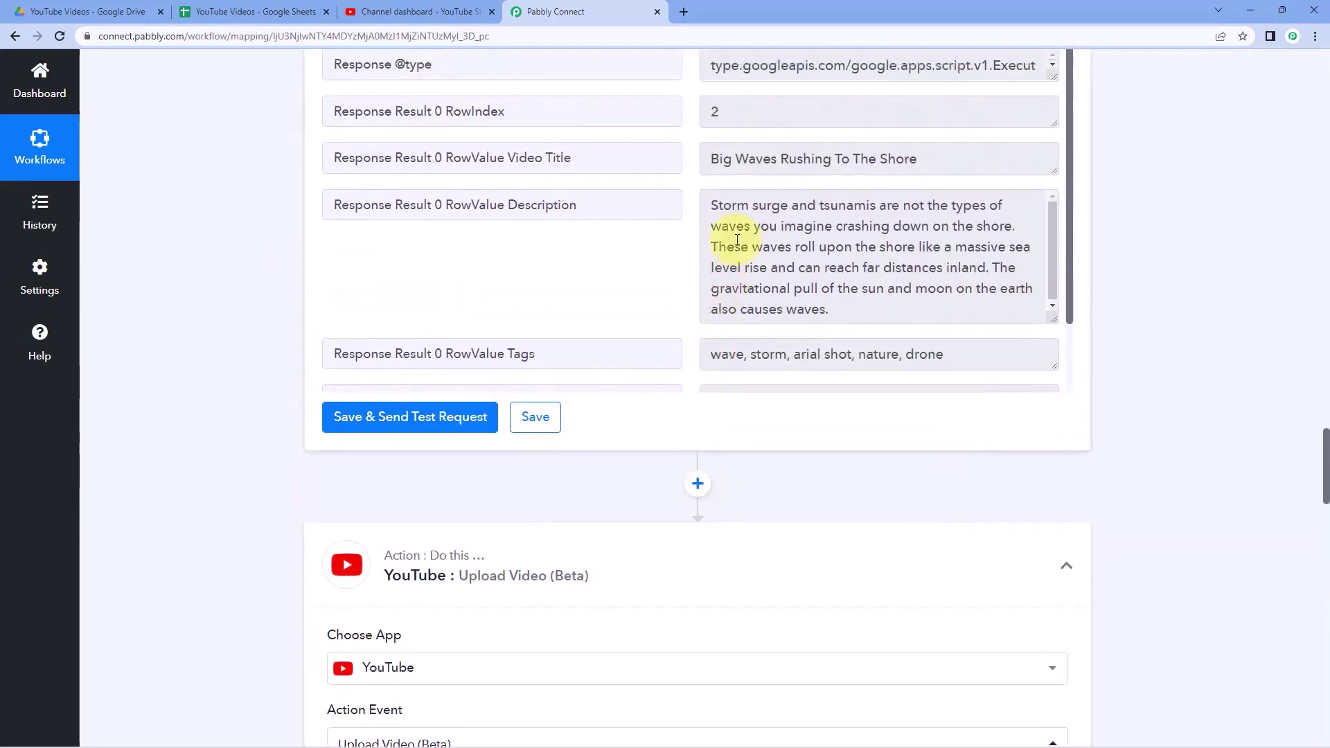
triple_click(942, 230)
left_click(762, 291)
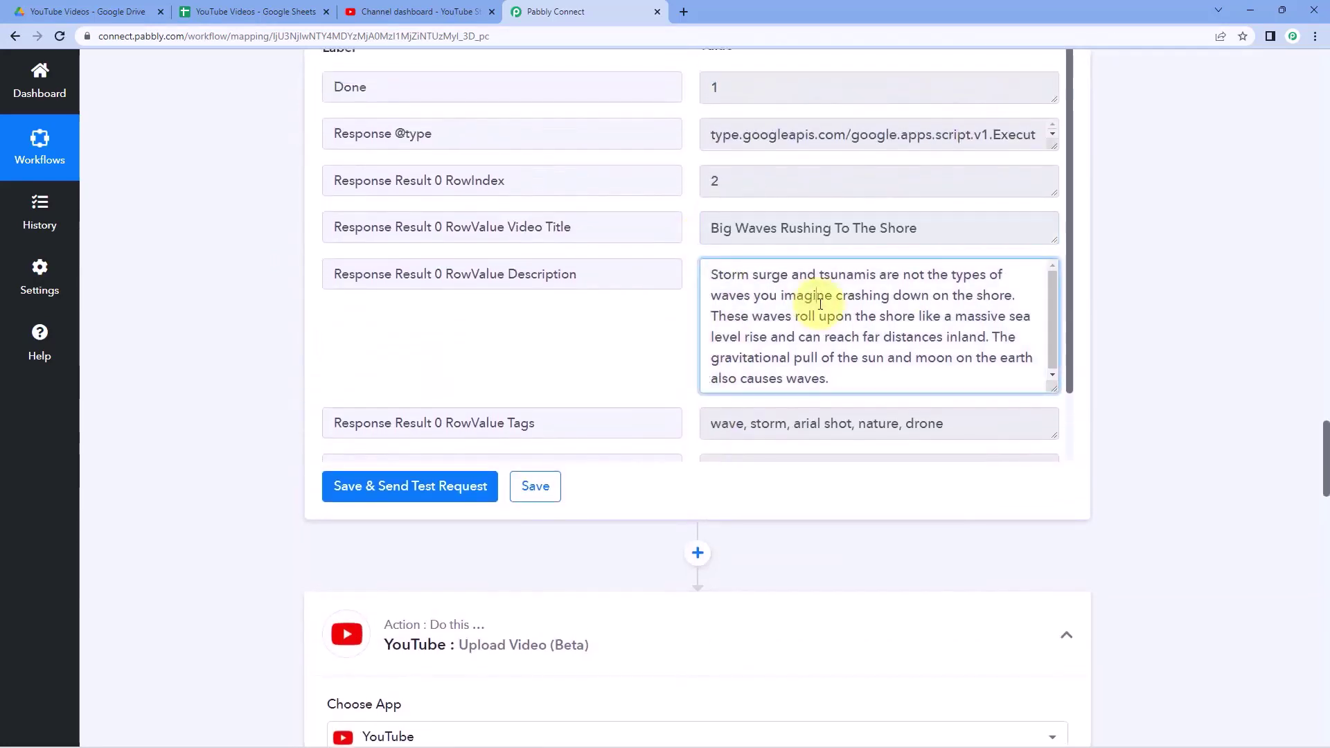
left_click(654, 313)
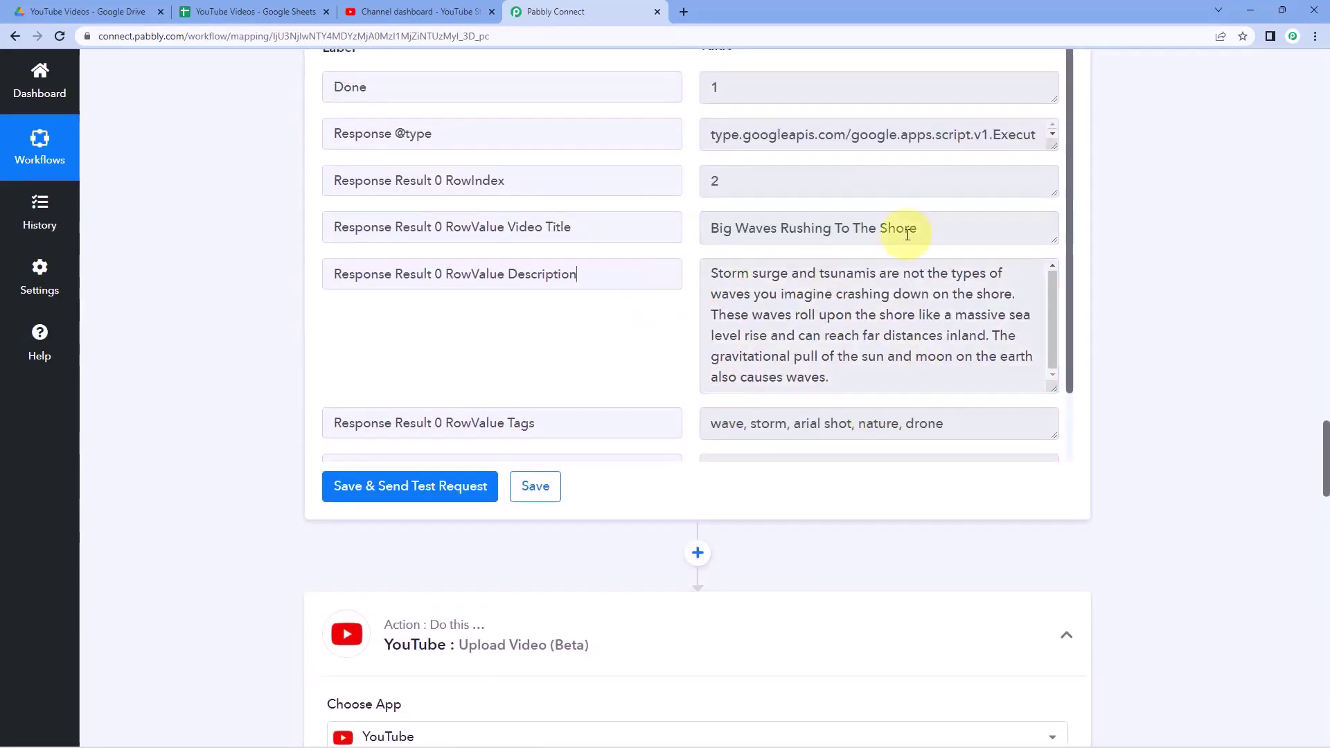
triple_click(966, 233)
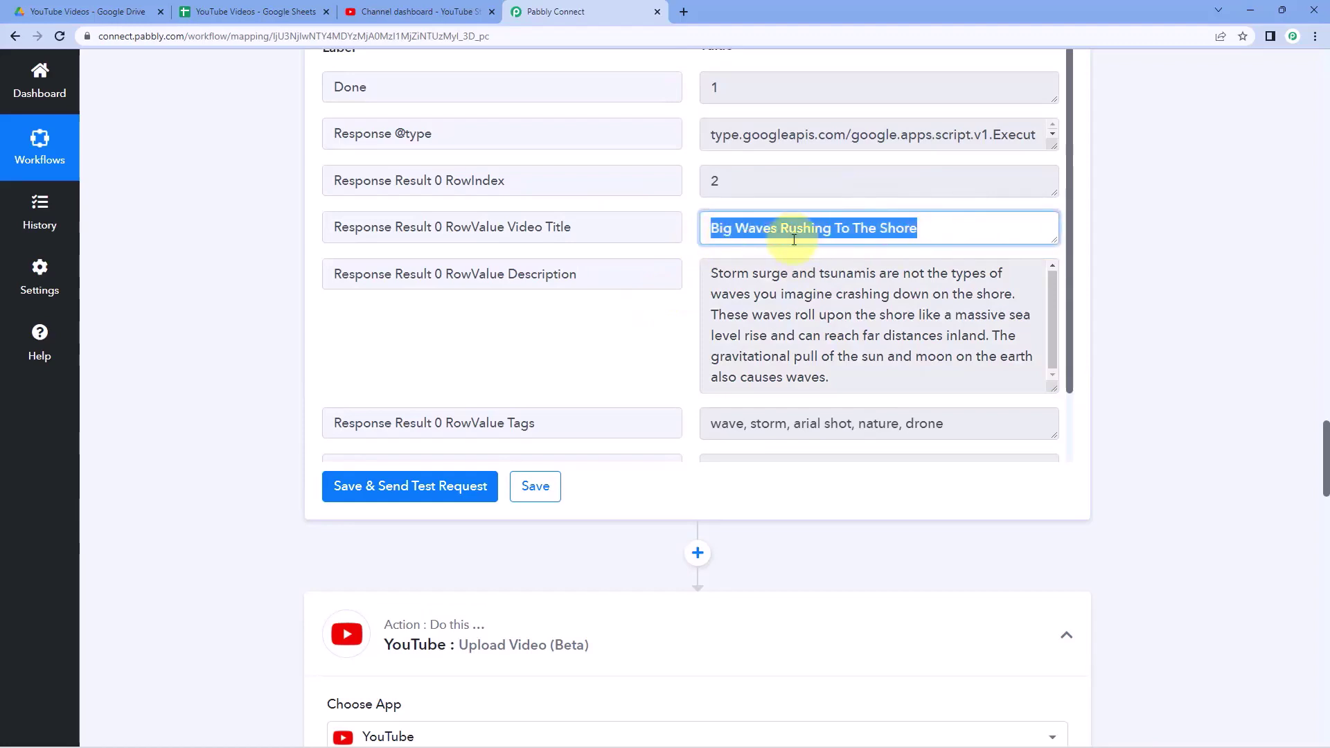
scroll(268, 372, "down", 12)
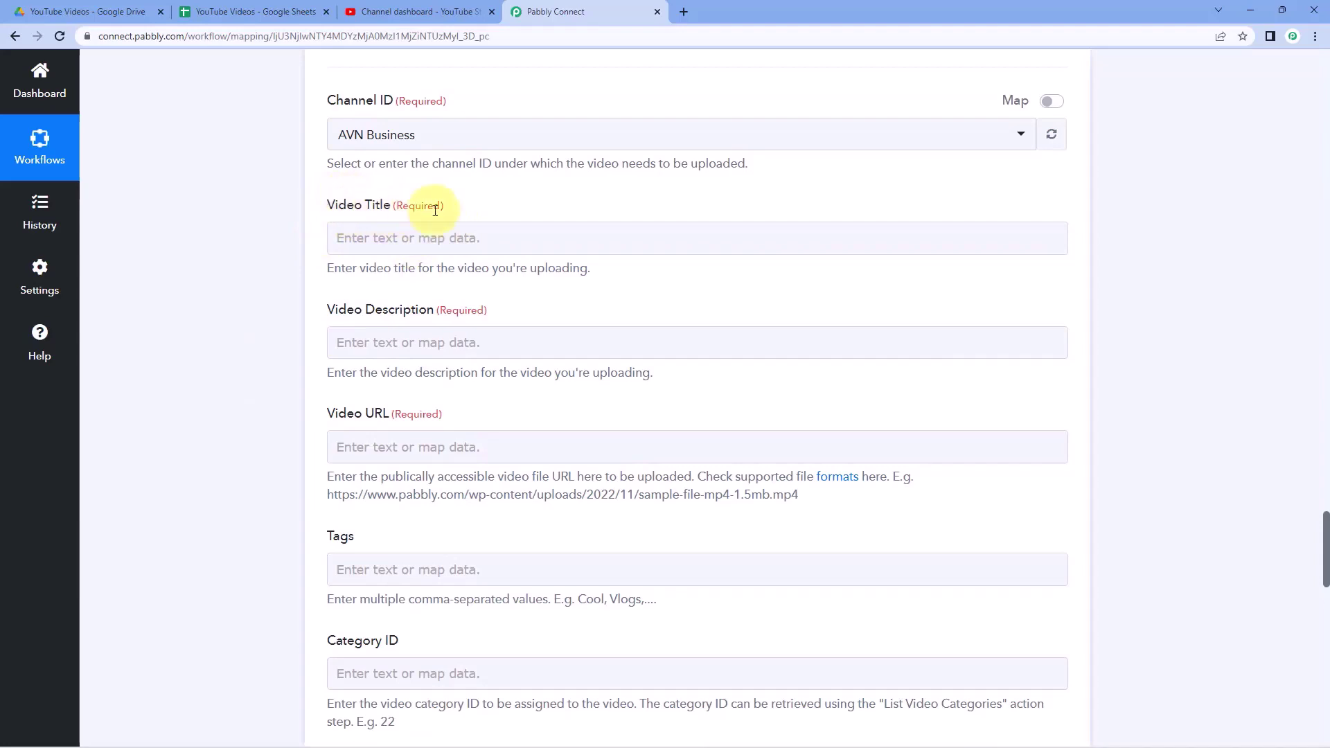
- Map the sheet's Video Title and Description into the upload's title and description
left_click(339, 235)
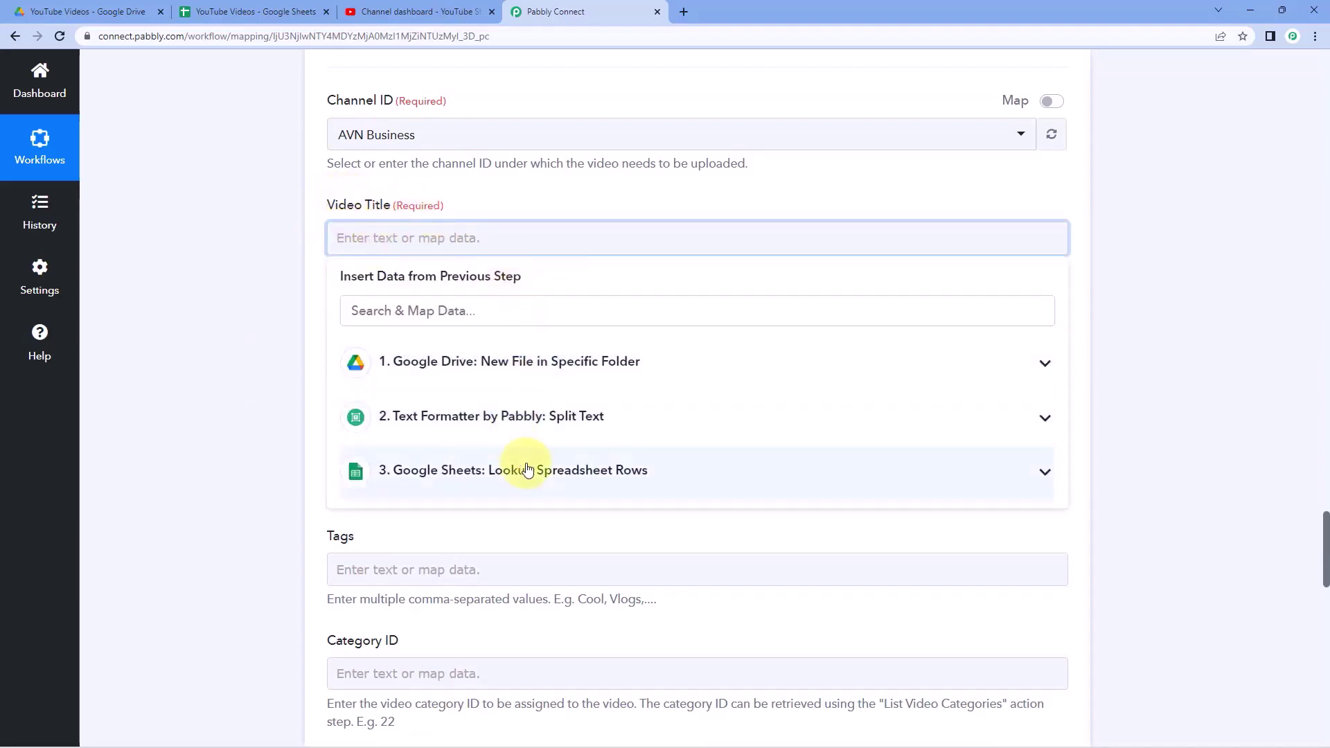
left_click(528, 469)
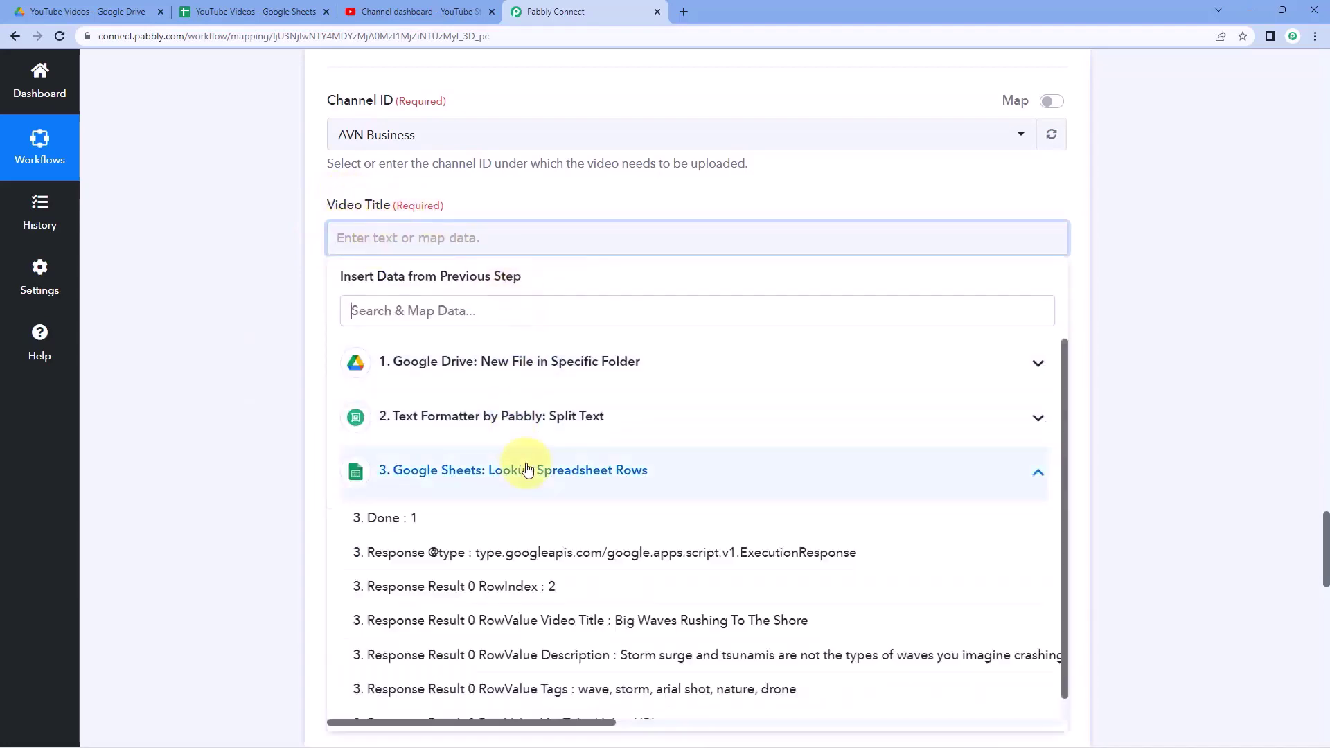
left_click(547, 621)
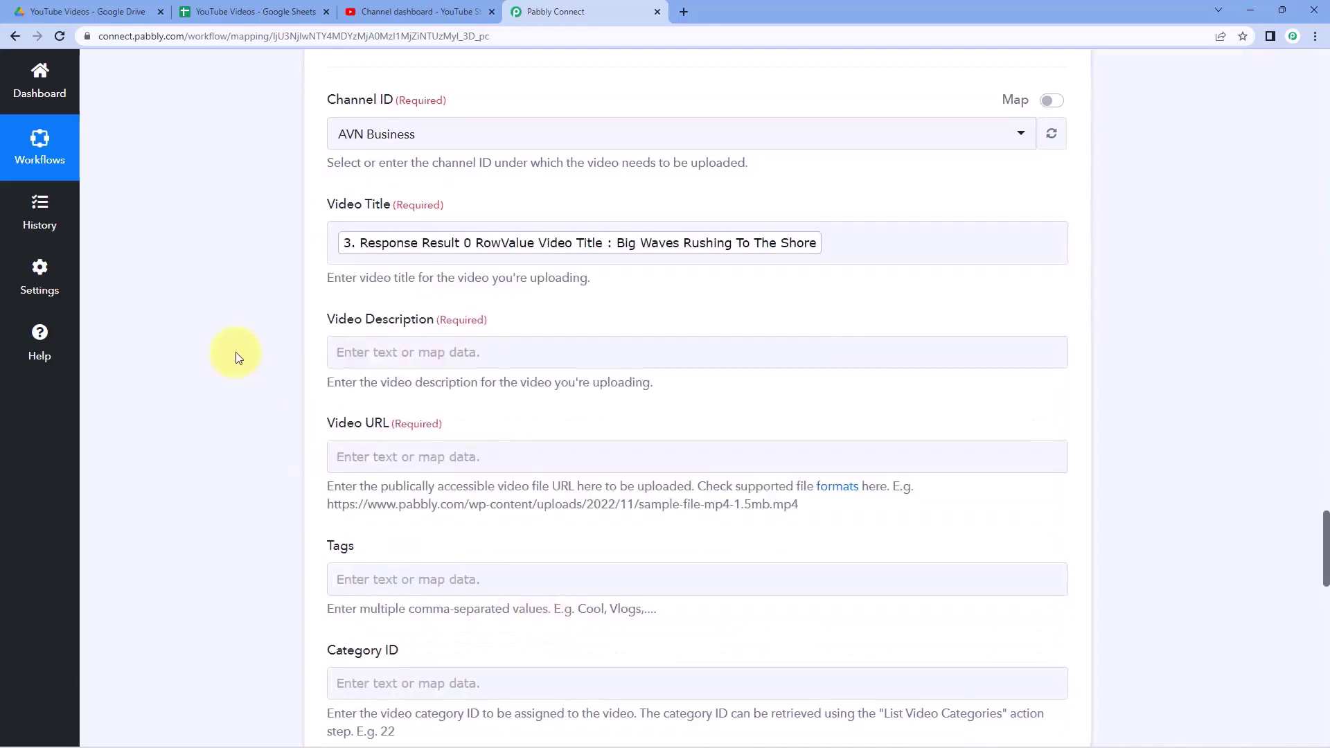
scroll(236, 352, "down", 2)
left_click(409, 212)
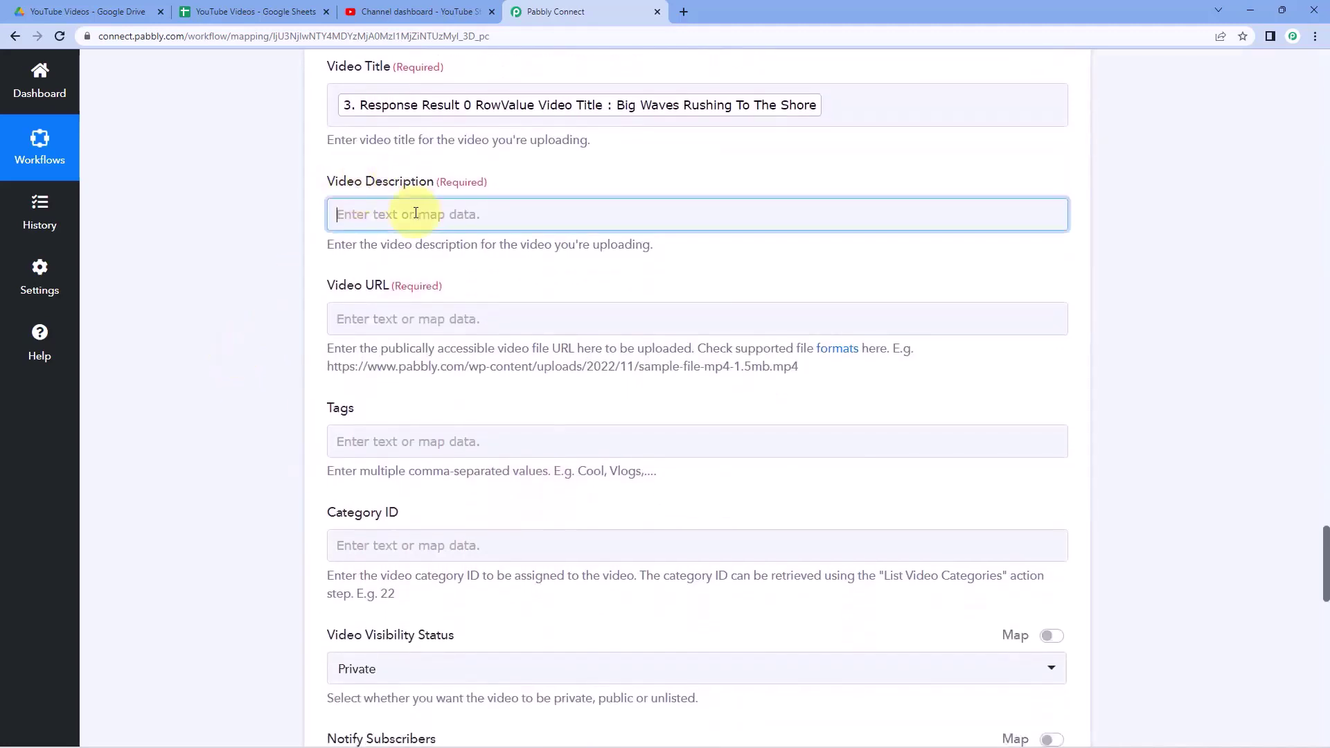
left_click(554, 450)
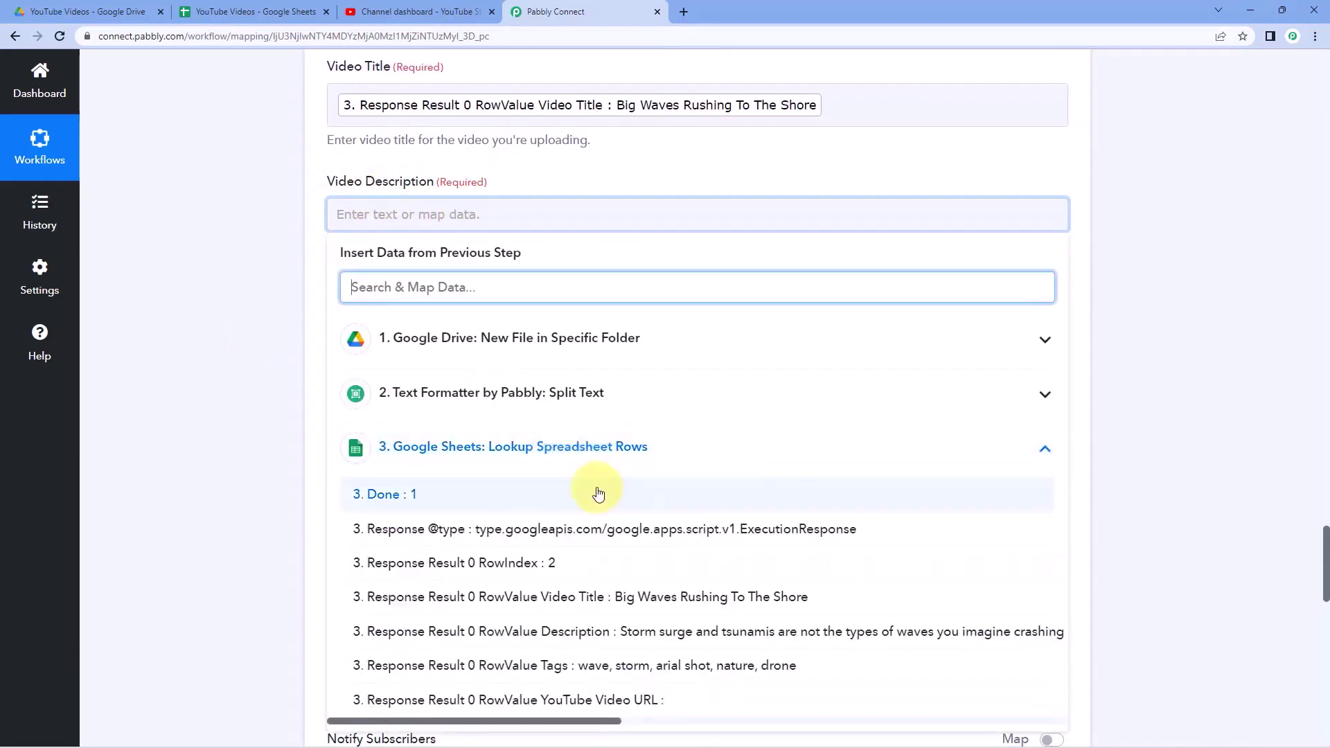
left_click(558, 631)
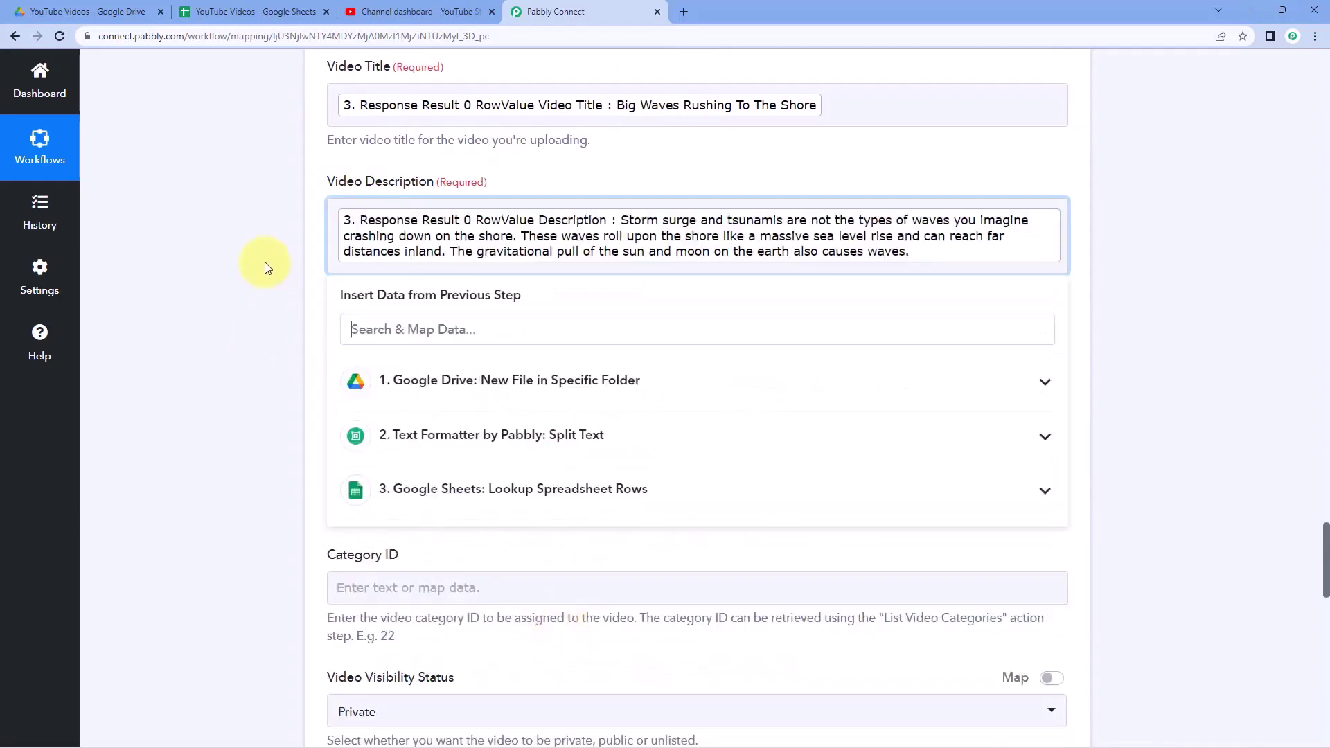
left_click(265, 262)
scroll(265, 262, "down", 1)
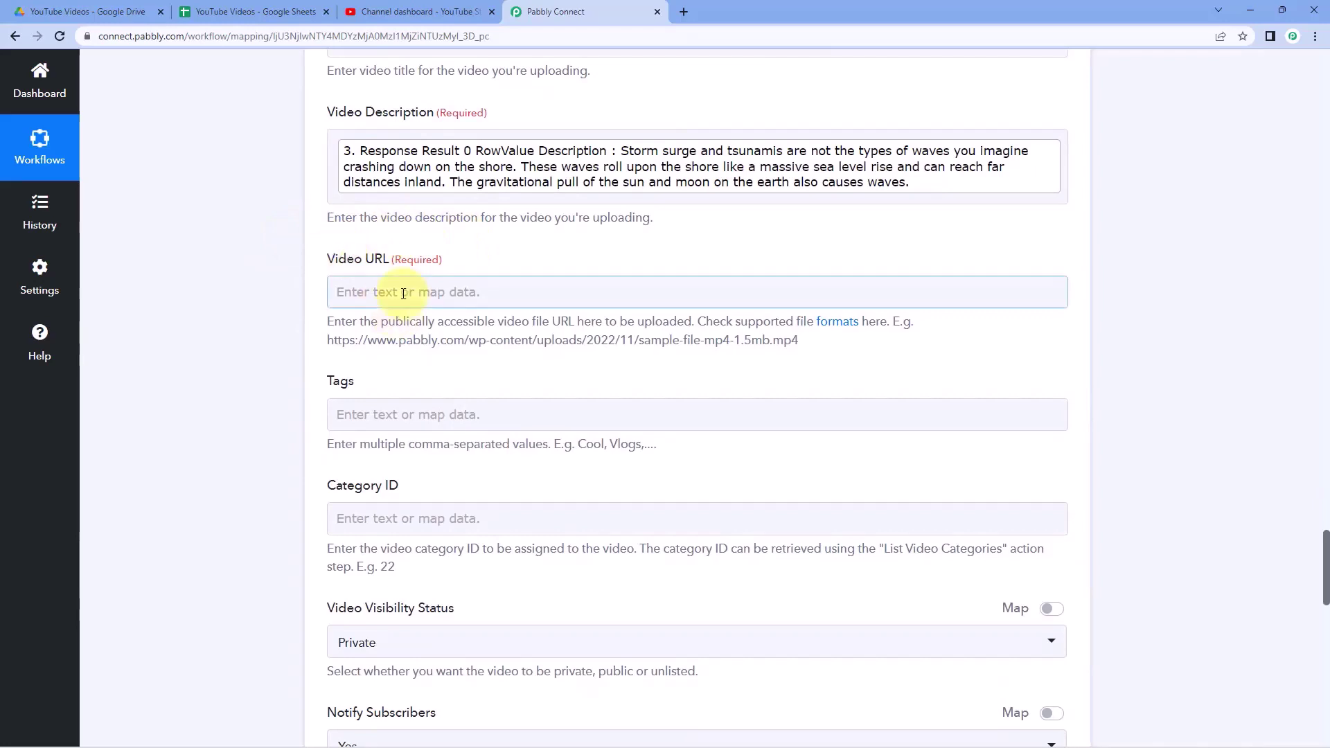
- Map the Drive file's WebContentLink into Video URL
left_click(392, 292)
left_click(479, 419)
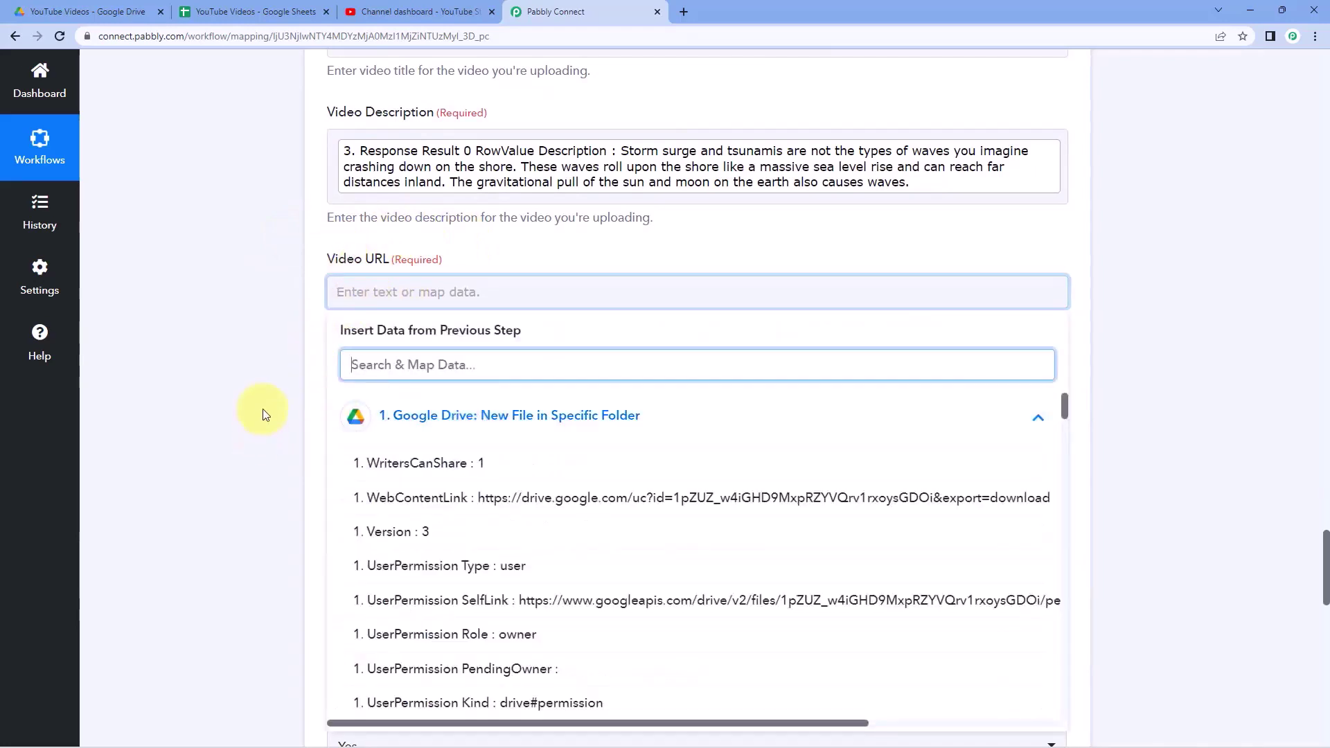
scroll(264, 409, "down", 1)
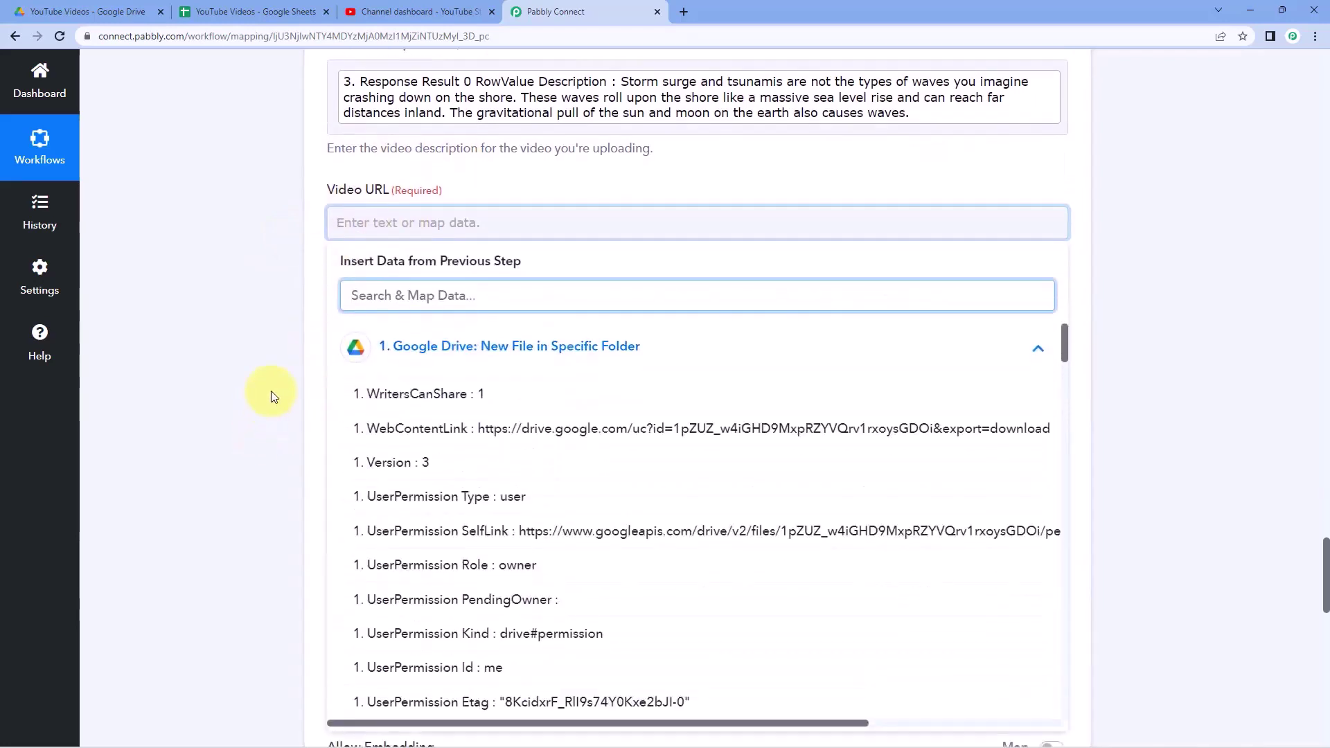
left_click(462, 429)
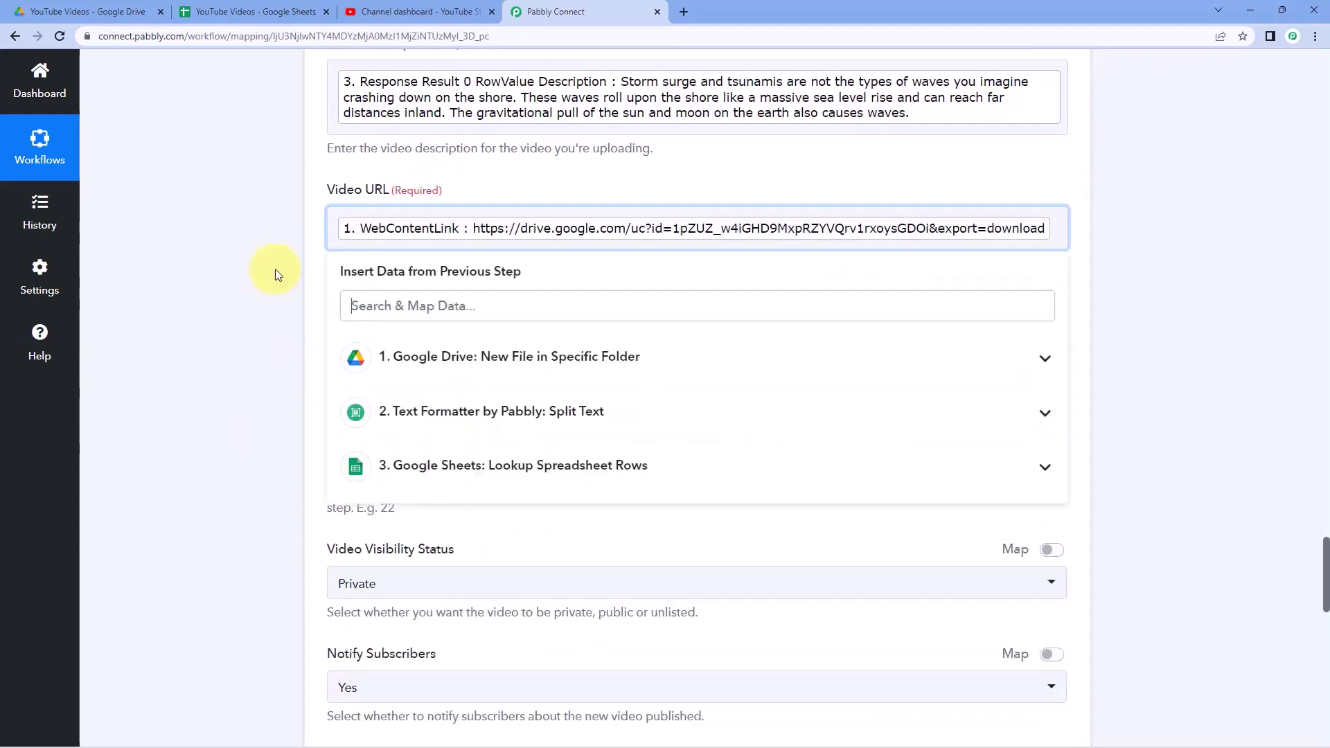
left_click(292, 254)
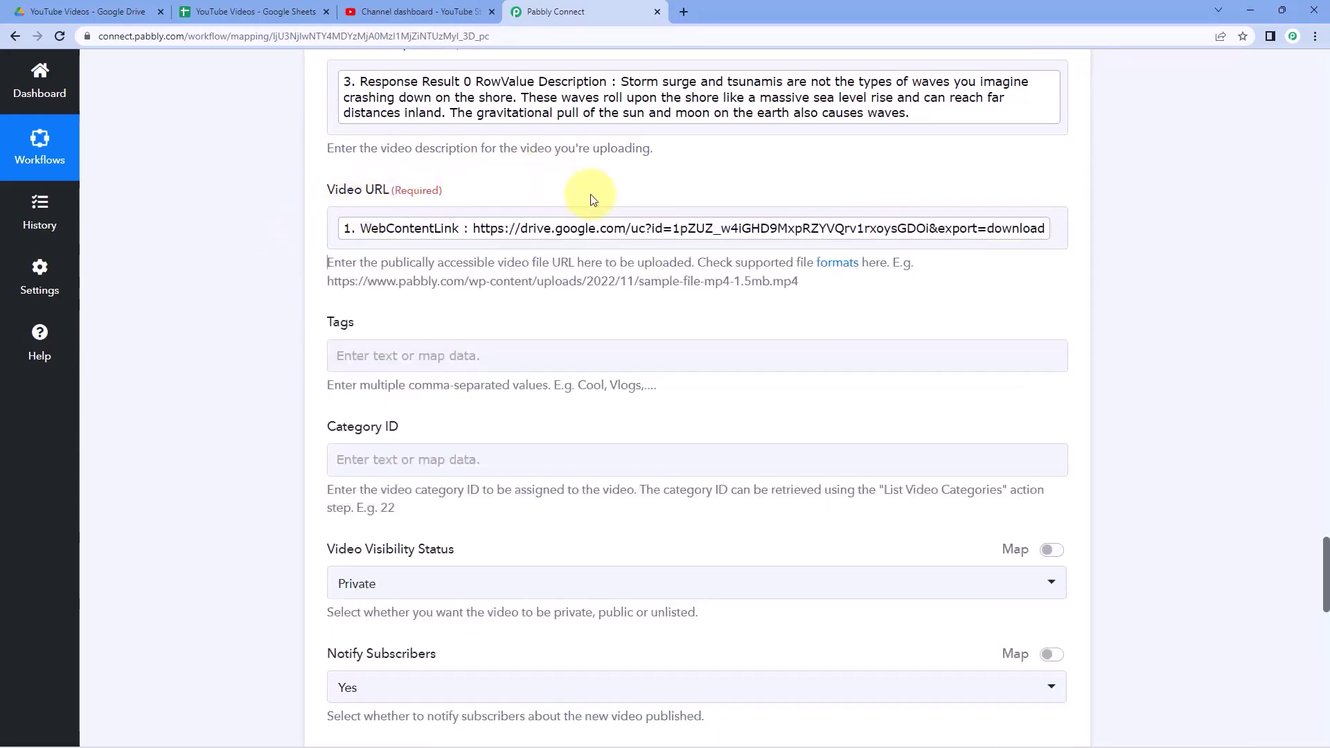
scroll(593, 201, "down", 2)
- Map the sheet's Tags value into the video tags
left_click(378, 214)
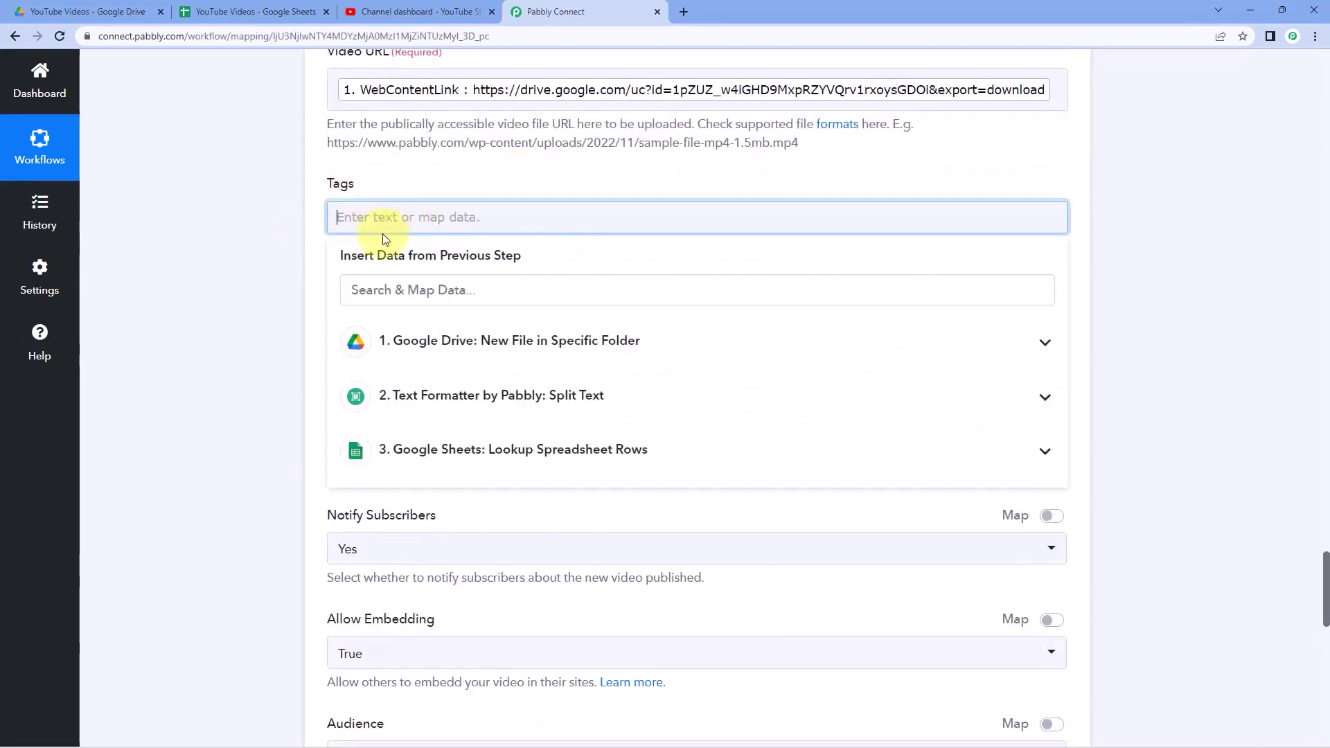
left_click(463, 454)
left_click(534, 669)
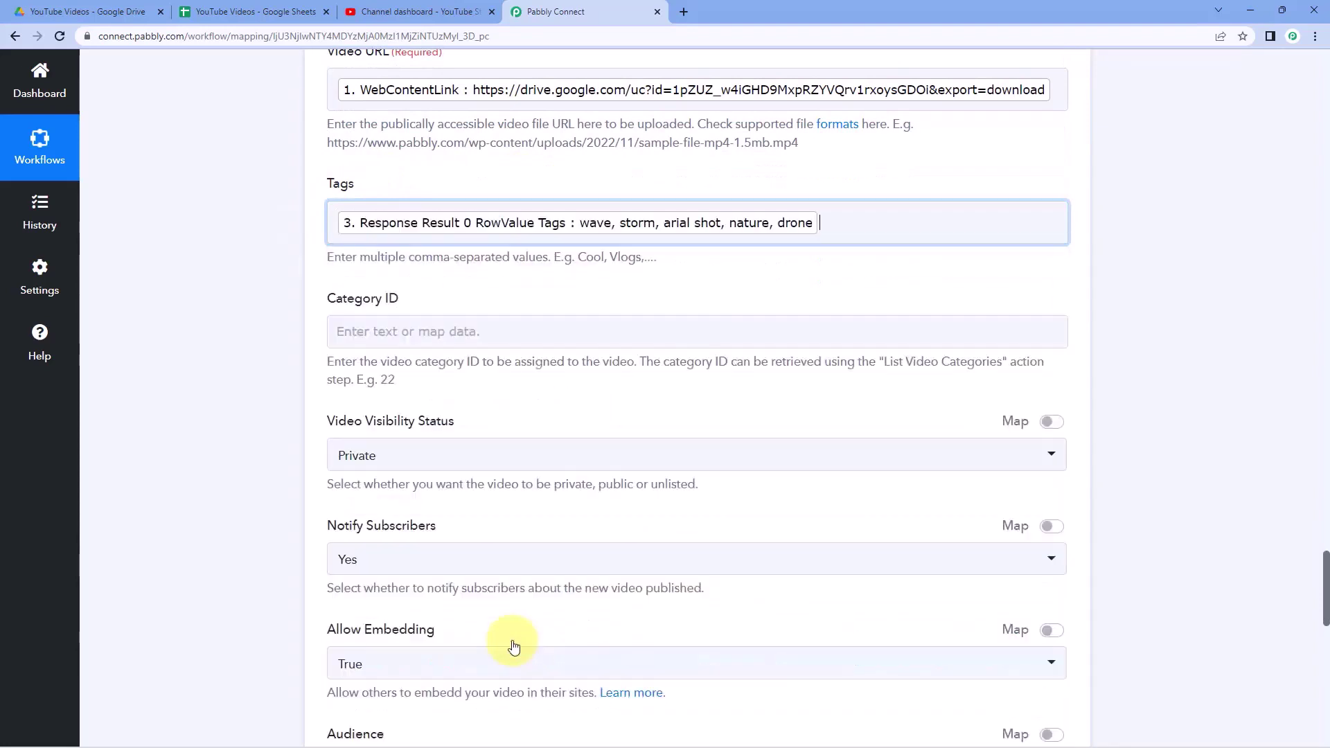
left_click(252, 376)
scroll(284, 270, "down", 1)
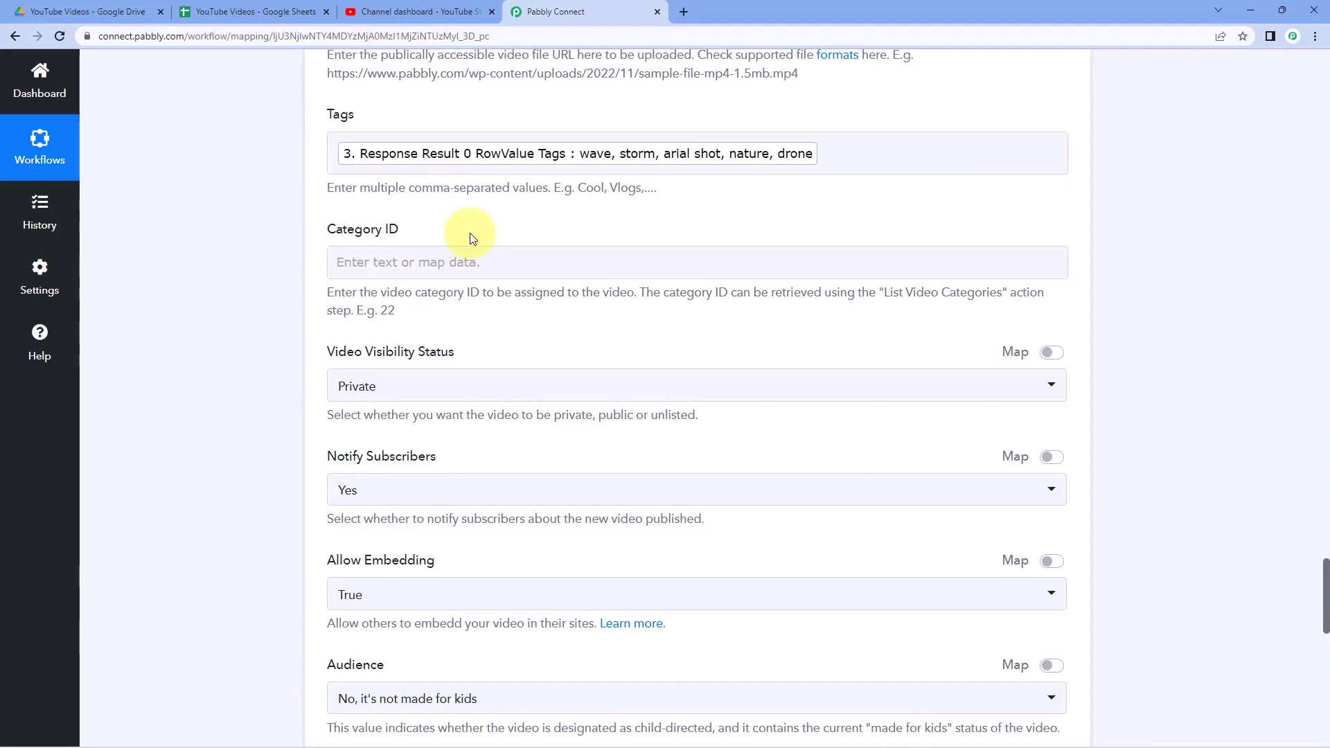
- Set Video Visibility Status to Unlisted
scroll(201, 281, "down", 2)
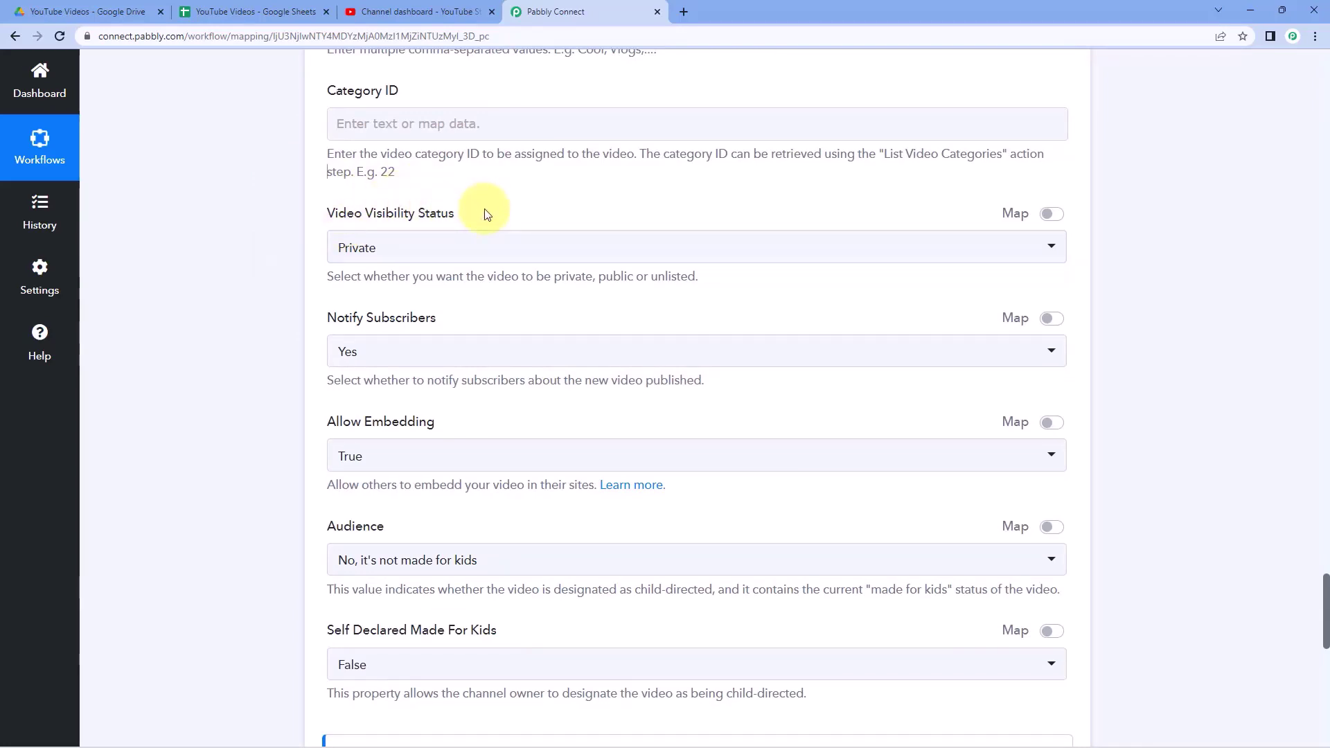
left_click(526, 248)
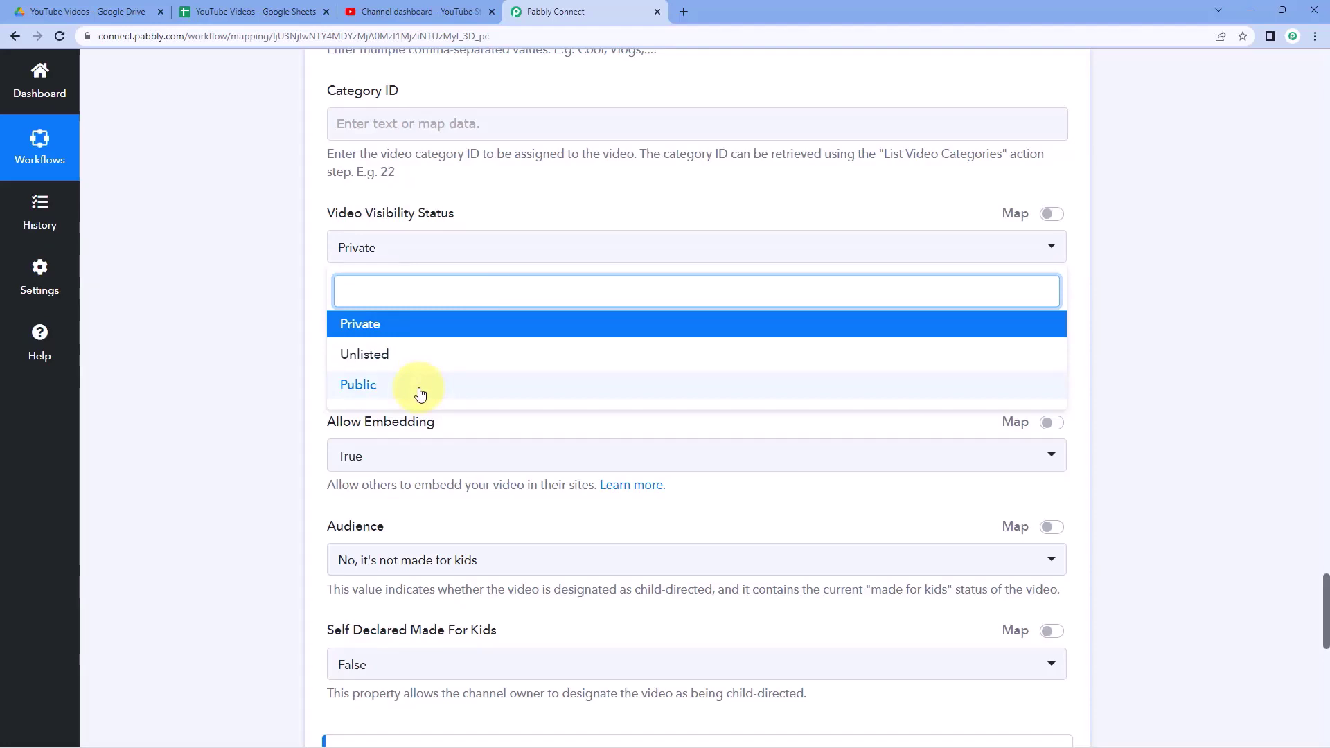
left_click(434, 357)
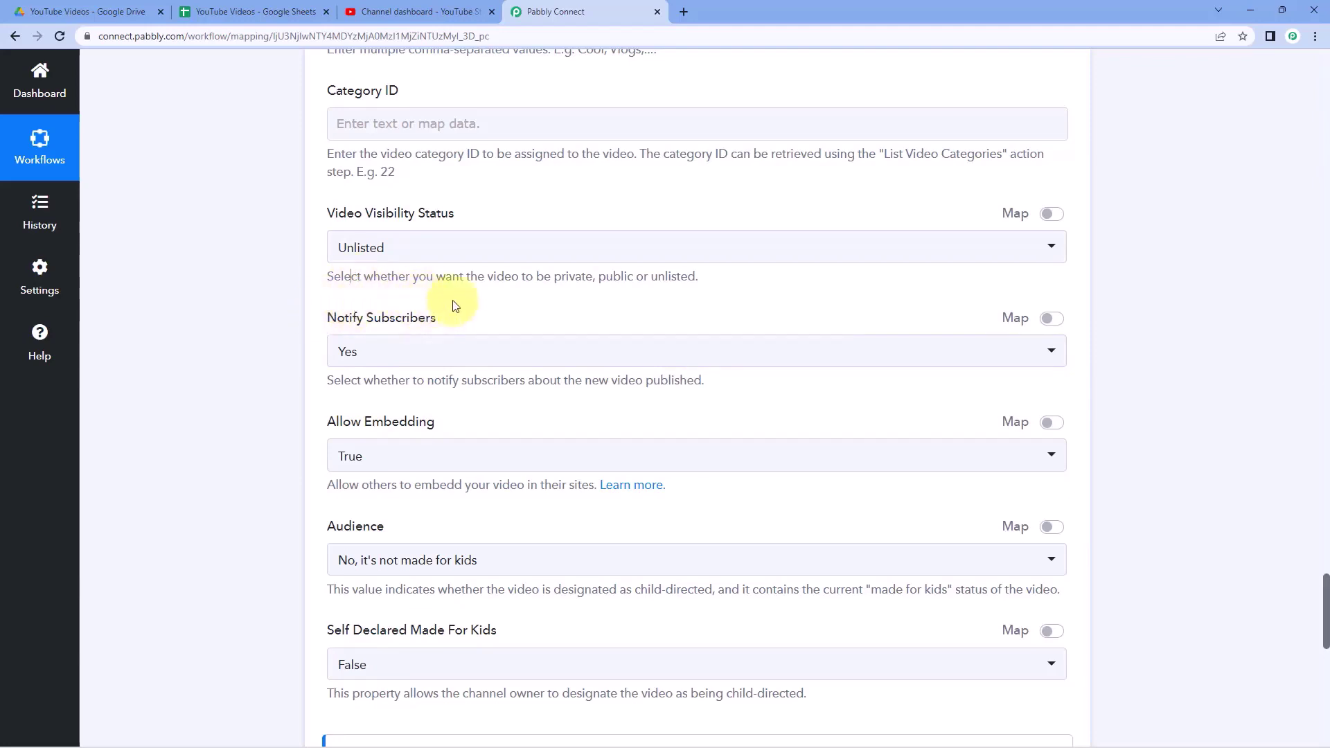
scroll(477, 310, "down", 1)
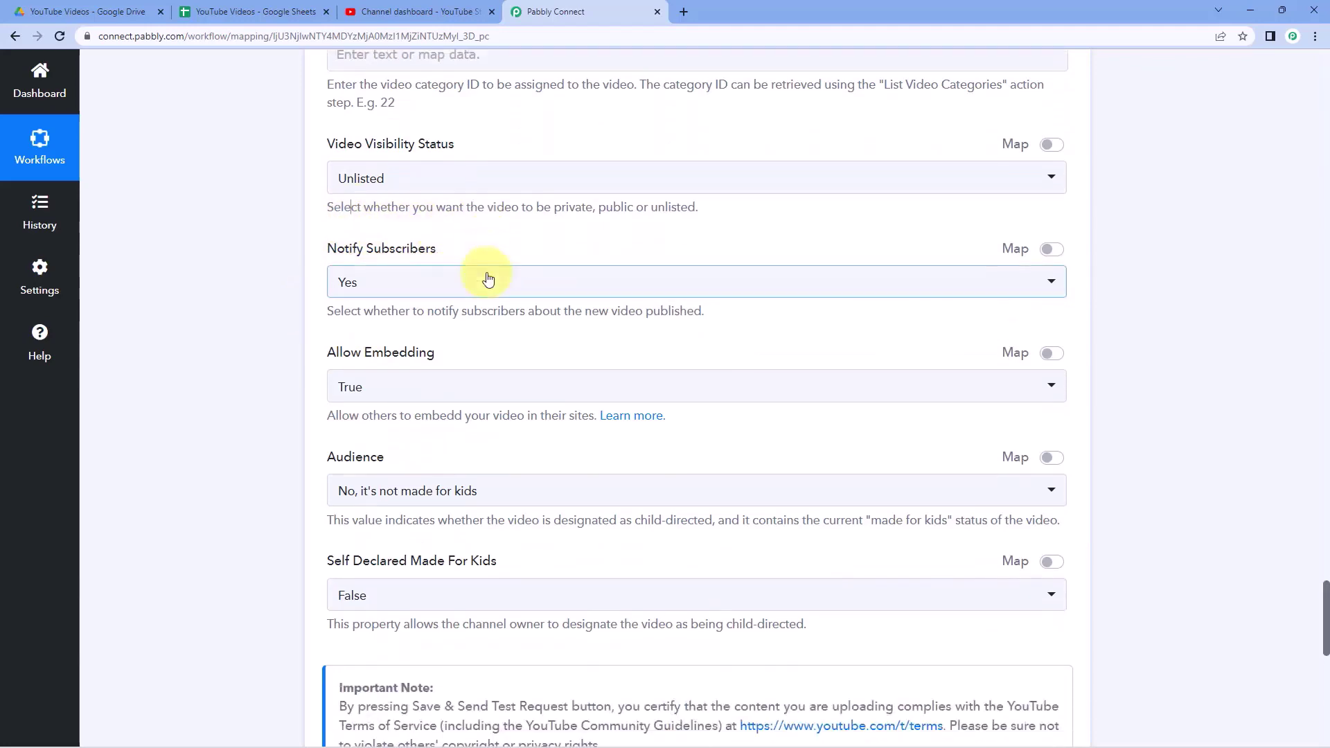
scroll(328, 313, "down", 1)
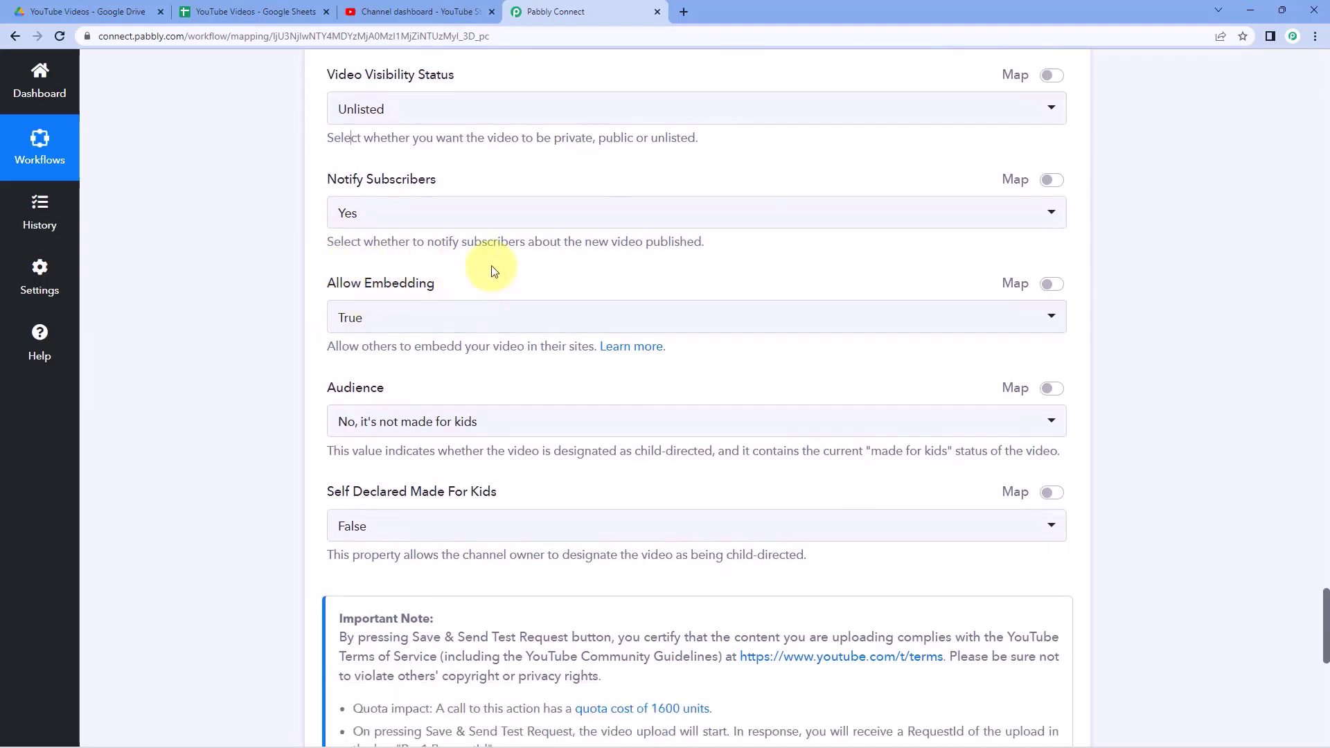
scroll(488, 267, "down", 2)
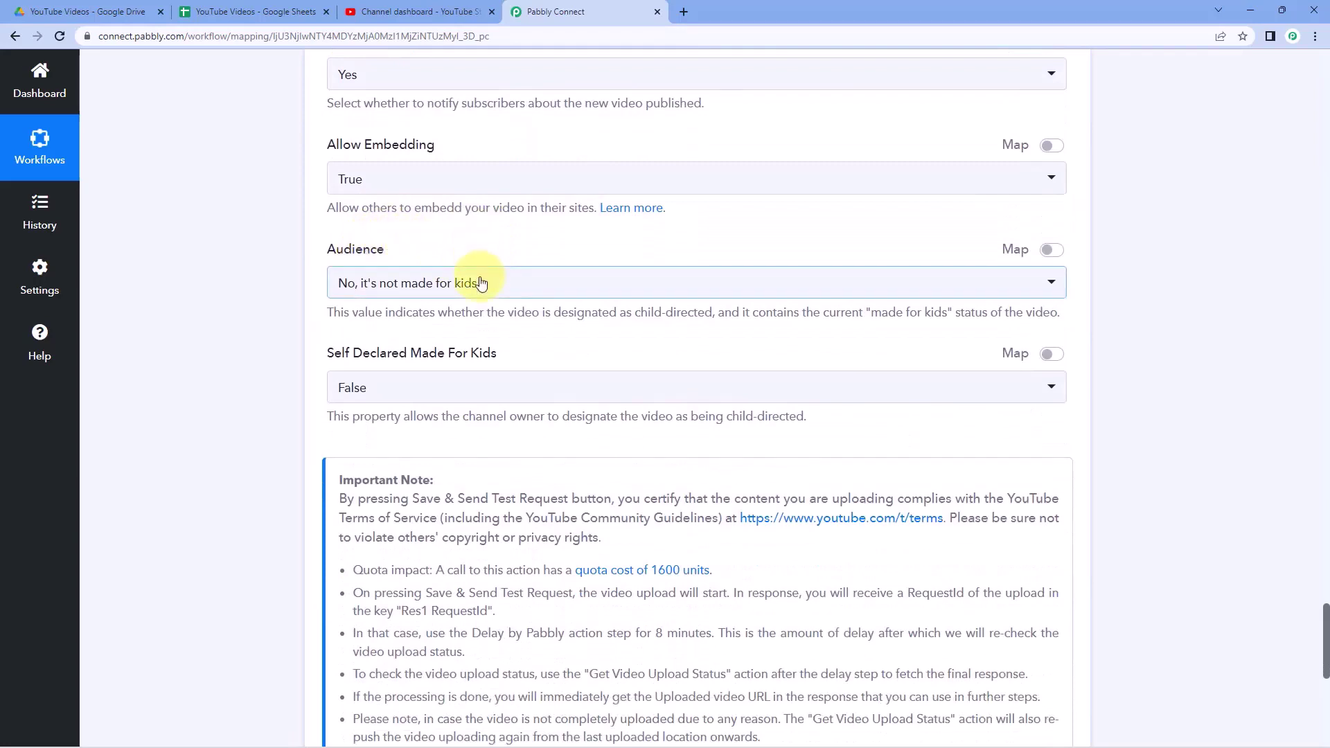
- Keep Audience as 'No, it's not made for kids' and Self Declared Made For Kids False
left_click(477, 282)
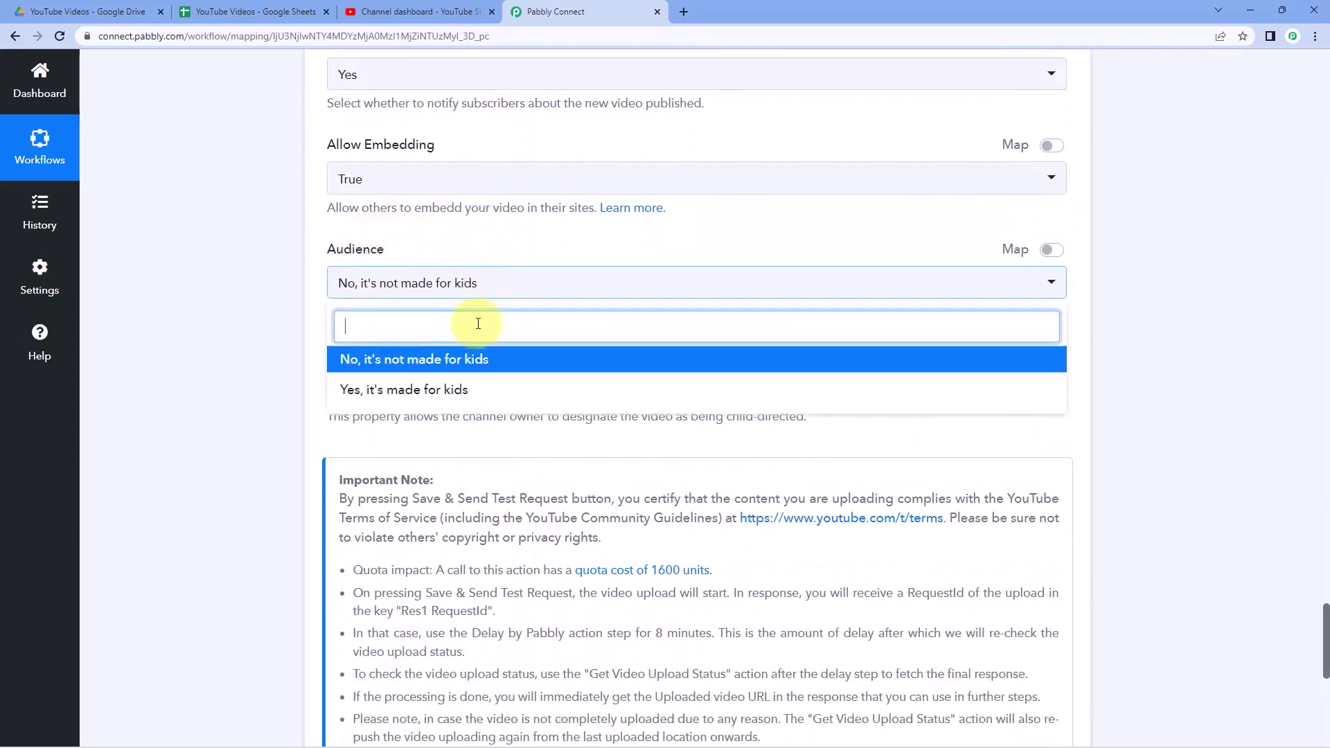
left_click(443, 361)
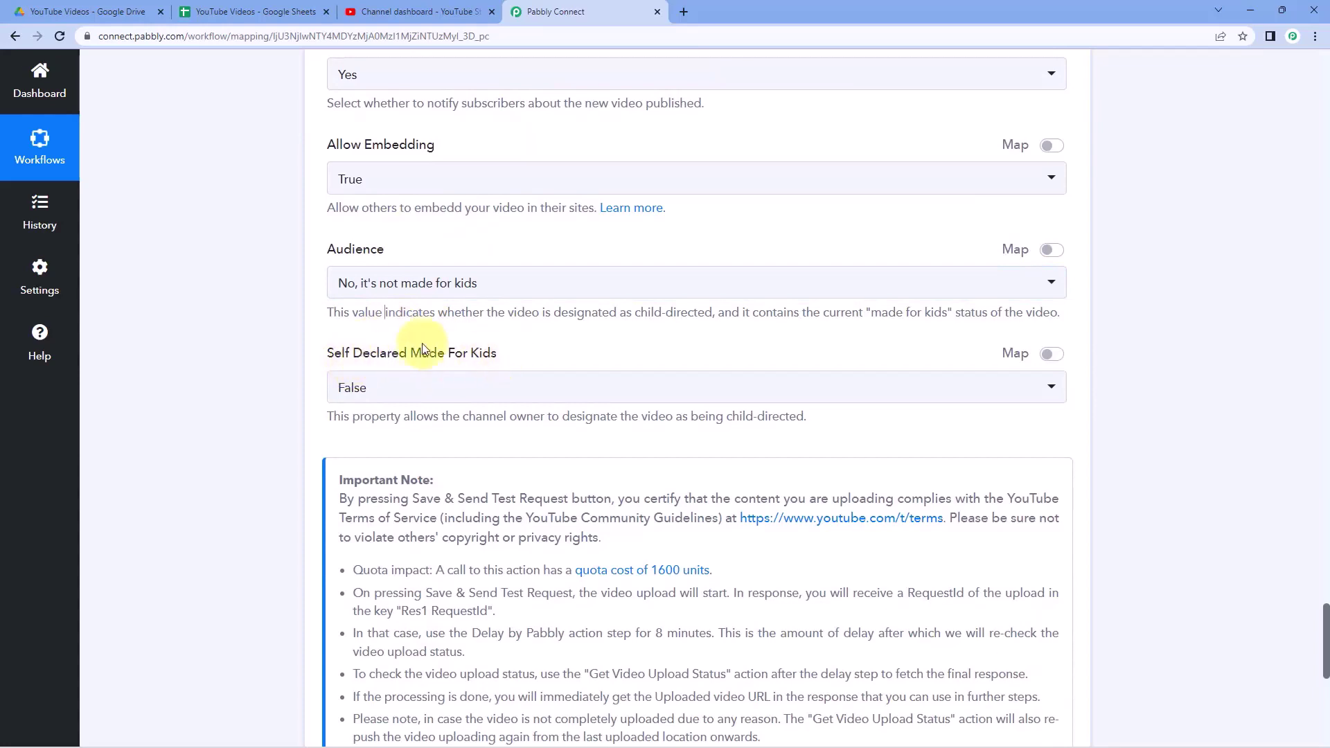
left_click(451, 386)
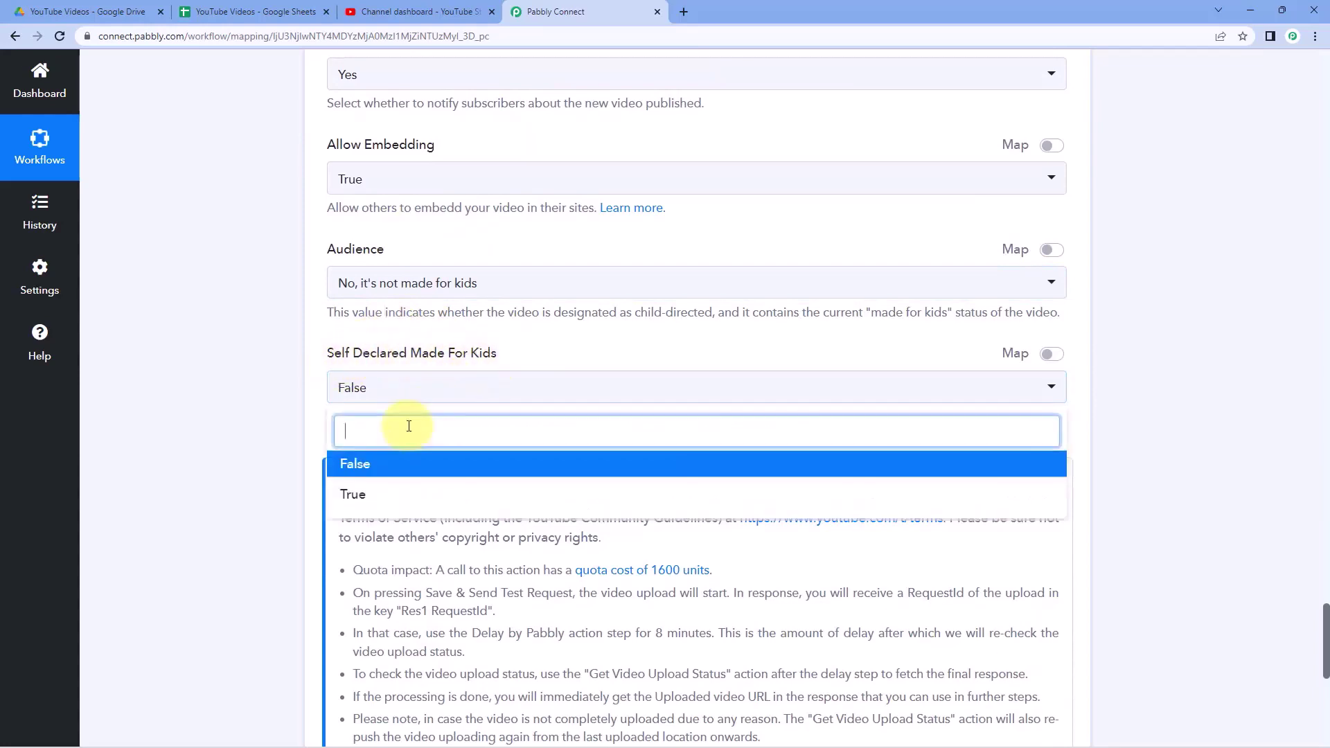
left_click(377, 464)
left_click(325, 338)
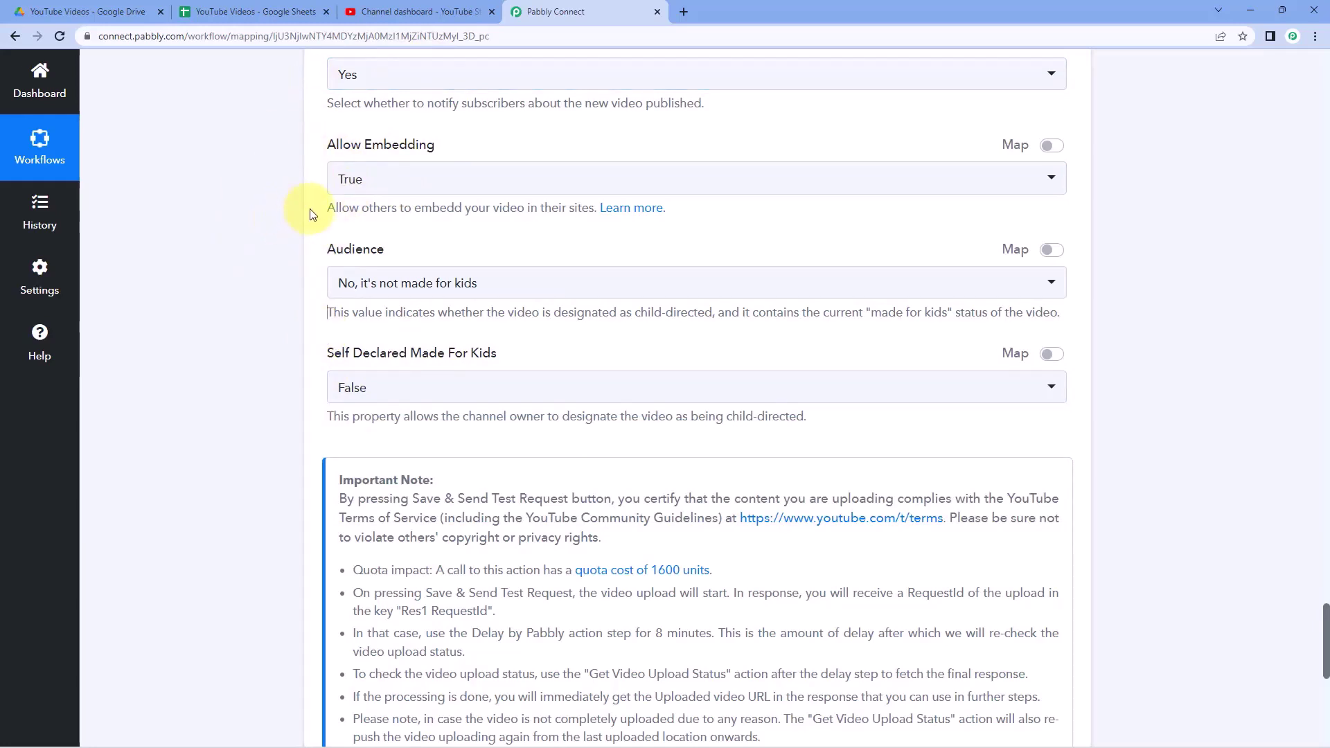
scroll(262, 167, "down", 1)
scroll(262, 168, "down", 4)
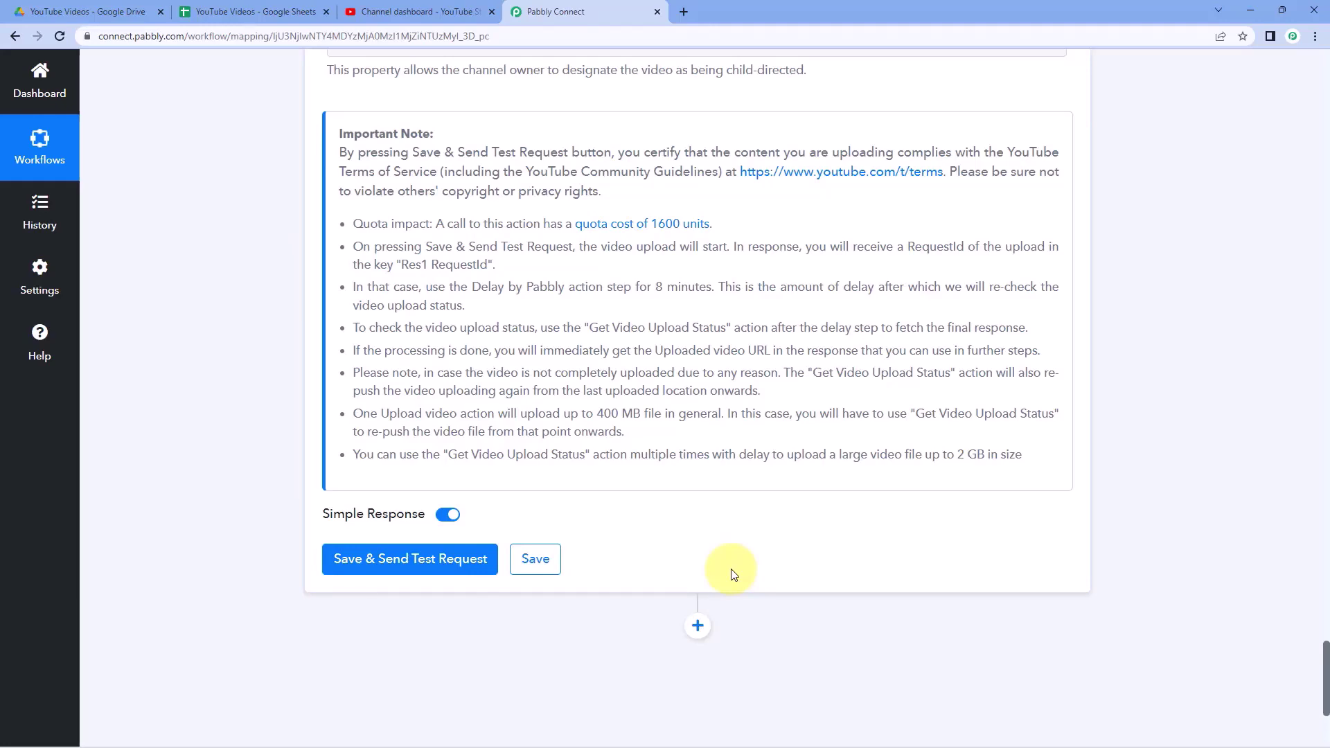
scroll(733, 574, "up", 18)
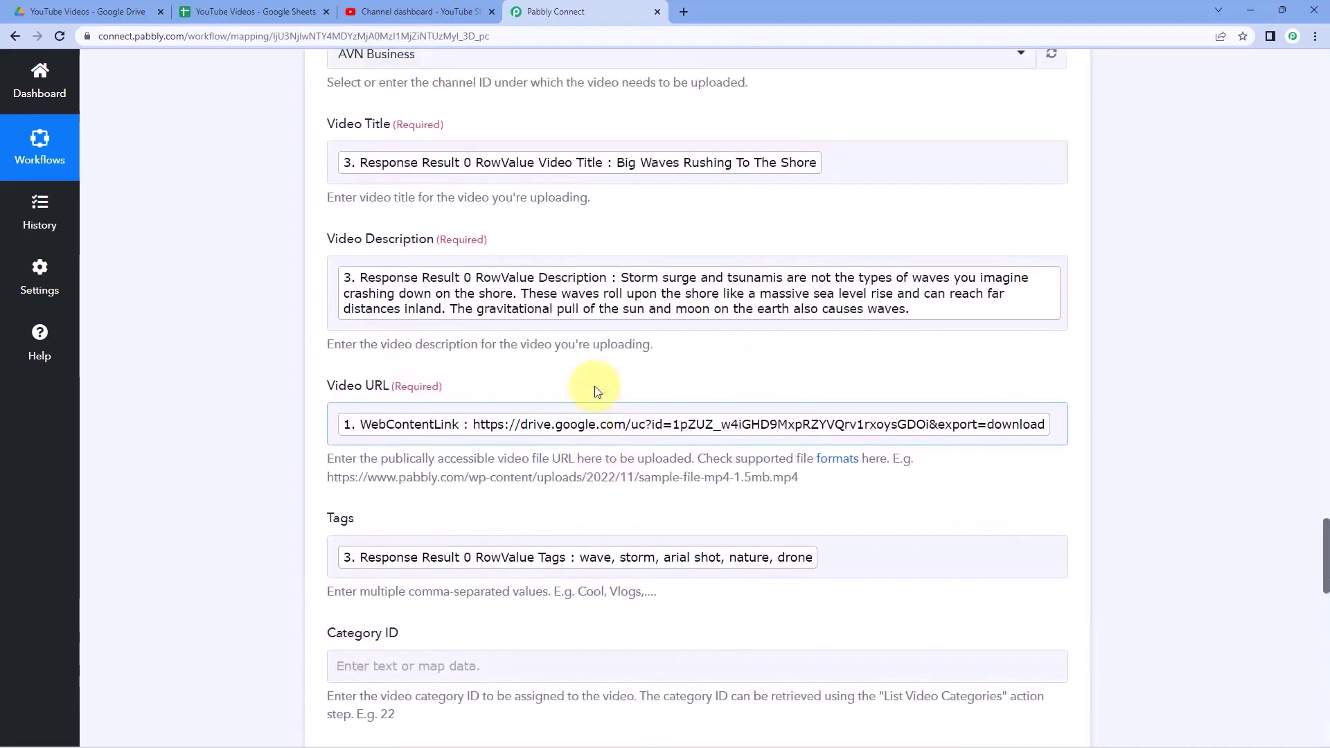
scroll(597, 392, "up", 4)
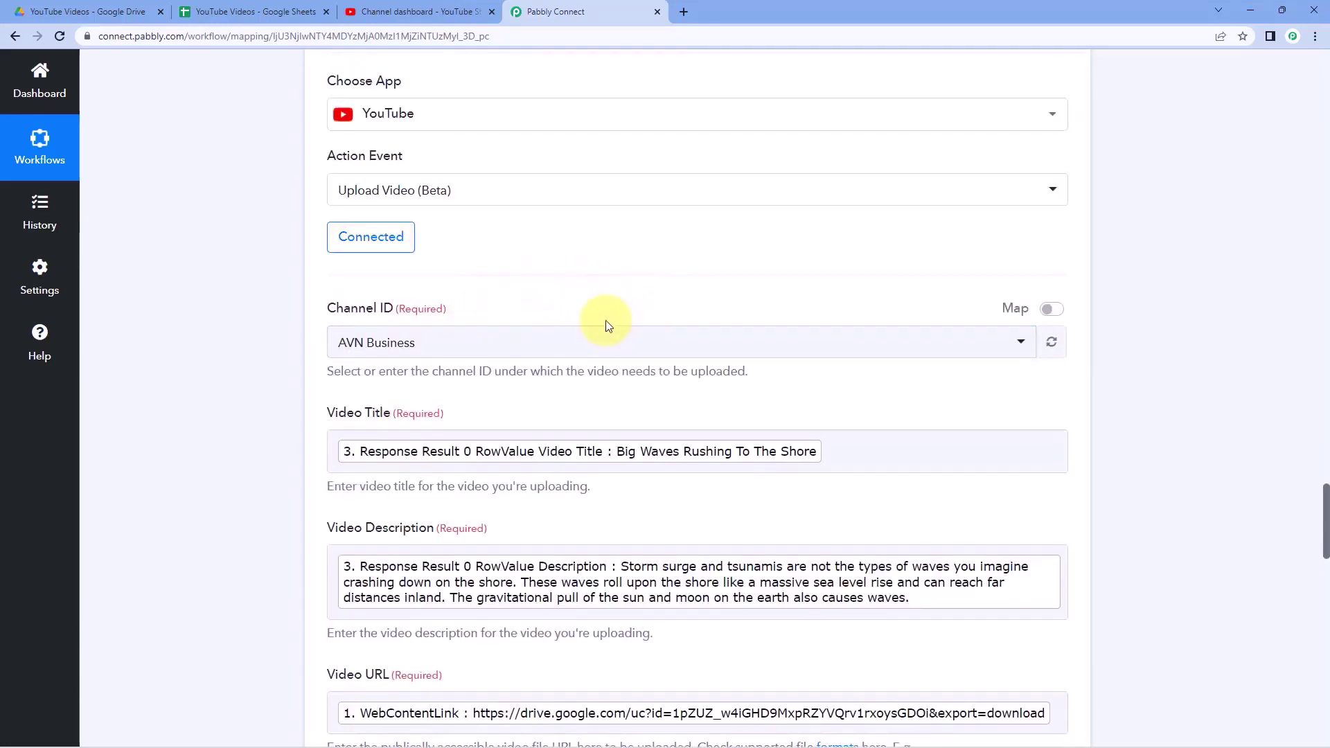
scroll(504, 374, "down", 10)
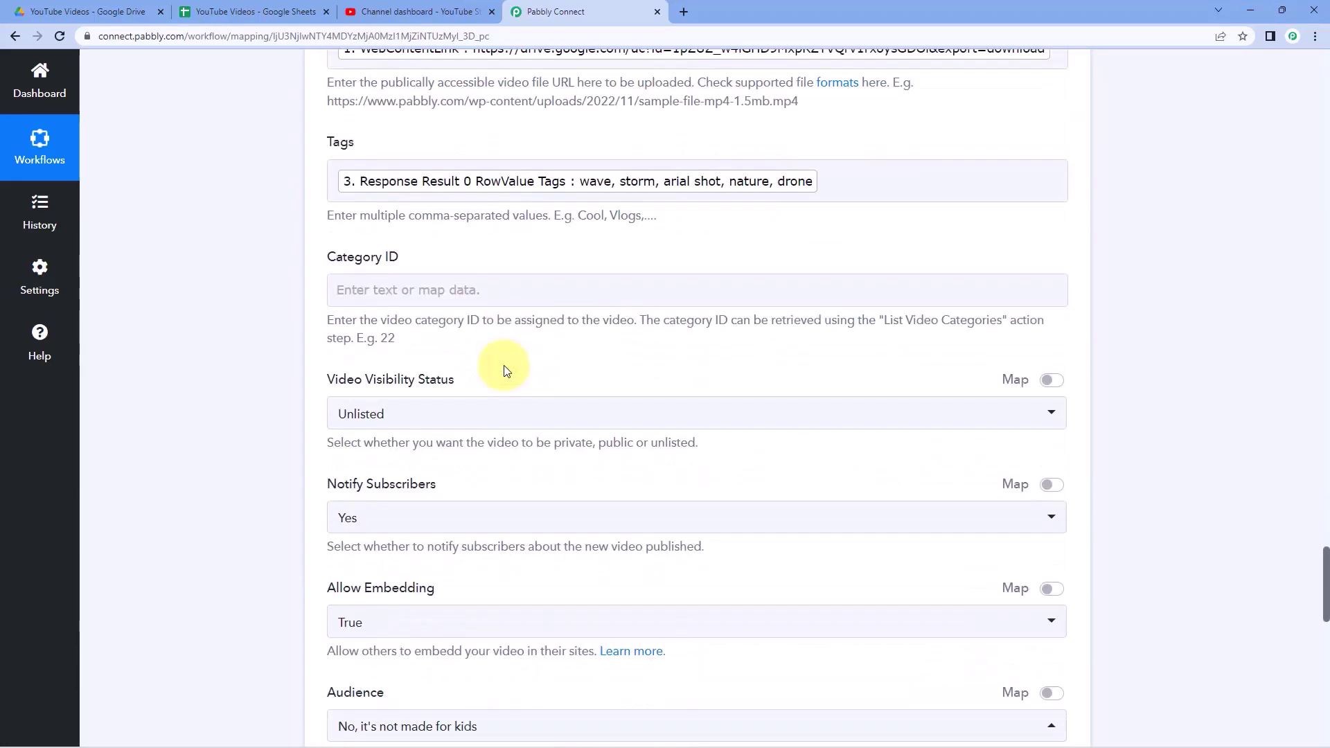
scroll(504, 371, "down", 11)
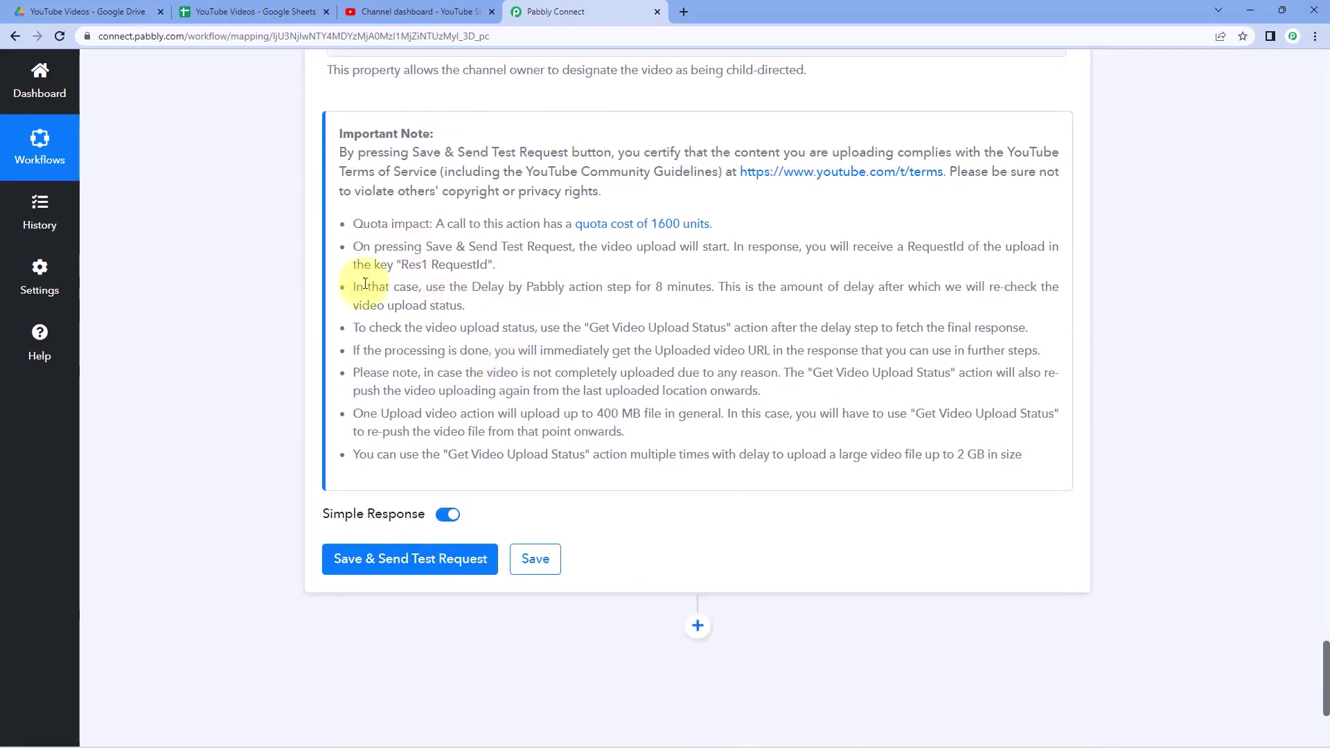
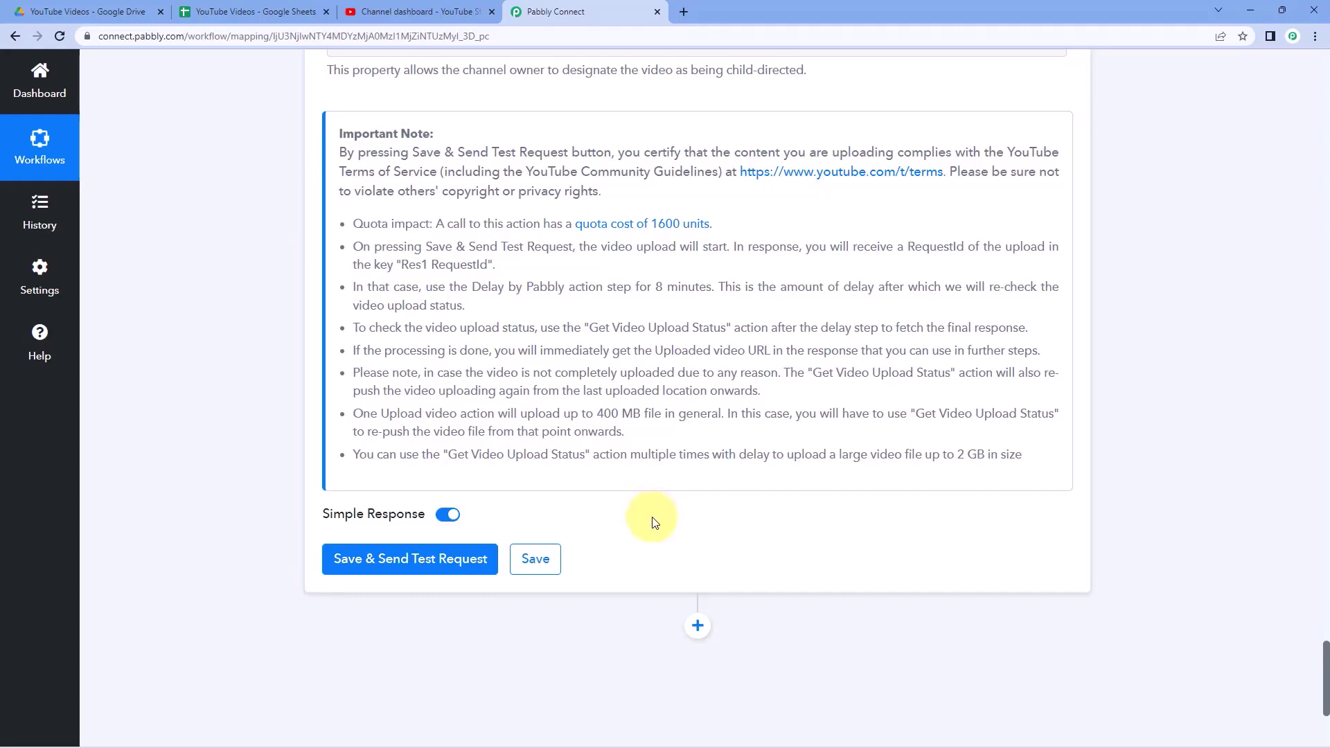
- Check the Drive upload, then point out the 400 MB and 2 GB upload size limits in the notes
left_click(81, 12)
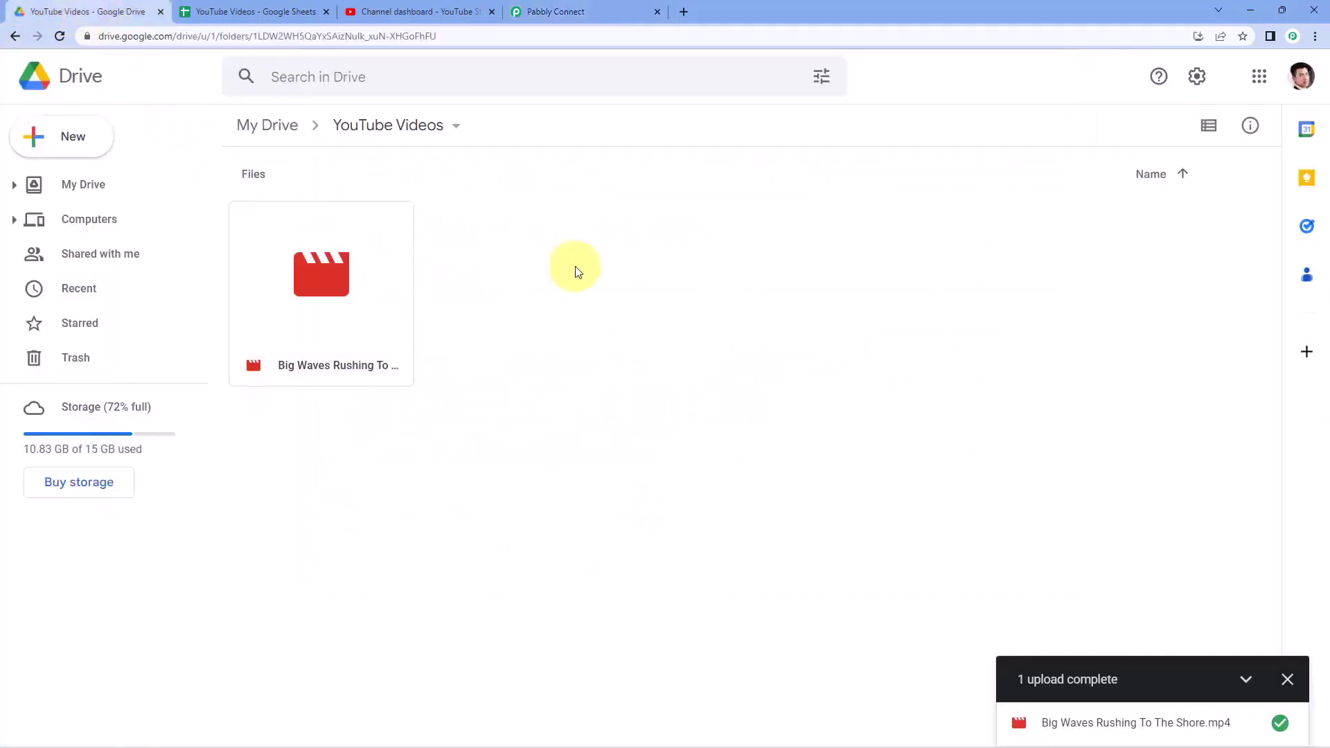
left_click(536, 11)
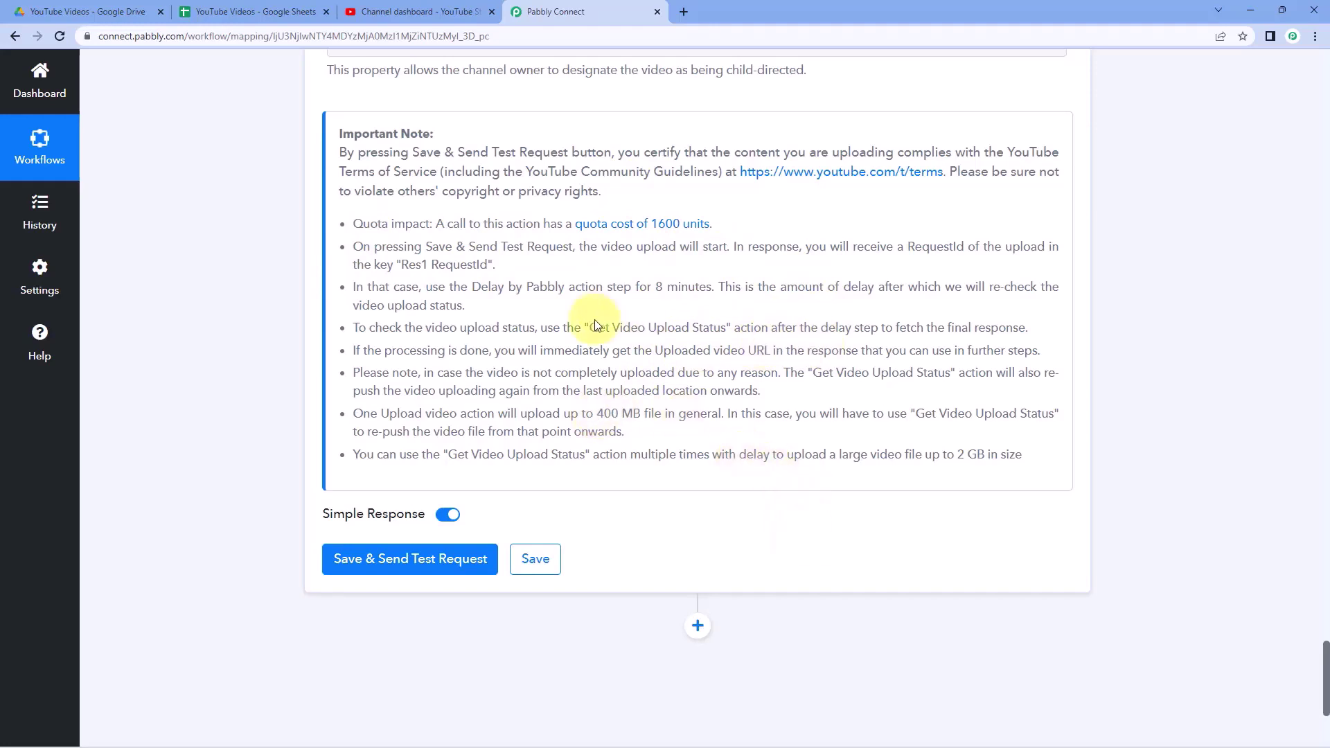
left_click_drag(594, 330, 729, 330)
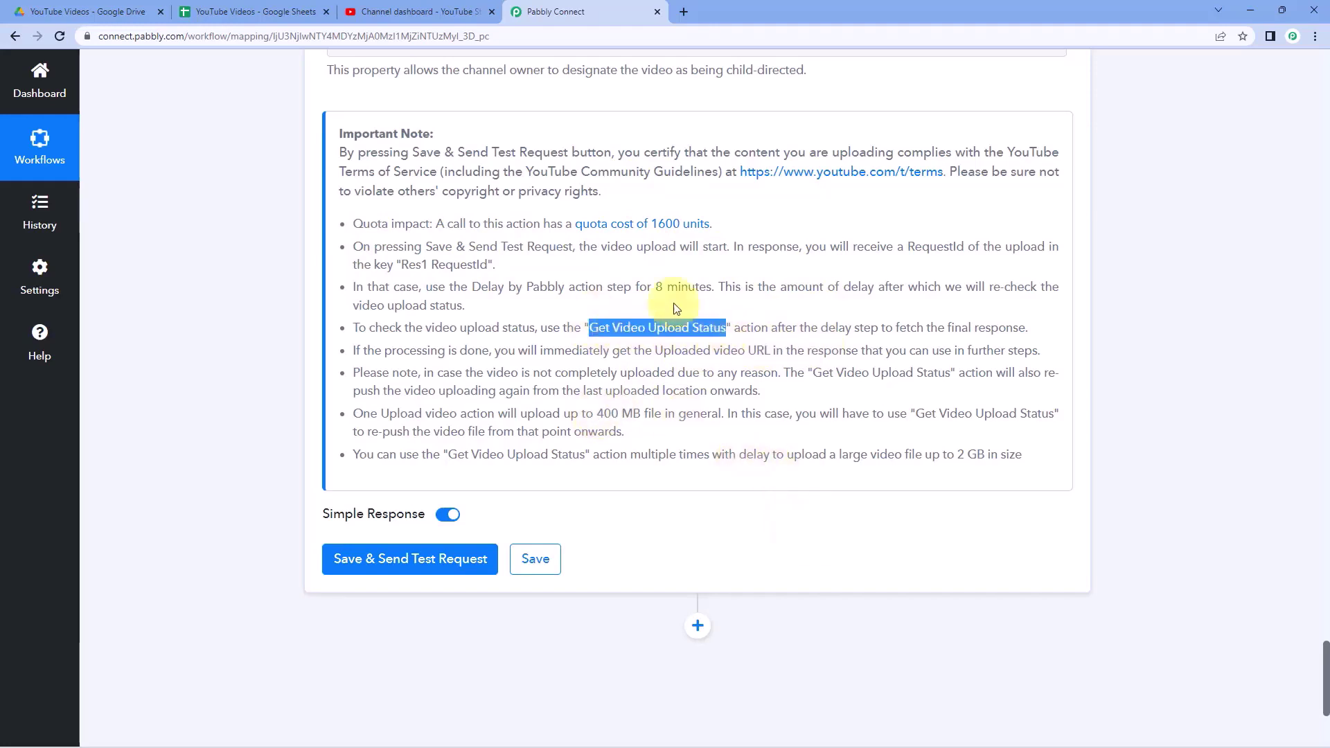
left_click(662, 308)
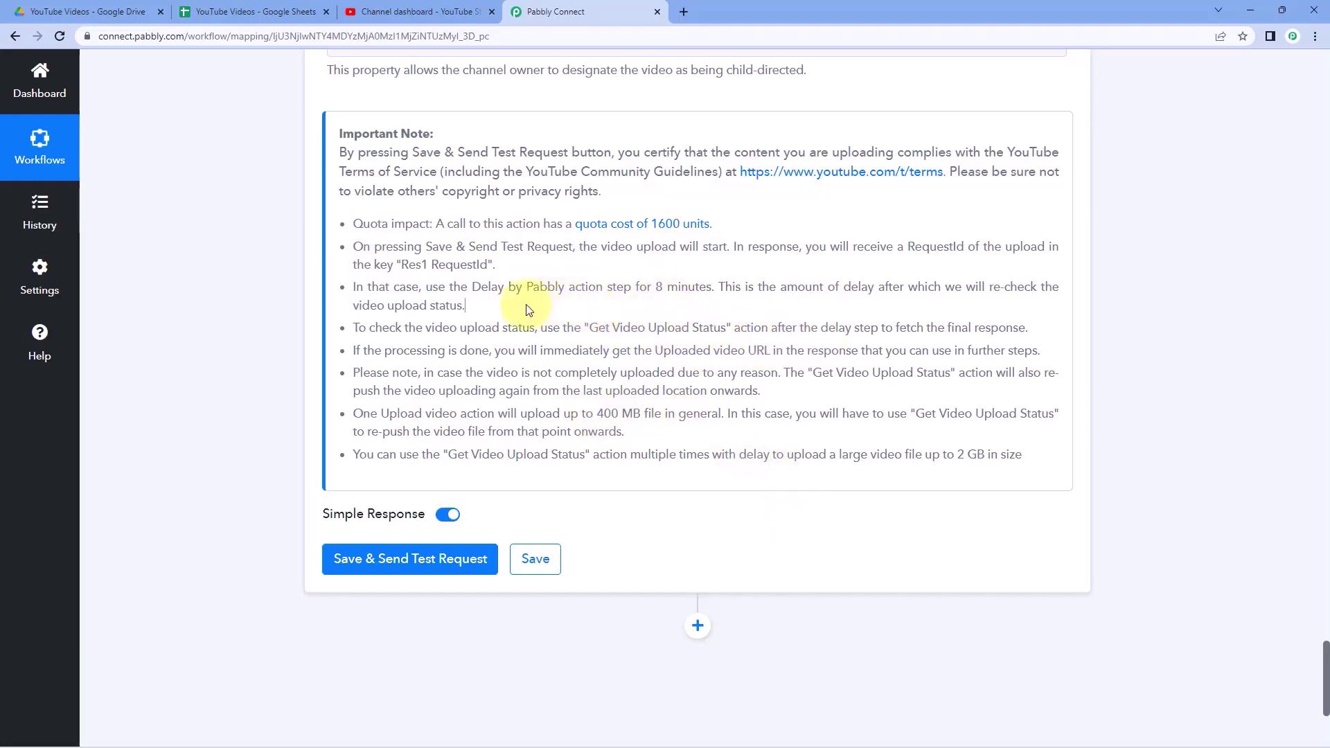
left_click(262, 330)
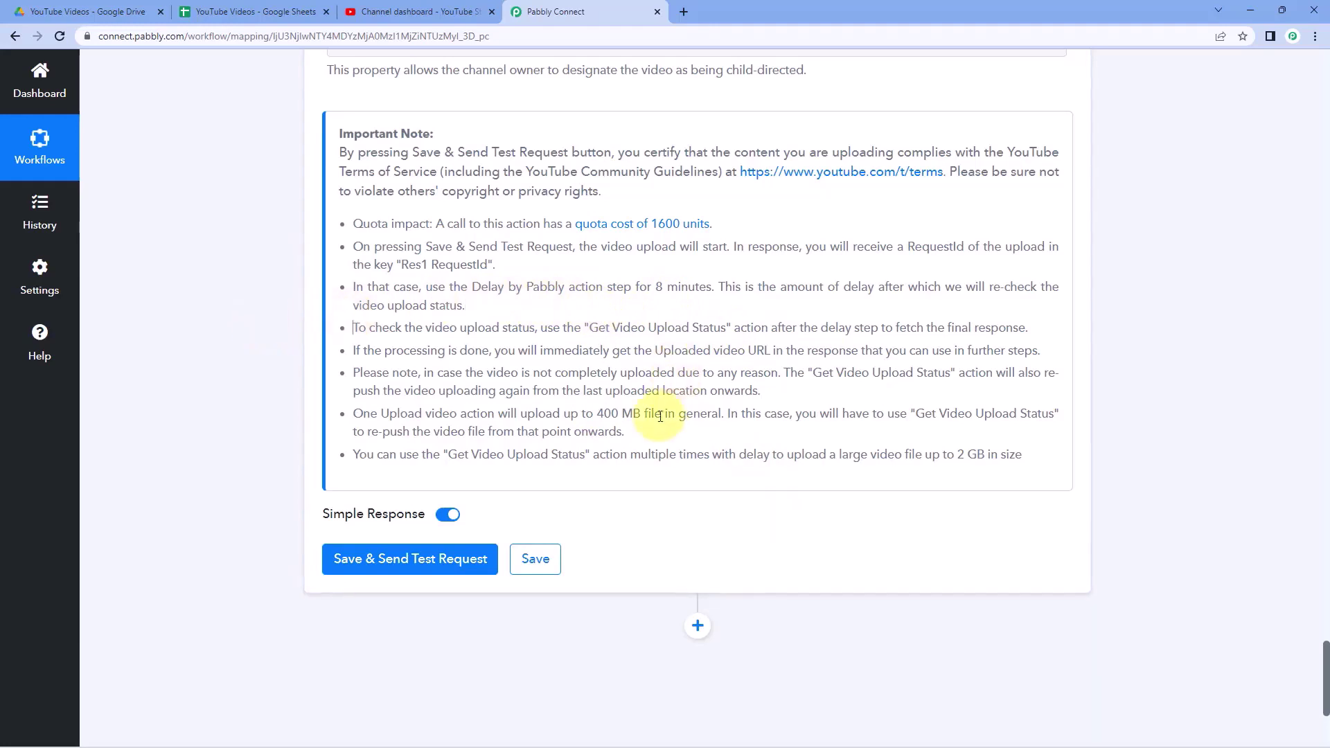
left_click_drag(594, 413, 645, 413)
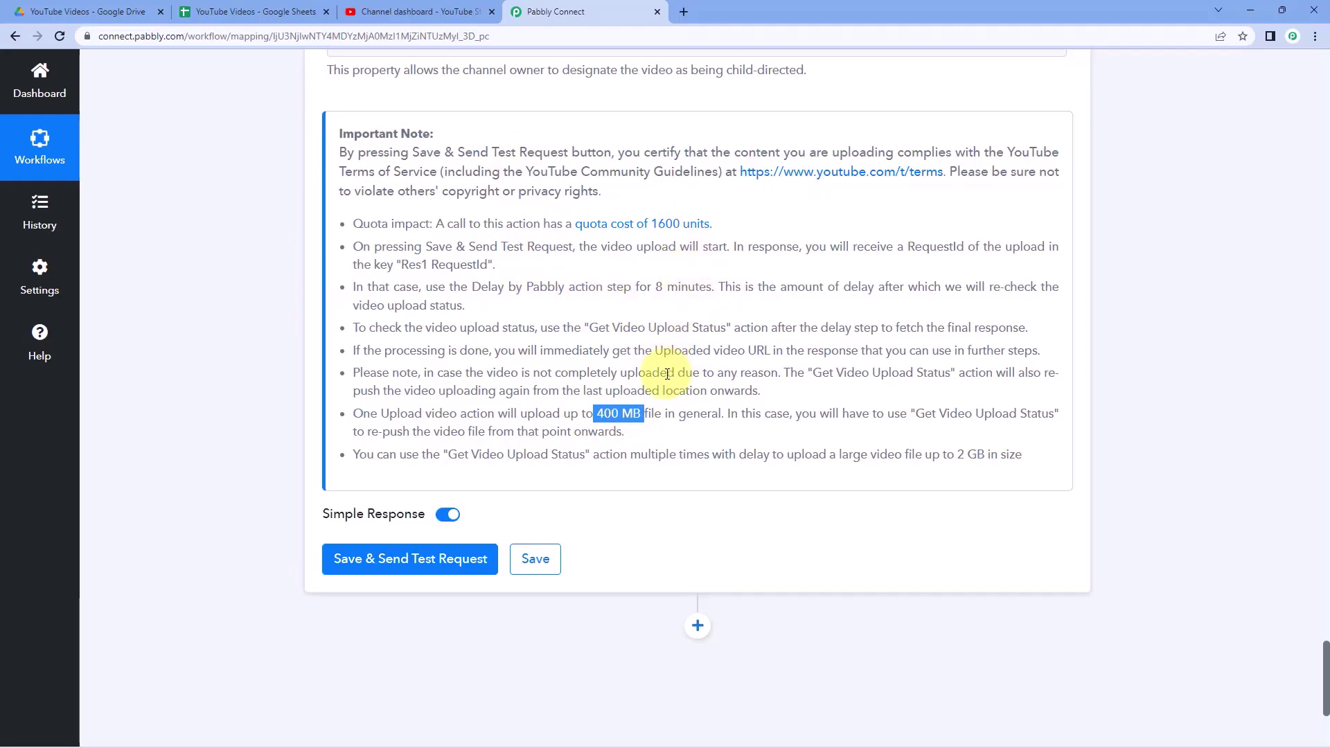
left_click_drag(925, 456, 985, 457)
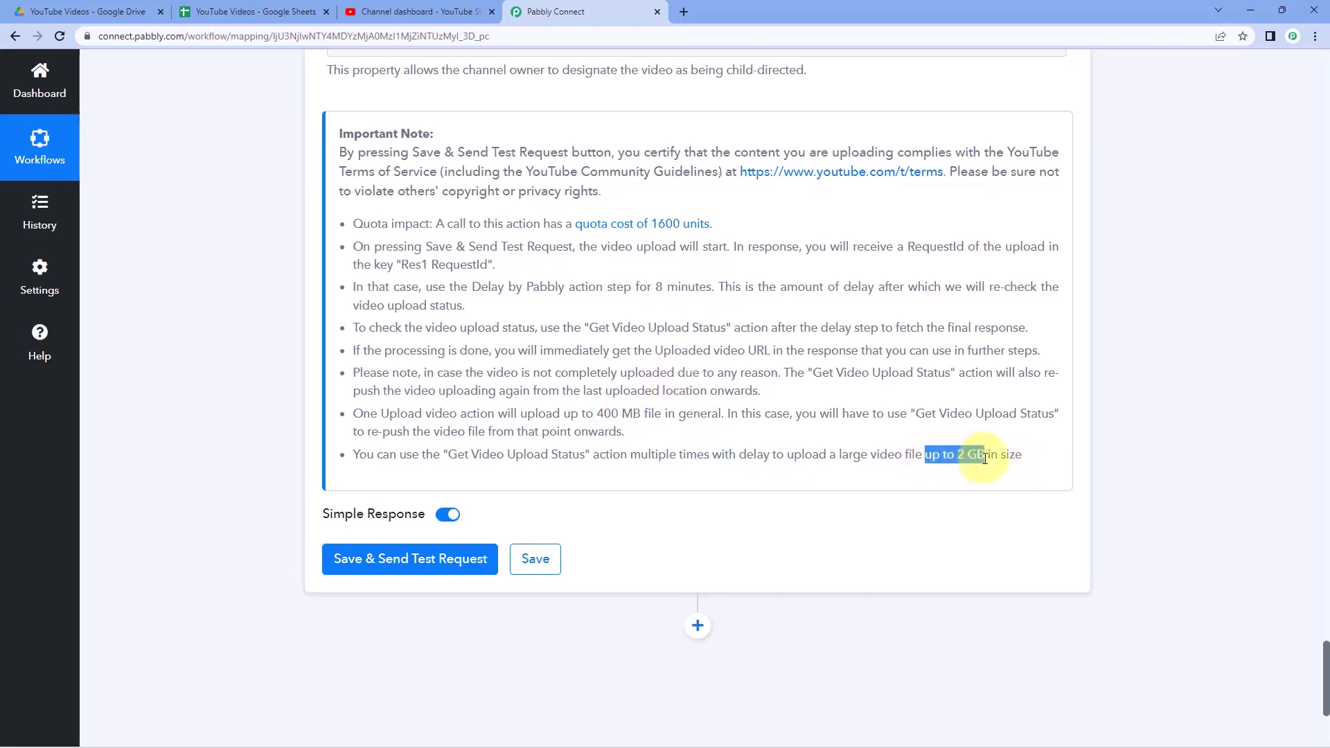
left_click(914, 443)
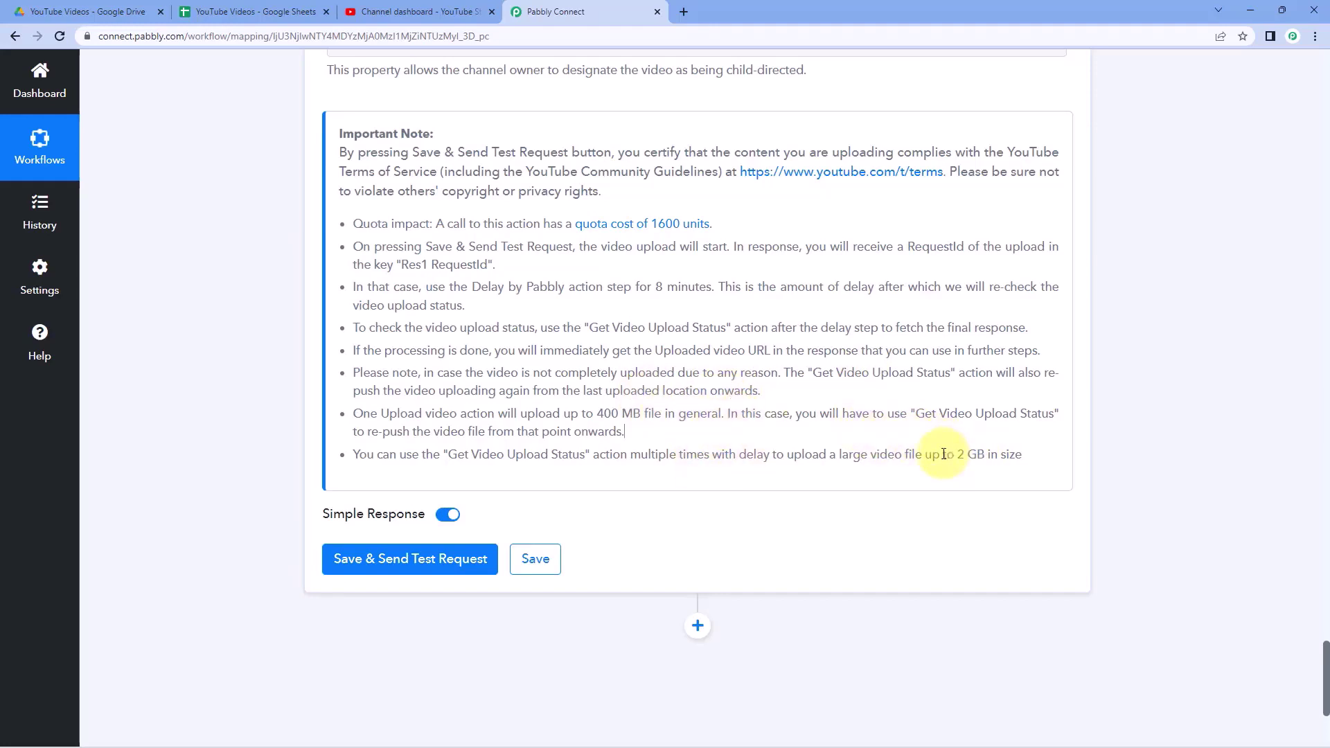
left_click_drag(943, 455, 985, 457)
left_click(839, 434)
- Highlight the Get Video Upload Status action named in the upload step's note
left_click_drag(593, 327, 725, 332)
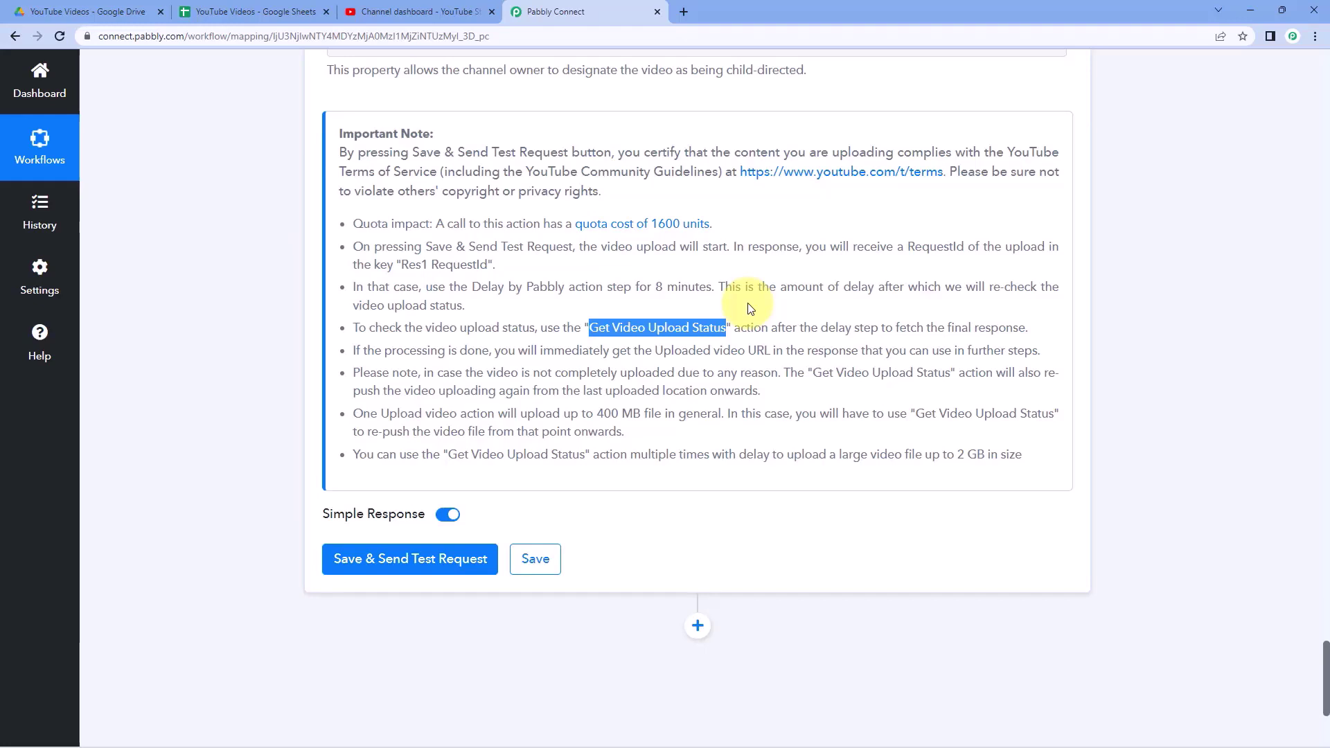
left_click(603, 320)
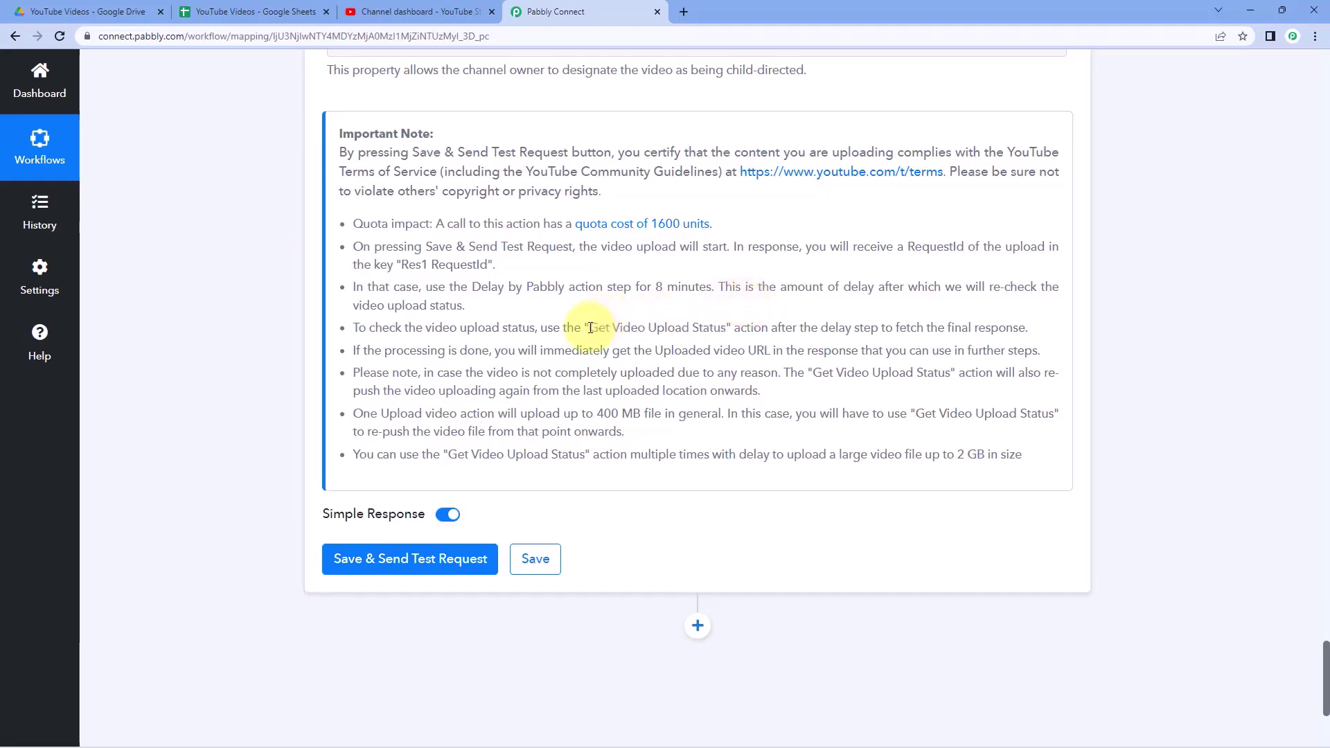
left_click_drag(590, 328, 727, 327)
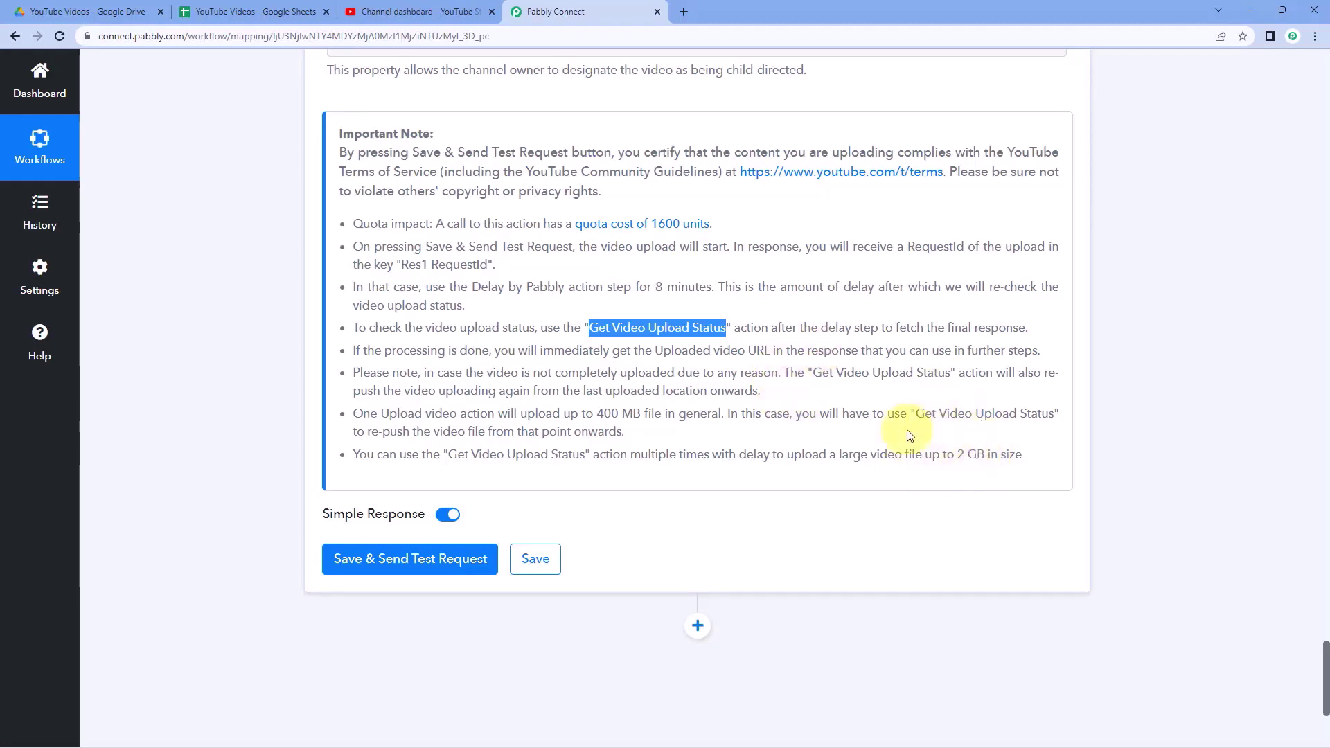
scroll(604, 285, "up", 1)
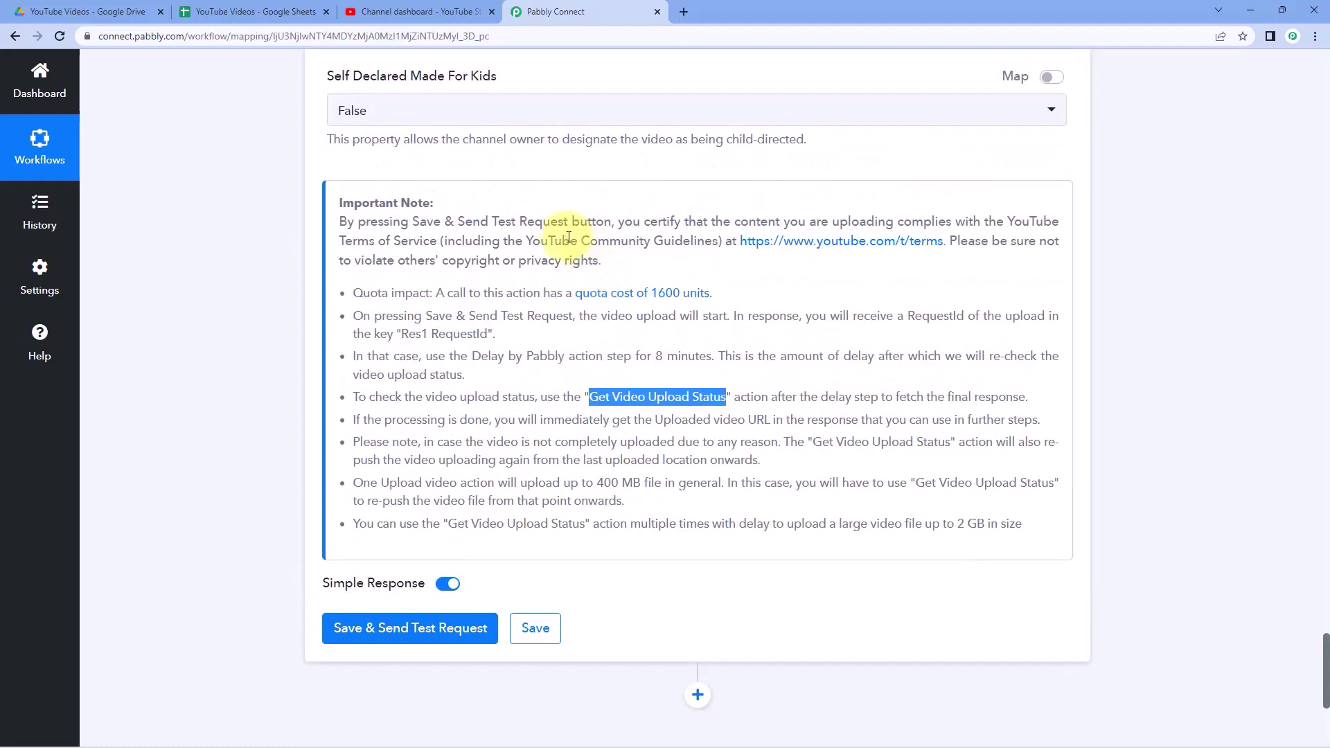
scroll(610, 291, "down", 2)
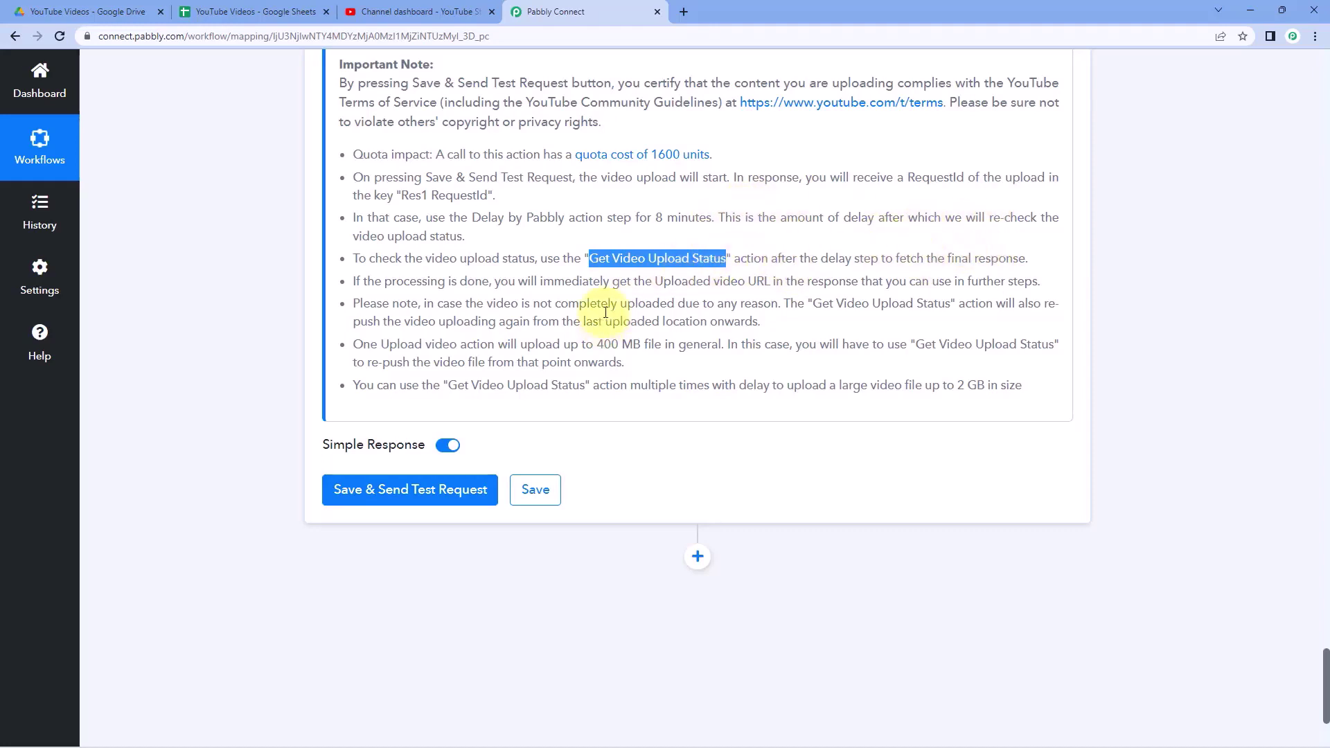
left_click(783, 326)
left_click(631, 345)
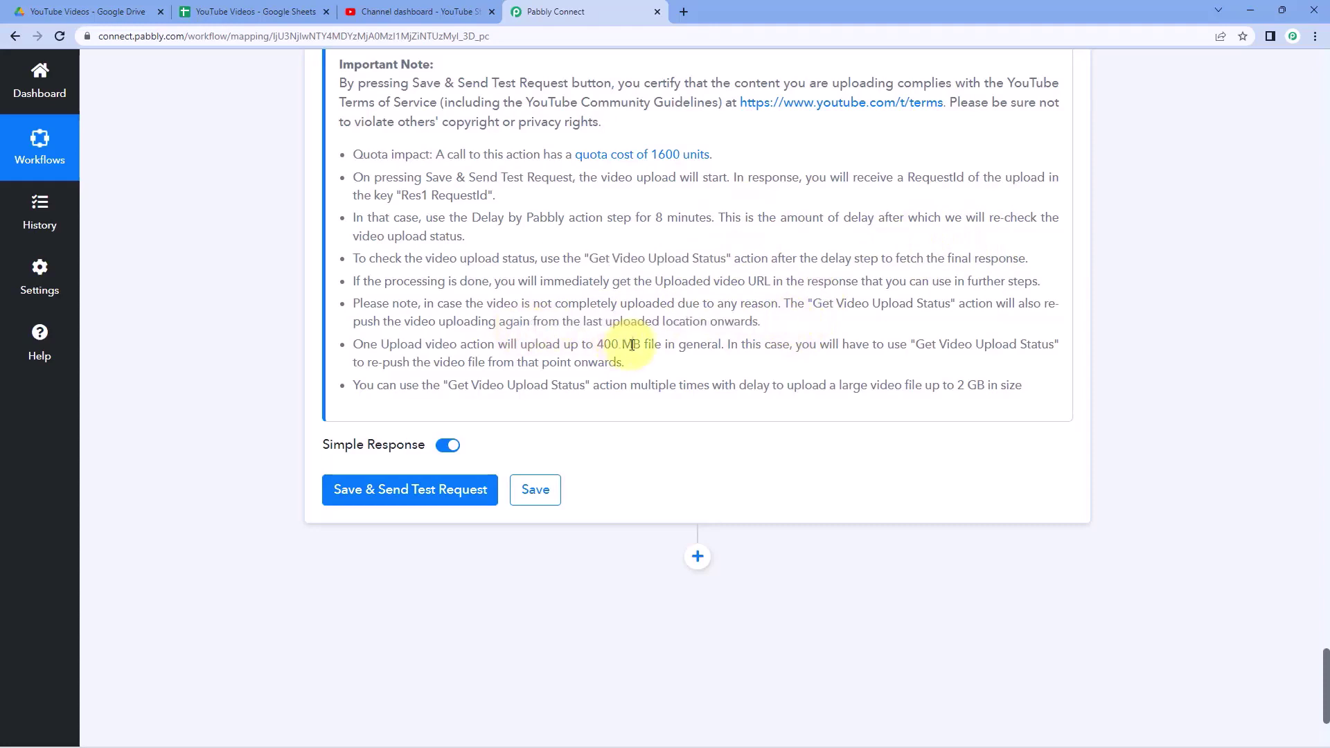
- Send a test upload request and confirm the returned Res1 RequestId and Initiated status
left_click(390, 493)
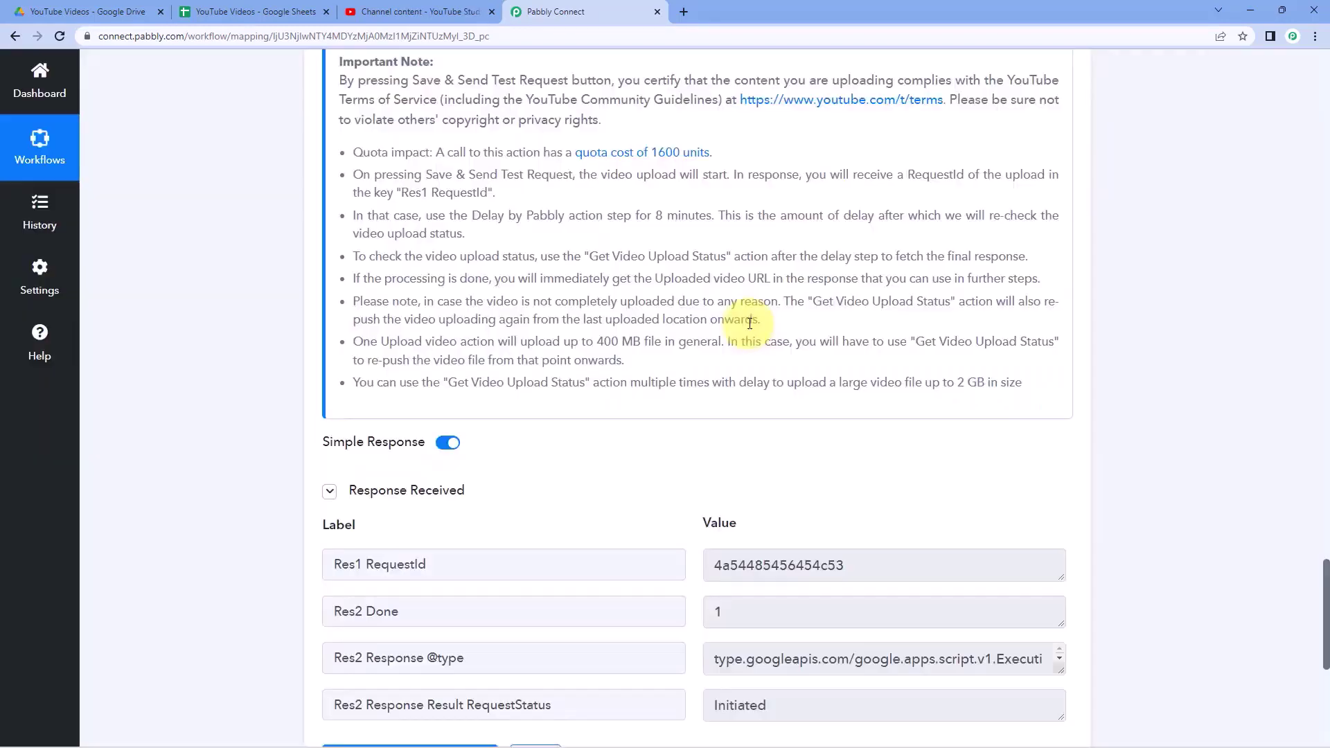
scroll(608, 436, "down", 2)
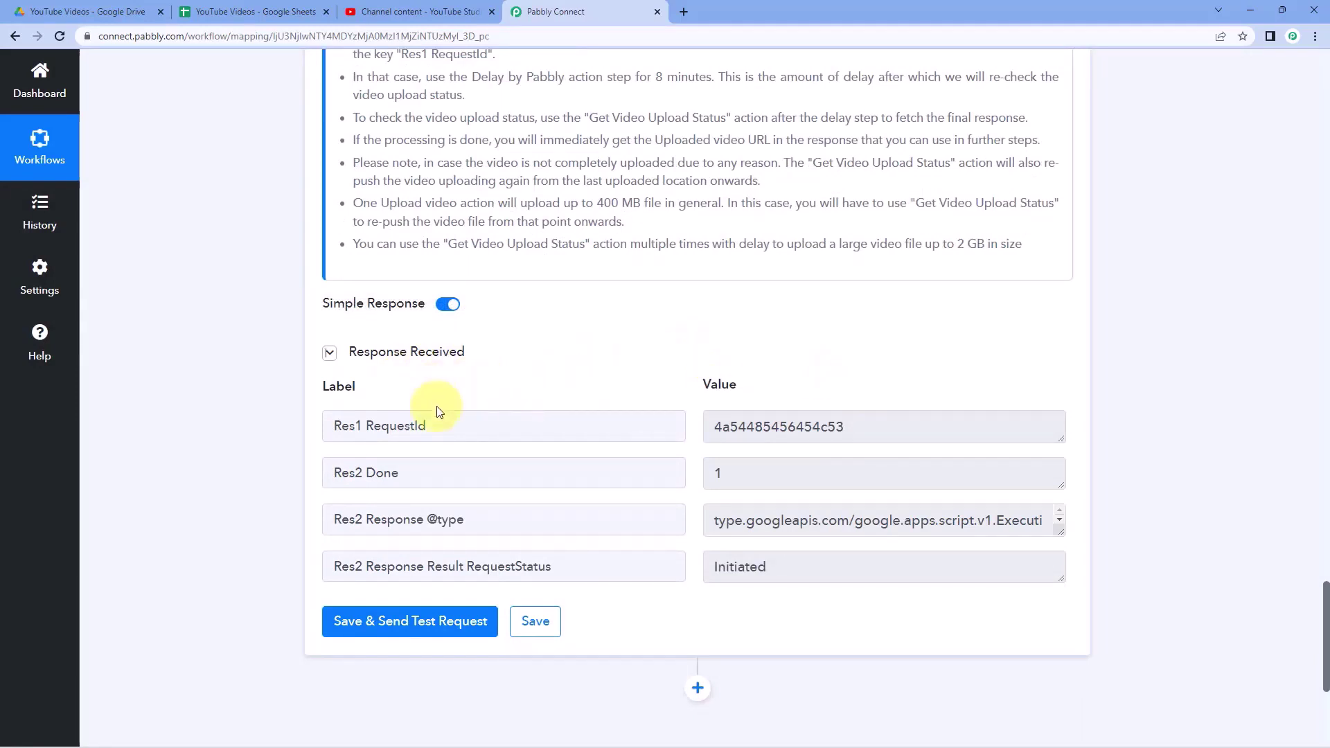
left_click_drag(480, 423, 321, 440)
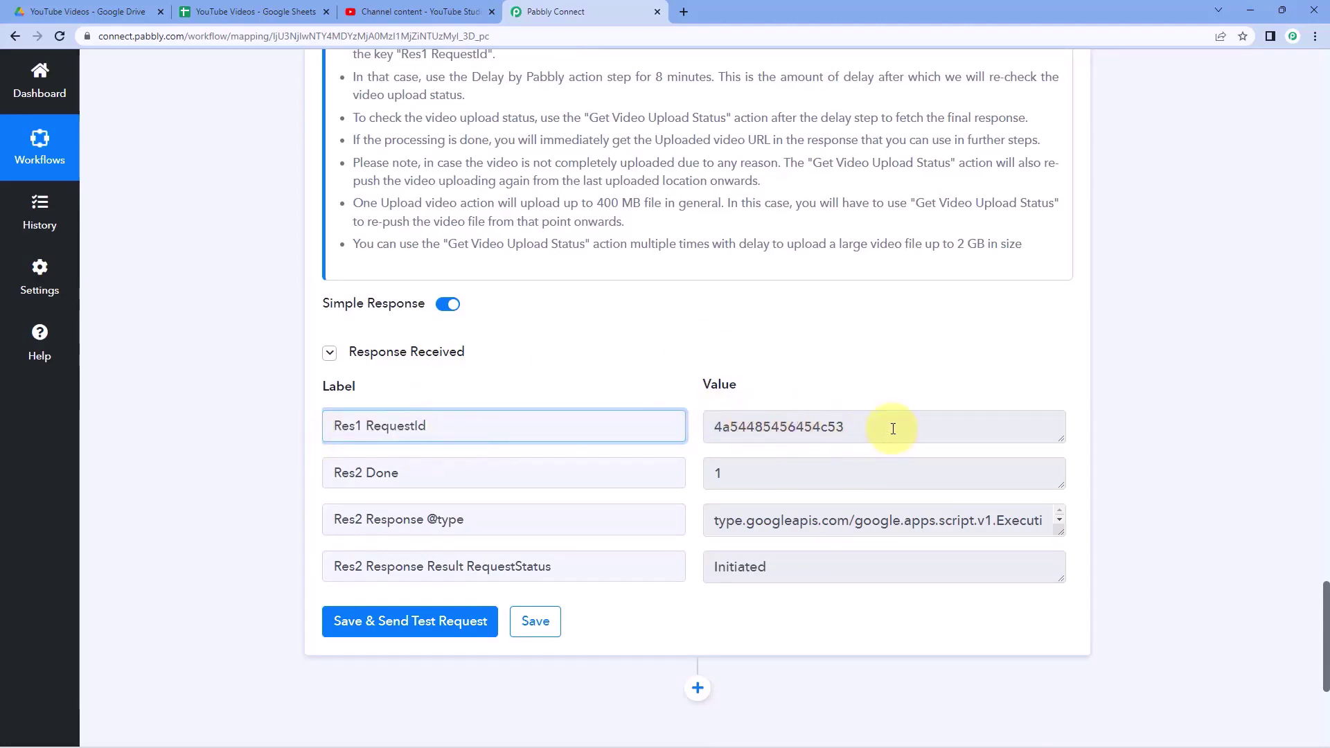
left_click_drag(893, 428, 696, 429)
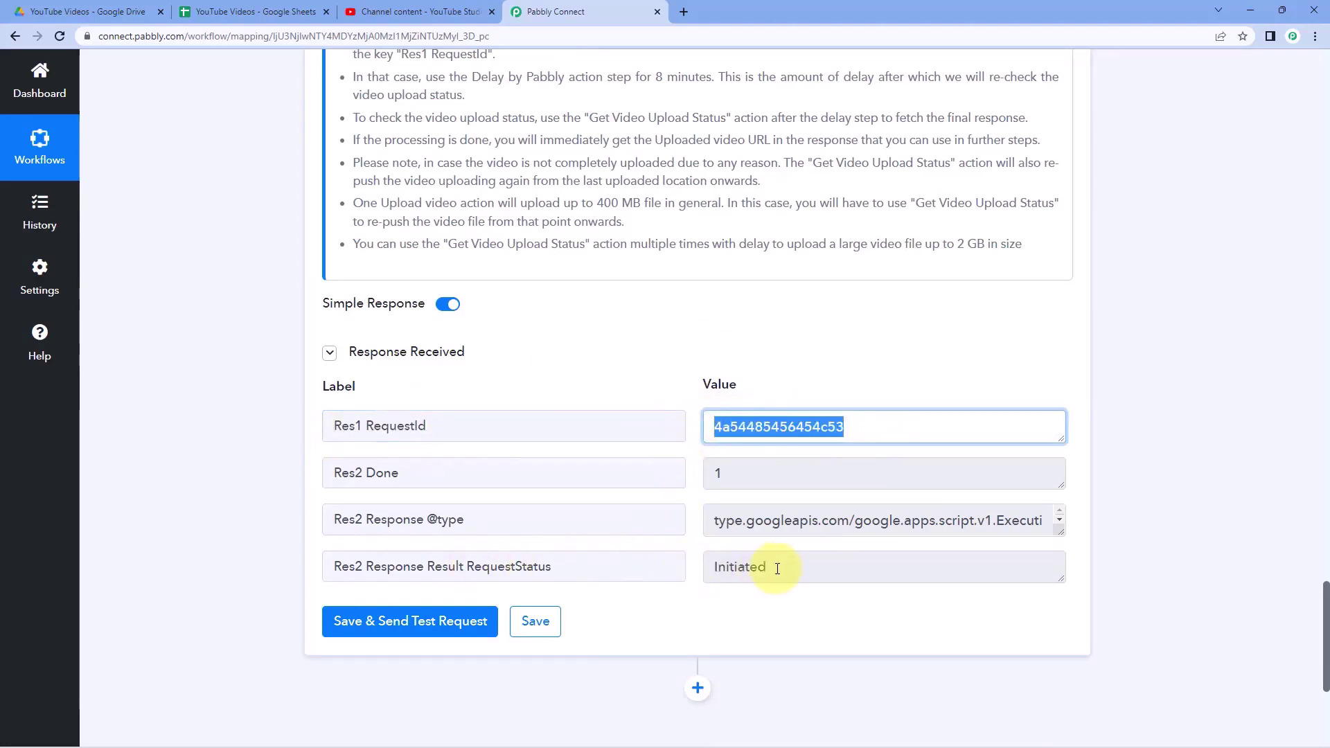
left_click_drag(777, 569, 704, 570)
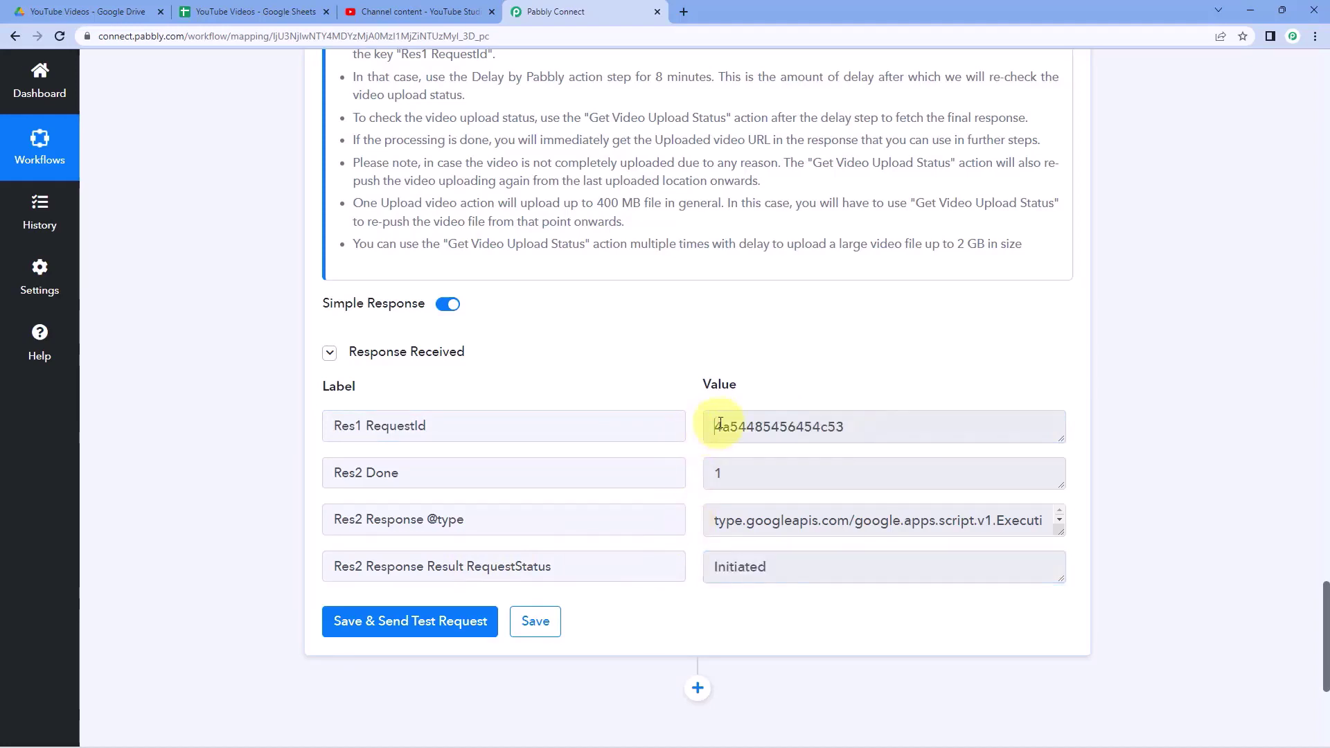
left_click_drag(706, 426, 875, 388)
left_click(875, 388)
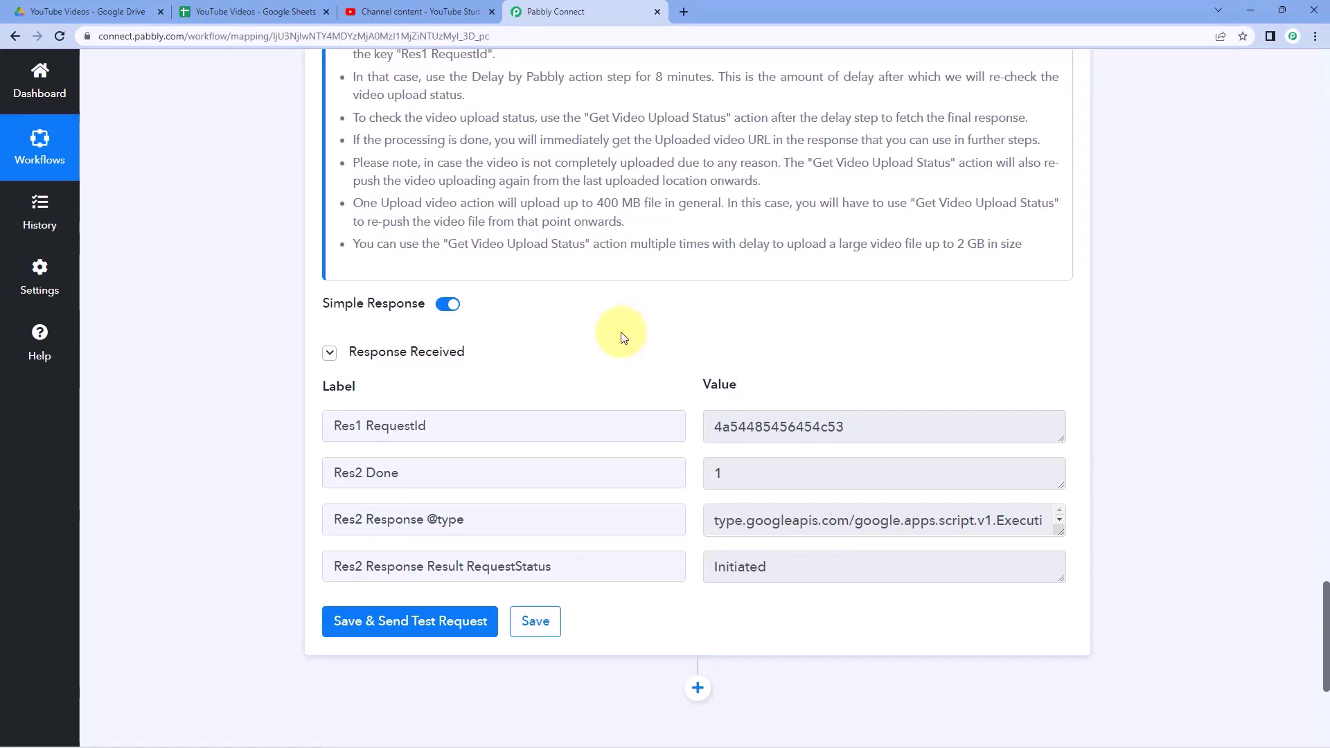
scroll(709, 338, "down", 5)
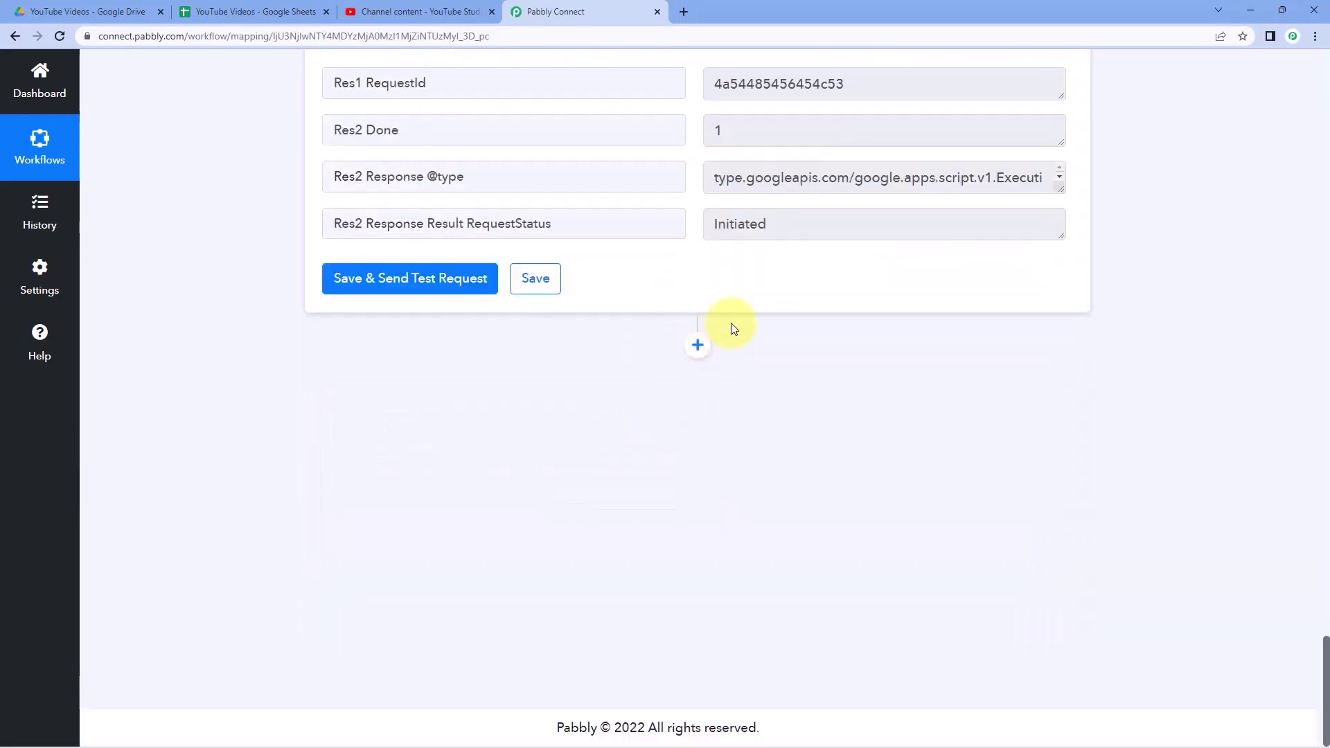
- Add a Delay by Pabbly step set to Delay For 8 minutes and test it
left_click(694, 347)
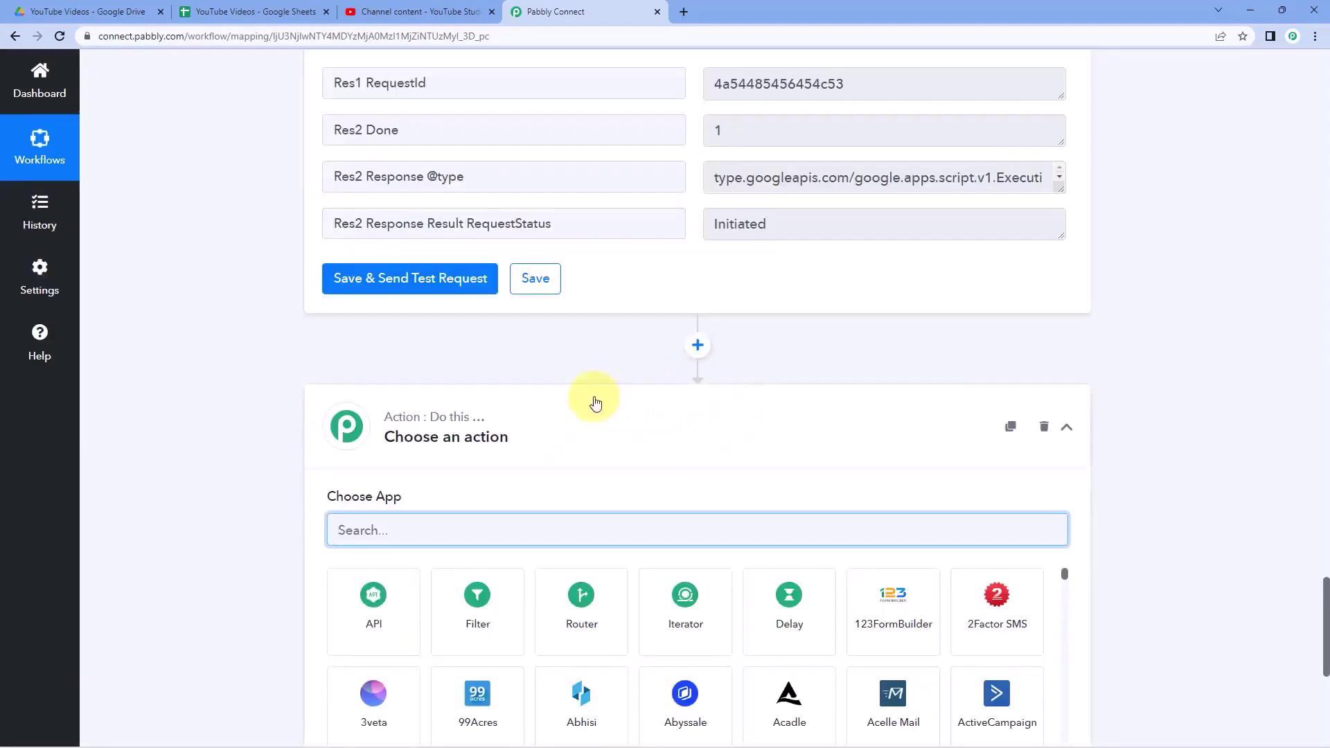
scroll(609, 326, "down", 2)
scroll(460, 326, "down", 1)
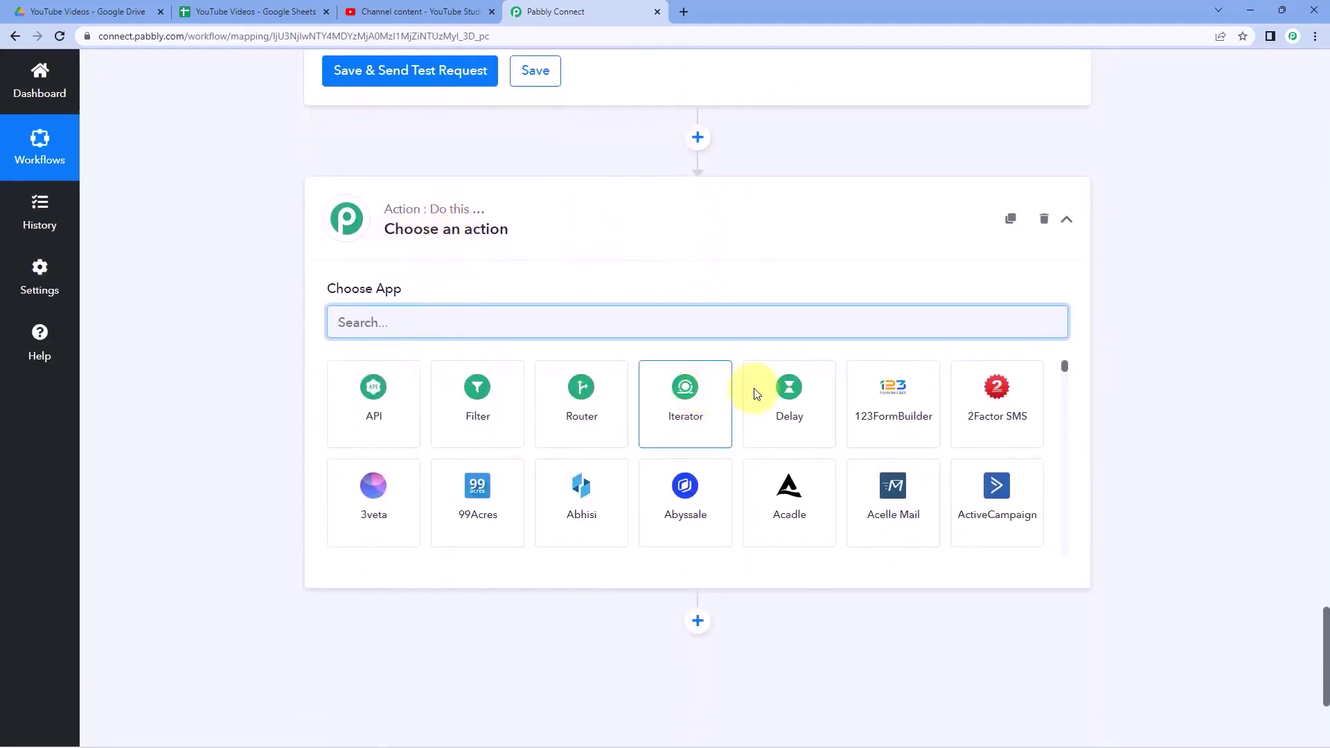
left_click(756, 393)
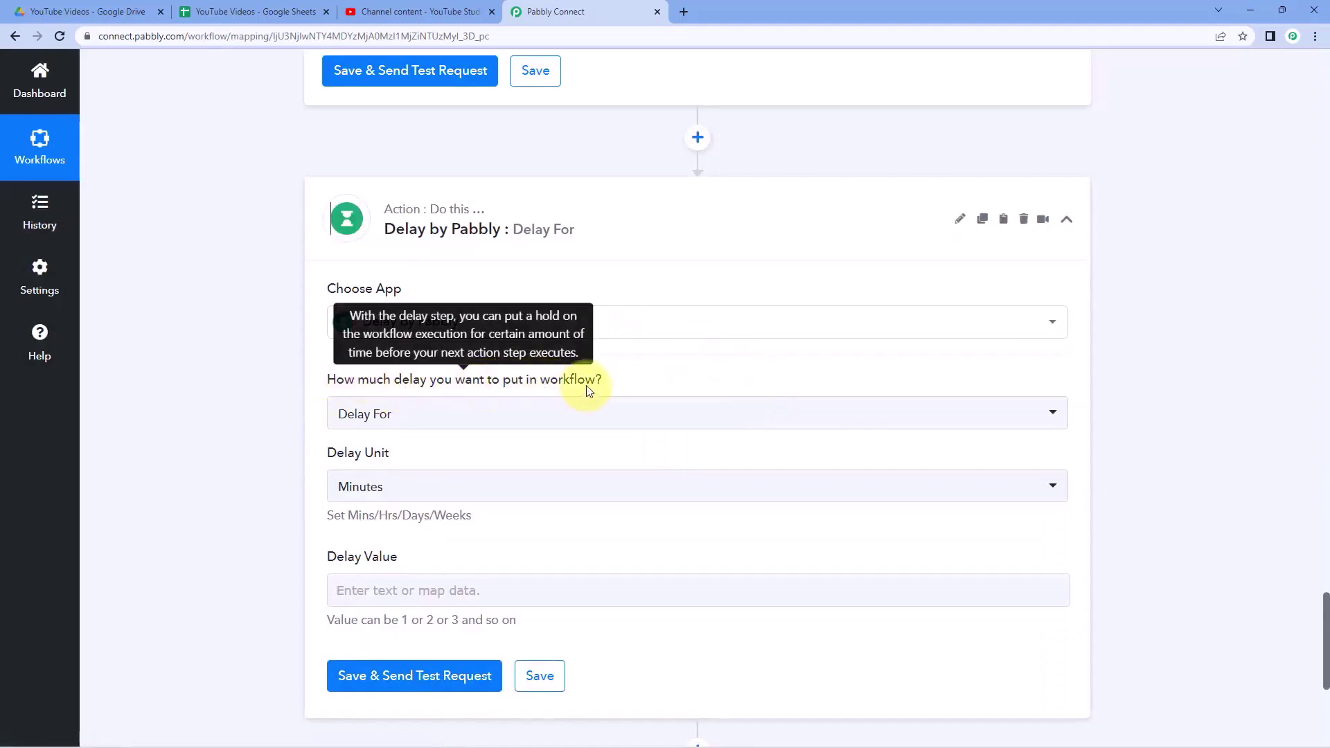
left_click(409, 417)
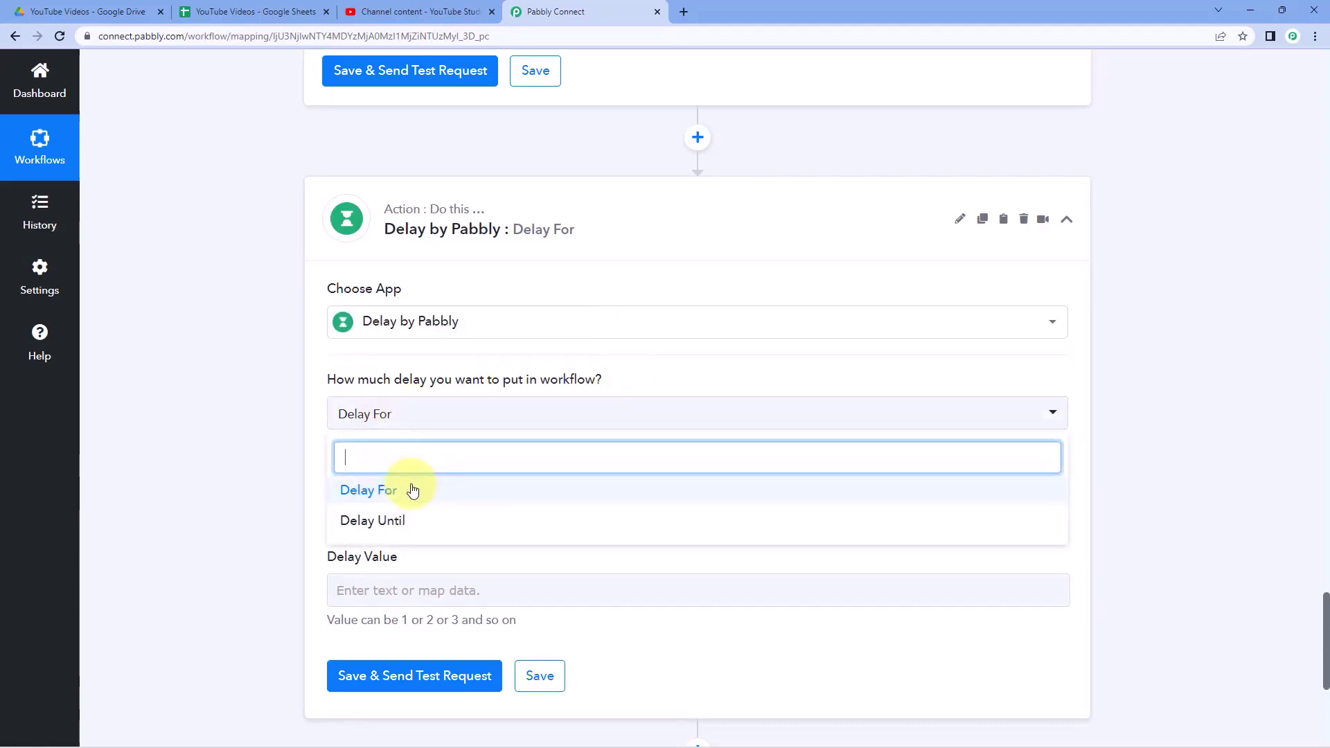
left_click(413, 490)
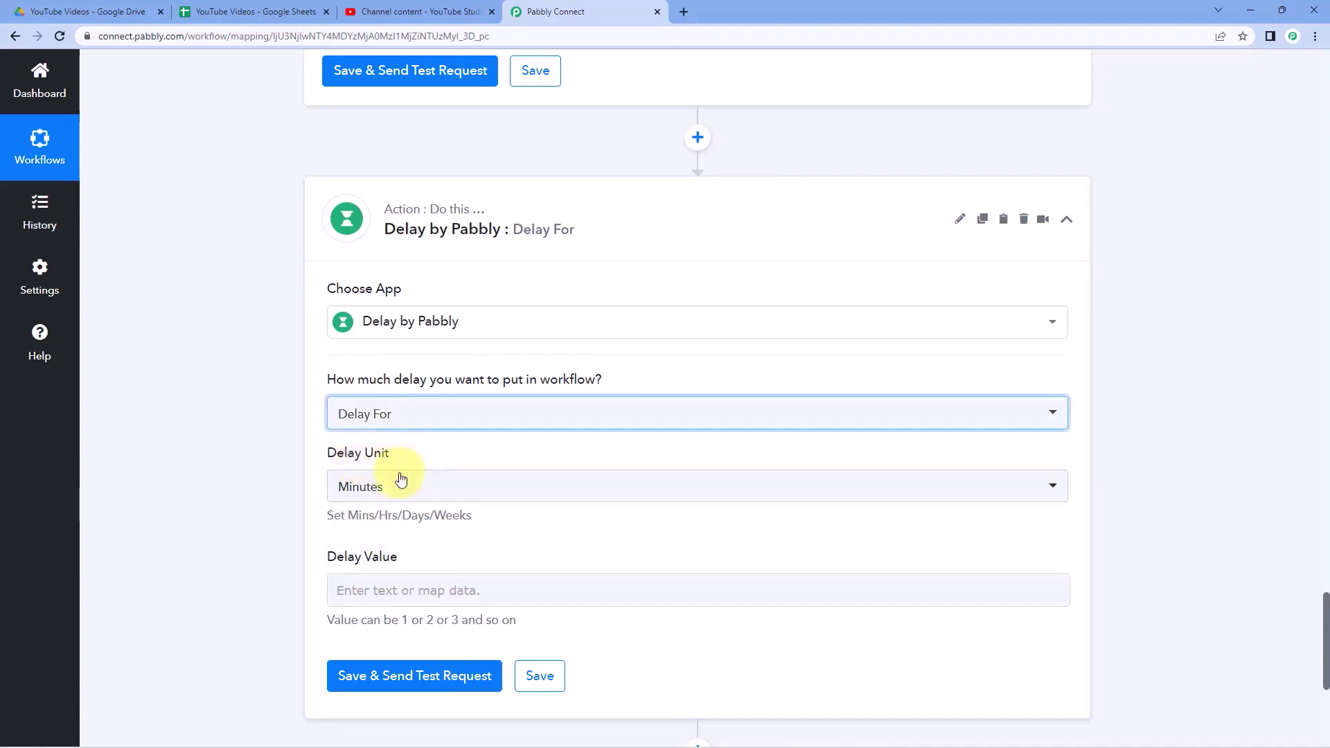
left_click(405, 490)
left_click(380, 556)
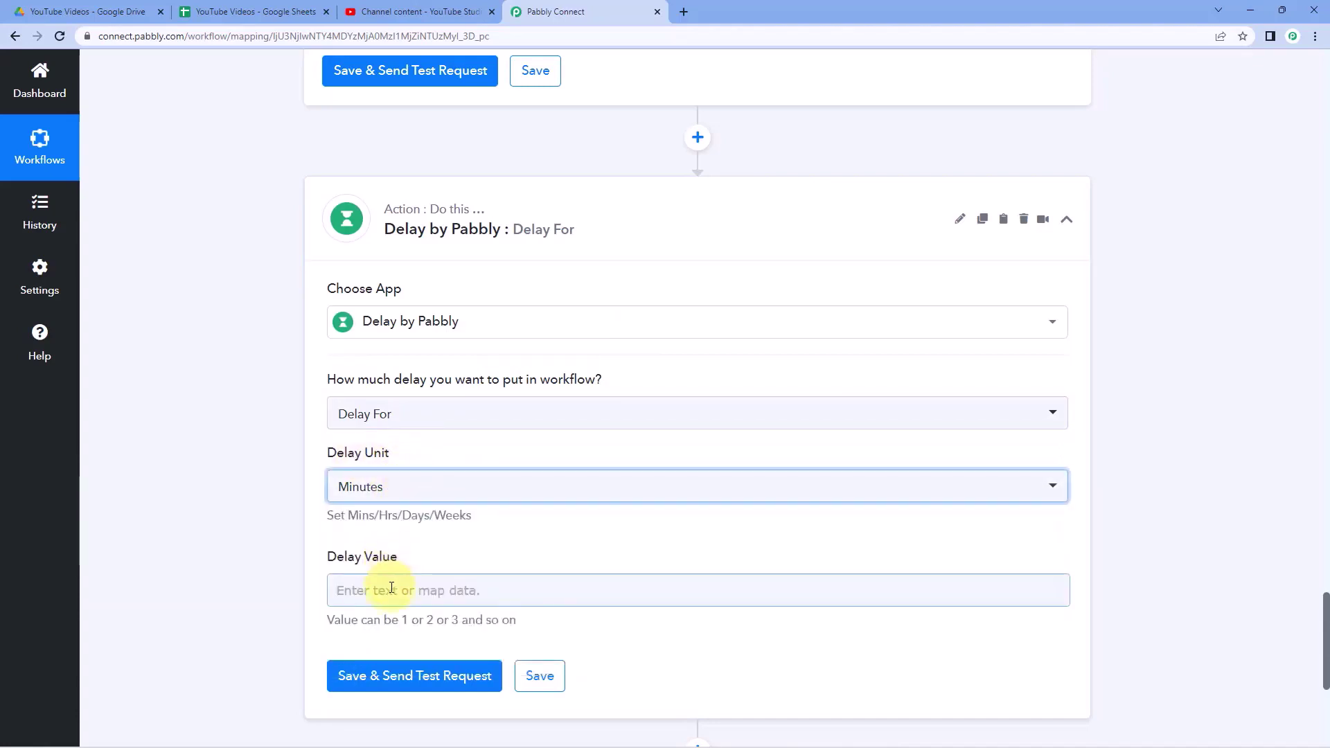
left_click(391, 588)
type("8")
left_click(273, 534)
scroll(403, 537, "down", 2)
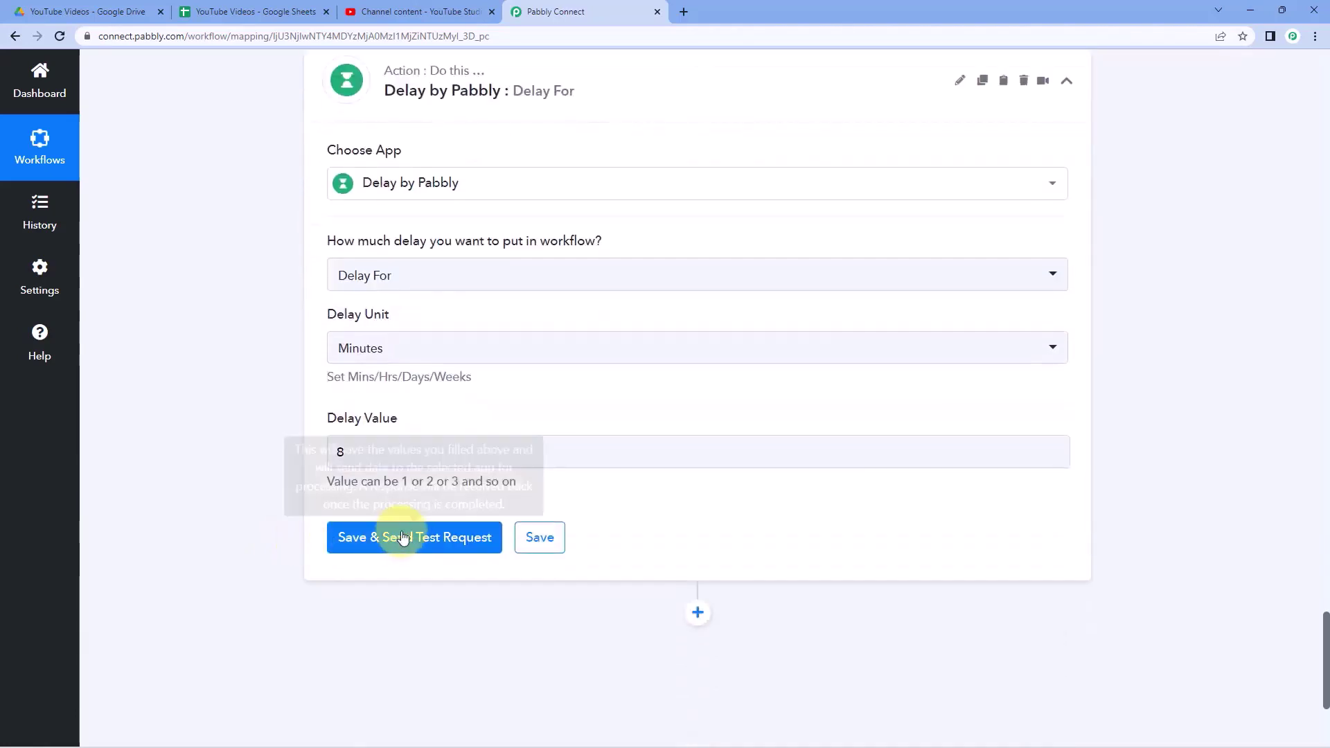
left_click(403, 537)
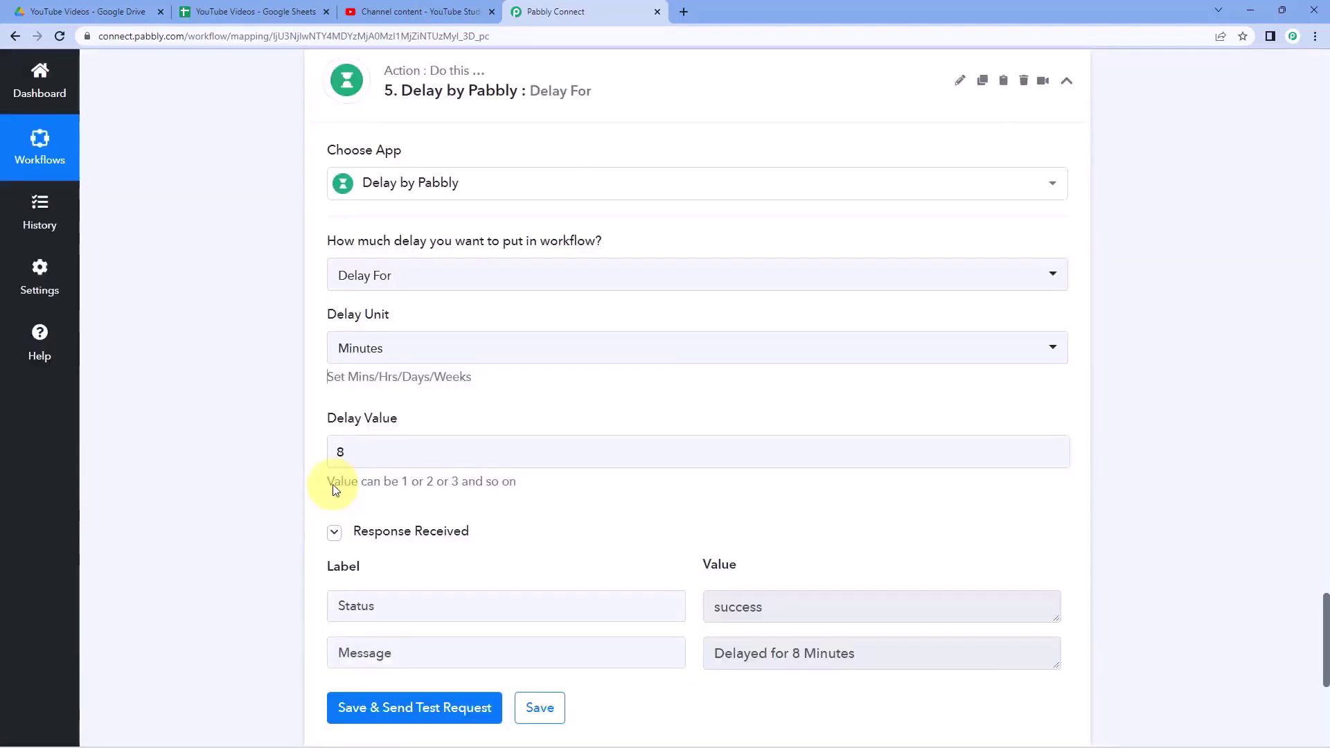
- Review the note about Get Video Upload Status and insert a blank action step below the delay
scroll(342, 490, "down", 4)
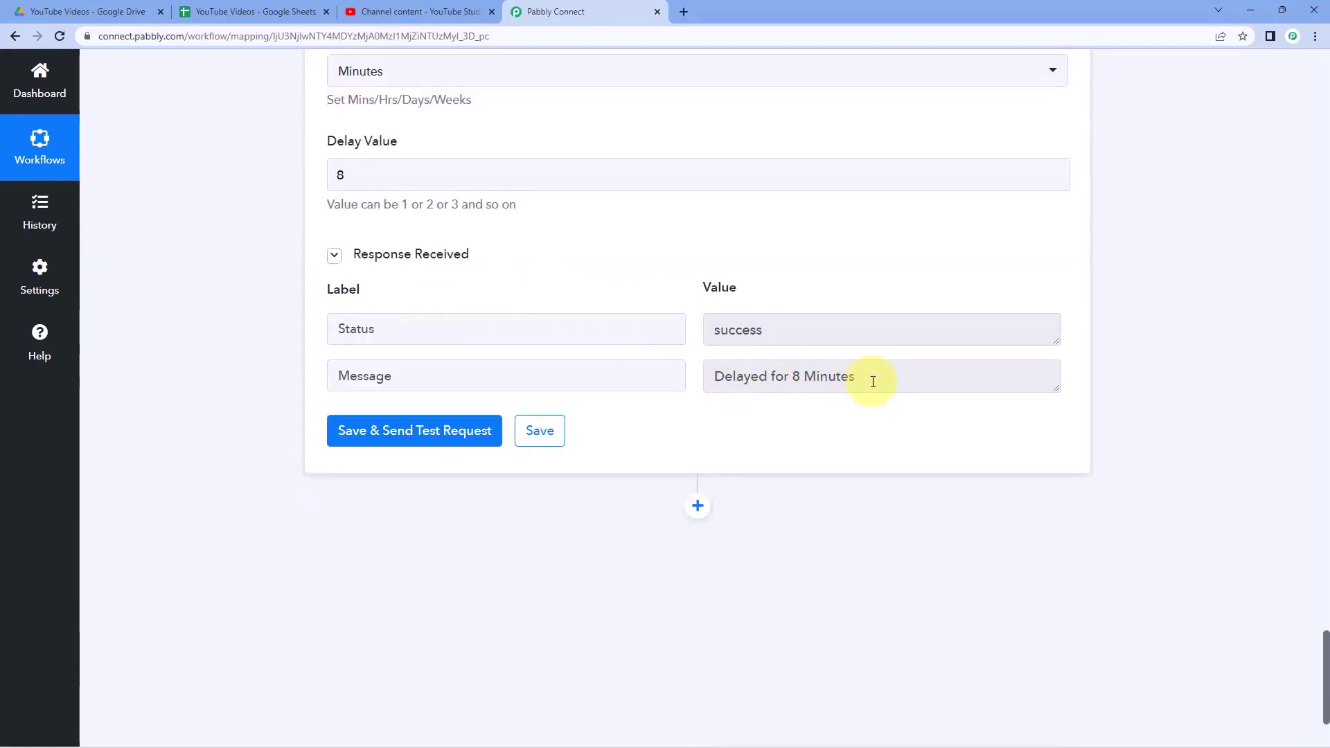
scroll(671, 382, "up", 10)
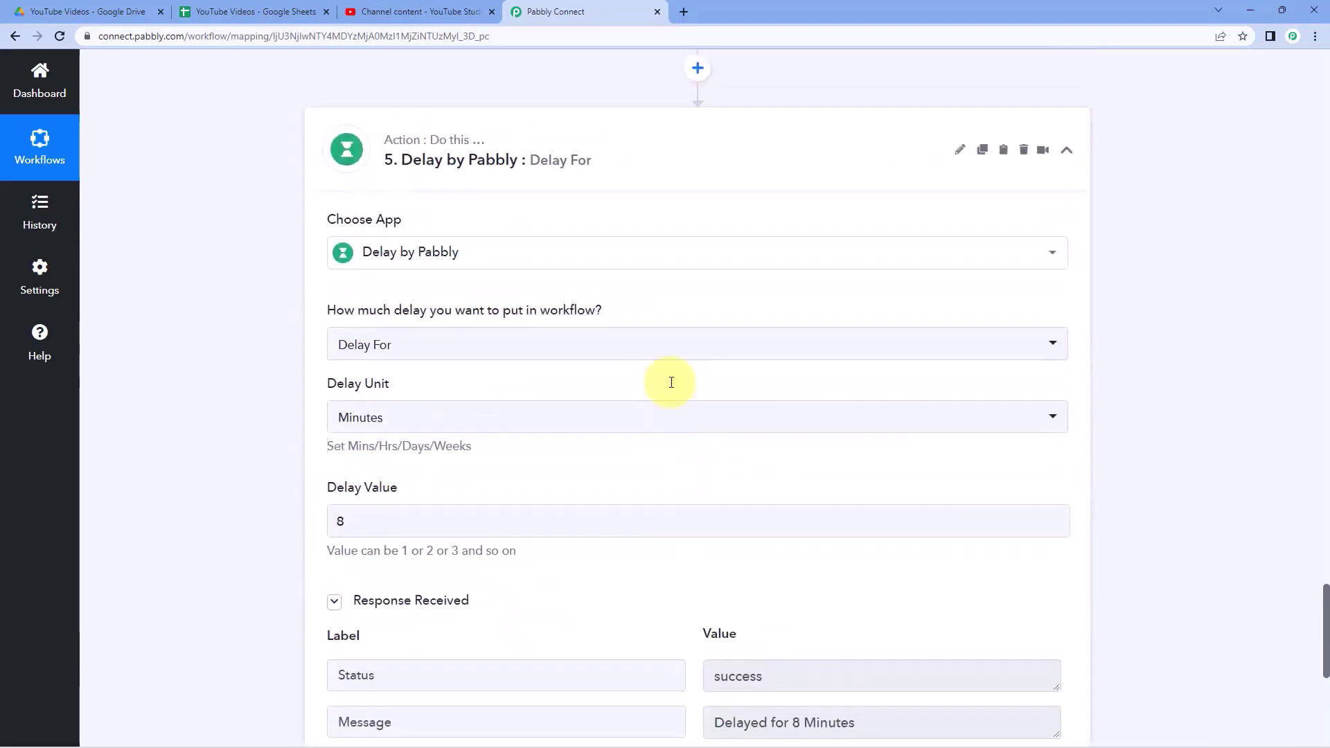
scroll(671, 385, "up", 8)
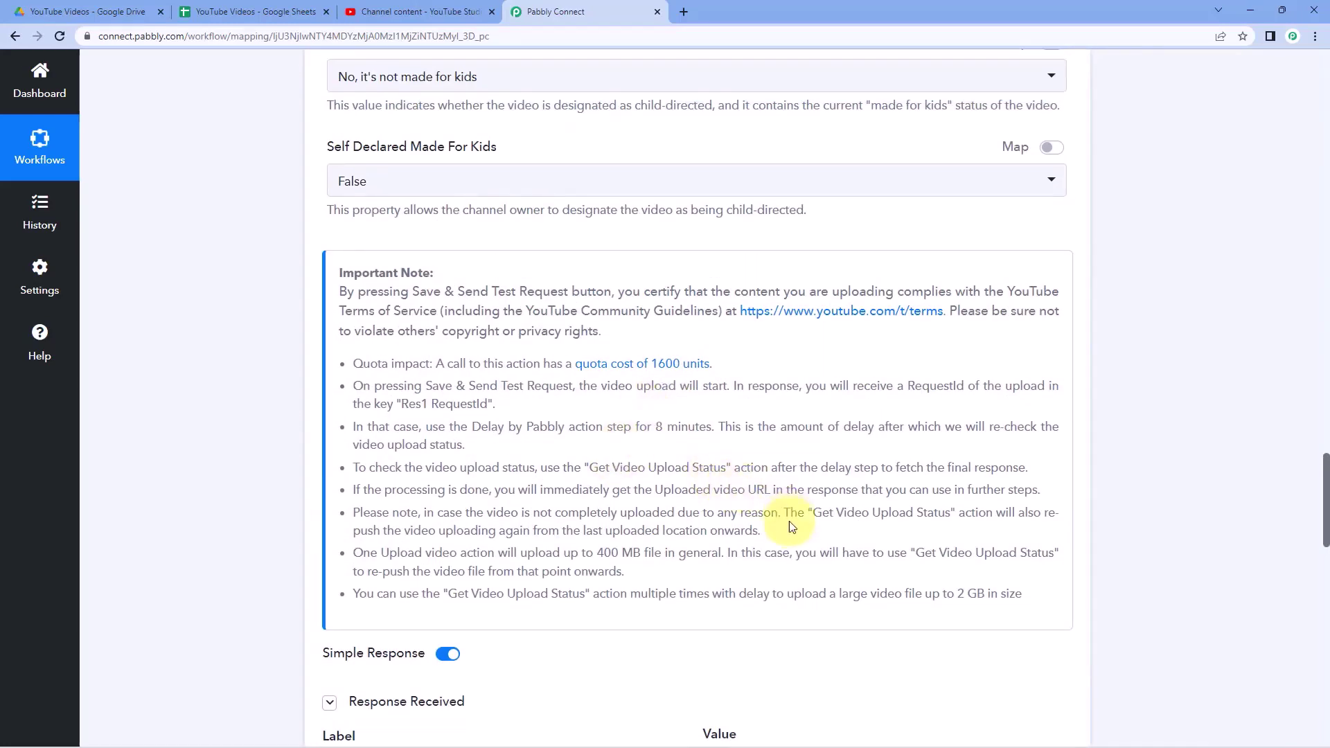
left_click_drag(812, 512, 876, 512)
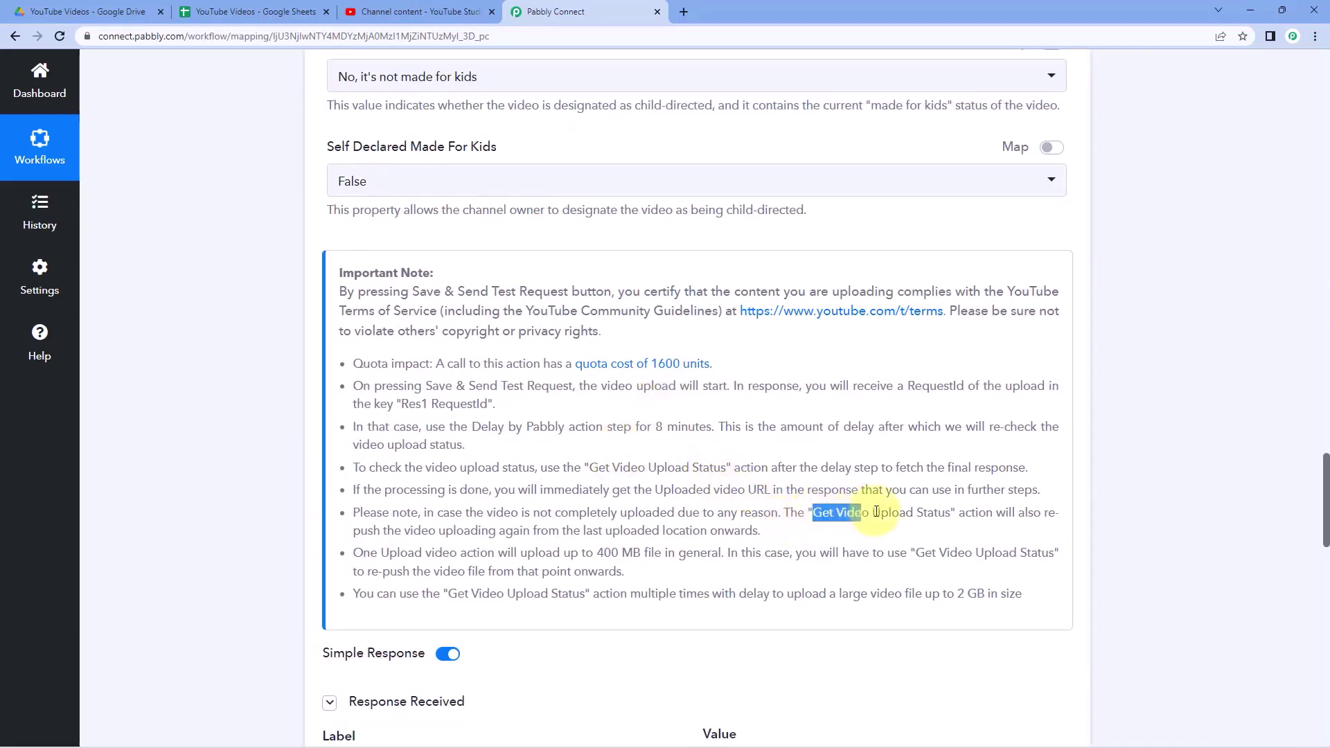
left_click(946, 541)
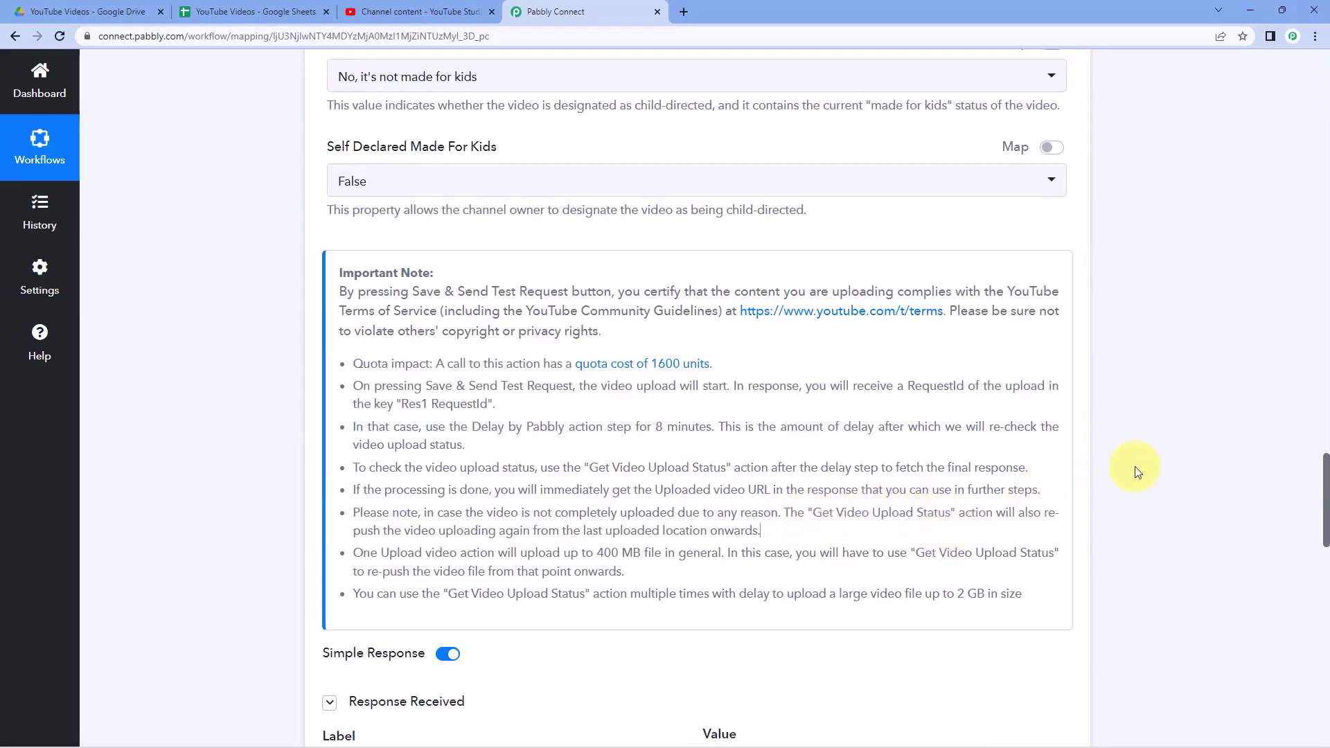
scroll(1136, 466, "down", 20)
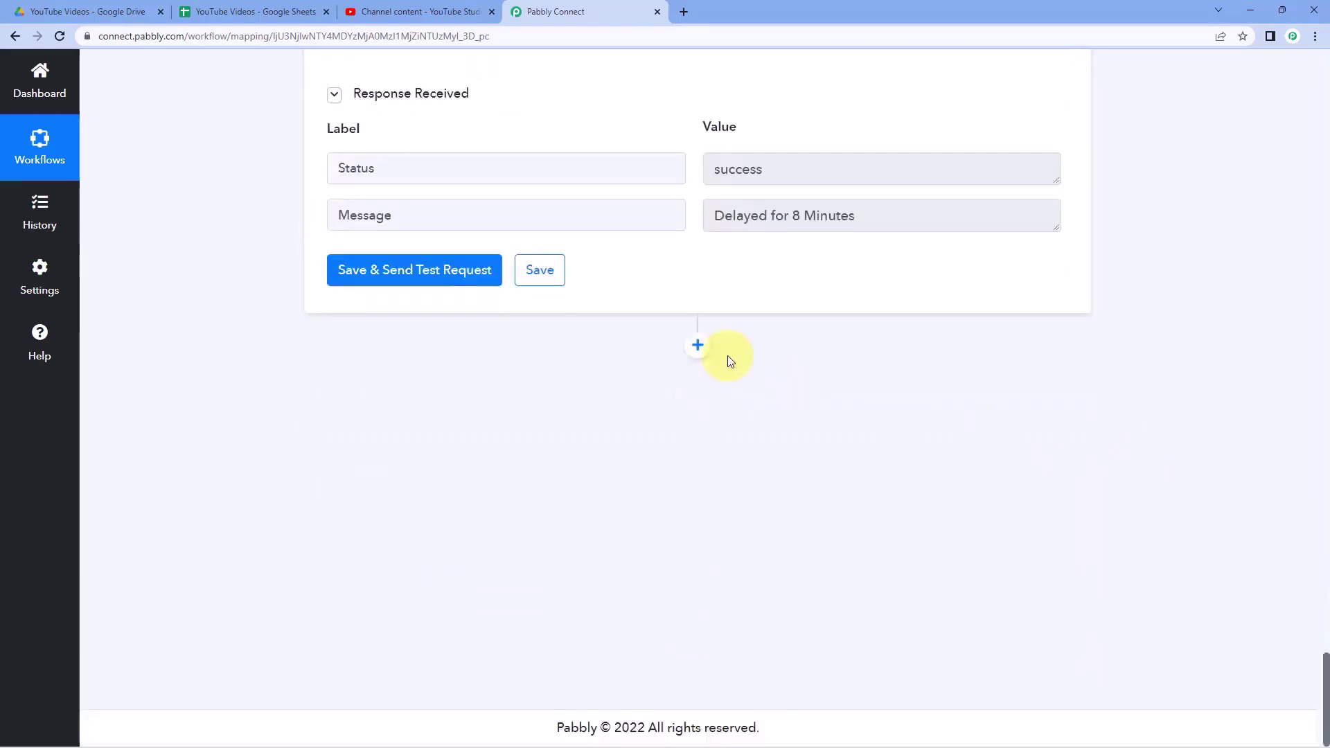
left_click(697, 345)
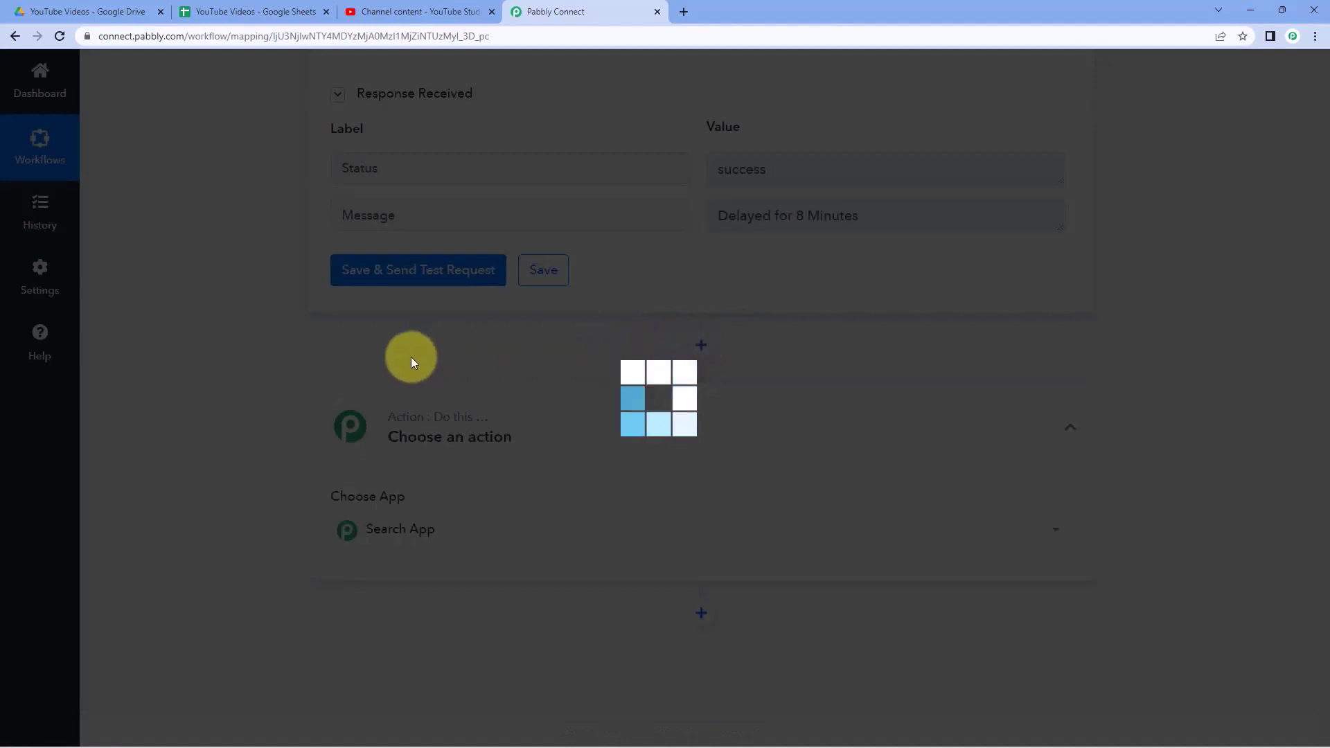
- Choose YouTube with the Get Video Upload Status (Beta) event and save the existing YouTube connection
type("Youtube")
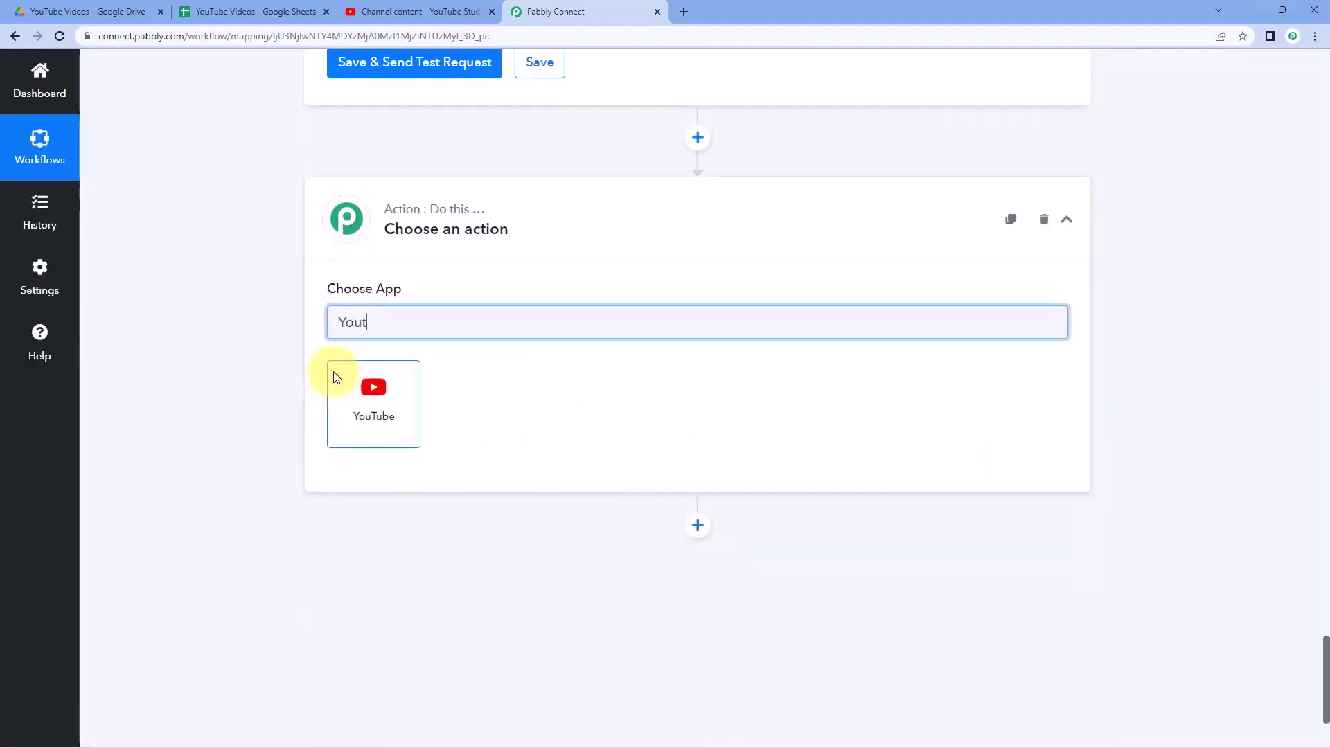
left_click(353, 395)
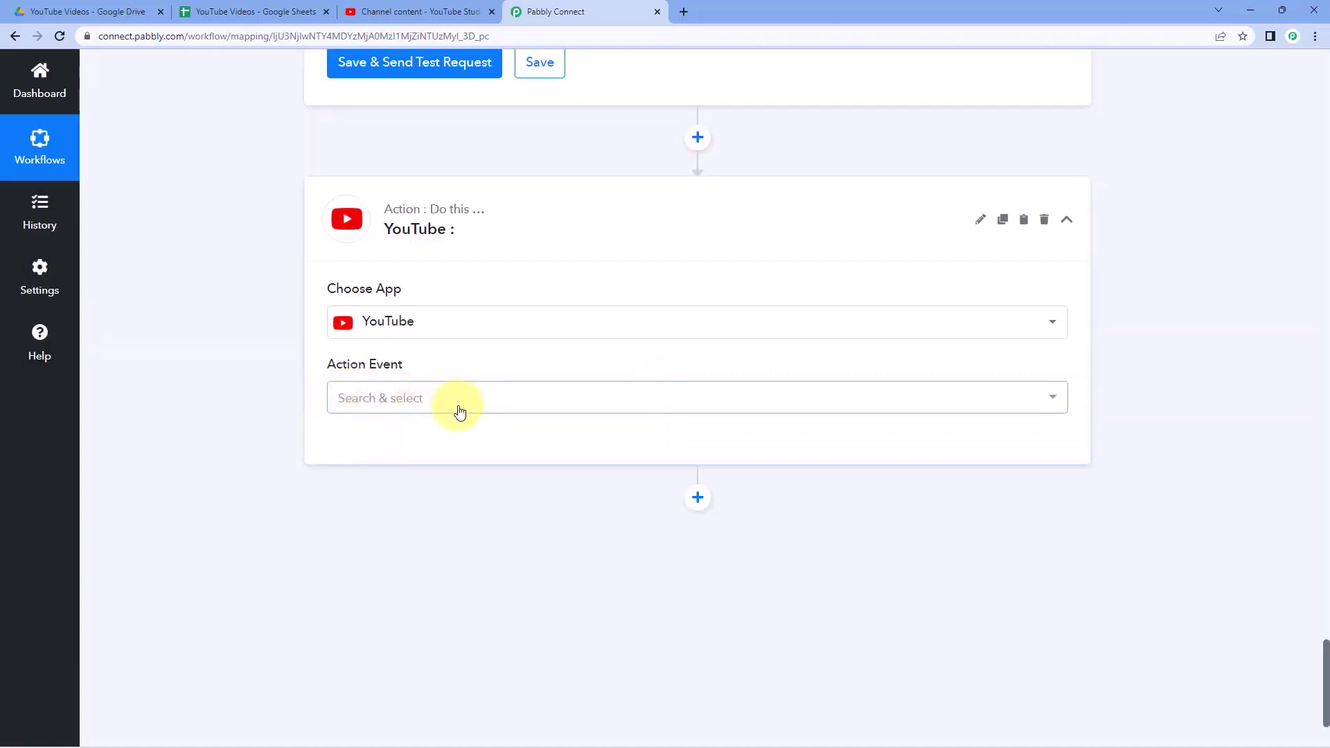
left_click(460, 413)
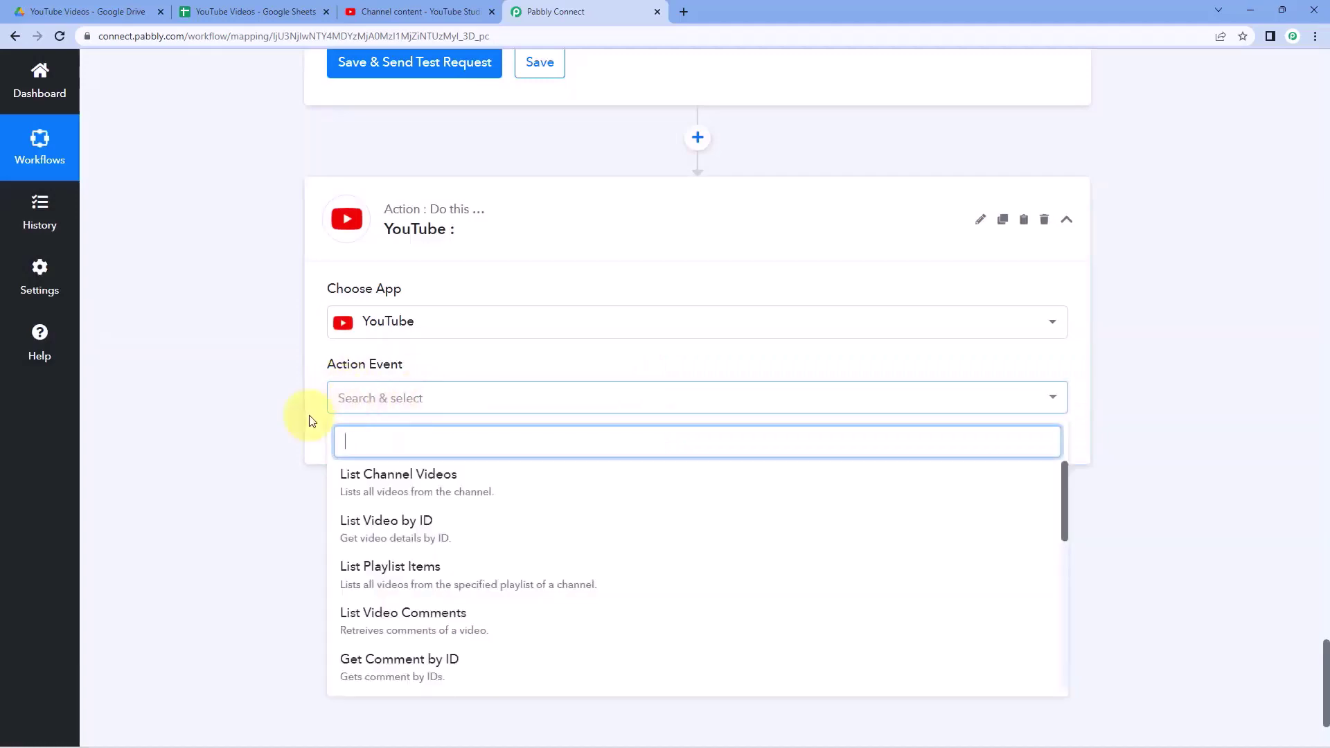
scroll(475, 510, "down", 4)
scroll(199, 475, "down", 2)
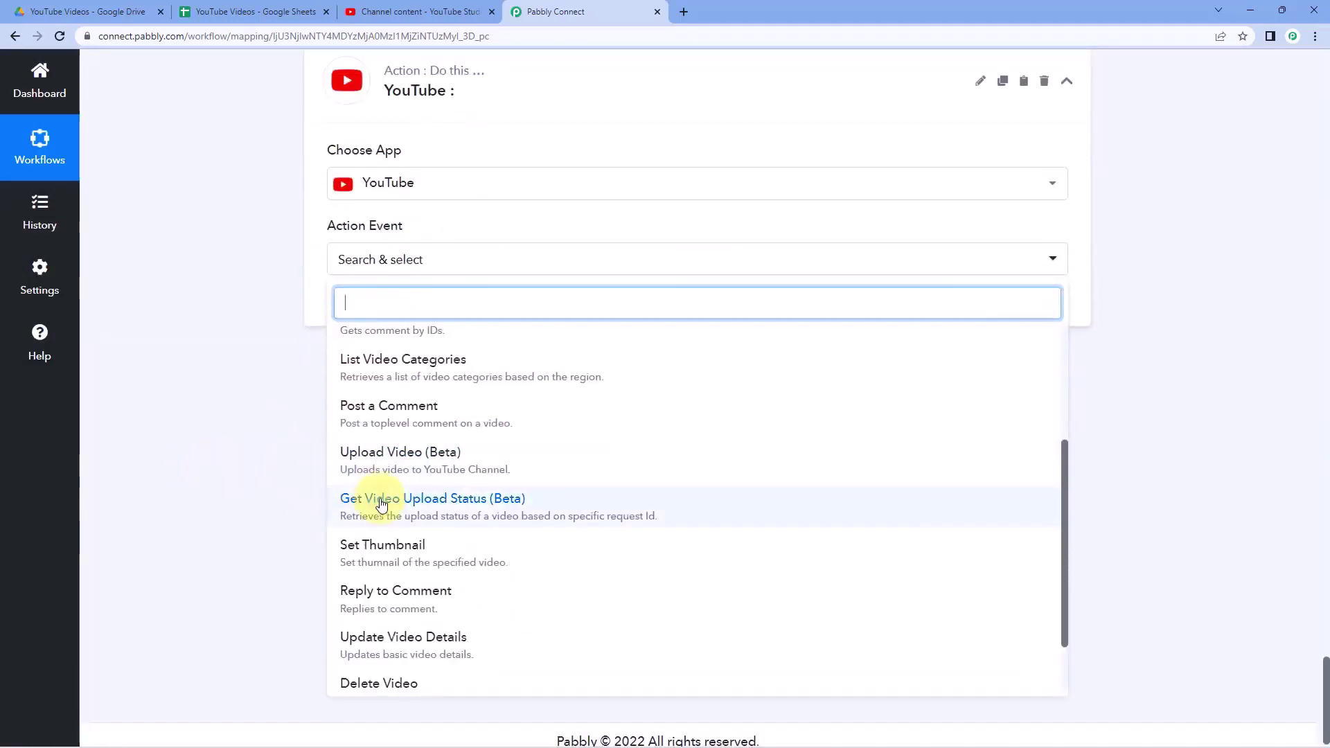
left_click(469, 512)
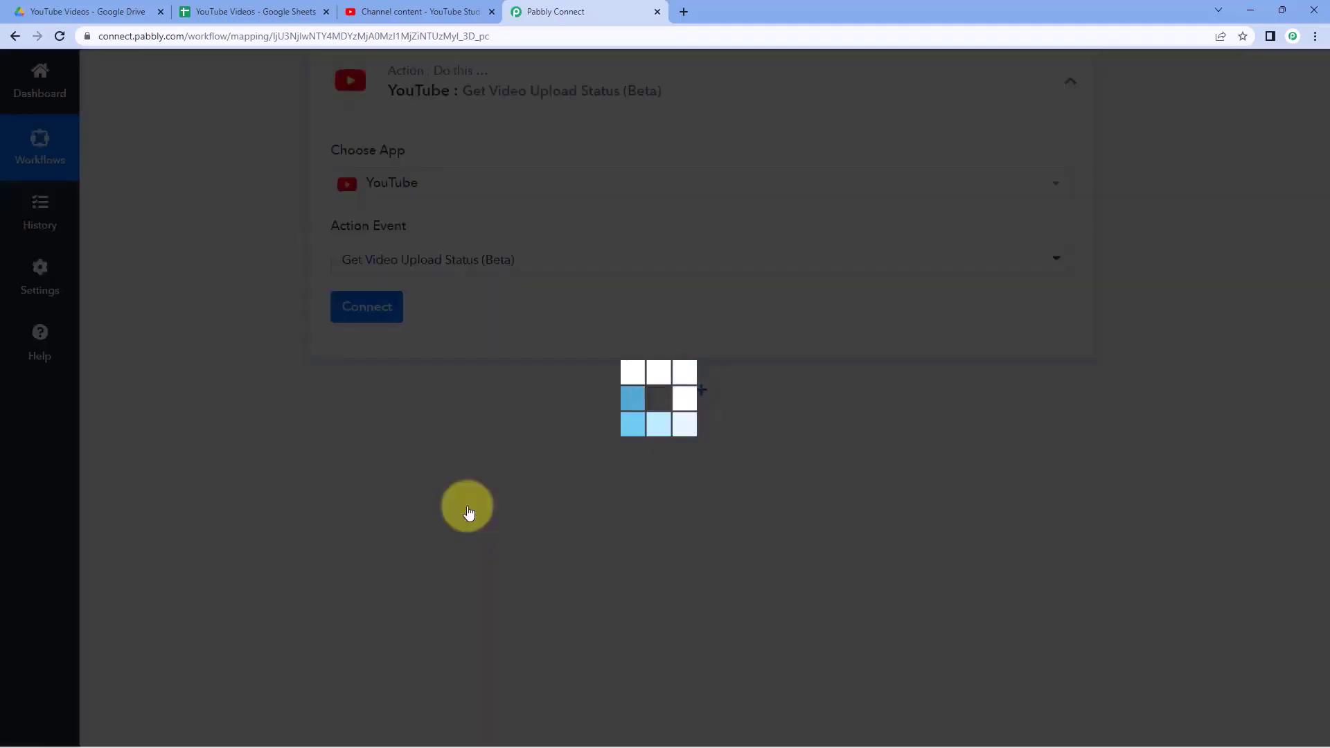
left_click(381, 320)
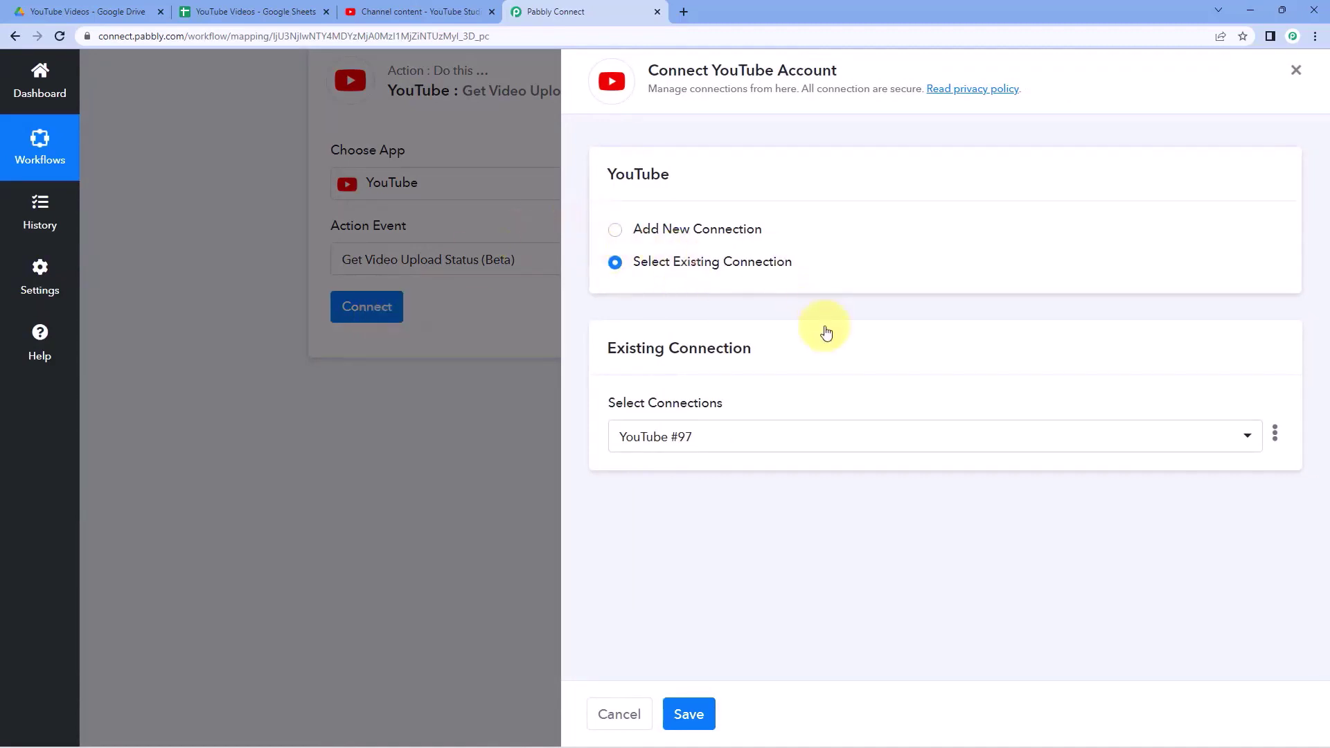
left_click(706, 706)
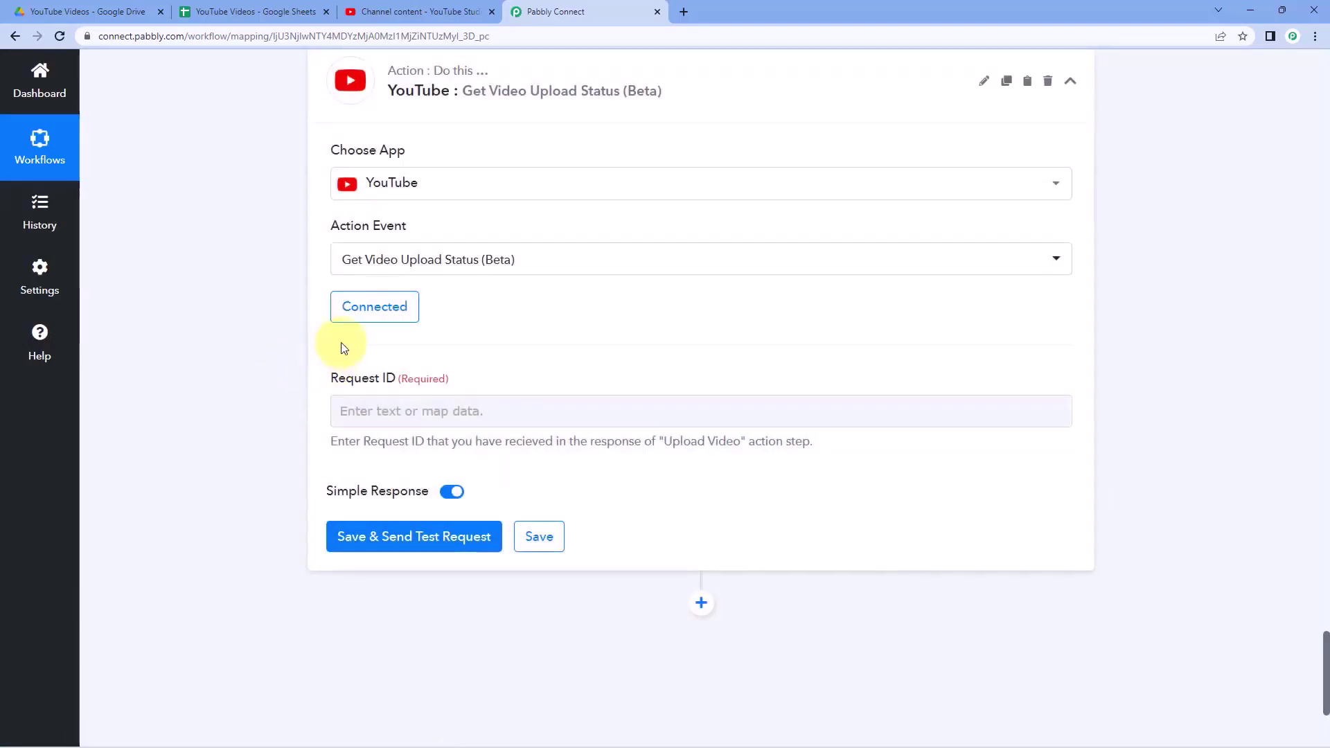
- Locate the upload step's returned RequestId value
scroll(658, 353, "up", 10)
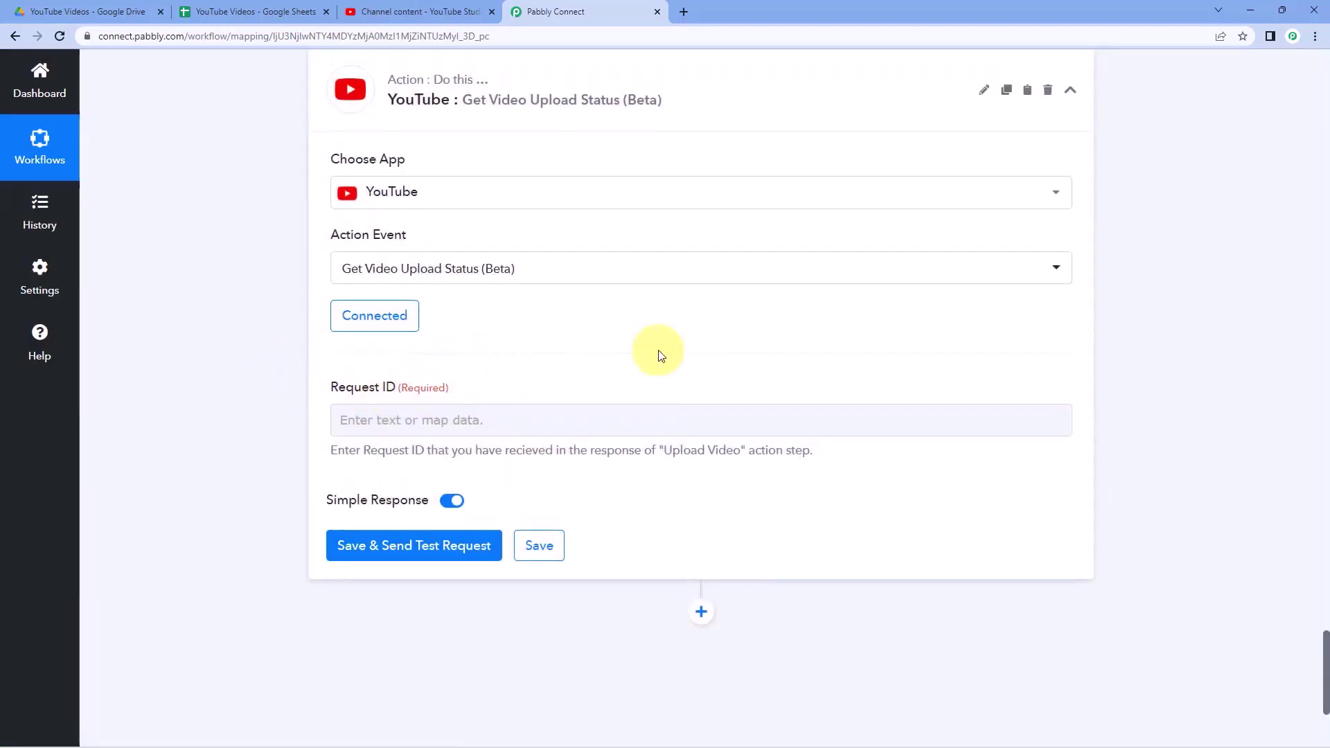
scroll(660, 350, "up", 5)
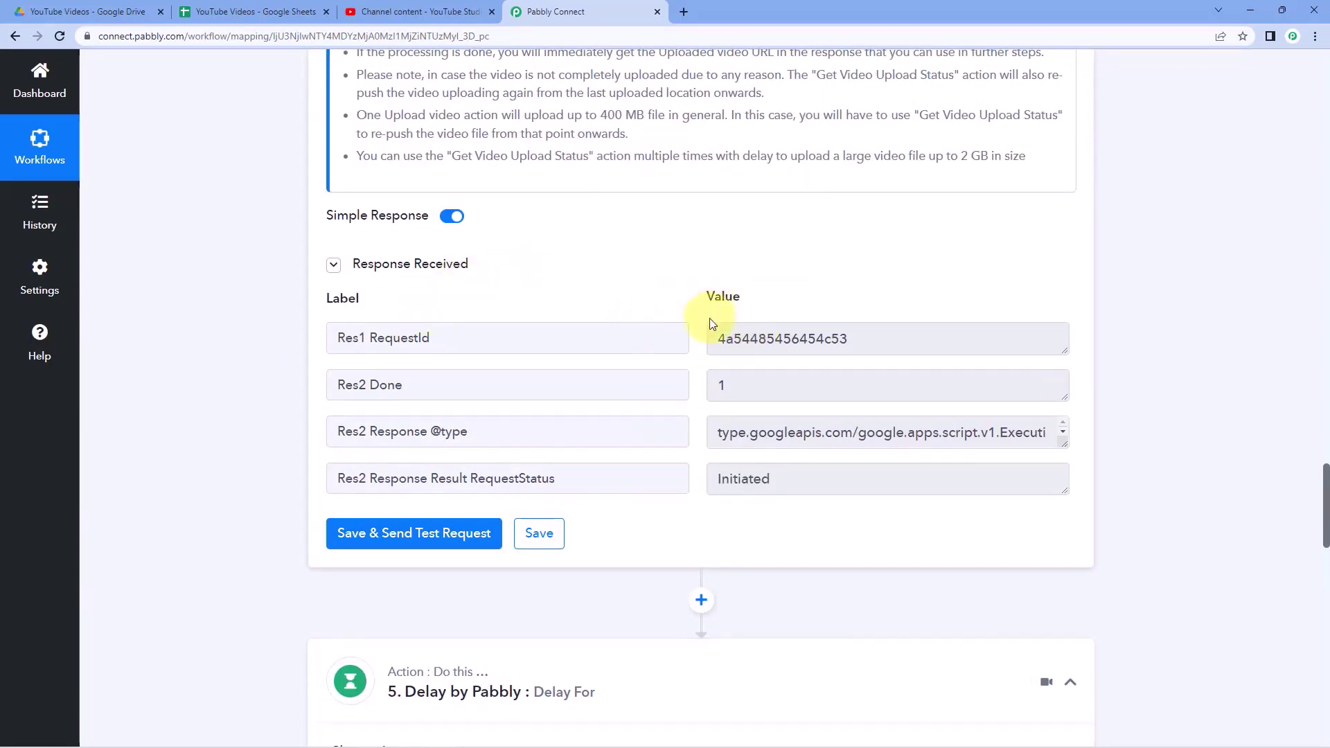
mouse_move(721, 338)
left_mouse_down()
mouse_move(909, 339)
mouse_move(695, 344)
left_mouse_up()
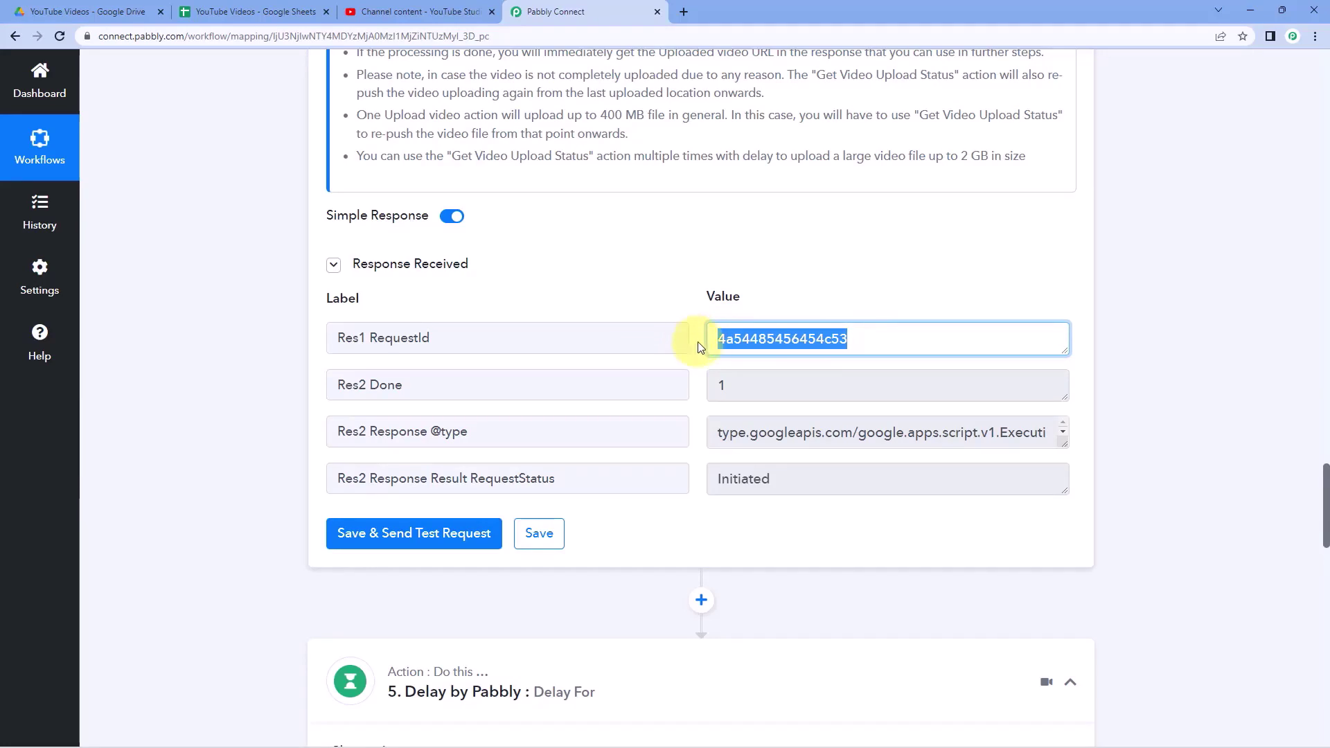
scroll(698, 346, "down", 20)
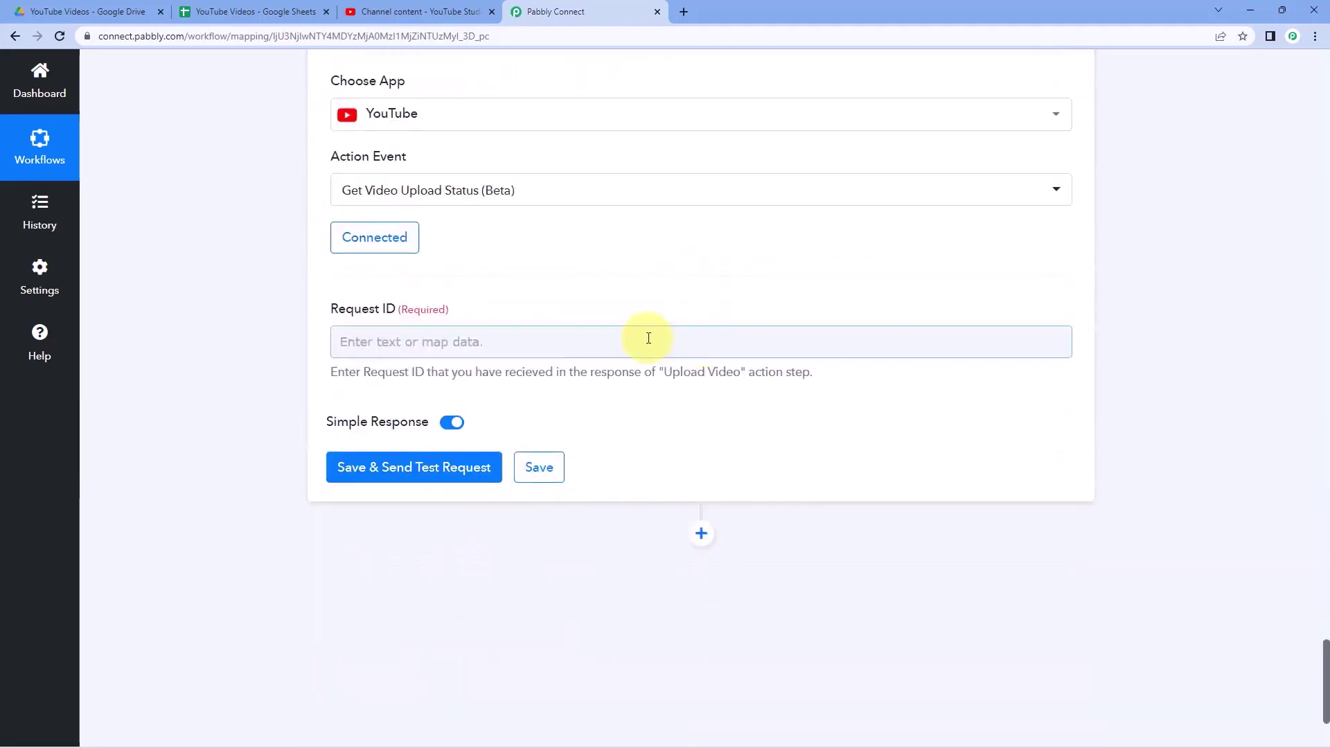
- Map the Upload Video step's Res1 RequestId into Request ID and send a test request
left_click(430, 348)
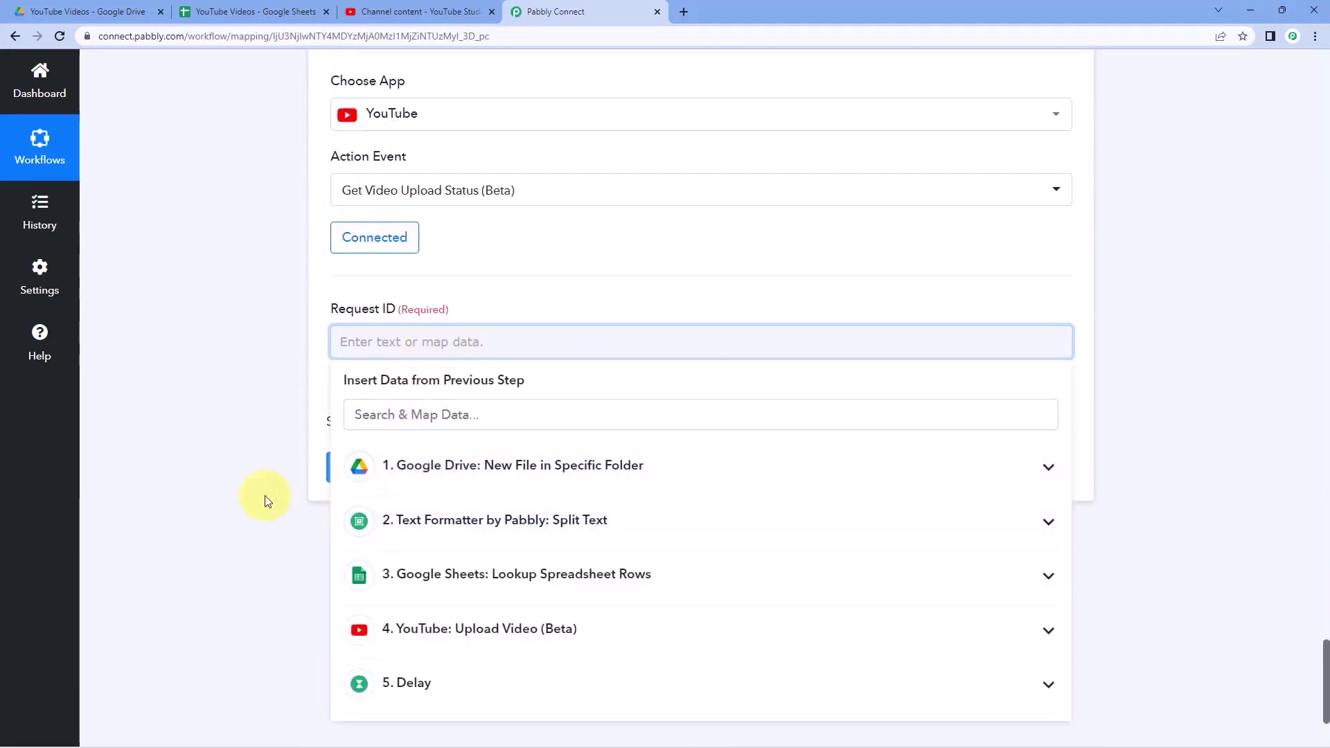
scroll(441, 483, "down", 2)
left_click(485, 491)
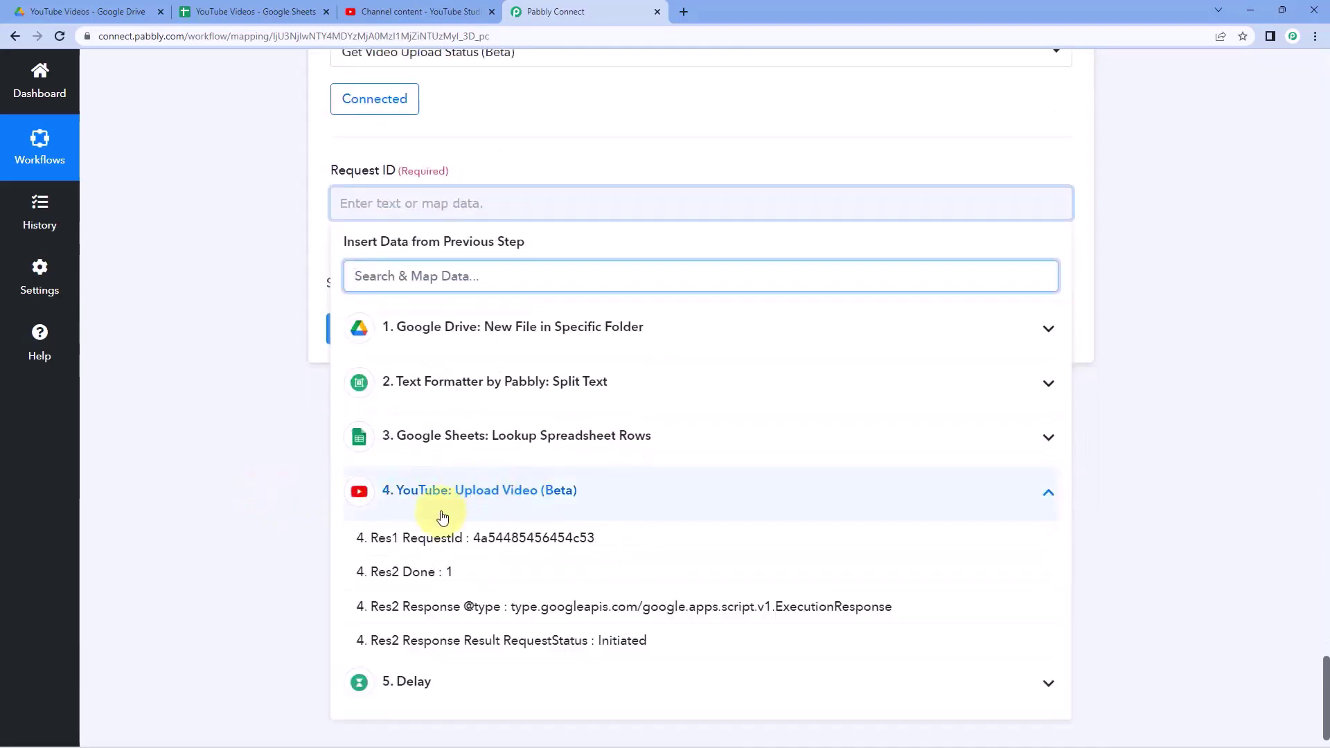
left_click(549, 544)
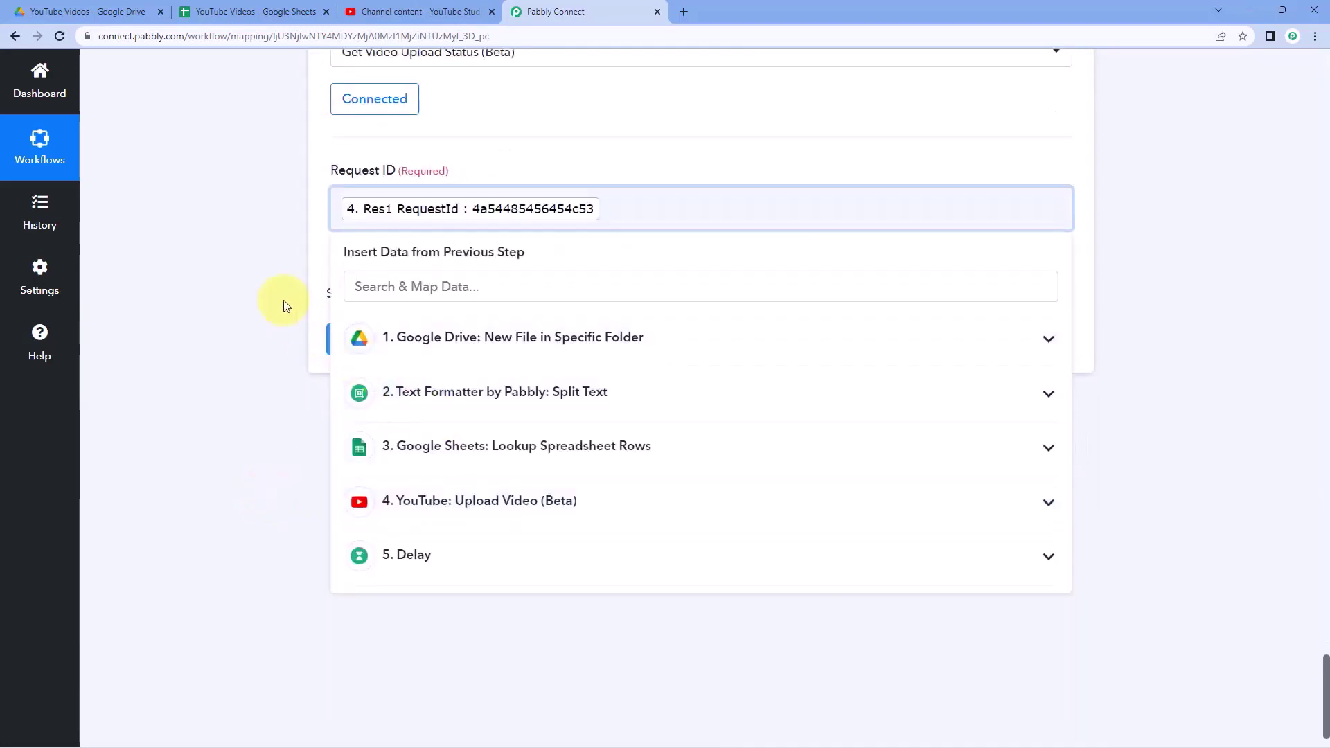
left_click(284, 301)
left_click(417, 347)
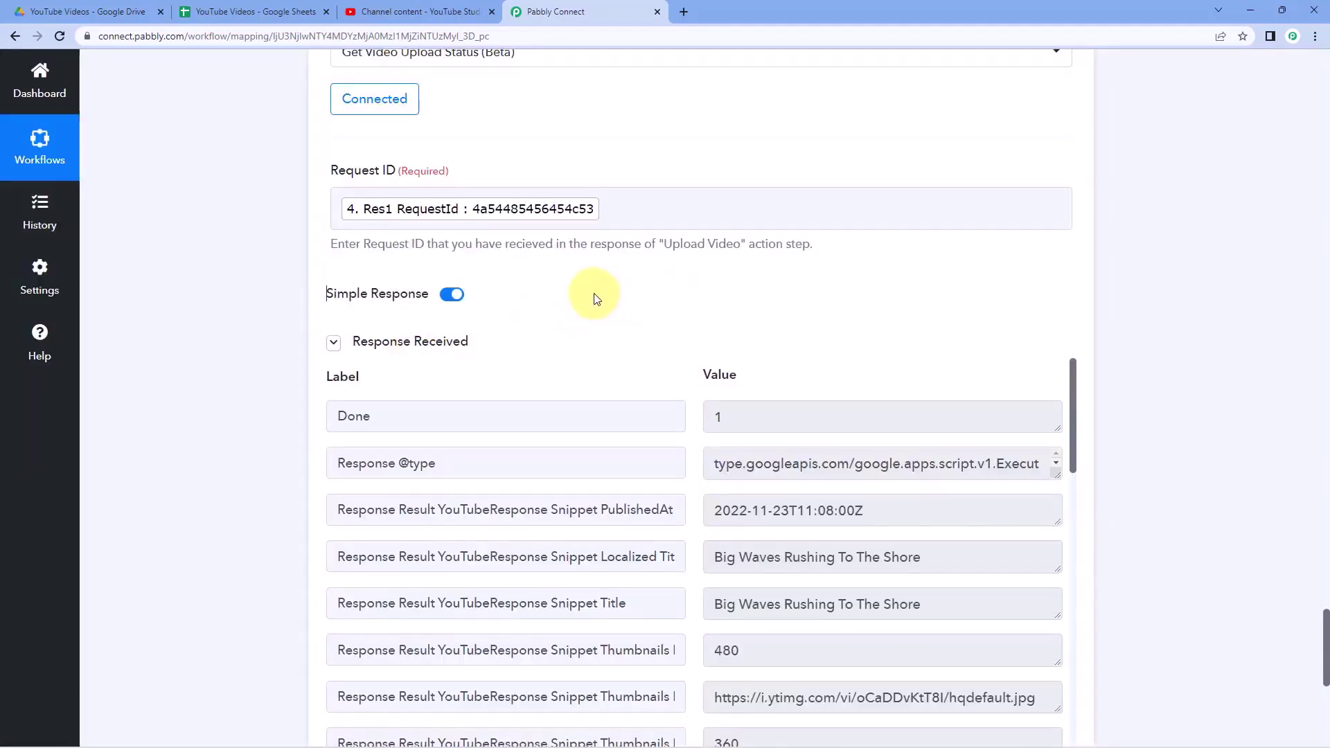
- Review the uploaded/Complete response and check the video in the Drive folder
scroll(554, 291, "down", 1)
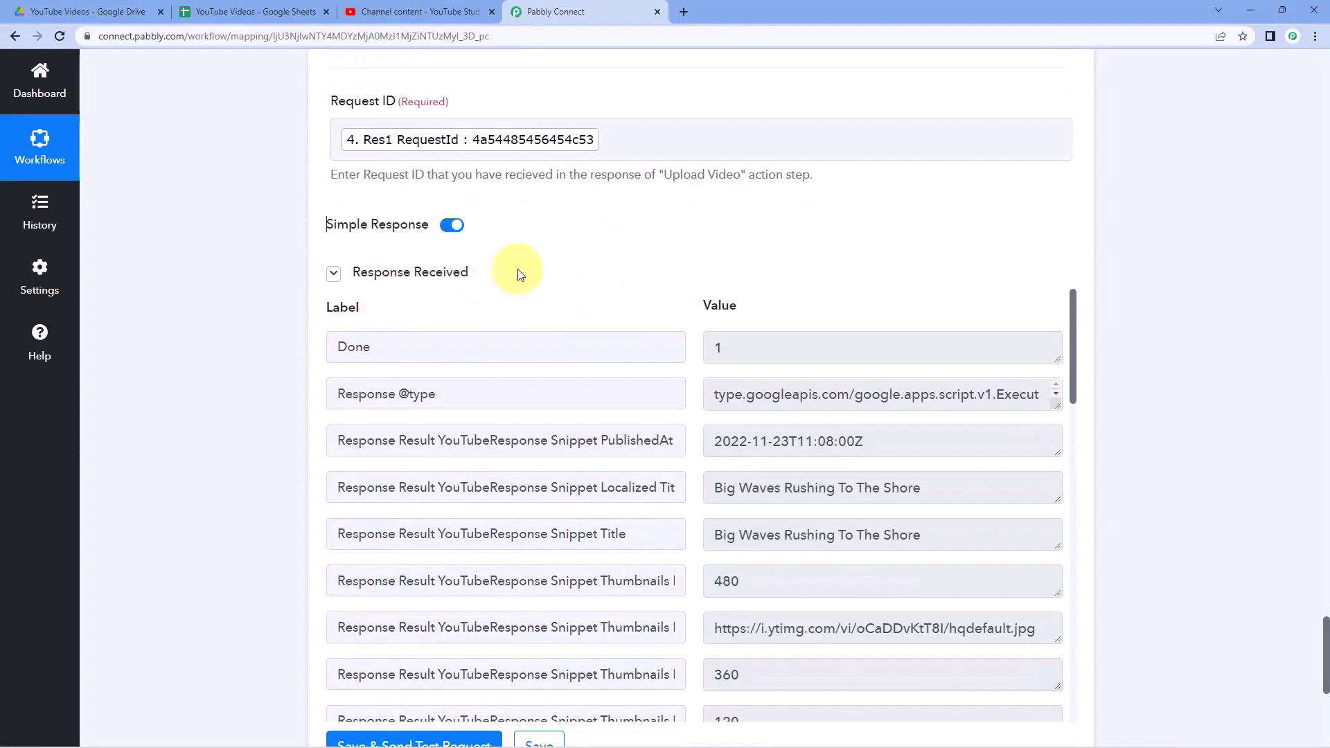
scroll(697, 289, "down", 2)
scroll(685, 304, "down", 15)
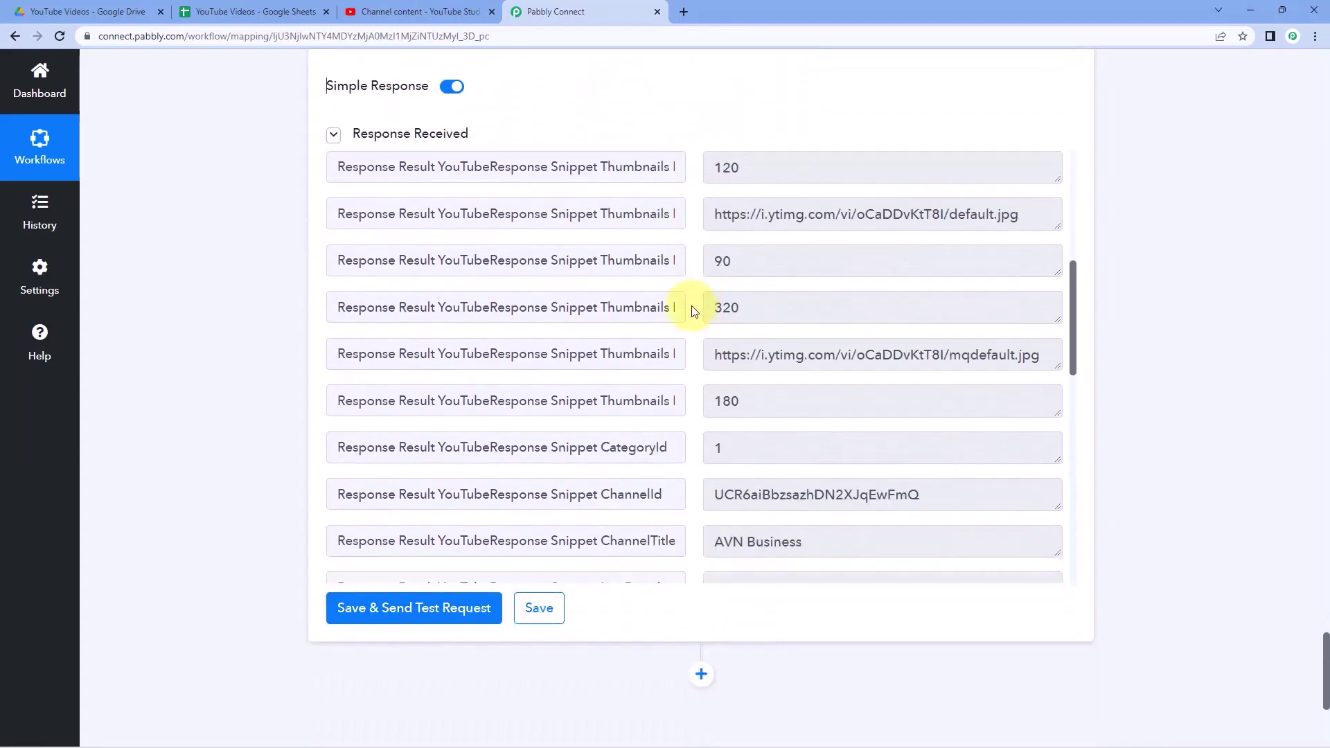
scroll(694, 311, "down", 2)
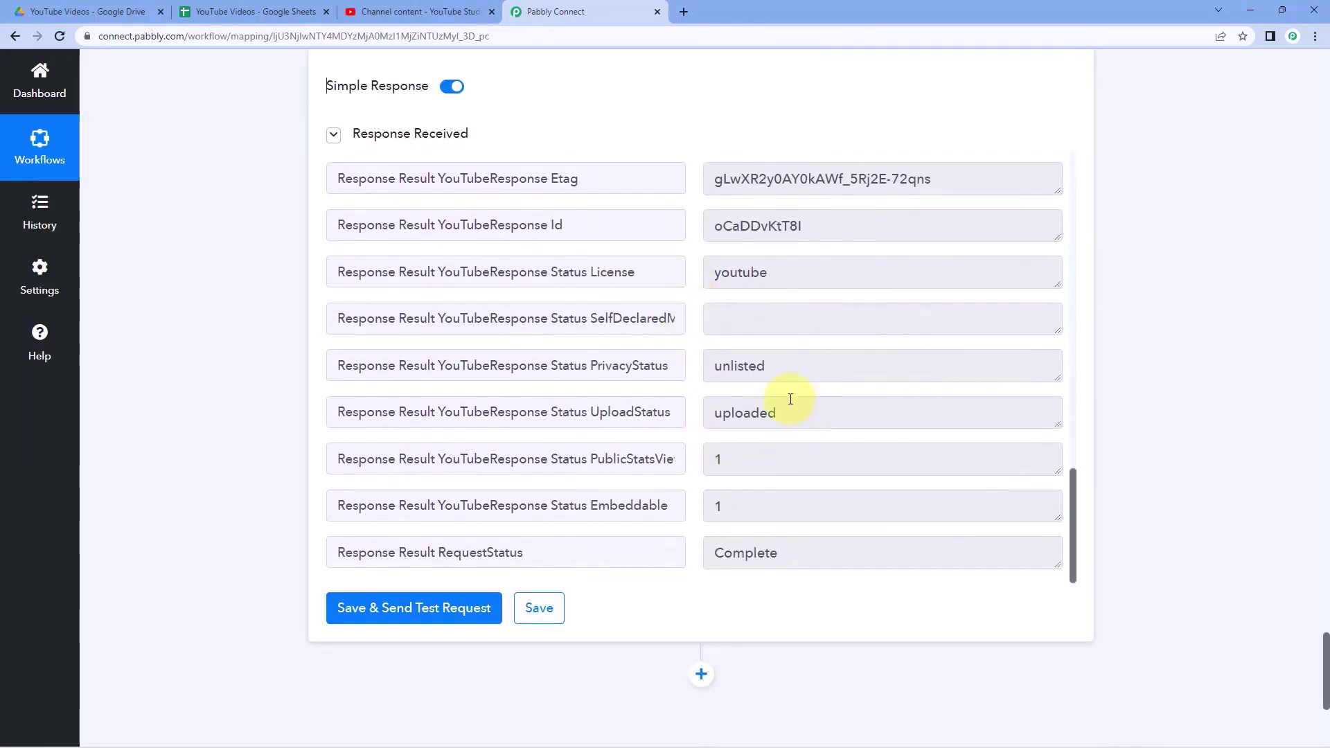
left_click(122, 11)
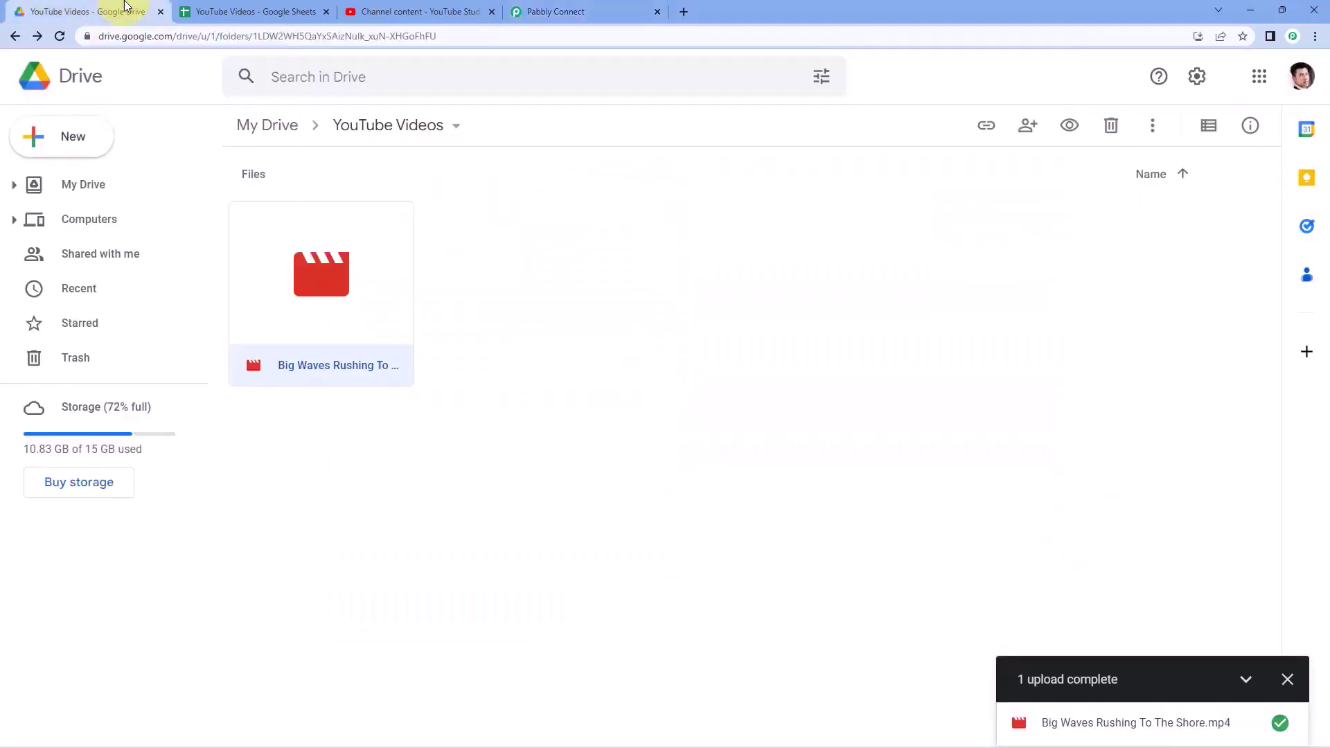
left_click(563, 11)
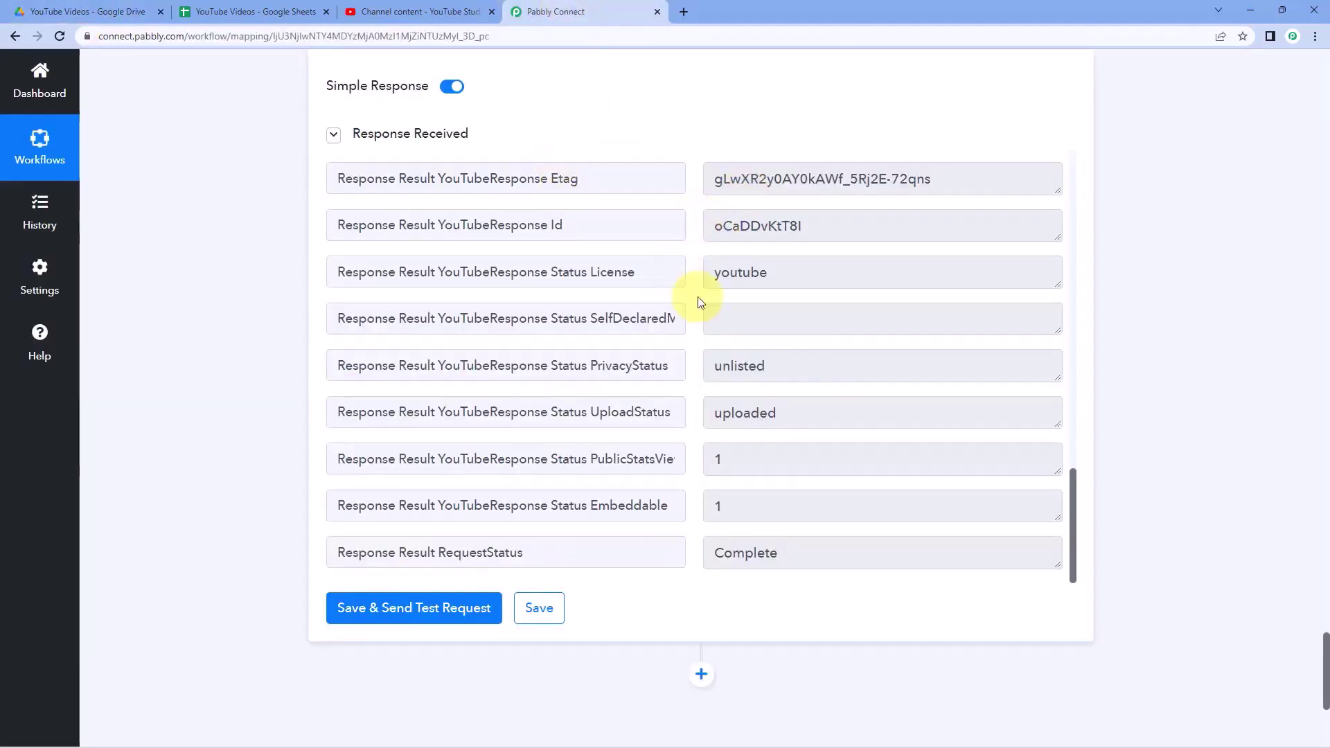
scroll(695, 296, "up", 15)
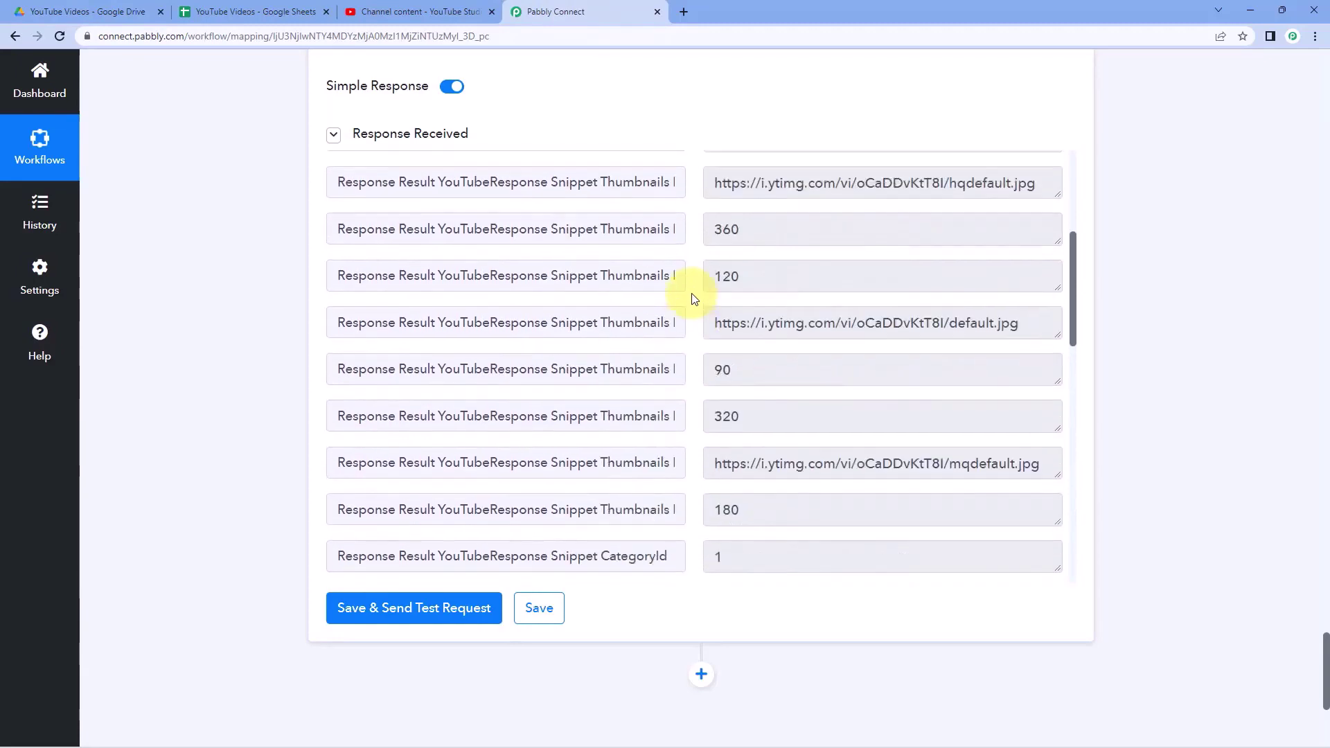
scroll(682, 255, "up", 1)
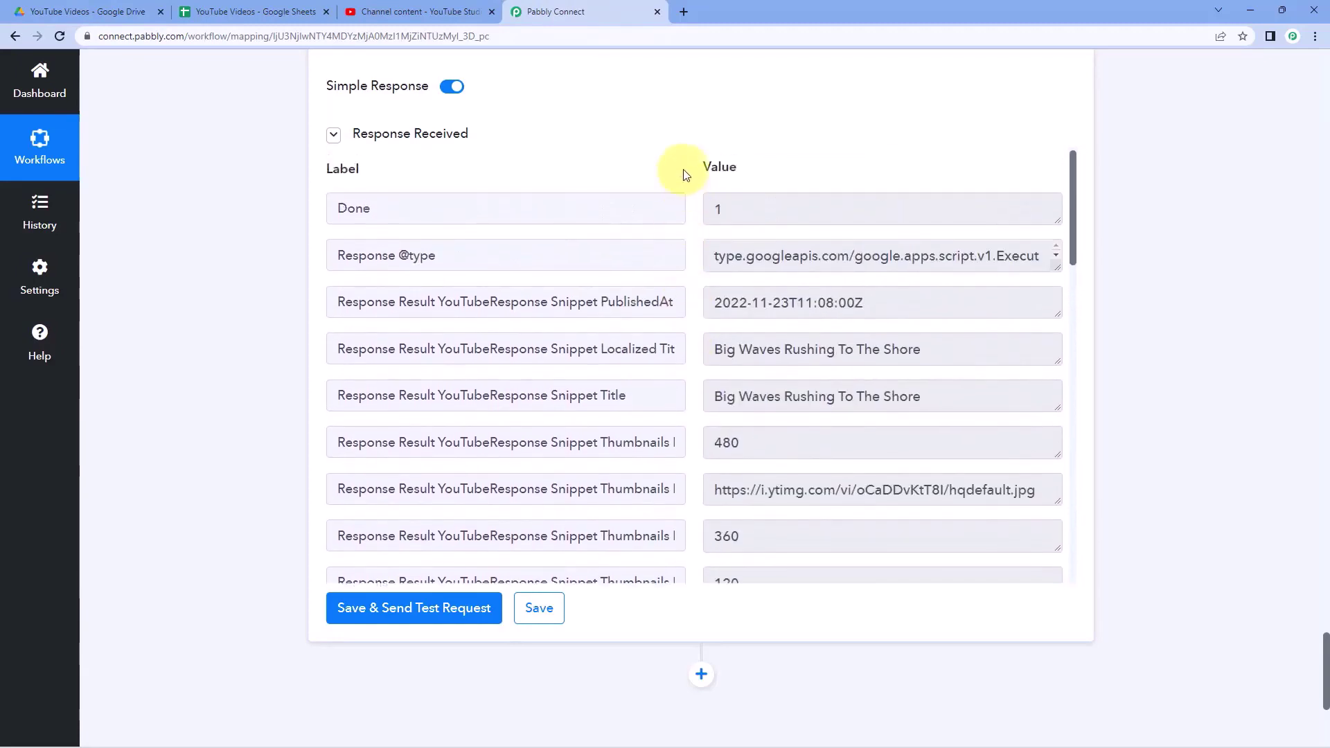
scroll(684, 173, "up", 8)
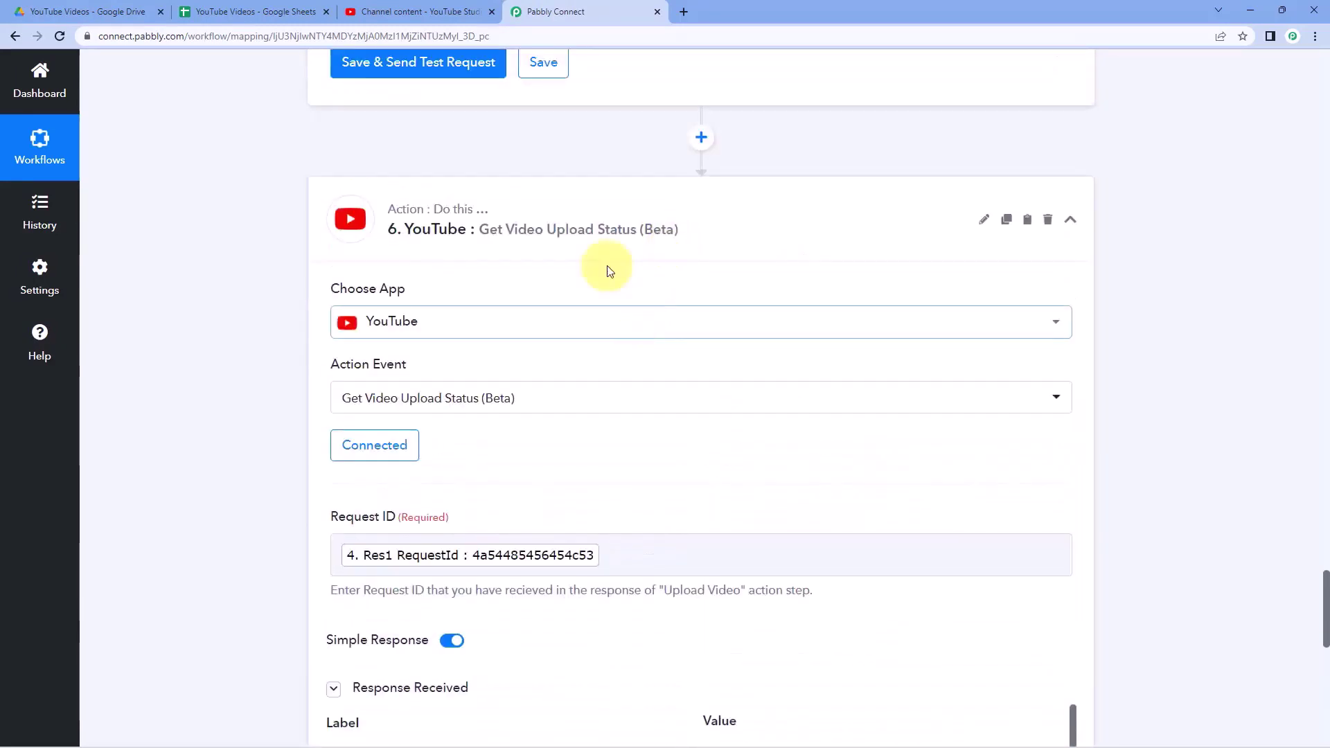
- Review the response's video title, Complete request status, uploaded status and unlisted privacy status
scroll(643, 150, "up", 6)
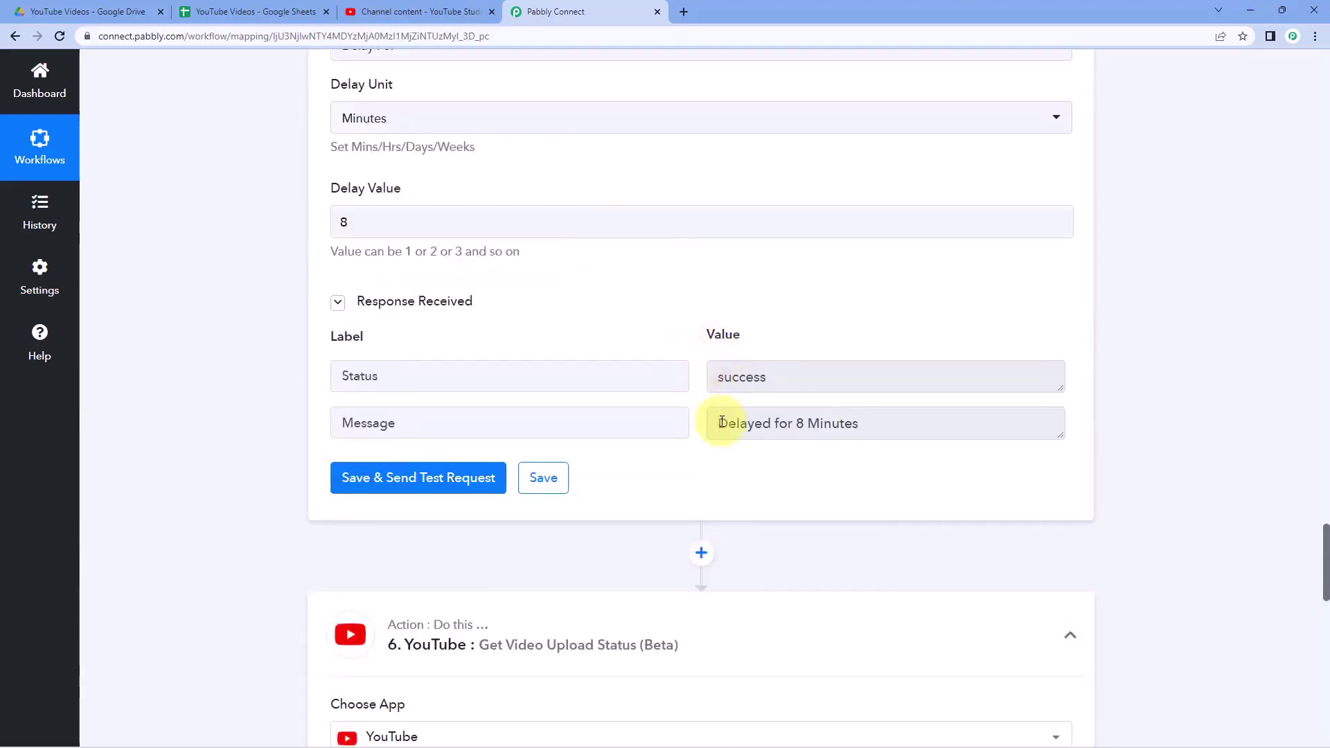
scroll(682, 391, "down", 4)
scroll(660, 330, "down", 2)
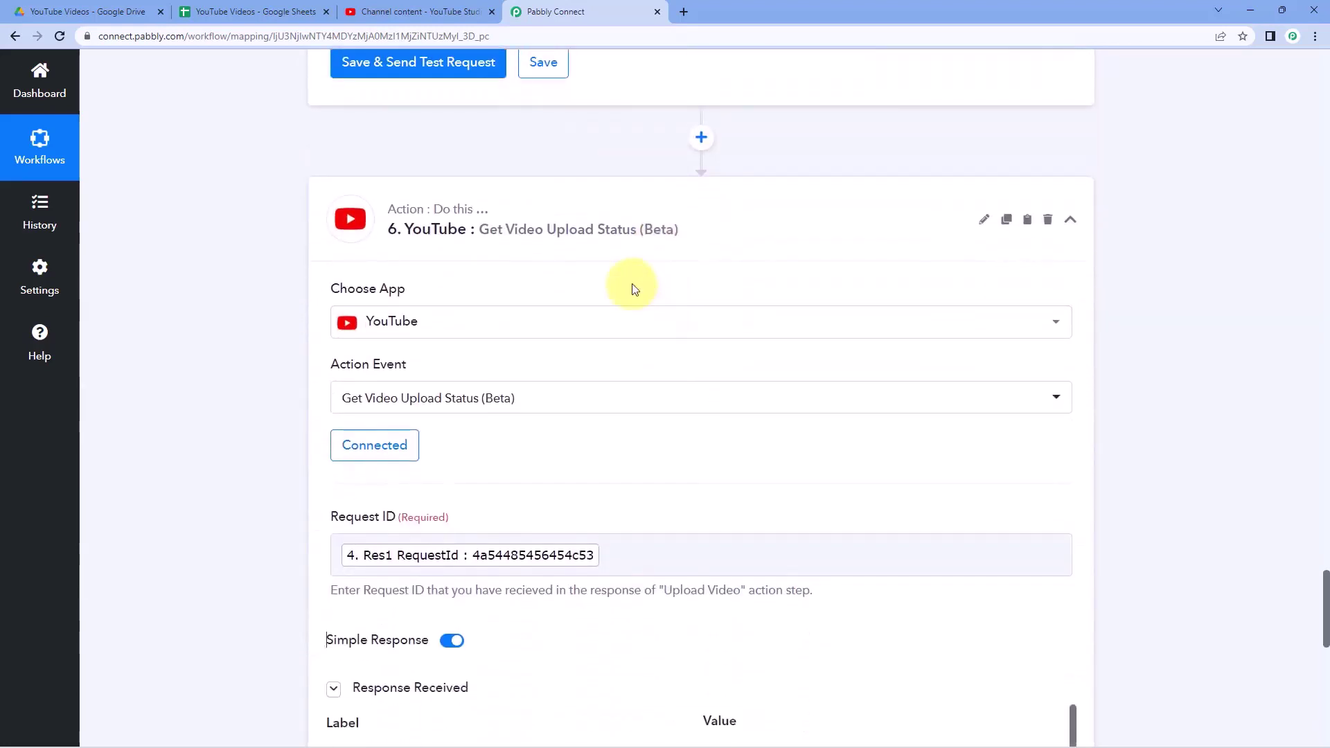
scroll(634, 289, "up", 6)
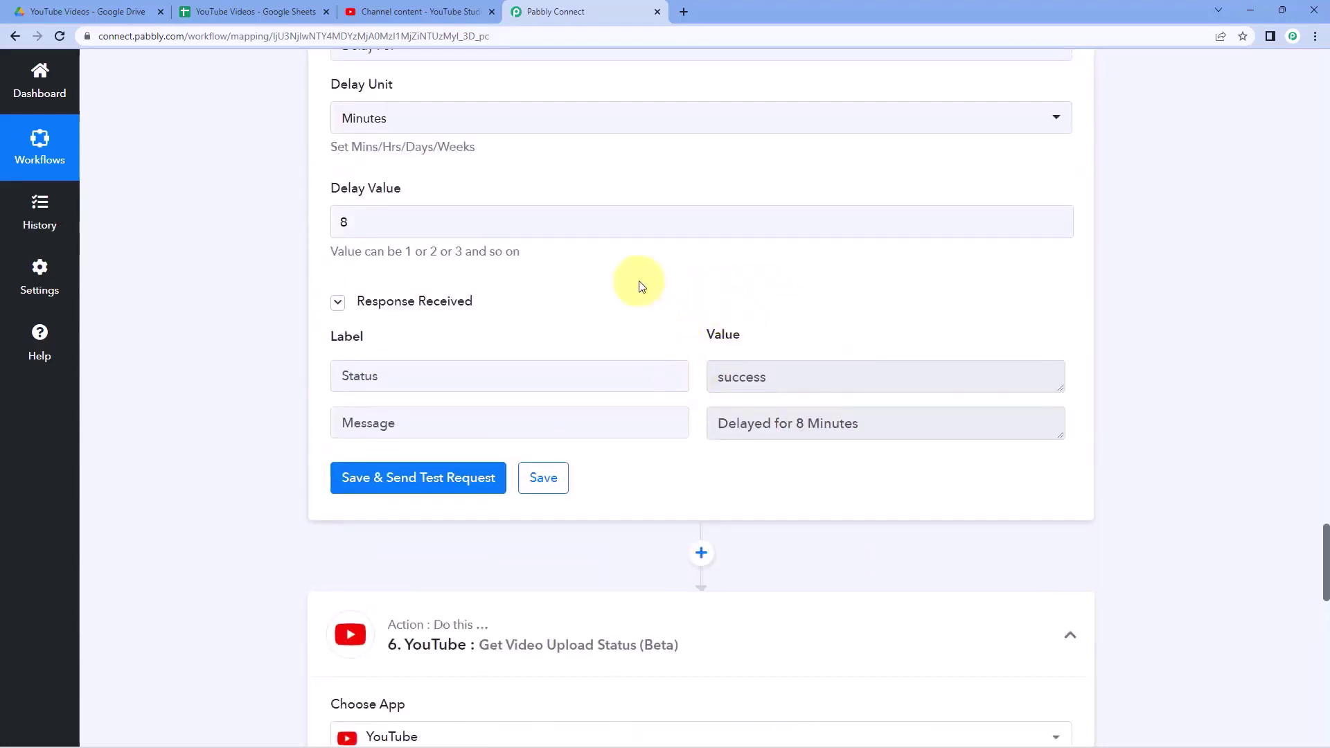
scroll(638, 282, "down", 9)
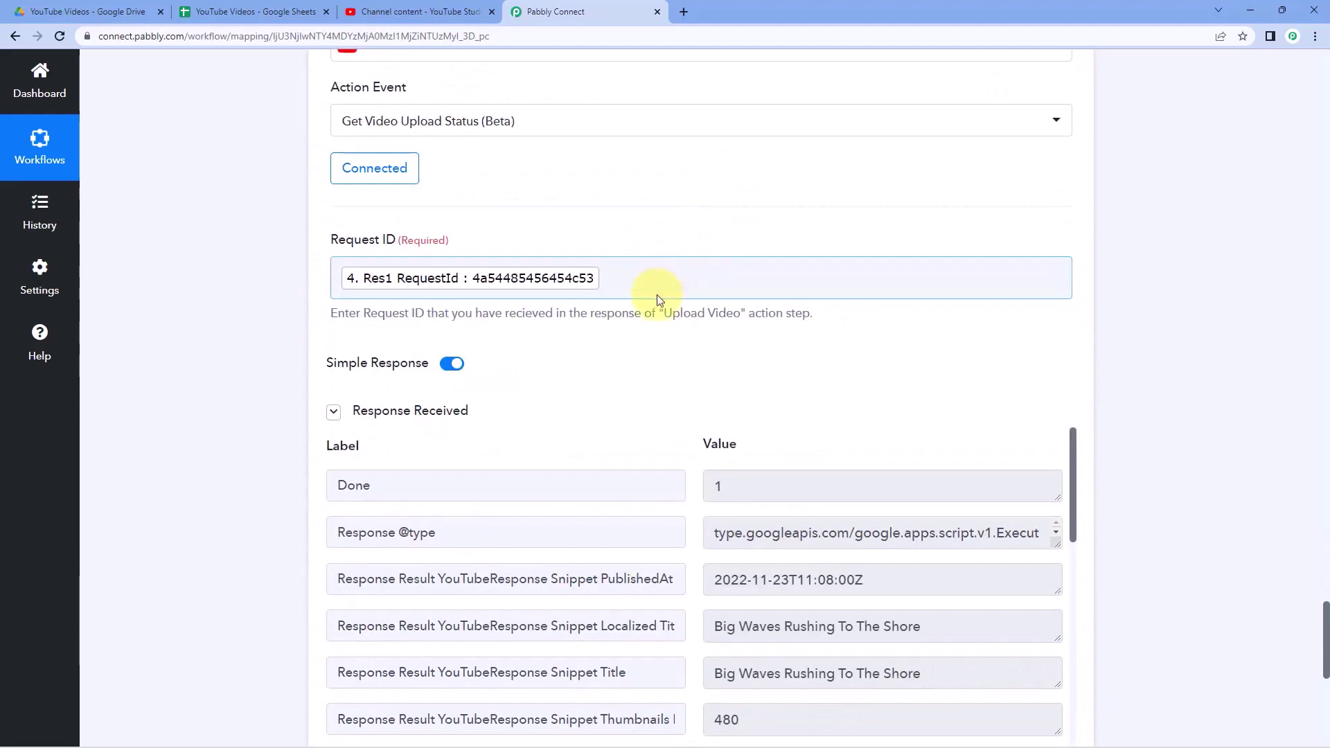
scroll(656, 294, "down", 4)
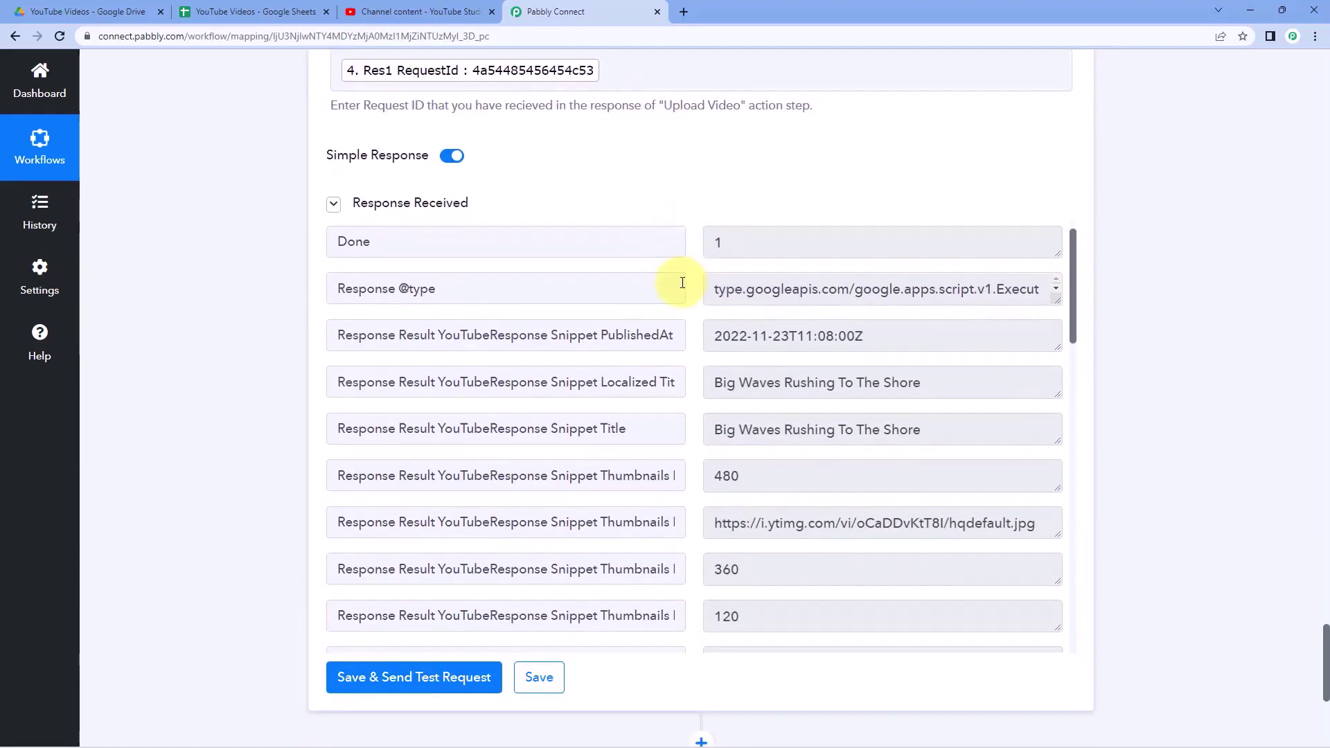
scroll(683, 291, "down", 1)
left_click_drag(714, 395, 973, 399)
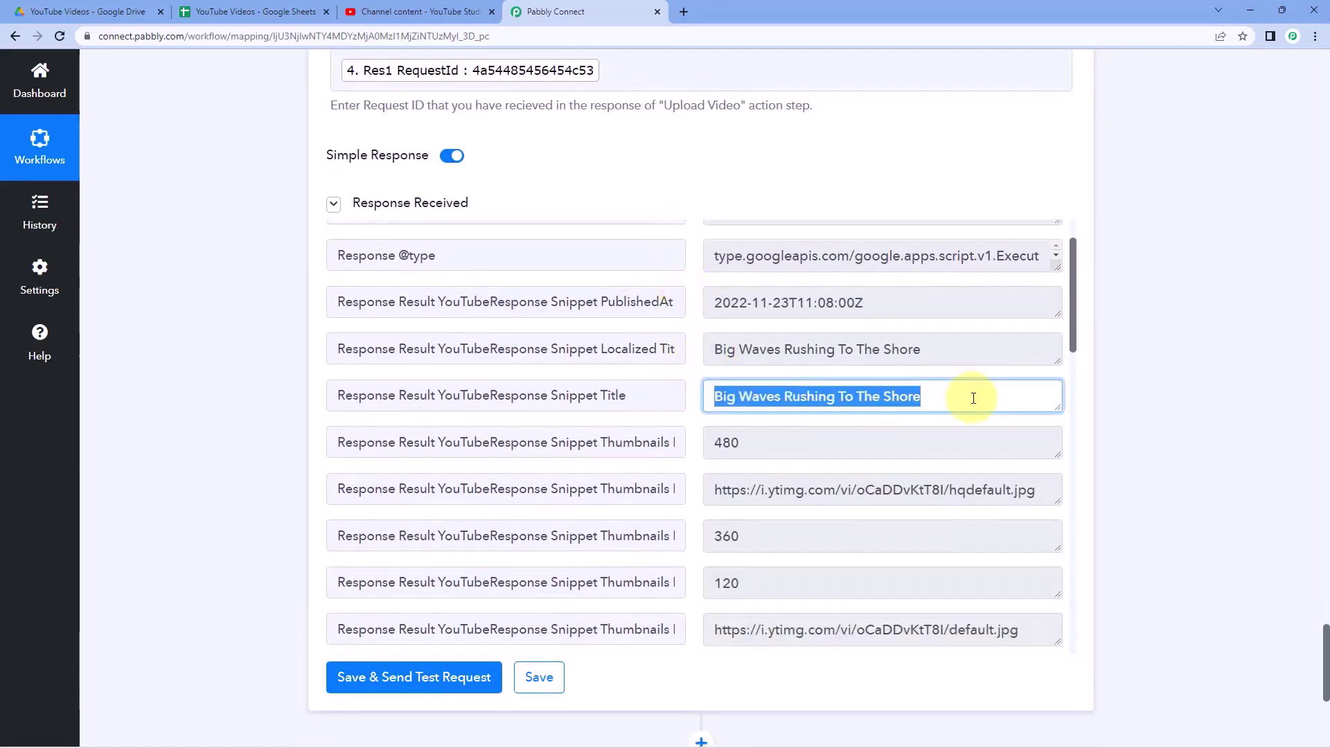
scroll(691, 382, "down", 7)
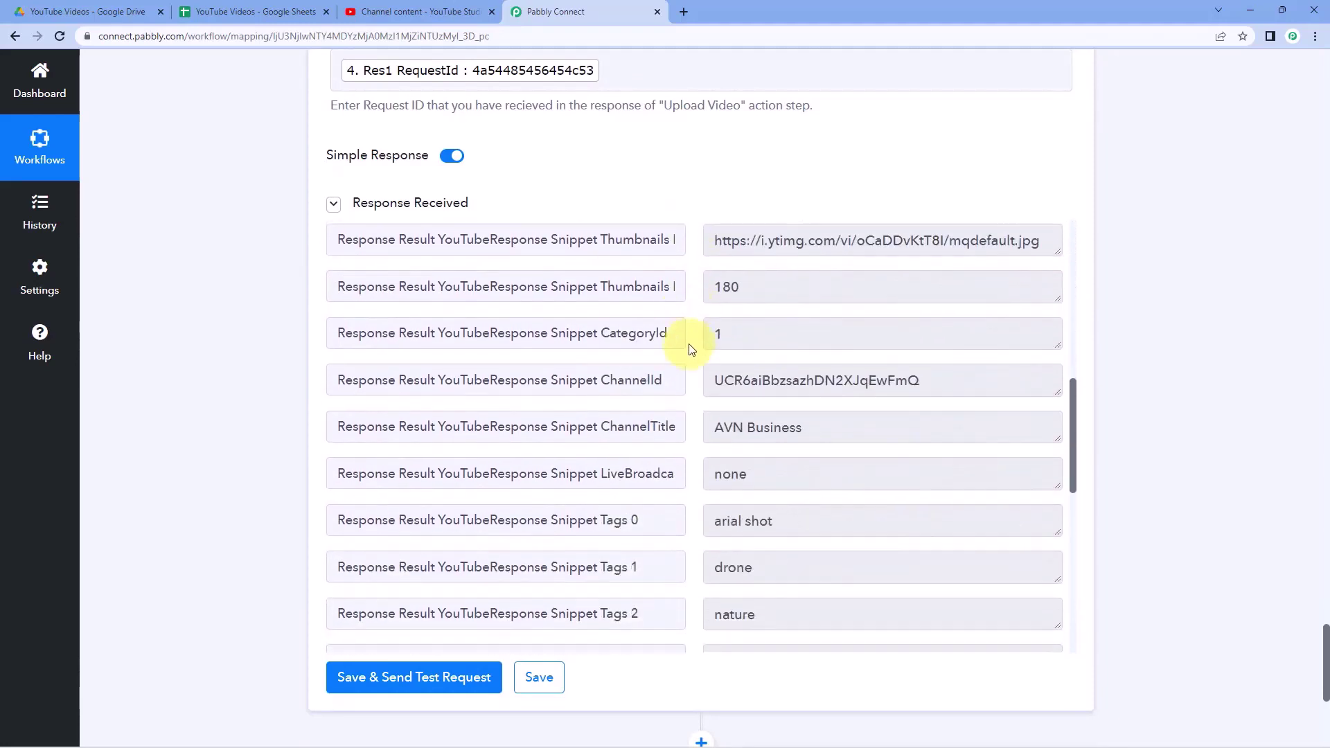
scroll(691, 348, "down", 8)
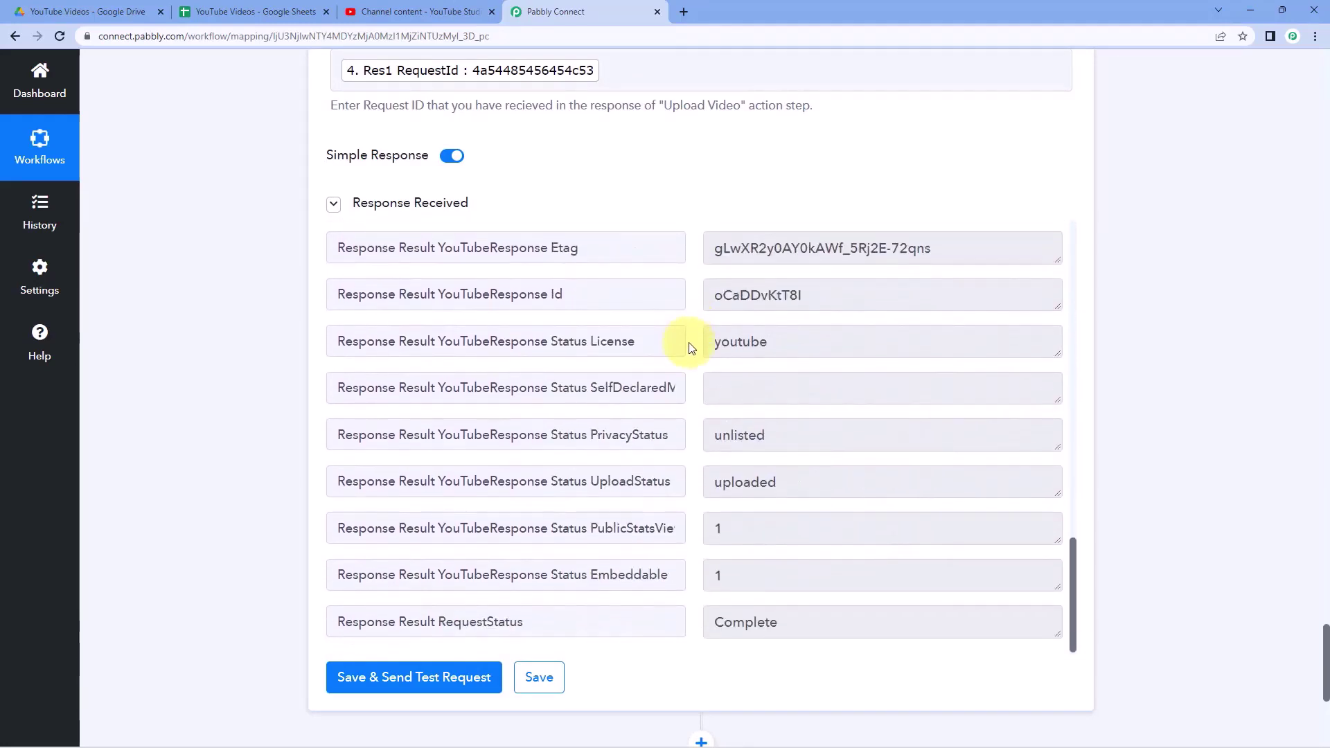
left_click_drag(790, 622, 658, 620)
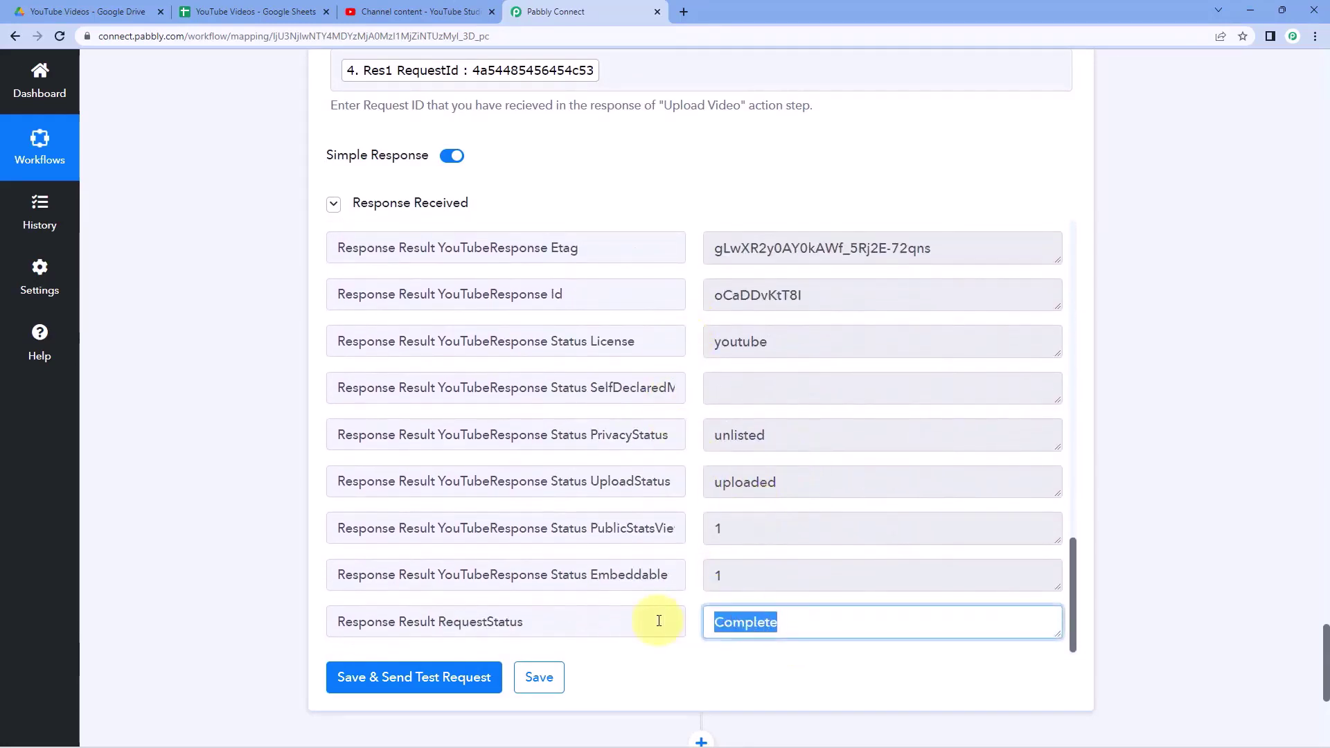
left_click_drag(798, 481, 694, 467)
left_click_drag(799, 440, 707, 437)
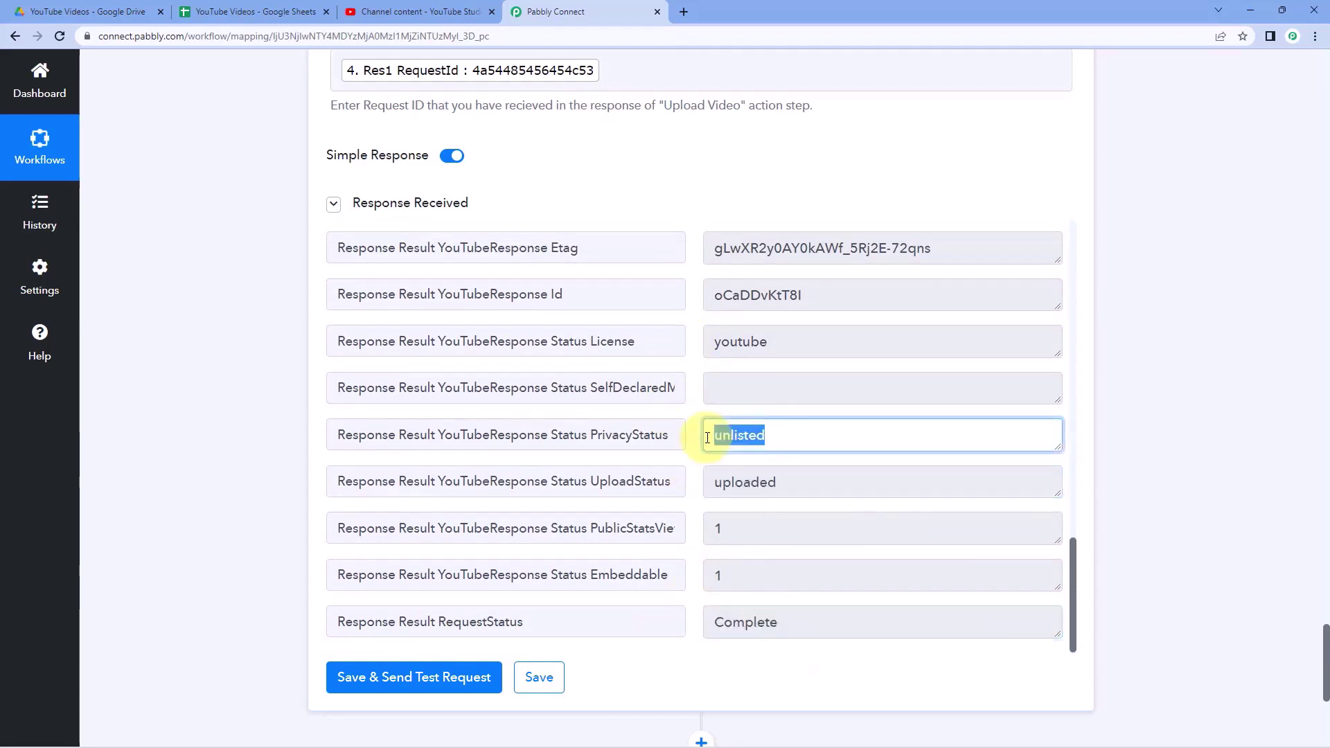
left_click(696, 426)
- Copy the returned VideoUrl value
scroll(696, 426, "up", 3)
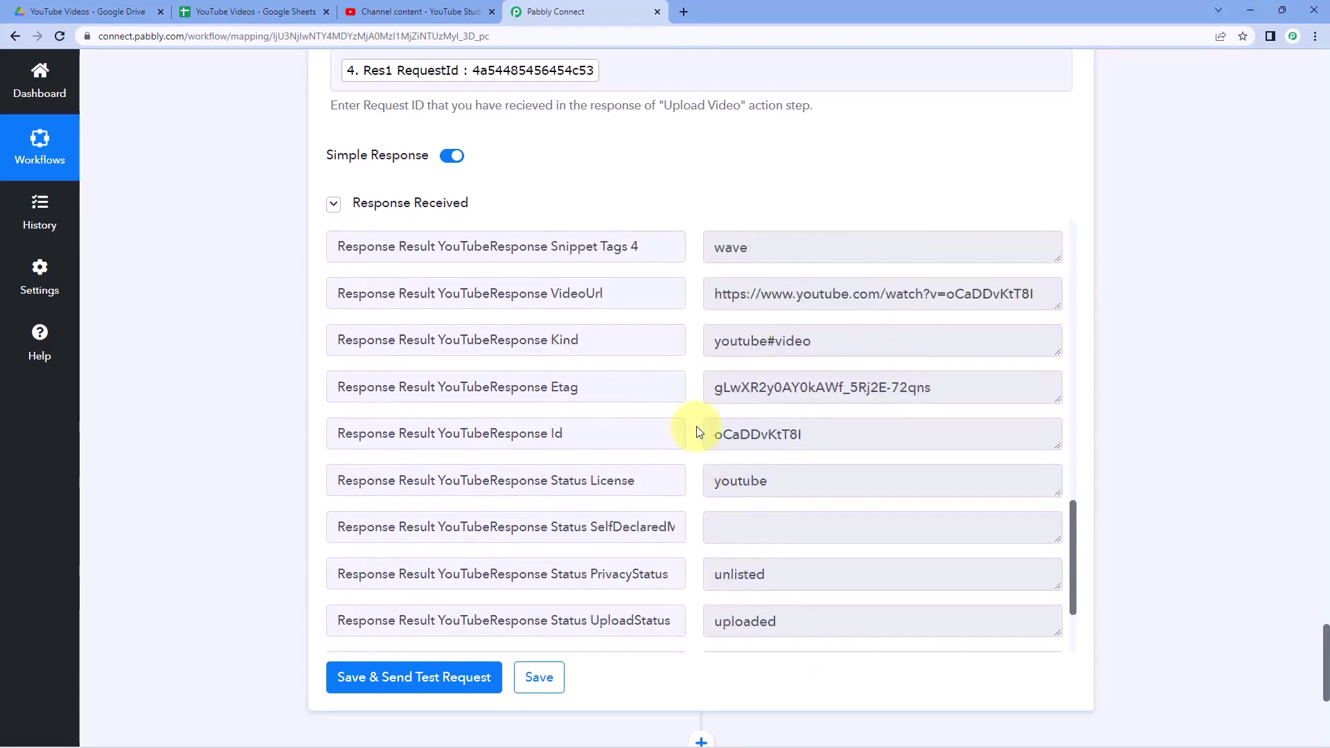
left_click_drag(712, 363, 968, 390)
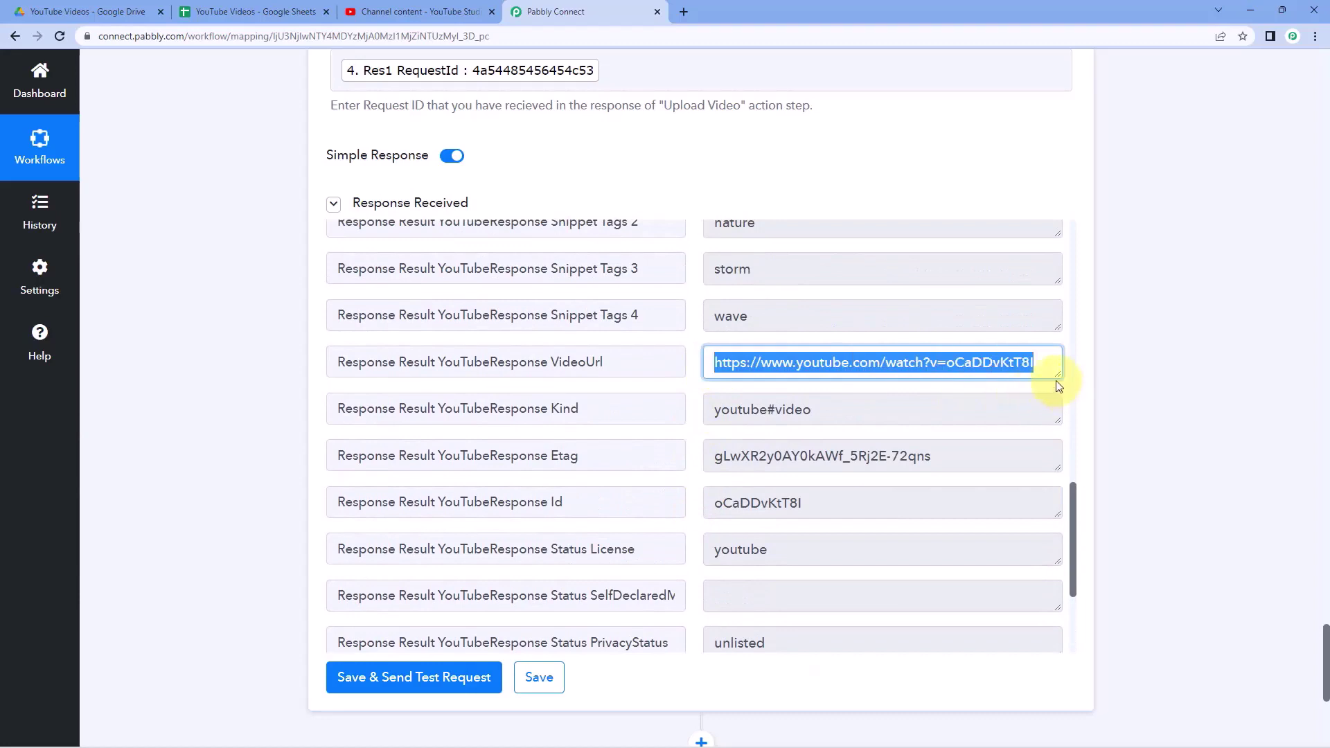
right_click(872, 364)
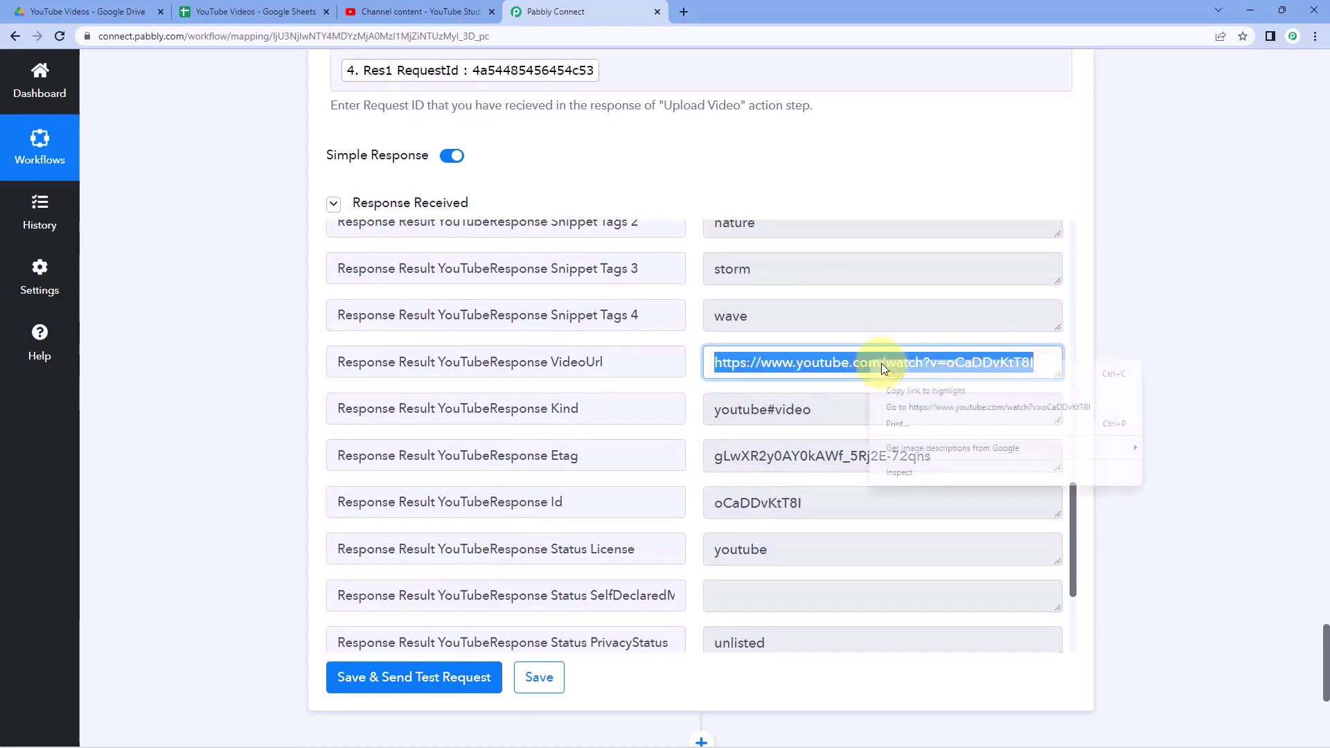
left_click(895, 374)
left_click(691, 12)
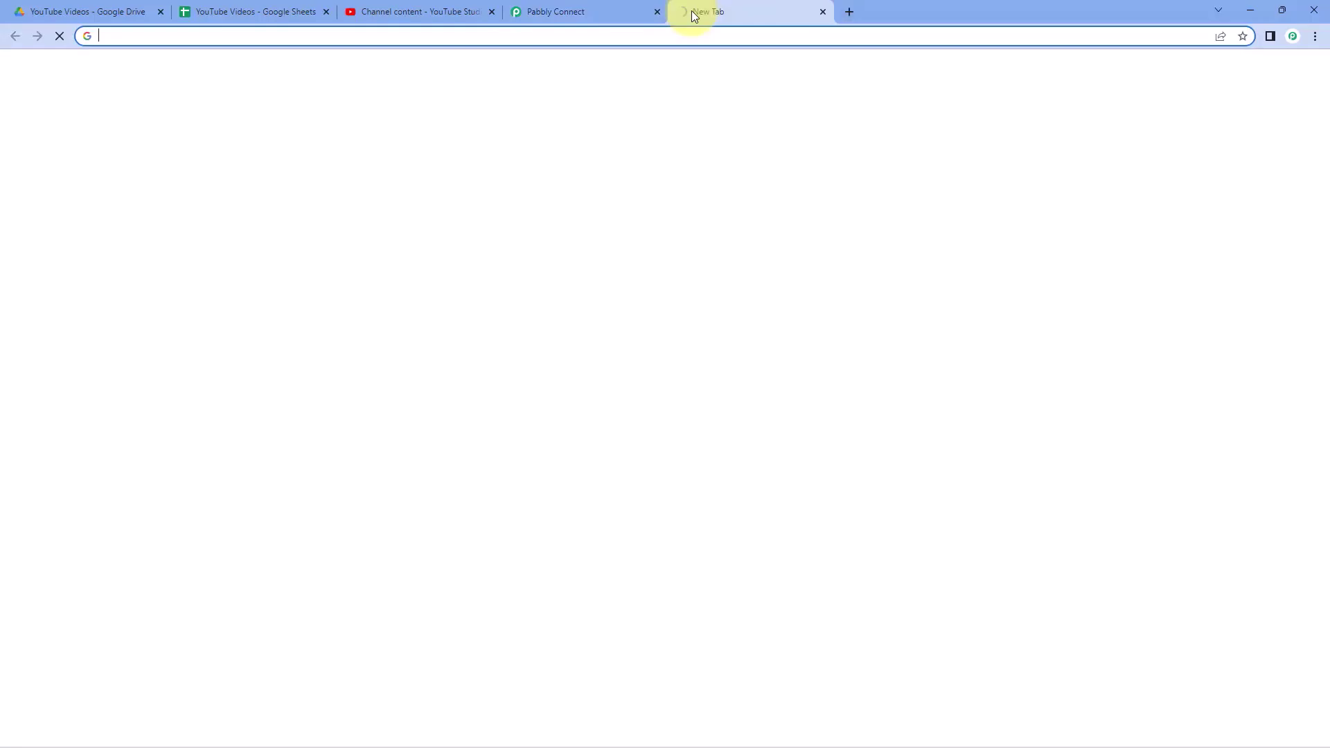
key("ctrl+v")
key("Return")
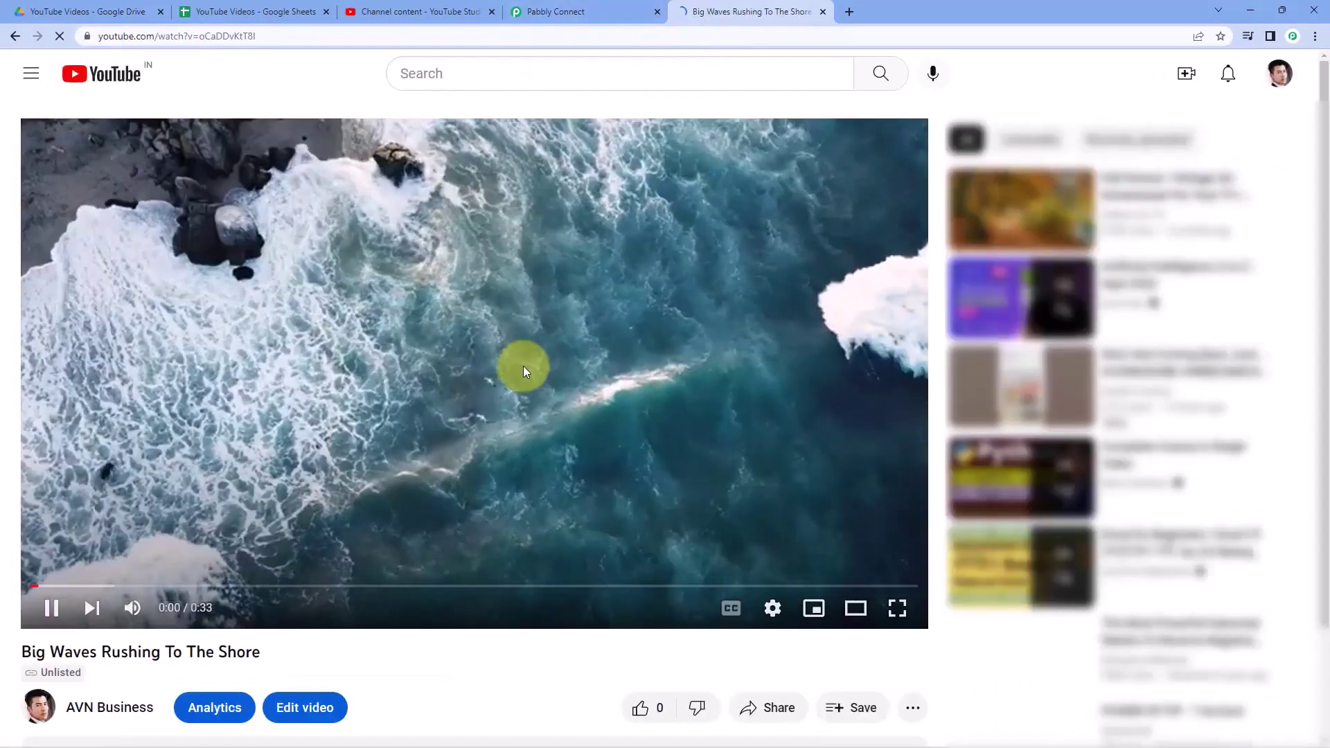
left_click(540, 280)
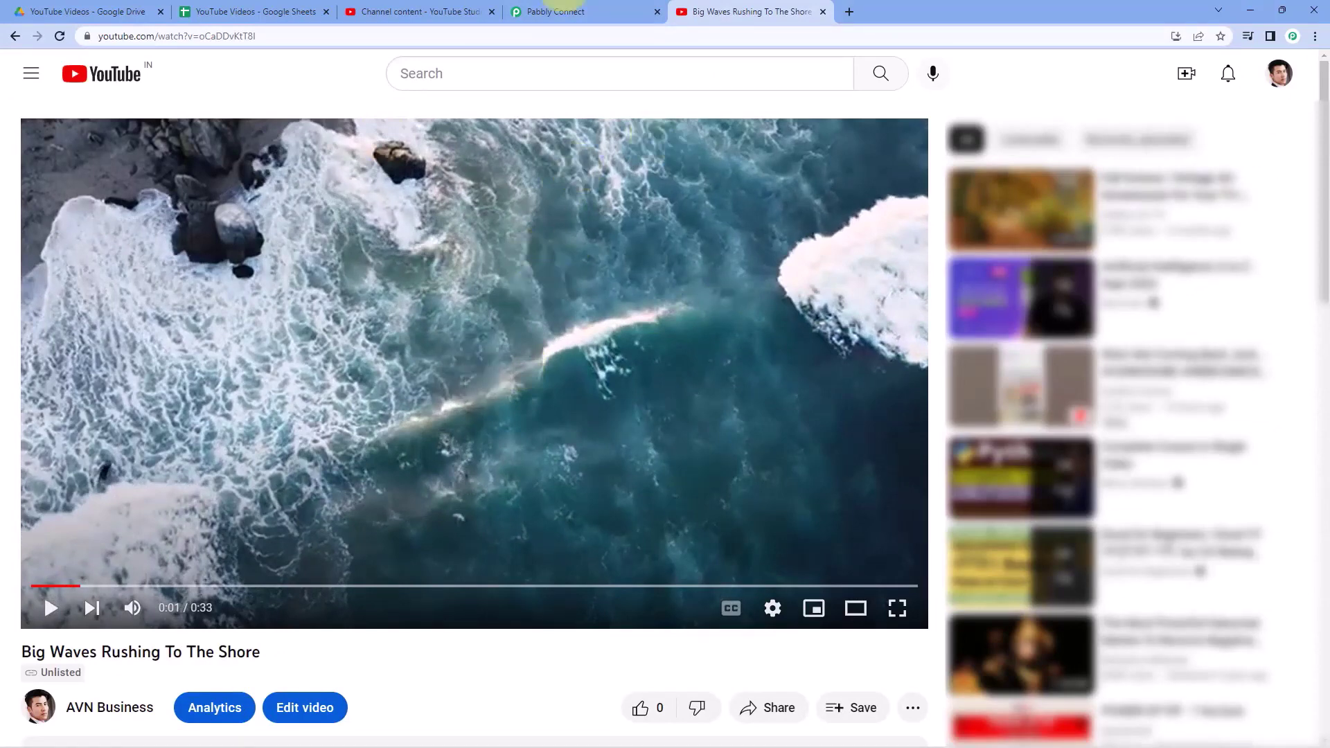
left_click(824, 12)
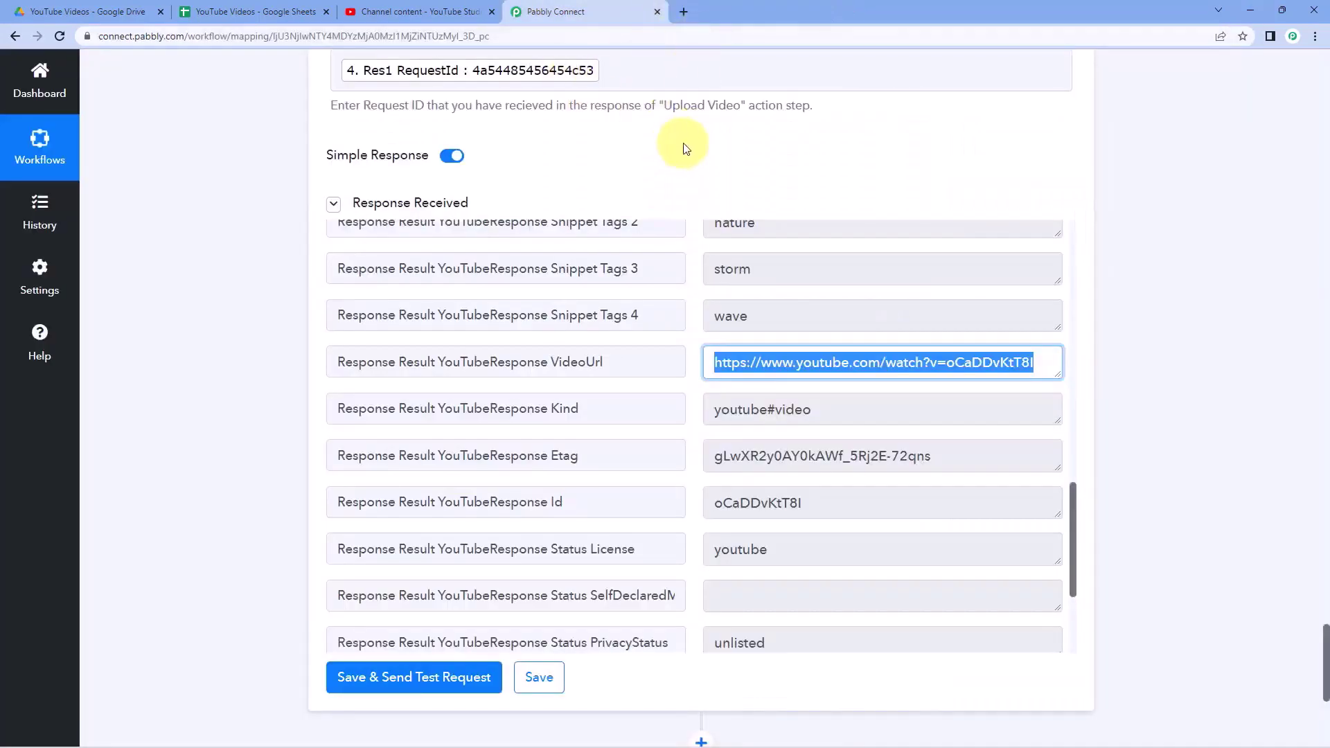
left_click(706, 164)
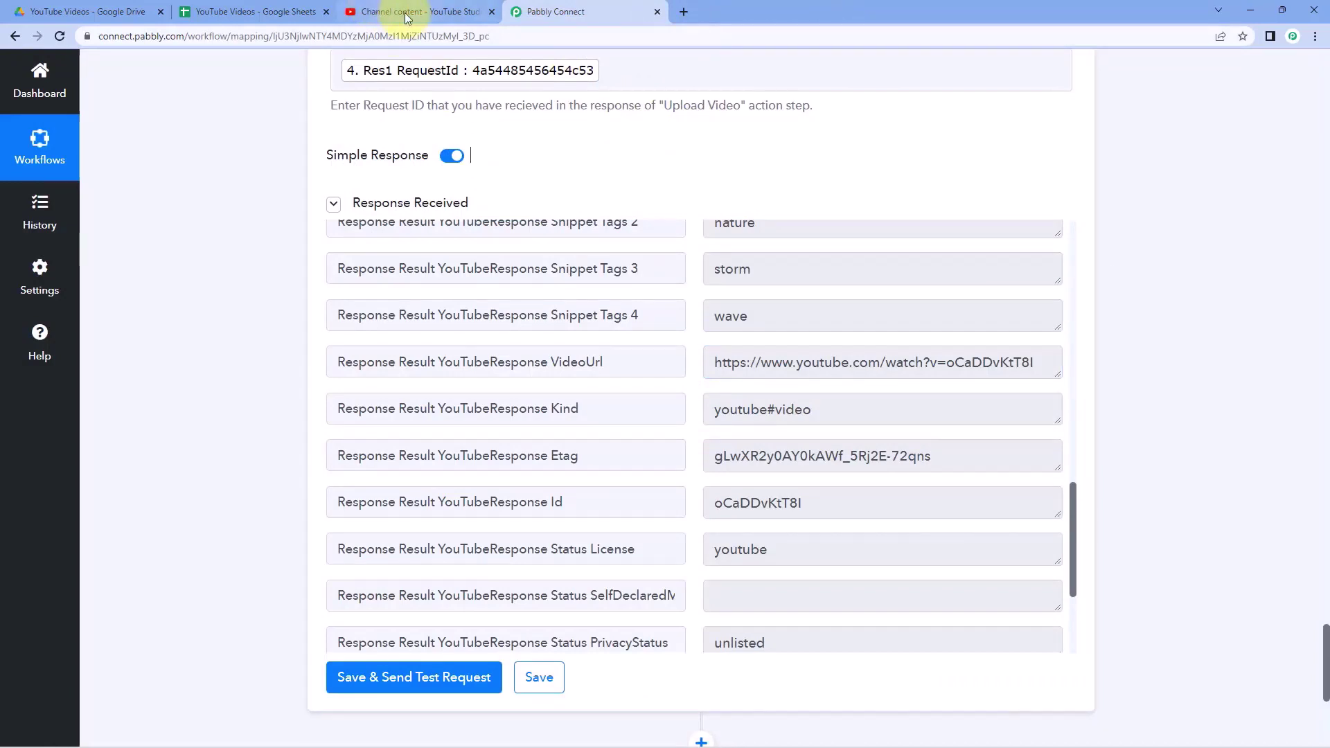
left_click(407, 18)
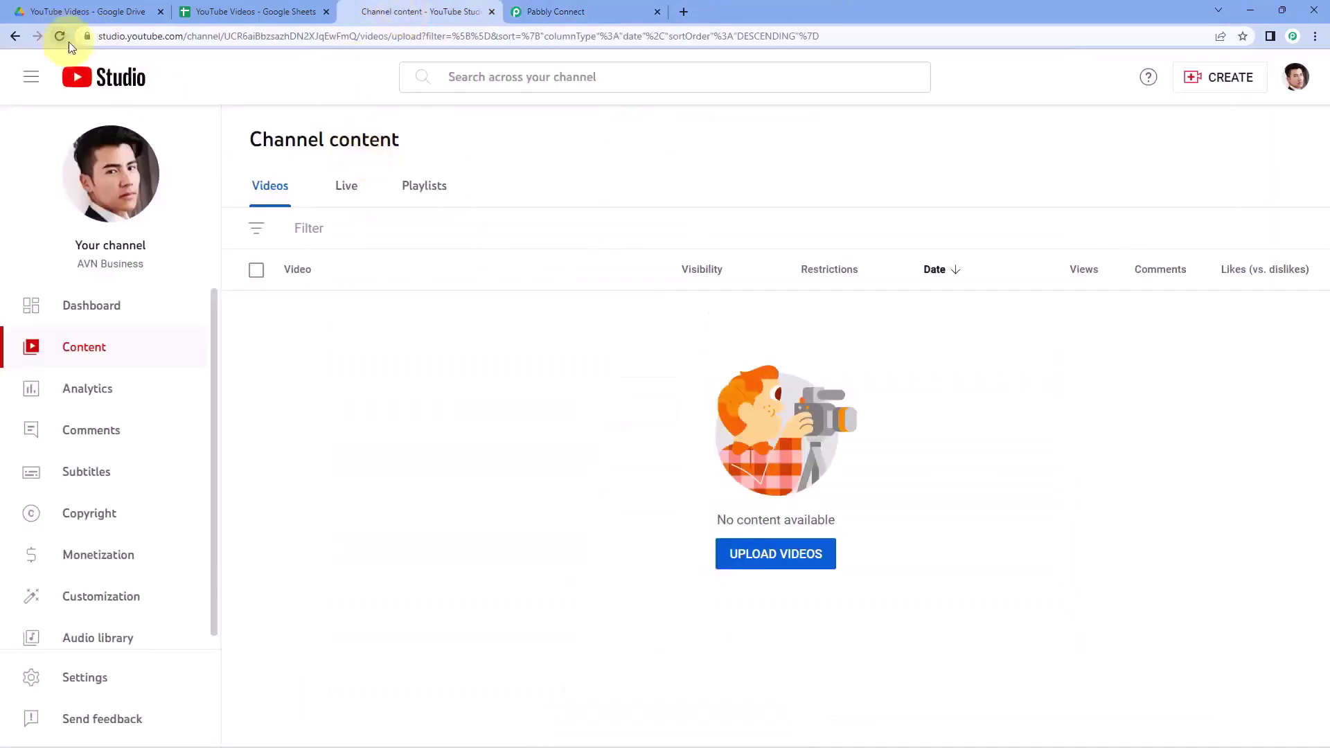
left_click(68, 42)
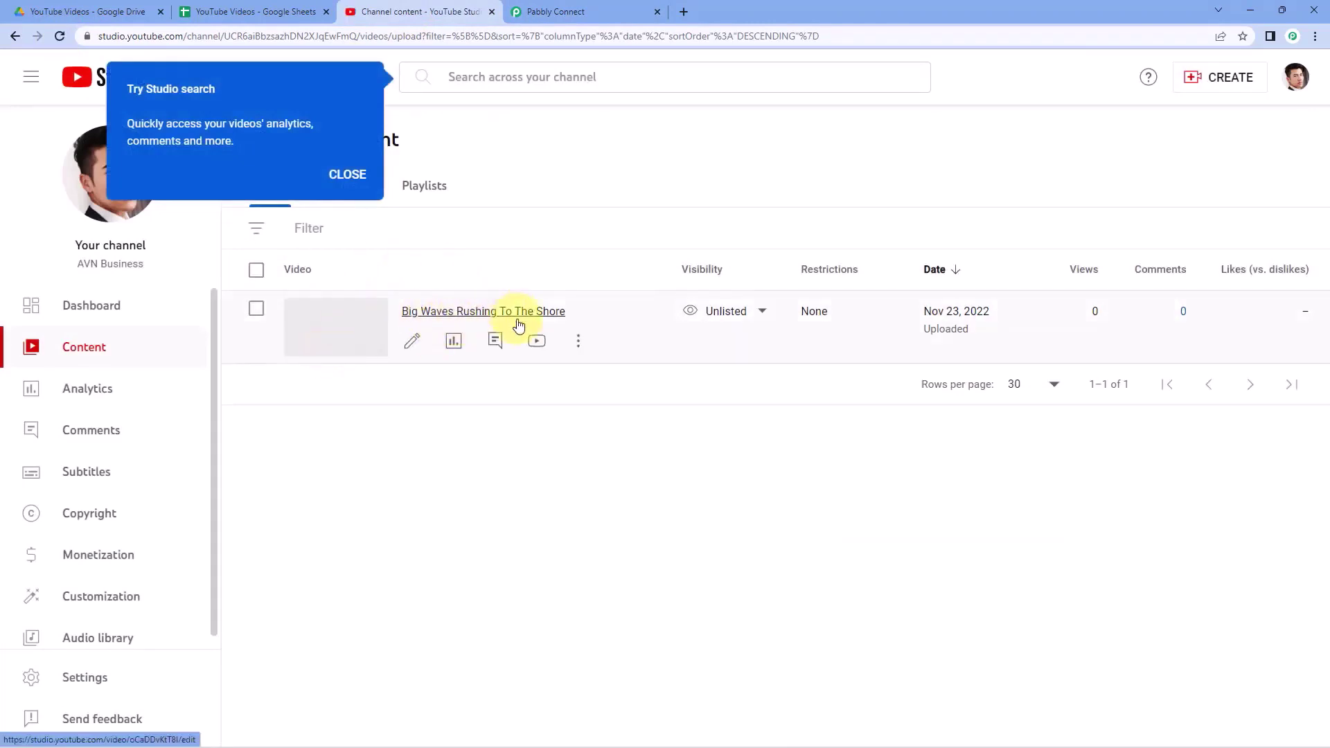
left_click(356, 176)
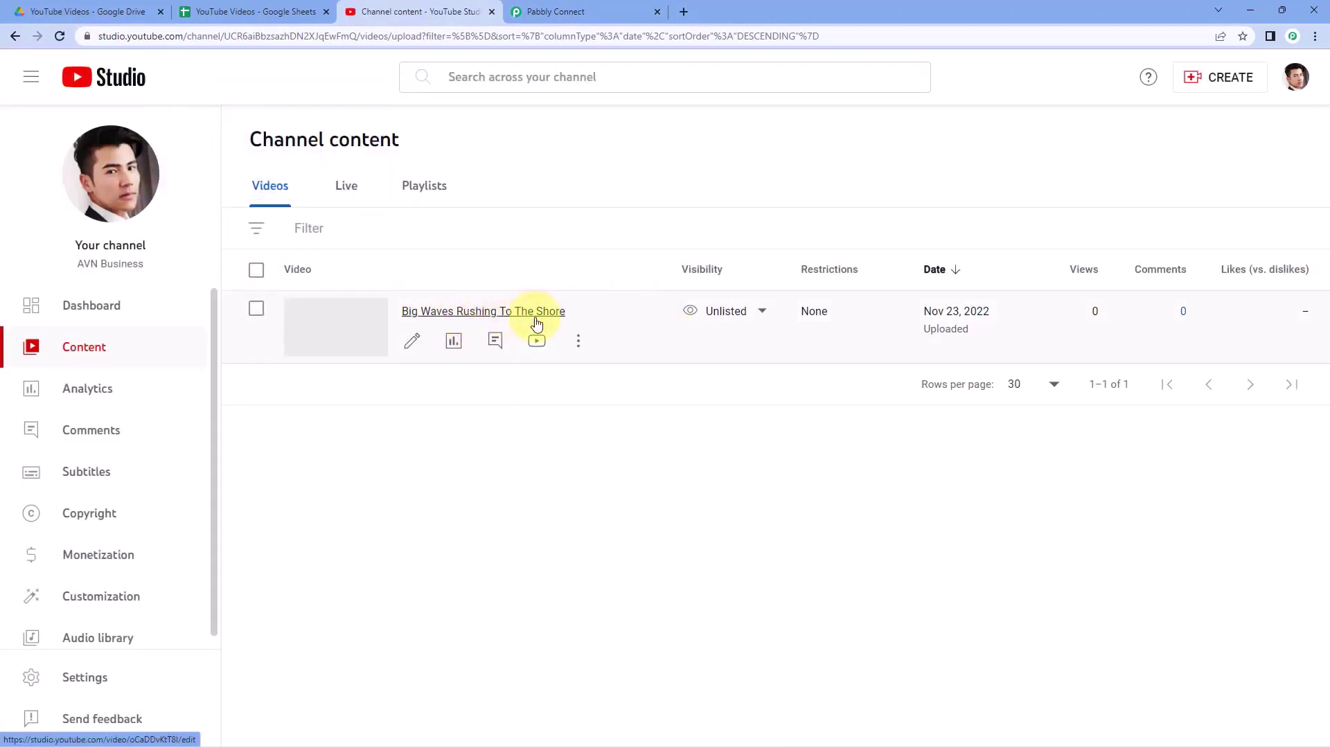
left_click(413, 343)
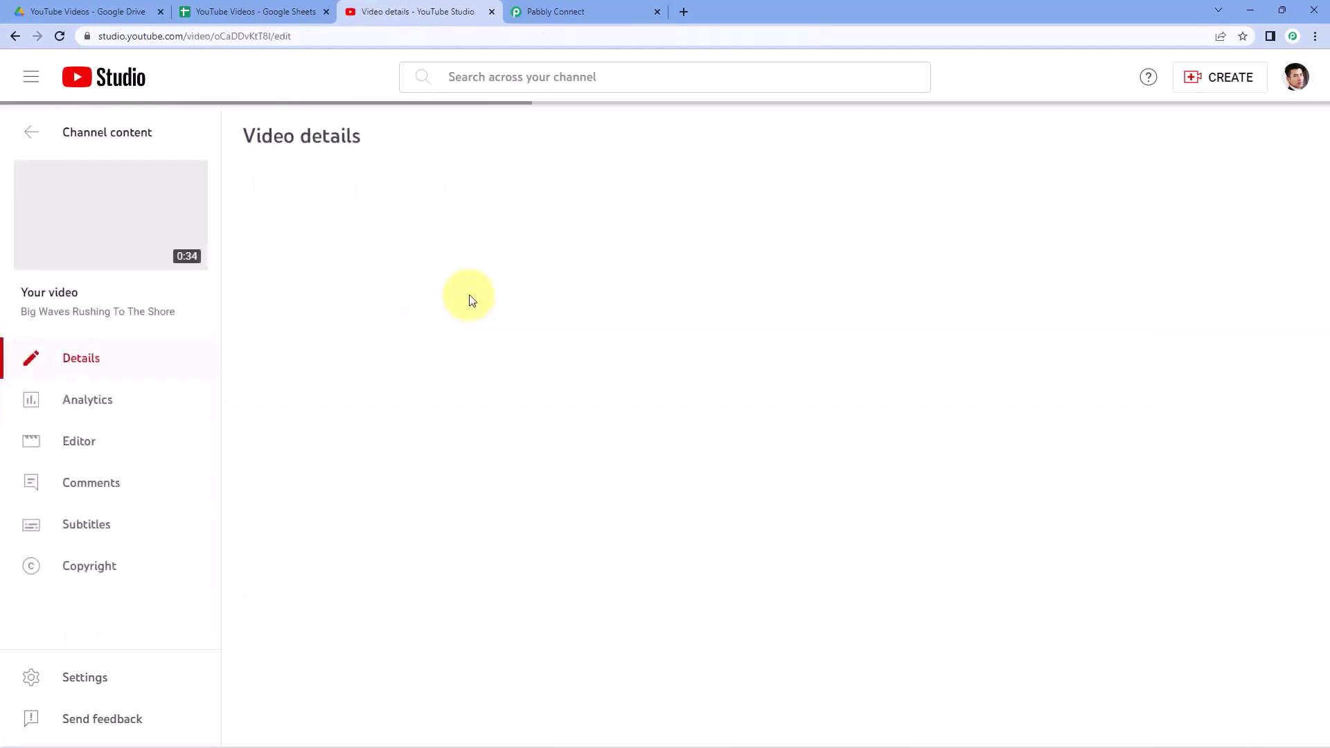
- Compare the video's description with the YouTube Videos spreadsheet
left_click_drag(266, 287, 701, 335)
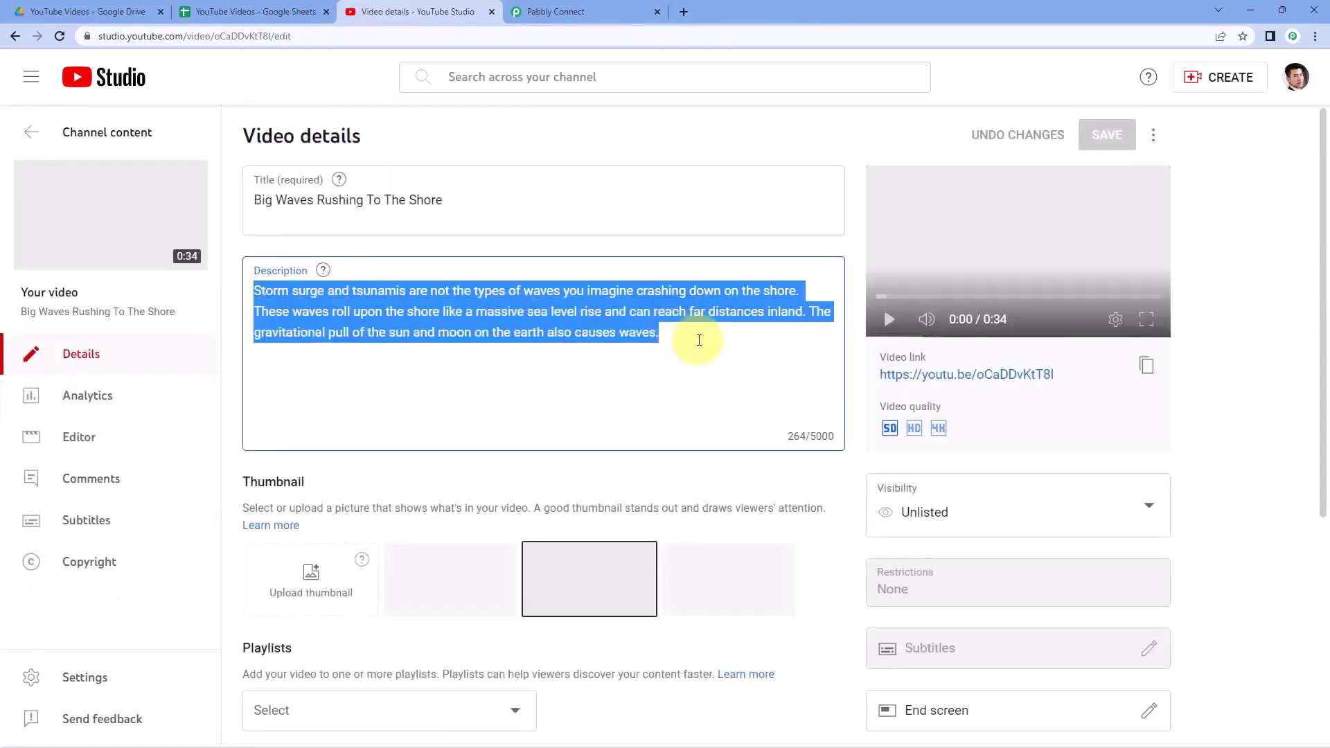
left_click(243, 8)
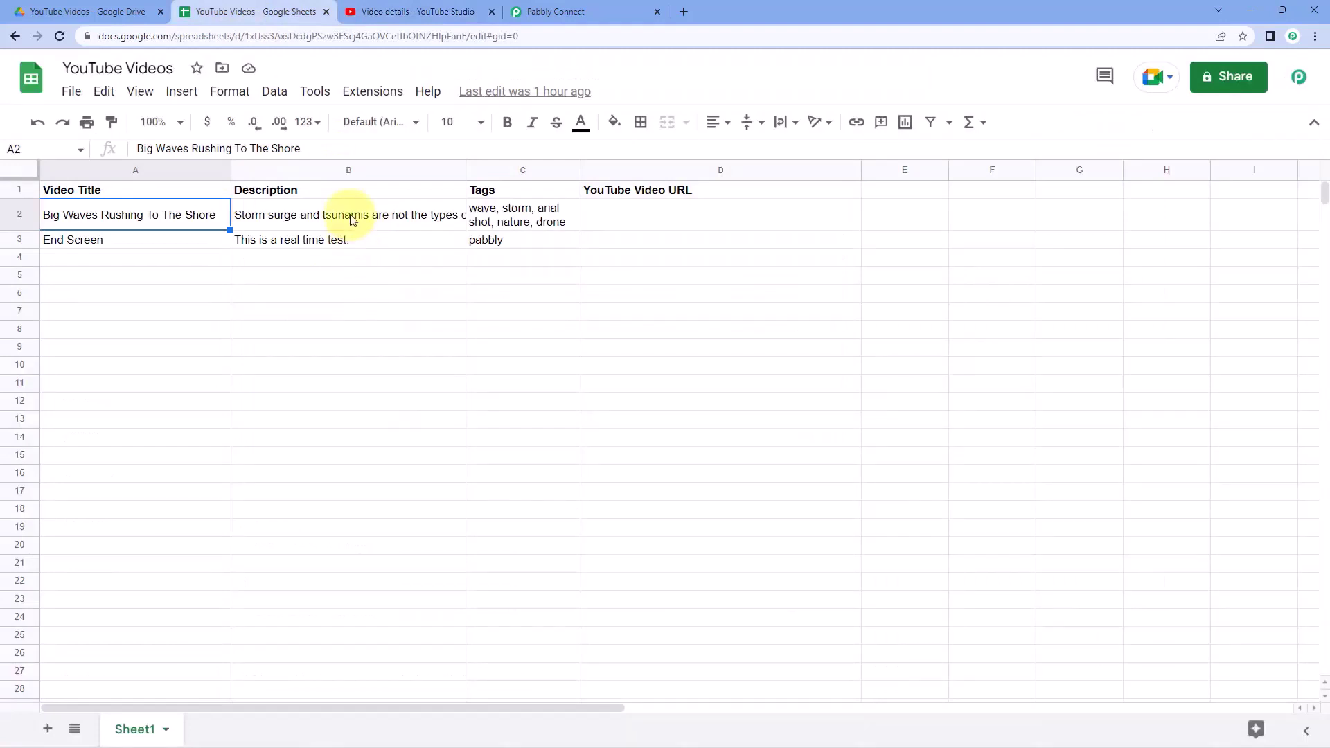
left_click(419, 8)
- Expand the video's settings to check its tags, then move to the YouTube Videos Drive folder
scroll(385, 259, "down", 5)
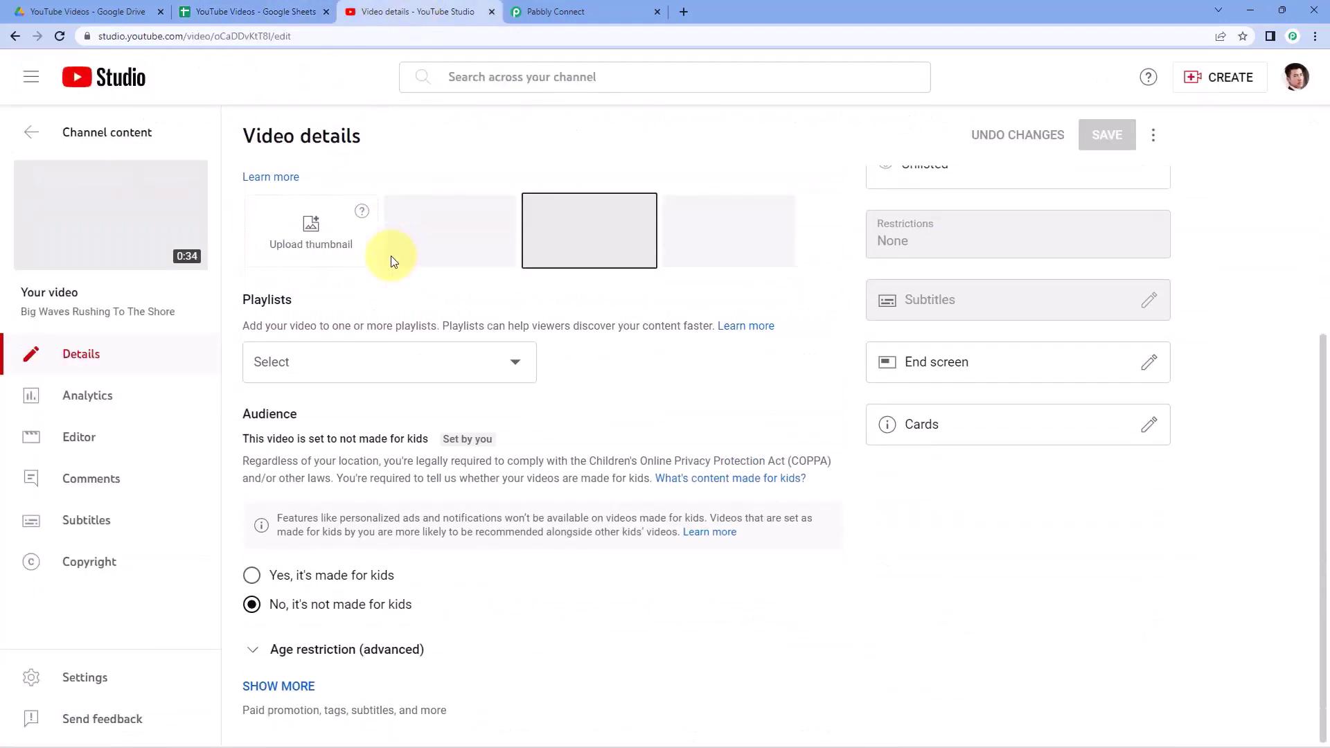
left_click(297, 686)
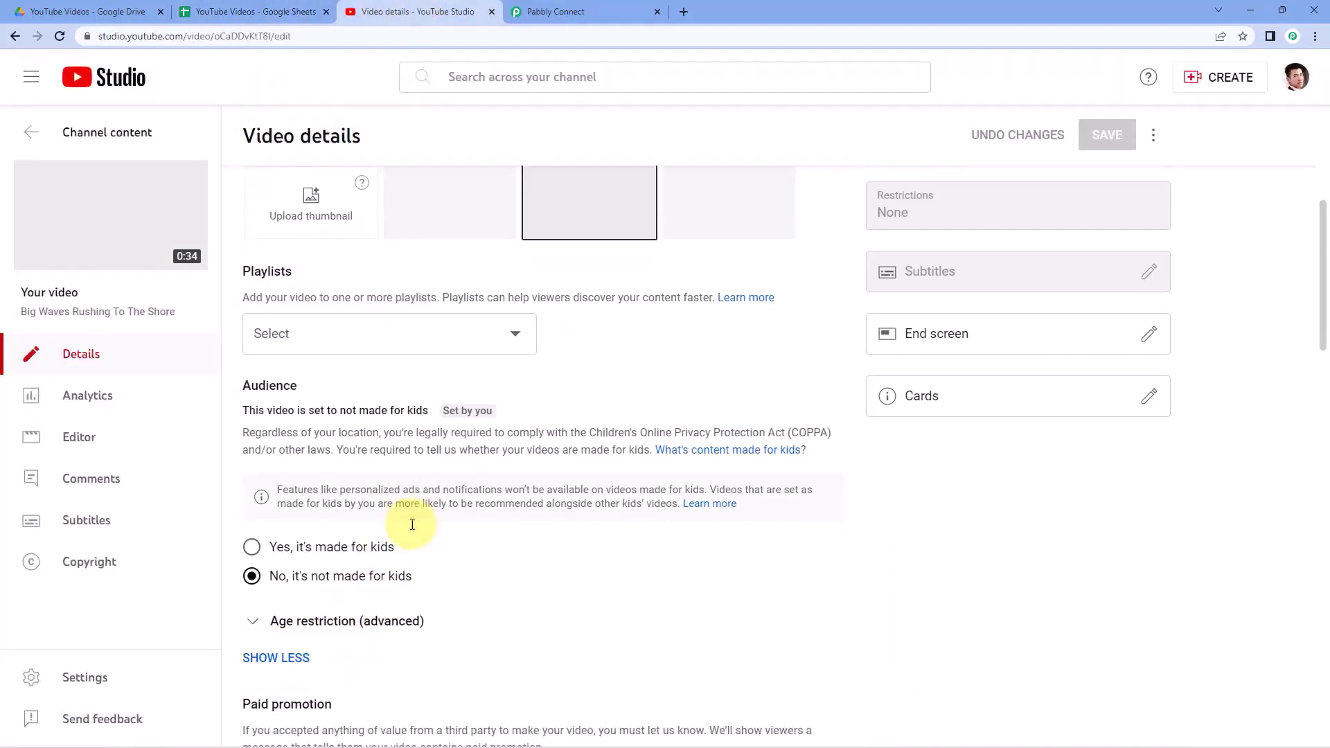
scroll(425, 475, "down", 10)
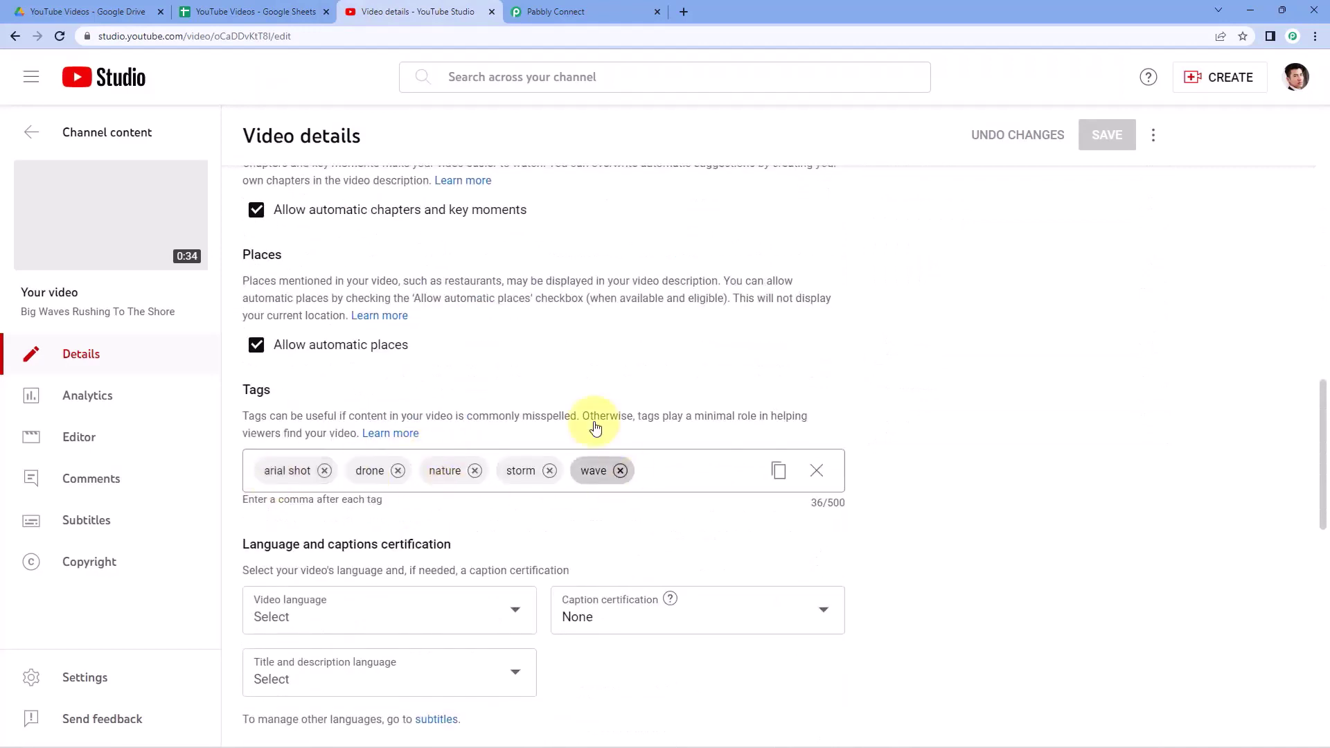
left_click(267, 9)
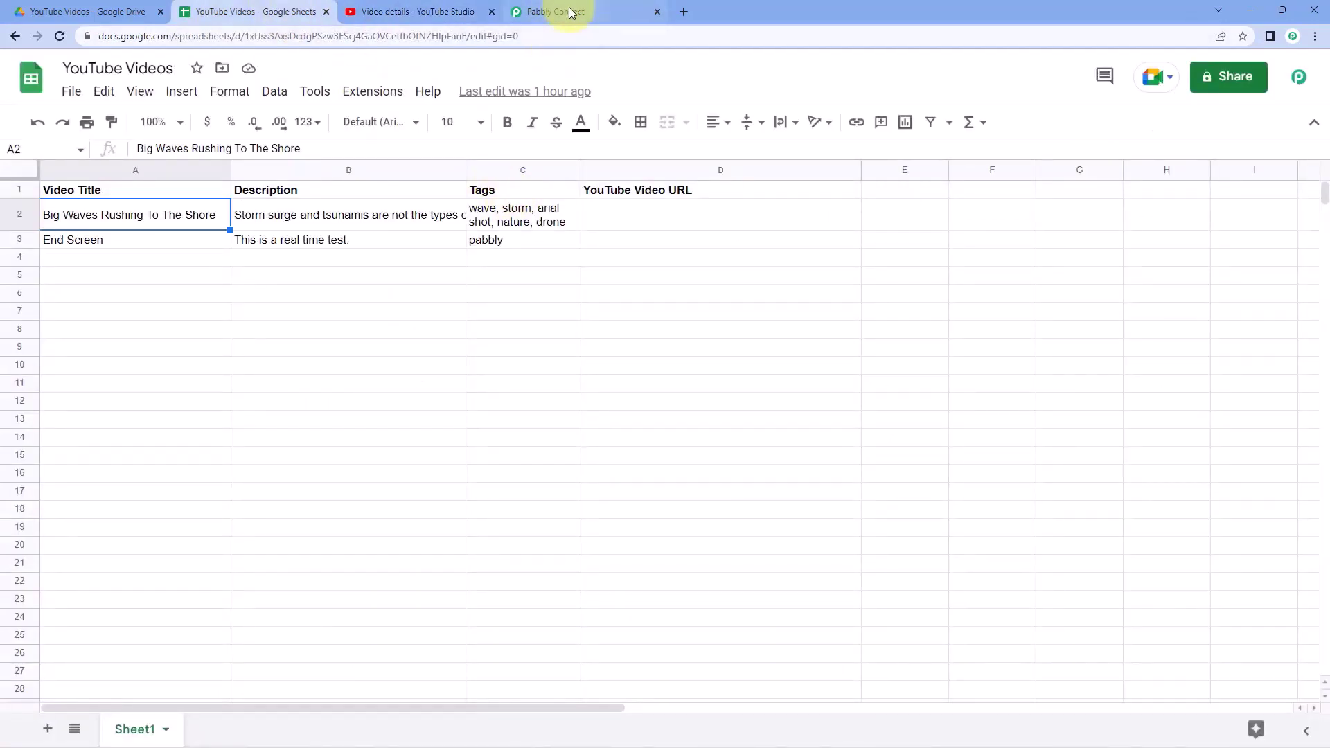
left_click(83, 12)
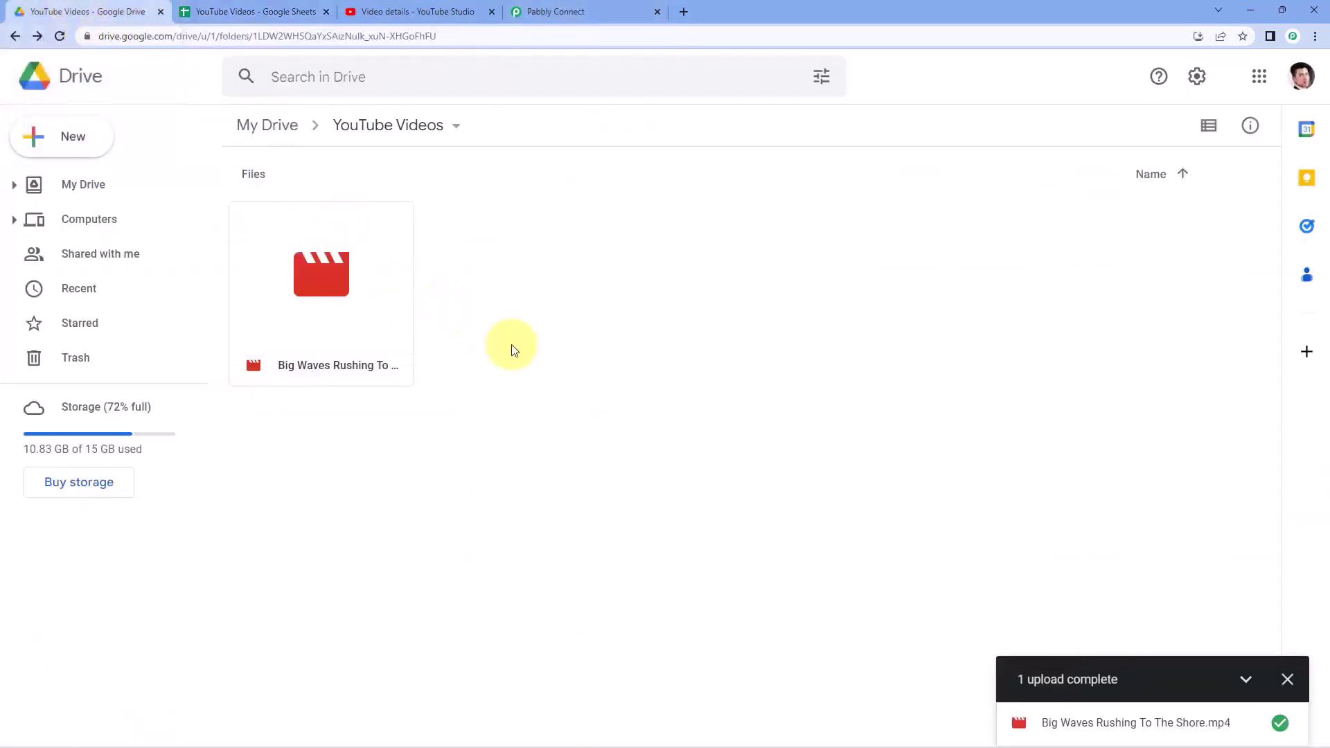
- Close Drive's upload-complete notice, return Studio to channel content, and go back to Pabbly Connect
left_click(1288, 679)
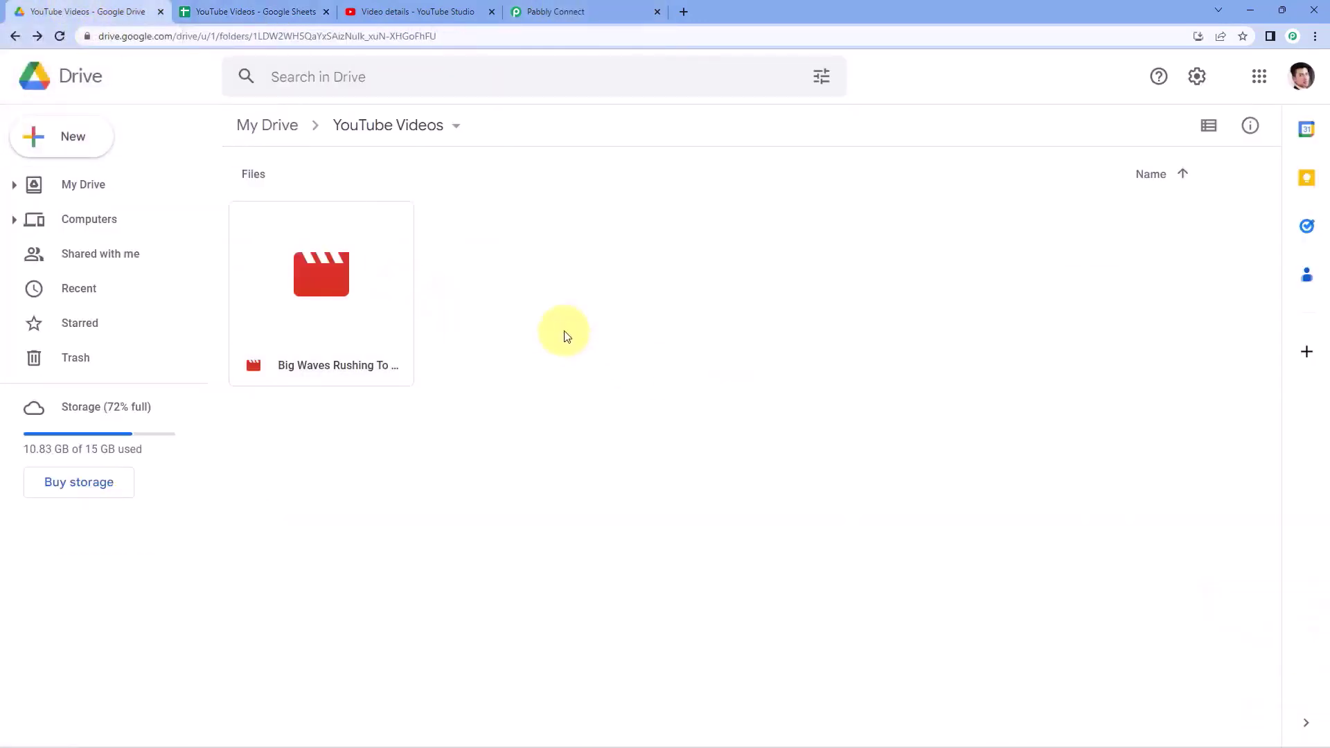
left_click(256, 12)
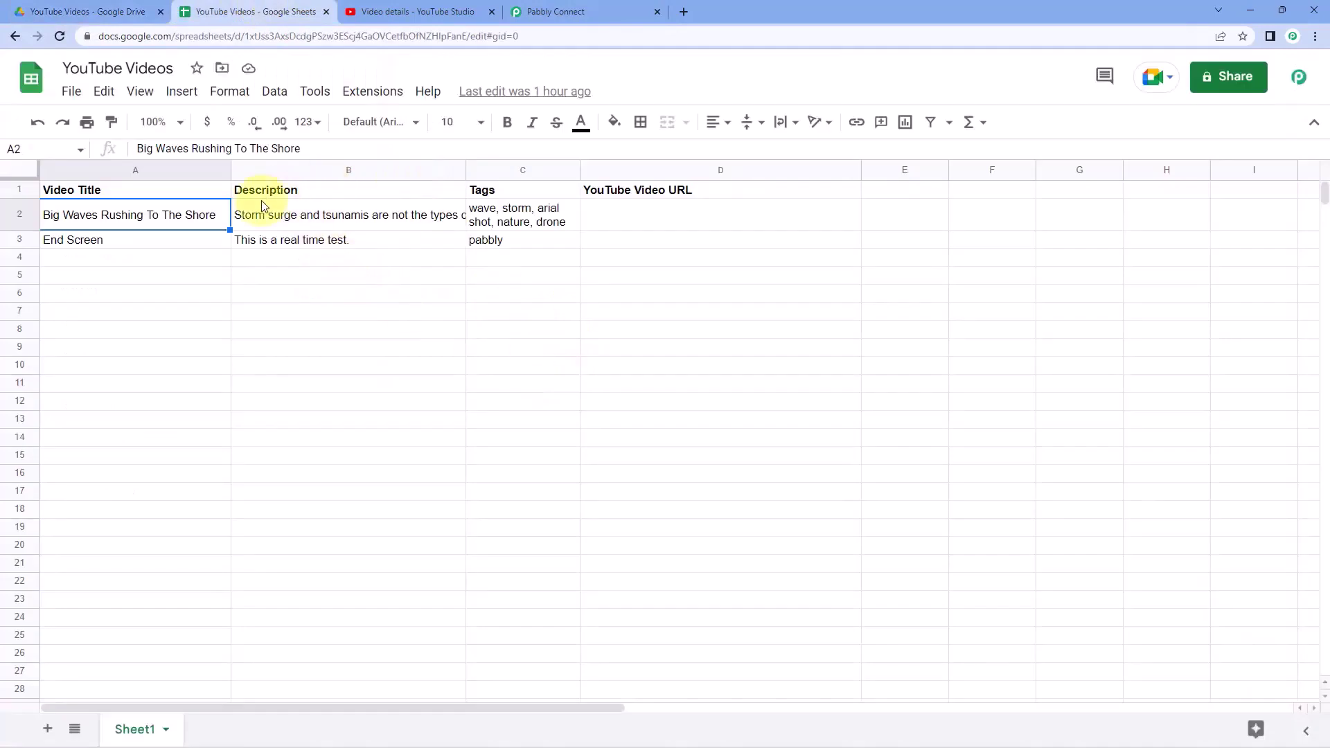
left_click(415, 14)
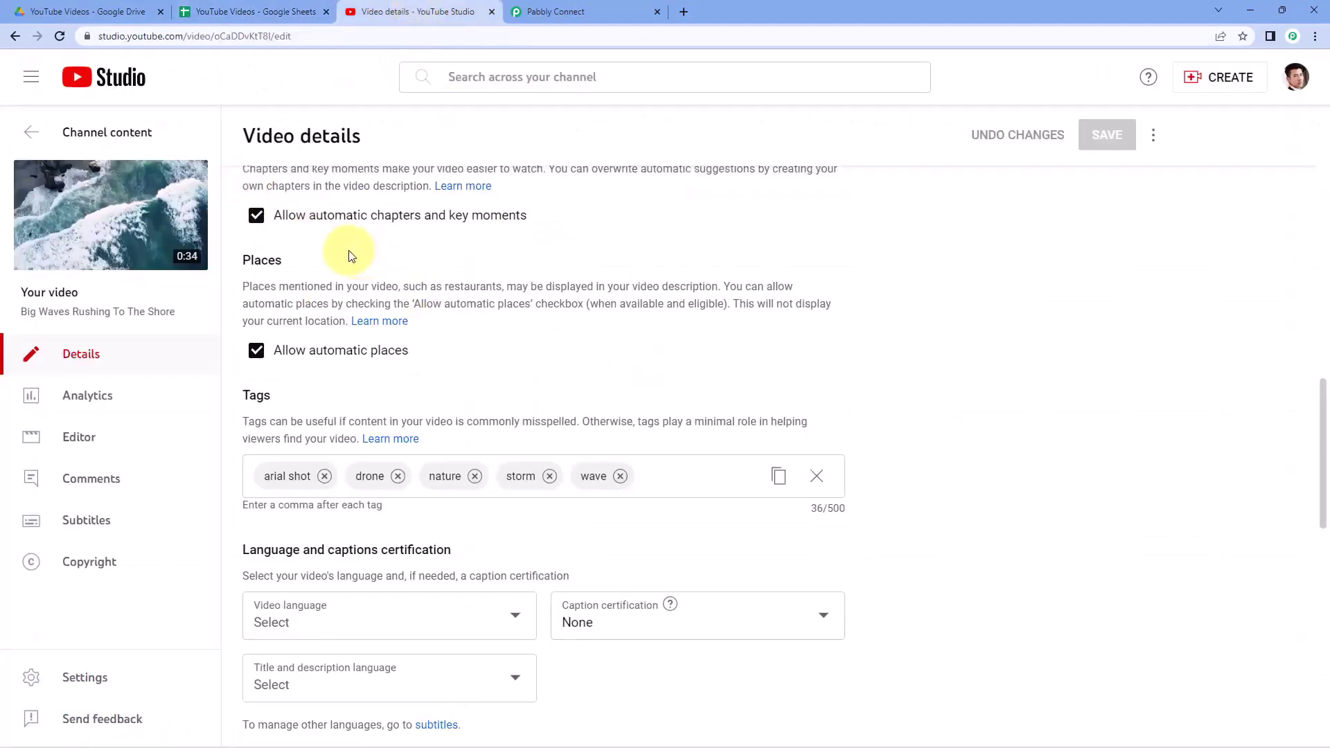
scroll(414, 289, "up", 4)
left_click(31, 132)
left_click(608, 14)
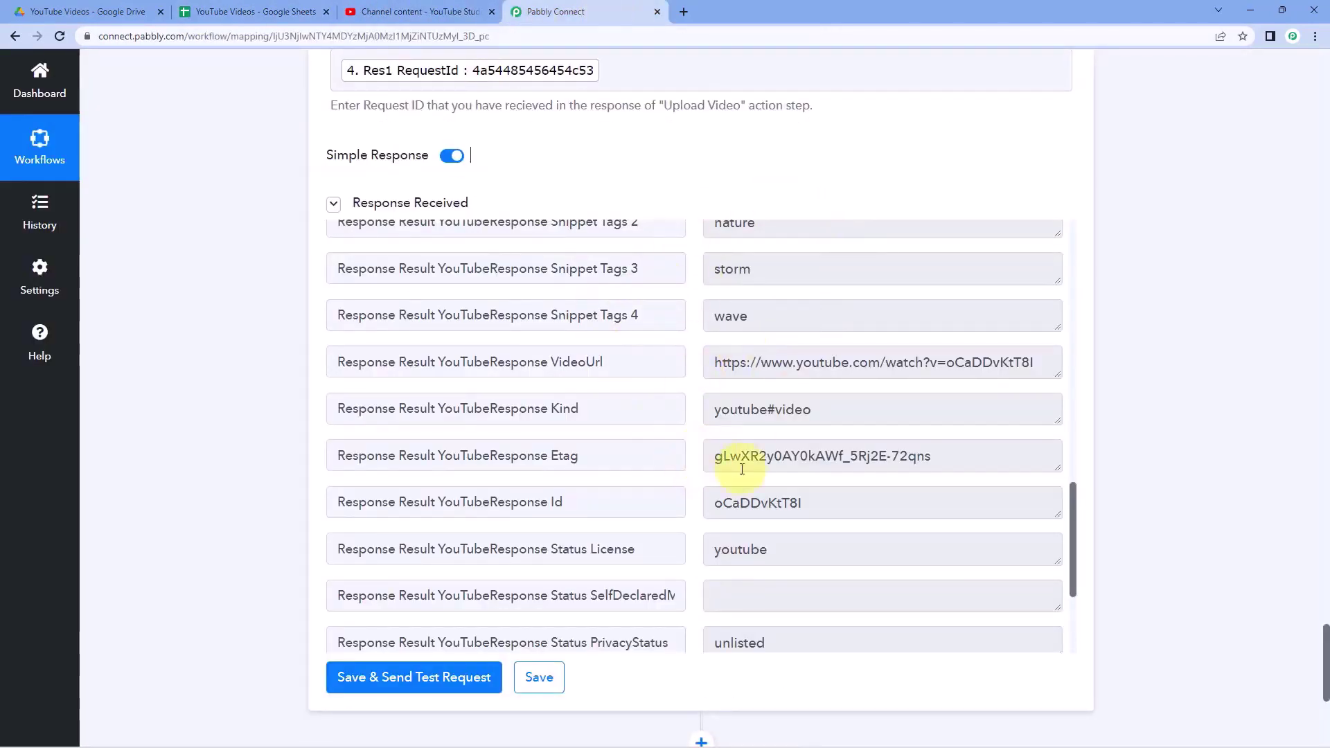
- Select cell D2 in the YouTube Videos spreadsheet, where the video URL will go
left_click(252, 9)
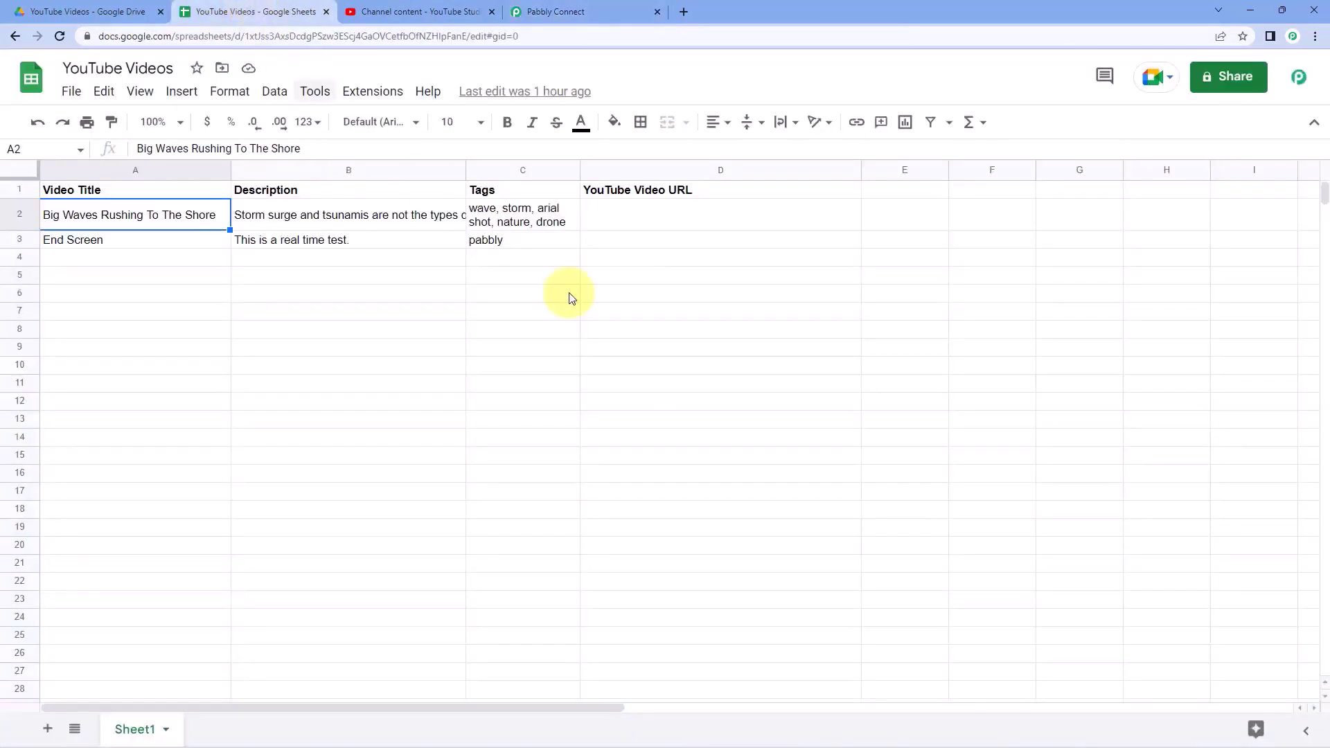
left_click(665, 220)
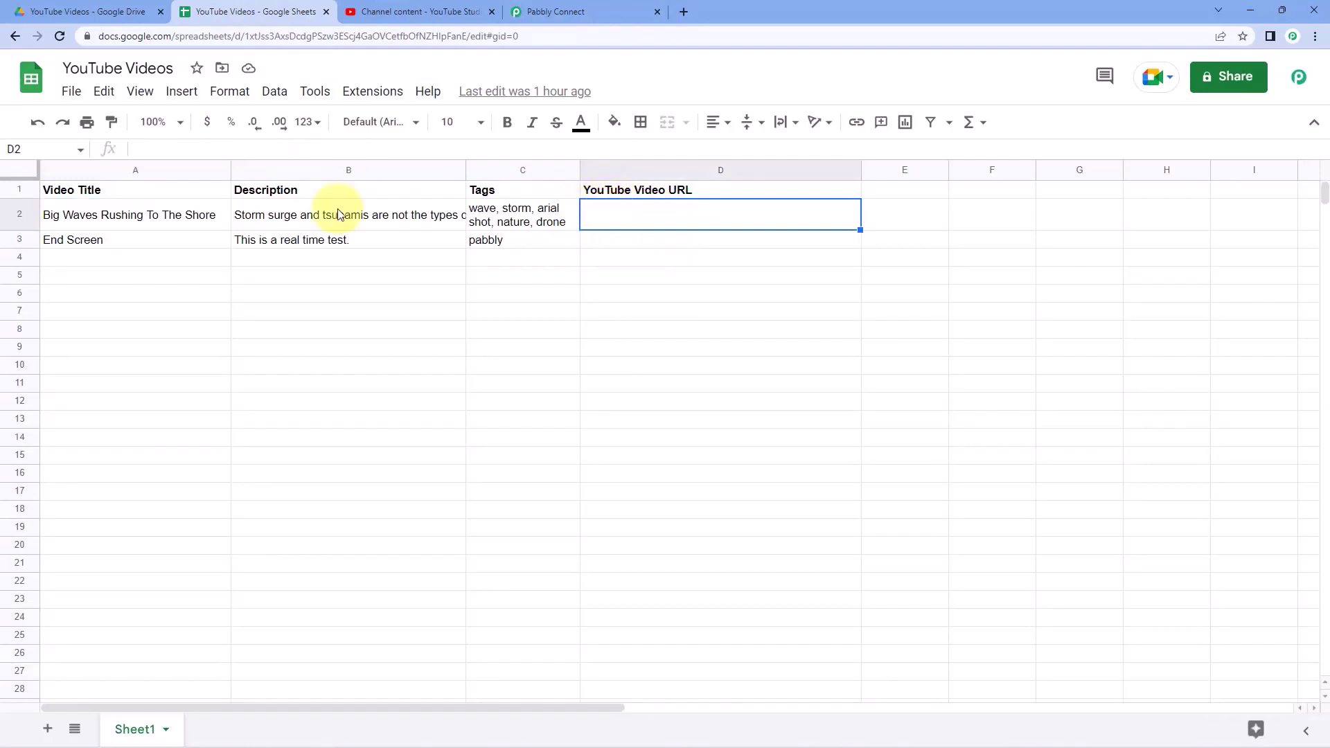
left_click(572, 10)
- Add a Google Sheets step with the Update Cell Value event and begin connecting an account
scroll(264, 305, "down", 5)
left_click(700, 346)
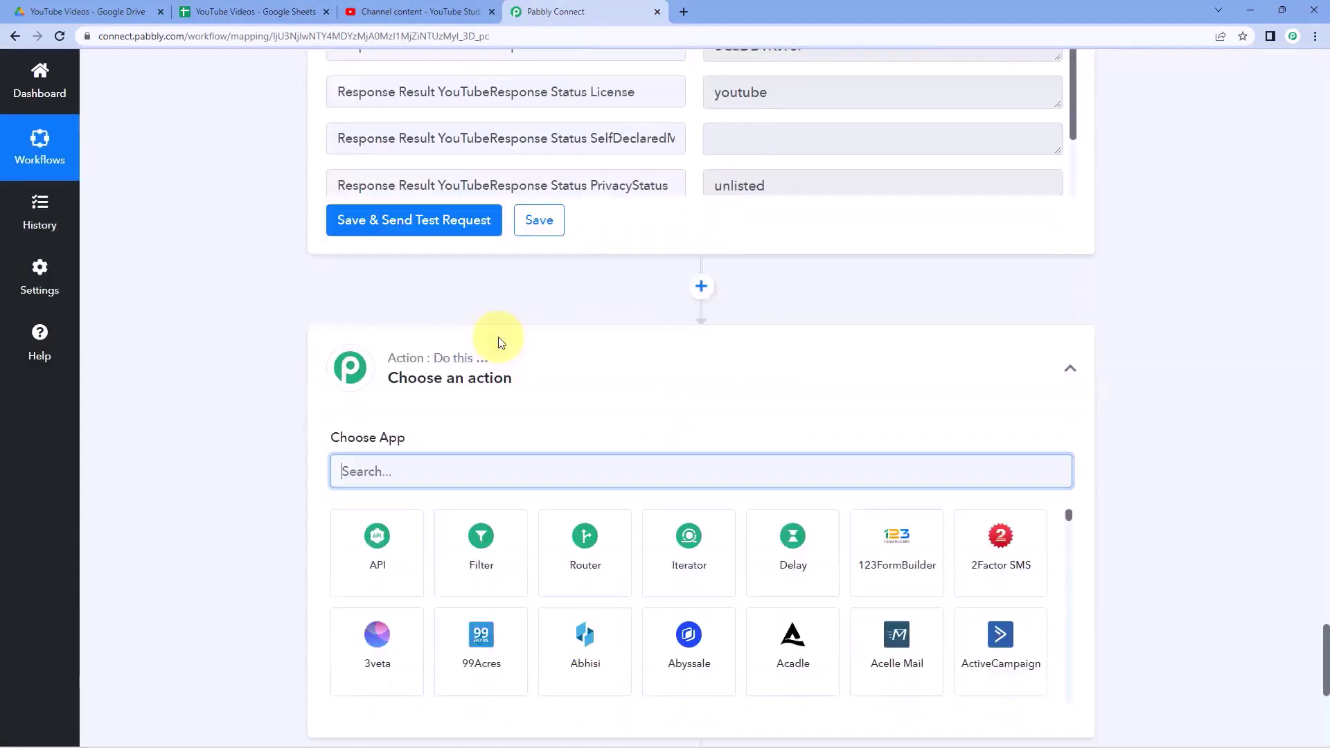
type("Googlre")
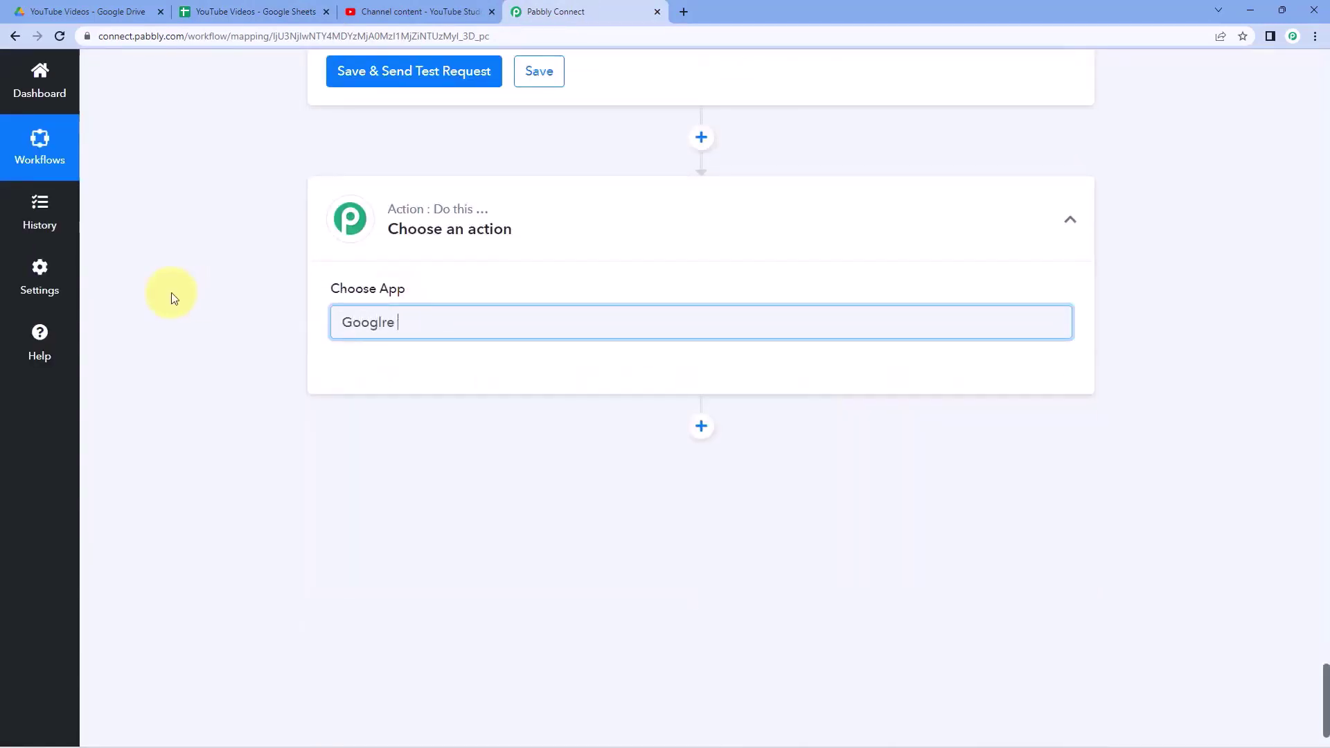
key("BackSpace")
key("BackSpace")
key("BackSpace")
type("e Sh")
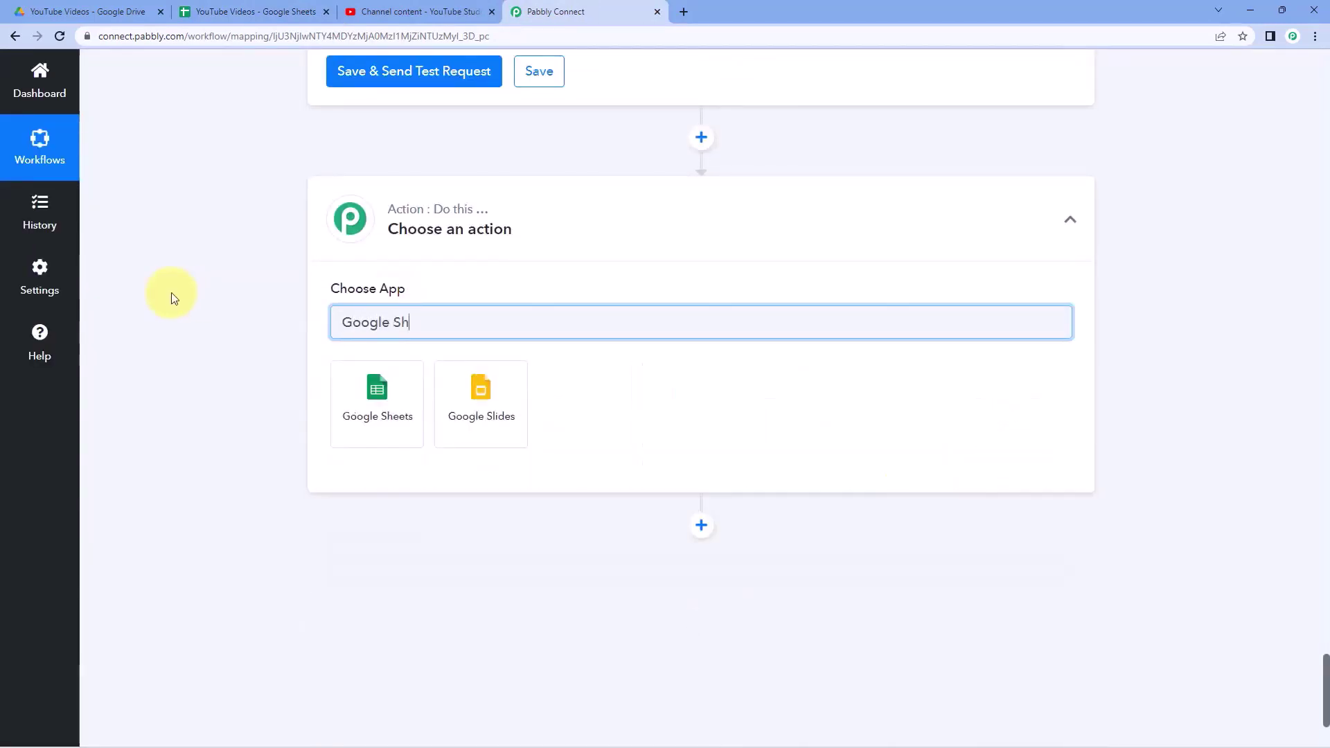
type("eets")
left_click(423, 413)
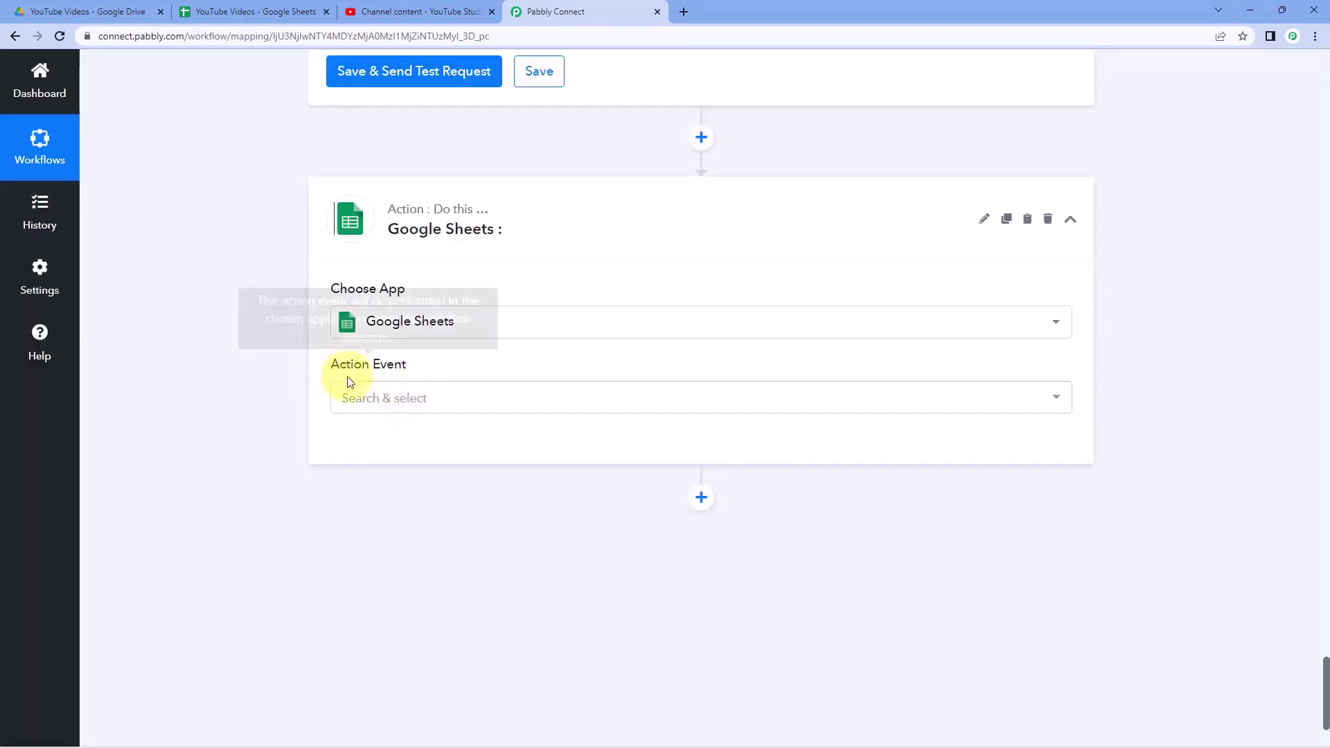
left_click(441, 400)
scroll(288, 407, "down", 2)
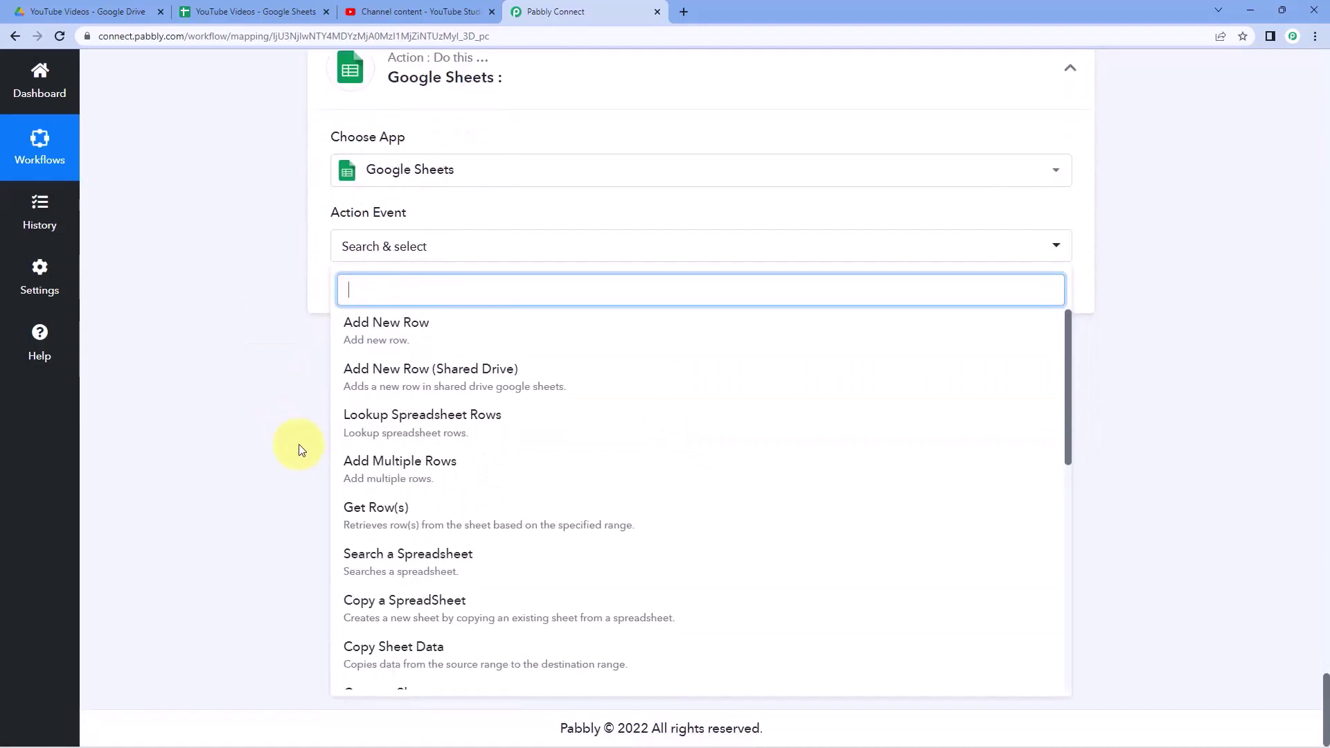
scroll(377, 457, "down", 8)
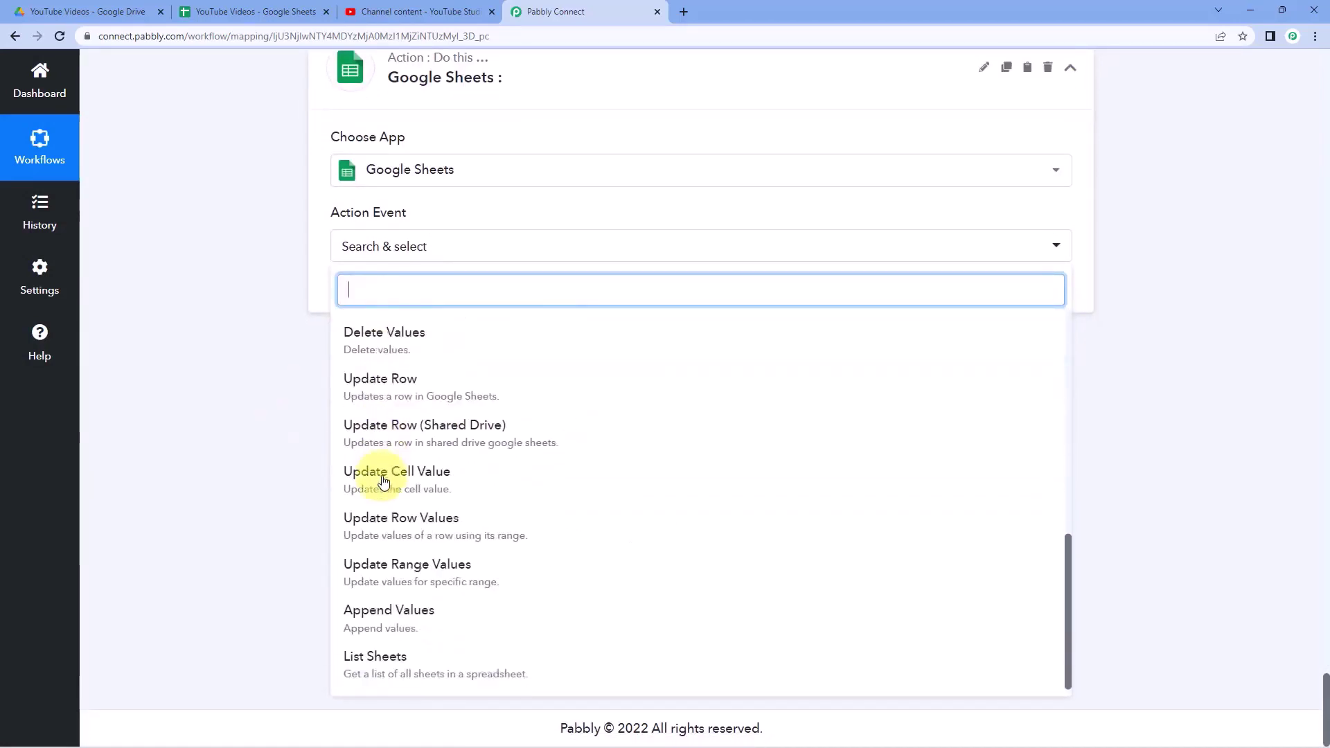
left_click(435, 475)
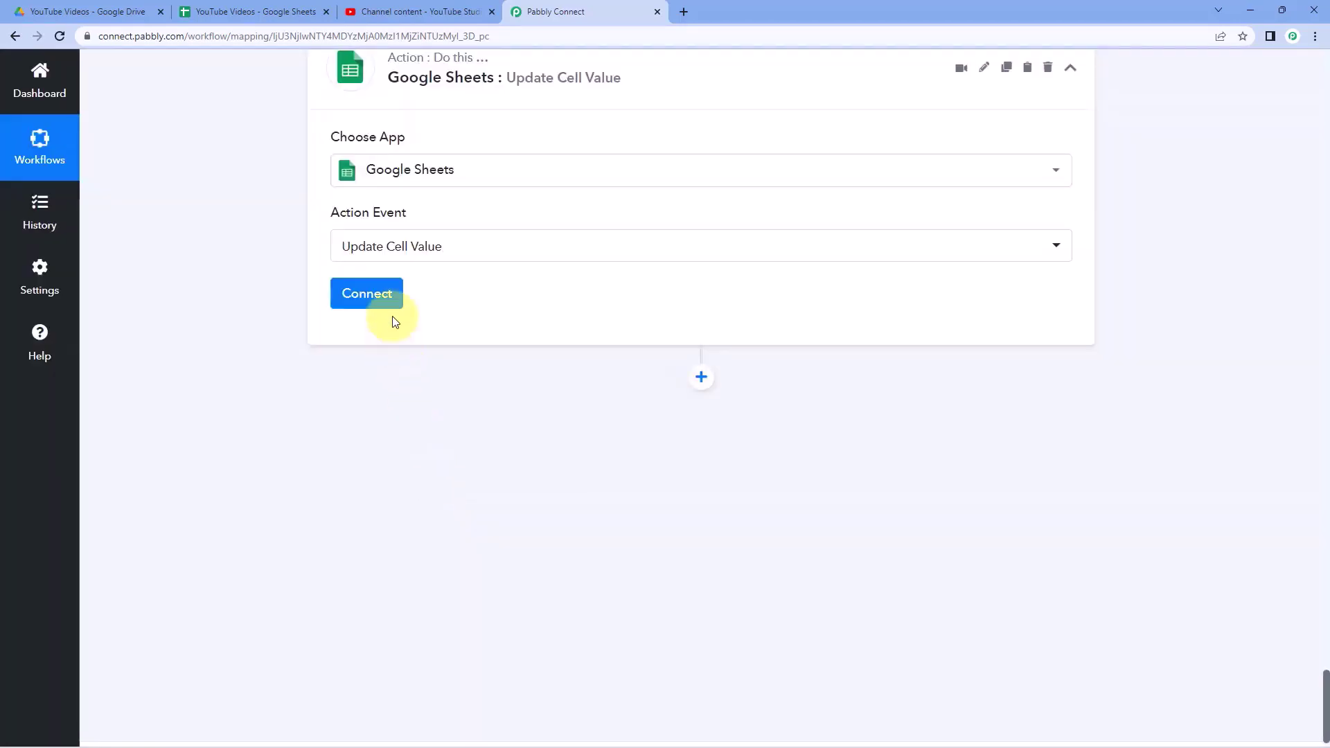
left_click(385, 300)
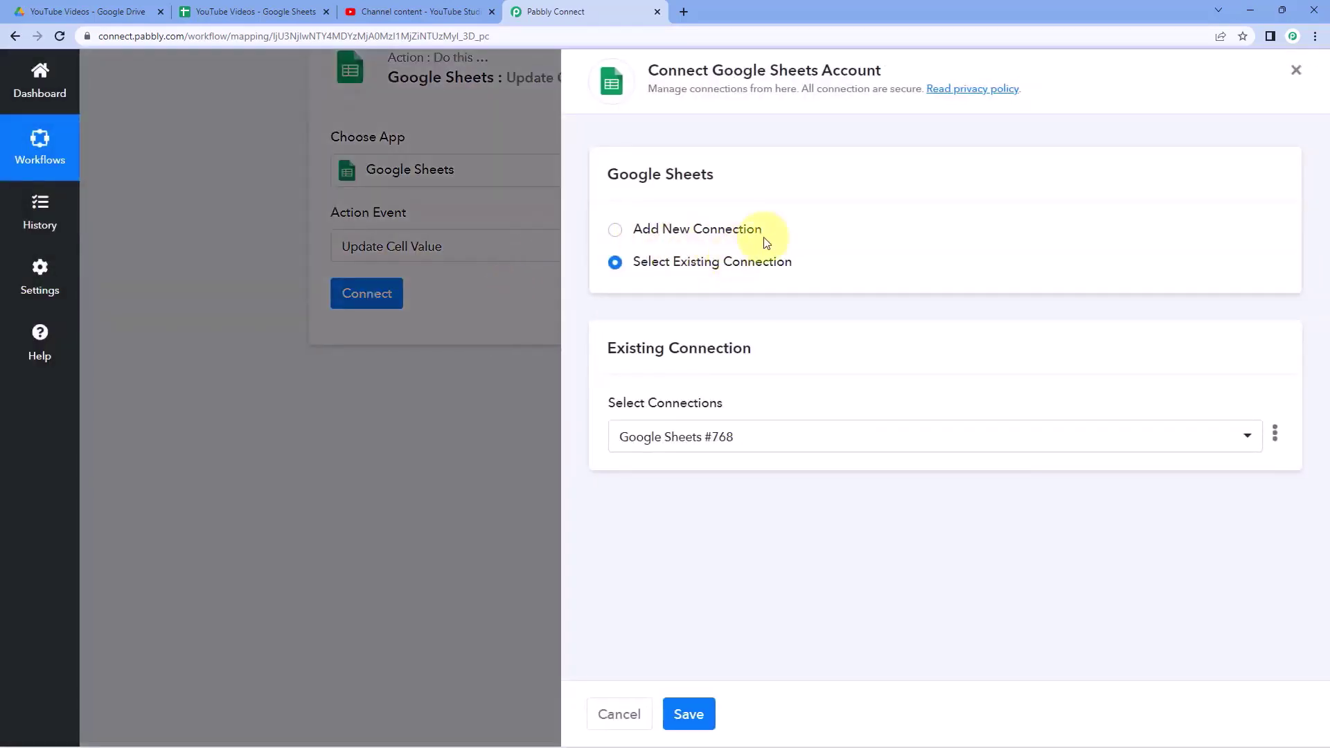
- Save the existing Google Sheets connection, pick the YouTube Videos spreadsheet, then view it
left_click(696, 715)
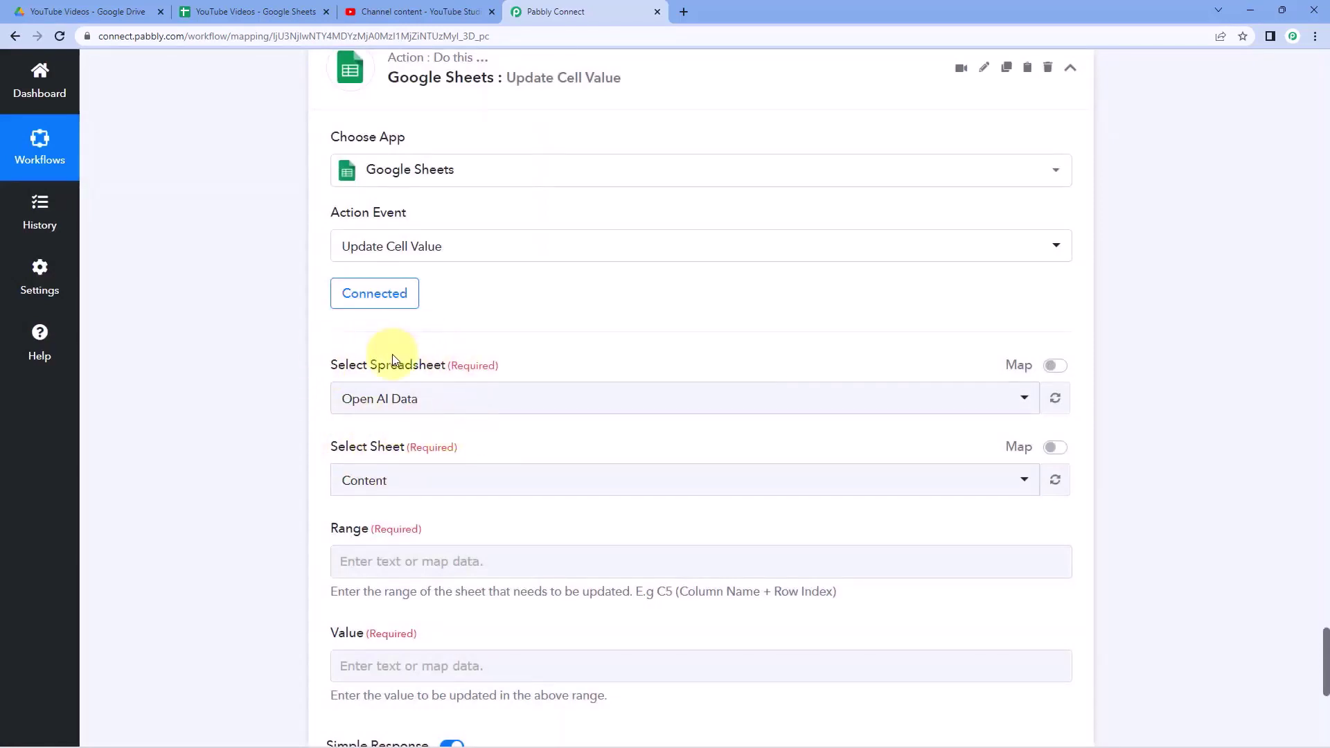
scroll(392, 354, "down", 1)
left_click(499, 335)
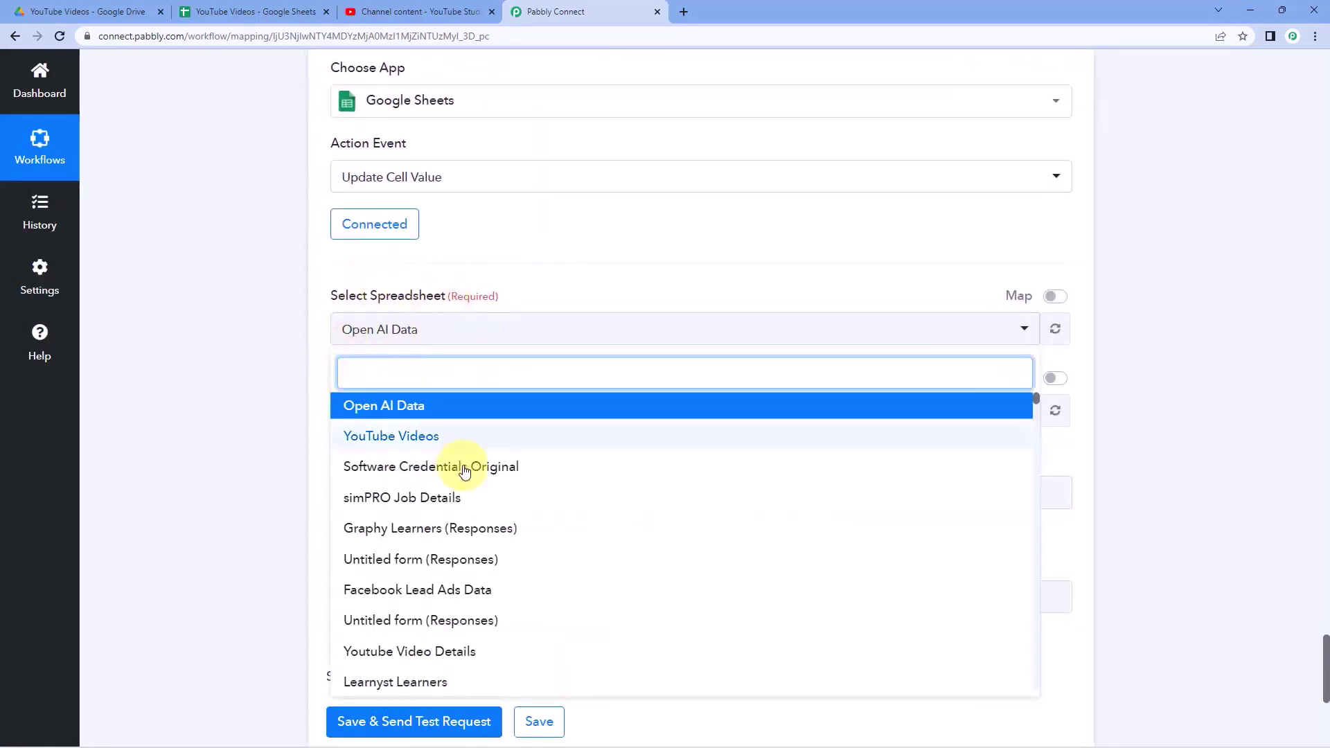
left_click(385, 436)
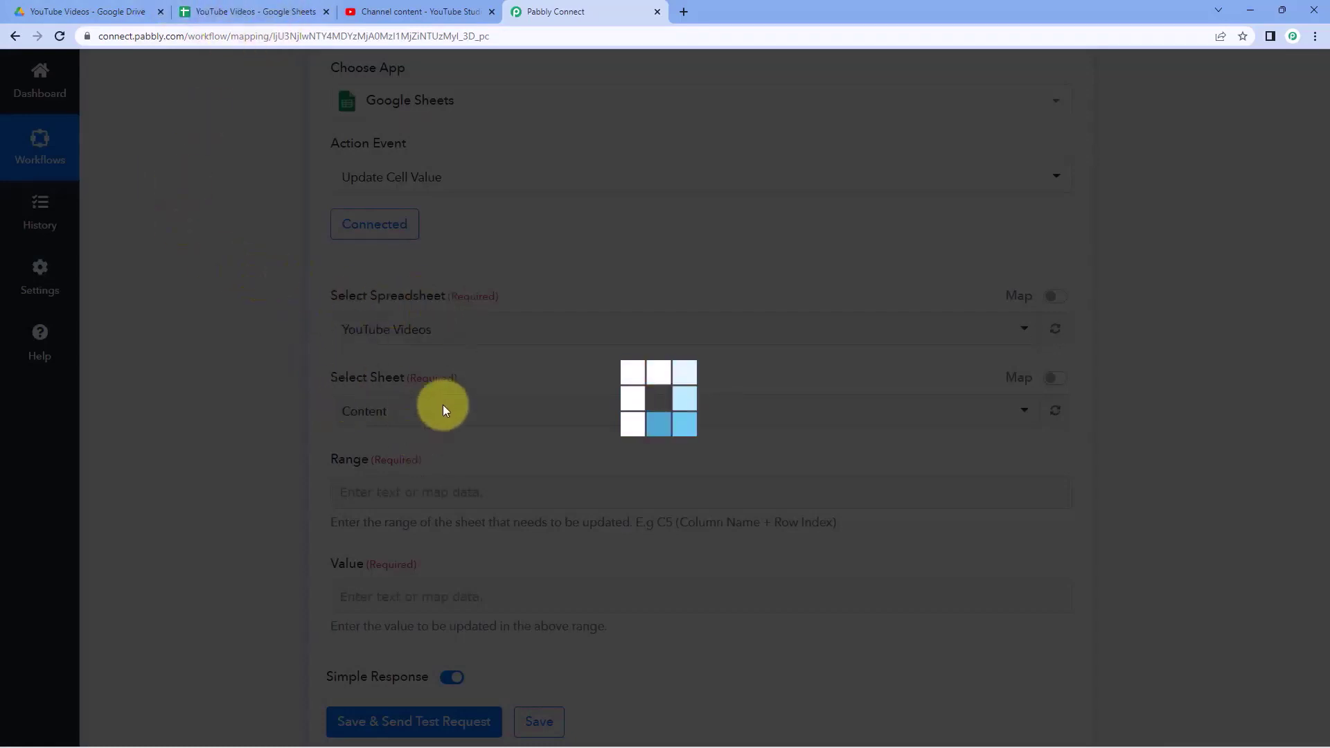
scroll(336, 404, "down", 1)
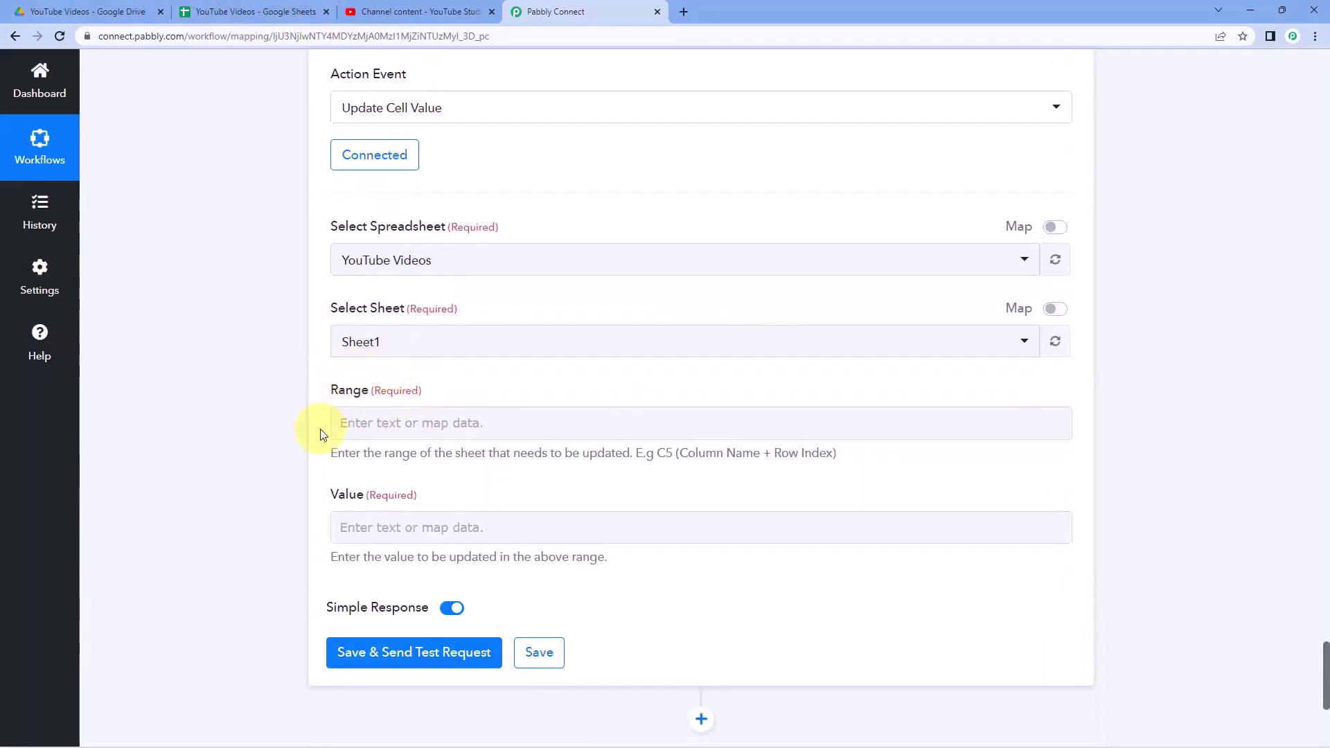
left_click(294, 6)
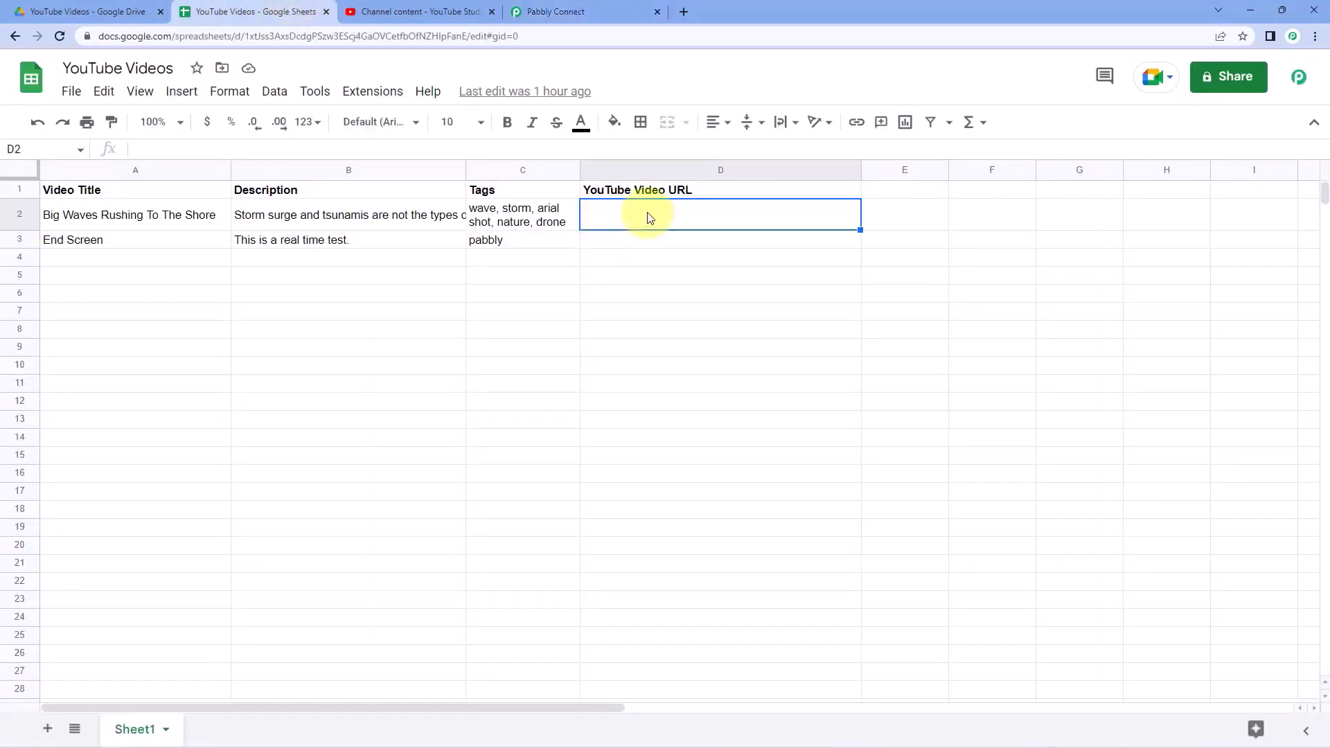
- Enter D as the start of the update range and check column D in the spreadsheet
left_click(580, 5)
left_click(385, 425)
type("D")
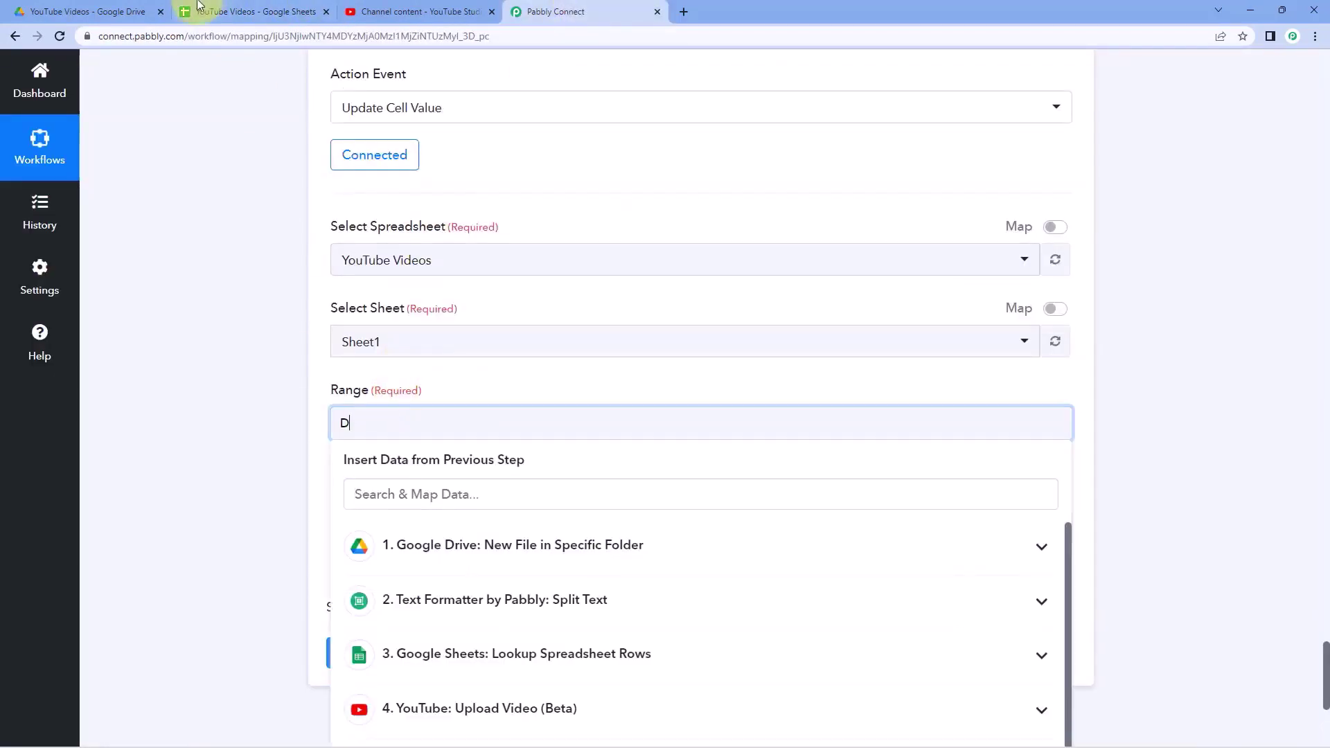
left_click(199, 6)
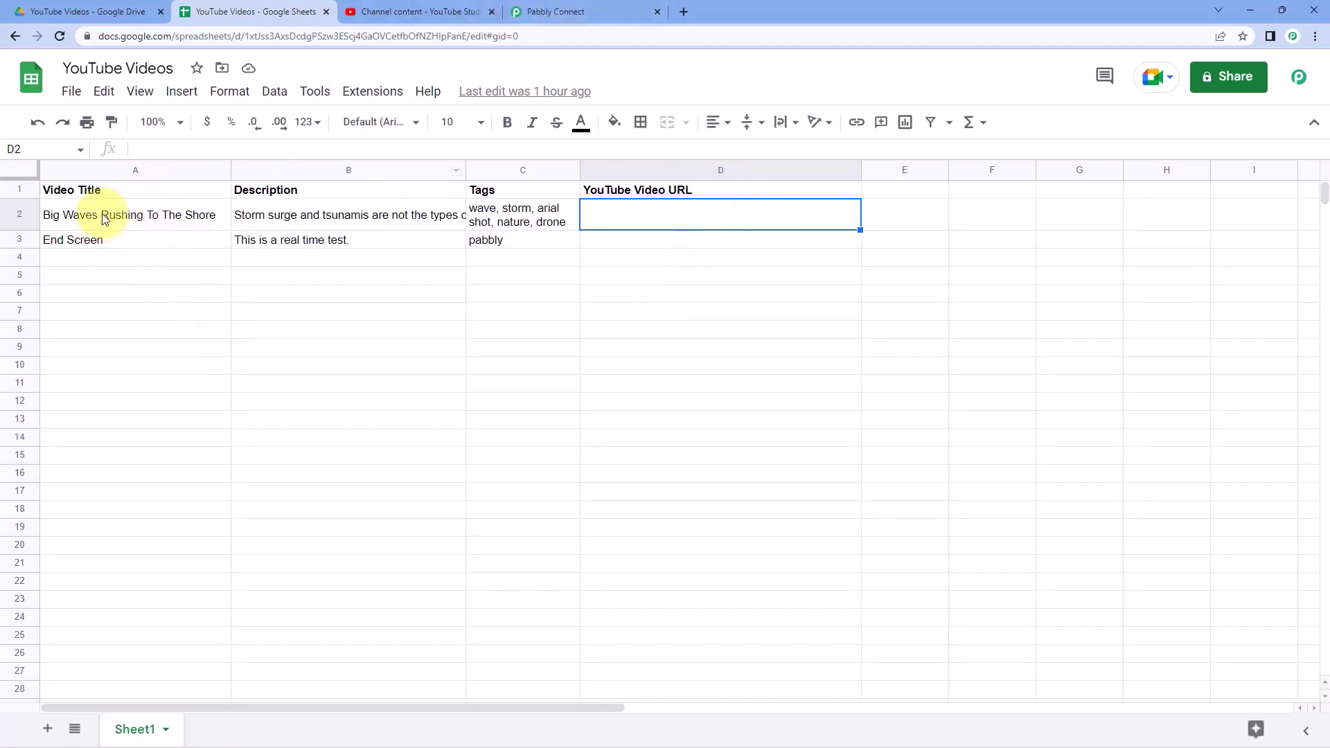
- Return to the workflow and scroll up to the Lookup Spreadsheet Rows step
left_click(569, 7)
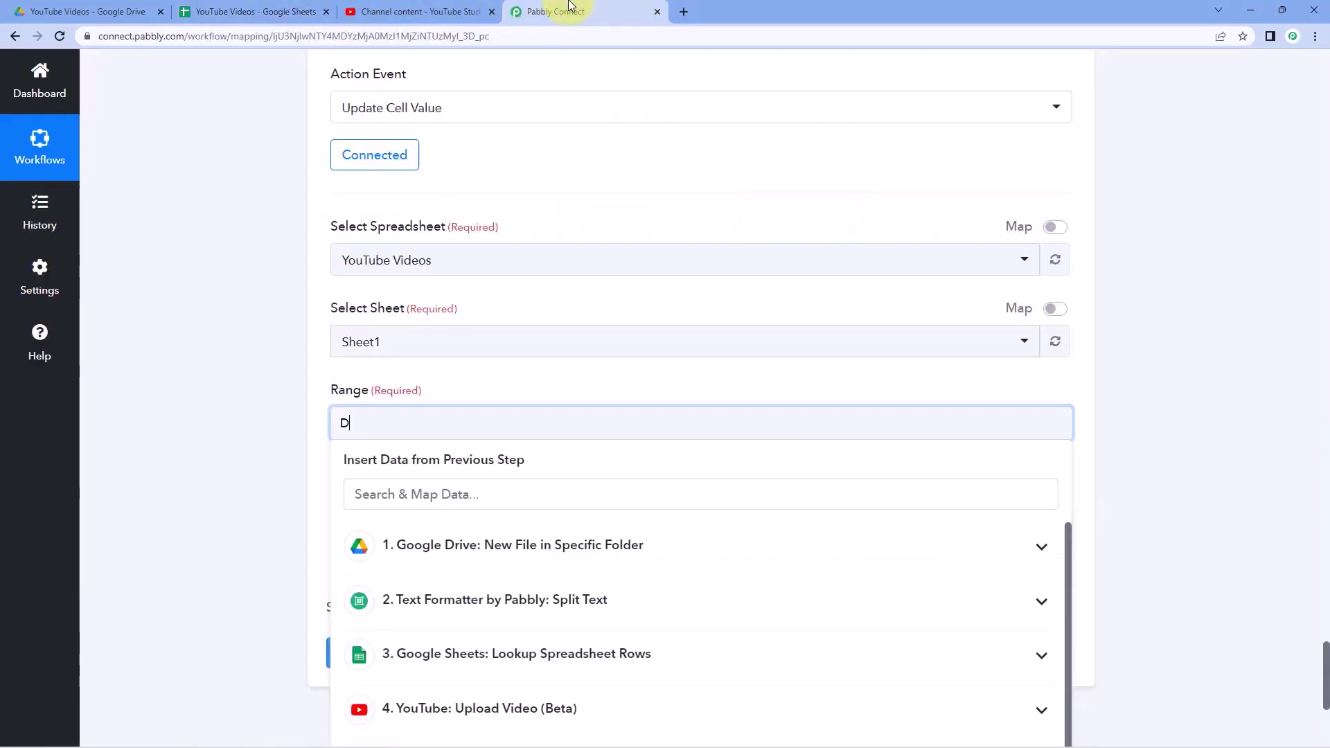
scroll(1155, 249, "up", 20)
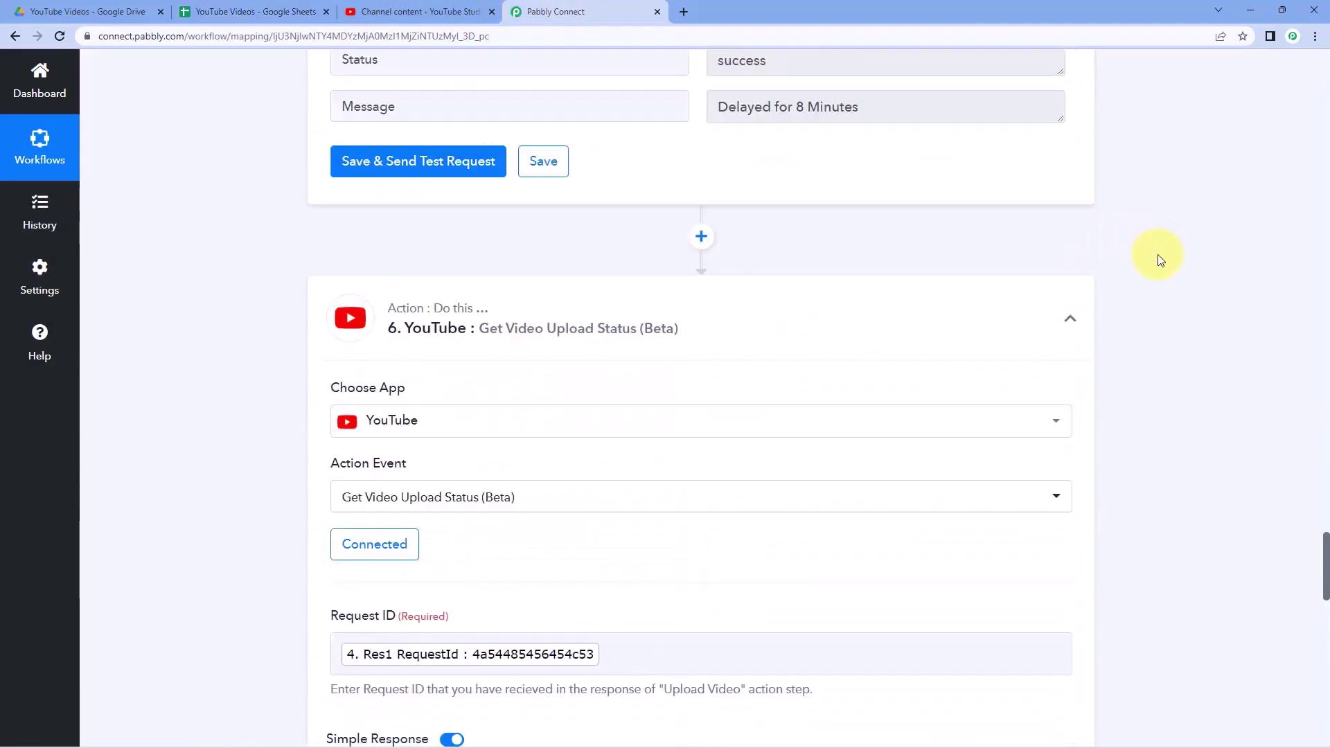
scroll(1158, 257, "down", 15)
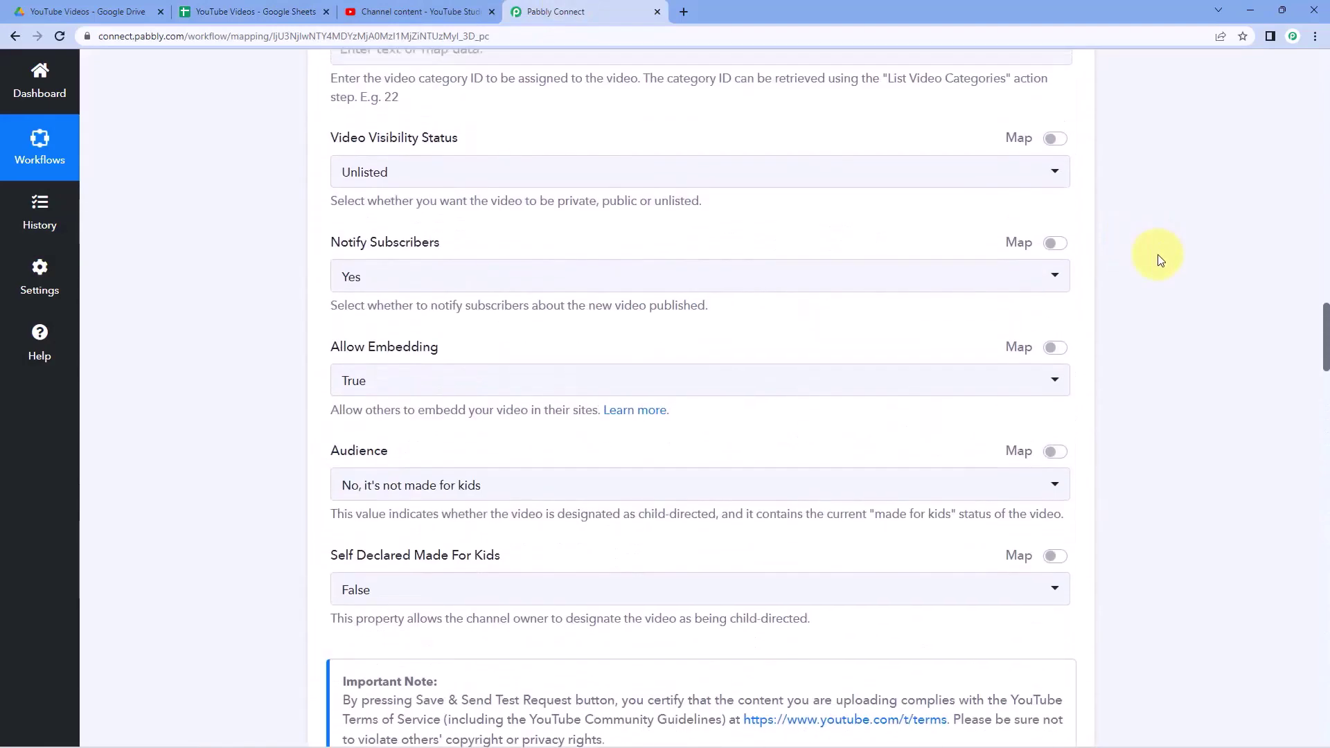
scroll(1158, 260, "up", 10)
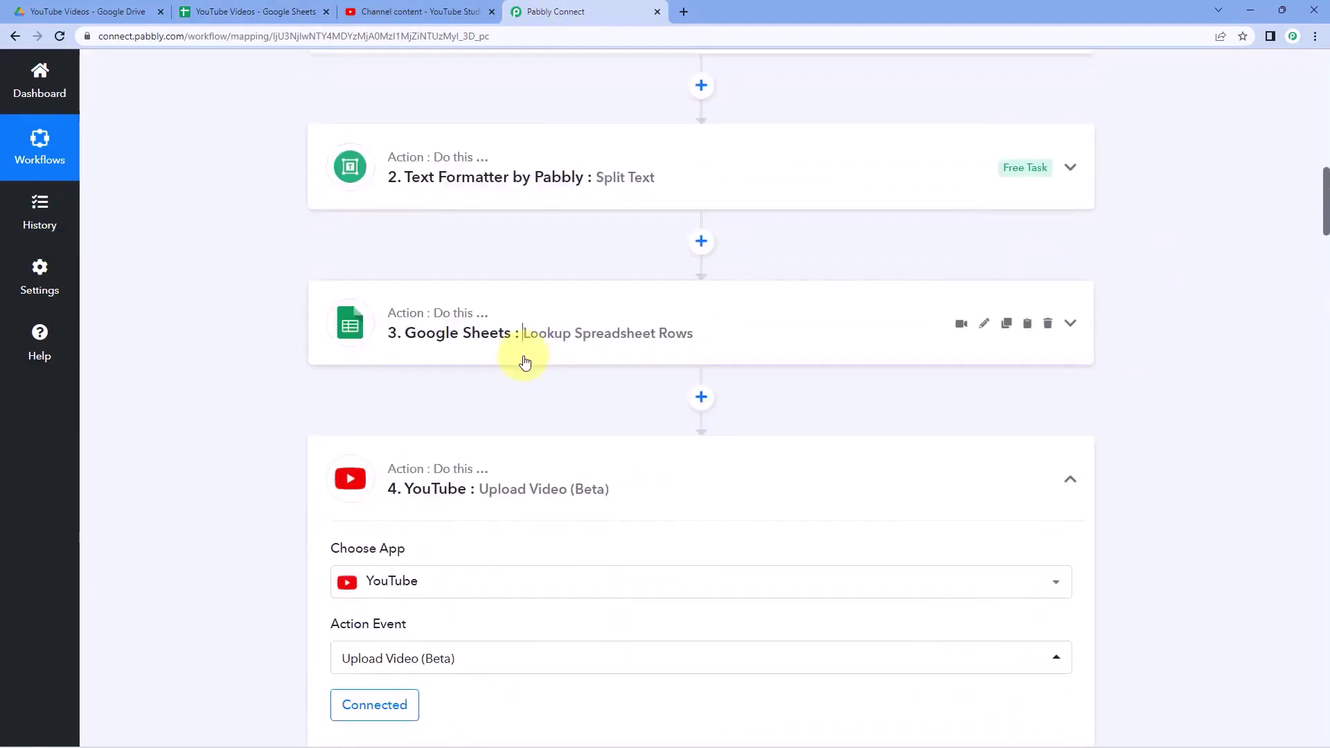
- Expand the Lookup Spreadsheet Rows step and confirm its RowIndex value is 2
left_click(529, 338)
scroll(277, 365, "down", 14)
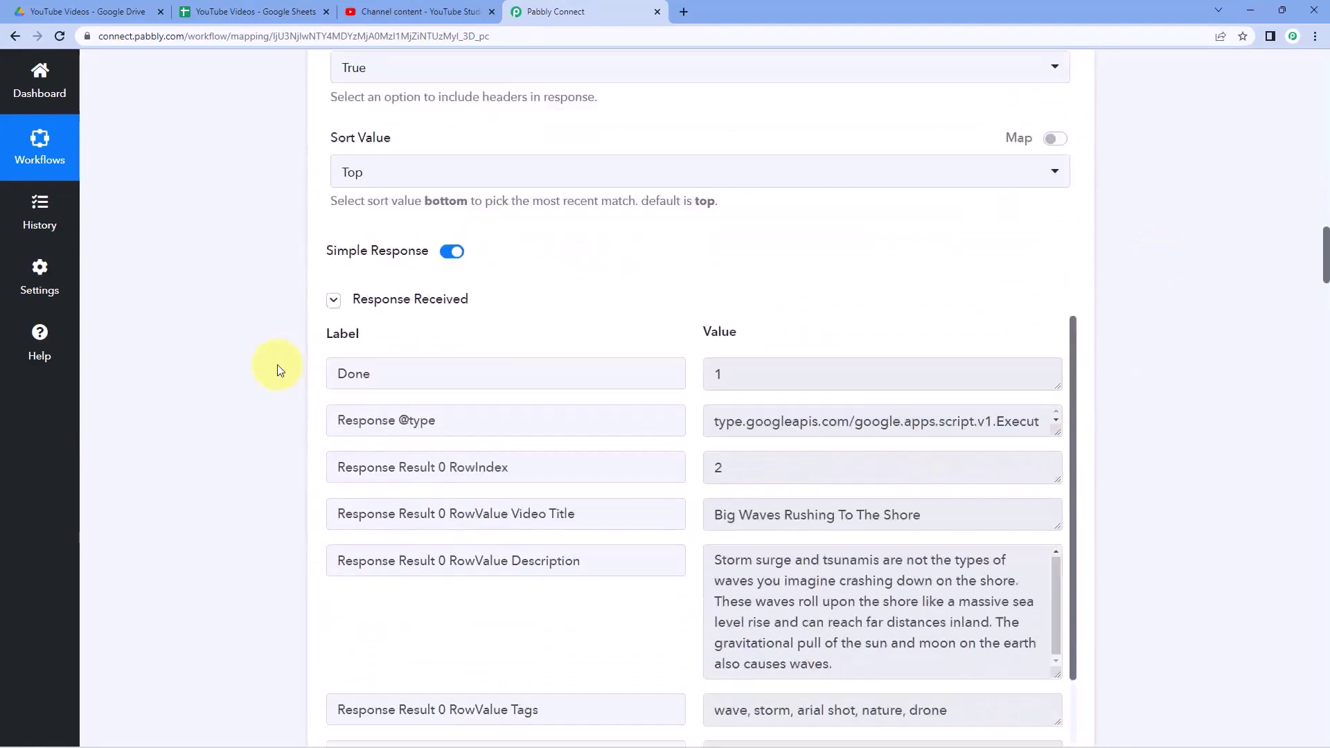
left_click(773, 403)
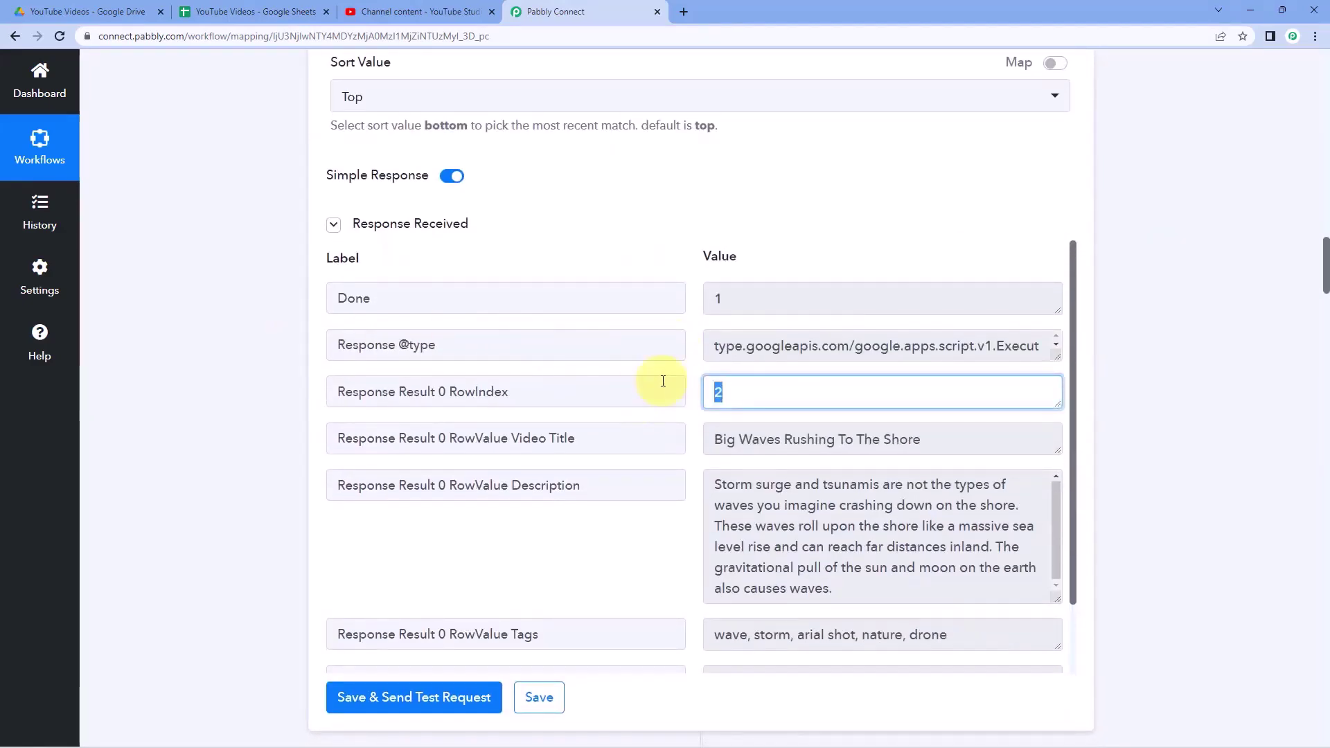
left_click(696, 372)
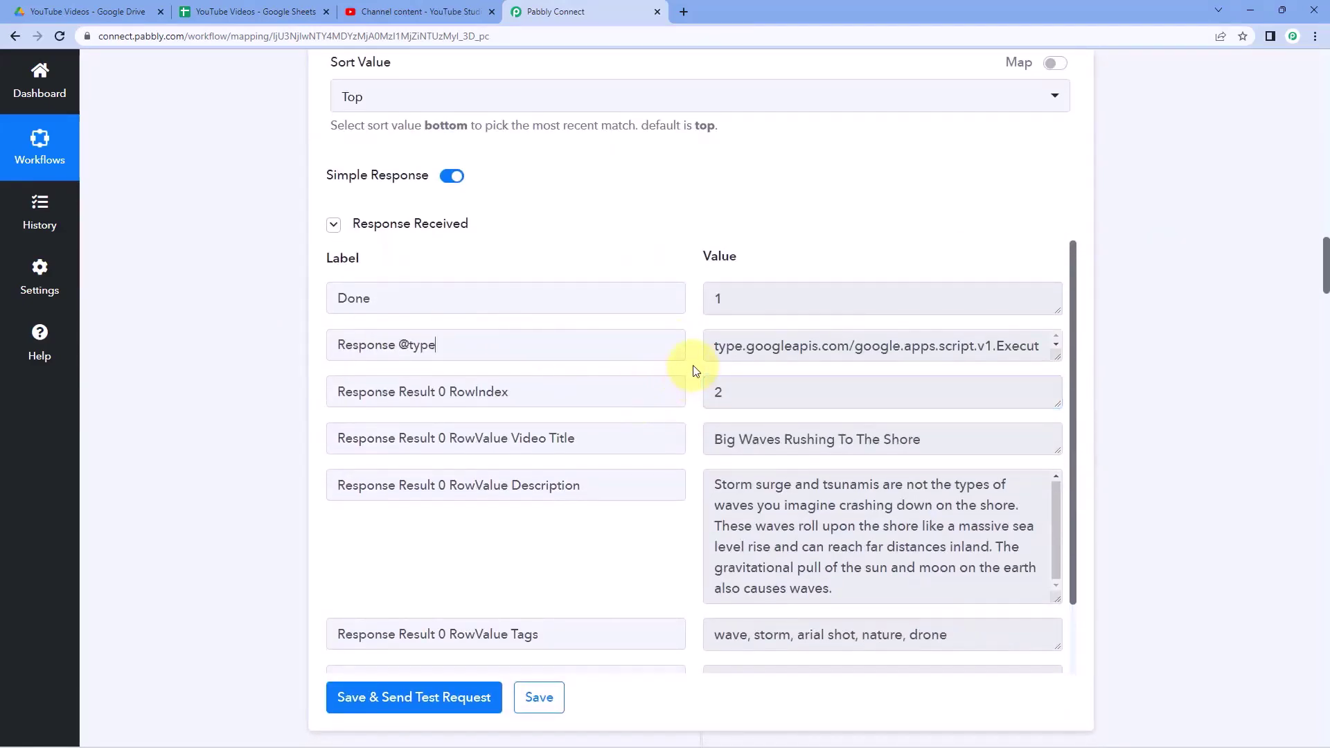
left_click(773, 396)
scroll(254, 386, "down", 20)
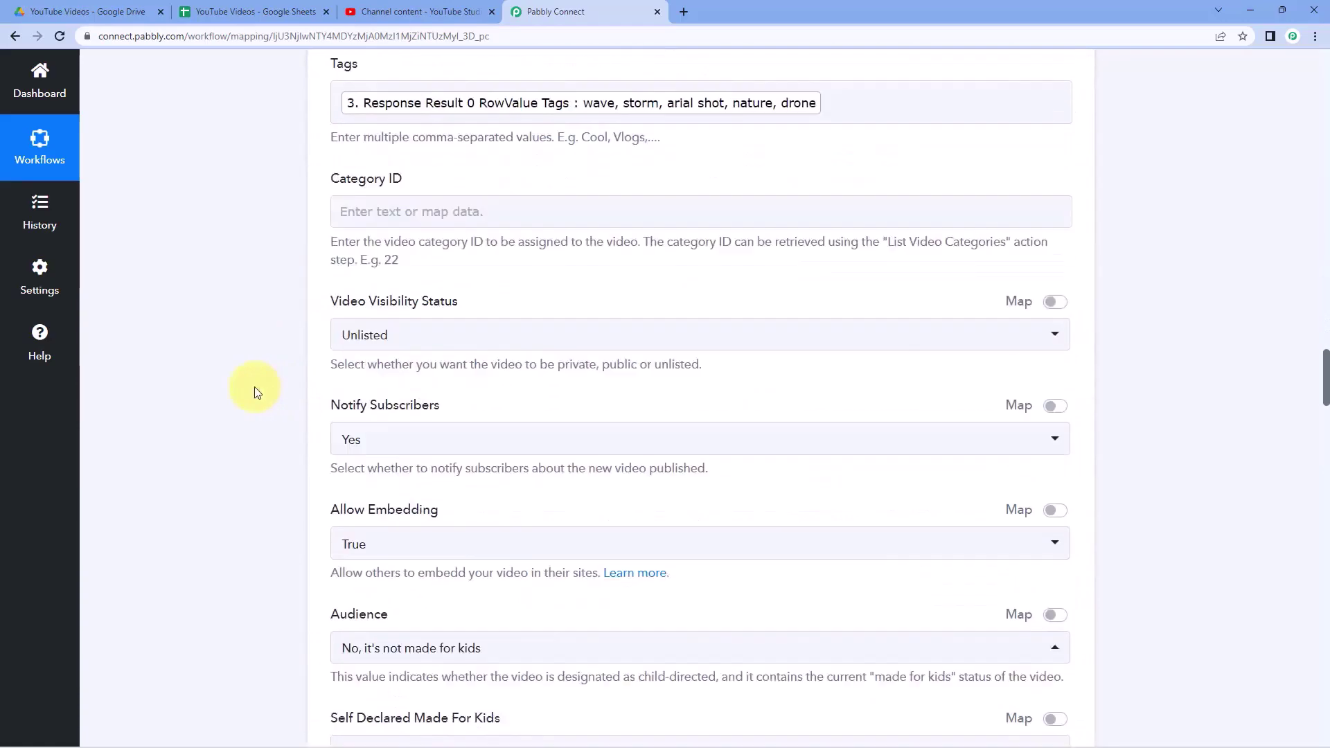
scroll(255, 387, "down", 20)
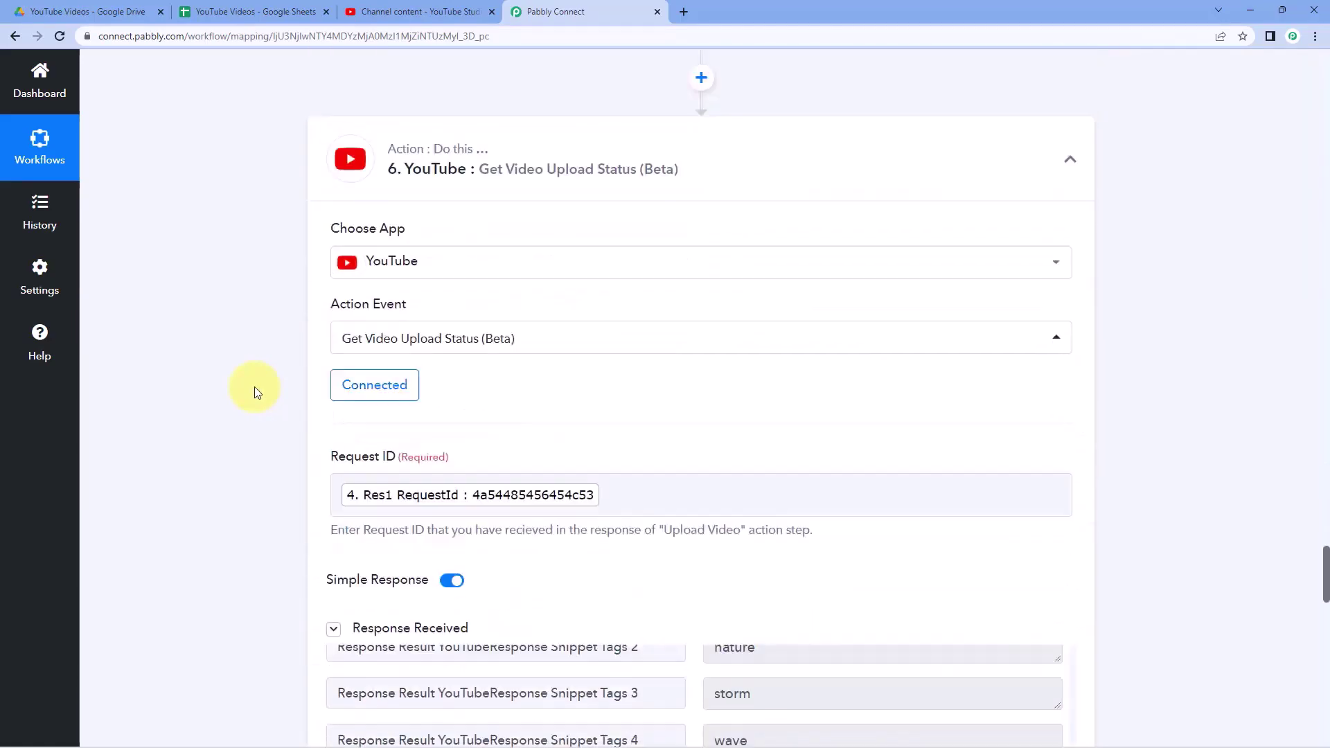
scroll(254, 387, "down", 15)
- Append step 3's RowIndex after D in the Range field
left_click(519, 375)
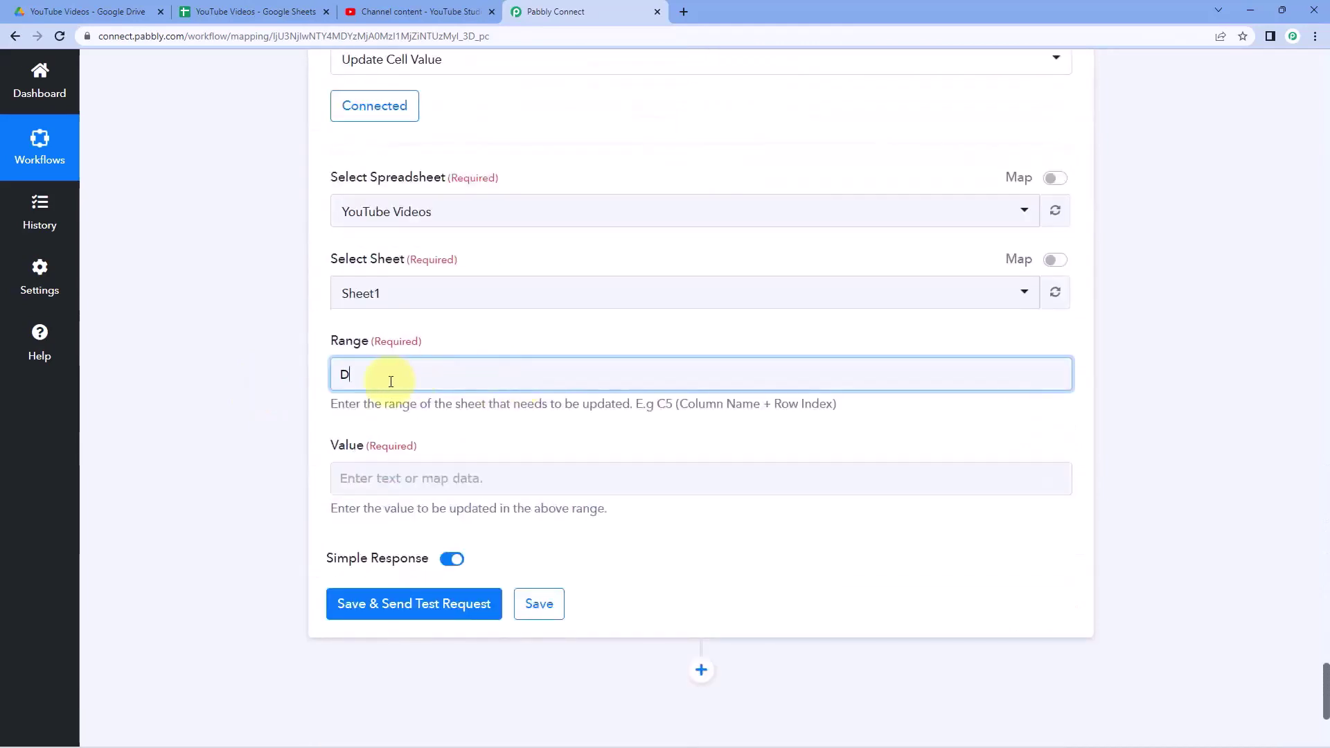
left_click(384, 372)
scroll(305, 385, "down", 2)
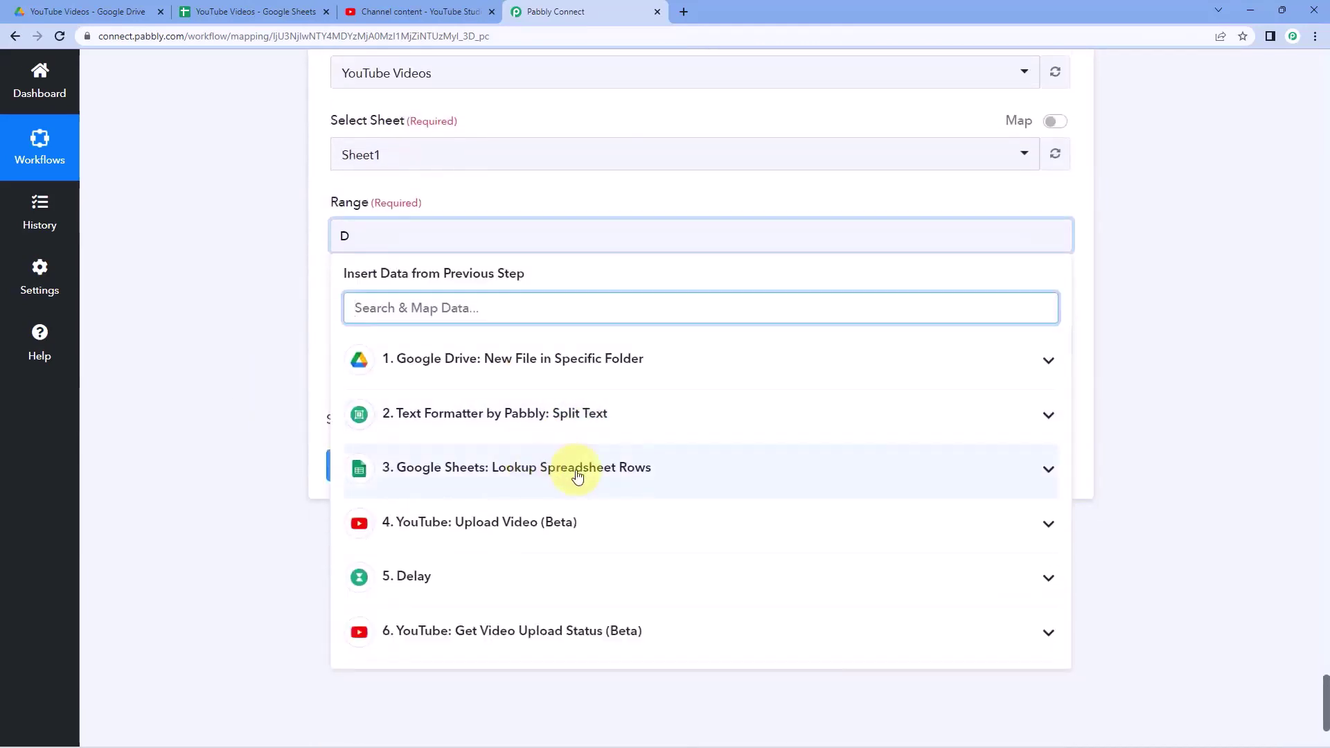
left_click(476, 469)
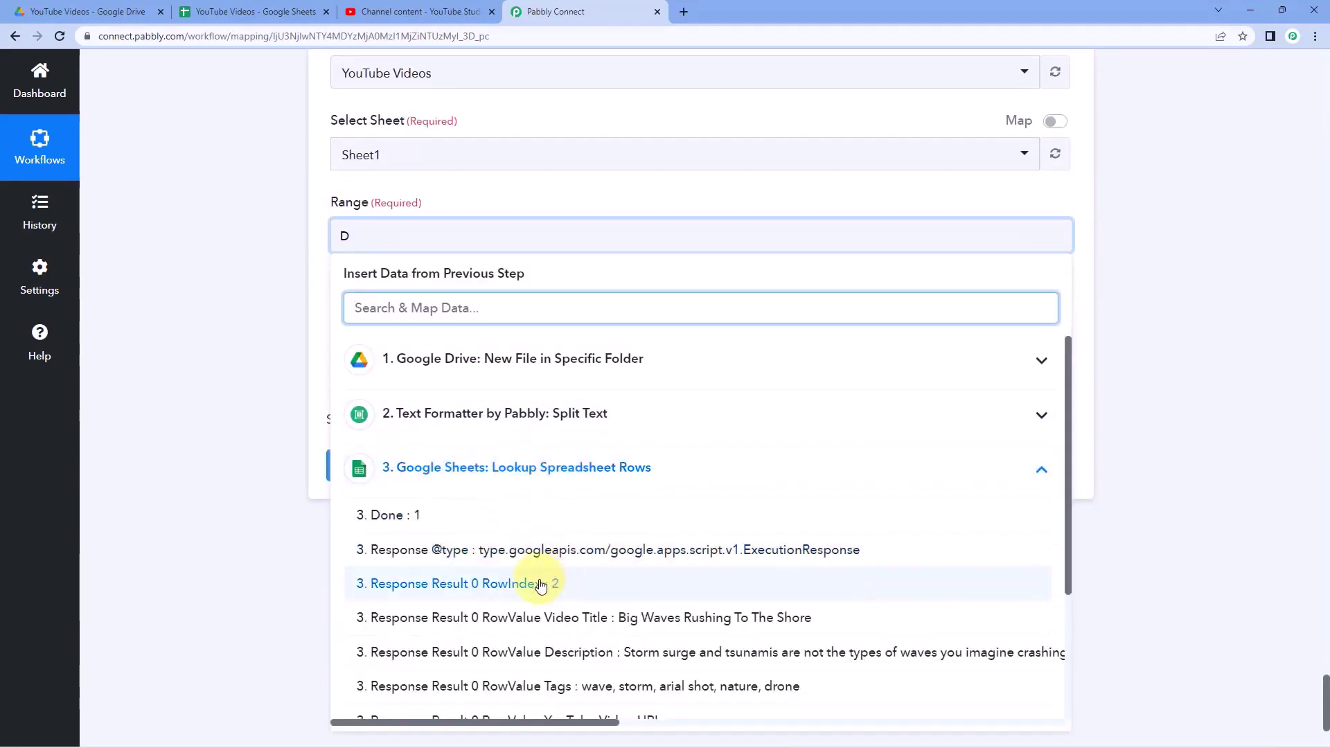
left_click(543, 584)
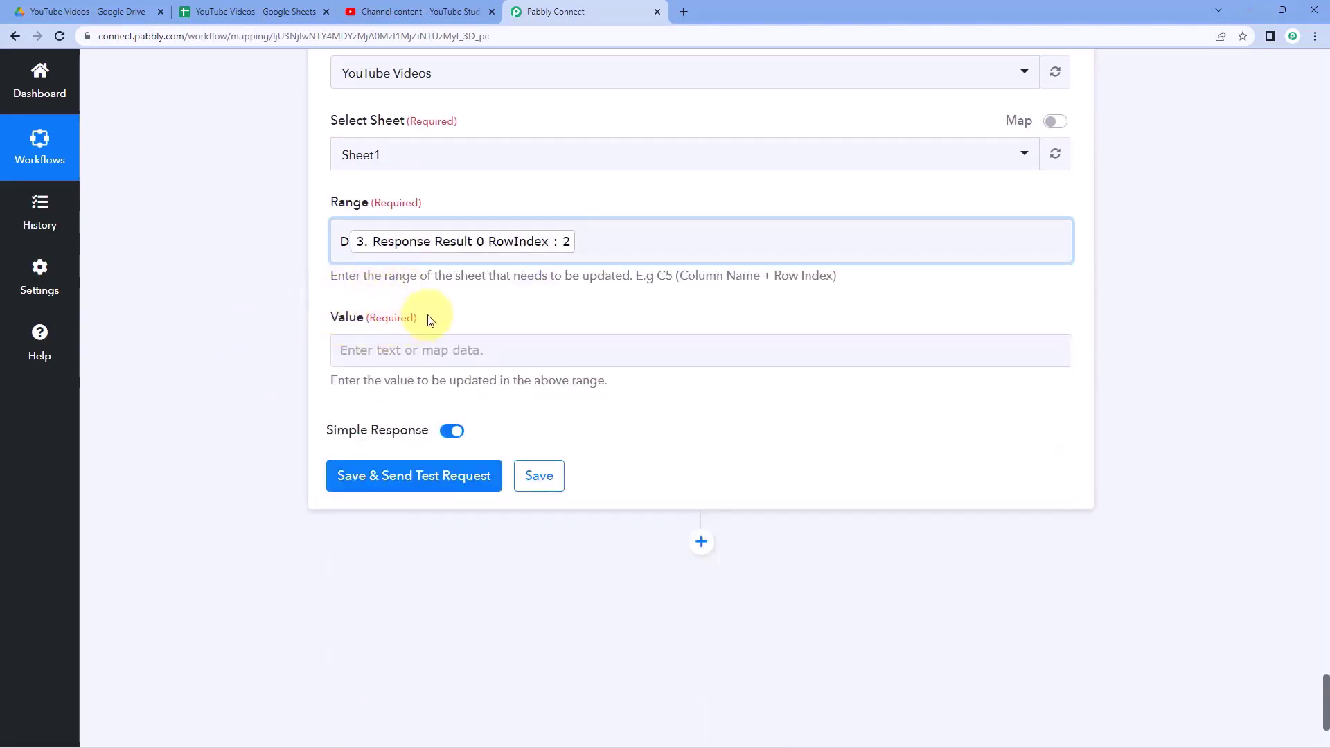
- Map step 6's VideoUrl into the Value field, then save and send a test request
left_click(404, 351)
scroll(284, 380, "down", 3)
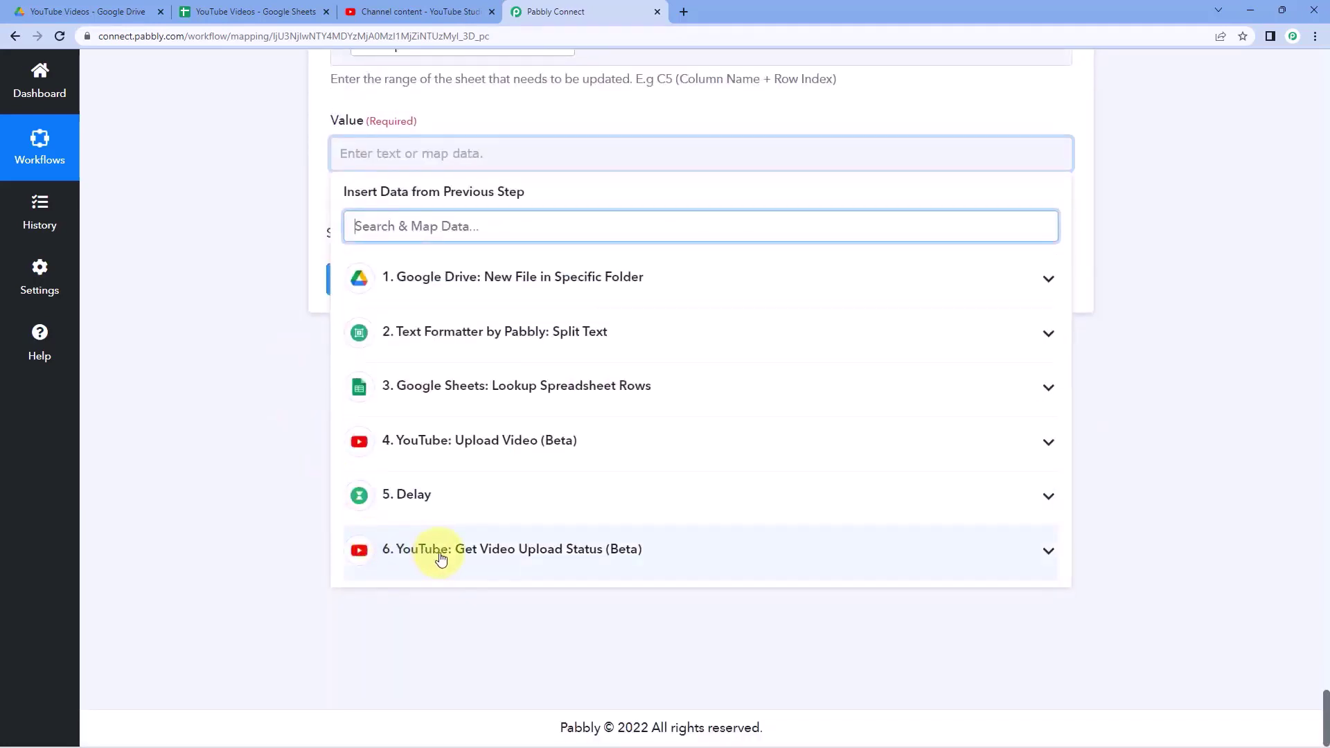
left_click(521, 552)
scroll(656, 570, "down", 5)
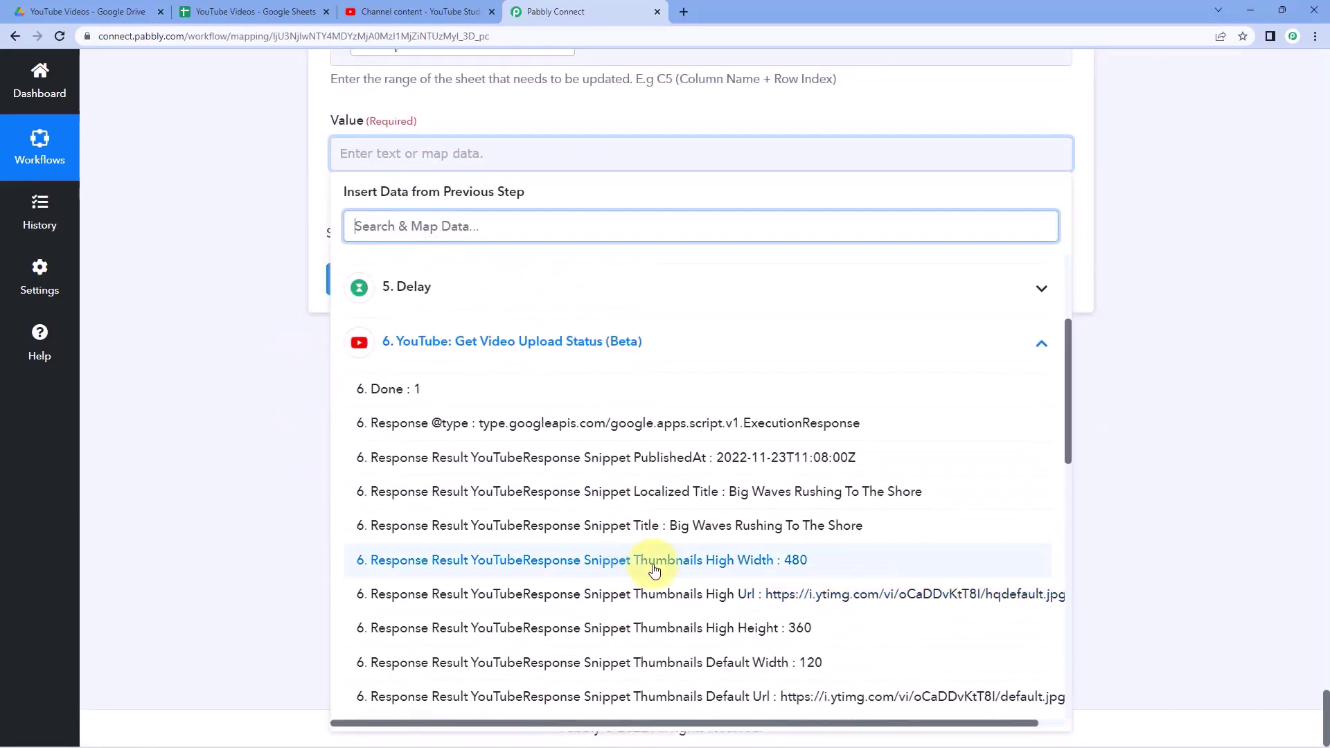
scroll(656, 570, "down", 7)
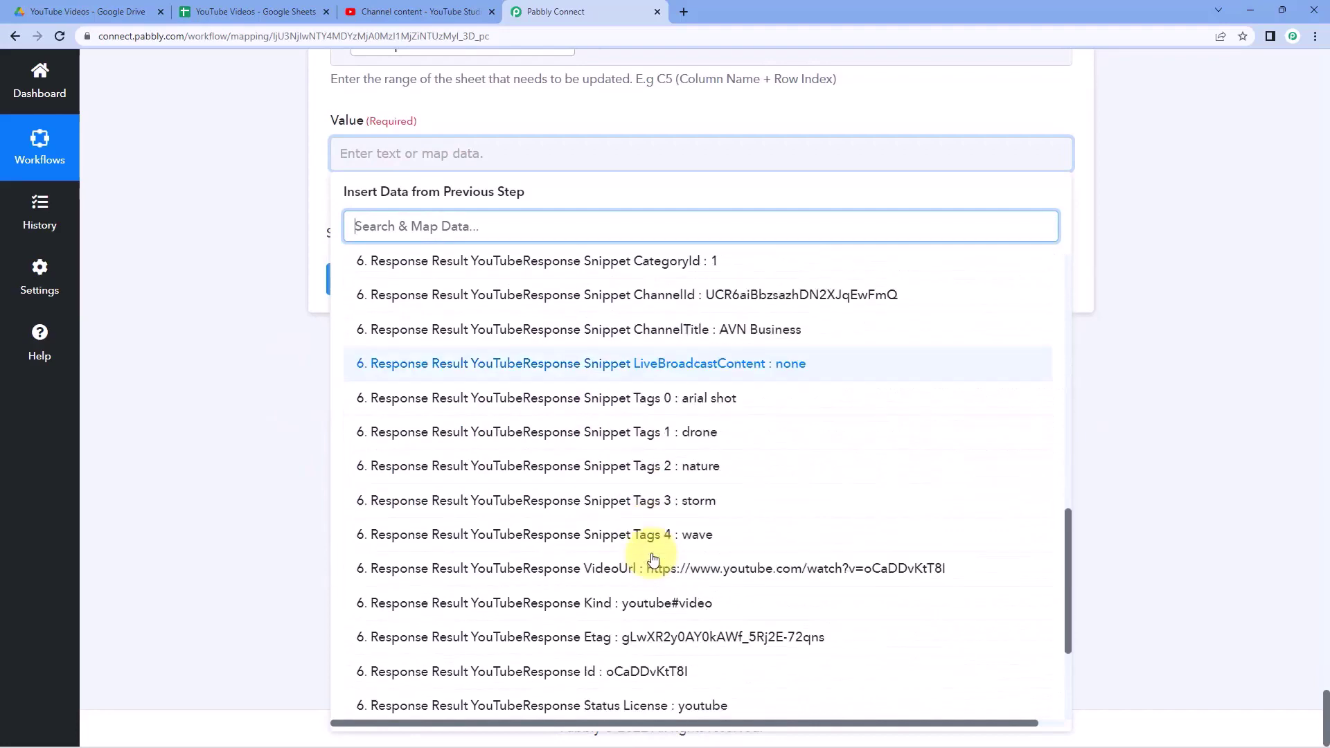
left_click(652, 556)
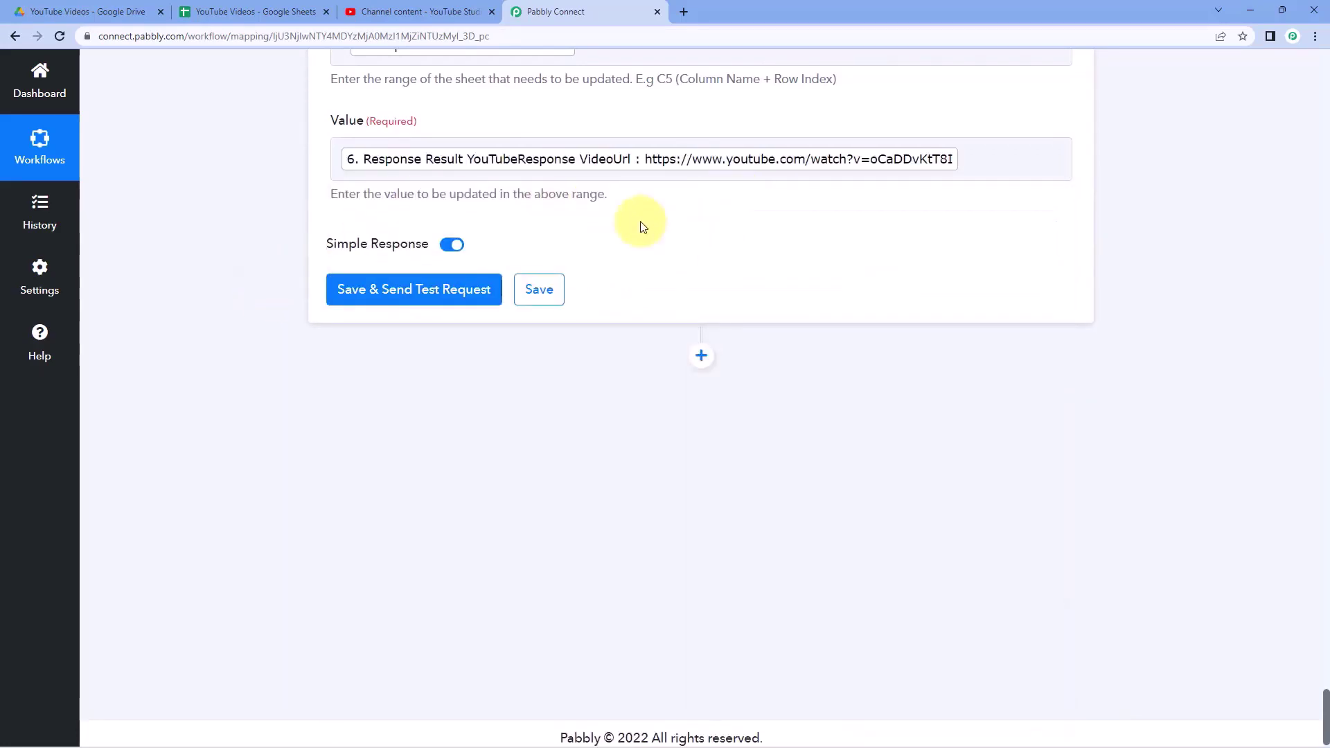
left_click(415, 286)
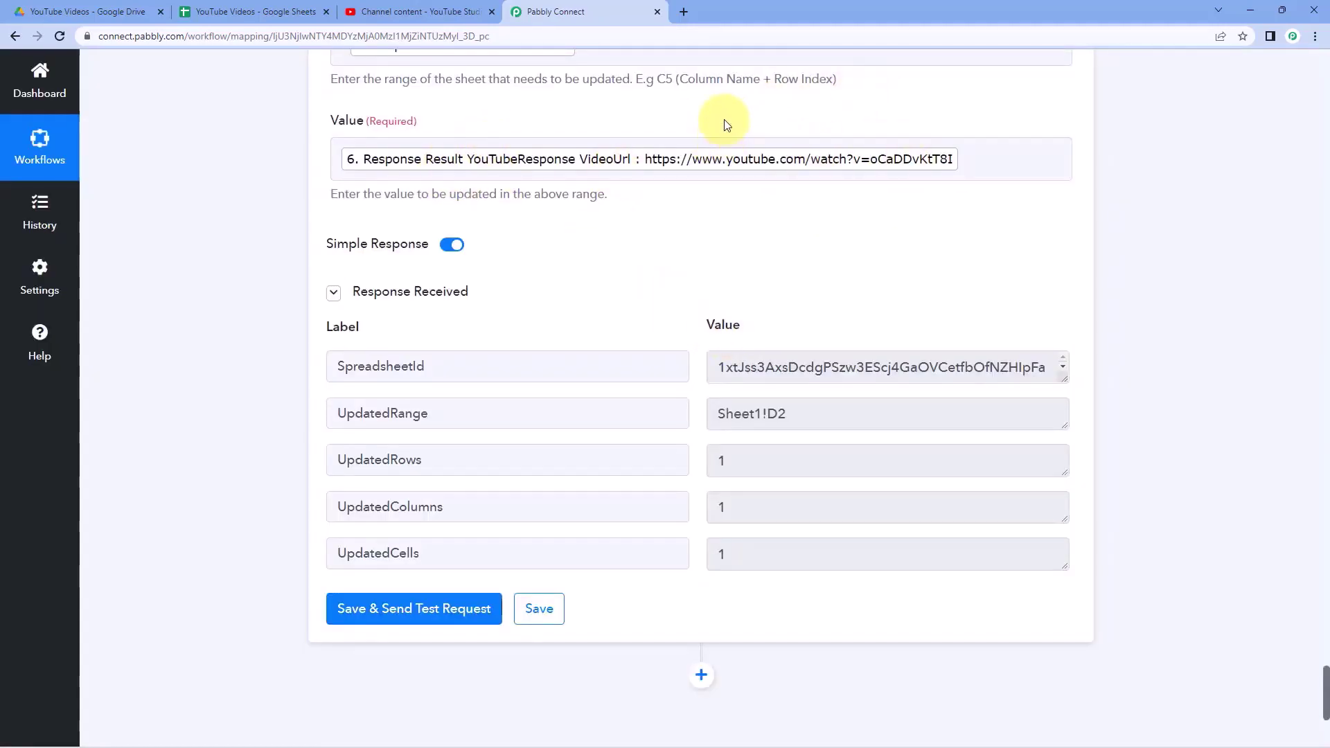
- Verify cell D2 holds the uploaded video's YouTube URL, then go back to the workflow
left_click(253, 9)
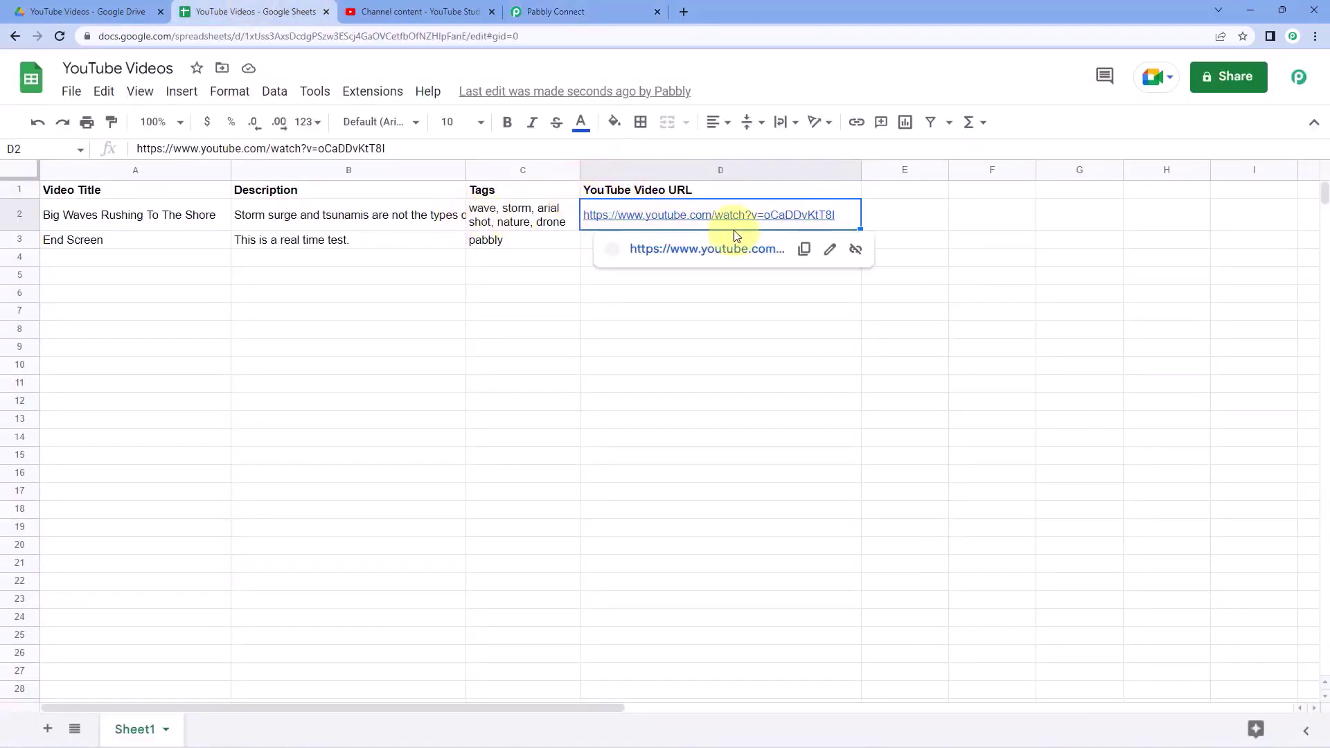
left_click(527, 217)
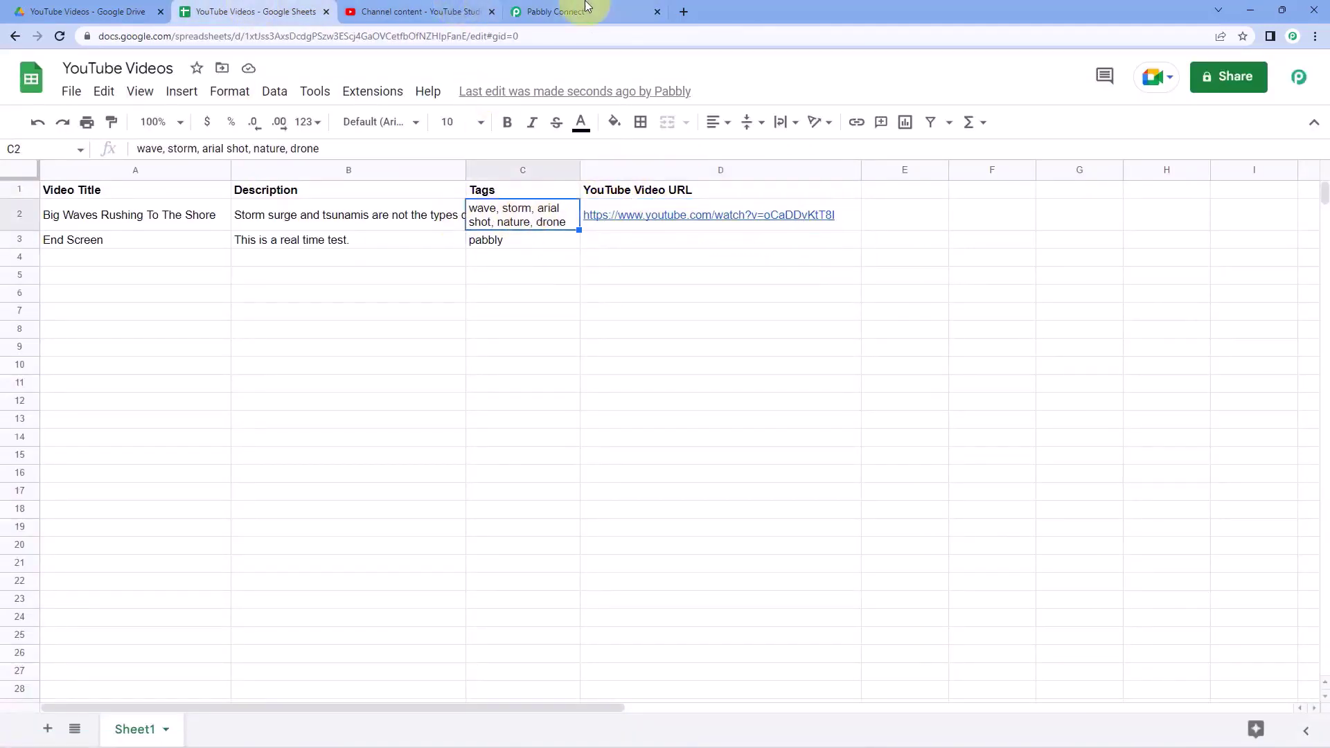
left_click(585, 9)
scroll(1063, 267, "up", 10)
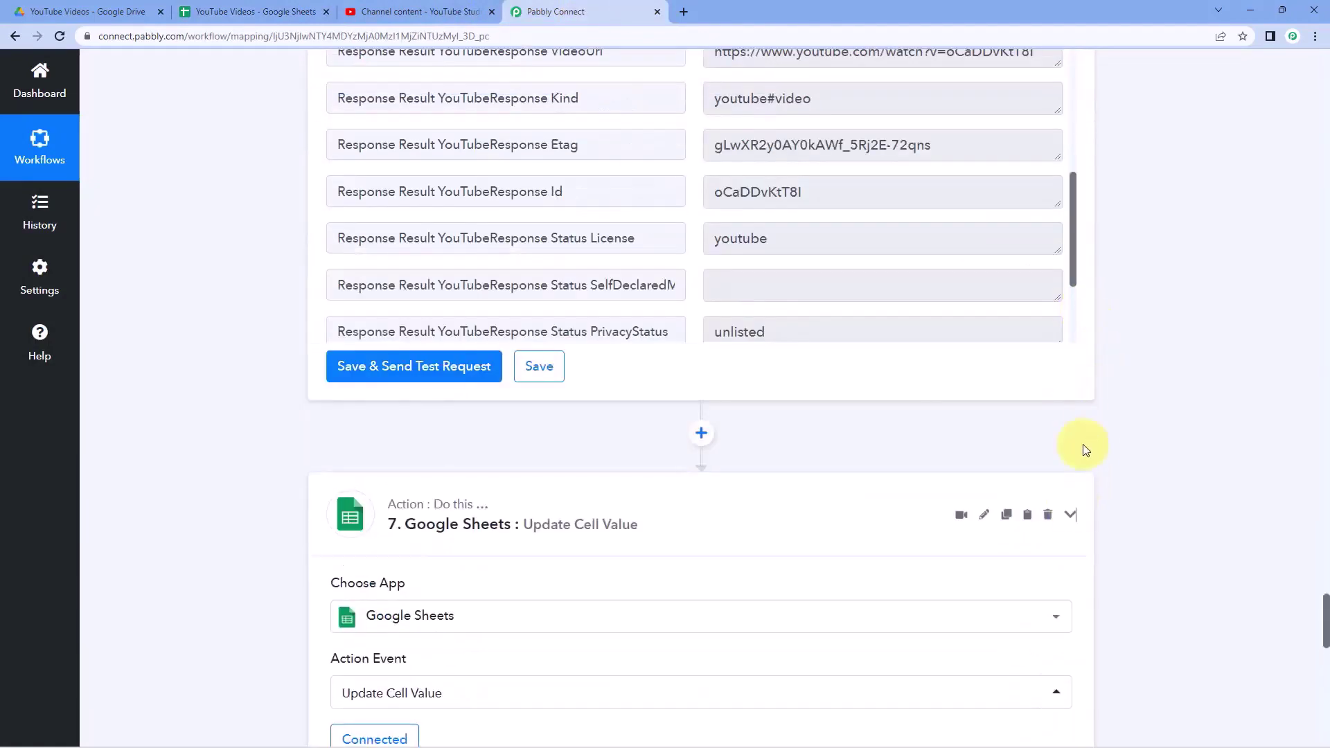
- Collapse the YouTube upload, Sheets lookup and Drive trigger steps, then go to Google Drive
scroll(1085, 449, "up", 15)
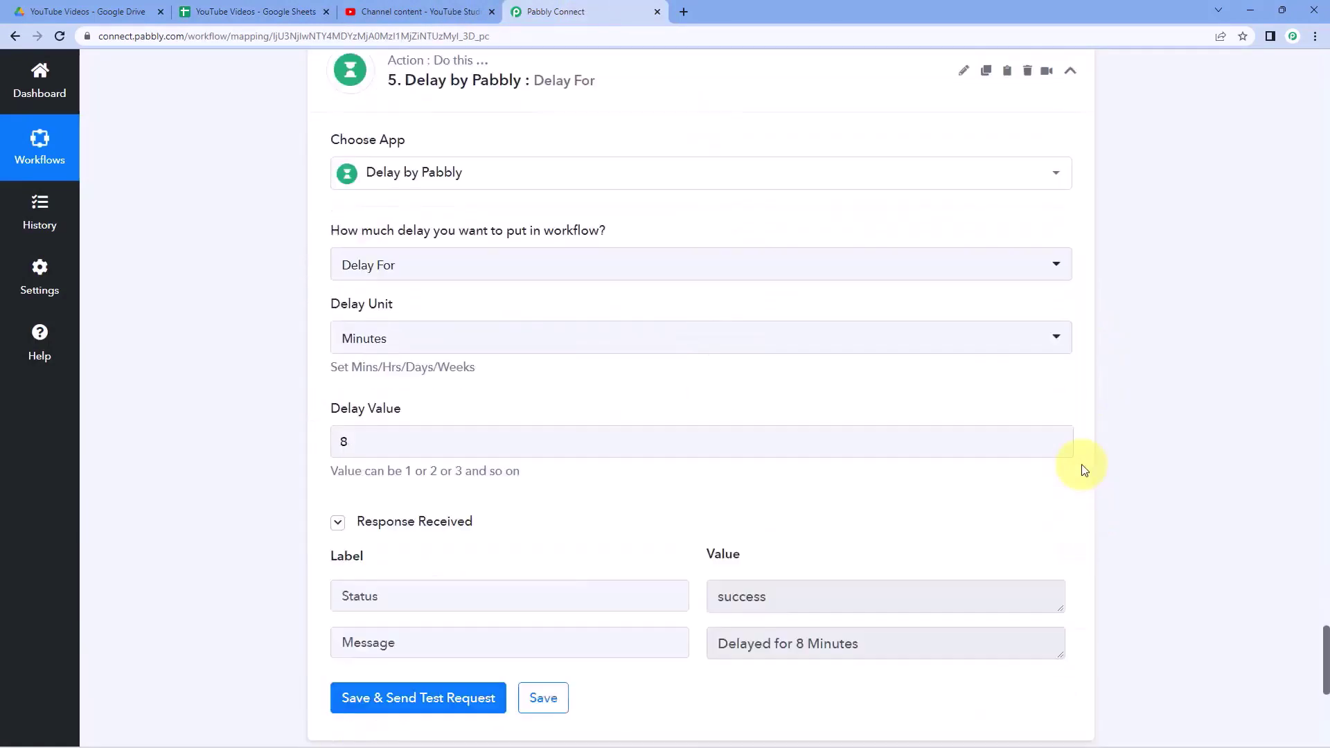
scroll(1084, 470, "up", 15)
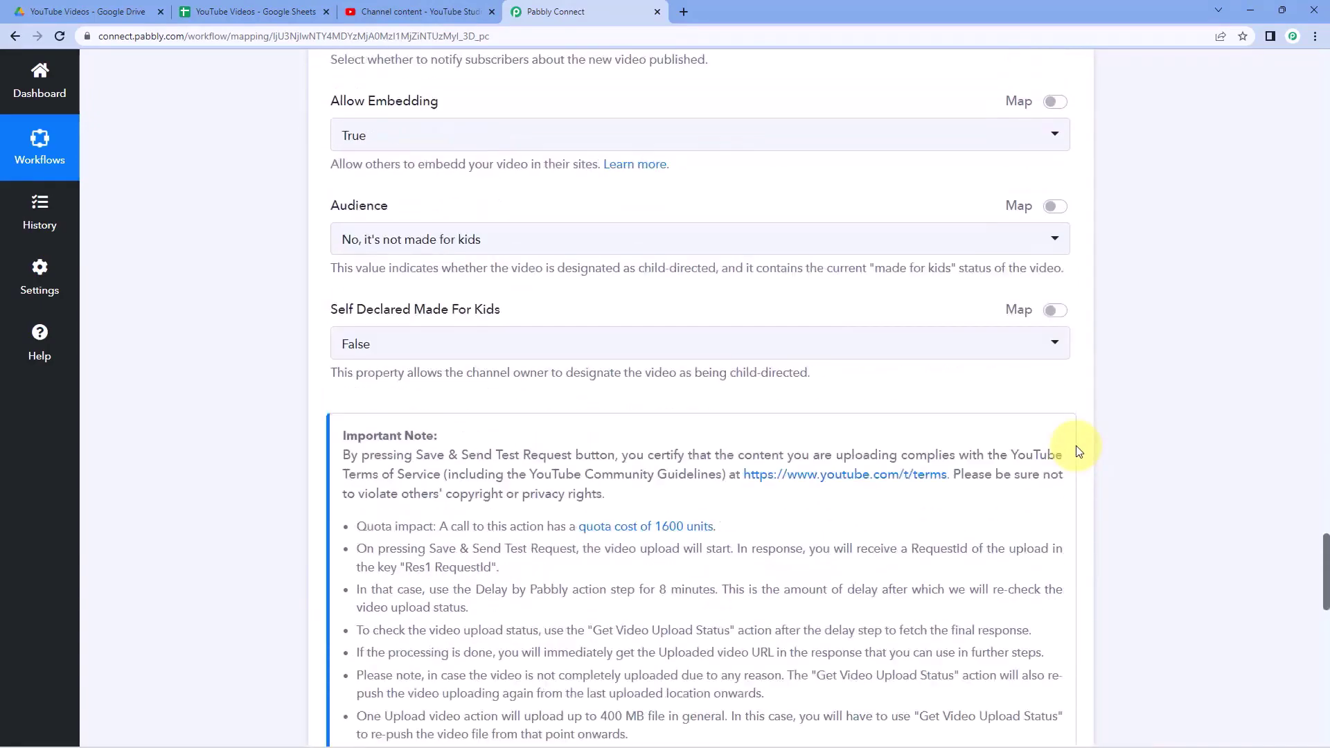
scroll(1078, 451, "up", 15)
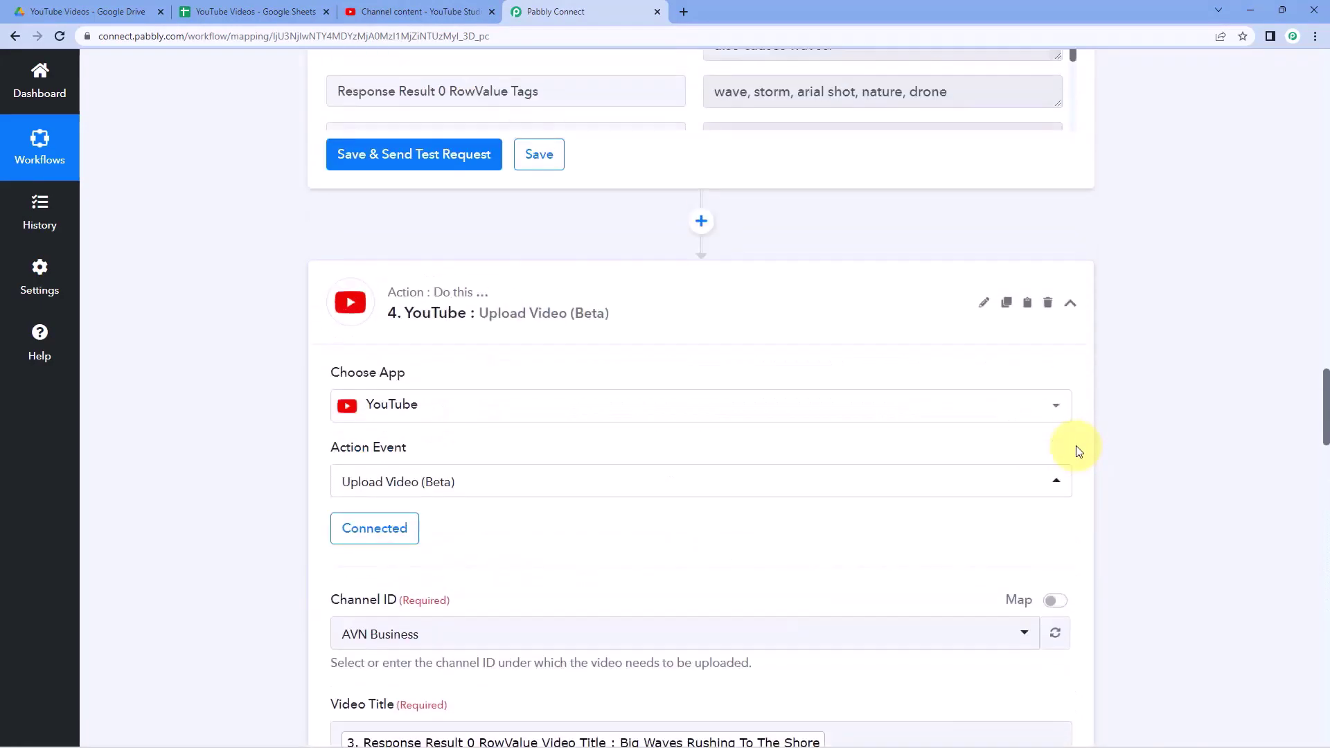
left_click(1074, 294)
scroll(1075, 280, "up", 15)
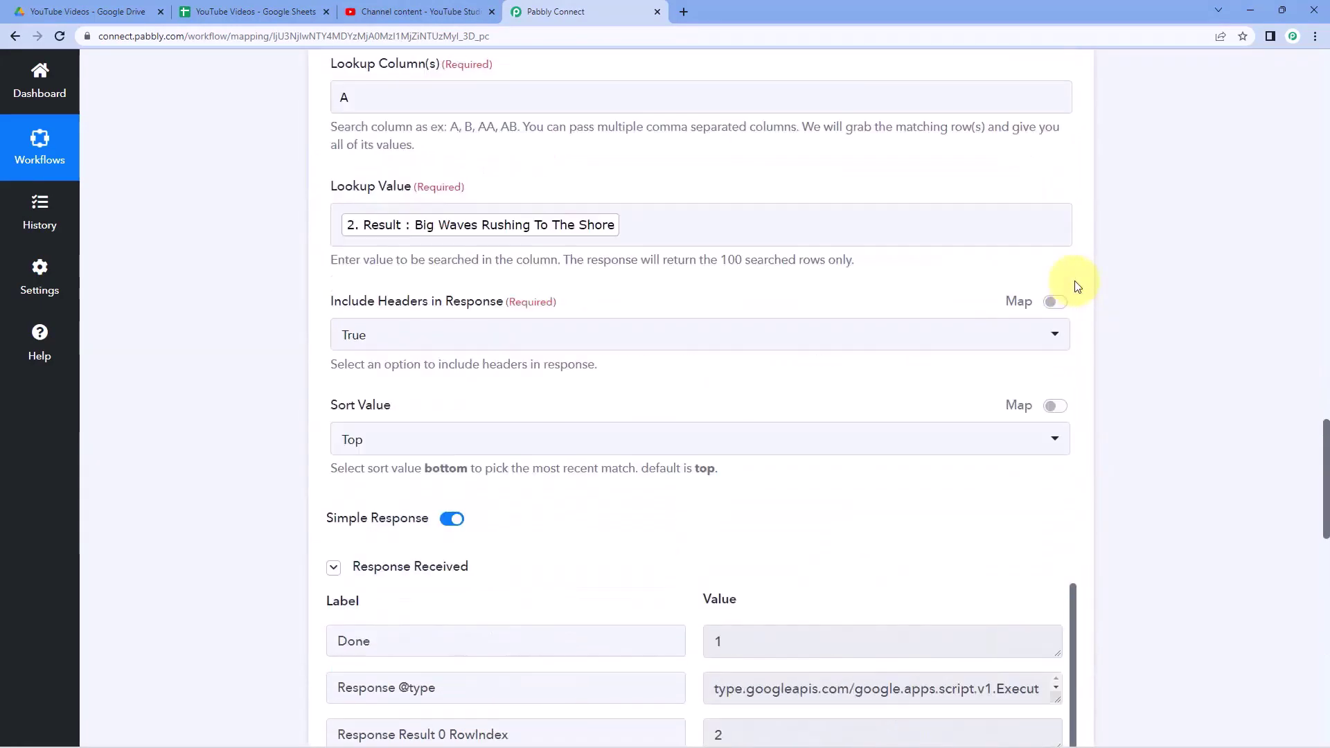
scroll(1074, 284, "up", 7)
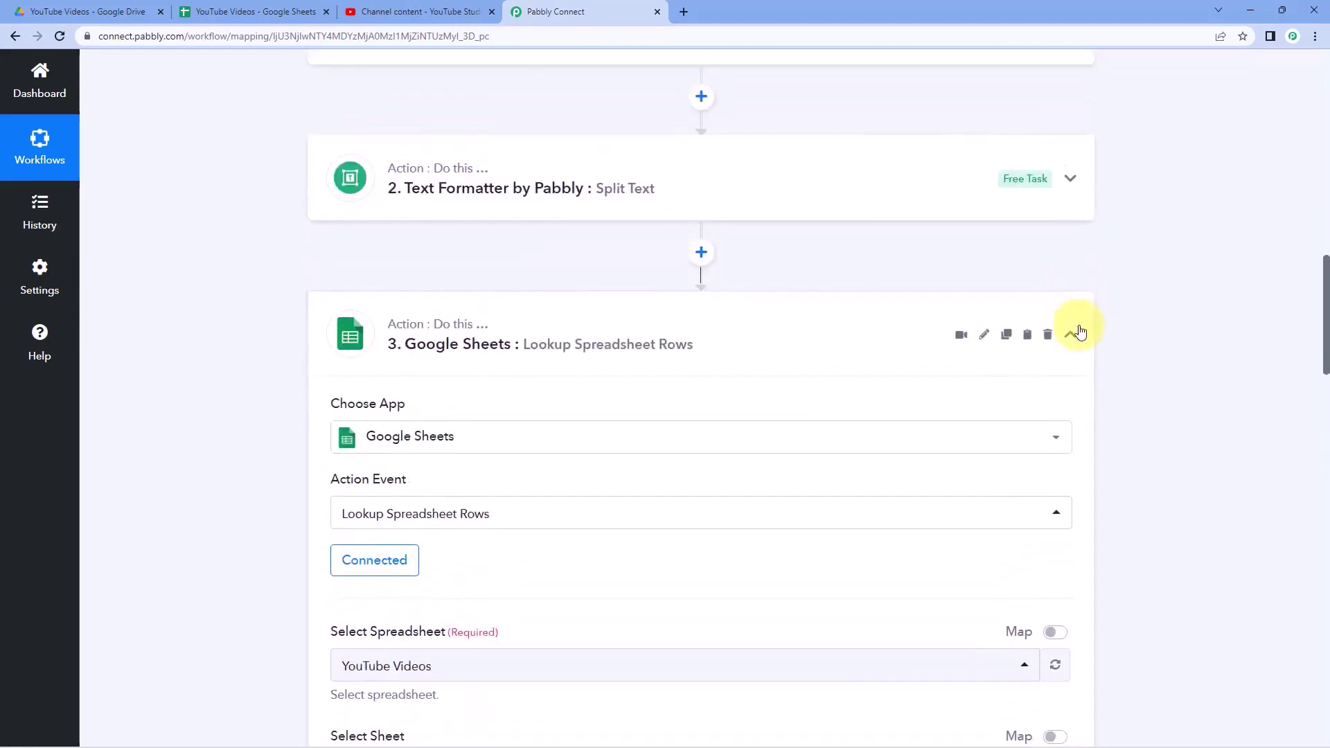
left_click(1079, 333)
scroll(1092, 270, "up", 15)
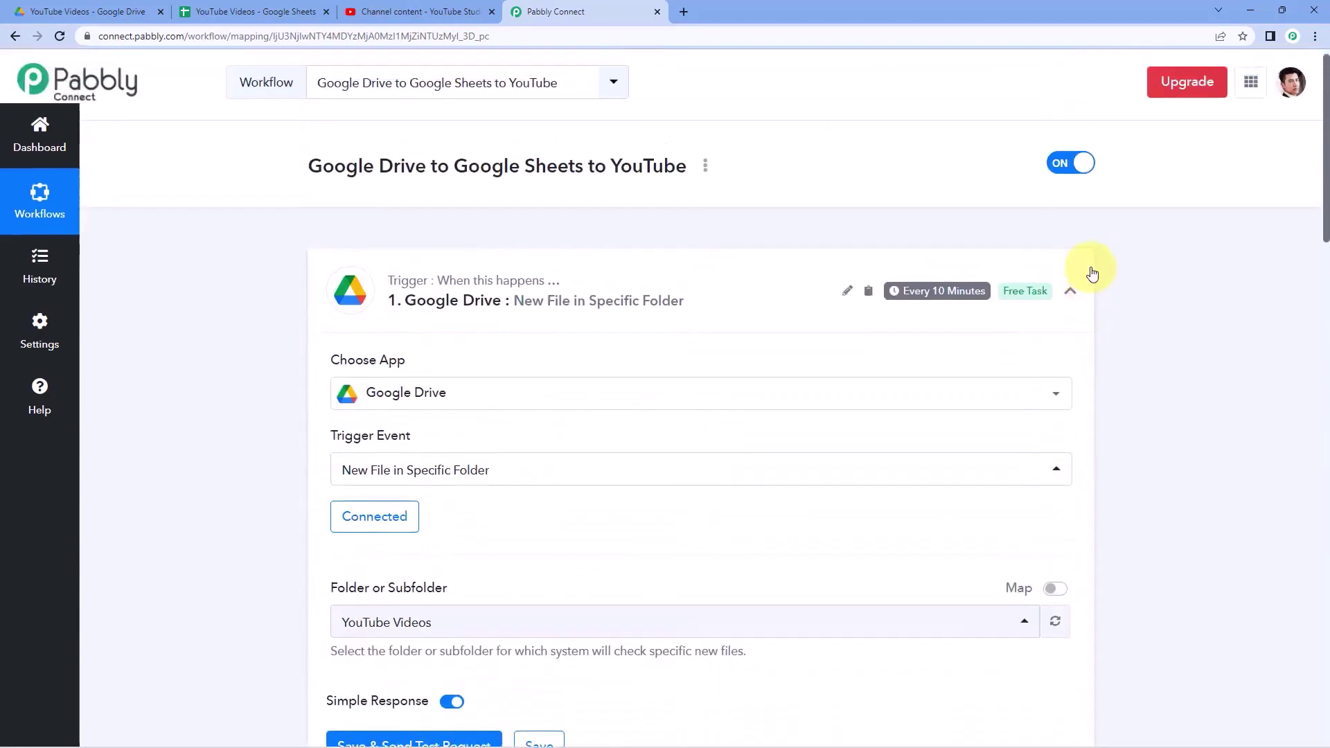
left_click(1071, 292)
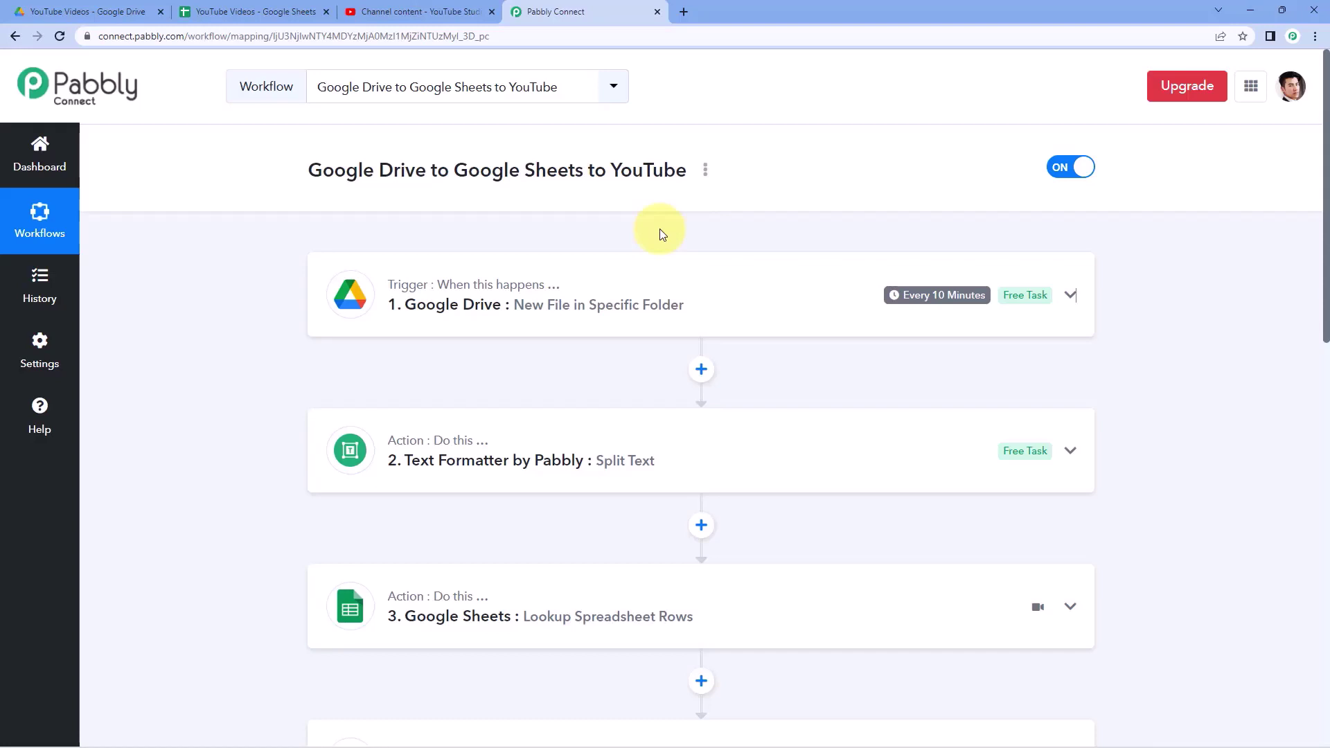
left_click(119, 14)
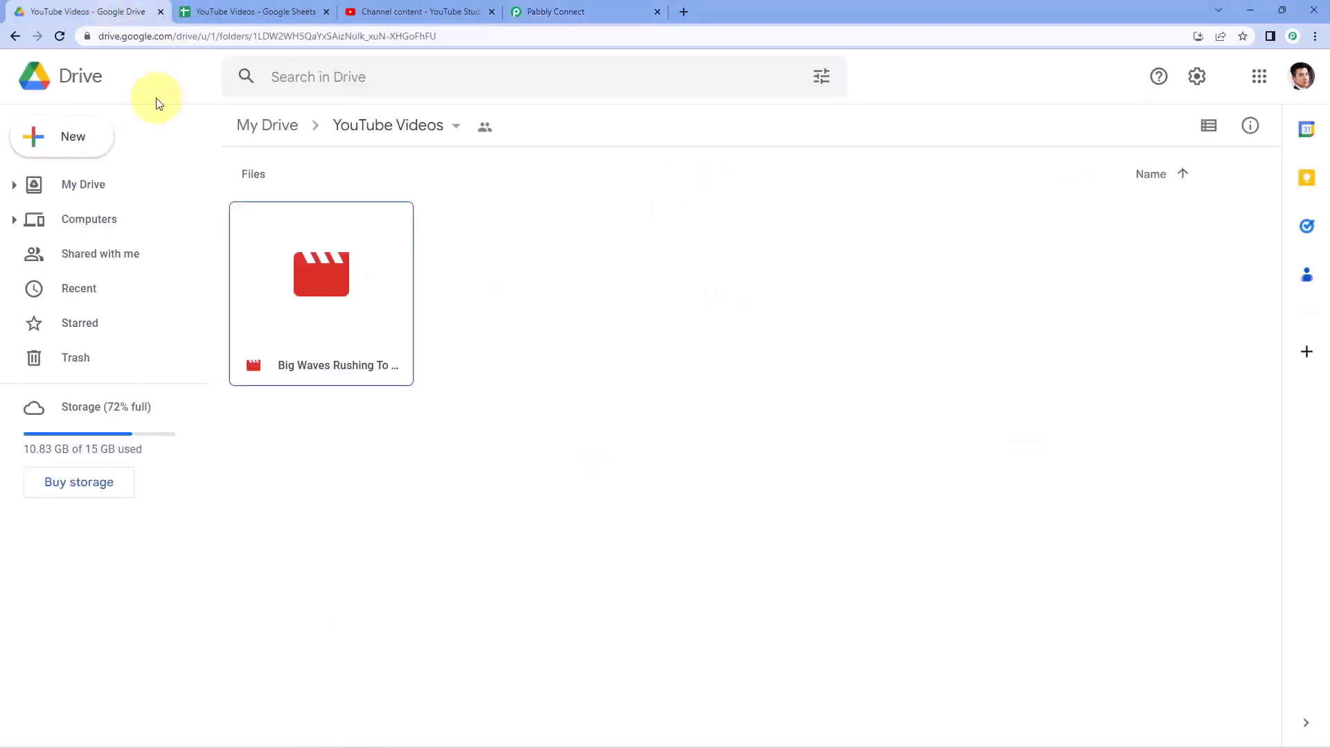
- Upload End Screen.MP4 from the Desktop into the YouTube Videos folder
left_click(96, 156)
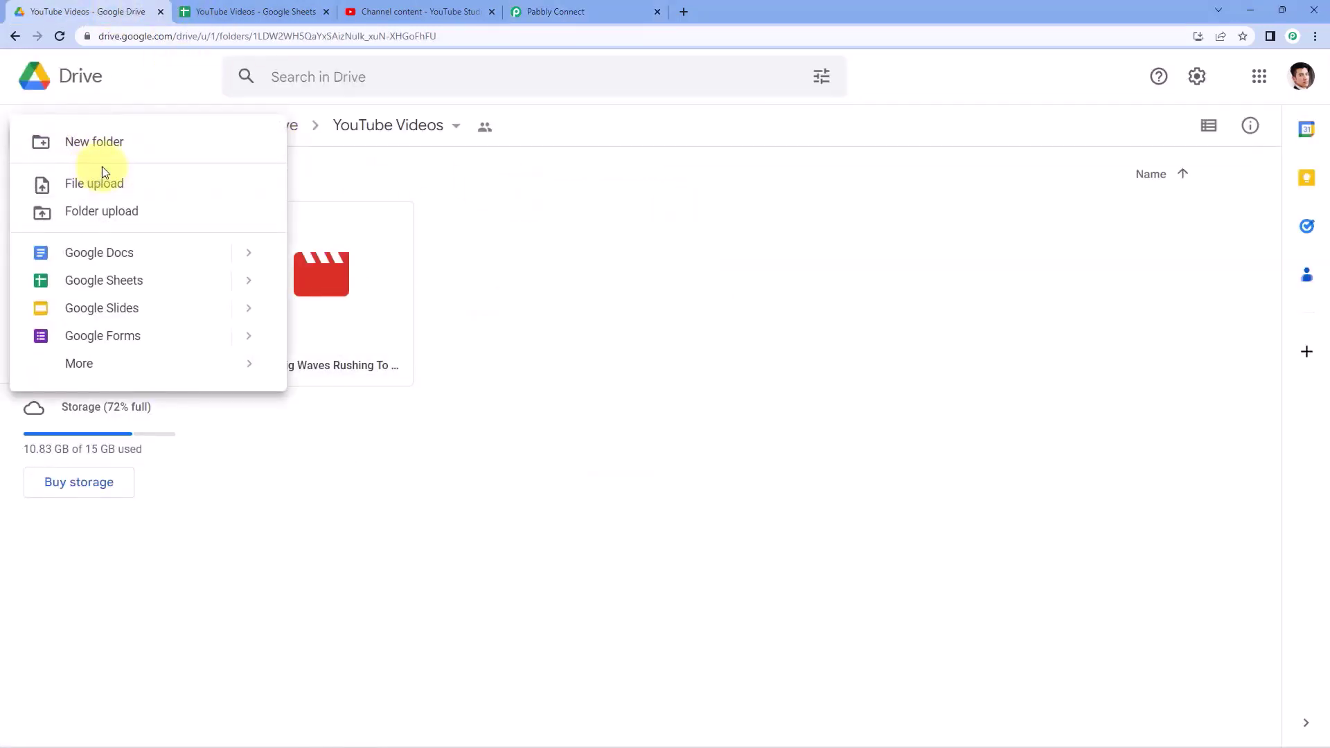
left_click(104, 181)
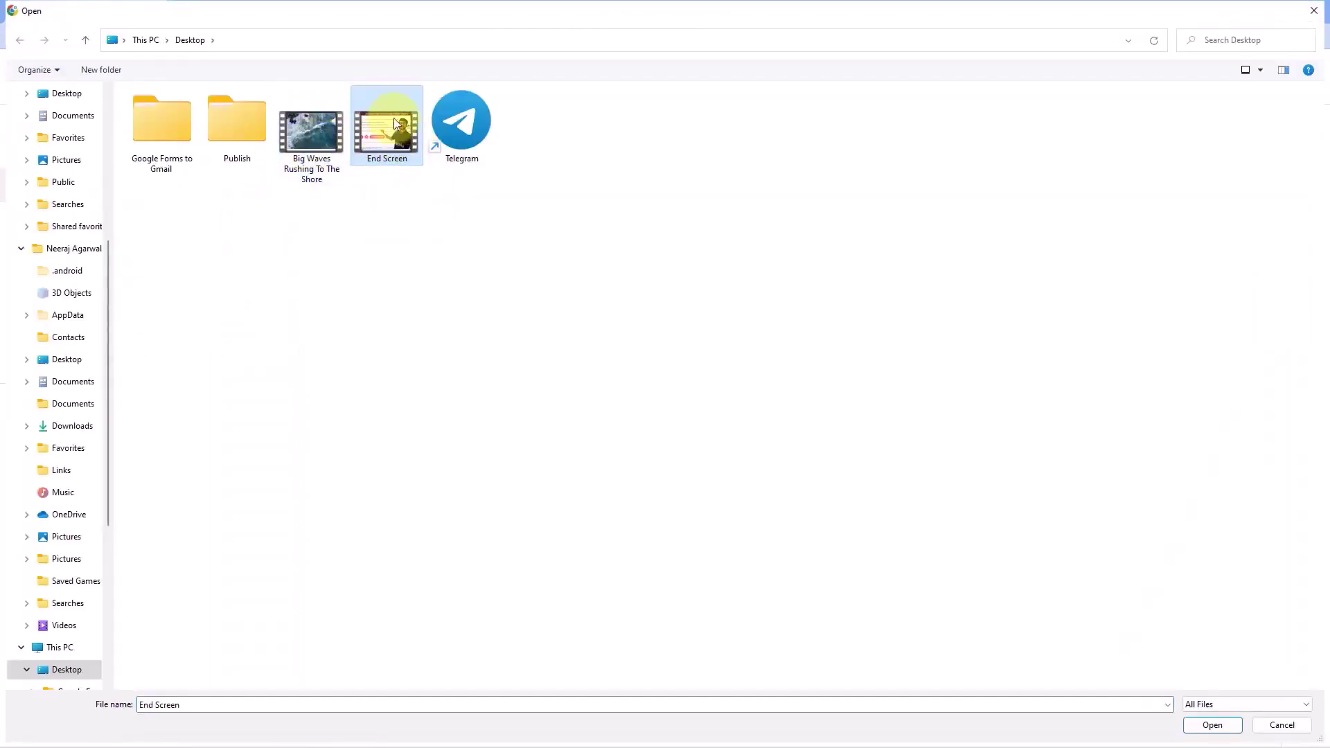
left_click(1211, 725)
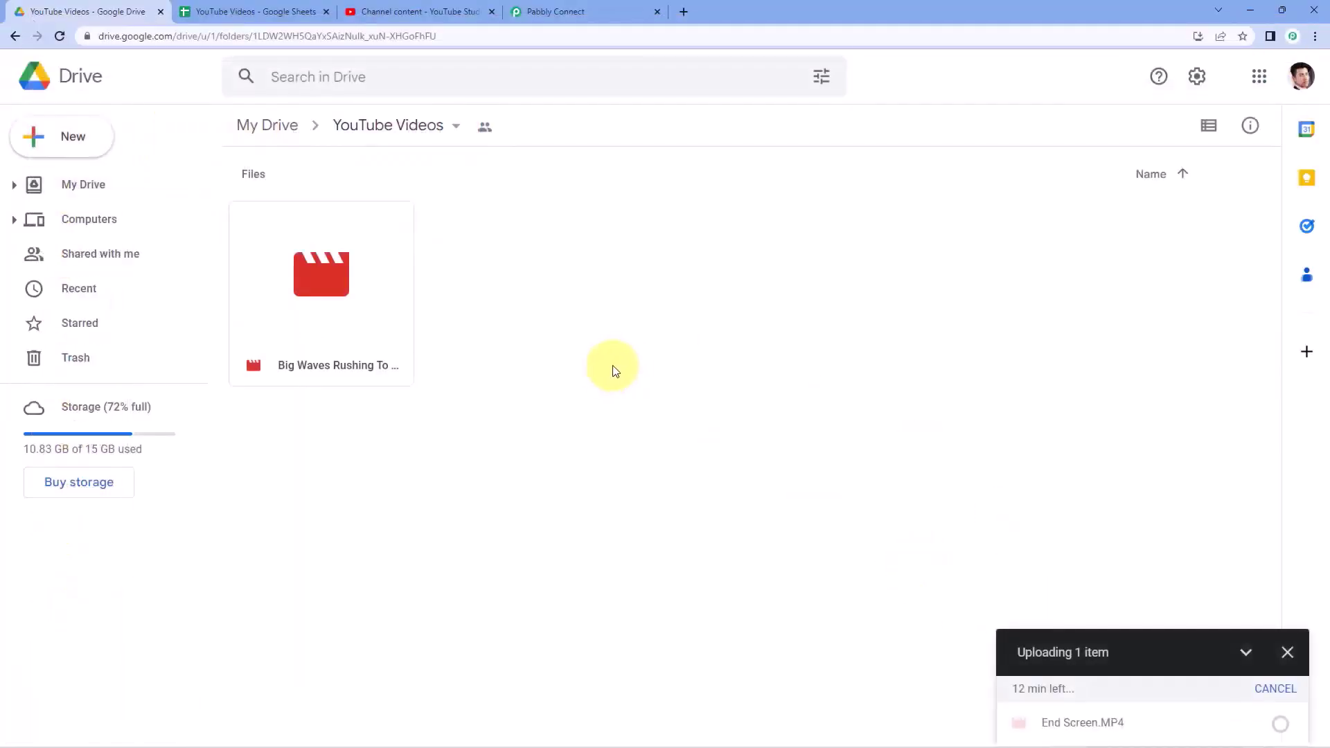
left_click(265, 10)
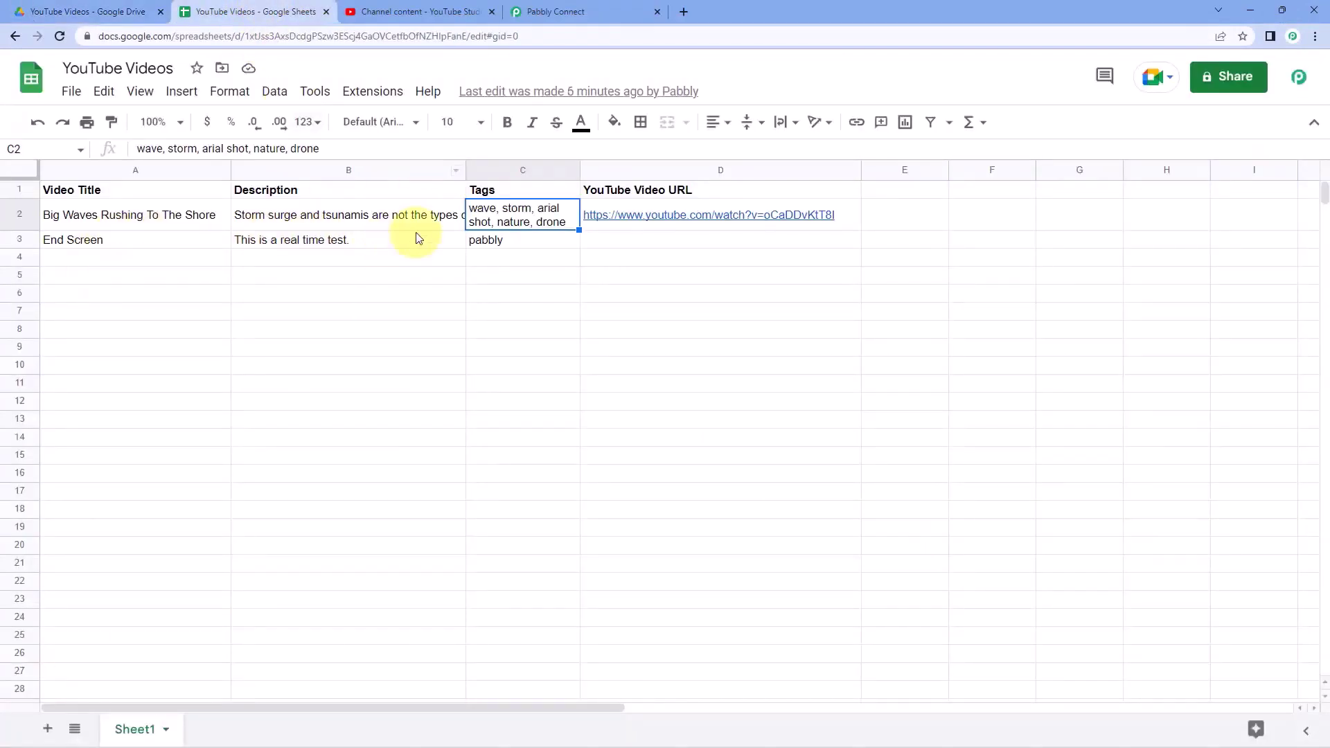
- Review row 3's End Screen title, 'This is a real time test.' description and pabbly tag
left_click(73, 244)
left_click(271, 246)
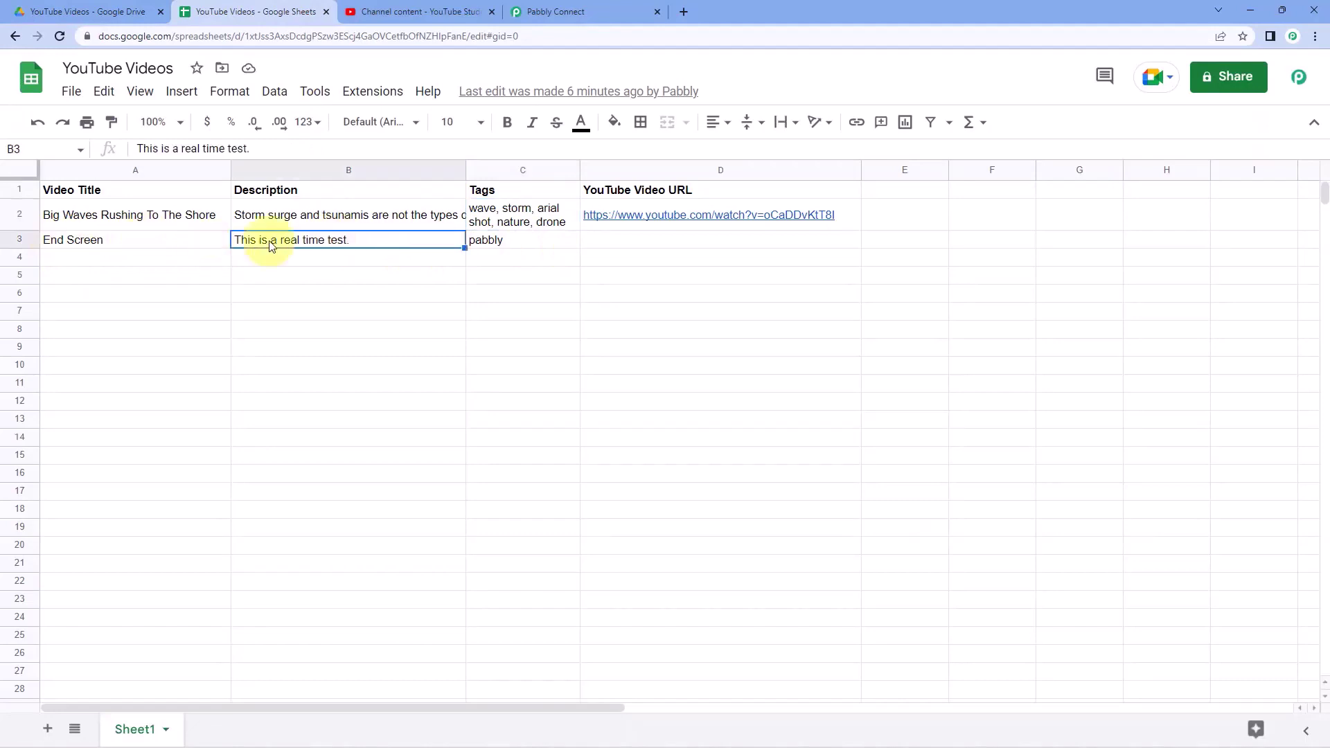
left_click(547, 242)
left_click(170, 217)
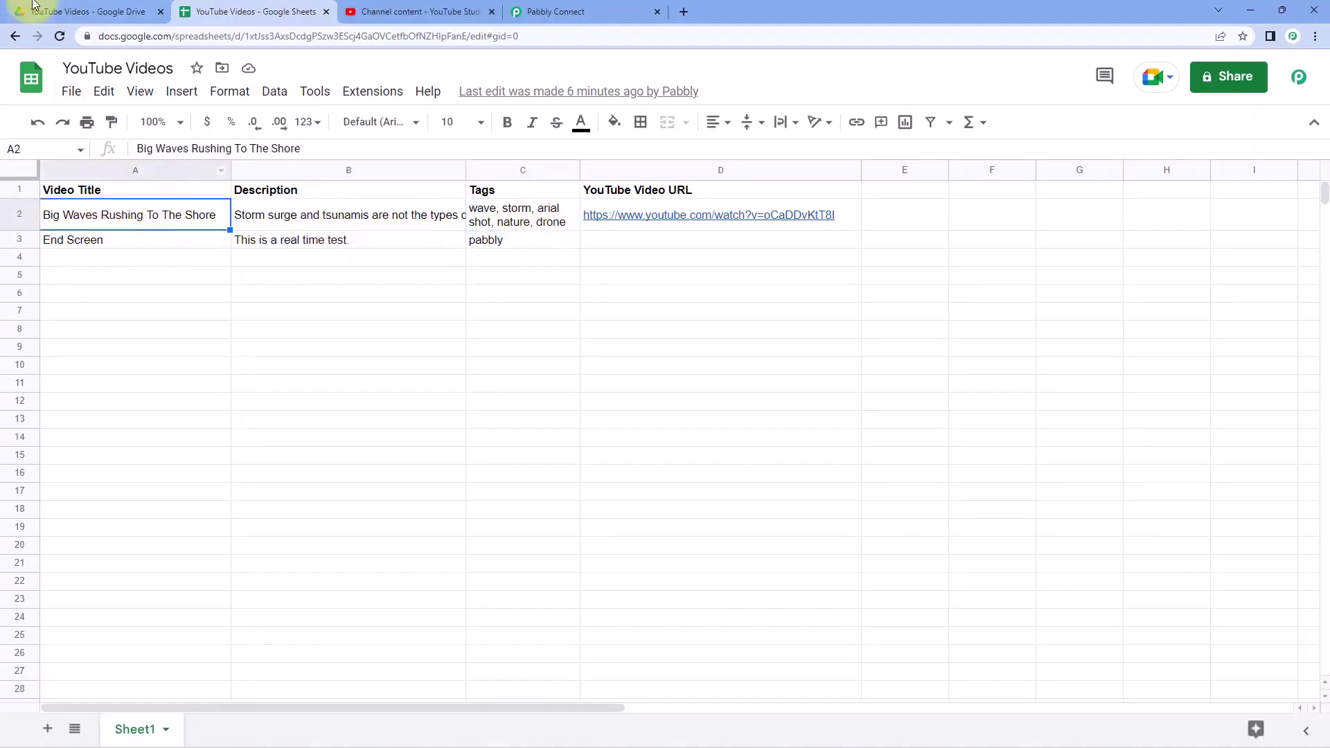
left_click(41, 11)
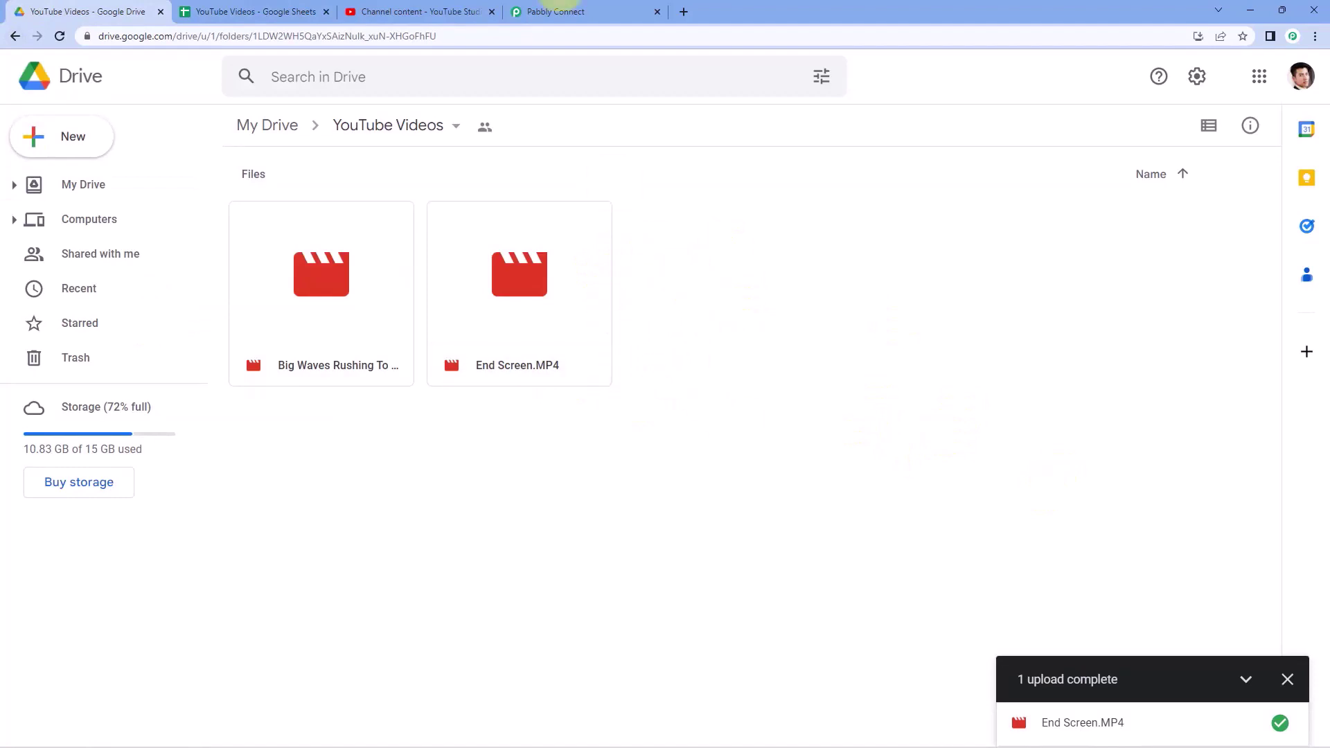
- Confirm End Screen.MP4 finished uploading, then switch to Pabbly Connect
left_click(588, 14)
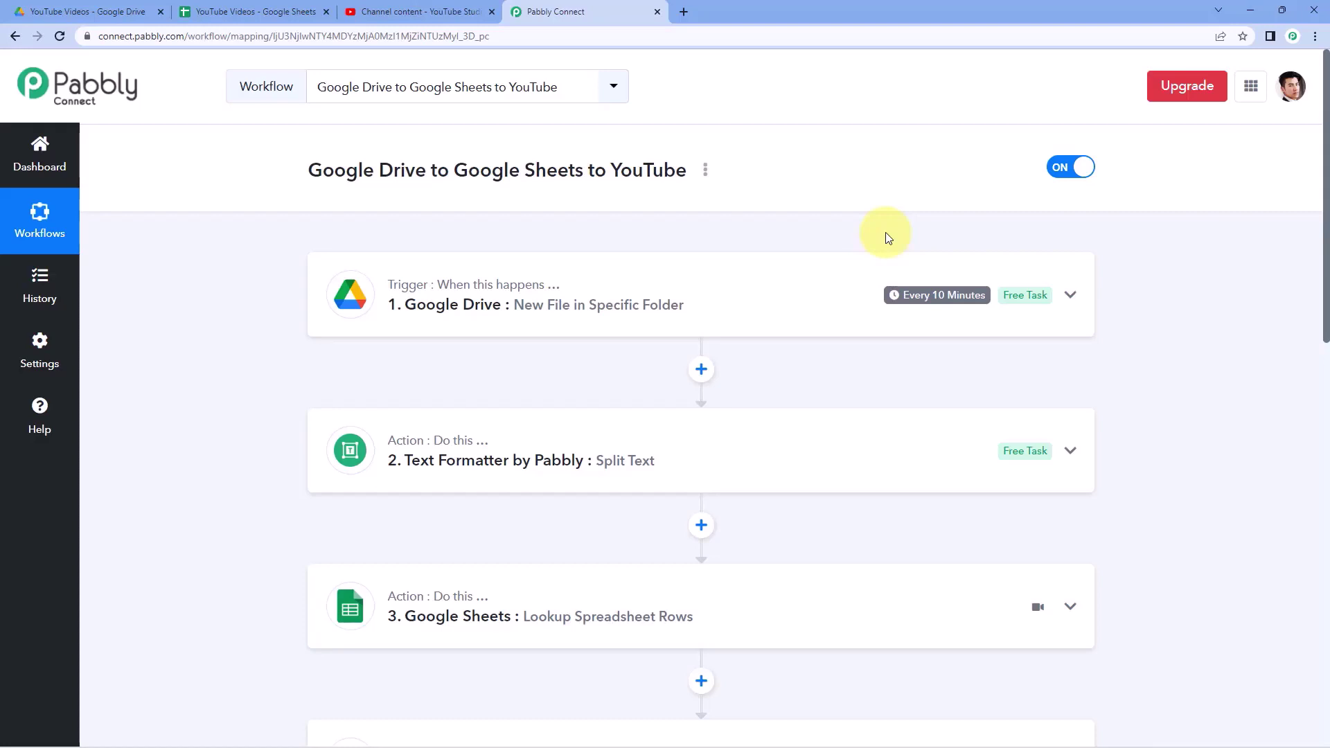
- Scroll through the workflow's seven steps, then switch to the YouTube Videos spreadsheet
scroll(882, 324, "down", 8)
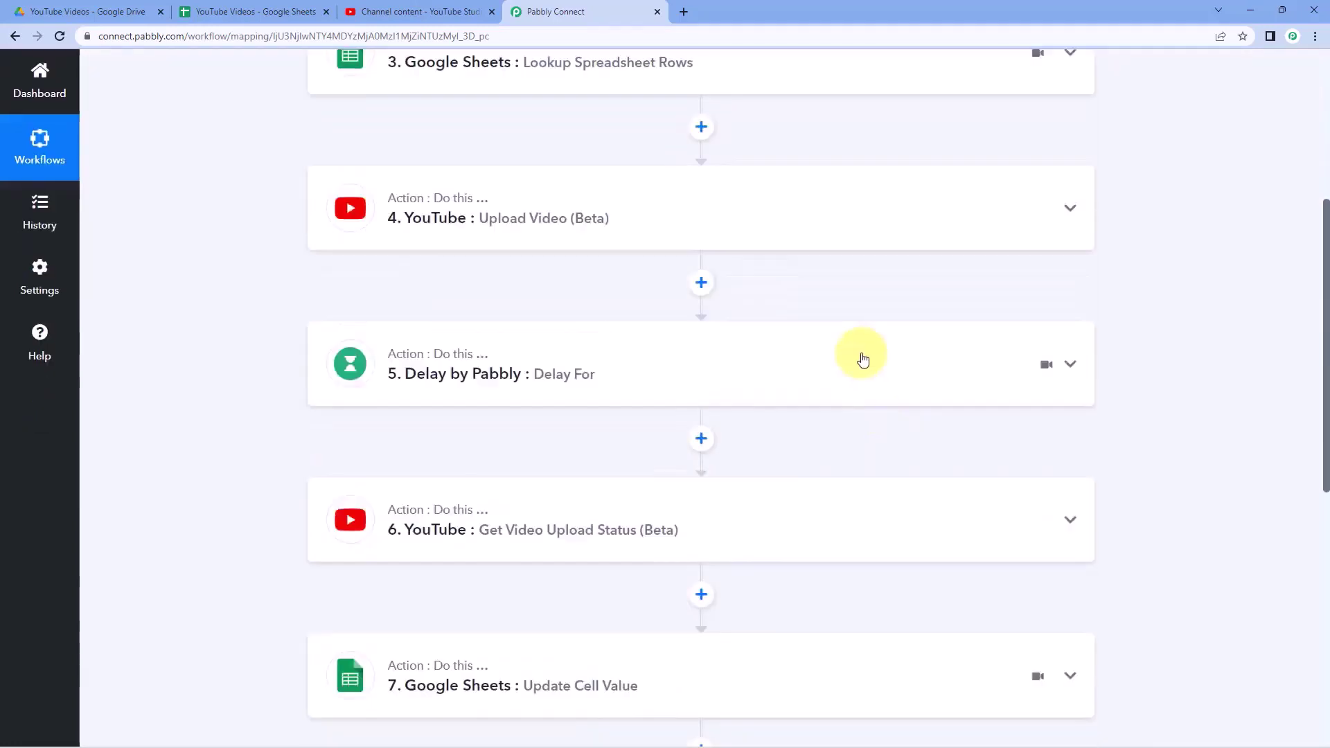
scroll(862, 358, "down", 3)
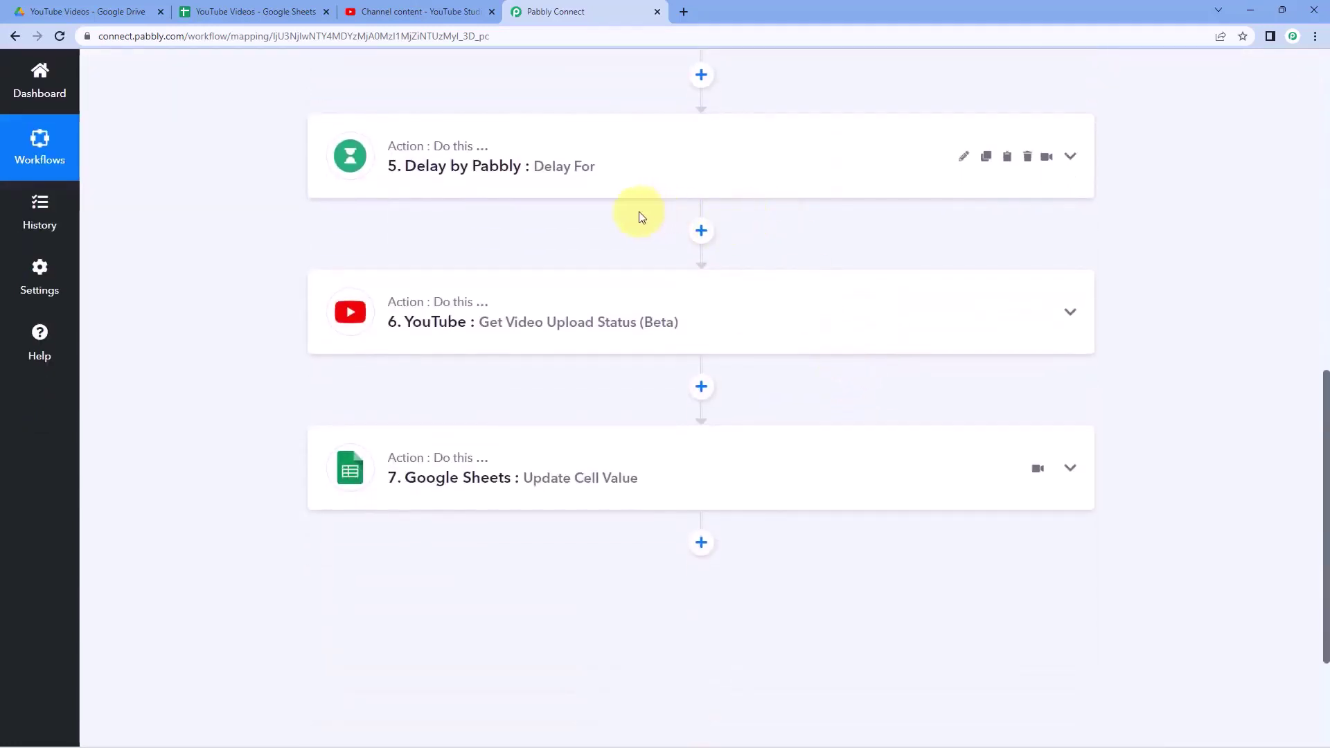
scroll(870, 222, "up", 11)
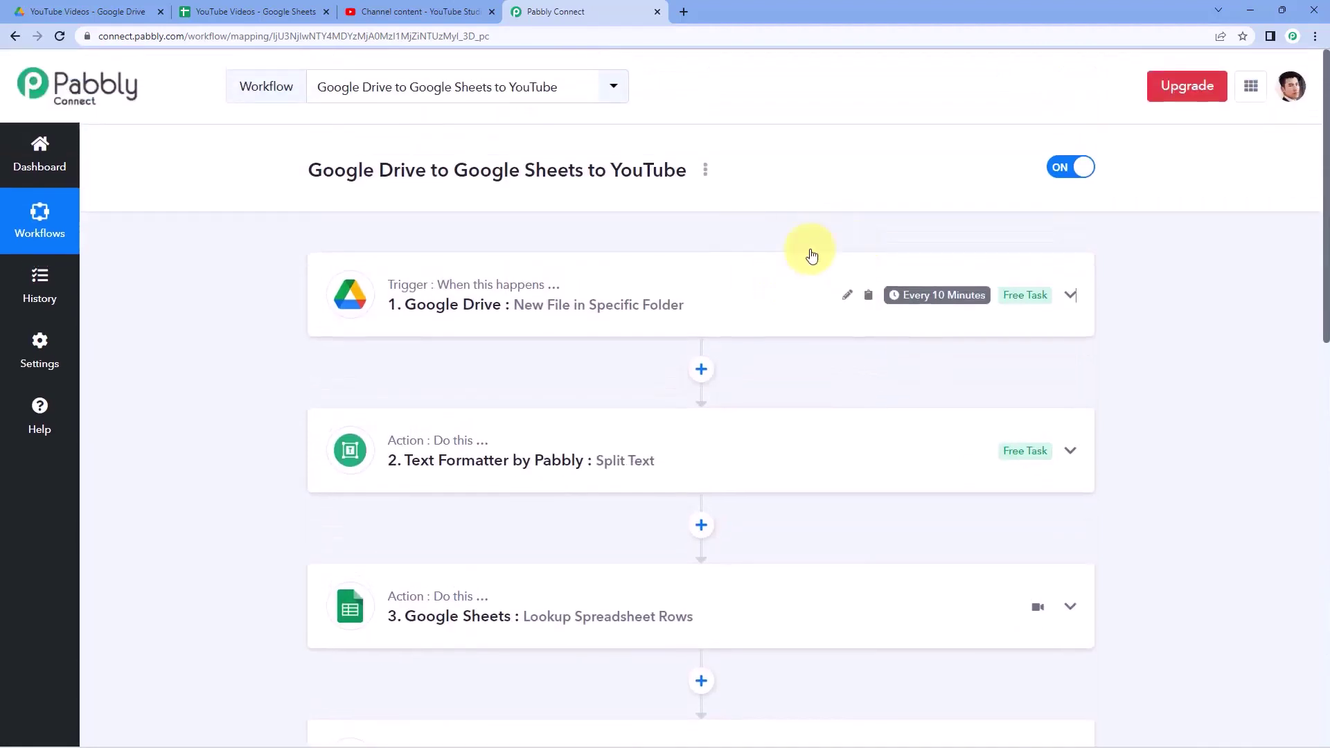
left_click(296, 9)
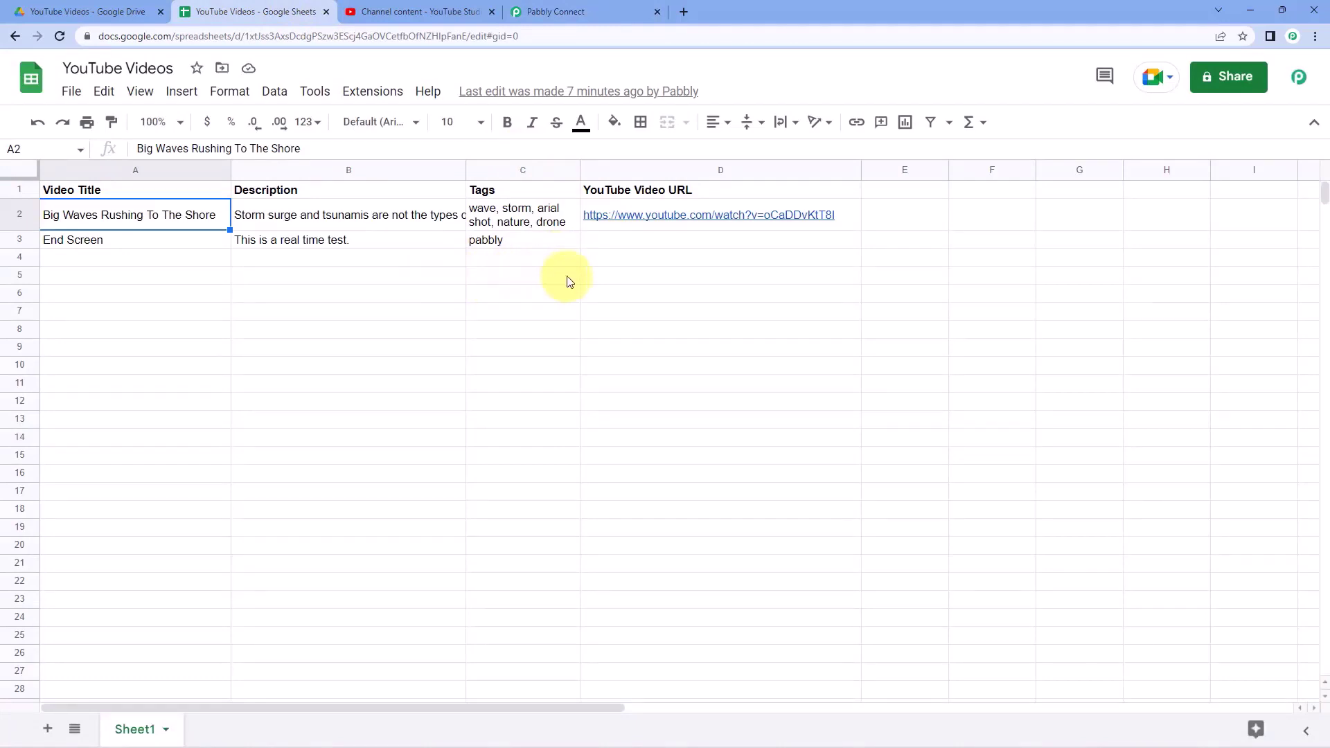
- Wait for End Screen's YouTube URL to appear in D3 and open it
left_click(645, 240)
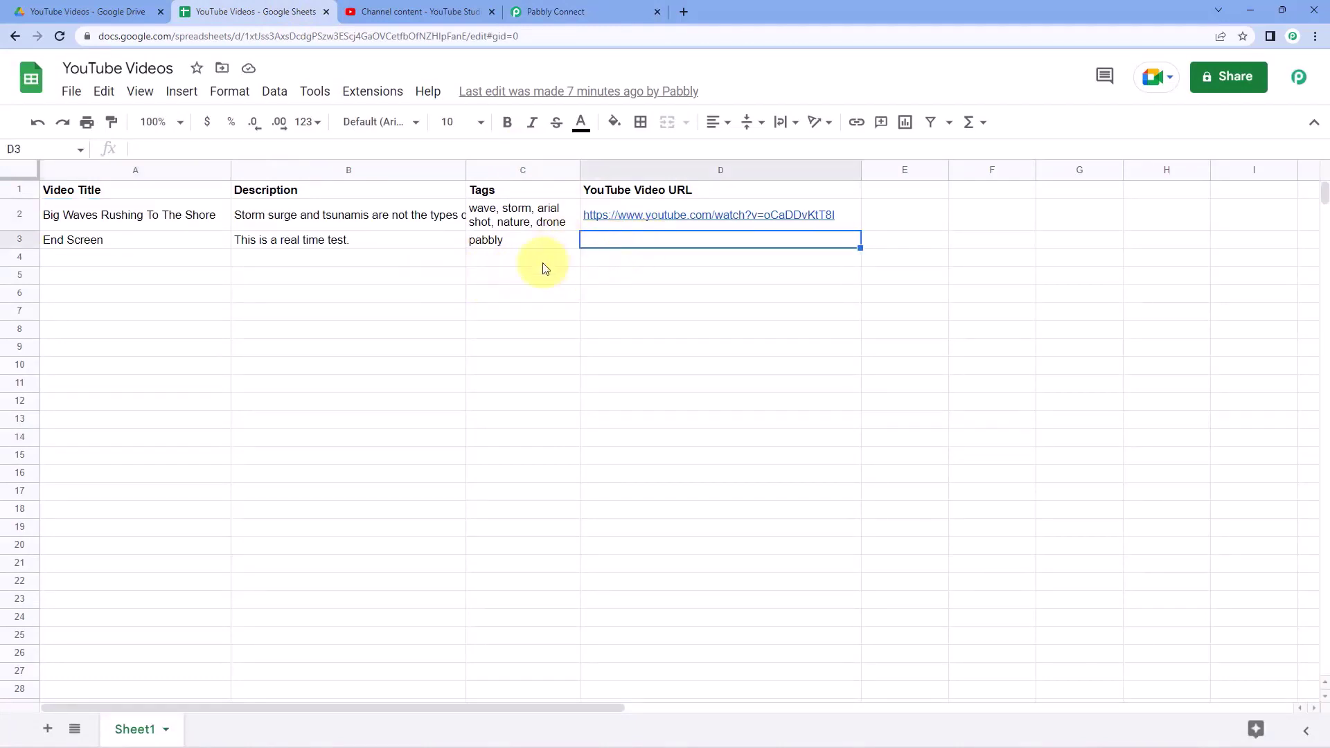
left_click(544, 267)
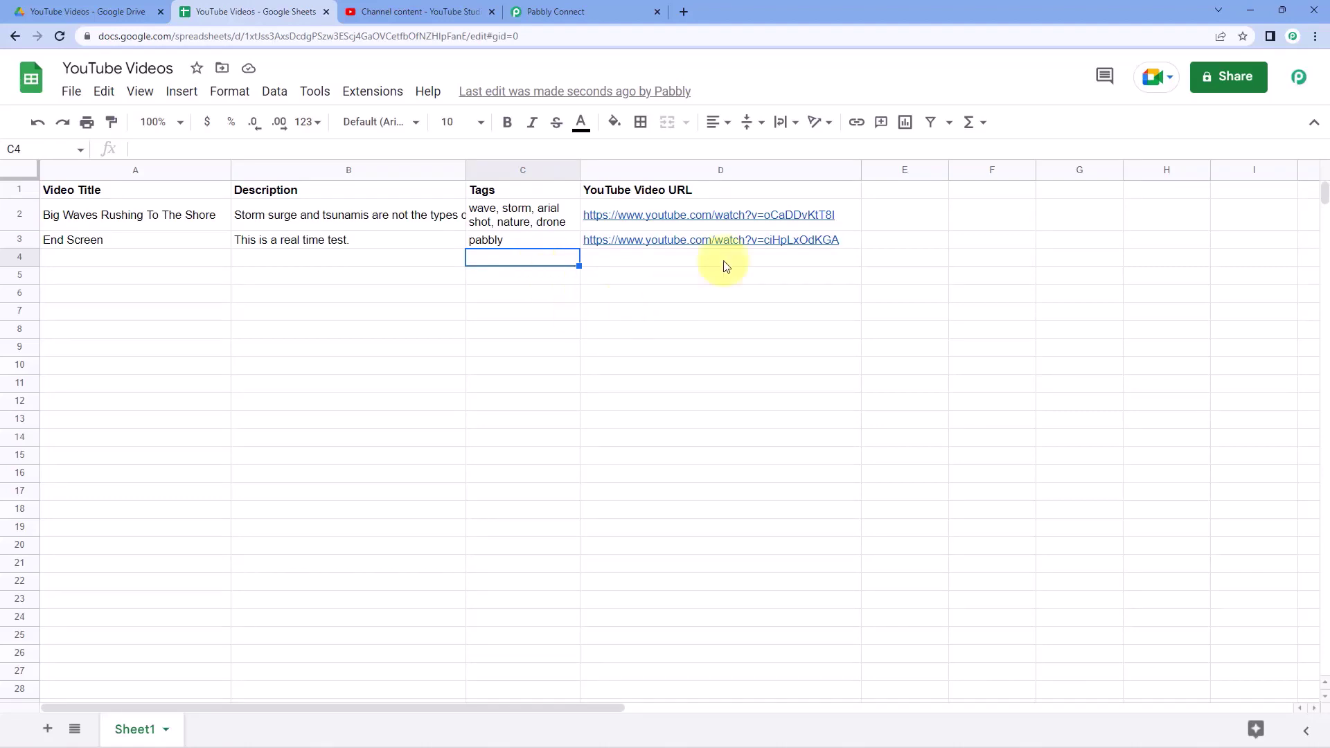
left_click(685, 242)
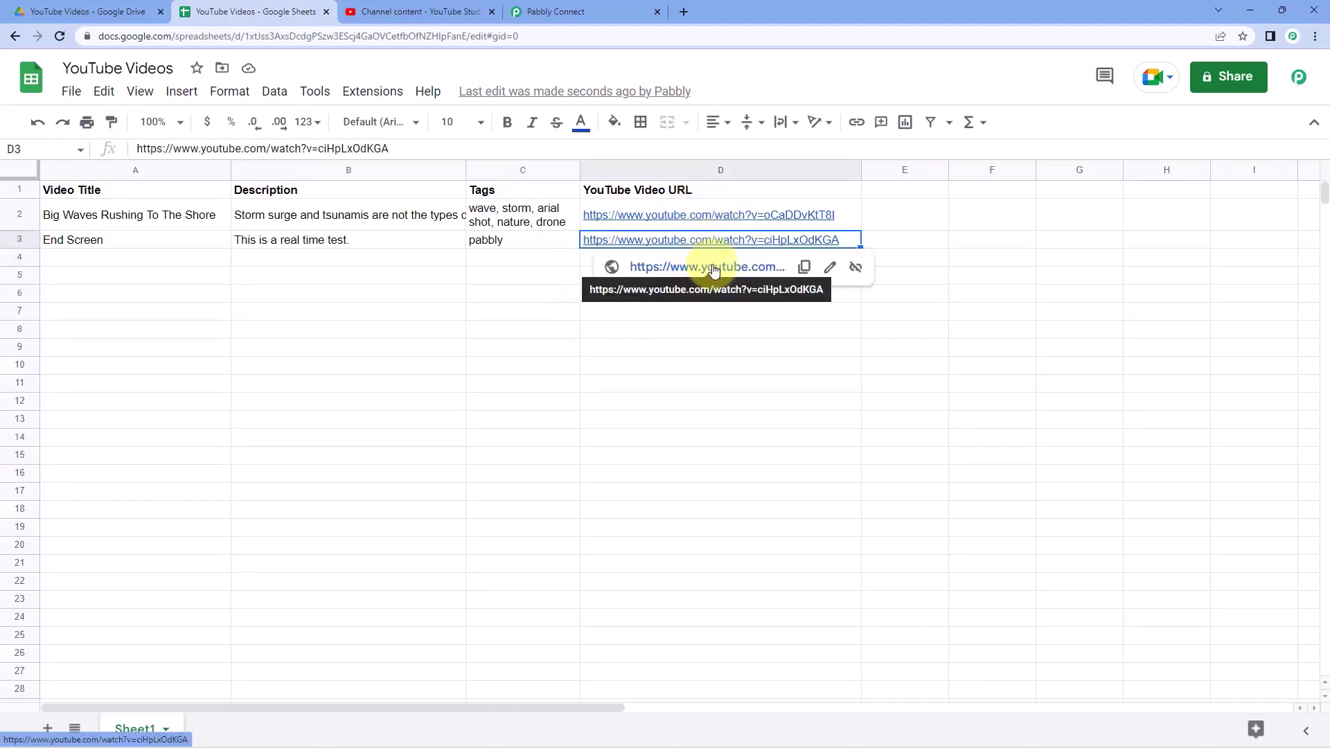
left_click(711, 270)
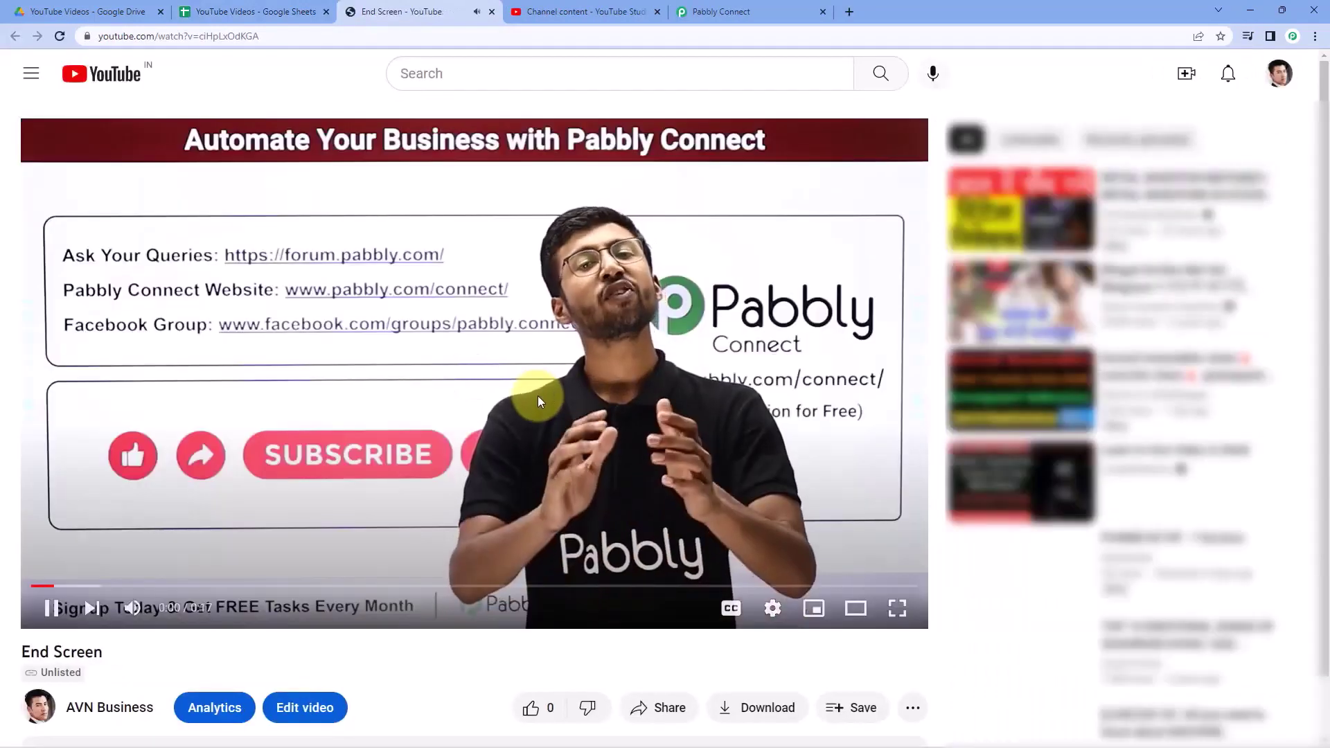
- Pause the unlisted End Screen video, dismiss Drive's upload notice, and return to Pabbly Connect
left_click(537, 397)
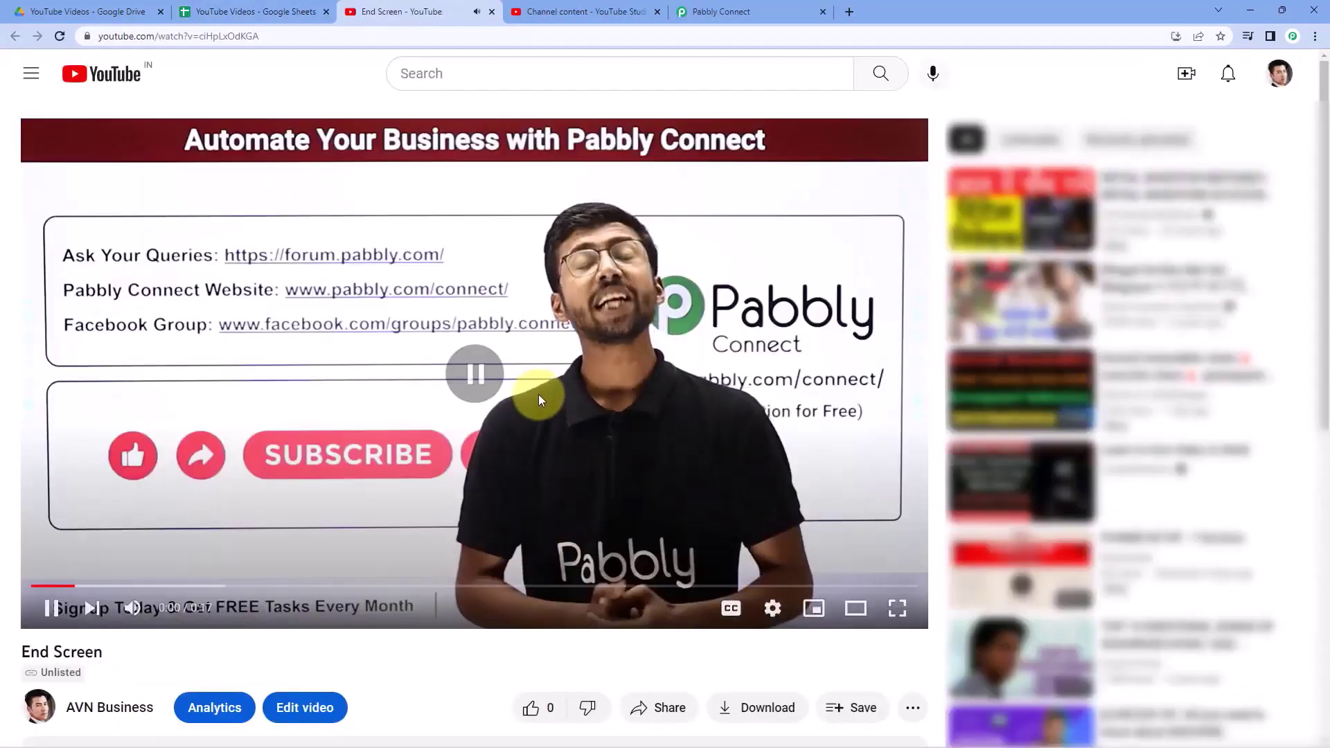
left_click(87, 11)
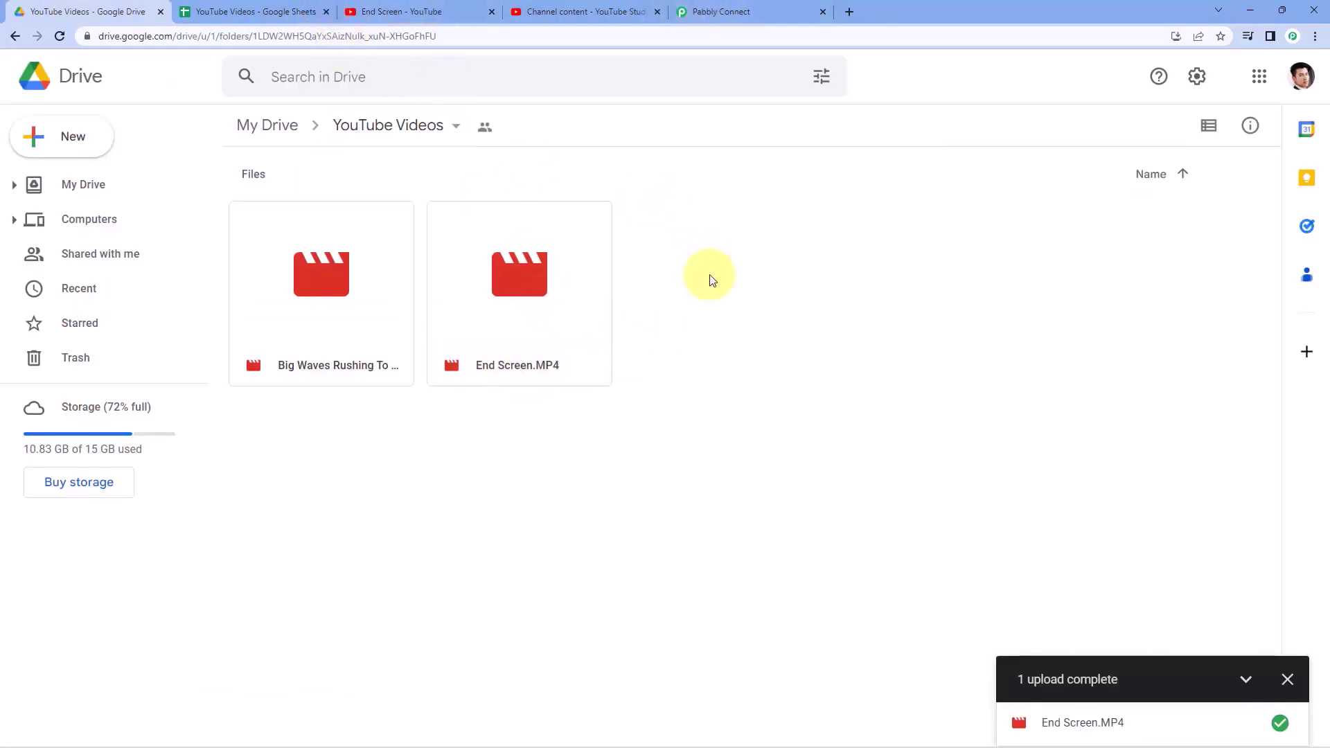
left_click(1286, 680)
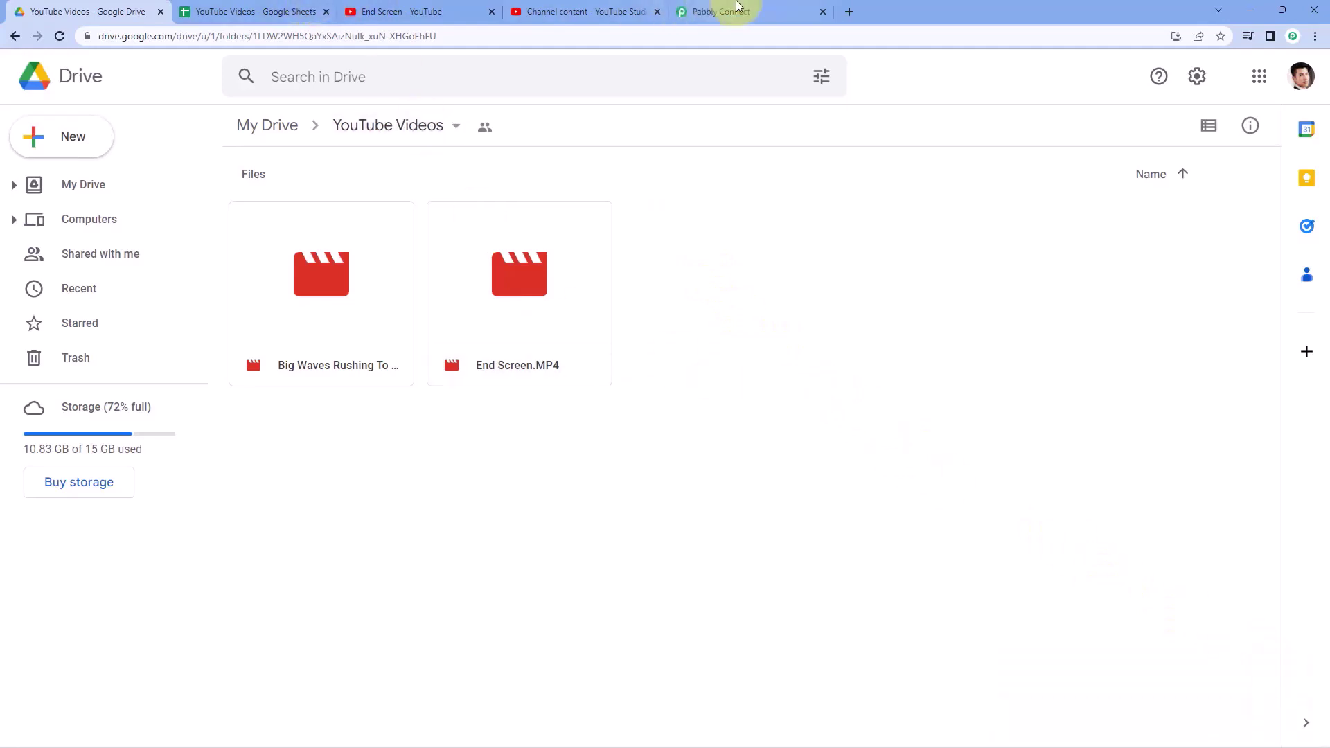
left_click(736, 11)
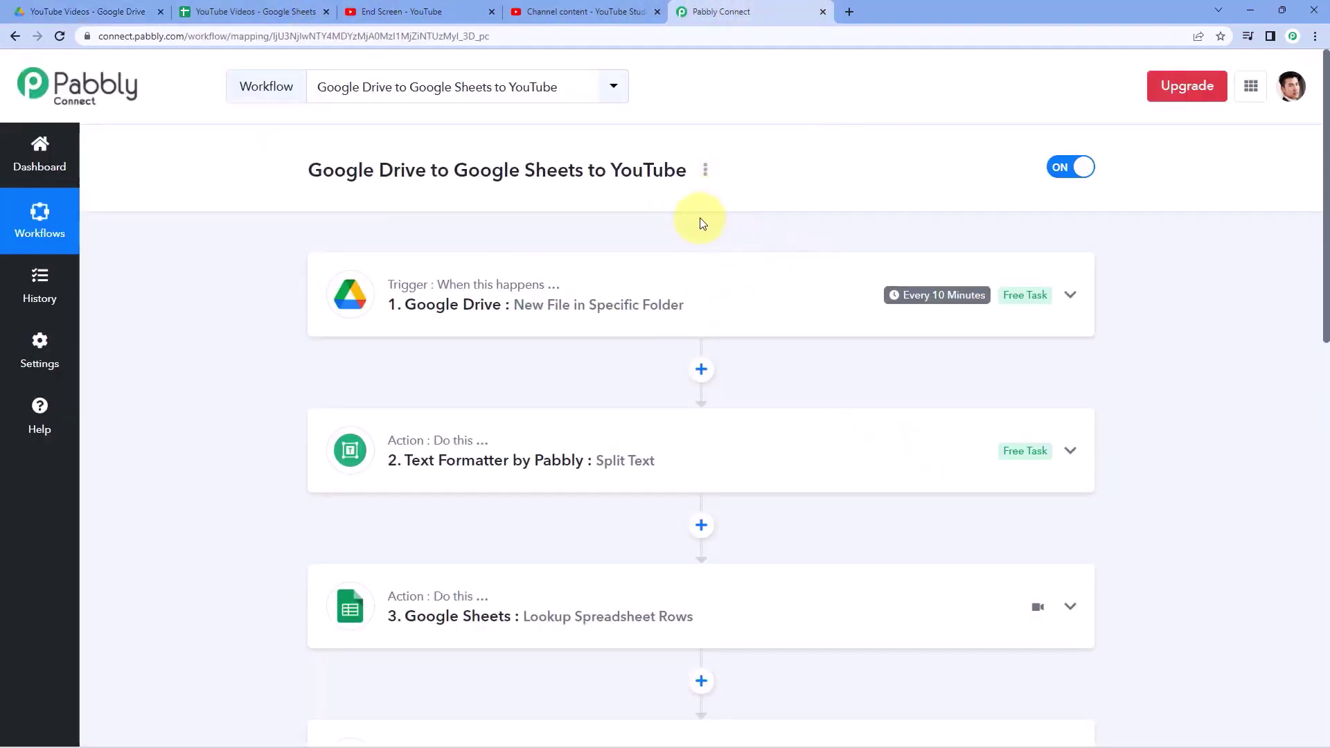
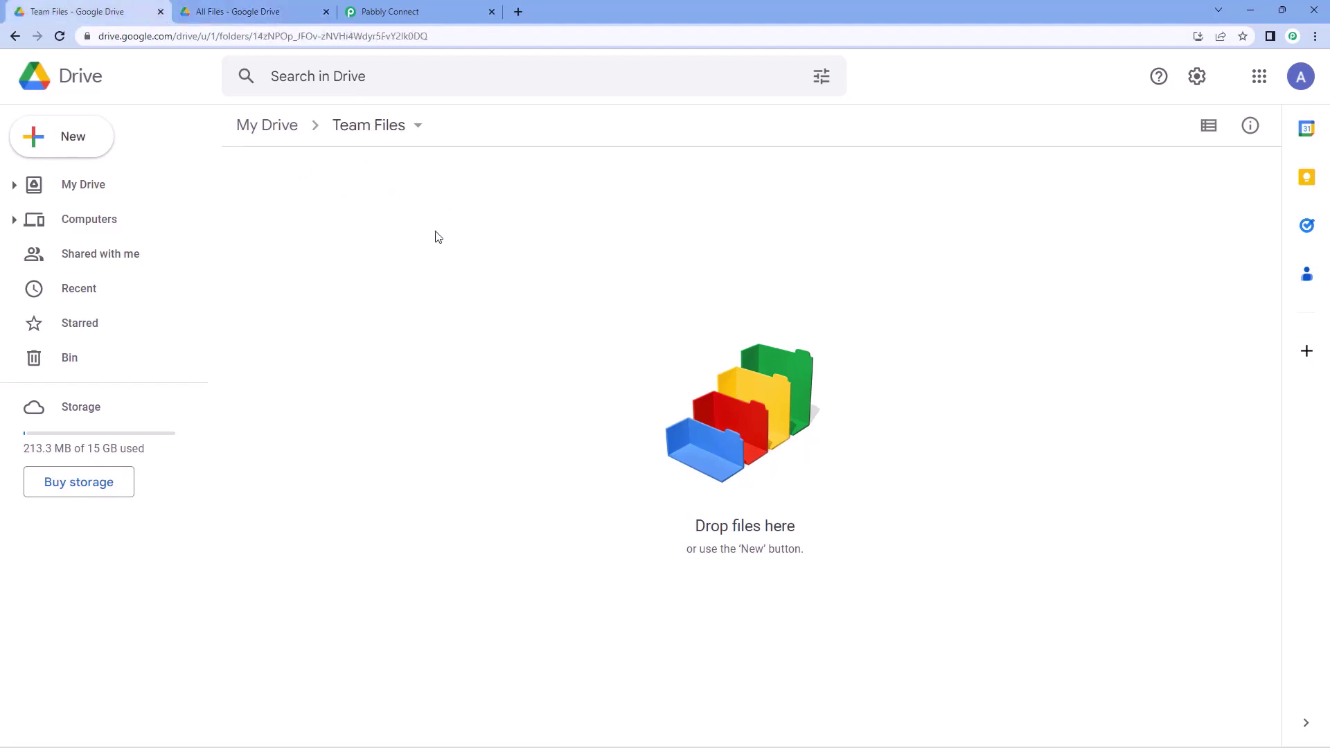
- Confirm Drive's All Files folder is empty, then return to the Pabbly Connect dashboard
left_click(267, 10)
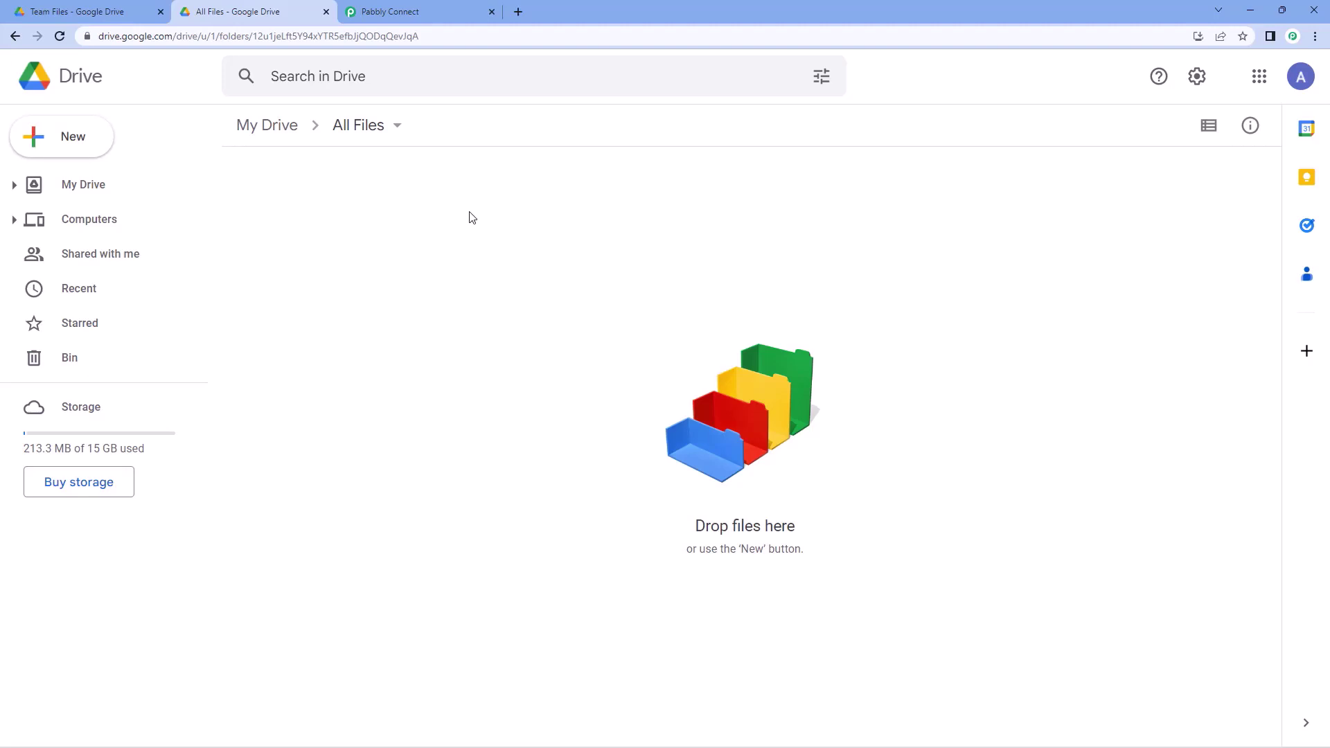
left_click(431, 10)
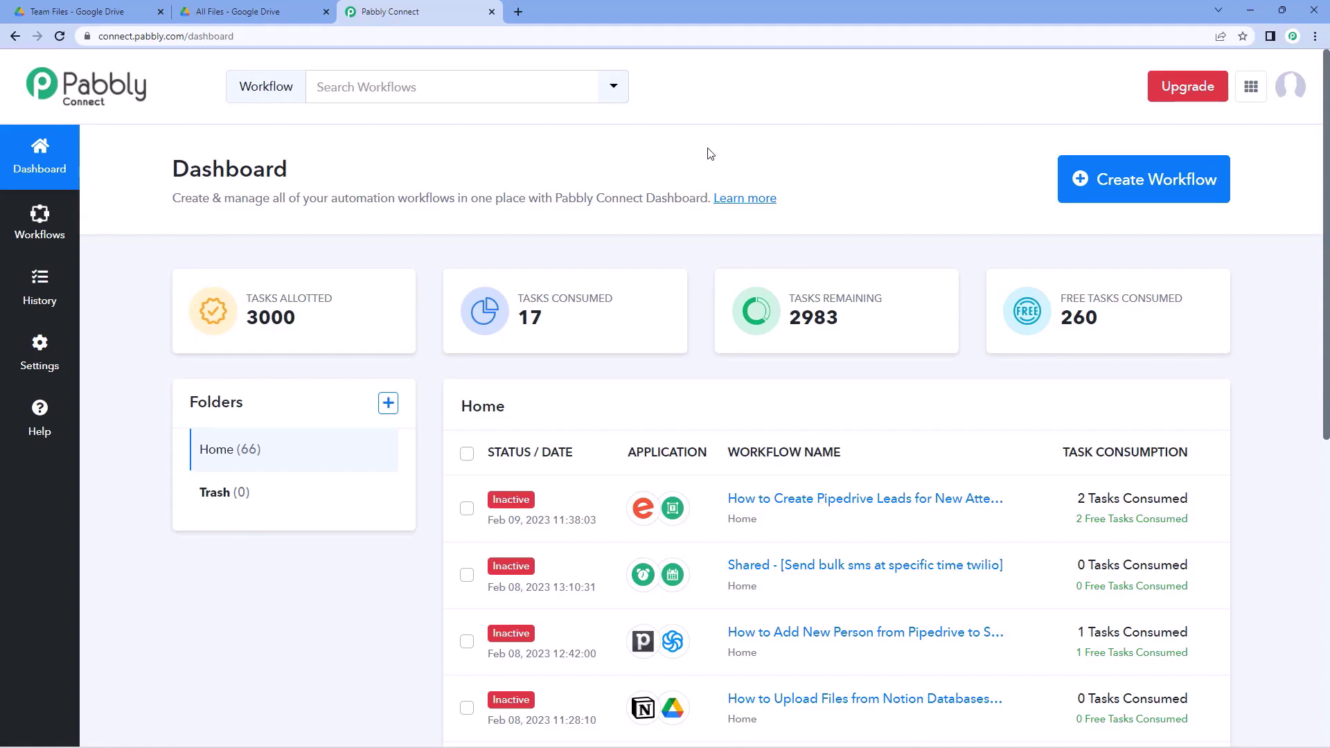
- Create a workflow named 'Google Drive Automation' and collapse its trigger card
left_click(1150, 186)
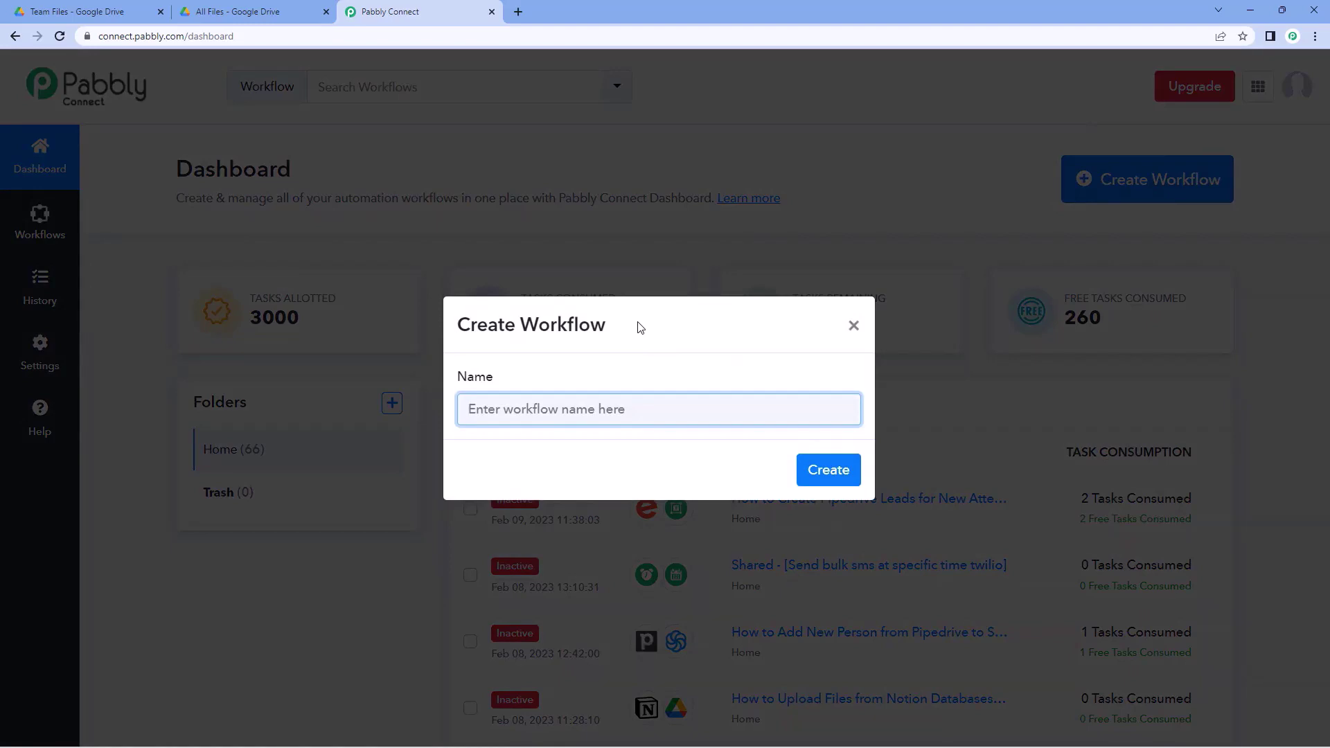
type("Google Drive Autommation")
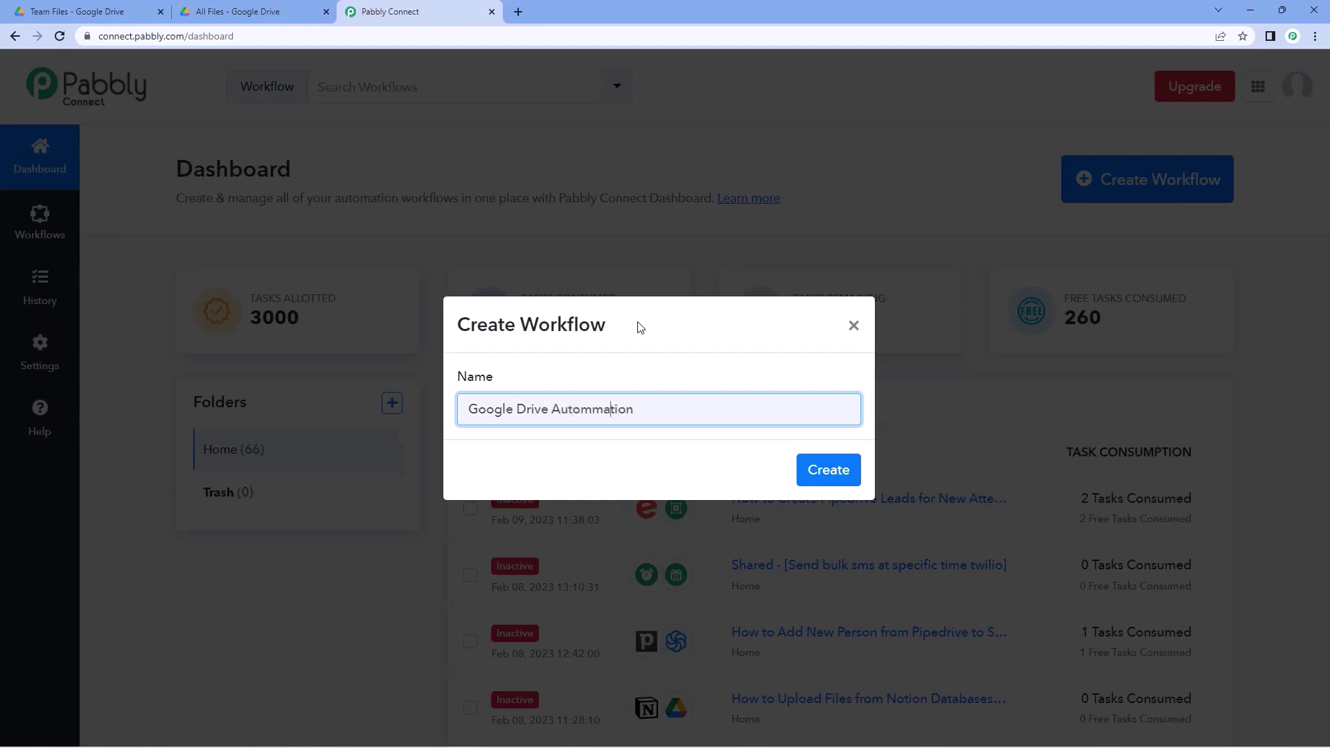
key("BackSpace")
left_click(831, 470)
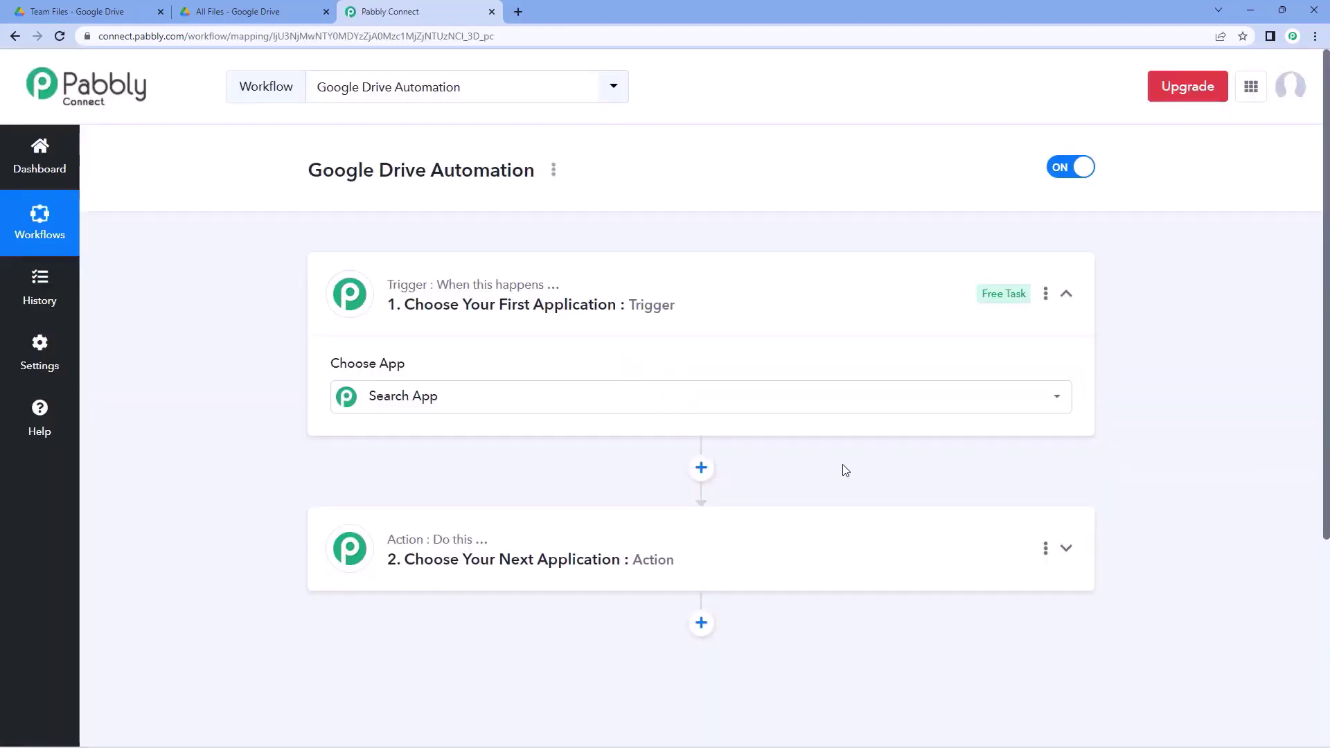
left_click(700, 281)
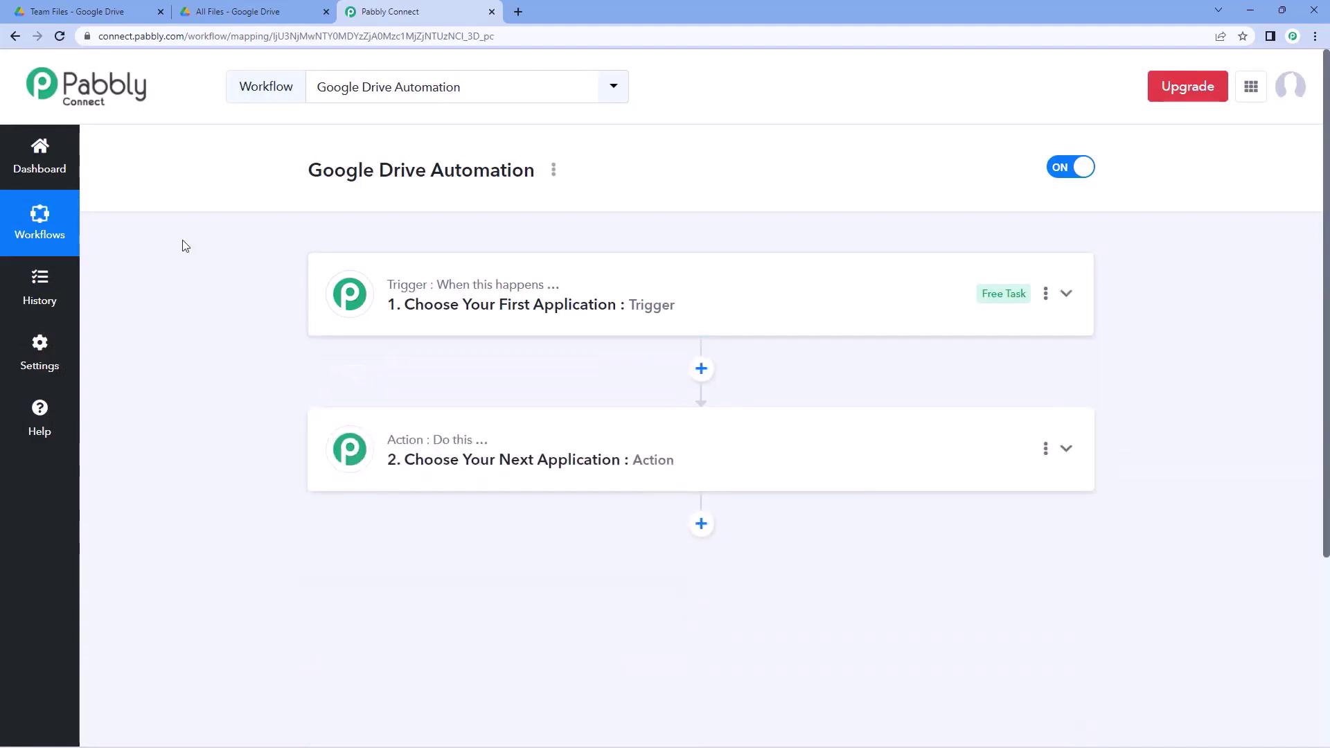
- Expand the trigger step's app choices and check Drive's Team Files folder
scroll(272, 247, "down", 1)
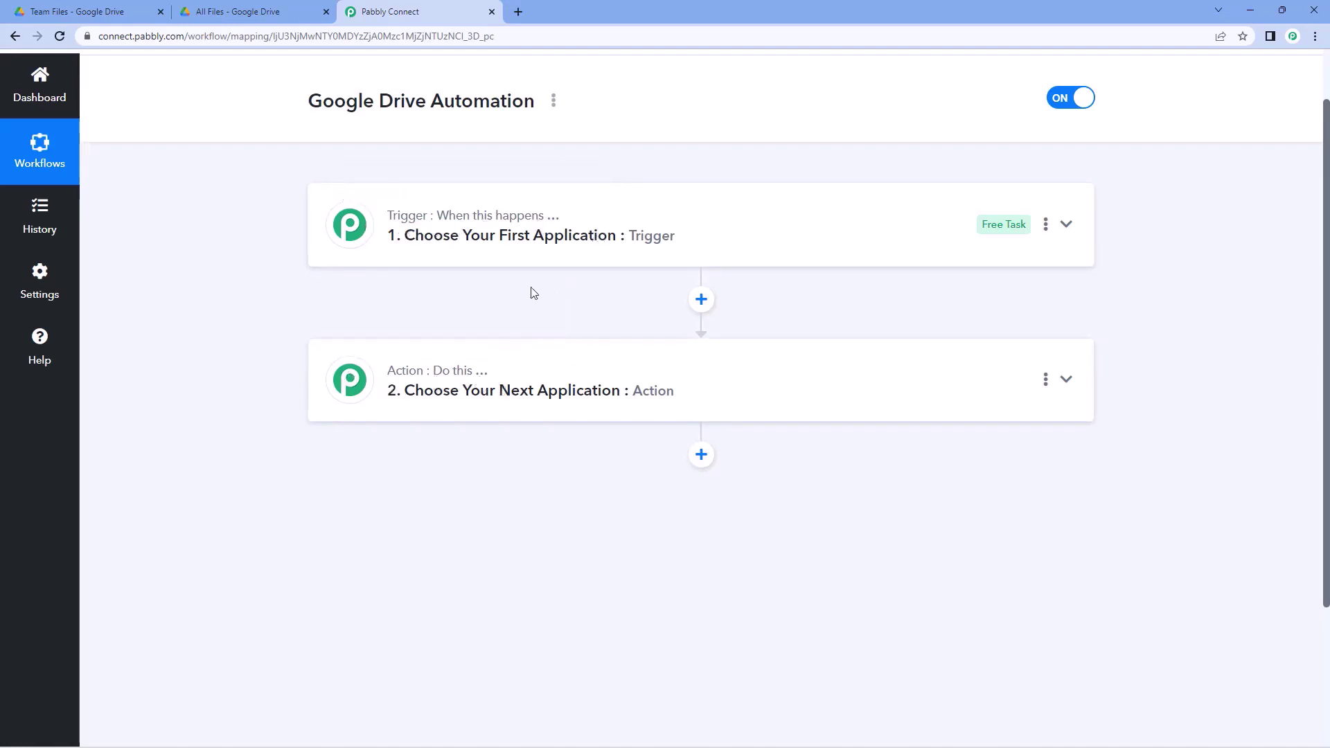
left_click(597, 213)
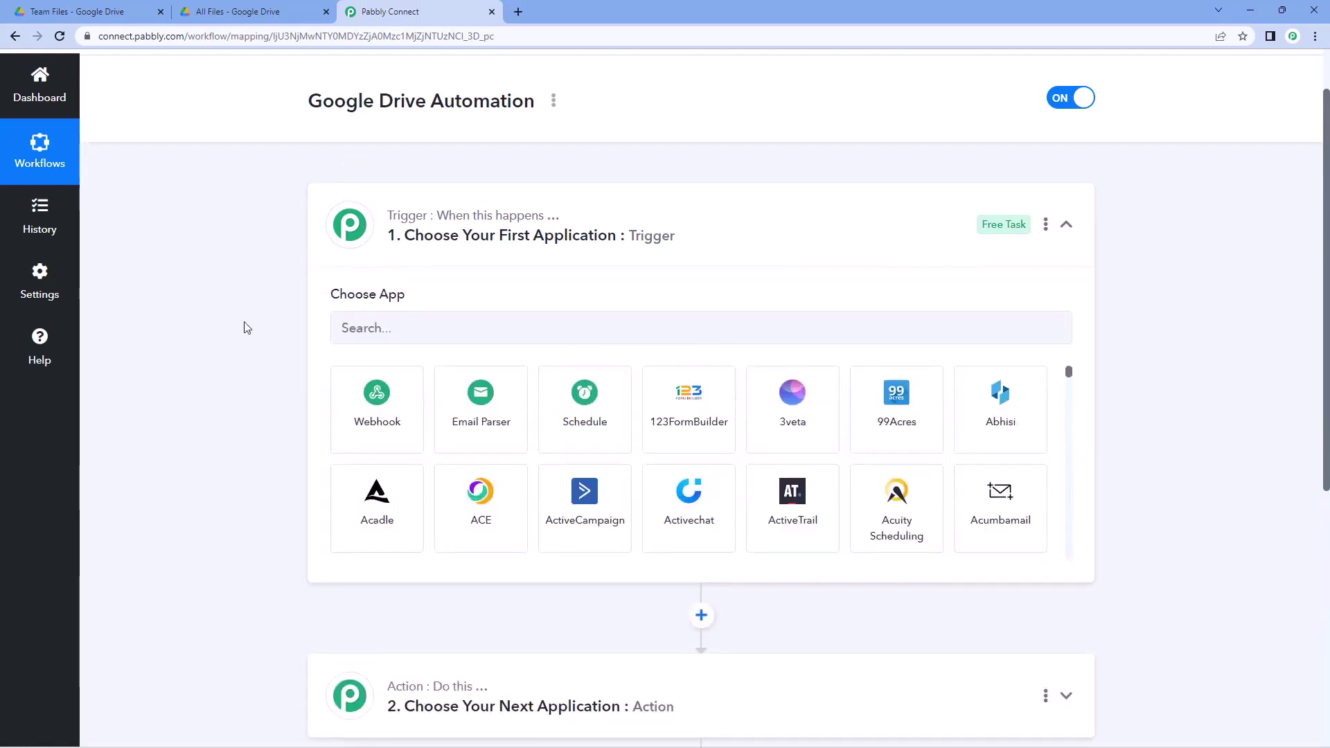
left_click(125, 12)
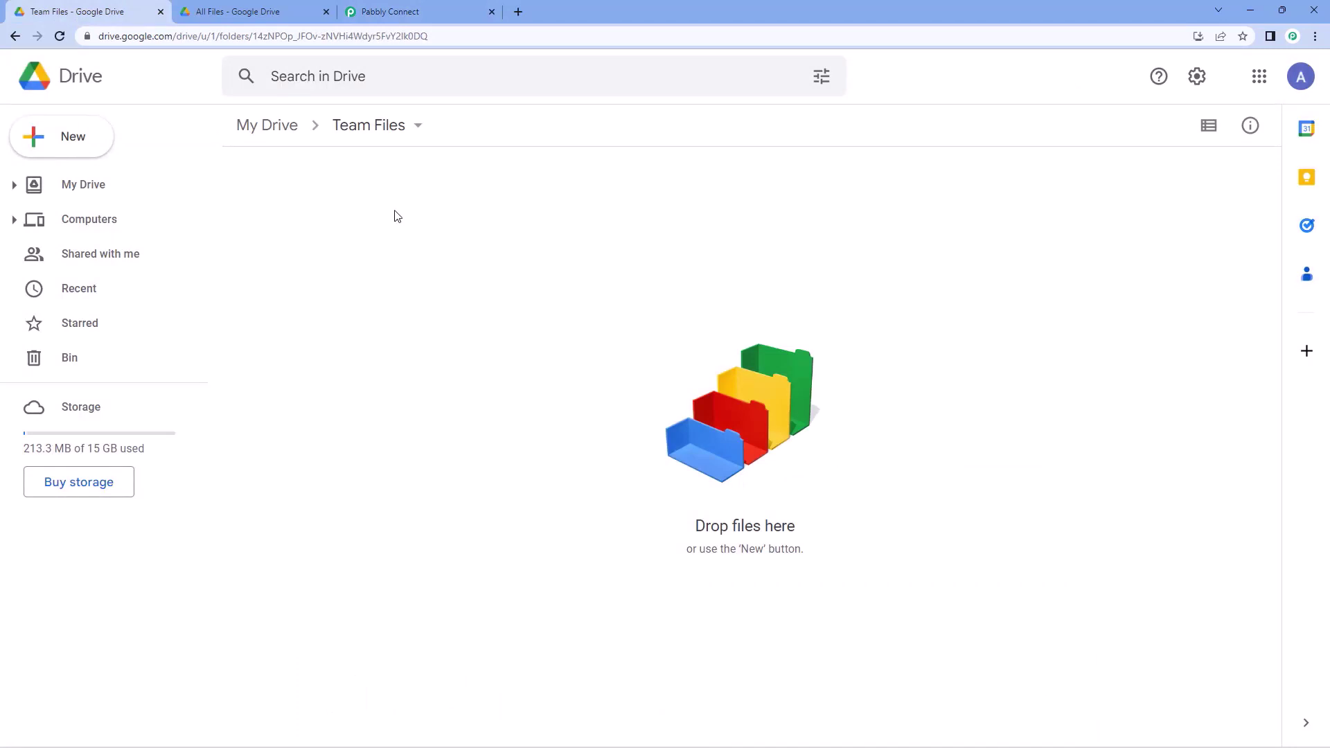
left_click(416, 12)
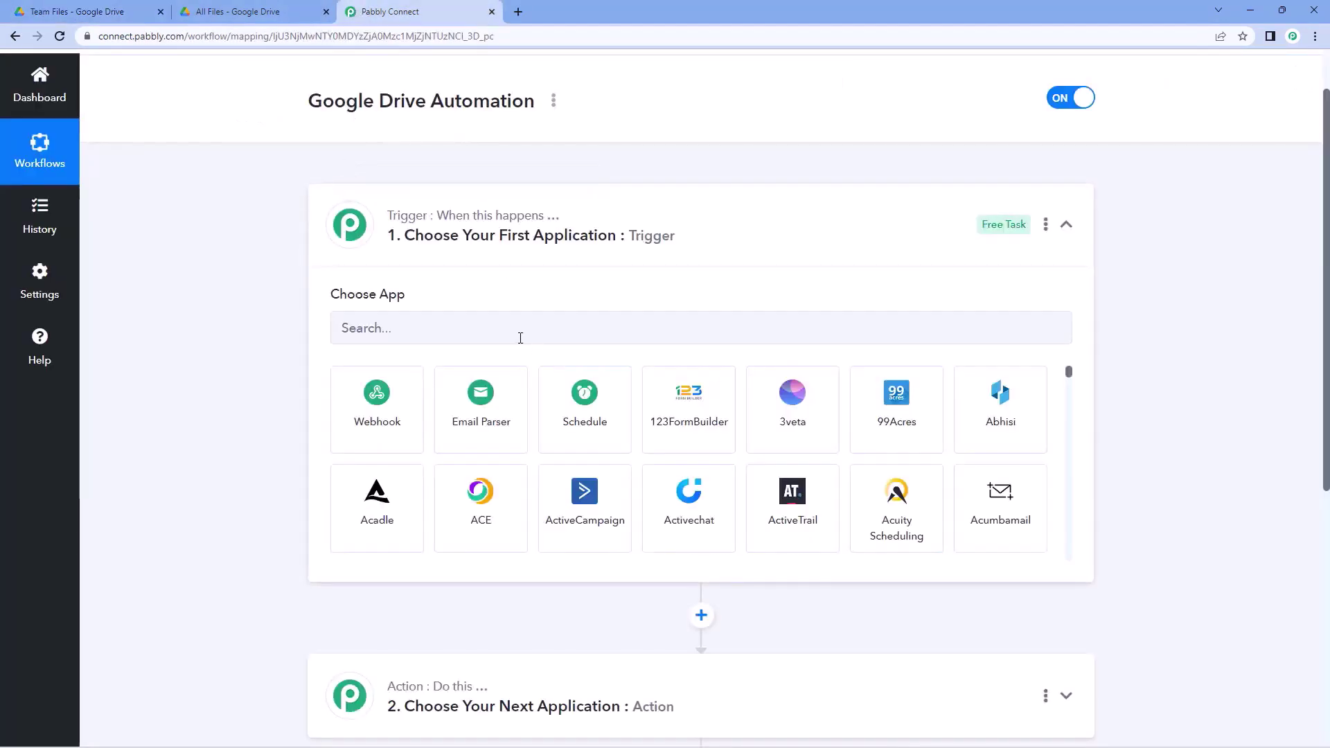
left_click(82, 8)
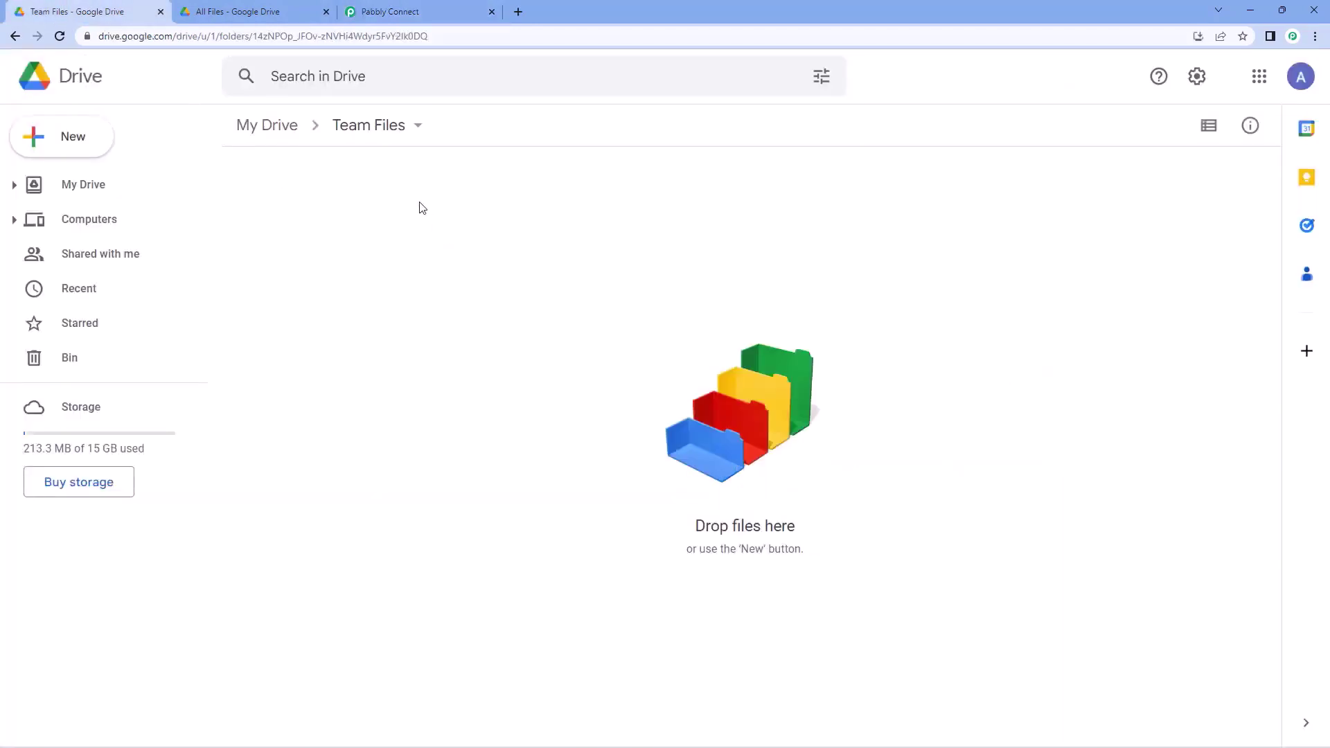
left_click(419, 12)
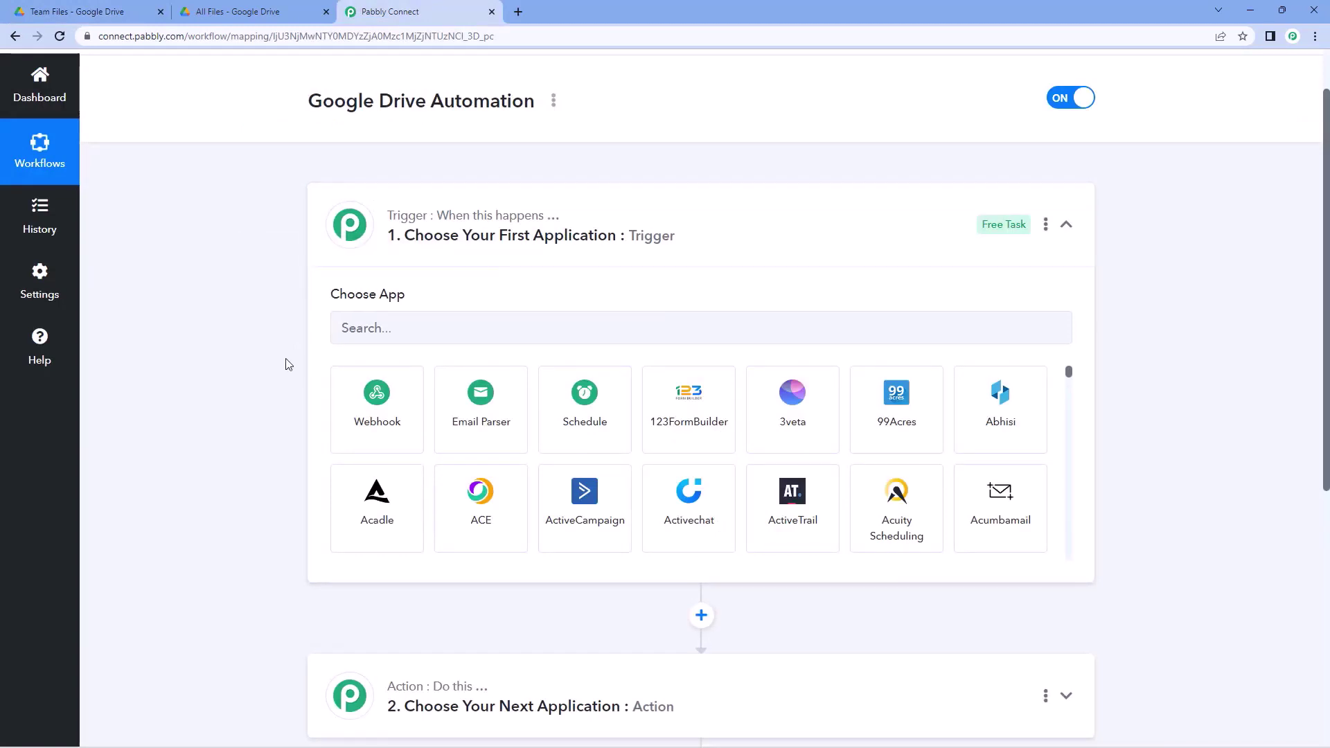
- Compare Drive's All Files and Team Files folders, returning to the workflow editor
scroll(289, 364, "down", 3)
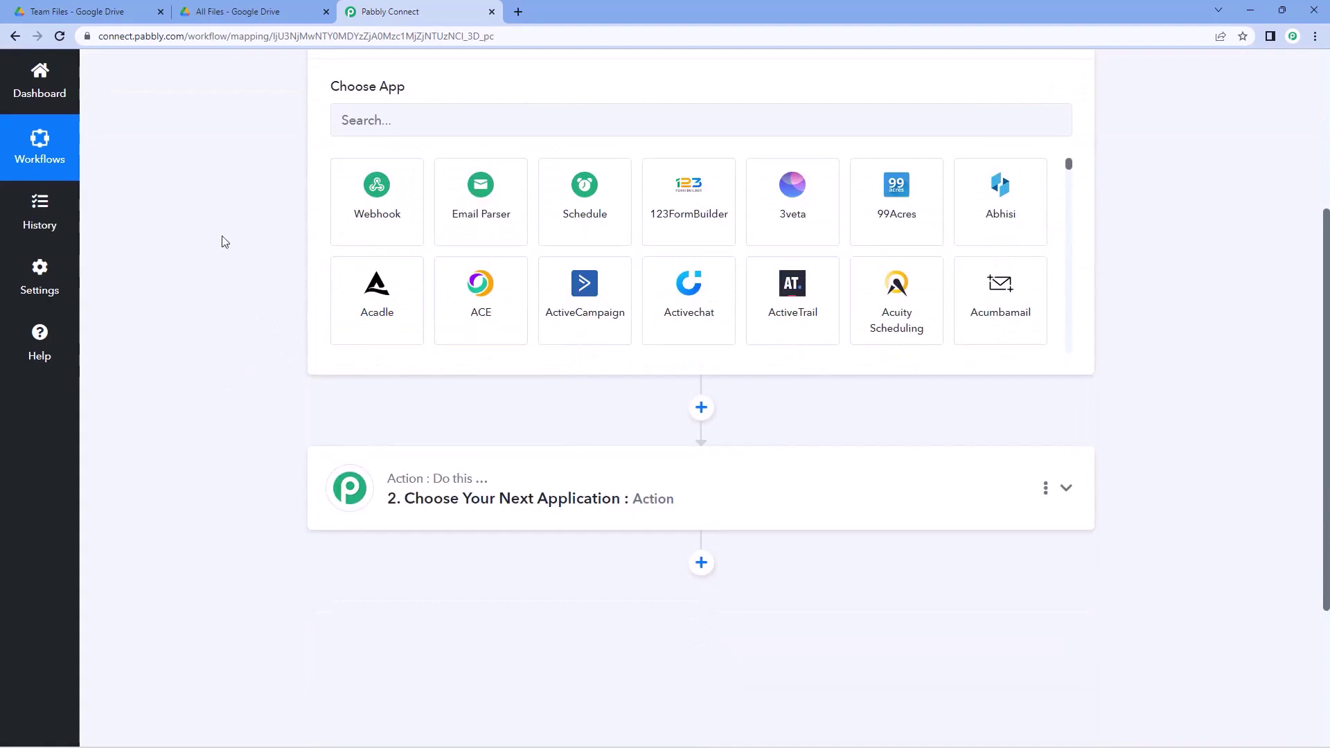
left_click(236, 11)
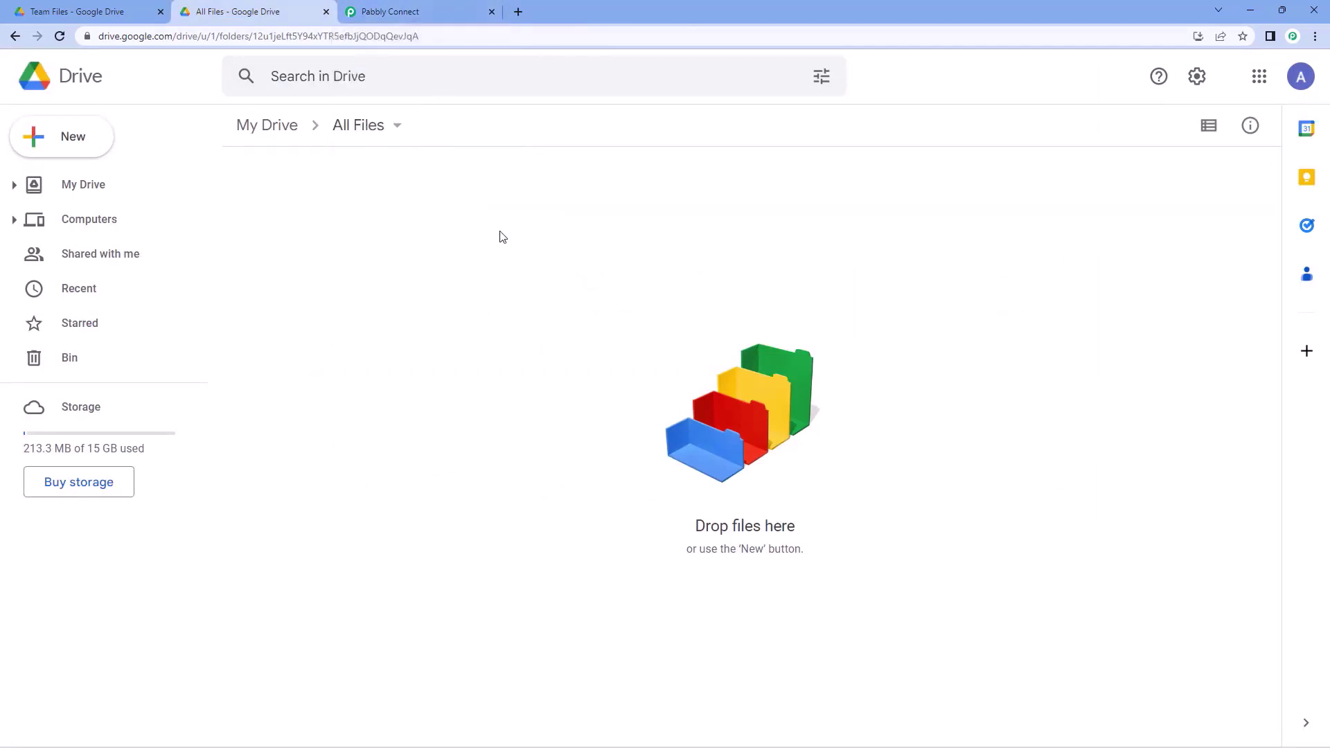
left_click(145, 7)
left_click(229, 11)
left_click(406, 11)
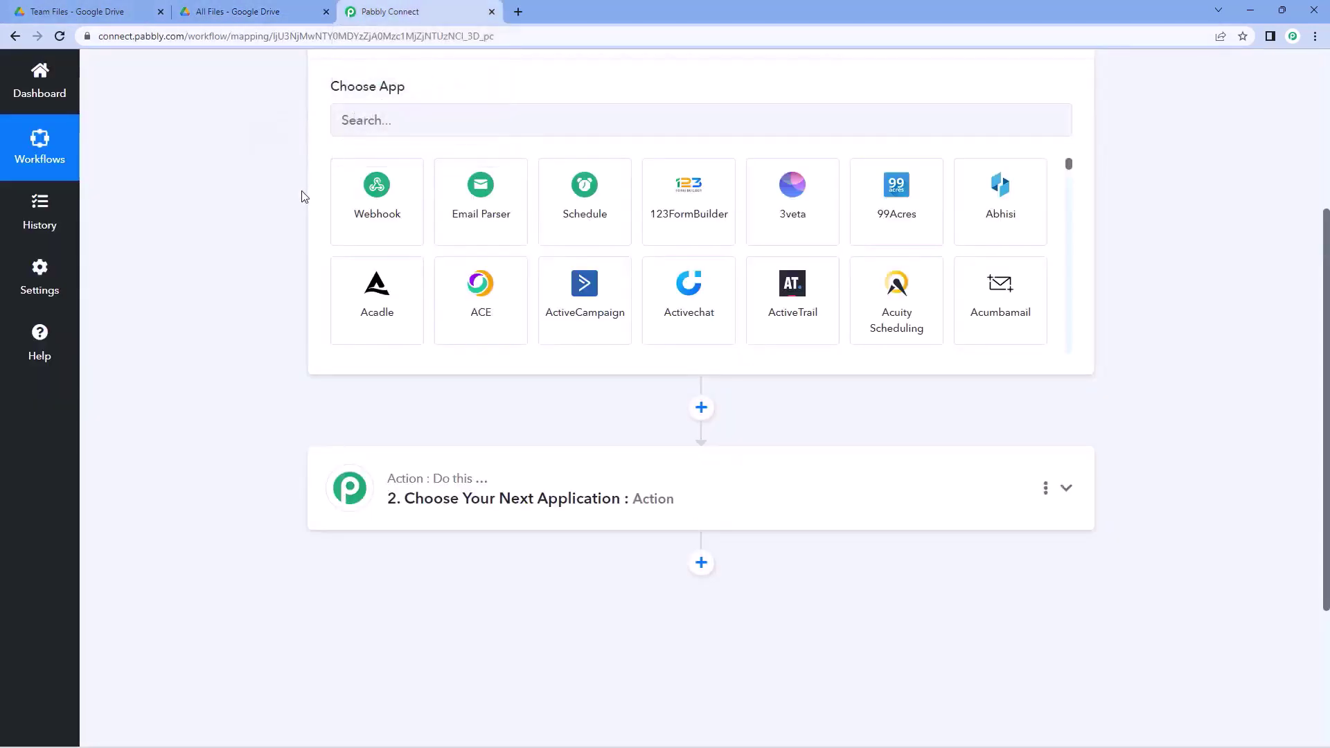
scroll(302, 197, "up", 2)
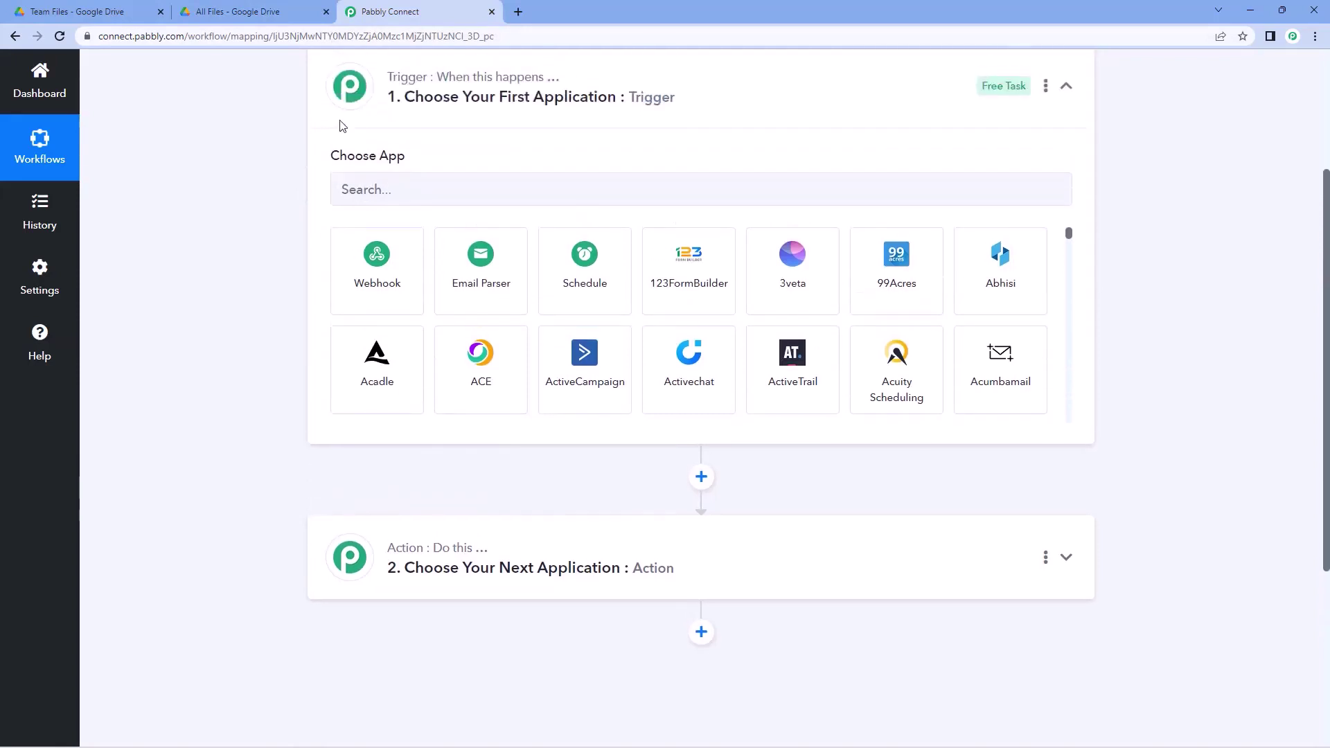
left_click(118, 6)
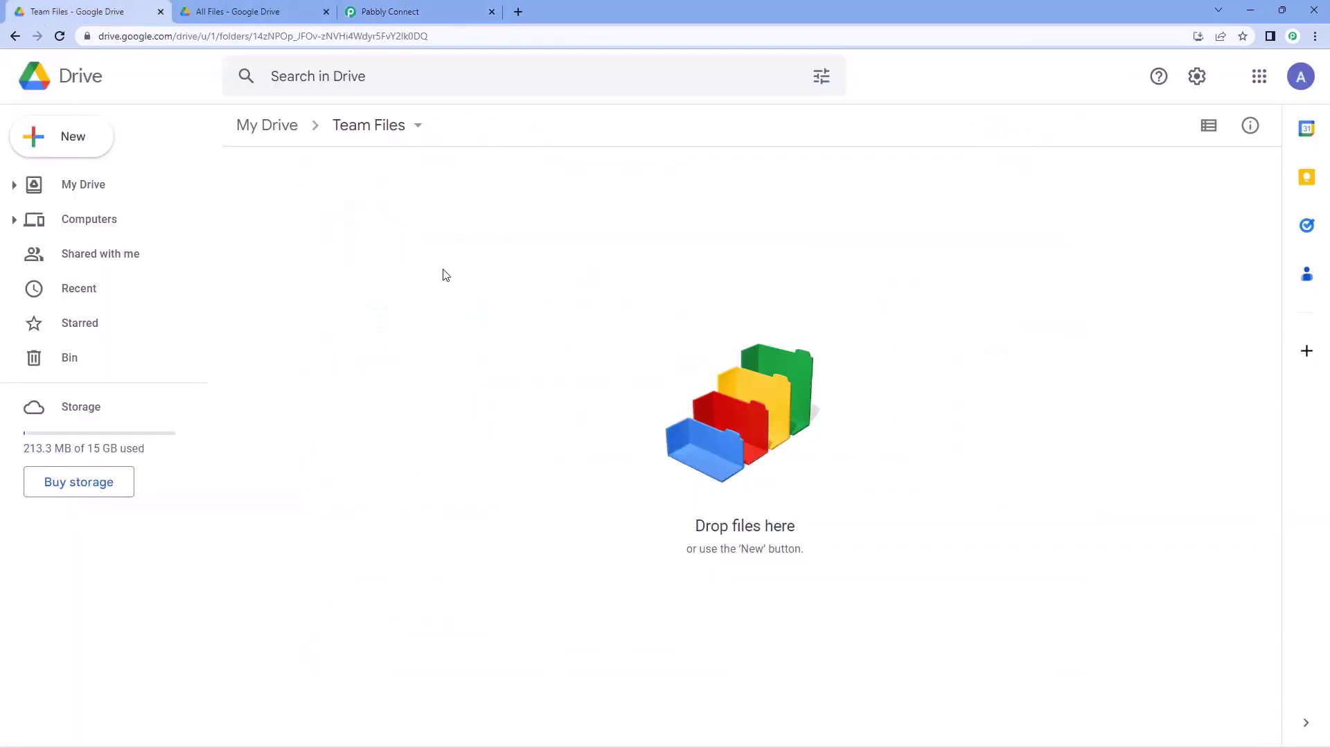
left_click(392, 5)
scroll(267, 336, "down", 3)
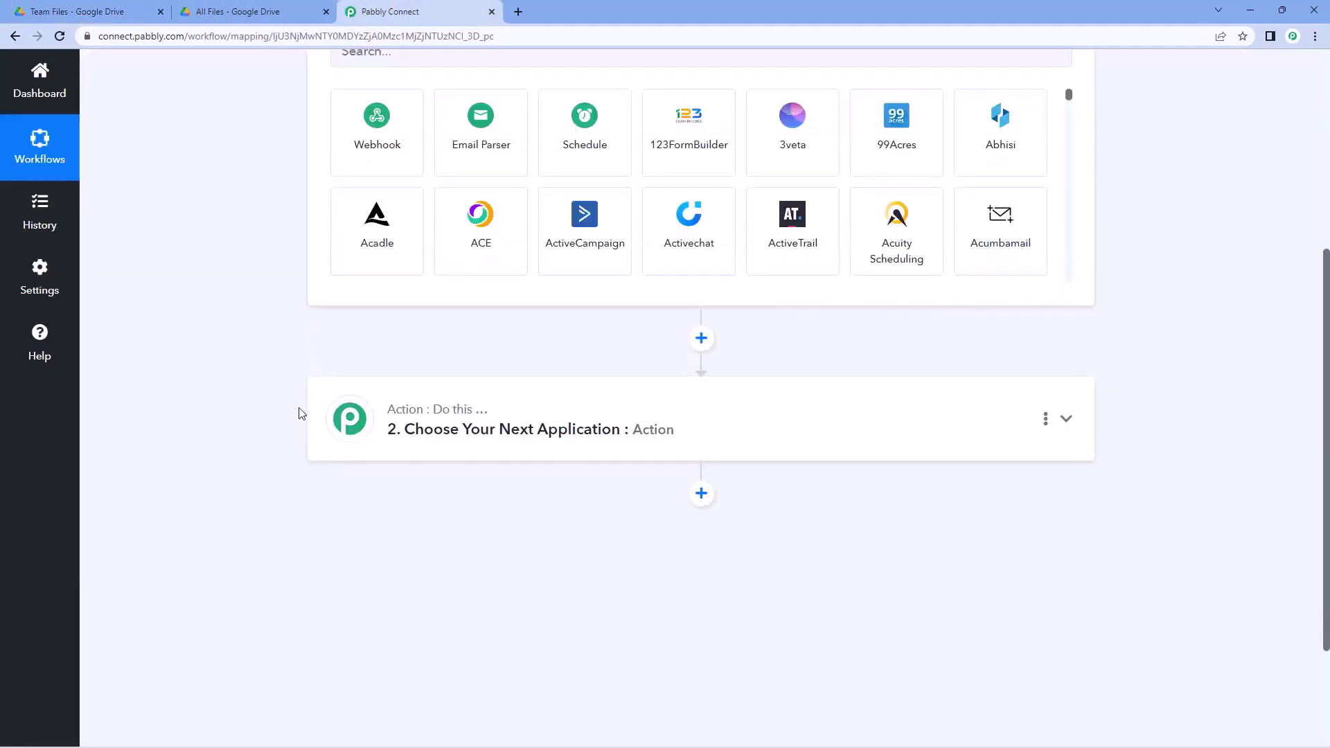
scroll(301, 414, "up", 4)
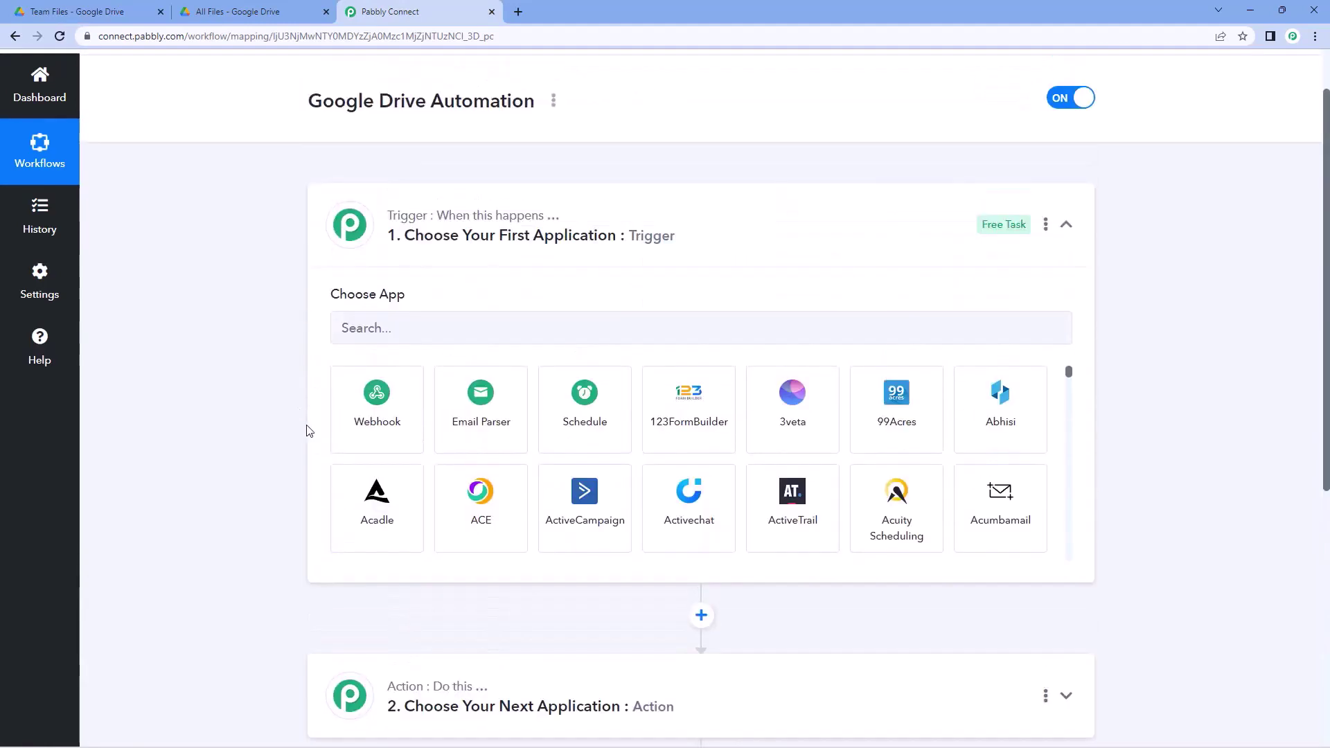
- Set the trigger app to Google Drive with the 'New File in Specific Folder' event
left_click(444, 329)
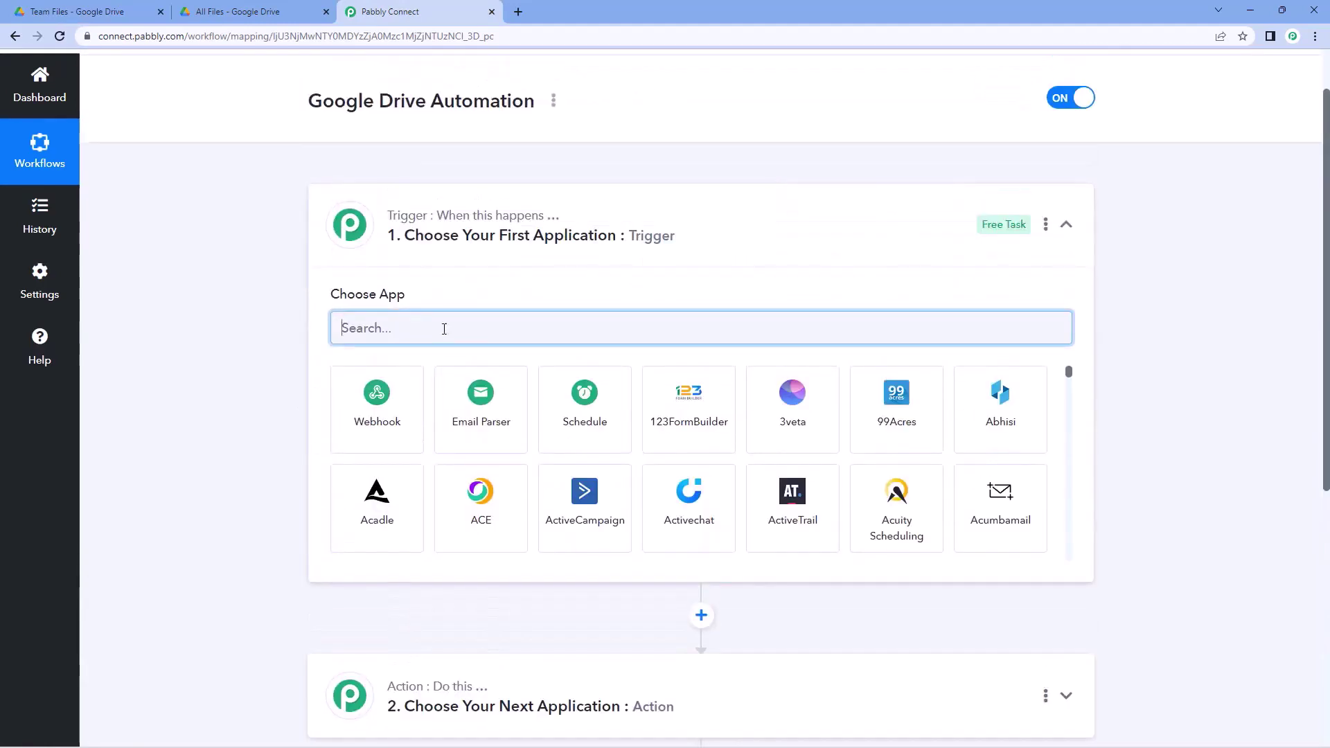
type("Google Dr")
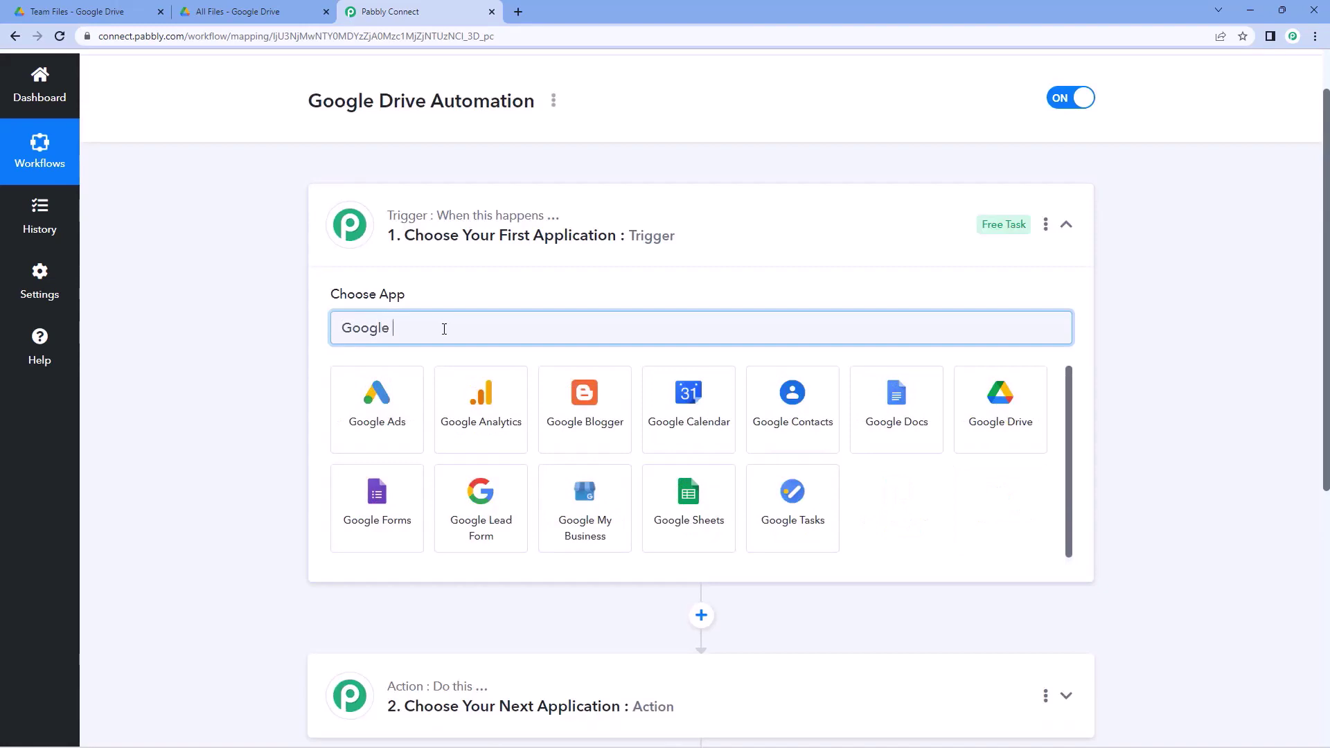
type("ive")
left_click(397, 419)
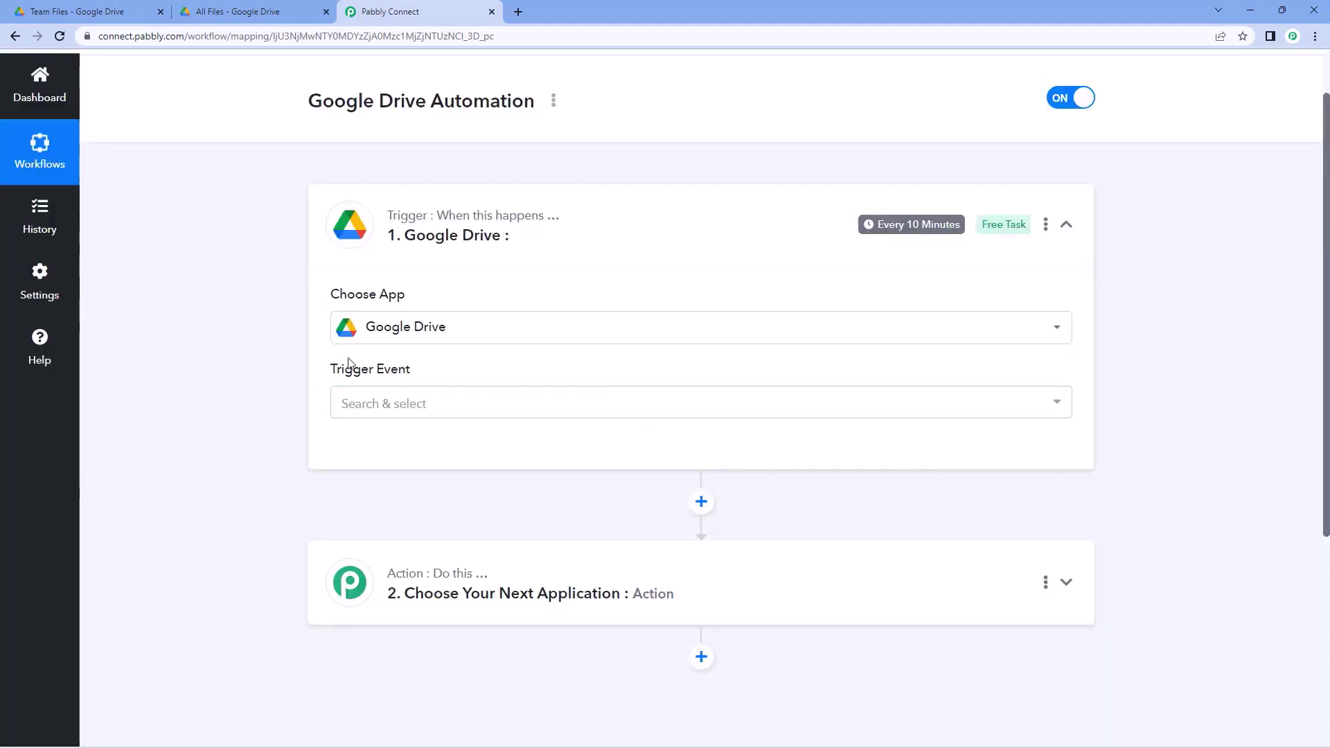
left_click(464, 402)
scroll(276, 389, "down", 2)
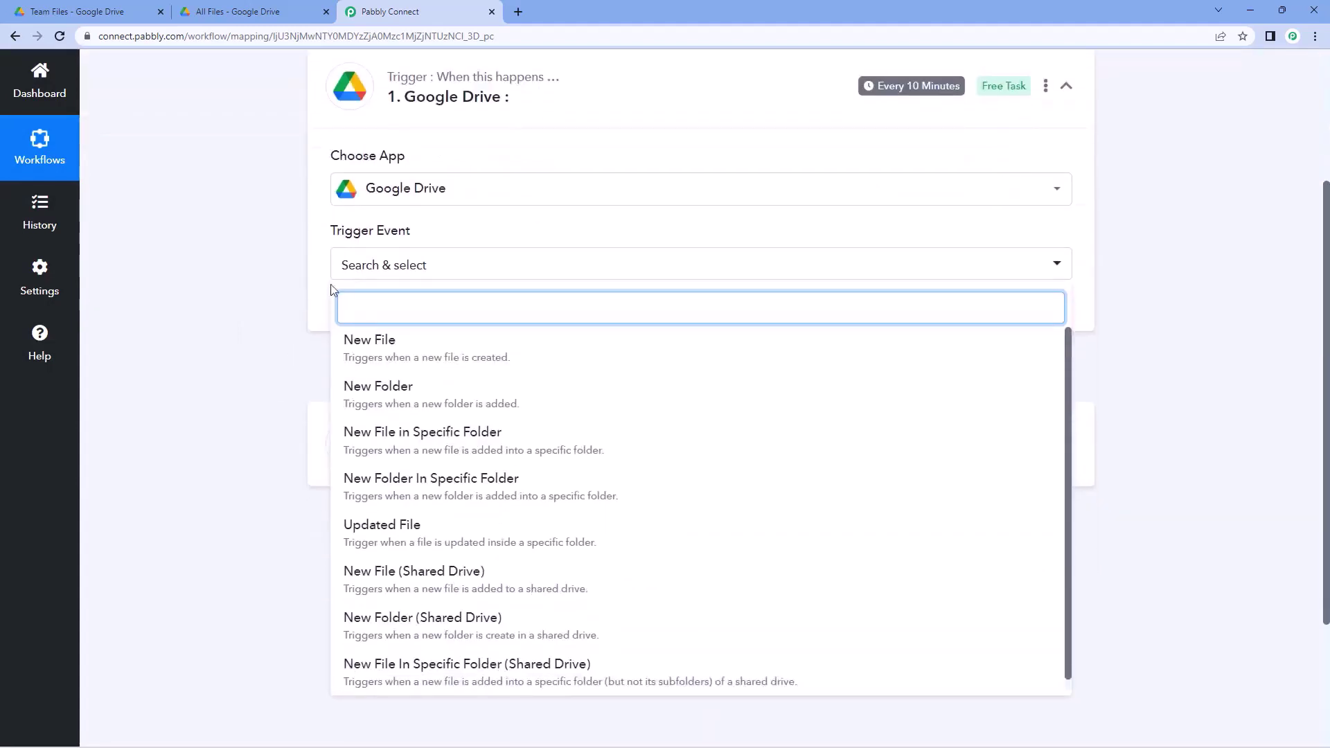
scroll(303, 302, "down", 1)
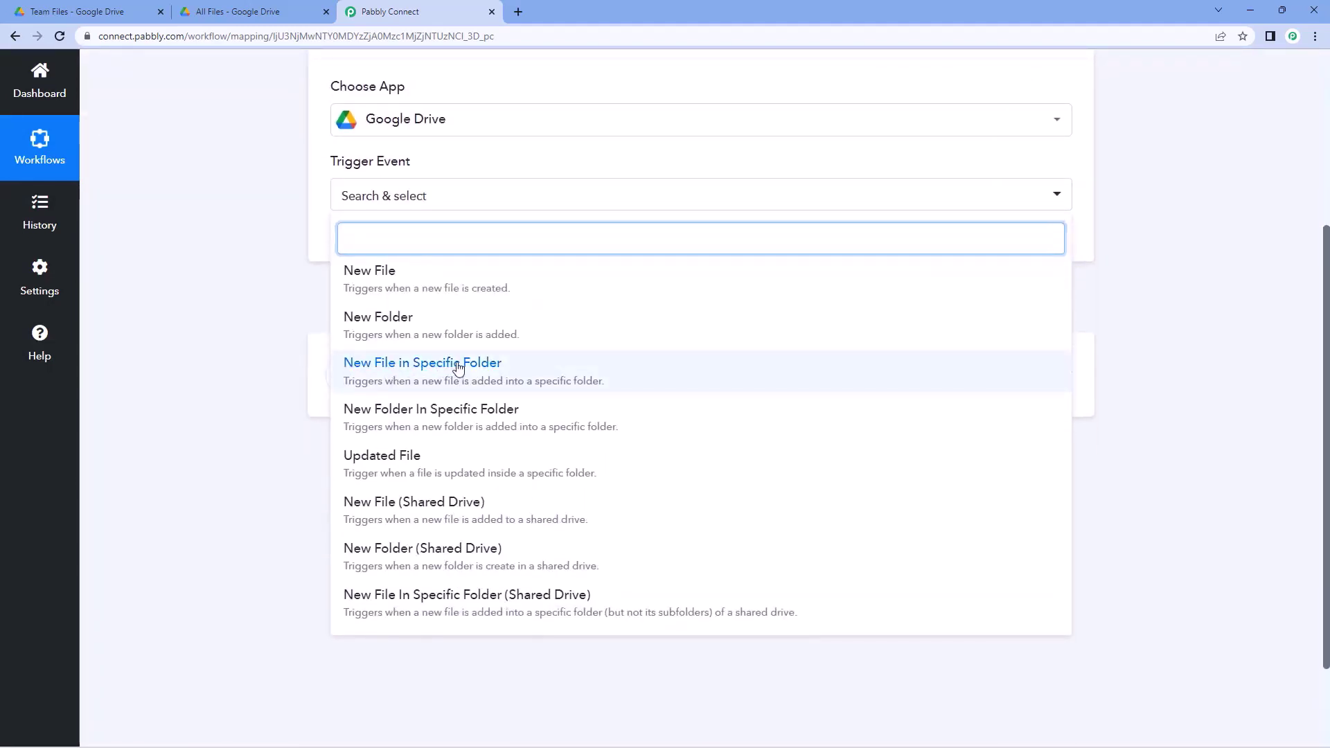
left_click(458, 365)
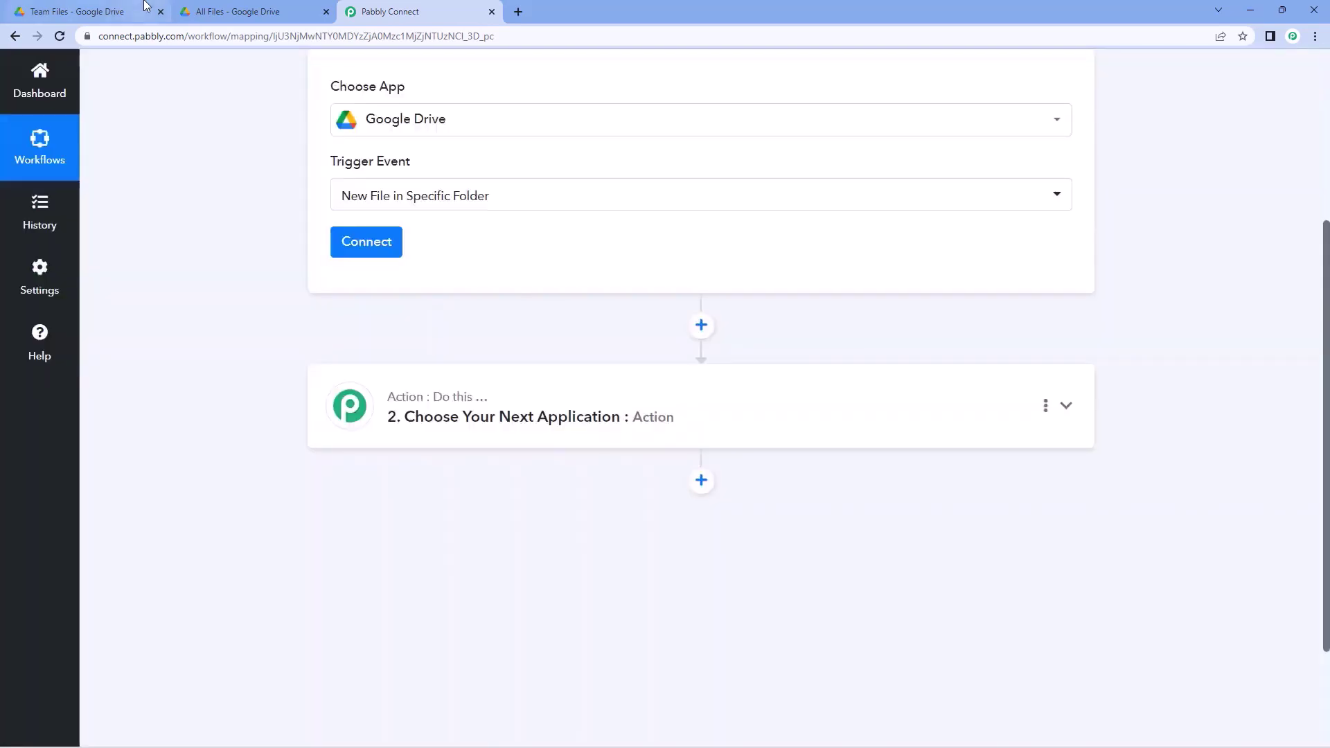
left_click(143, 8)
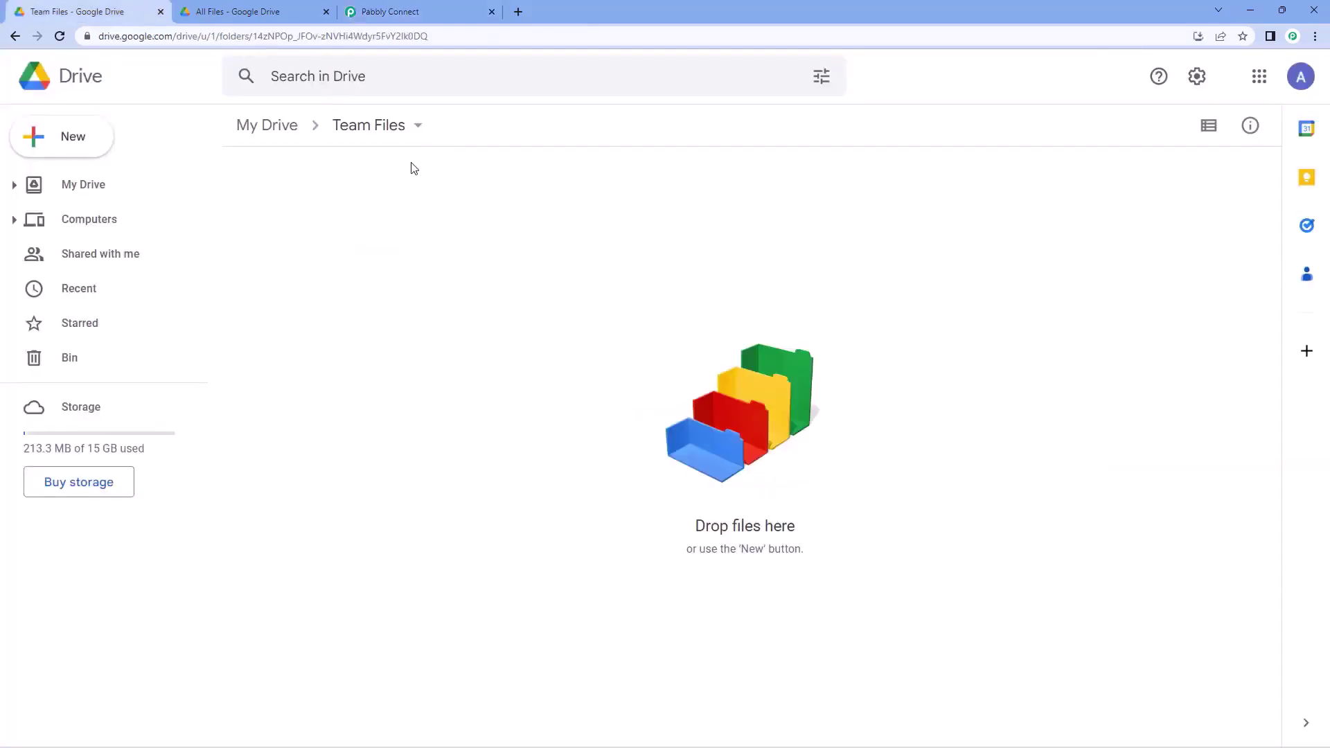
left_click(404, 10)
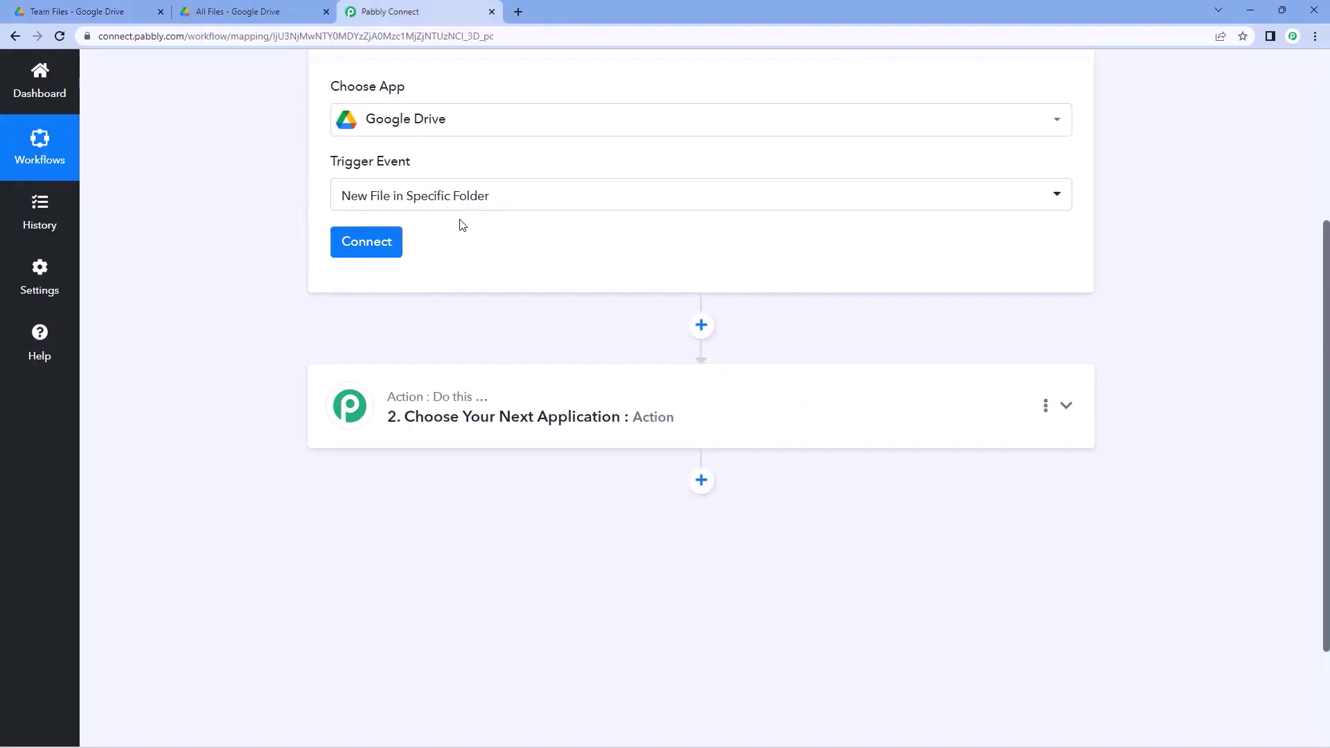
- Add a new Google Drive connection by signing in and granting Pabbly Connect Drive access
left_click(394, 249)
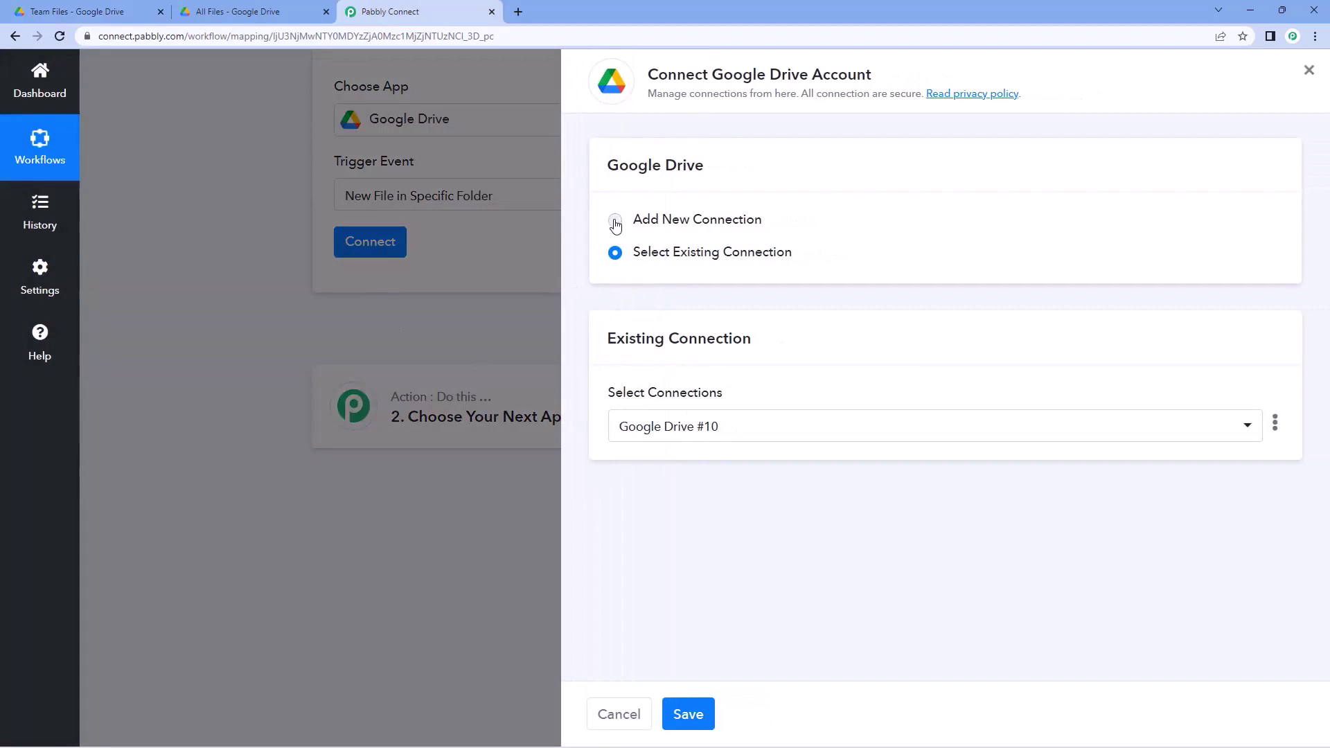
left_click(614, 219)
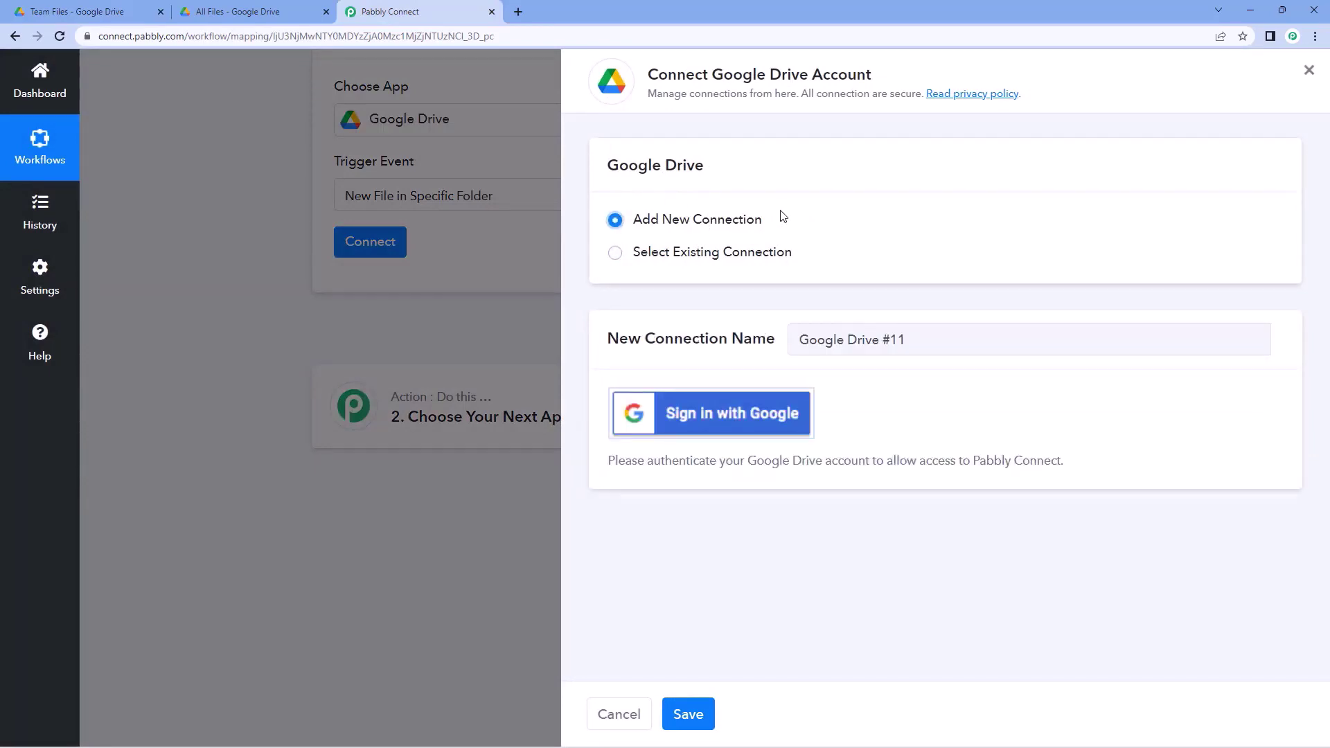
left_click(728, 414)
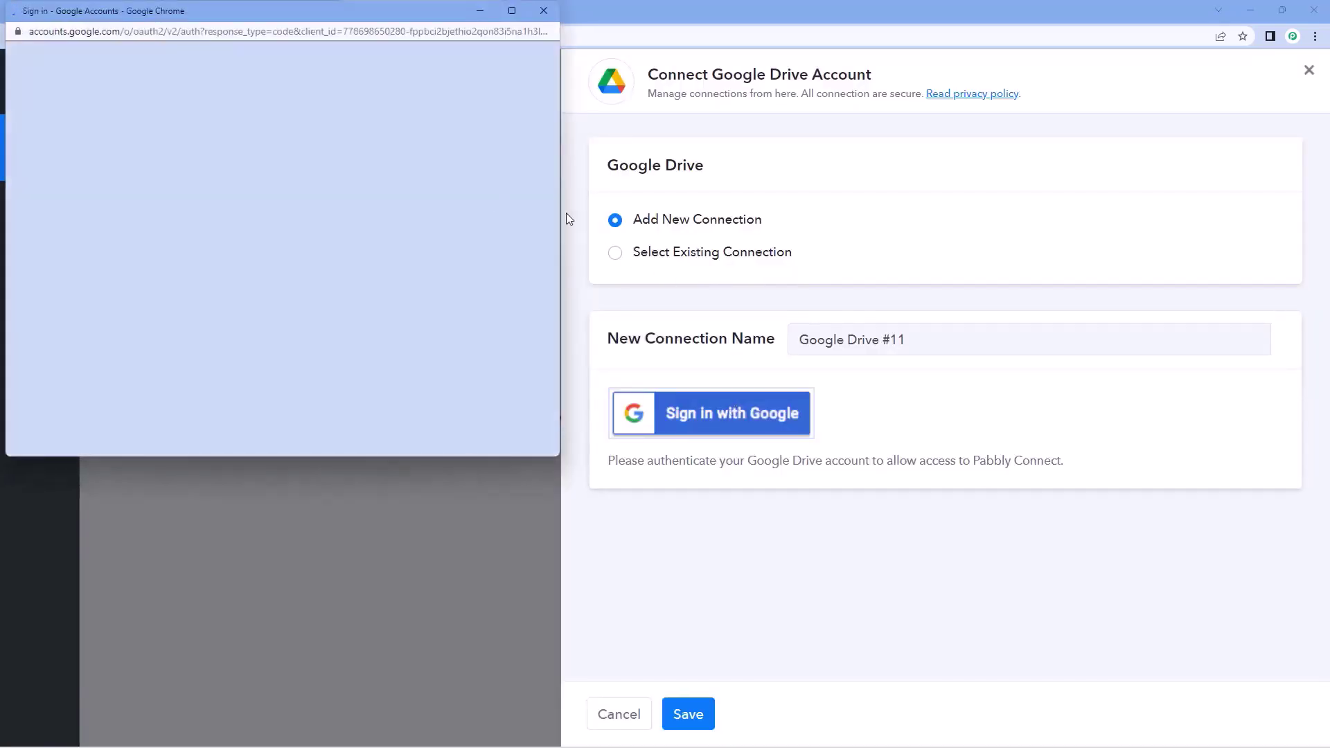
left_click(302, 289)
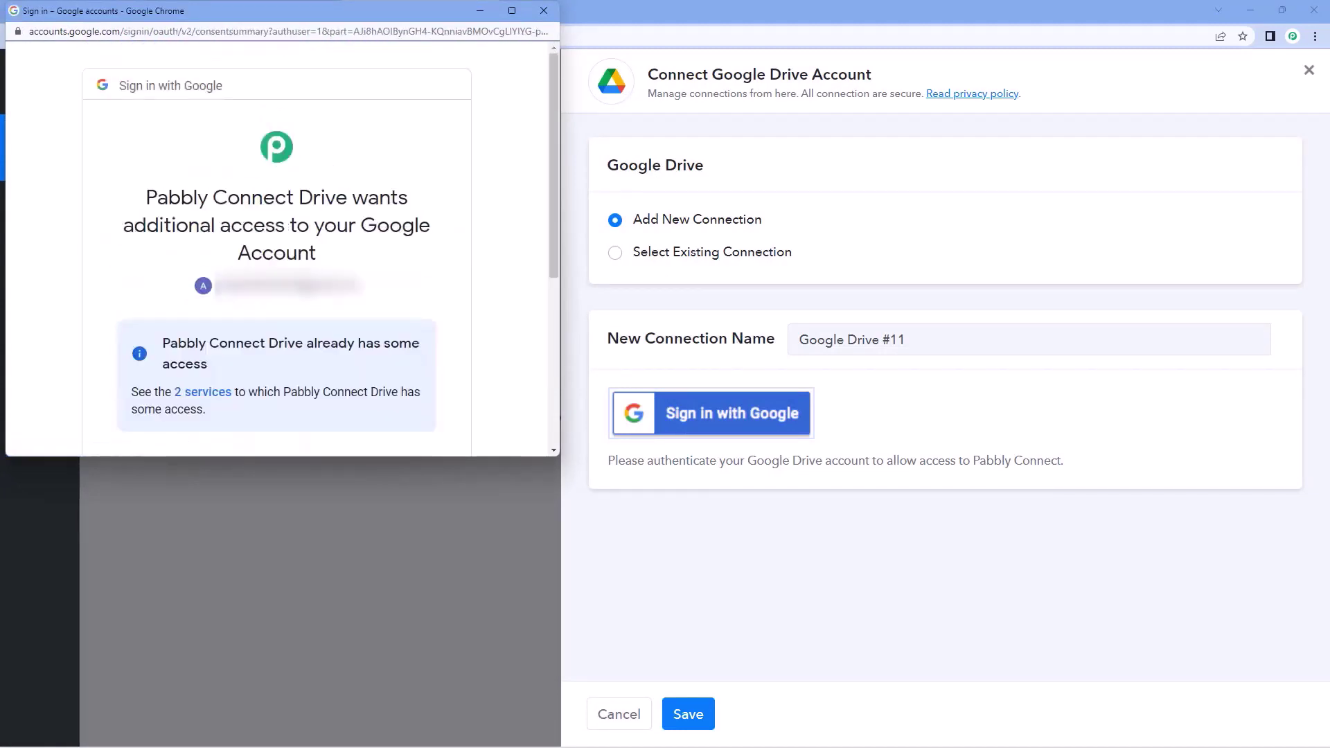
scroll(511, 285, "down", 3)
left_click(356, 330)
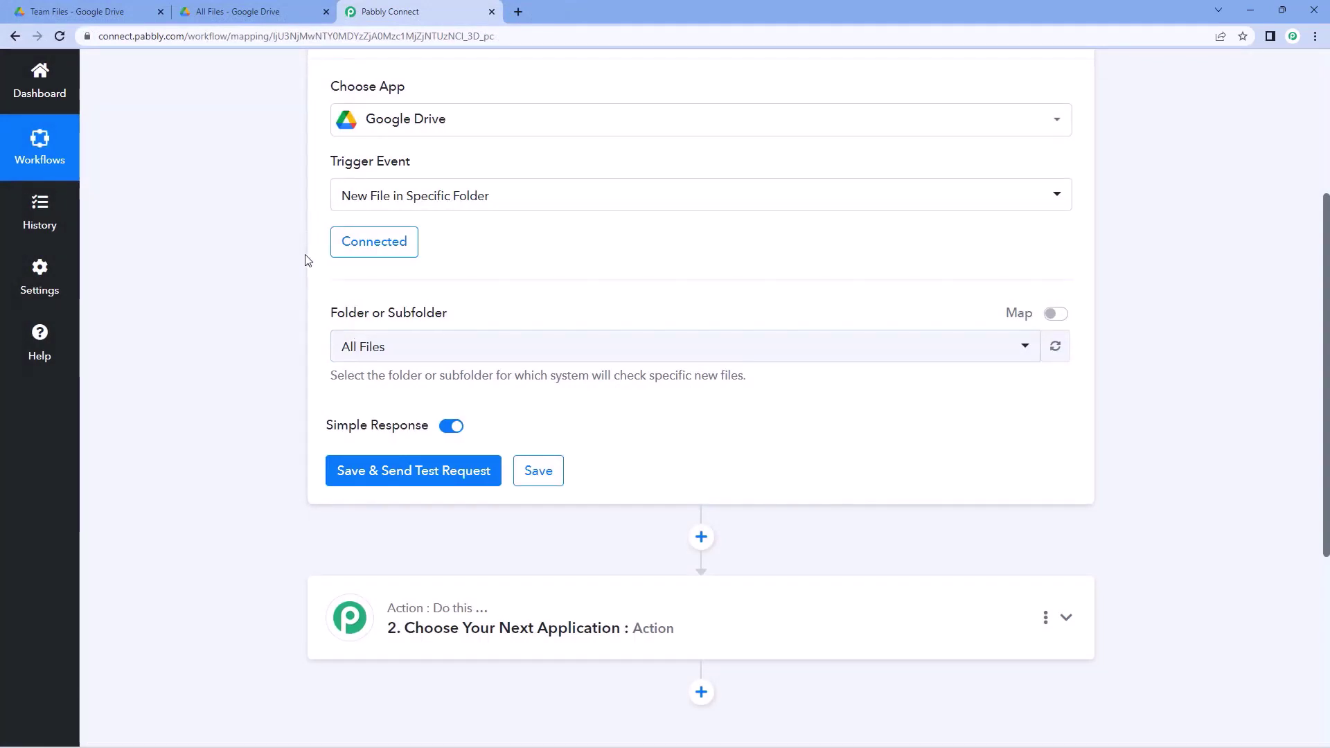
- Set the trigger's Folder or Subfolder to Team Files
scroll(410, 282, "down", 1)
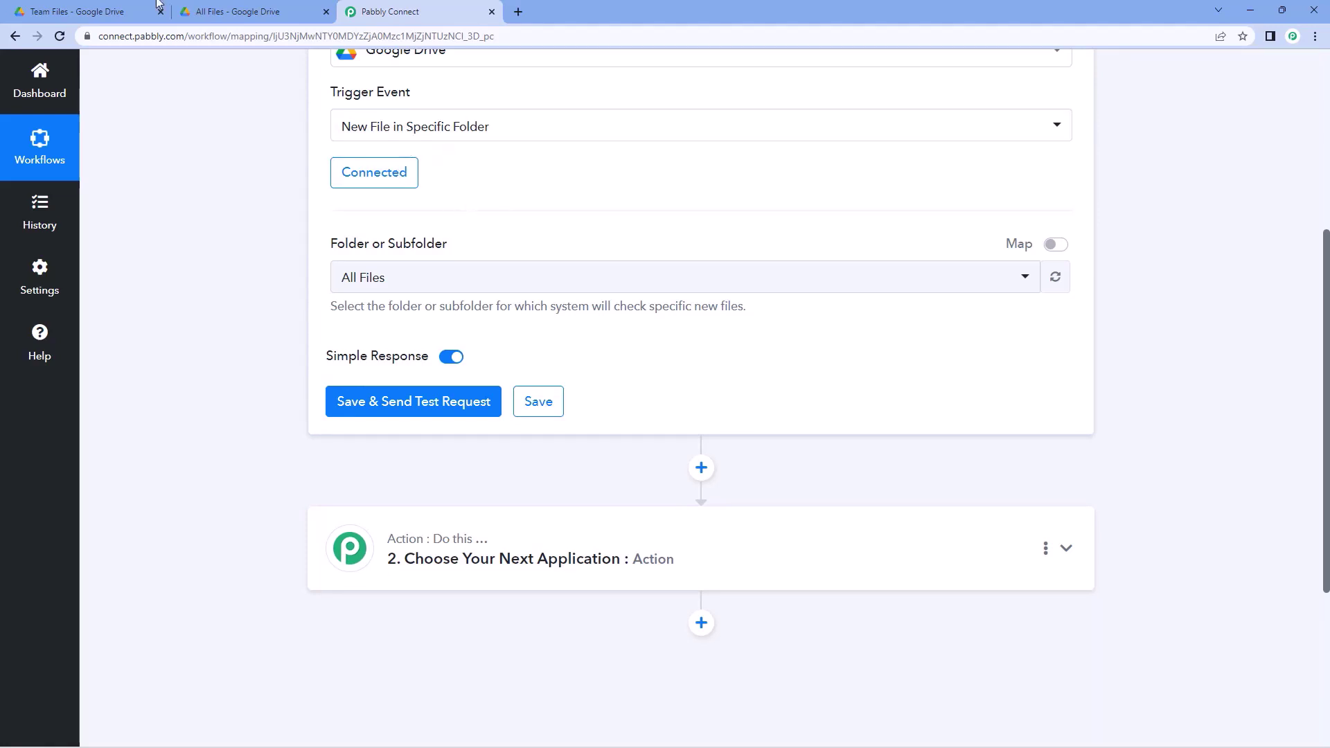
left_click(469, 279)
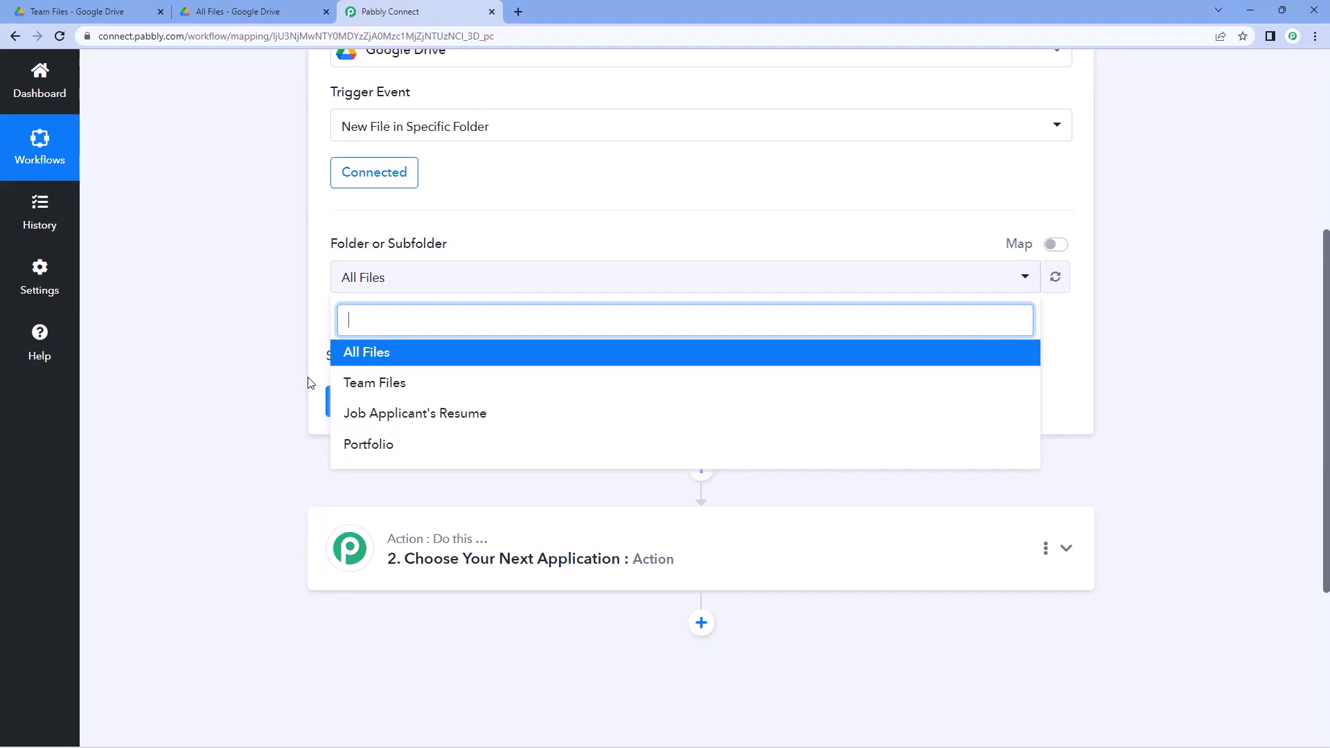
left_click(124, 10)
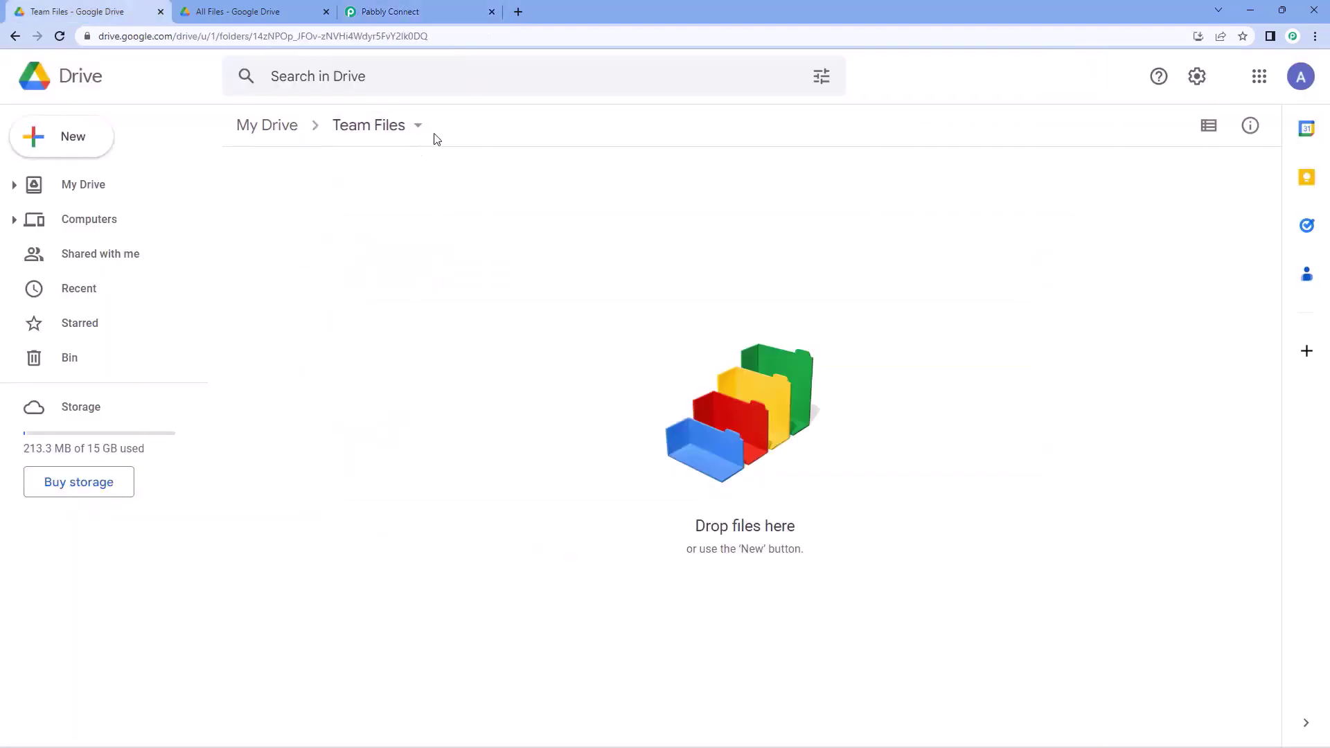
left_click(415, 12)
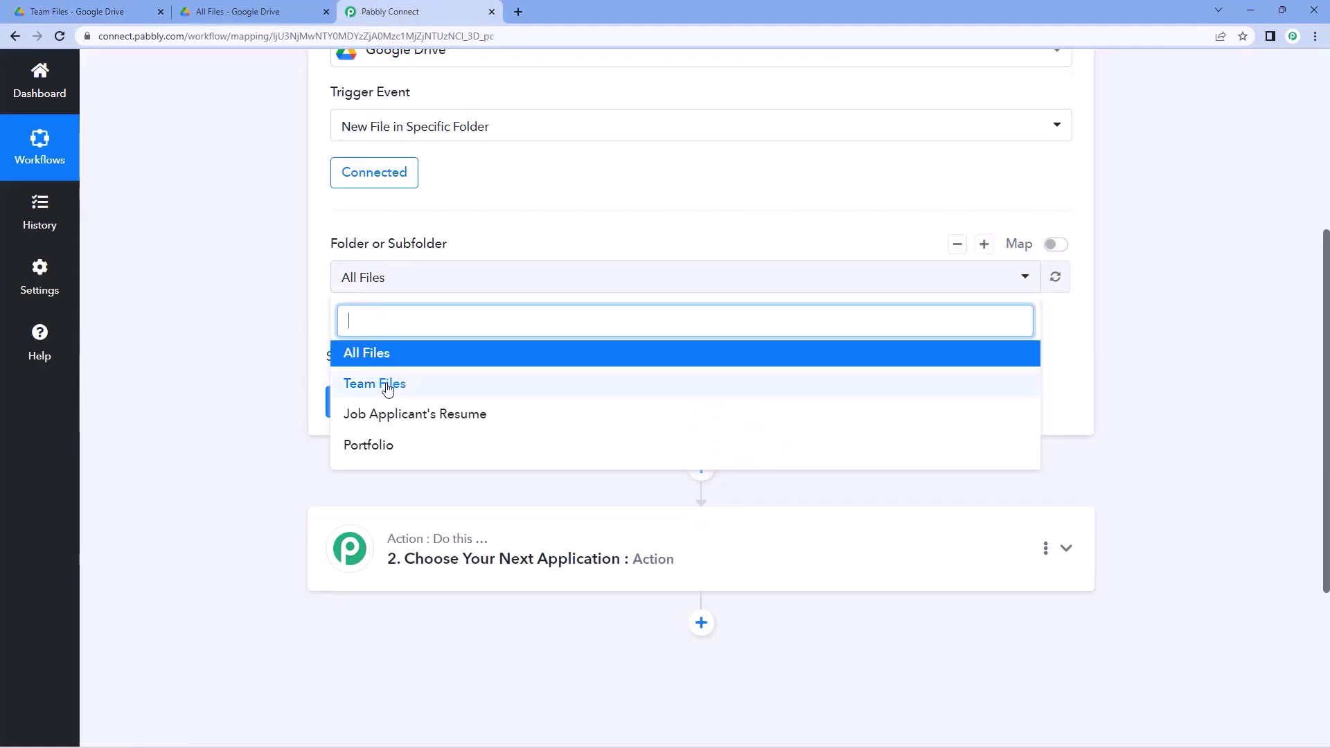
left_click(431, 386)
left_click(303, 283)
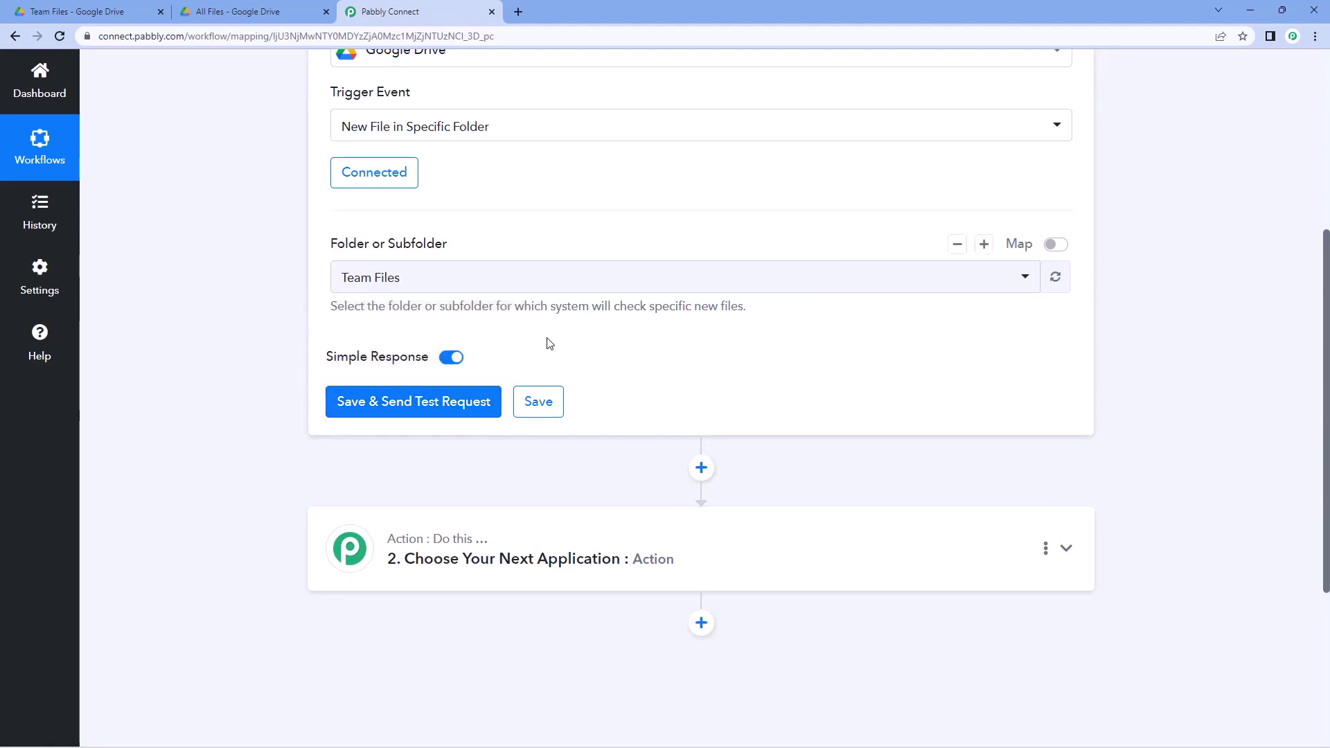
- In Drive's Team Files folder, start a New > File upload
left_click(91, 11)
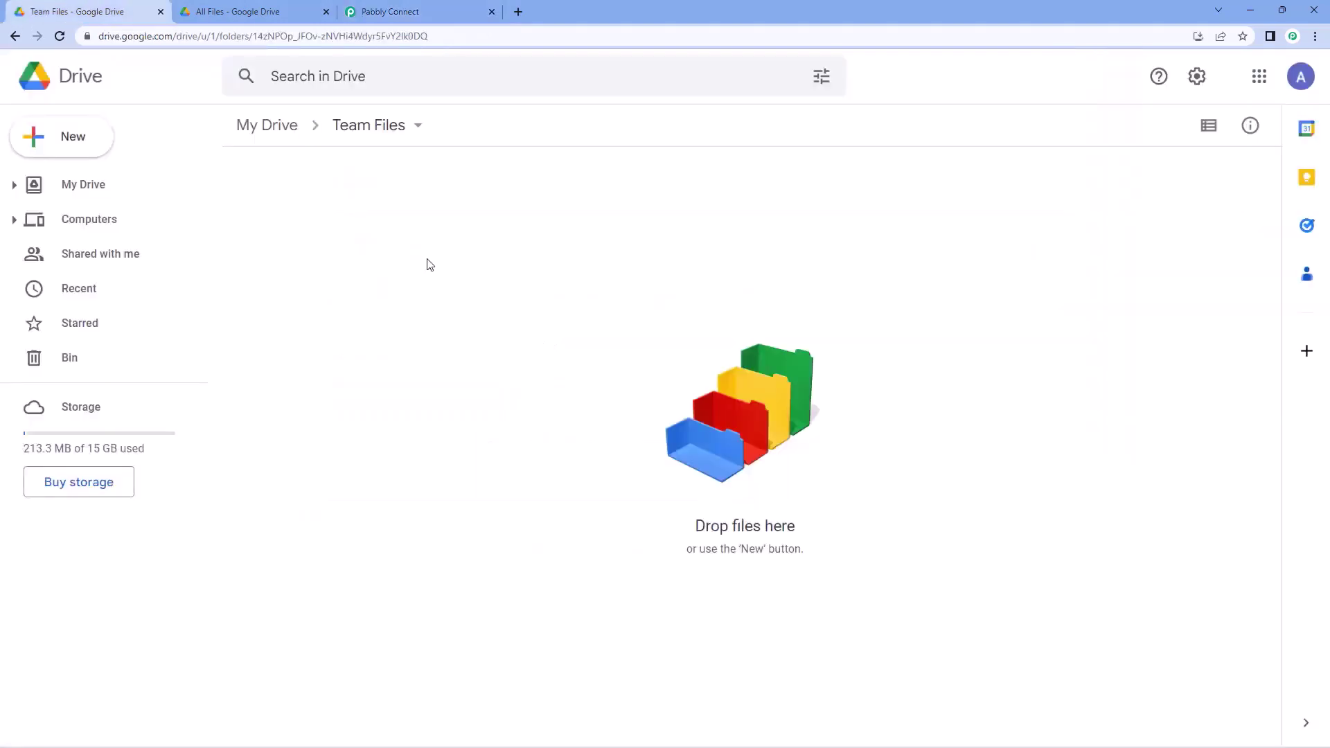
left_click(464, 6)
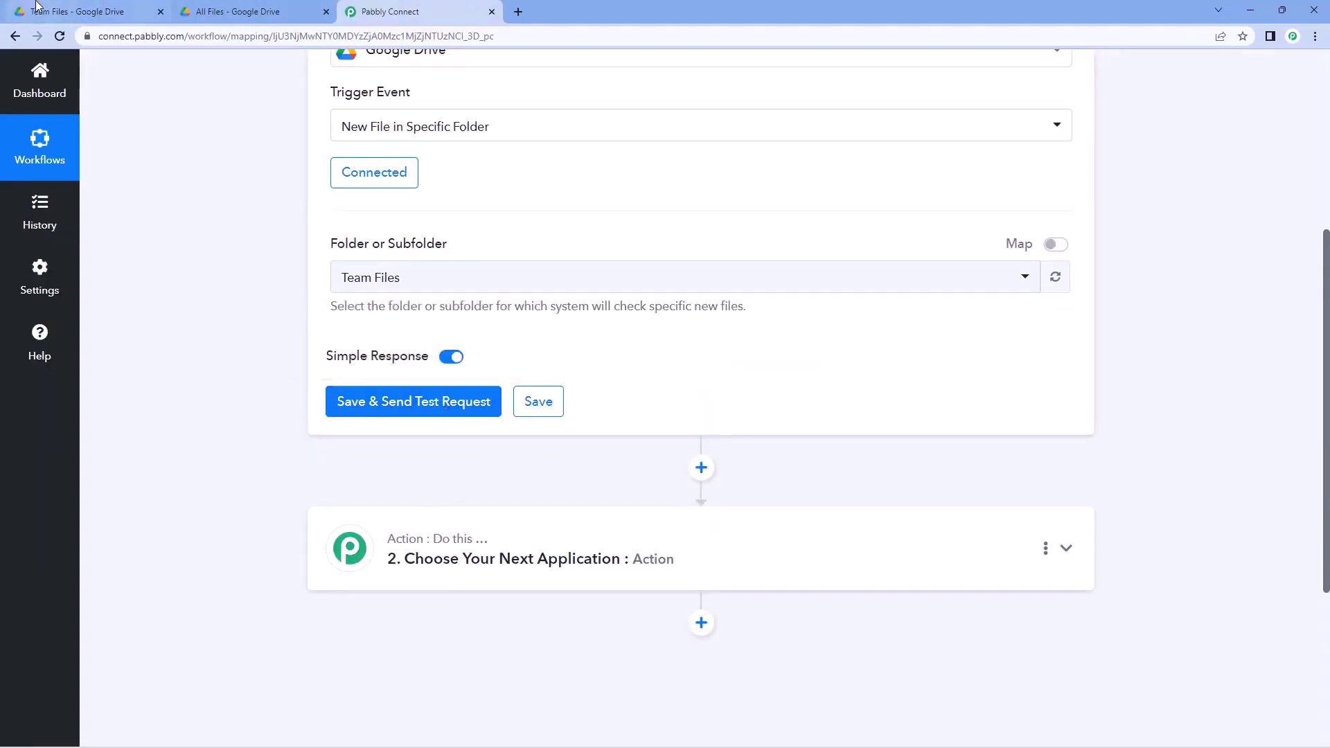
left_click(38, 7)
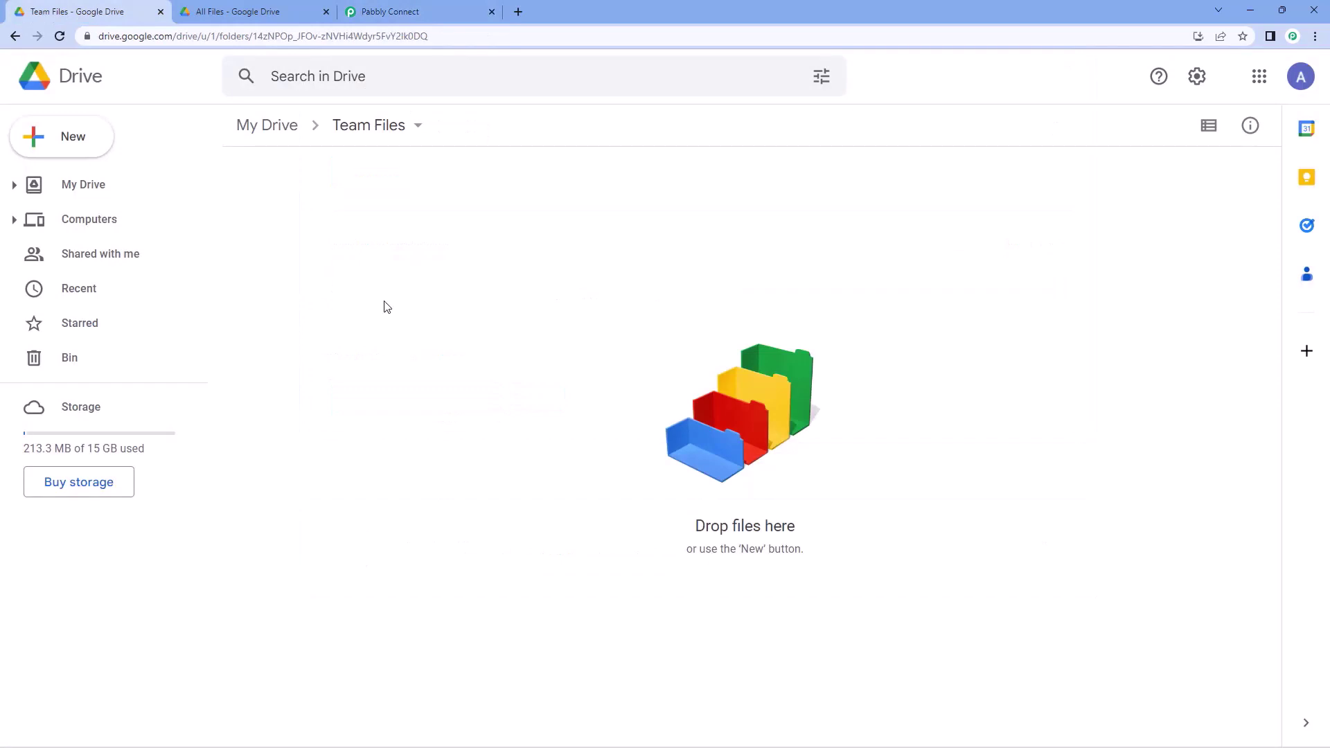
left_click(101, 143)
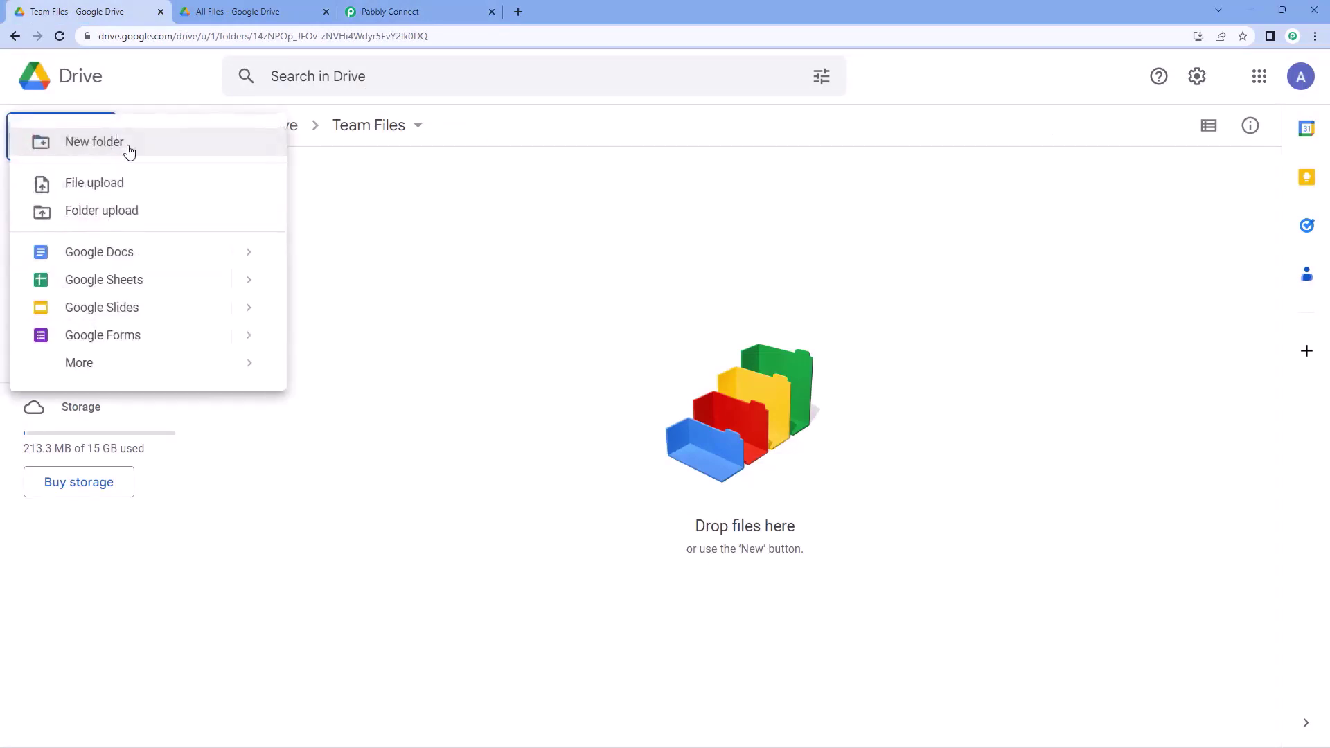
left_click(124, 184)
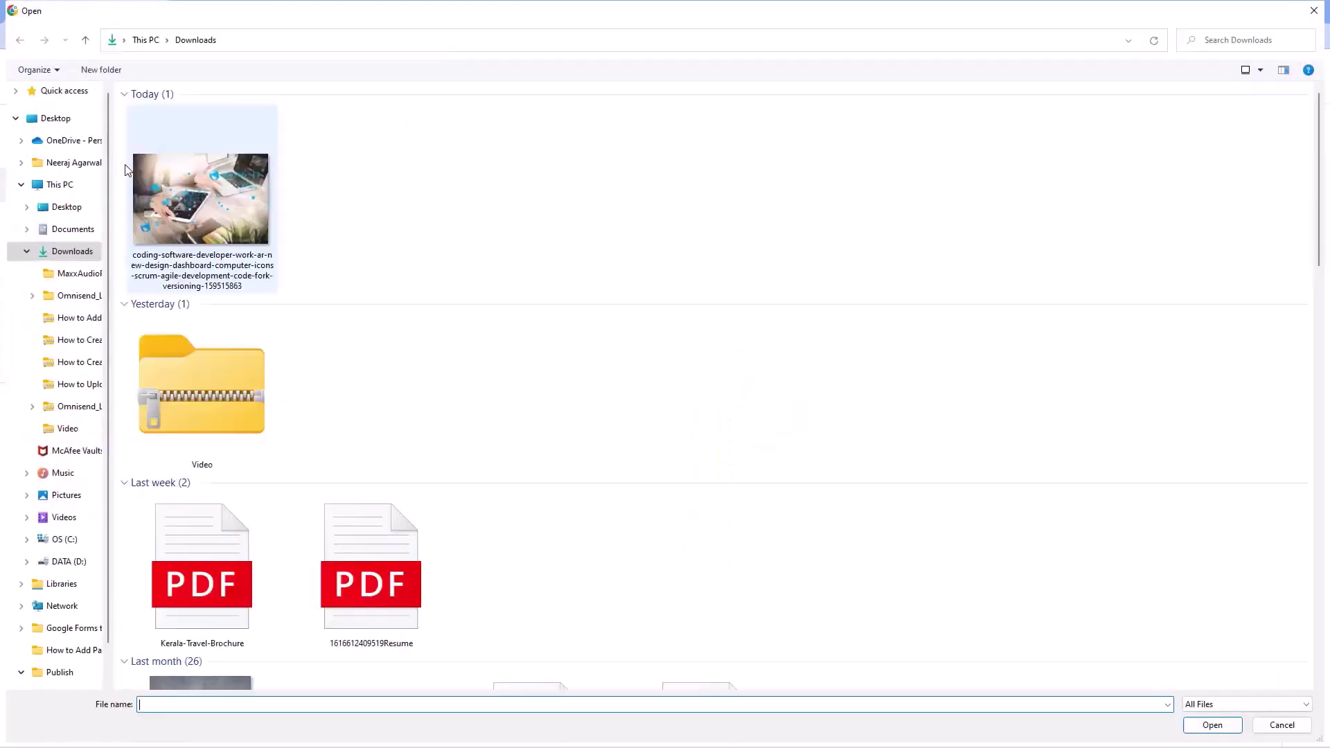
- Upload Automation & Integration.pdf from the Desktop into Team Files and preview it
left_click(70, 207)
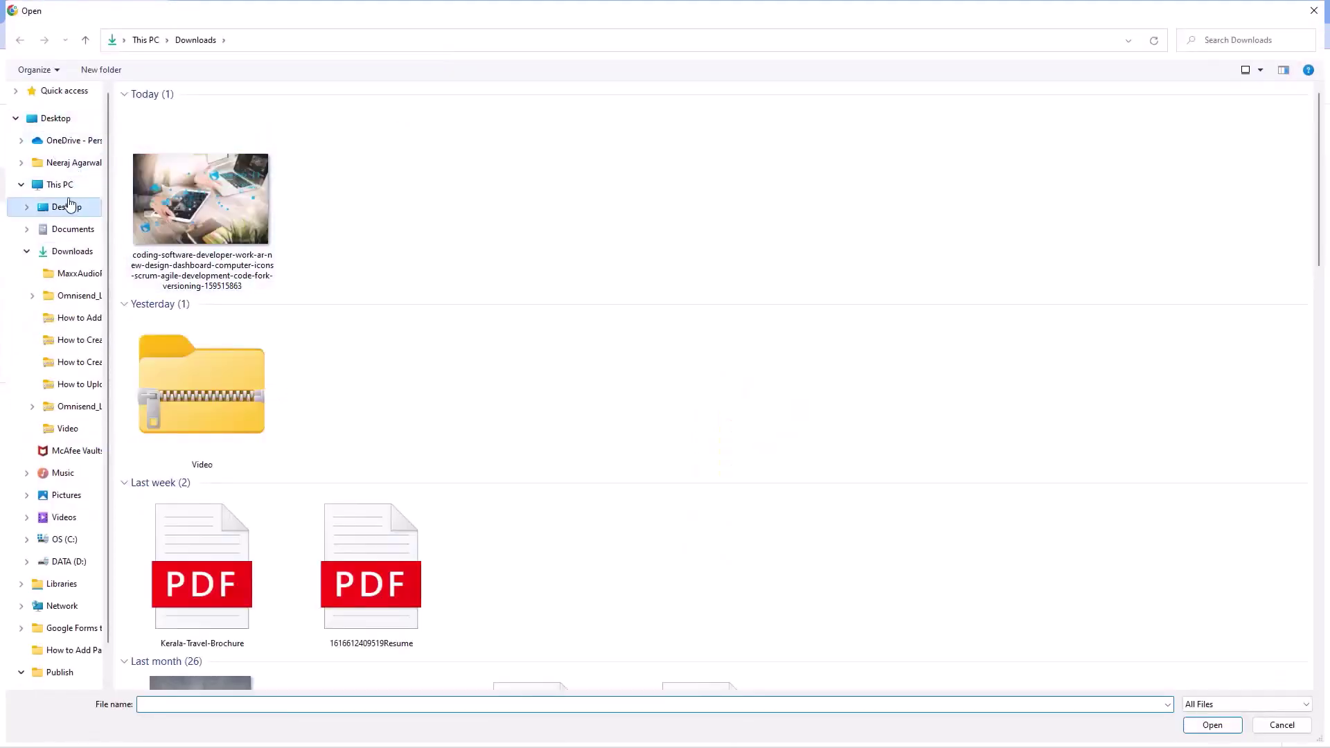
left_click(374, 136)
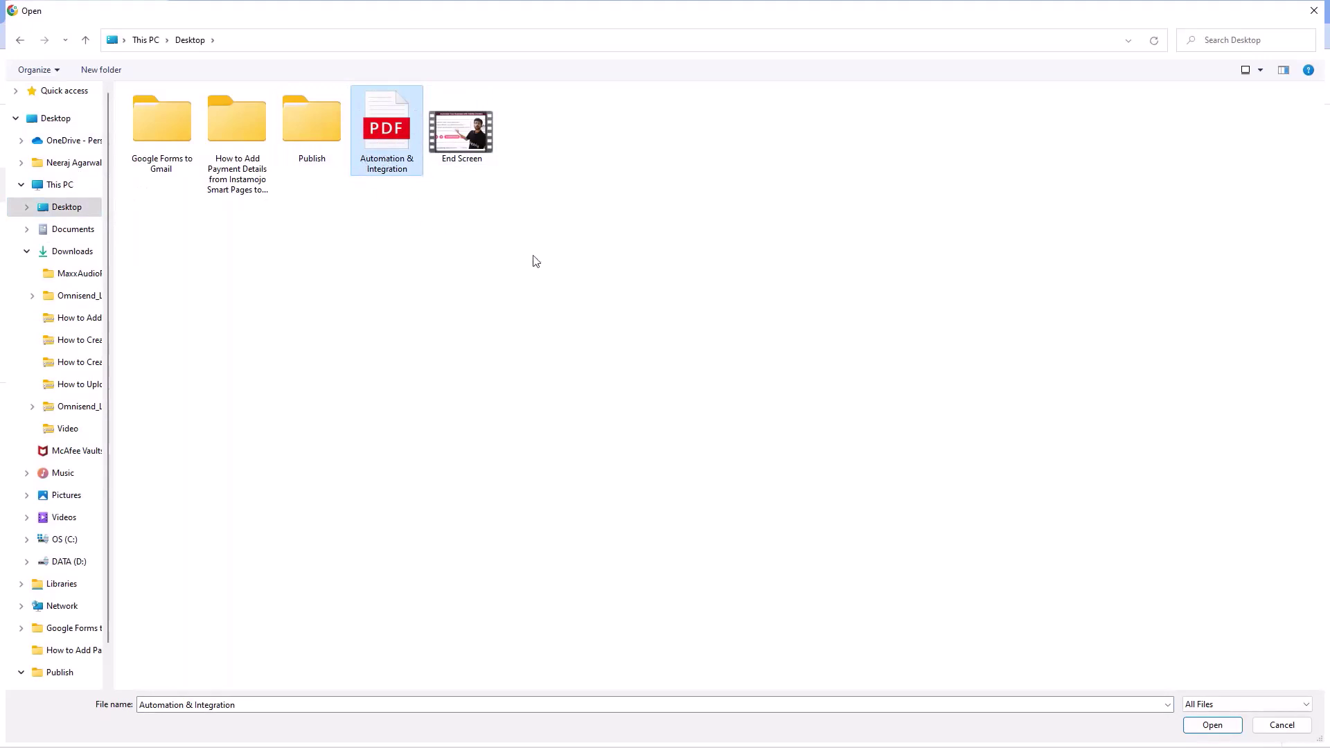
left_click(1212, 724)
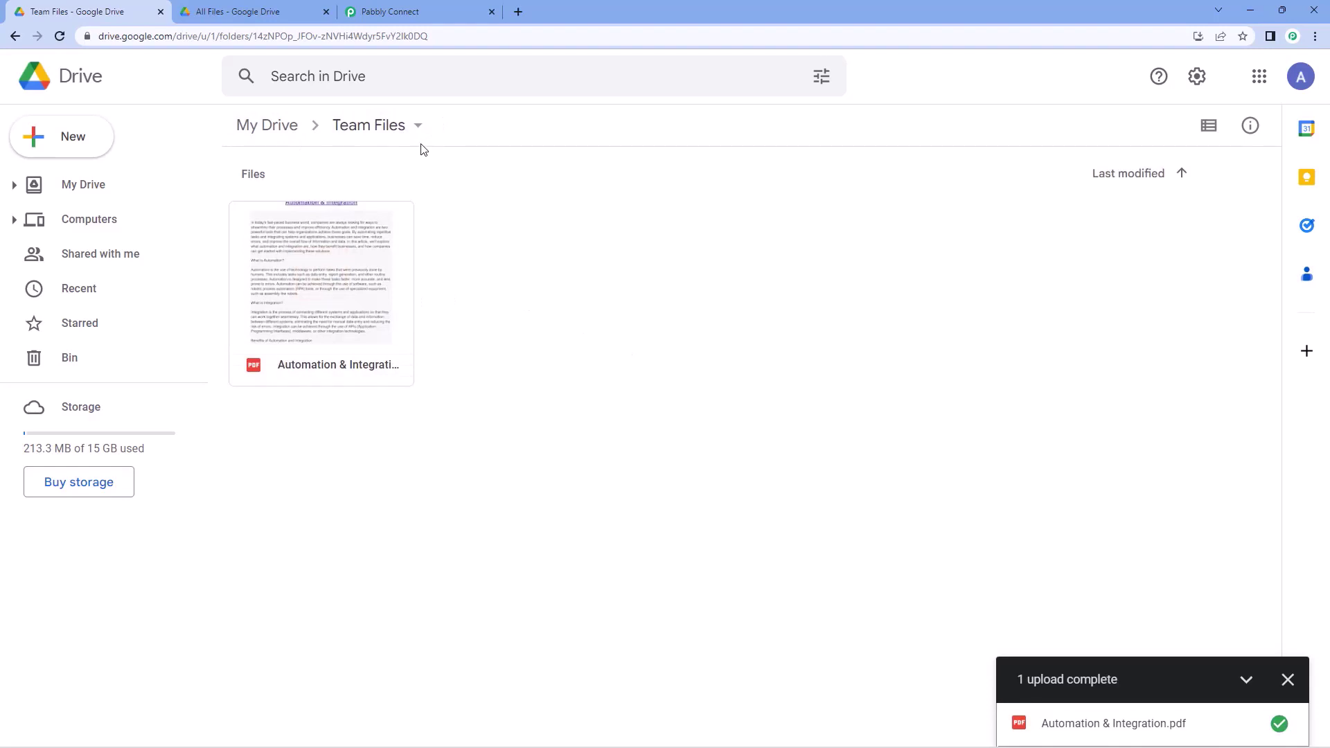
double_click(353, 240)
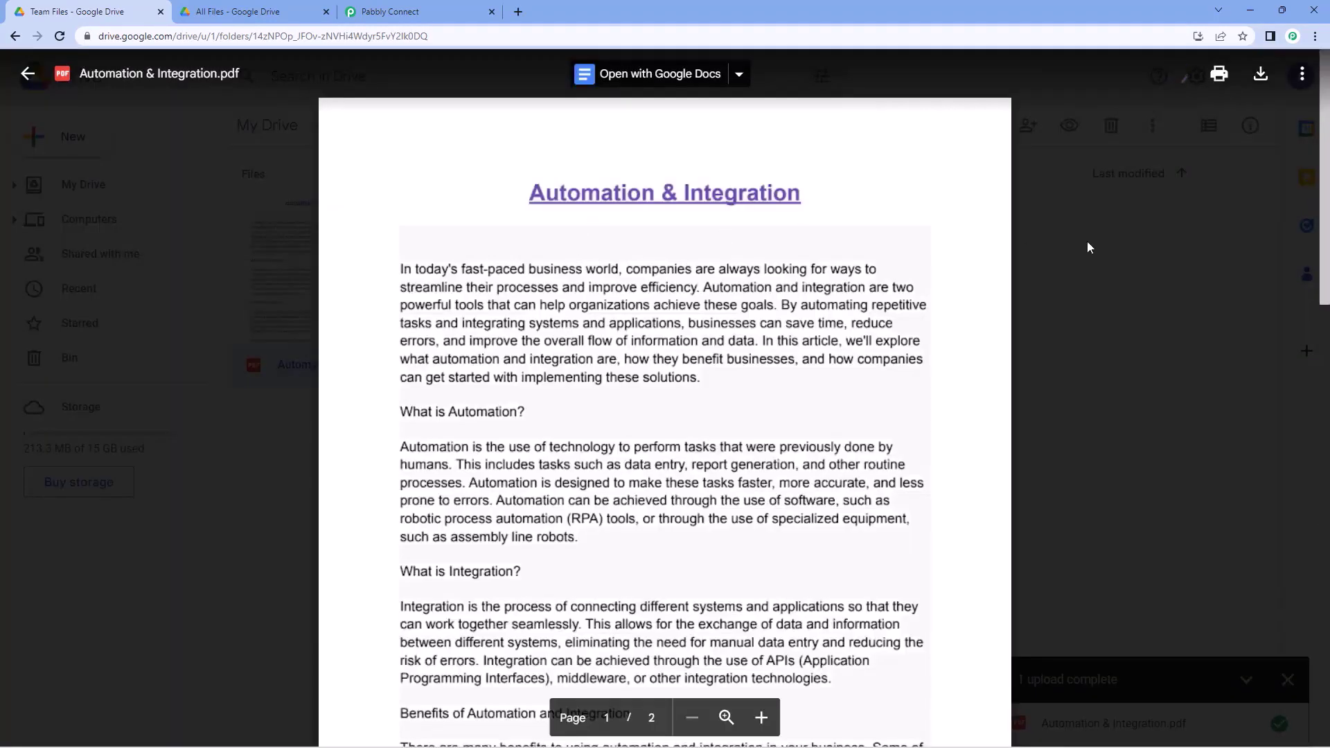
left_click(28, 74)
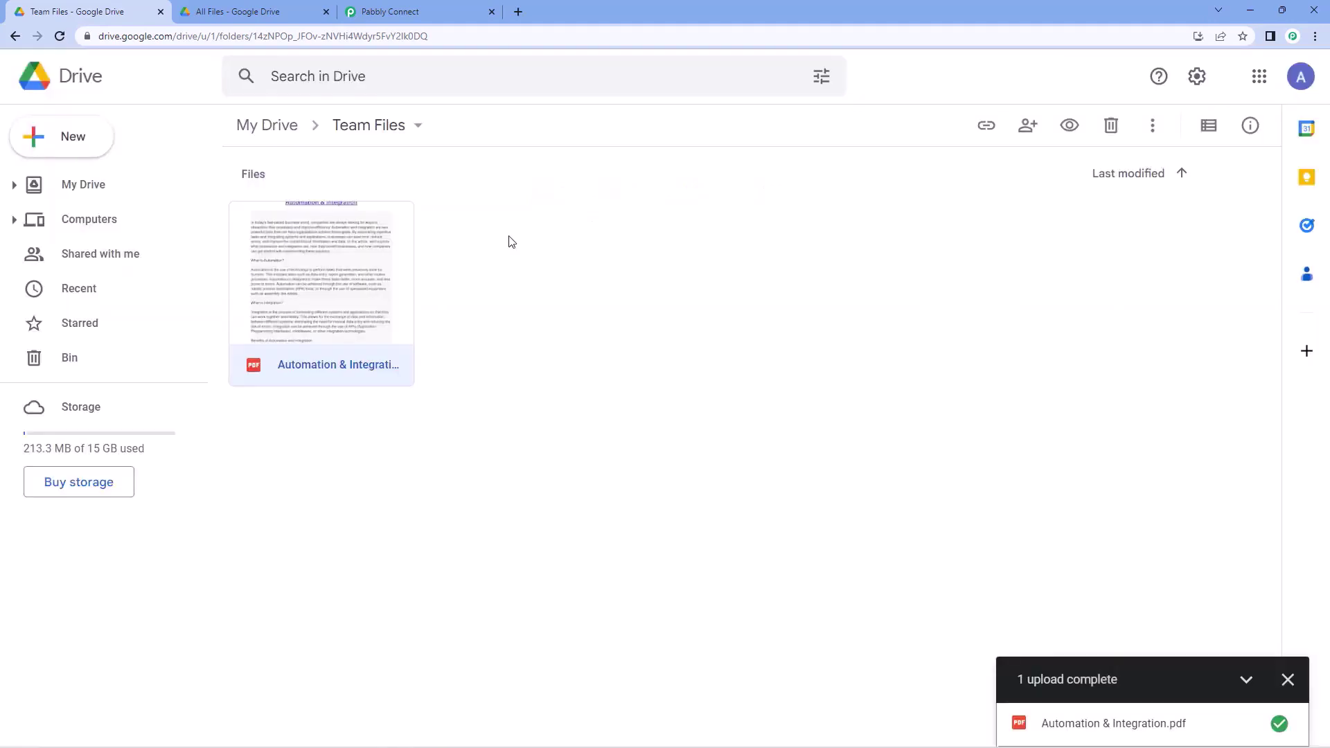
- Save the trigger and fetch a test response for the uploaded PDF
left_click(388, 10)
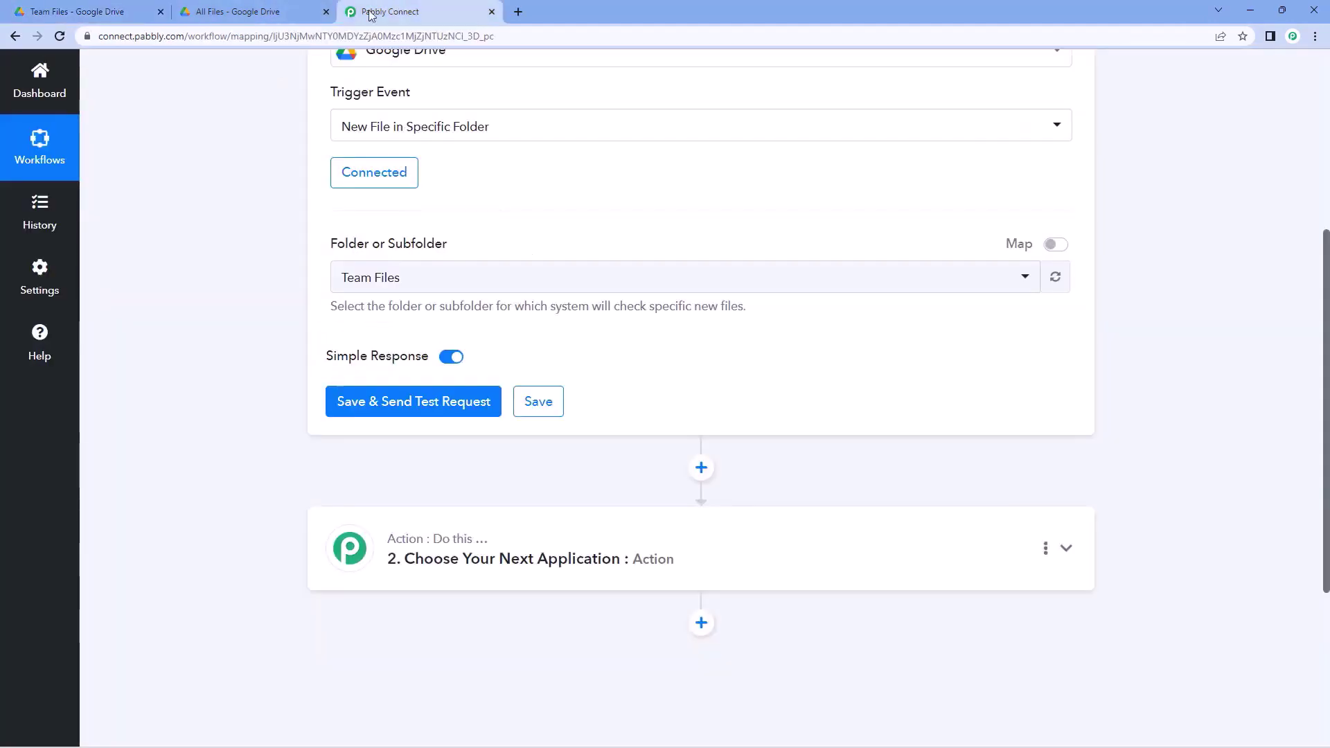
left_click(407, 399)
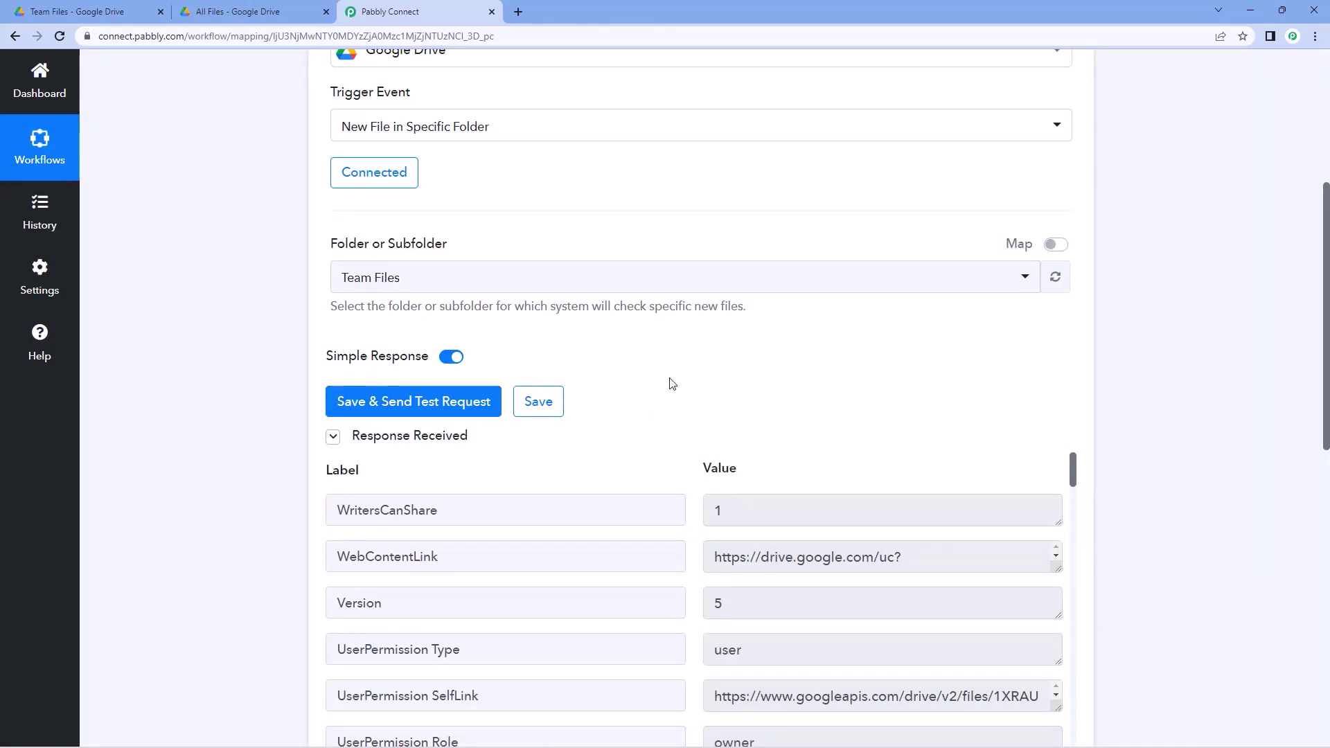
left_click(94, 10)
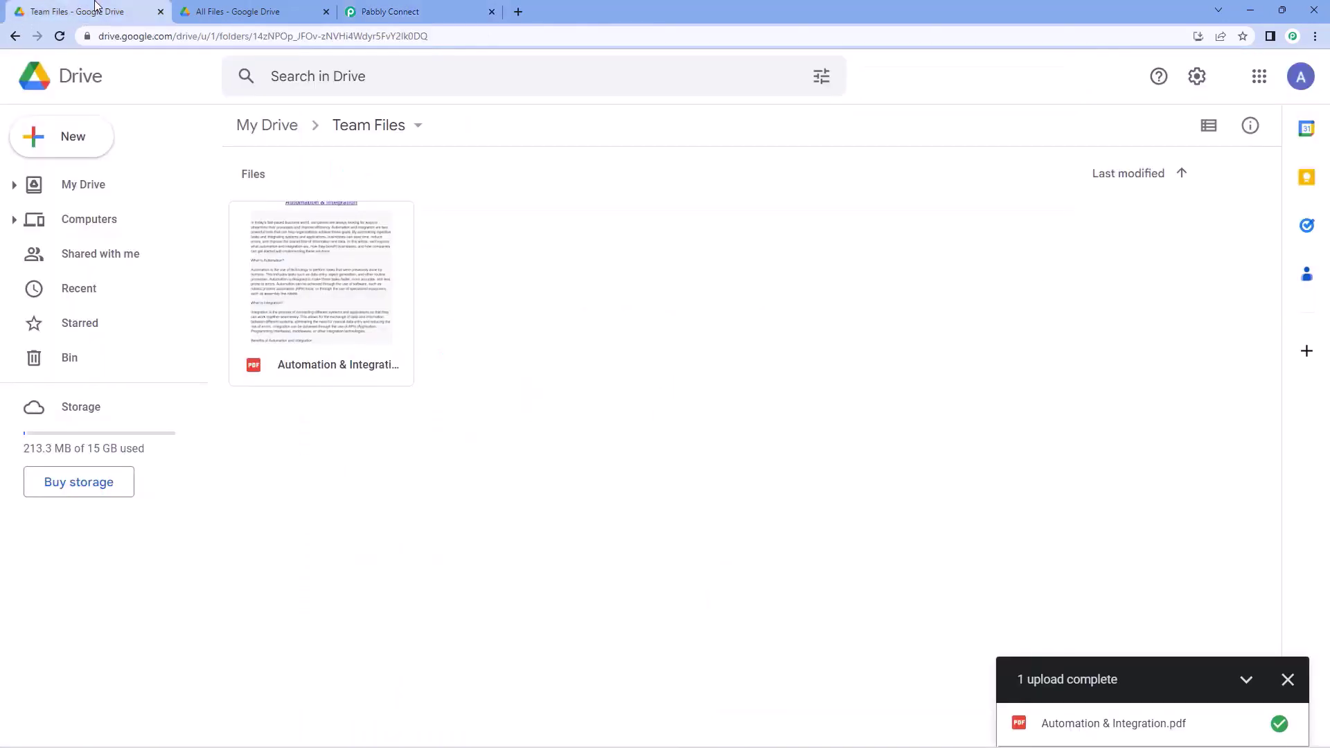
left_click(380, 10)
scroll(288, 337, "down", 5)
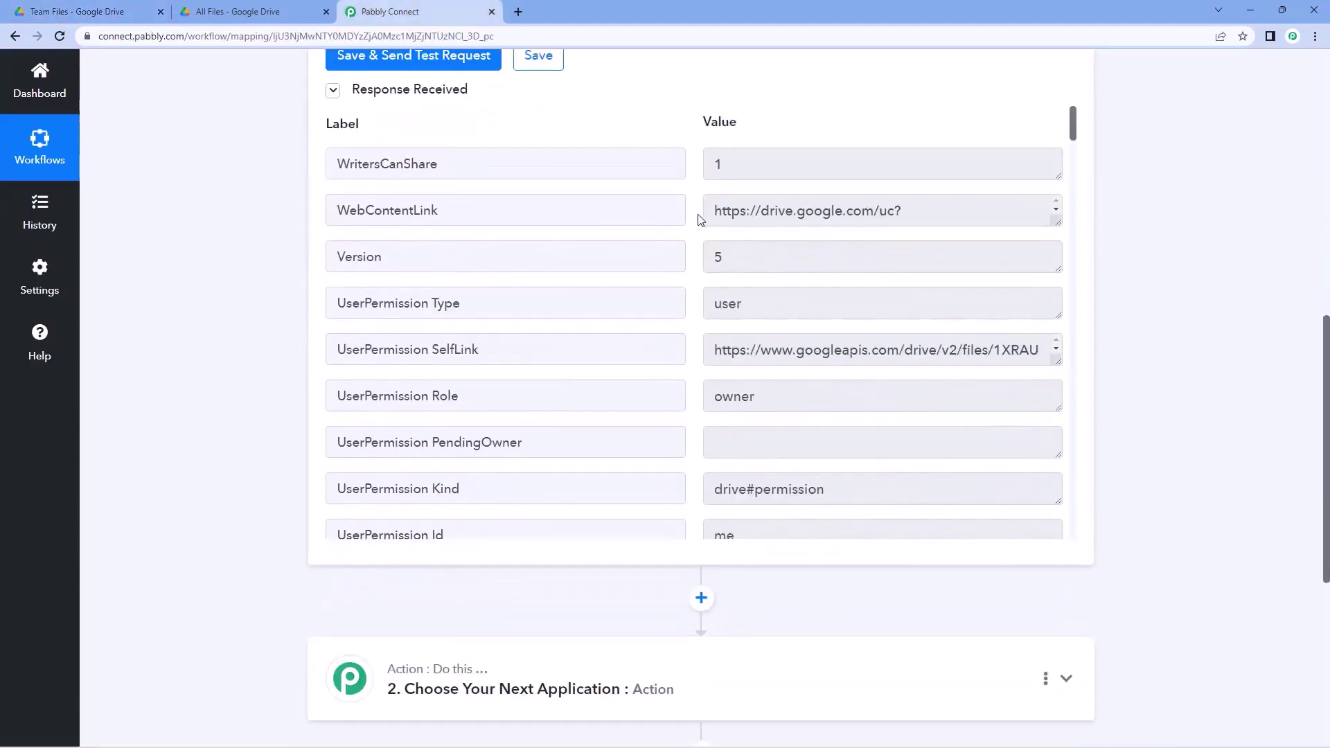
- Inspect the response's WebContentLink and Title values for the uploaded file
left_click(1041, 210)
left_click_drag(1058, 224, 1058, 336)
scroll(671, 259, "down", 2)
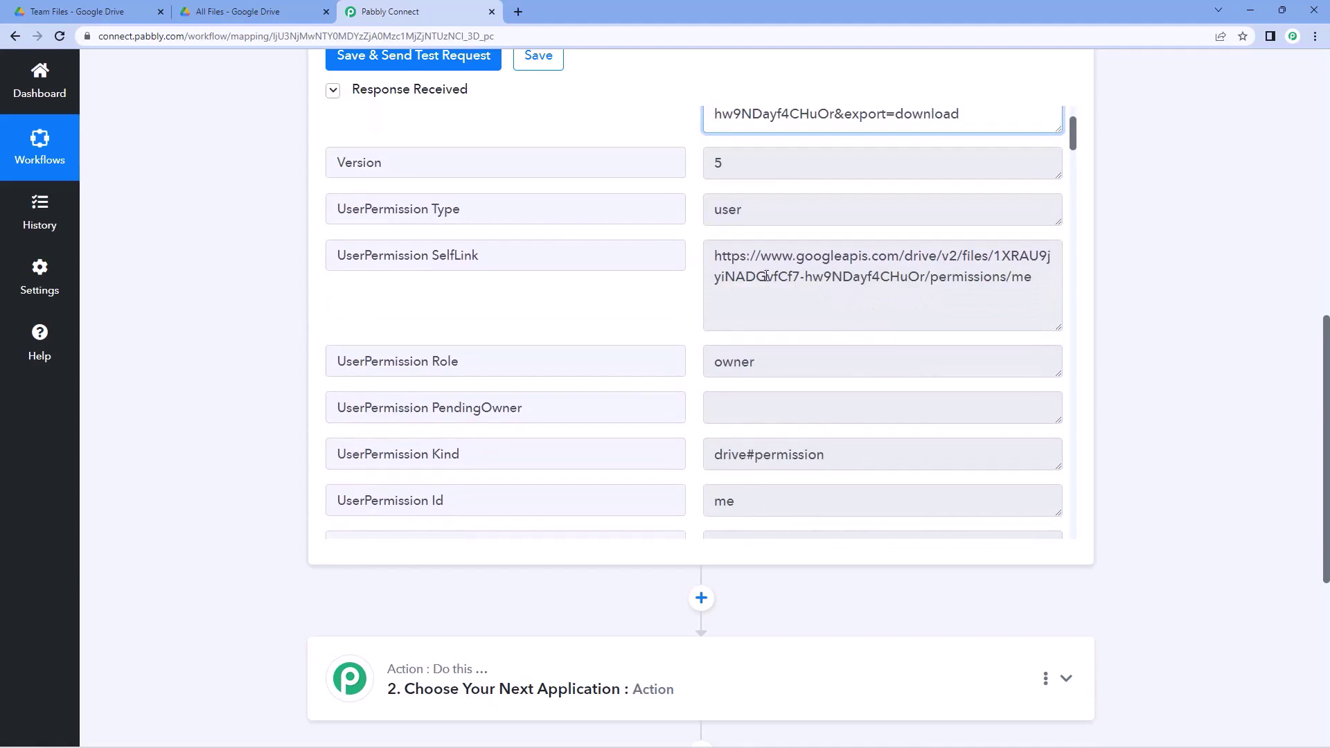
scroll(667, 275, "down", 4)
scroll(683, 264, "down", 2)
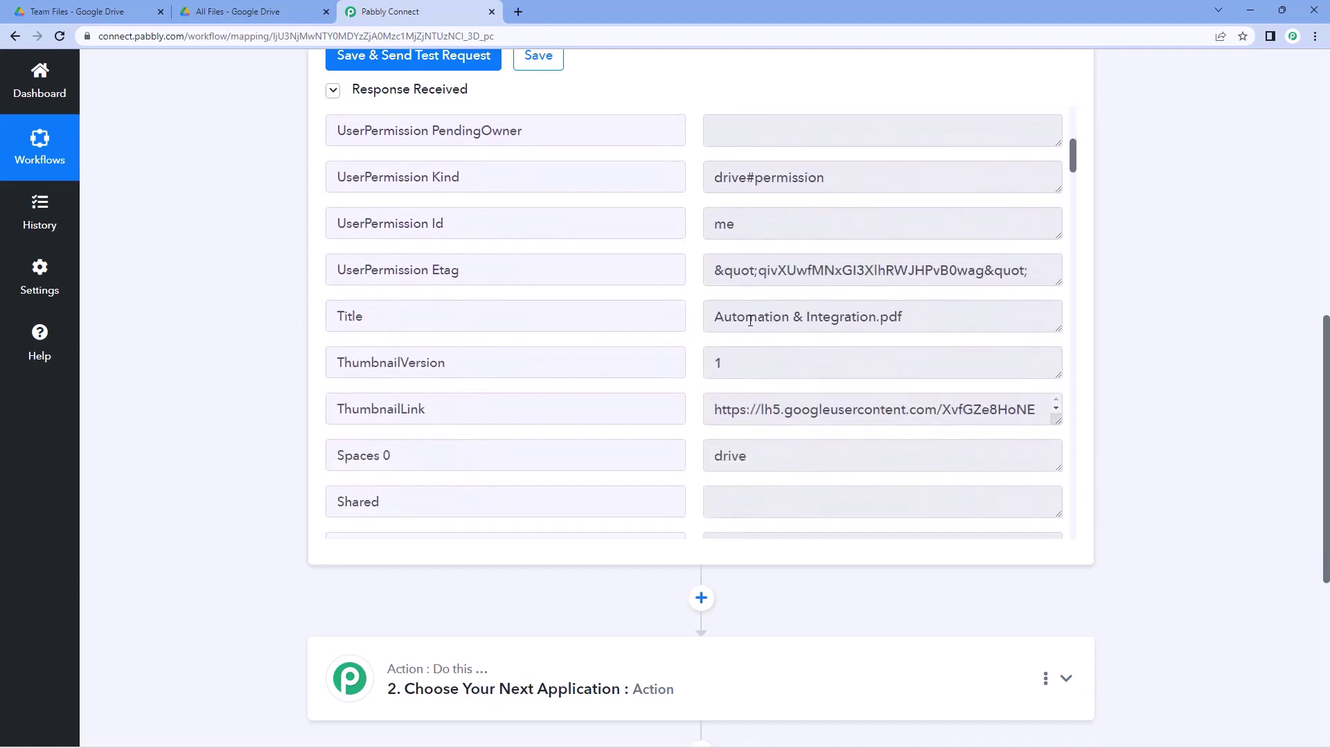
left_click_drag(914, 314, 678, 302)
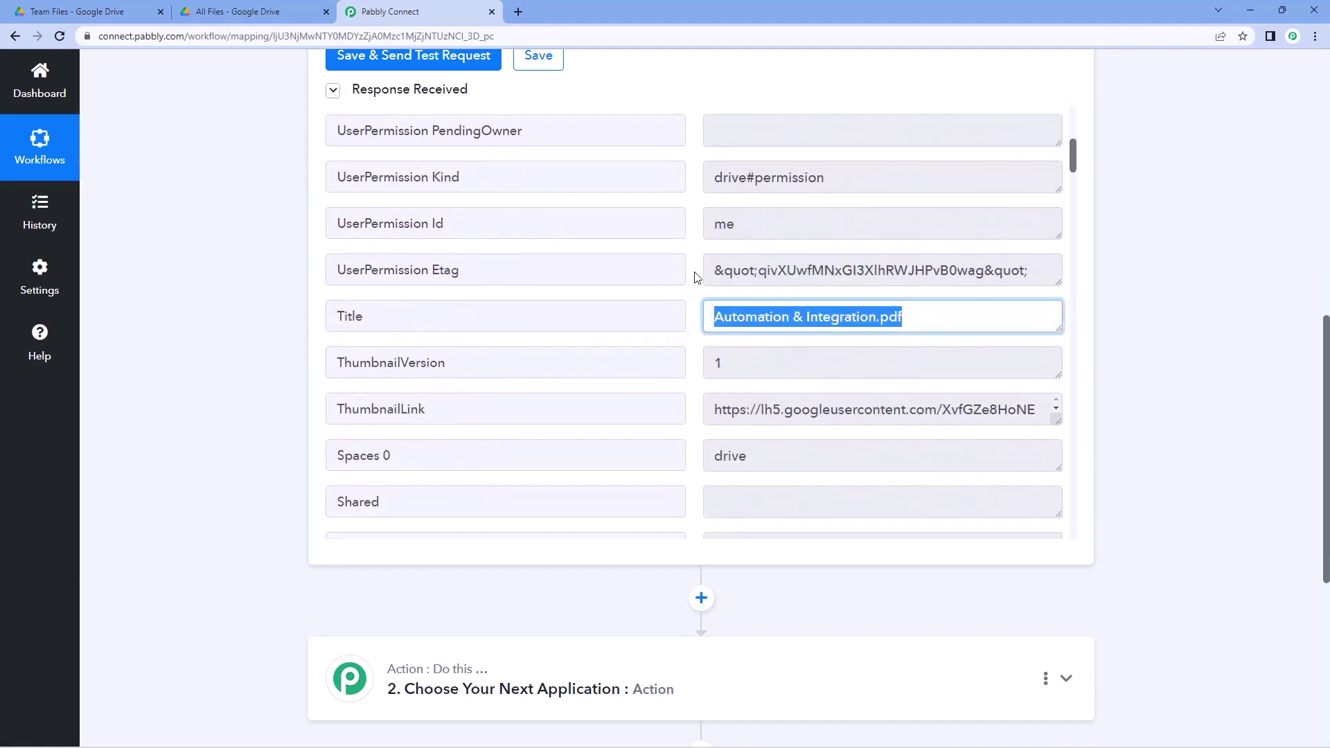
left_click(696, 277)
left_click_drag(712, 322, 878, 319)
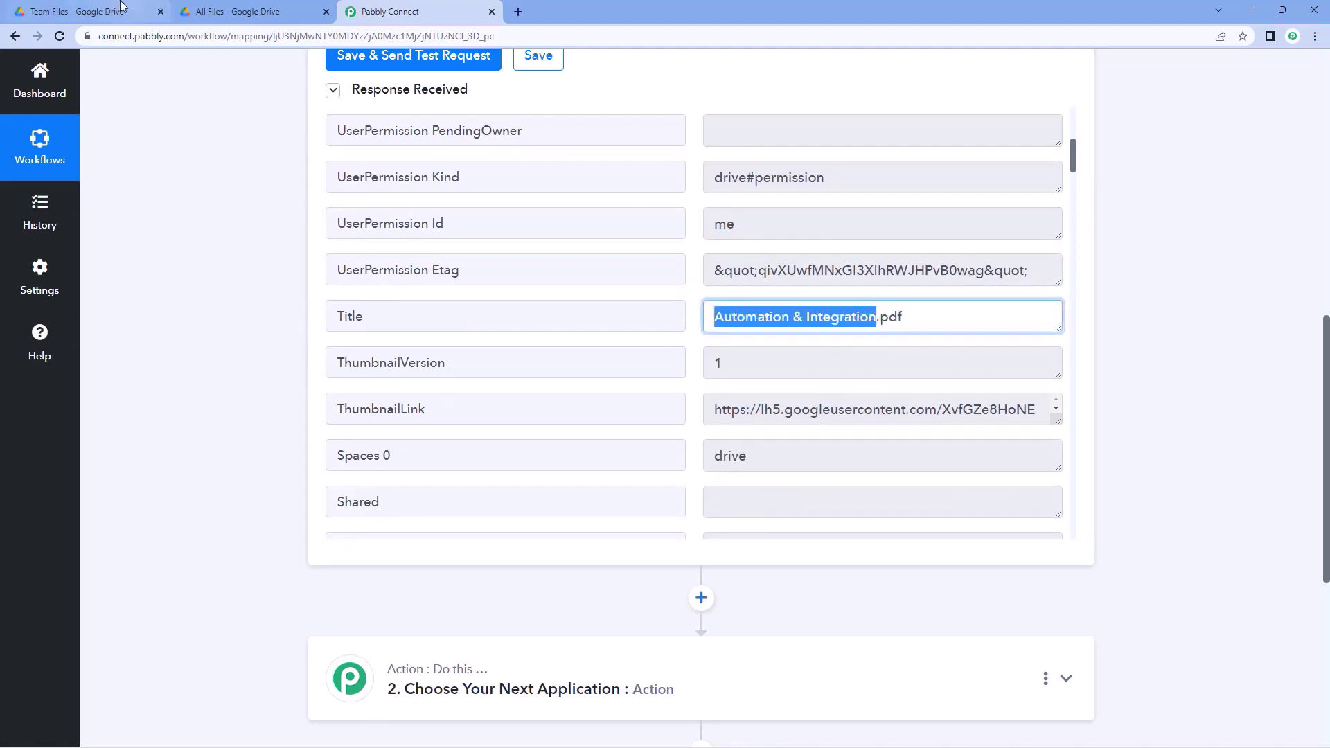
left_click(123, 10)
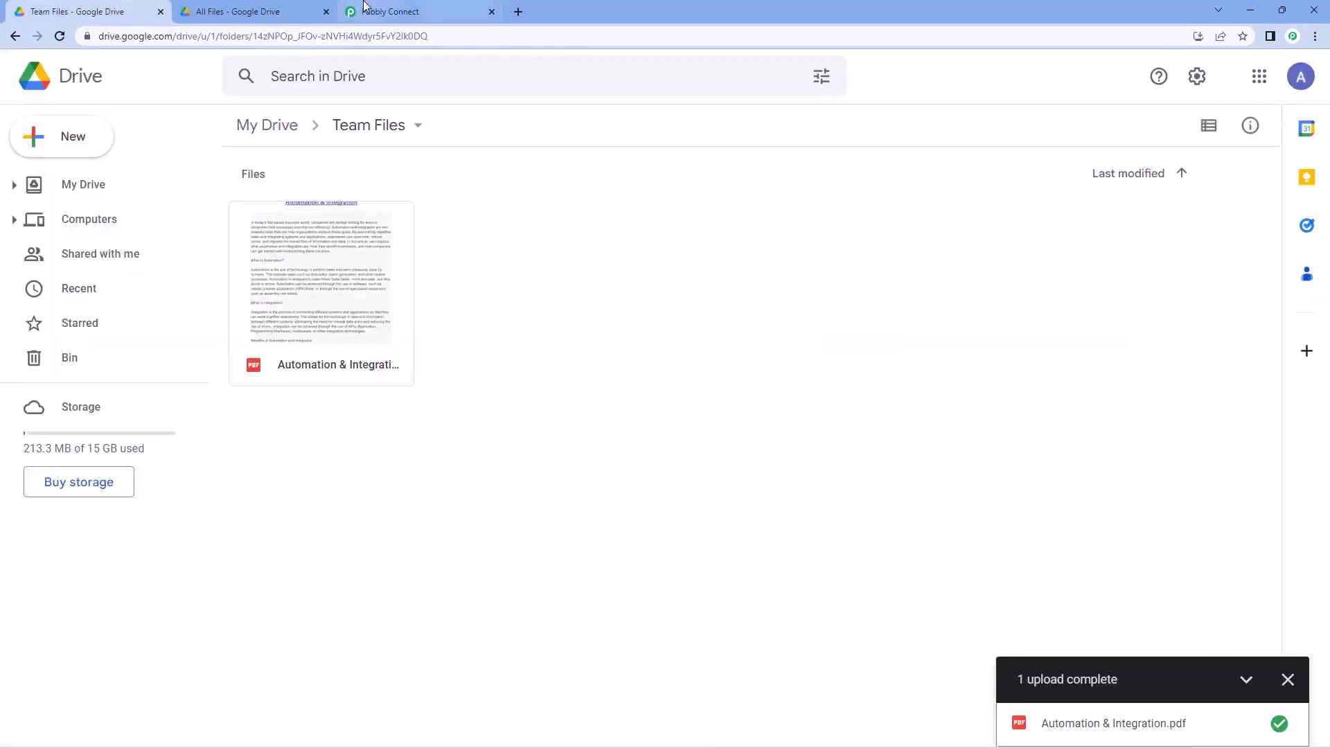
left_click(388, 10)
left_click(887, 321)
left_click_drag(903, 321, 698, 320)
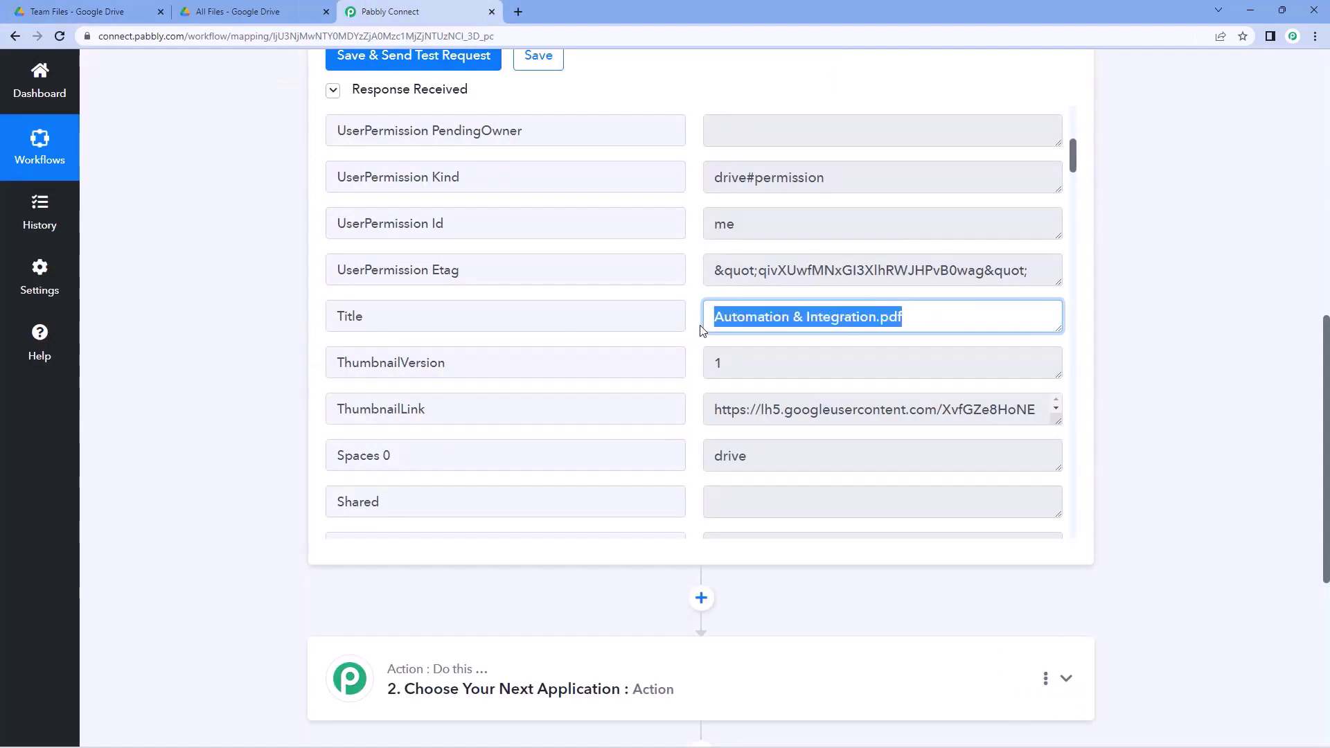
left_click(691, 318)
- Review the remaining response fields down to the unconfigured Action step, checking All Files in Drive
scroll(762, 309, "down", 2)
scroll(762, 309, "down", 10)
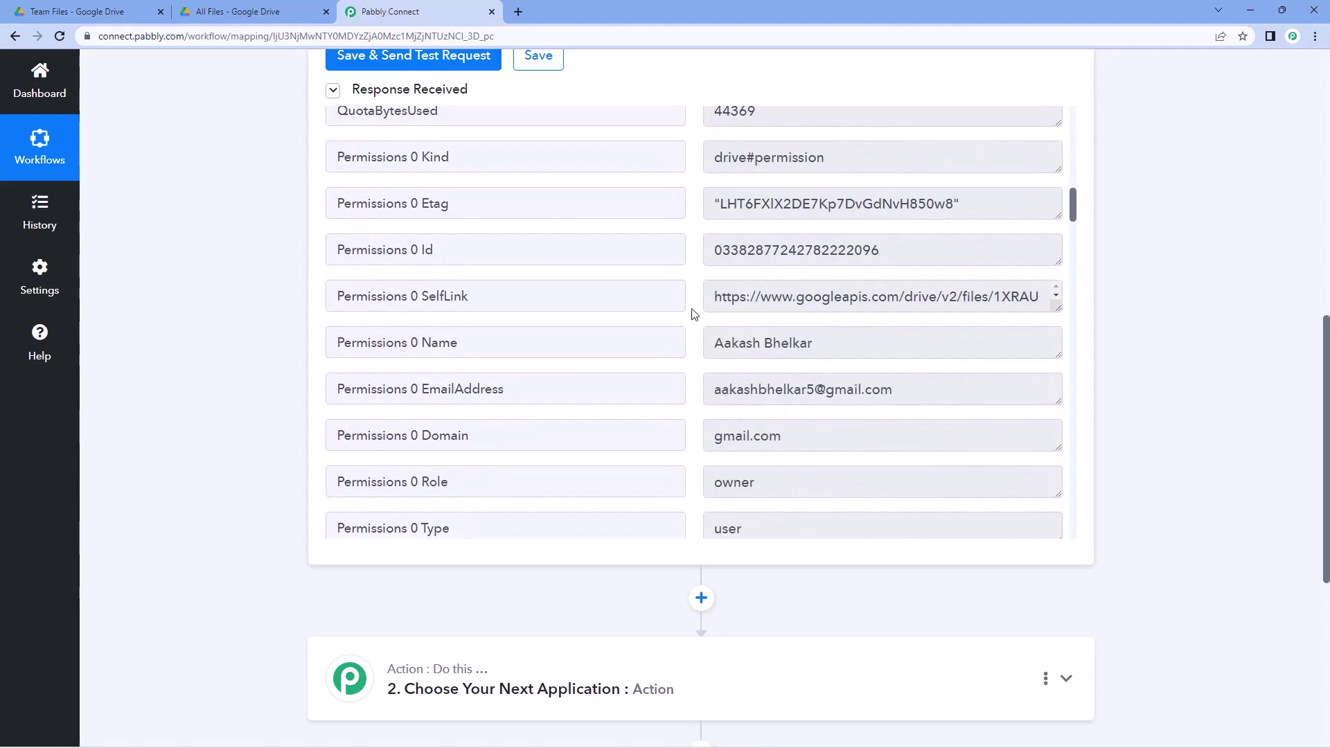
scroll(693, 311, "down", 8)
scroll(694, 313, "down", 10)
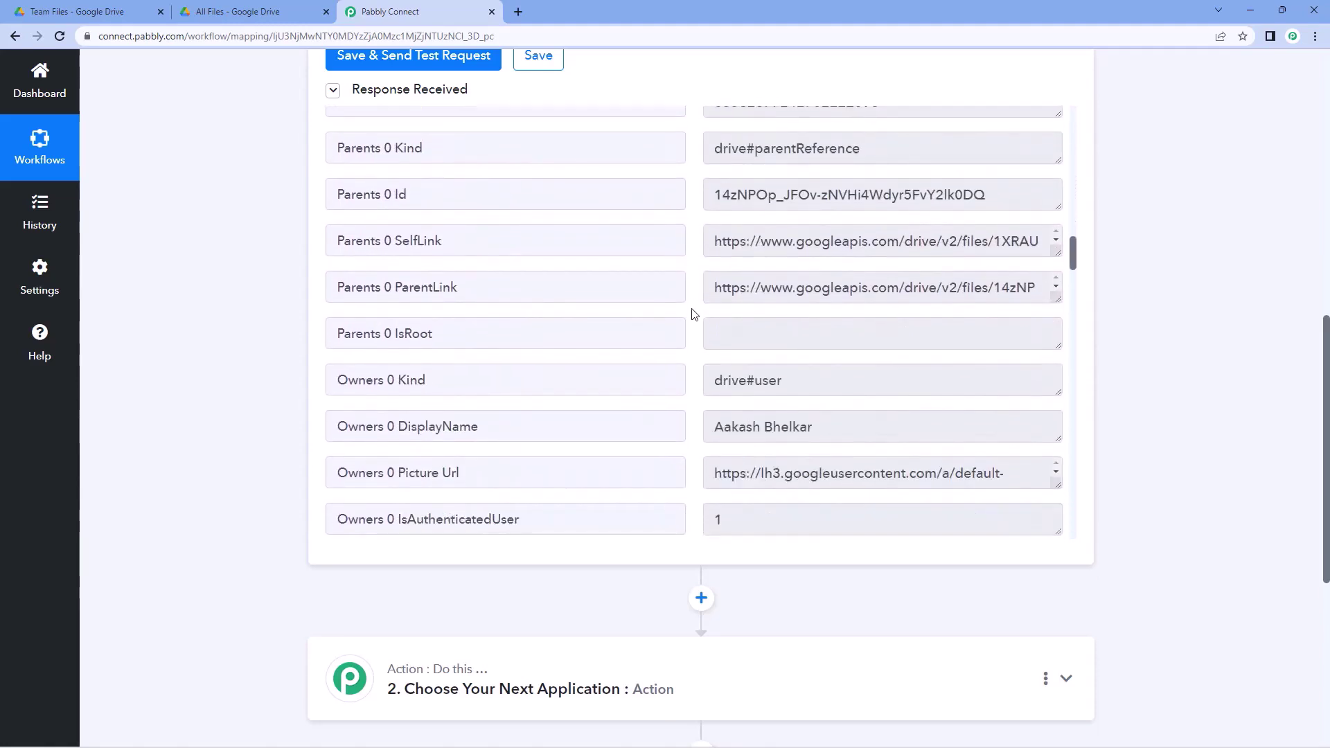
scroll(693, 314, "down", 10)
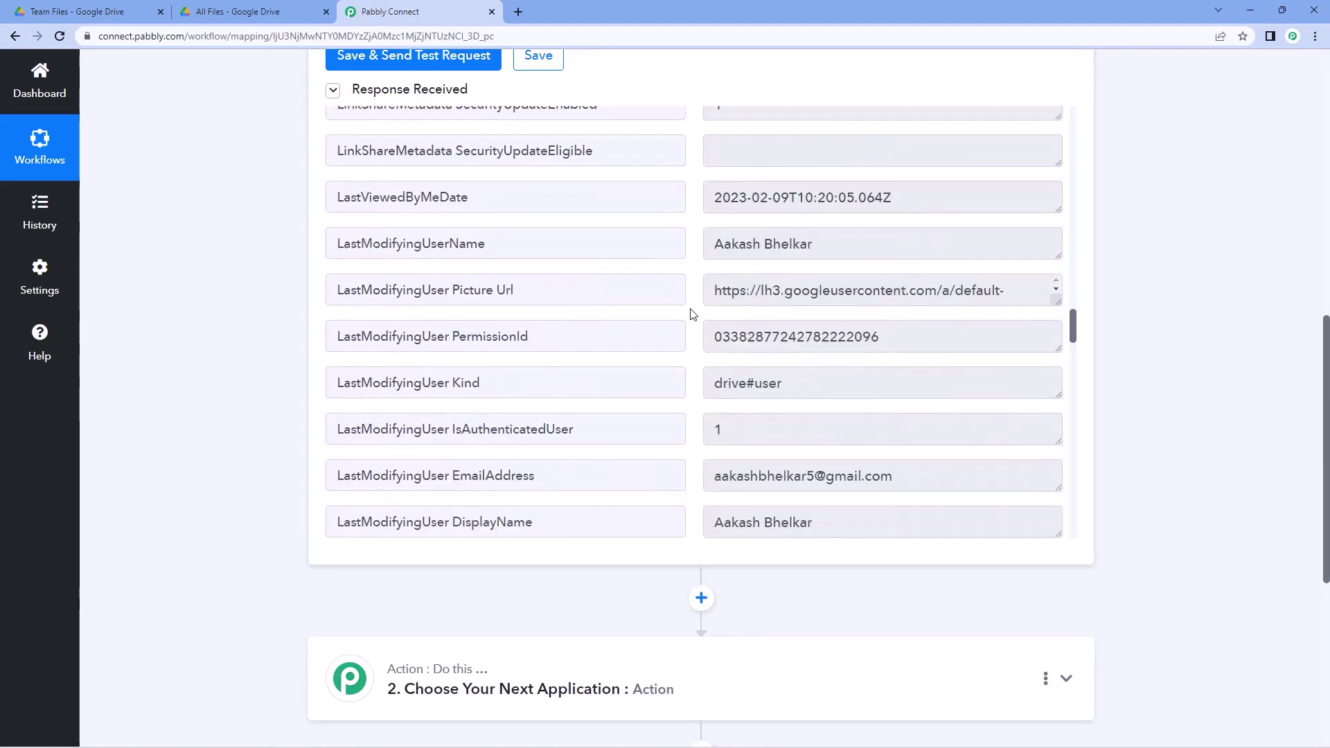
scroll(680, 323, "down", 8)
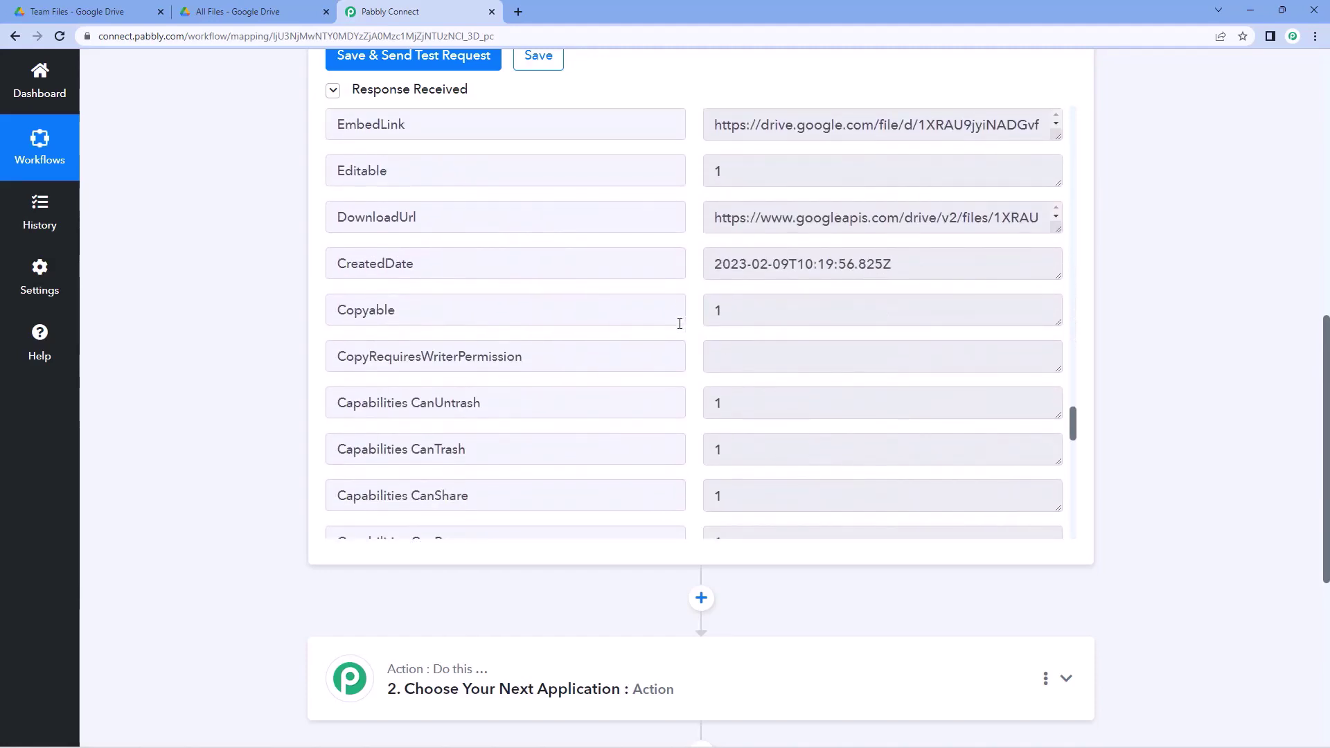
scroll(694, 314, "down", 10)
scroll(694, 313, "up", 15)
scroll(693, 314, "up", 20)
scroll(693, 314, "up", 15)
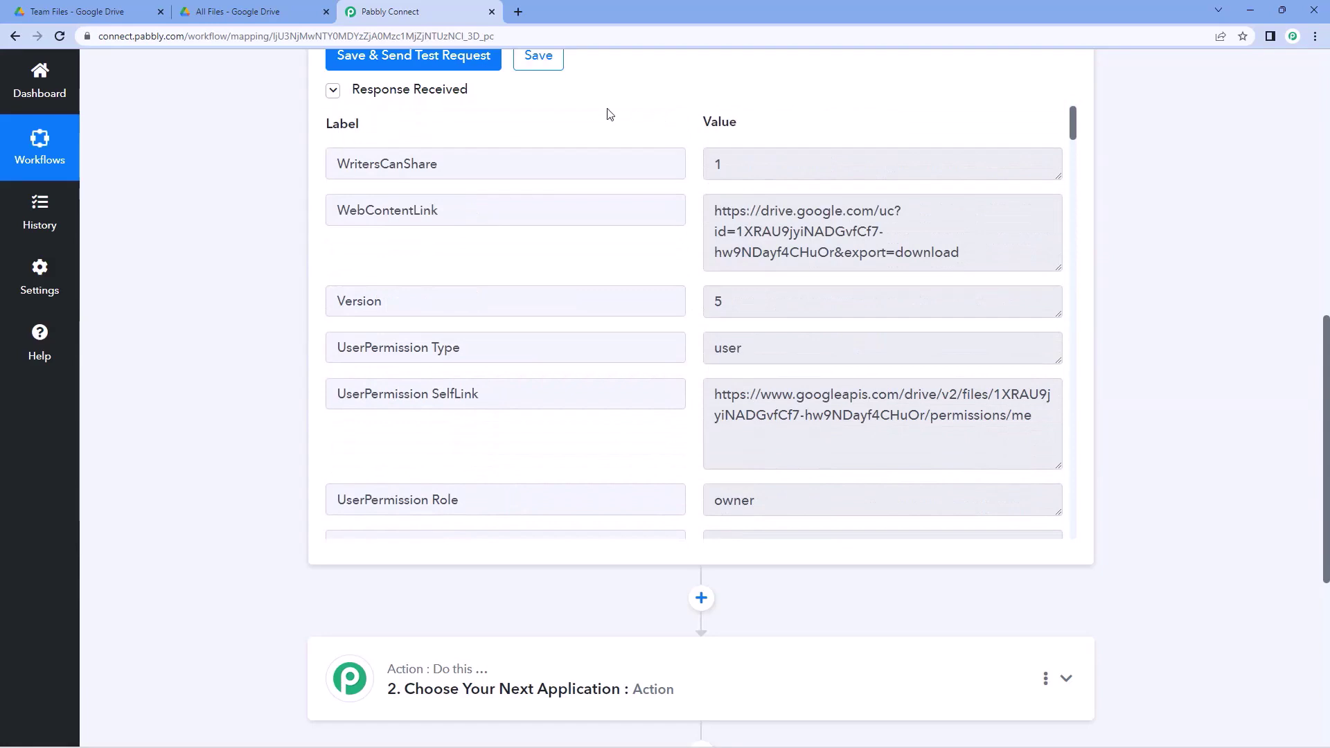
left_click(285, 6)
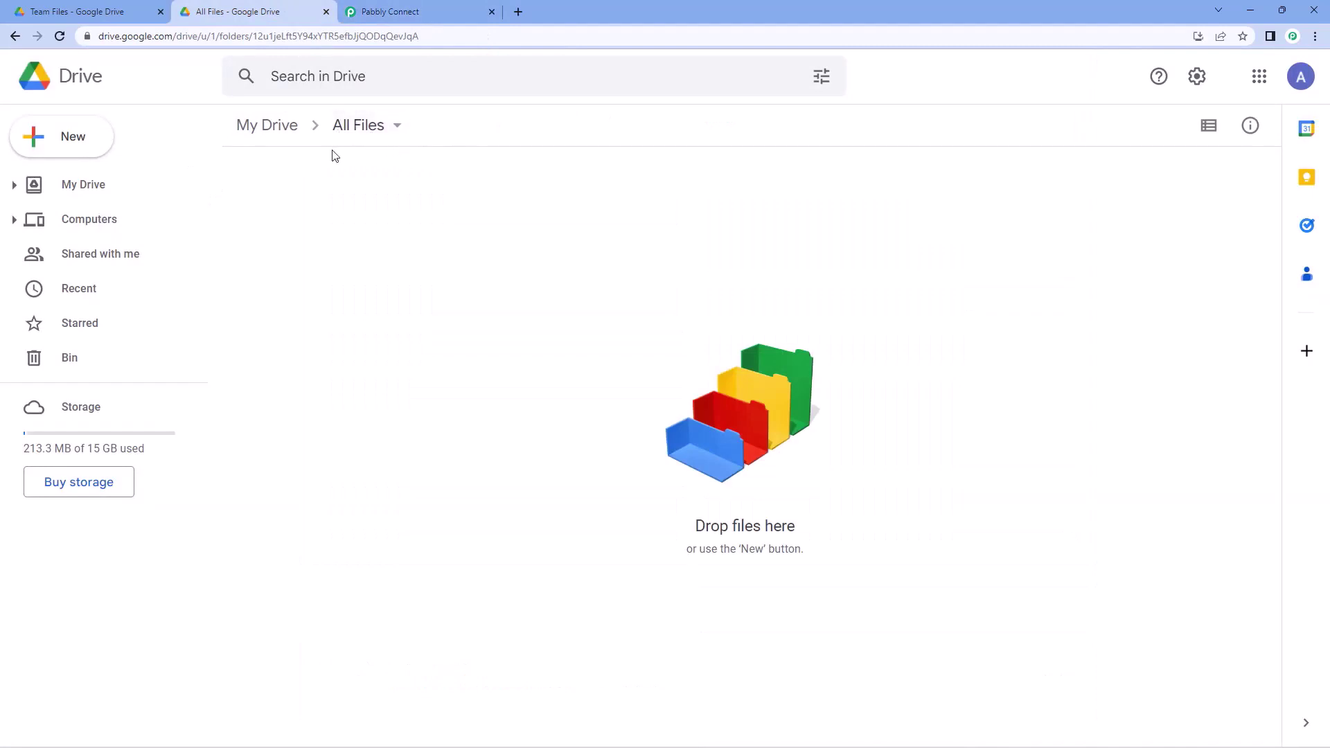
left_click(440, 6)
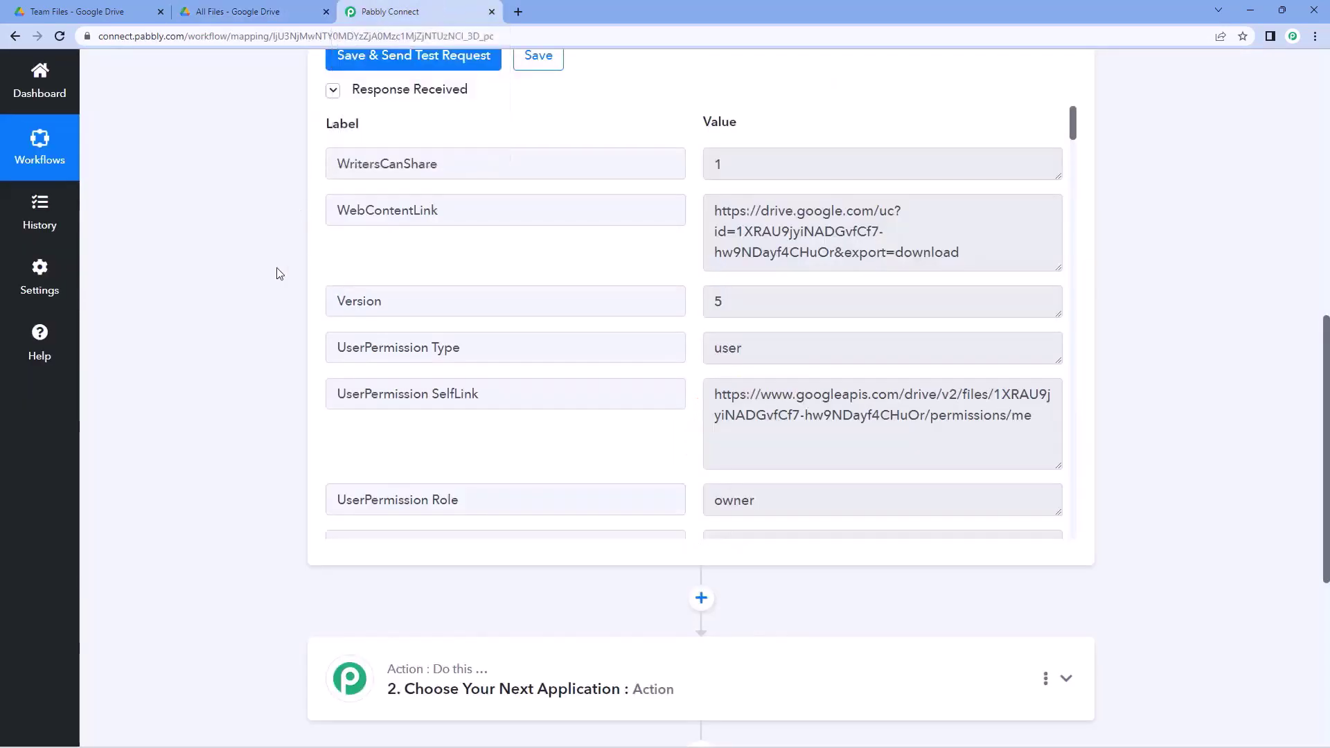
scroll(277, 273, "down", 6)
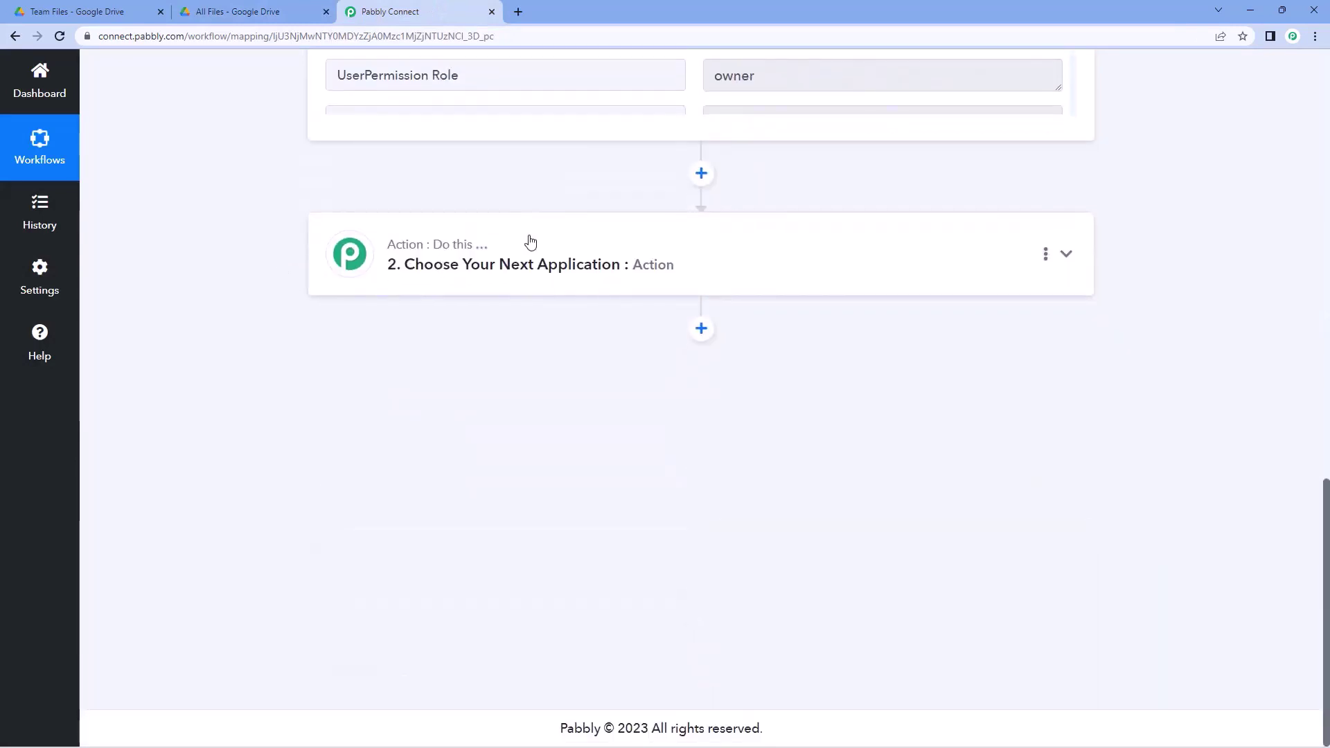
- Set the action to Google Drive's Copy a File using the existing Drive connection
left_click(529, 241)
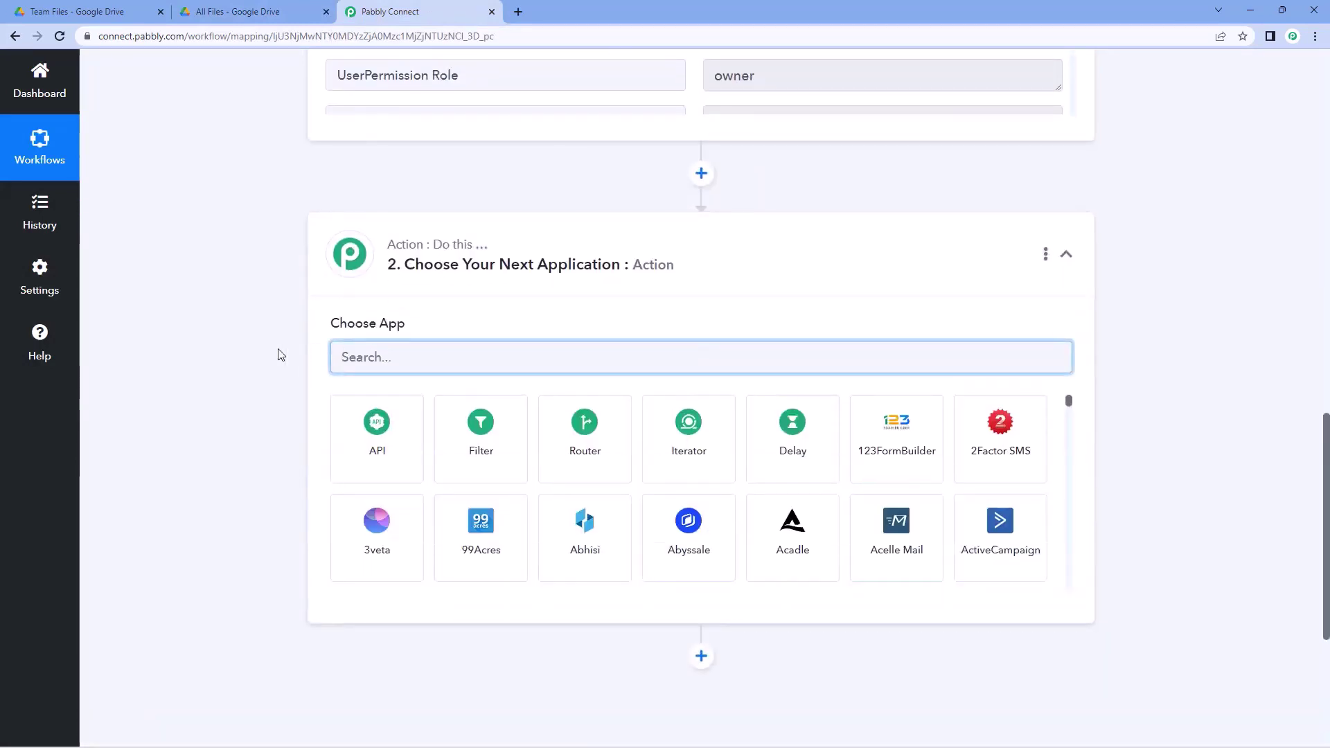
type("Google D")
type("rive")
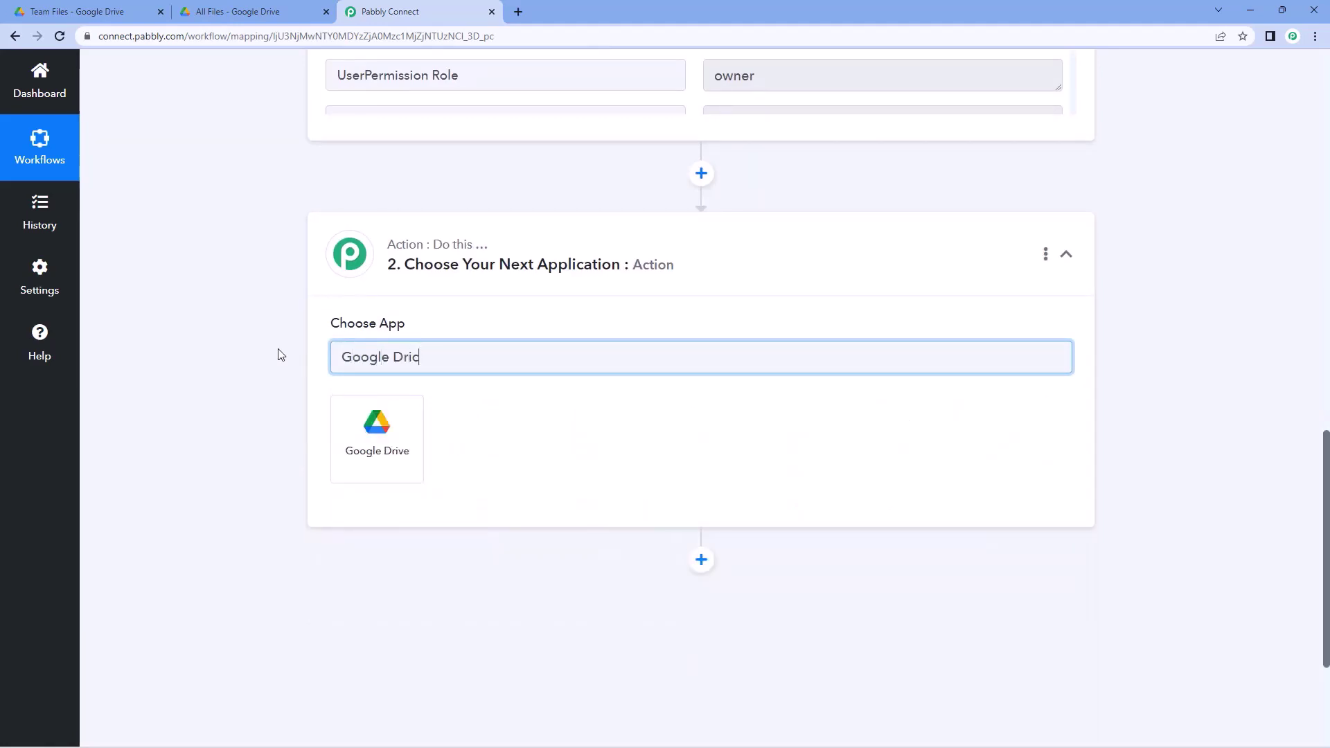
left_click(390, 413)
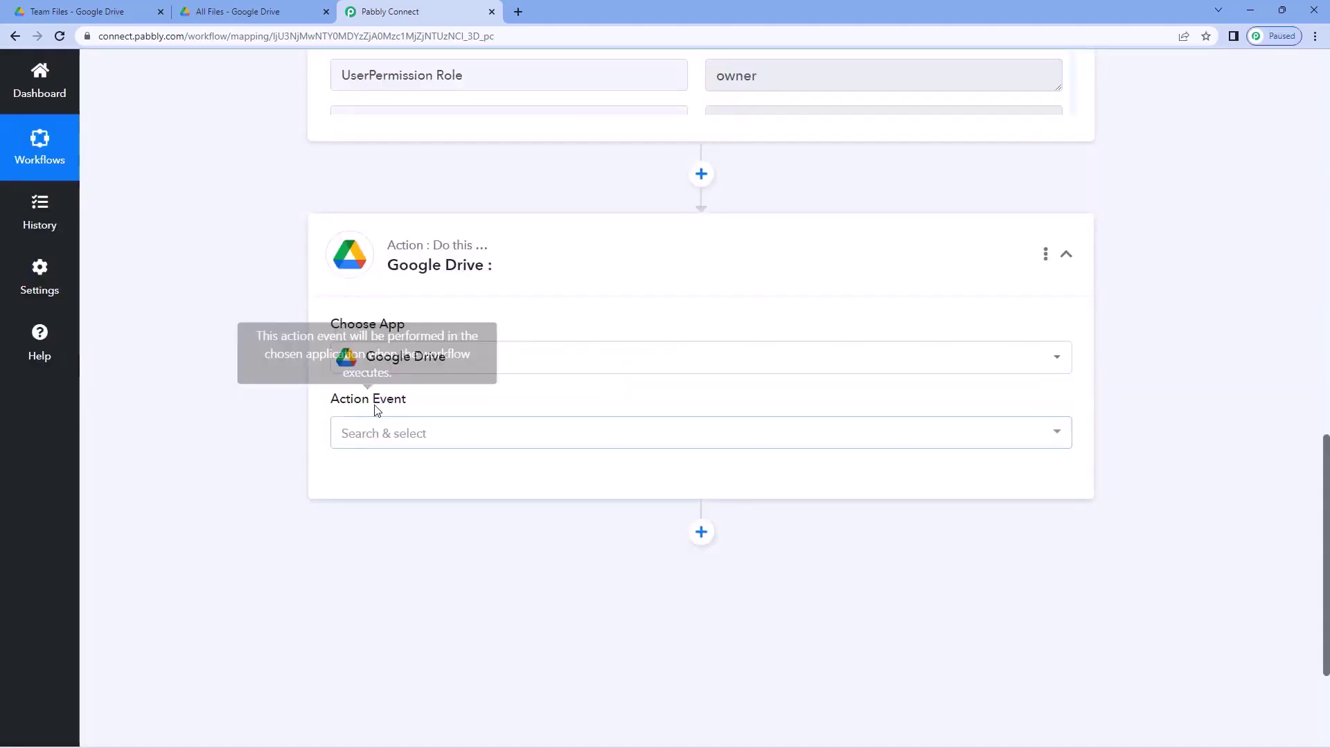
left_click(424, 437)
scroll(251, 422, "down", 3)
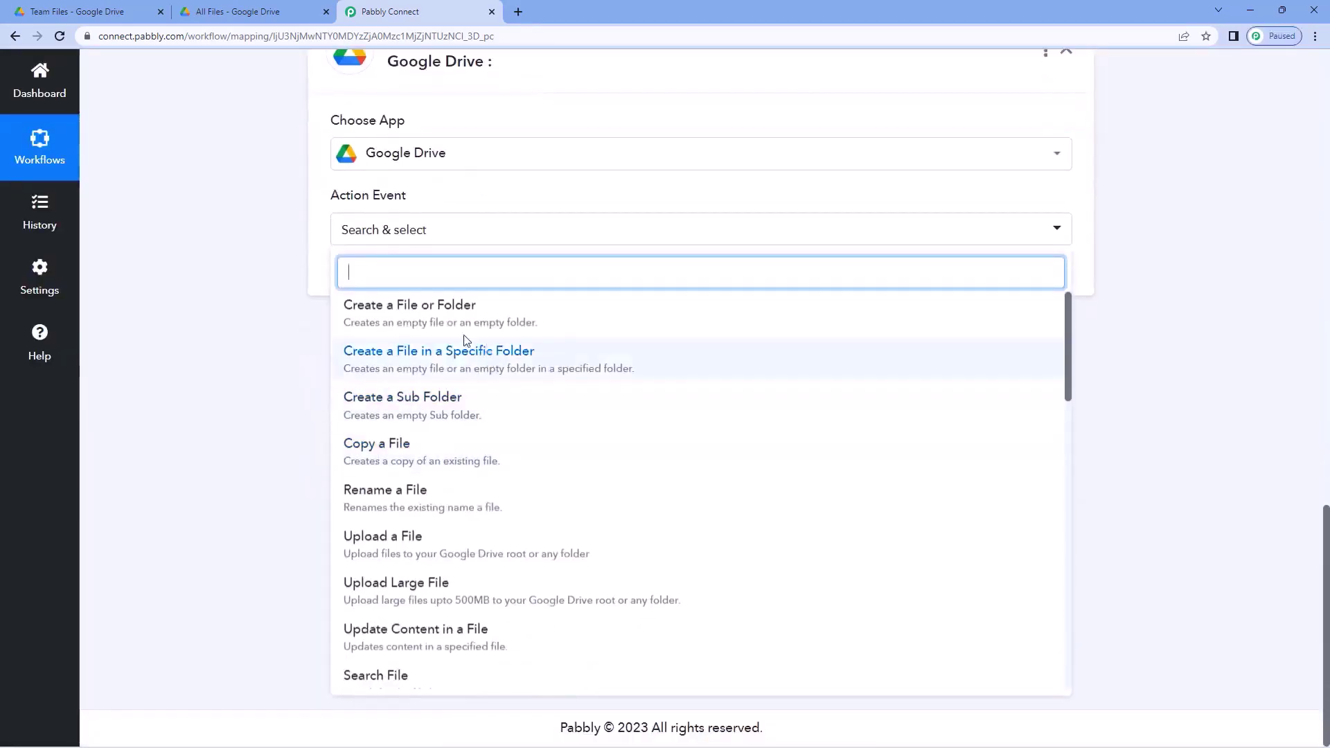
left_click(402, 450)
left_click(377, 288)
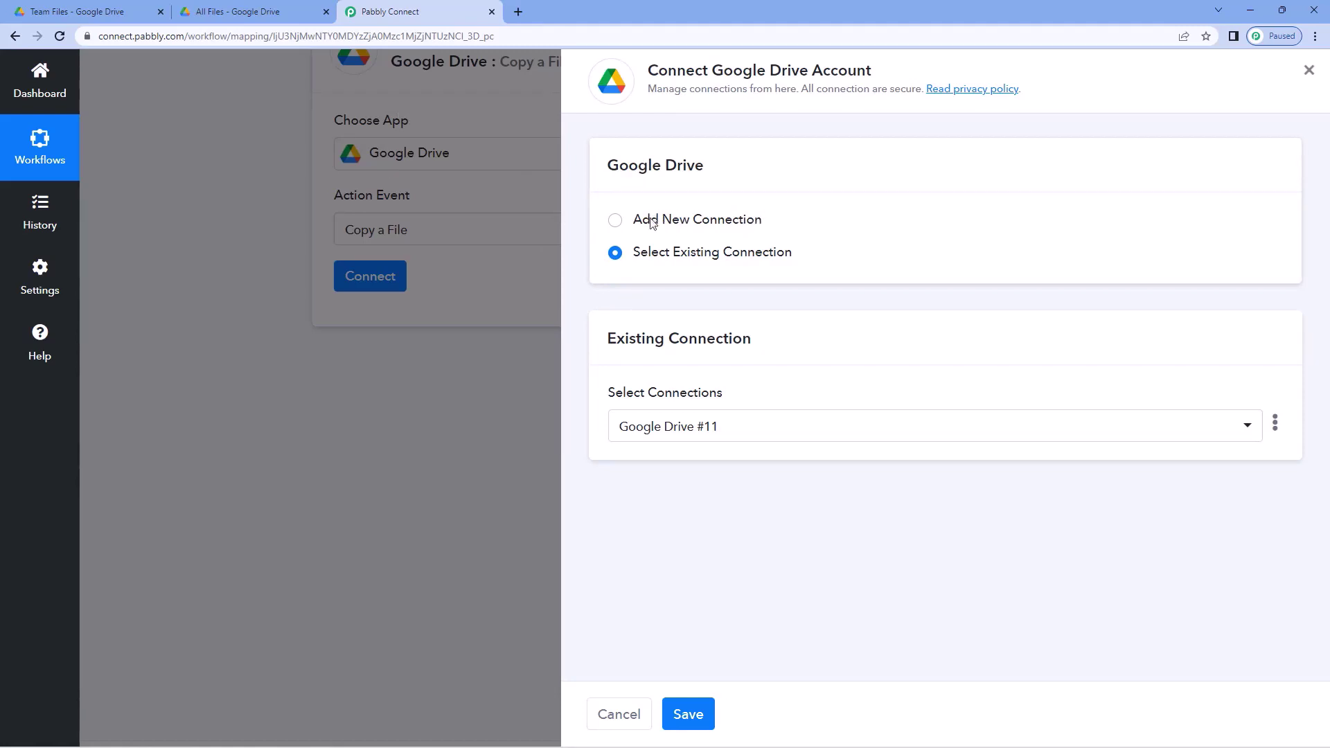
left_click(701, 714)
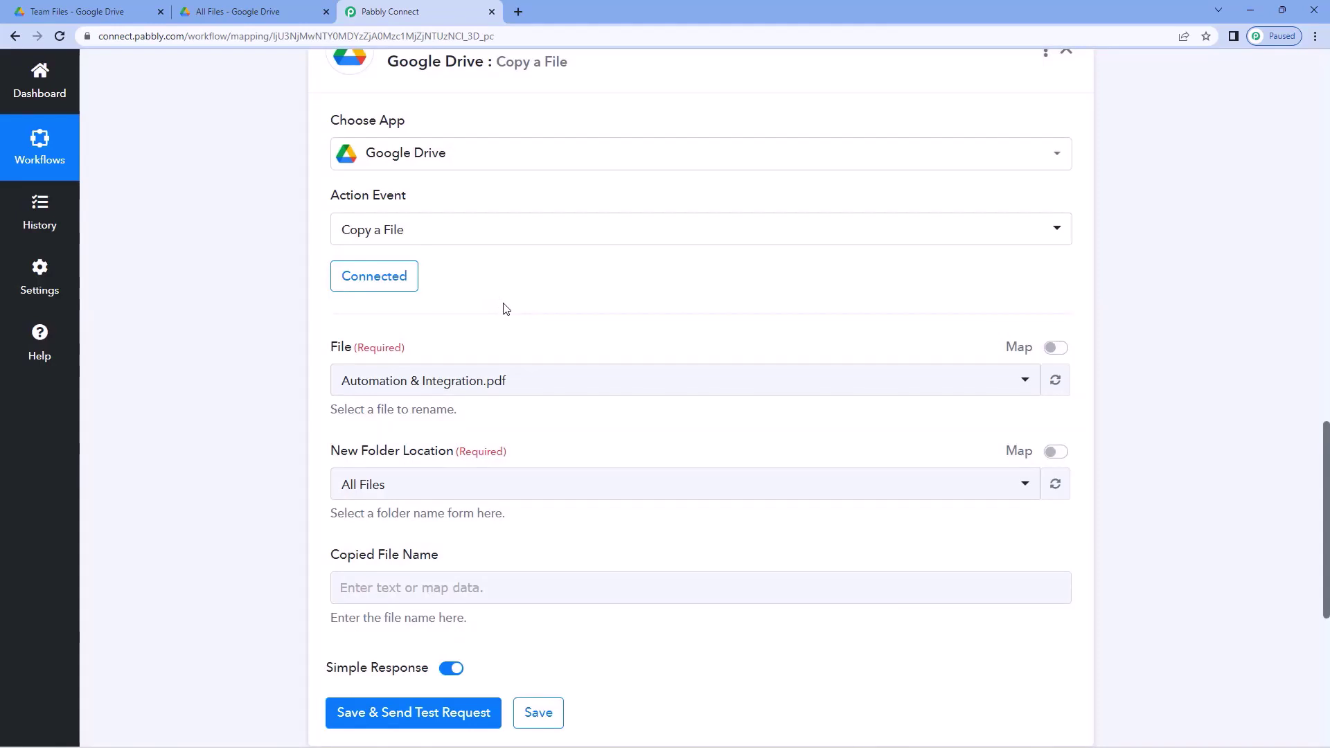
scroll(504, 270, "down", 1)
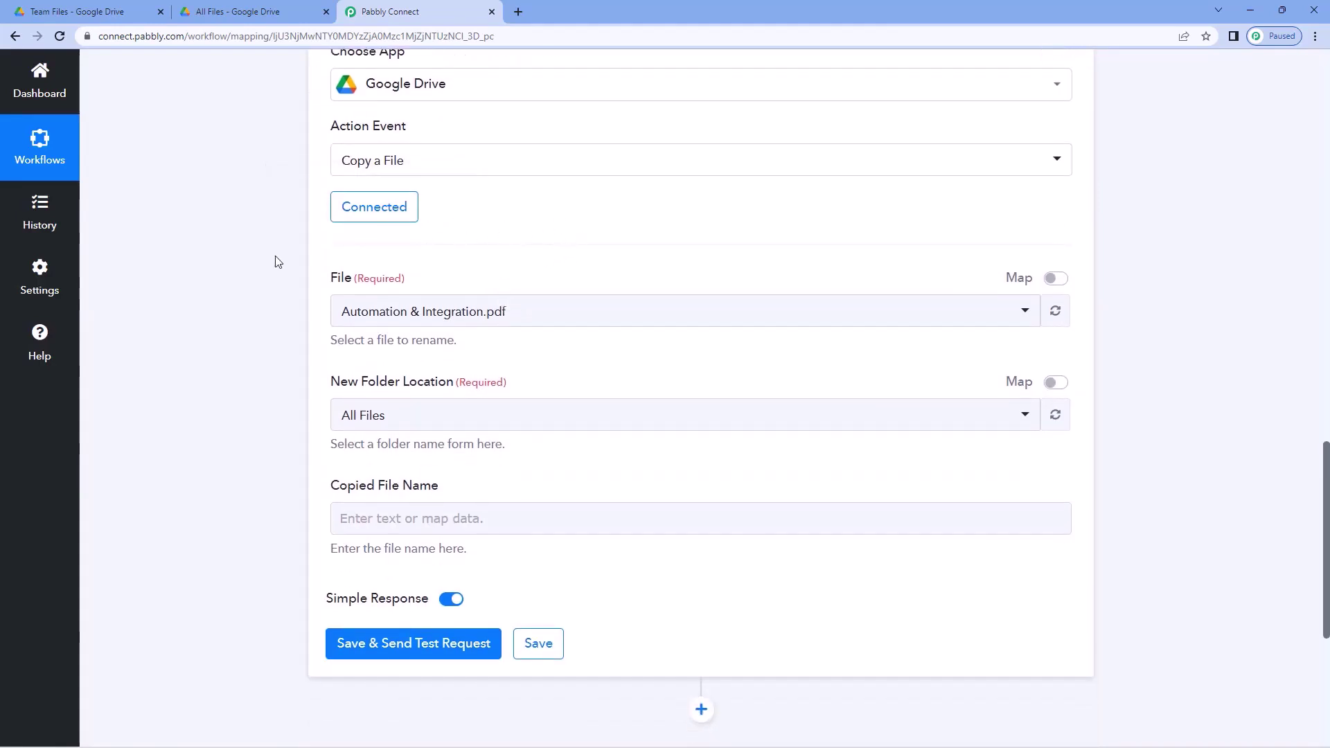
left_click(516, 315)
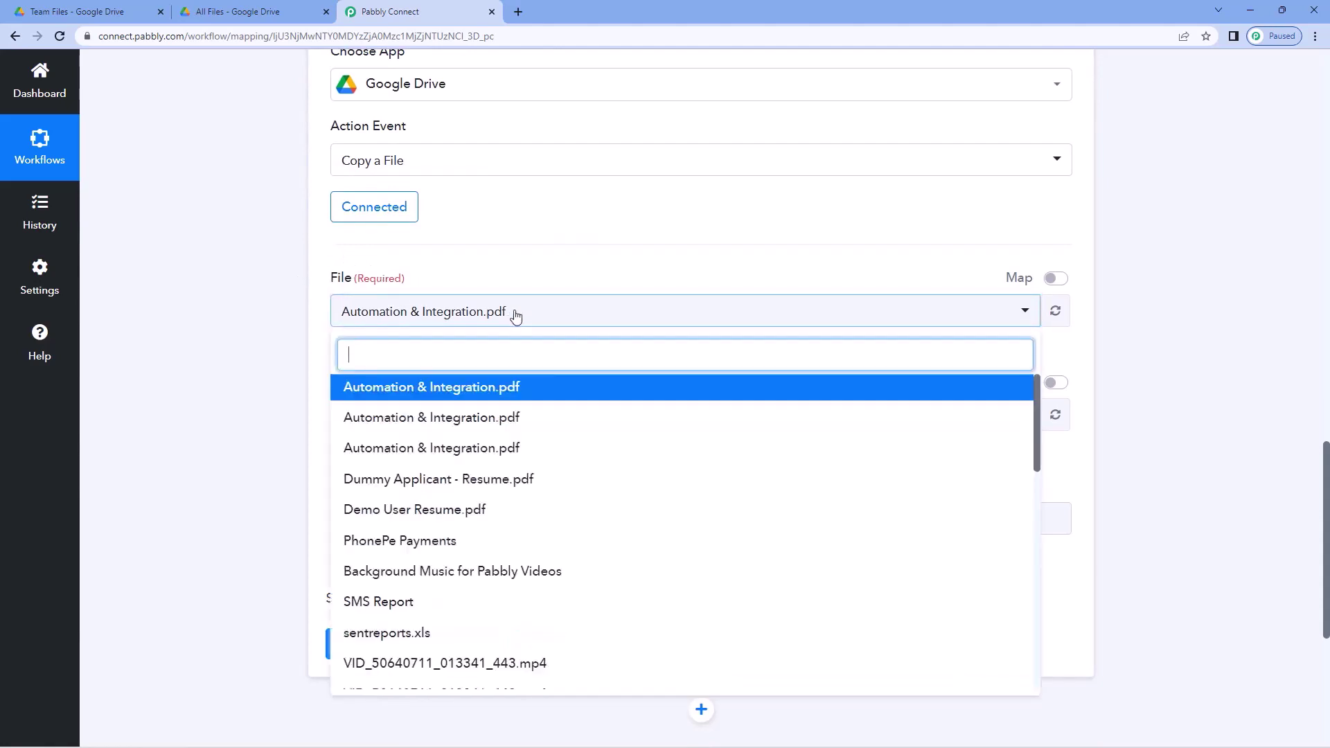
left_click(515, 312)
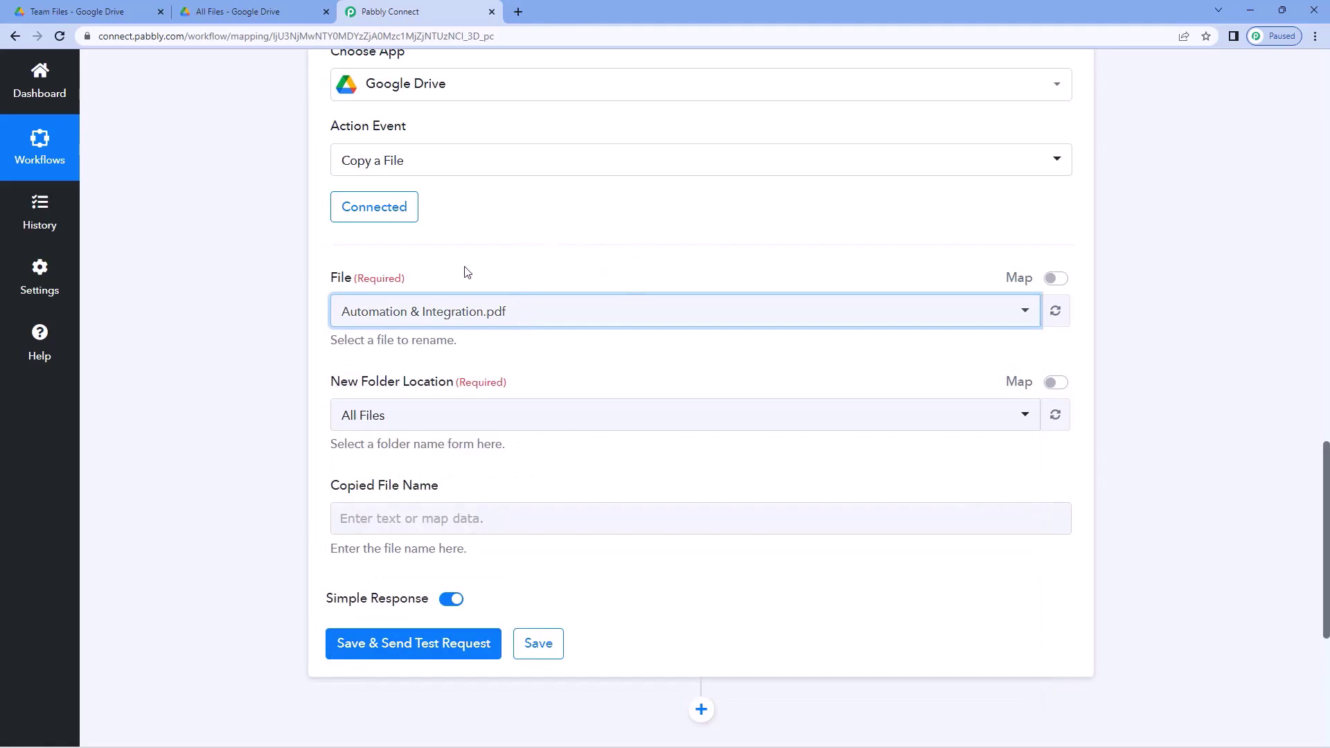
left_click(131, 12)
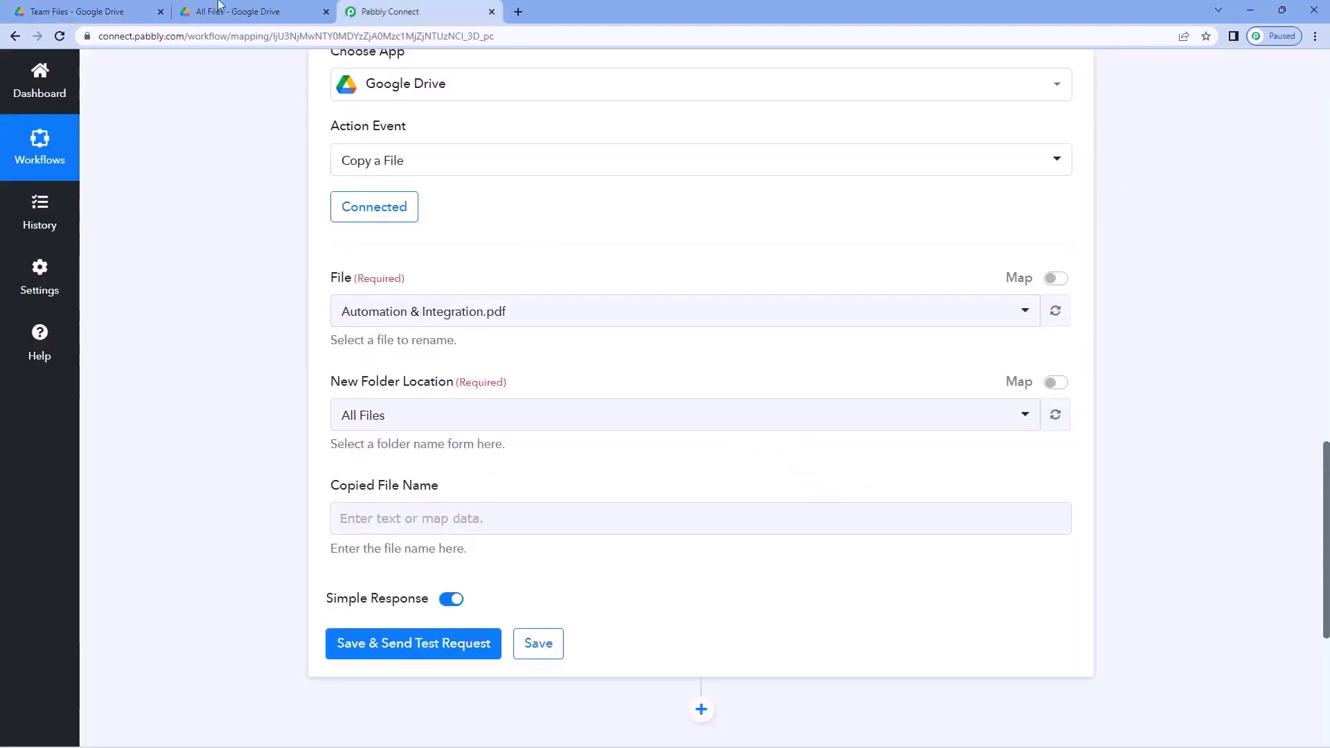
left_click(120, 8)
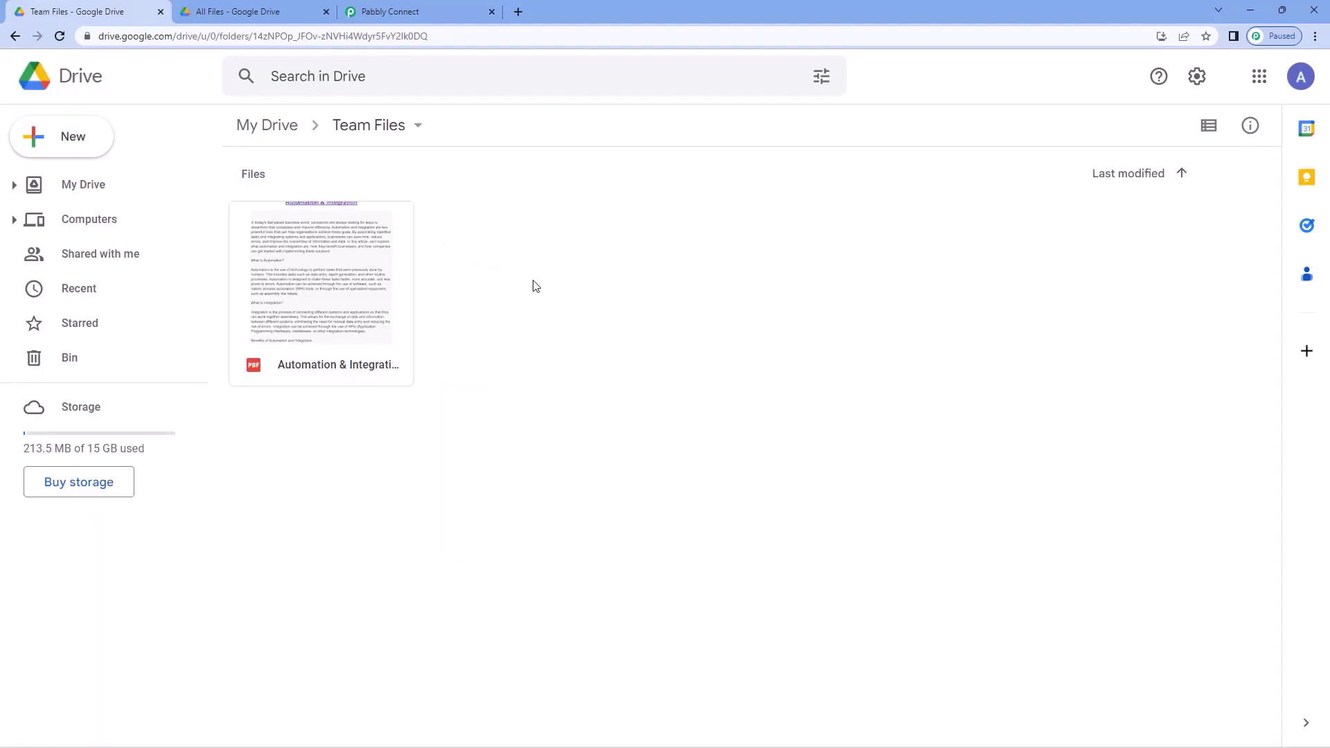
left_click(392, 10)
scroll(651, 287, "up", 9)
scroll(861, 276, "up", 2)
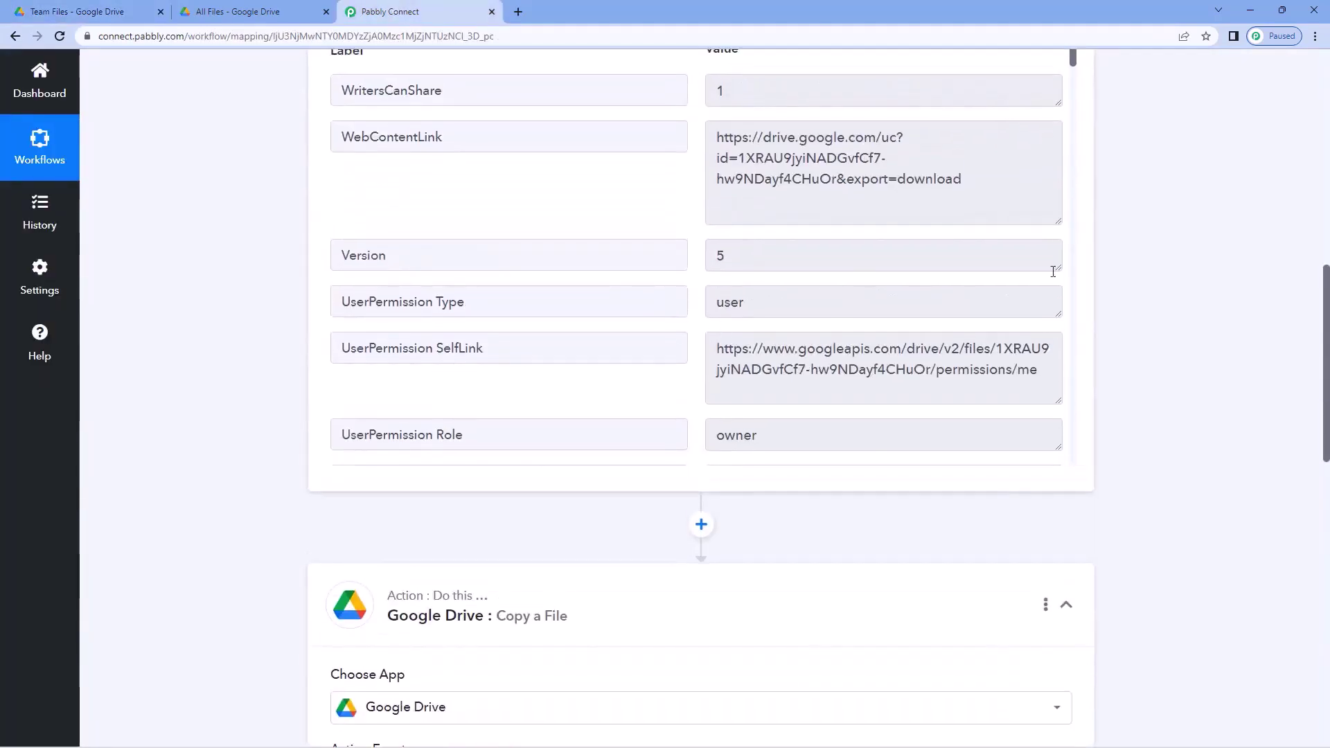
scroll(707, 269, "down", 1)
scroll(241, 288, "down", 7)
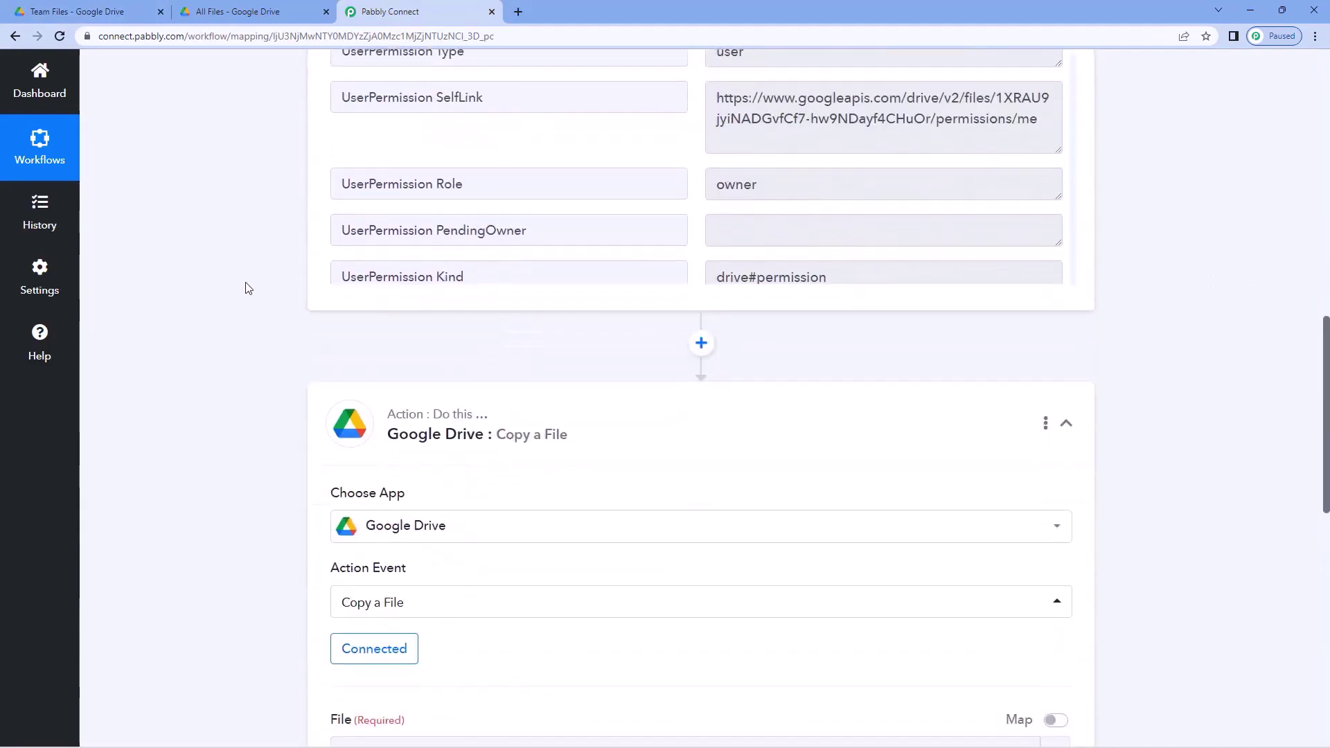
left_click(243, 12)
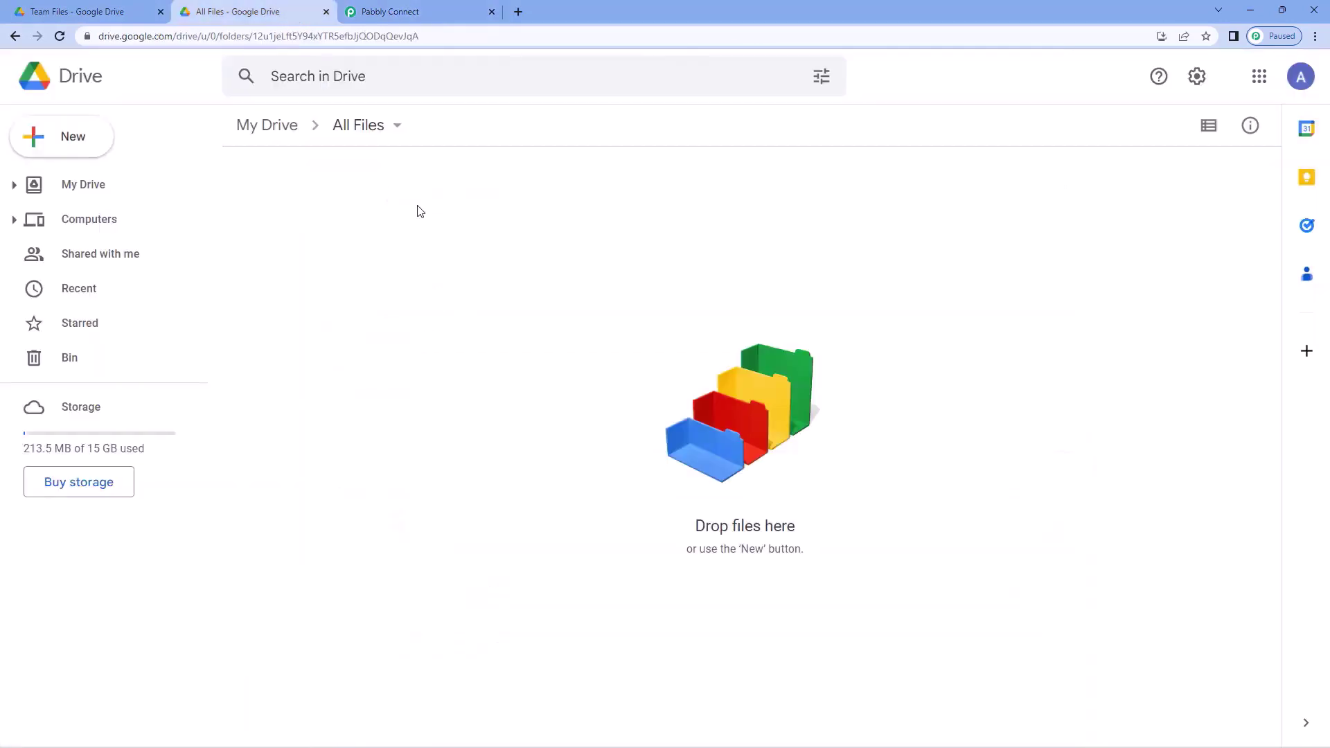
left_click(437, 10)
scroll(277, 325, "down", 2)
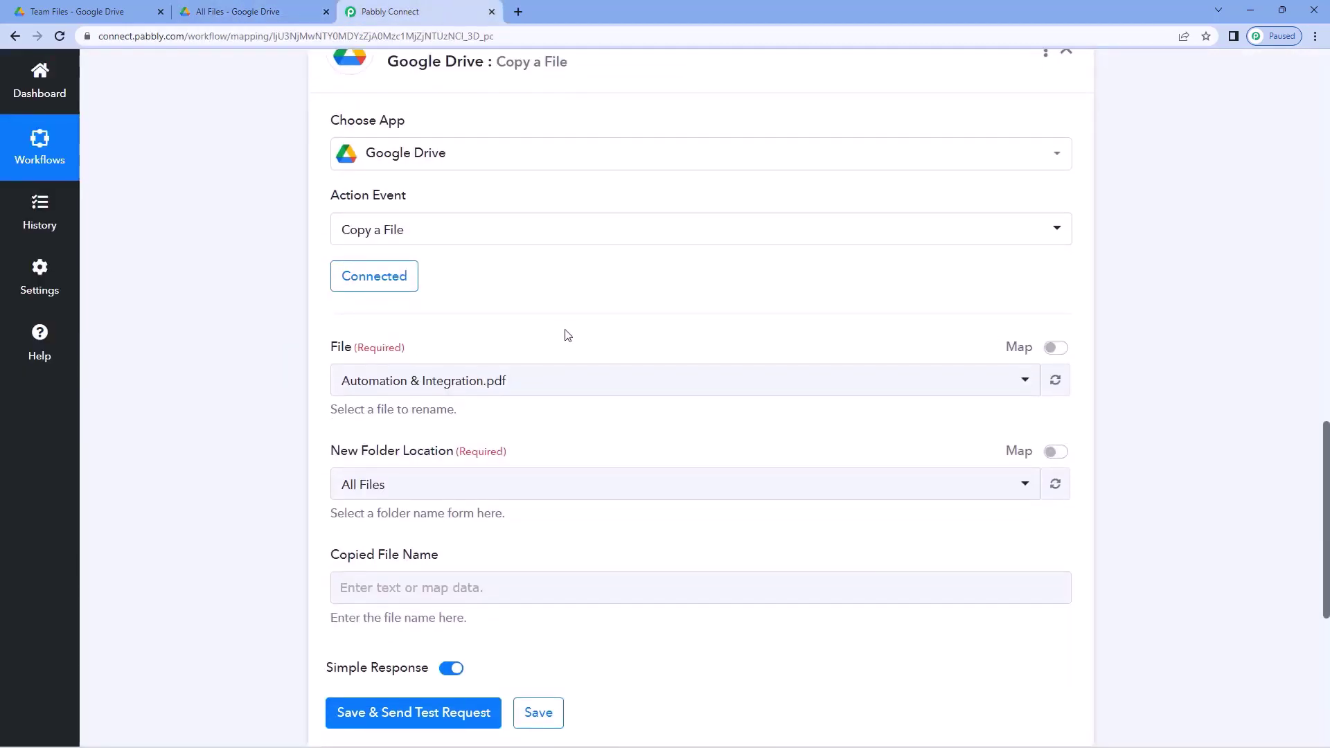
scroll(573, 315, "up", 9)
scroll(665, 326, "down", 6)
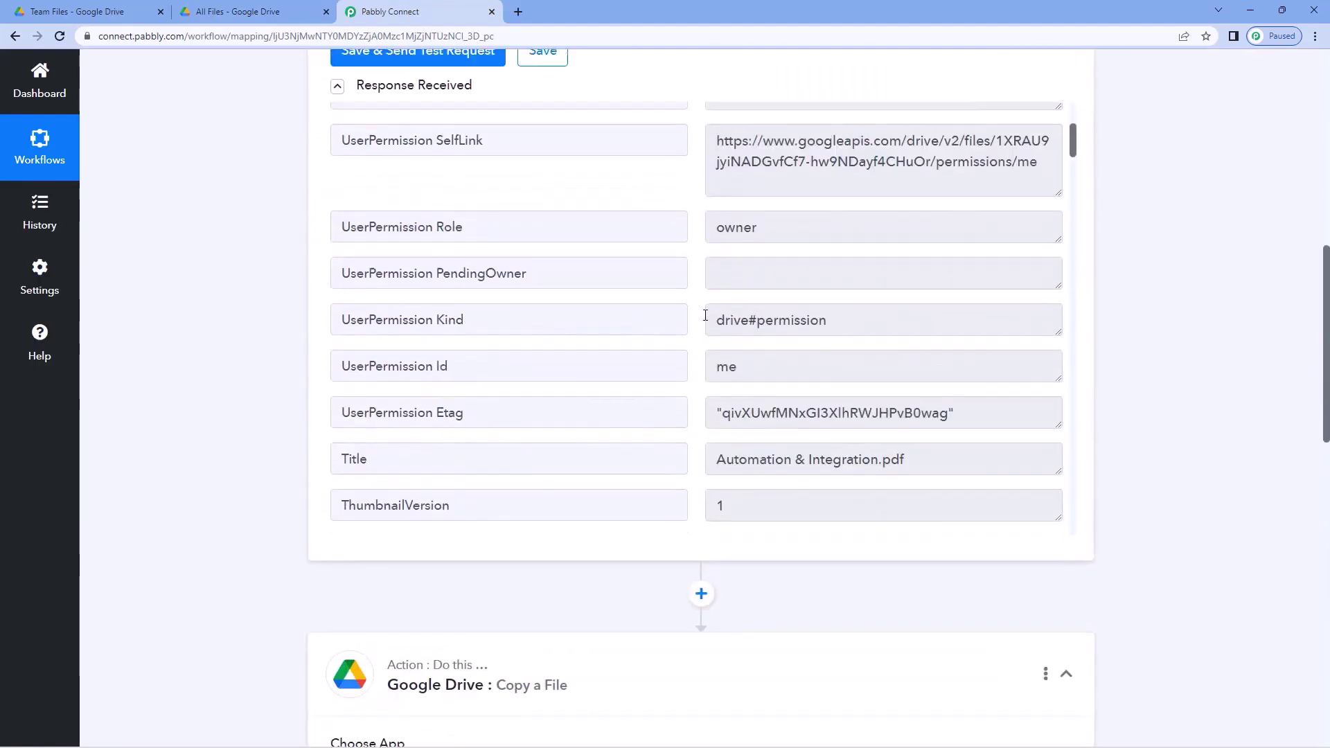
scroll(698, 331, "down", 10)
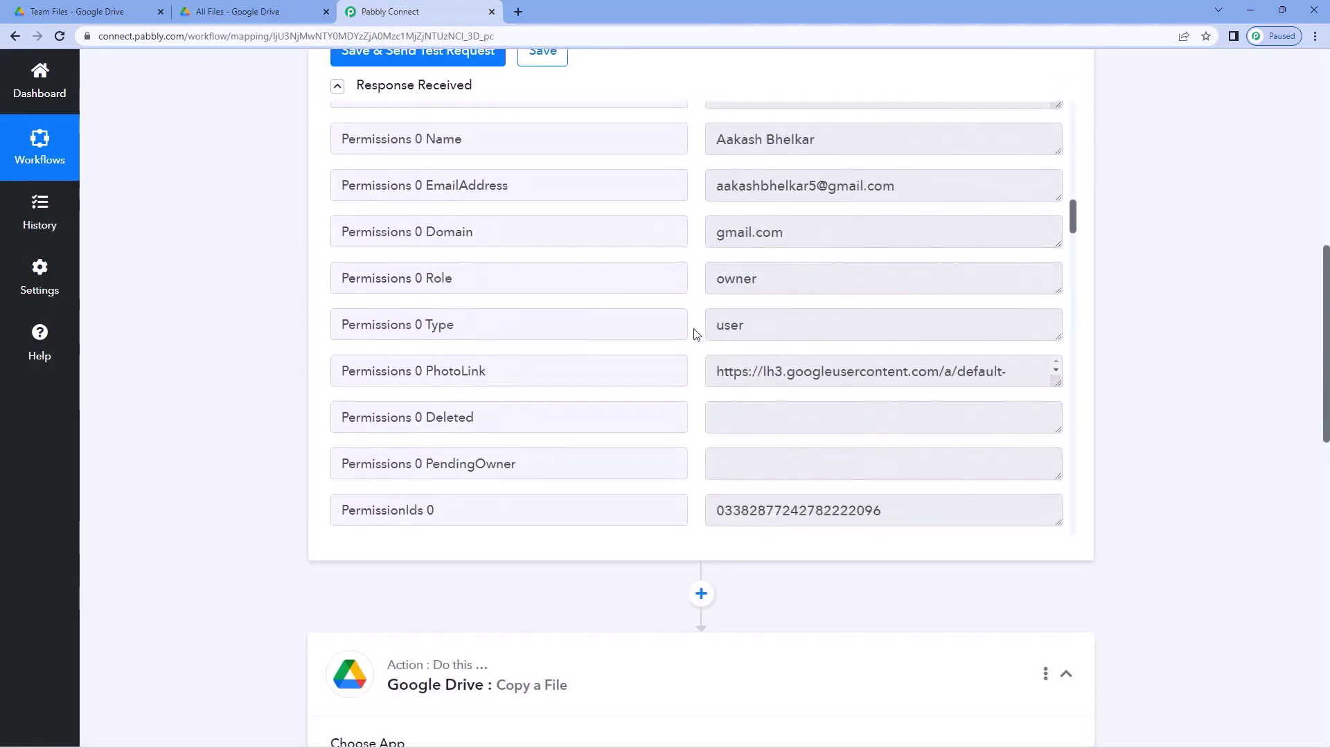
scroll(696, 334, "down", 8)
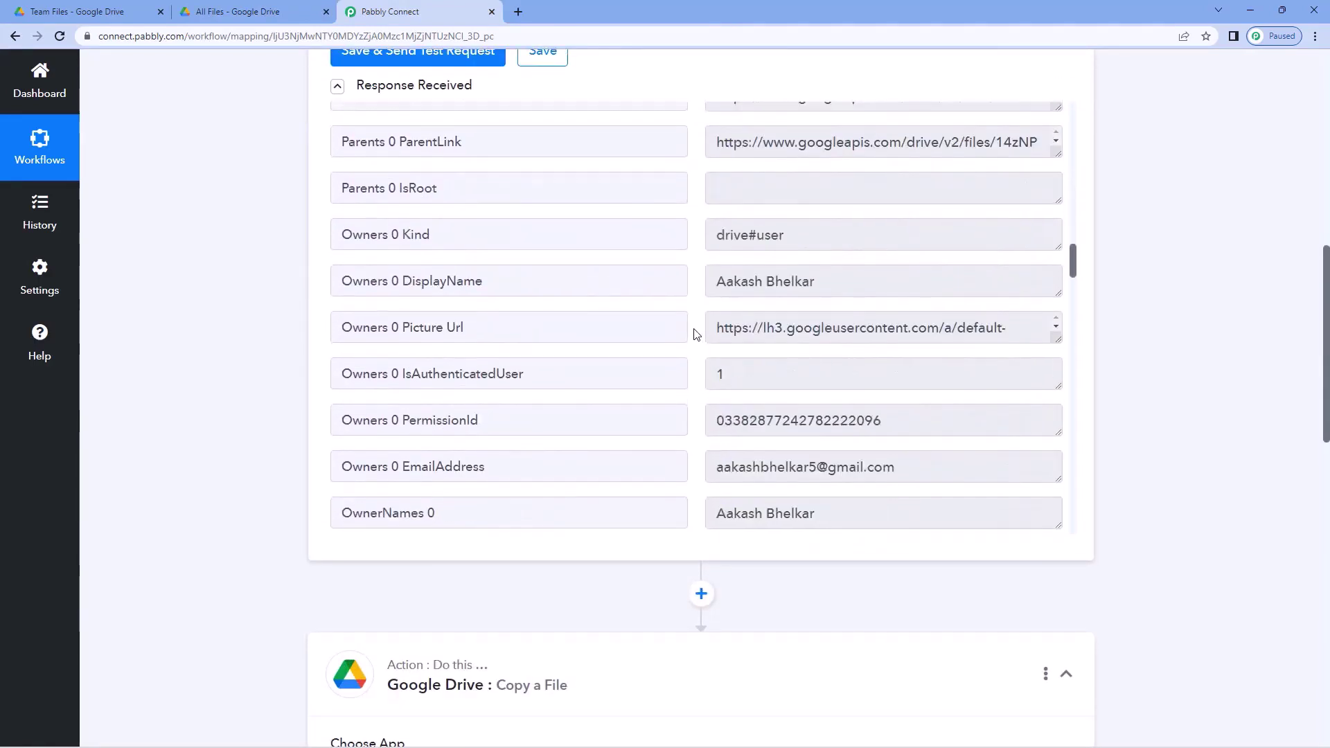
scroll(696, 333, "down", 9)
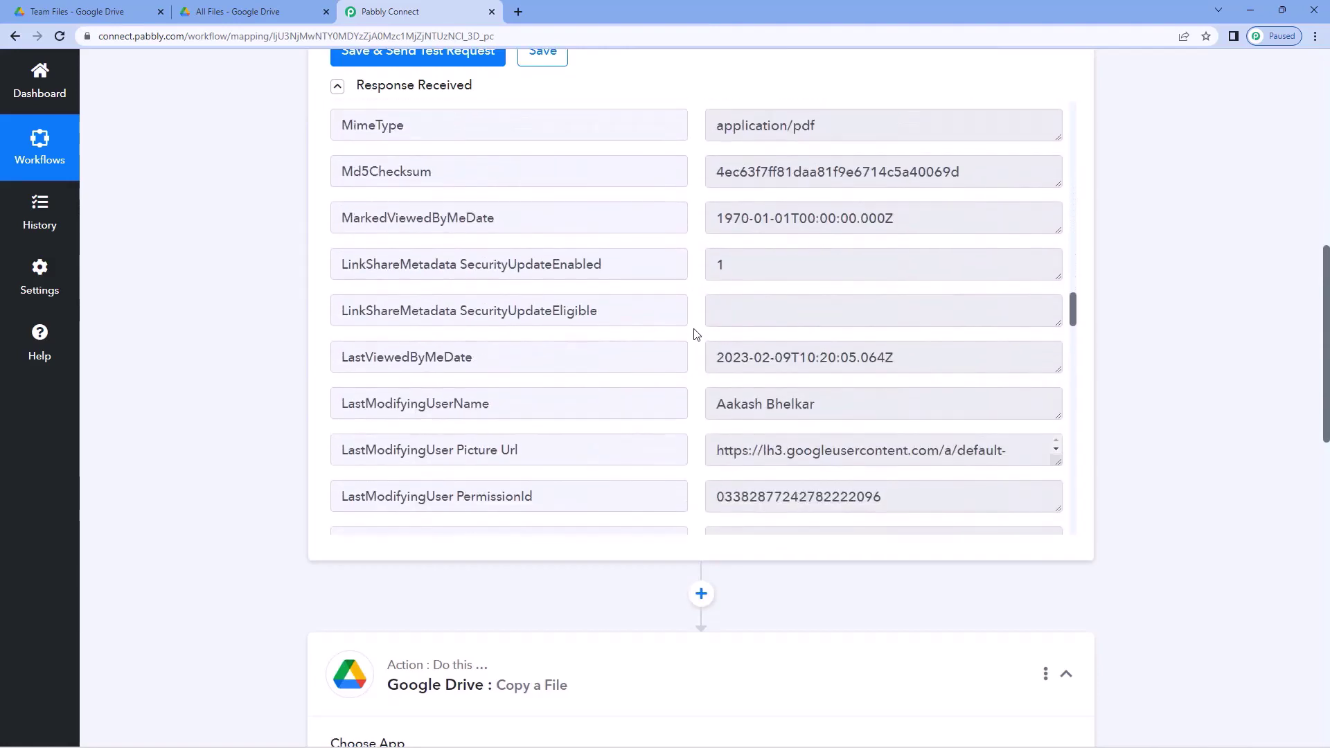
scroll(696, 334, "down", 9)
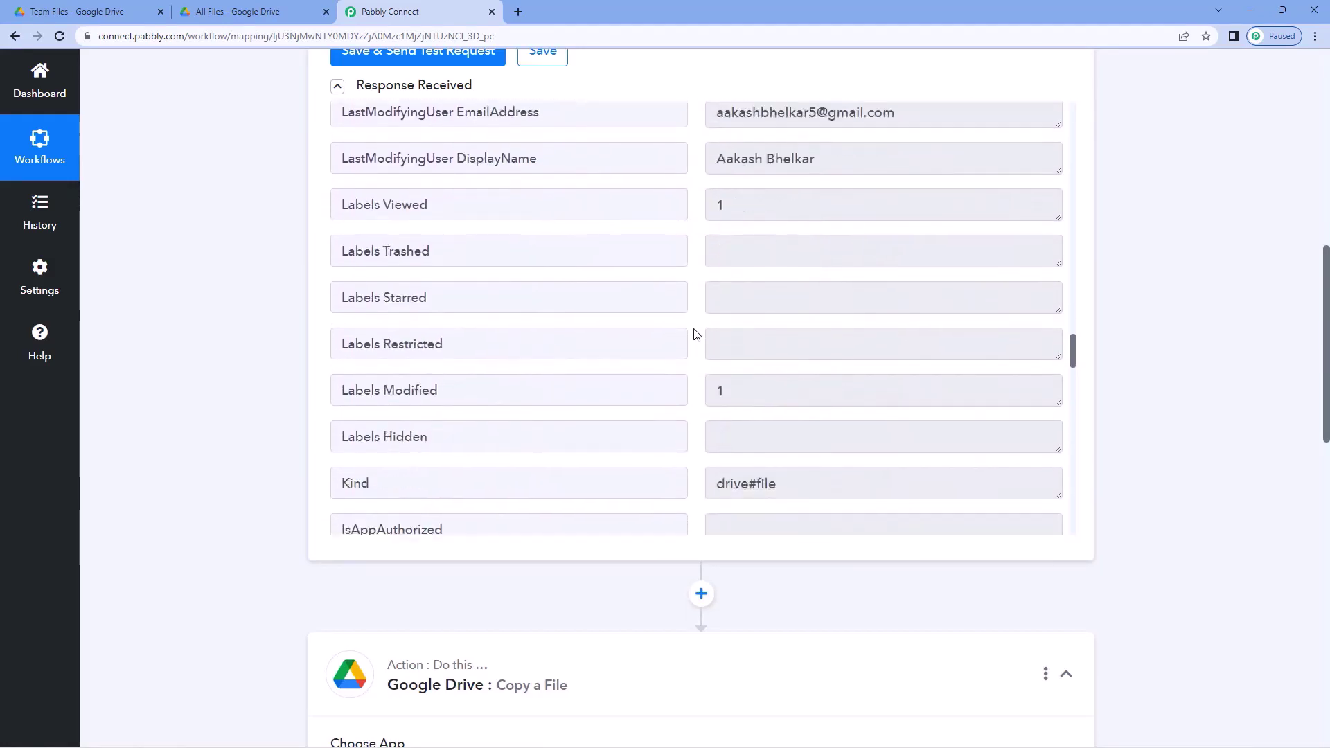
- Select the file's Id in the trigger response and compare it with Team Files
scroll(696, 334, "down", 2)
left_click_drag(715, 336, 1028, 339)
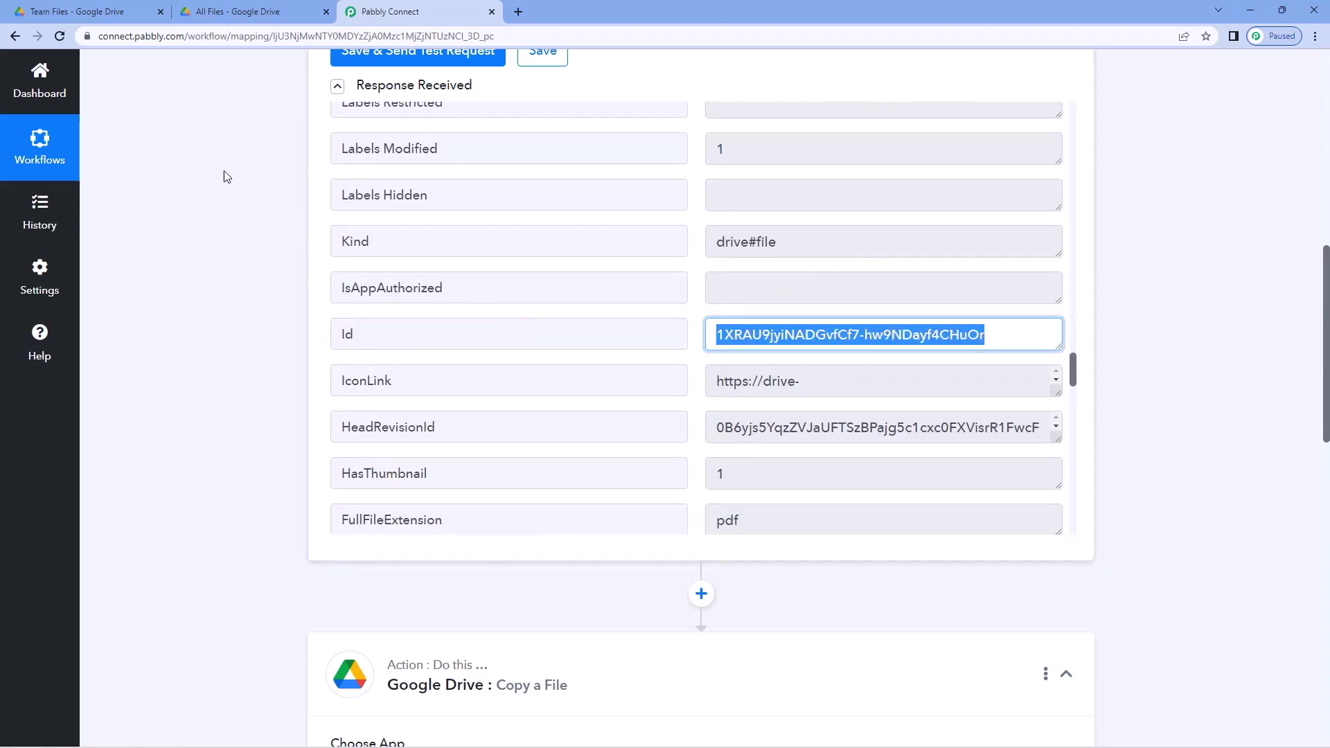
left_click(89, 11)
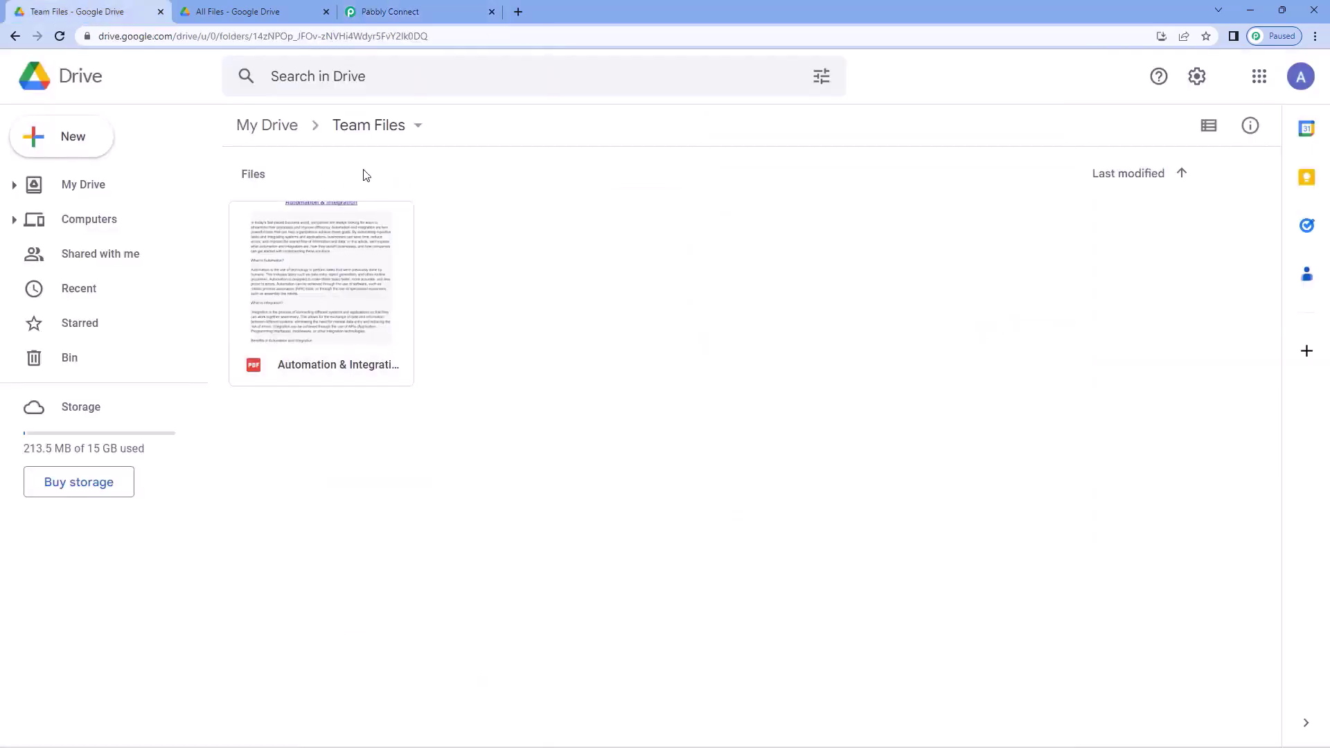
left_click(404, 11)
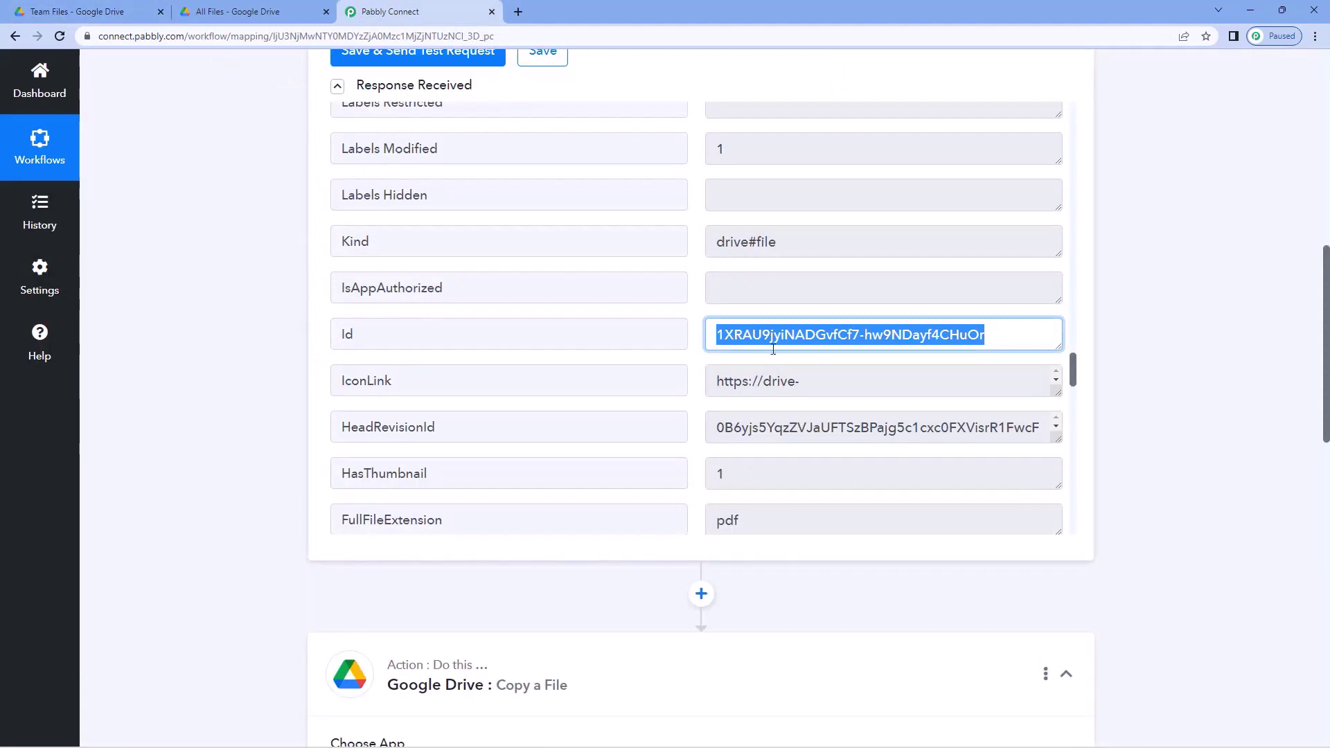
scroll(252, 425, "down", 9)
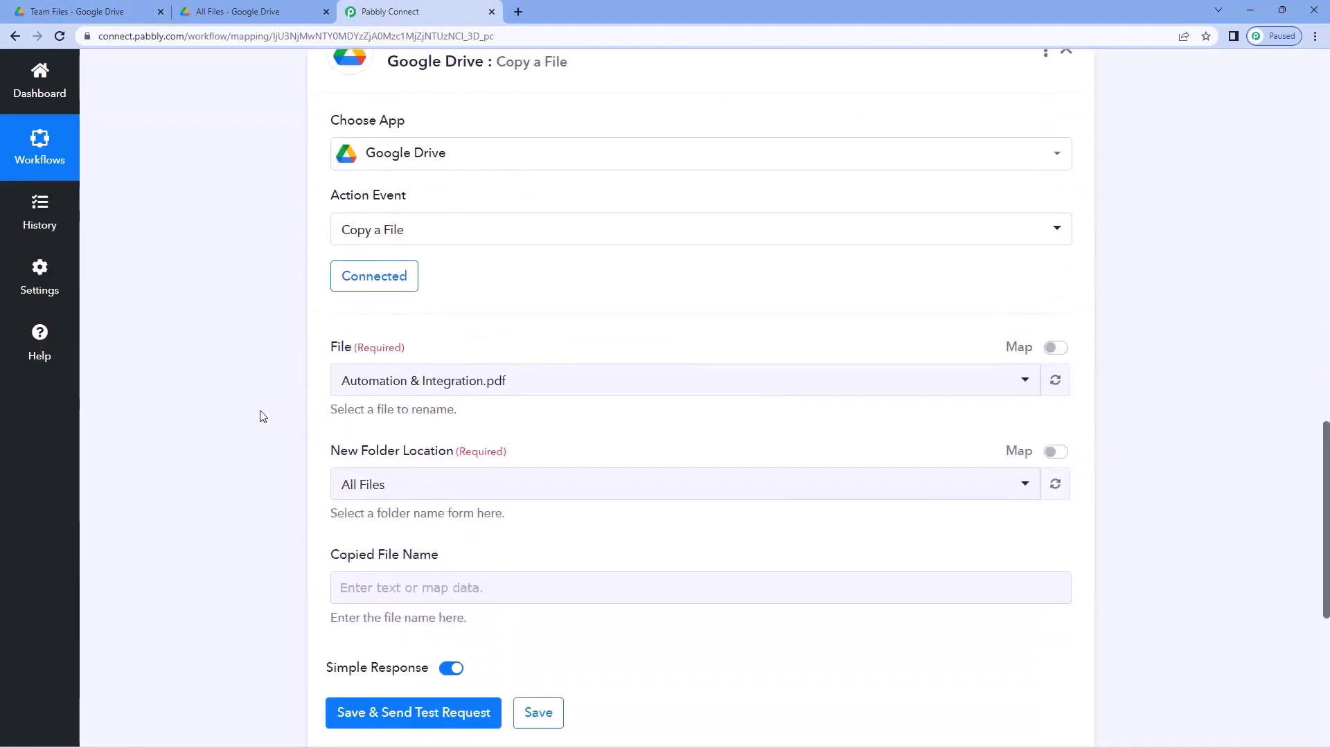
scroll(261, 416, "down", 2)
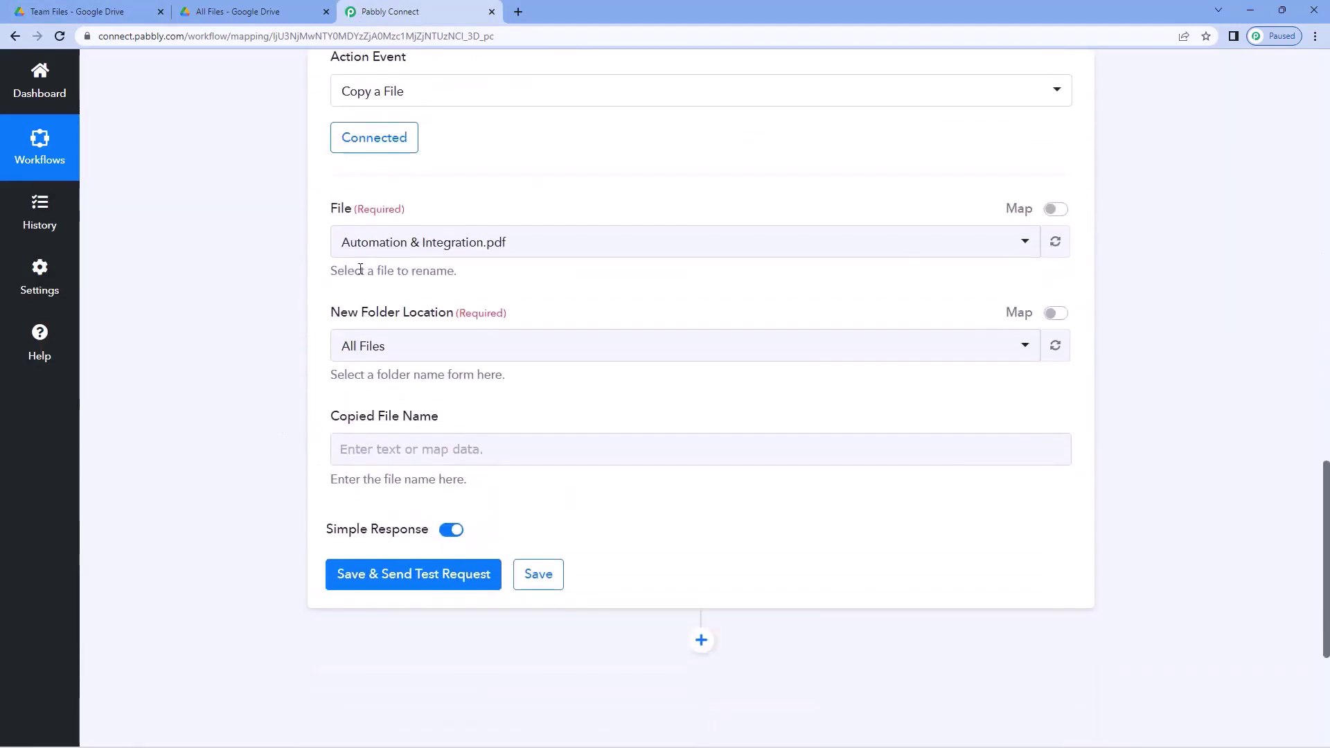
- Map the File field to the trigger's '1. Id', replacing the fixed file ID
left_click(1054, 210)
left_click(665, 241)
left_click_drag(665, 241, 456, 242)
key("ctrl+a")
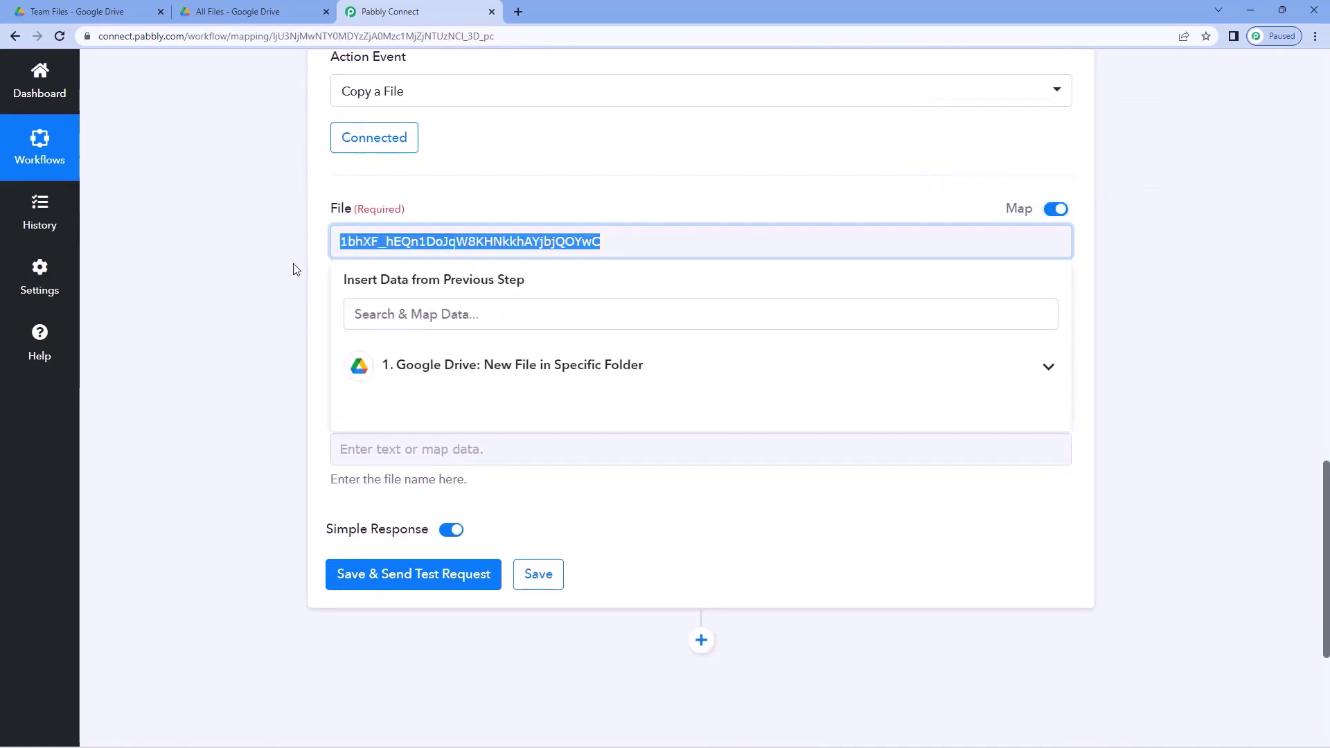
key("BackSpace")
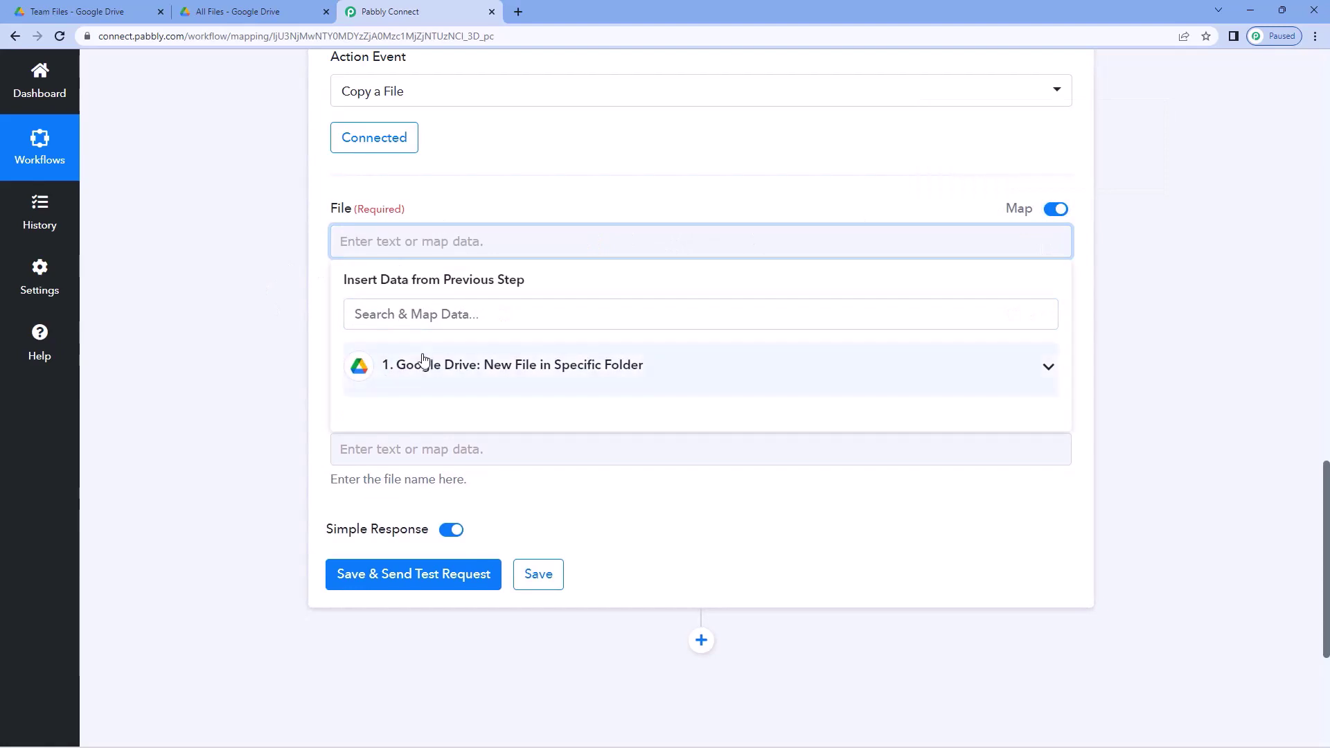
left_click(425, 364)
scroll(479, 464, "down", 6)
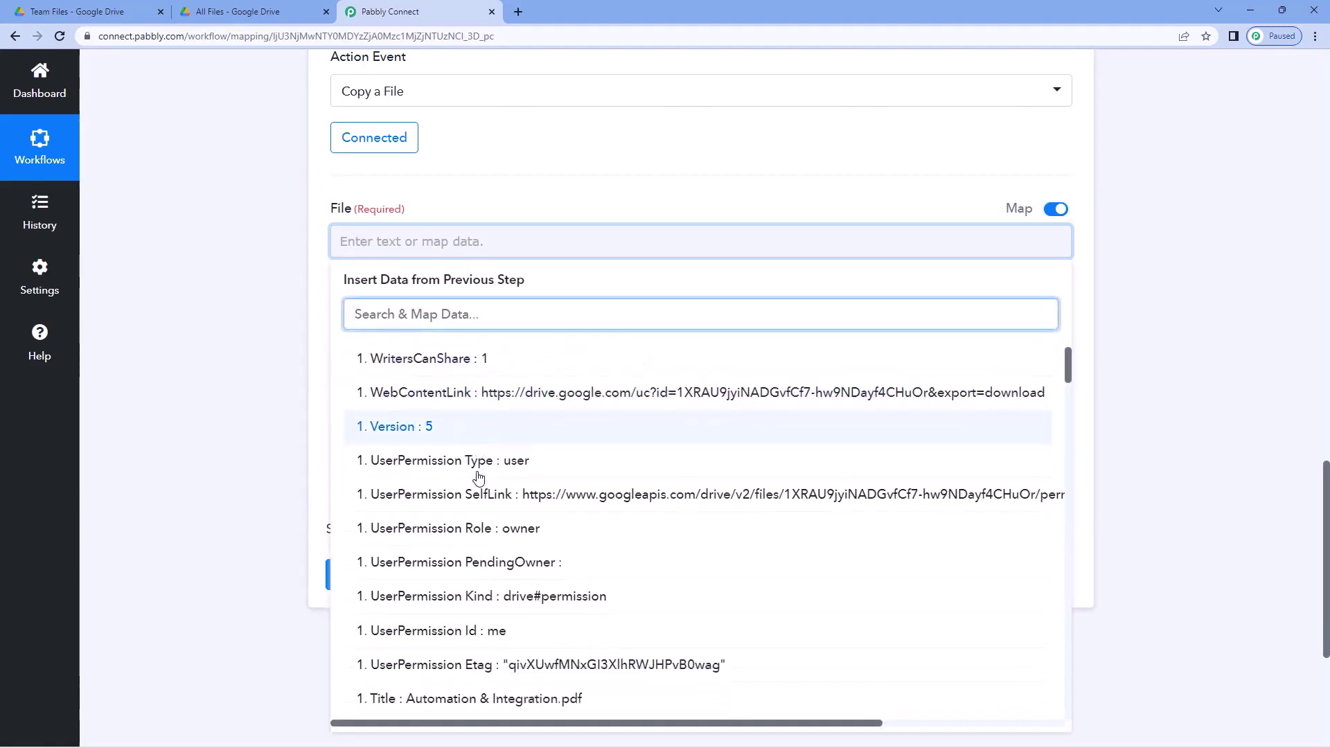
scroll(478, 478, "down", 1)
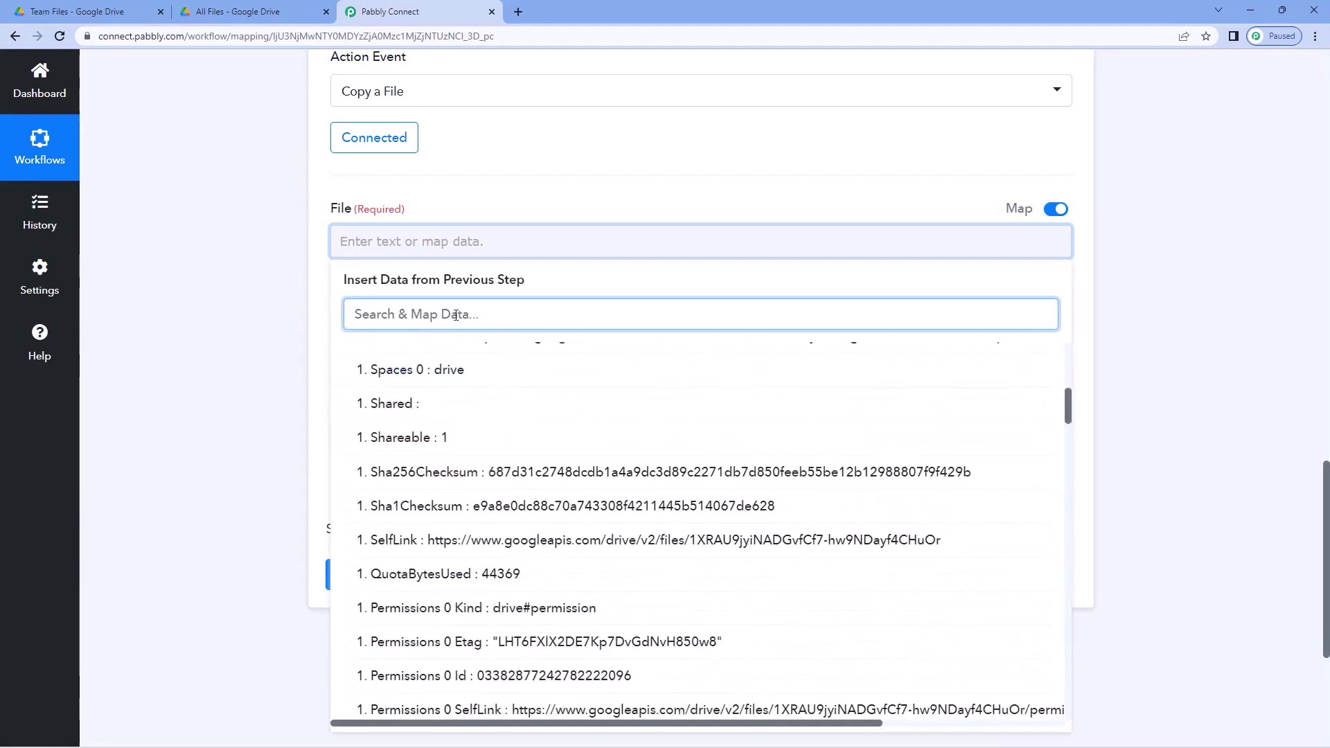
type("id")
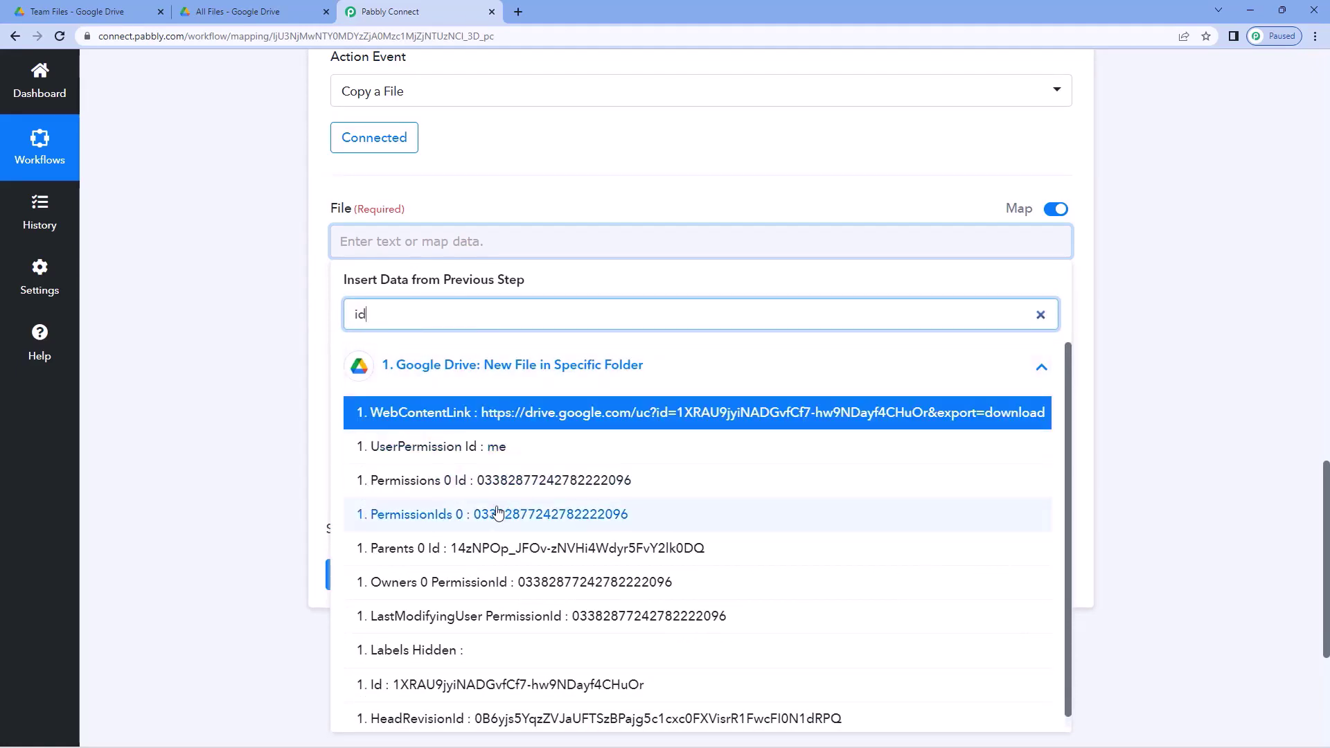
scroll(499, 512, "down", 1)
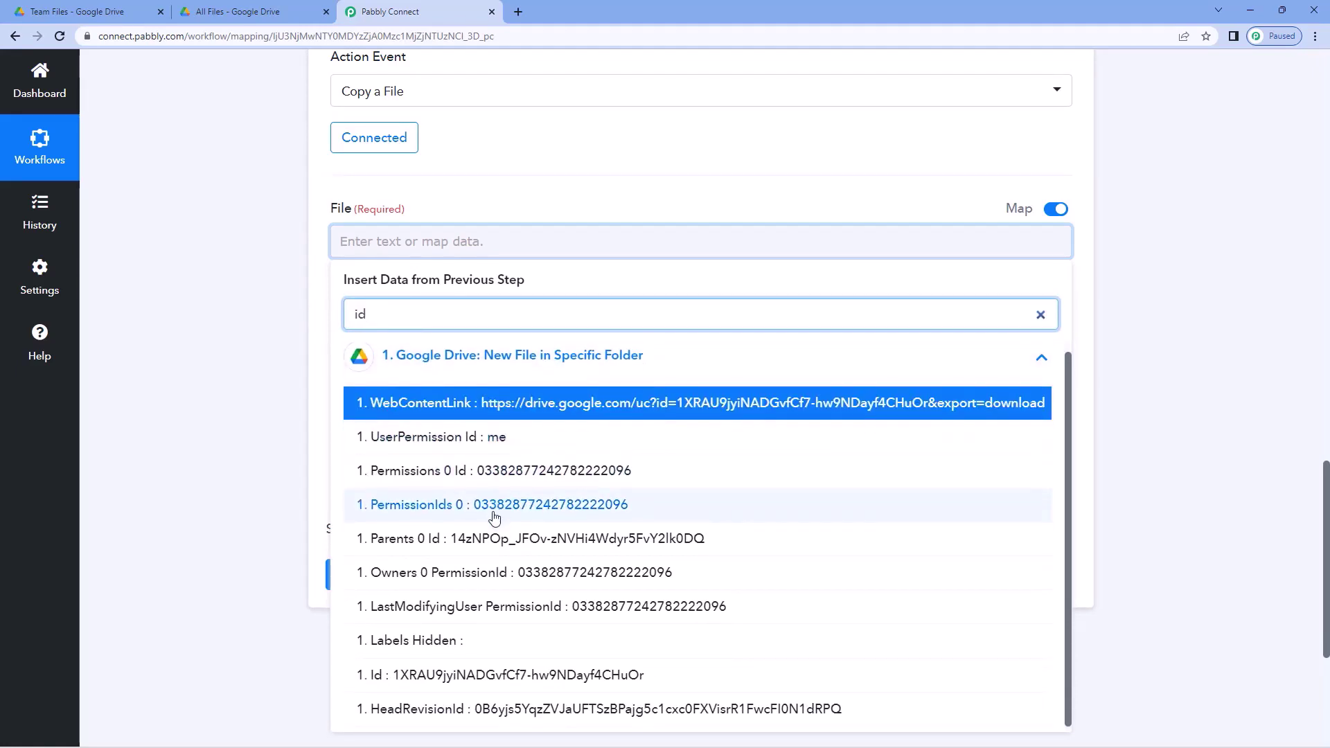
left_click(477, 676)
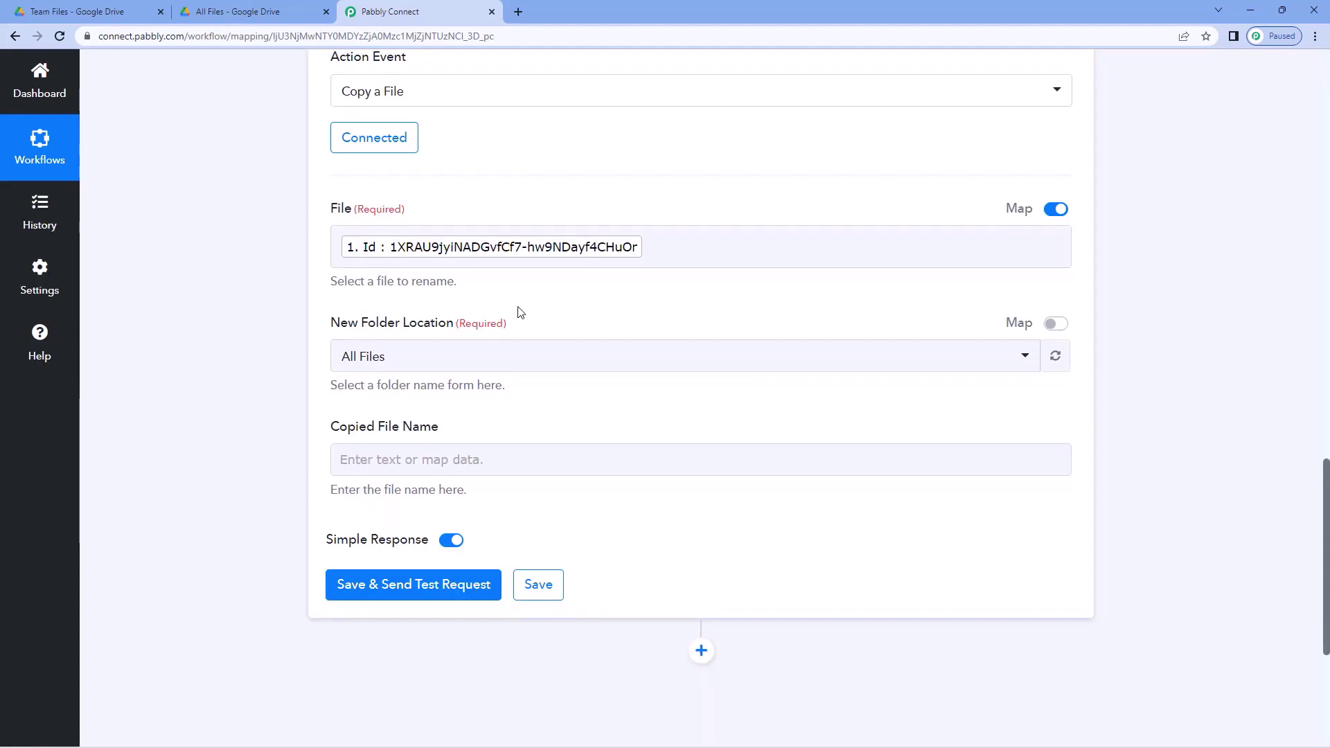
- Keep All Files as the Copy a File action's New Folder Location
left_click(481, 358)
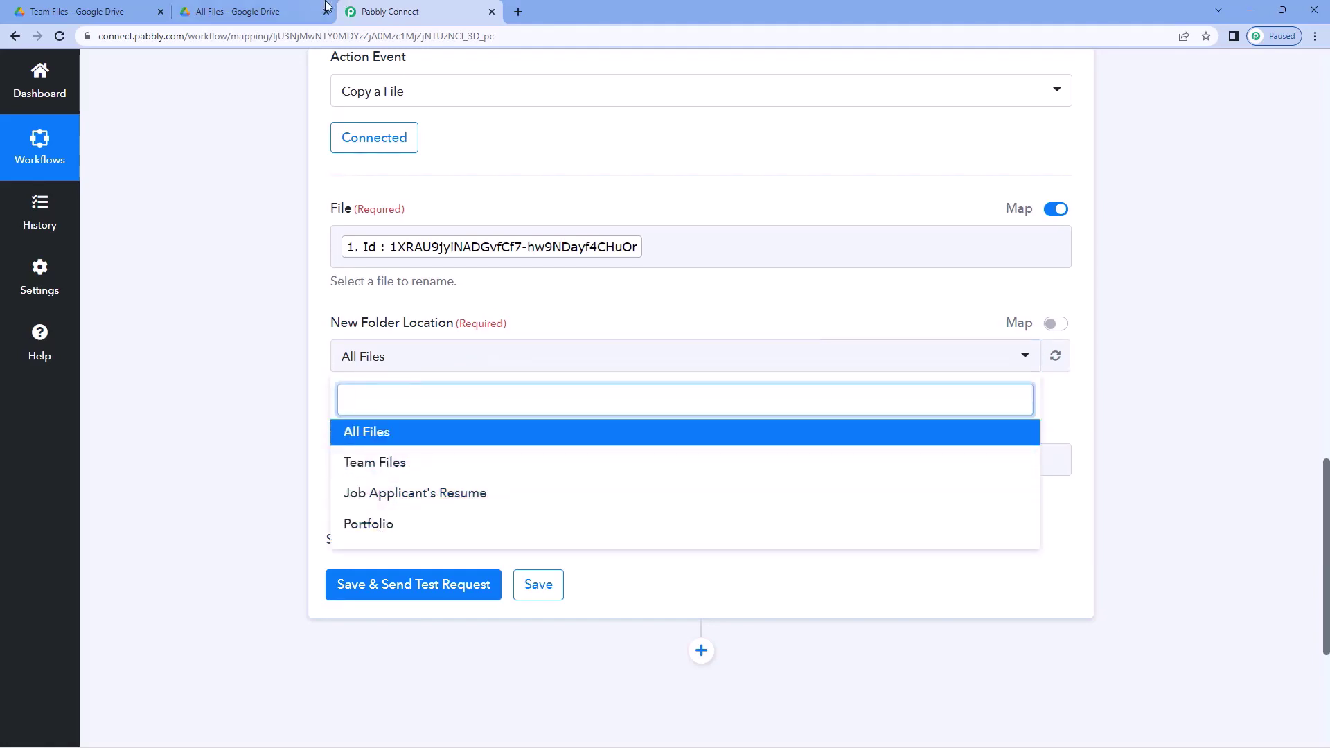
left_click(288, 7)
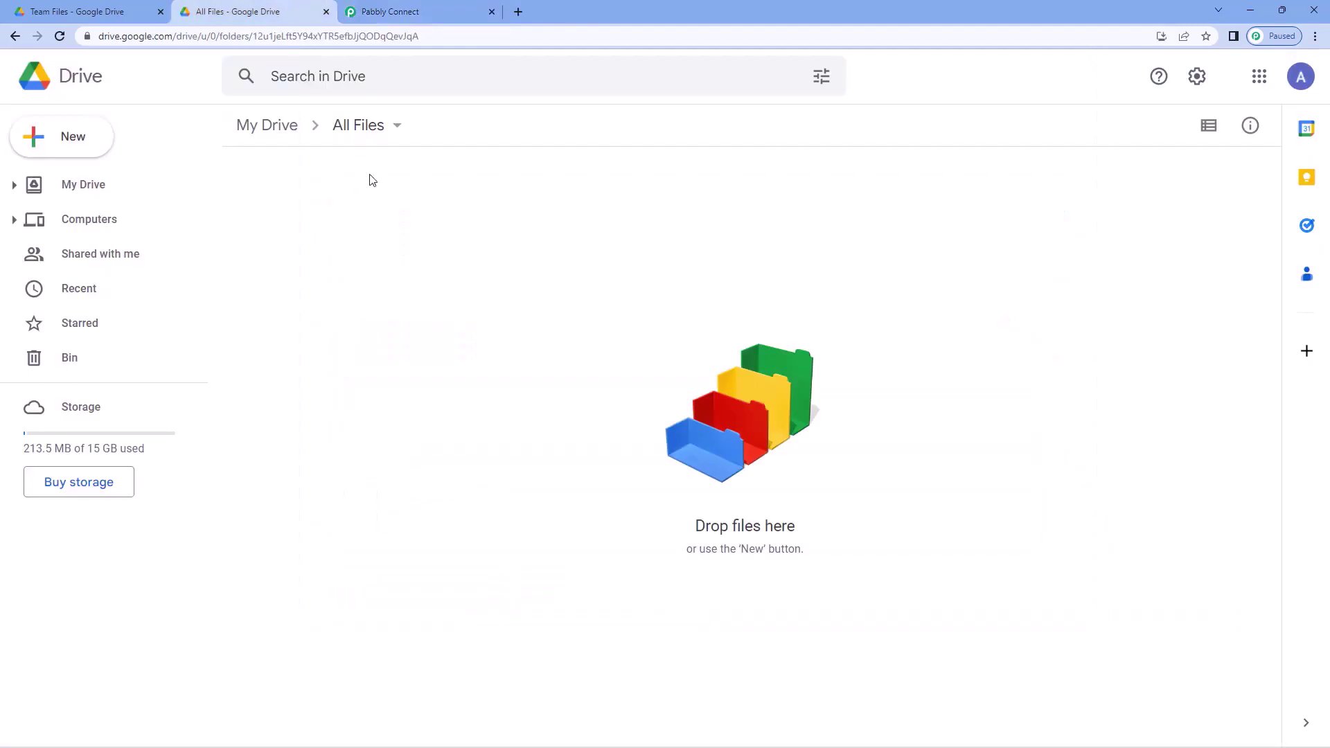
left_click(401, 7)
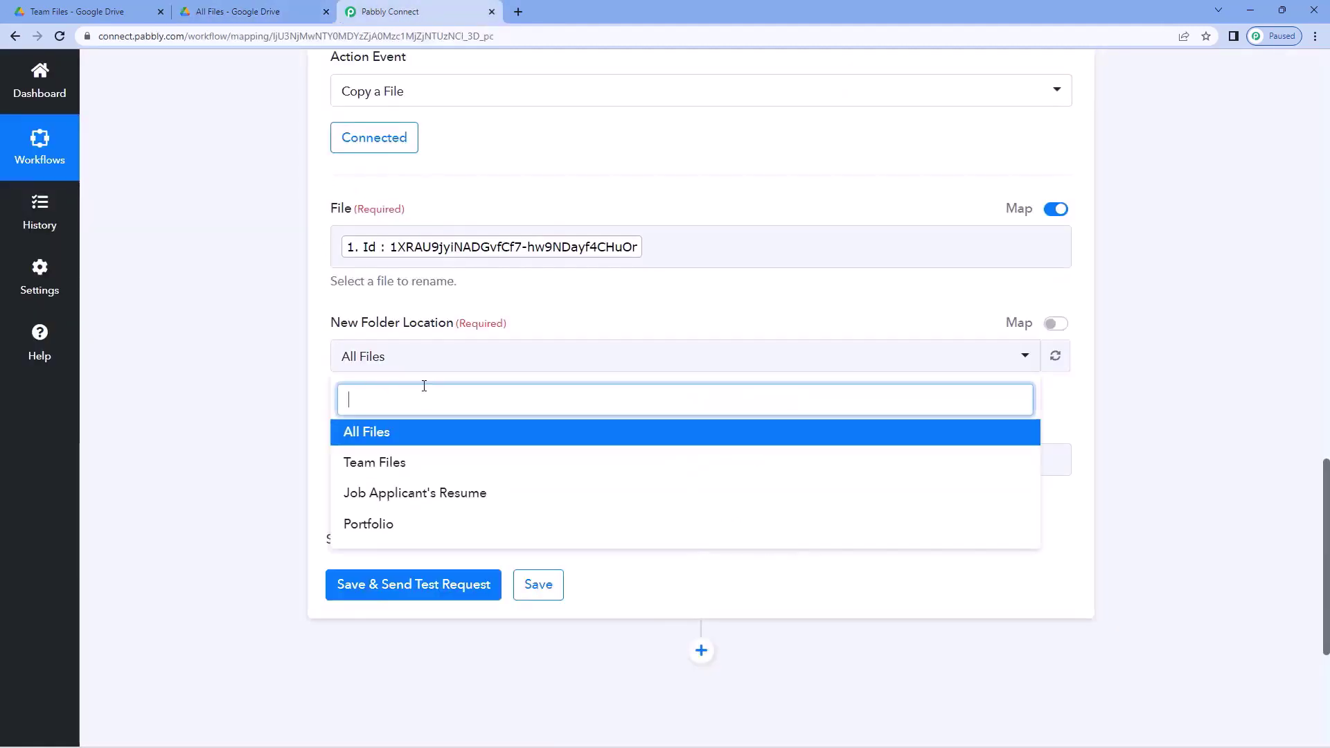
left_click(381, 434)
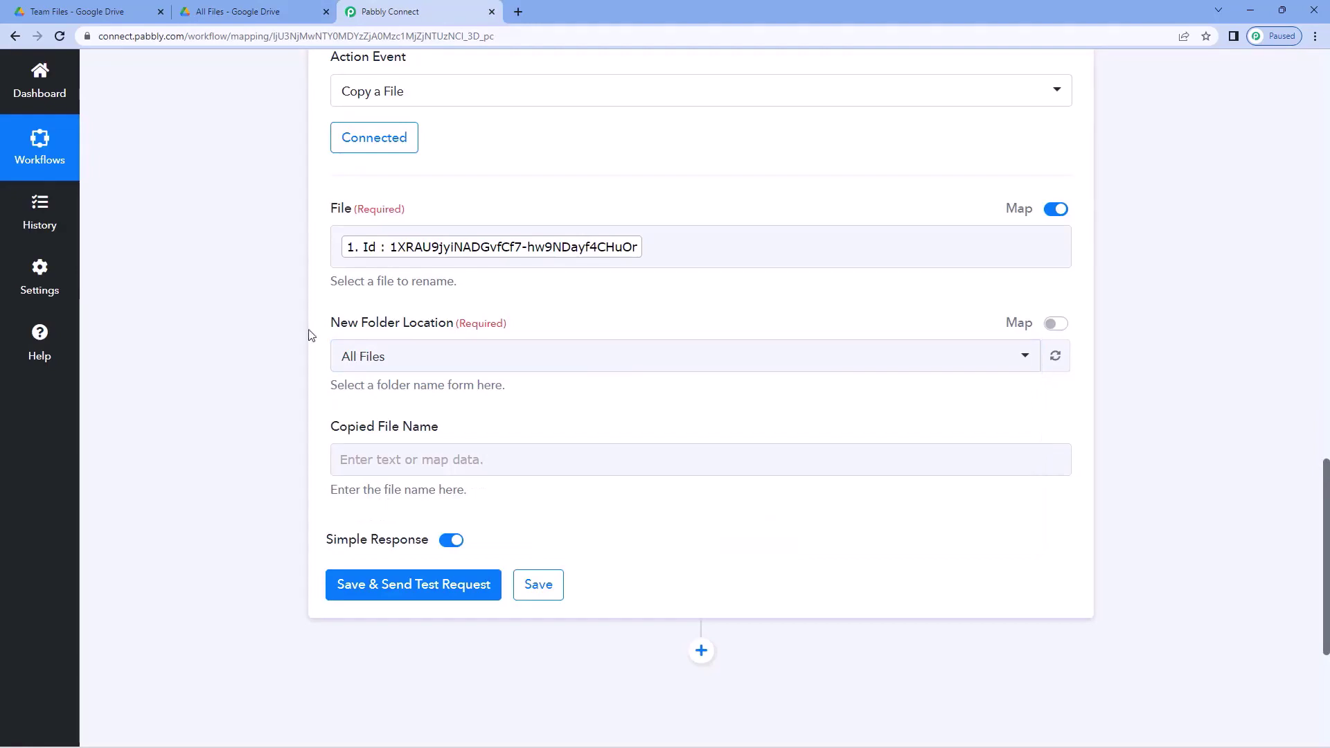
scroll(305, 335, "down", 2)
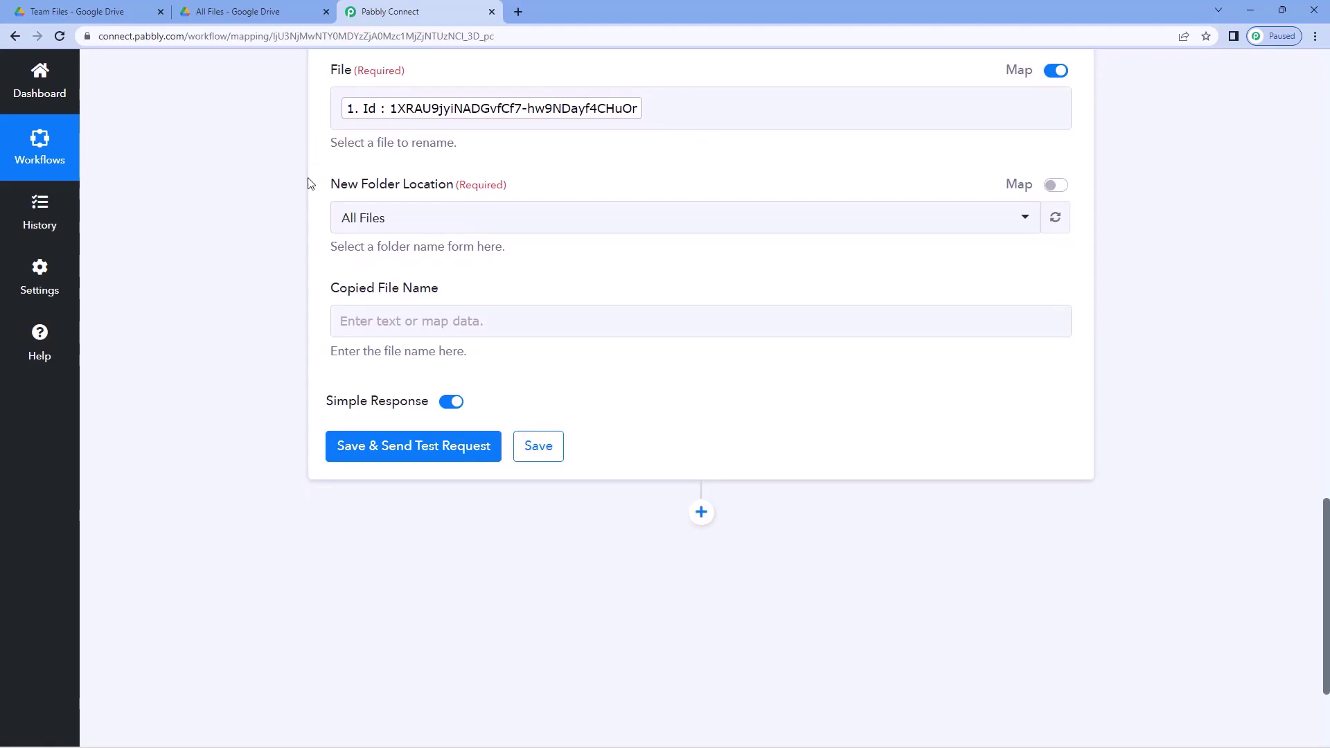
scroll(309, 183, "up", 15)
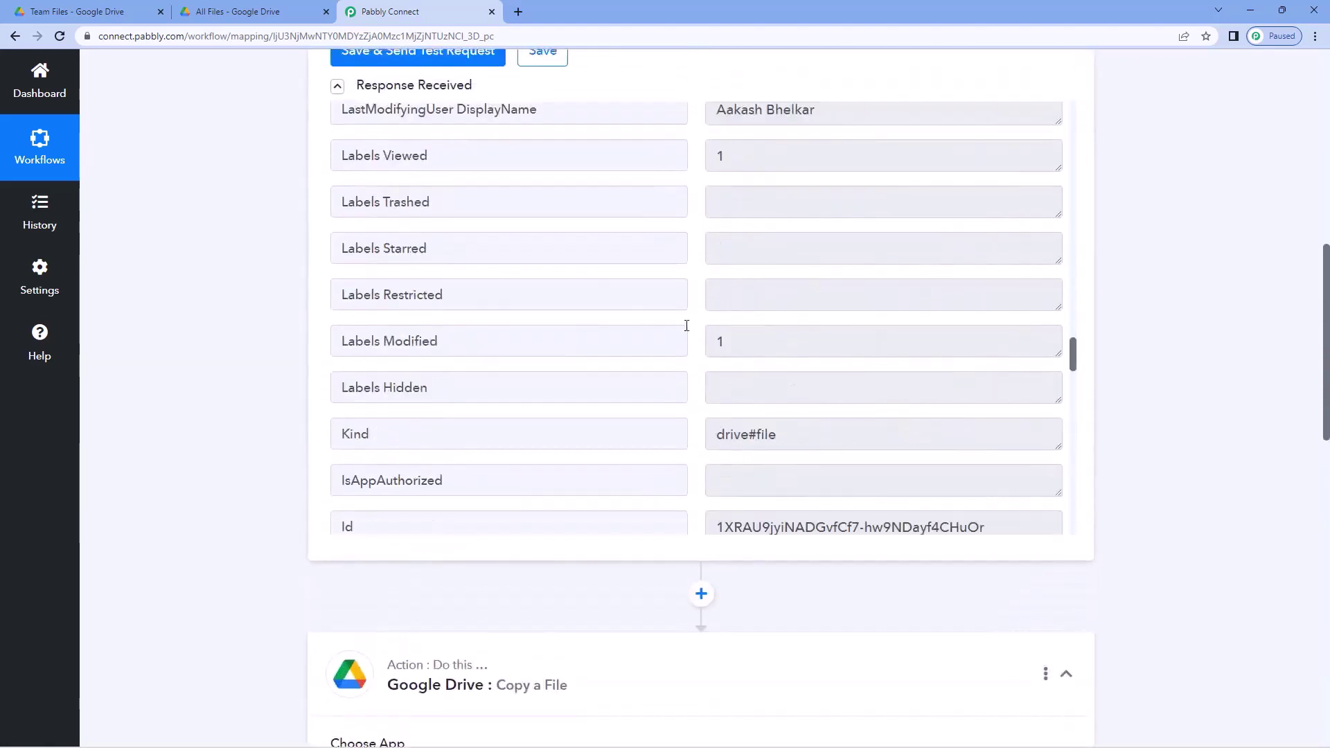
scroll(686, 326, "up", 12)
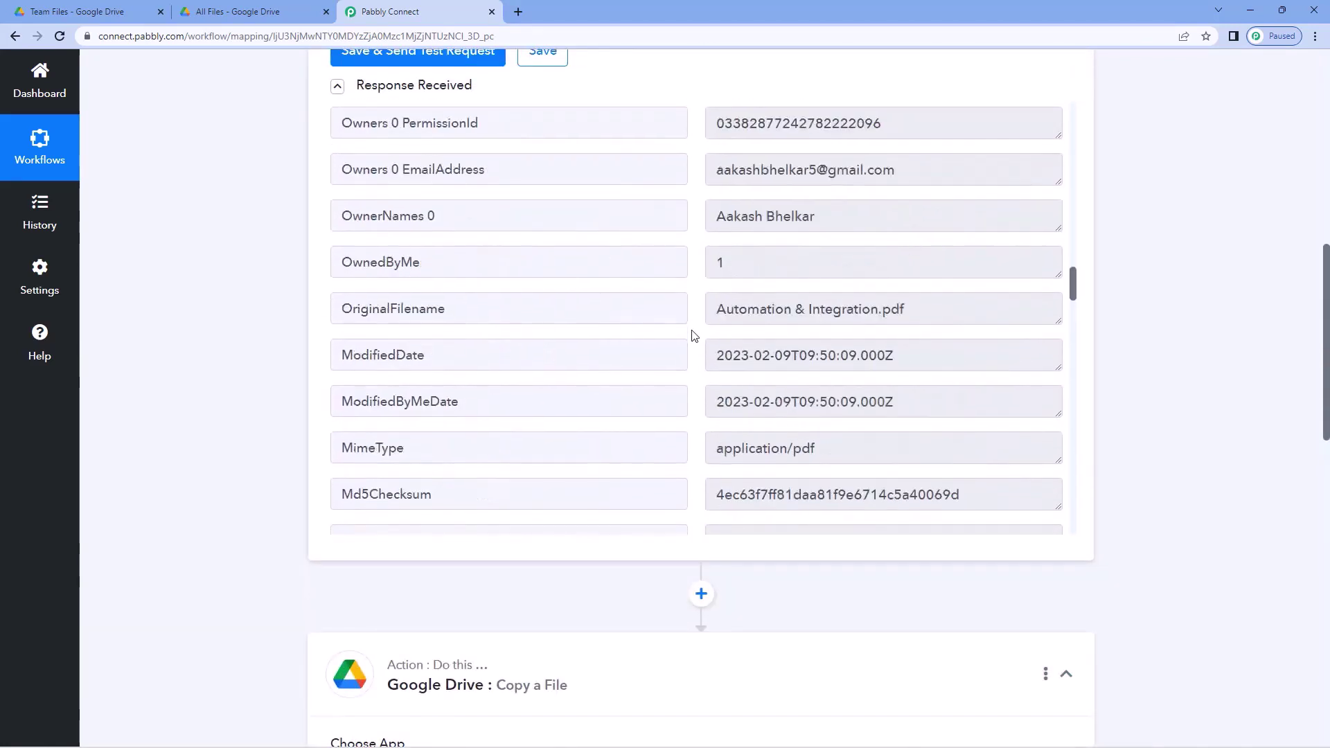
- Select the original file name Automation & Integration.pdf in the file field to inspect it
left_click_drag(907, 330, 711, 331)
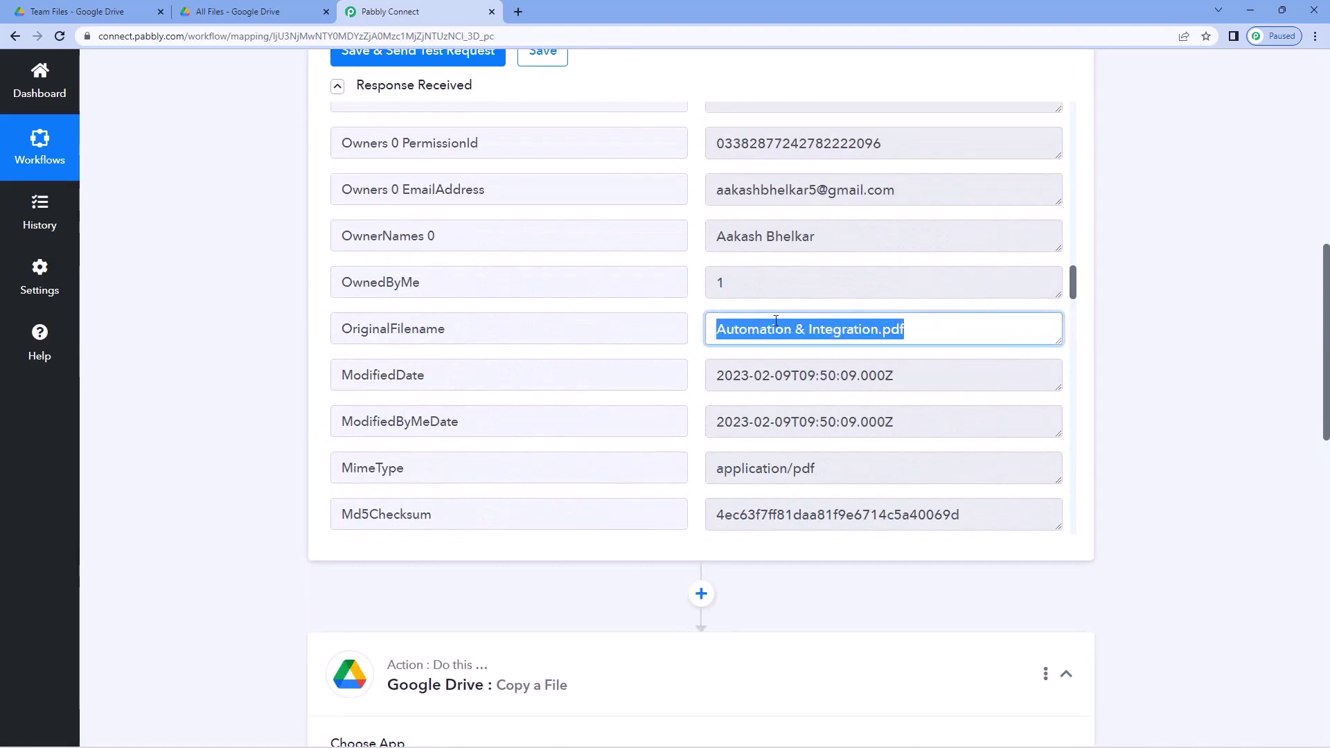
left_click_drag(926, 330, 885, 331)
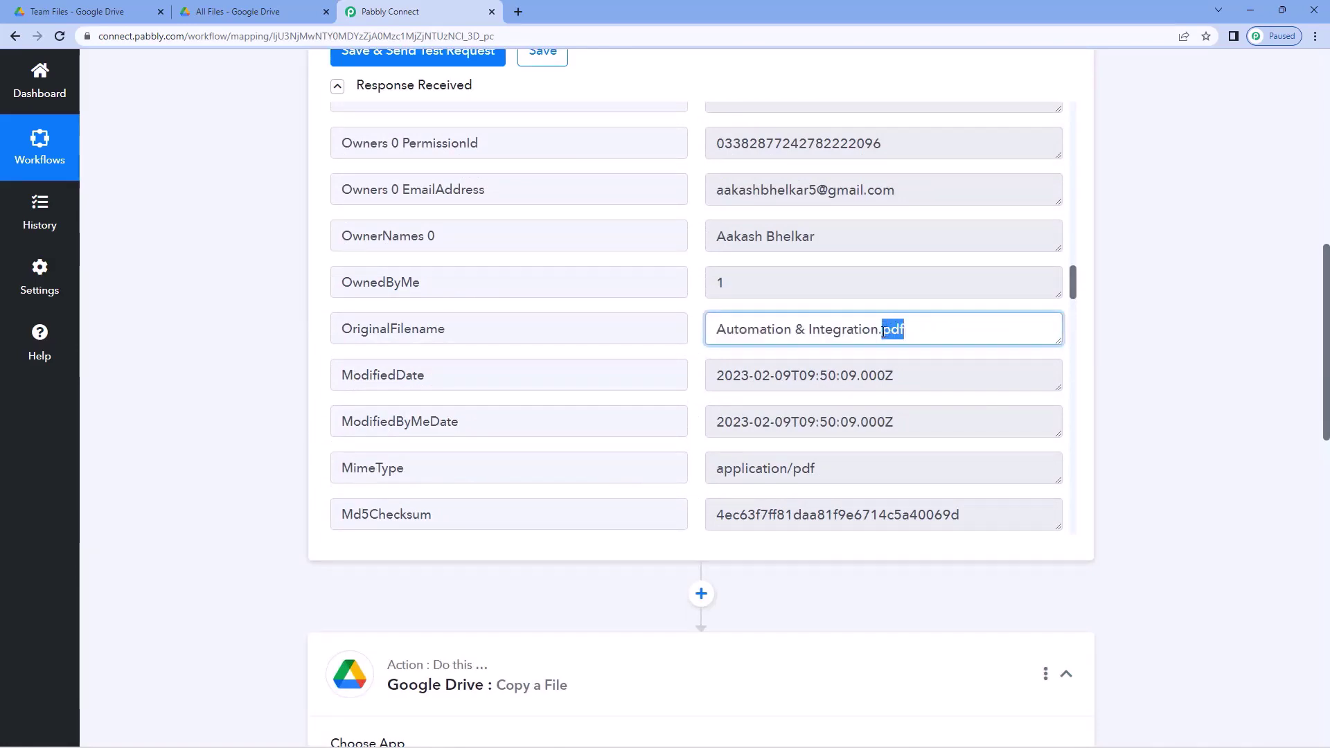
left_click(309, 306)
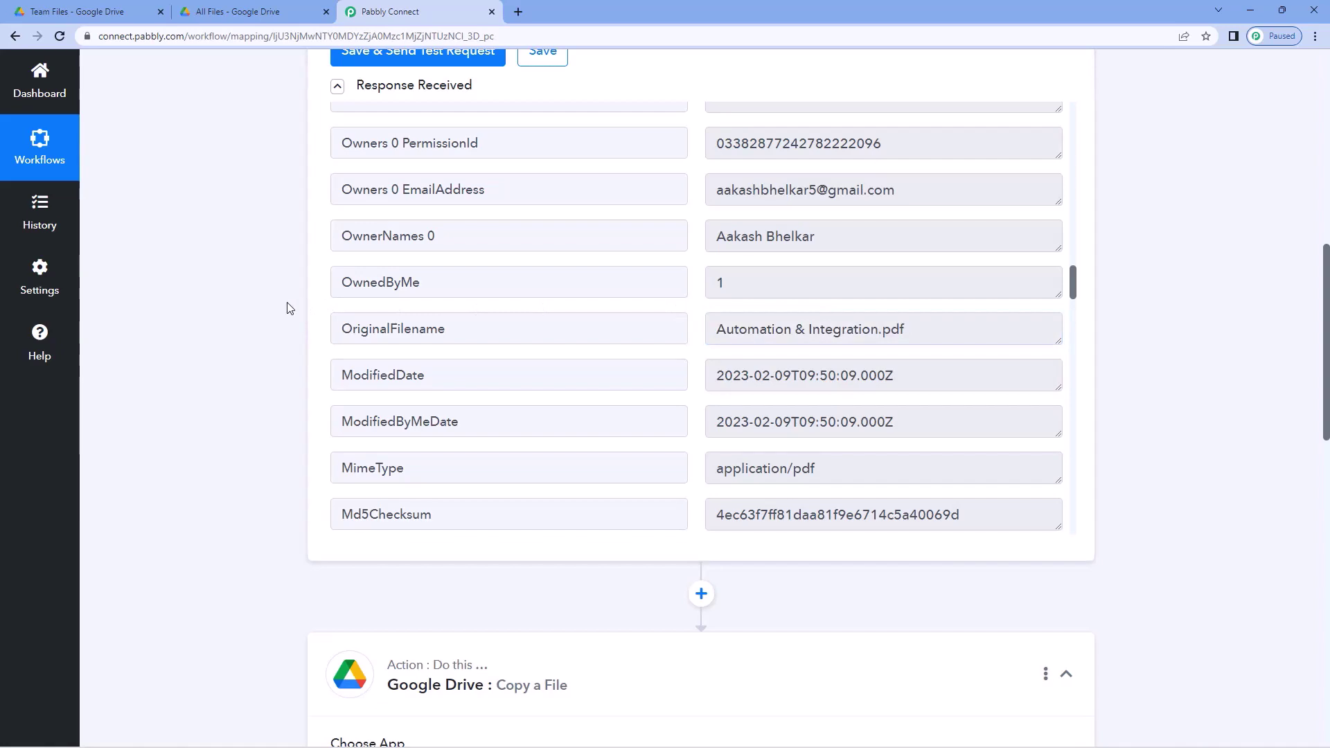
left_click_drag(902, 329, 669, 333)
left_click(294, 335)
scroll(294, 335, "down", 12)
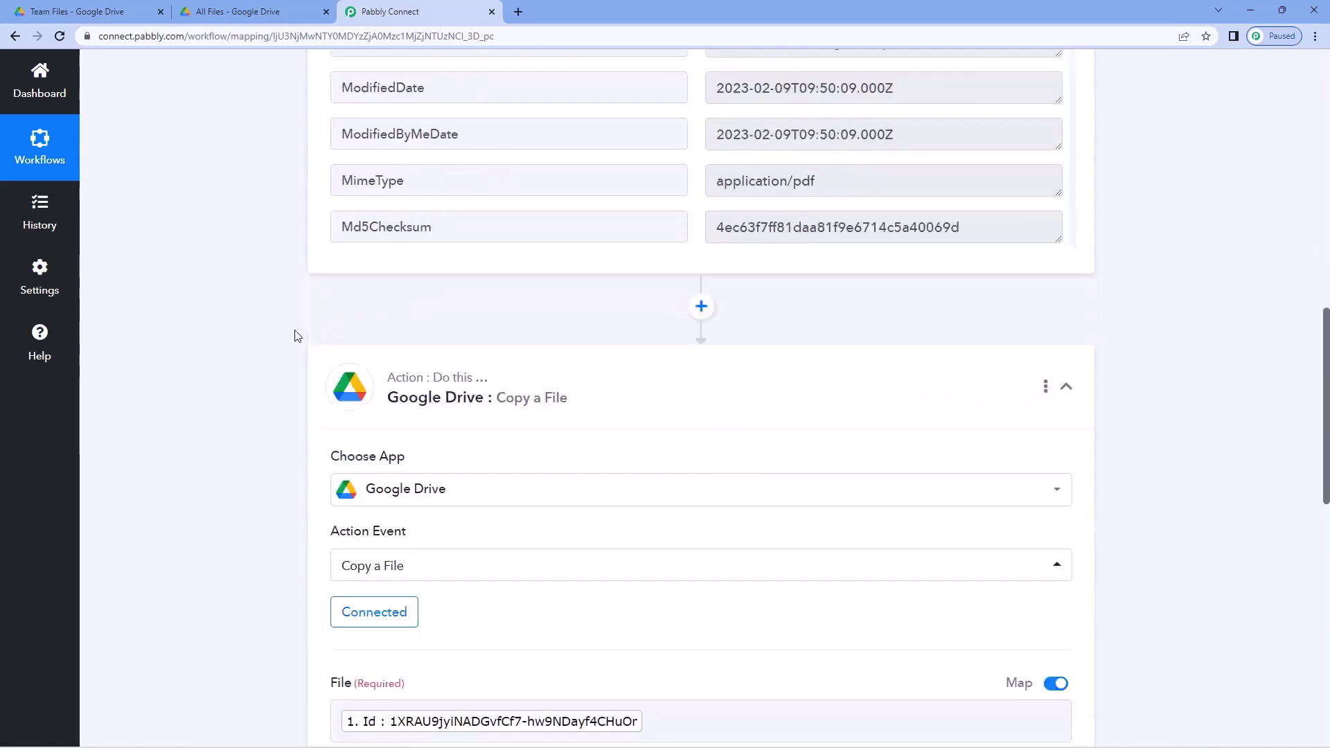
- Map Copied File Name to the Google Drive trigger's '1. Title' value
left_click(381, 382)
scroll(276, 367, "down", 2)
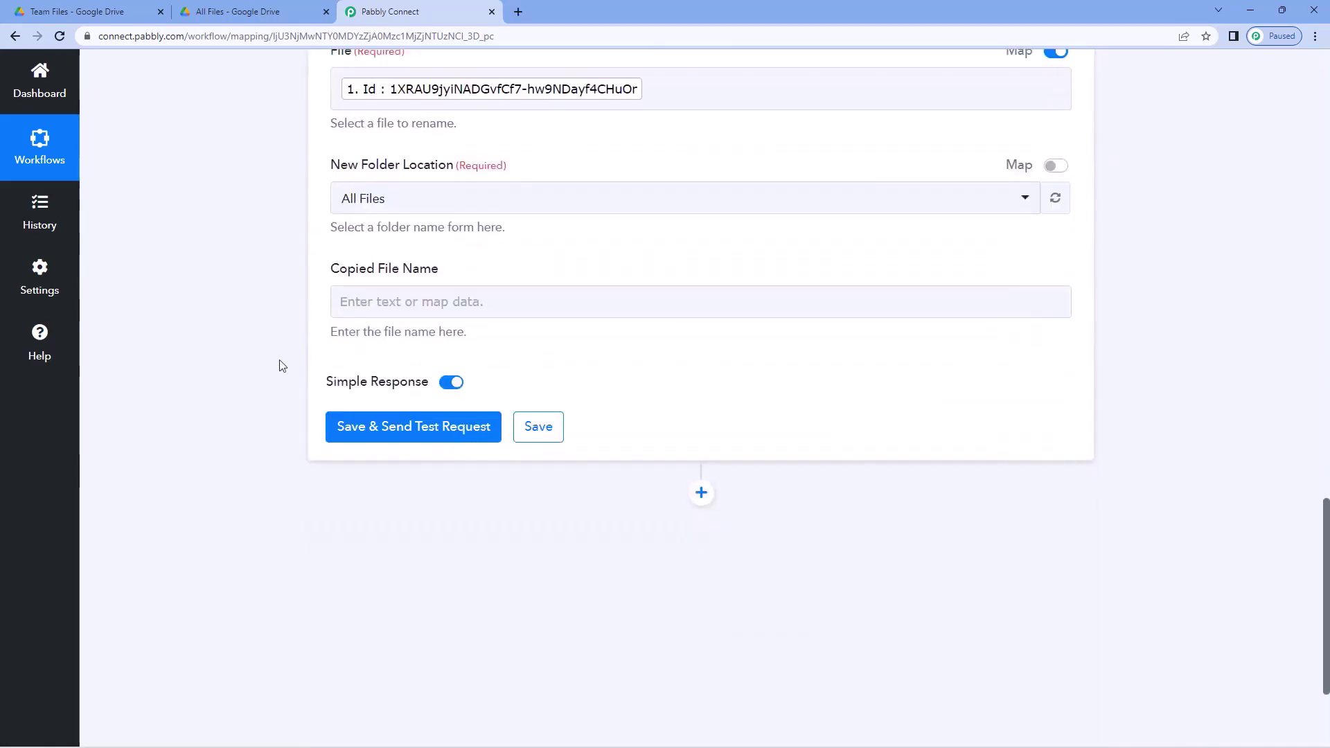
left_click(396, 256)
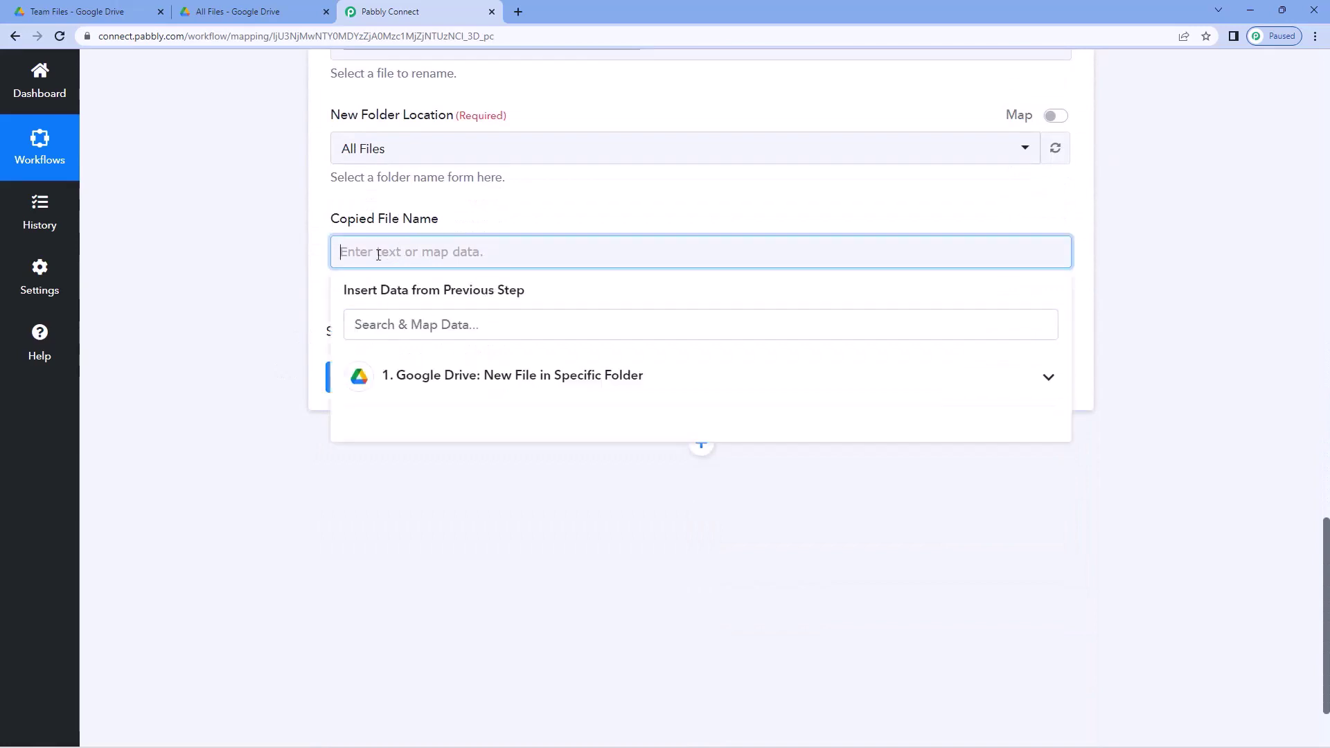
left_click(493, 380)
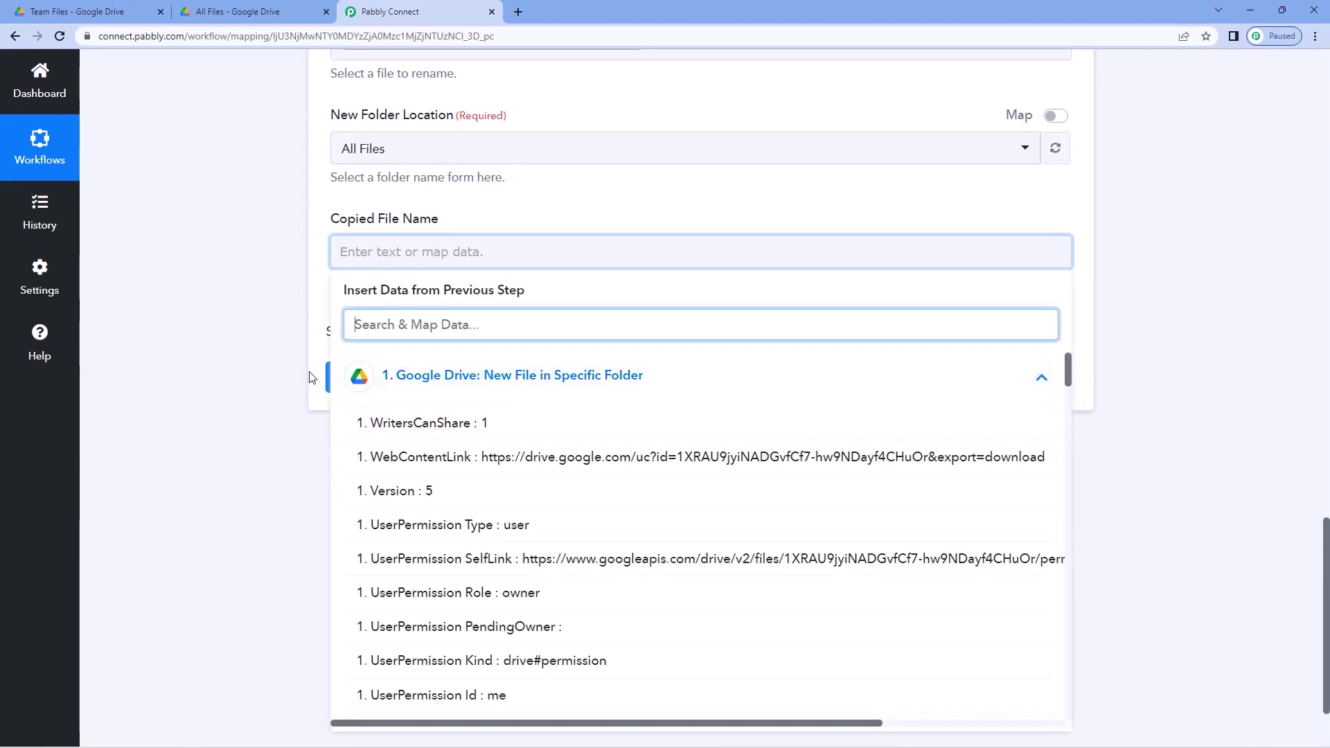
scroll(542, 343, "down", 5)
scroll(542, 344, "down", 2)
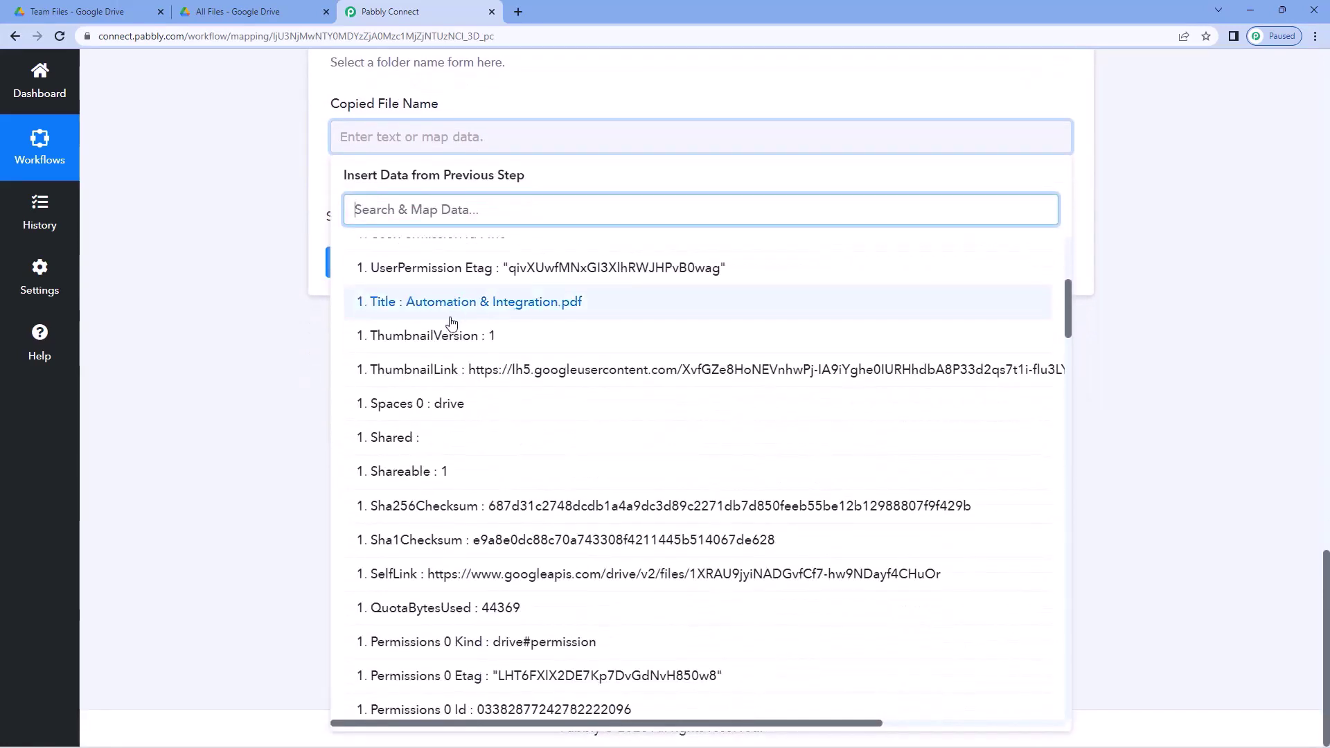
left_click(468, 315)
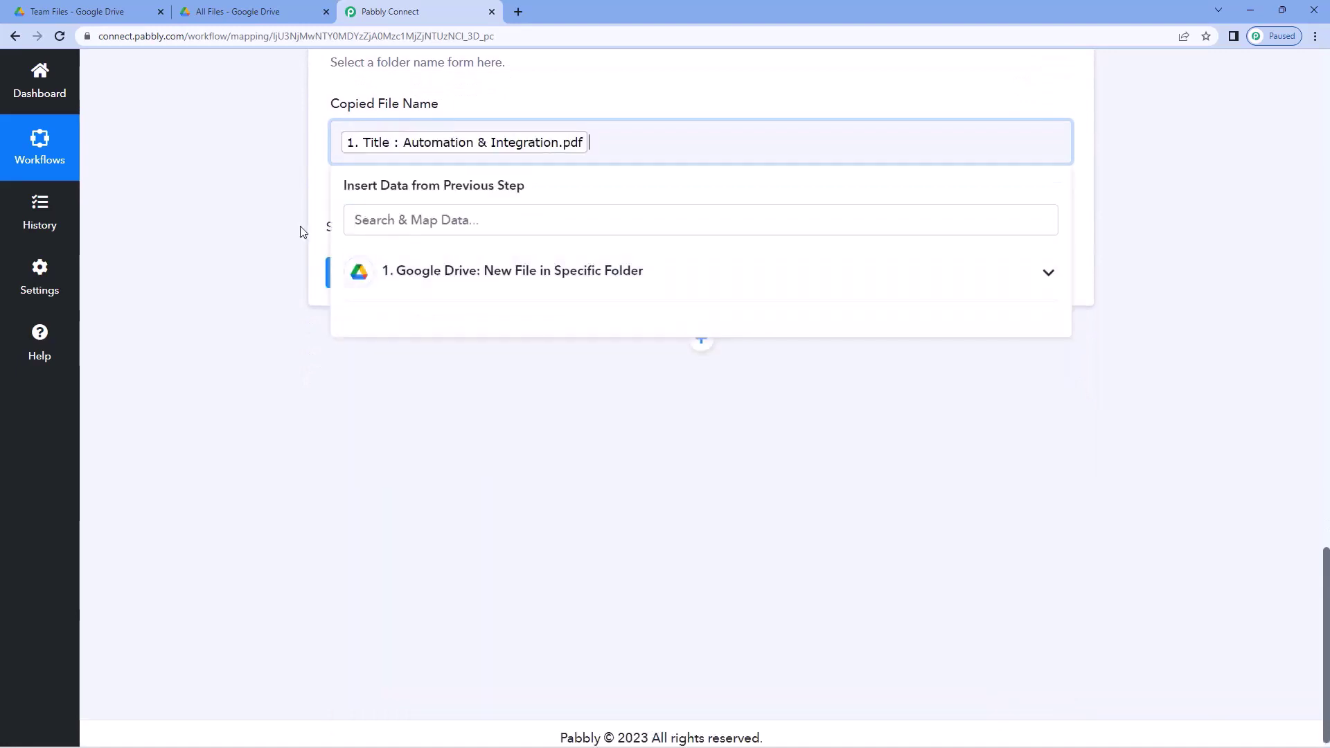
left_click(297, 232)
scroll(291, 257, "up", 4)
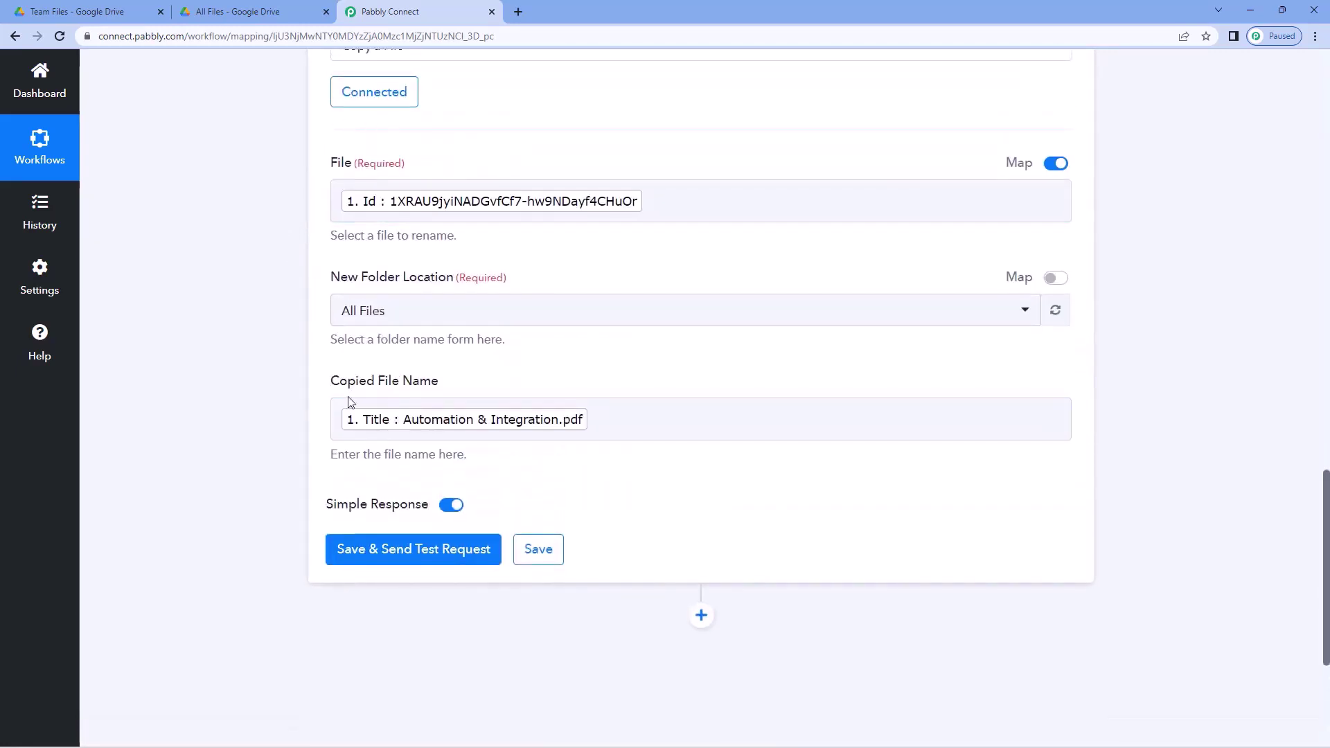
scroll(341, 416, "down", 1)
- Save the Copy a File action and send its test request, checking the Team Files folder
left_click(435, 489)
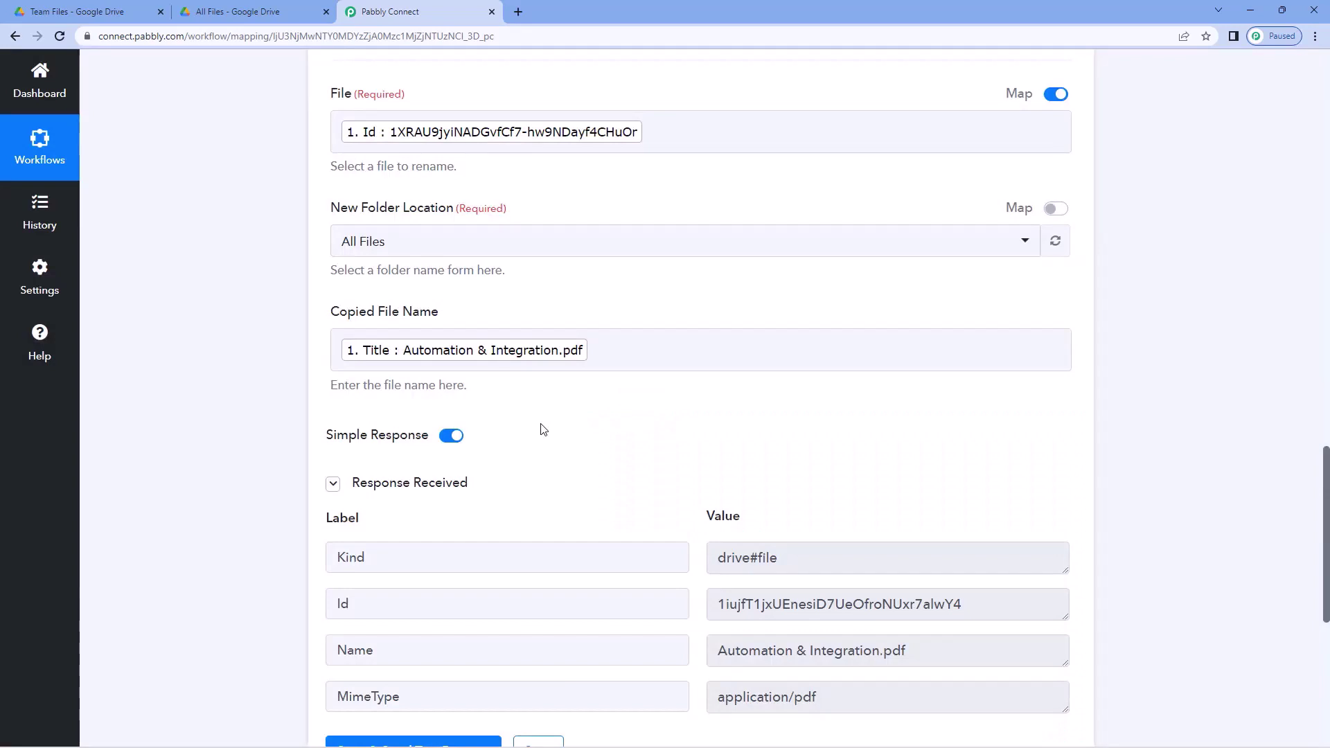
scroll(530, 383, "down", 1)
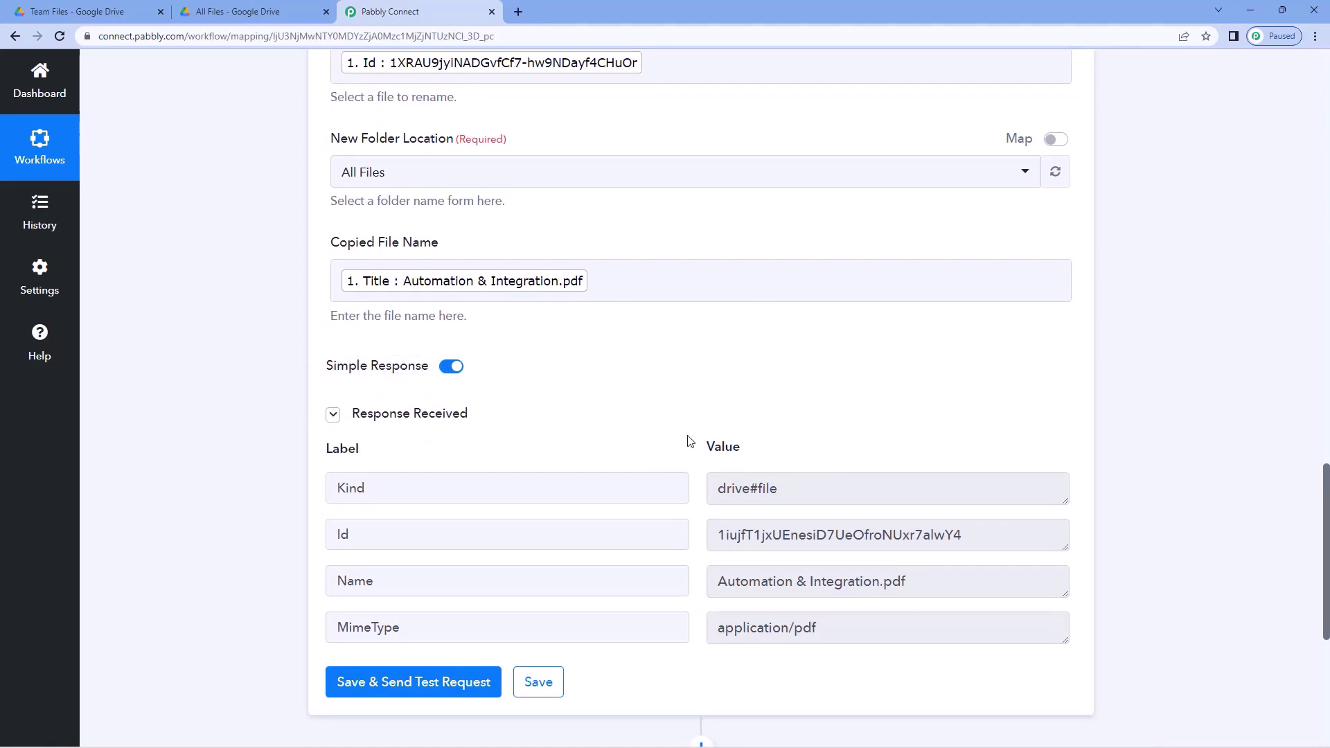
scroll(682, 446, "up", 2)
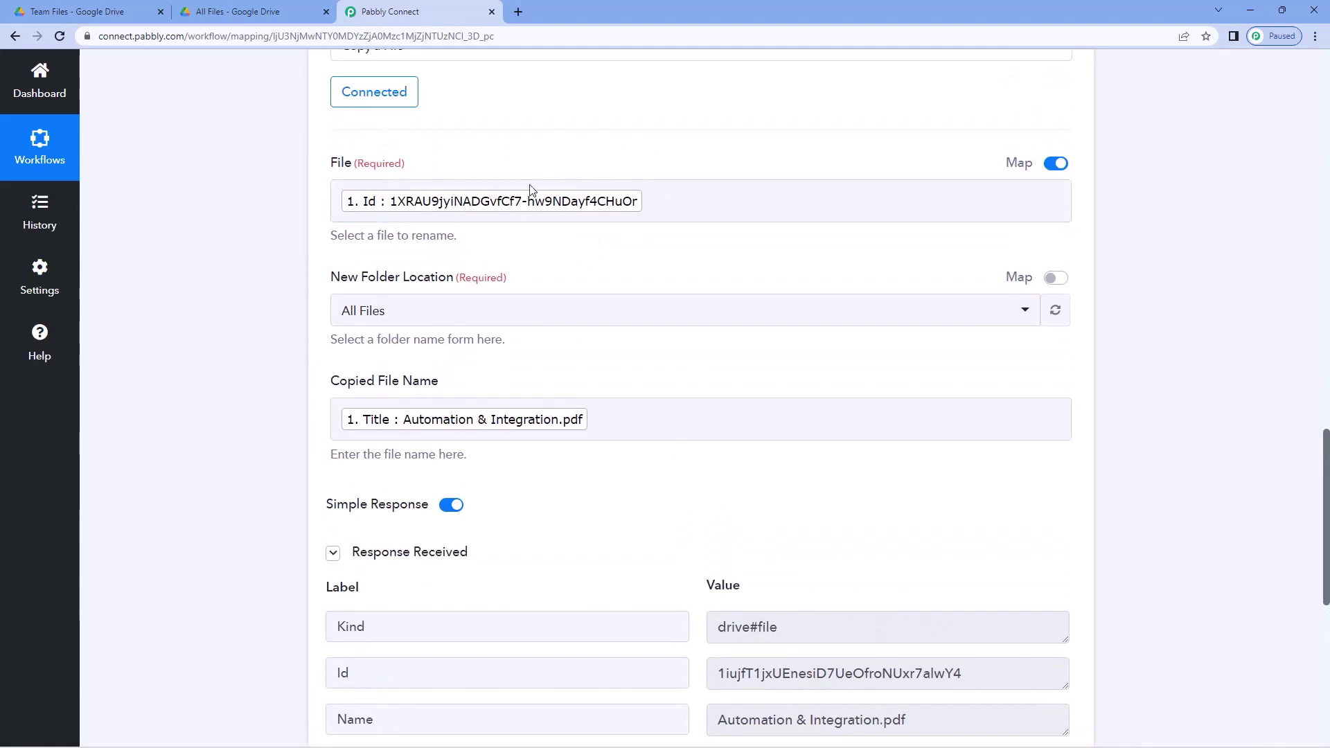
scroll(579, 166, "up", 3)
left_click(138, 10)
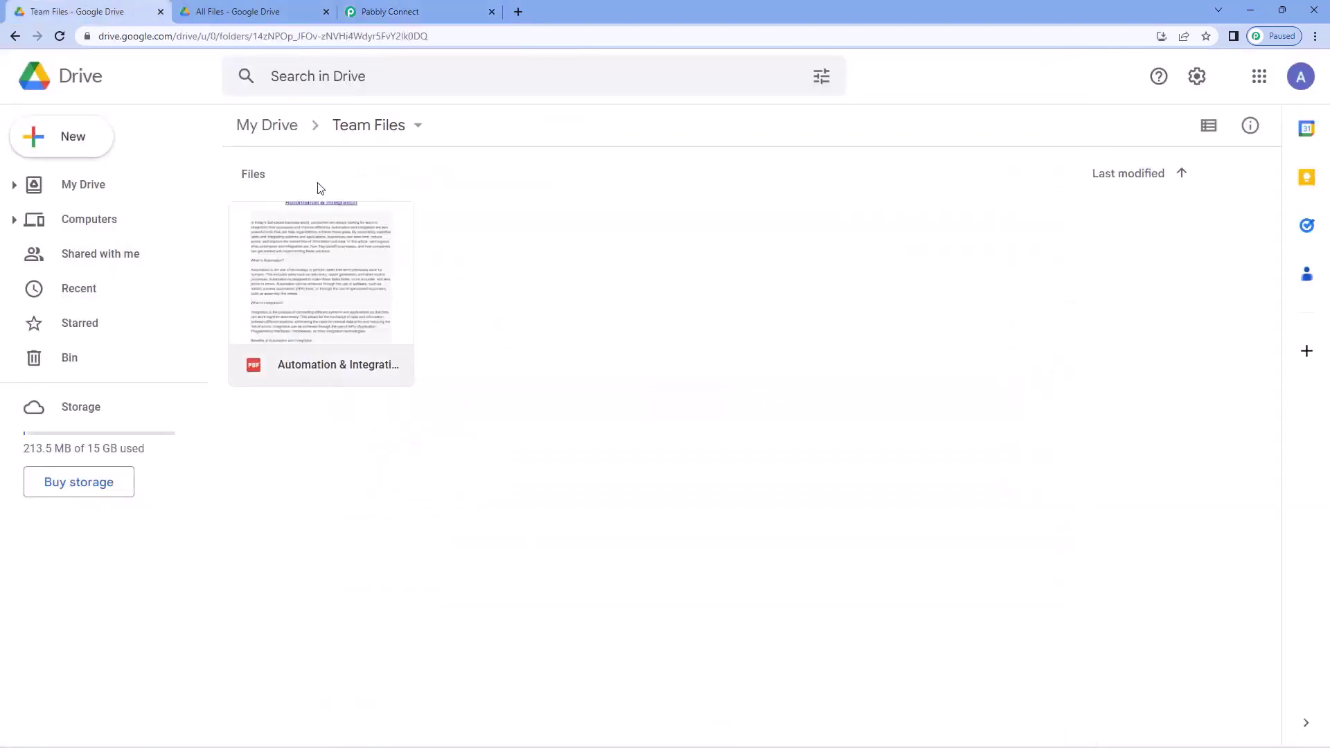
left_click(390, 11)
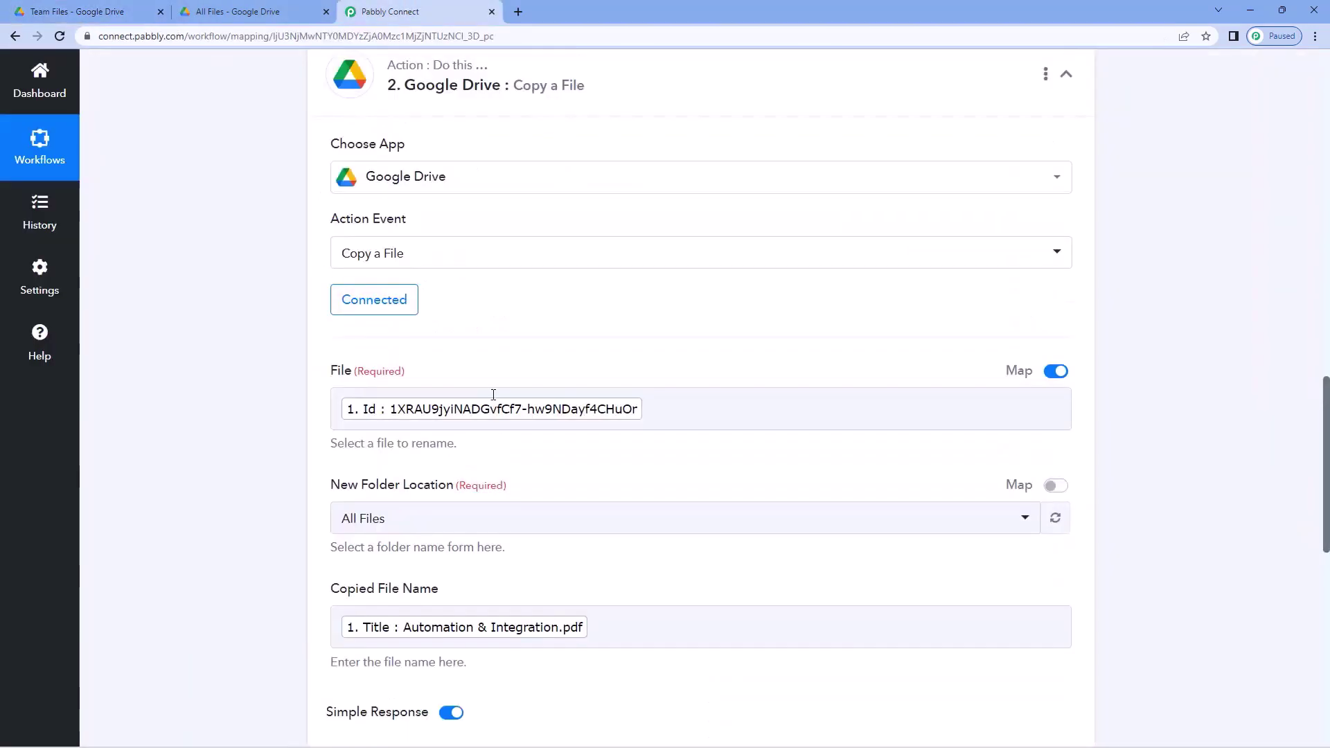
scroll(476, 376, "down", 1)
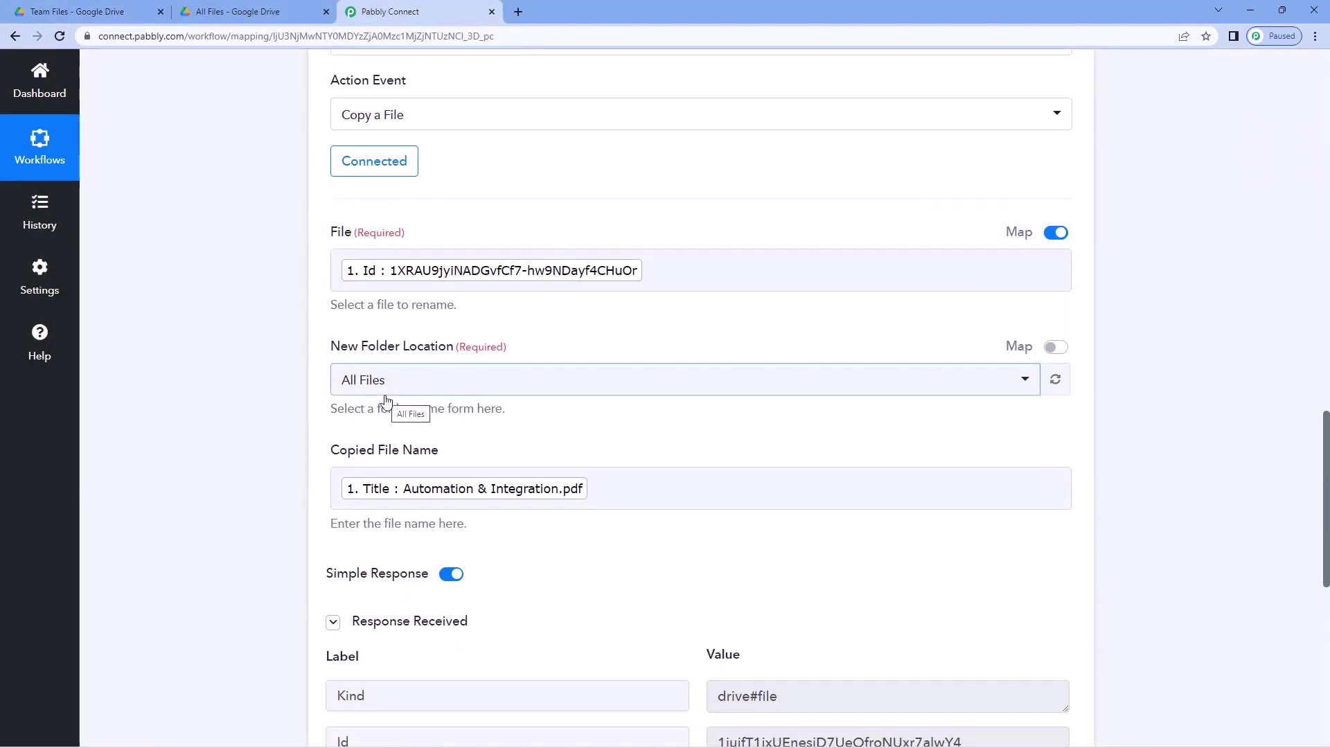
- Preview the copied Automation & Integration PDF in Drive's All Files folder
left_click(260, 11)
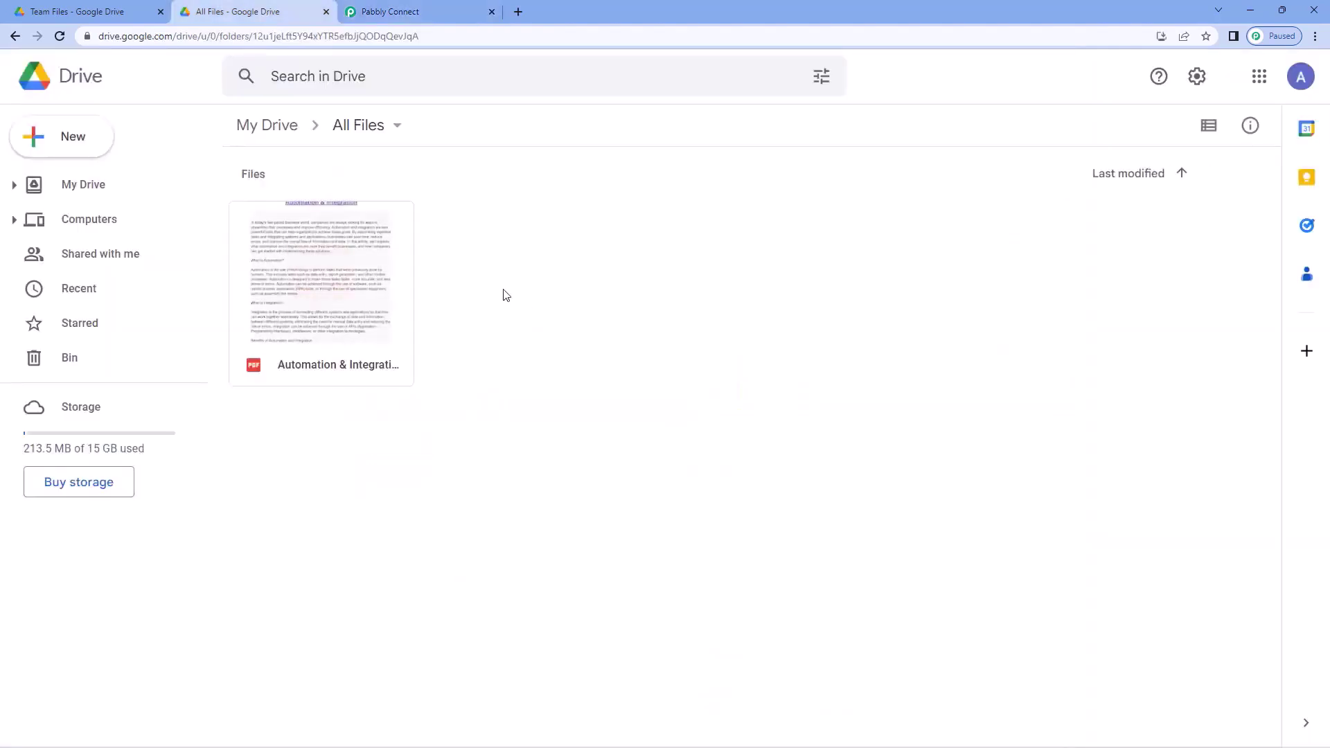
double_click(367, 291)
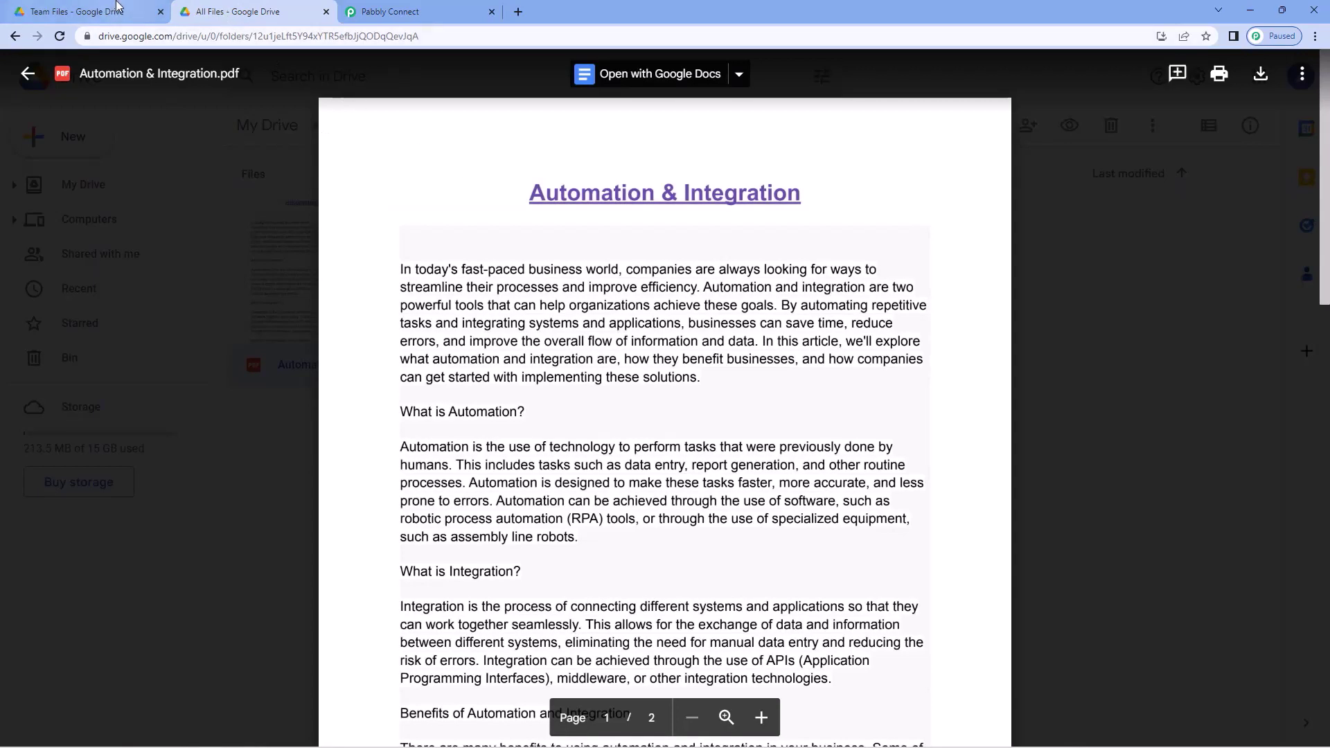
left_click(117, 11)
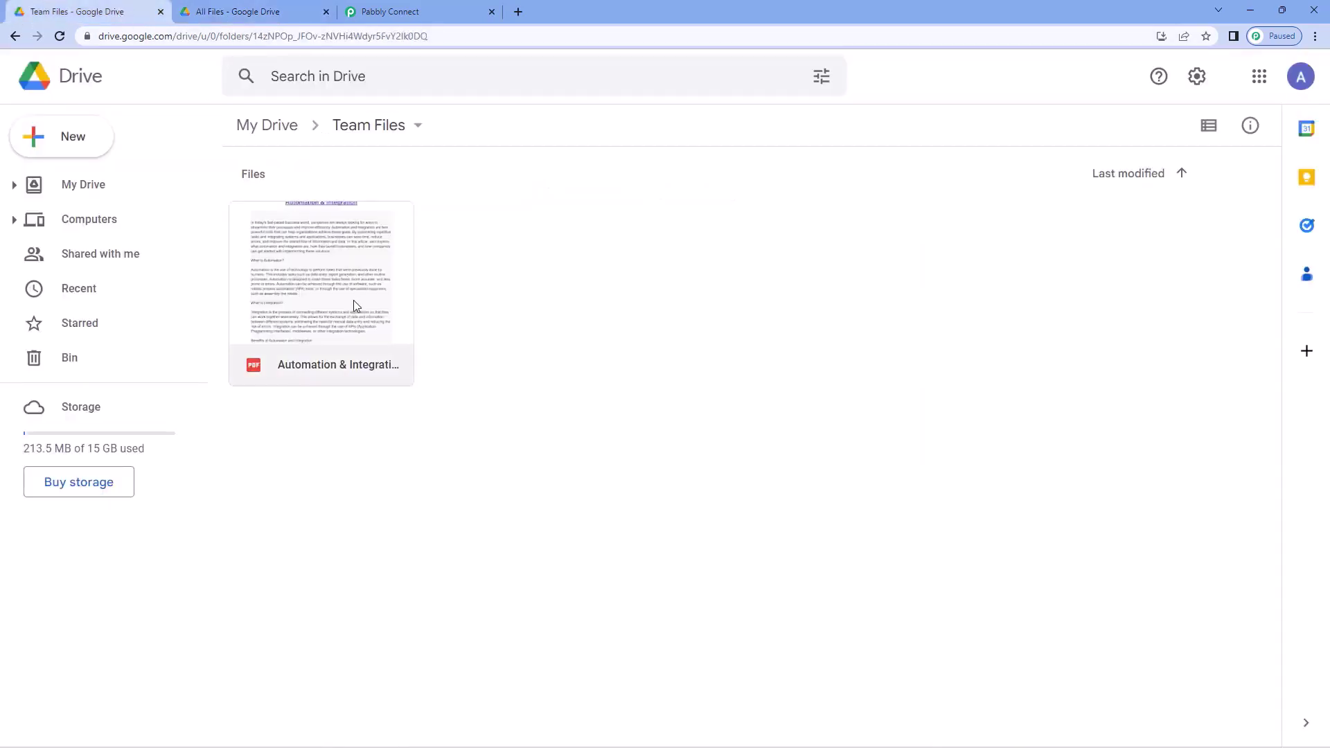
left_click(267, 11)
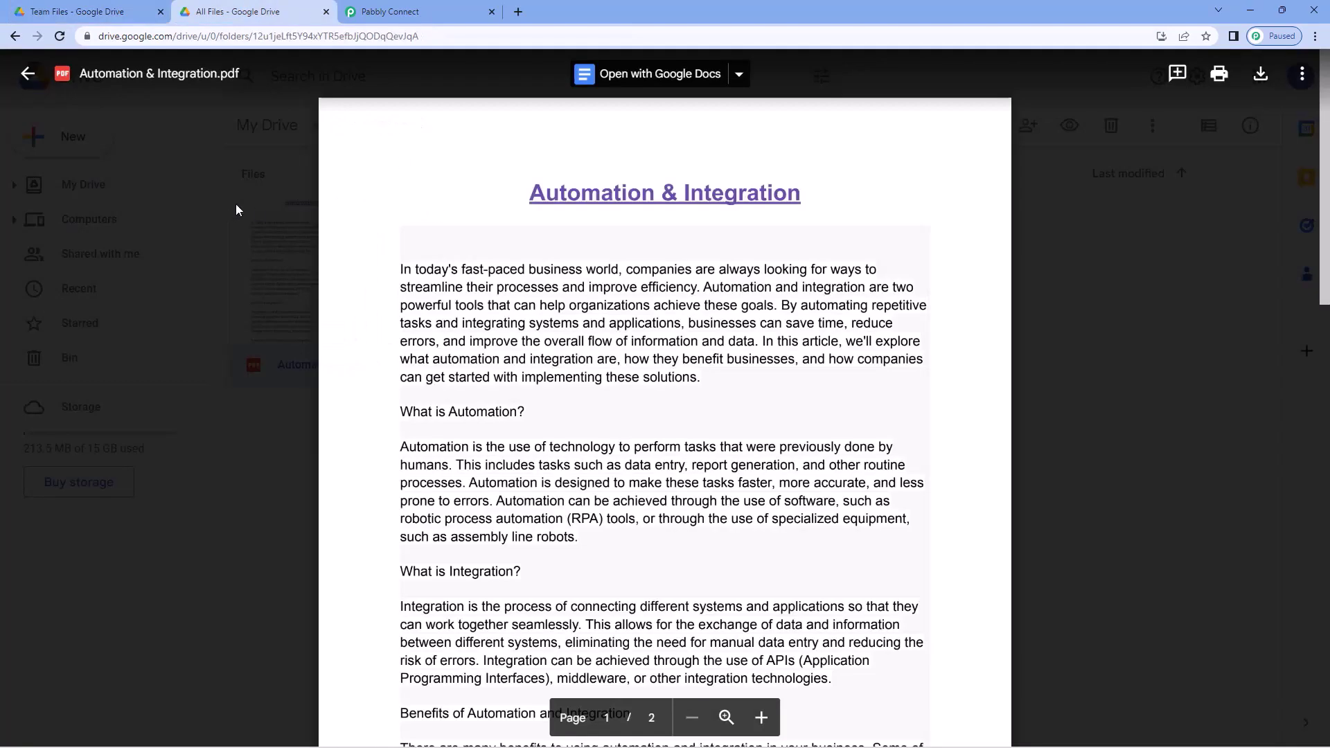
left_click(236, 203)
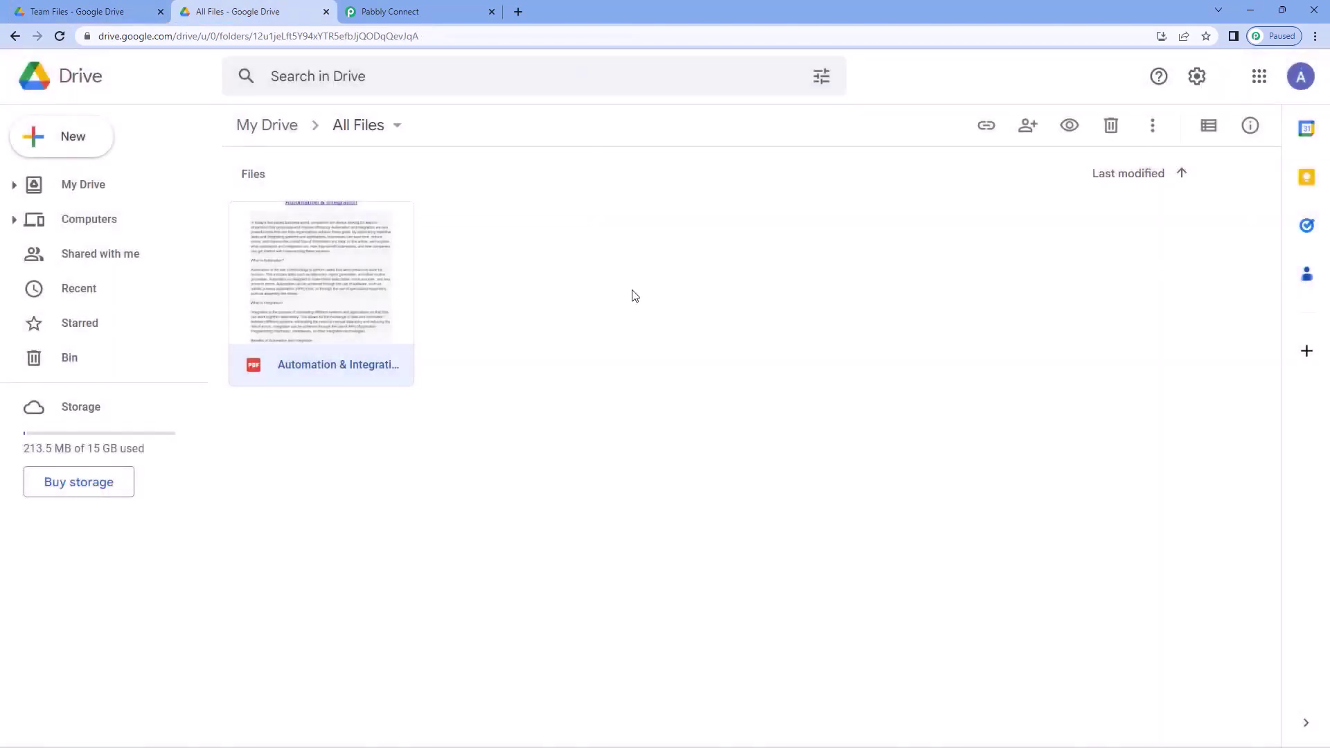
left_click(459, 12)
scroll(1003, 347, "up", 7)
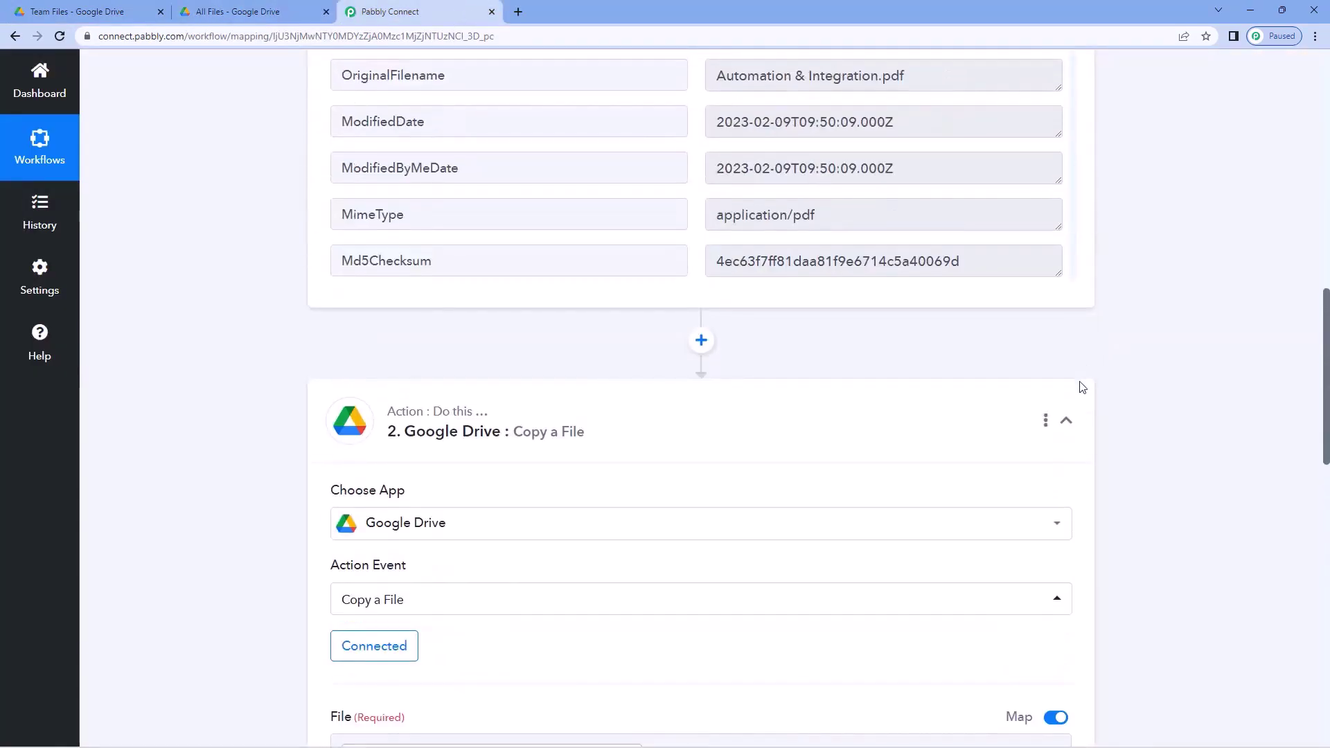
scroll(1101, 355, "up", 15)
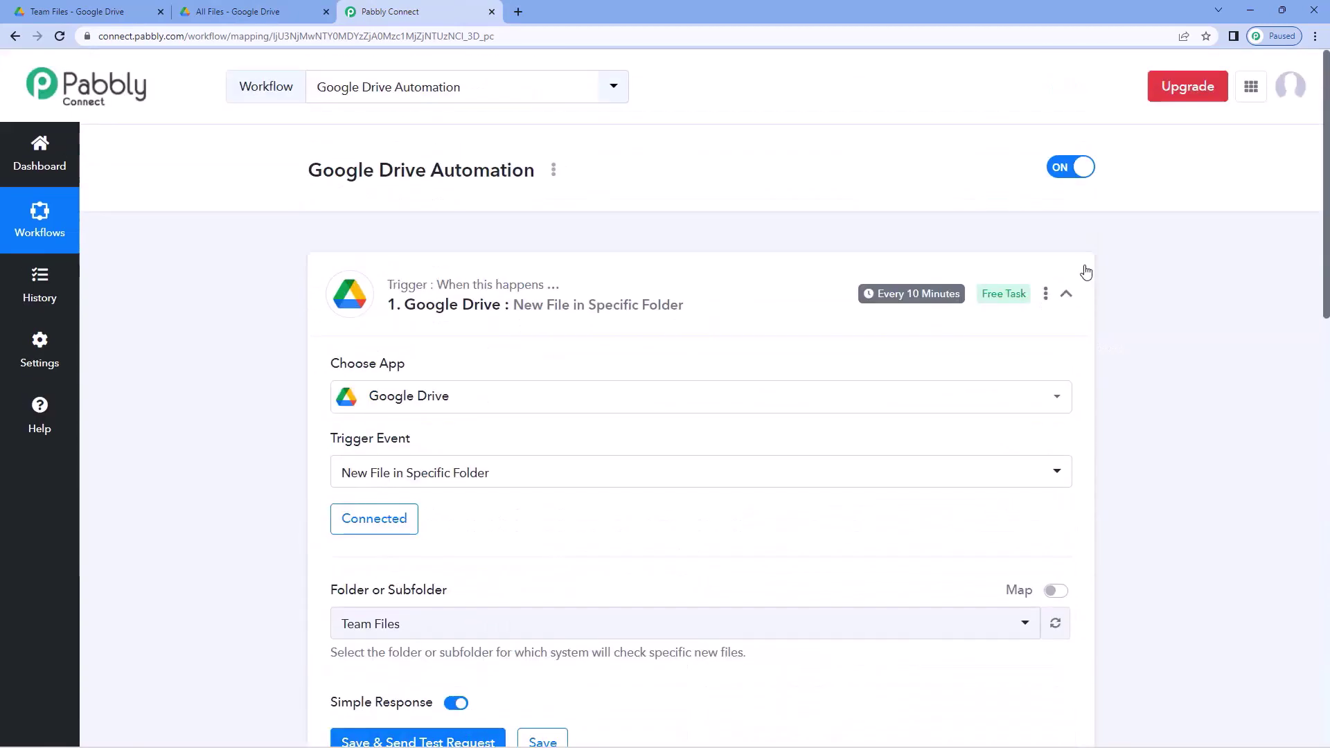
- Collapse the Google Drive trigger step, then bring up the Team Files folder
left_click(1067, 289)
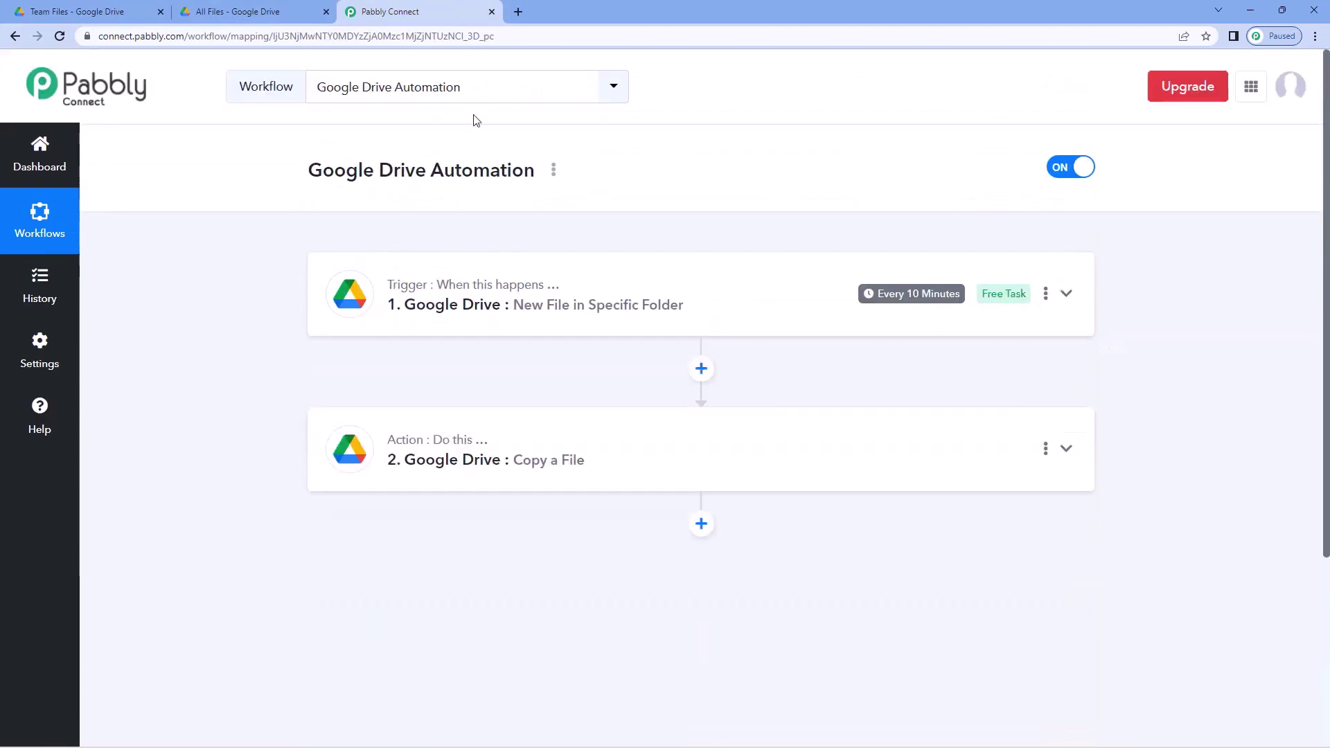
left_click(123, 11)
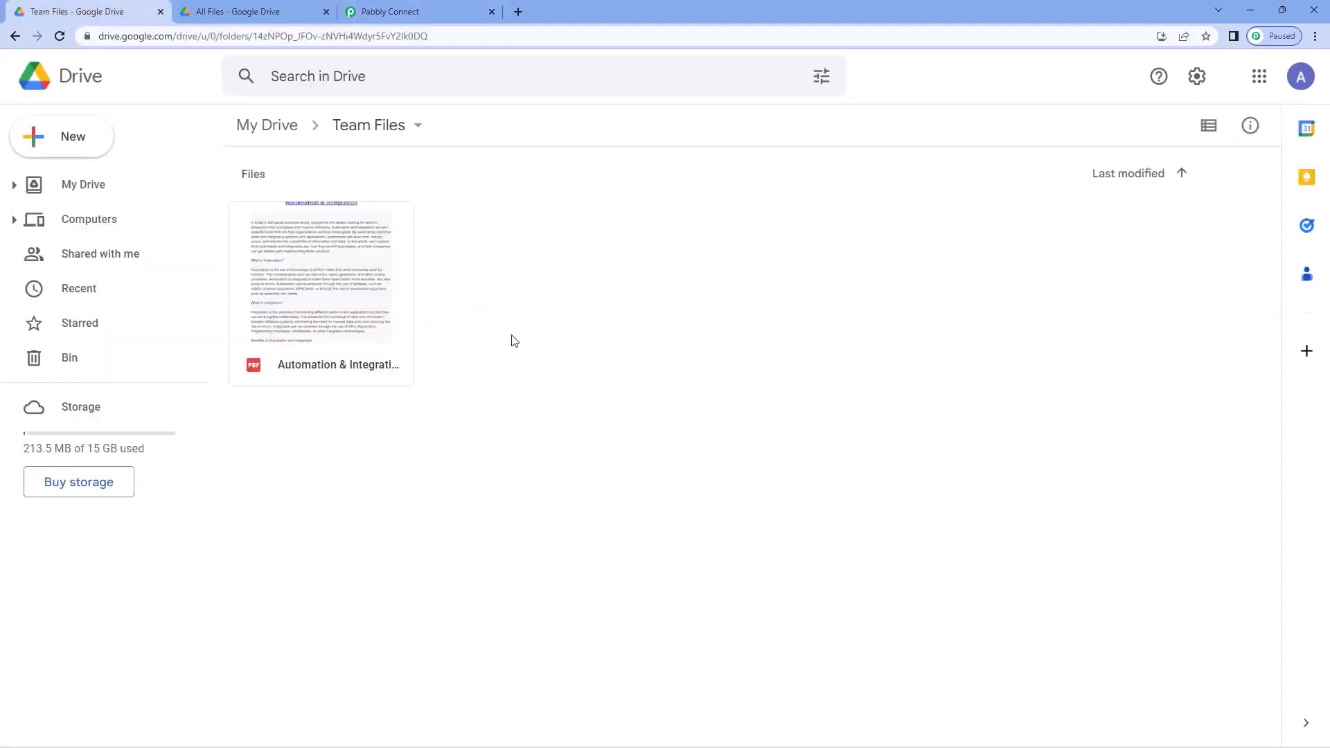
left_click(282, 11)
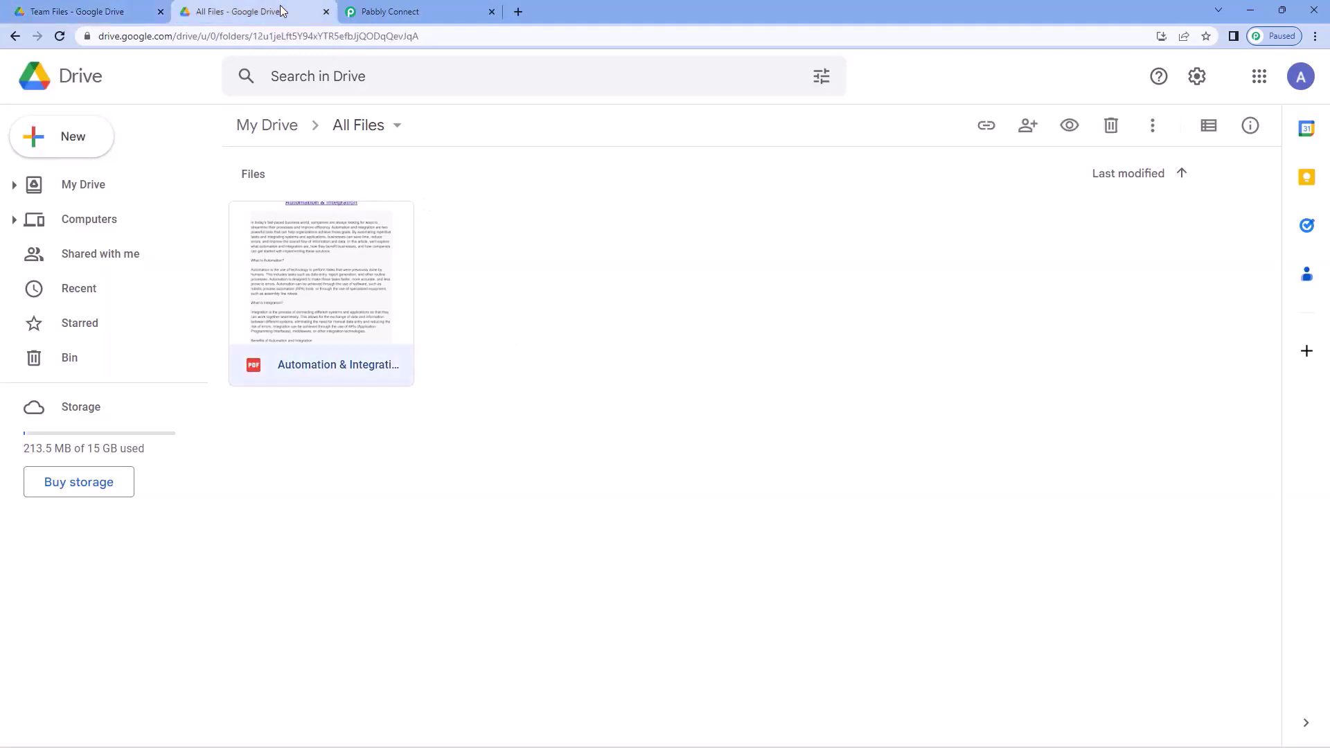
left_click(558, 256)
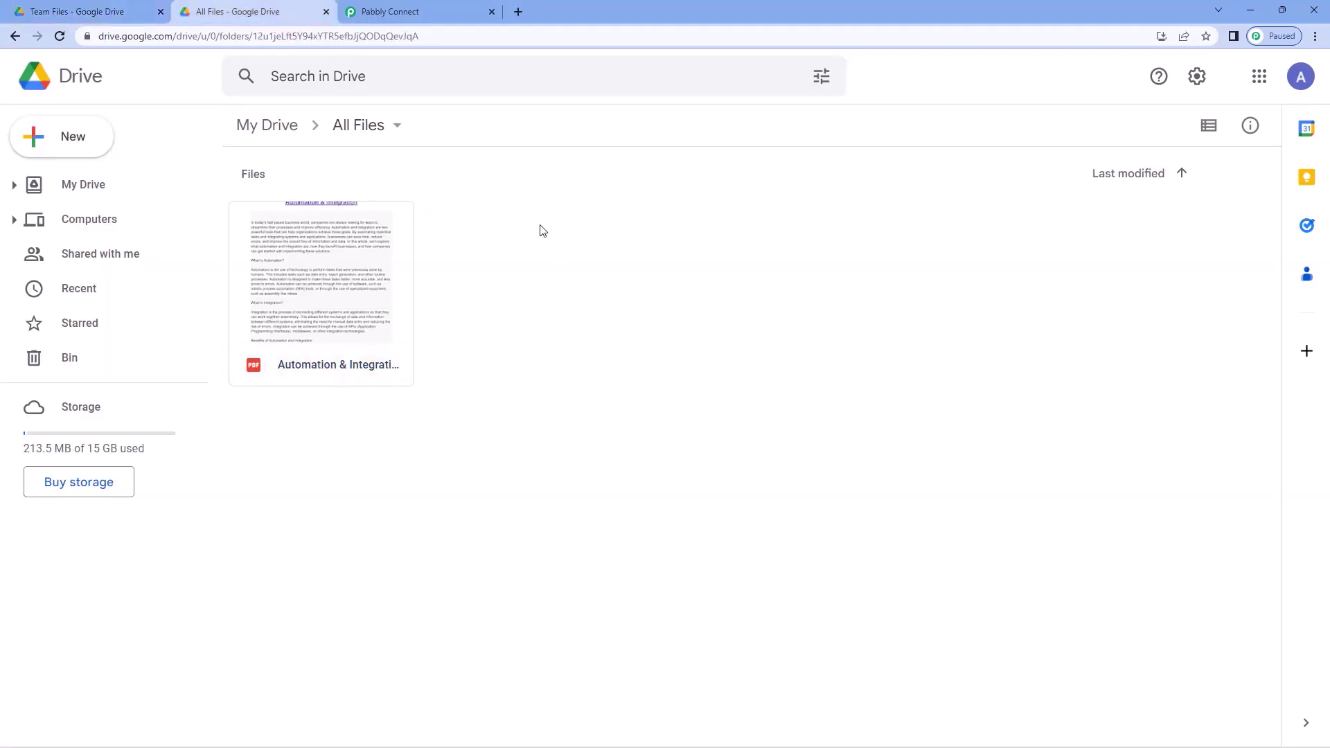
left_click(416, 11)
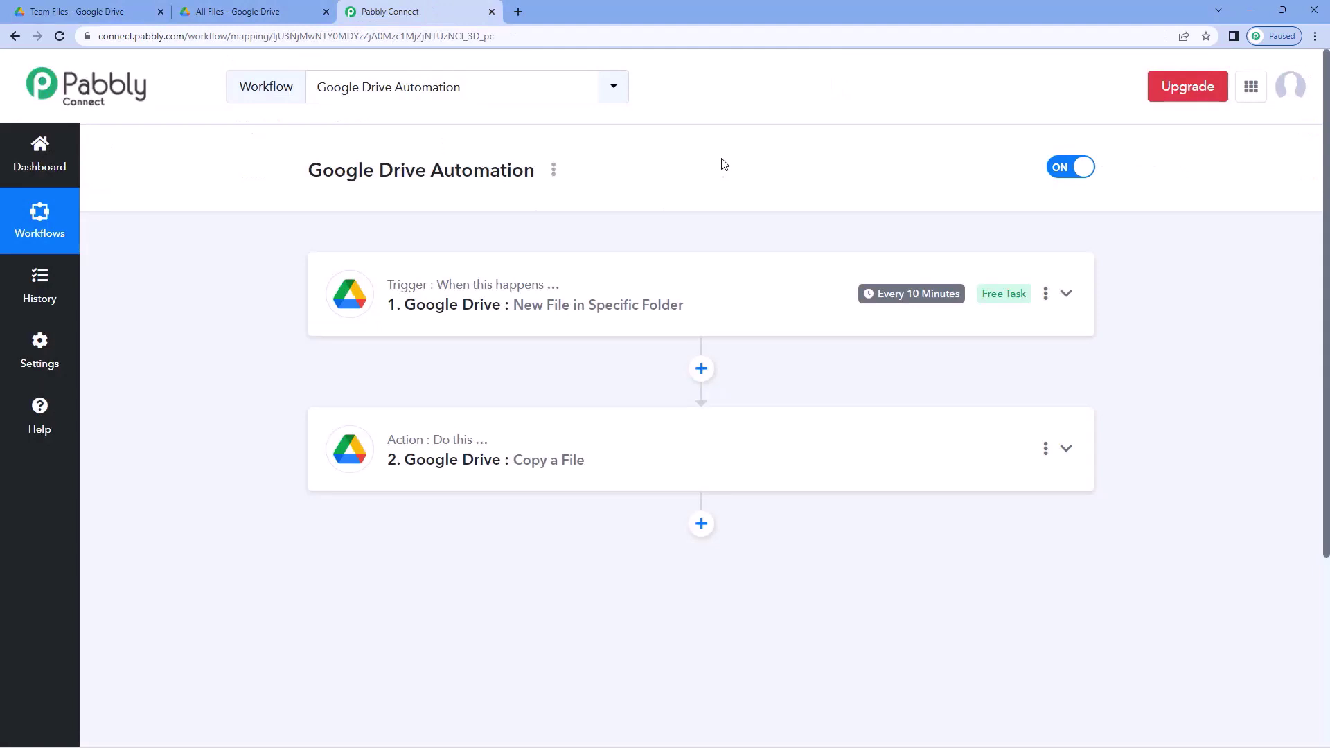
left_click(139, 10)
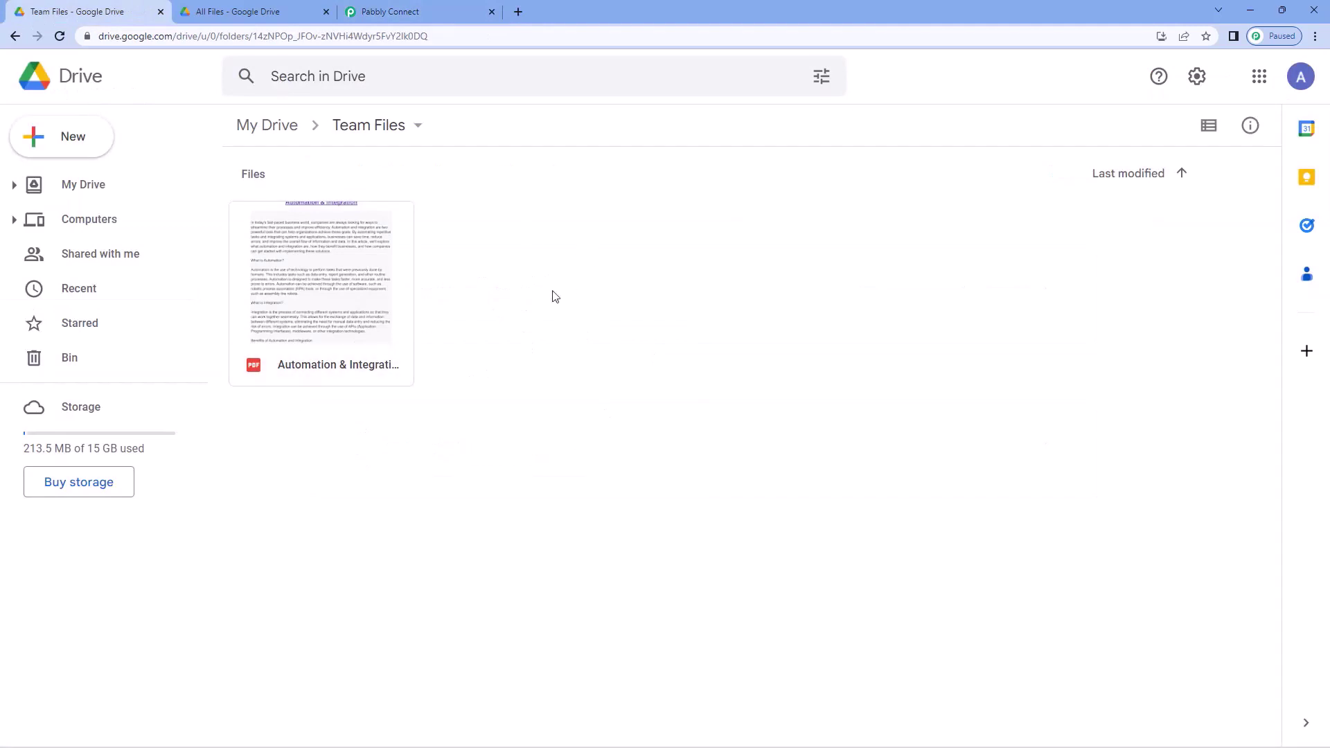
- Upload the Image file from the Desktop into the Team Files folder
left_click(66, 138)
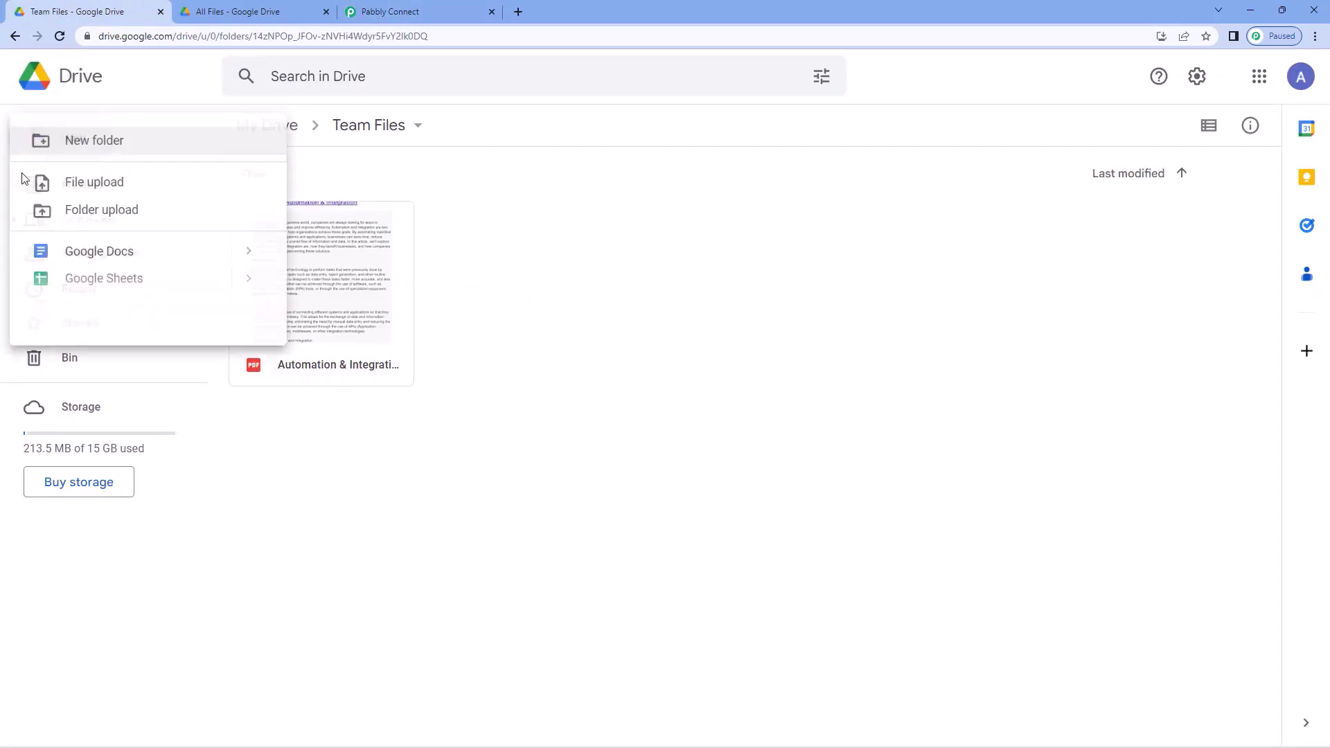
left_click(61, 187)
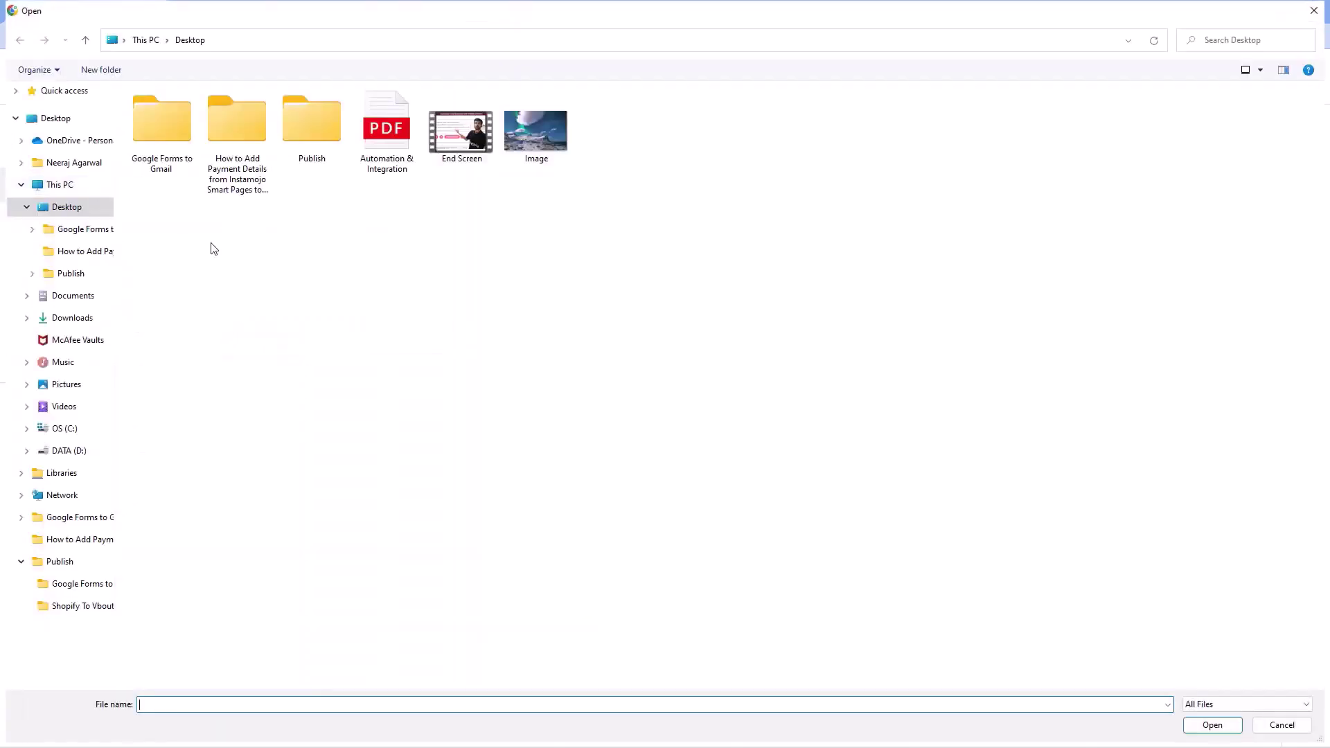
left_click(538, 145)
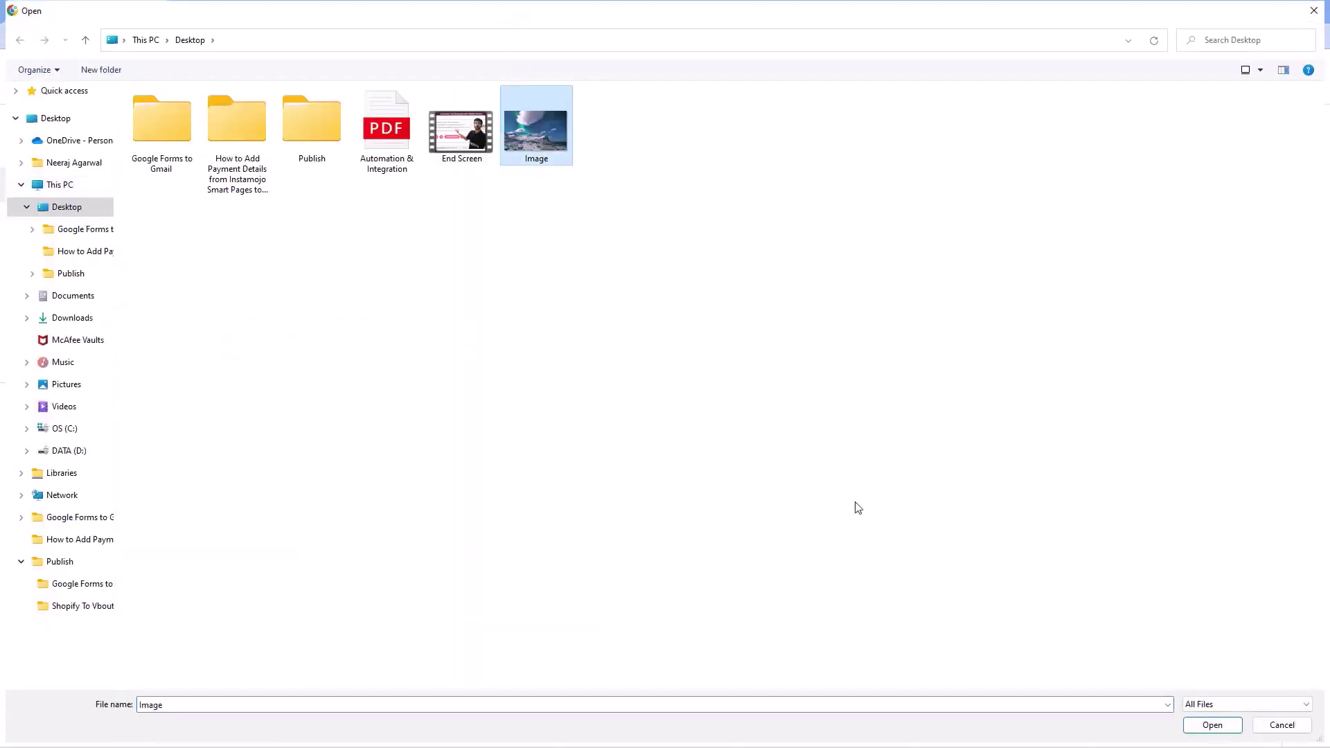
left_click(1228, 727)
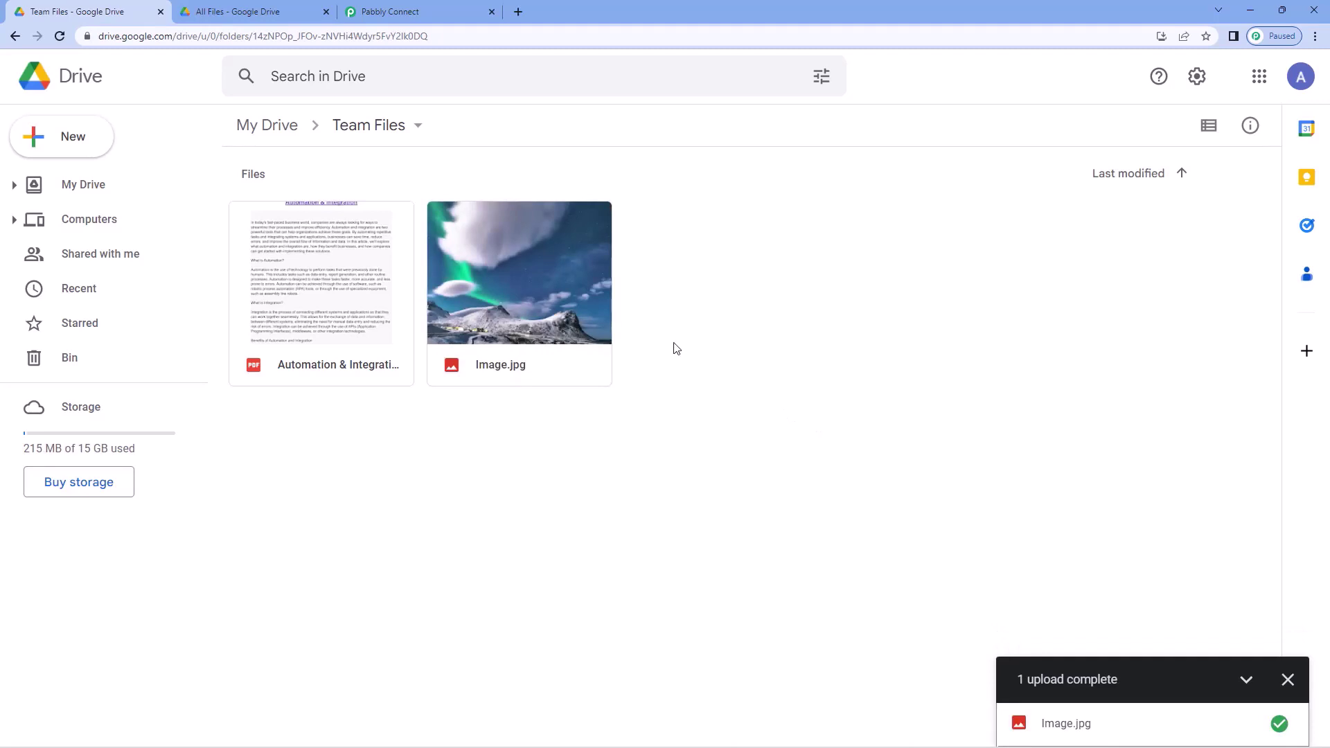
- Preview the uploaded Image.jpg, then check the All Files folder for it
double_click(531, 274)
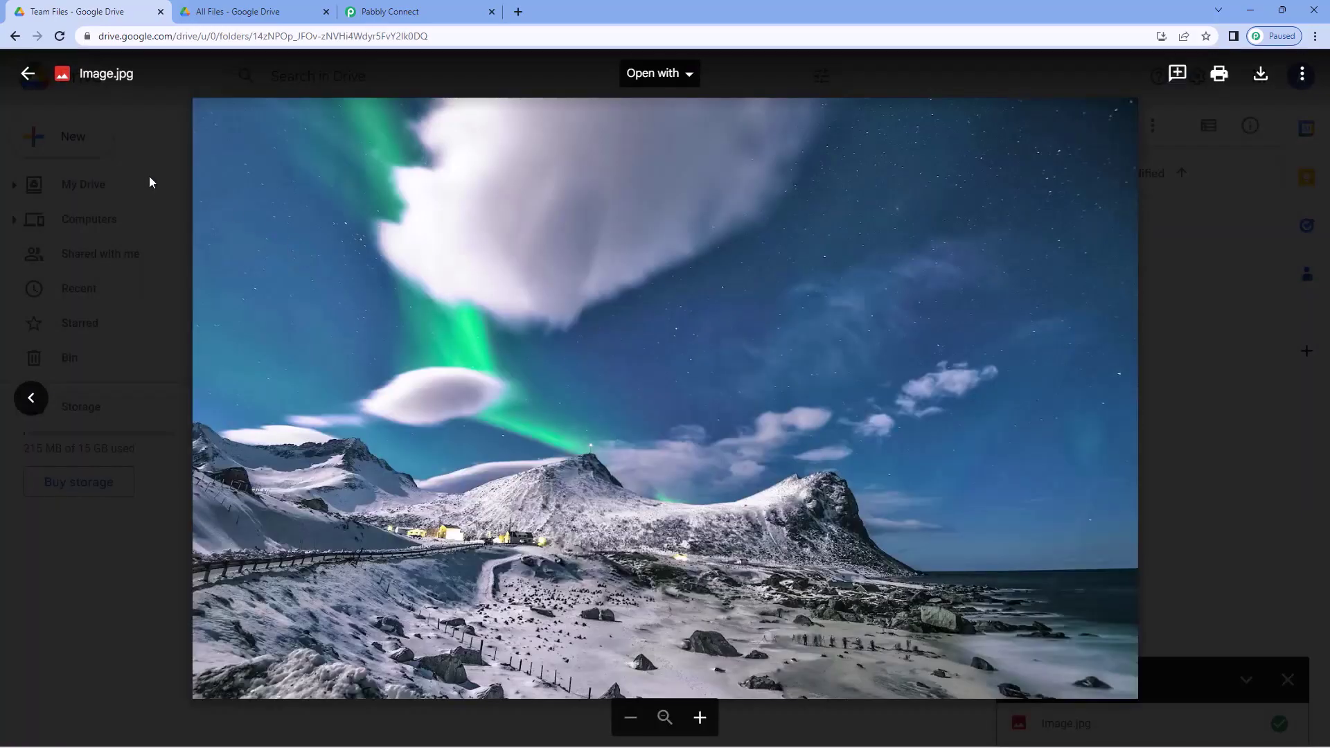
left_click(149, 178)
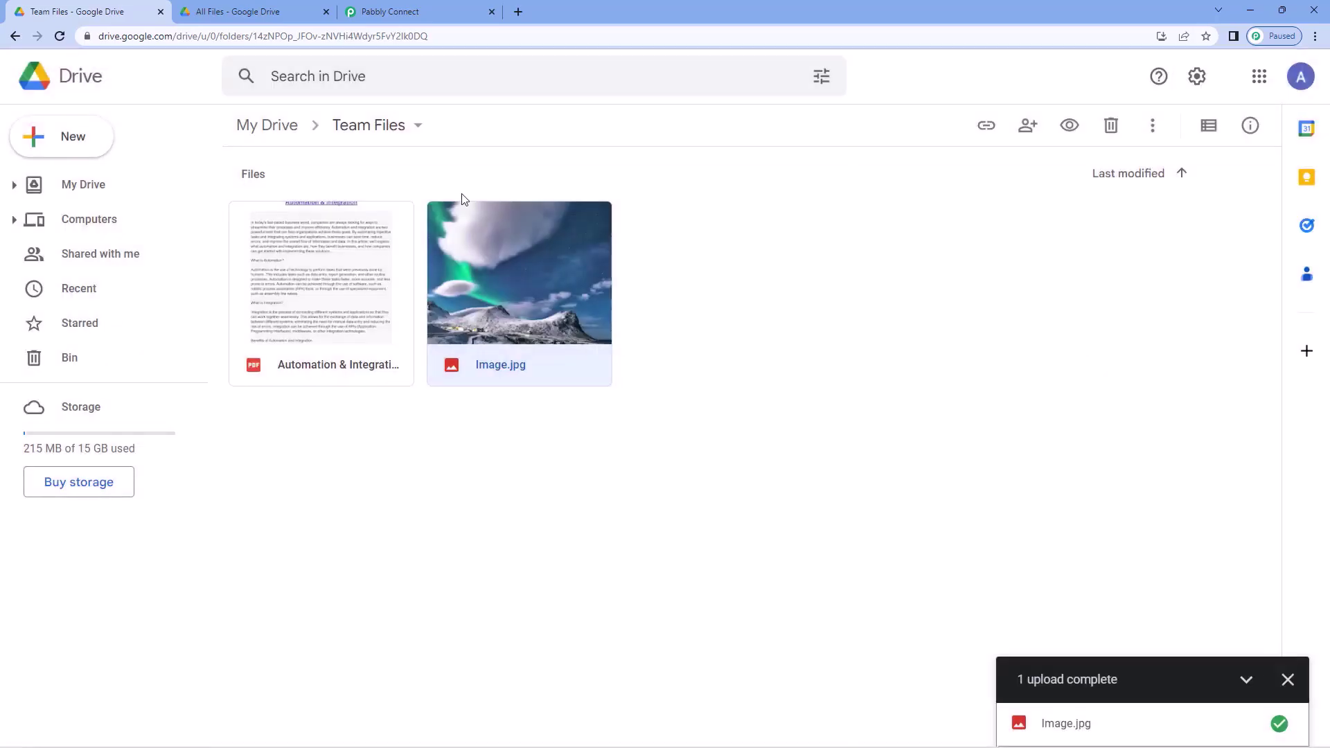
left_click(296, 15)
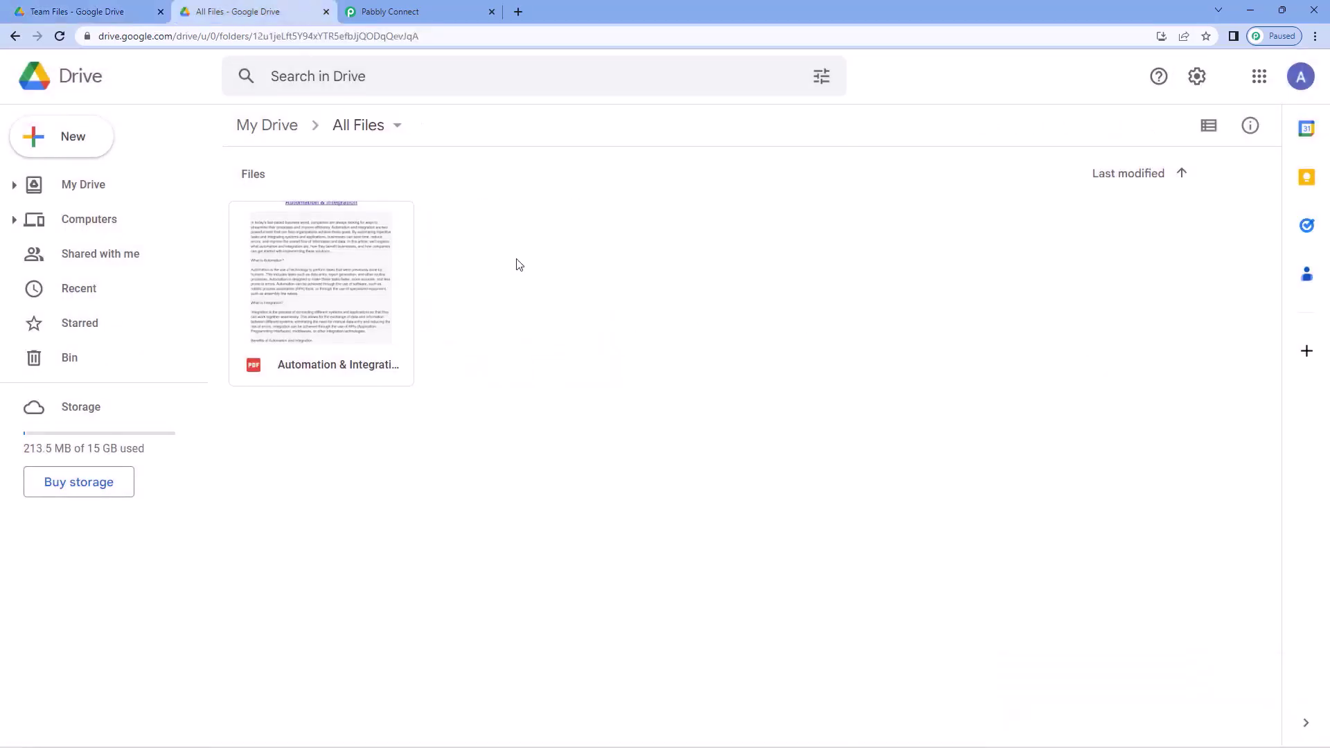
- Check the workflow, then preview the copied Image.jpg in the All Files folder
left_click(466, 14)
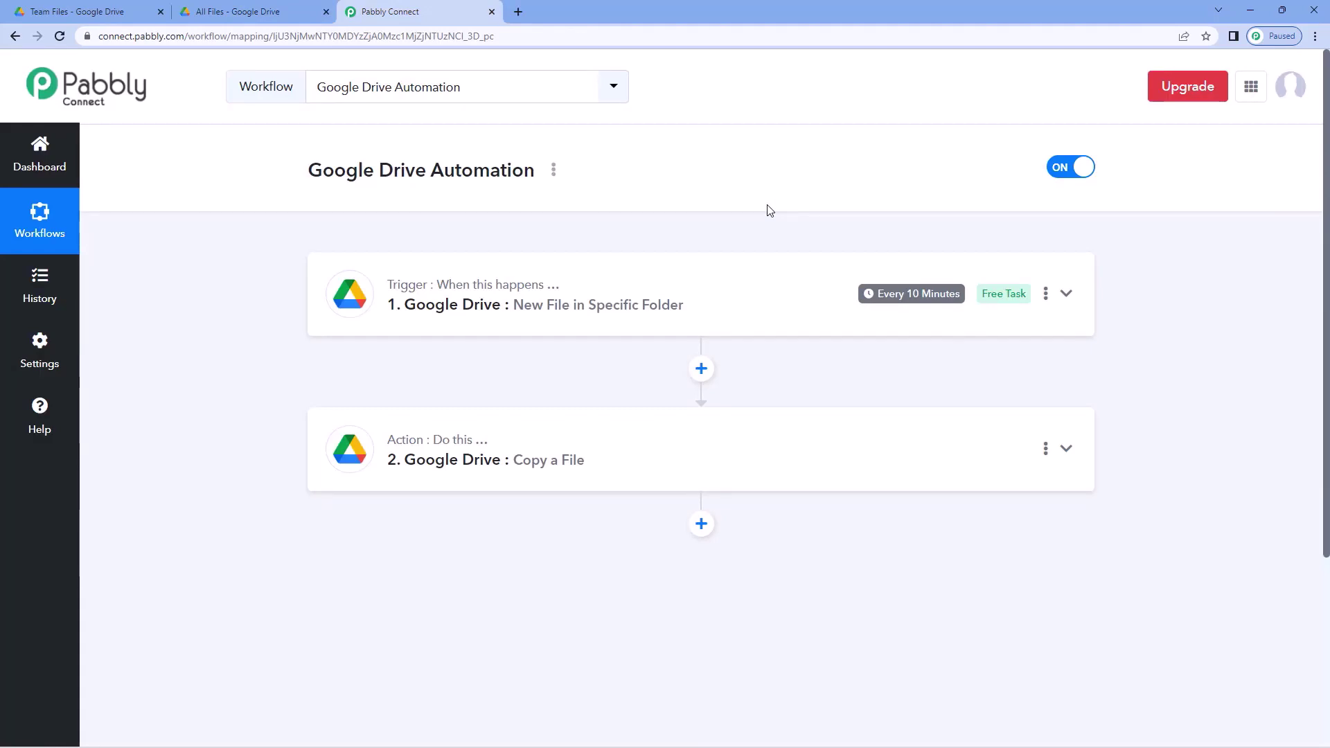
mouse_move(891, 304)
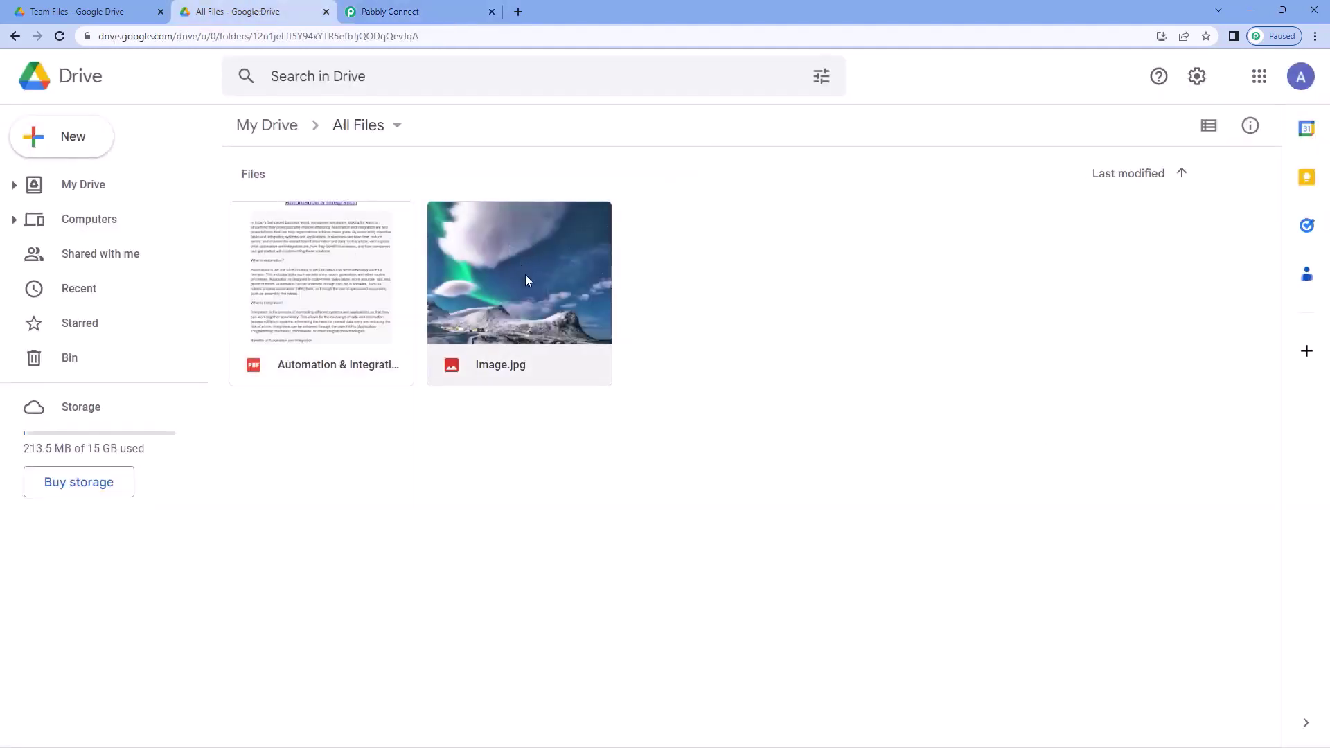
double_click(525, 274)
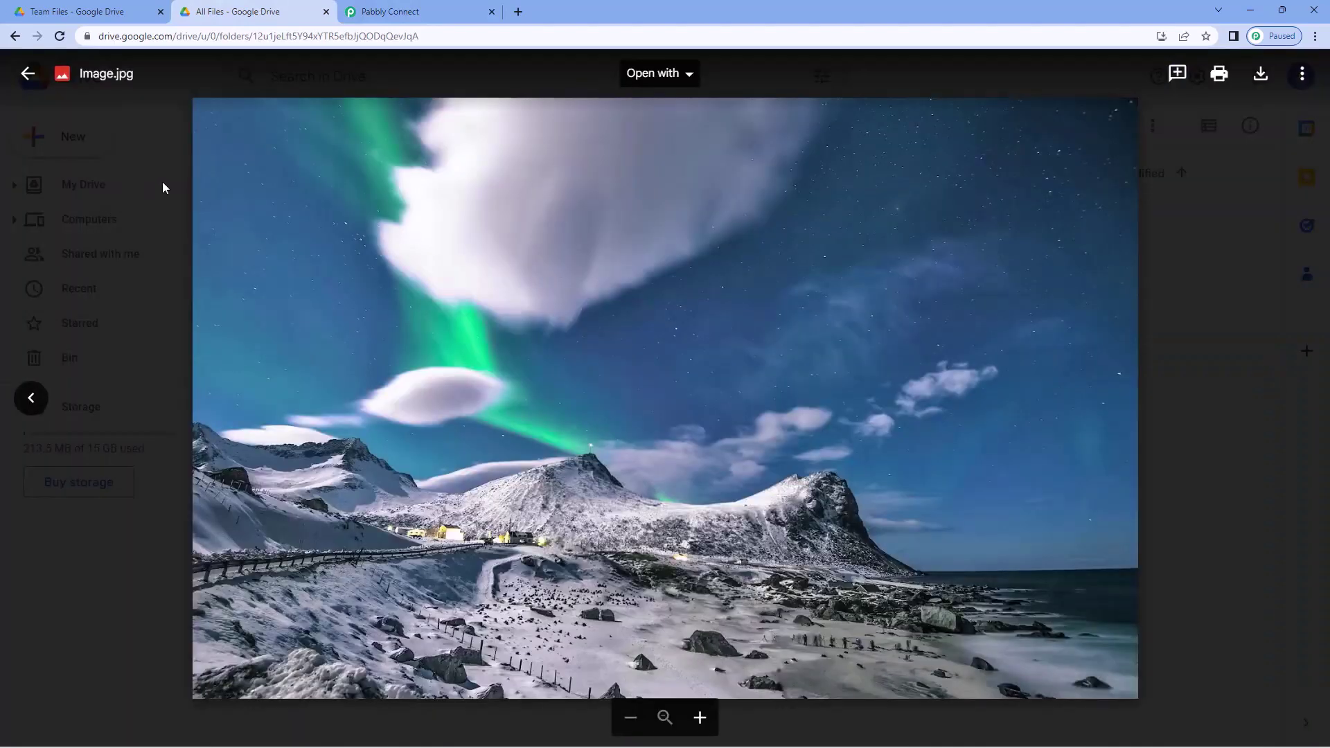
left_click(172, 183)
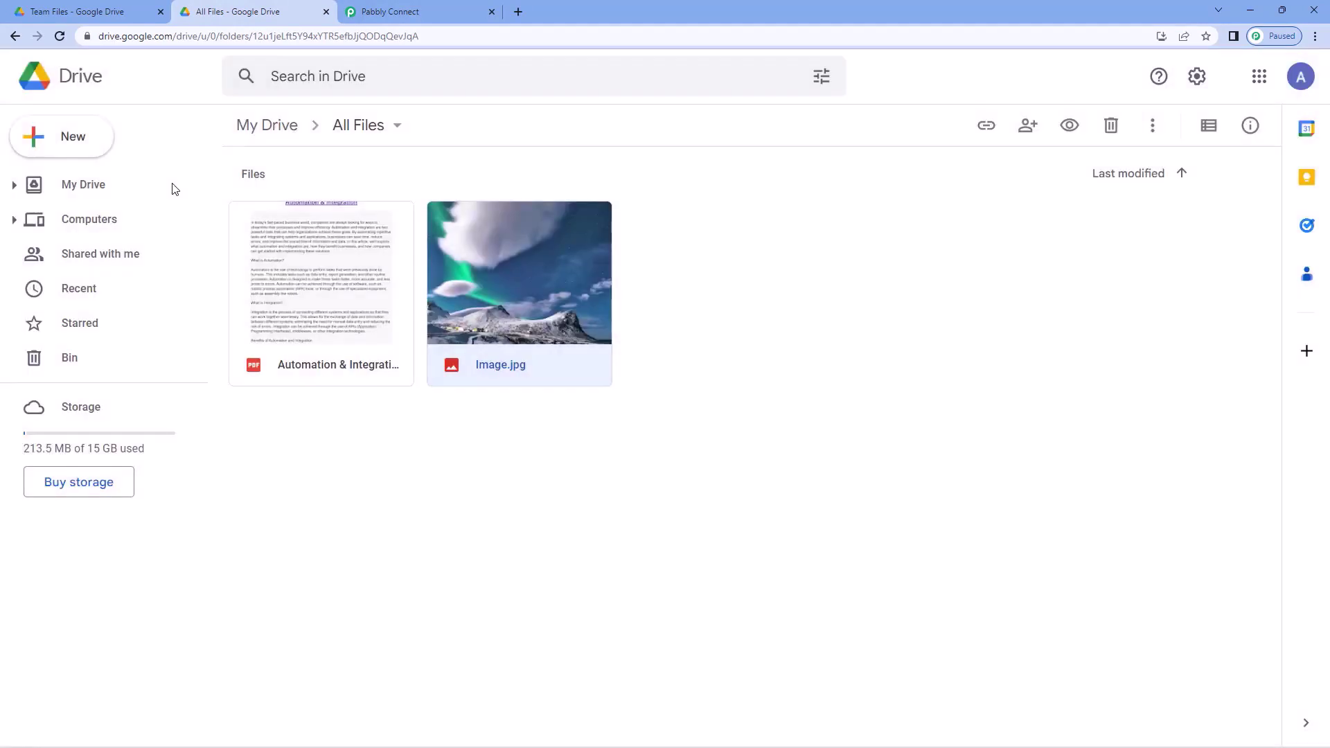
left_click(123, 8)
left_click(228, 13)
left_click(436, 11)
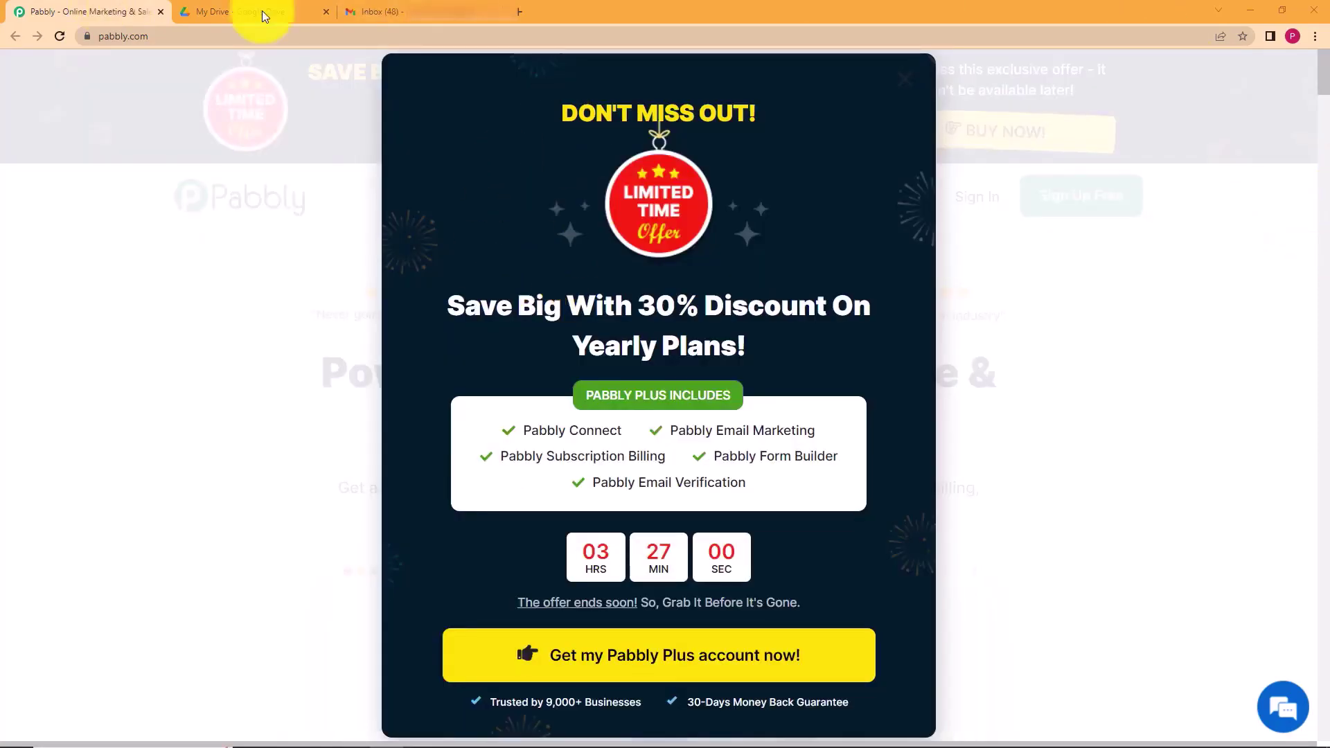
- Dismiss the discount offer and go to the Sign In page on pabbly.com
left_click(906, 79)
left_click(273, 10)
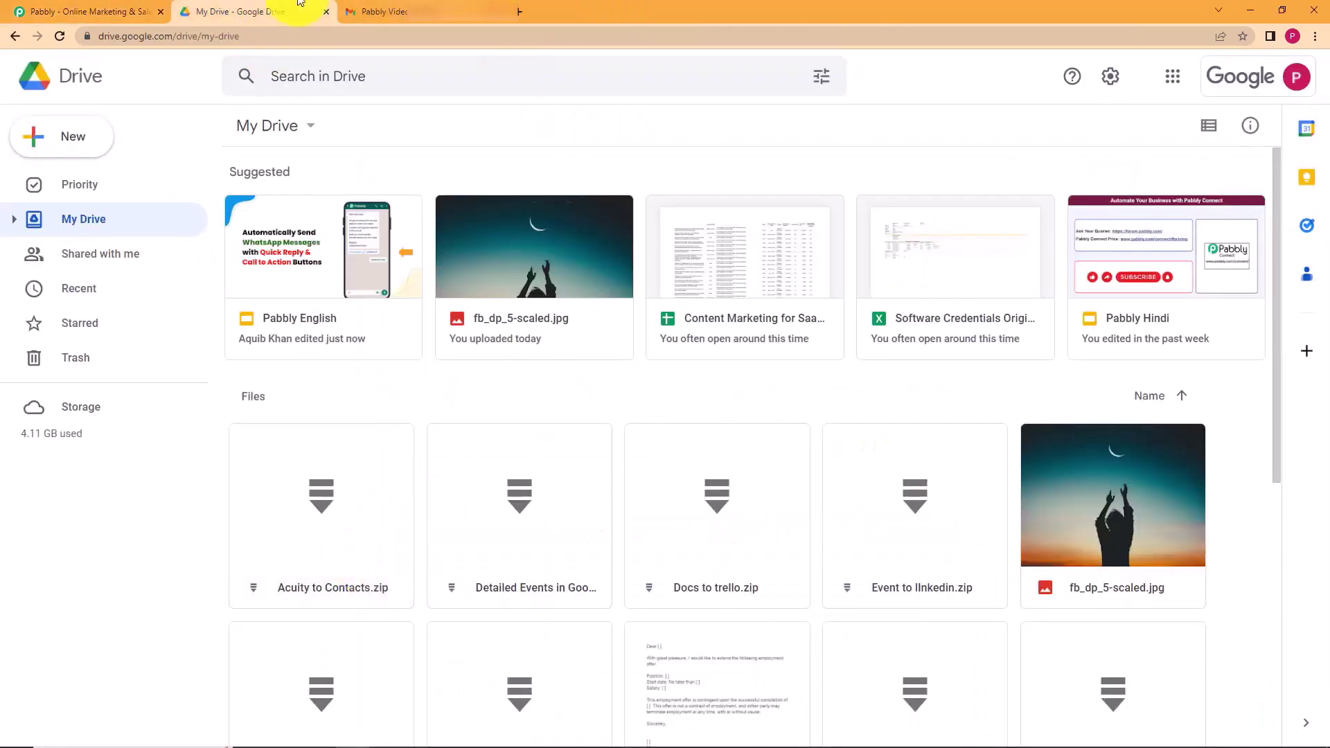
left_click(384, 11)
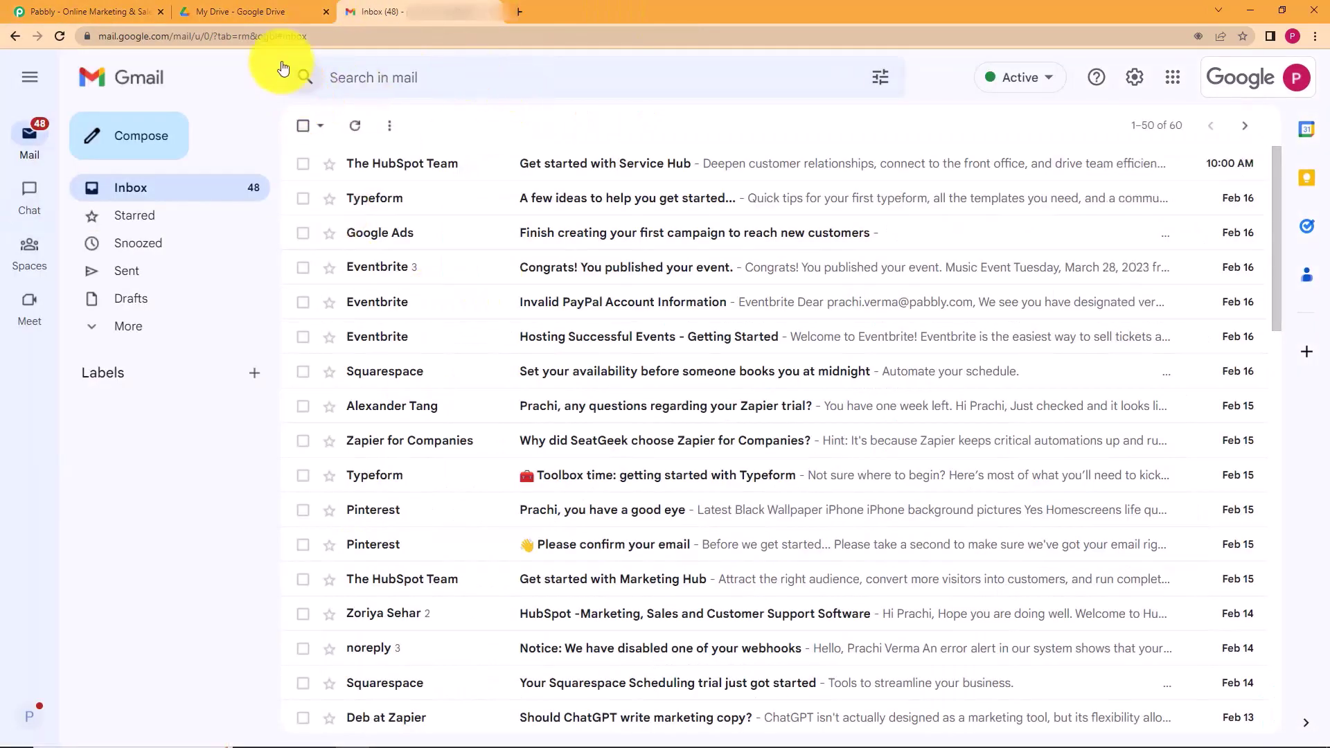
left_click(217, 8)
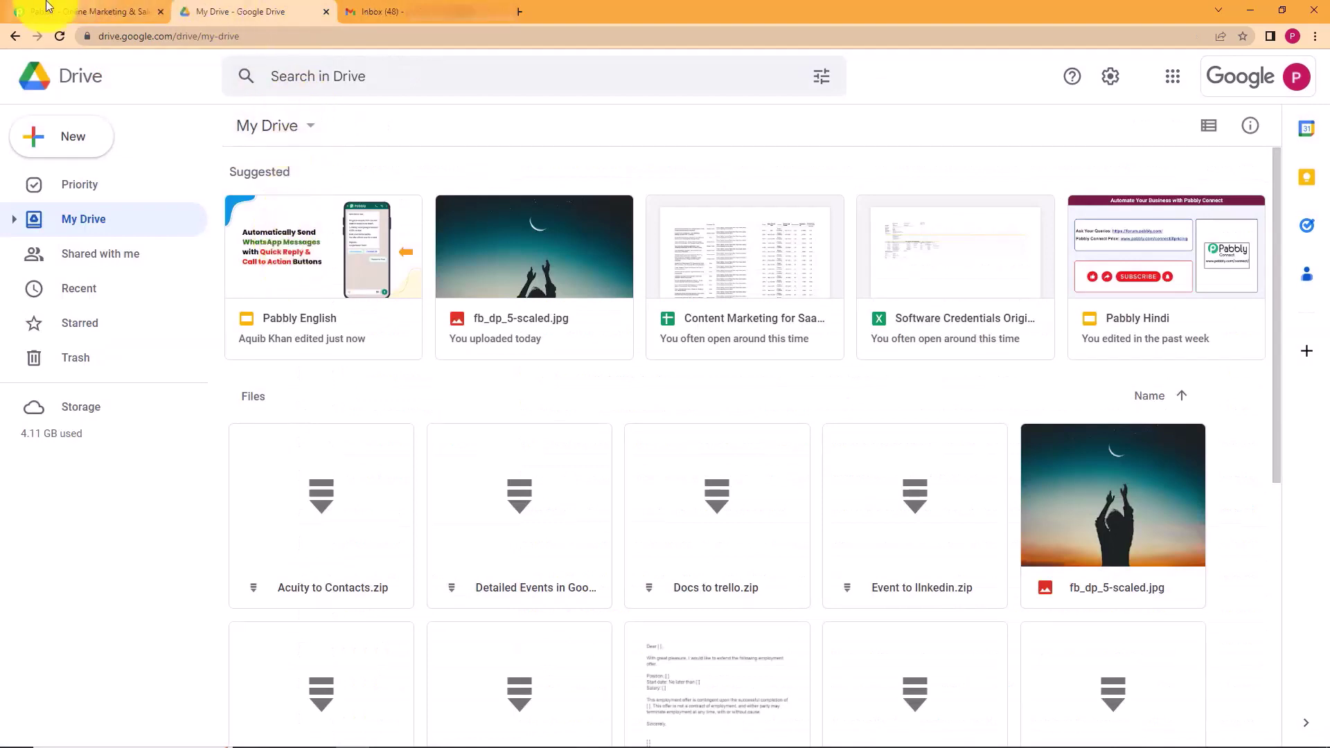
left_click(75, 10)
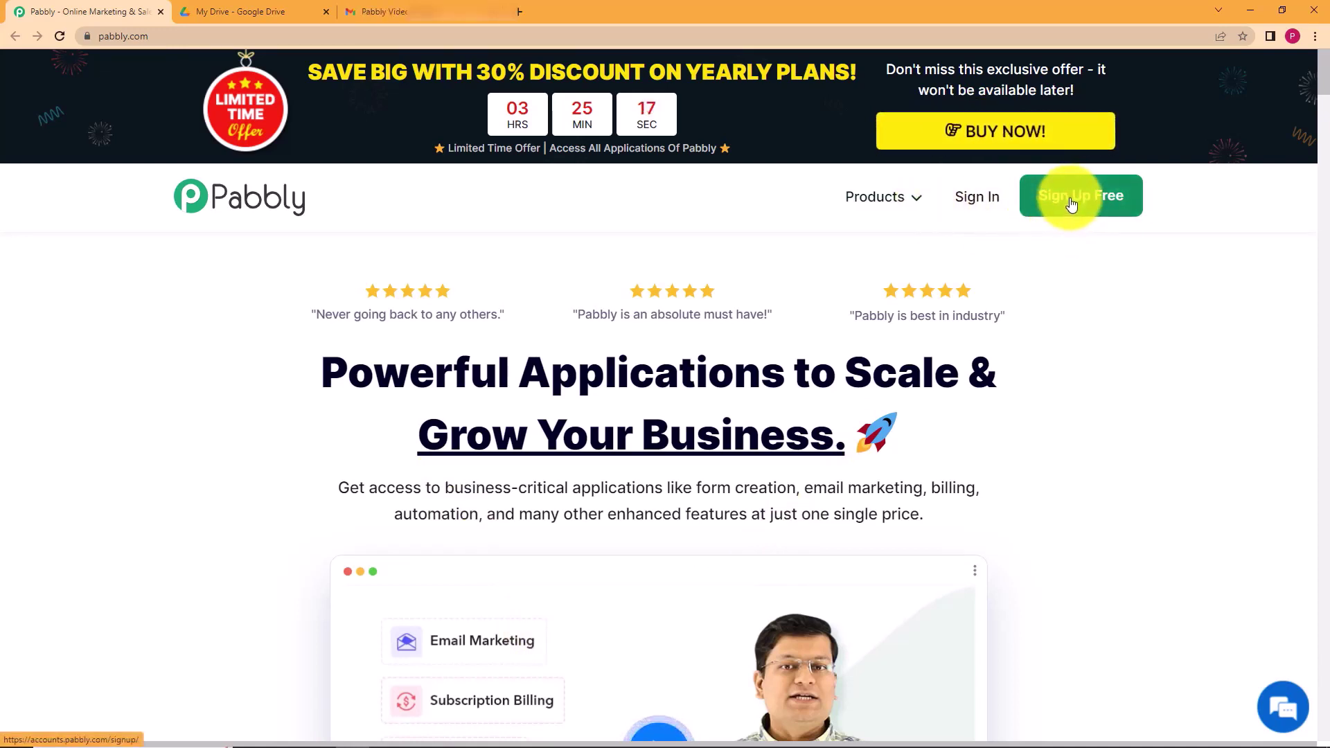
left_click(969, 199)
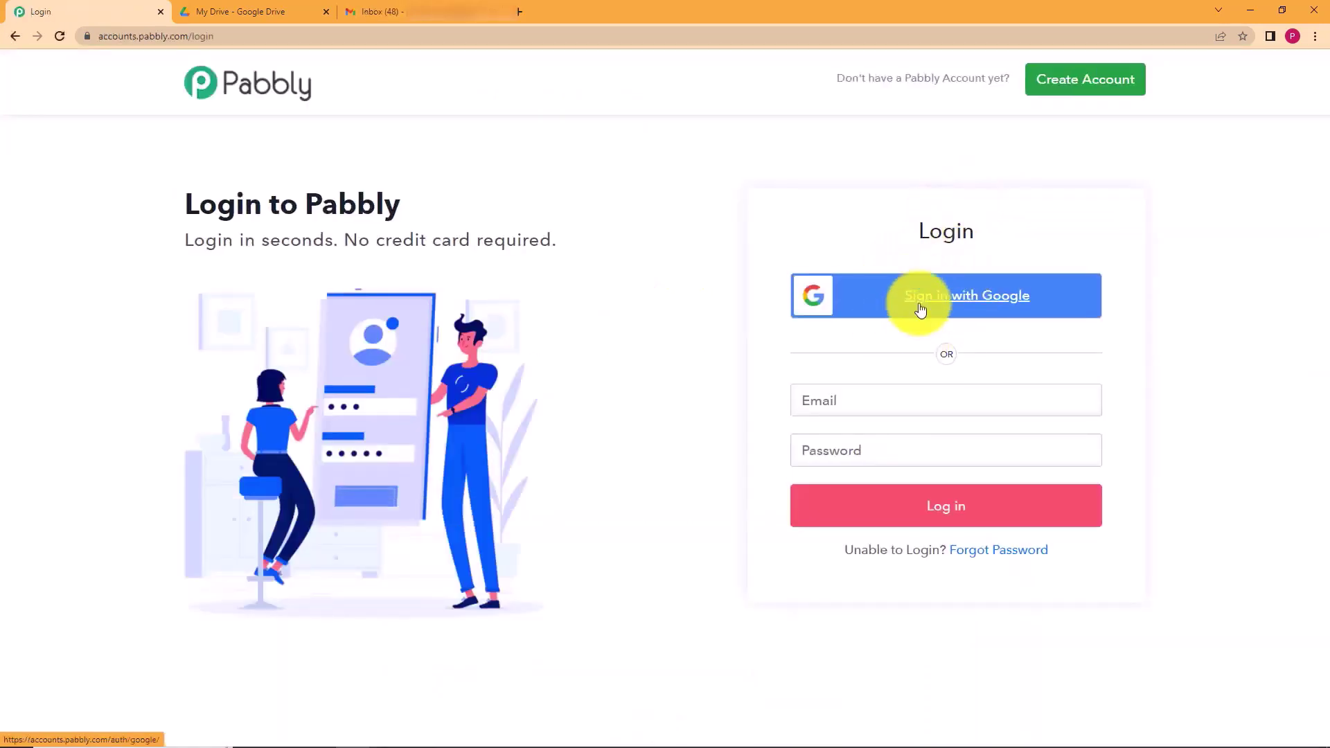
- Sign in with Google, open Pabbly Connect via Access Now, and start a new workflow
left_click(920, 310)
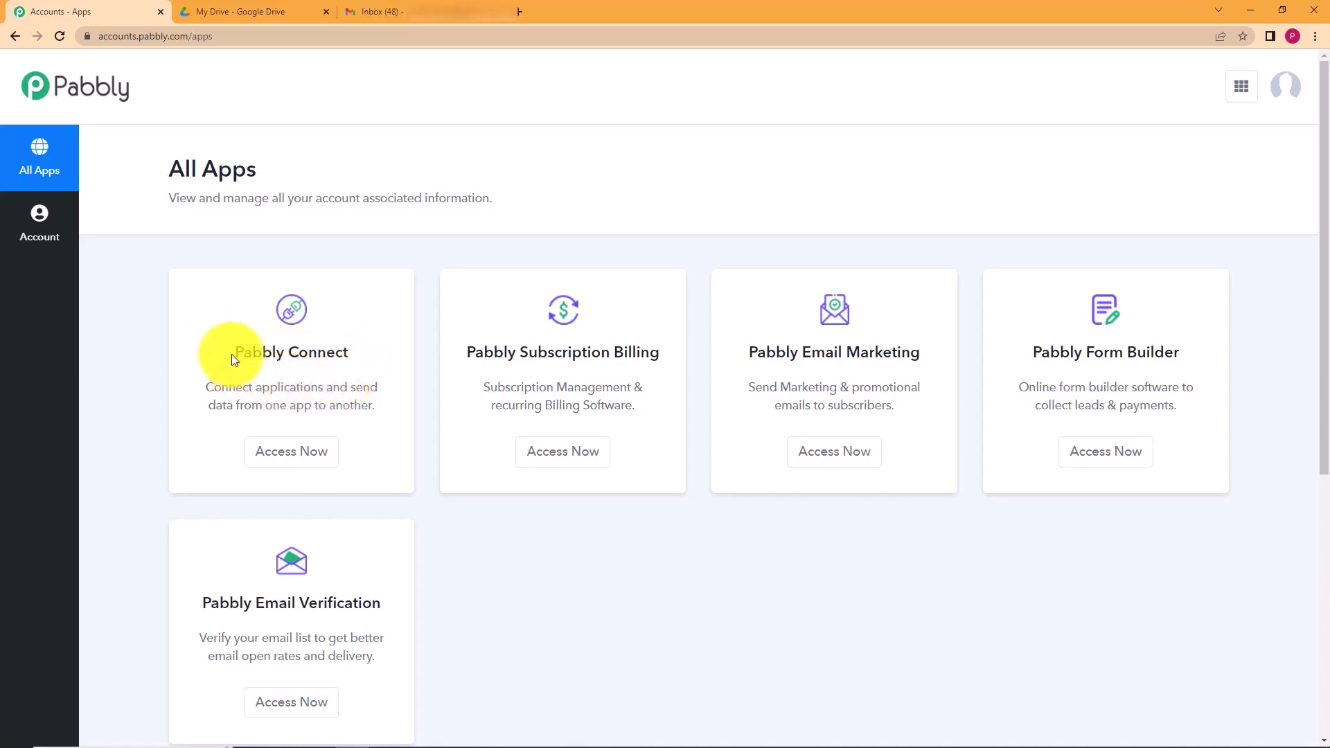
left_click(308, 463)
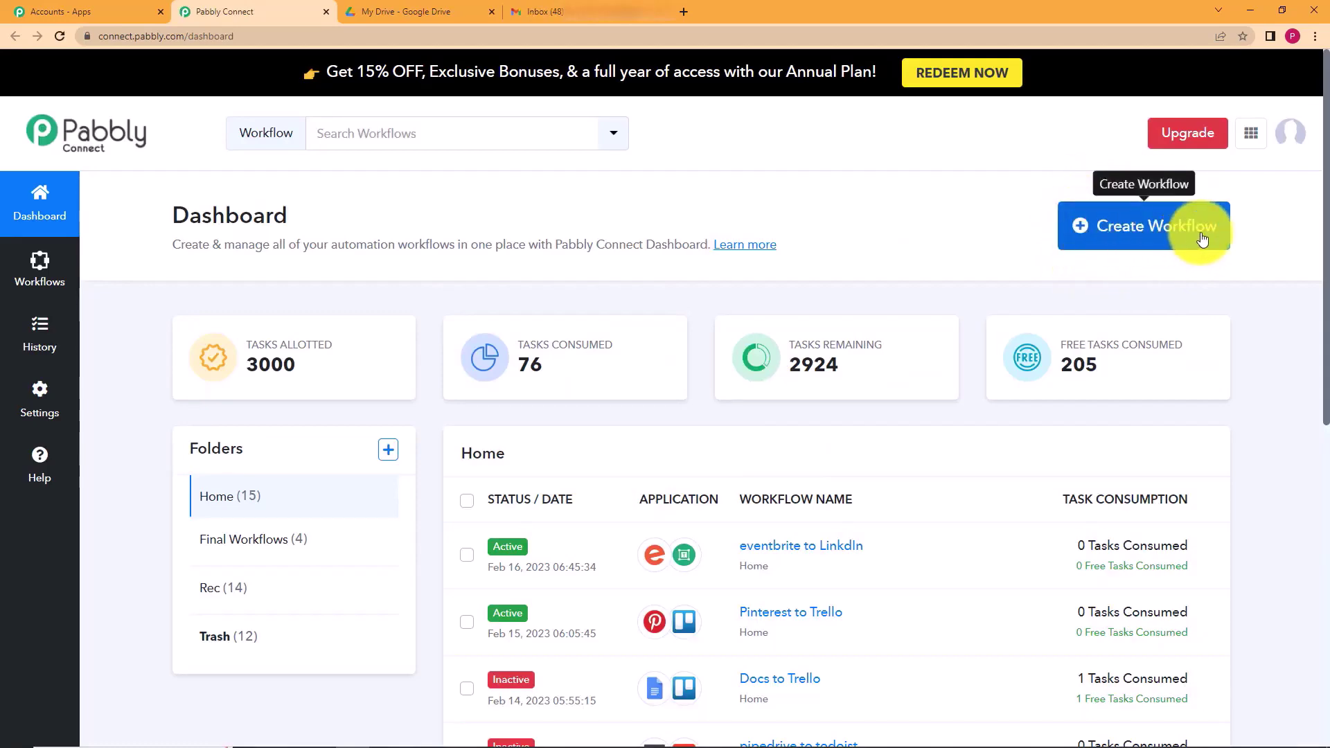
left_click(1175, 235)
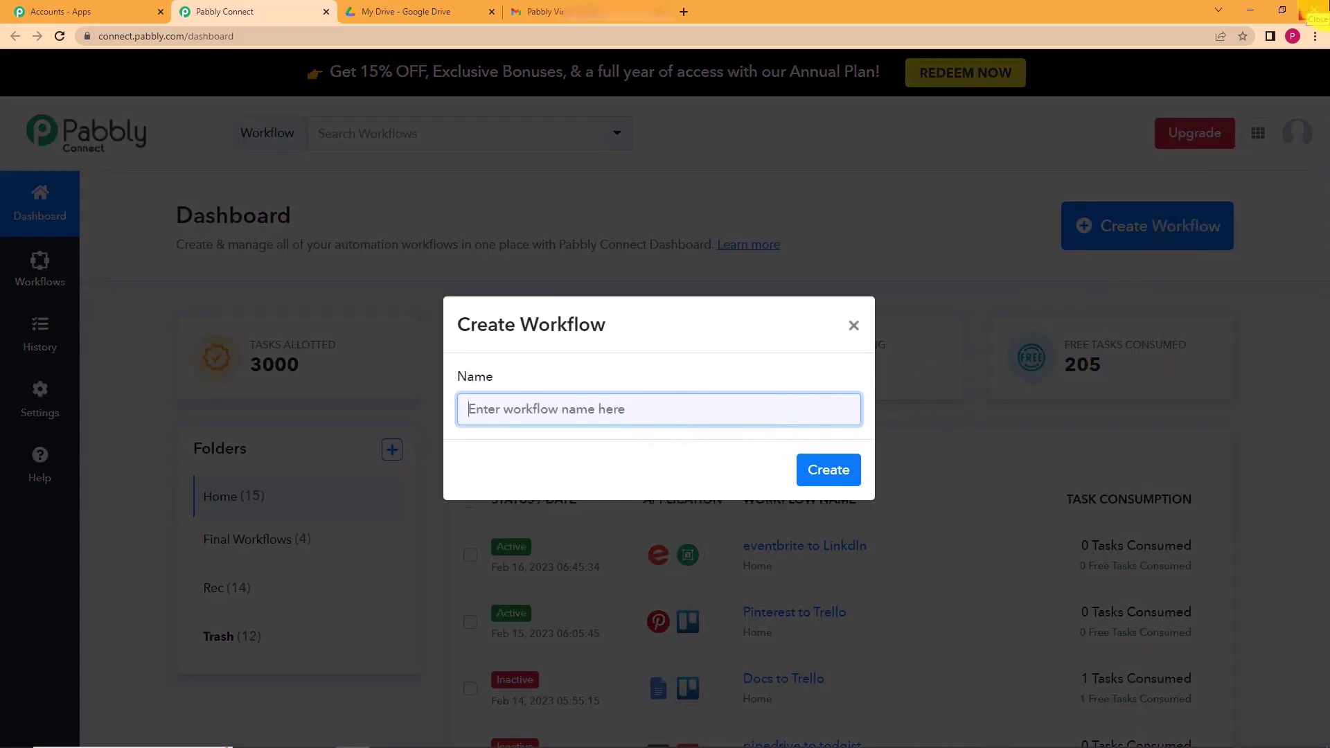
- Create the workflow named 'Google Drive to Gmail' and collapse its trigger panel
type("G")
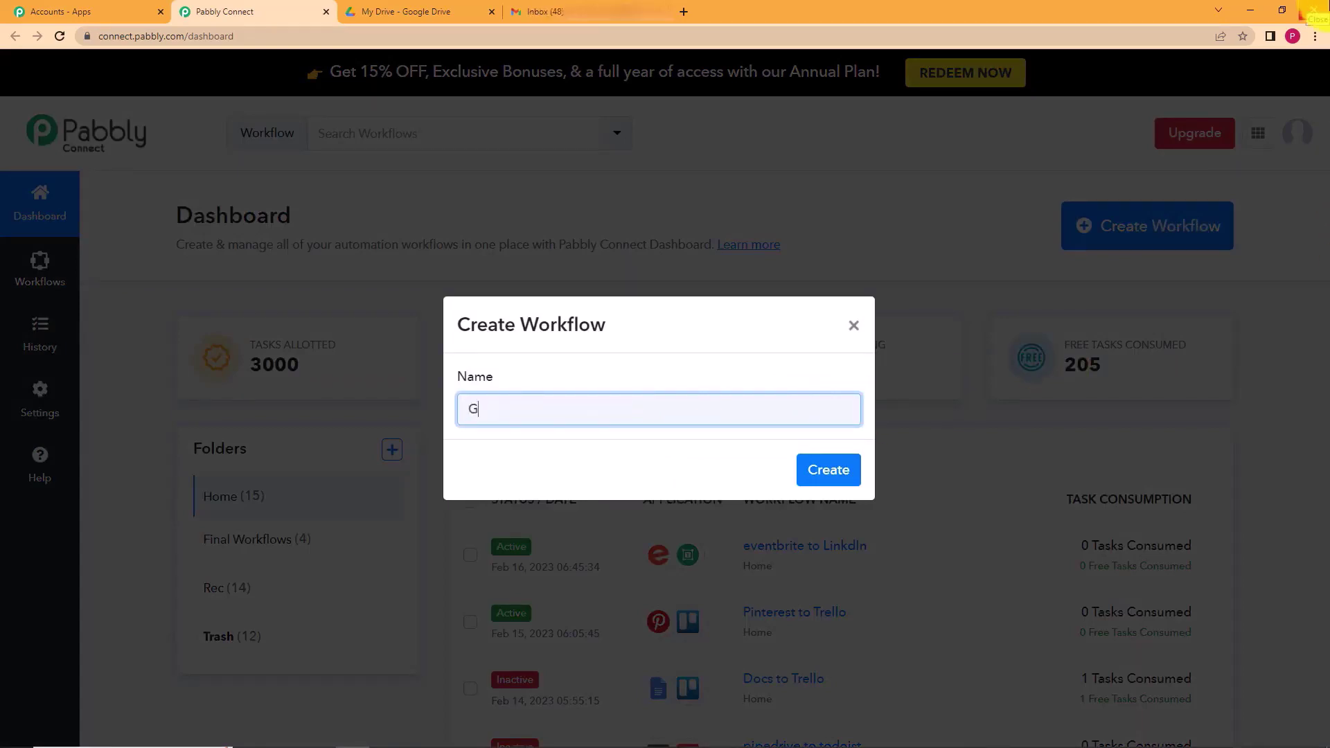
type("oogle Drive to Gmail")
left_click(831, 468)
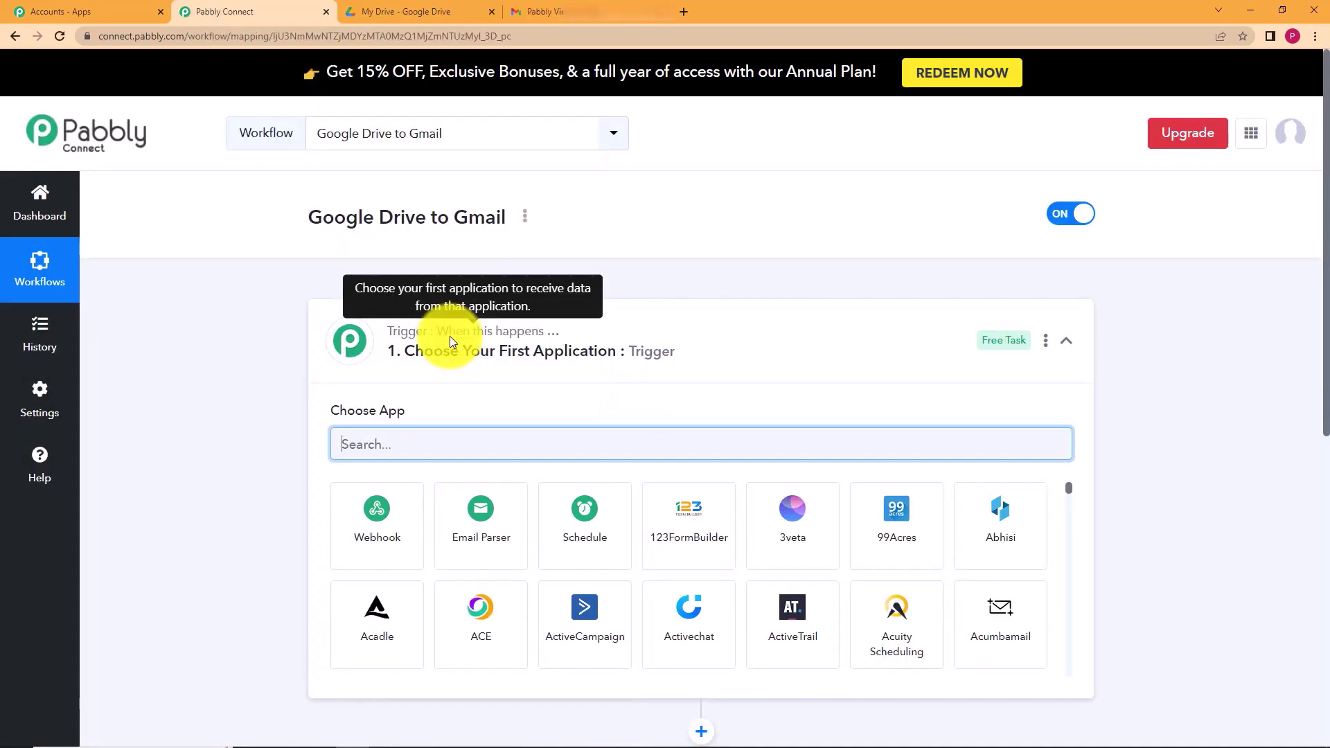
left_click(450, 335)
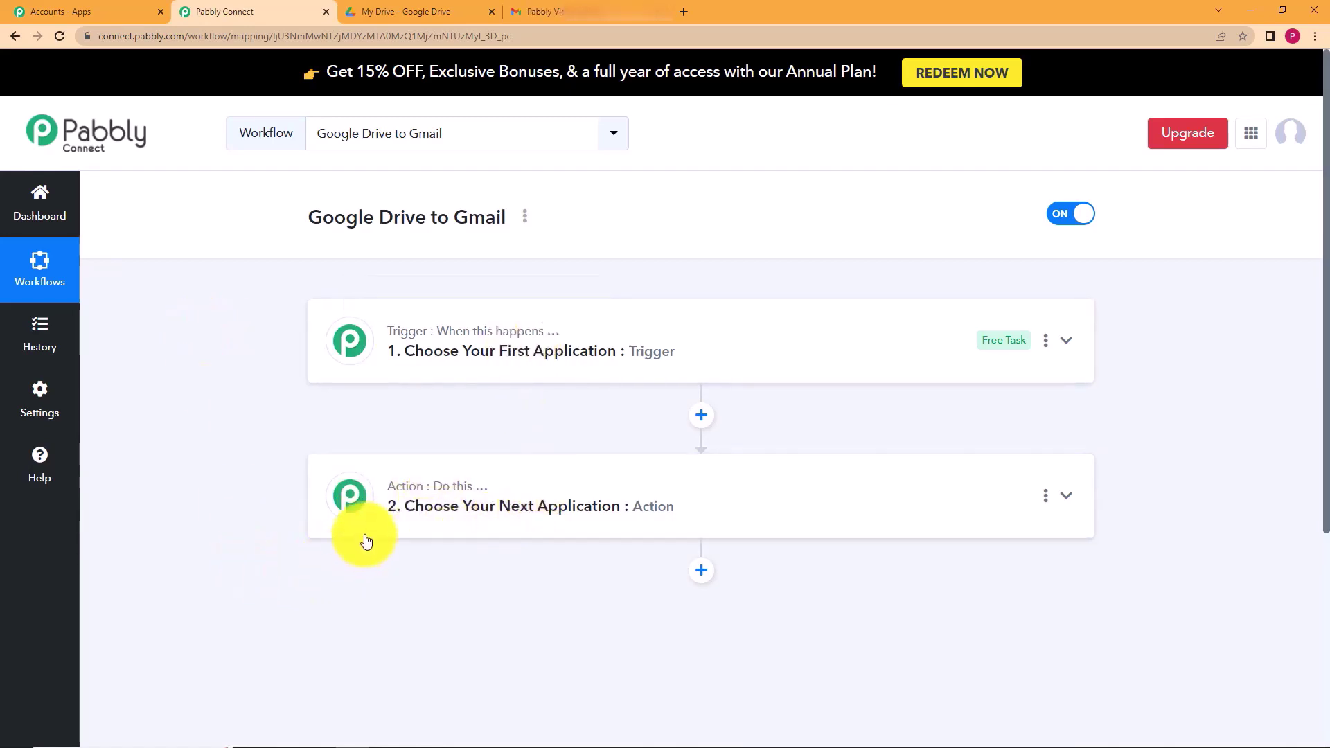
- Search 'Google d' and choose Google Drive as the trigger app
left_click(460, 367)
left_click(439, 450)
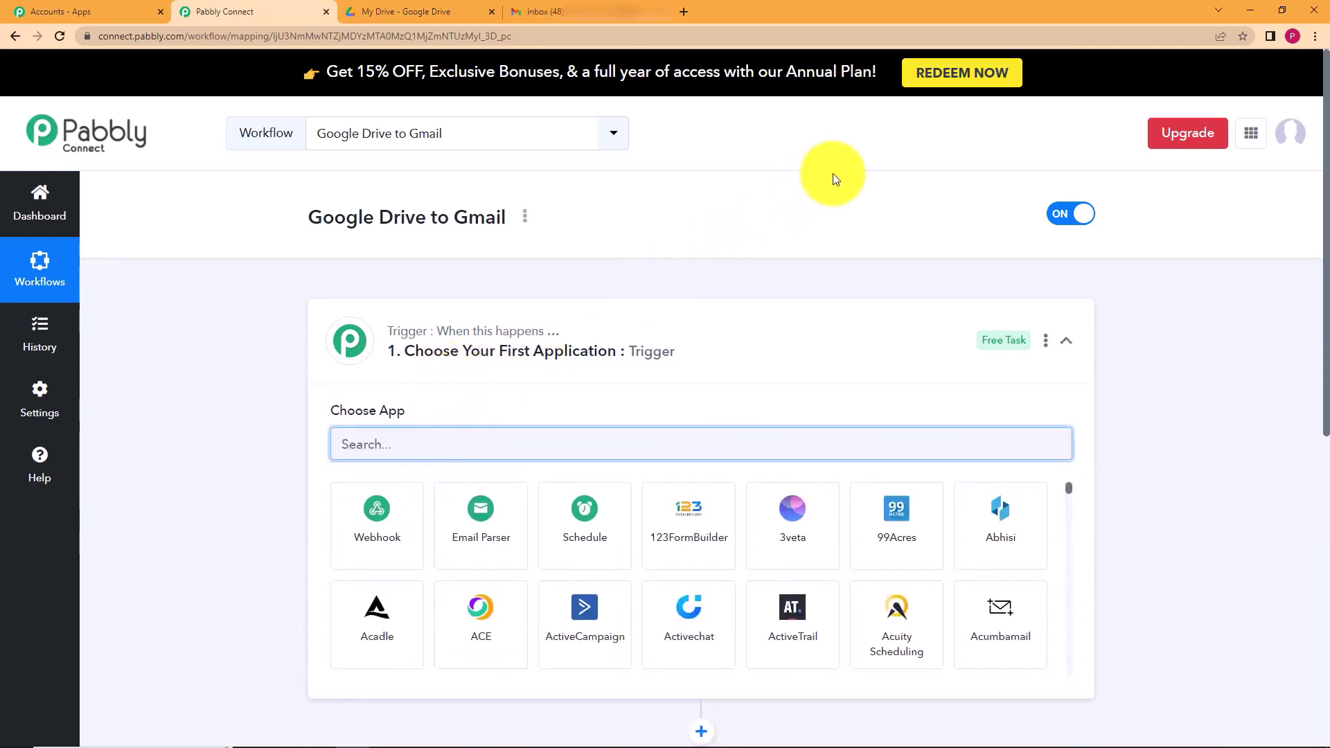
type("Google d")
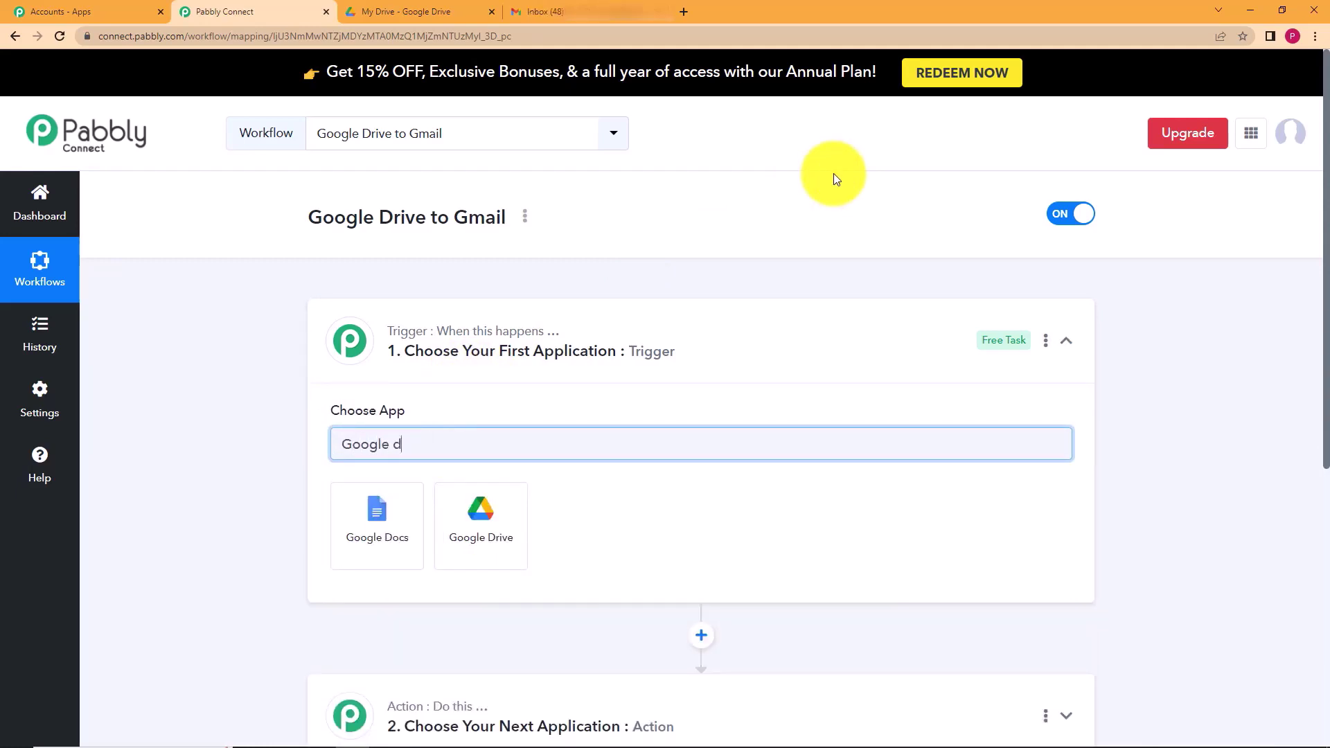
left_click(450, 521)
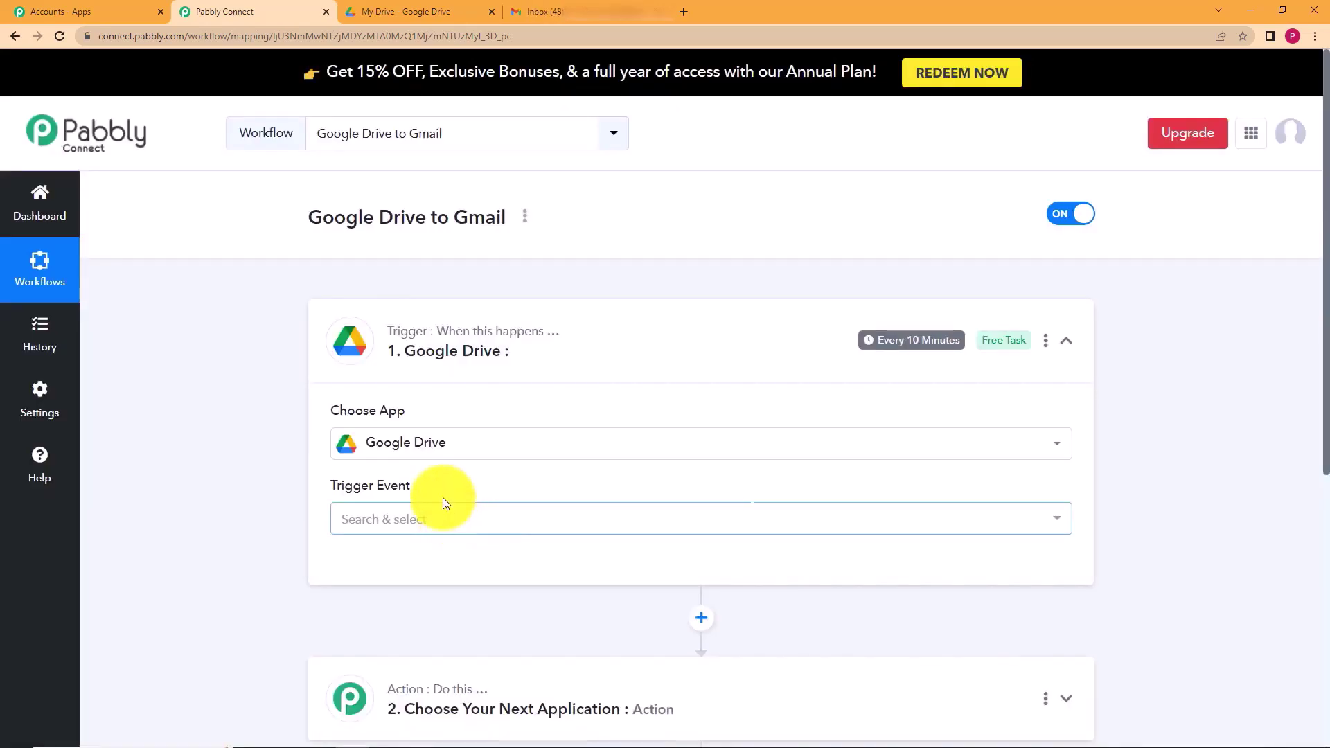
left_click(388, 11)
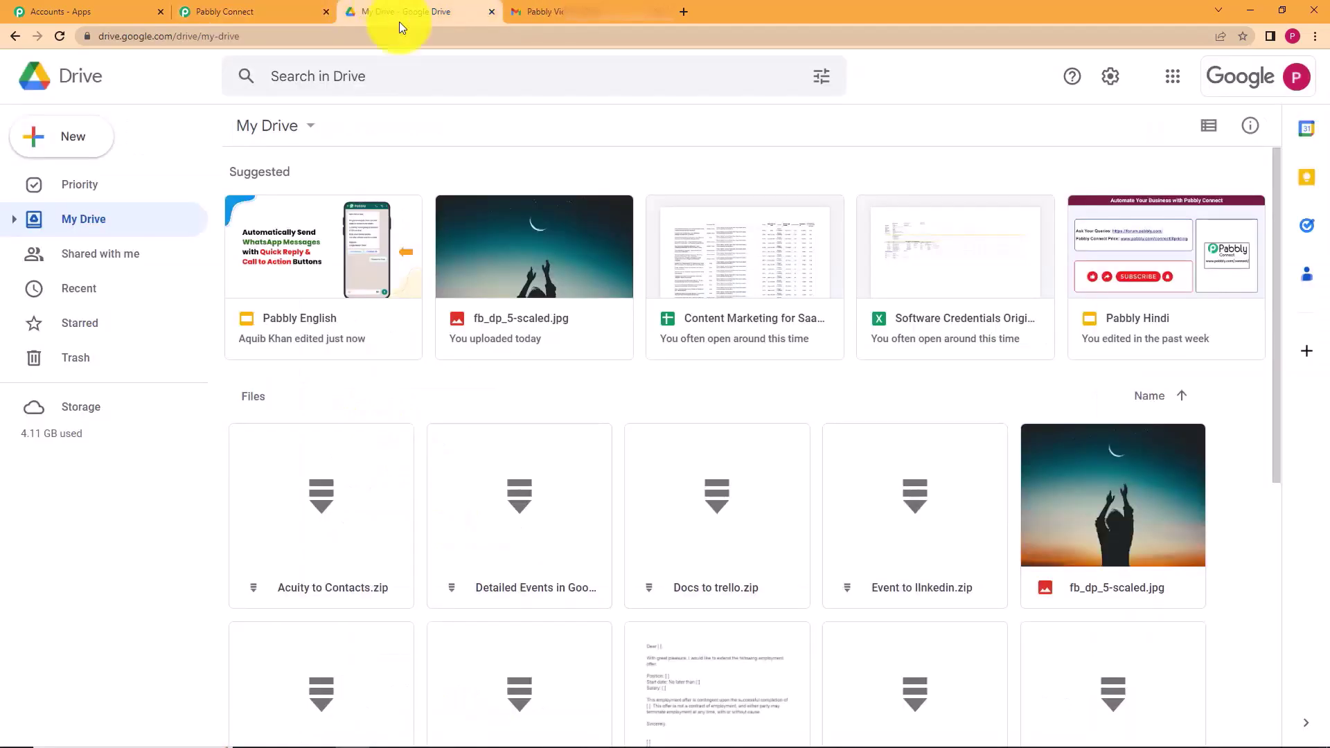
left_click(296, 12)
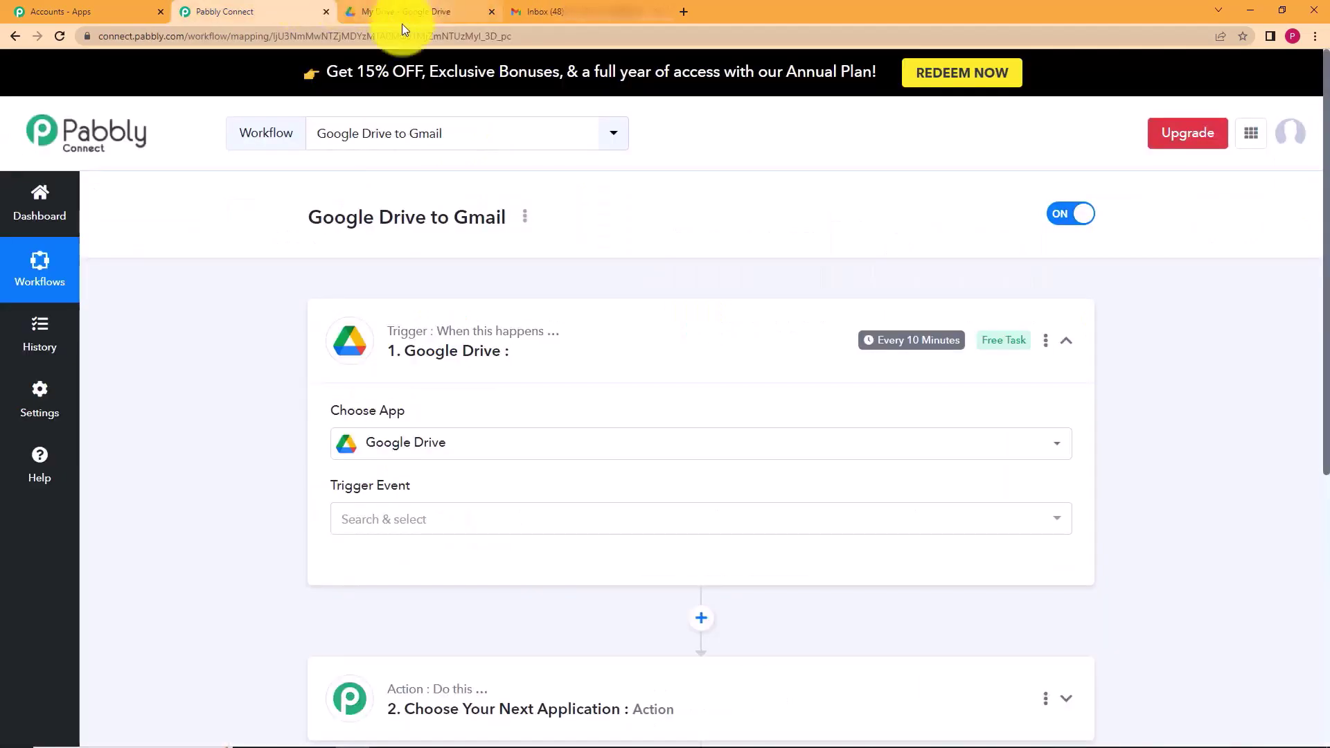
left_click(544, 11)
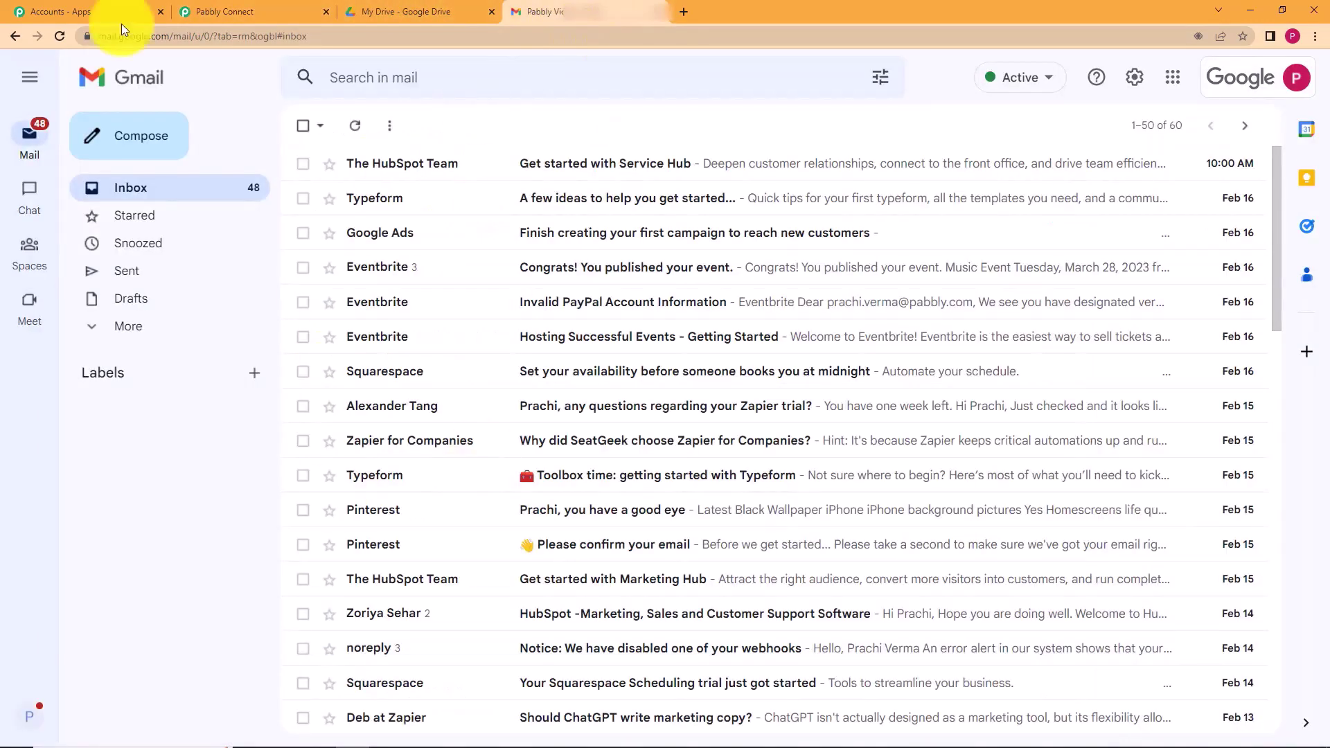
left_click(208, 11)
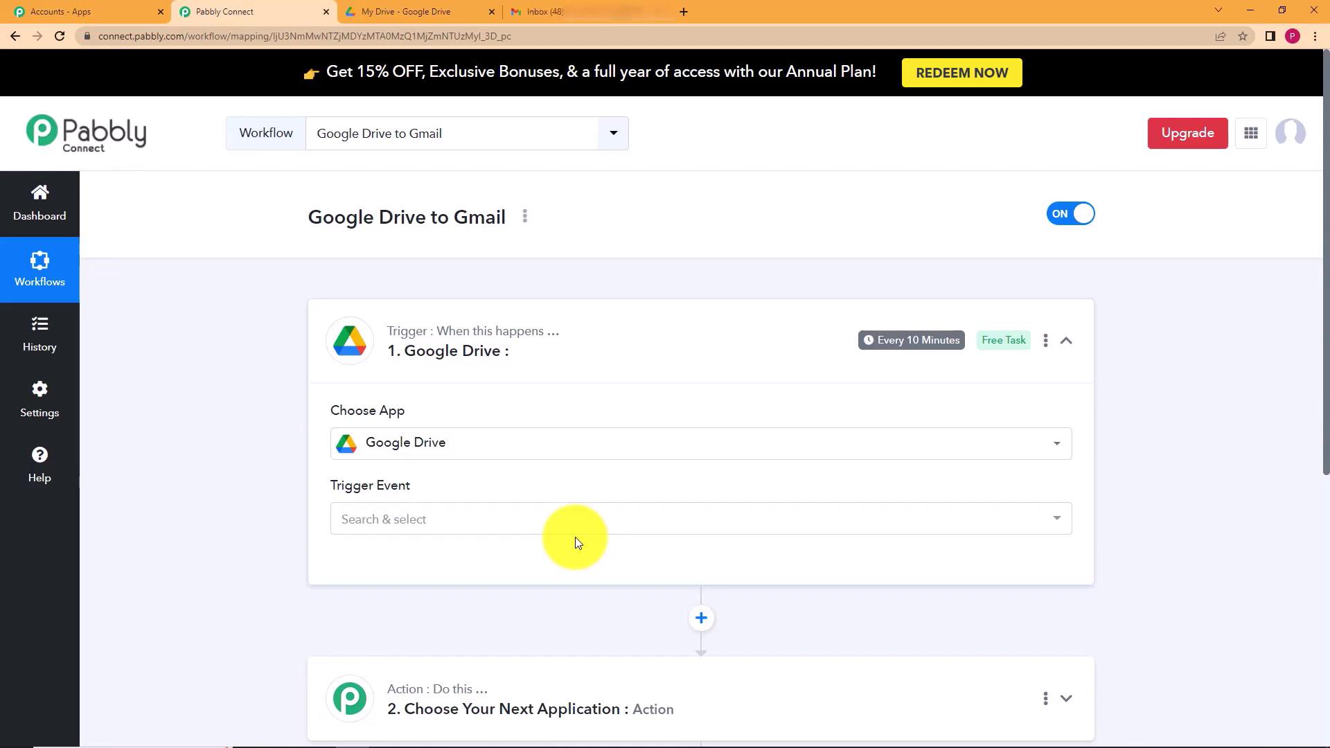
- Set the trigger event to New File and begin connecting a Drive account
left_click(566, 528)
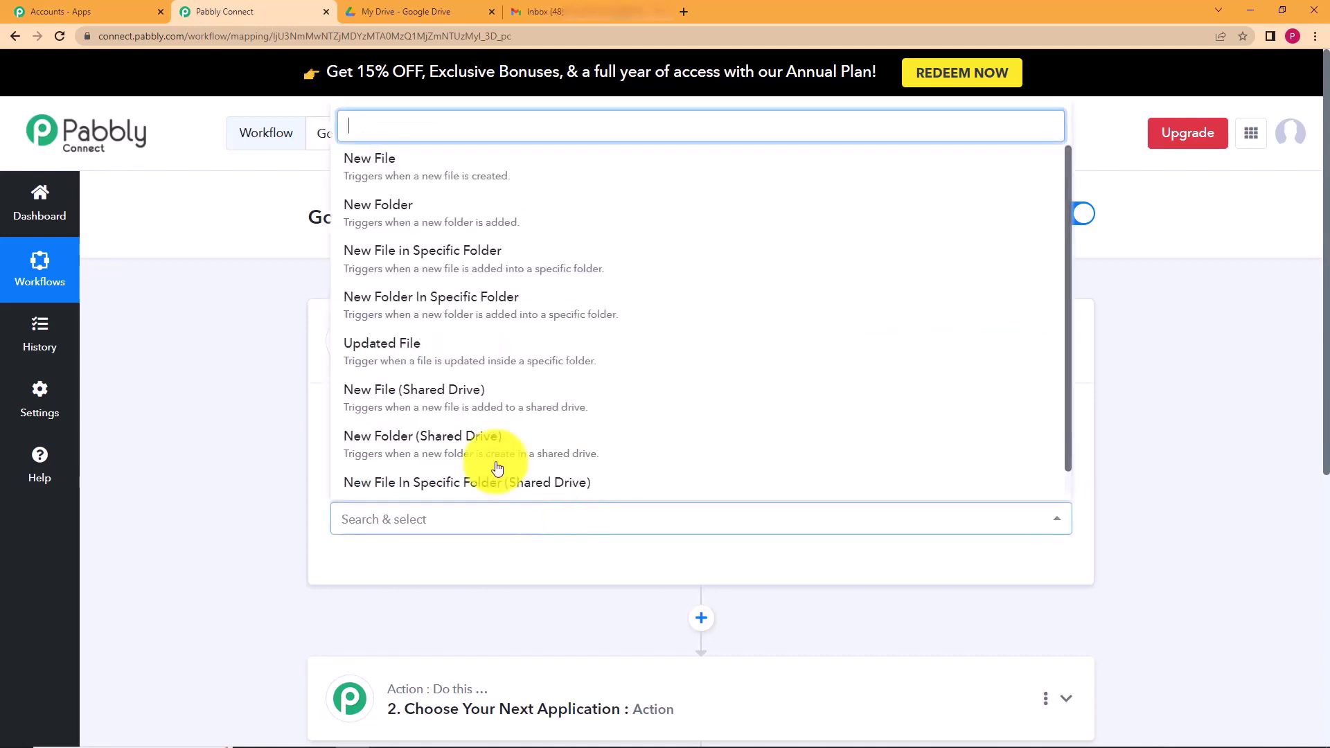
left_click(439, 169)
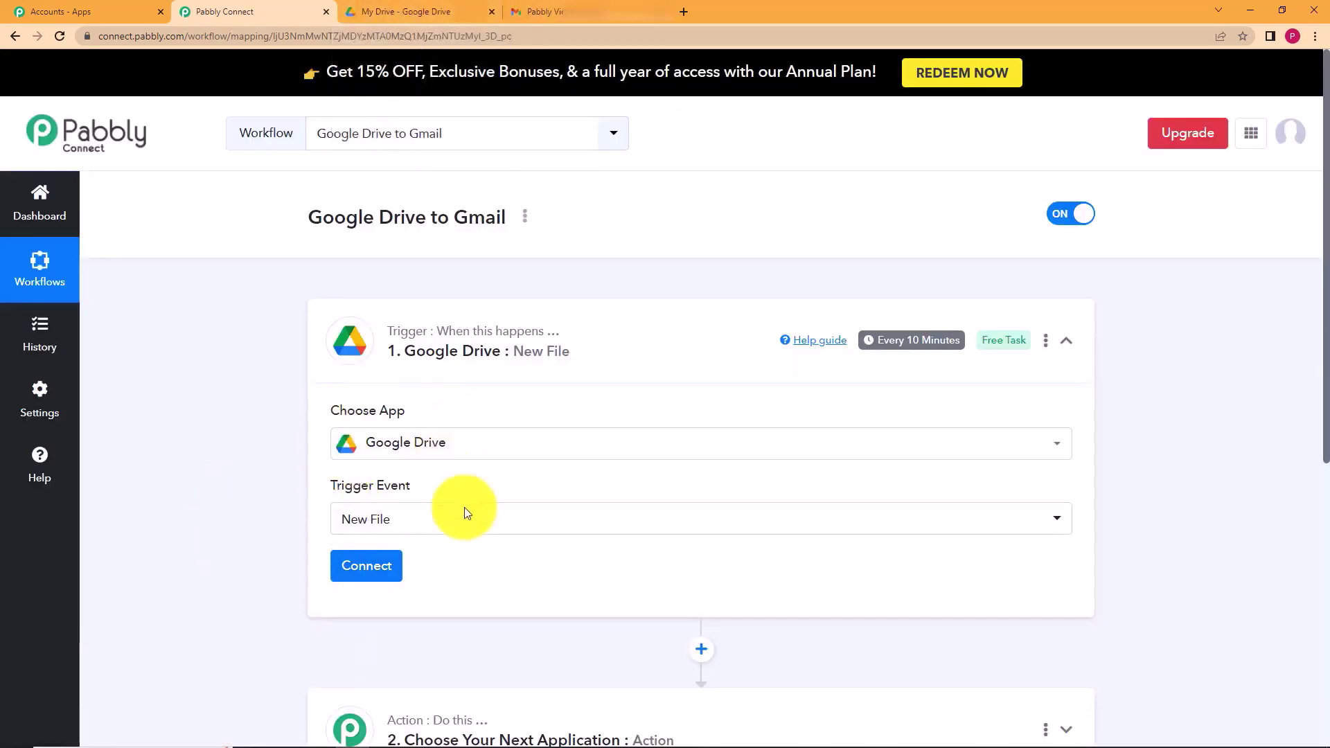
left_click(361, 582)
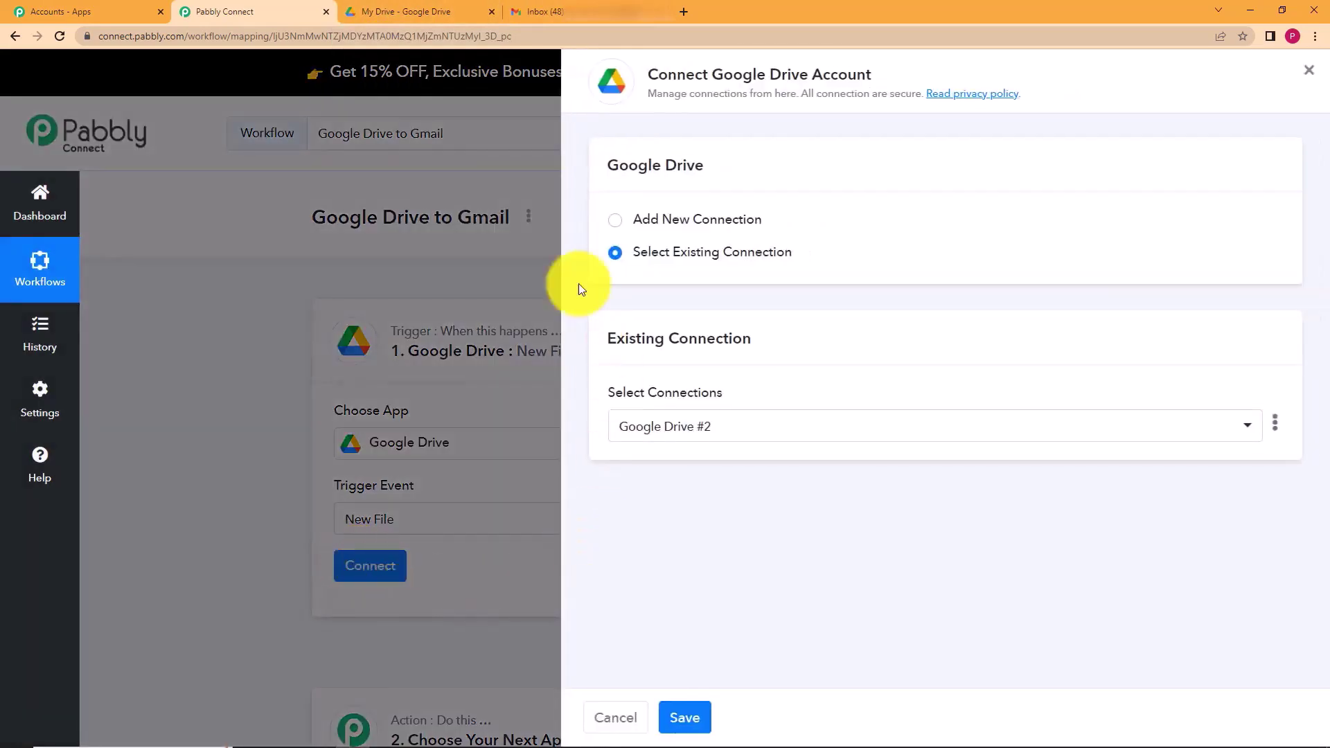
- Add a new Google Drive connection by signing in with Google and allowing access
left_click(614, 221)
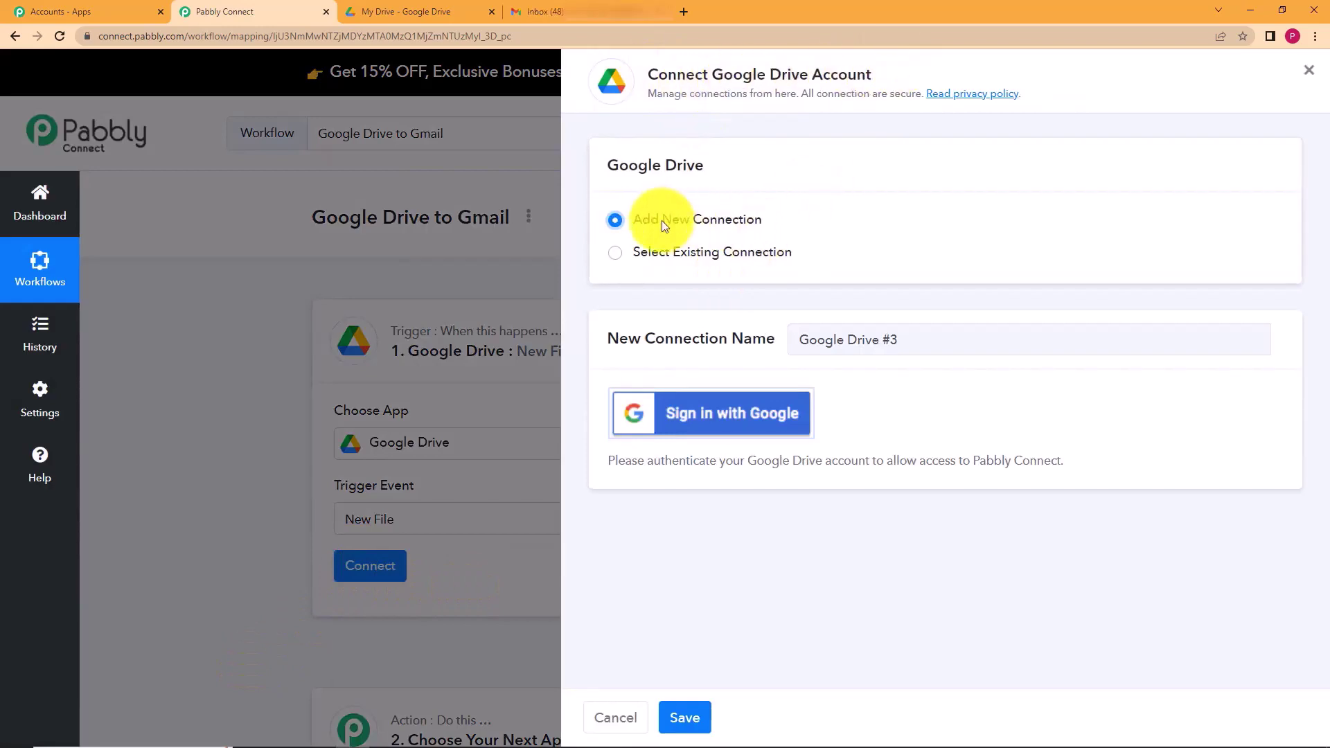
left_click(729, 416)
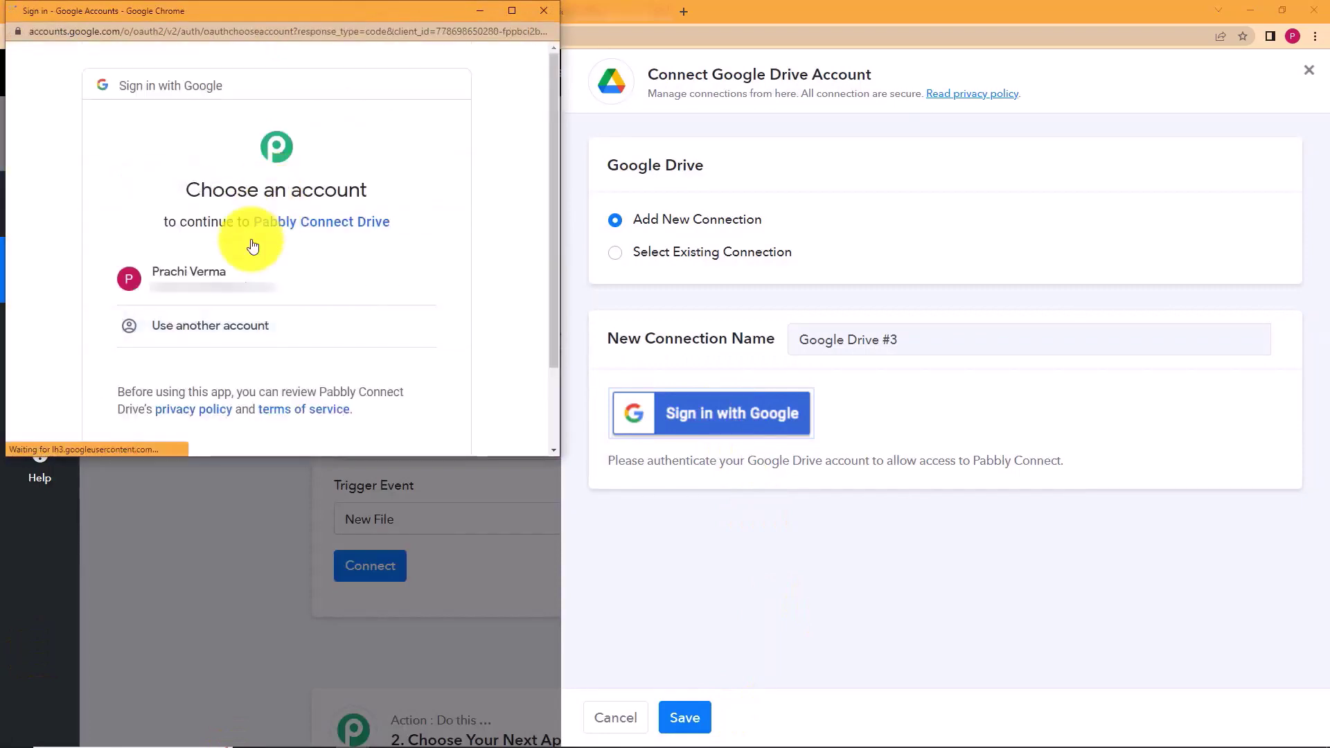
left_click(238, 277)
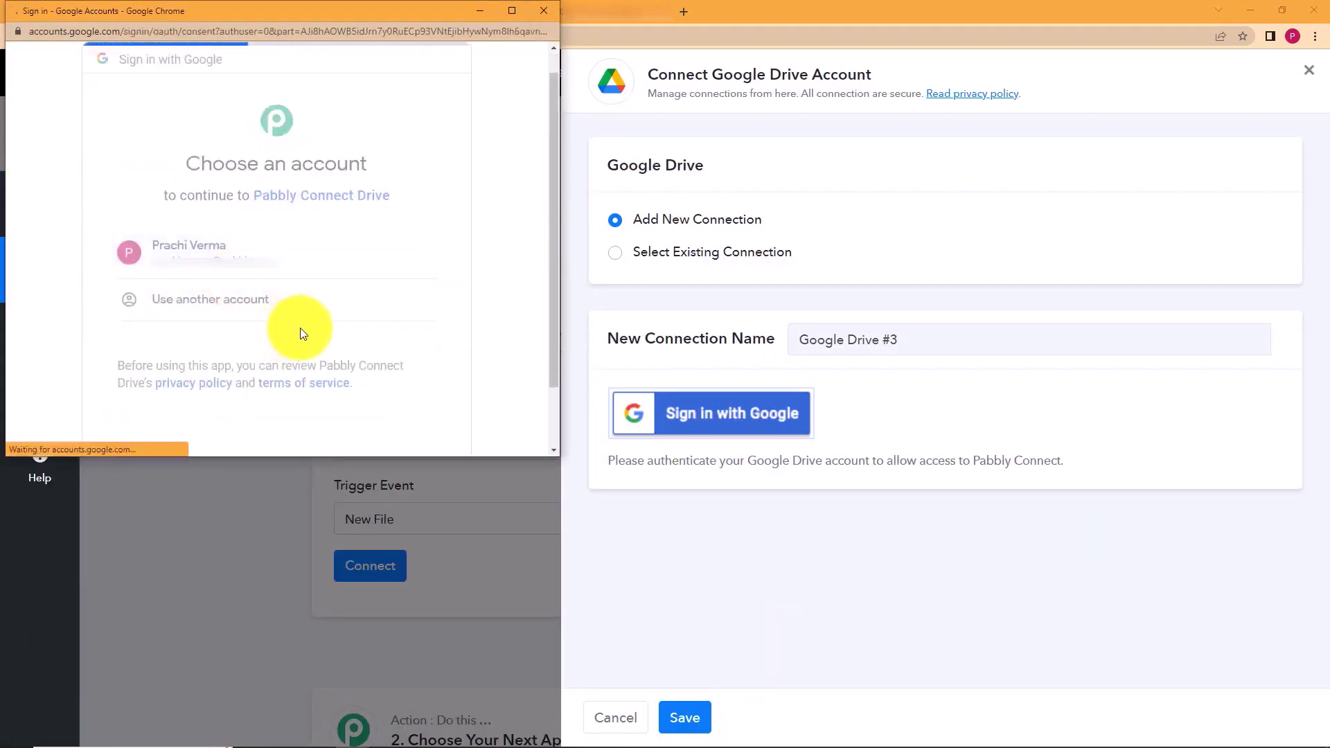
scroll(300, 328, "down", 4)
left_click(324, 334)
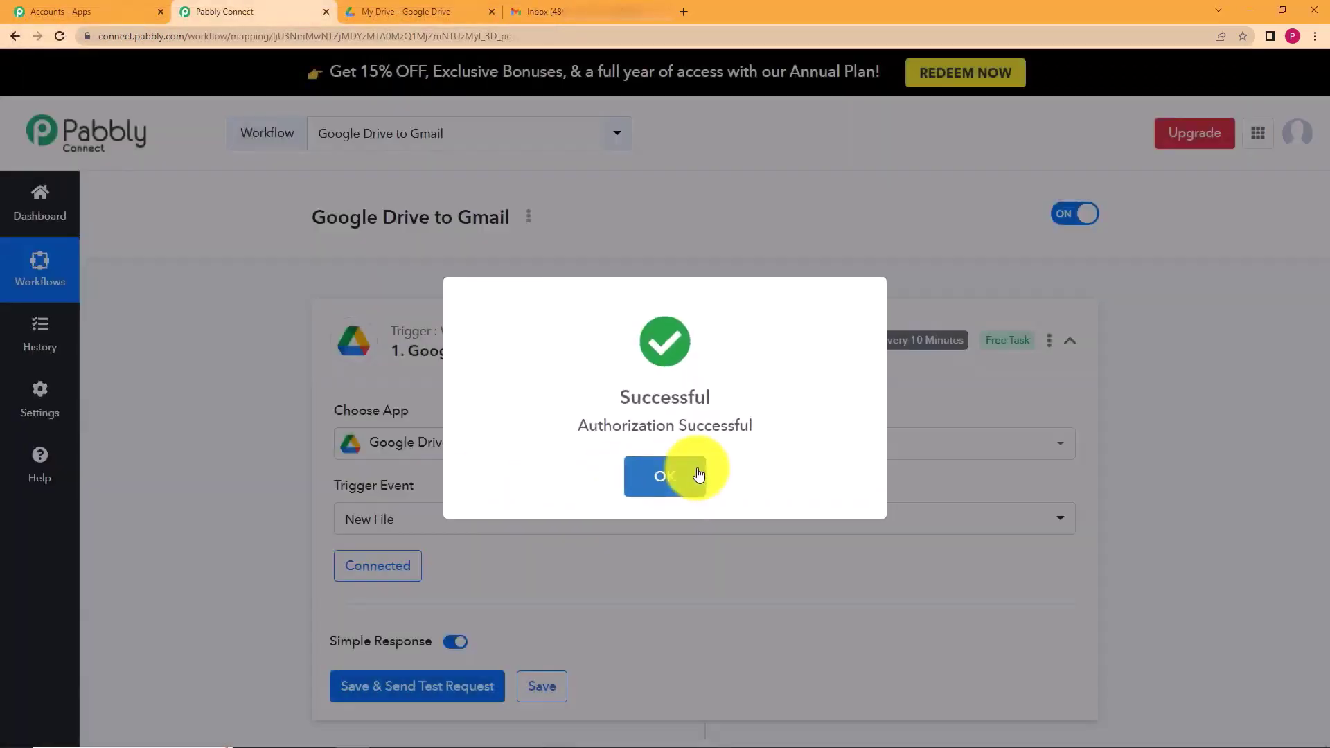
left_click(661, 468)
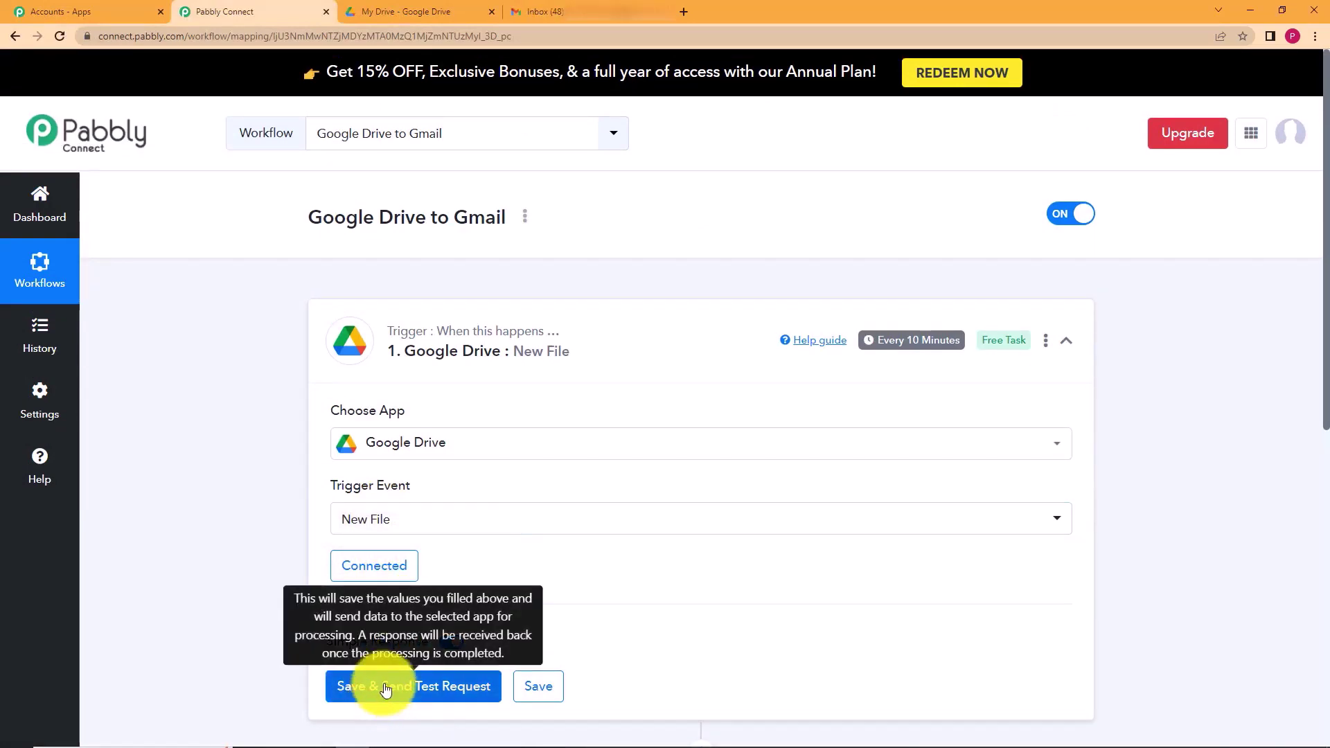
- Save the New File trigger and send a test request
left_click(376, 10)
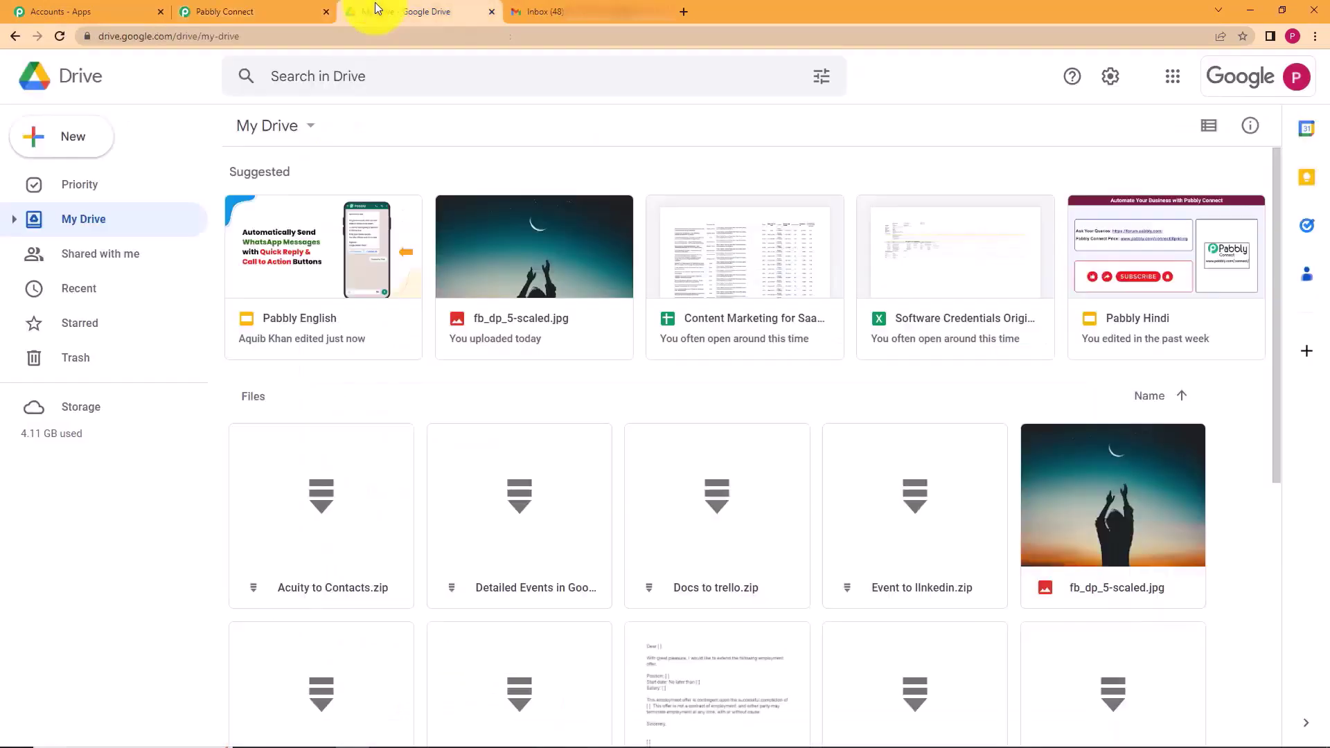
left_click(262, 5)
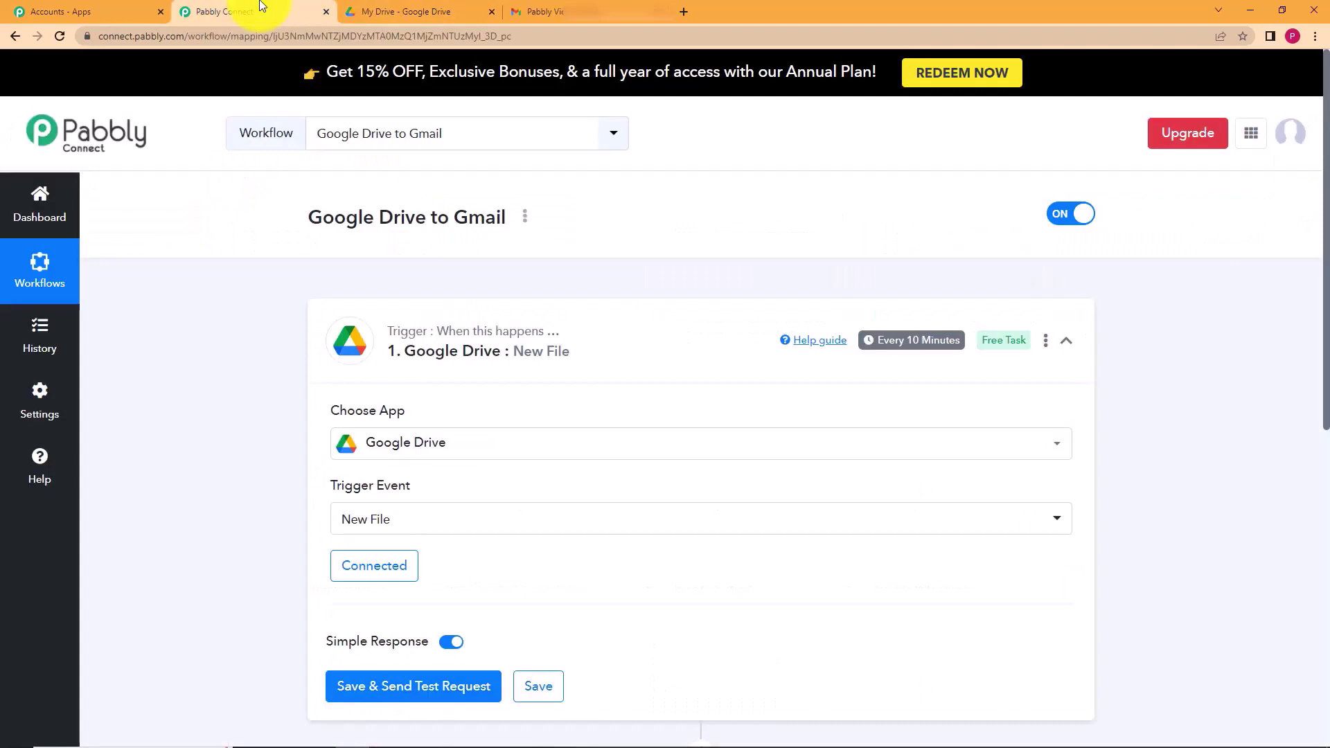
left_click(432, 689)
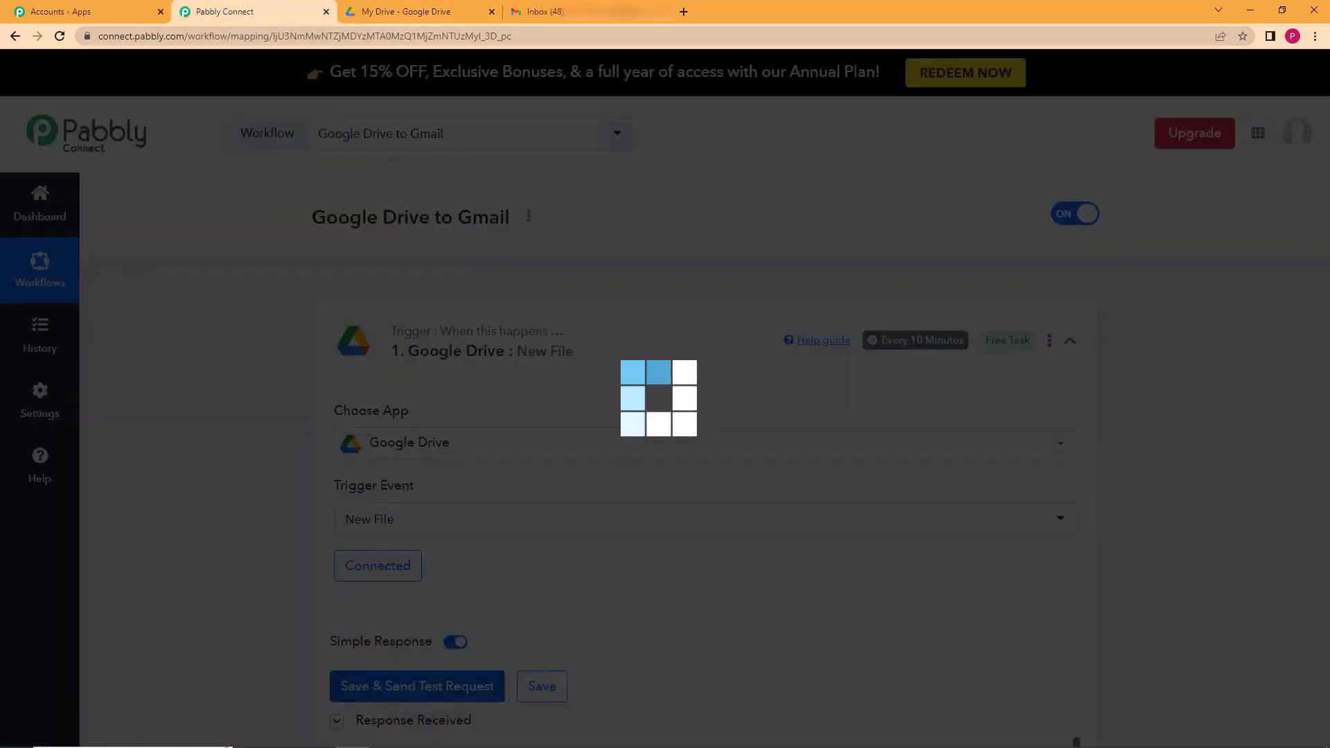
- Upload Kite.jpg from the Downloads folder to Google Drive's My Drive
left_click(385, 7)
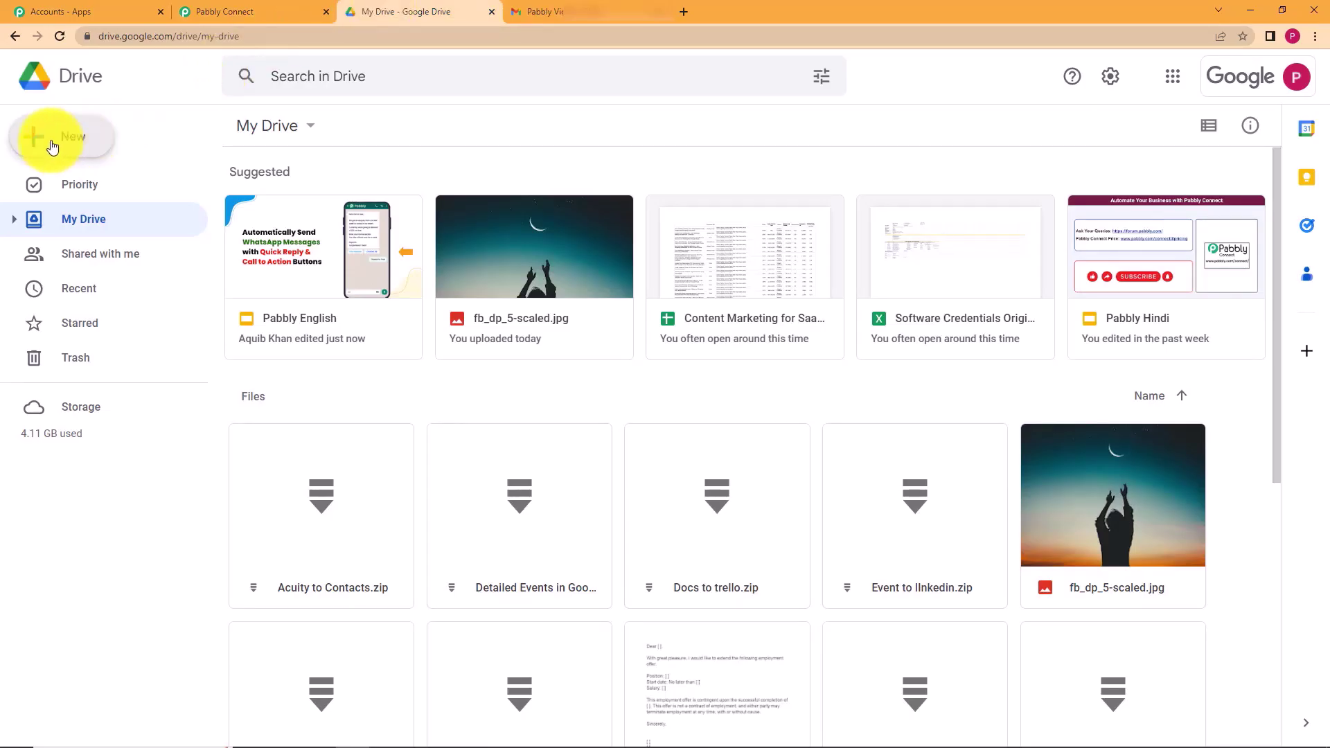
left_click(82, 144)
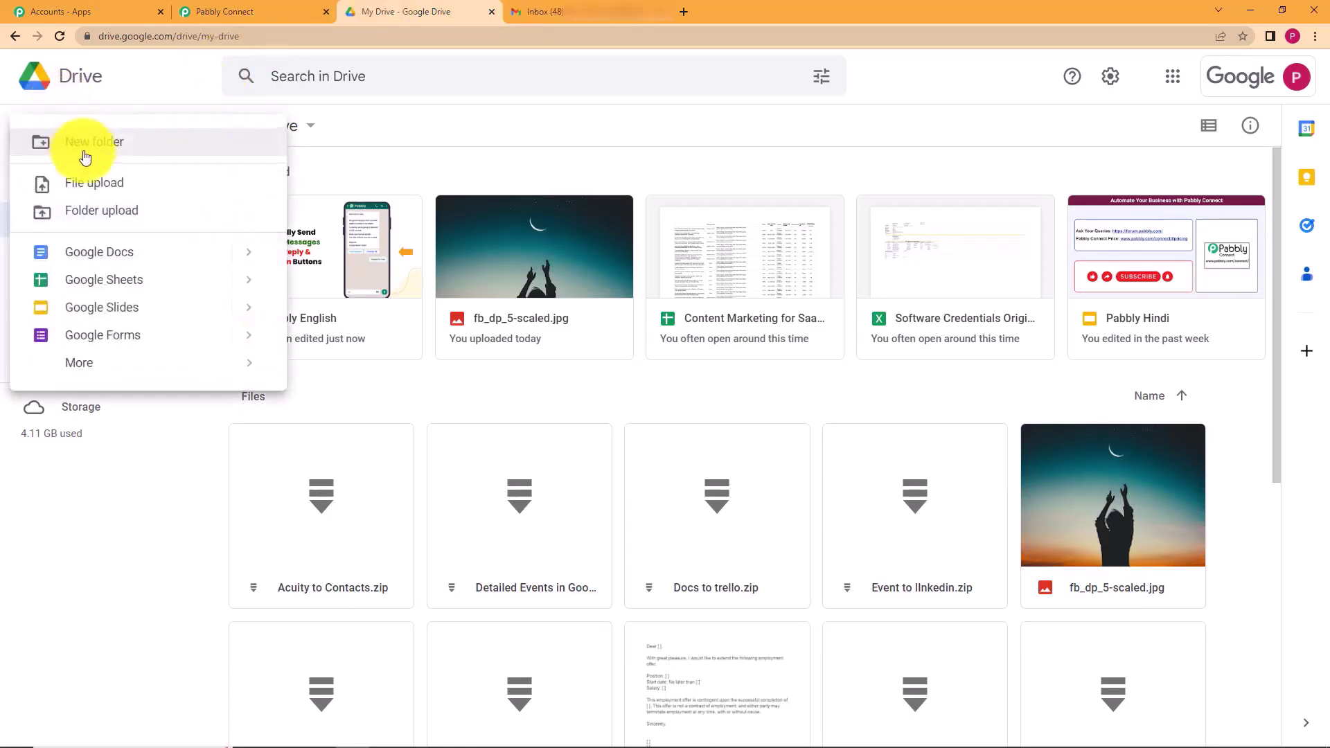
left_click(111, 188)
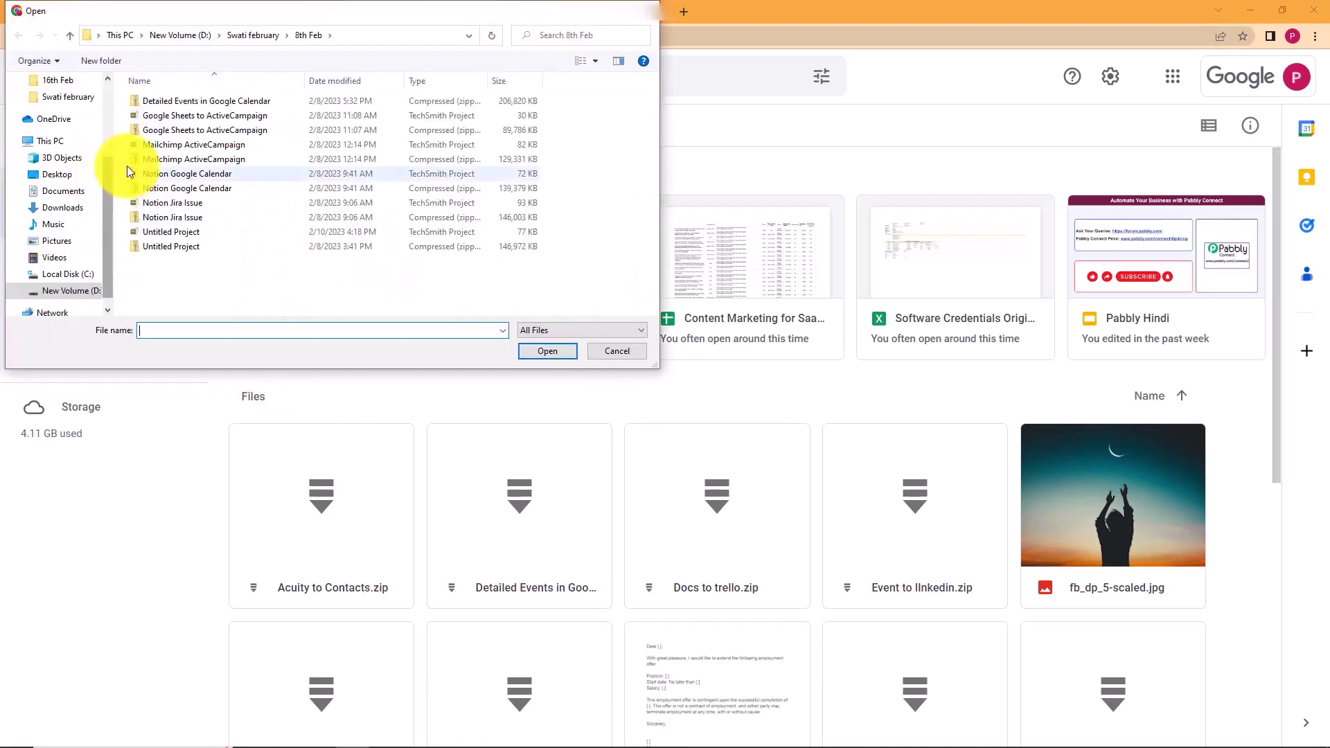
left_click(54, 208)
left_click(150, 109)
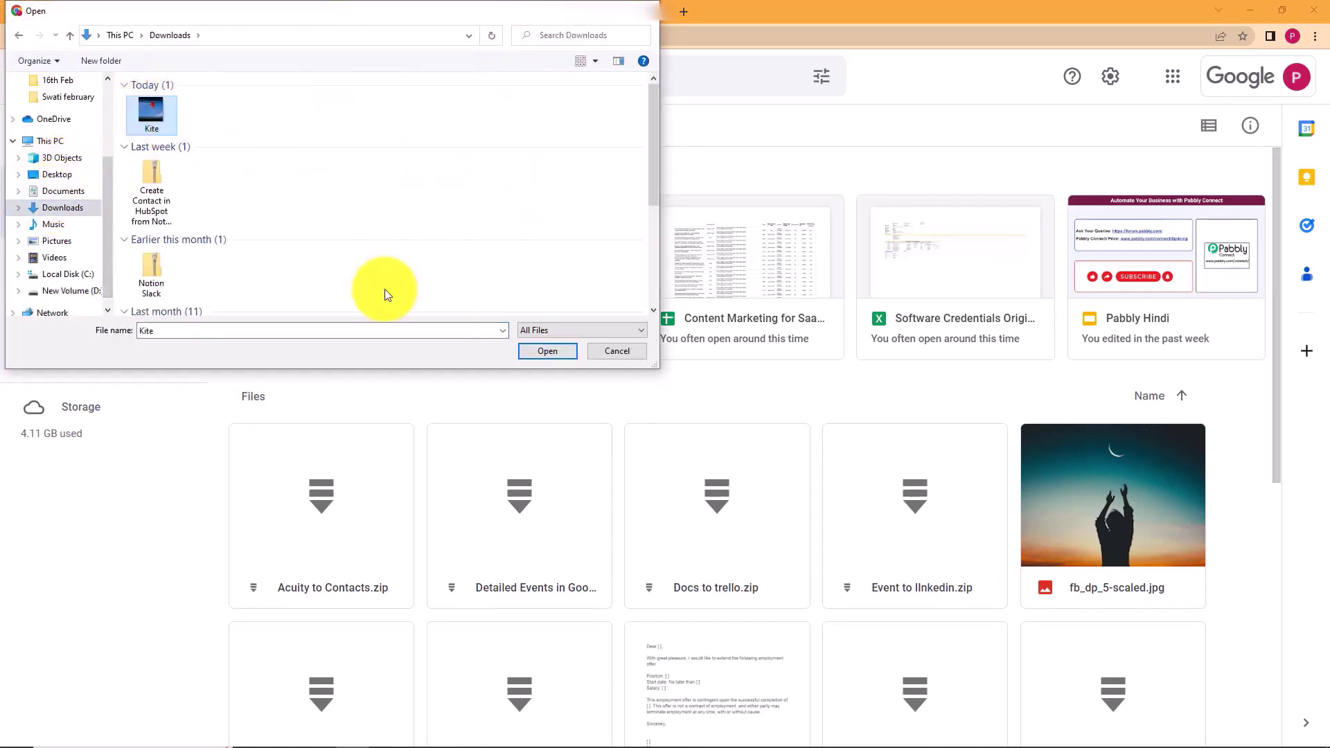
left_click(547, 351)
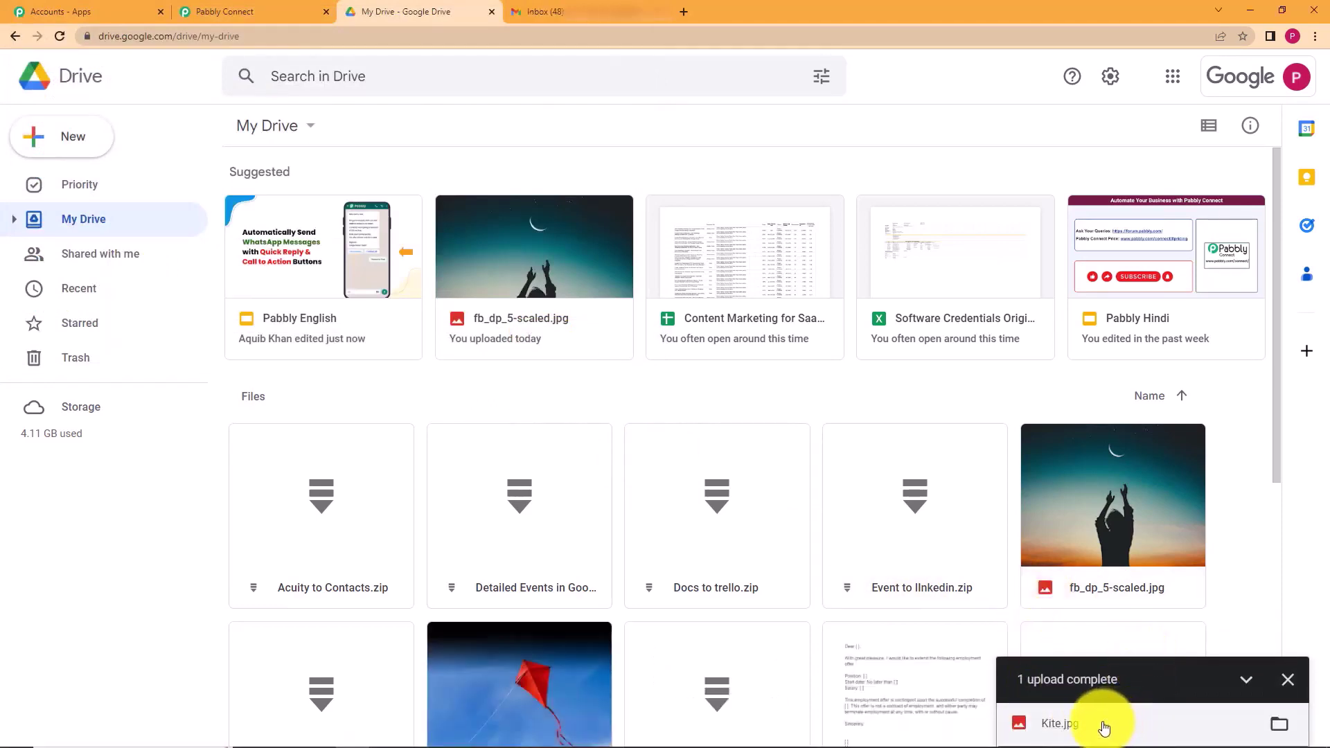
scroll(539, 602, "down", 5)
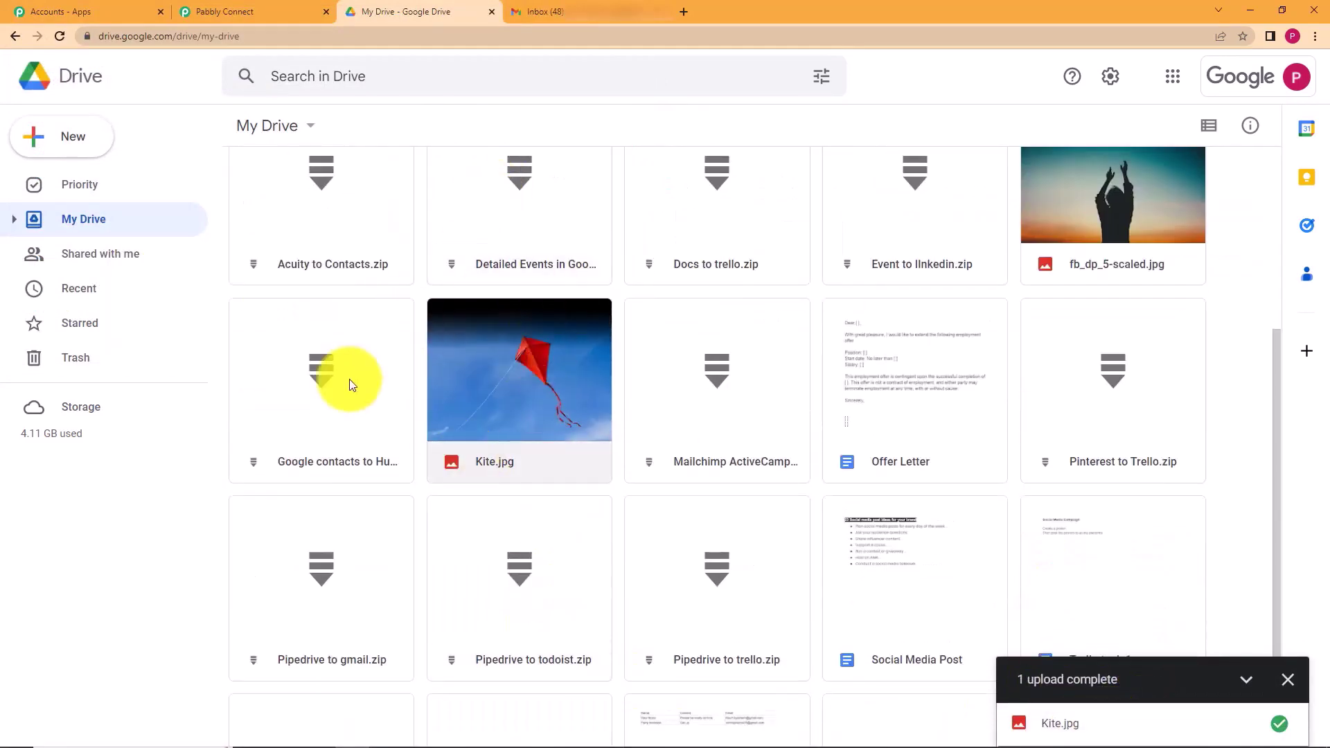
left_click(252, 7)
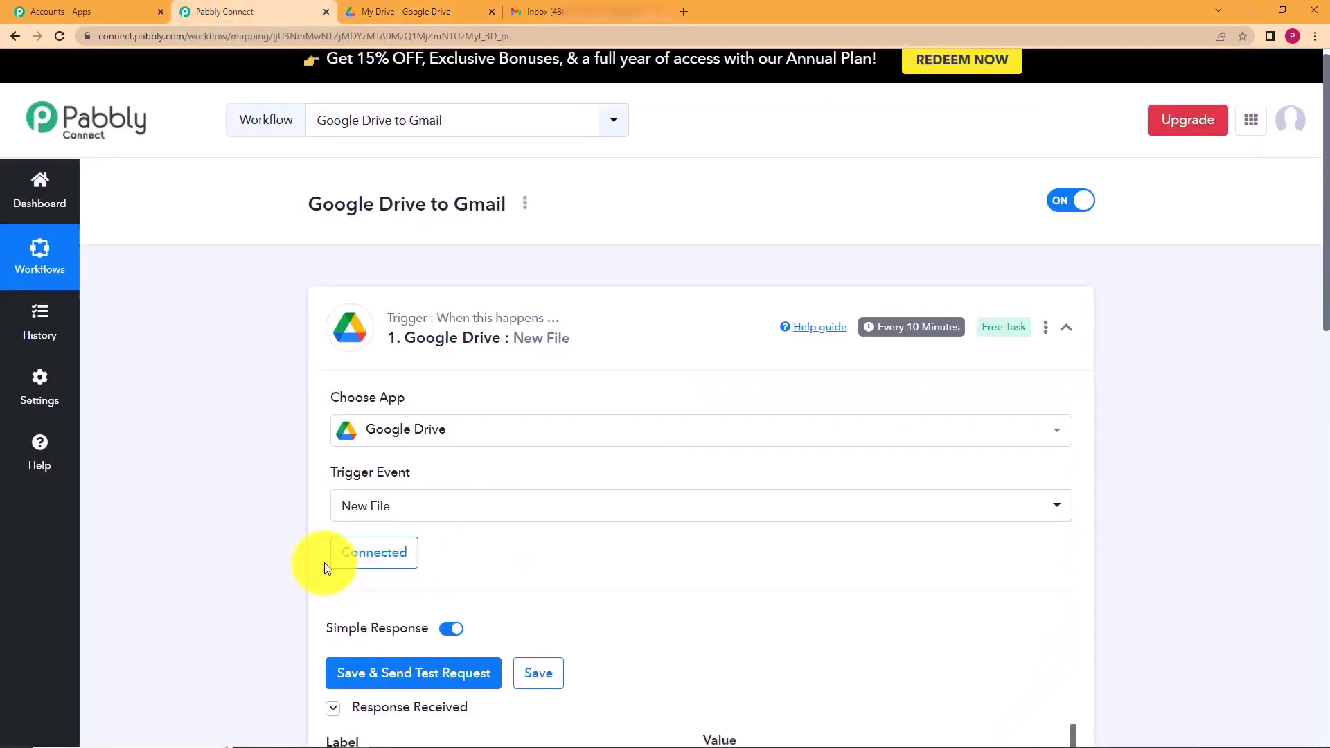
- Review Kite.jpg's trigger response, marking its WebViewLink, OriginalFilename and Name values
scroll(326, 563, "down", 7)
scroll(802, 528, "down", 7)
scroll(814, 536, "down", 5)
scroll(807, 471, "up", 10)
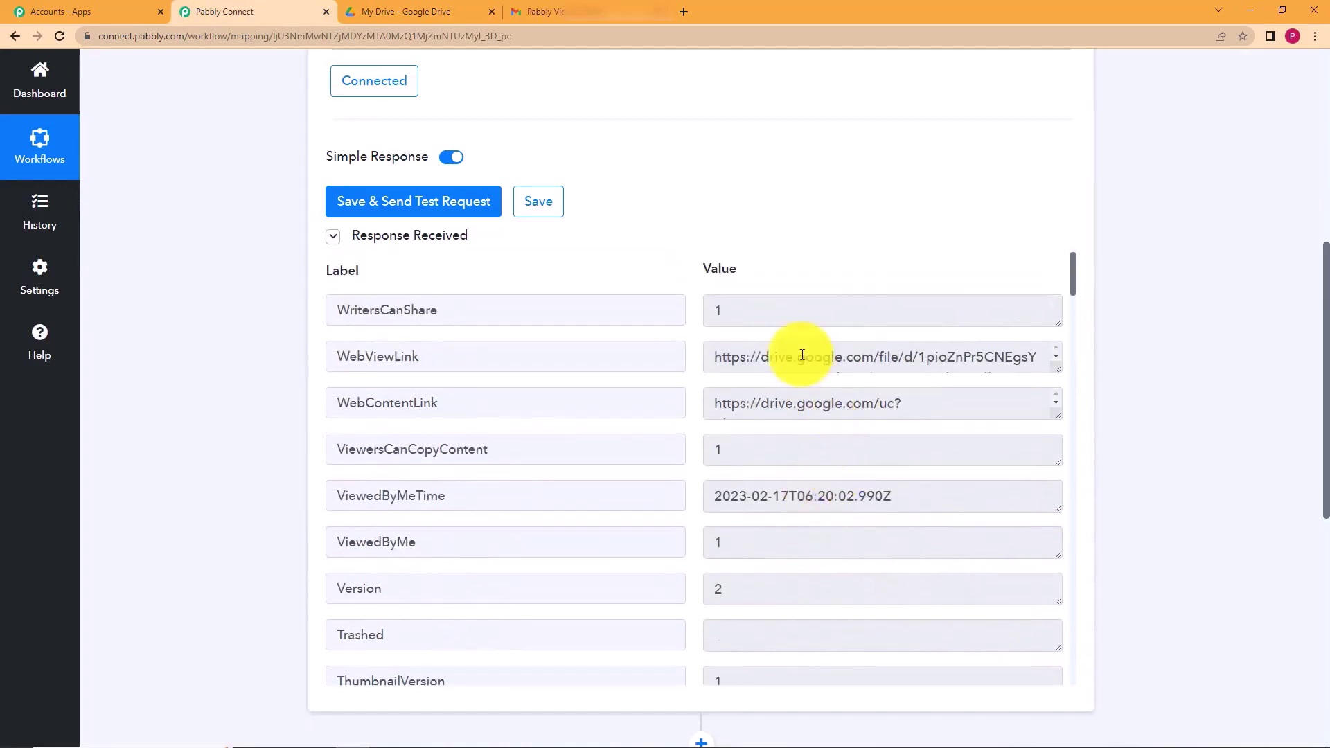
left_click_drag(714, 357, 1199, 364)
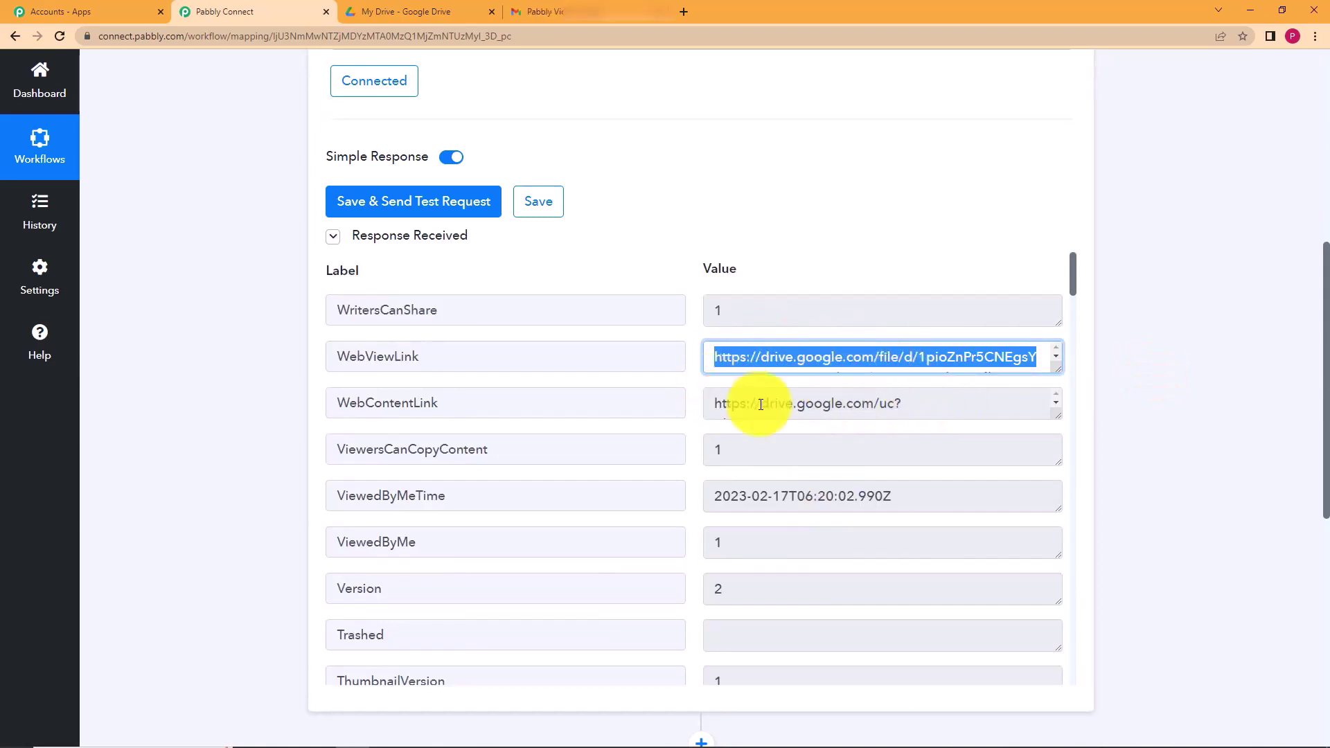
scroll(736, 401, "down", 8)
scroll(671, 437, "down", 7)
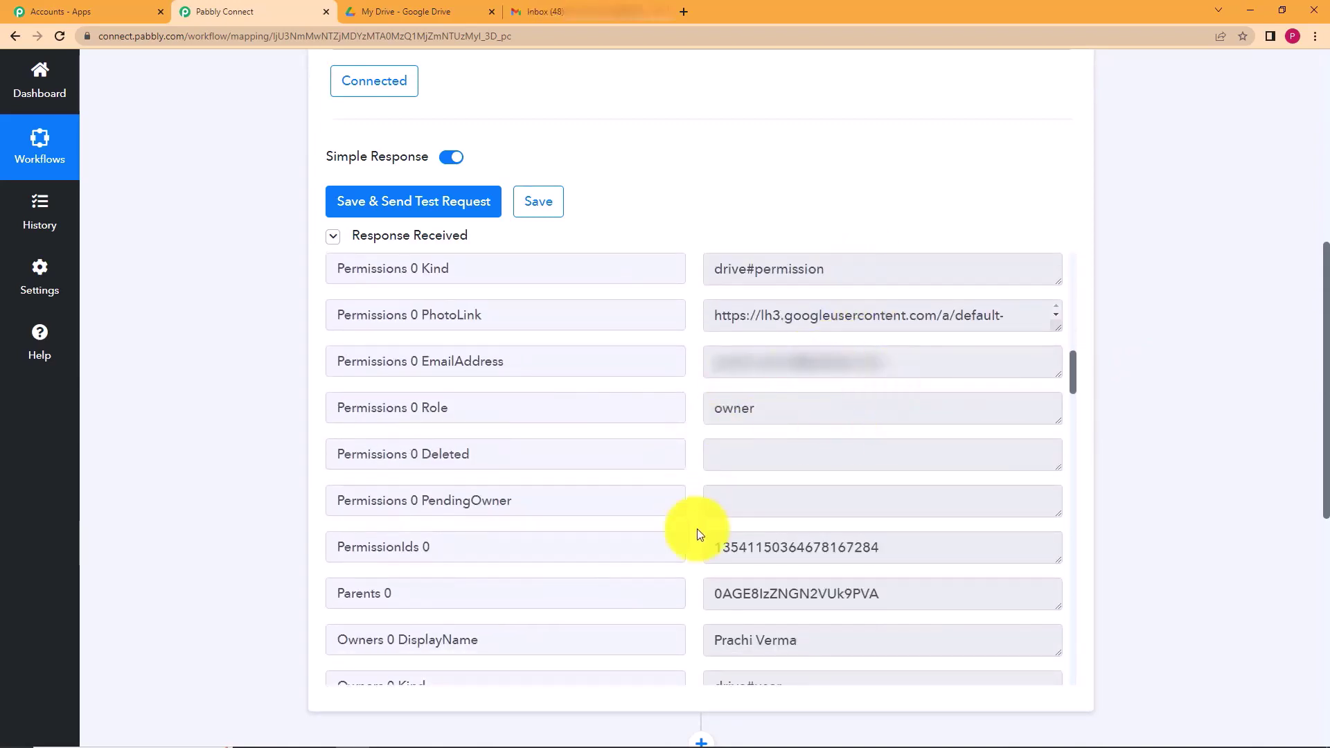
scroll(696, 529, "down", 10)
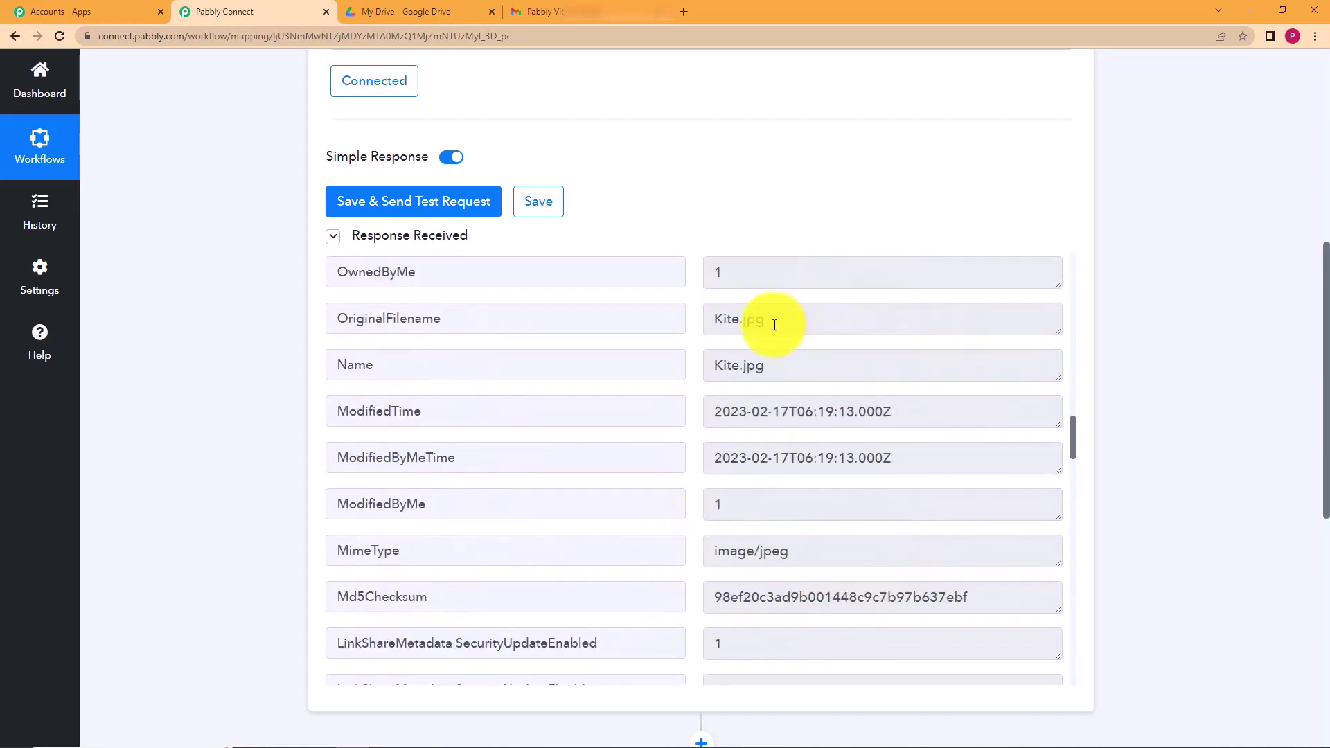
left_click_drag(781, 327, 696, 323)
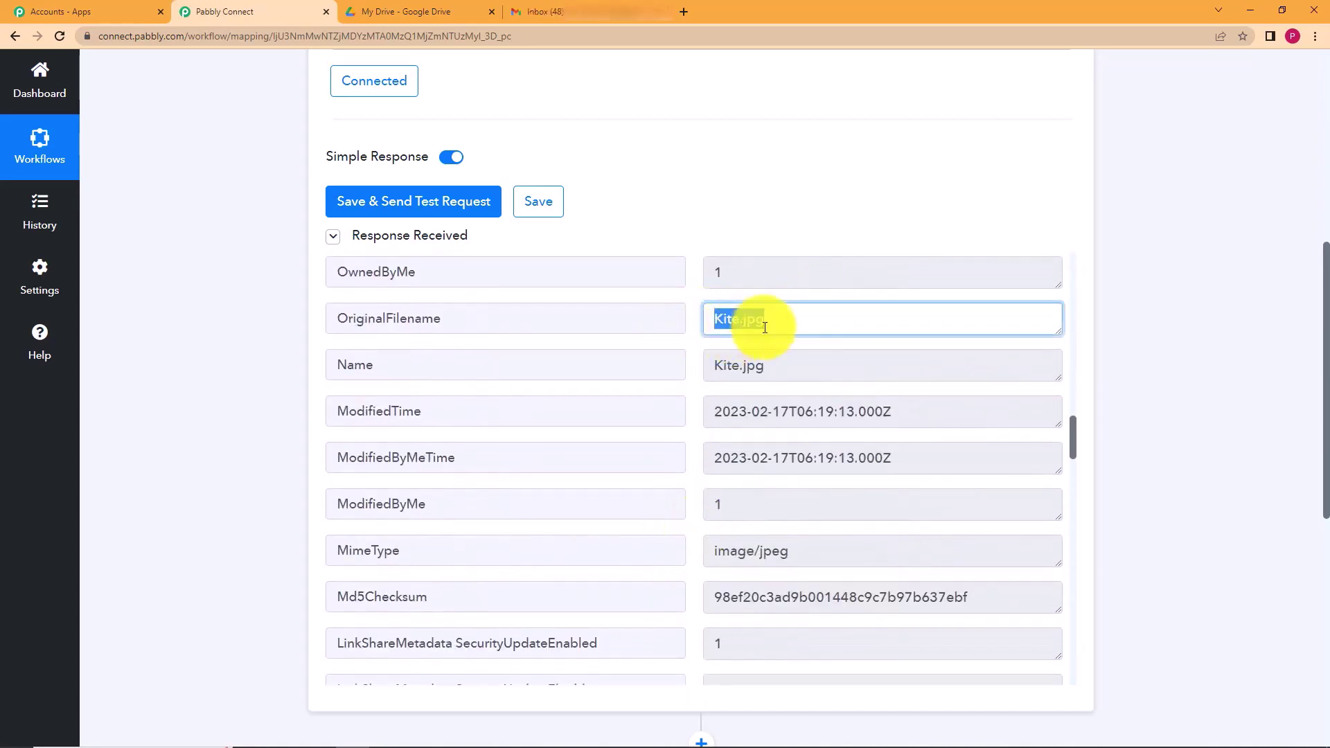
left_click_drag(771, 367, 712, 368)
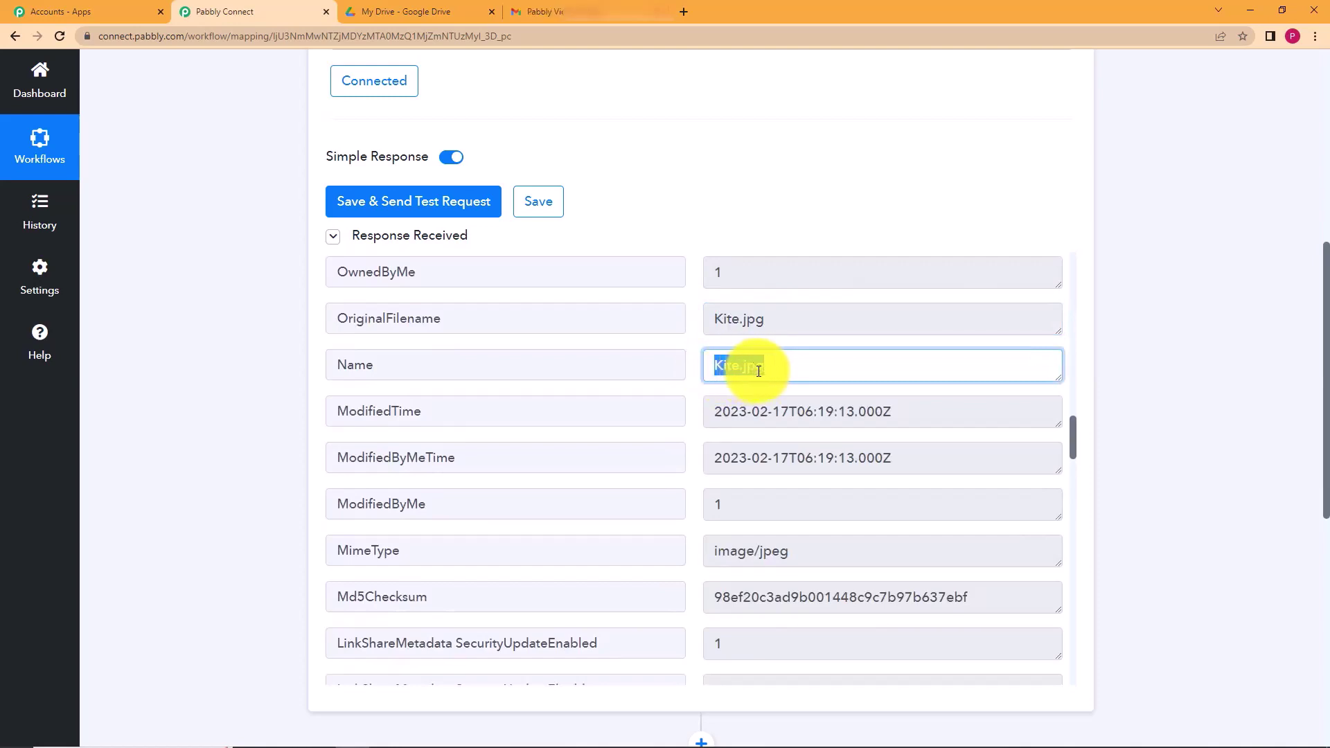
- Scan the rest of the response data and expand the second action step
left_click_drag(712, 408, 938, 409)
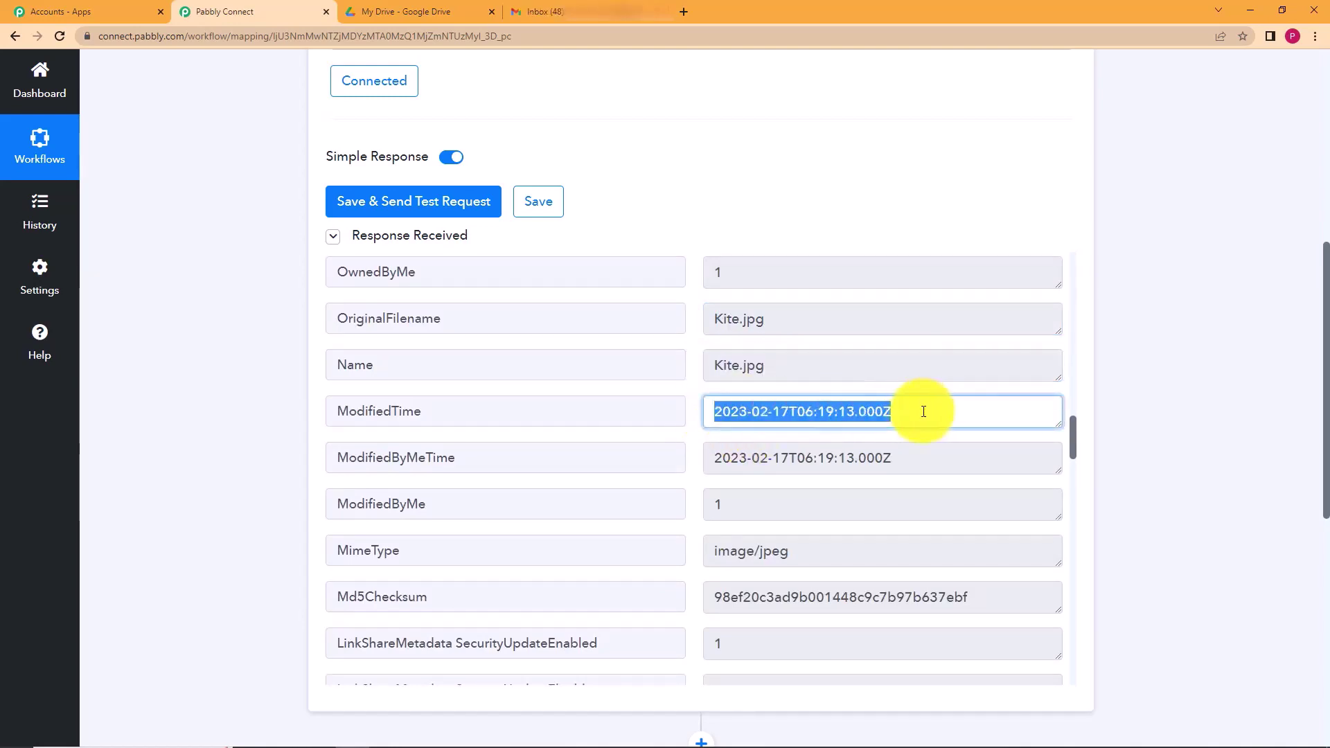
scroll(723, 471, "down", 5)
scroll(723, 477, "down", 10)
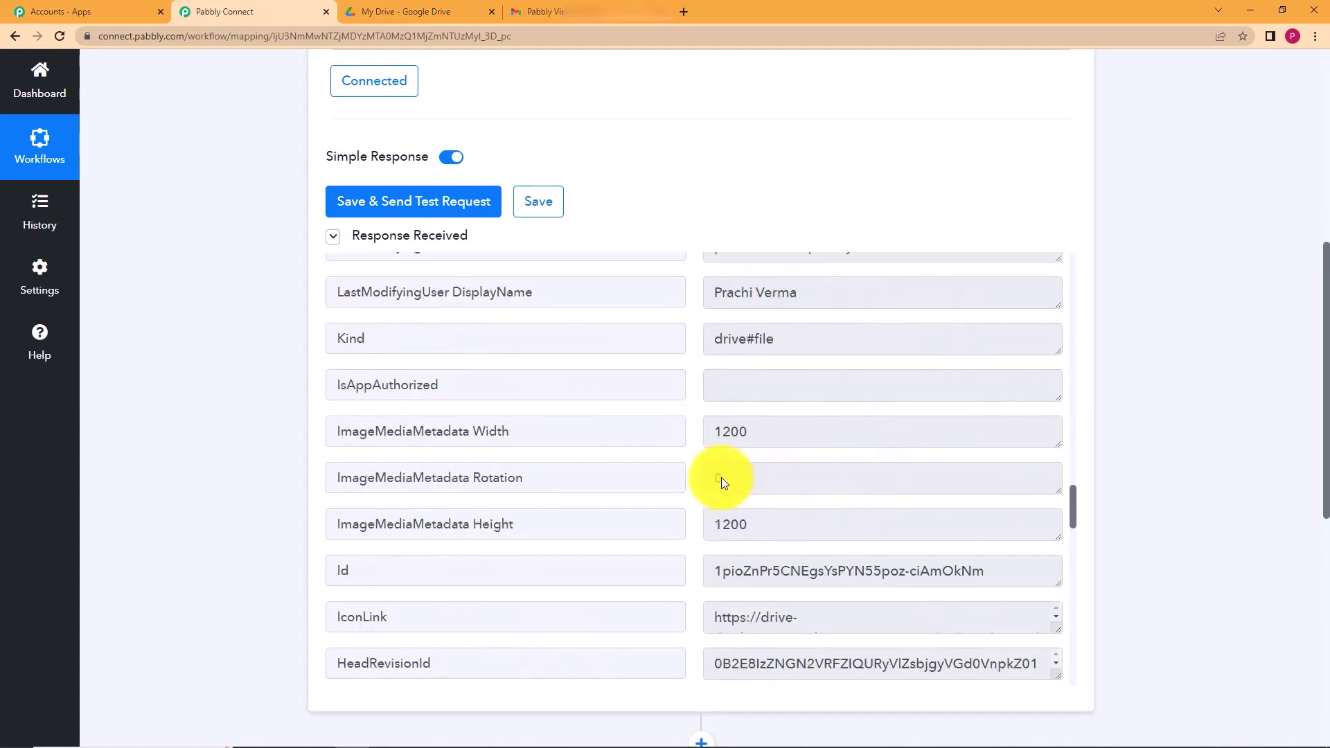
scroll(276, 439, "down", 4)
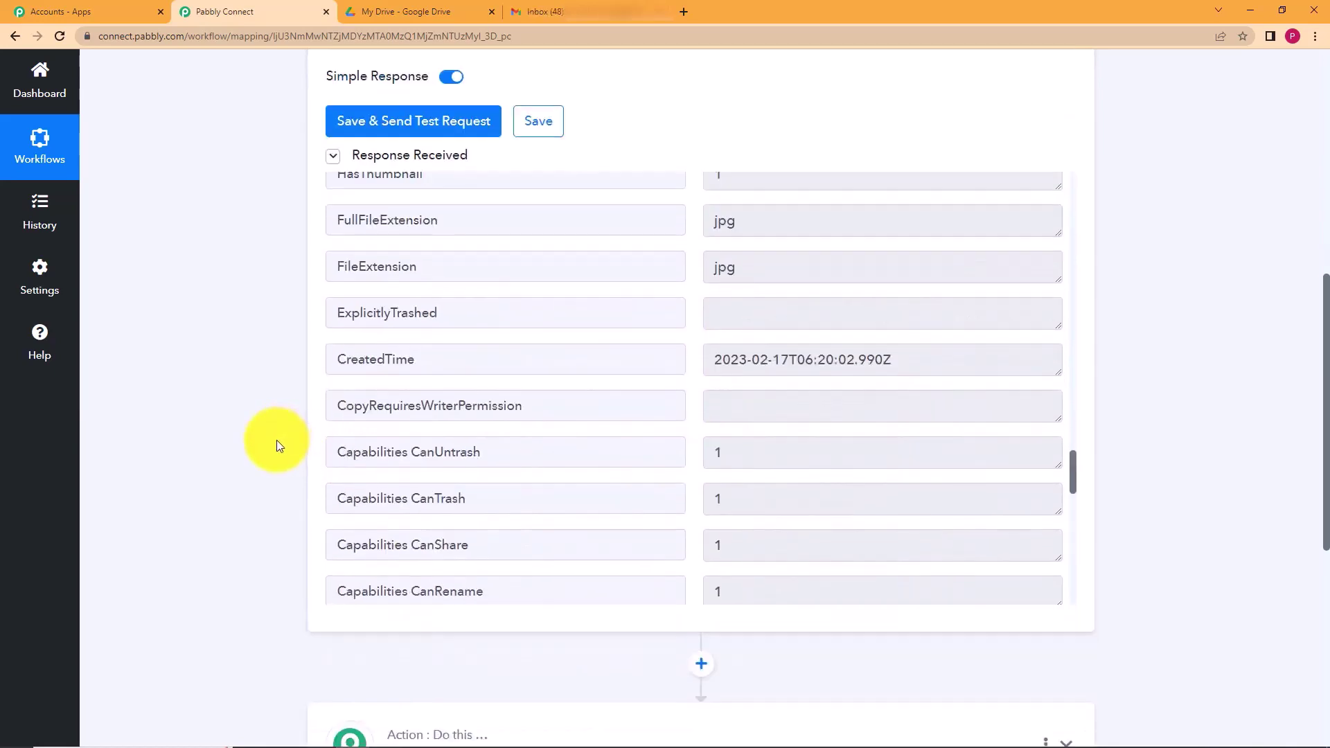
scroll(276, 439, "up", 12)
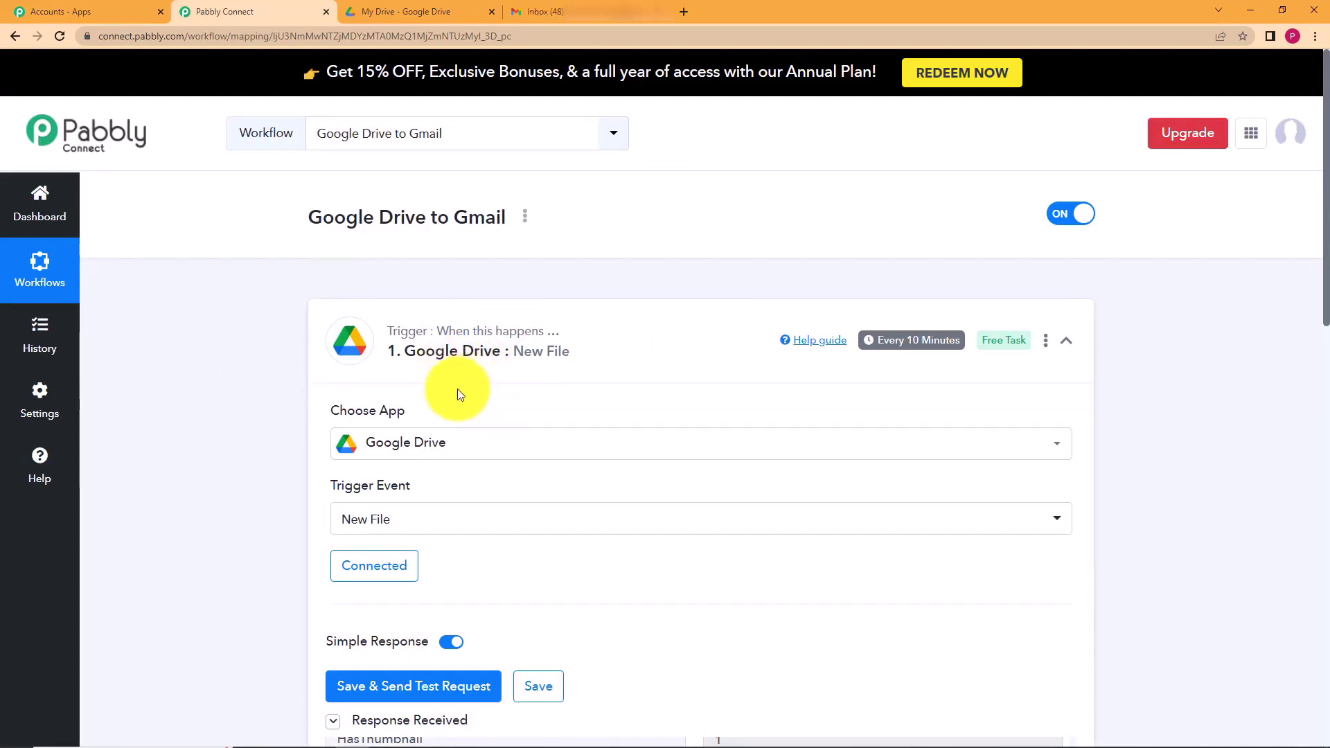
scroll(249, 499, "down", 10)
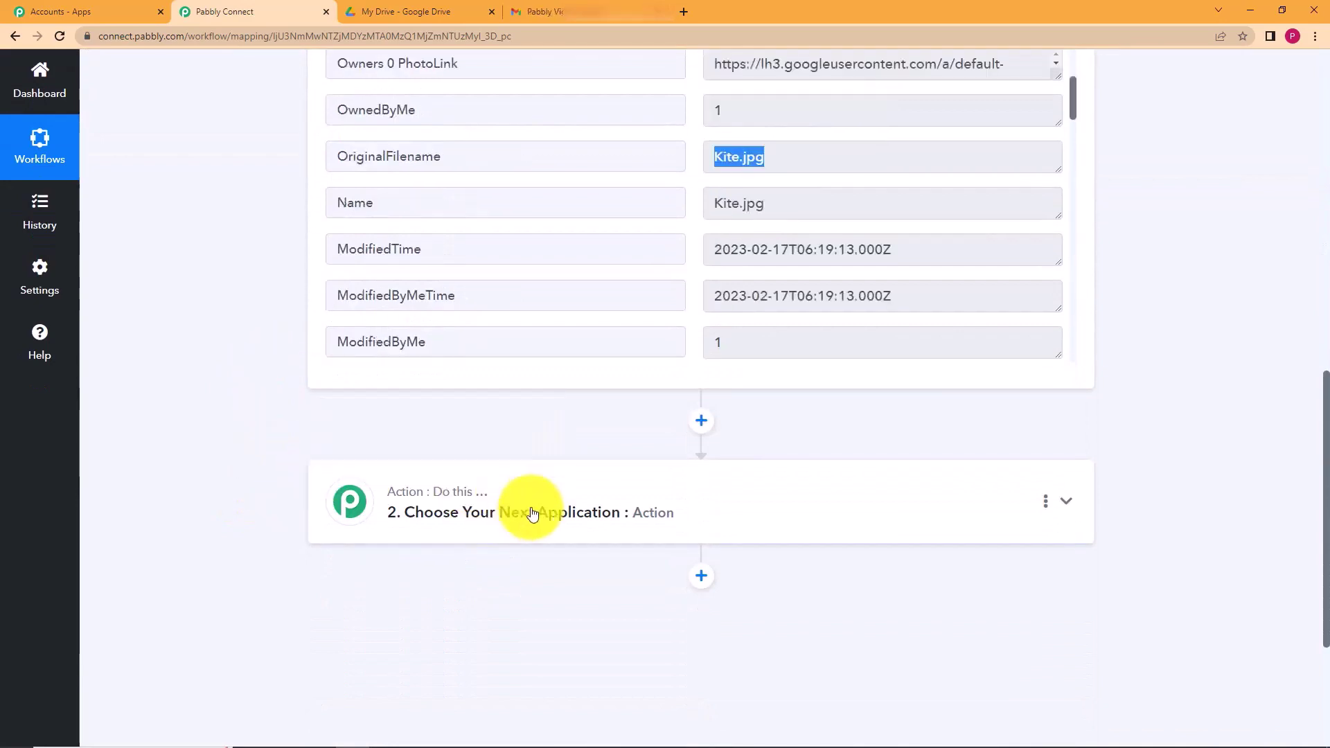
left_click(547, 512)
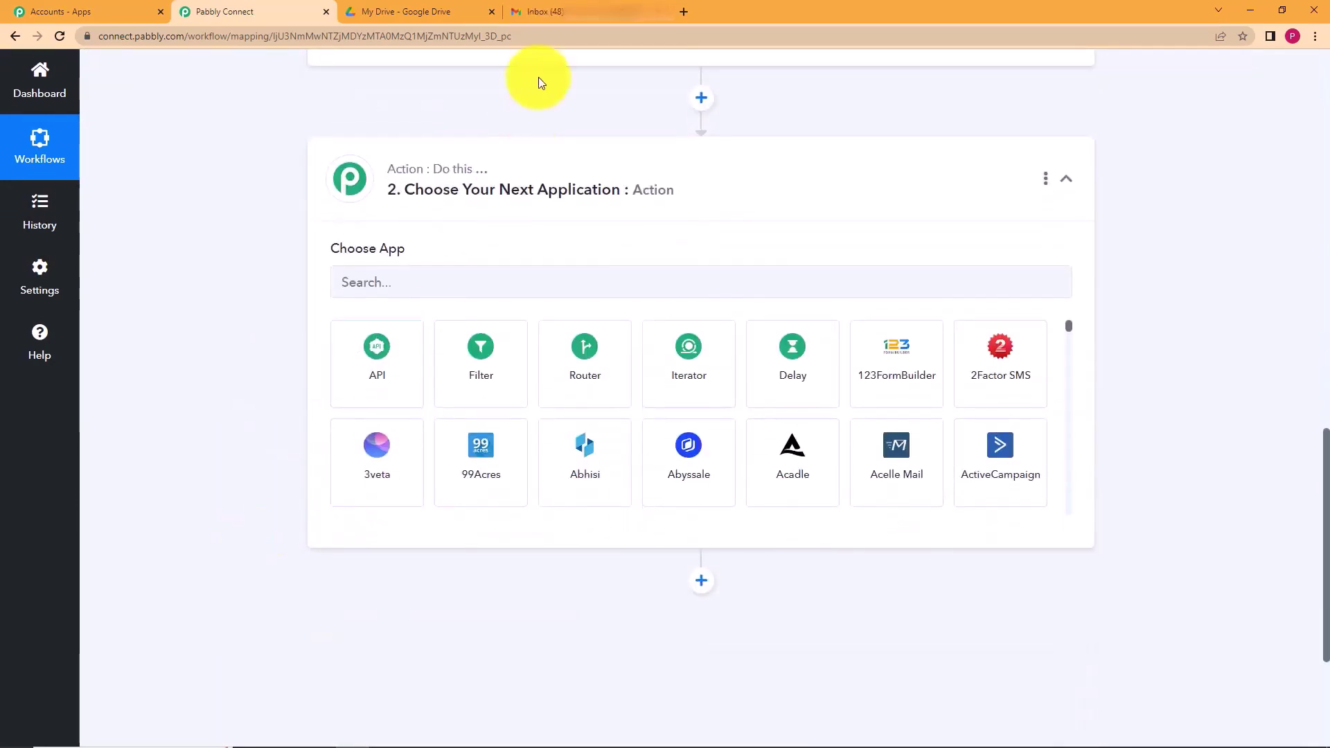
- Make step 2 a Gmail action with the Send Email event
scroll(293, 291, "up", 2)
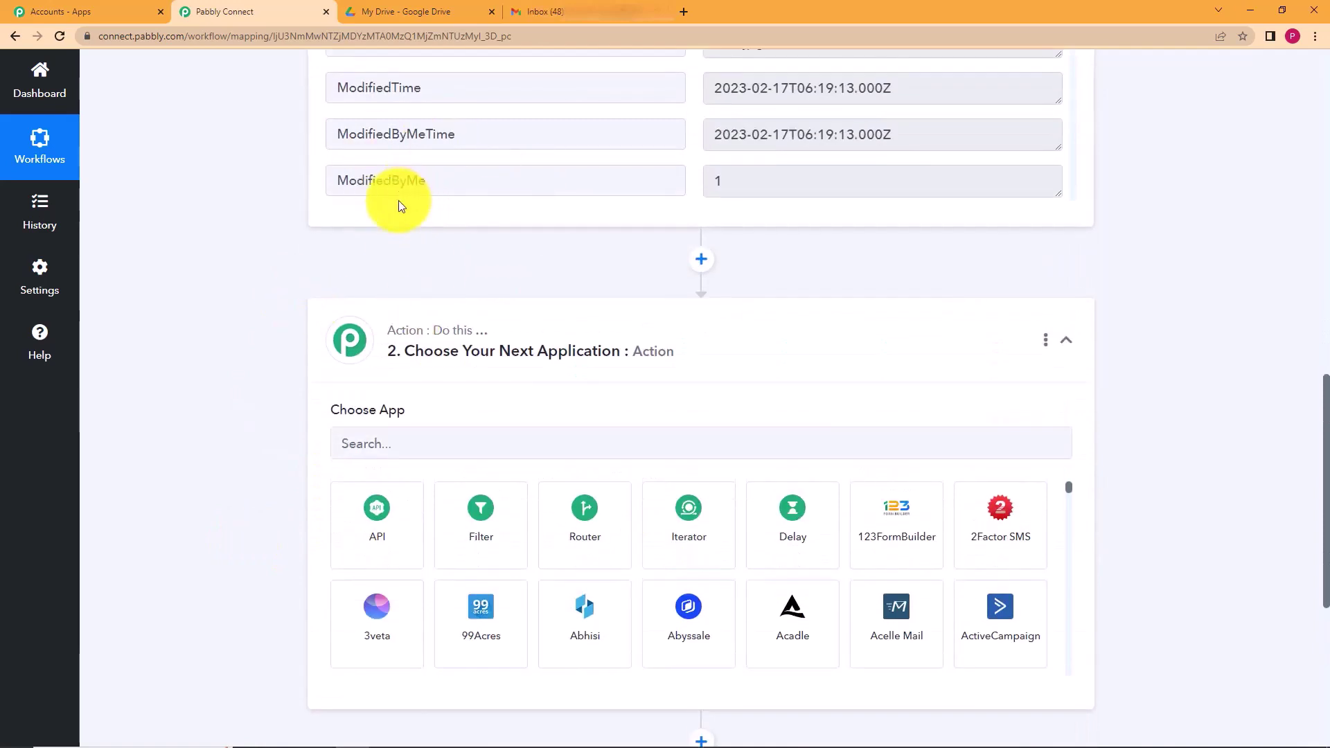
left_click(474, 439)
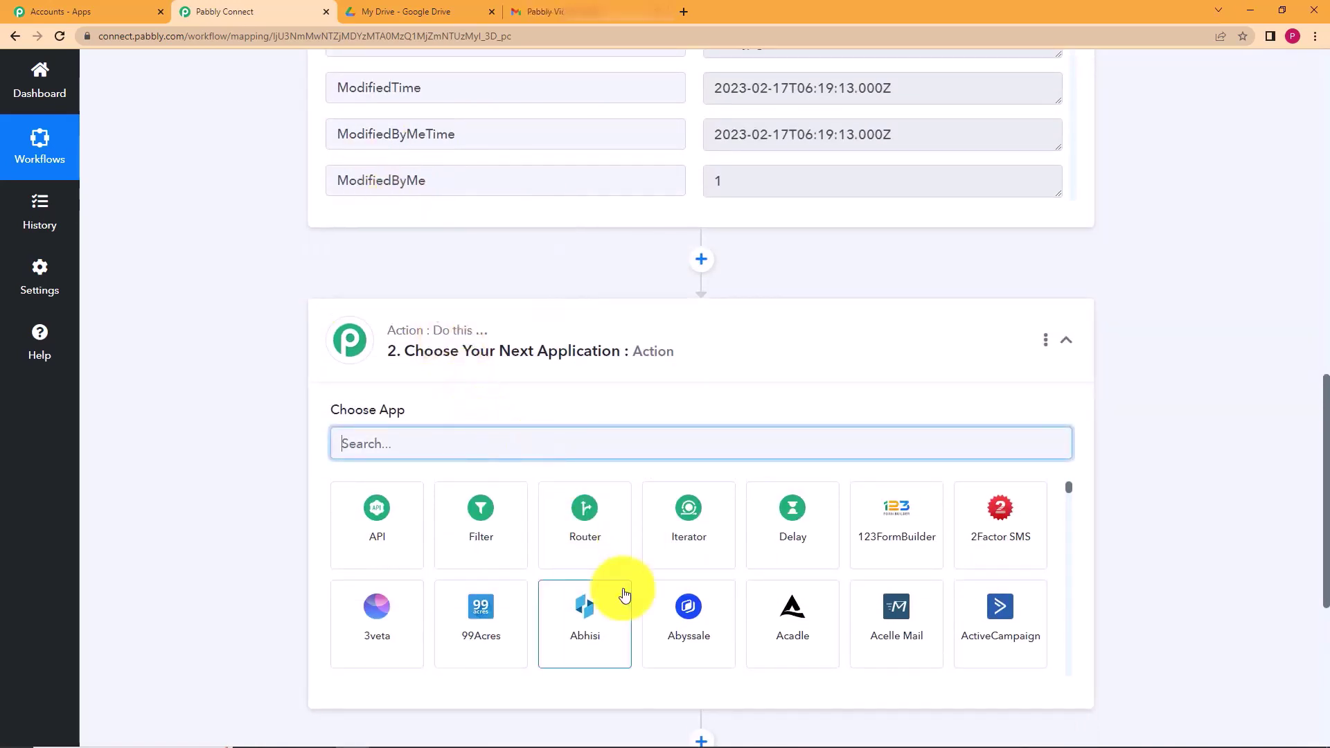
type("gmai")
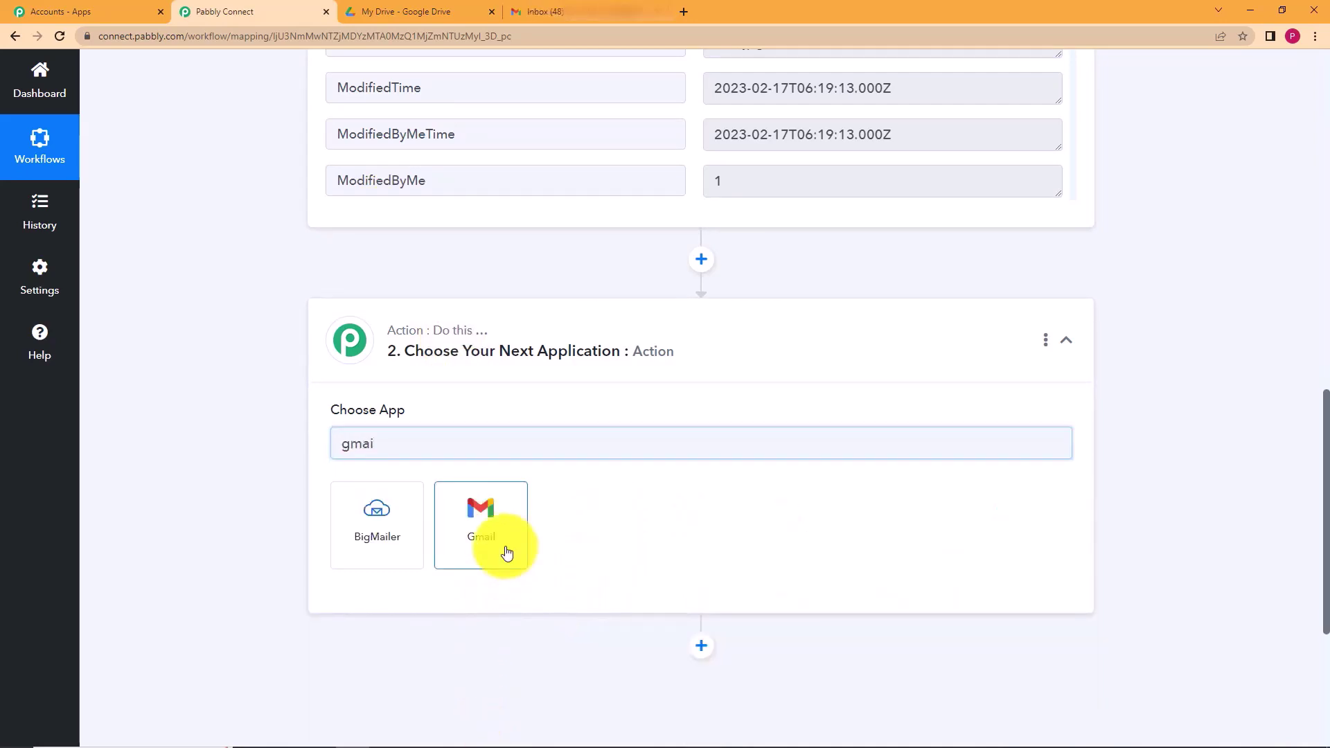
left_click(506, 547)
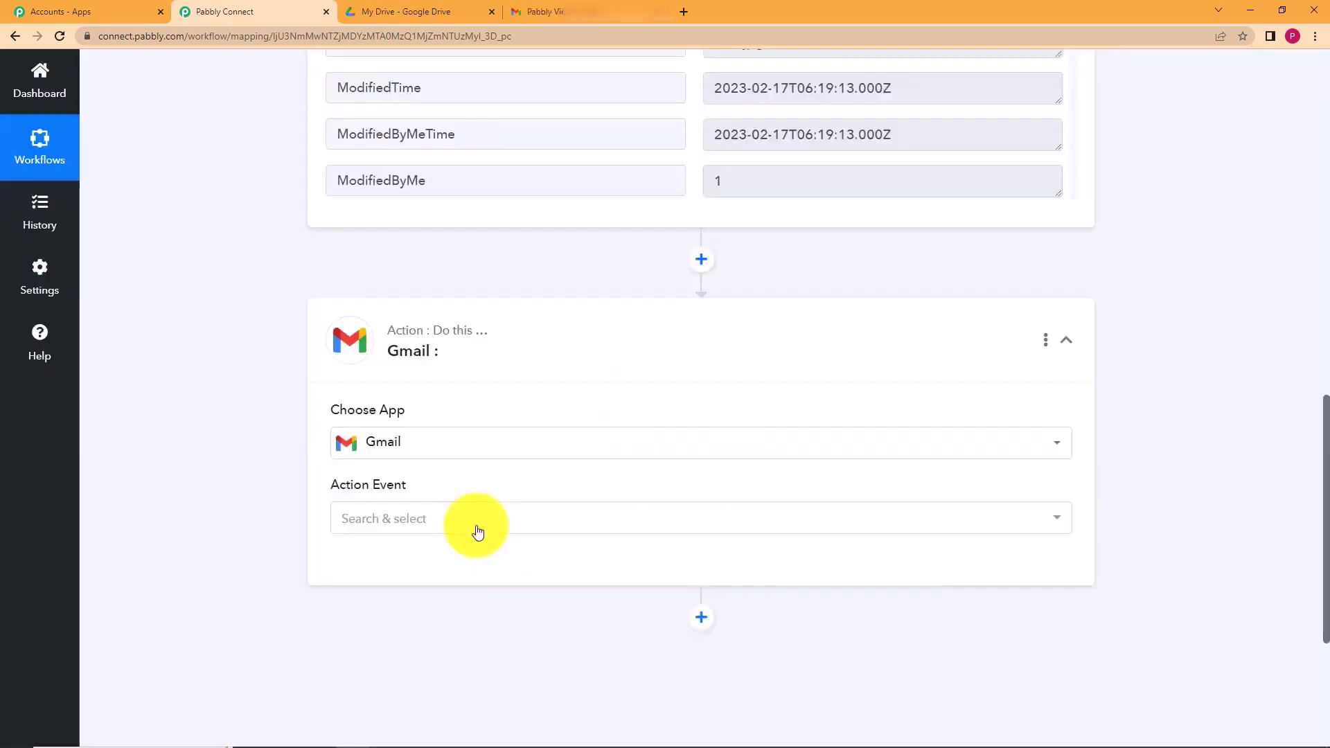
left_click(477, 525)
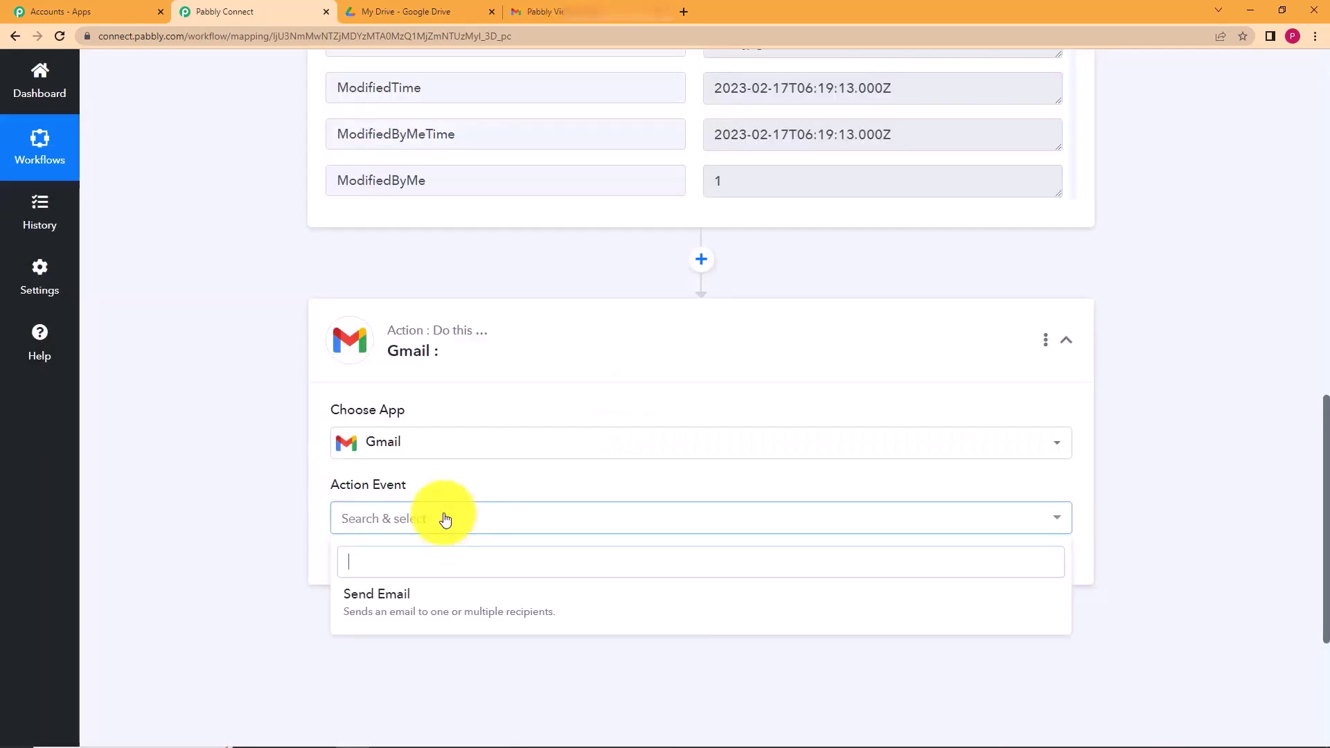
left_click(425, 614)
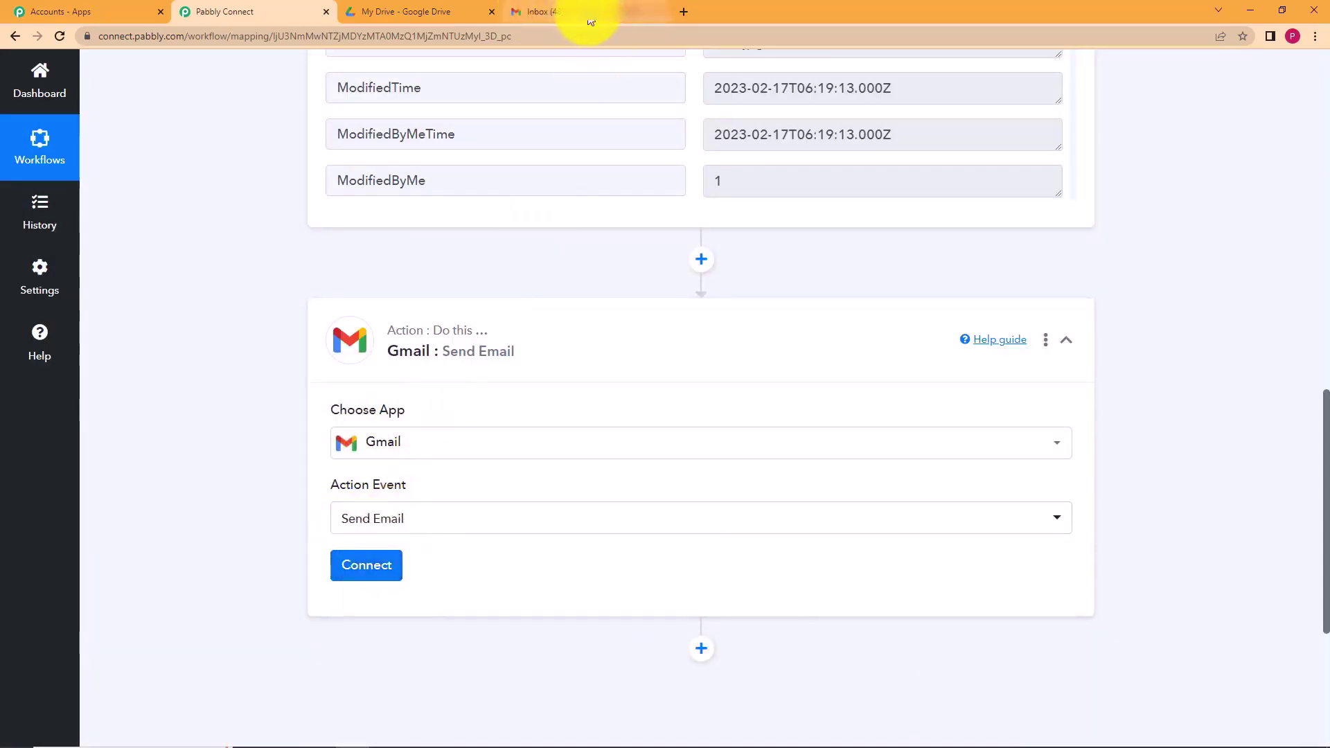
- Add a new Gmail connection by authorizing the Google account and allowing access
left_click(367, 565)
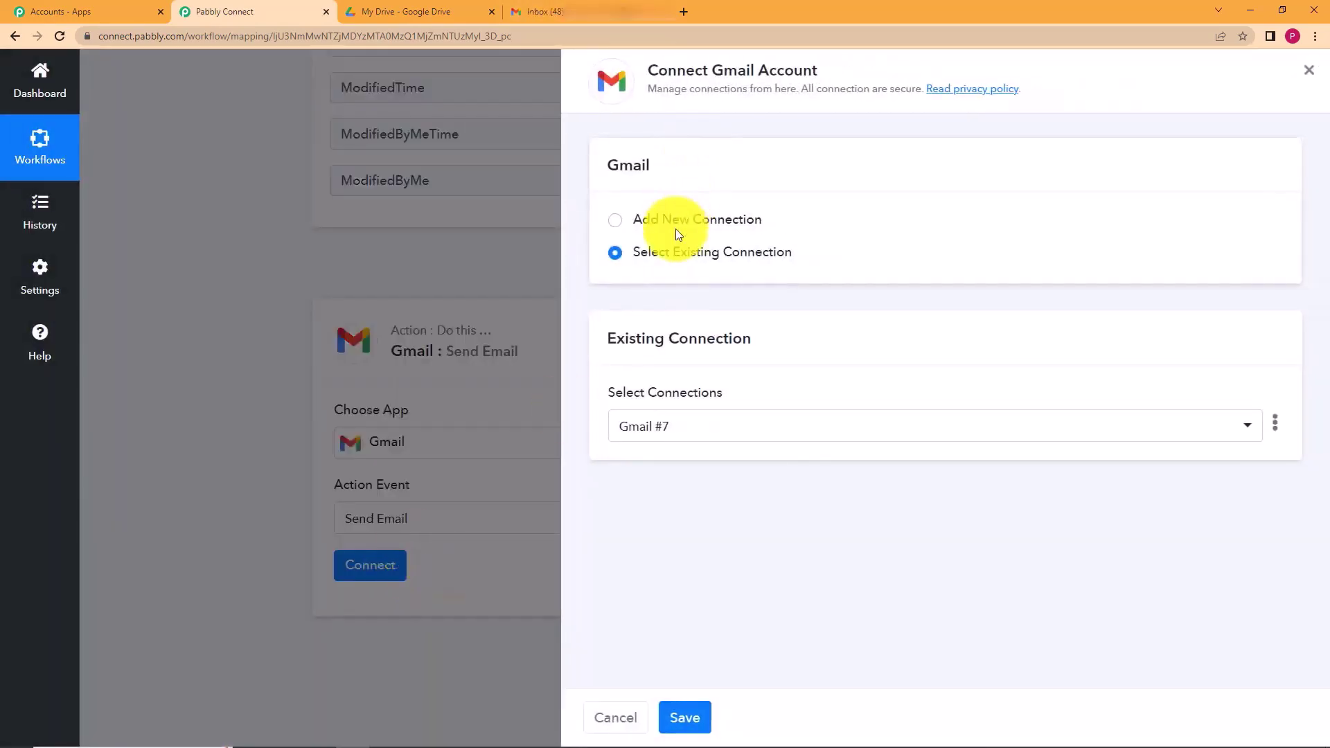
left_click(677, 230)
left_click(677, 409)
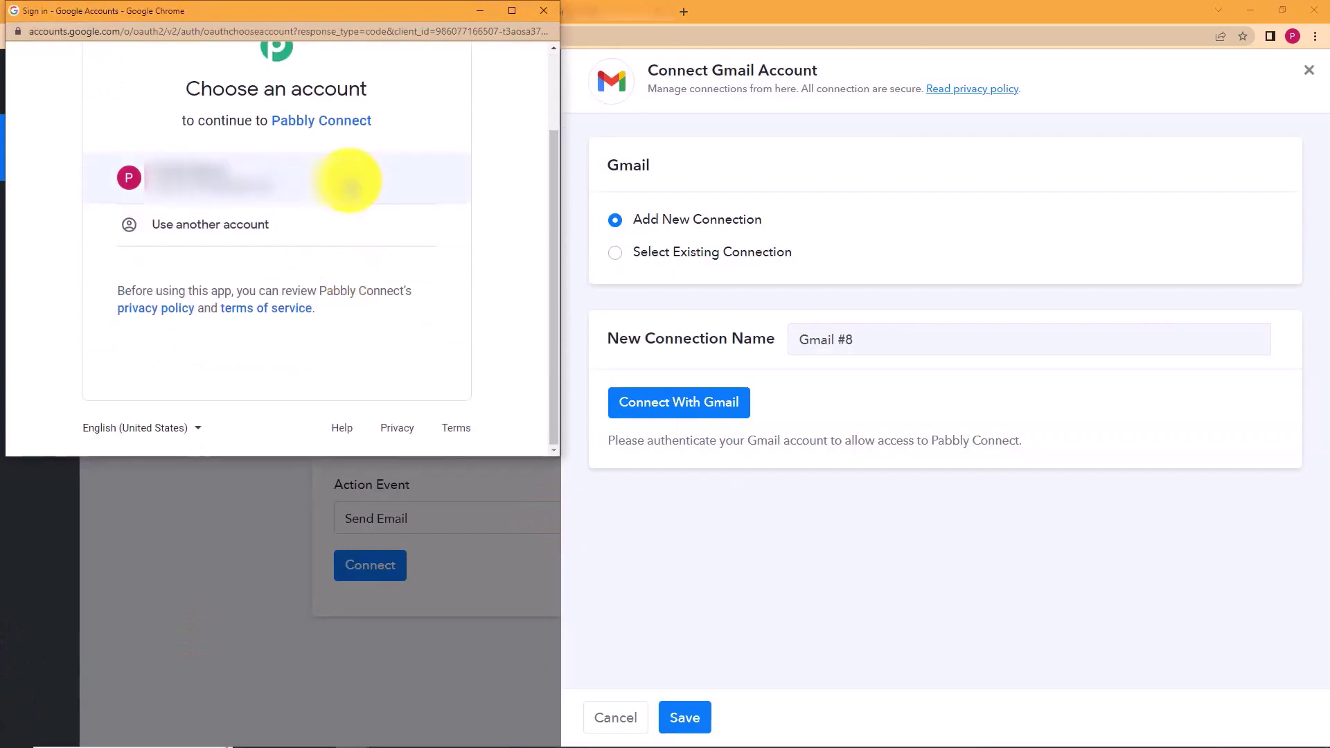
left_click(348, 181)
left_click(353, 323)
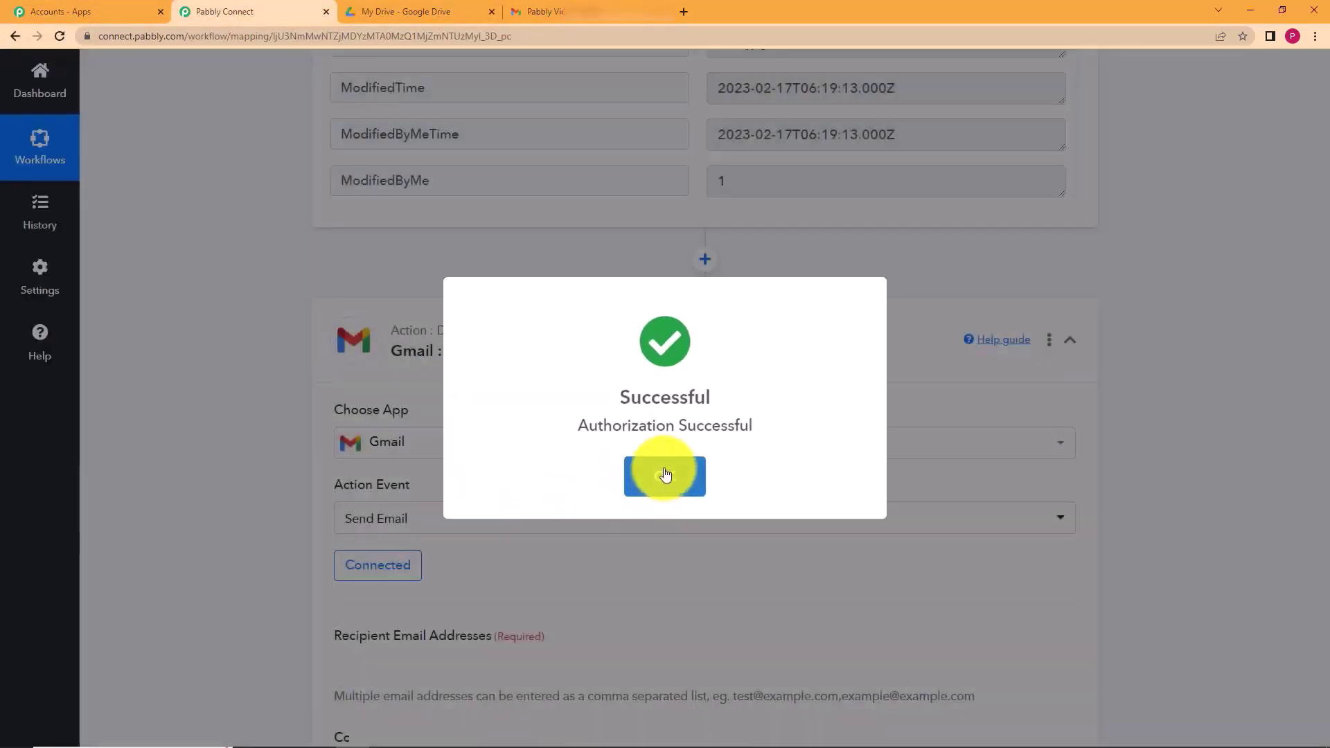
left_click(665, 476)
- Enter the recipient's email address in the Recipient Email Addresses field
scroll(451, 318, "down", 7)
scroll(306, 228, "up", 2)
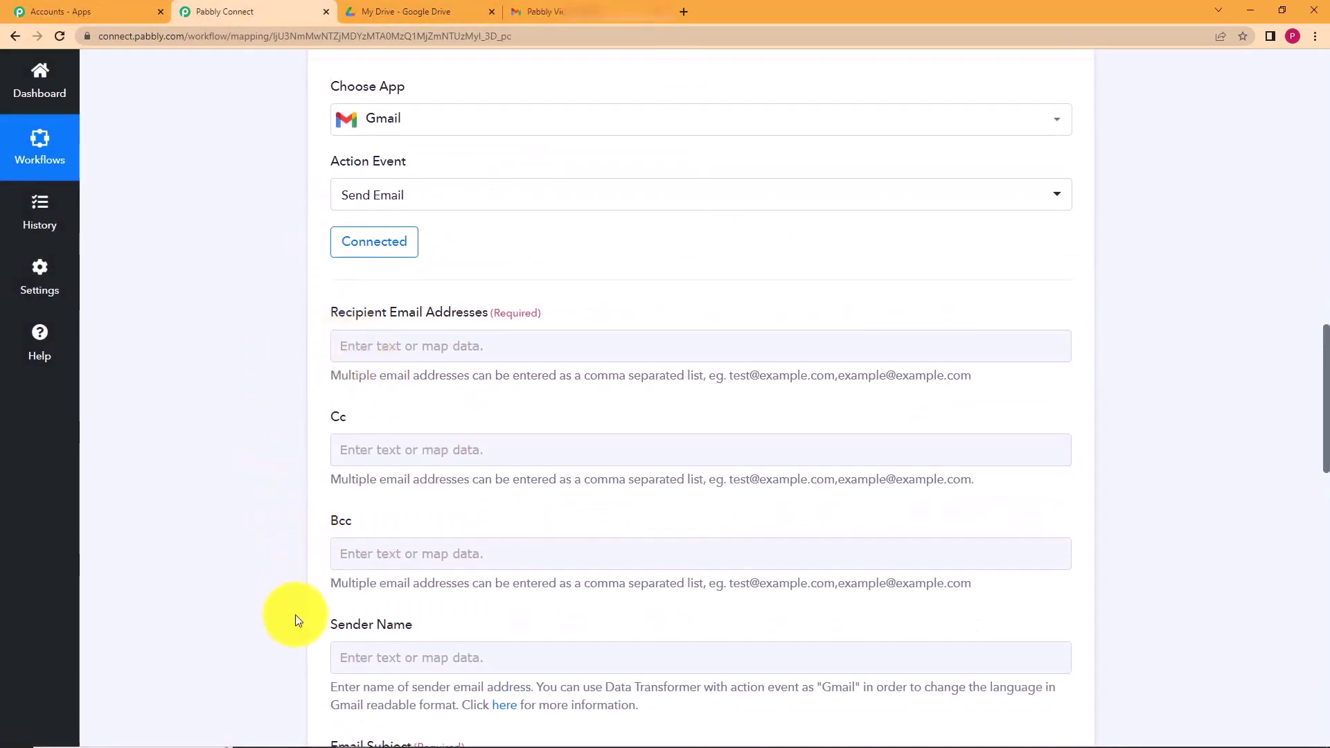
scroll(313, 558, "down", 4)
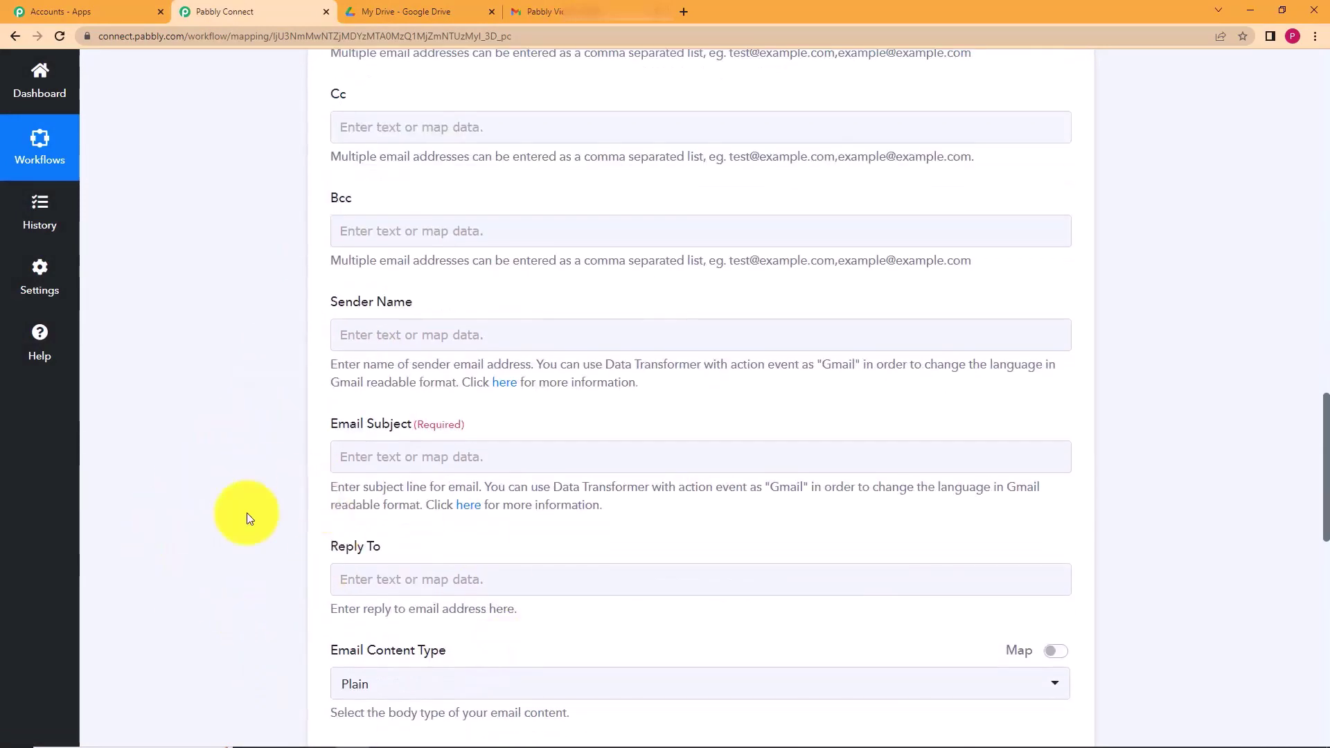
scroll(493, 413, "up", 3)
scroll(494, 414, "up", 1)
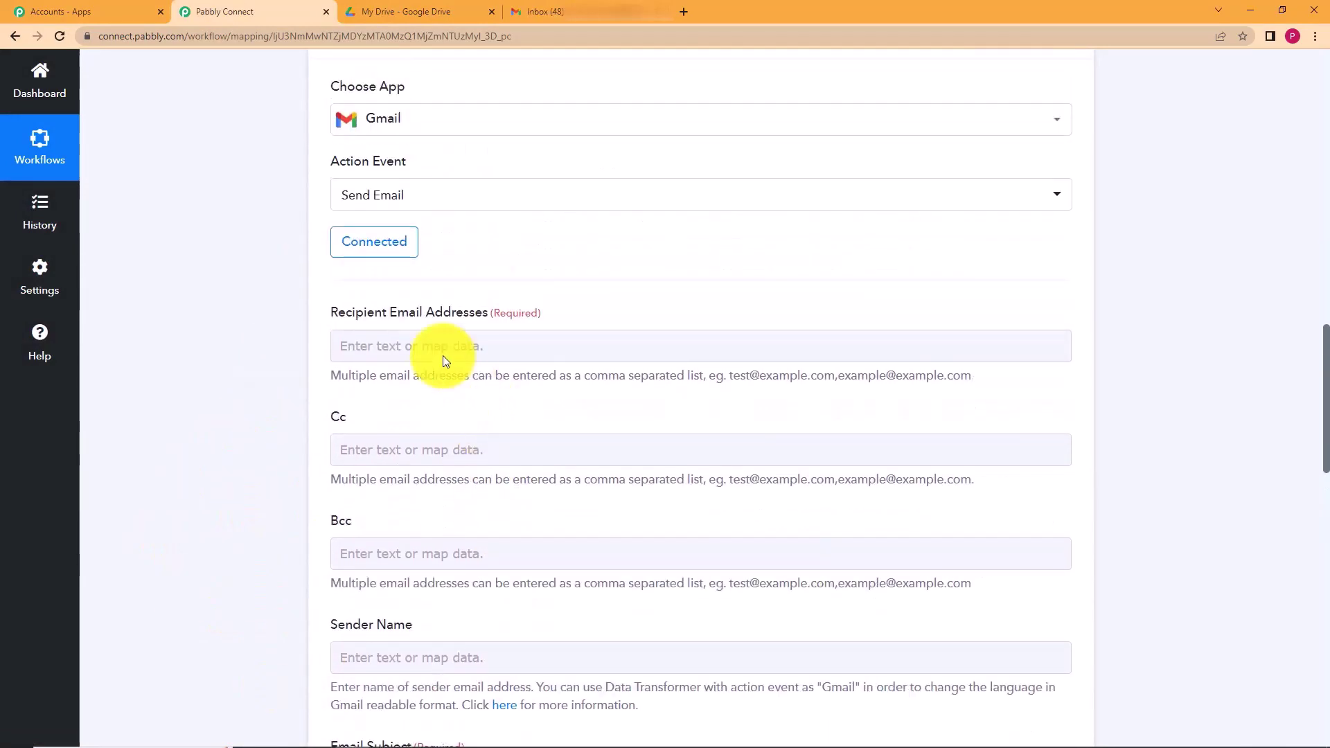
left_click(534, 354)
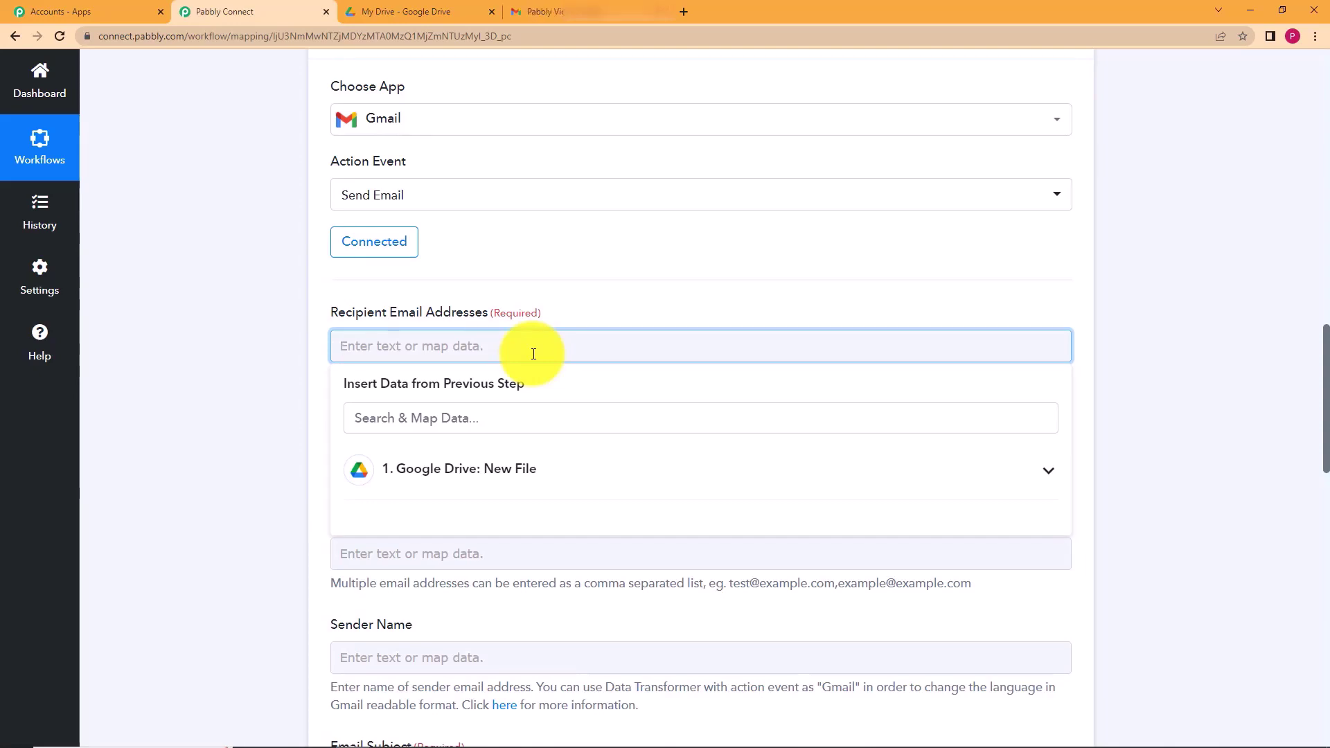
scroll(242, 377, "up", 9)
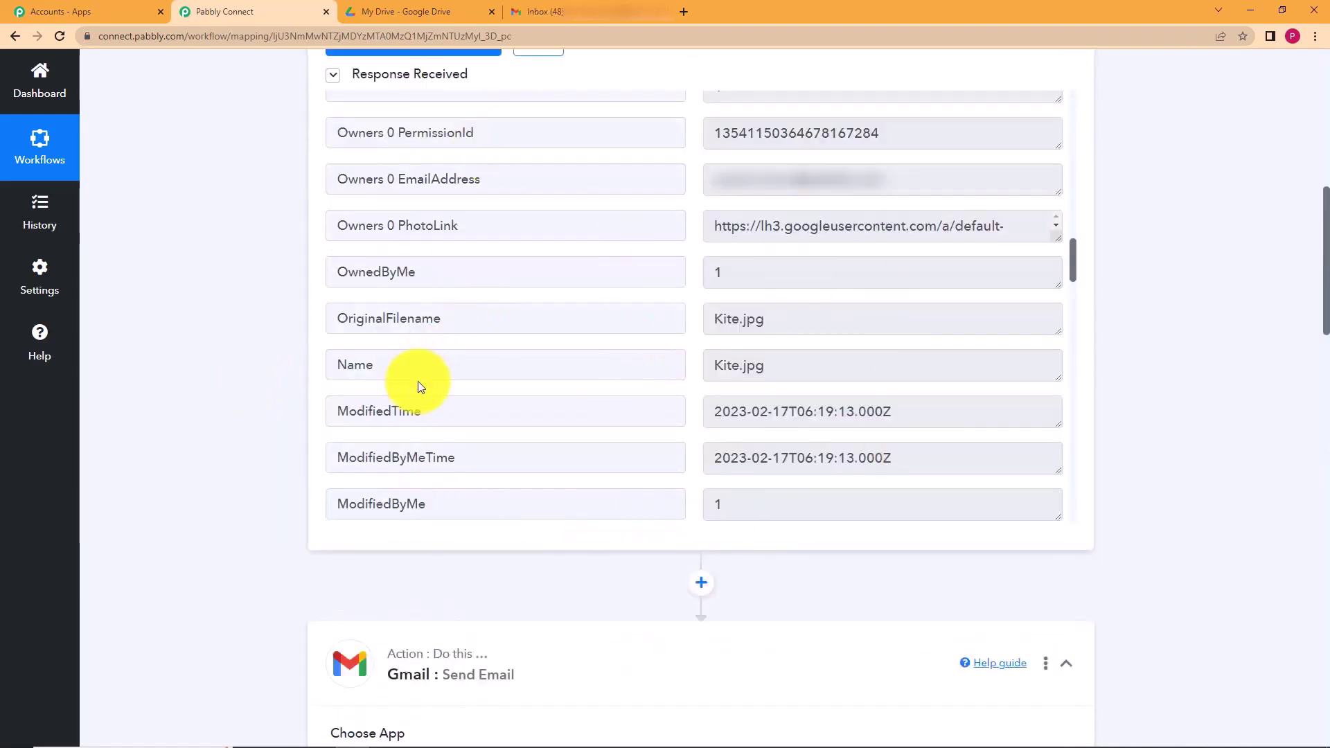
scroll(421, 381, "up", 5)
scroll(207, 398, "up", 6)
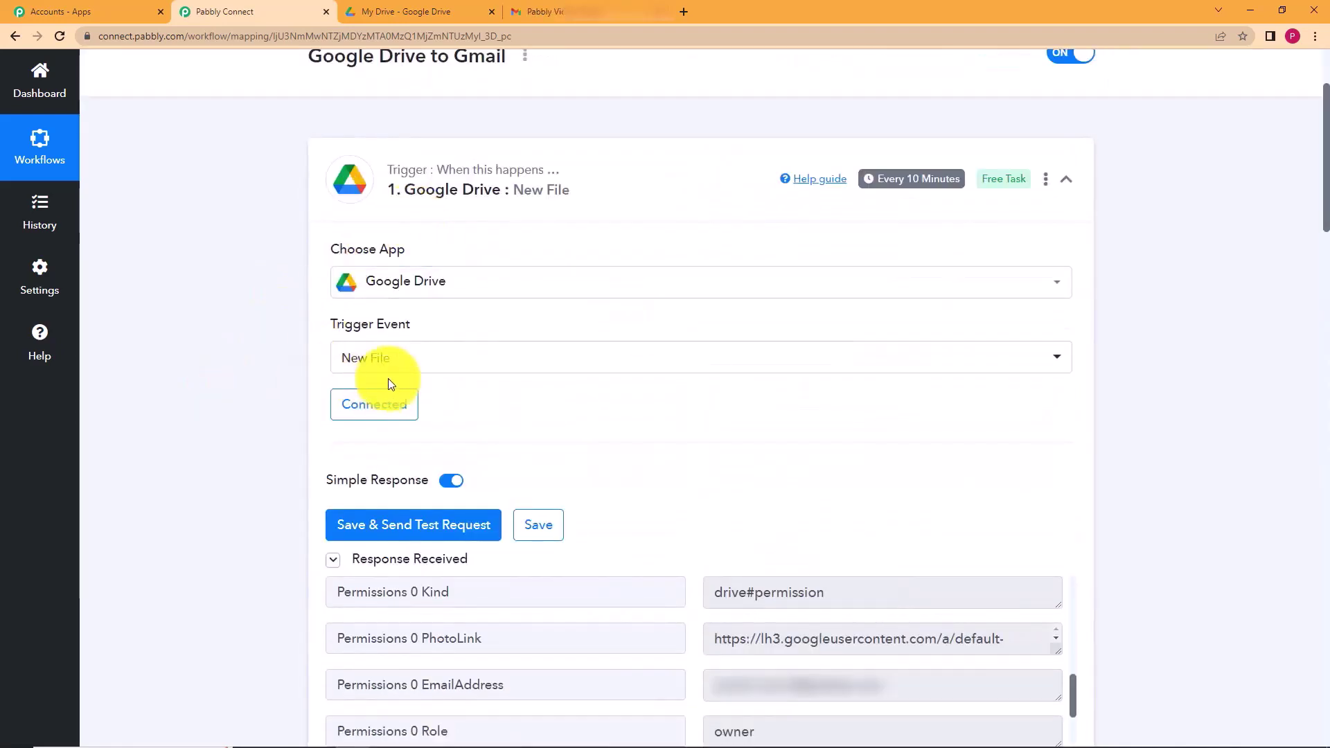
scroll(290, 416, "down", 9)
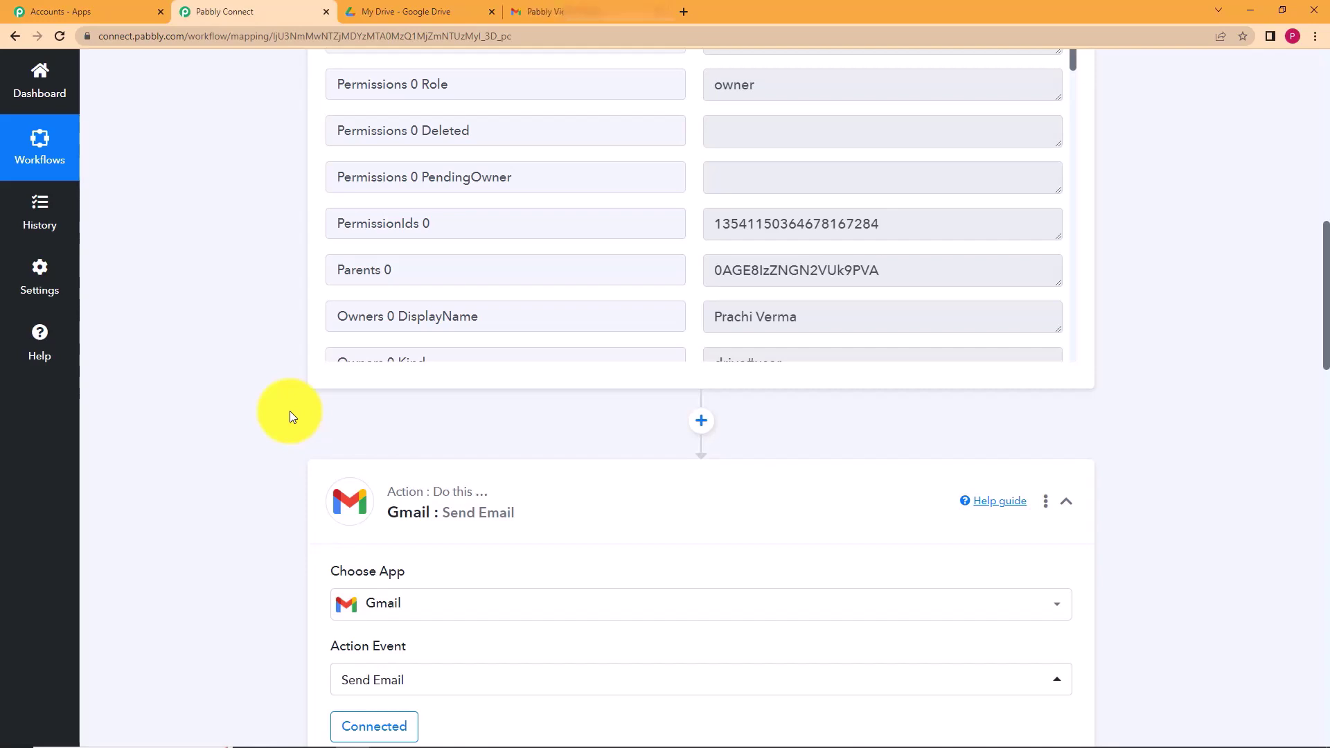
scroll(290, 410, "down", 5)
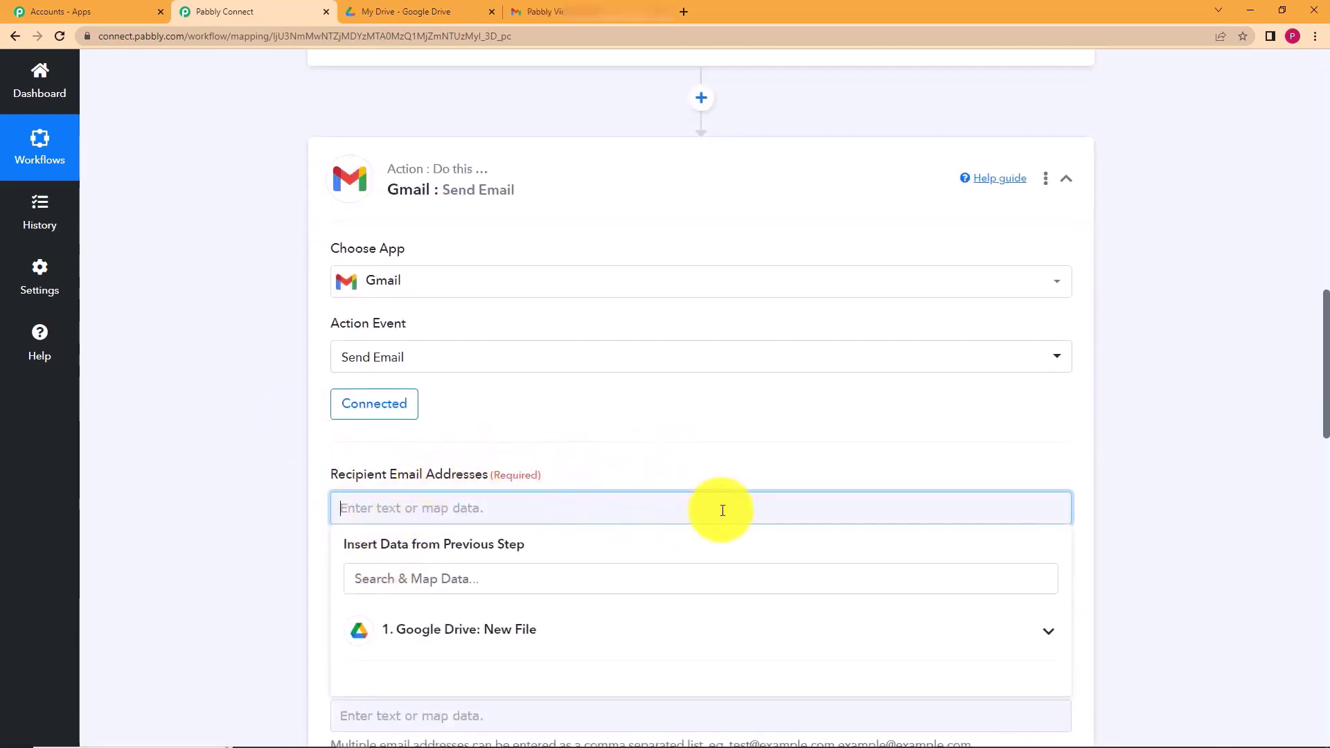
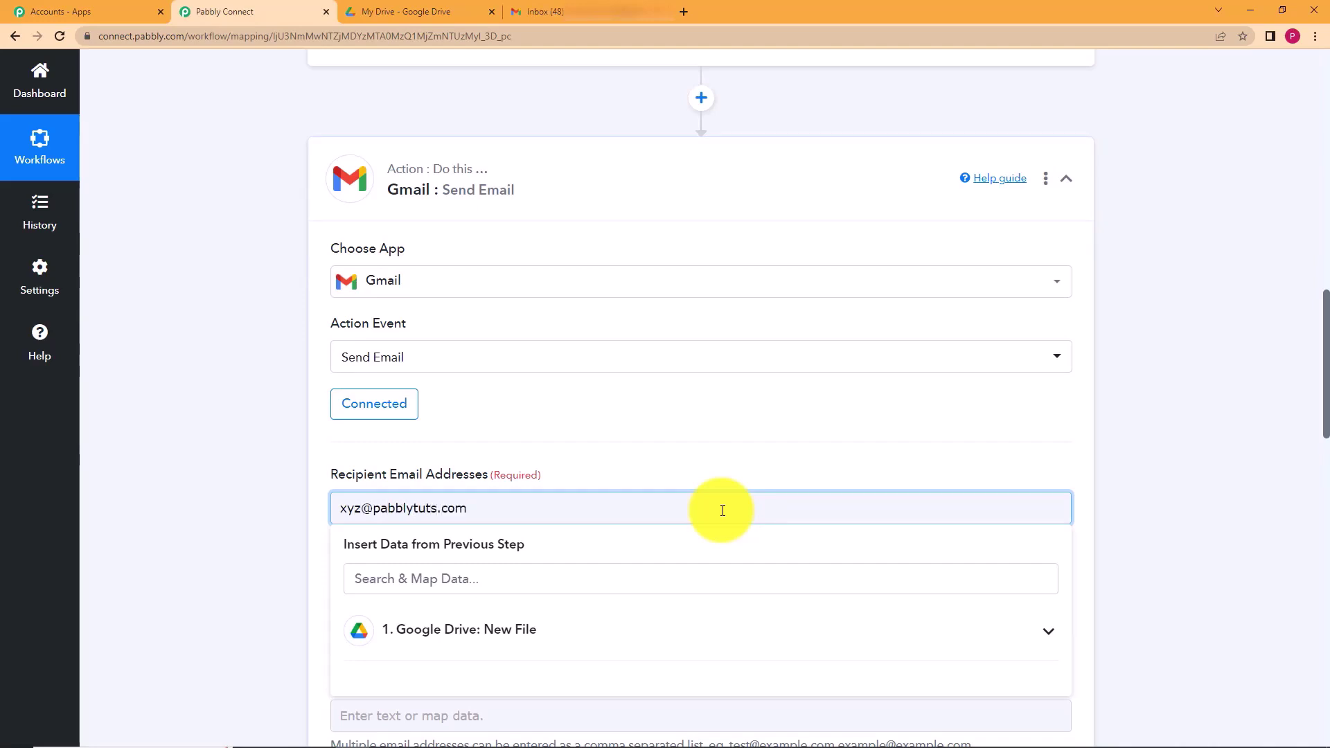
left_click(235, 496)
- Check the recipient field and locate the file owner's display name in the trigger data
left_click(543, 506)
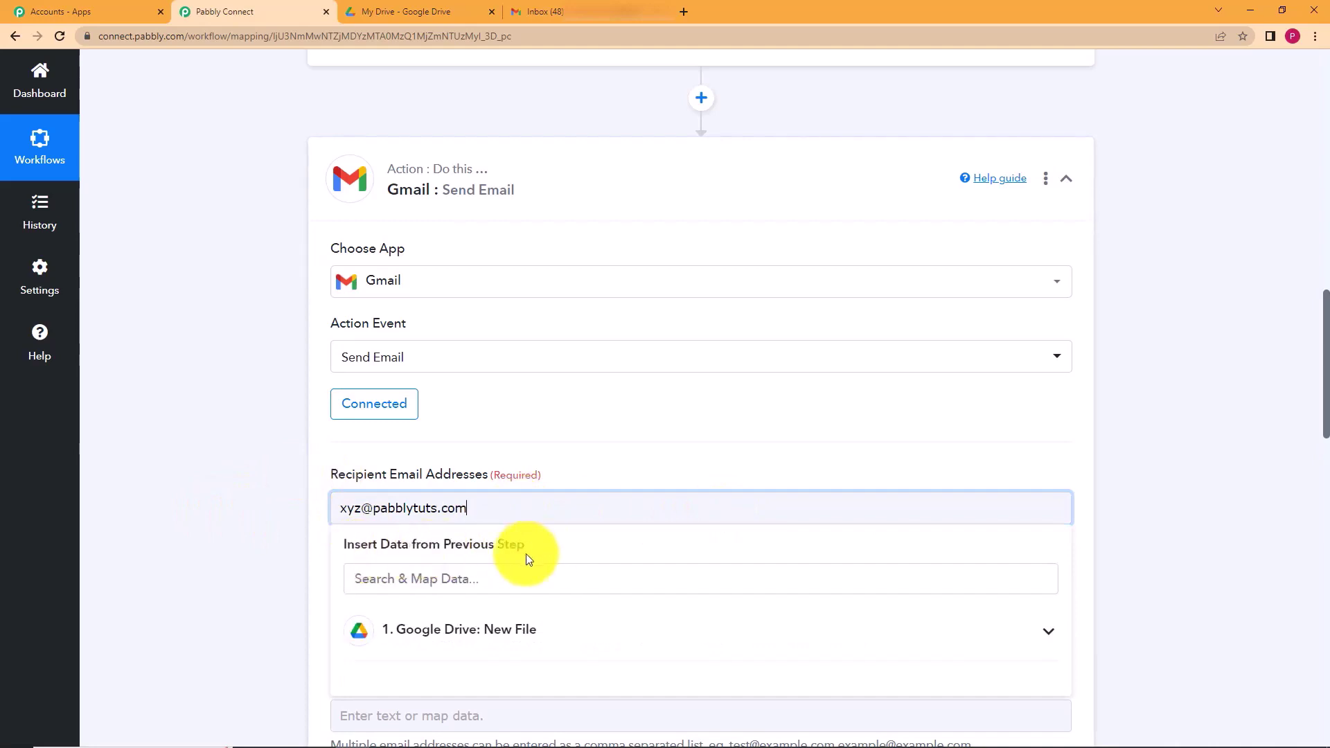
scroll(217, 541, "down", 5)
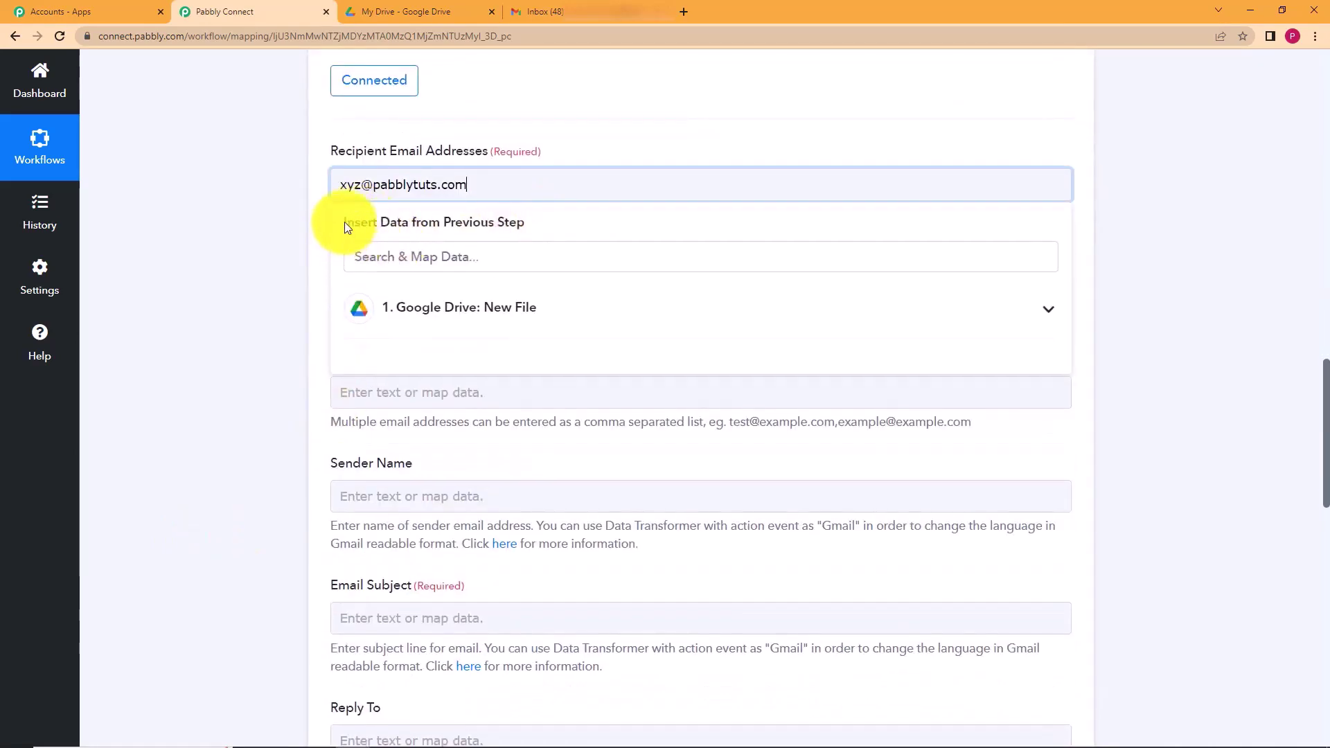
left_click(242, 349)
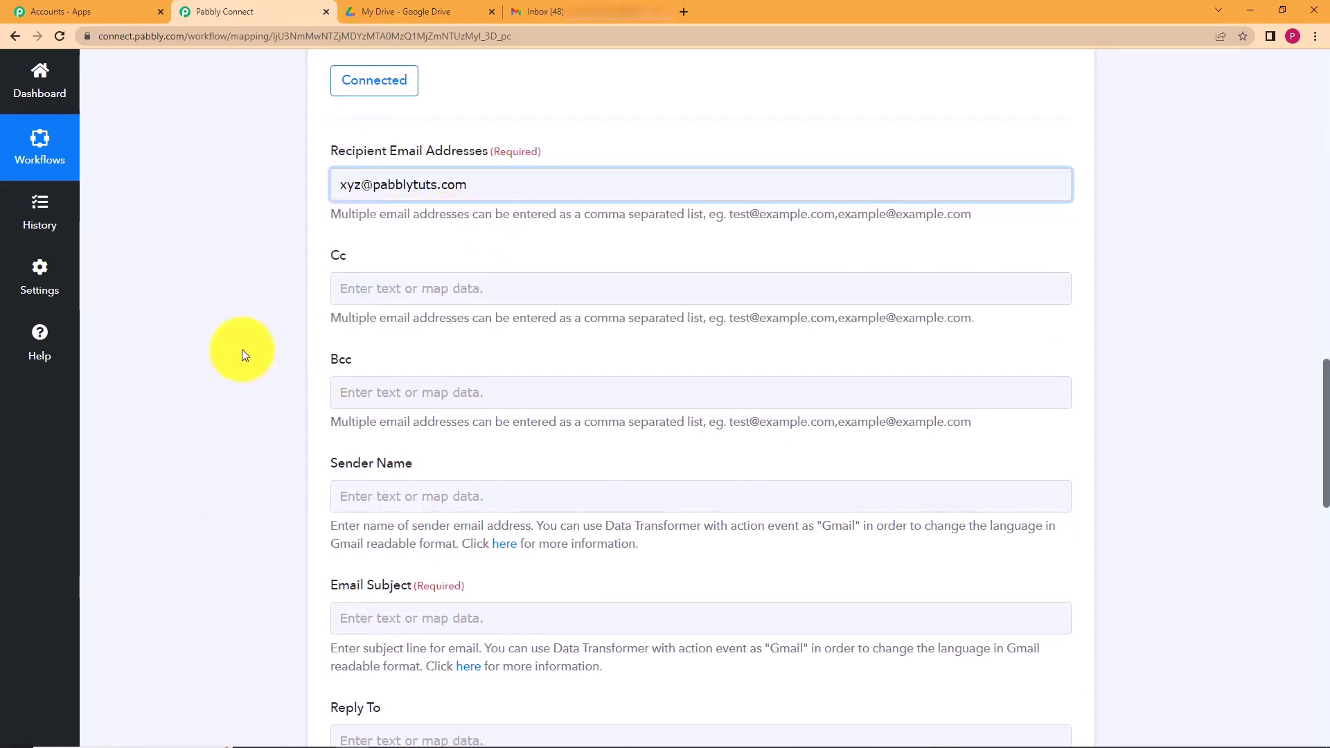
scroll(243, 351, "up", 12)
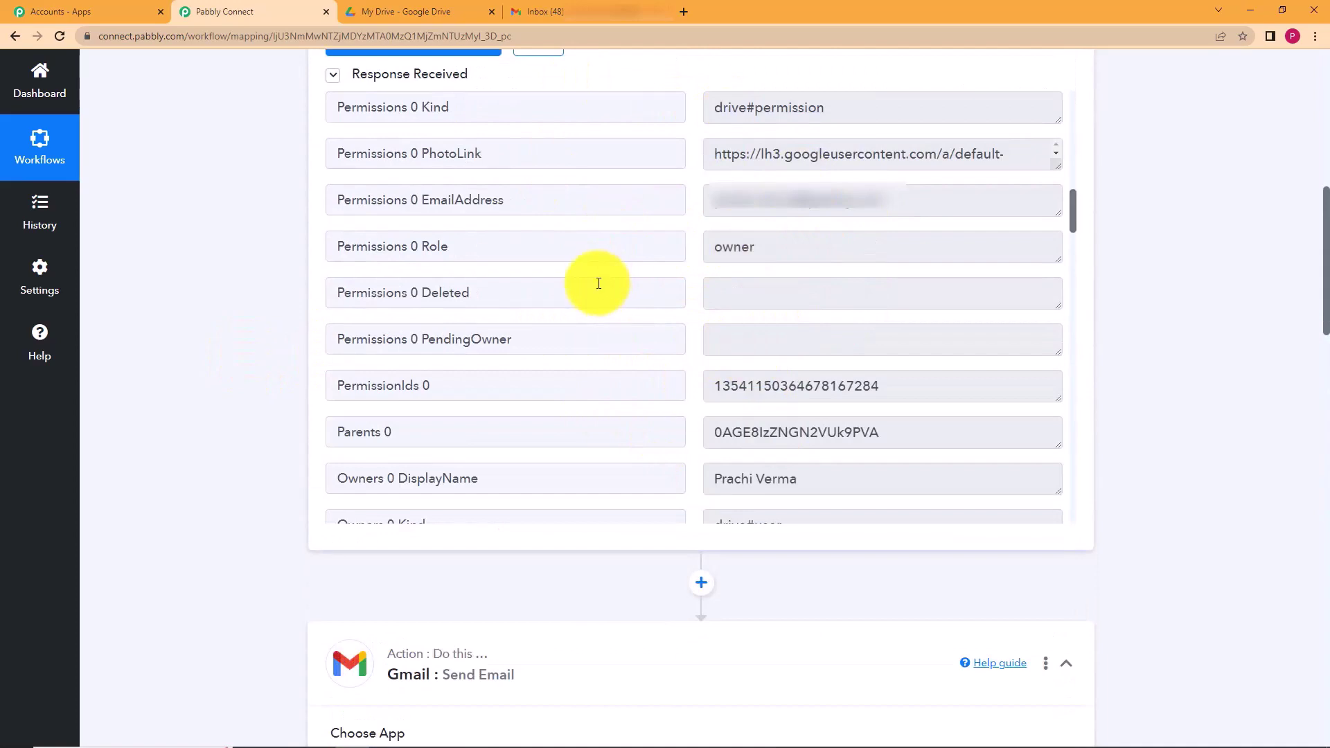
scroll(252, 443, "down", 7)
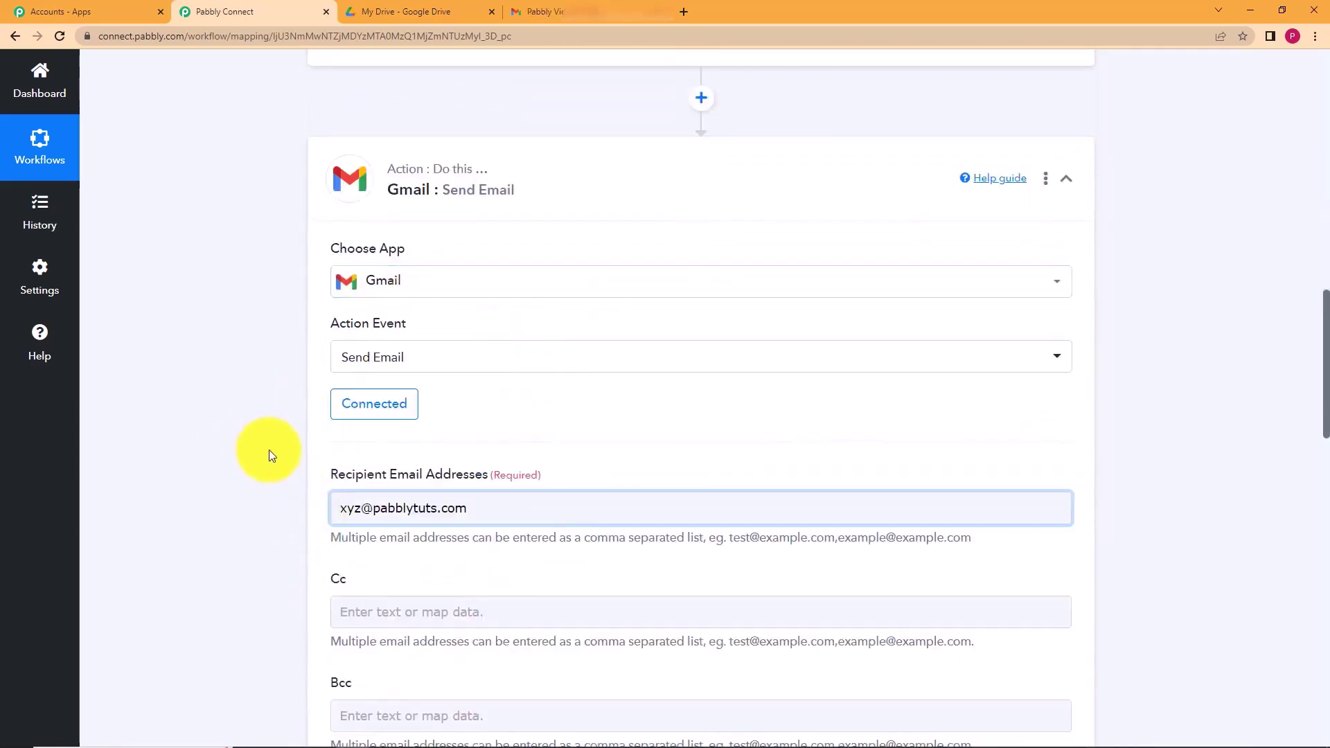
scroll(269, 451, "down", 2)
scroll(268, 450, "up", 9)
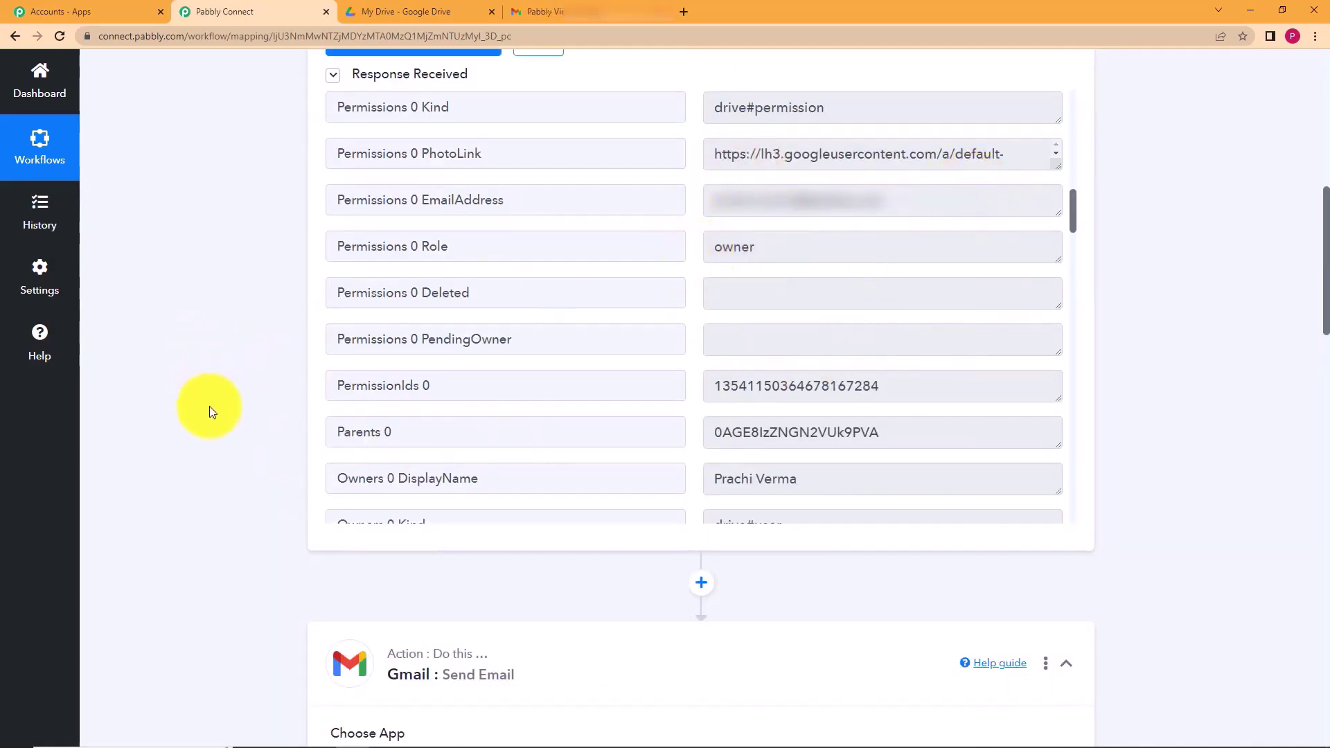
scroll(251, 581, "down", 4)
scroll(255, 401, "down", 2)
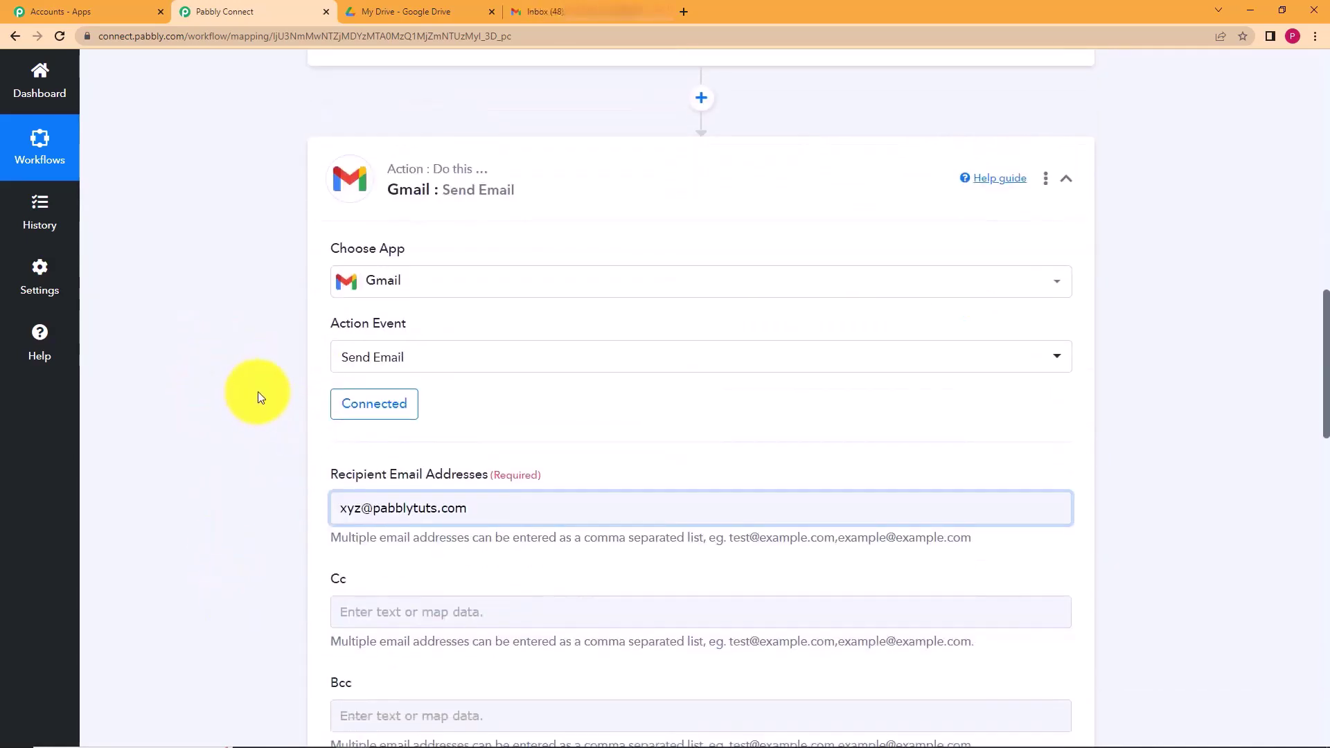
scroll(700, 354, "up", 4)
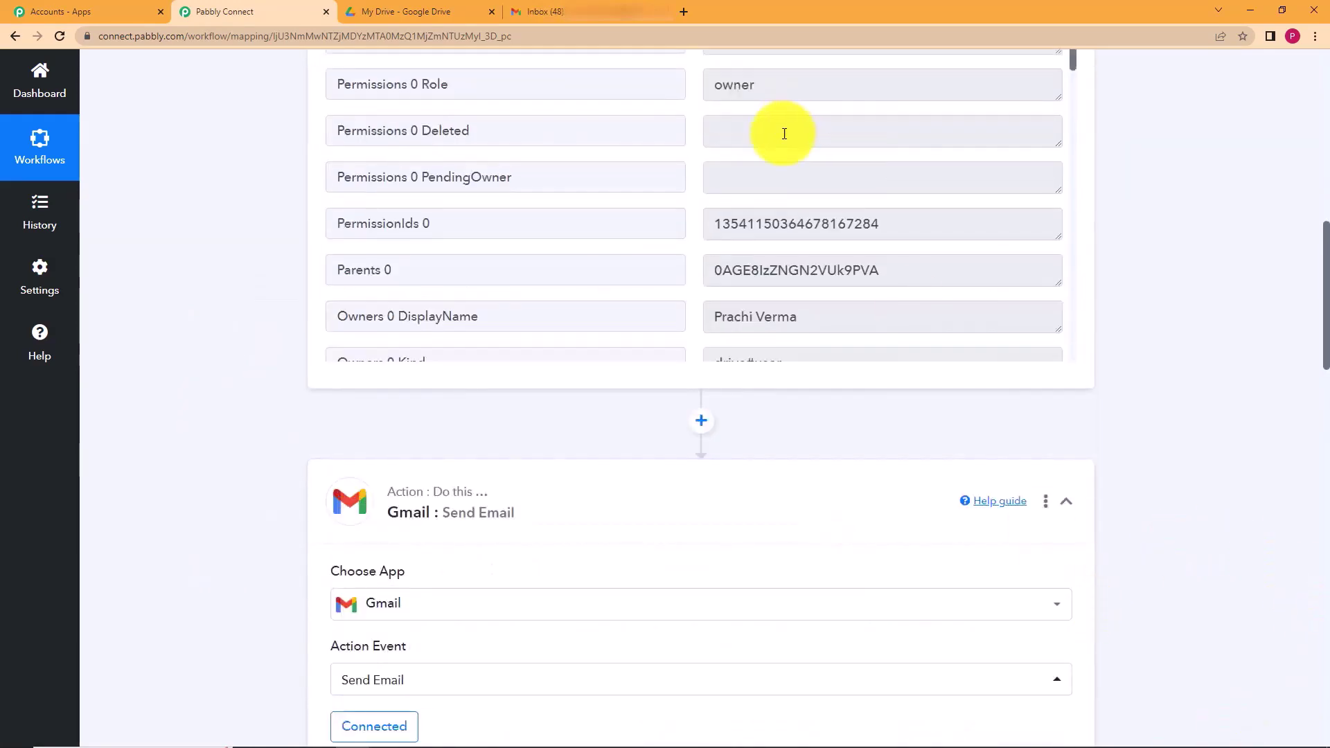
left_click_drag(796, 318, 693, 337)
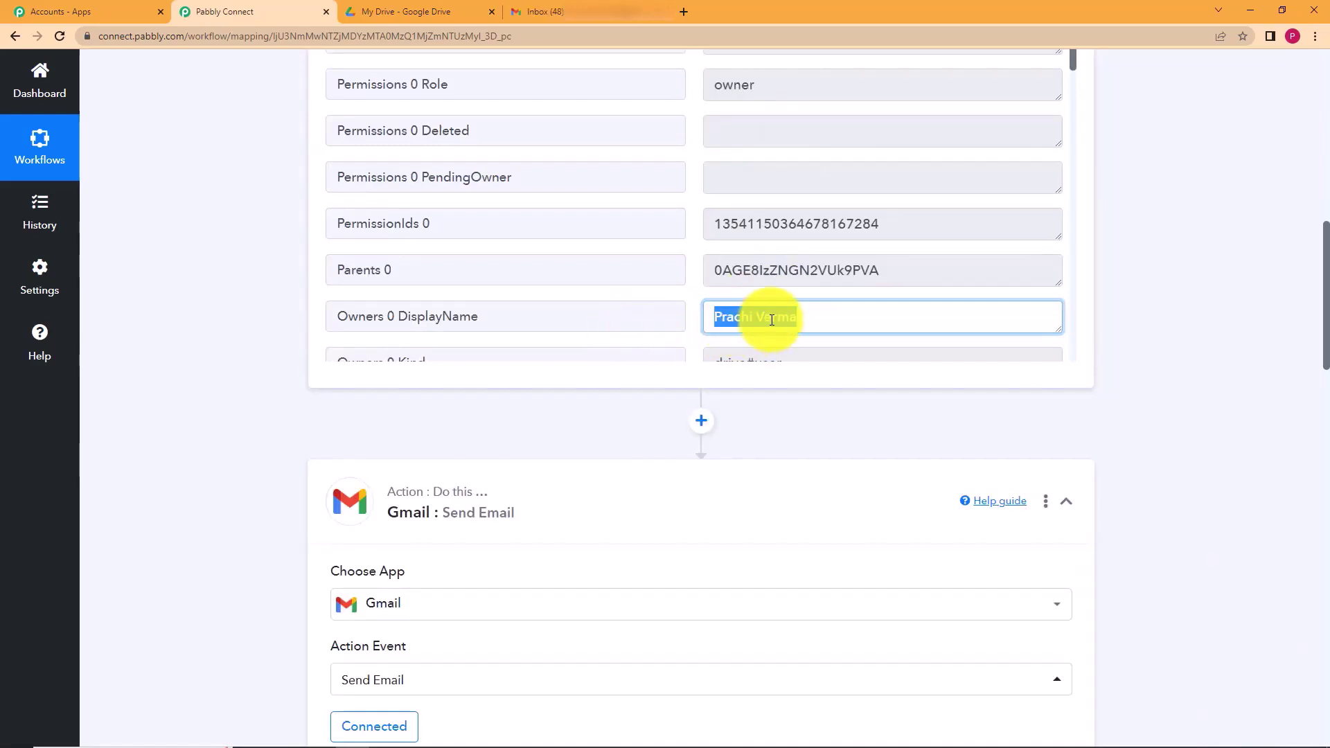
left_click(808, 321)
scroll(541, 313, "down", 6)
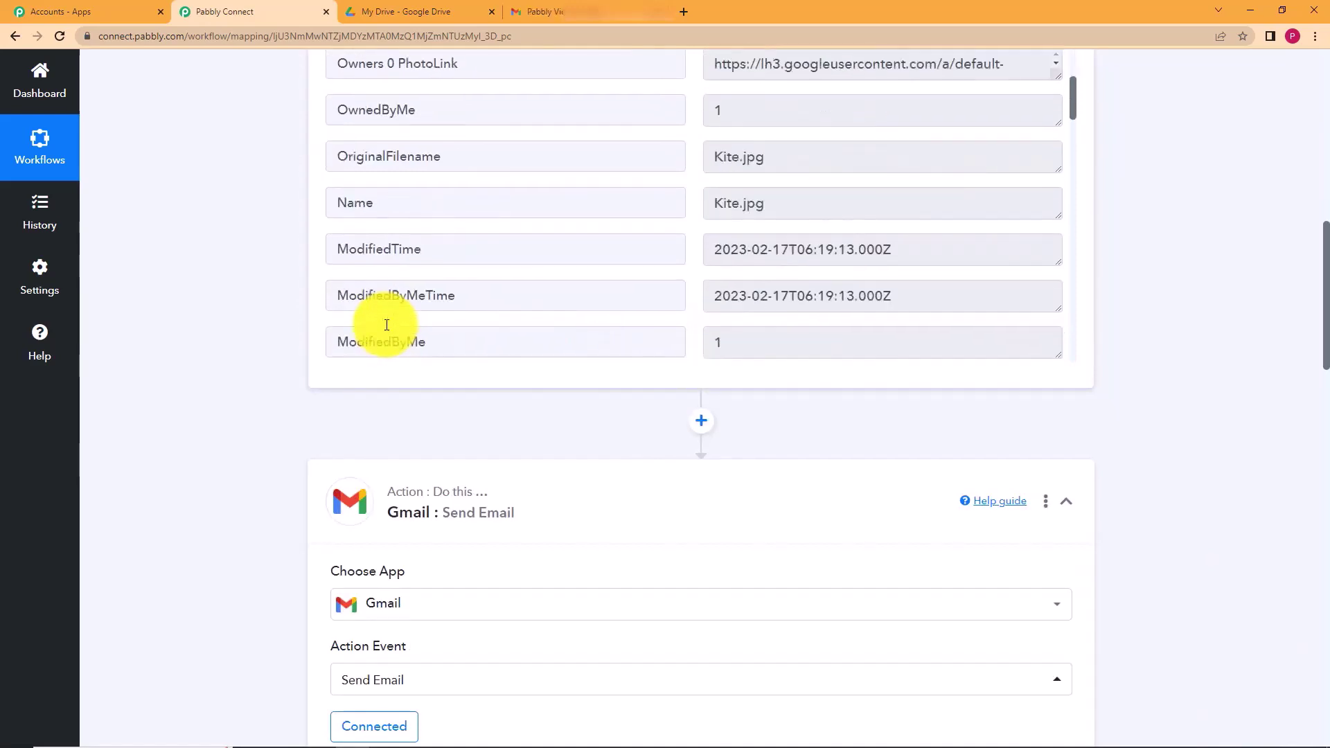
scroll(209, 343, "down", 10)
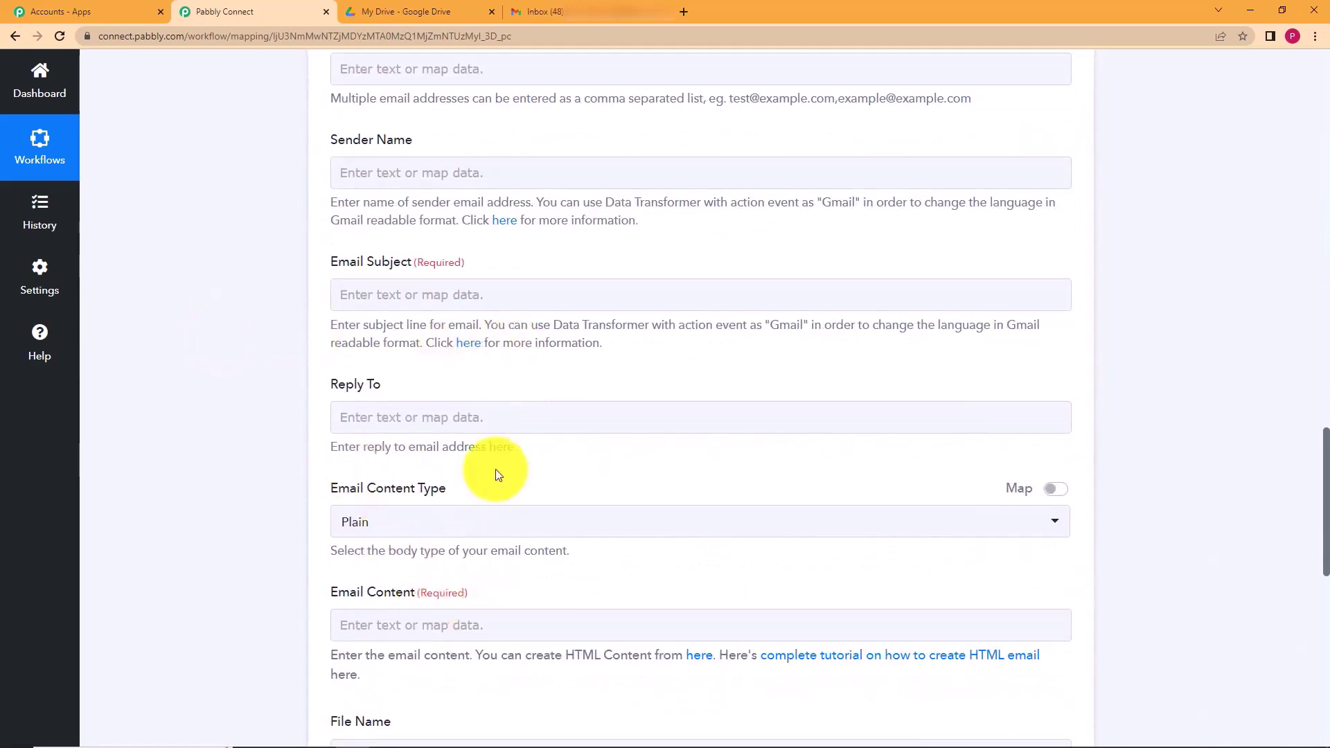
- Browse the Google Drive: New File data fields available for mapping
left_click(387, 174)
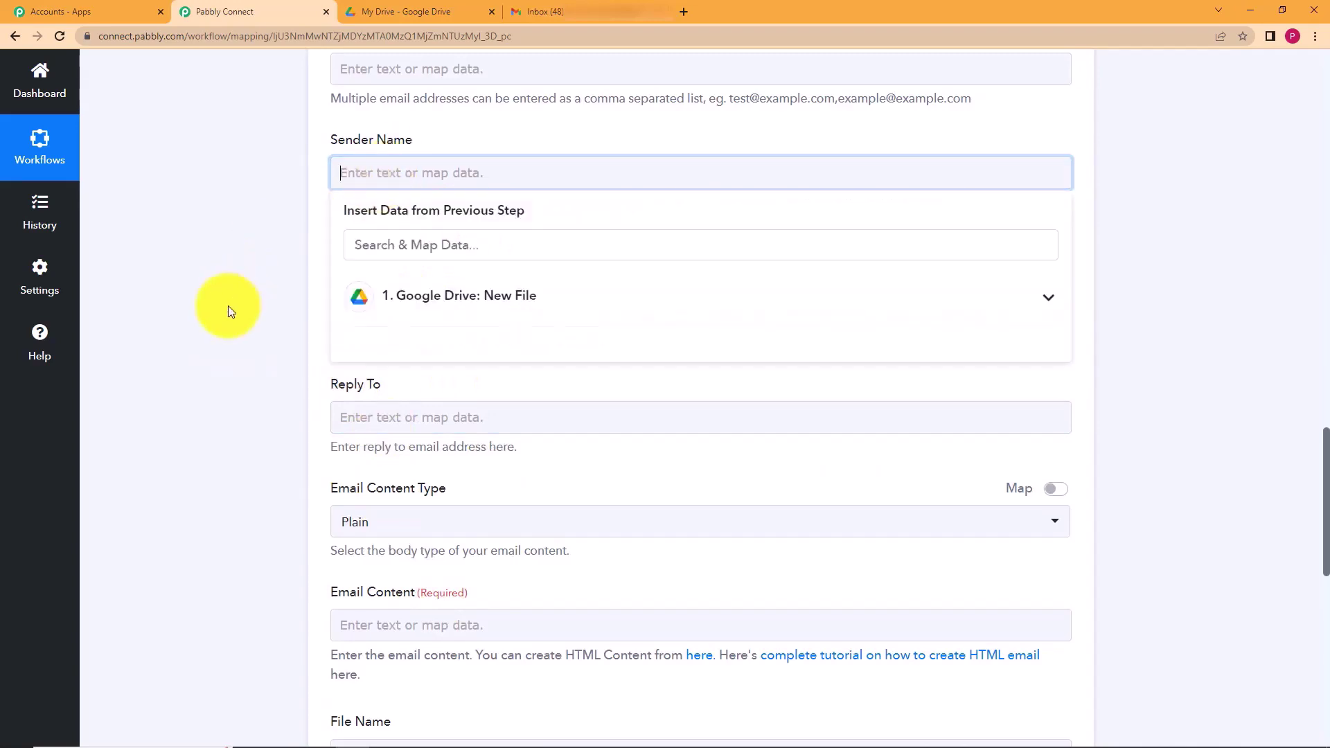
scroll(227, 319, "up", 5)
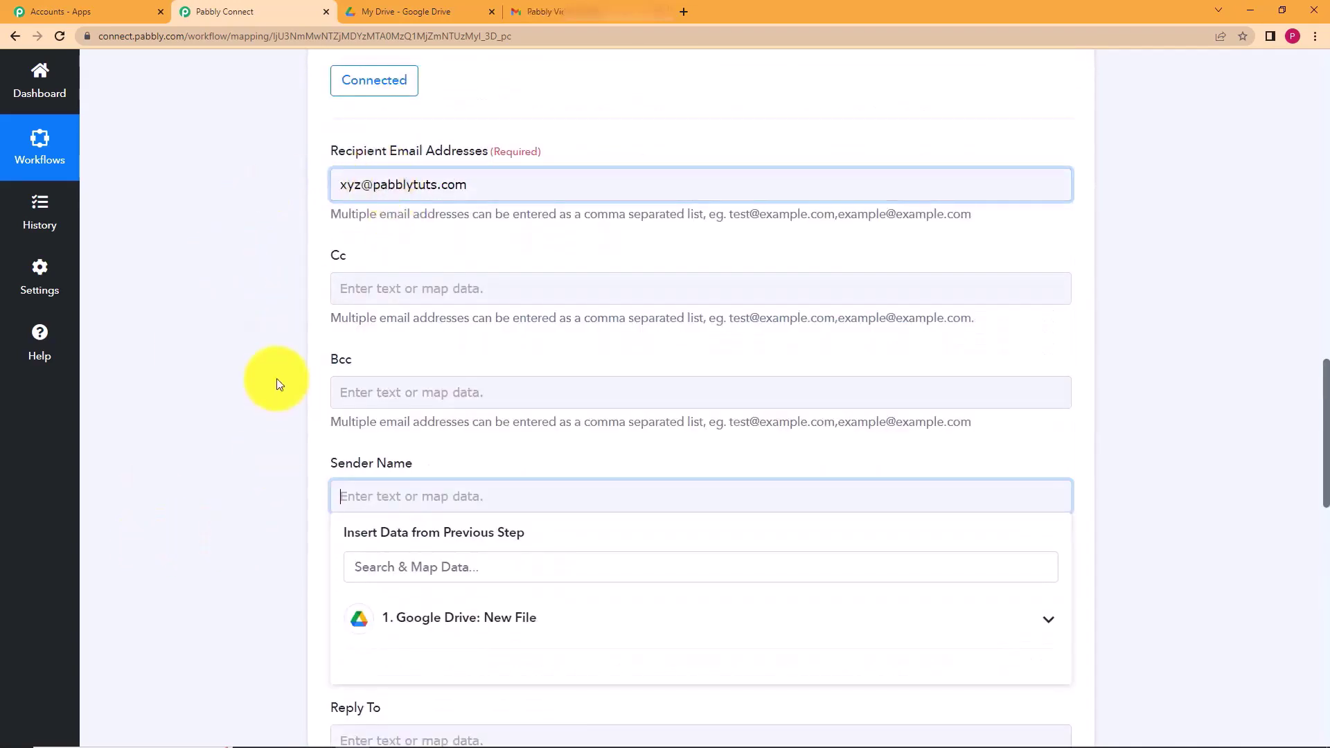
scroll(276, 378, "up", 5)
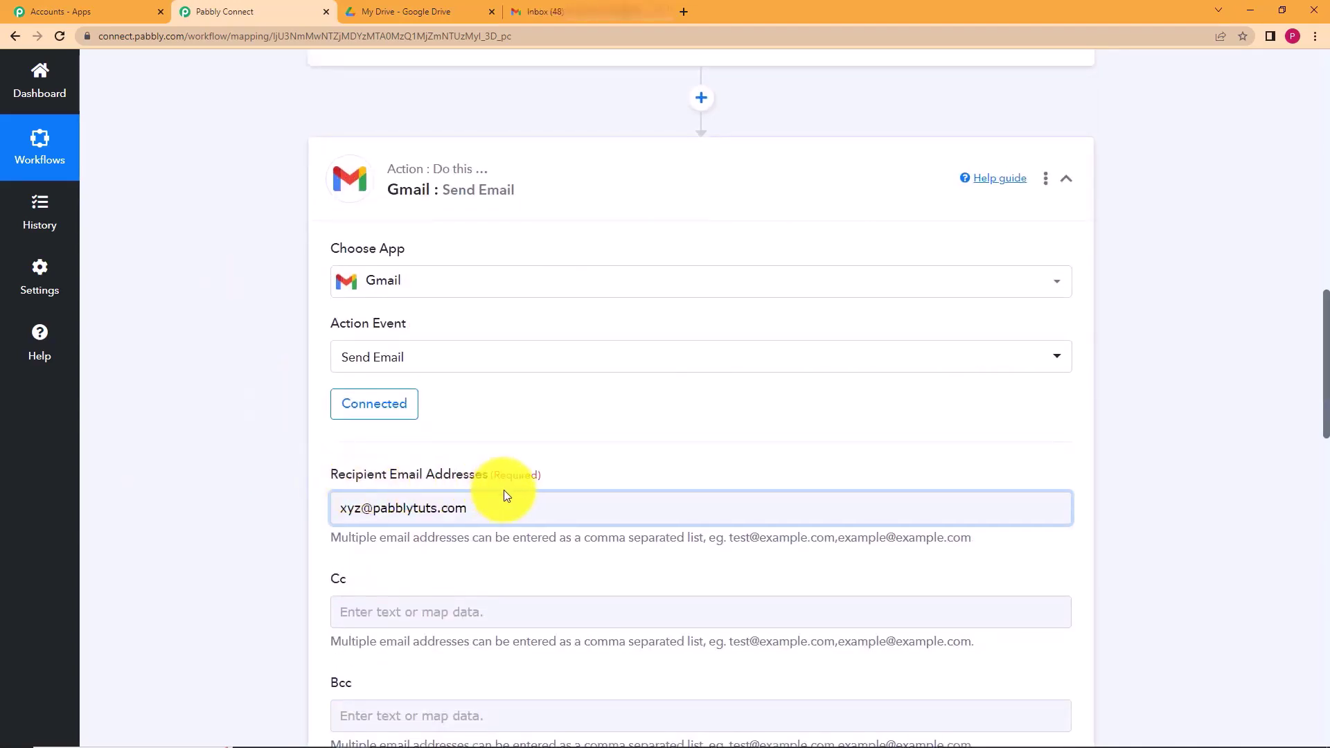
left_click(505, 508)
scroll(261, 554, "down", 5)
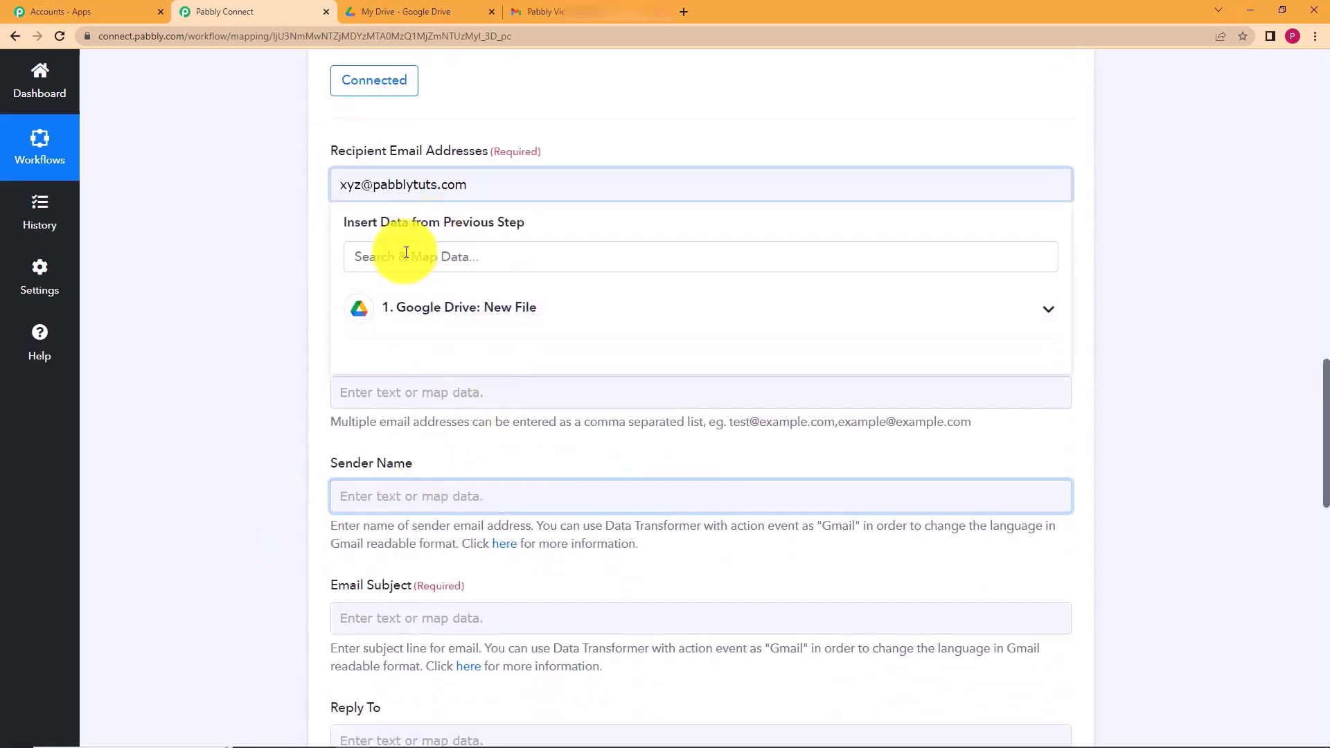
left_click(387, 310)
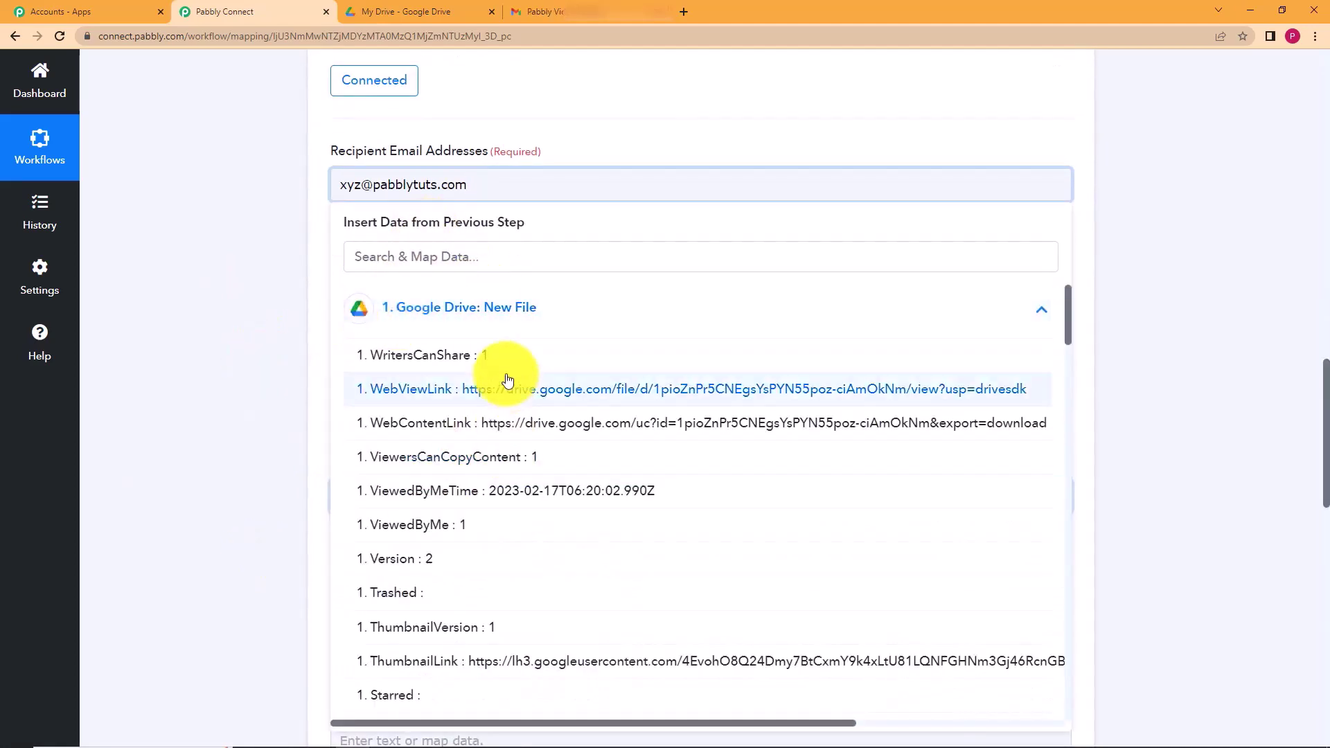
scroll(505, 445, "down", 15)
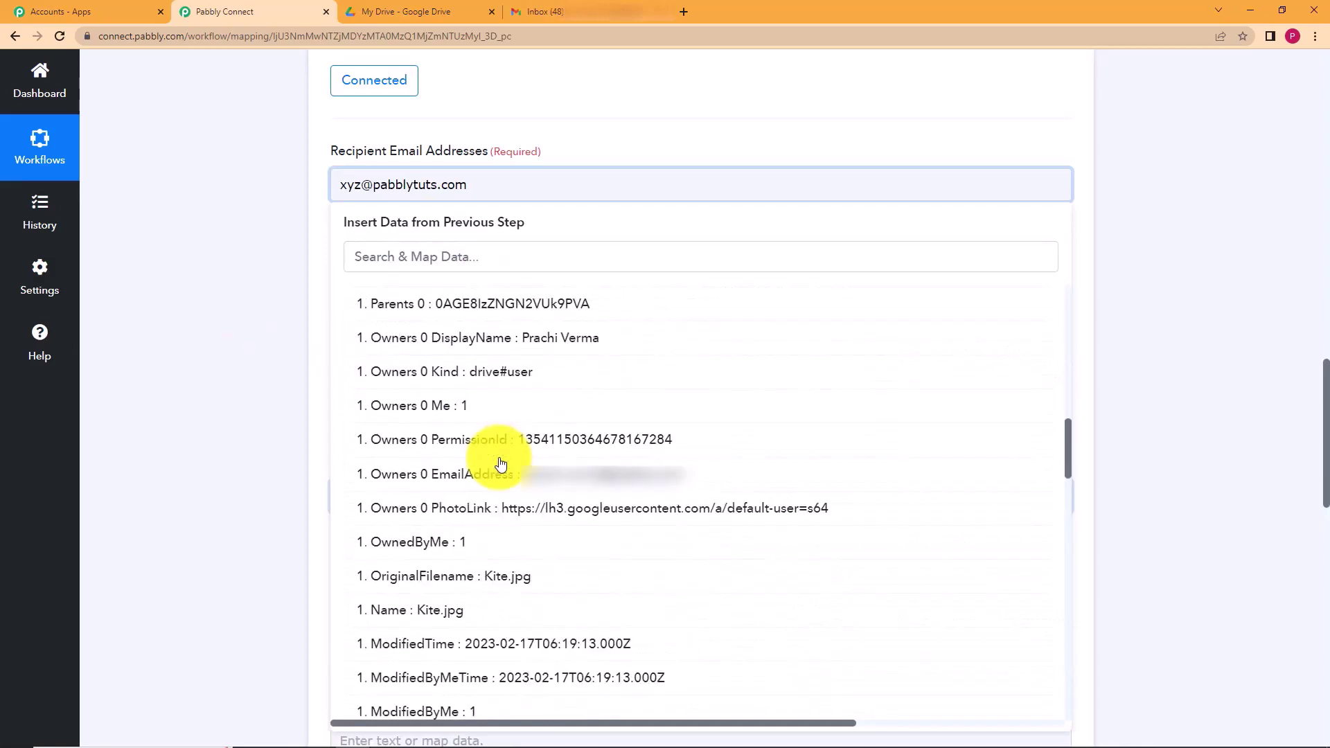
scroll(502, 463, "down", 15)
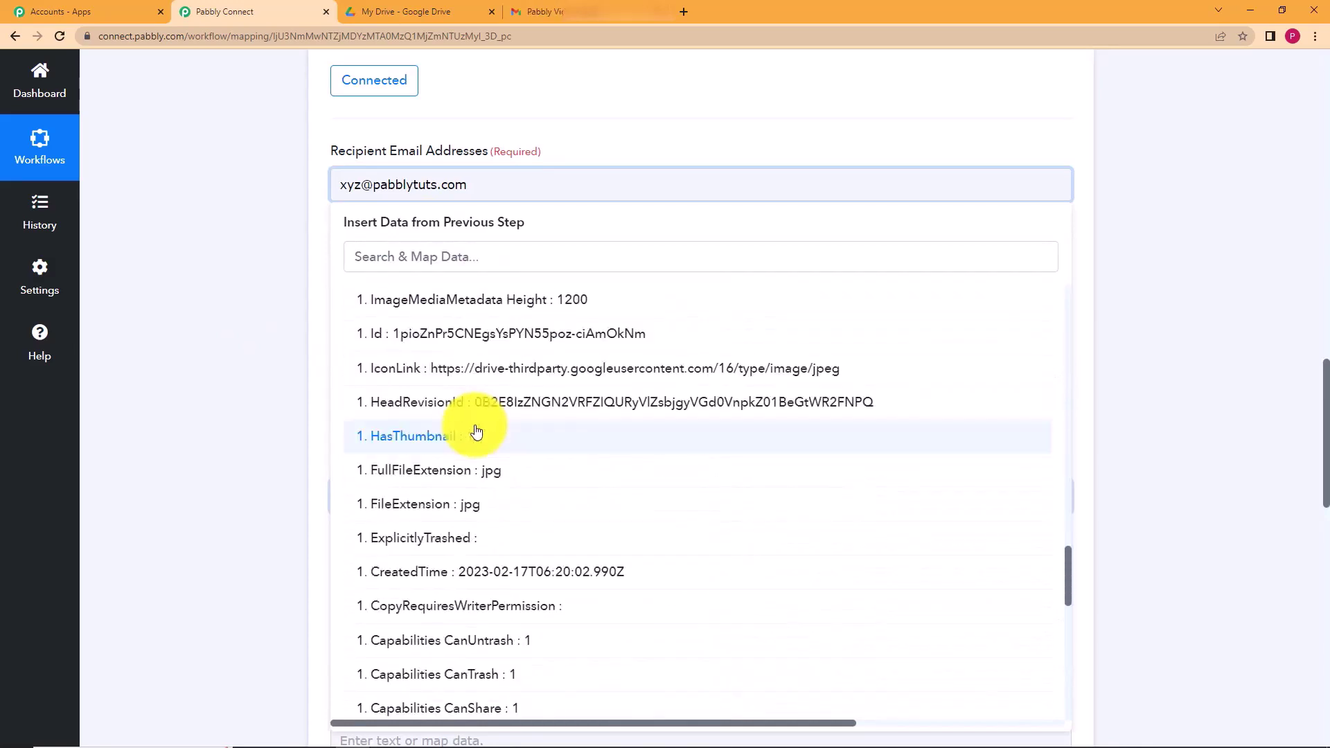
scroll(477, 431, "down", 2)
left_click(261, 461)
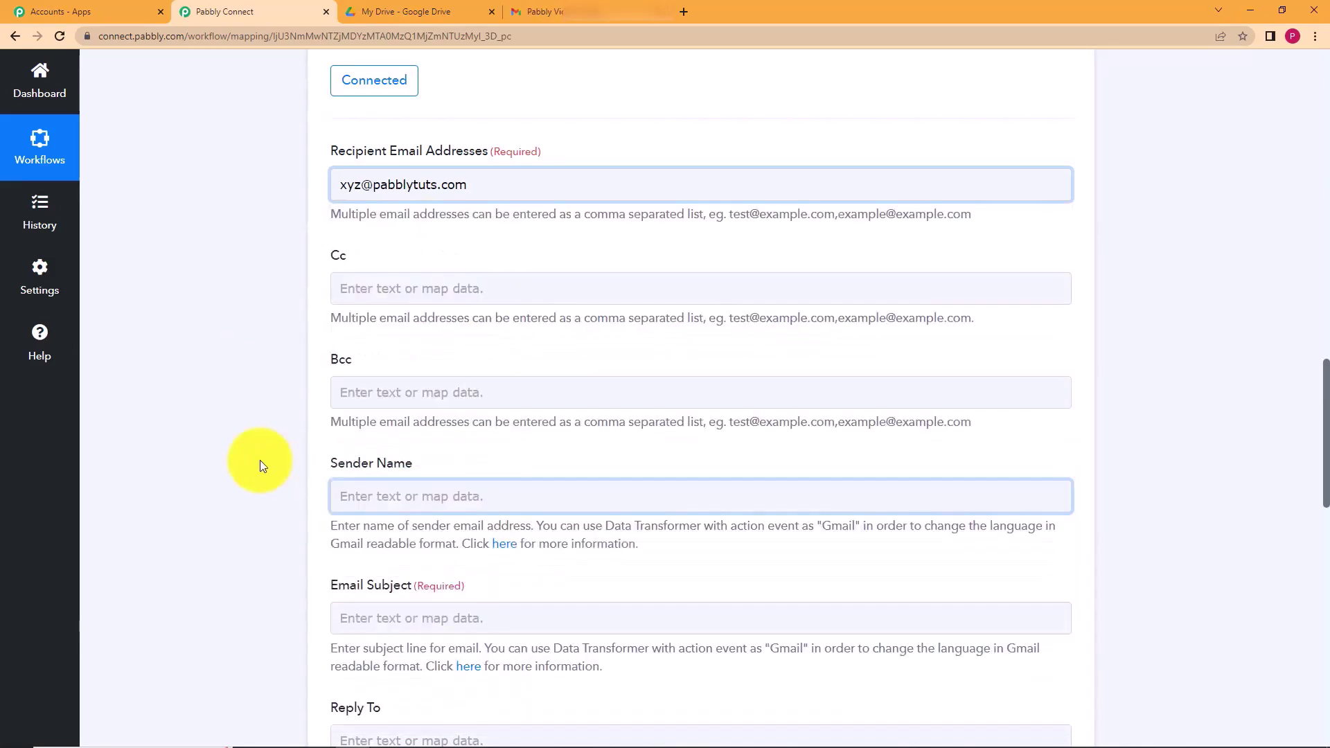
- Review the recipient address and dismiss the mappable data list
scroll(259, 409, "up", 2)
left_click_drag(510, 344, 251, 367)
left_click(484, 343)
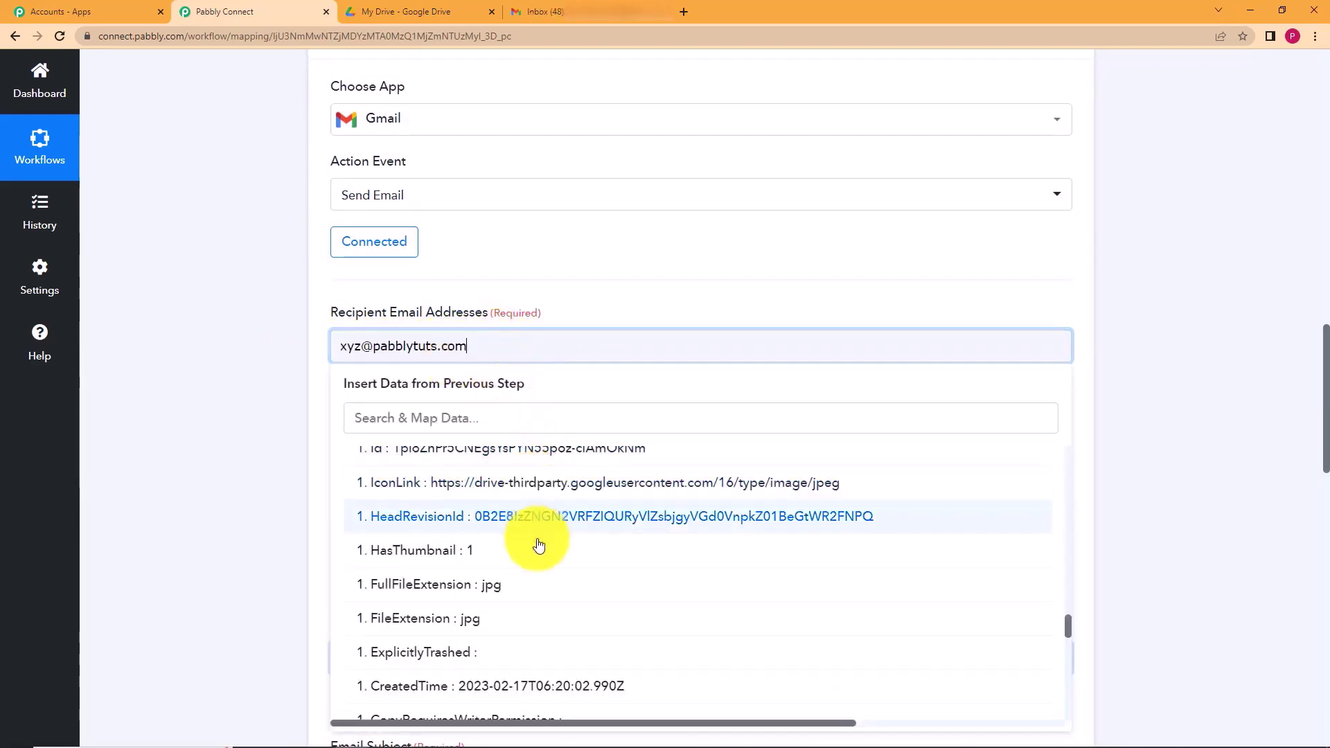
left_click(247, 428)
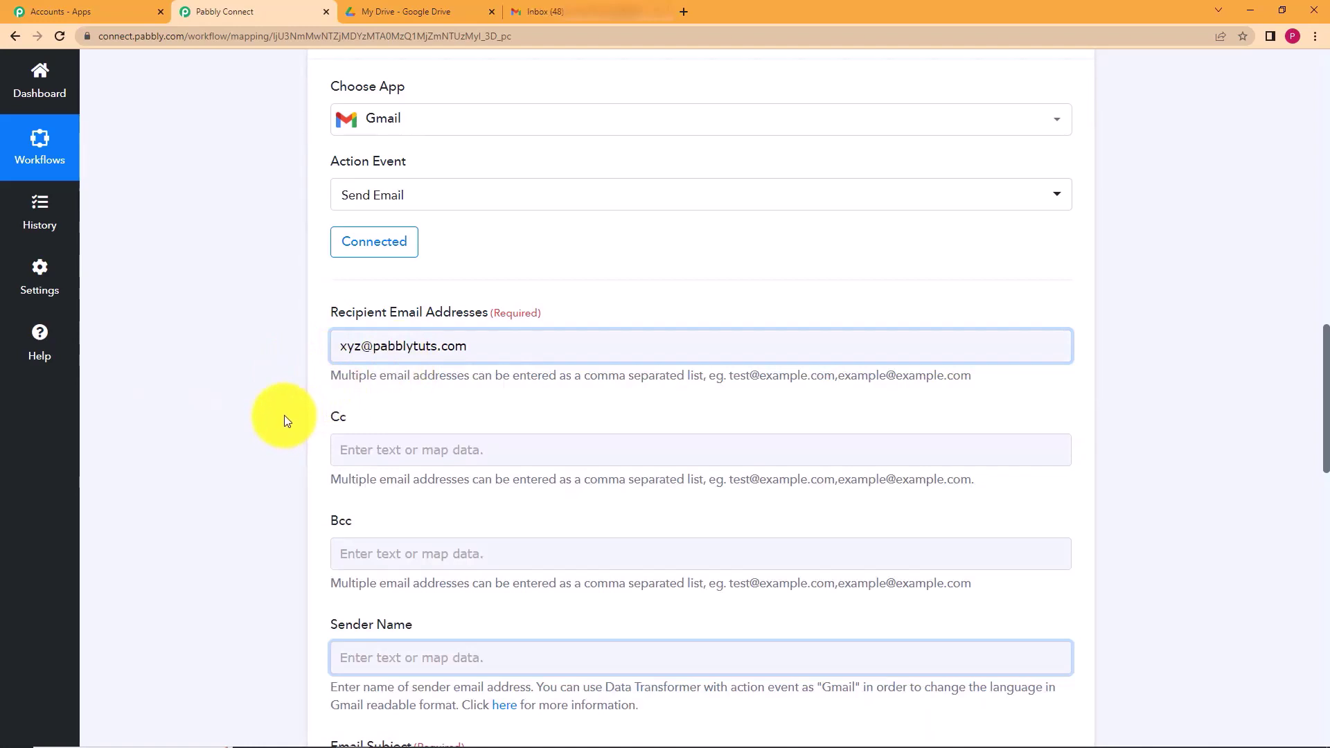
left_click(477, 349)
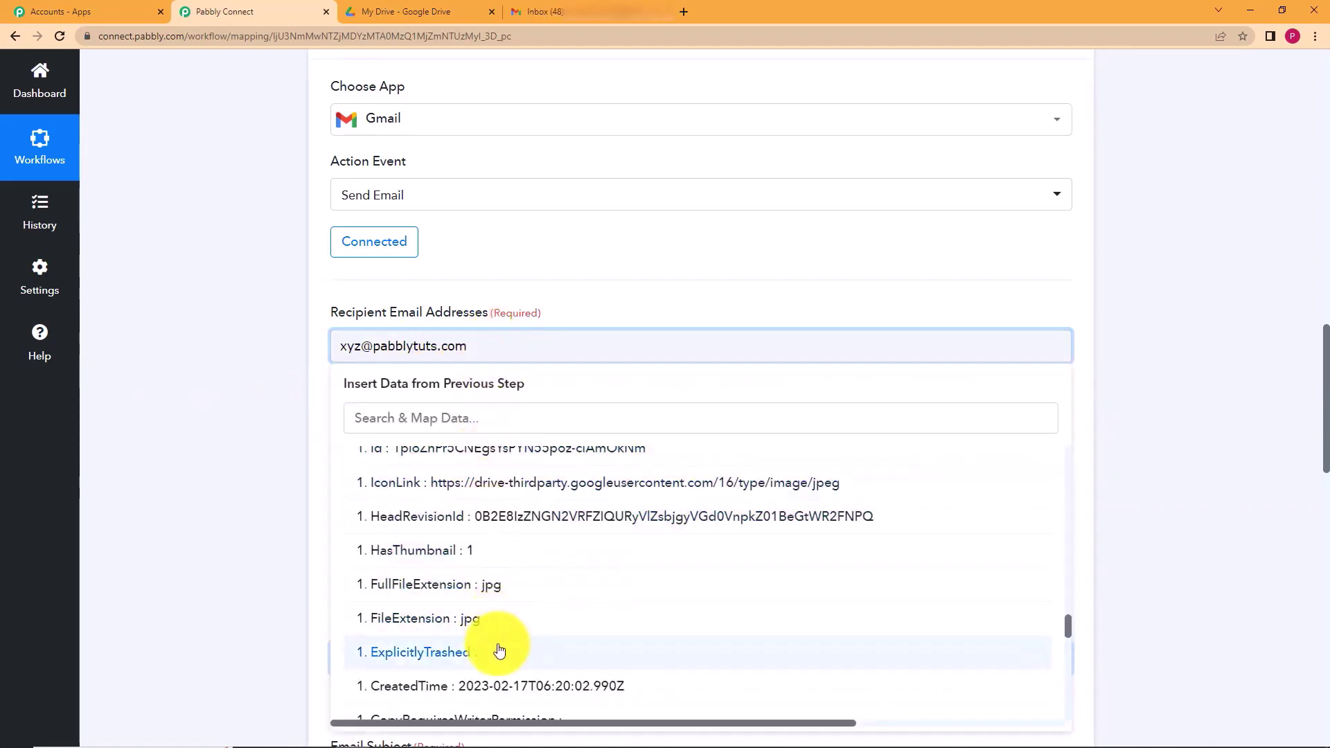
left_click(247, 564)
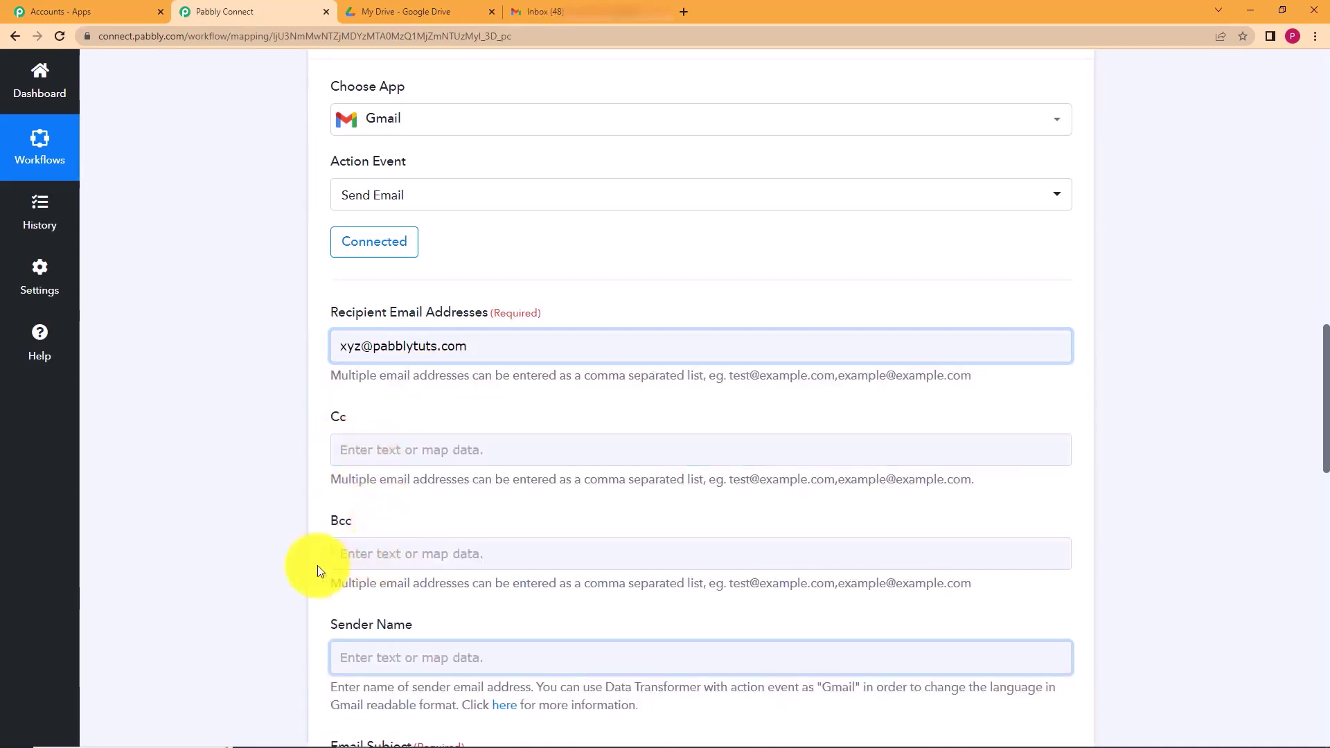
scroll(305, 568, "down", 2)
scroll(299, 575, "down", 1)
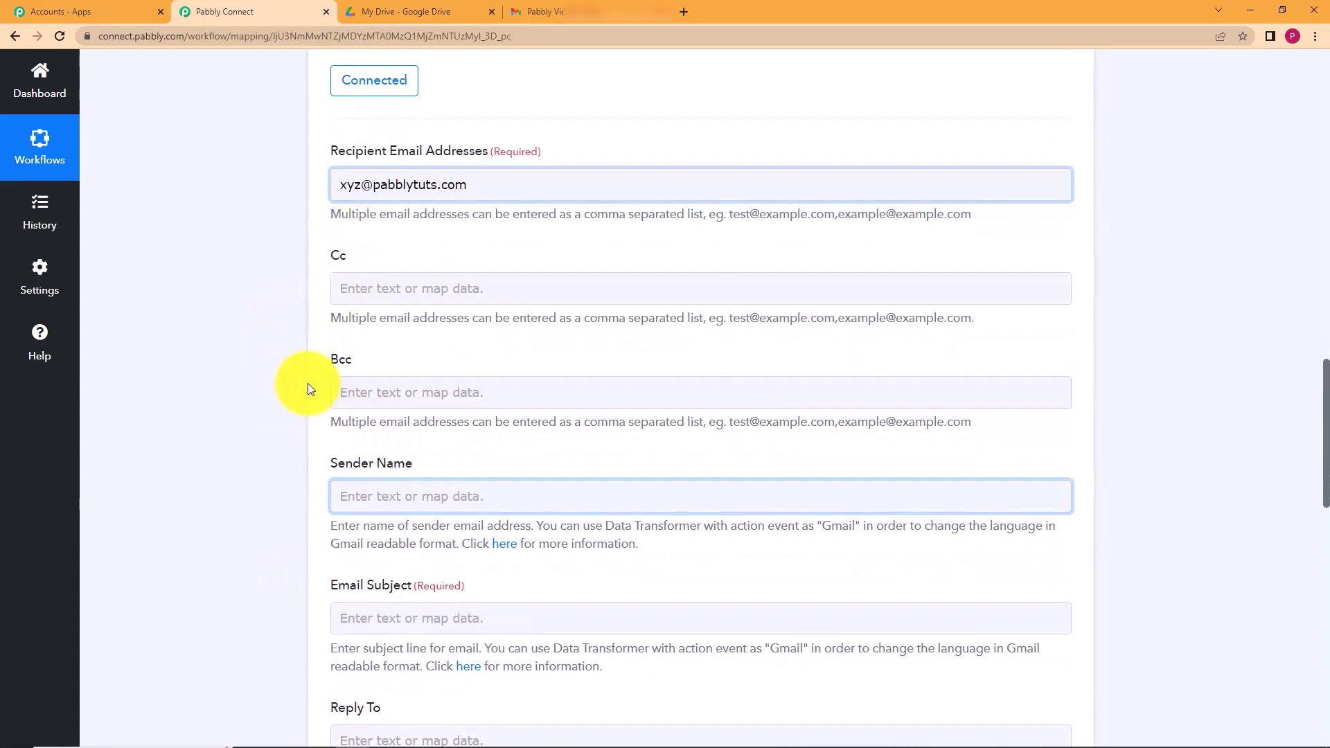
scroll(307, 388, "down", 3)
- Map Sender Name to Permissions 0 DisplayName from the Google Drive: New File data
left_click(351, 338)
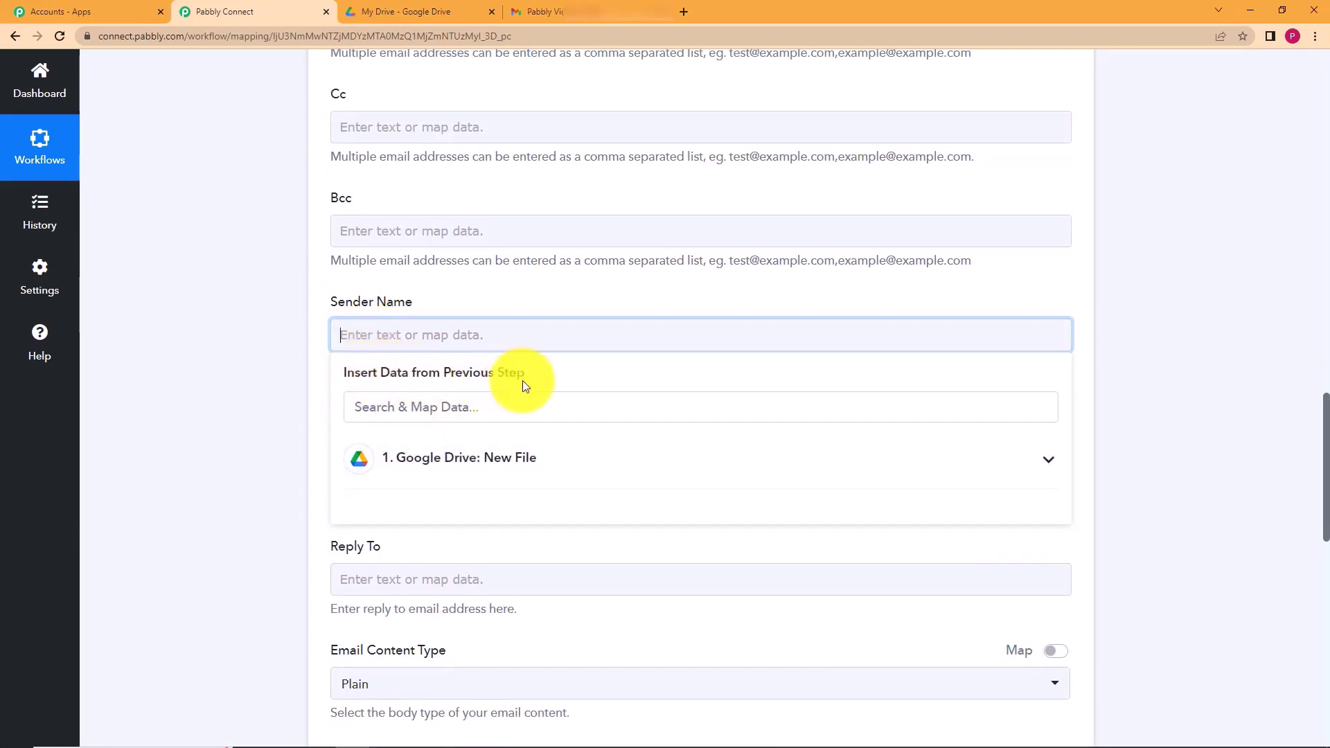
left_click(532, 465)
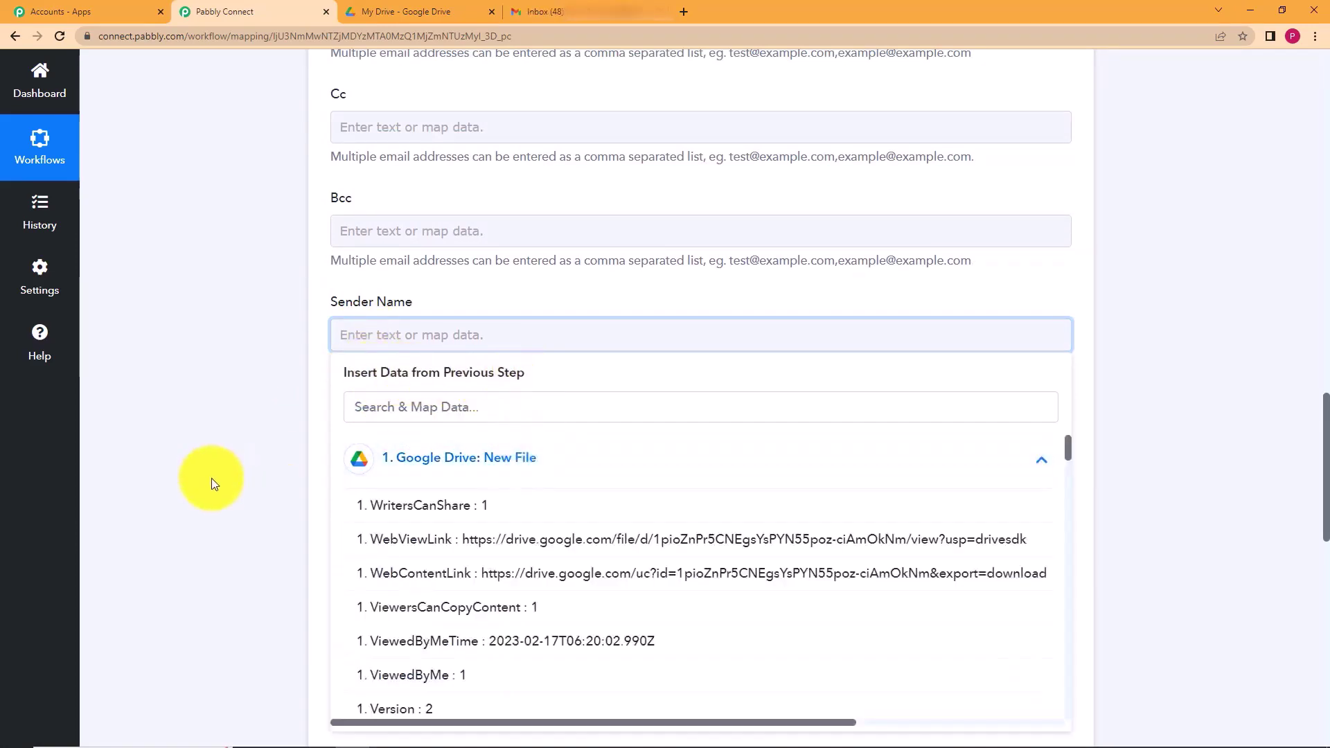
scroll(213, 478, "down", 5)
scroll(504, 348, "down", 6)
scroll(505, 348, "down", 5)
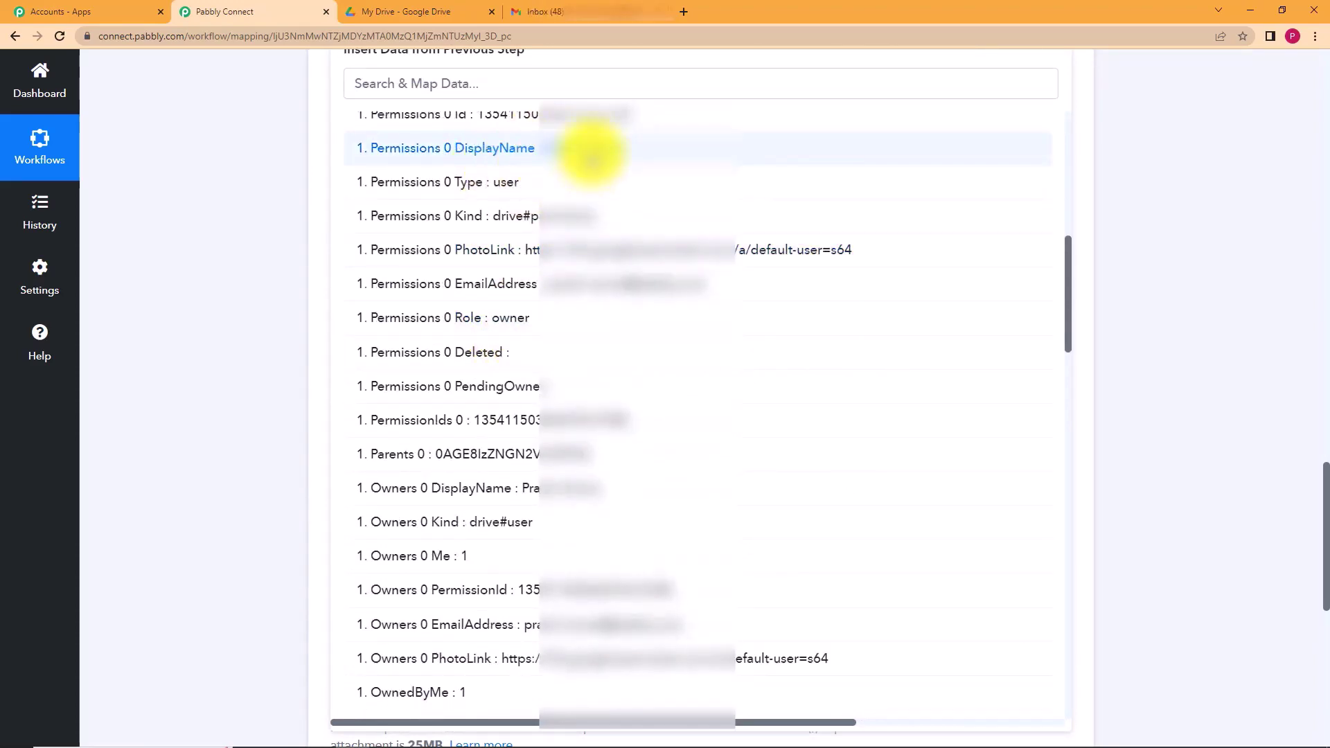
left_click(549, 149)
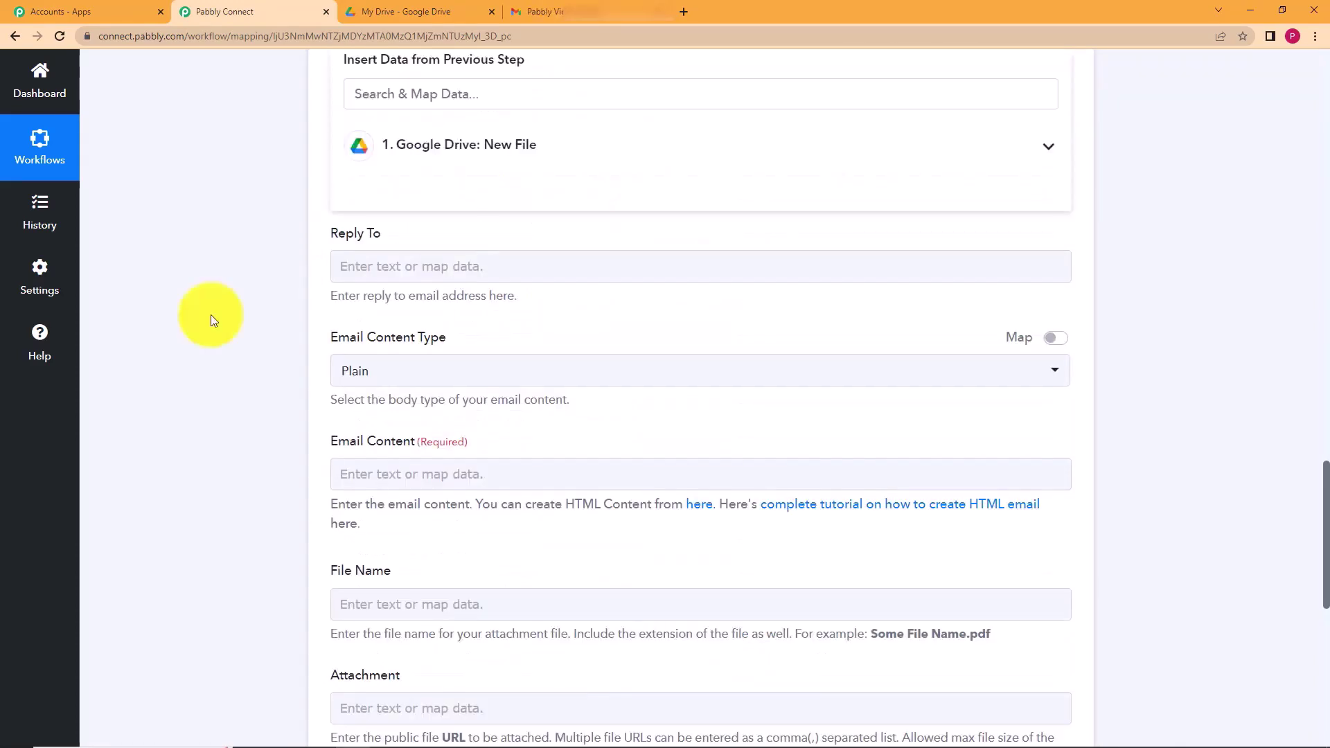
scroll(238, 356, "up", 6)
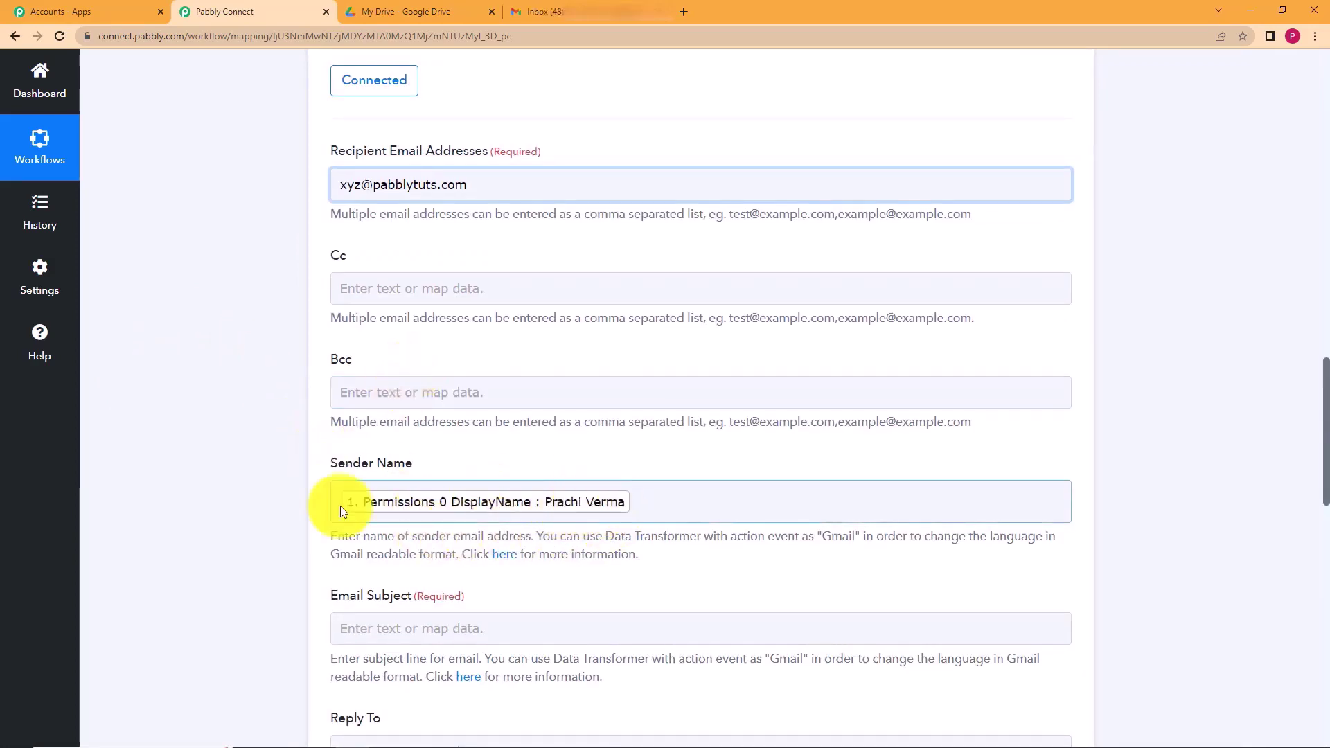
scroll(282, 489, "up", 10)
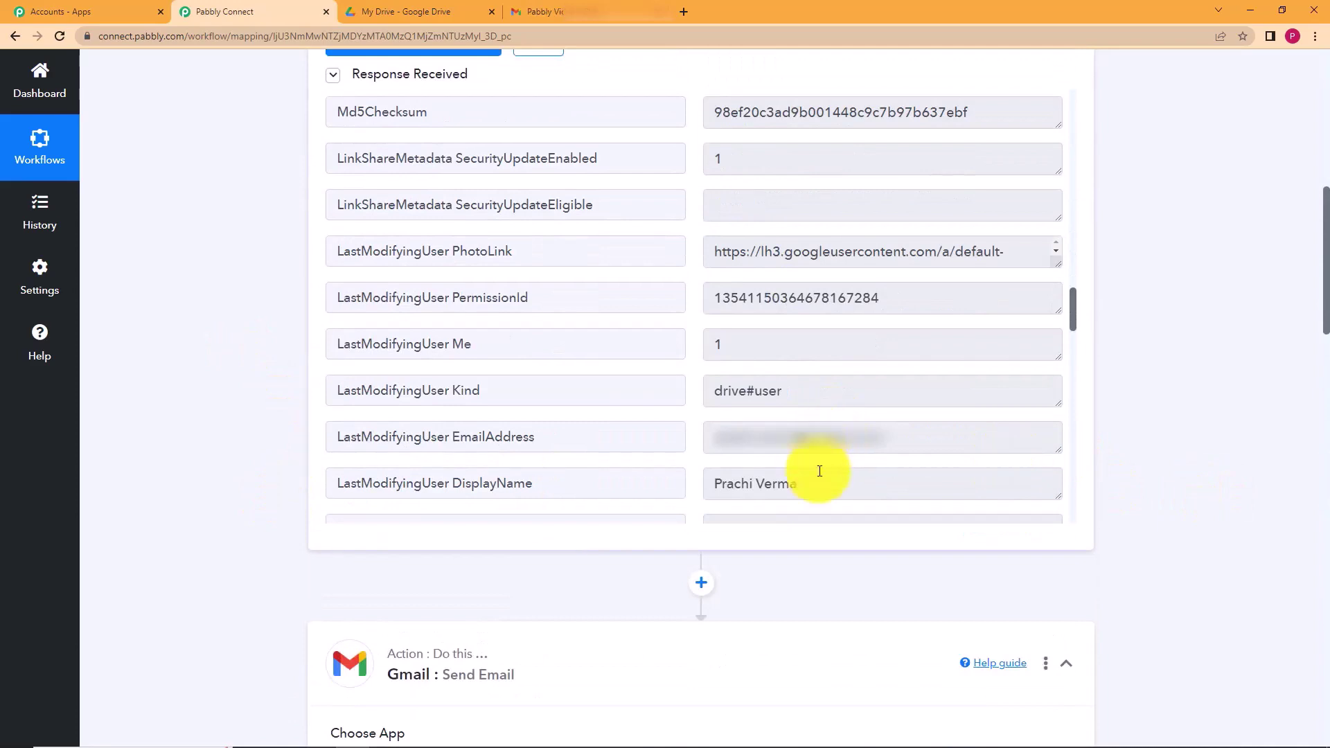
scroll(234, 516, "down", 10)
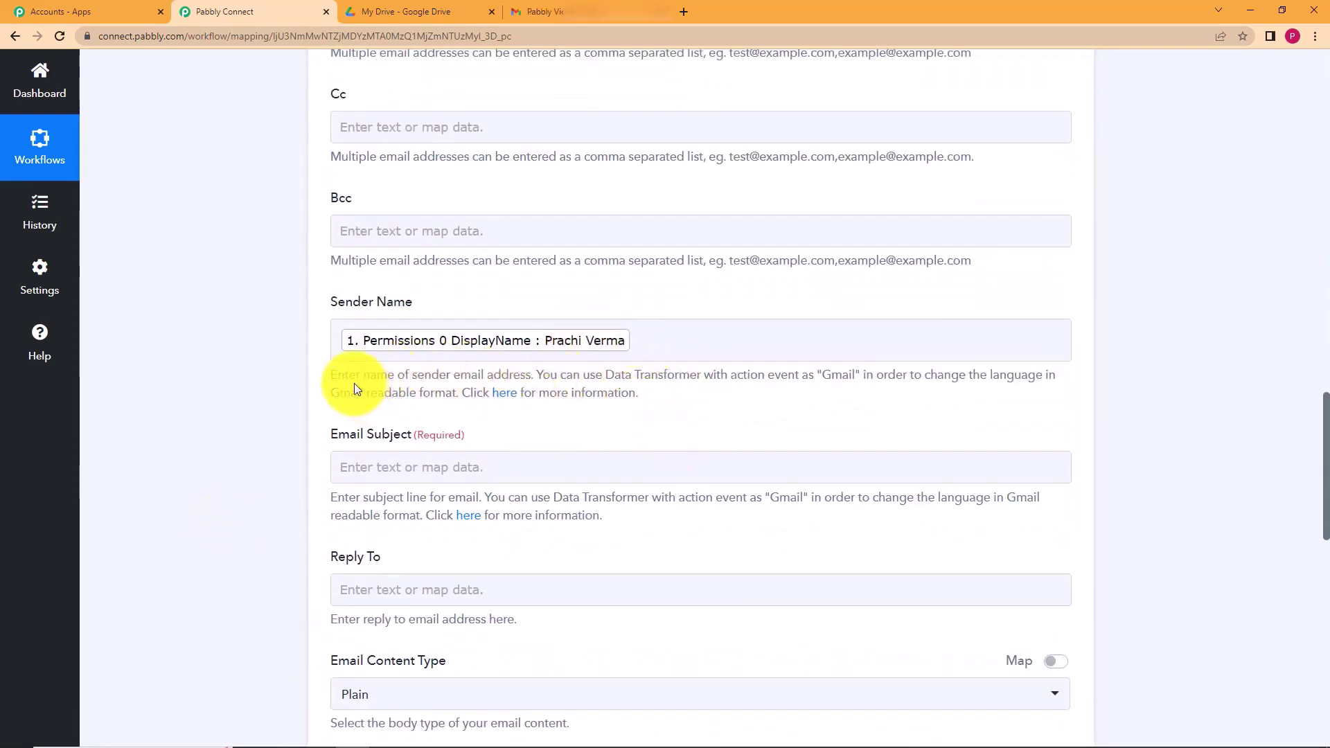
scroll(242, 383, "down", 5)
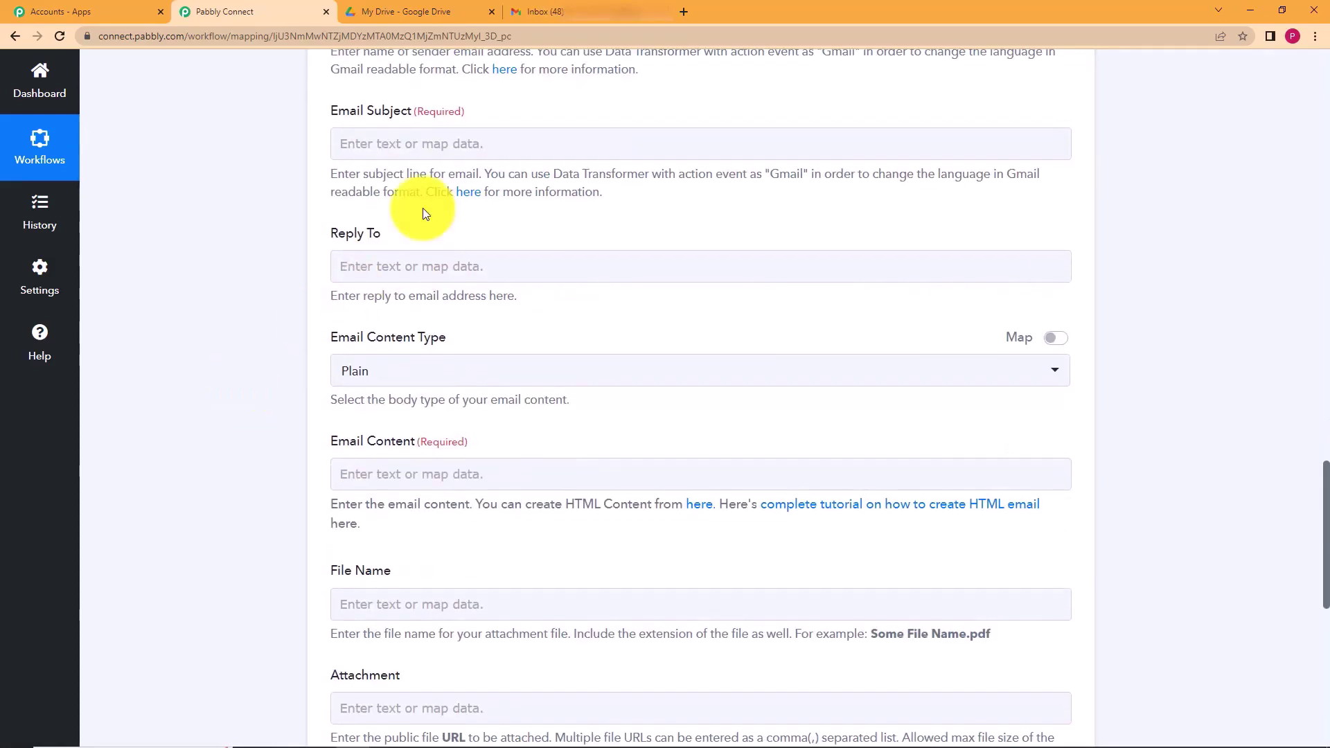
- Set the email subject to 'New File Uploaded', keeping Email Content Type as Plain
left_click(449, 148)
type("New")
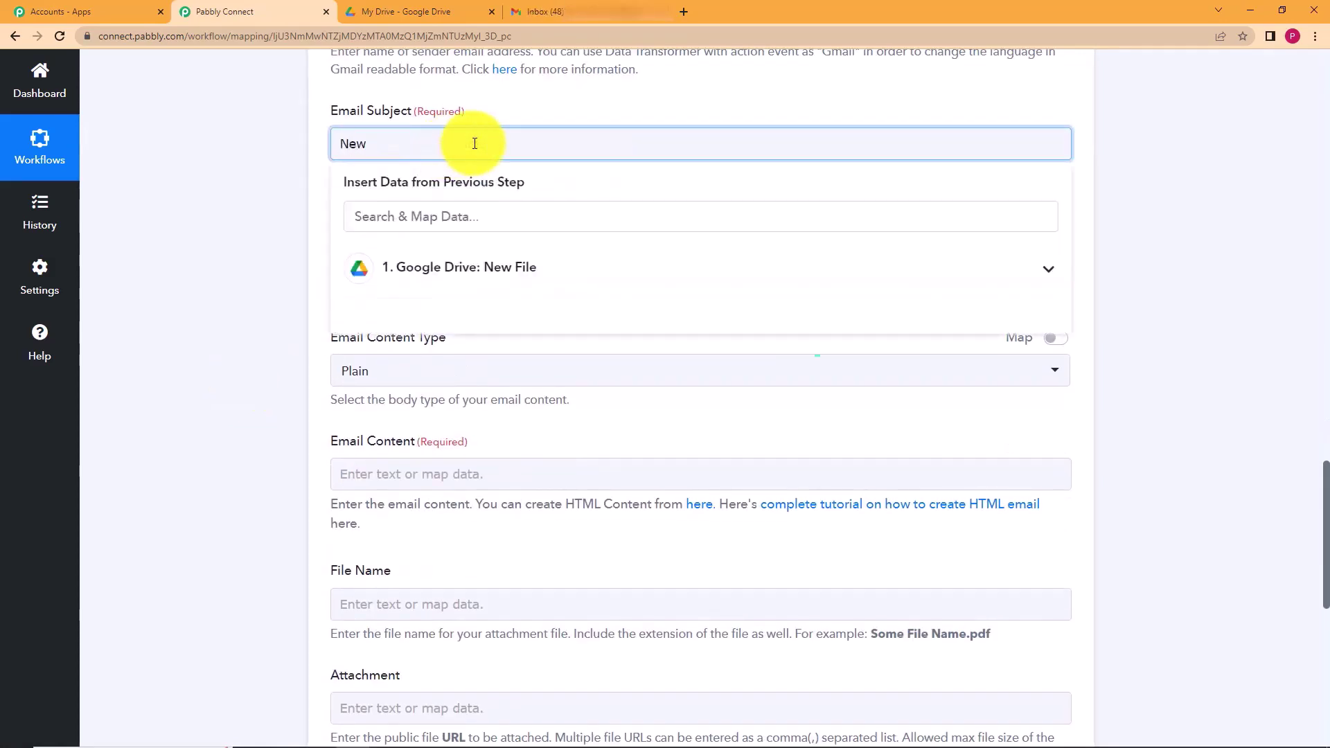
type(" File Uploaded")
left_click(210, 219)
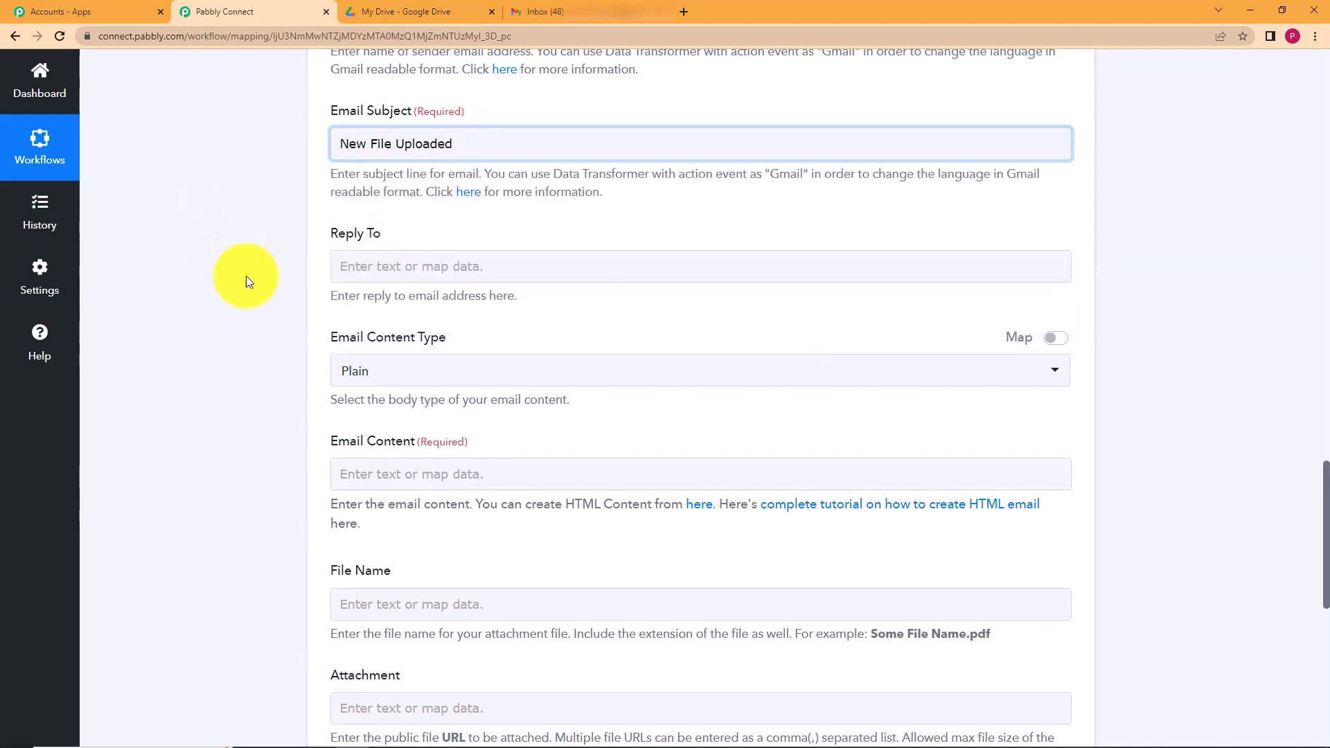
left_click(357, 378)
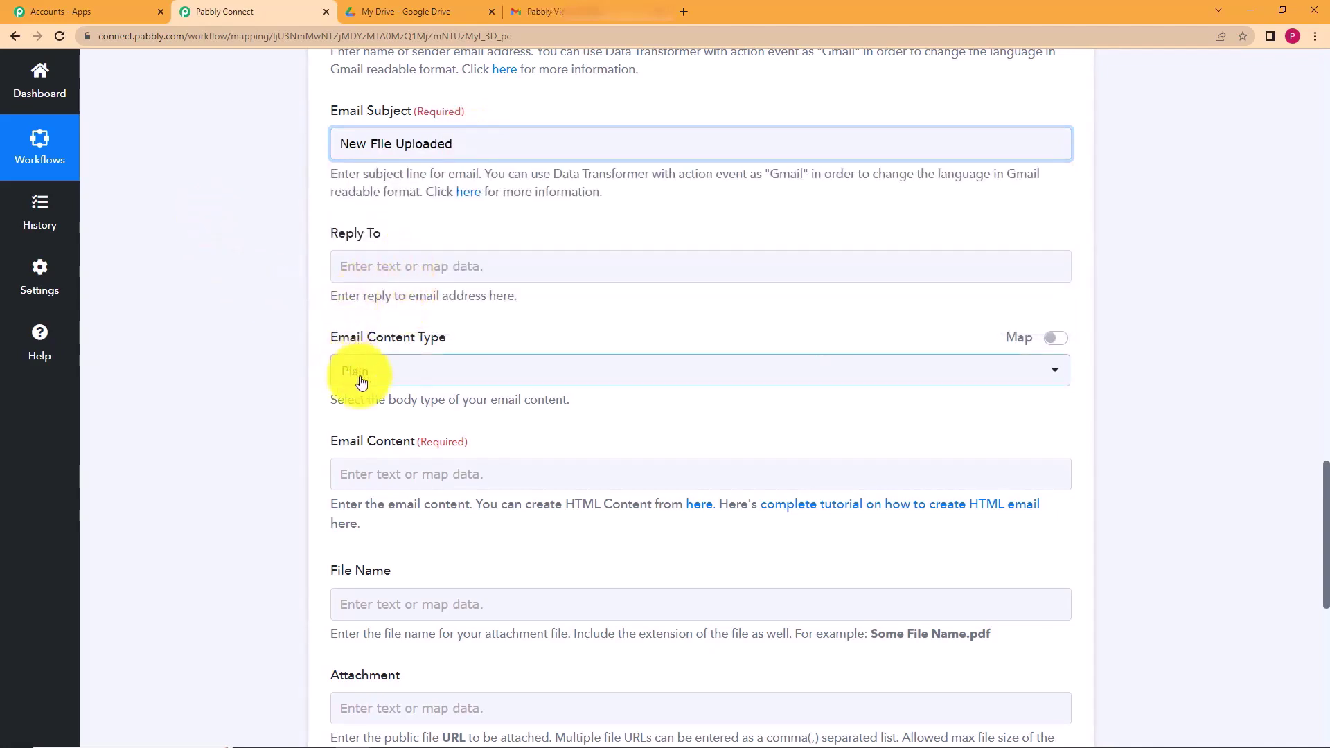
scroll(274, 401, "down", 1)
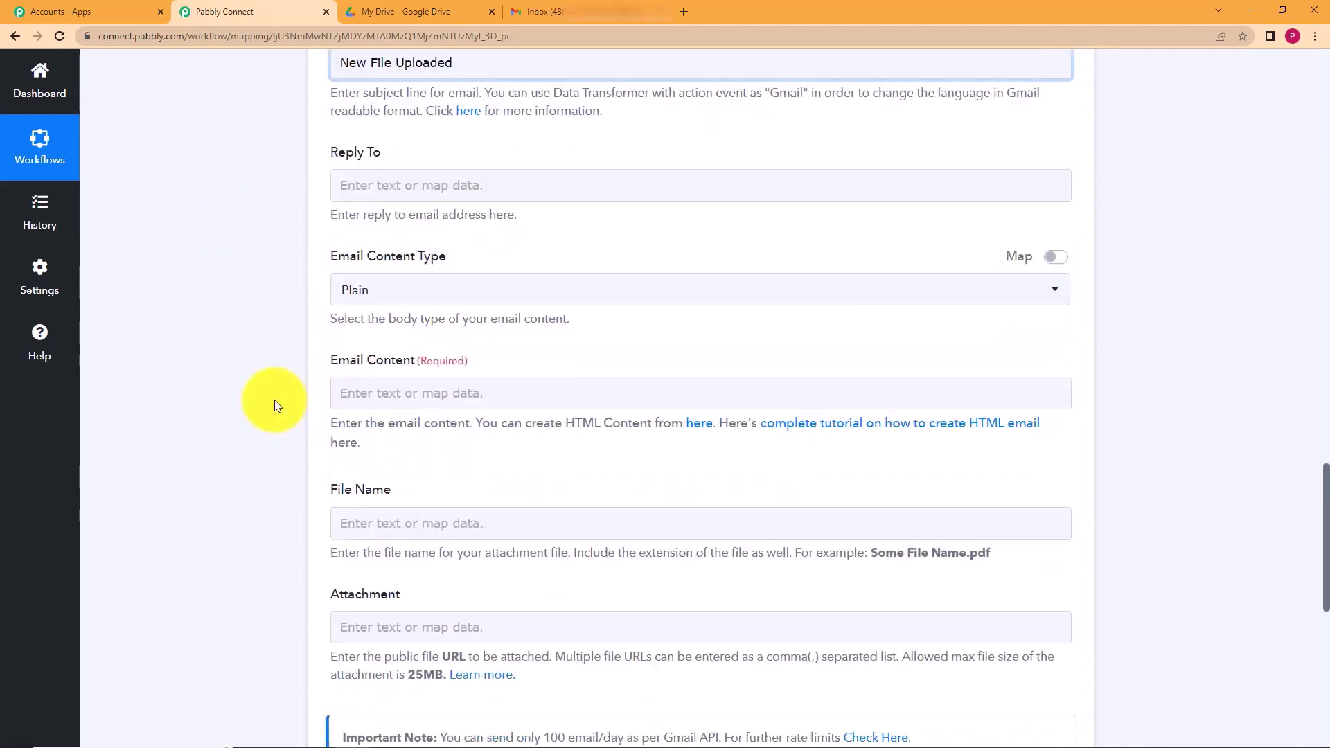
scroll(274, 401, "down", 2)
- Write the email body 'A new file has been uploaded on Drive. Please check.'
left_click(416, 306)
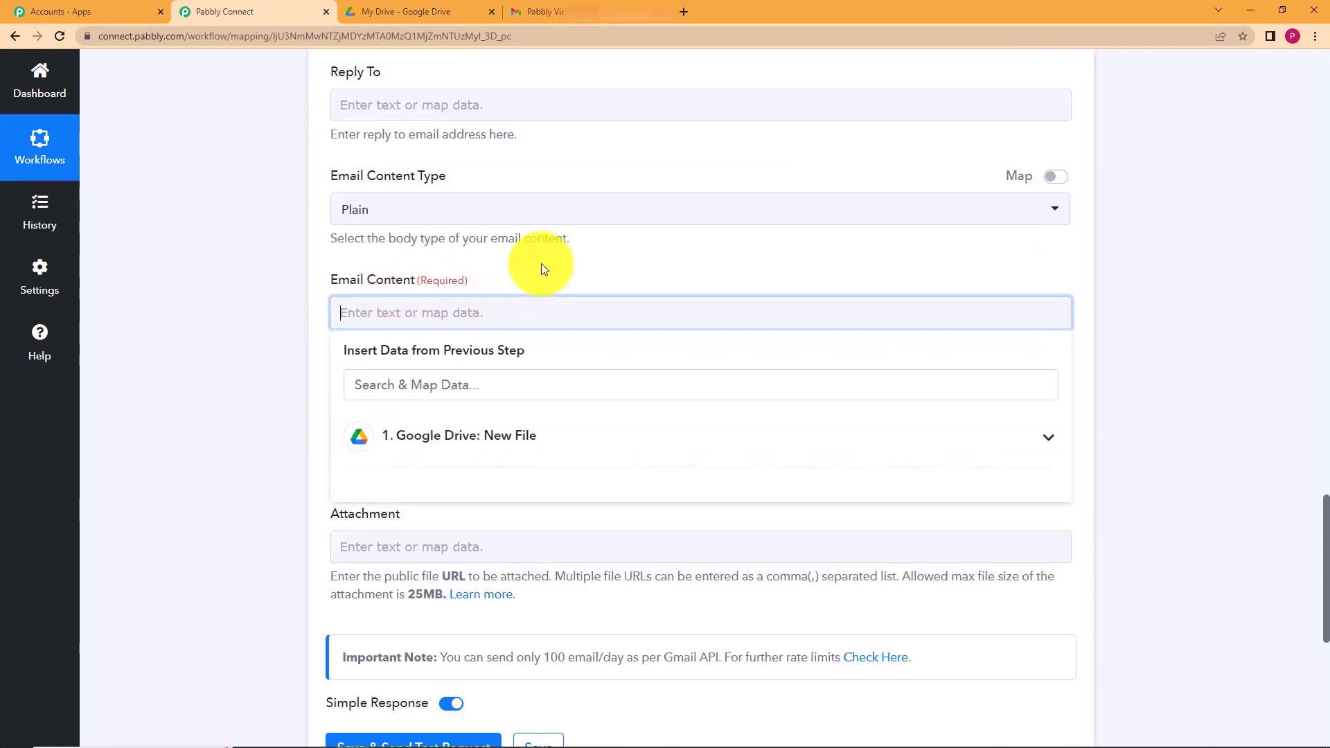
type("A new file has been ")
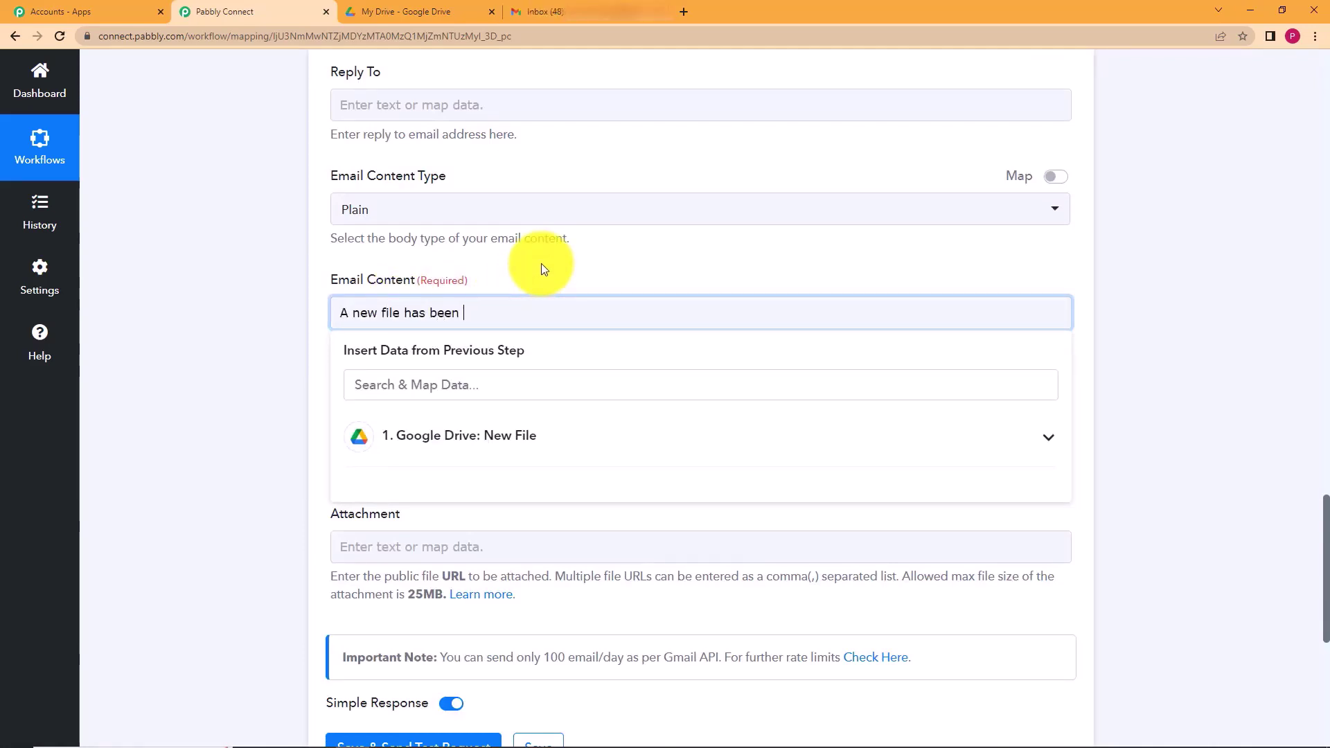
type("uploaded on")
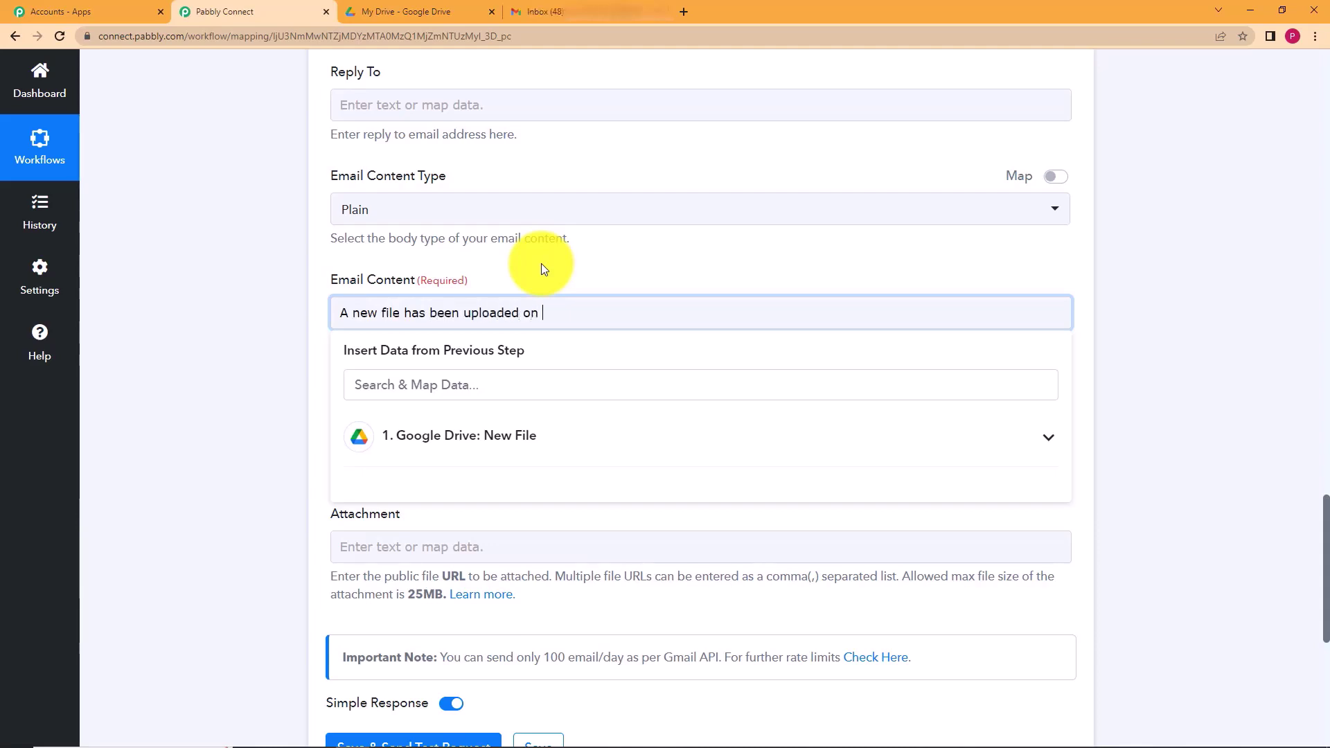
type(" Drive. Please check.")
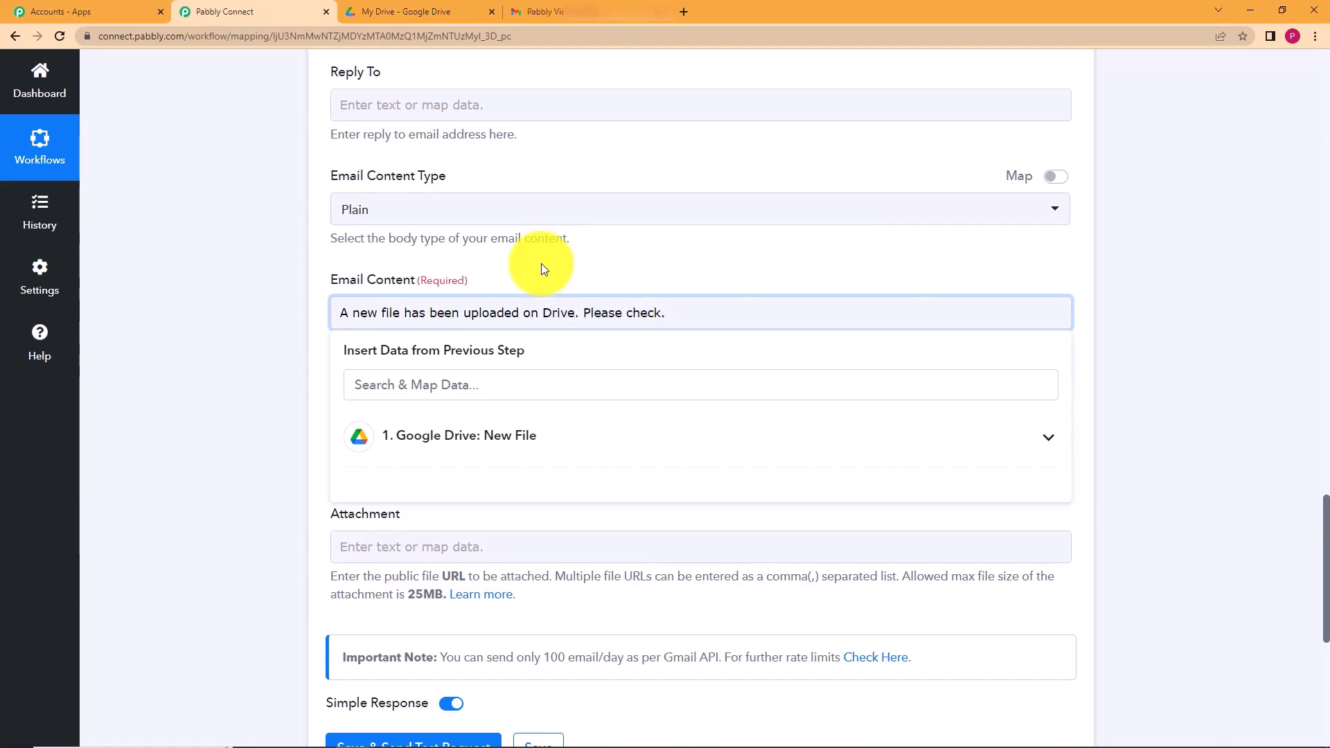
left_click(232, 389)
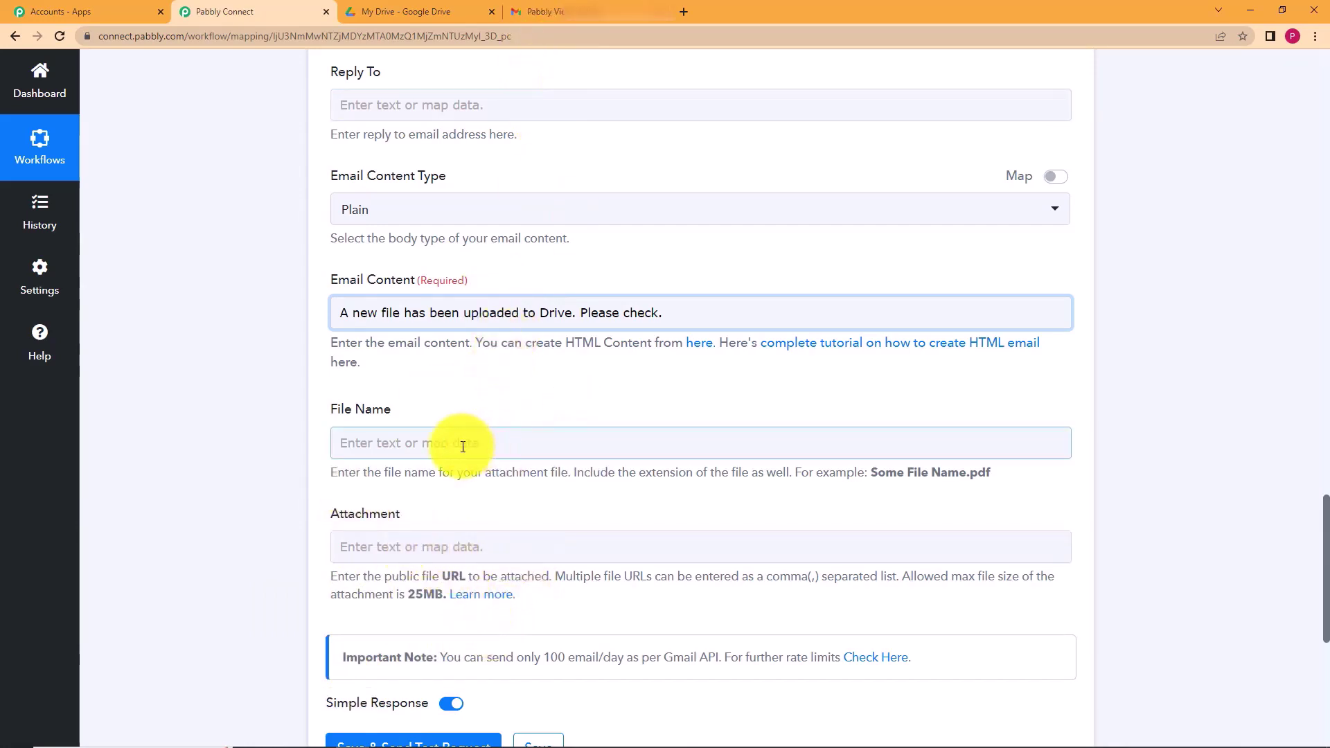
- Check the File Name hint and locate Kite.jpg in the trigger response
left_click(494, 442)
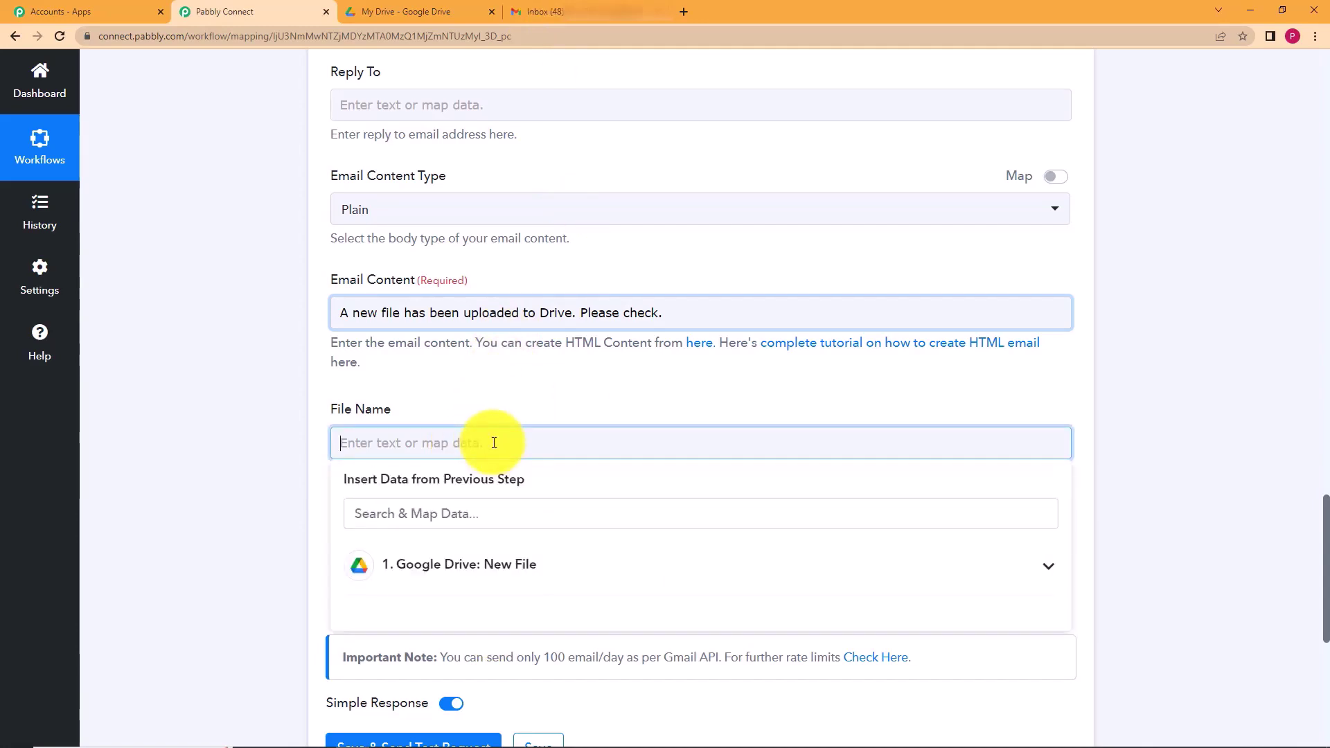
left_click(253, 534)
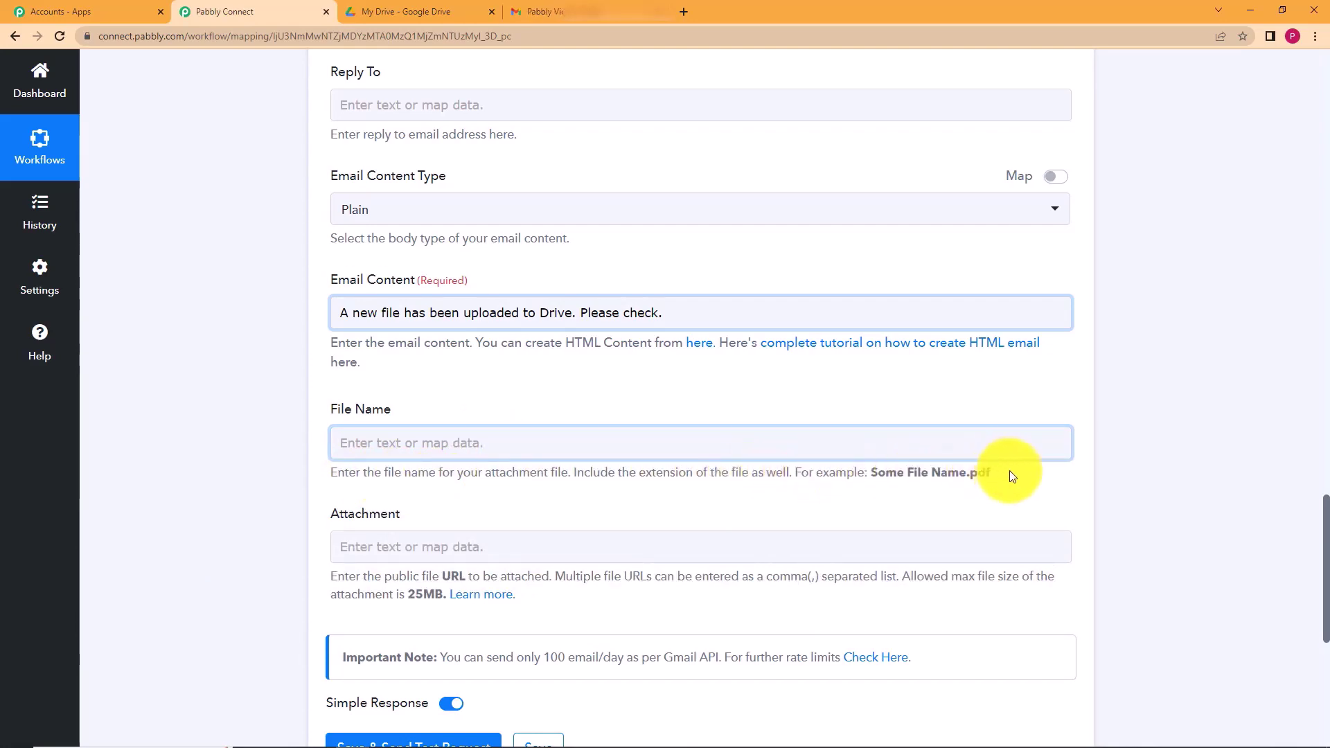
left_click_drag(1006, 475, 912, 489)
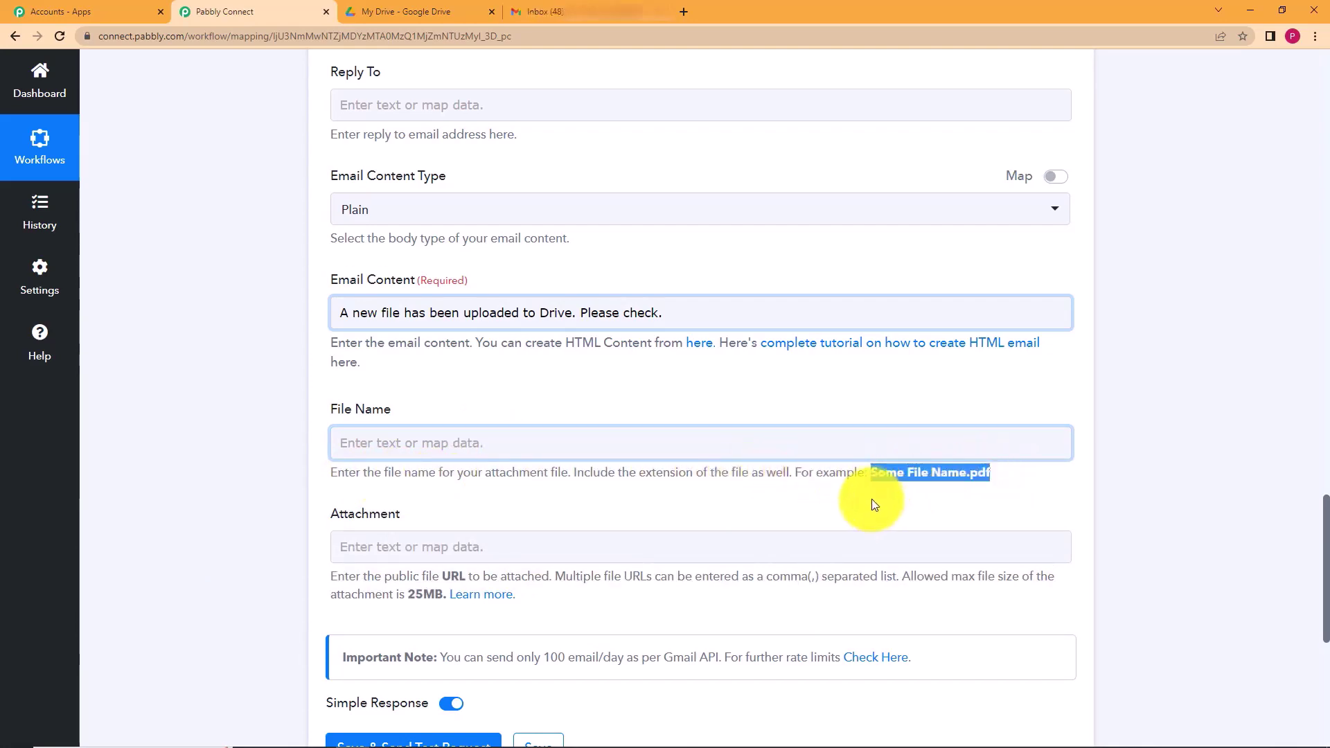
left_click(958, 494)
scroll(209, 485, "up", 15)
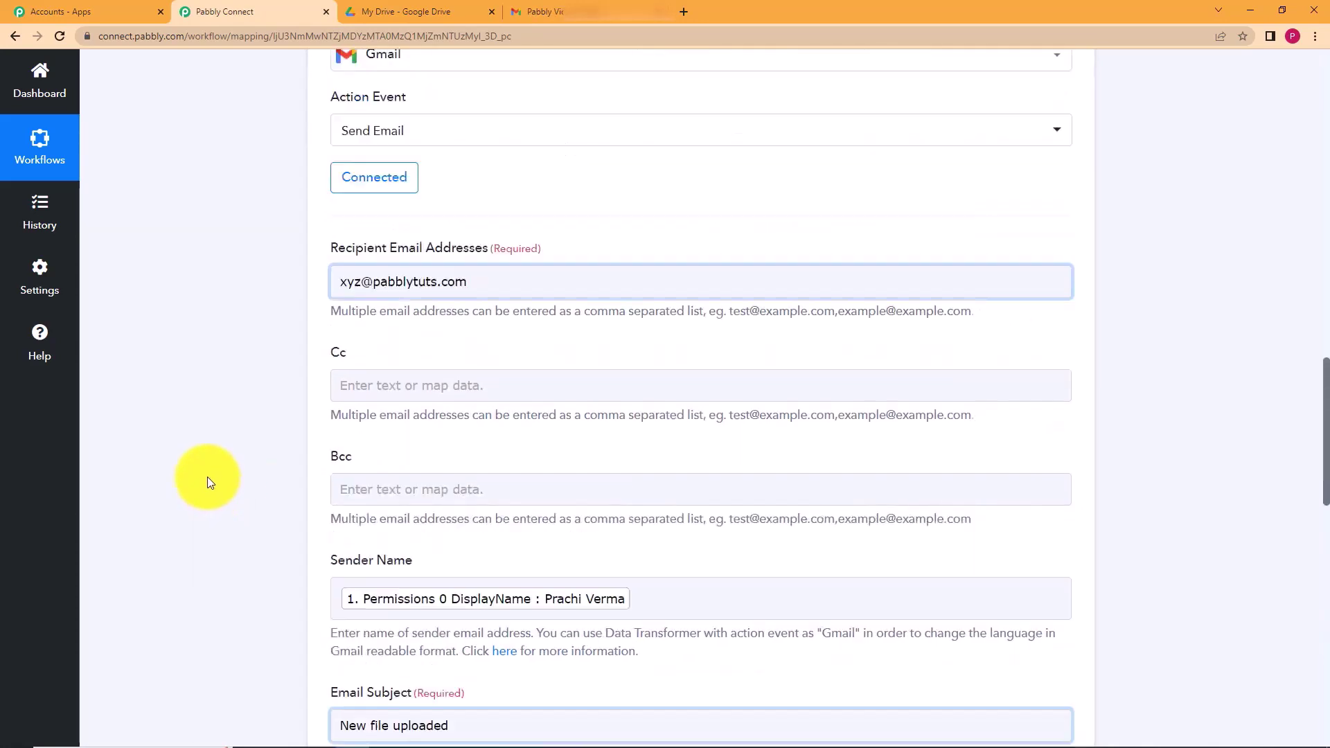
scroll(630, 344, "down", 10)
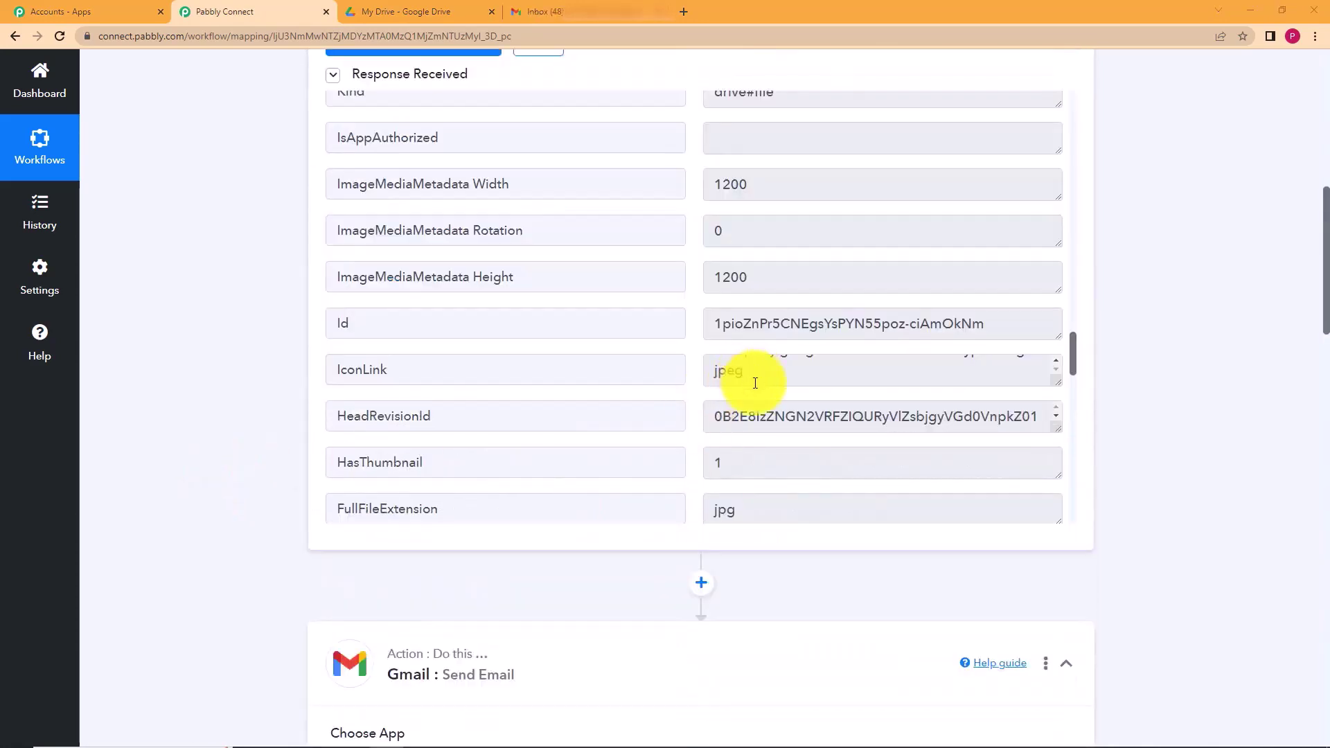
scroll(706, 381, "down", 8)
scroll(705, 375, "down", 10)
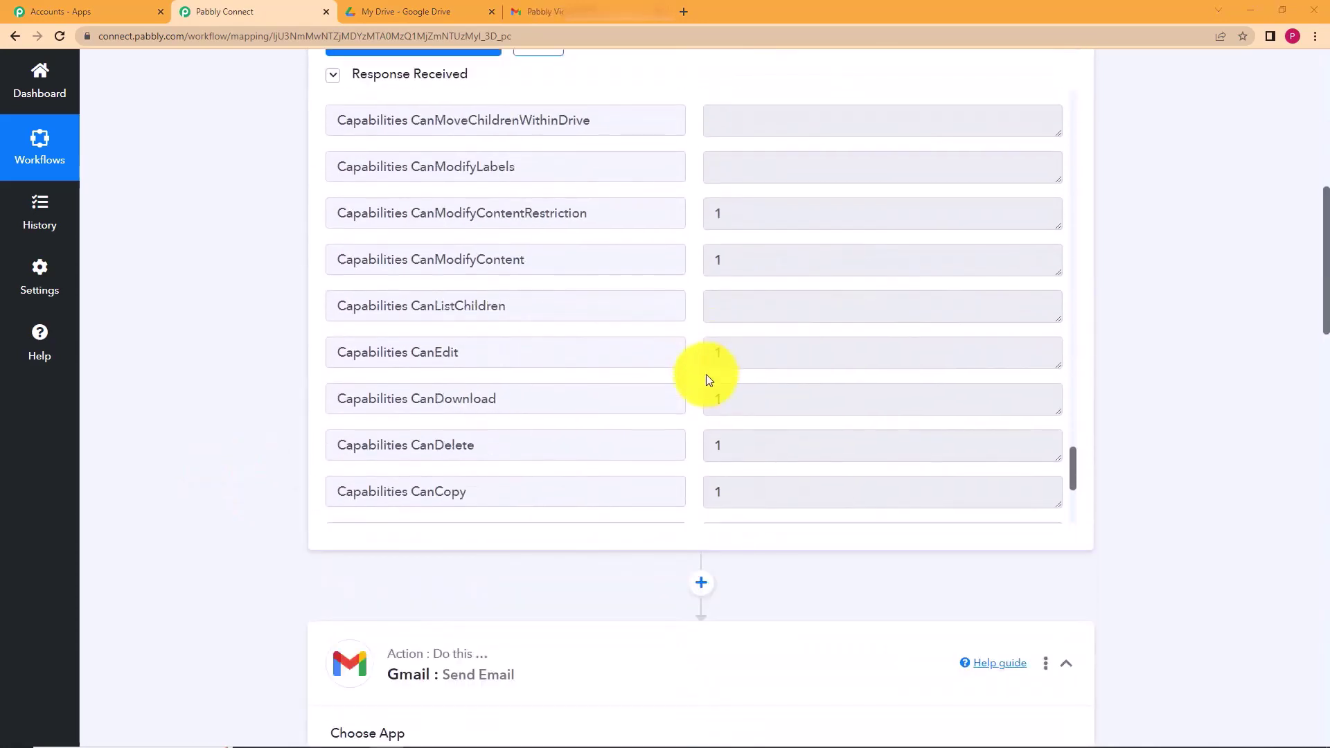
scroll(708, 172, "up", 3)
scroll(708, 253, "up", 20)
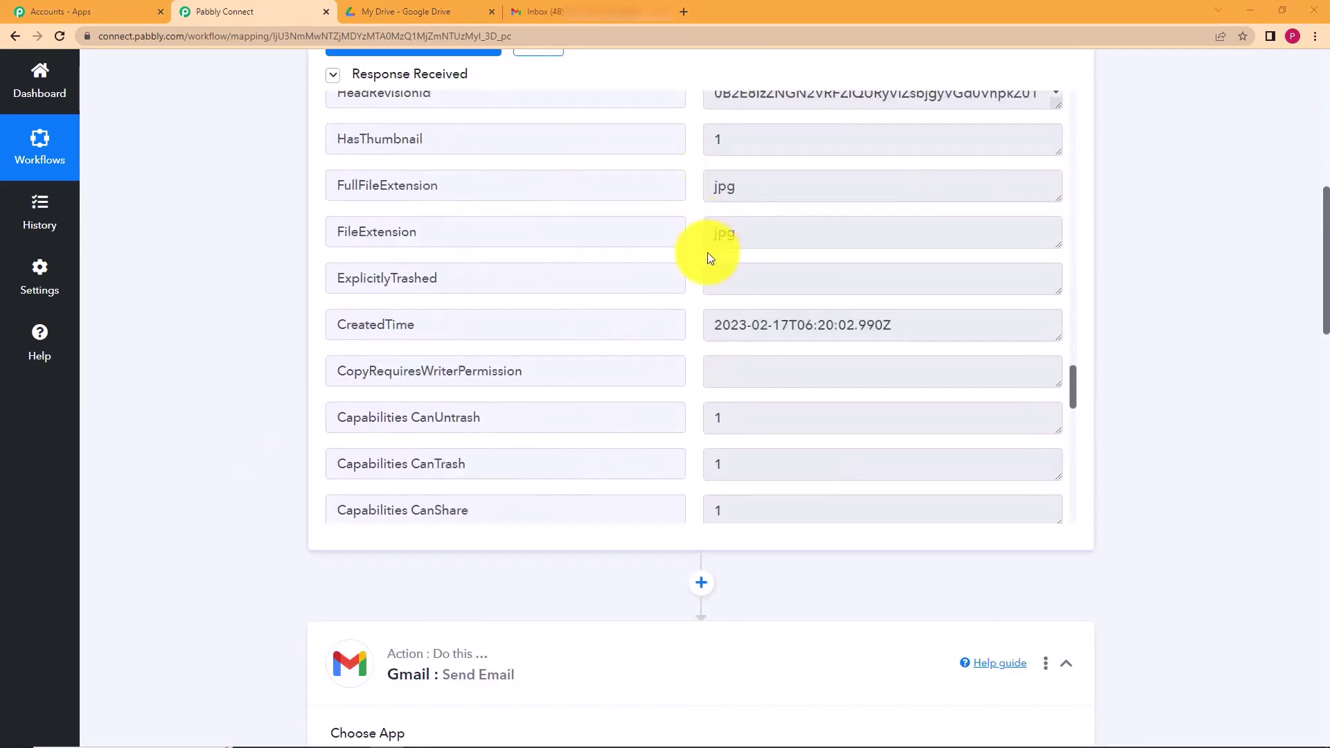
scroll(708, 258, "down", 5)
double_click(739, 250)
left_click(285, 405)
scroll(309, 332, "down", 10)
scroll(437, 424, "down", 9)
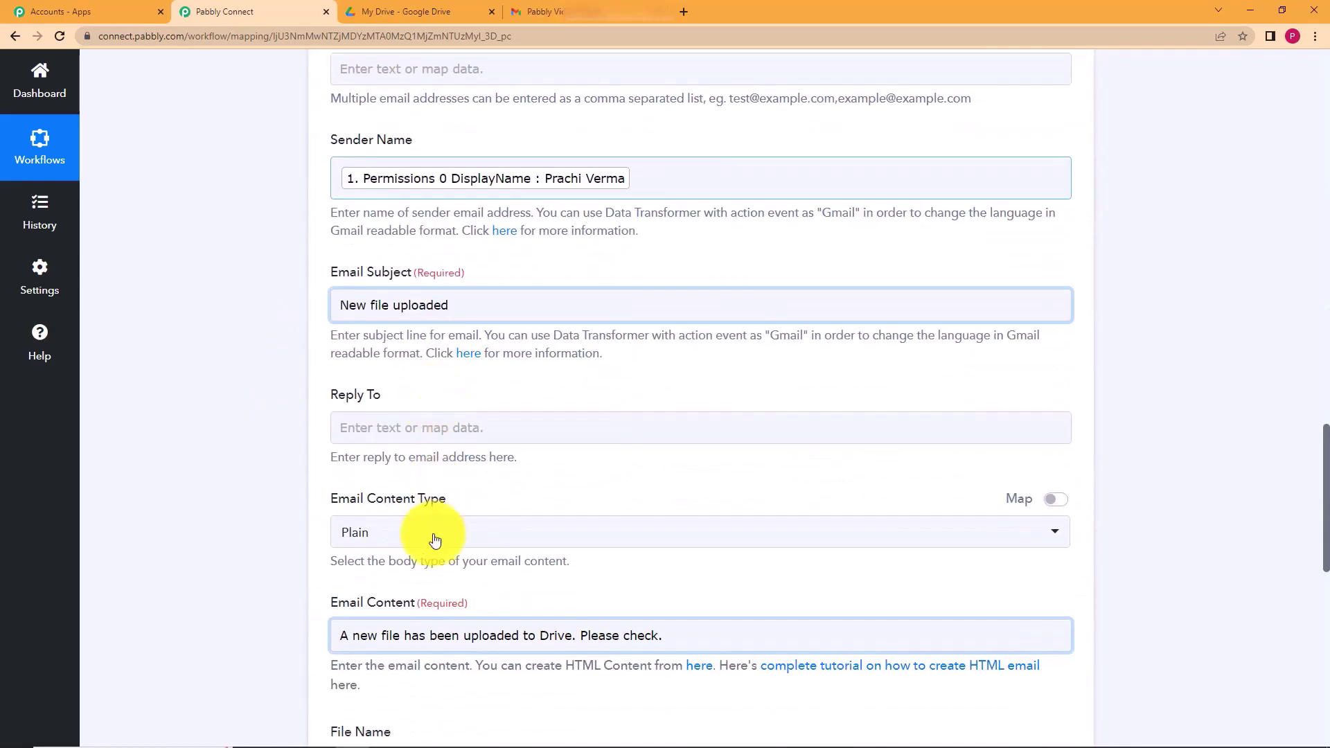
- Map File Name to the trigger's OriginalFilename value, Kite.jpg
left_click(434, 441)
left_click(454, 571)
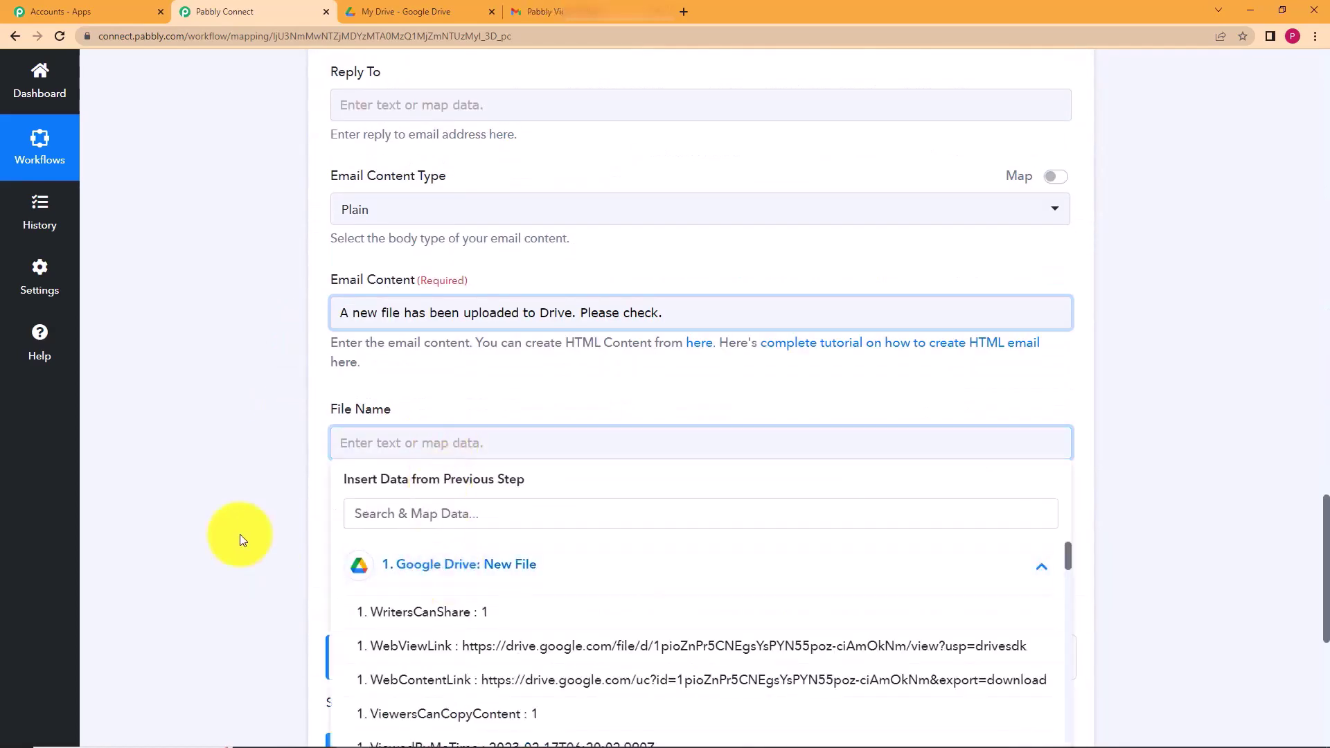
scroll(239, 533, "down", 5)
scroll(484, 447, "down", 5)
scroll(484, 449, "down", 12)
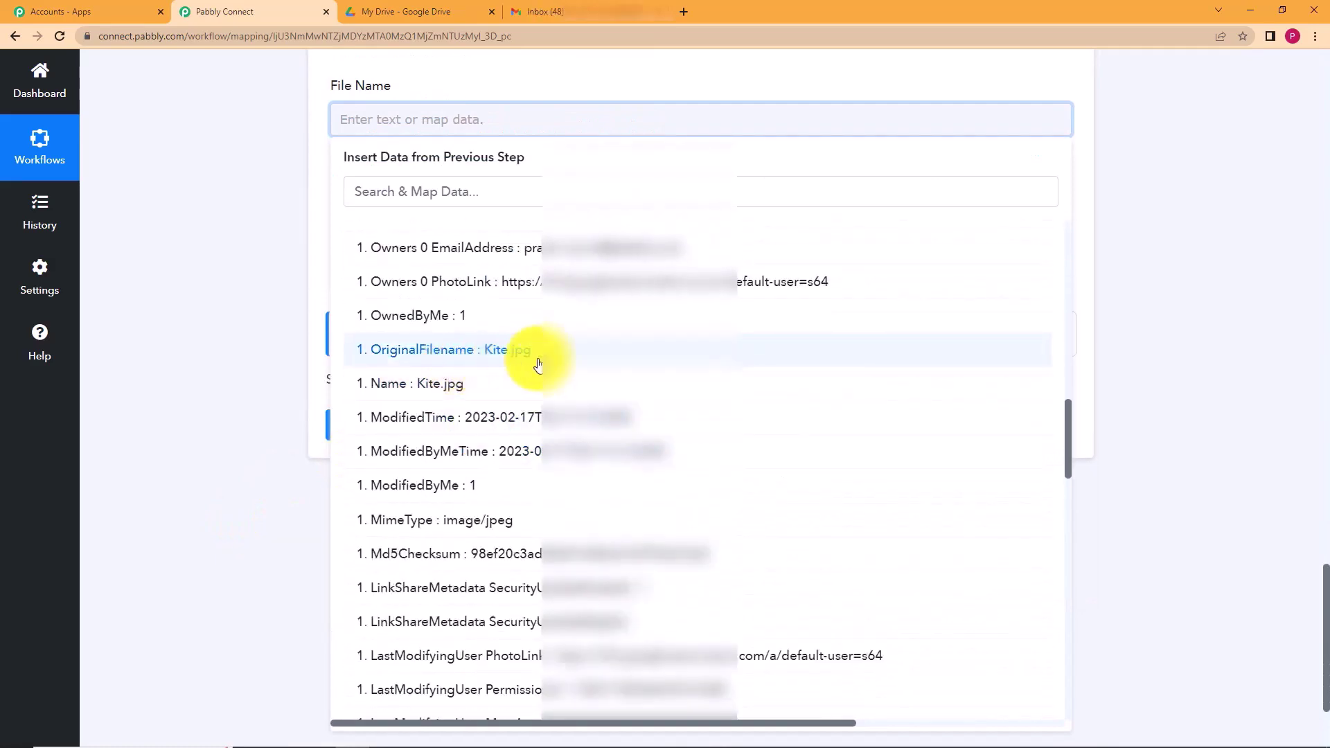
left_click(475, 359)
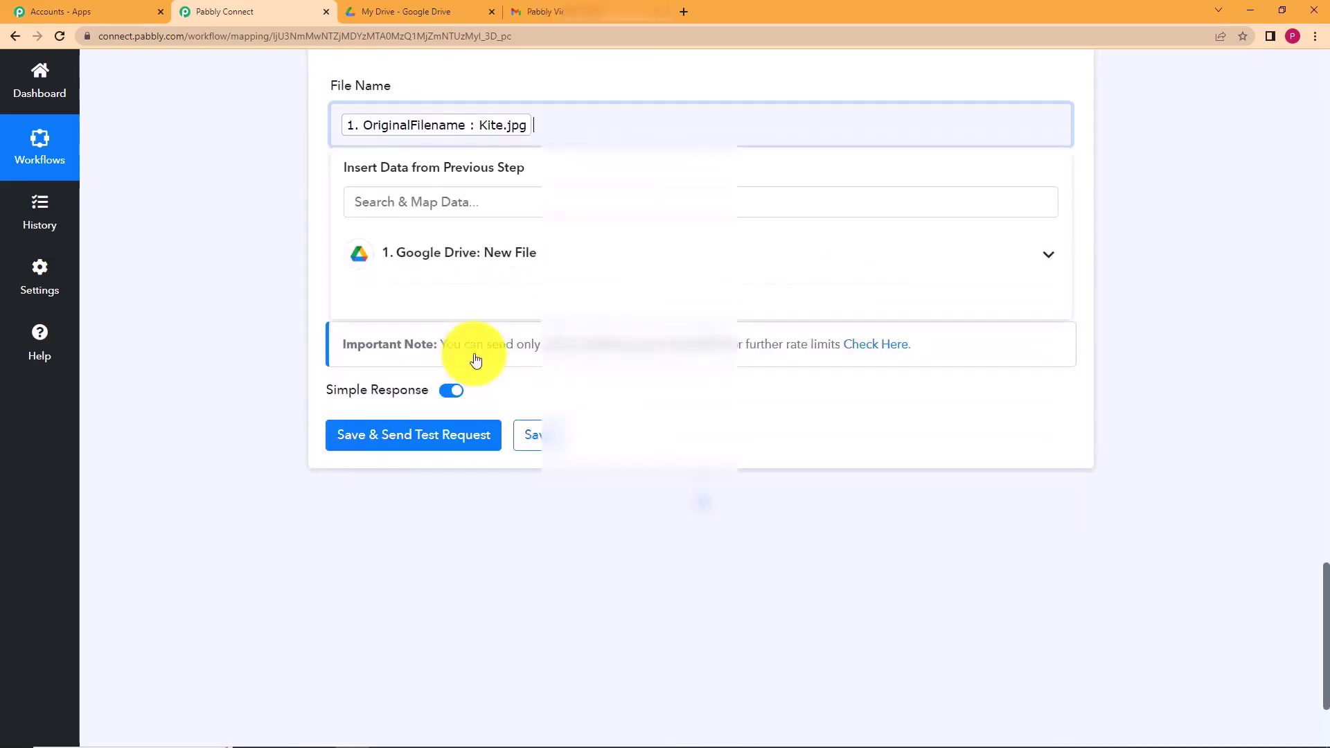
left_click(251, 327)
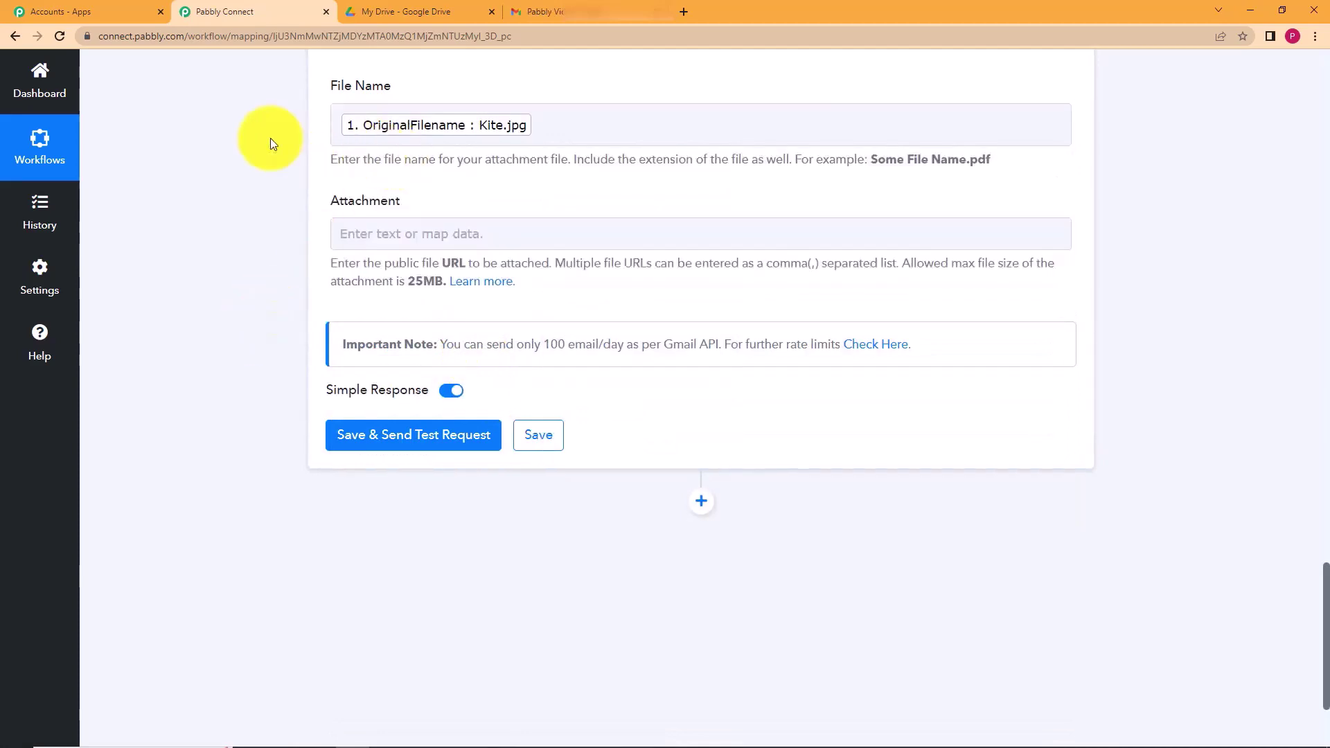
- Map Attachment to the file's WebViewLink and review the completed email form
left_click(361, 232)
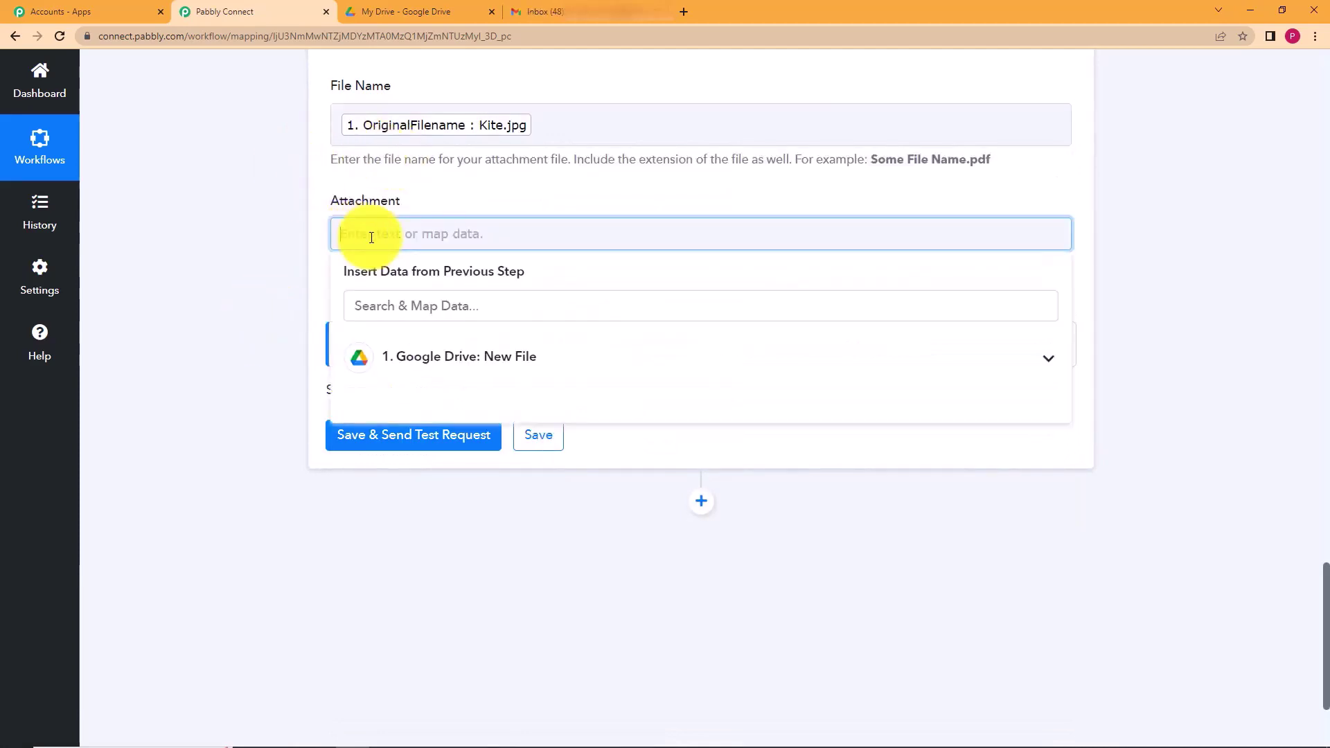
left_click(442, 360)
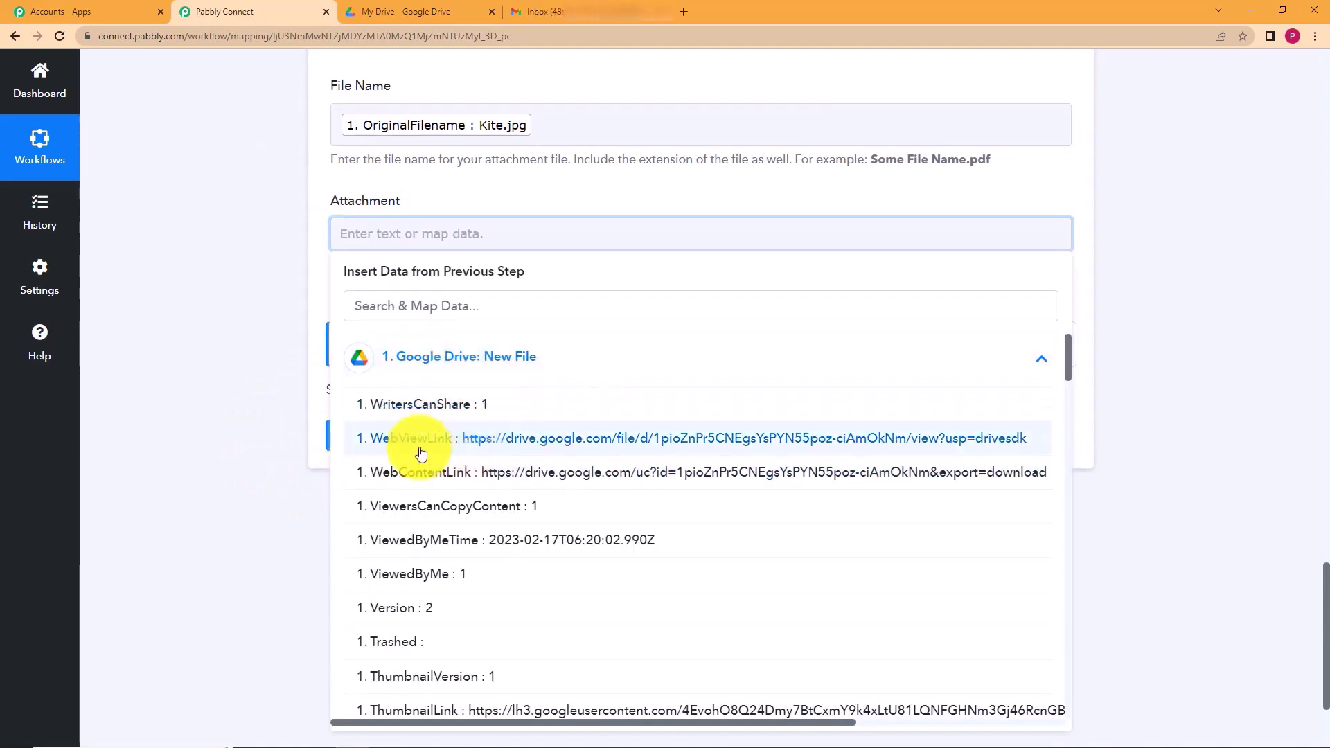
left_click(528, 451)
left_click(234, 364)
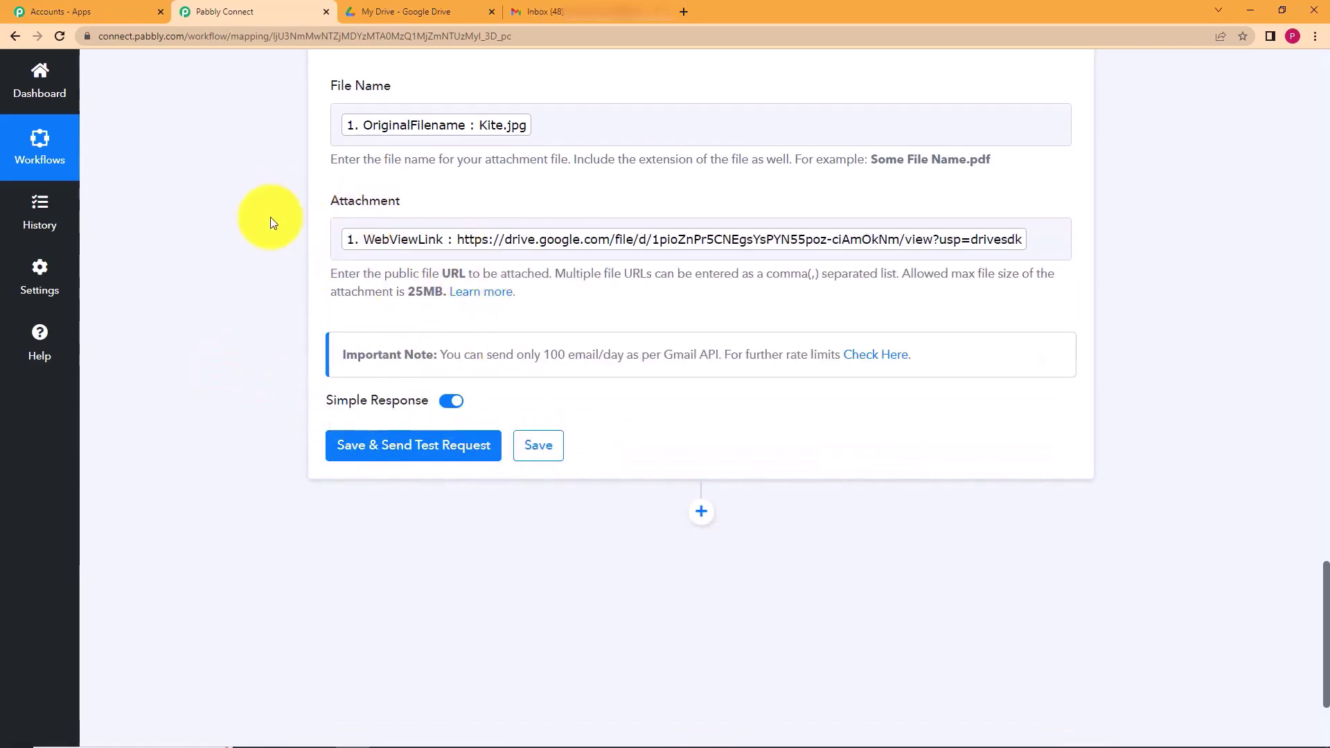
scroll(243, 230, "up", 10)
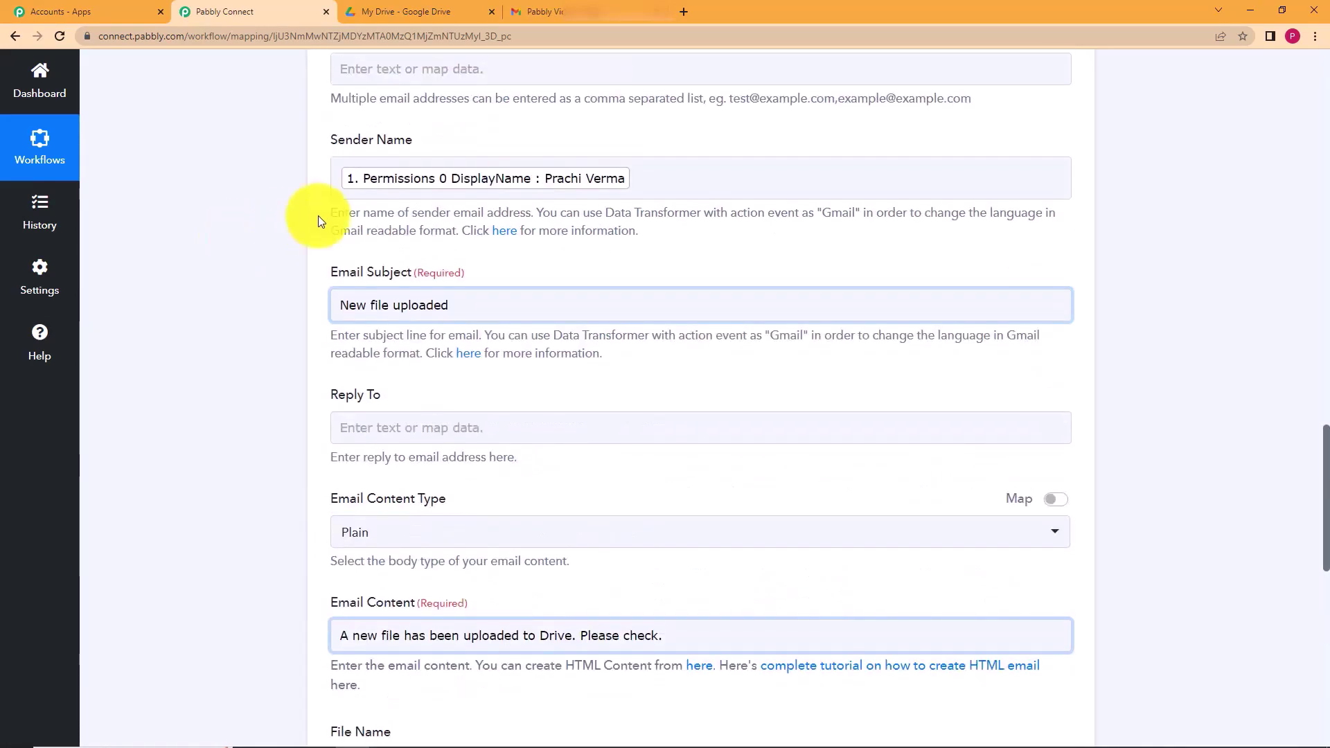
scroll(244, 244, "up", 5)
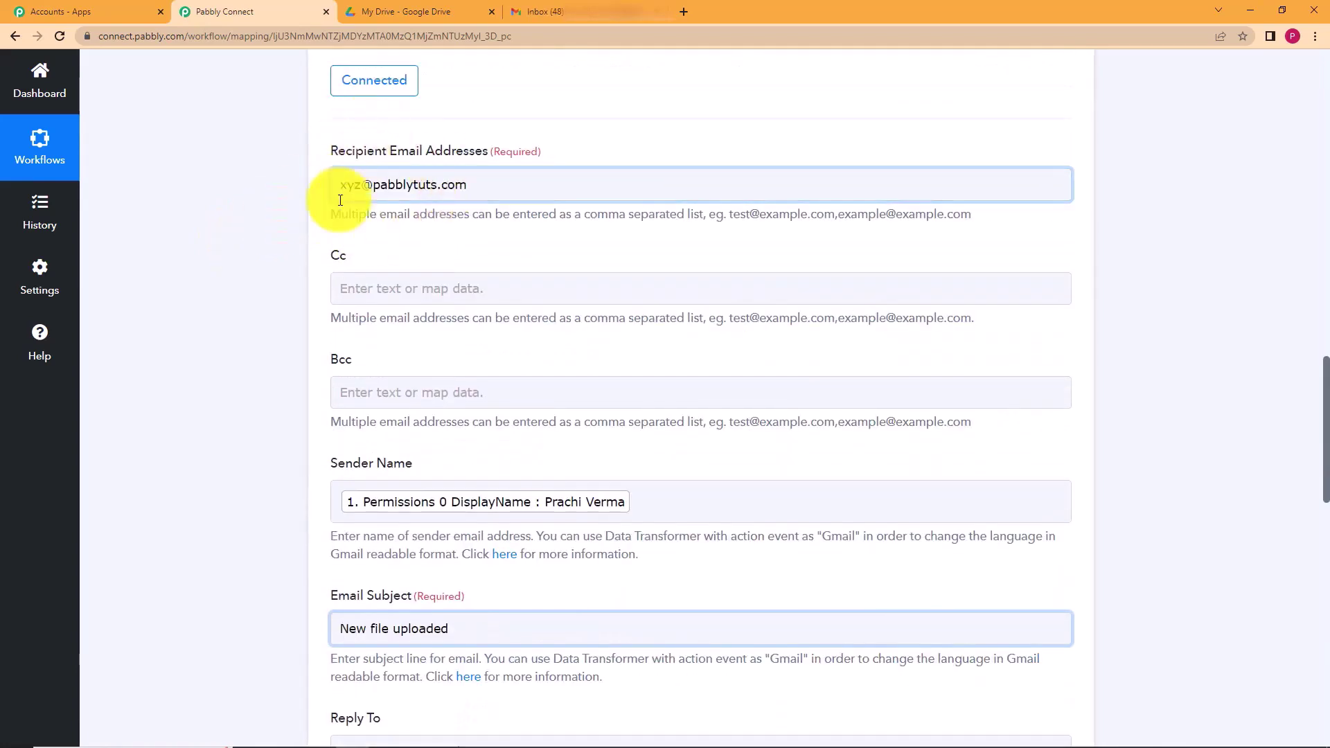
scroll(292, 295, "down", 15)
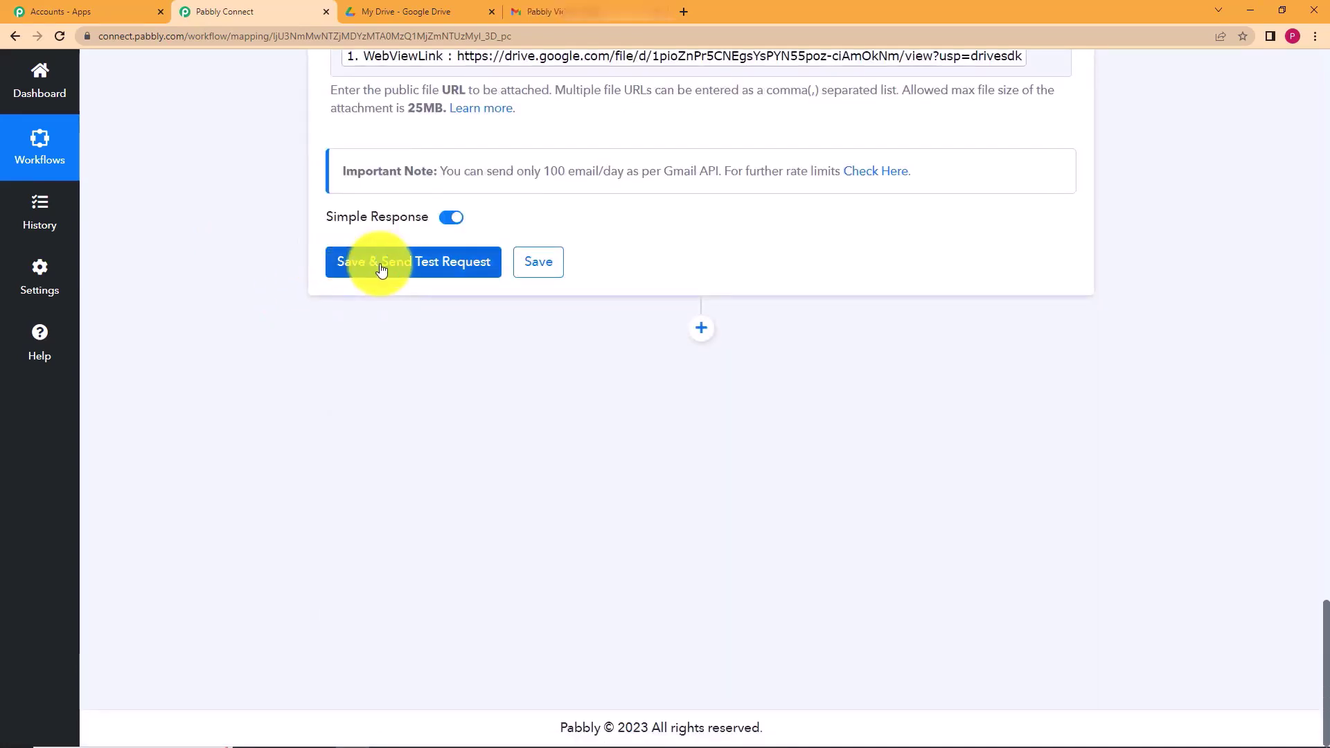
- Send a test request and confirm the response status reads 'sent'
left_click(367, 272)
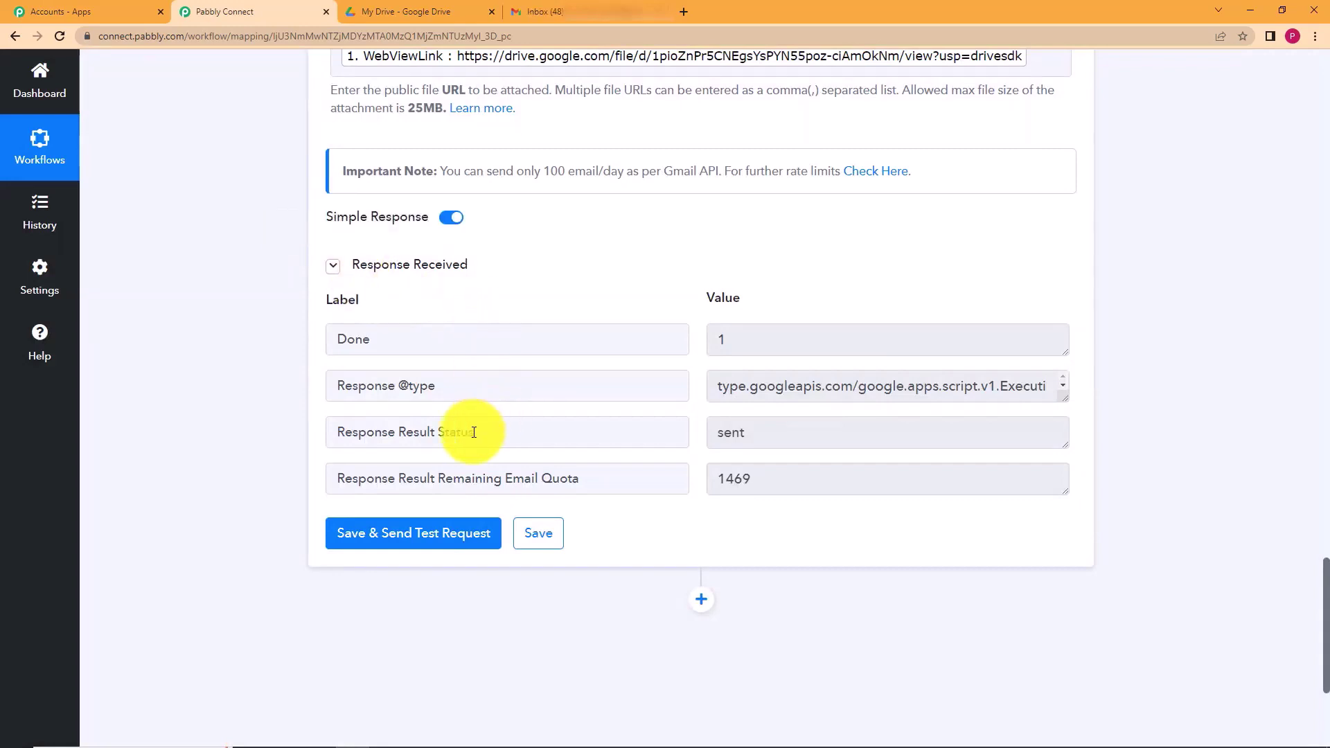
left_click_drag(474, 432, 298, 448)
left_click_drag(831, 435, 680, 446)
left_click(286, 513)
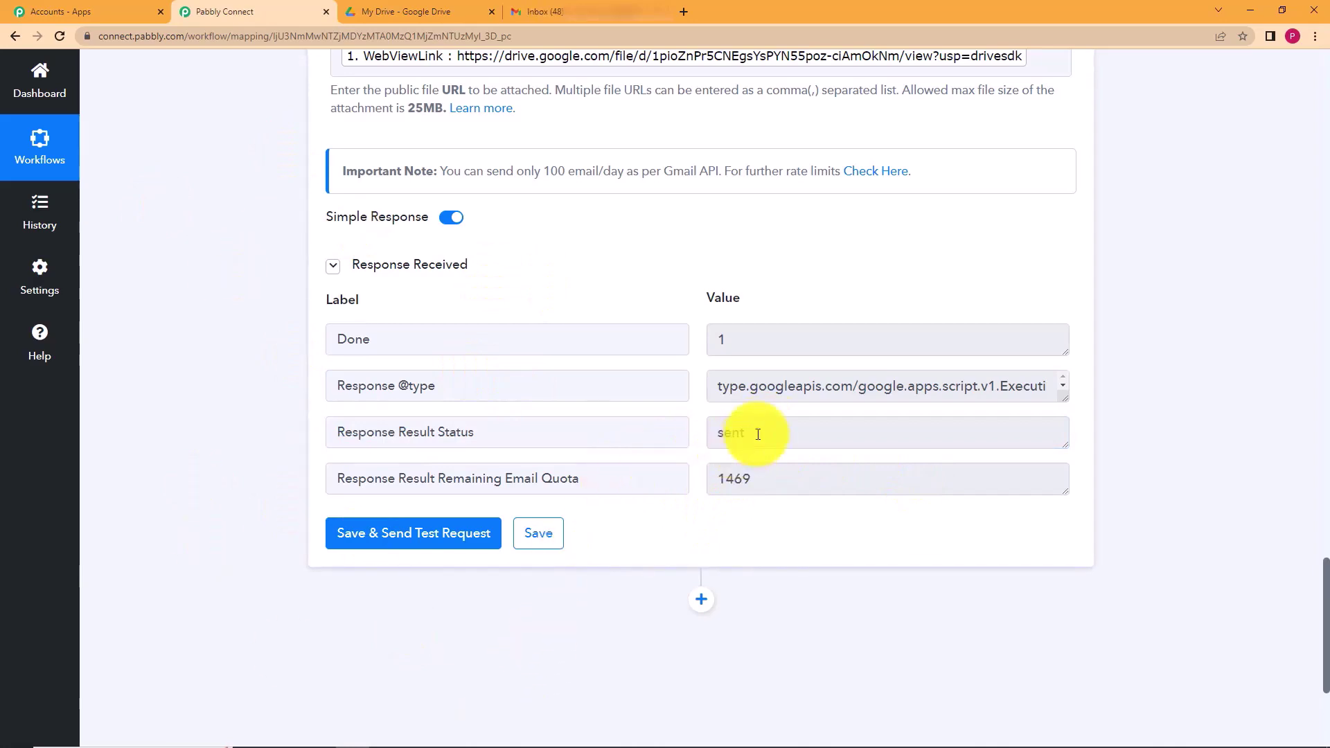
- Save the Gmail Send Email action and dismiss the confirmation
left_click(541, 534)
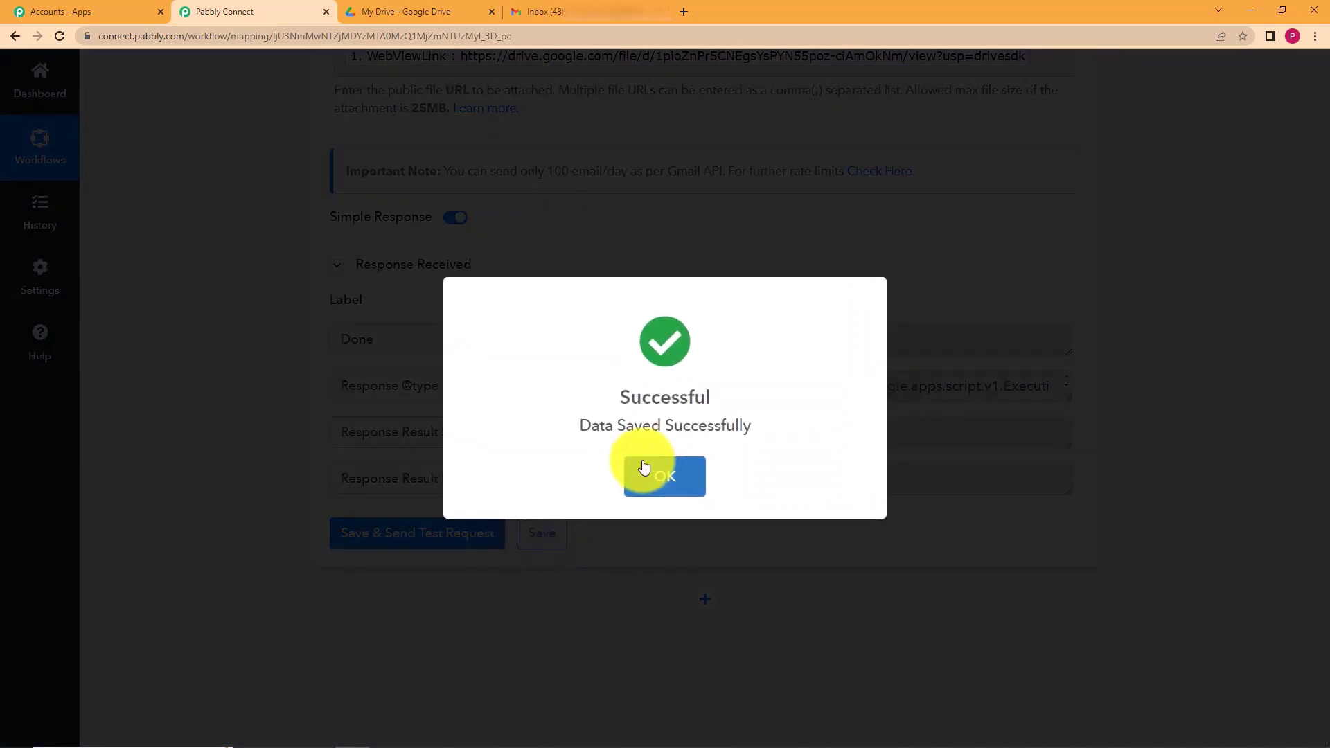
left_click(638, 472)
scroll(224, 332, "up", 20)
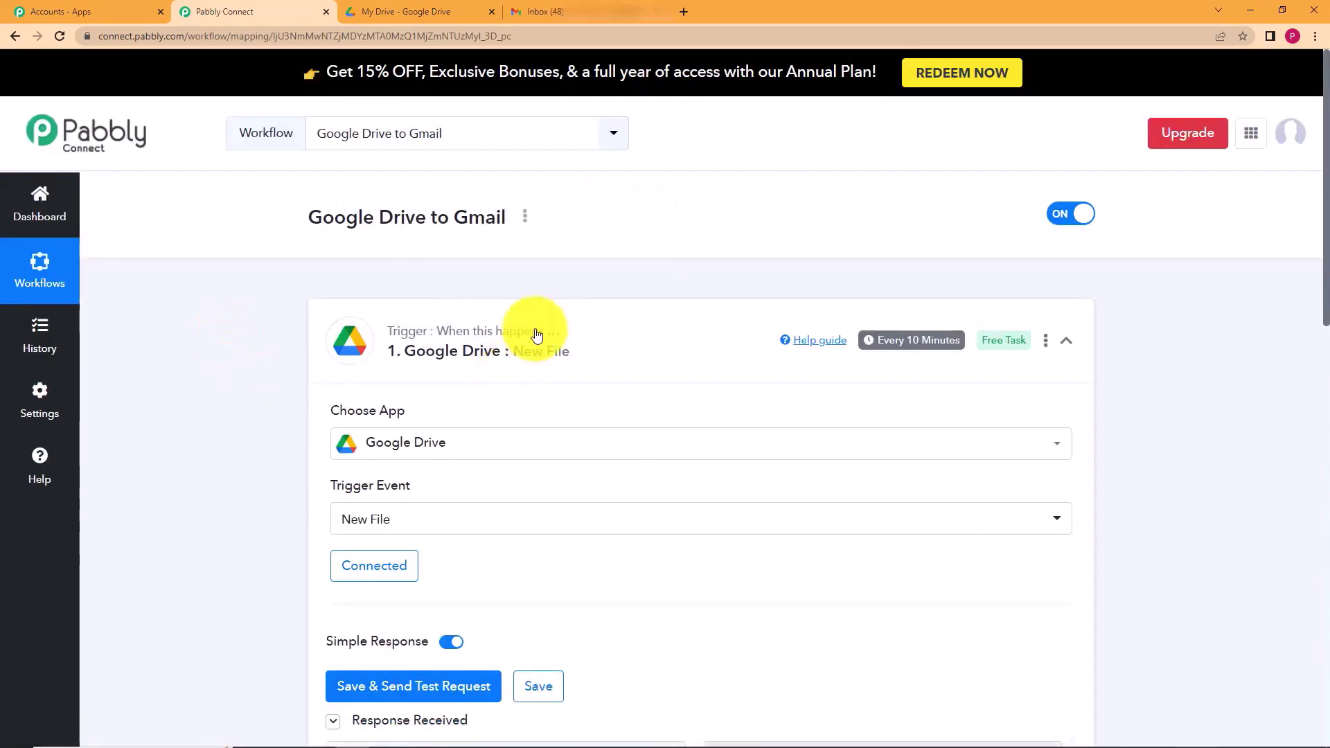
left_click(610, 346)
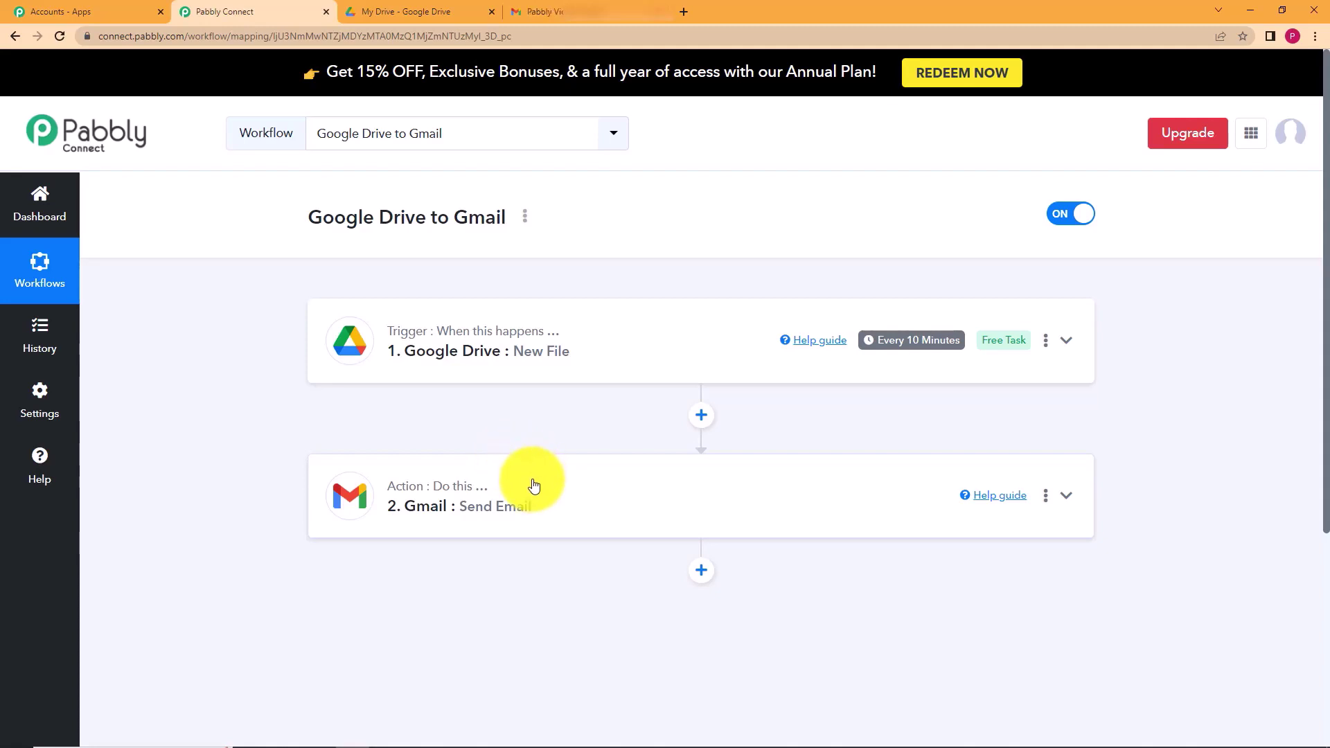
left_click(584, 369)
scroll(347, 450, "down", 2)
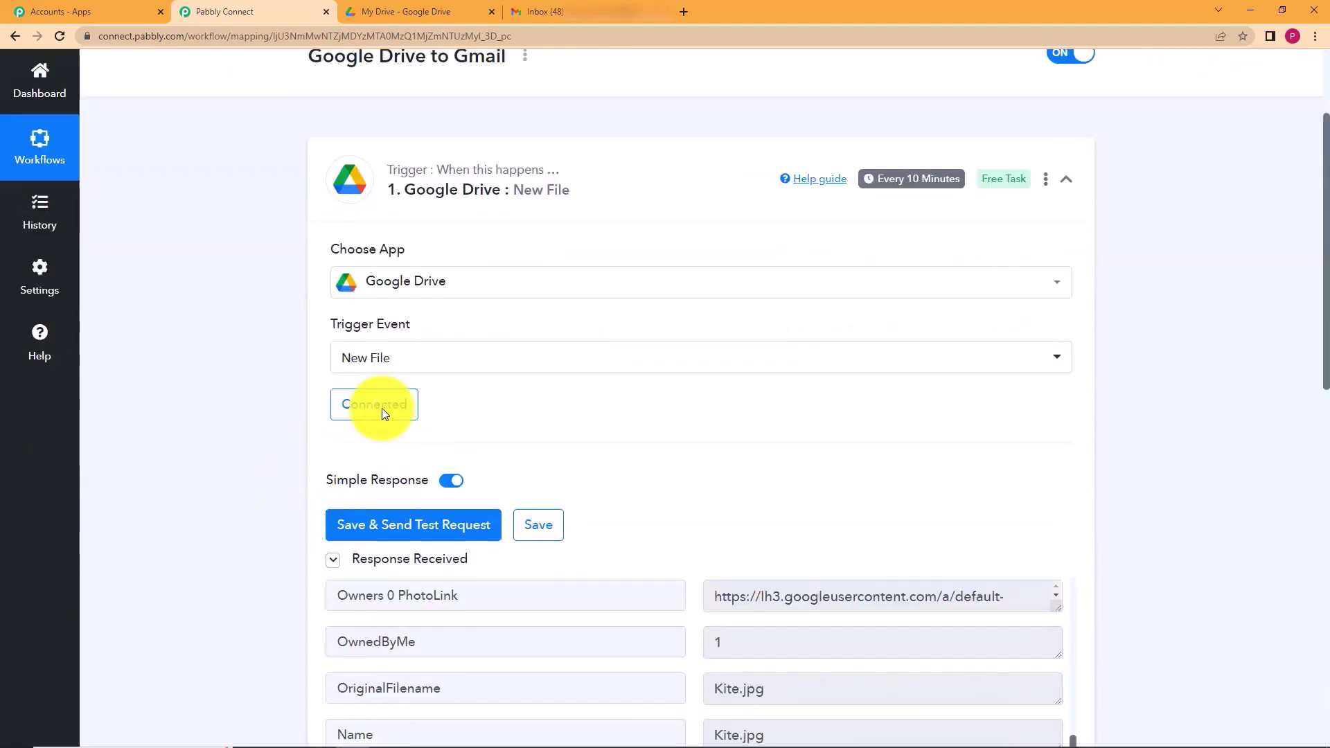
scroll(277, 454, "down", 5)
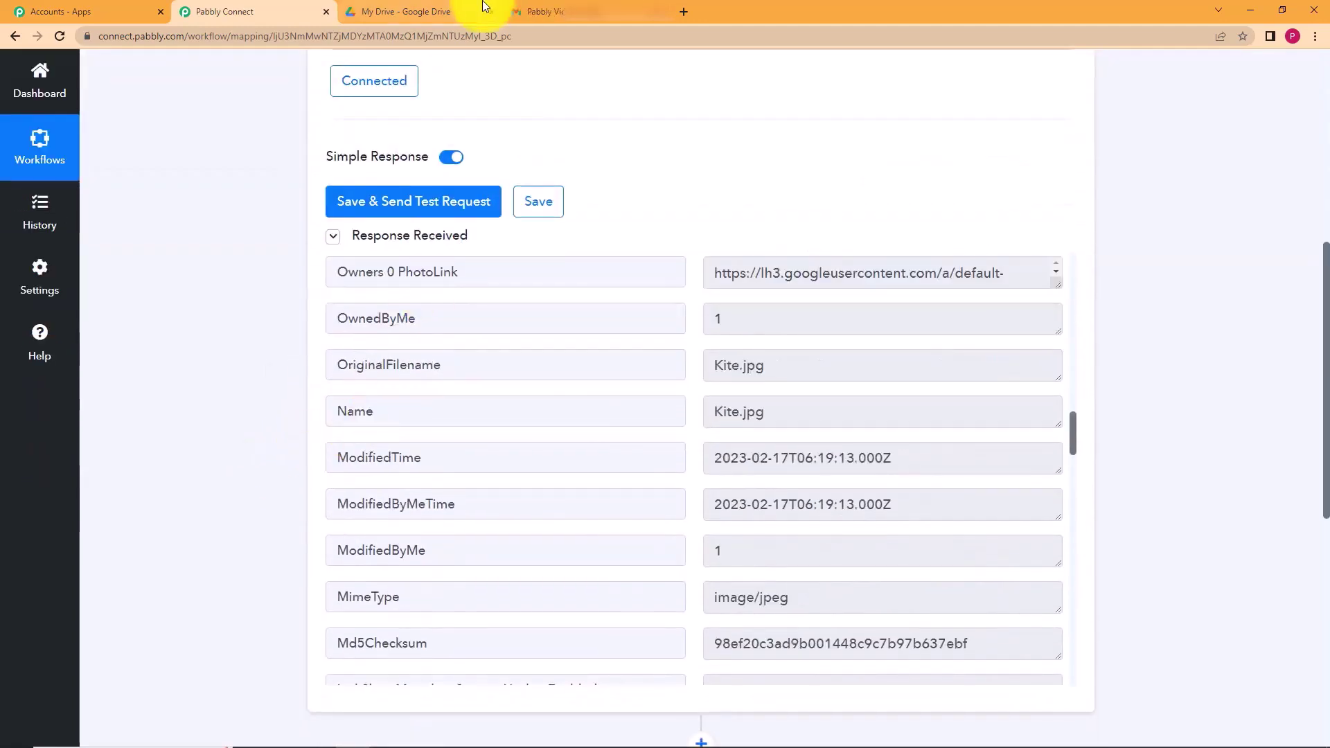
left_click(485, 11)
left_click(217, 7)
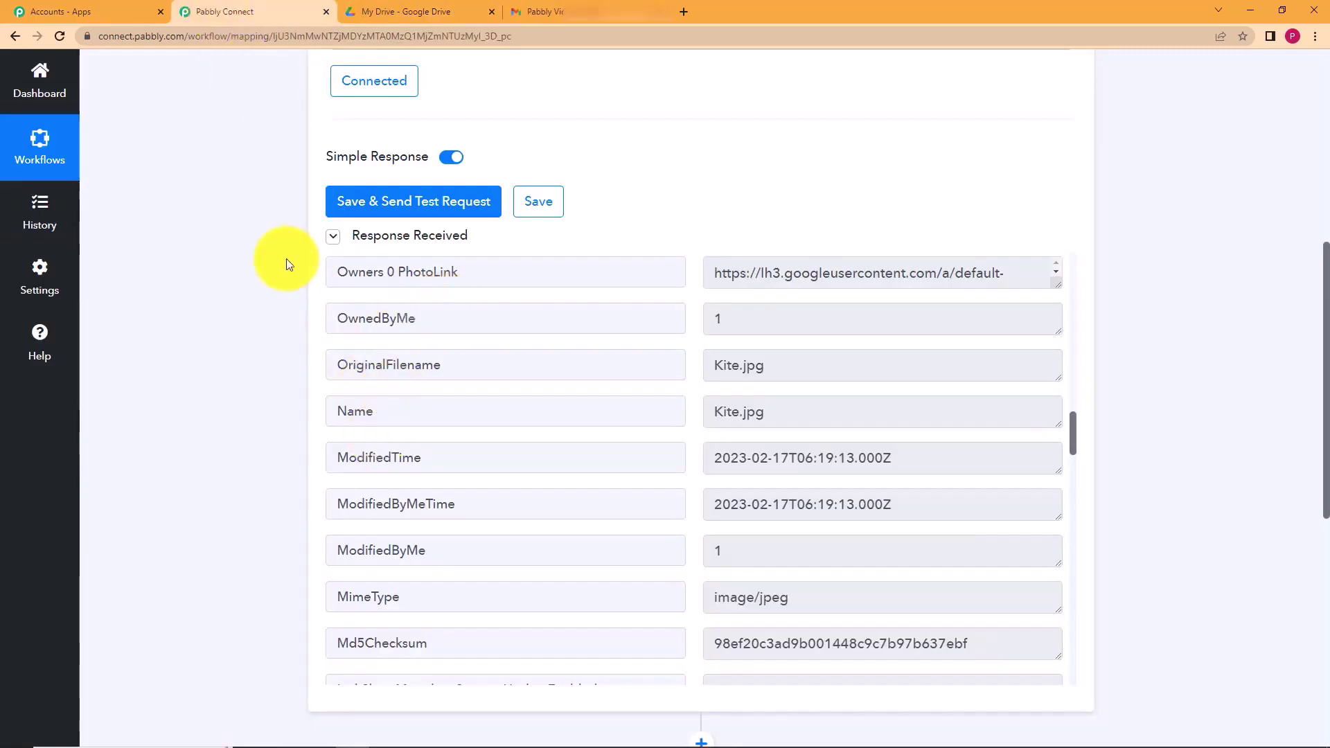
scroll(775, 426, "down", 2)
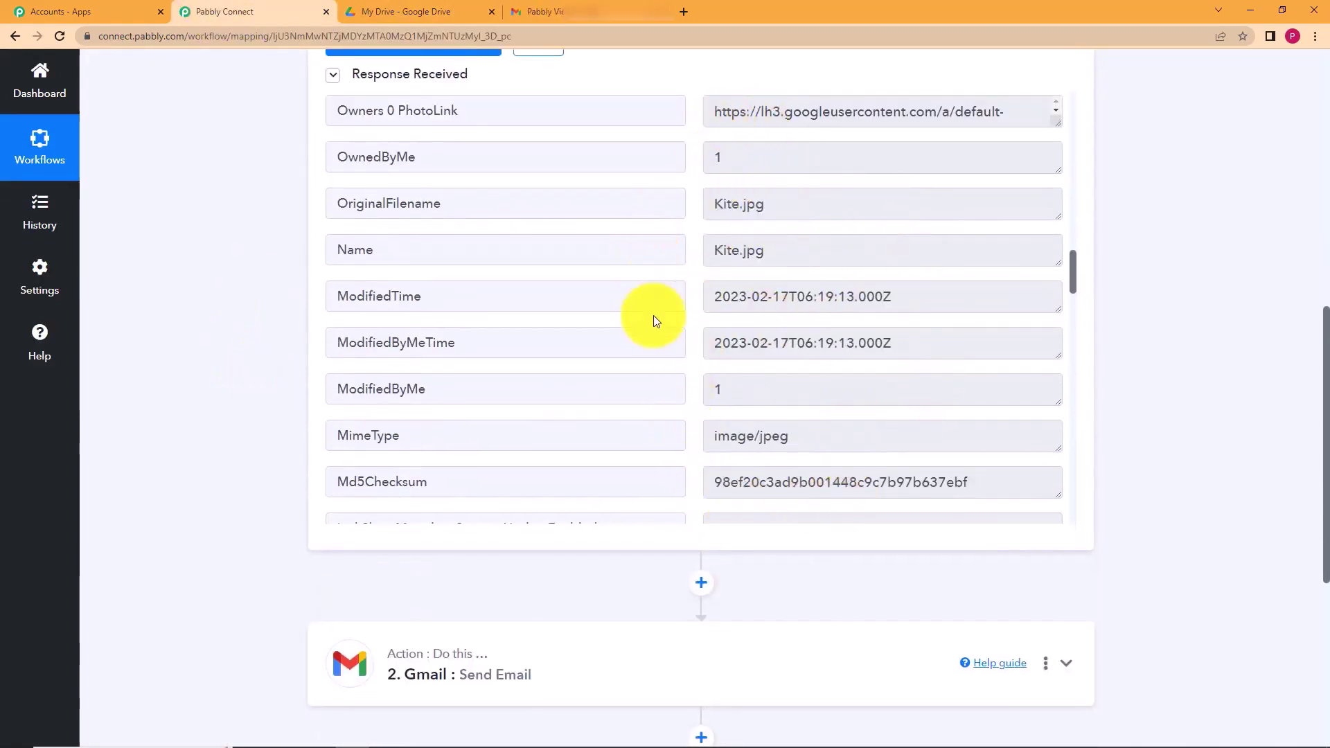
scroll(573, 356, "down", 5)
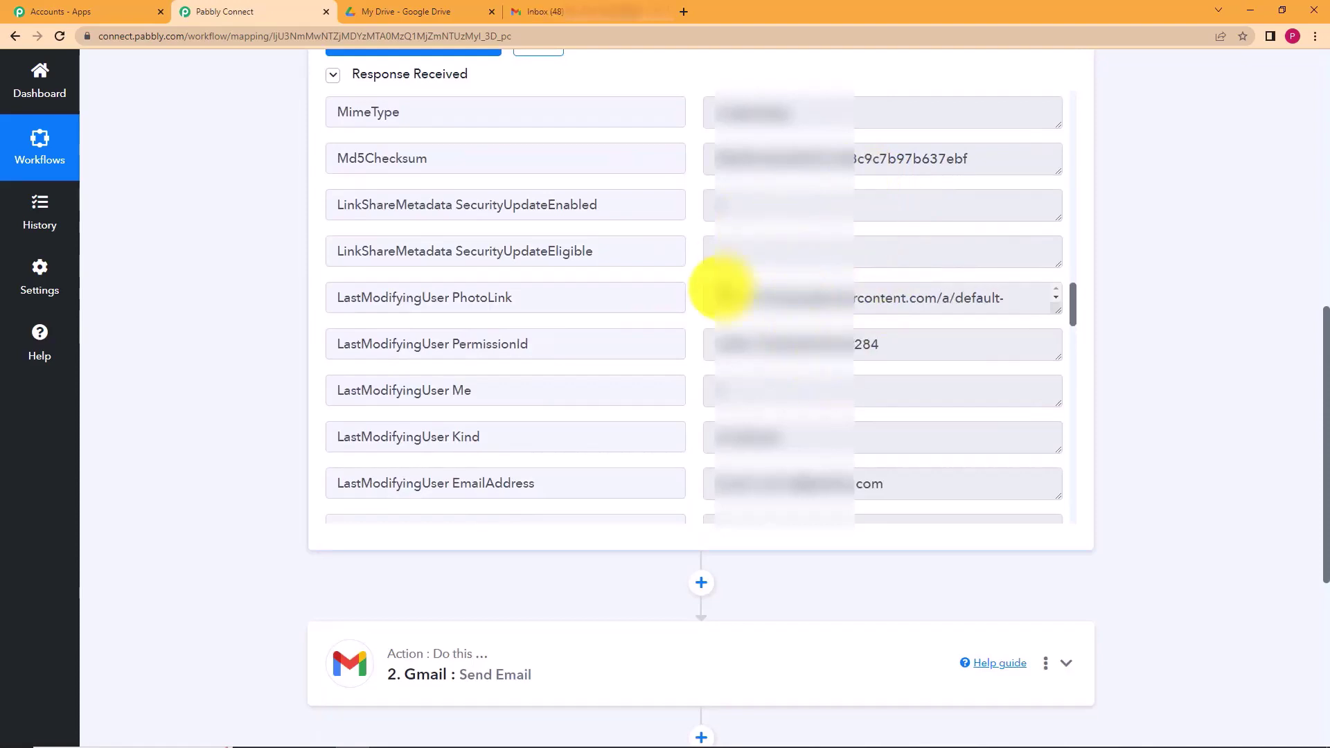
scroll(739, 386, "down", 5)
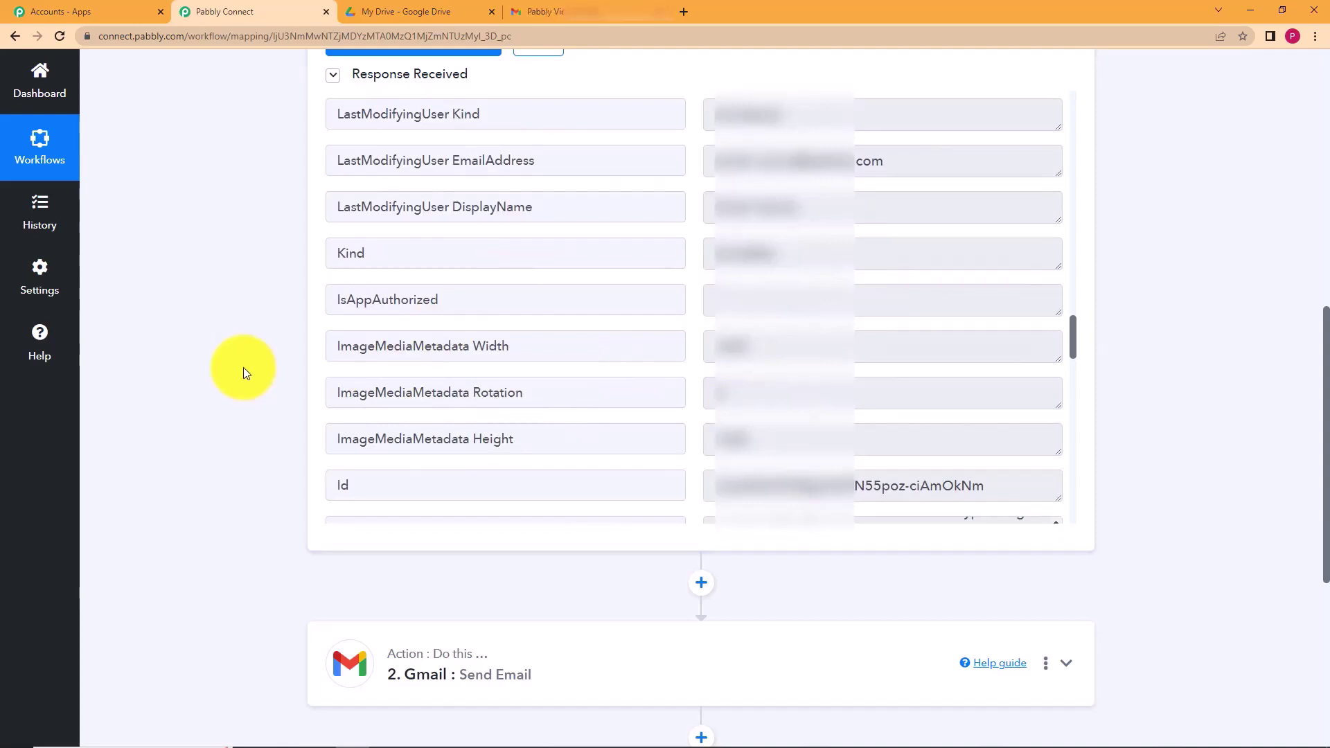
scroll(243, 373, "down", 5)
left_click(386, 340)
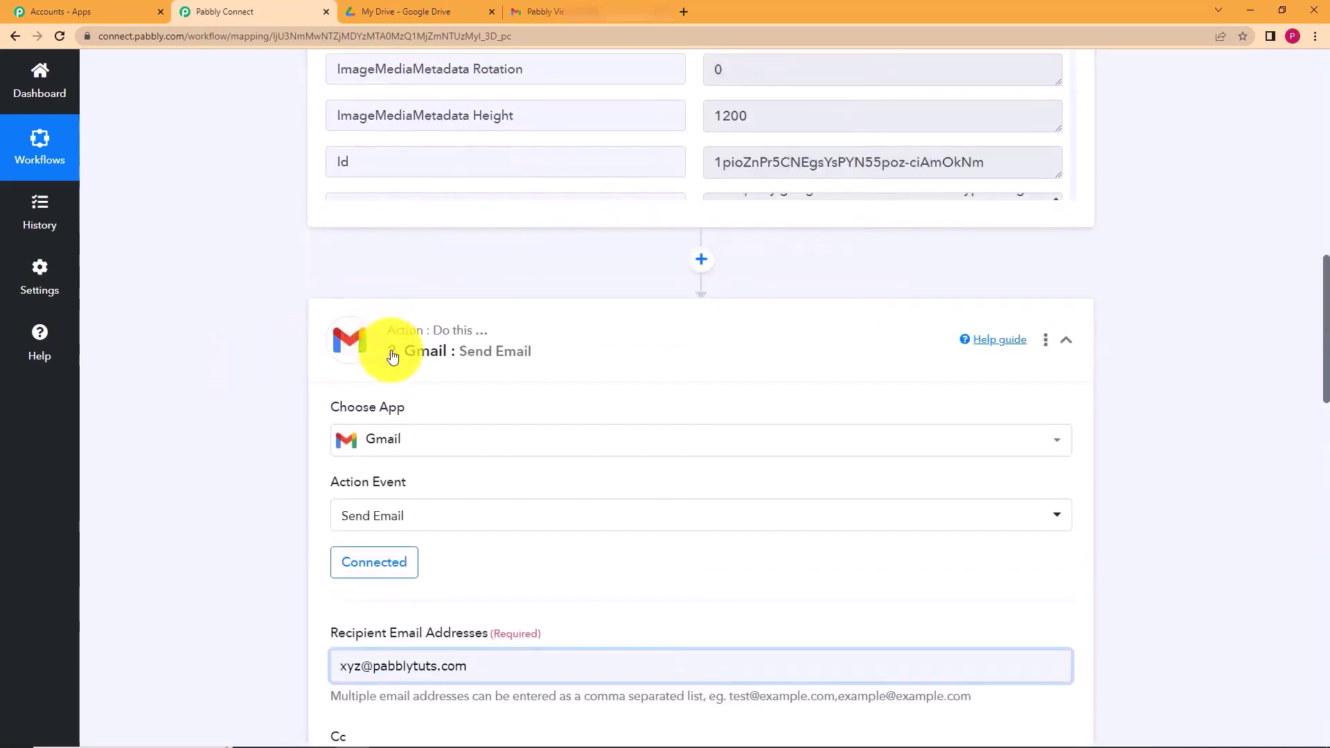
scroll(243, 494, "down", 2)
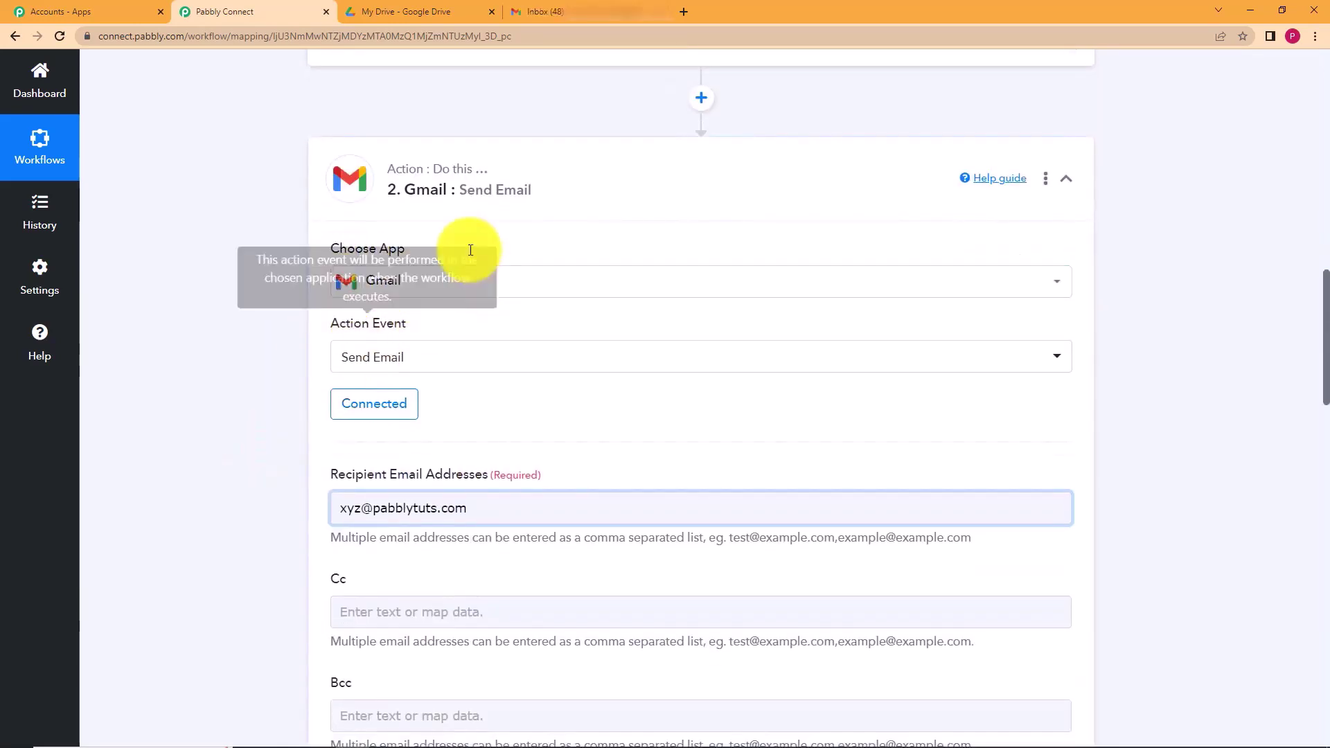
scroll(327, 330, "down", 5)
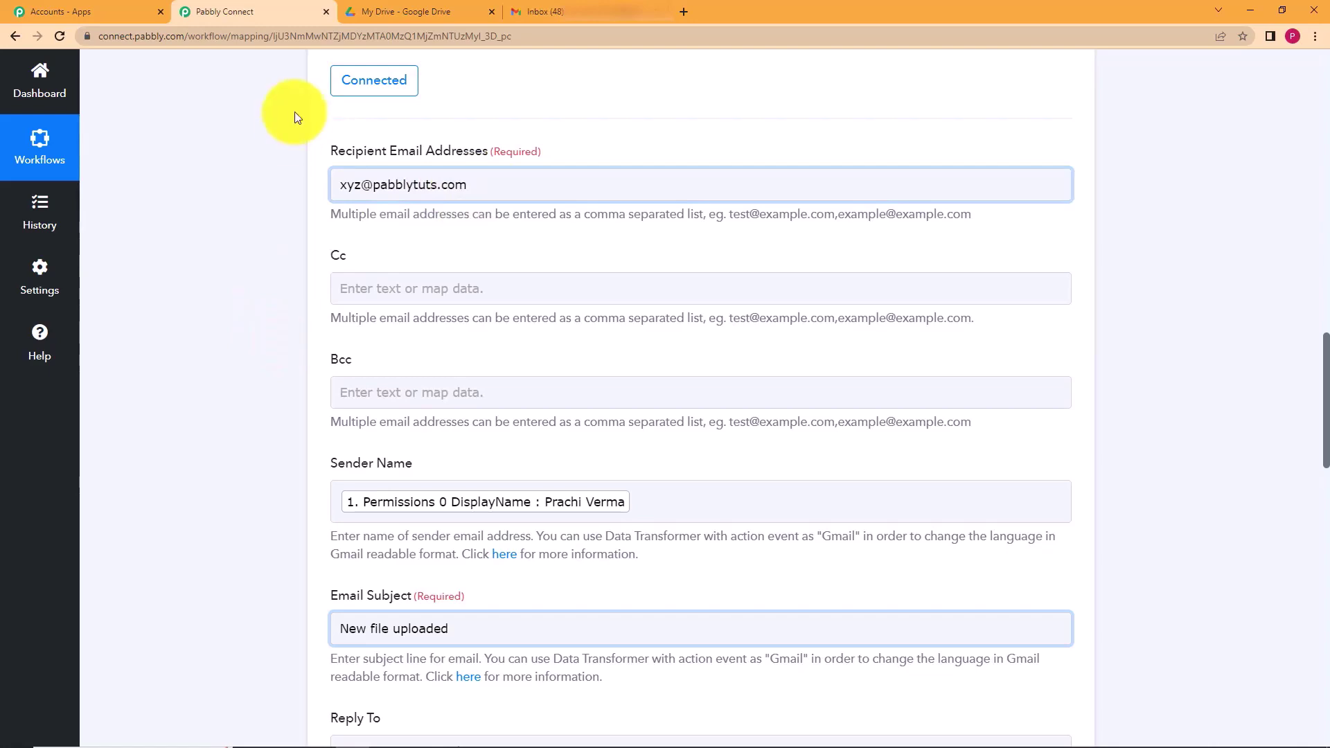
left_click_drag(481, 184, 274, 243)
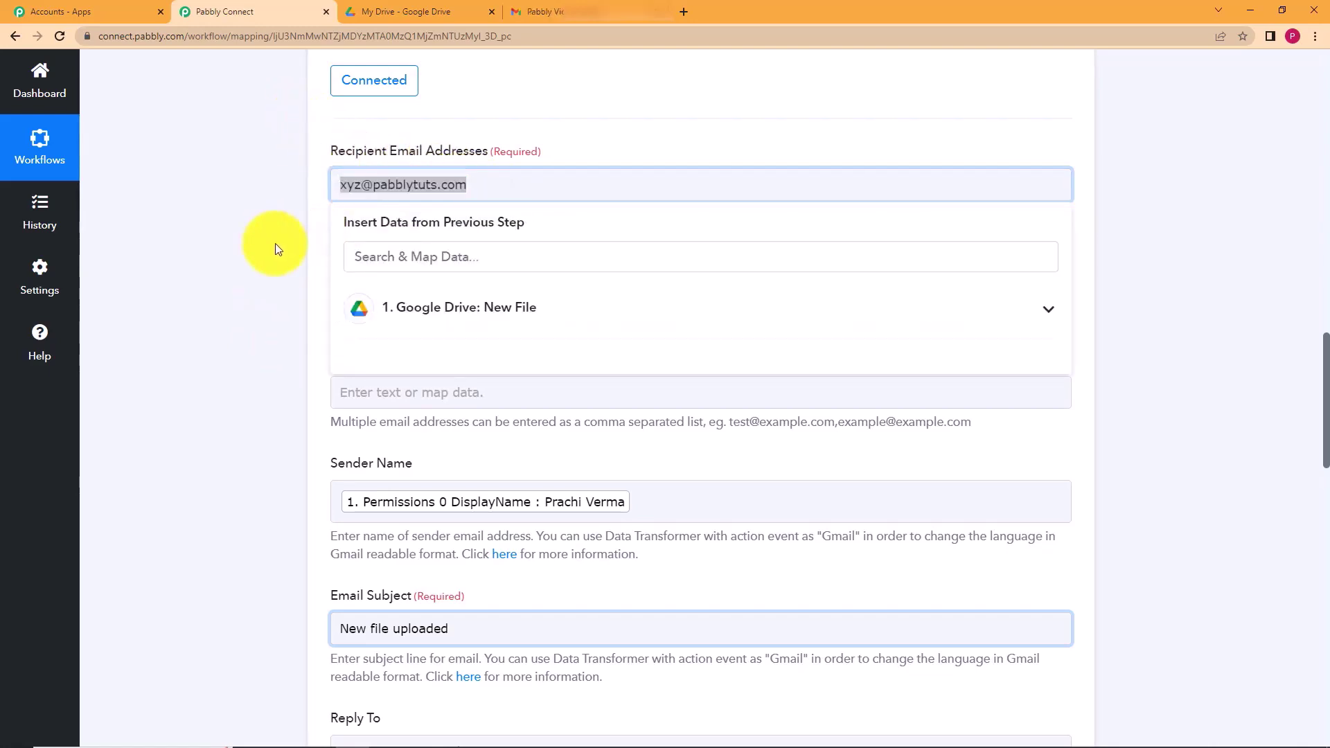
left_click(275, 244)
left_click(493, 182)
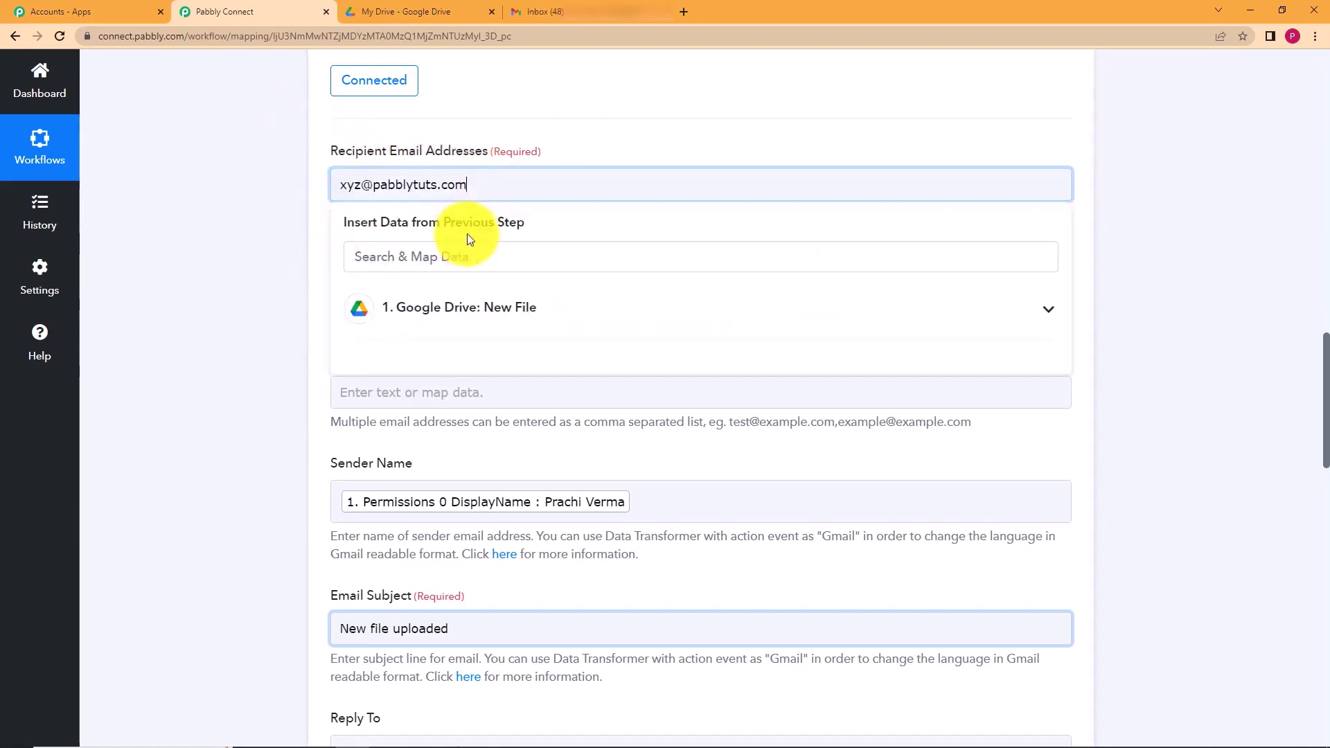
left_click(245, 239)
scroll(252, 372, "down", 2)
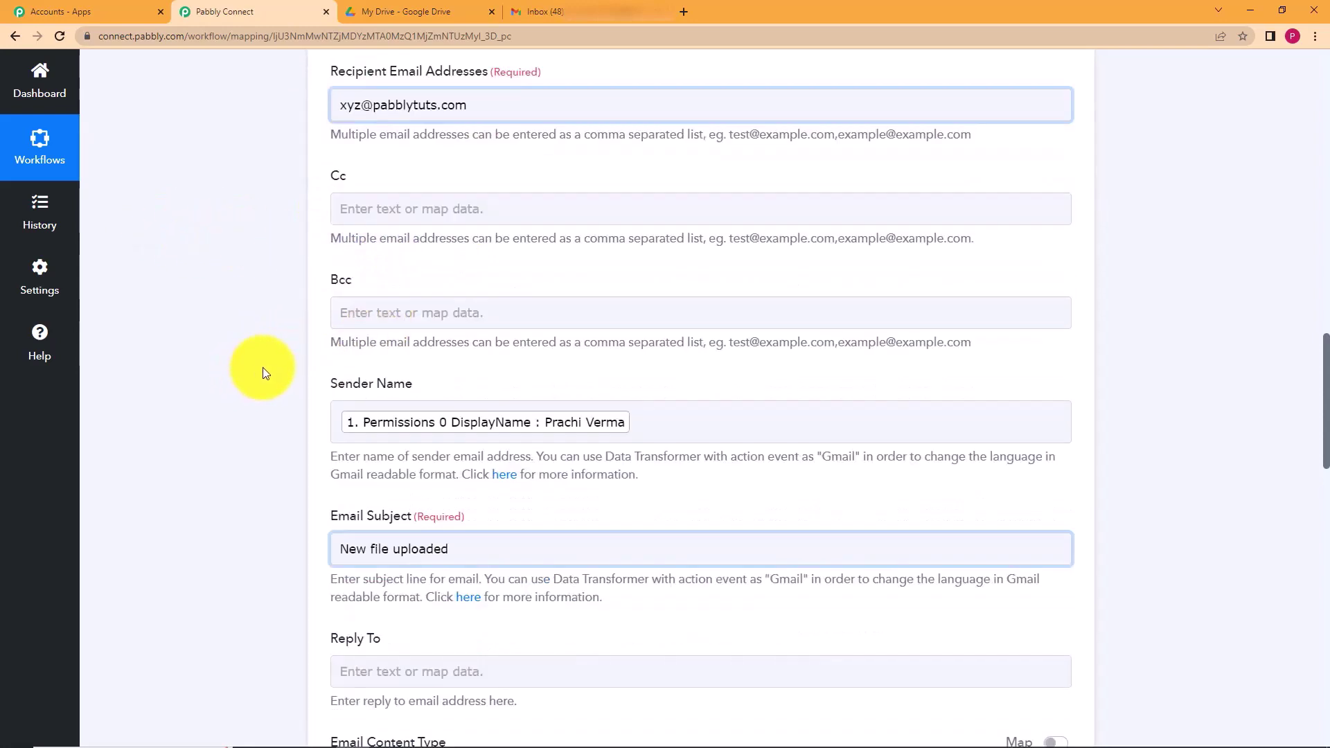
scroll(289, 406, "down", 4)
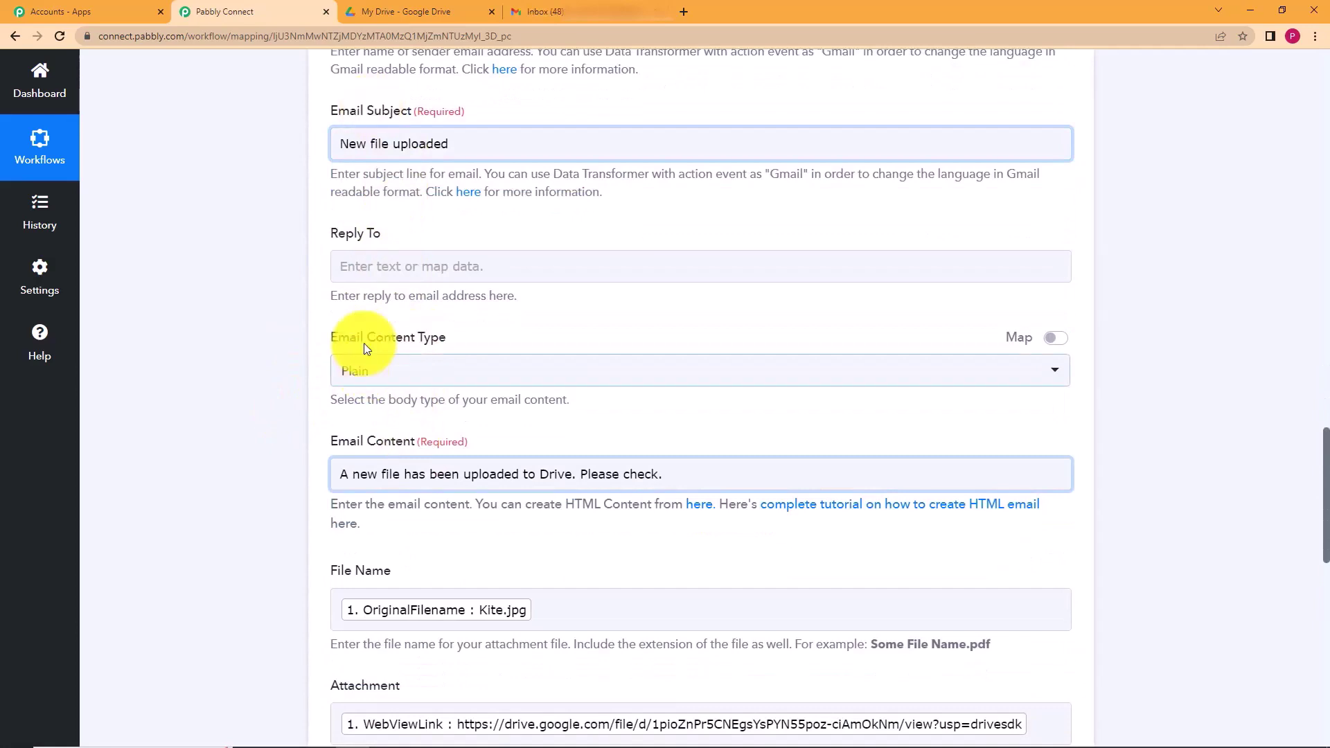
scroll(231, 425, "down", 4)
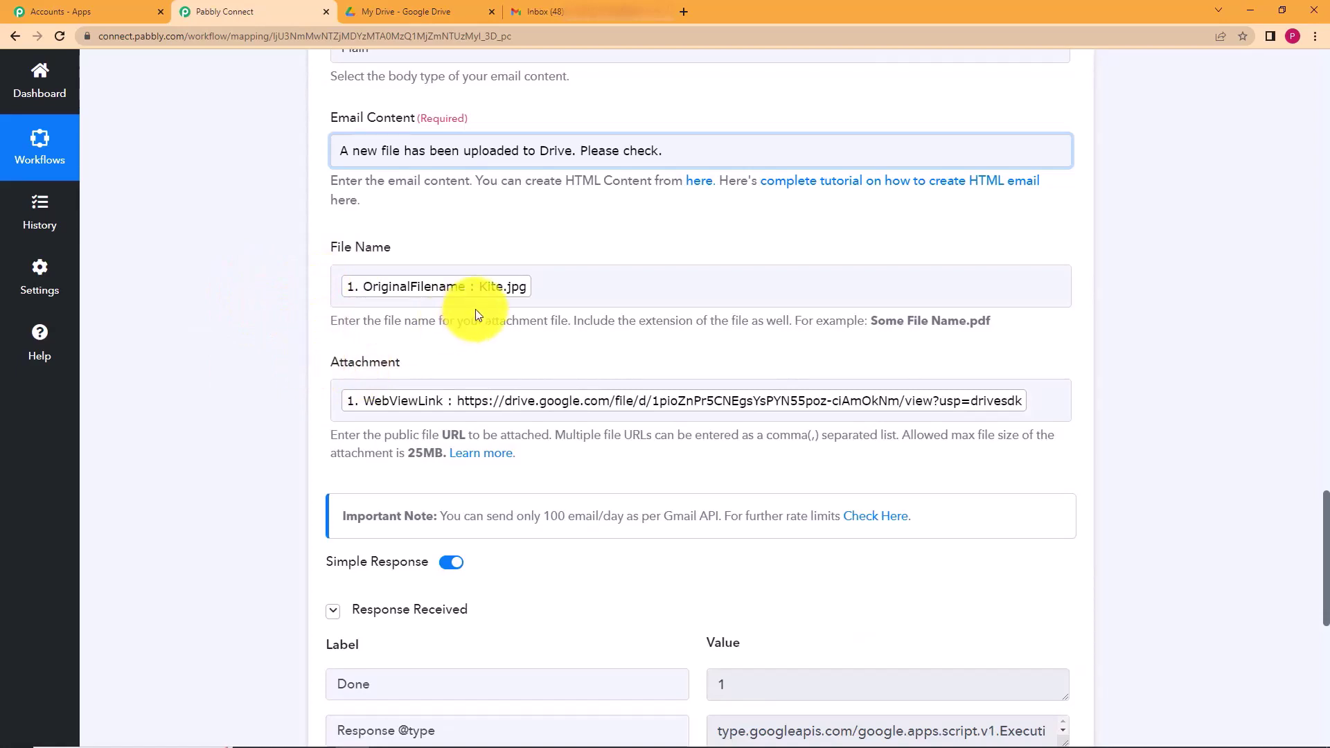
left_click(538, 295)
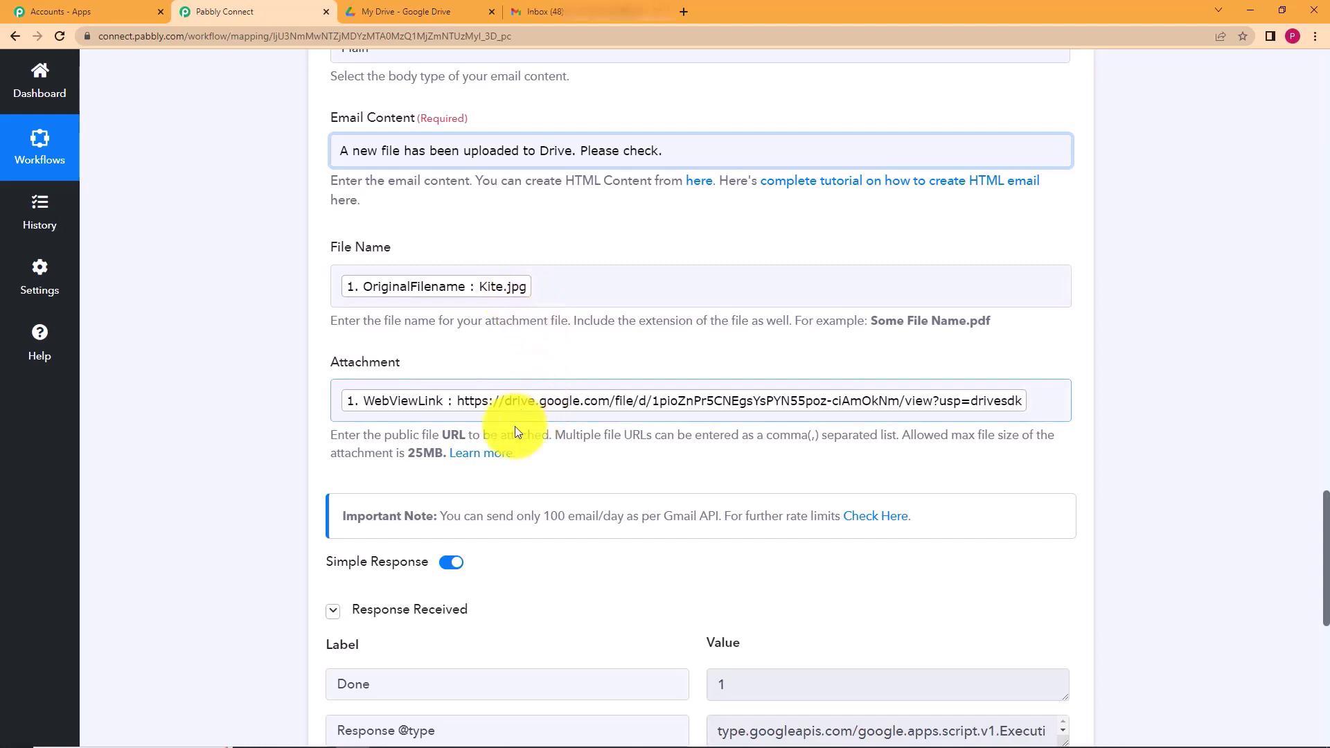
scroll(213, 479, "down", 2)
scroll(213, 479, "down", 2)
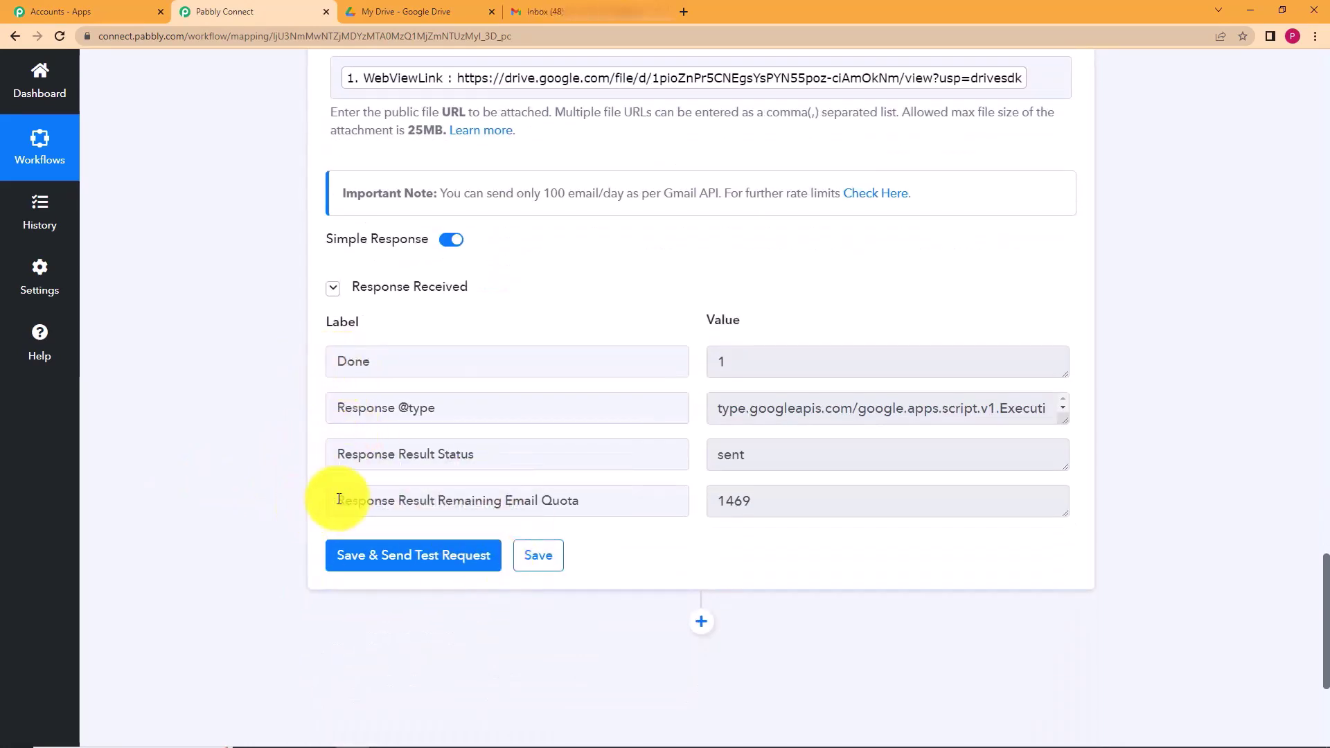
left_click(796, 455)
key("ctrl+a")
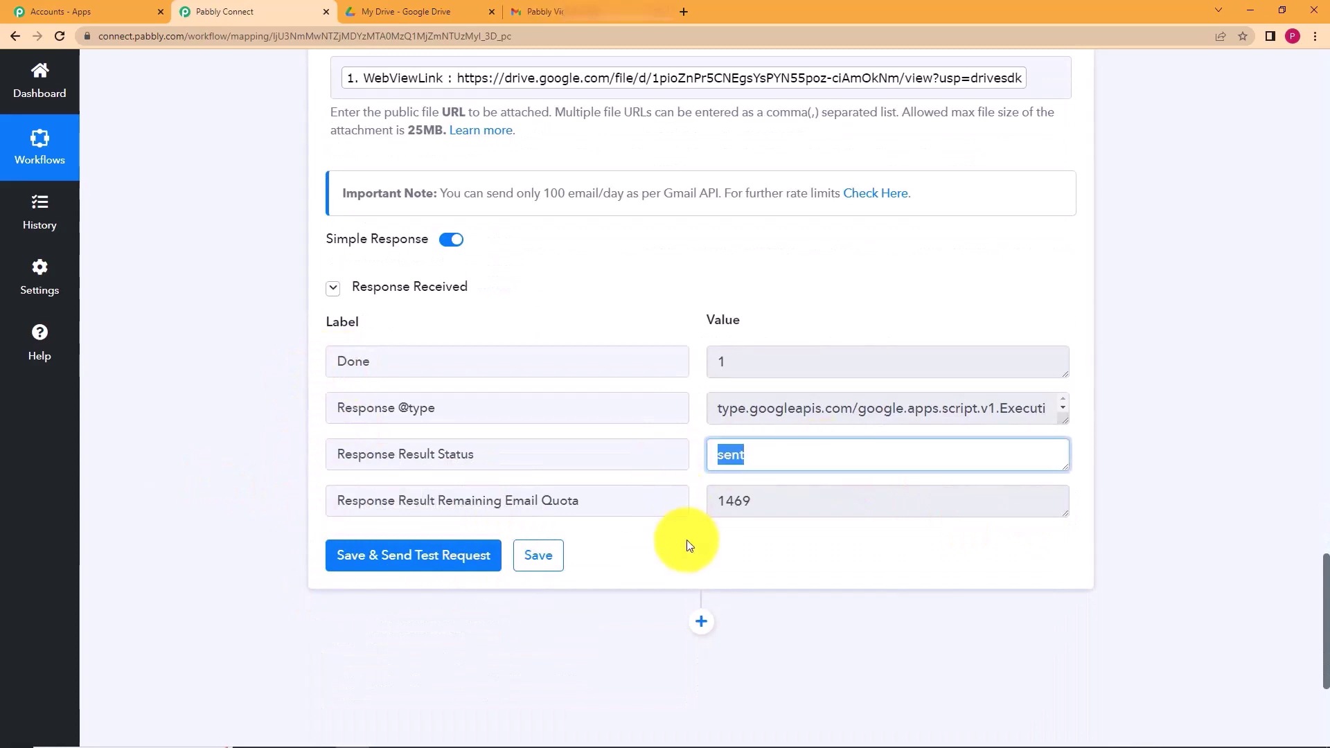
left_click(687, 539)
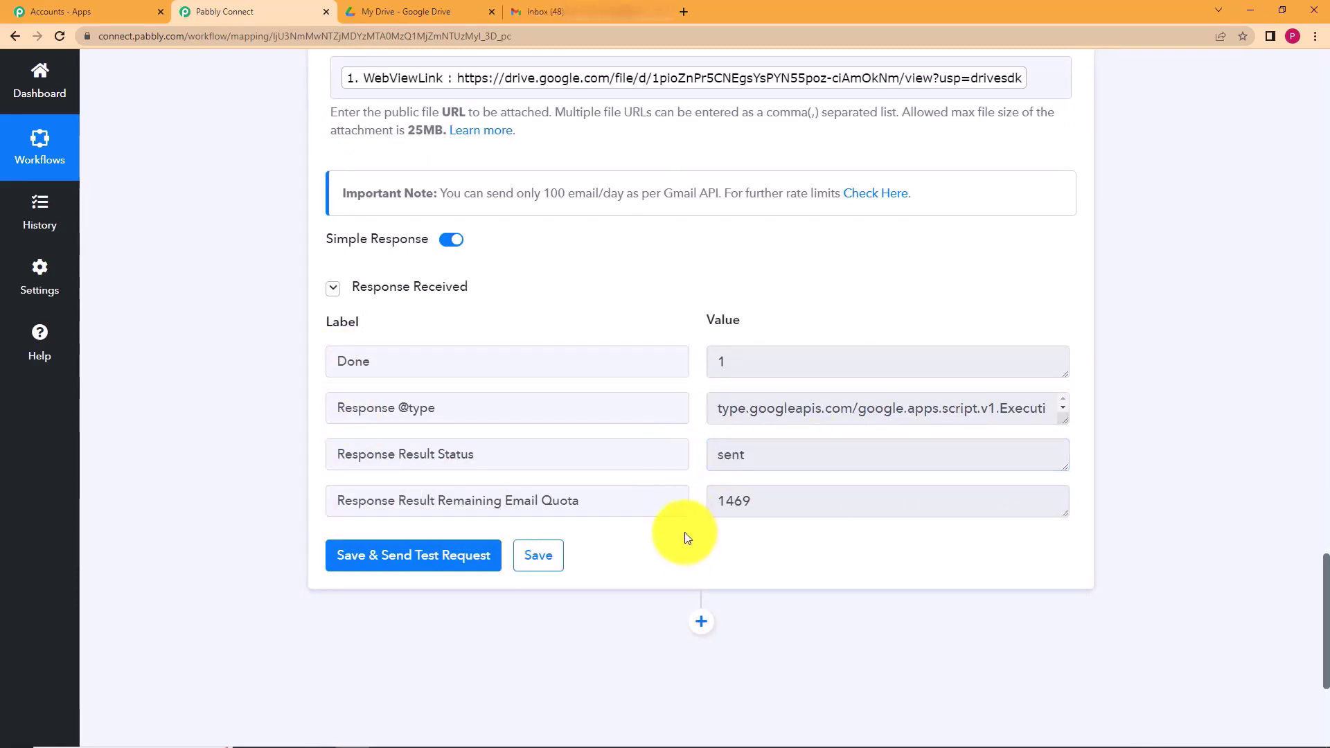
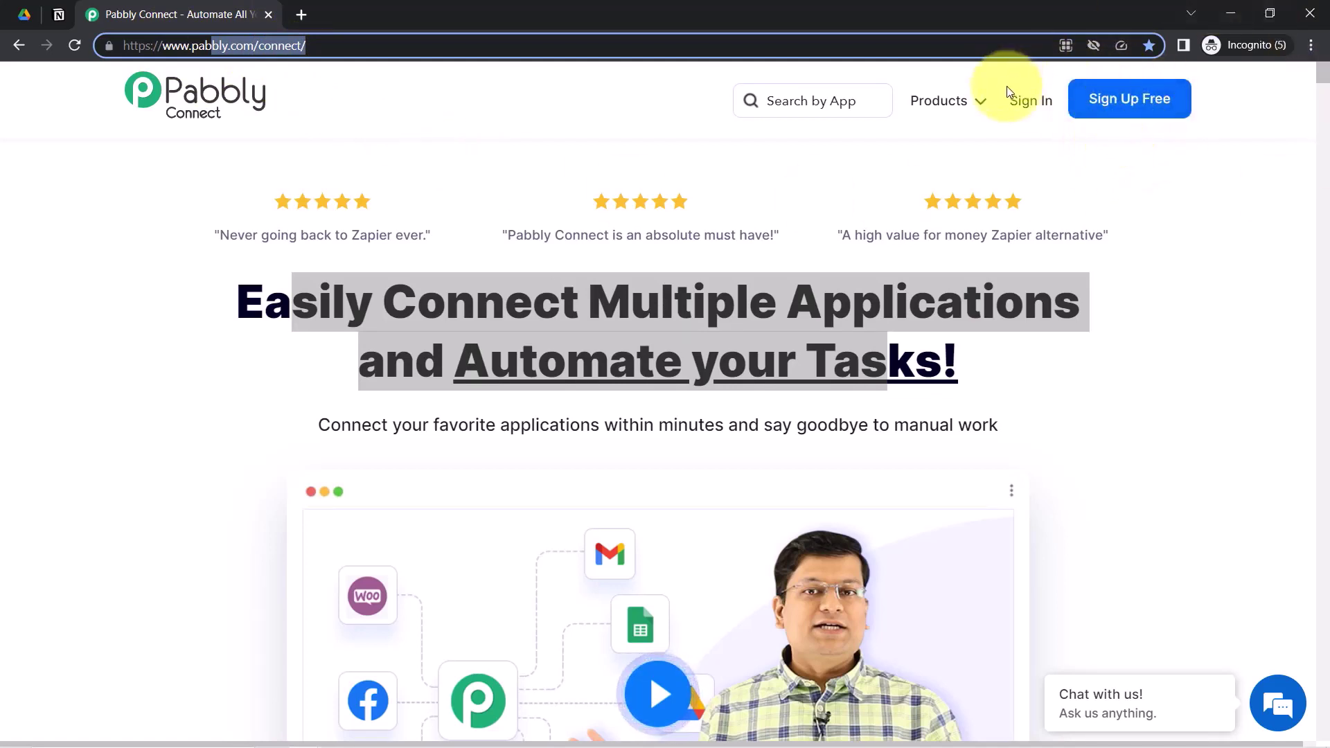
- Go to the Pabbly Connect homepage at pabbly.com/connect
left_click(1031, 102)
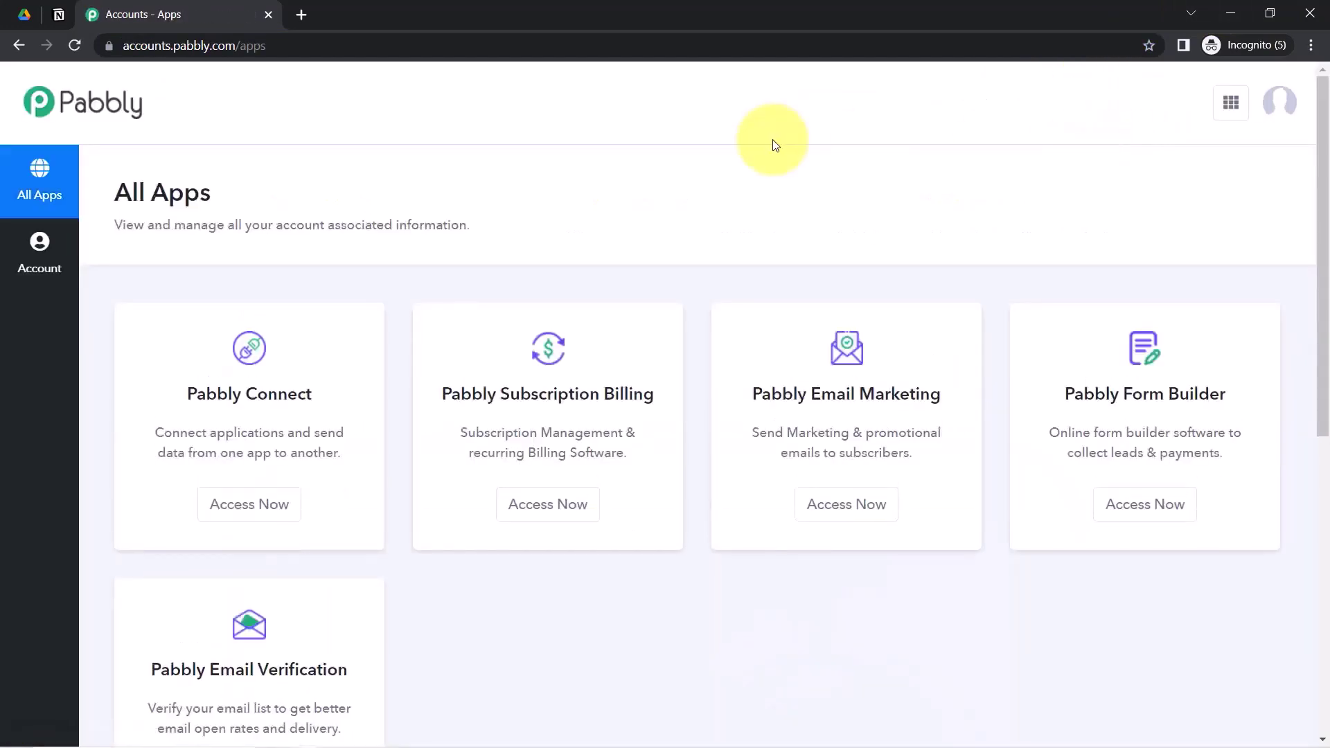
- Launch Pabbly Connect from the account apps page into a new tab and close the Accounts - Apps tab
left_click(262, 511)
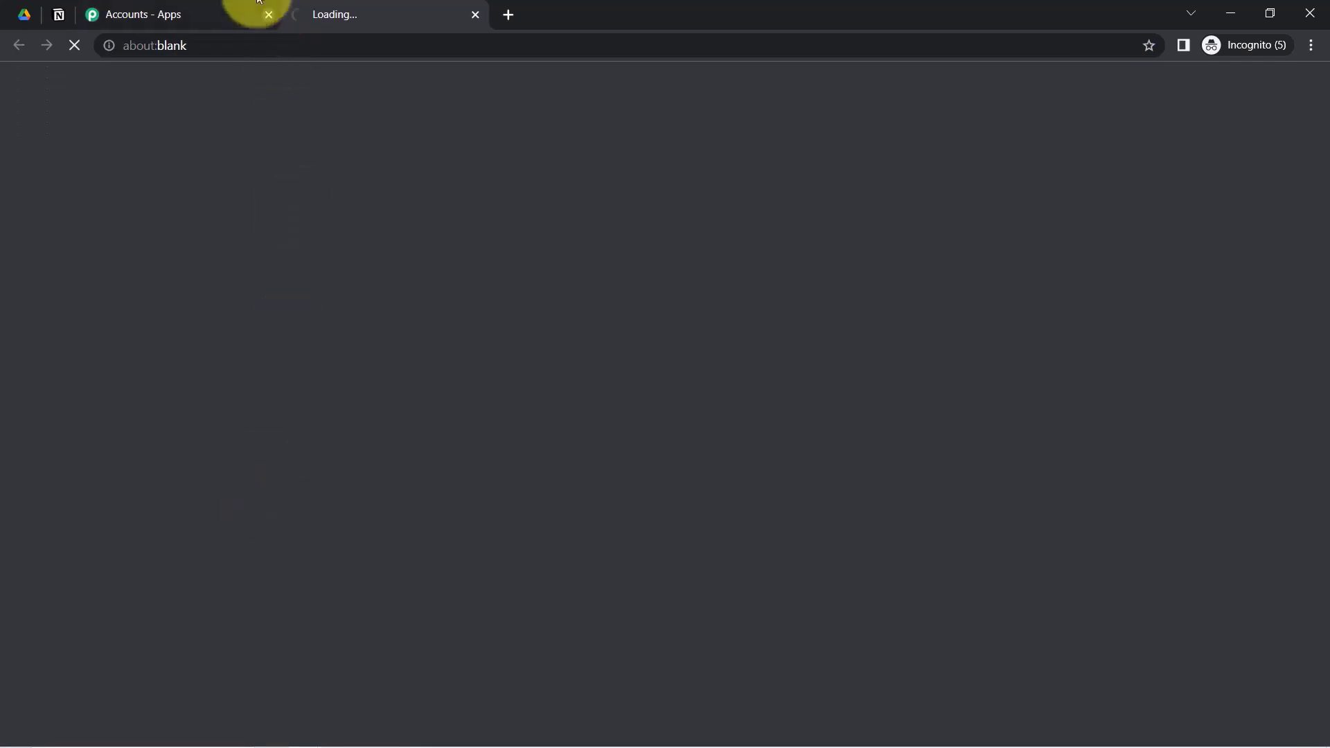
left_click(208, 12)
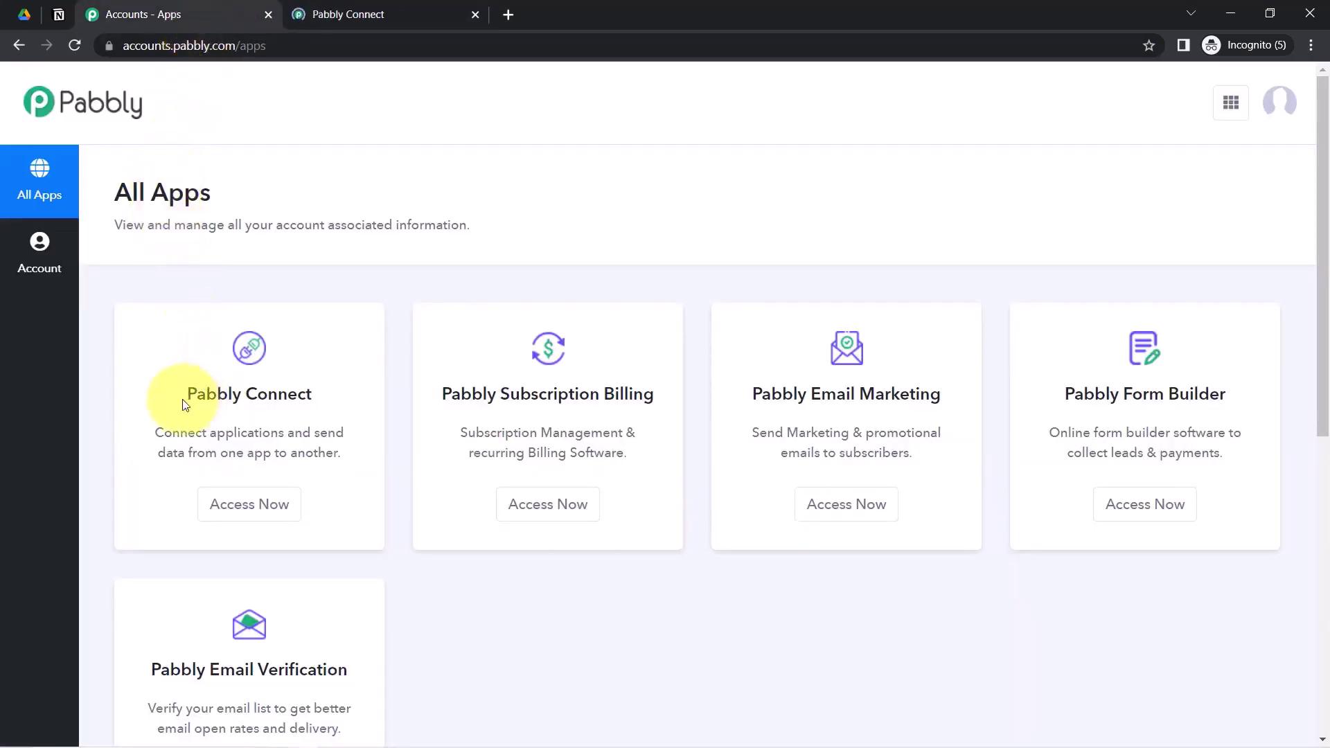
left_click_drag(183, 404, 347, 389)
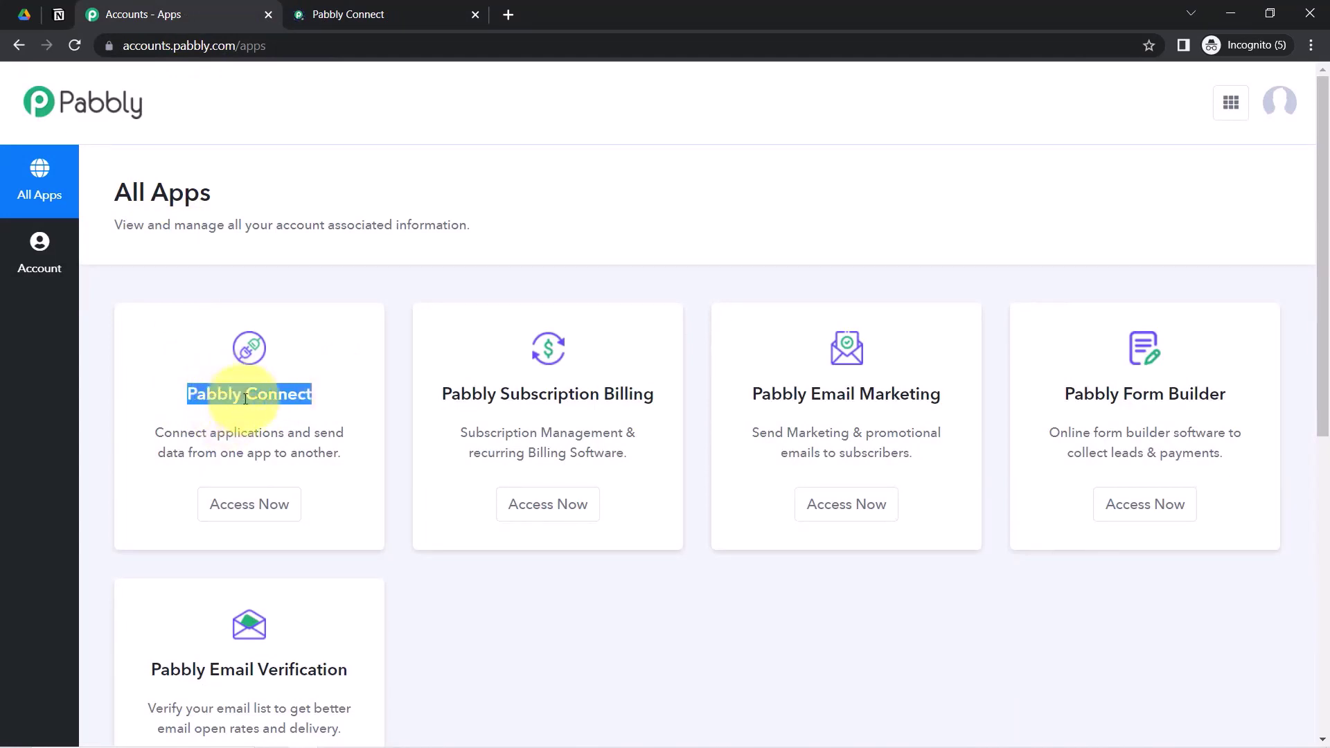
left_click(266, 525)
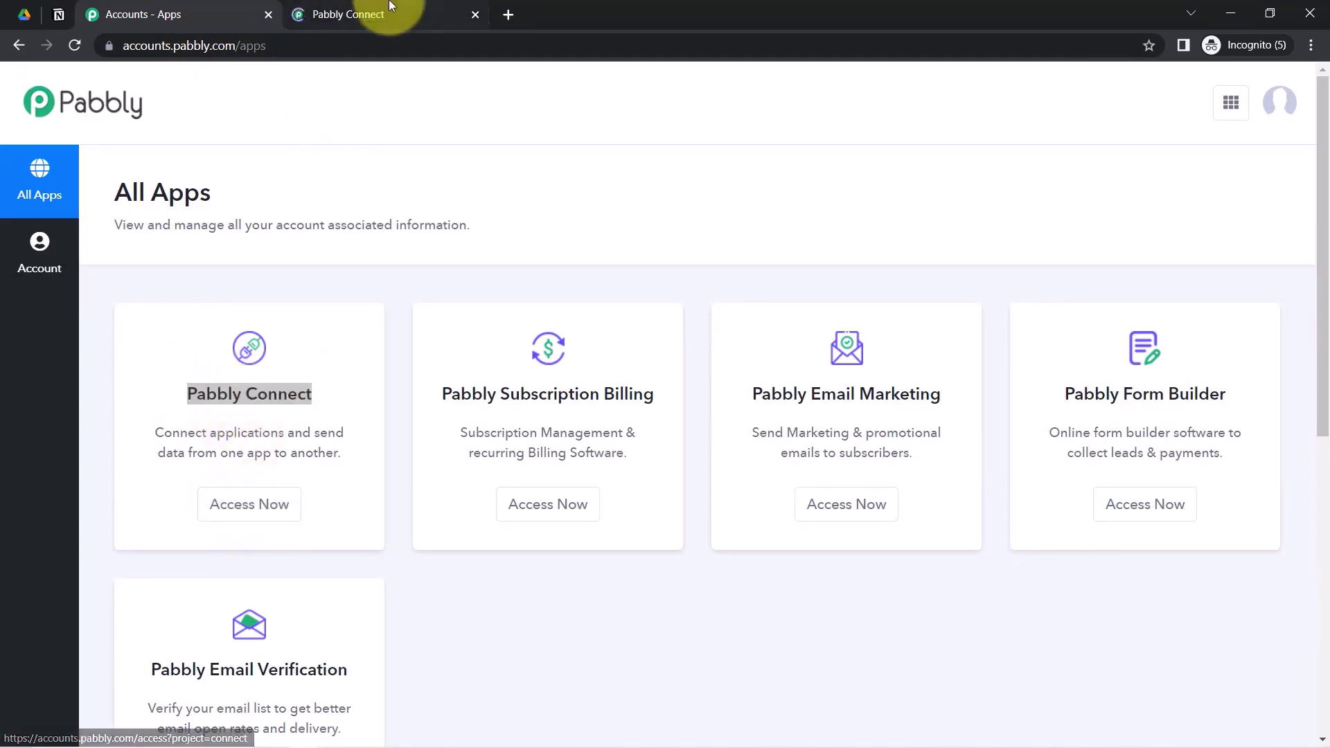
left_click(388, 16)
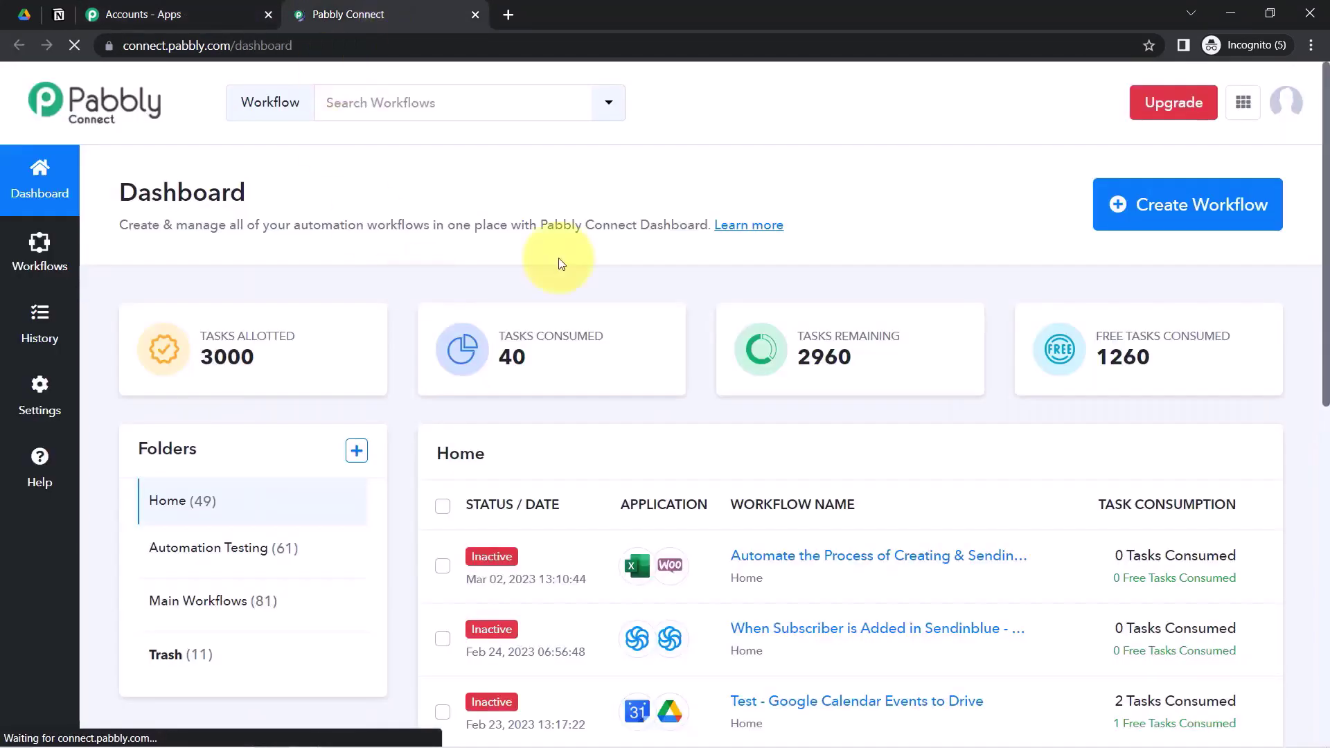
left_click(268, 14)
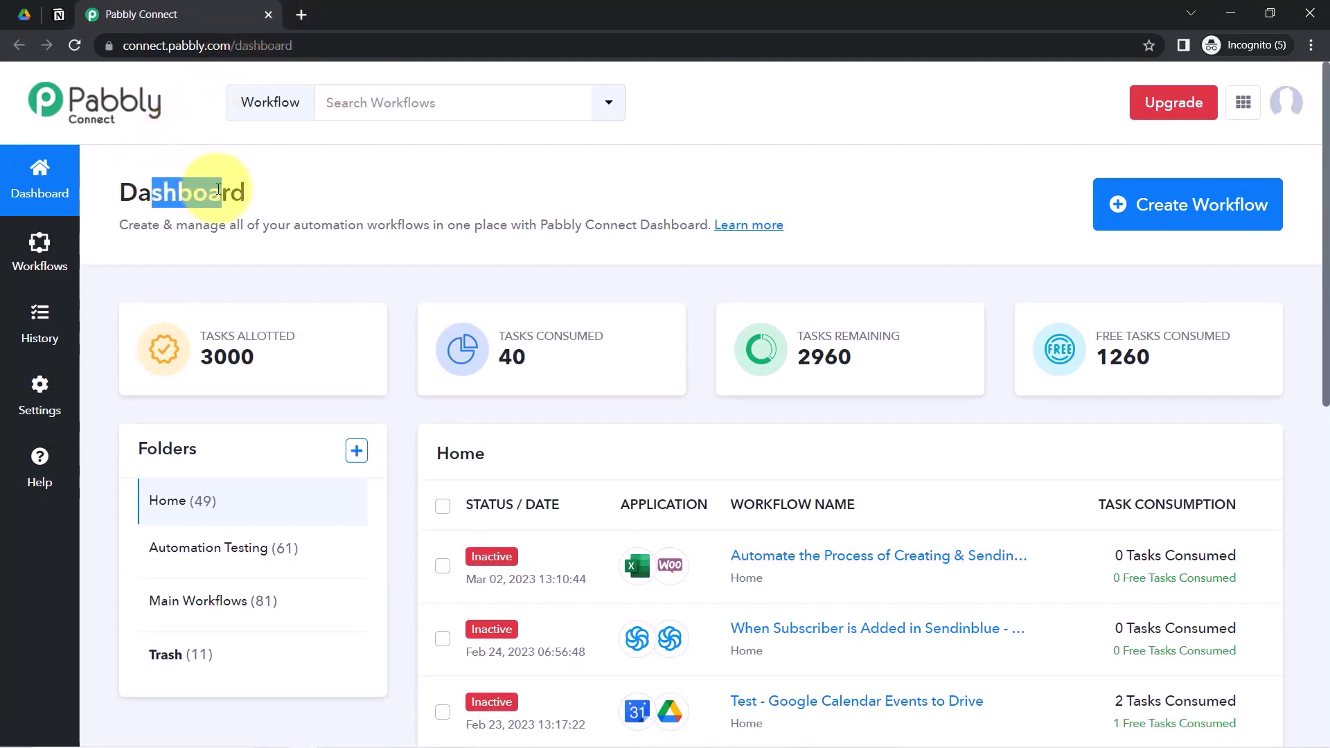
- Create a workflow named 'Sync Google Drive Files with Notion Automatically' and collapse the trigger's app chooser
left_click(1187, 202)
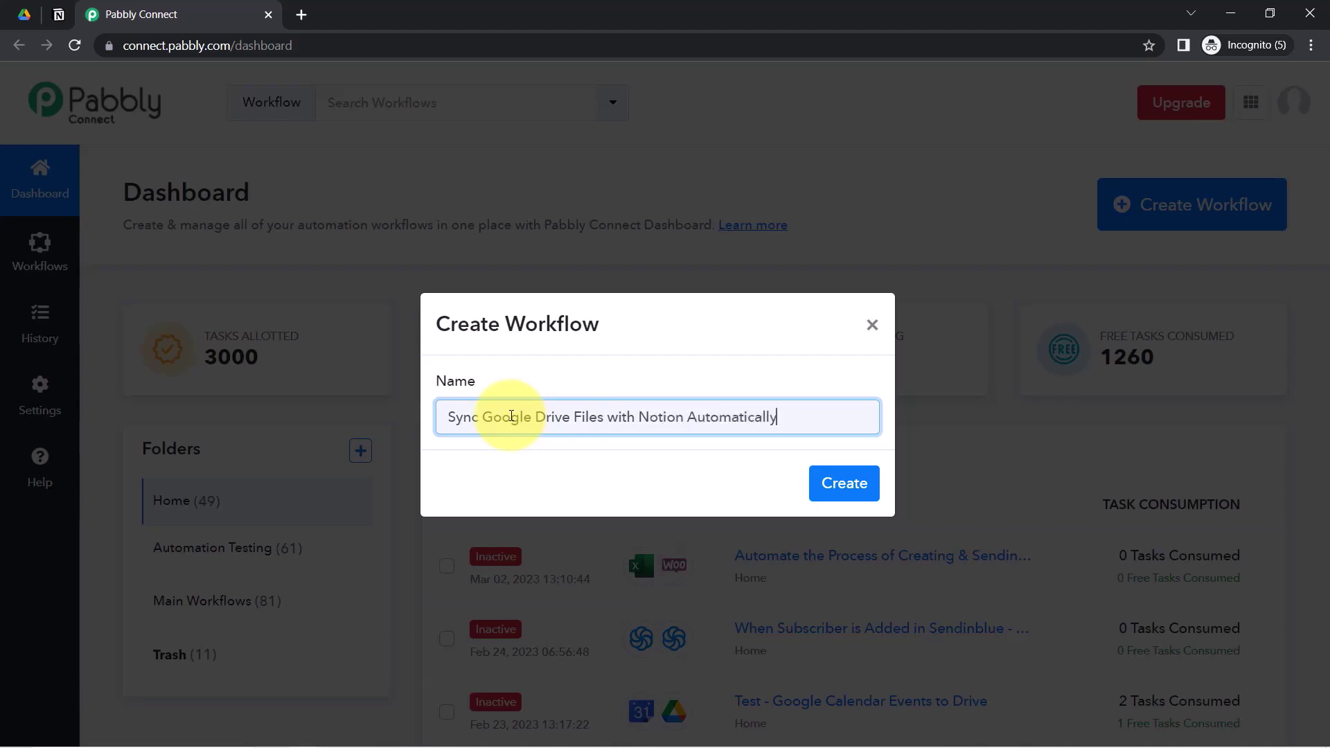
key("Return")
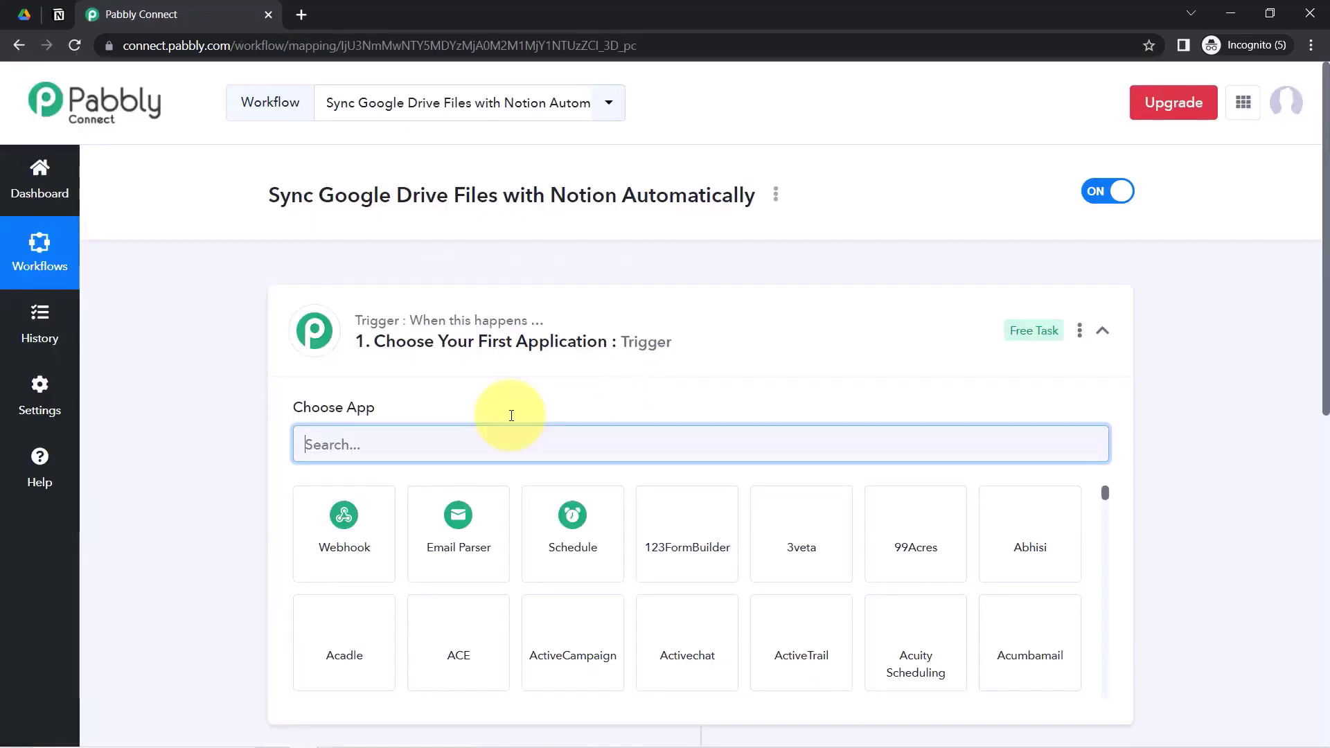
left_click(555, 342)
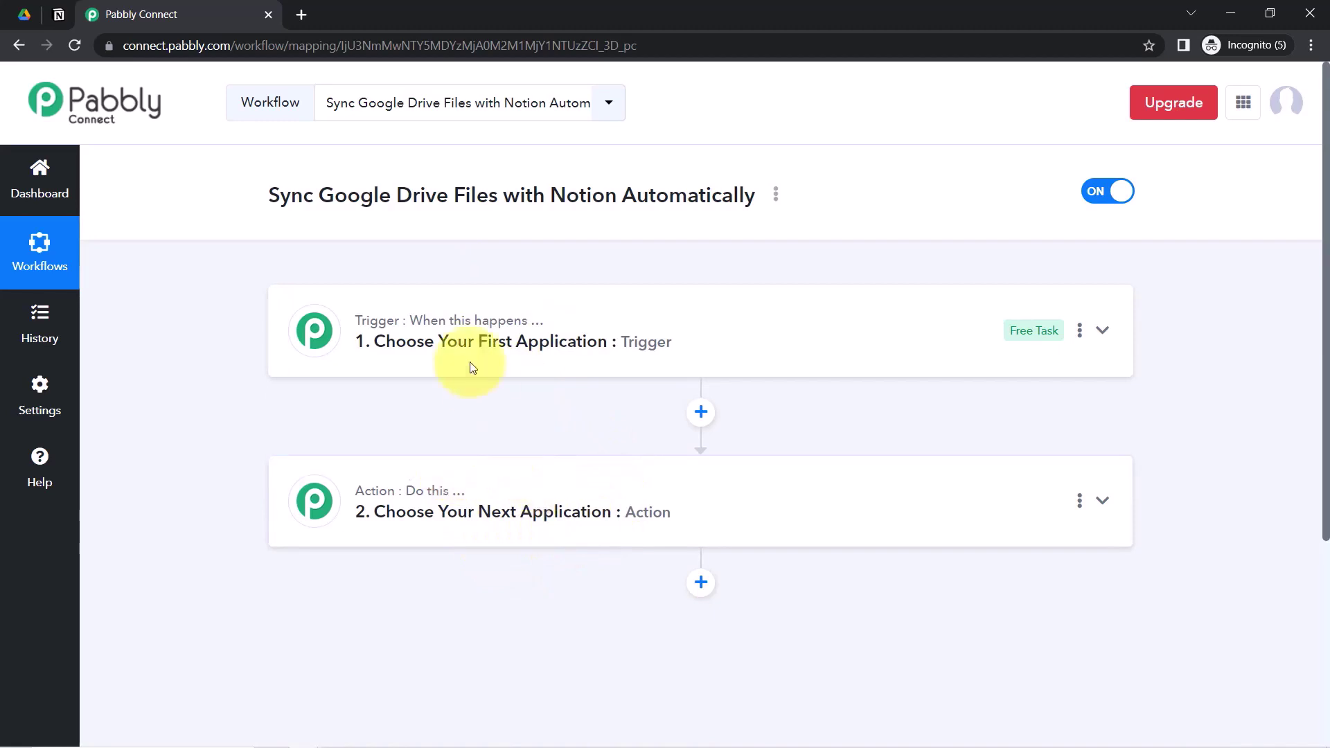
- Start a trigger app search, then search 'noti' and pick Notion as the action app
left_click_drag(319, 196, 636, 200)
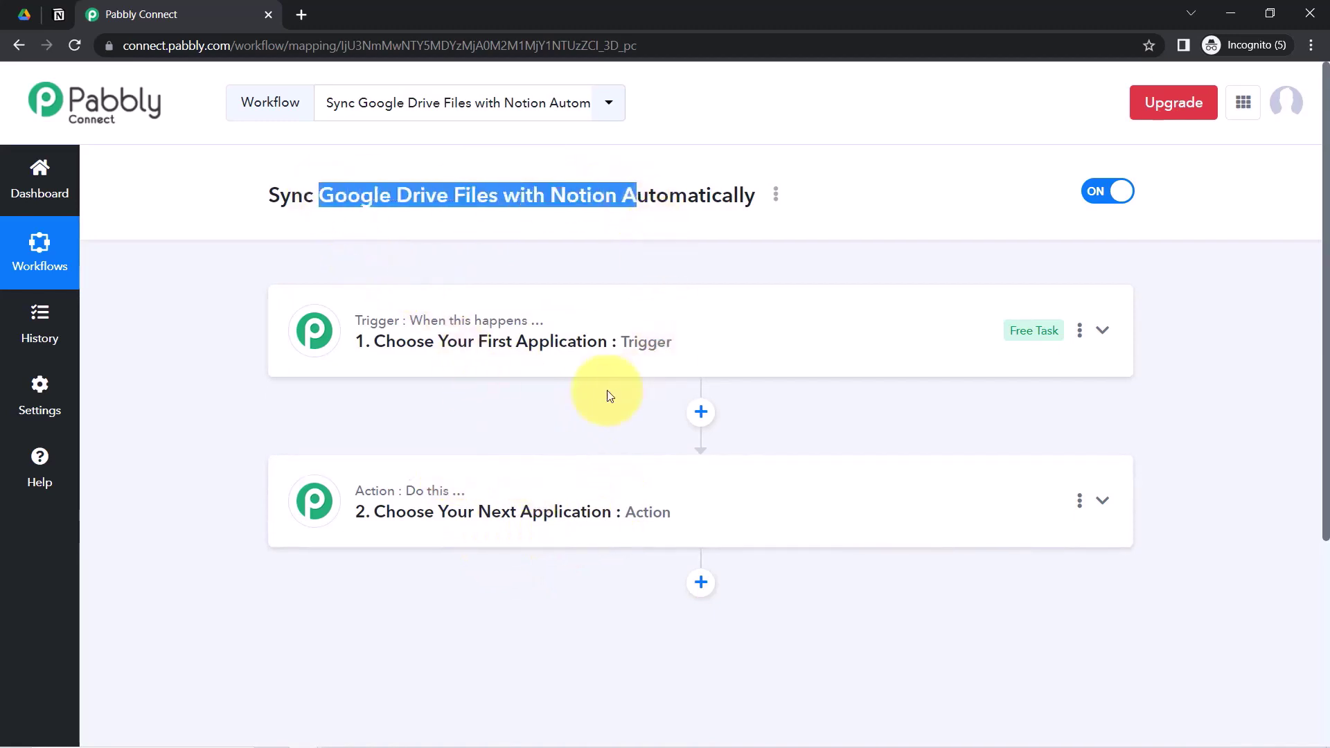
left_click(513, 310)
left_click(327, 445)
type("gobfl")
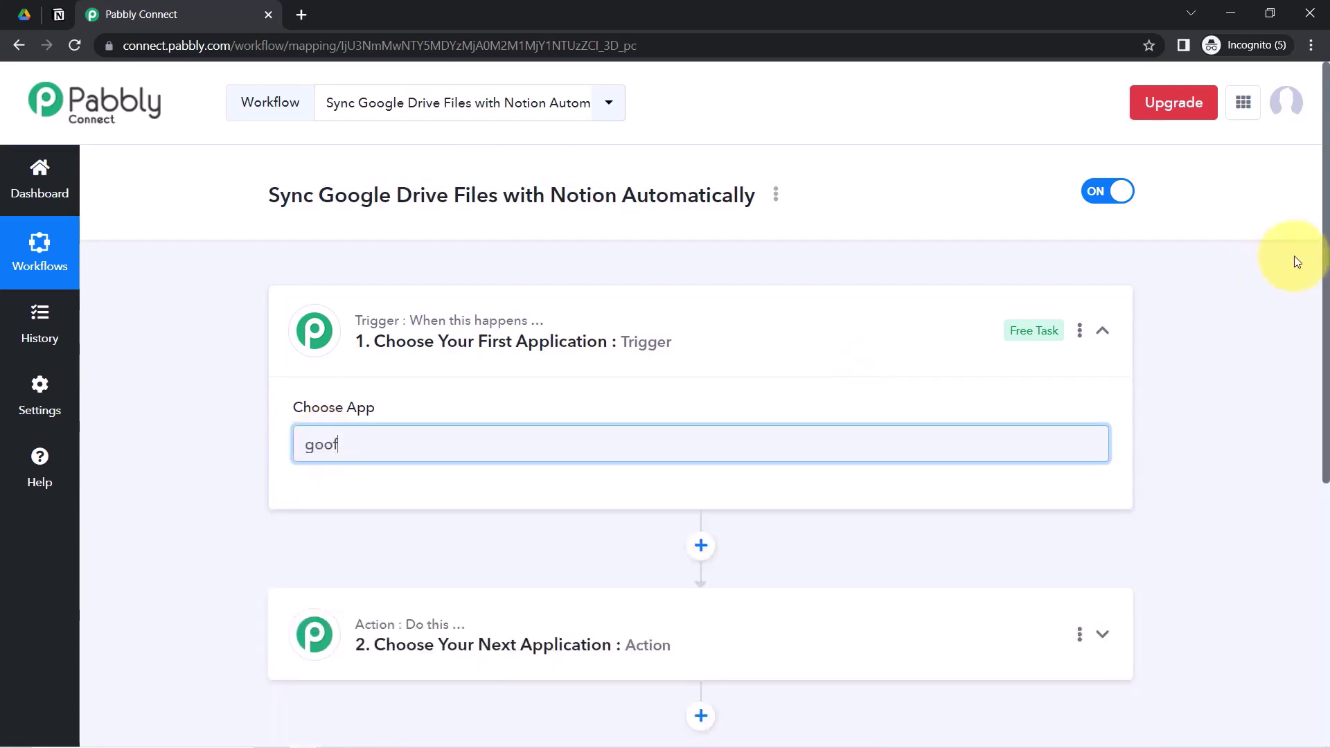
left_click_drag(1325, 281, 1326, 377)
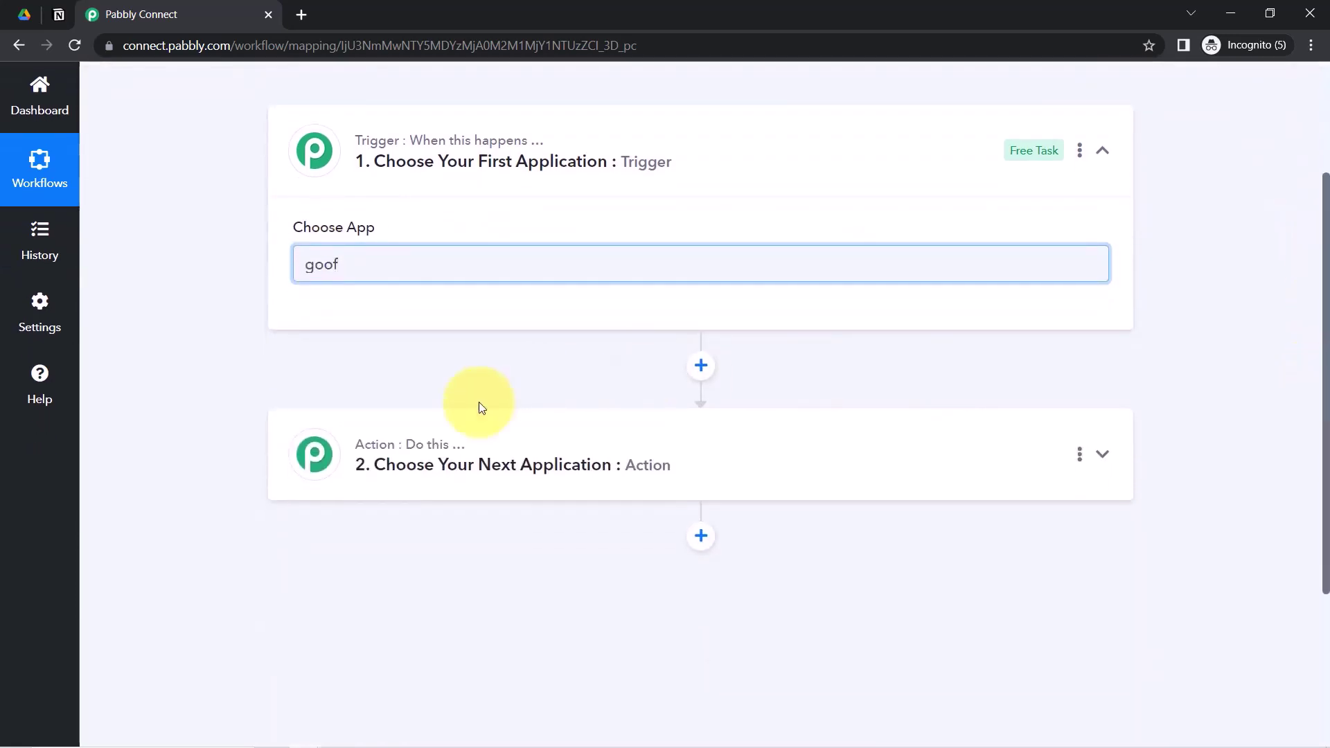
left_click(405, 474)
left_click(335, 577)
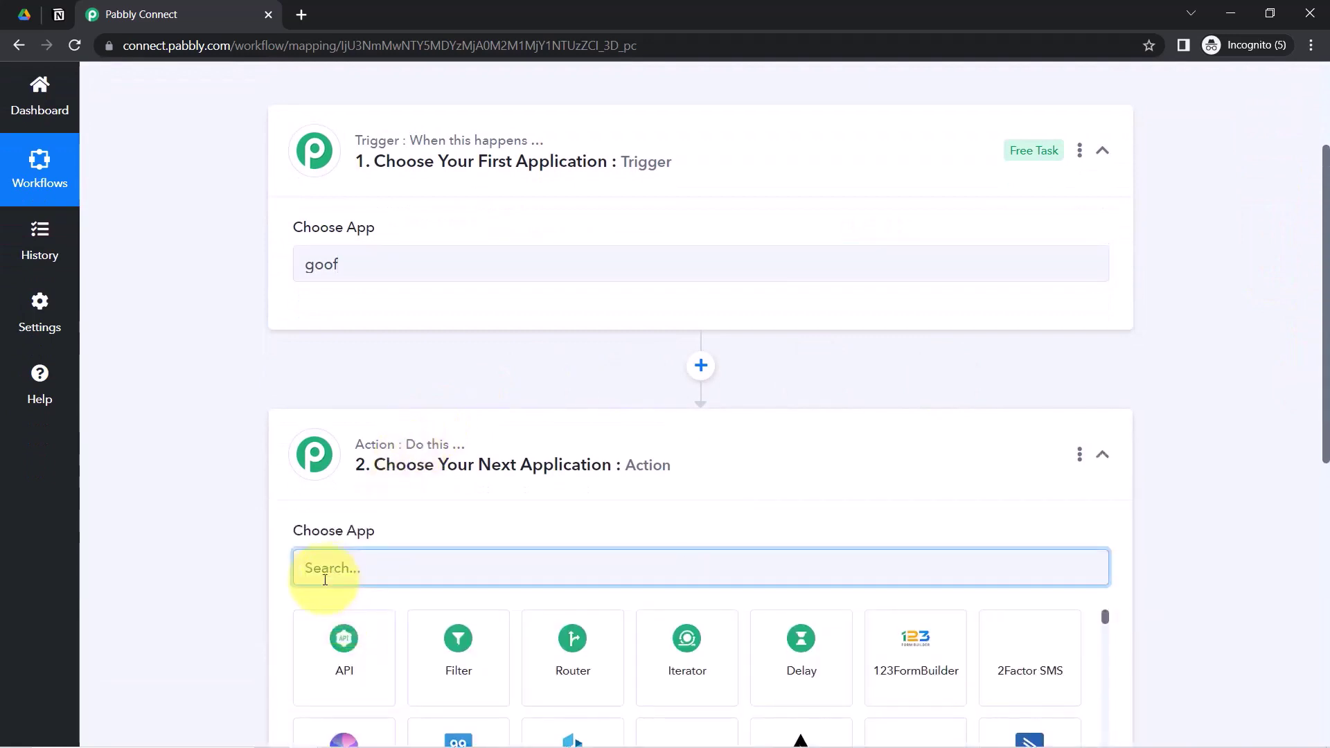
type("notio")
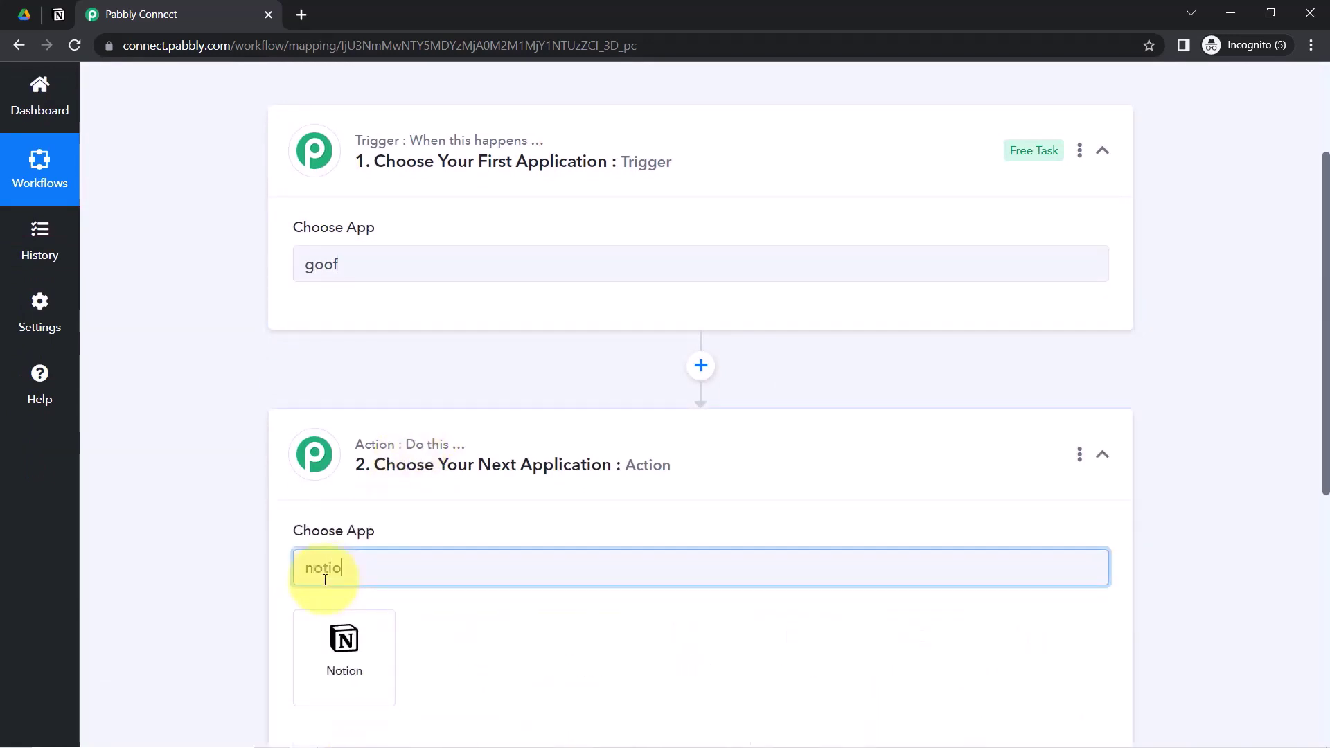
left_click(332, 632)
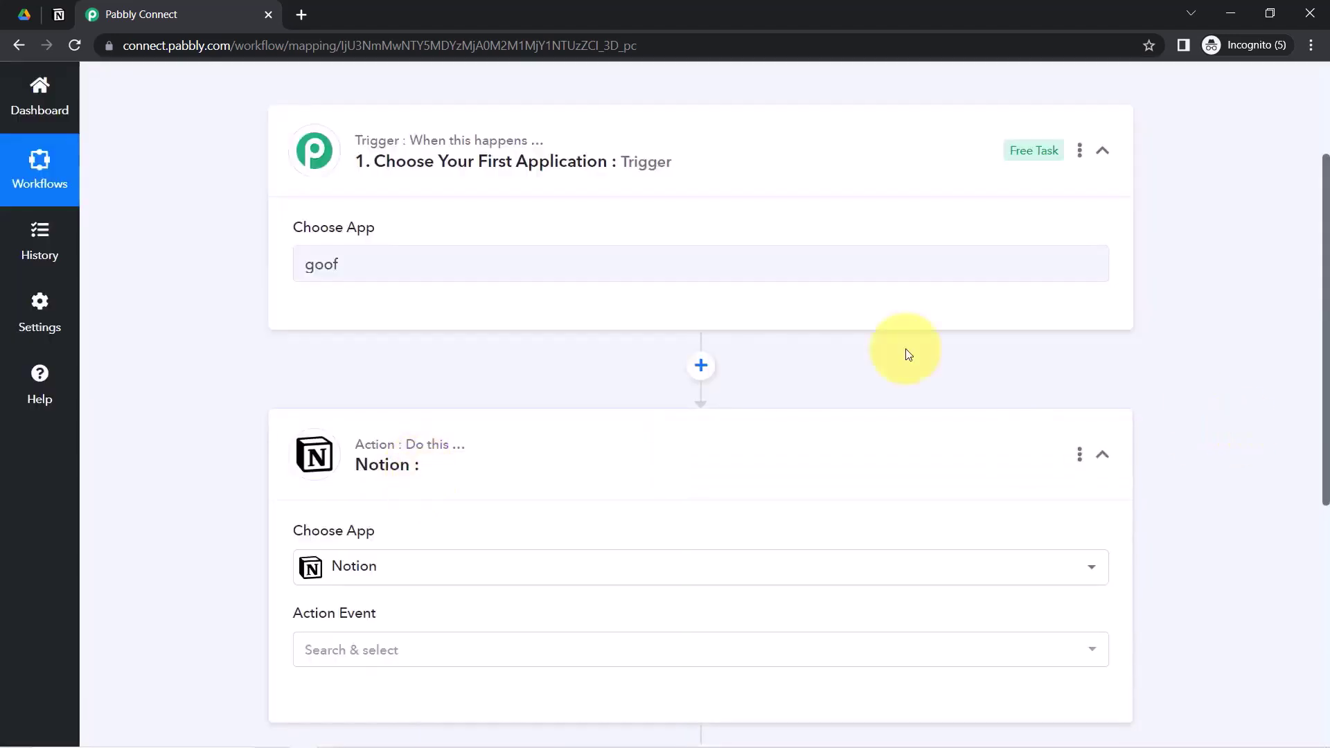
- Correct the trigger app search and choose Google Drive as the trigger app
left_click(380, 261)
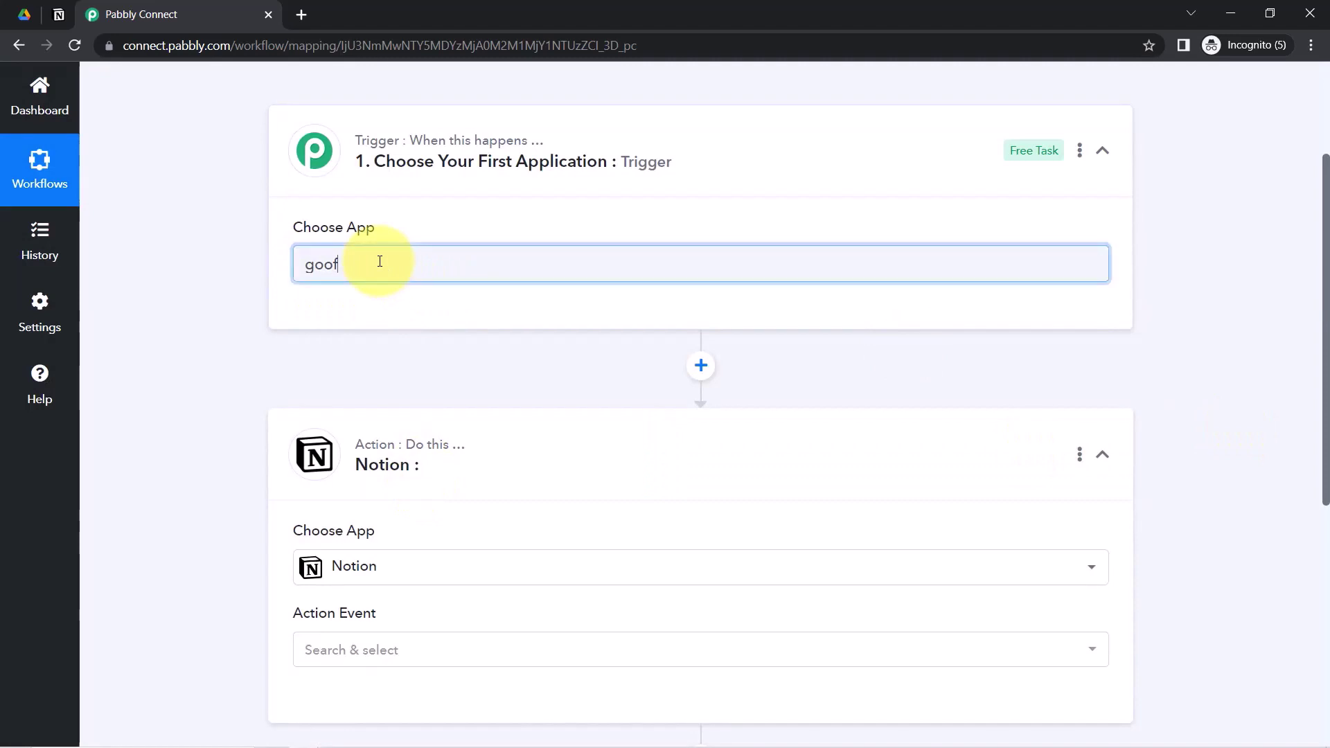
key("BackSpace")
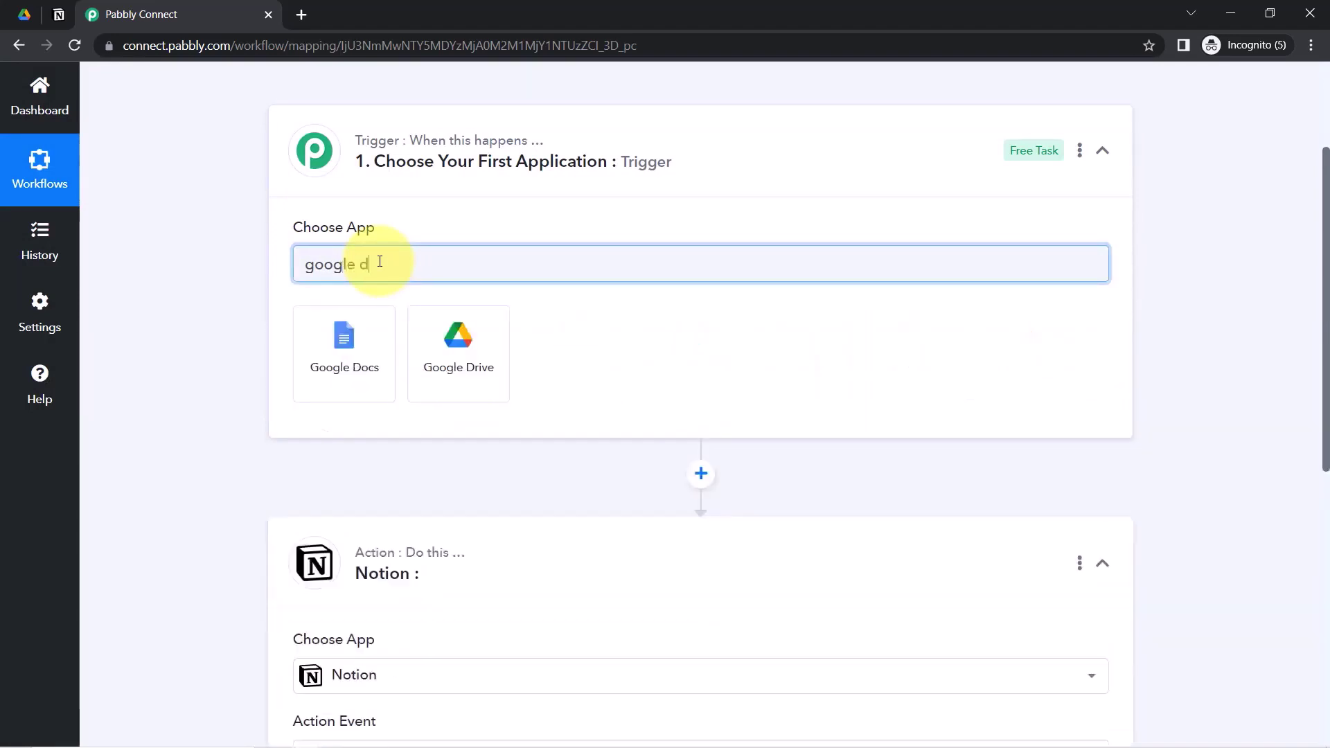
left_click(430, 371)
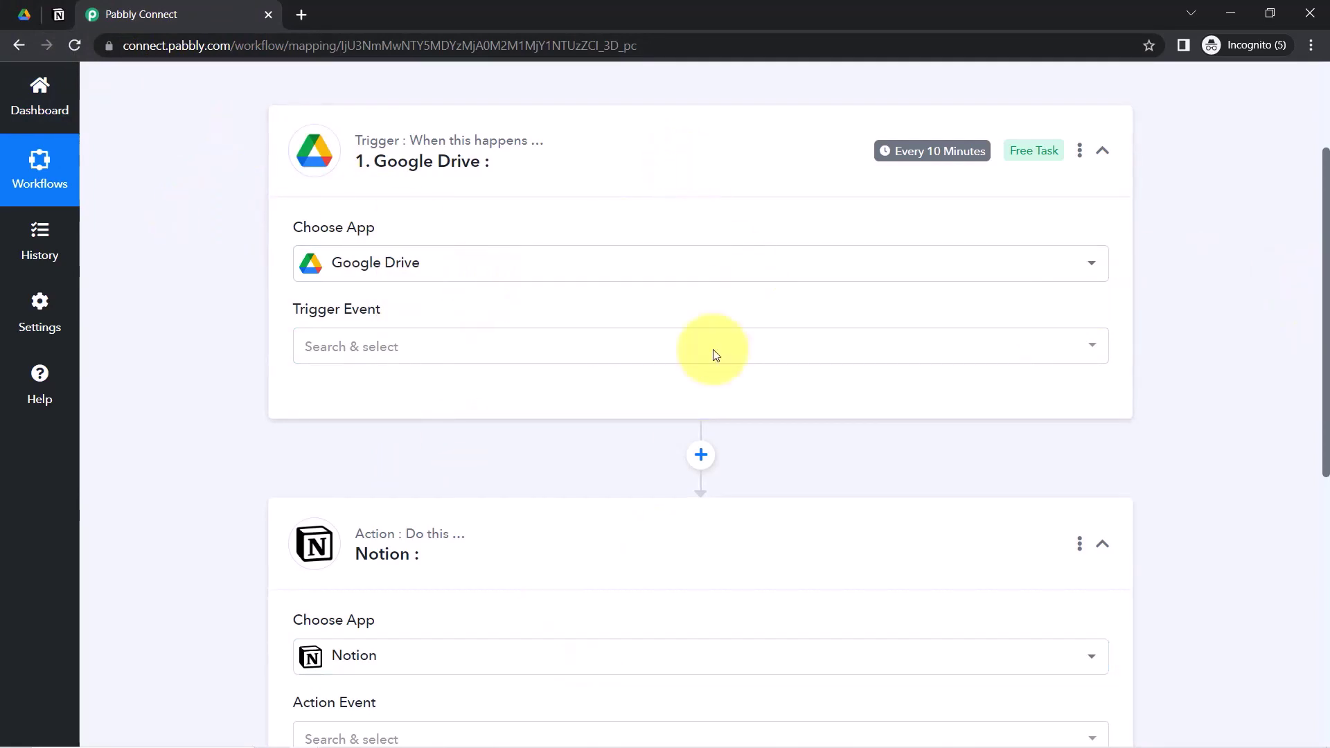
- Set the Google Drive trigger event to 'New File in Specific Folder'
left_click_drag(1325, 363, 1326, 333)
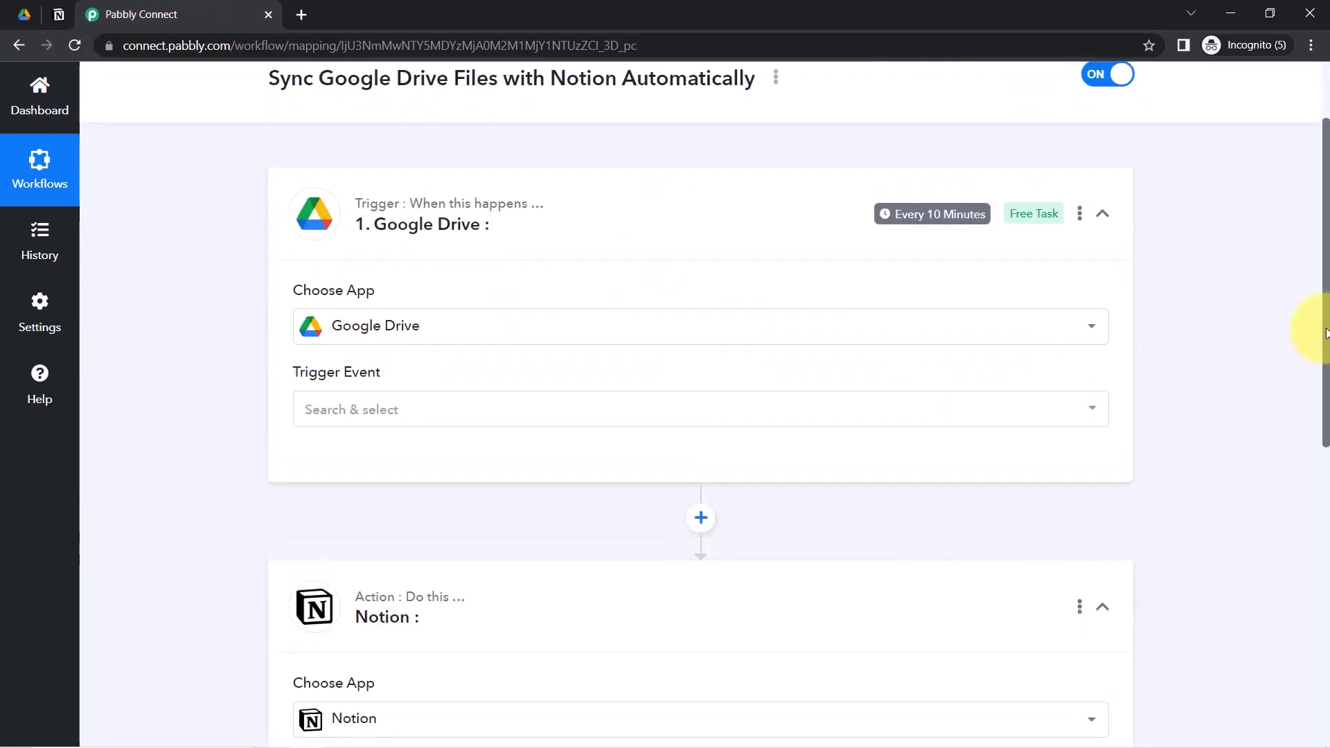
left_click(319, 420)
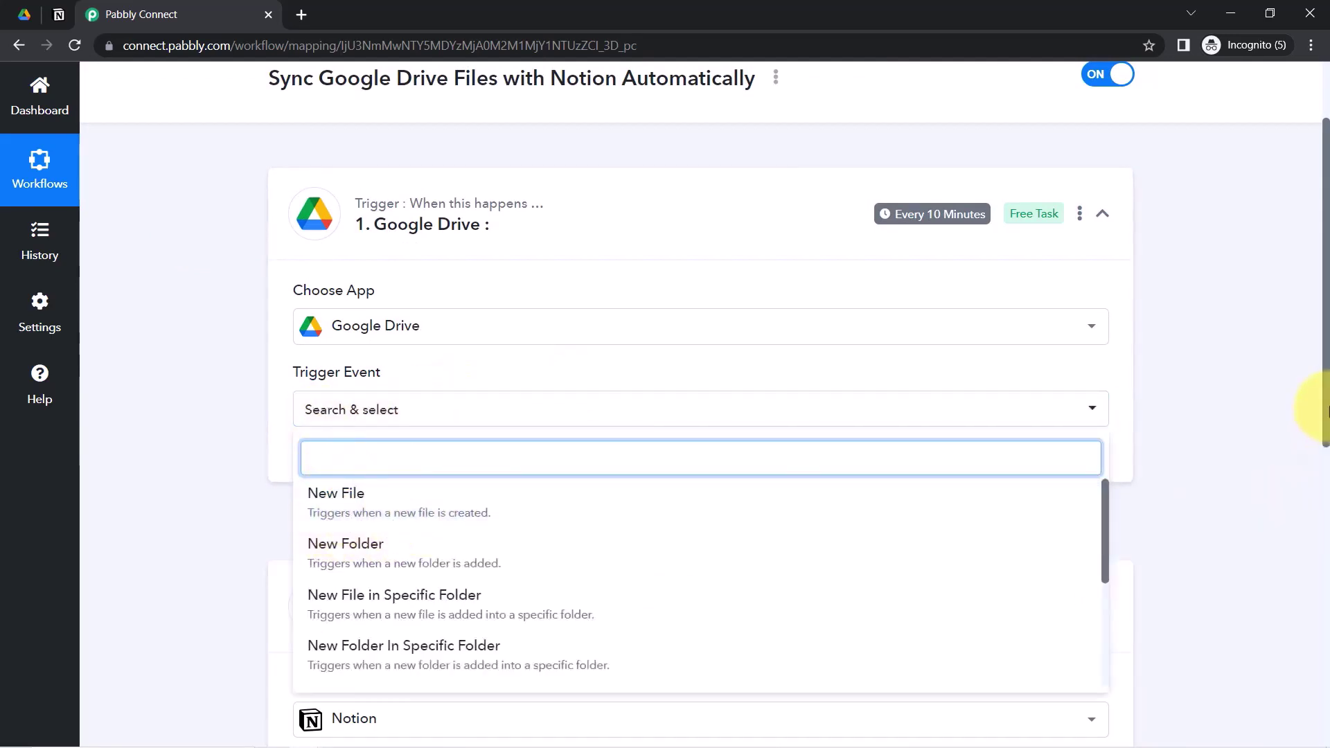
left_click_drag(1325, 410, 1325, 507)
left_click_drag(1105, 315, 1104, 369)
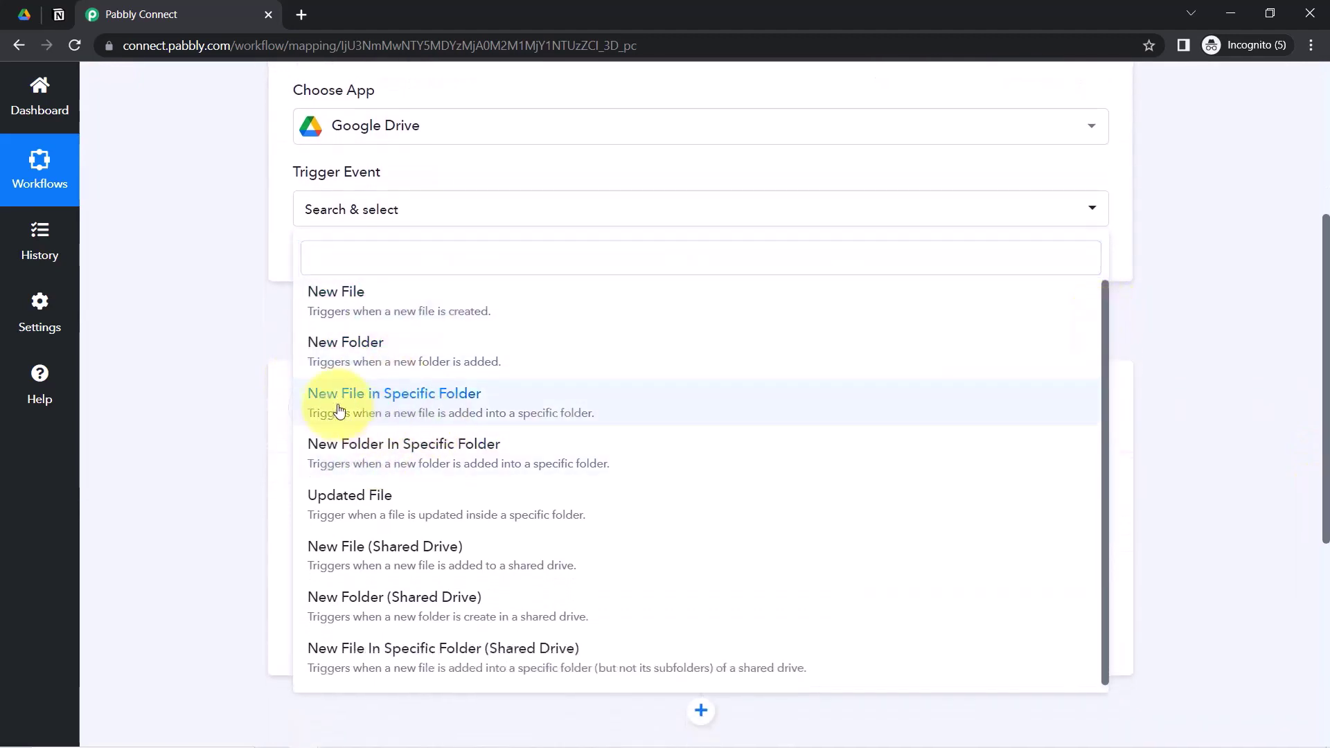
left_click(438, 414)
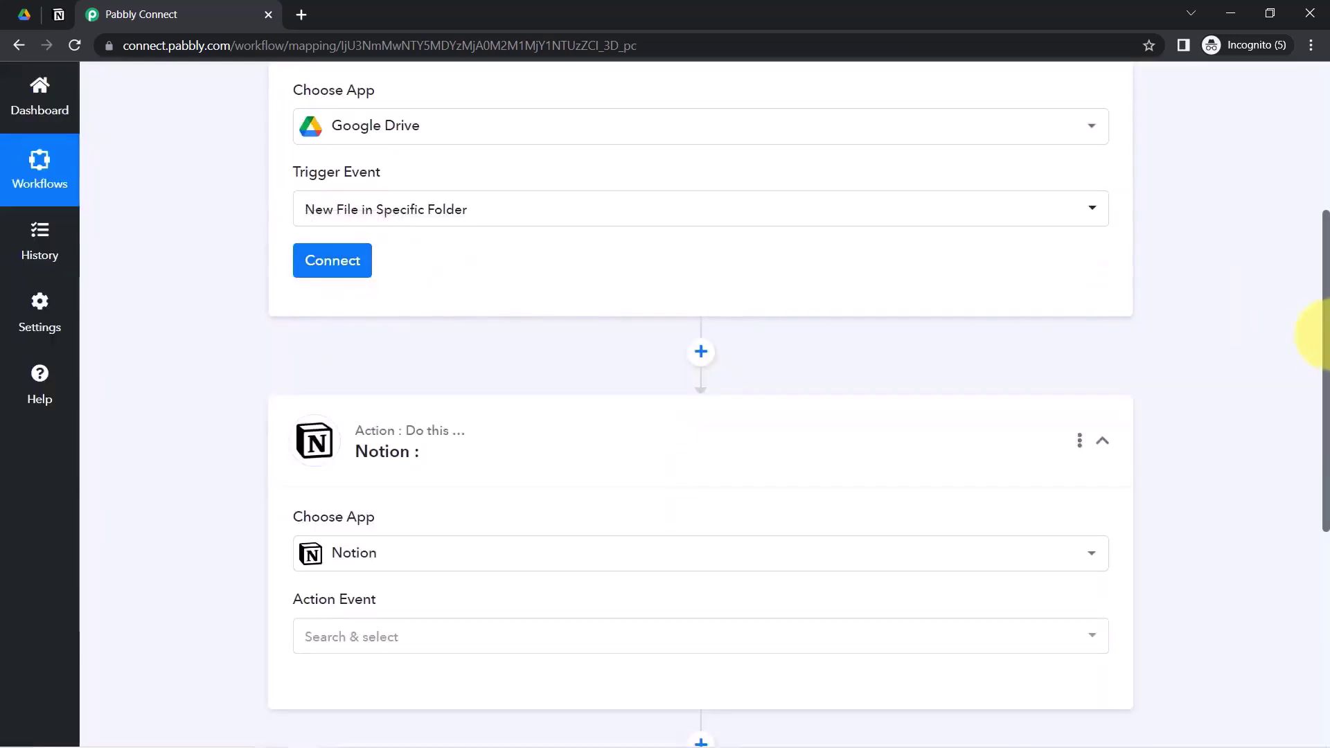
- Connect the trigger to the existing Google Drive connection and save it
left_click_drag(1326, 334, 1325, 248)
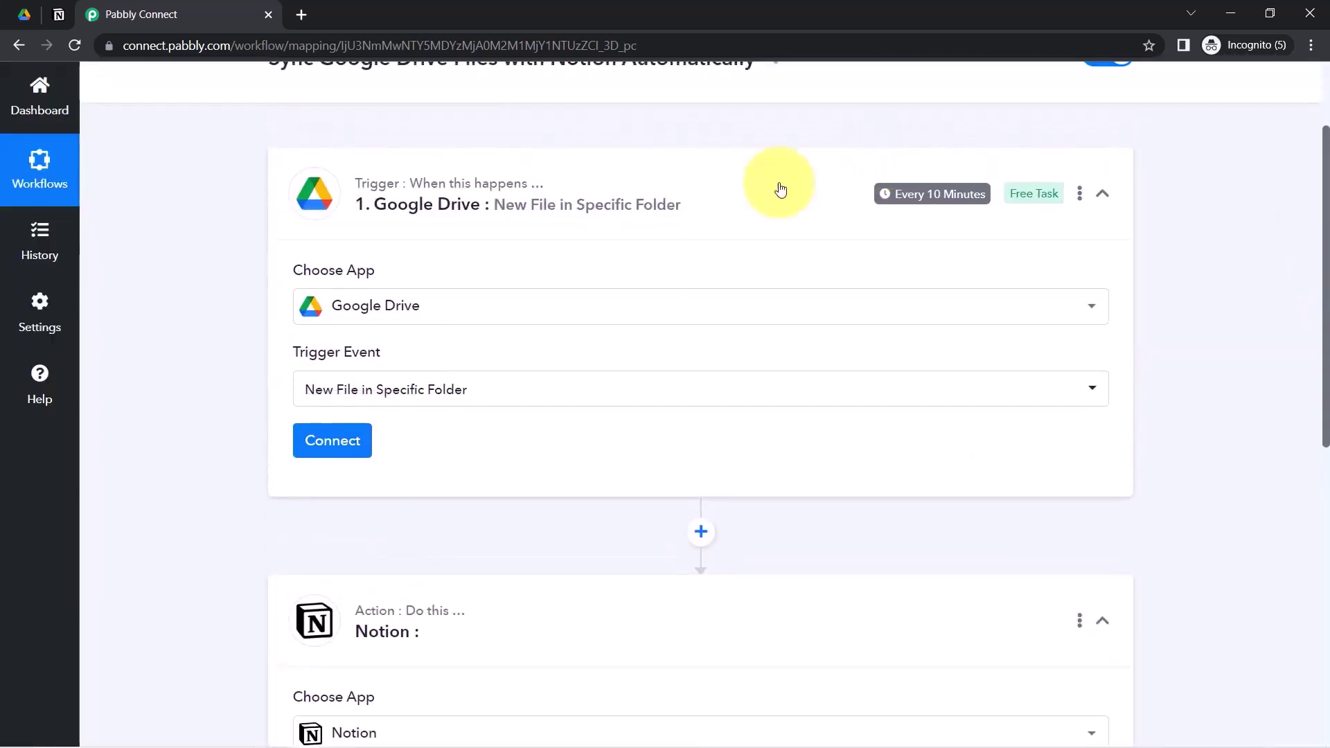
left_click(320, 442)
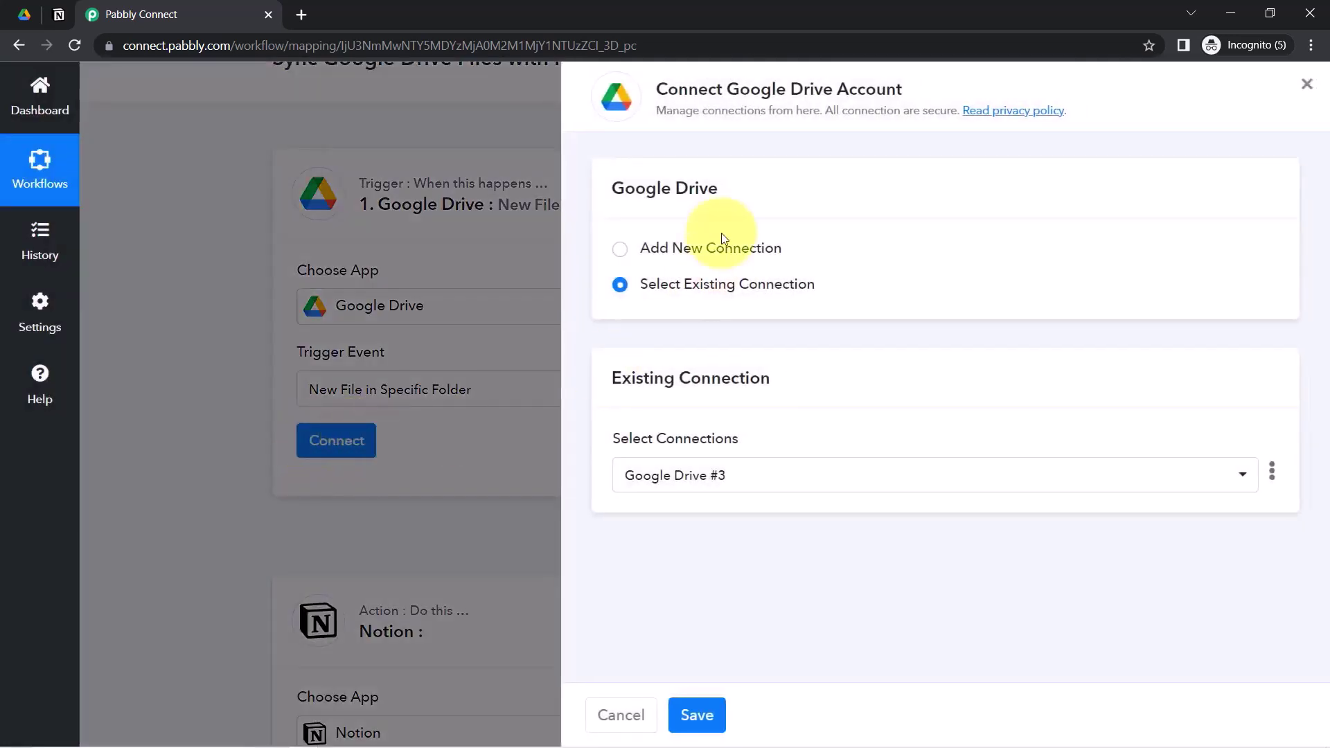
left_click(721, 248)
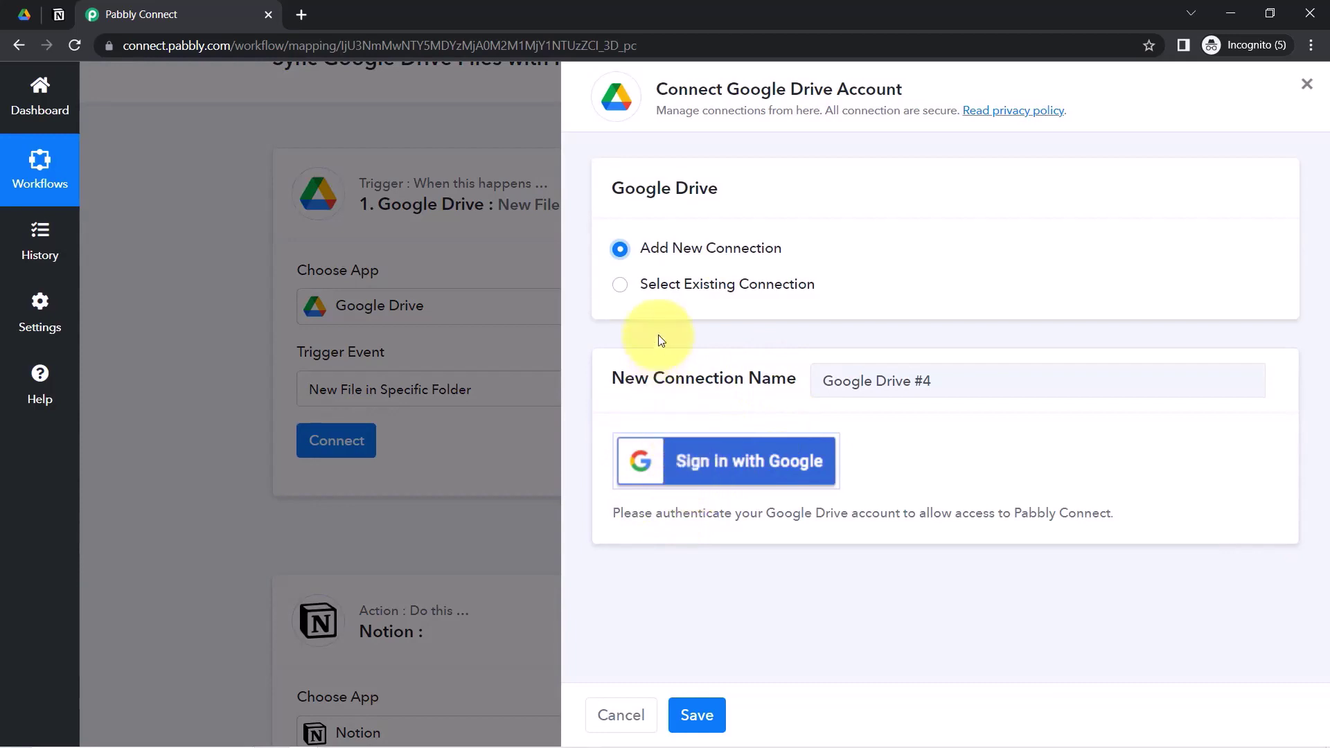
left_click(691, 290)
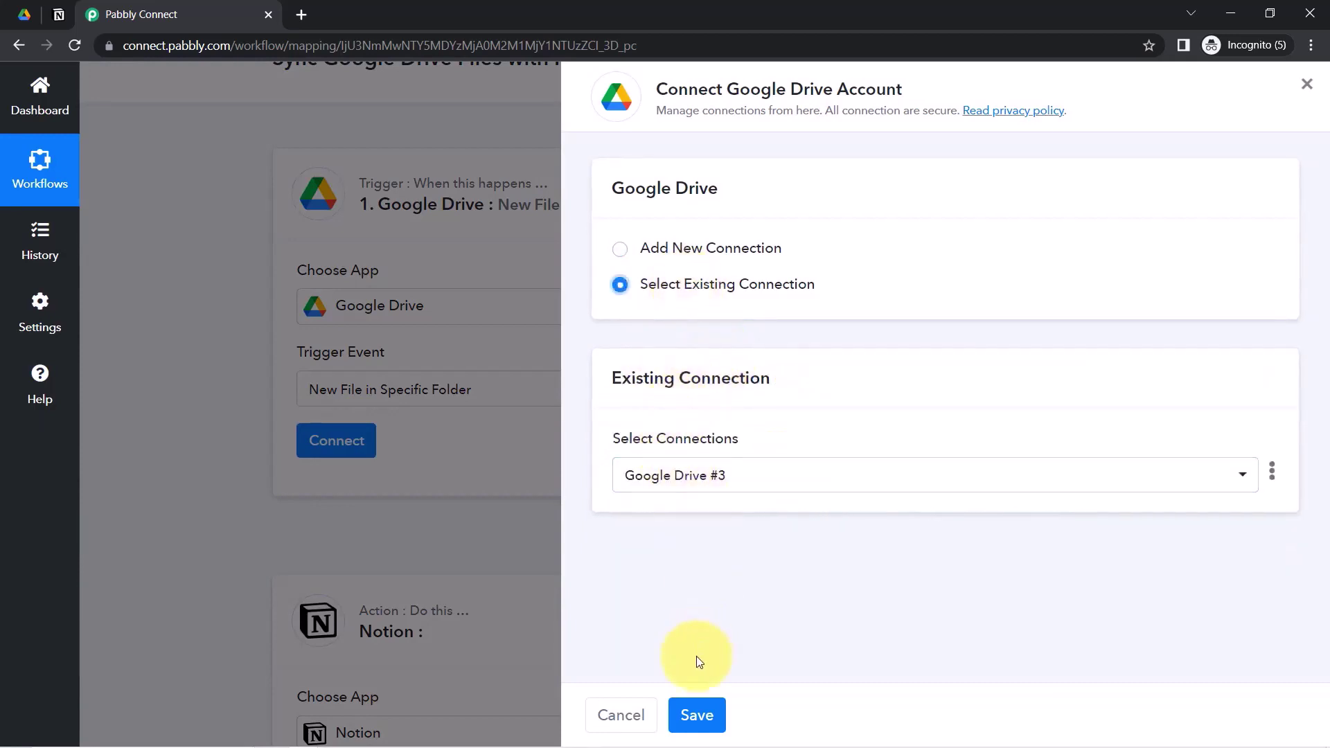
left_click(693, 717)
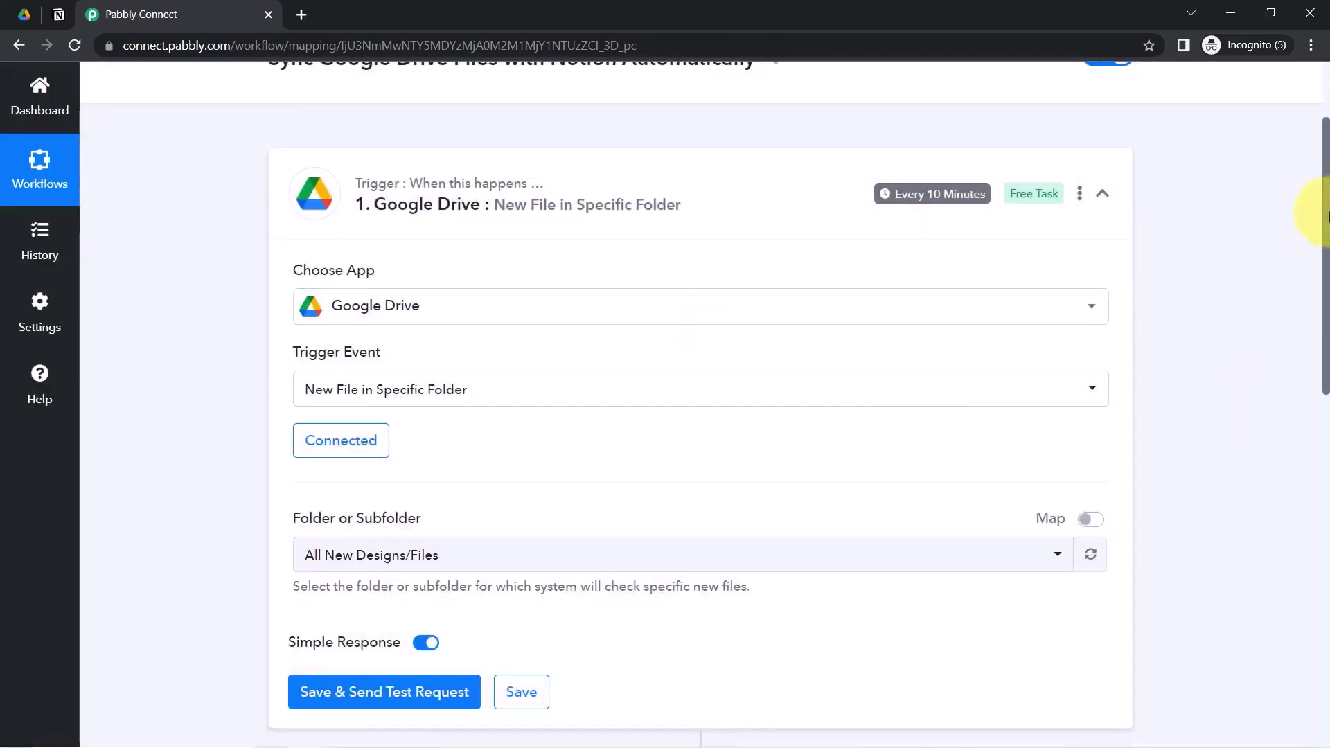
- Leave All New Designs/Files as the watched folder and send a test request, which returns empty
left_click_drag(1326, 226, 1326, 357)
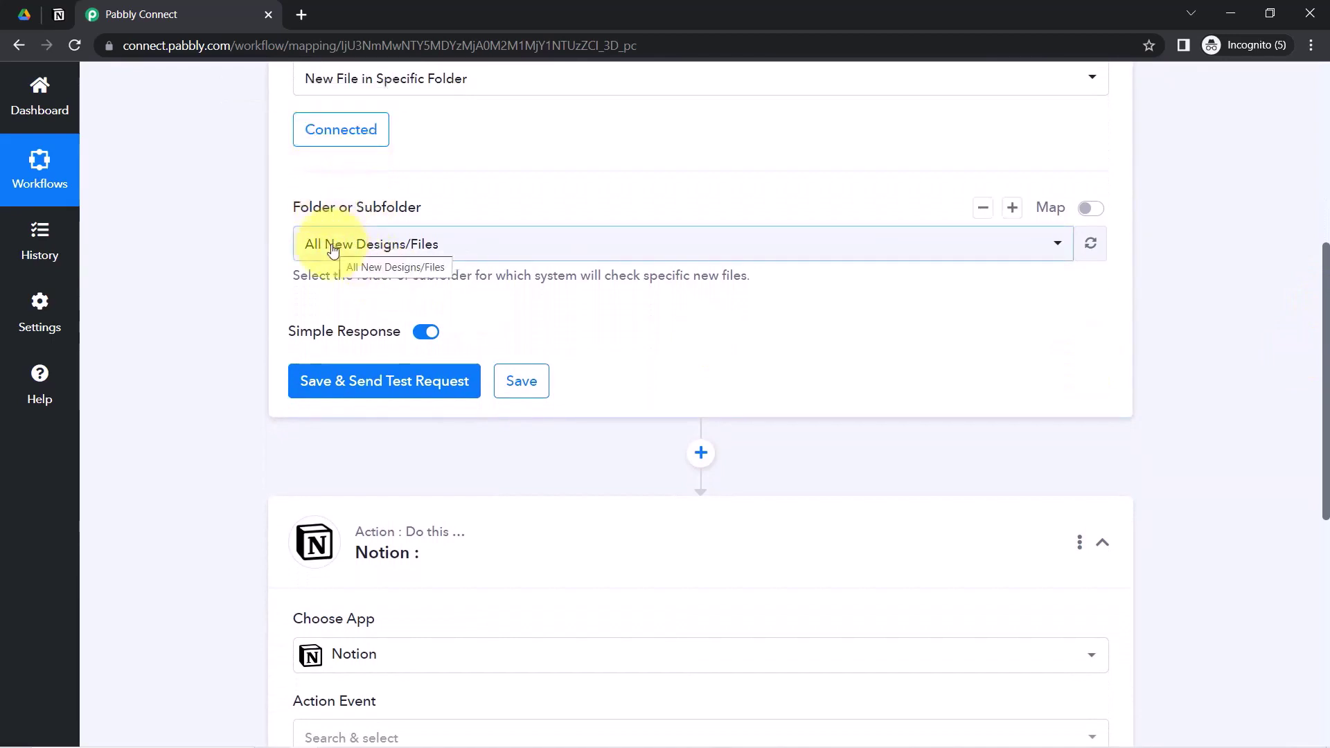
left_click(332, 250)
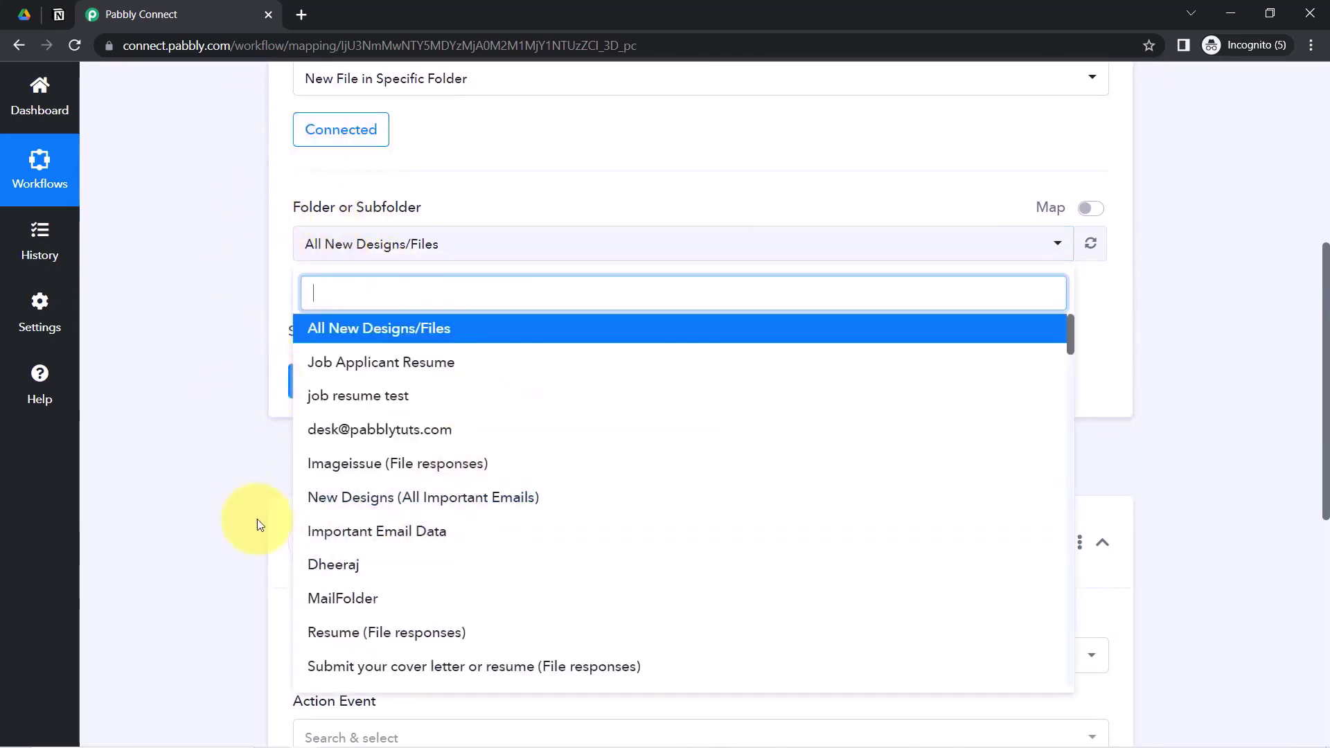
left_click(24, 14)
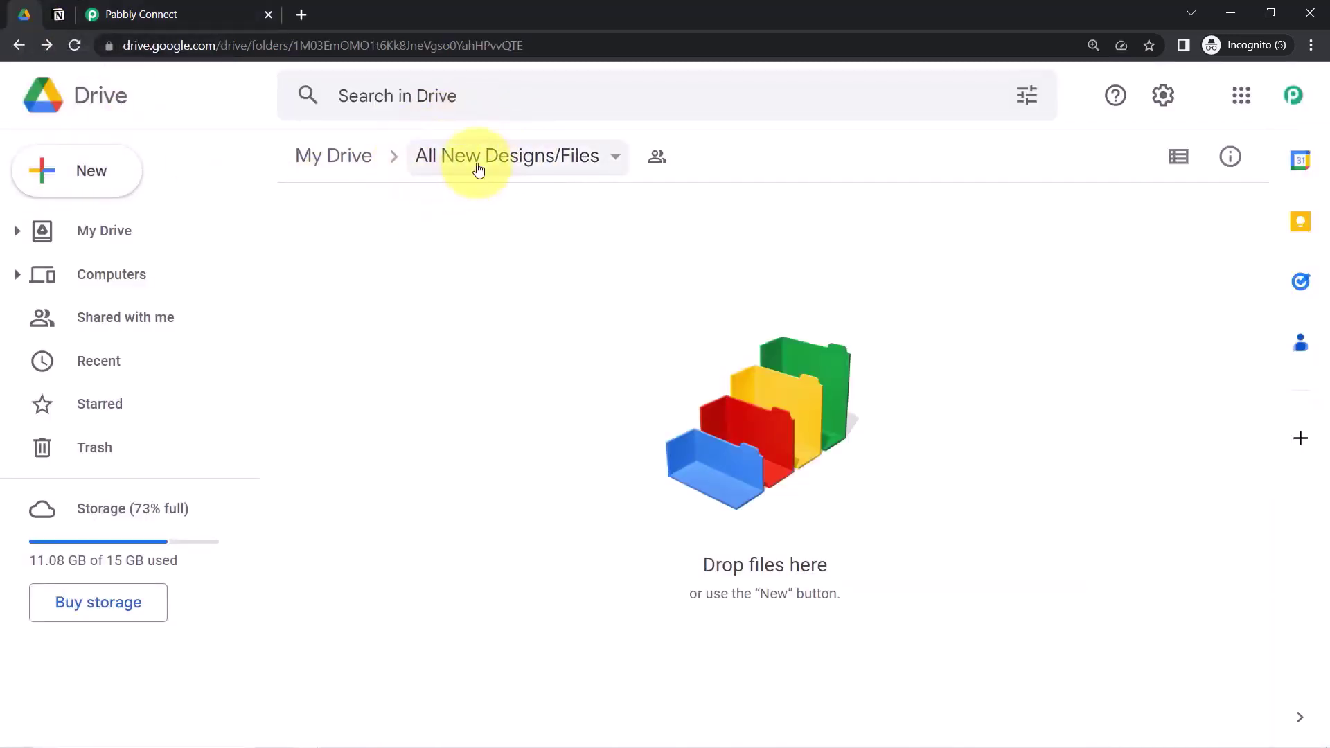
left_click(184, 9)
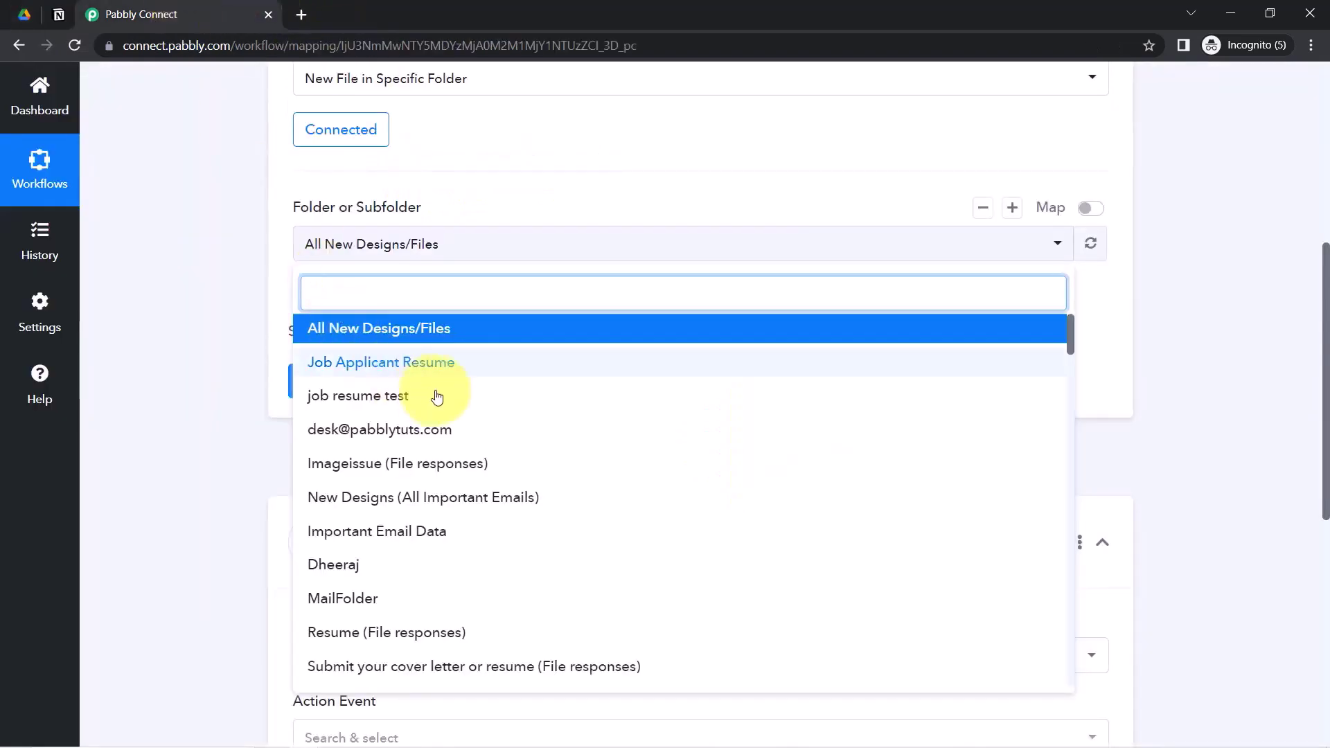
left_click(414, 330)
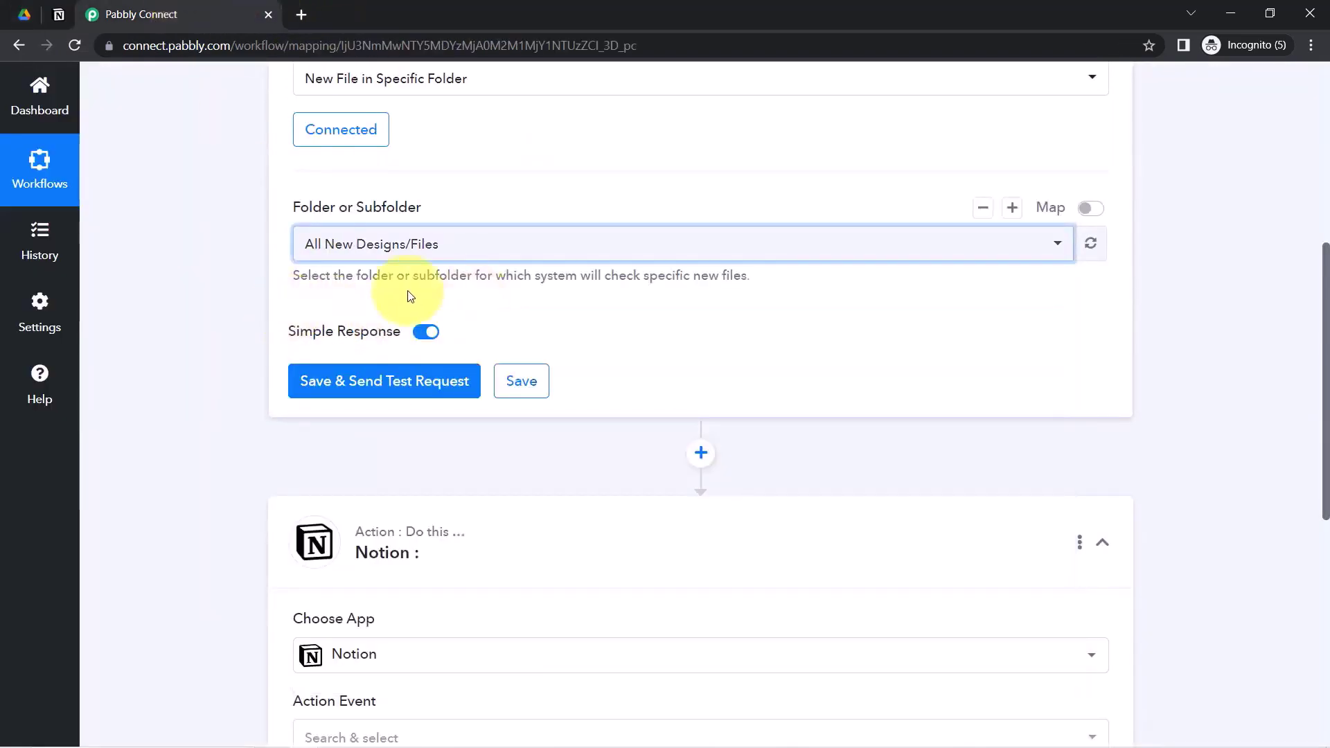
left_click(436, 380)
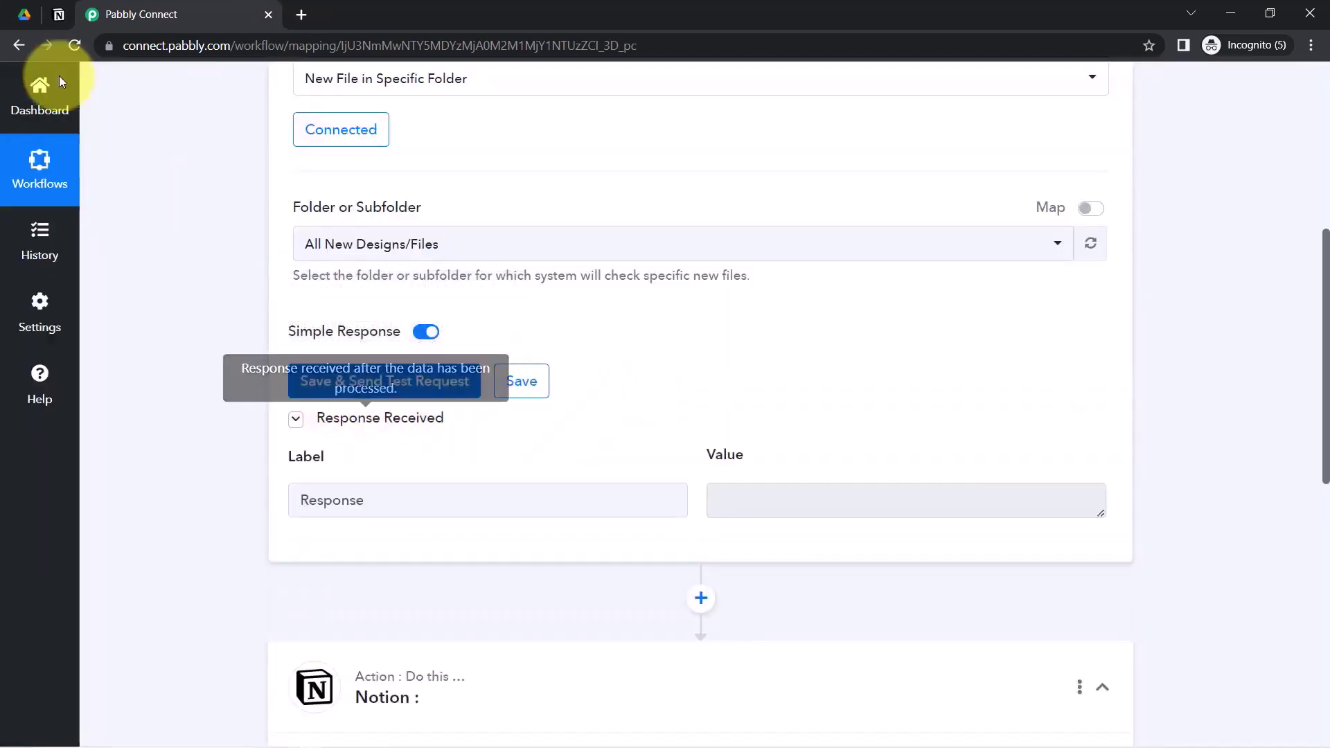
- Confirm the All New Designs/Files Drive folder is empty and start a file upload into it
left_click(24, 14)
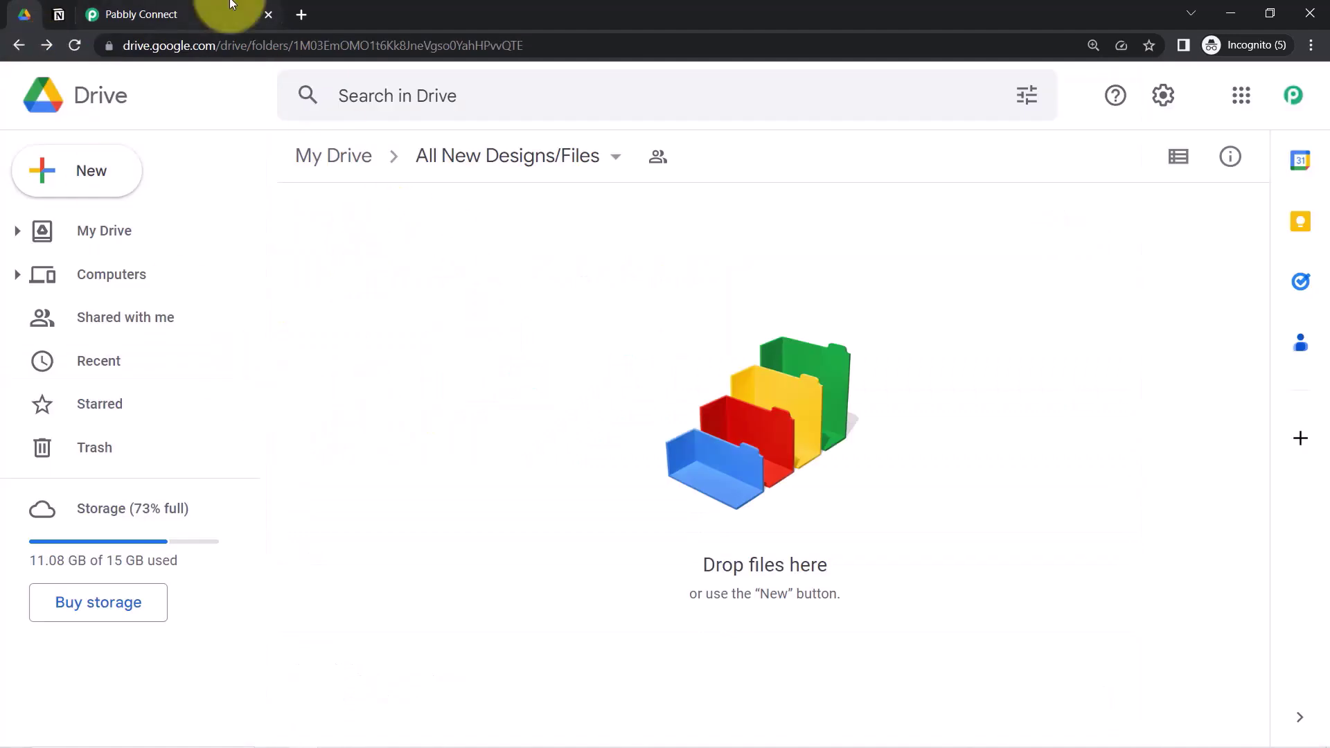
left_click(215, 14)
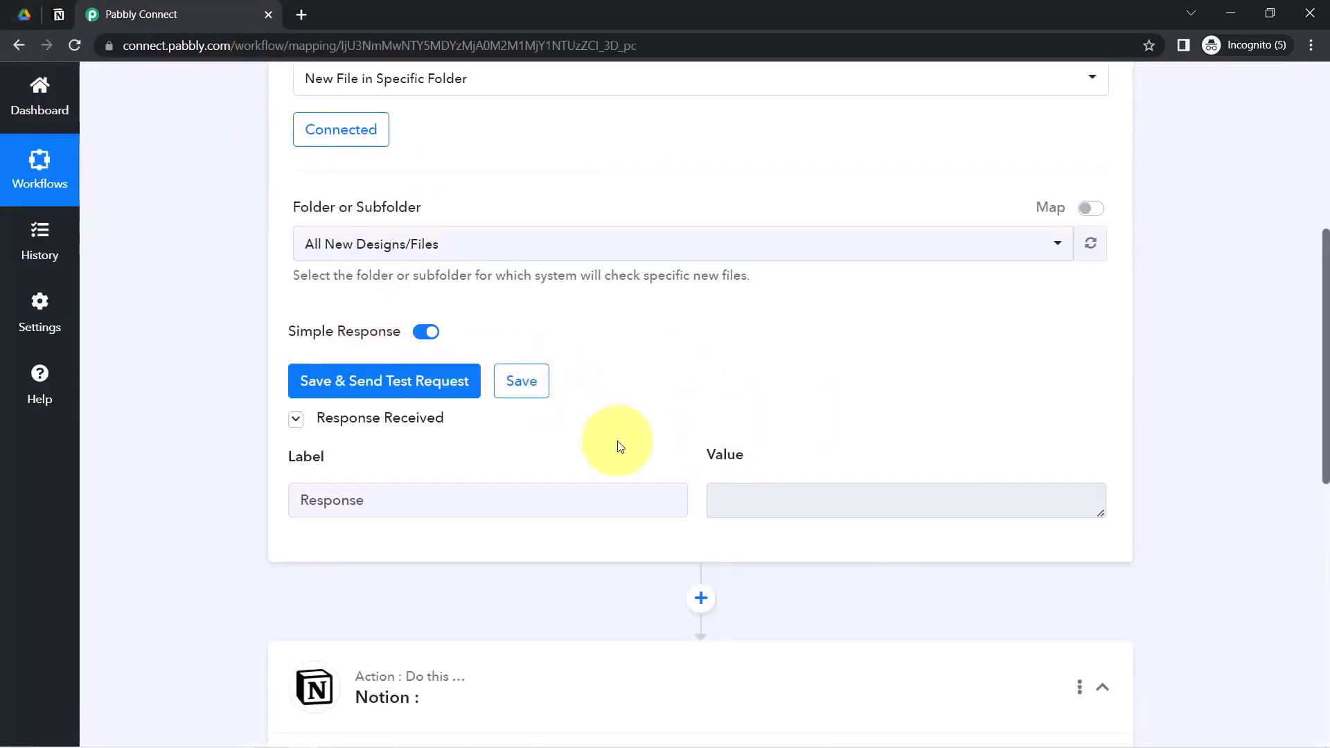
left_click(31, 14)
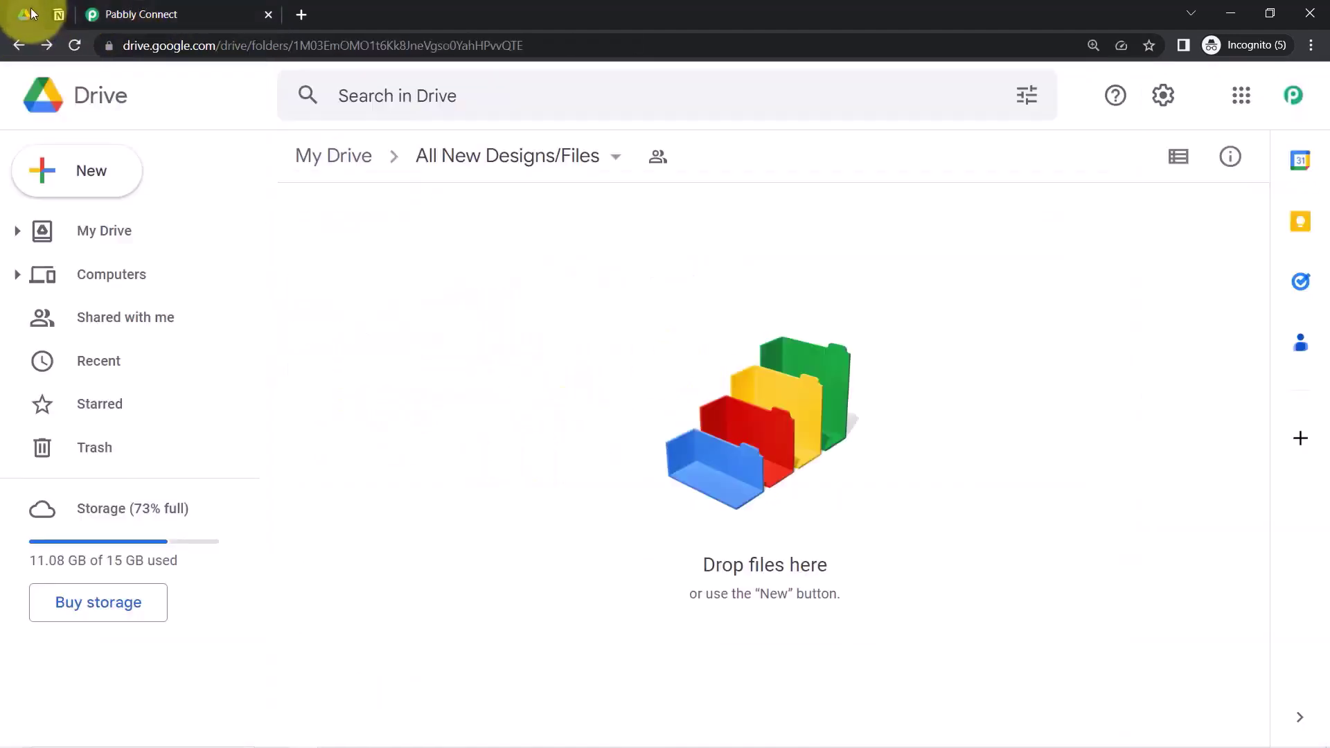
right_click(505, 256)
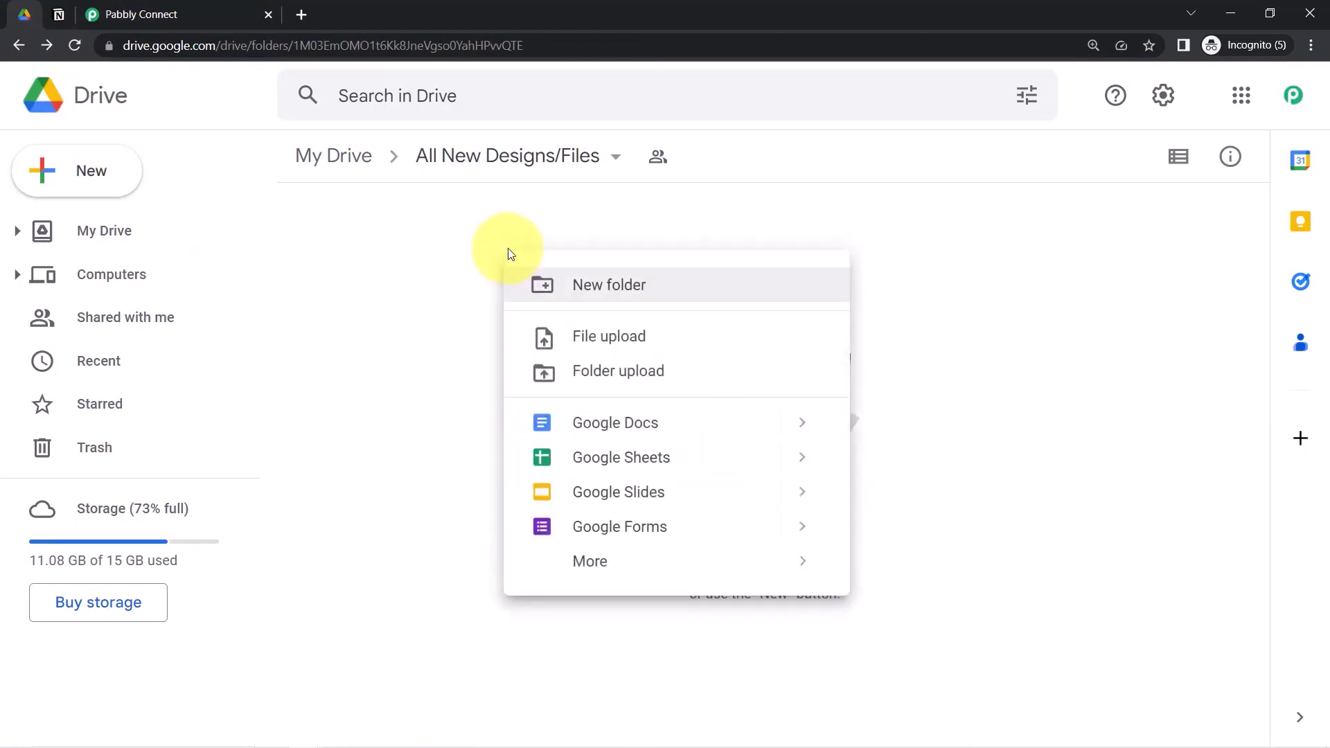
left_click(577, 344)
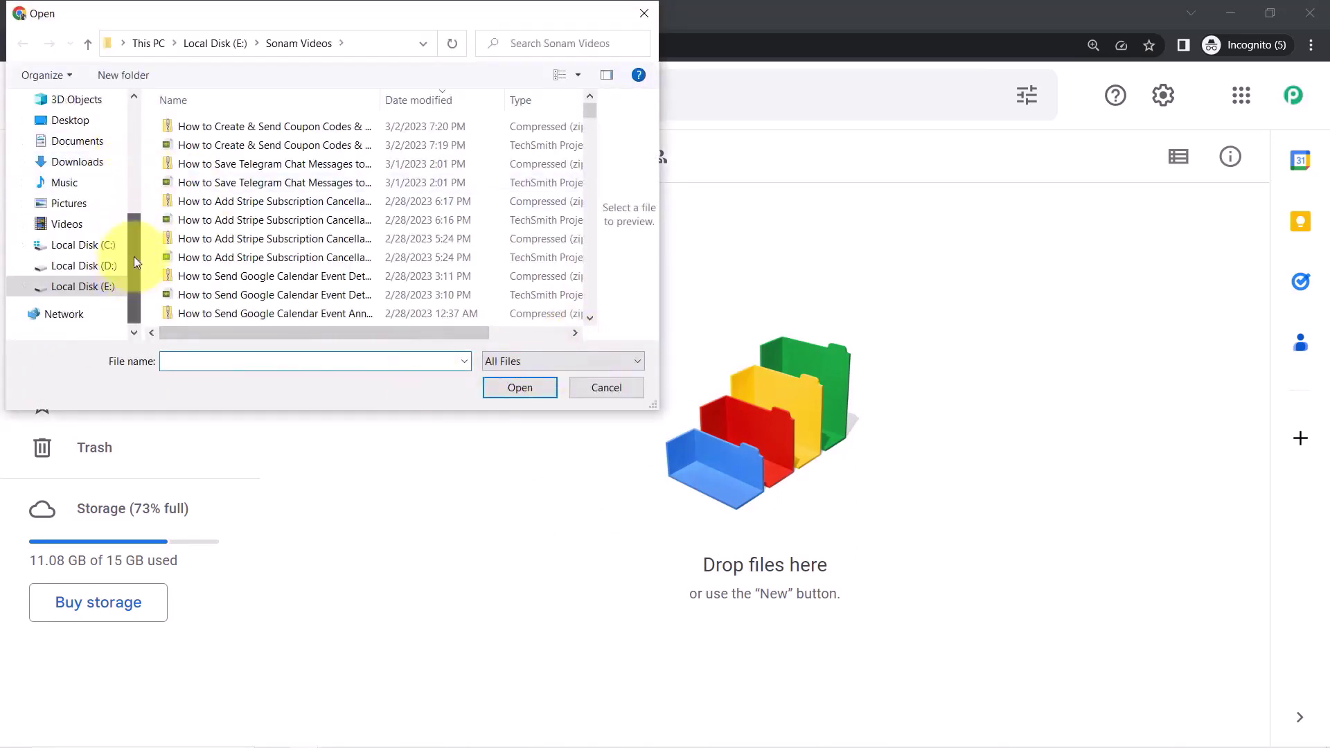
- Upload 'NEET-Revision-Notes-for-Biology (1).pdf' from Desktop > diagram into the folder
scroll(131, 260, "up", 1)
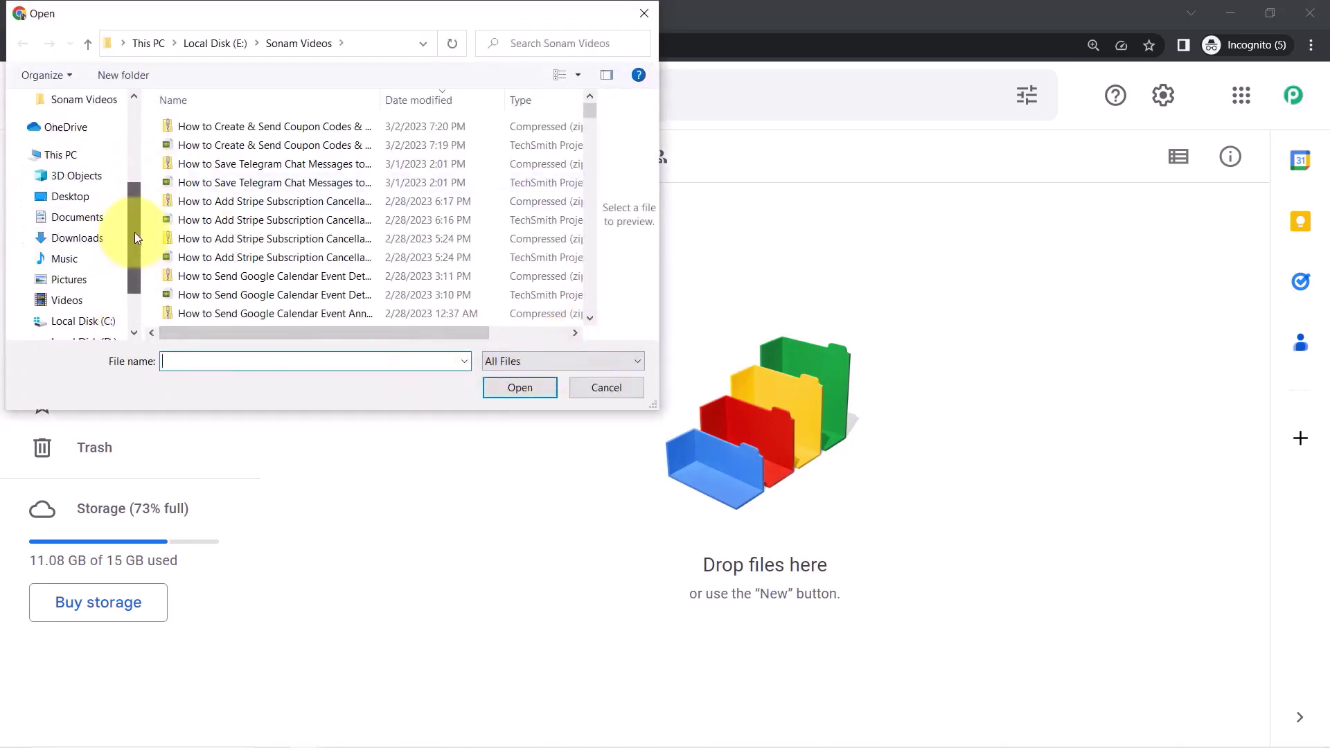
left_click(64, 189)
left_click(72, 162)
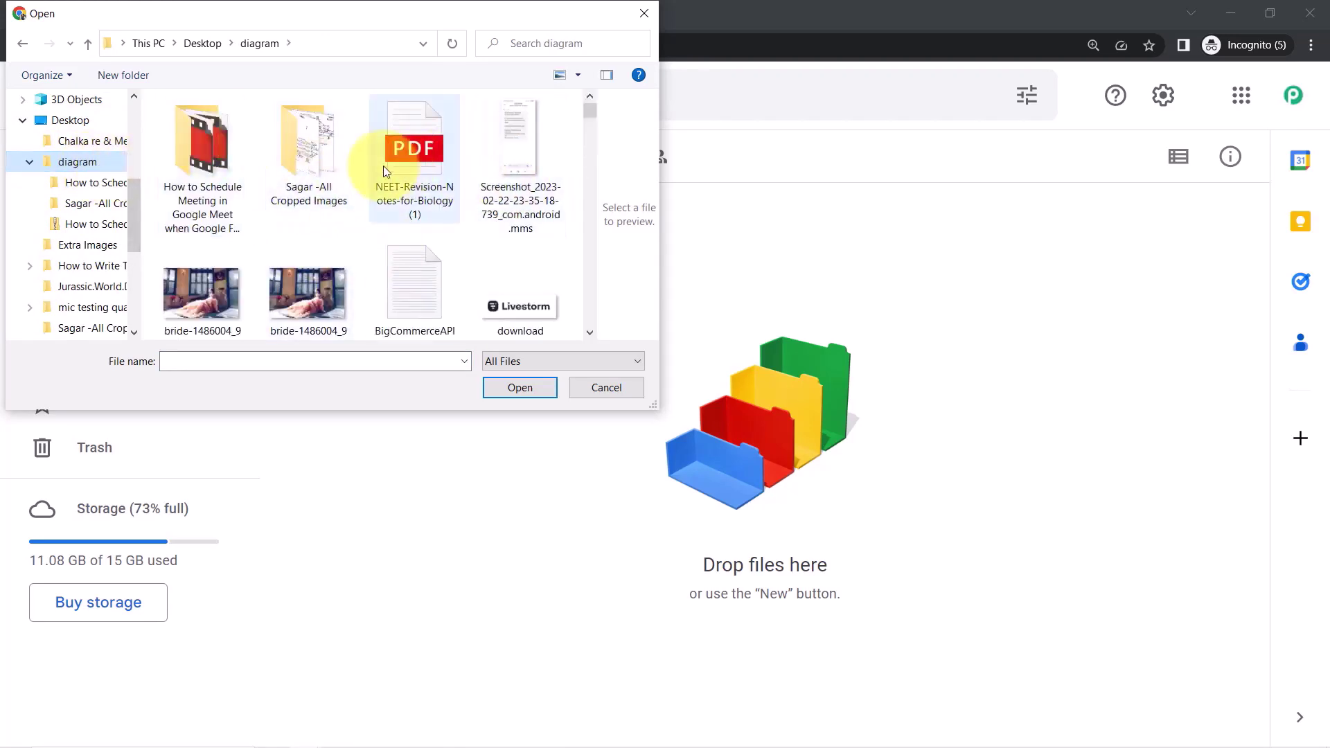
left_click(384, 164)
left_click(518, 388)
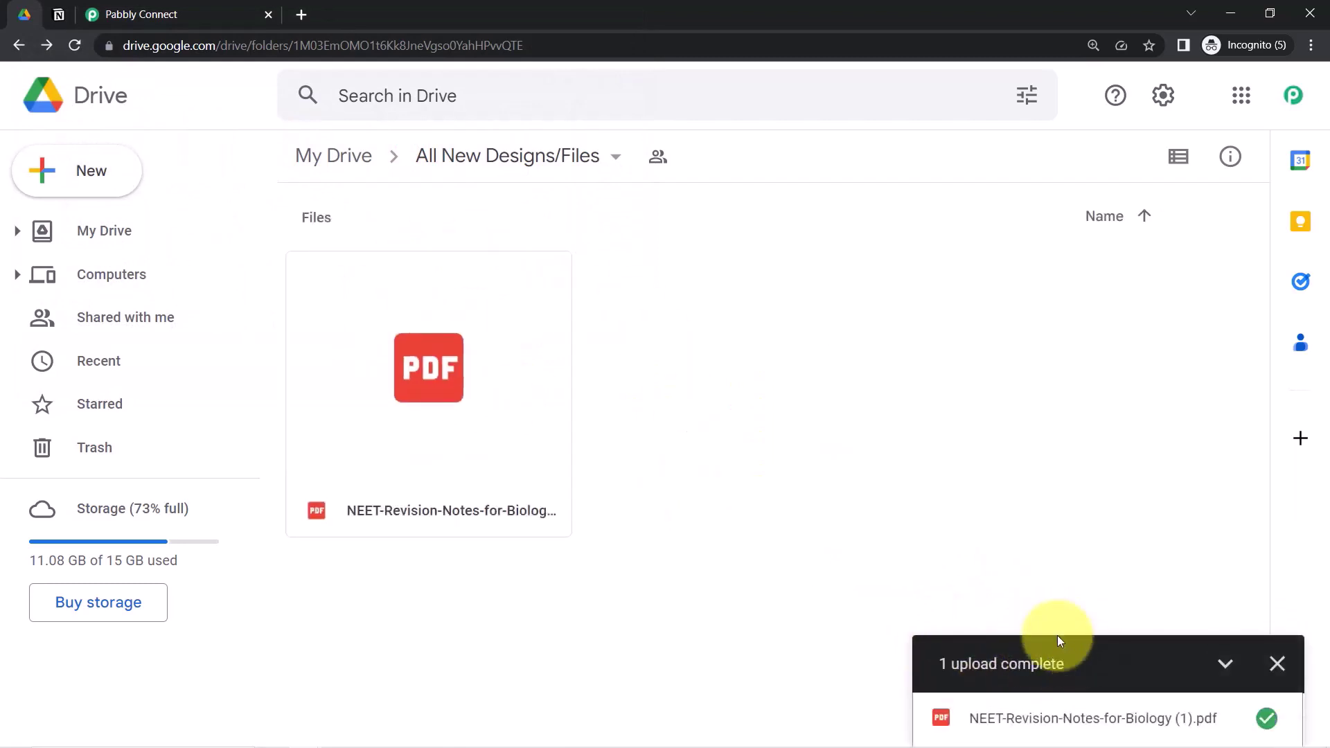
left_click(141, 14)
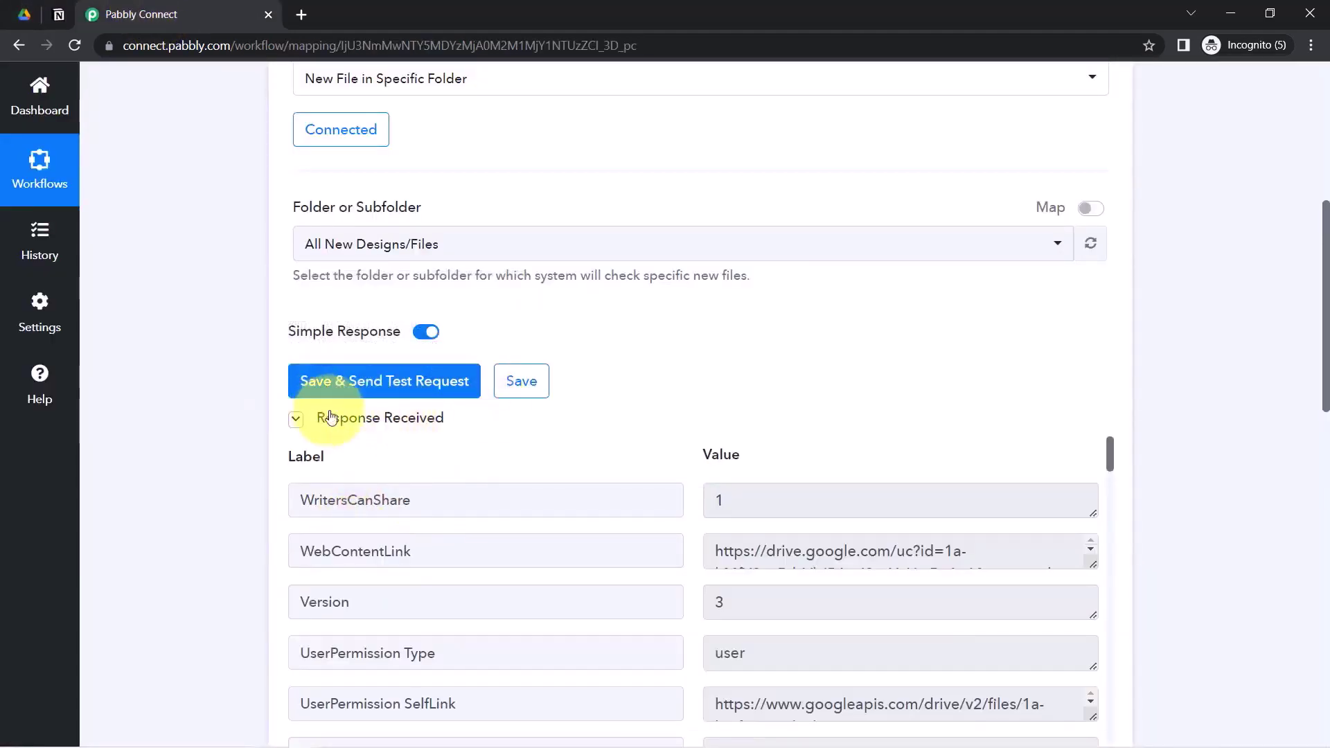
- Retest the trigger and check the response lists the uploaded PDF's title, WebContentLink and version 3
left_click_drag(1324, 280, 1321, 342)
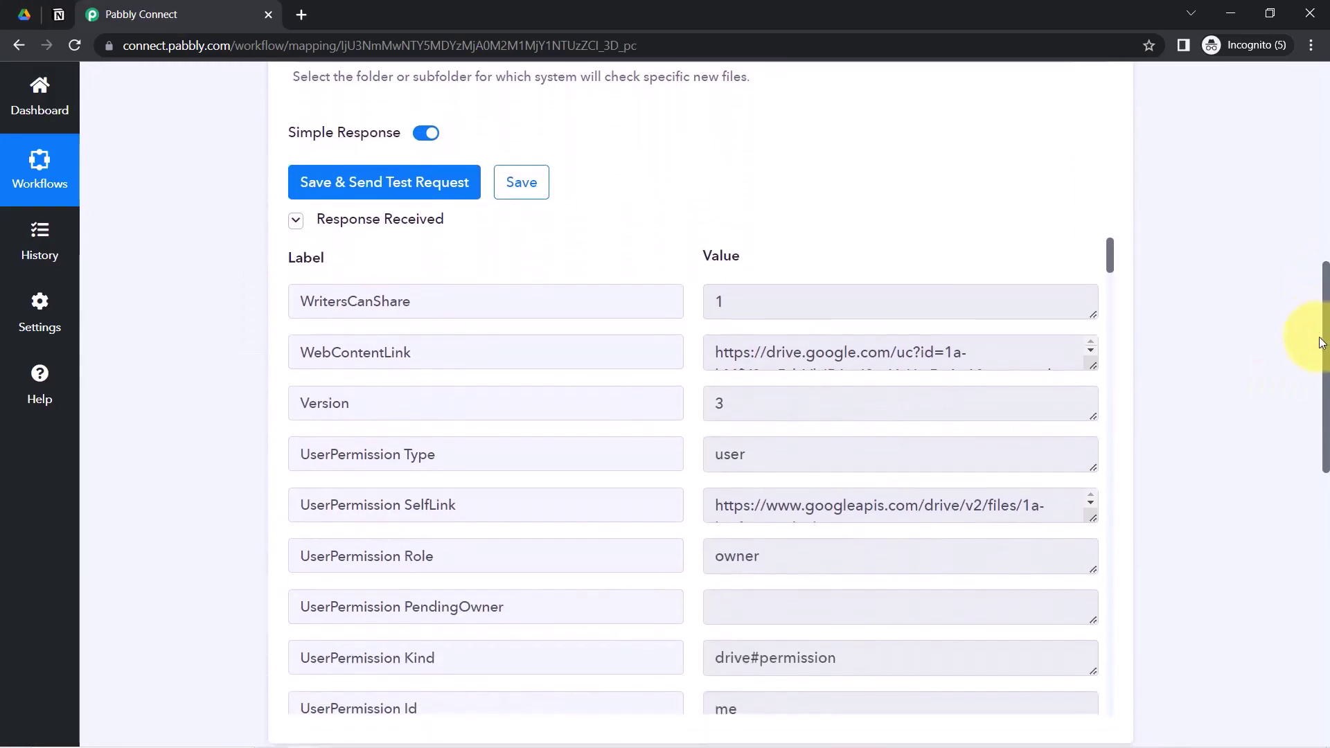
left_click(25, 11)
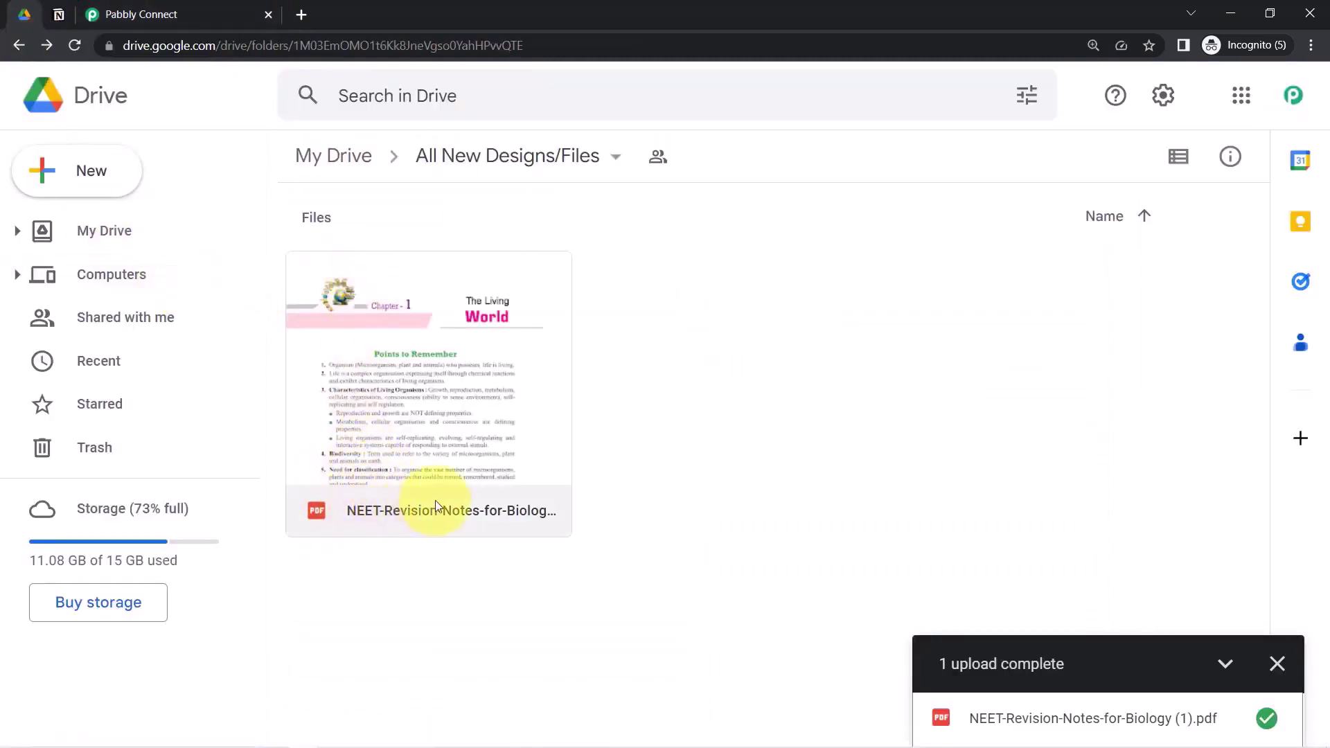
left_click(147, 14)
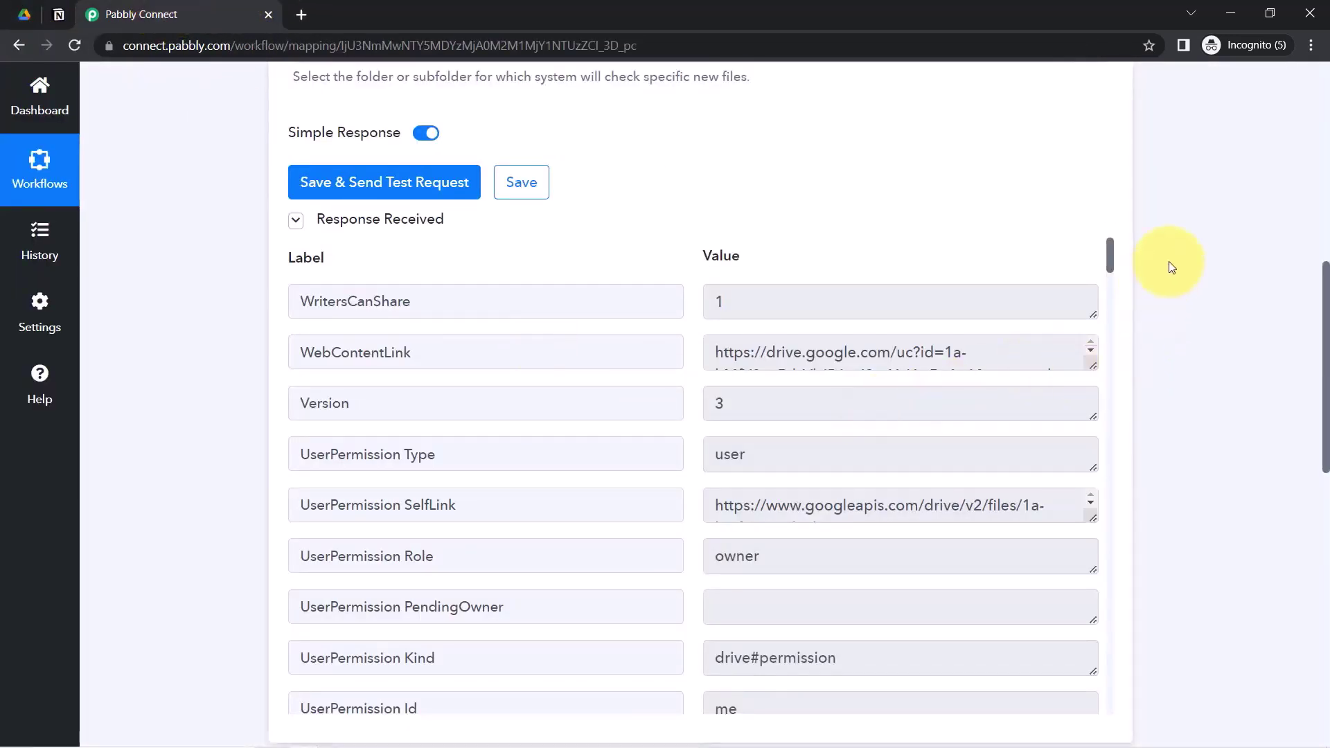
left_click_drag(1110, 243, 1115, 280)
triple_click(797, 303)
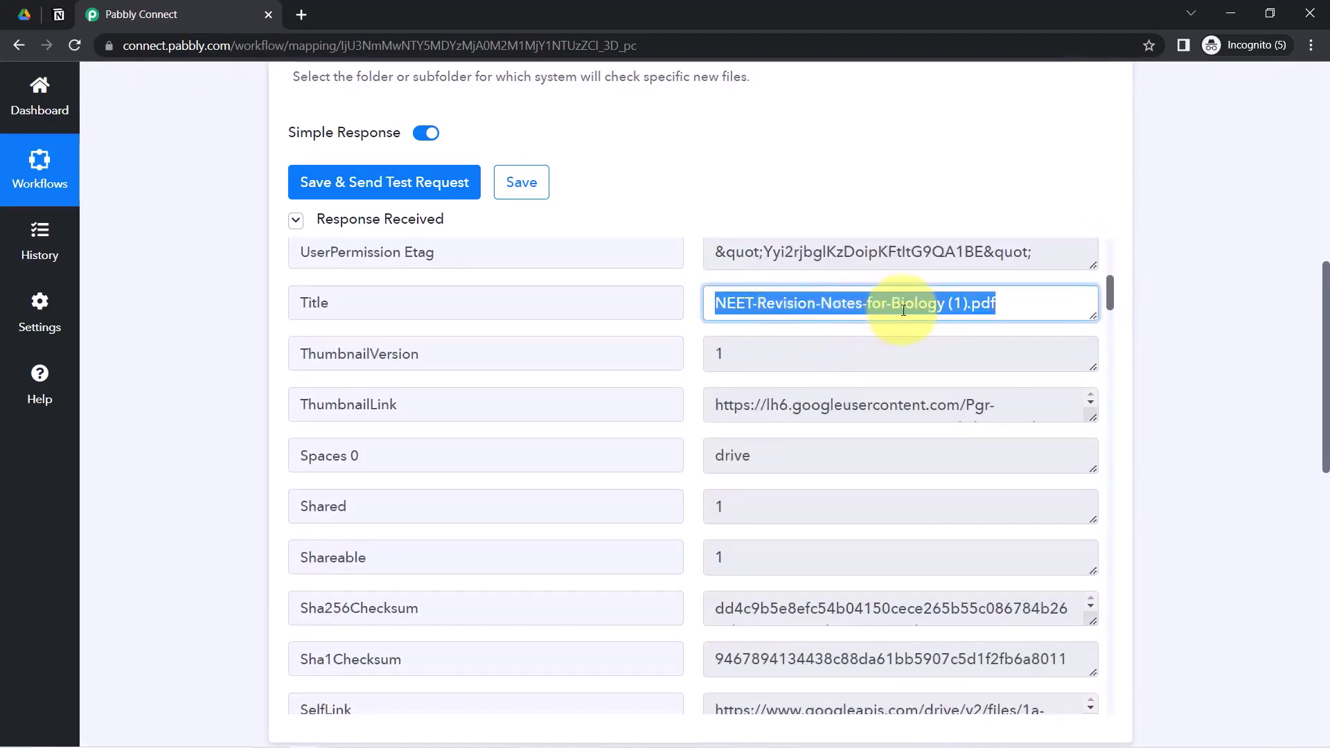
left_click_drag(1112, 302, 1109, 263)
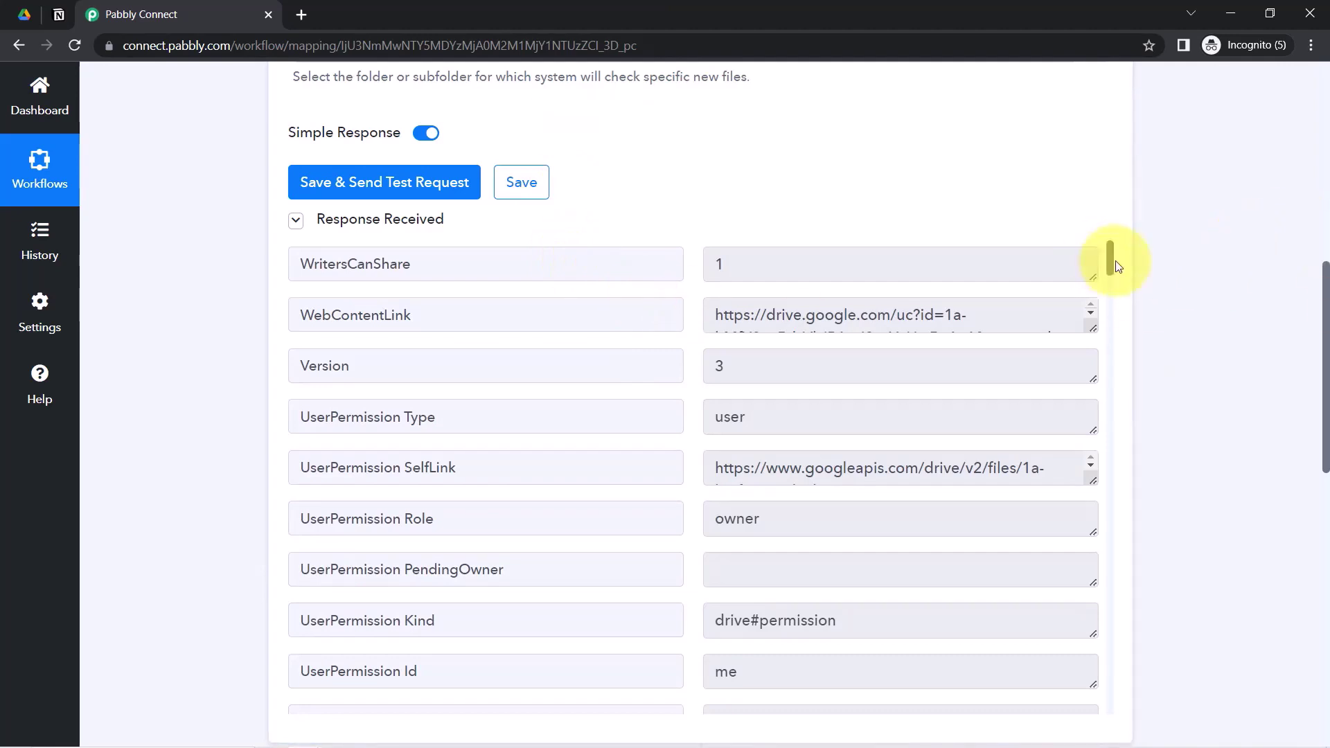
left_click(25, 18)
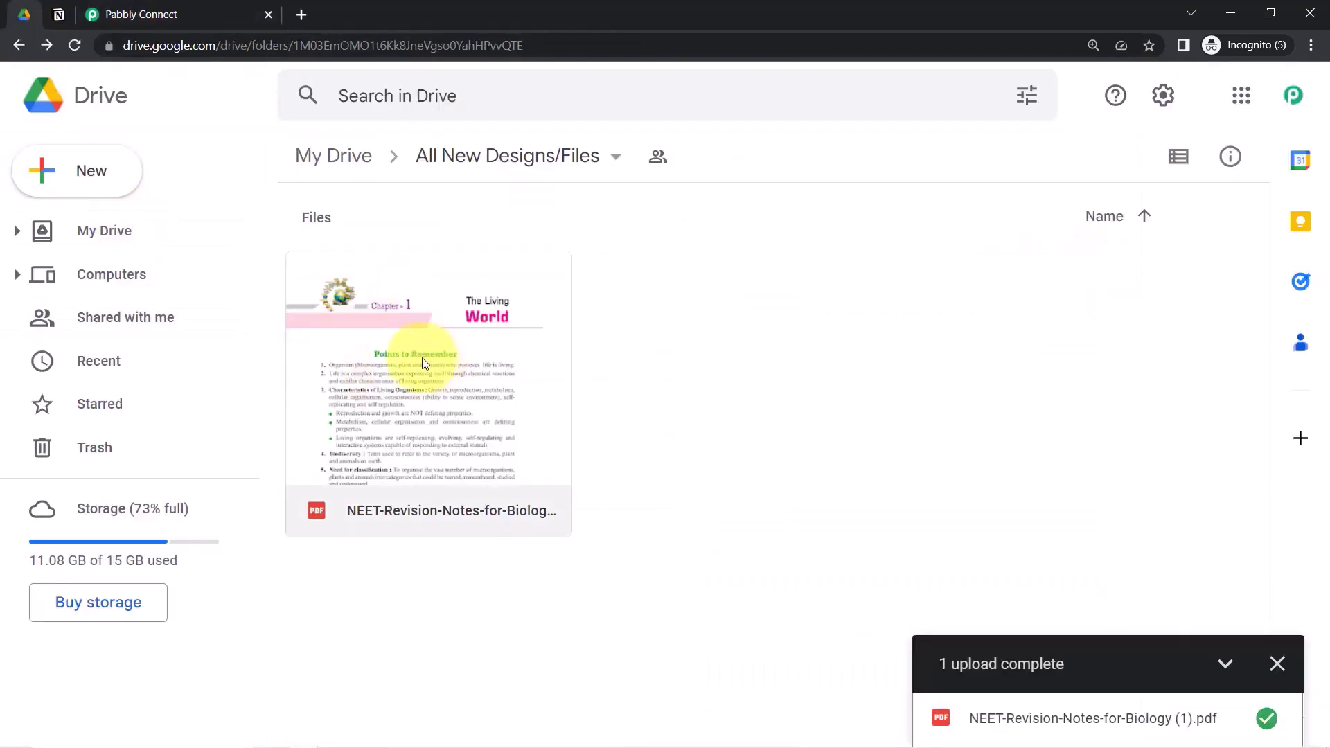
left_click(178, 12)
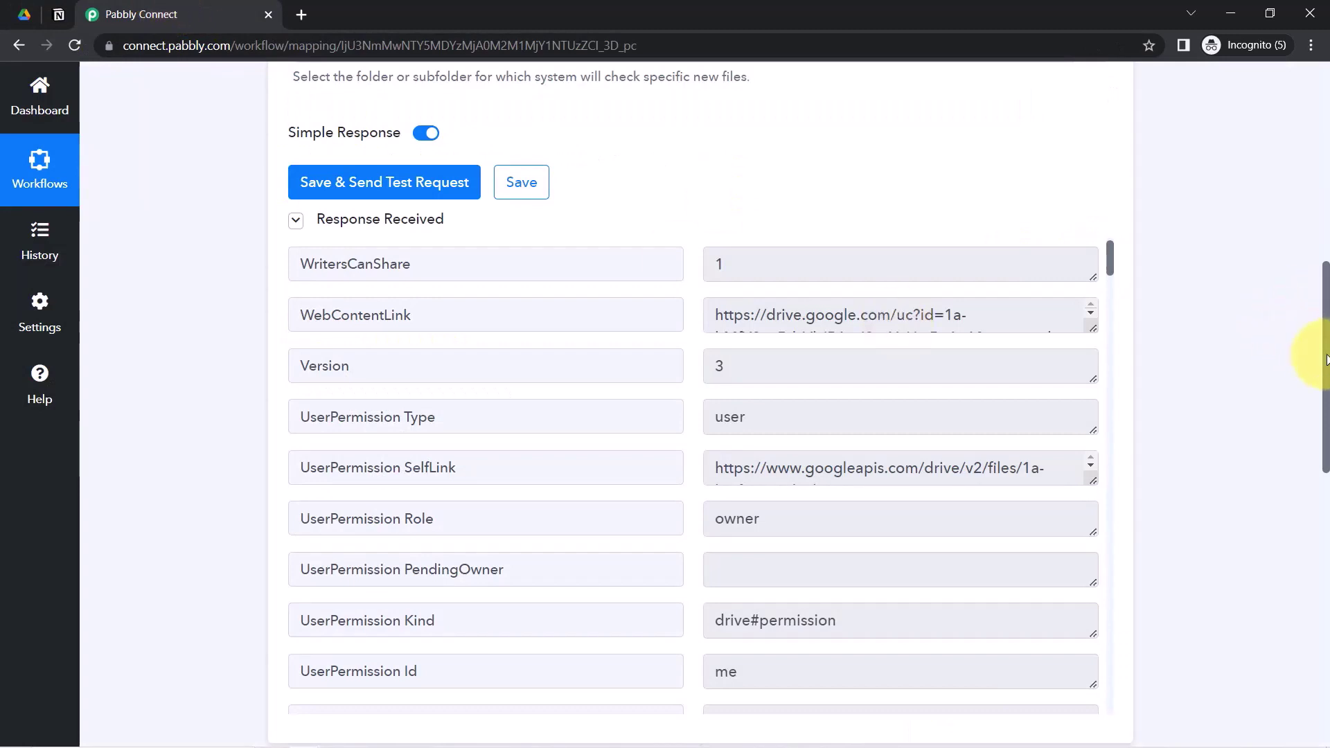
scroll(1312, 354, "up", 8)
mouse_move(942, 216)
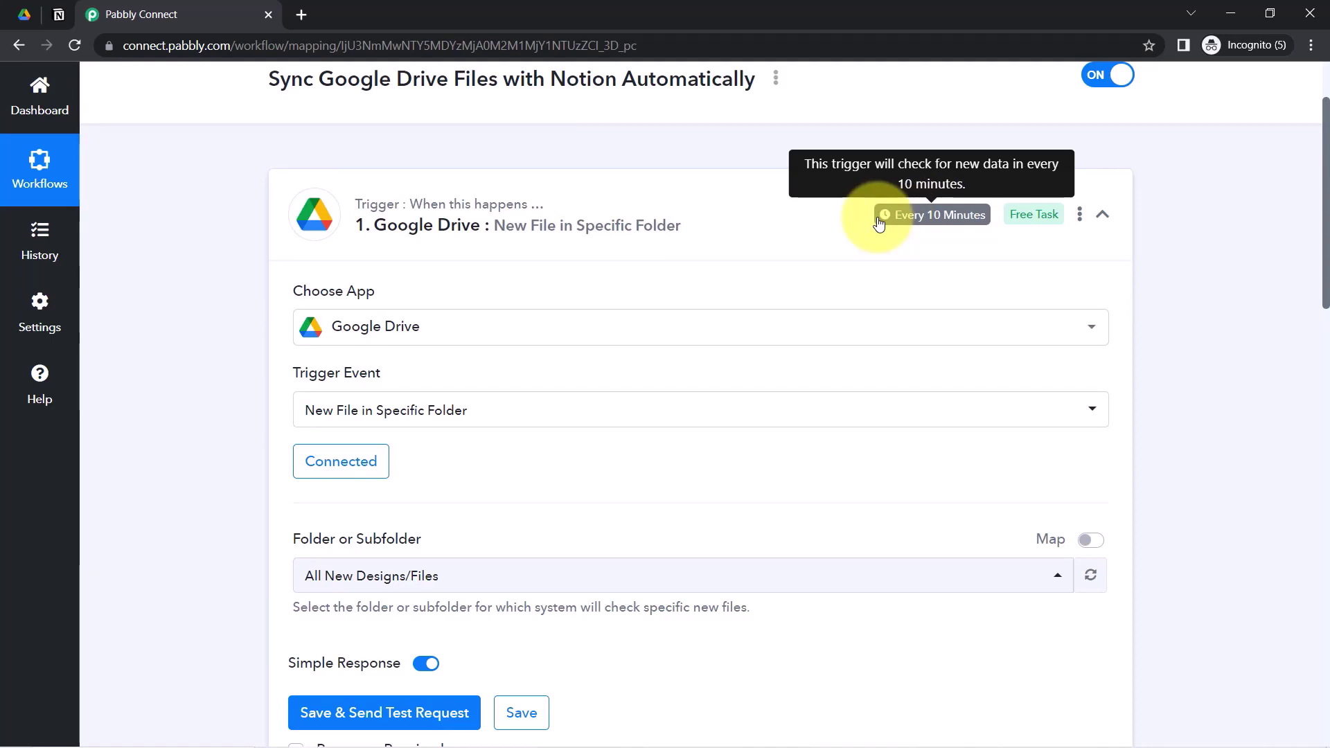
- Open the copied WebContentLink in a new tab, which offers the PDF download, then cancel the save
left_click_drag(1326, 183, 1327, 360)
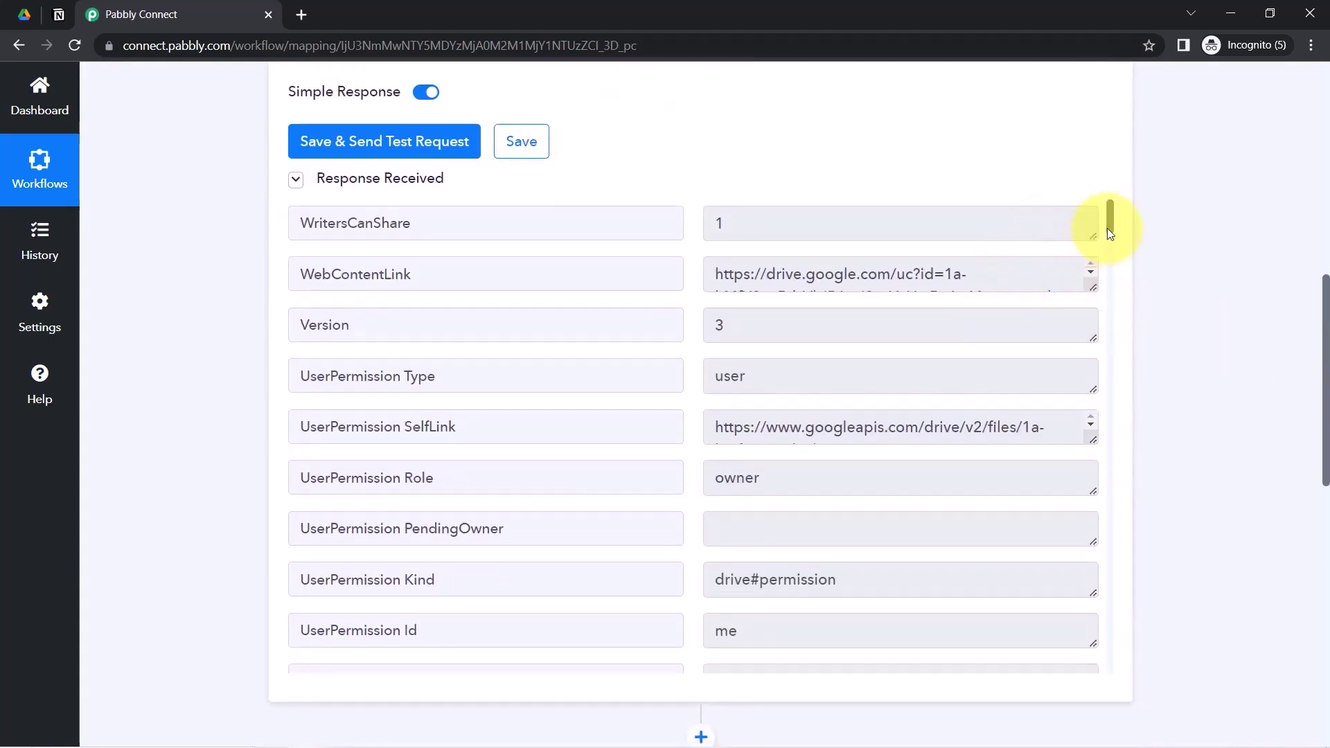
scroll(1106, 227, "up", 1)
triple_click(861, 274)
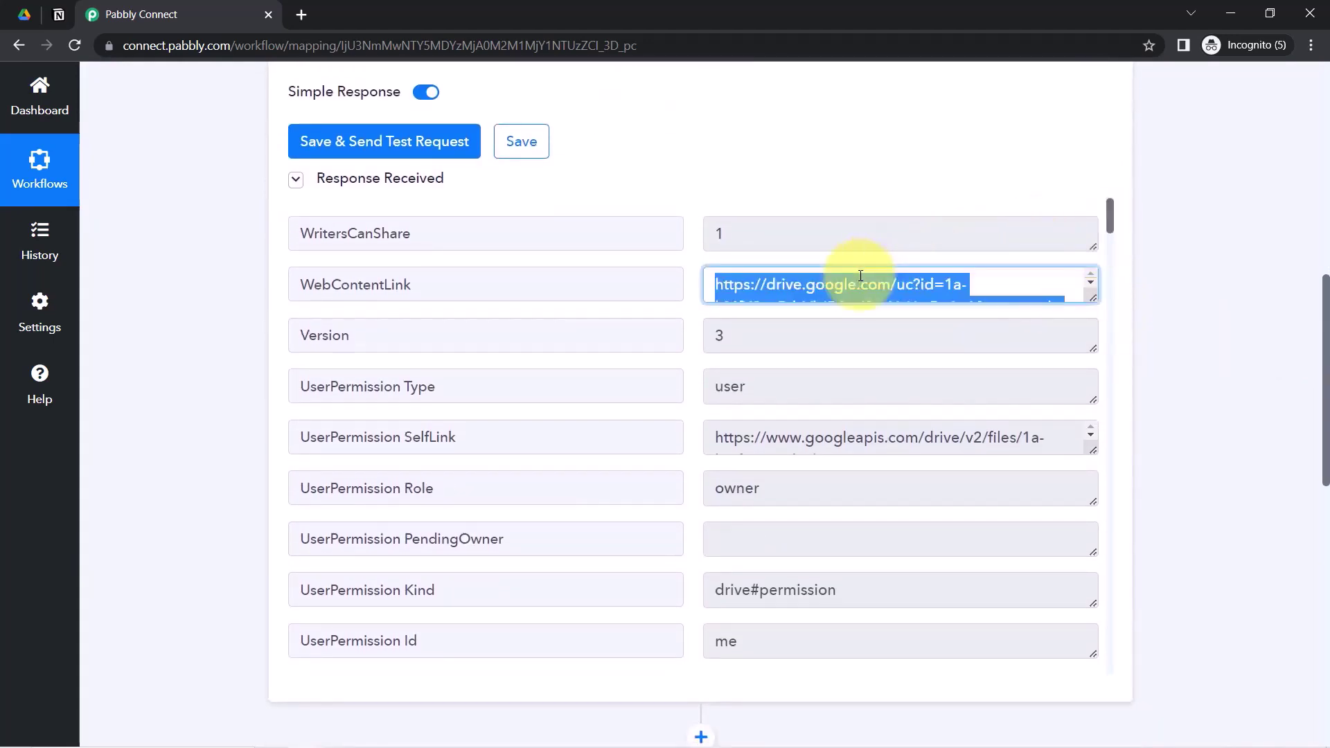
key("ctrl+c")
key("ctrl+t")
key("ctrl+v")
key("Return")
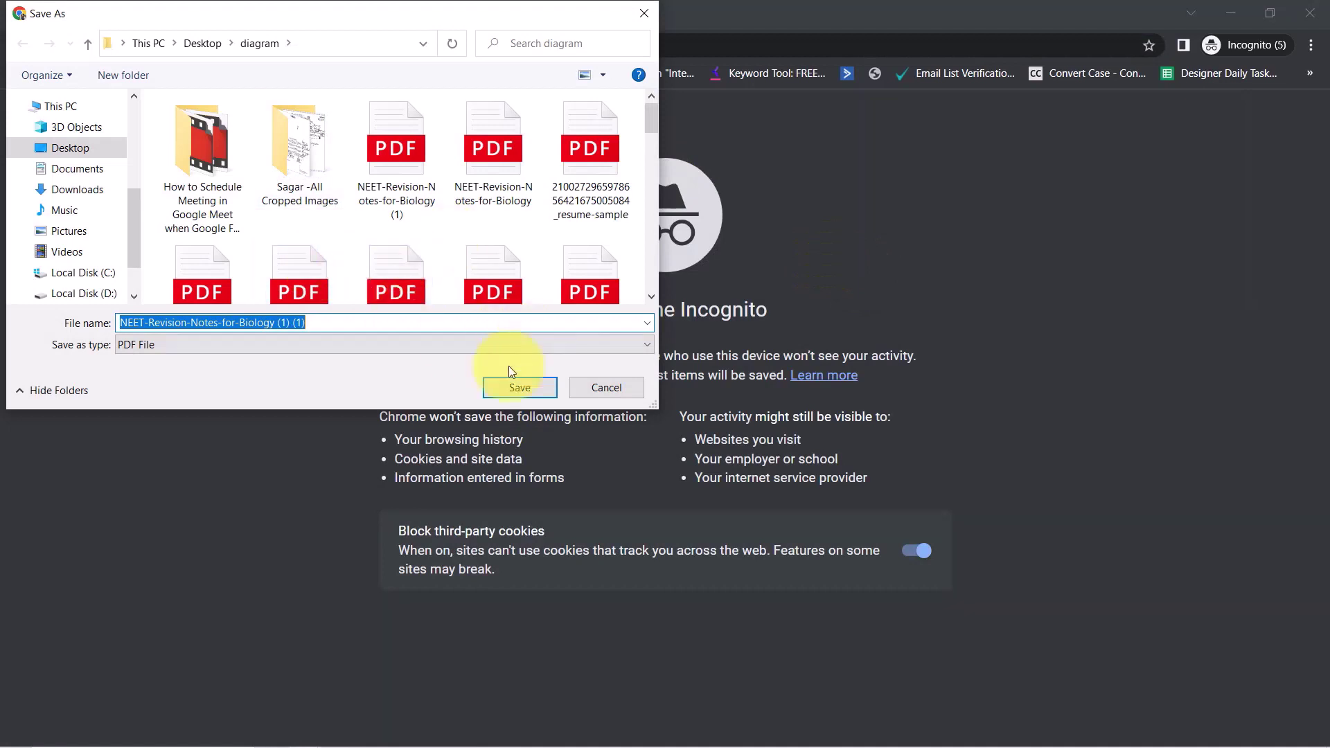
left_click(642, 15)
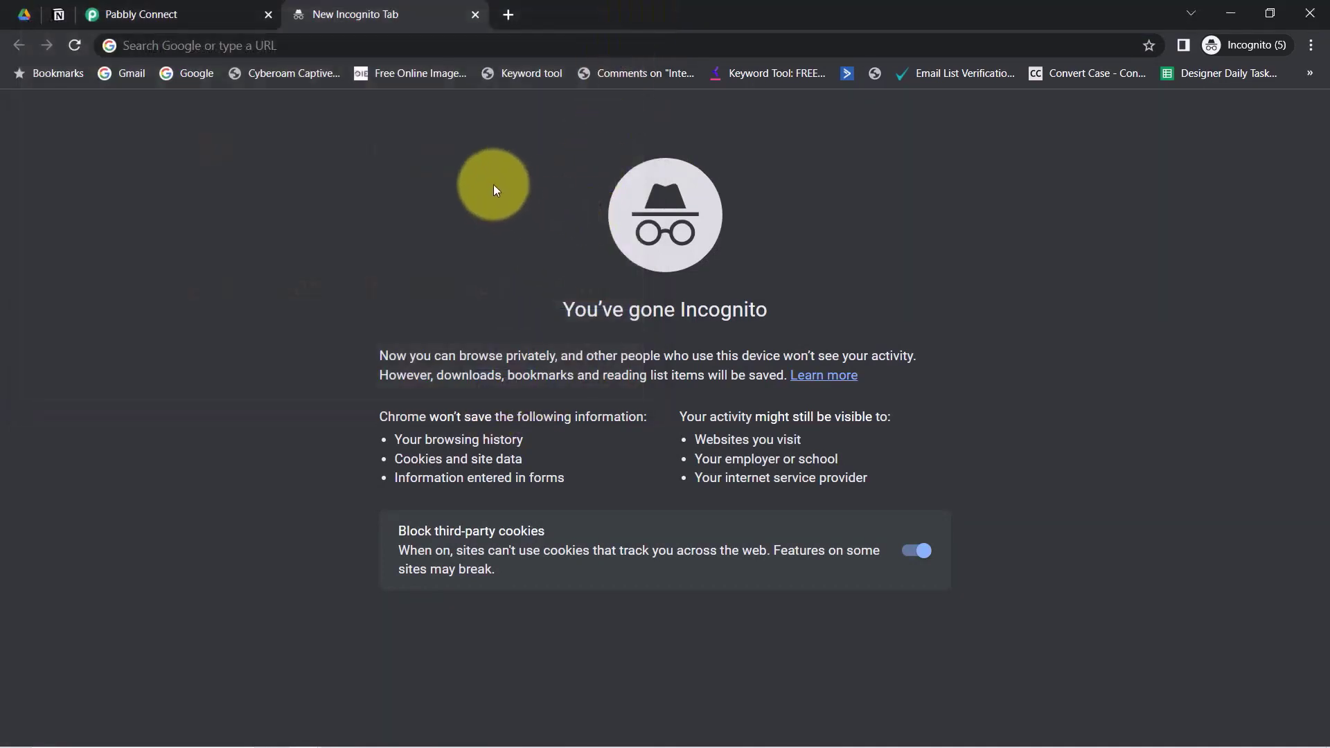
- Verify the All New Designs/Files folder's General access allows anyone with the link to view
left_click(28, 12)
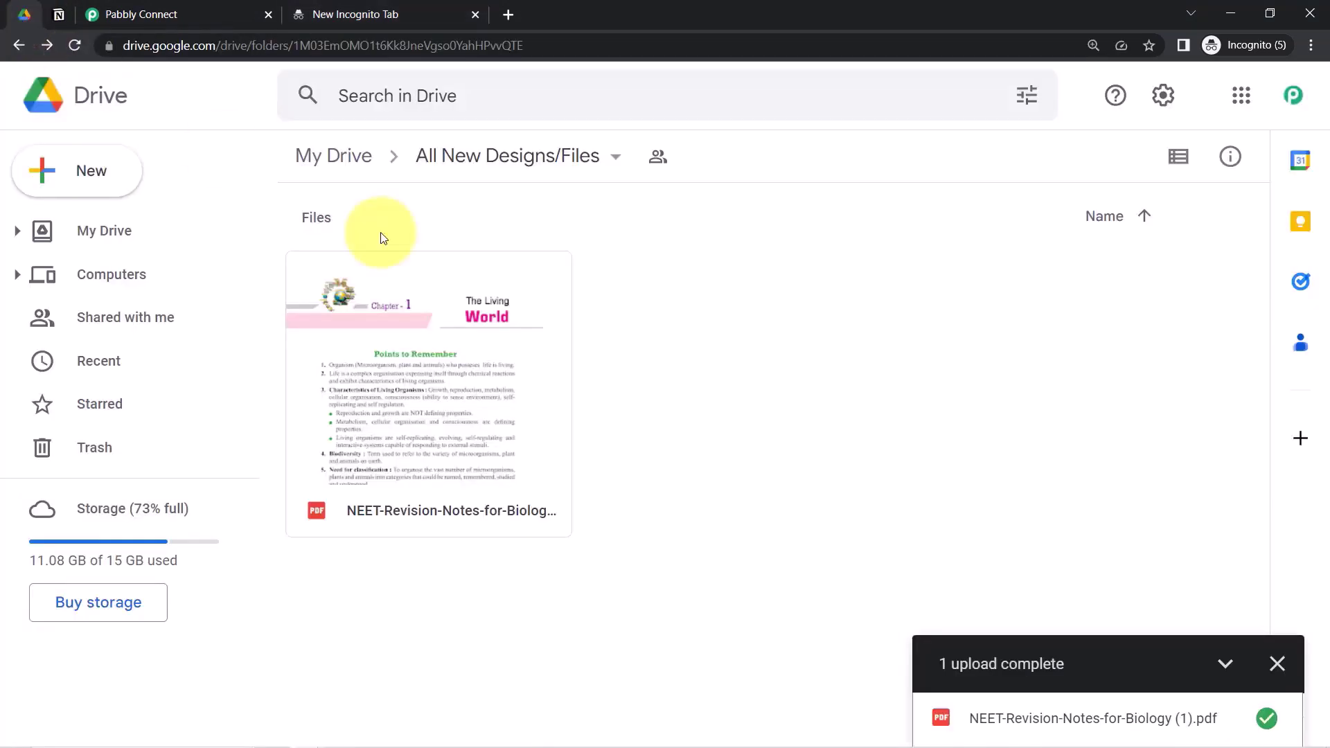
left_click(1278, 667)
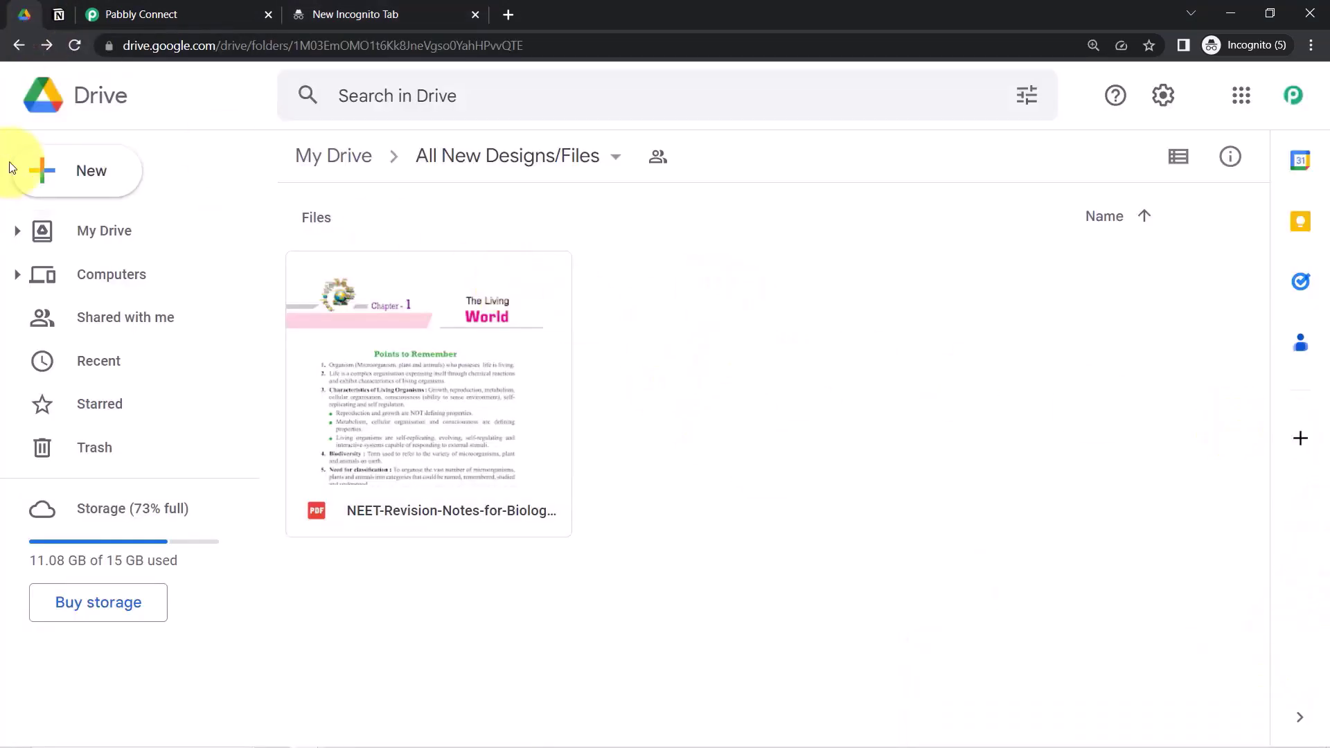
left_click(509, 160)
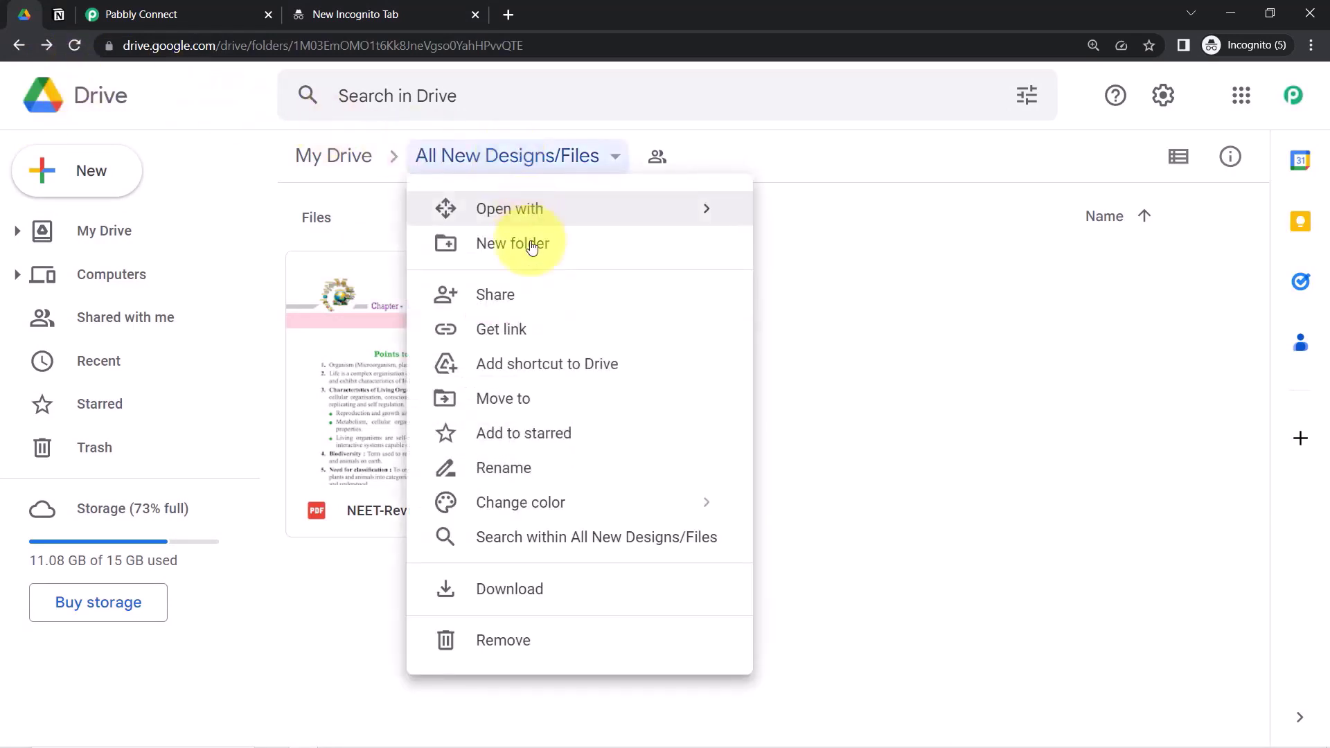
left_click(481, 298)
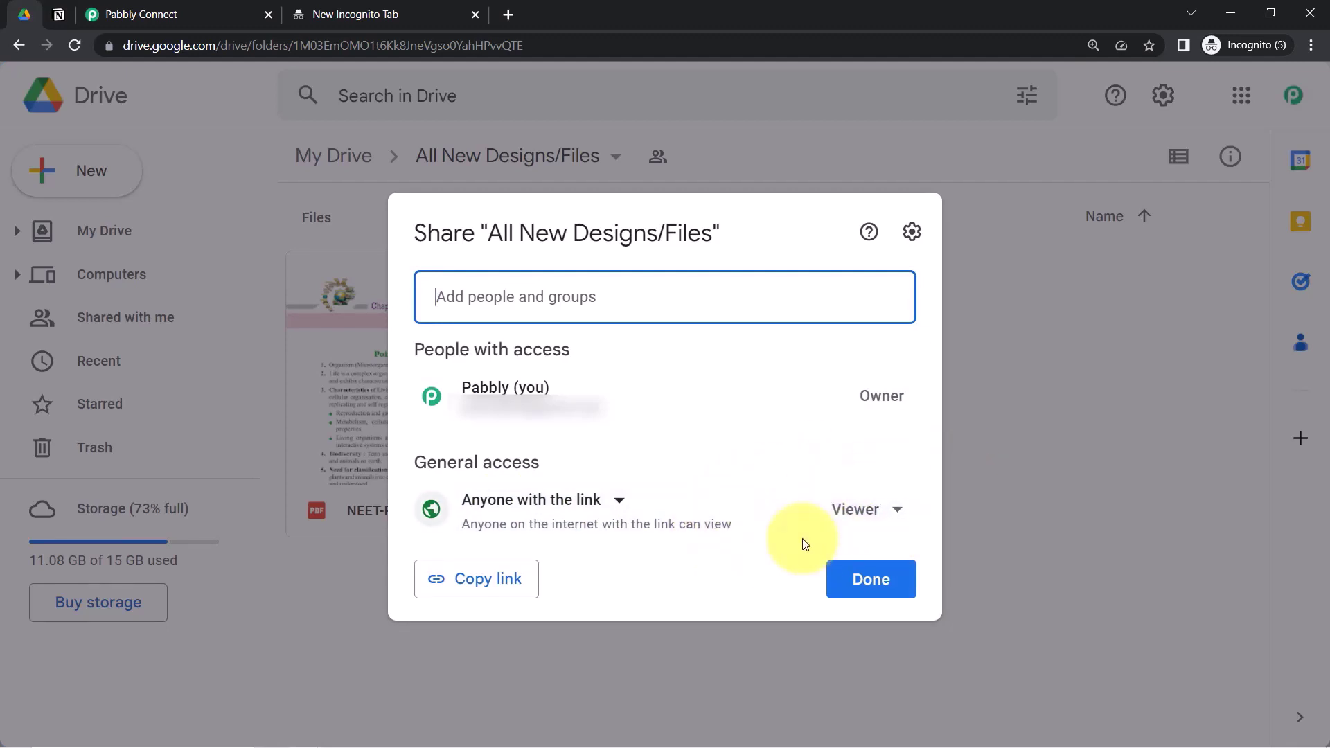
left_click(127, 5)
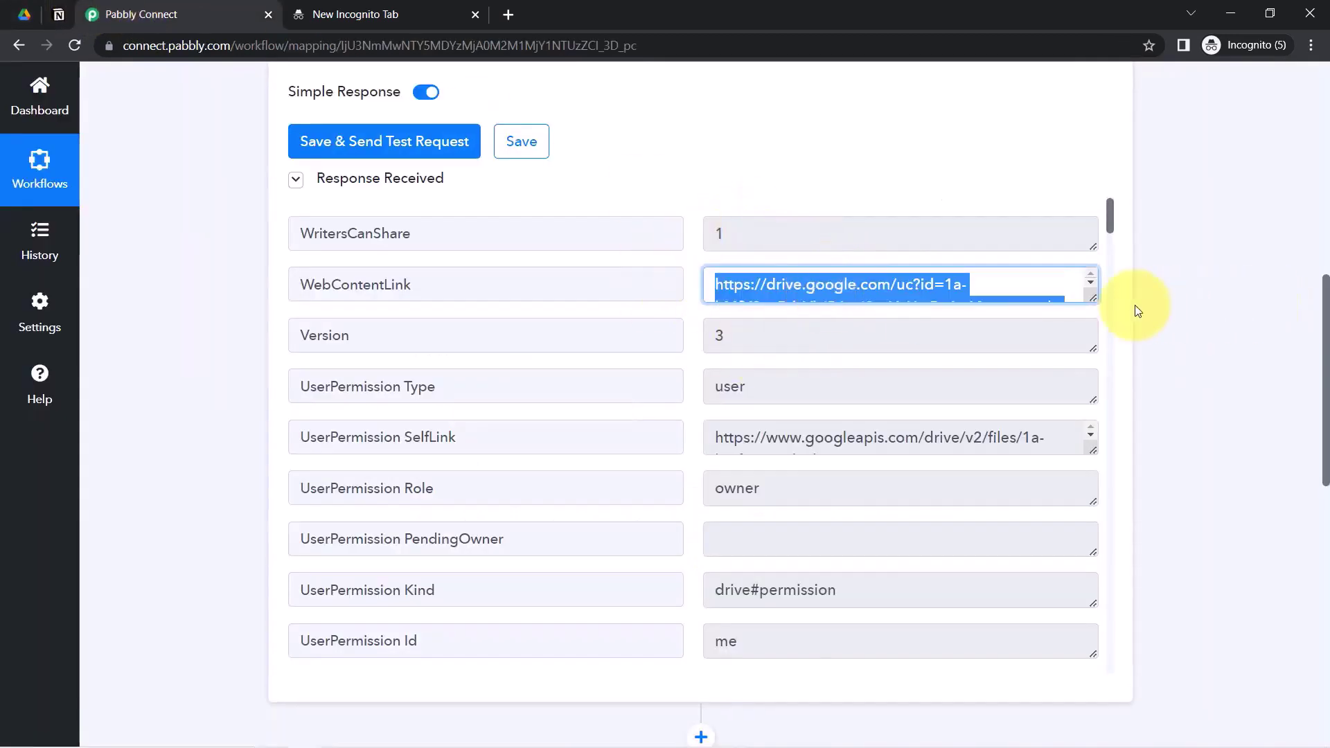
- Choose Create Database Item as the Notion action event
left_click_drag(1094, 299, 1094, 355)
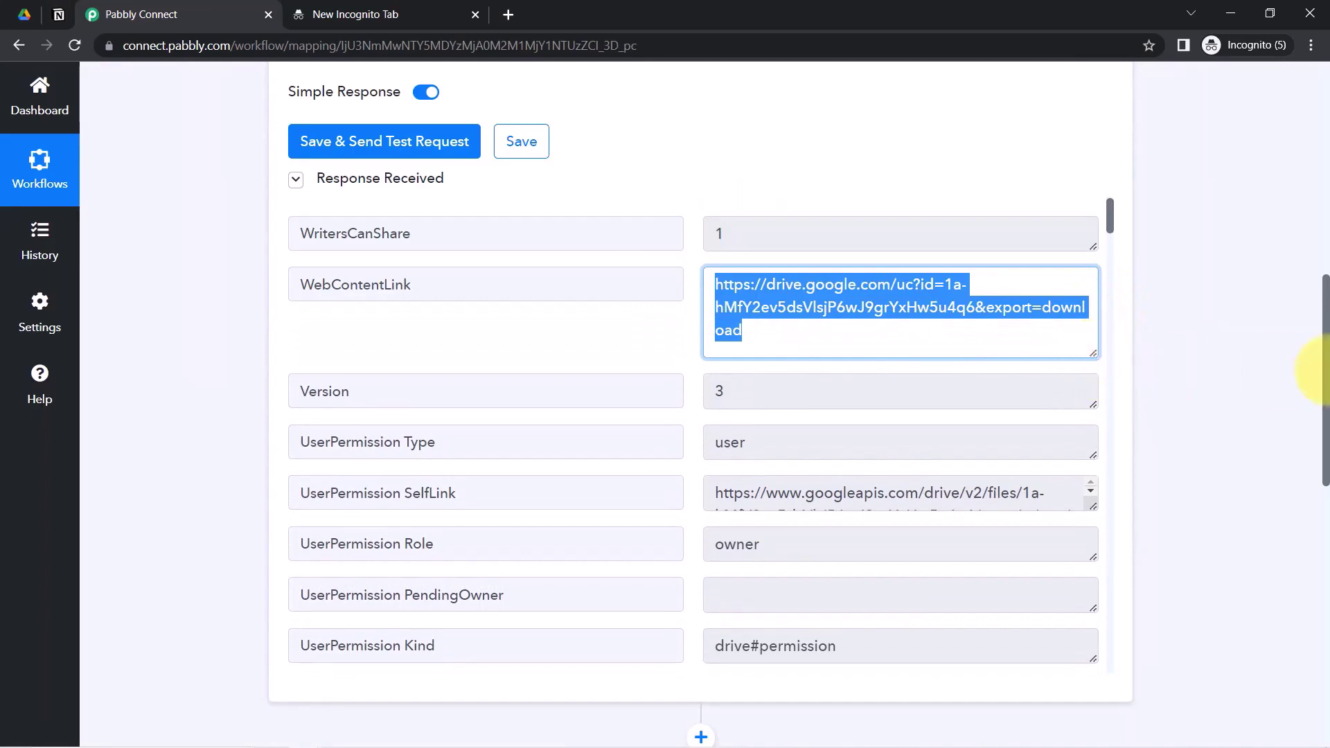
left_click_drag(1325, 337, 1188, 540)
left_click(317, 341)
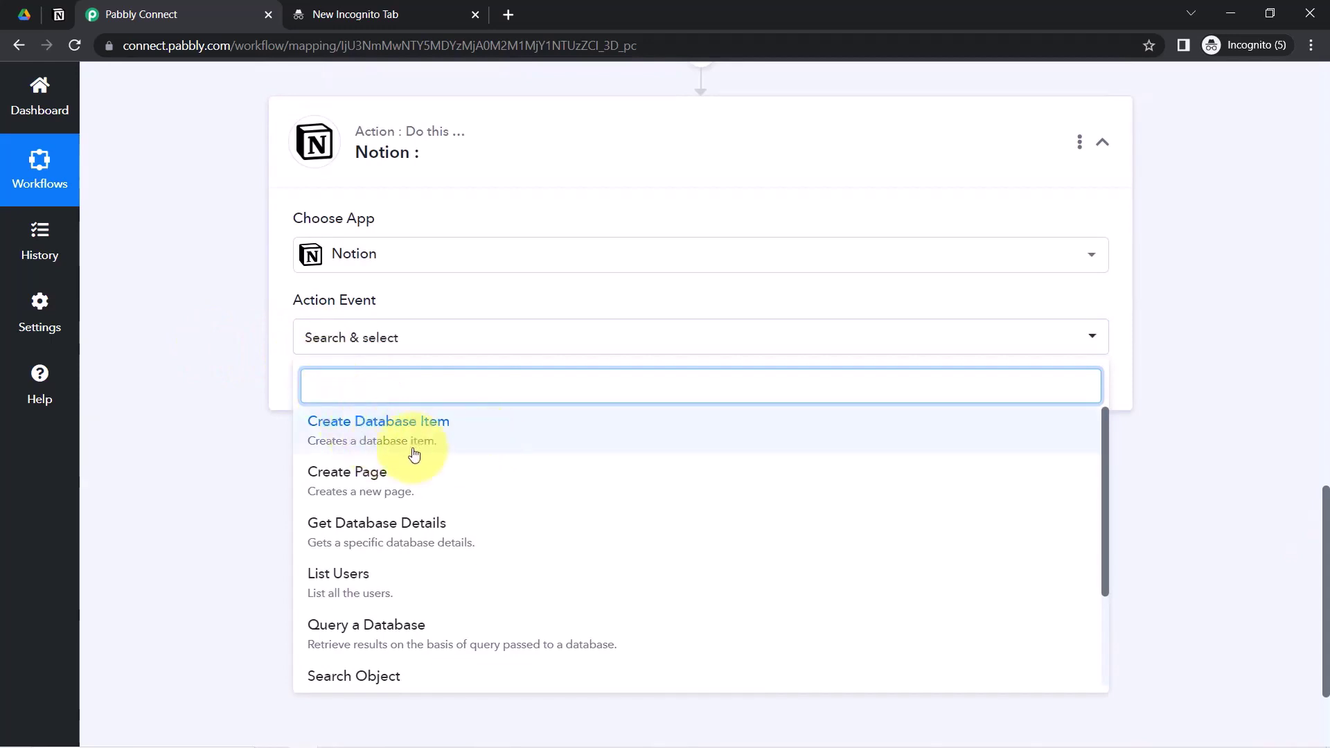
left_click(388, 451)
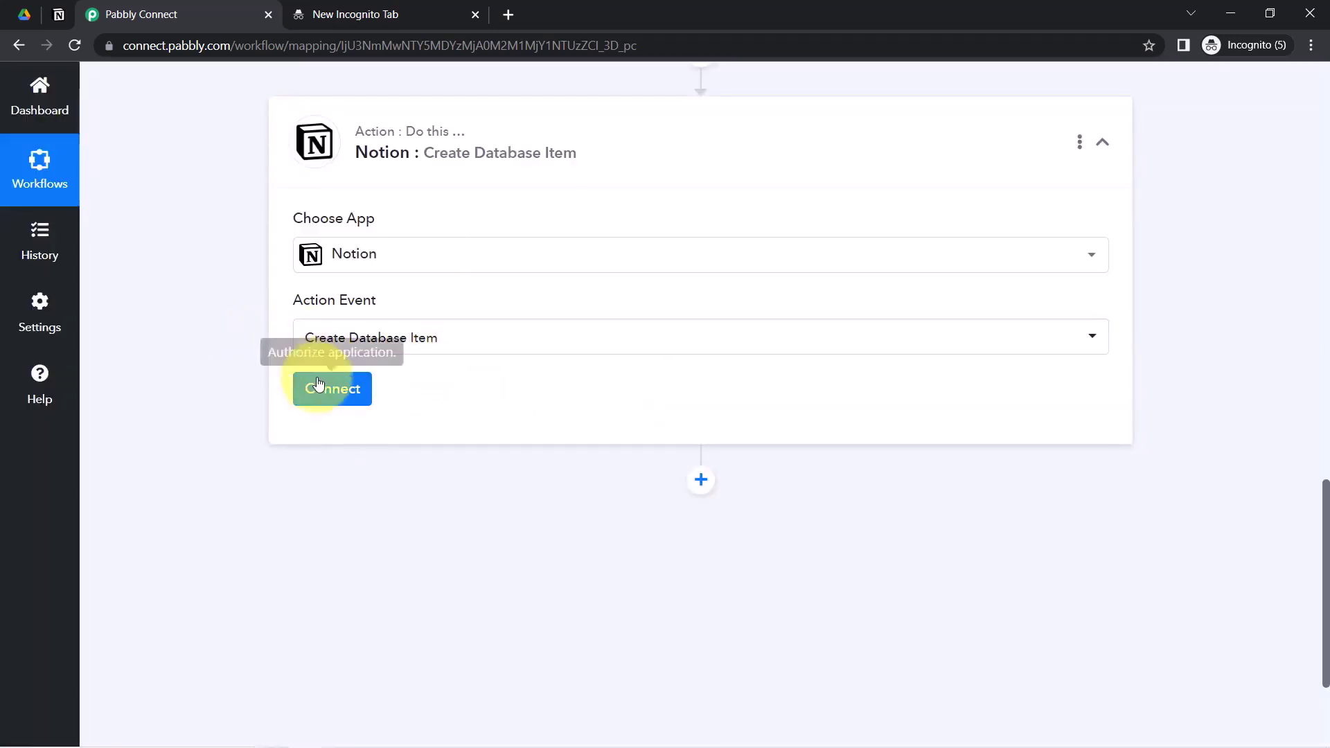
- Authorize a new Notion connection with access to the All Files page
left_click(312, 381)
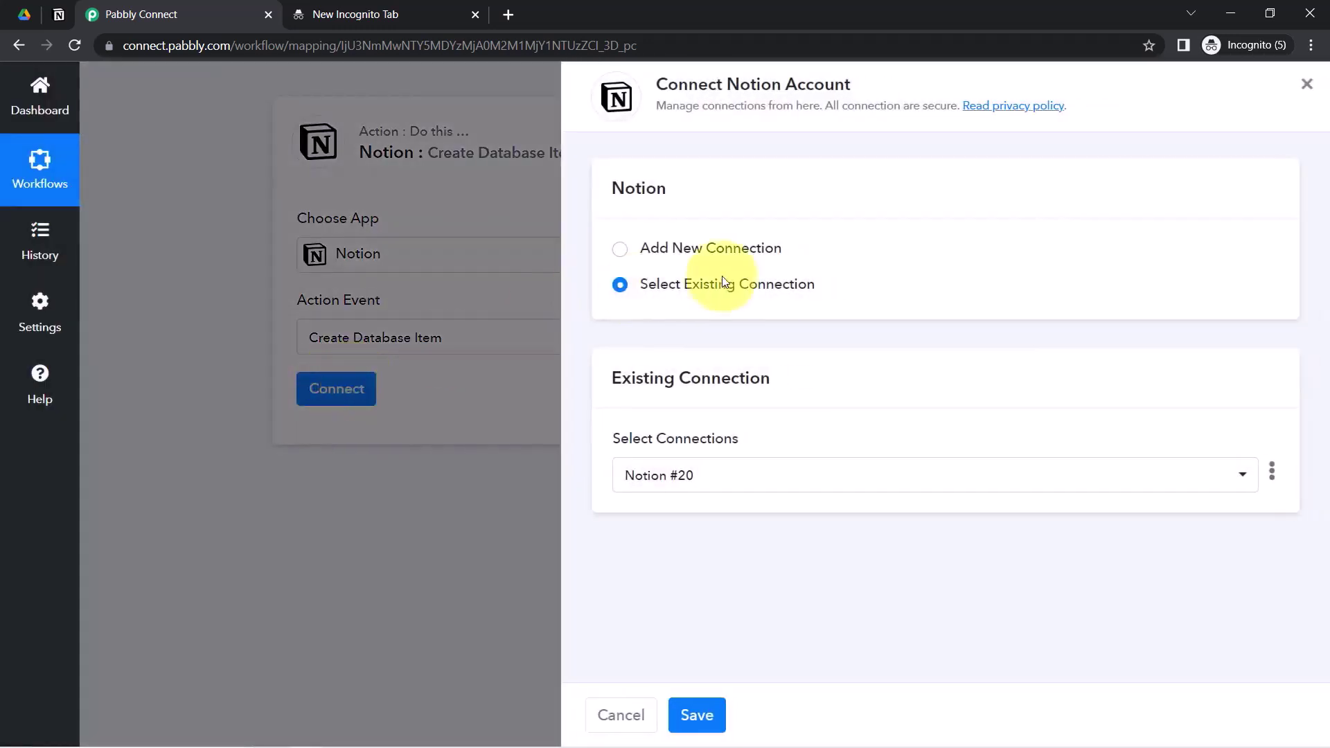
left_click(731, 251)
left_click(686, 451)
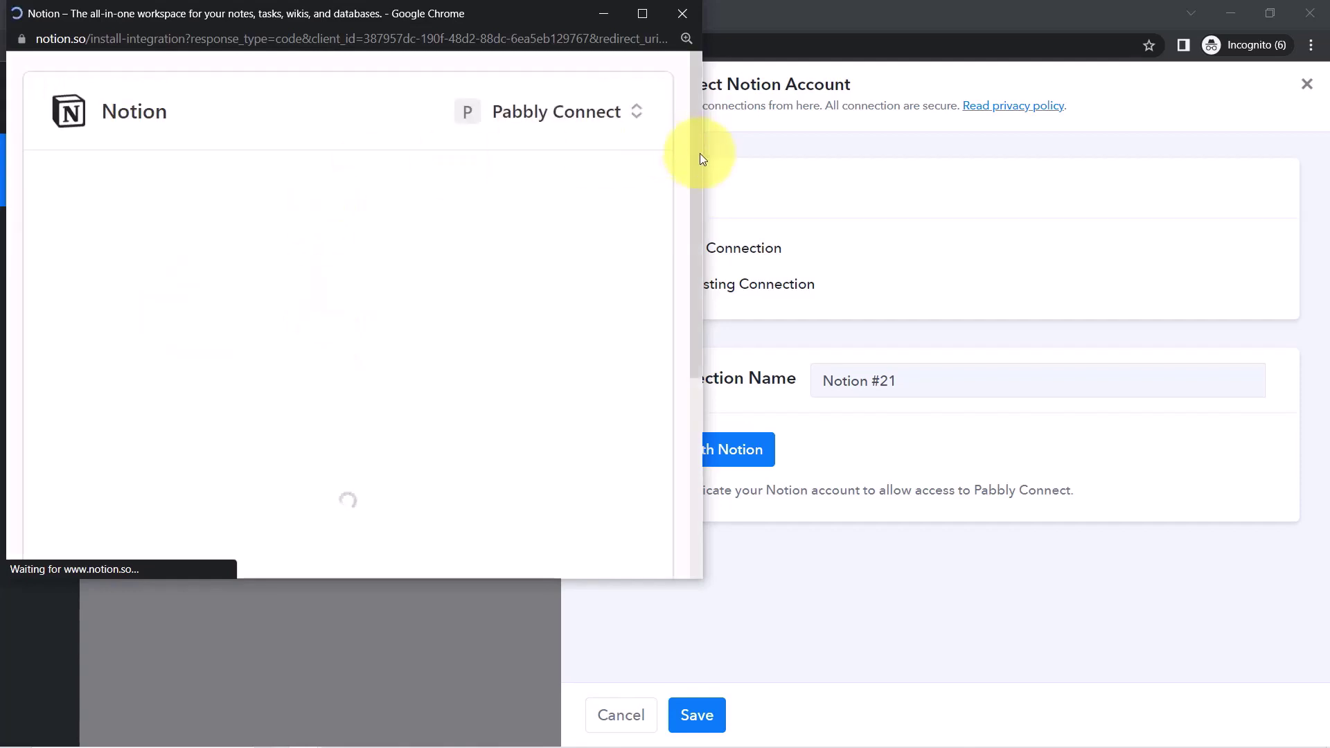
left_click_drag(696, 193, 700, 408)
left_click(511, 385)
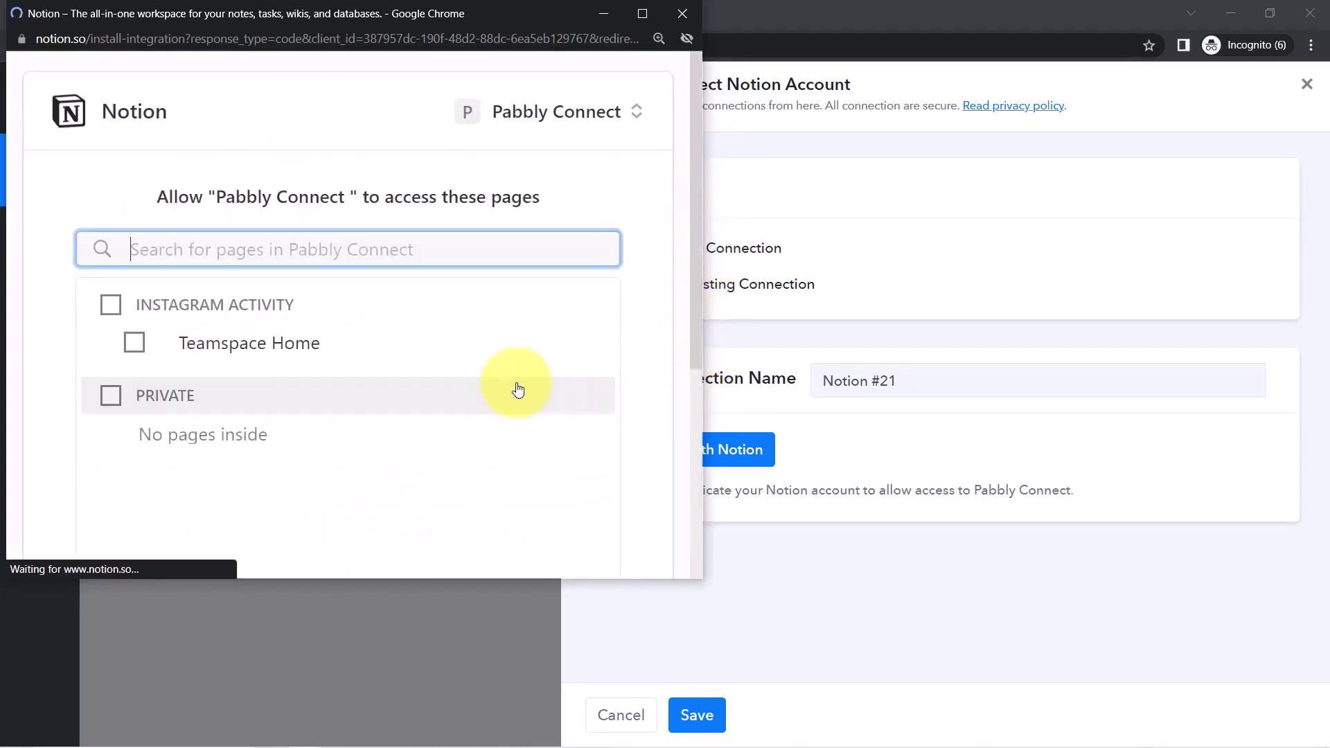
left_click_drag(693, 214, 692, 410)
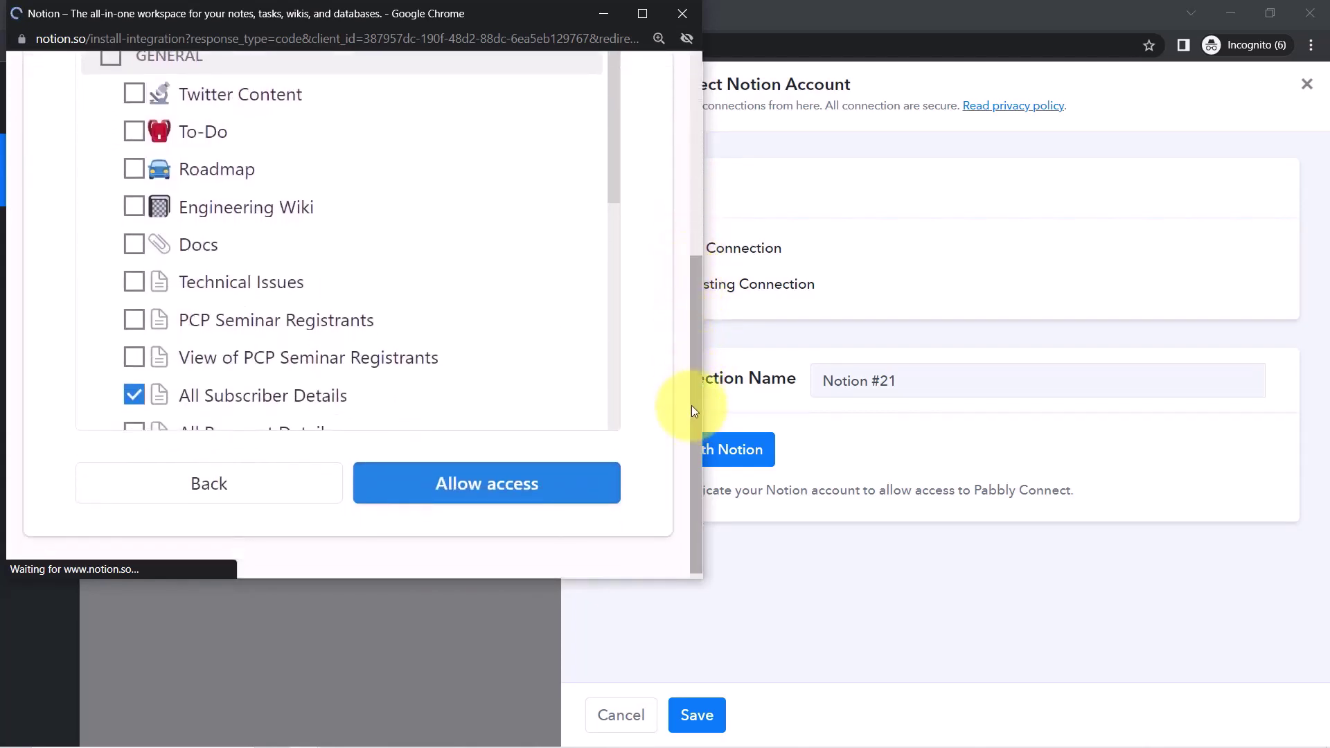
left_click_drag(616, 181, 612, 377)
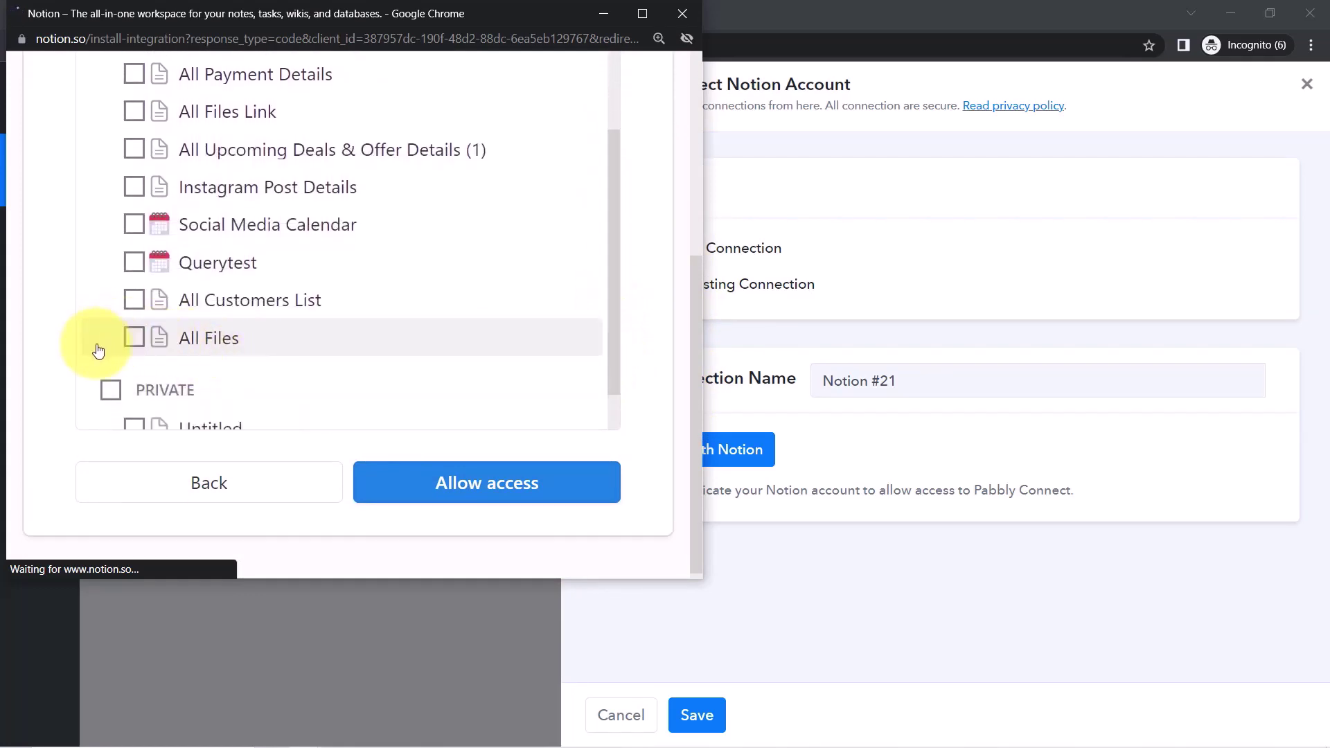
left_click(129, 342)
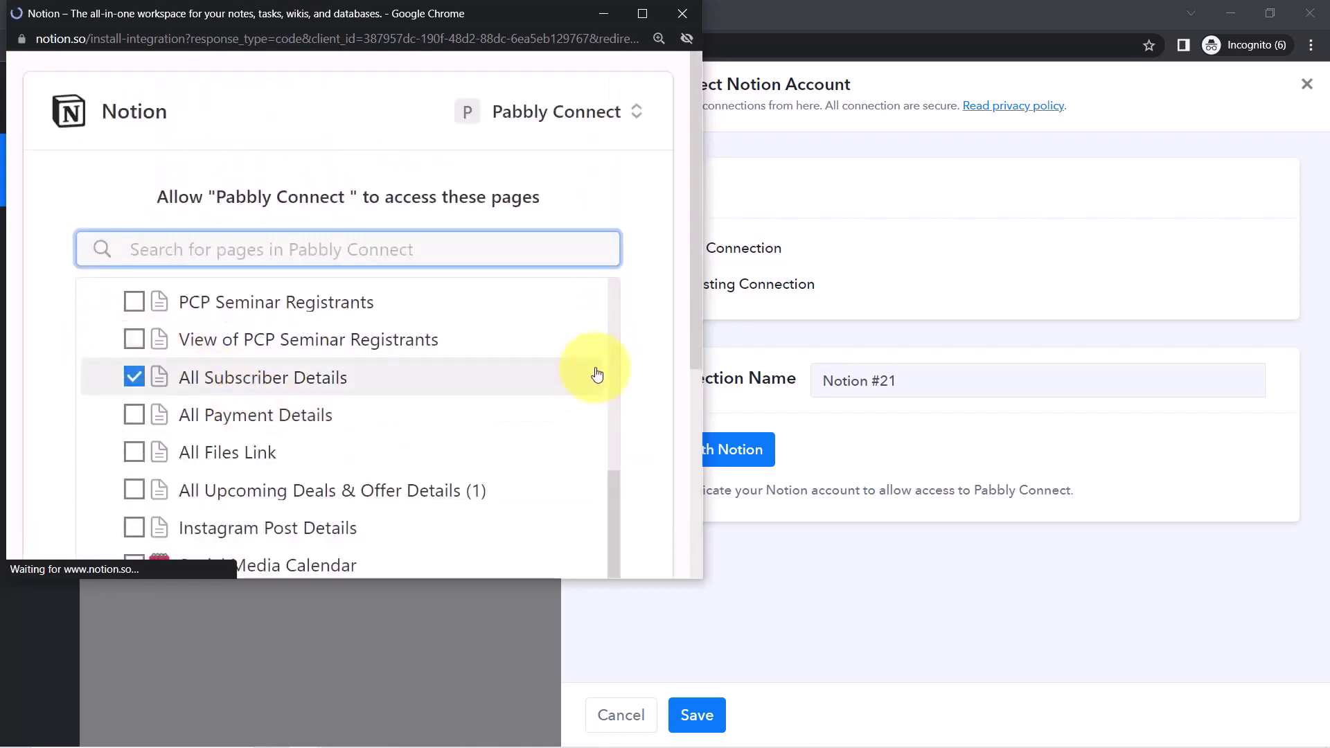
left_click_drag(698, 324, 684, 527)
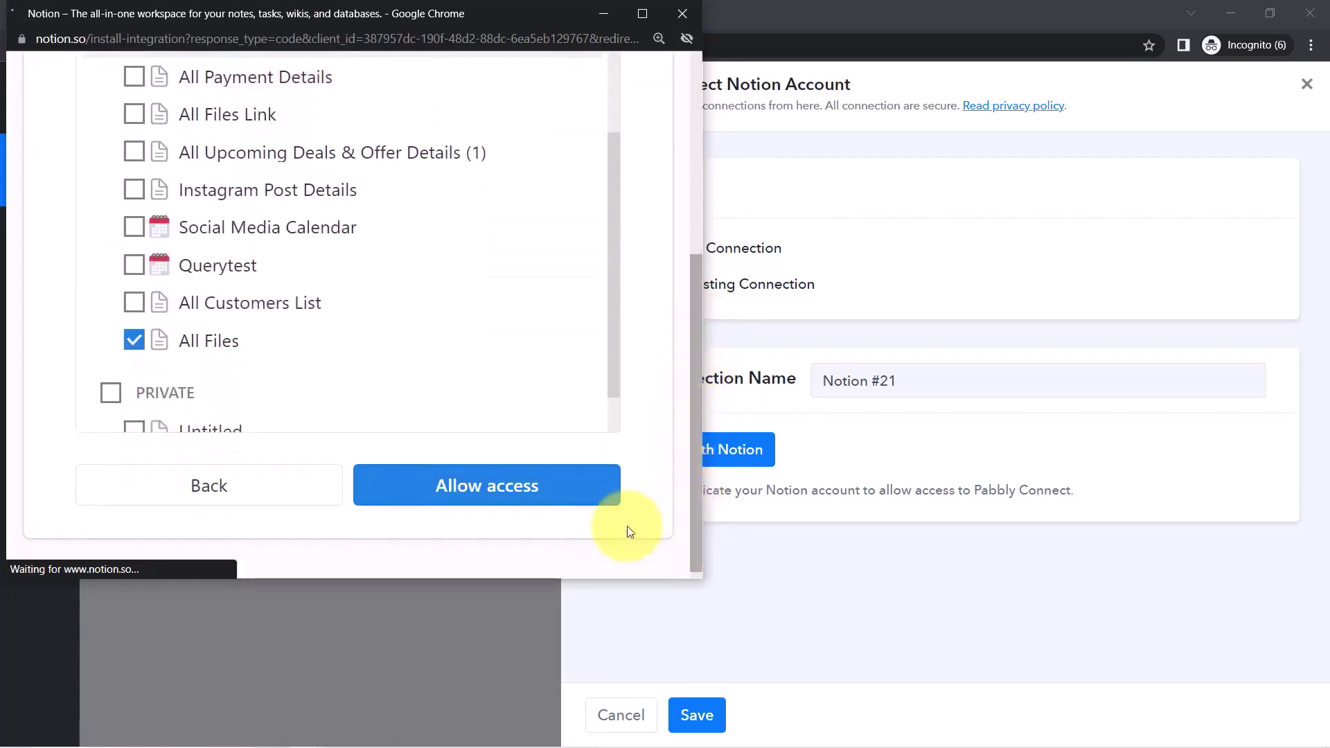
left_click(484, 488)
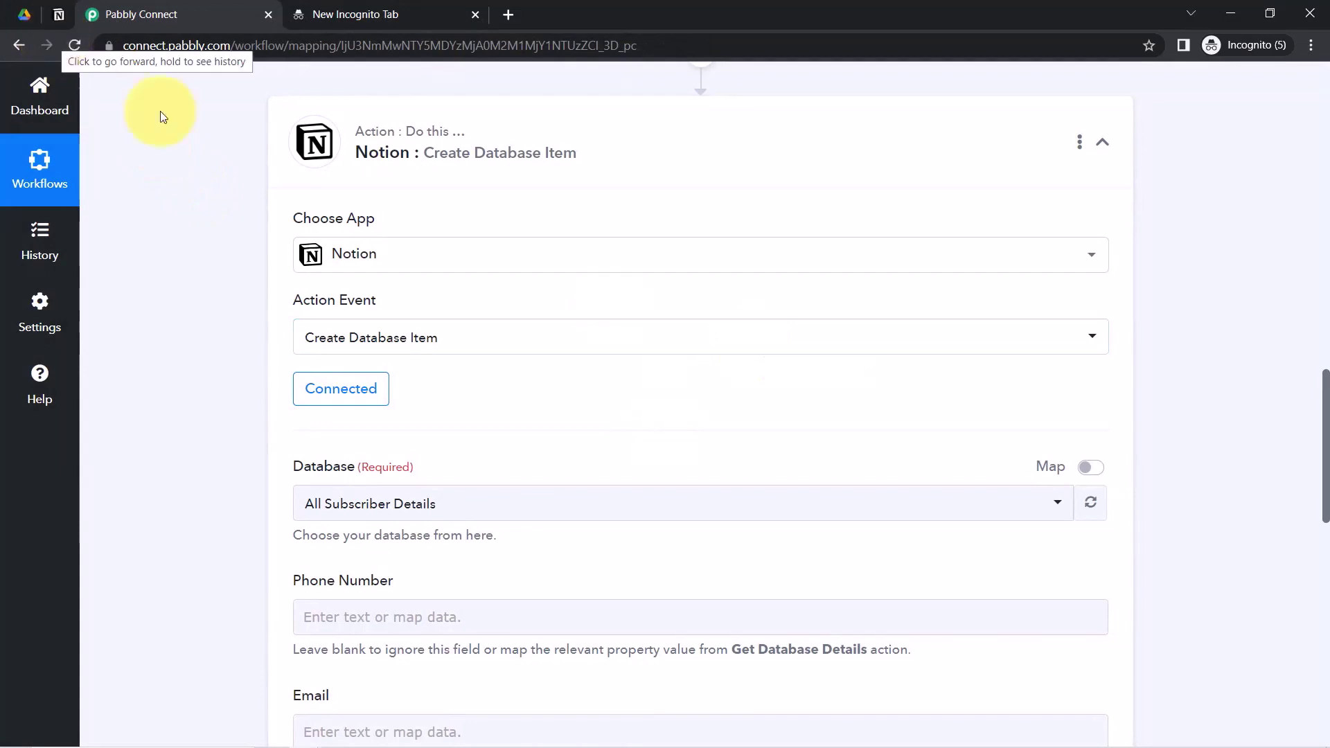
- Compare with Notion's All Files Link table, refresh the database list, then reopen the Notion connection
left_click(58, 14)
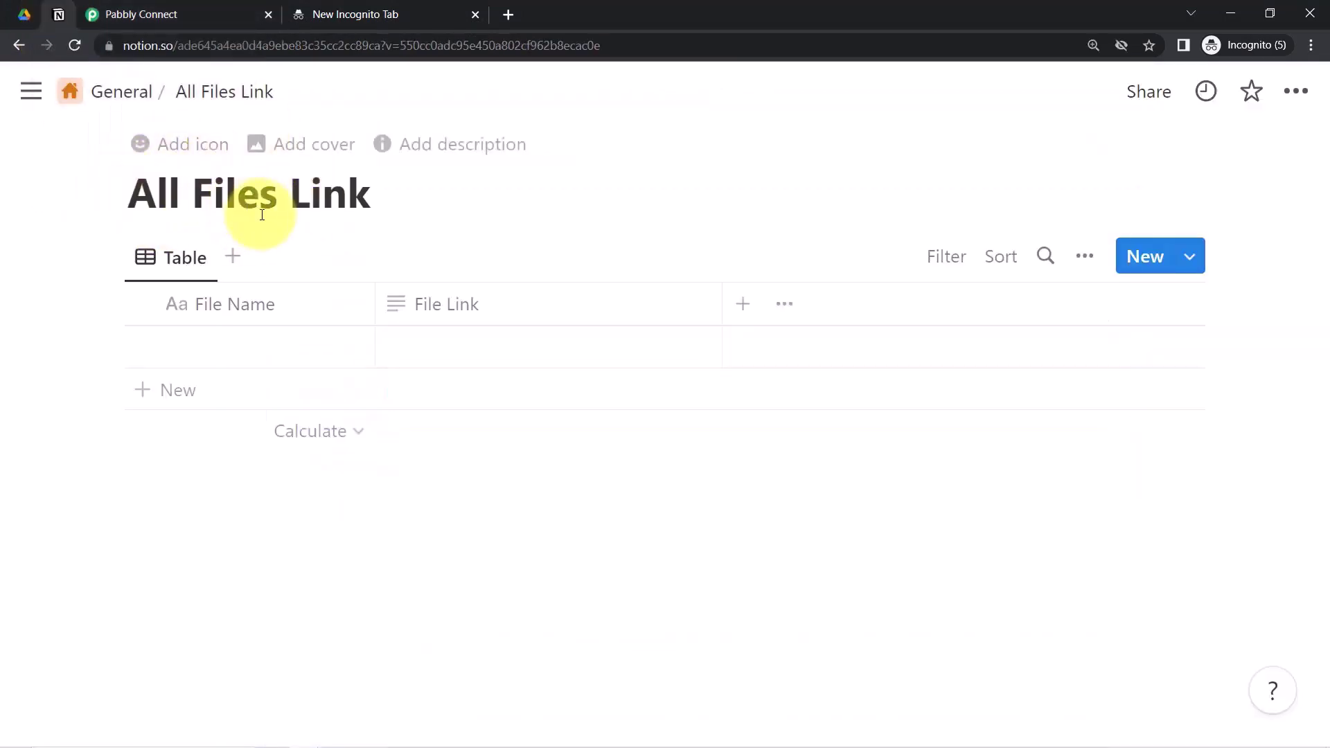
left_click(166, 23)
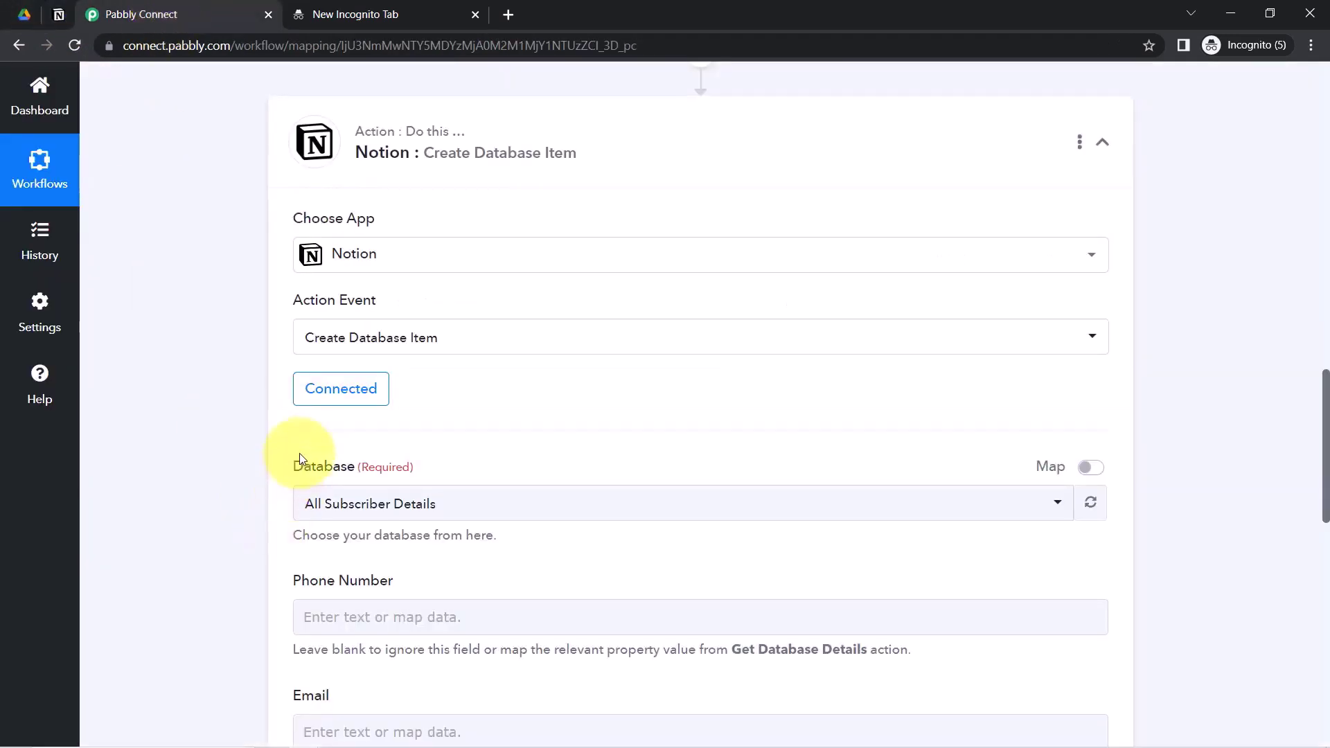
left_click(343, 501)
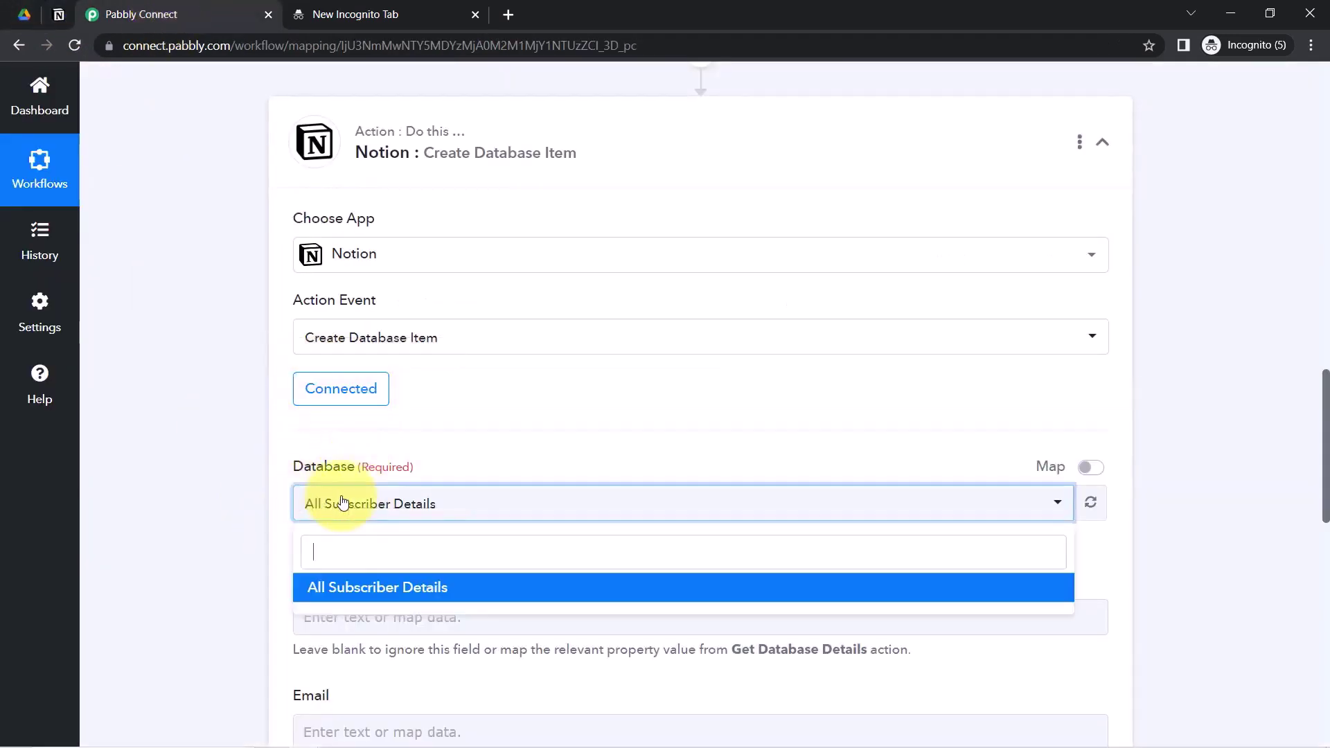
left_click(238, 491)
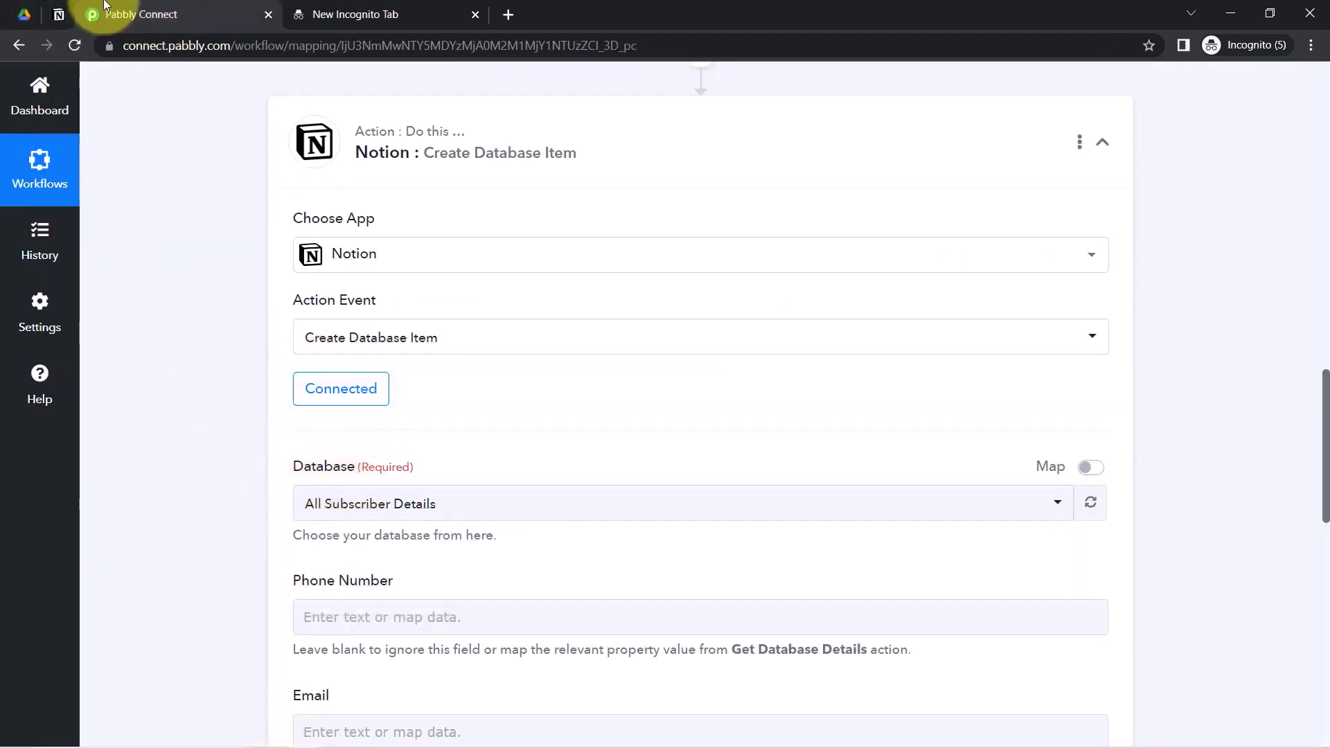
left_click_drag(1326, 391, 1308, 416)
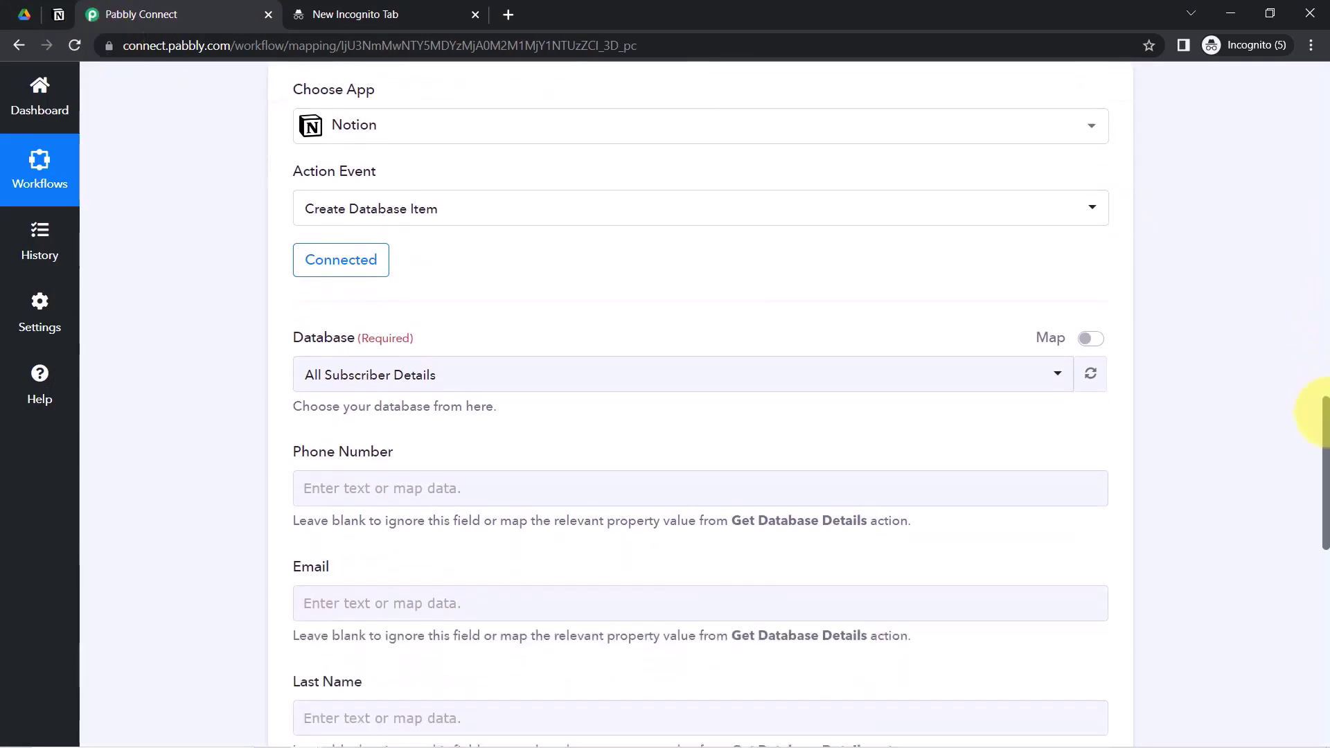
left_click(1093, 313)
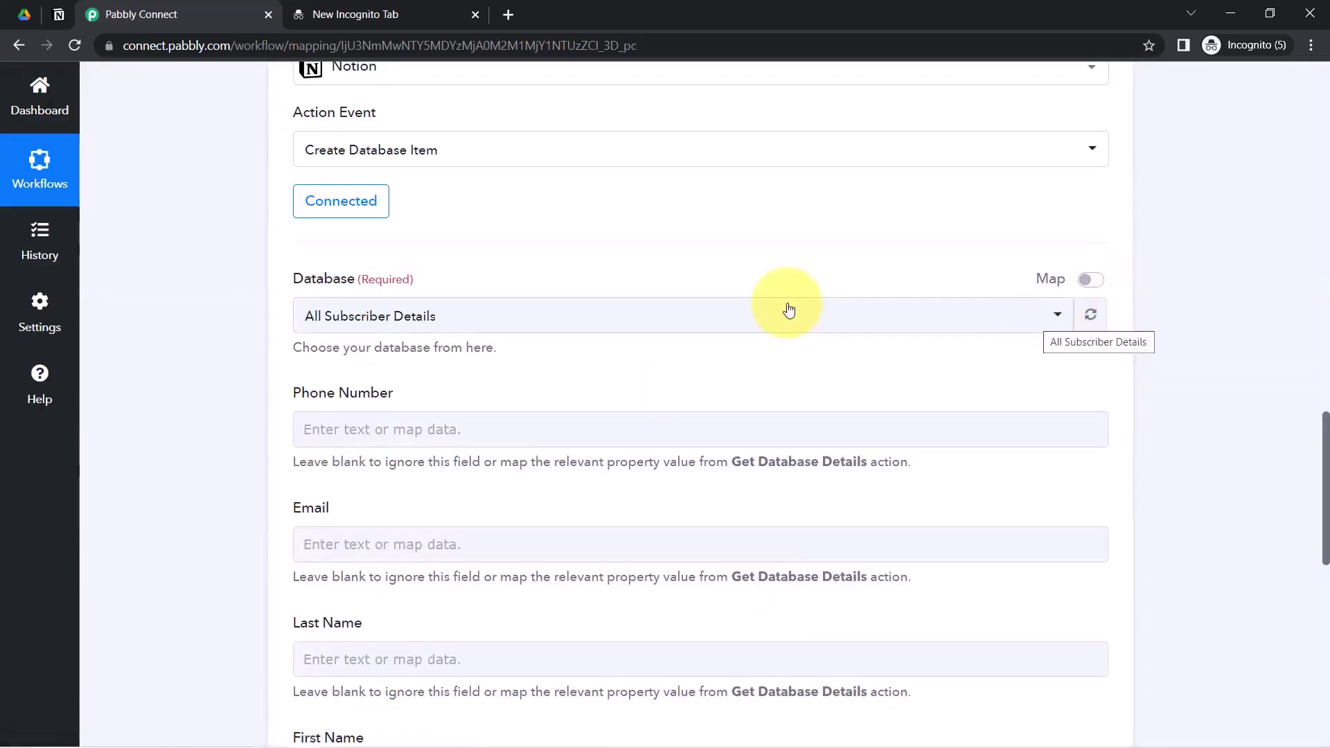
left_click(589, 313)
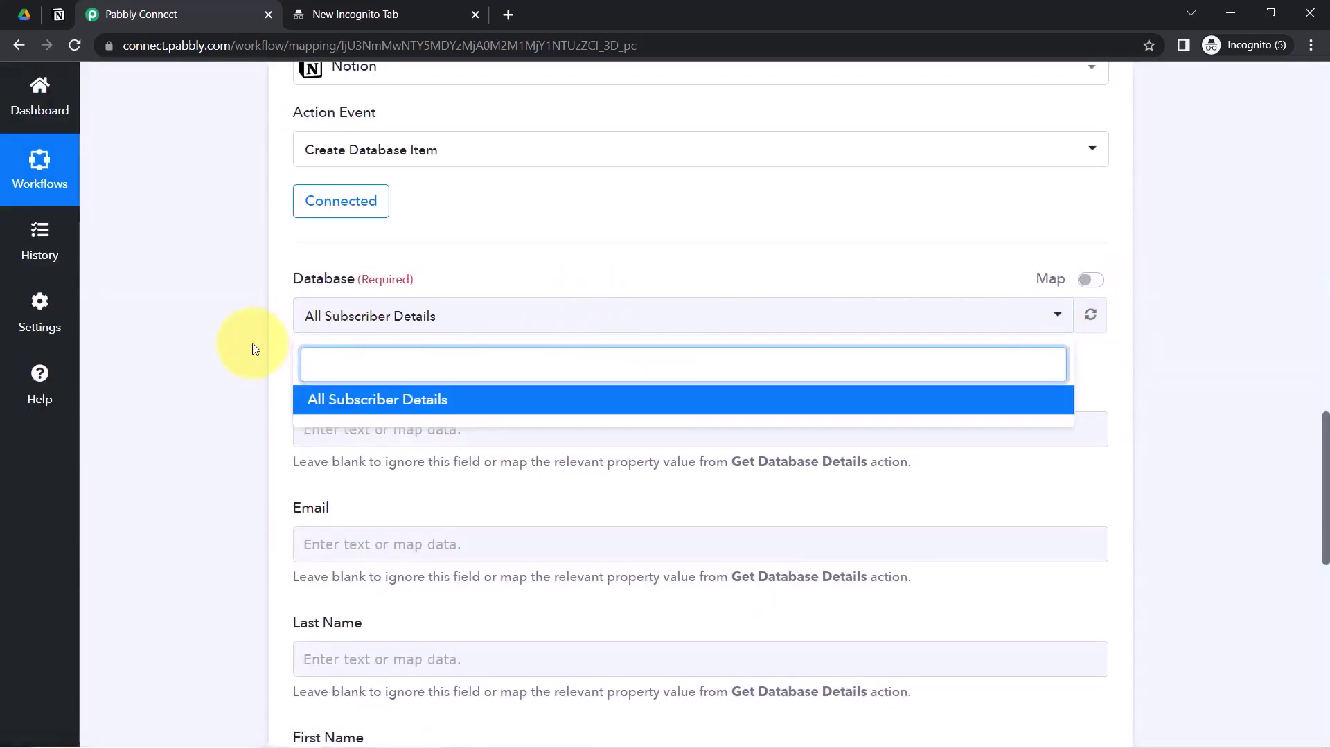
left_click(351, 207)
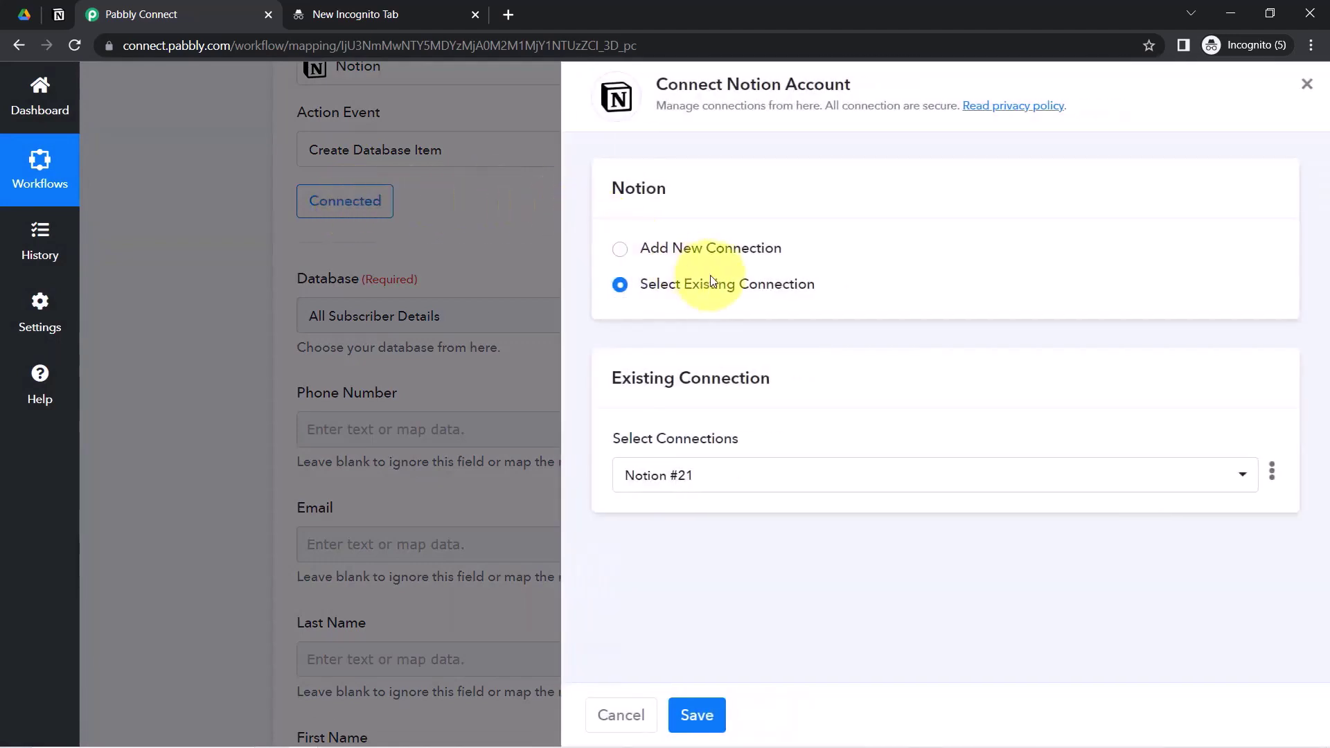
- Authorize another new Notion connection sharing the GENERAL and INSTAGRAM ACTIVITY pages
left_click(681, 258)
left_click(650, 449)
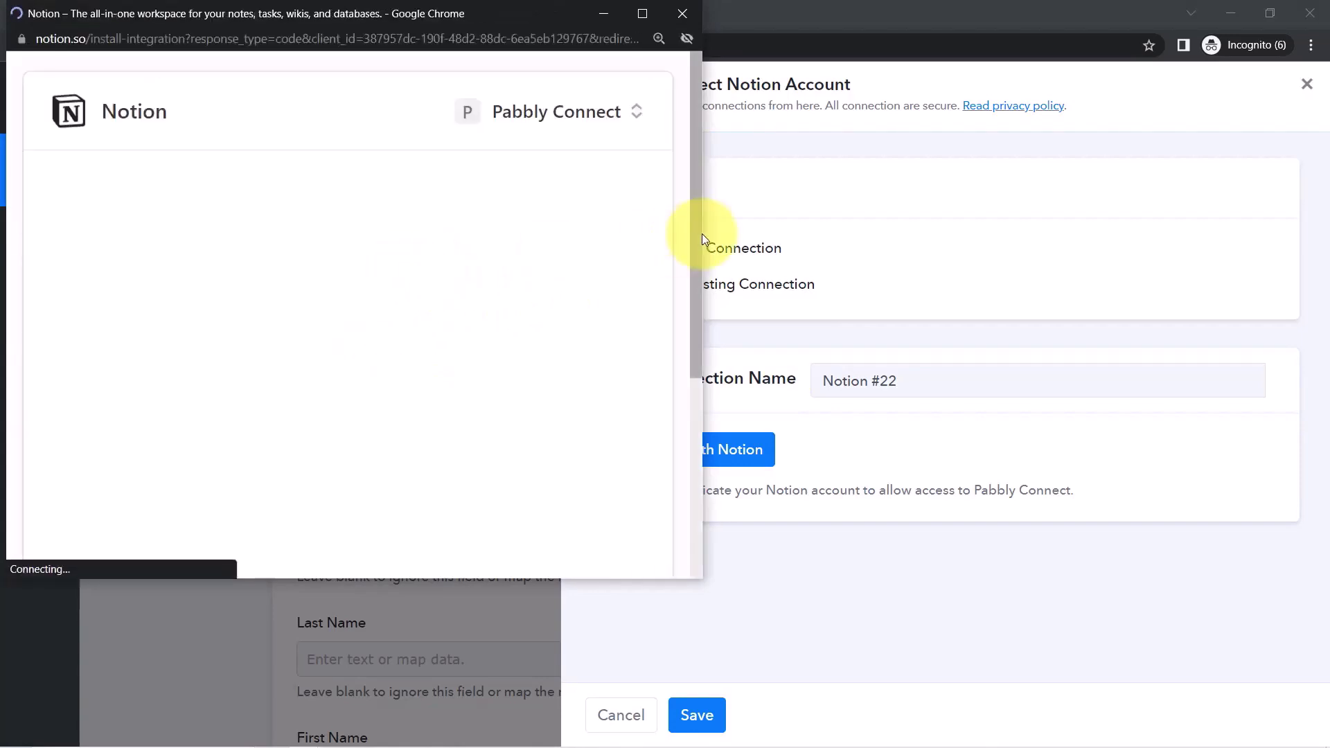
left_click_drag(700, 225, 696, 455)
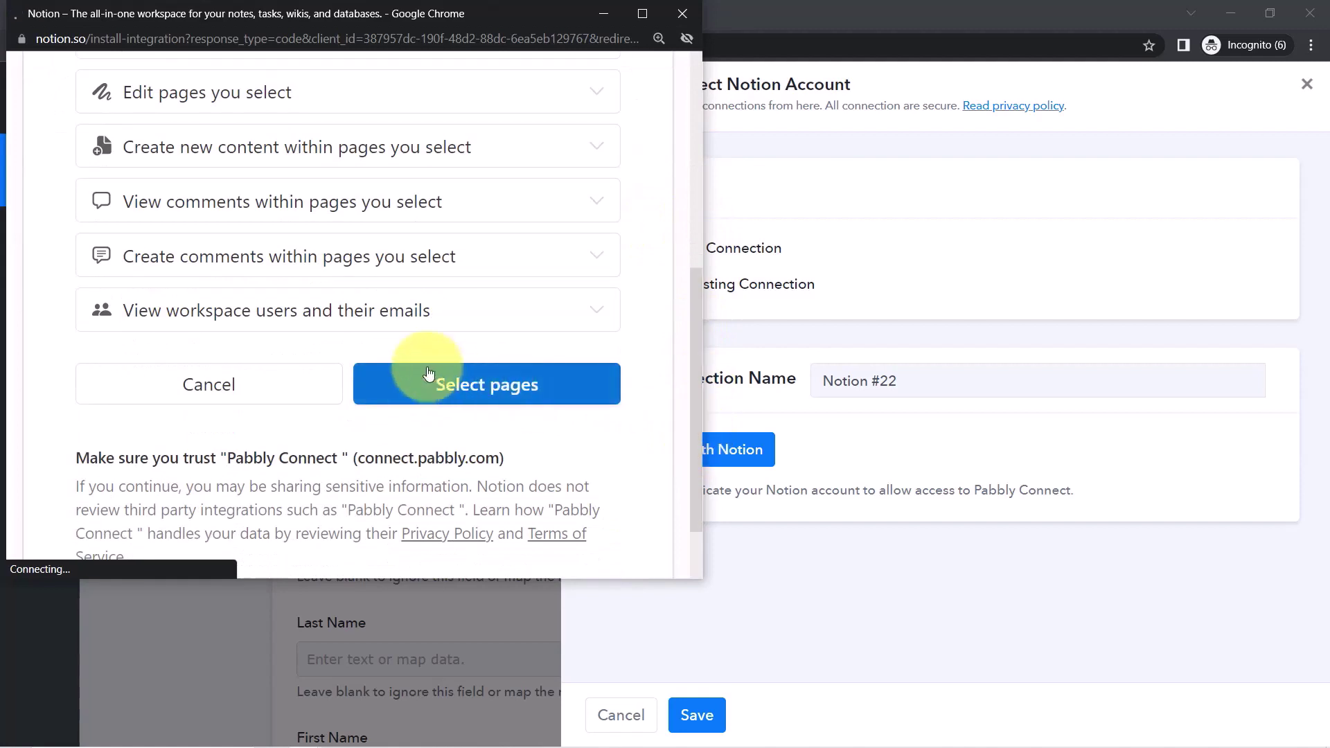
left_click(453, 386)
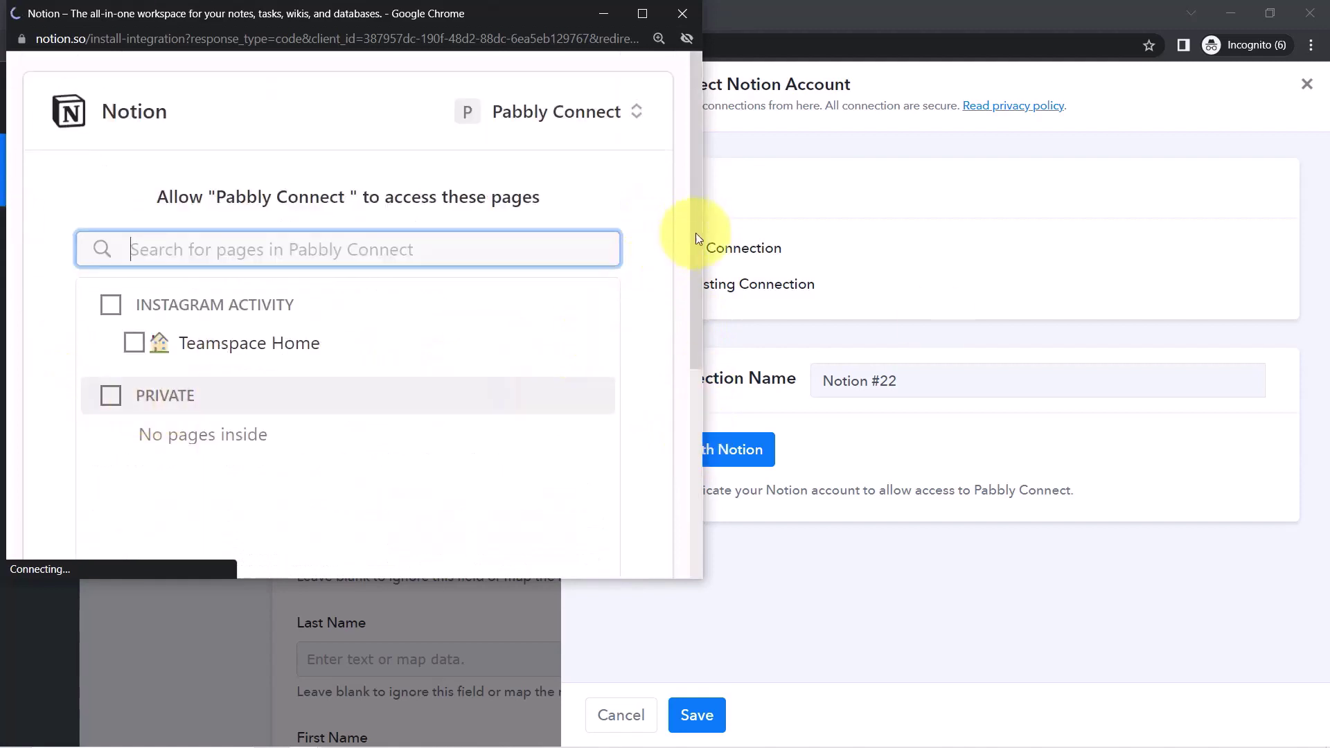
left_click_drag(700, 231, 688, 396)
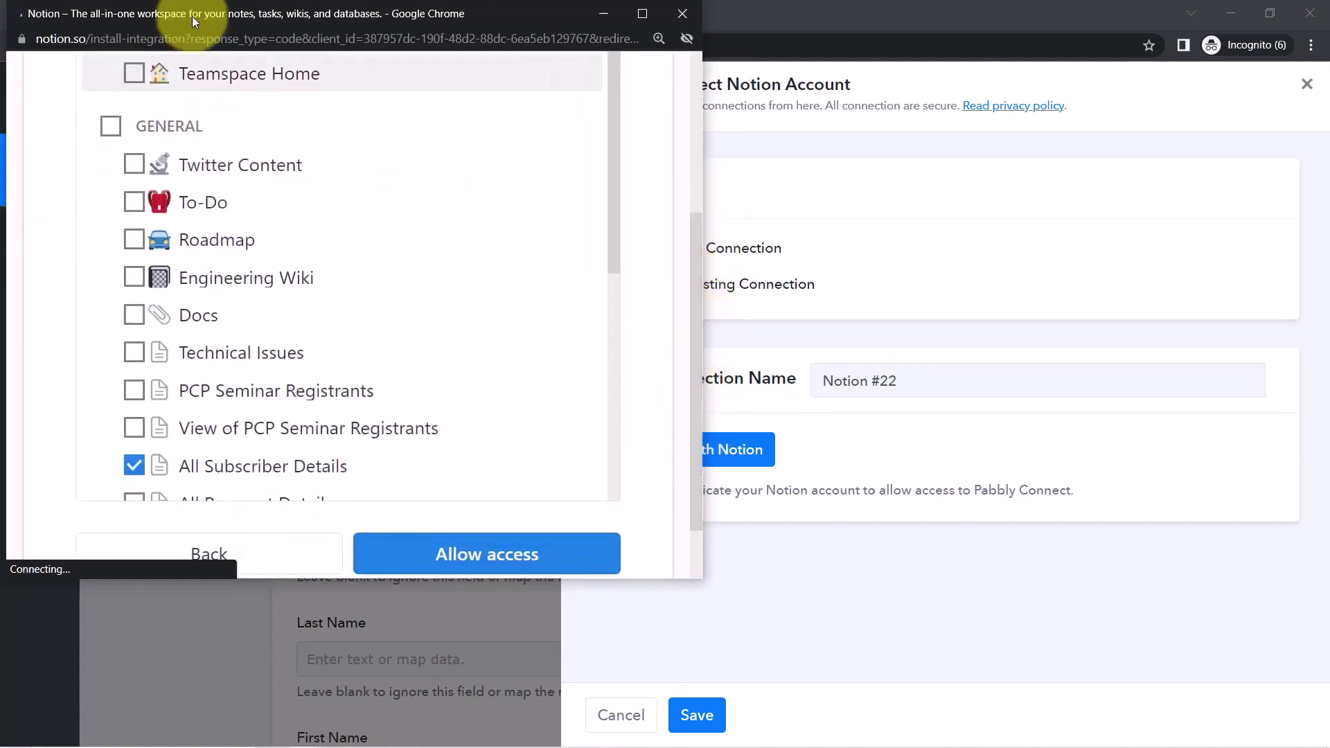
left_click(111, 127)
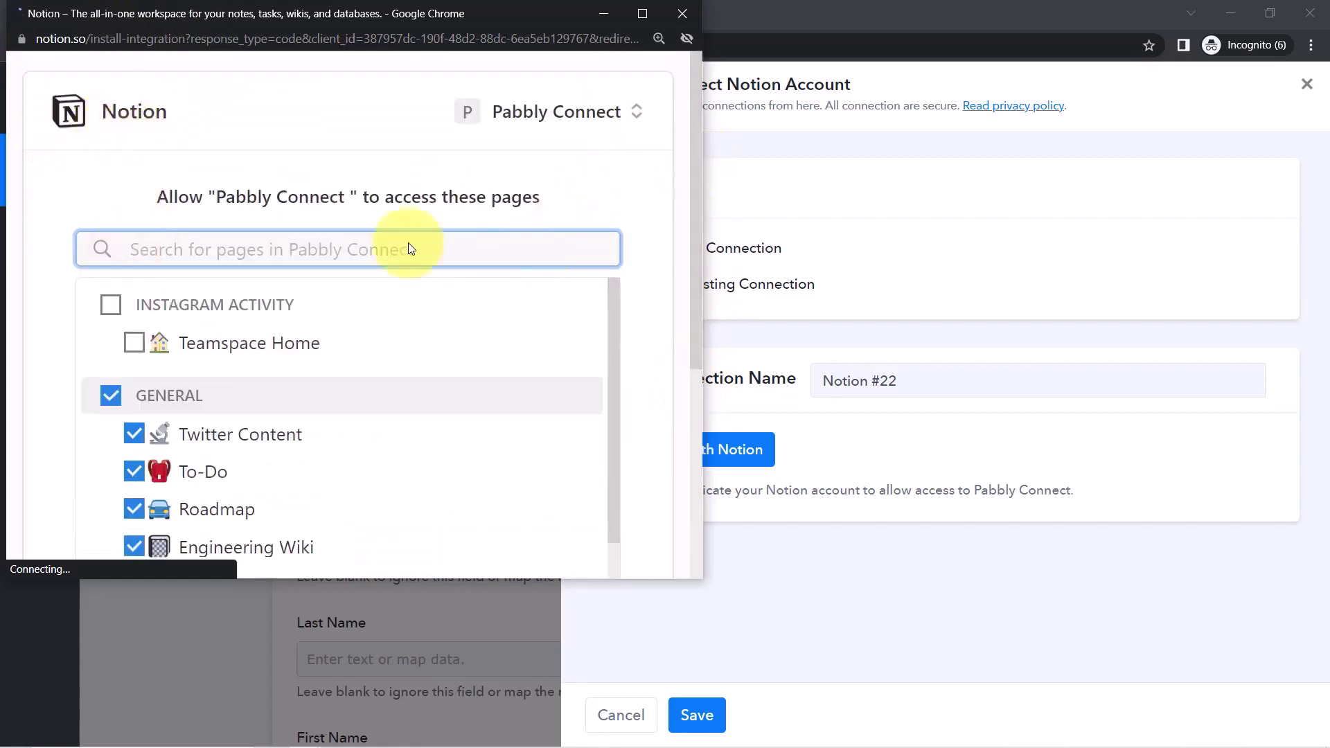
left_click(111, 305)
left_click_drag(696, 221, 700, 443)
left_click_drag(618, 177, 618, 438)
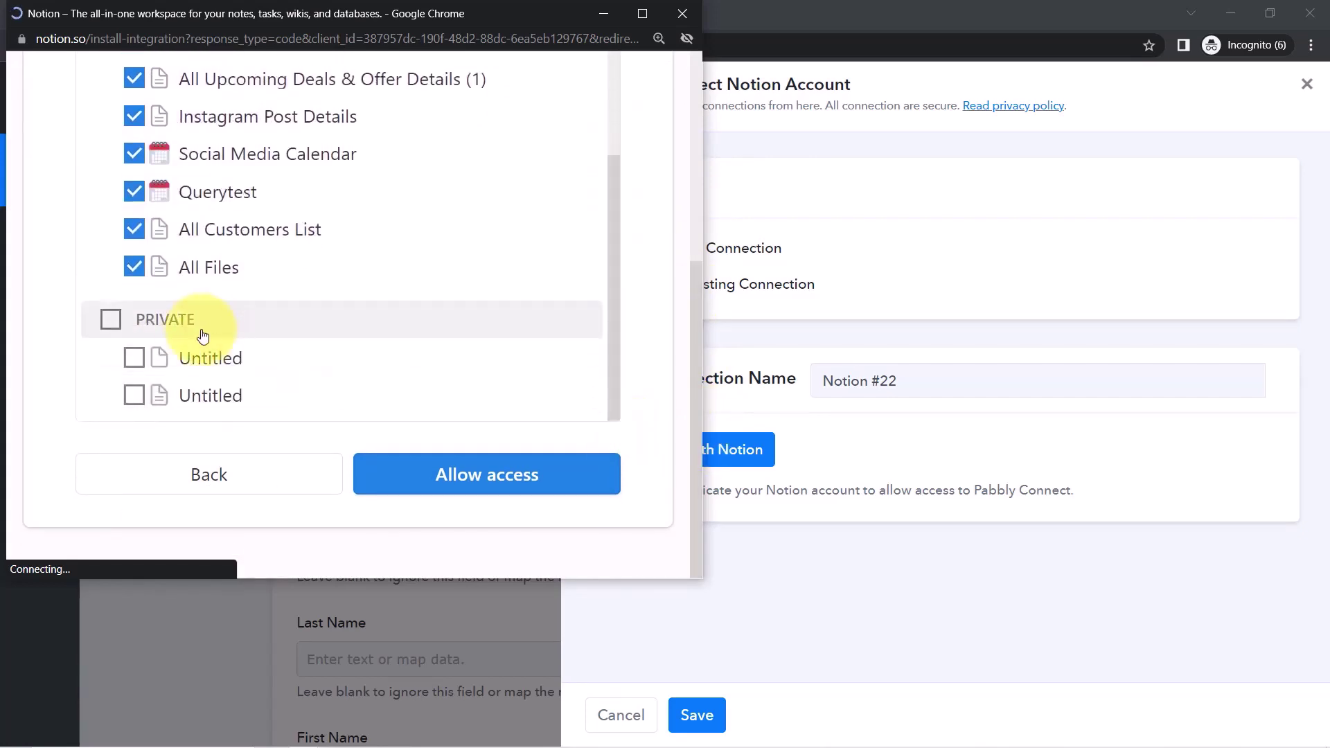
left_click(166, 325)
left_click_drag(691, 322, 609, 510)
left_click(505, 471)
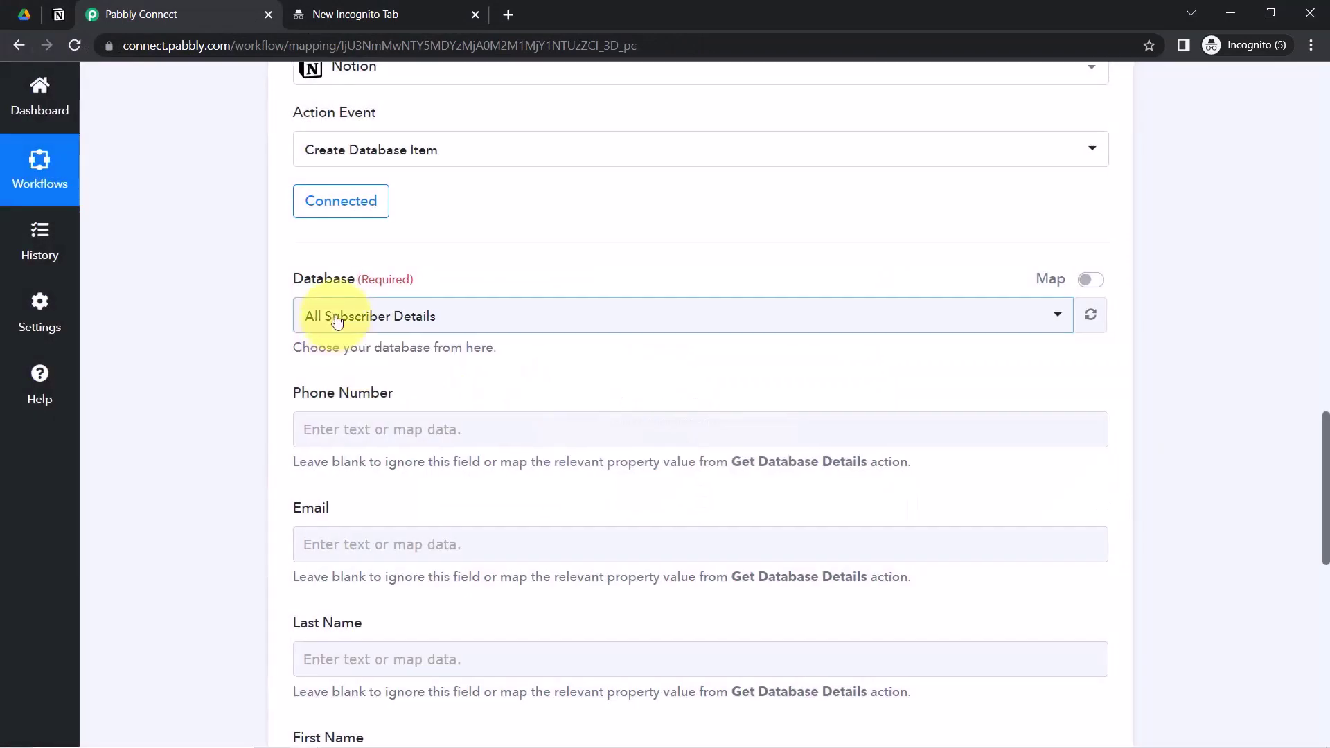
left_click(328, 316)
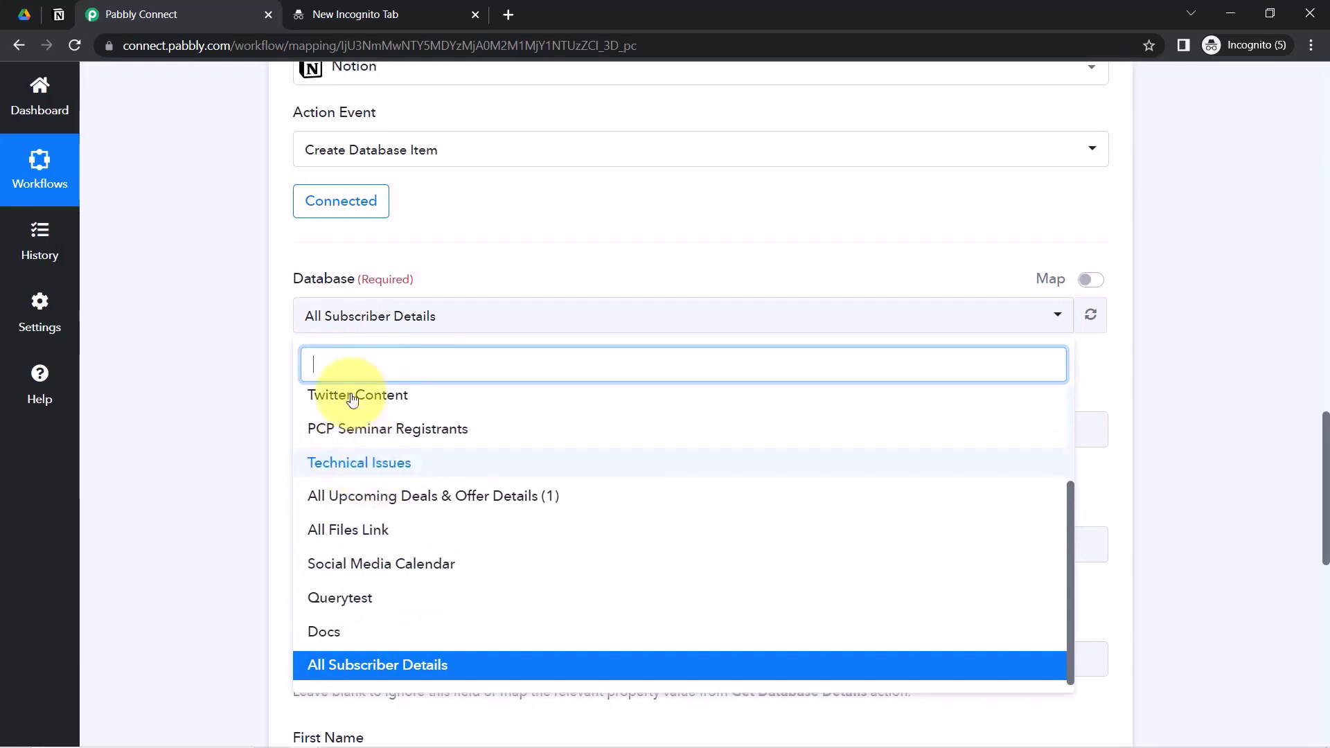
- Set the Database to All Files Link, loading the File Link and File Name fields
type("fil")
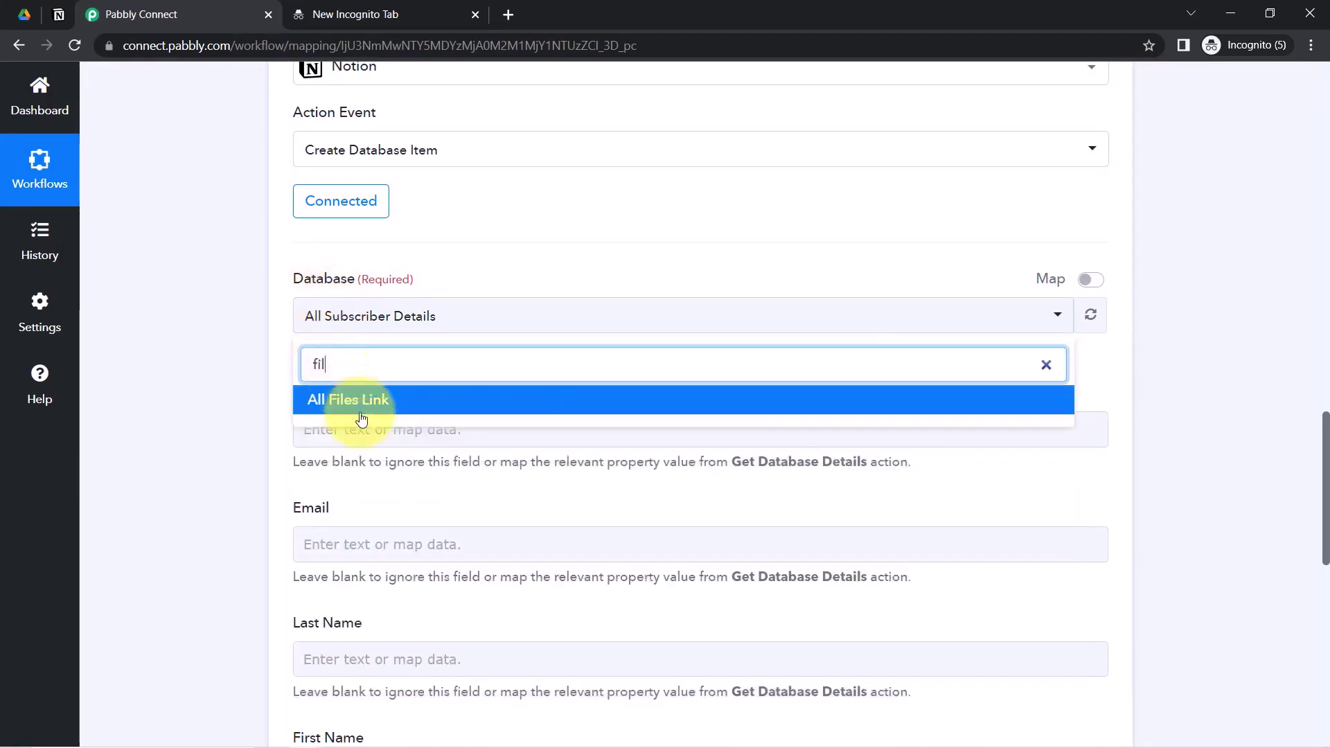
left_click(338, 409)
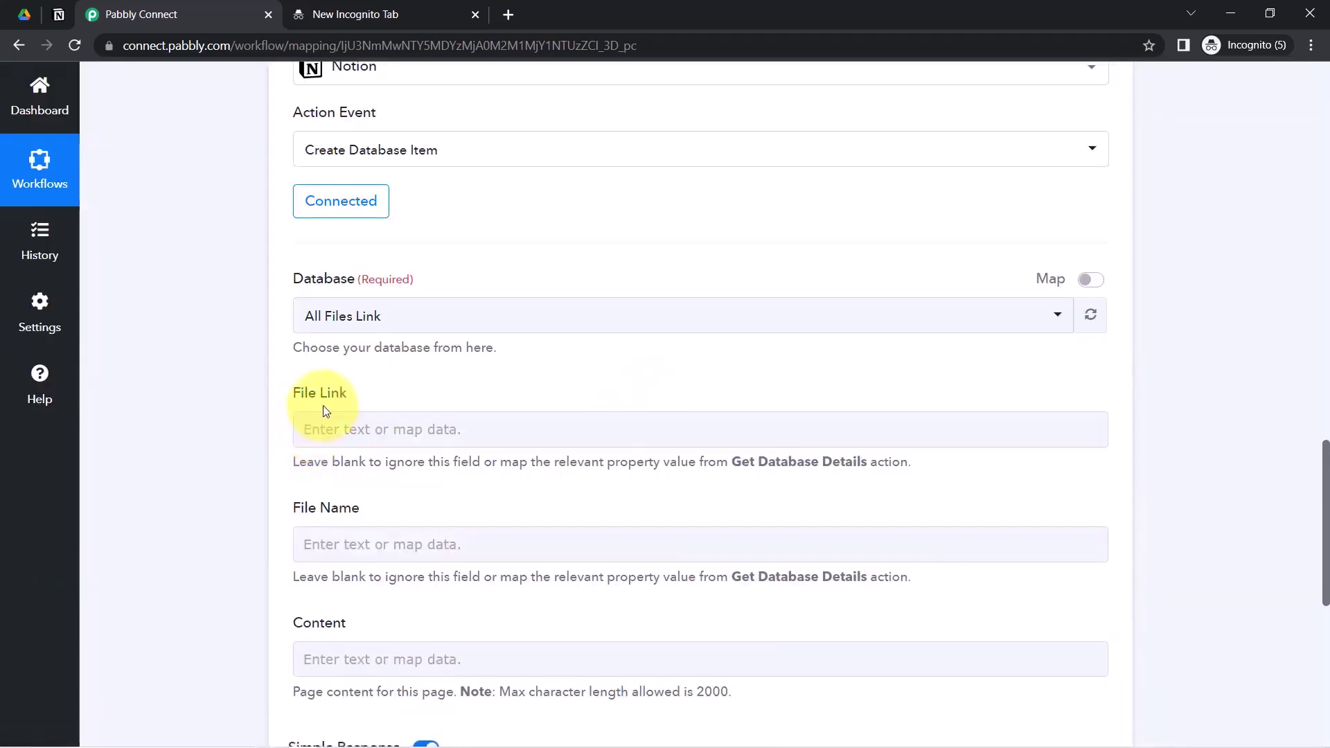
left_click_drag(291, 392, 309, 394)
left_click_drag(308, 507, 351, 508)
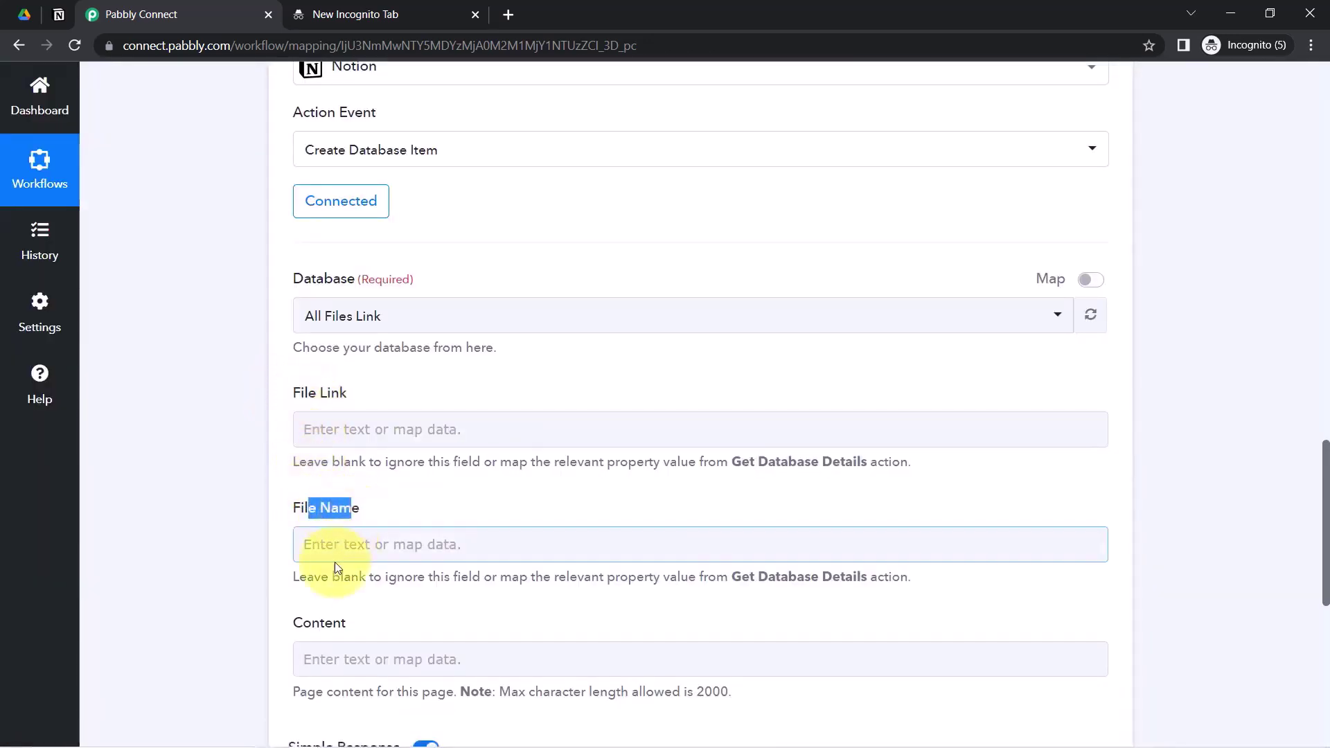
- Compare the Notion All Files Link columns with the step's File Link and File Name fields
left_click(56, 14)
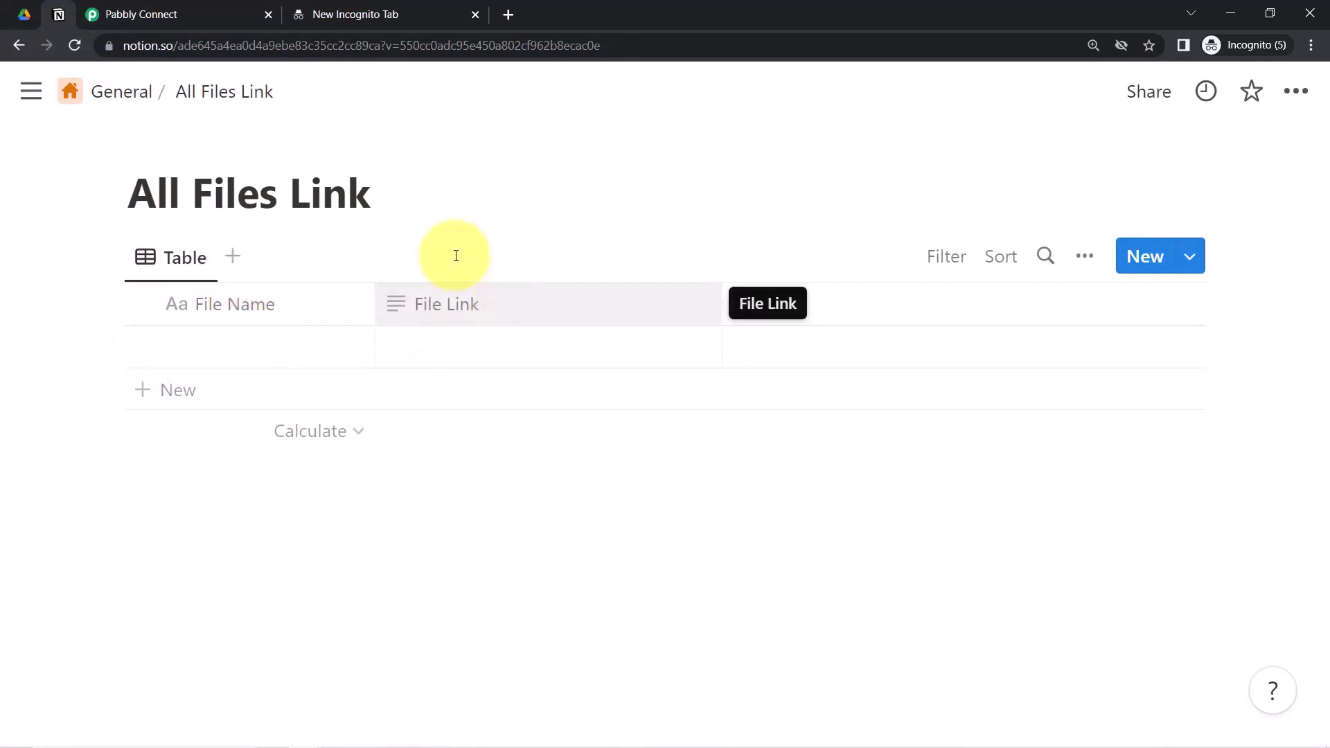
left_click(213, 11)
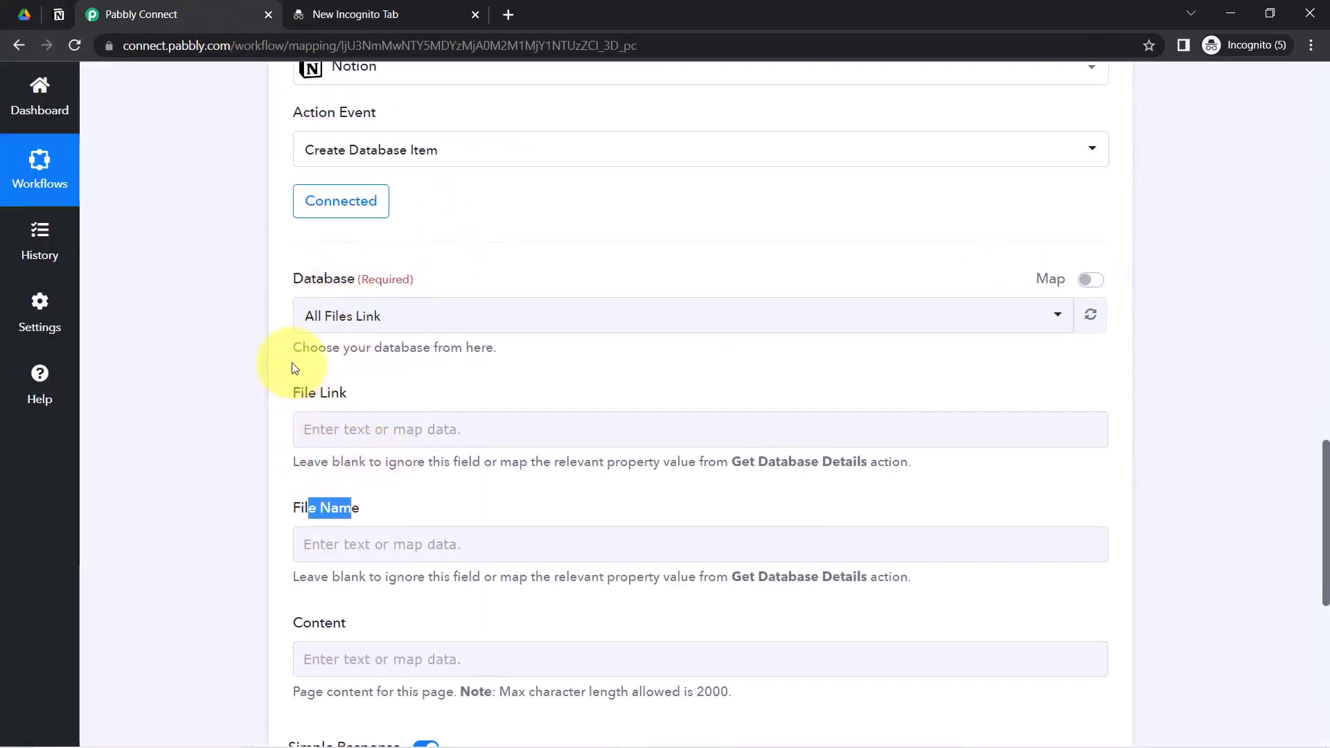
left_click_drag(292, 347, 351, 425)
left_click_drag(304, 508, 330, 508)
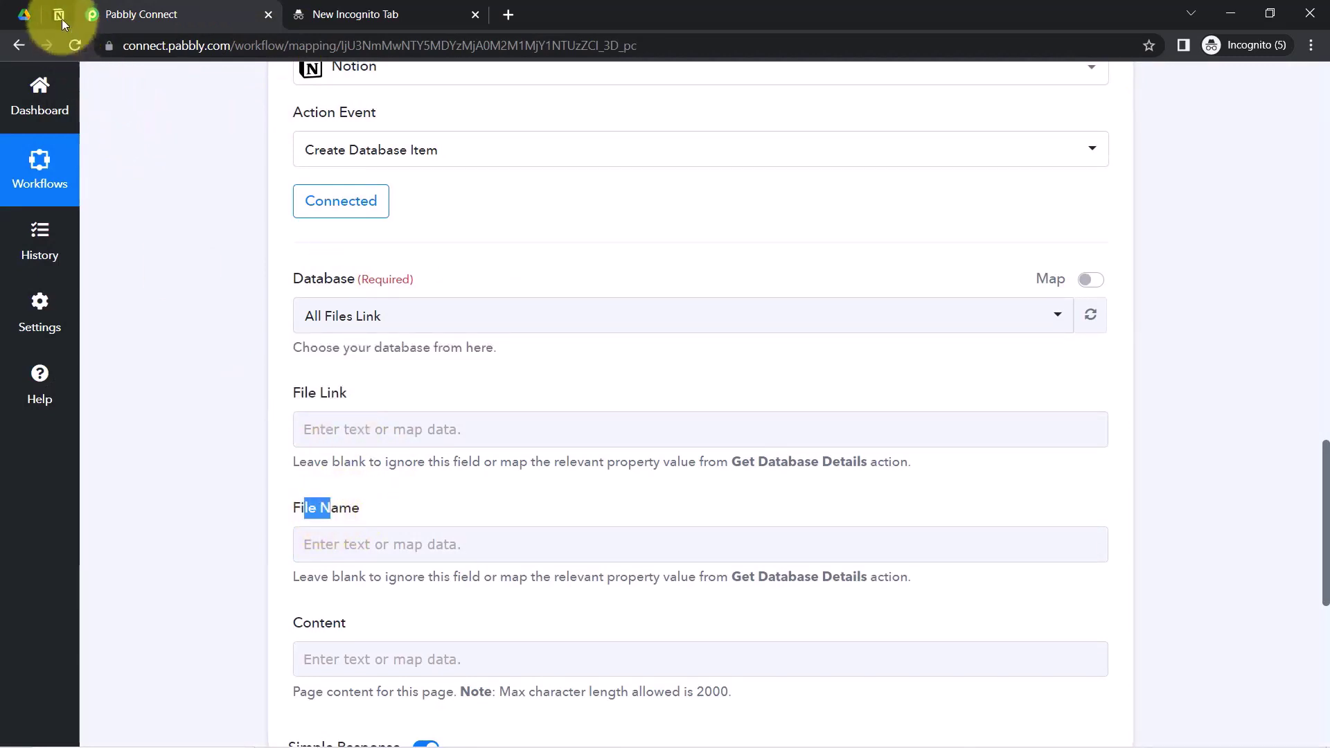
left_click(64, 25)
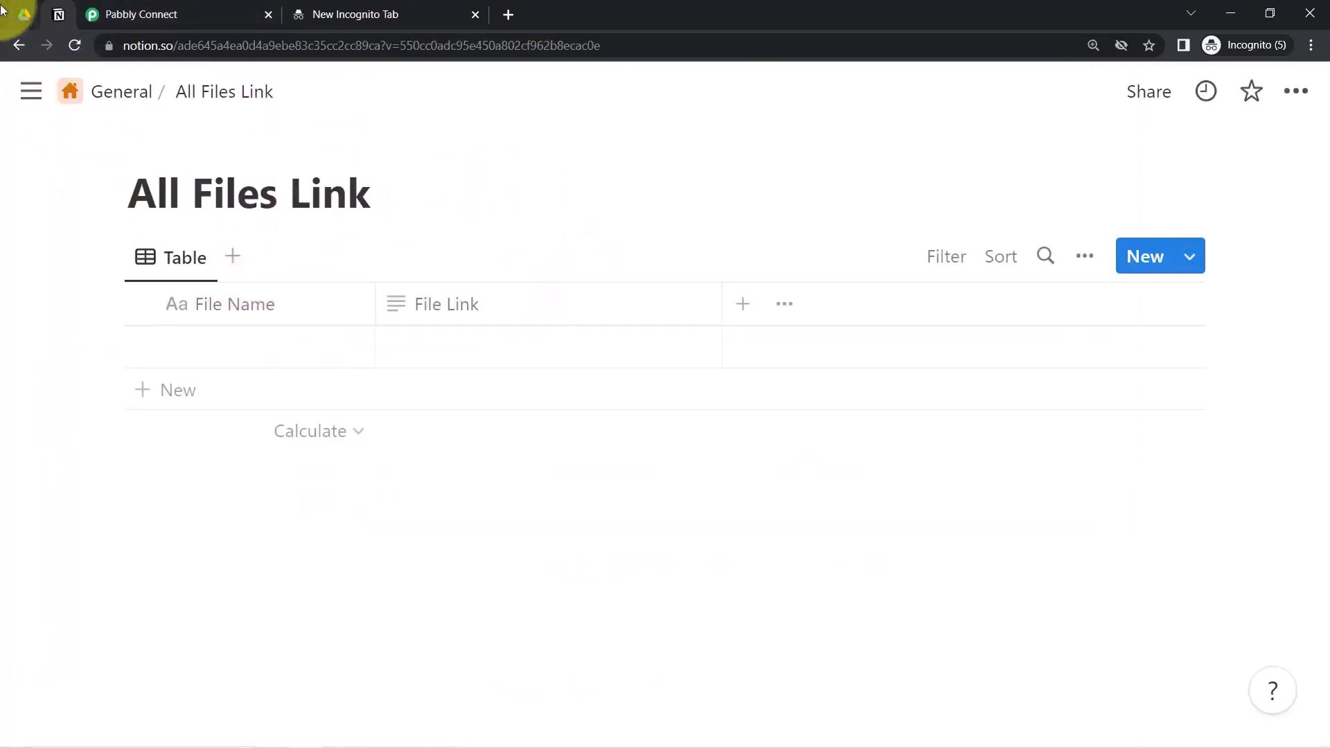
left_click(128, 14)
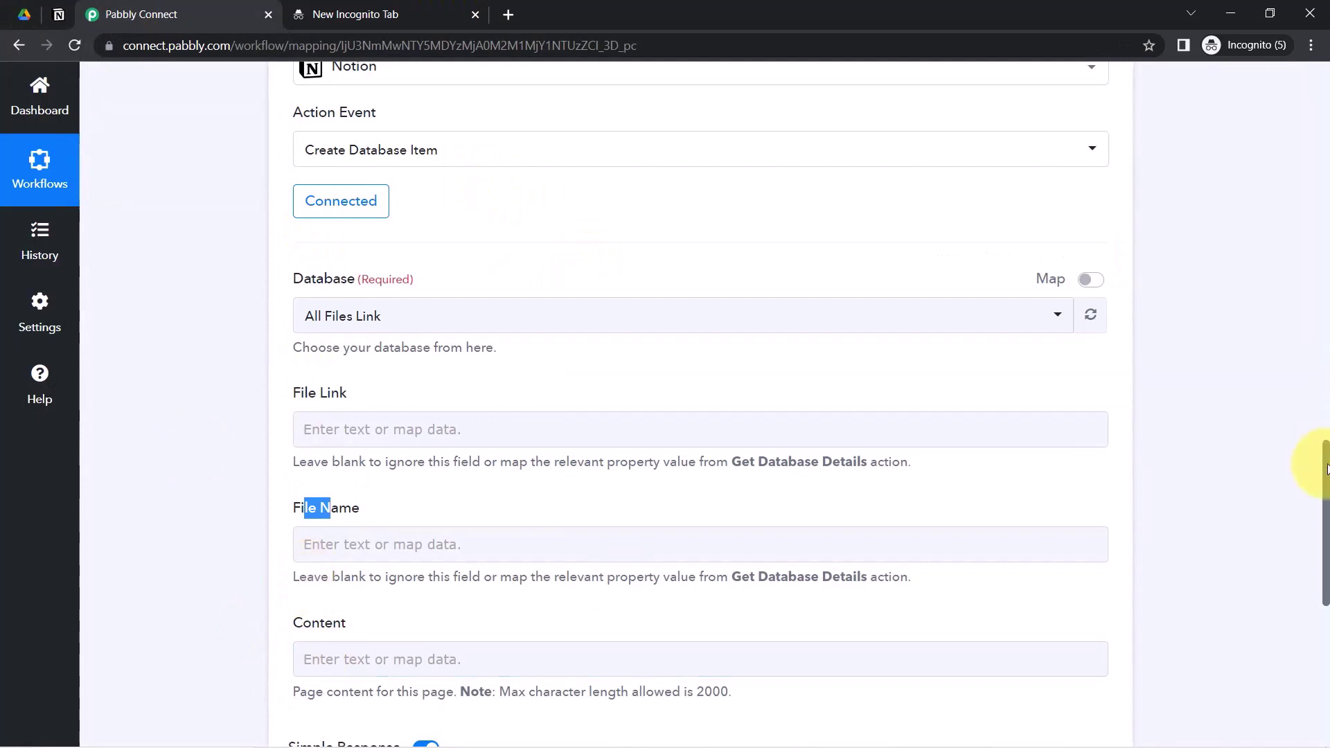
- Bring up the Insert Data list for the File Link field
scroll(1316, 471, "down", 1)
left_click(340, 330)
left_click_drag(291, 447, 331, 452)
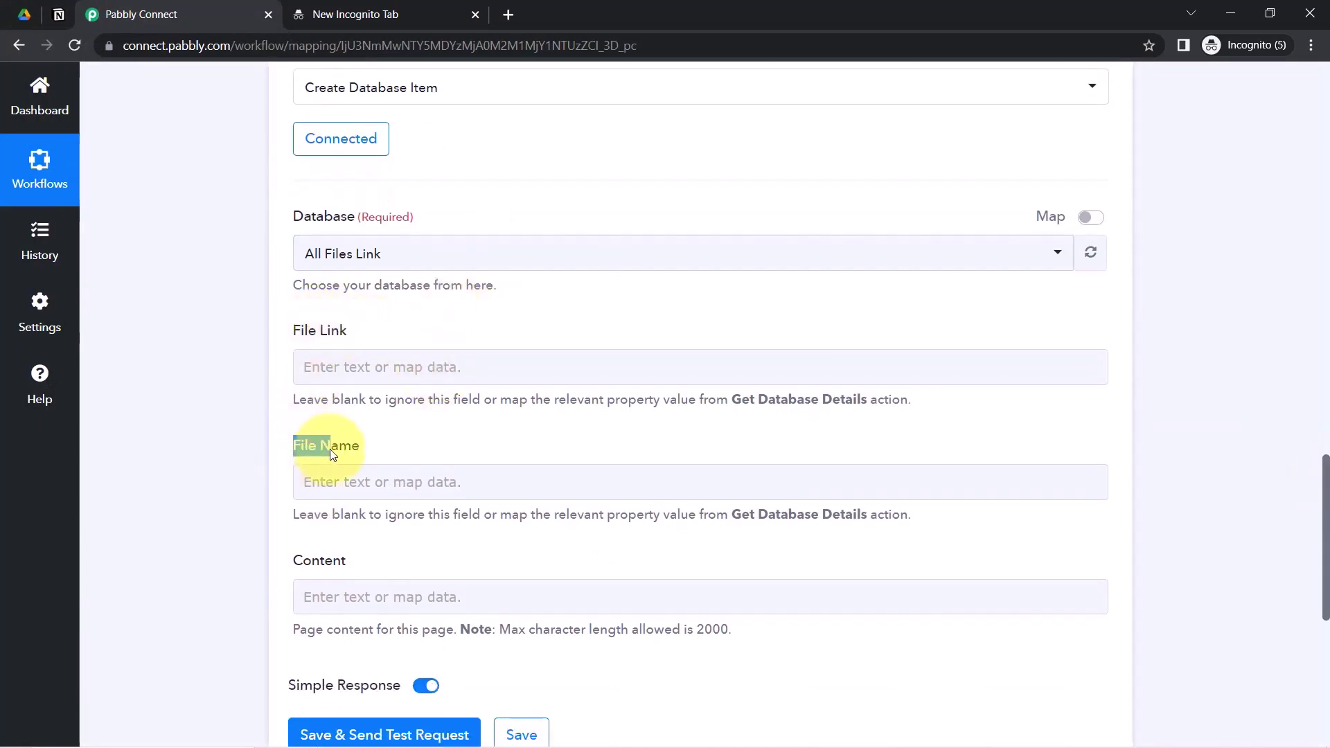
left_click(196, 374)
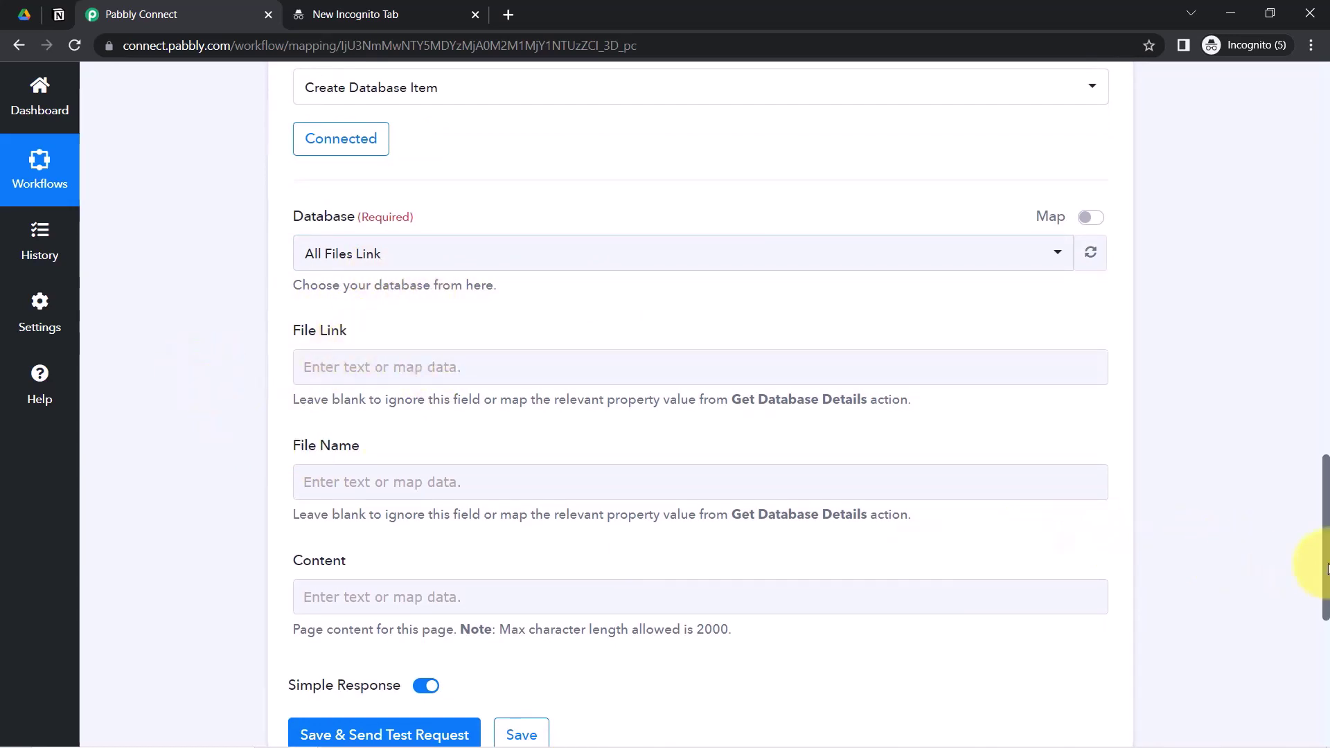
left_click_drag(1325, 577, 1325, 347)
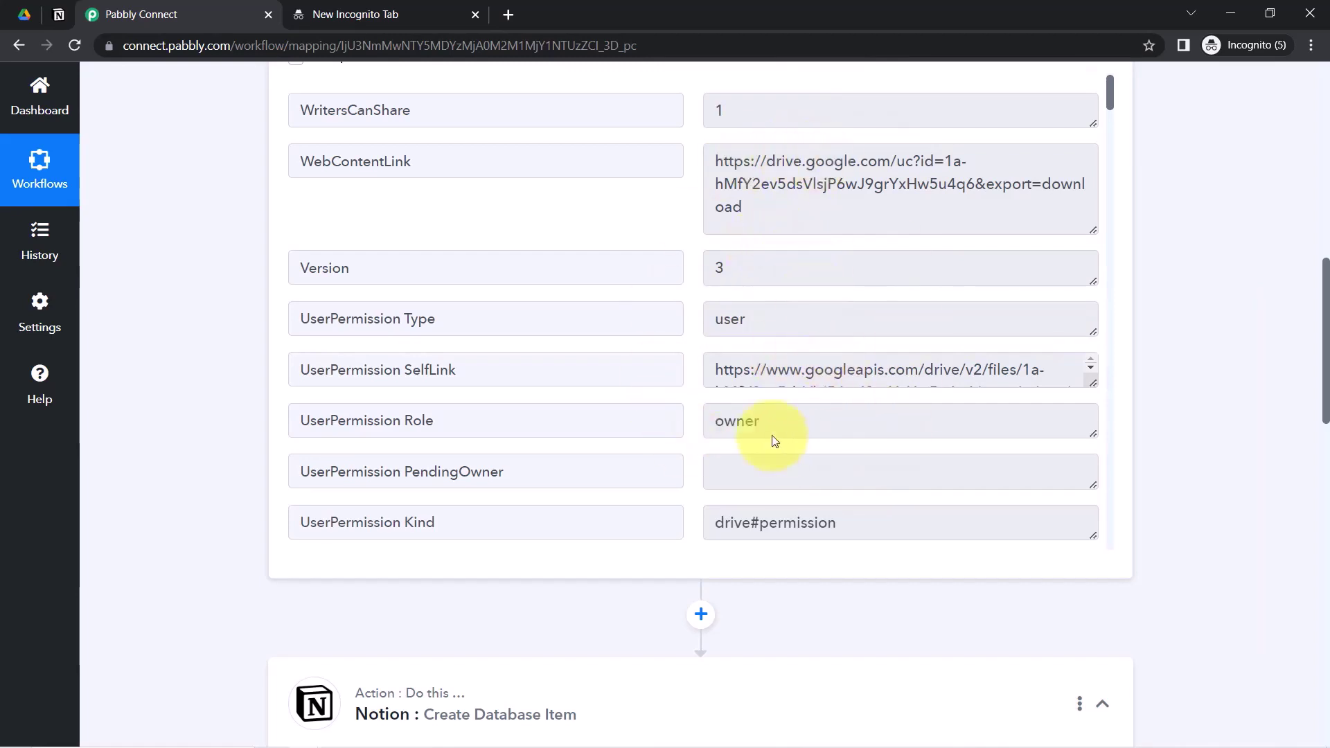
left_click_drag(1325, 318, 1300, 540)
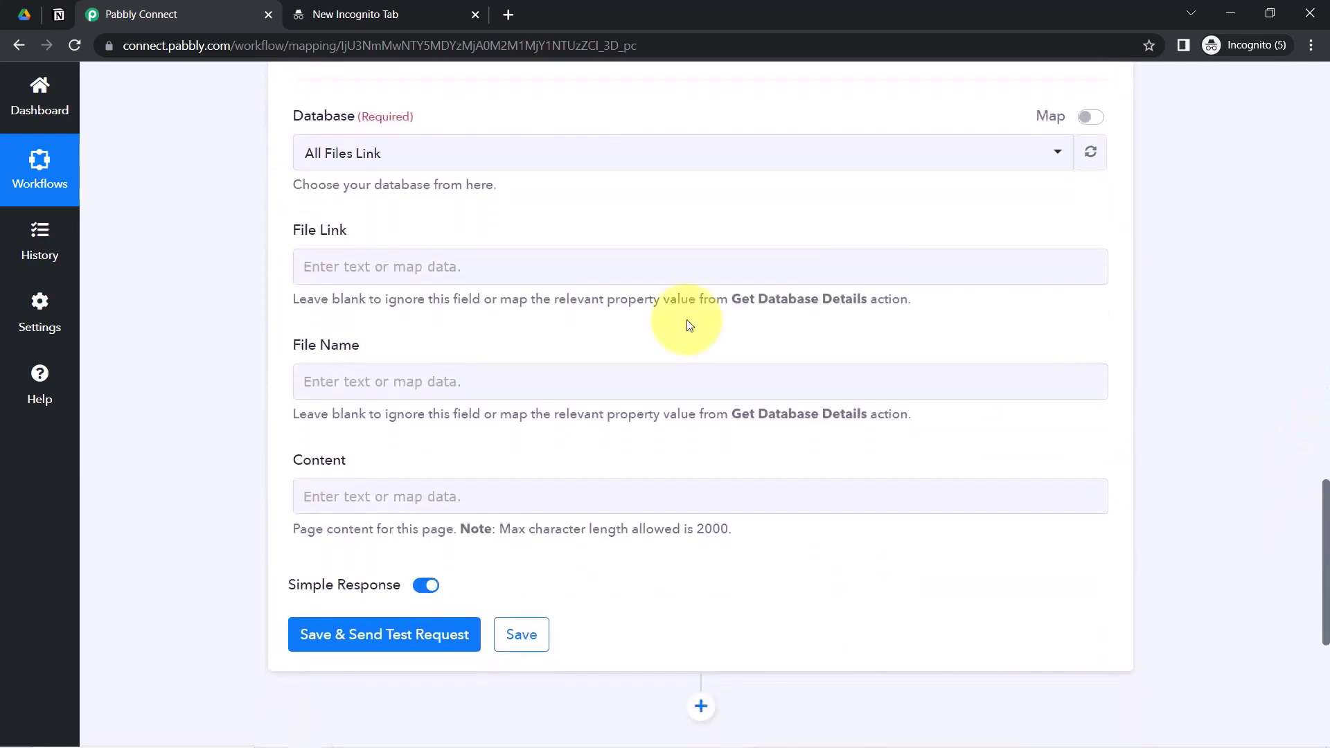
left_click(315, 265)
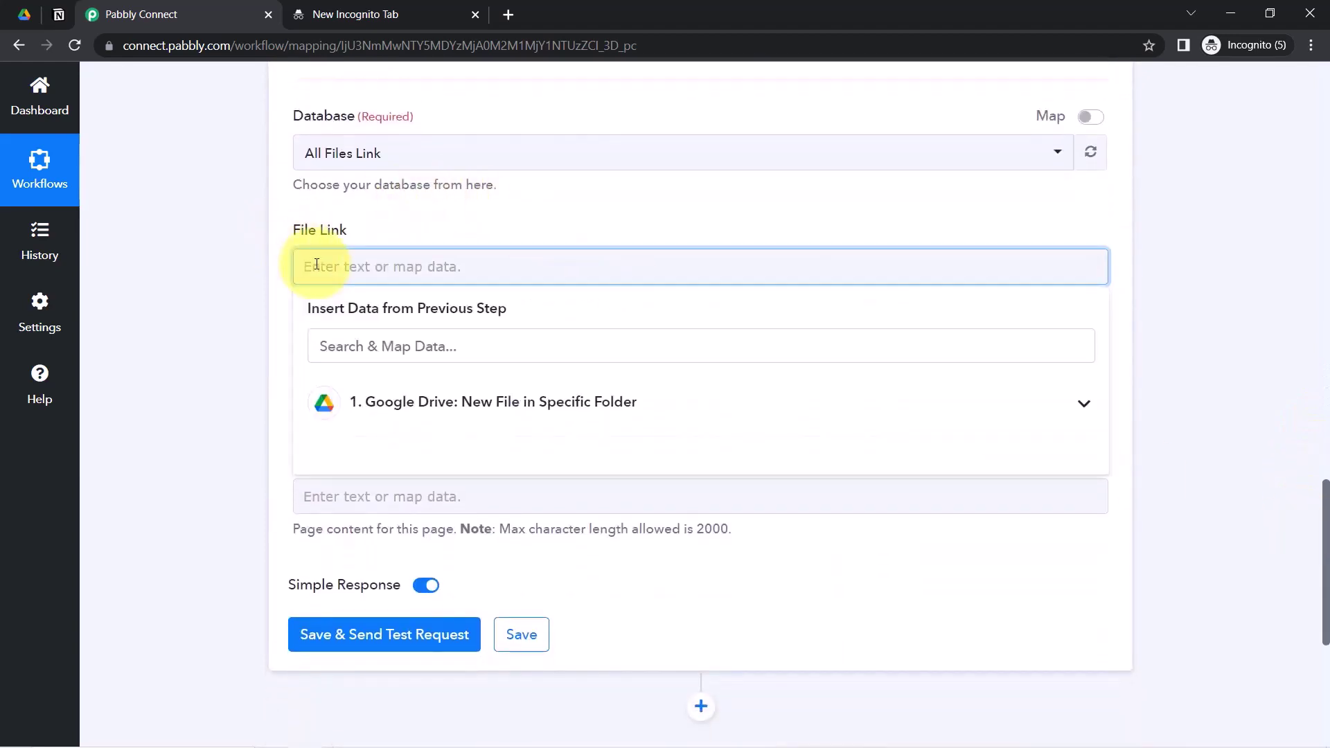
- Map the Google Drive WebContentLink value into File Link
left_click(385, 408)
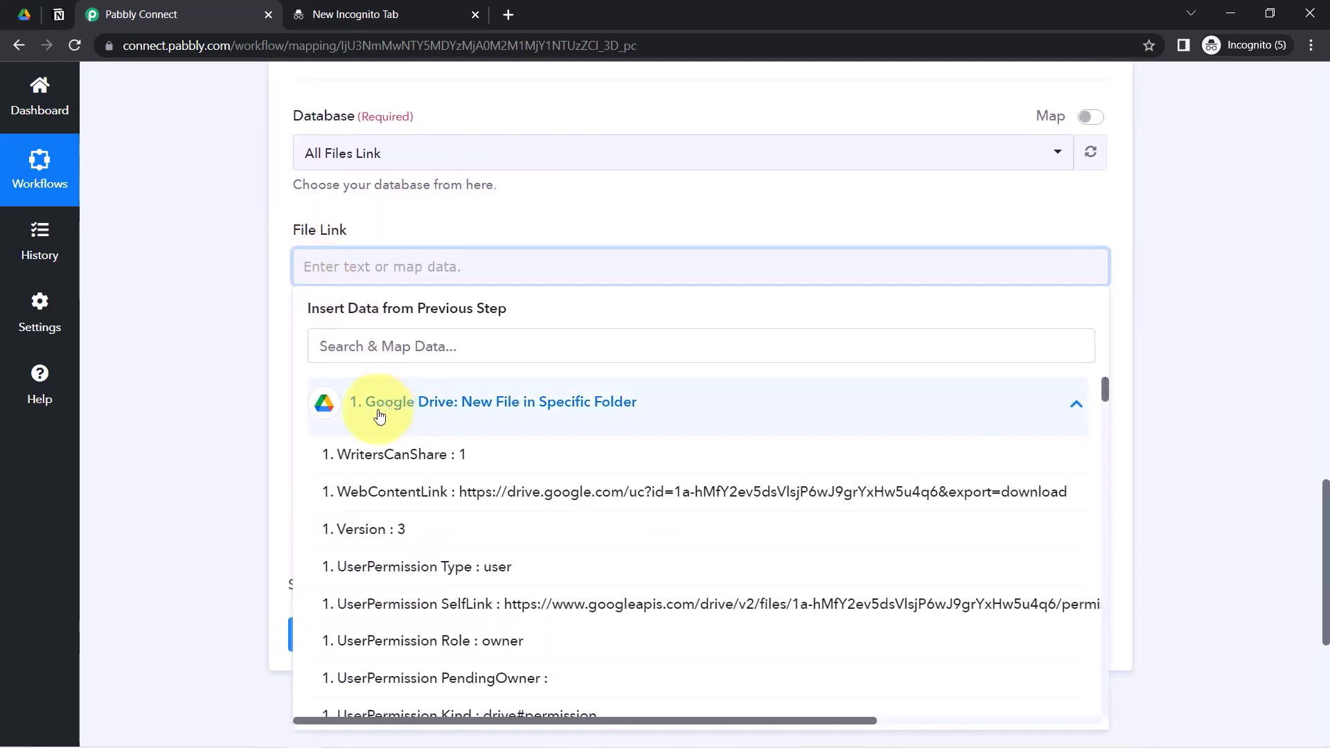
left_click(483, 492)
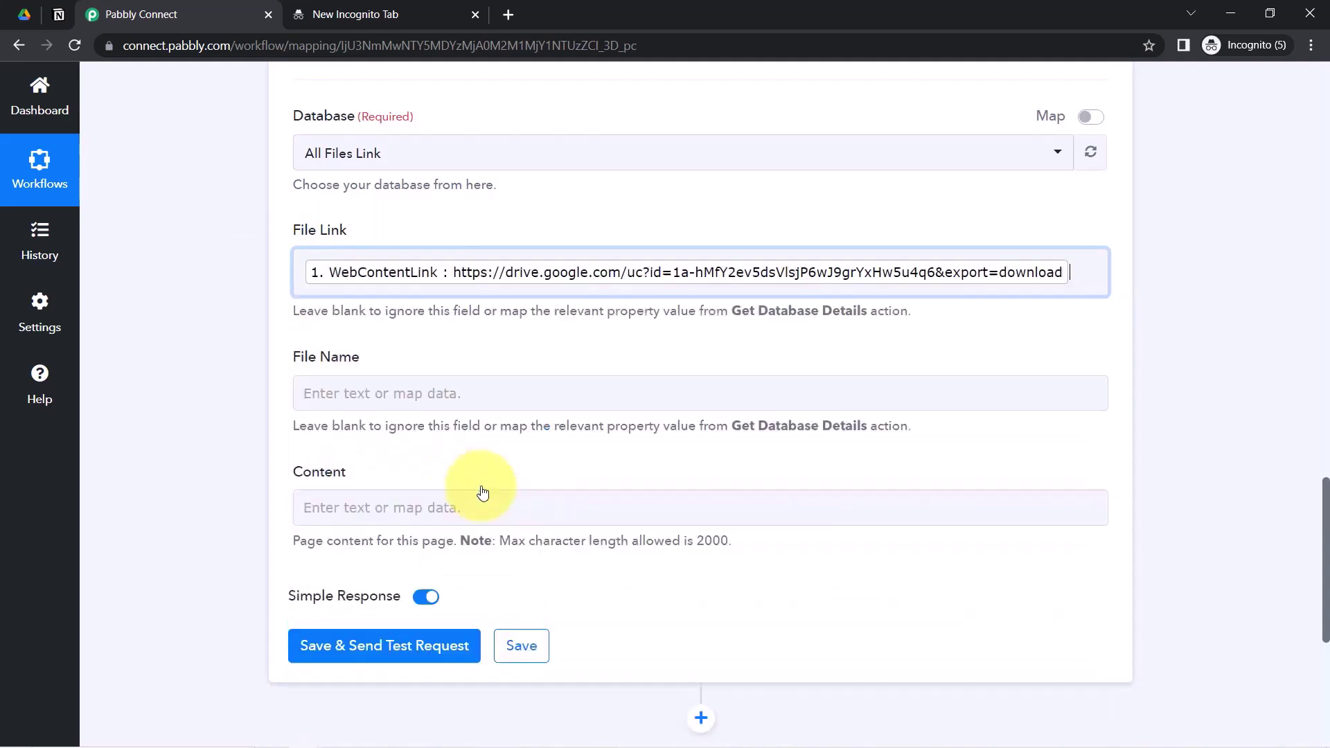
left_click(133, 306)
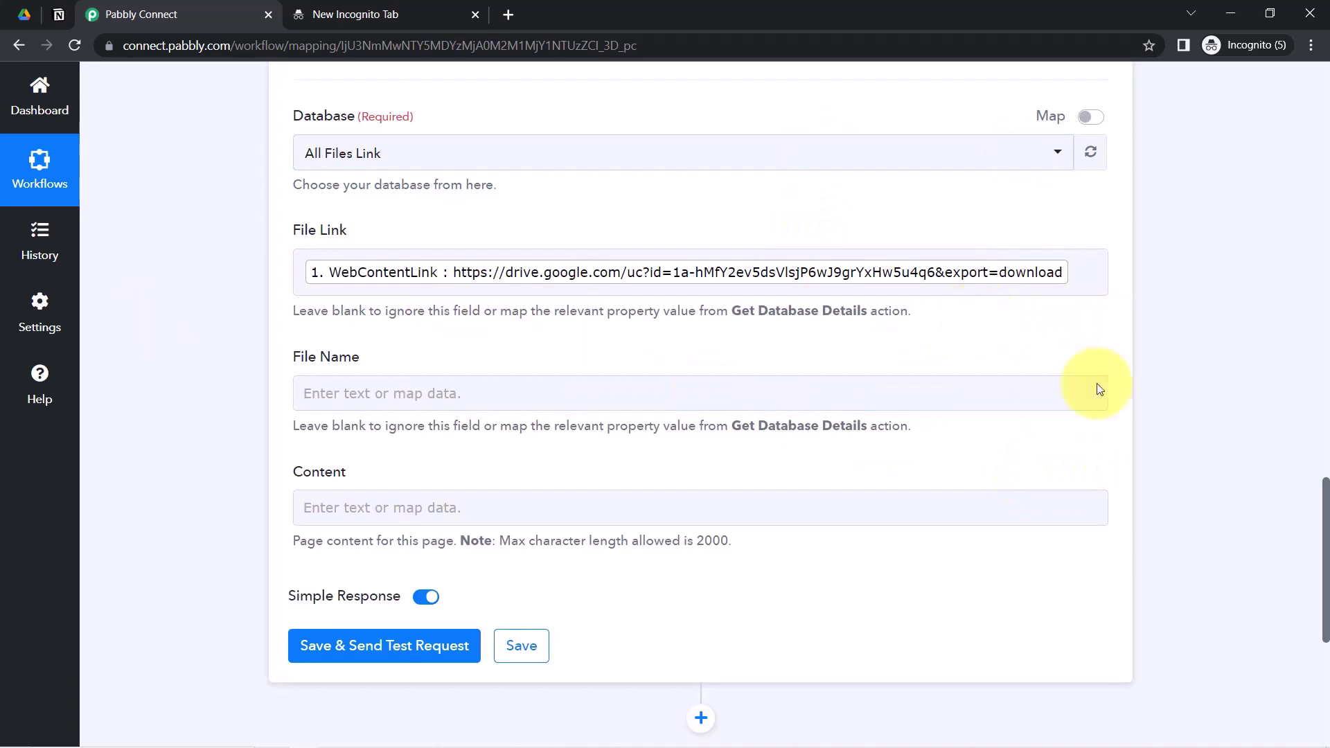
left_click_drag(1319, 527, 1320, 549)
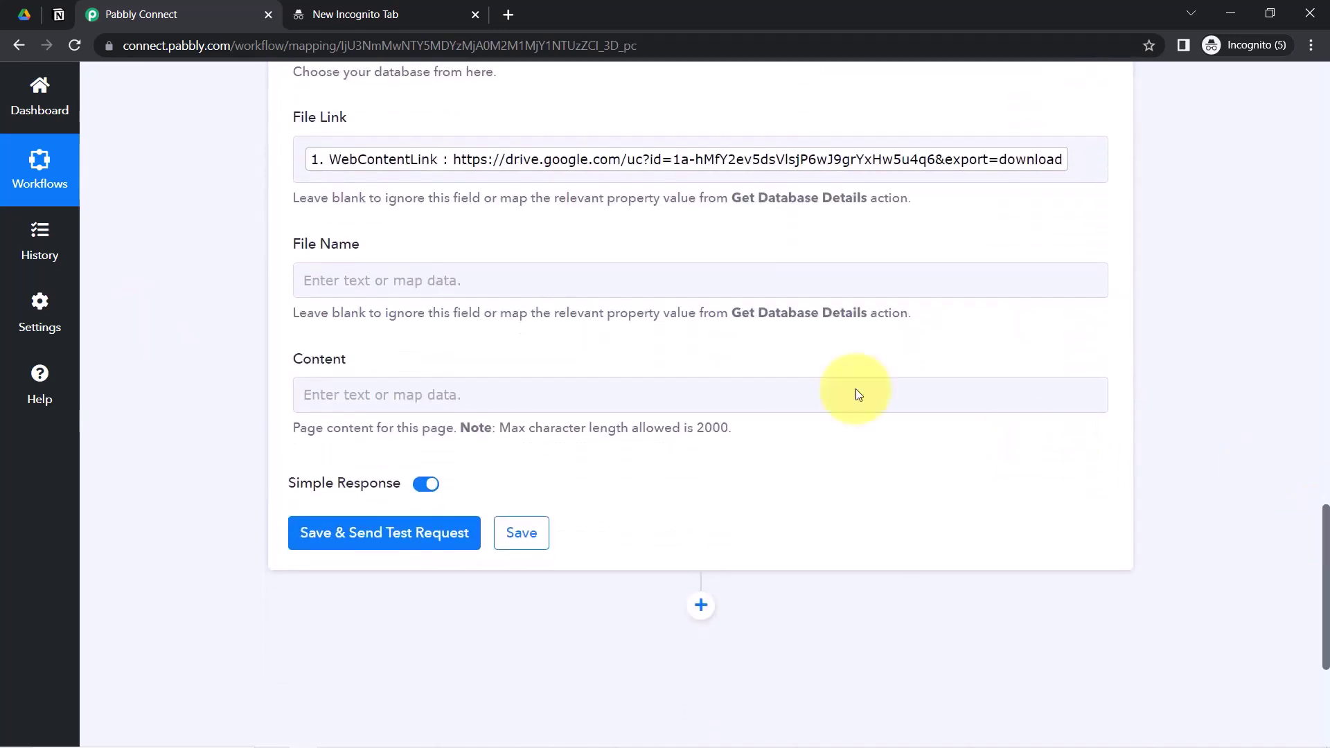
- Map OriginalFilename into File Name, then save and send a test request
left_click(386, 280)
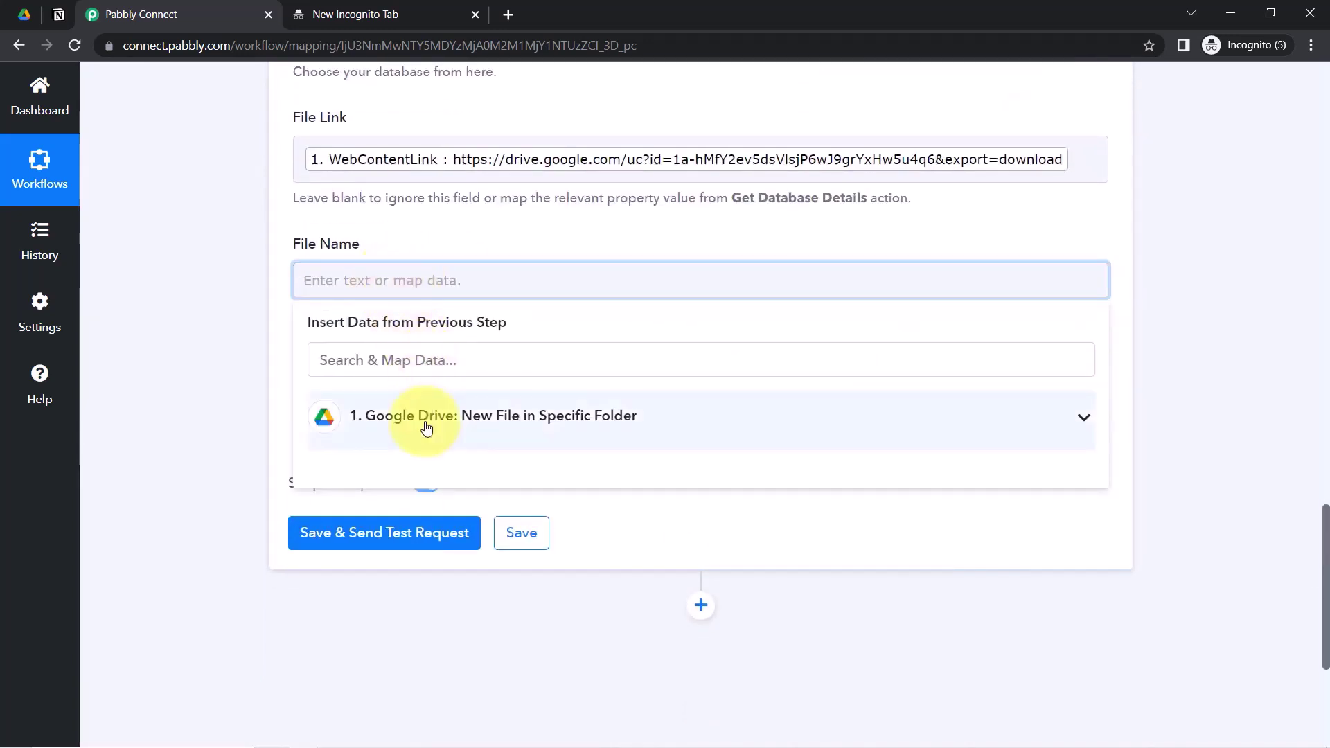
left_click(423, 418)
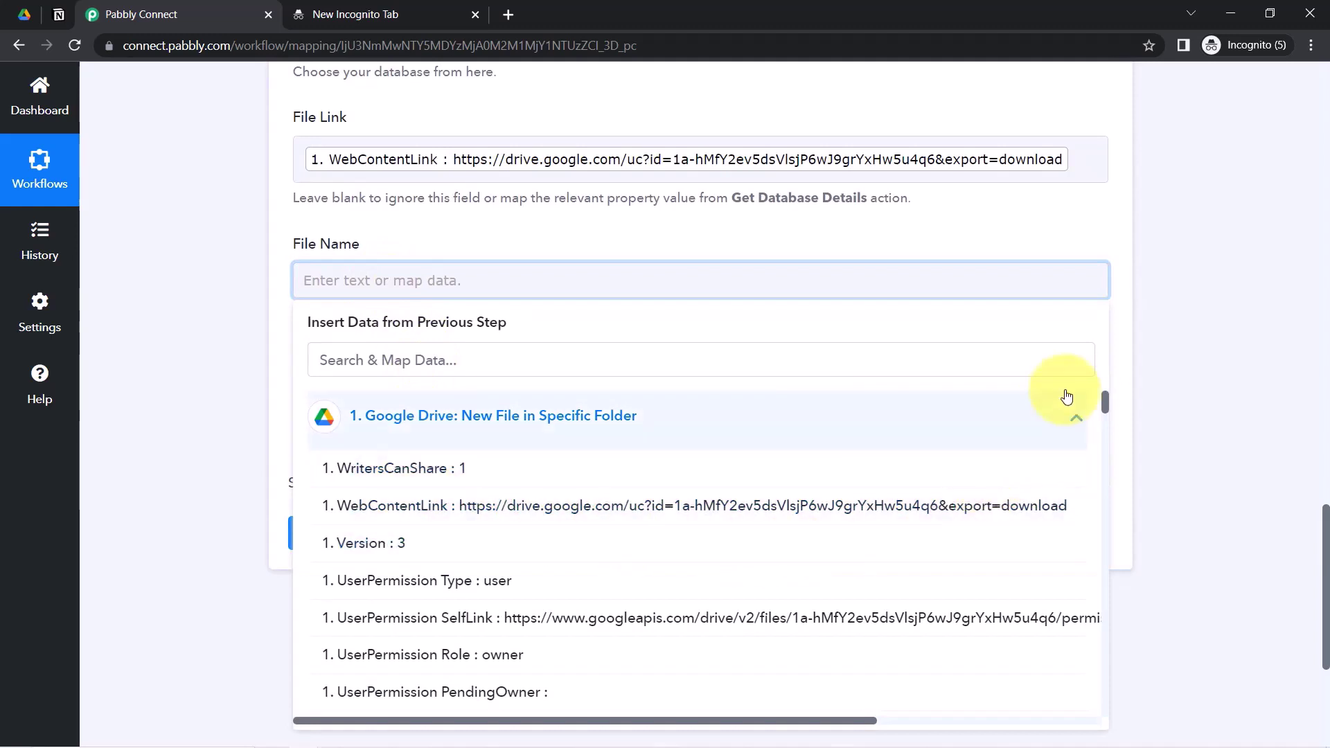
left_click(863, 365)
type("f")
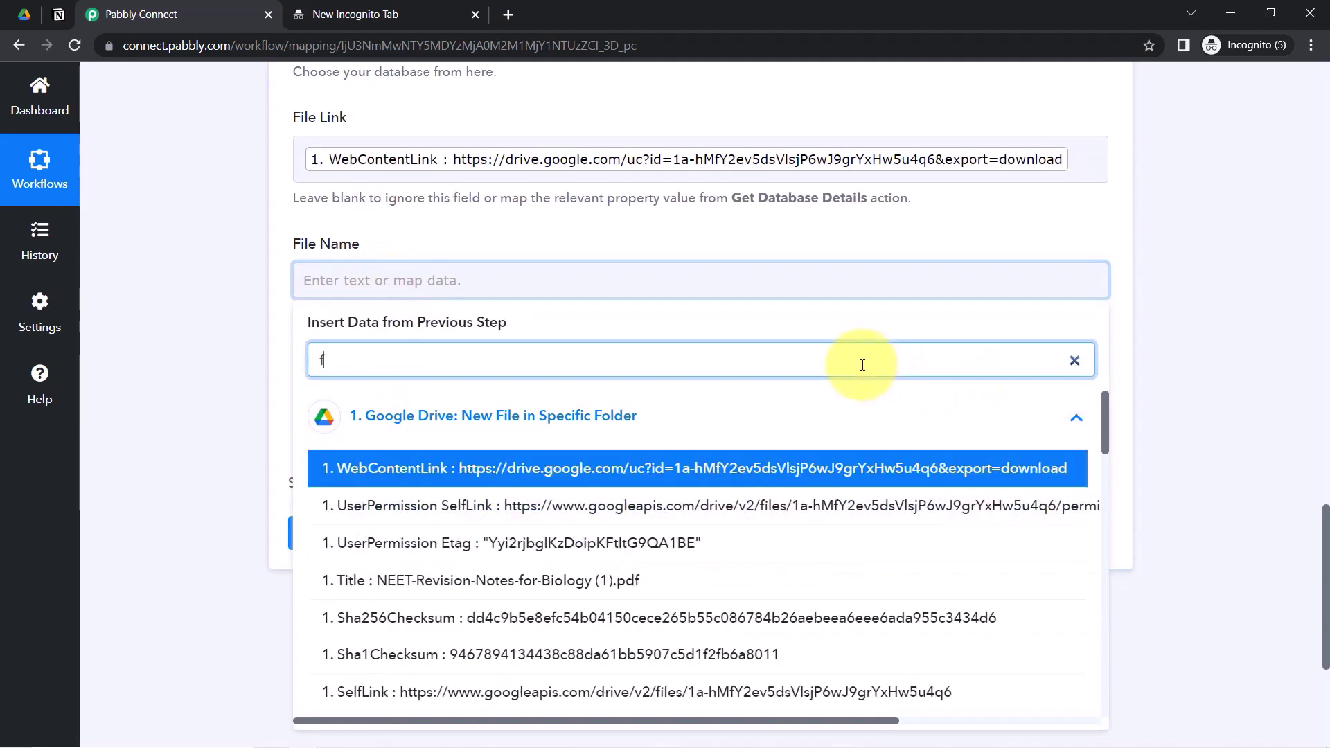
type("ile nam")
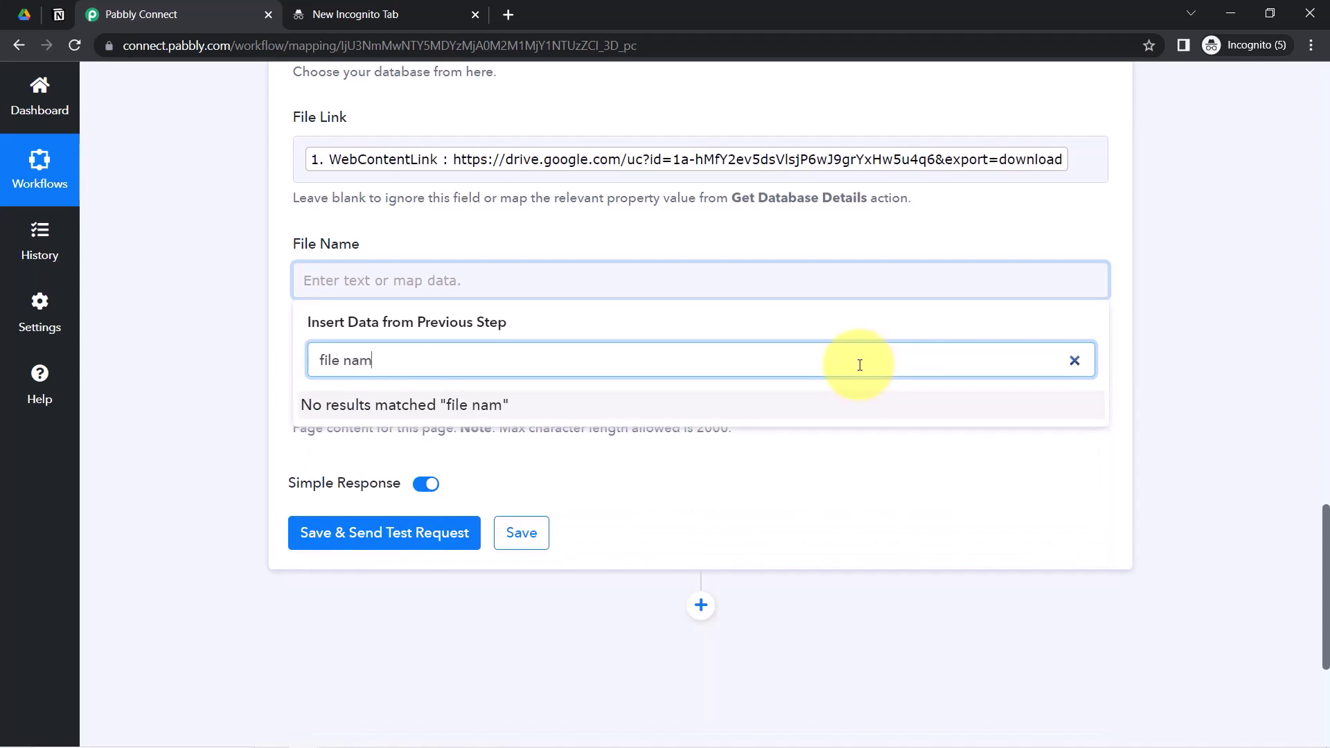
key("ctrl+a")
key("BackSpace")
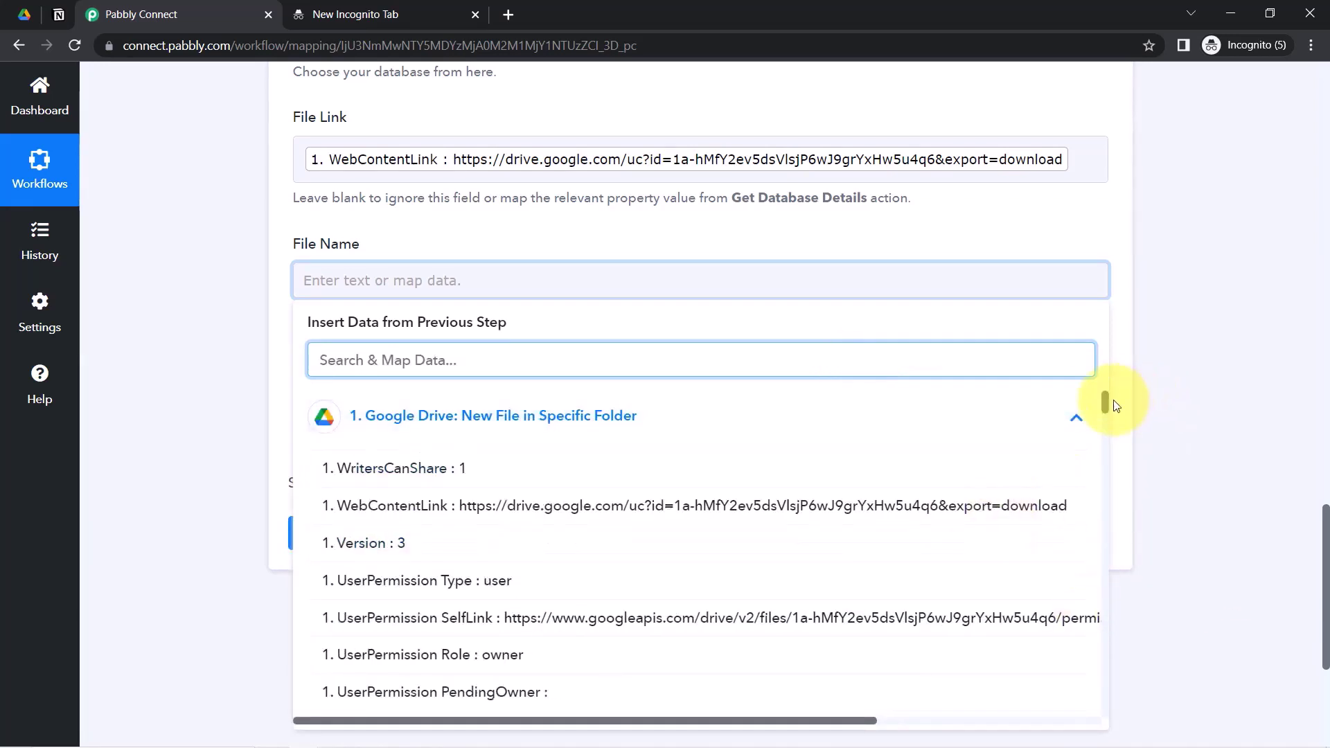
left_click_drag(1108, 402, 1074, 436)
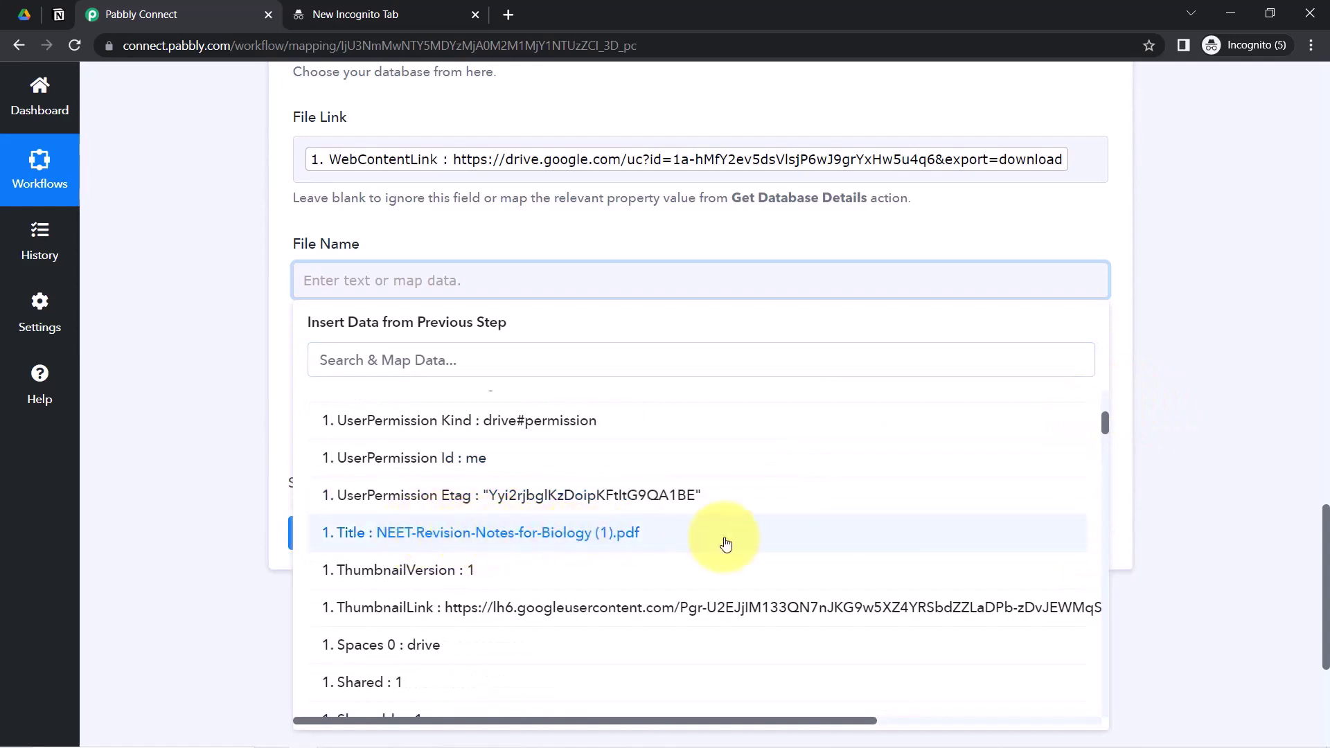
type("fil")
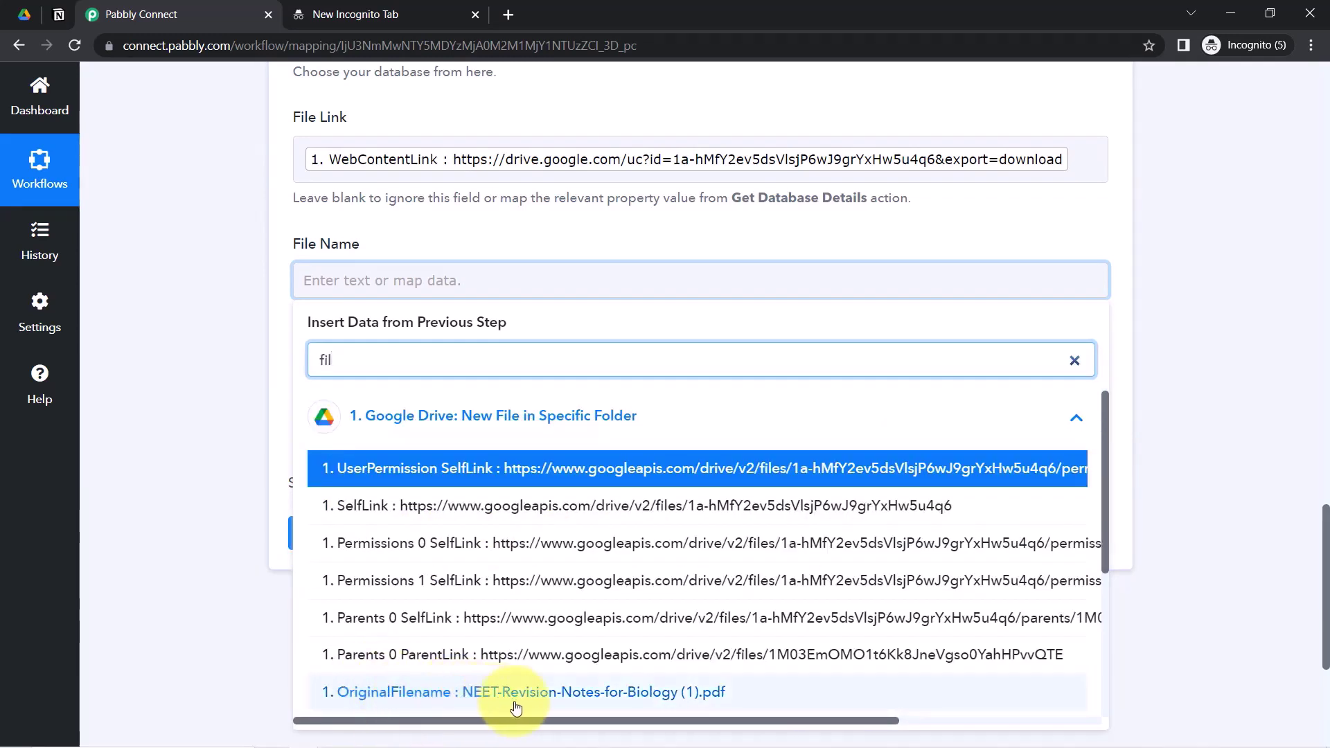
left_click(599, 692)
left_click(229, 470)
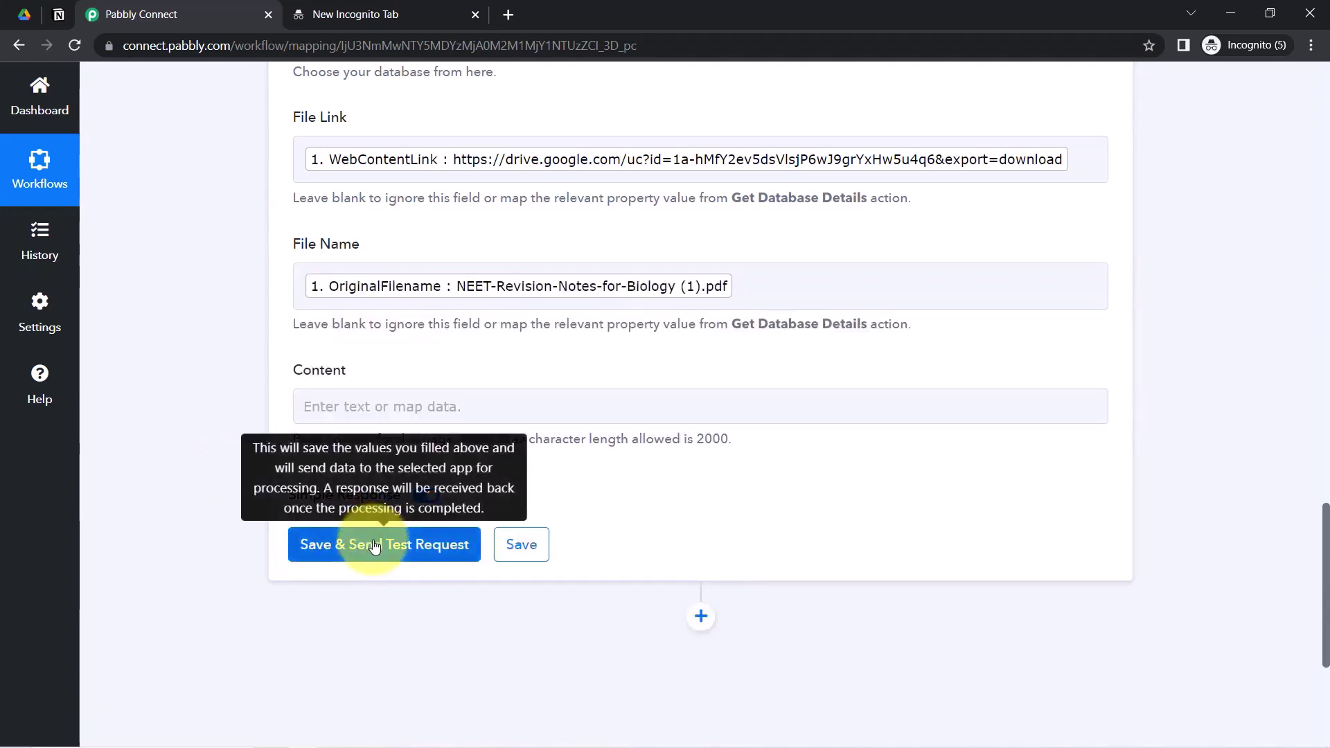
left_click(372, 549)
- Delete the empty row from the Notion All Files Link table, then return to Pabbly Connect
left_click(59, 14)
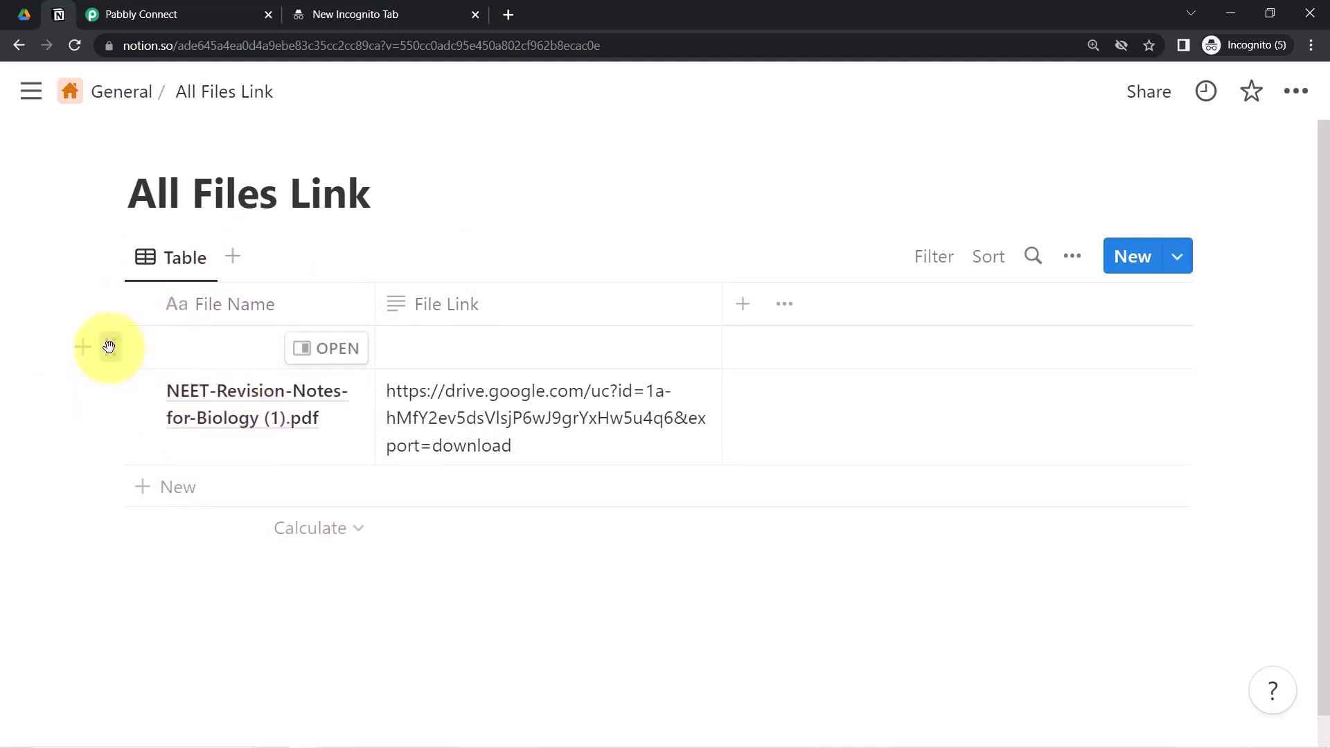
left_click(109, 346)
left_click(201, 227)
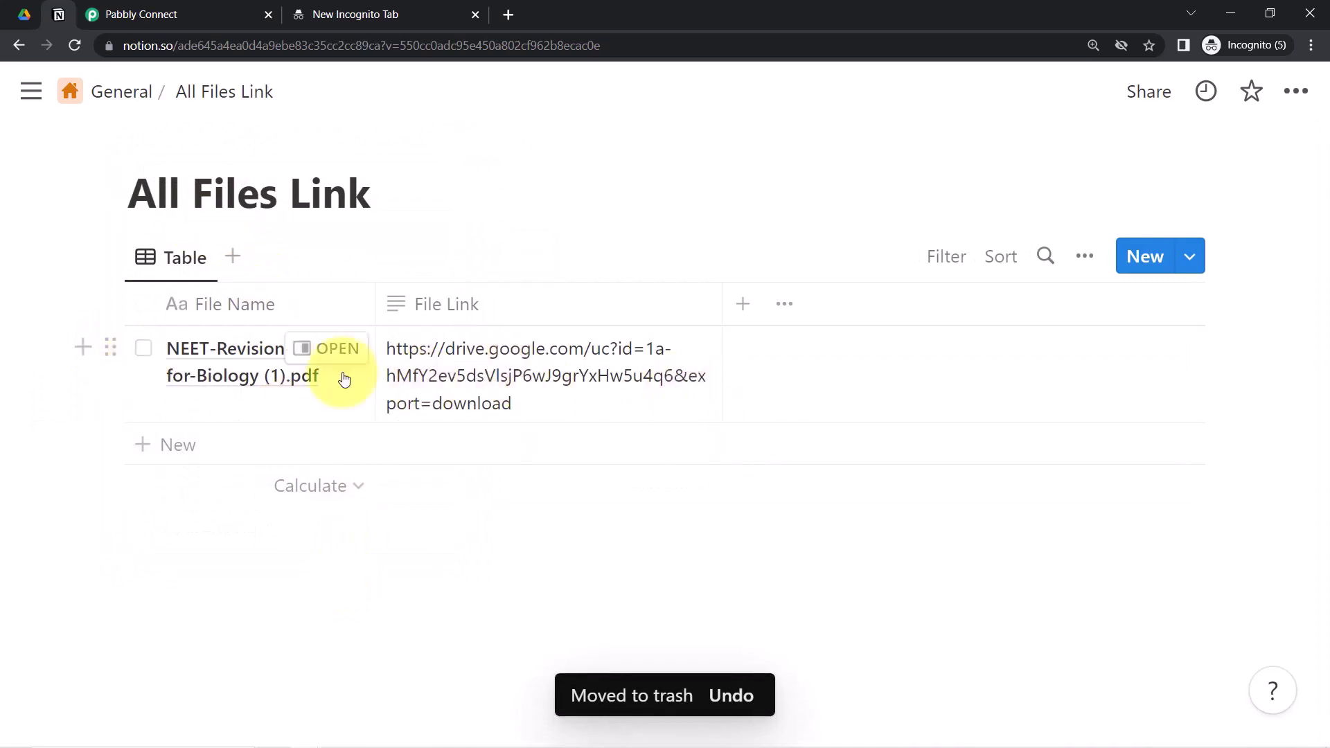
left_click(22, 13)
left_click(987, 307)
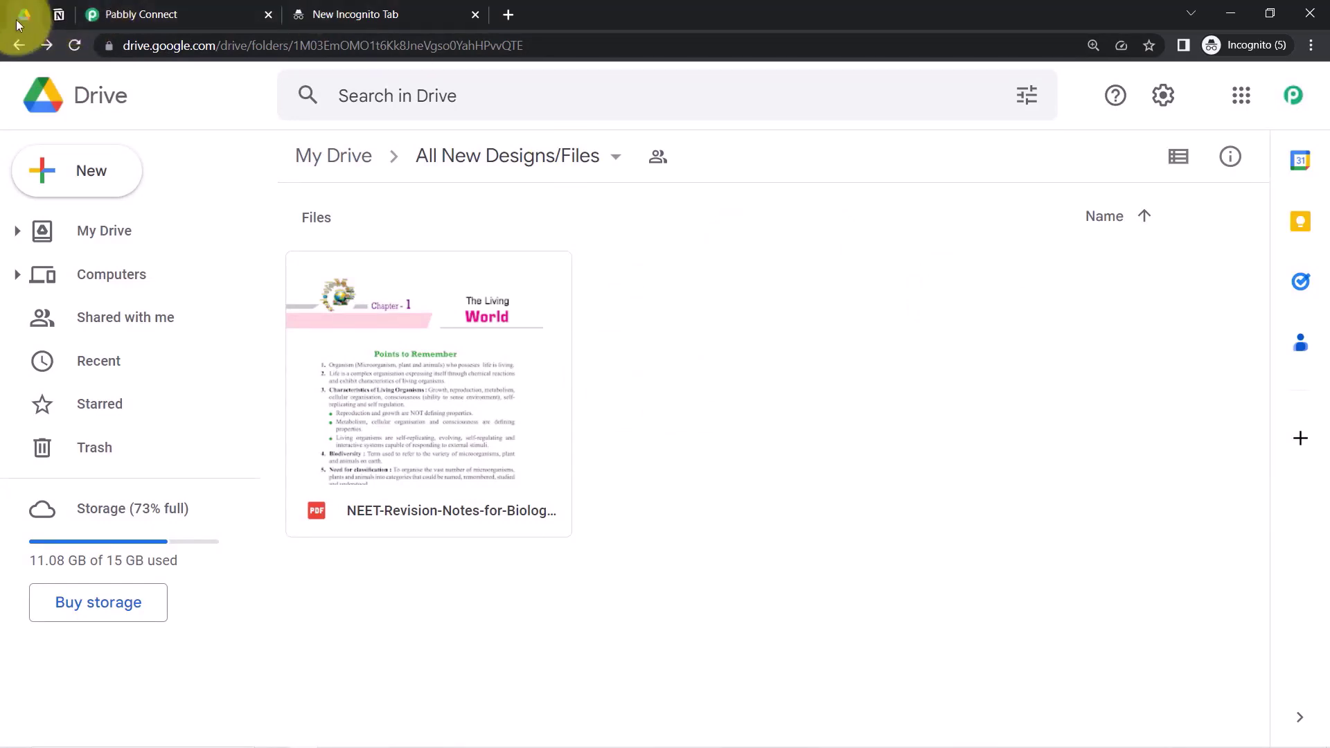
left_click(53, 23)
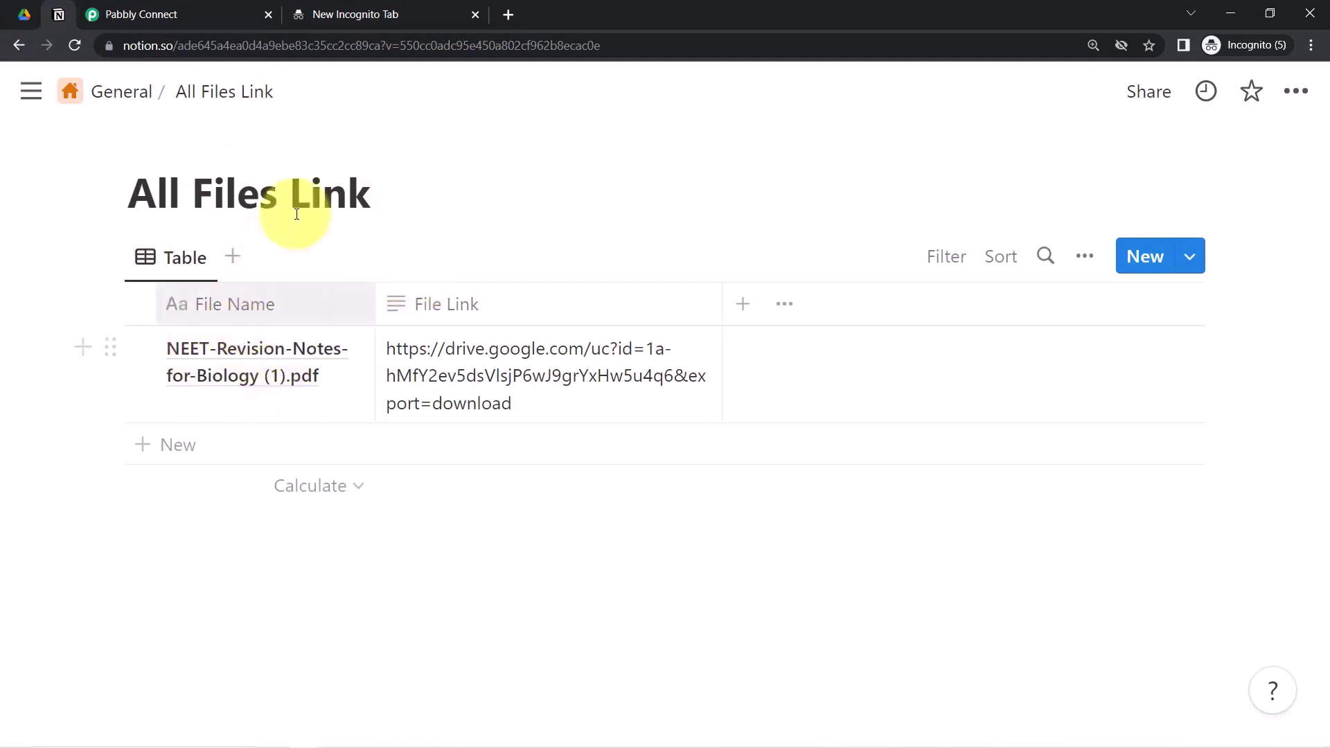
left_click(121, 14)
left_click_drag(1325, 518, 1303, 109)
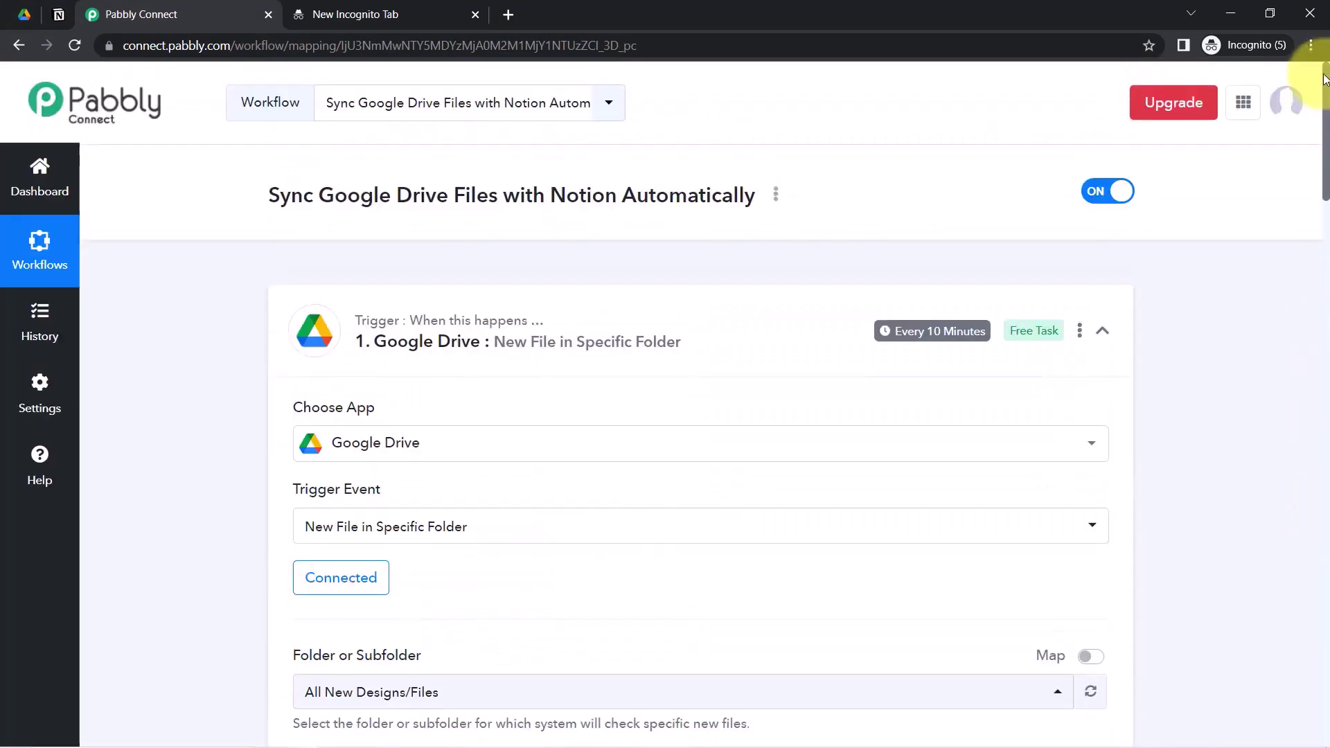
- Collapse both steps, copy the workflow's share link, and switch the workflow OFF
left_click(459, 342)
left_click(399, 497)
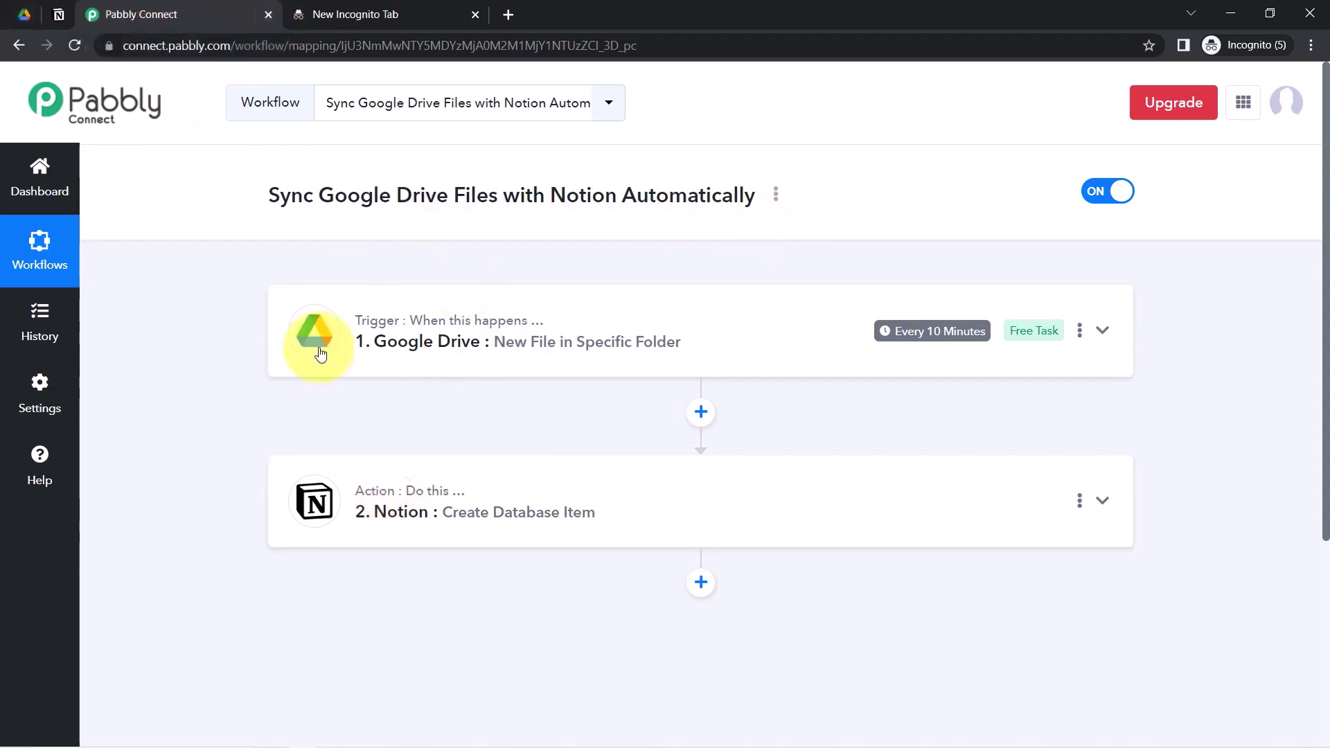
left_click(776, 194)
left_click(694, 288)
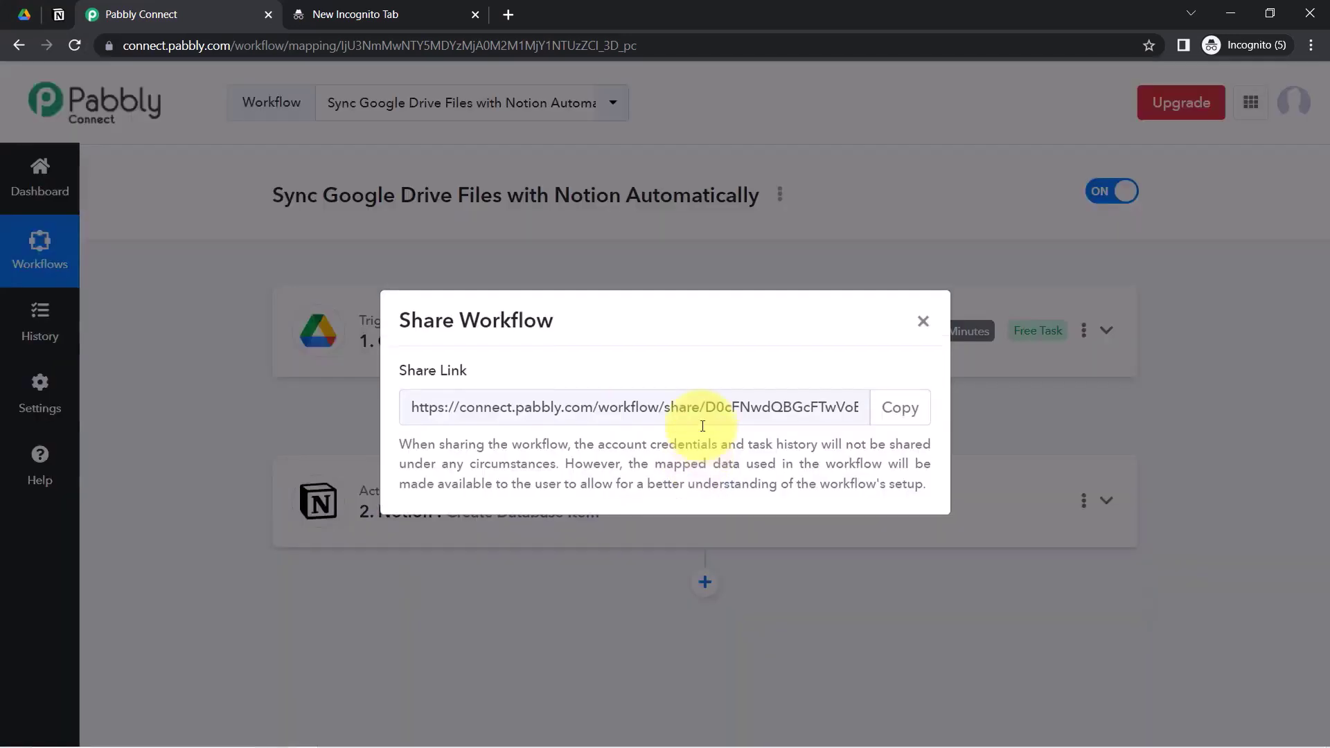
left_click(912, 409)
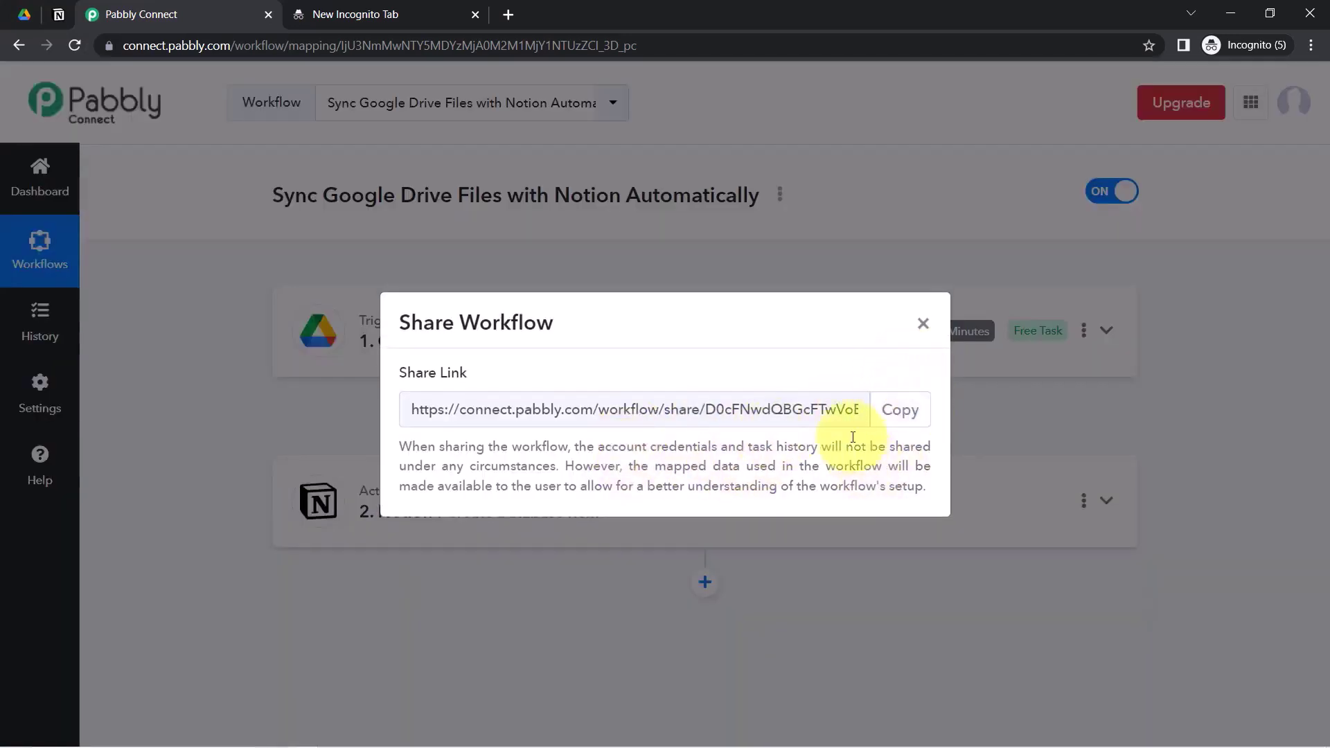
left_click(877, 408)
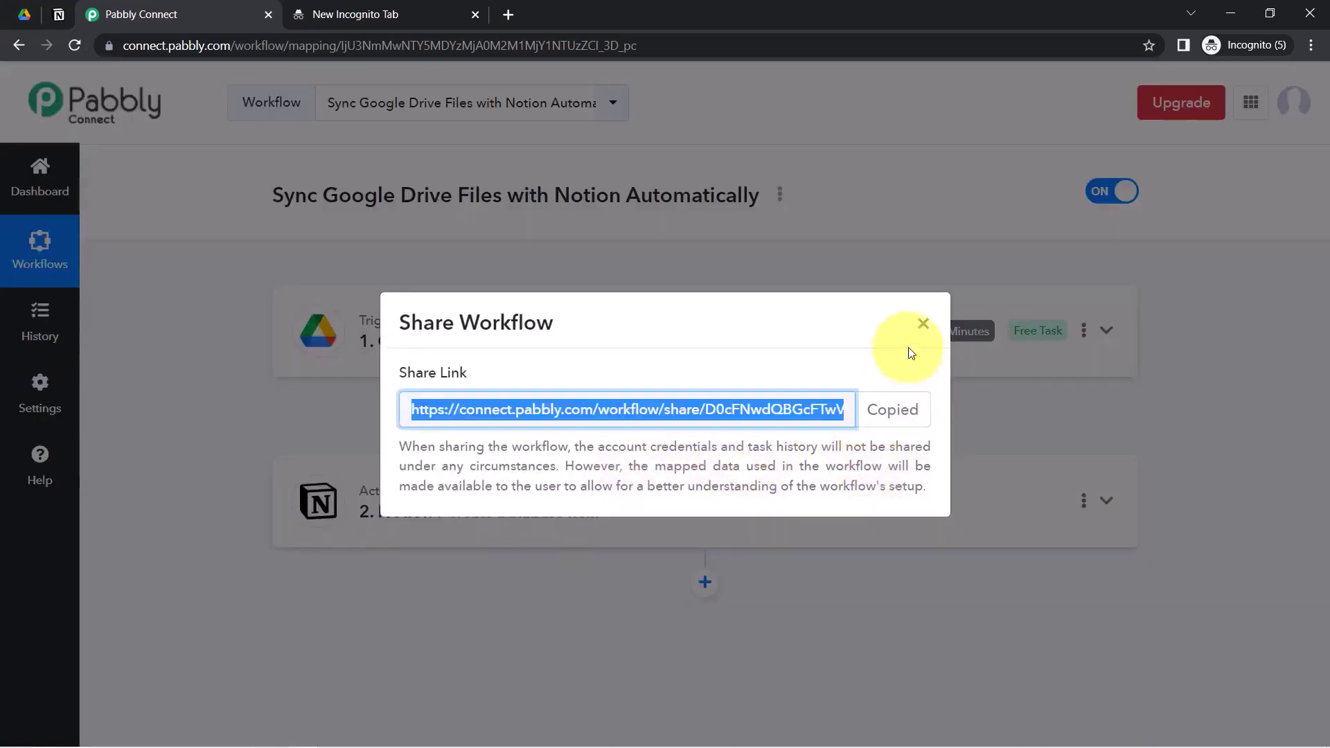
left_click(923, 324)
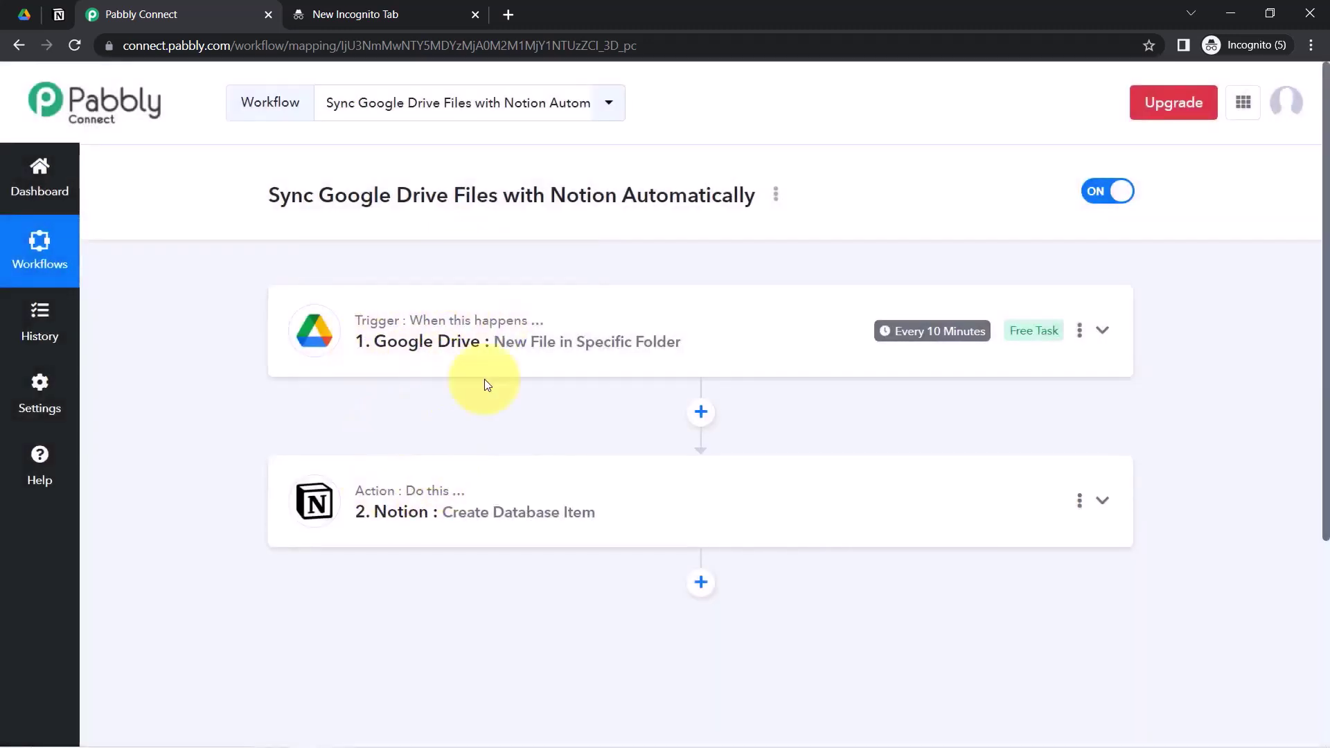
left_click(1110, 192)
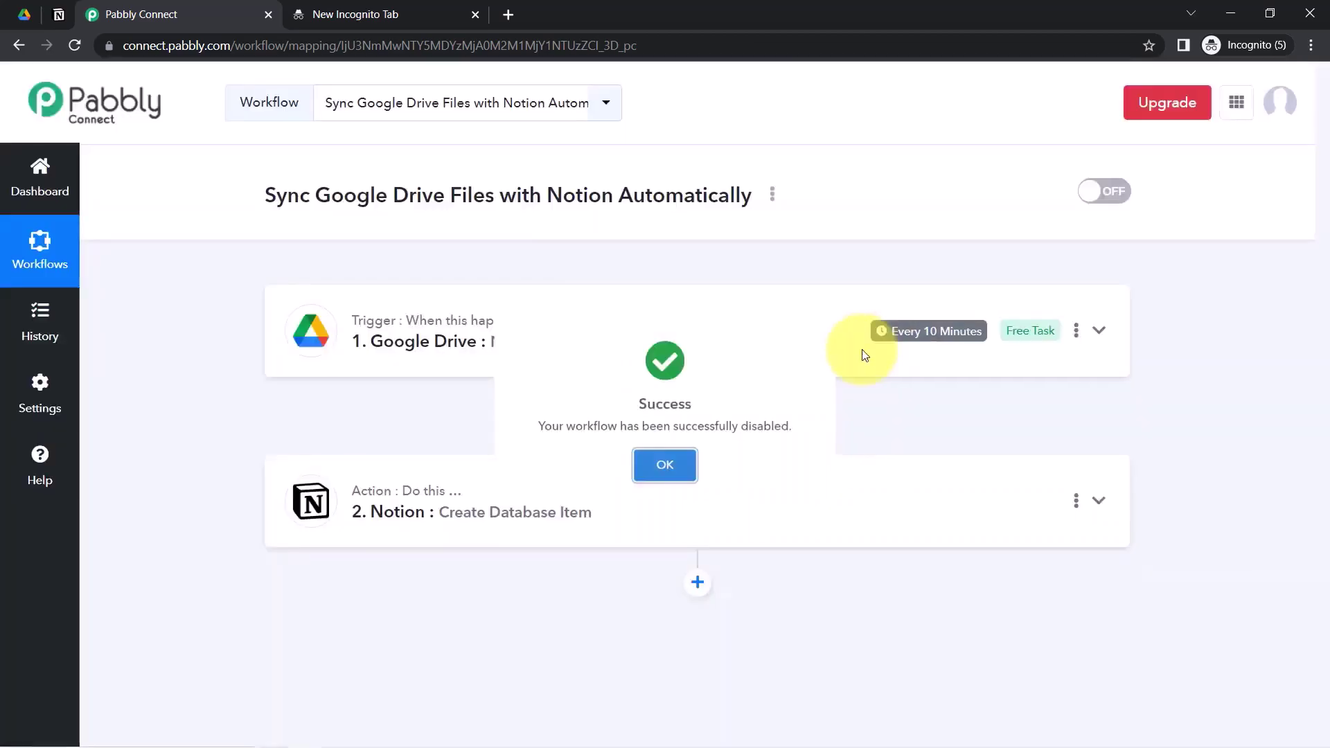
left_click(663, 465)
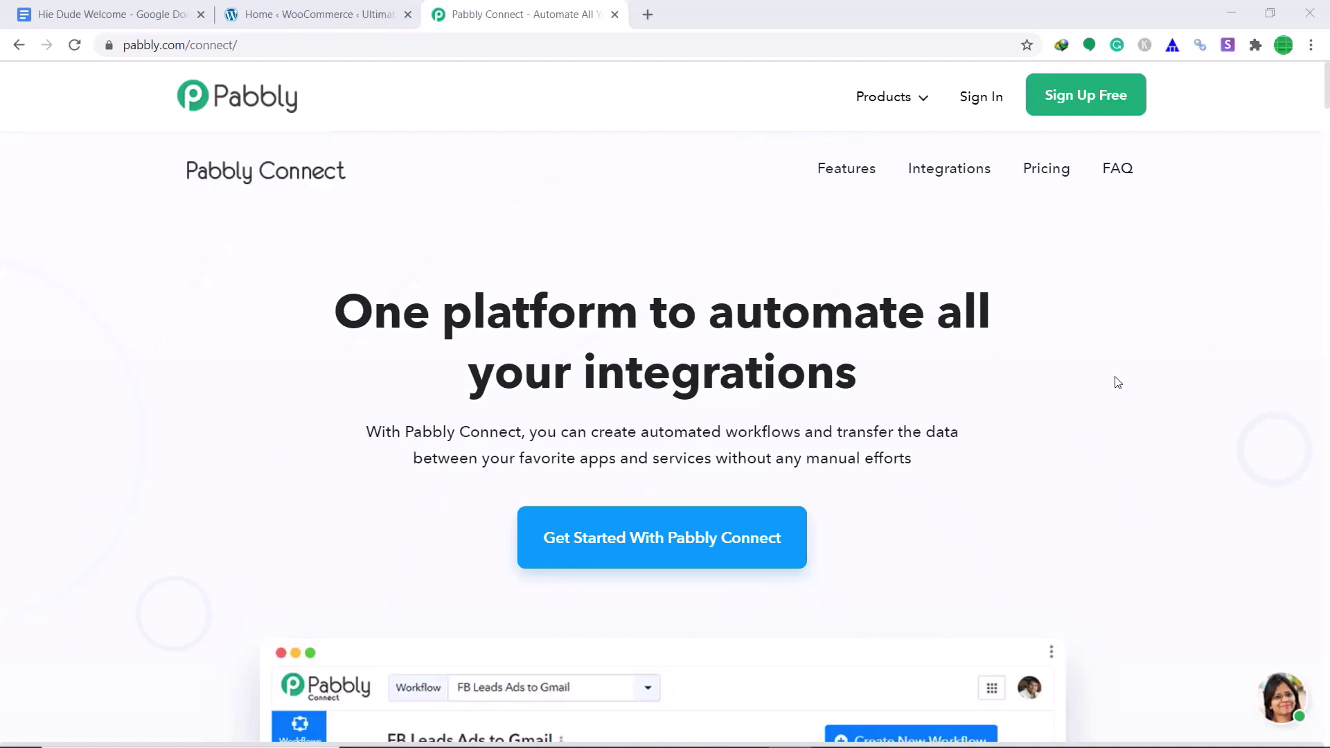
- Check the Hie Dude Welcome doc, sign in to Pabbly, and launch Connect from All Apps
left_click(135, 8)
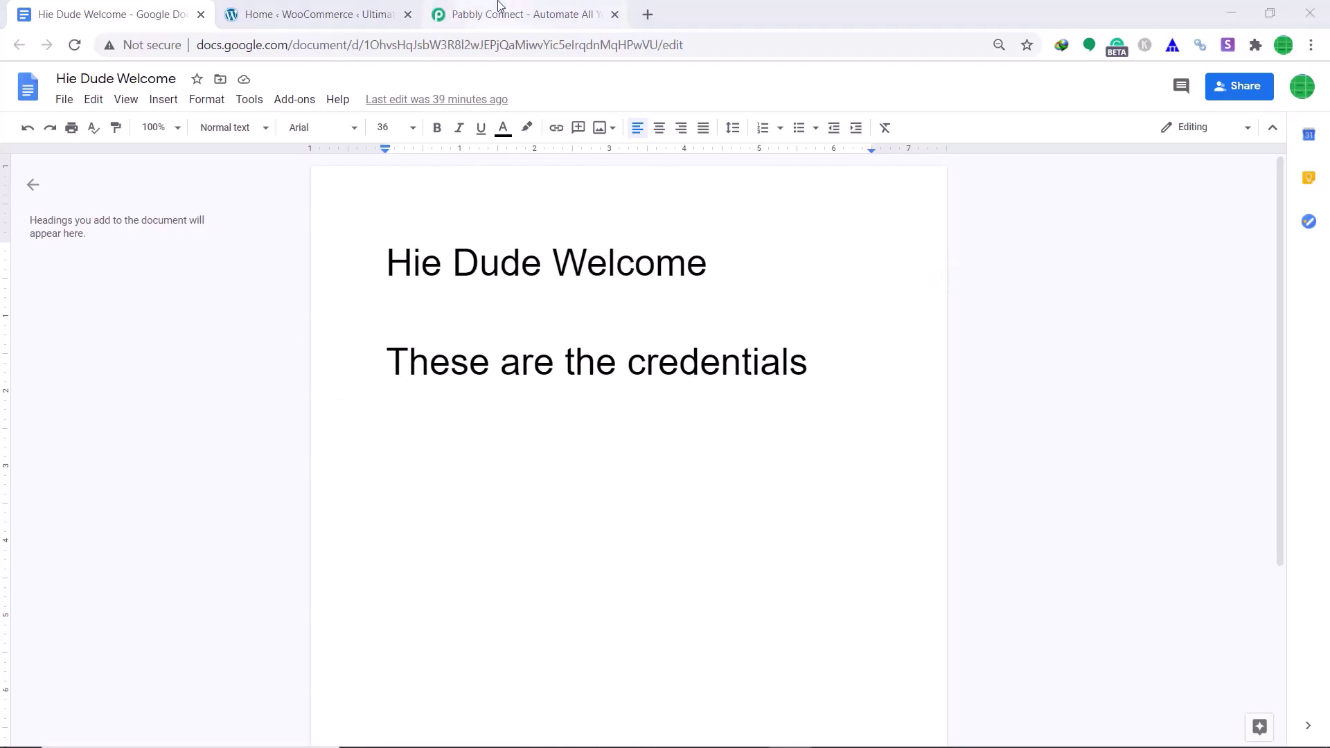
left_click(499, 4)
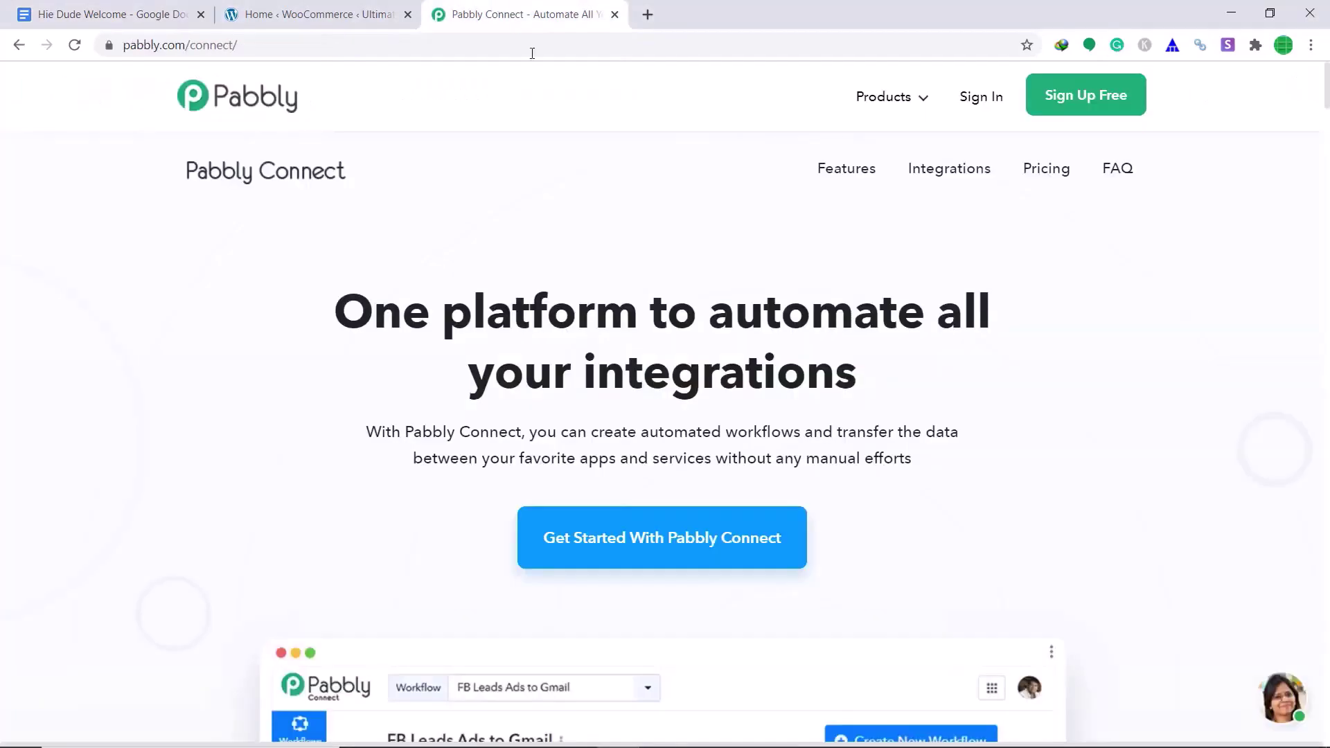
left_click(979, 104)
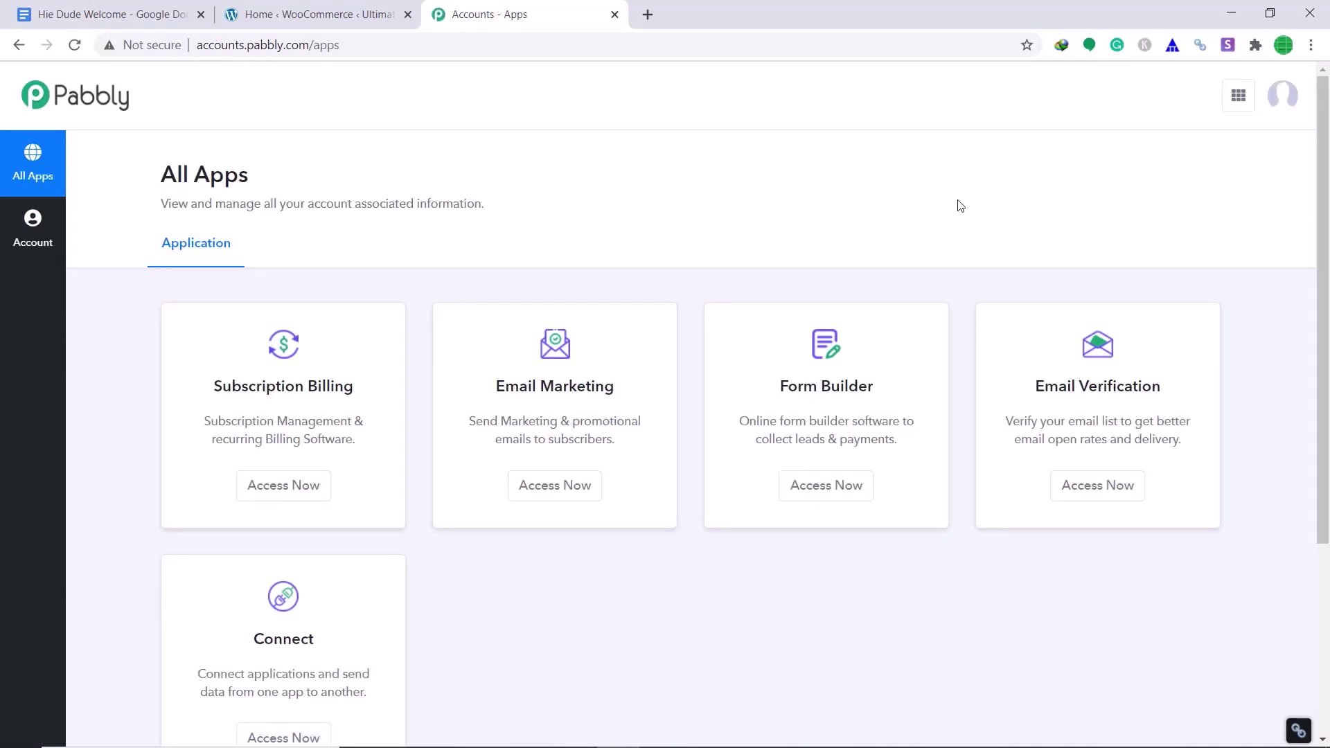
scroll(862, 192, "down", 4)
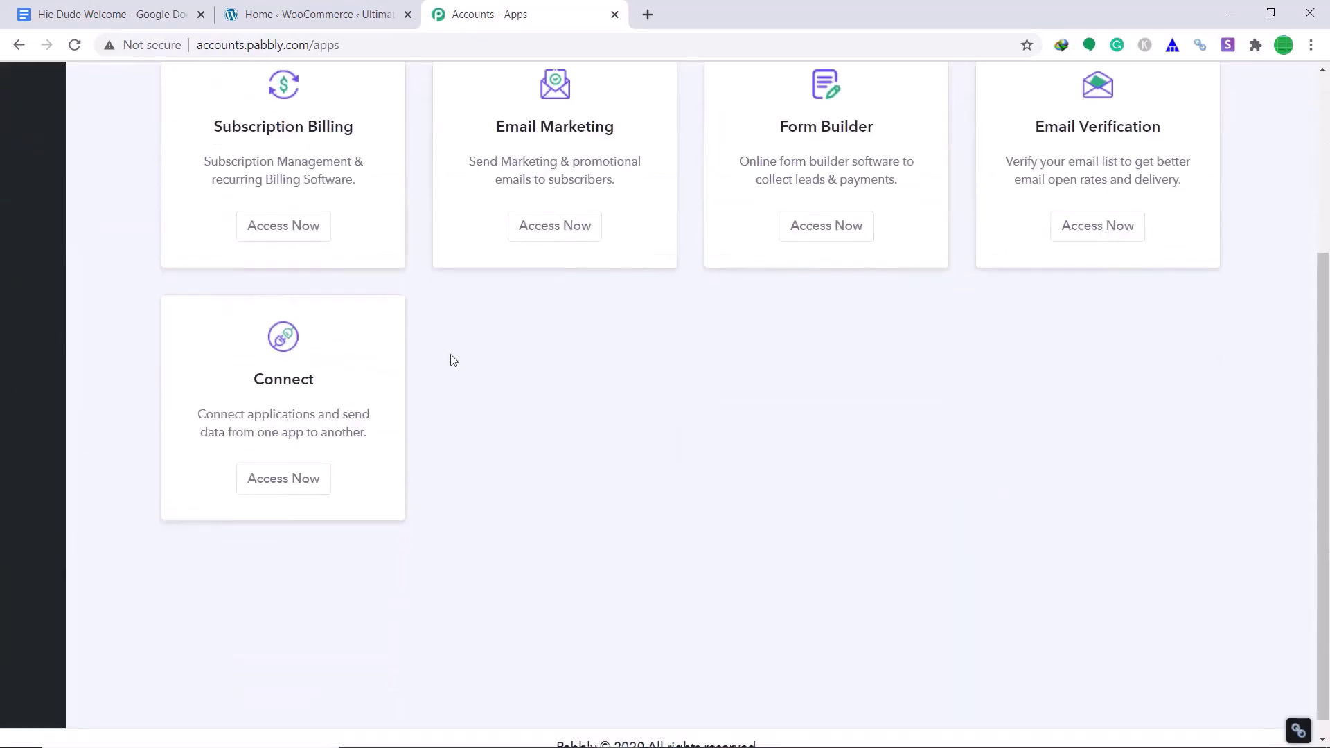
left_click(297, 480)
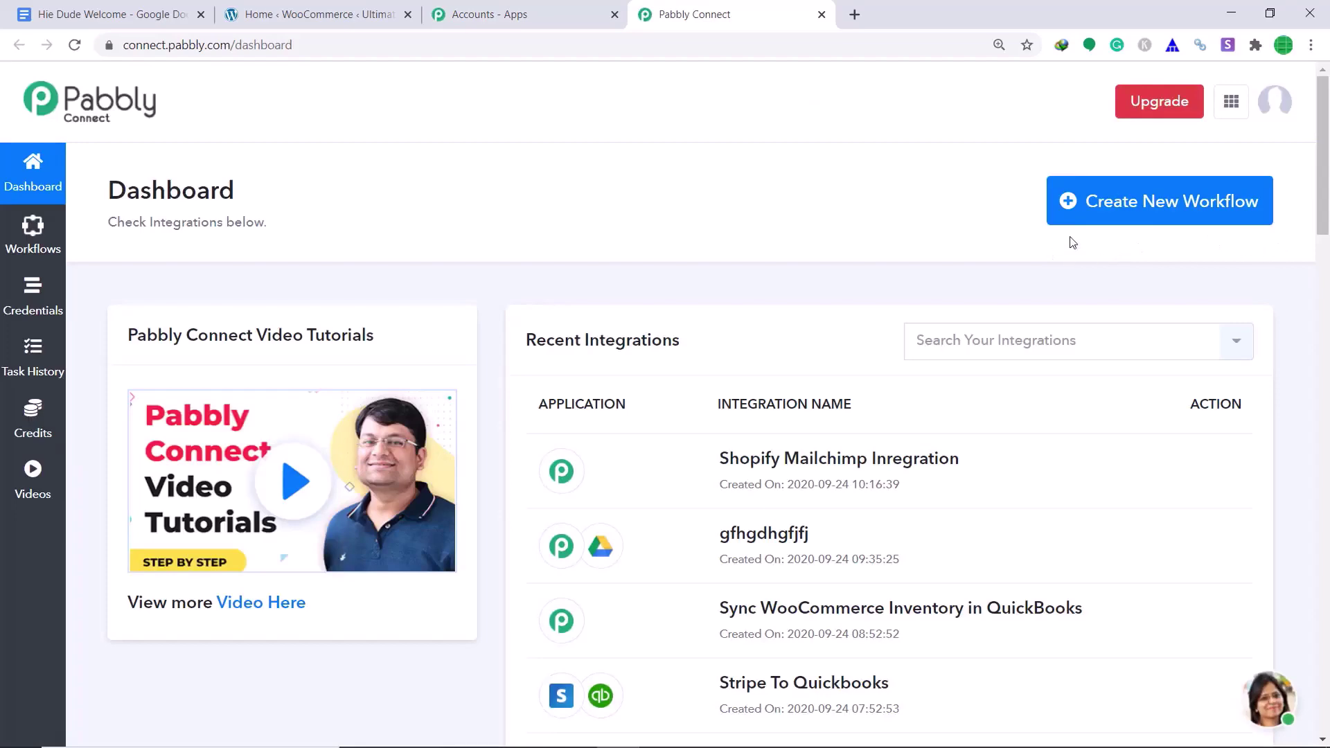
- Create and save a new workflow titled 'WooCommerce to Google Drive'
left_click(1214, 217)
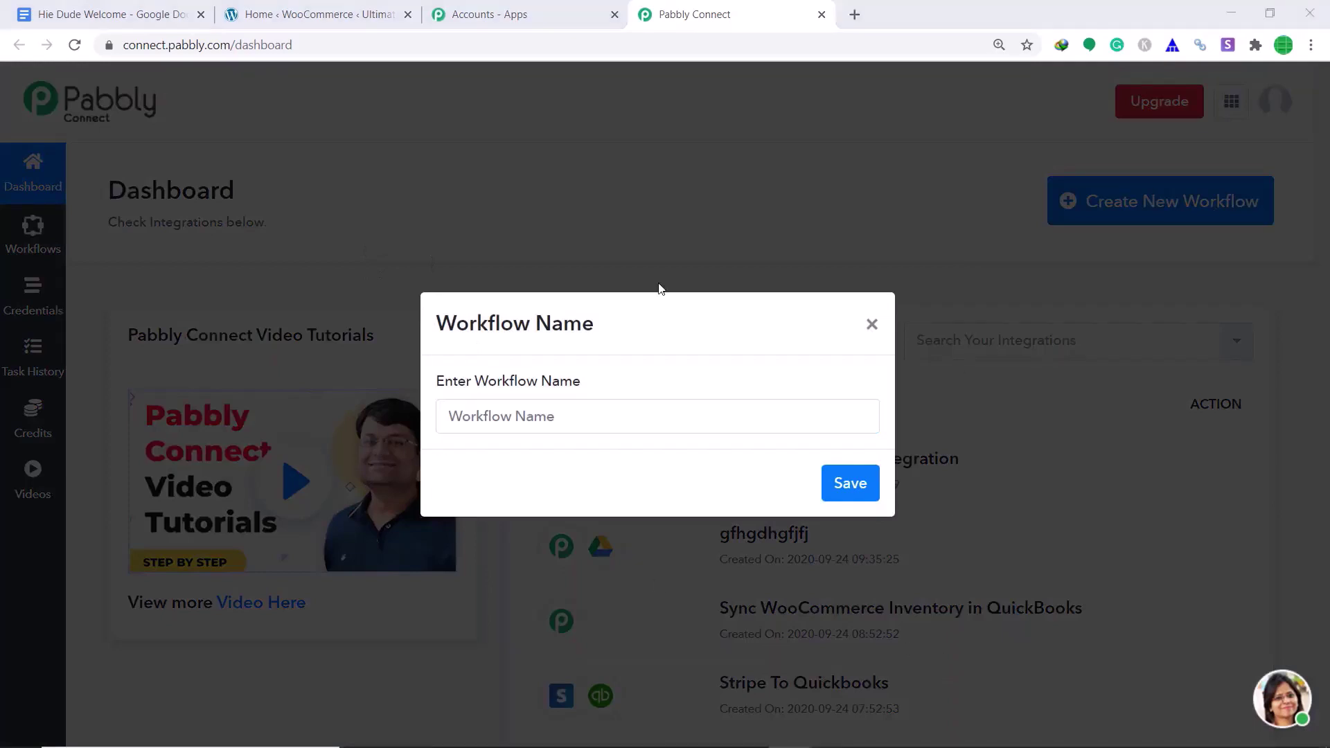
left_click(666, 417)
type("Woo")
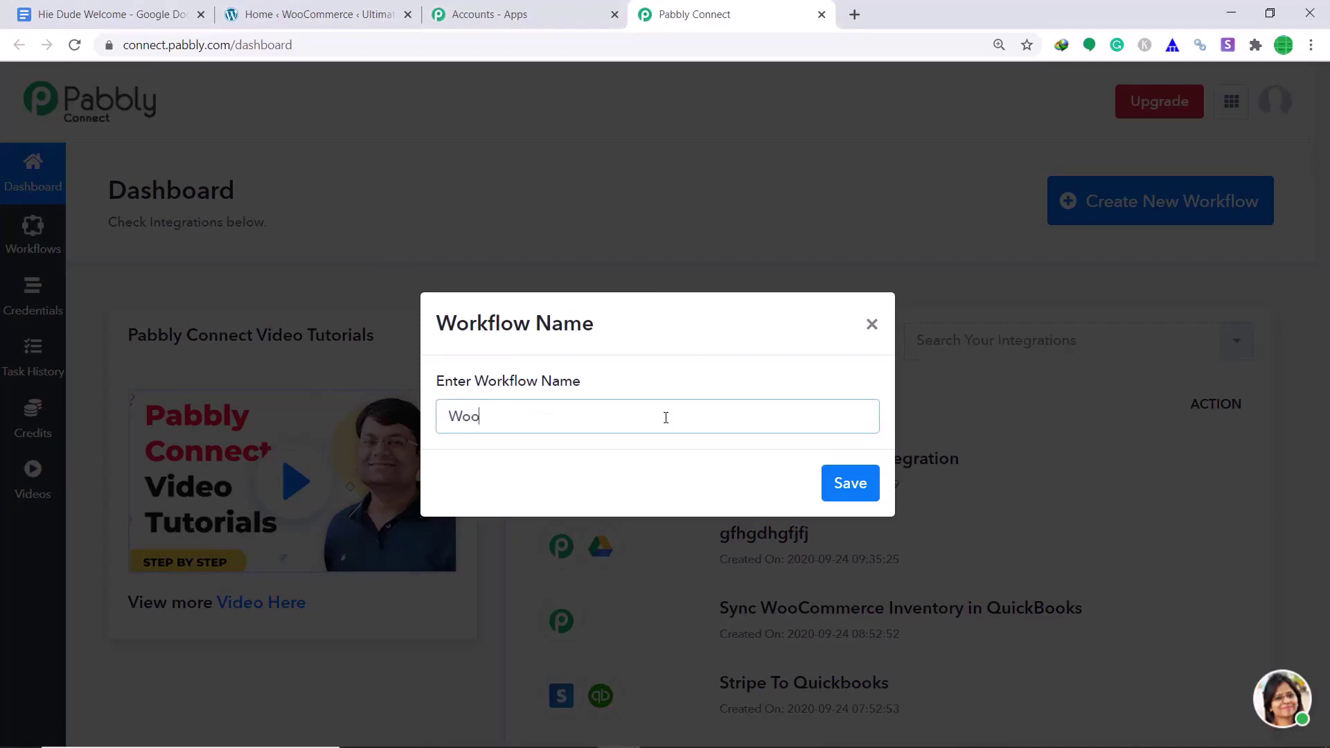
type("Commerce ")
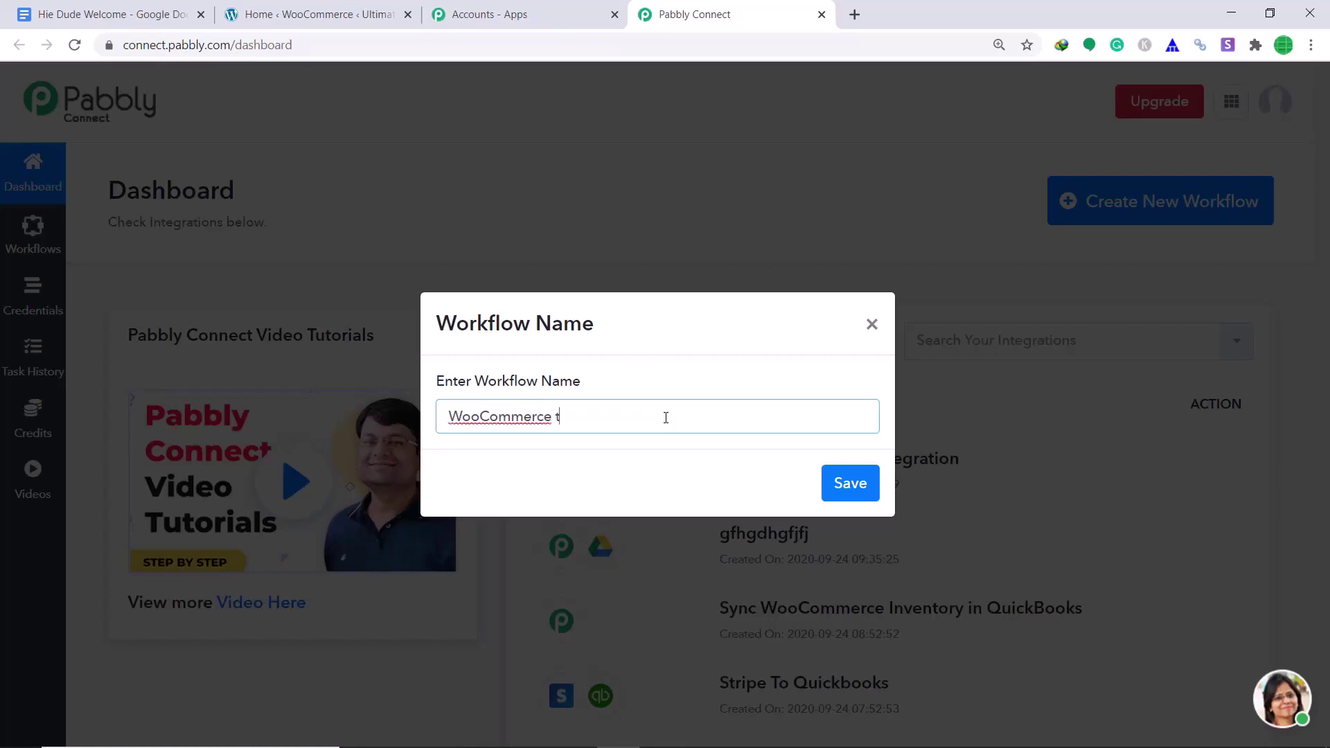
type("to Google Drive")
left_click(871, 485)
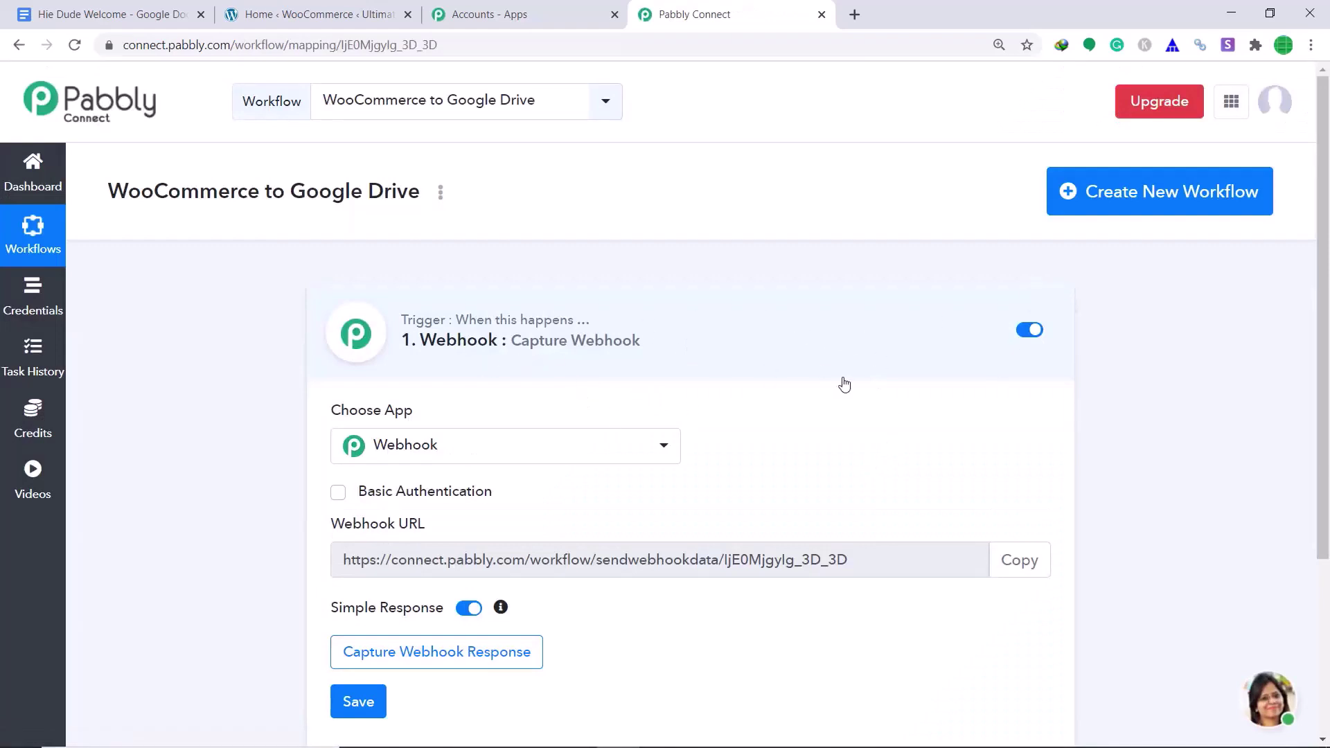
scroll(946, 318, "down", 1)
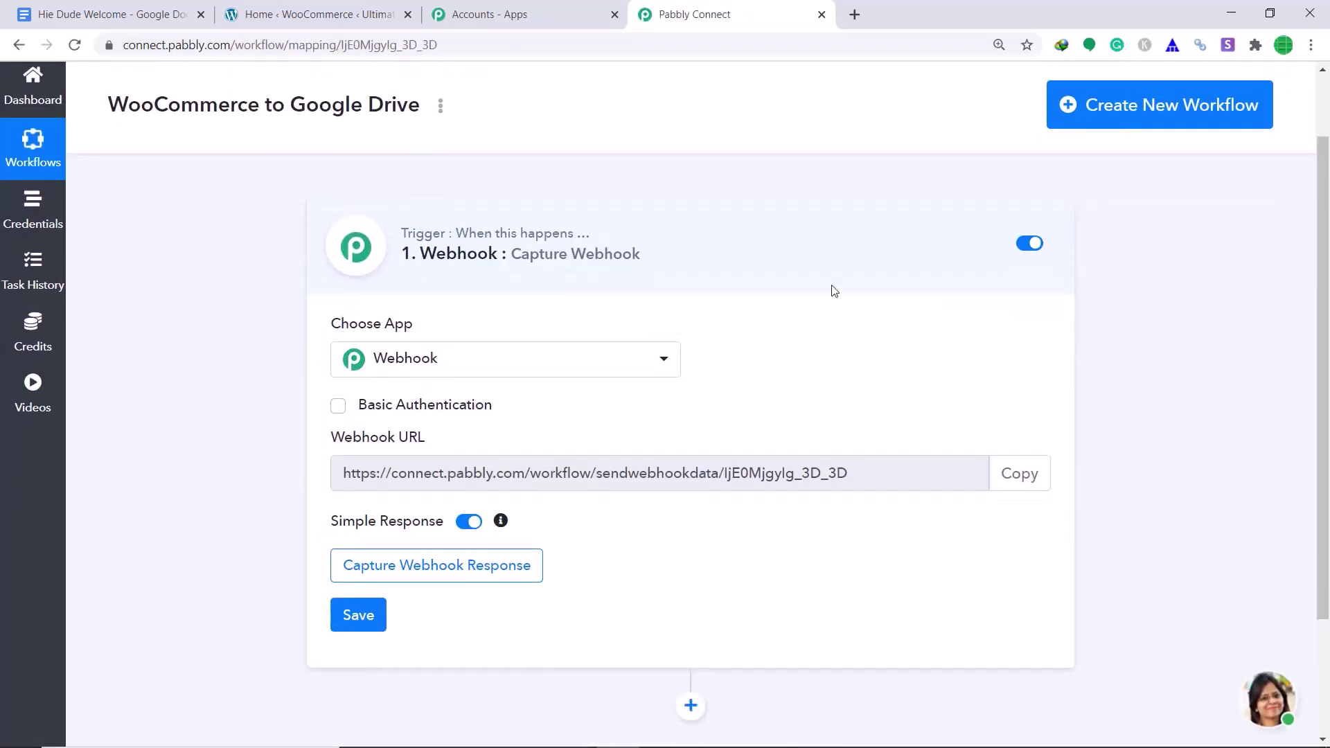
left_click(516, 374)
- Set the trigger to WooCommerce New Order Created, then switch to the WooCommerce admin
type("woo")
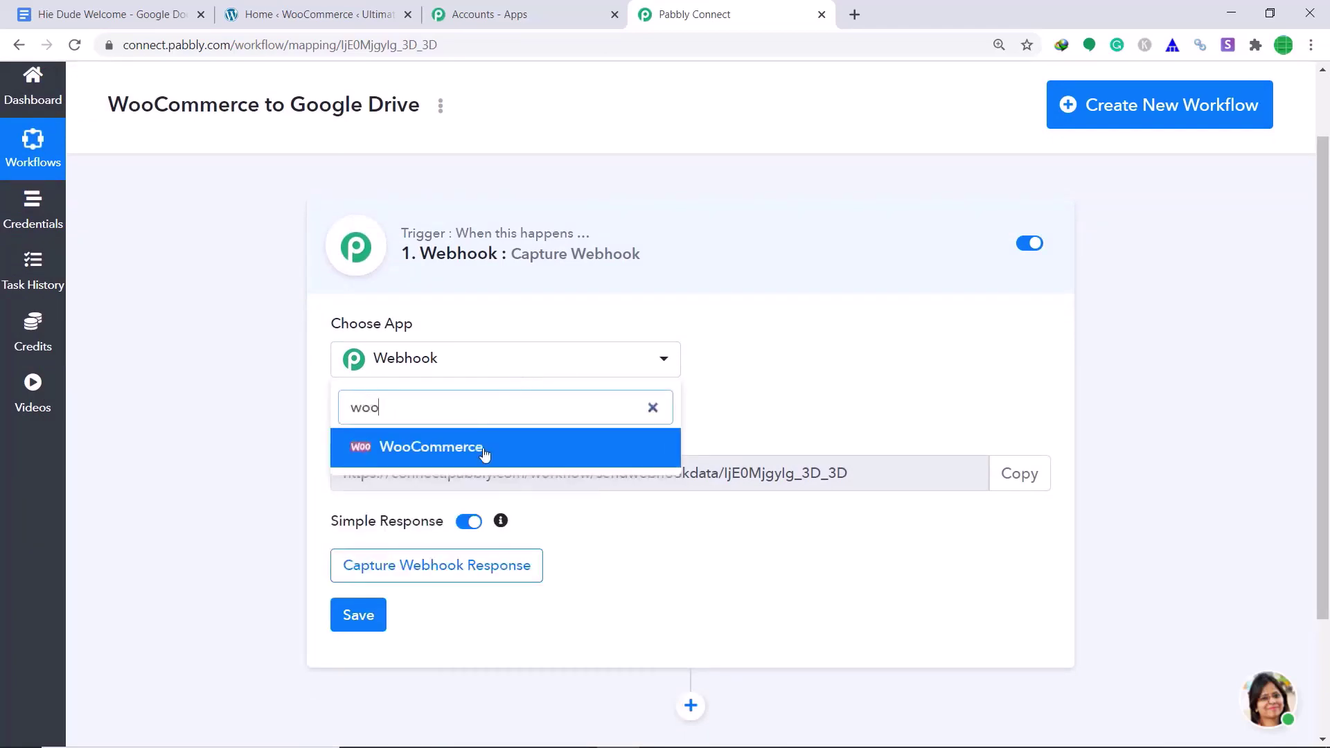
left_click(483, 450)
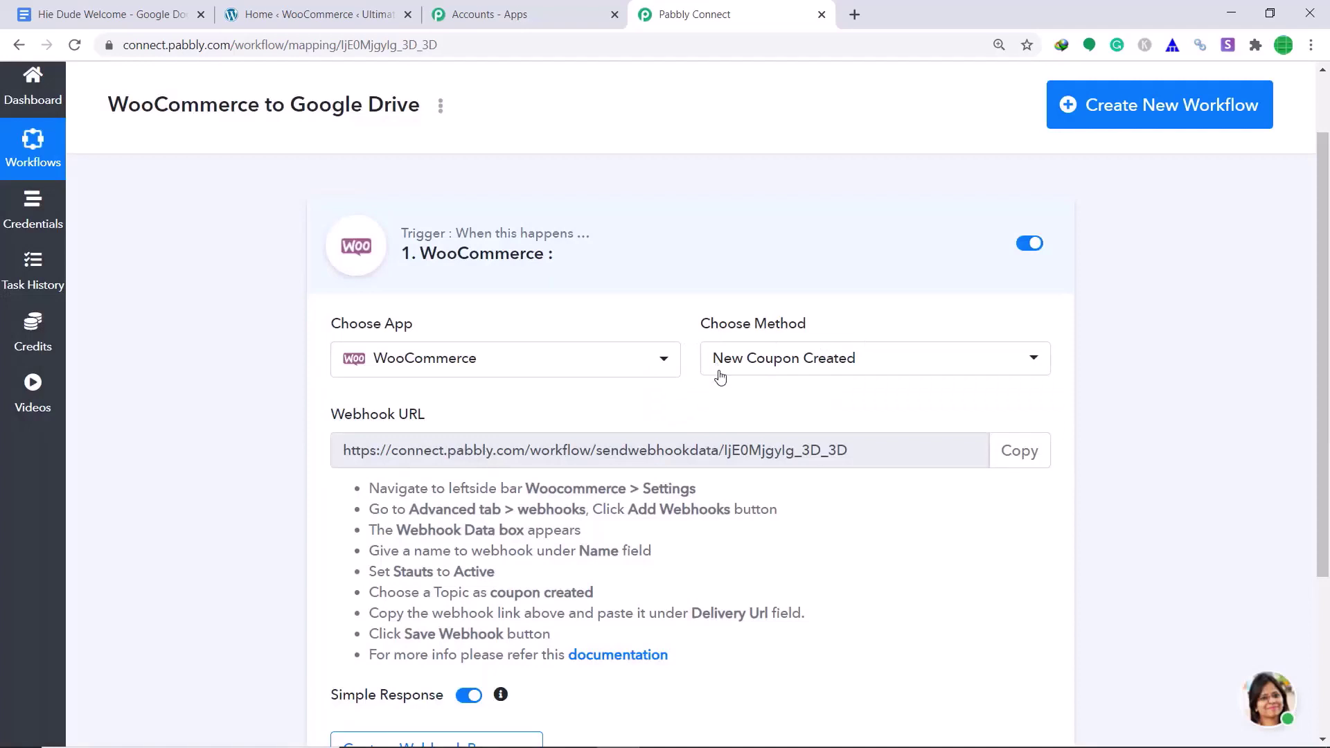
left_click(805, 365)
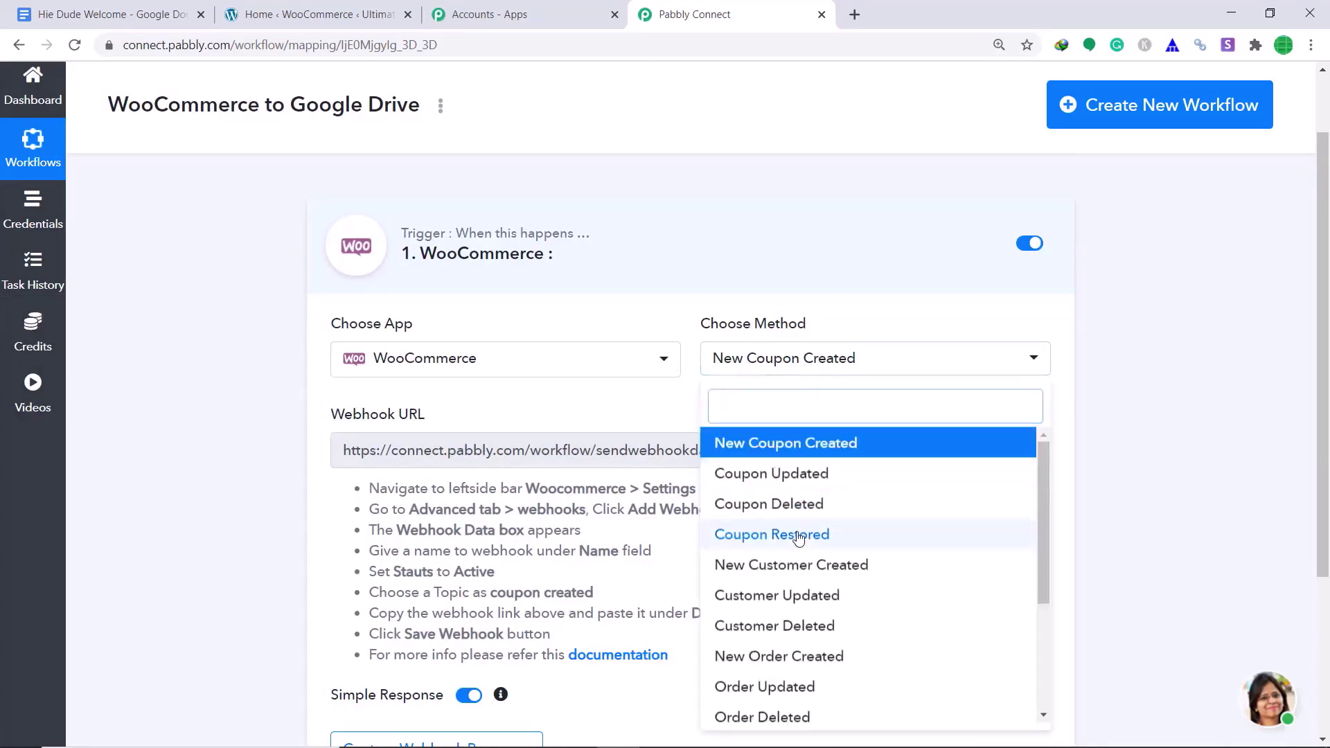
scroll(807, 565, "down", 2)
left_click(807, 570)
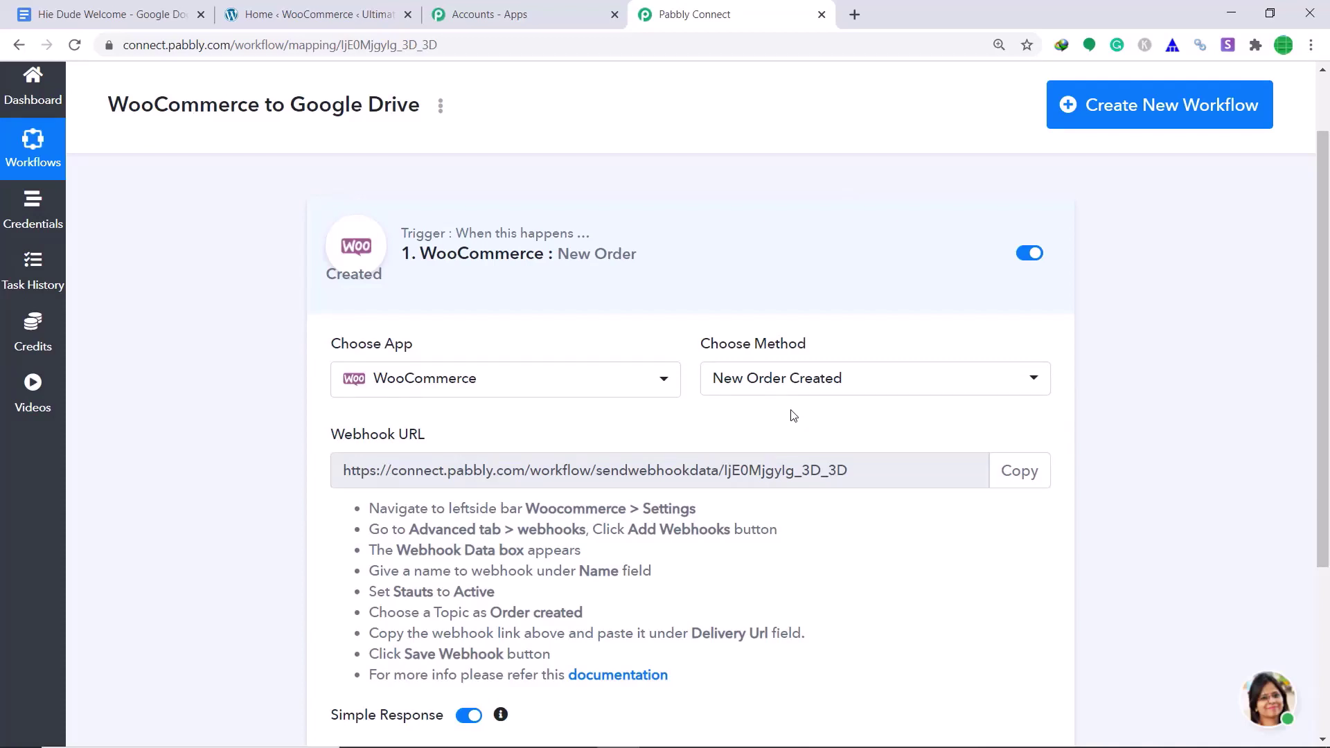
left_click(361, 9)
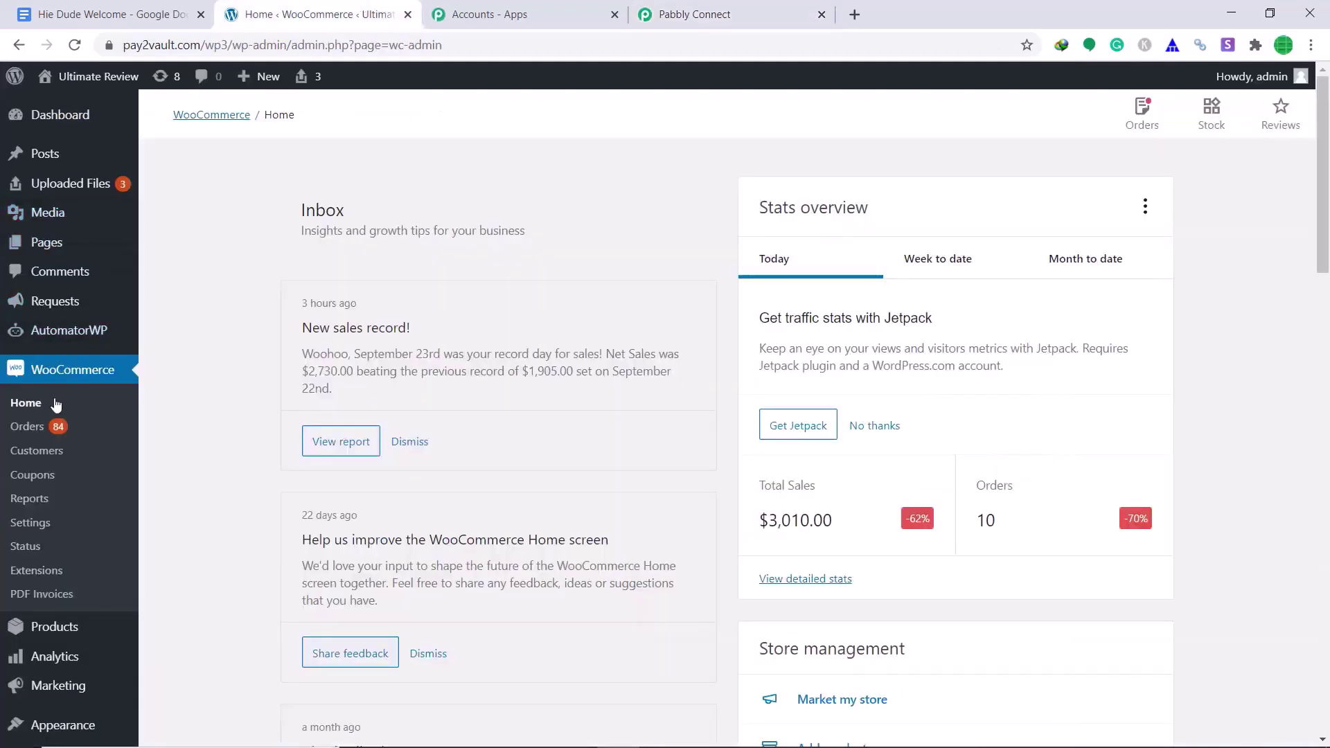
- Go to WooCommerce's Advanced webhook settings and start adding a new webhook
left_click(23, 527)
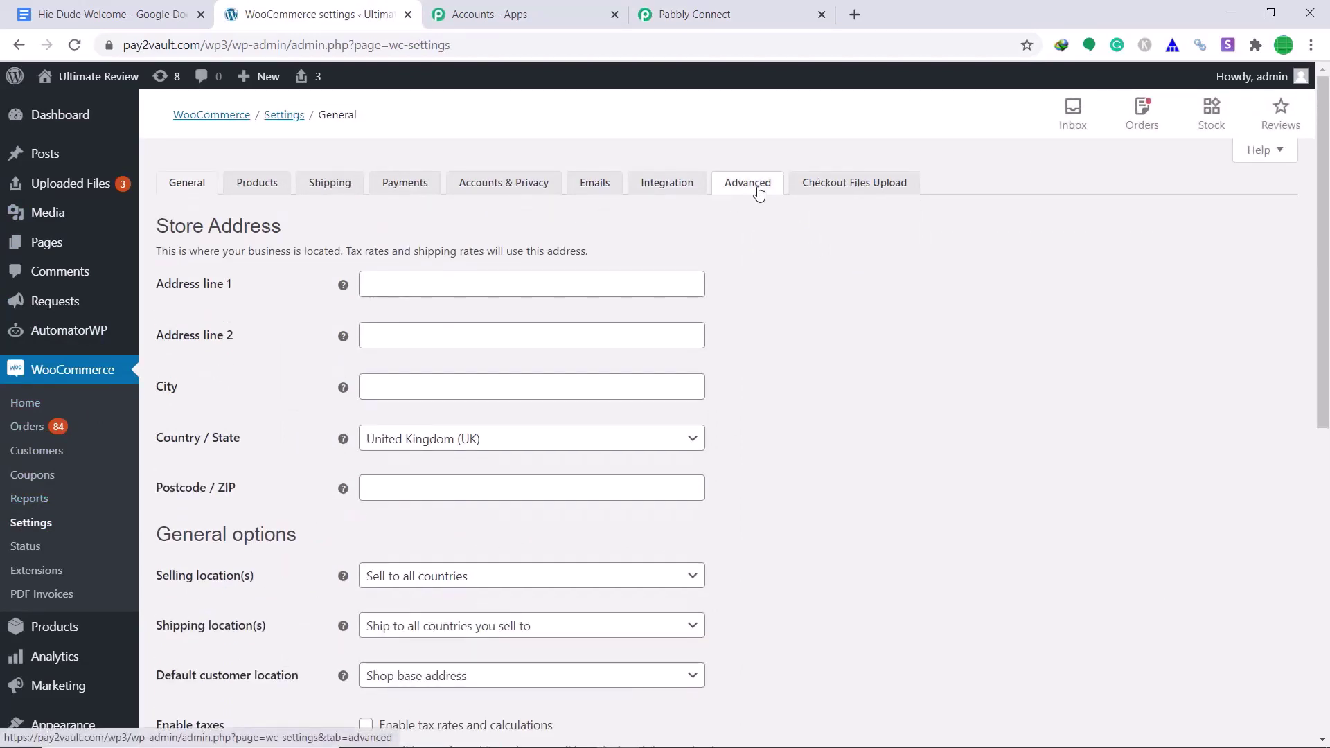
left_click(759, 193)
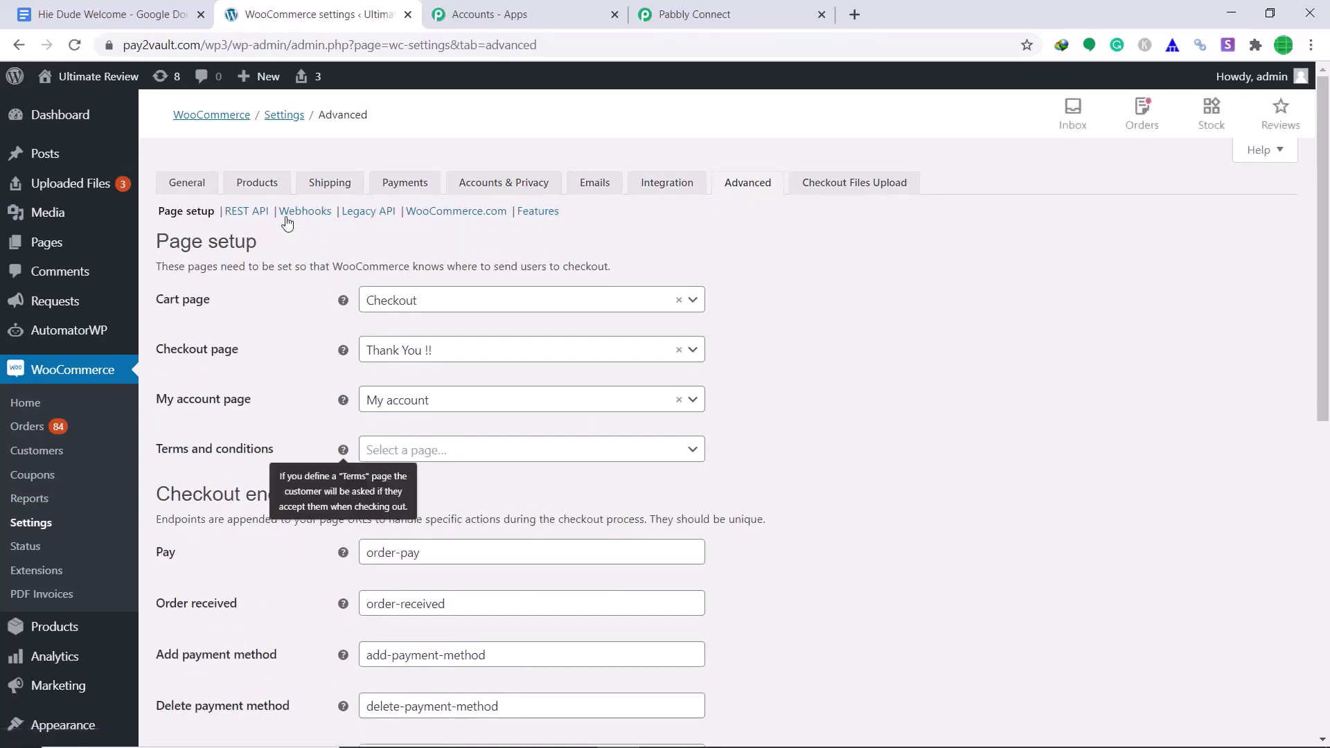
left_click(308, 218)
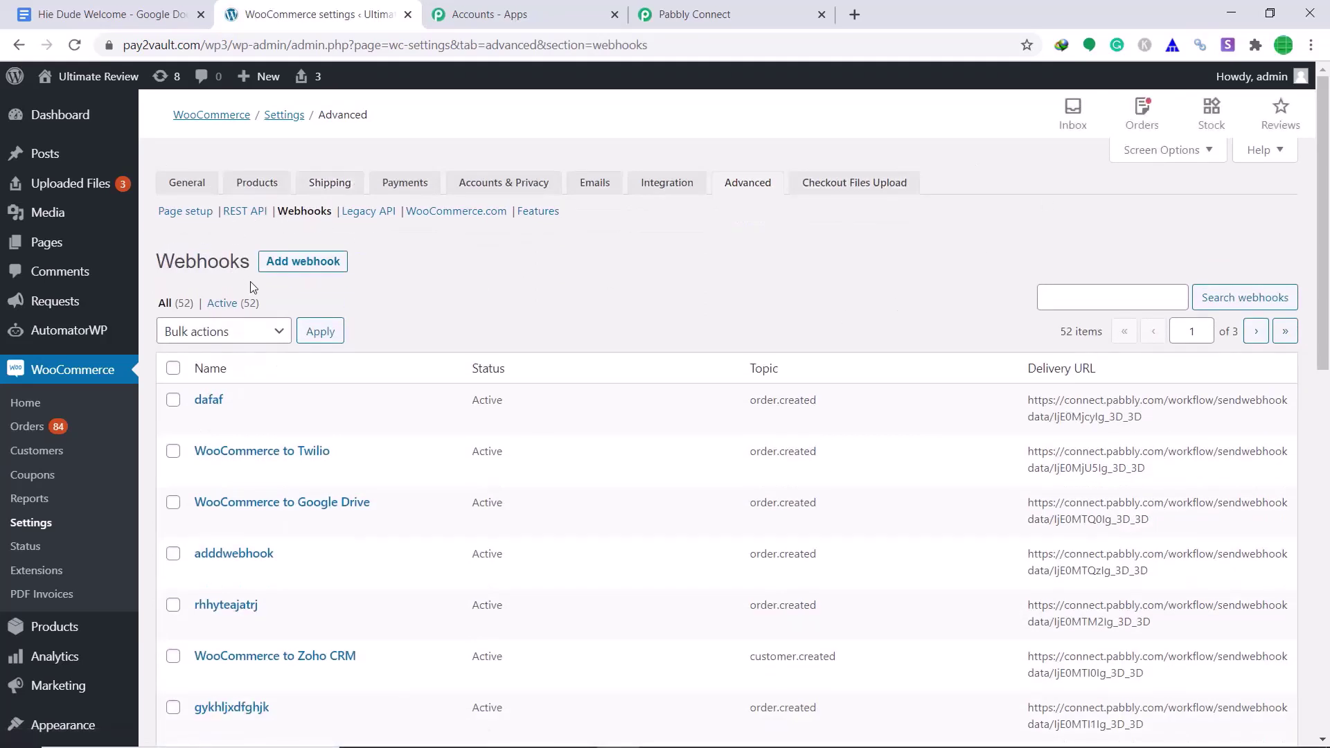
left_click(295, 275)
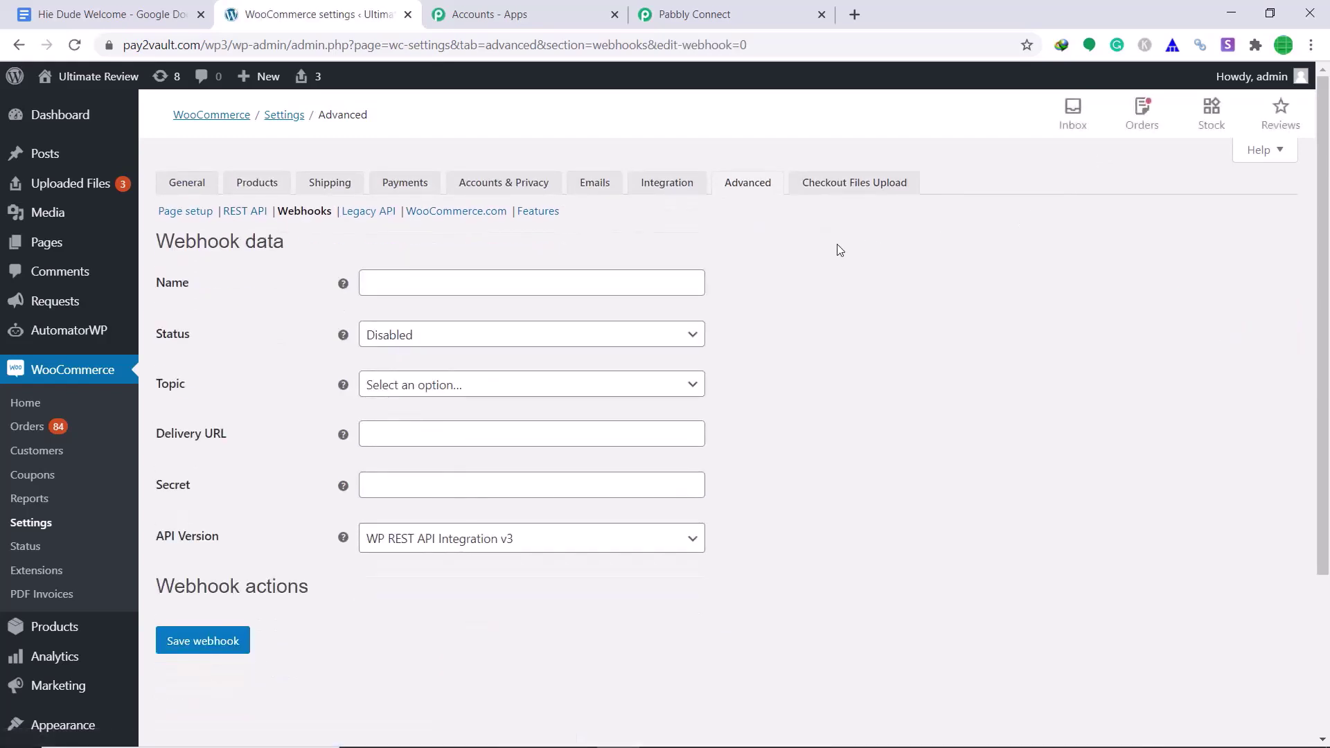
- Name the webhook 'renwebhook', set status to Active and topic to Order created
left_click(668, 288)
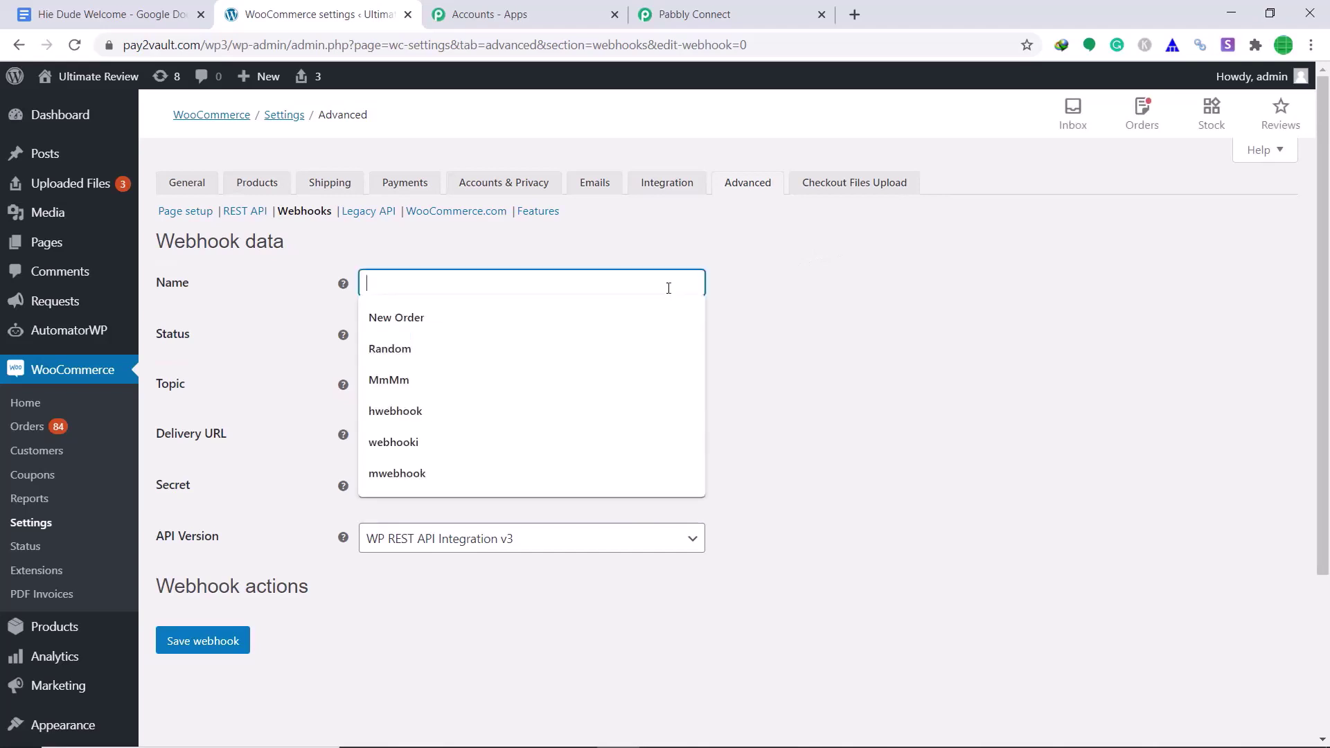
type("renwebhook")
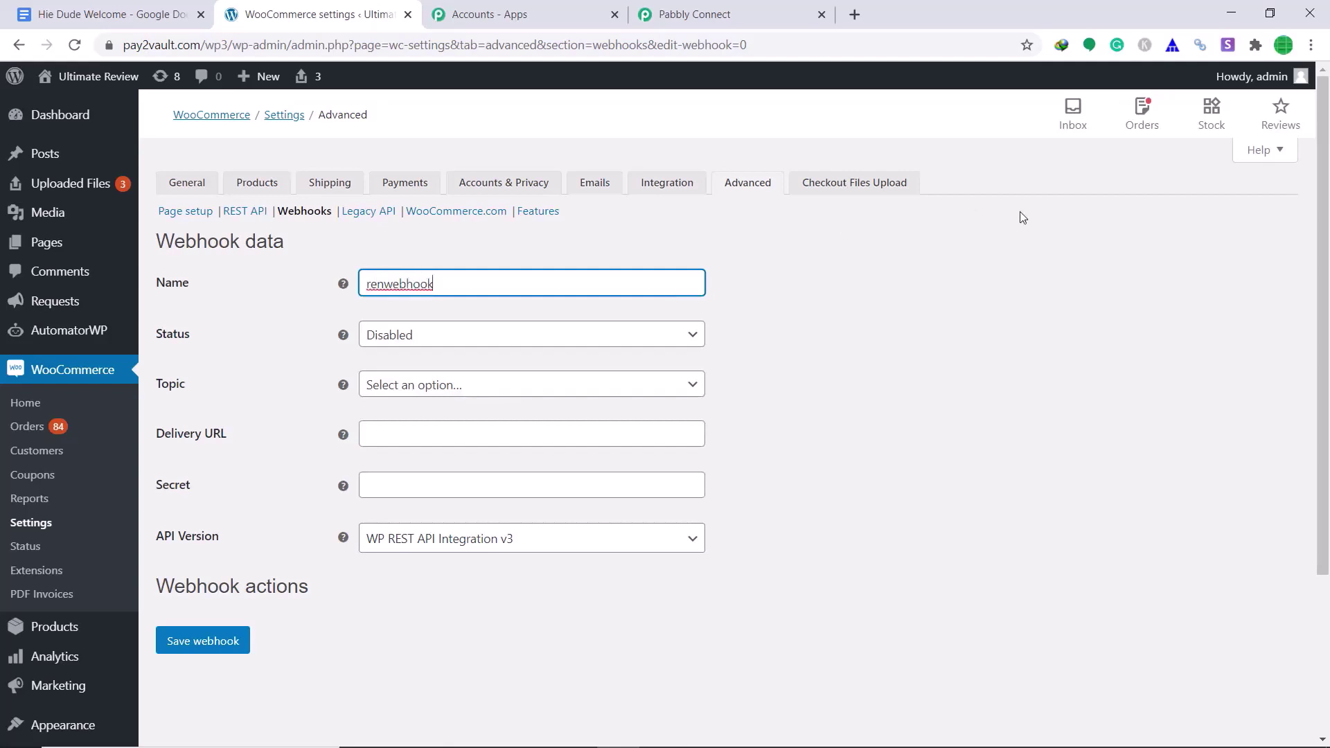
left_click(698, 336)
left_click(650, 359)
left_click(693, 393)
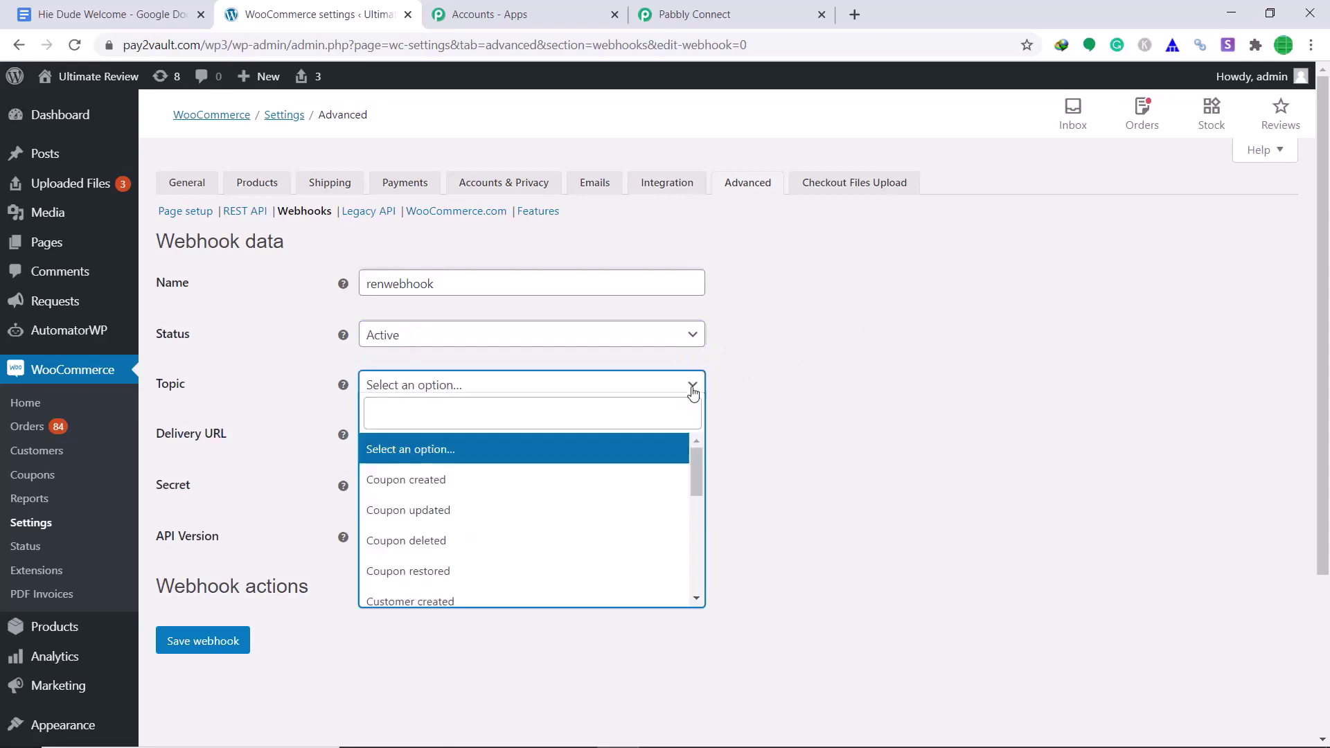
scroll(621, 463, "down", 4)
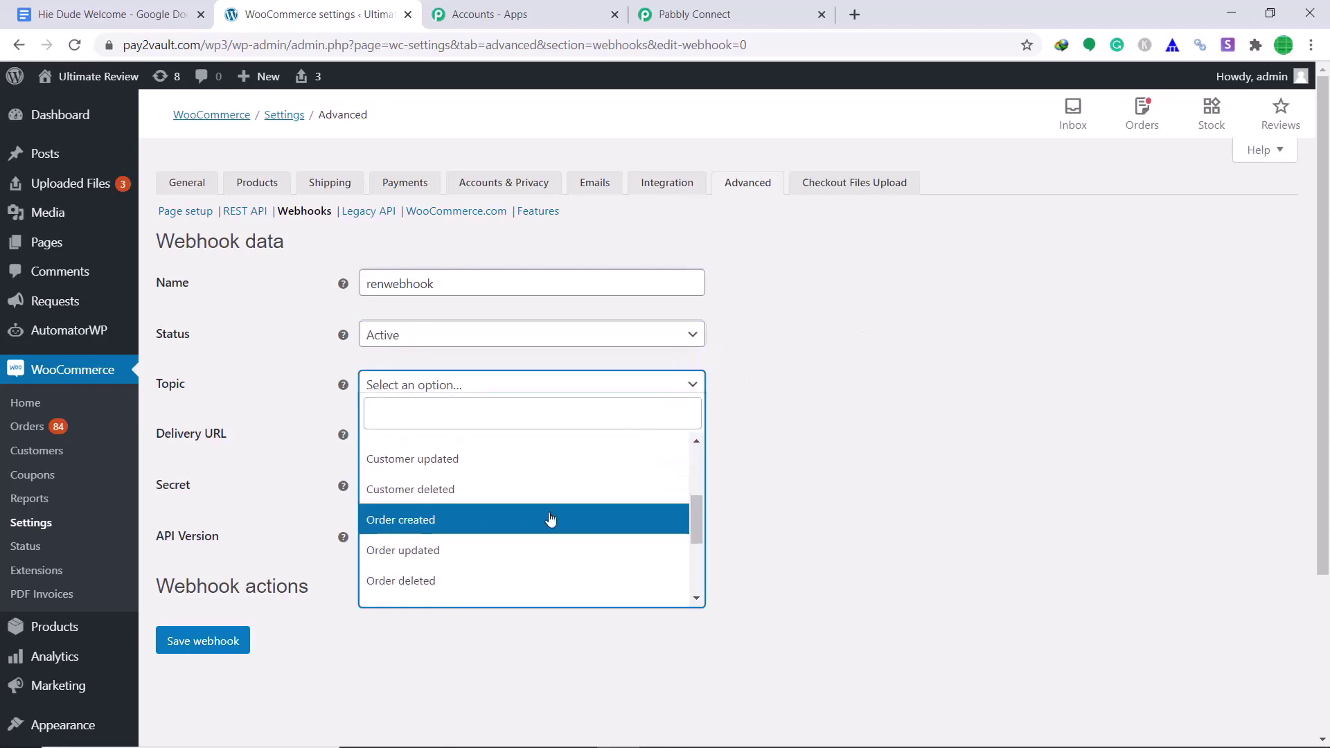
left_click(549, 517)
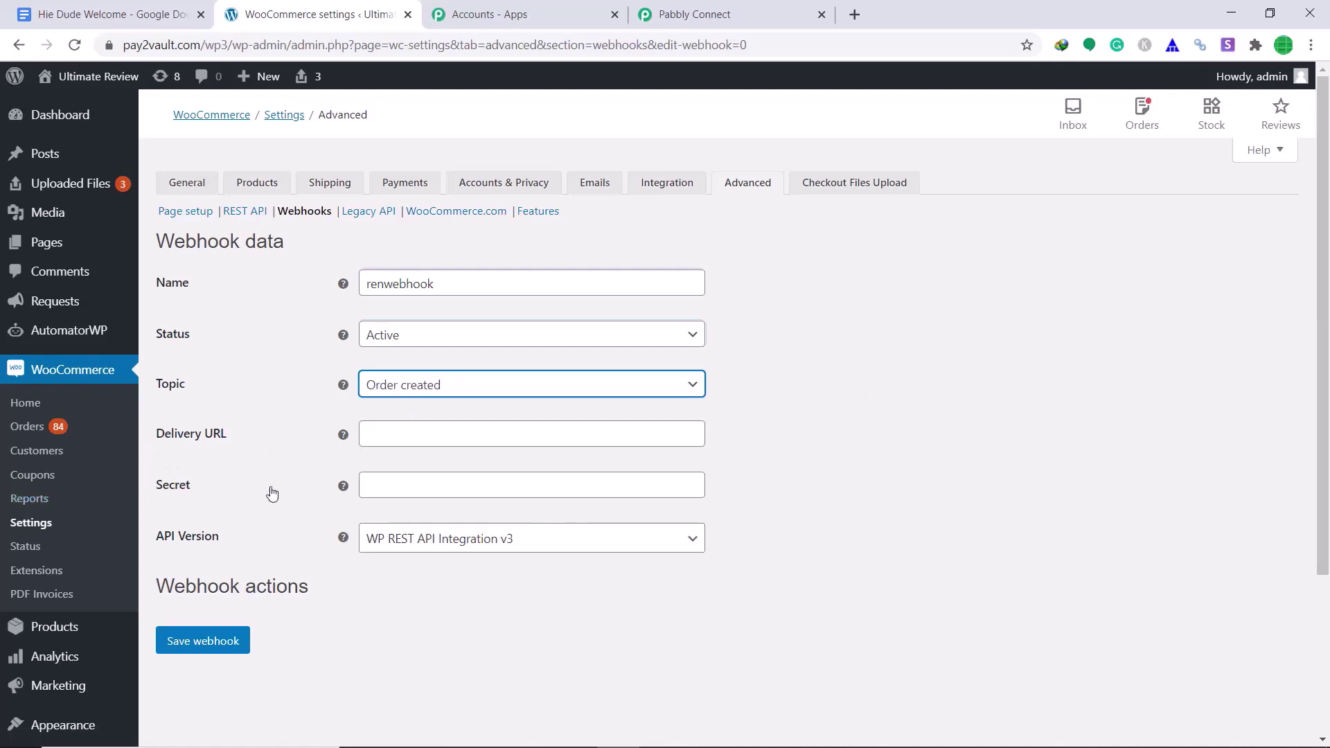
- Paste the Pabbly workflow's webhook URL as renwebhook's Delivery URL and save the webhook
left_click(747, 5)
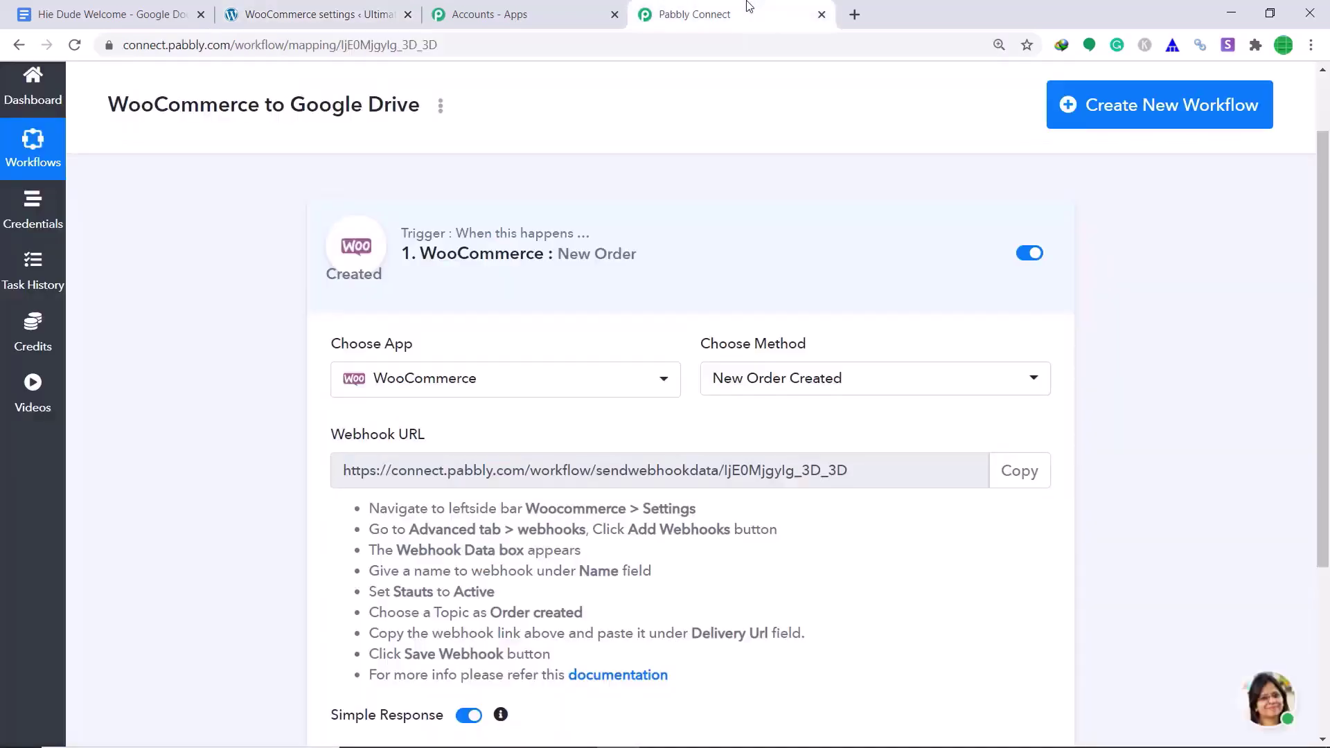
left_click(1019, 475)
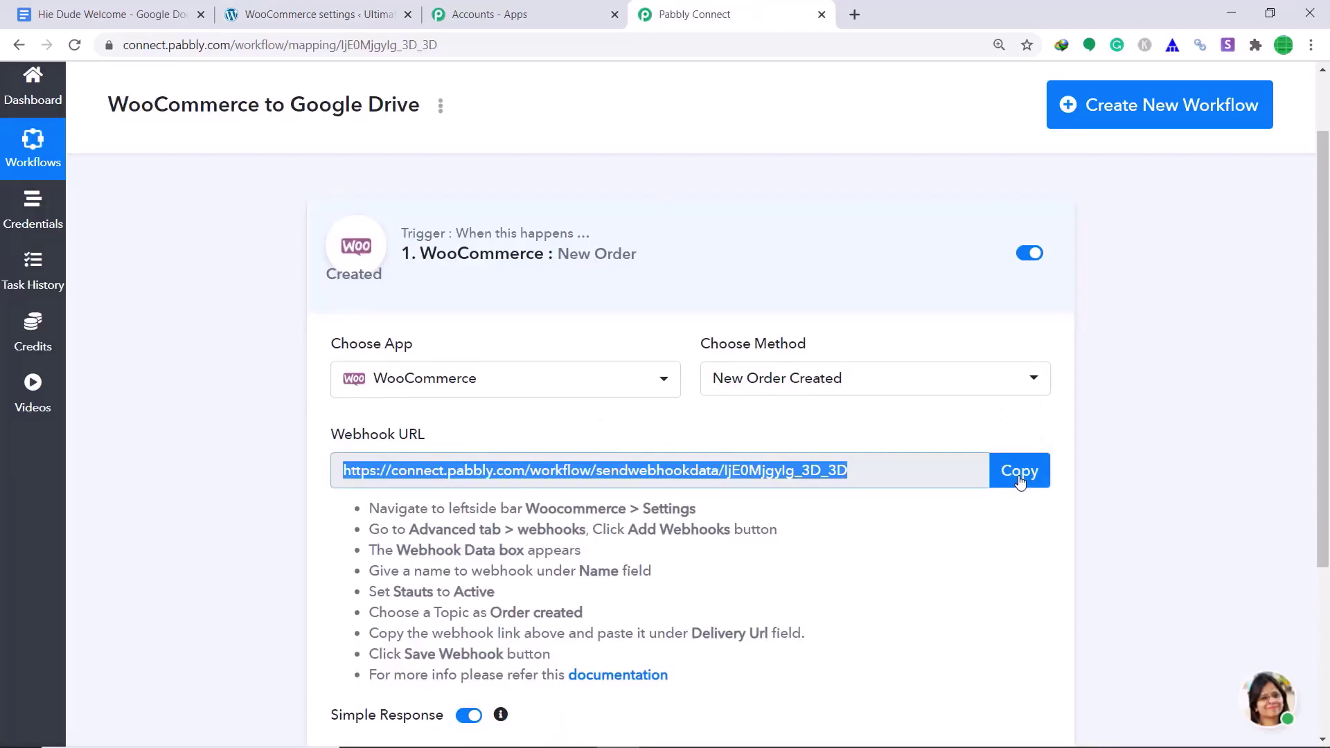
left_click(319, 14)
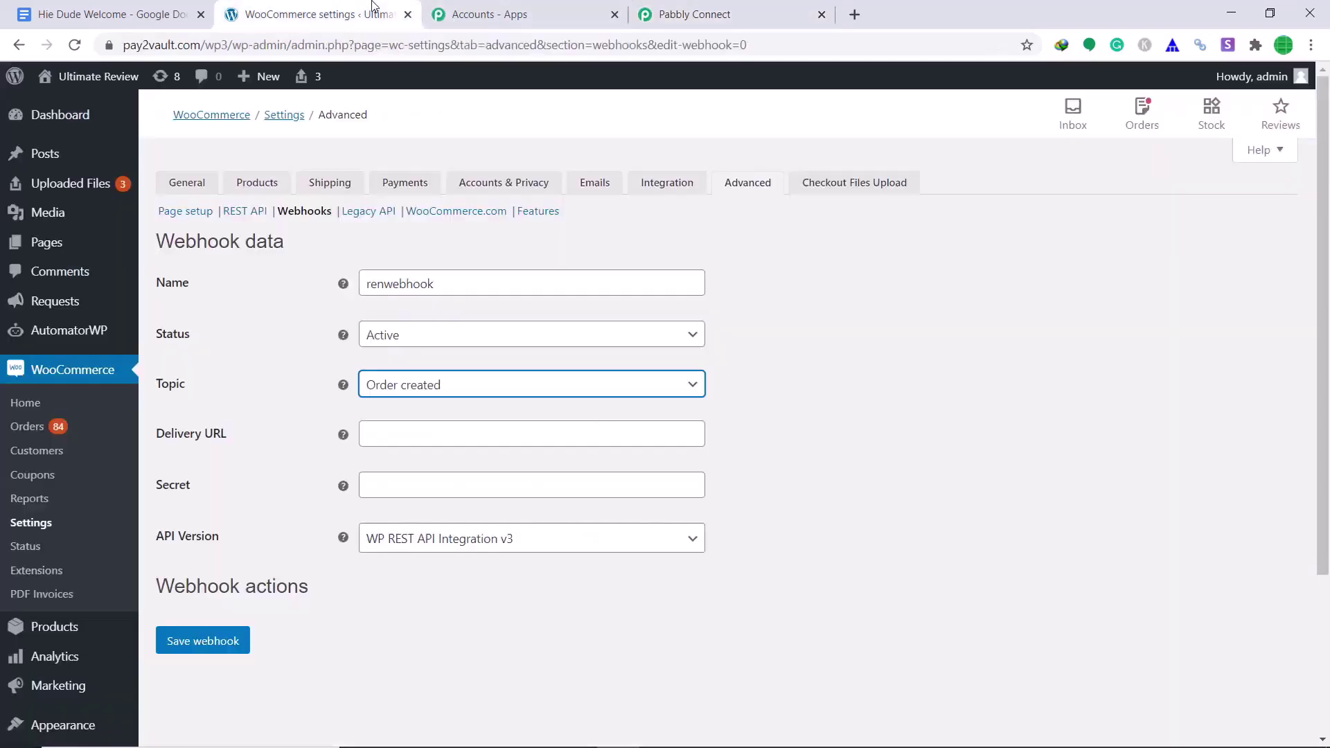
right_click(474, 439)
left_click(528, 568)
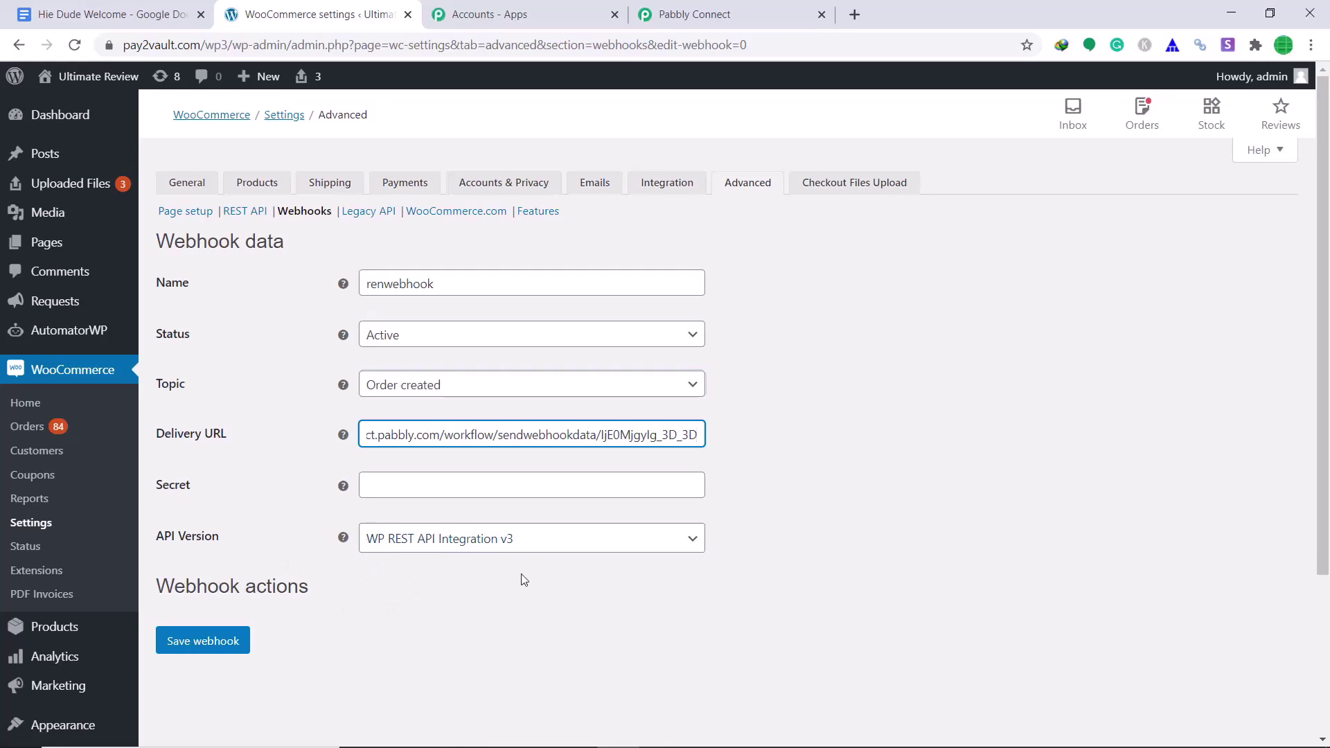
left_click(192, 649)
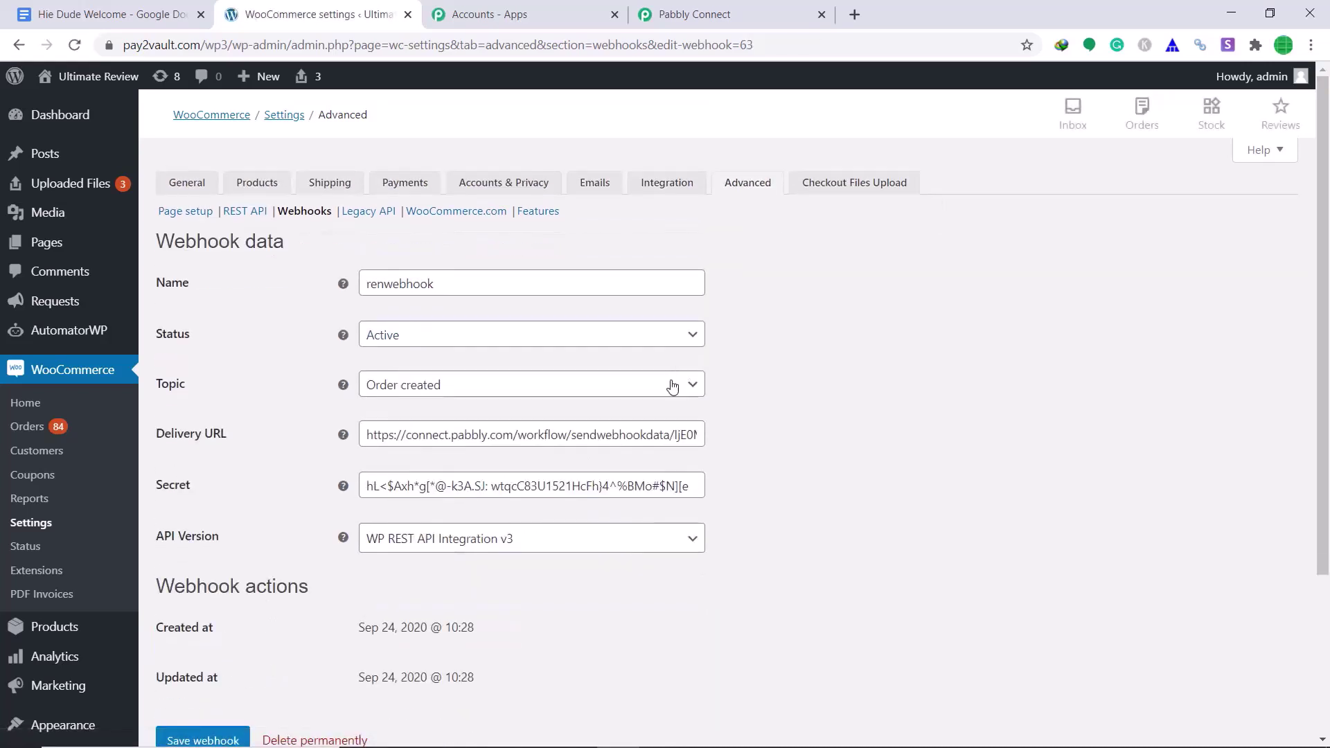
scroll(673, 382, "down", 1)
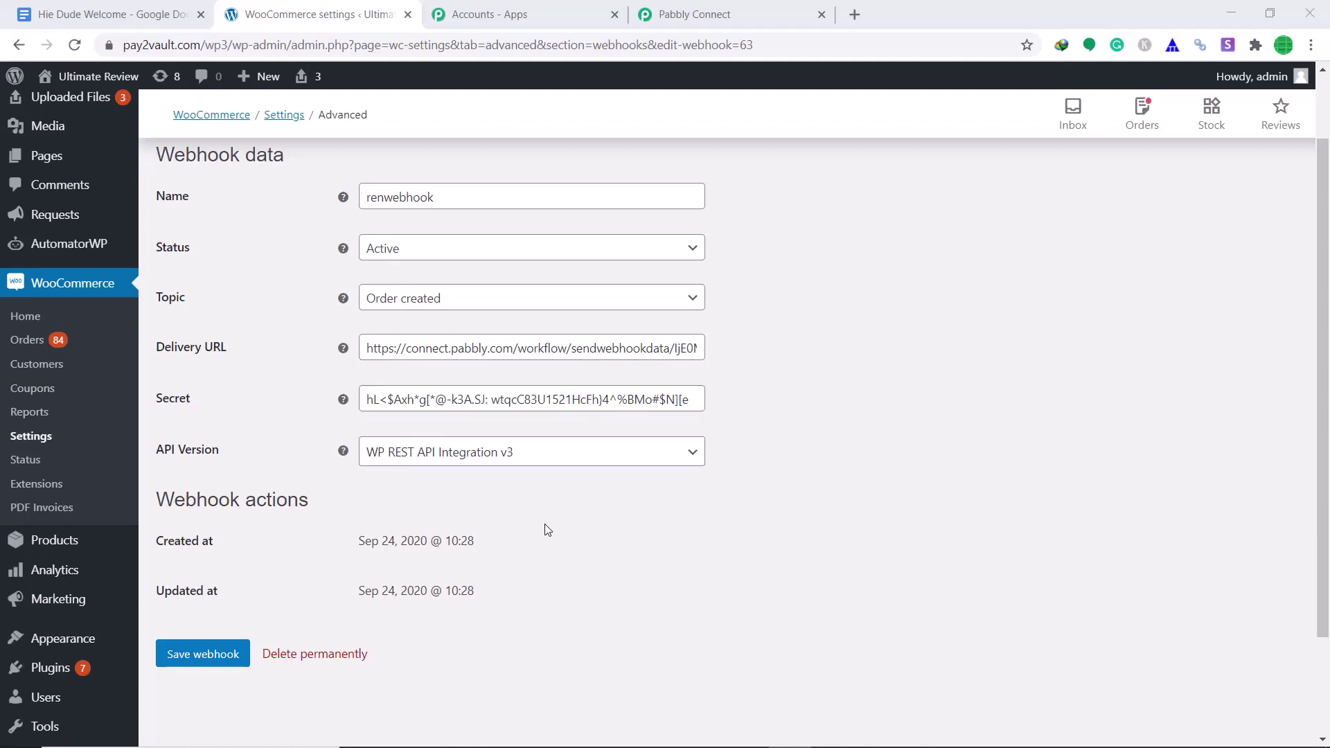
left_click(697, 14)
- Set the Pabbly trigger waiting for a webhook response and add Apple Watch Series 5 to the cart
scroll(828, 272, "down", 2)
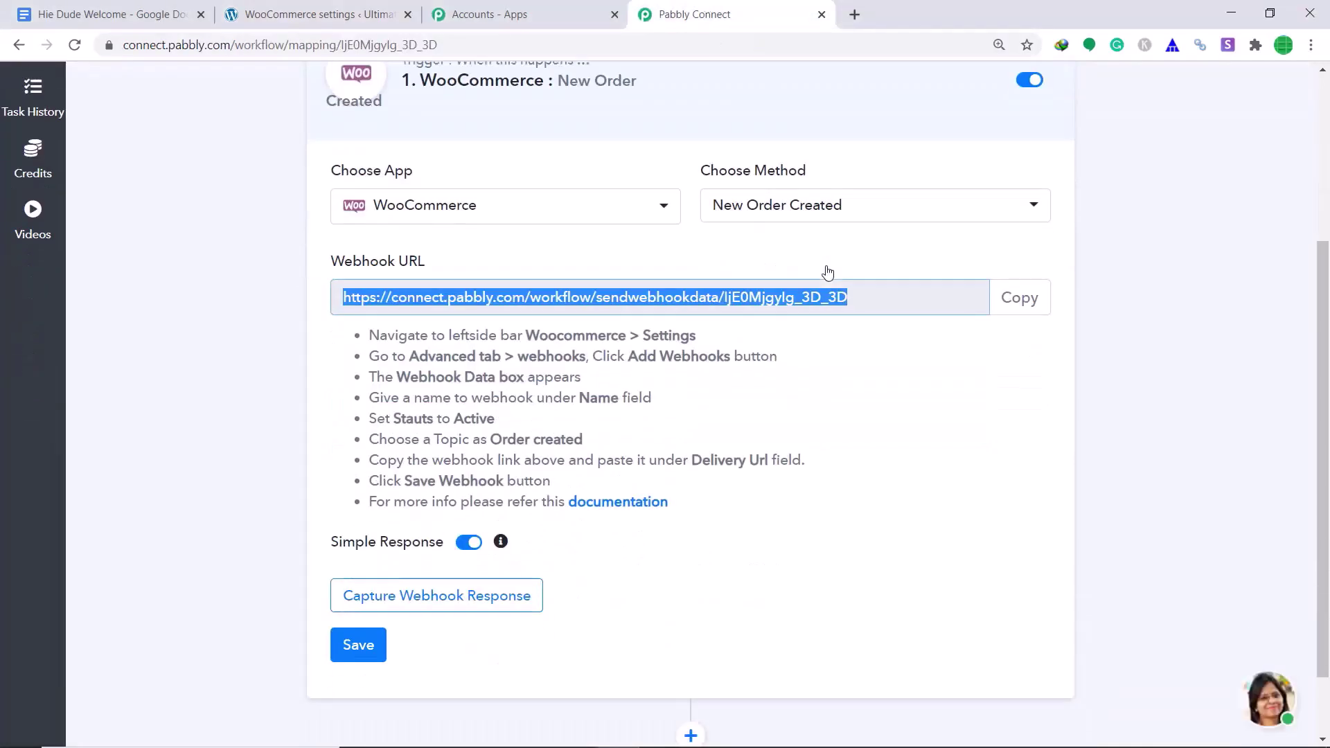
left_click(504, 599)
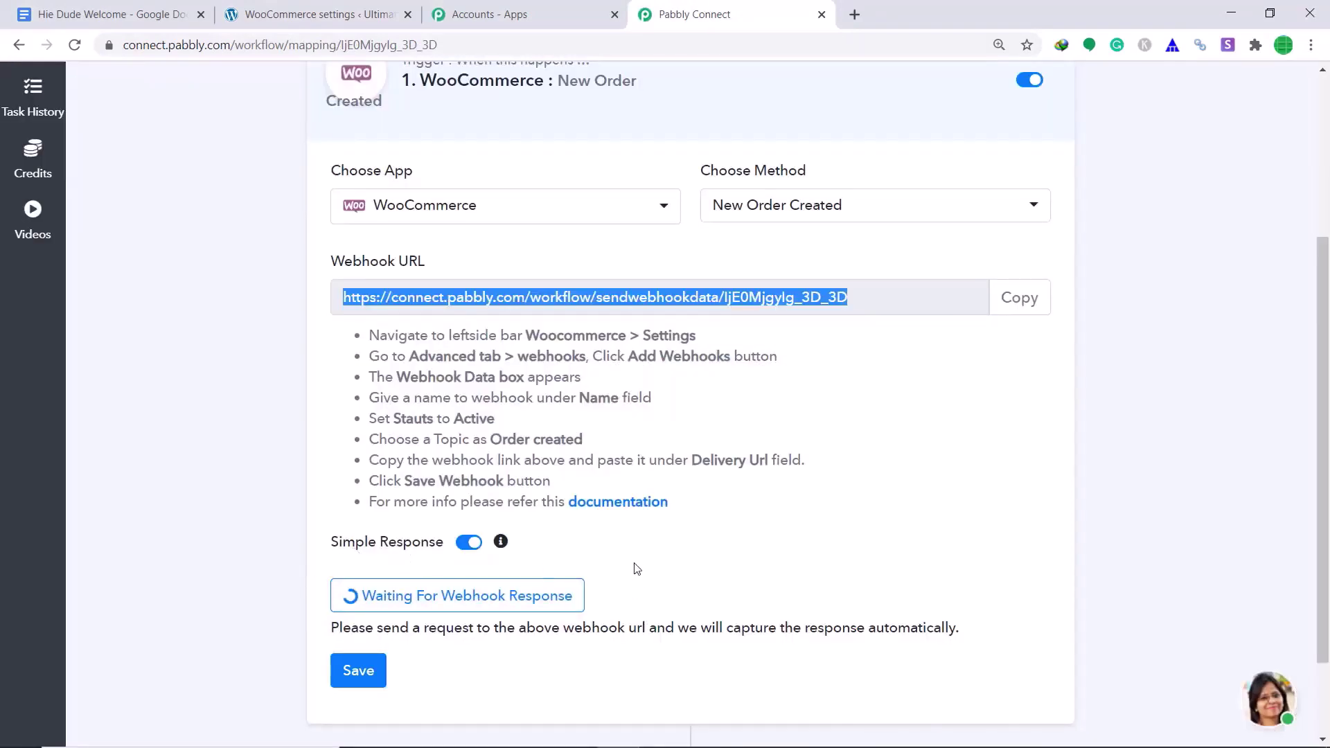
left_click(391, 9)
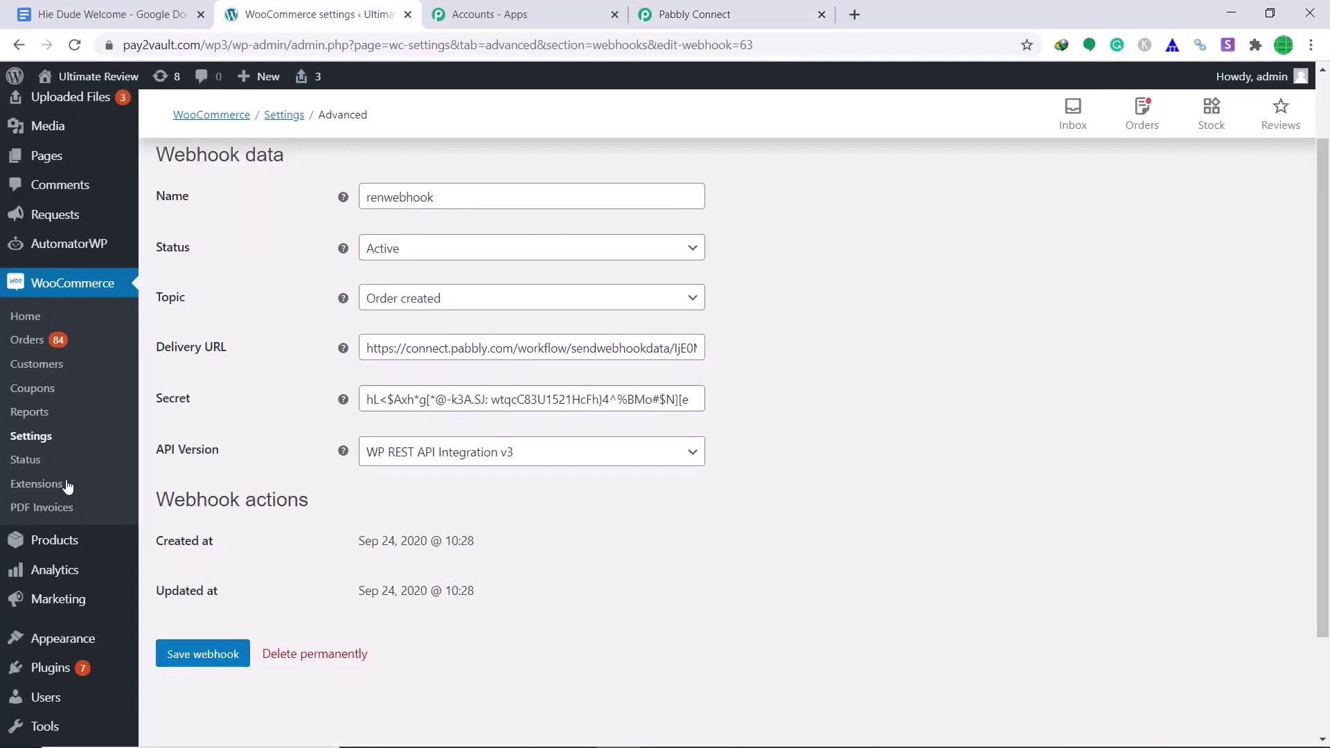
mouse_move(59, 543)
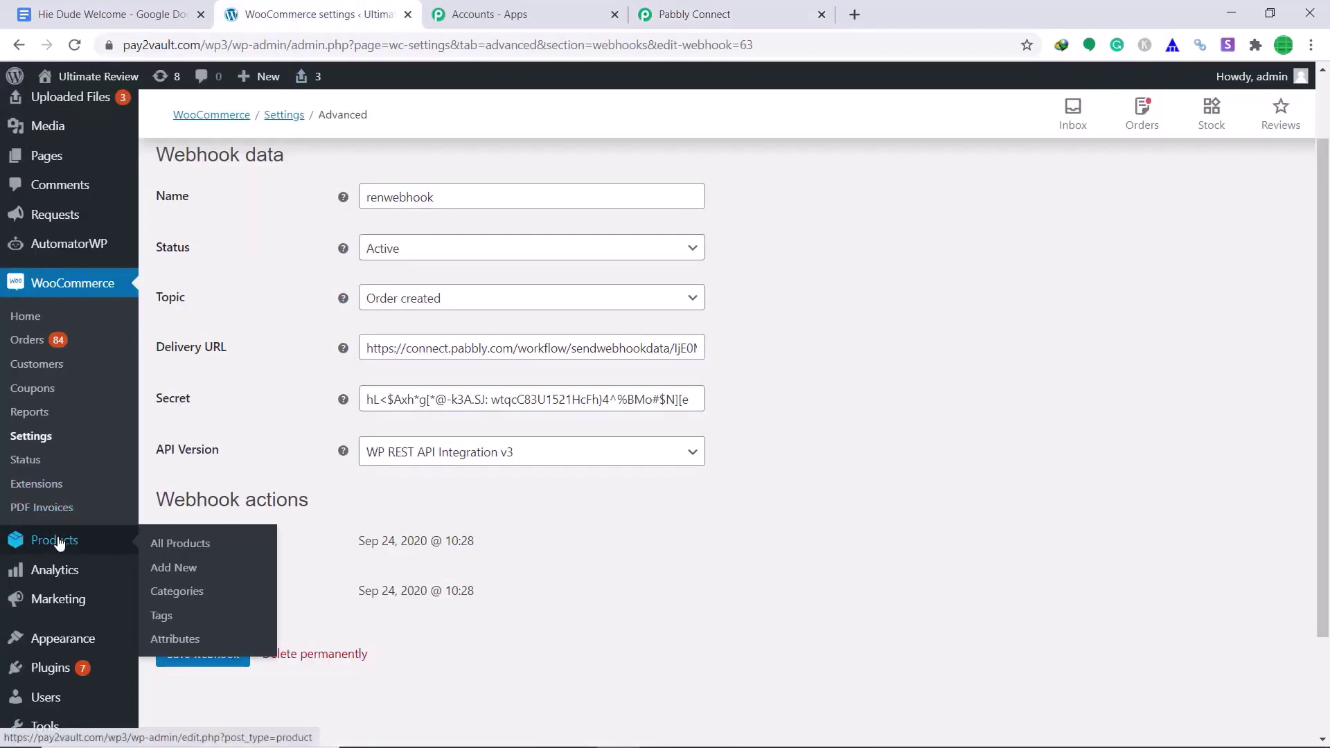
left_click(199, 550)
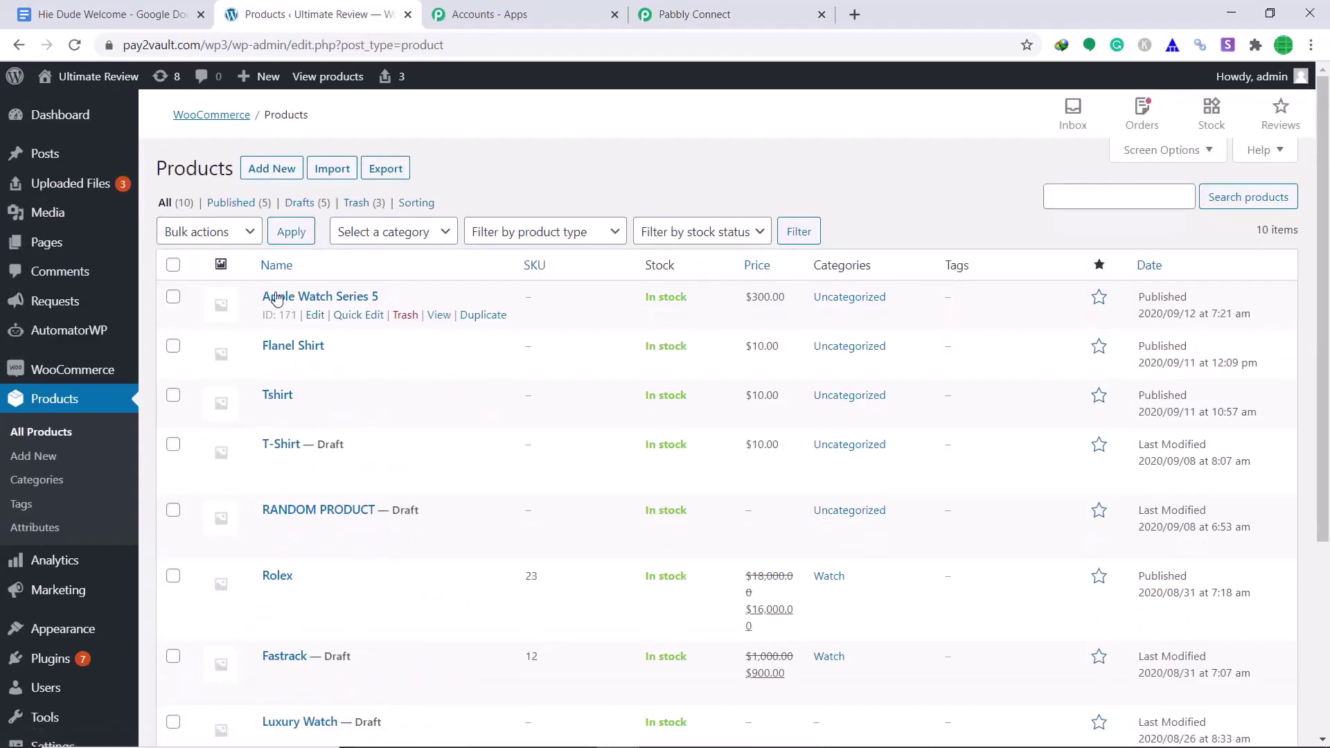
left_click(438, 316)
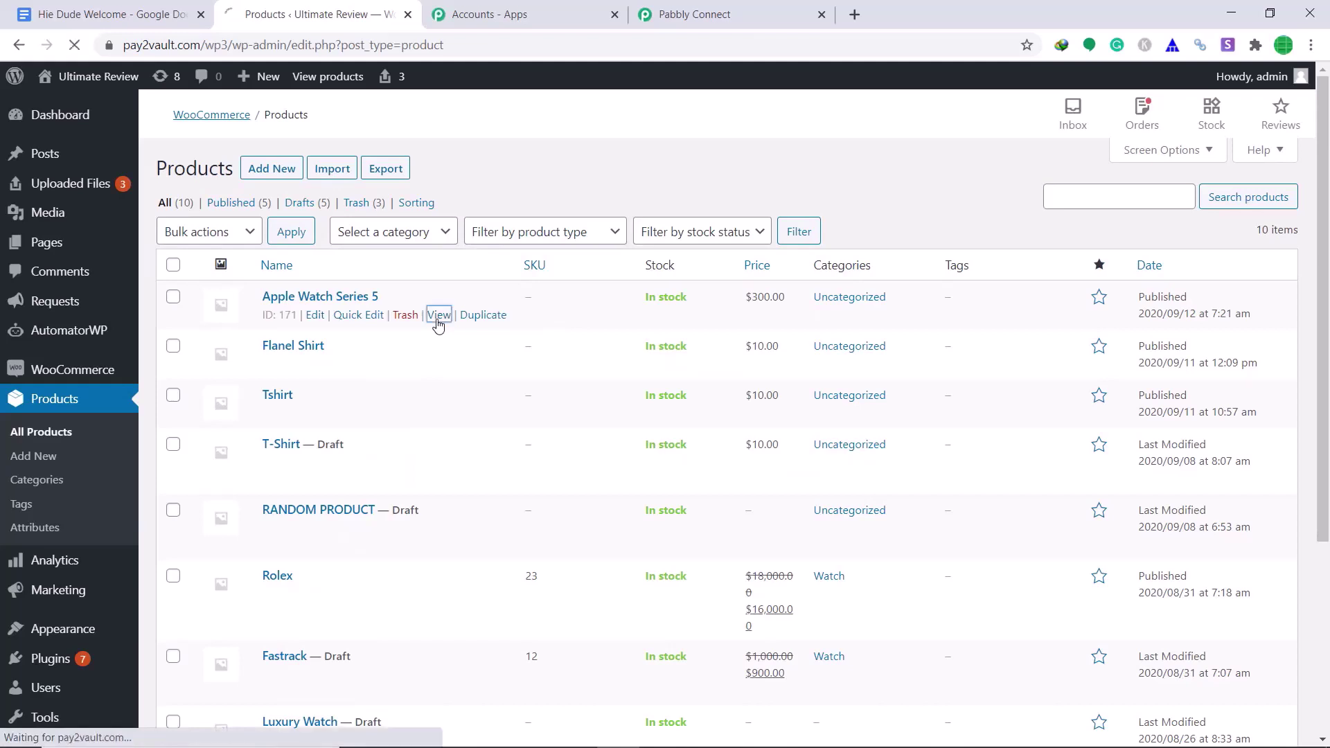
scroll(656, 336, "down", 3)
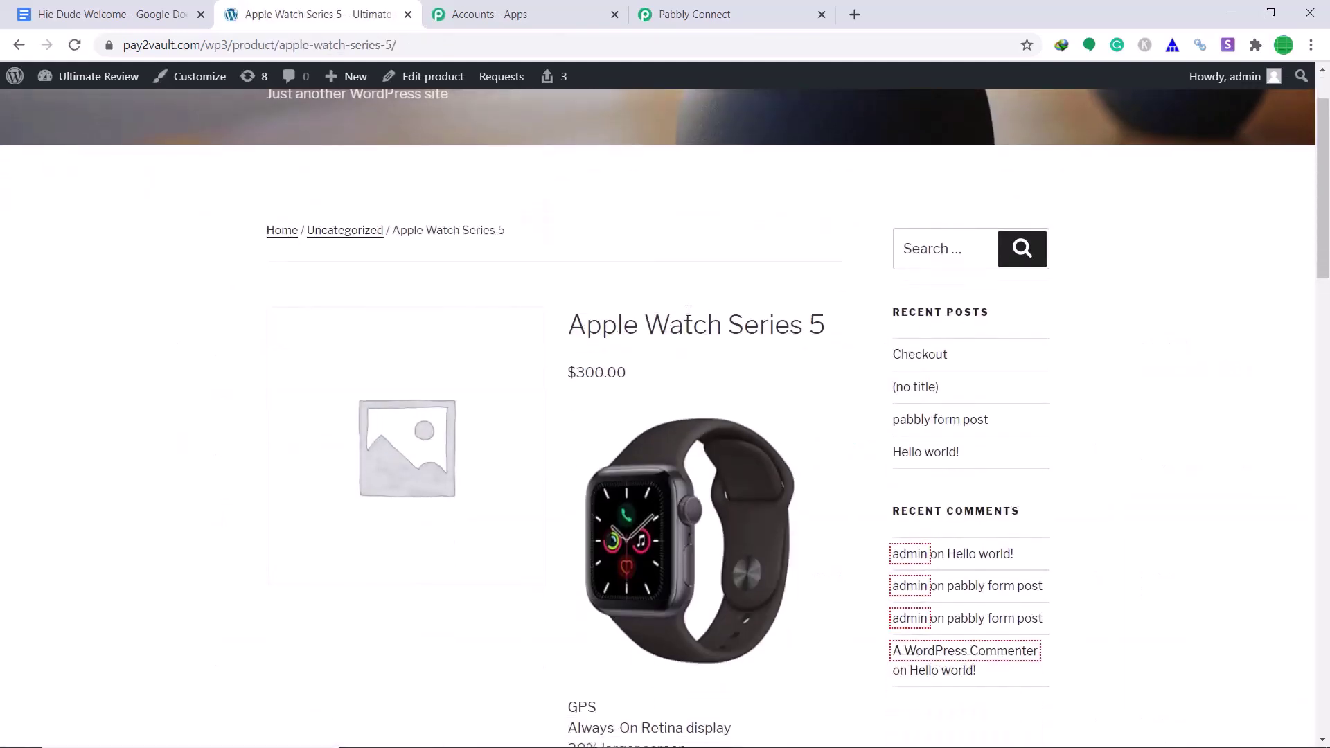
scroll(535, 329, "down", 3)
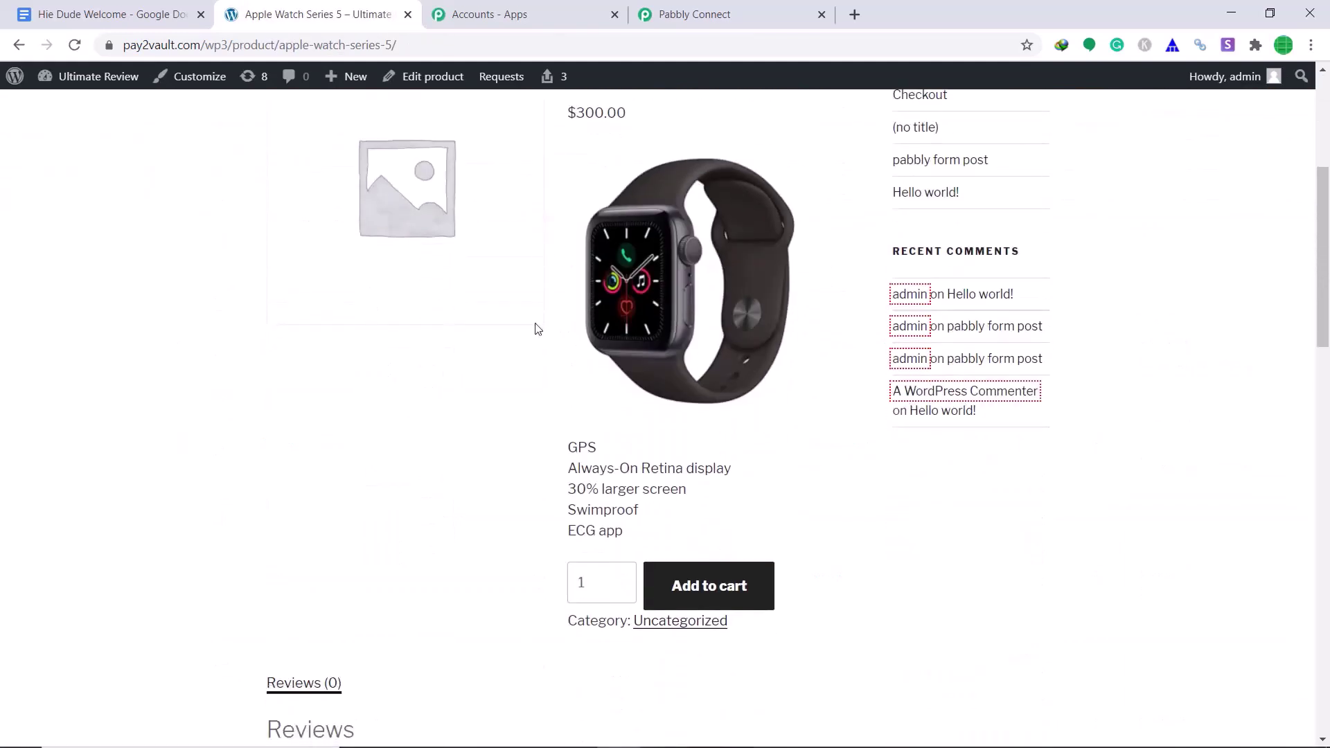
left_click(696, 582)
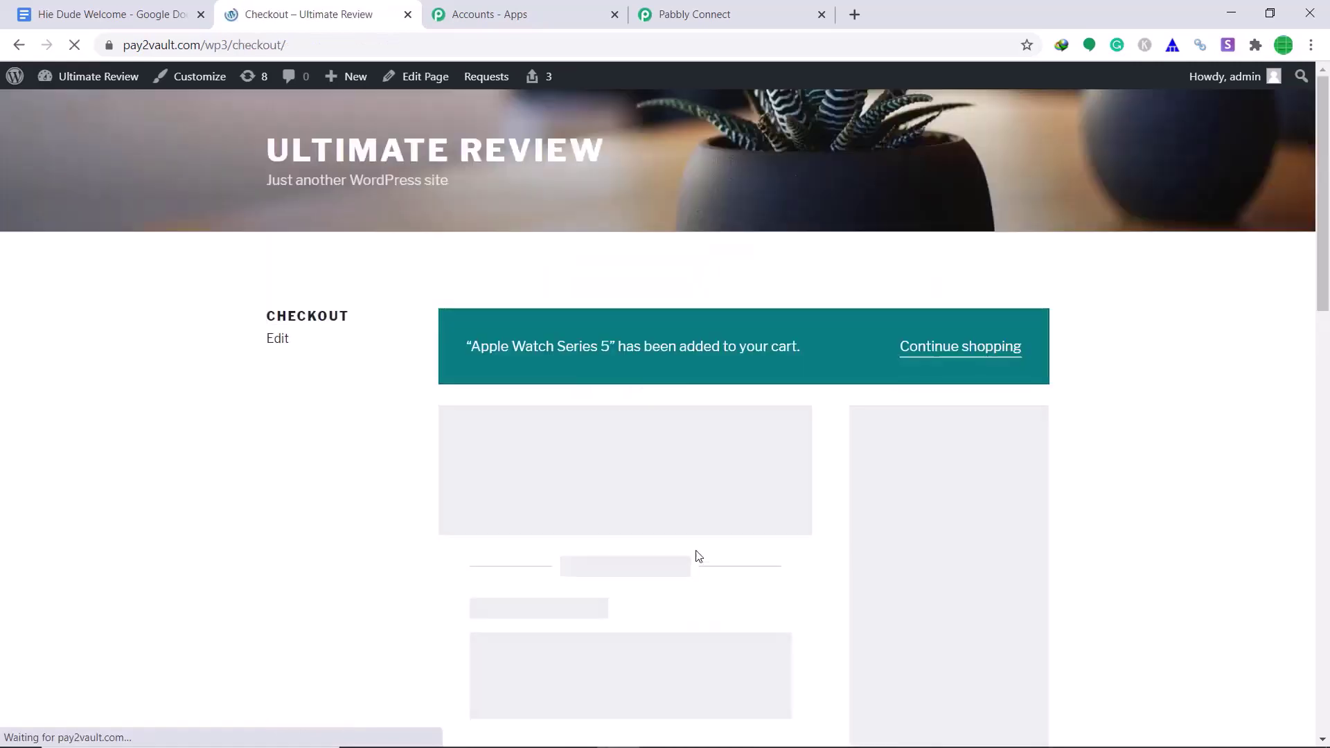
- Place the $300.00 Apple Watch test order at checkout and return to Pabbly Connect
scroll(717, 496, "down", 2)
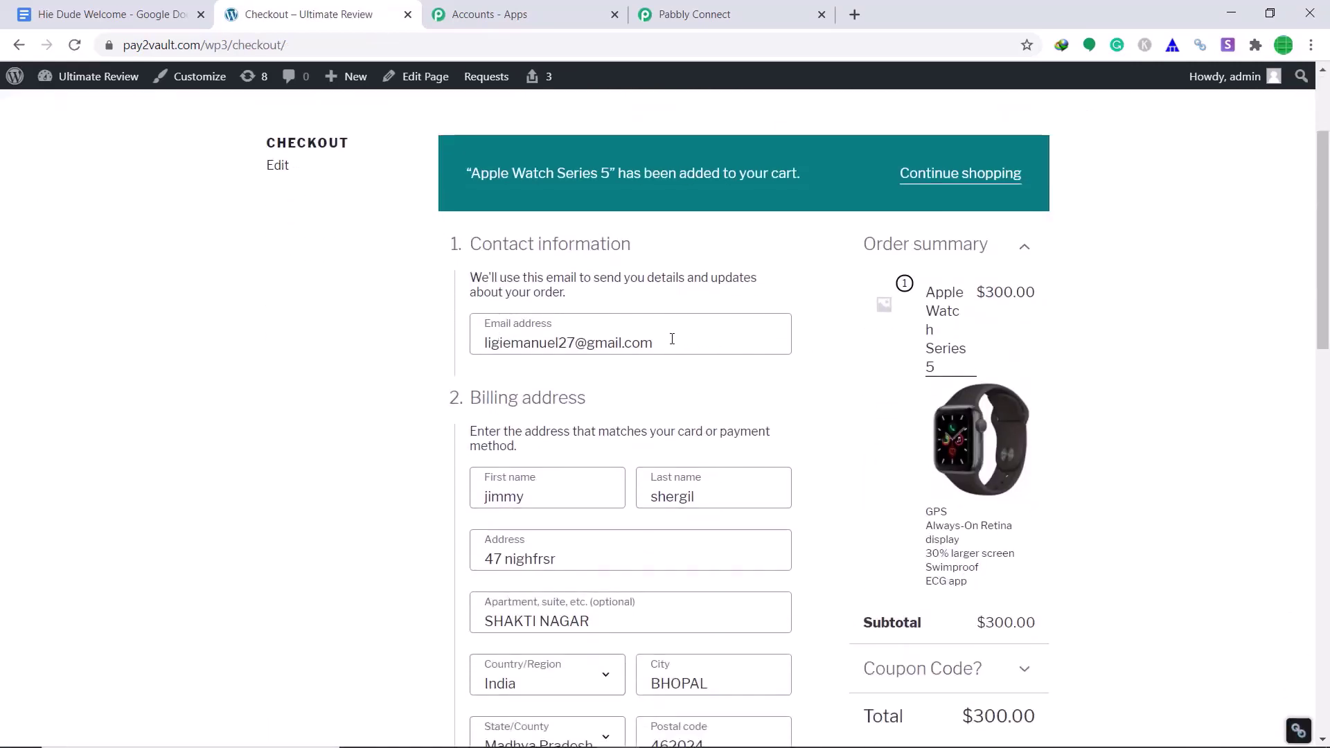
scroll(669, 338, "down", 2)
scroll(663, 324, "up", 1)
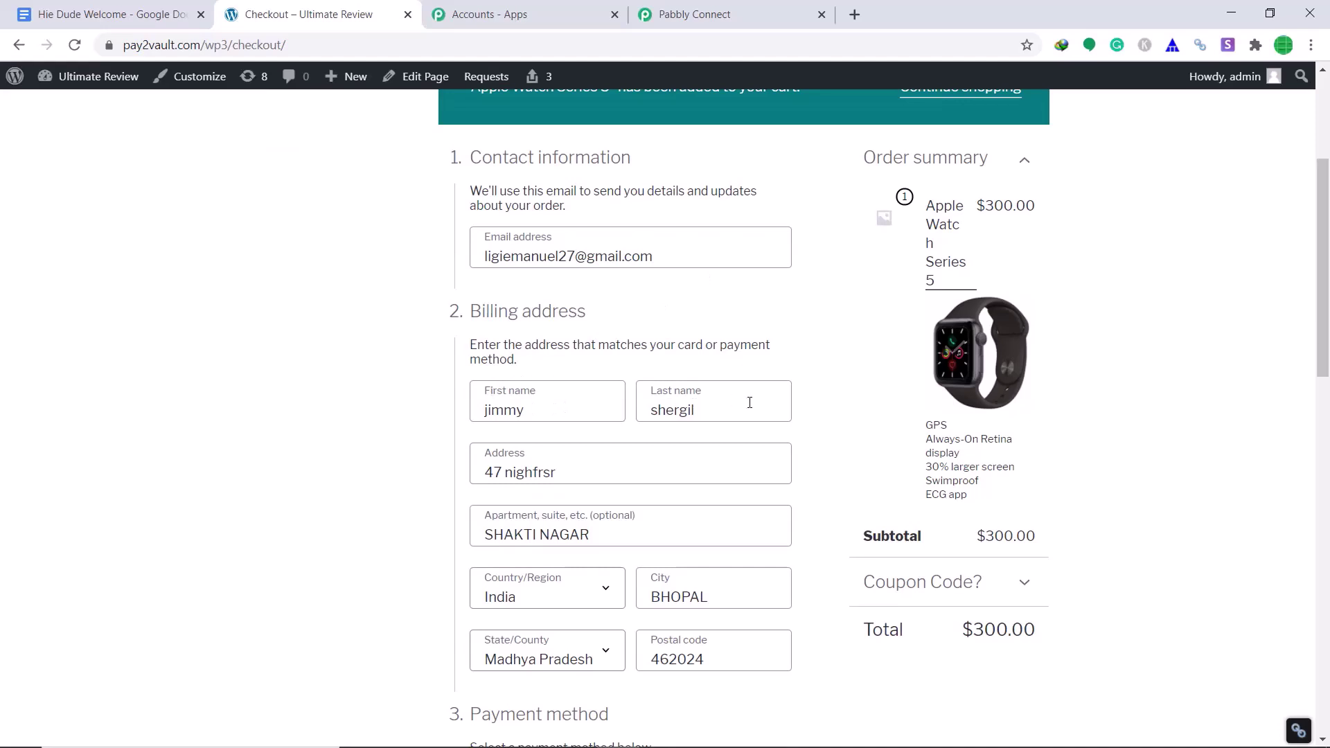
scroll(749, 406, "down", 2)
scroll(569, 361, "down", 5)
left_click(715, 471)
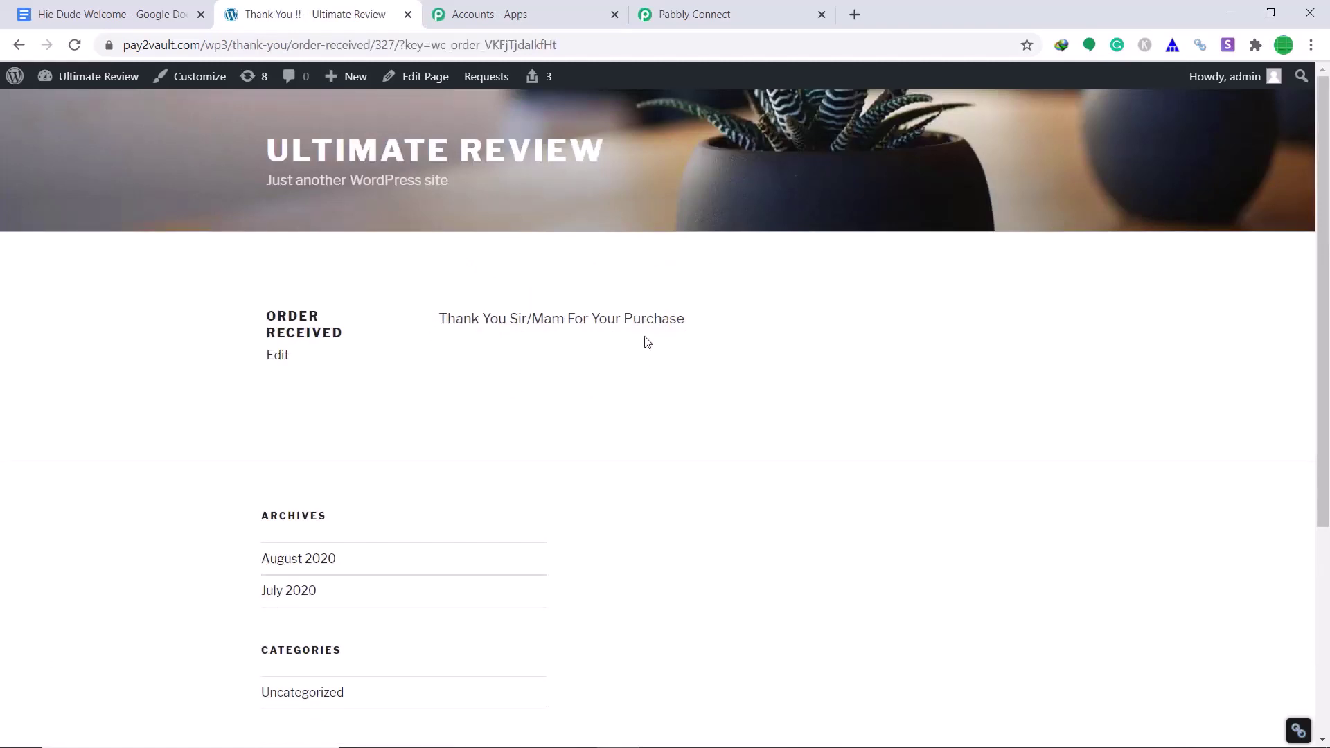
left_click(729, 18)
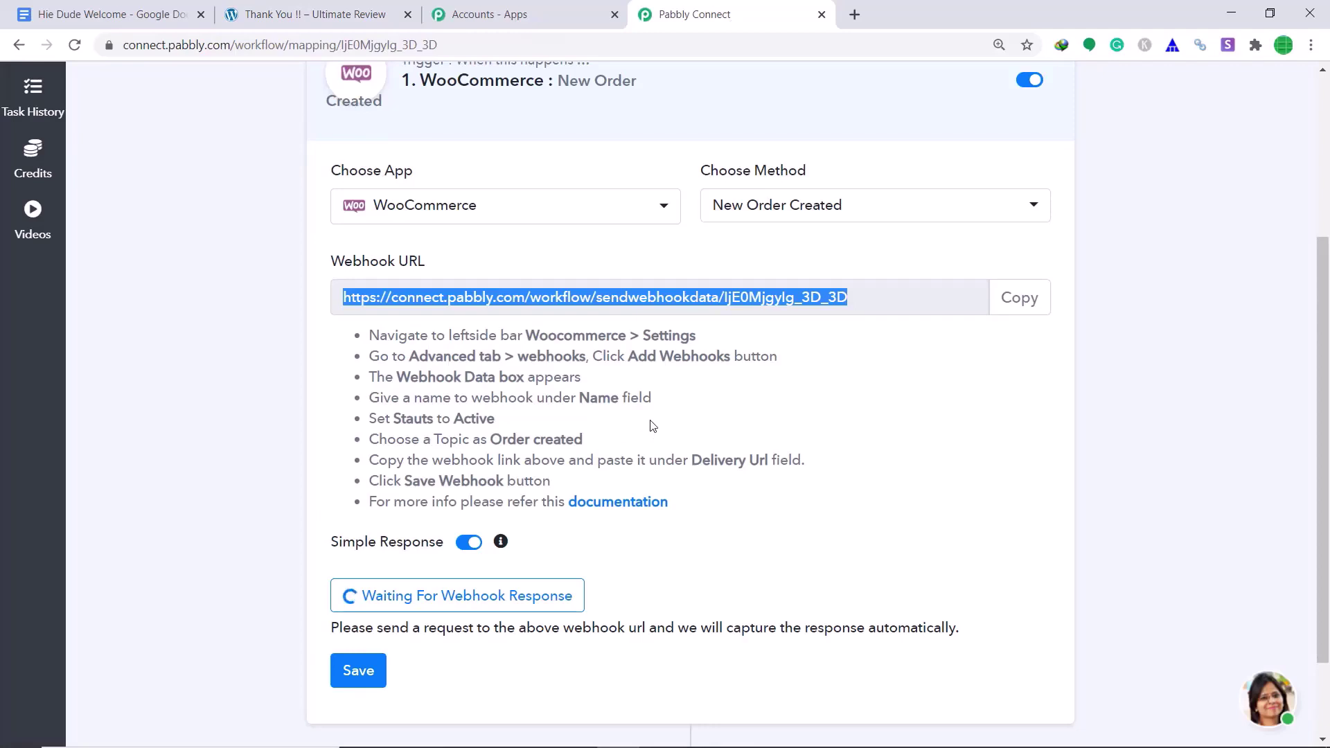
- Scroll through the captured webhook response down to the billing email field
scroll(804, 403, "down", 5)
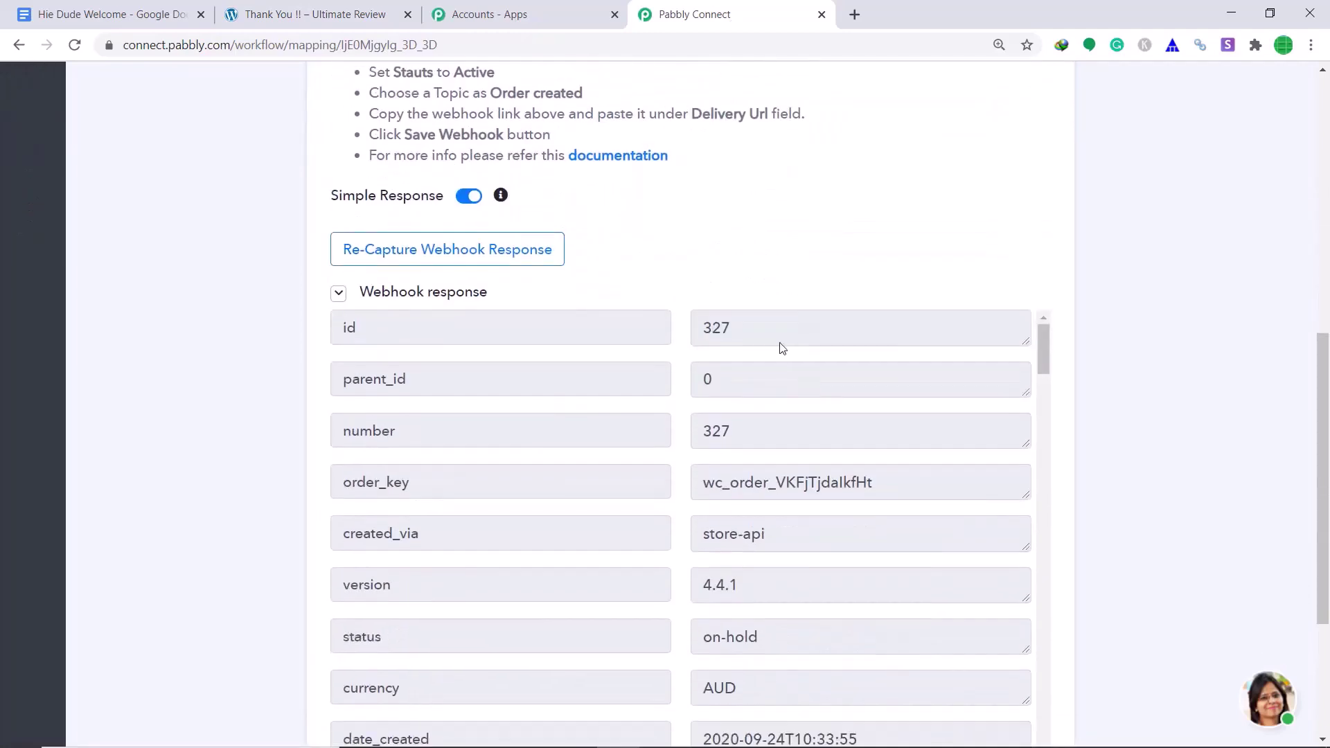
scroll(786, 356, "down", 13)
scroll(820, 379, "down", 3)
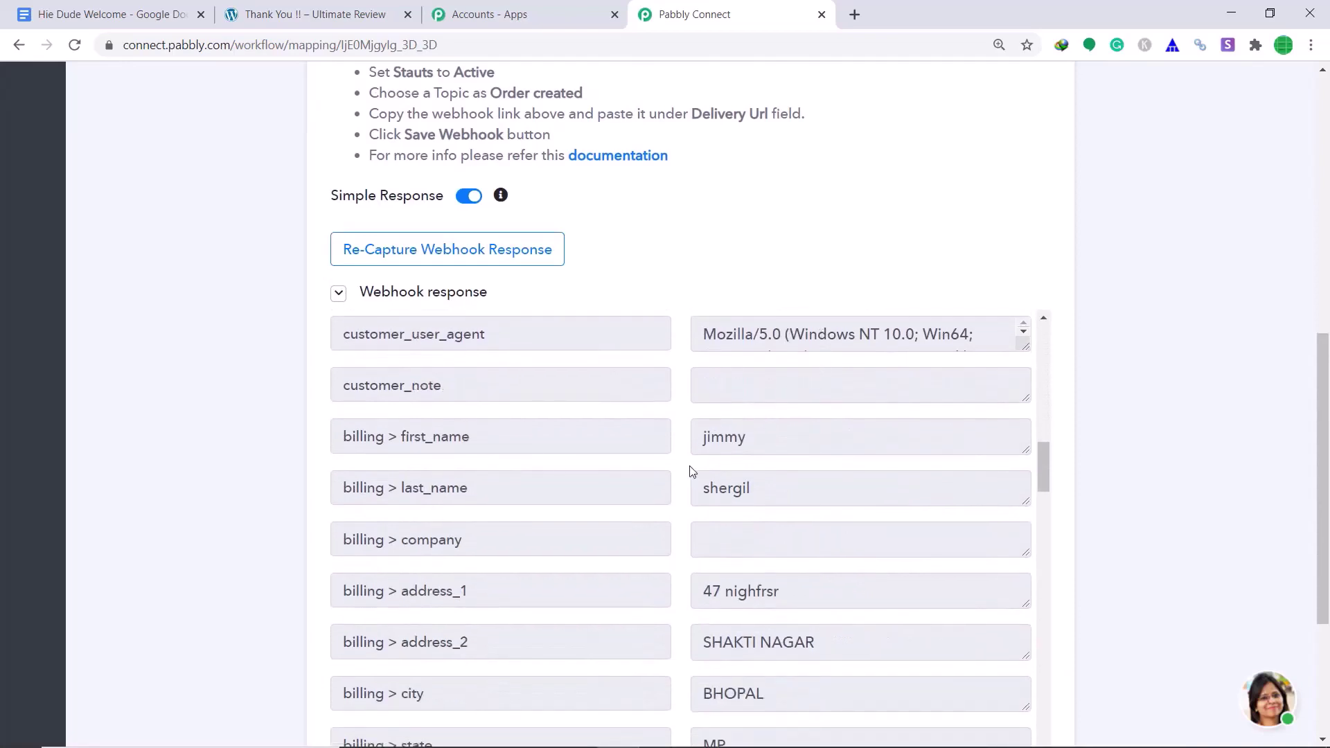
scroll(758, 493, "down", 3)
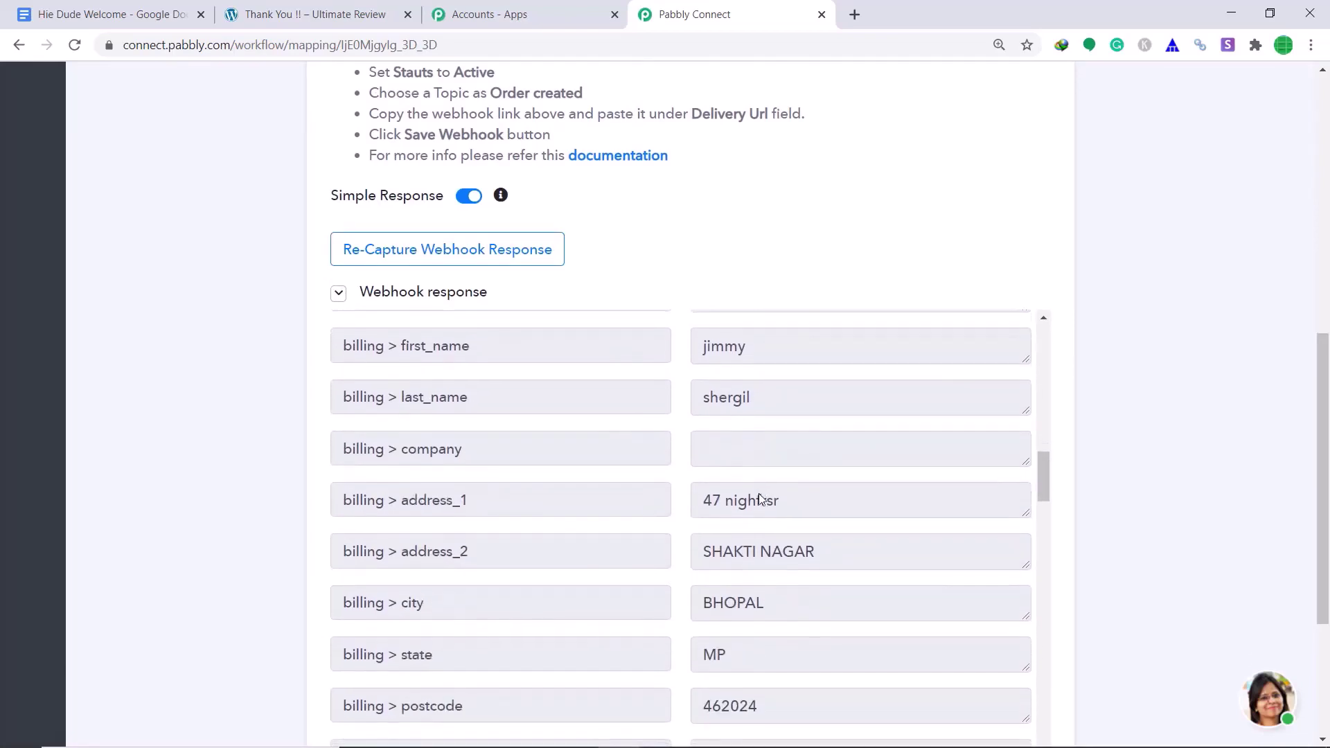
scroll(739, 469, "up", 1)
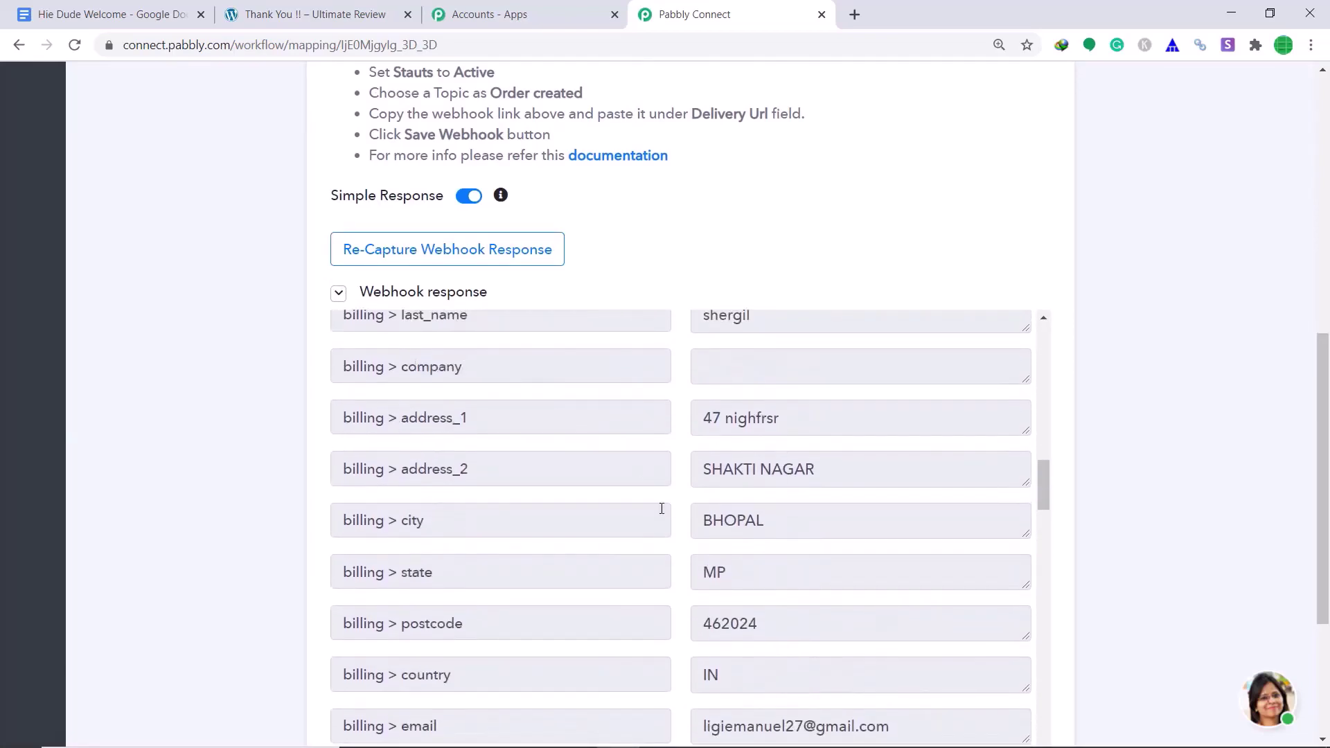
scroll(746, 484, "down", 2)
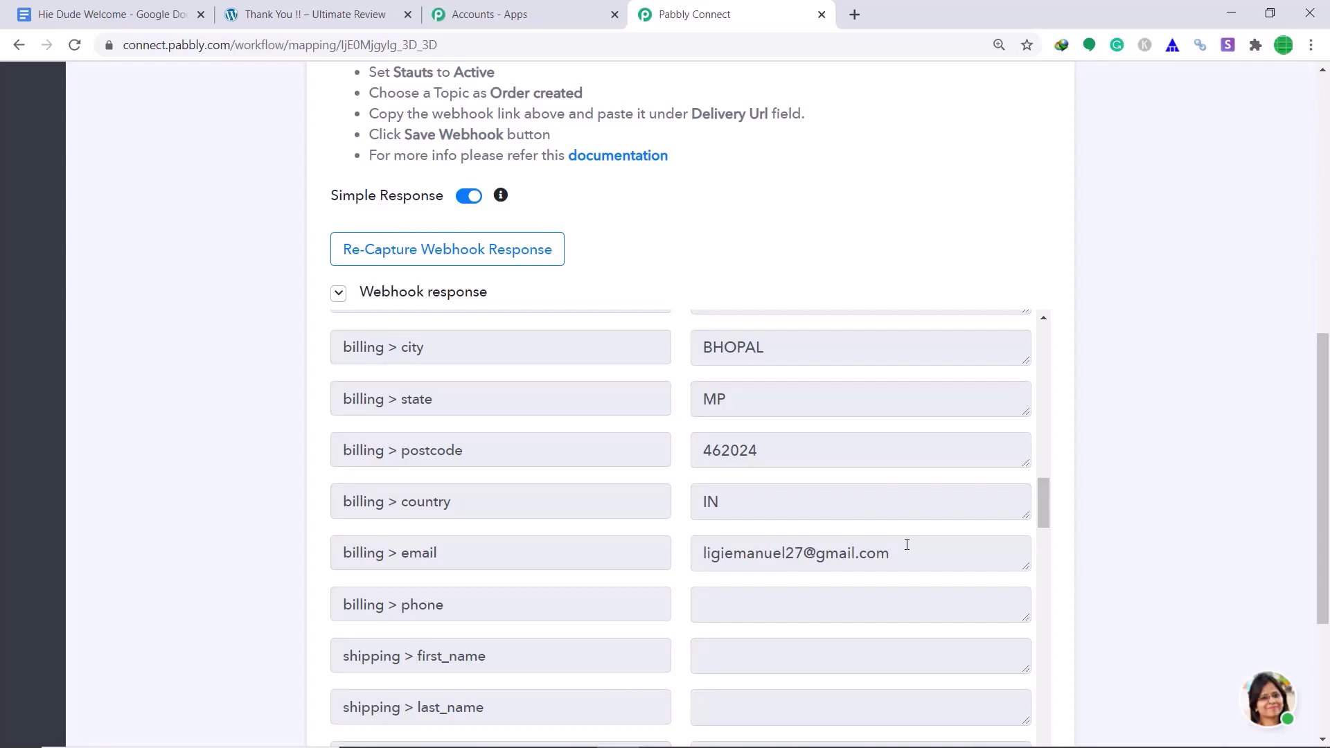
scroll(1285, 510, "down", 4)
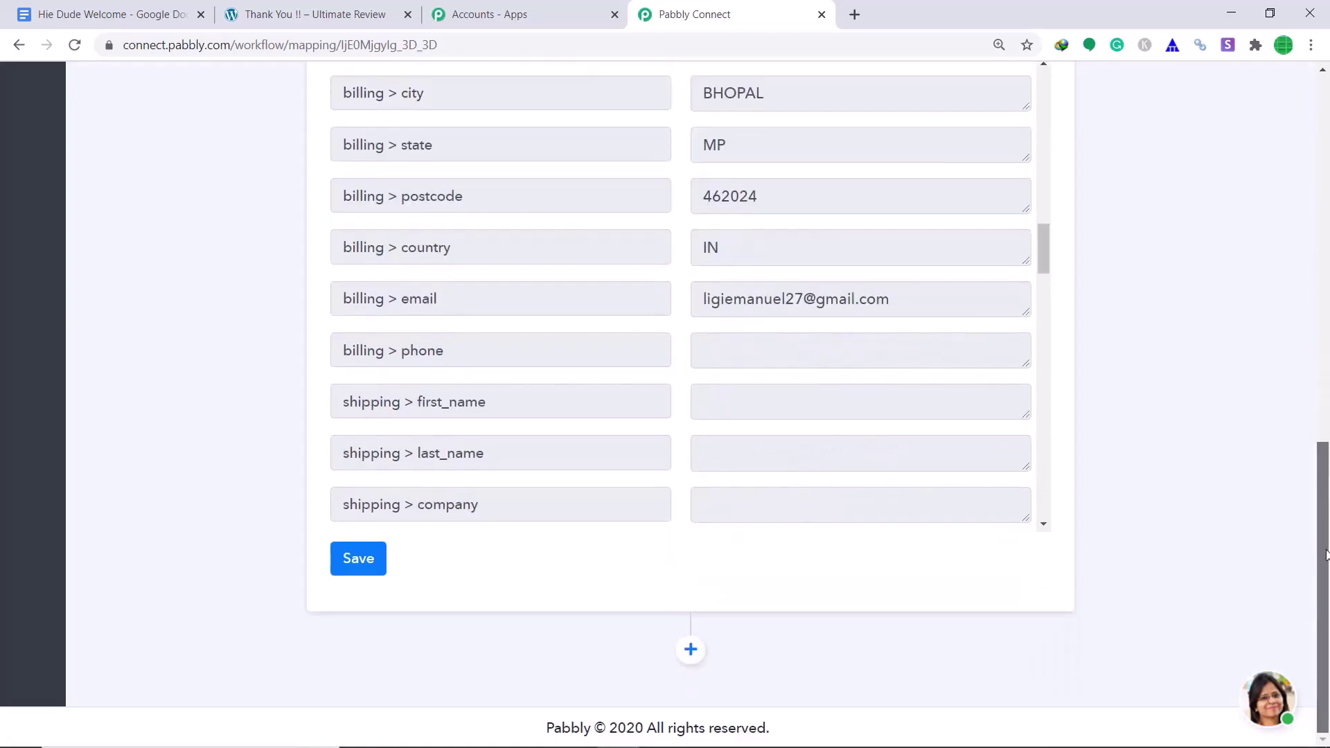
- Add a new action step after the trigger using the Google Drive app
left_click(691, 650)
left_click_drag(1324, 384, 1327, 552)
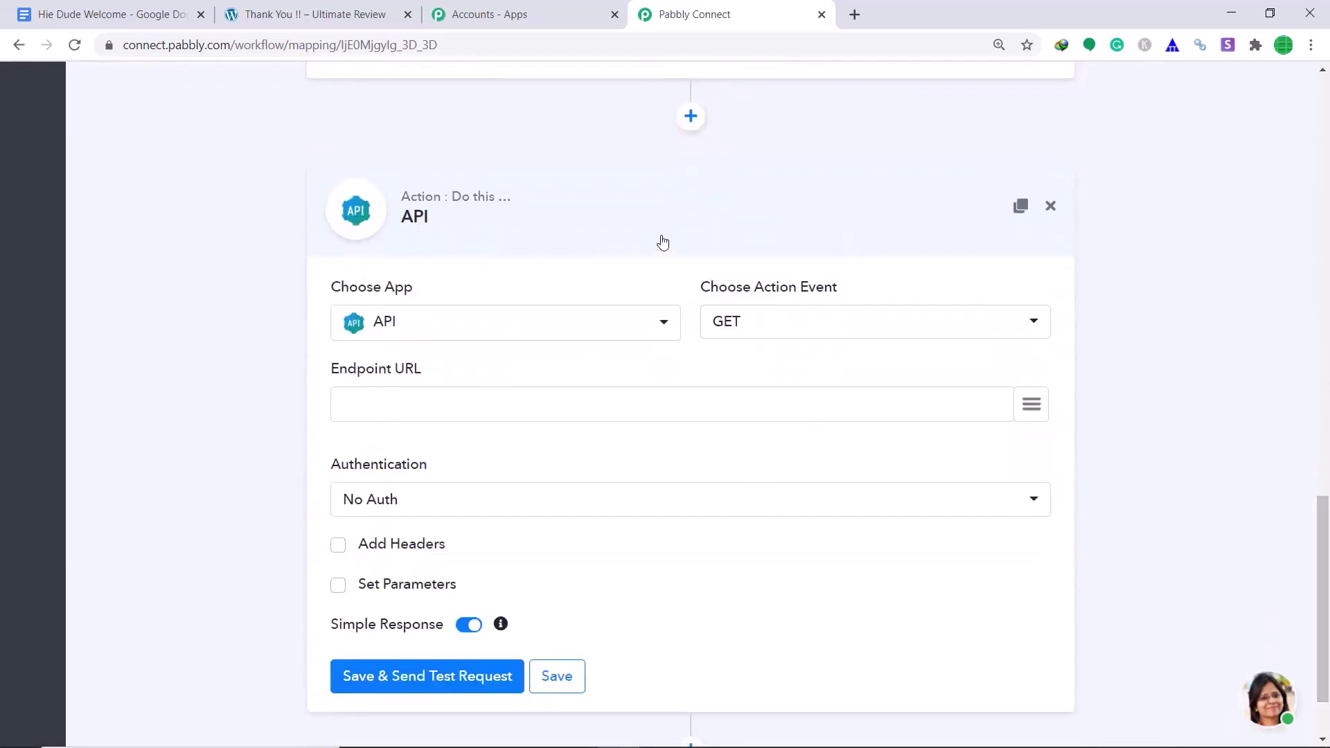
left_click(660, 334)
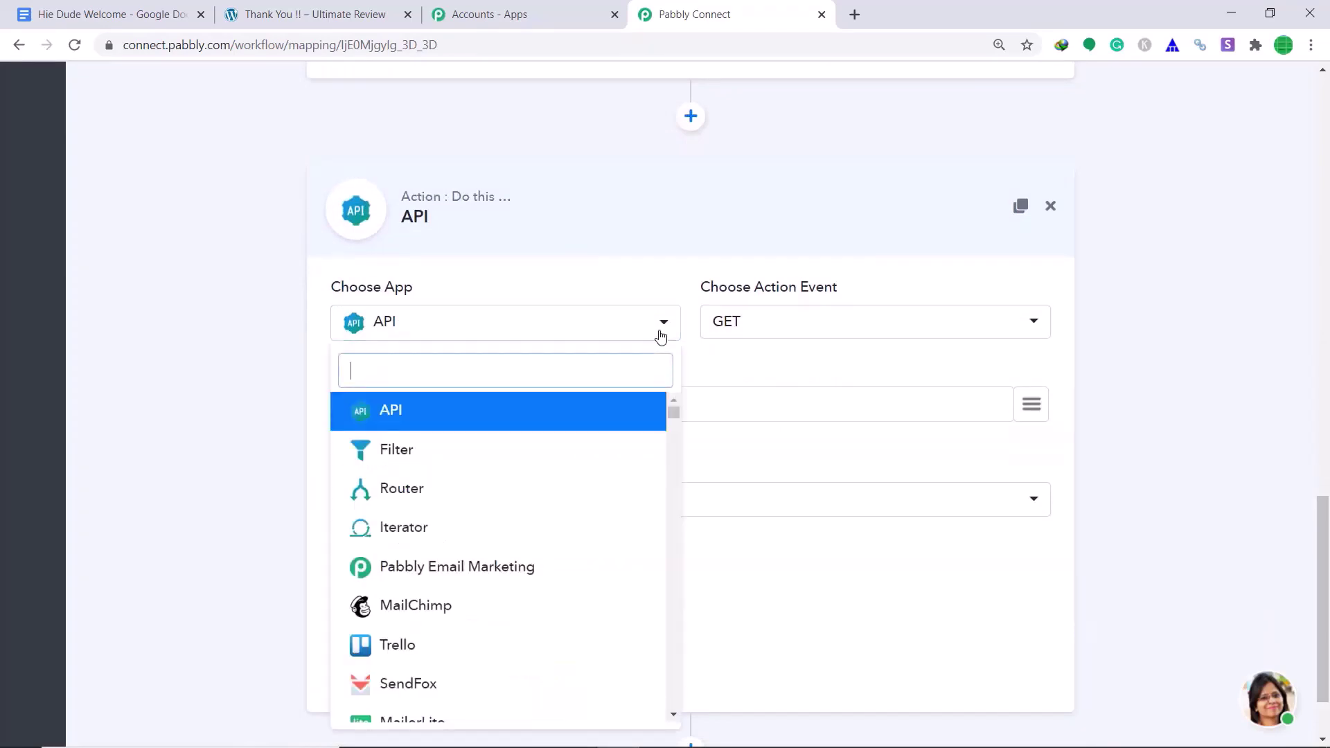
type("goo")
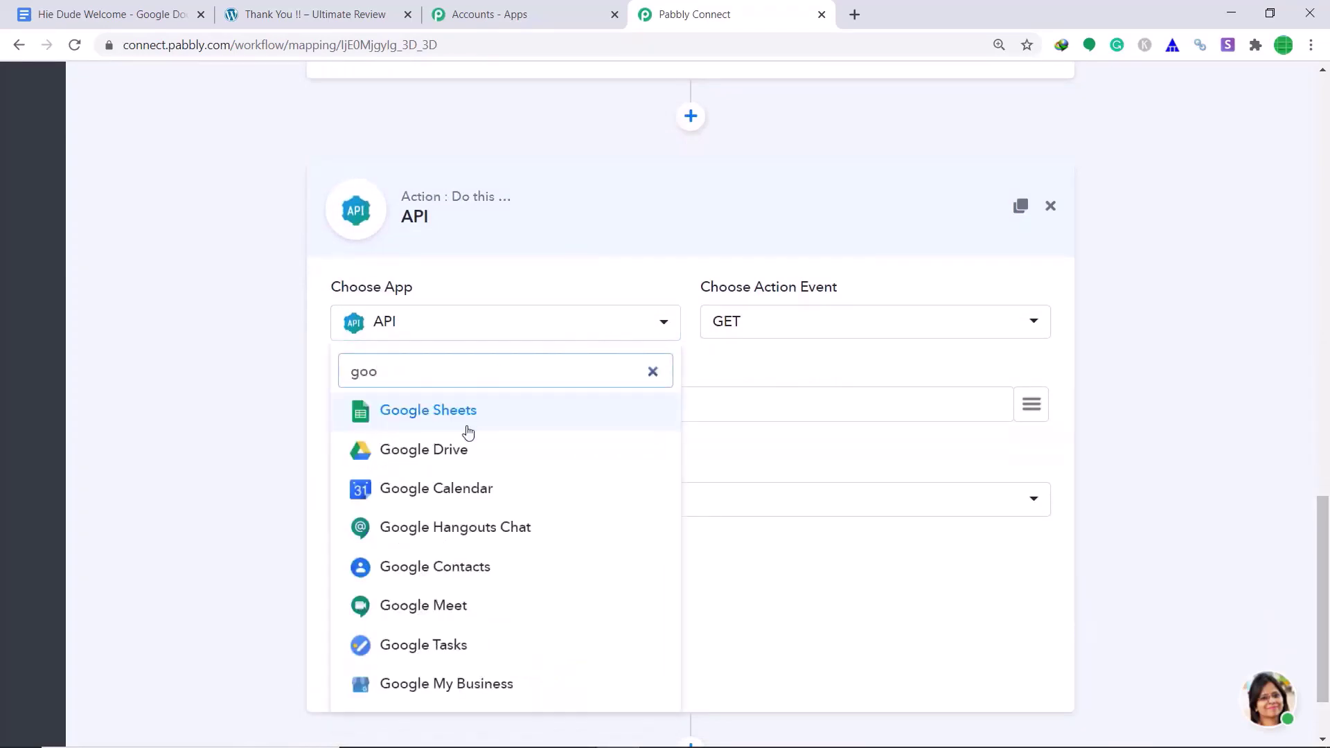
left_click(467, 449)
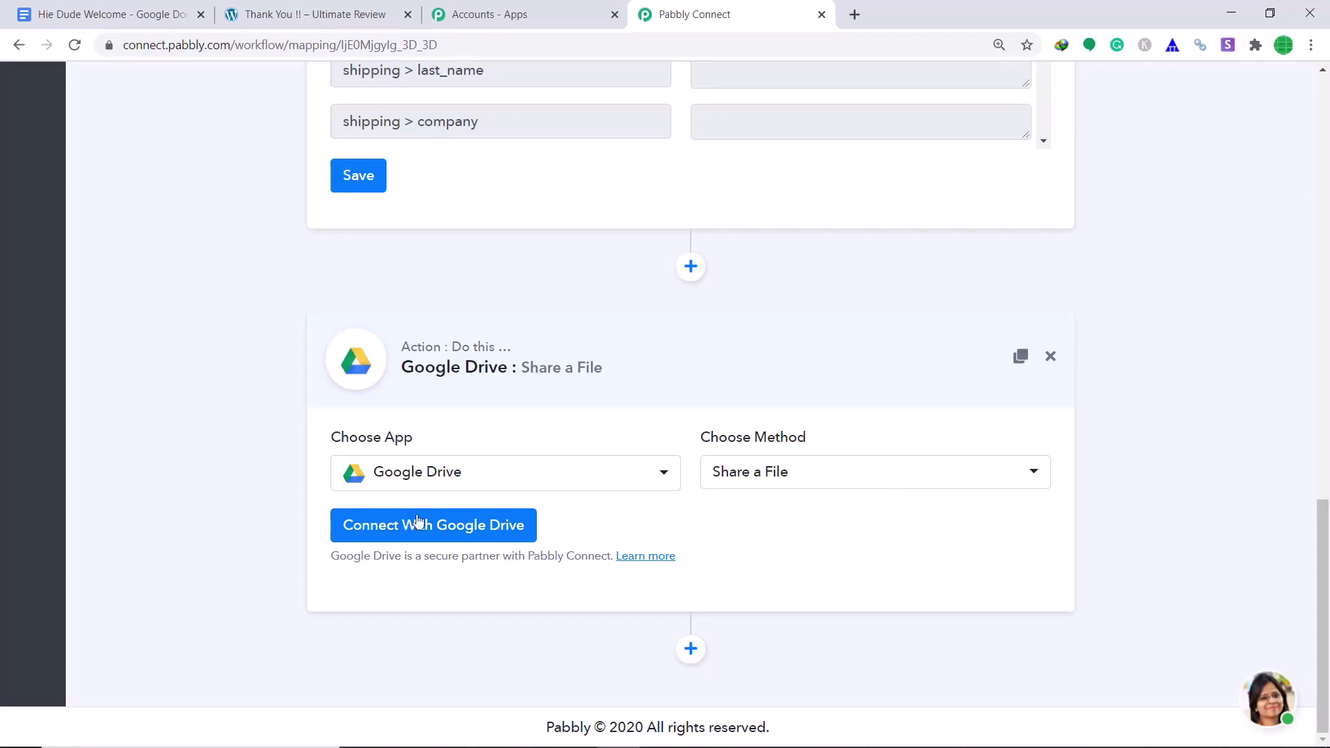
- Connect a Google account to Google Drive and allow access to Drive files
left_click(404, 537)
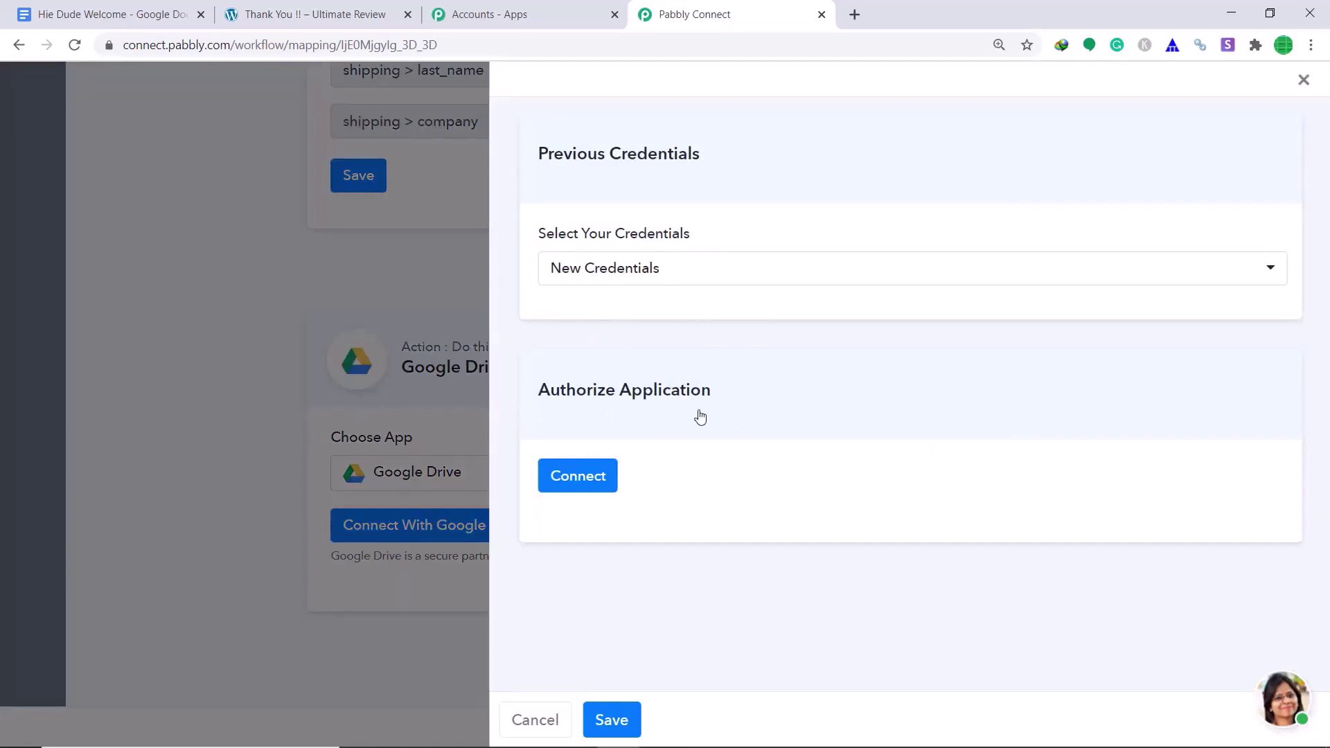
left_click(580, 480)
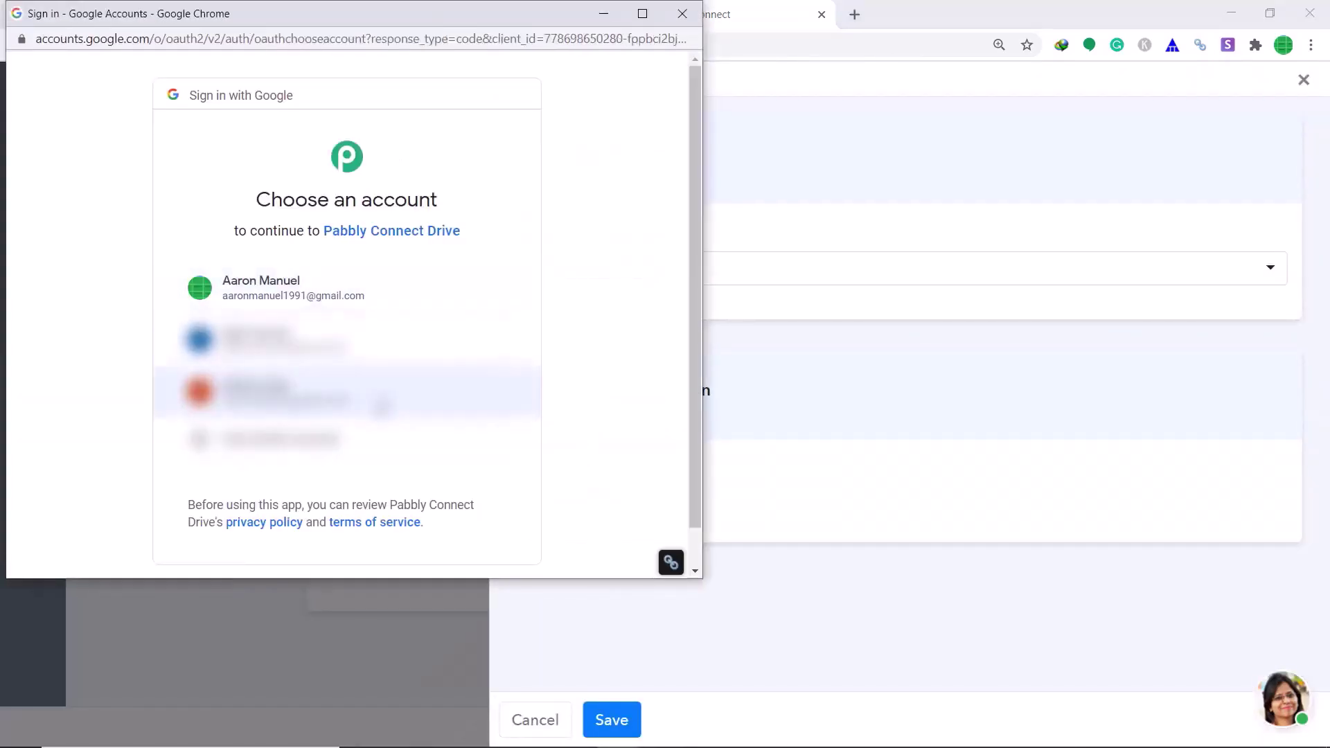
left_click(310, 300)
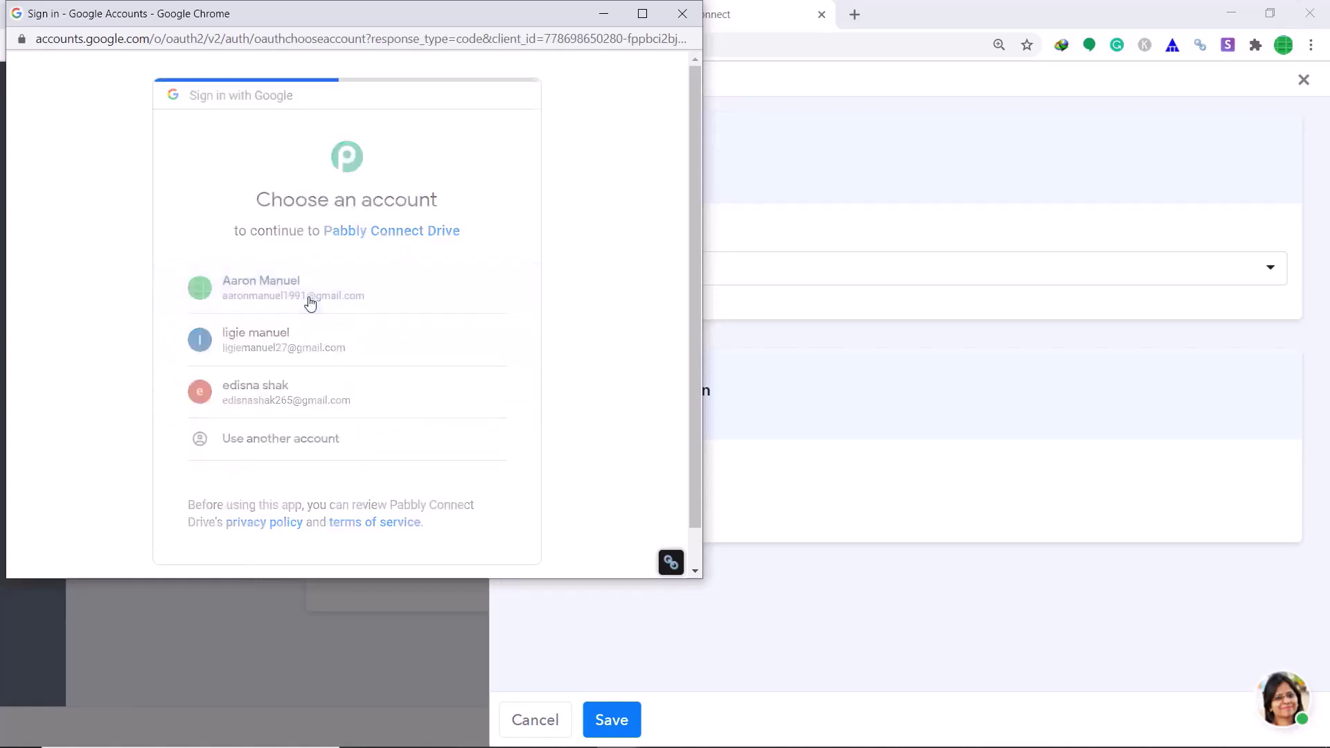
scroll(492, 270, "down", 1)
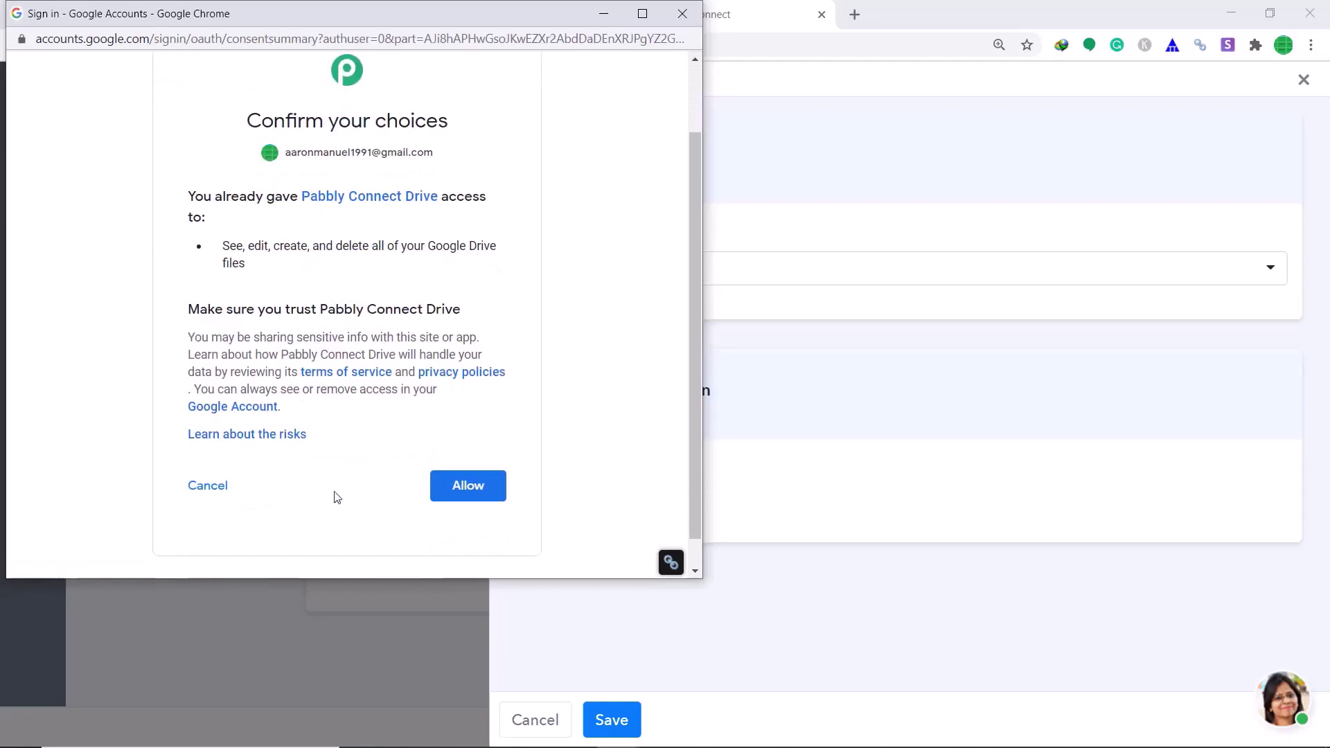
left_click(483, 490)
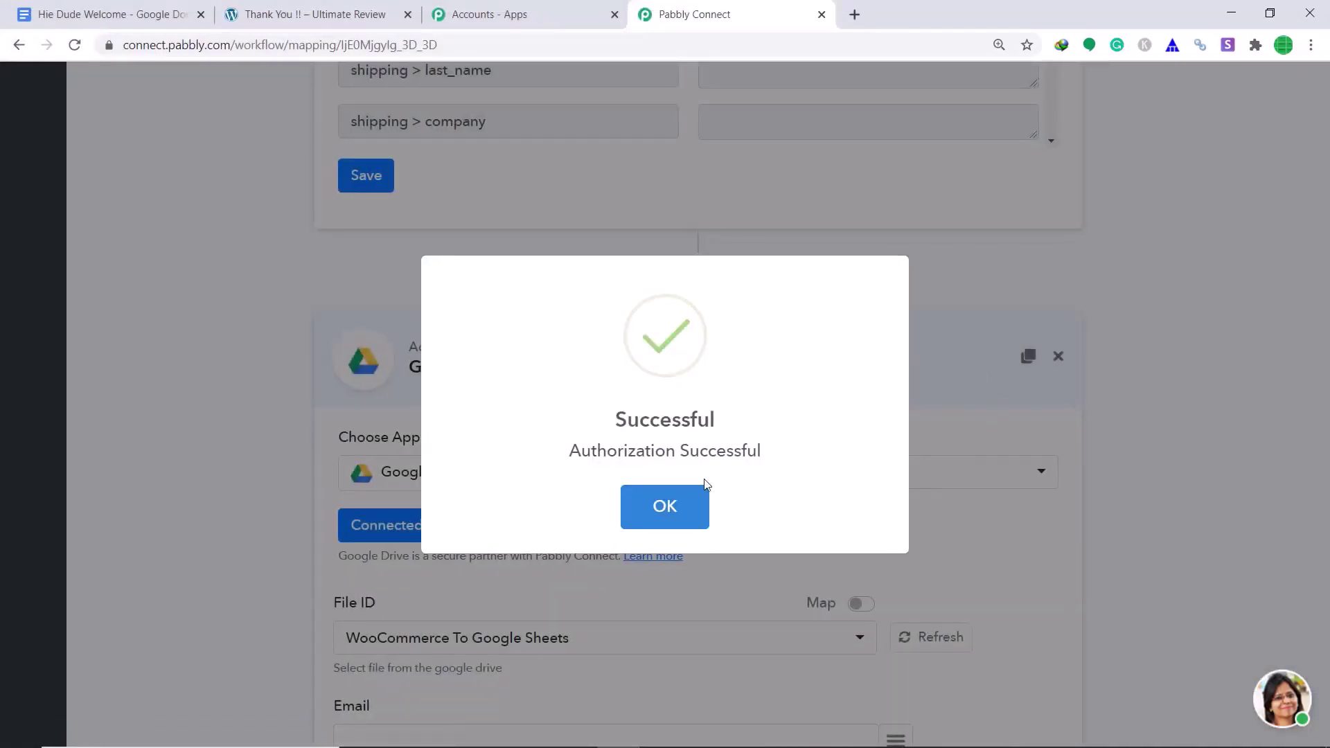
- Choose the Hie Dude Welcome document as the Drive file to share
left_click(686, 505)
scroll(953, 420, "down", 4)
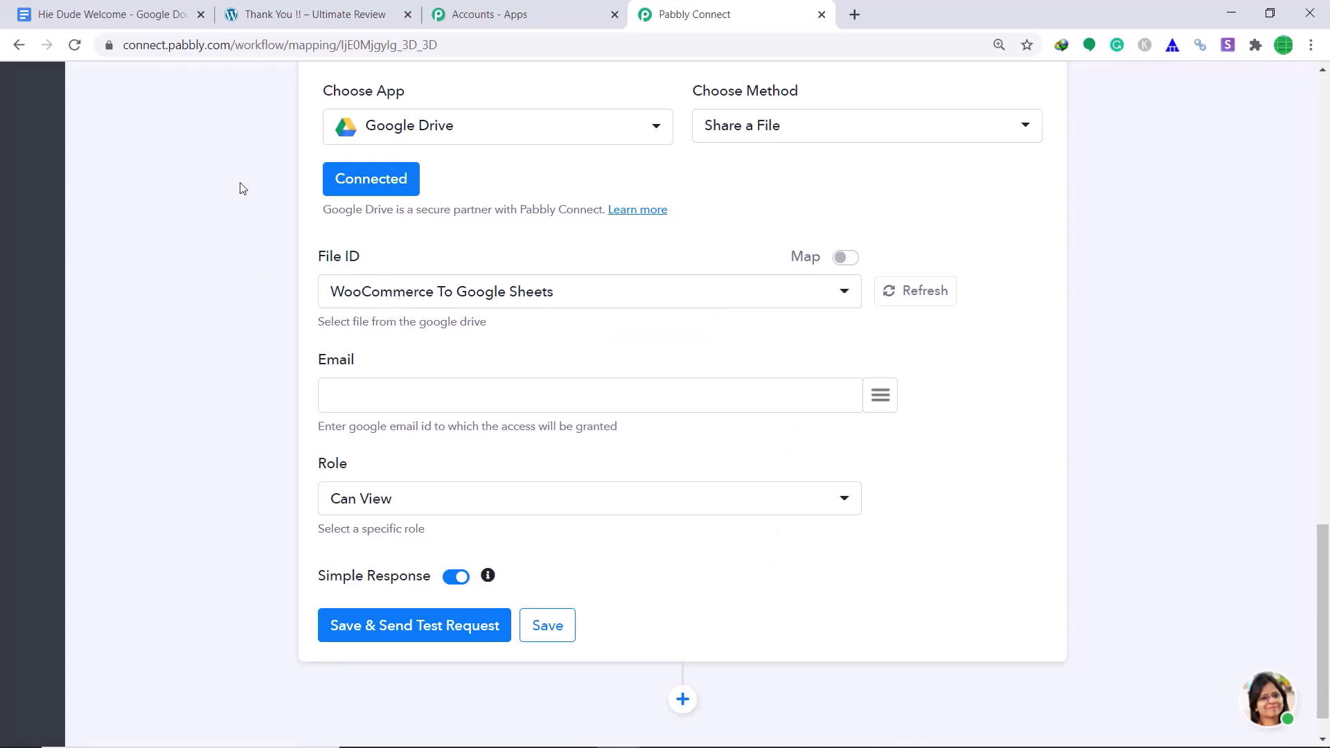
left_click(89, 10)
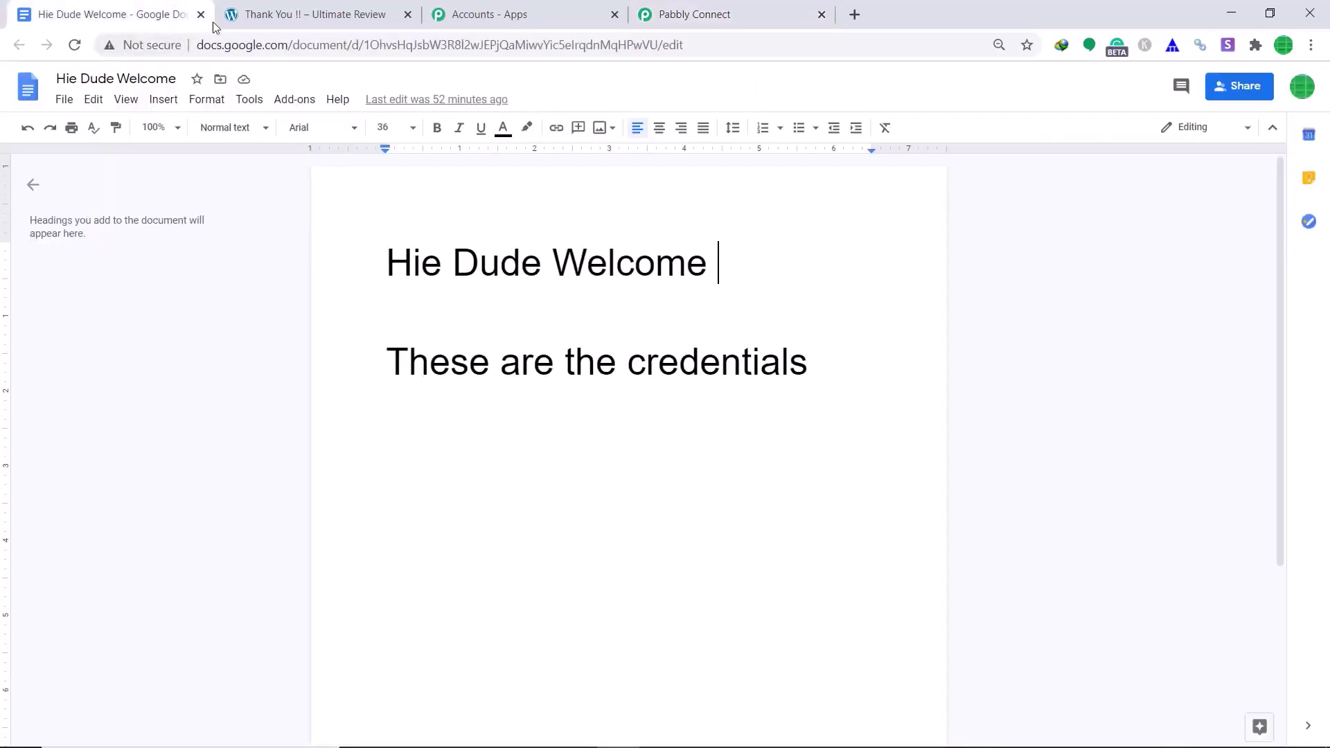
left_click(743, 10)
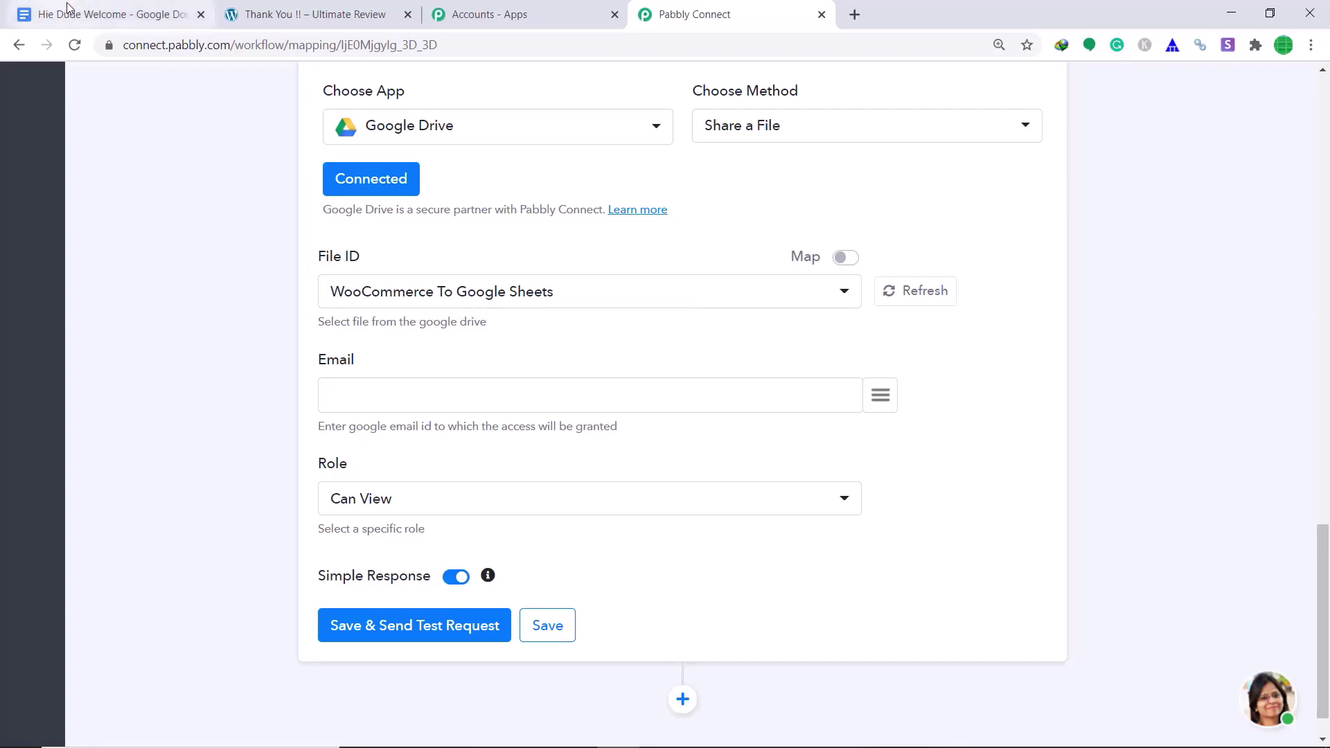
left_click(129, 6)
left_click(679, 10)
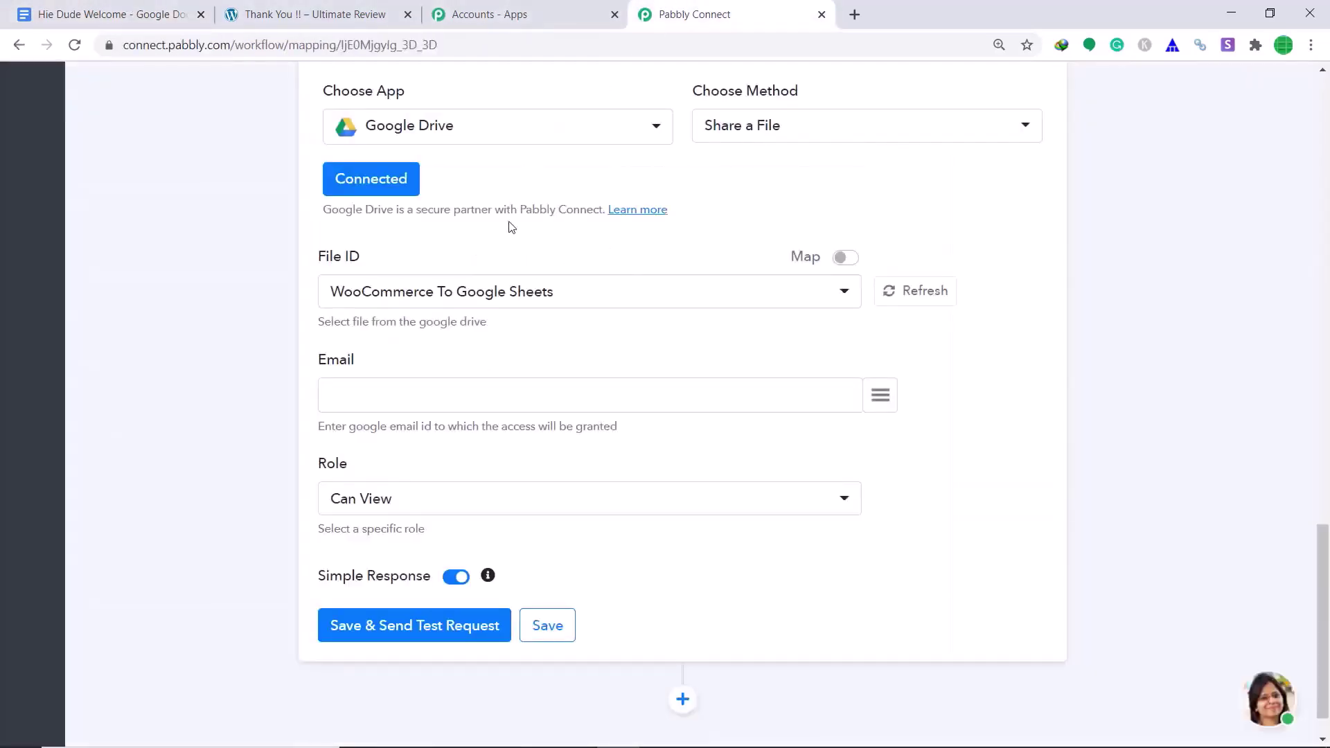
left_click(845, 291)
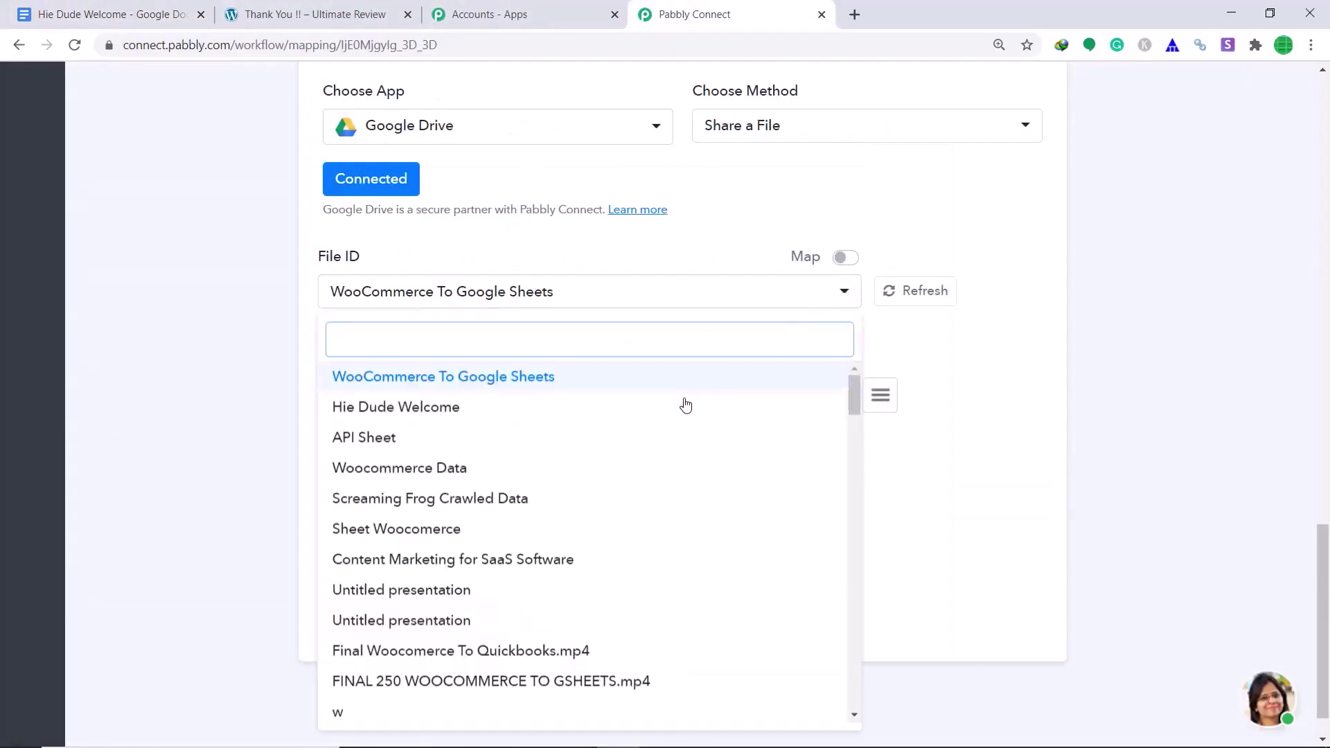
left_click(416, 409)
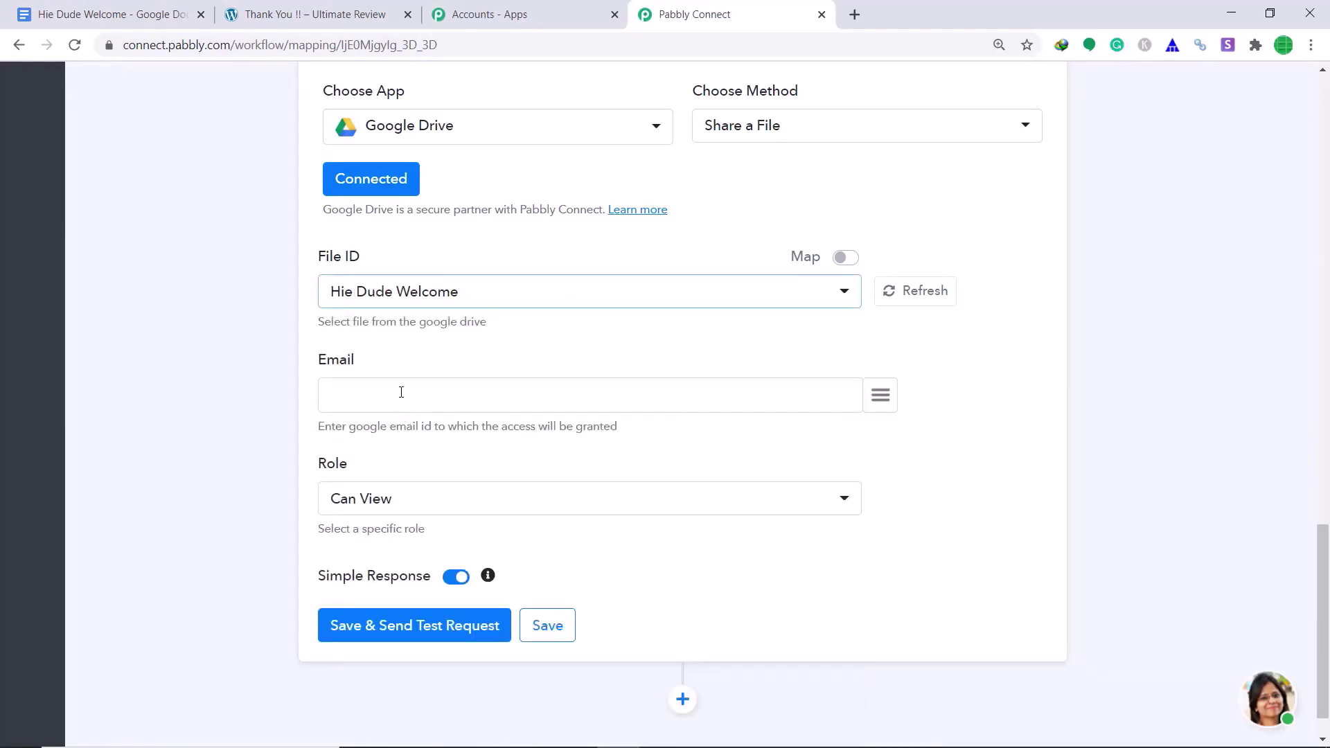
- Map the order's billing email as the recipient with the Can View role
left_click(879, 400)
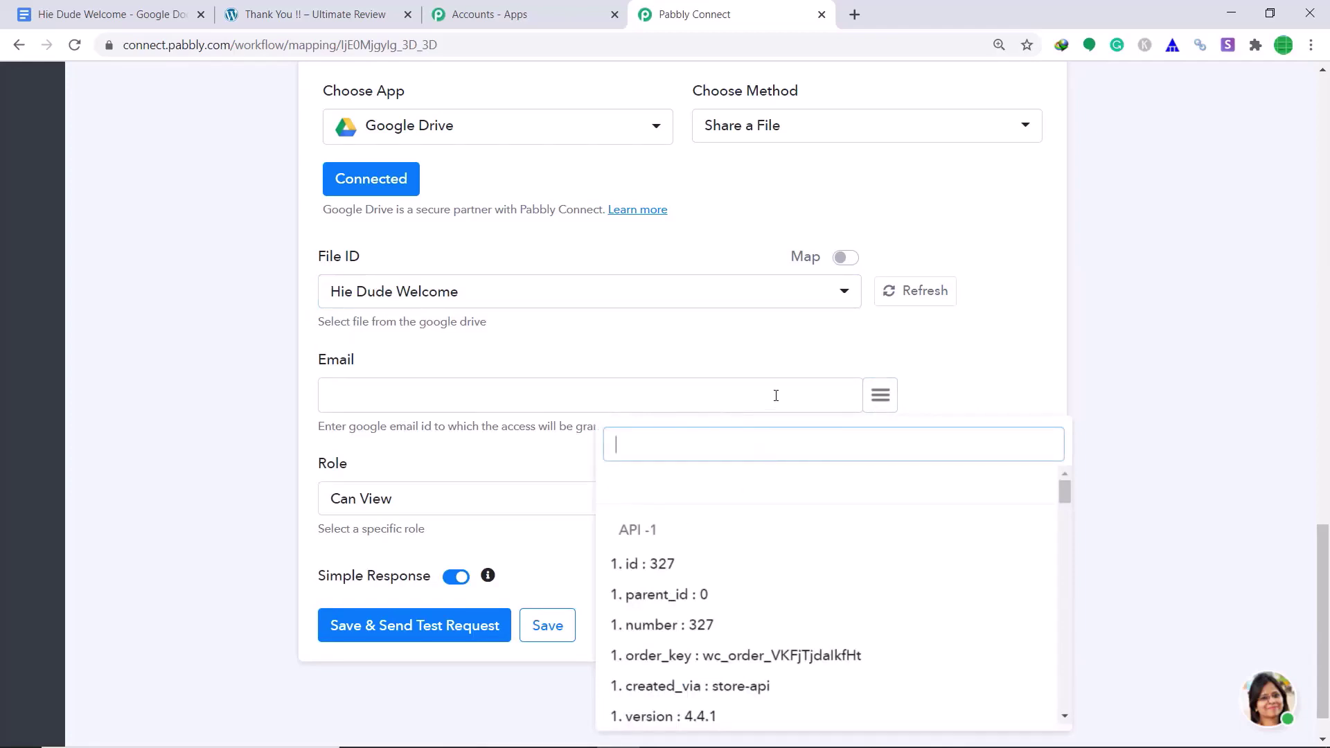
type("em")
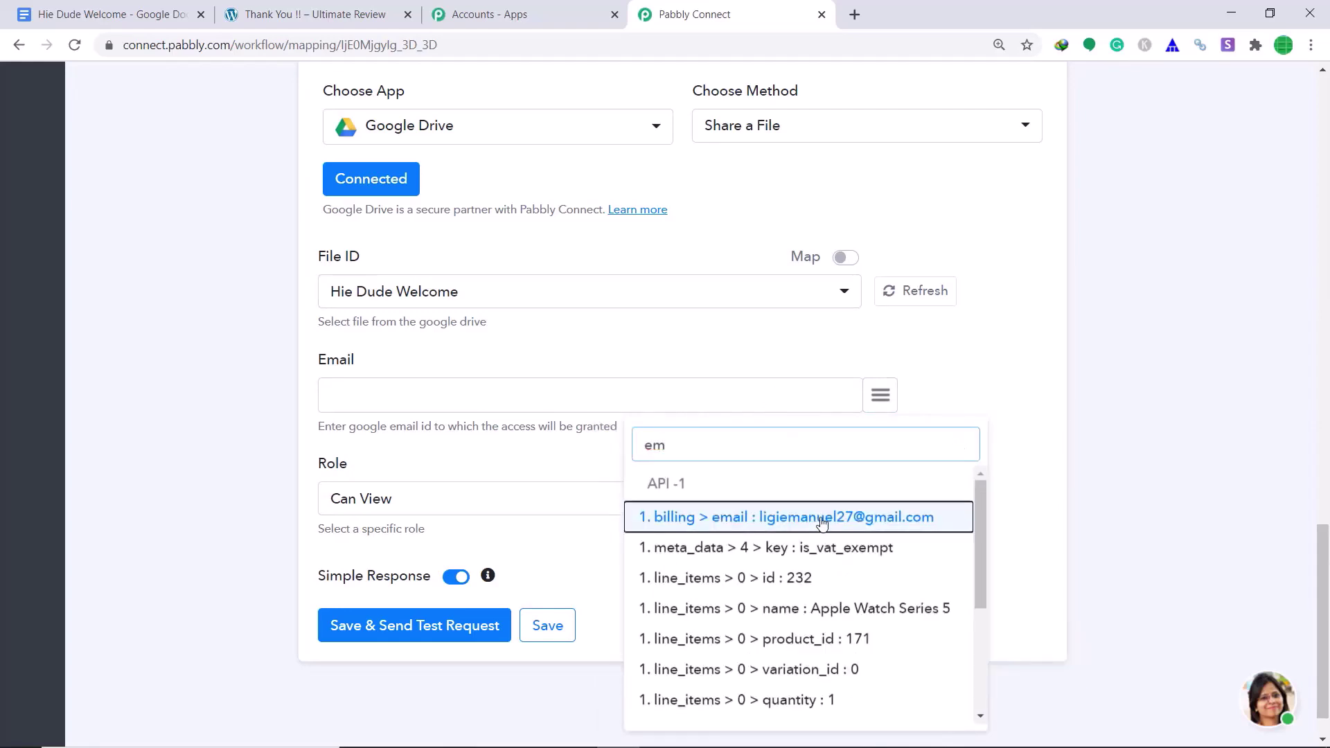
left_click(822, 518)
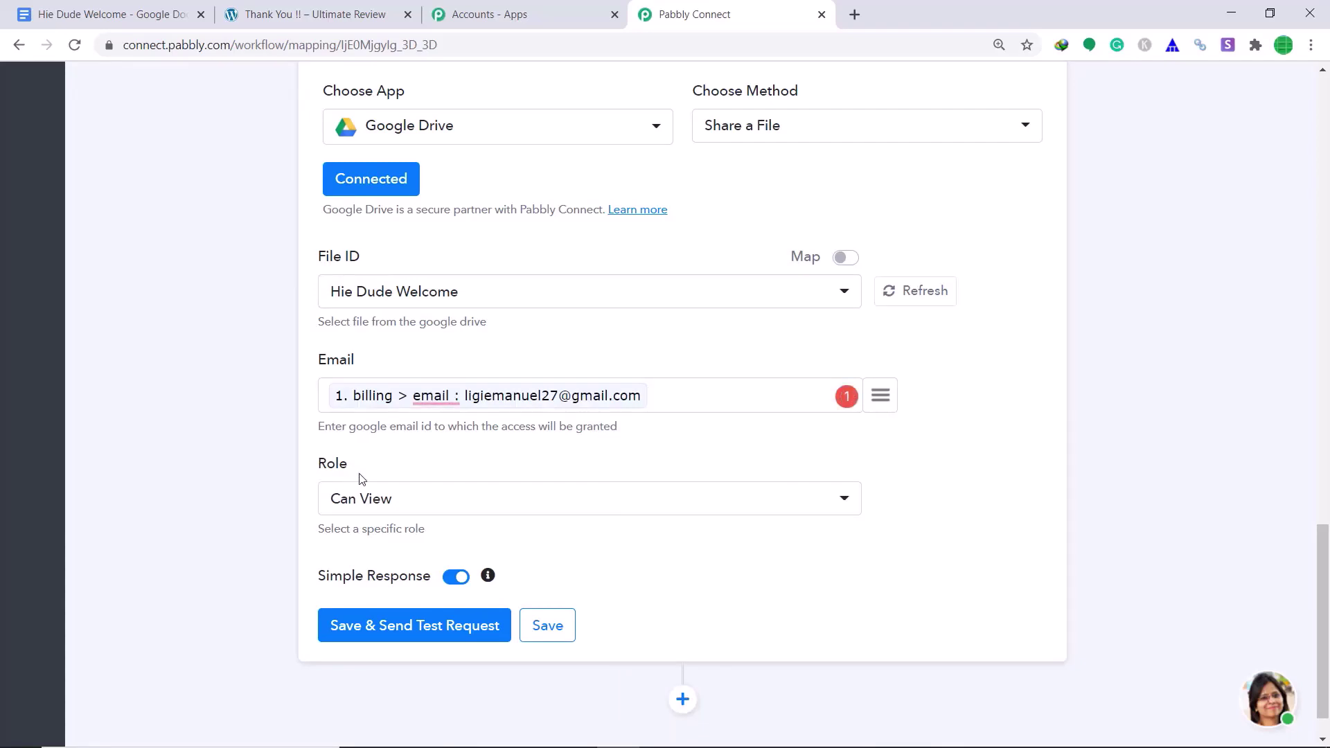
left_click(391, 502)
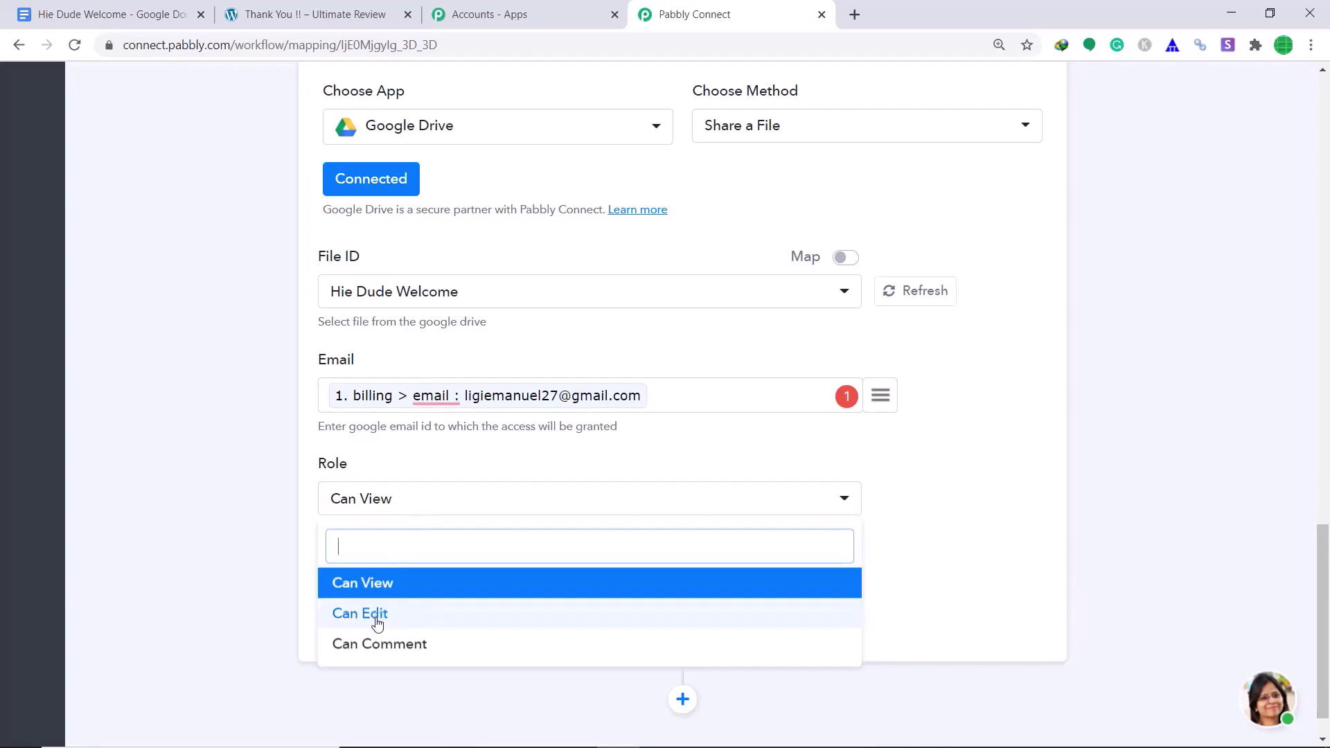
left_click(393, 584)
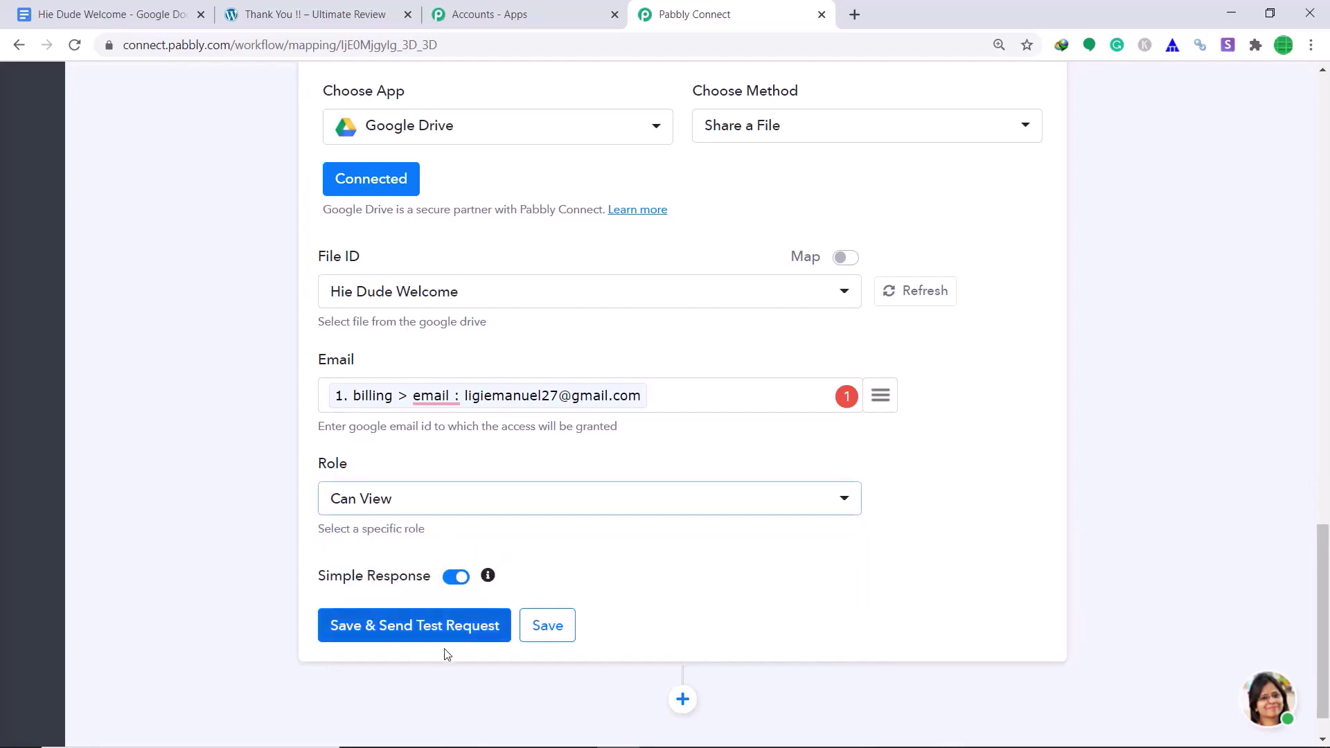
- Save and send a test request, confirming the response shows a reader permission
left_click(400, 634)
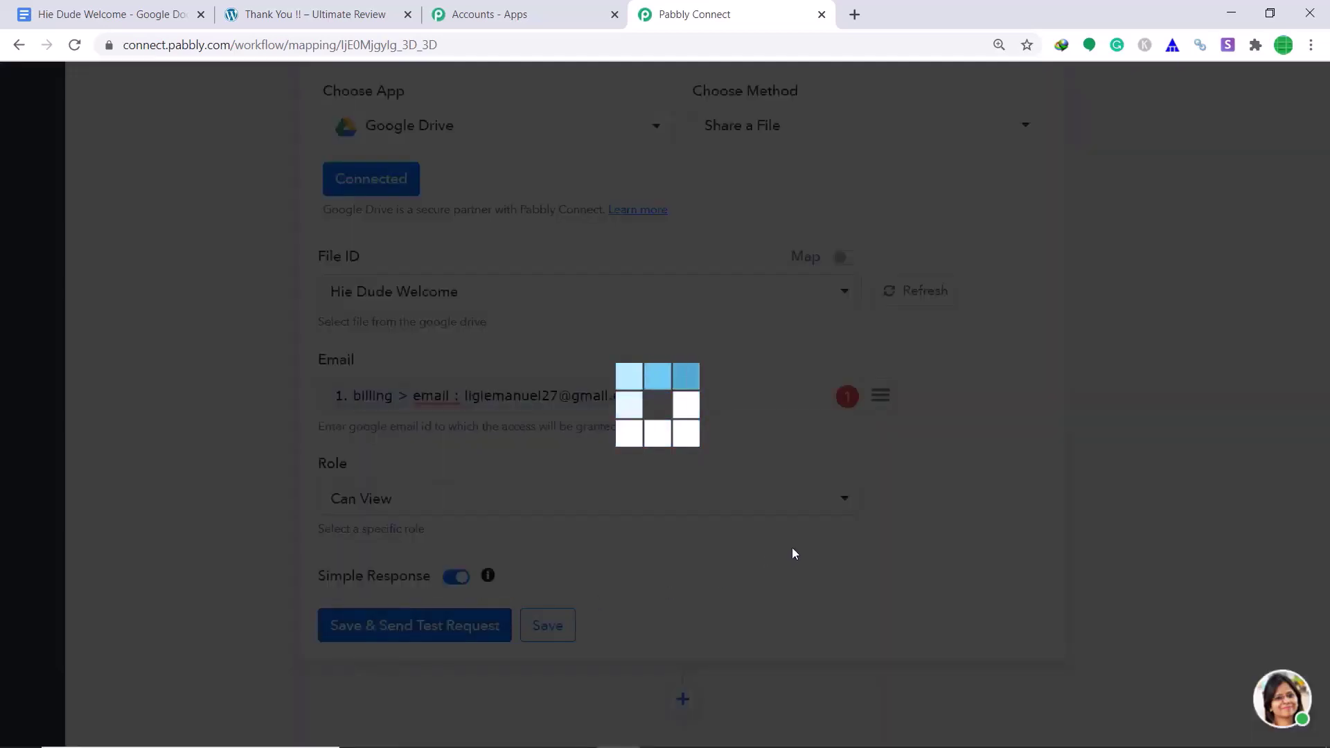
scroll(765, 520, "down", 4)
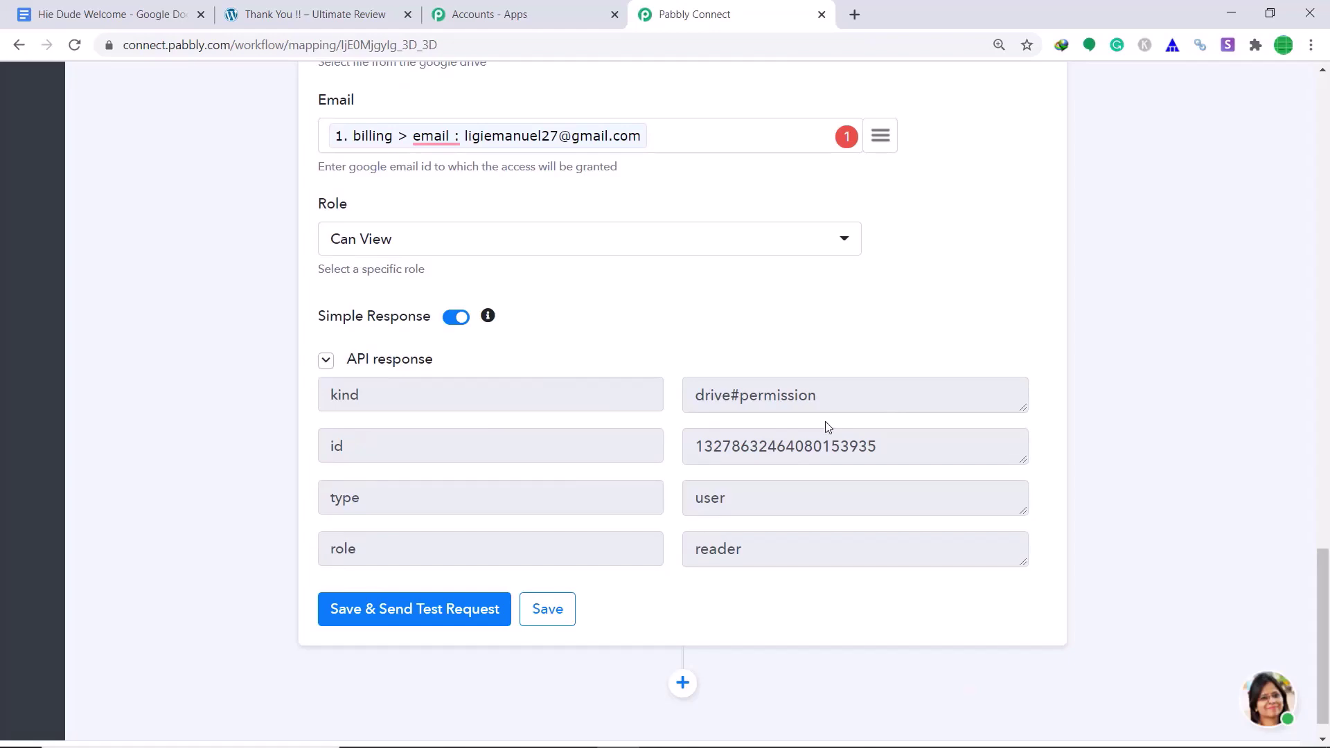
scroll(804, 412, "up", 1)
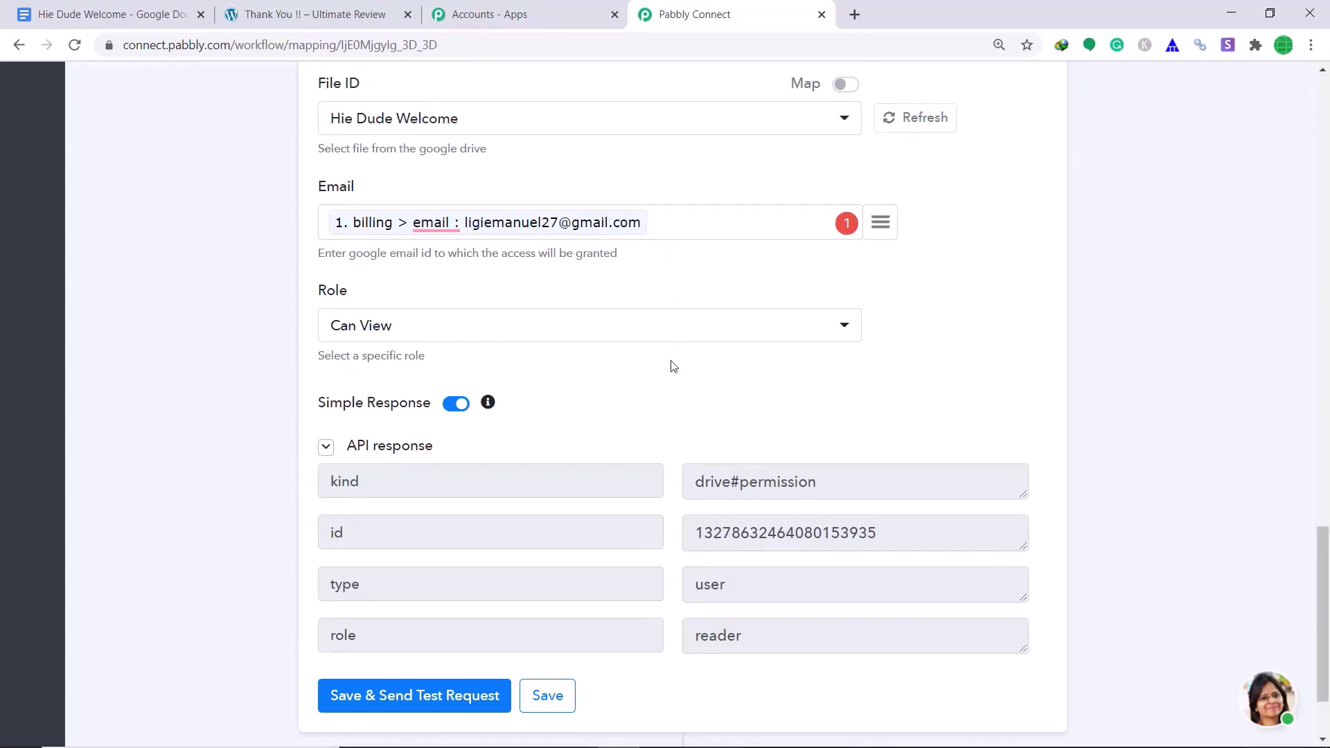
left_click(855, 15)
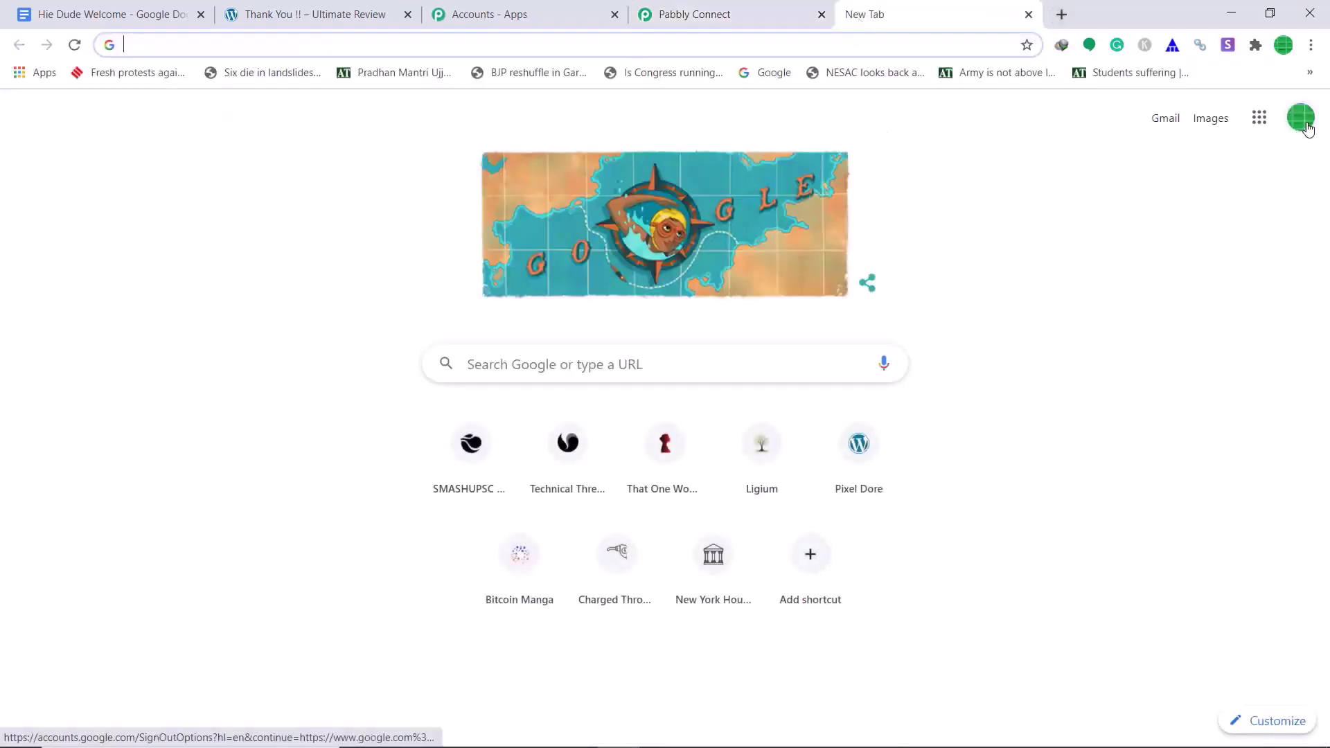
- Switch to the order recipient's Google account and open the Hie Dude Welcome invitation in Gmail
left_click(1302, 119)
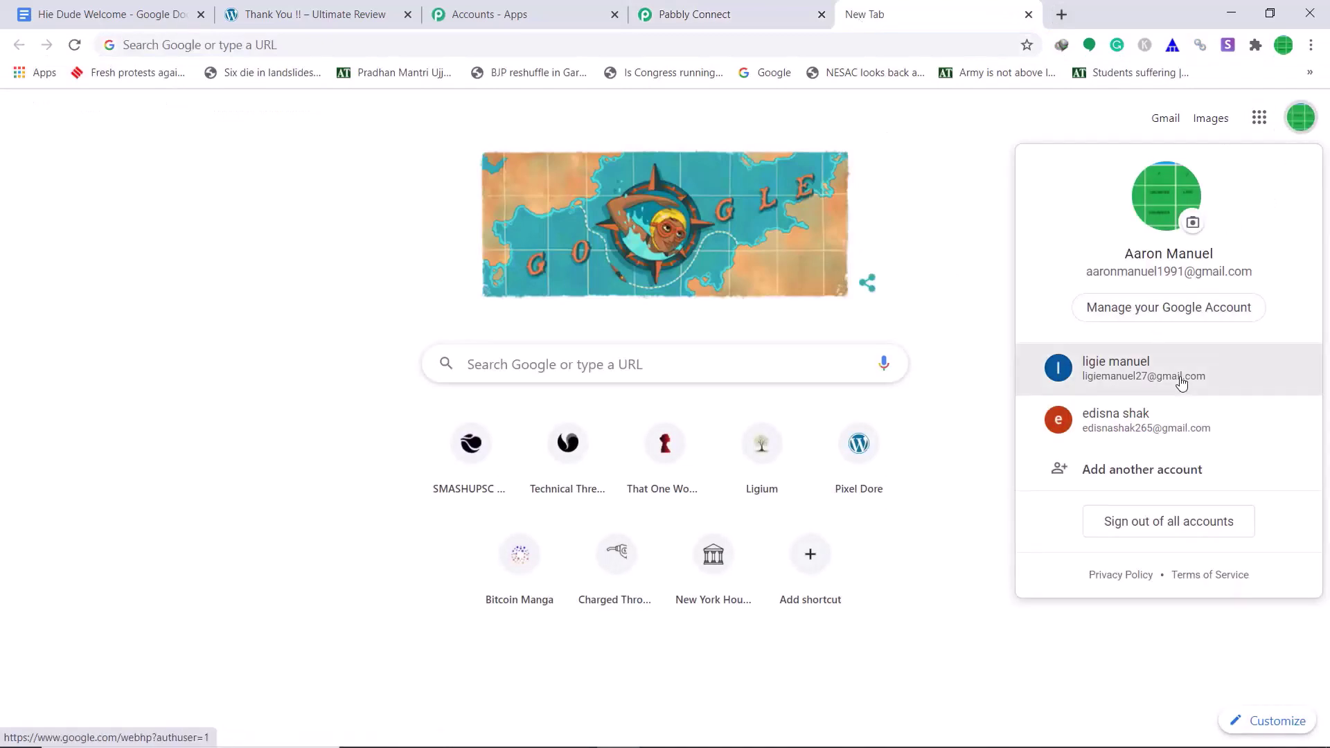
left_click(1181, 383)
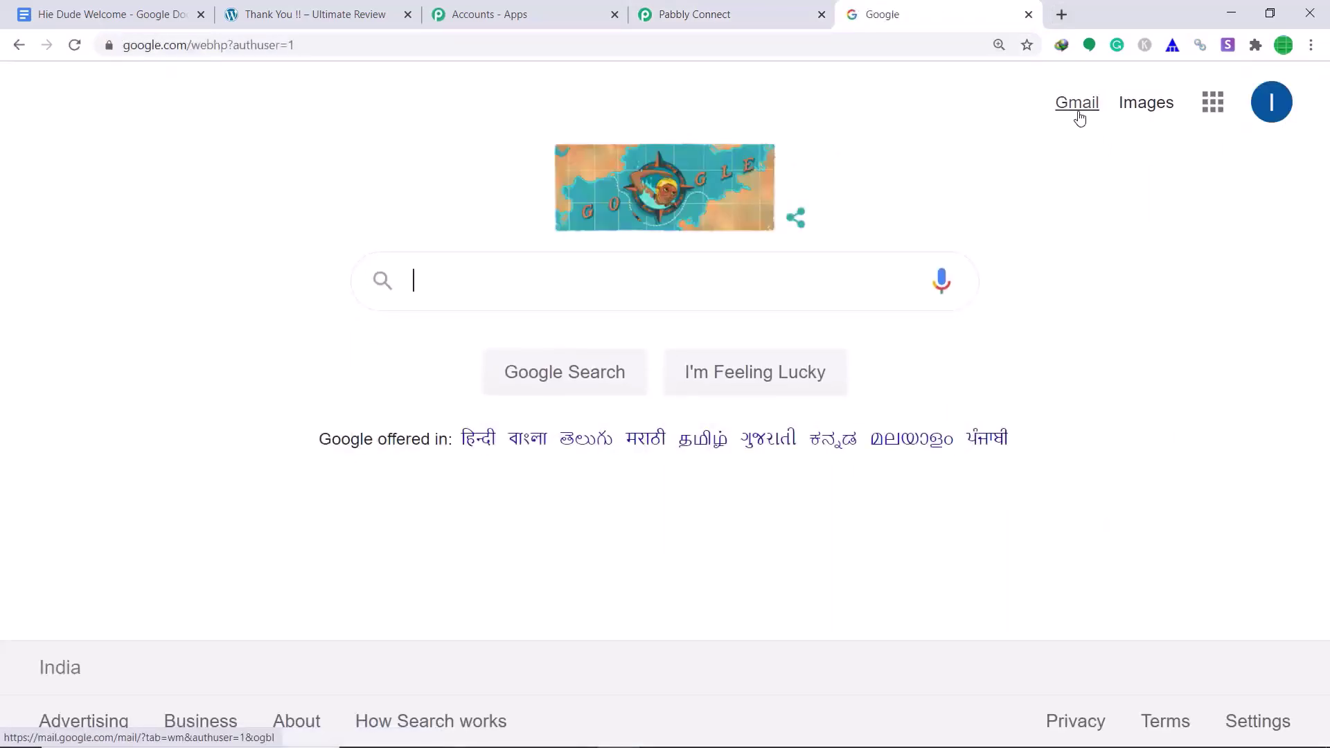
left_click(1079, 118)
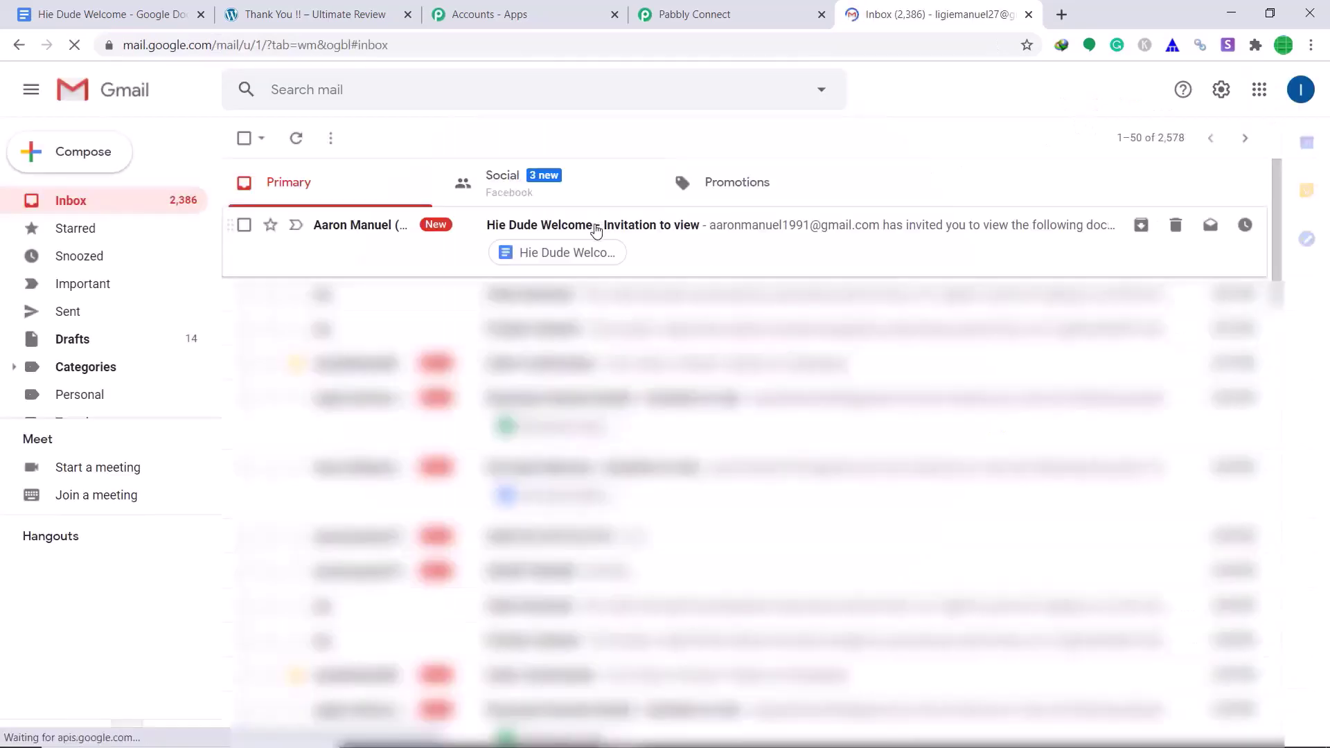
left_click(595, 230)
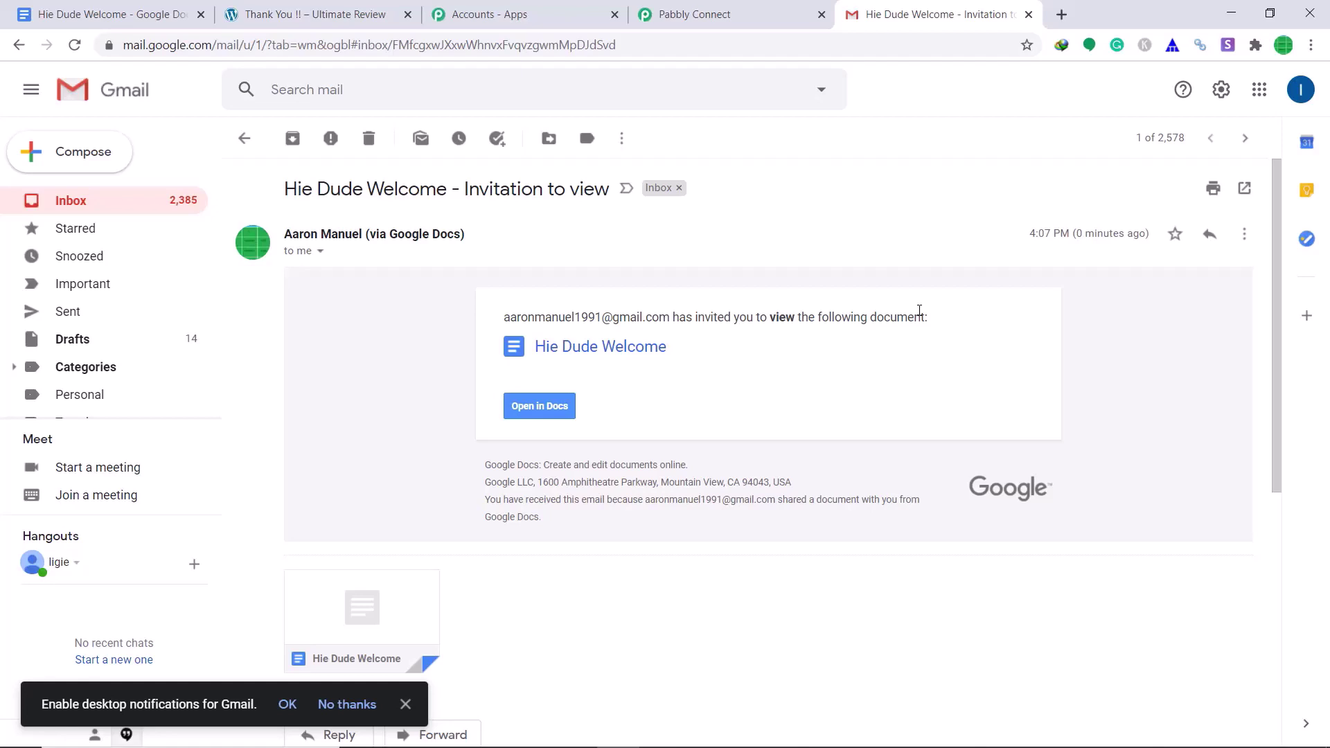
left_click(679, 13)
- Save the Google Drive Share a File step and collapse it
scroll(769, 207, "down", 2)
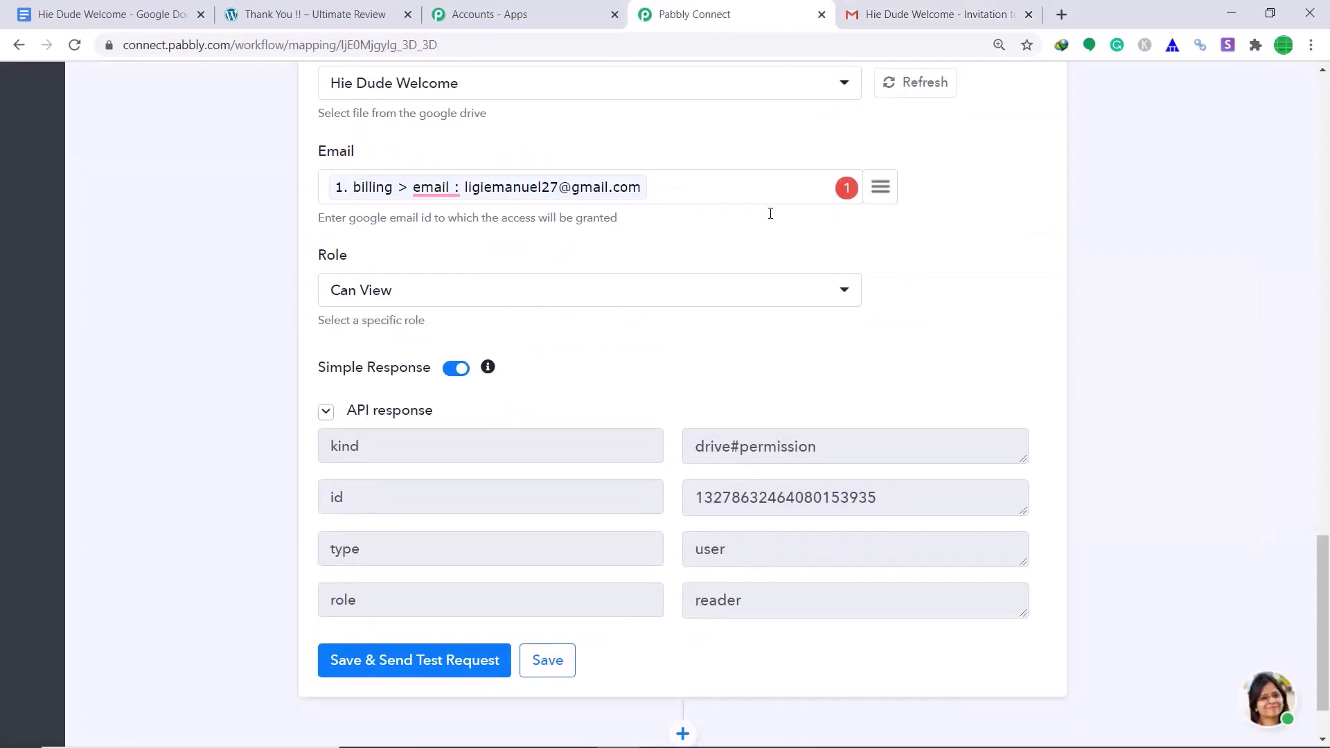
left_click(564, 581)
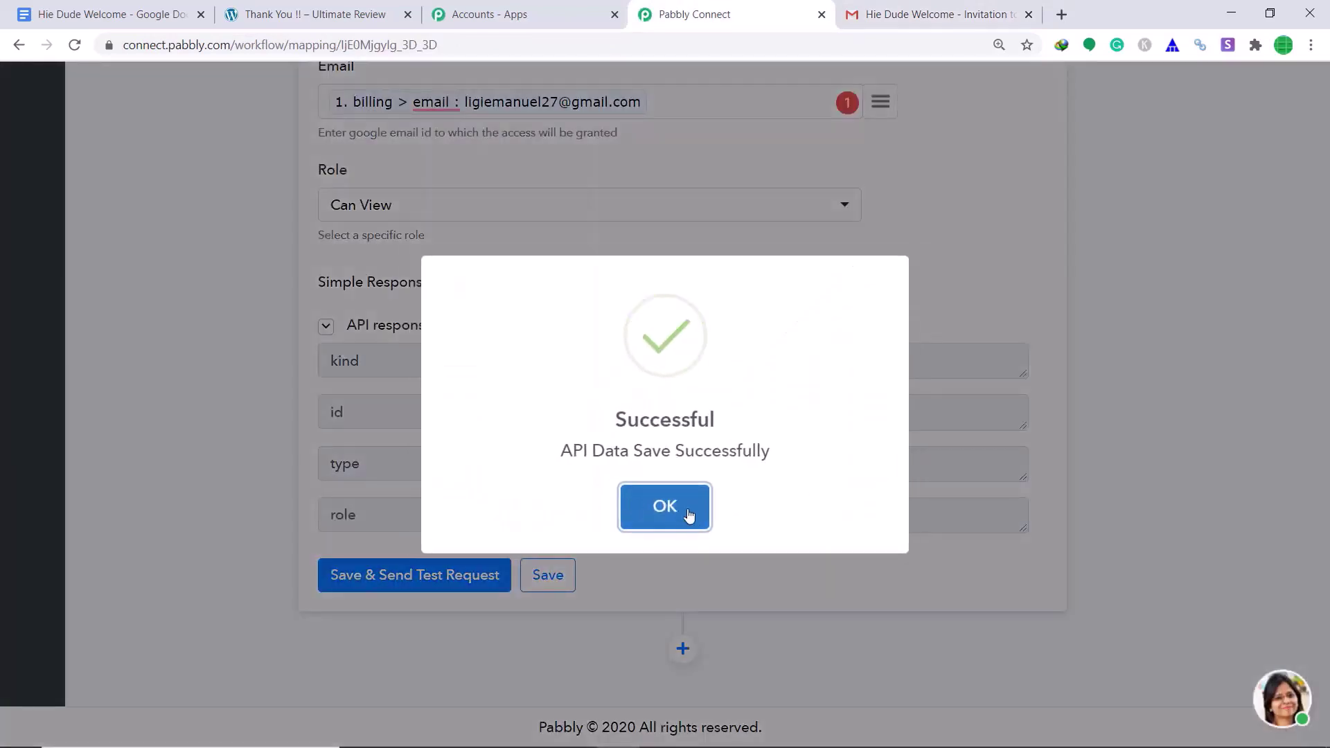
left_click(689, 512)
scroll(686, 508, "up", 10)
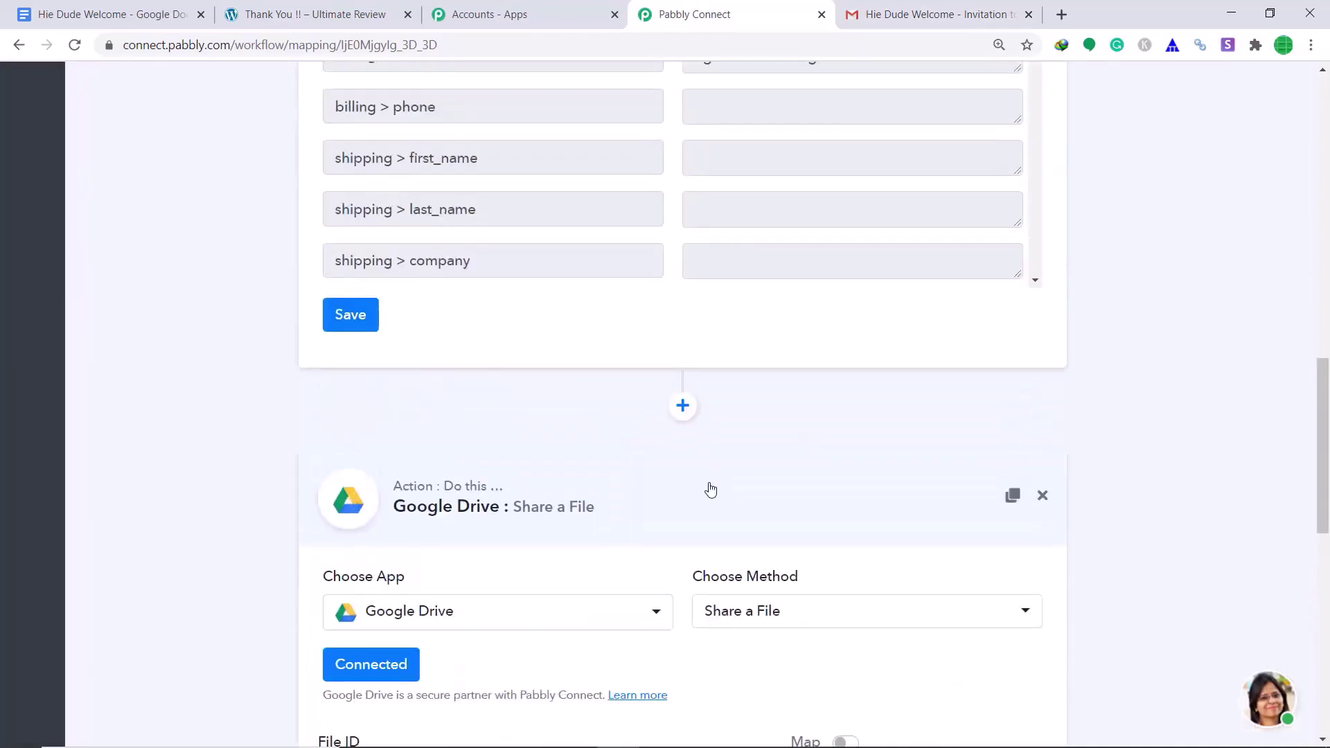
left_click(707, 489)
- Save the WooCommerce New Order trigger step and collapse it
left_click(354, 380)
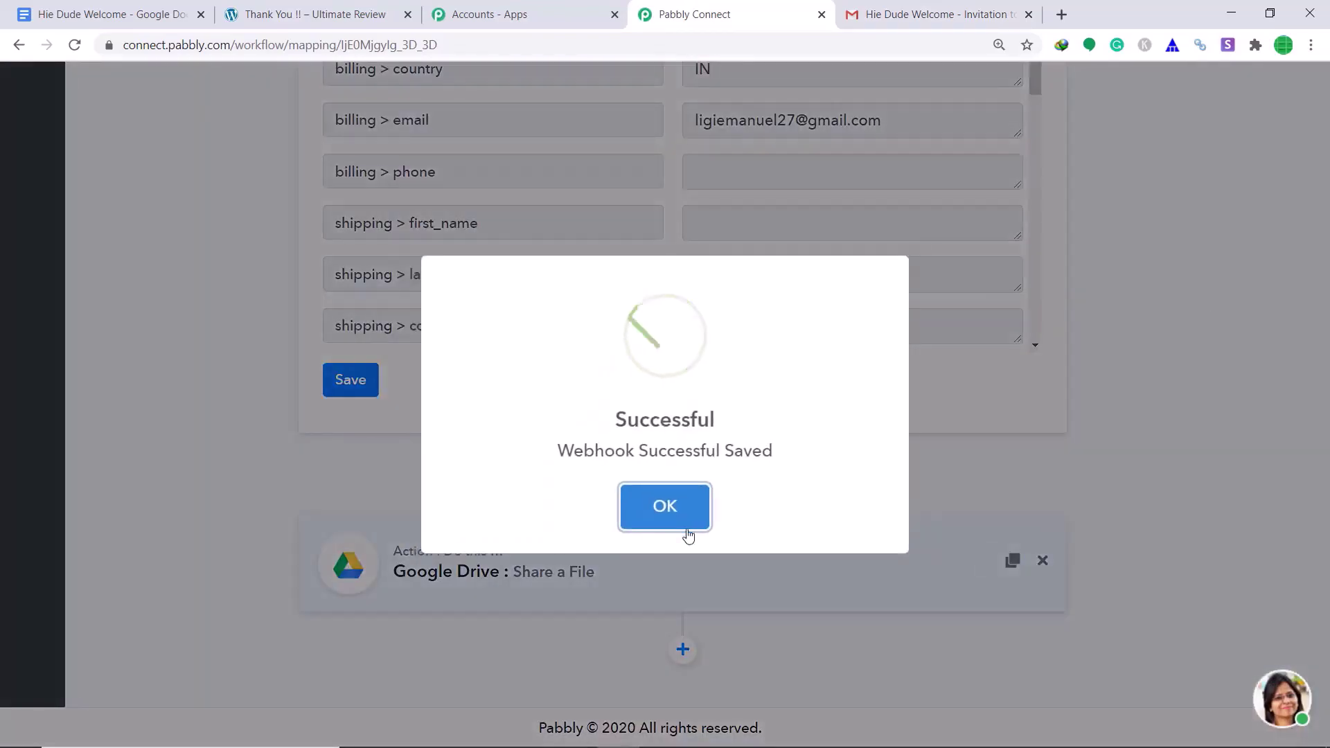
left_click(690, 512)
scroll(1158, 383, "up", 15)
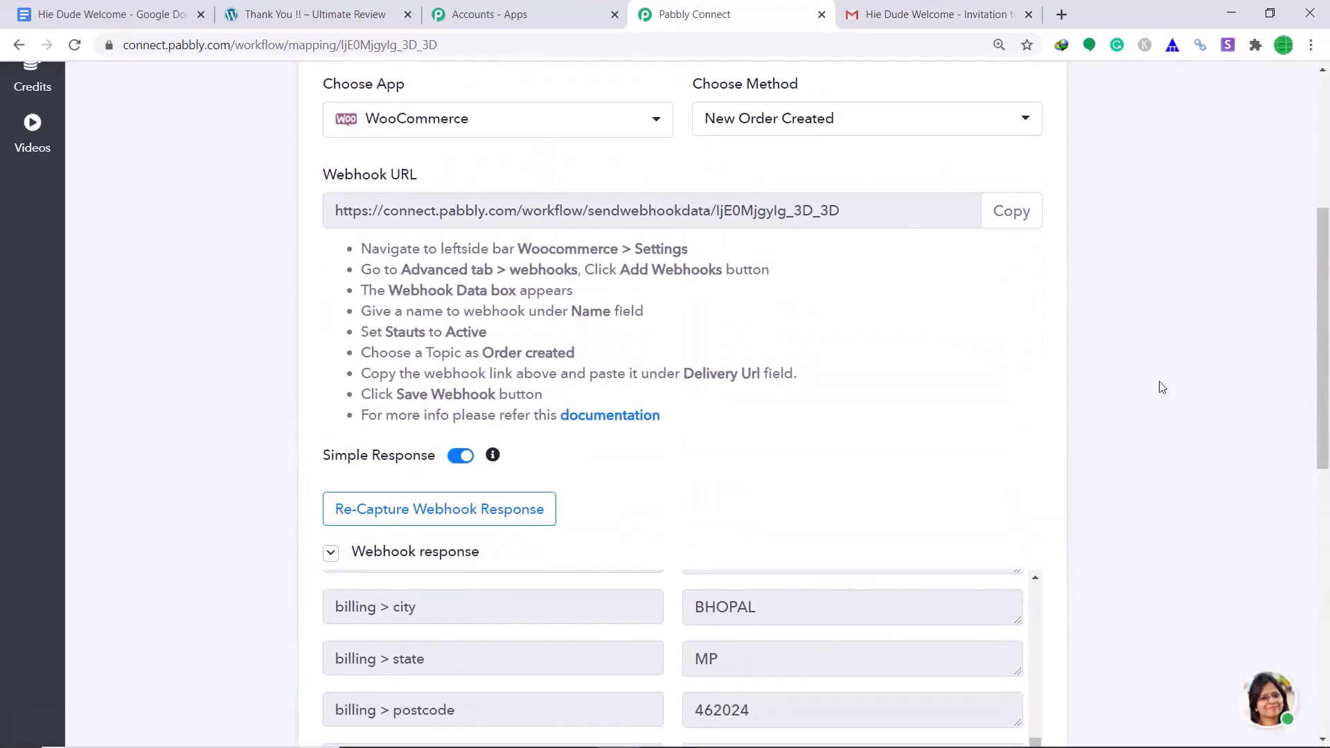
left_click(632, 236)
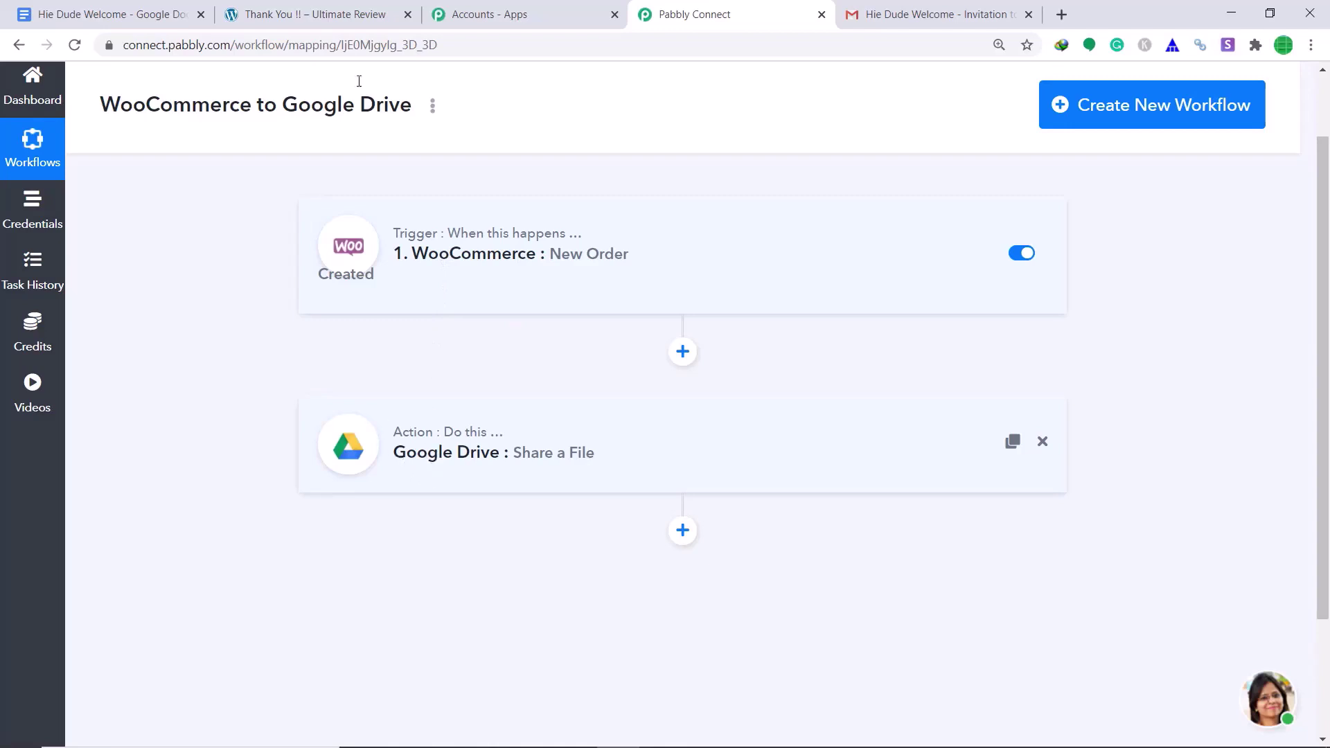
- Go from the admin dashboard's All Products list to the Swiss Watch product page
left_click(366, 11)
mouse_move(77, 83)
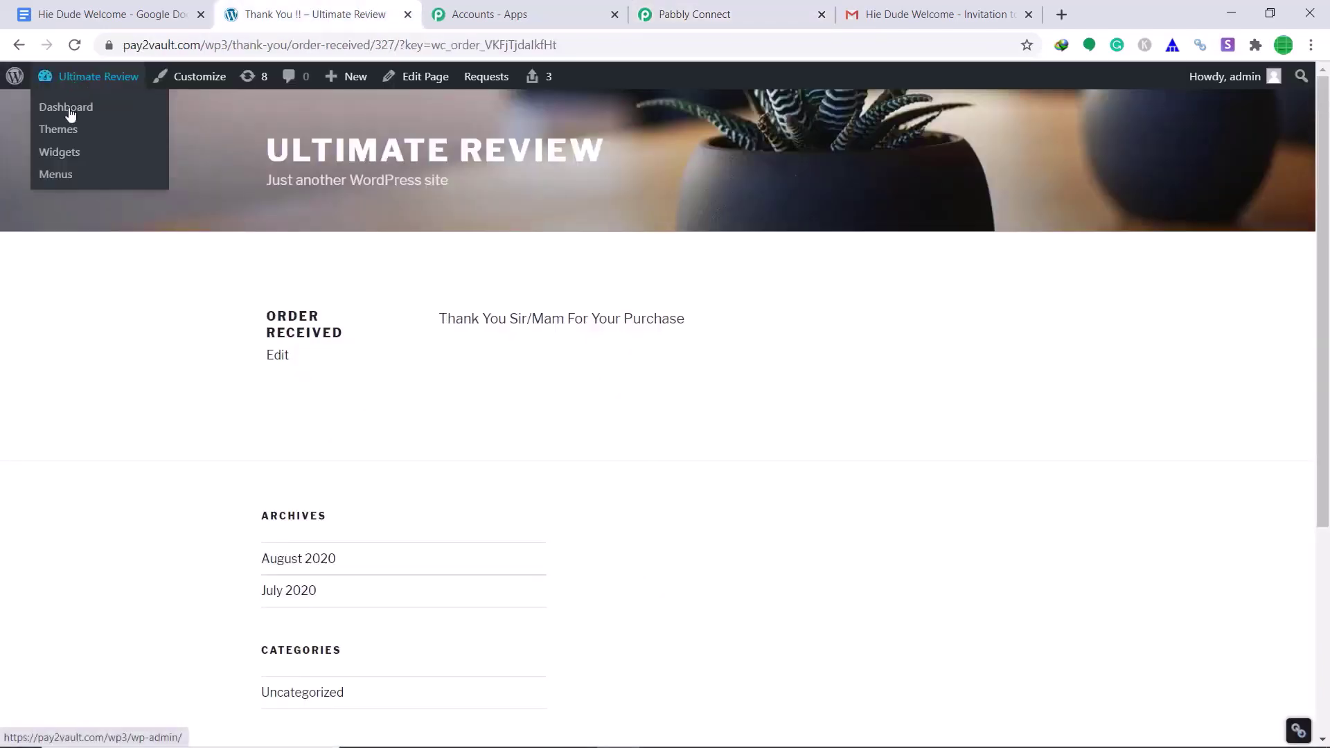
left_click(70, 115)
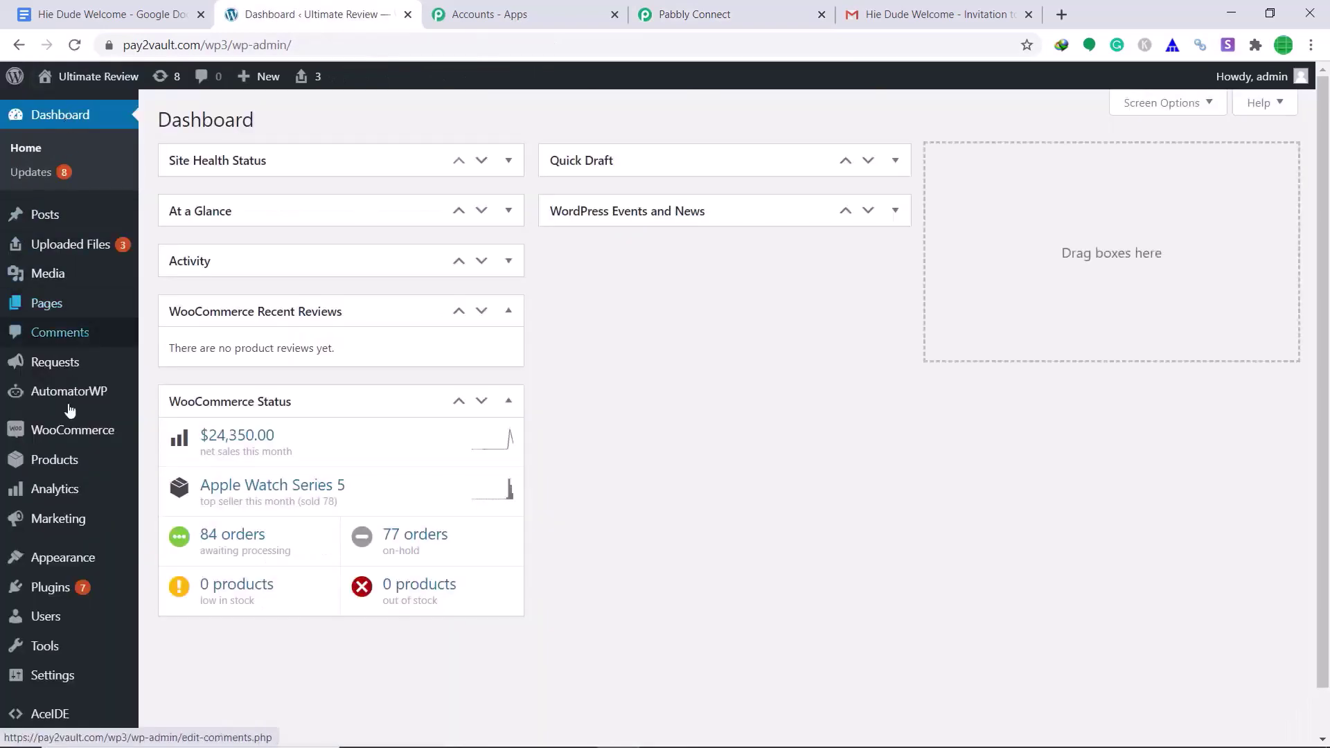
mouse_move(53, 461)
left_click(179, 462)
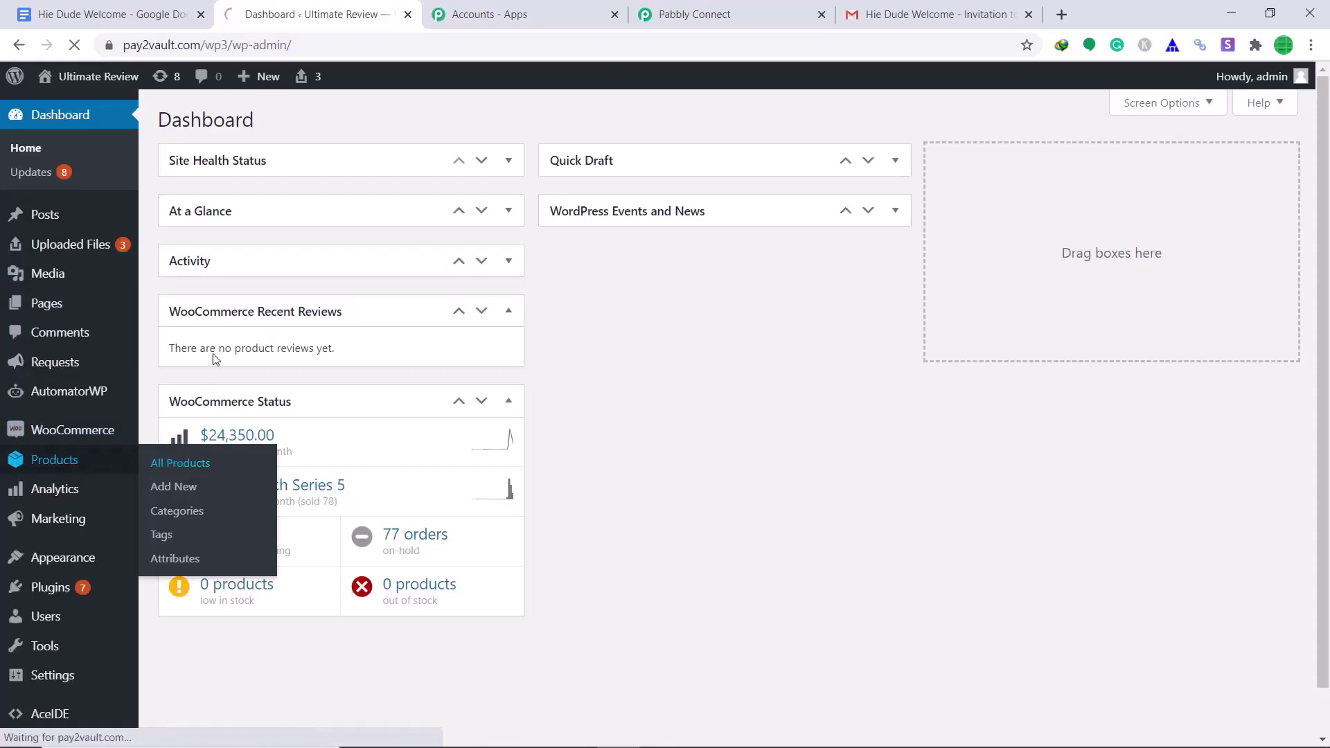
scroll(281, 347, "down", 5)
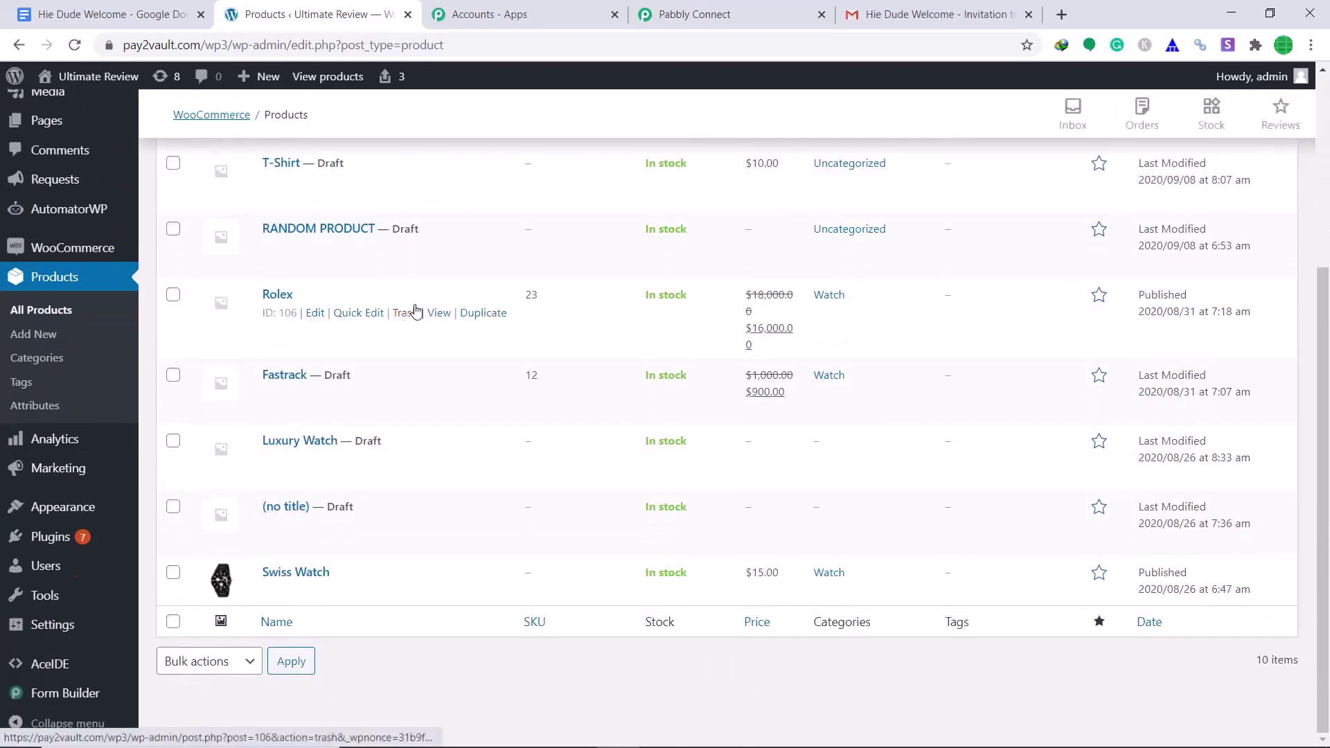
left_click(430, 590)
- Add the Swiss Watch to the cart and place the $15.00 order at checkout
scroll(714, 311, "down", 3)
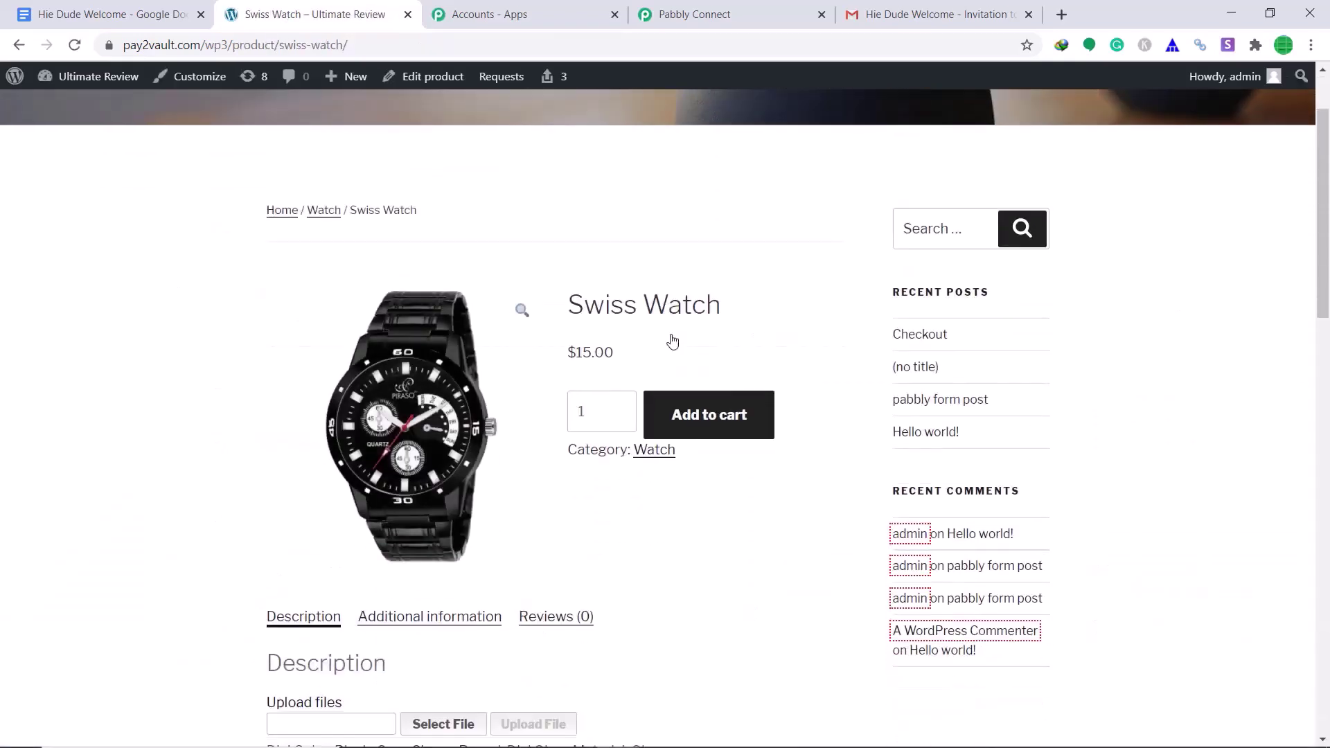
left_click(723, 359)
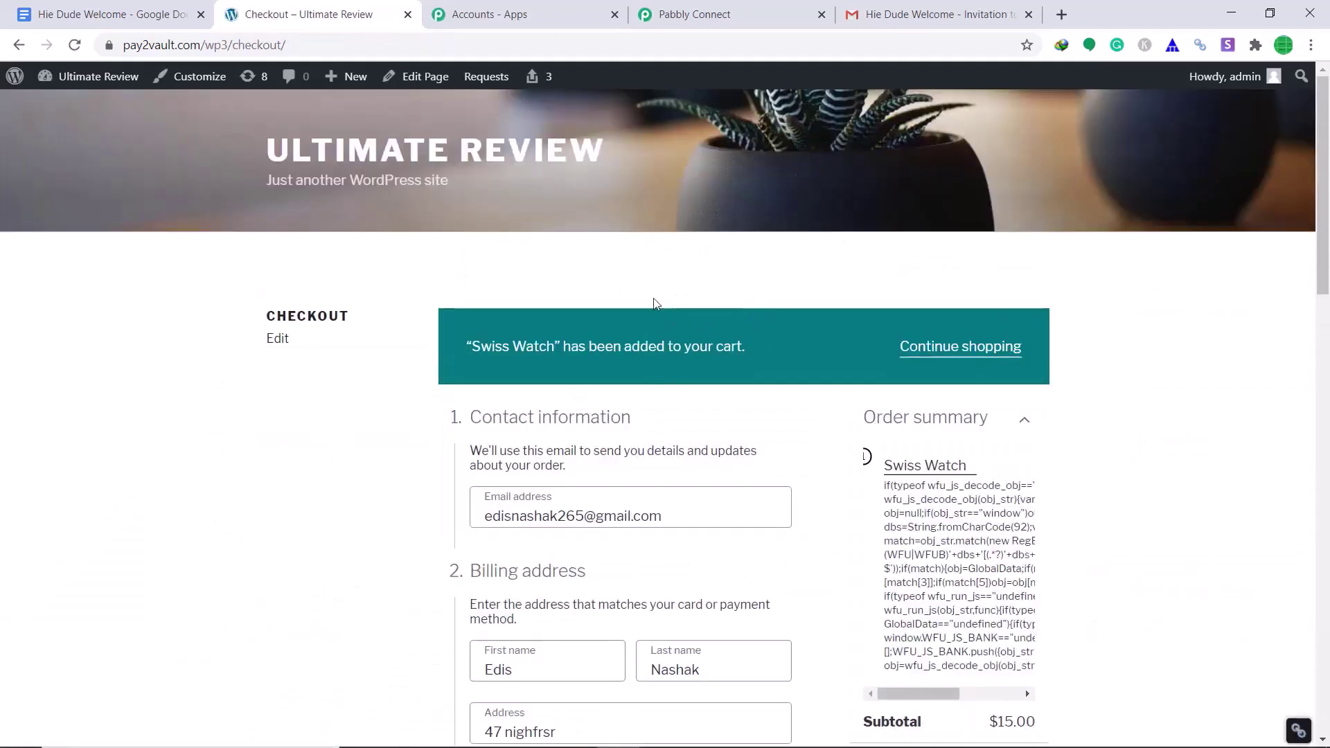
scroll(656, 303, "down", 2)
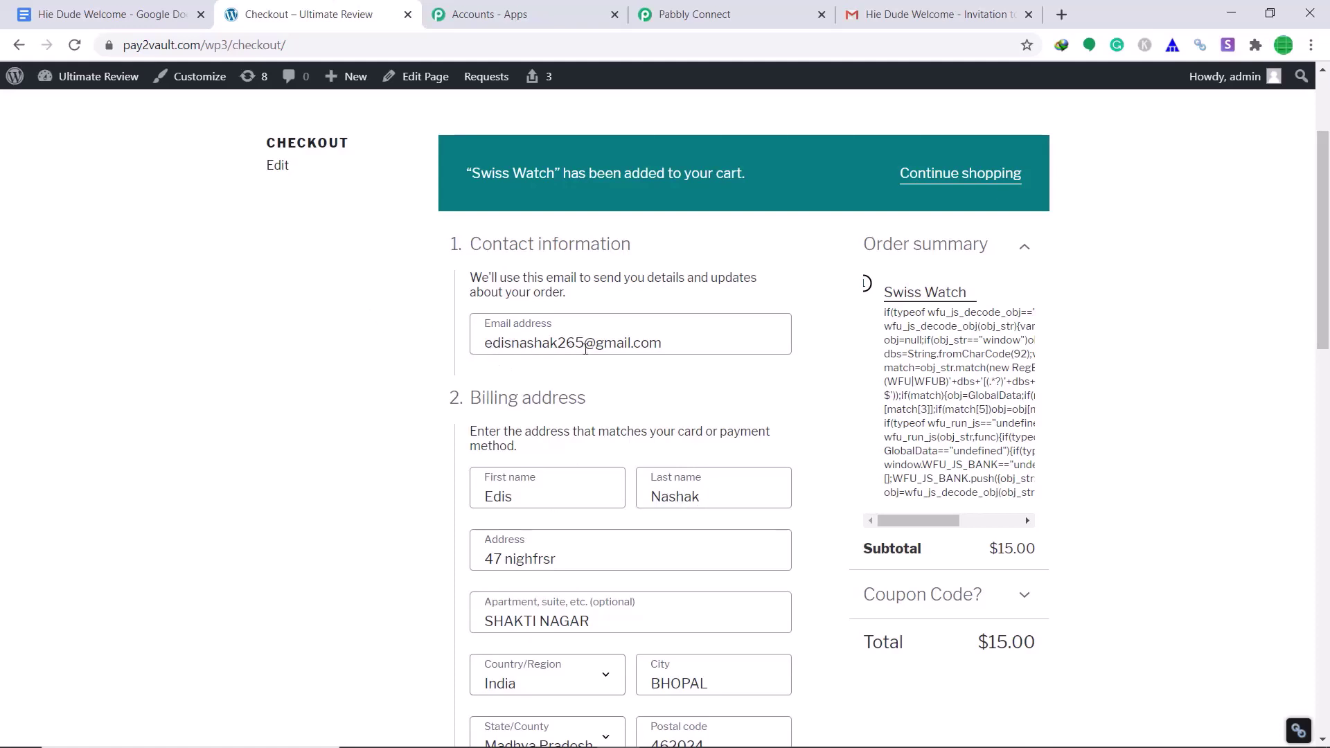
scroll(702, 346, "down", 8)
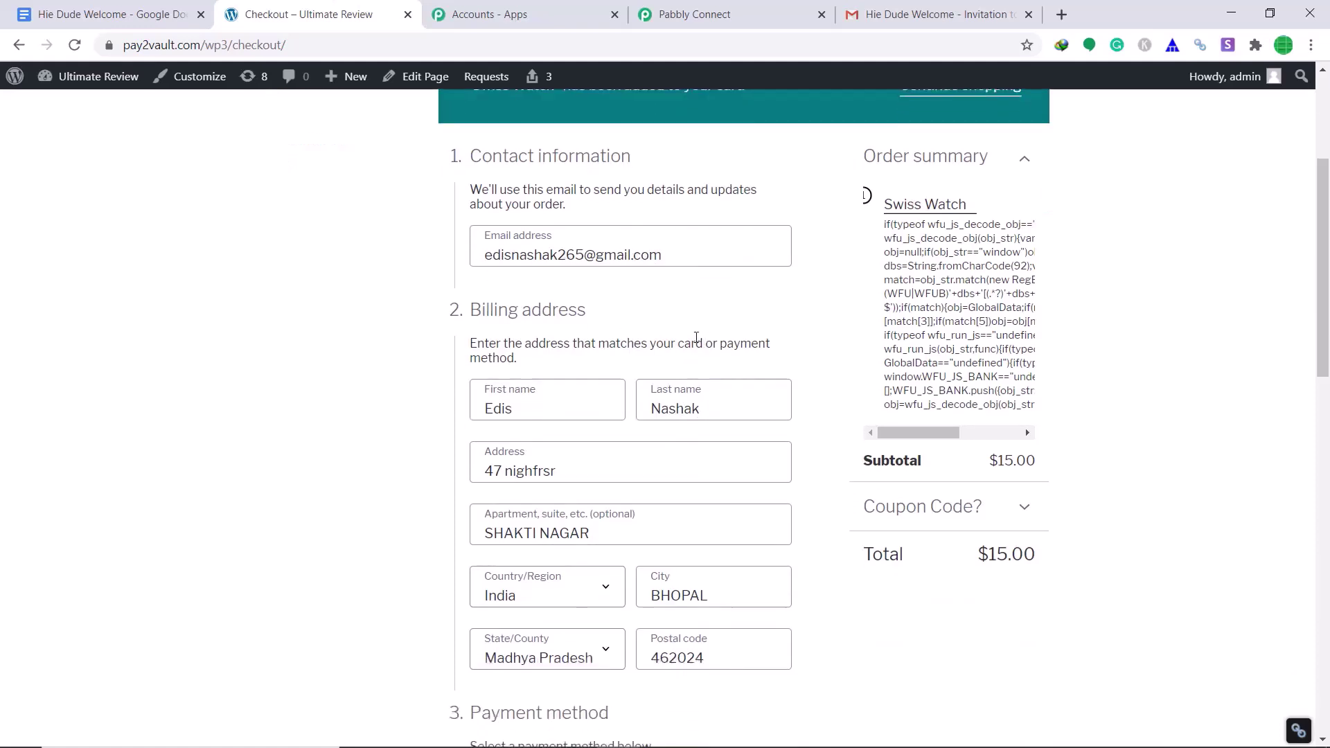
scroll(675, 312, "down", 1)
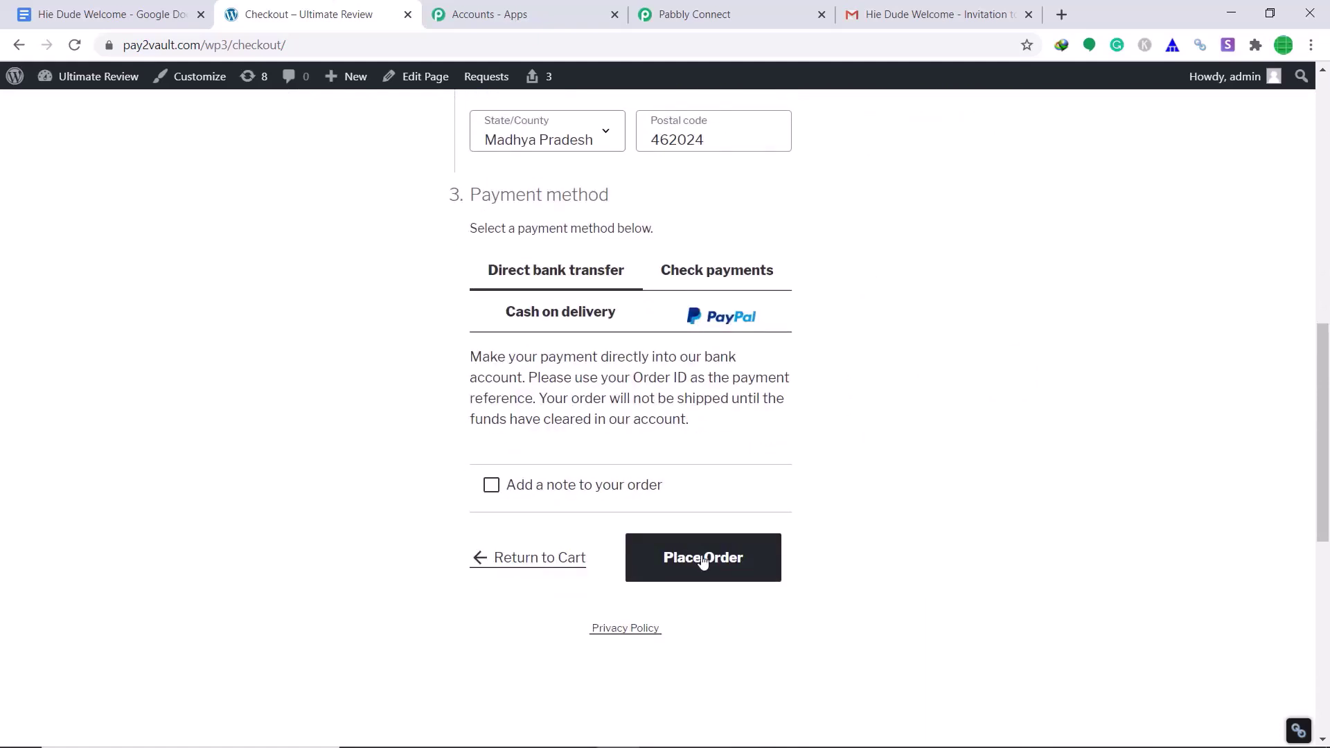
left_click(119, 11)
left_click(350, 11)
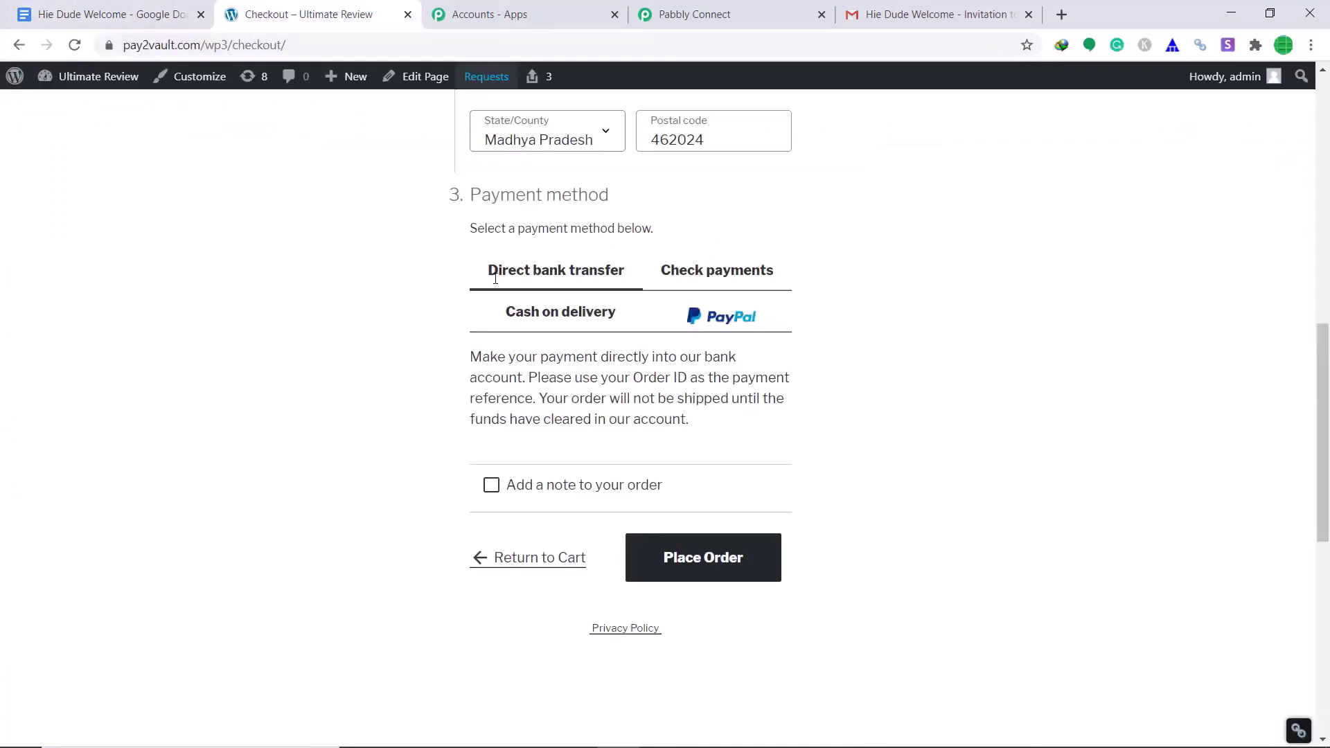
left_click(688, 561)
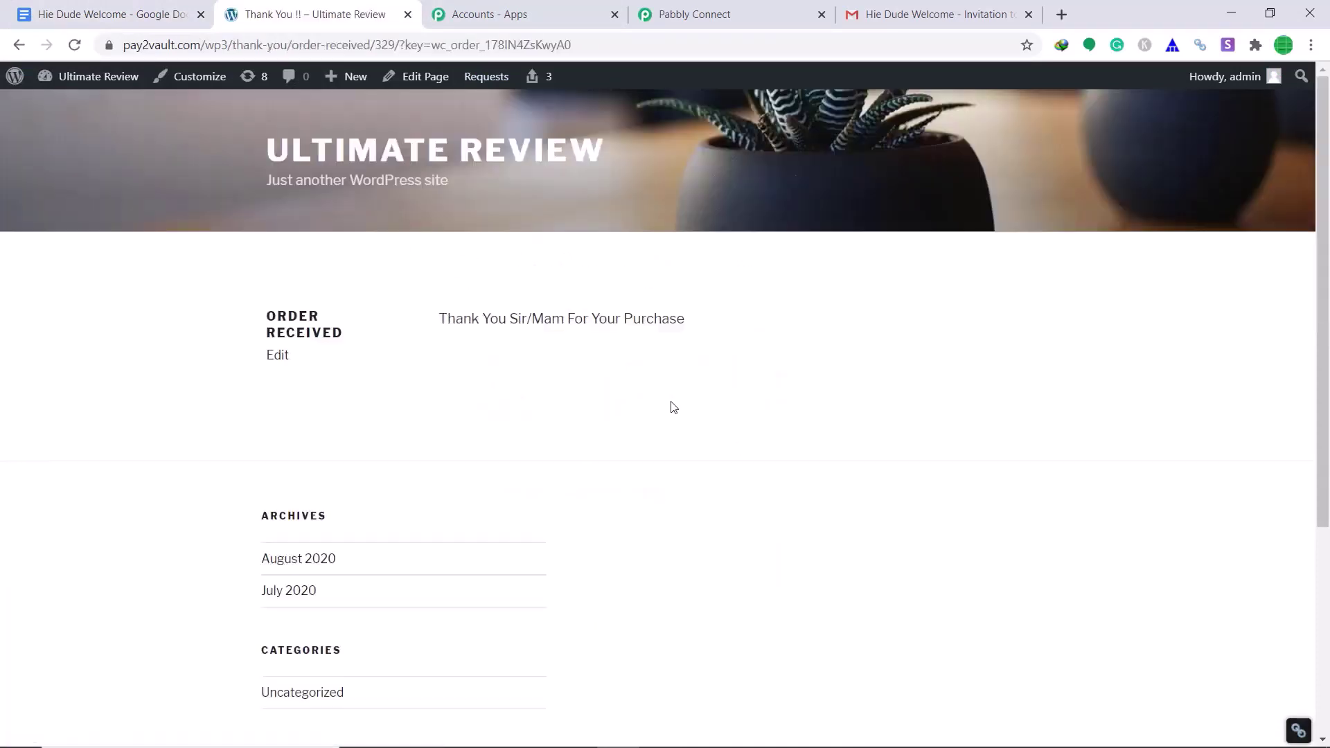
- Switch to the new customer's Google account and open the fresh Hie Dude Welcome invitation in Gmail
left_click(1061, 15)
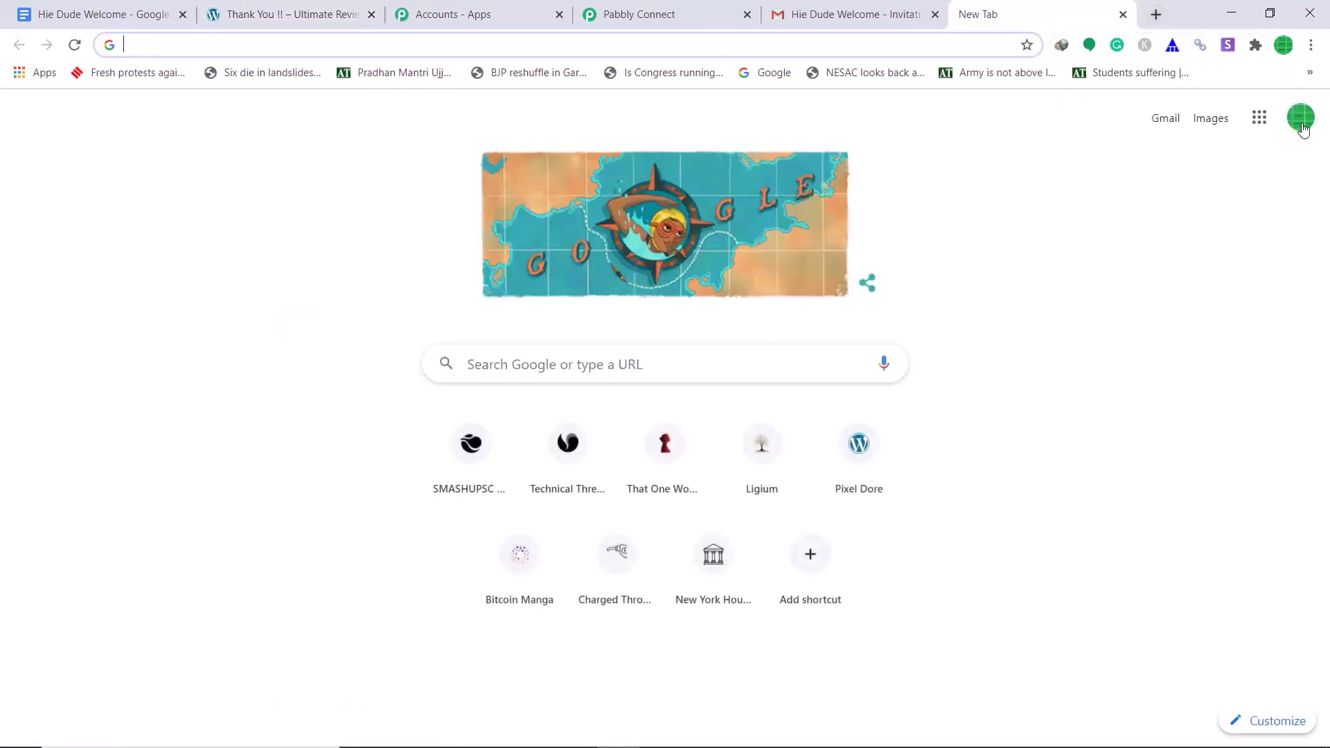
left_click(1300, 126)
left_click(1176, 424)
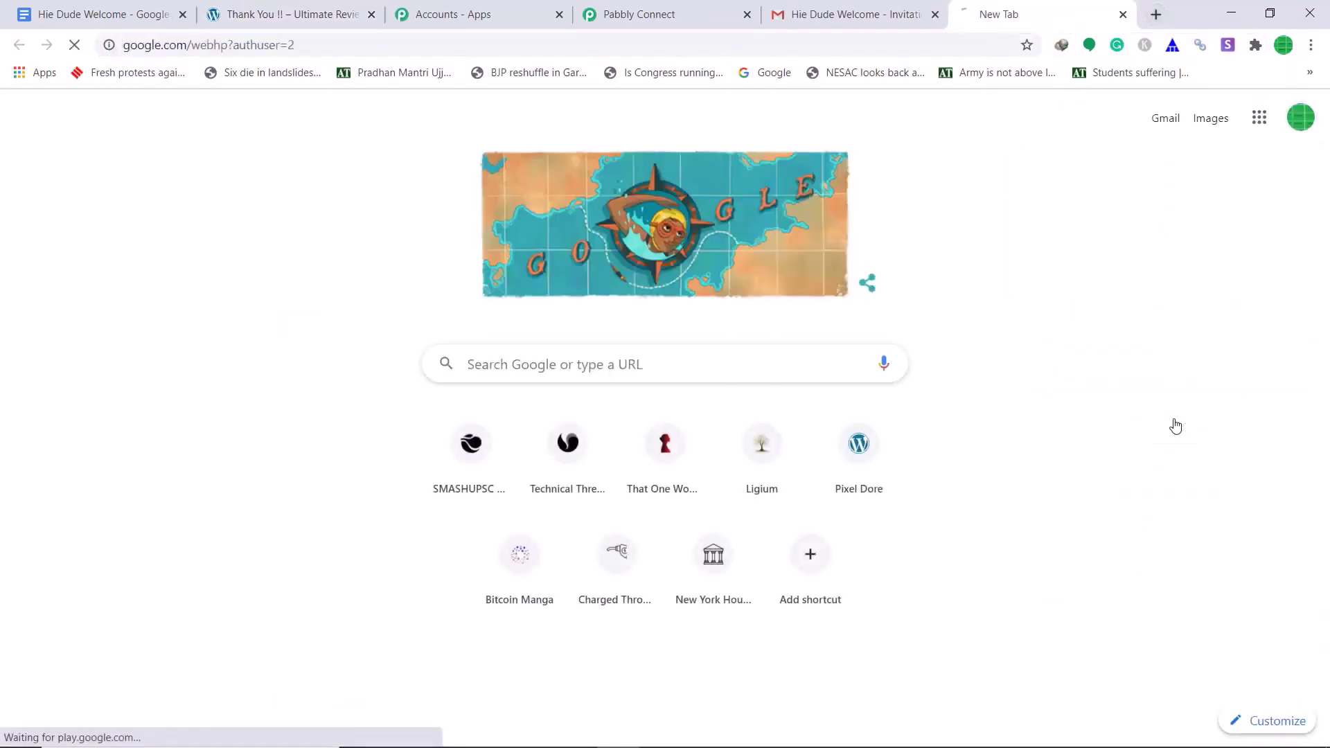
left_click(1077, 110)
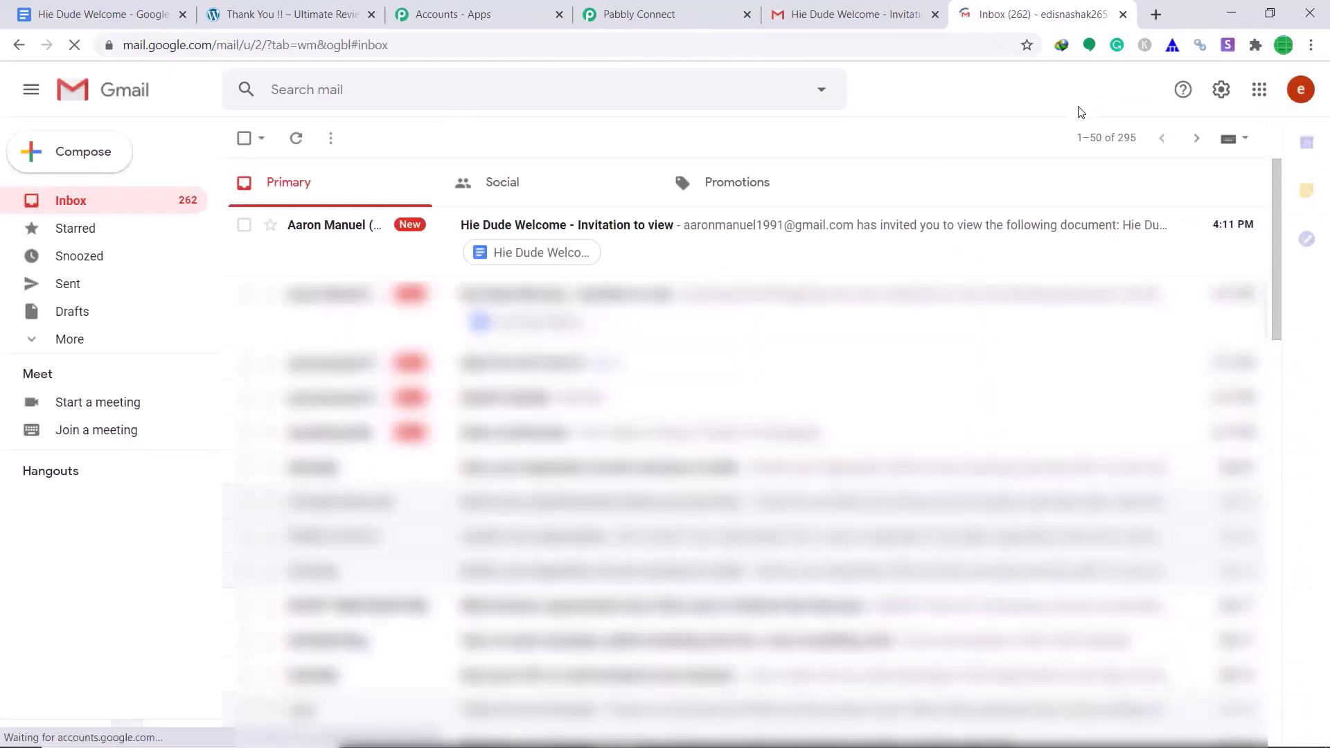
left_click(722, 224)
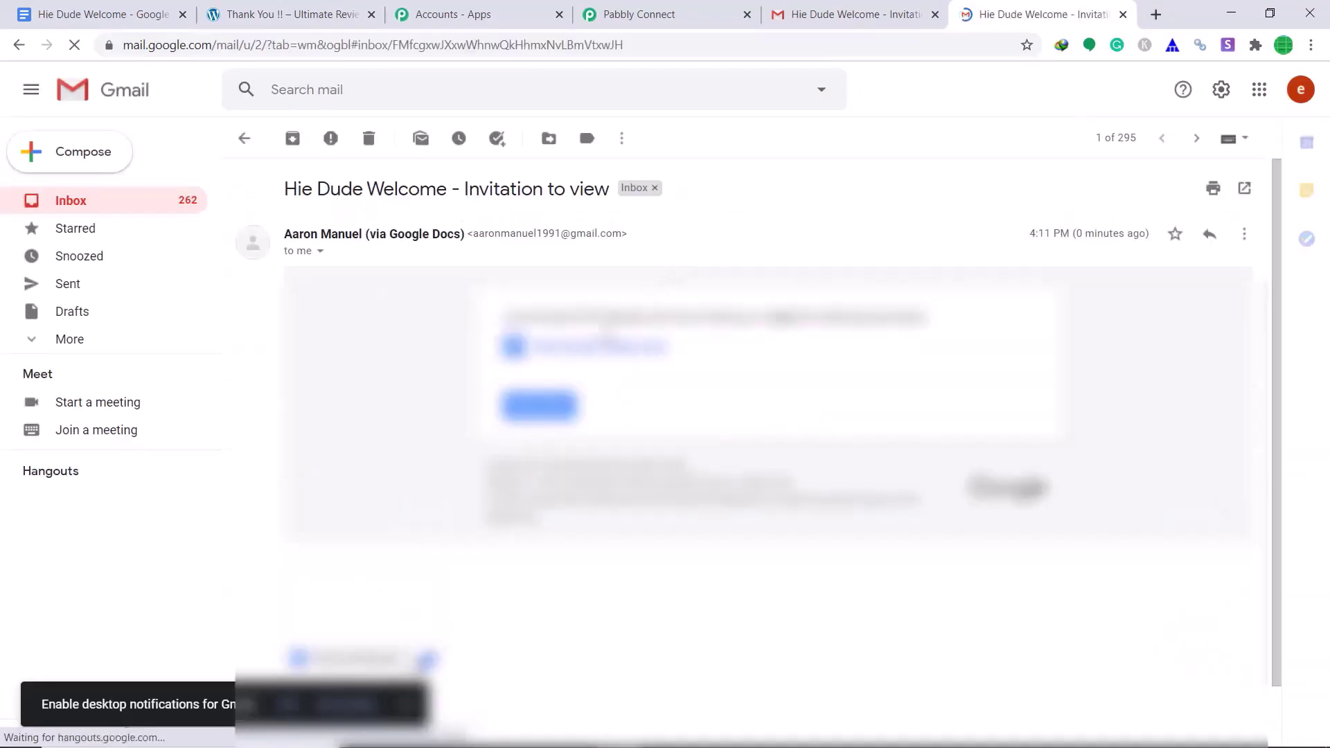
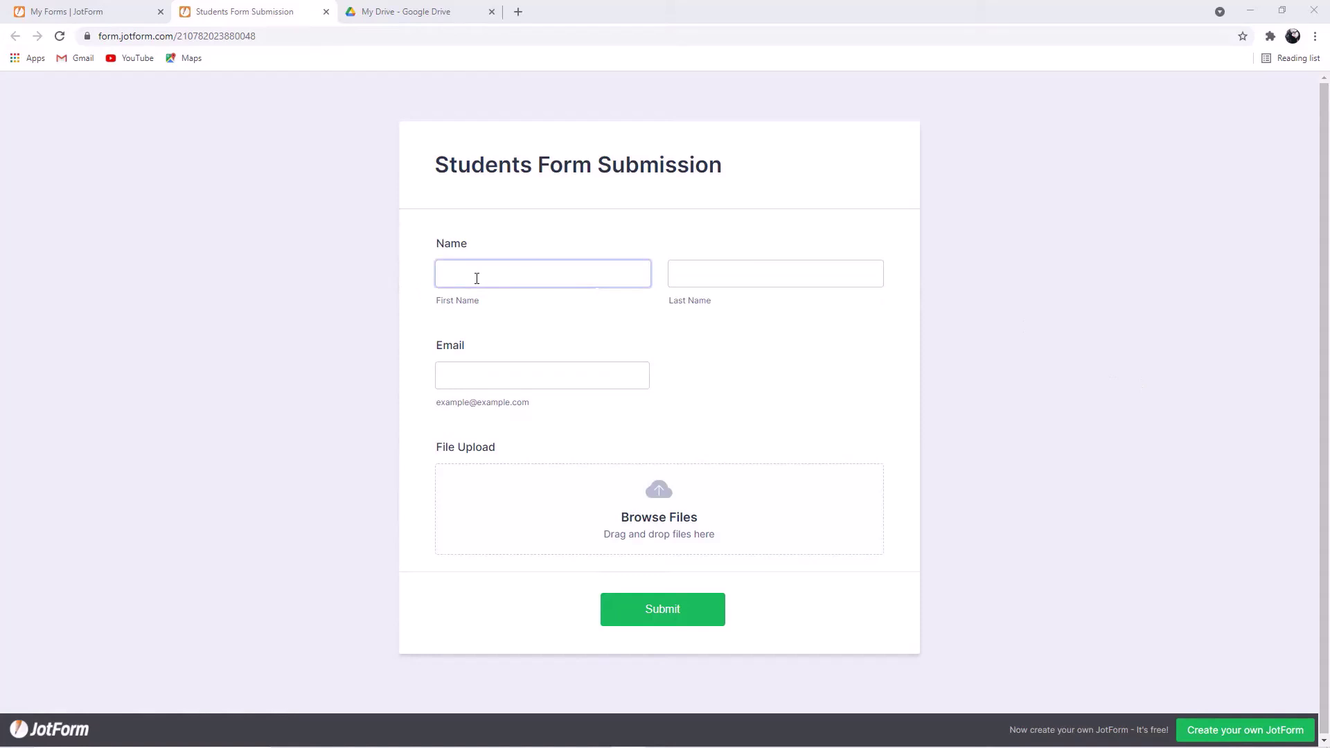
- Autofill the student's saved first name, last name and e-mail in the form
left_click(476, 278)
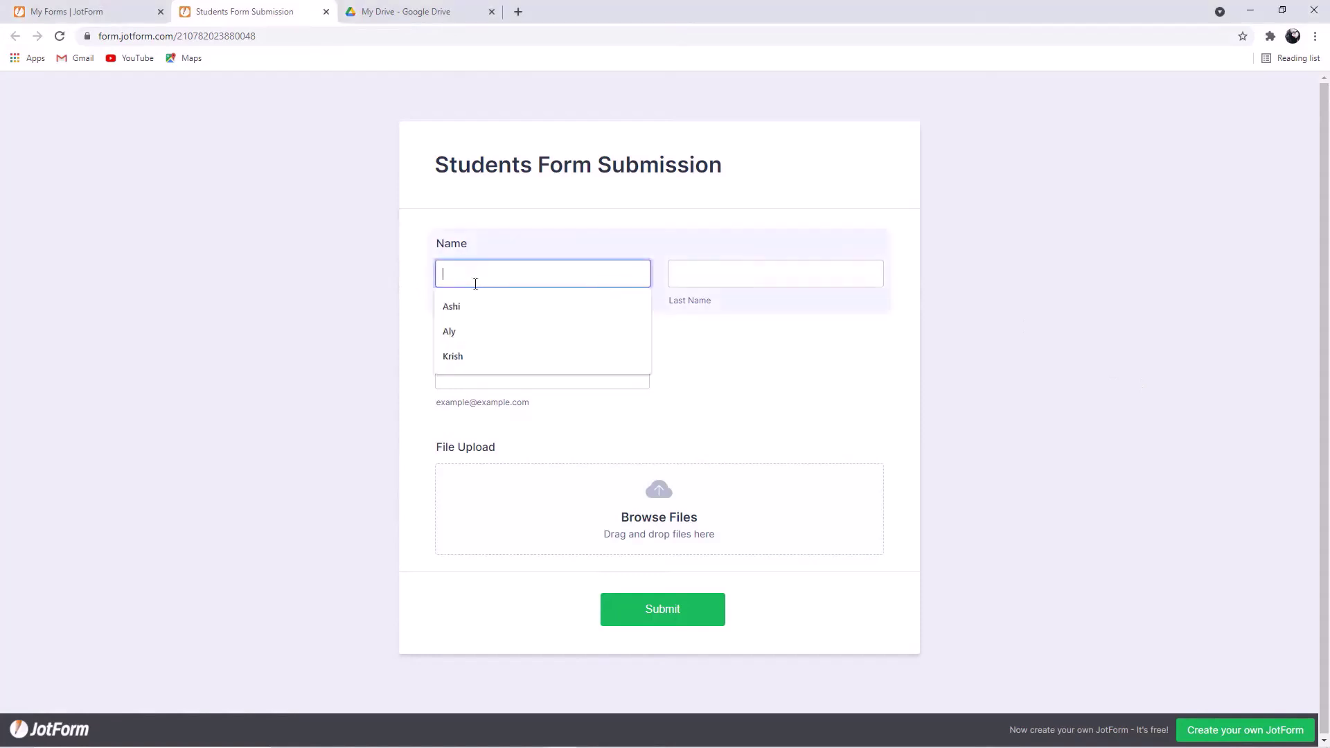
left_click(499, 312)
left_click(723, 271)
left_click(737, 311)
left_click(515, 367)
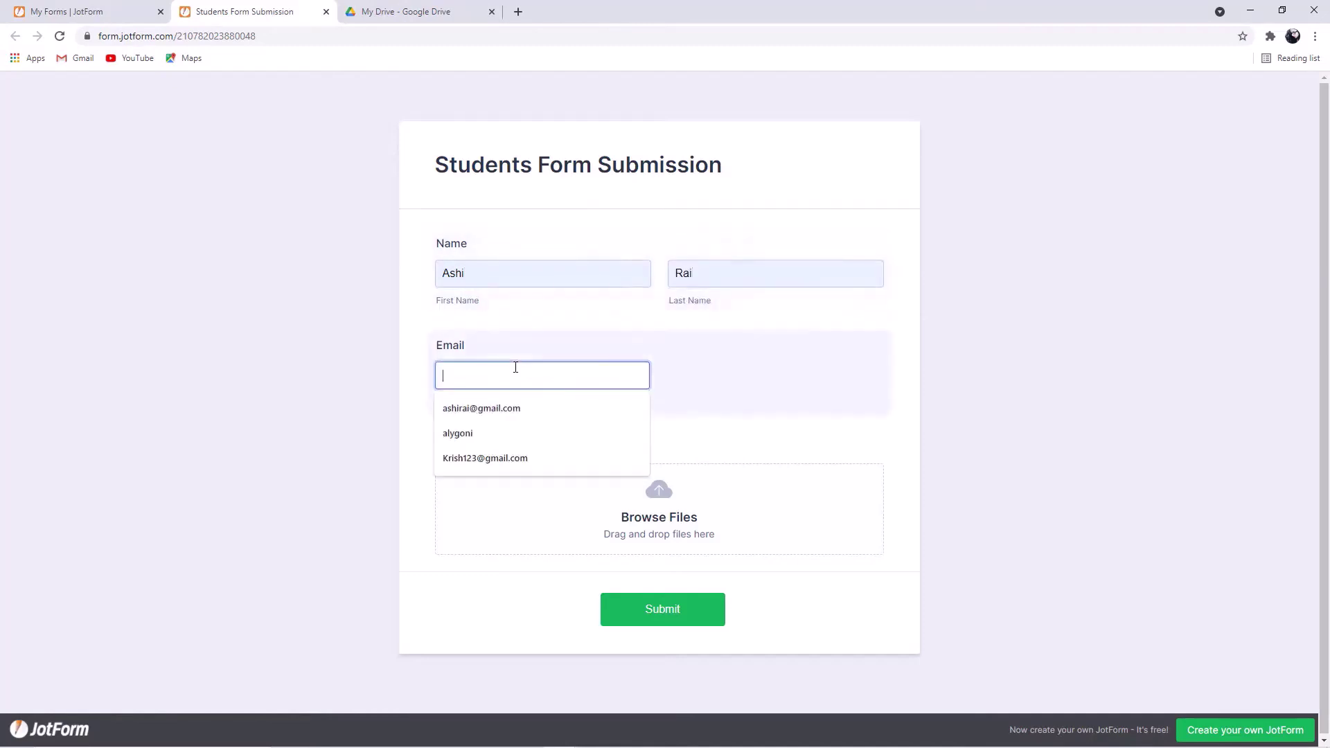
left_click(526, 416)
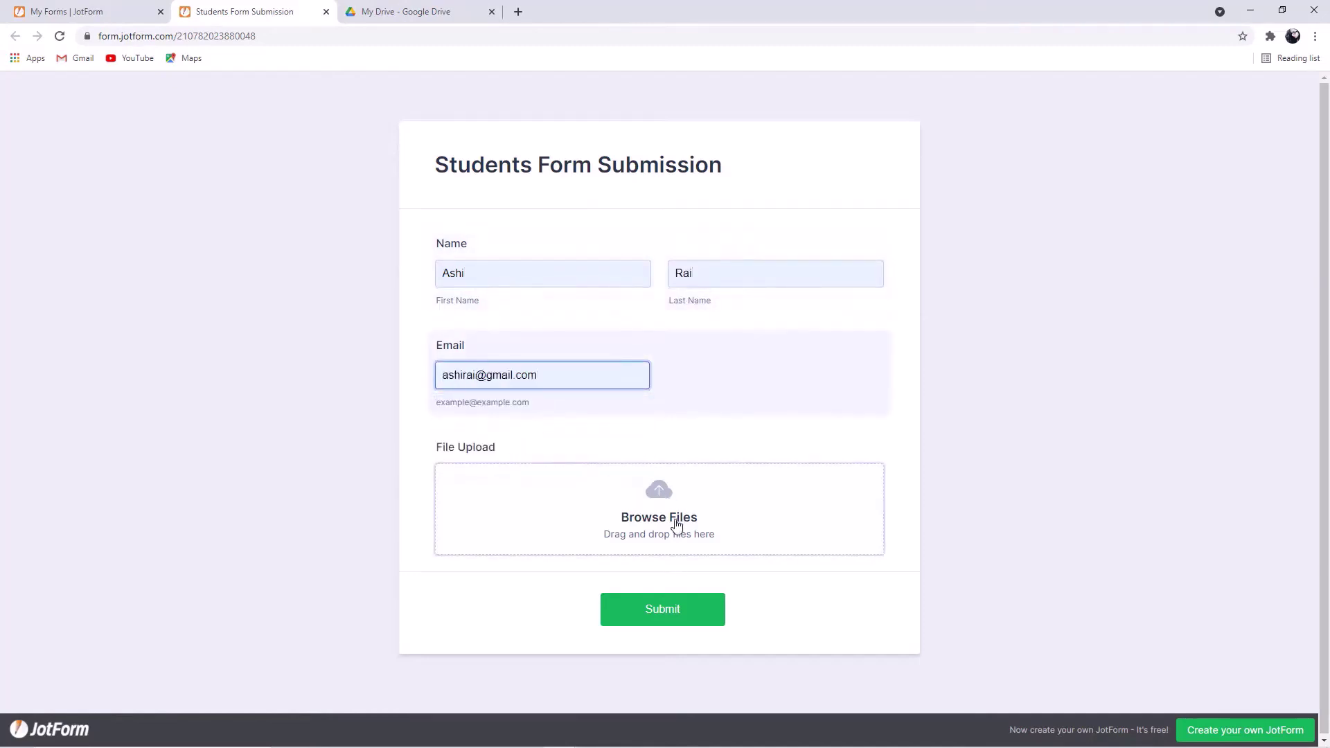
- Attach the student's PDF from the desktop and submit the form
left_click(672, 498)
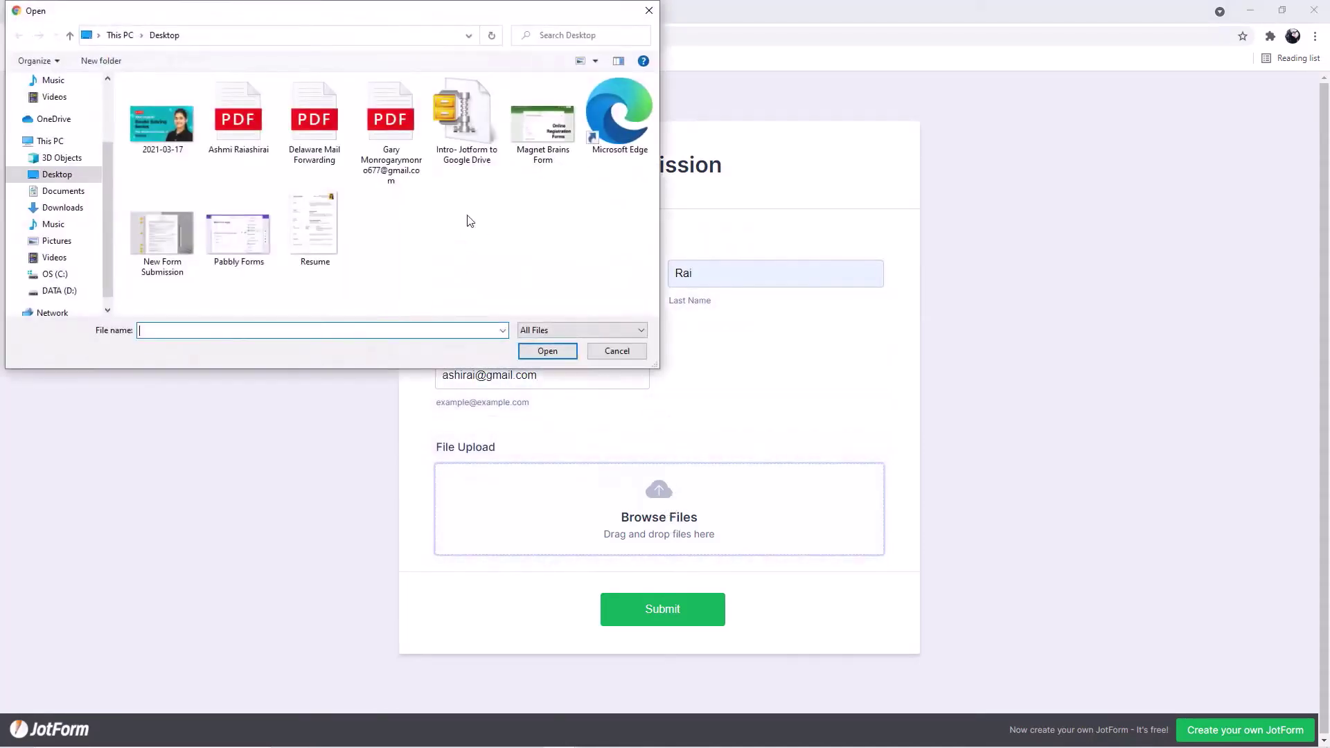
left_click(245, 142)
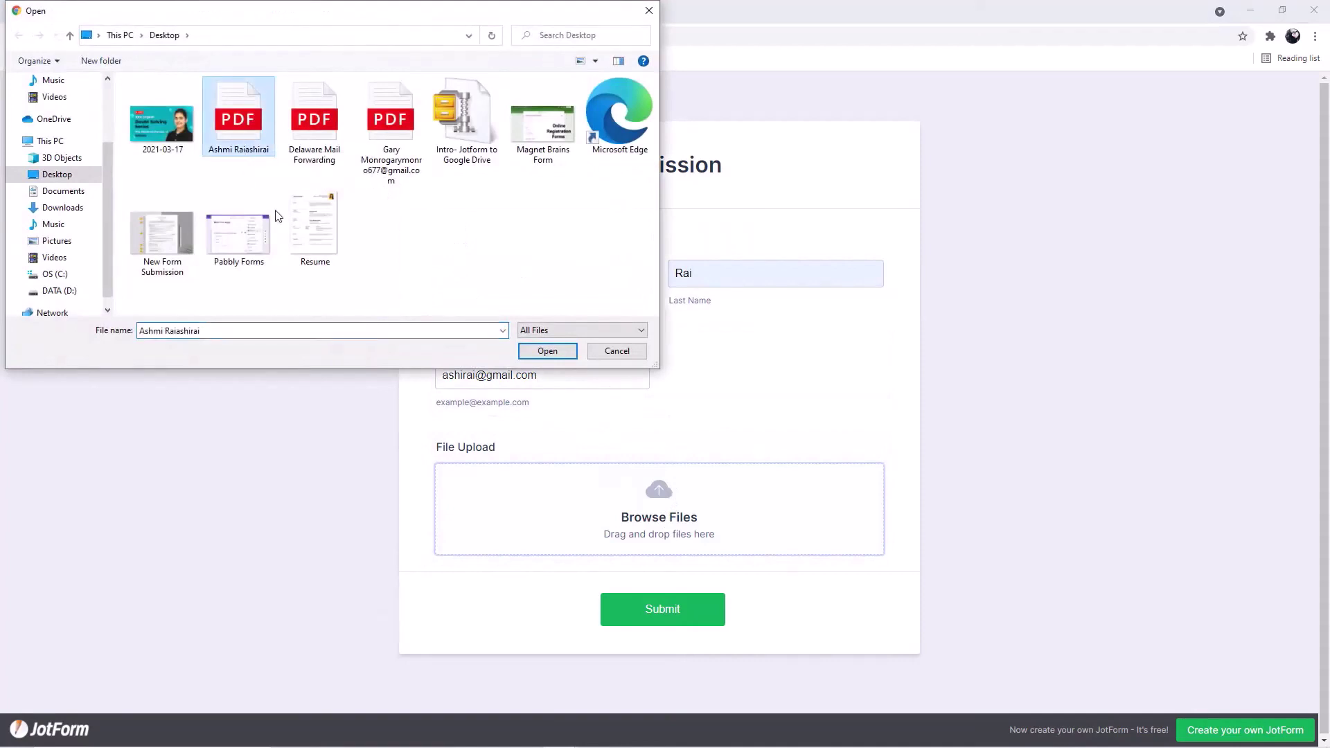
left_click(547, 351)
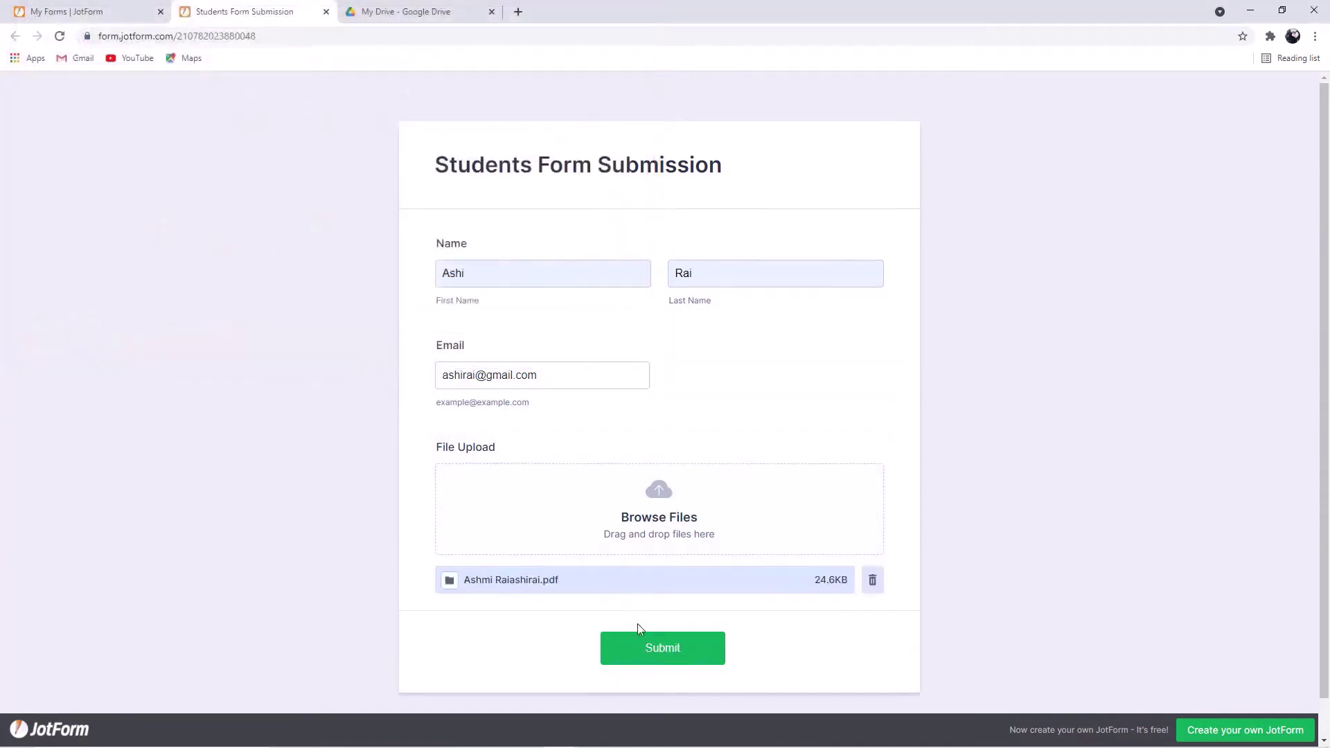
left_click(646, 658)
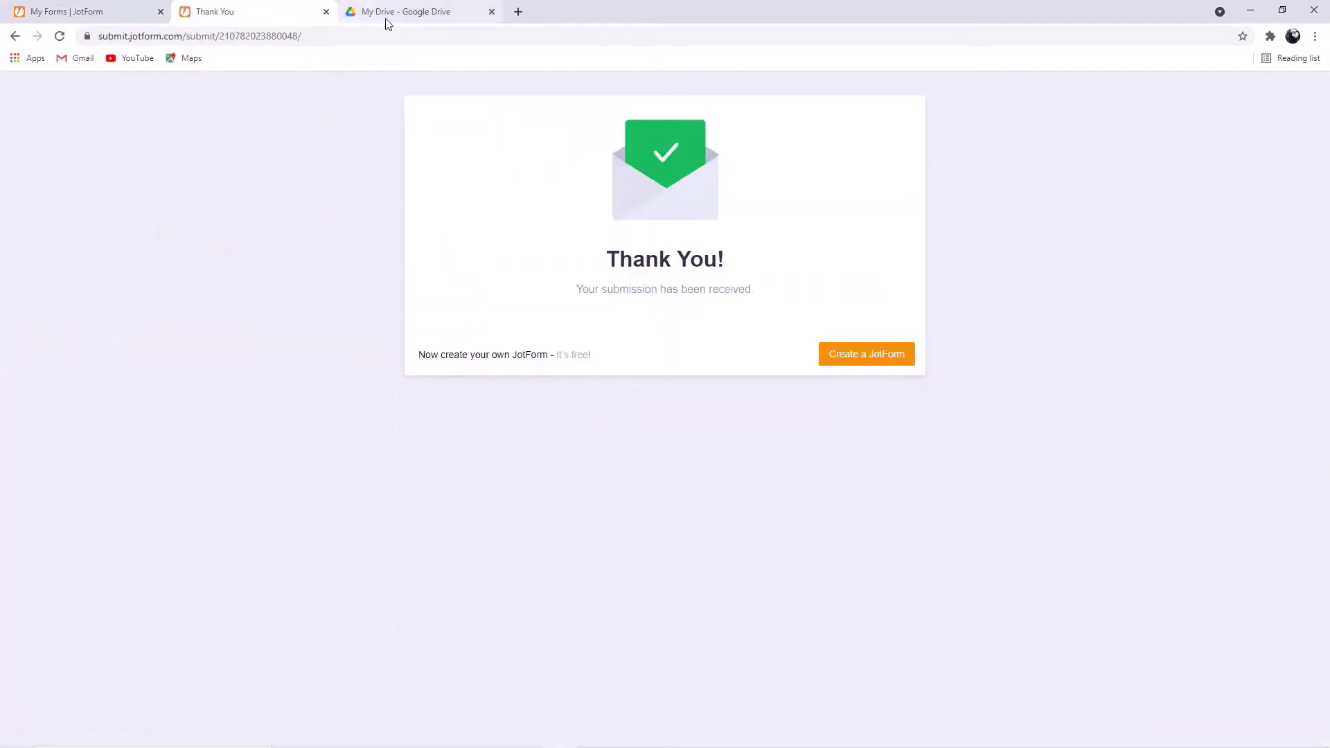
- Open the JotForm File Uploads folder in My Drive to check for the new PDF
left_click(446, 10)
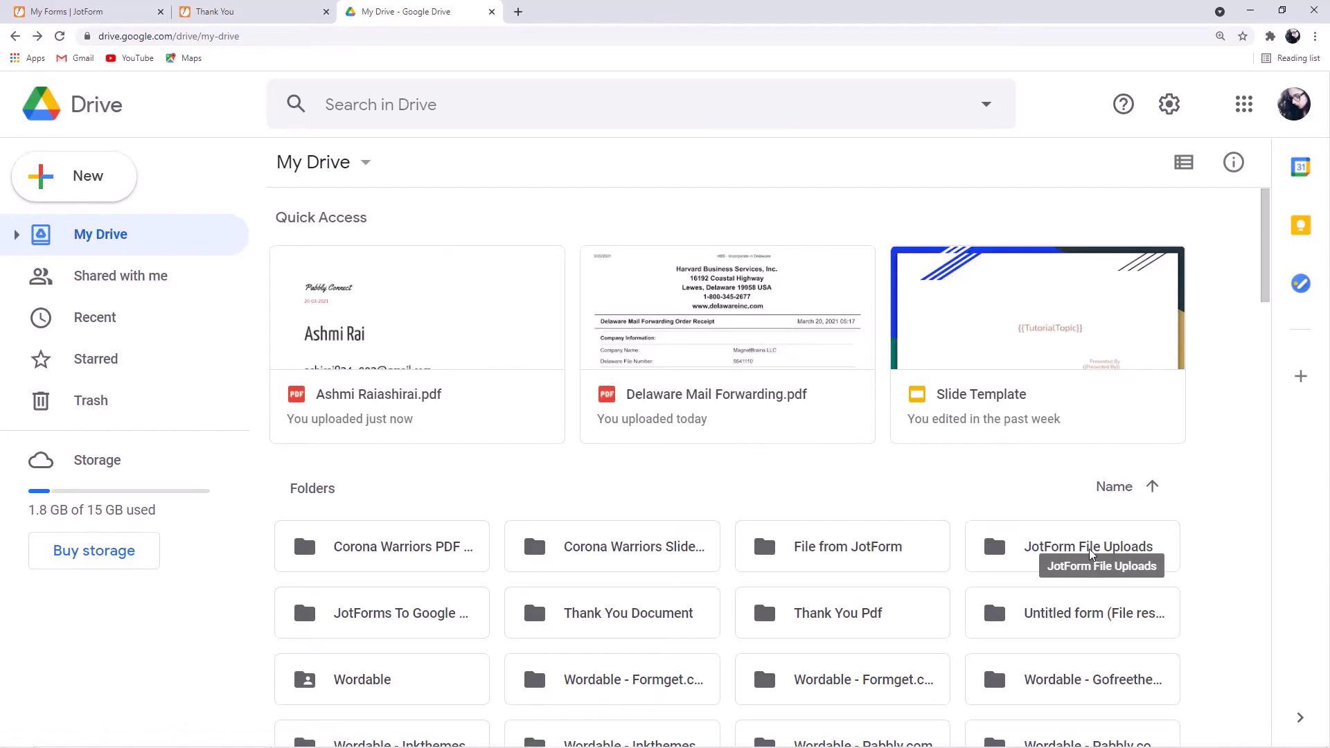
double_click(1090, 554)
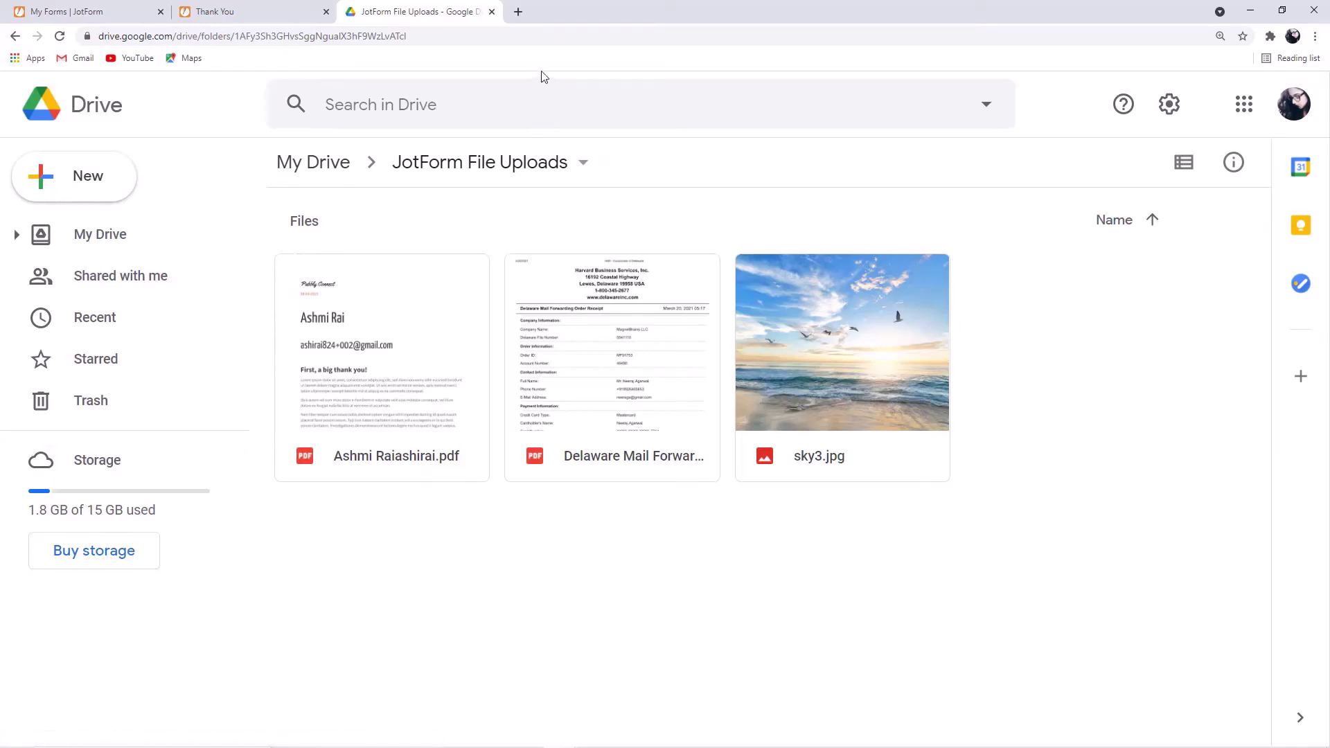
- In a new tab, go to pabbly.com and open the Pabbly Connect product page
left_click(518, 11)
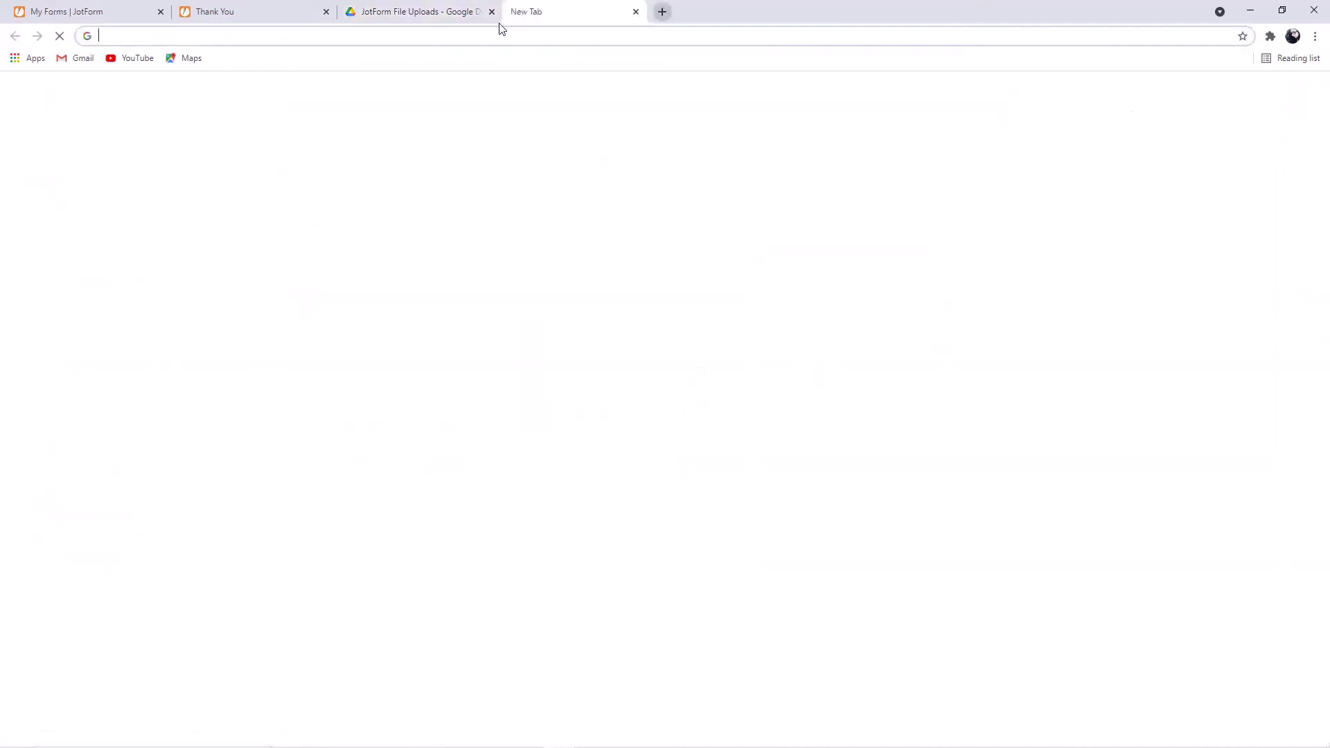
type("pabb")
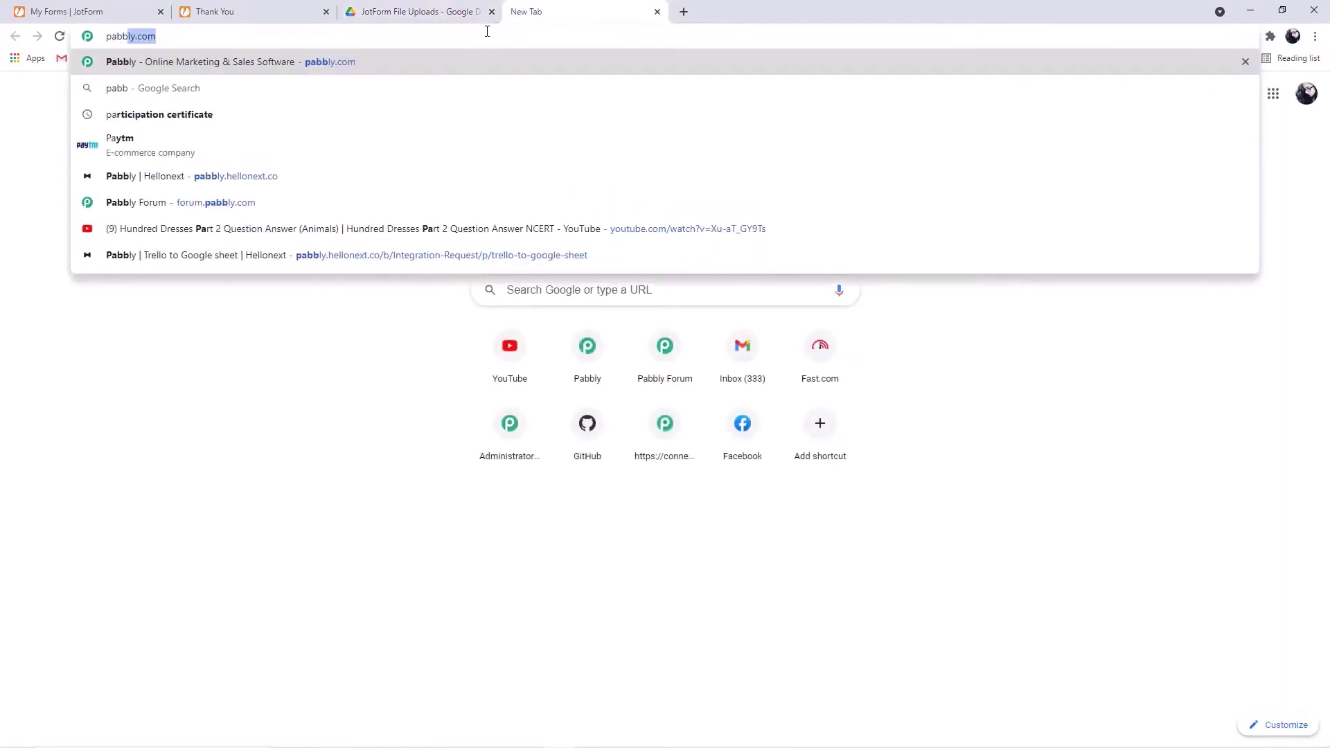
type("ly.com")
key("Return")
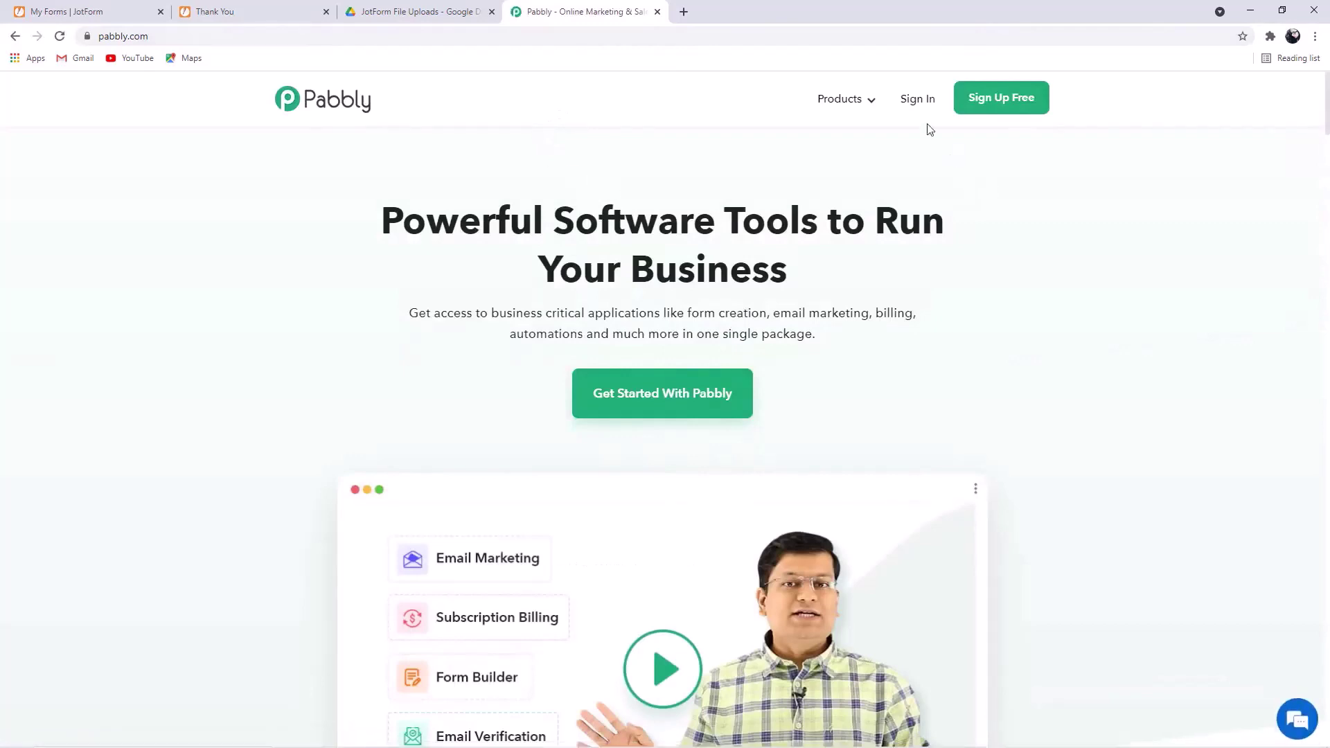
mouse_move(861, 104)
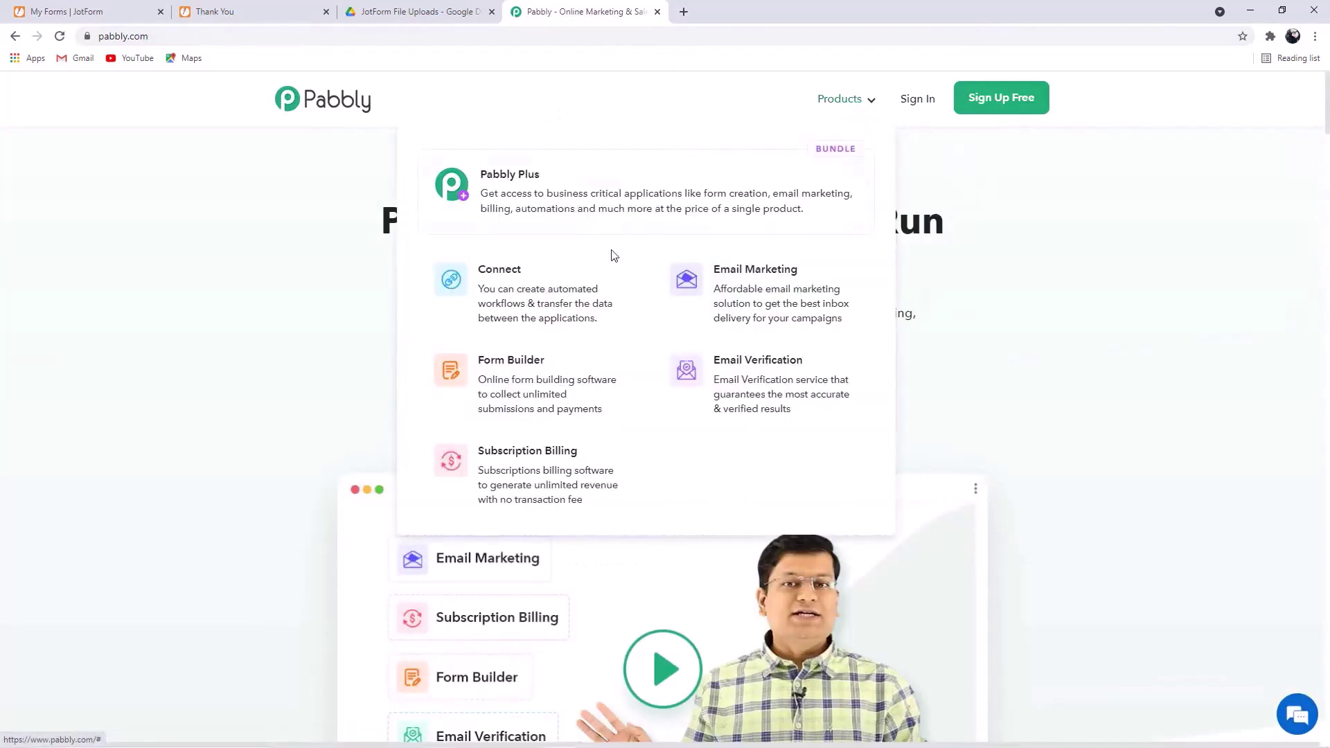
left_click(556, 300)
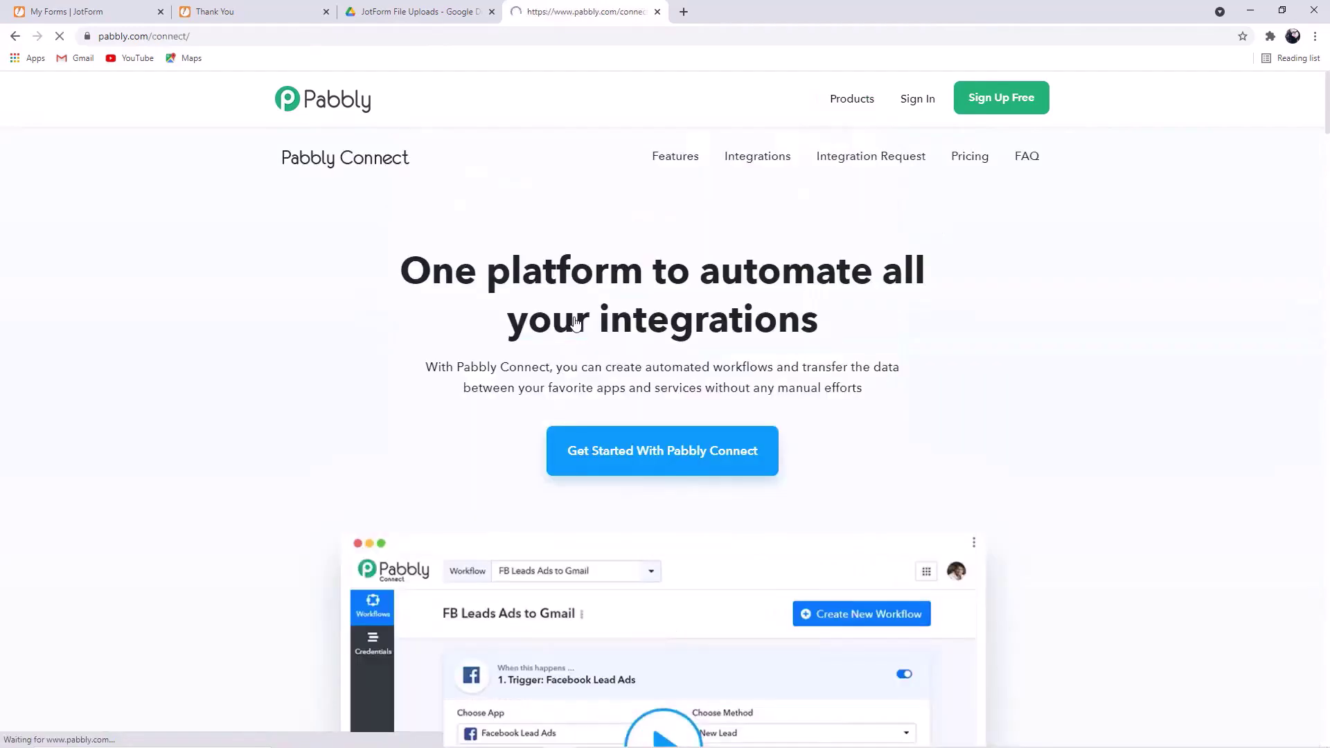
- Sign in and launch Pabbly Connect with Access Now
left_click(914, 102)
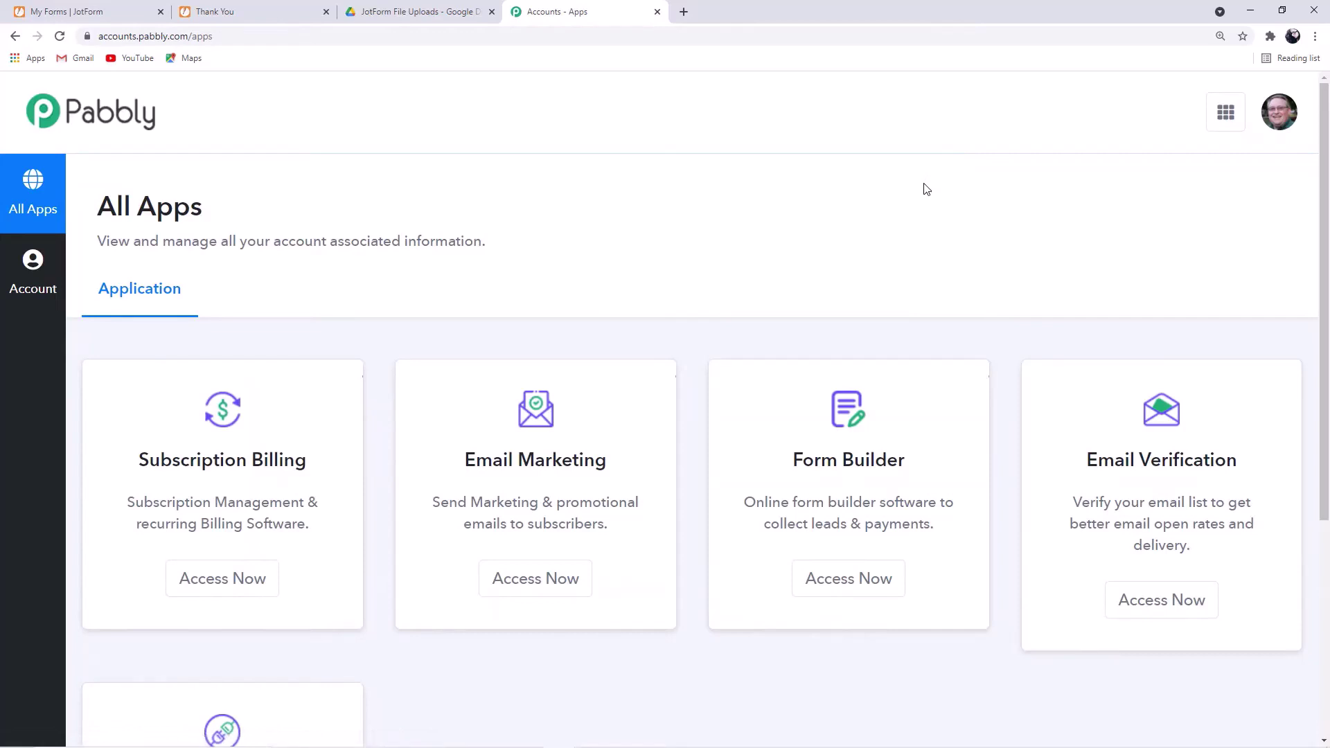
scroll(911, 215, "down", 5)
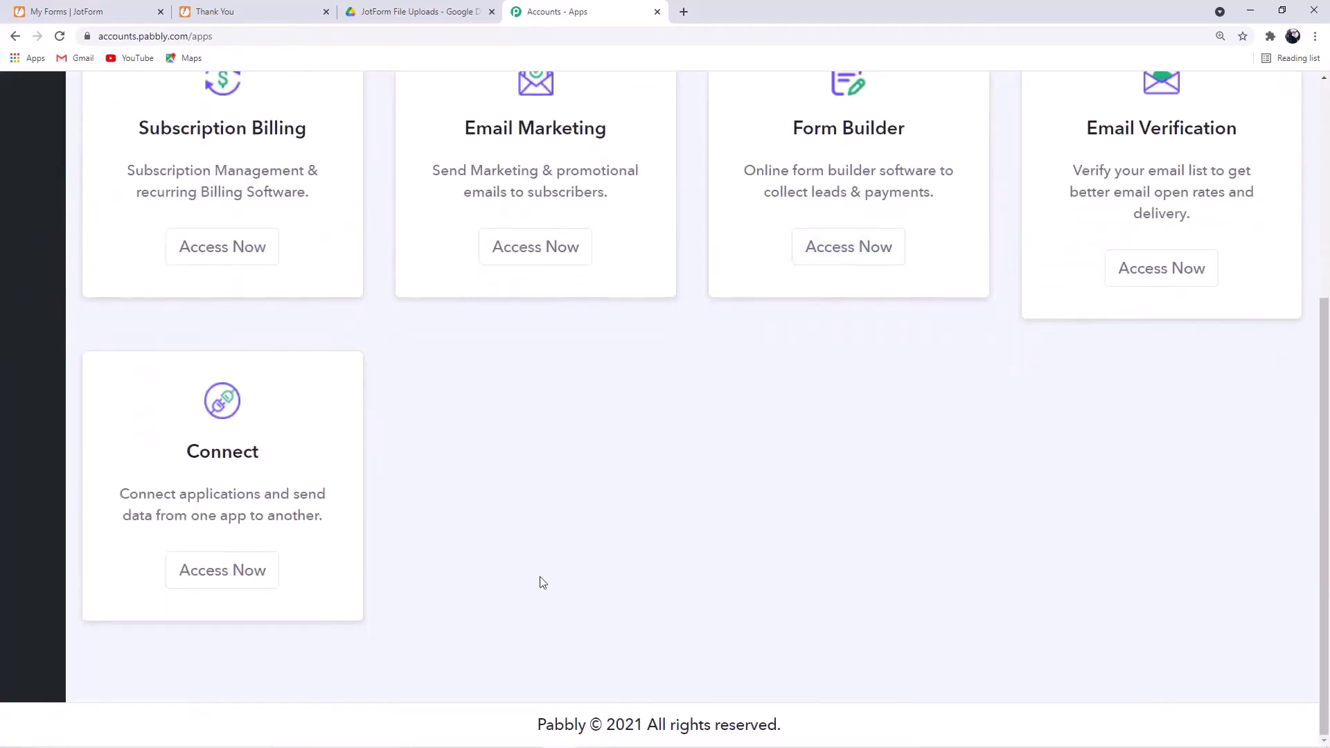
left_click(237, 584)
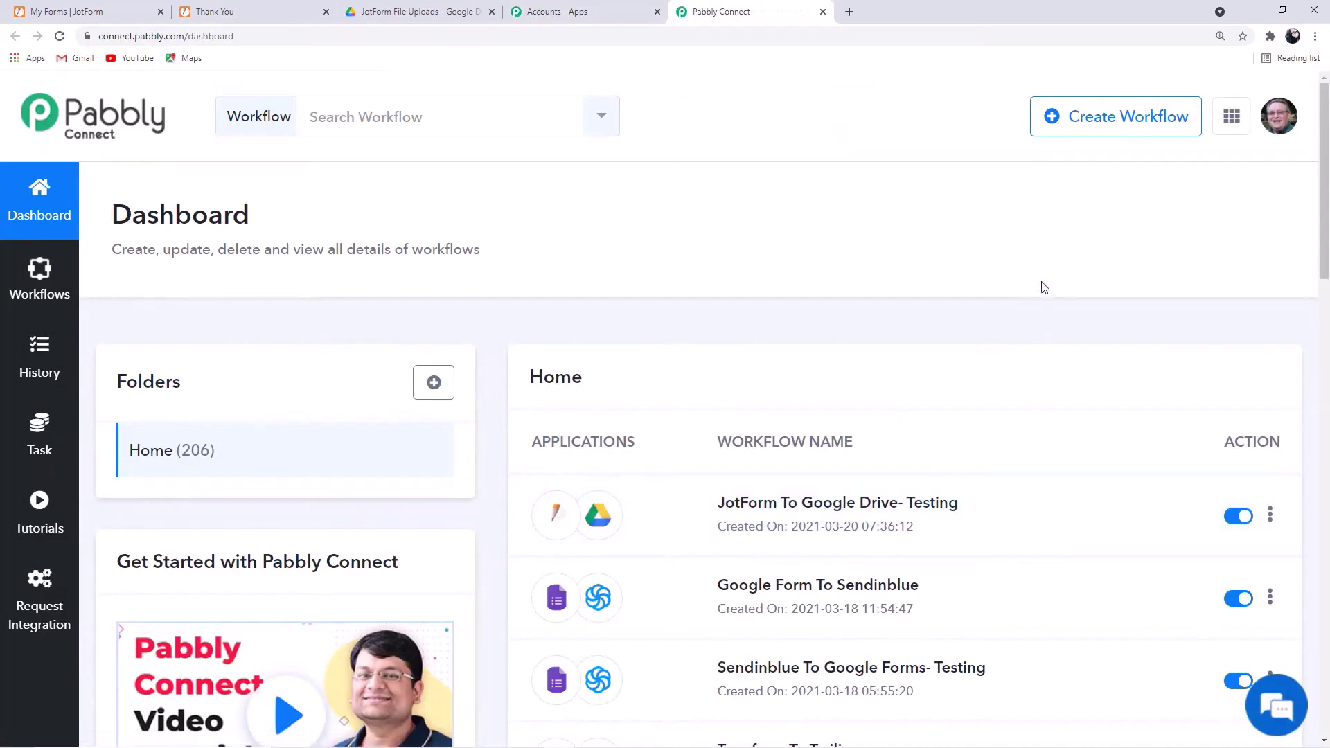
- Create a new workflow named 'JotForm To Google Drive'
left_click(1133, 132)
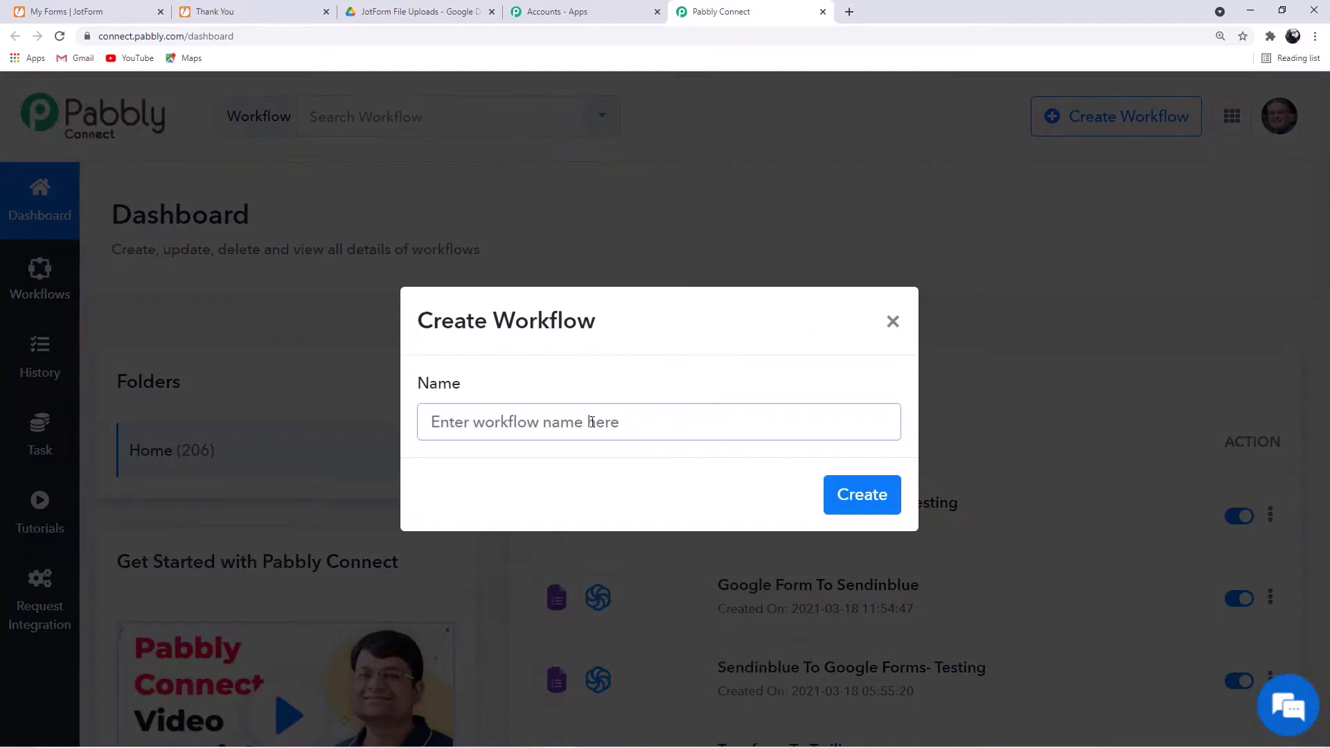
type("JotFor")
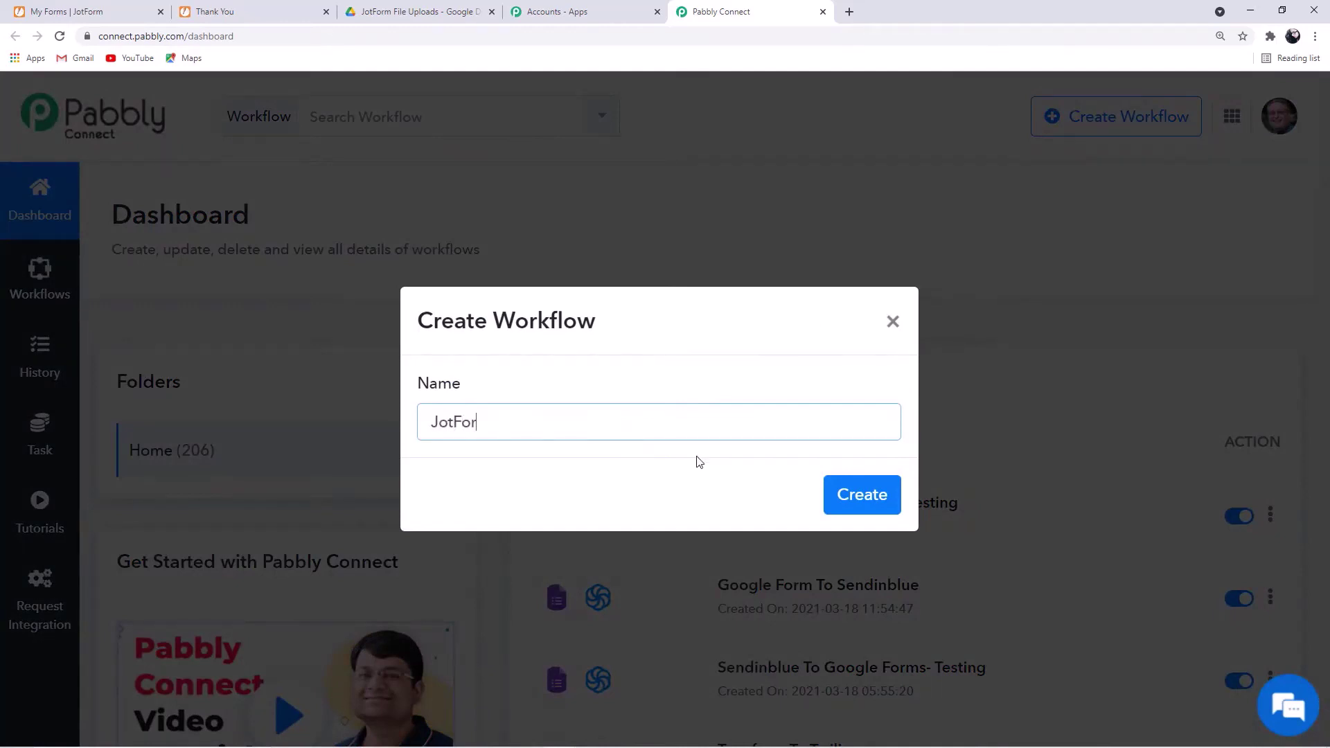
type("m To Google Drive")
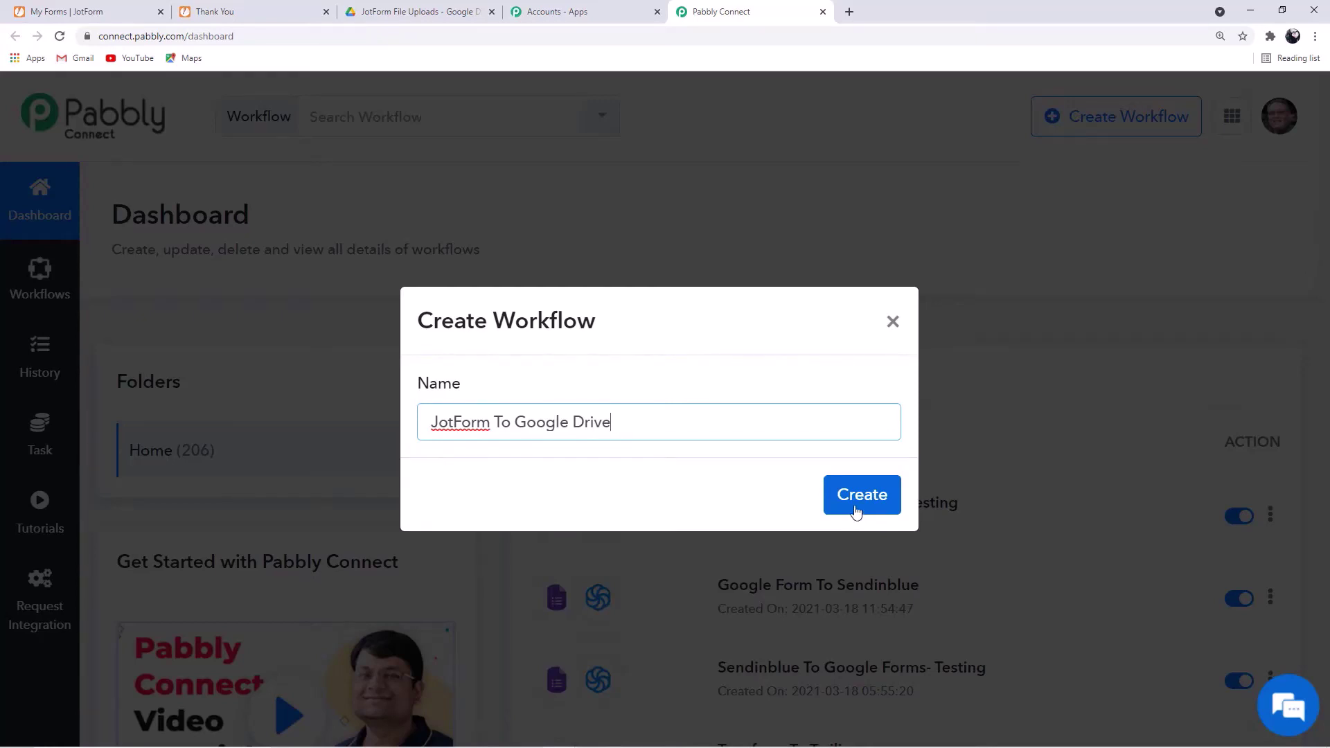
left_click(857, 515)
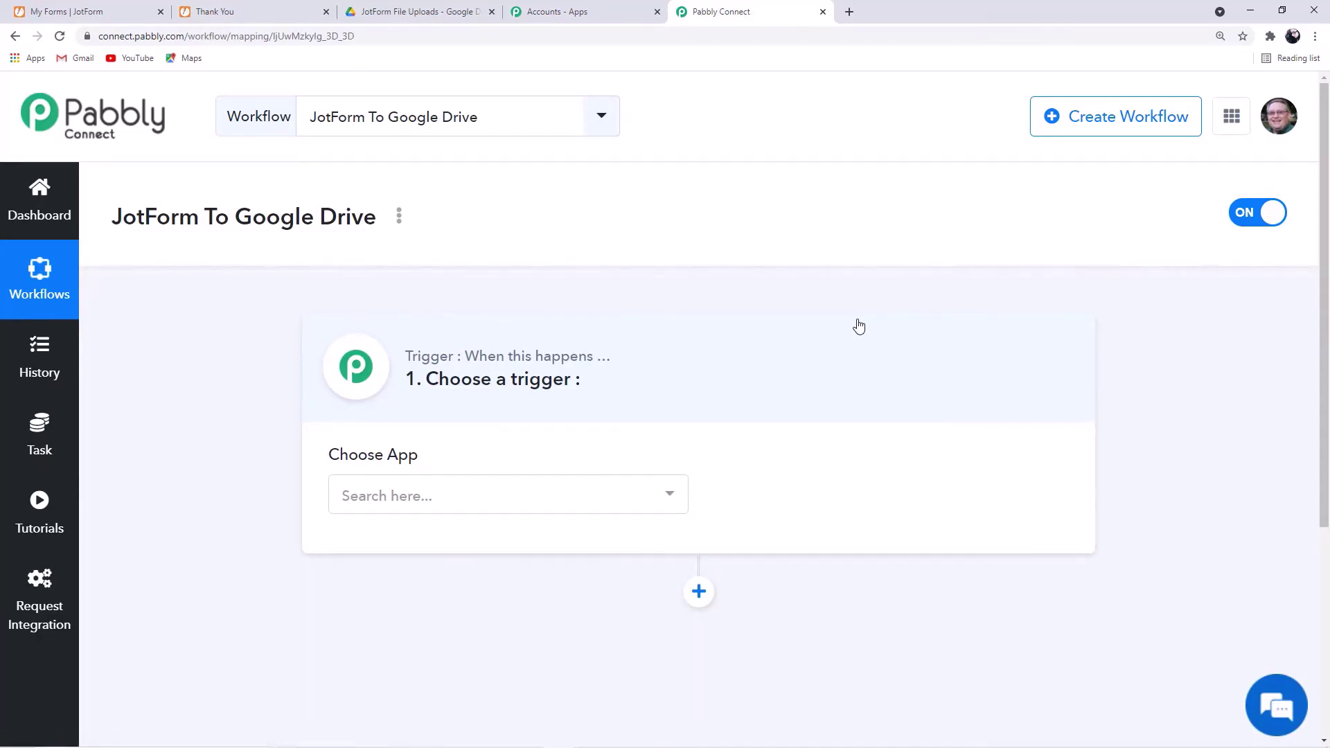
- Set the trigger to the JotForm app with the New Response event
scroll(859, 325, "down", 3)
scroll(621, 207, "up", 2)
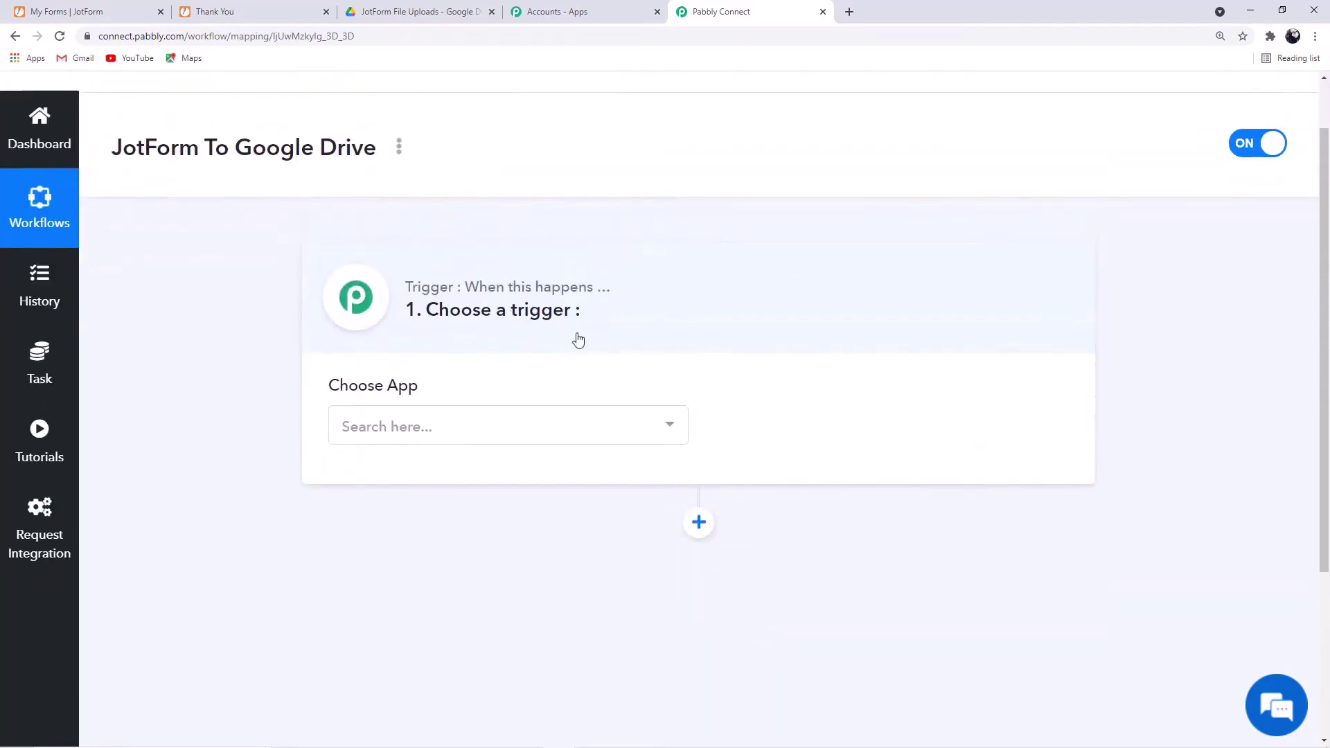
left_click(422, 425)
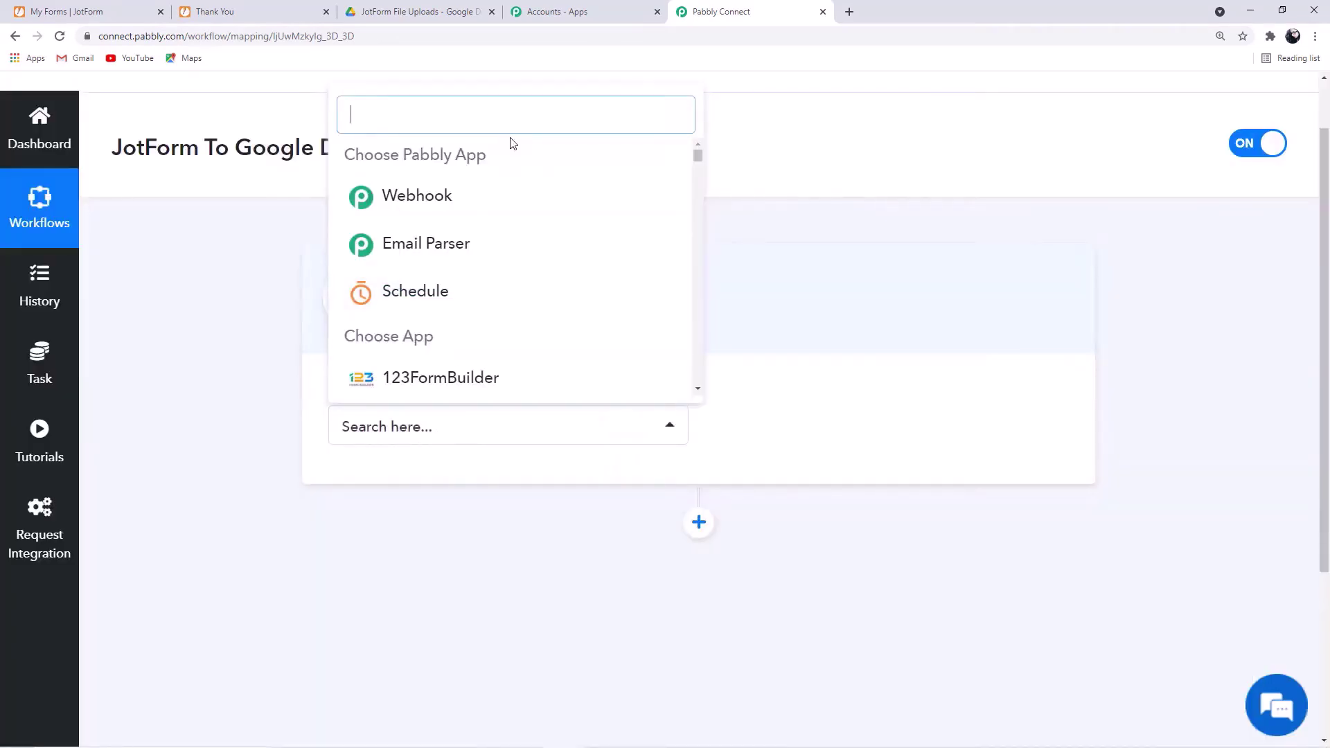
type("jotform")
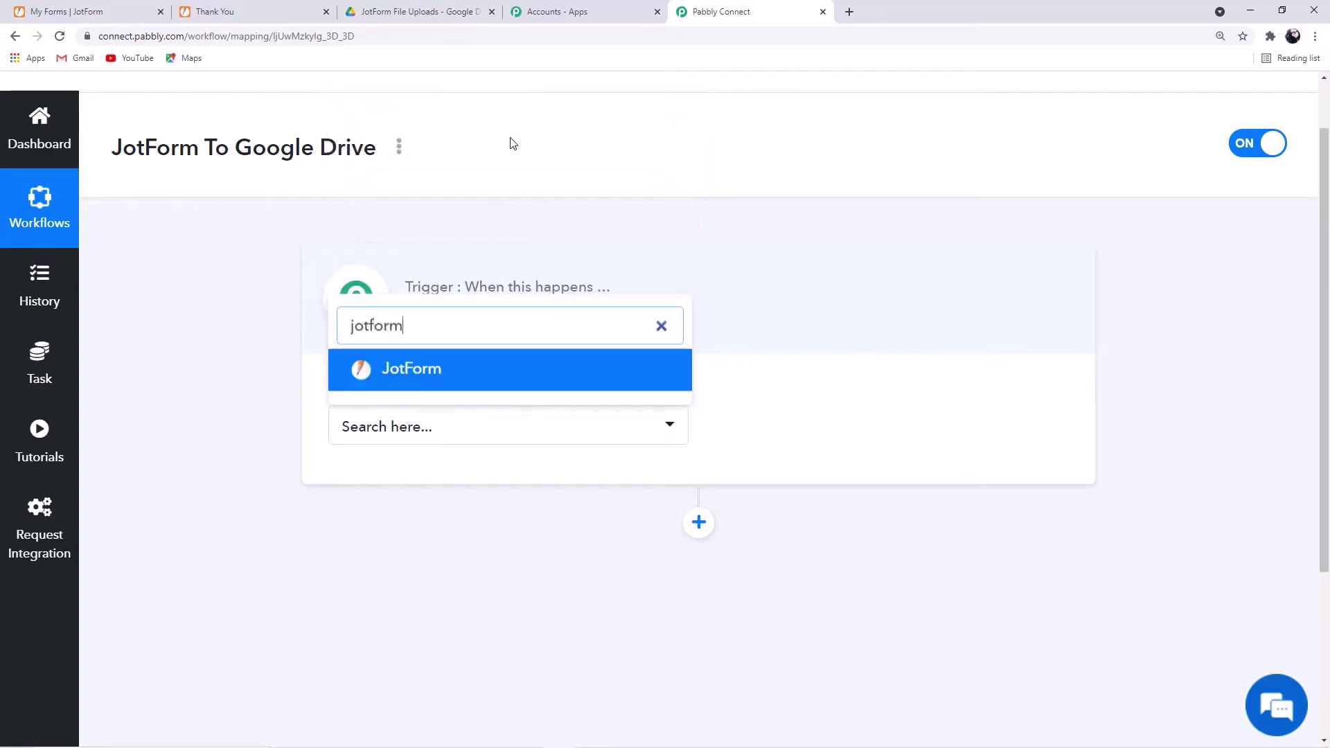
left_click(451, 383)
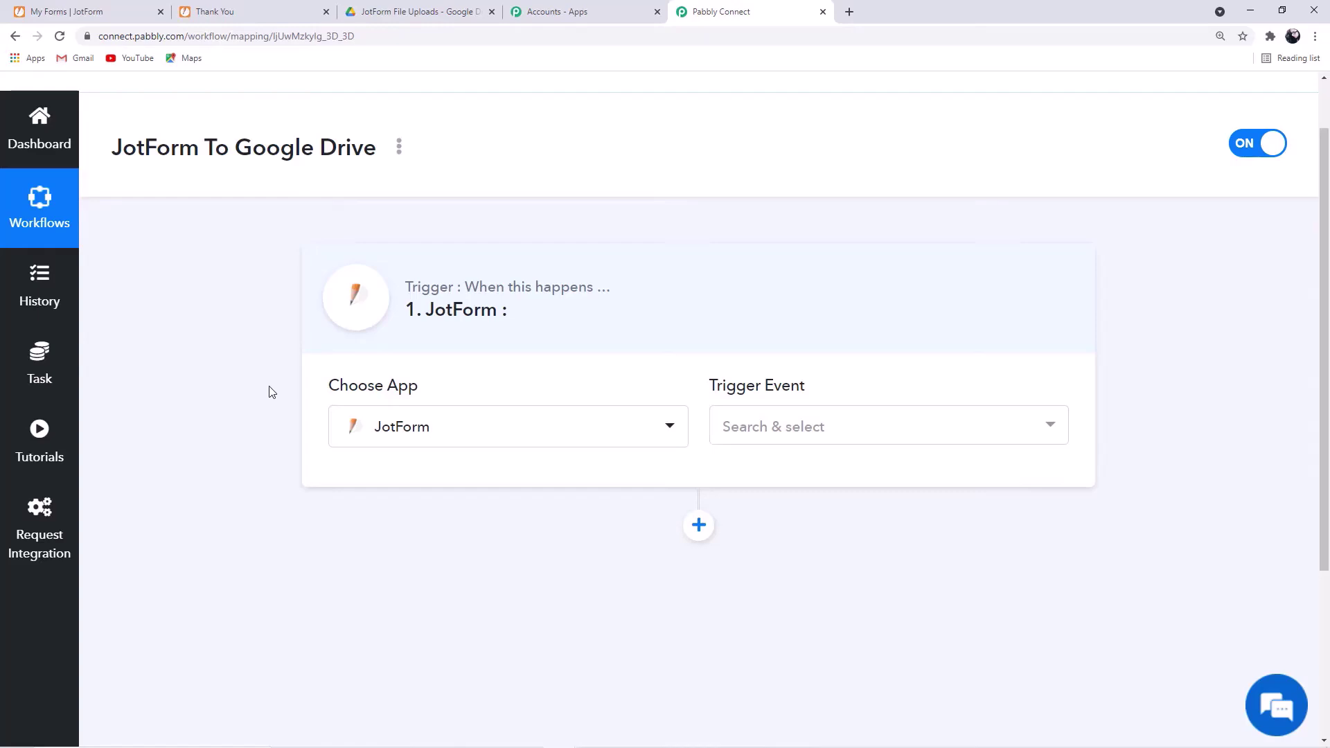
left_click(870, 434)
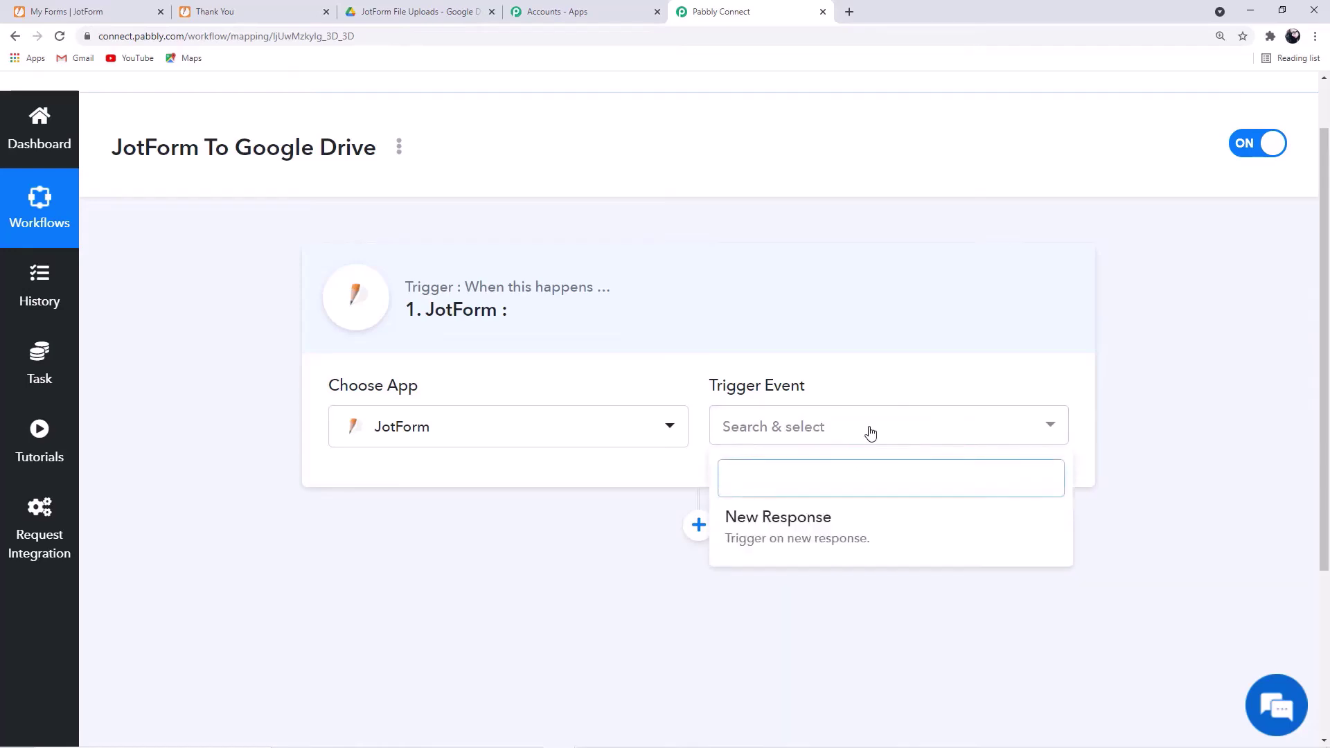
left_click(860, 536)
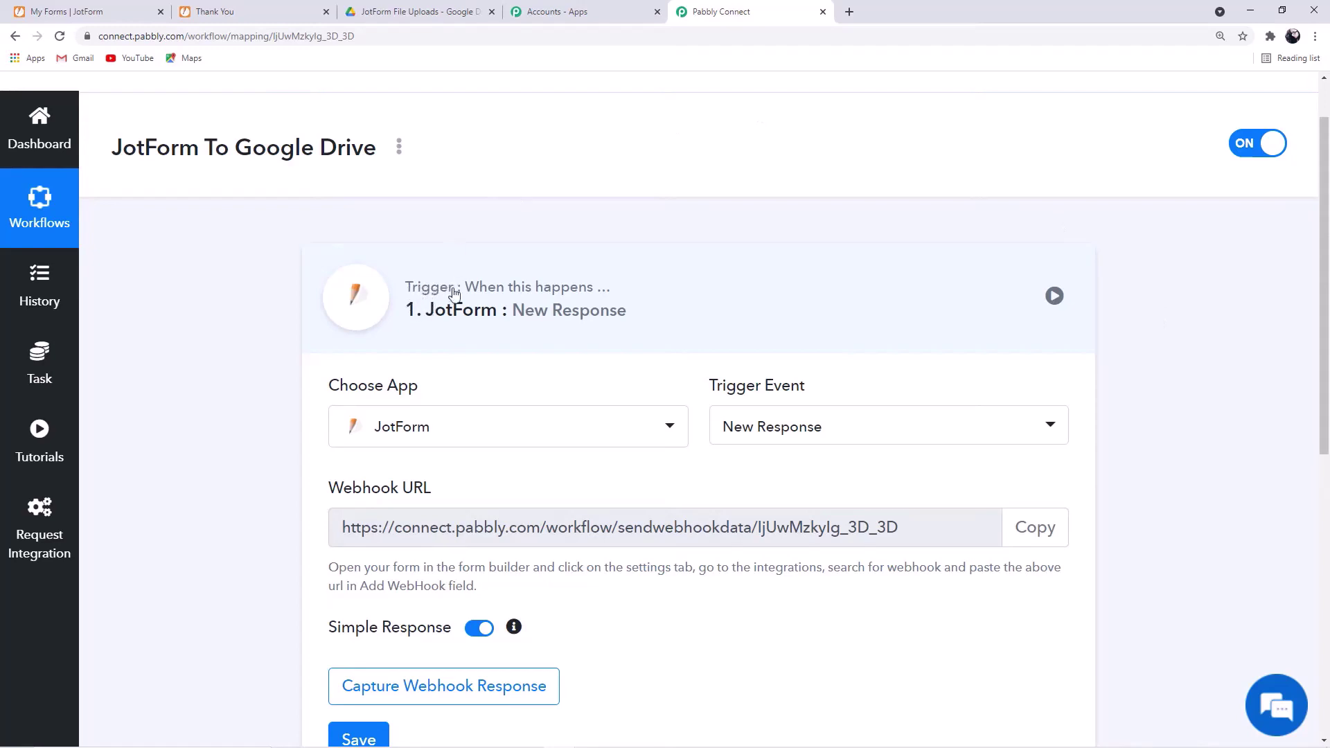
- Copy the trigger's webhook URL and start capturing a webhook response
left_click_drag(460, 288, 601, 294)
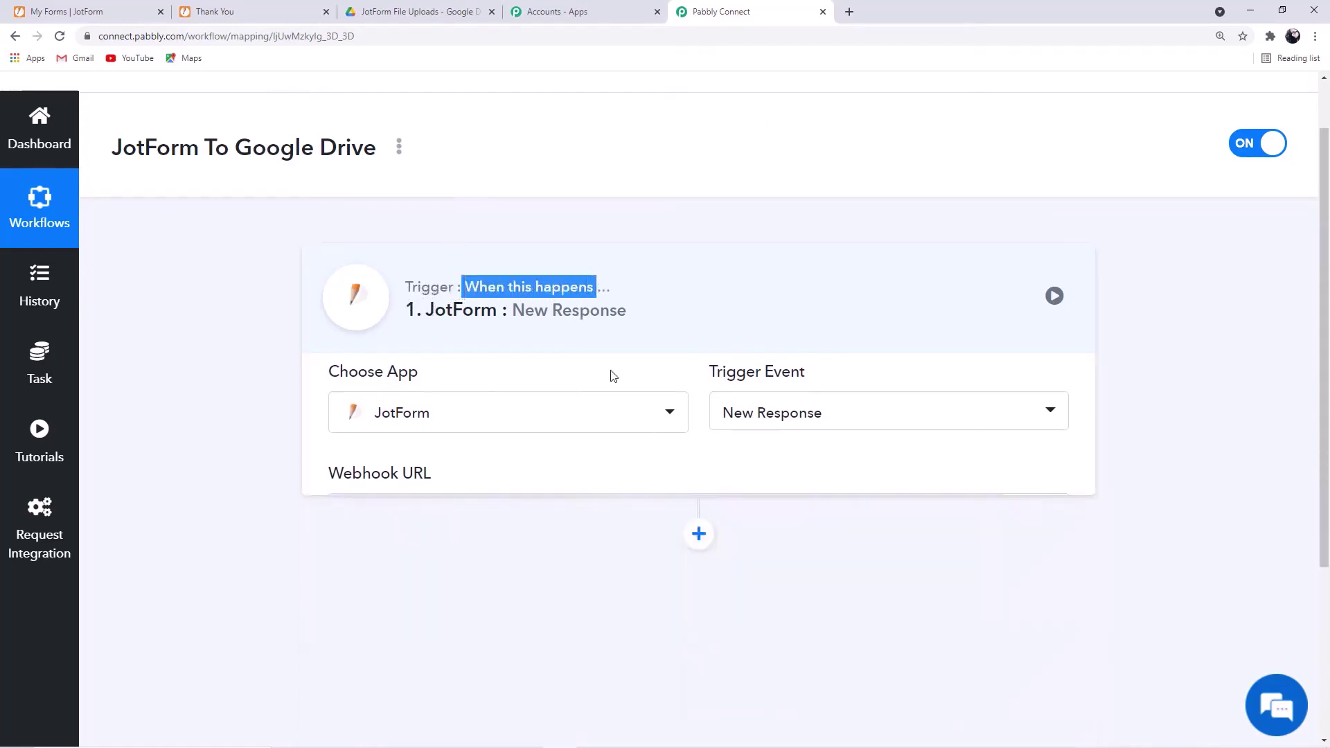
left_click(962, 277)
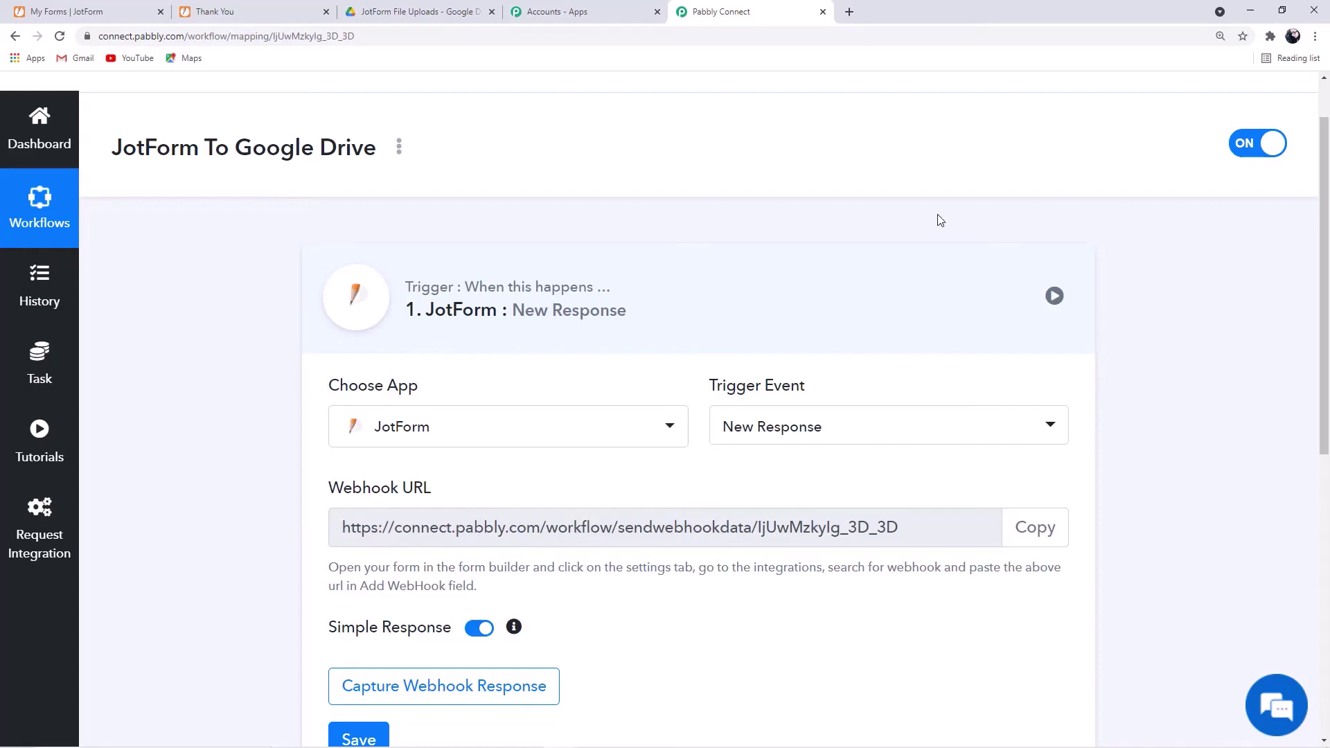
scroll(919, 346, "down", 2)
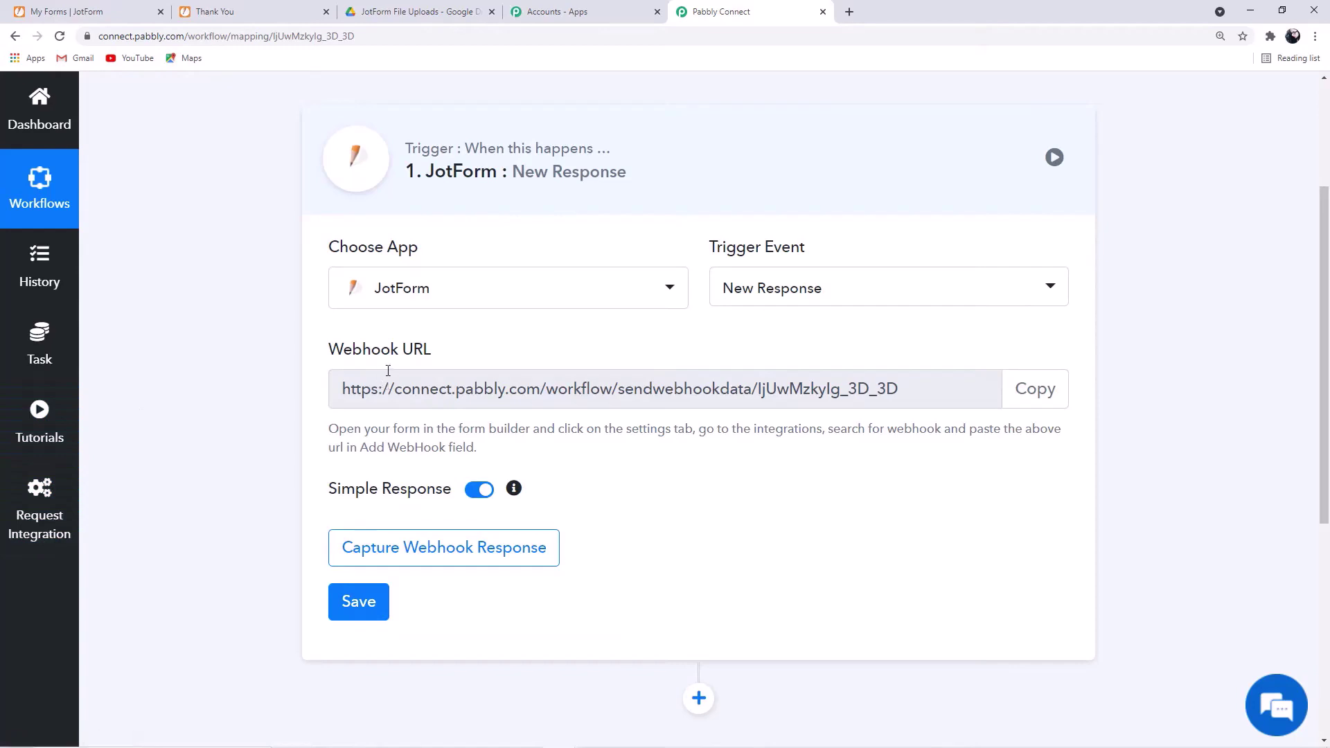
left_click(1044, 394)
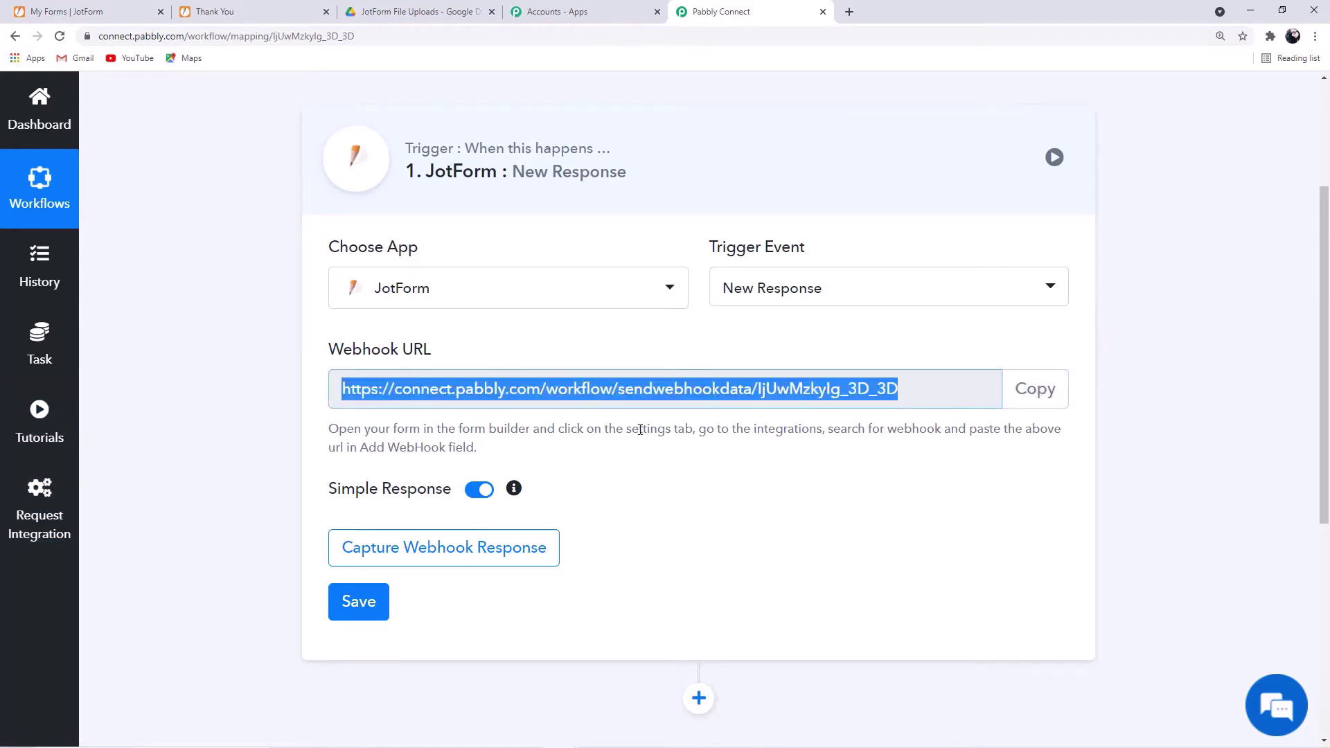
left_click(526, 561)
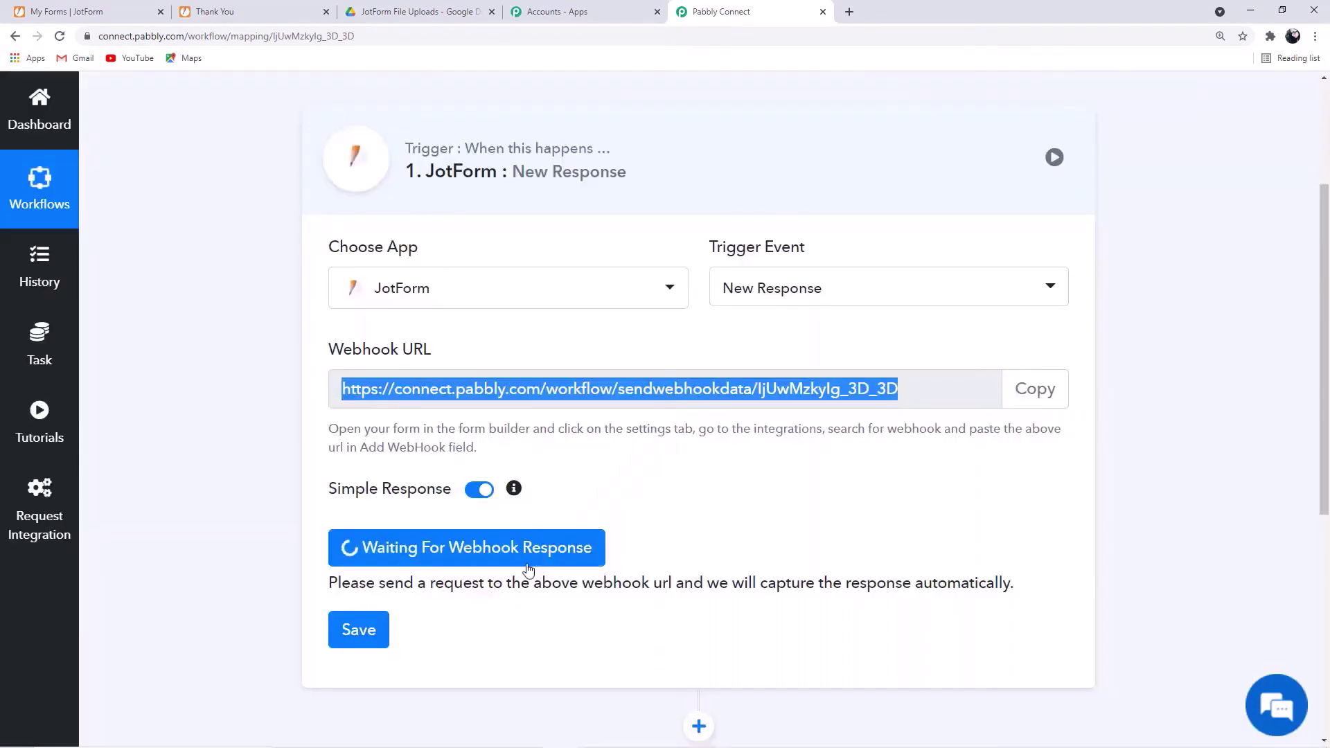
left_click(87, 12)
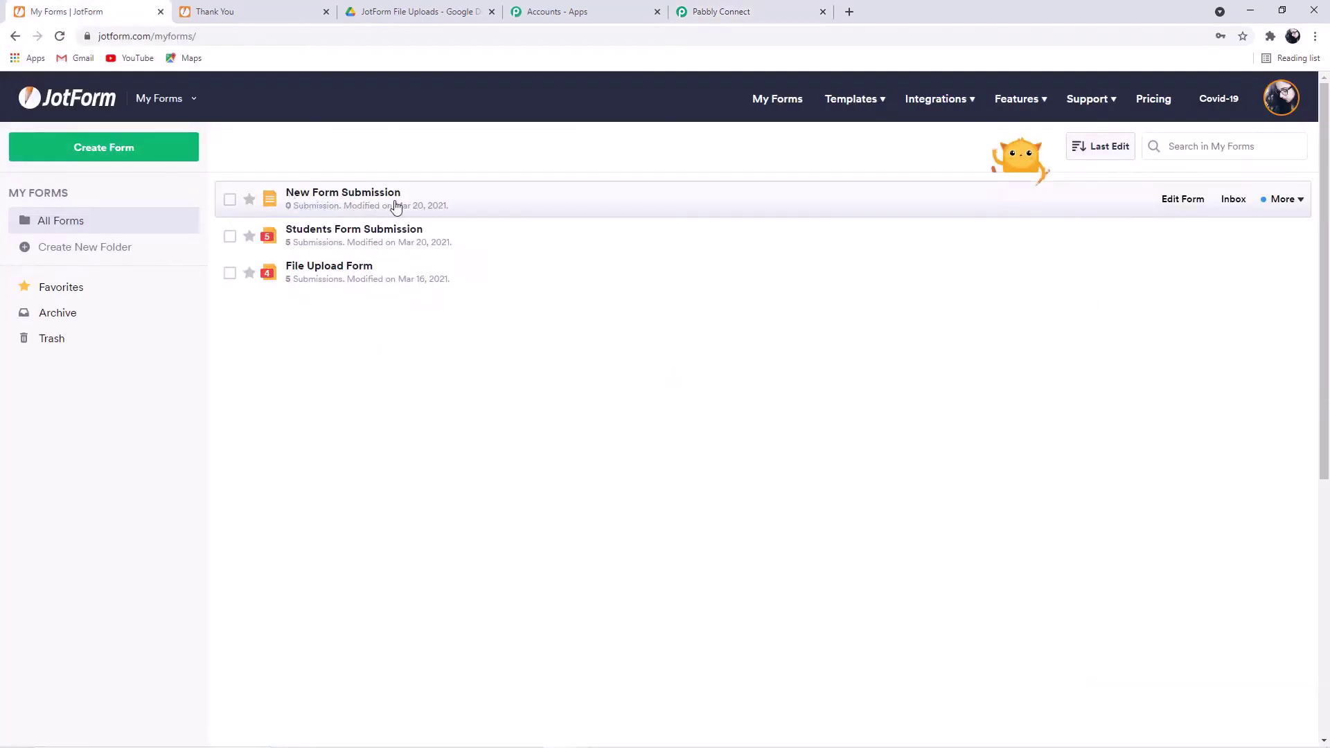
- Add a WebHooks integration to the New Form Submission form using the pasted Pabbly URL
left_click(1174, 201)
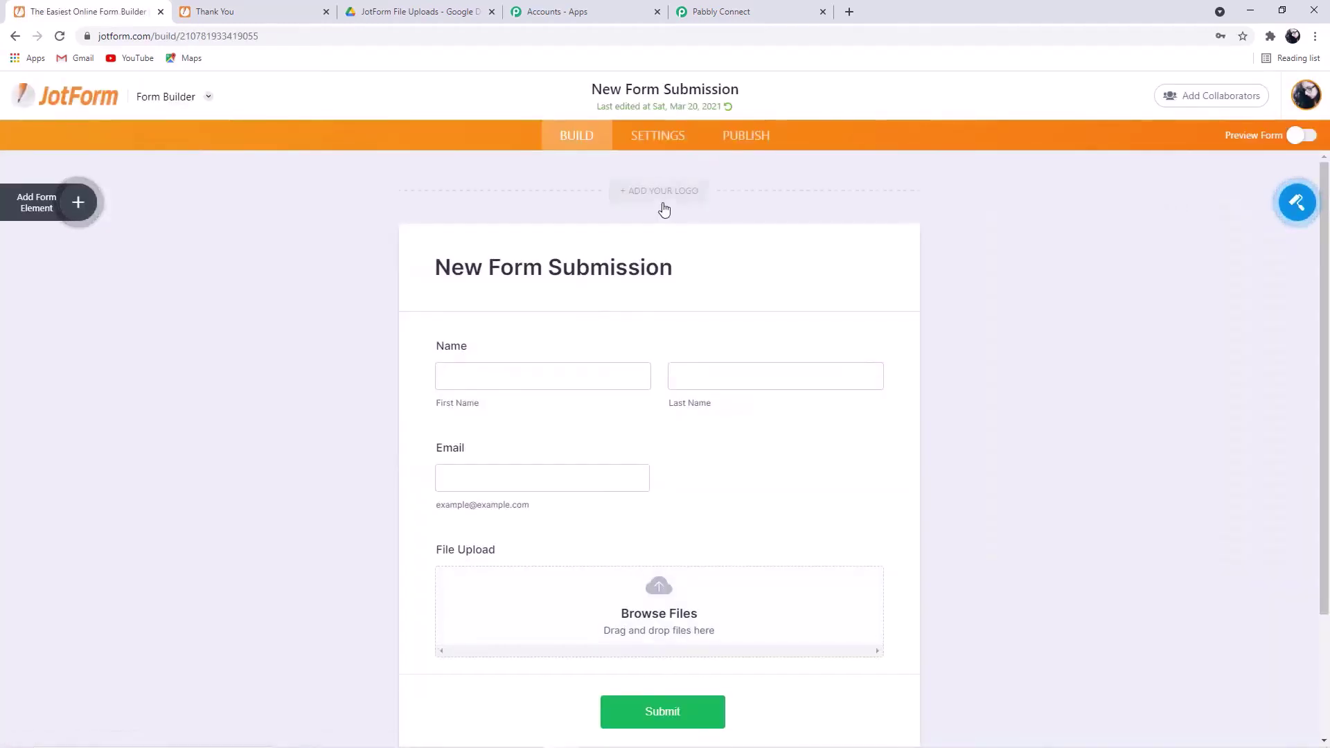
left_click(658, 135)
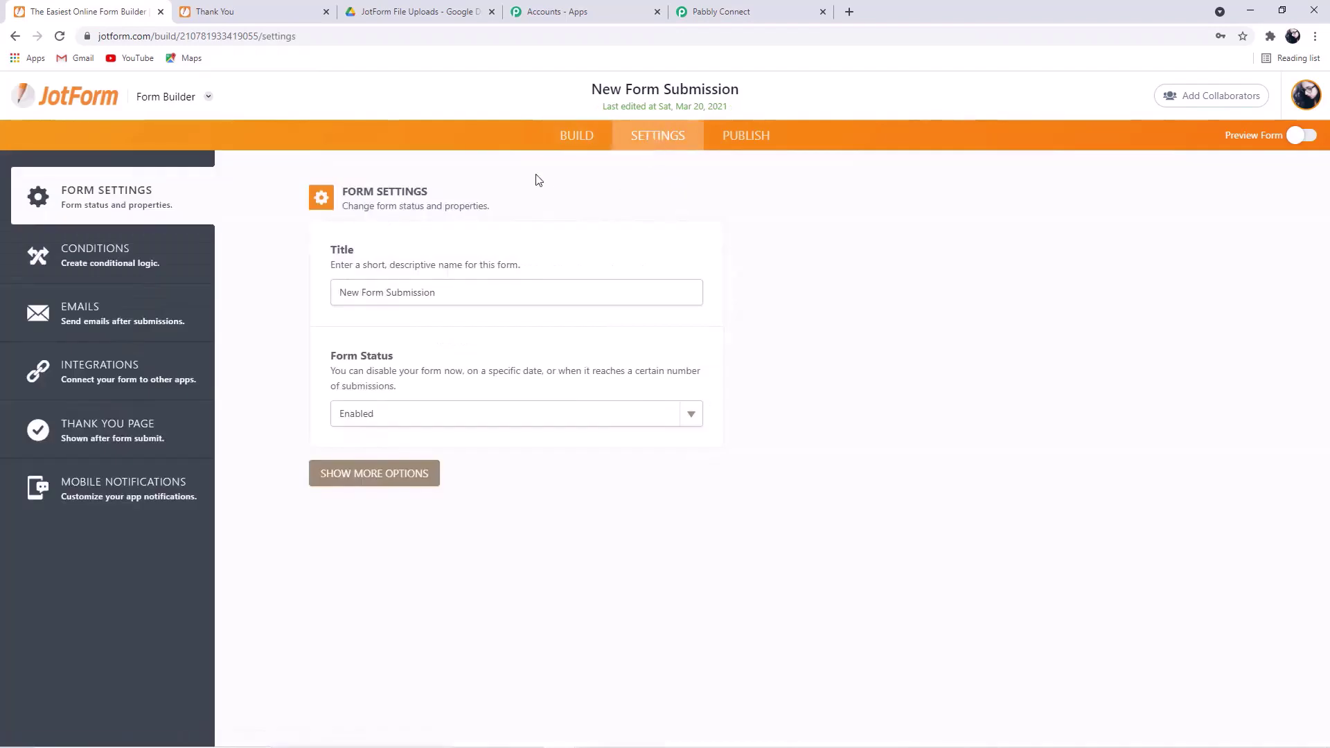
left_click(112, 380)
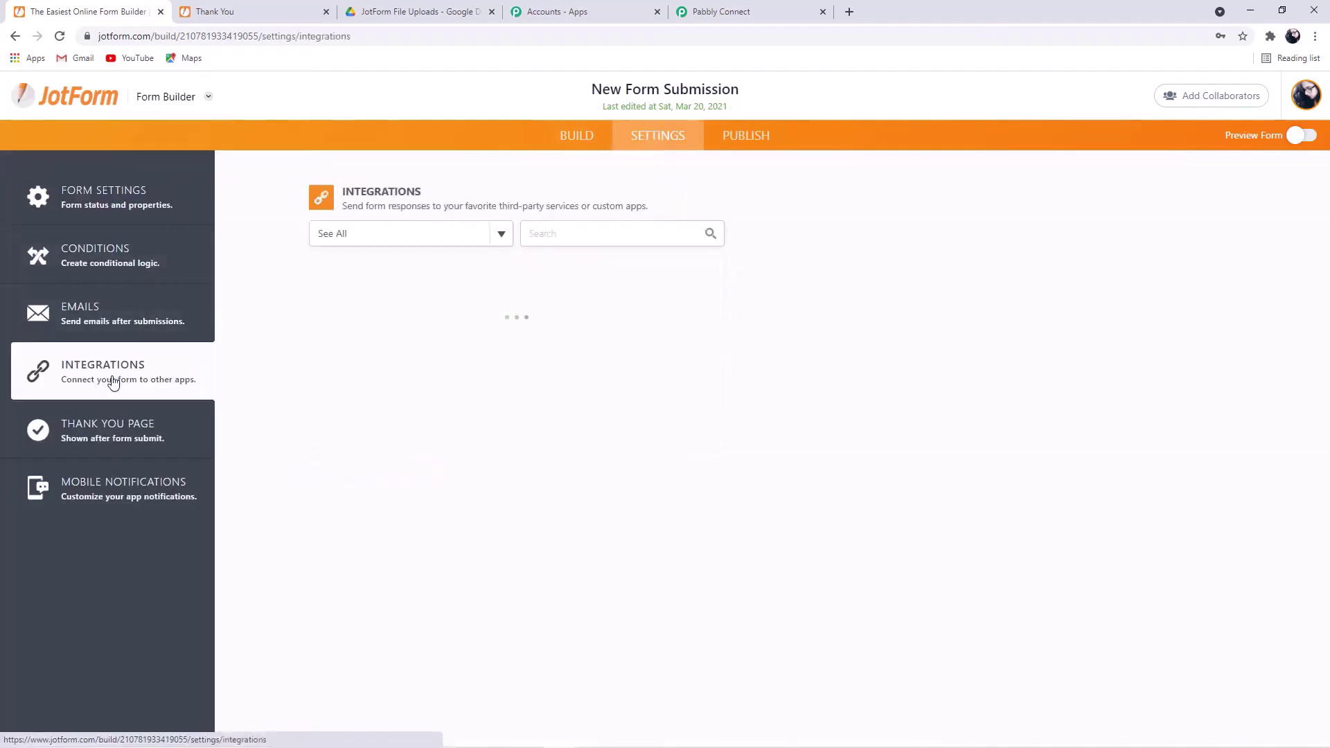
left_click(543, 233)
type("webhoo")
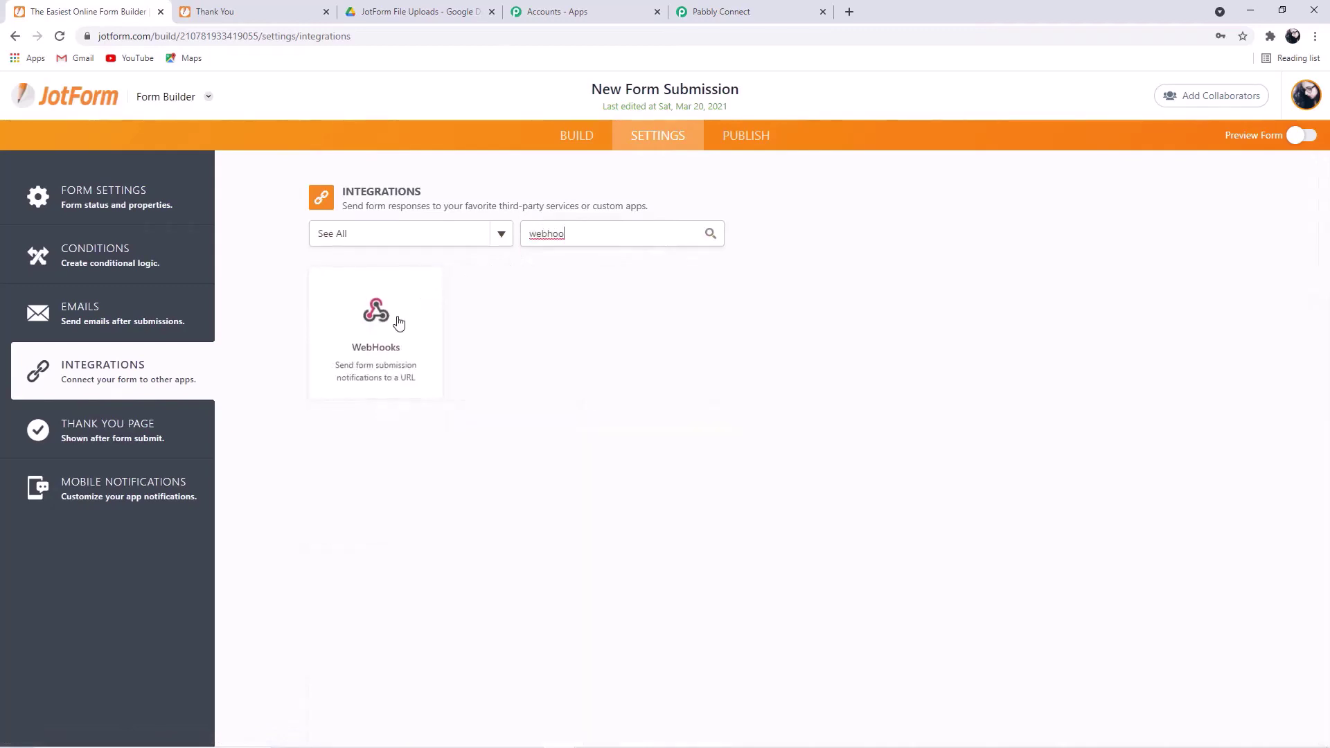
left_click(385, 342)
left_click(380, 379)
key("BackSpace")
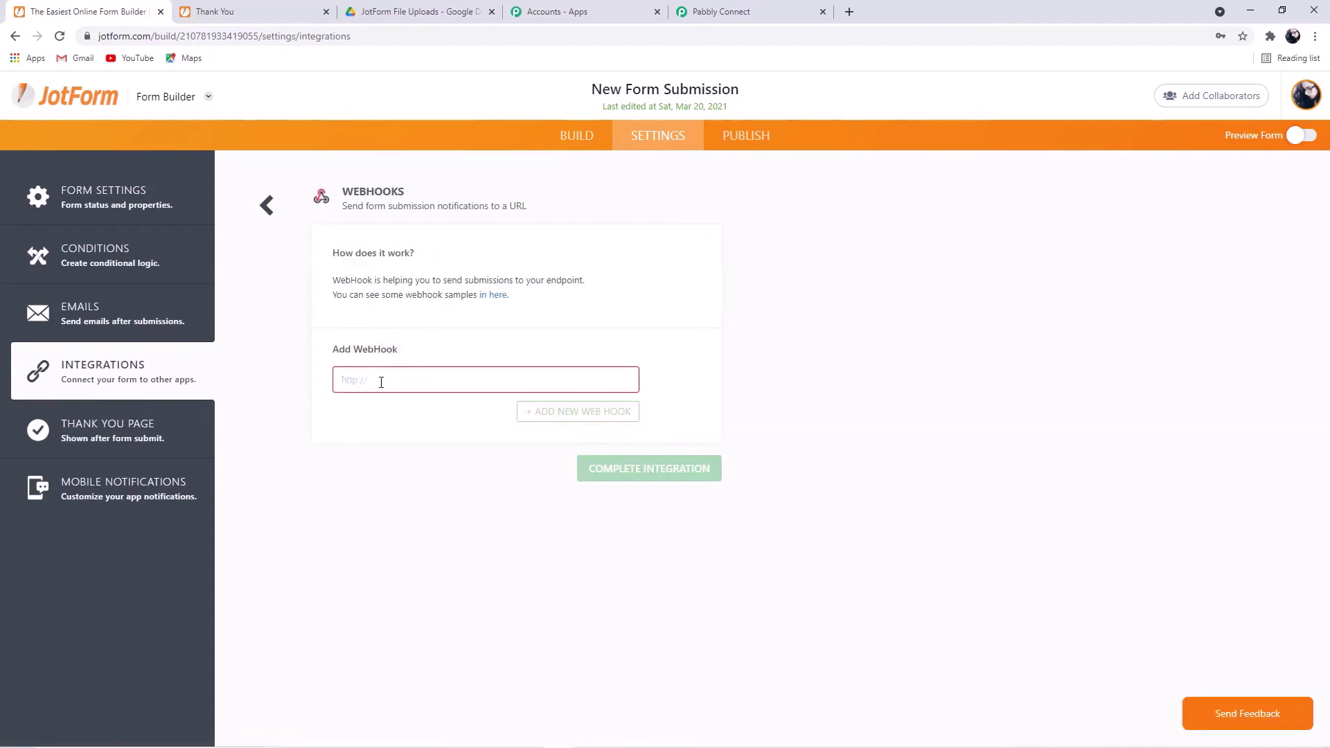
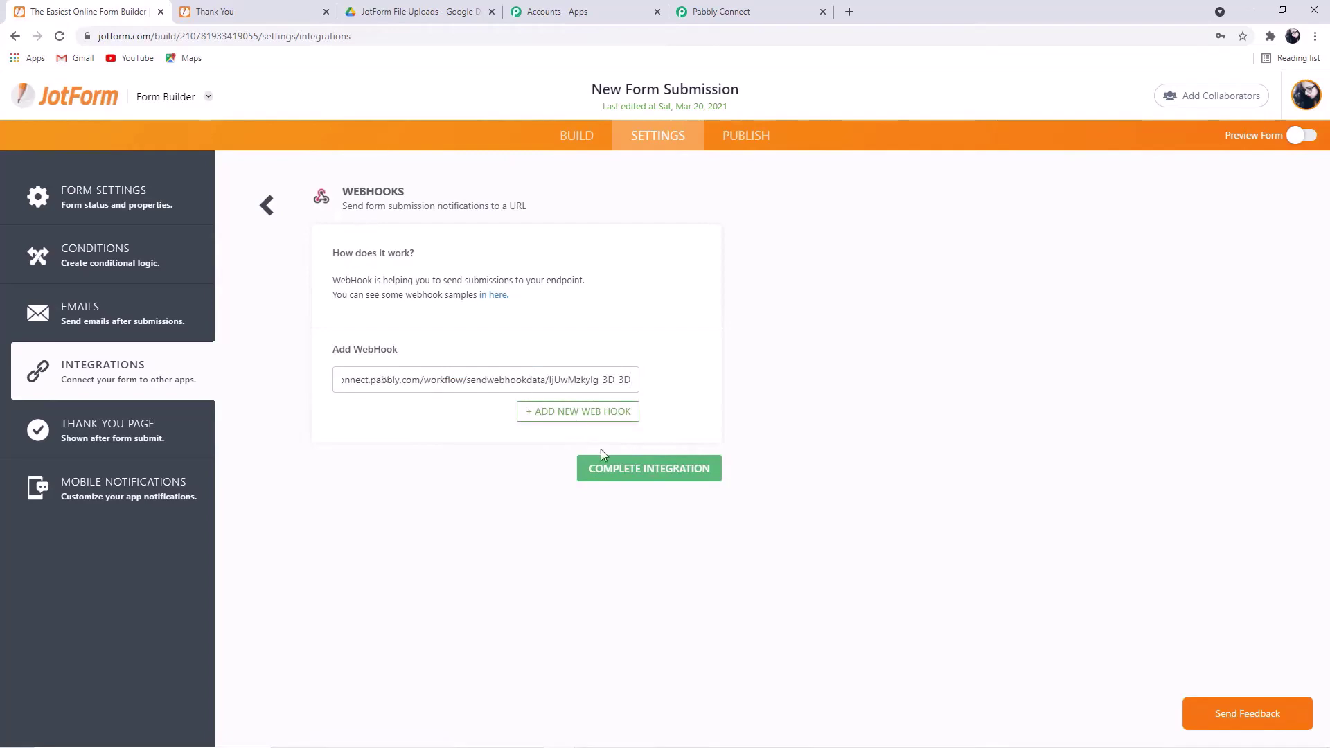
left_click(642, 476)
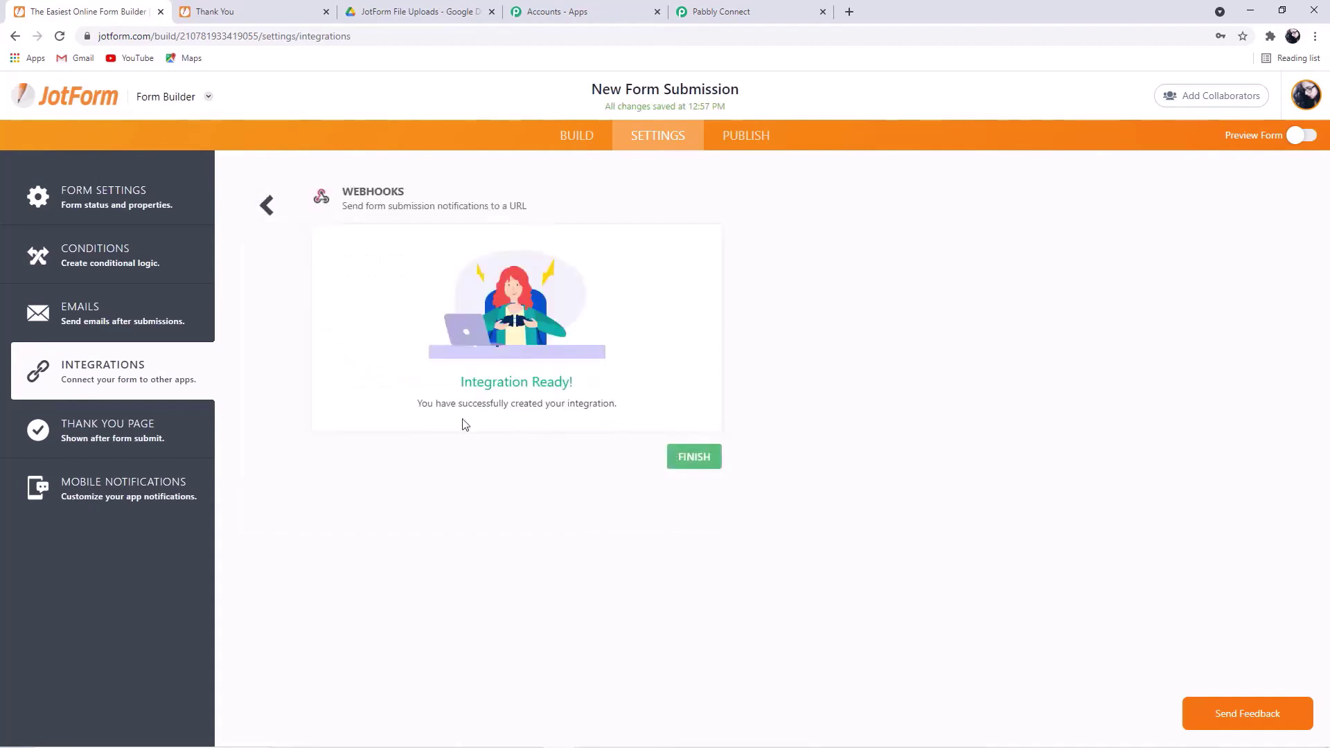
- Publish the form and open the live version in a new tab
left_click(113, 441)
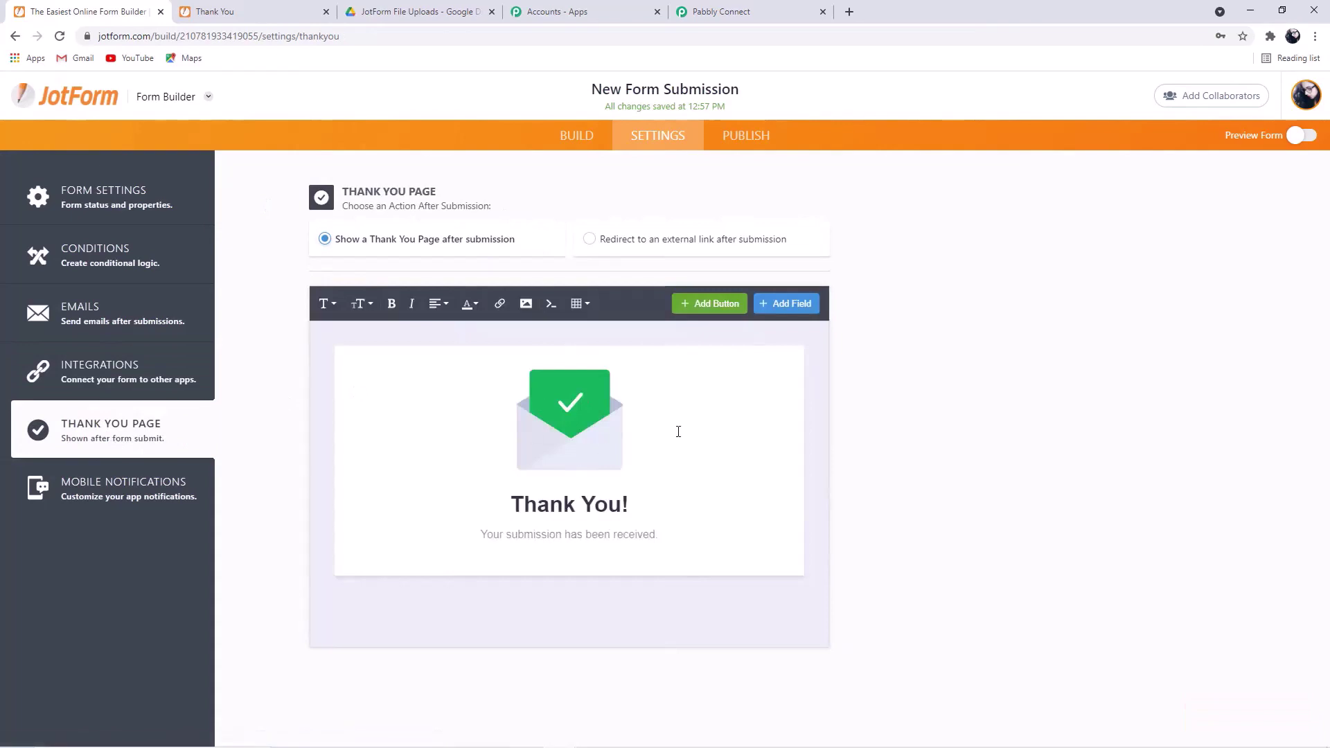
left_click(744, 137)
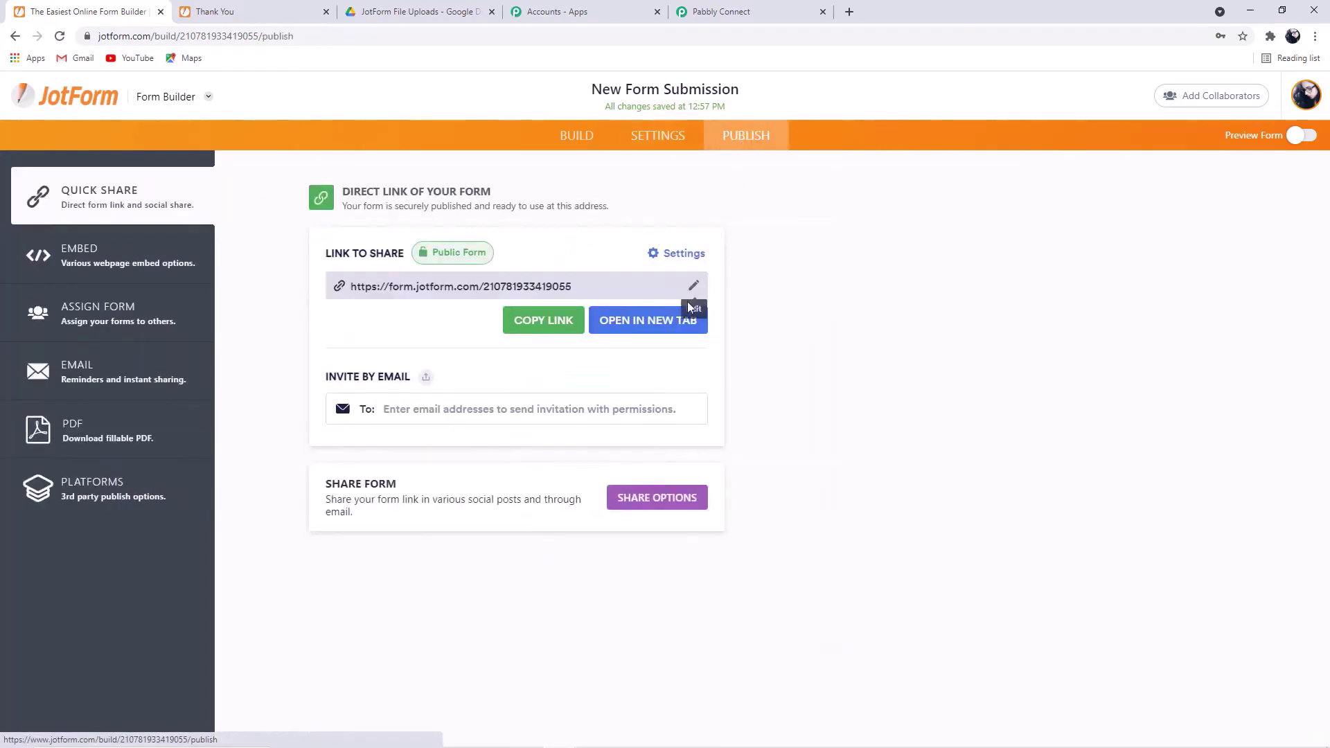
left_click(675, 327)
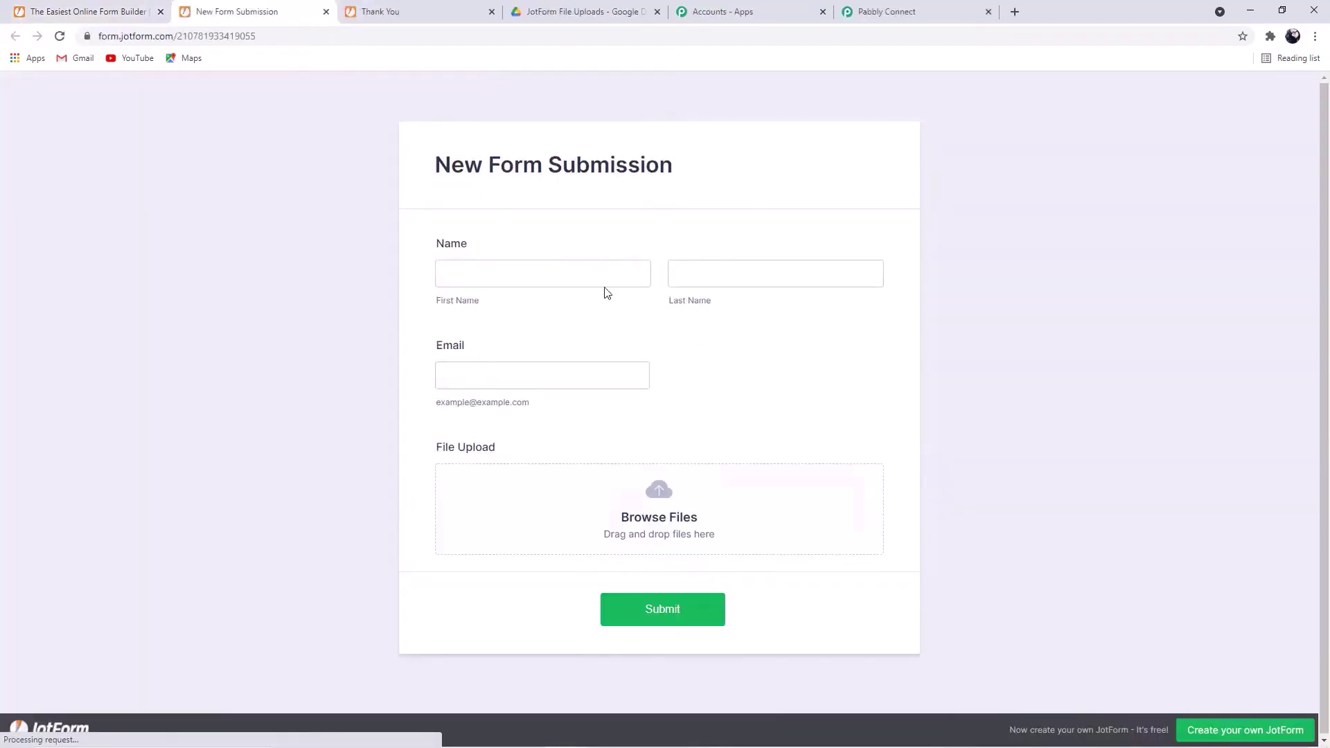
left_click(578, 277)
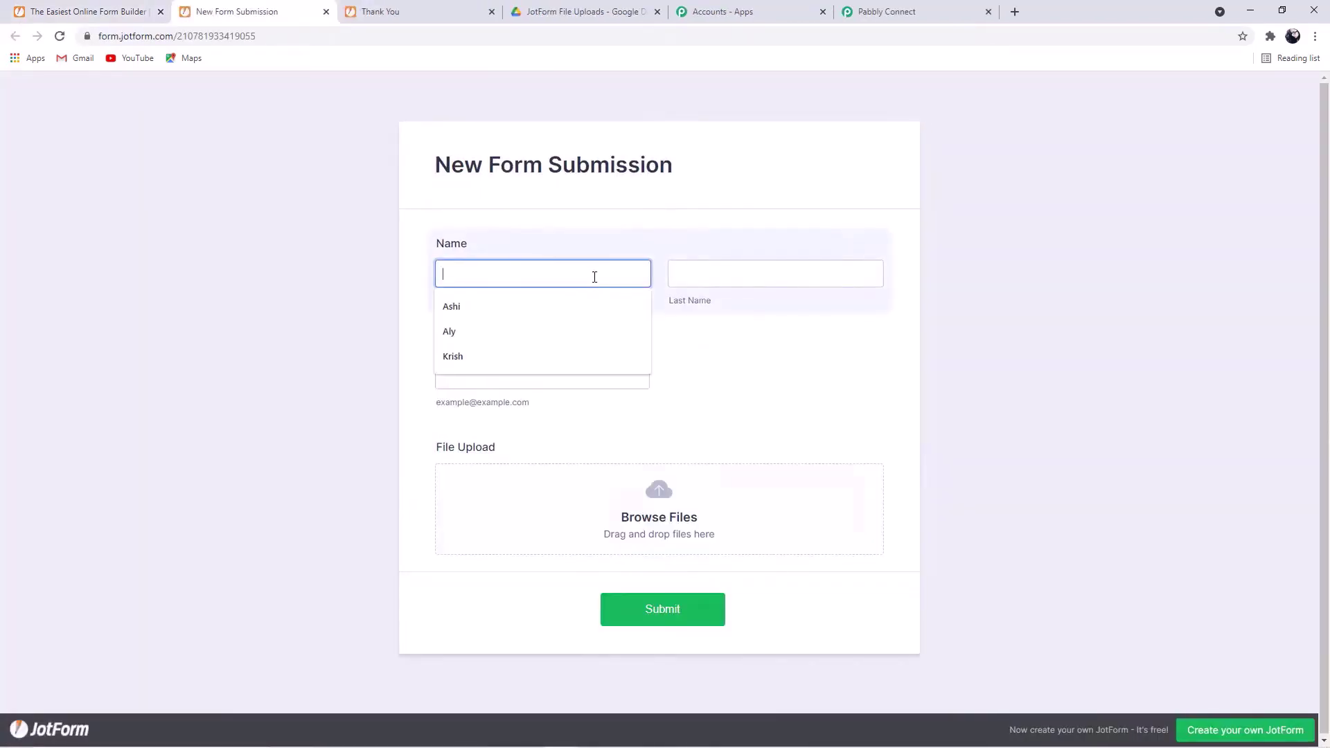
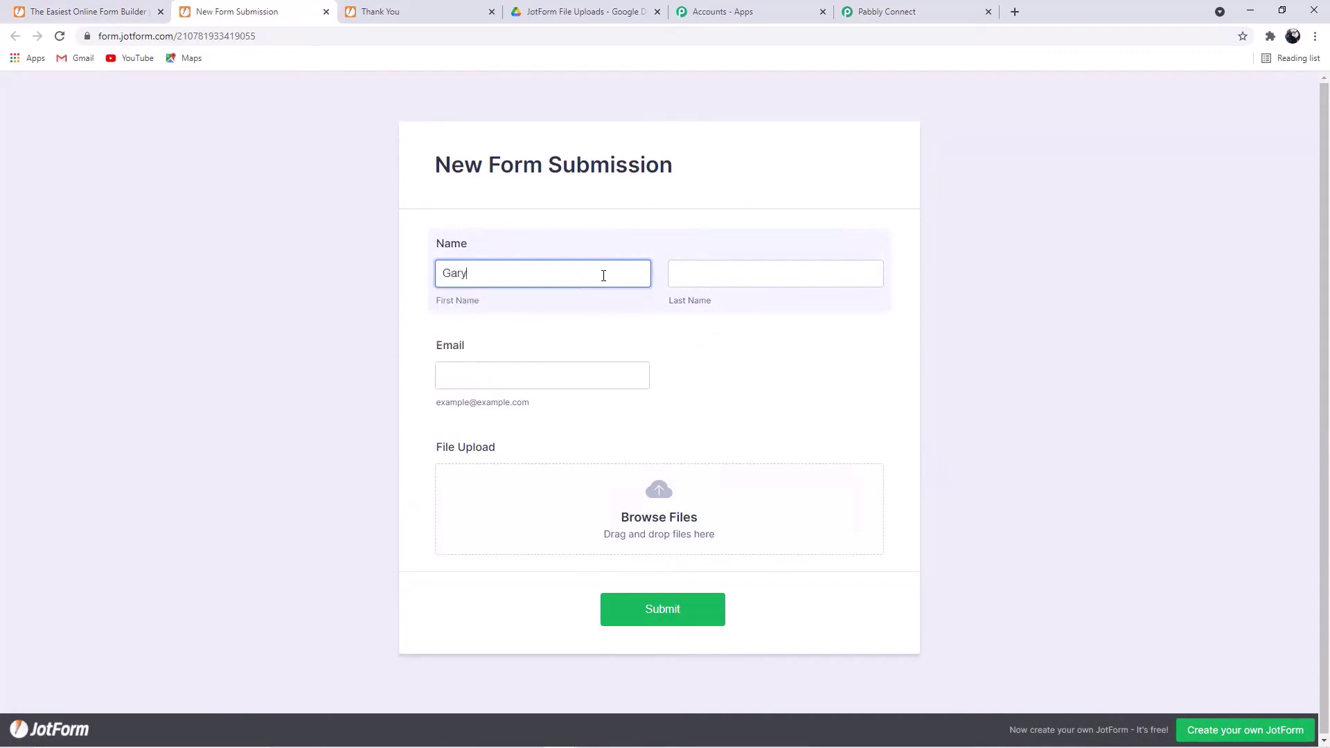
- Enter the test customer's first name, last name and e-mail address
left_click(716, 284)
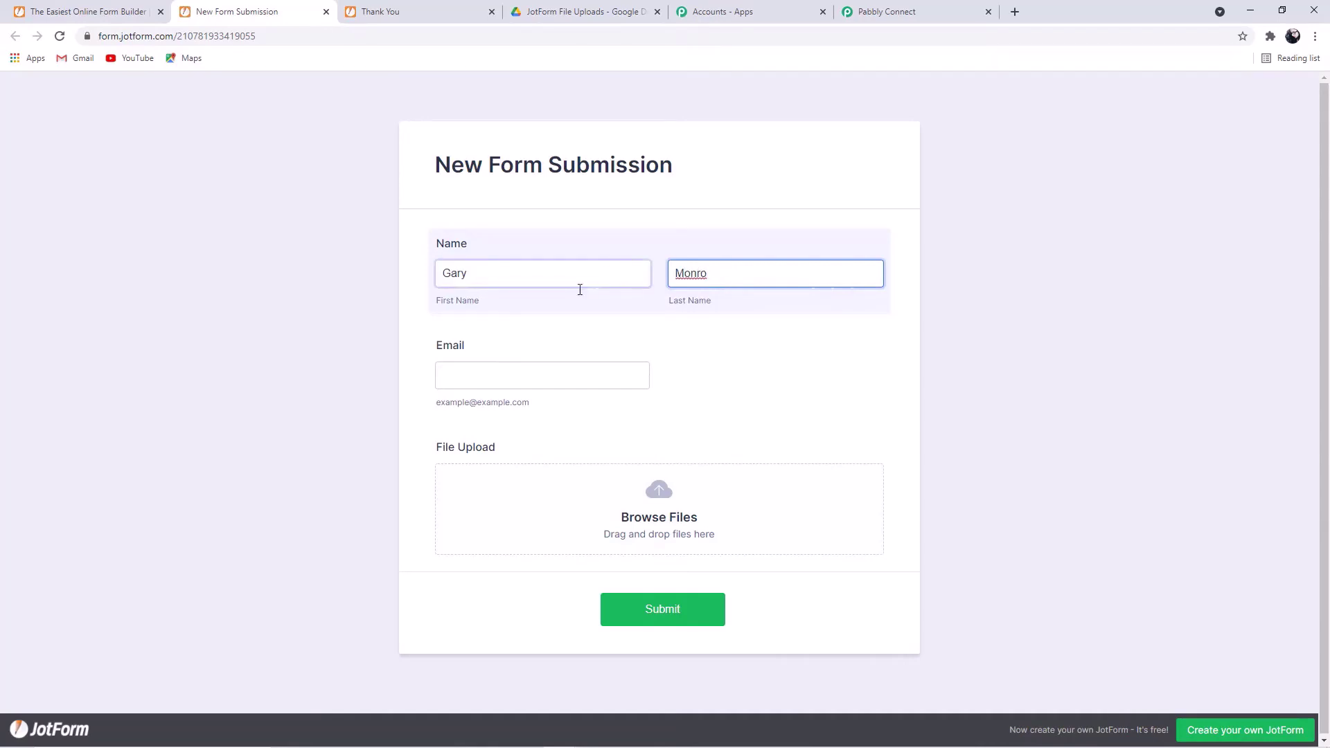
left_click(520, 377)
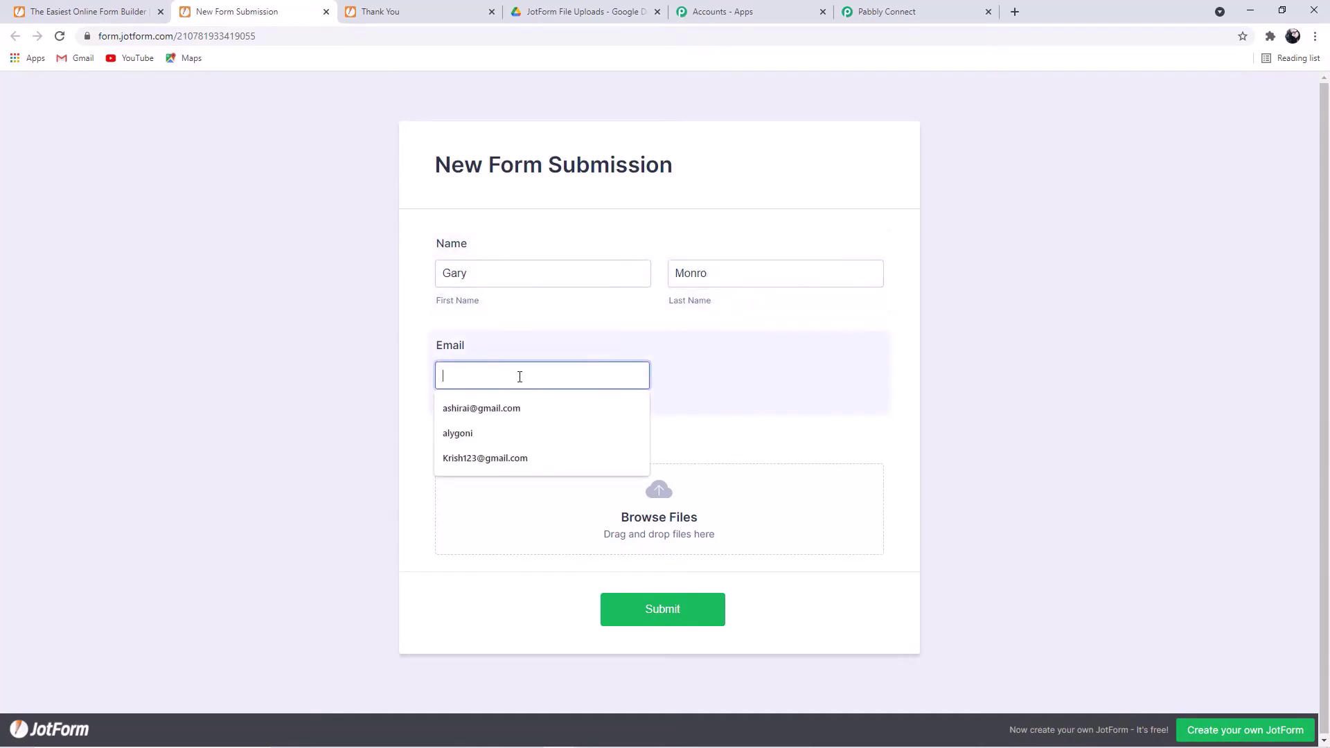
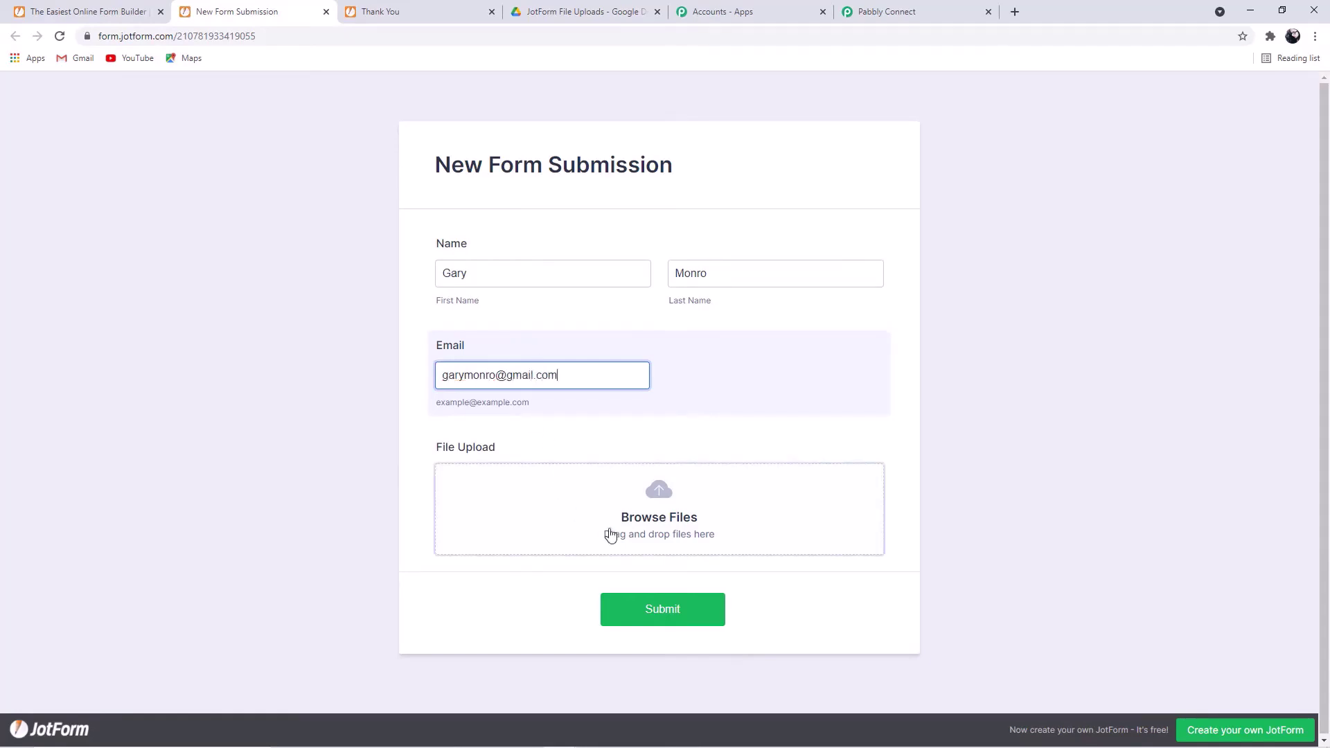
- Upload the customer's PDF and submit the test entry
left_click(725, 518)
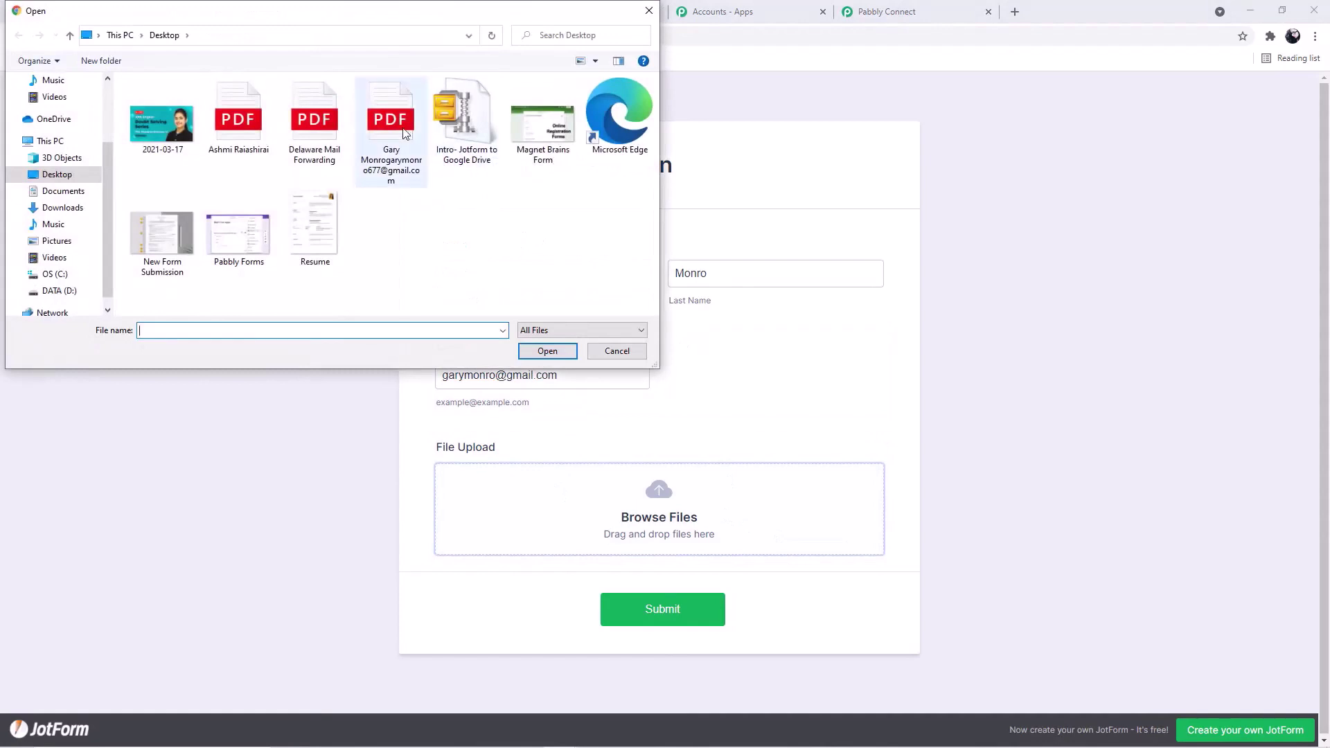
left_click(406, 133)
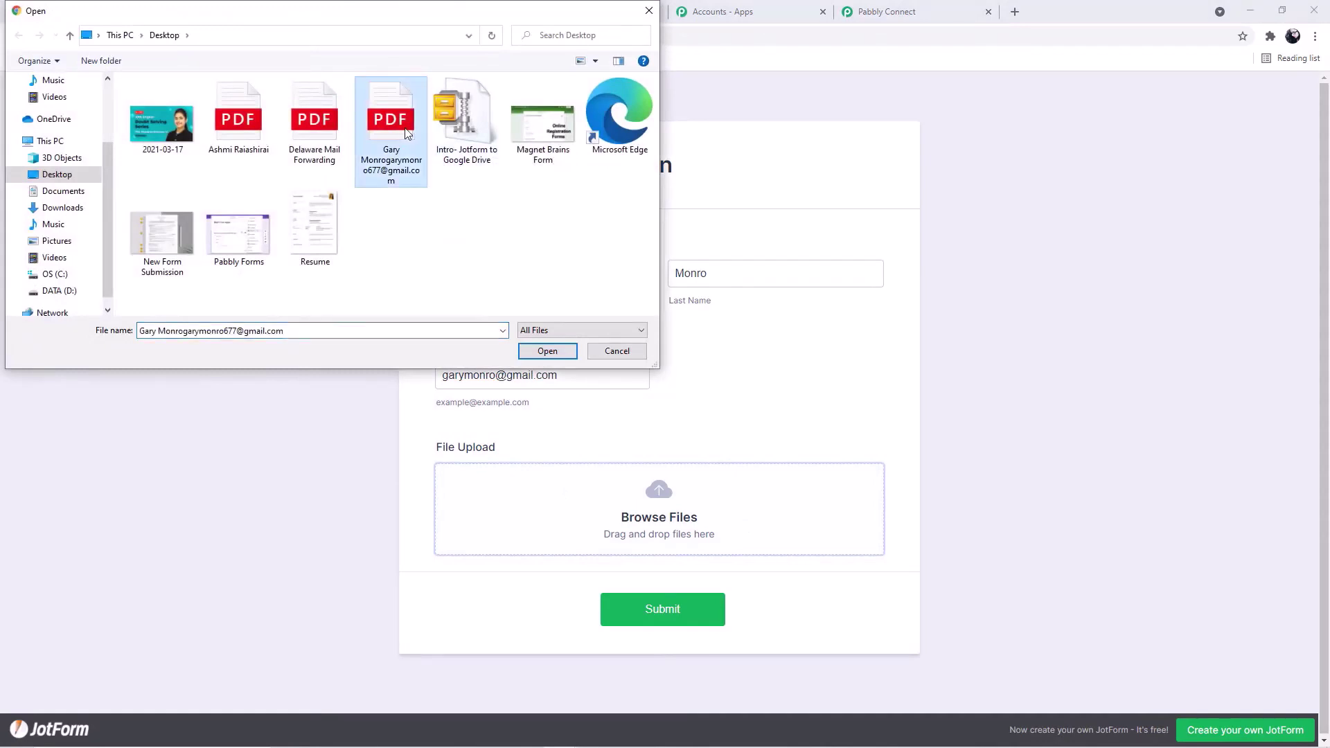
left_click(547, 351)
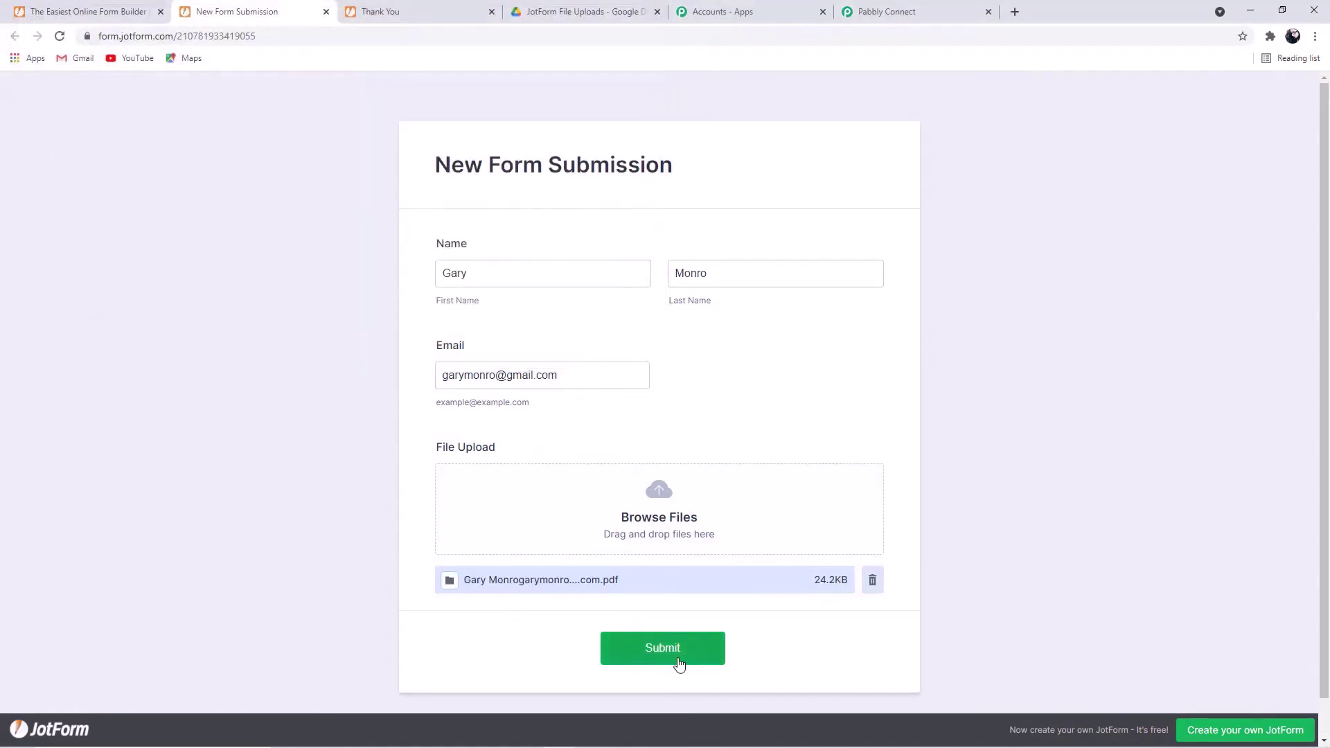
left_click(677, 657)
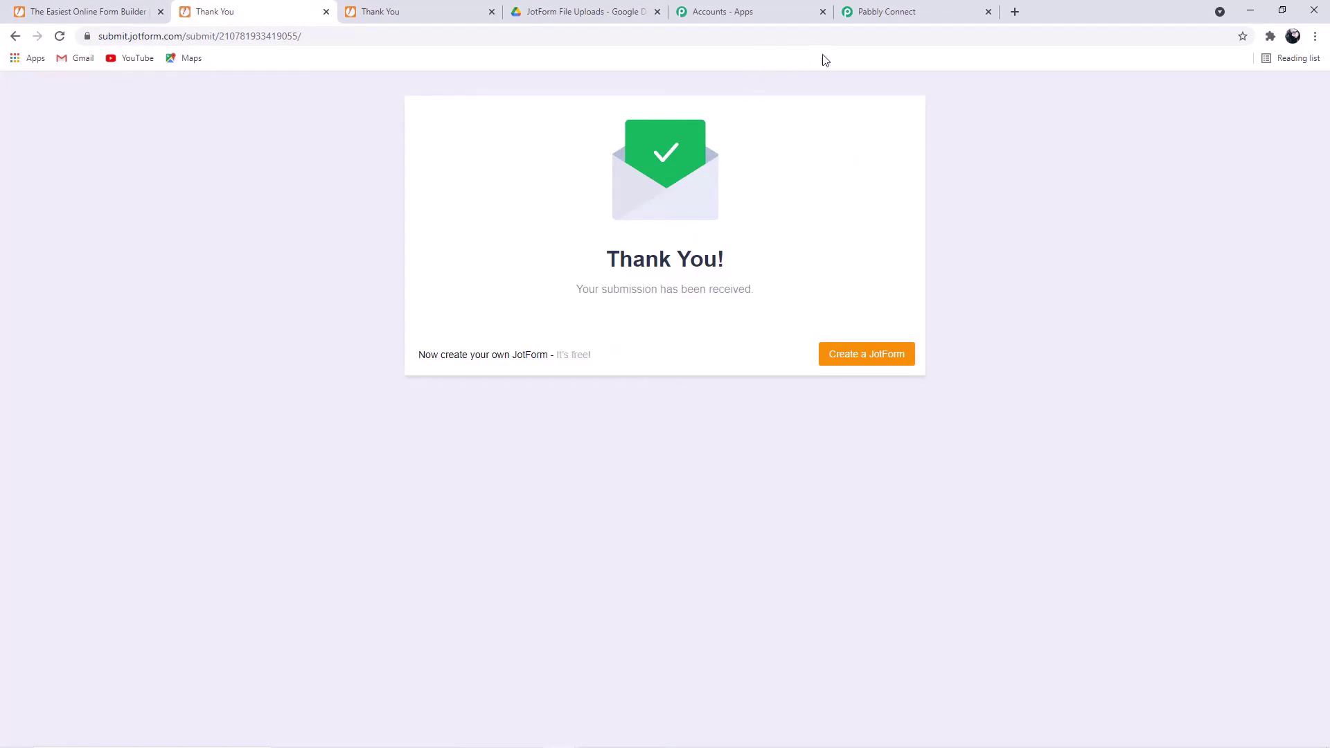
- Save the JotForm trigger with its captured test response, then add an action step below
left_click(928, 10)
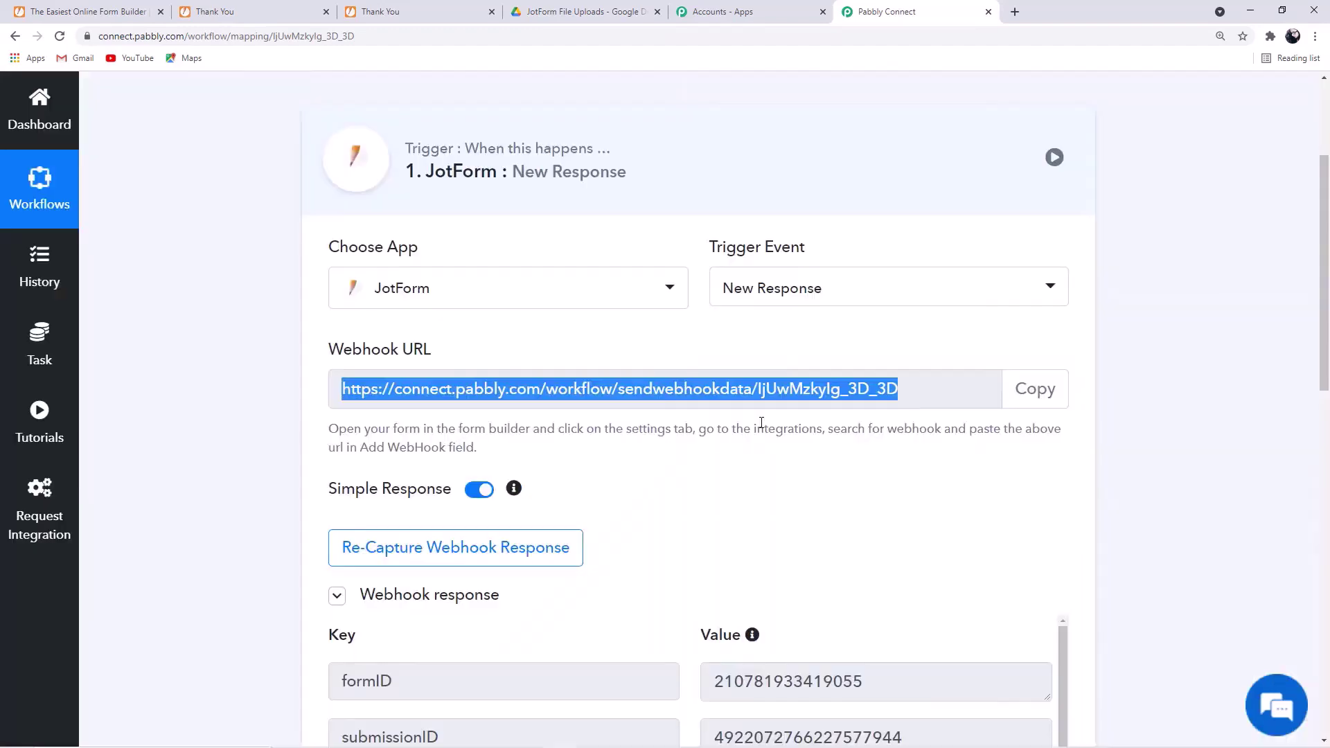
scroll(761, 422, "down", 3)
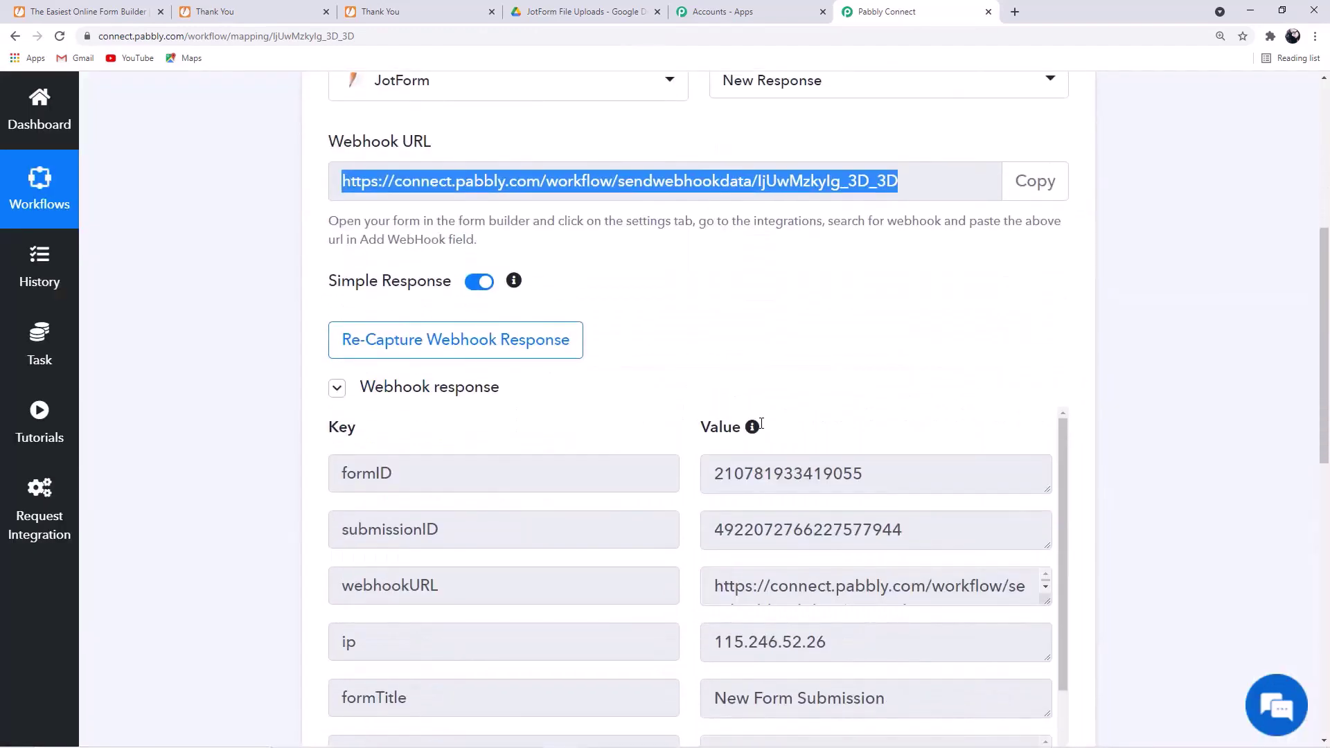
scroll(762, 424, "down", 2)
scroll(1120, 401, "down", 3)
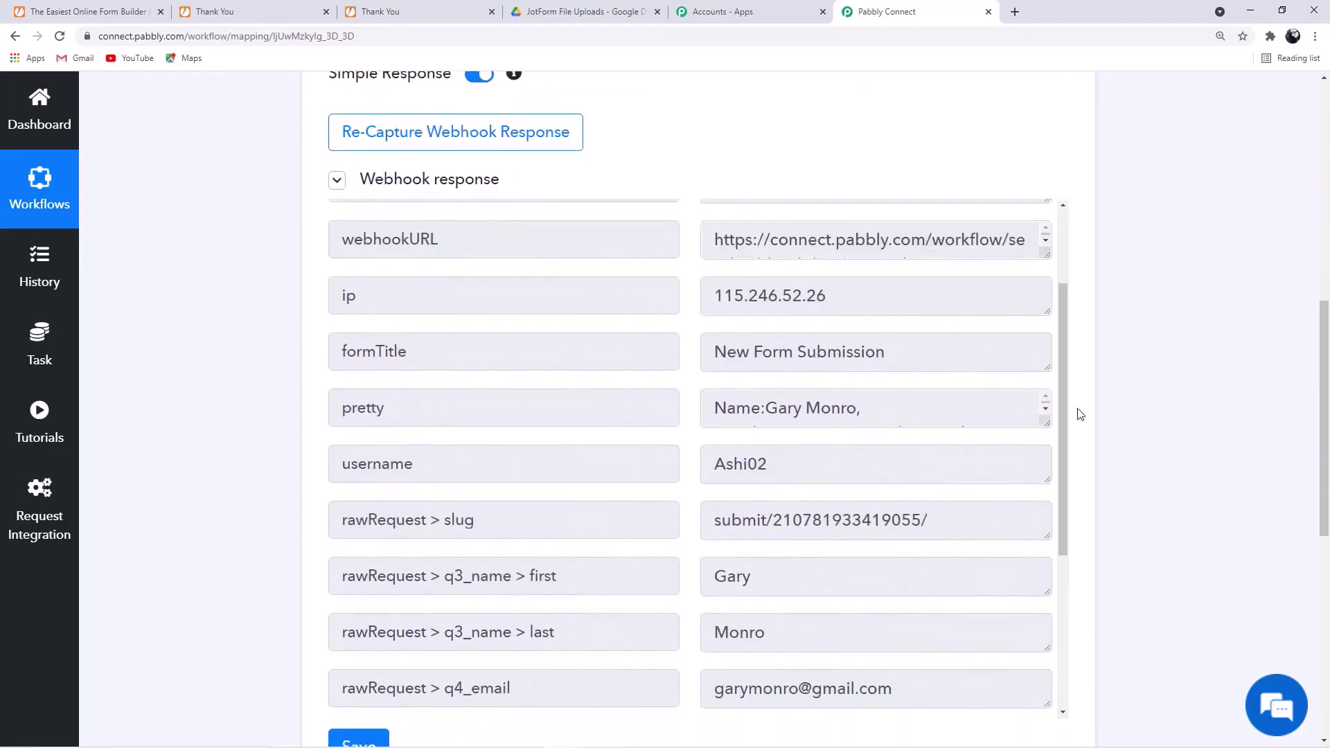
scroll(926, 518, "down", 2)
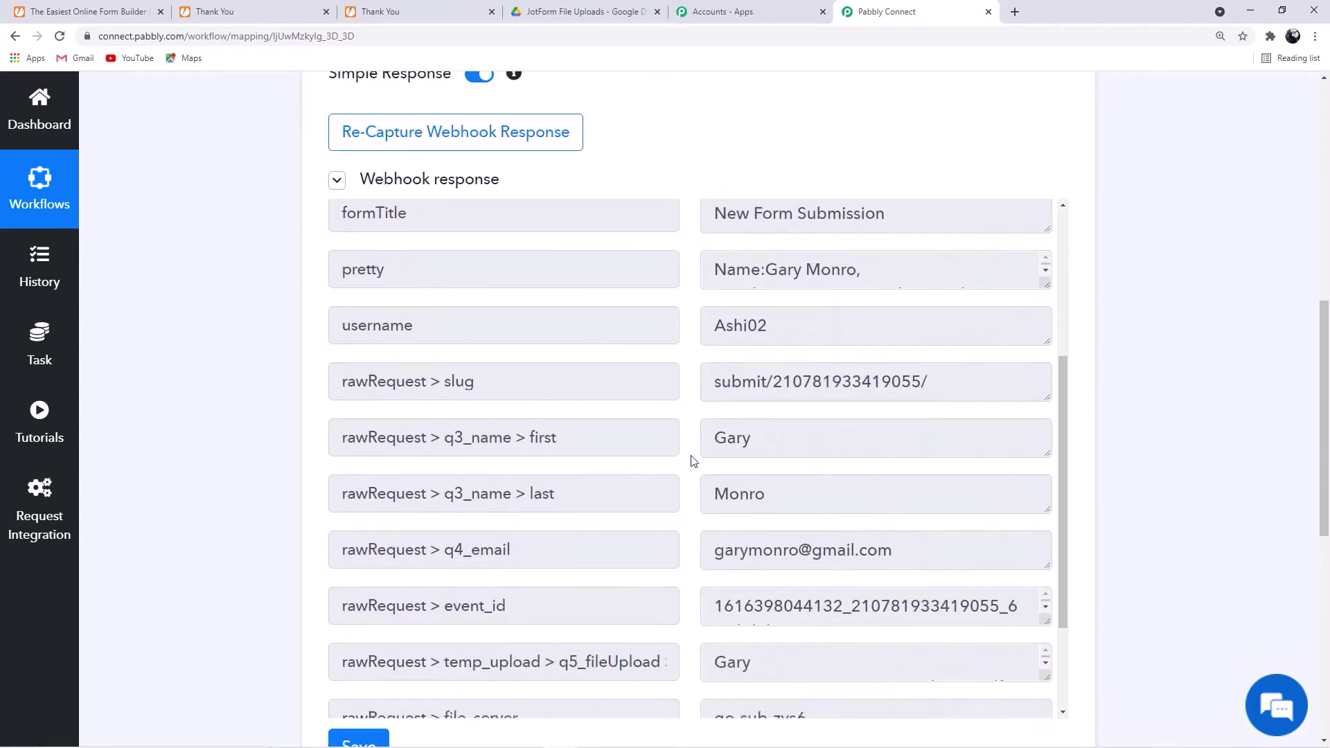
scroll(928, 507, "down", 1)
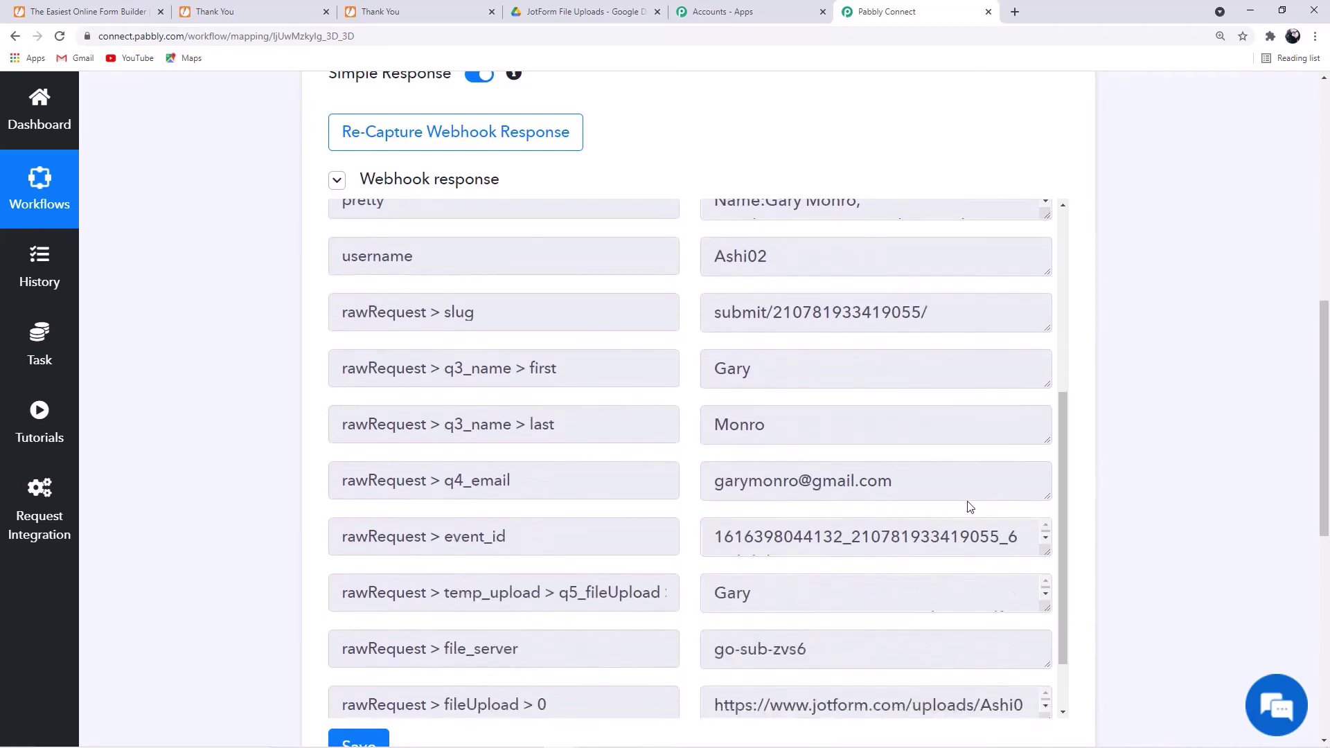
scroll(1015, 483, "down", 2)
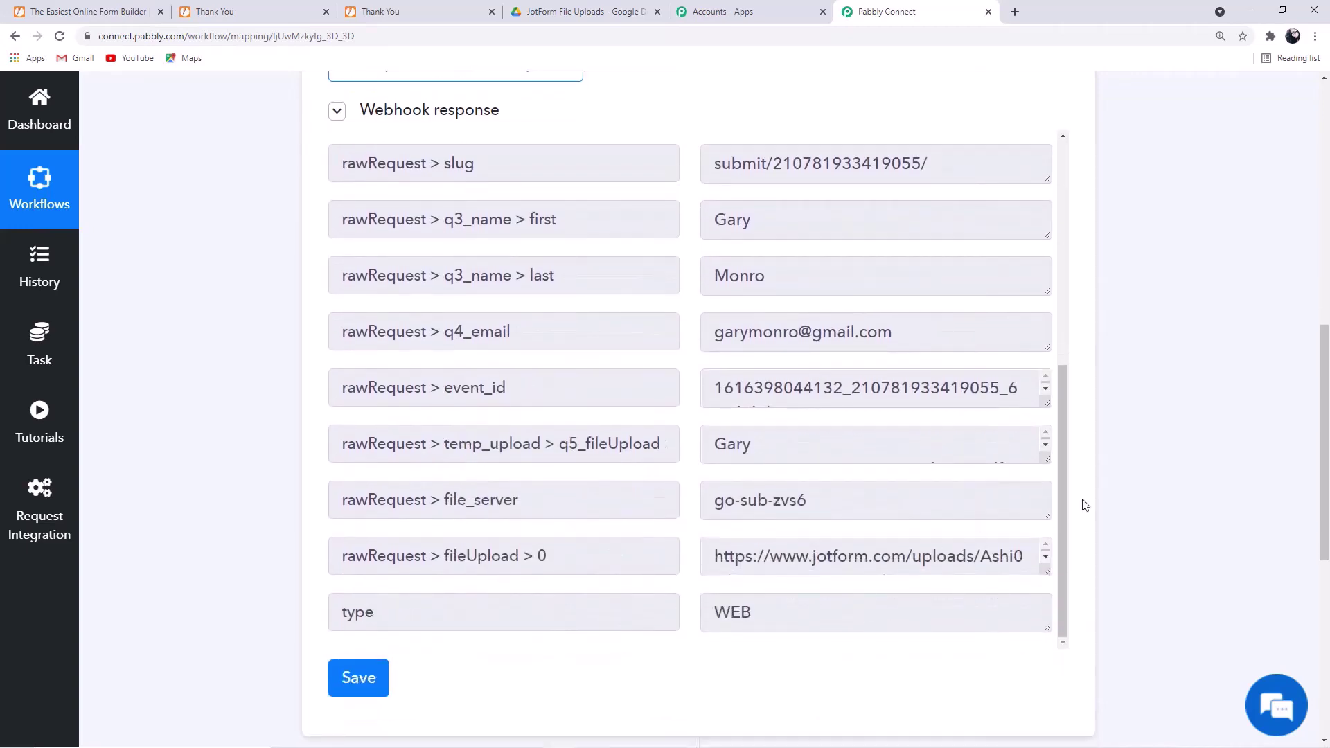
scroll(277, 604, "up", 3)
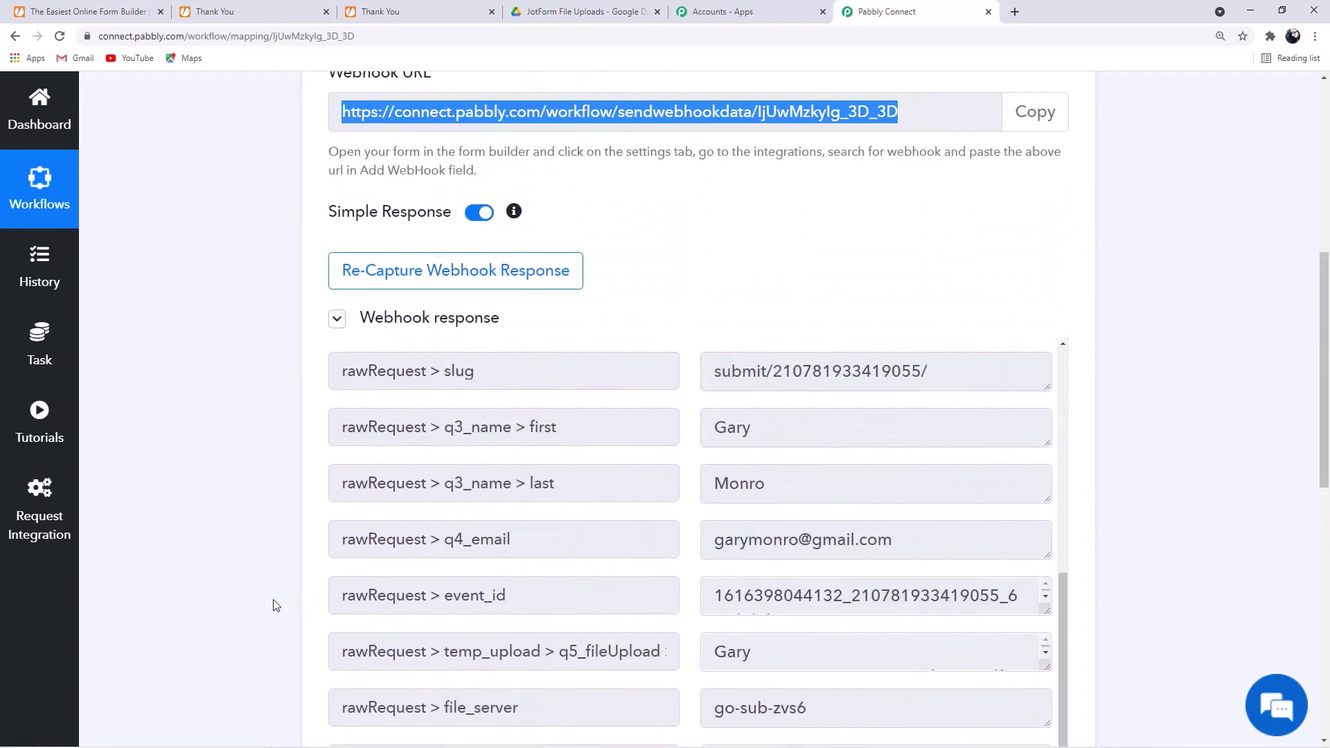
scroll(232, 503, "up", 5)
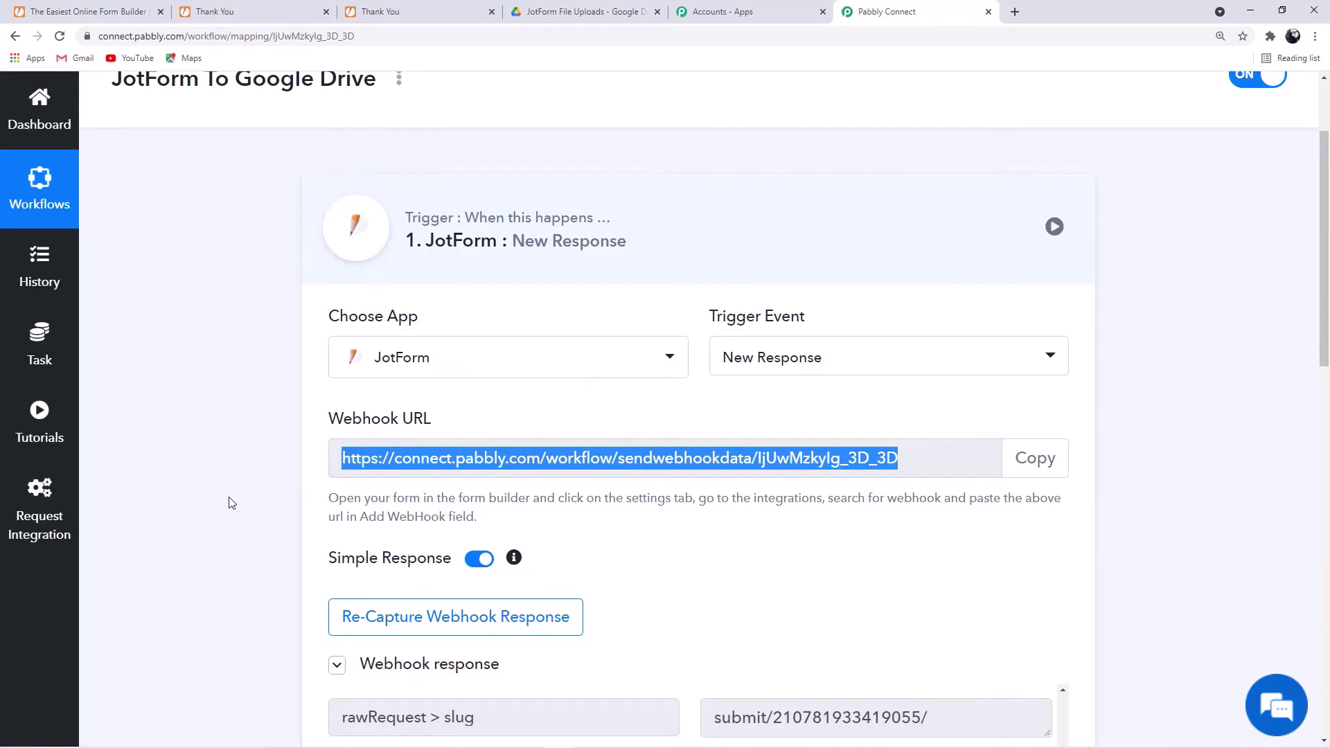
scroll(236, 505, "down", 10)
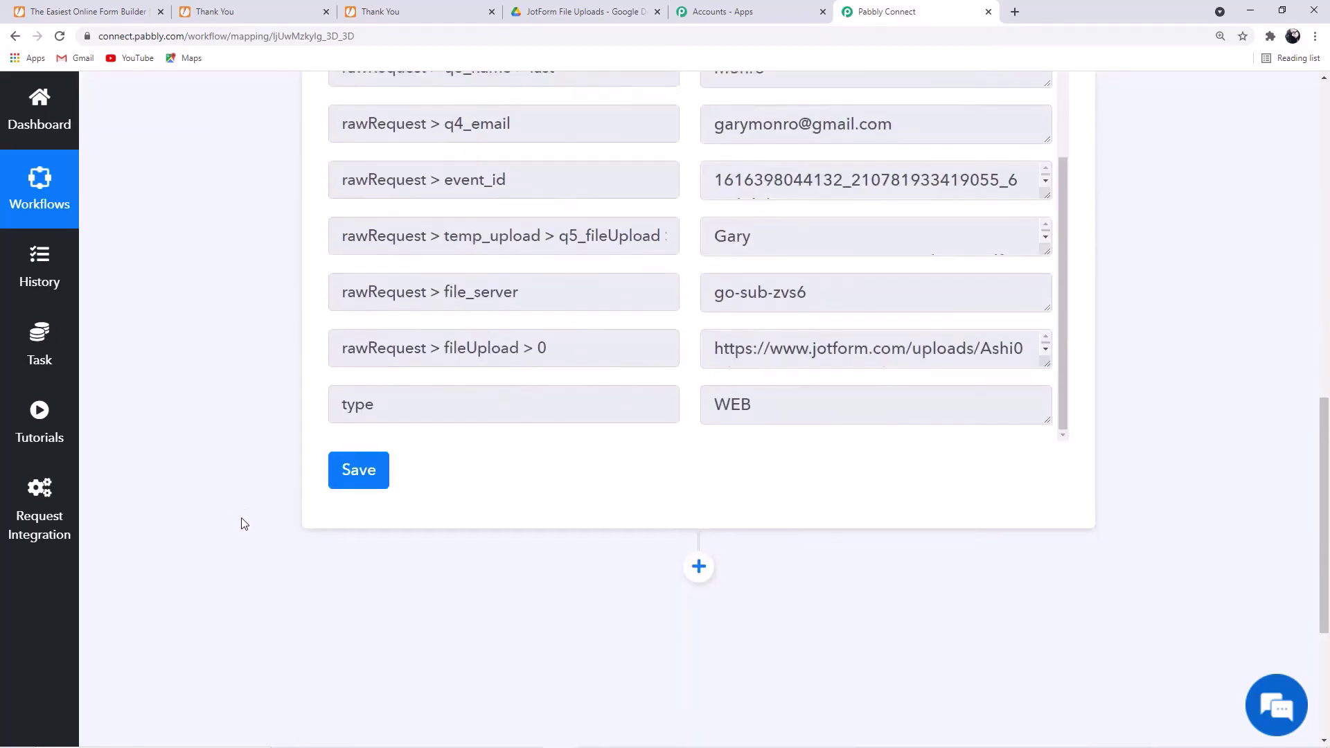
left_click(357, 478)
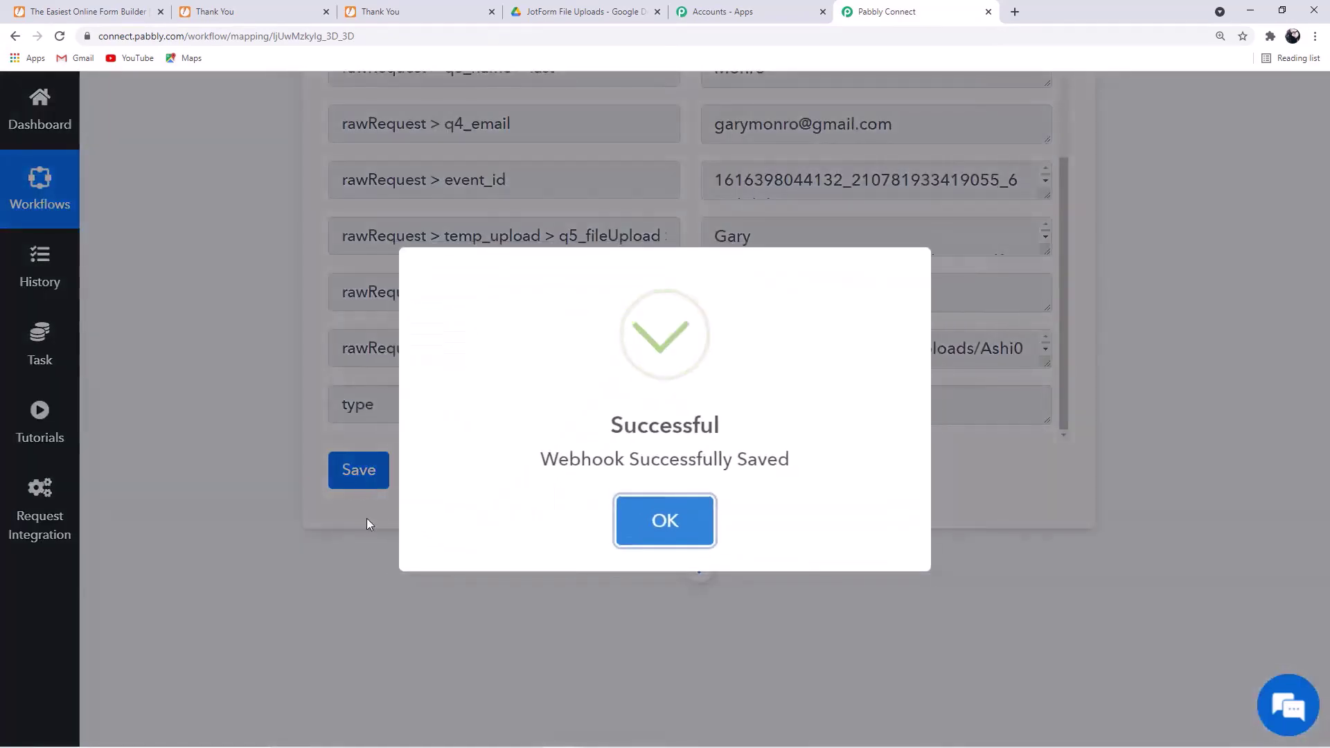
left_click(665, 521)
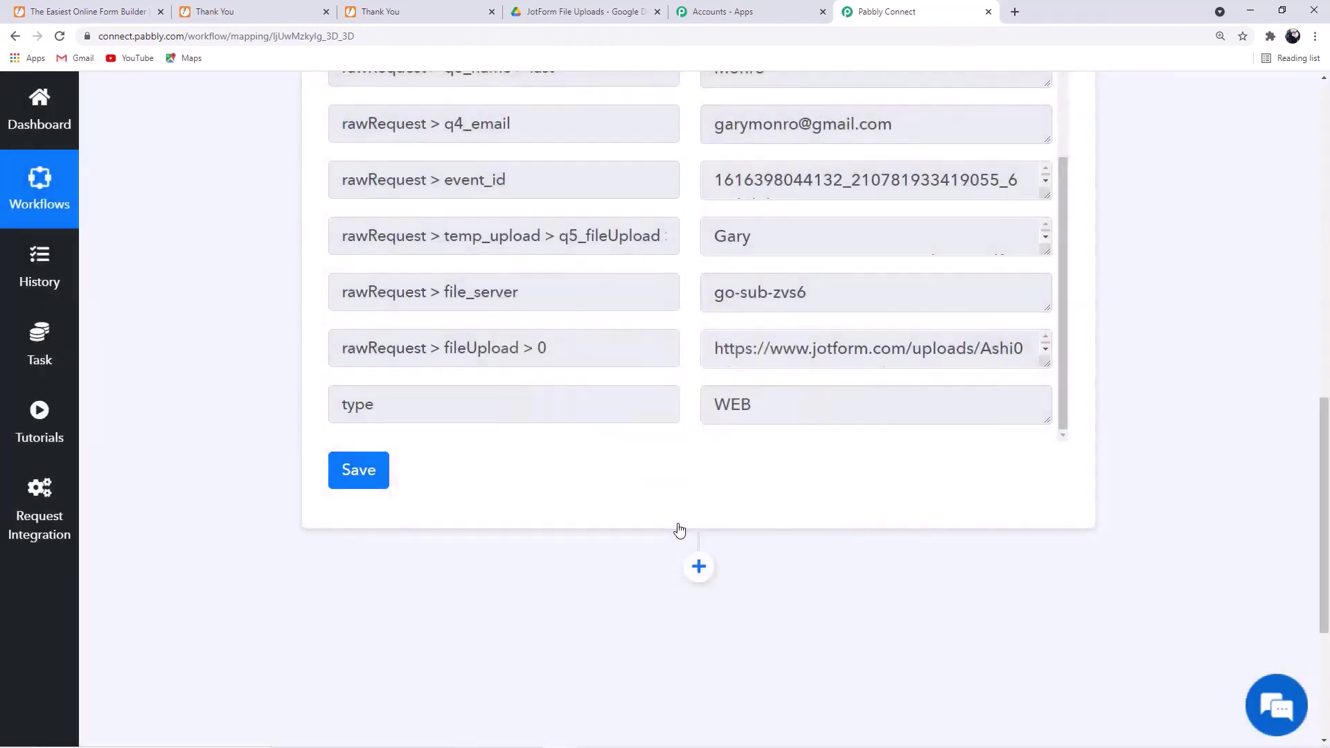
scroll(828, 571, "down", 2)
left_click(699, 429)
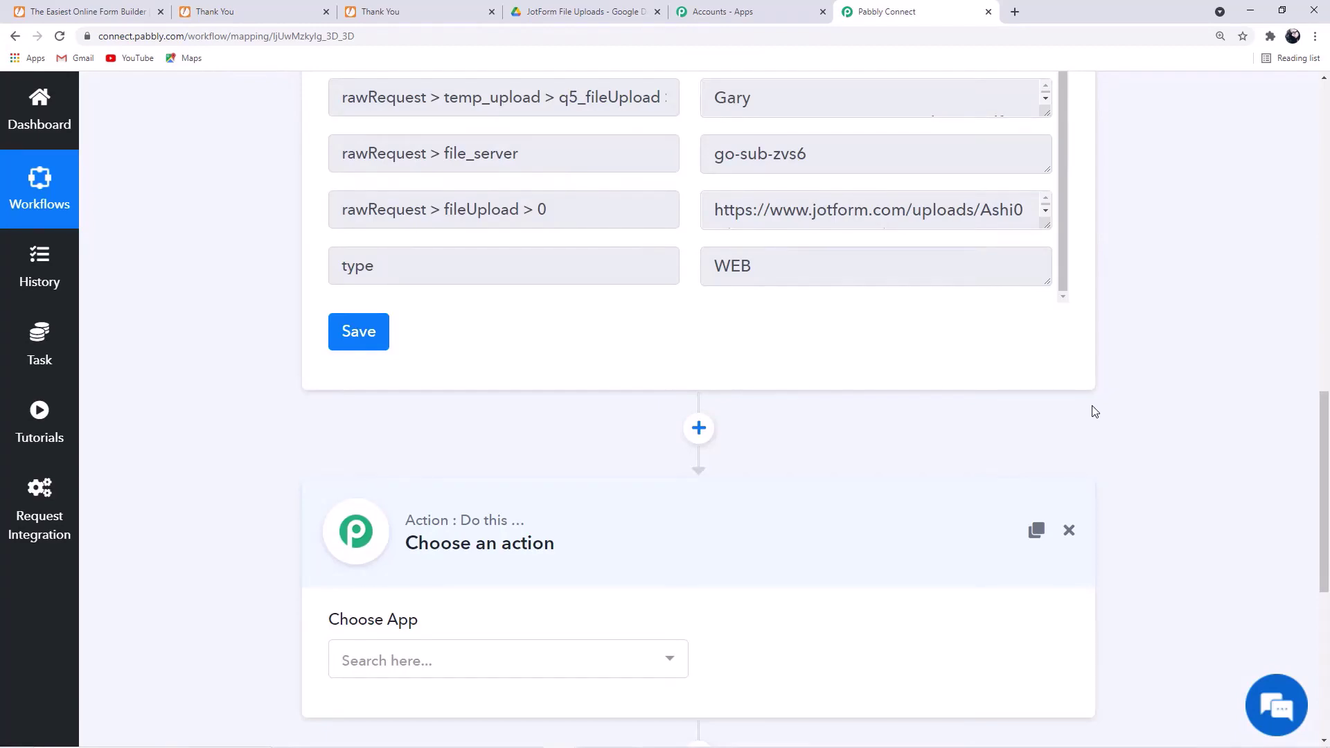
- Choose Google Drive as the action app and Upload a File as its event
scroll(529, 454, "down", 3)
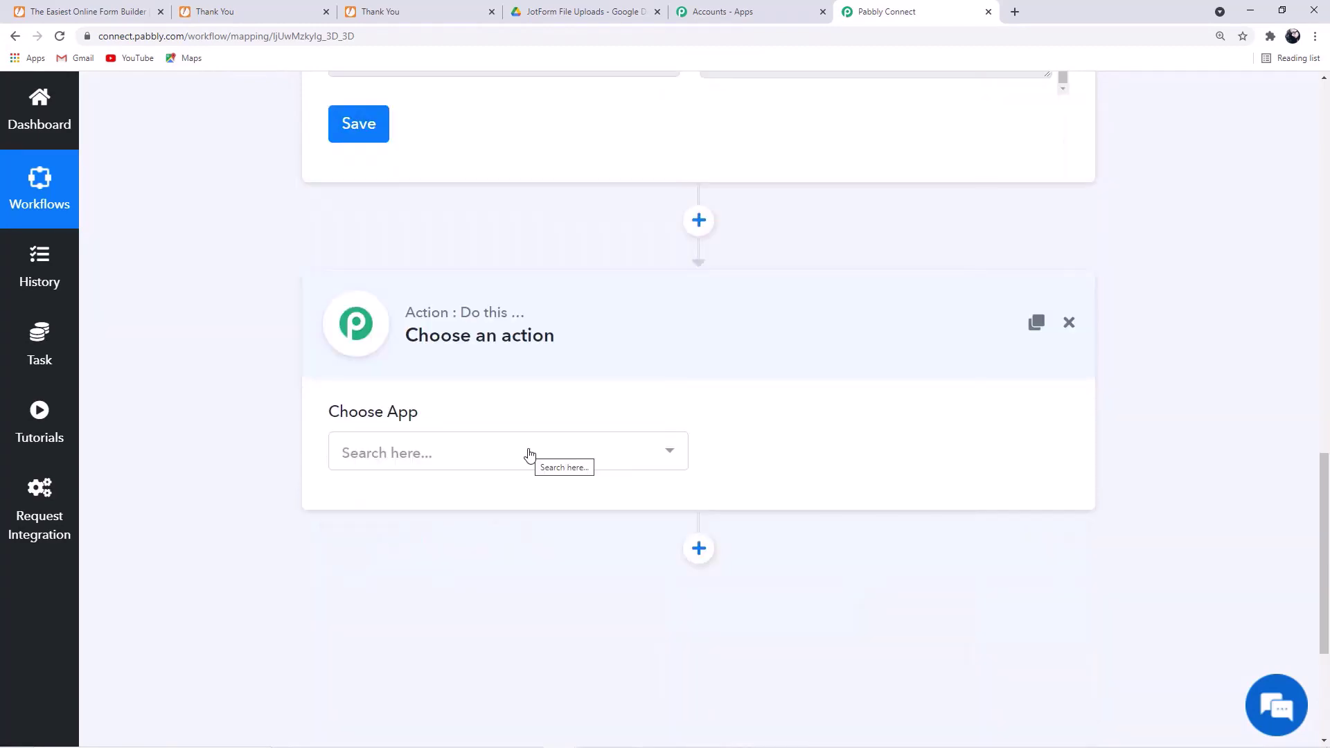
left_click(529, 454)
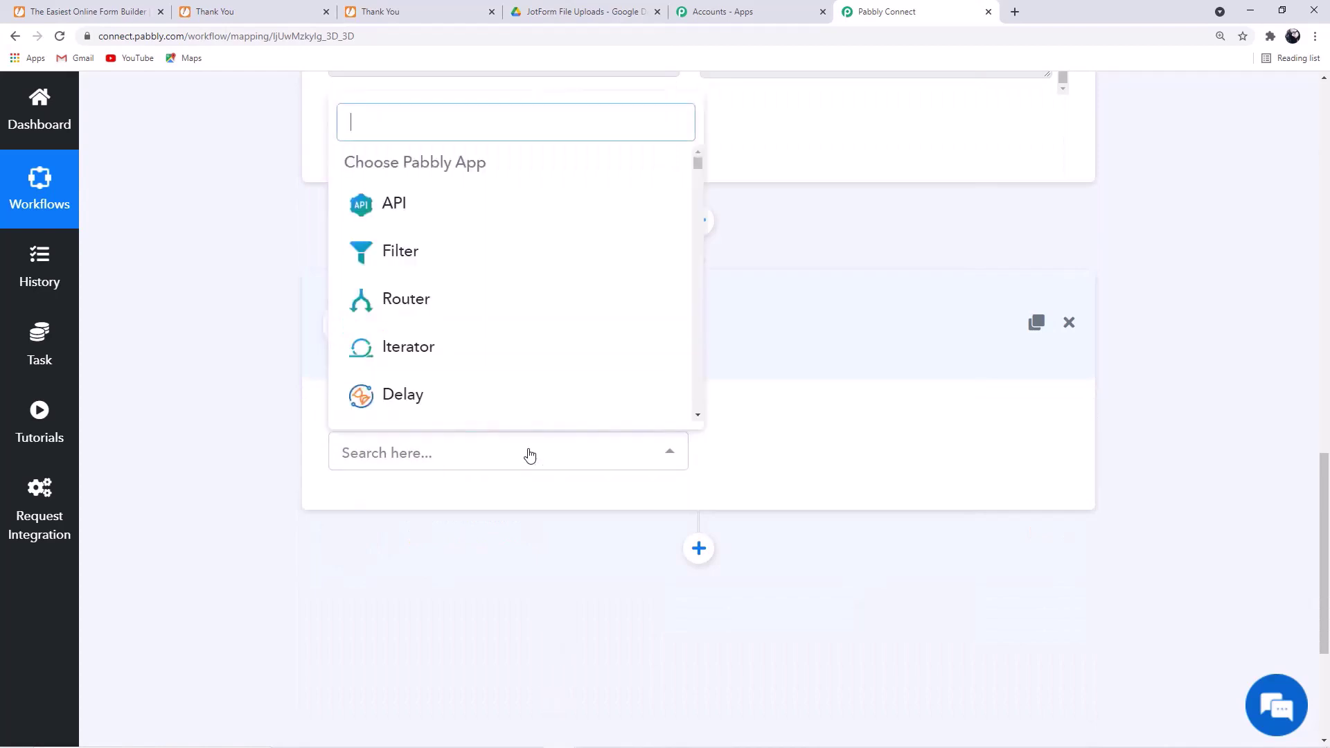
type("google drive")
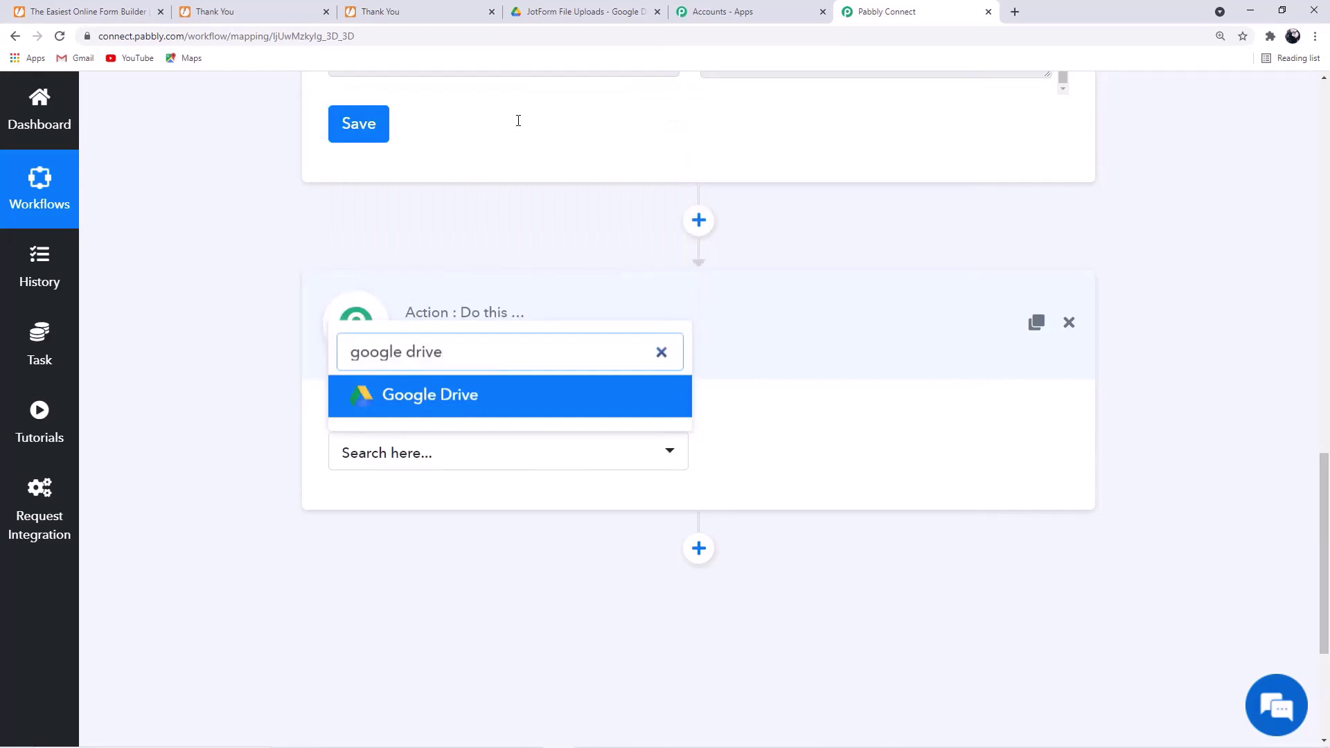
left_click(489, 394)
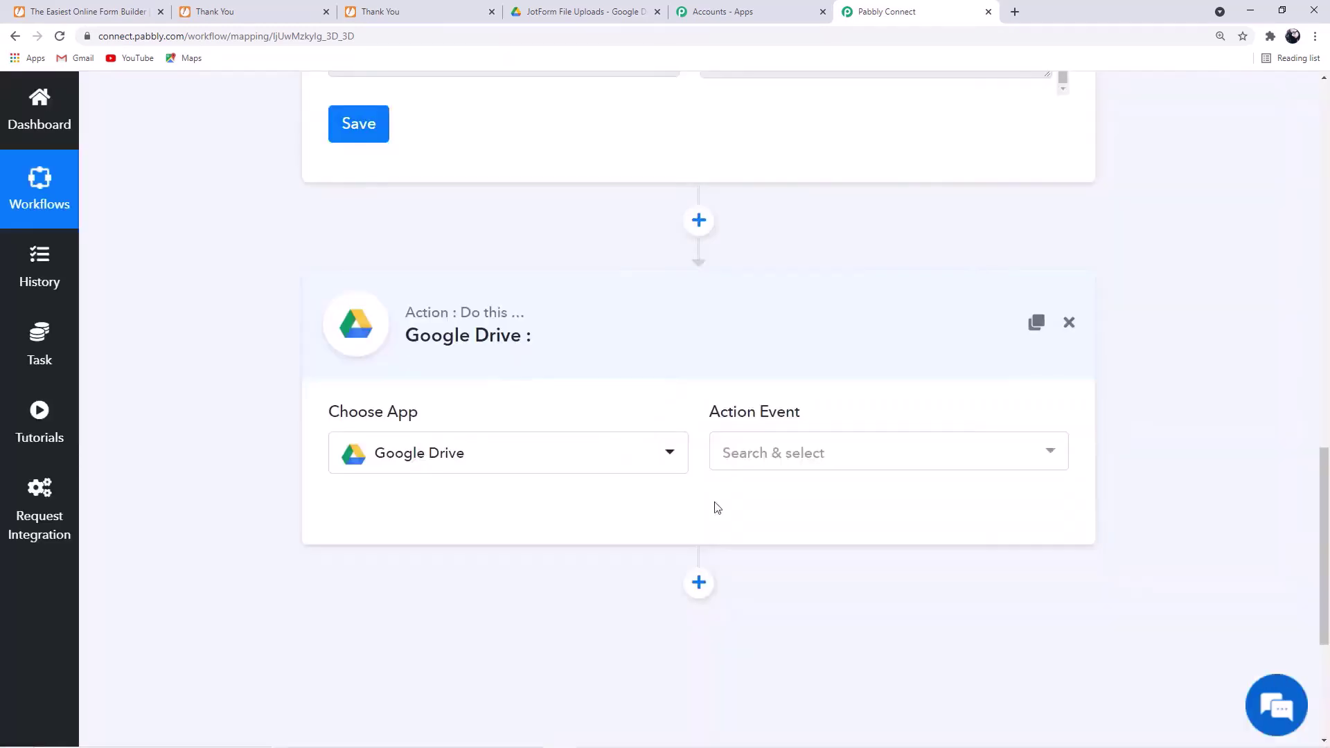
left_click(878, 455)
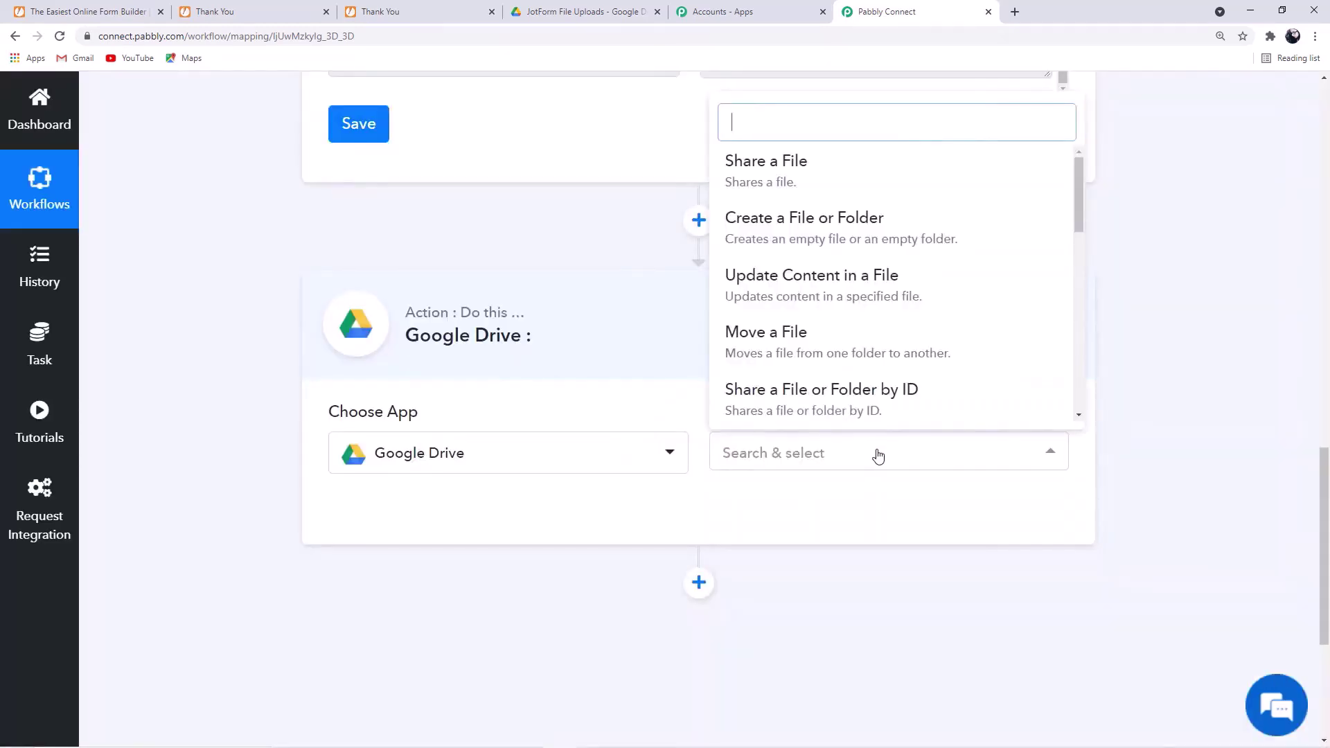
scroll(908, 333, "down", 6)
scroll(912, 334, "up", 3)
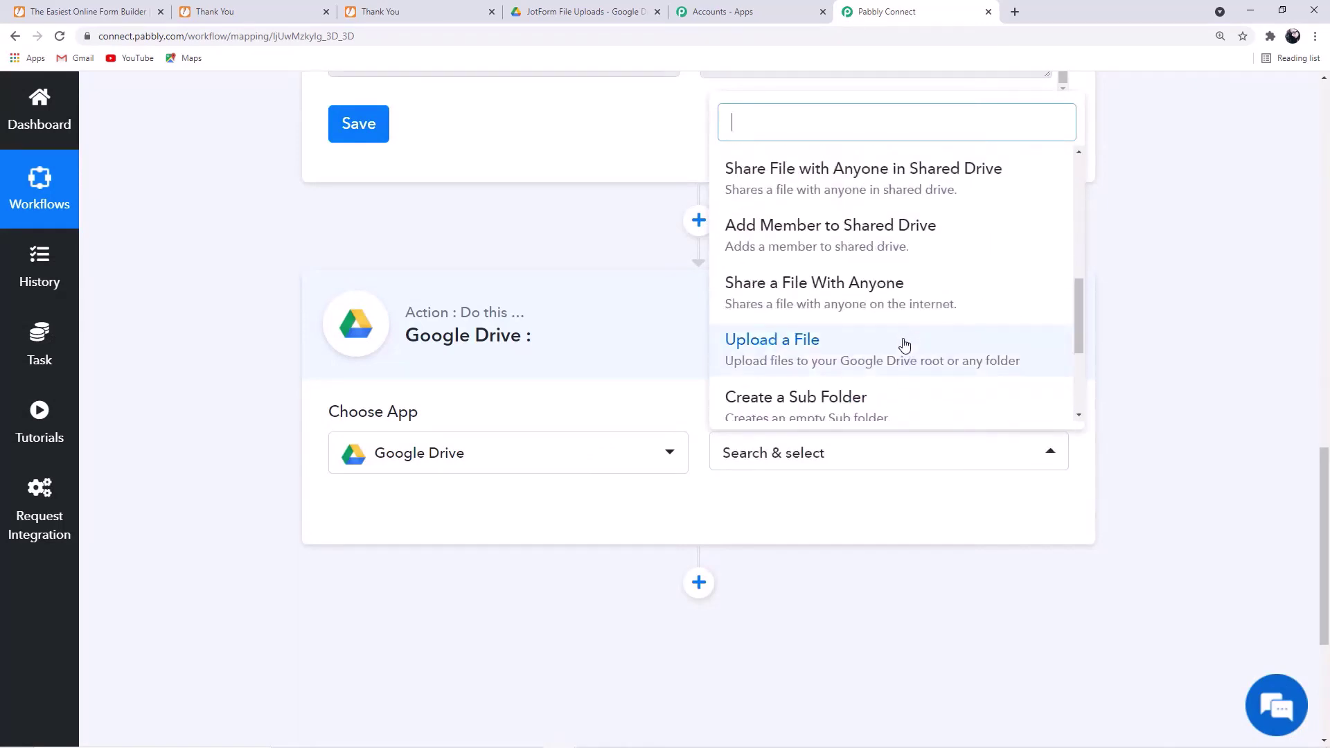
left_click(904, 345)
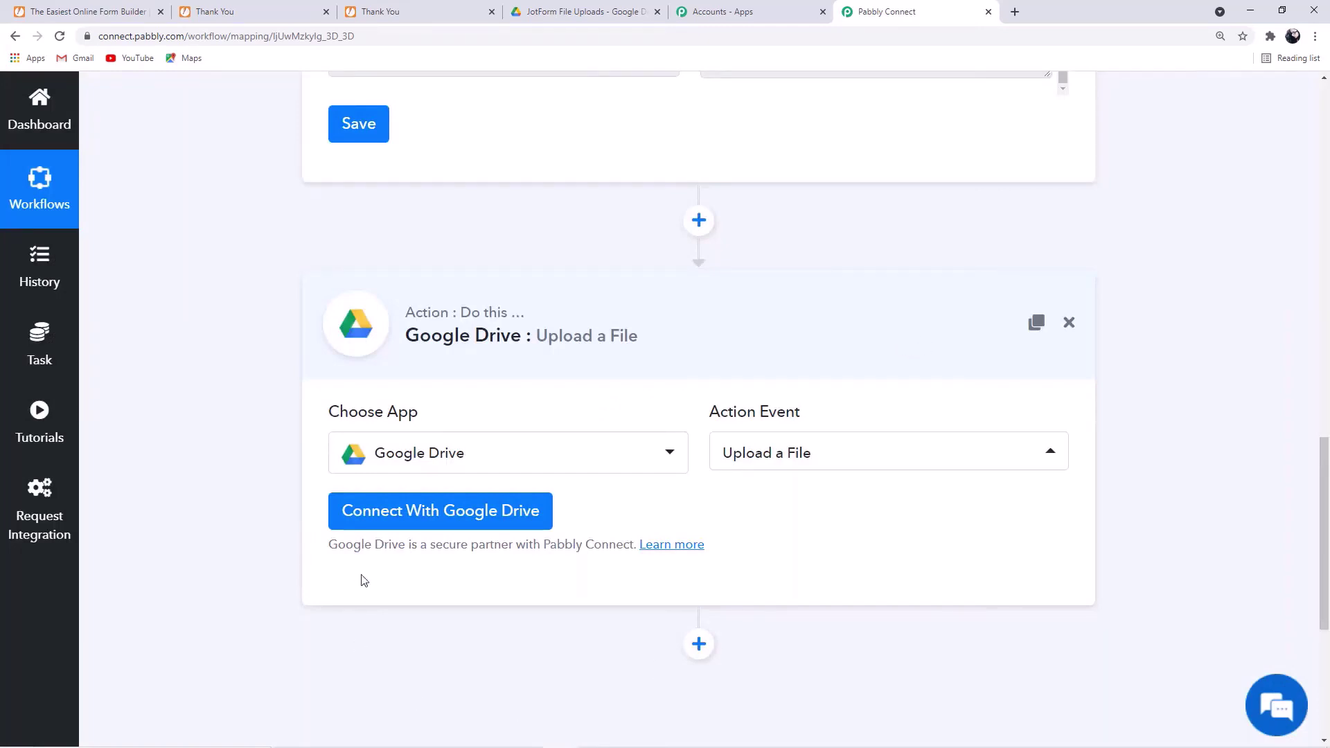
- Connect and authorize a Google account for the Google Drive action
left_click(497, 518)
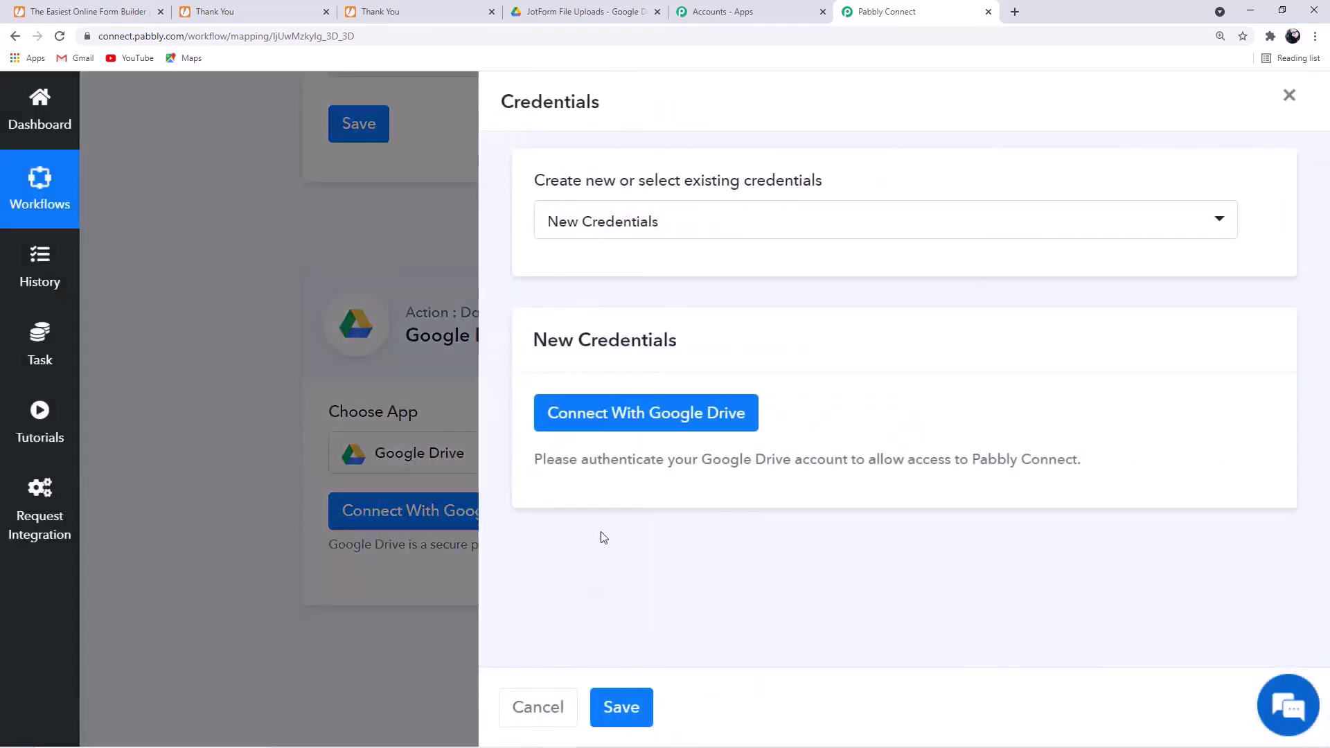
left_click(696, 427)
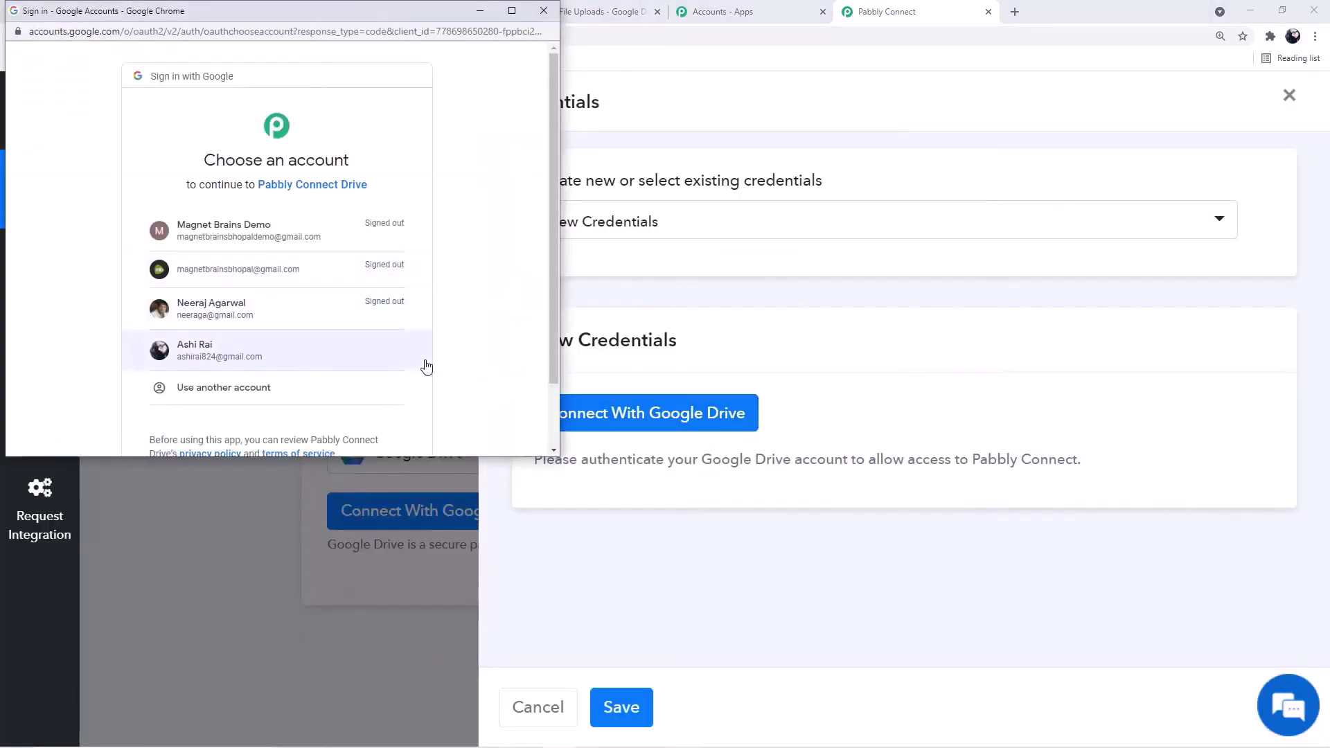
left_click(327, 356)
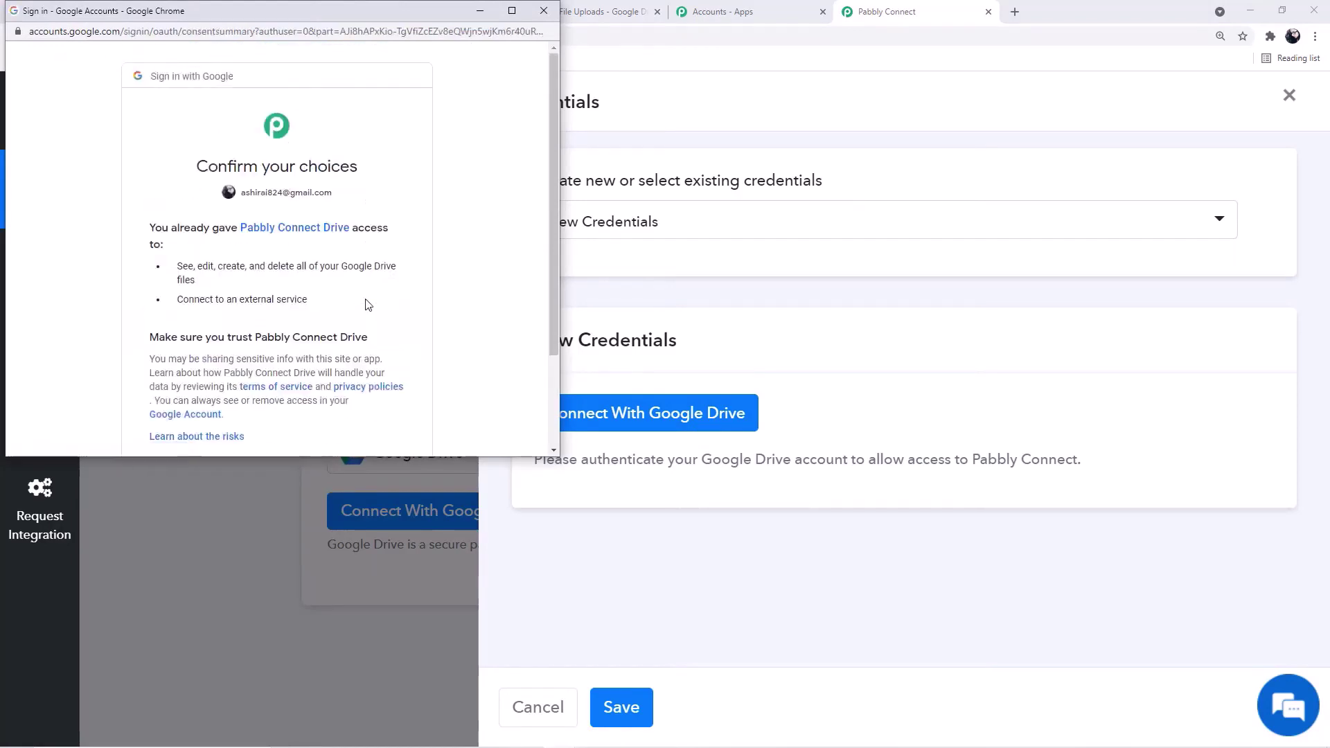
scroll(368, 299, "down", 2)
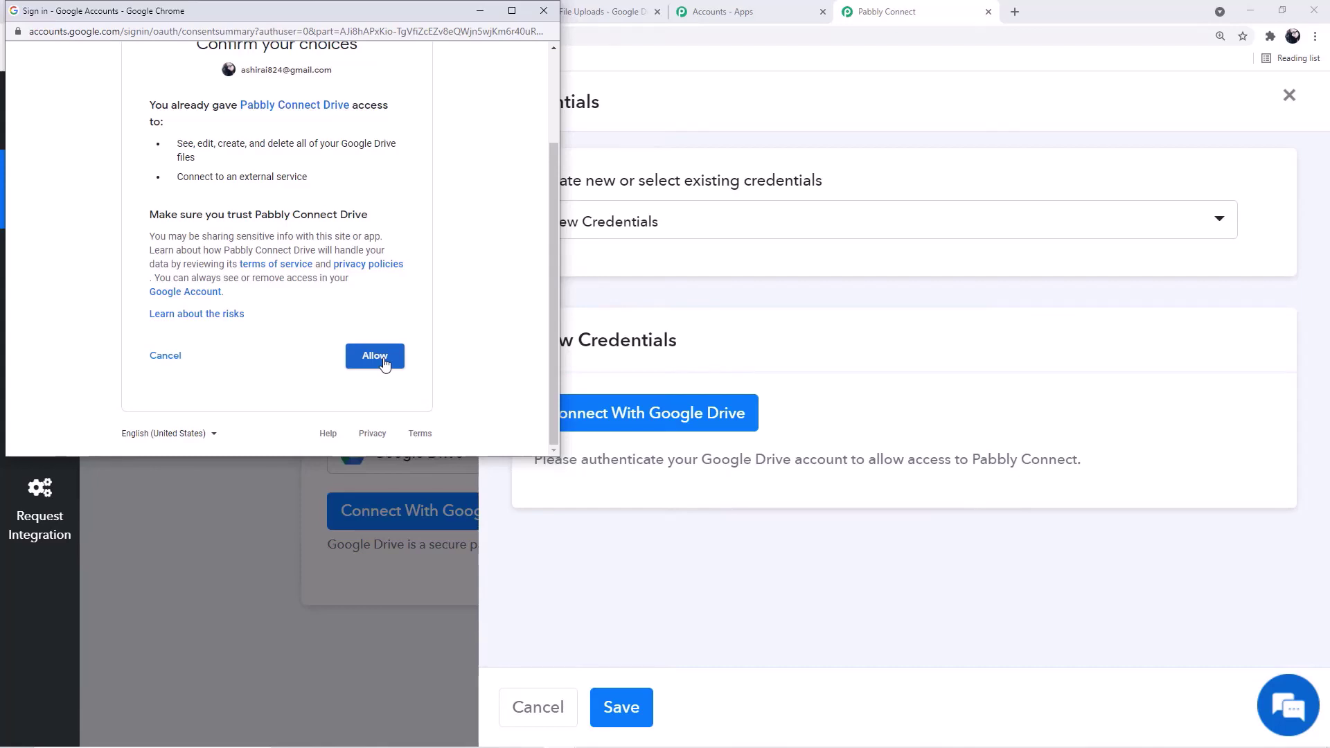
left_click(383, 359)
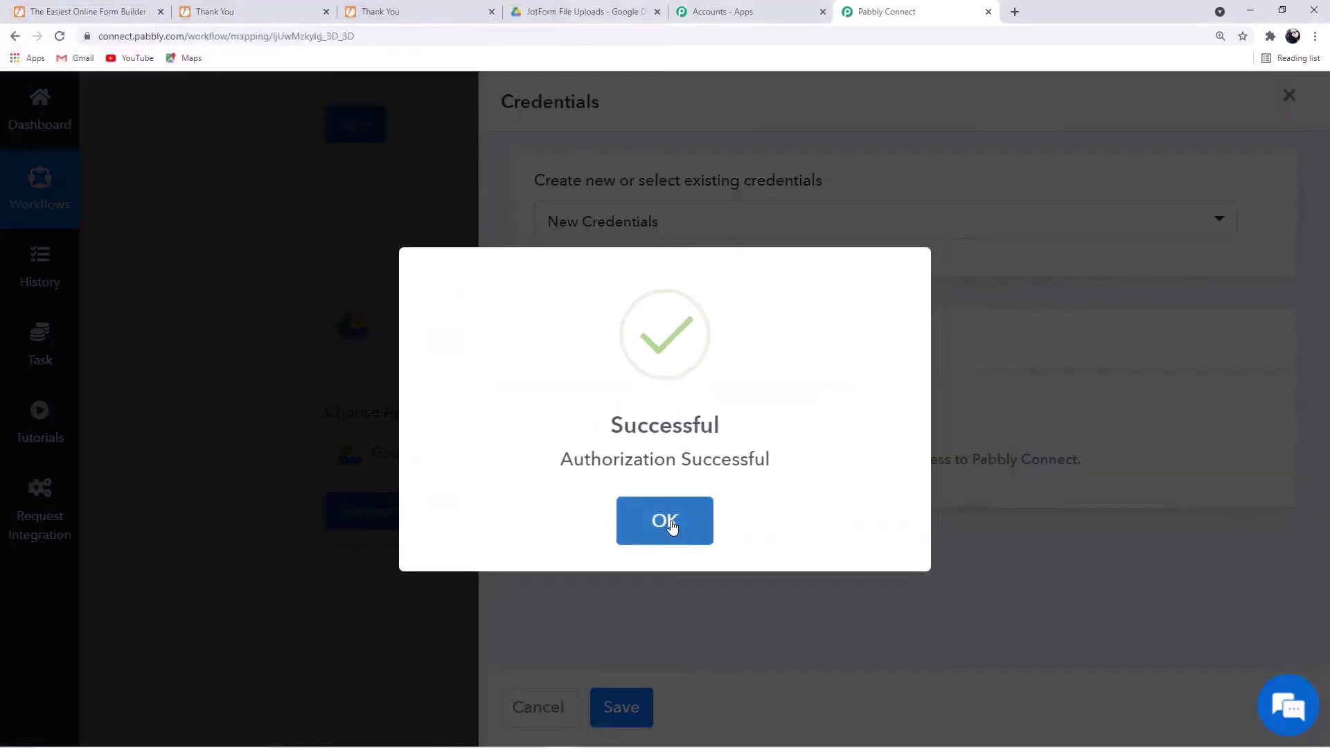
left_click(671, 524)
scroll(714, 520, "down", 4)
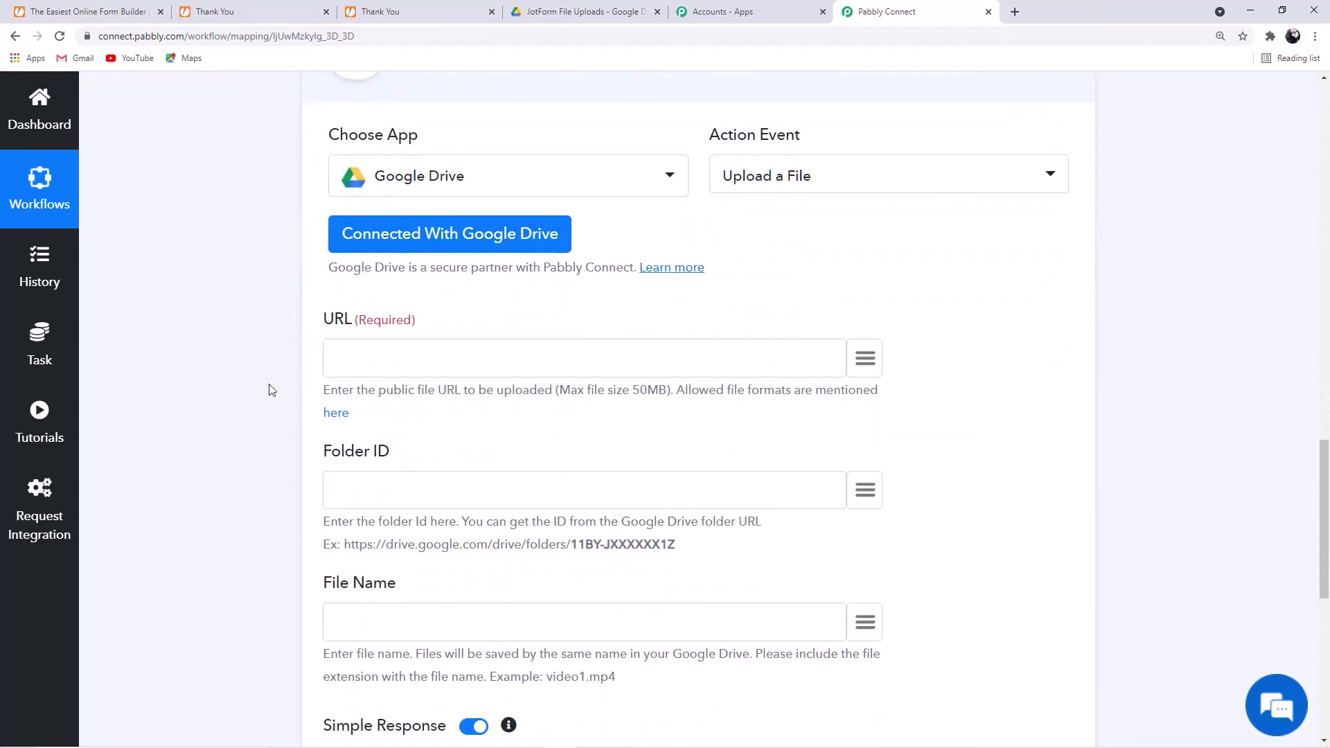
- Map the Upload a File URL to JotForm's rawRequest > fileUpload > 0, then go to My Drive
left_click_drag(321, 321, 348, 315)
left_click(181, 379)
left_click(866, 361)
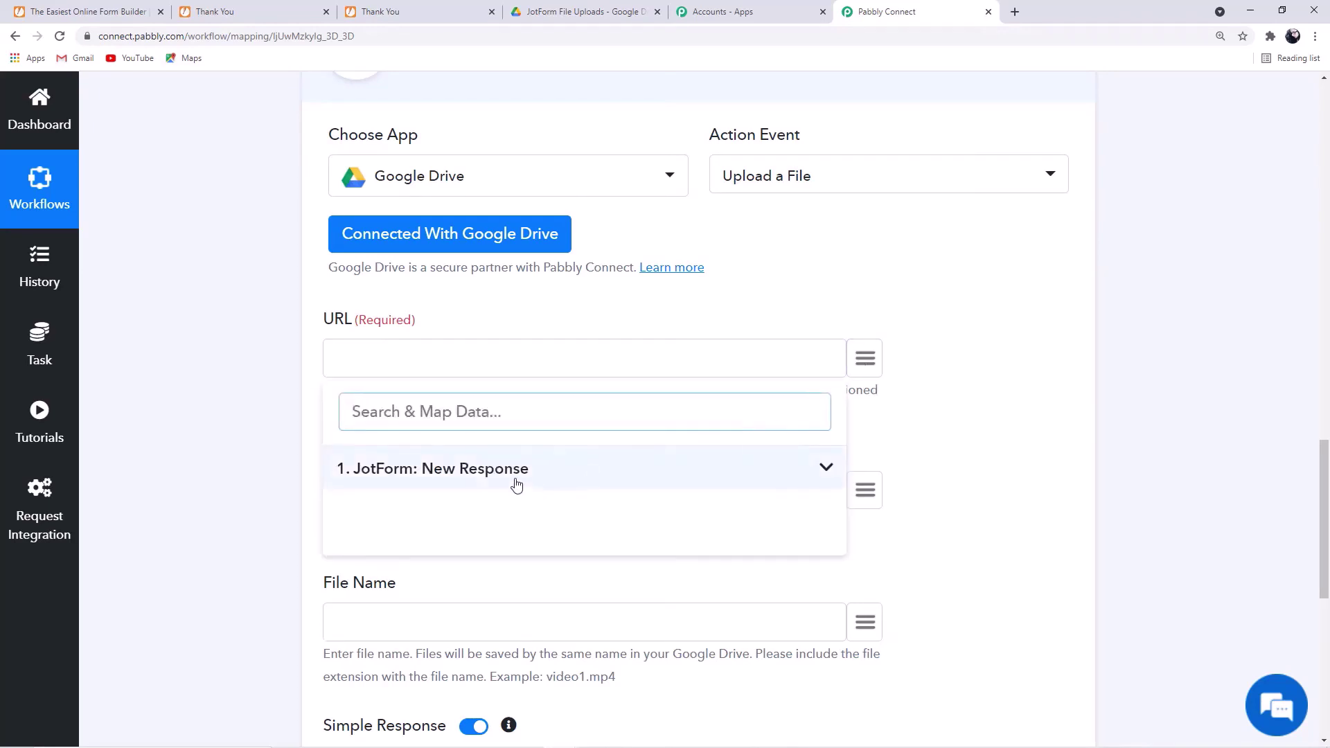
left_click(512, 474)
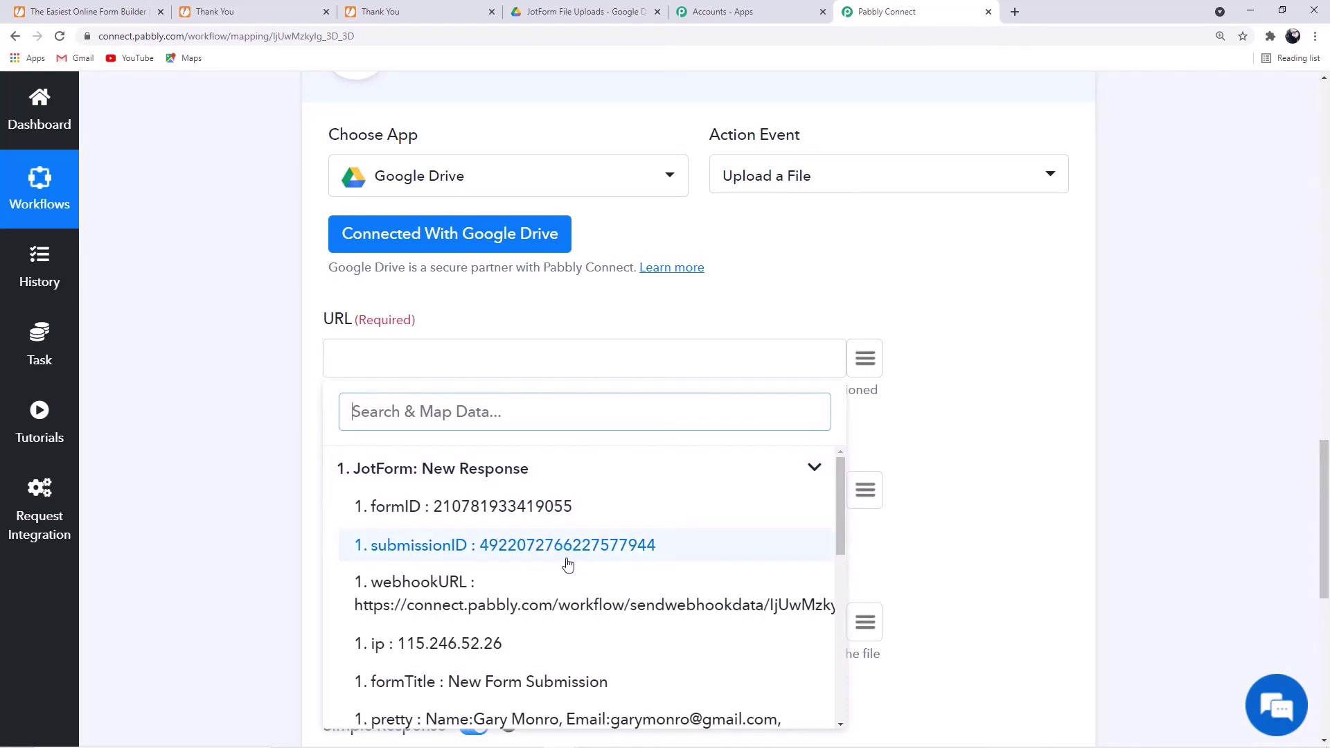
scroll(547, 623, "down", 2)
scroll(582, 526, "up", 2)
scroll(595, 561, "down", 3)
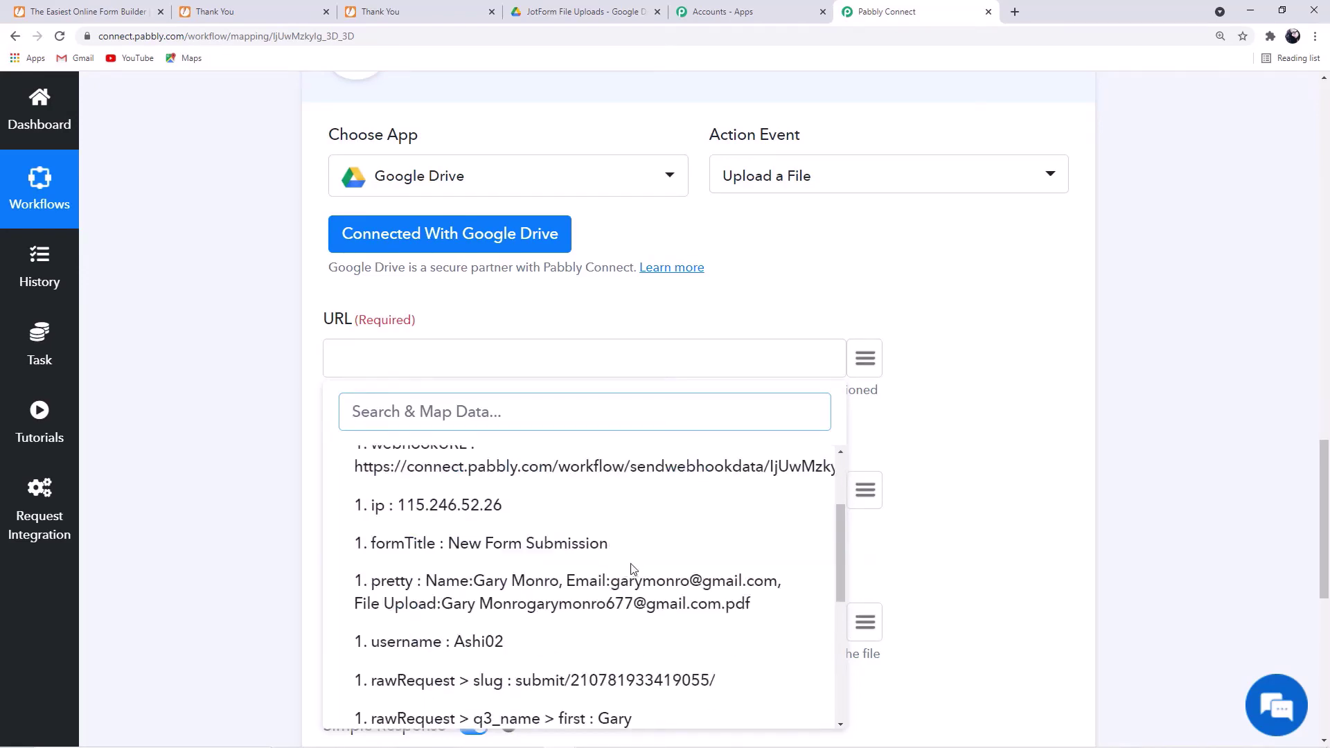
scroll(656, 664, "down", 5)
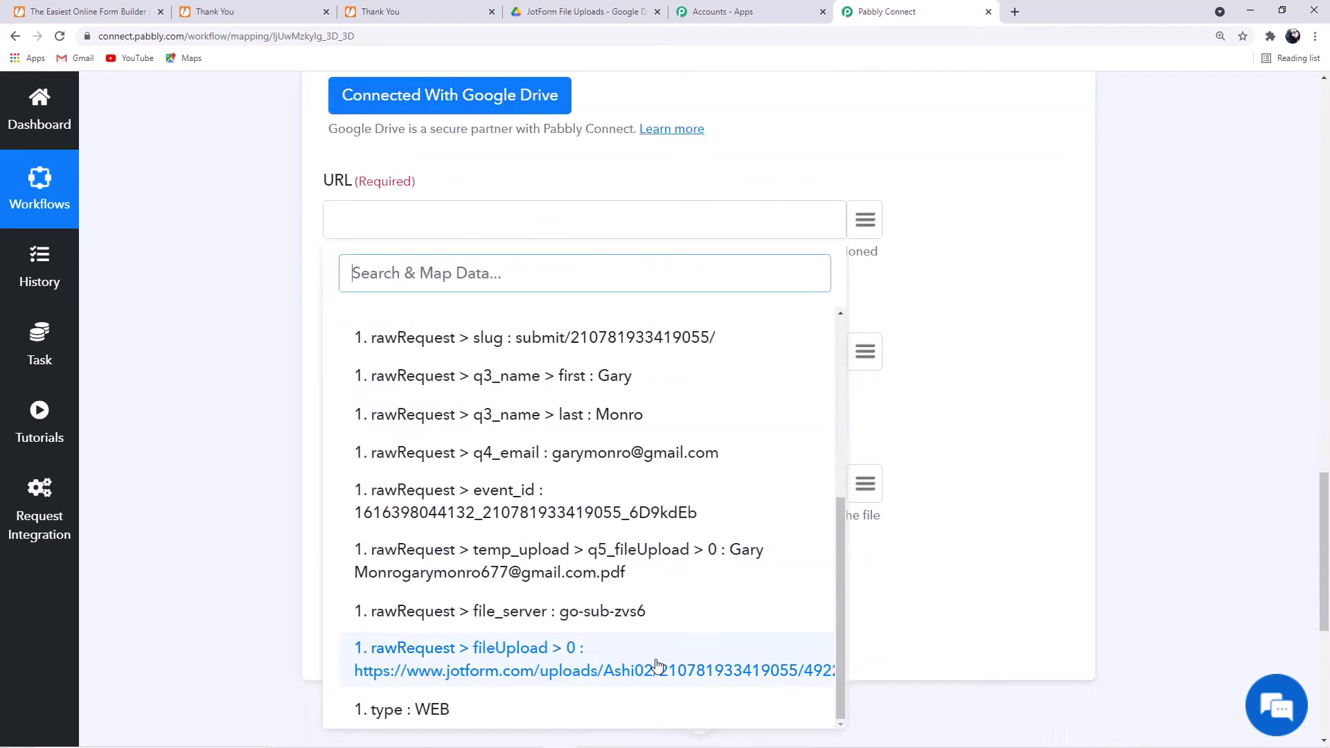
left_click(656, 663)
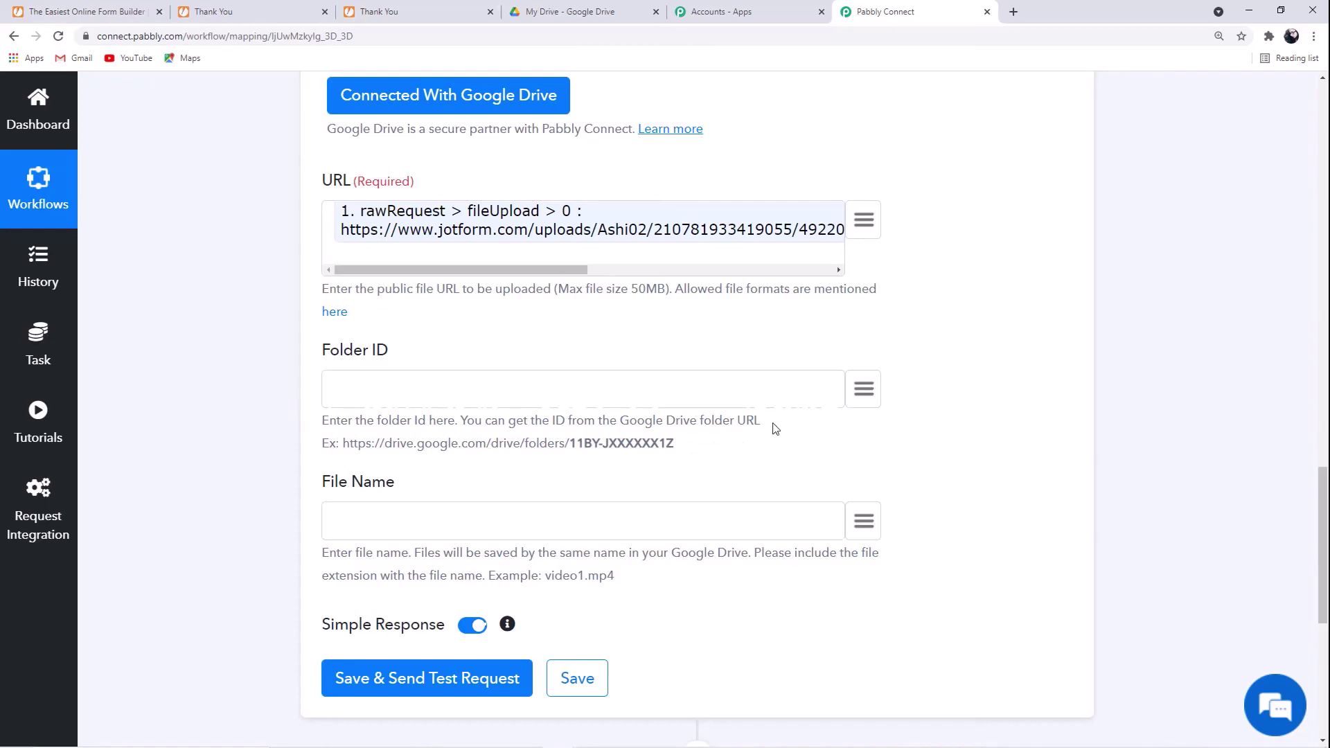
left_click_drag(320, 449, 684, 463)
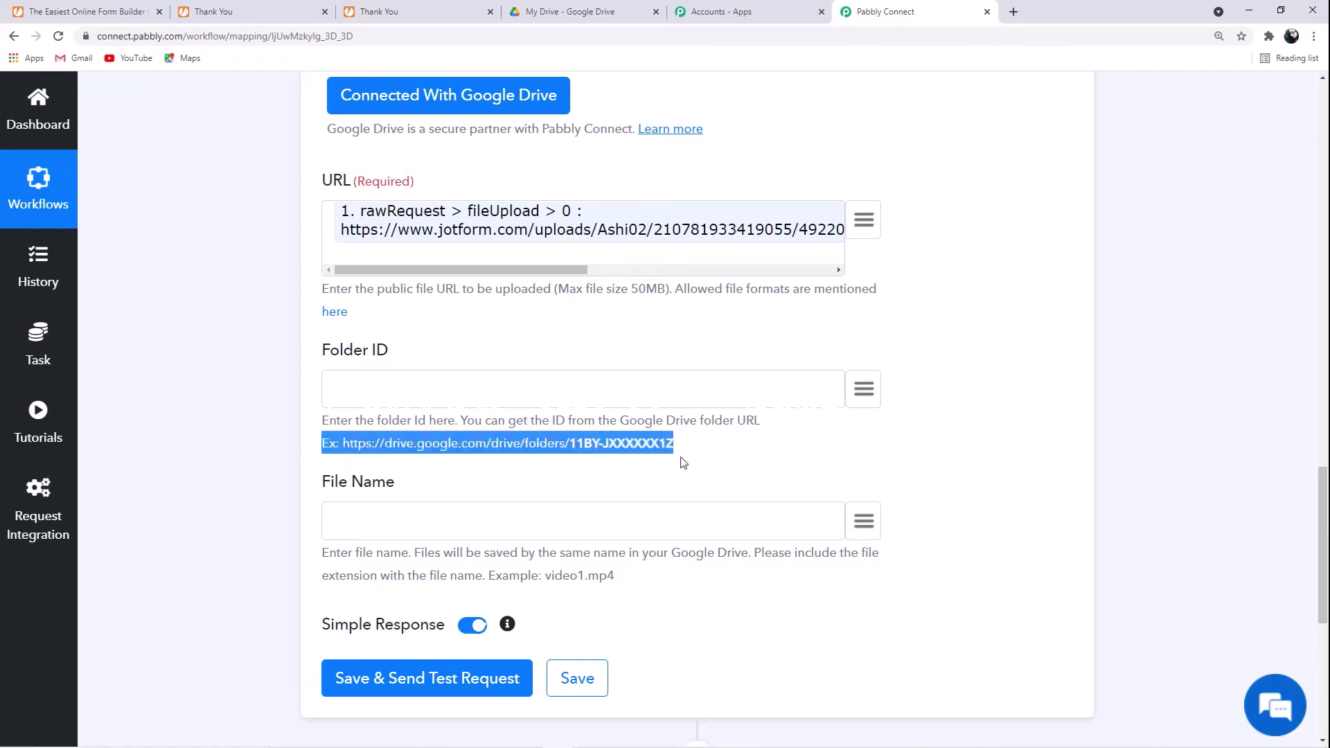
left_click(115, 332)
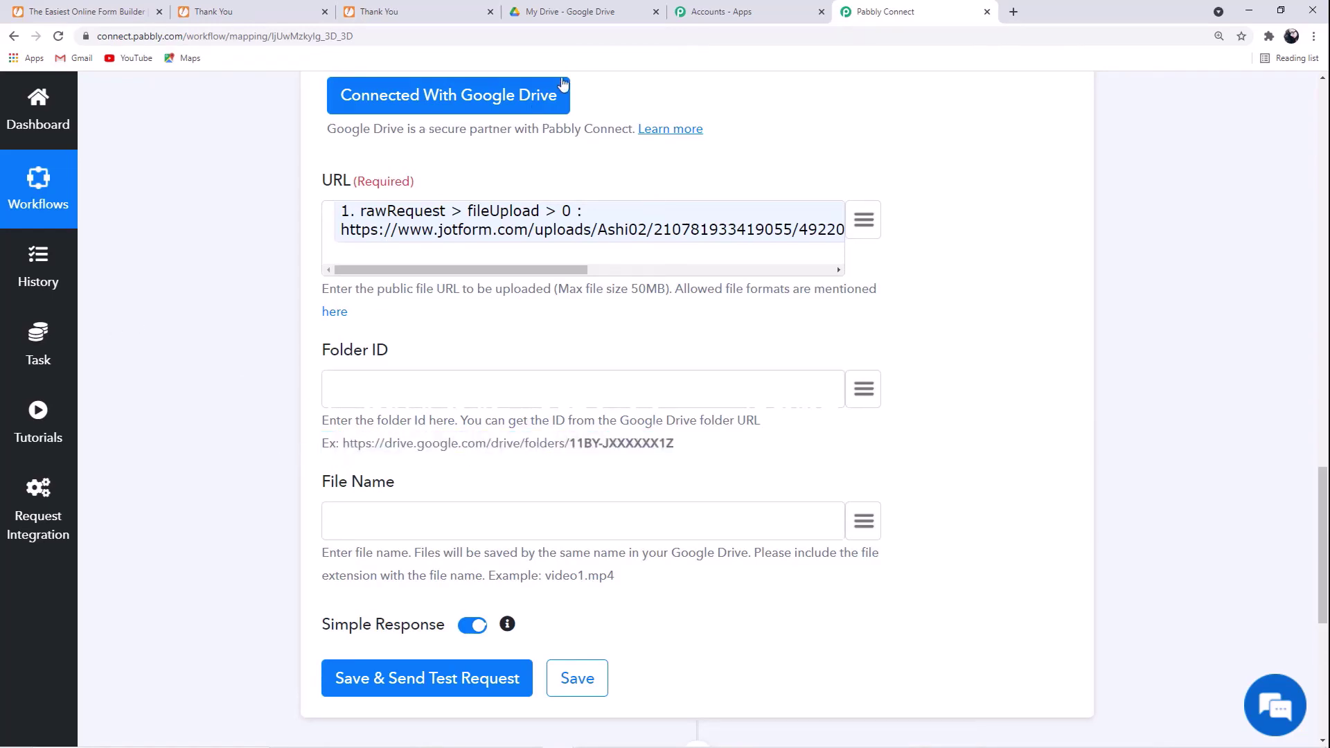
left_click(562, 14)
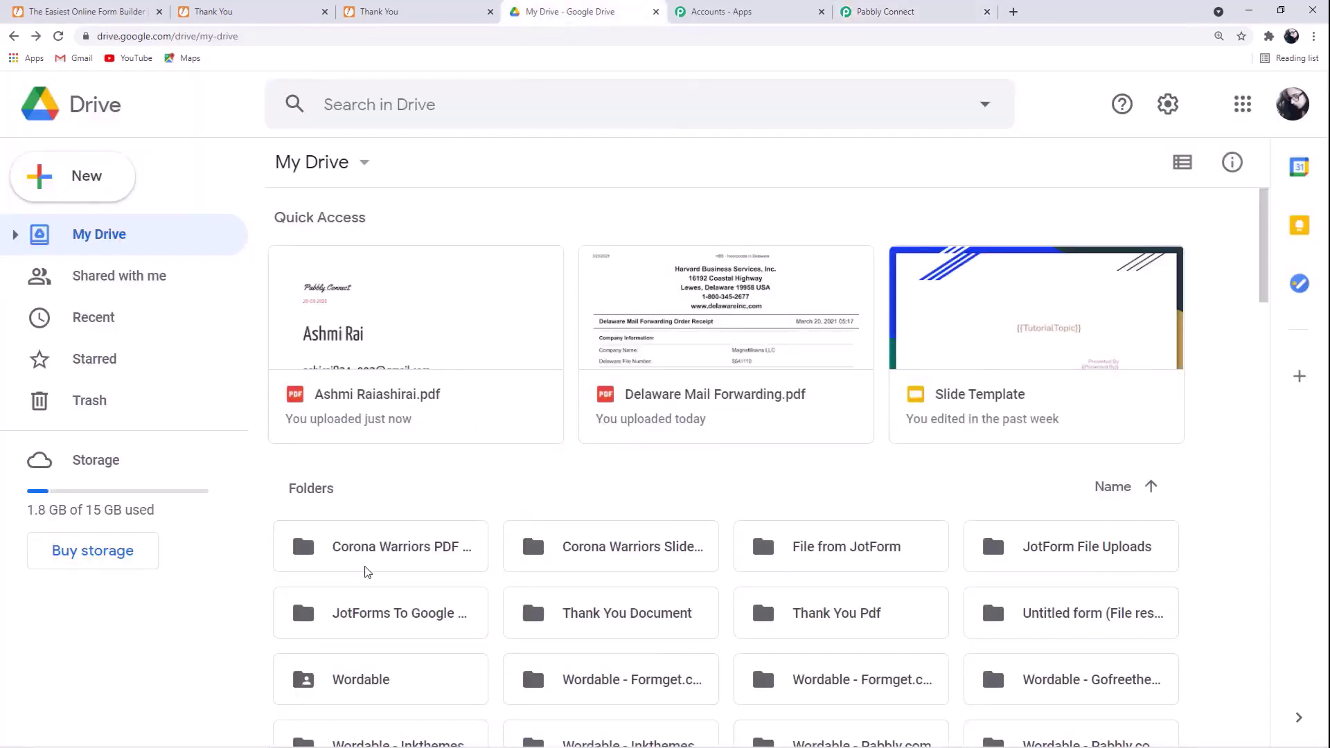
- Open the JotForms To Google Drive folder and copy its folder ID from the address bar
scroll(367, 571, "down", 1)
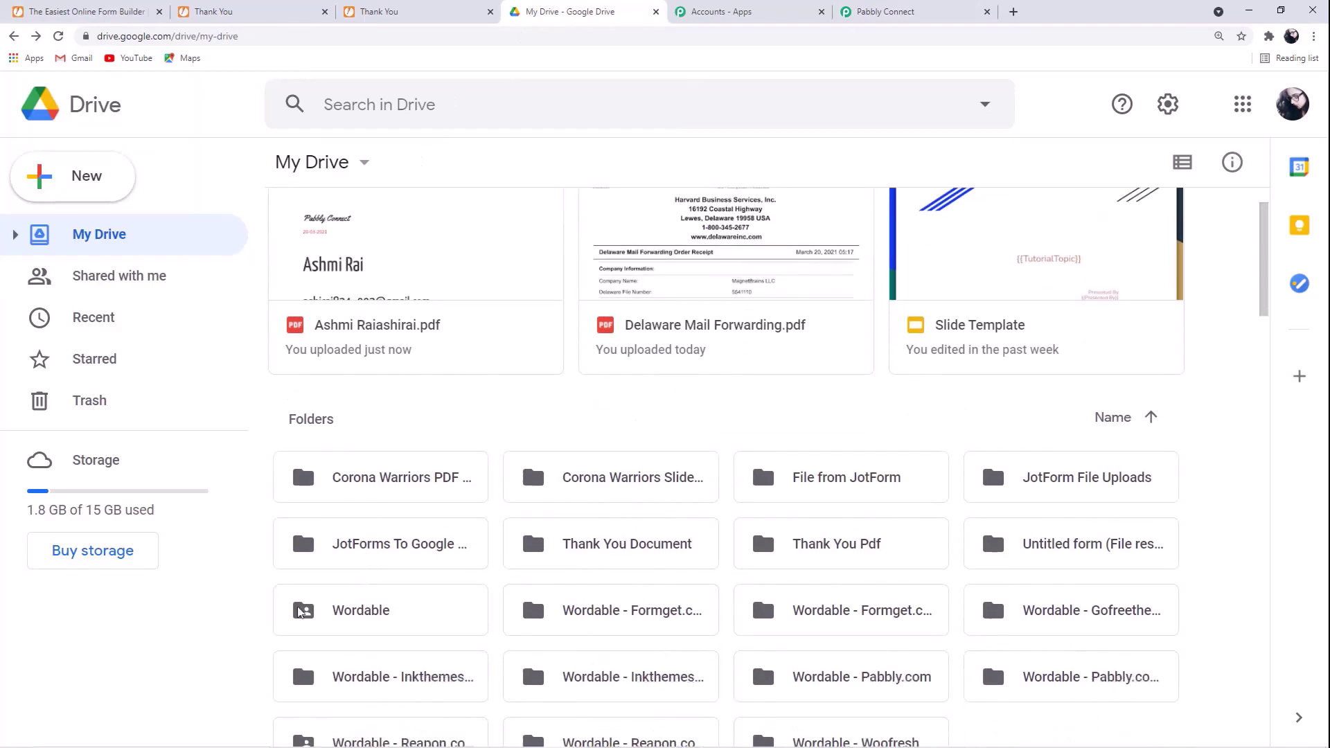
left_click(435, 550)
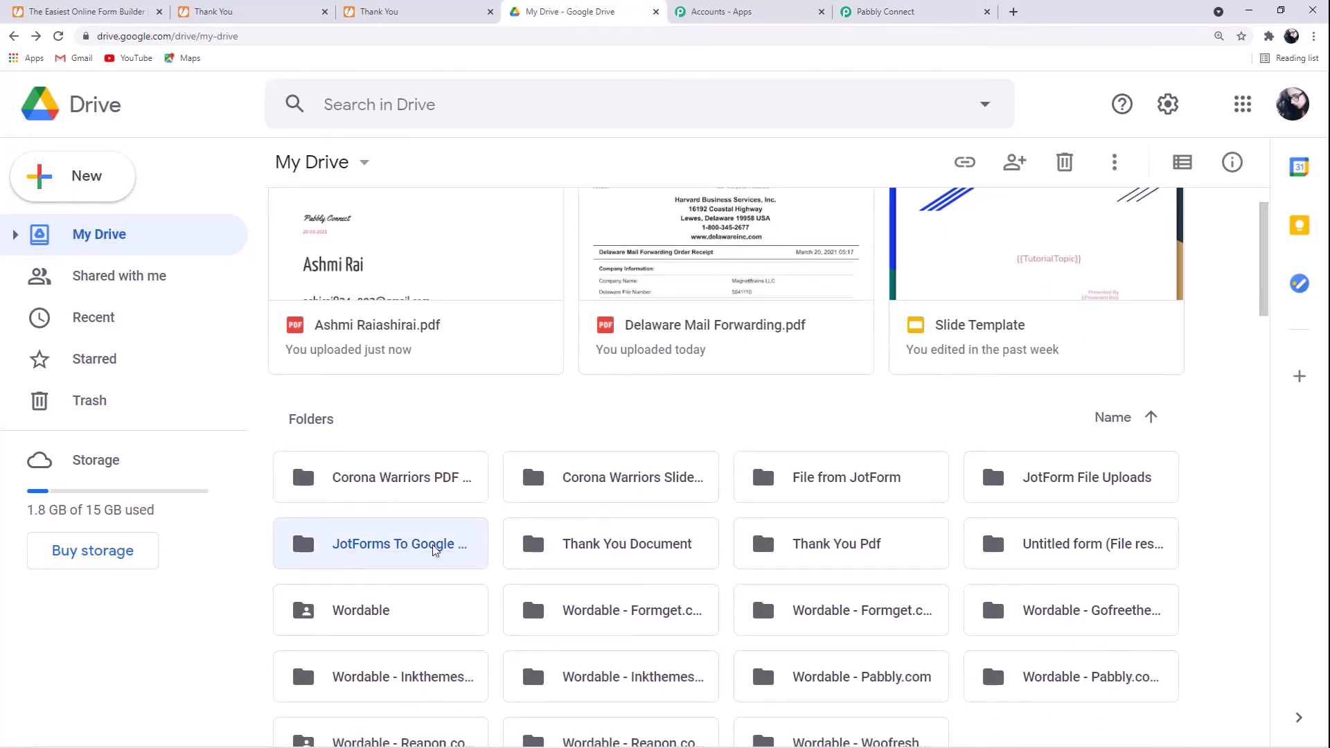
double_click(435, 549)
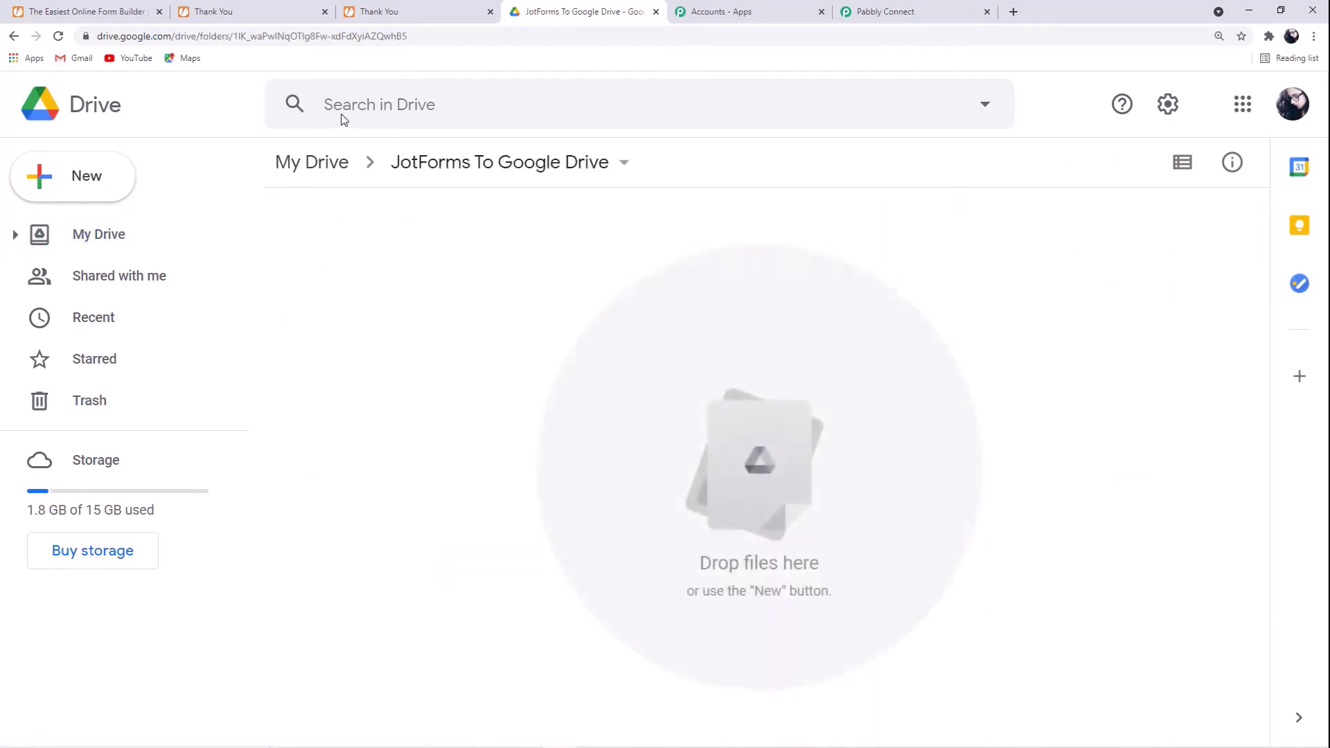
double_click(435, 35)
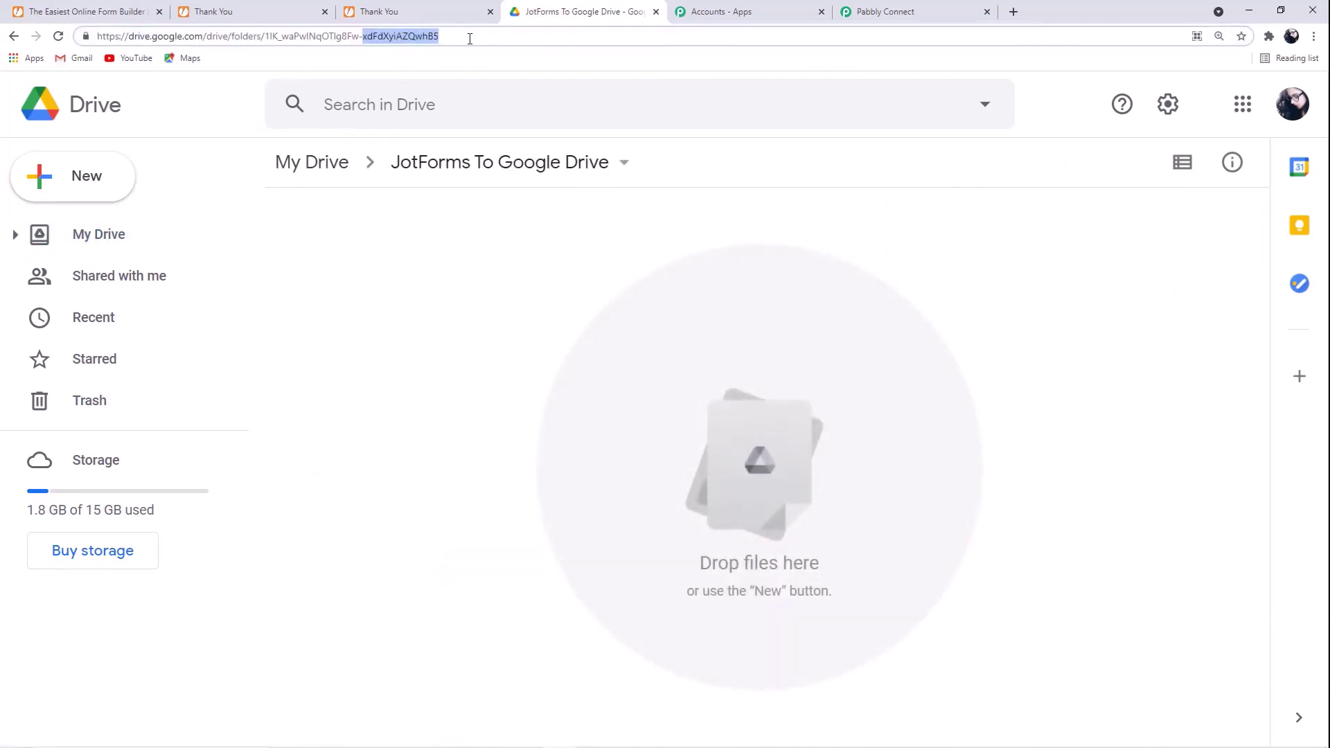
left_click_drag(442, 38, 265, 39)
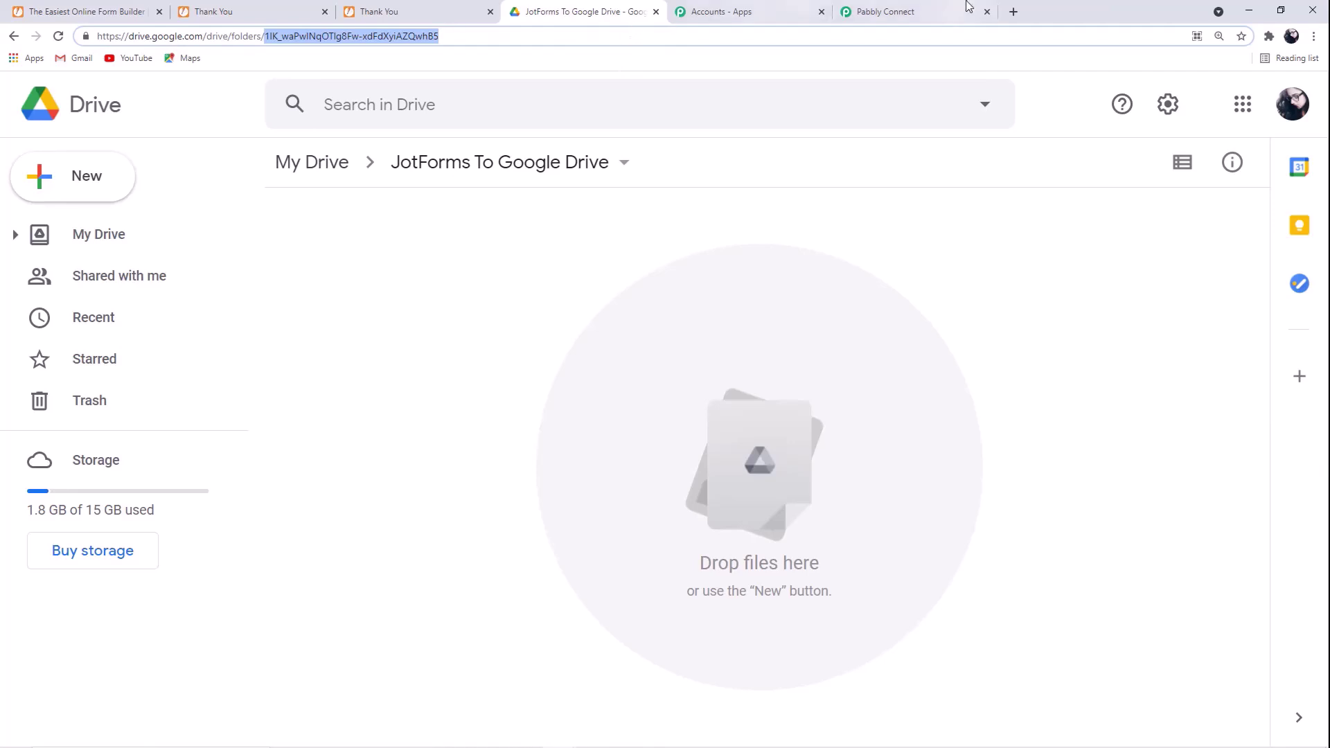
left_click(907, 11)
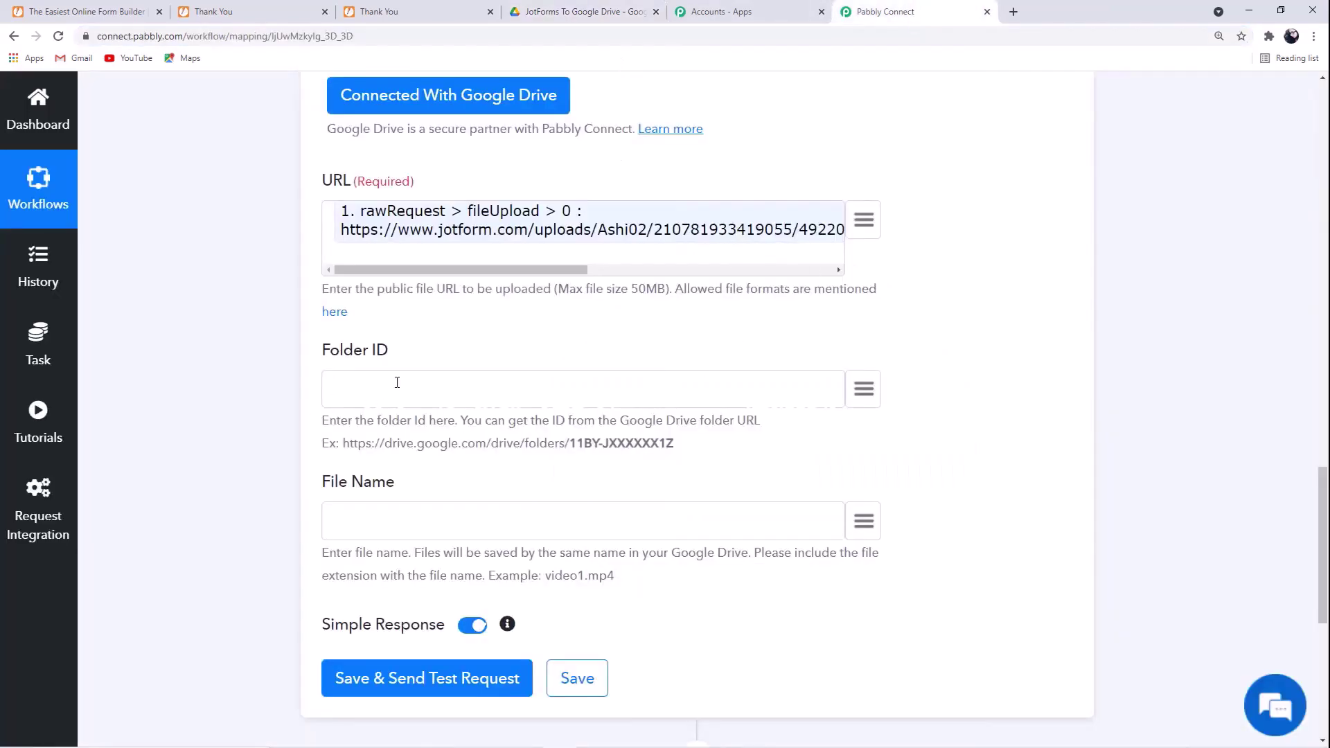
- Paste the copied Drive folder ID into the Folder ID field
left_click(397, 382)
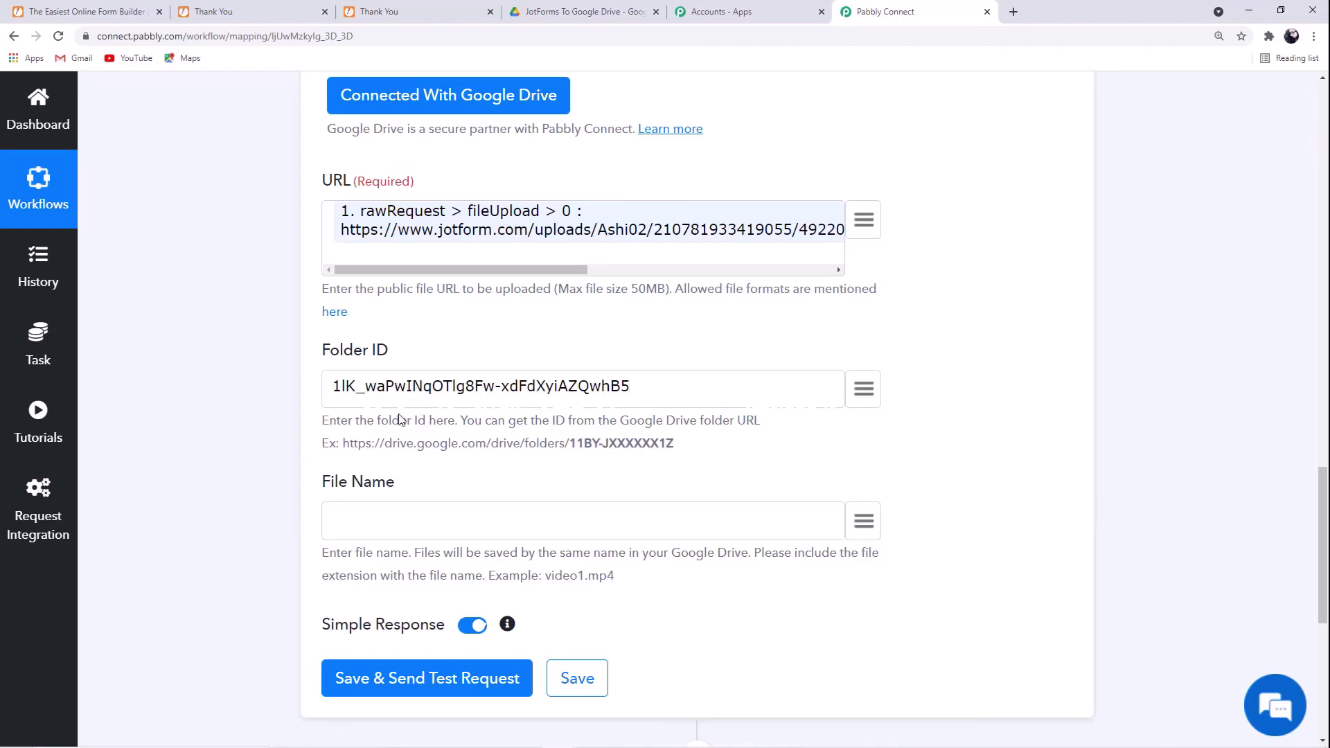
scroll(411, 406, "down", 2)
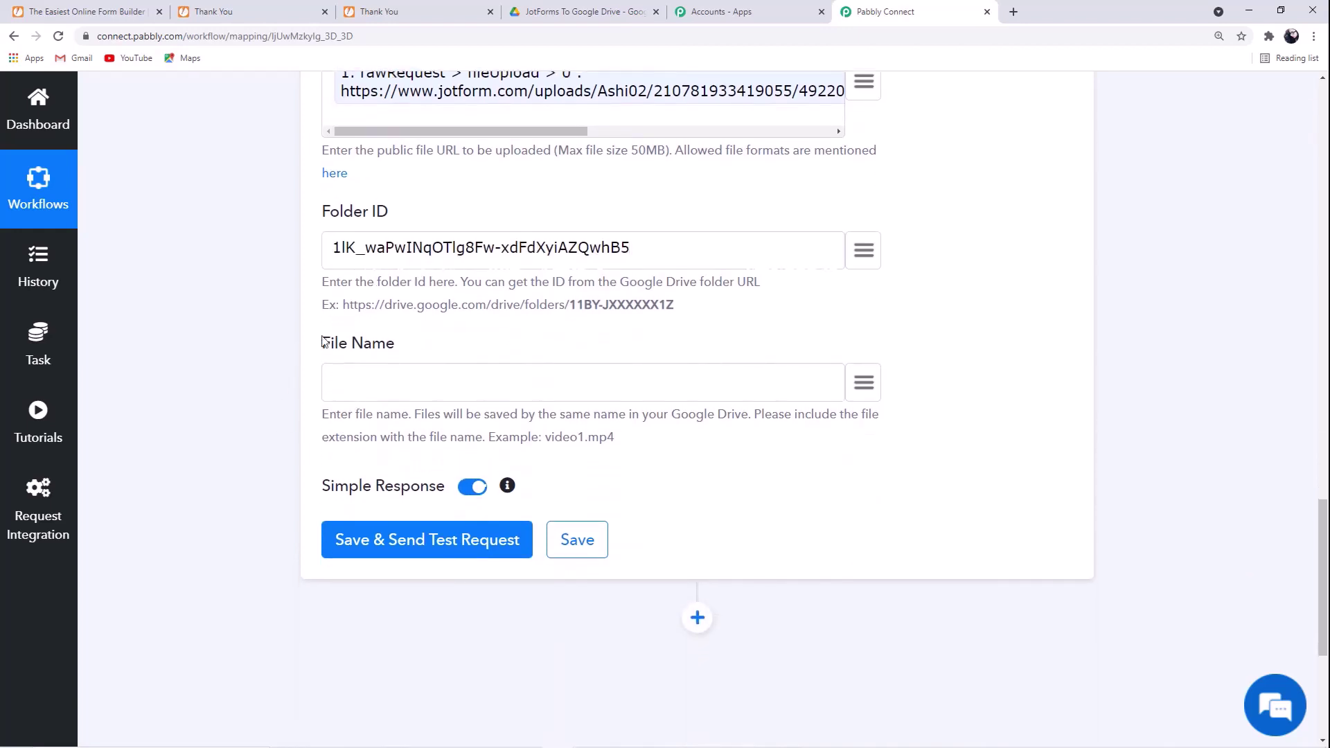
left_click_drag(329, 344, 397, 347)
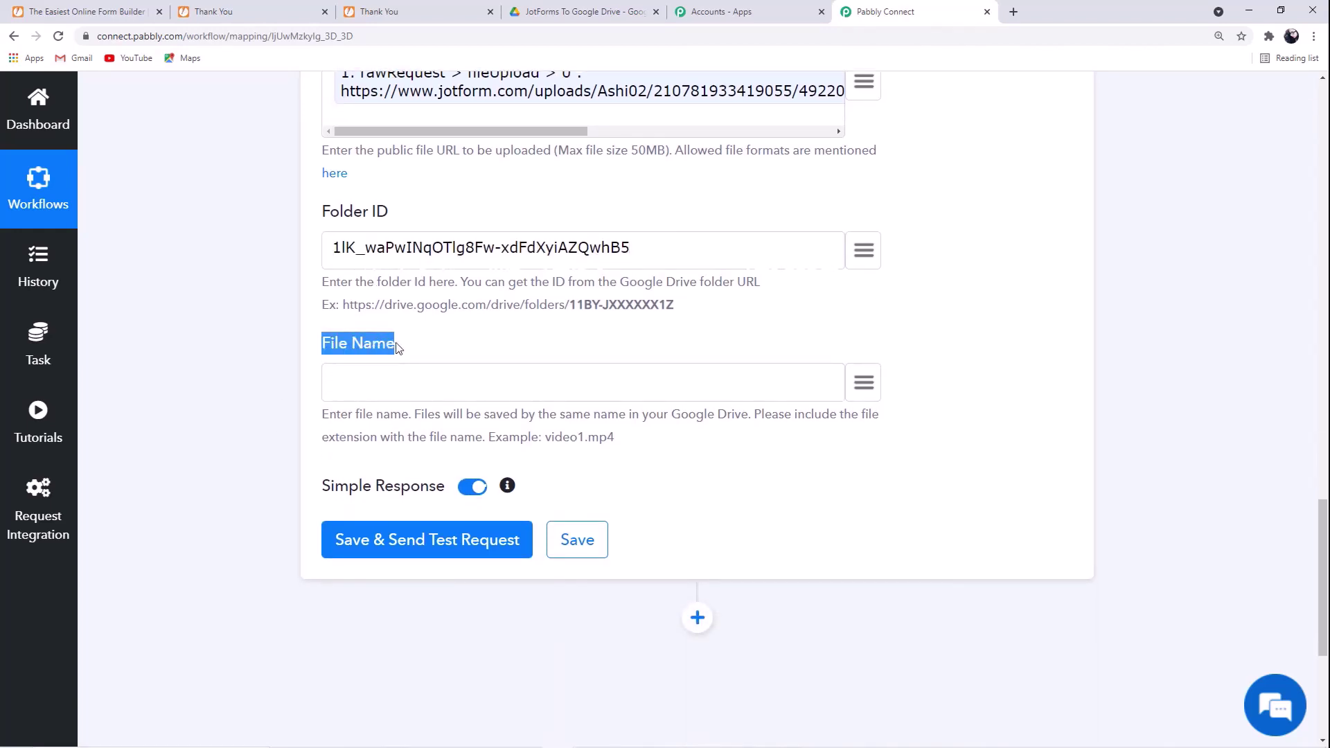
- Map File Name to JotForm's temp_upload q5_fileUpload field and send a test request
left_click(668, 383)
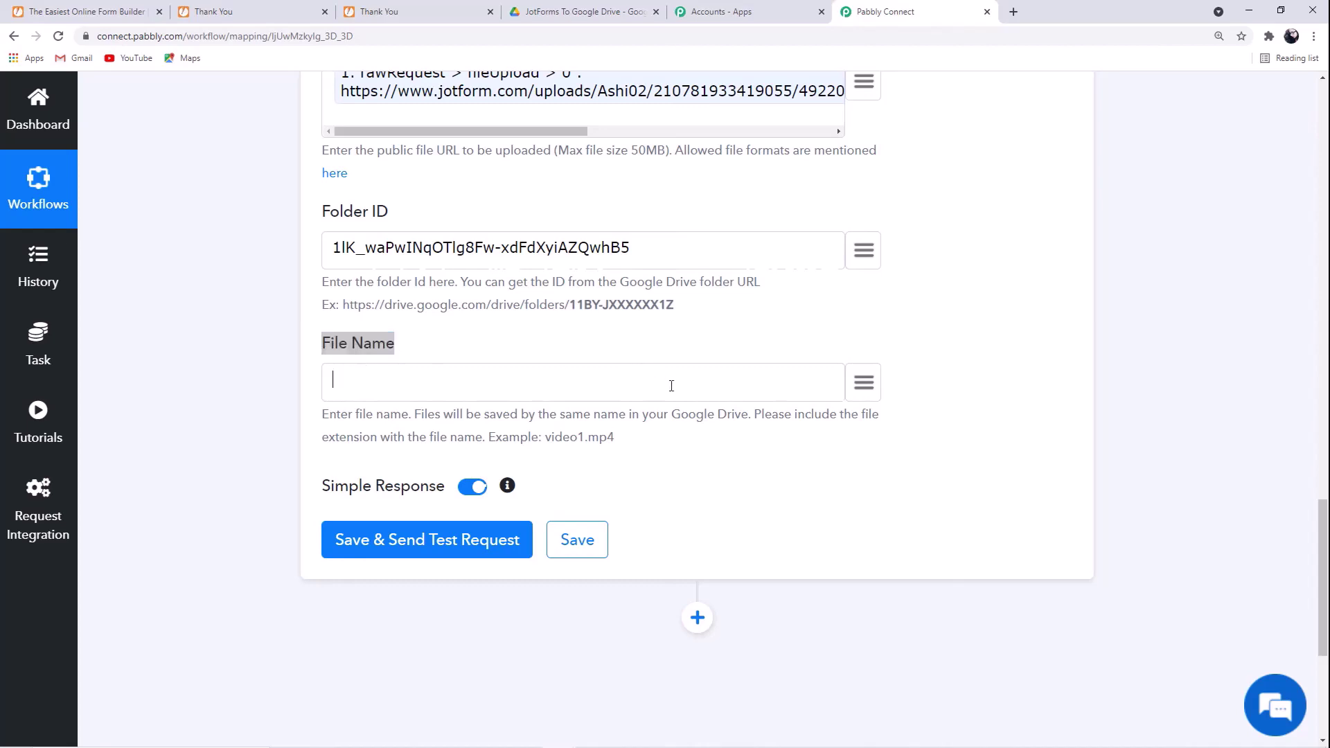
left_click(865, 384)
left_click(440, 499)
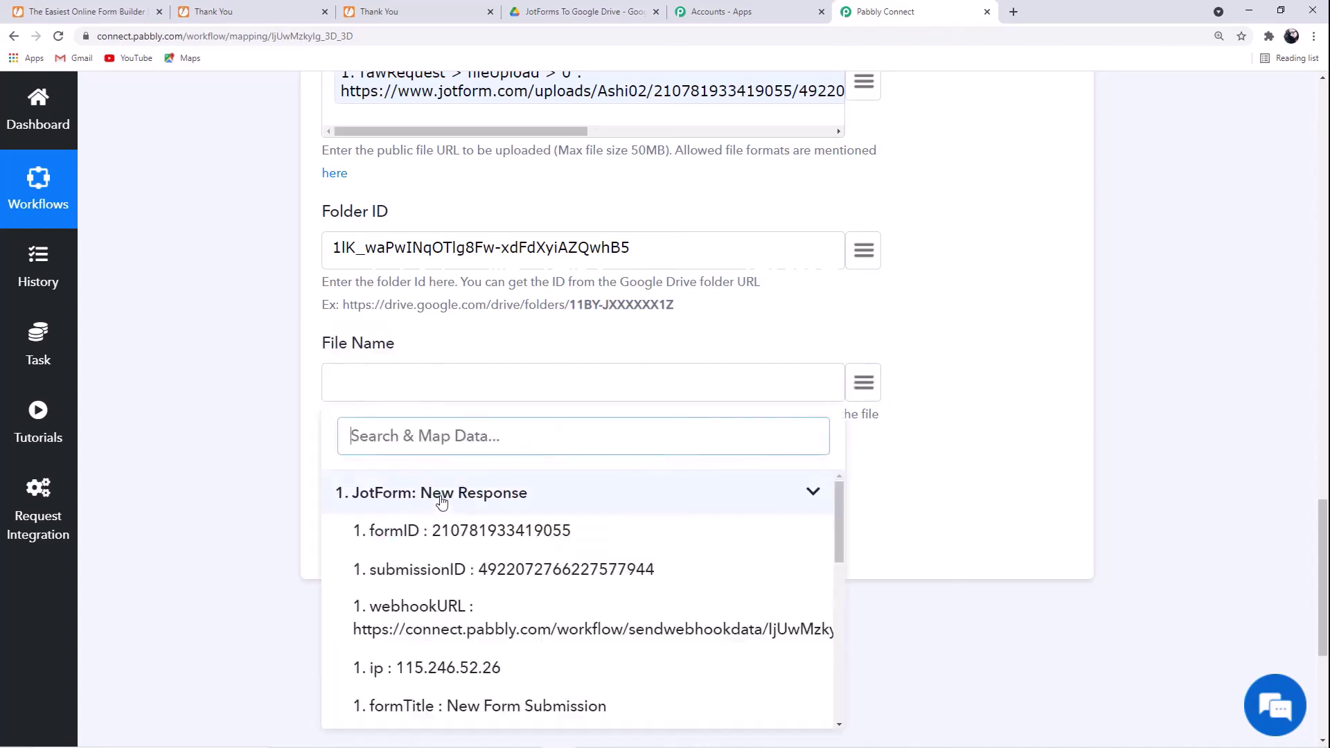
scroll(523, 597, "down", 2)
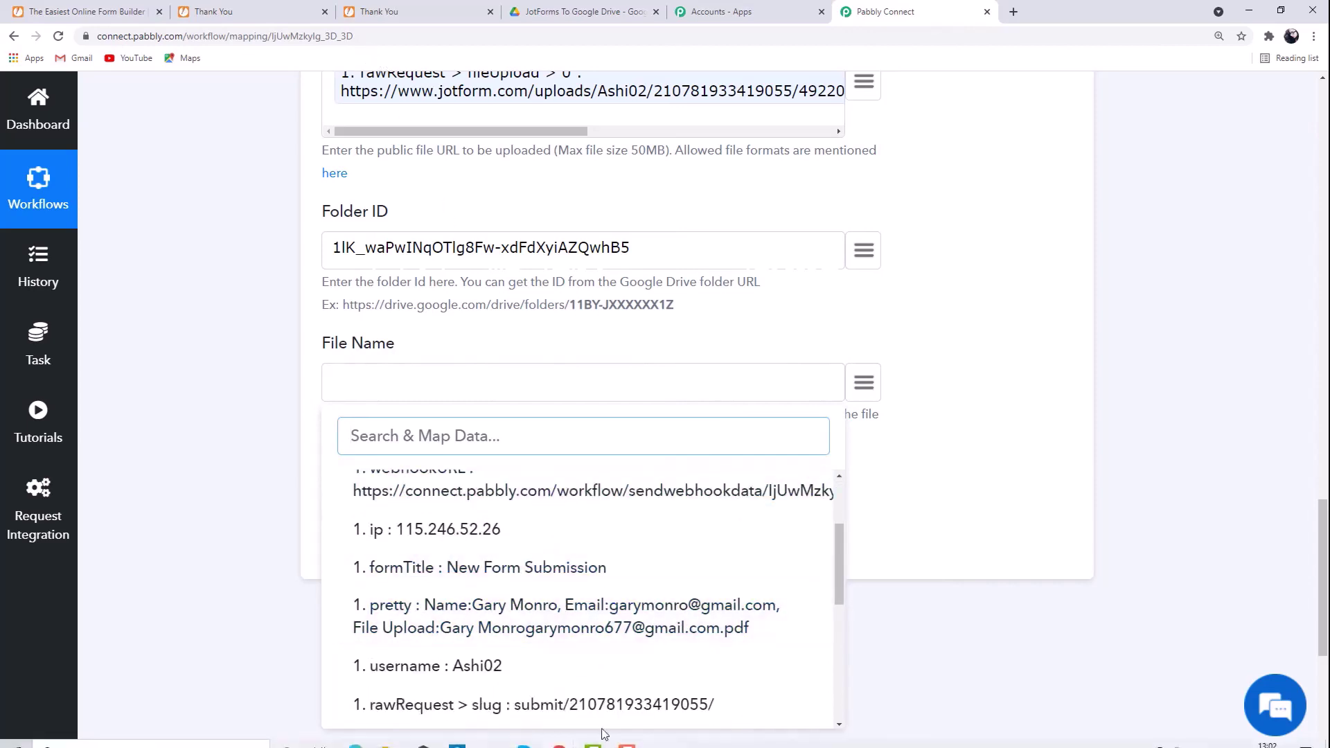
scroll(585, 678, "down", 3)
scroll(644, 618, "down", 3)
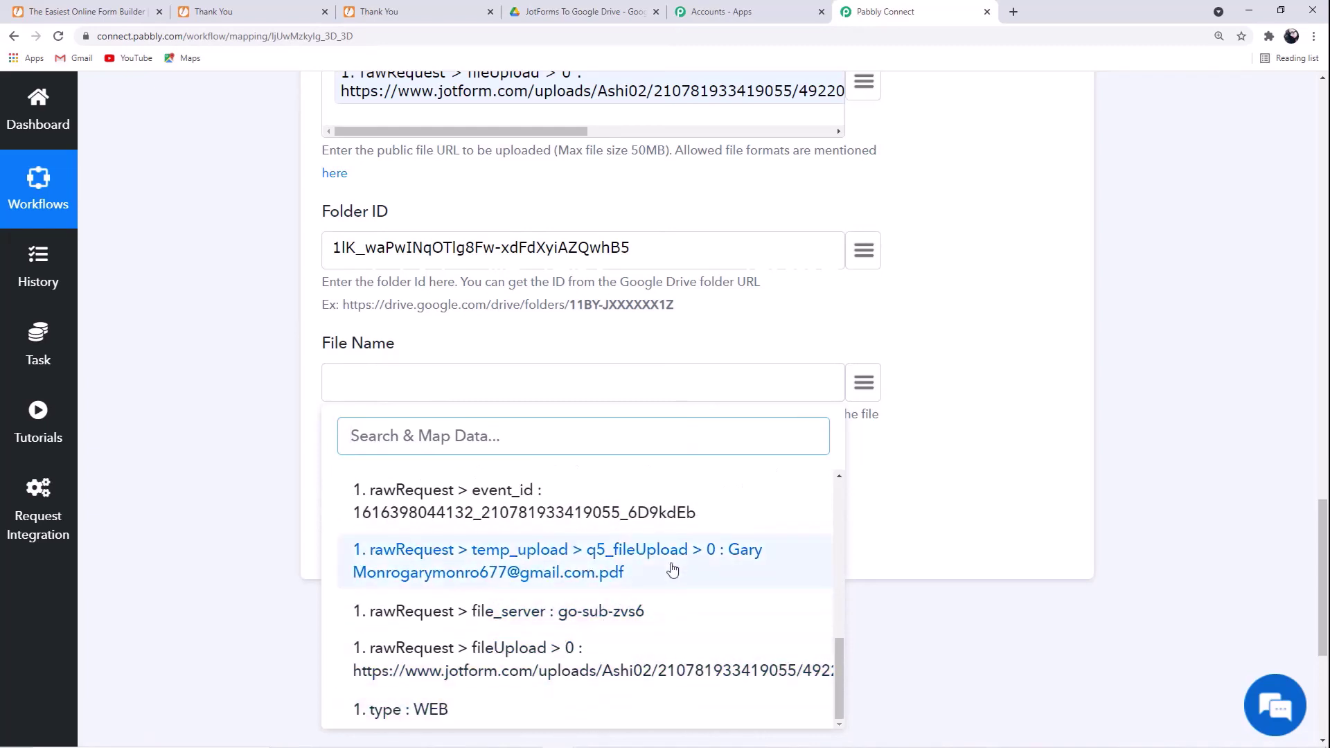
scroll(683, 579, "up", 1)
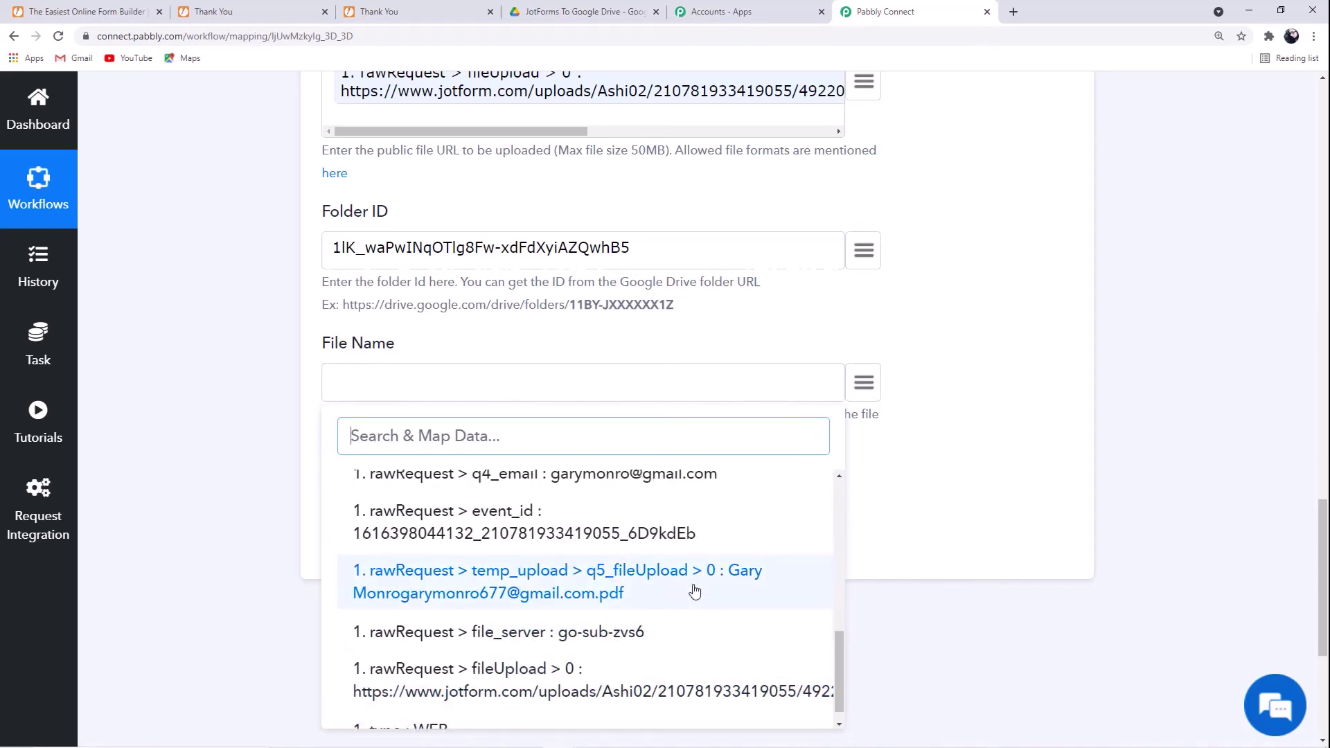
left_click(694, 590)
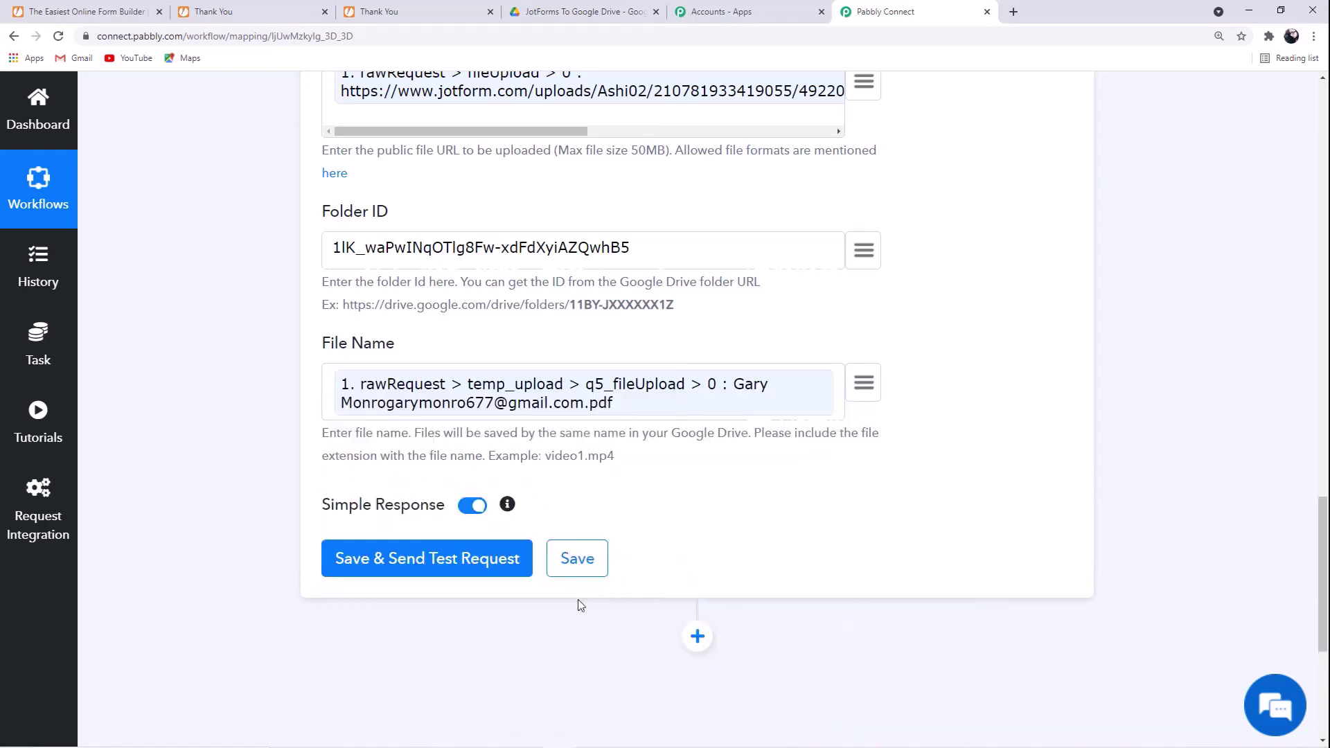
left_click(454, 562)
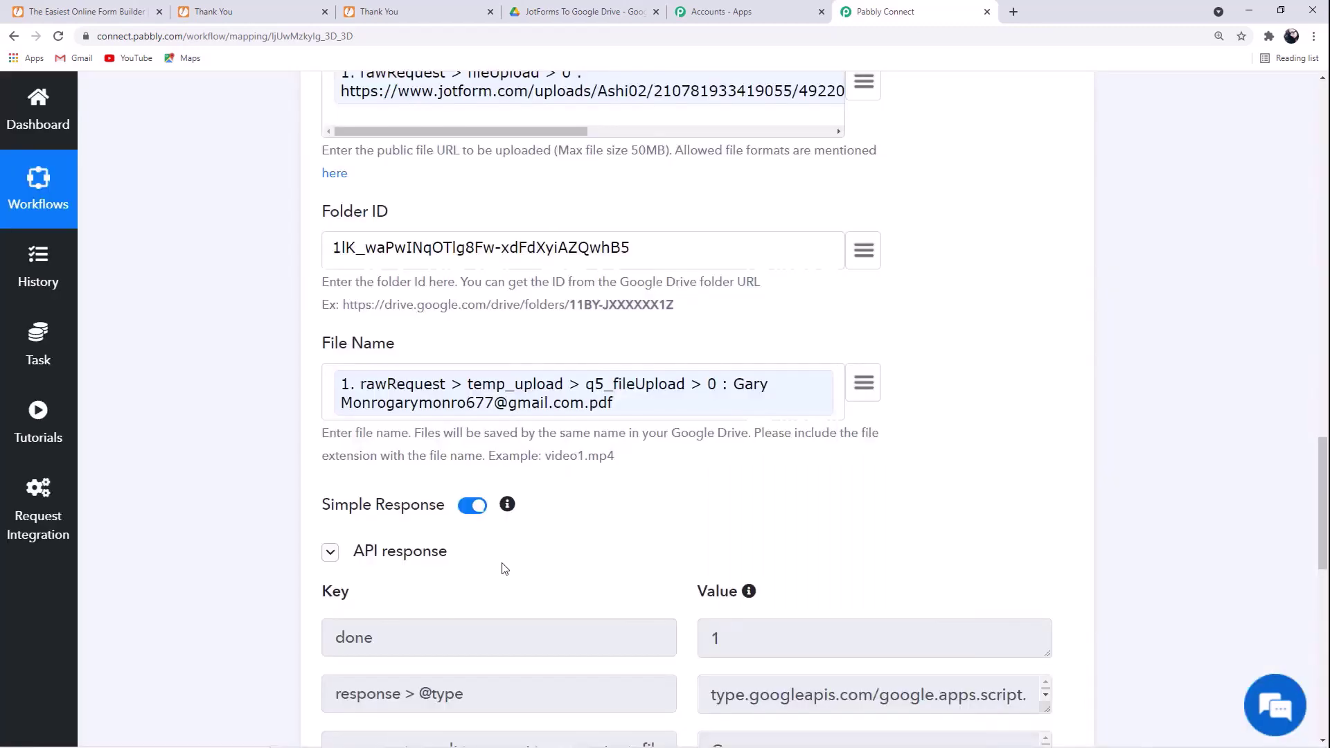
- Check the test response shows done: 1 and save the Google Drive upload step
scroll(851, 516, "down", 3)
scroll(949, 493, "down", 1)
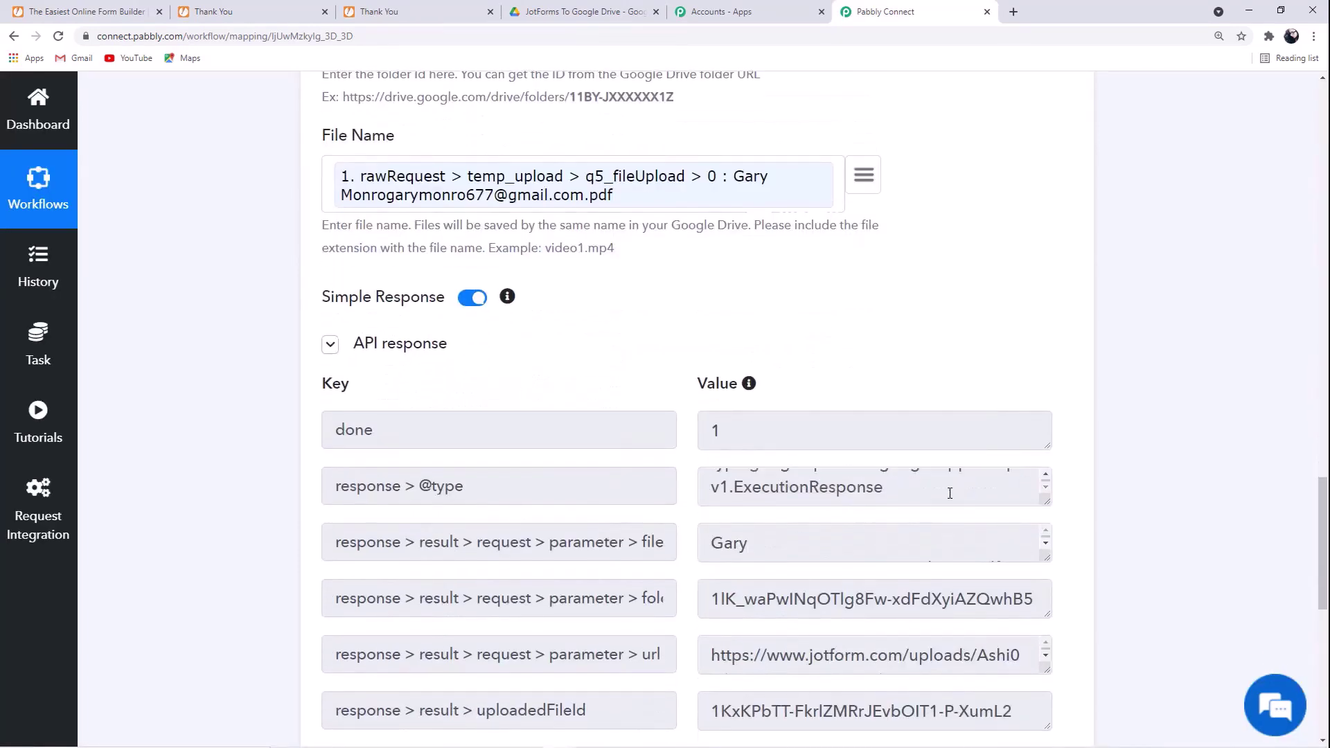
scroll(455, 538, "down", 3)
scroll(869, 422, "down", 3)
scroll(867, 425, "up", 7)
scroll(866, 431, "down", 6)
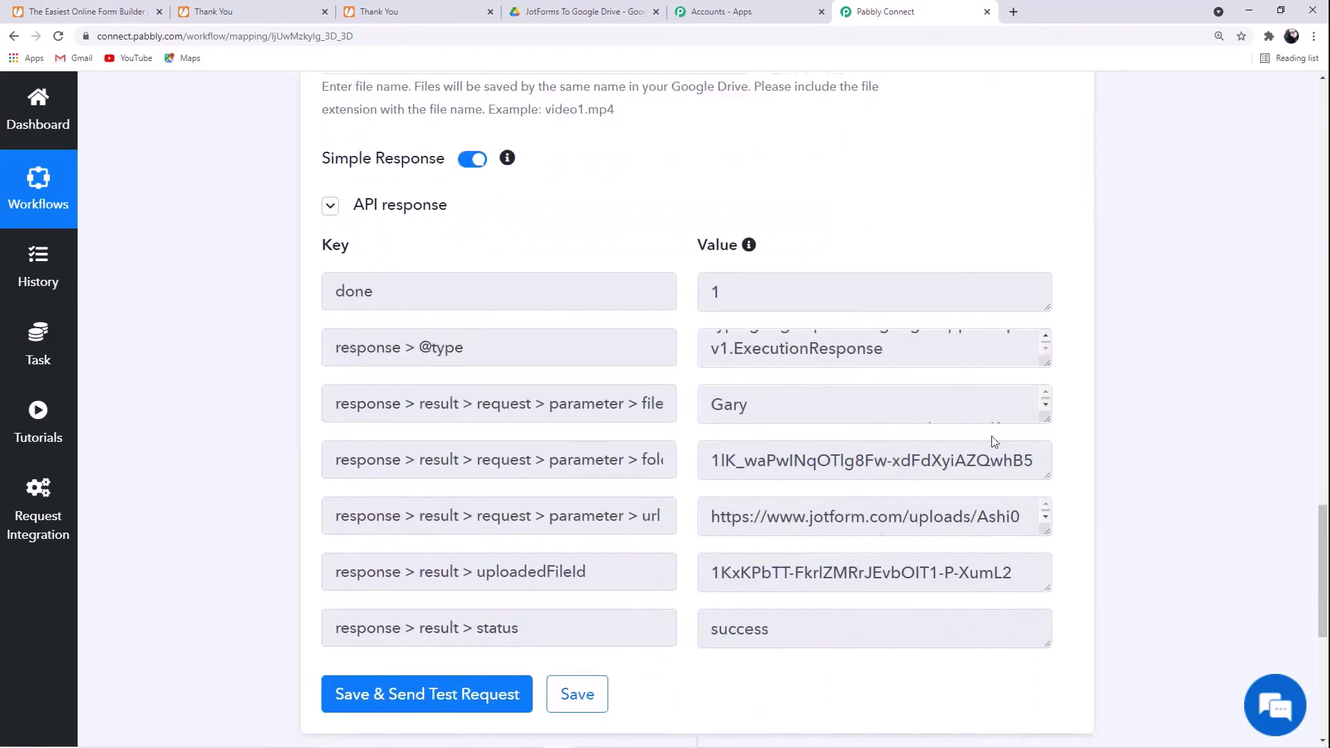
left_click(588, 497)
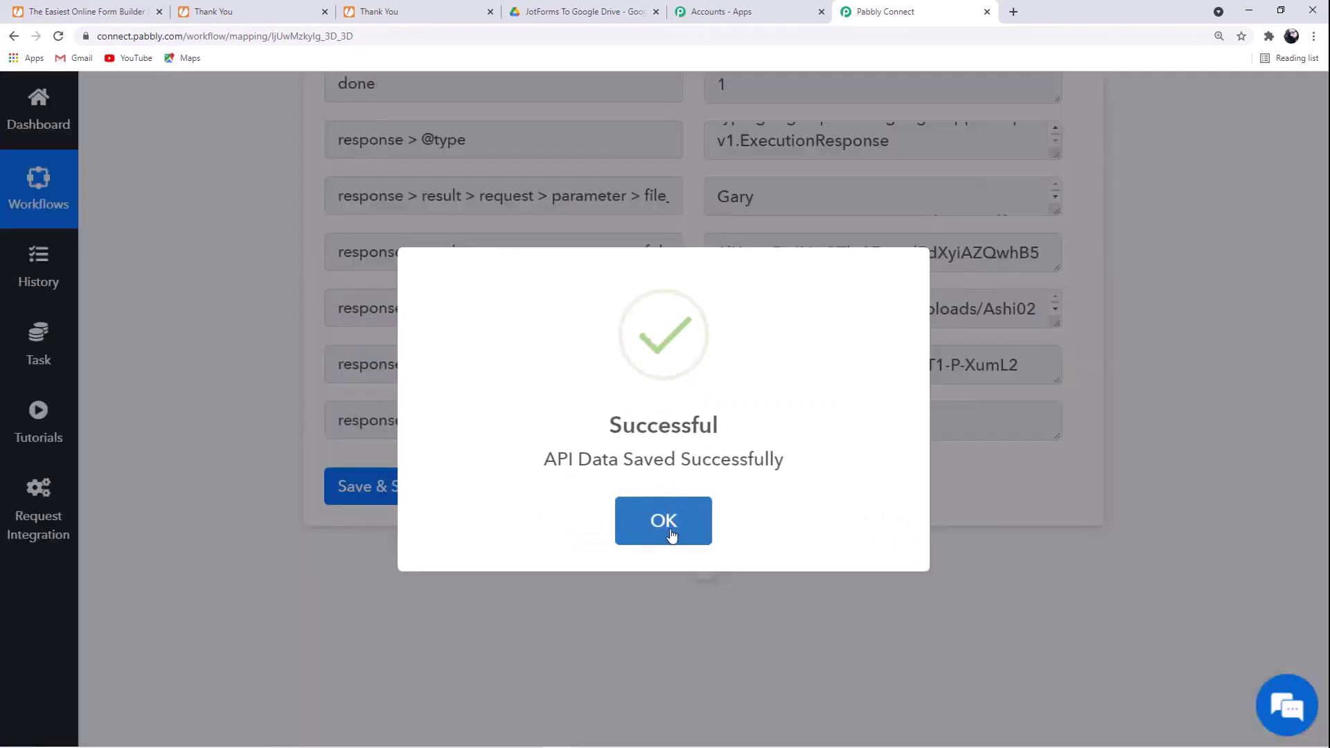
left_click(672, 534)
- Collapse the JotForm trigger step and go to the Drive folder to find the uploaded PDF
scroll(676, 526, "up", 15)
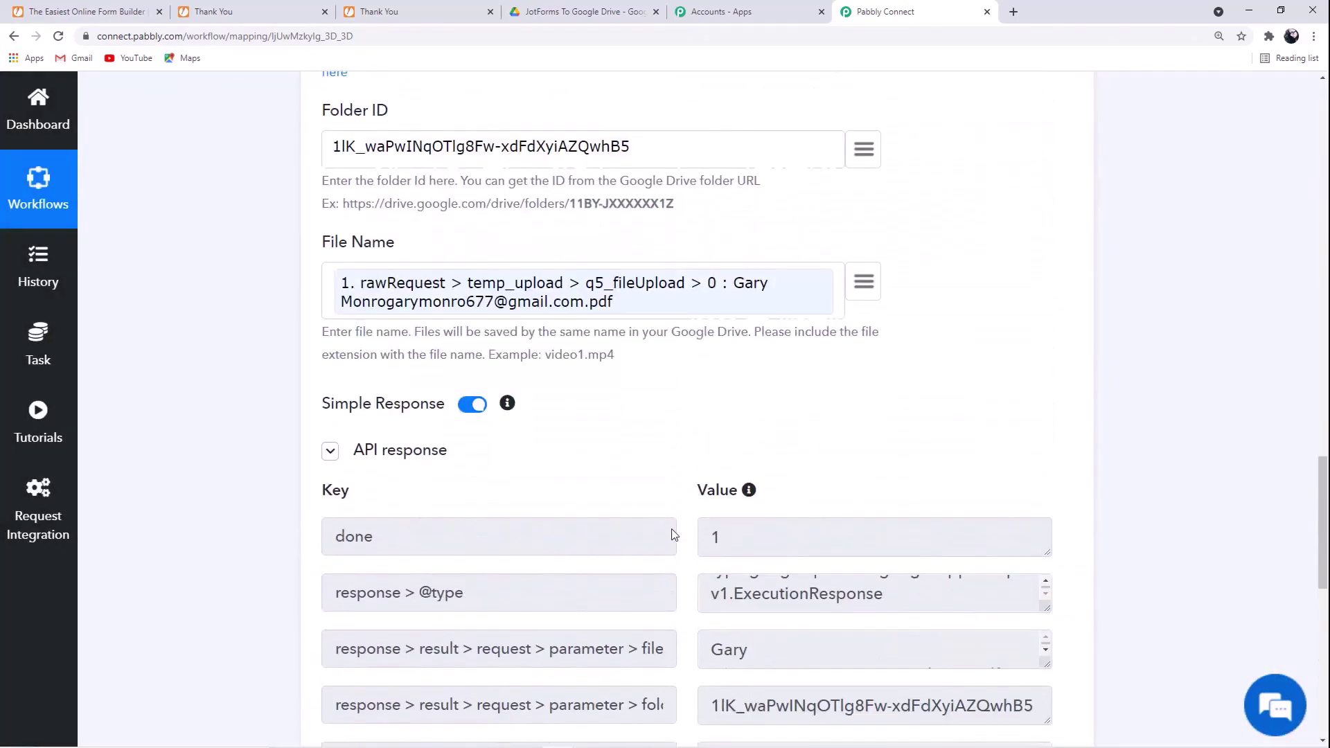
scroll(706, 418, "up", 20)
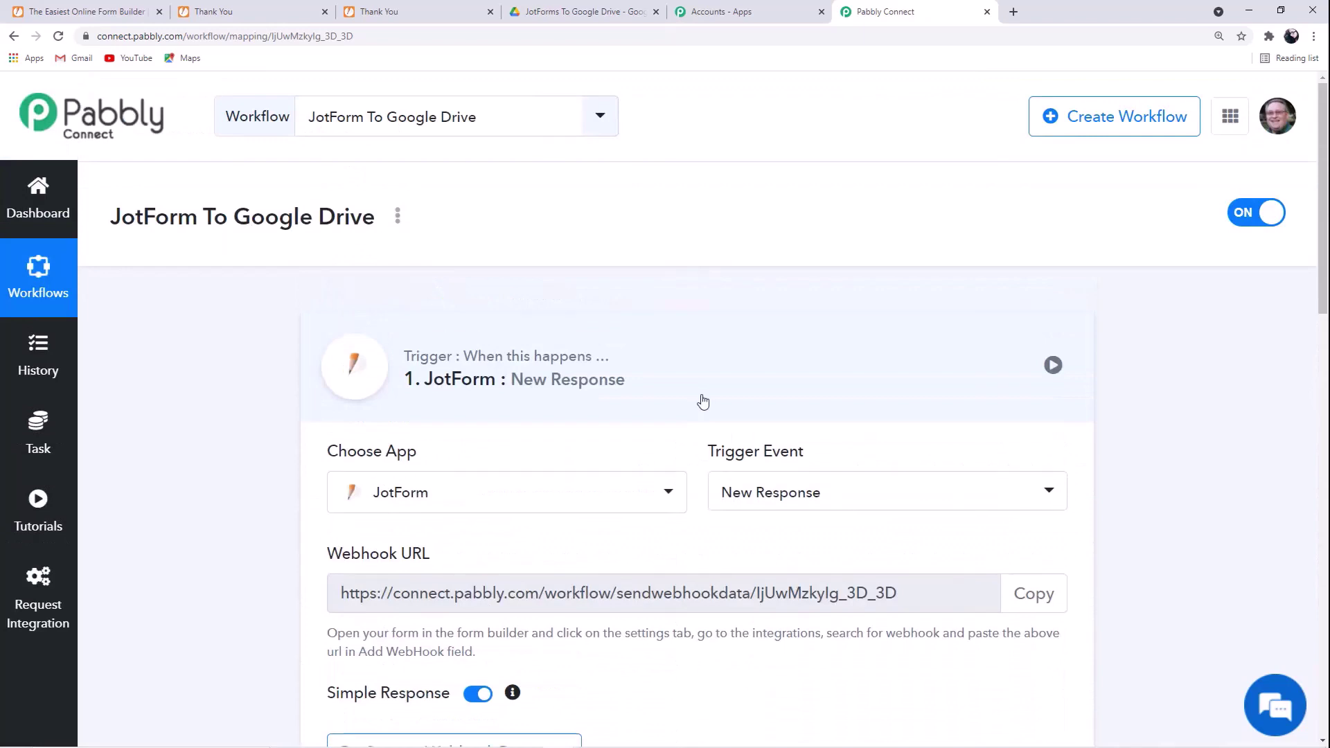
left_click(700, 400)
left_click(579, 11)
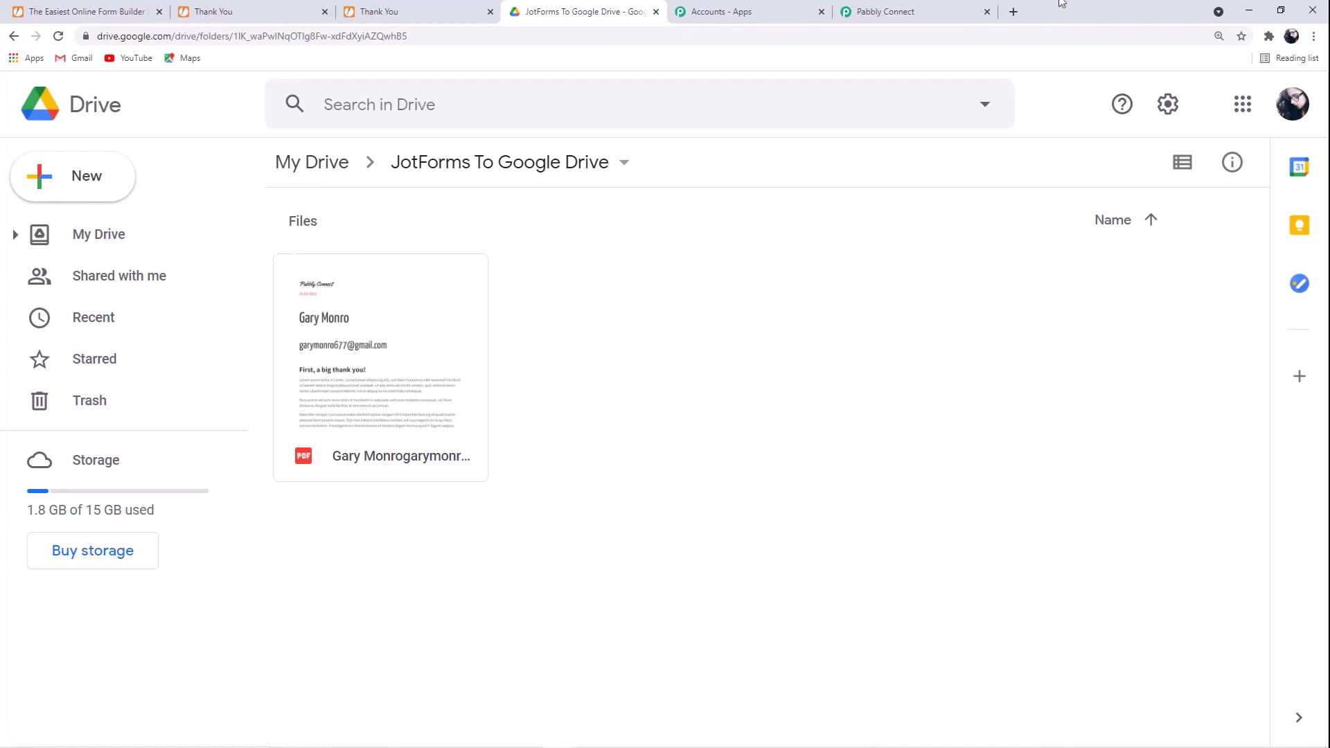
- Return to the Pabbly Connect workflow after reviewing the uploaded PDF in Drive
left_click(916, 9)
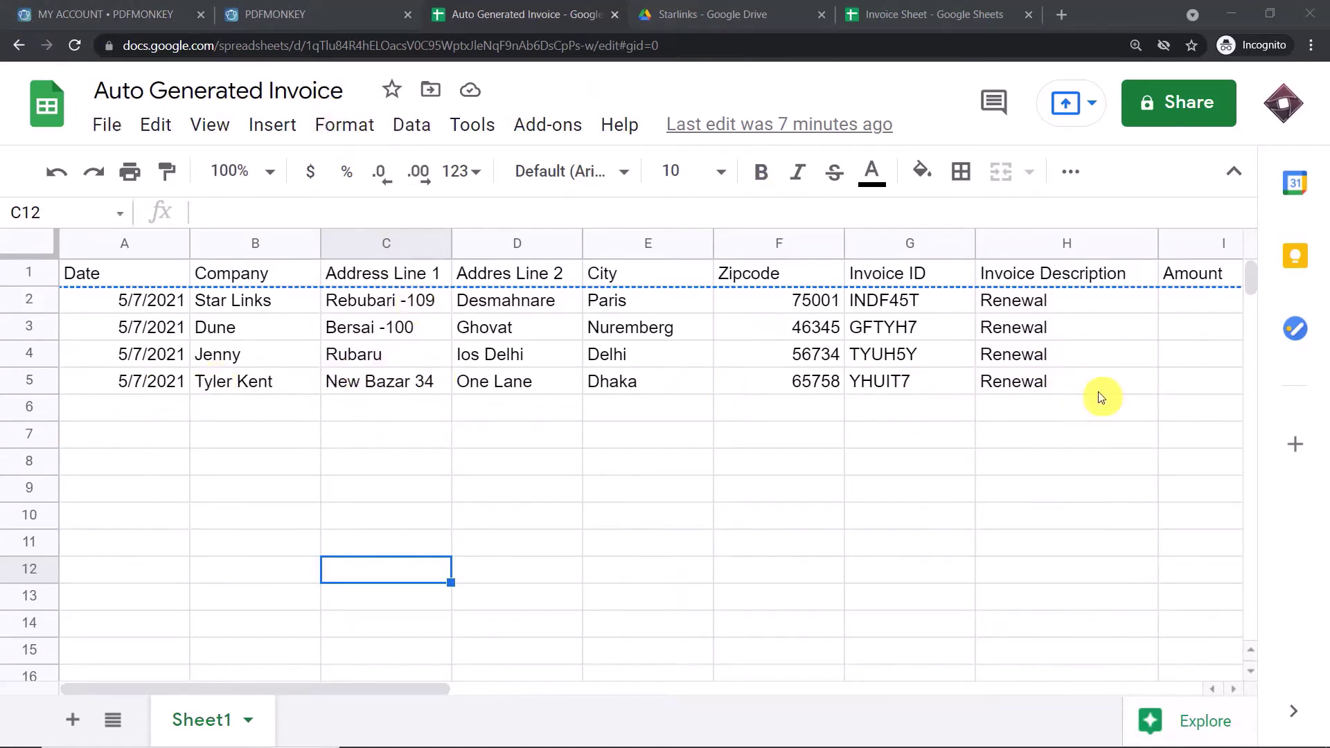
- Look at the generated PDFMonkey document and the Starlinks PDF folder, then return to the sheet
left_click(324, 8)
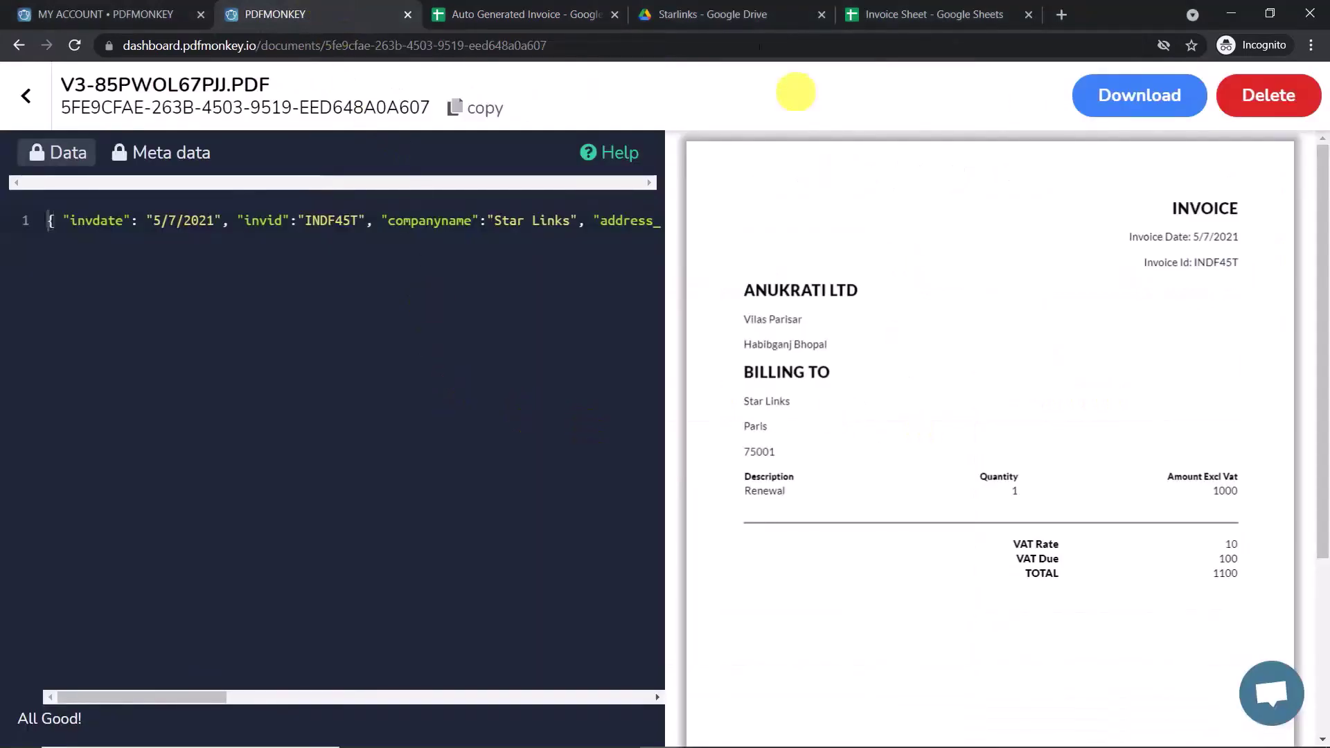
left_click(721, 12)
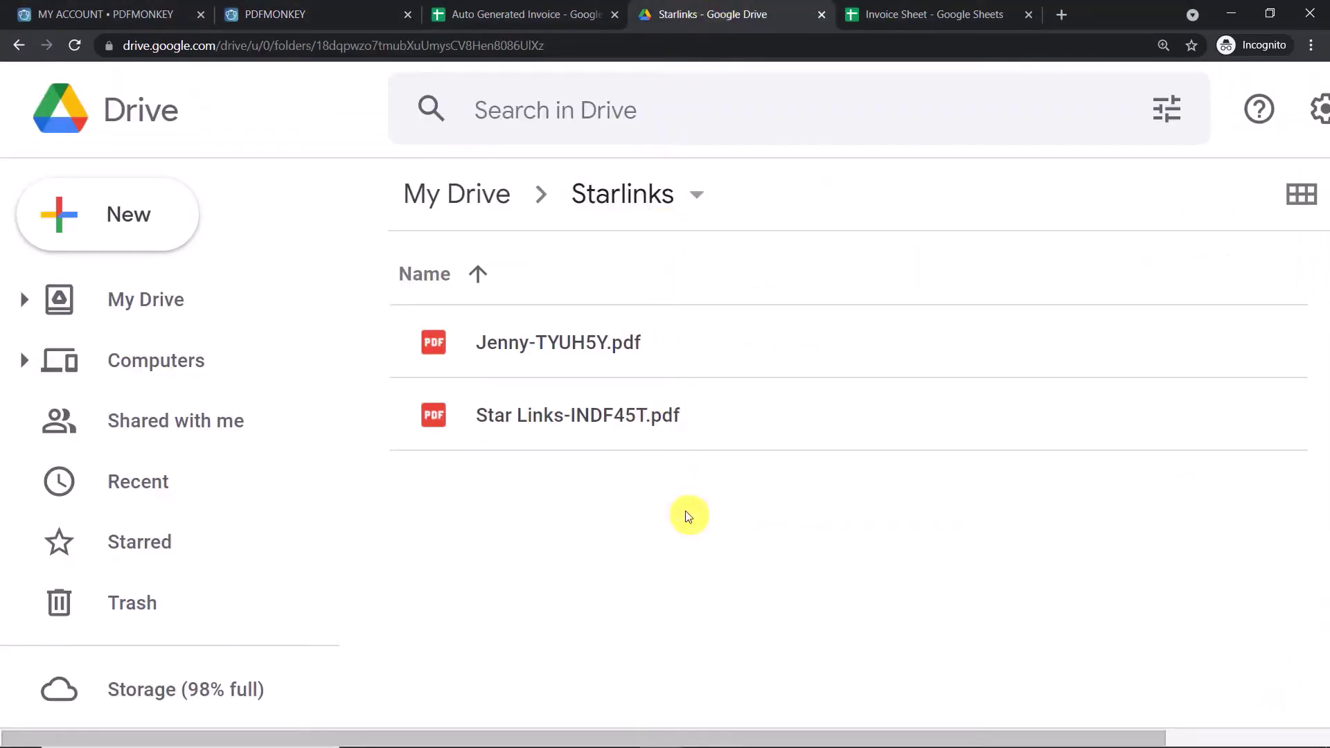
left_click(554, 9)
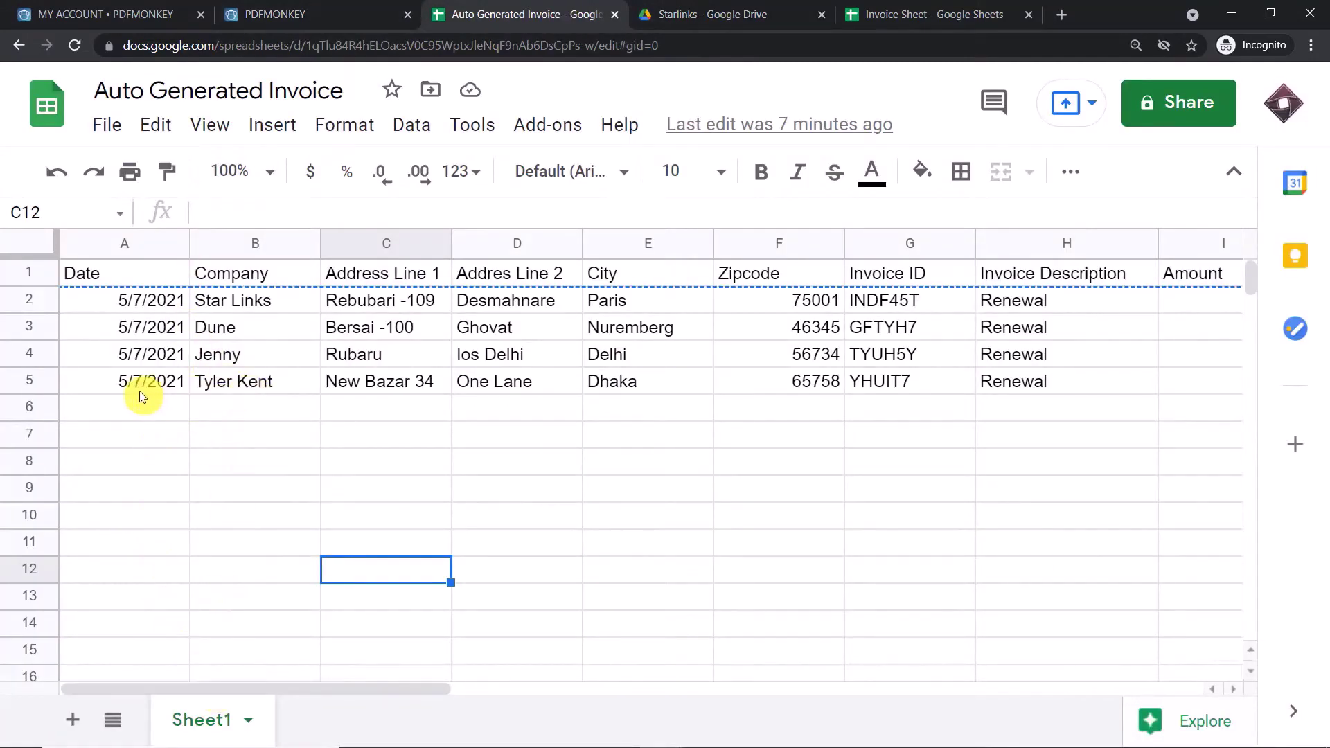
- Review row 5's address, city, zipcode, invoice ID, description, amount and VAT values
left_click(393, 388)
left_click(561, 386)
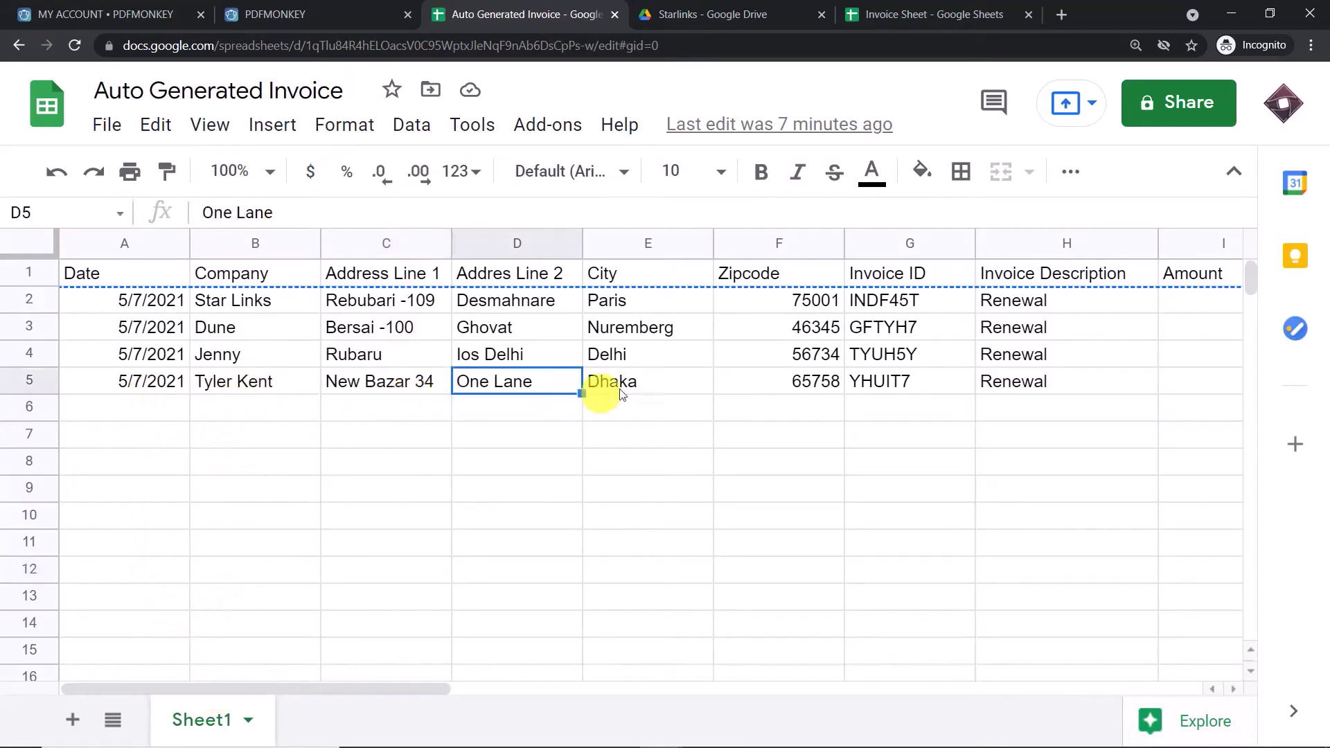
left_click(654, 389)
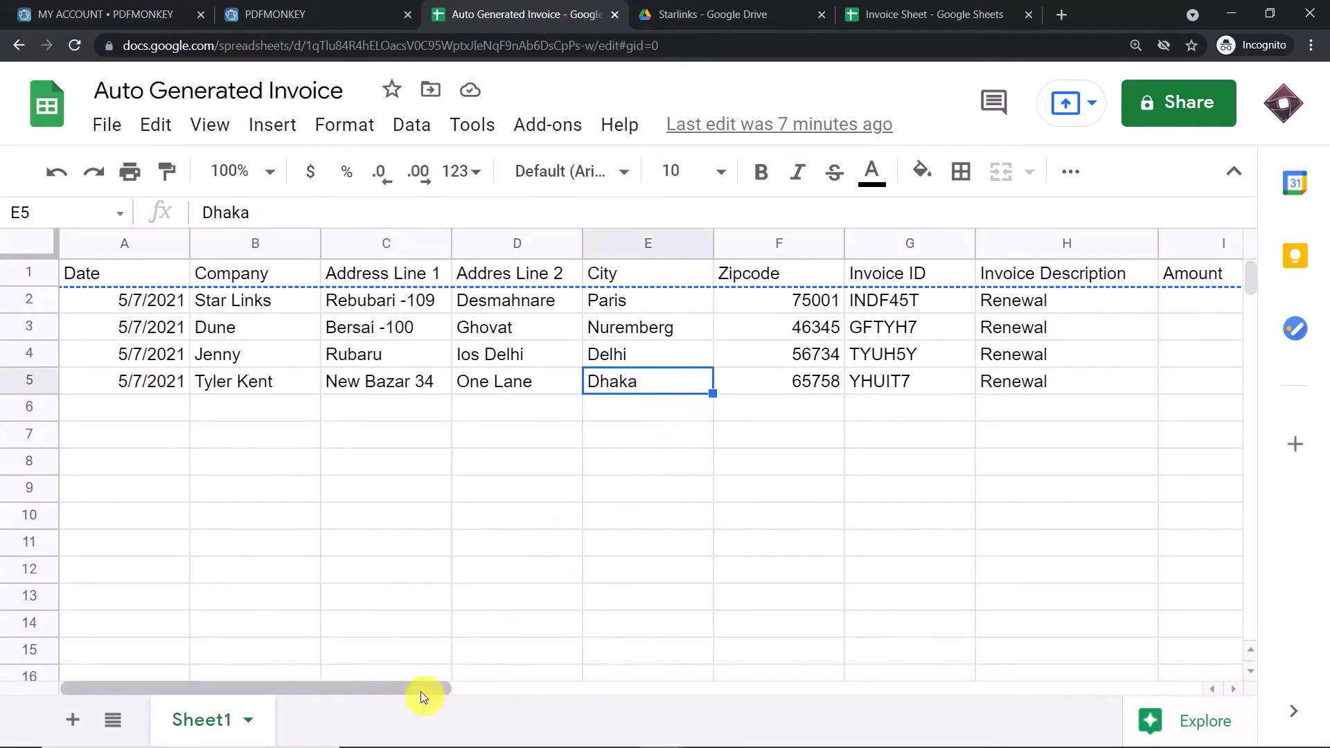
left_click_drag(449, 692, 494, 688)
left_click(679, 380)
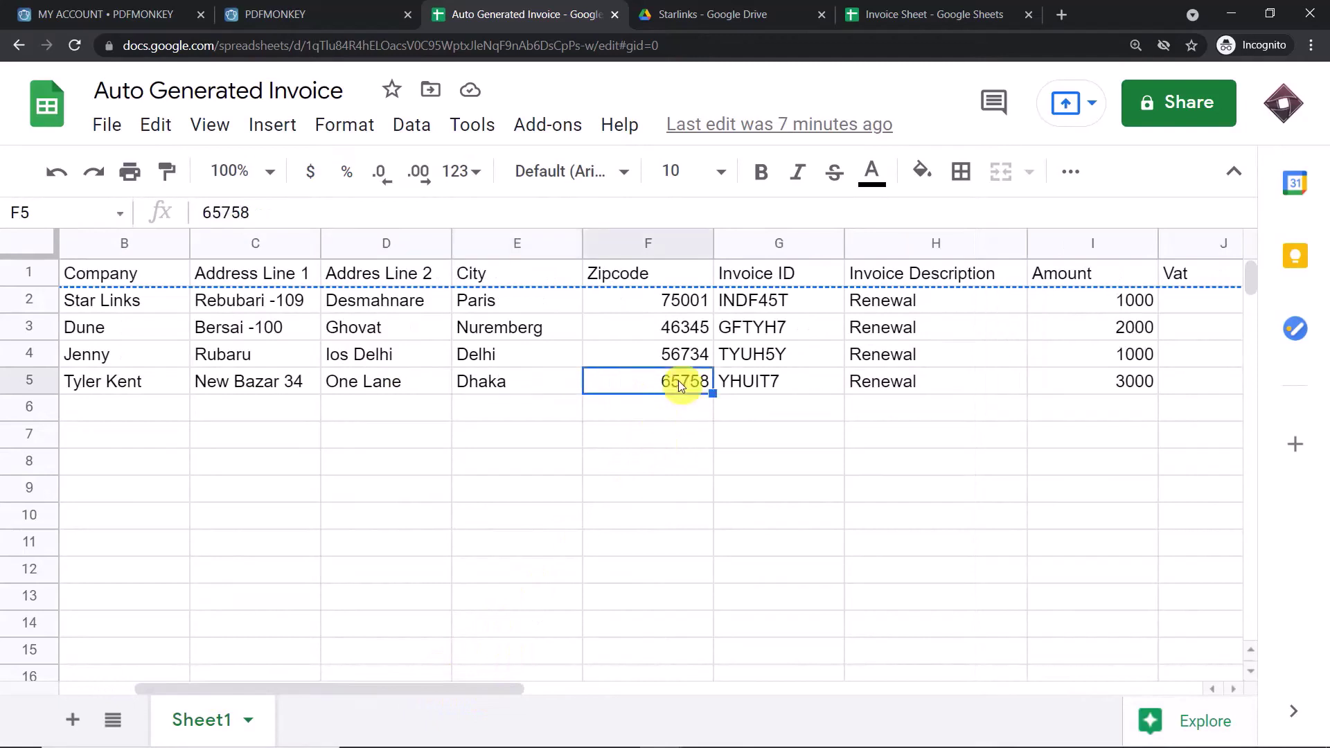
left_click(759, 380)
left_click_drag(528, 687, 586, 699)
left_click(649, 381)
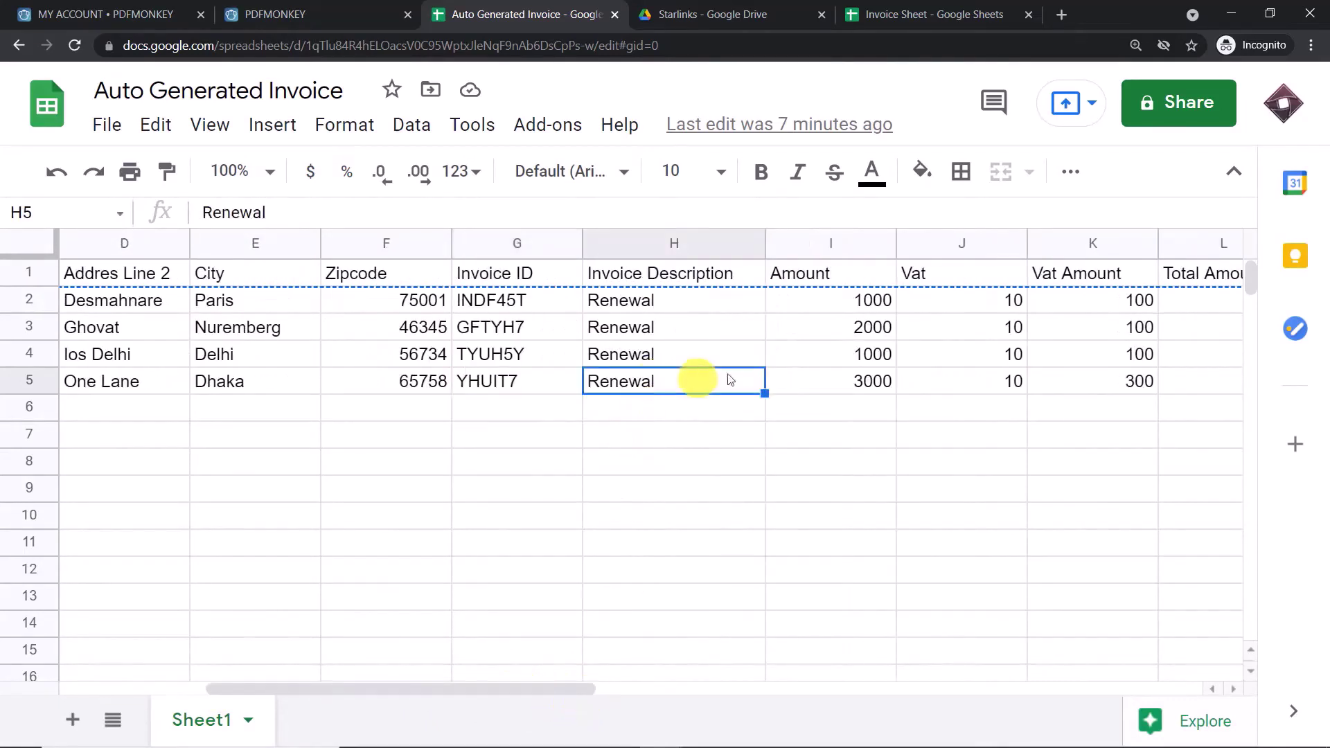
left_click(862, 381)
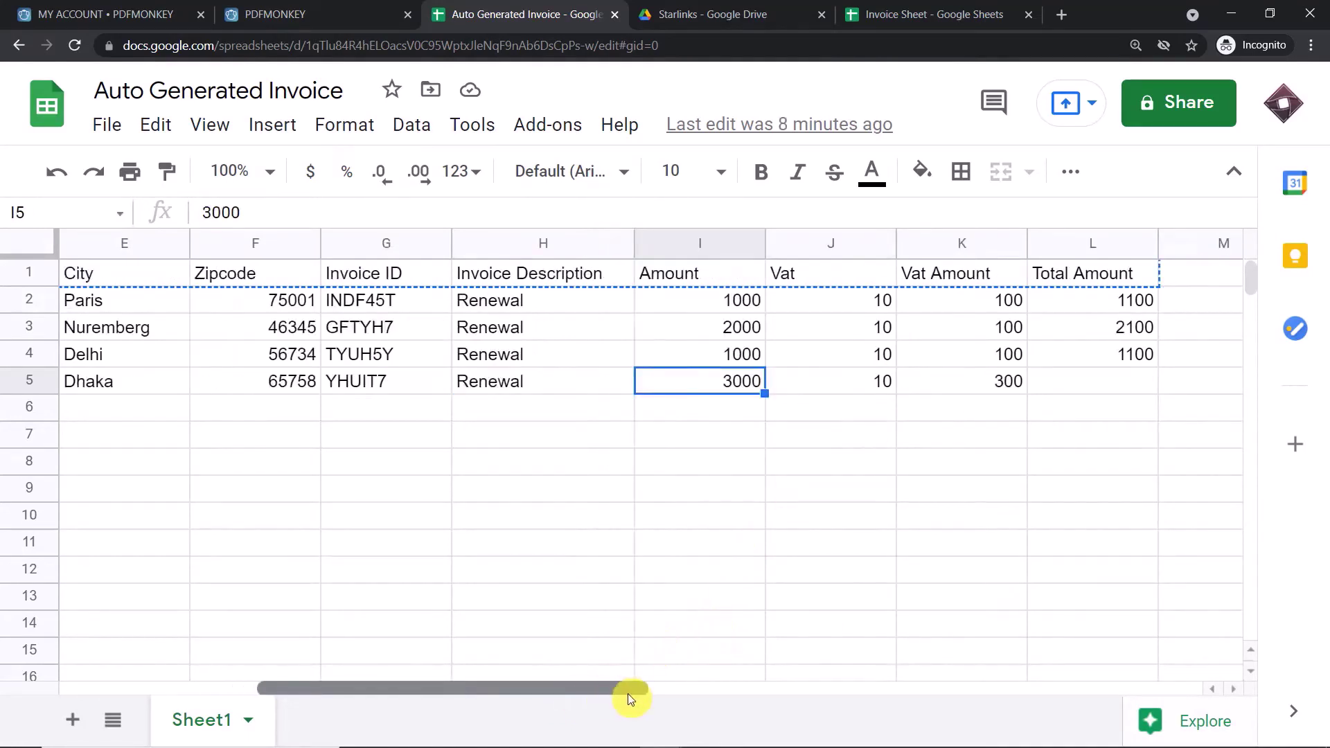
left_click(860, 379)
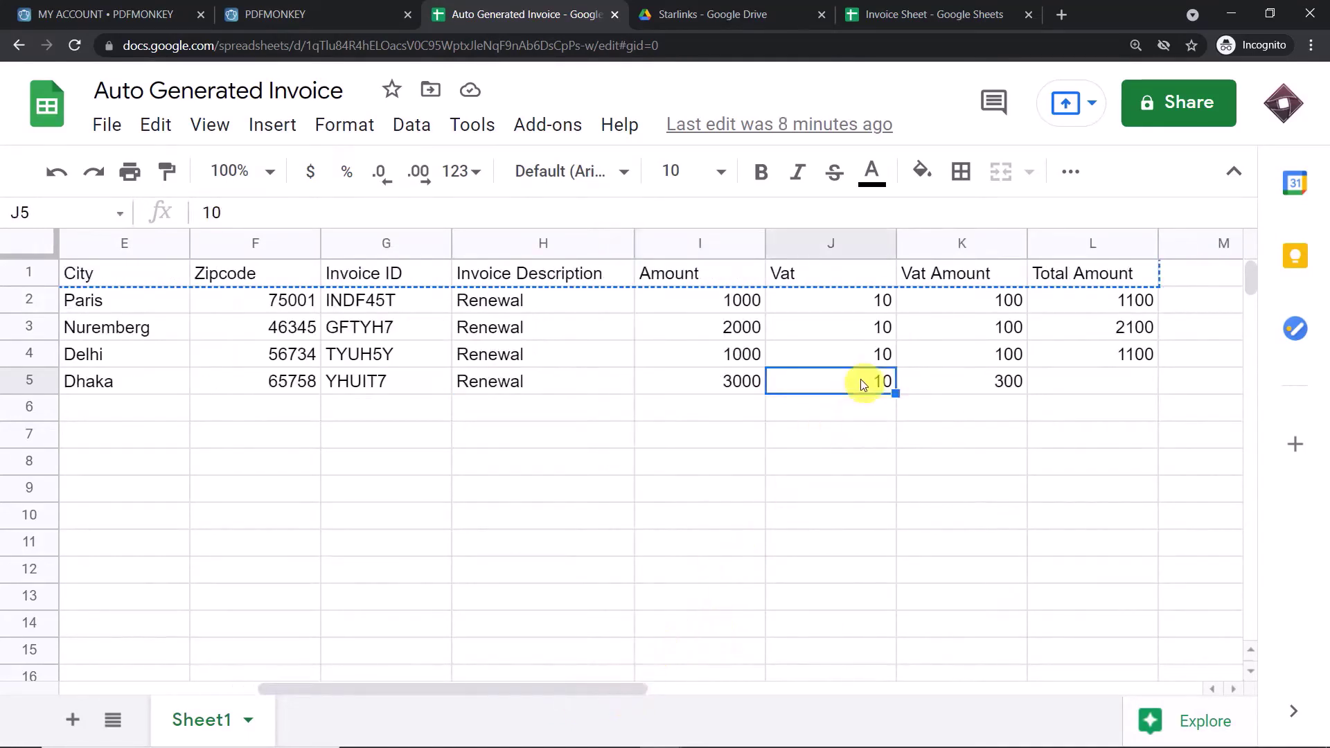
left_click(999, 384)
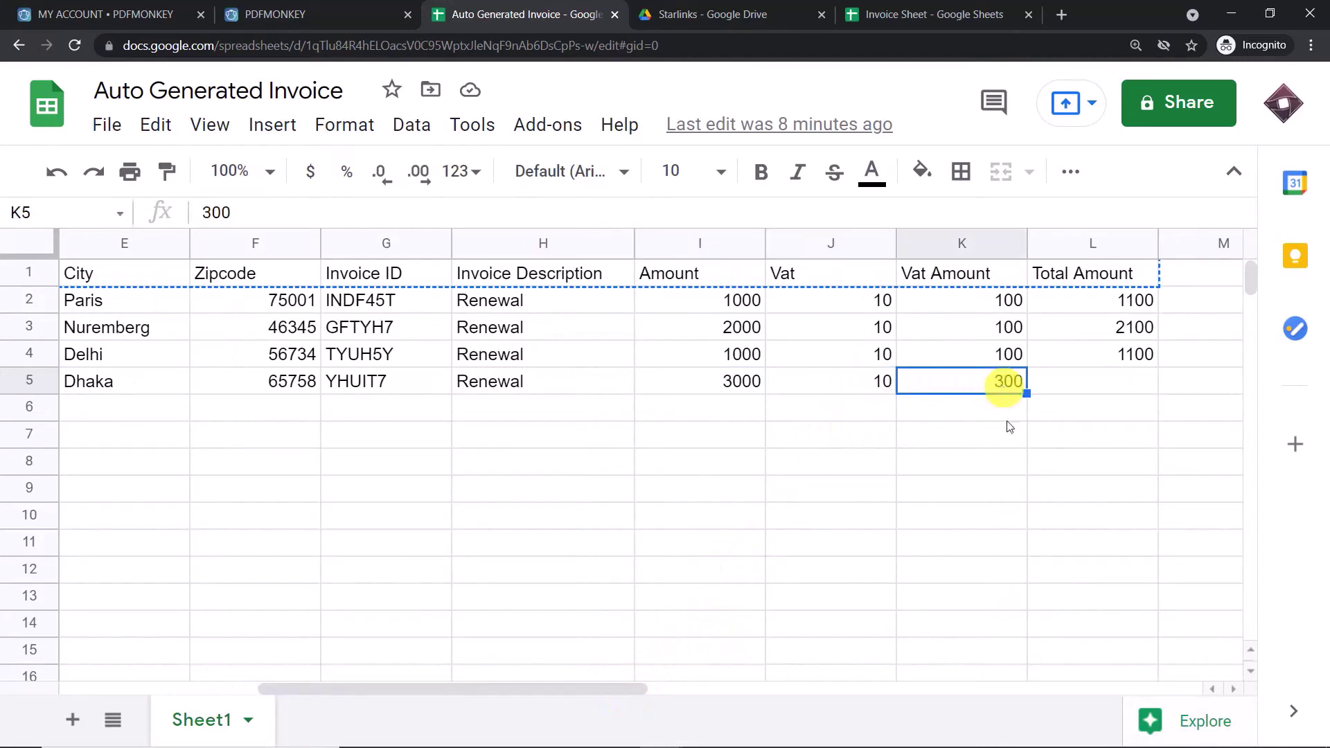
- Enter 3300 as the Dhaka row's Total Amount in cell L5
left_click(1082, 392)
type("3300")
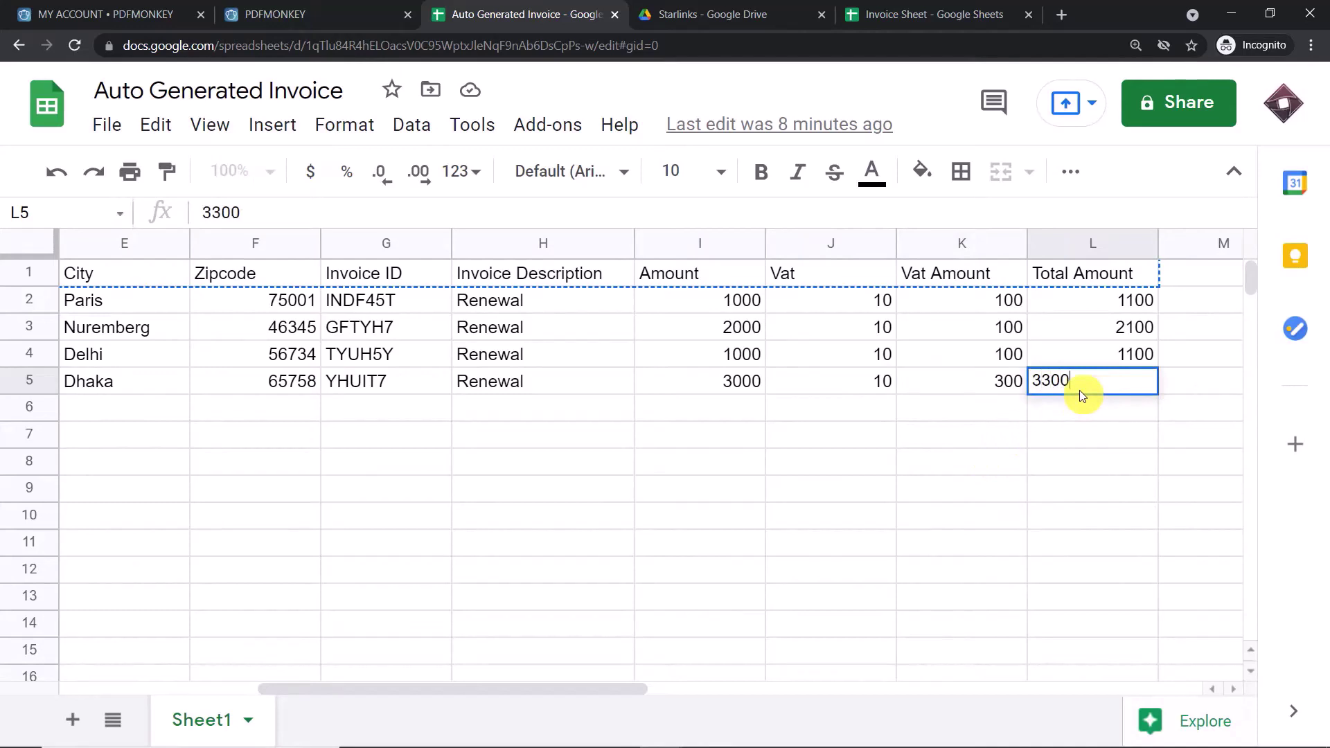
left_click(838, 501)
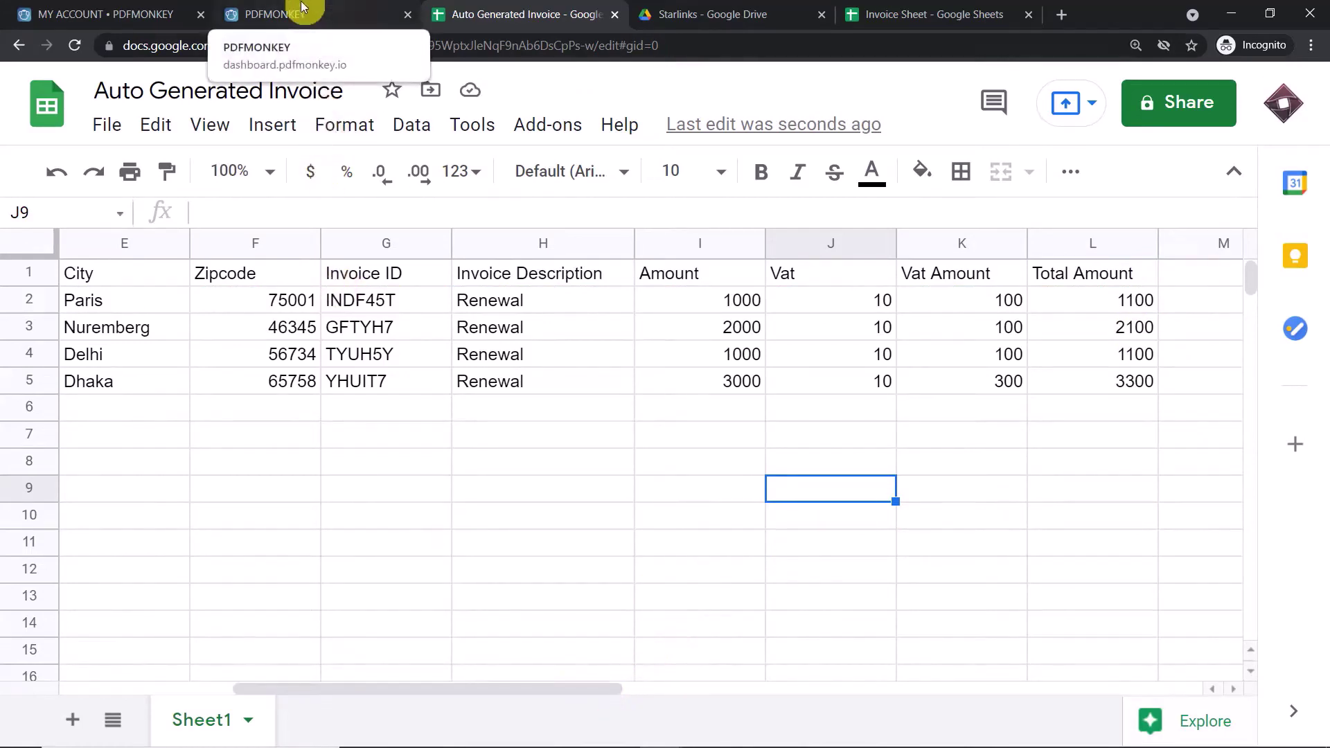
- Reload the Starlinks folder and cross-check the new PDF against invoice YHUIT7 and its company name
left_click(664, 7)
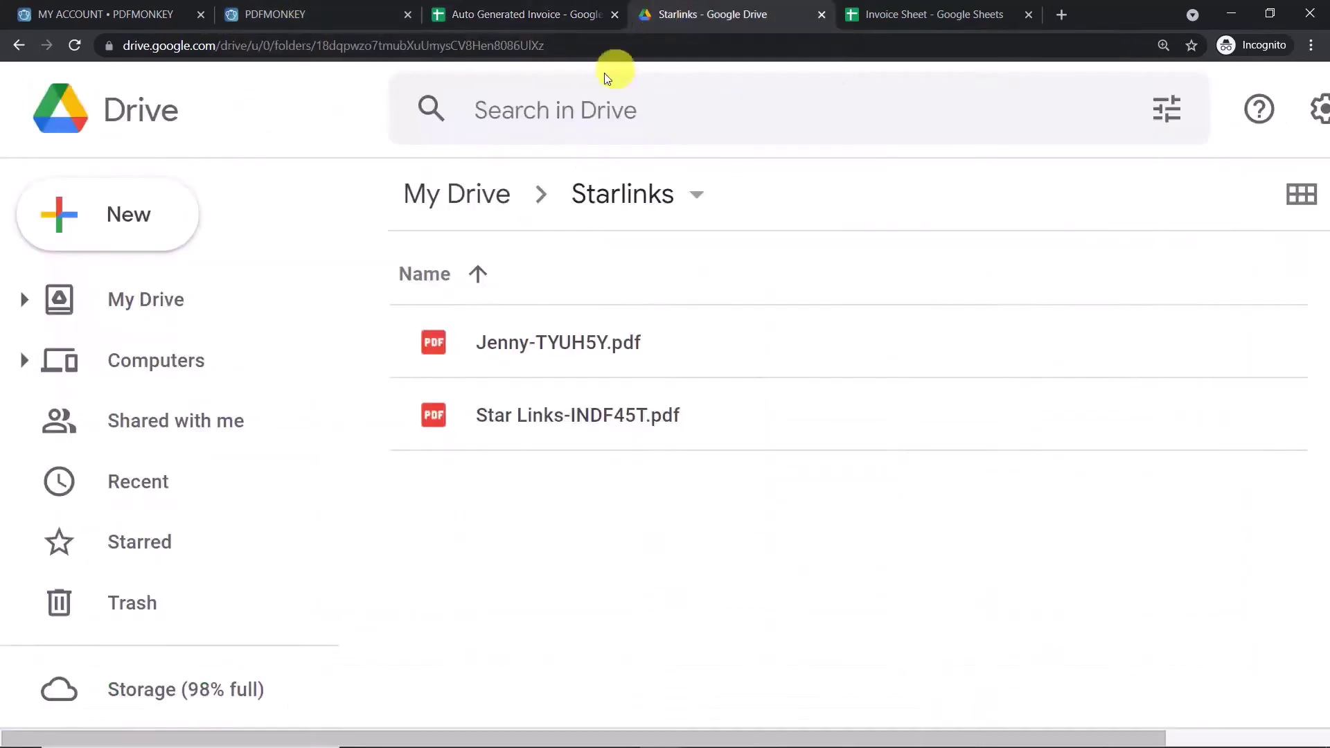
left_click(75, 45)
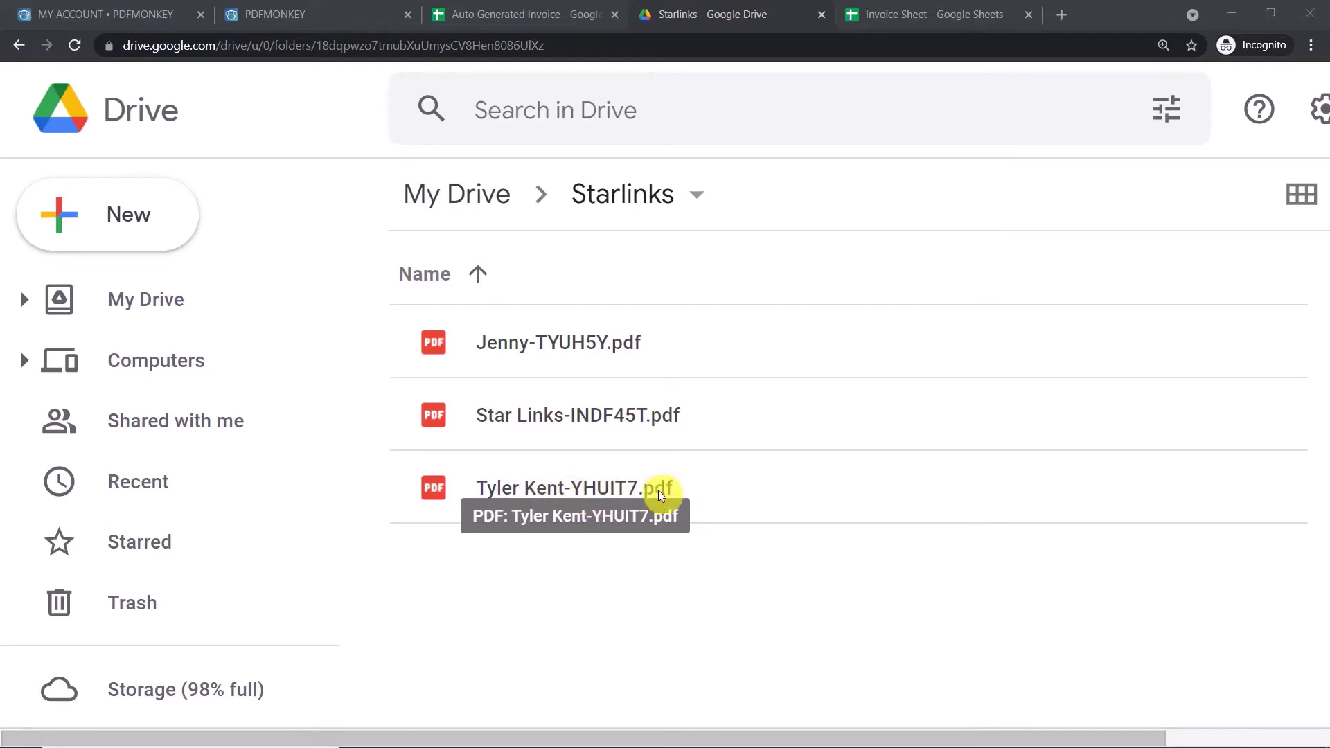
left_click(504, 14)
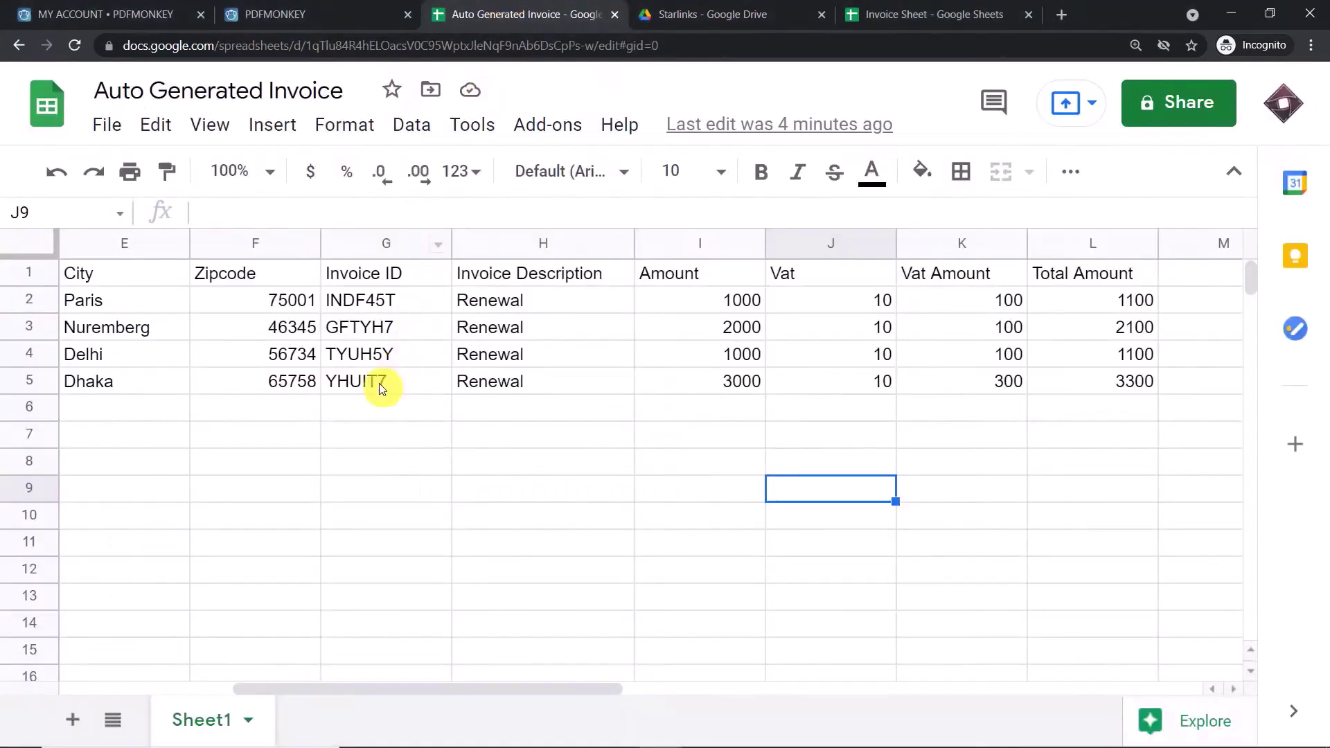
left_click(397, 371)
left_click_drag(354, 688, 228, 704)
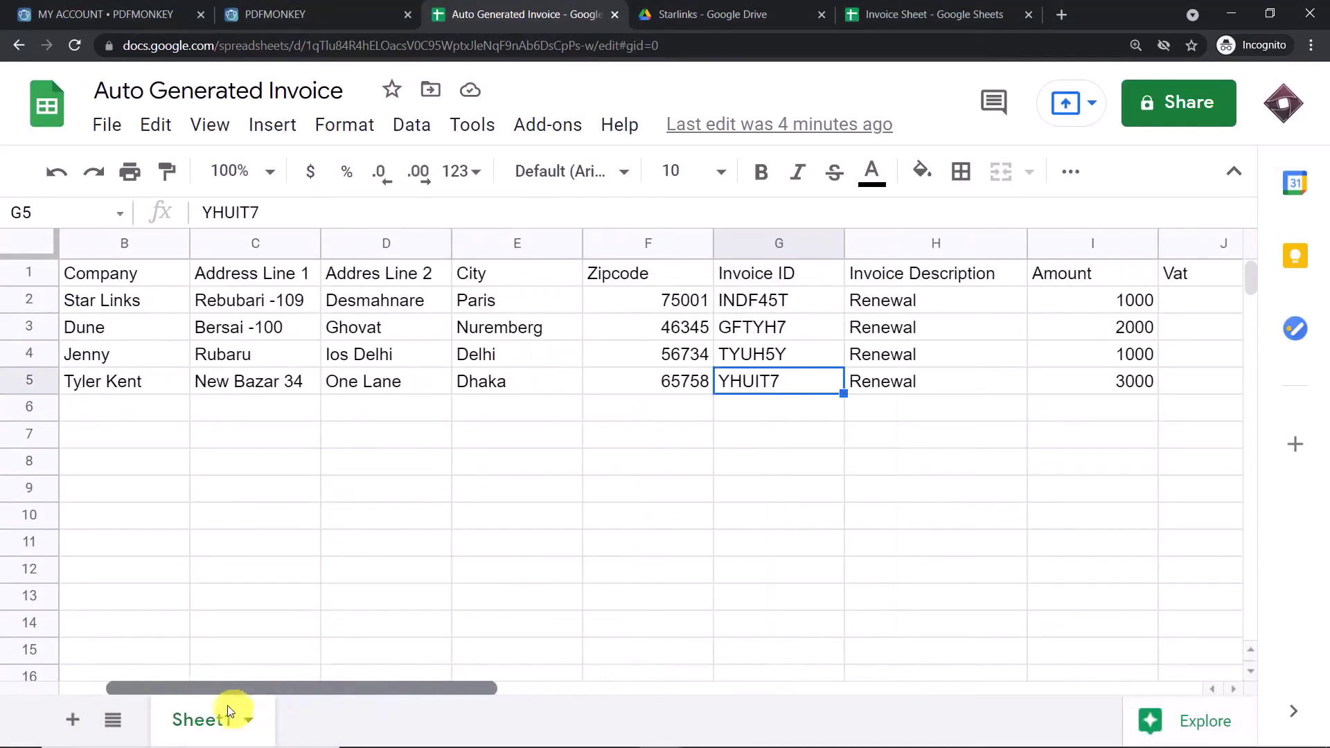
left_click(121, 390)
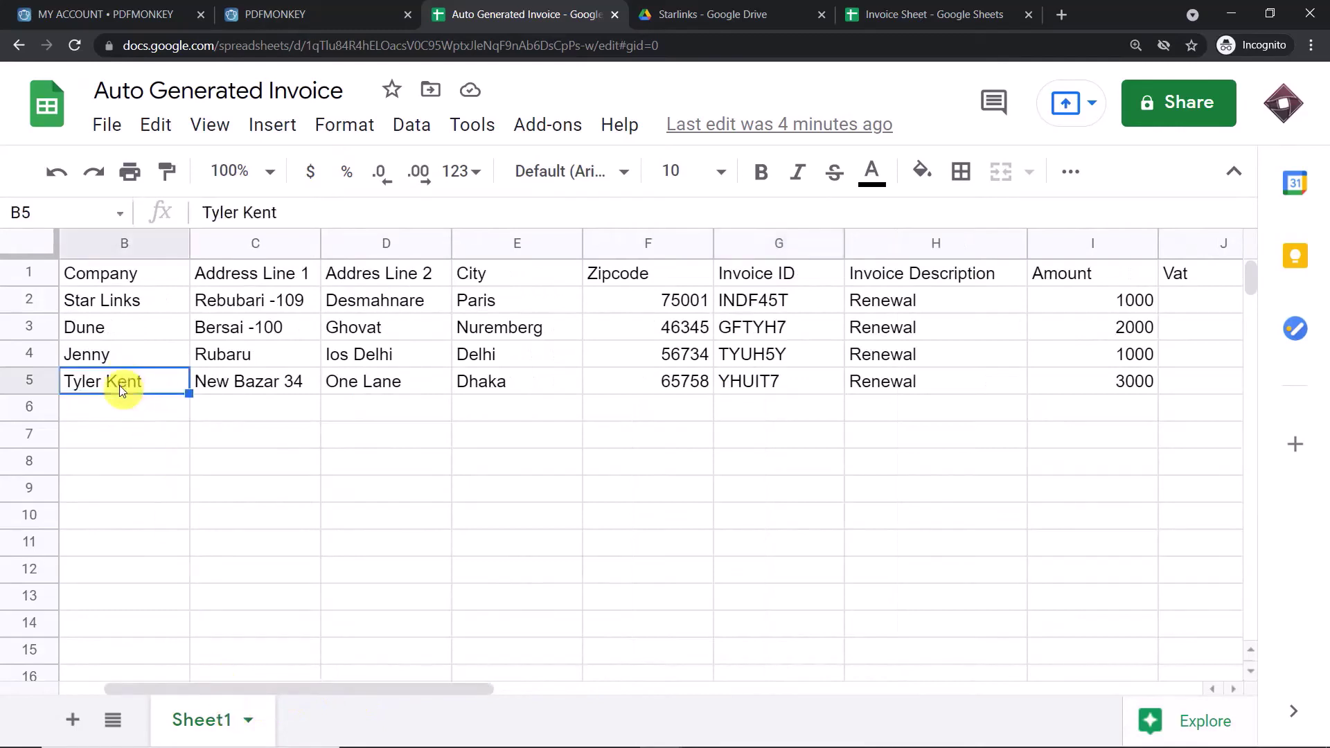
left_click_drag(360, 691, 321, 689)
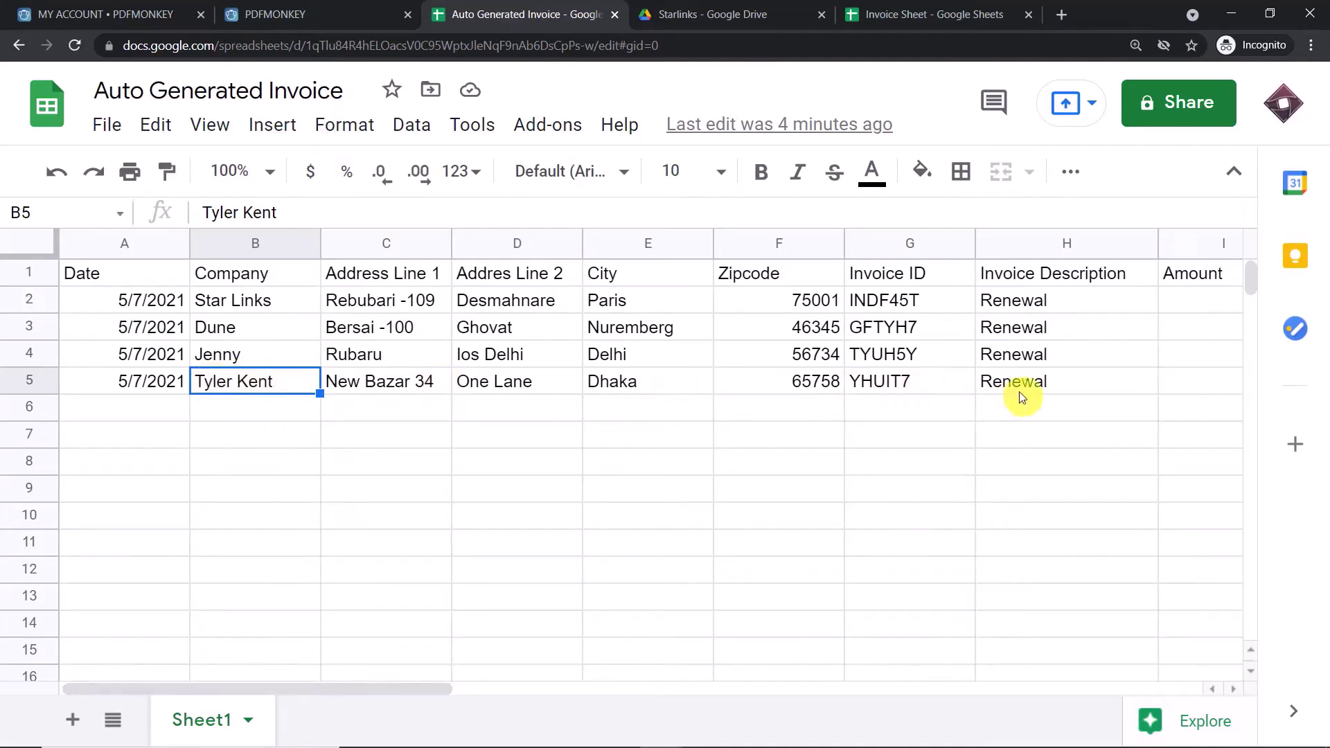
left_click(891, 384)
- Open the YHUIT7 invoice PDF preview in Drive and scroll through its contents
left_click(709, 5)
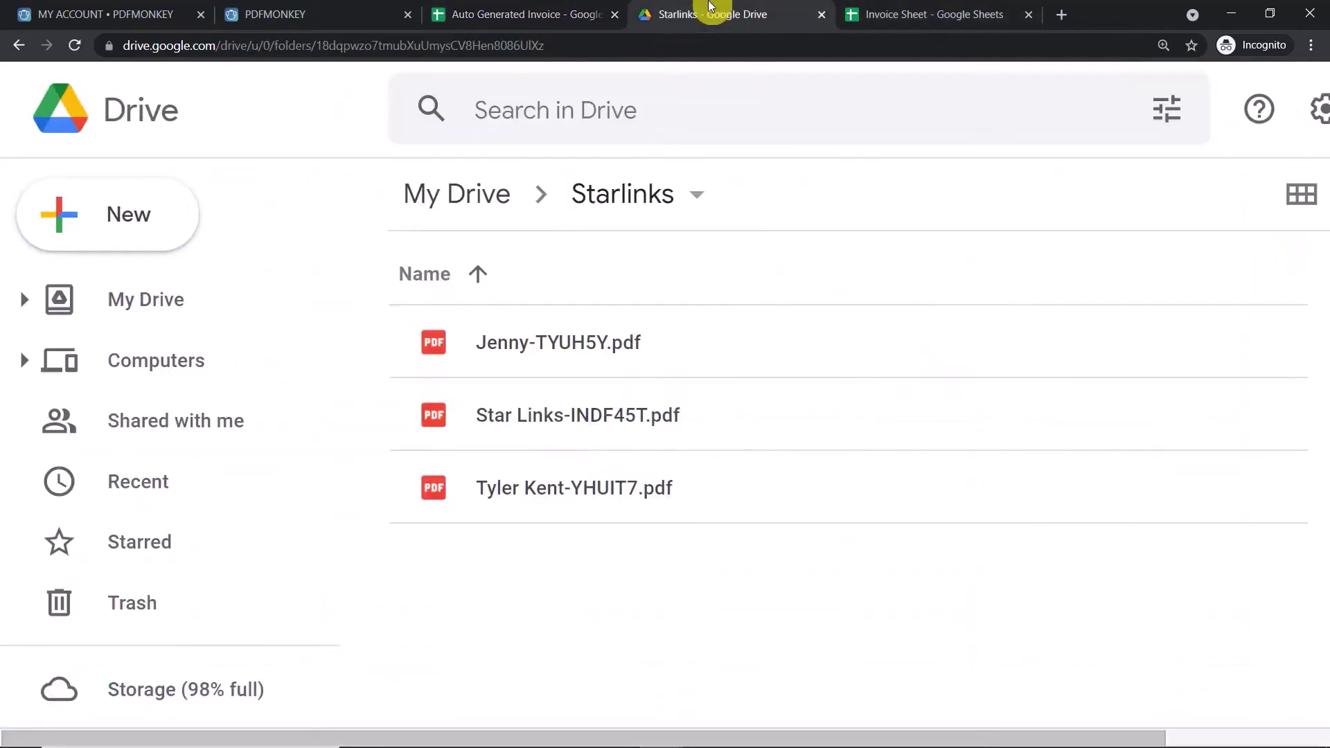
double_click(547, 487)
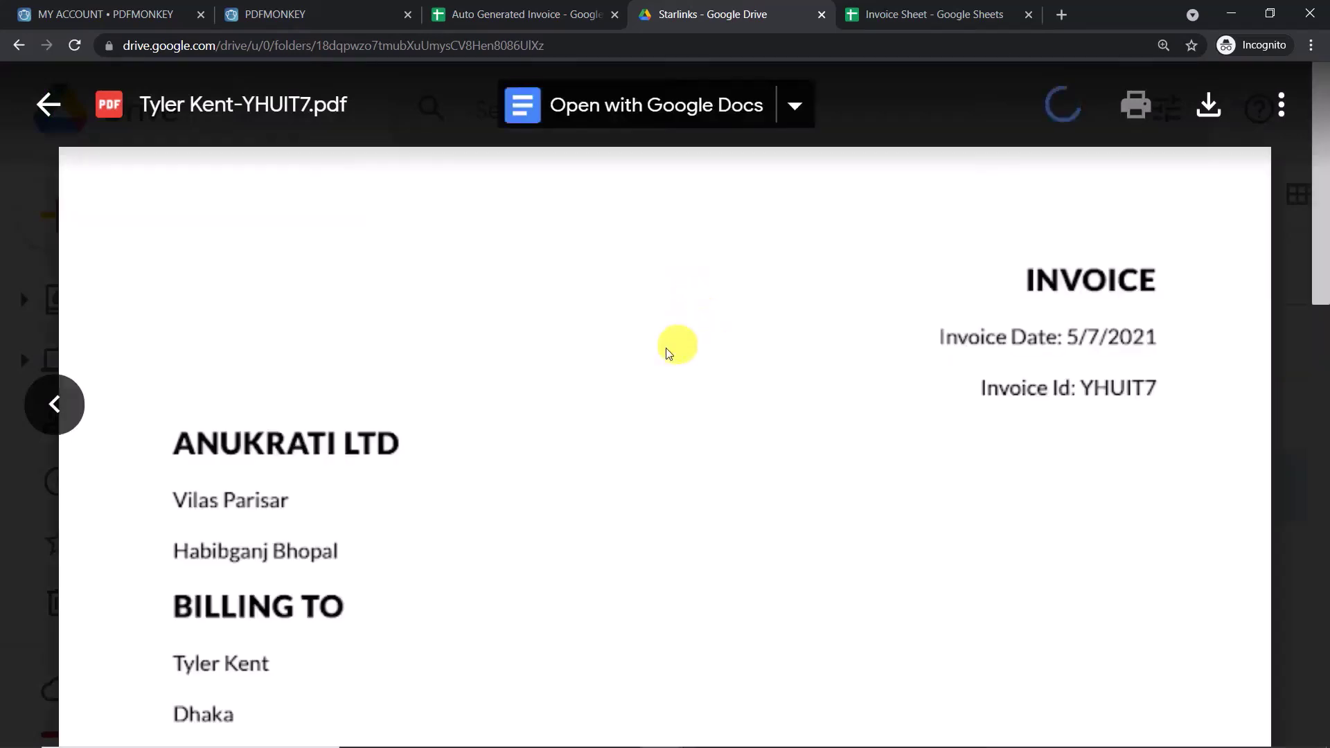
scroll(668, 350, "down", 3)
scroll(666, 352, "down", 5)
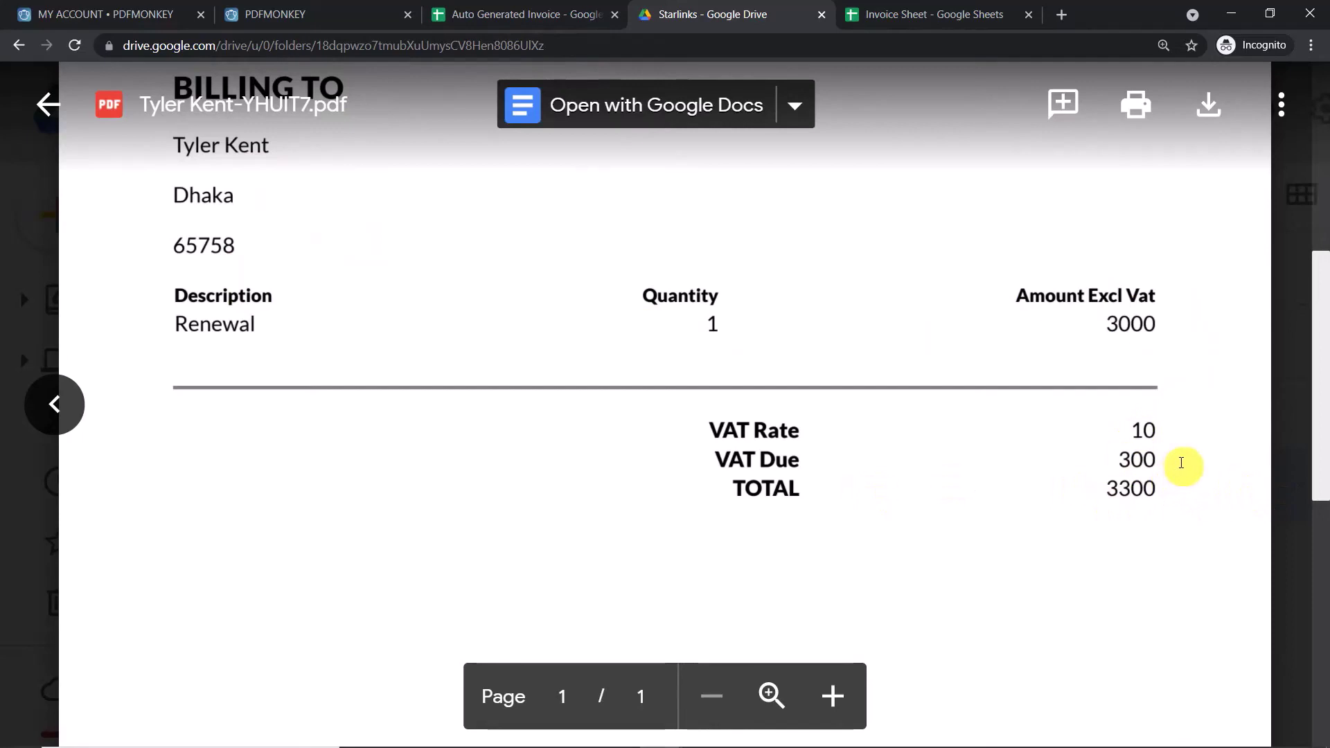
scroll(678, 268, "up", 5)
scroll(678, 268, "up", 1)
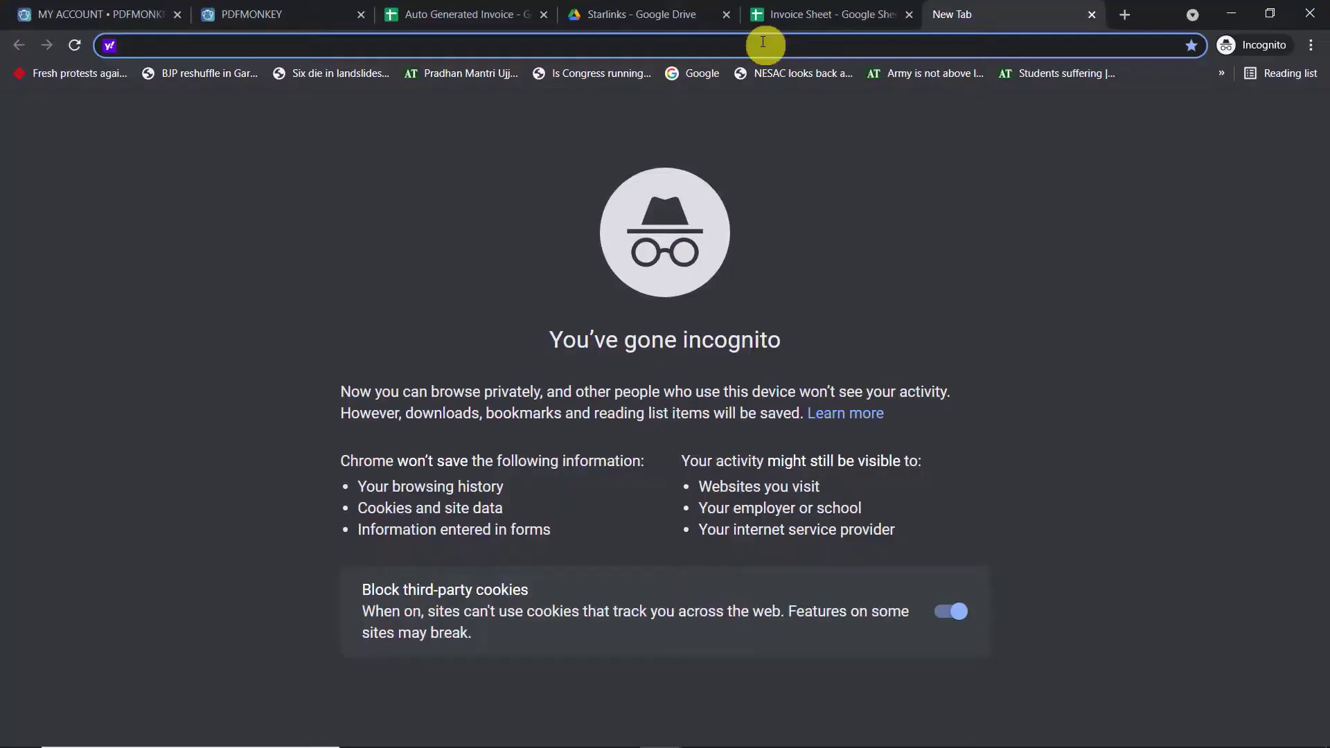
- Load pabbly.com, go to the Connect product page, sign in and launch Pabbly Connect
type("p")
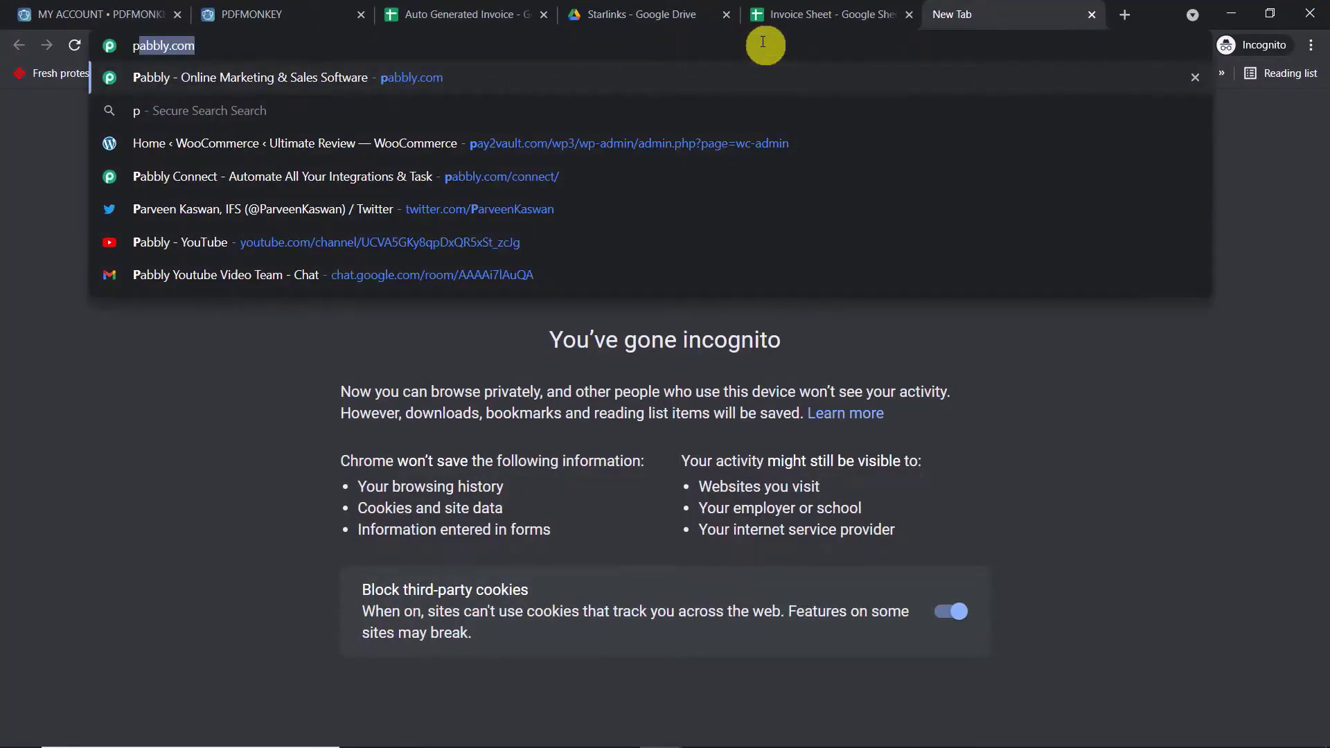
key("Return")
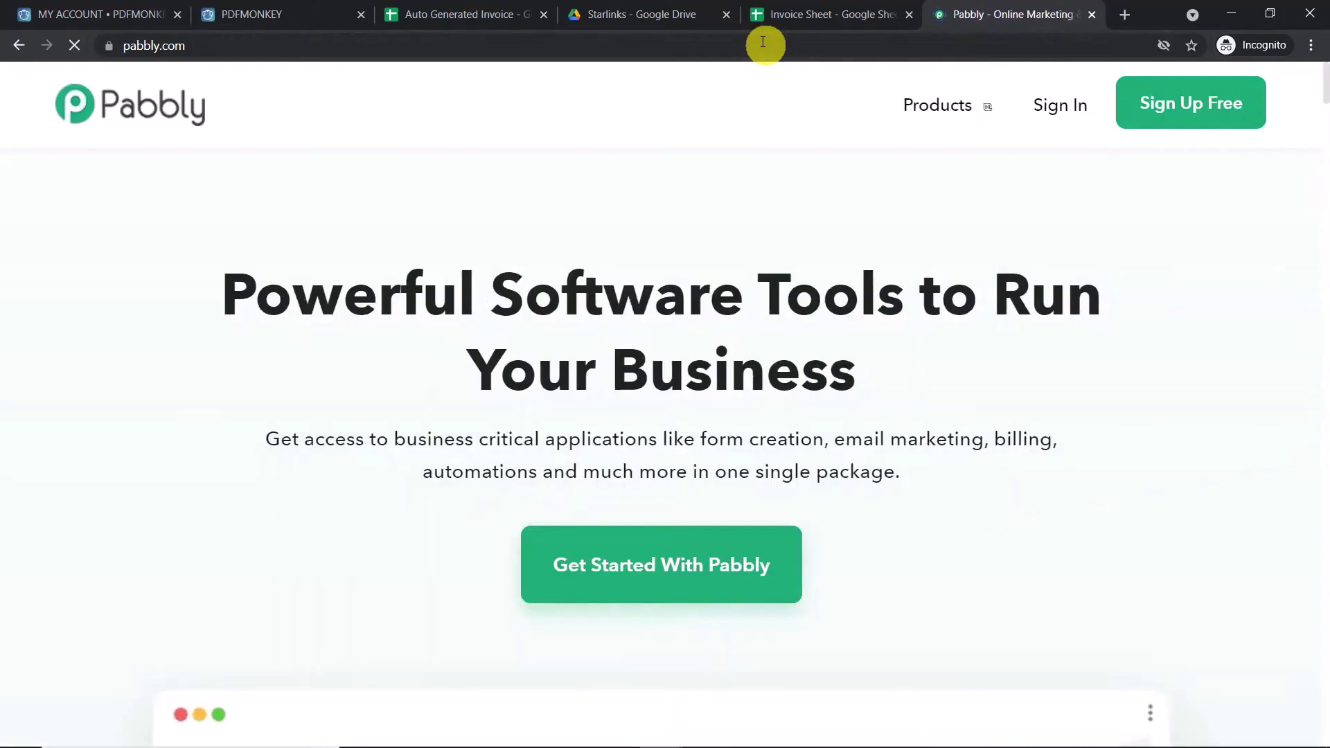
left_click(945, 103)
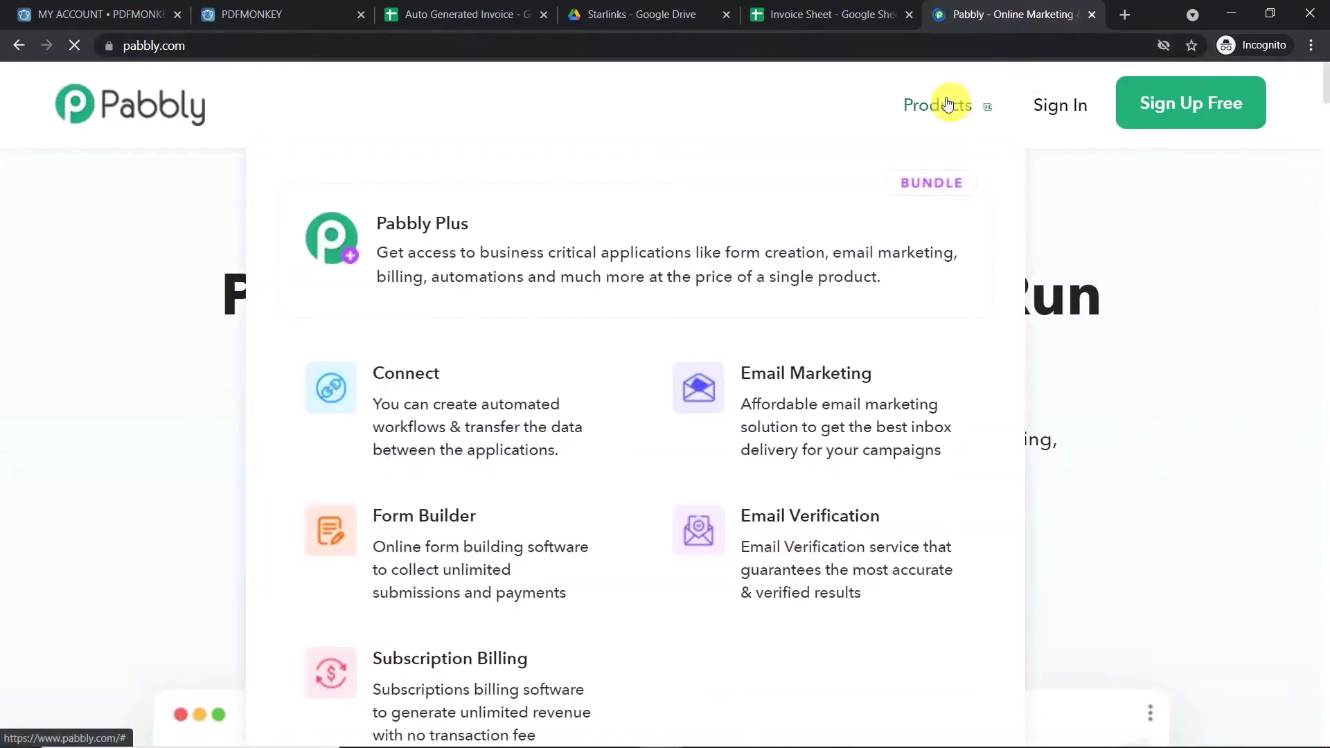
left_click(512, 433)
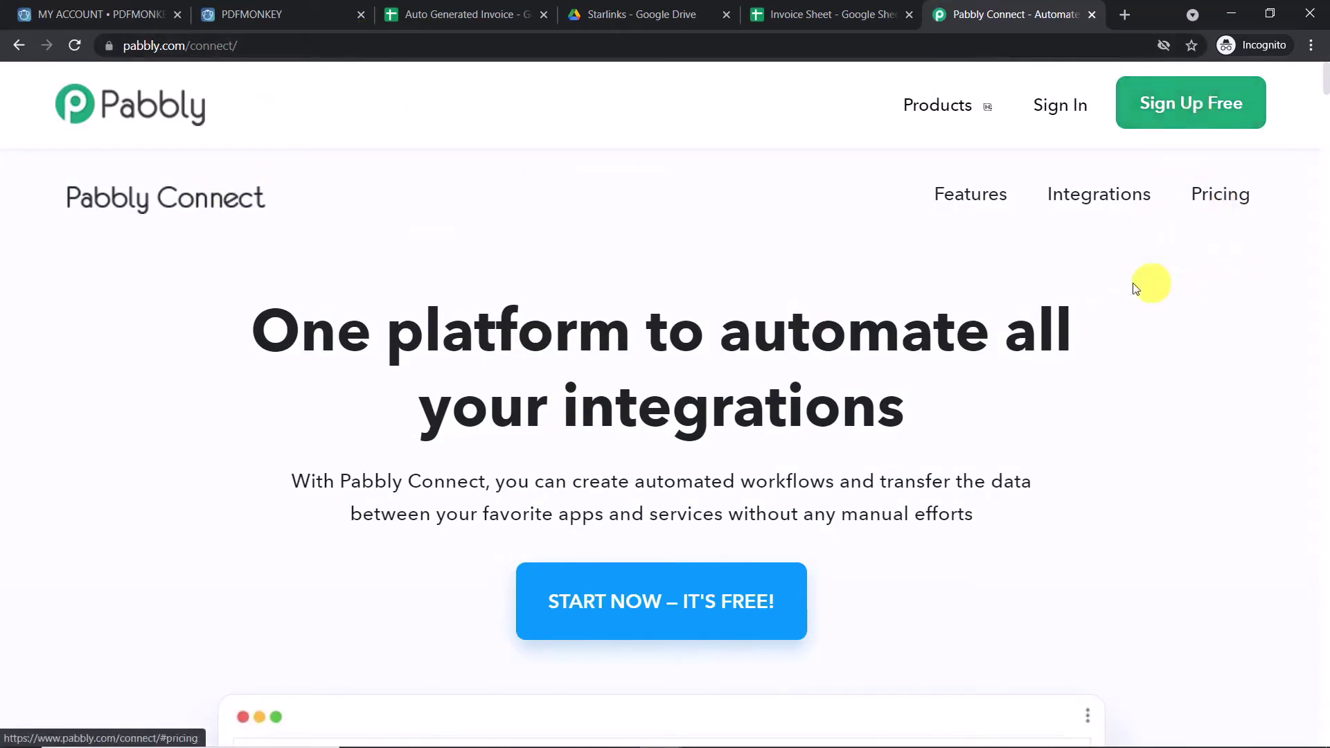
left_click(1061, 108)
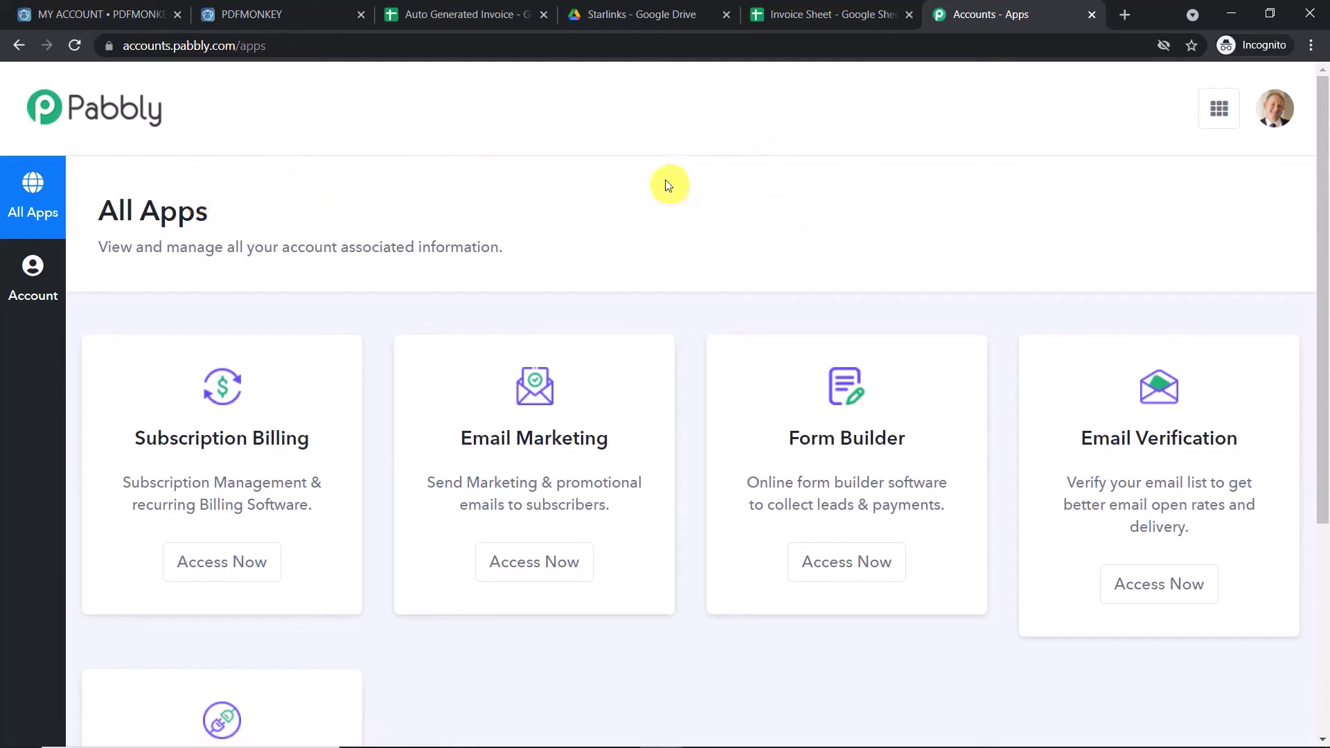
scroll(649, 259, "down", 5)
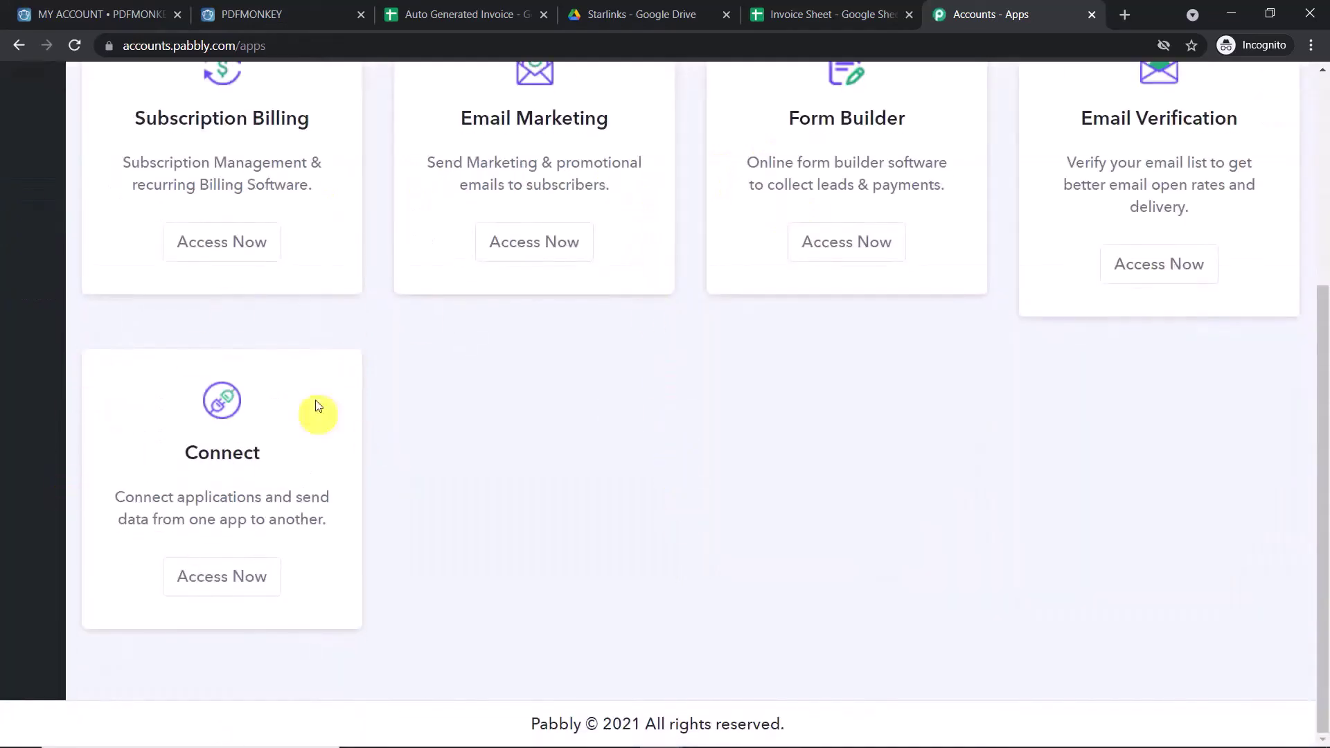
left_click(256, 573)
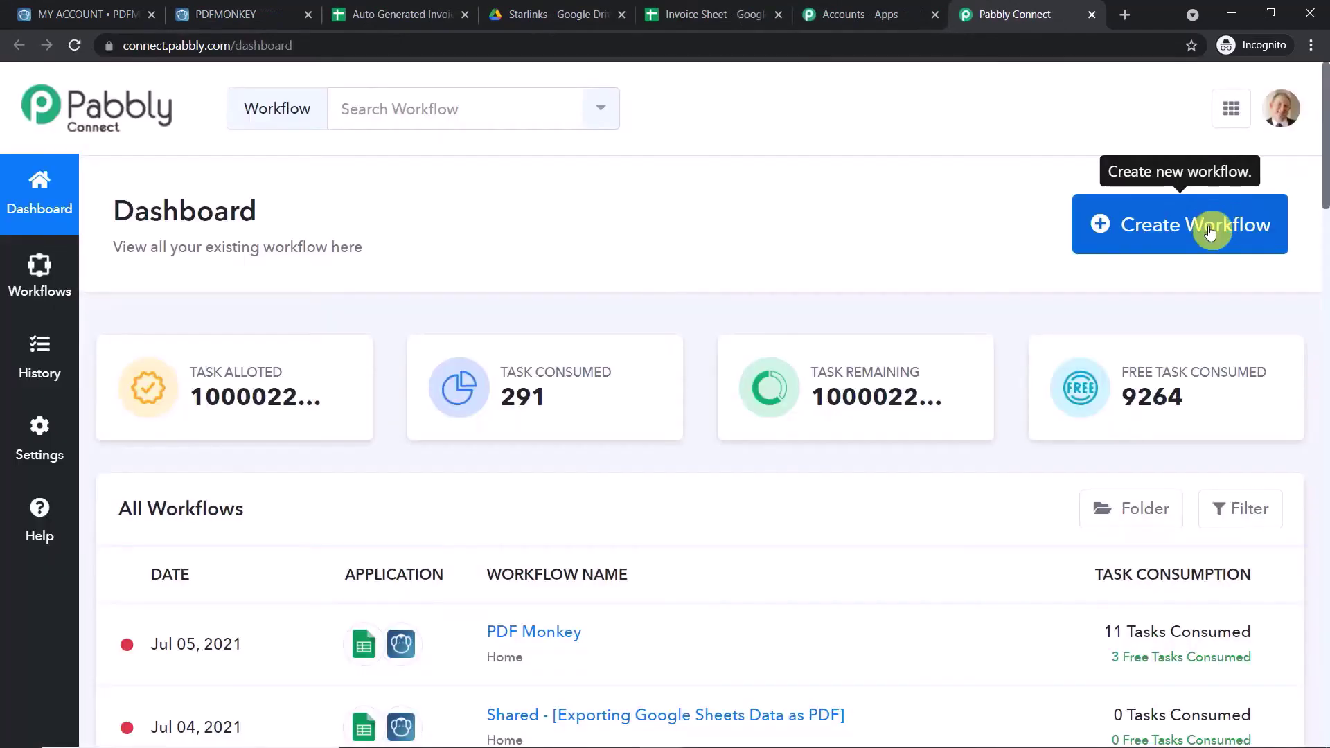
- Create a workflow named 'Google Sheets to PDF Monkey to Google Drive'
left_click(1210, 232)
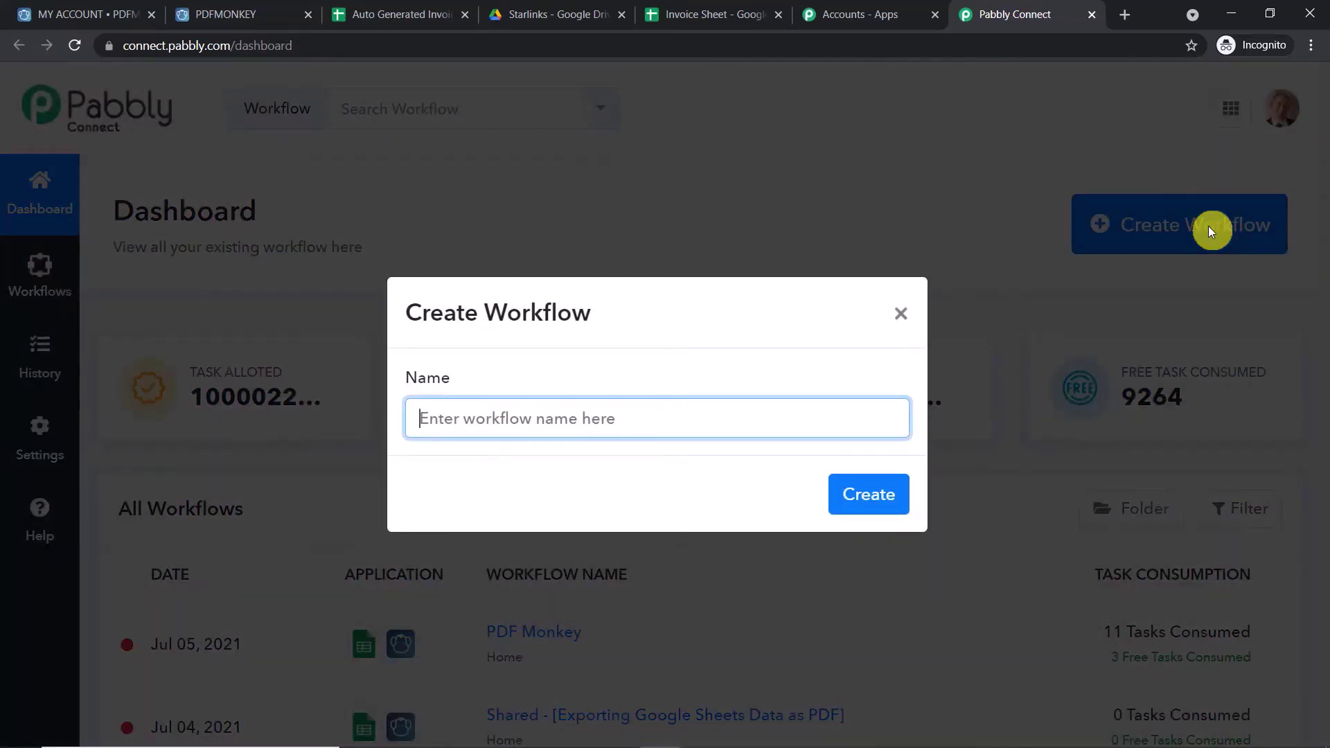
type("Google")
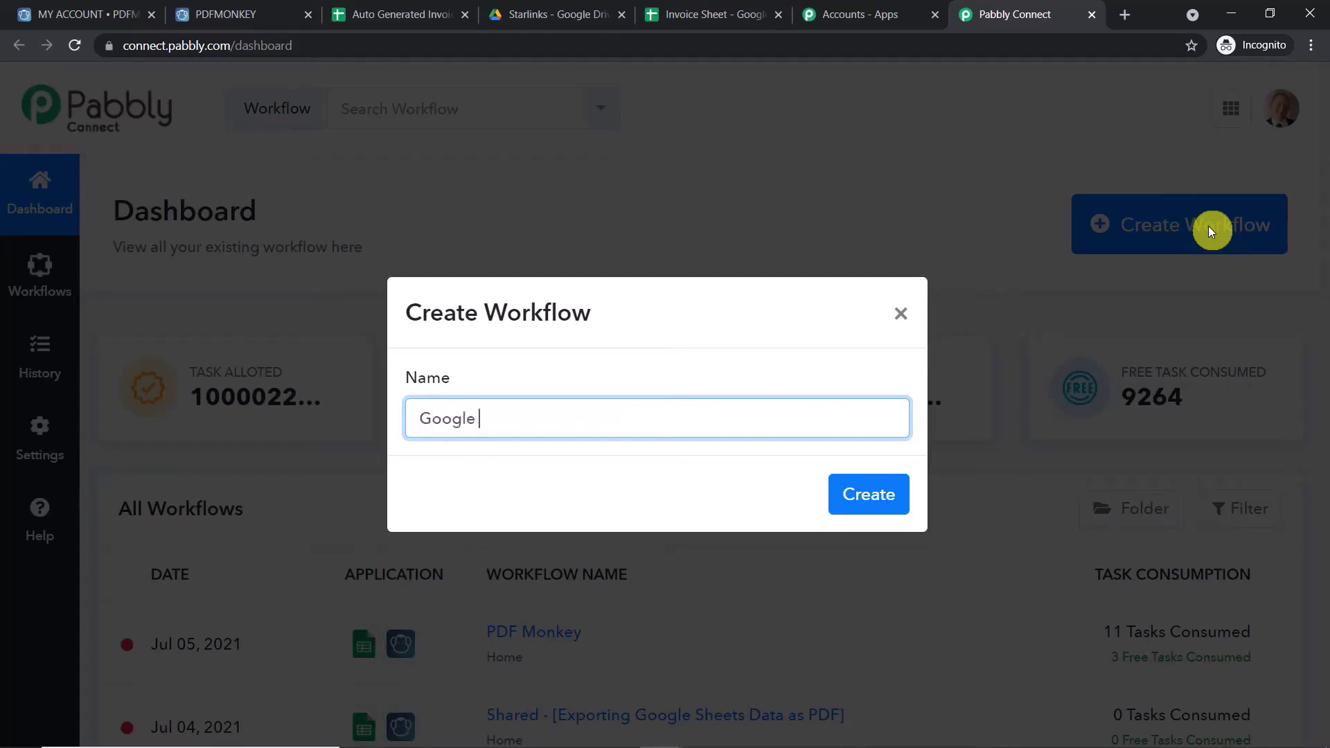
type(" Sheets to PDF mMonkey to")
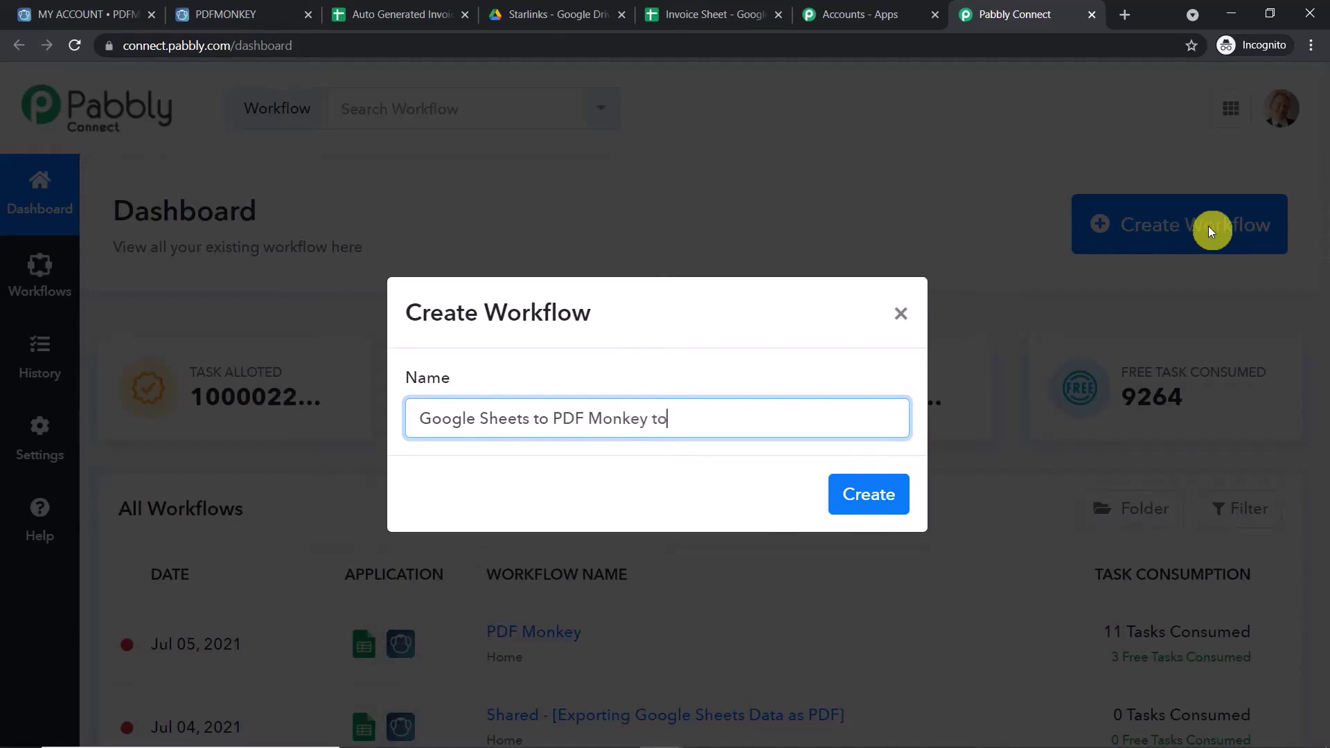
type(" Google D")
left_click(890, 497)
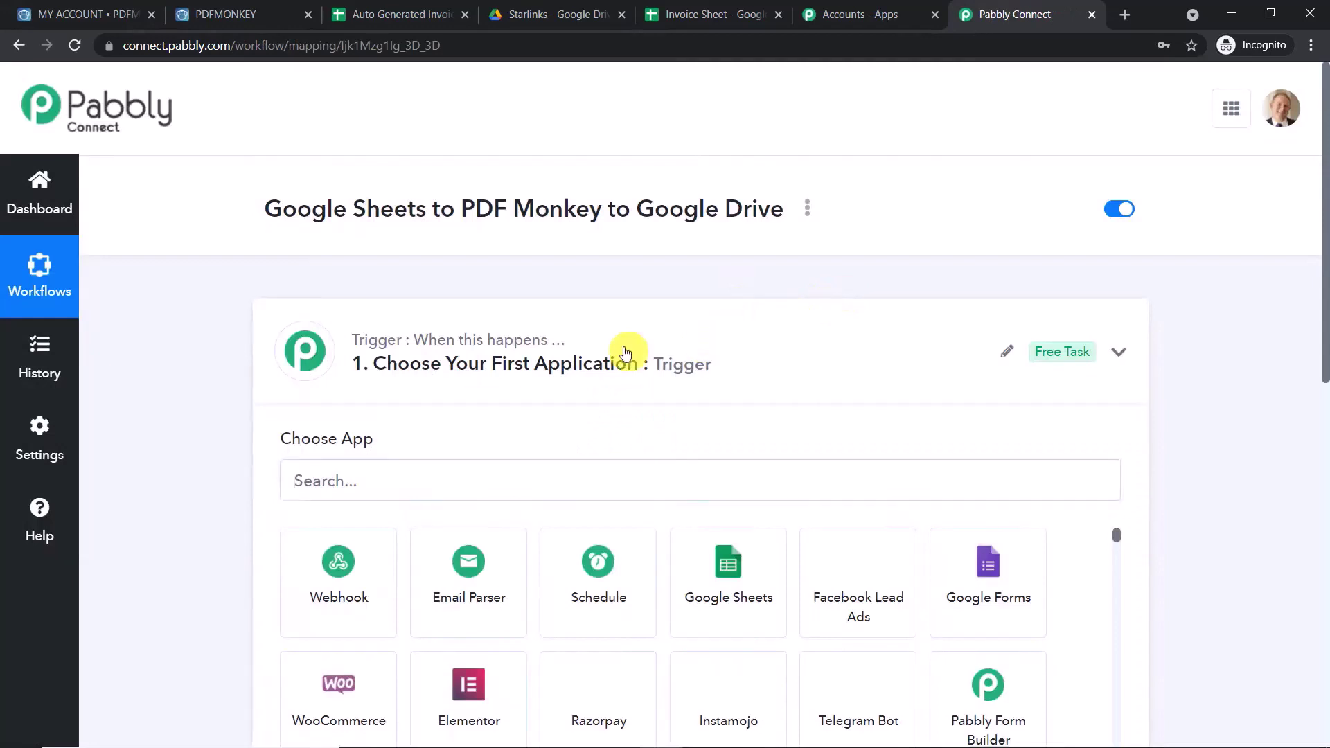
- Collapse the trigger step and highlight the workflow name to show its empty trigger and action
left_click(626, 353)
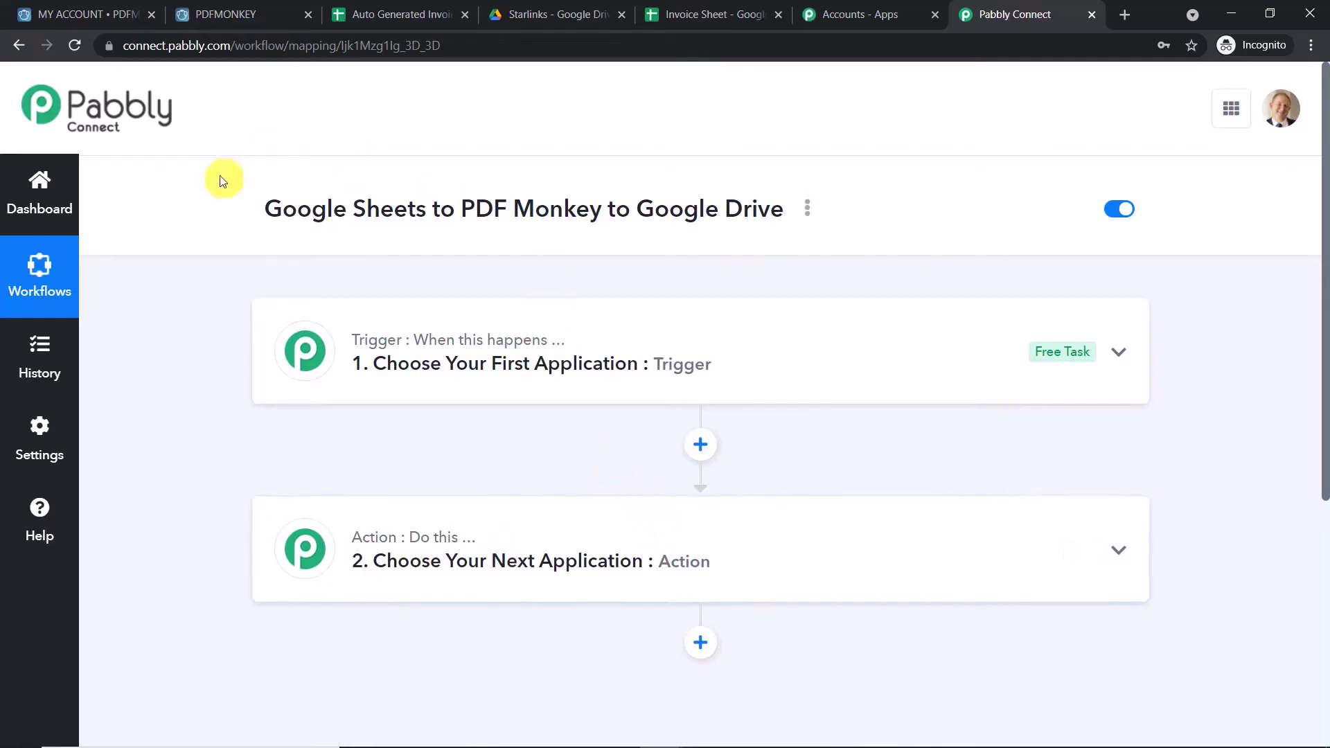
left_click_drag(244, 212, 757, 186)
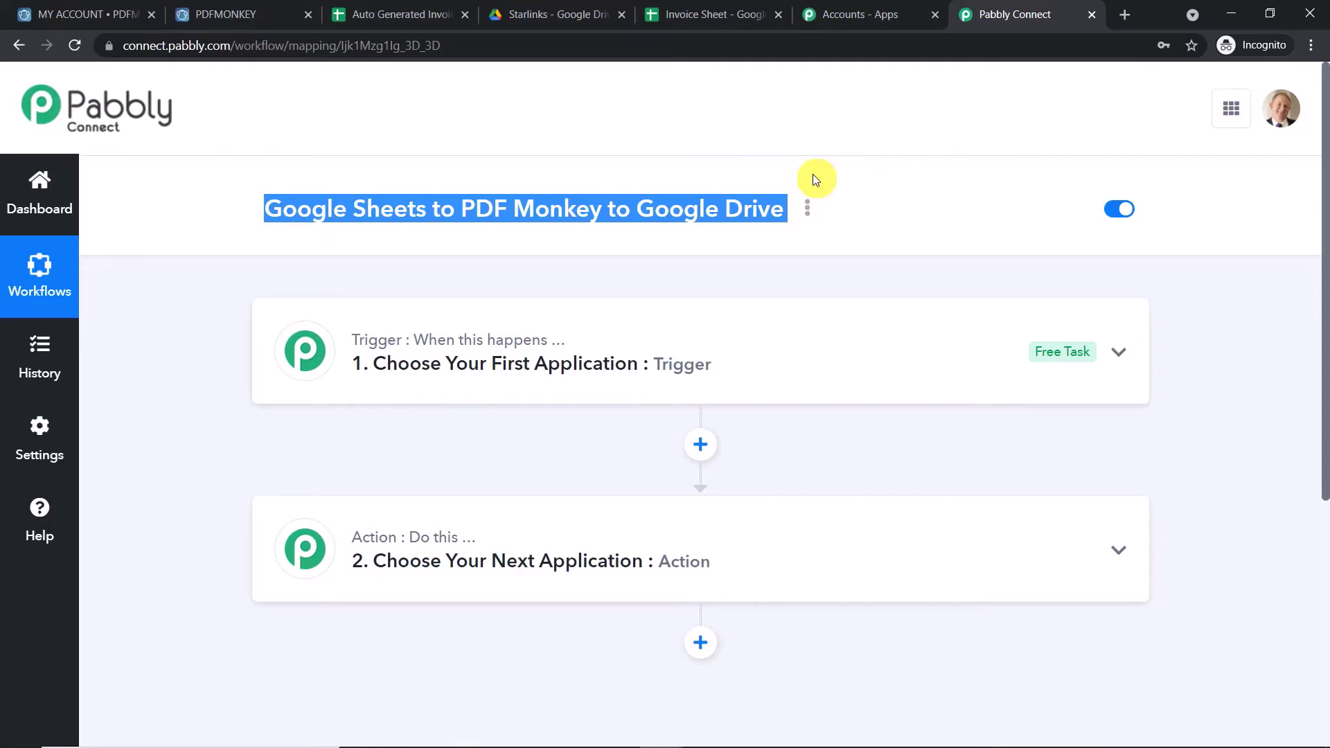
scroll(814, 173, "down", 1)
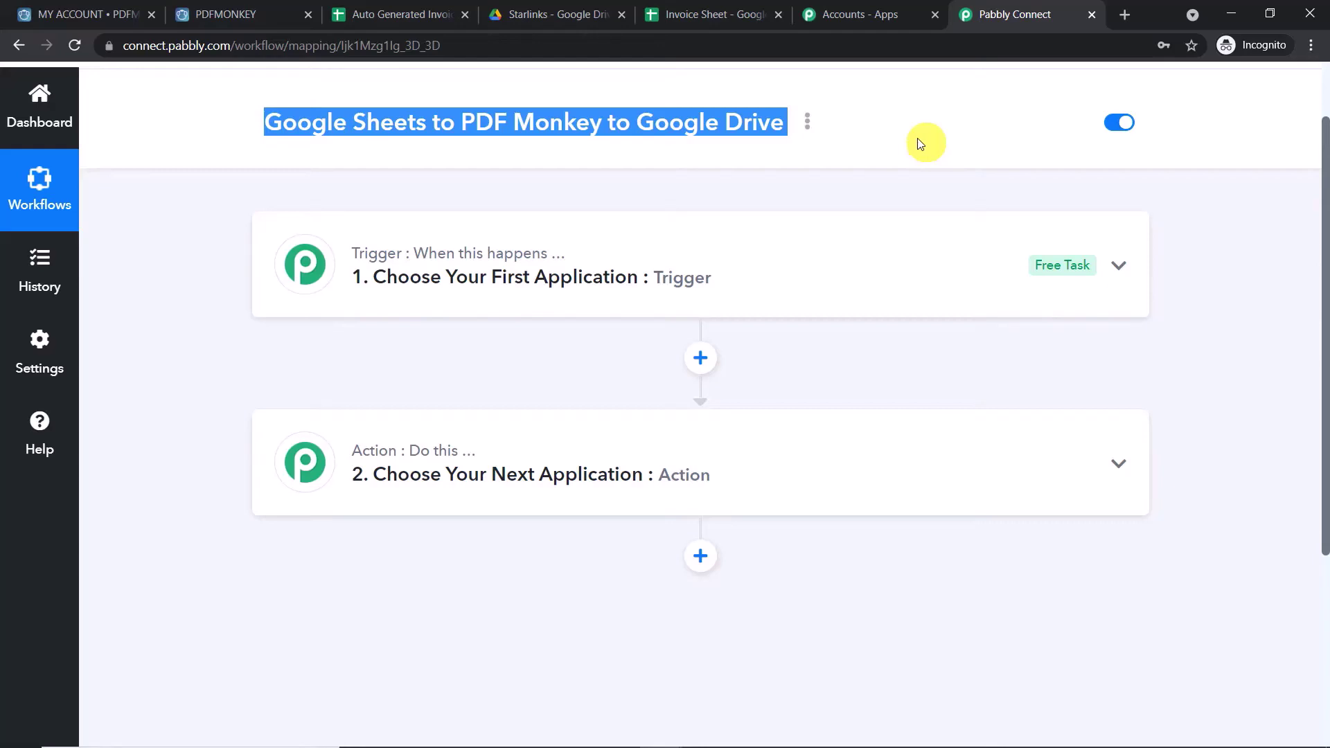
- Set the trigger to Google Sheets with the New Spreadsheet Row event, then go to the Invoice Sheet tab
left_click(522, 295)
left_click(440, 392)
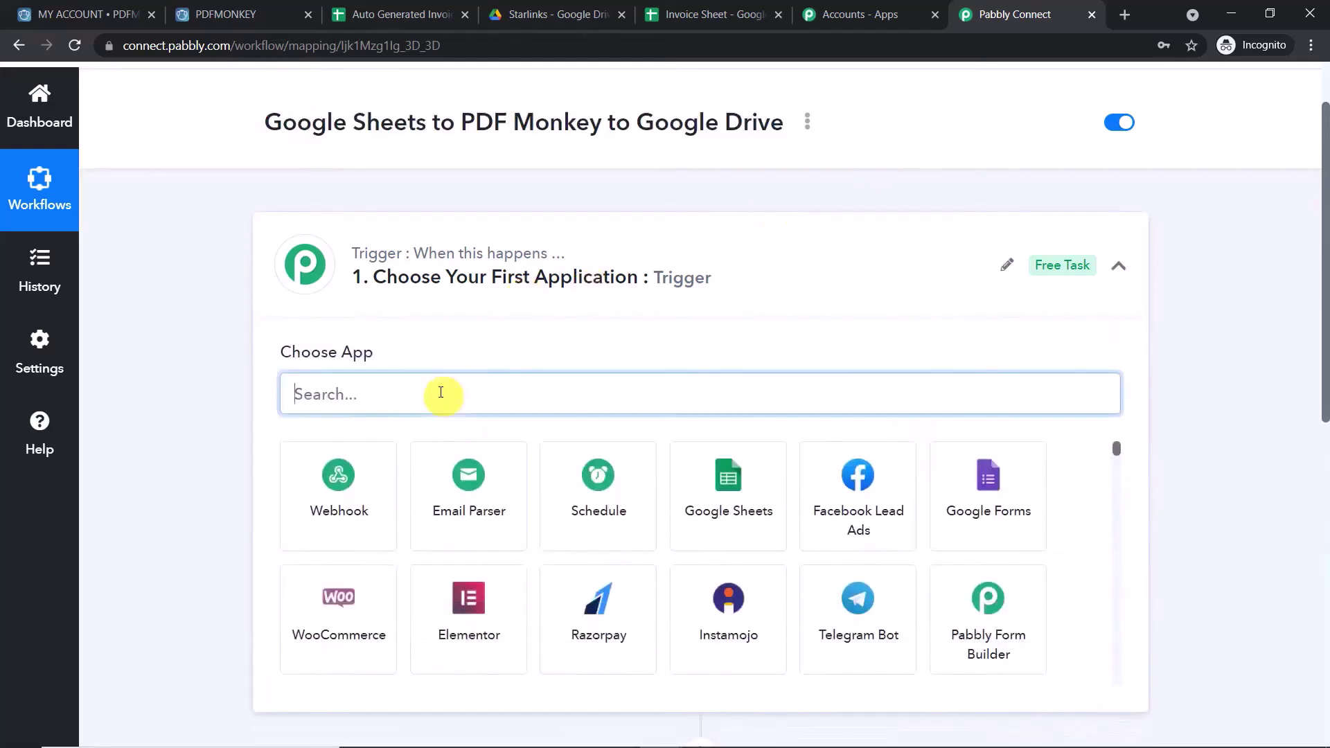
type("go")
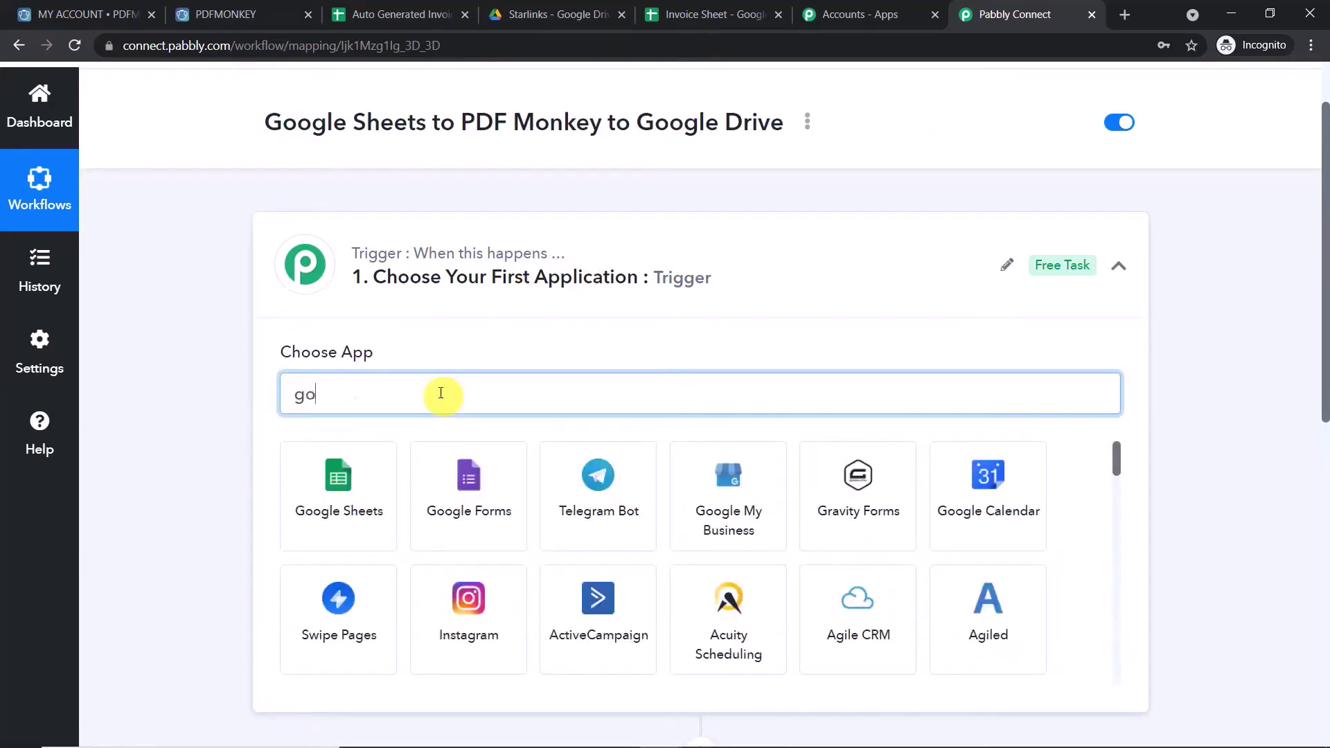
type("ogle s")
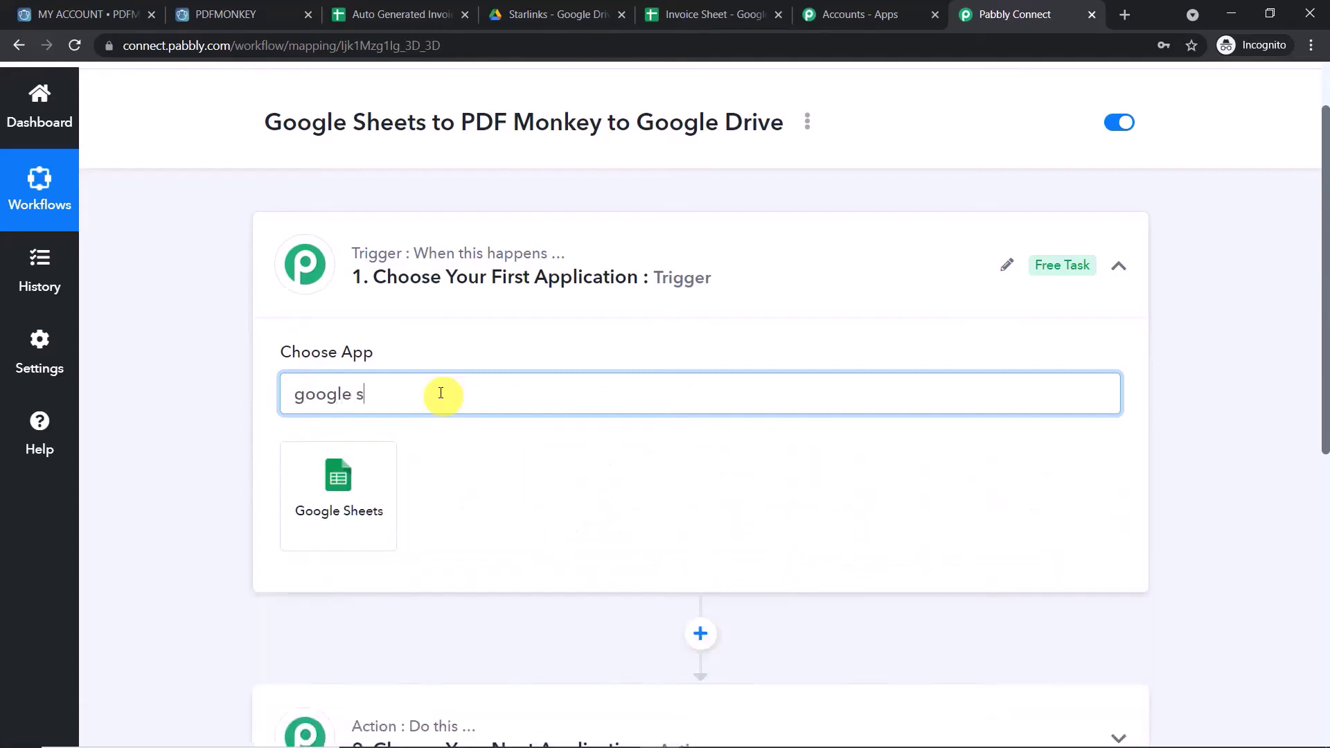
left_click(347, 471)
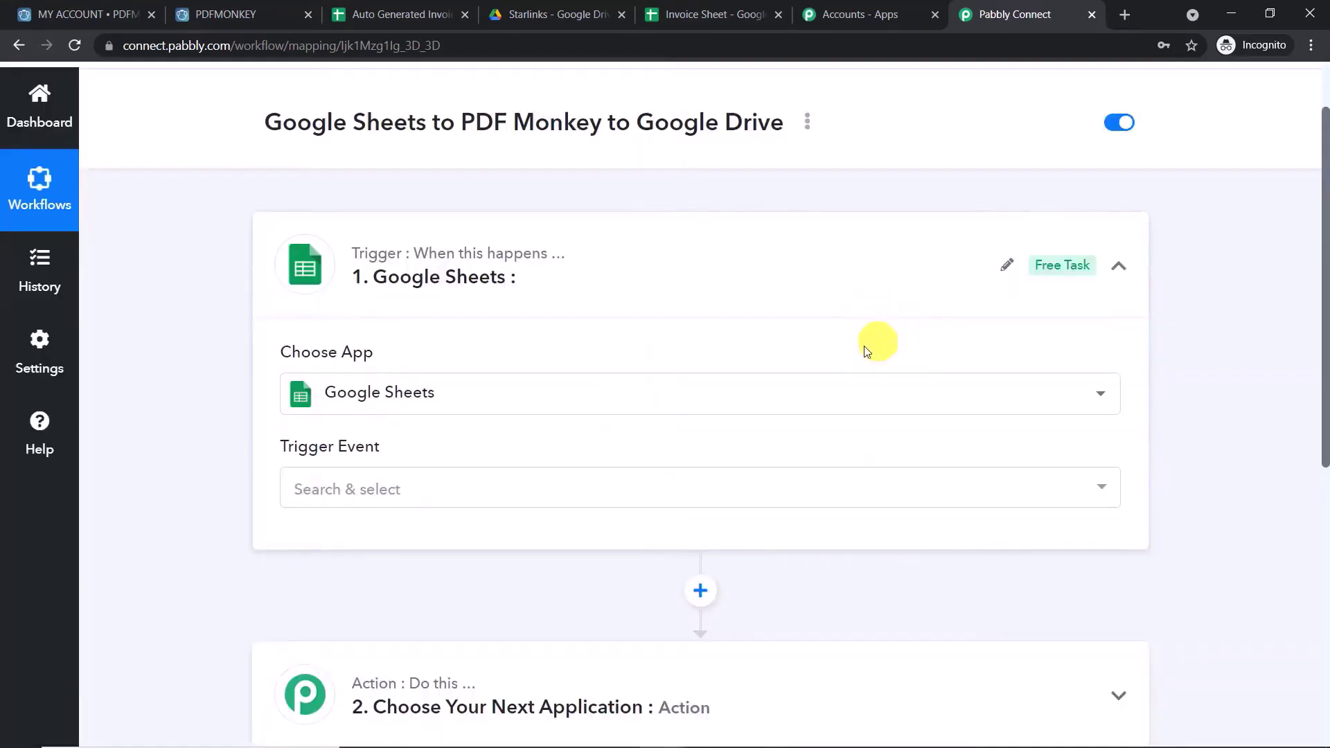
scroll(863, 350, "down", 3)
left_click(466, 400)
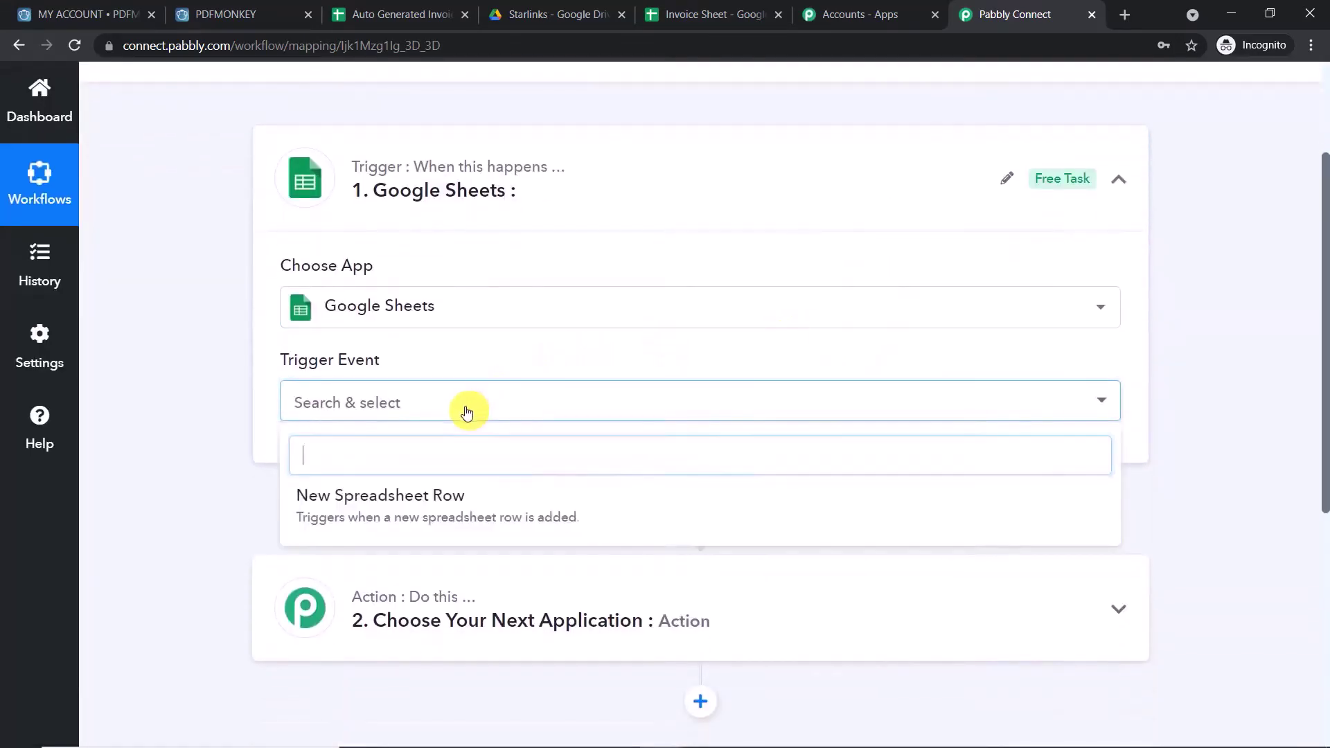
left_click(460, 493)
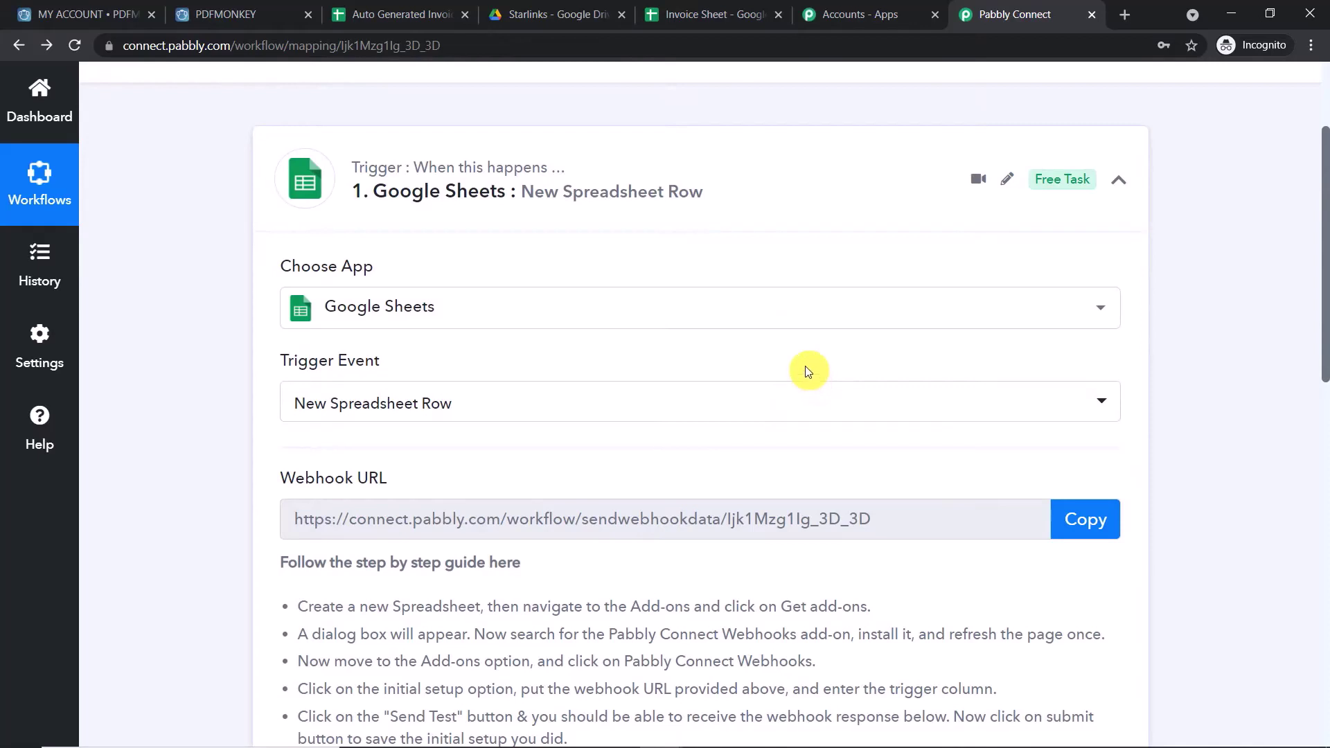
left_click(740, 13)
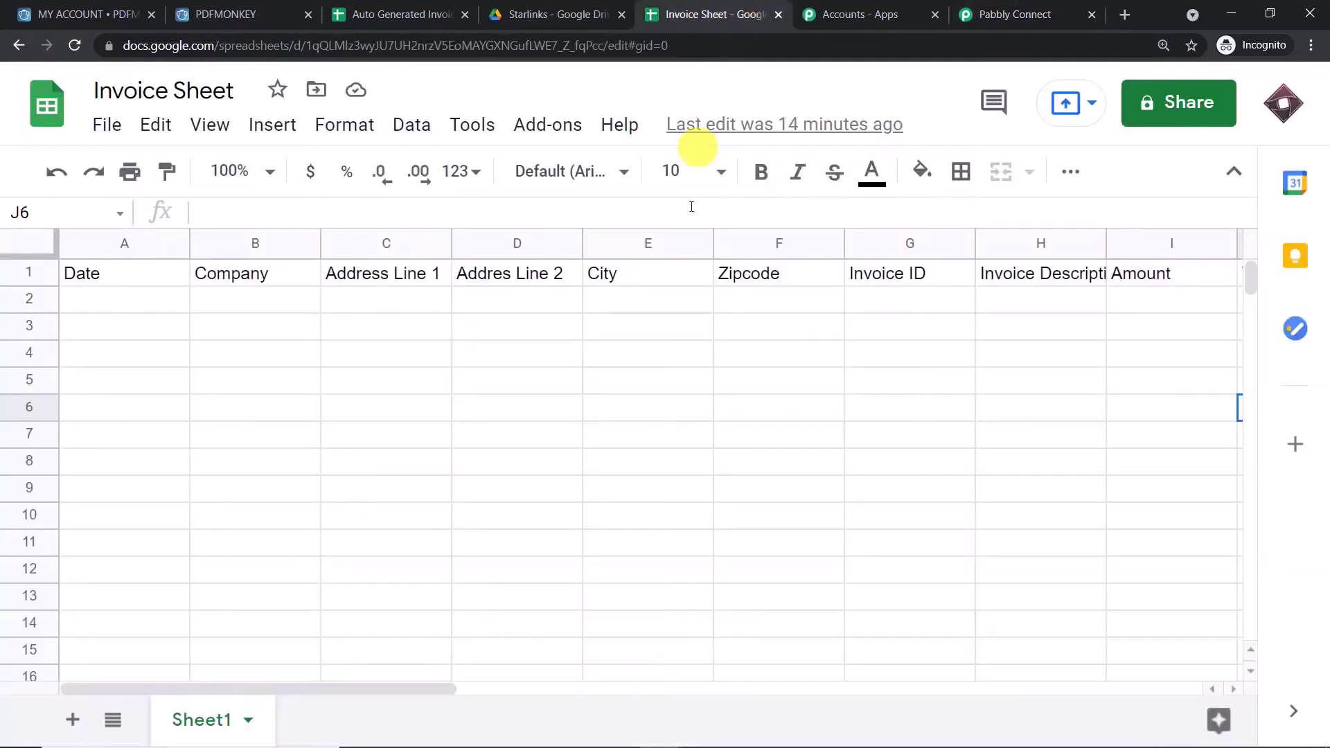
- Close the Auto Generated Invoice and Starlinks Drive browser tabs
left_click(384, 7)
left_click(462, 16)
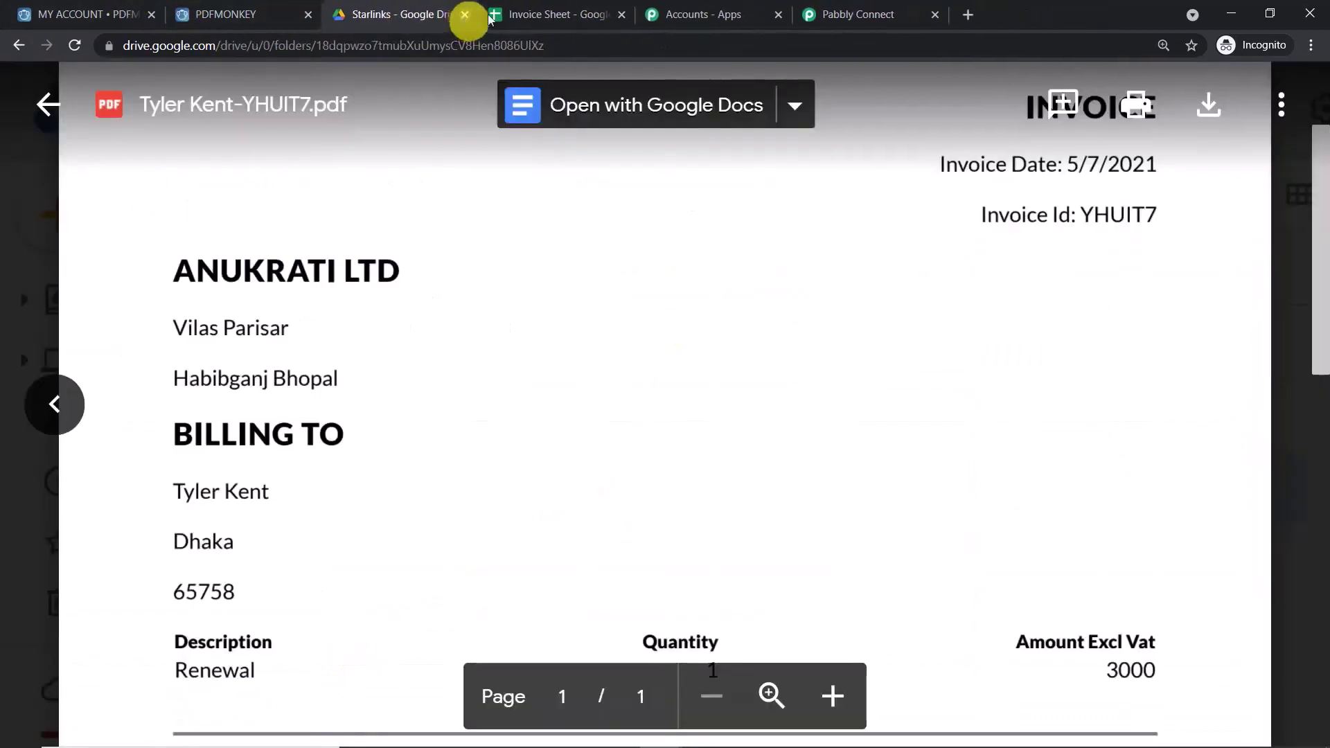
left_click(465, 14)
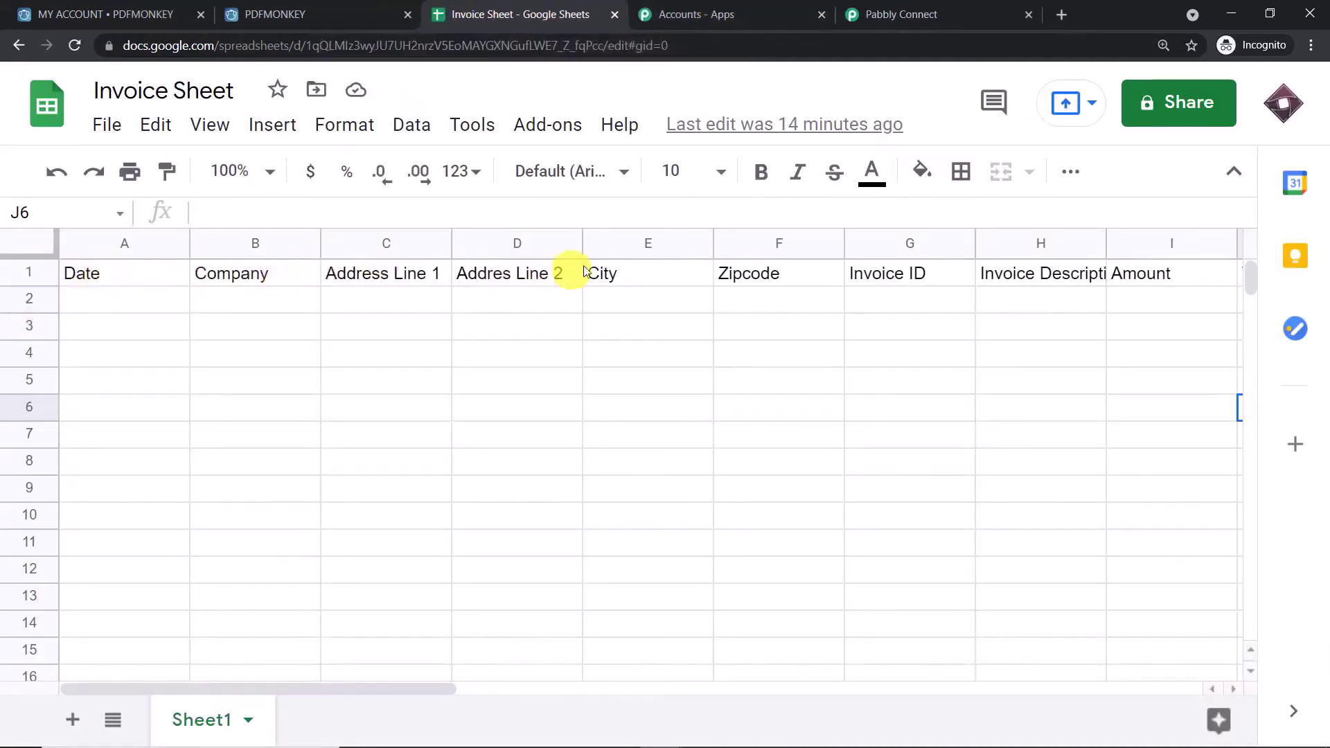
- Review the row-1 headers from Date through Amount in A1:I1
left_click(88, 282)
left_click(291, 275)
left_click(360, 274)
left_click(562, 278)
left_click(661, 283)
left_click(801, 296)
left_click(903, 281)
left_click(1025, 274)
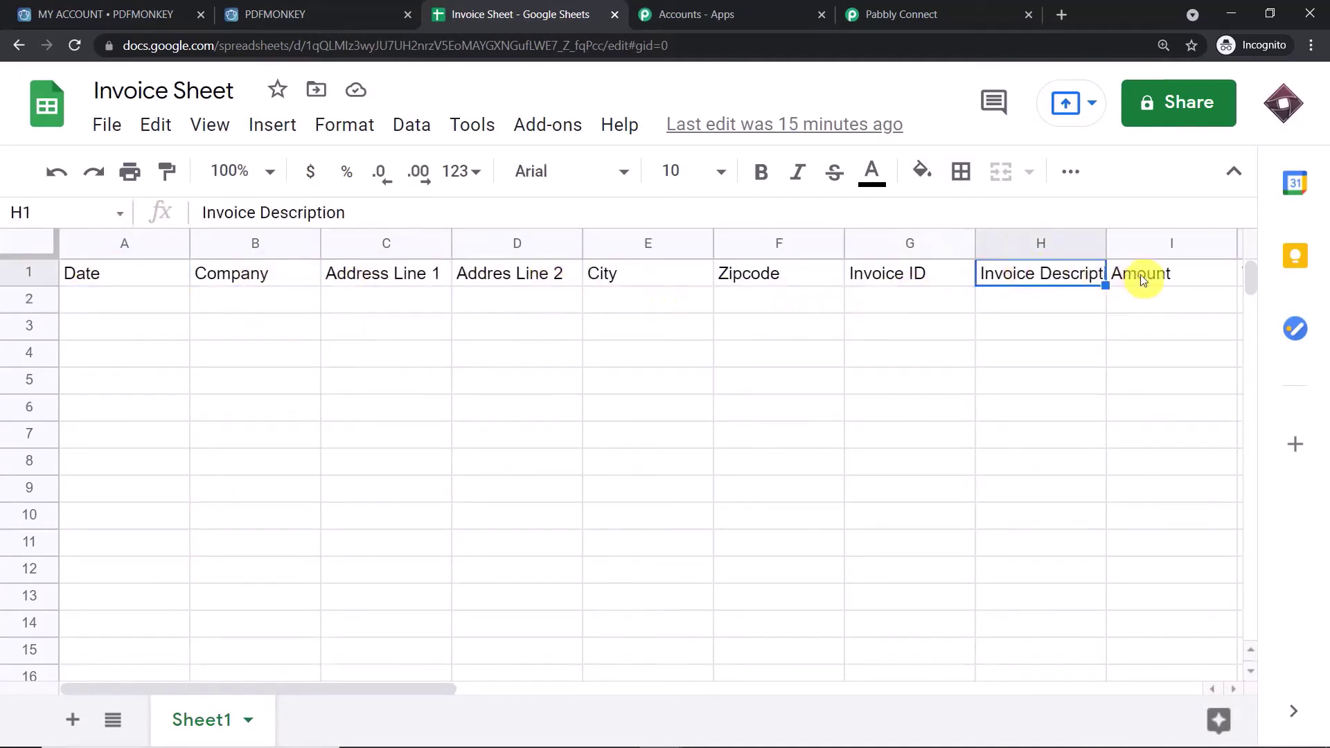
left_click(1140, 274)
left_click_drag(425, 687, 330, 692)
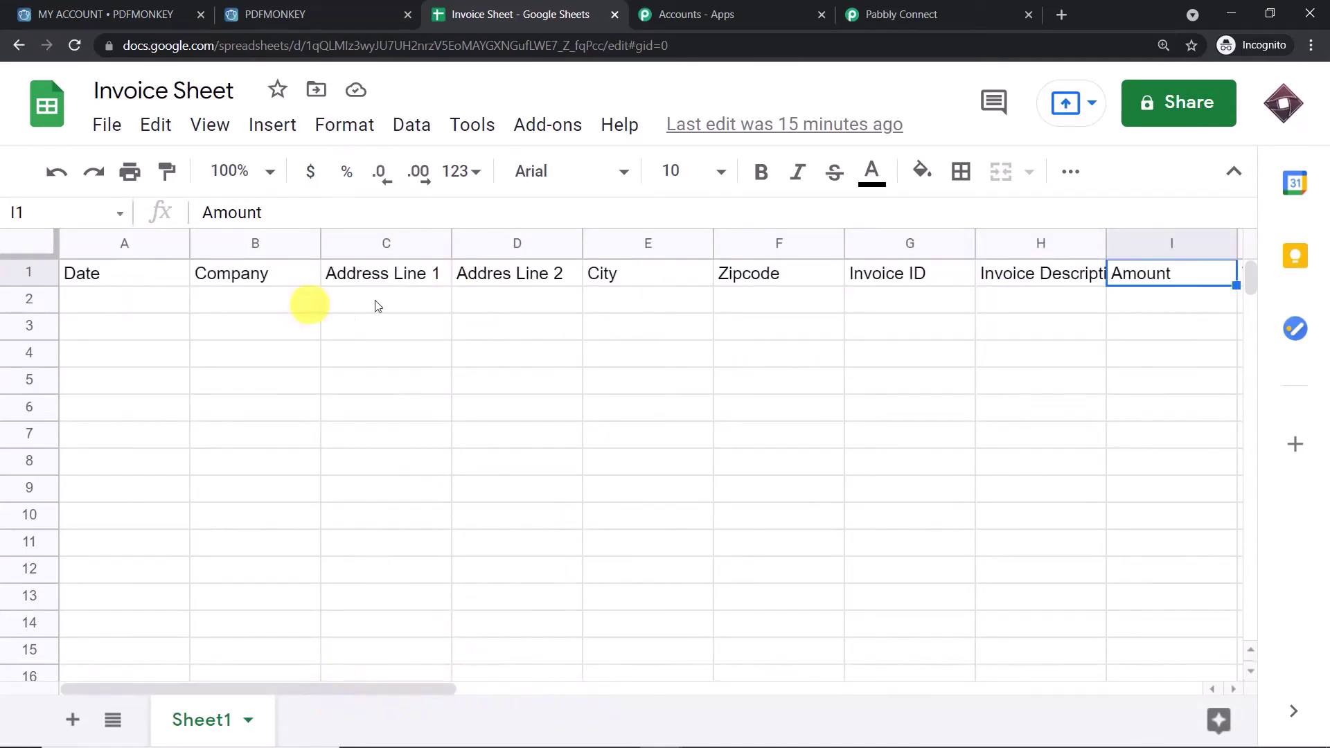
- Glance back at the Pabbly Connect workflow, then open the sheet's Add-ons menu
left_click(966, 13)
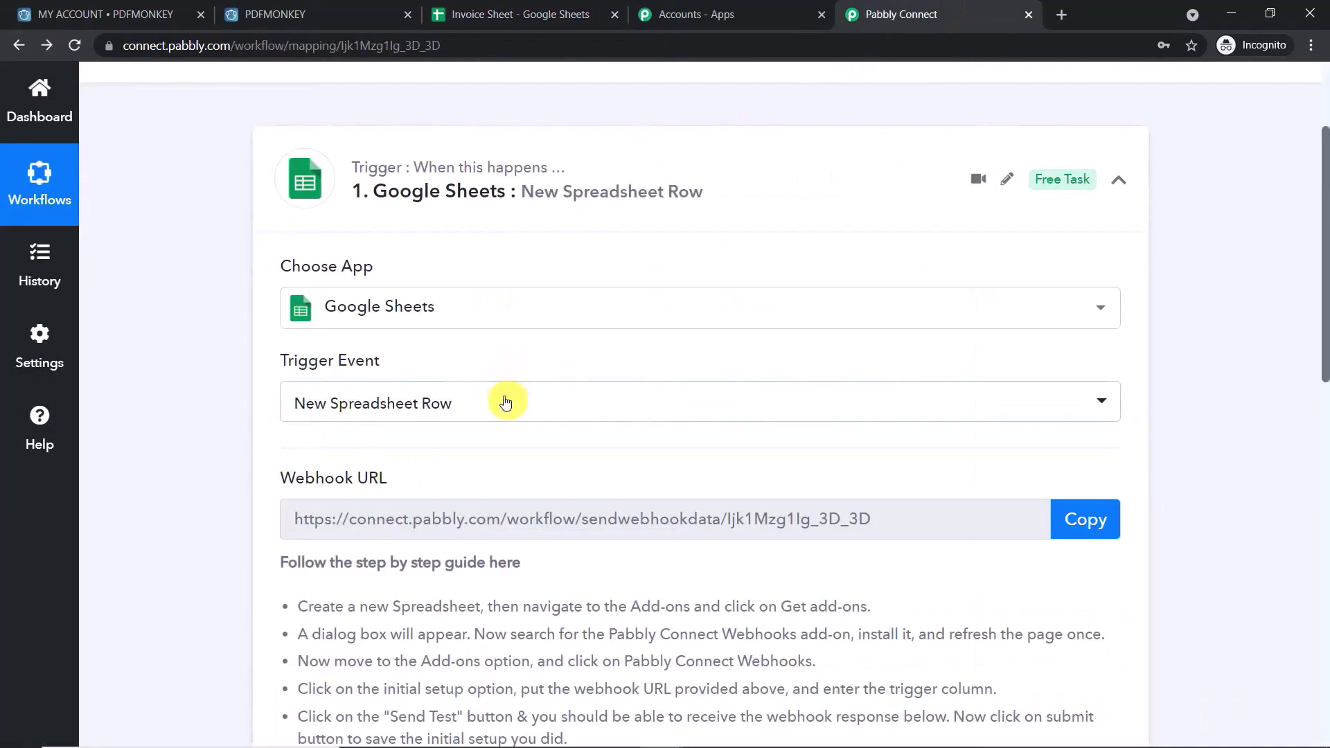
left_click(485, 14)
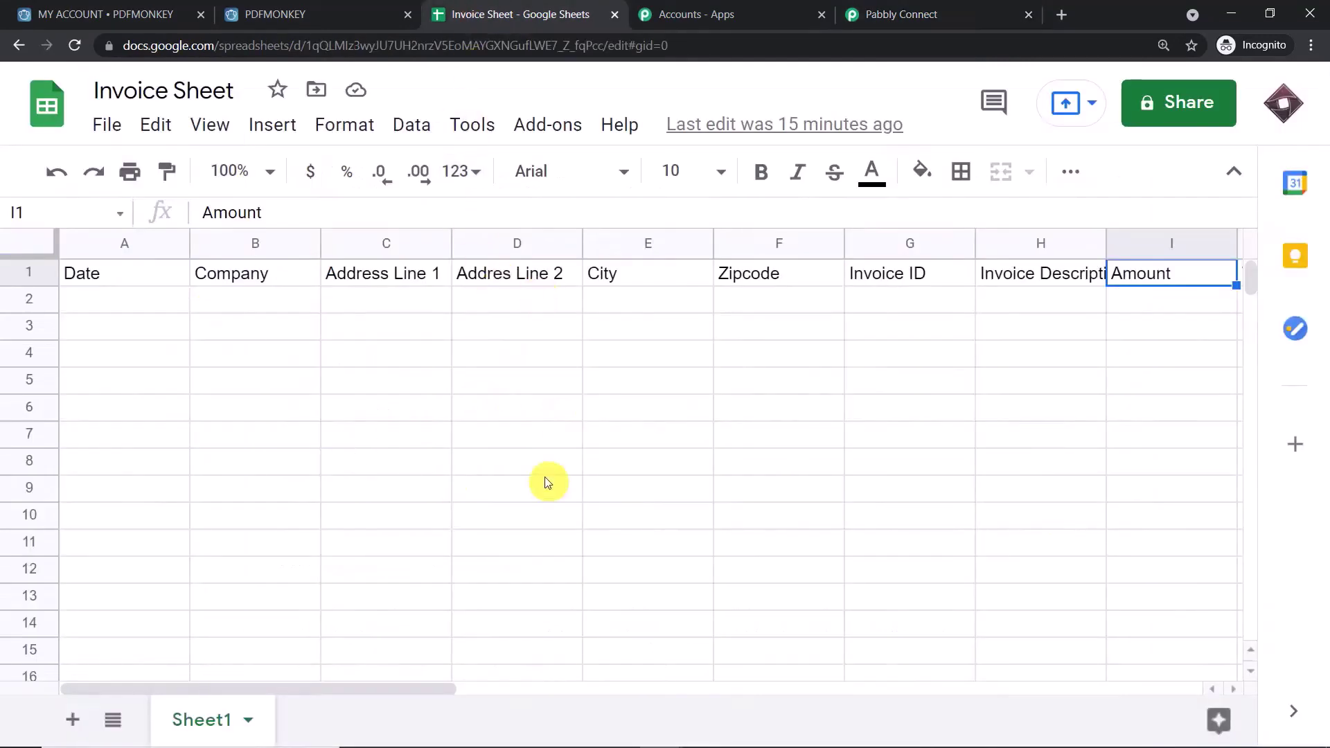
left_click(856, 12)
left_click(484, 7)
left_click(550, 119)
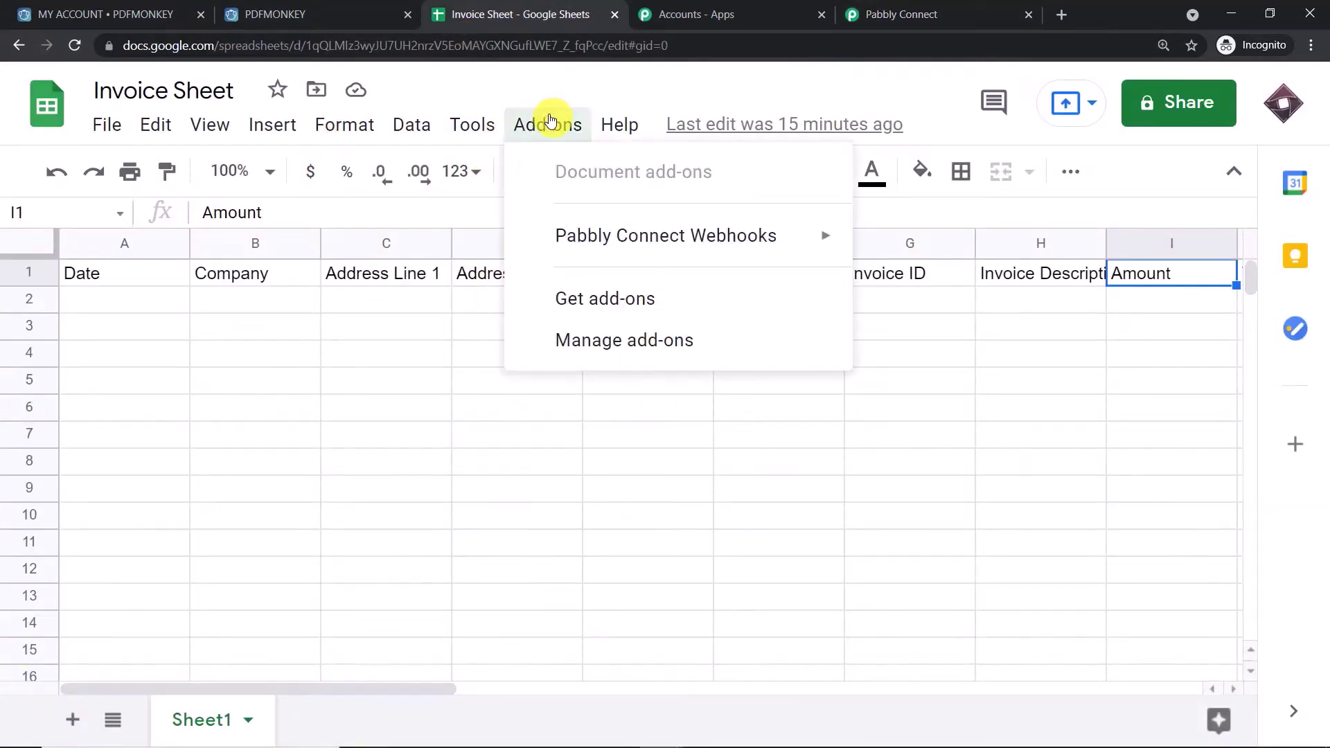
- Search the add-on store for 'pabbly' and open Pabbly Connect Webhooks to confirm it's installed
mouse_move(590, 257)
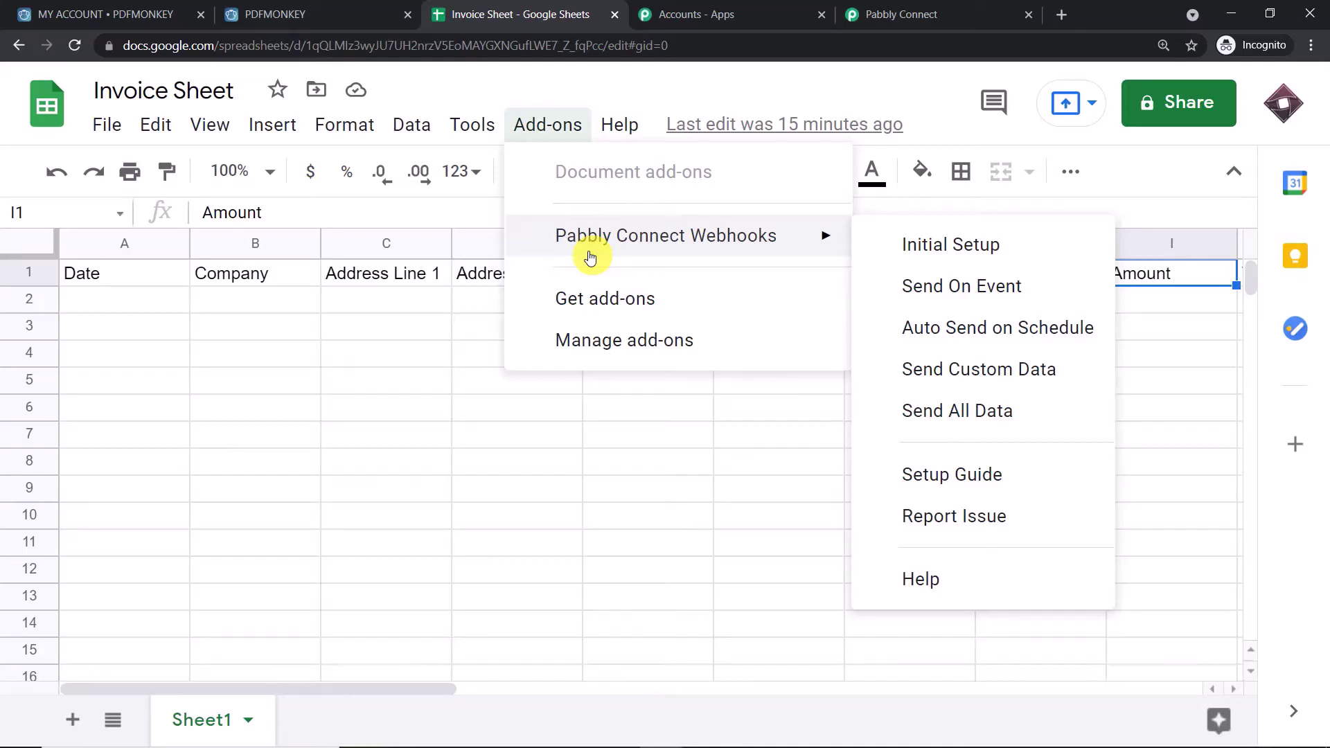
left_click(592, 297)
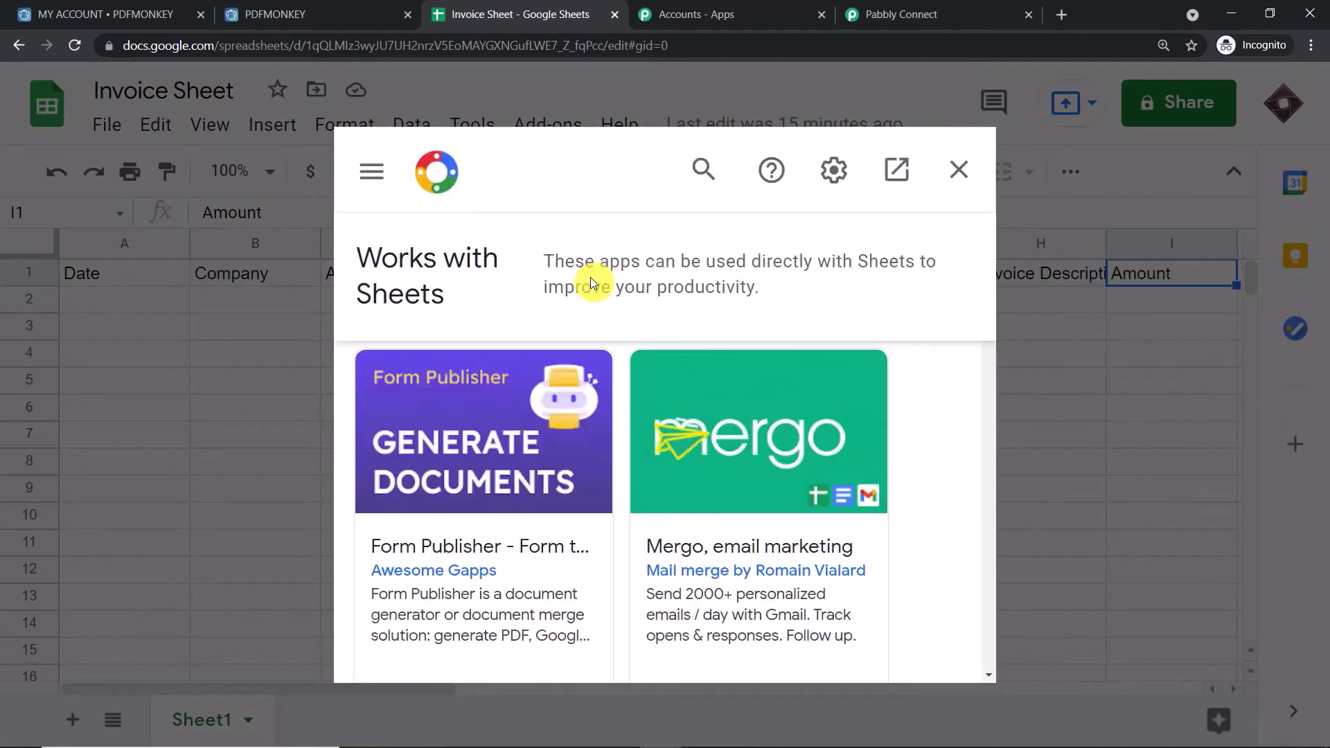
left_click(709, 178)
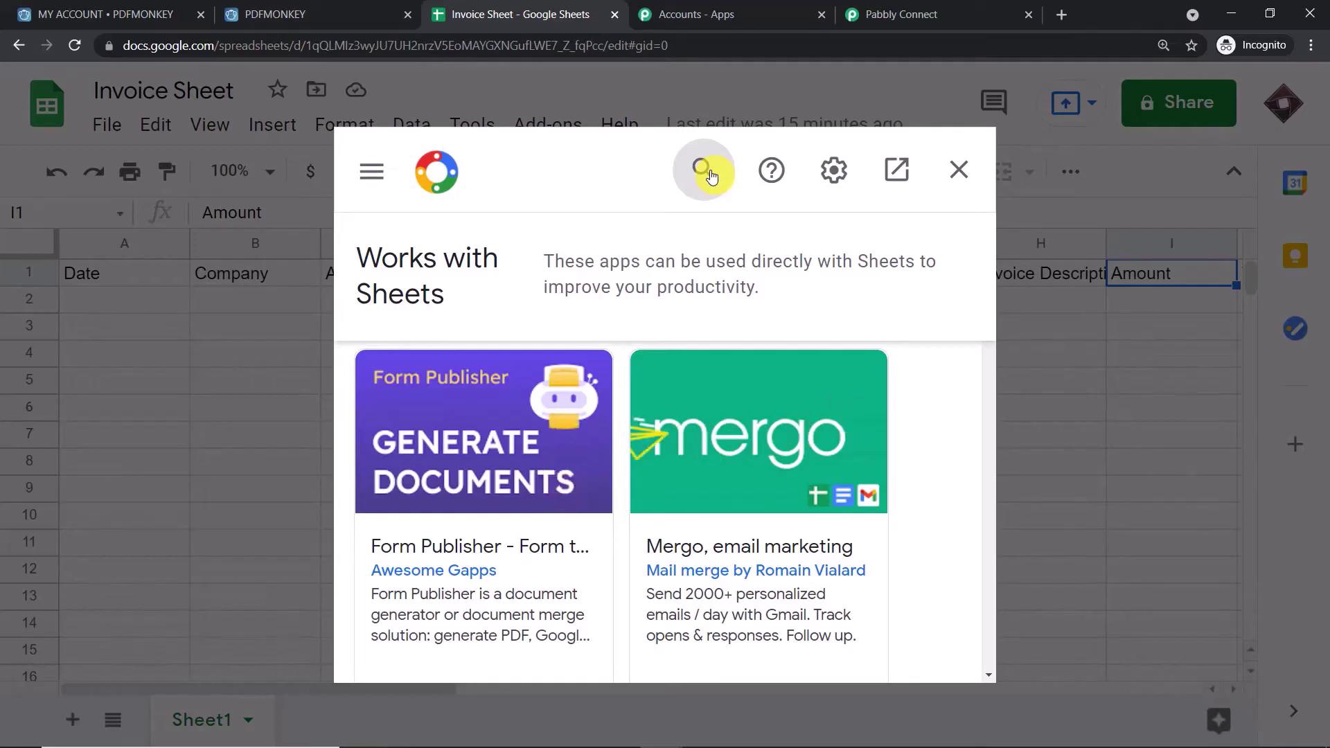
left_click(711, 173)
type("p")
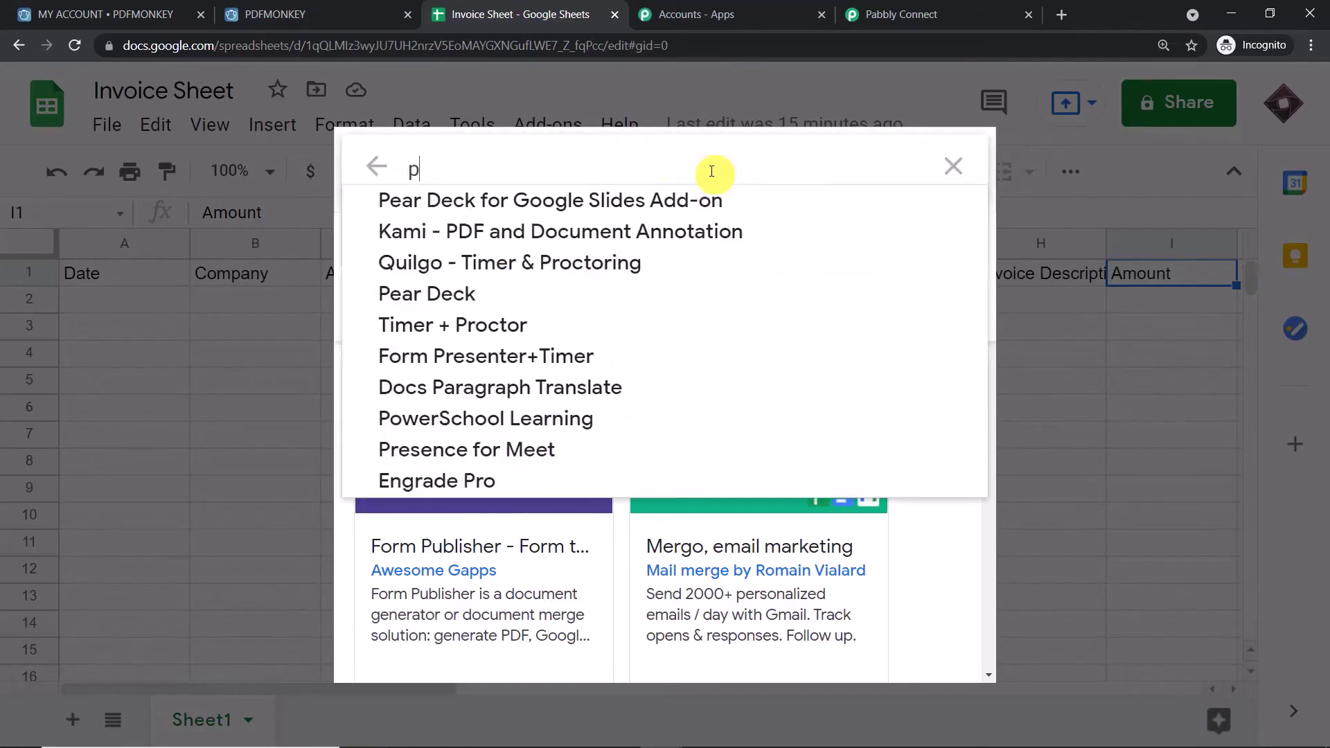
type("abbly")
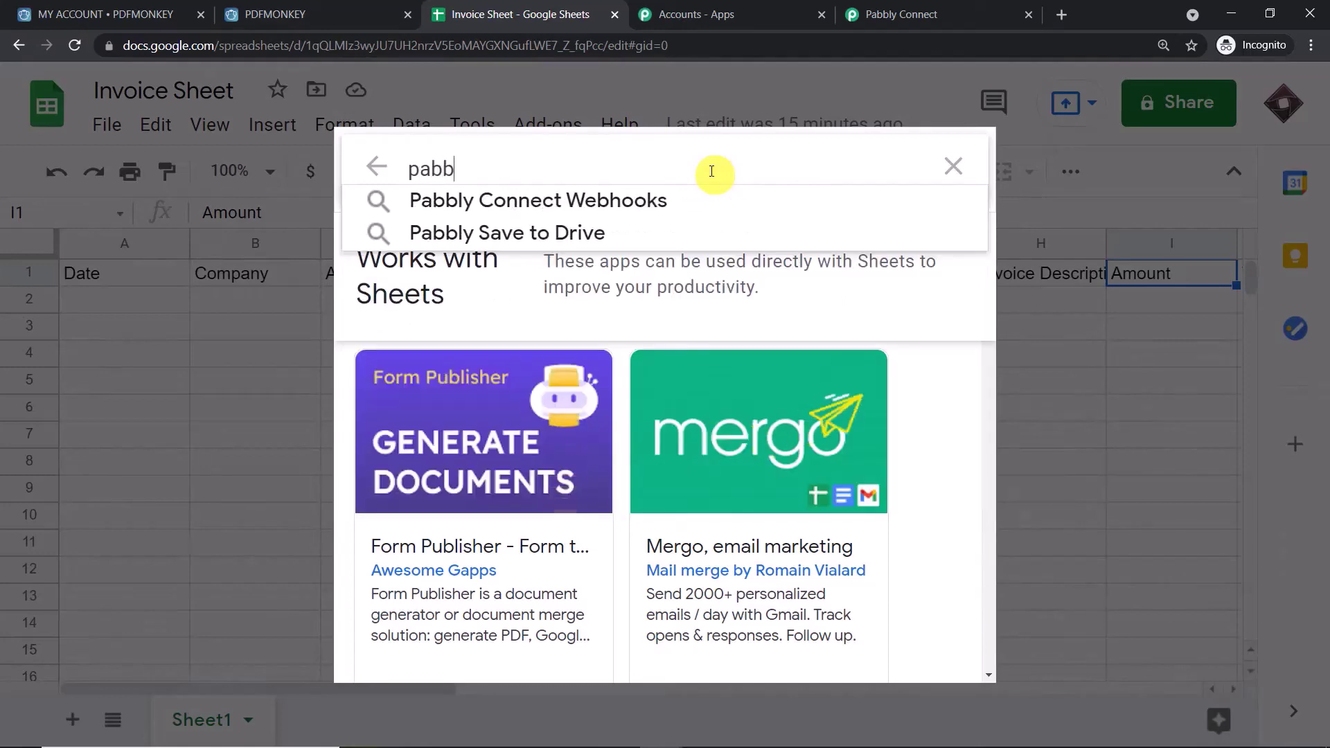
left_click(660, 211)
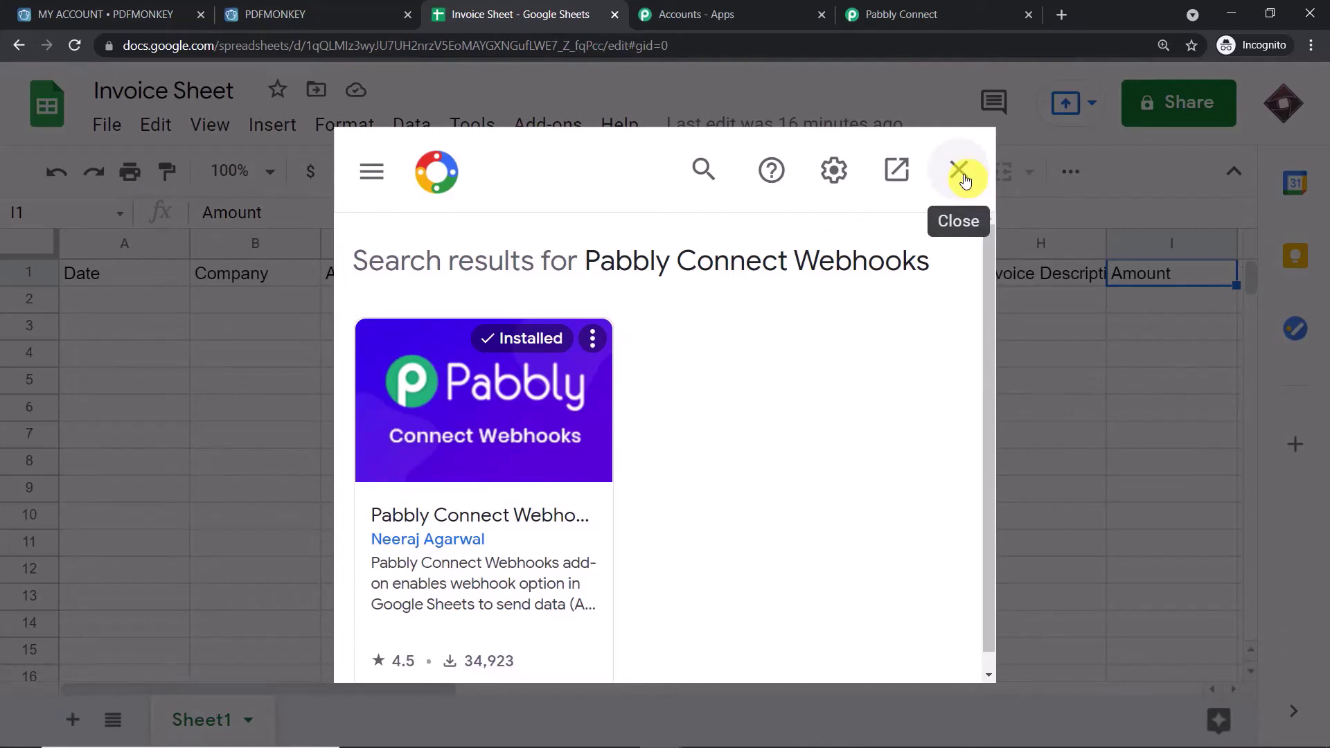
- Close the add-on store, then open and dismiss the webhook add-on's Initial Setup form
left_click(965, 180)
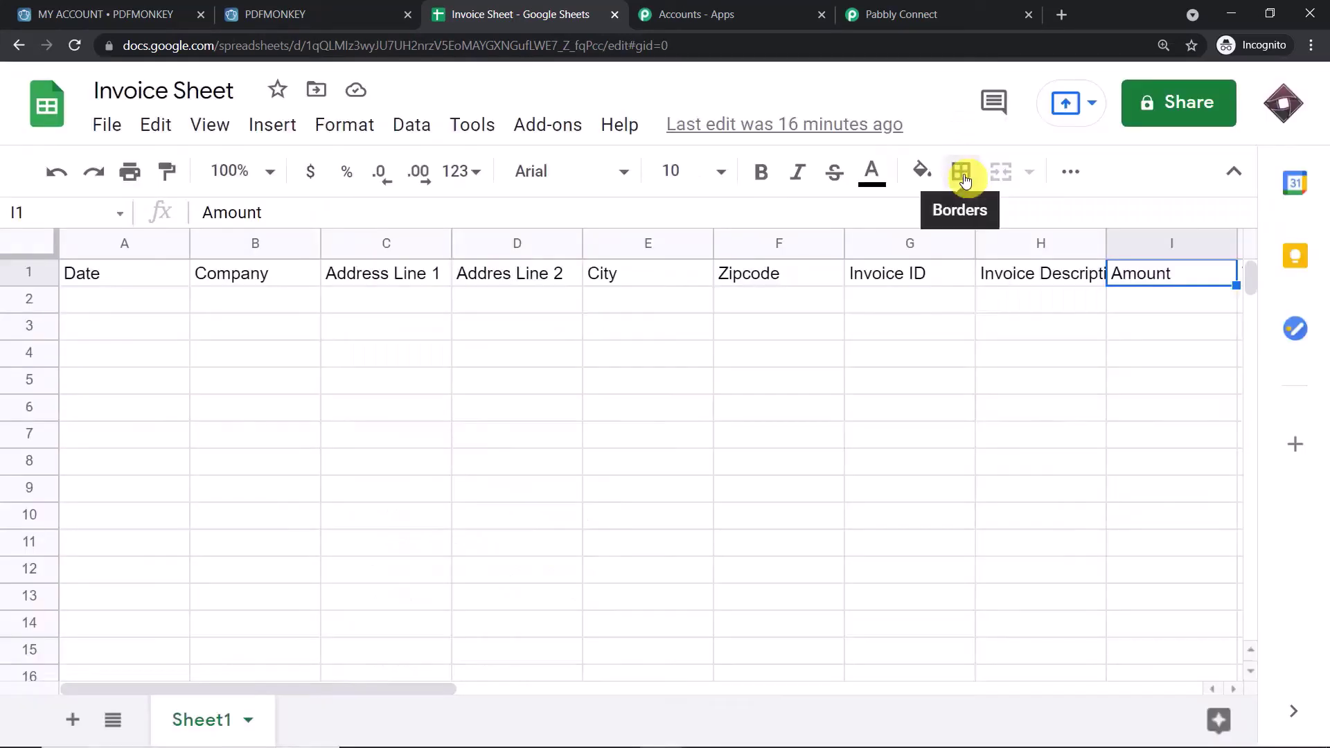
left_click(537, 125)
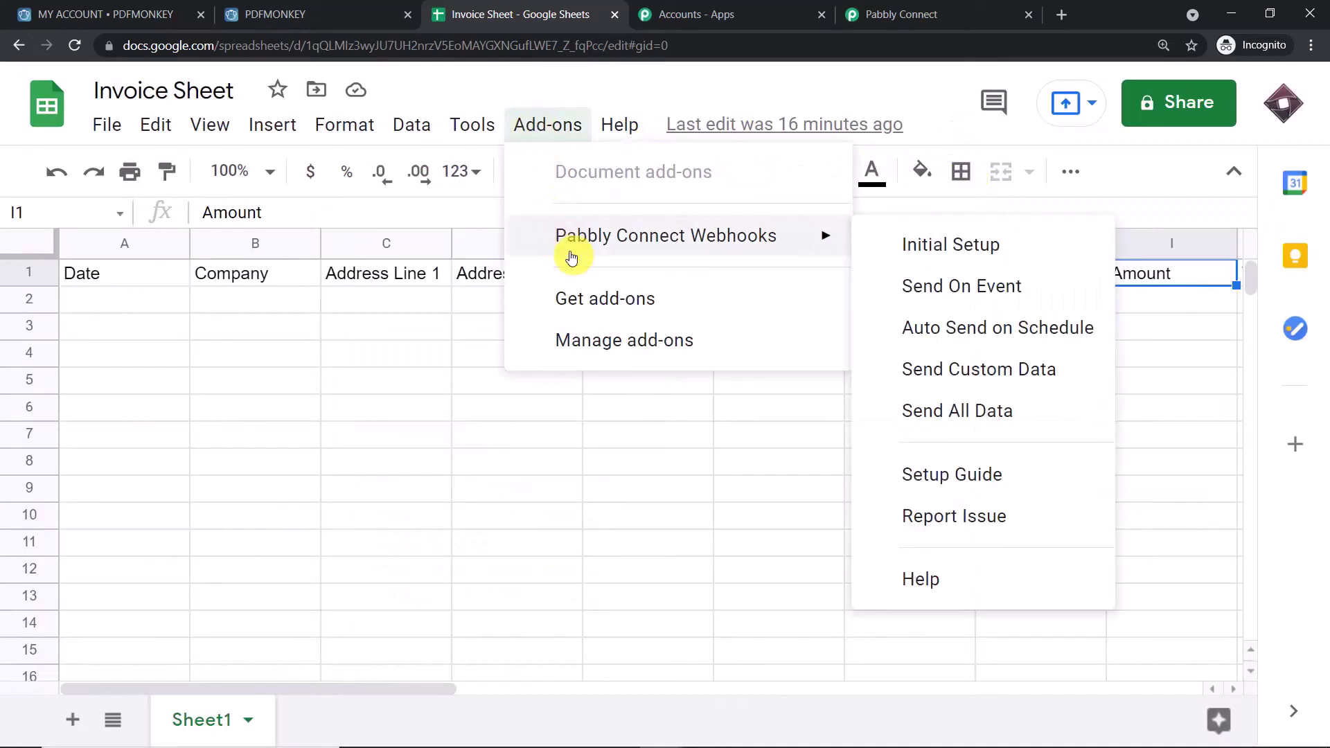
mouse_move(825, 234)
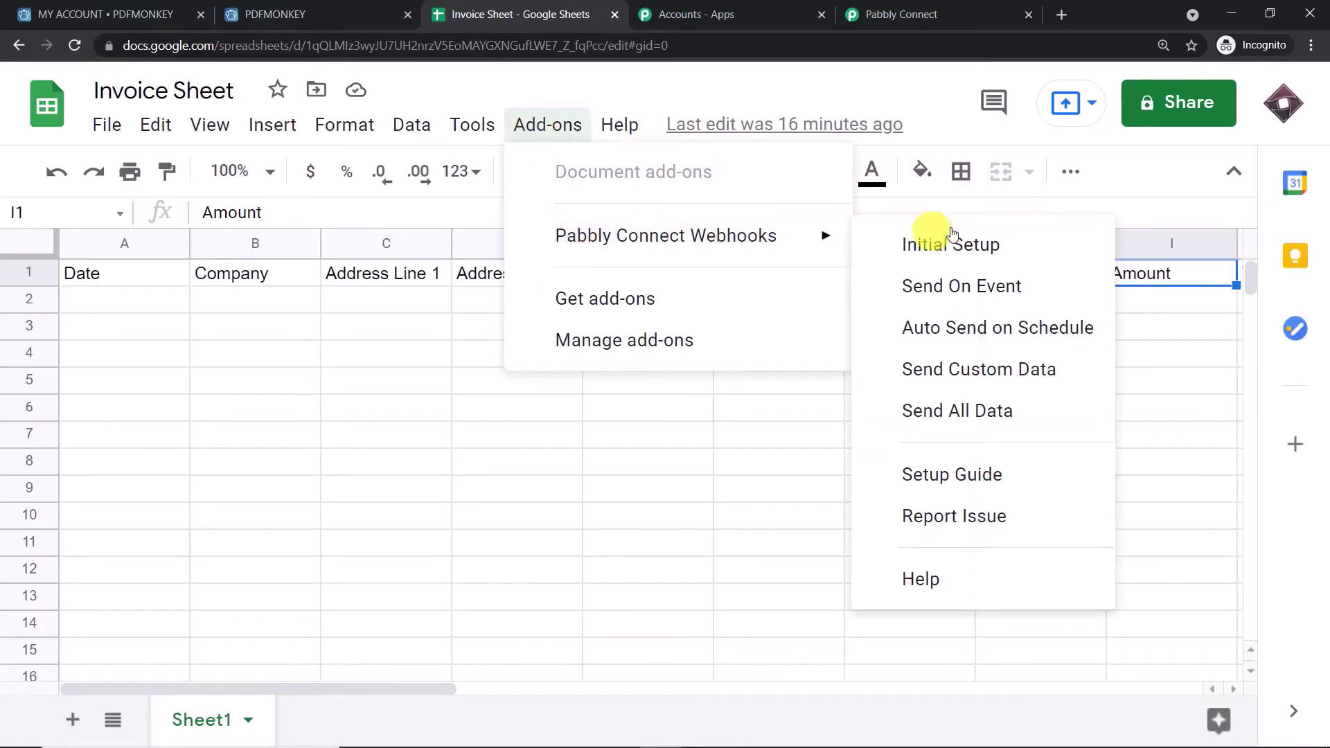
left_click(951, 233)
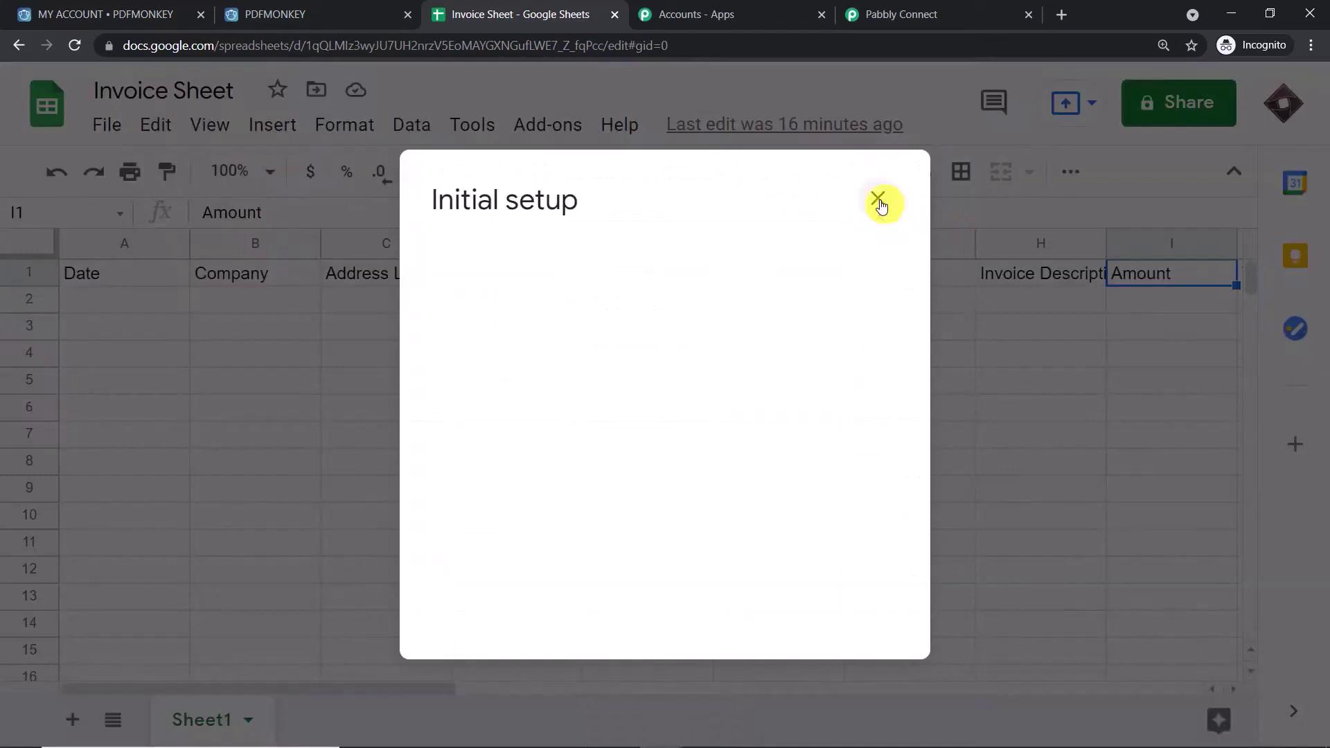
left_click(878, 201)
- Scroll right to find Total Amount in L1 as the last column, then reopen Initial Setup
left_click_drag(407, 687, 609, 695)
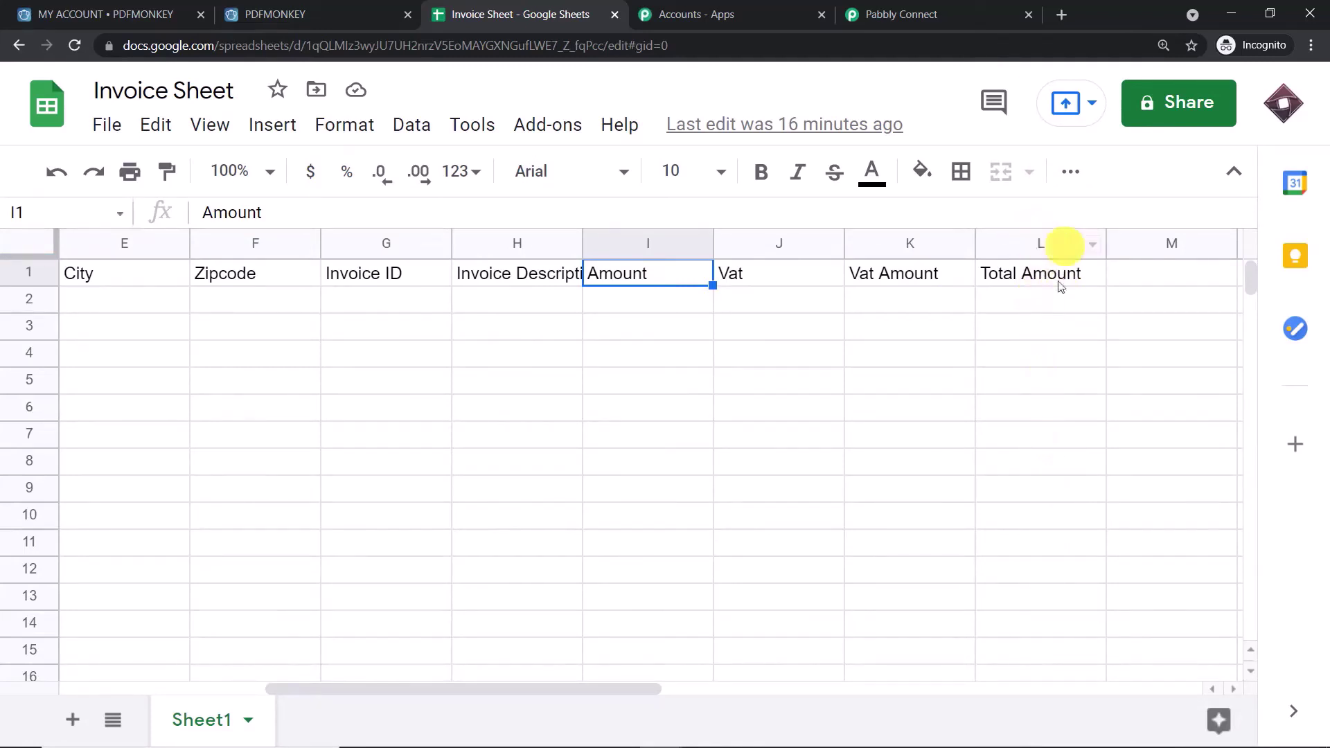
left_click(1140, 277)
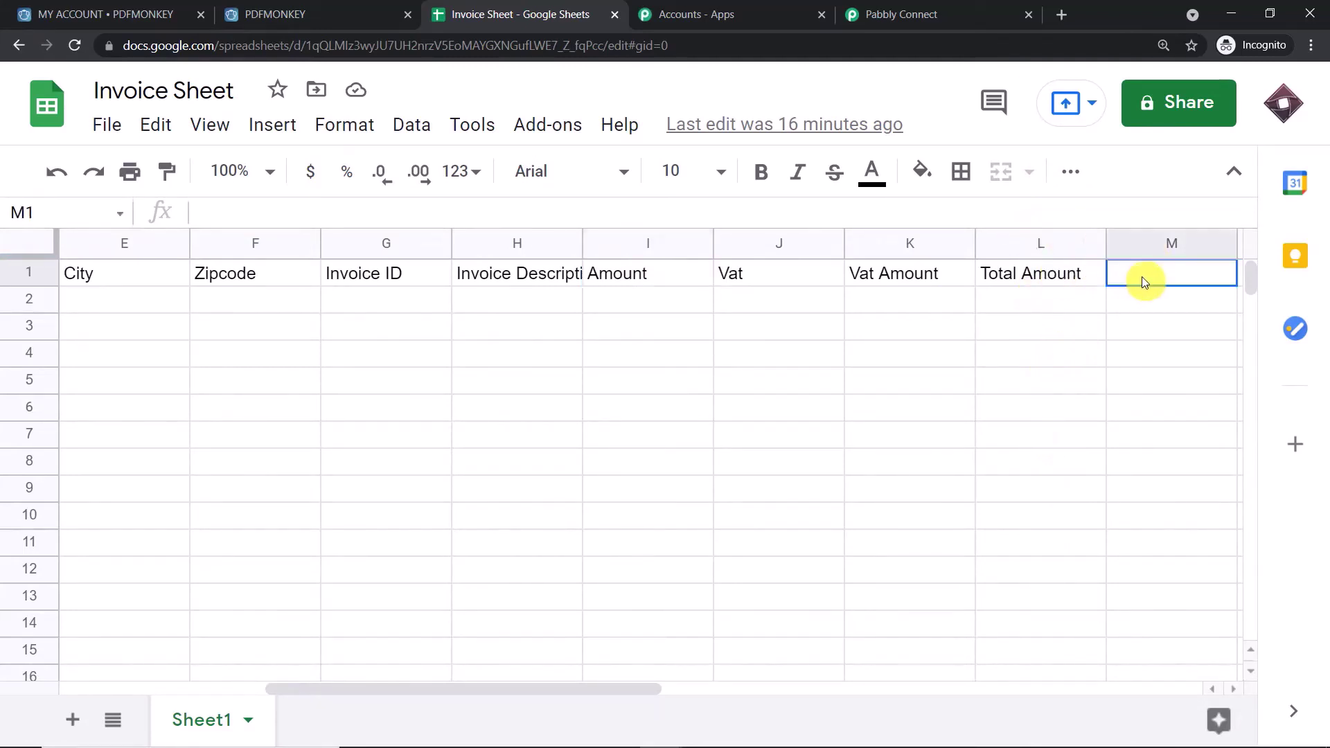
left_click(1015, 272)
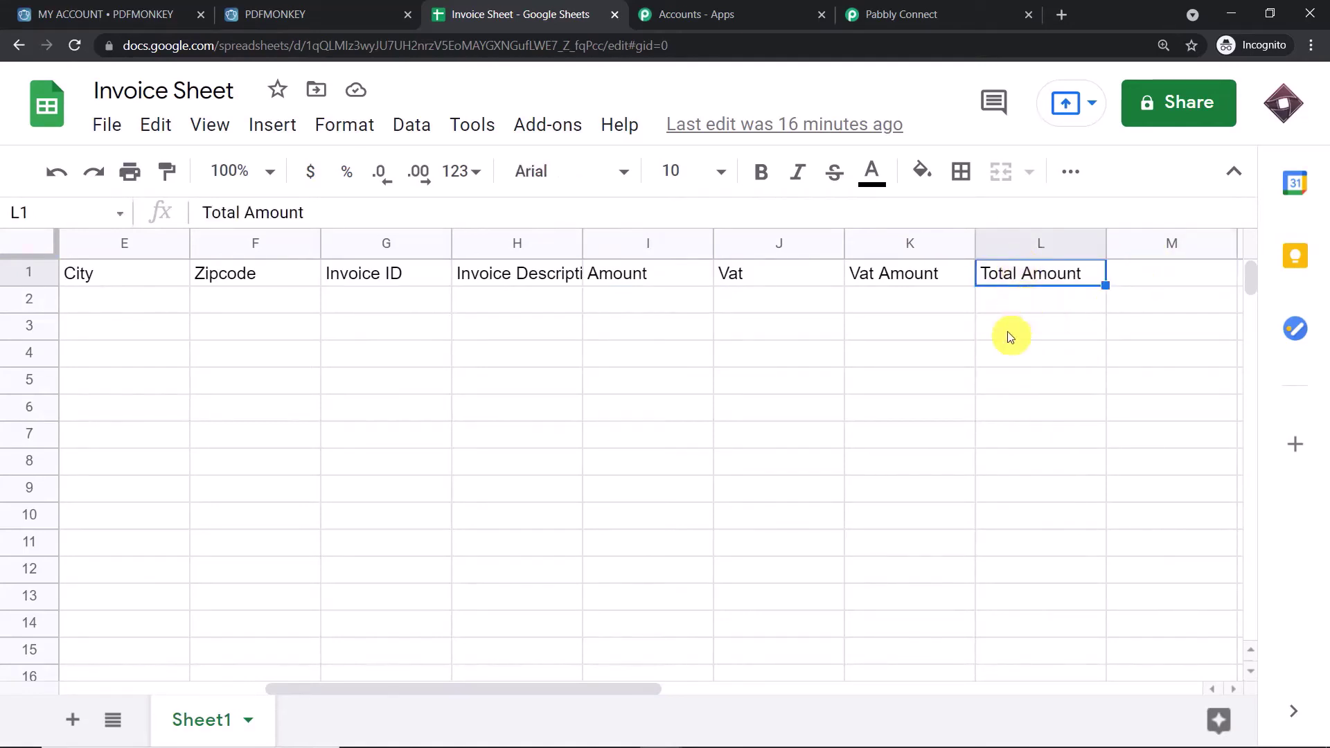
left_click(538, 122)
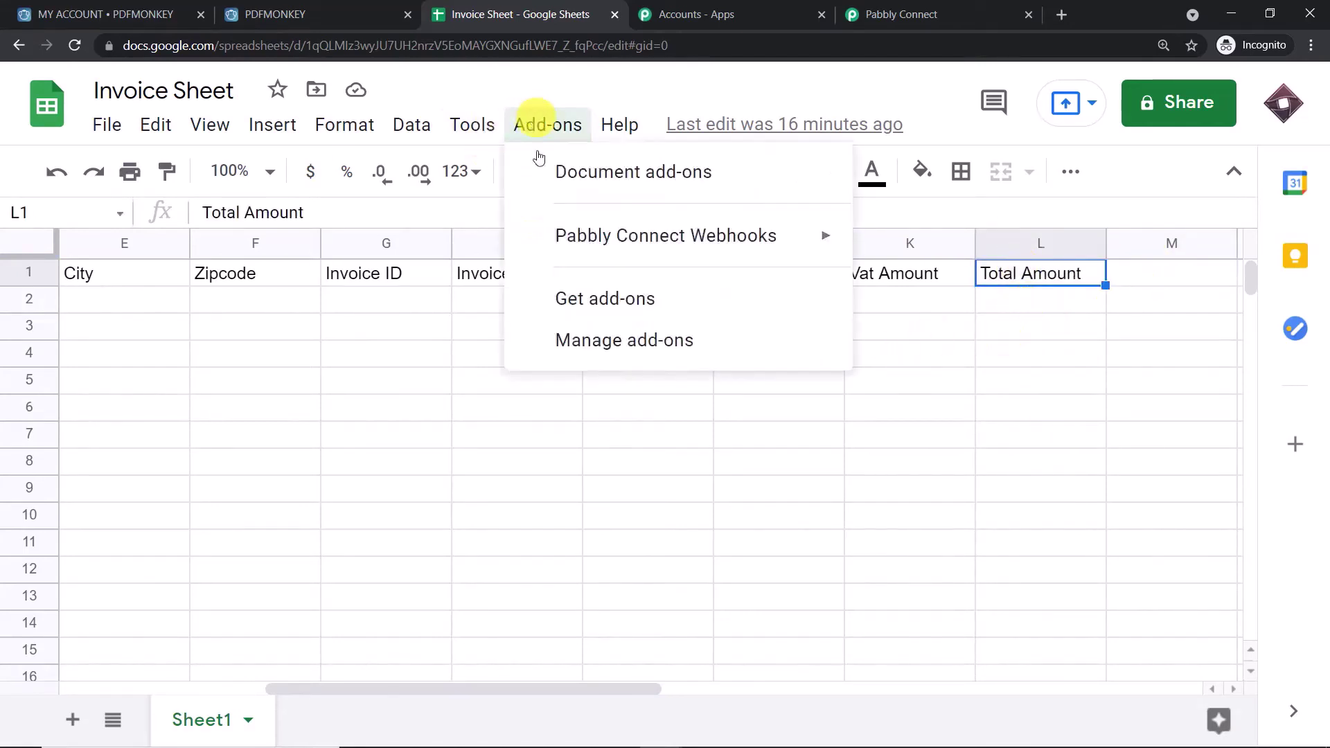
mouse_move(550, 235)
left_click(1035, 249)
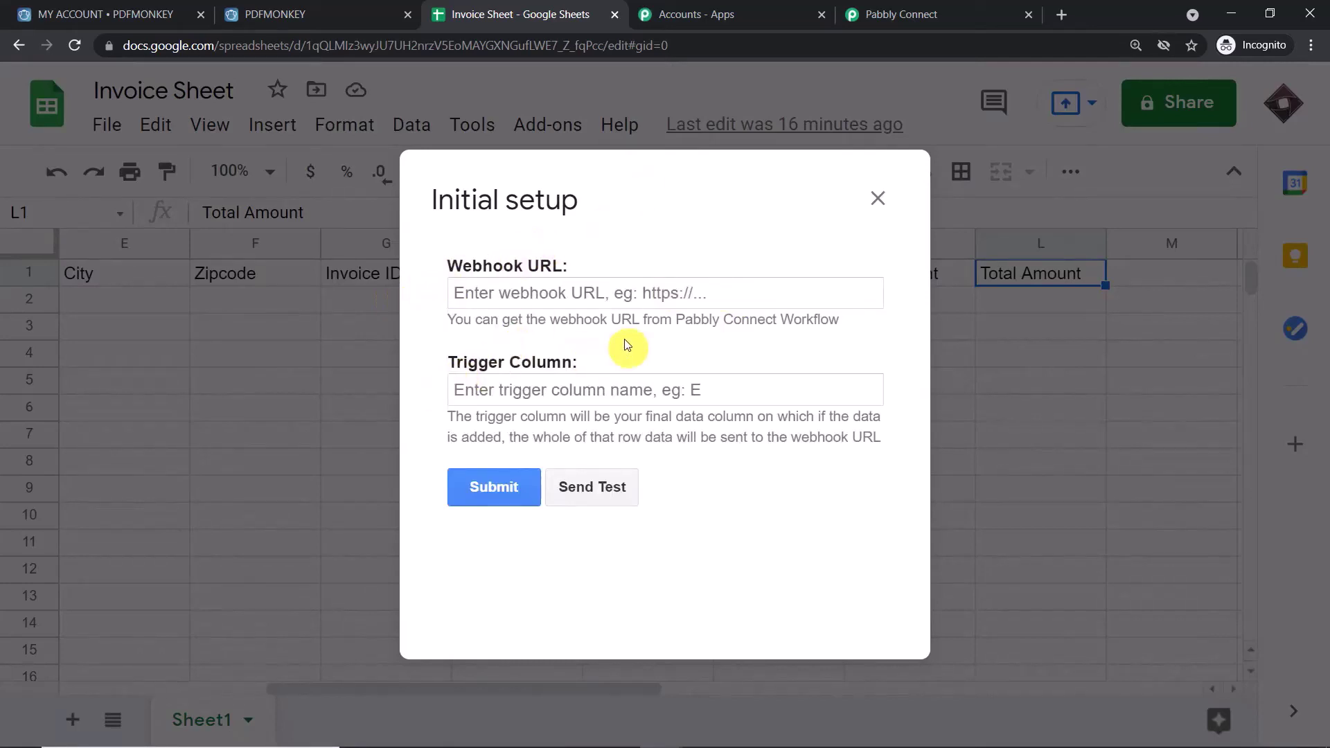
- Paste the webhook URL copied from Pabbly Connect into the Webhook URL field
left_click(627, 291)
left_click(969, 8)
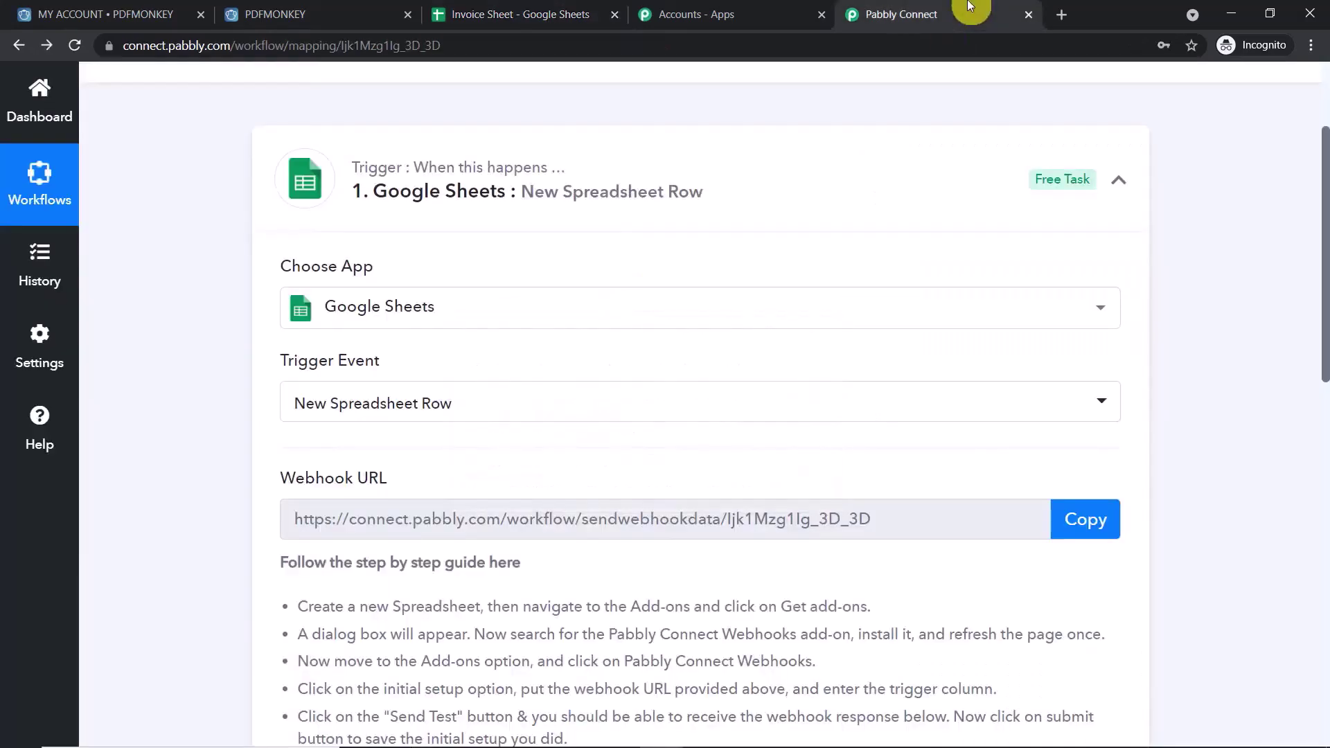
left_click(1103, 516)
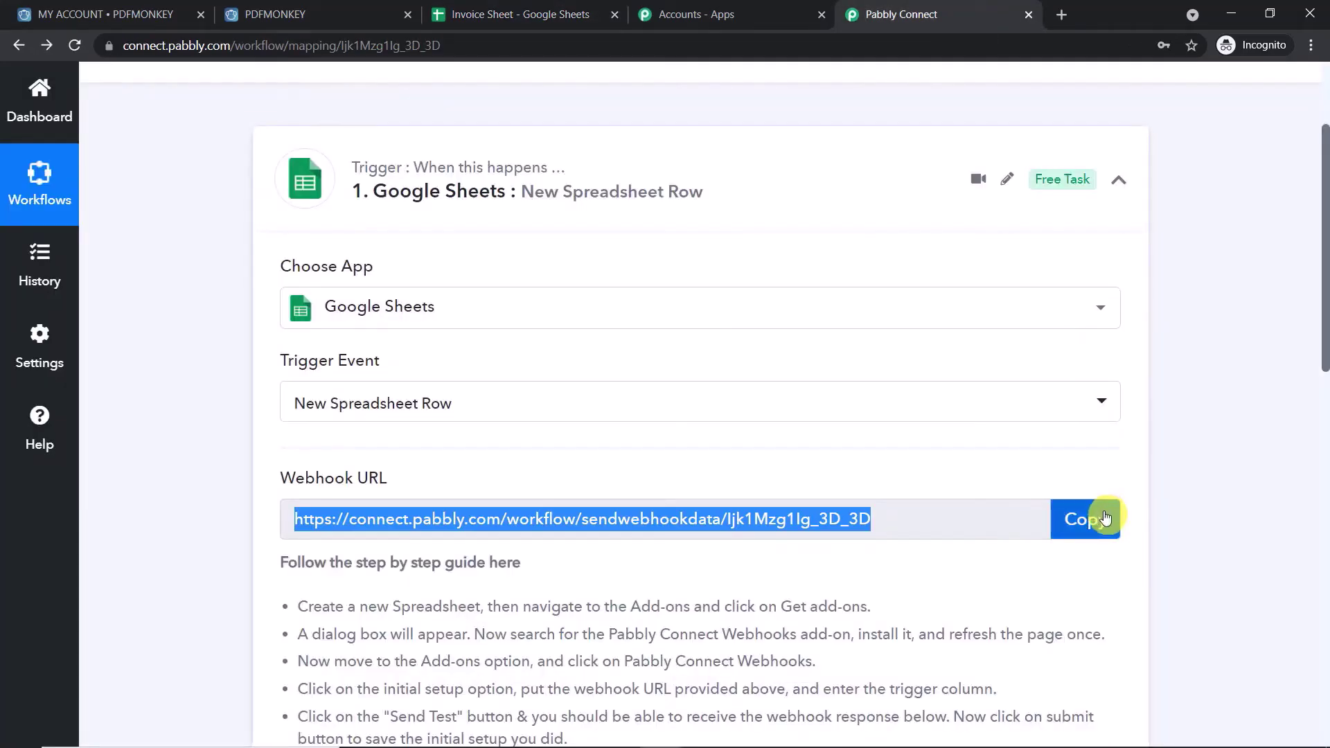
left_click(547, 14)
right_click(547, 293)
left_click(596, 429)
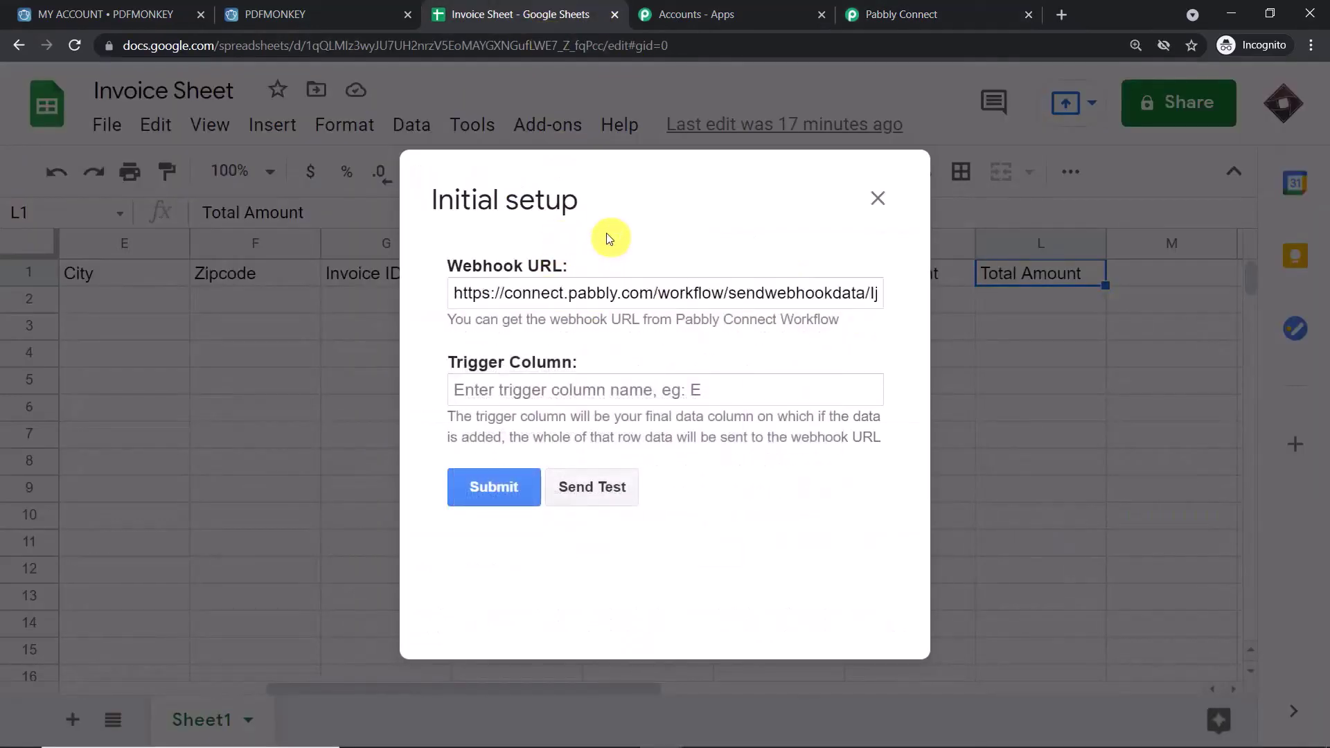
- Enter L as the Trigger Column and submit the setup
left_click(575, 398)
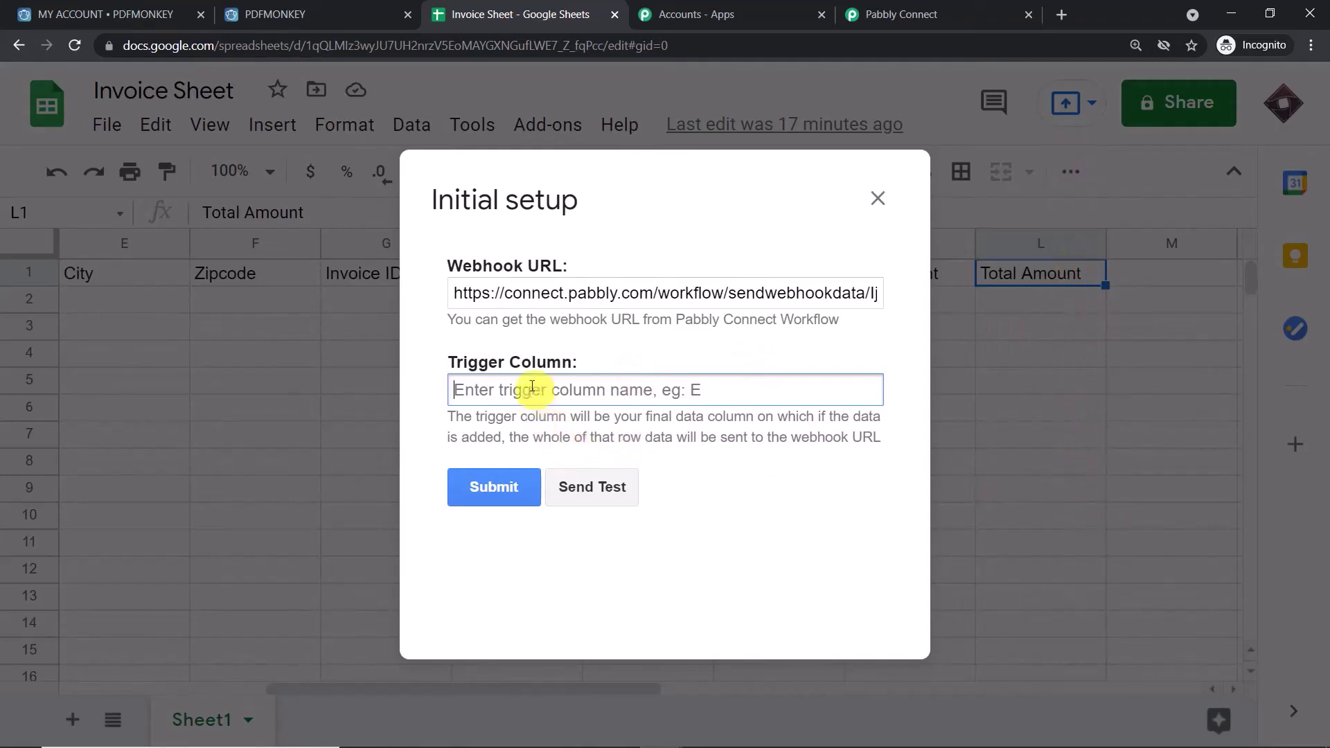
type("L")
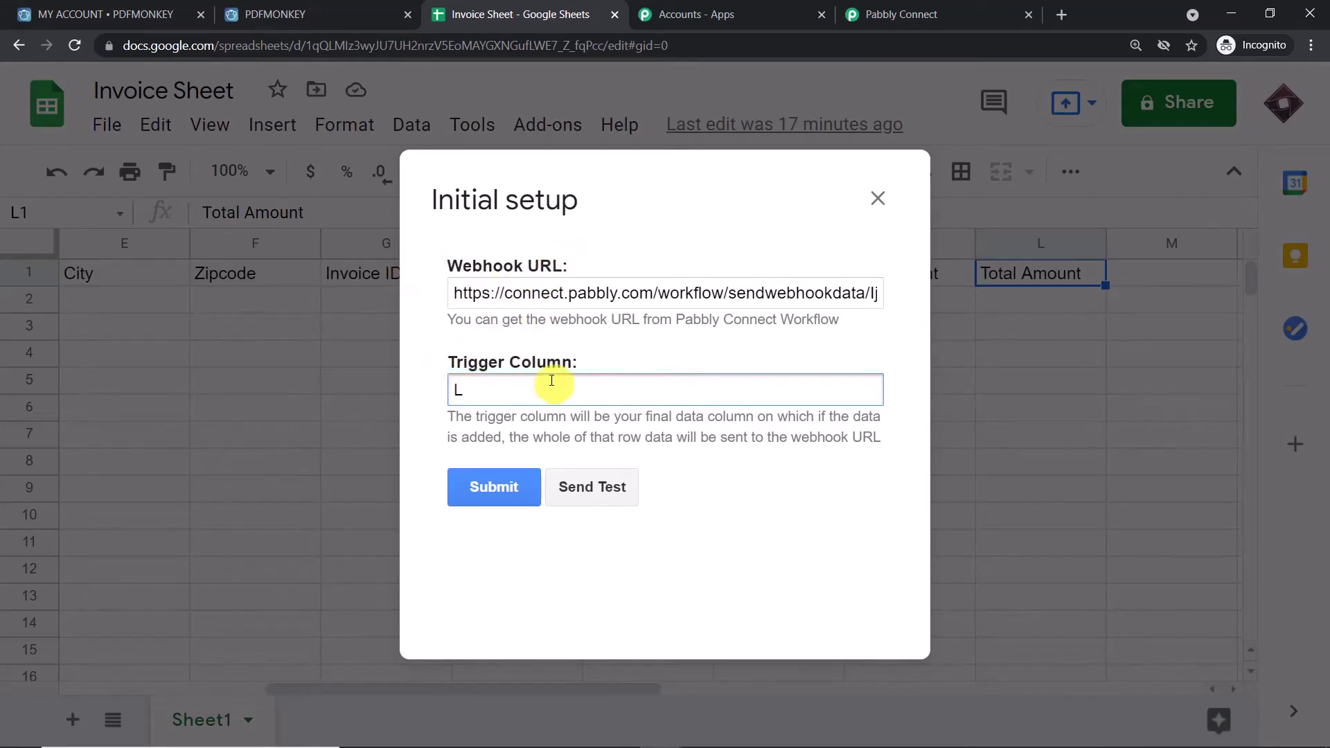
left_click(484, 487)
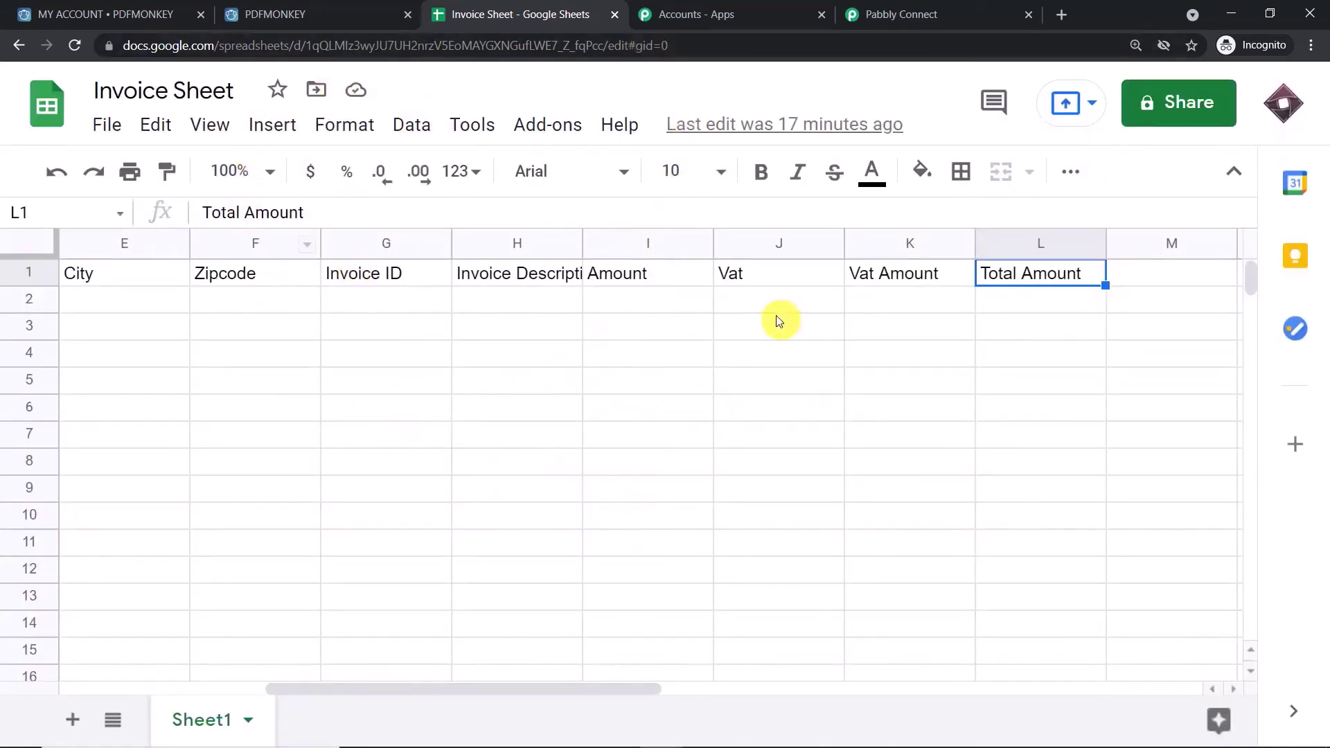
- Choose Send On Event from the Pabbly Connect Webhooks add-on menu
left_click(962, 9)
left_click(543, 14)
left_click(539, 123)
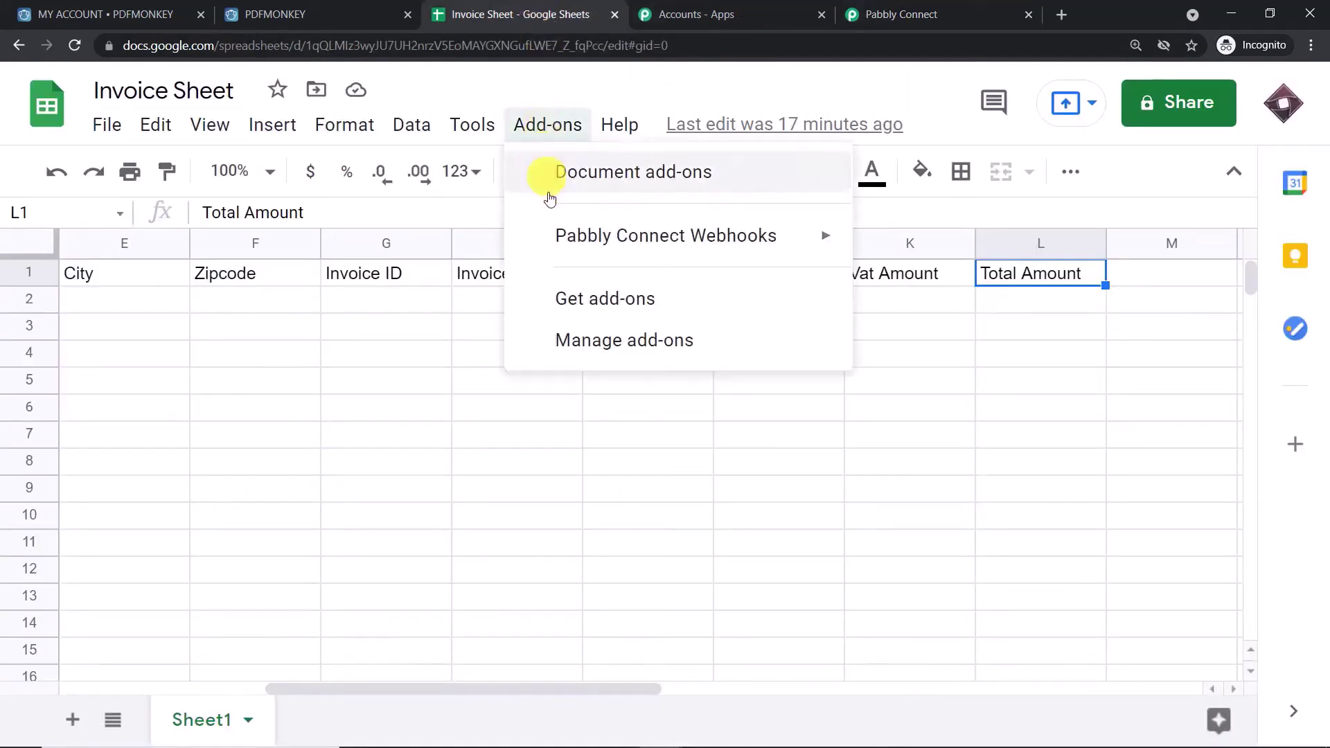
mouse_move(549, 245)
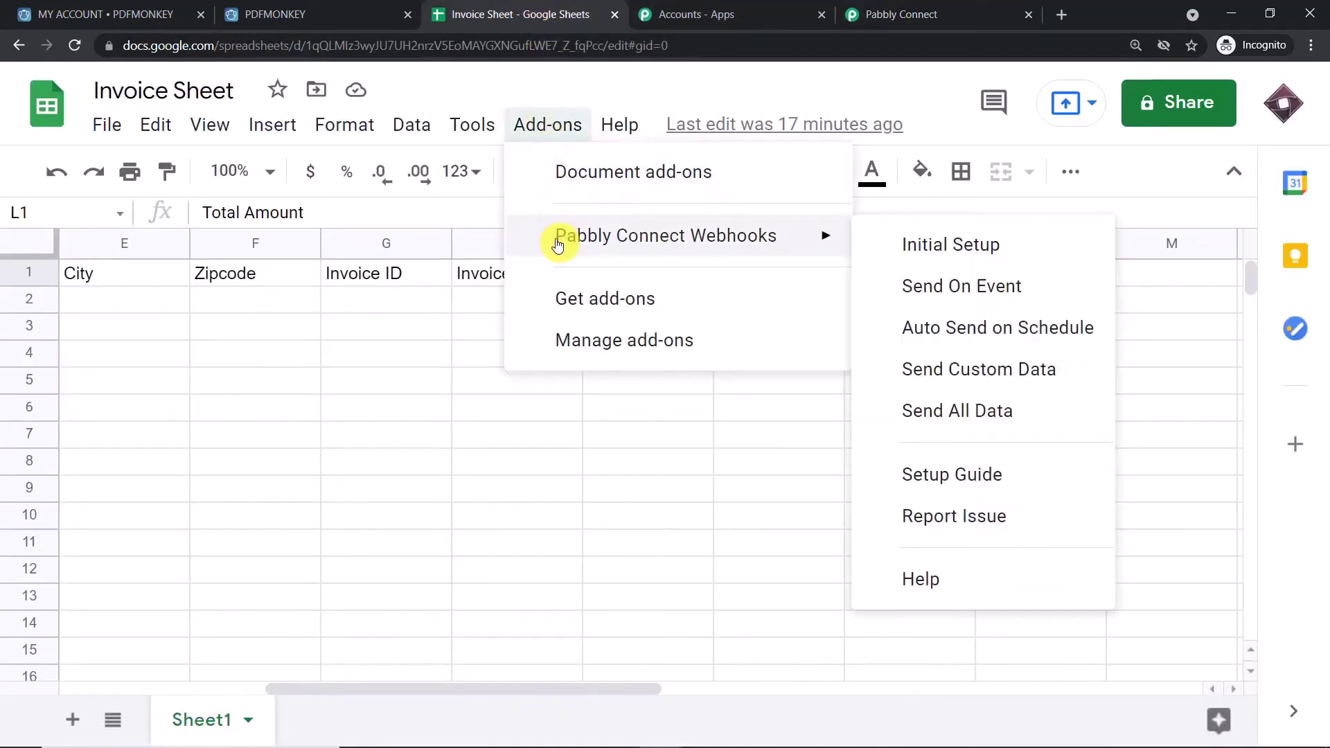
left_click(916, 290)
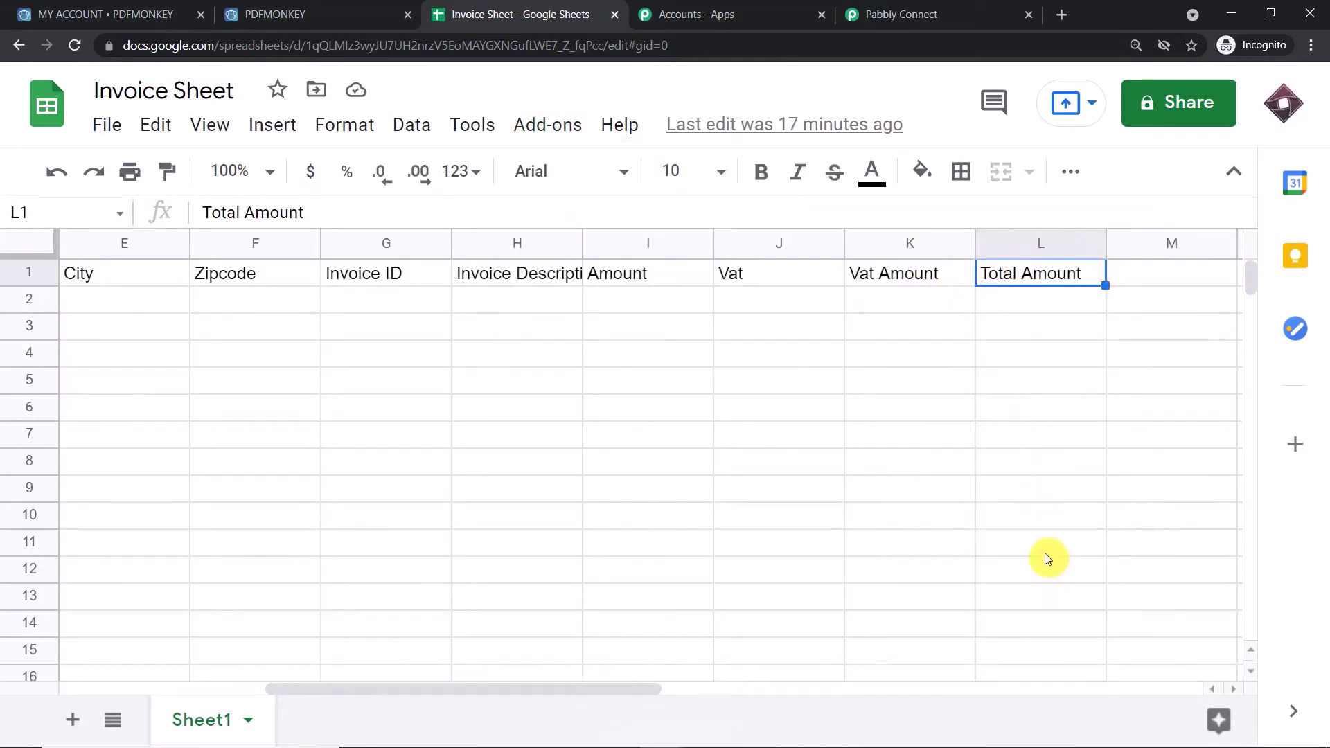
- Check the Pabbly Connect trigger shows Waiting For Webhook Response, then return to the Invoice Sheet
left_click(904, 13)
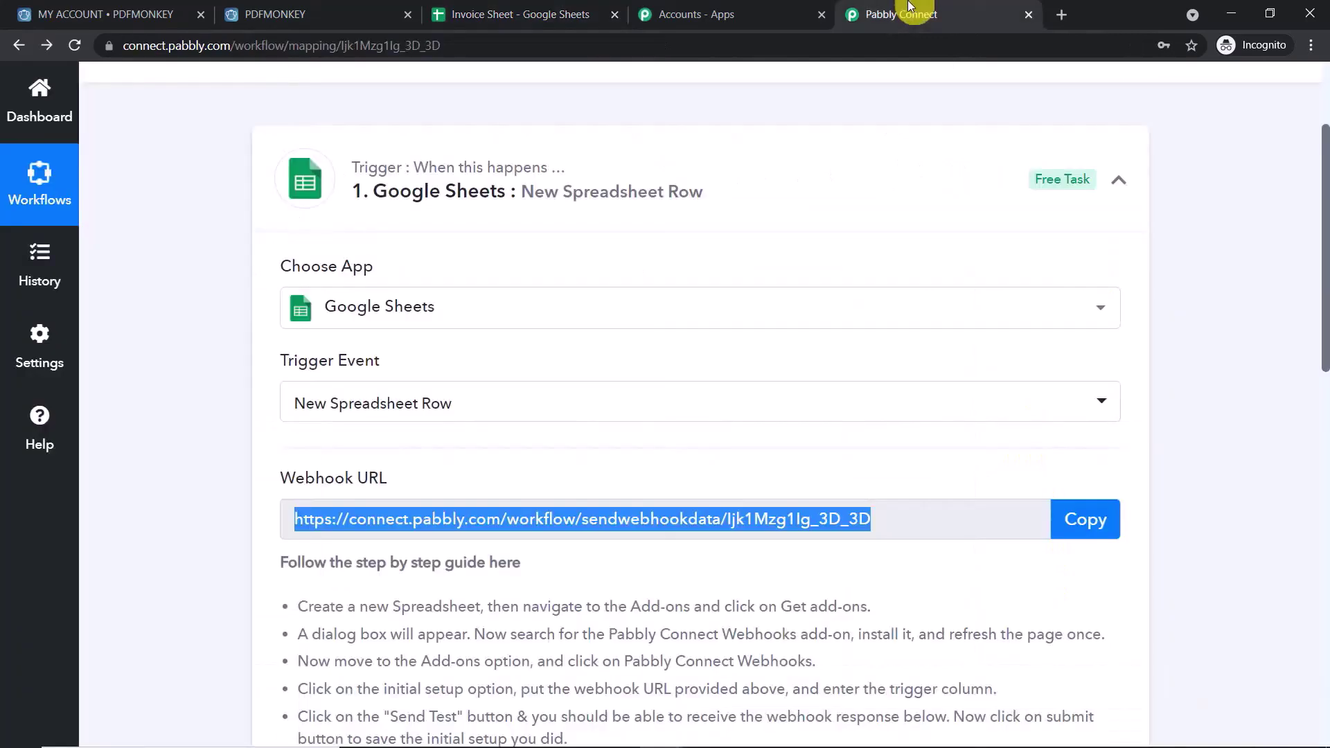
scroll(751, 258, "down", 5)
scroll(758, 280, "down", 3)
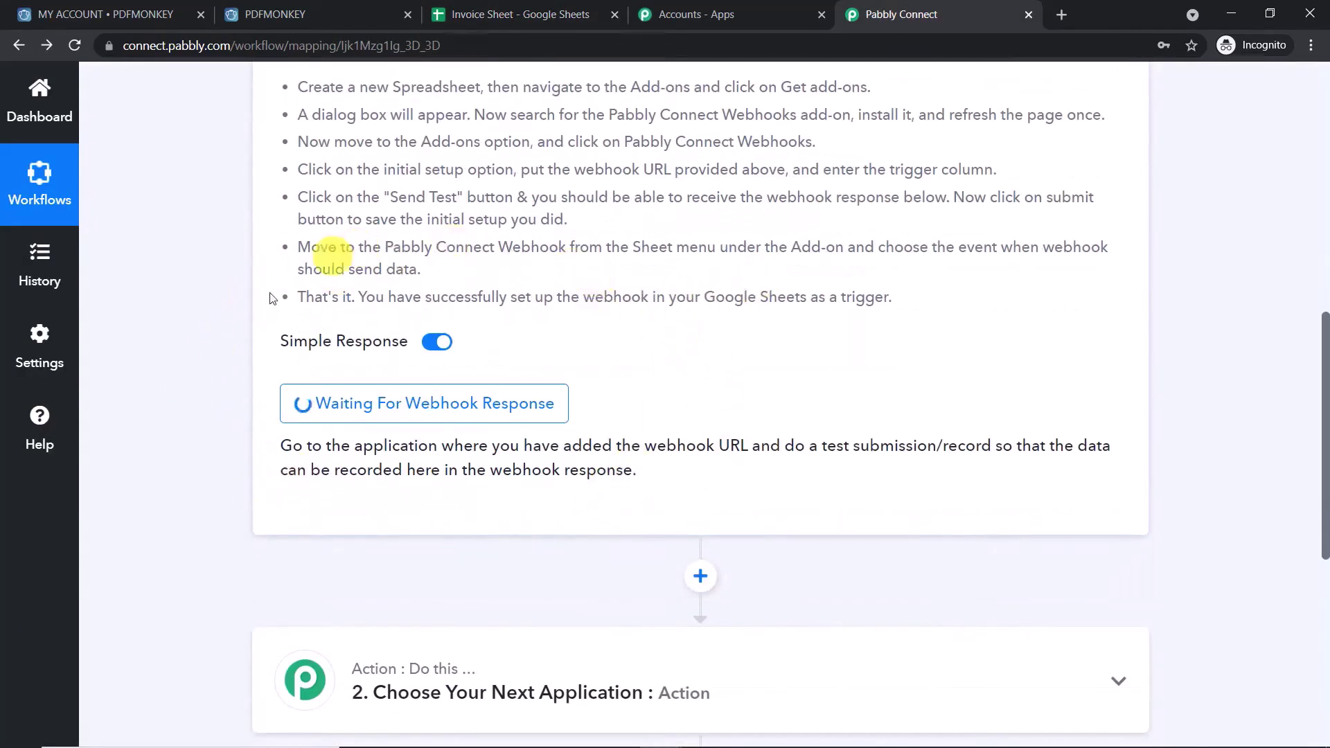
left_click(541, 8)
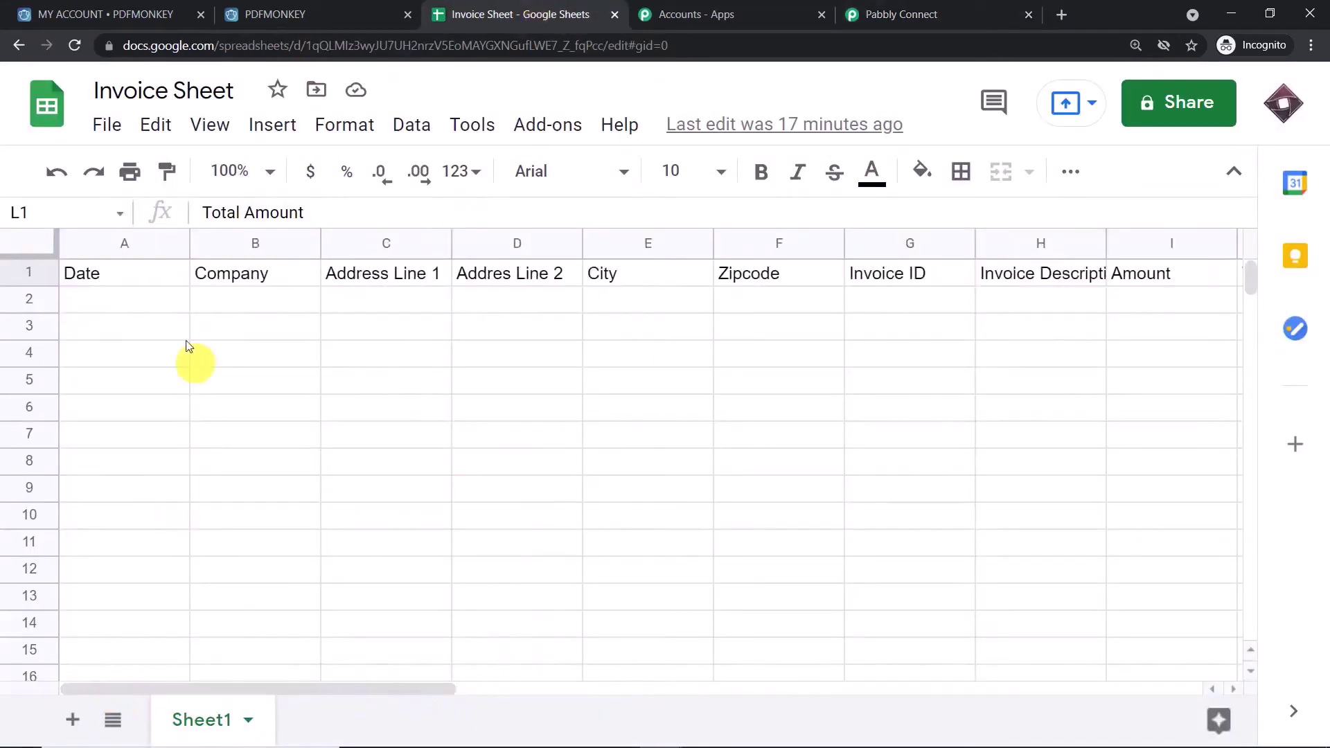
- Enter the date 5/7/2021, a company name and the first address line in A2:C2
left_click(147, 309)
type("5/7")
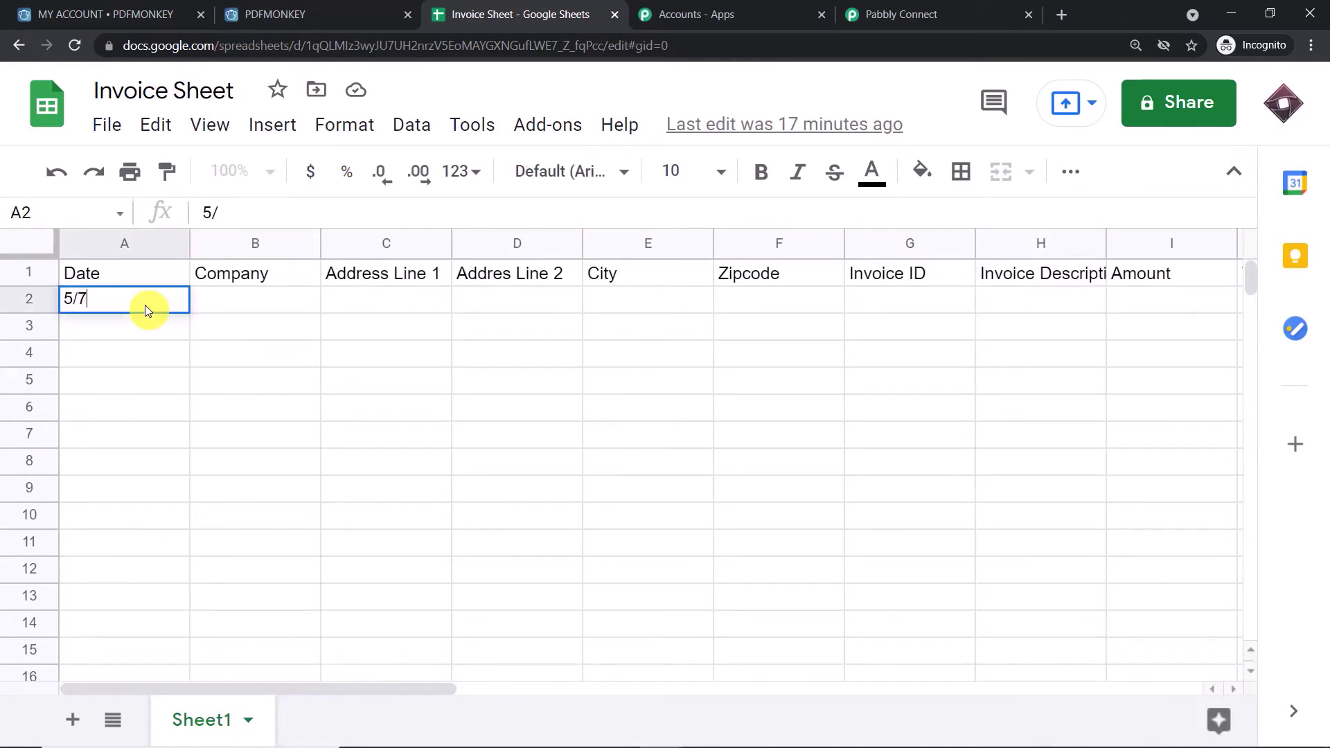
type("/2021")
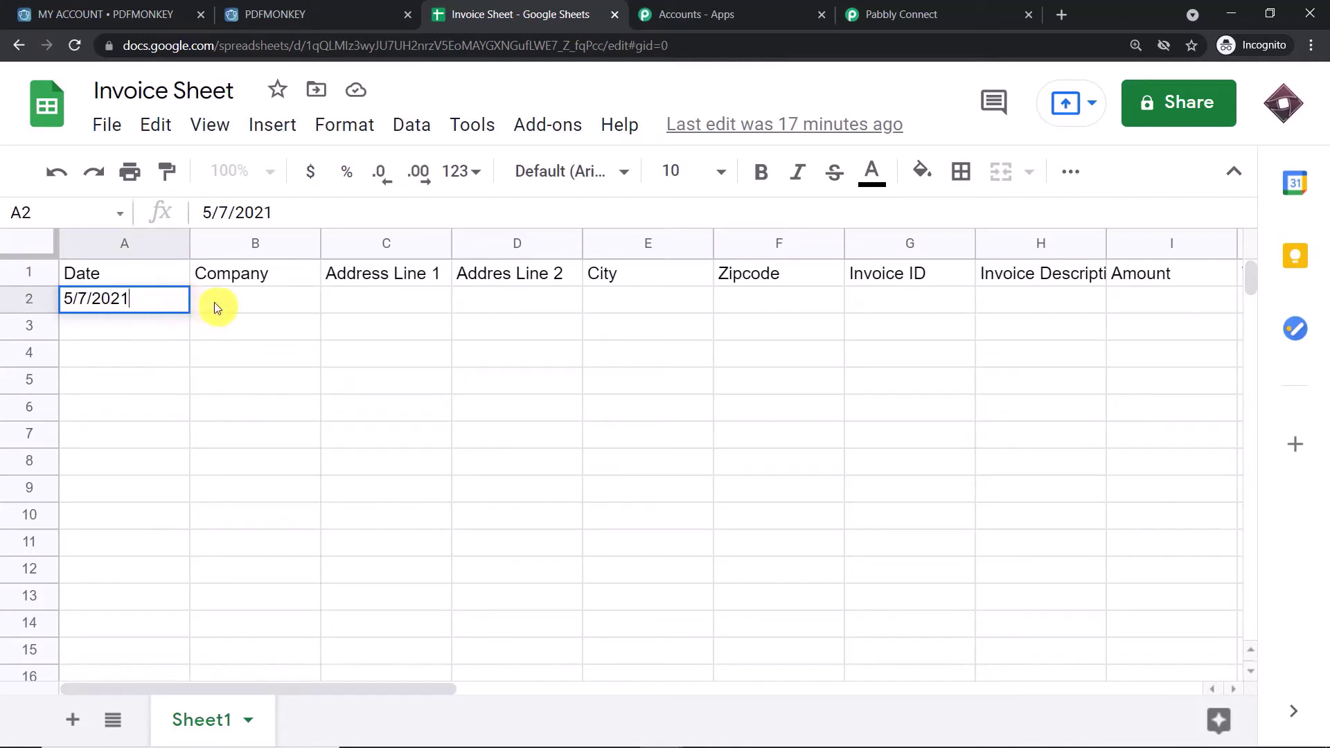
left_click(214, 302)
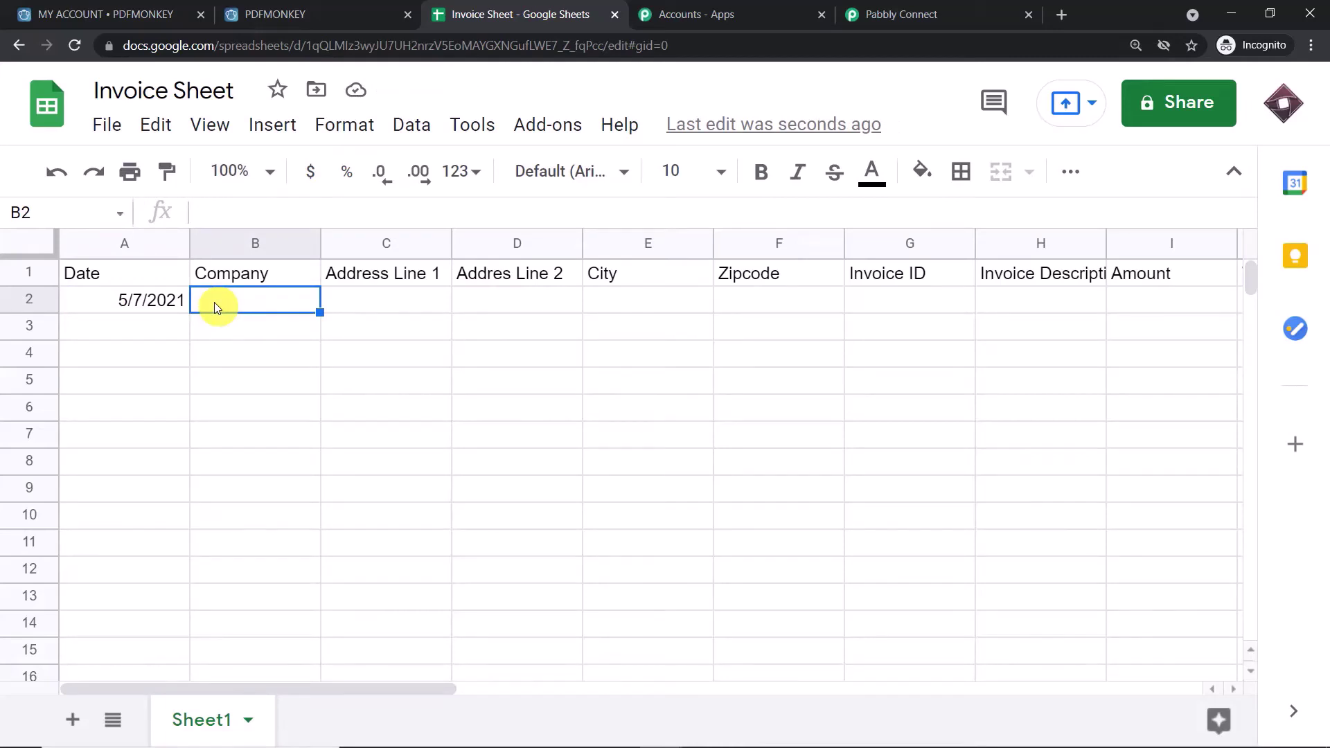
type("Johnson")
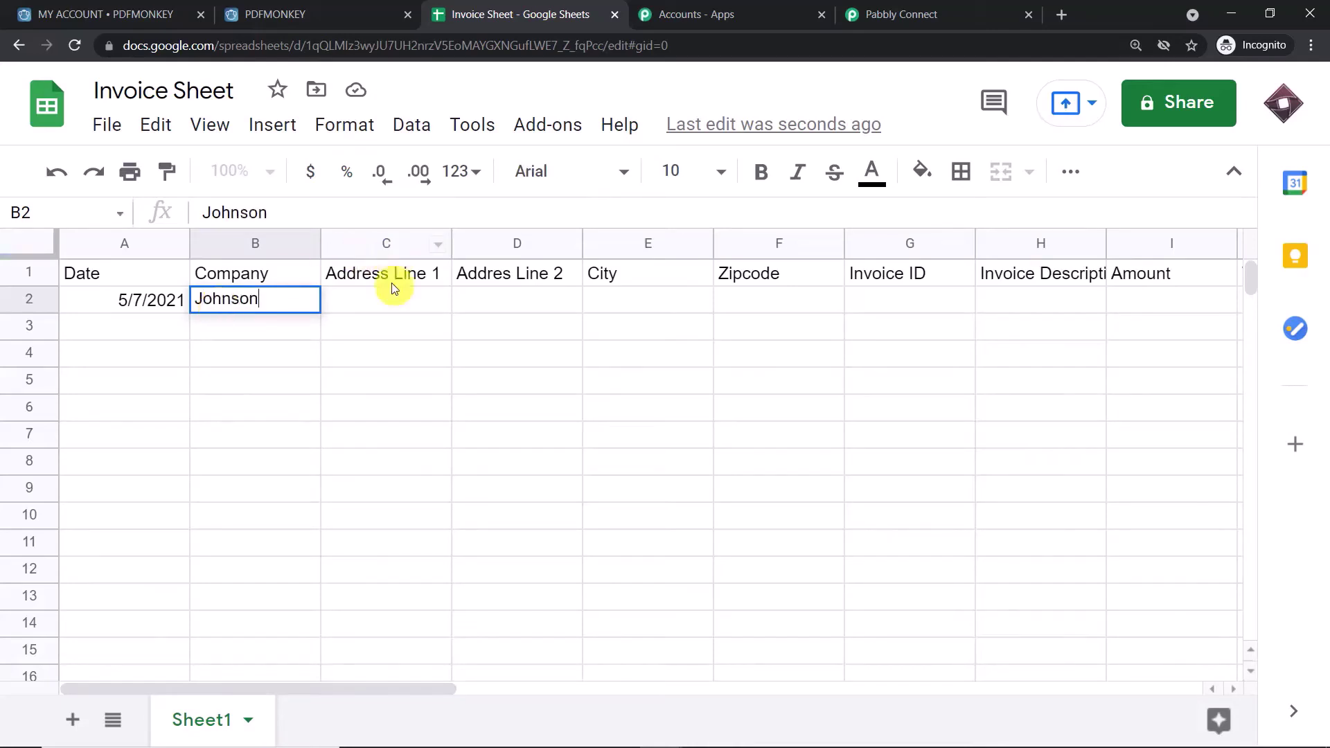
left_click(397, 302)
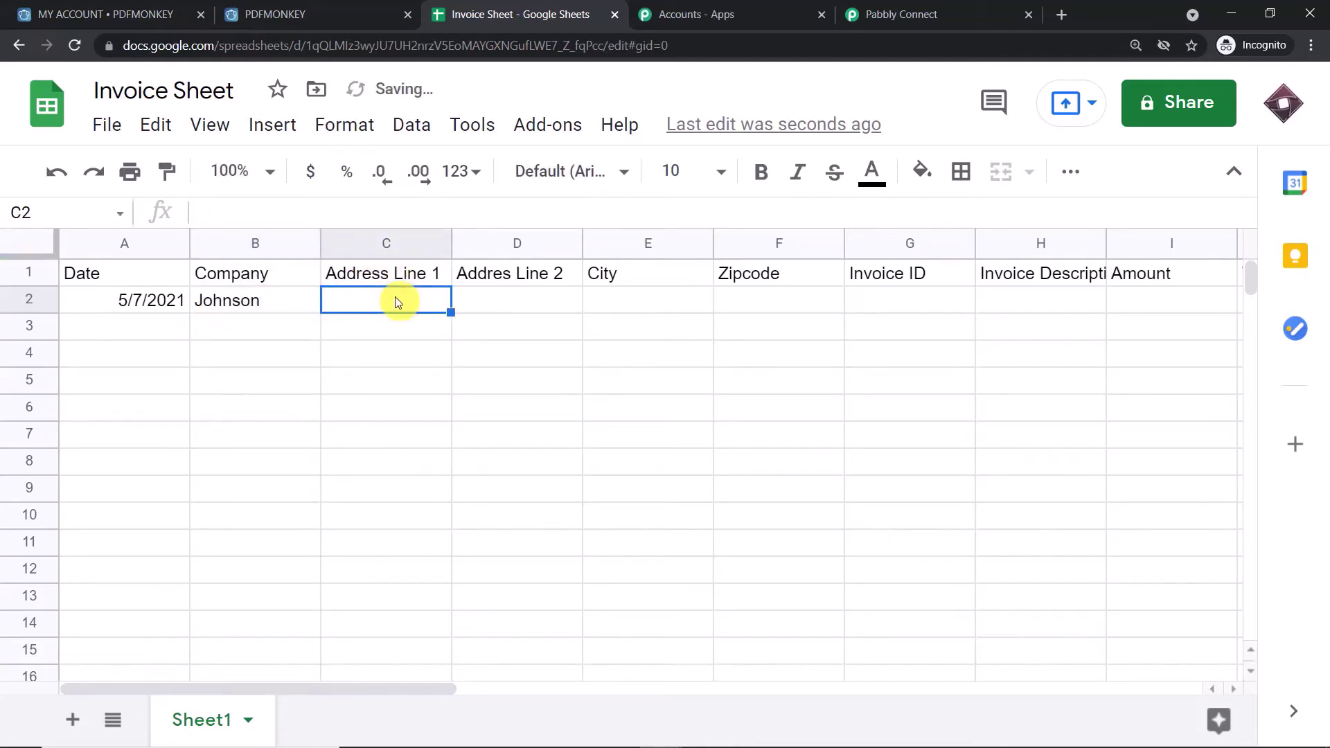
type("Villa")
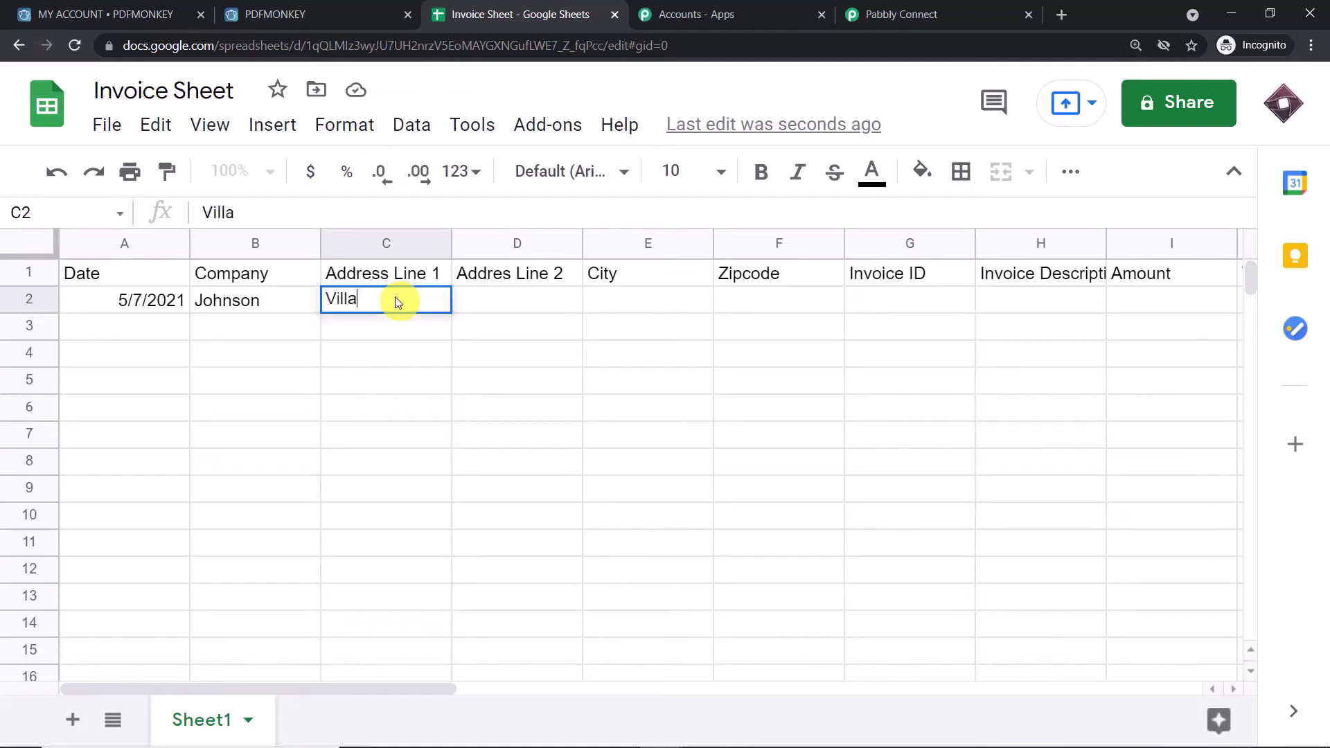
type(" F")
key("BackSpace")
type("Green")
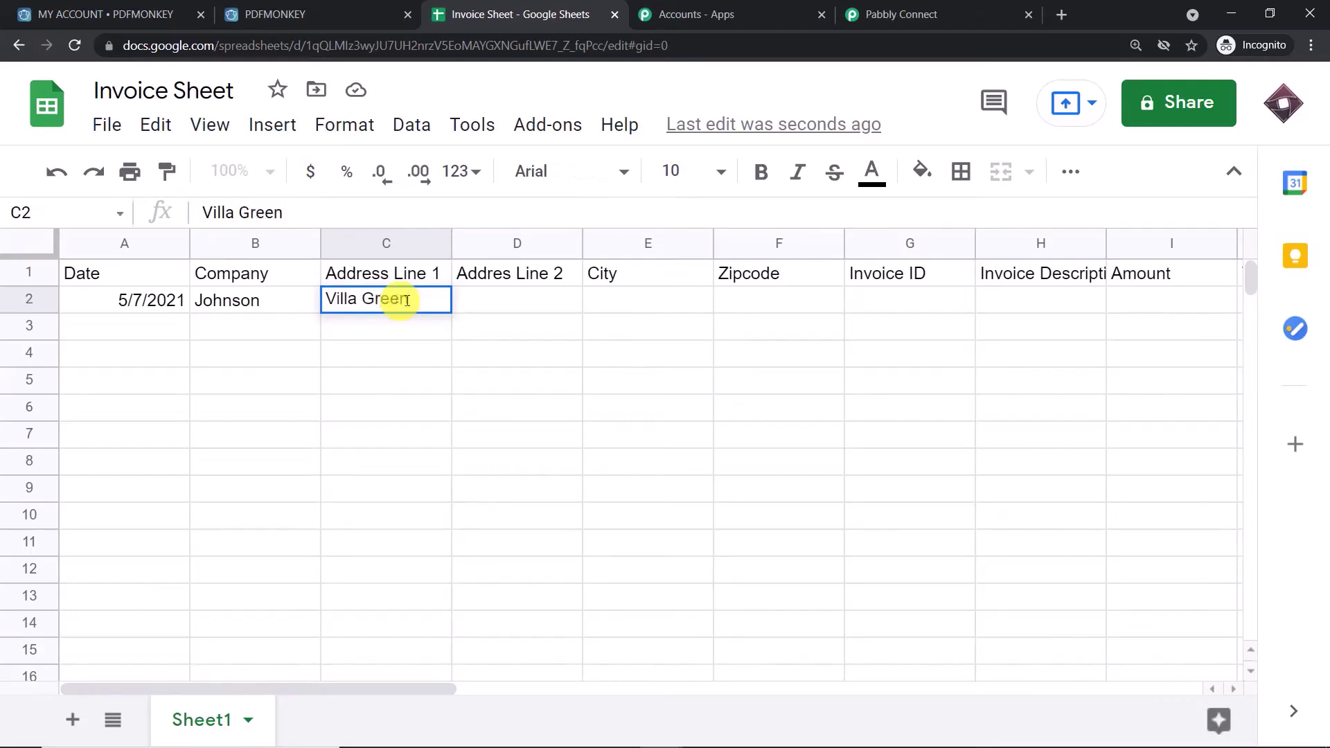
left_click(480, 299)
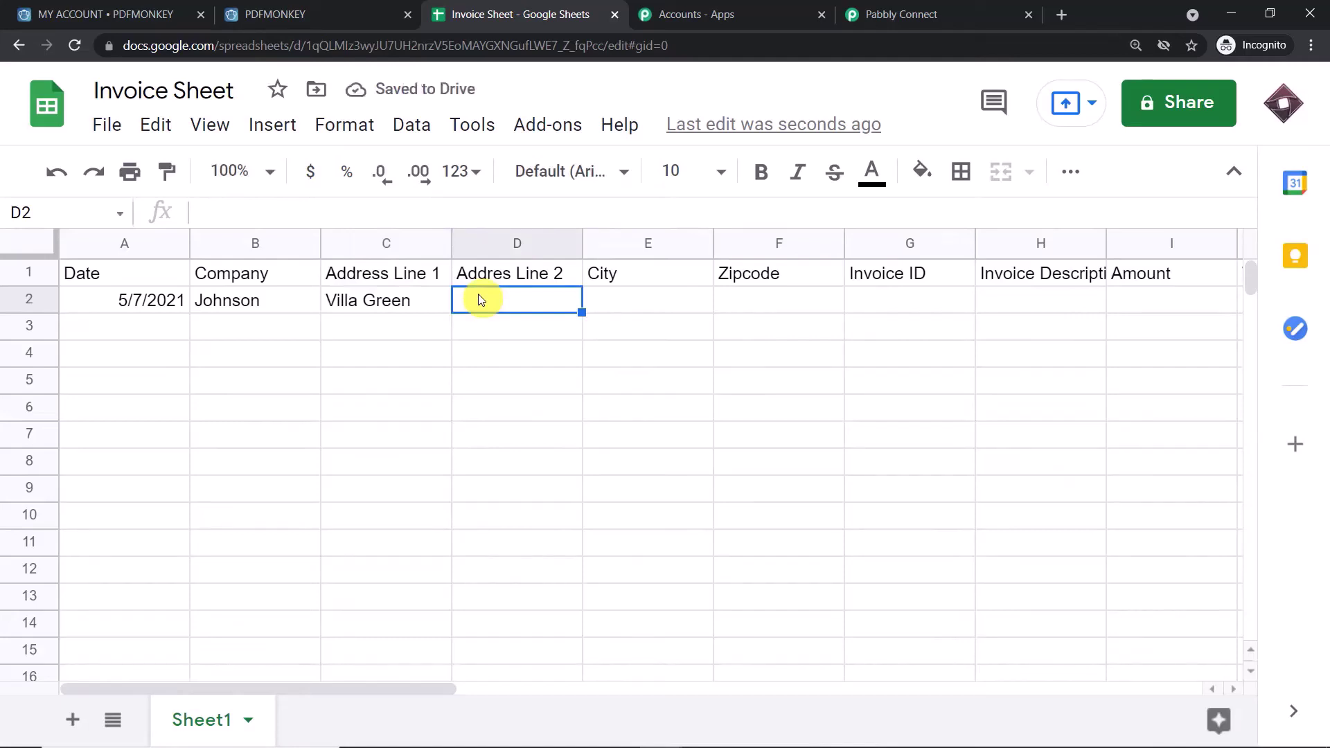
- Fill D2:I2 with address line 2, city, zipcode, invoice ID QWSED3, Renewal and 5000; widen column H
type("Near Pi")
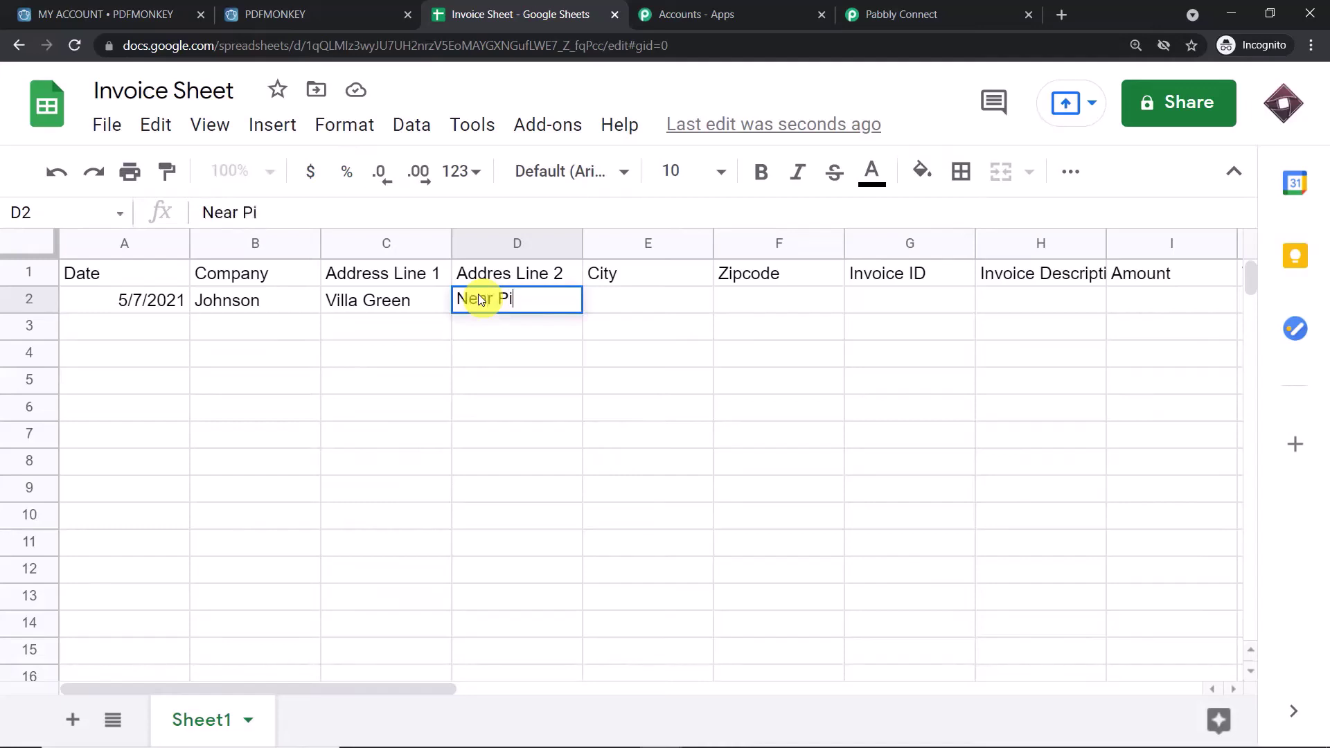
type("peline")
left_click(642, 304)
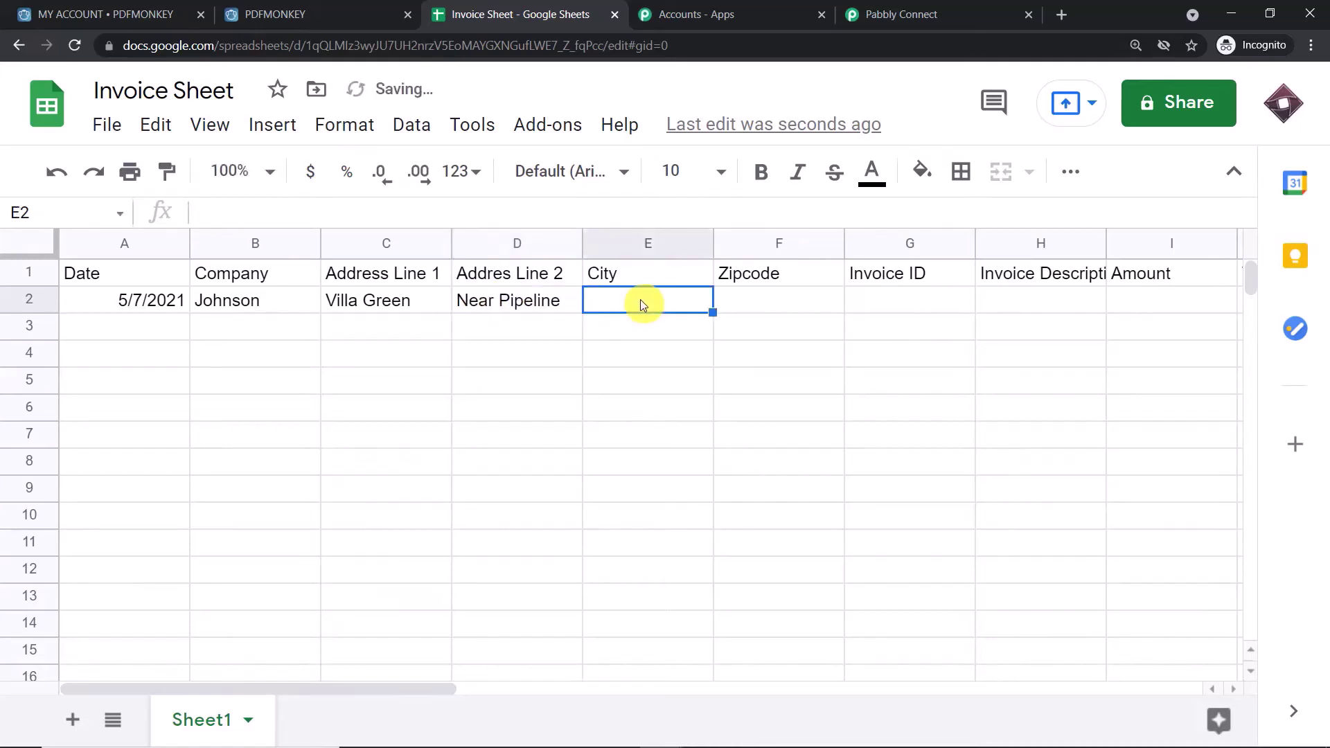
type("NY")
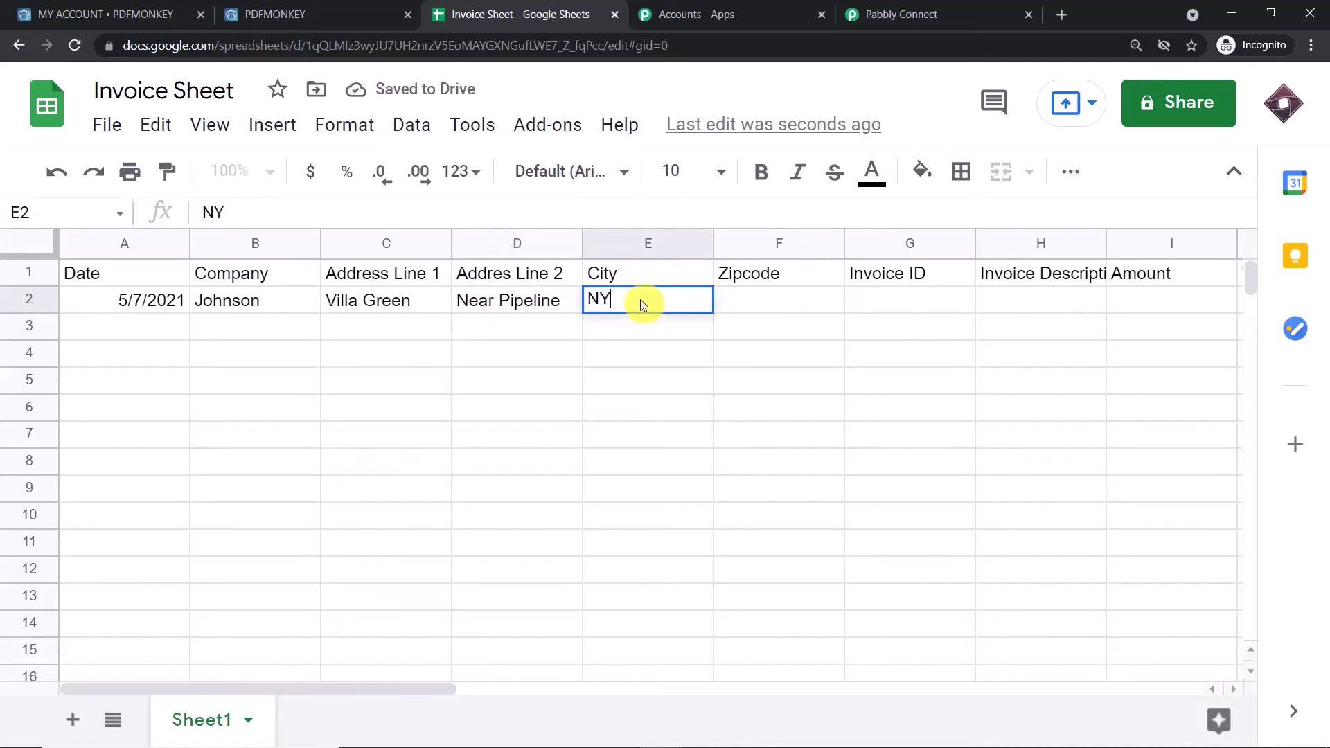
left_click(733, 305)
type("654654")
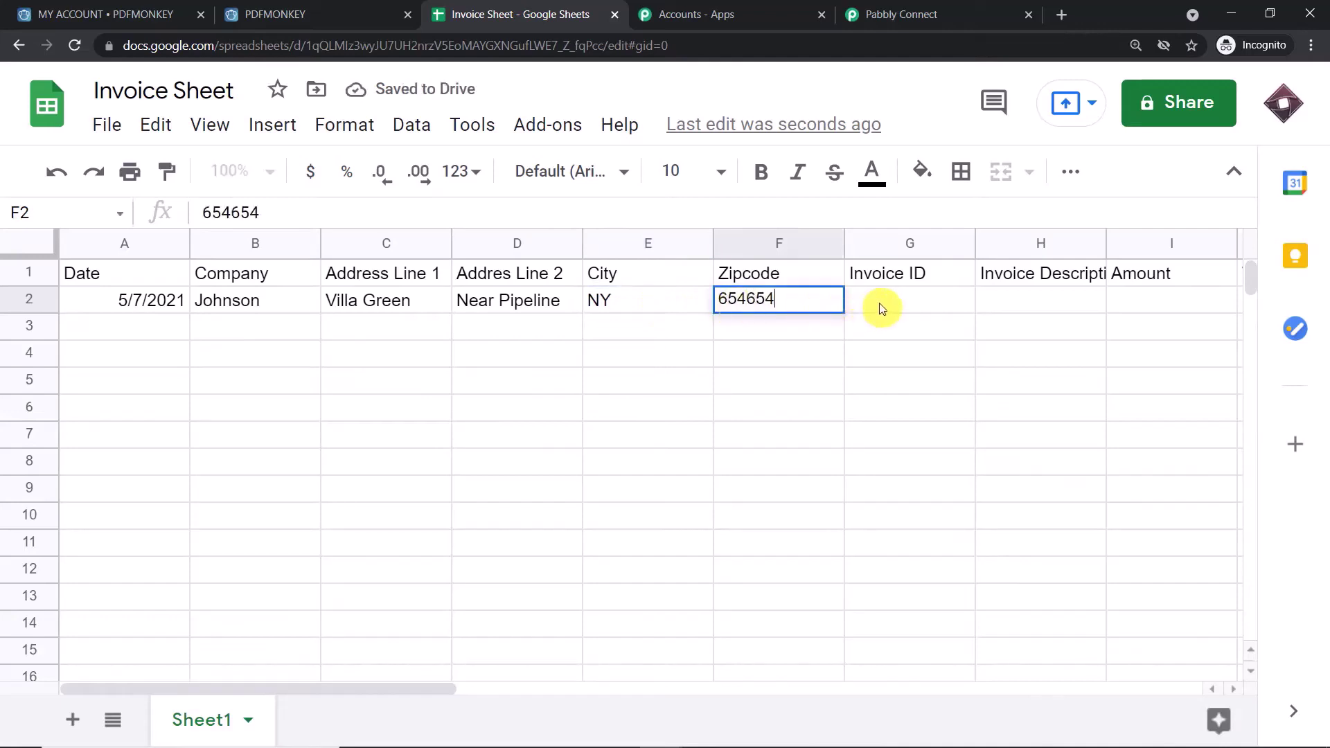
left_click(883, 303)
type("QWSED3")
left_click(1030, 305)
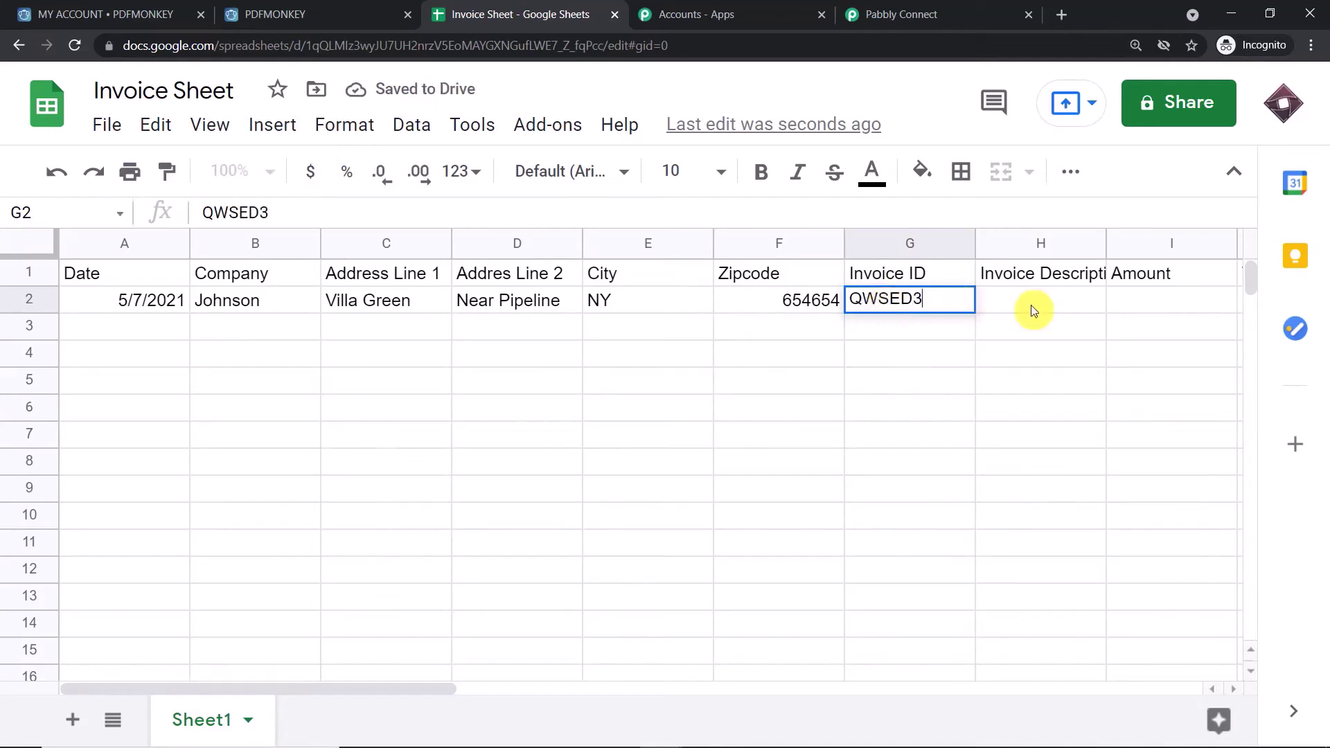
type("Renewal")
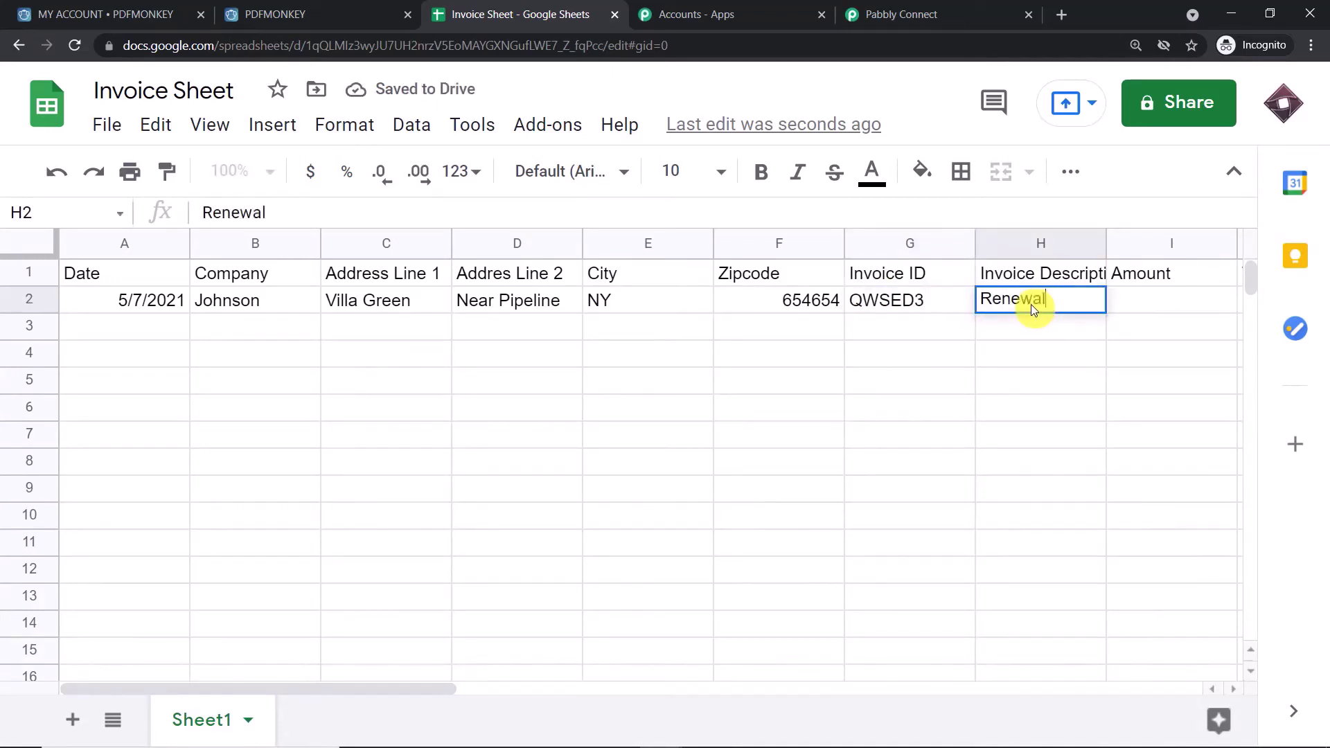
left_click(1152, 291)
type("5000")
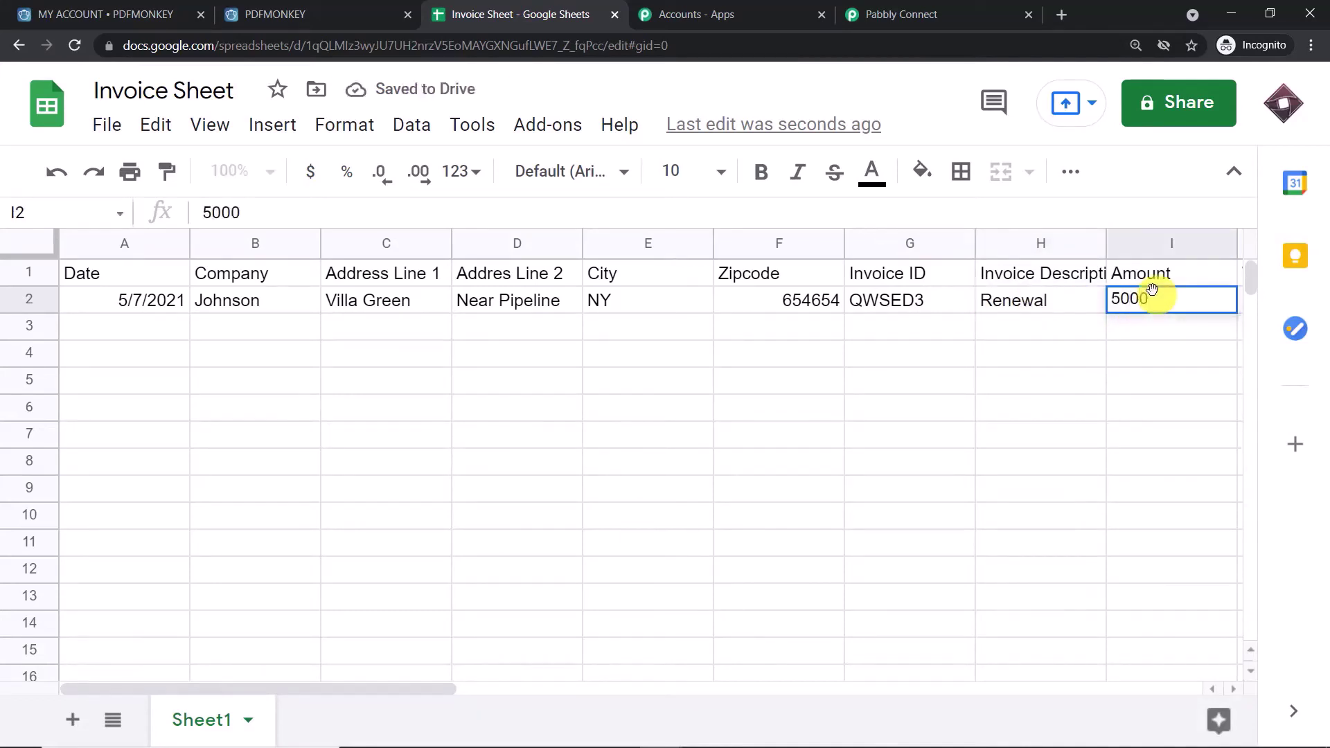
left_click(965, 433)
left_click_drag(1106, 245, 1135, 245)
left_click_drag(385, 688, 529, 683)
- Enter Vat 10, Vat Amount 500 and Total Amount 5500 in J2:L2
left_click(933, 300)
type("2")
key("BackSpace")
type("10")
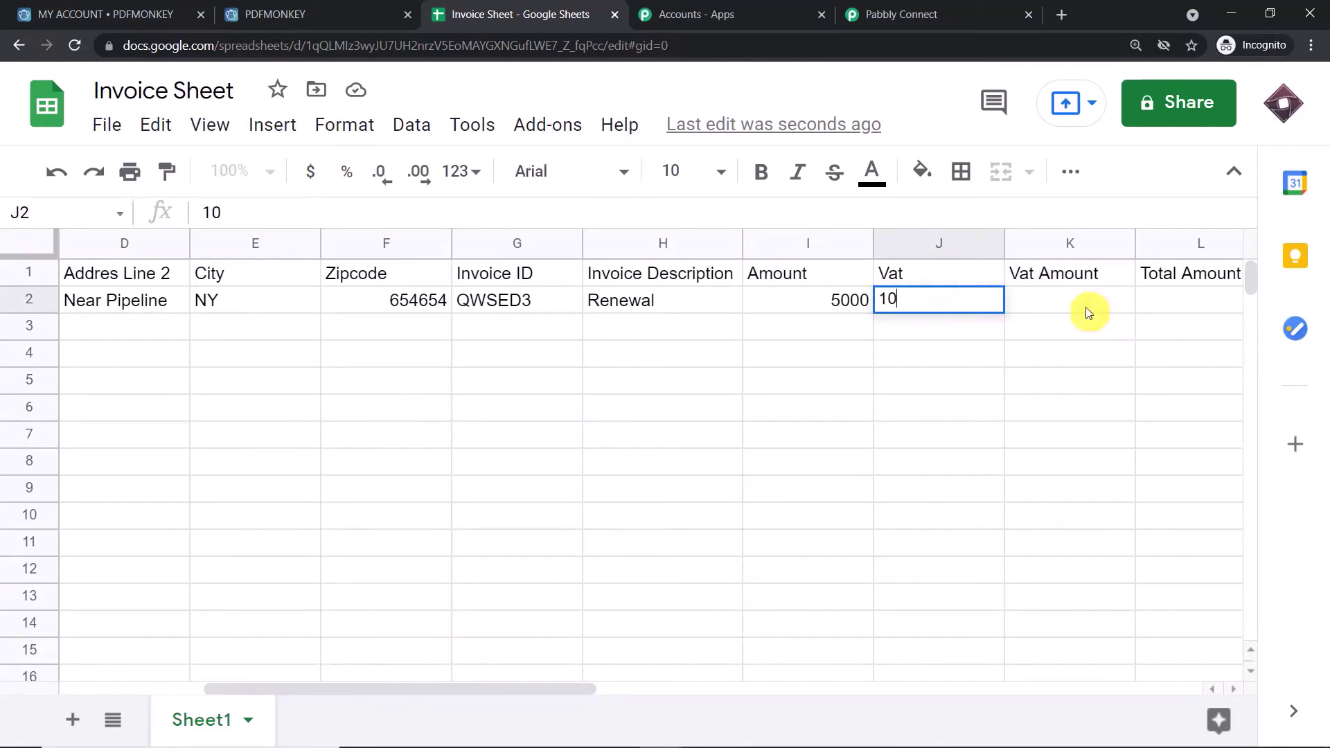
left_click(1086, 309)
type("500")
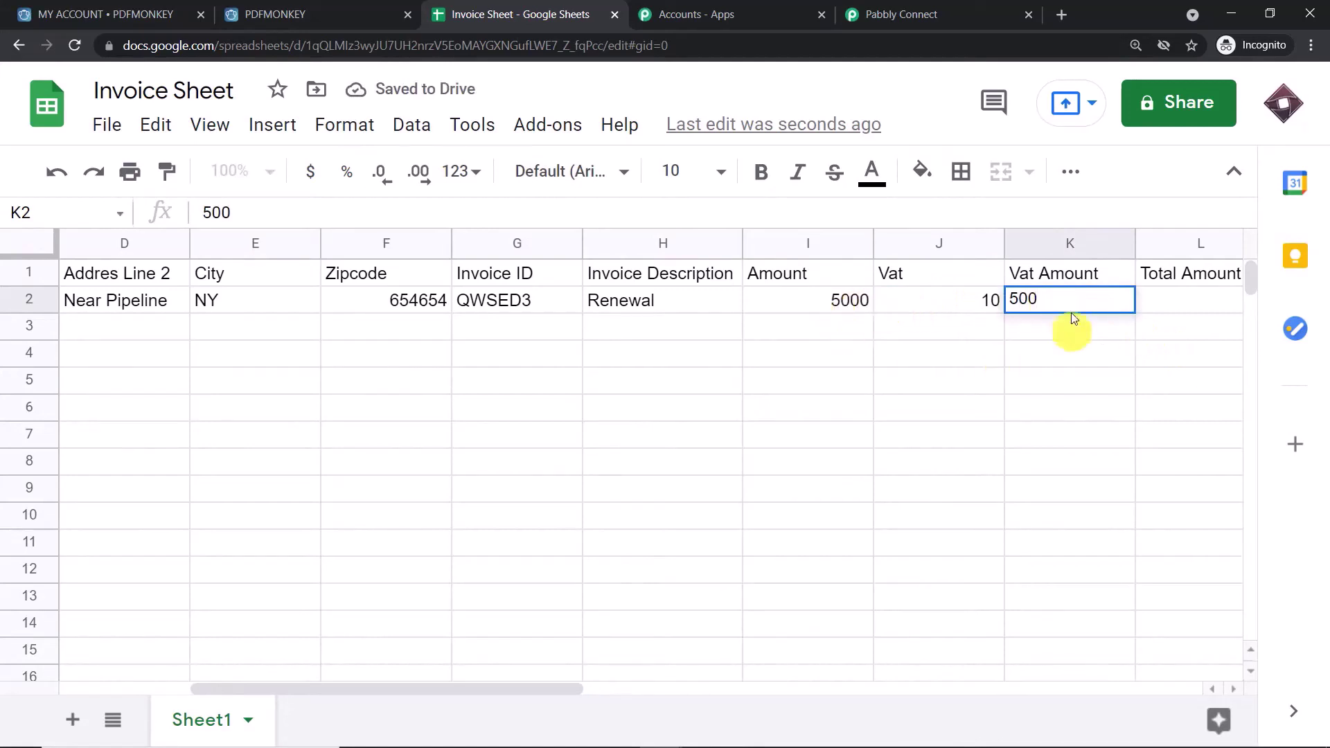
left_click(1198, 307)
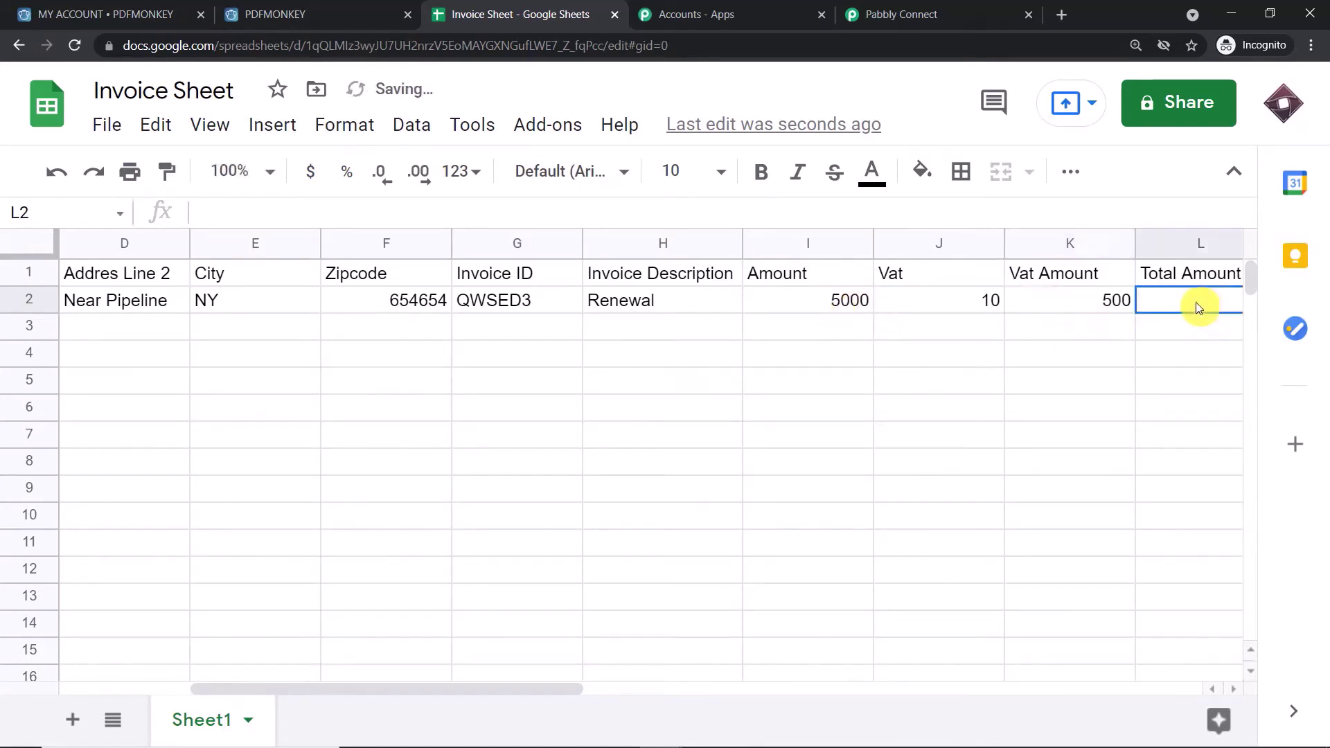
type("55")
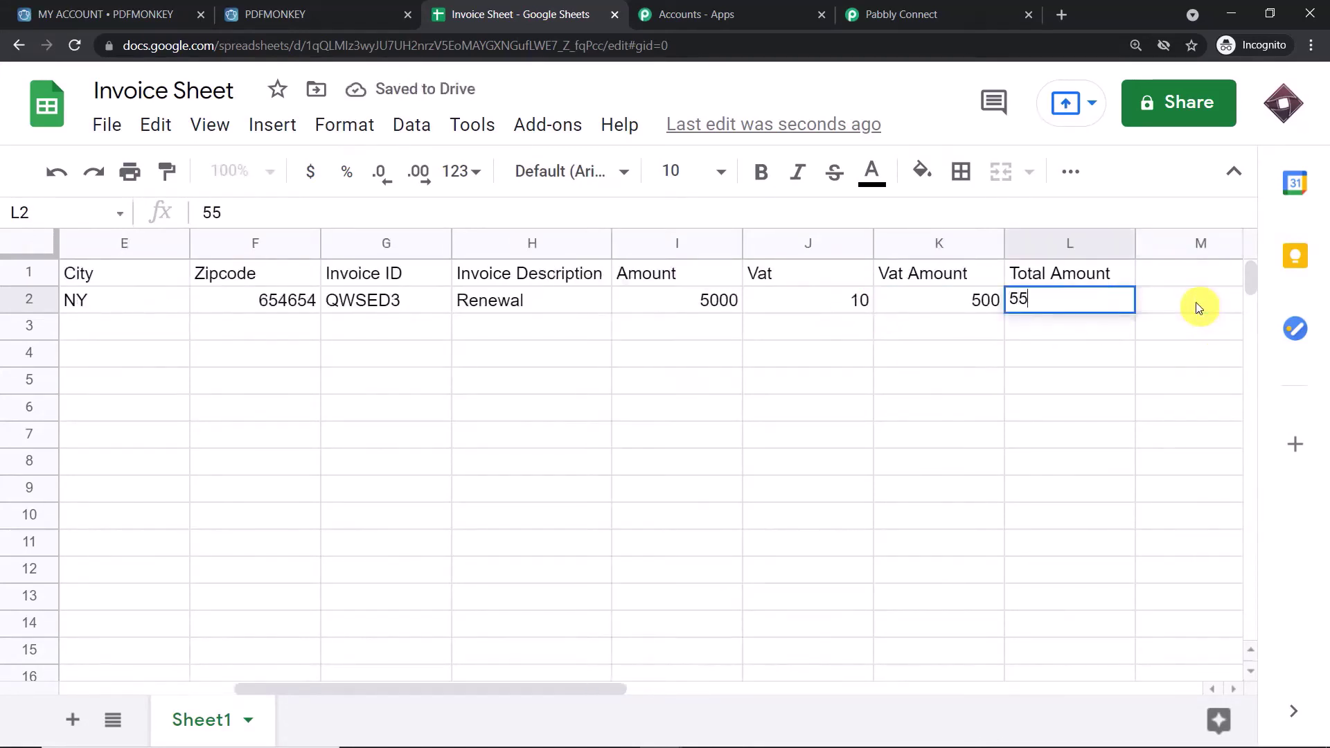
type("00")
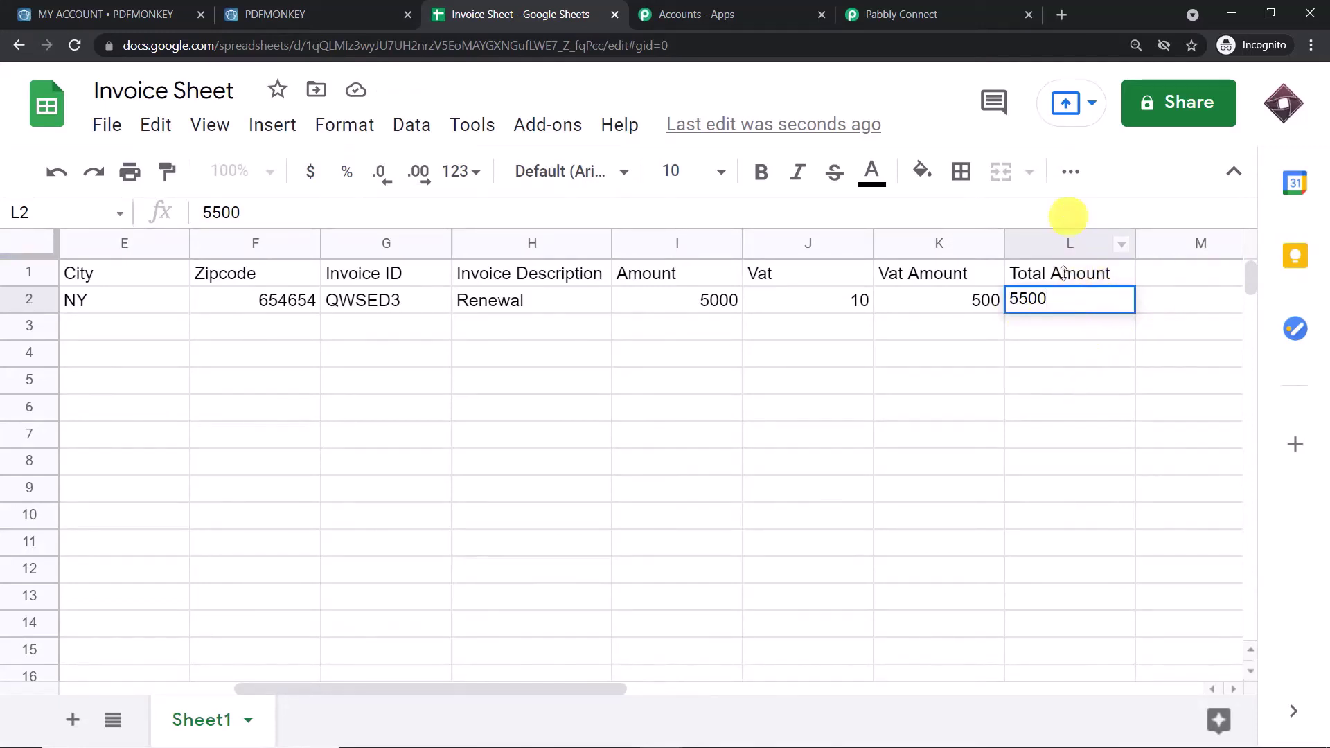
left_click(886, 364)
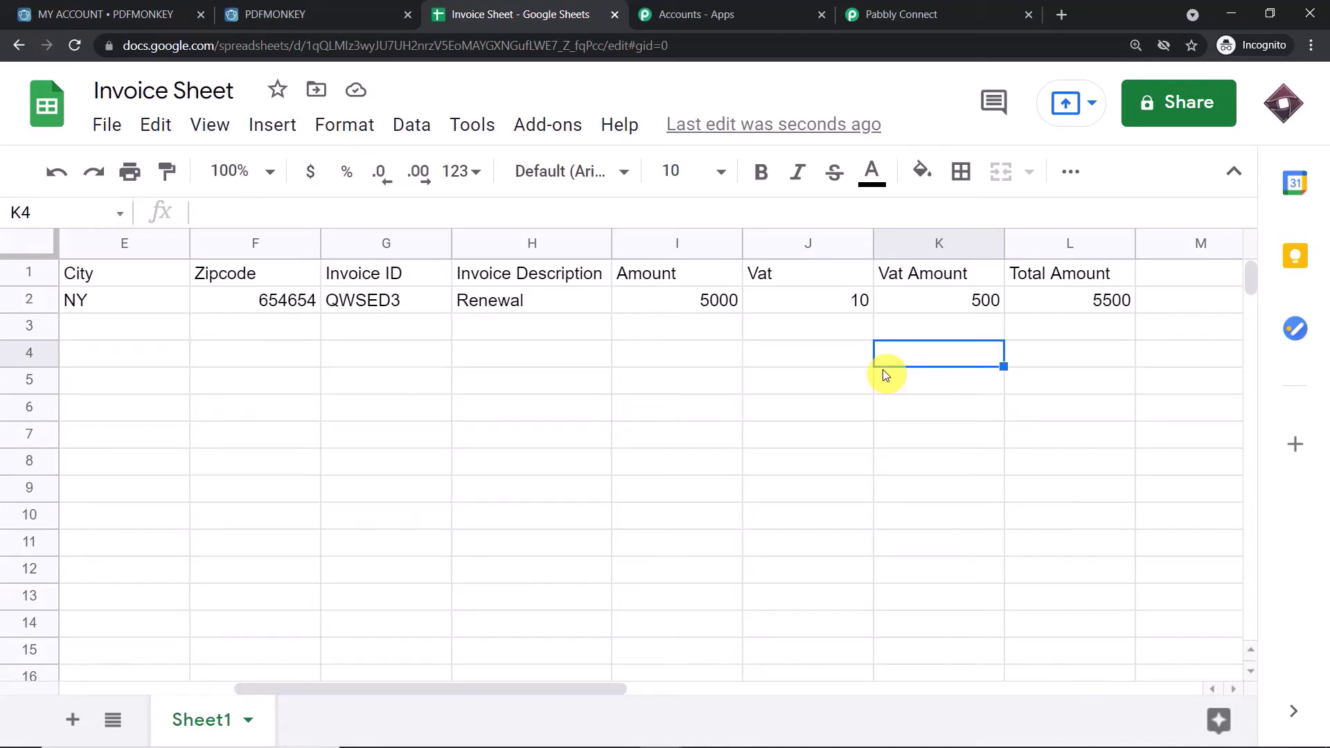
left_click(919, 14)
left_click_drag(1309, 361, 1324, 465)
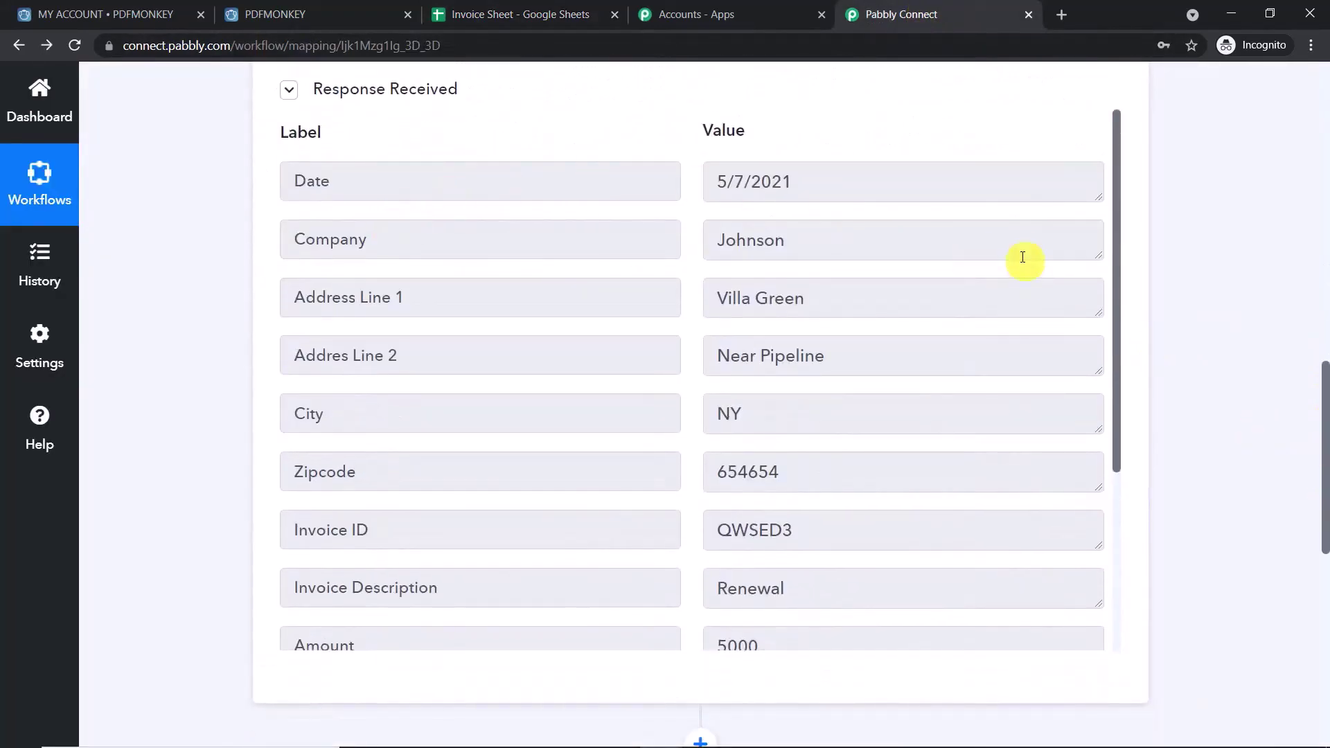
left_click(798, 196)
left_click(801, 303)
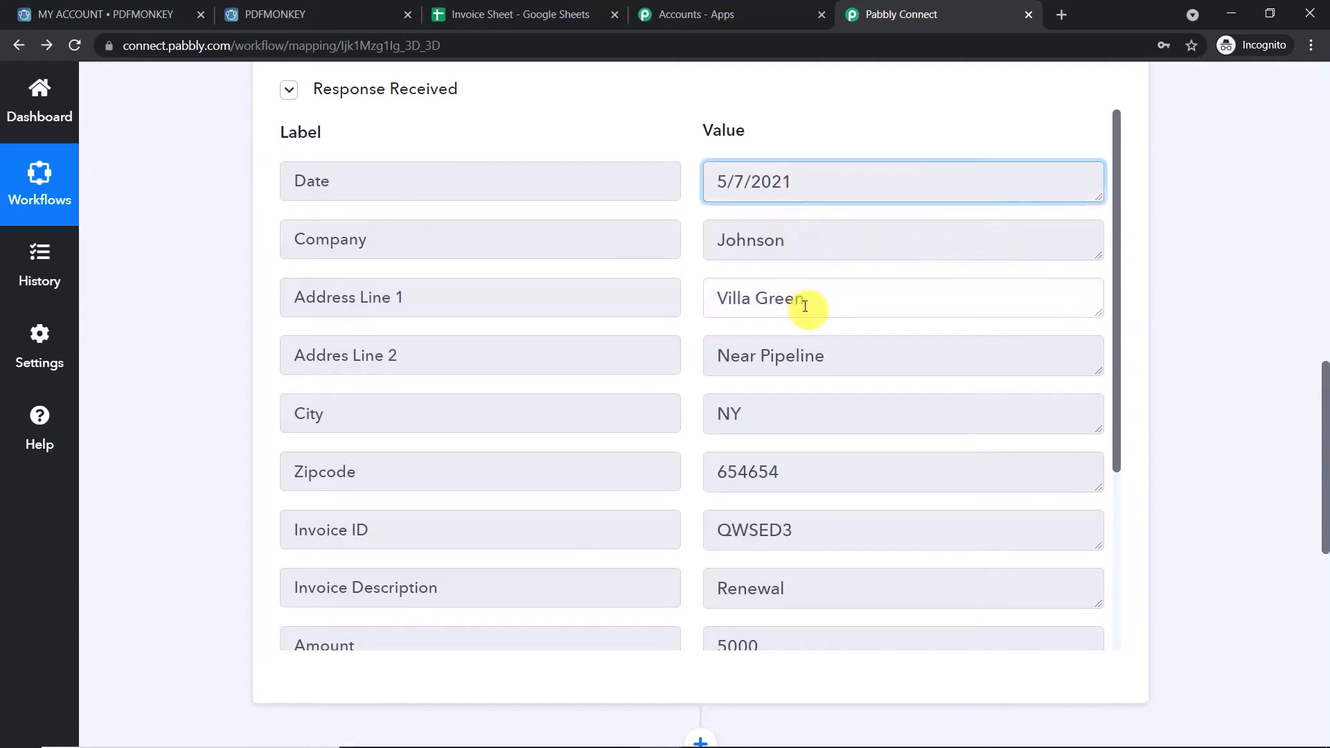
left_click(801, 353)
left_click(797, 404)
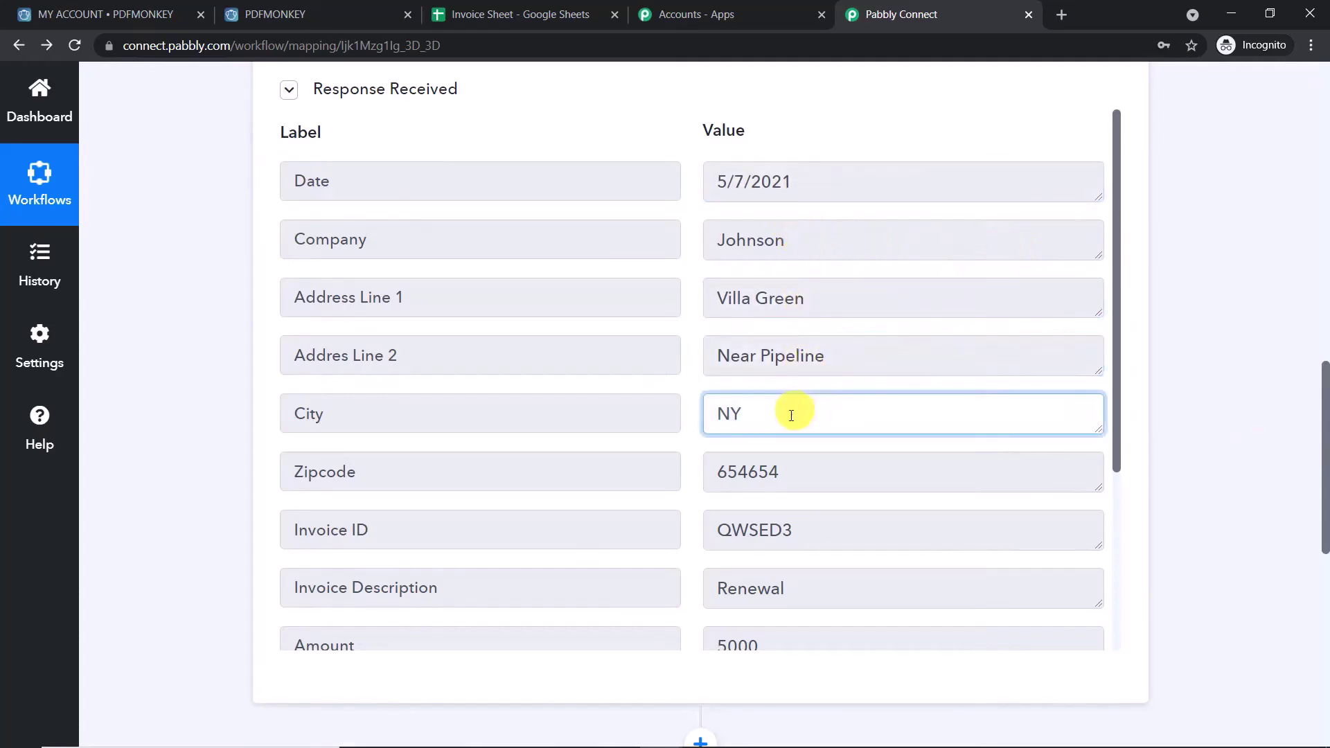
left_click(796, 472)
scroll(782, 482, "down", 1)
left_click(786, 444)
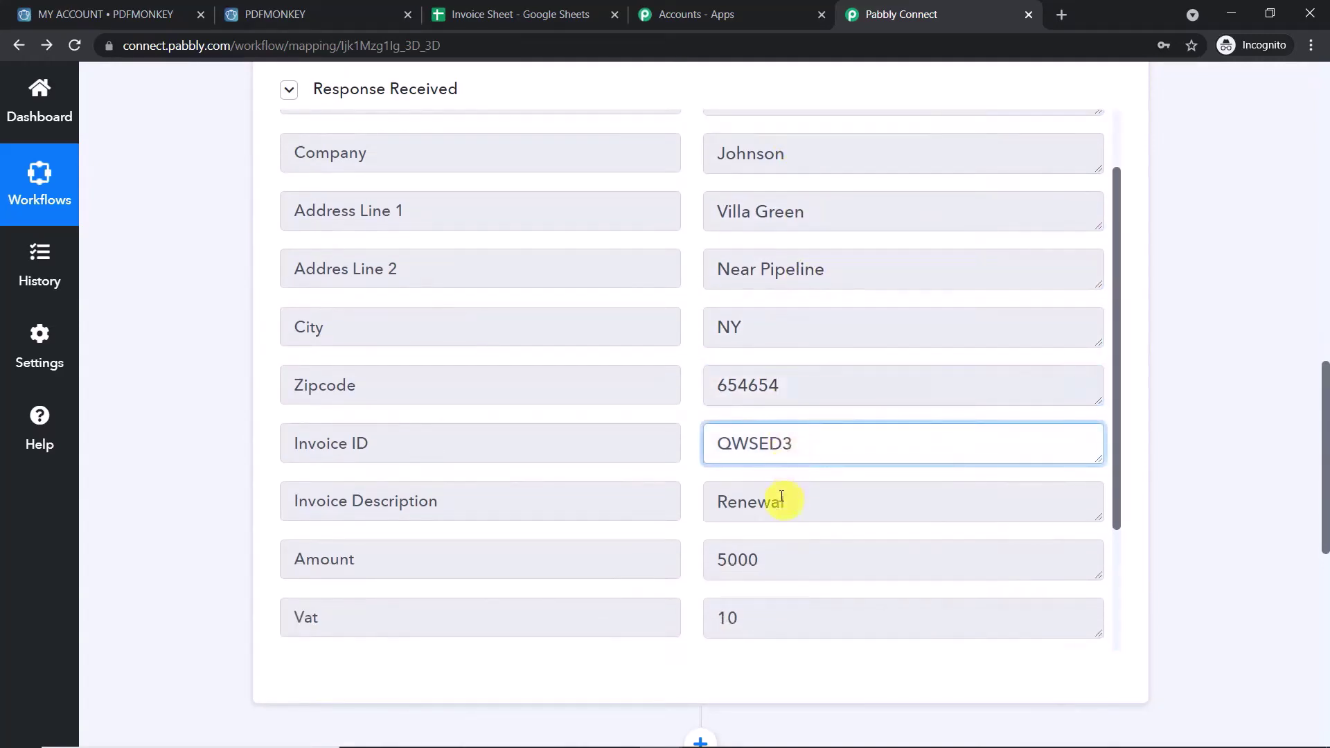
left_click(781, 500)
scroll(797, 478, "down", 1)
scroll(804, 447, "down", 1)
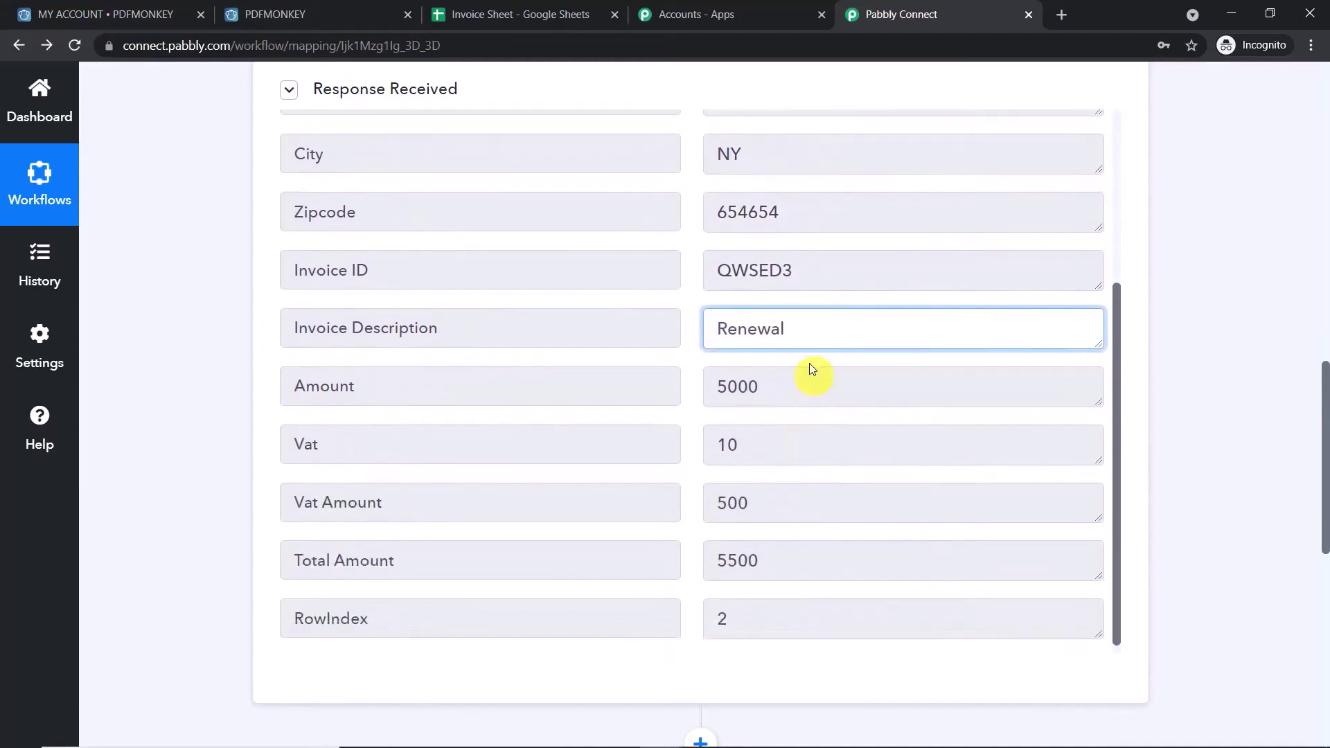
left_click(801, 393)
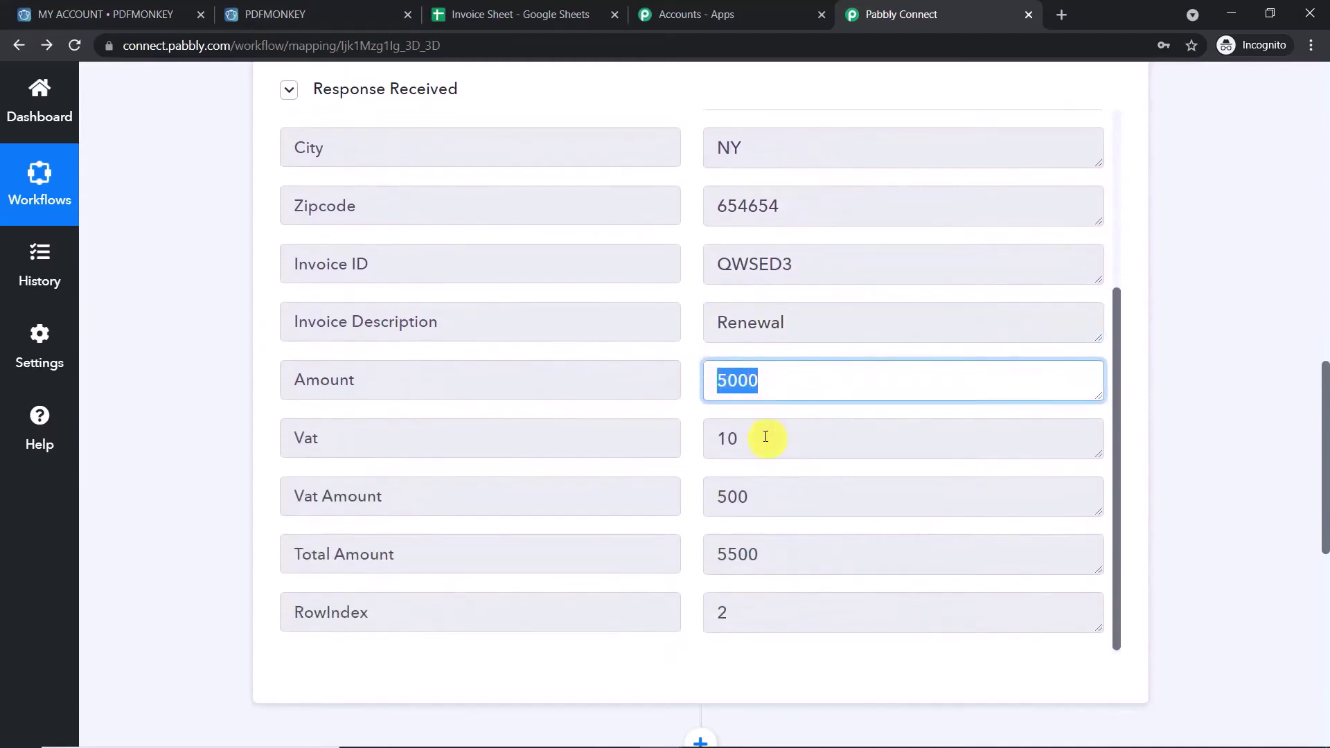
left_click(764, 437)
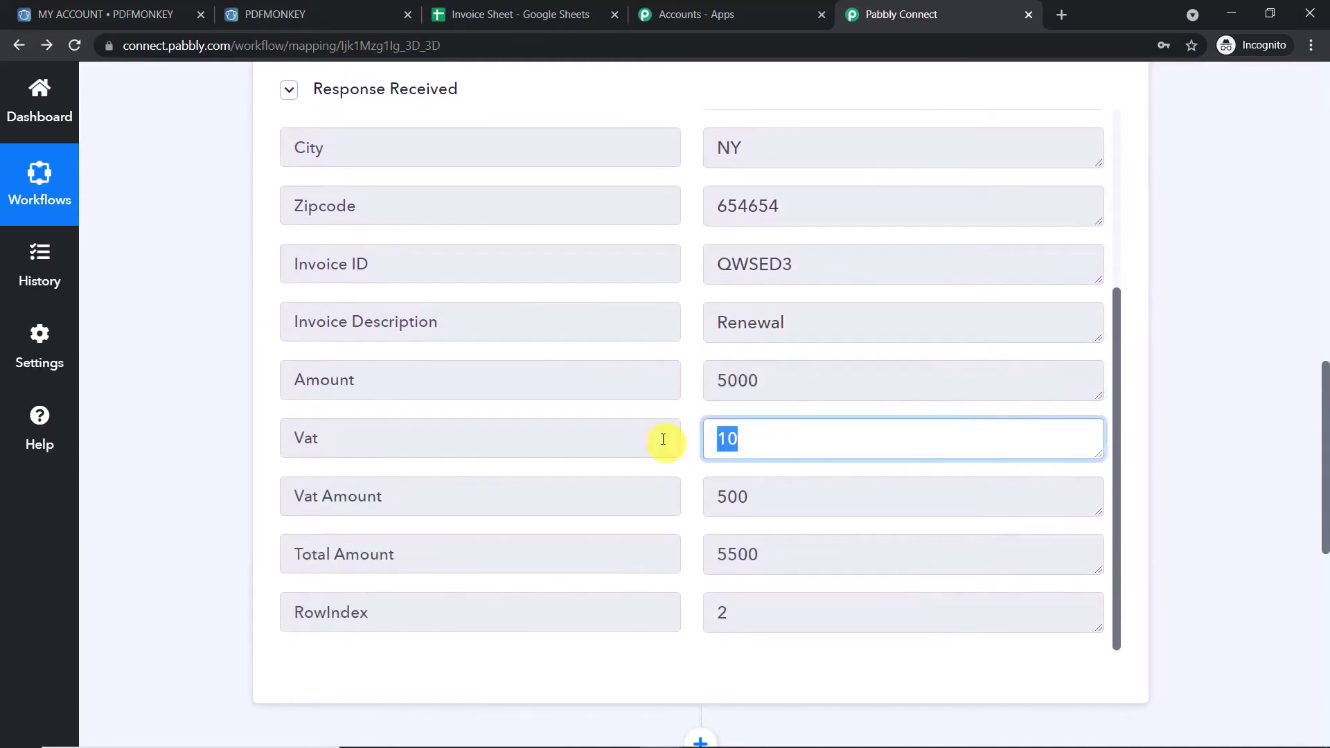
left_click(780, 498)
left_click(796, 550)
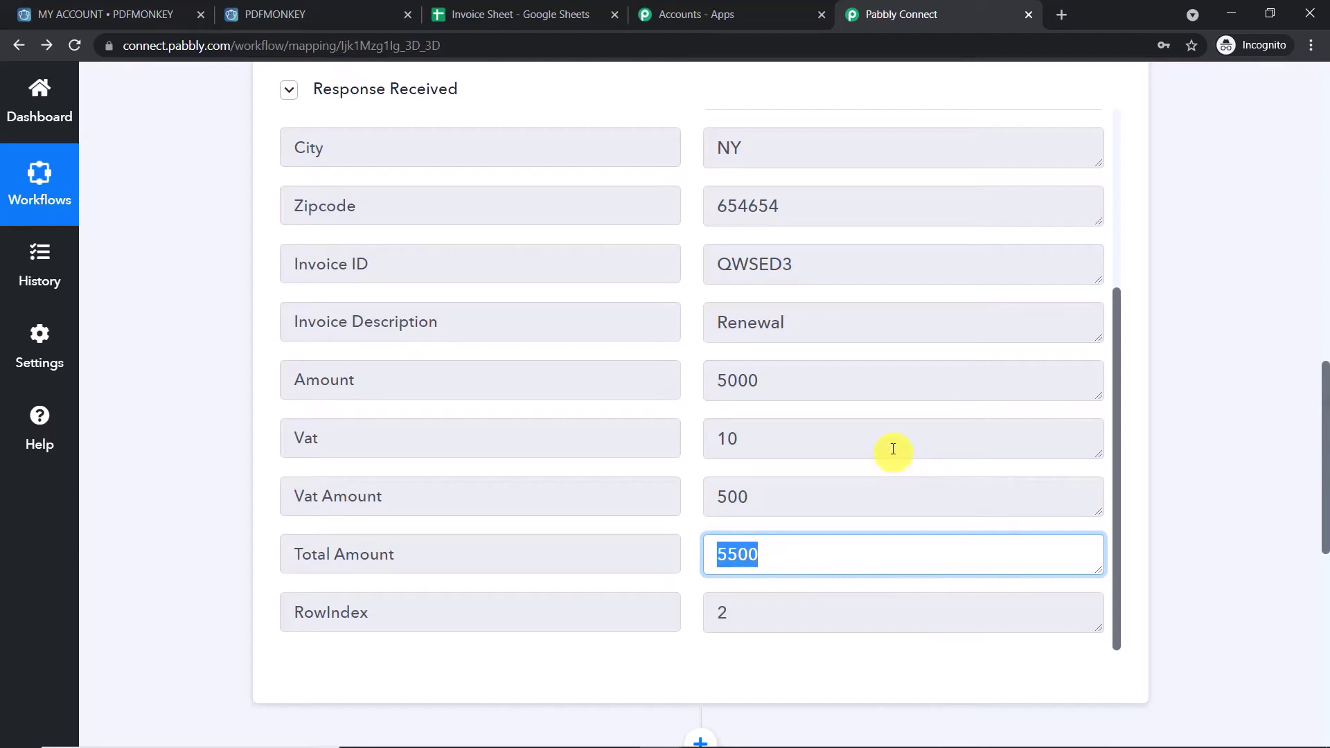
scroll(894, 448, "up", 3)
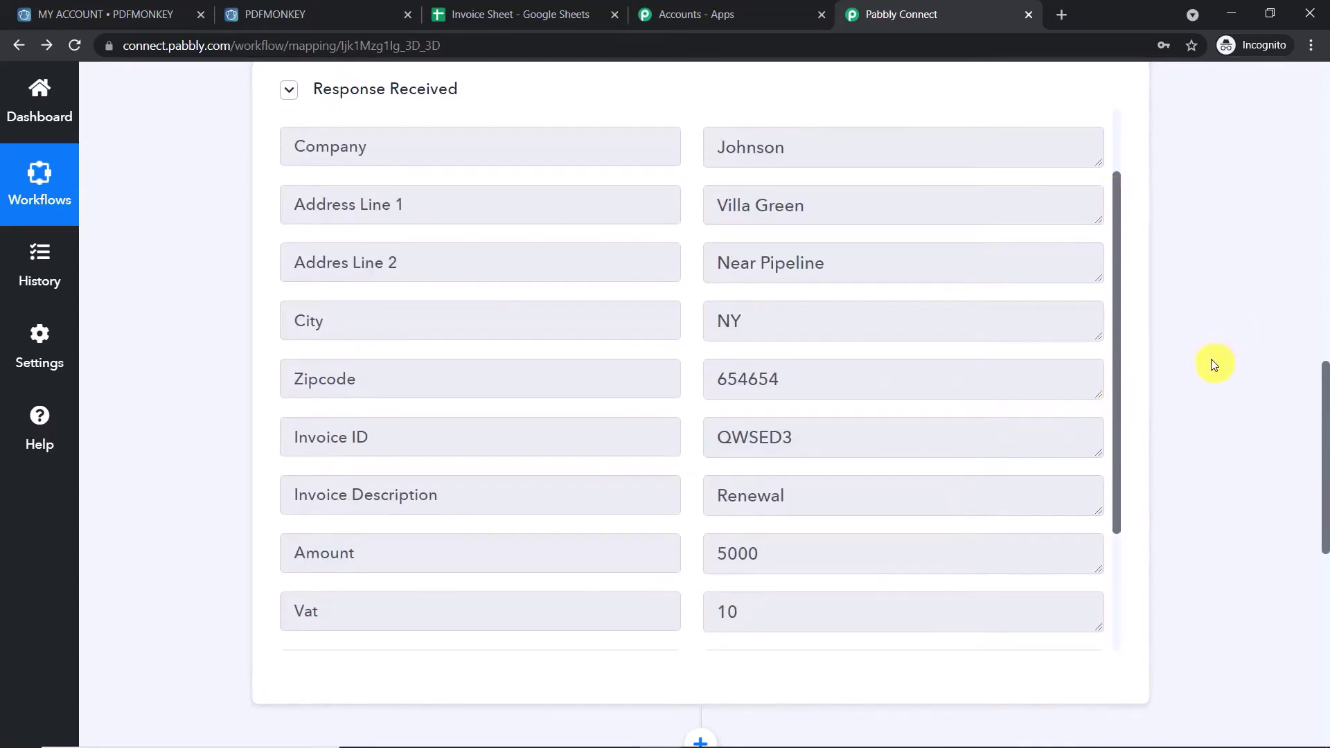
scroll(1211, 358, "down", 8)
- Set the second step's action to PDFMonkey with the Generate Document event
left_click(767, 252)
left_click(564, 366)
type("pdf")
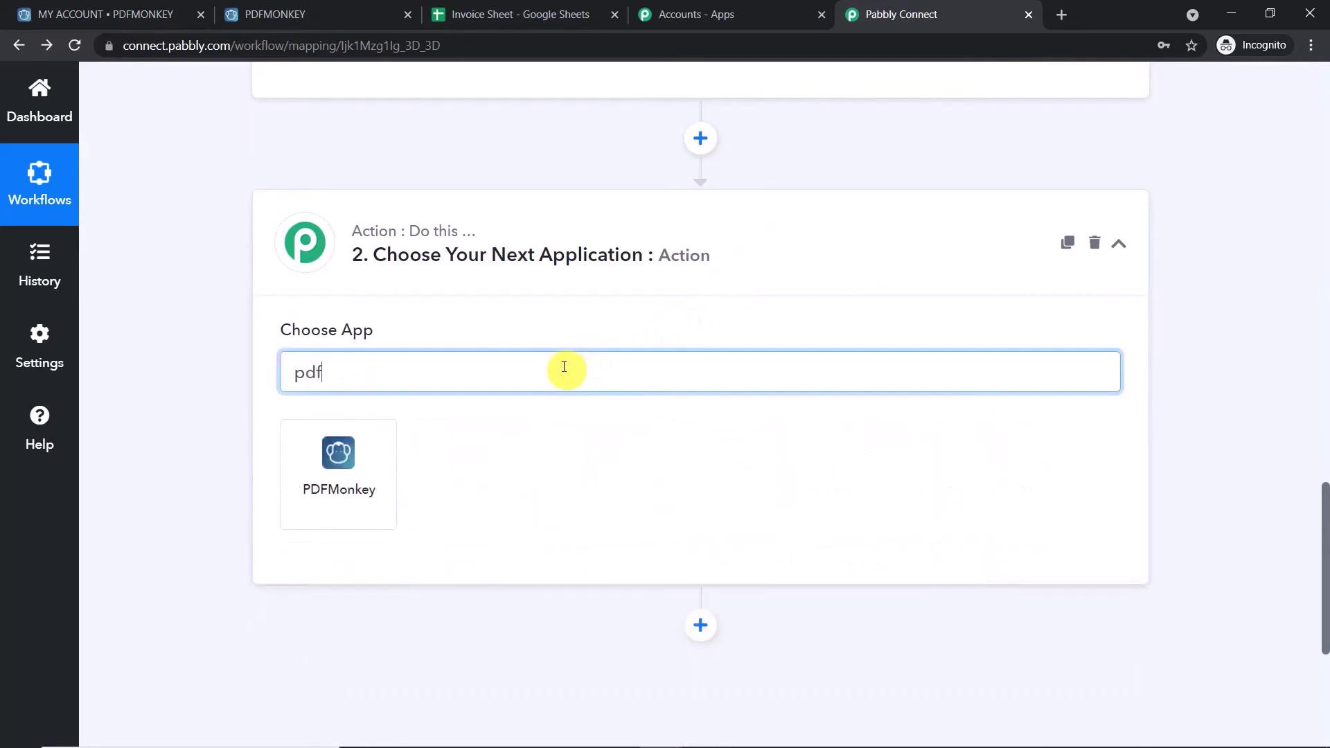
left_click(326, 451)
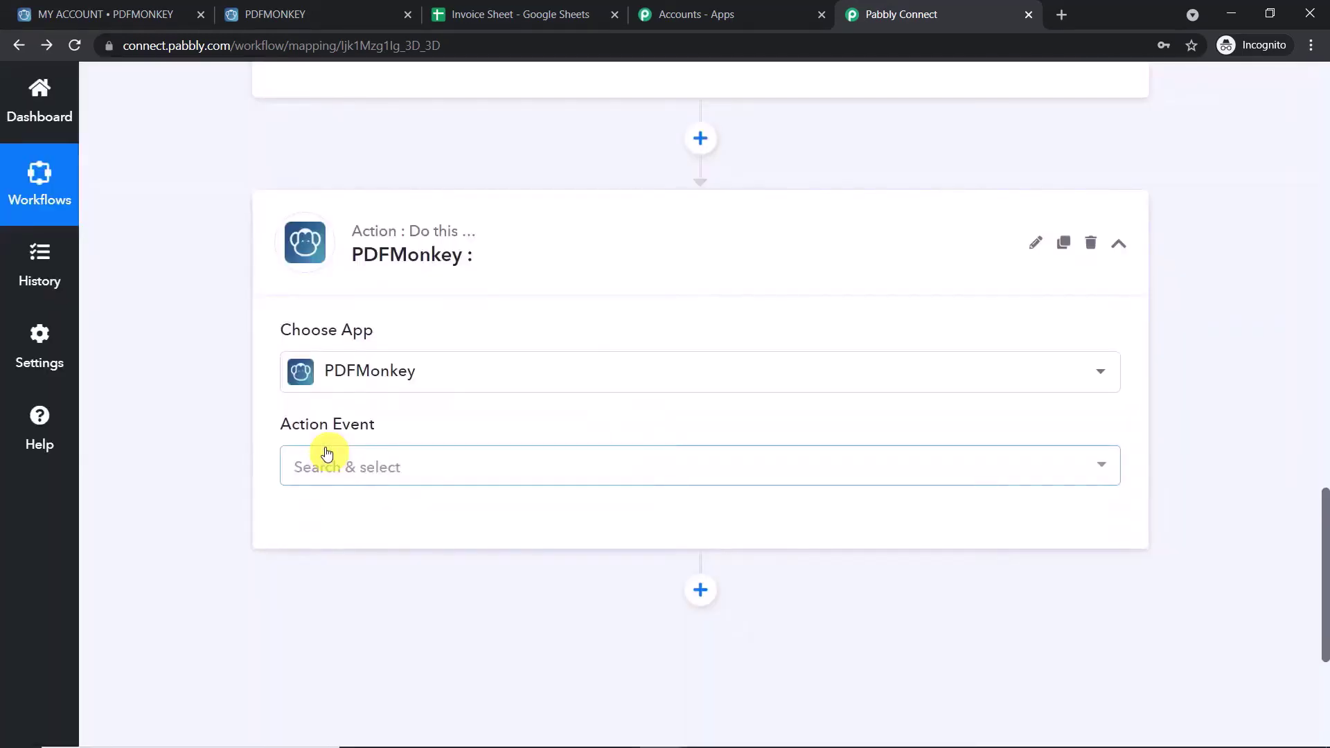
left_click(327, 457)
scroll(413, 529, "down", 1)
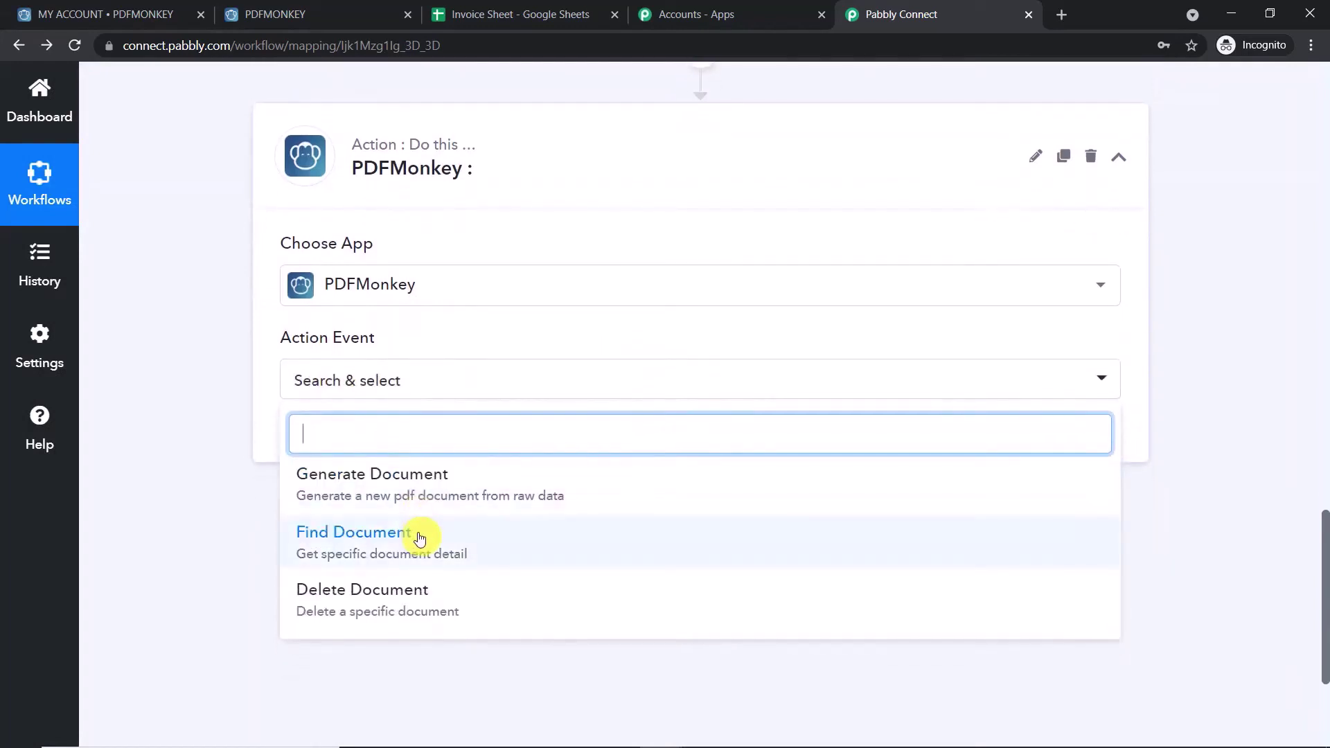
left_click(387, 482)
- Start a new PDFMonkey connection and open PDFMonkey's My Account API page
left_click(348, 450)
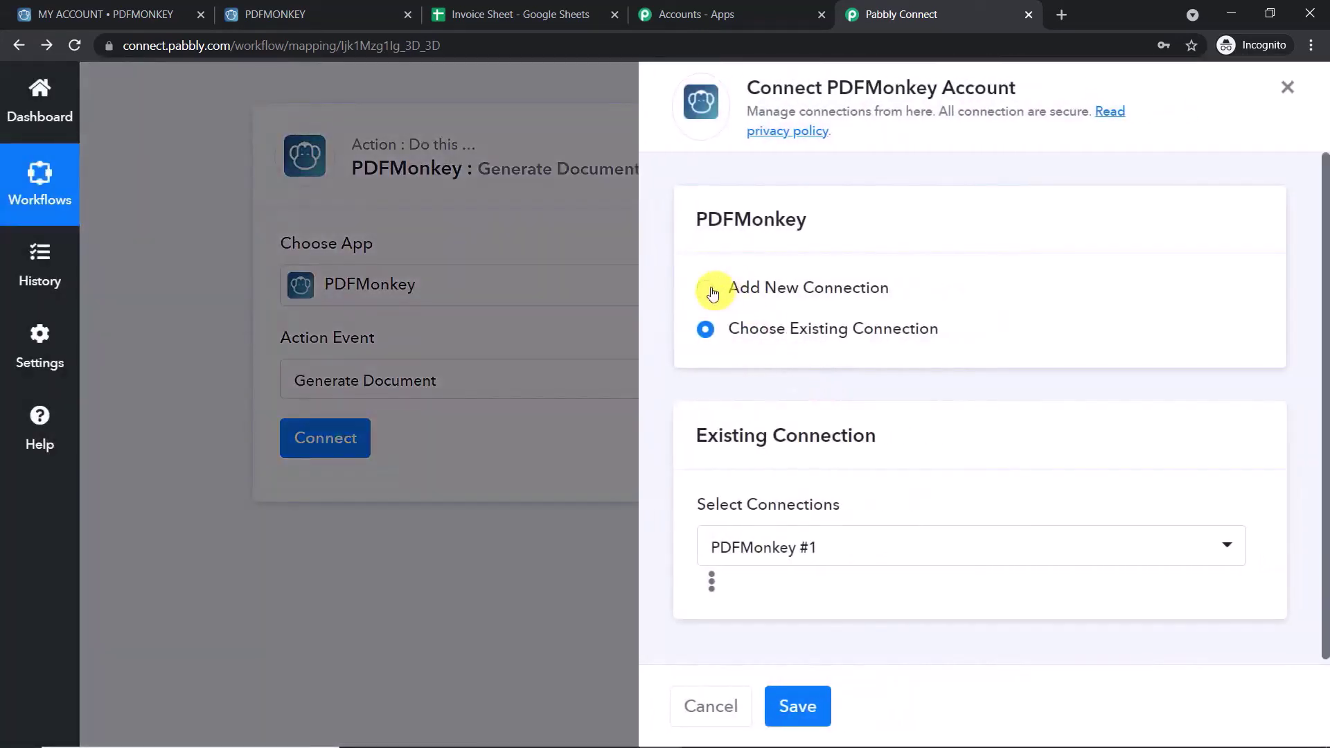
left_click(712, 293)
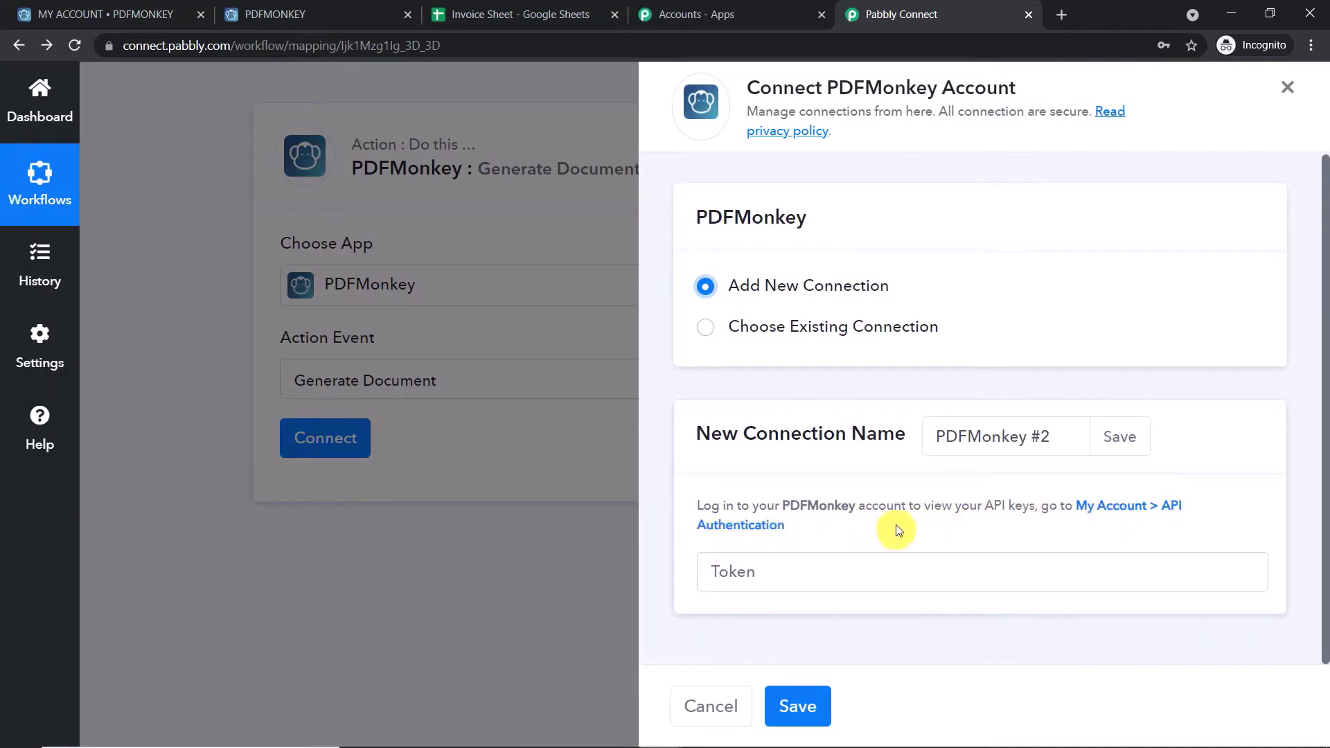
left_click(1142, 510)
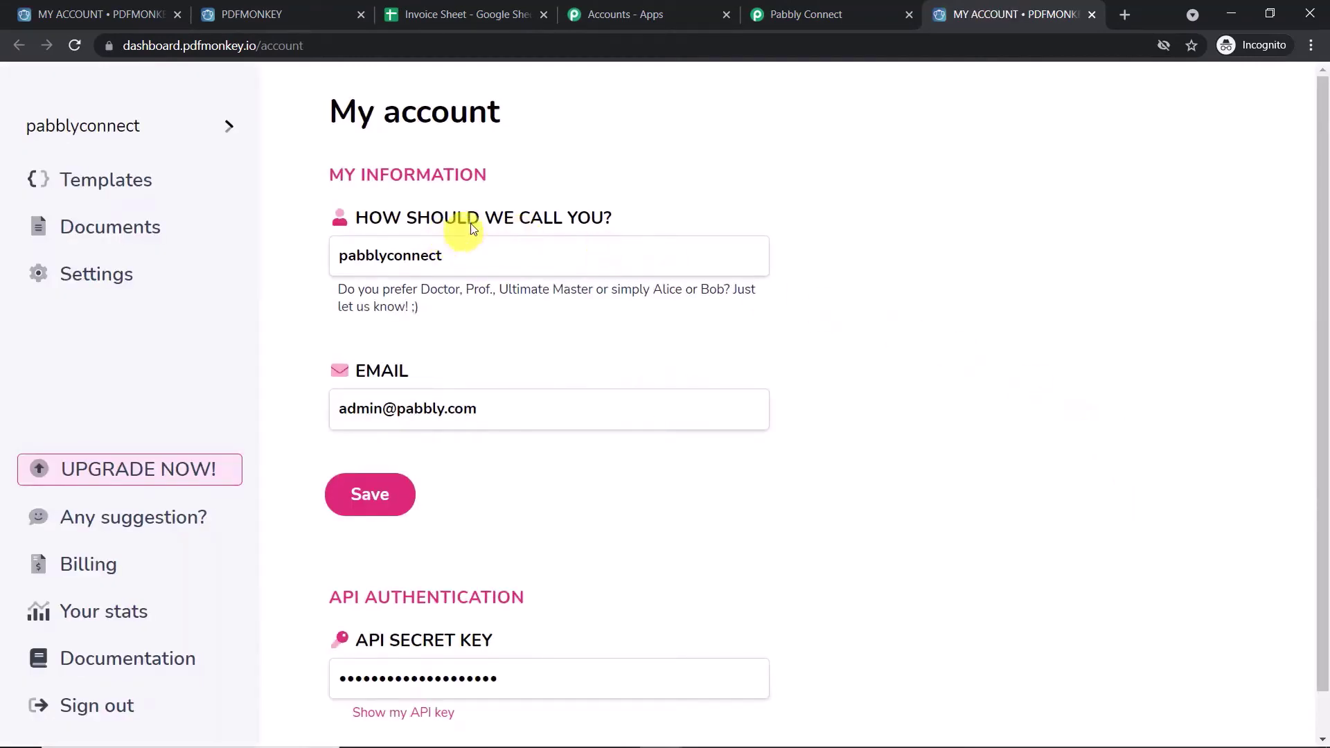
- Reveal the API secret key on PDFMonkey's My account page and select it
scroll(540, 318, "down", 1)
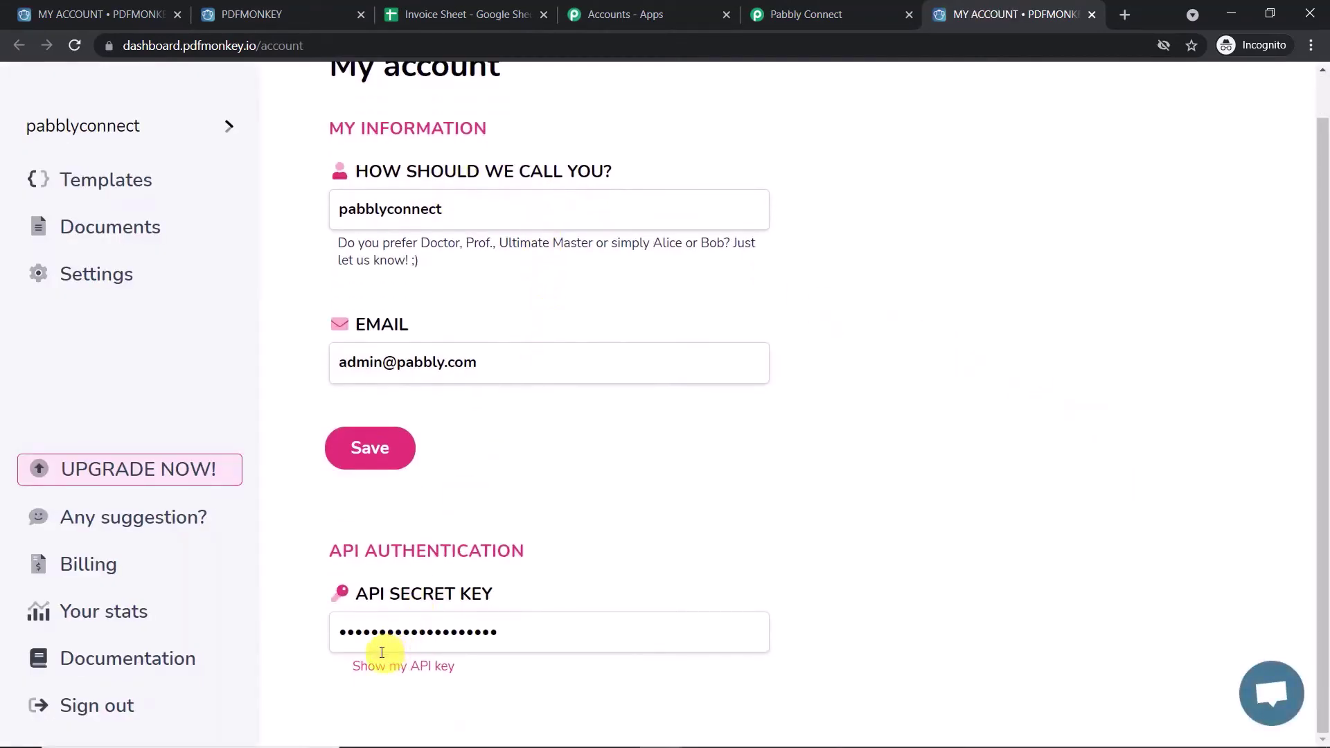
left_click(424, 637)
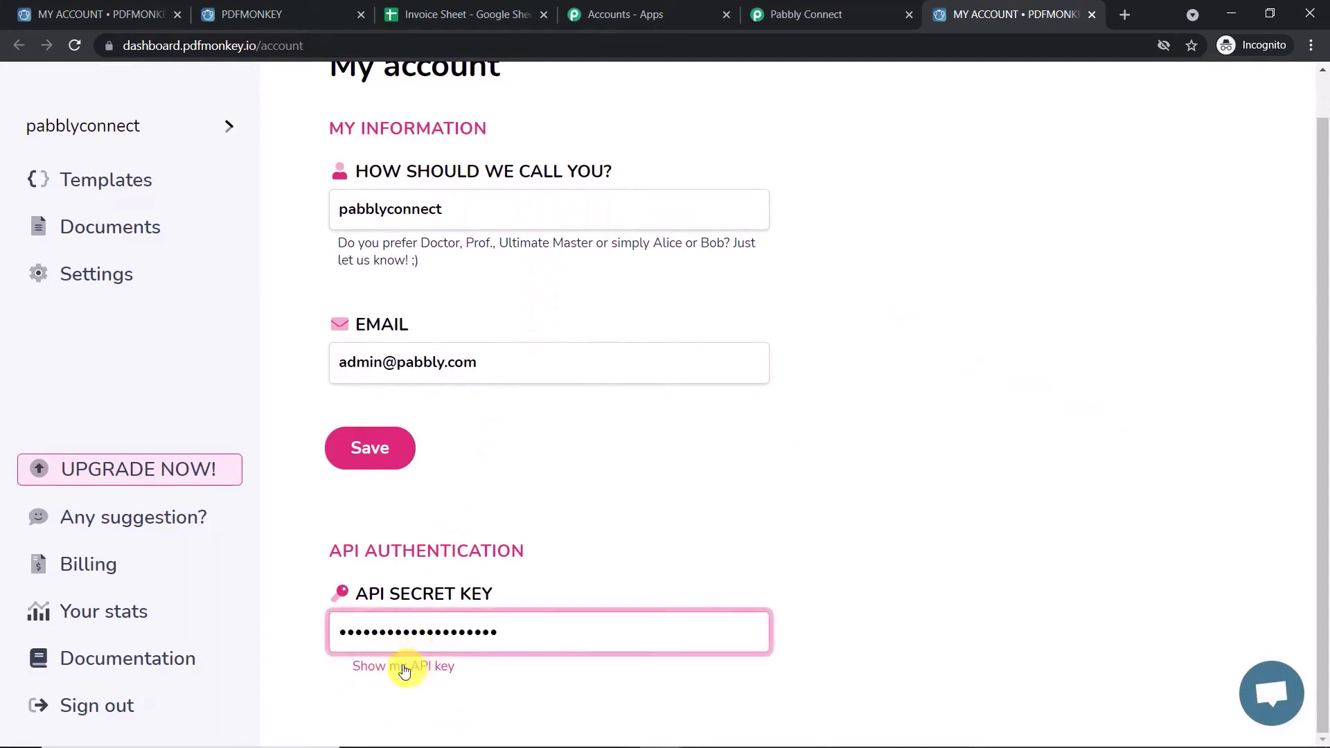
left_click(404, 666)
double_click(441, 632)
- Copy the PDFMonkey API key, paste it as the PDFMonkey #2 connection Token, and save
right_click(442, 632)
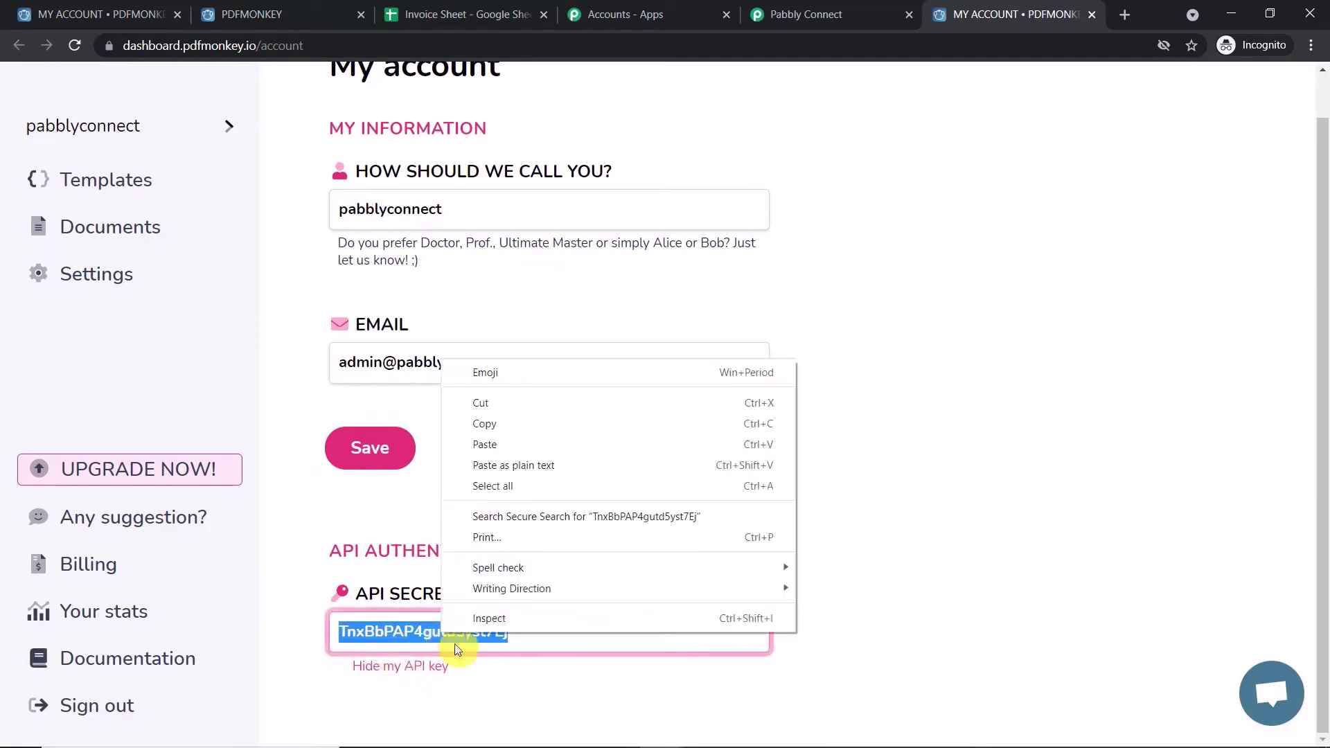
left_click(505, 425)
left_click(779, 13)
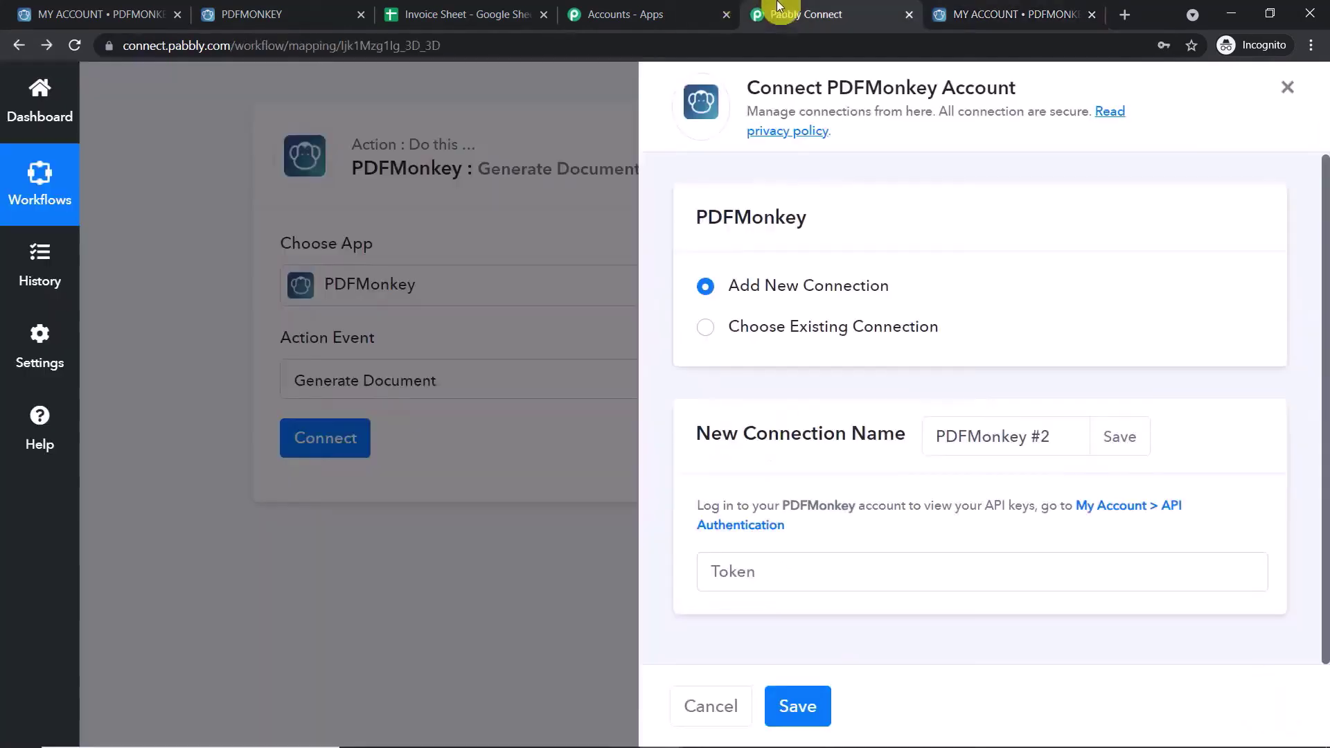
left_click(801, 580)
right_click(804, 579)
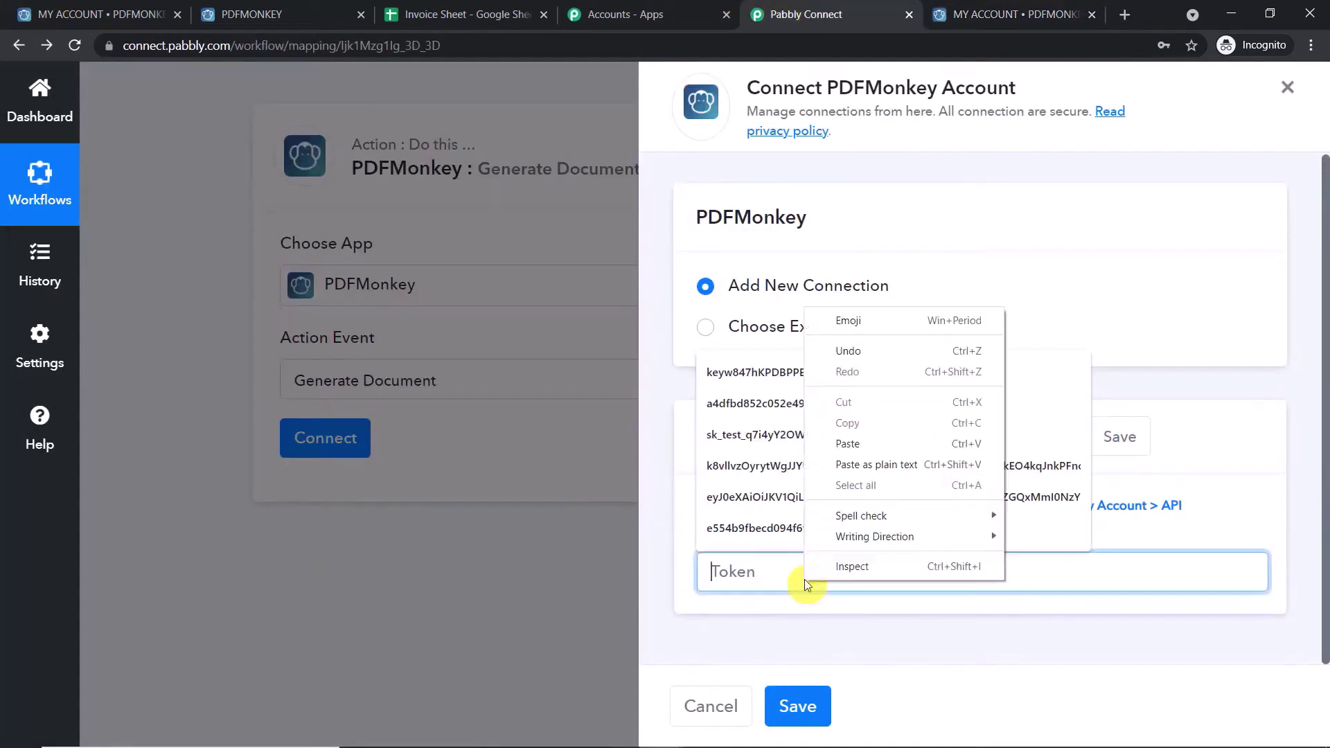
left_click(873, 443)
left_click(1209, 394)
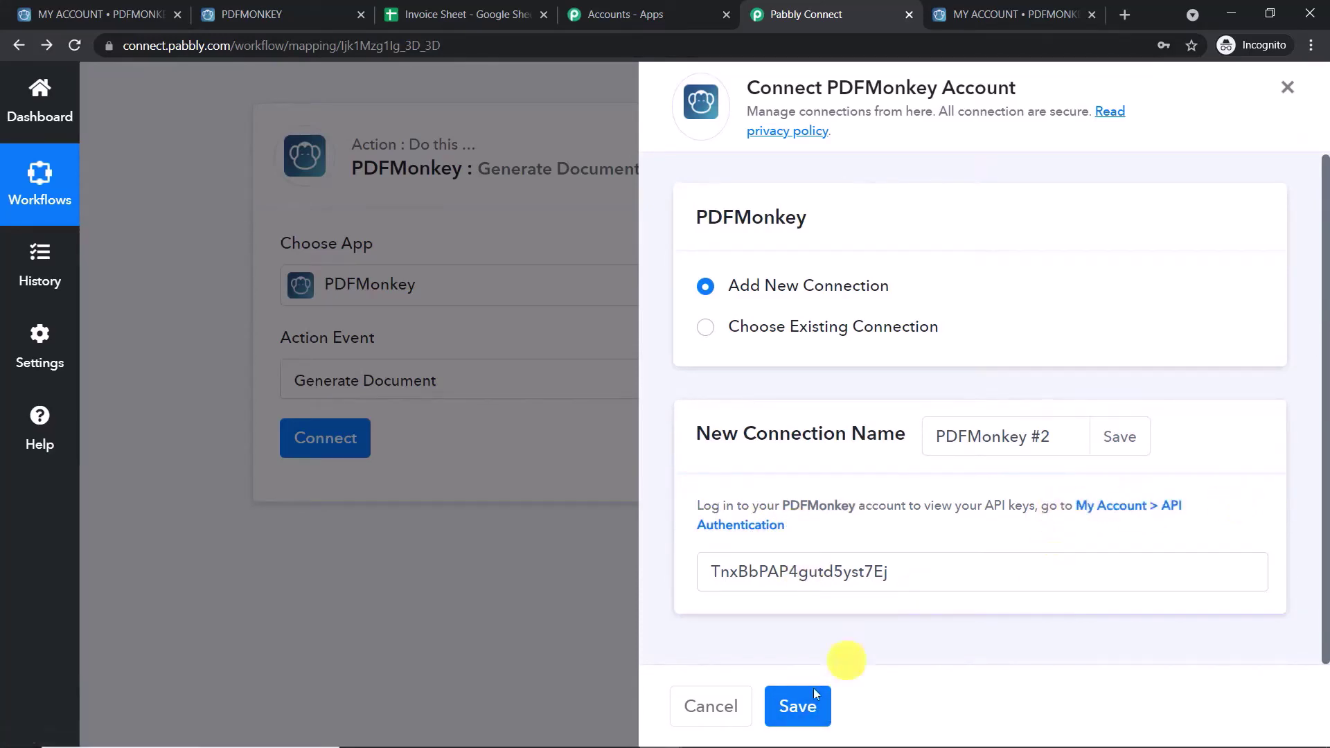
left_click(804, 704)
- Locate and focus the empty Template Id field, then return to the PDFMonkey account tab
scroll(917, 442, "down", 4)
scroll(918, 409, "down", 1)
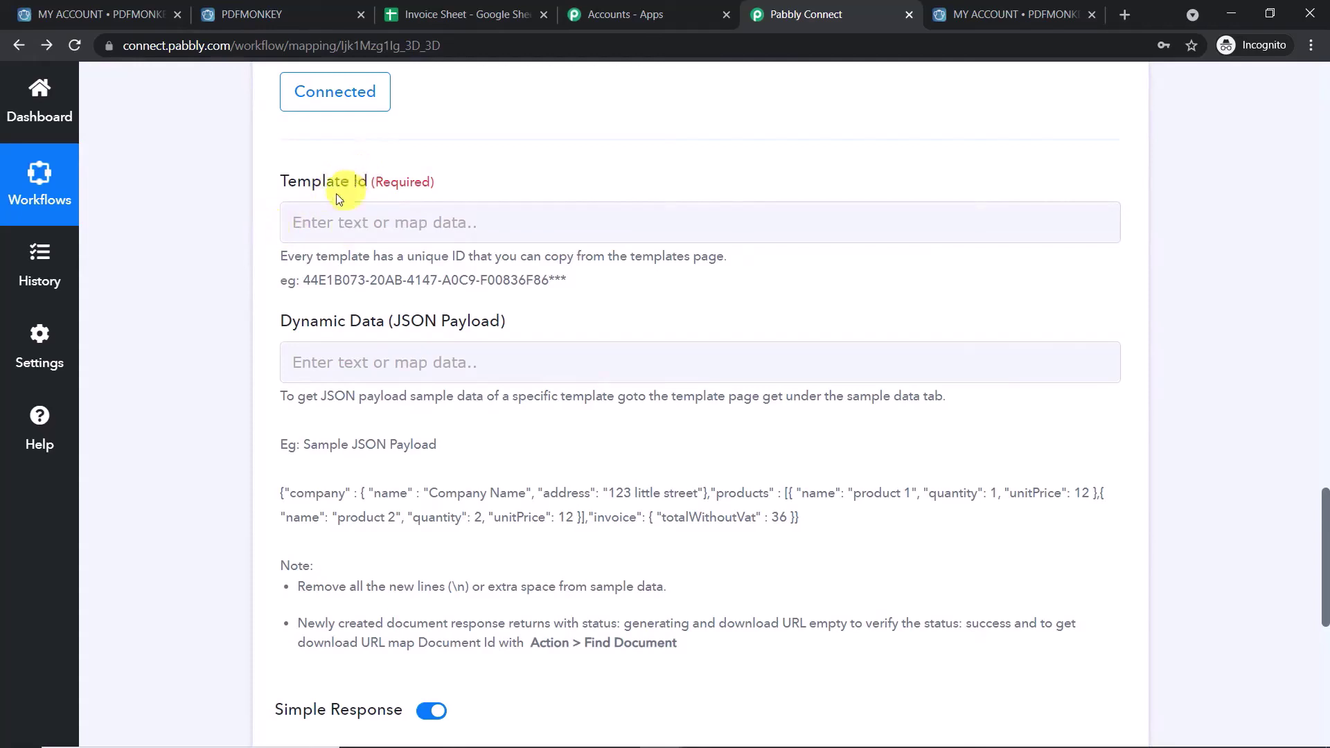
scroll(489, 295, "down", 1)
scroll(489, 295, "up", 2)
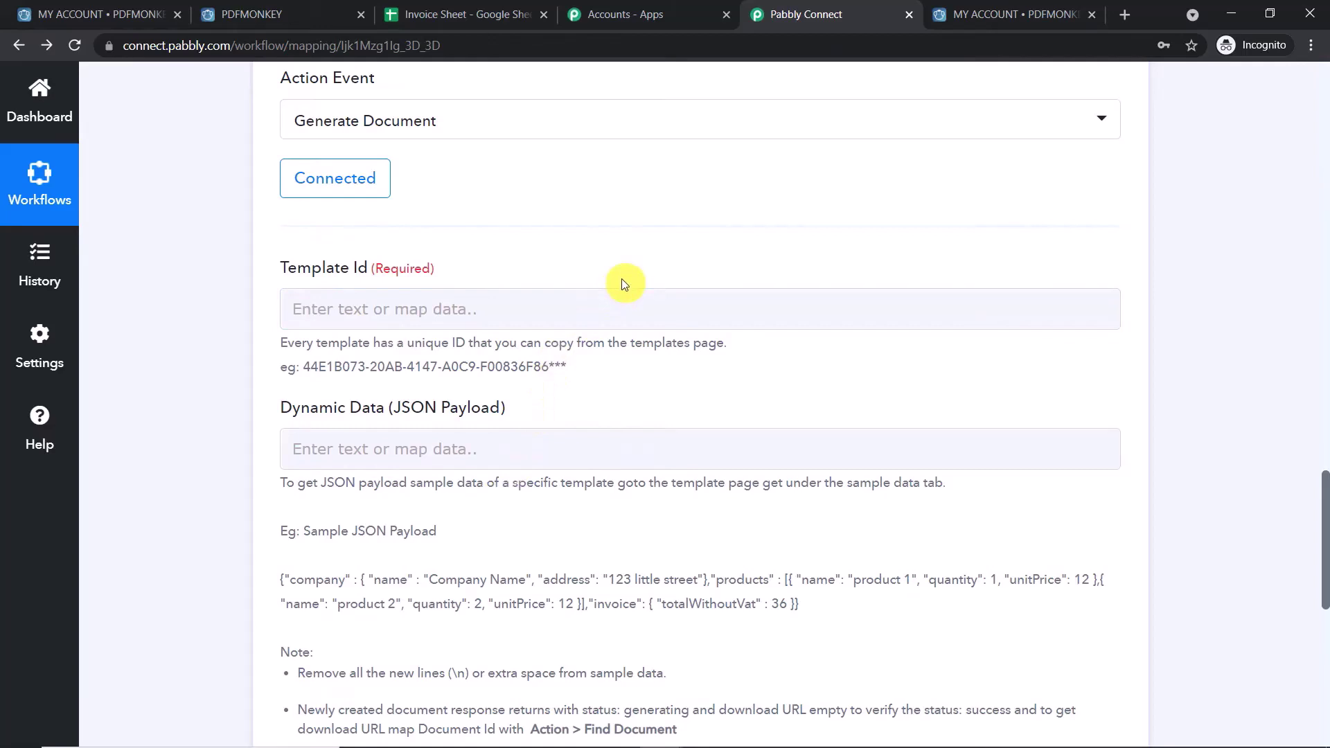
left_click(332, 305)
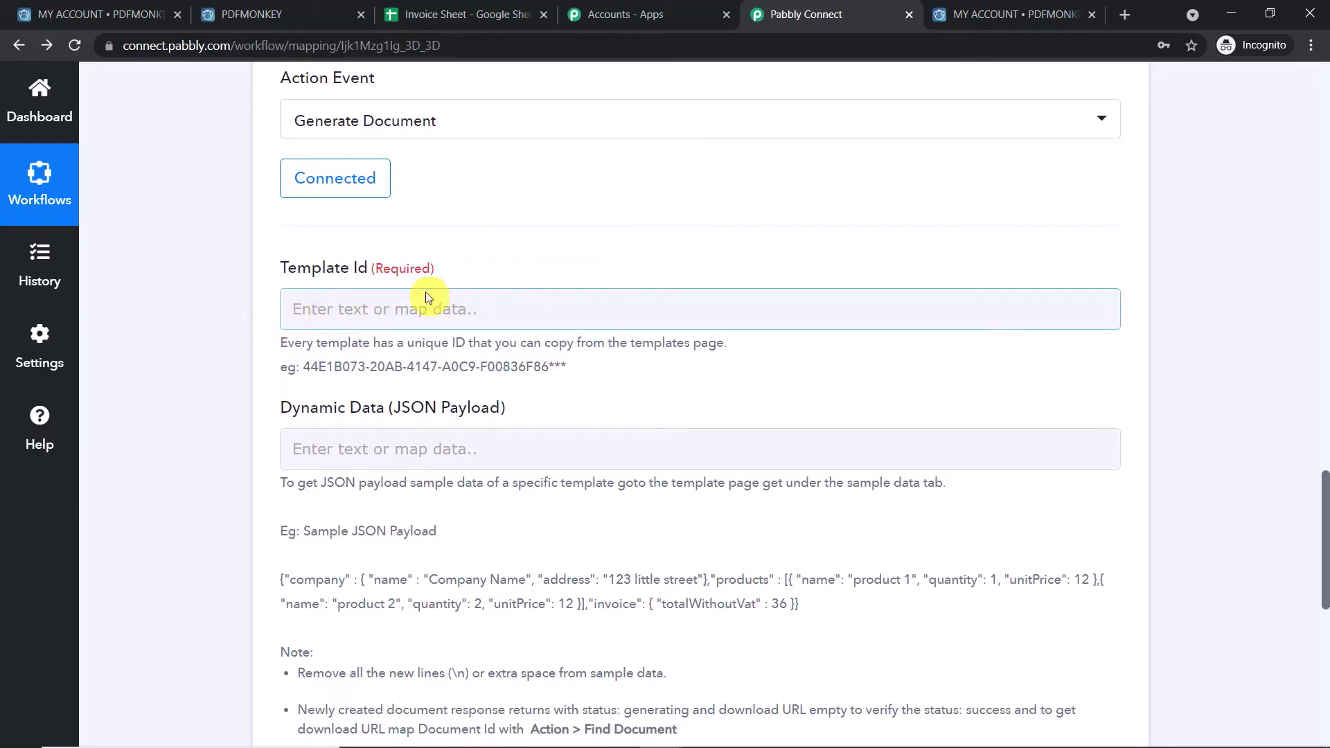
left_click(120, 5)
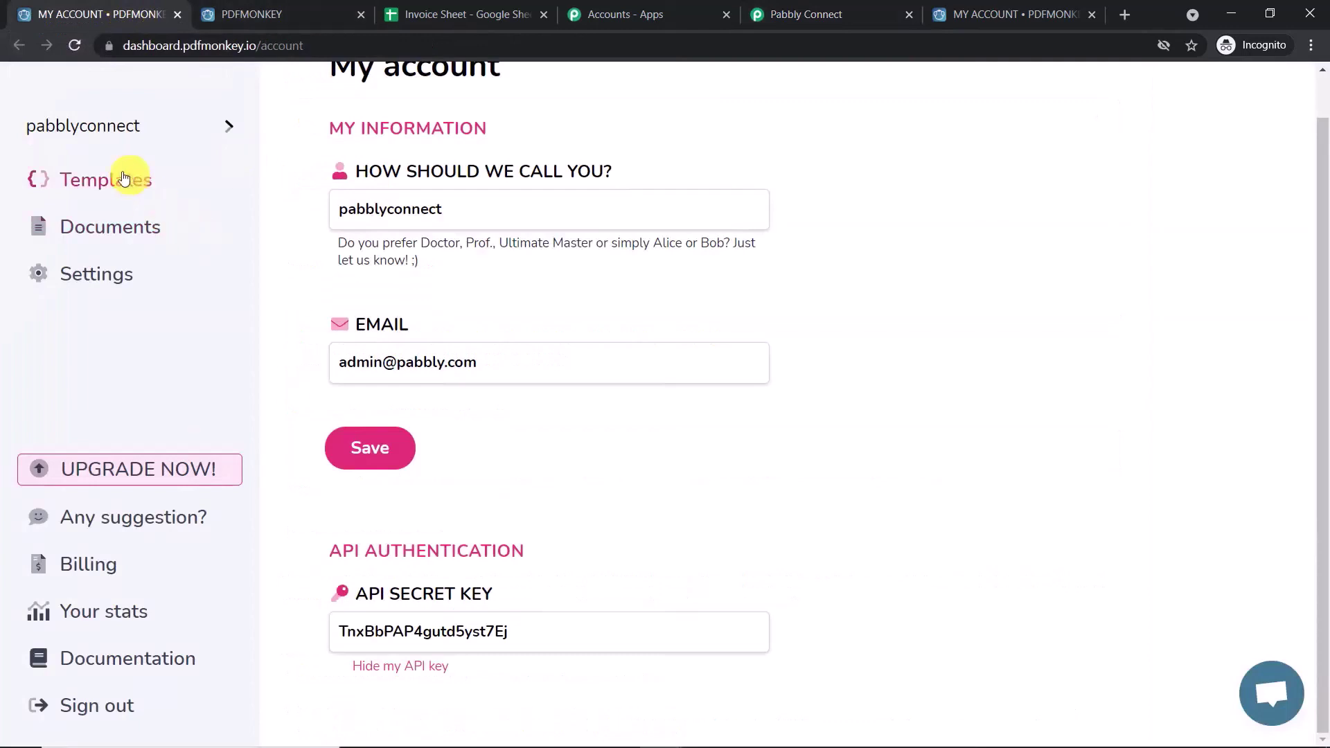
- Open the INVOICE template from PDFMonkey's Templates list in the editor
left_click(102, 192)
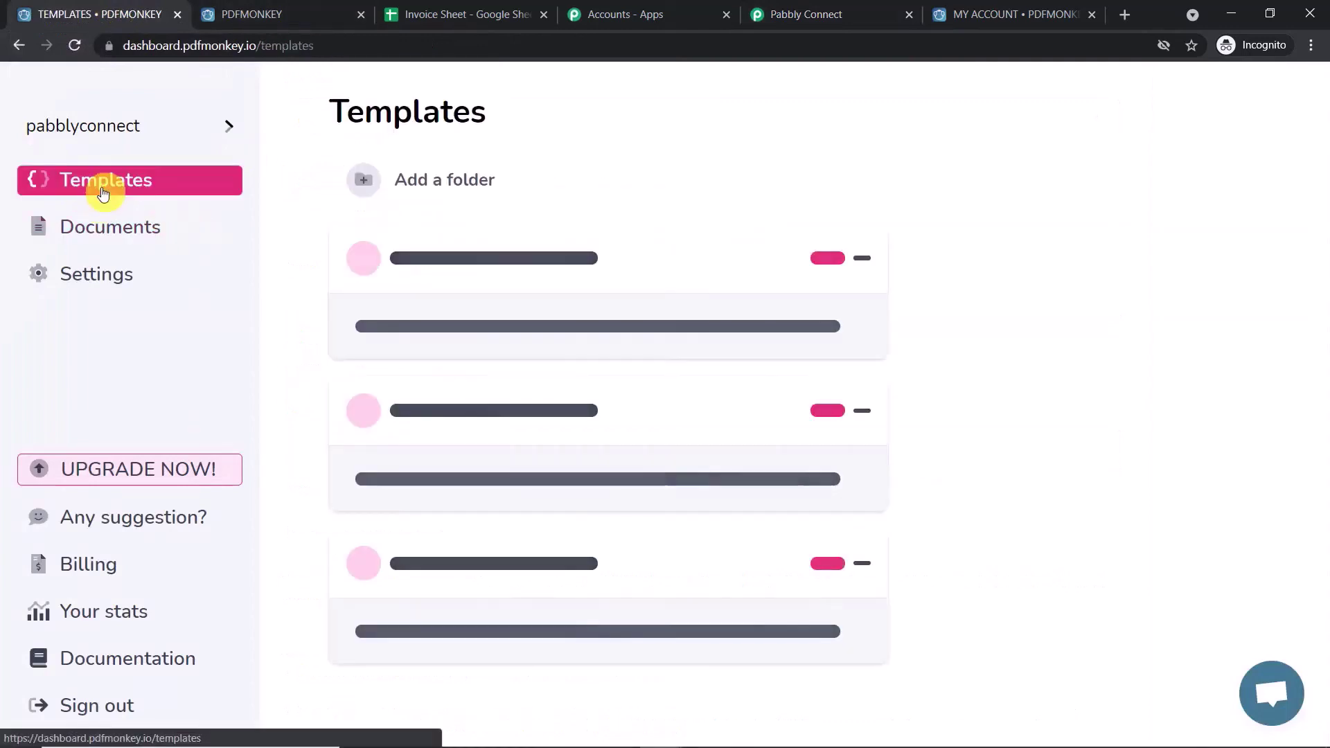
scroll(602, 319, "down", 3)
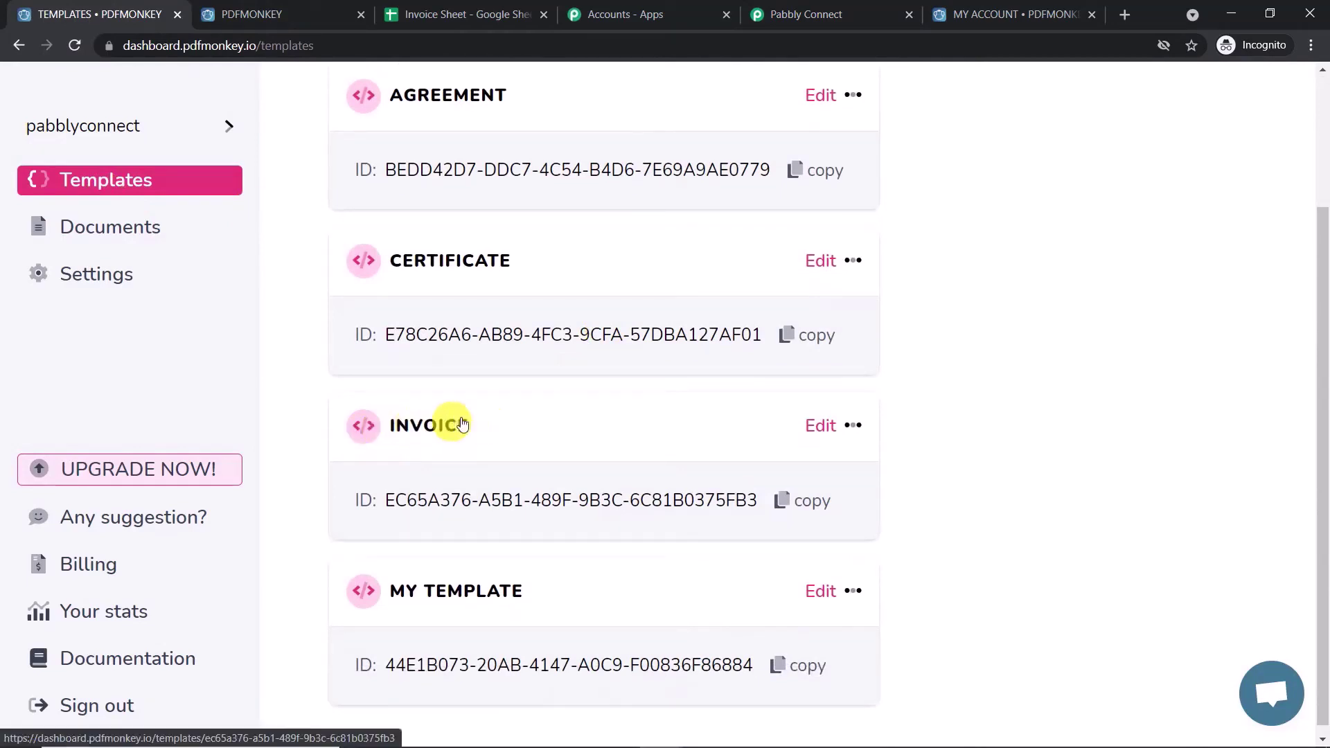
left_click(427, 431)
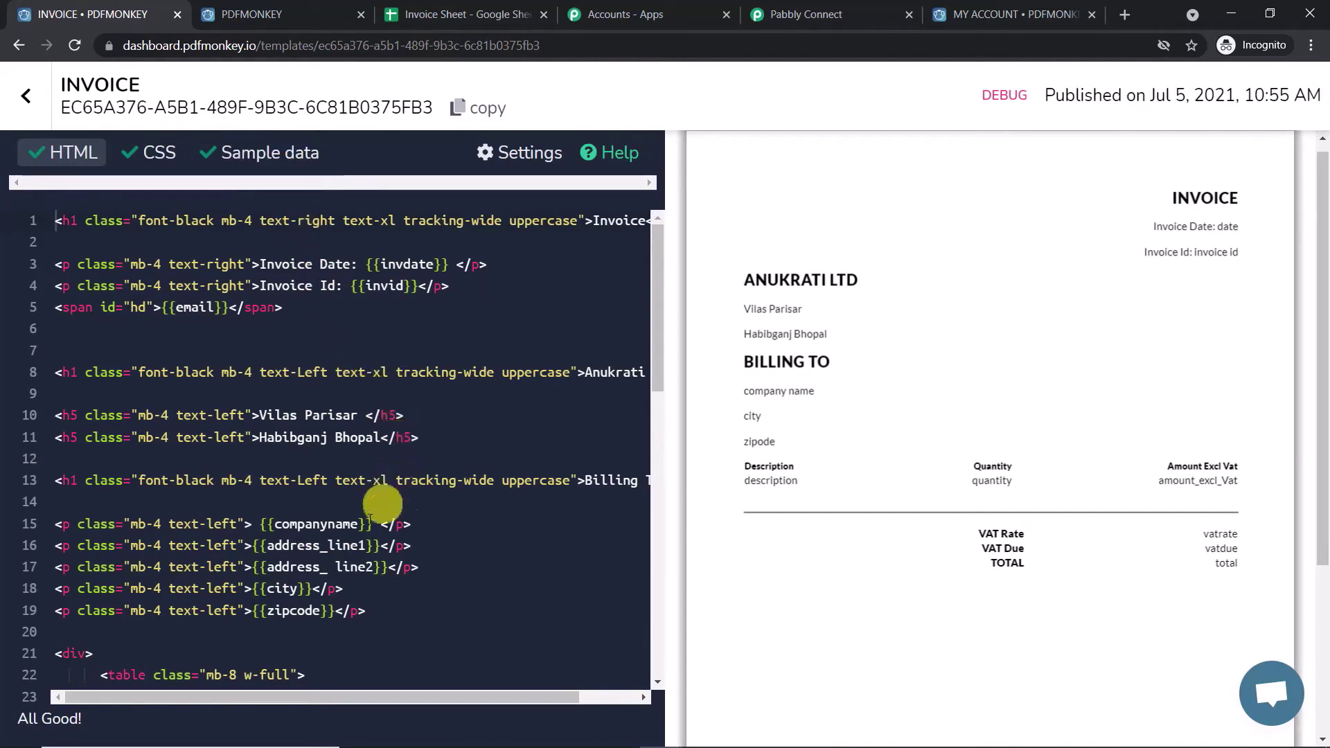
left_click(276, 163)
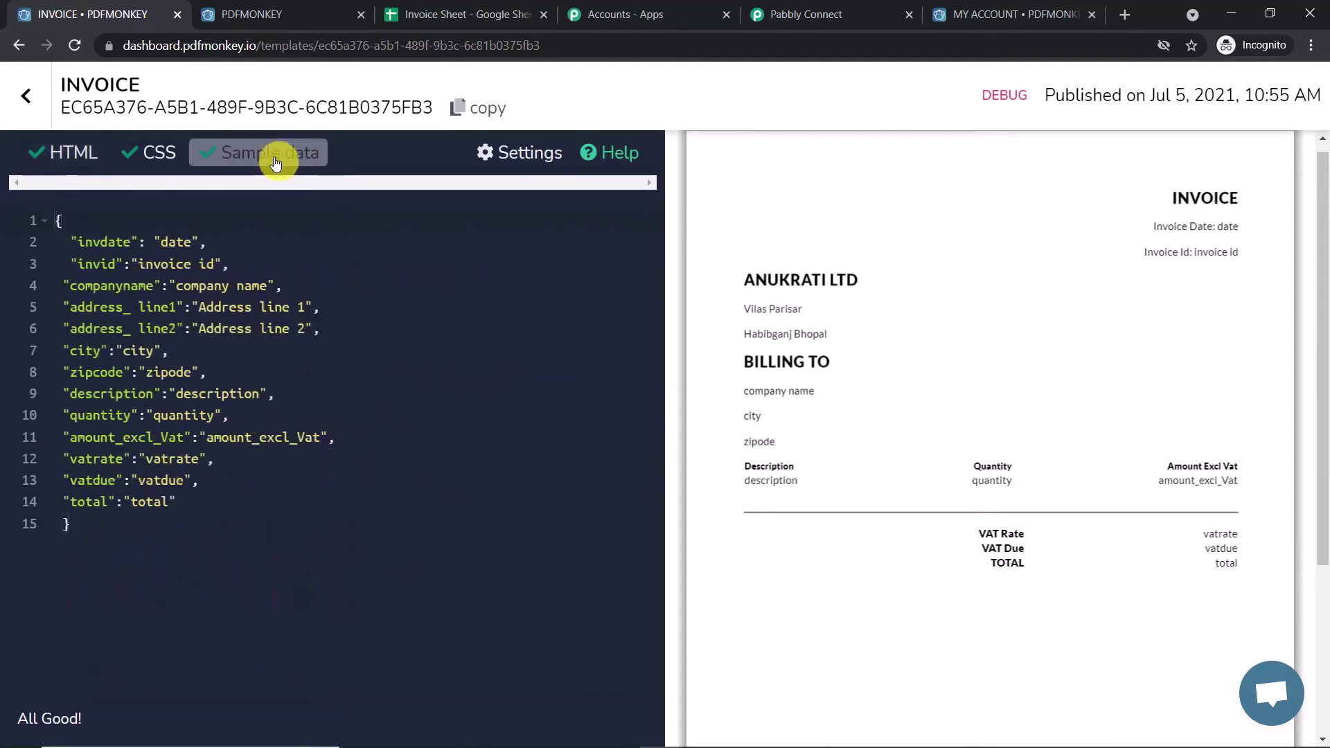
left_click(57, 222)
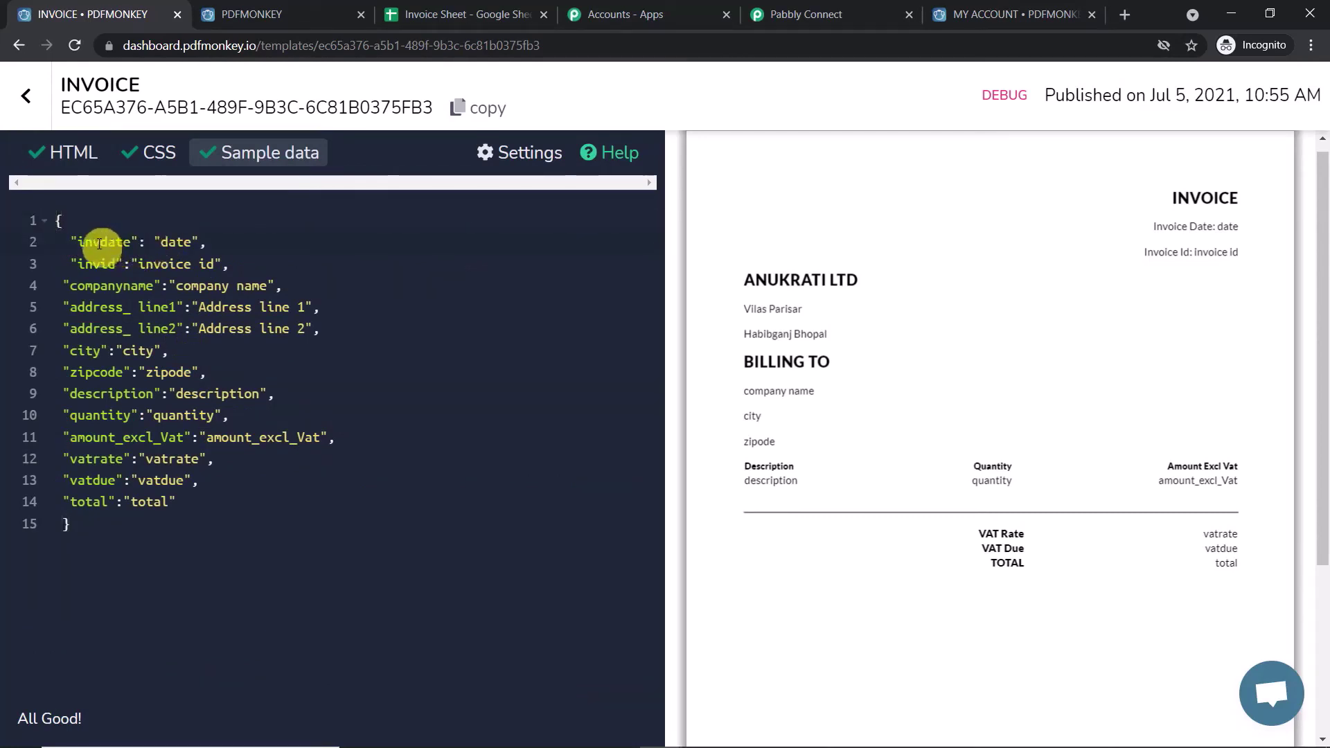
mouse_move(1235, 235)
left_mouse_down()
mouse_move(1175, 208)
mouse_move(1253, 231)
mouse_move(1219, 225)
left_mouse_up()
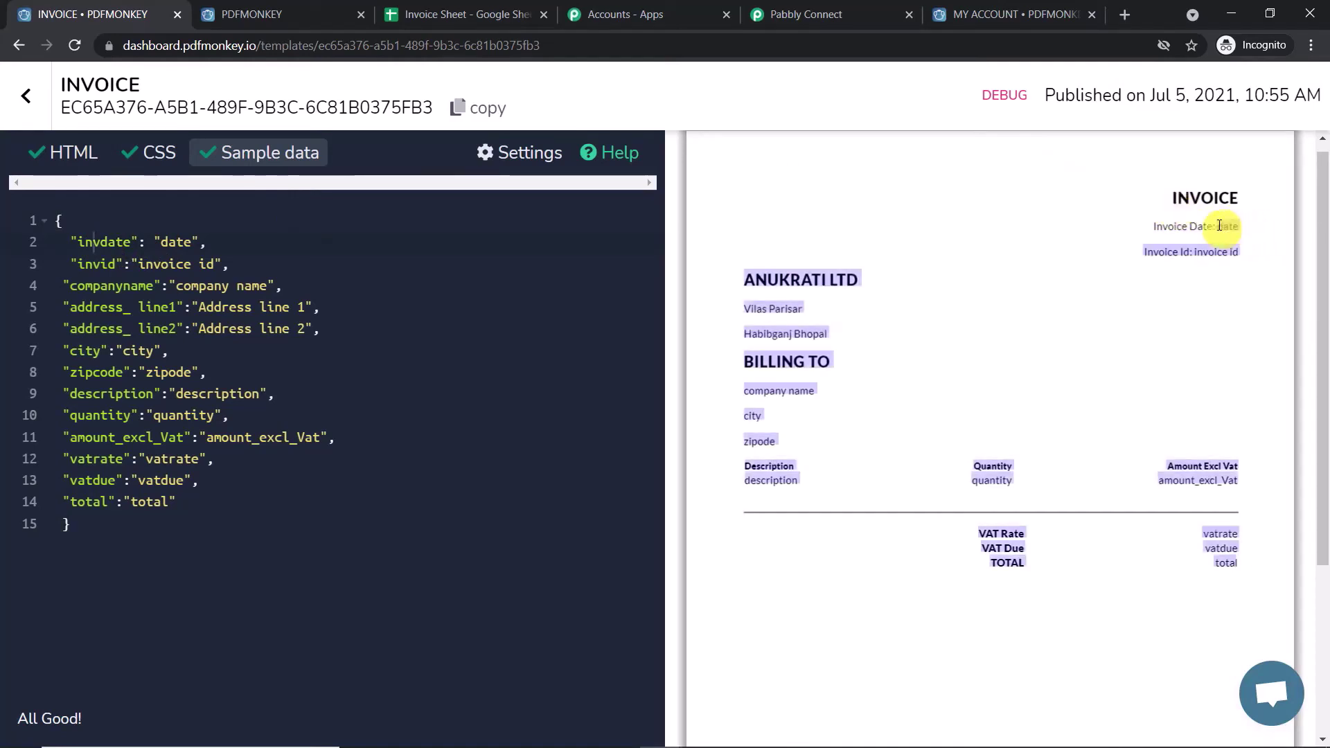
left_click(1221, 225)
left_click(156, 266)
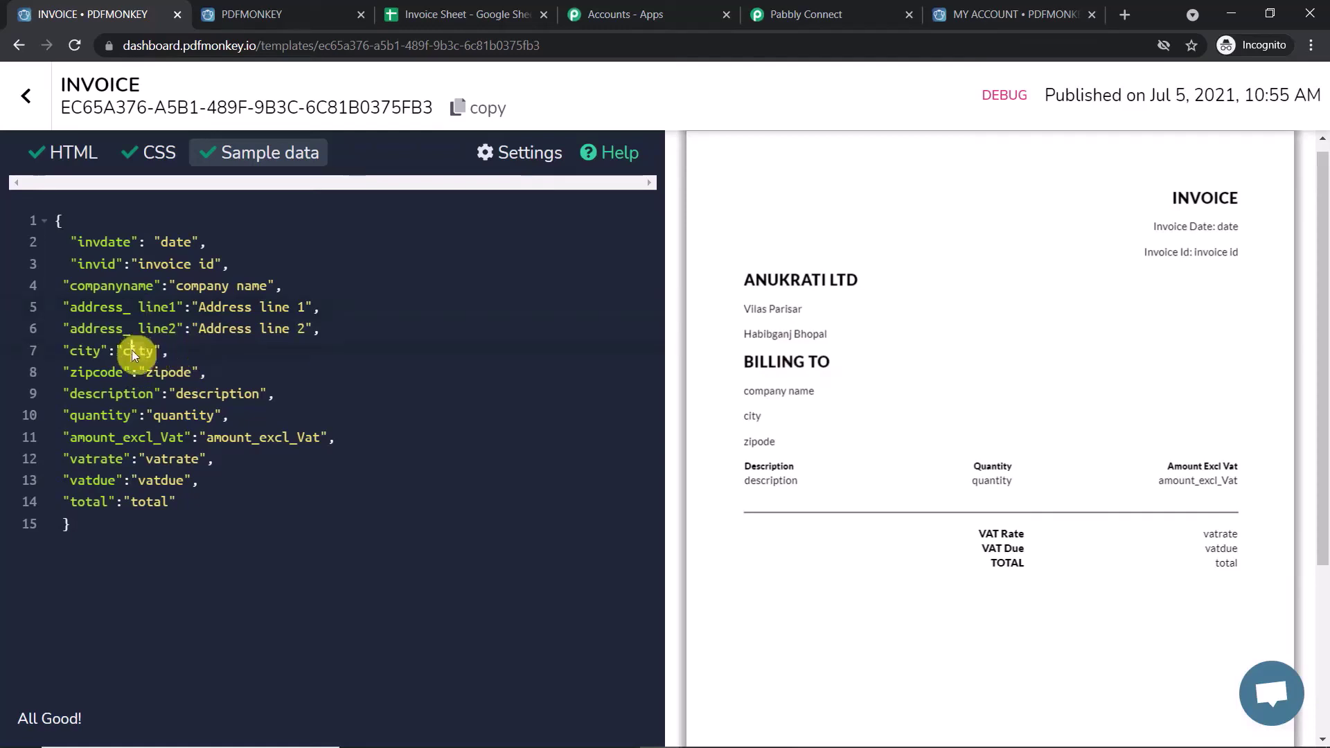
left_click_drag(193, 372, 151, 375)
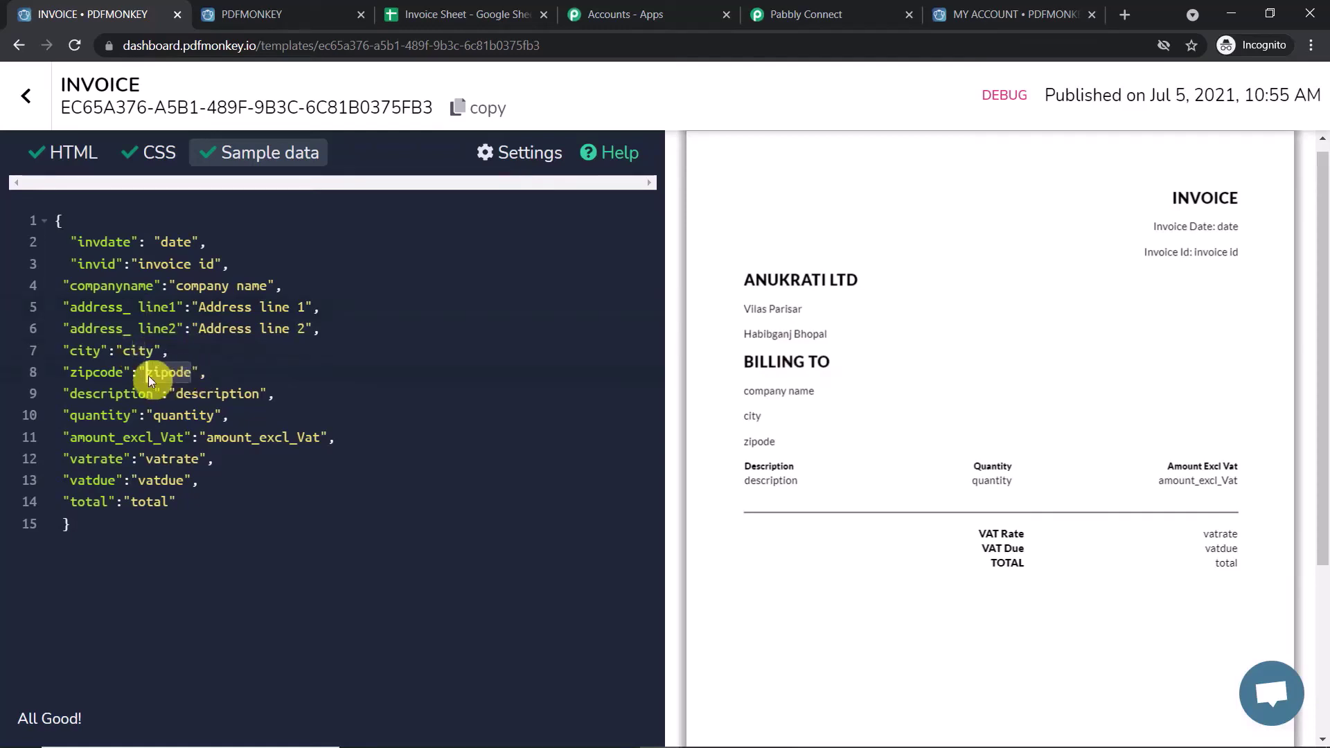
left_click_drag(258, 395, 163, 418)
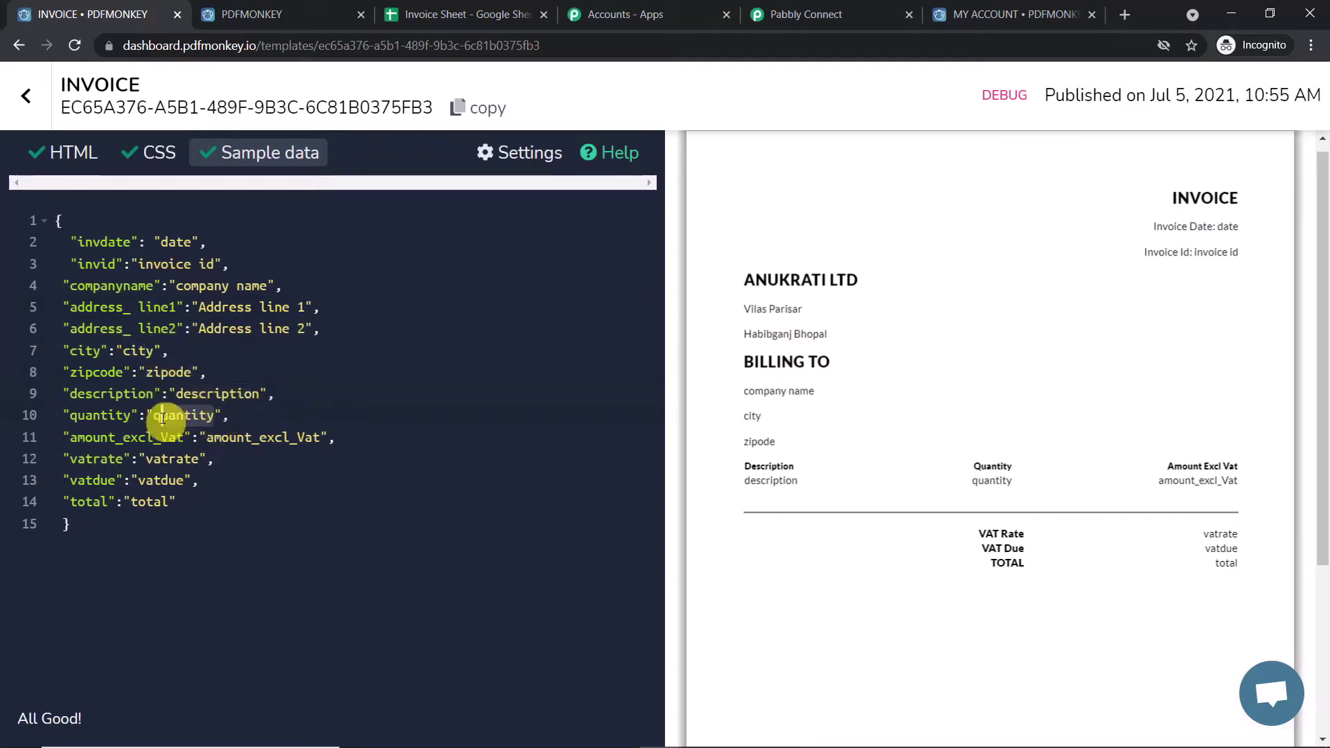
left_click_drag(1013, 479, 996, 478)
left_click(1068, 480)
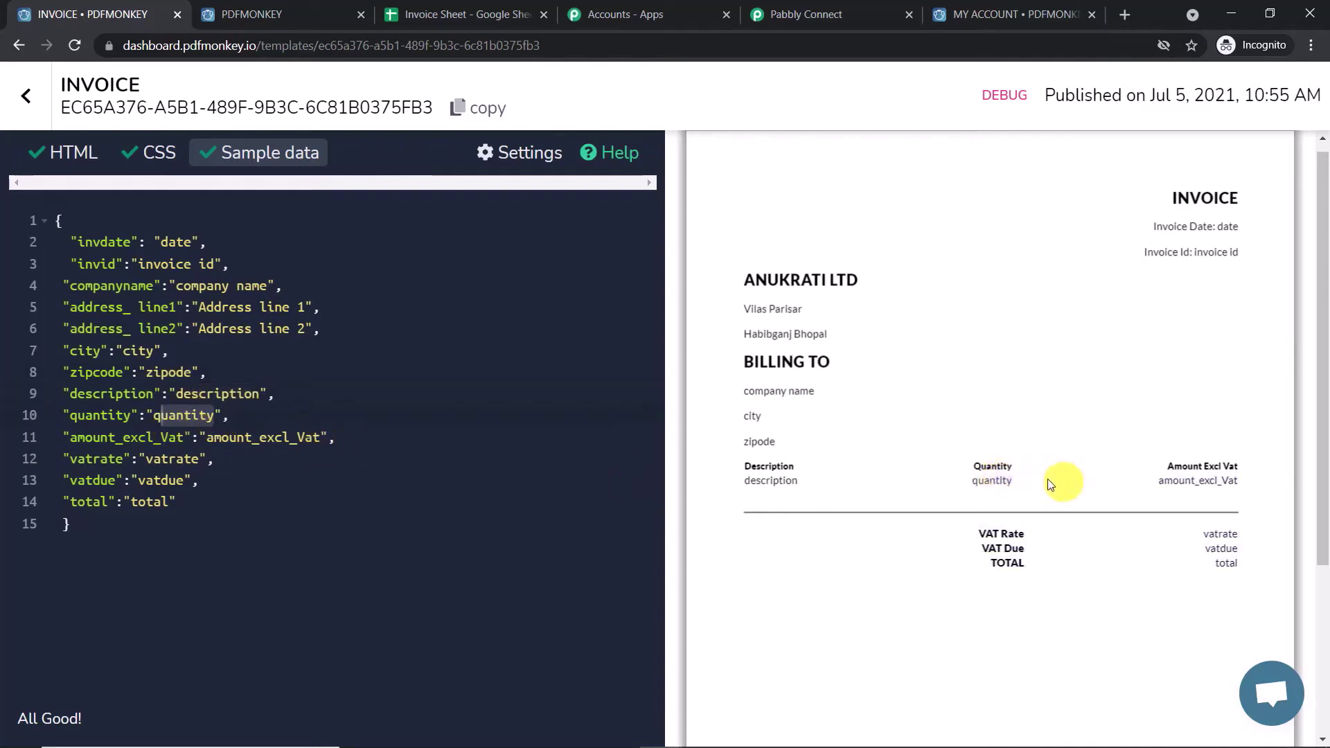
left_click_drag(781, 489, 777, 480)
left_click(837, 478)
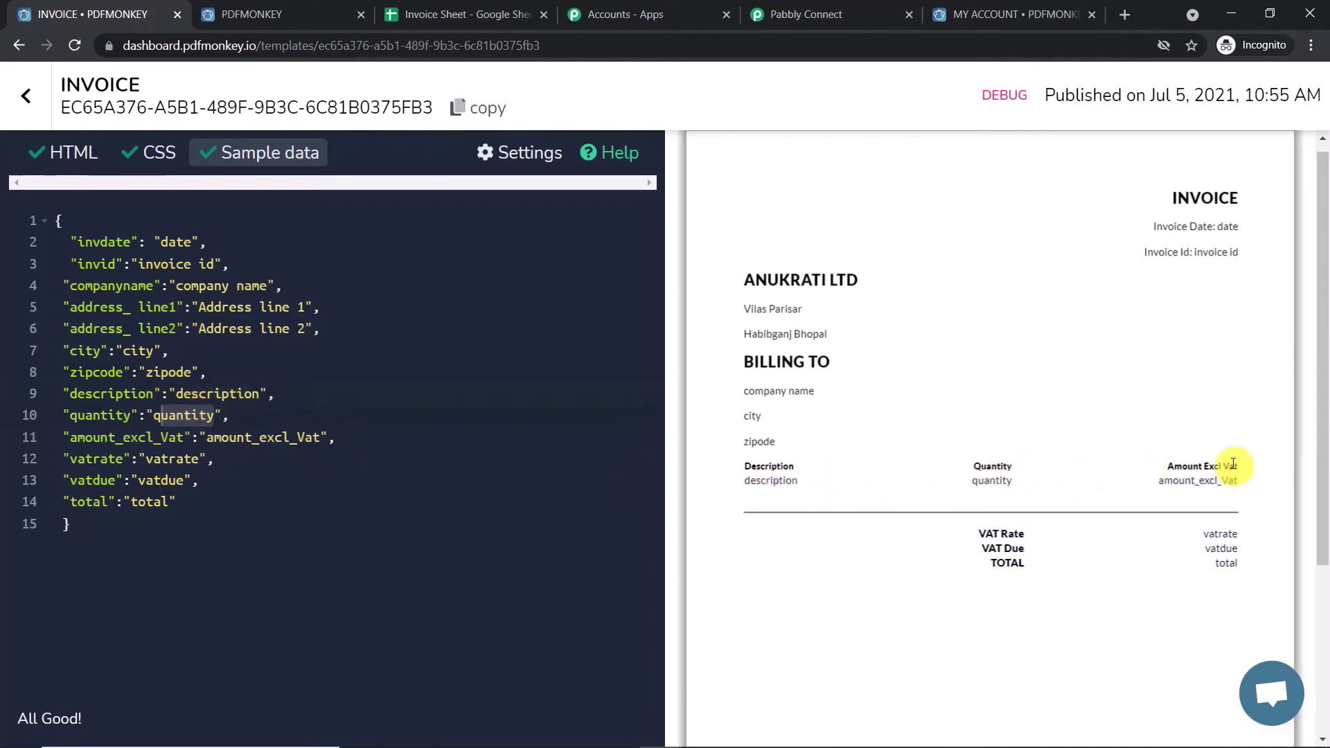
double_click(172, 459)
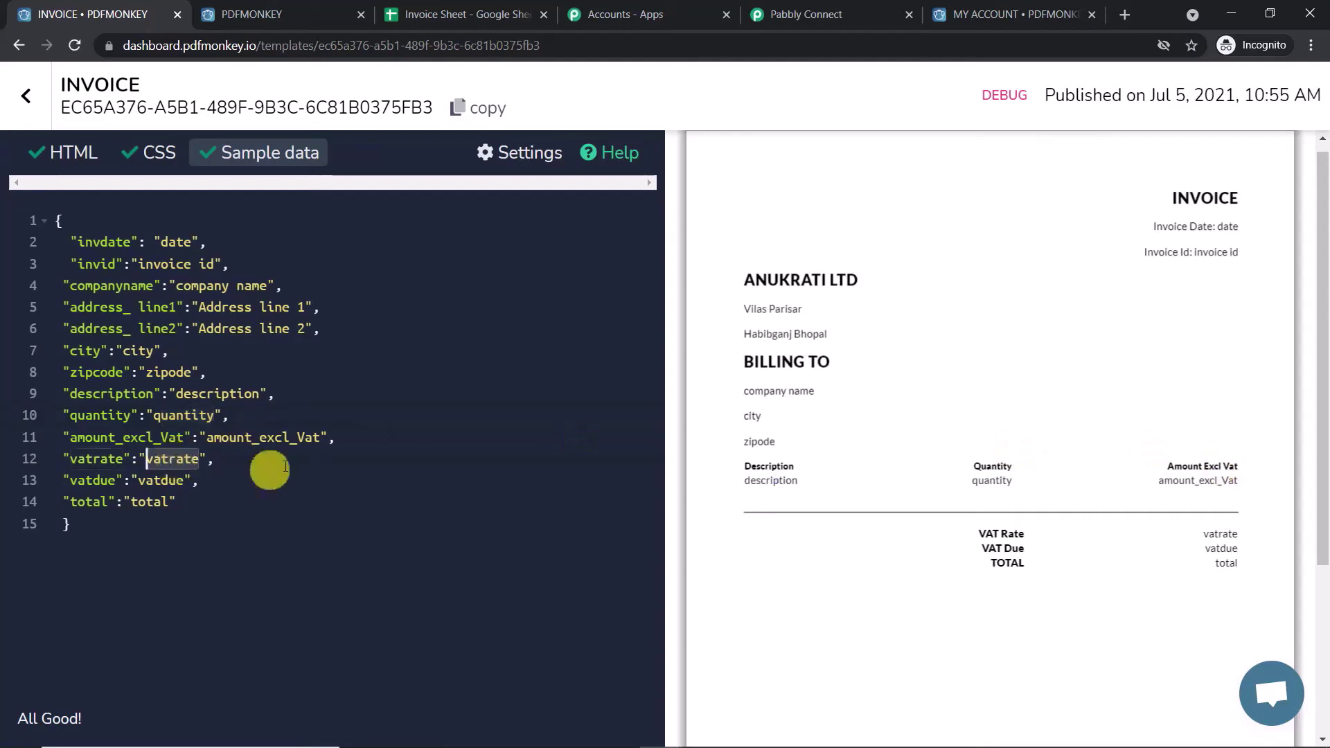
double_click(161, 480)
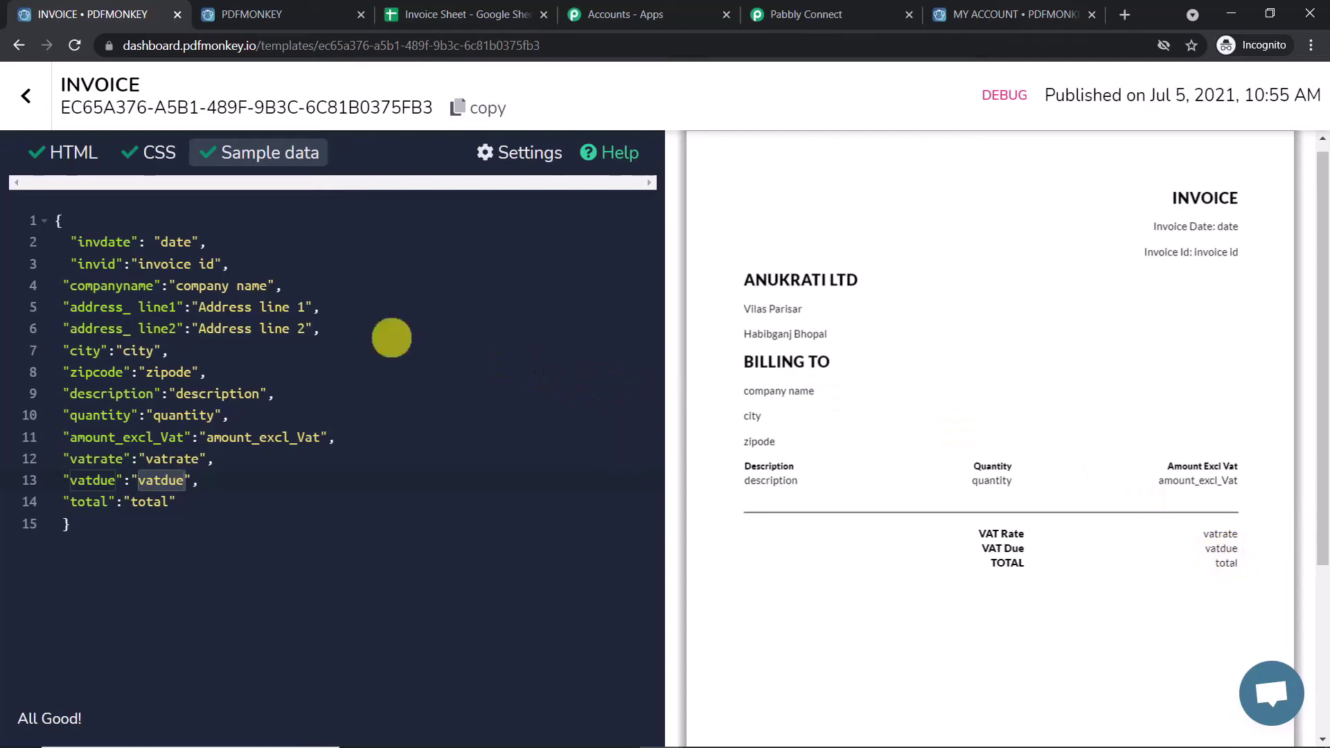
- Duplicate the zipcode <p> line directly below itself in the invoice HTML
left_click(82, 164)
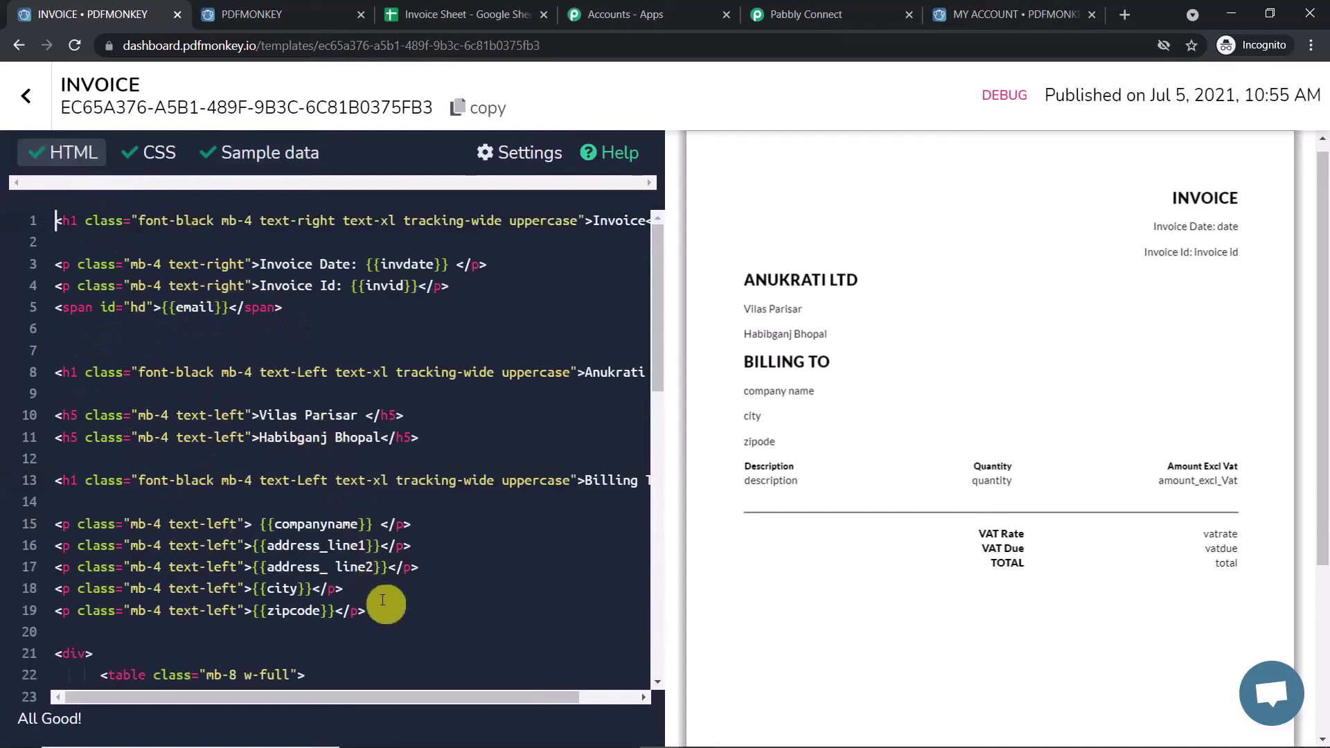
left_click_drag(374, 610, 56, 613)
right_click(57, 613)
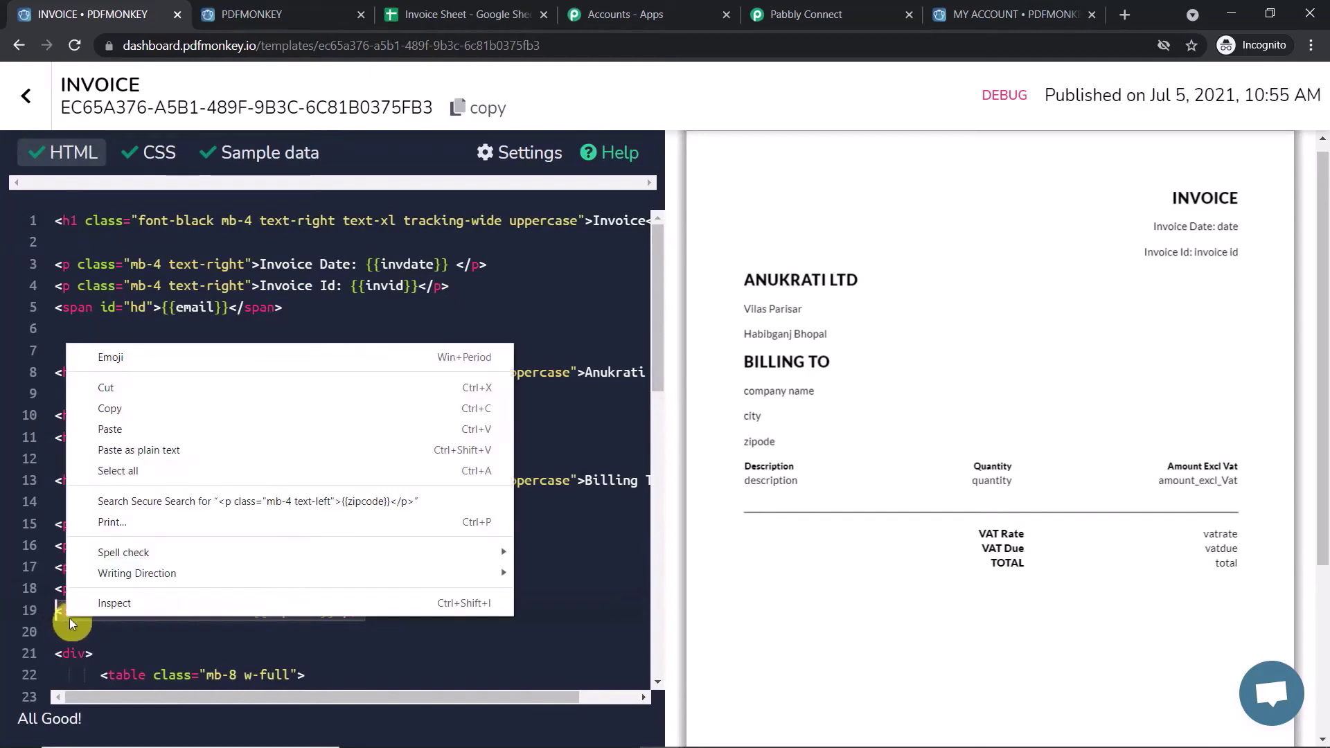
left_click(145, 414)
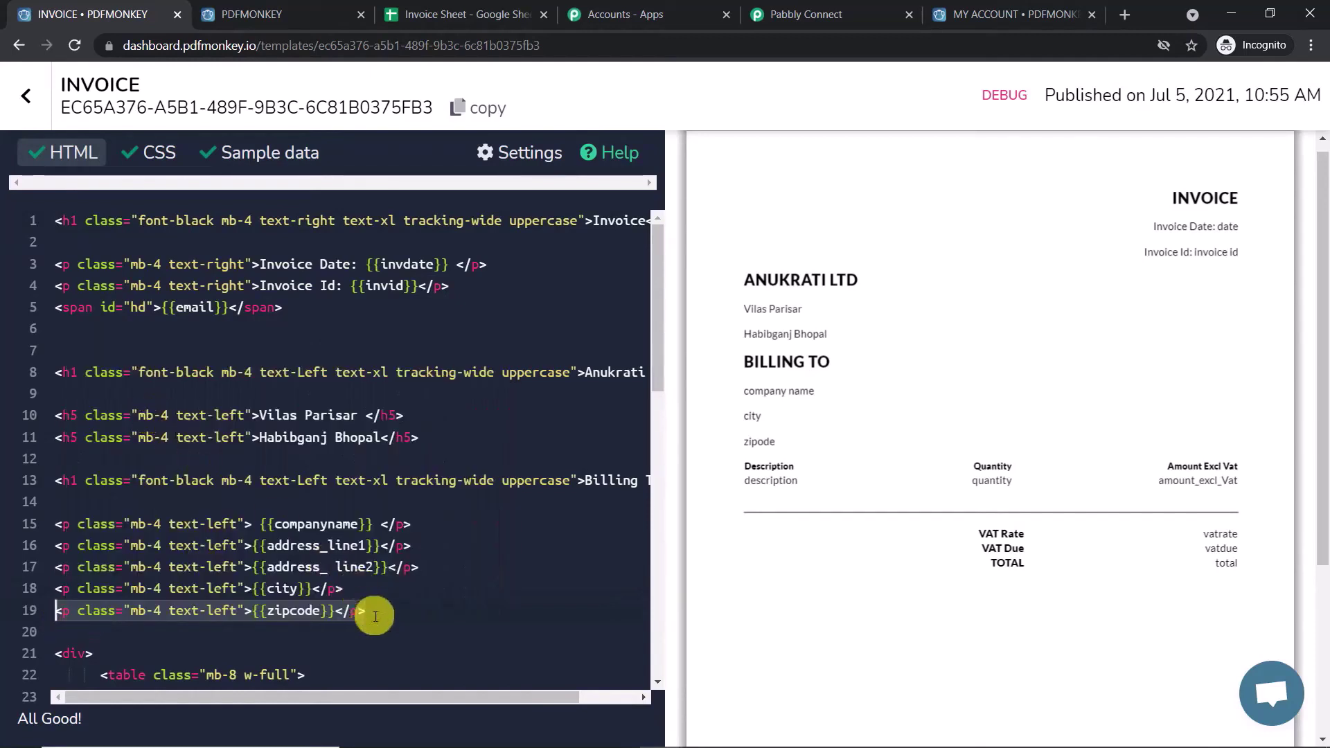
left_click(380, 617)
key("Return")
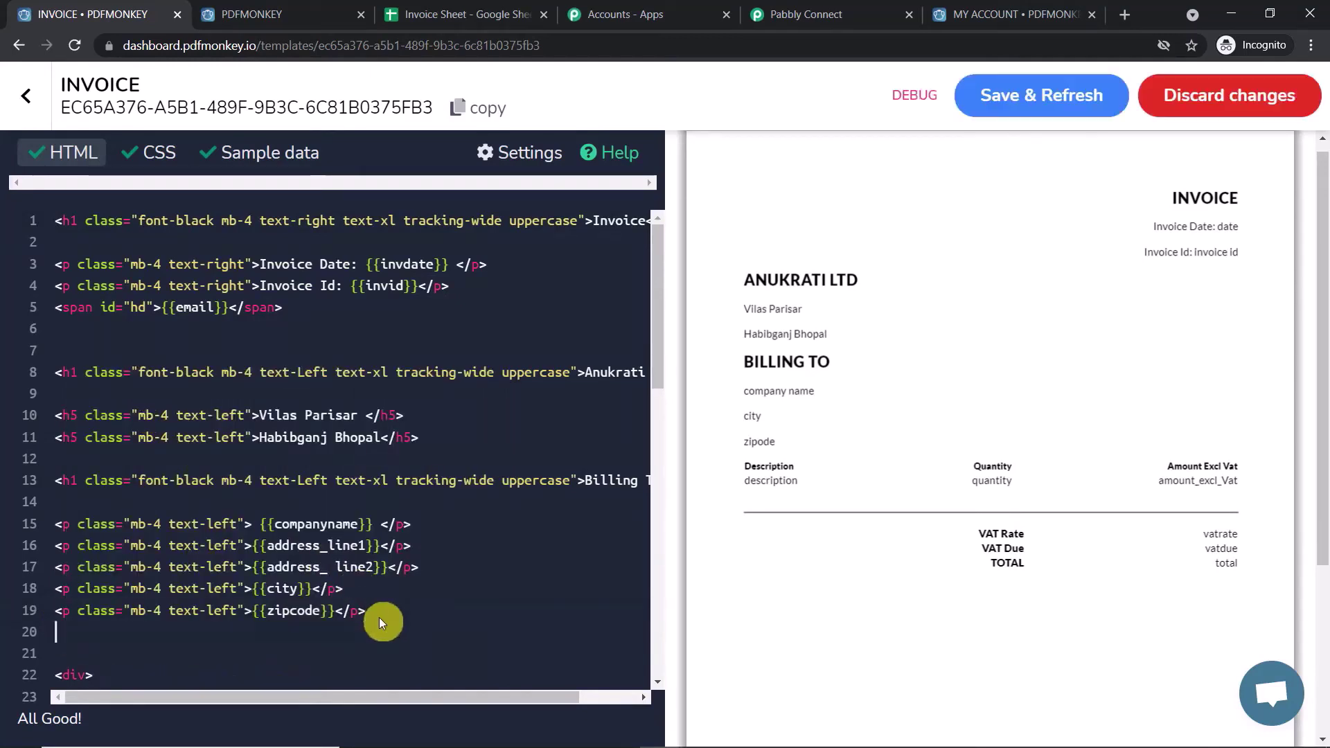
key("ctrl+v")
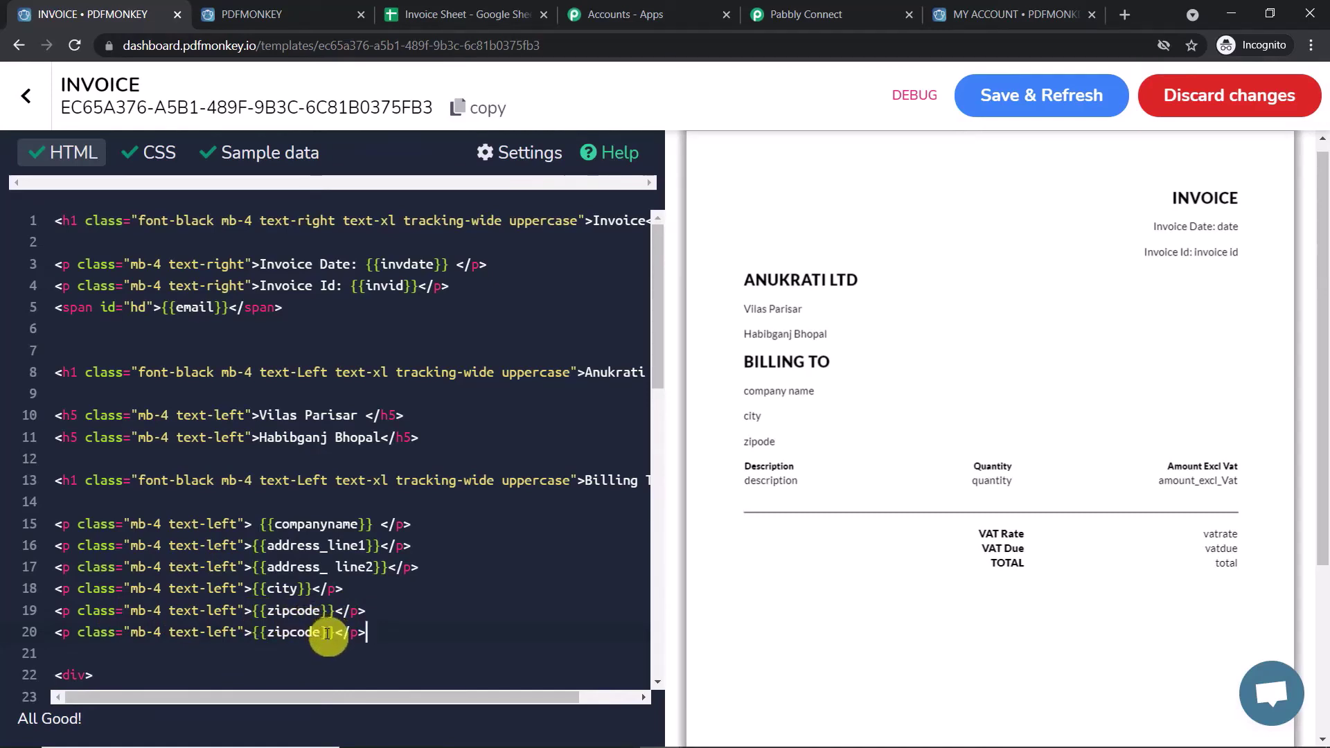
- Replace zipcode with state in the copied placeholder, then place the caret after total in Sample data
left_click_drag(322, 634, 264, 635)
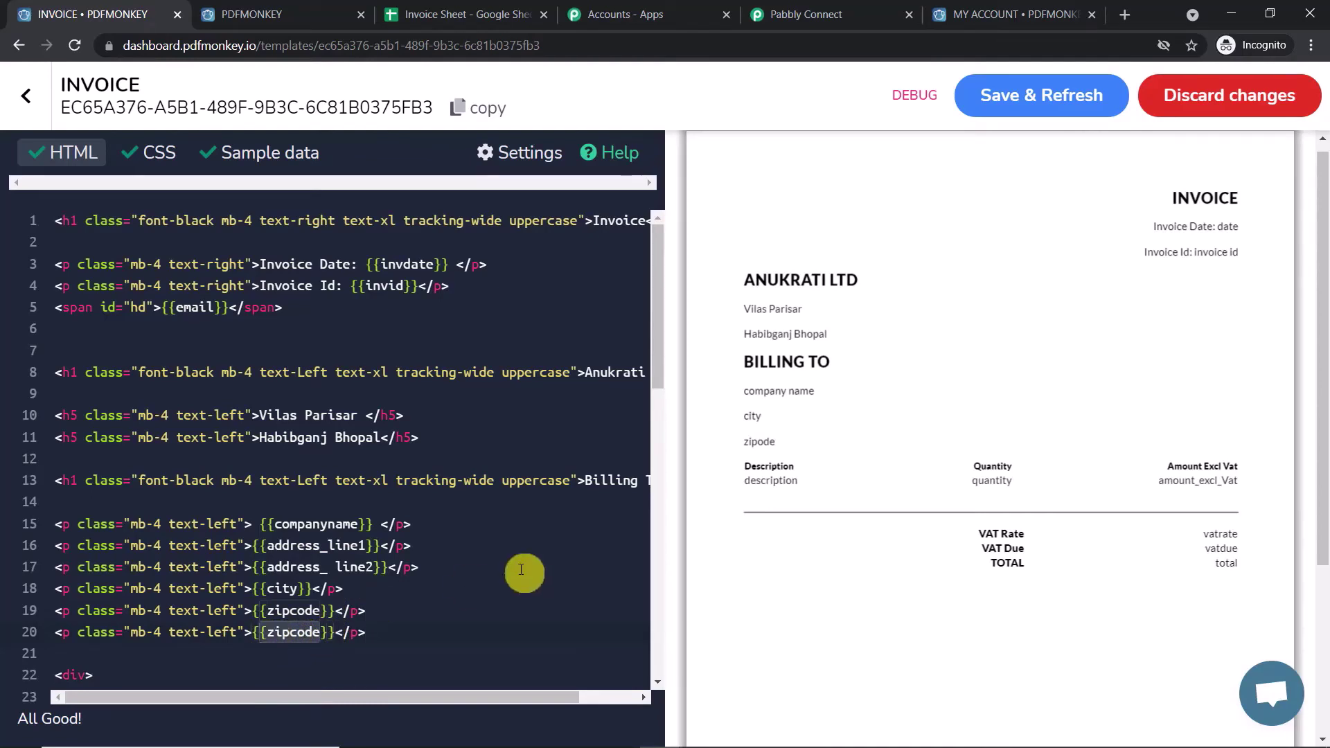
left_click(320, 631)
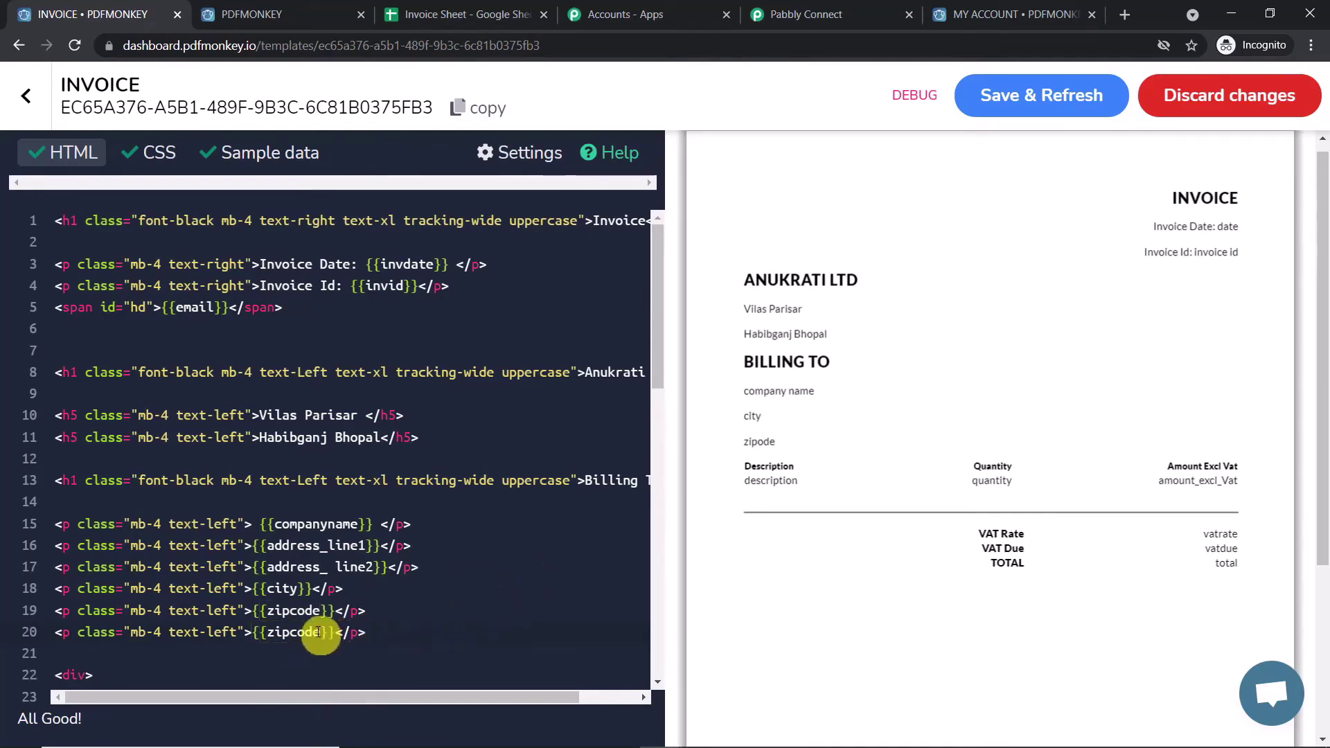
left_click_drag(320, 631, 268, 632)
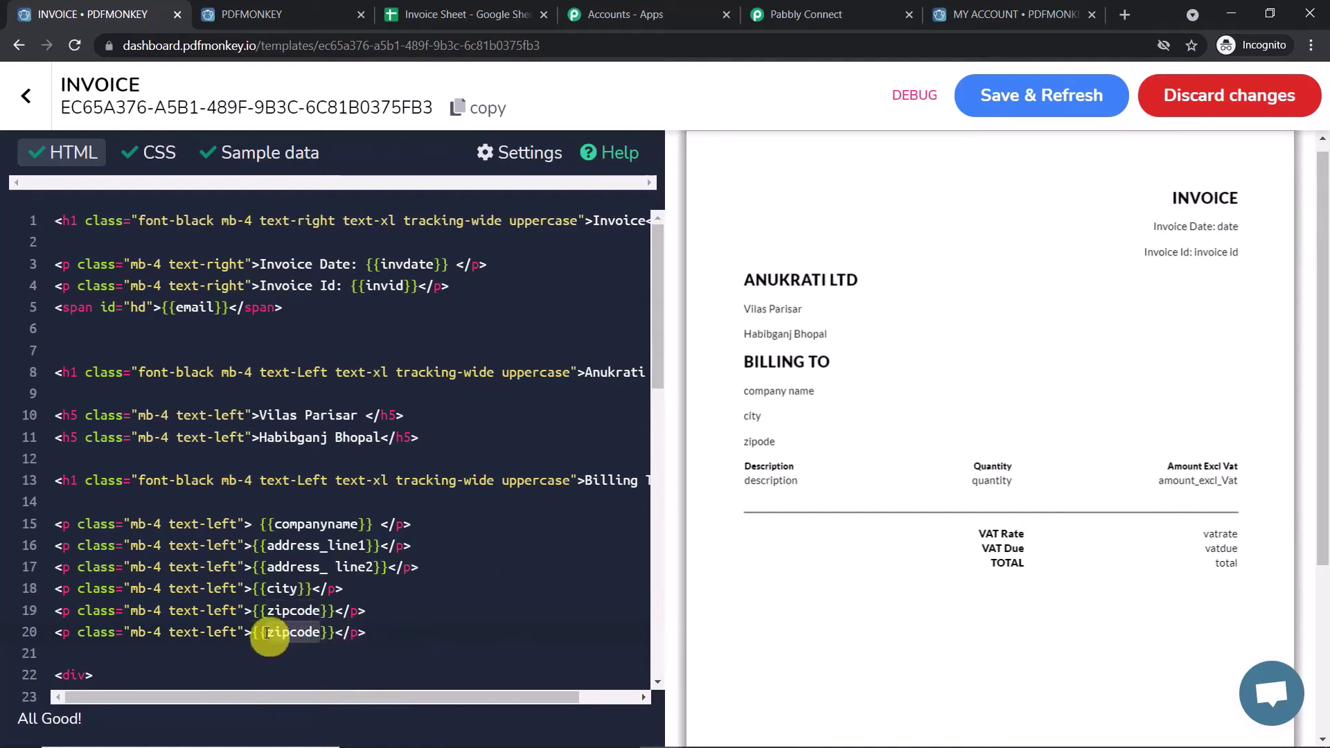
key("BackSpace")
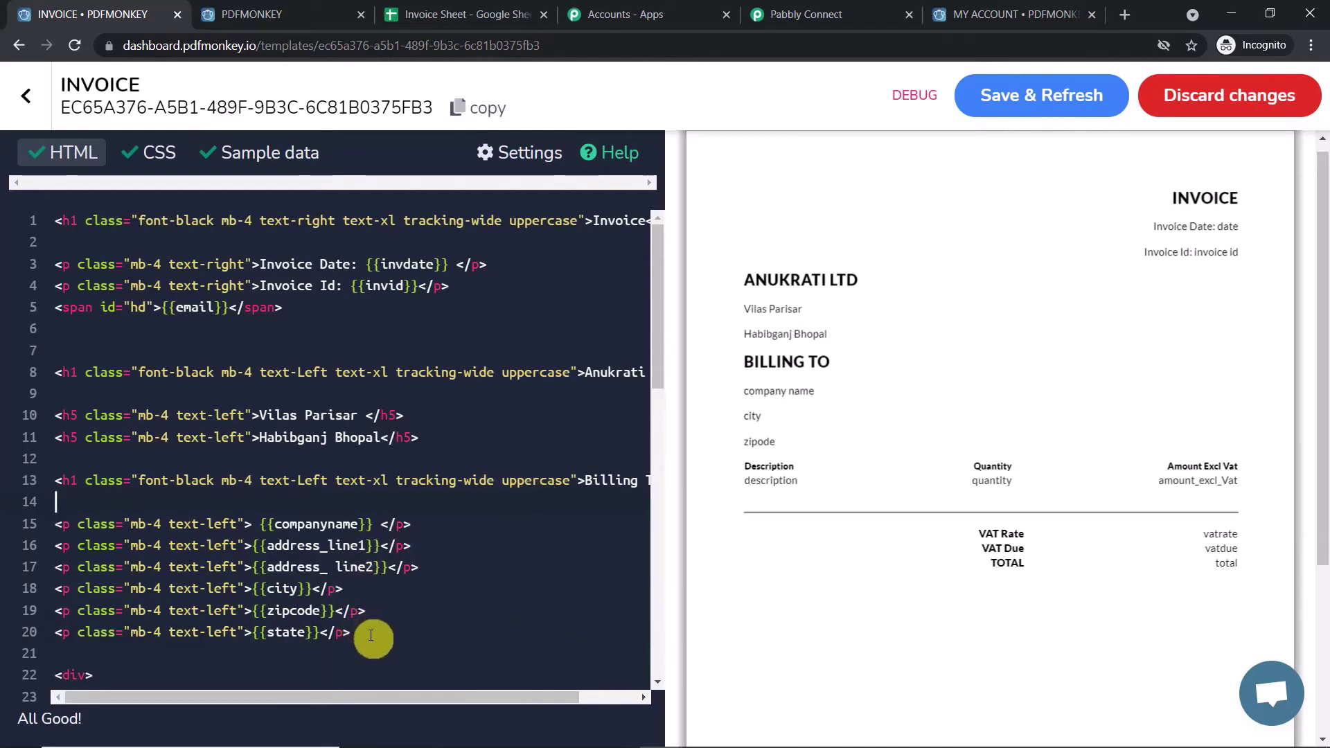
left_click(286, 158)
left_click(190, 500)
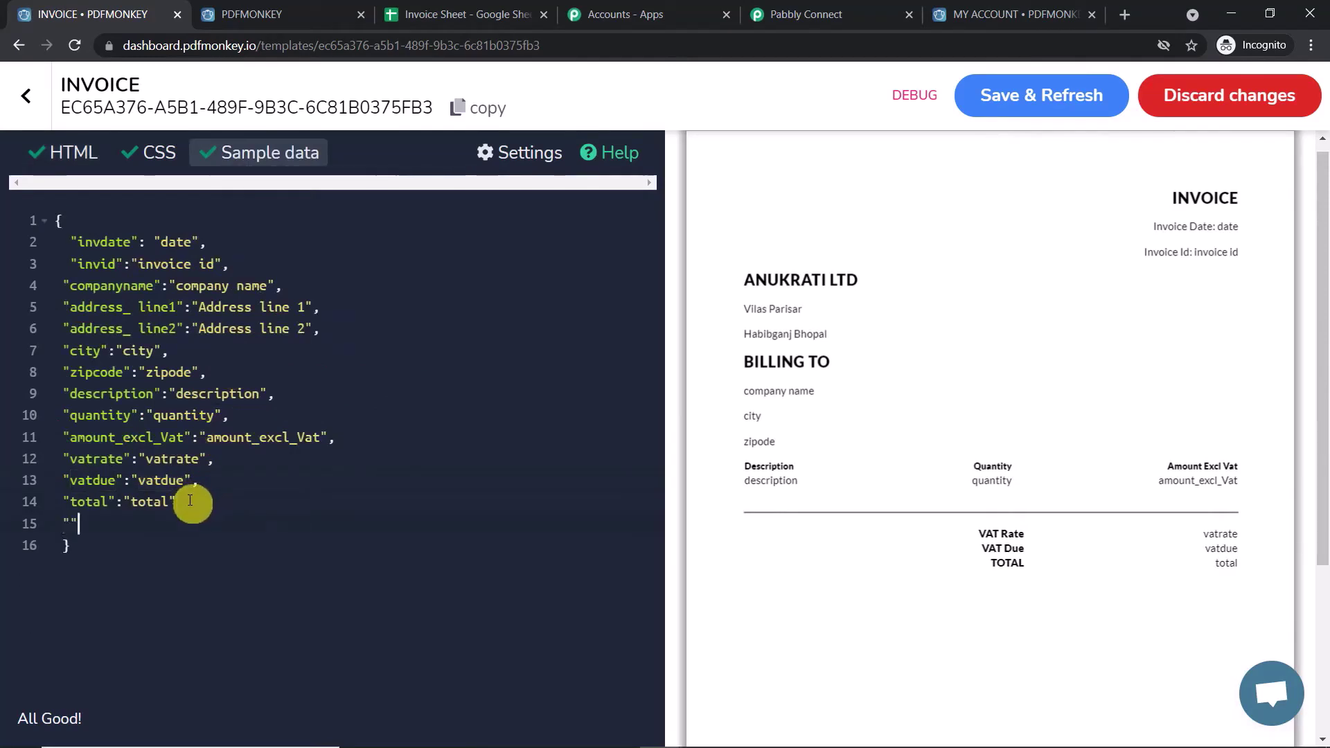
- Type a "state":"state" entry into the invoice sample data JSON
left_click(71, 519)
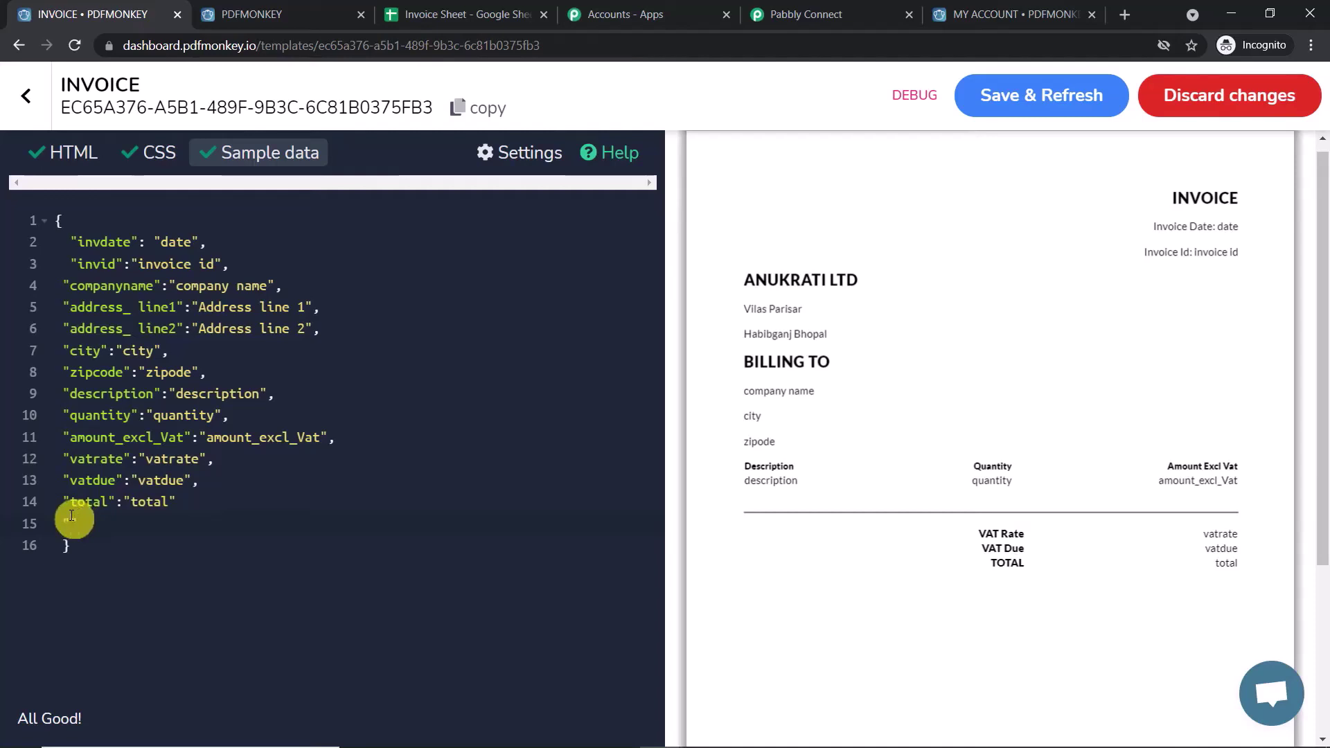
type("state")
left_click(131, 525)
type(":")
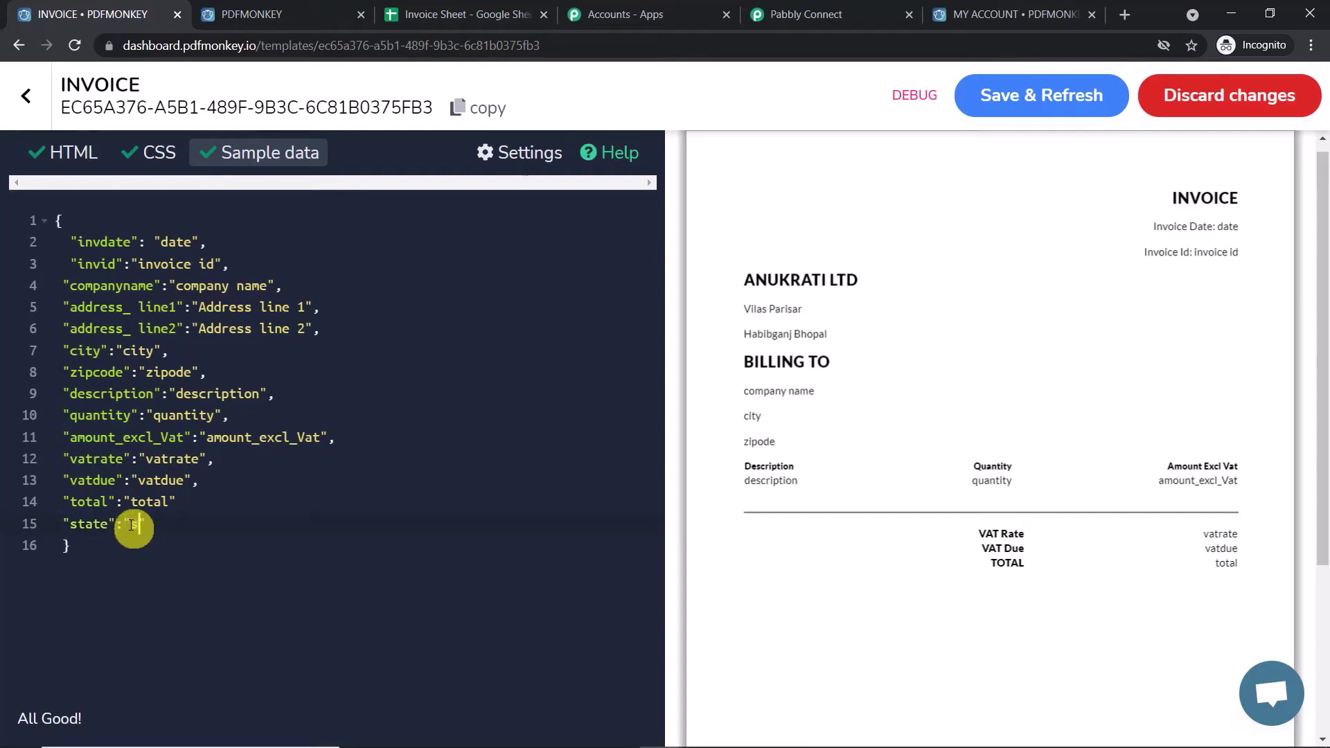
type("\"state")
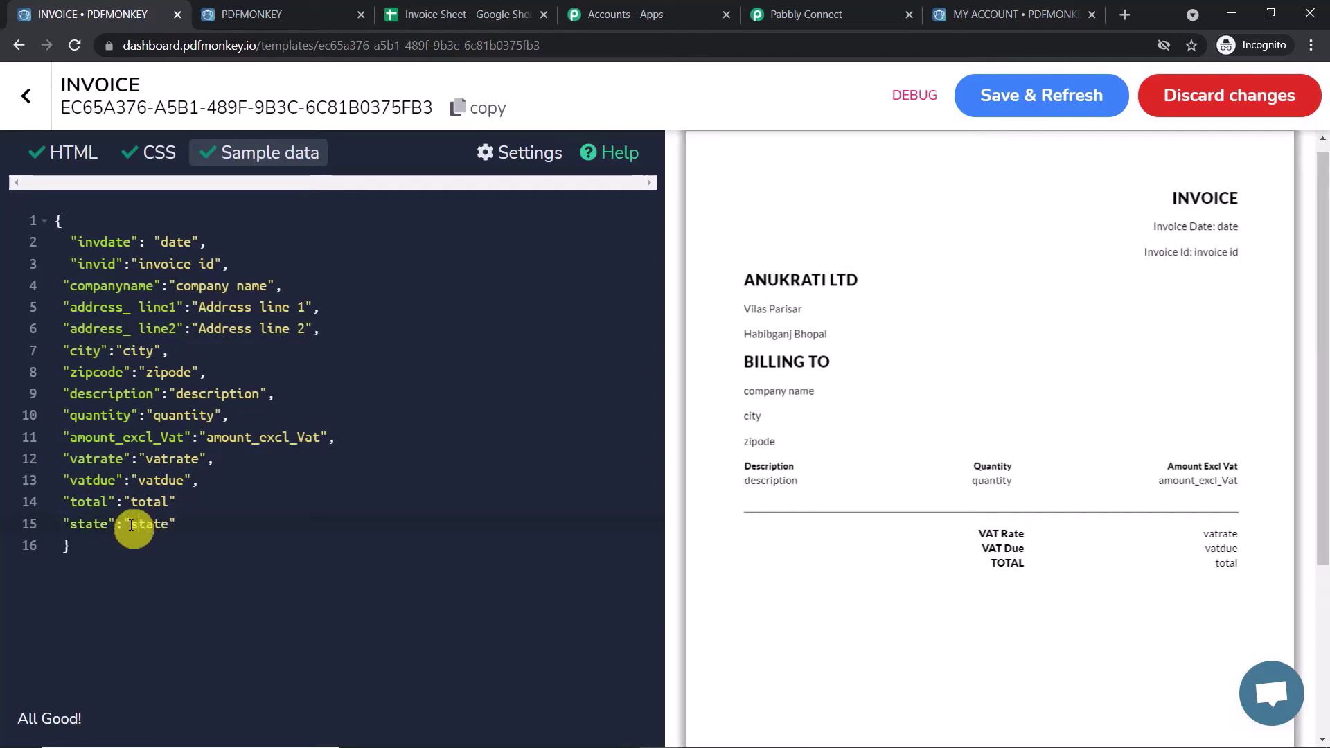
- Add the comma after total and Save & Refresh so the preview shows state
left_click(341, 471)
left_click(1025, 93)
key("Down")
type(",")
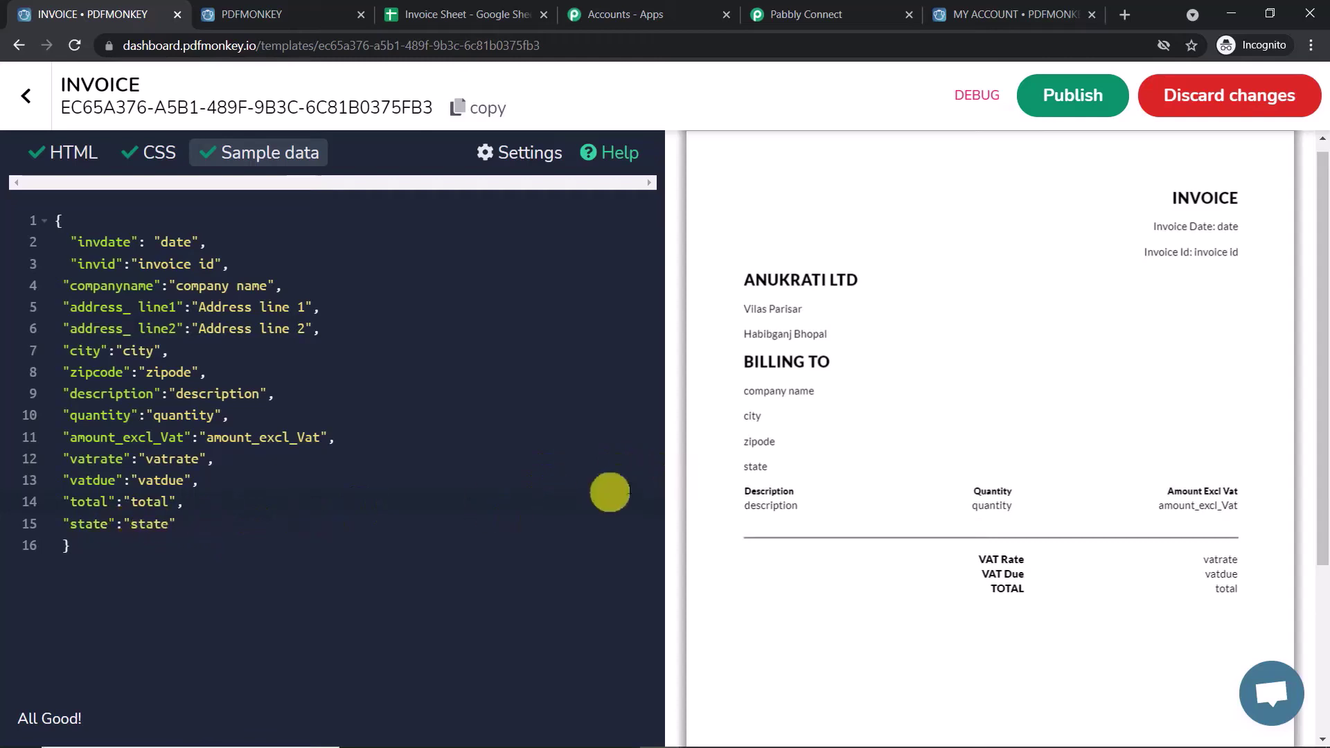
mouse_move(766, 469)
left_mouse_down()
mouse_move(733, 469)
mouse_move(771, 468)
left_mouse_up()
left_click(770, 468)
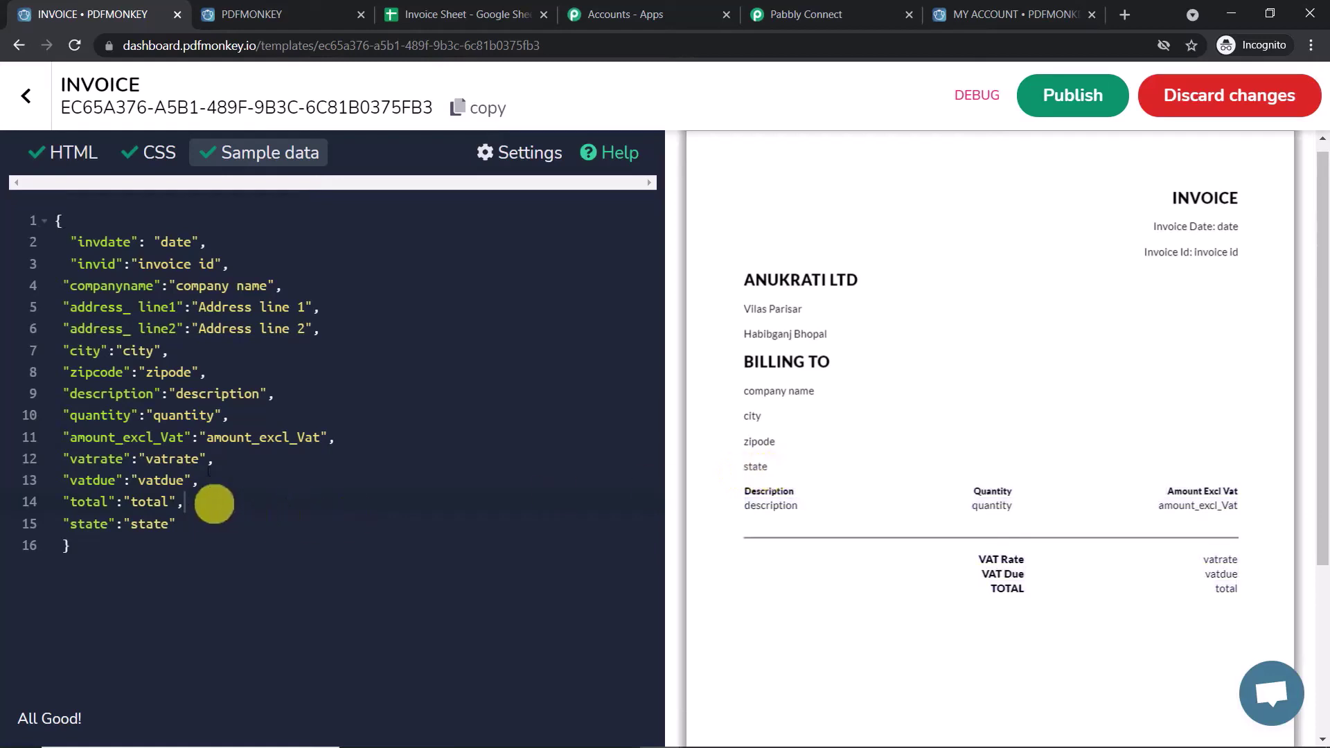
- Duplicate the {{state}} line directly below itself in the invoice HTML
left_click(64, 160)
left_click_drag(352, 632, 57, 632)
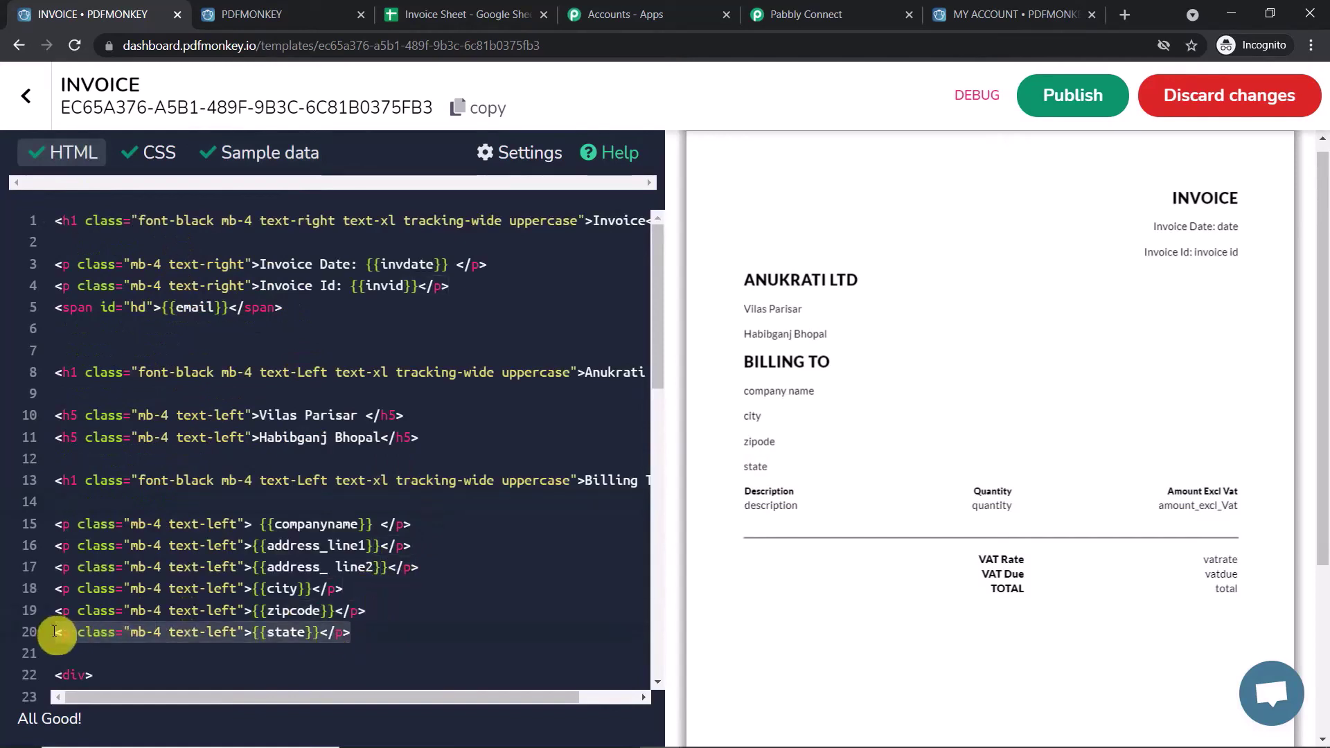
right_click(55, 631)
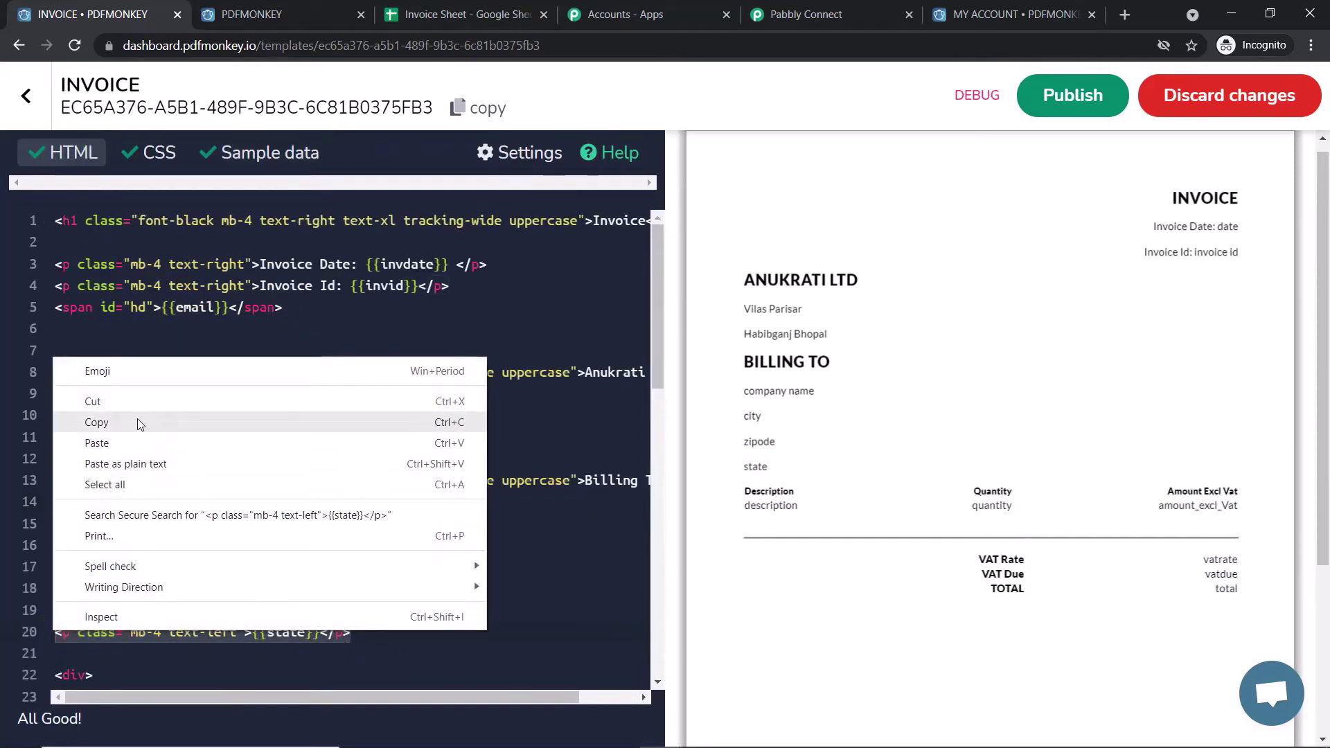
left_click(138, 423)
left_click(374, 633)
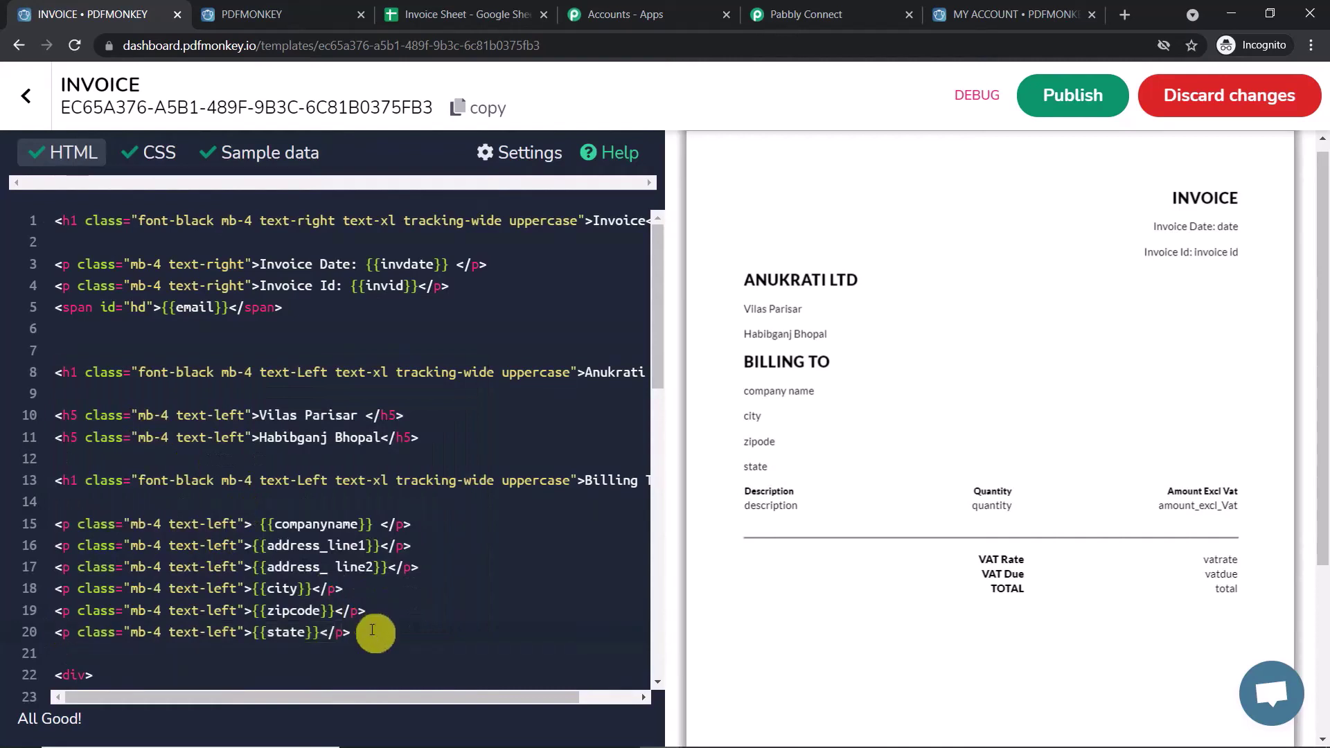
key("Return")
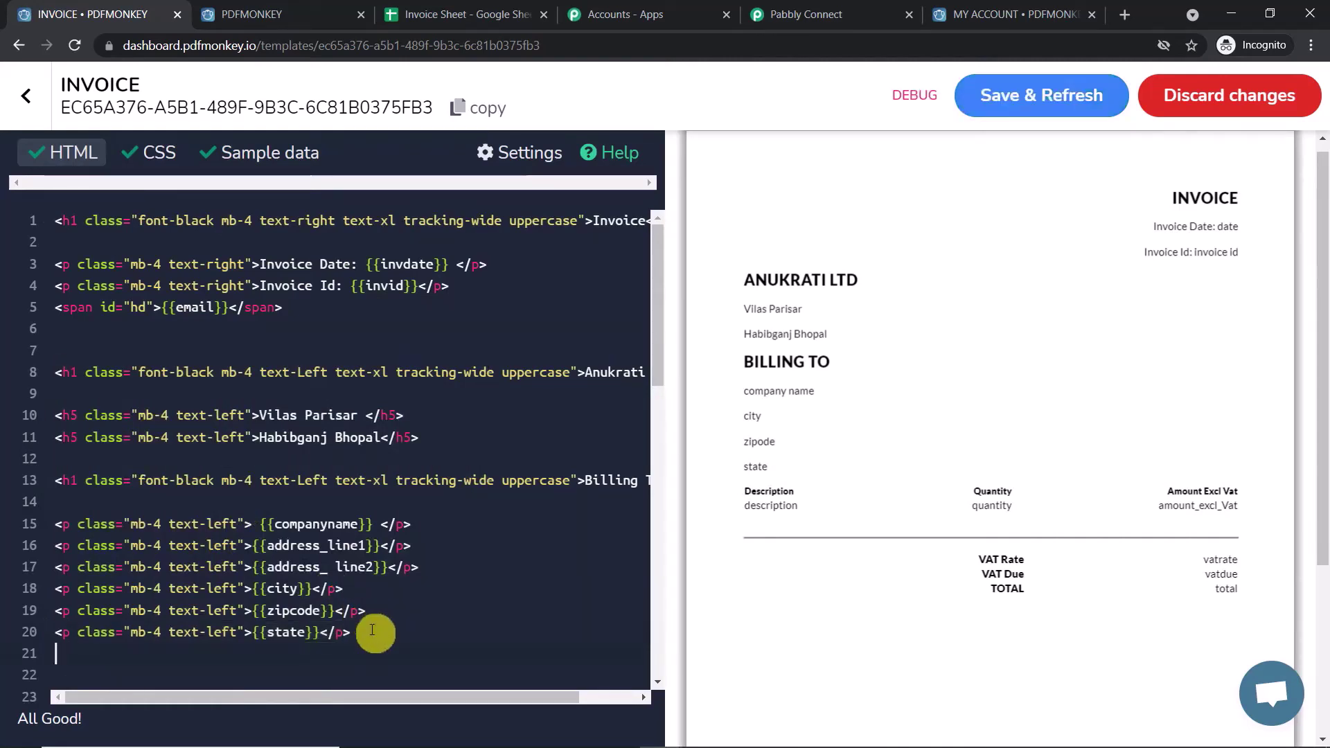
key("ctrl+v")
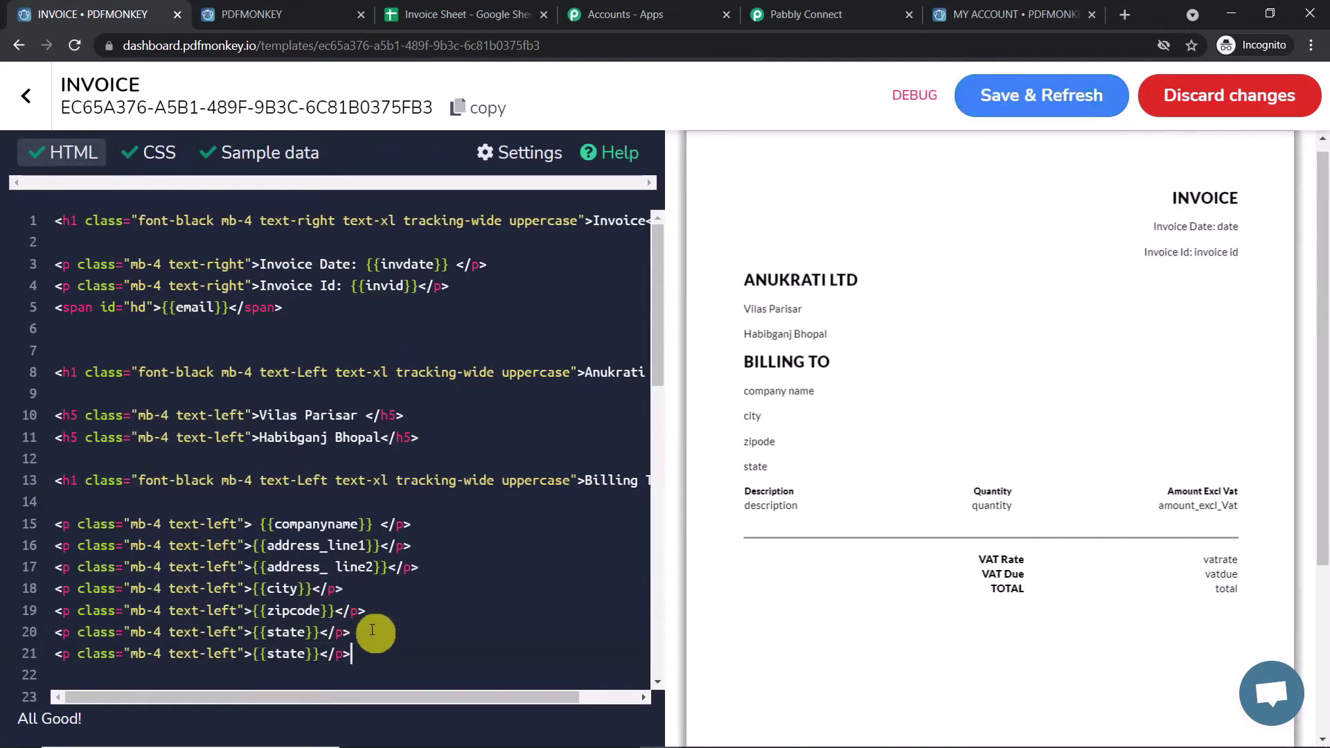
- Change the copied placeholder from state to phone, then move to the sample data
left_click(307, 653)
key("BackSpace")
key("BackSpace")
type("phon")
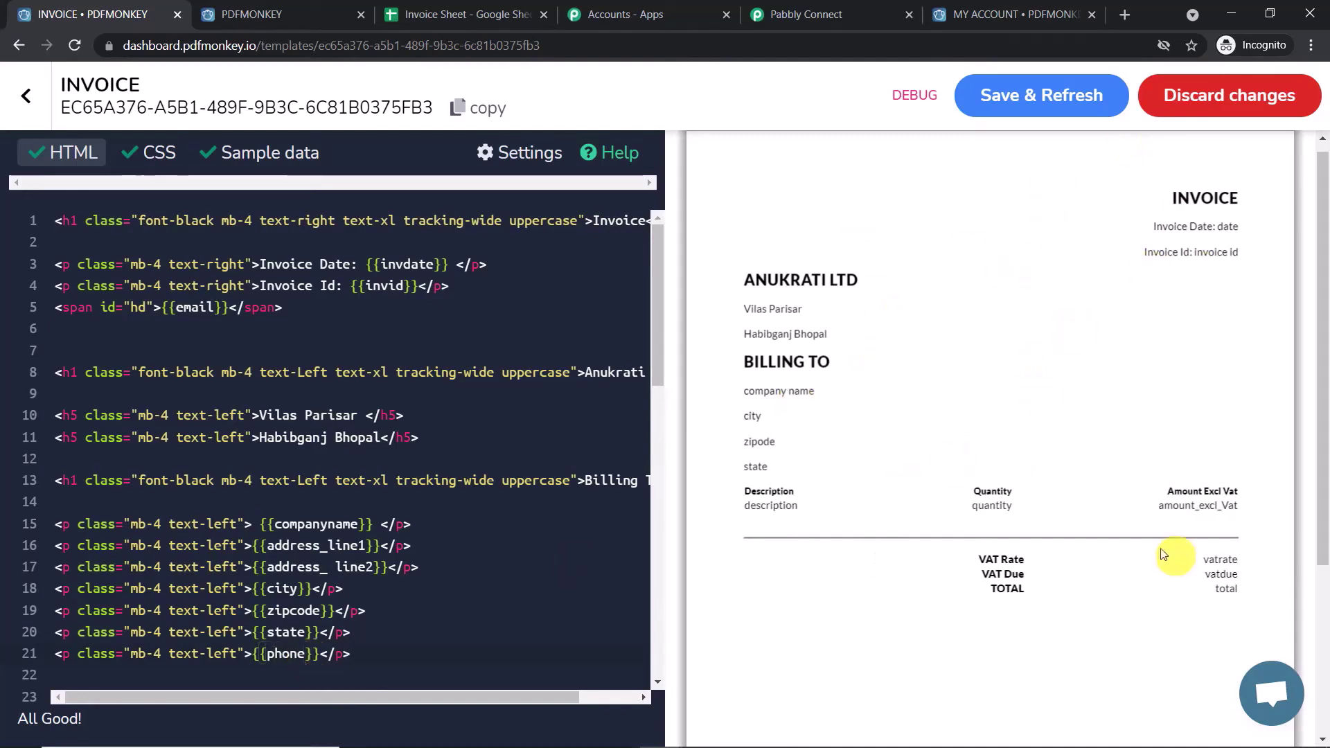
left_click(424, 630)
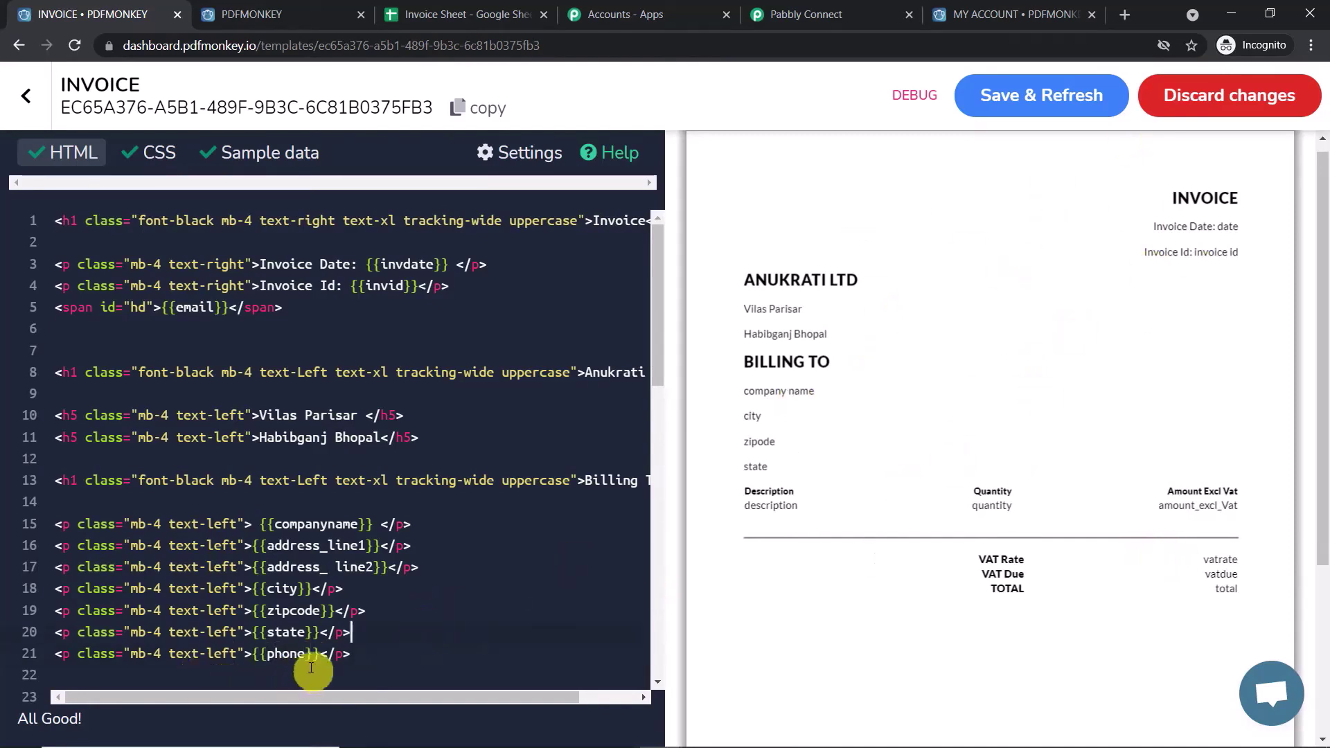
left_click(257, 162)
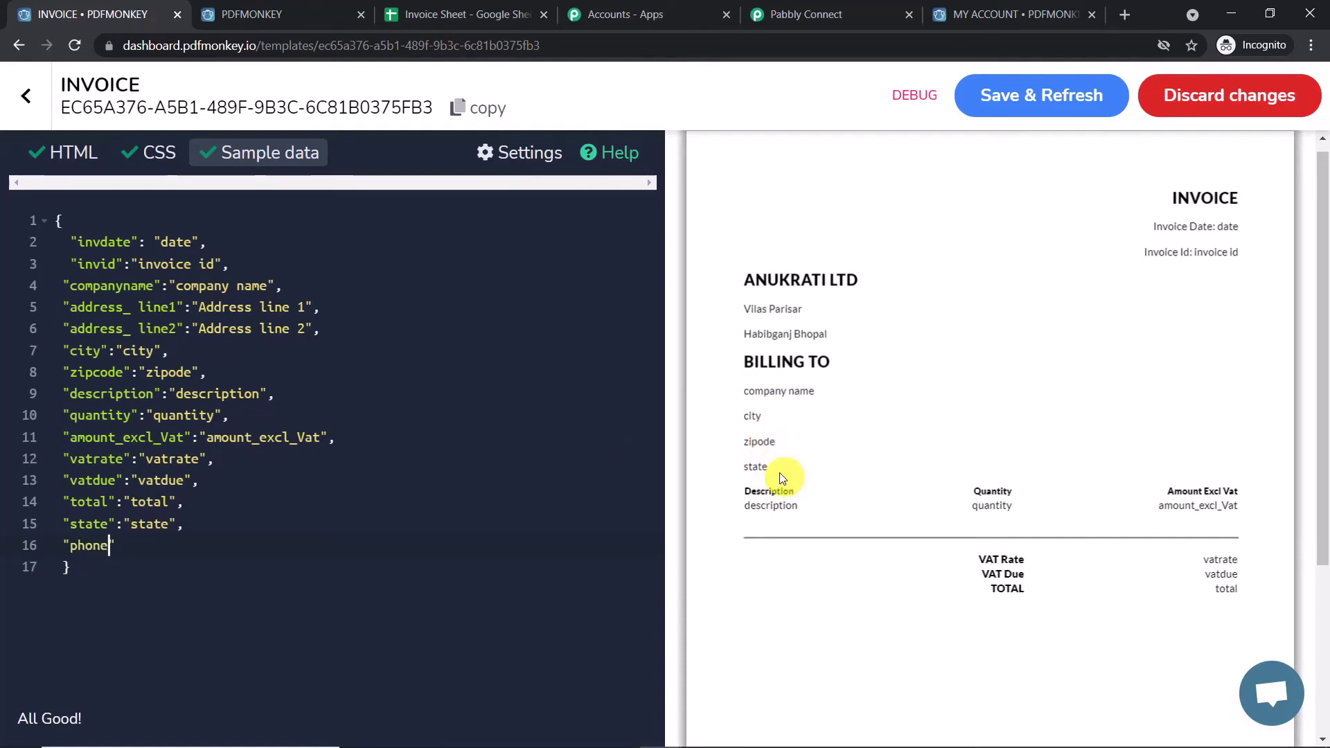
- Finish the "phone":"phone" sample-data entry and Save & Refresh the invoice template
left_click(162, 543)
left_click(1013, 99)
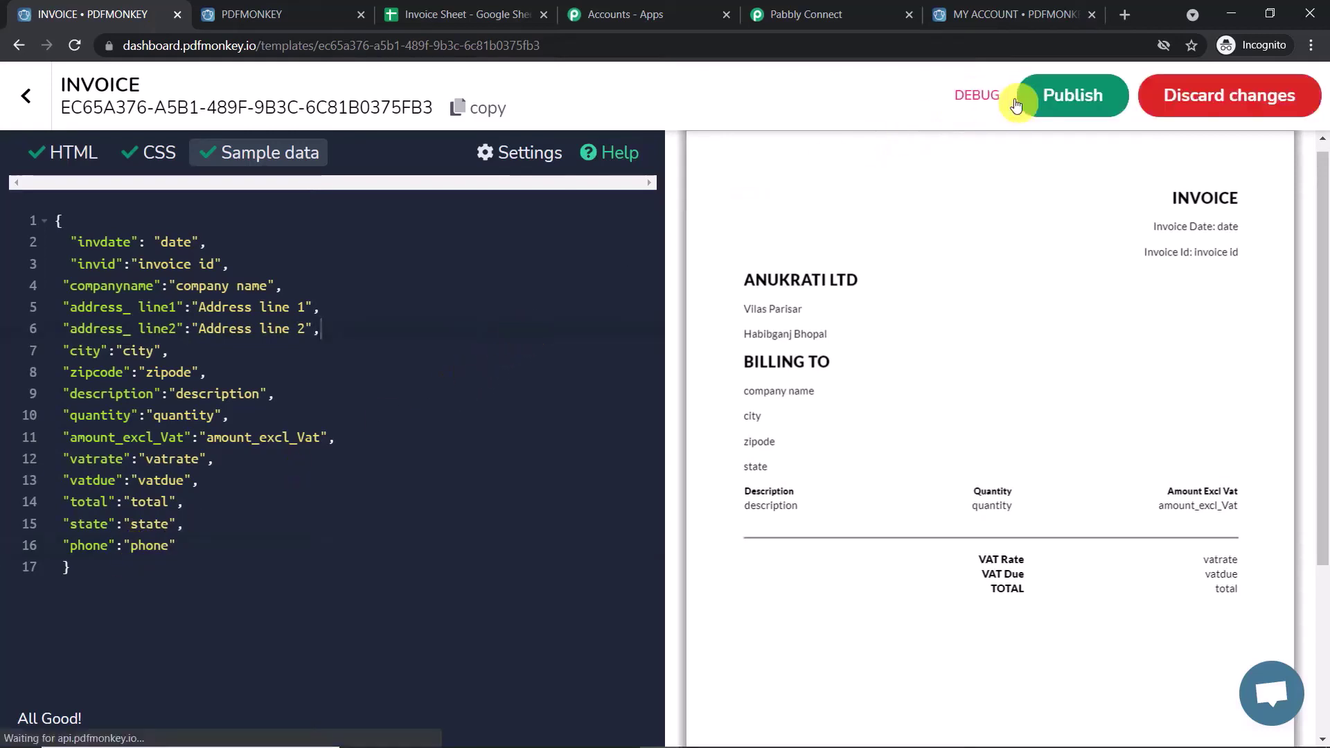
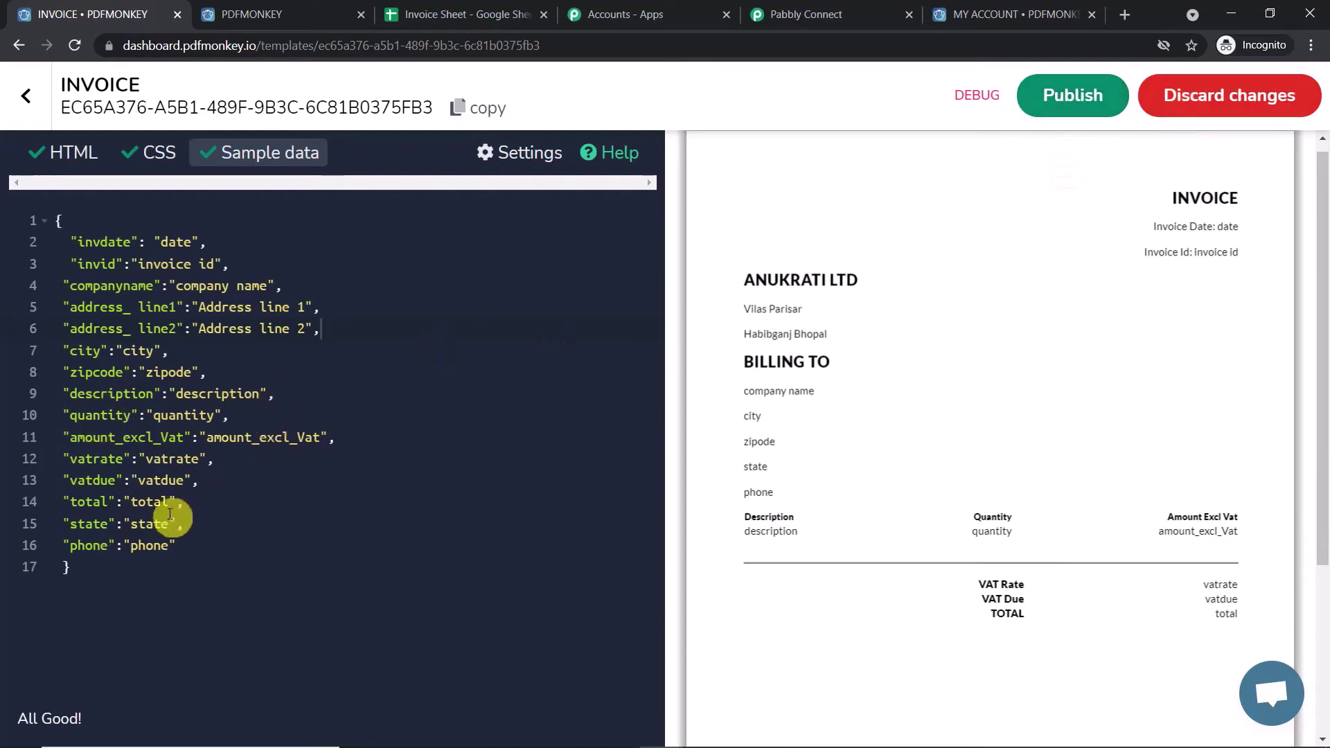
- Discard the unpublished edits to the PDFMonkey INVOICE template, restoring its published sample data
left_click(467, 13)
left_click(163, 14)
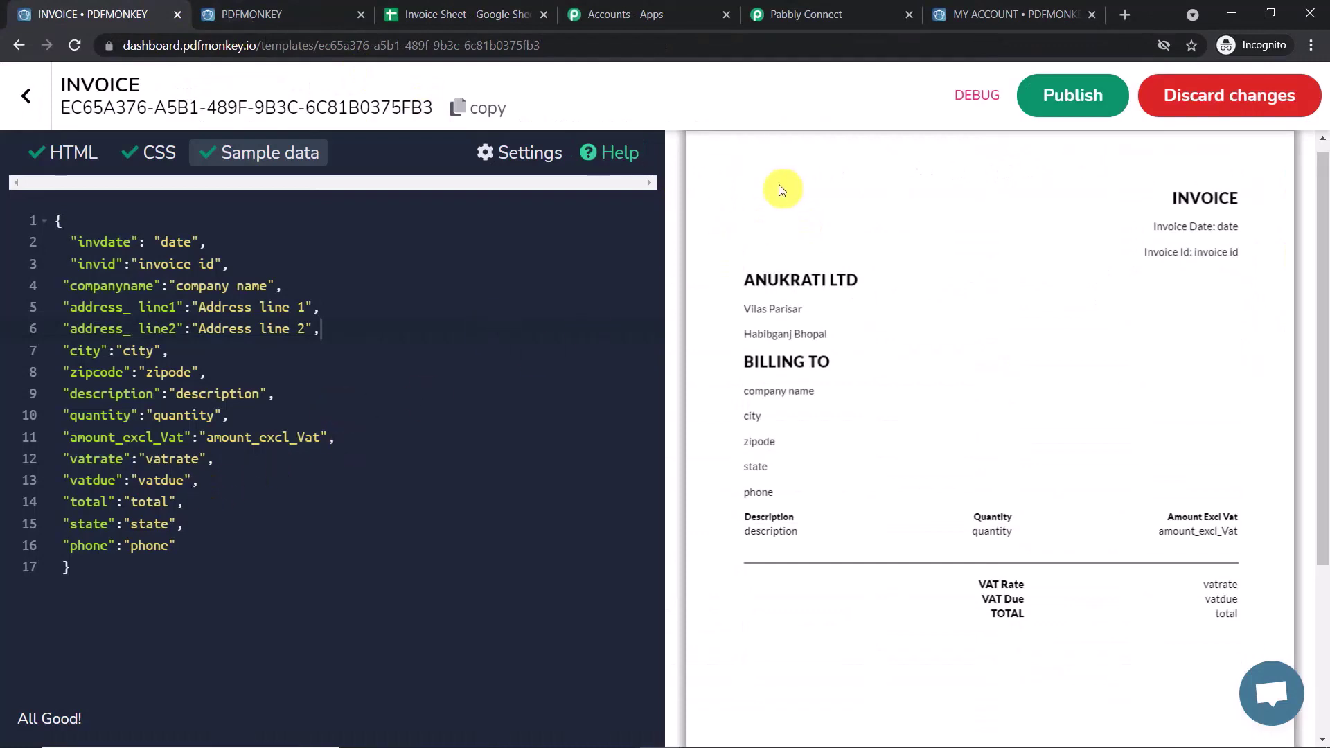
left_click(1239, 101)
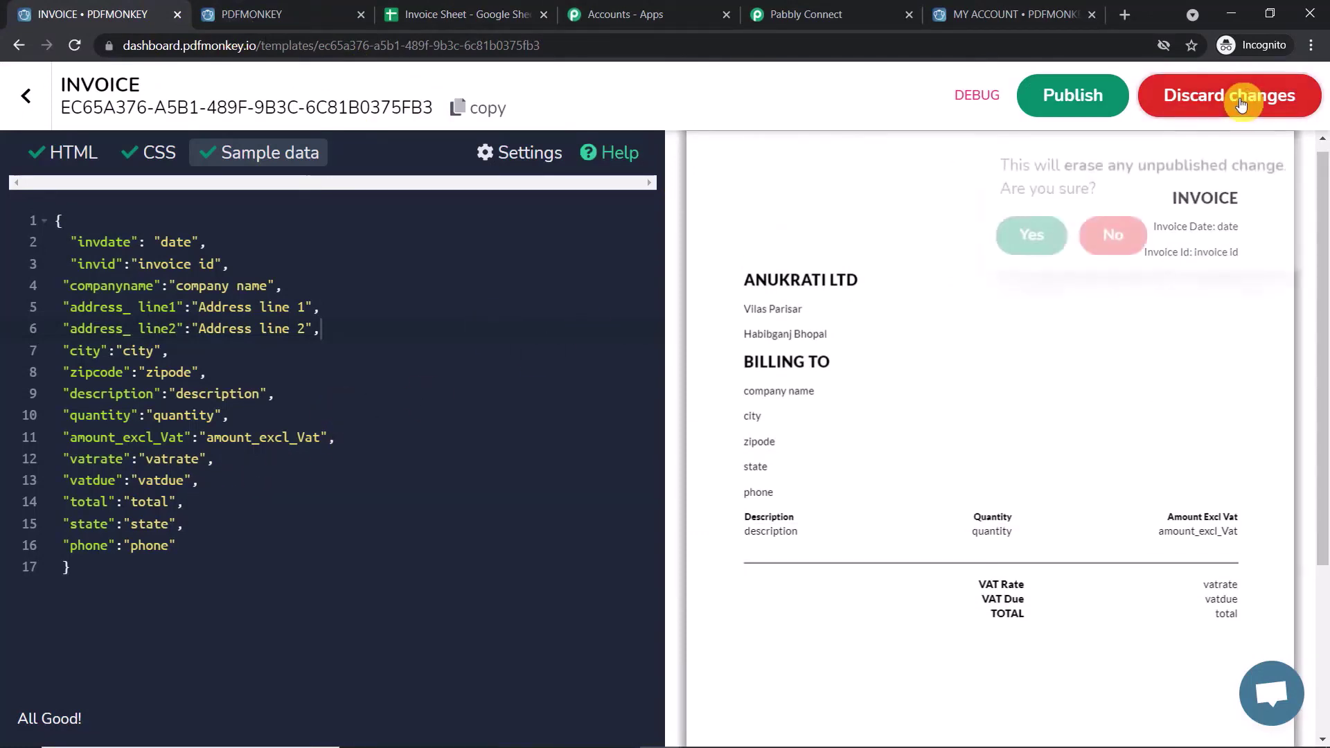
left_click(1020, 238)
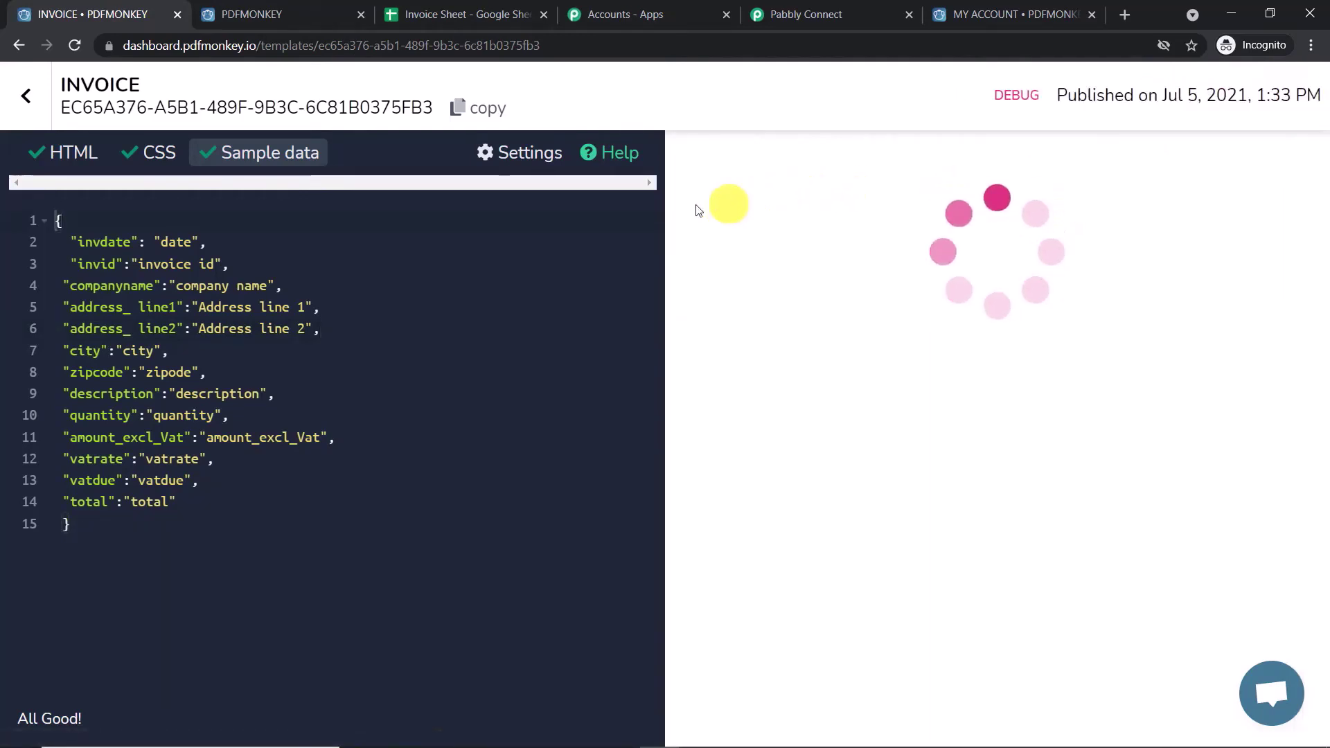
left_click(841, 7)
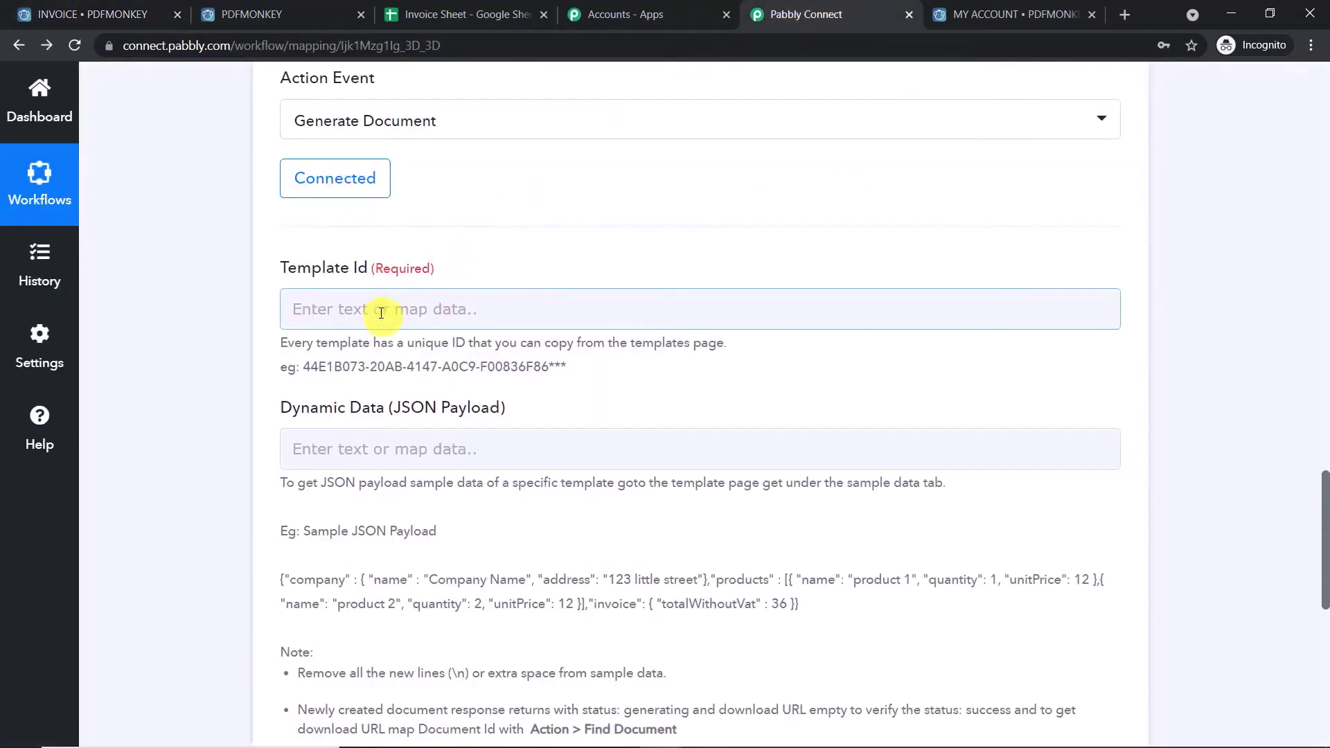
- Copy the INVOICE template's ID from PDFMonkey Templates and paste it into Pabbly's Template Id field
left_click(156, 12)
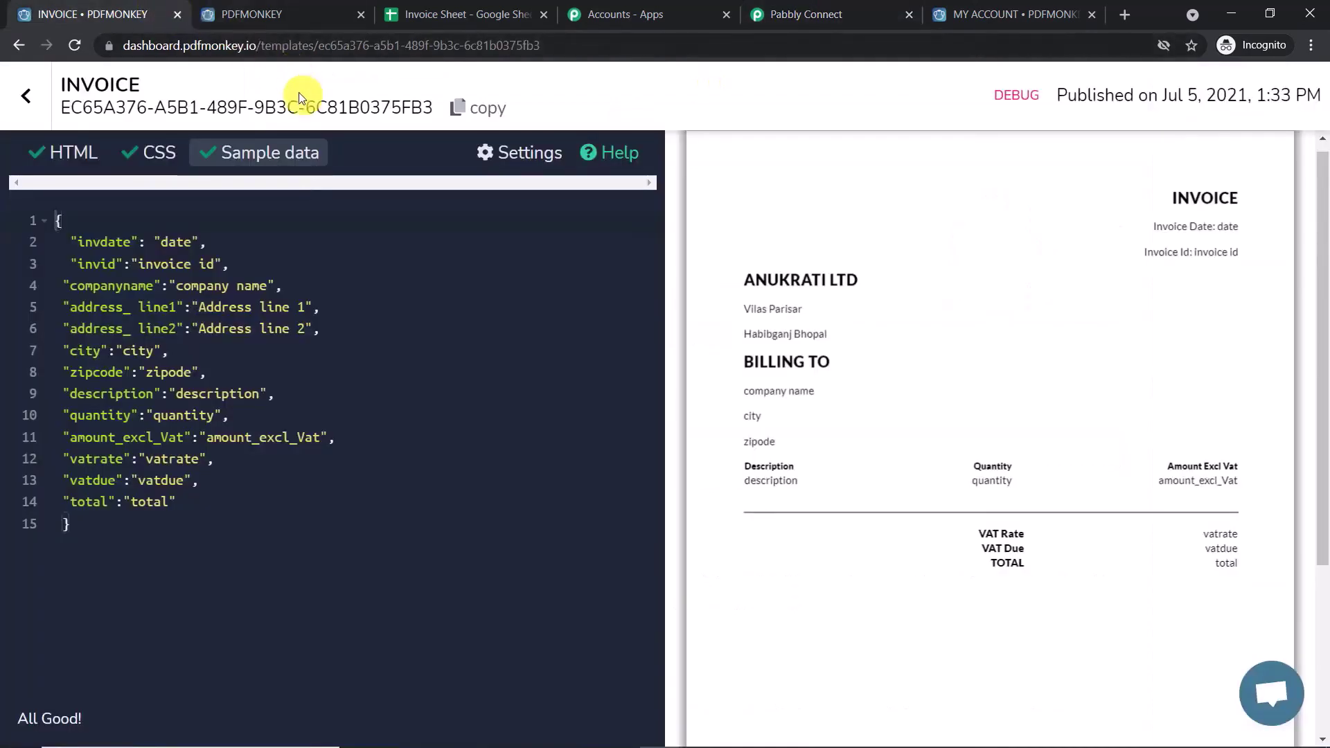
left_click(47, 93)
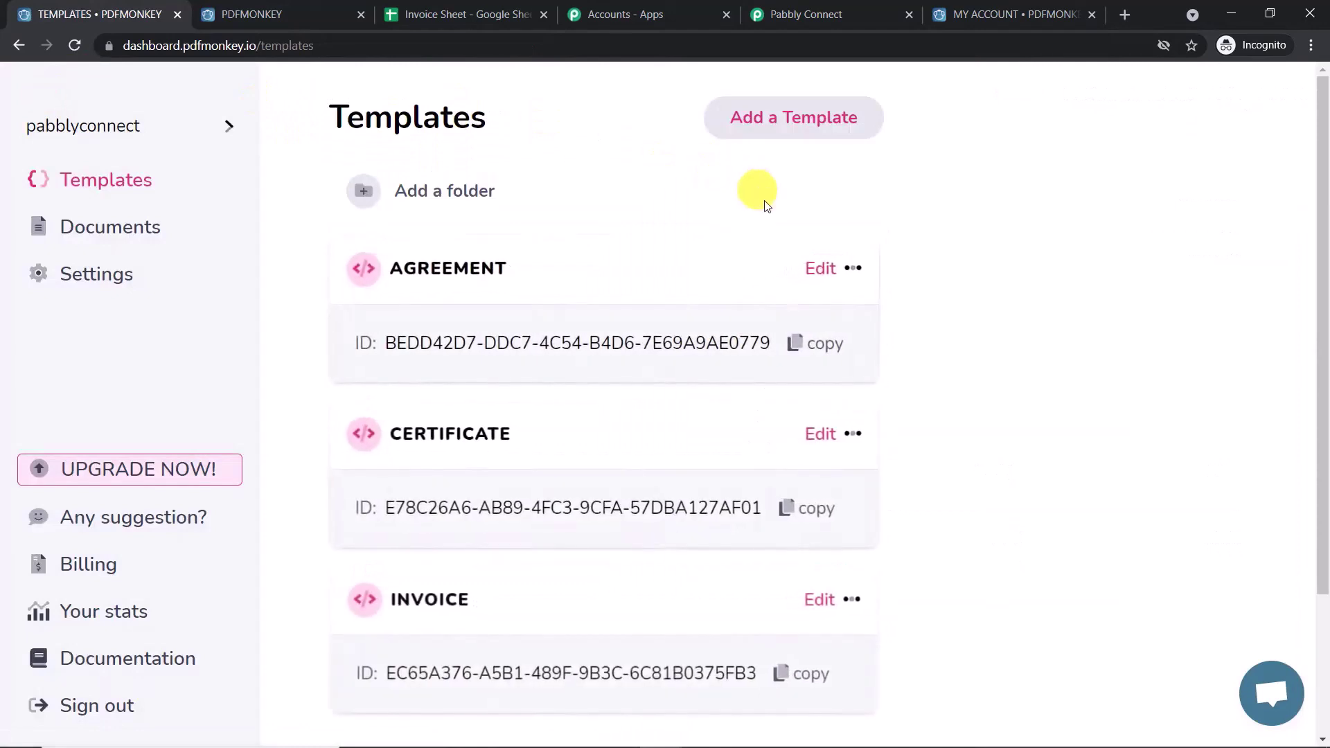
scroll(653, 341, "down", 3)
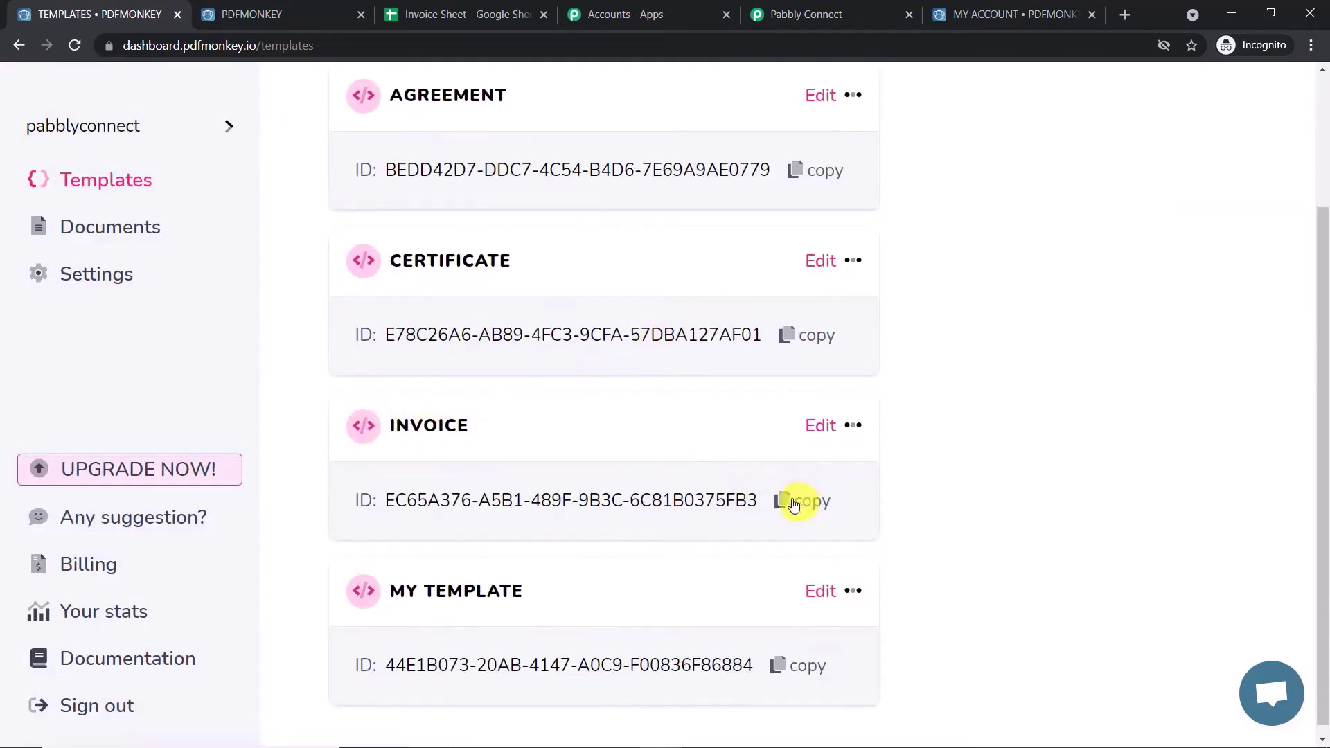
left_click(824, 498)
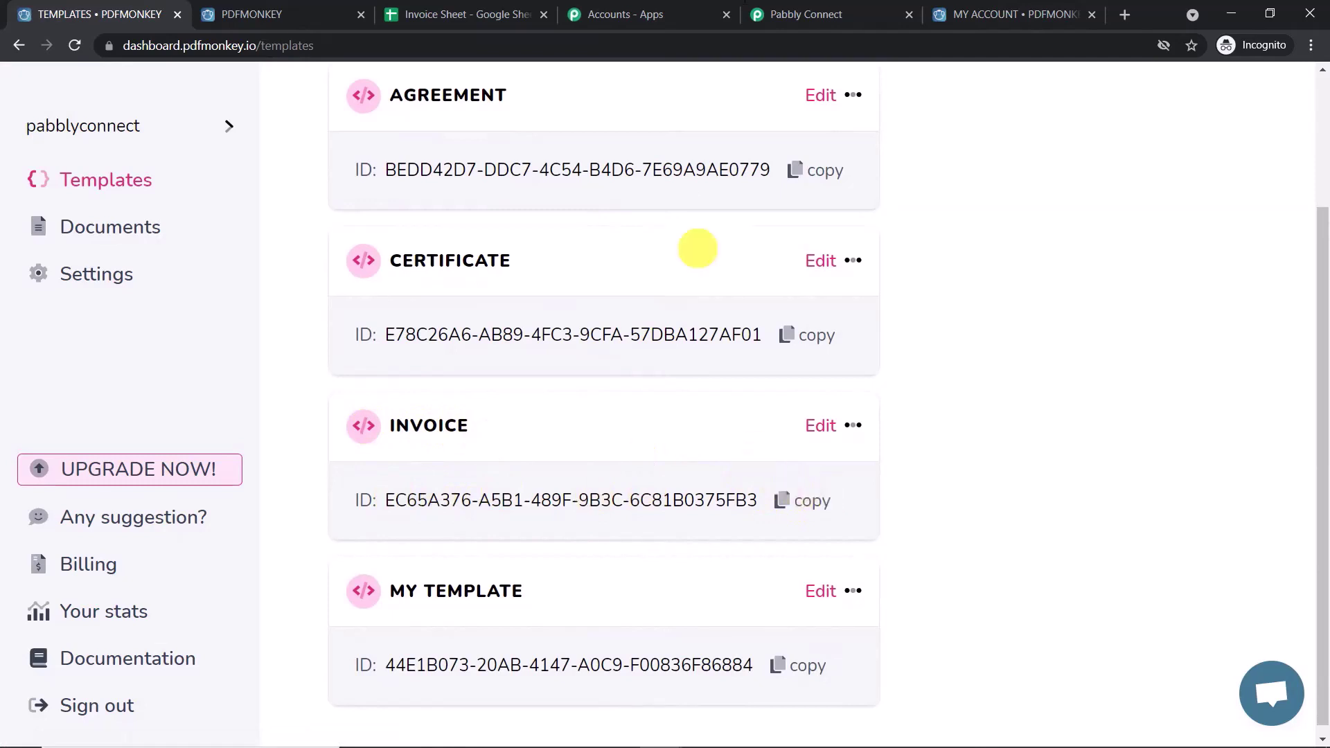
left_click(876, 10)
left_click(379, 307)
right_click(379, 307)
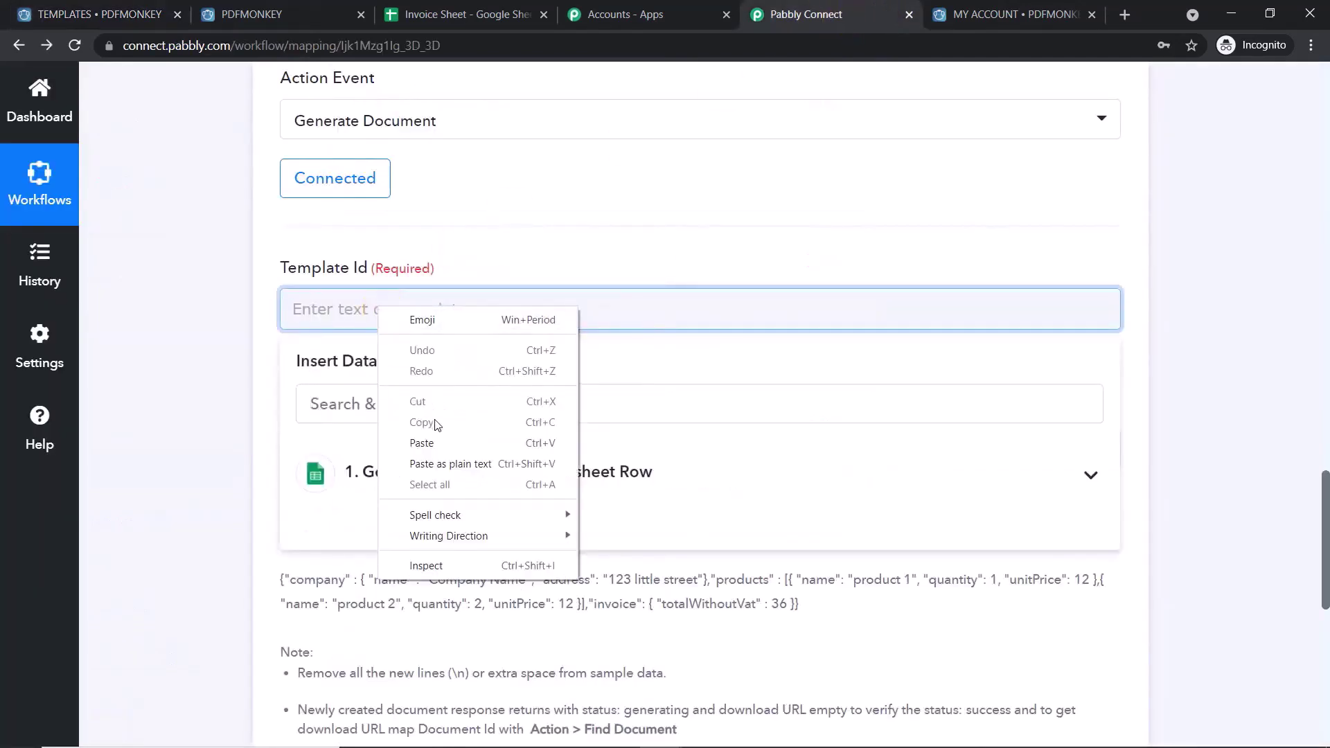
left_click(438, 441)
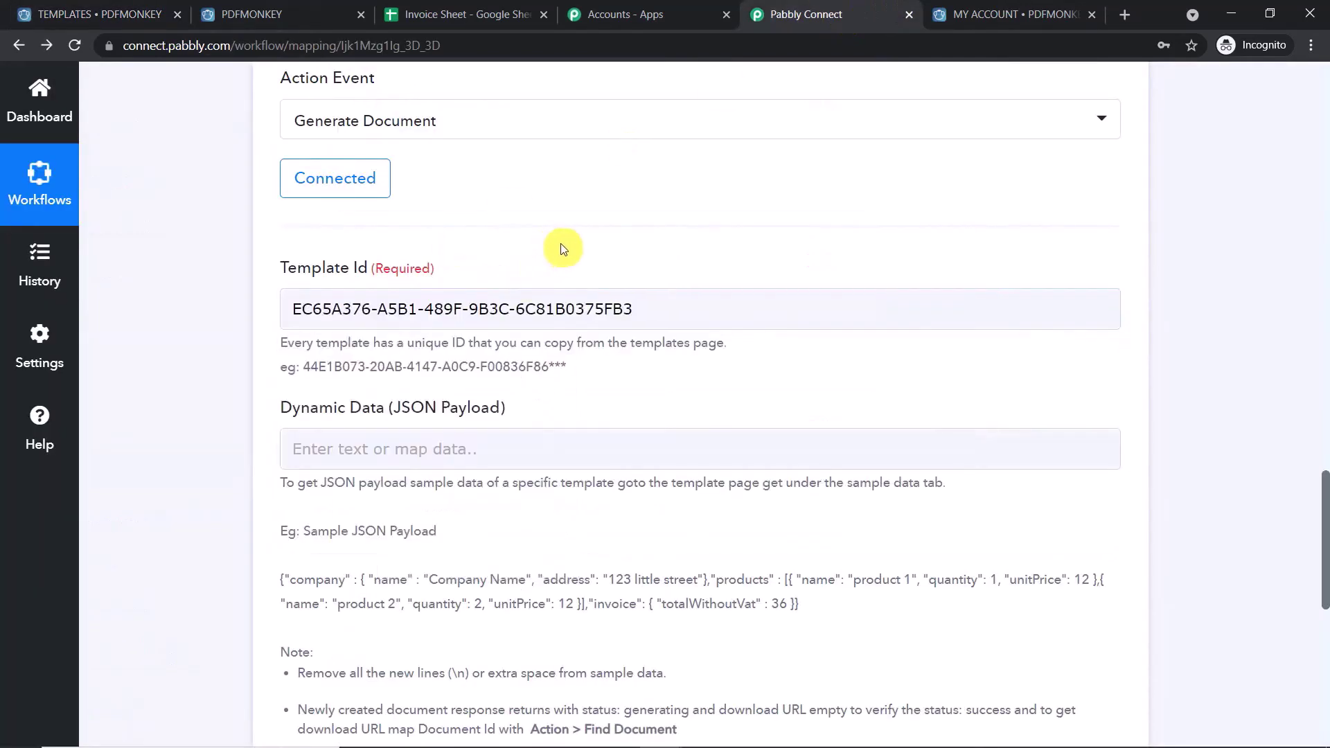
scroll(550, 250, "down", 2)
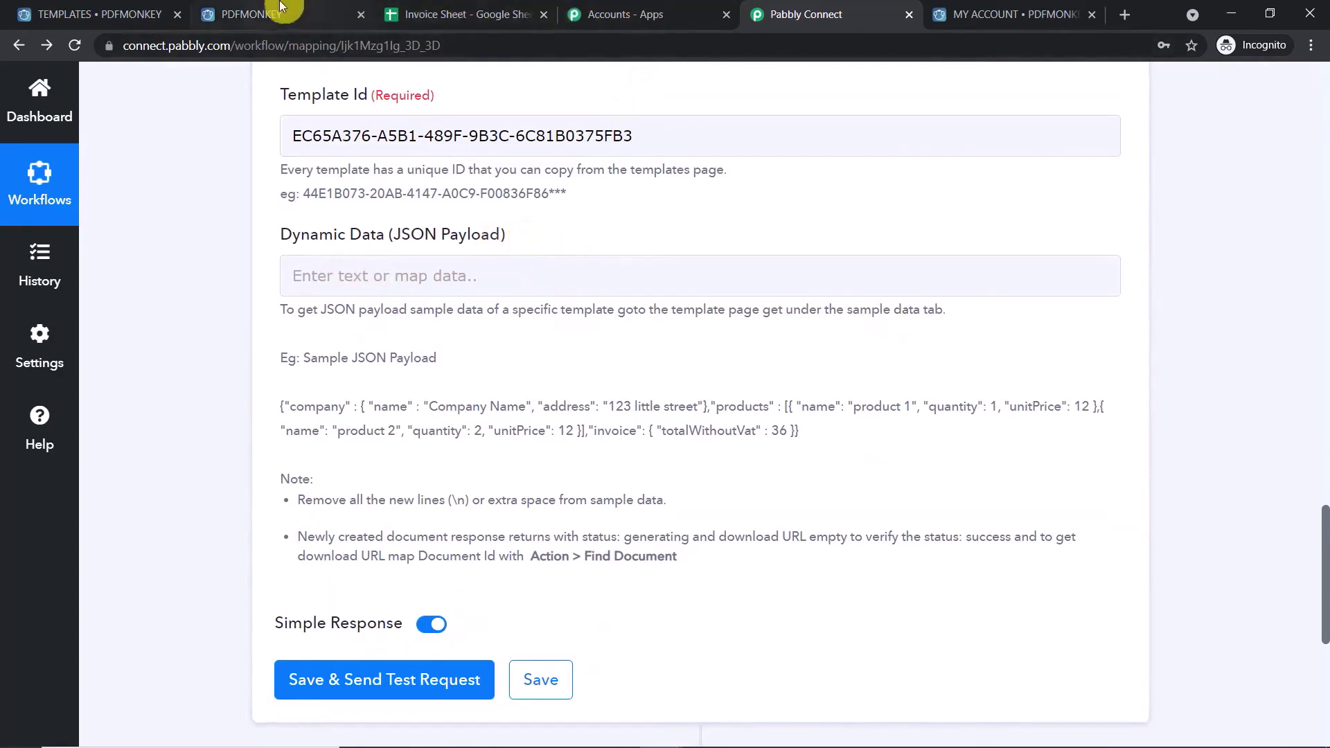
- Open the INVOICE template from PDFMonkey's Templates list
left_click(311, 19)
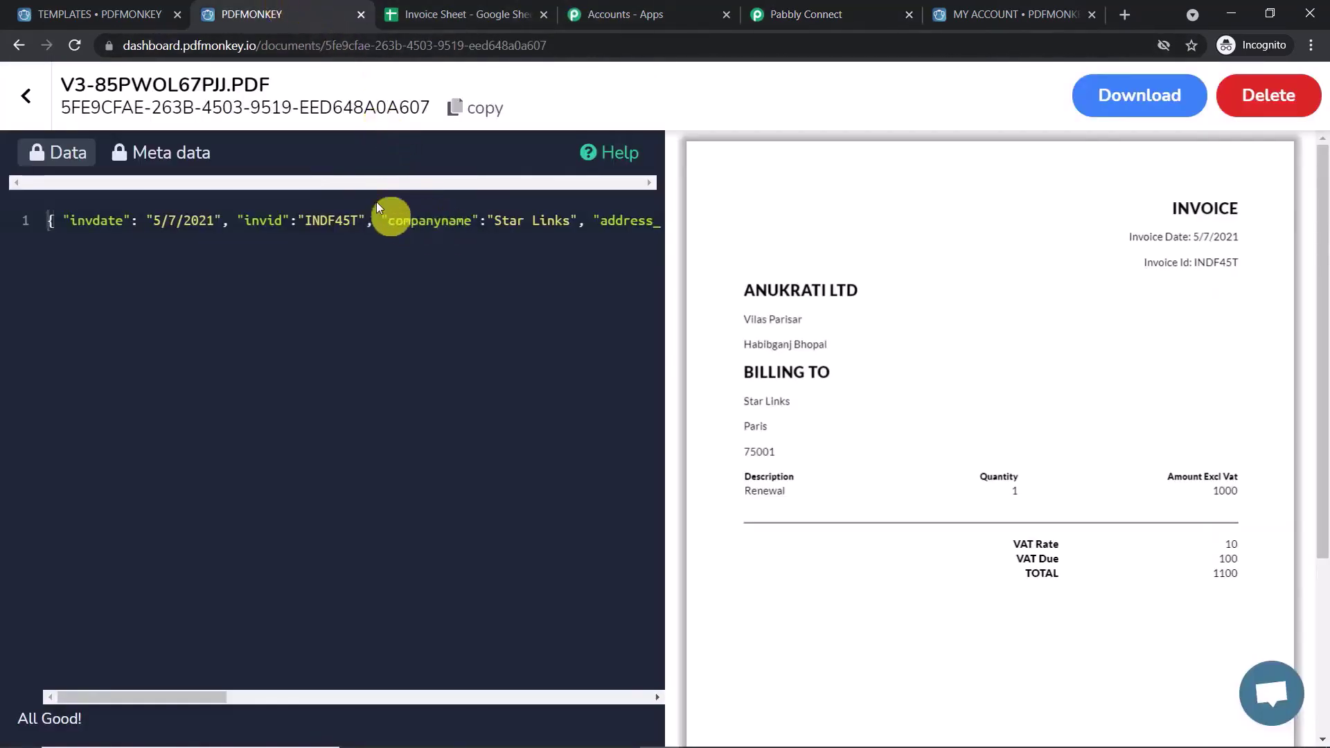
left_click(26, 97)
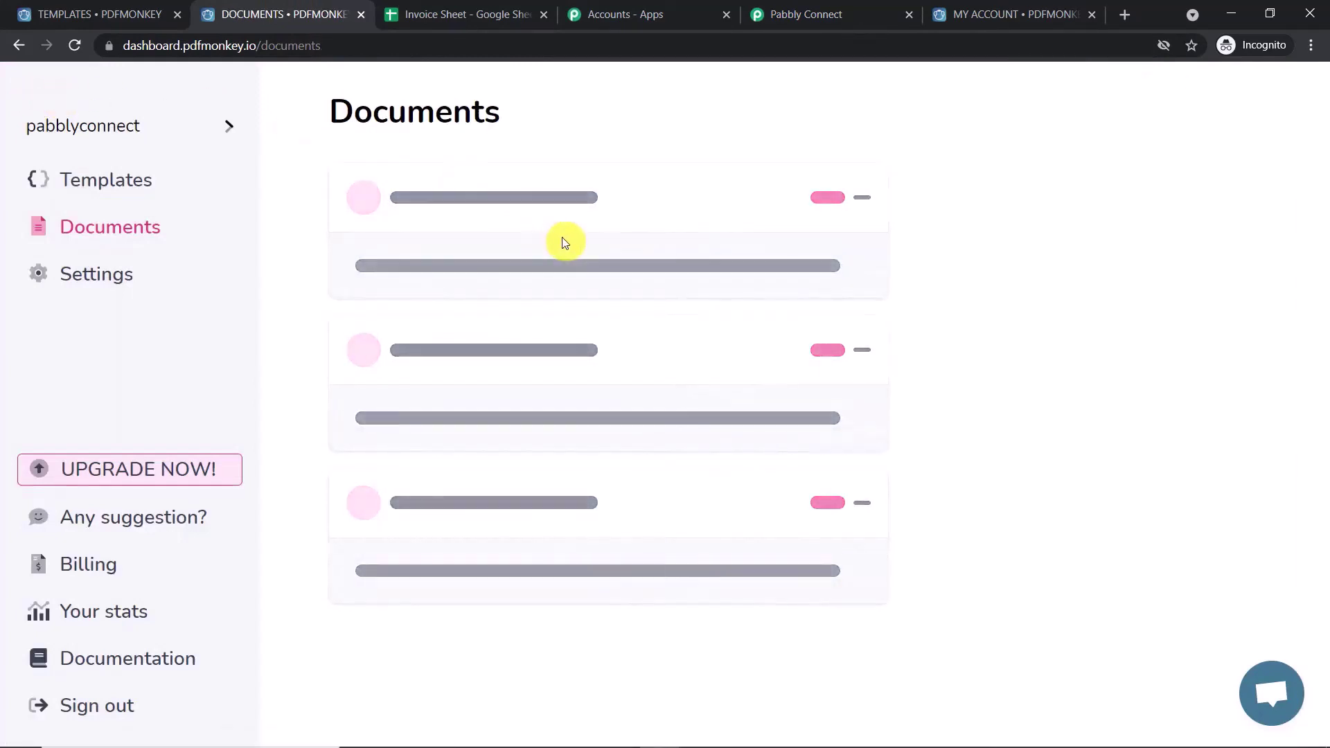
scroll(542, 478, "down", 5)
scroll(534, 475, "down", 2)
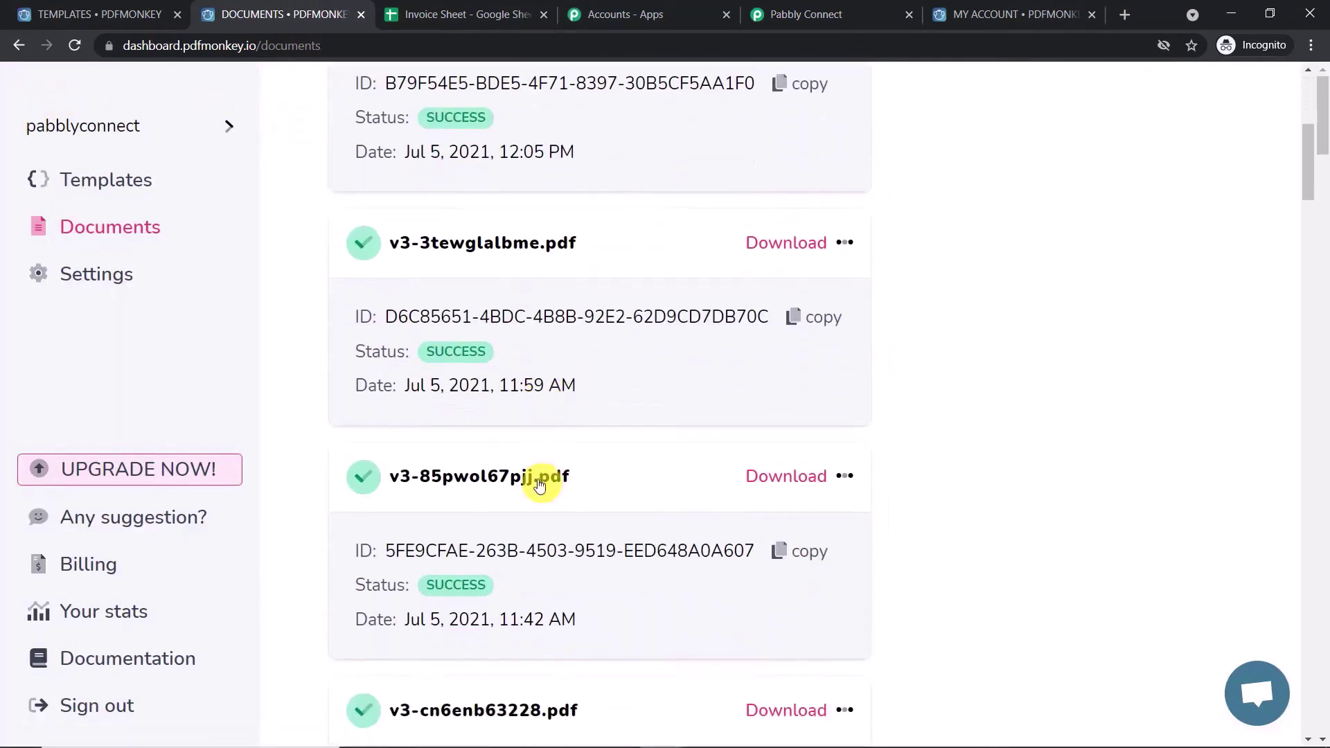
scroll(537, 475, "up", 6)
left_click(116, 180)
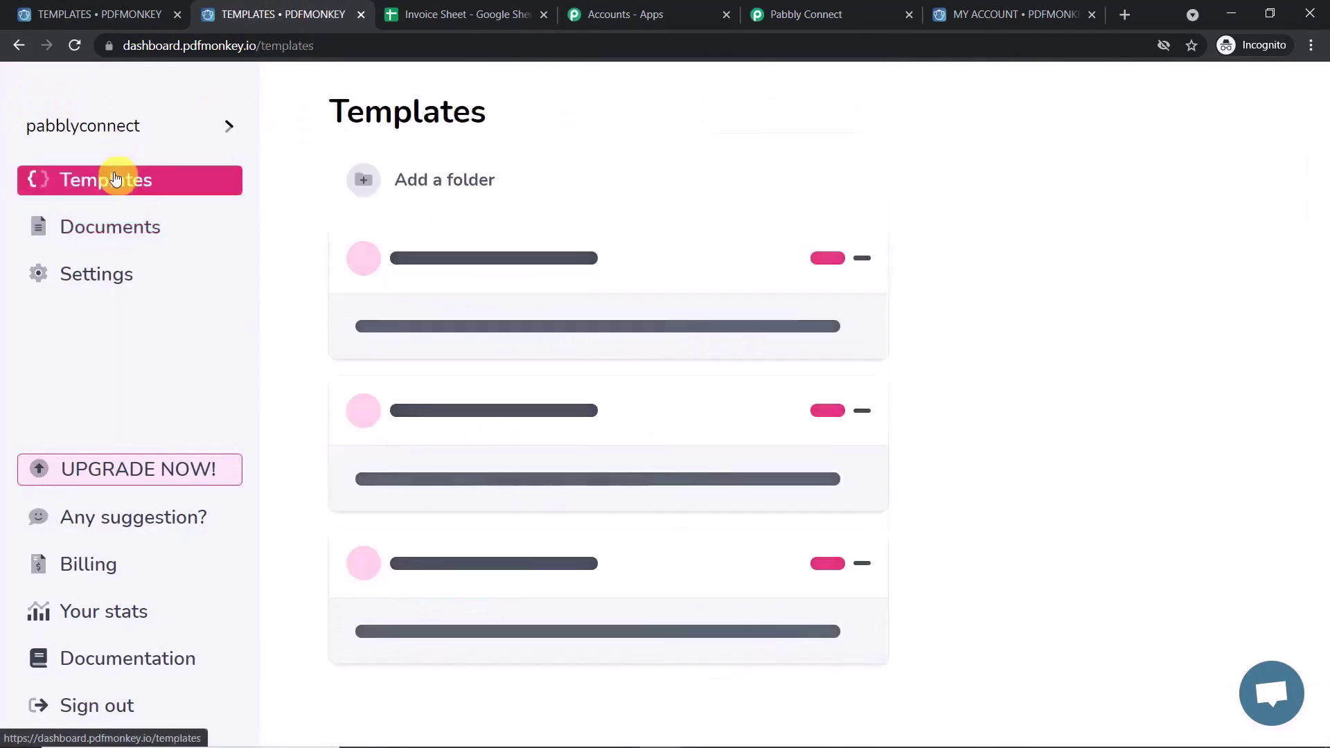
scroll(485, 436, "down", 3)
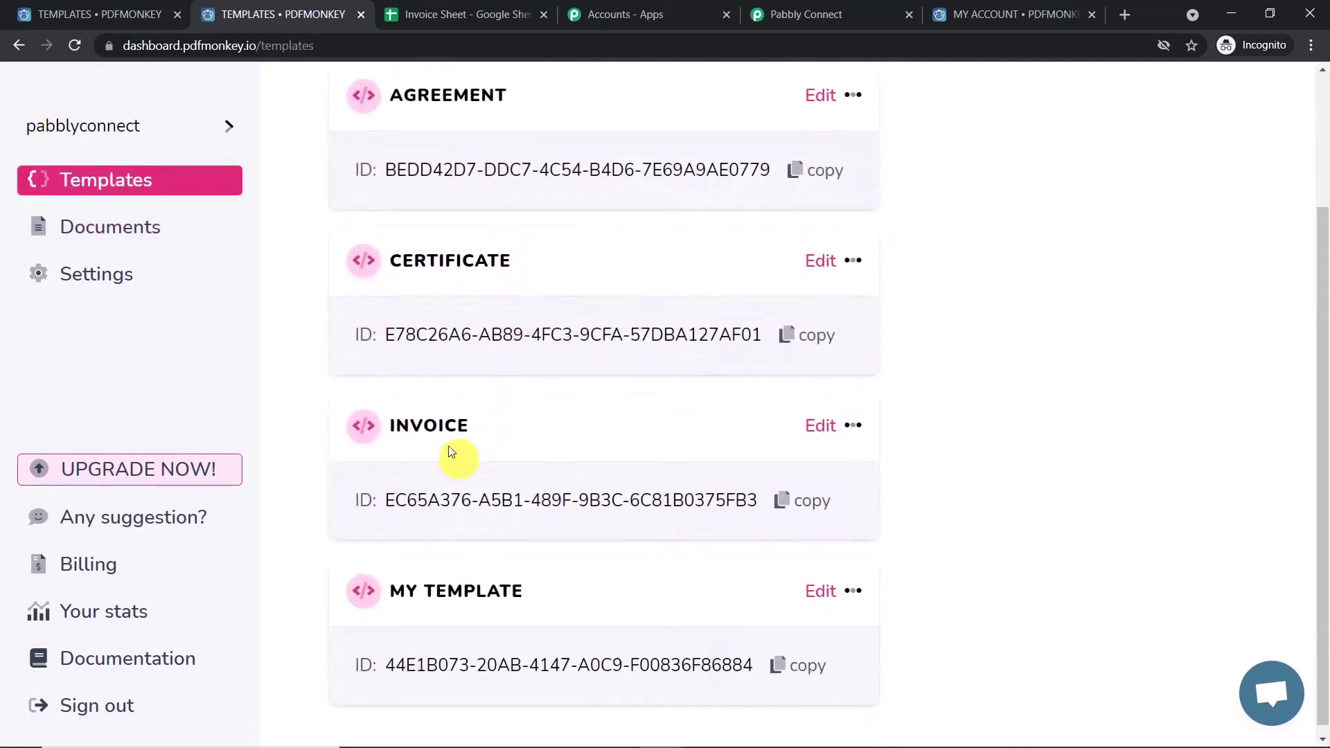
left_click(439, 423)
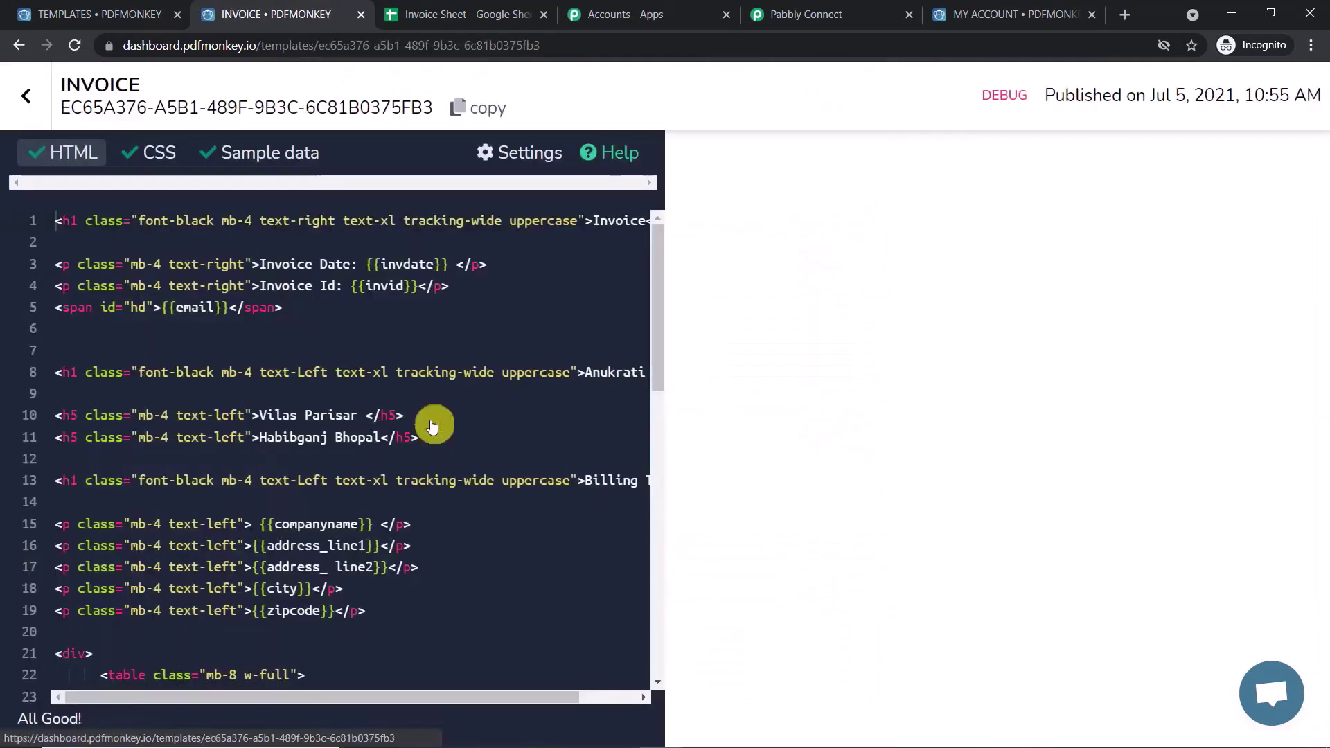
- Copy all 15 lines of the INVOICE template's sample JSON data
left_click(292, 149)
left_click_drag(59, 222, 103, 518)
right_click(117, 421)
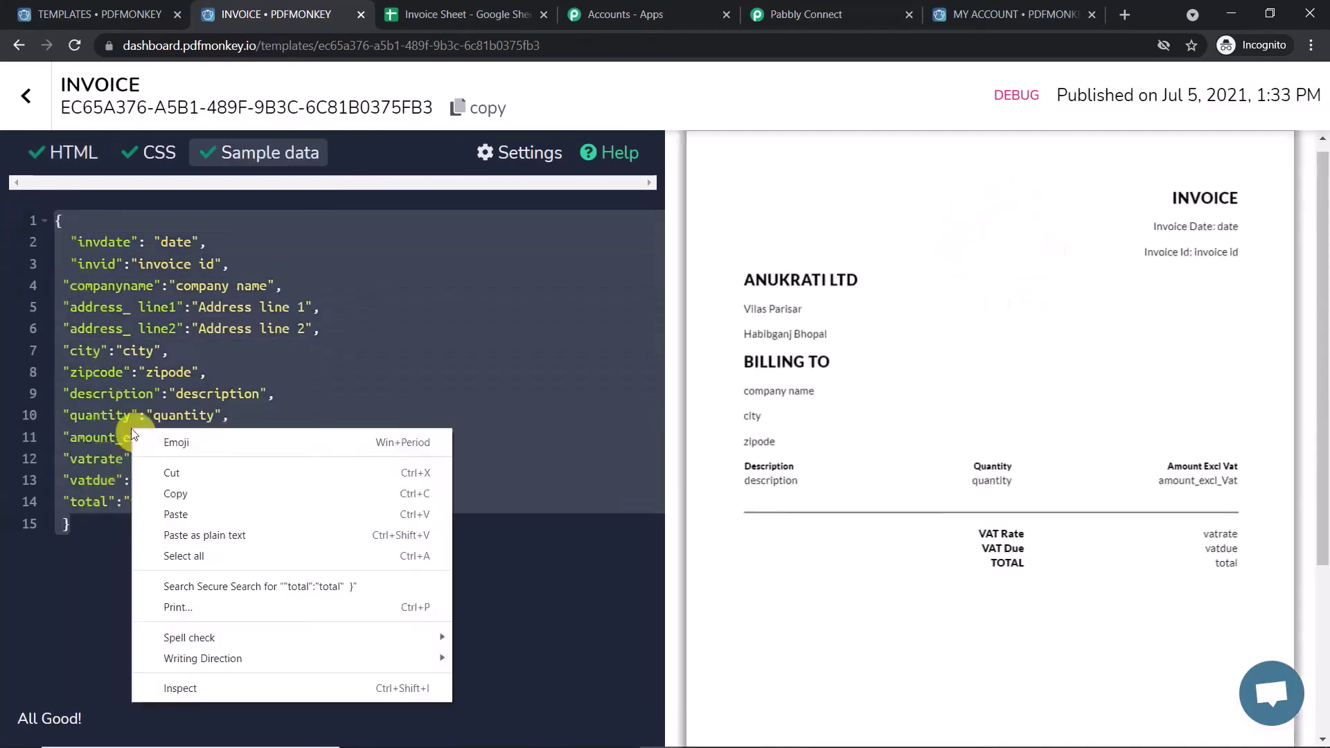
left_click(186, 489)
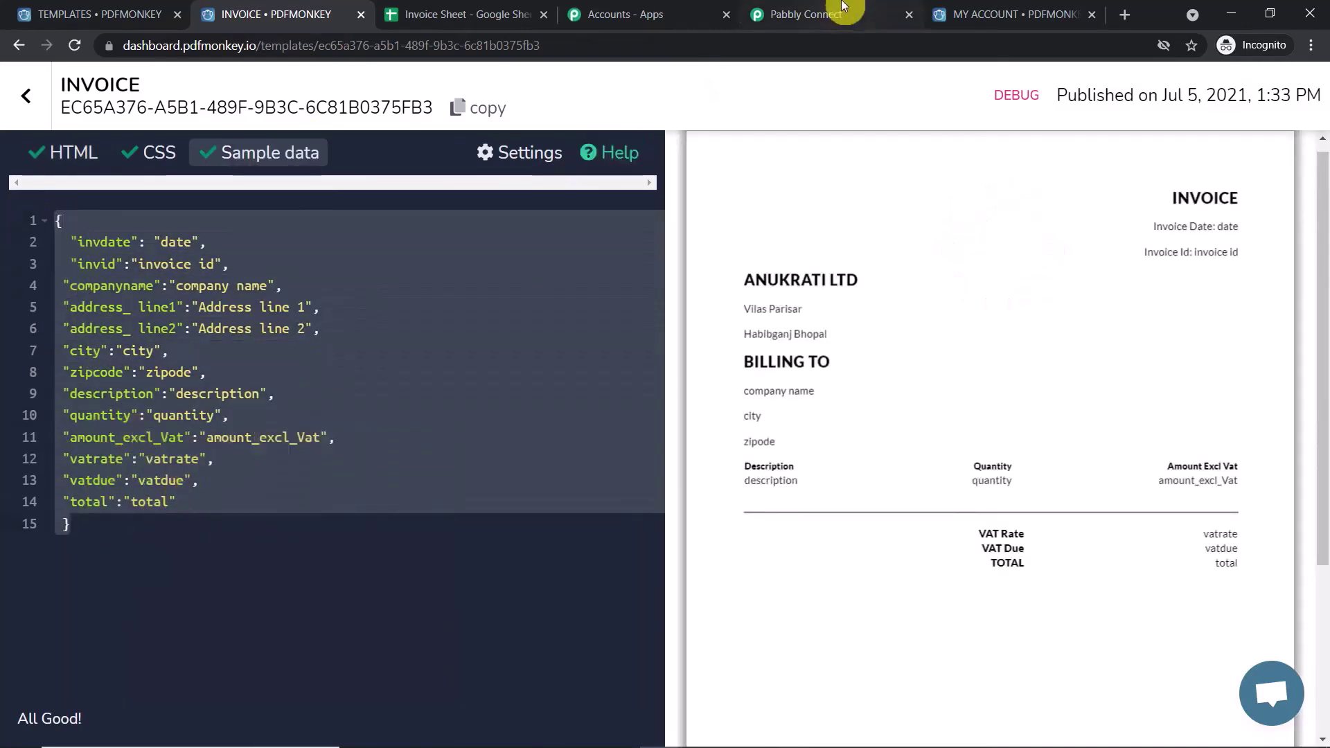
left_click(807, 14)
left_click(350, 281)
- Paste the INVOICE sample JSON, invdate through total, into the Dynamic Data (JSON Payload) field
right_click(349, 280)
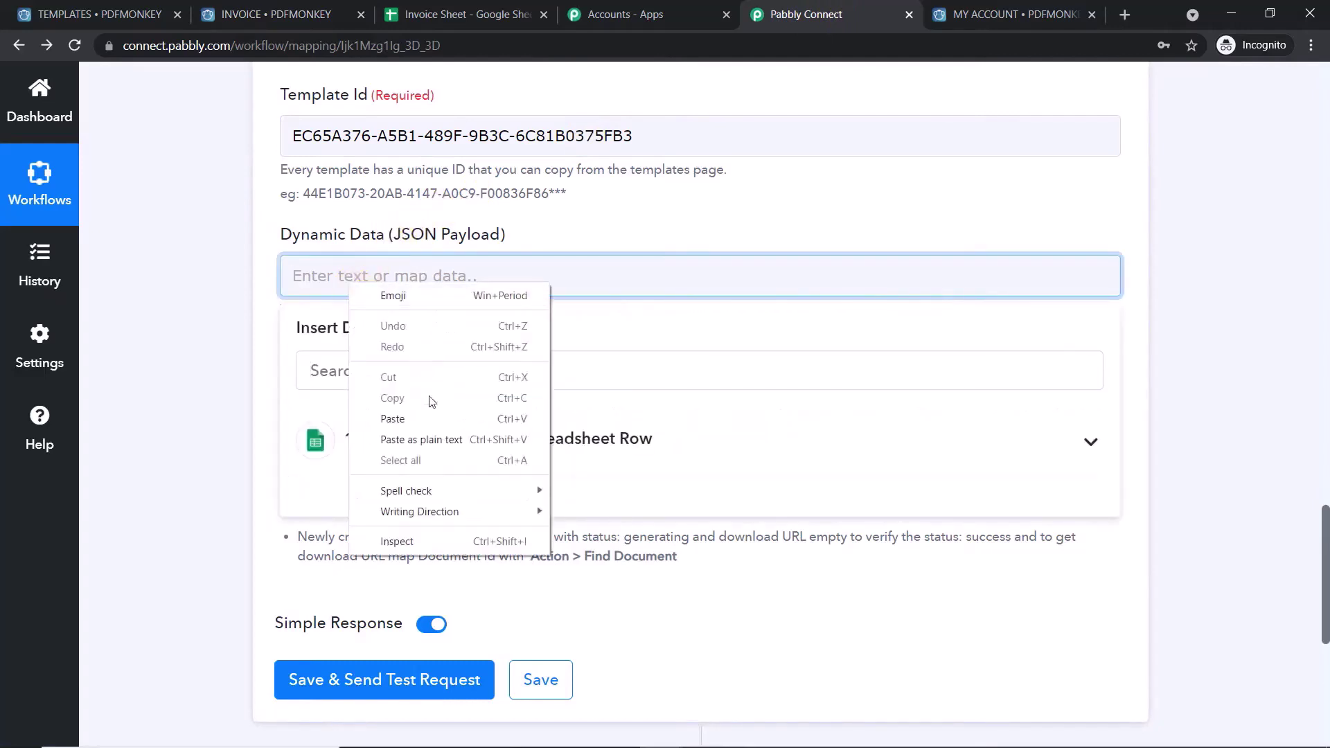
left_click(429, 419)
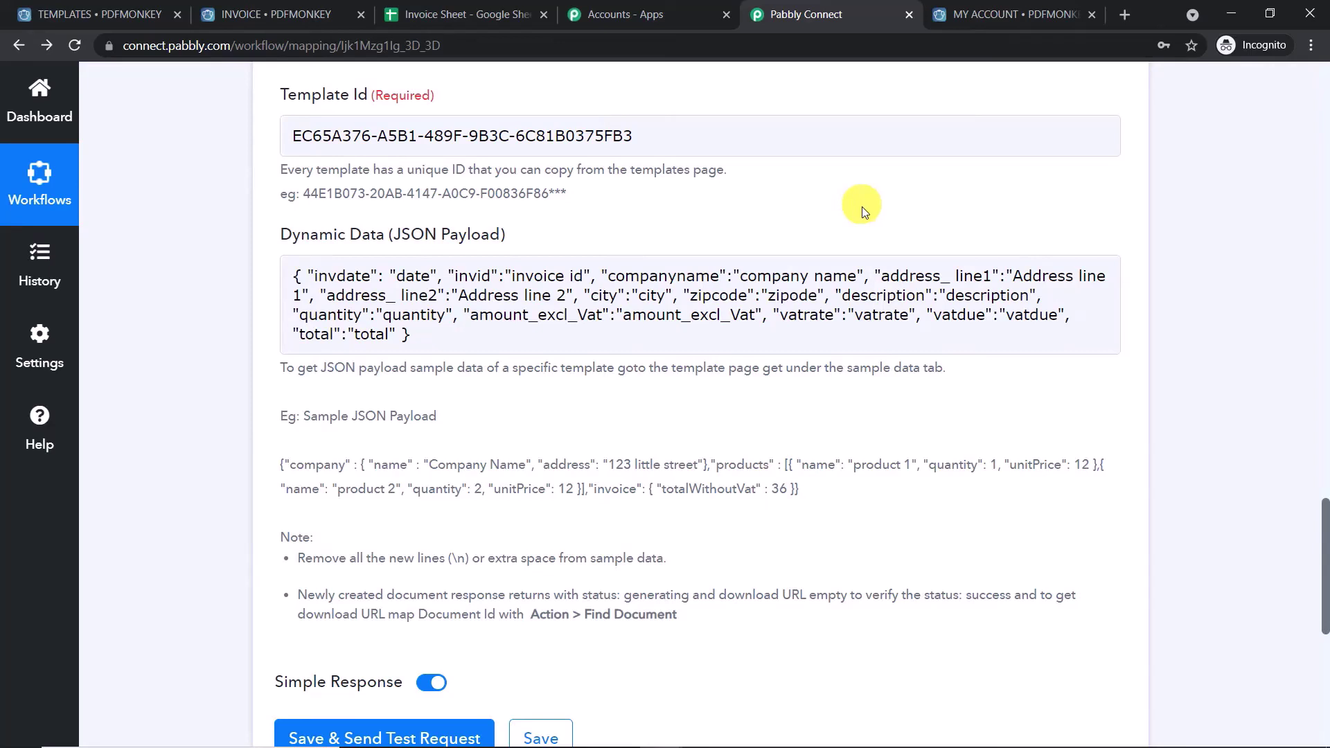
left_click(794, 740)
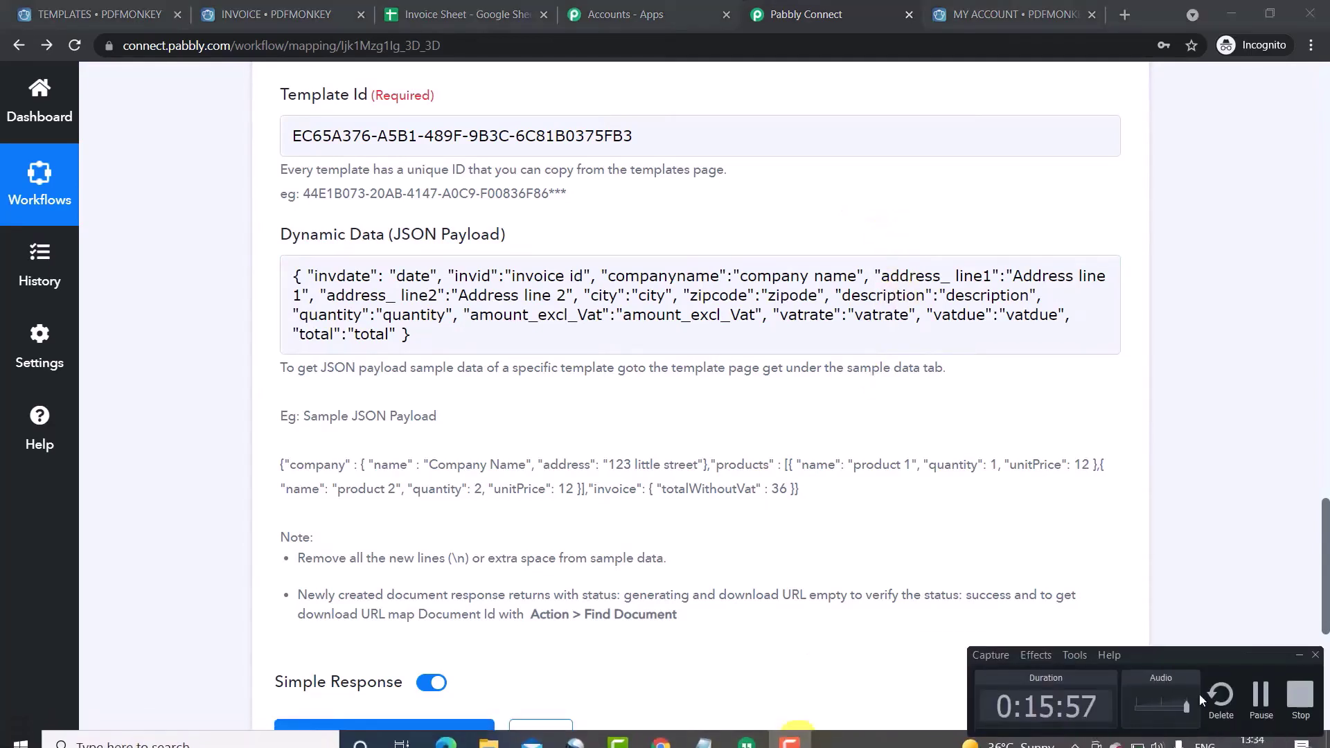
left_click(877, 267)
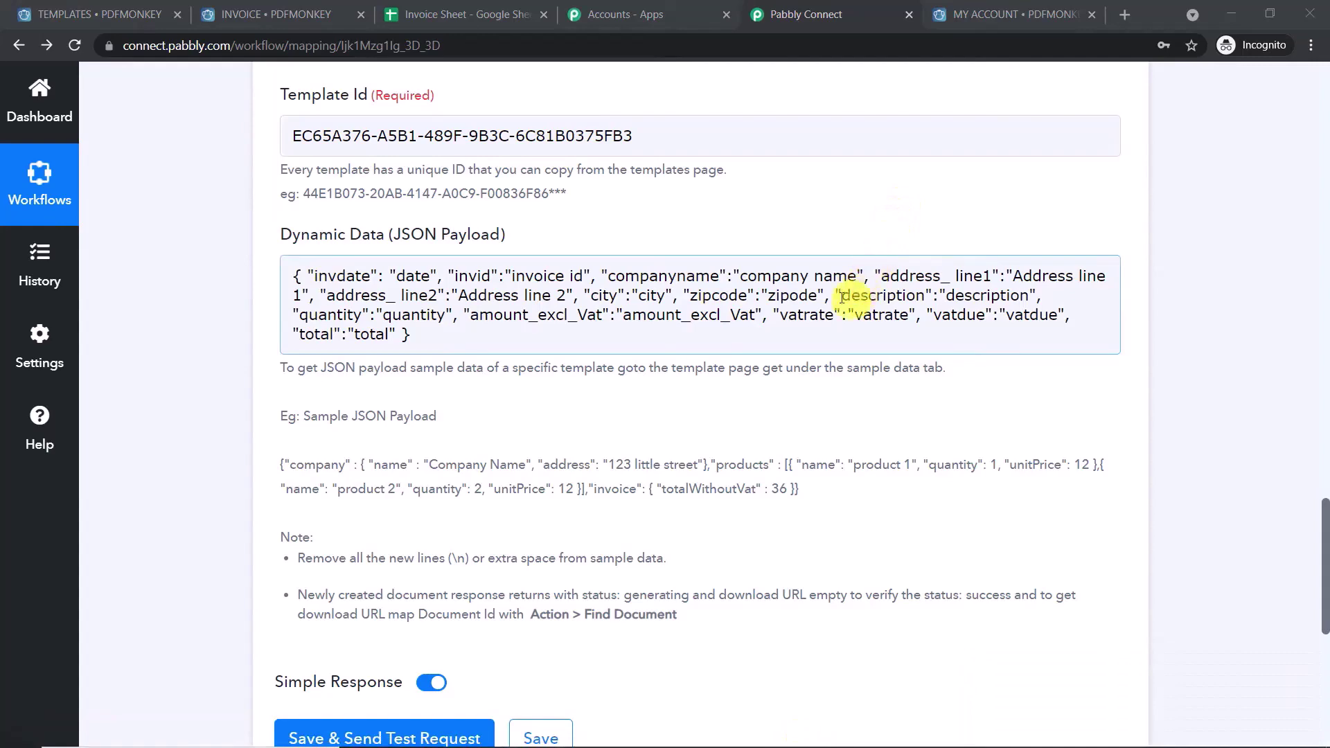
scroll(727, 360, "up", 1)
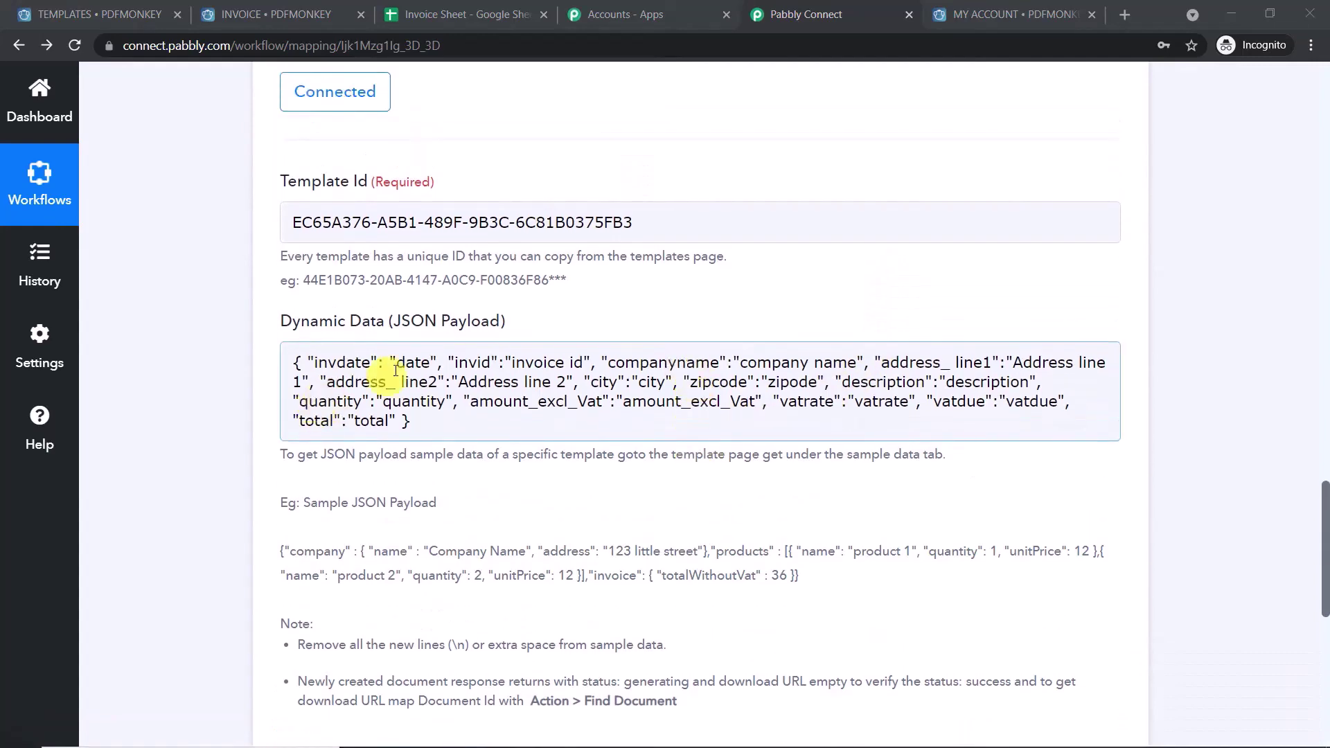
scroll(530, 350, "up", 12)
scroll(654, 275, "up", 2)
scroll(1089, 249, "down", 4)
scroll(1326, 308, "down", 11)
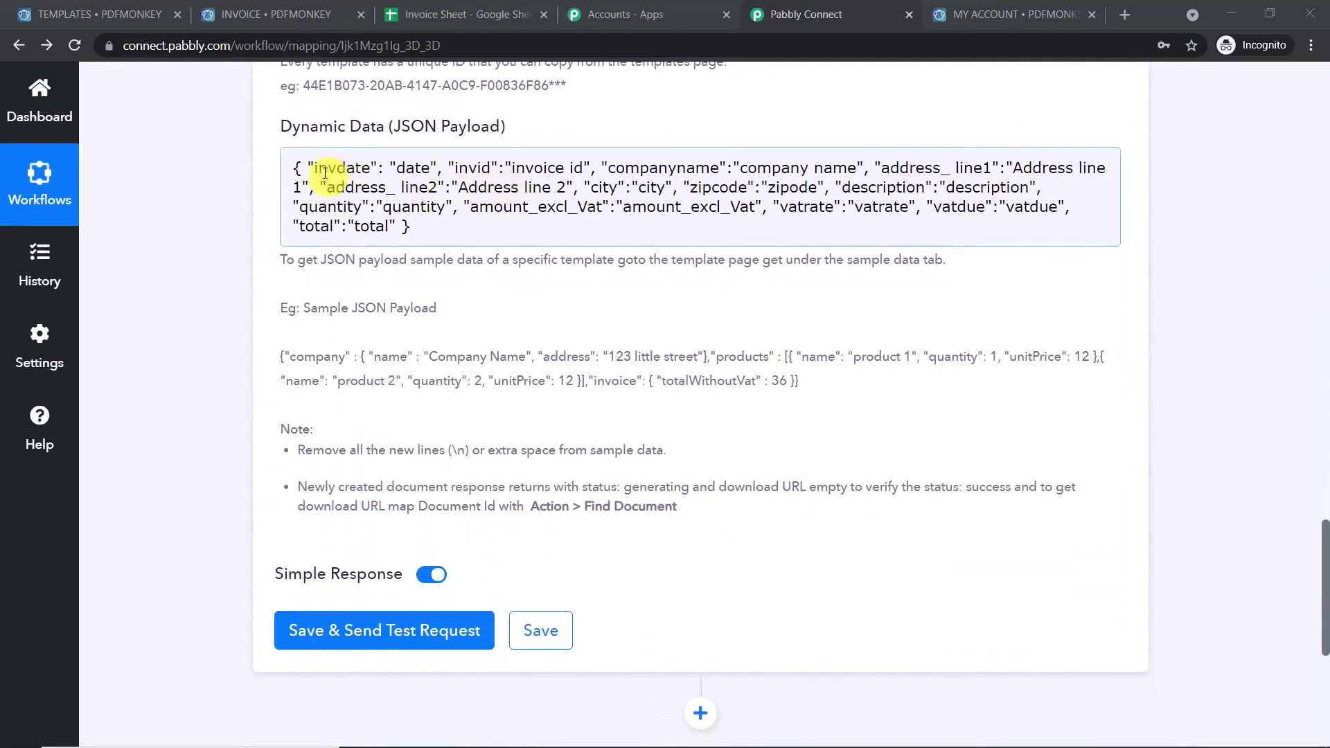
- Replace the invdate placeholder with the Google Sheets row's Date field
left_click(430, 170)
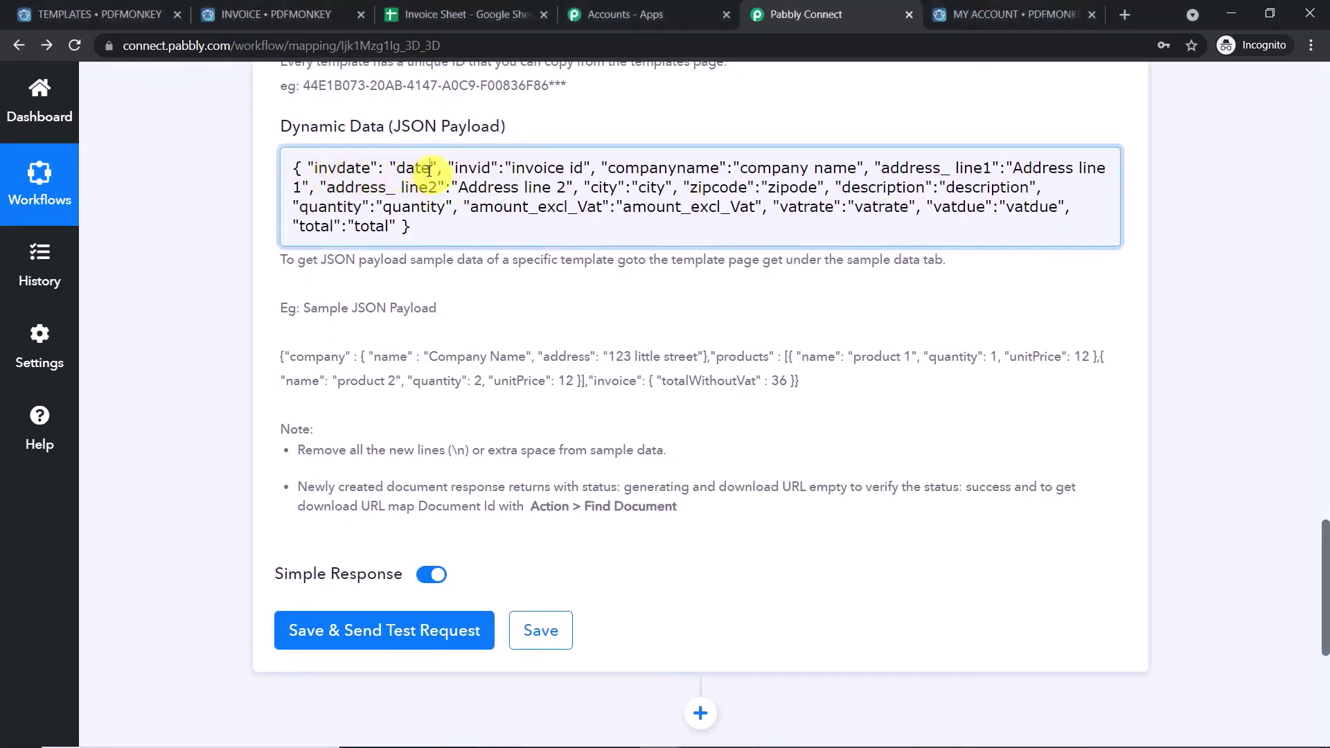
left_click_drag(430, 170, 399, 171)
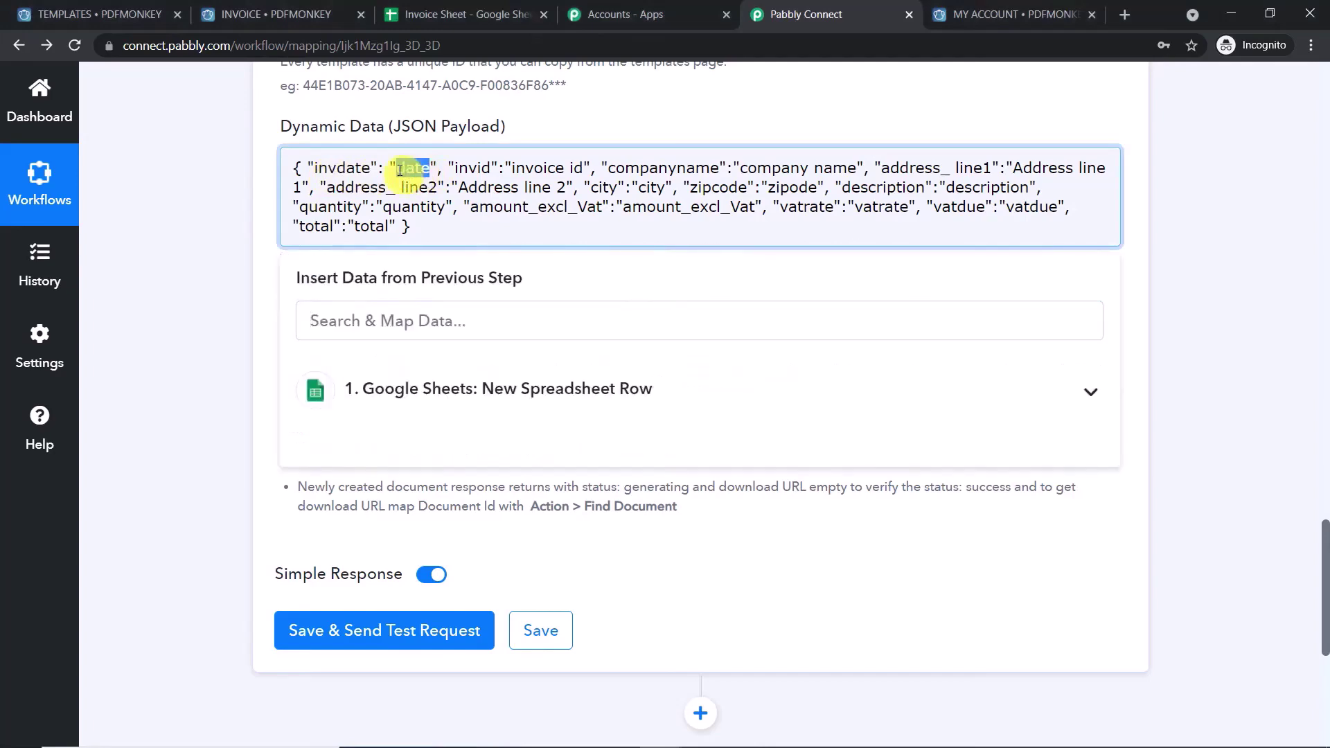
key("BackSpace")
scroll(1324, 236, "up", 20)
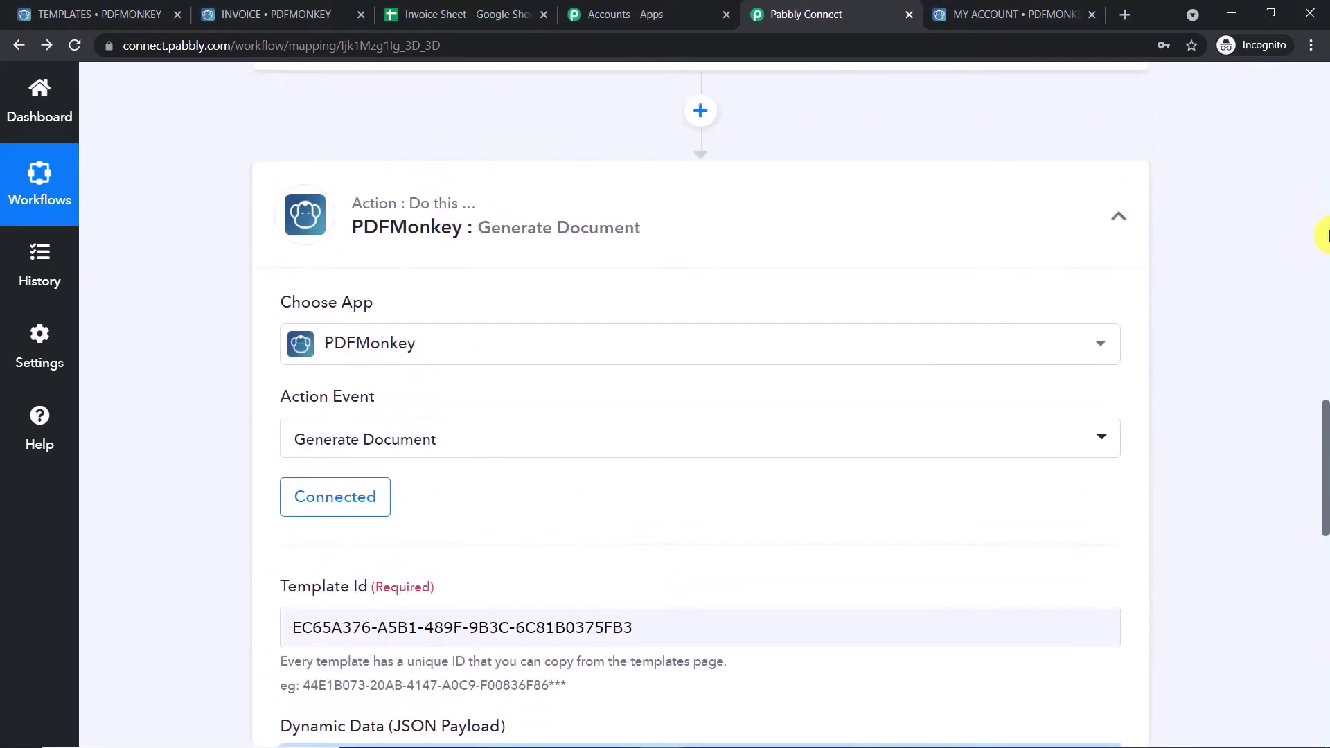
scroll(1323, 235, "up", 2)
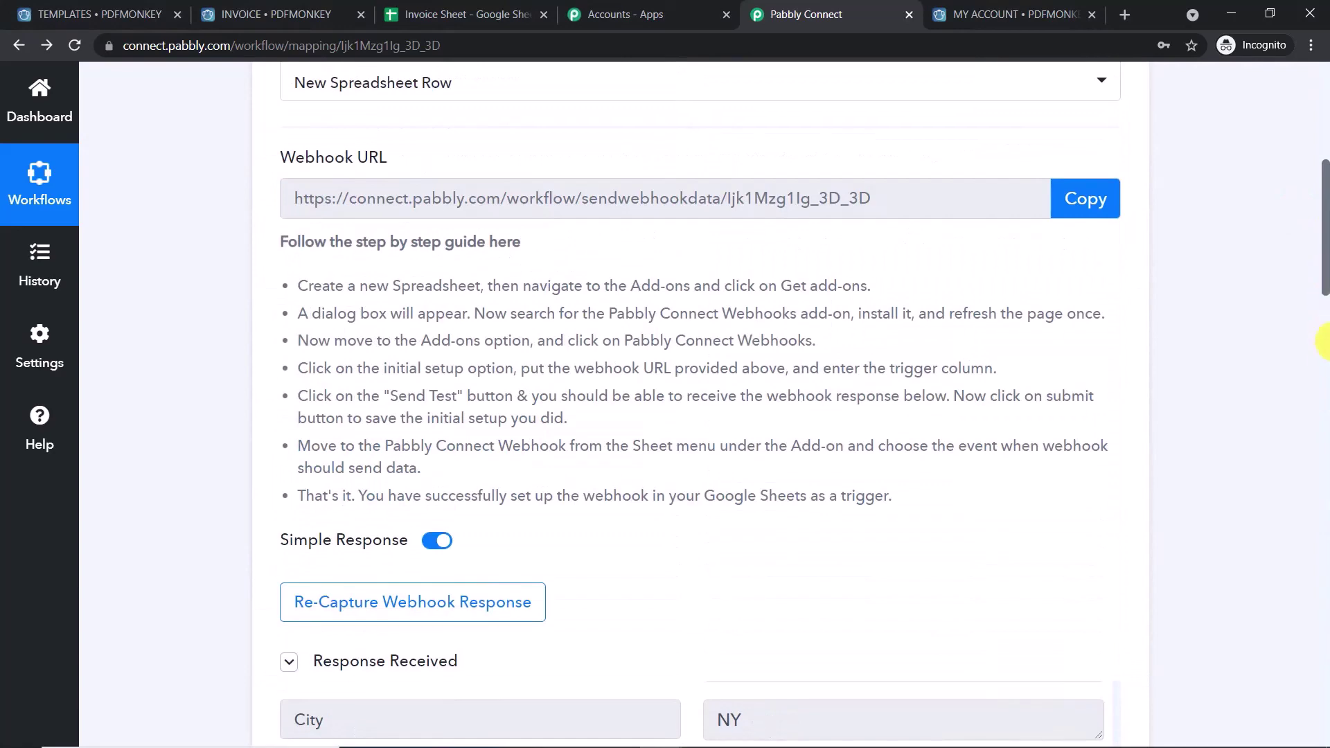
scroll(1323, 357, "down", 8)
scroll(757, 276, "up", 3)
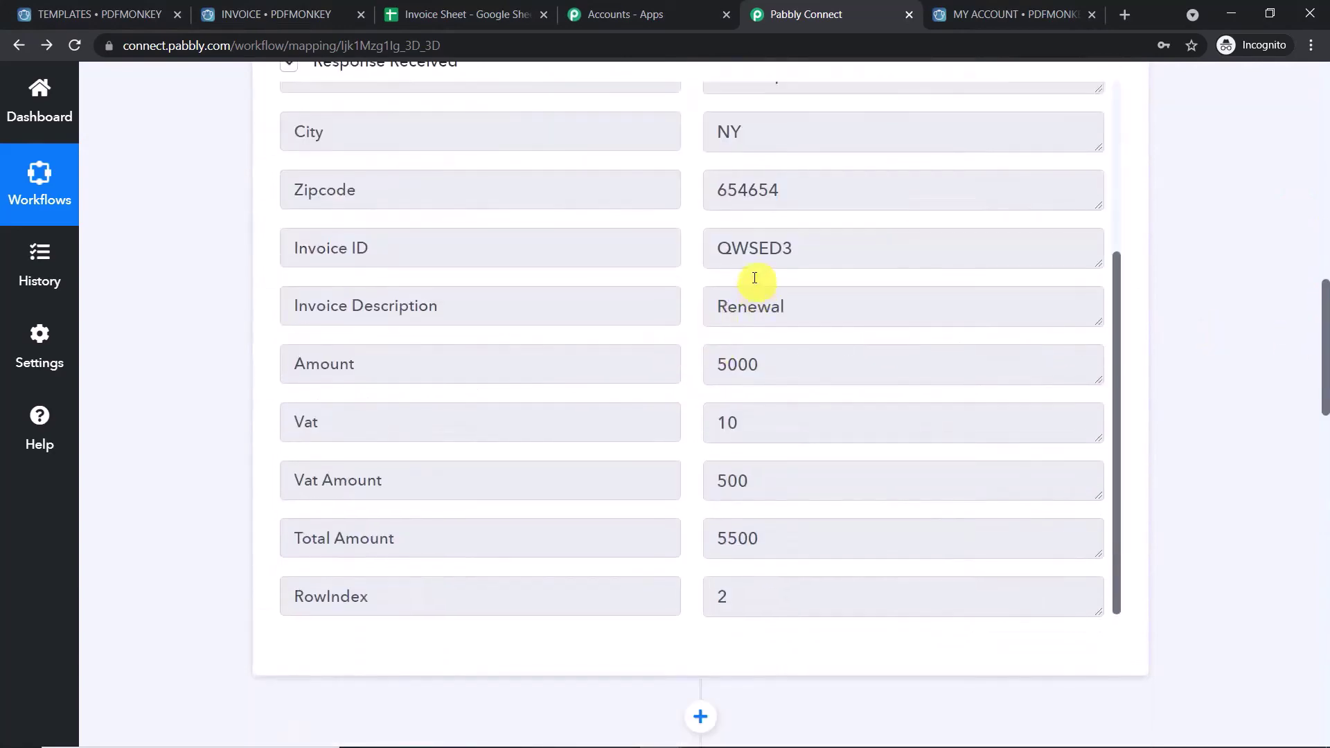
scroll(776, 263, "up", 2)
left_click_drag(805, 156, 686, 152)
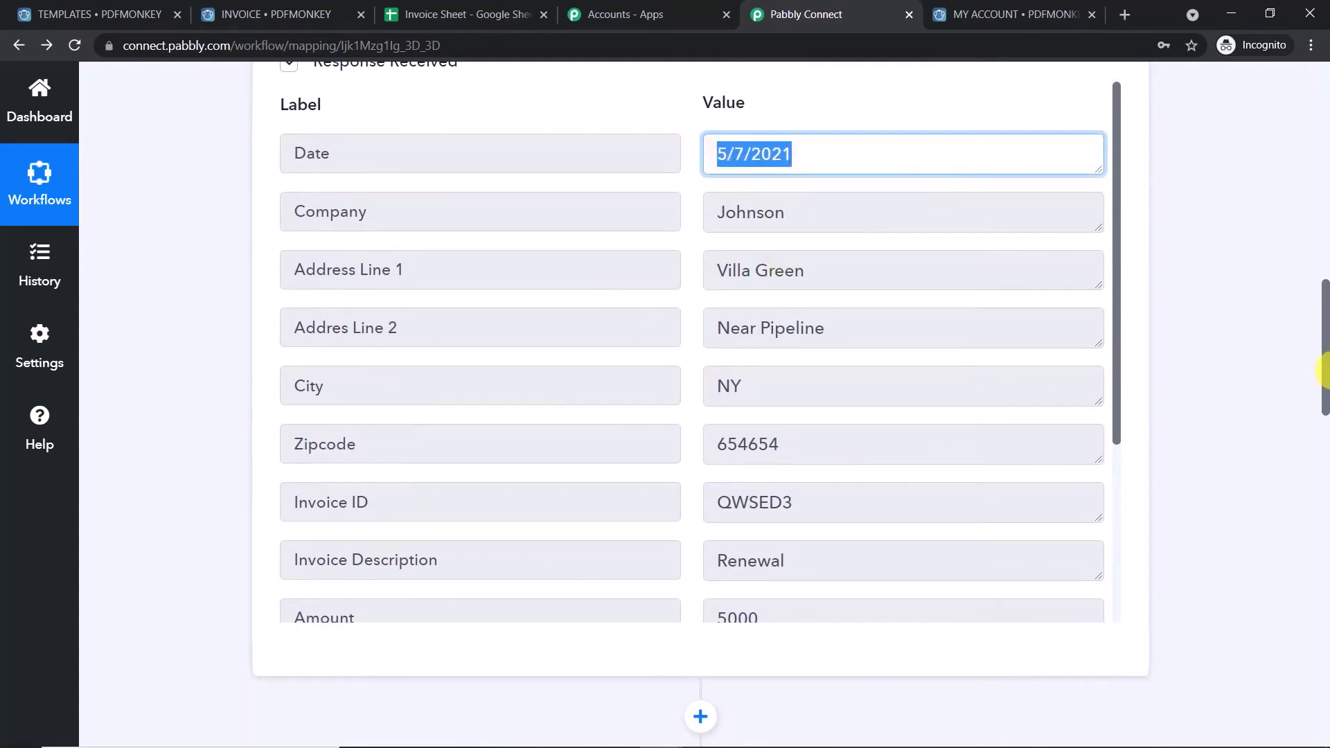
scroll(483, 324, "down", 15)
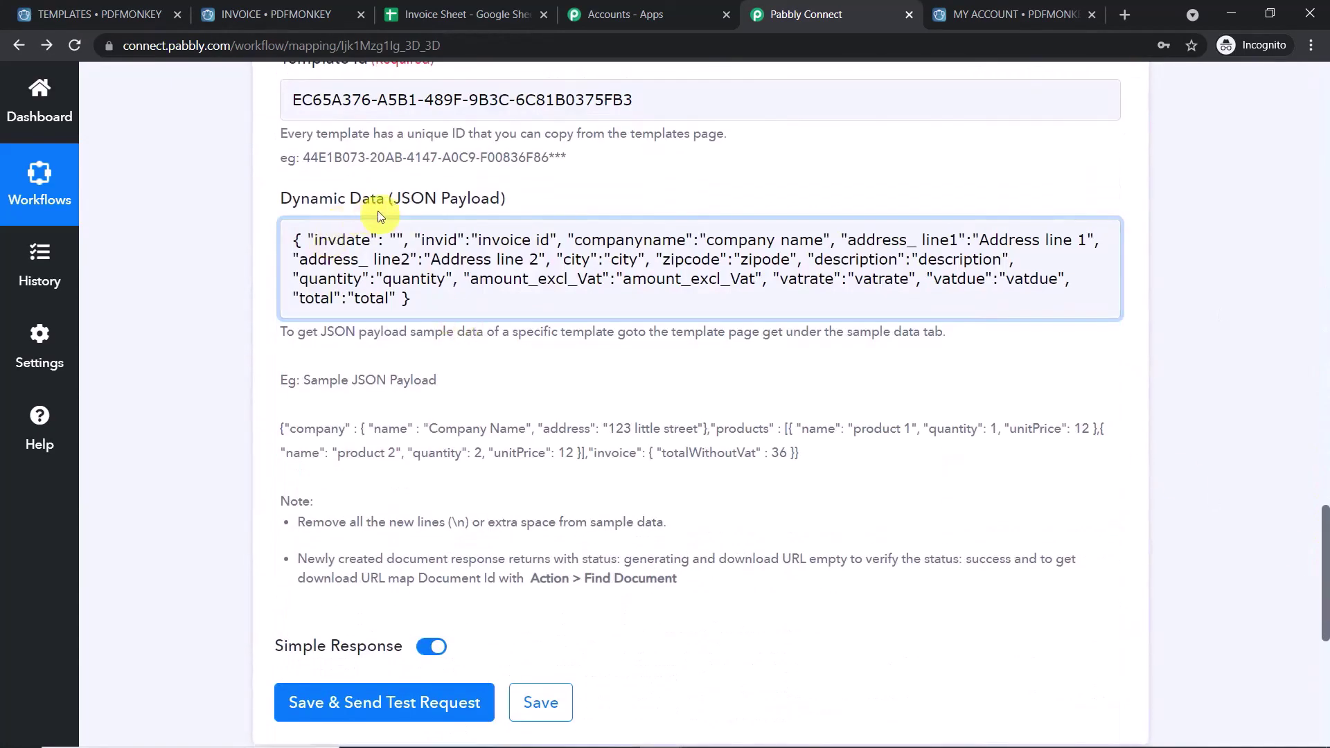
left_click(397, 236)
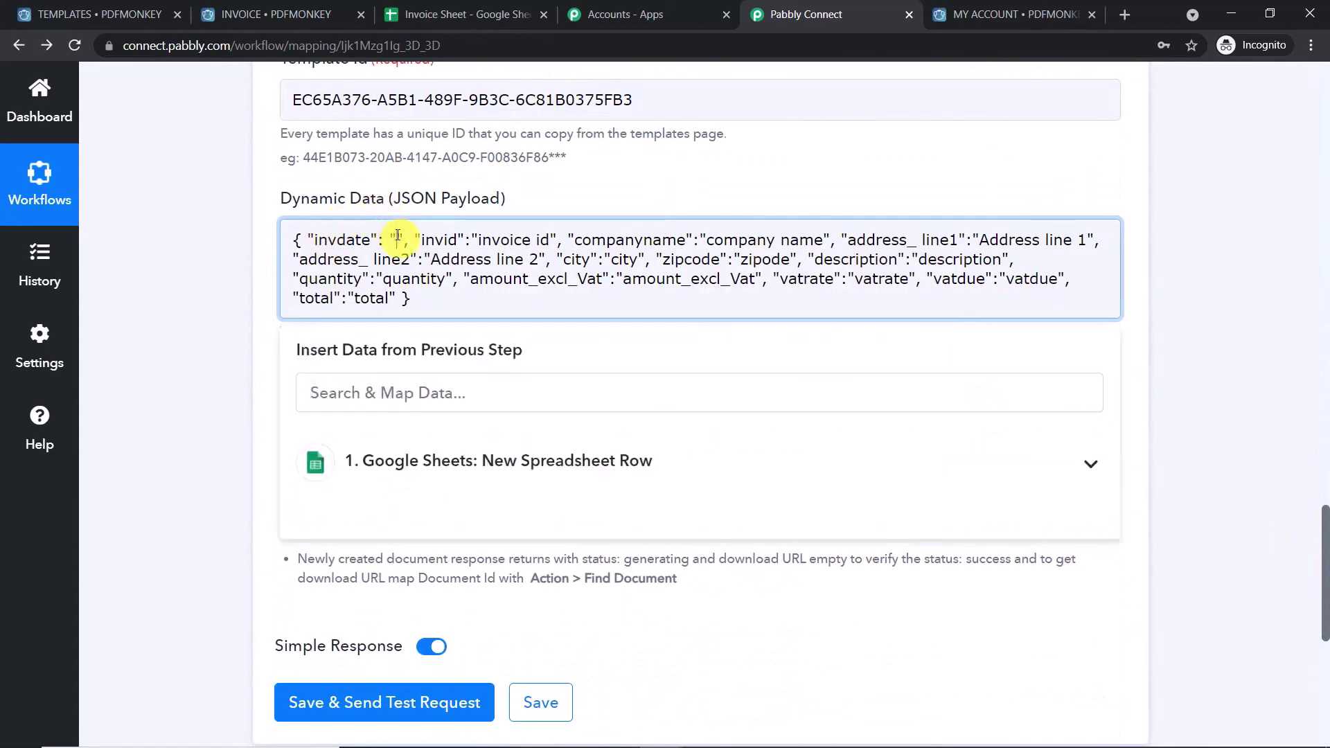
left_click(443, 474)
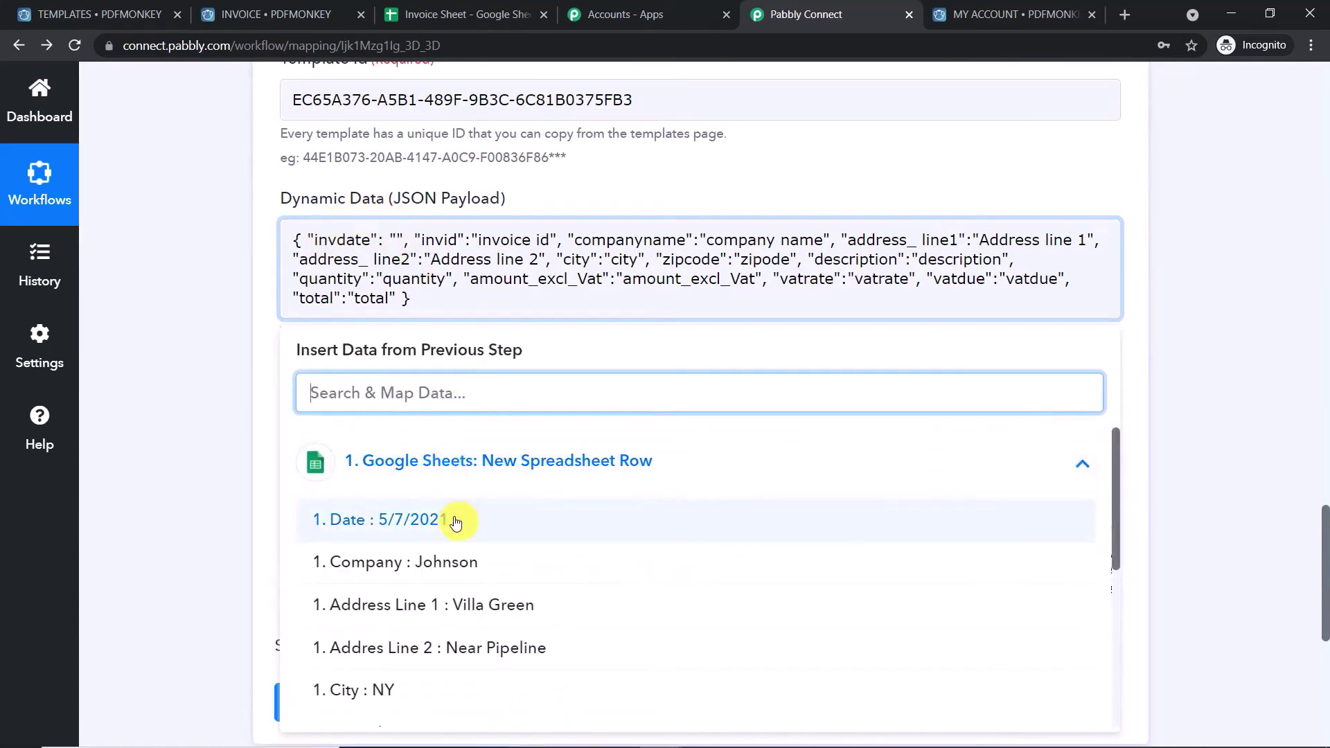
left_click(416, 520)
left_click(1287, 220)
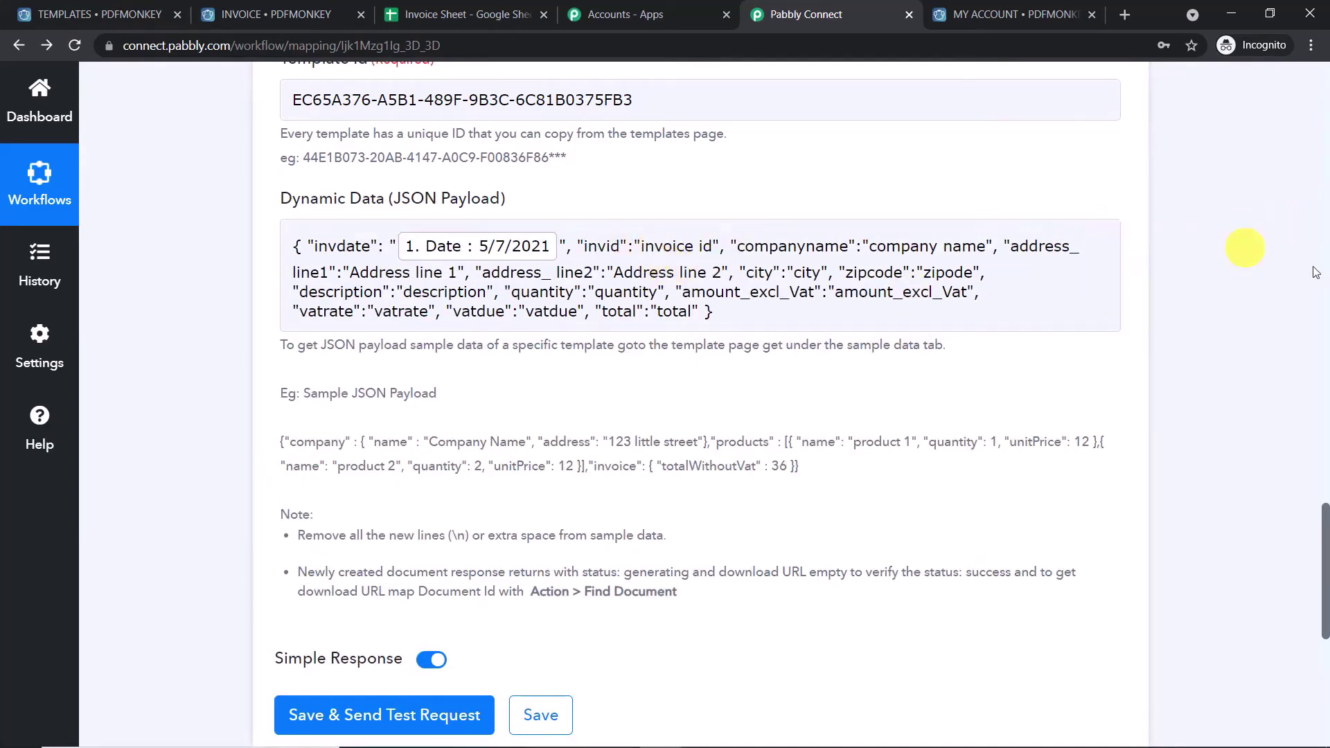
- Replace the invid placeholder with the sheet's Invoice ID field
scroll(1319, 294, "up", 15)
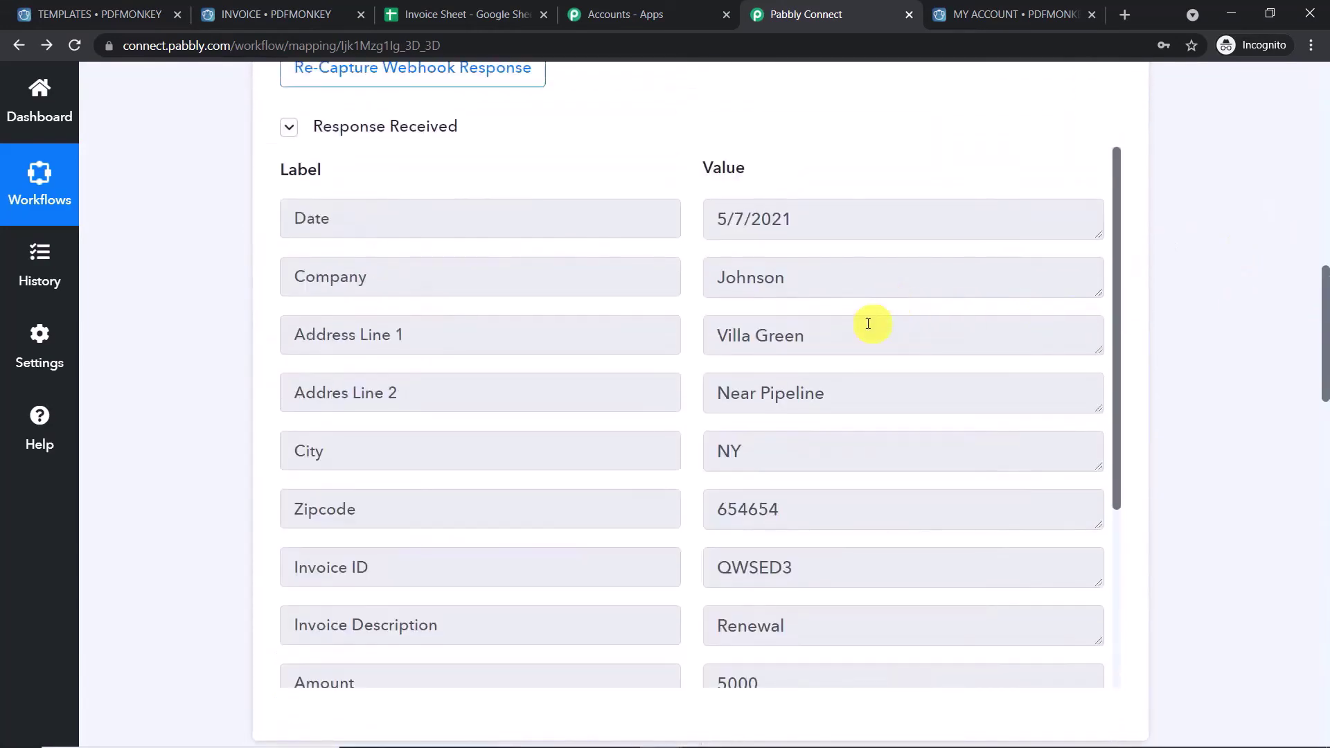
scroll(862, 332, "down", 3)
scroll(847, 353, "down", 1)
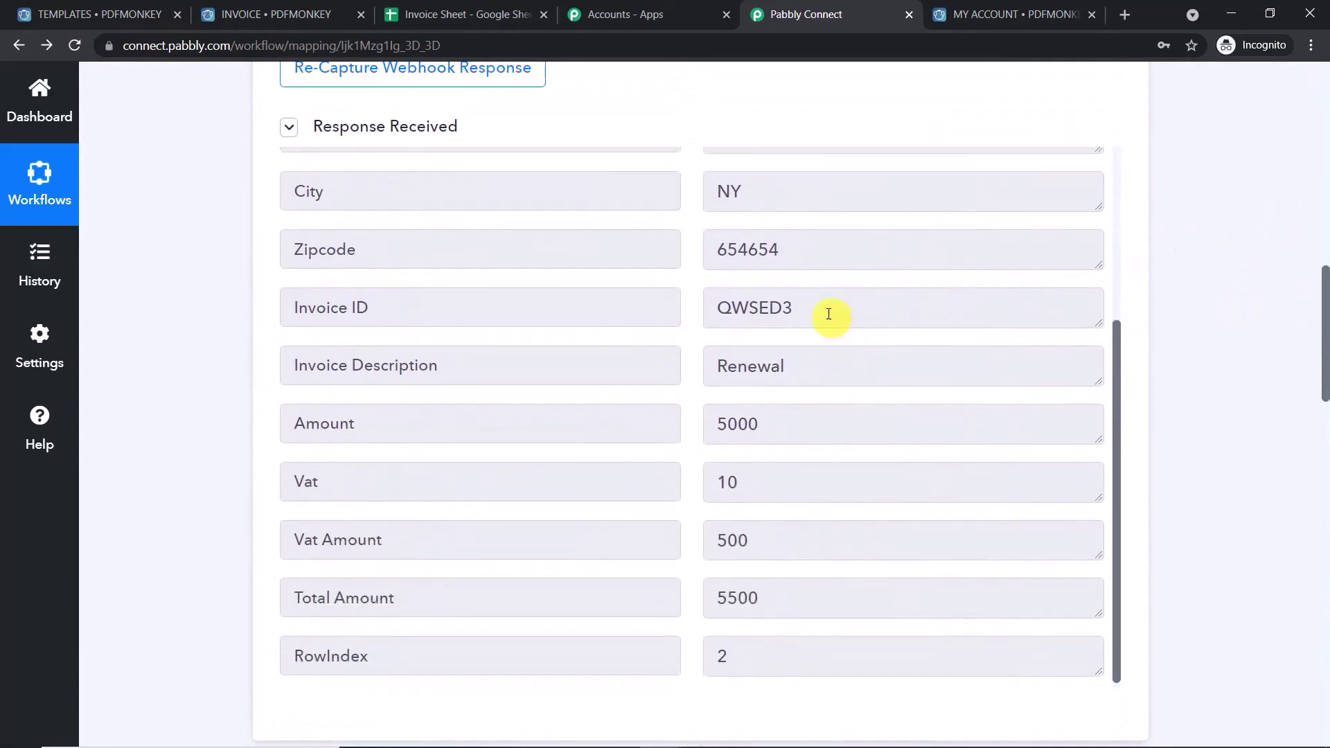
double_click(831, 317)
left_click_drag(1323, 287, 1324, 505)
left_click_drag(712, 340, 643, 341)
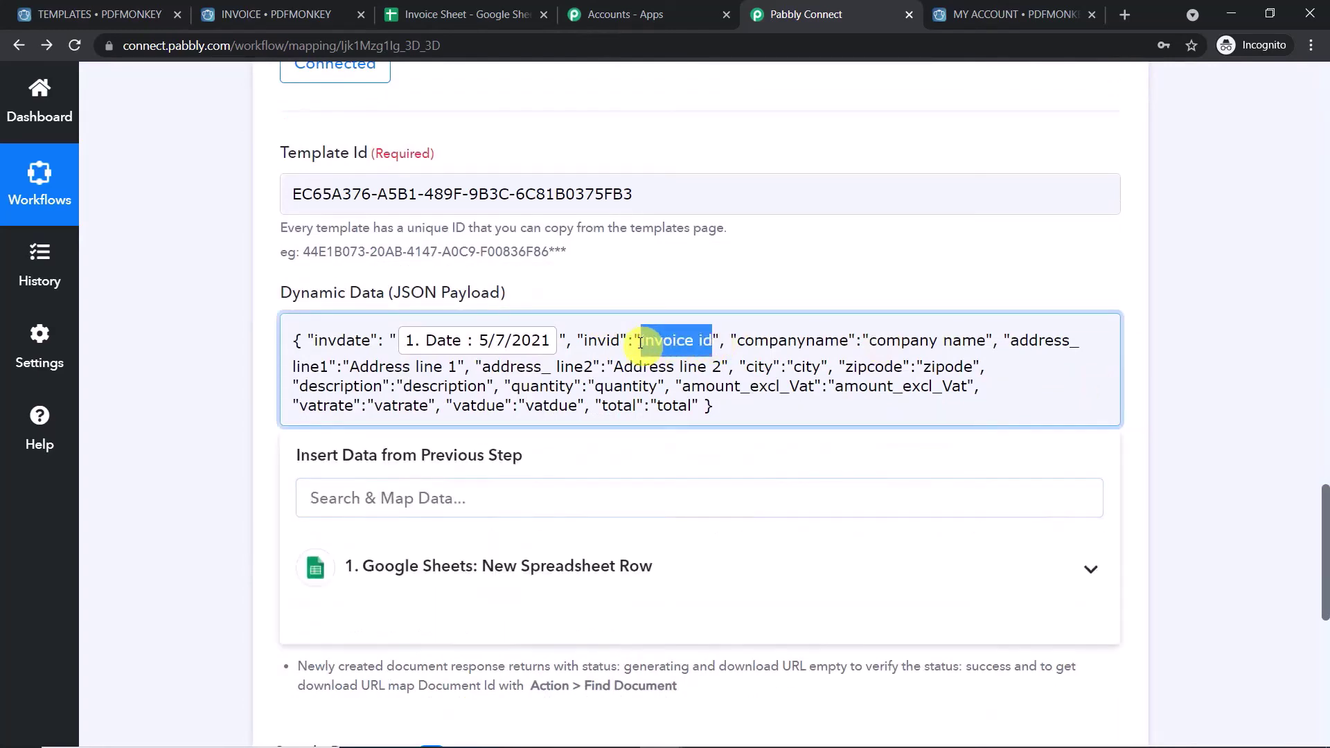
key("BackSpace")
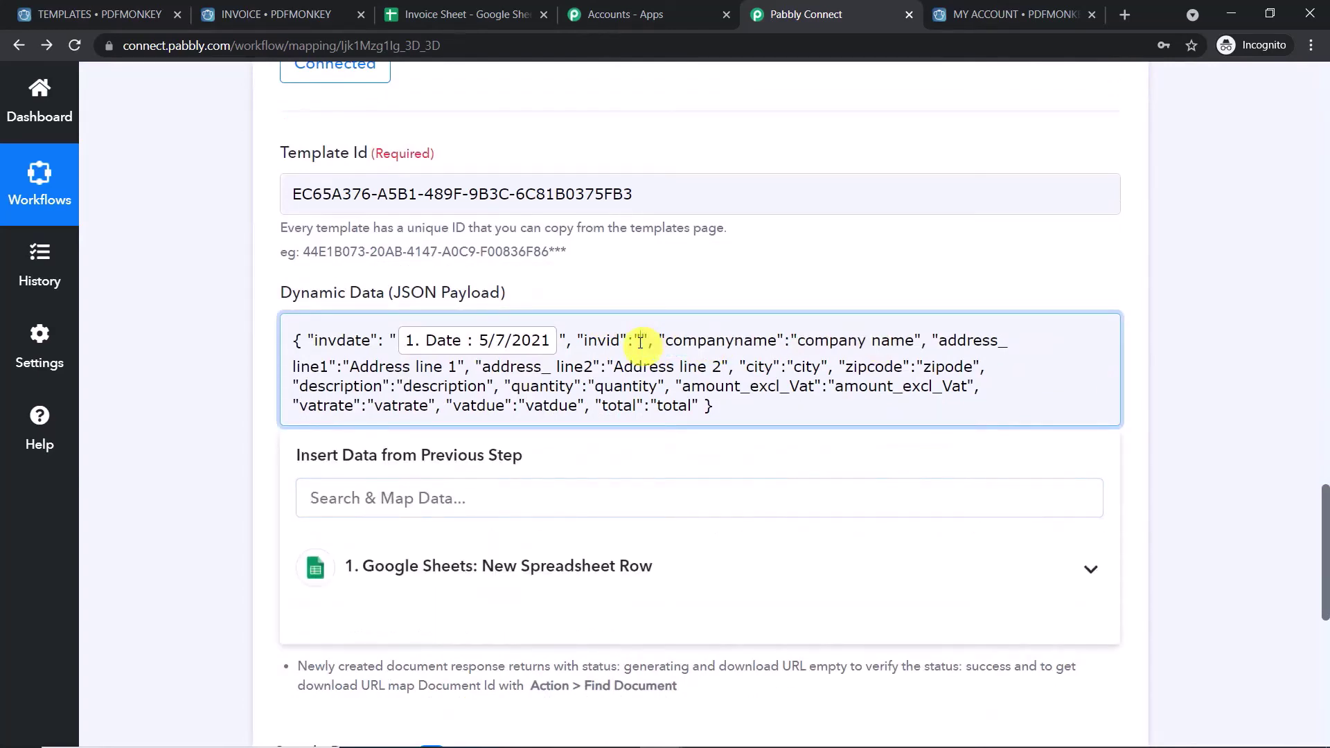
left_click(498, 565)
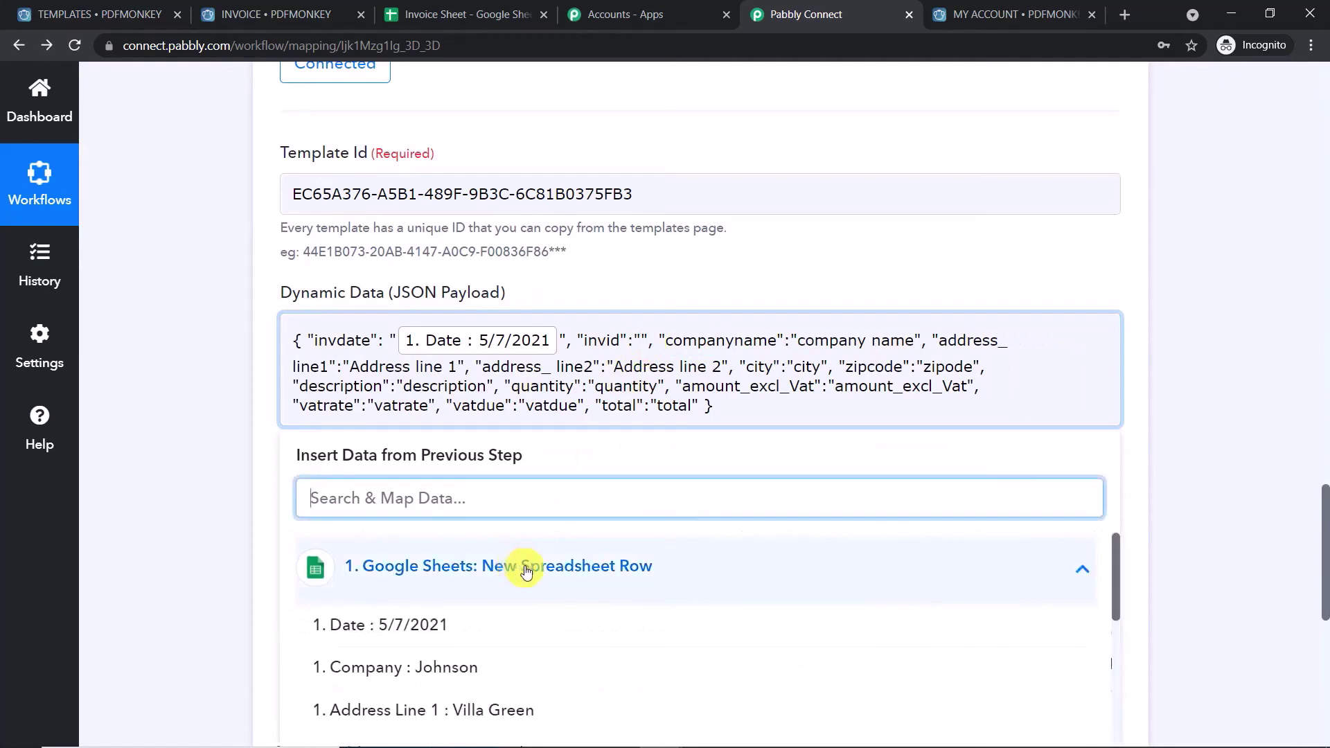
scroll(554, 584, "down", 1)
scroll(523, 663, "down", 2)
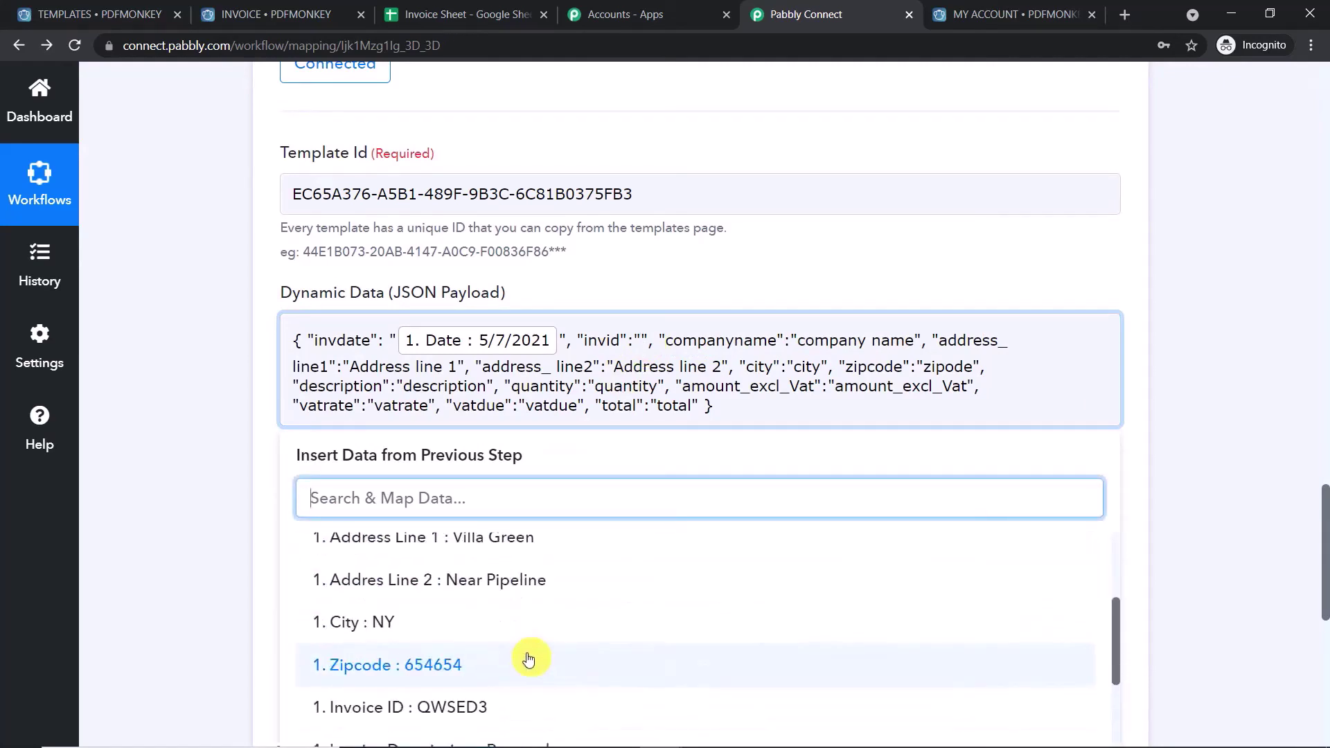
left_click(535, 707)
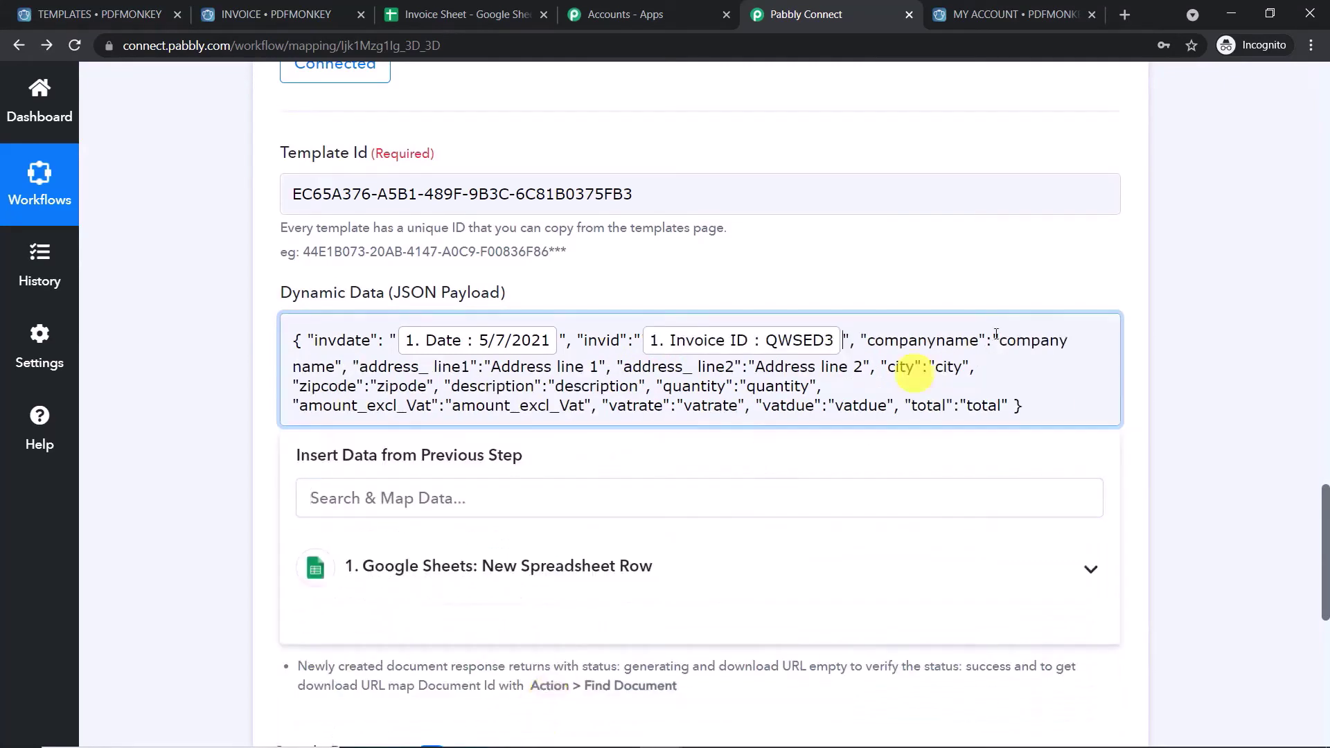
left_click(1258, 315)
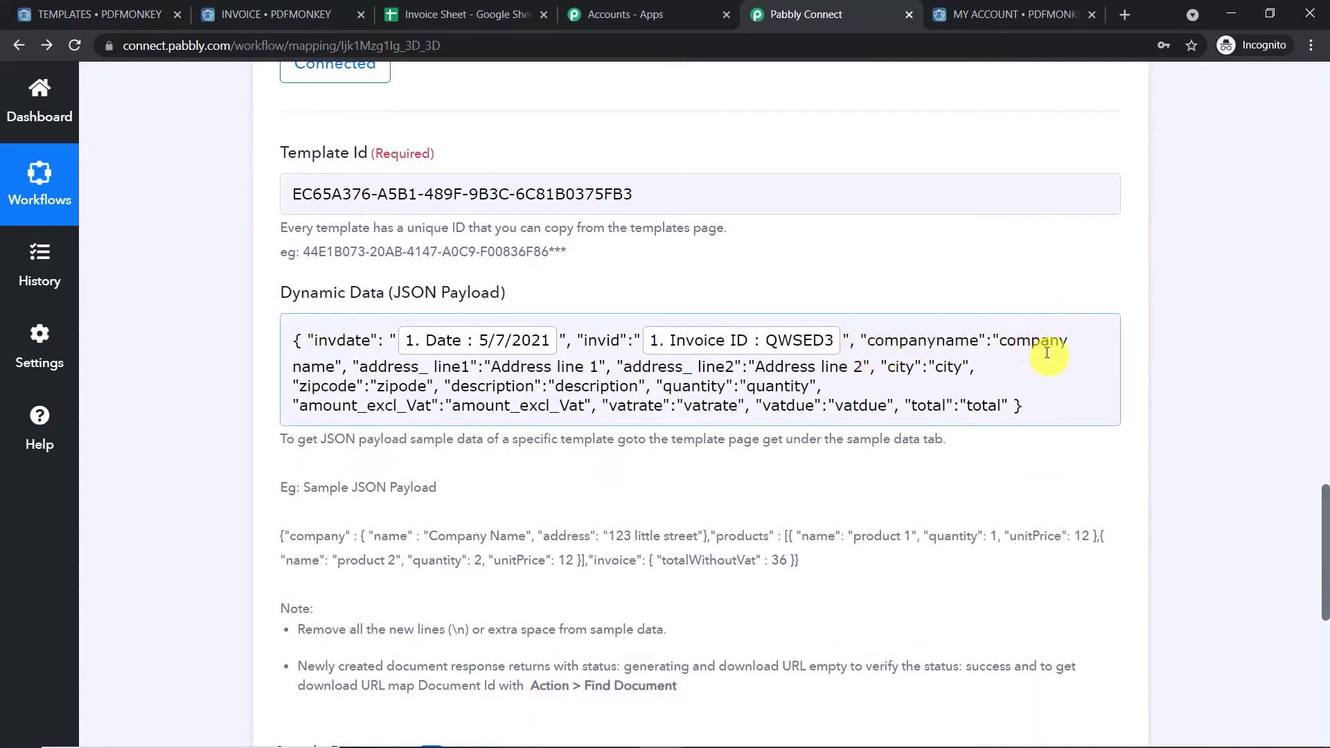
- Replace the companyname placeholder with the sheet's Company field
left_click_drag(1324, 499, 1324, 335)
scroll(1325, 336, "up", 5)
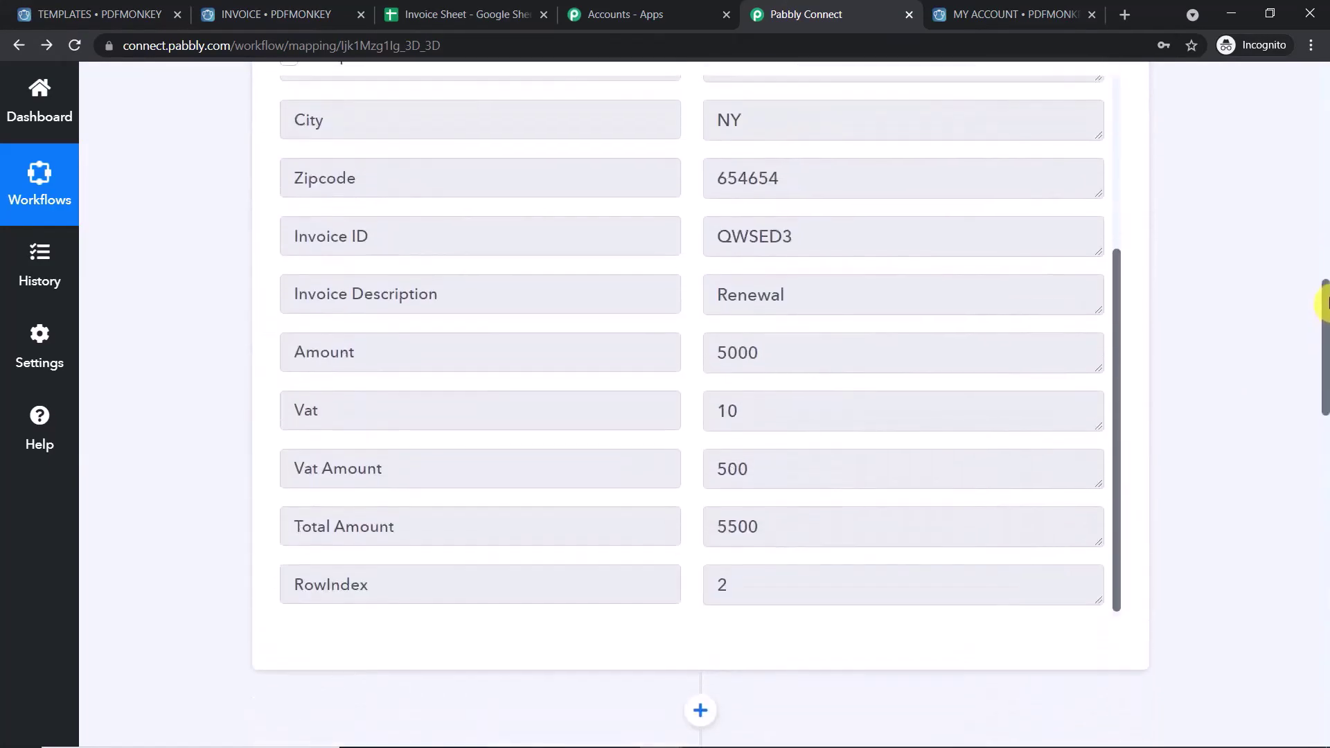
scroll(815, 317, "up", 2)
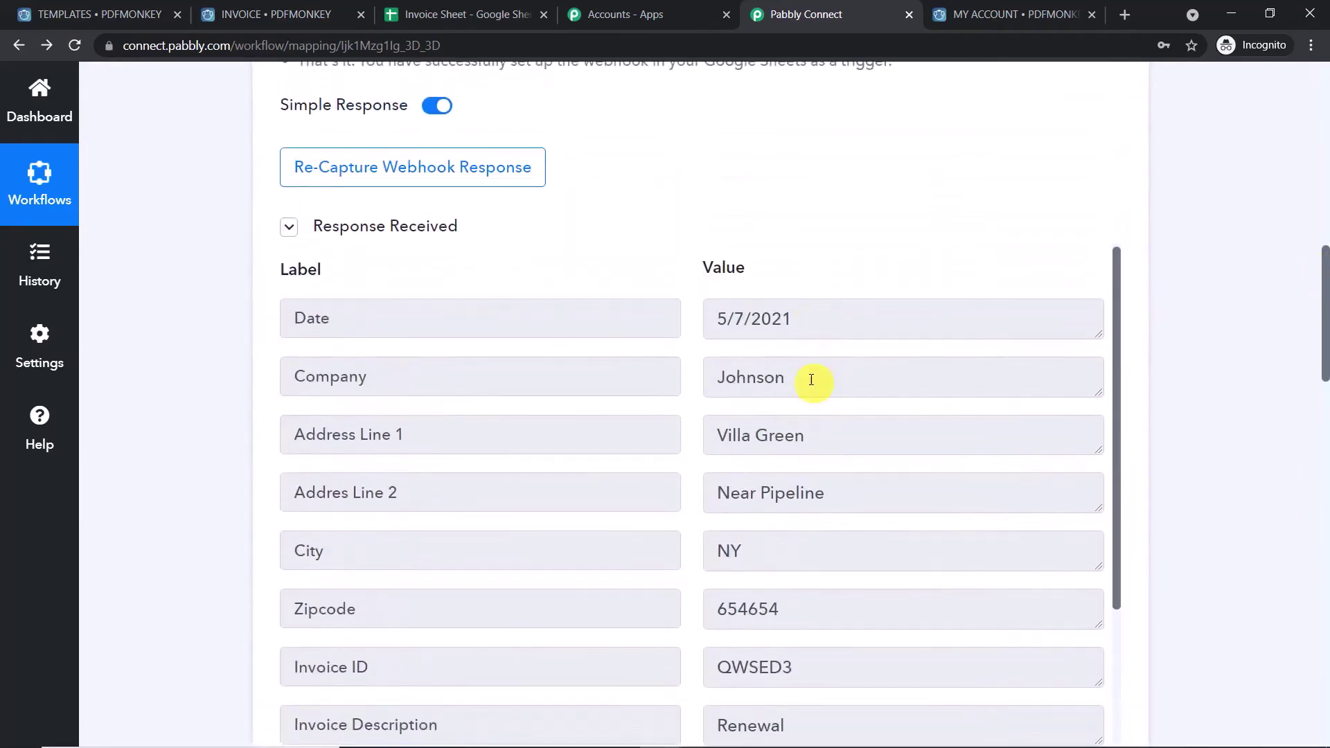
left_click_drag(811, 379, 706, 376)
left_click_drag(1323, 327, 1323, 624)
left_click_drag(999, 218, 335, 240)
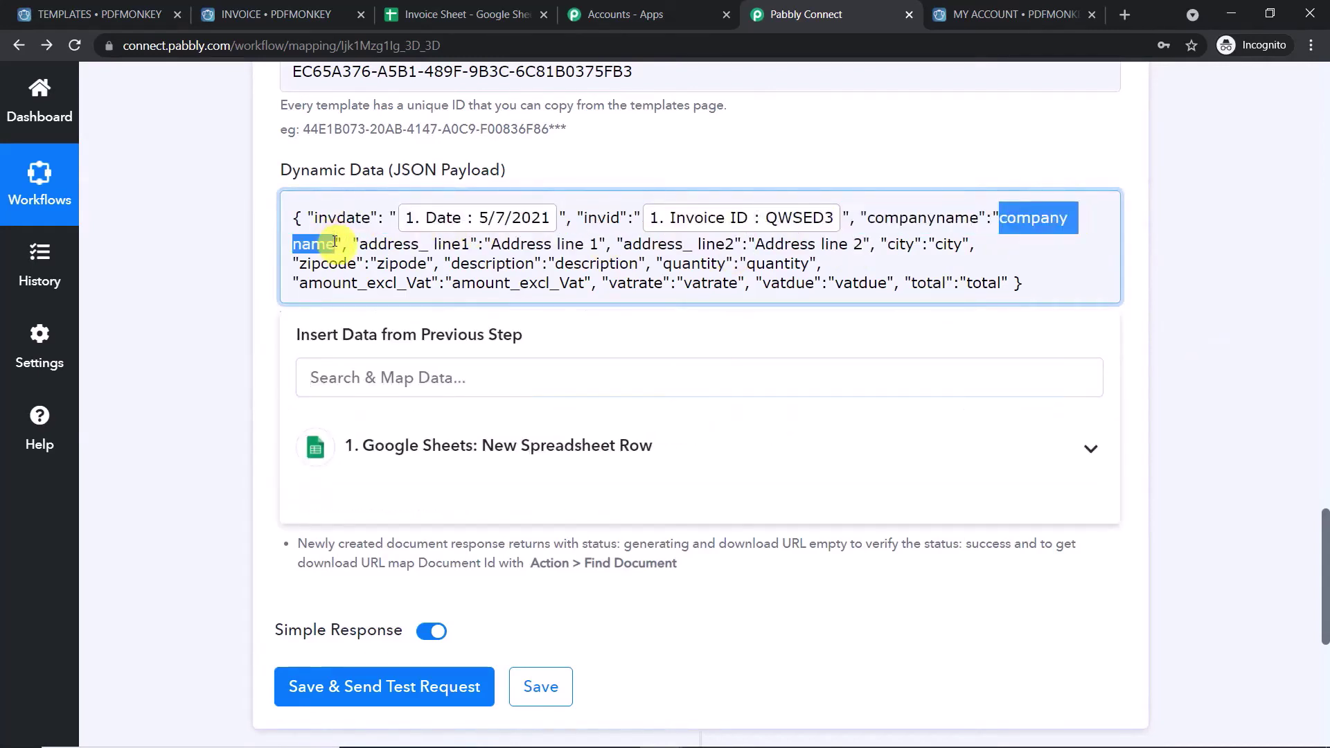
key("BackSpace")
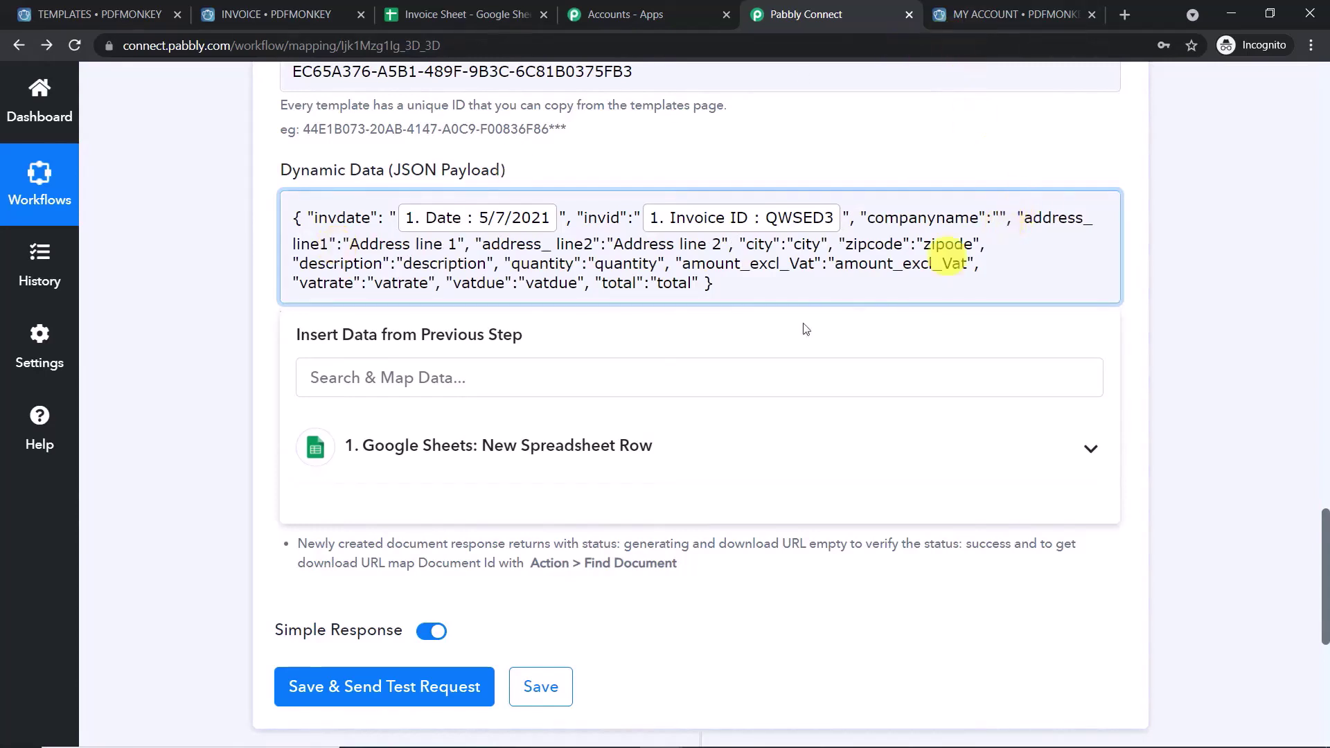
left_click(564, 445)
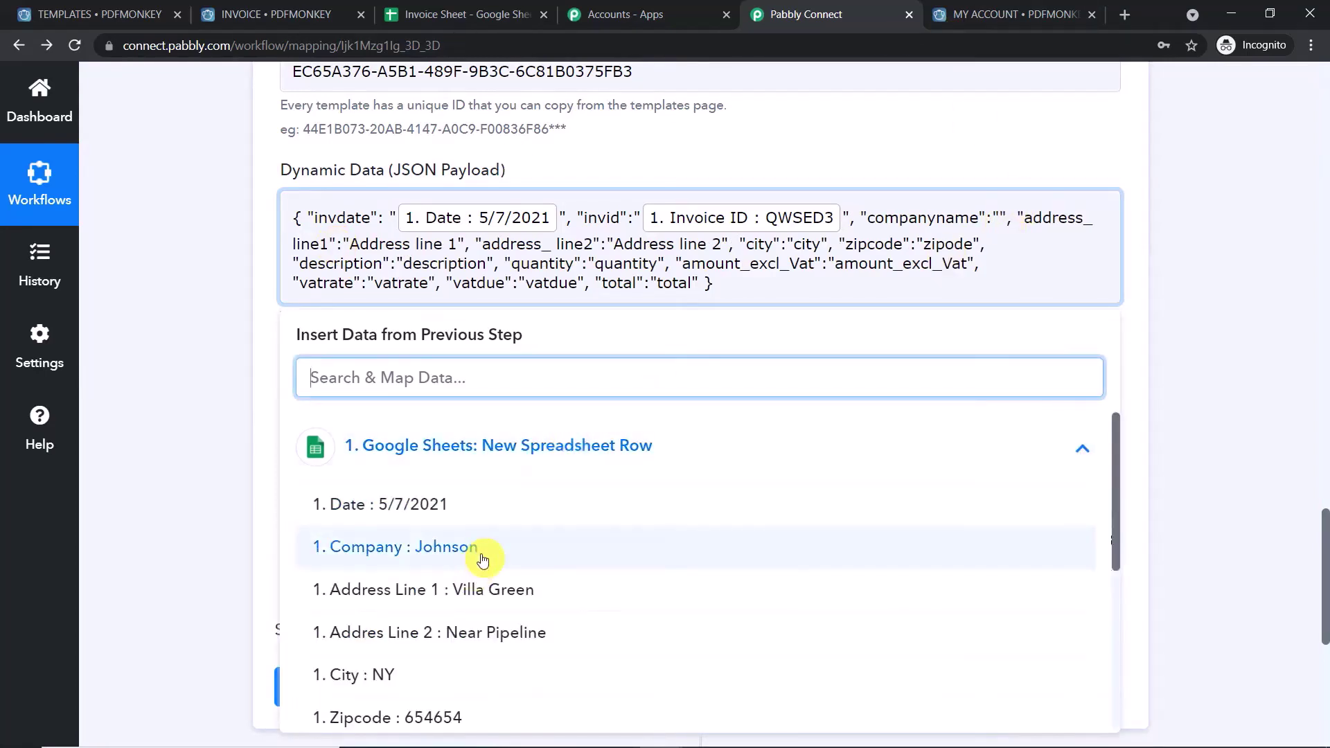
left_click(483, 560)
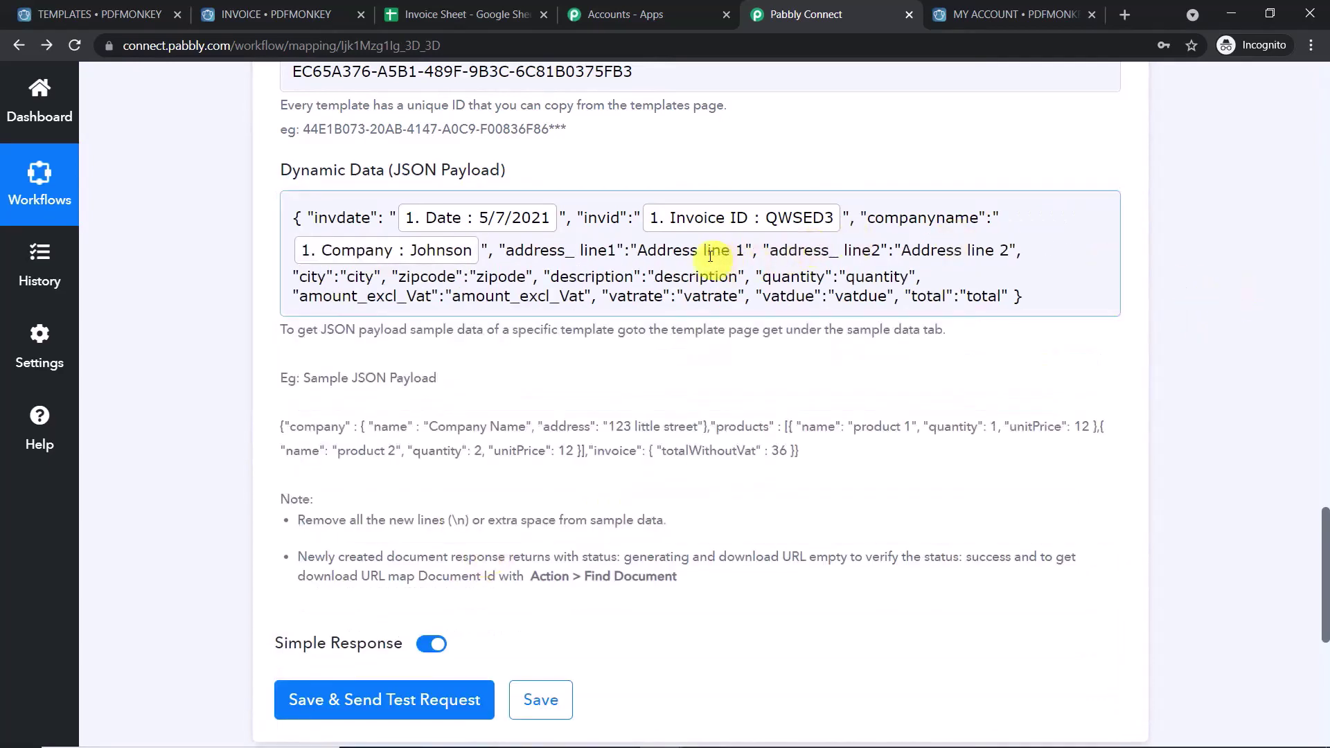
- Map address_line1 and address_line2 to the sheet's Address Line 1 and Address Line 2
left_click_drag(743, 249, 639, 248)
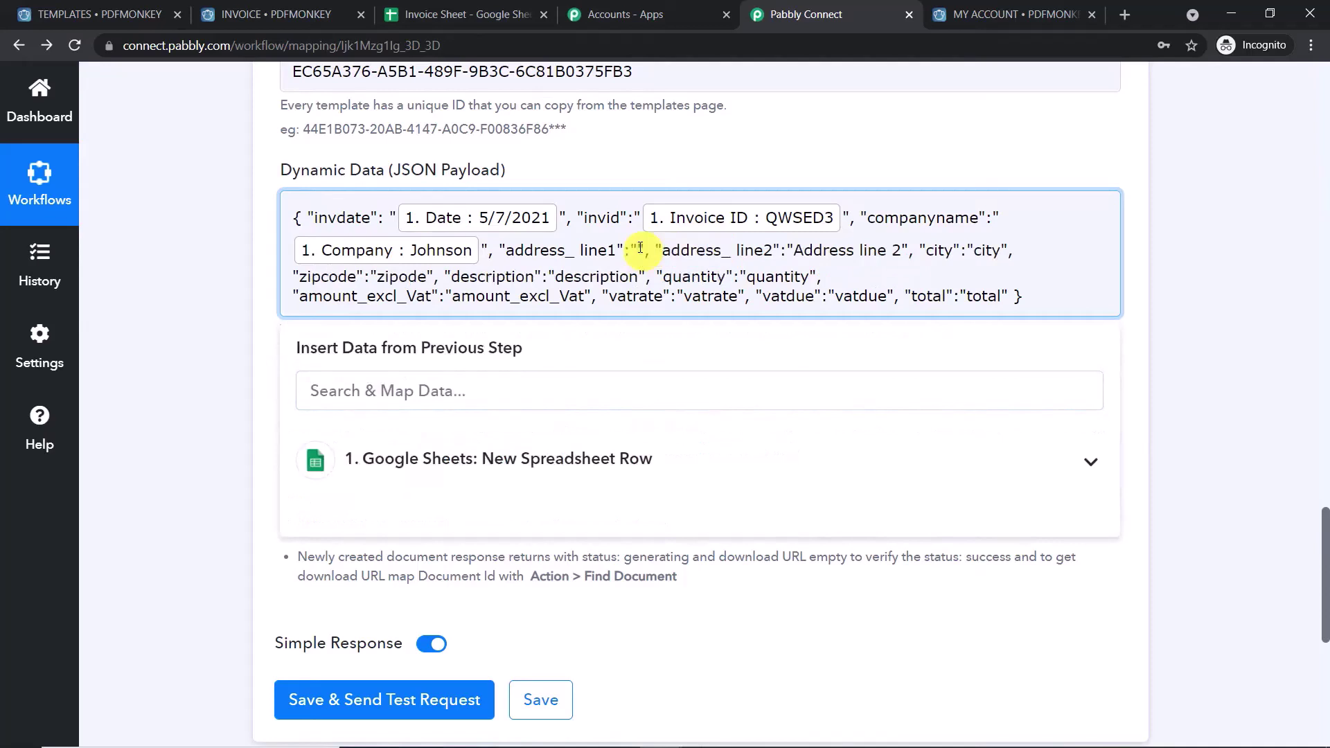
left_click(446, 460)
scroll(445, 547, "down", 2)
left_click(510, 518)
left_click(1206, 270)
left_click_drag(1084, 252, 334, 268)
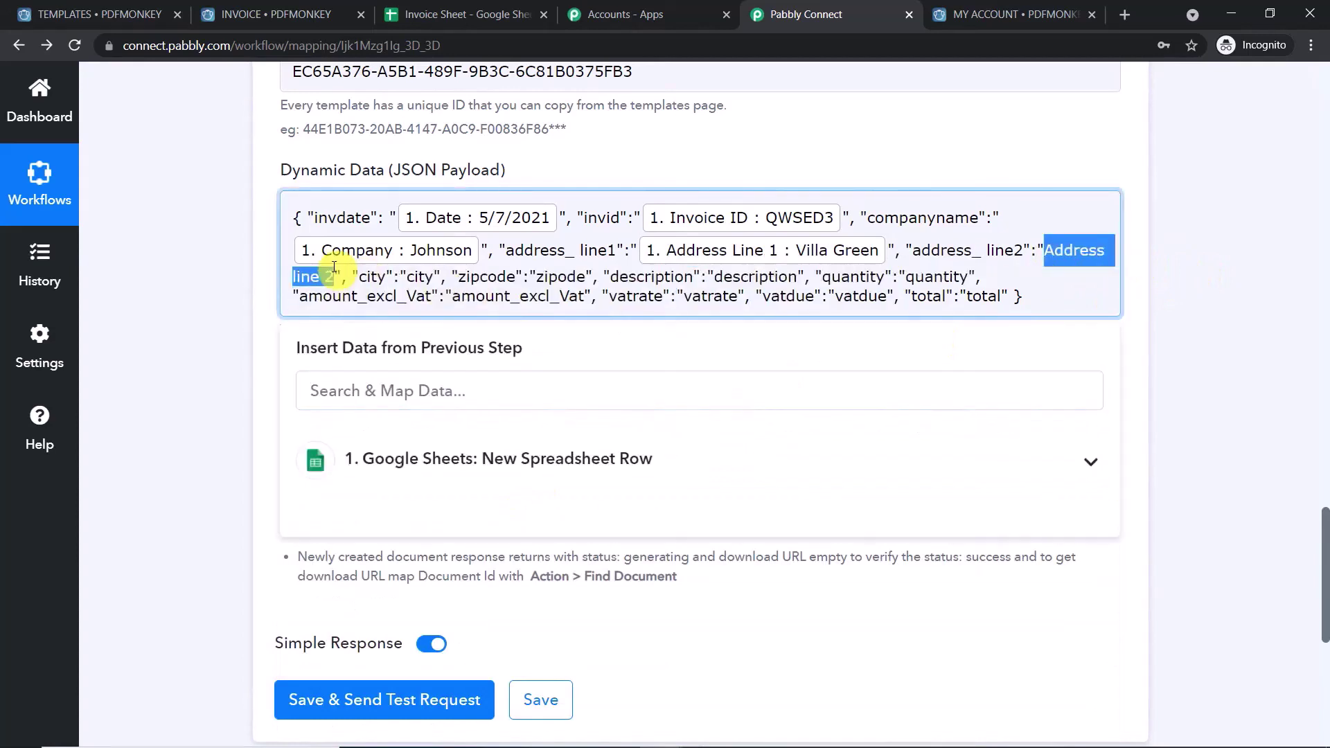
key("BackSpace")
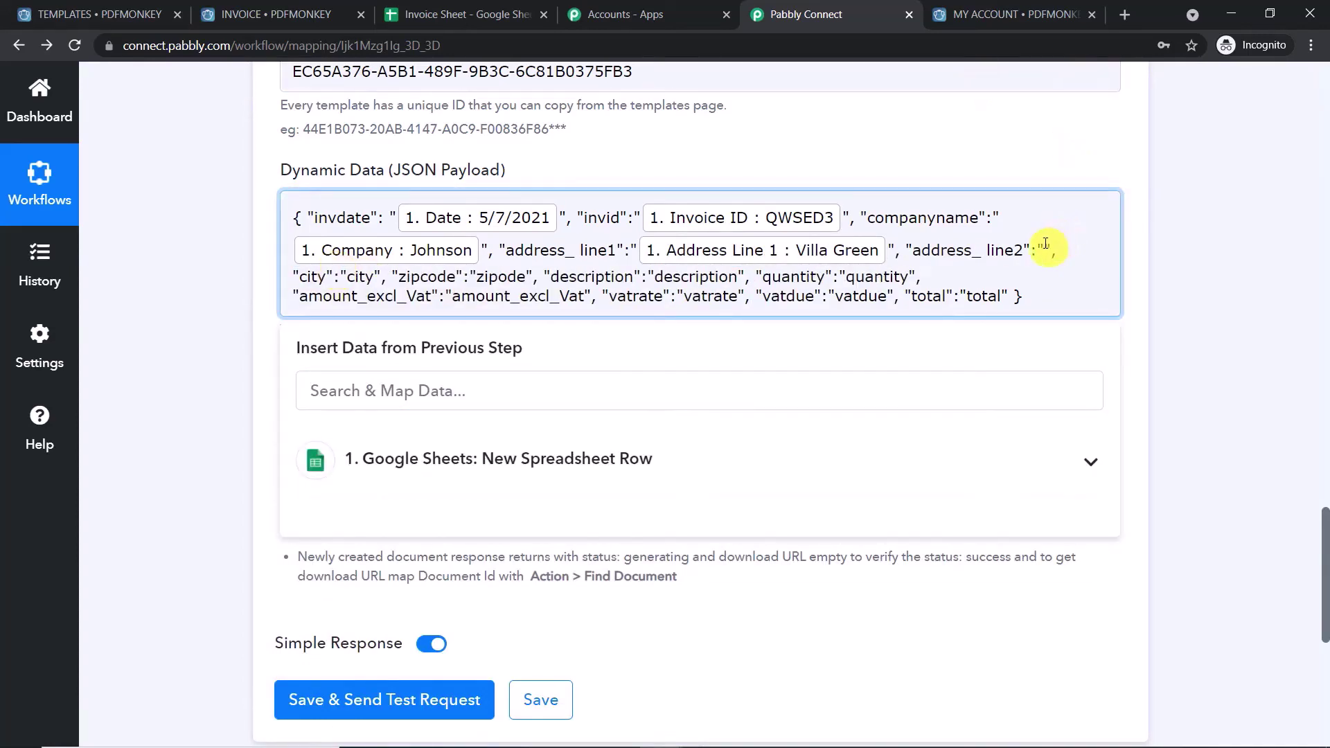
left_click(550, 480)
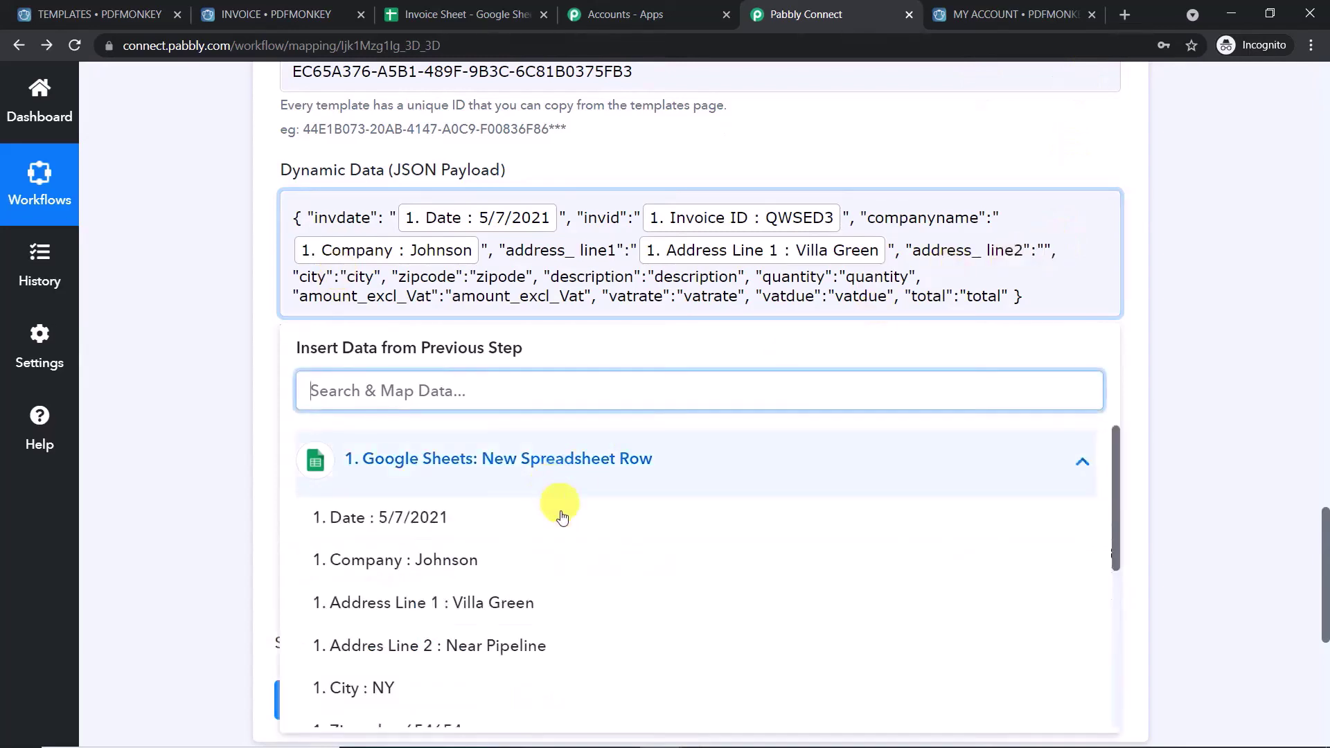
left_click(530, 646)
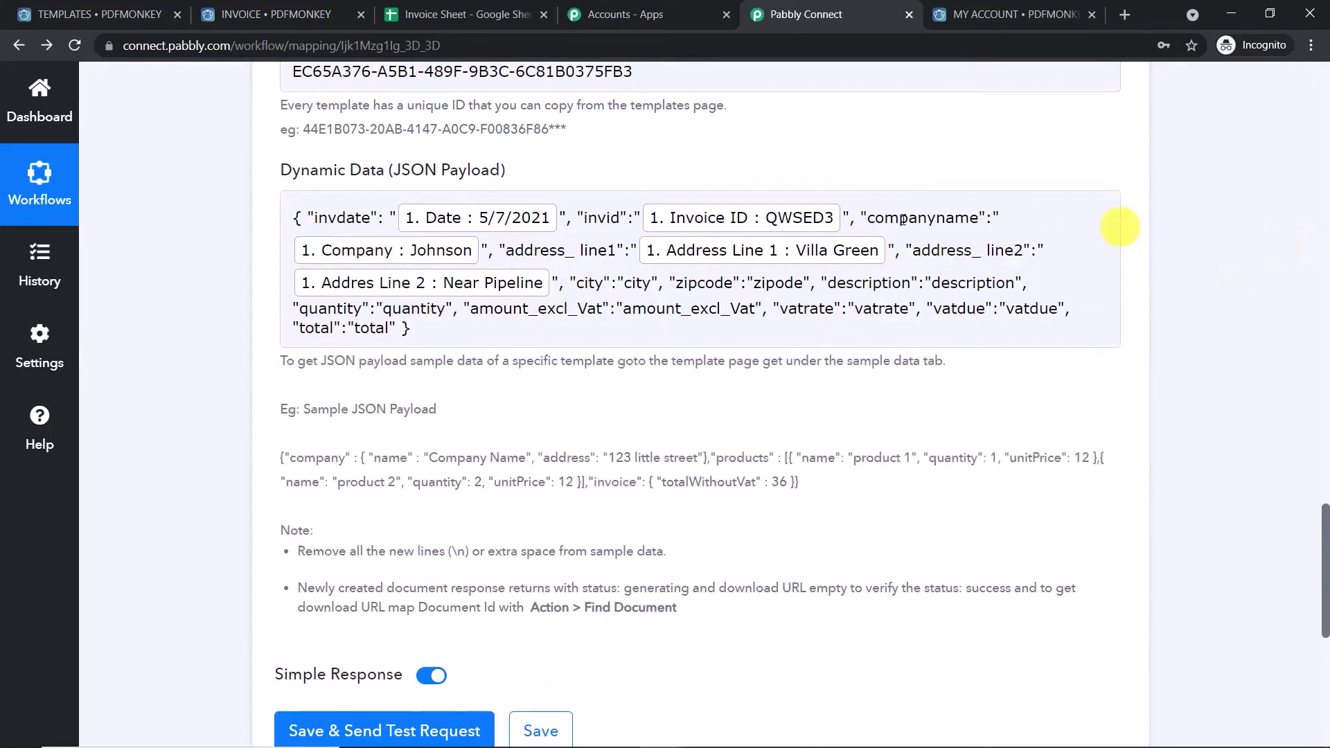
- Replace the city placeholder with the sheet's City field
left_click_drag(655, 278, 623, 280)
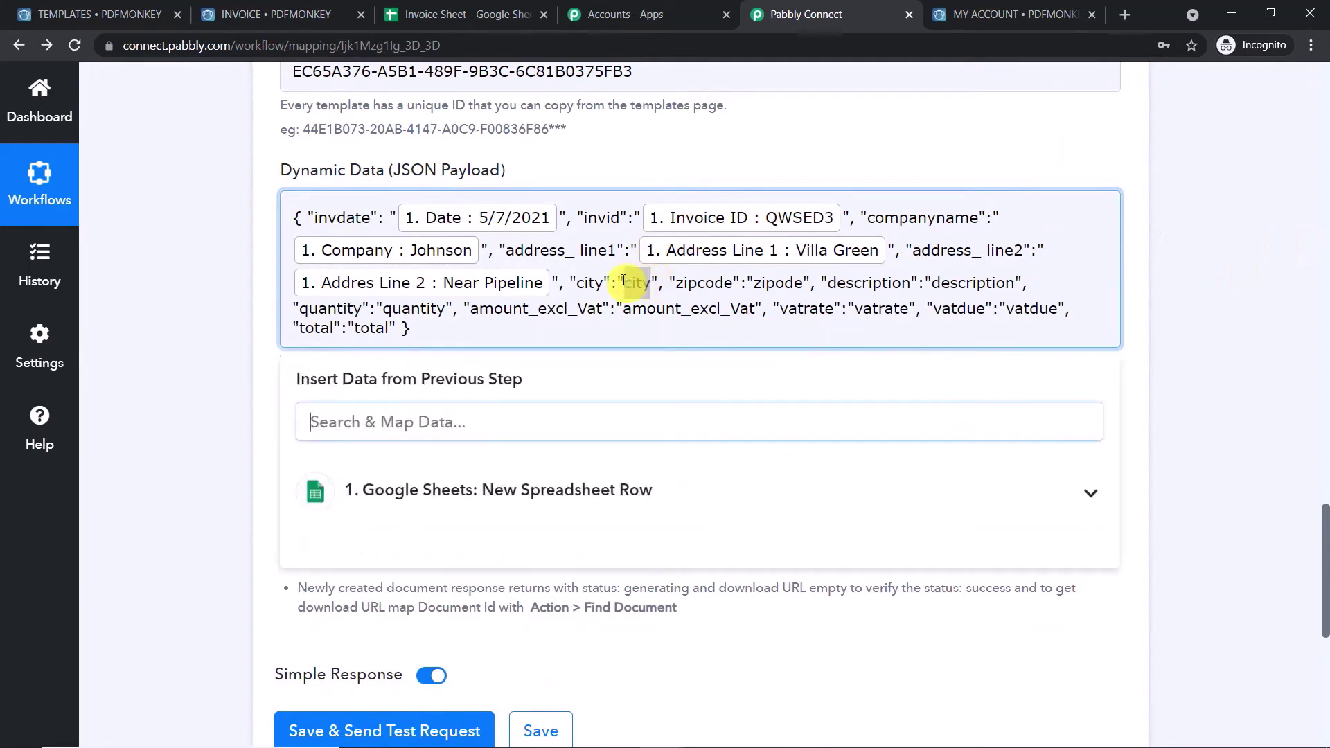
key("BackSpace")
scroll(625, 285, "down", 1)
left_click(629, 289)
left_click(526, 415)
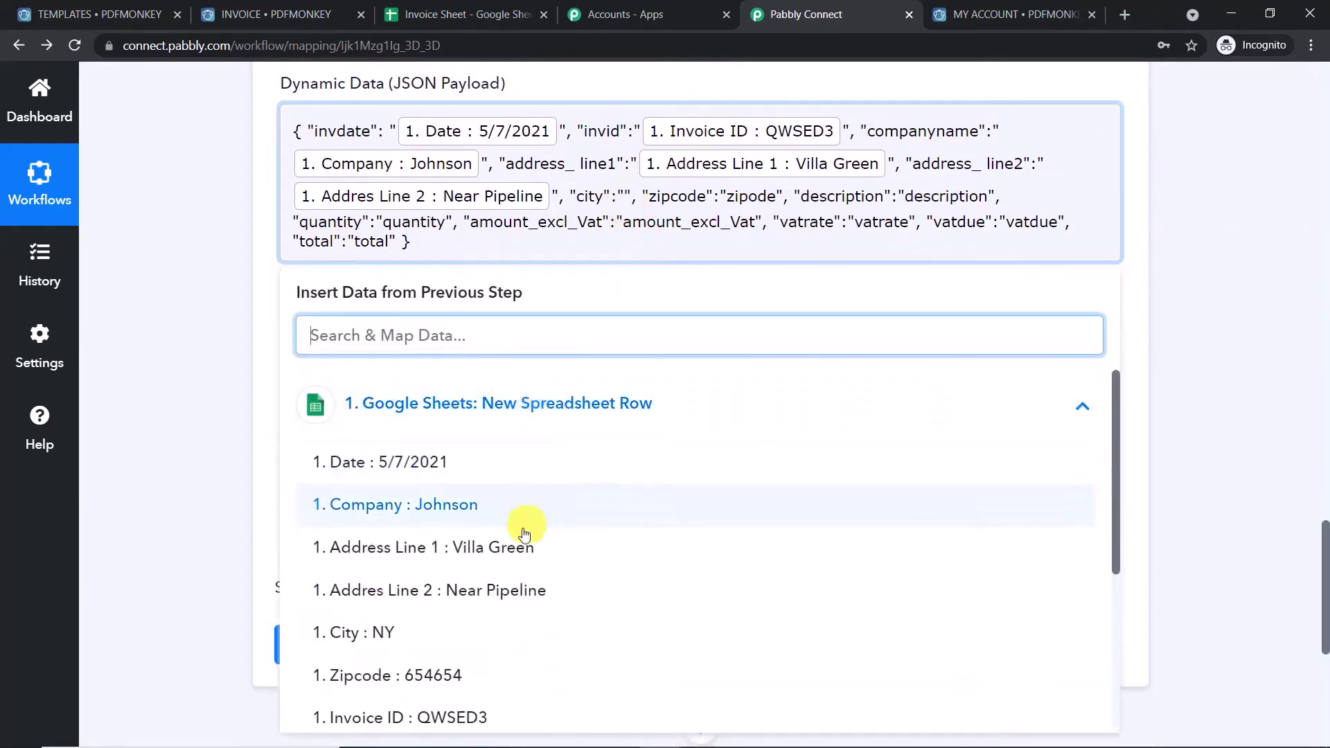
left_click(478, 630)
left_click(1190, 236)
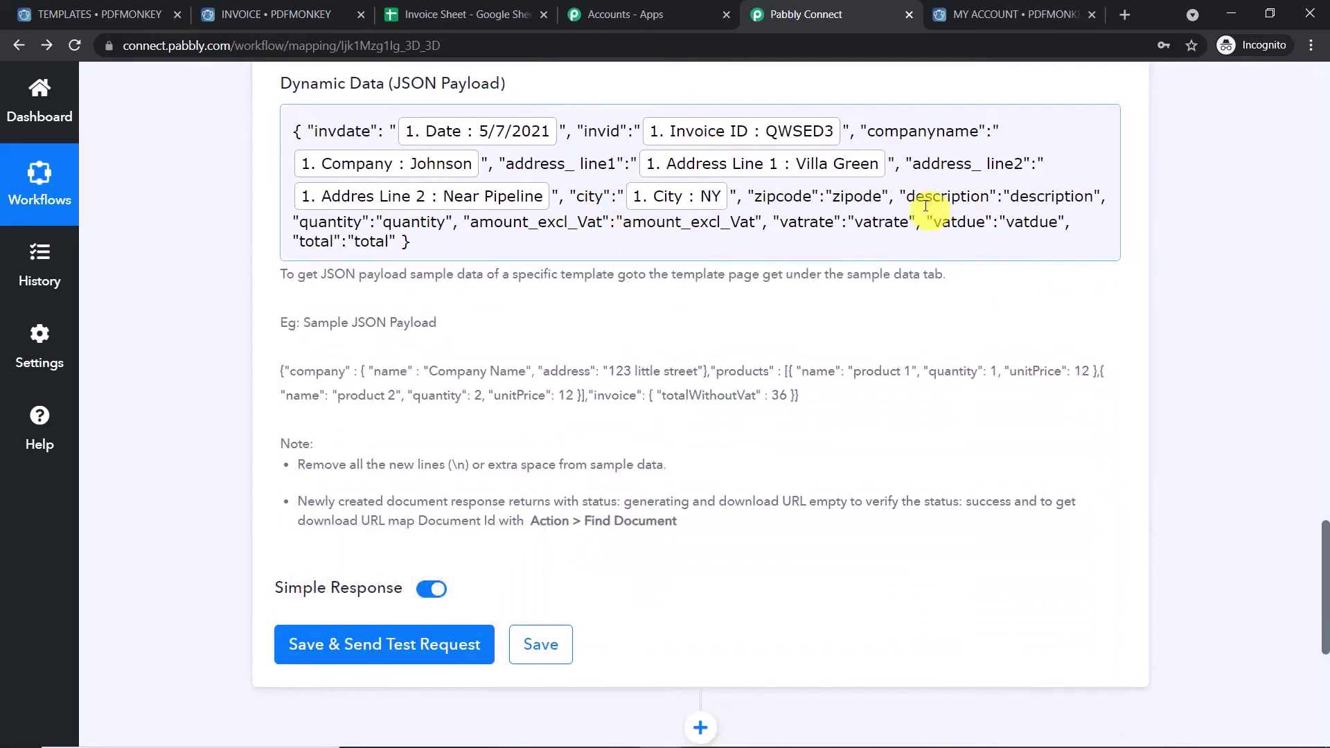
- Replace the zipcode placeholder with the sheet's Zipcode field
left_click_drag(882, 196, 834, 196)
key("BackSpace")
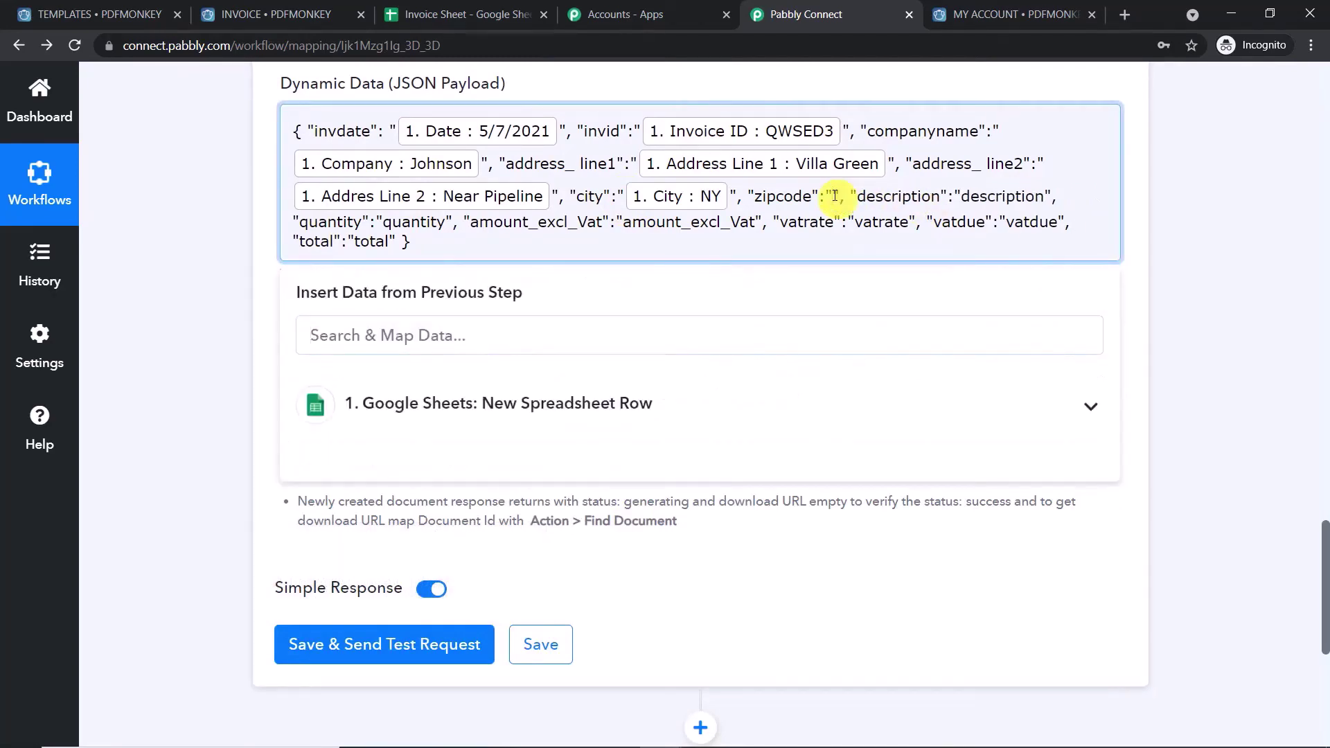
left_click(563, 405)
scroll(642, 513, "down", 3)
scroll(557, 597, "down", 2)
scroll(554, 600, "up", 3)
scroll(548, 561, "up", 2)
scroll(544, 557, "down", 2)
left_click(521, 587)
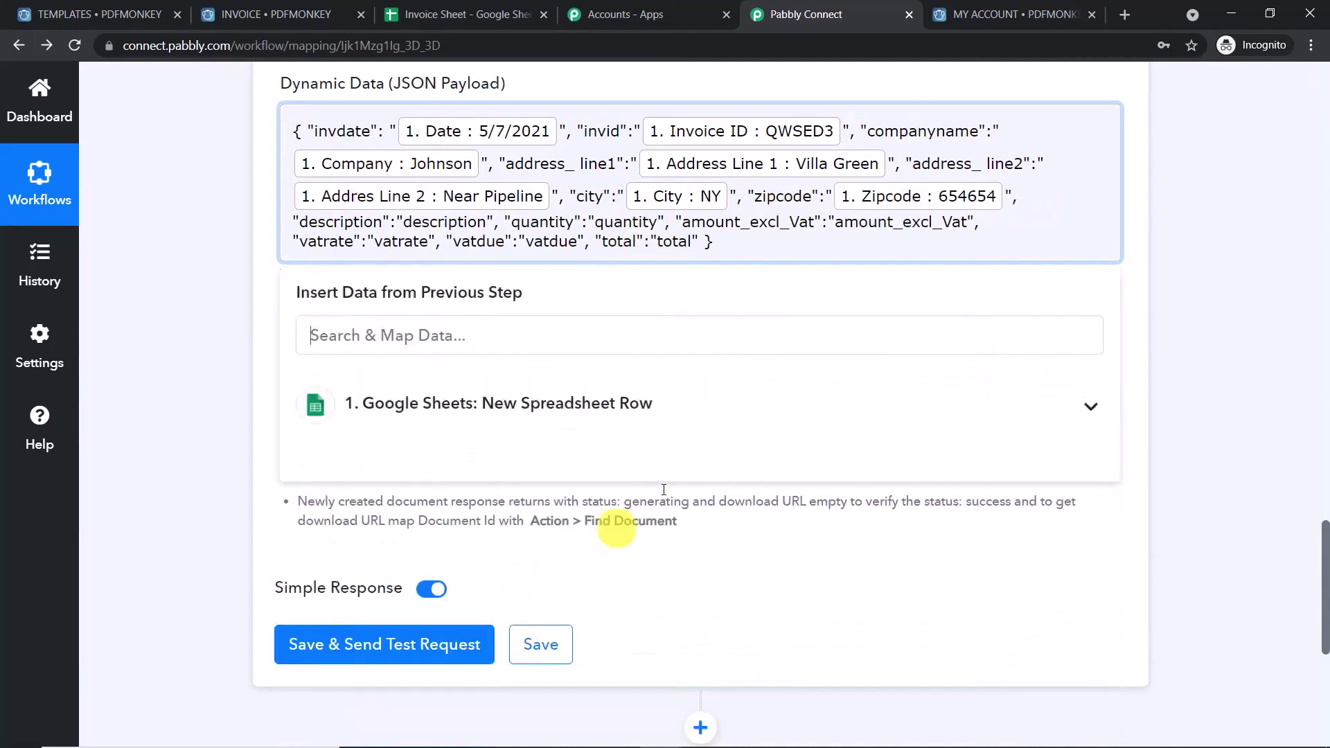
left_click(1187, 185)
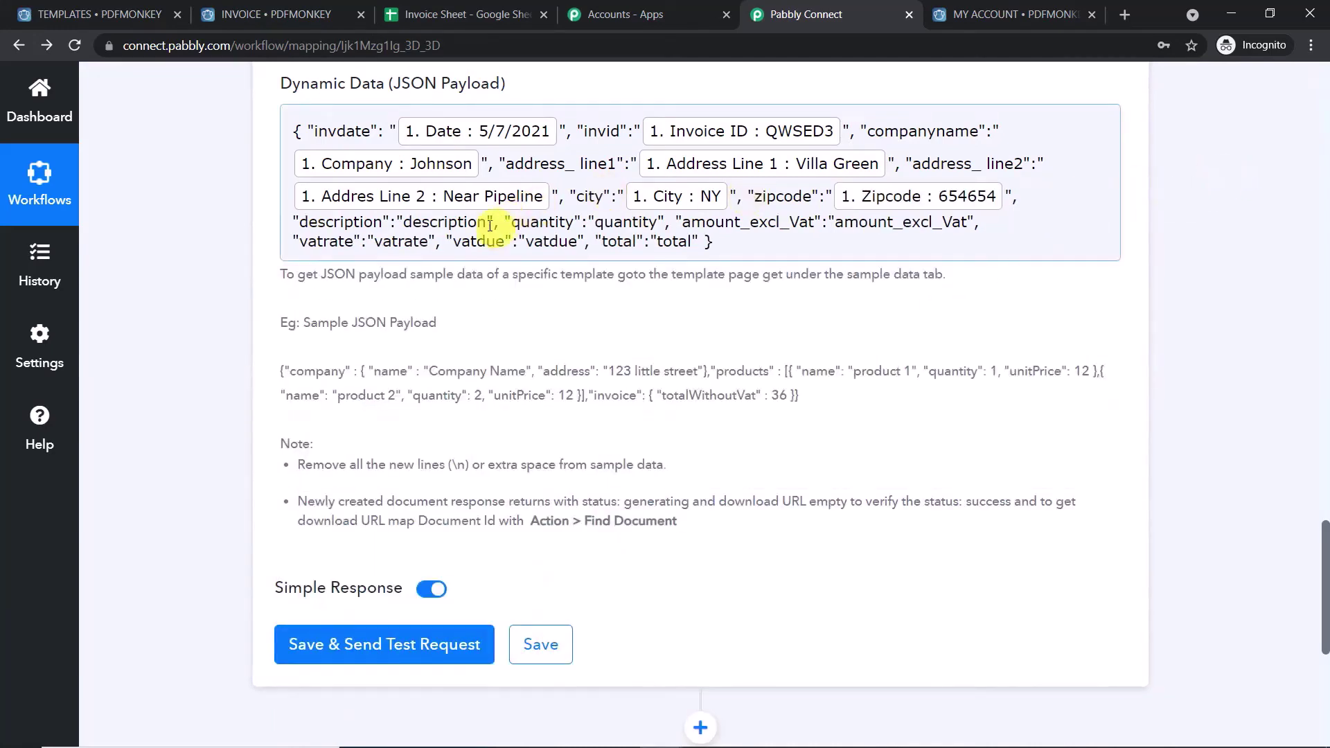
- Replace the description placeholder with the sheet's Invoice Description field
left_click_drag(489, 224, 417, 223)
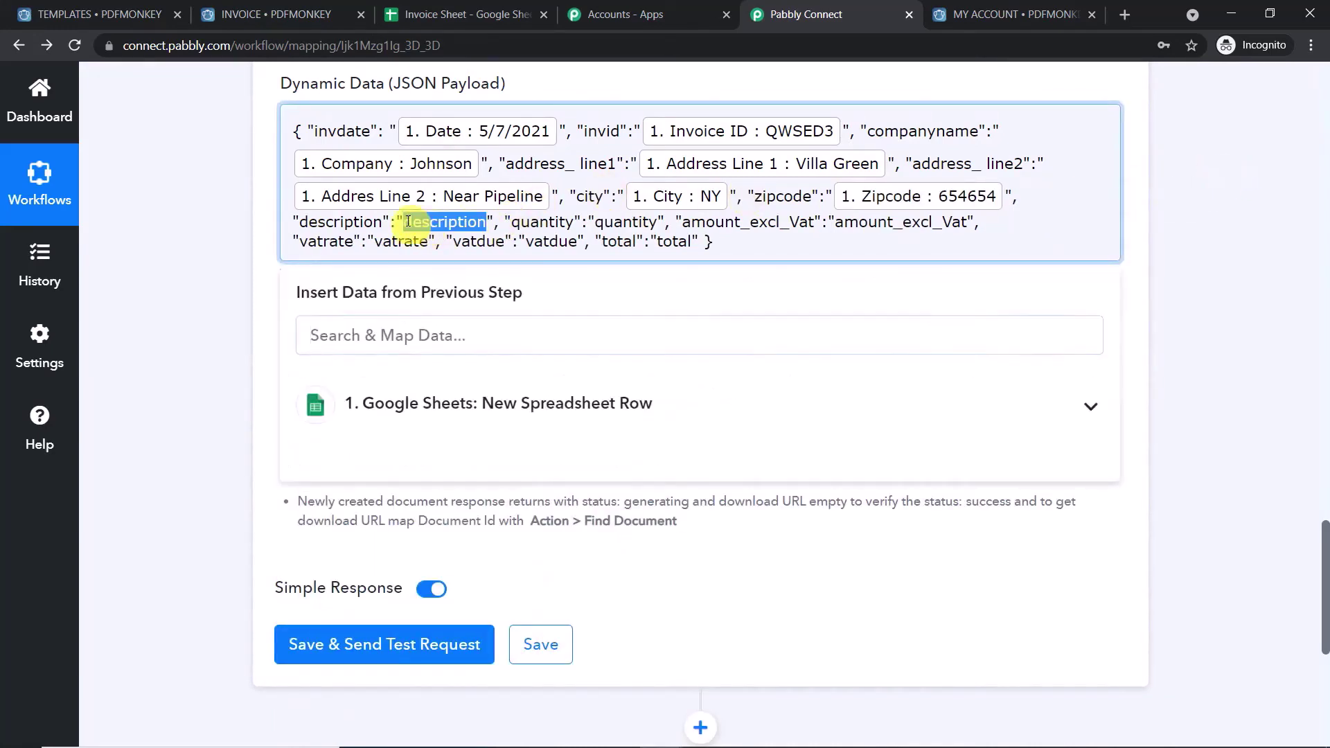
key("BackSpace")
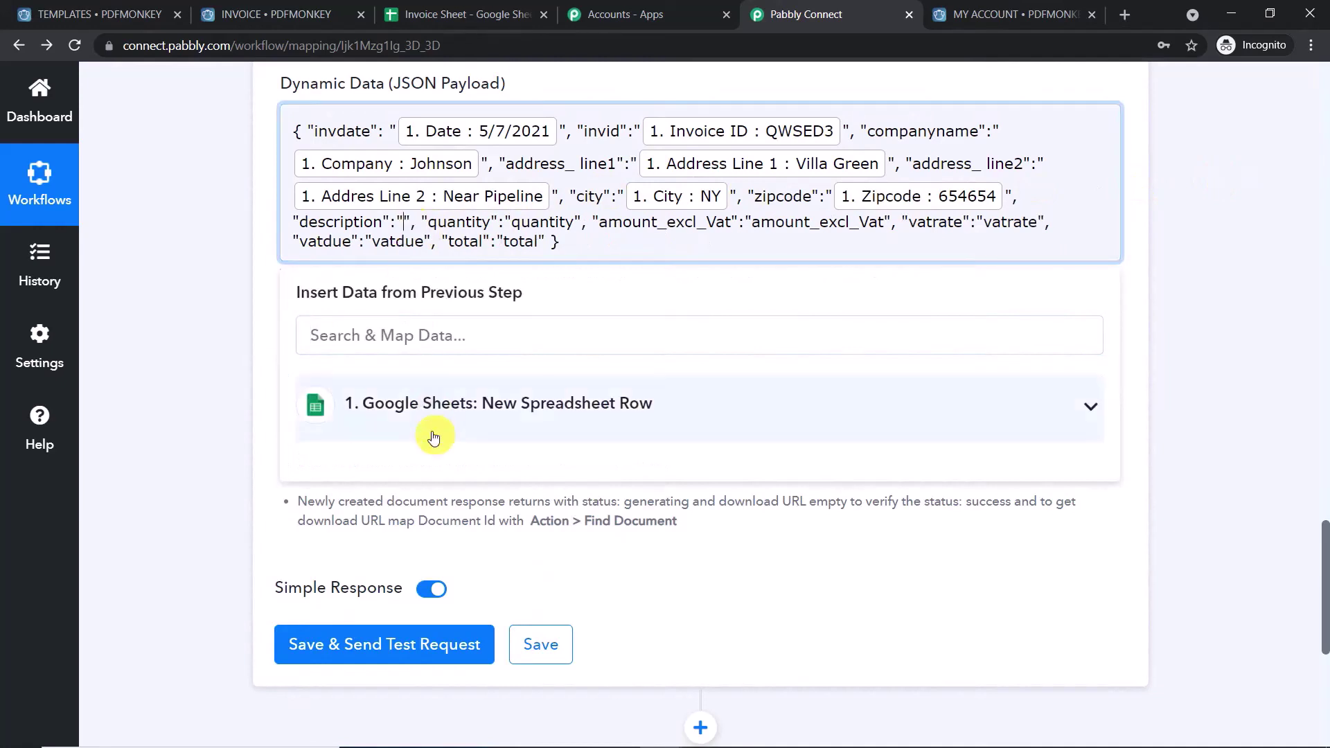
left_click(430, 416)
scroll(523, 491, "down", 2)
scroll(523, 491, "down", 1)
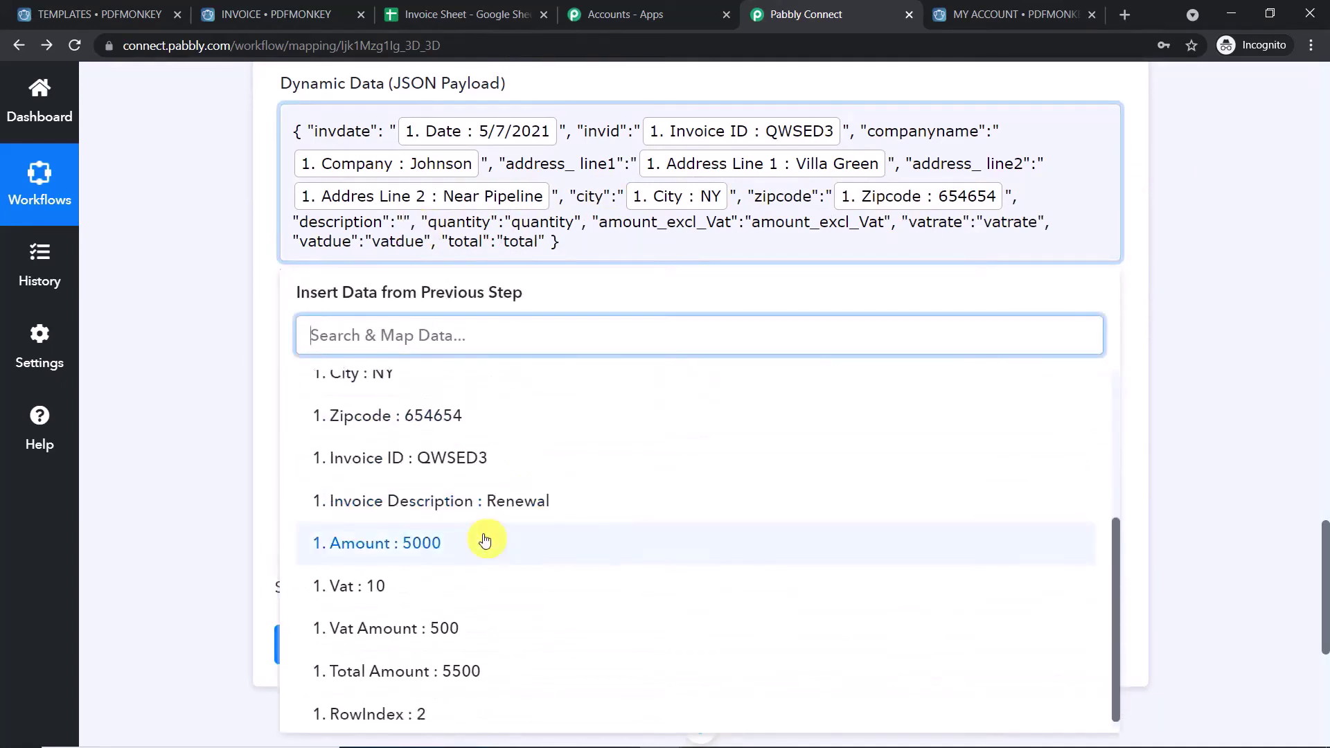
left_click(579, 499)
left_click(1219, 218)
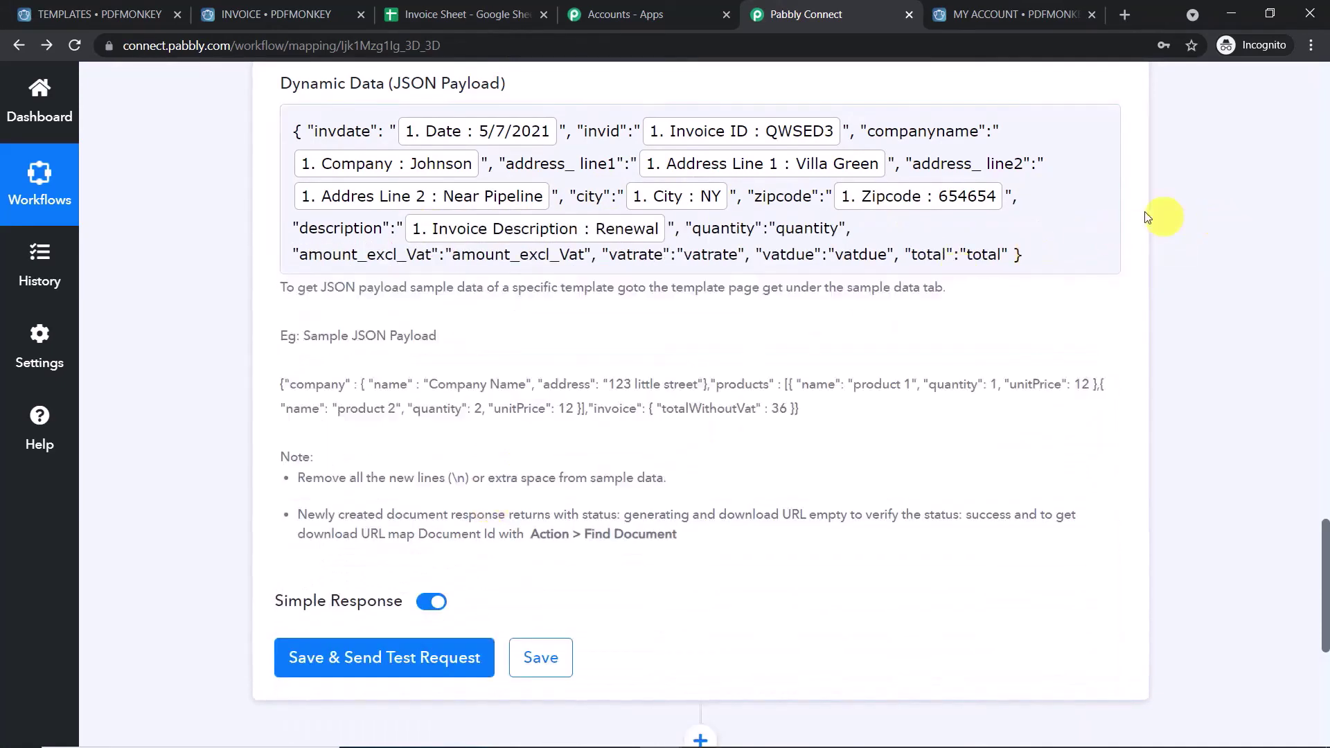
left_click_drag(839, 229, 779, 229)
- Set the quantity value in the JSON payload to 1
key("BackSpace")
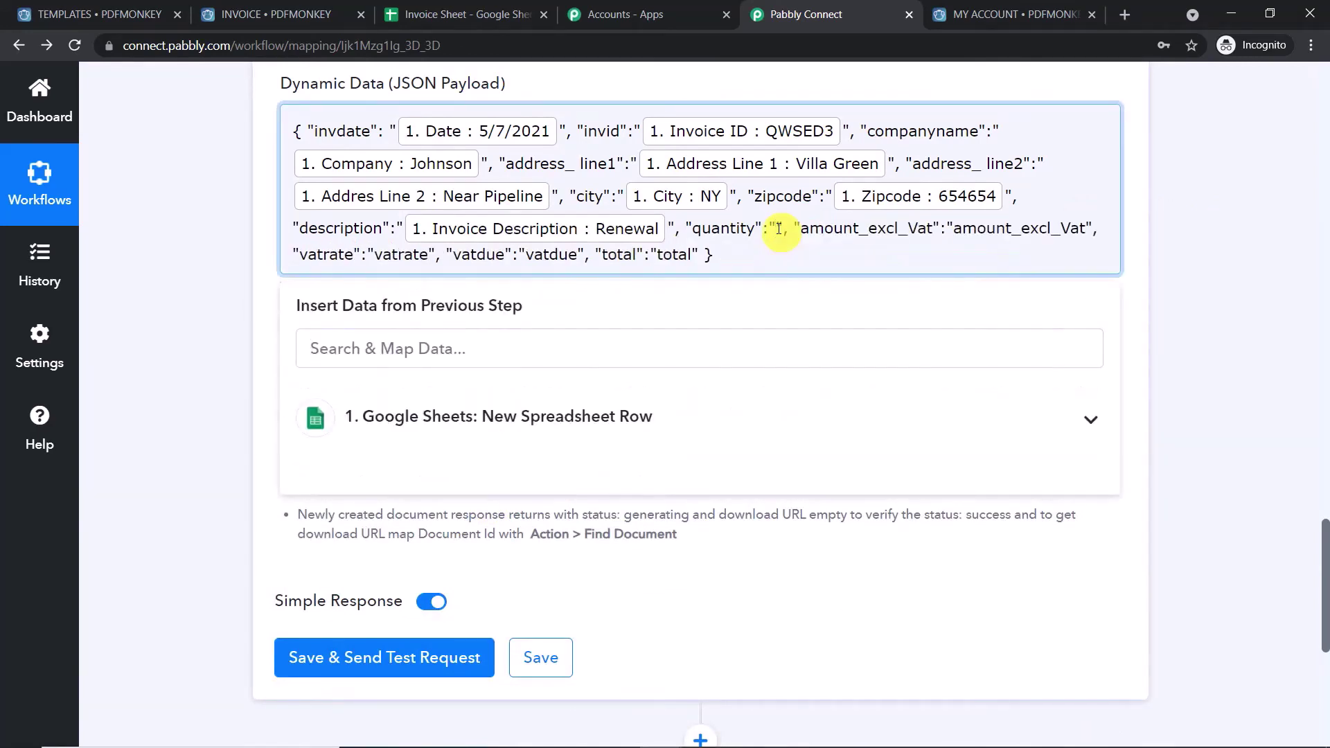
type("1")
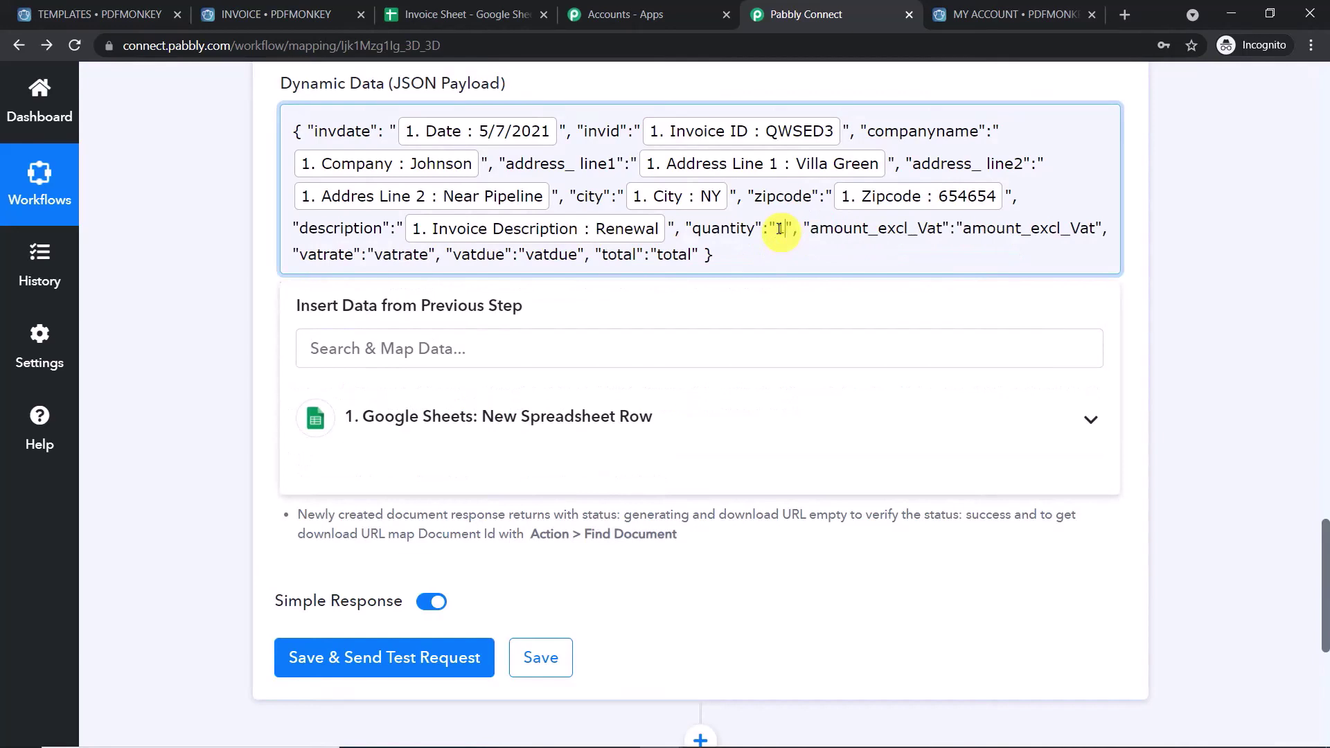
left_click(1175, 196)
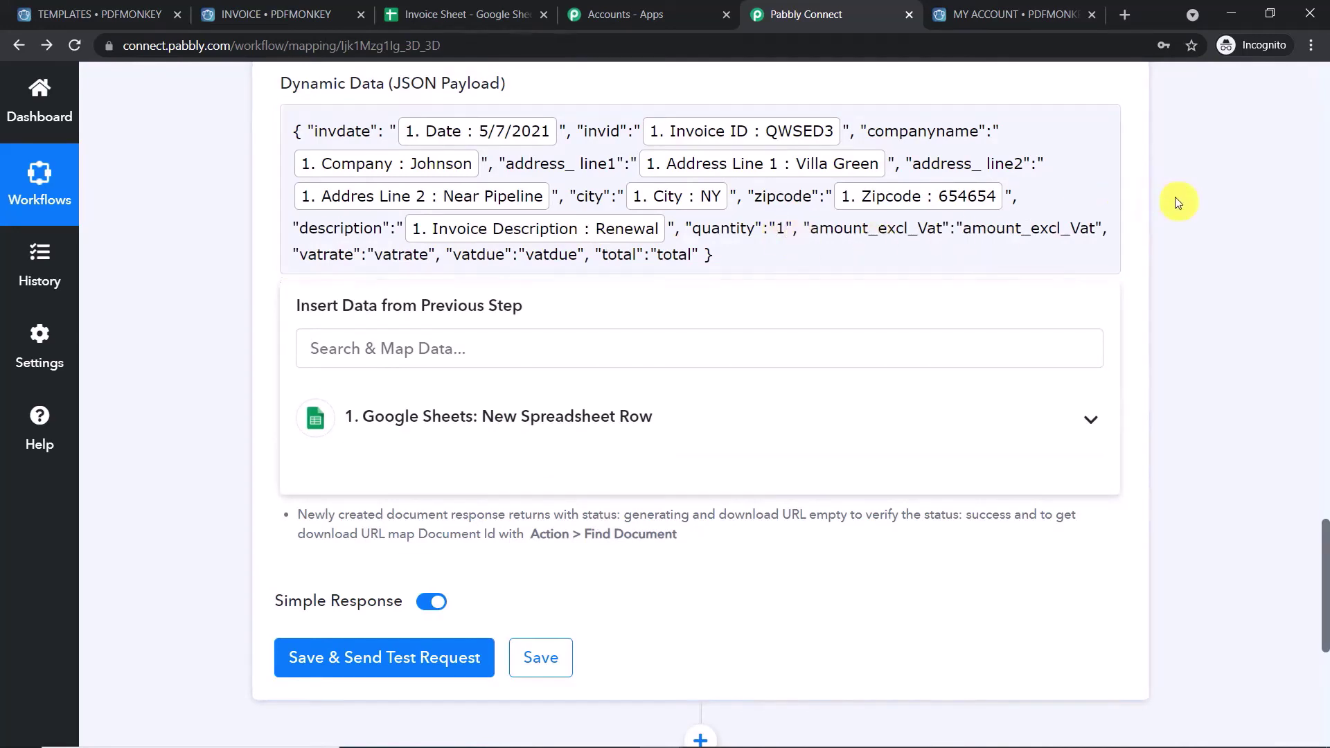
left_click(783, 228)
left_click(526, 418)
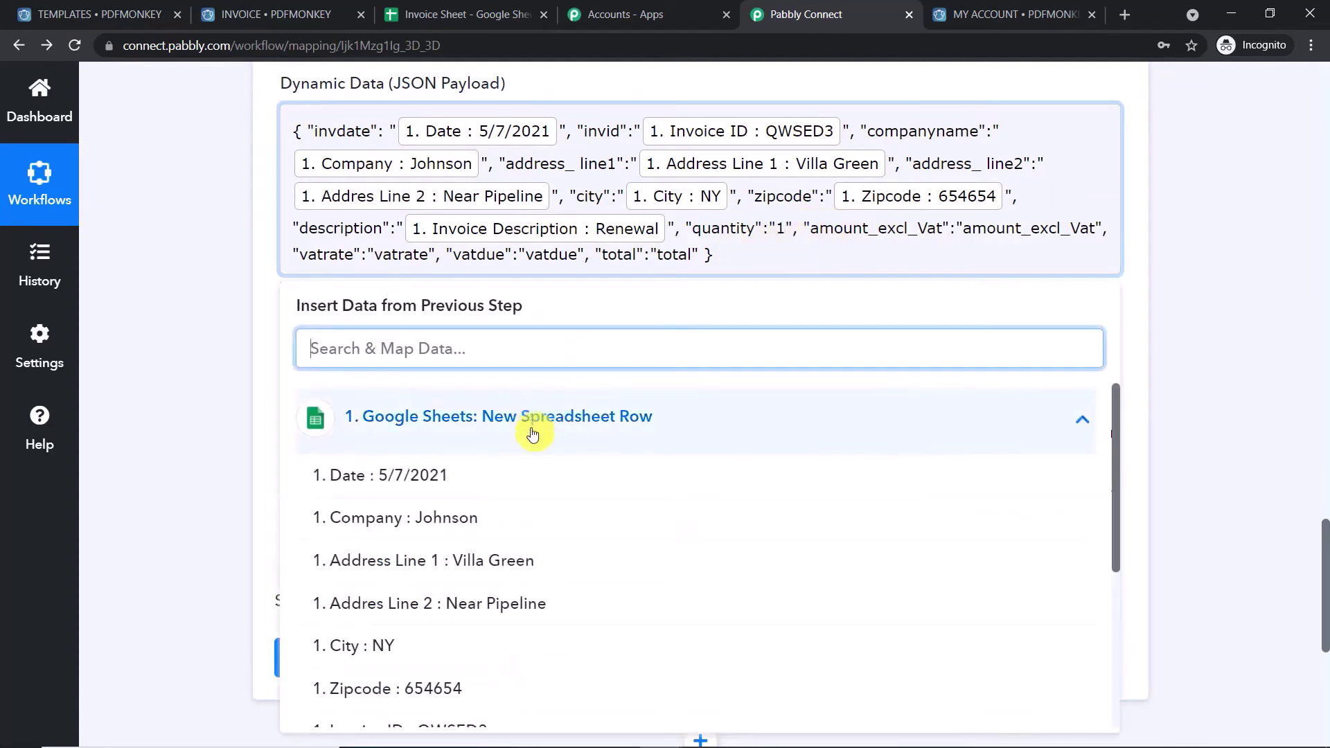
scroll(568, 471, "down", 2)
scroll(572, 476, "down", 3)
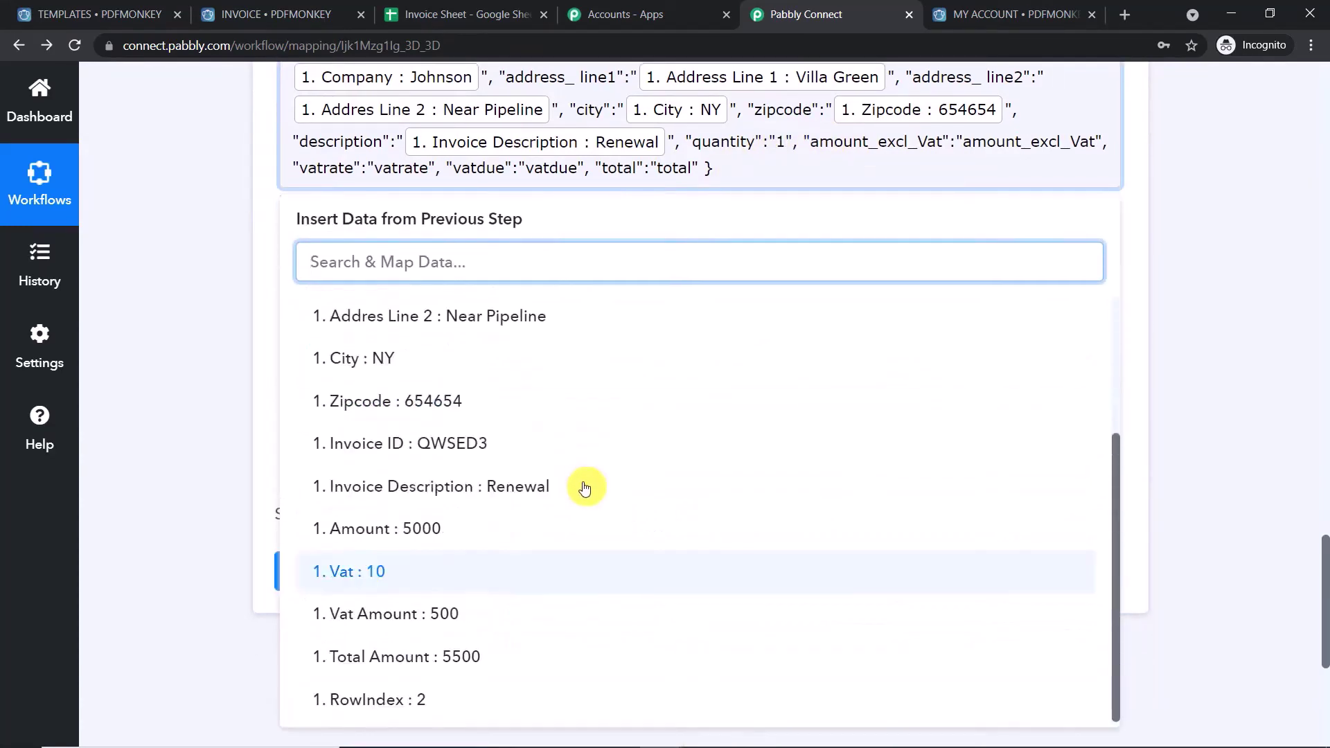
left_click(1171, 198)
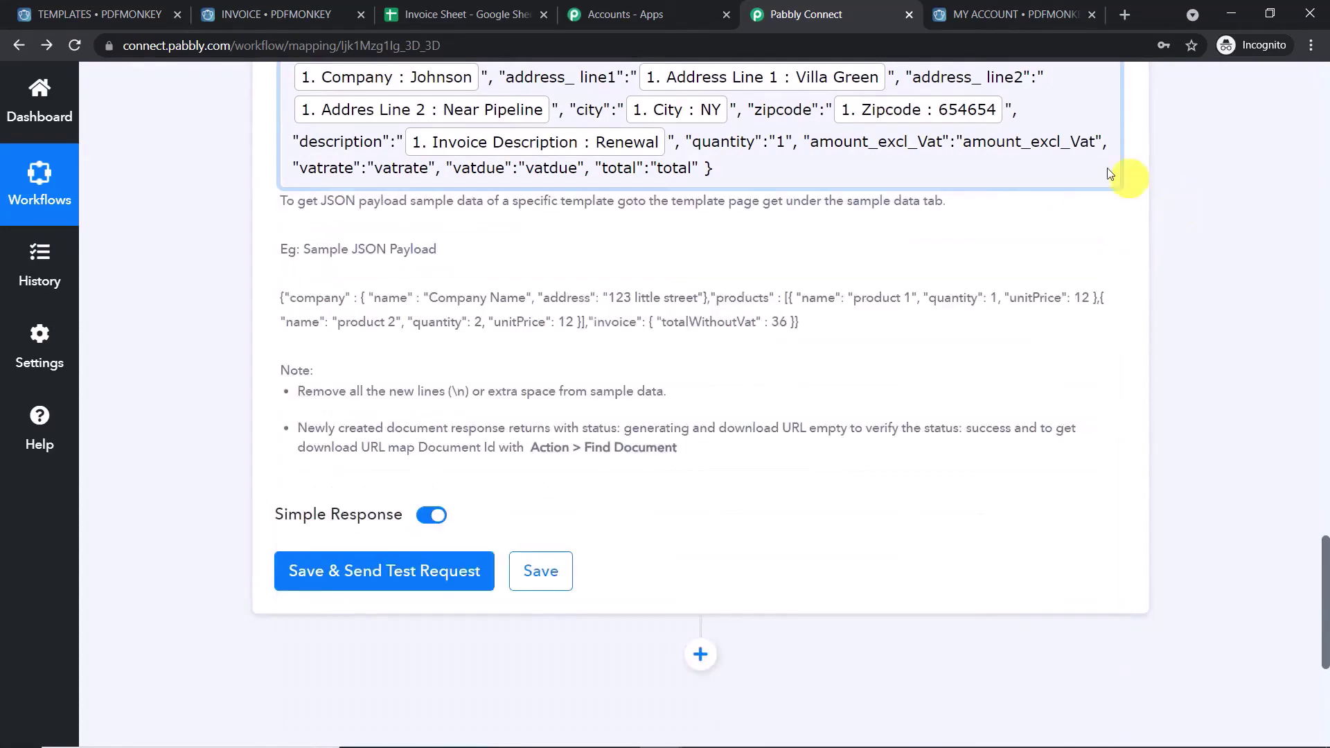
double_click(779, 141)
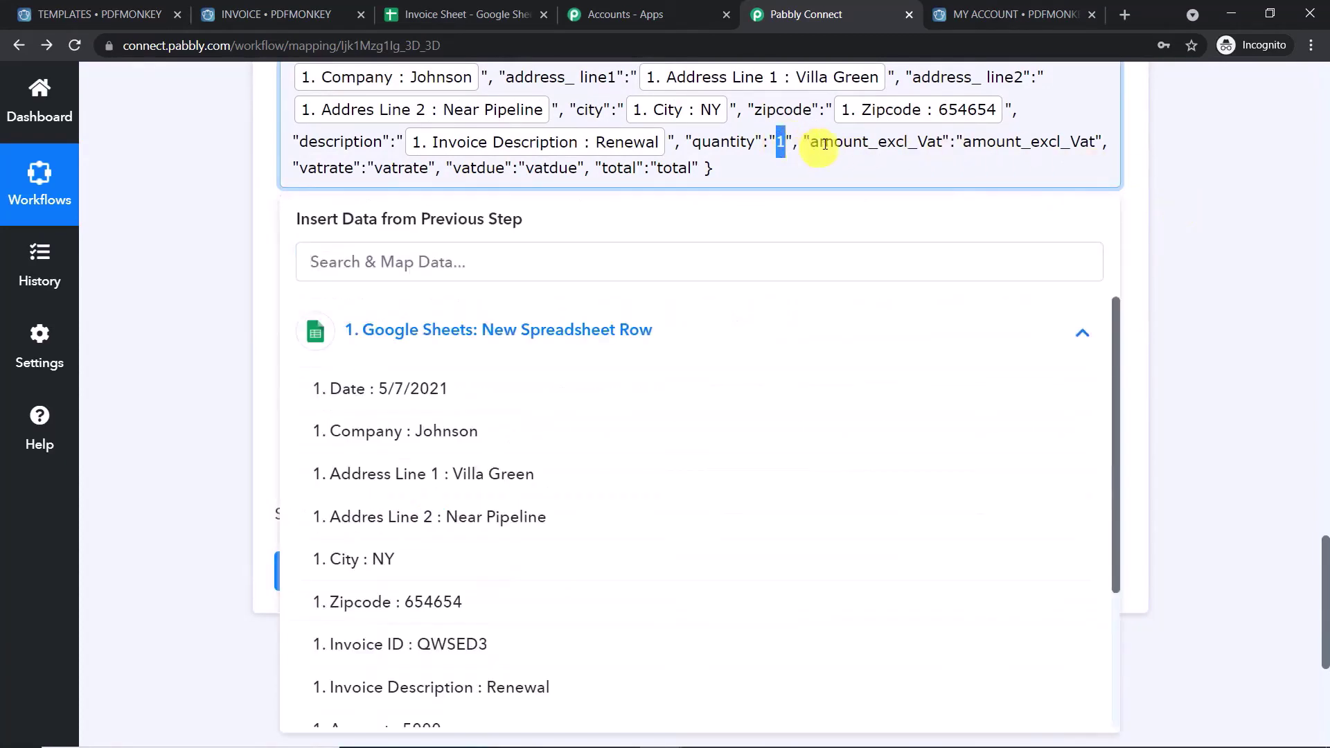
left_click(1211, 179)
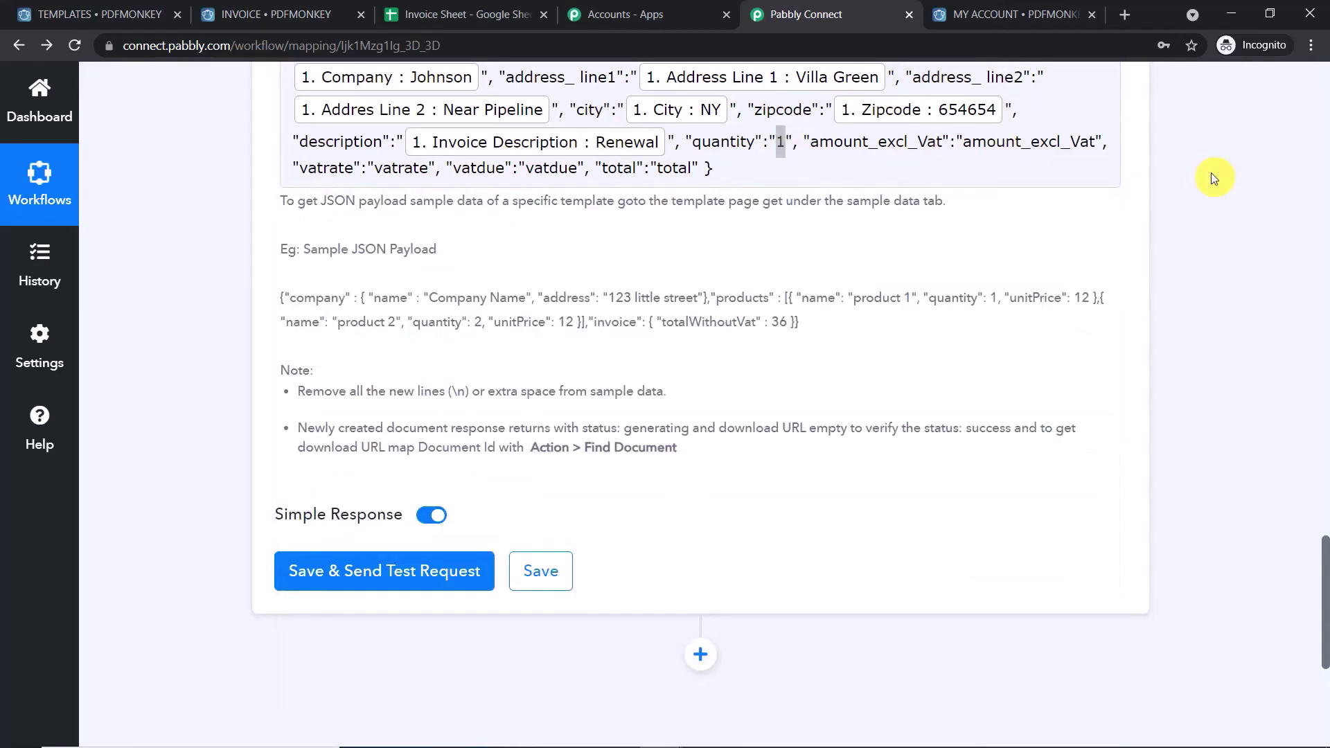
scroll(1054, 198, "up", 1)
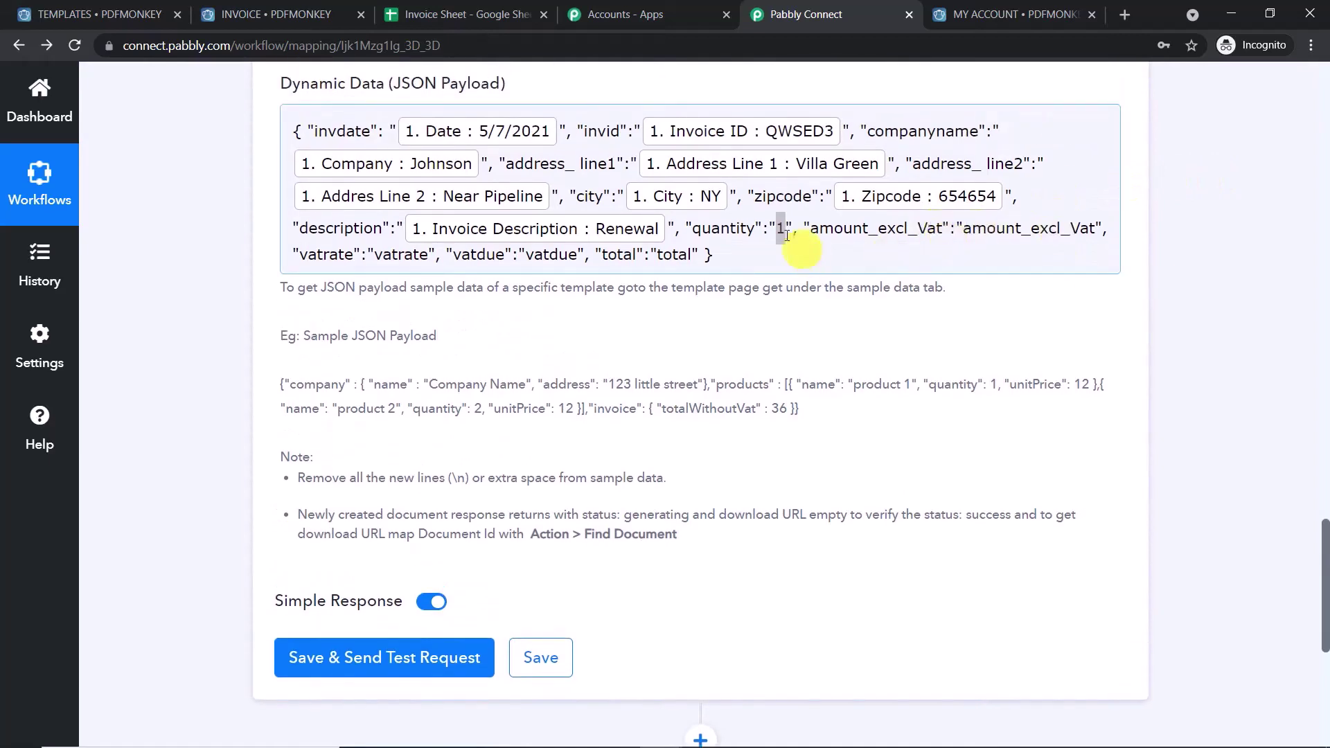
left_click(787, 226)
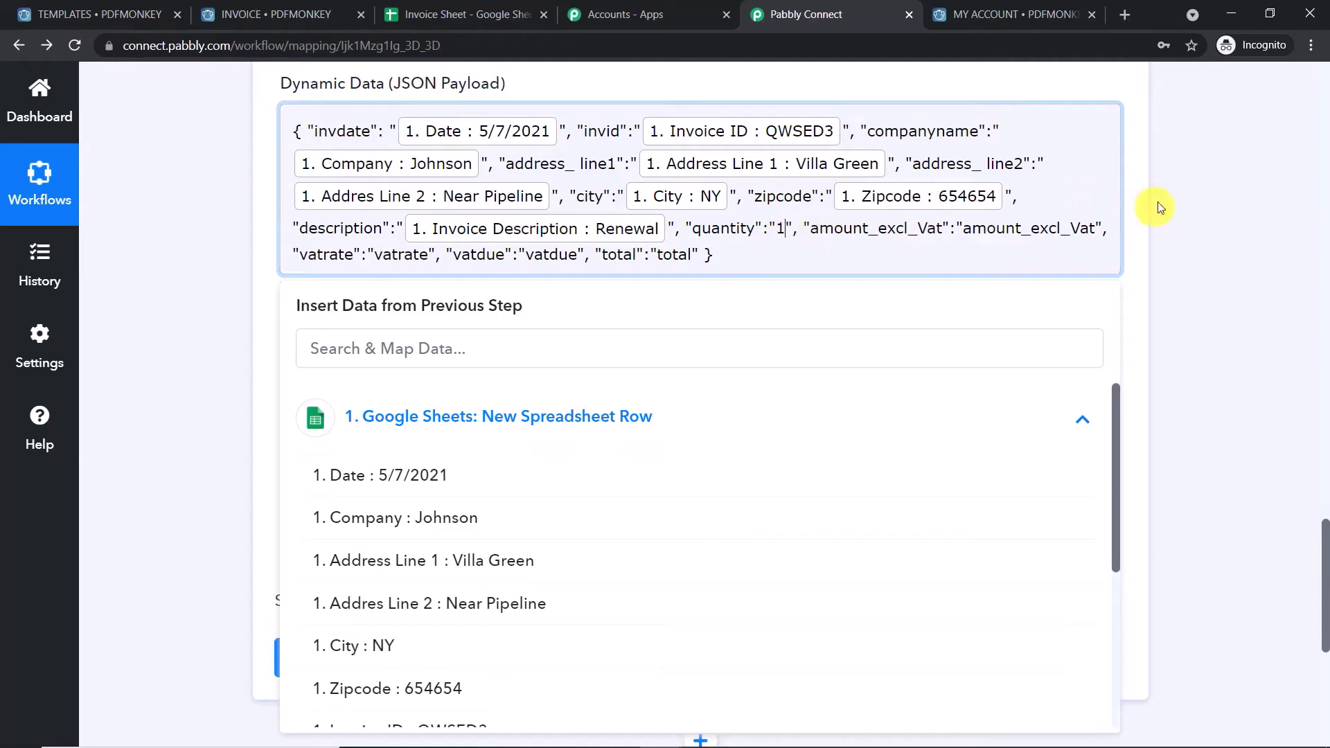
- Map amount_excl_Vat to the sheet row's Amount and vatrate to its Vat field
left_click_drag(965, 228, 1092, 228)
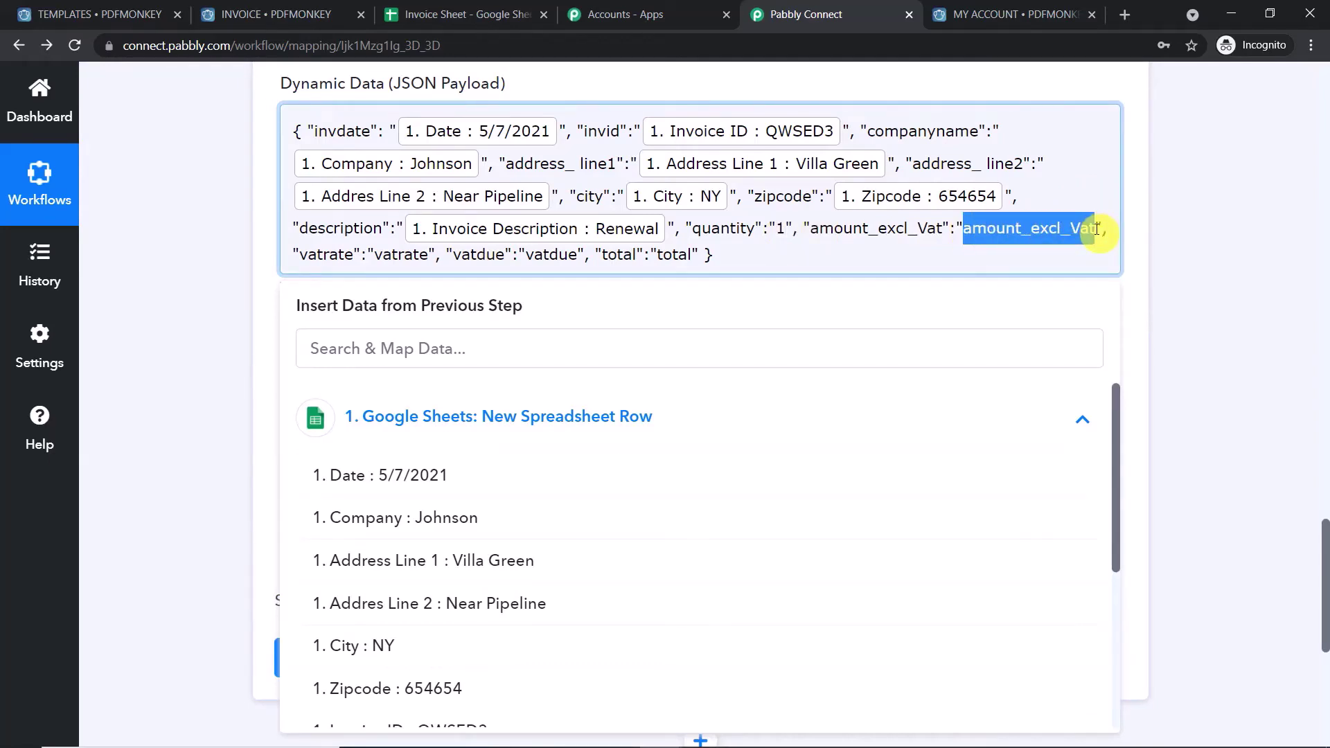
key("BackSpace")
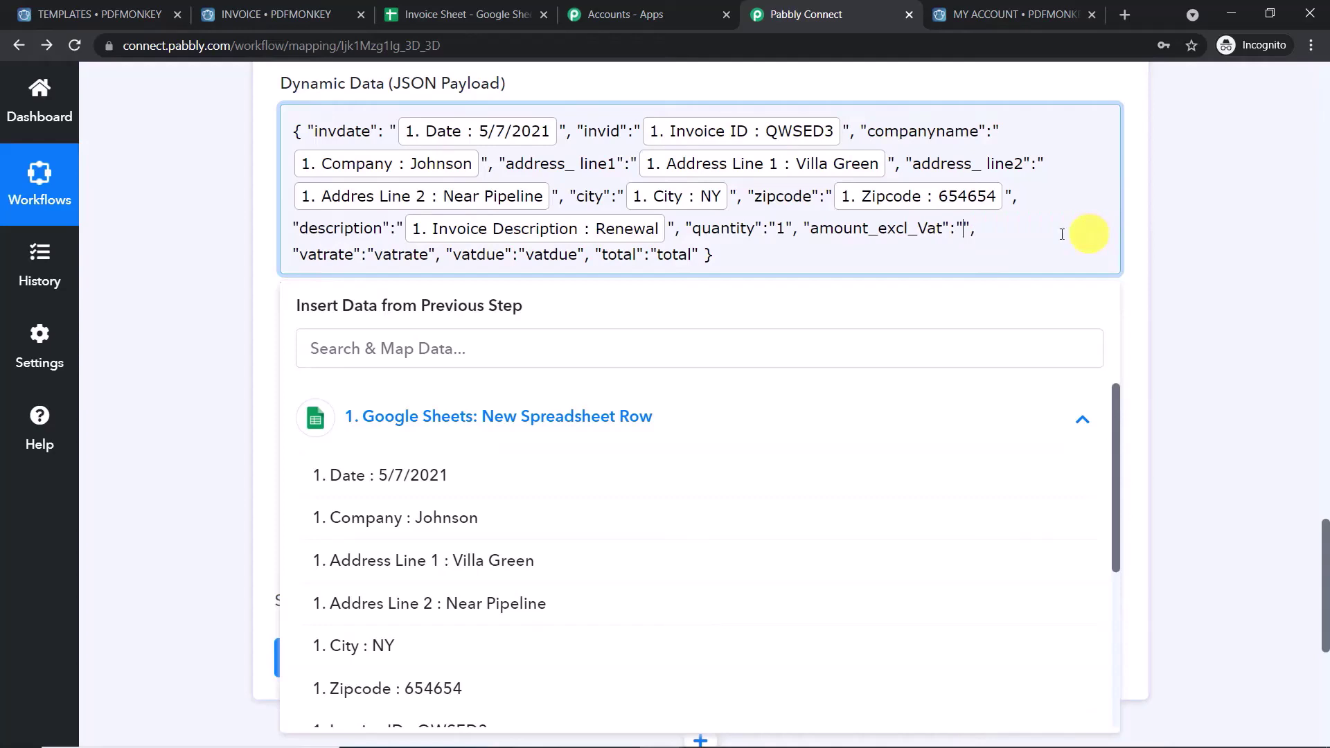
scroll(489, 460, "down", 5)
left_click(475, 570)
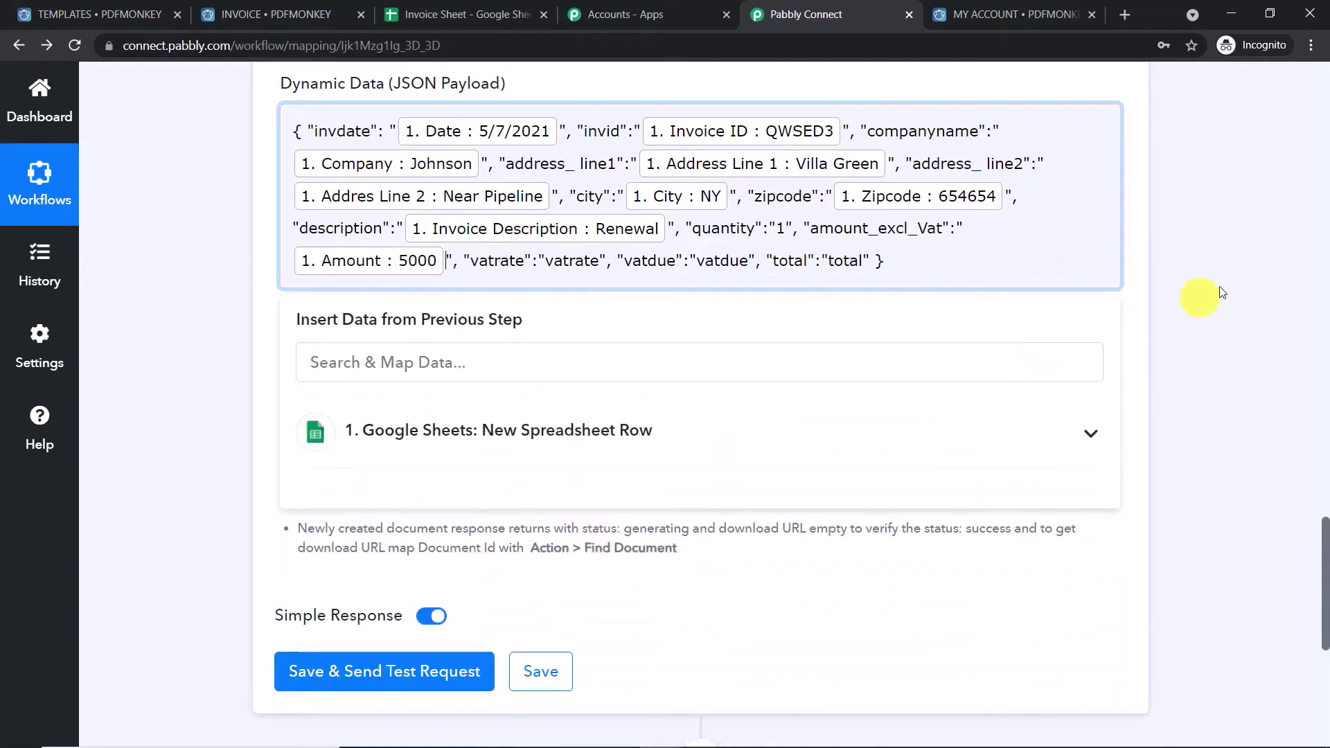
left_click(1223, 288)
left_click_drag(599, 261, 554, 260)
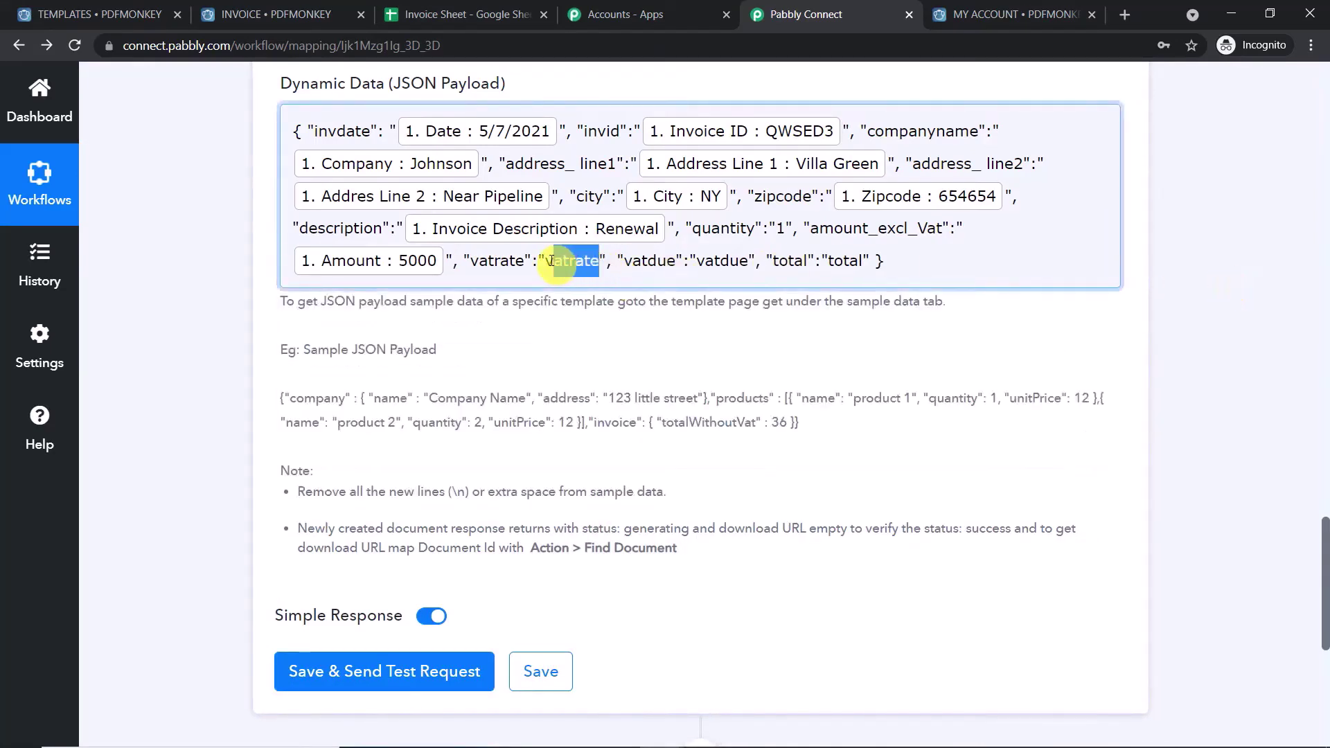
key("BackSpace")
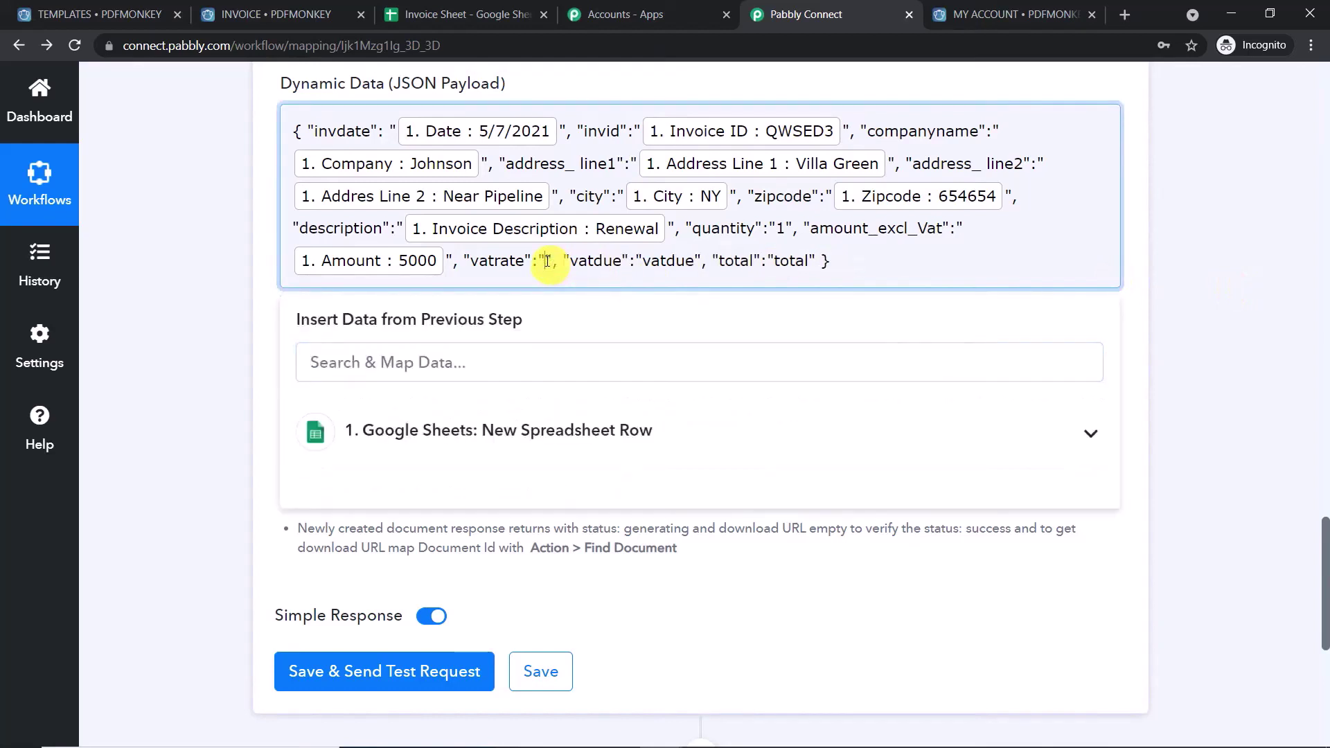
left_click(519, 435)
scroll(529, 466, "down", 3)
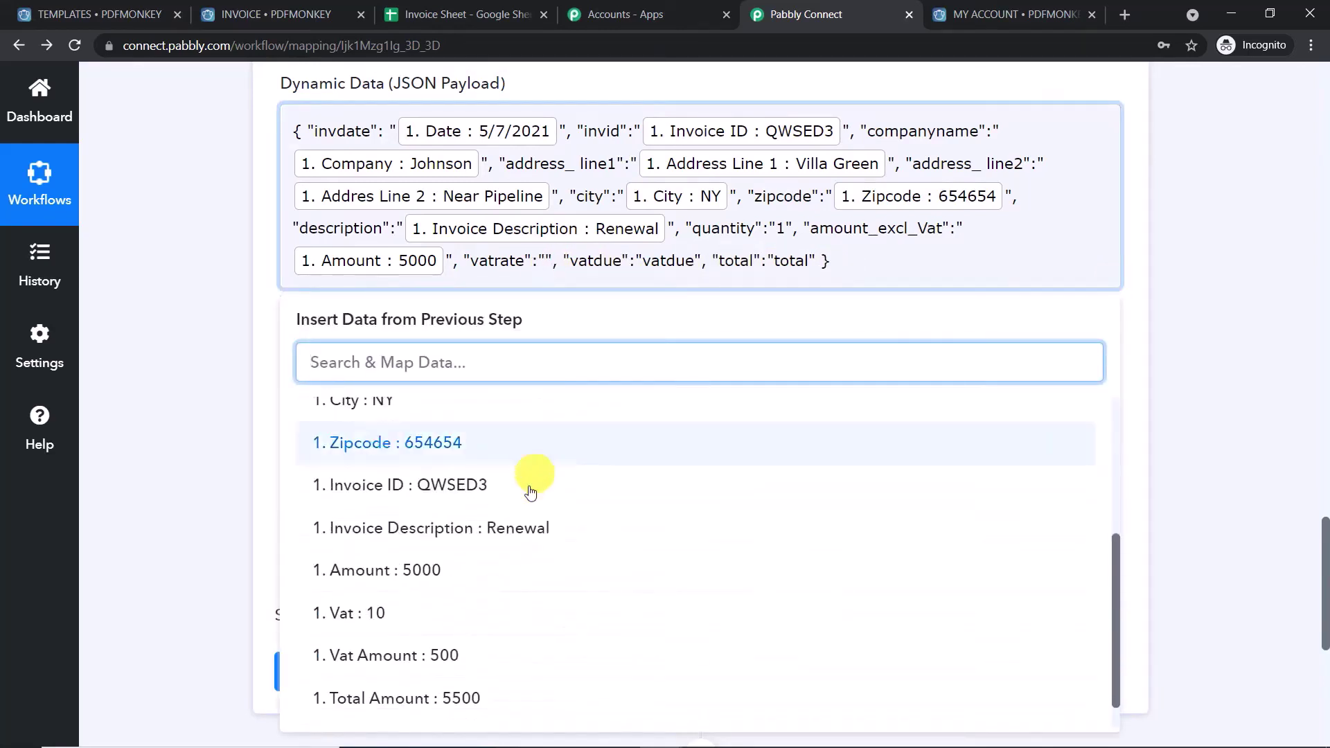
left_click(466, 615)
left_click(1216, 229)
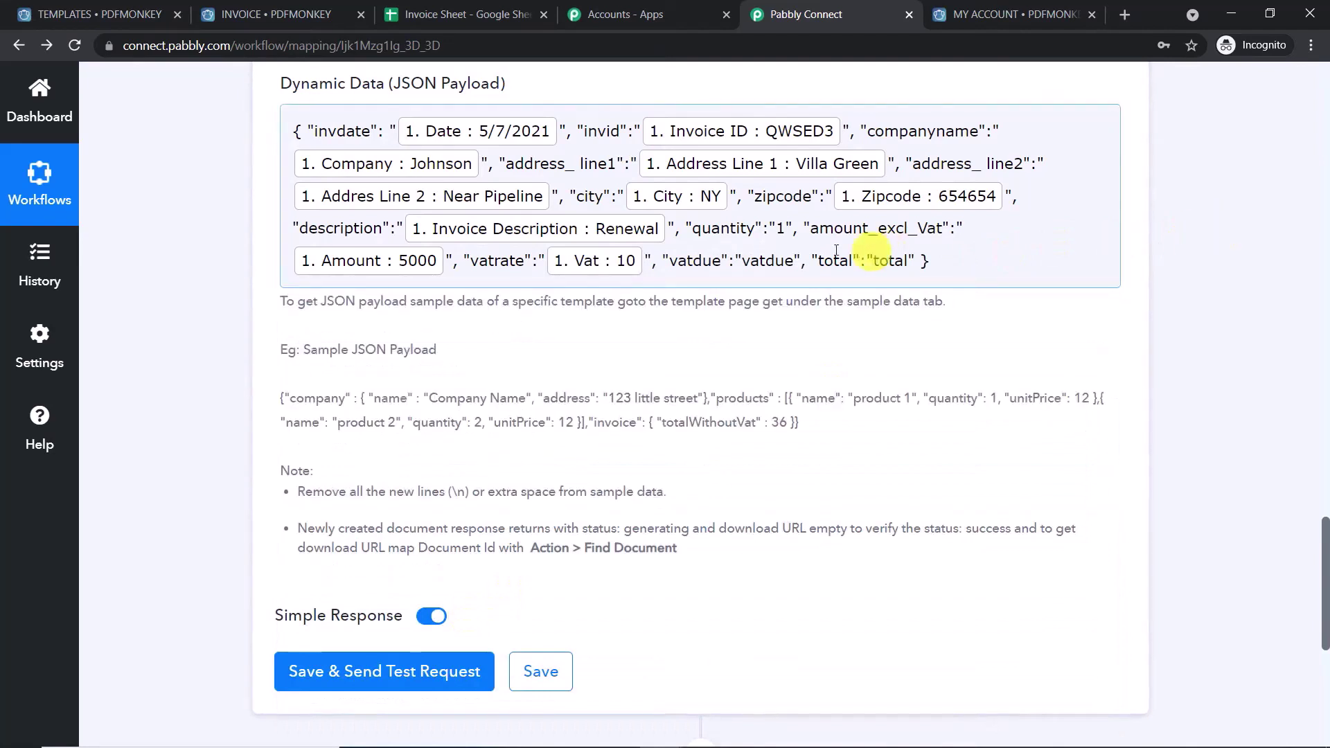
- Map vatdue in the payload to the sheet row's Vat Amount field
left_click_drag(794, 265, 753, 265)
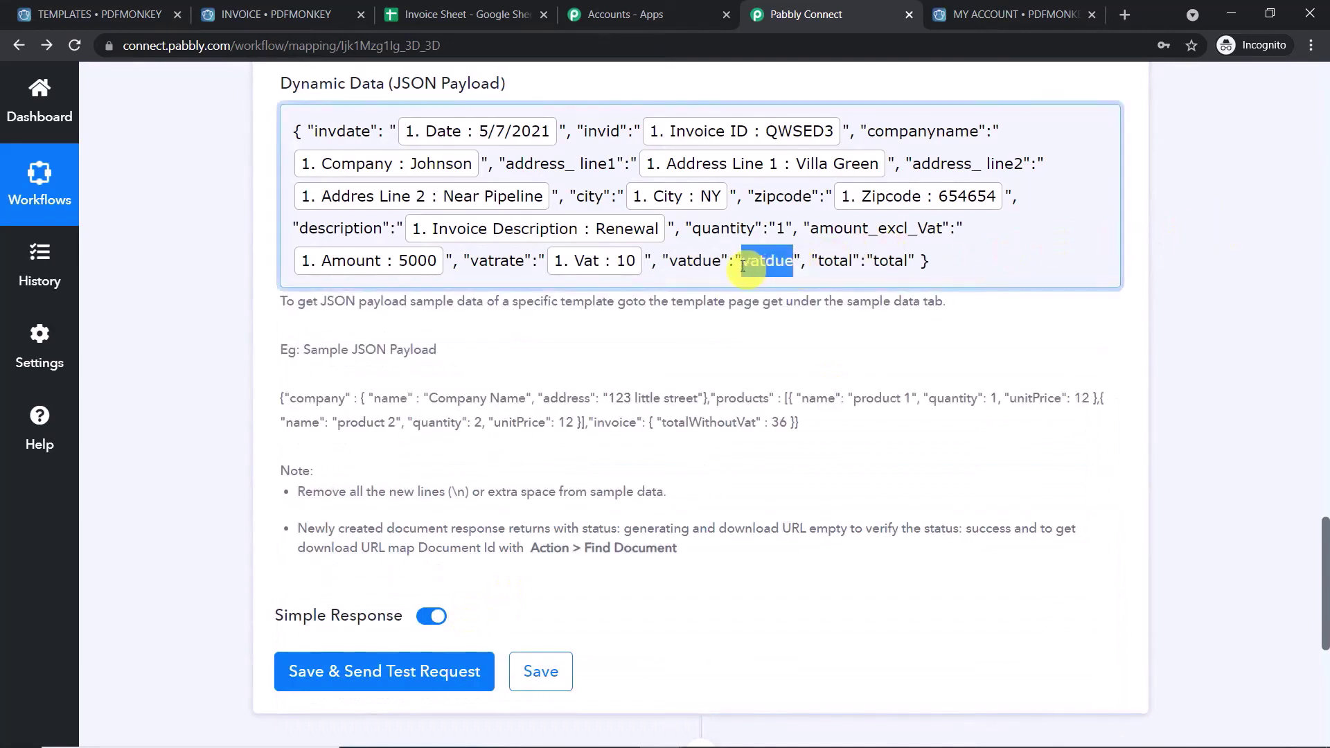
key("BackSpace")
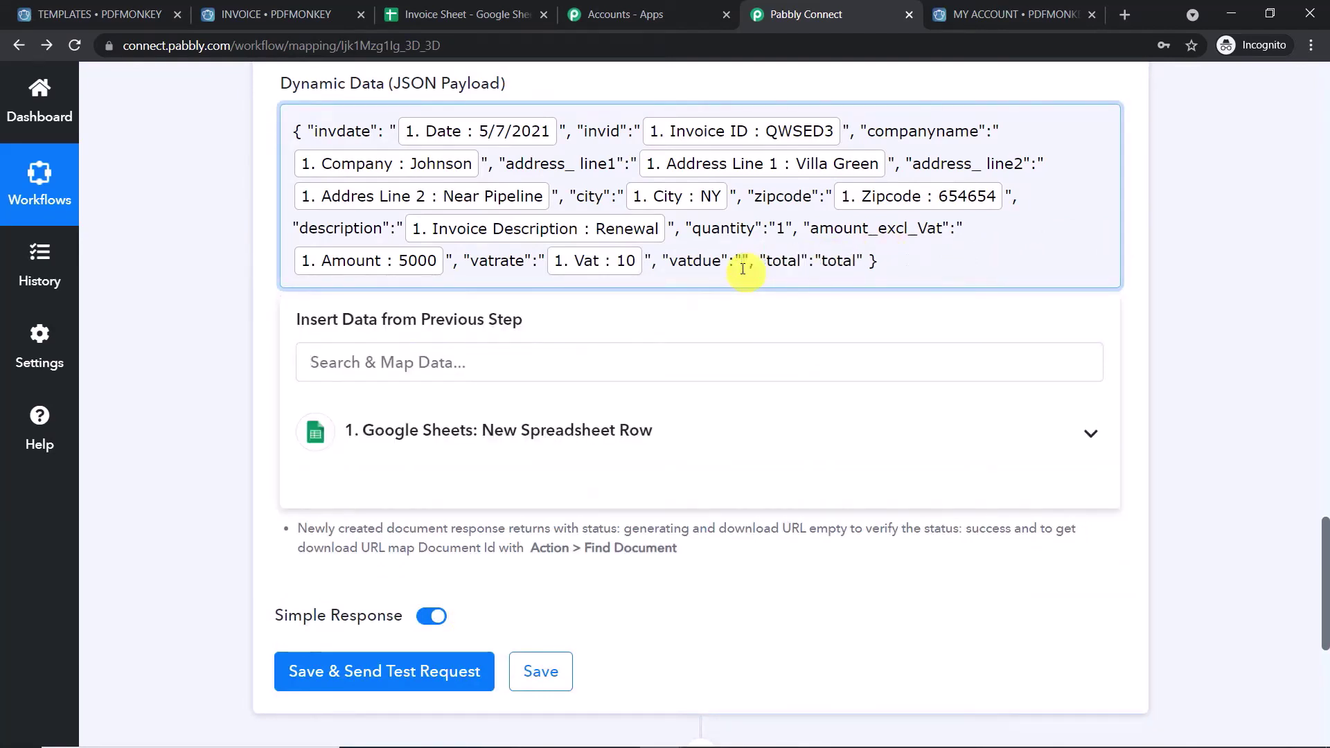
left_click(637, 436)
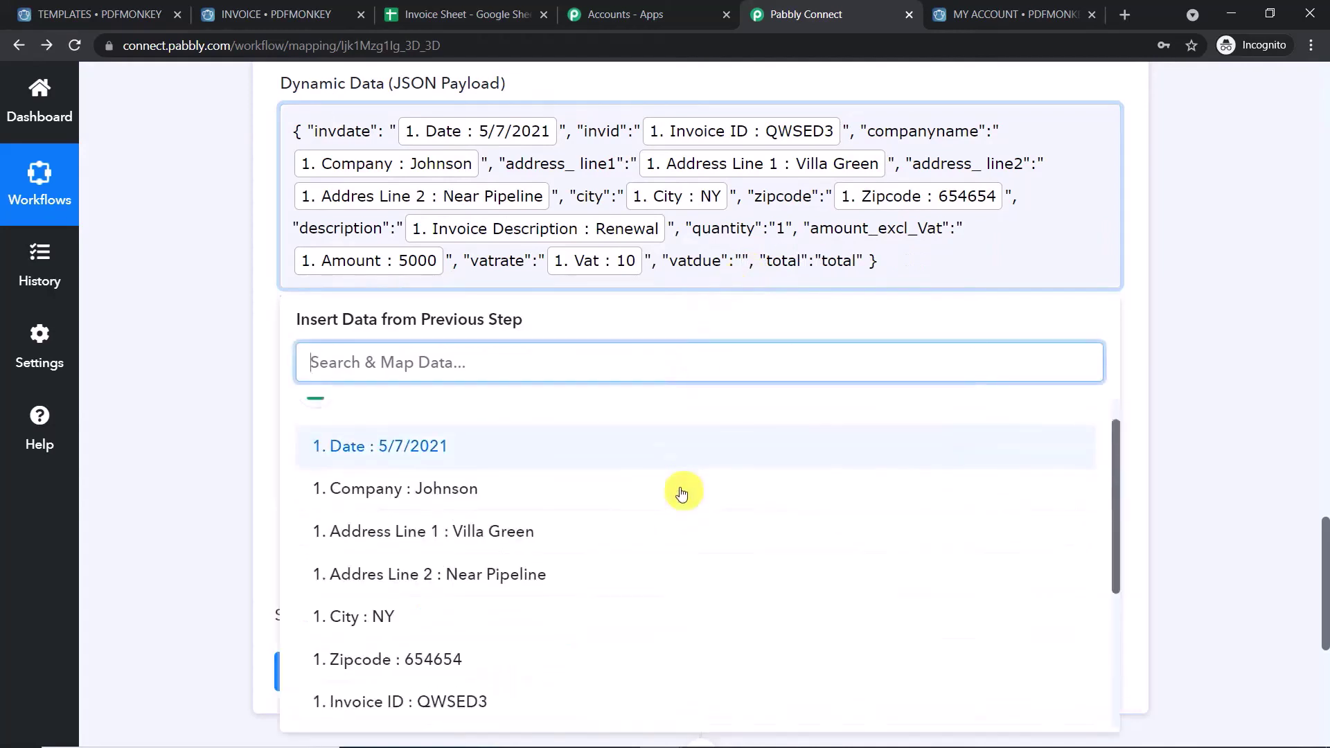
scroll(681, 503, "down", 3)
scroll(681, 504, "down", 1)
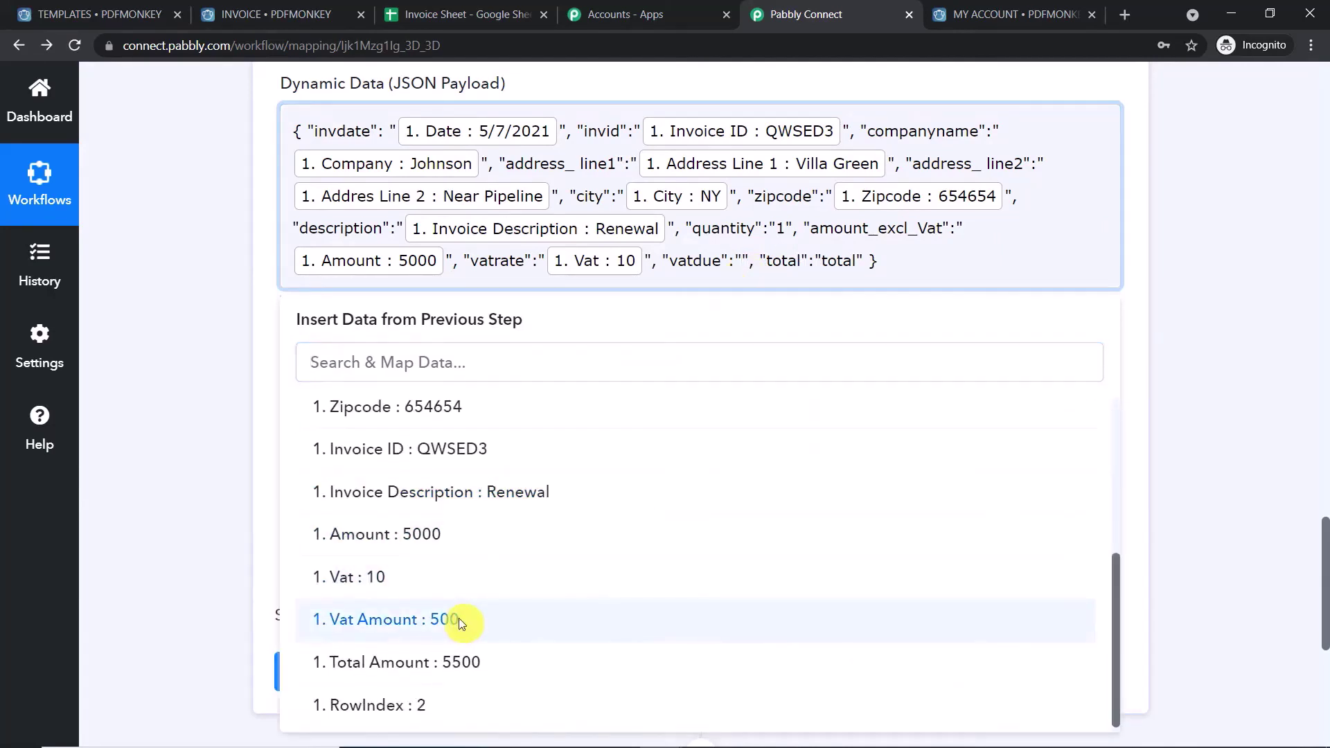
left_click(462, 625)
left_click(1171, 242)
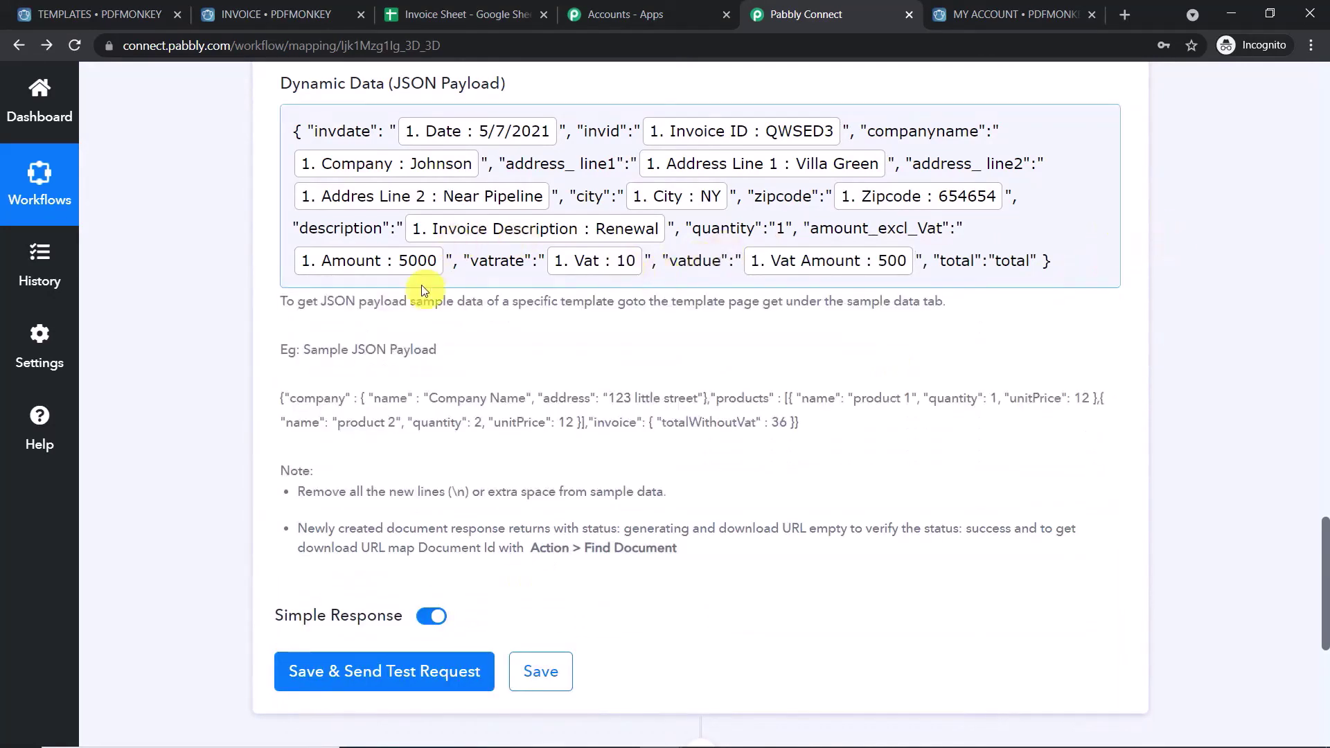
- Replace the total placeholder with the sheet row's Total Amount field
left_click_drag(1035, 257, 1013, 258)
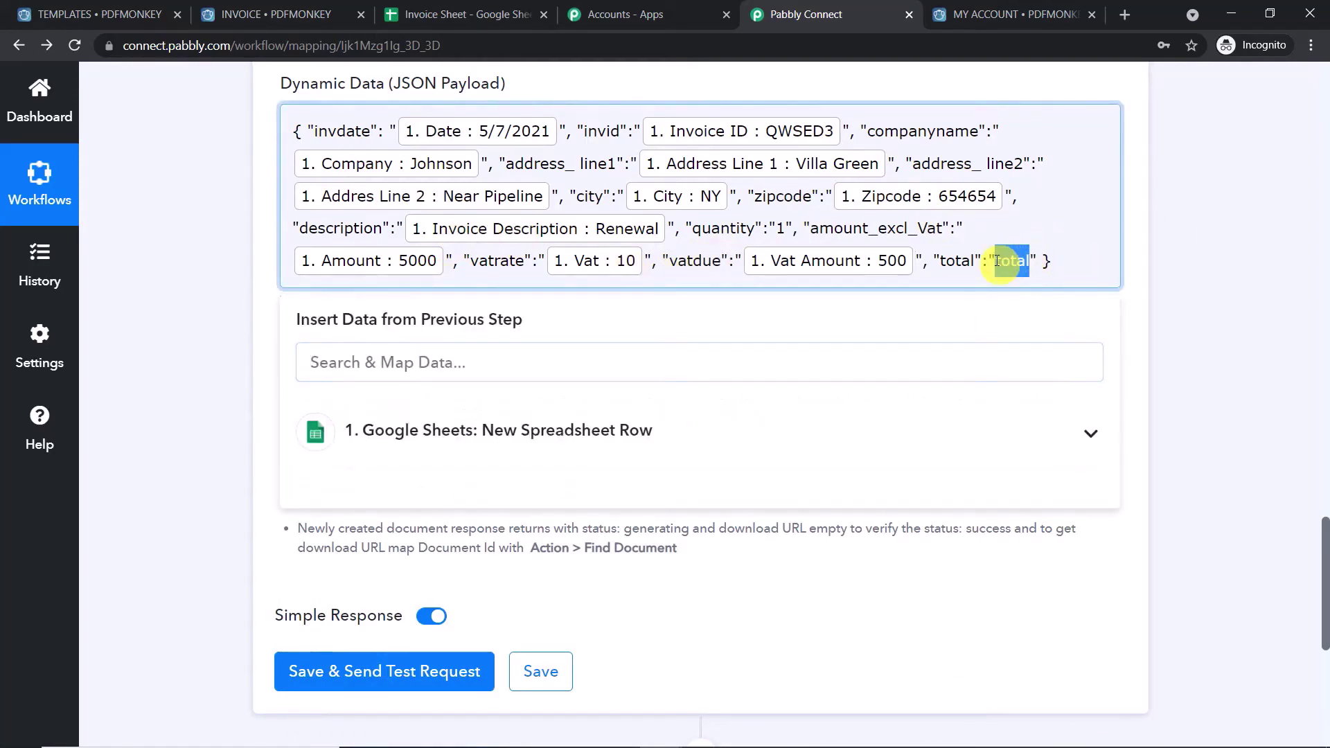
key("BackSpace")
left_click(636, 437)
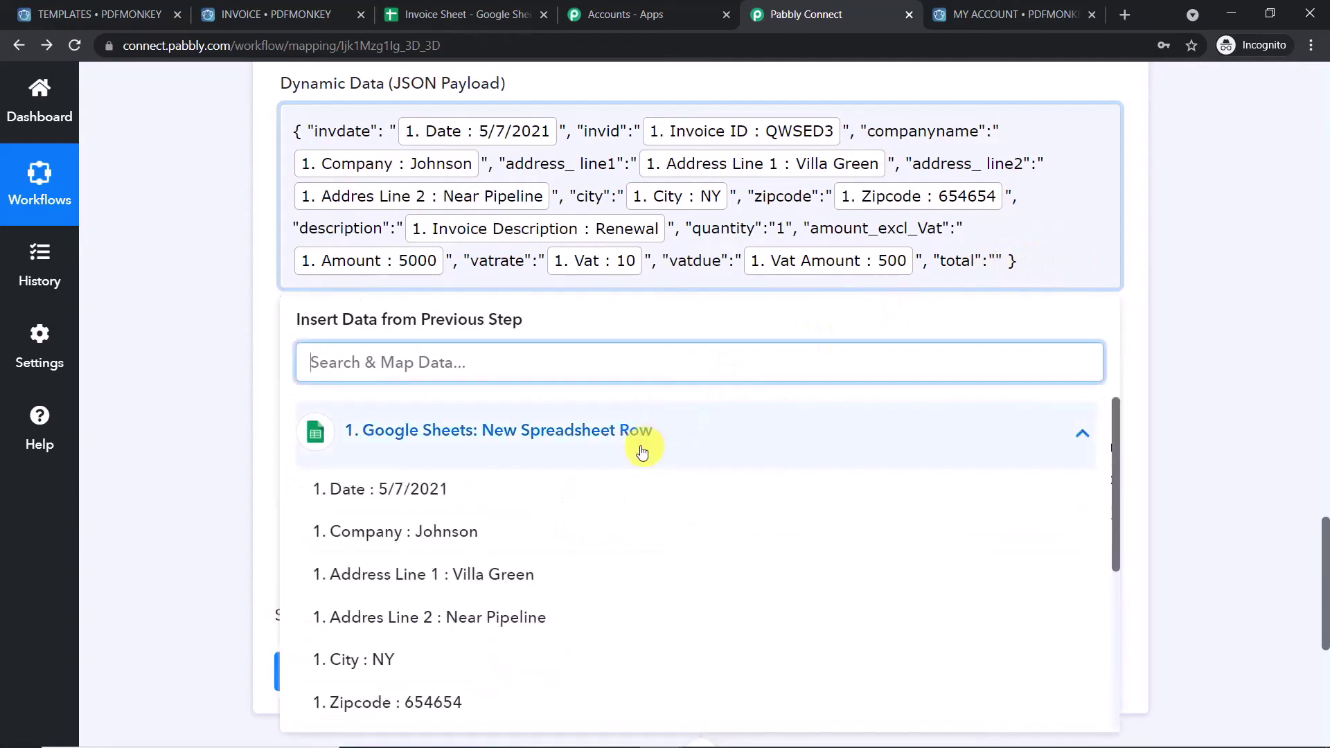
scroll(735, 547, "down", 2)
scroll(735, 547, "down", 2)
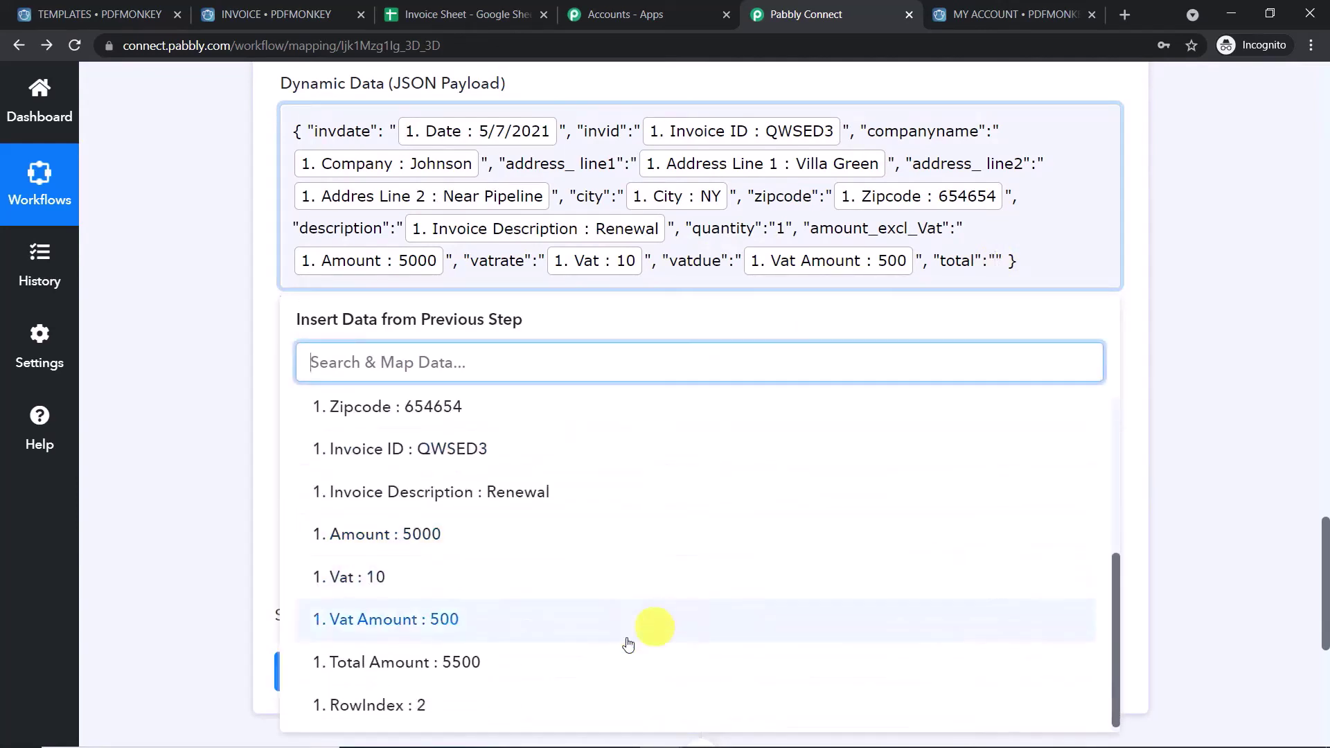
left_click(575, 677)
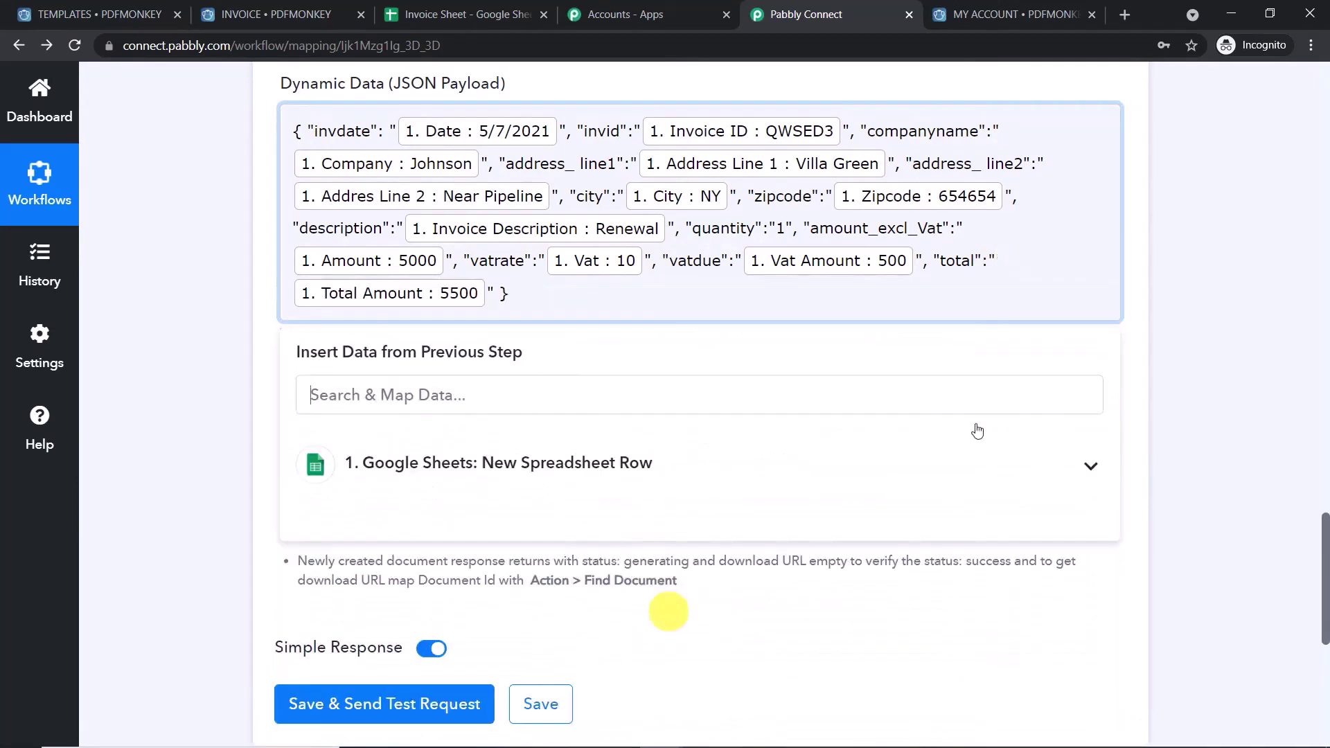
left_click(1229, 289)
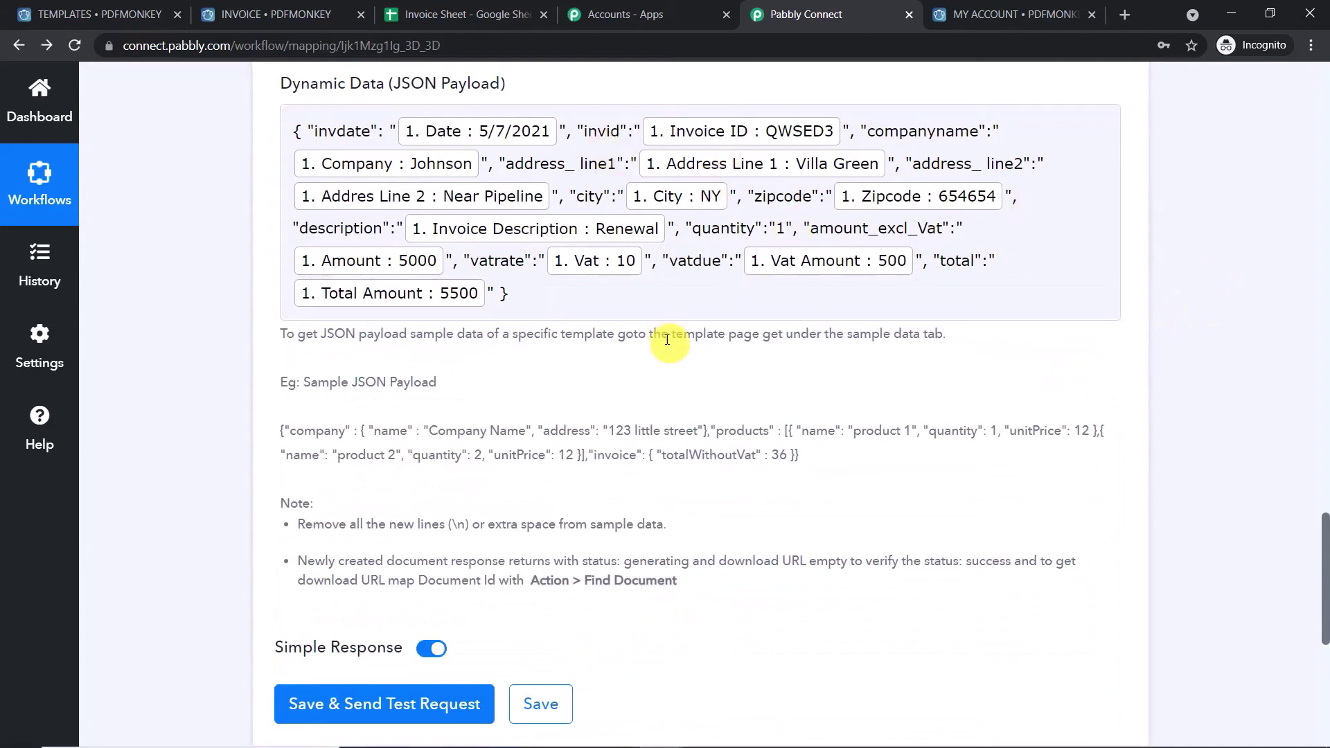
- Save the Generate Document step, send a test request, and select the returned Document Id
scroll(667, 341, "down", 4)
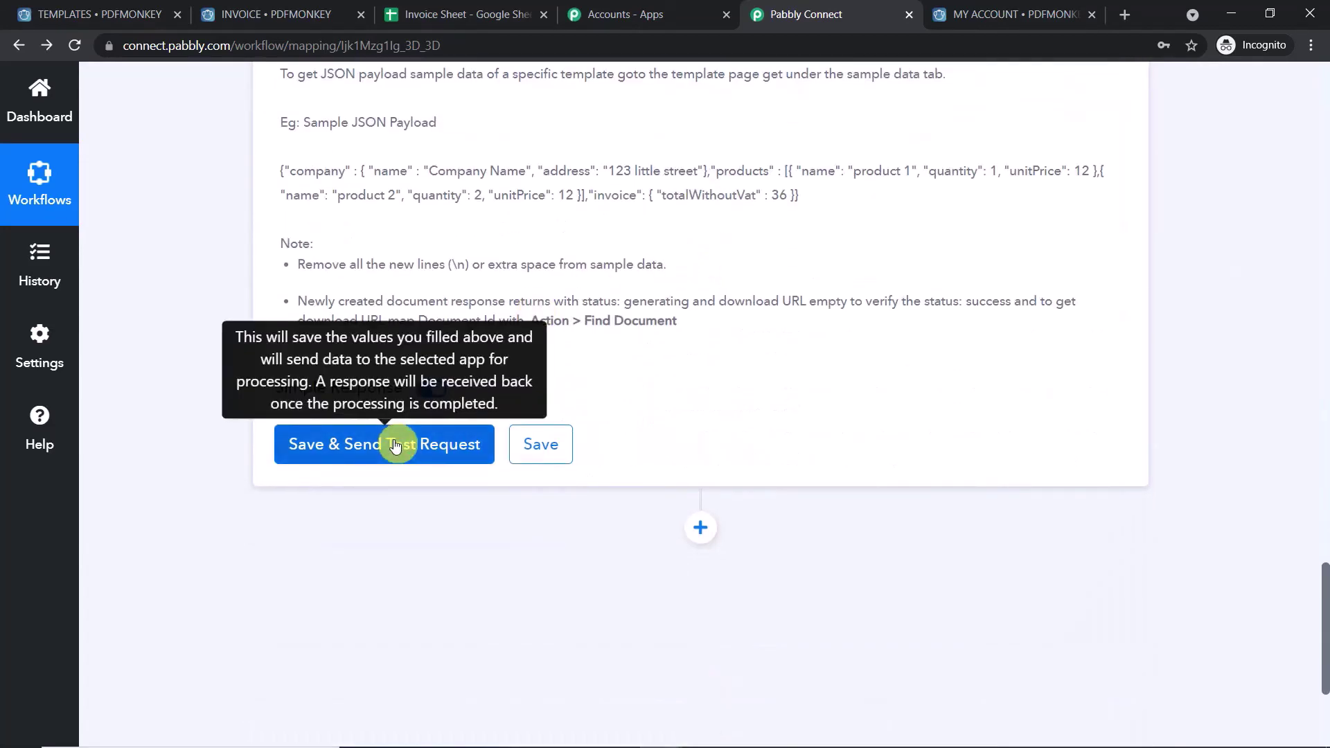
scroll(395, 436, "down", 1)
left_click(395, 360)
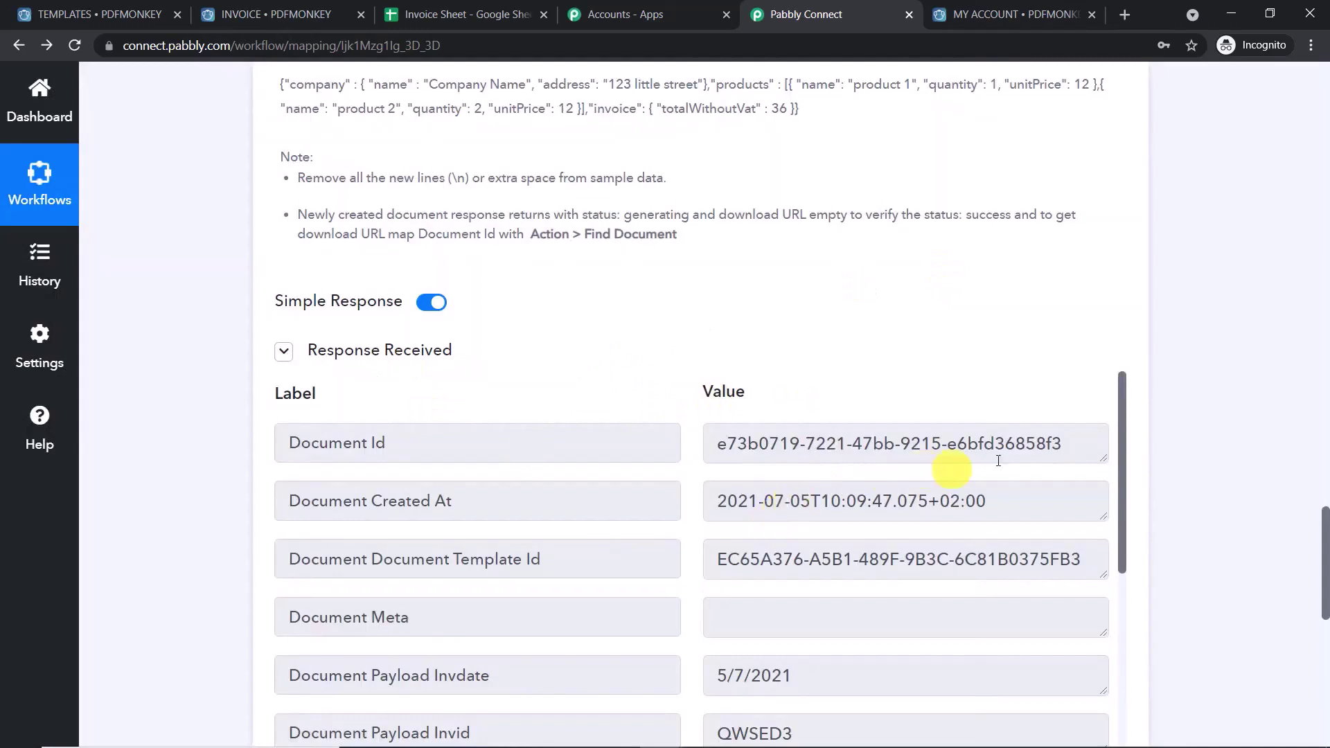
left_click_drag(1075, 446, 677, 442)
scroll(752, 407, "down", 1)
scroll(752, 406, "up", 1)
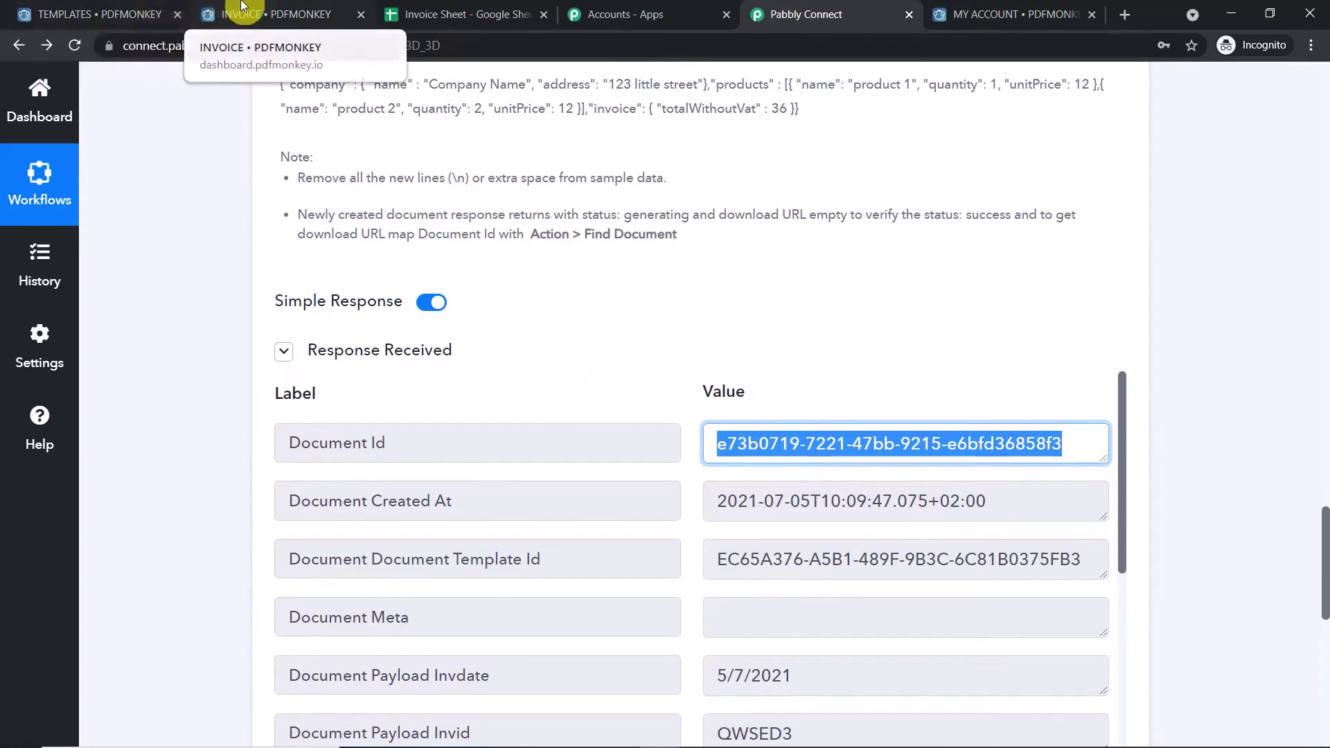
- Open PDFMonkey's Documents list to find the new v3-cqnpzmv06cc.pdf with status SUCCESS
left_click(248, 15)
left_click(66, 14)
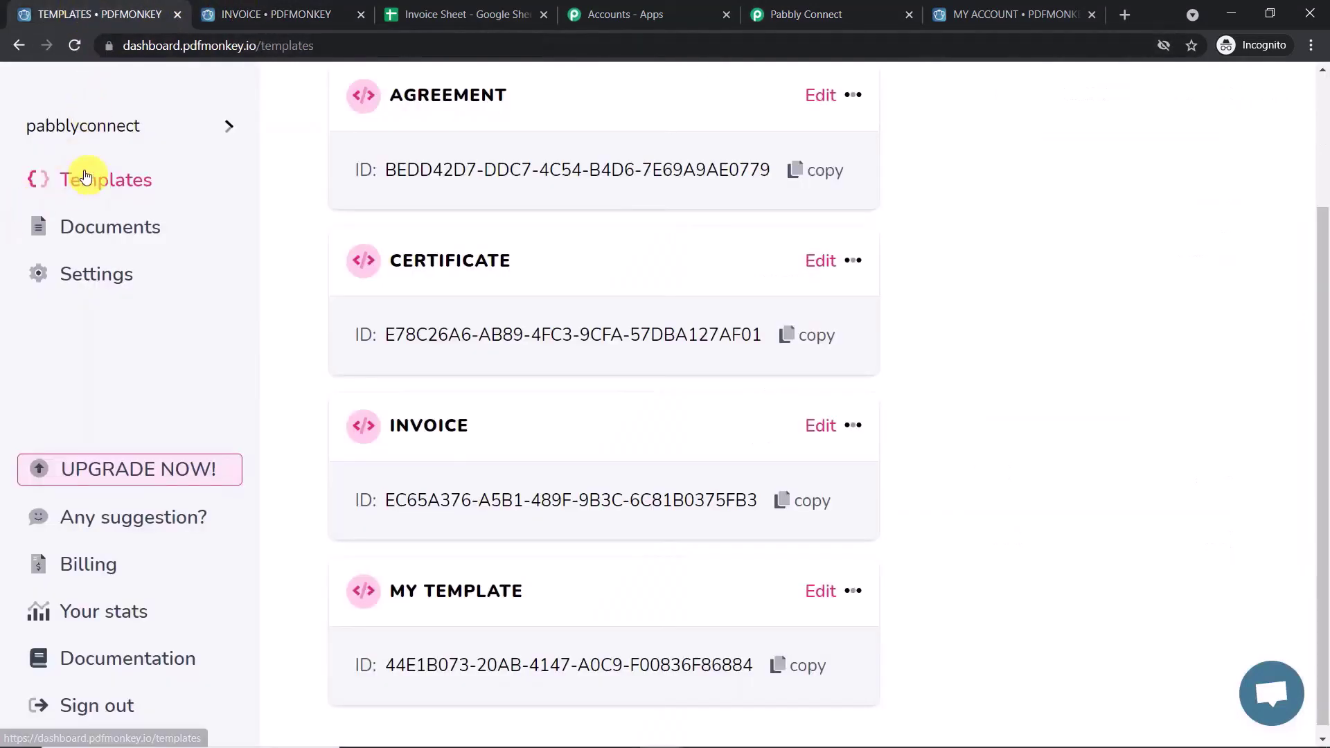
left_click(104, 230)
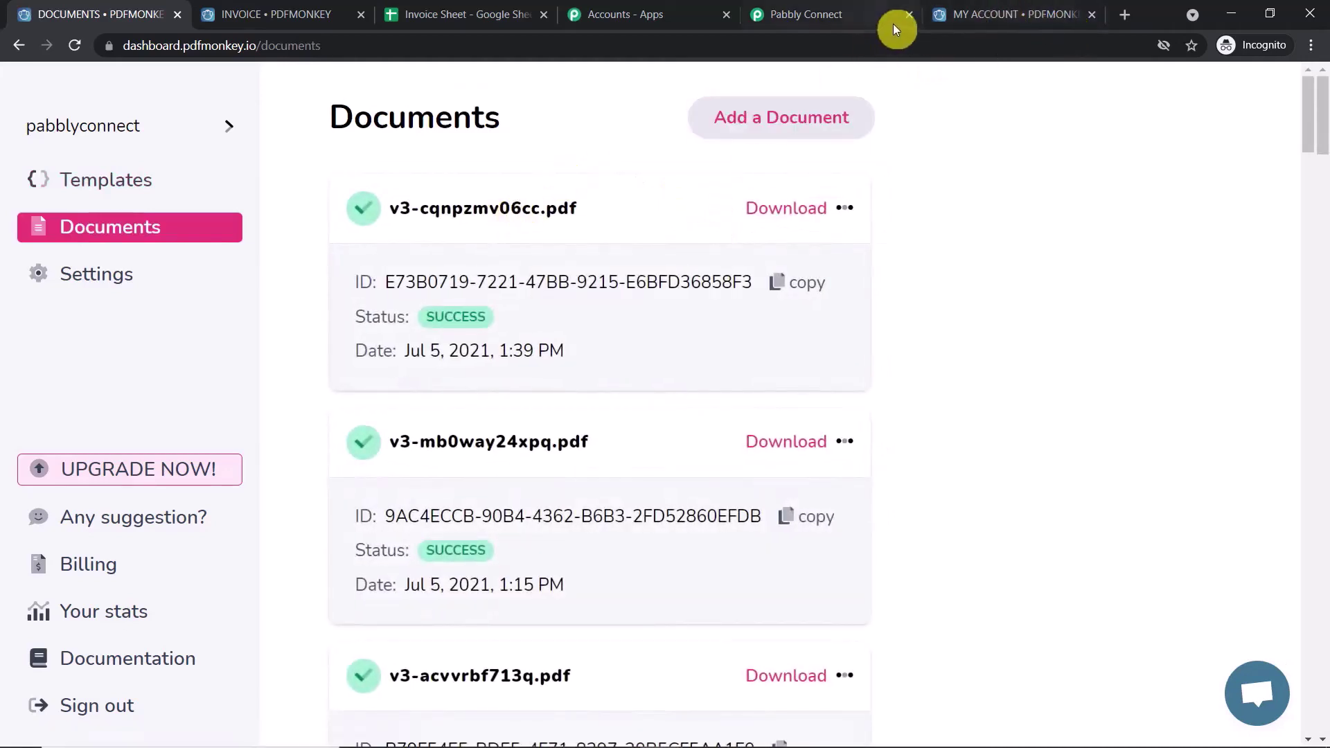
left_click(841, 8)
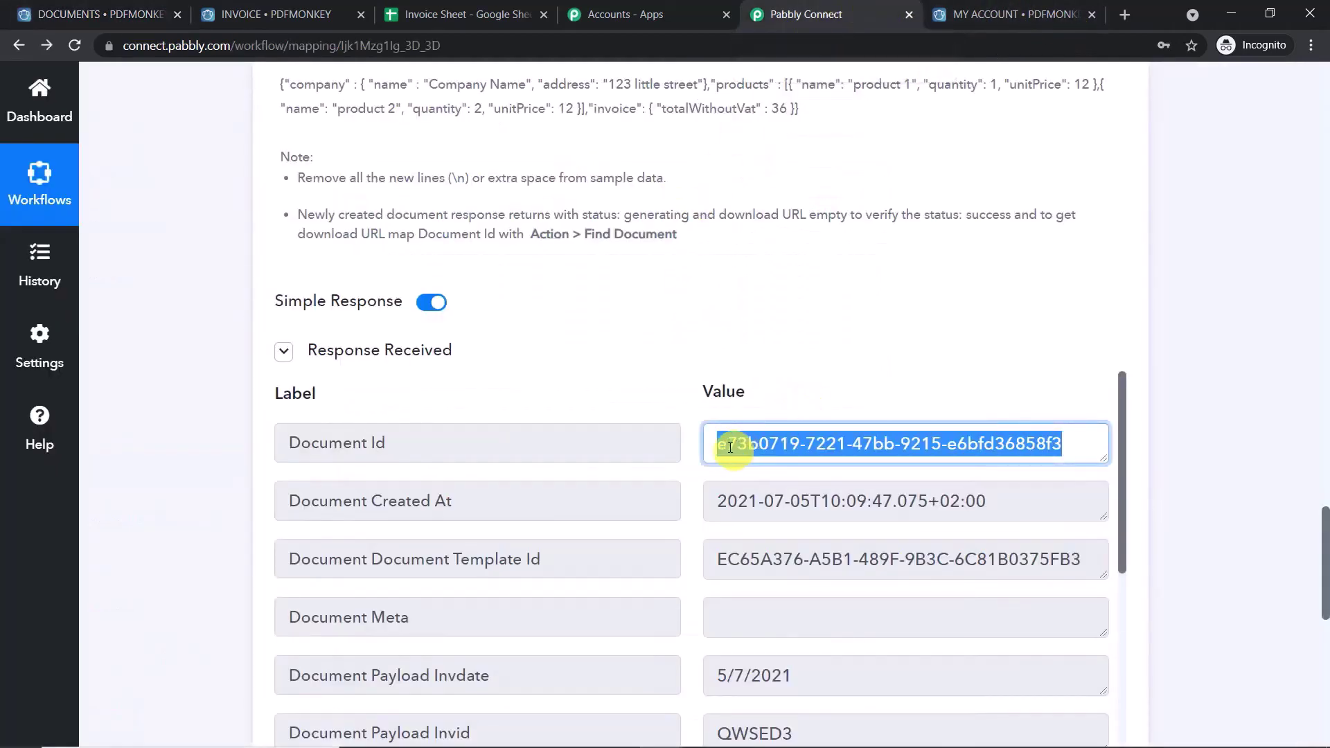
left_click(164, 11)
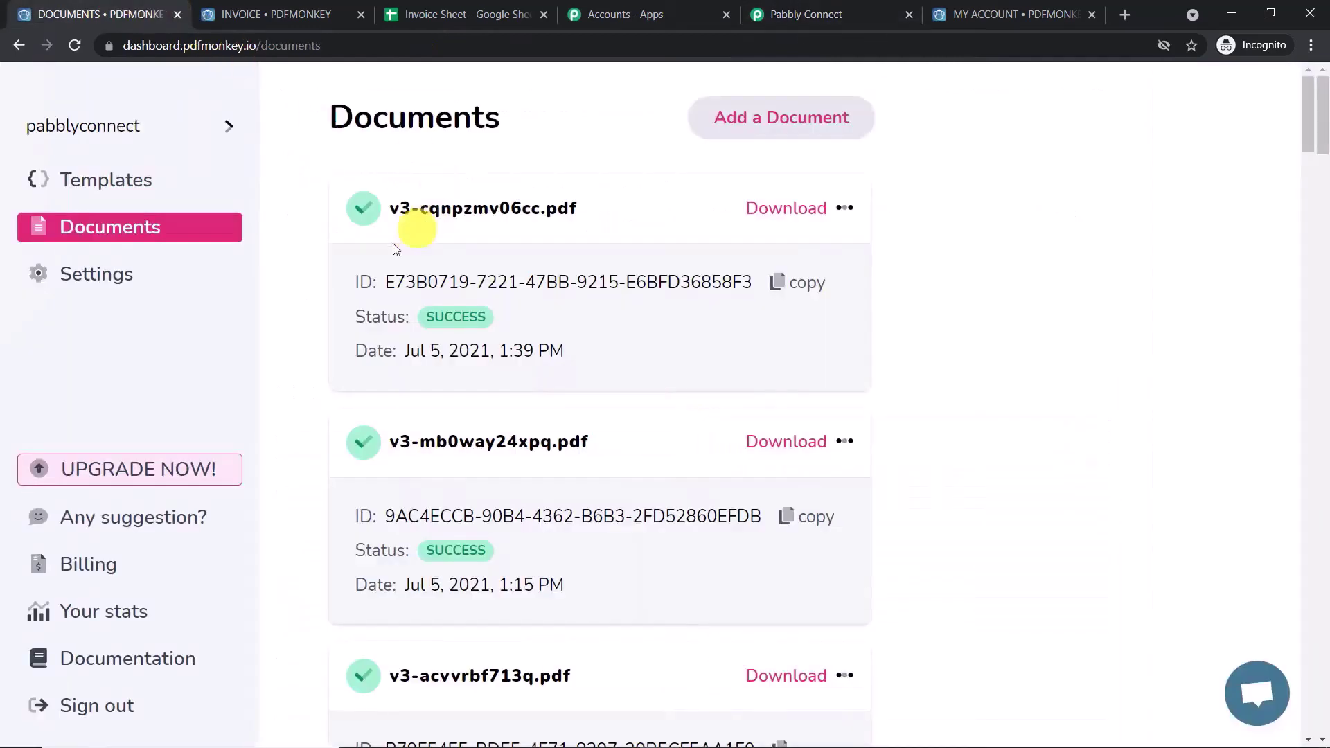
- Open v3-cqnpzmv06cc.pdf and confirm amount 5000, VAT 10, VAT due 500, total 5500
left_click(512, 212)
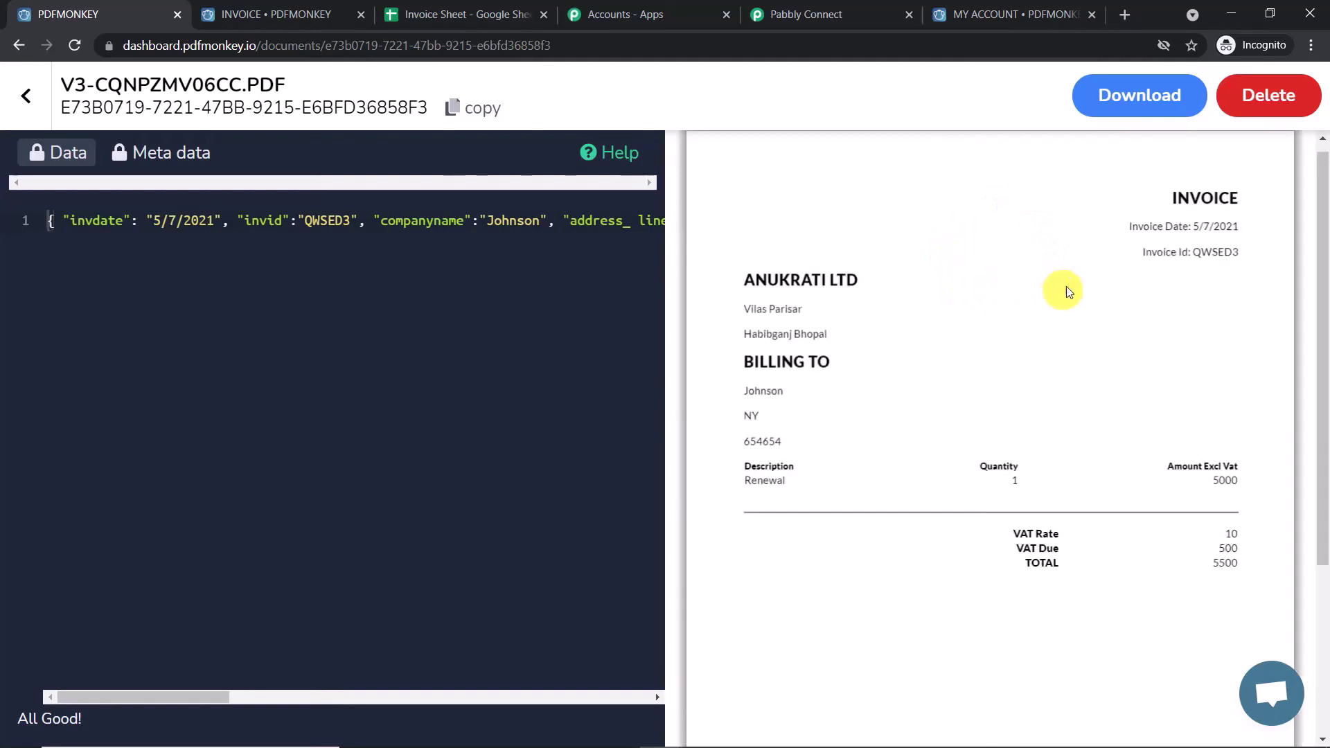
scroll(1086, 415, "down", 3)
scroll(1116, 418, "up", 1)
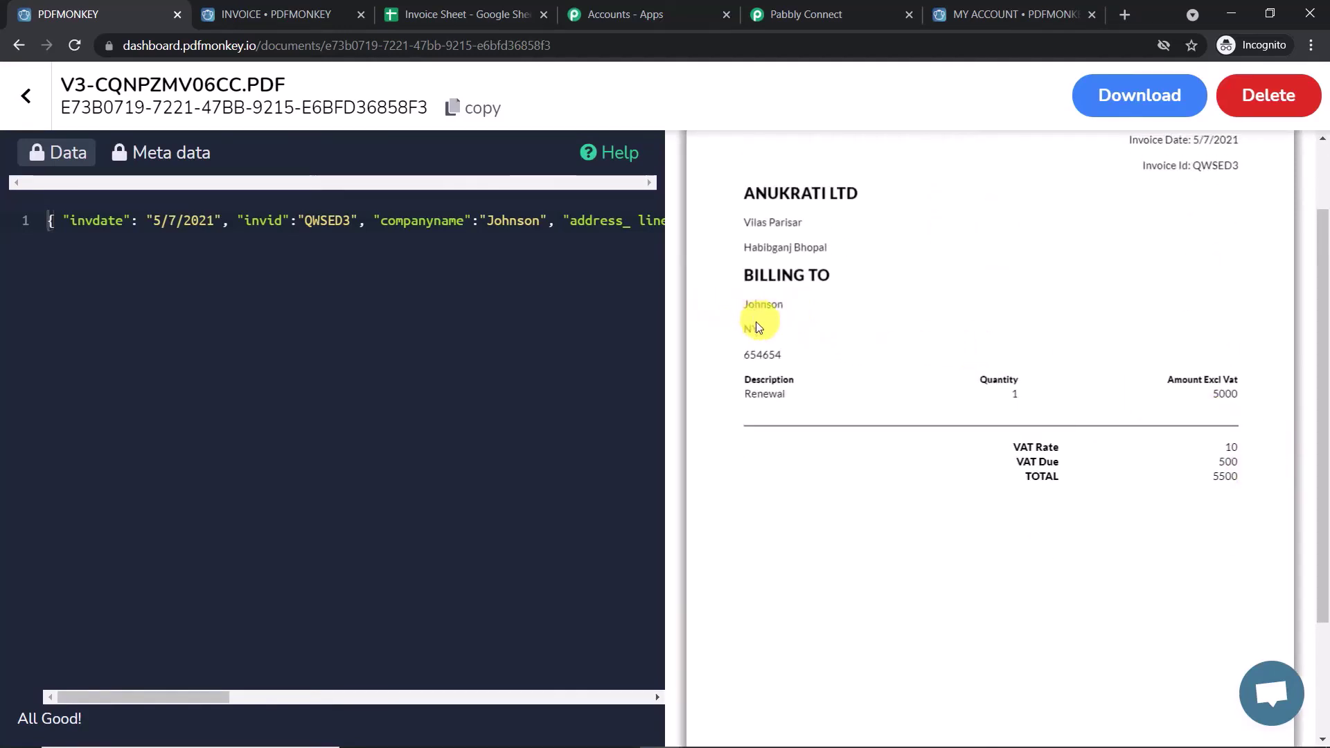
left_click_drag(742, 332, 830, 372)
left_click(786, 321)
left_click(852, 374)
left_click(836, 13)
- Scroll through the Generate Document response fields, then add a new action step below it
scroll(772, 309, "down", 1)
scroll(841, 305, "down", 1)
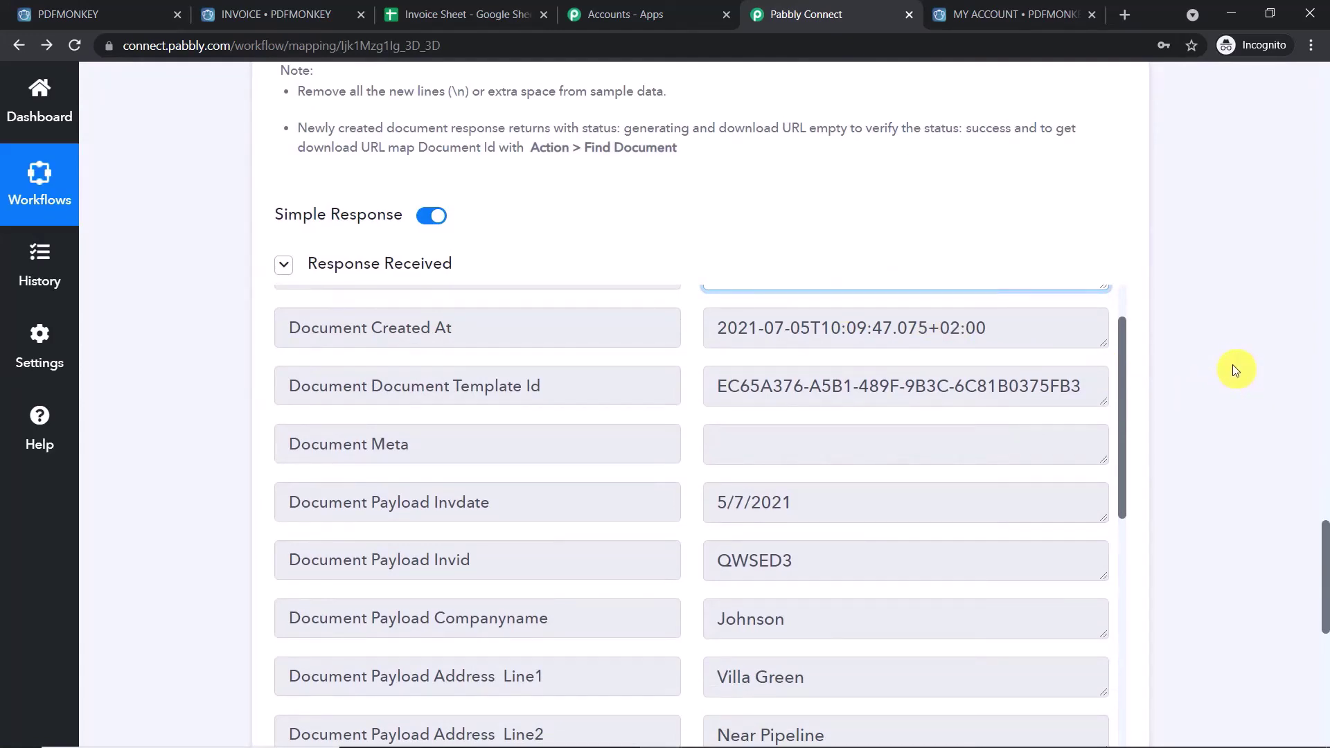
scroll(1326, 561, "down", 7)
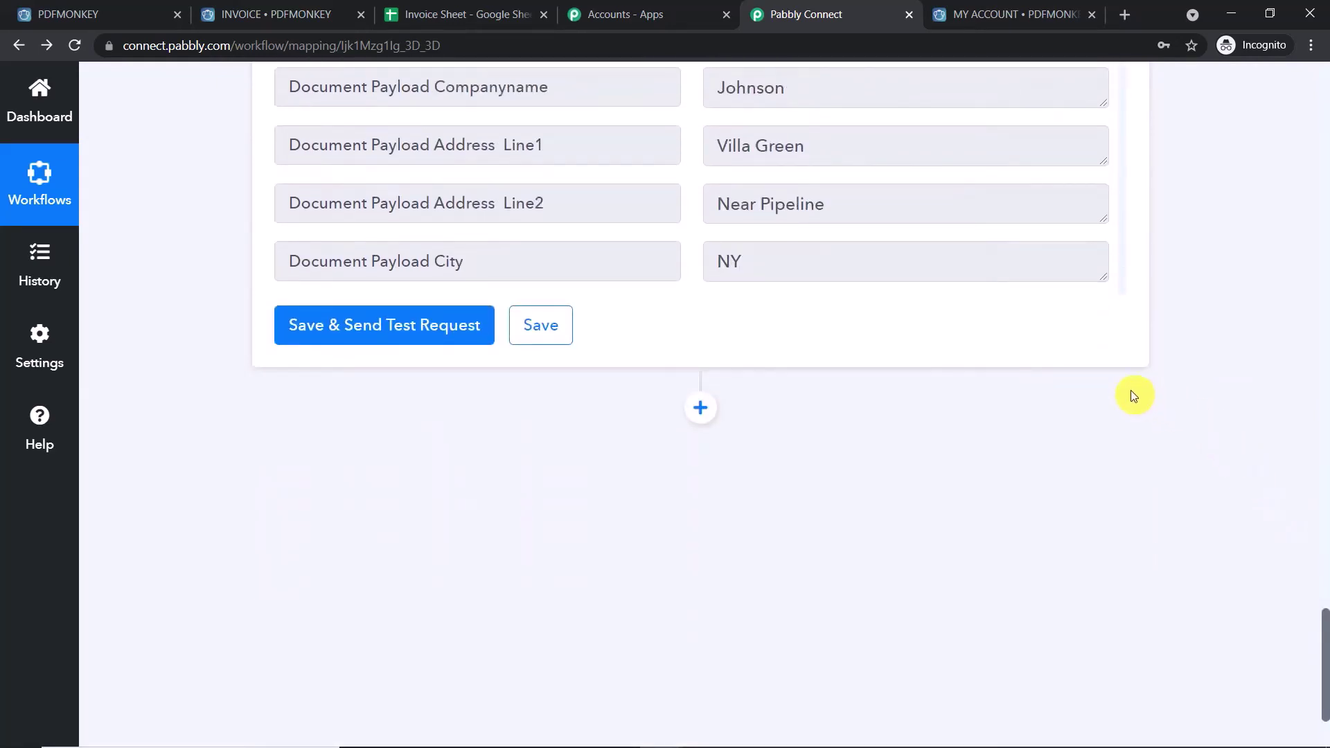
left_click(1324, 513)
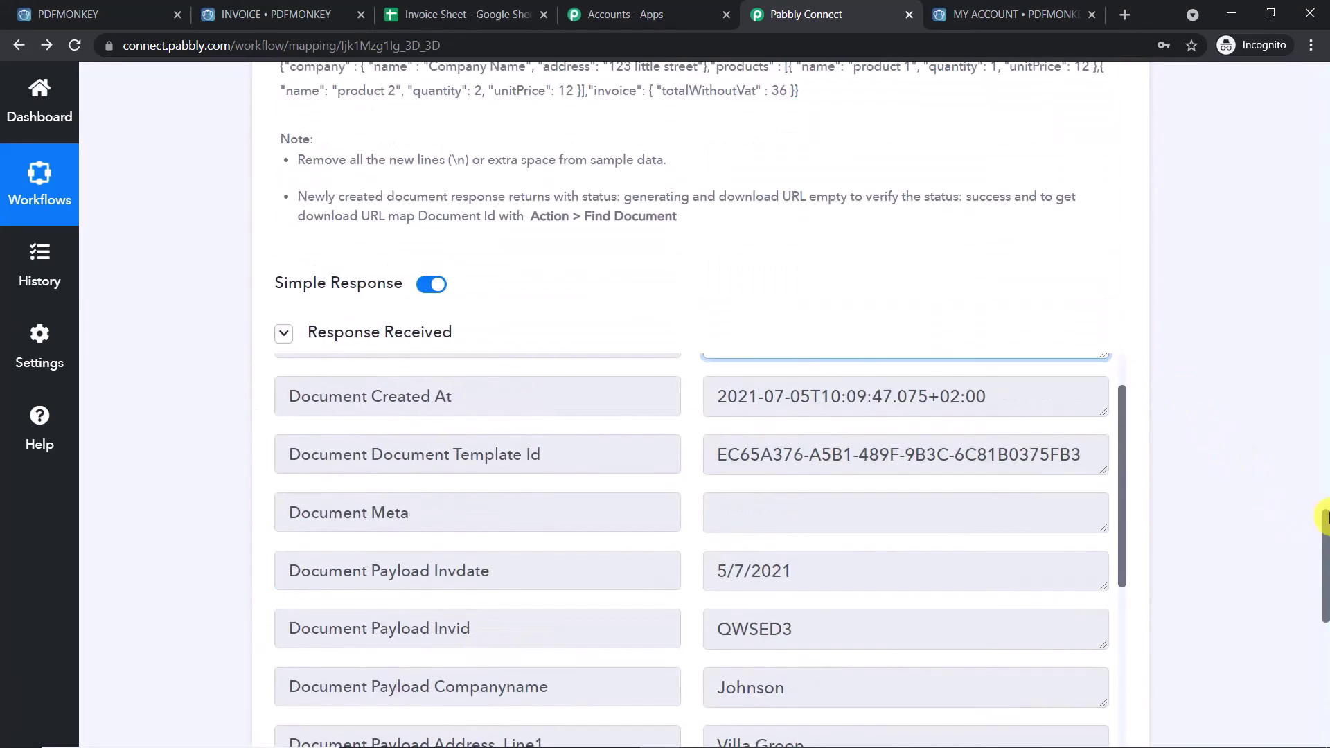
scroll(1048, 462, "up", 2)
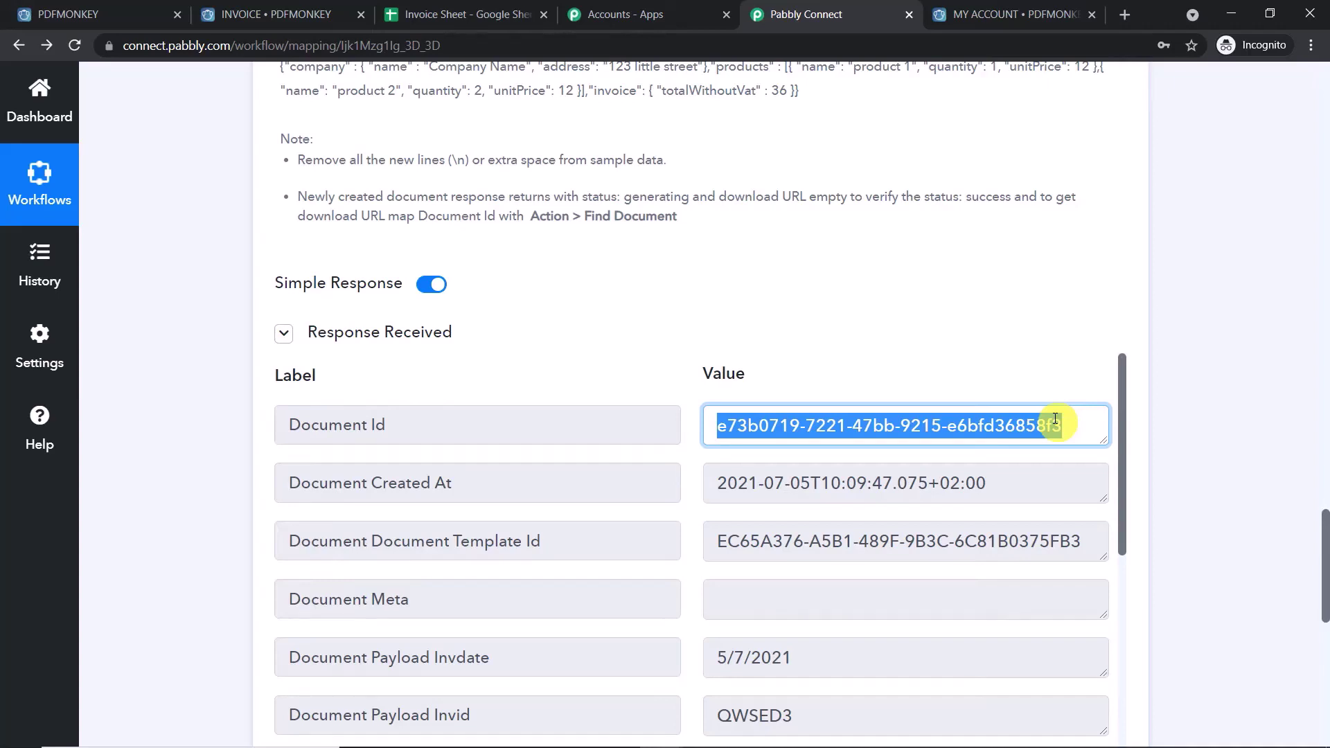
scroll(1282, 388, "down", 10)
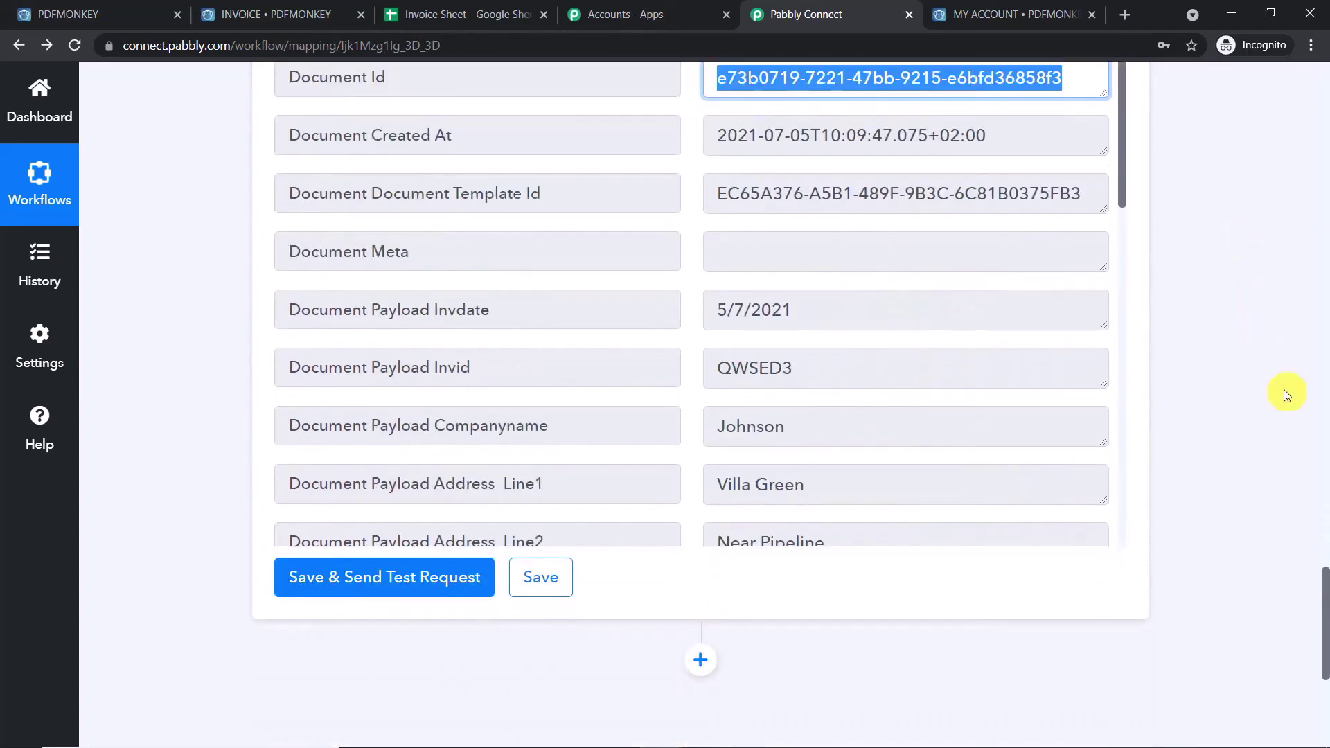
left_click(701, 257)
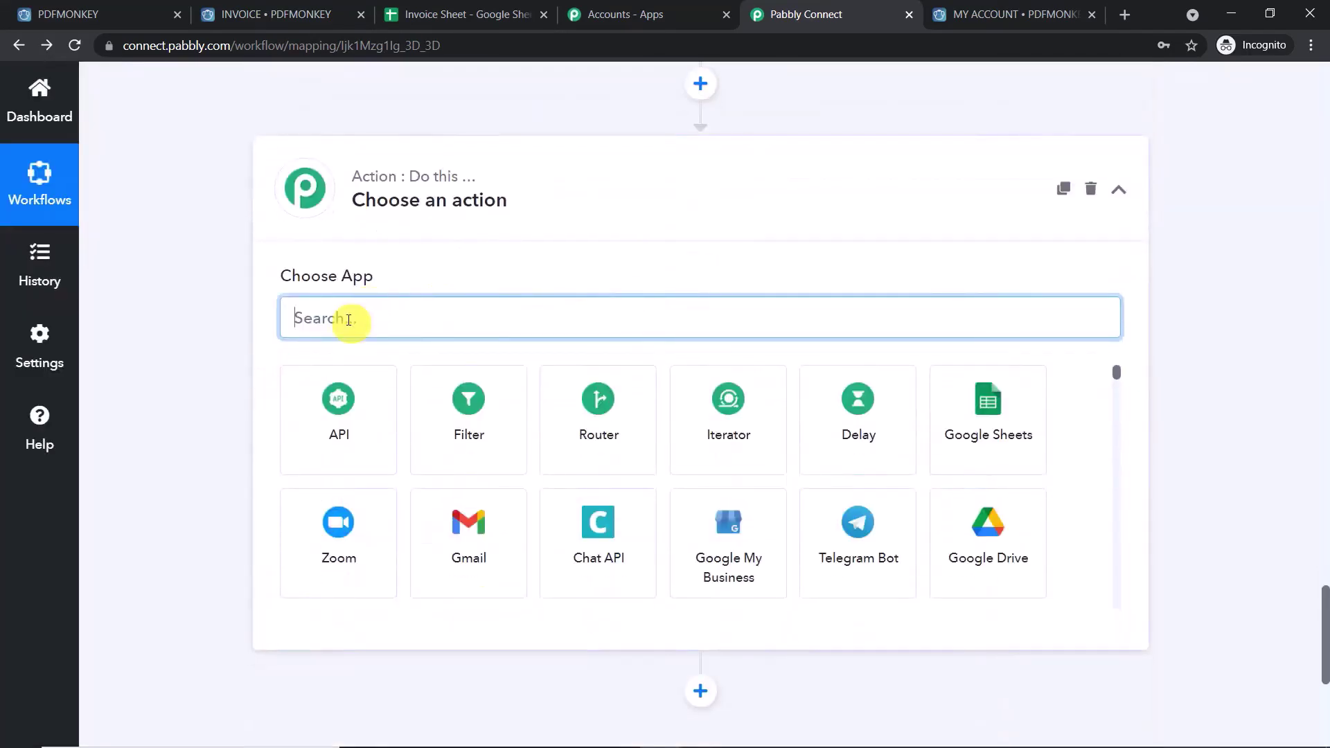
- Set the new step to PDFMonkey's Find Document action using the existing PDFMonkey #1 connection
type("pdf")
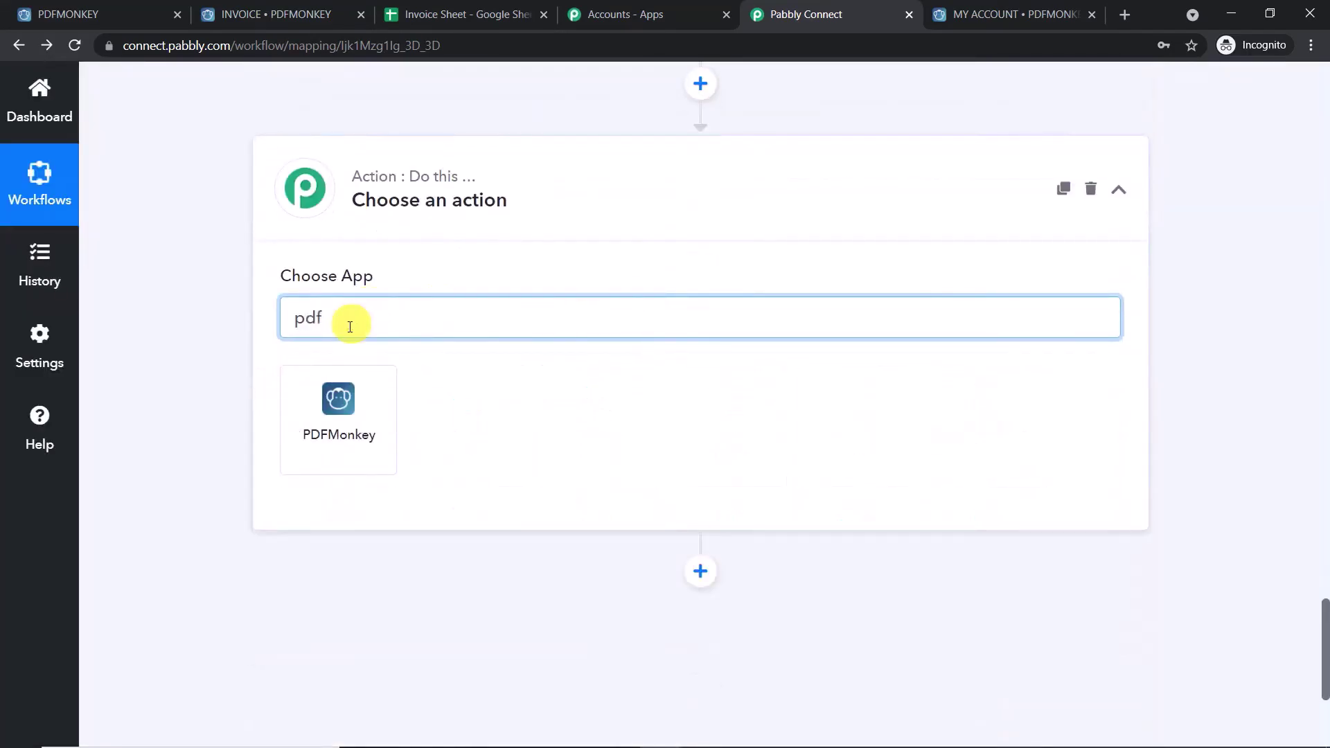
left_click(338, 409)
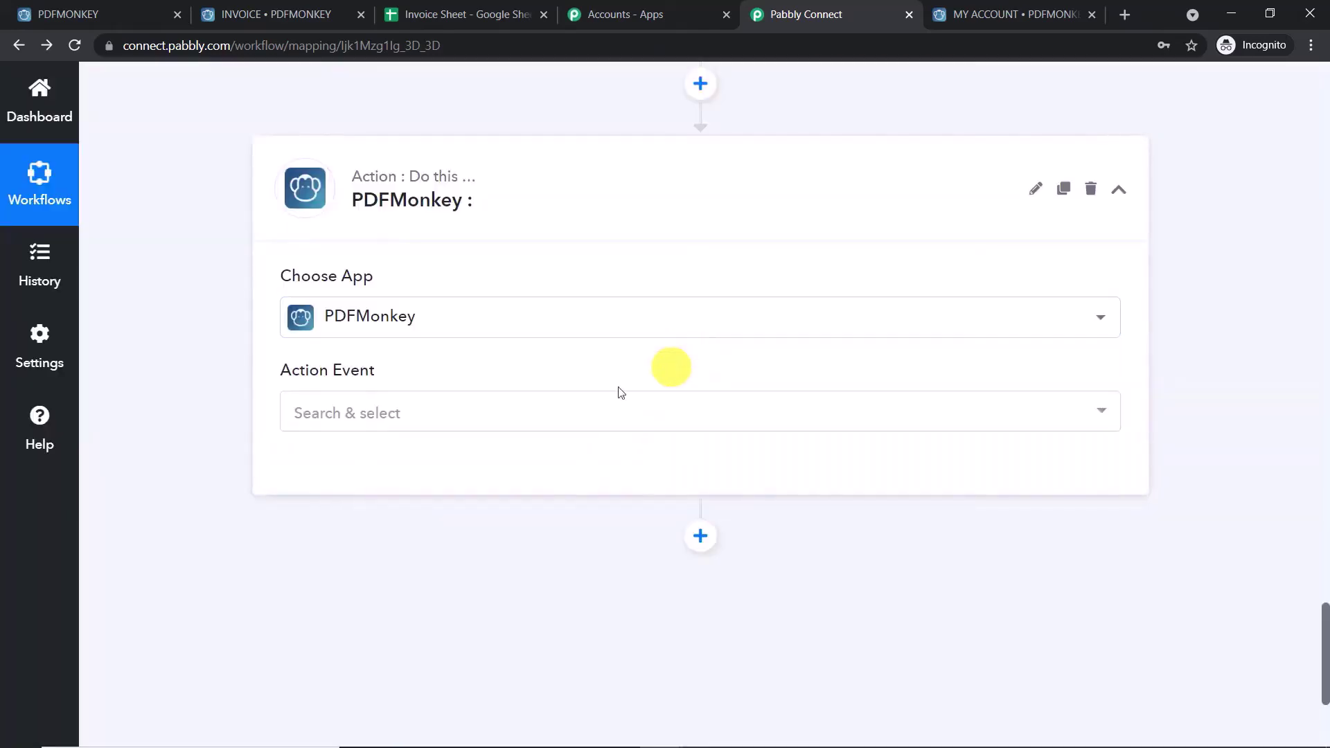
left_click(528, 412)
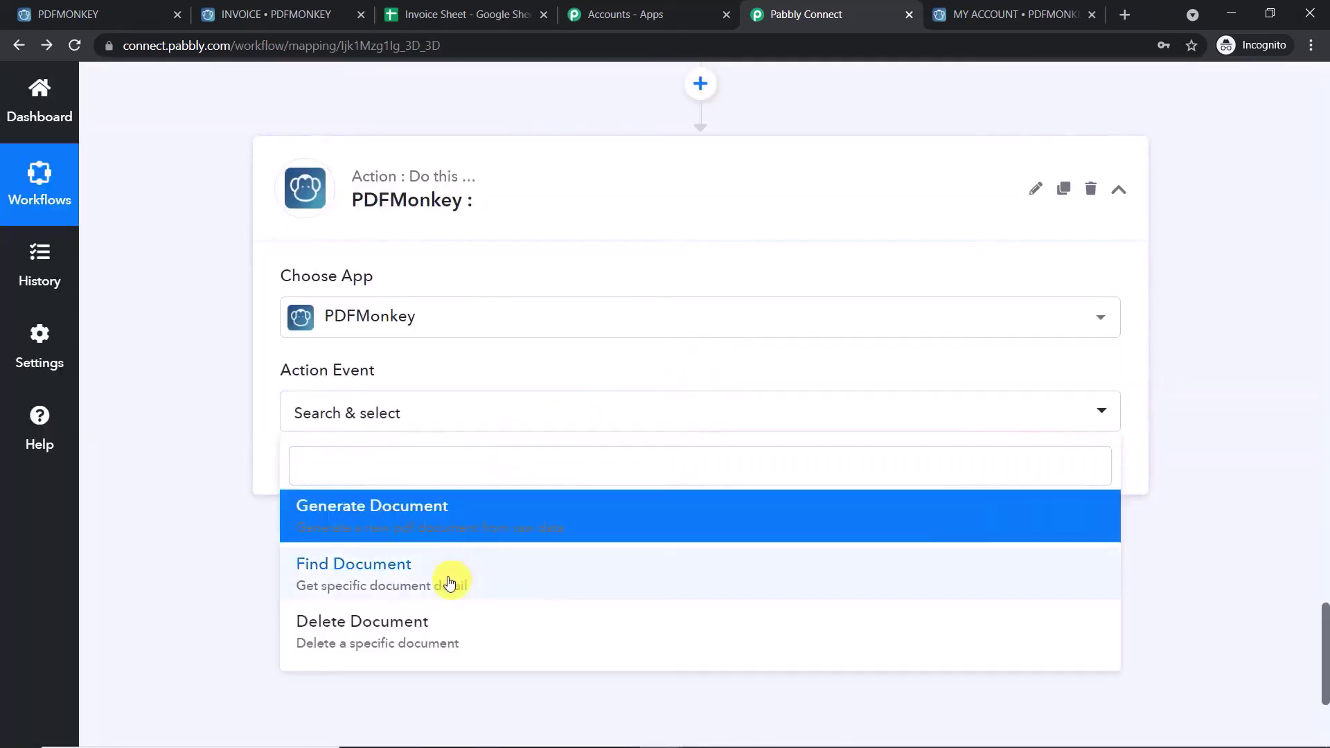
left_click(416, 608)
left_click(442, 420)
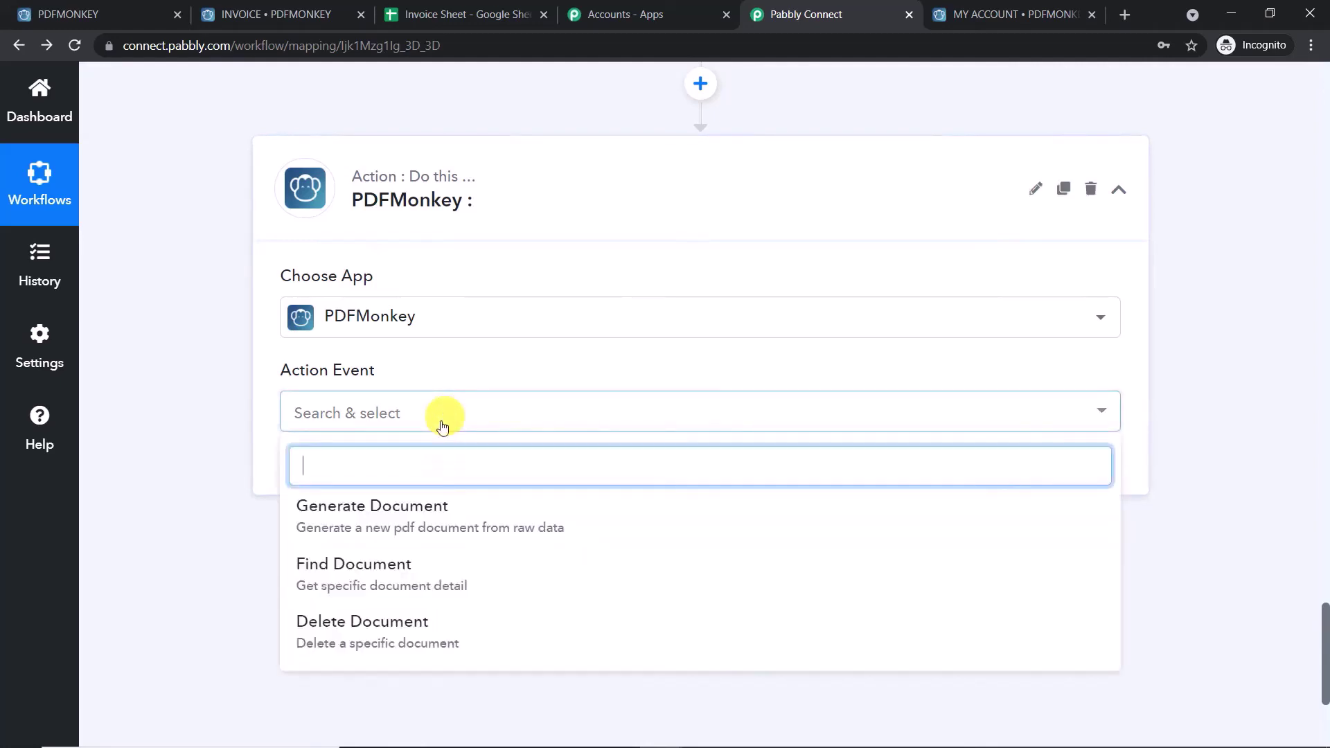
left_click(399, 587)
left_click(342, 476)
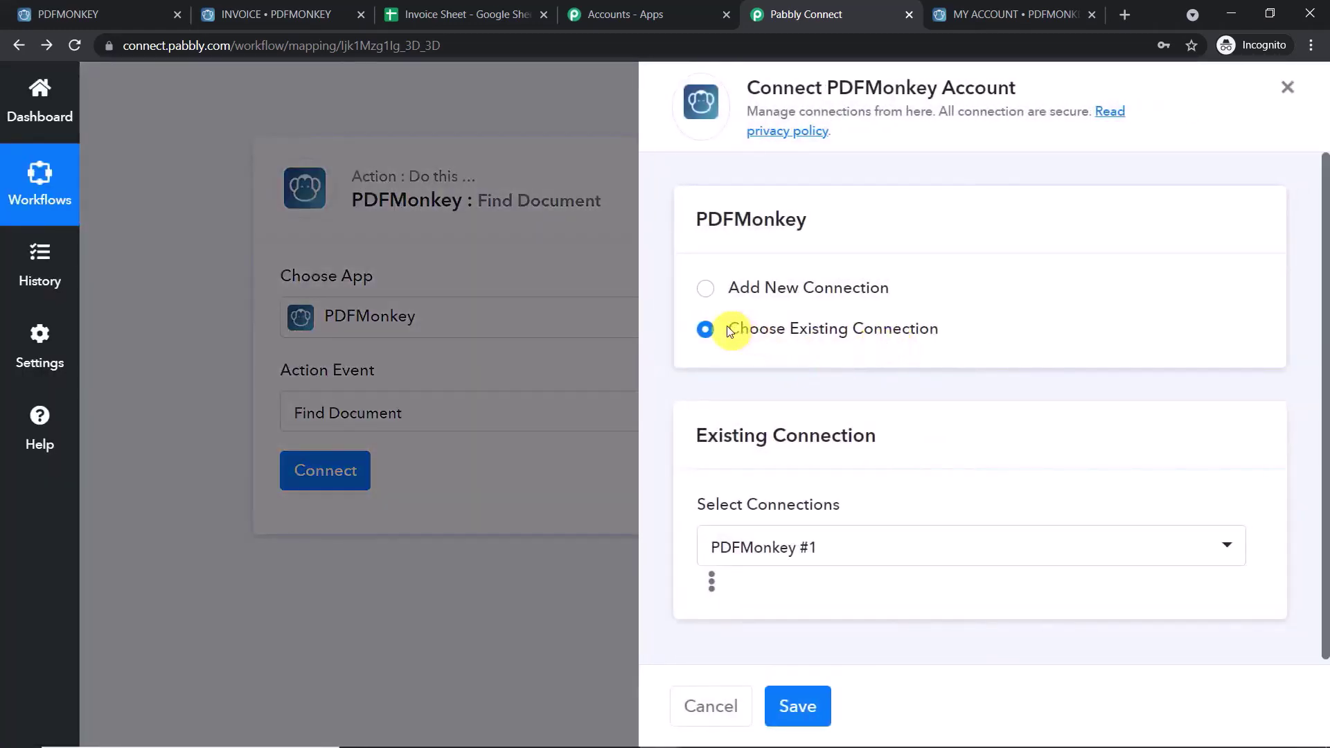
left_click(757, 547)
left_click(757, 548)
left_click(795, 706)
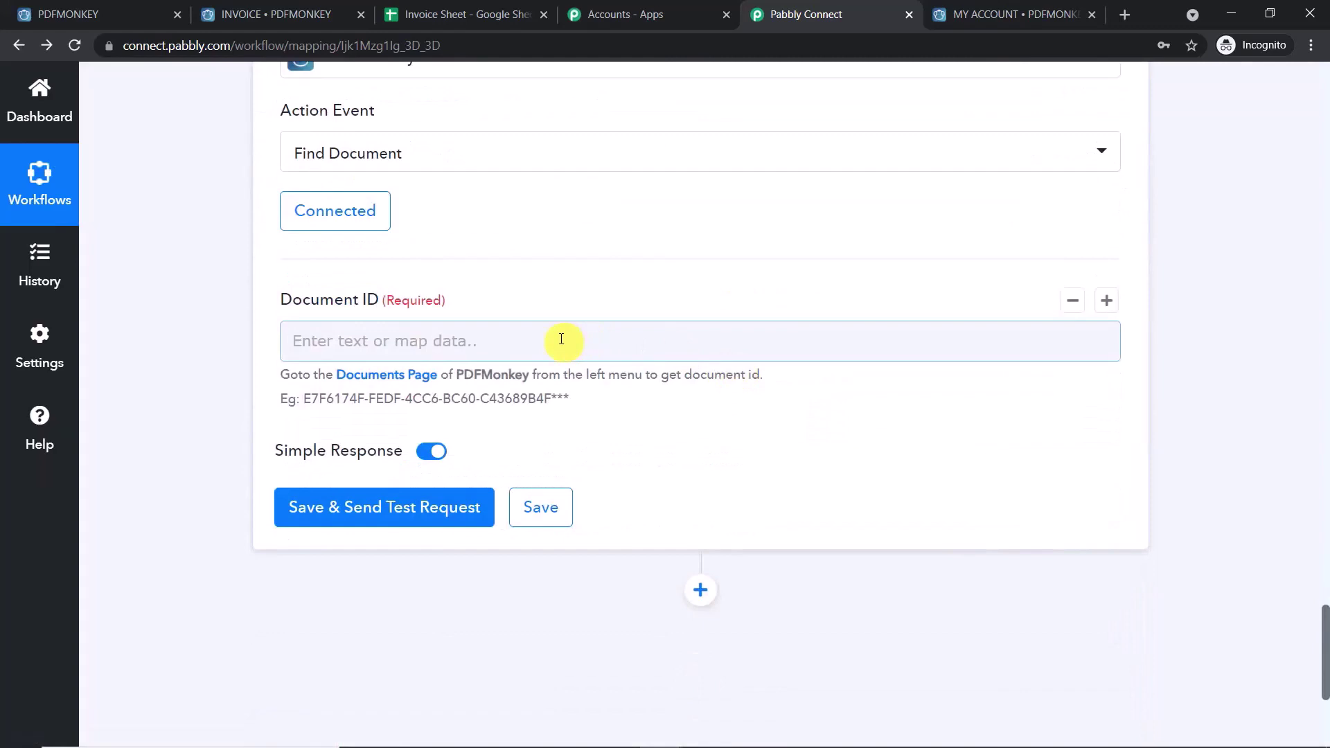
- Map Document ID to the Generate Document step's Document Id and send a test request
left_click(561, 339)
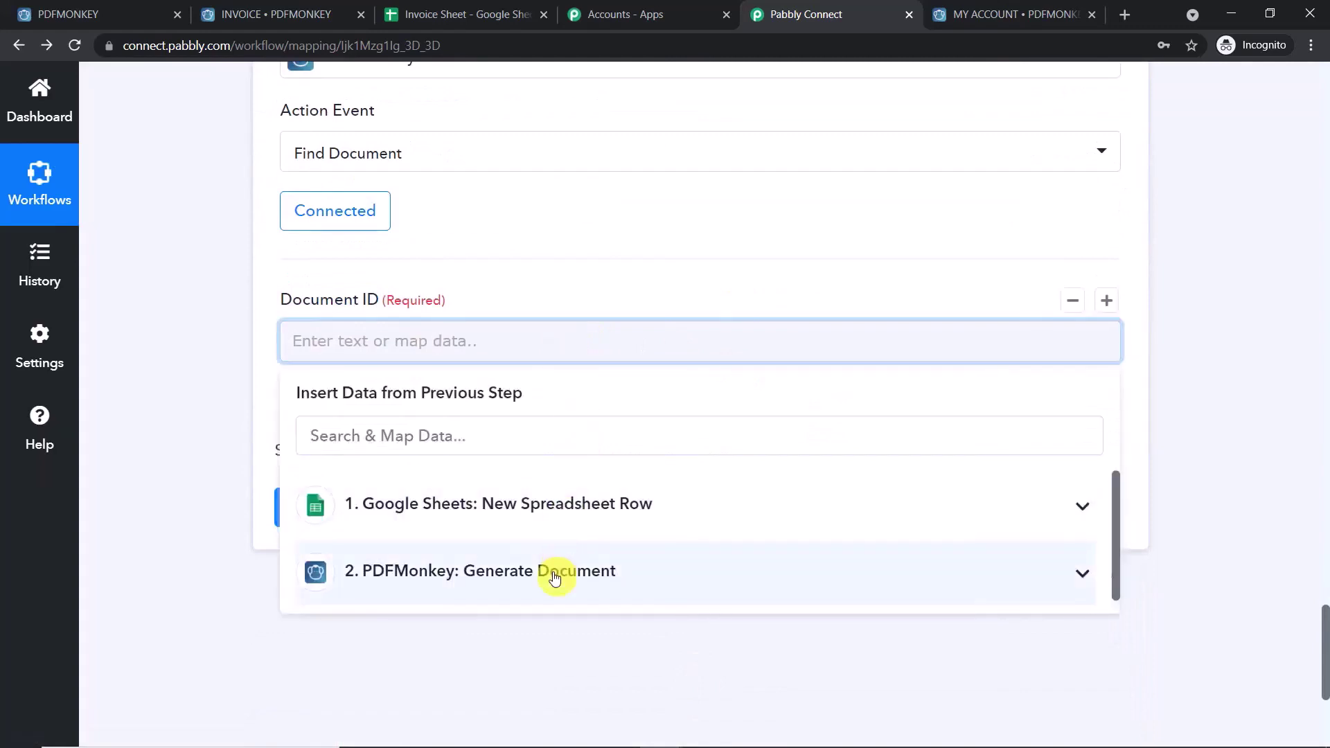
left_click(1245, 370)
scroll(1244, 370, "up", 15)
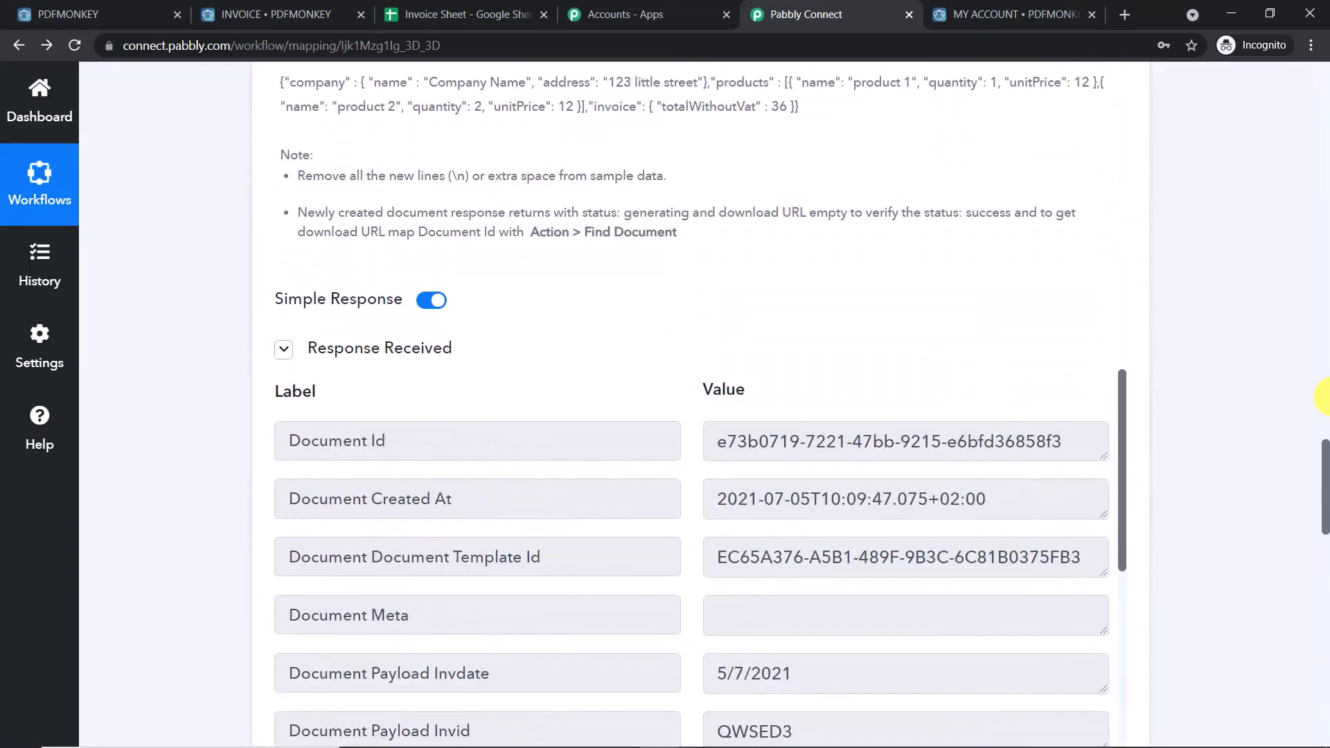
left_click_drag(1061, 441, 684, 438)
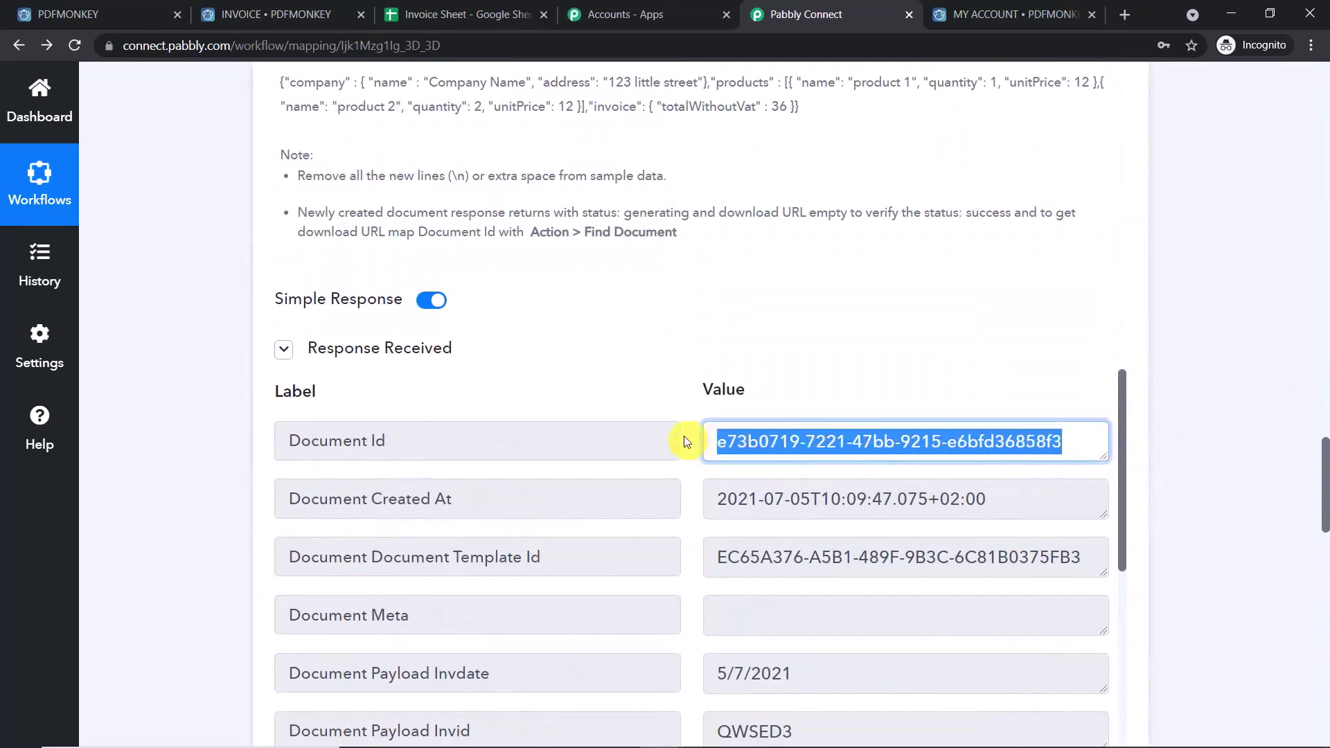
left_click_drag(1322, 485, 1324, 669)
left_click(574, 152)
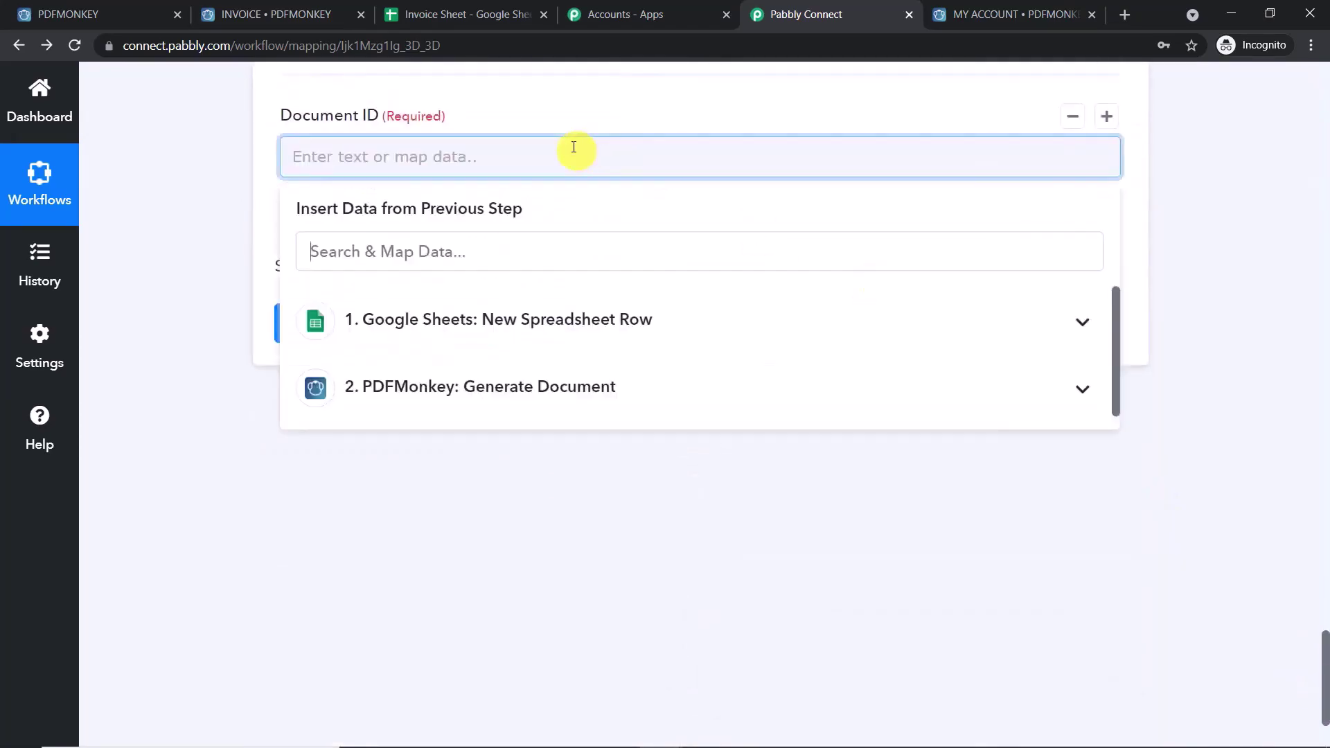
left_click(500, 386)
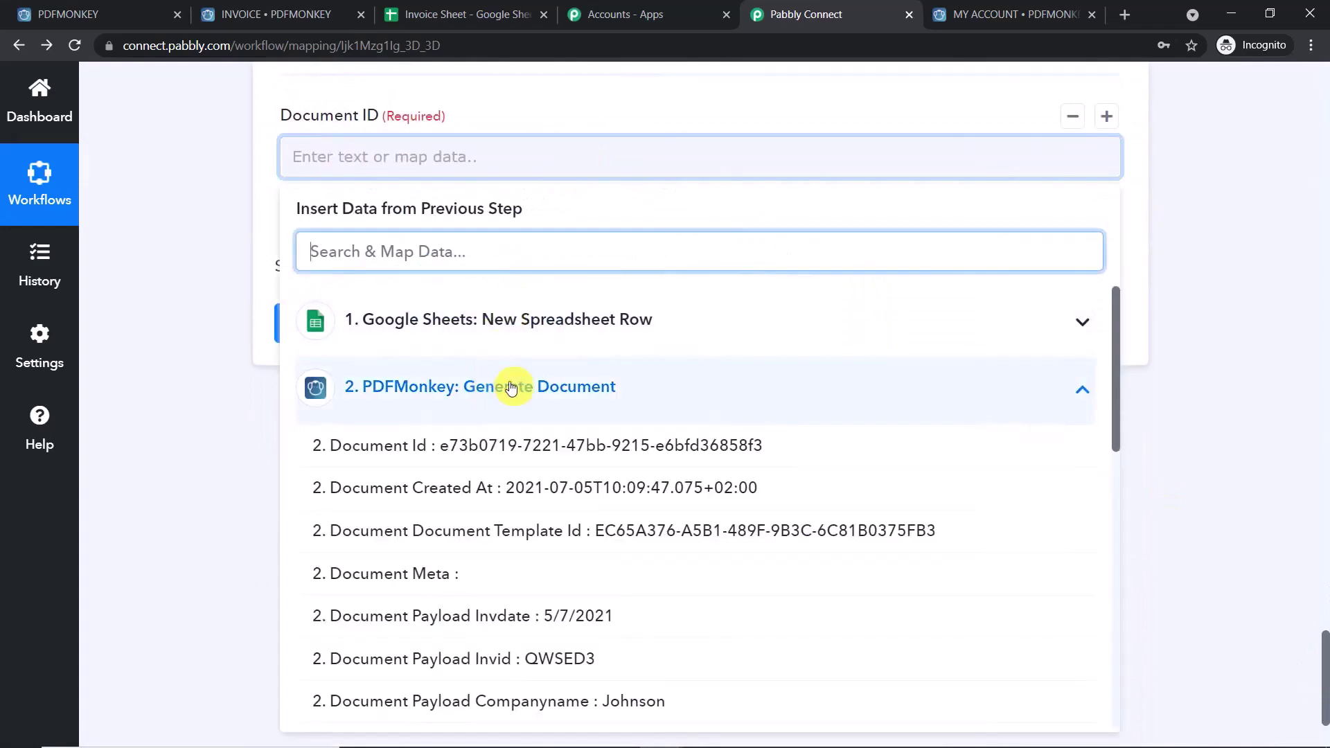
left_click(521, 449)
left_click(1146, 212)
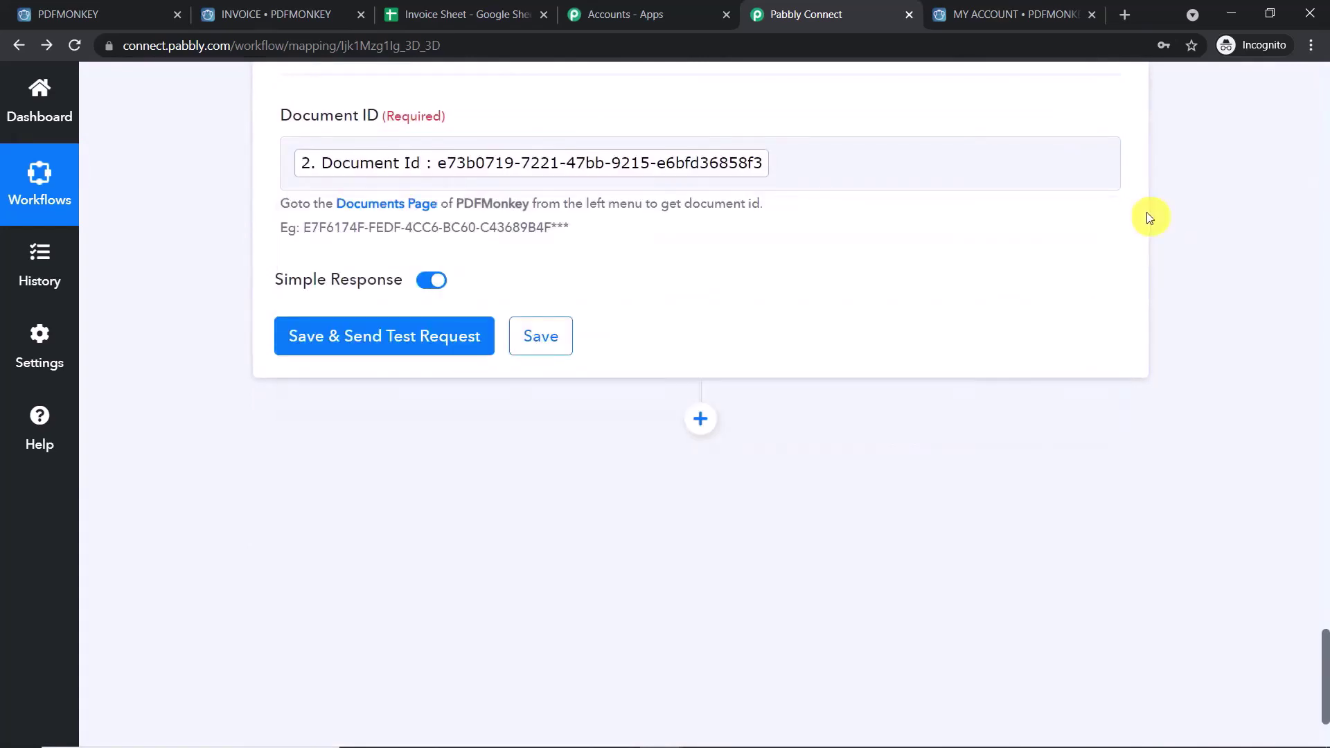
left_click(433, 358)
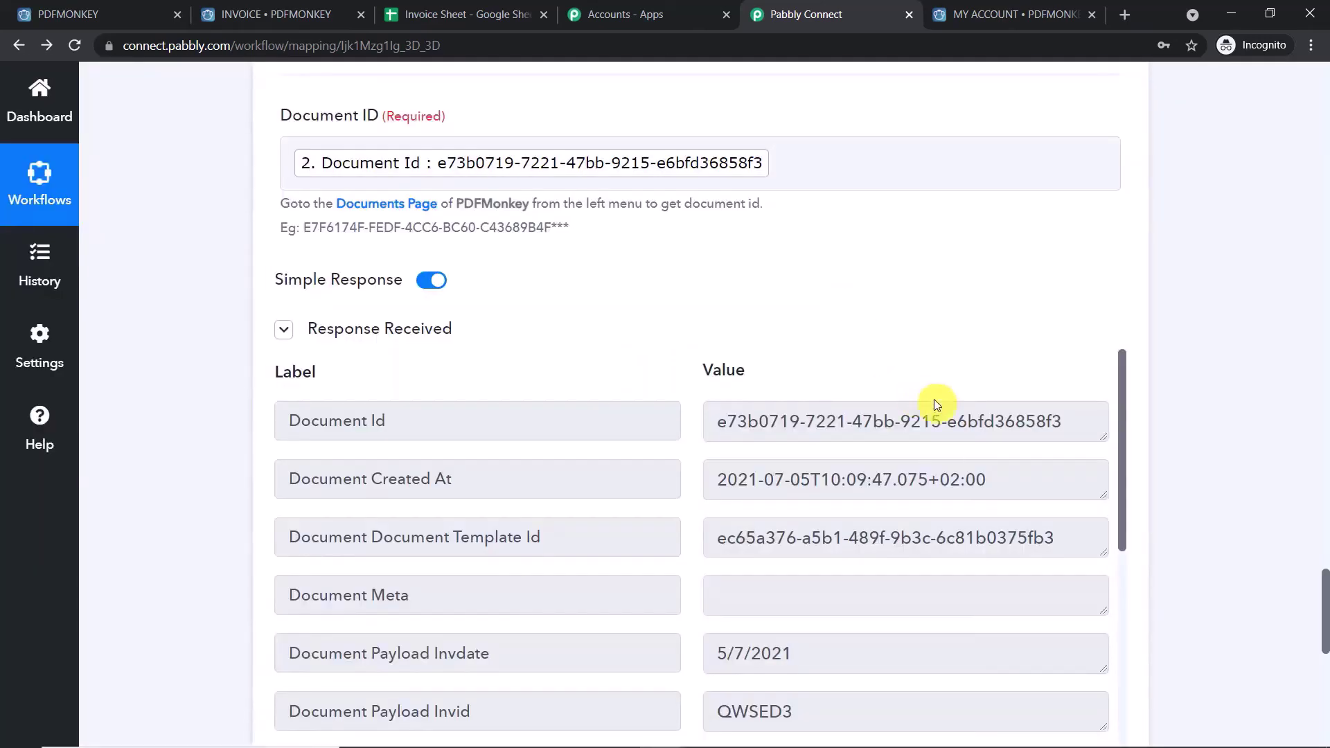
- Review the Find Document response's success status and full download URL, then open a new browser tab
scroll(970, 416, "down", 3)
scroll(1034, 436, "down", 4)
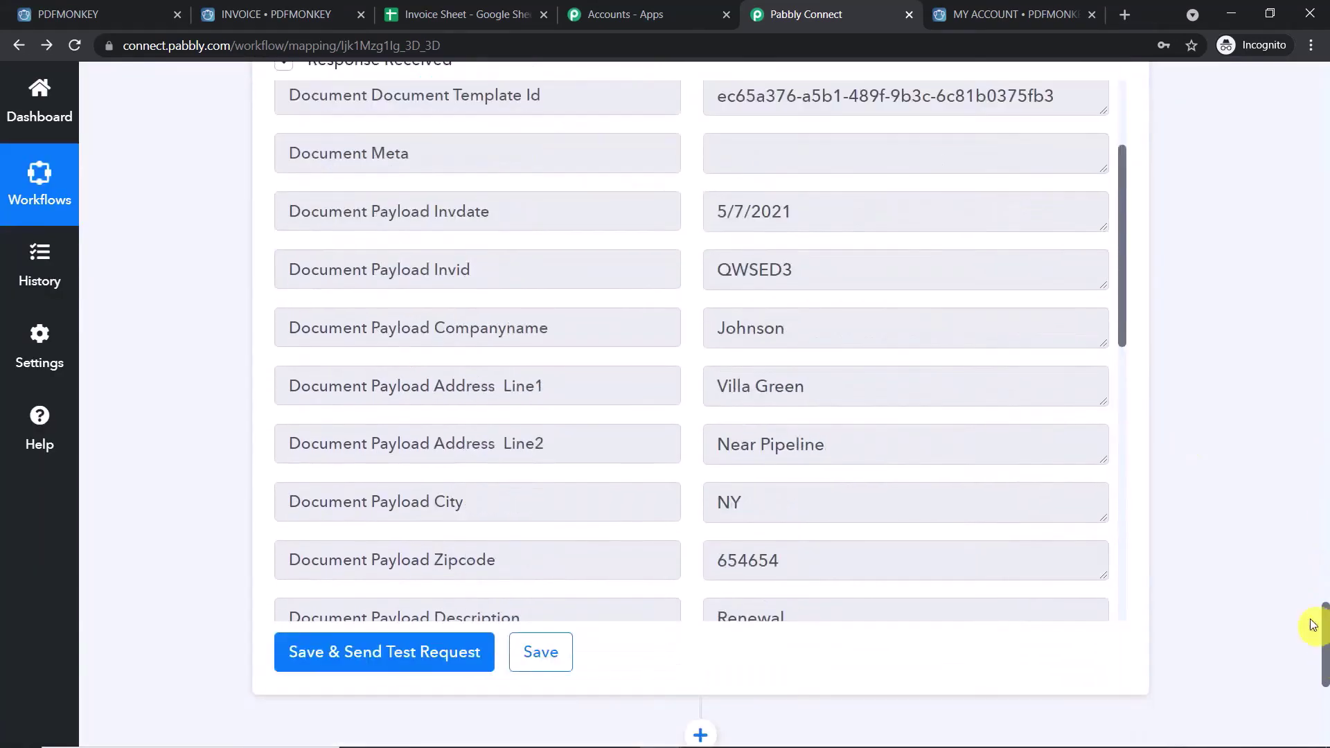
scroll(738, 300, "down", 10)
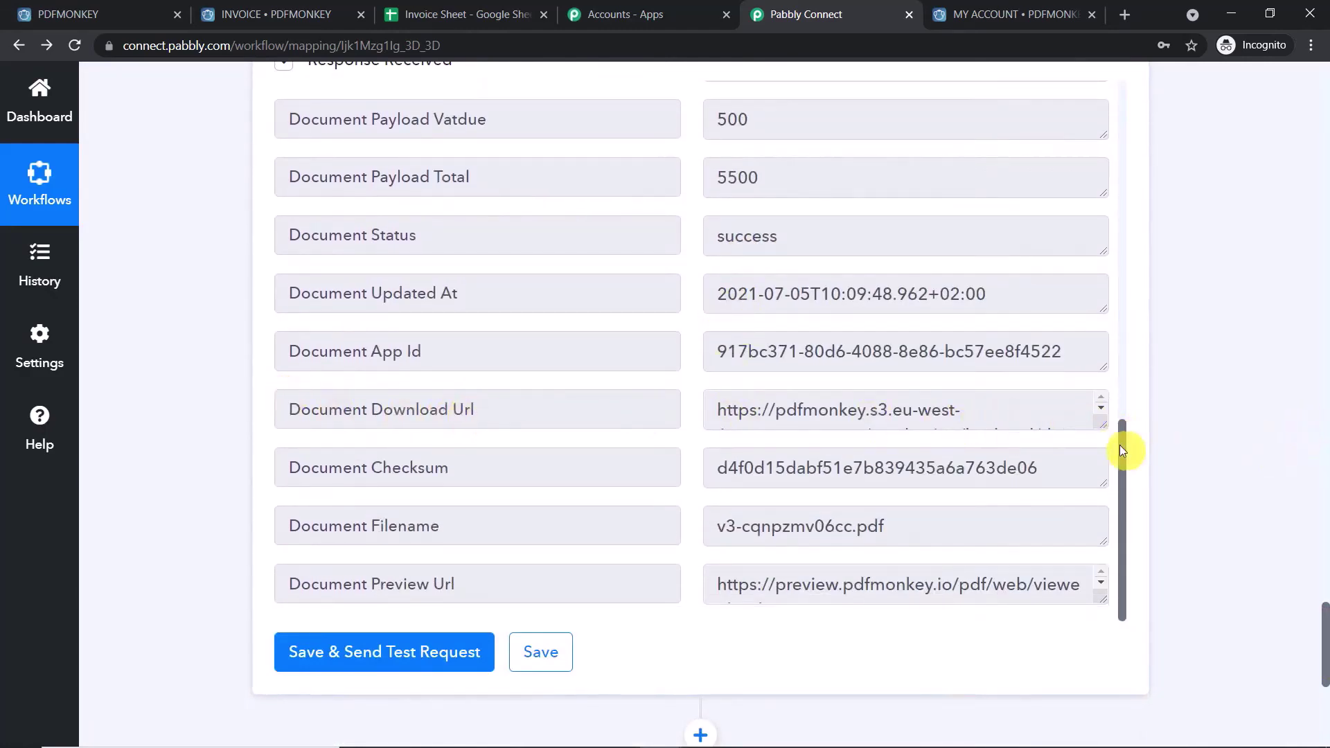
left_click_drag(1098, 426, 1091, 598)
left_click_drag(717, 401, 1143, 602)
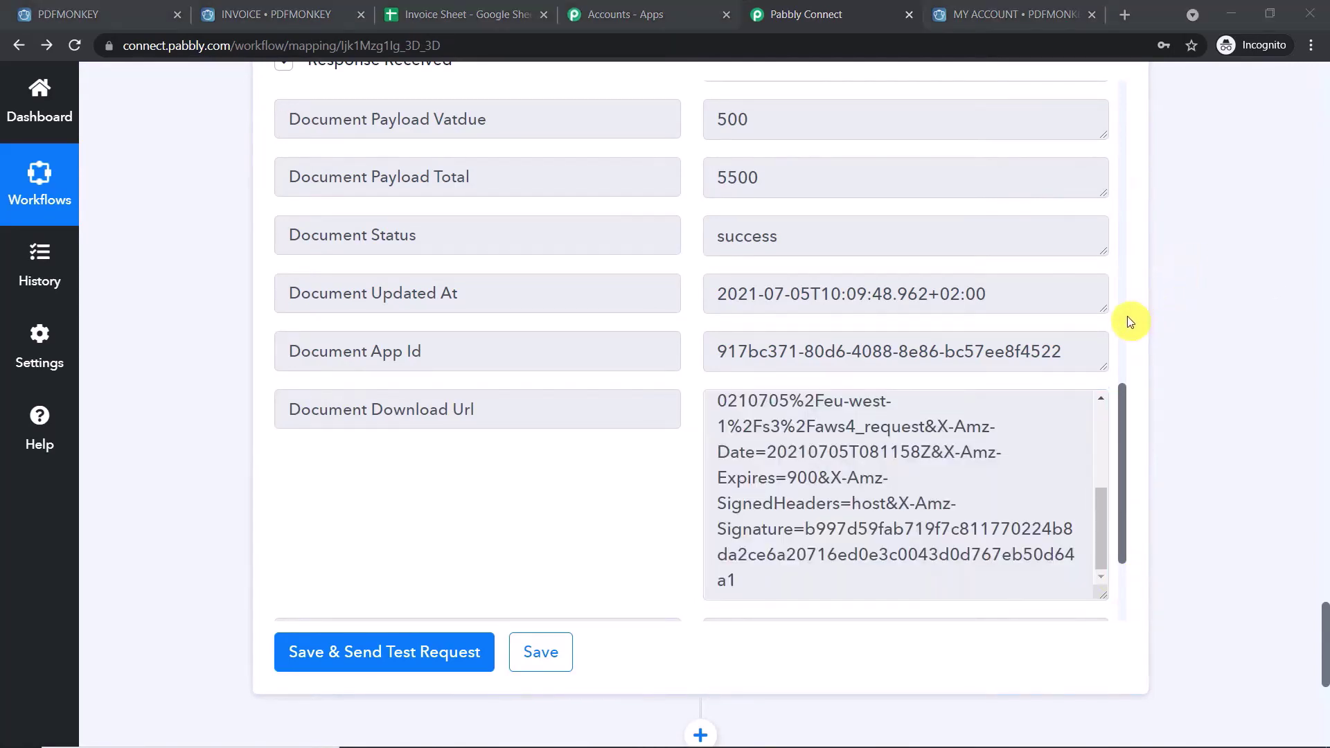
left_click(1125, 14)
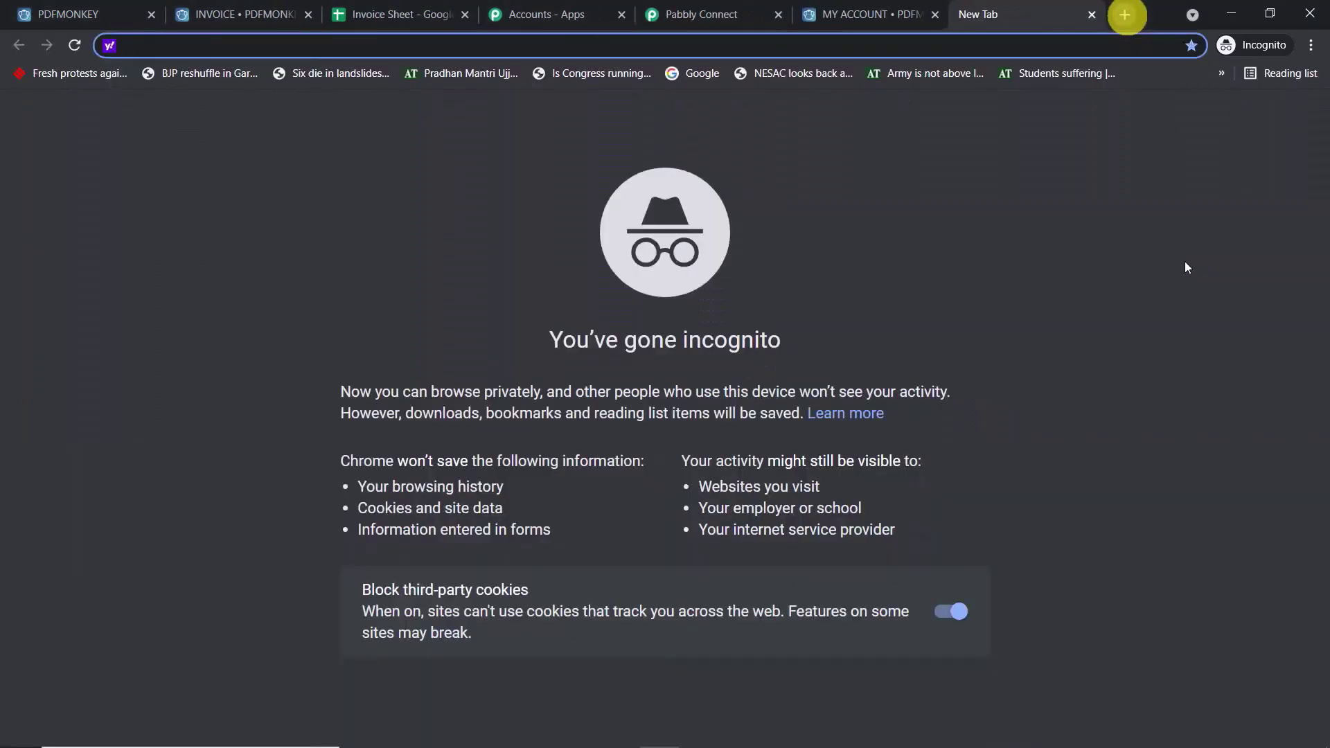
- Go to Google Drive's My Drive in the new tab
type("google dr")
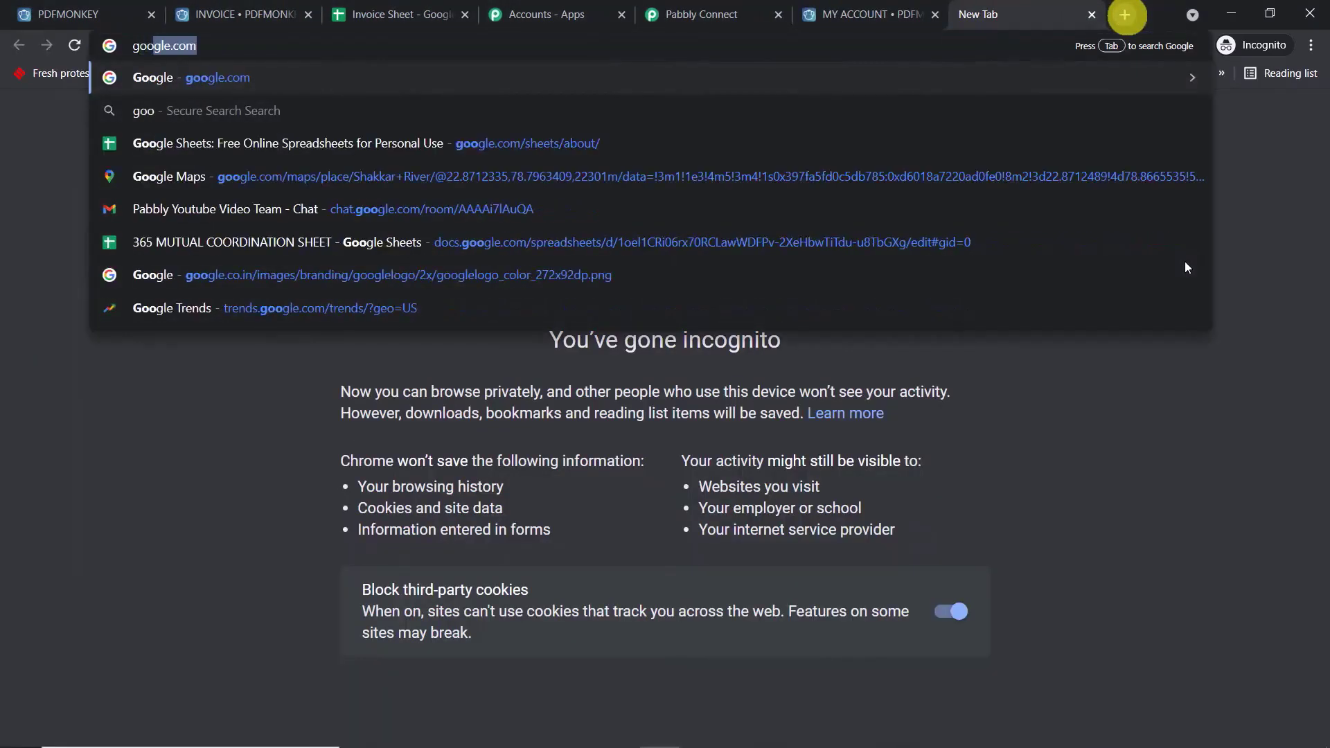
left_click(498, 142)
type("gle dr")
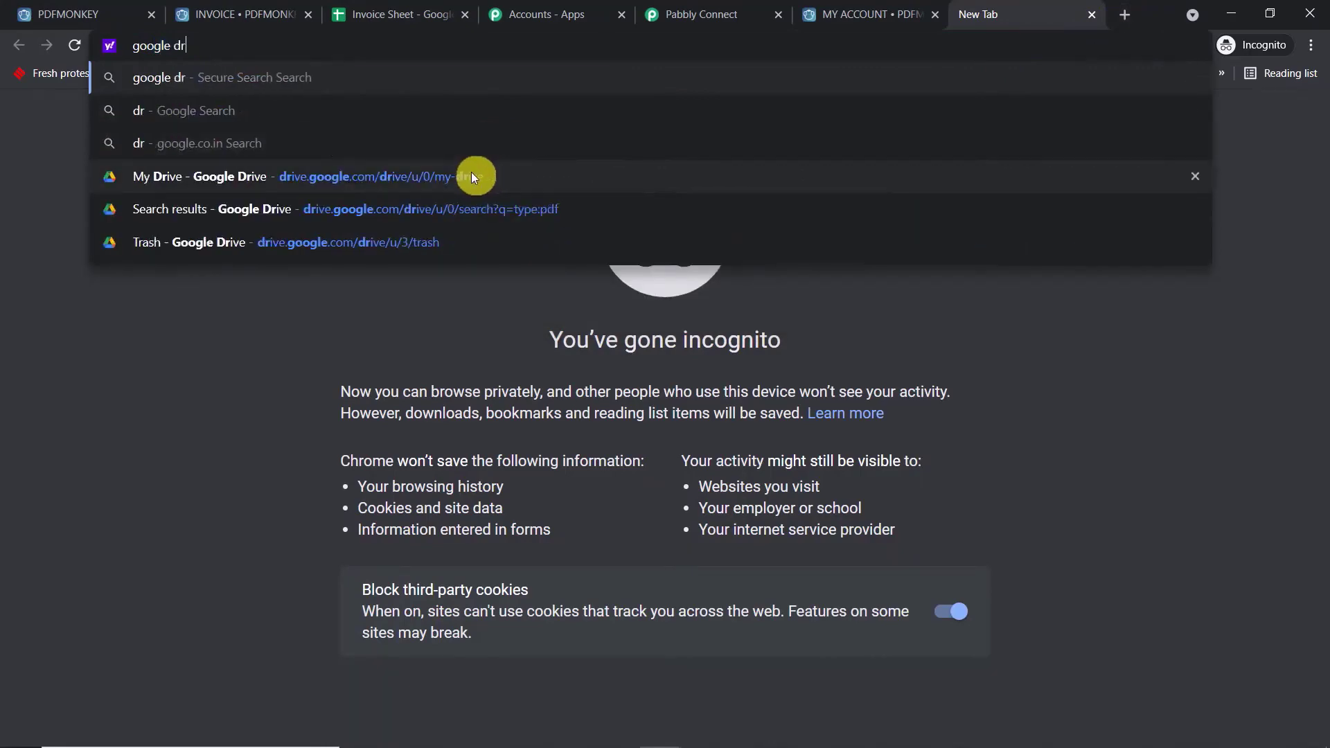
left_click(473, 174)
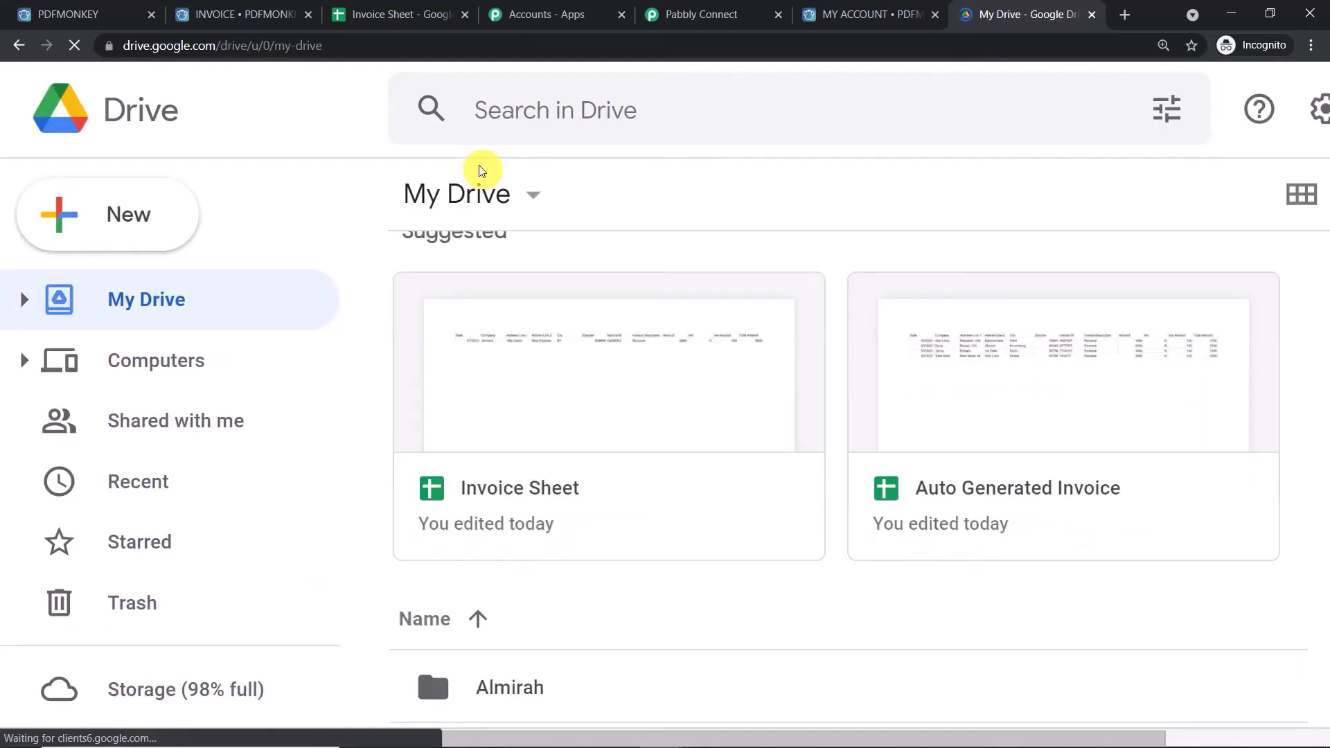
- Create a folder named 'Invoice Data' in My Drive and open it
left_click(155, 215)
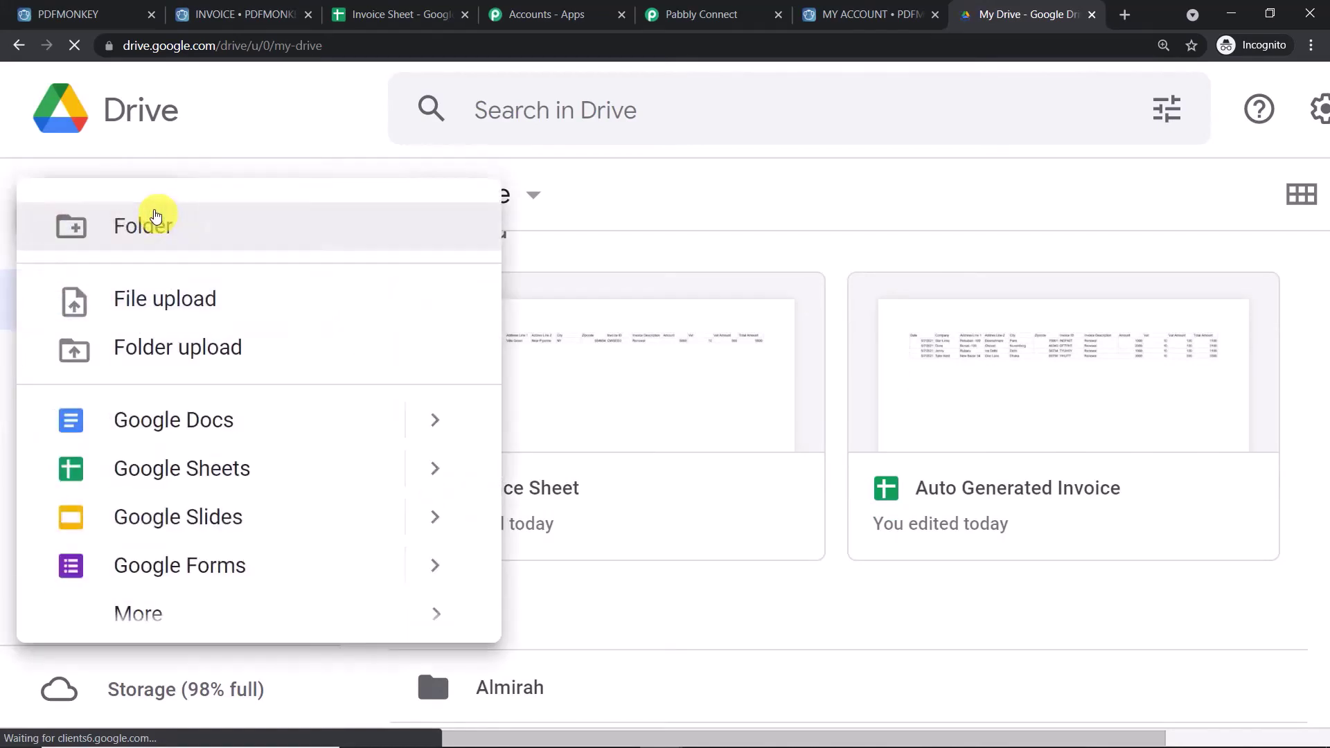
left_click(194, 238)
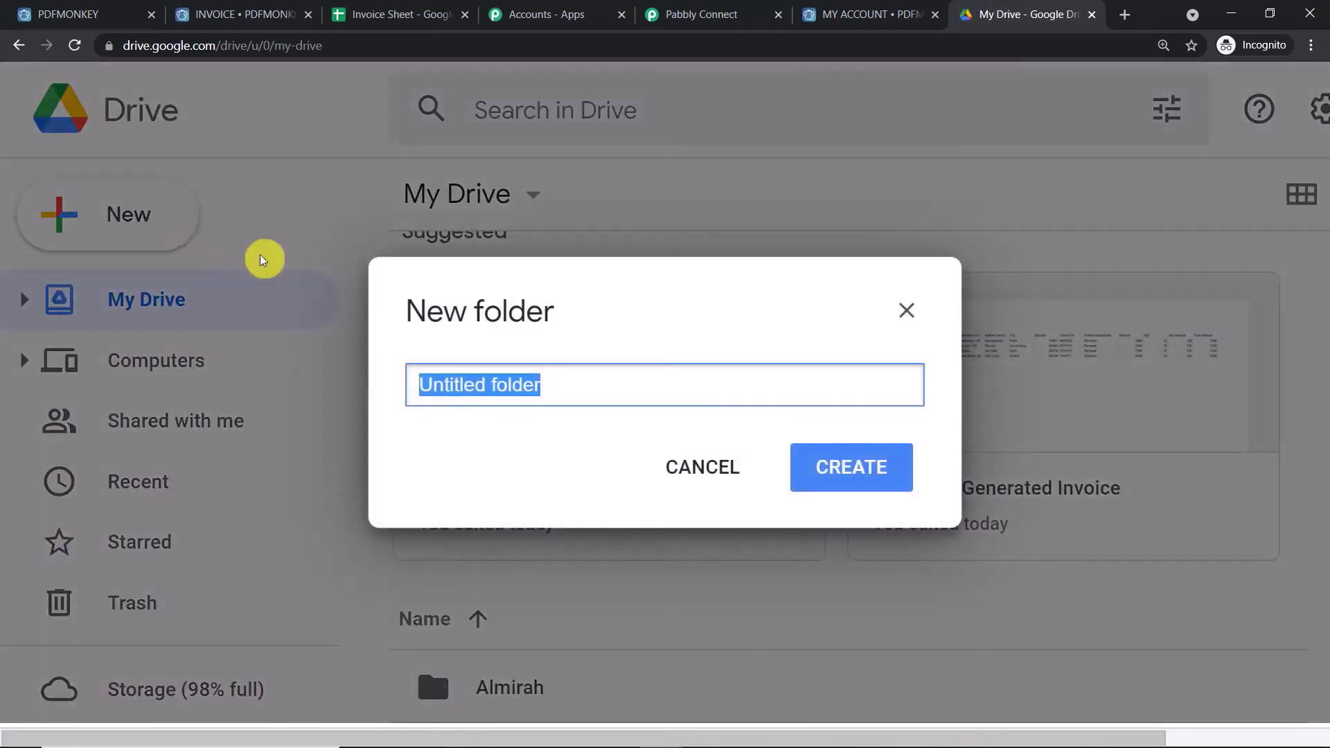
key("BackSpace")
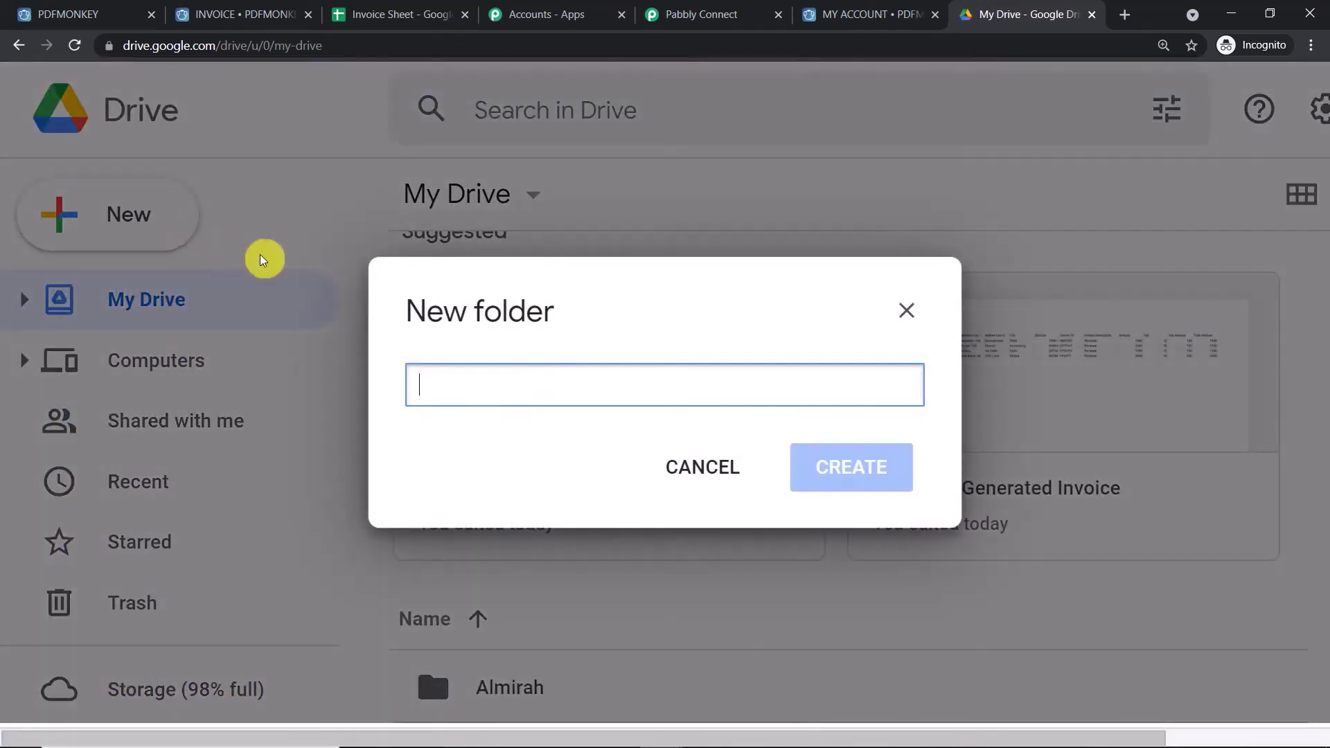
type("I")
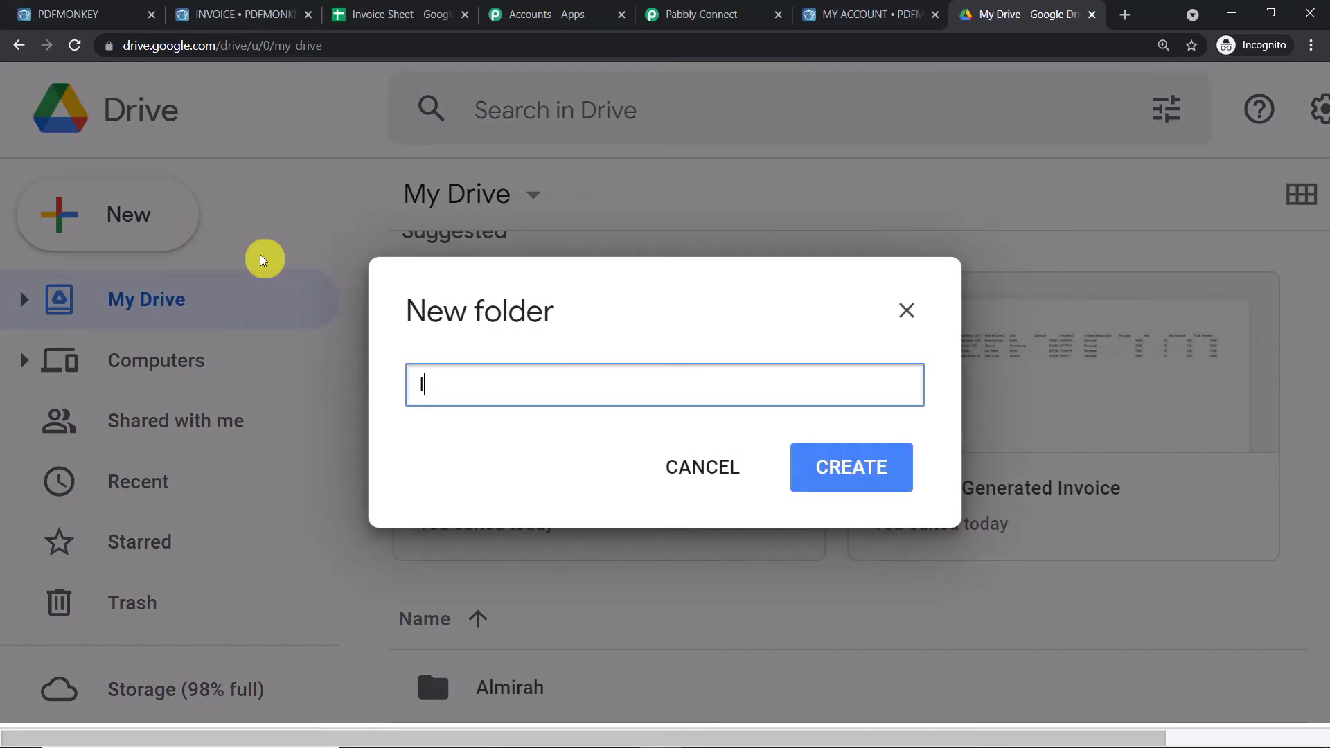
type("Nvoive")
key("BackSpace")
key("BackSpace")
type("ce D")
left_click(861, 466)
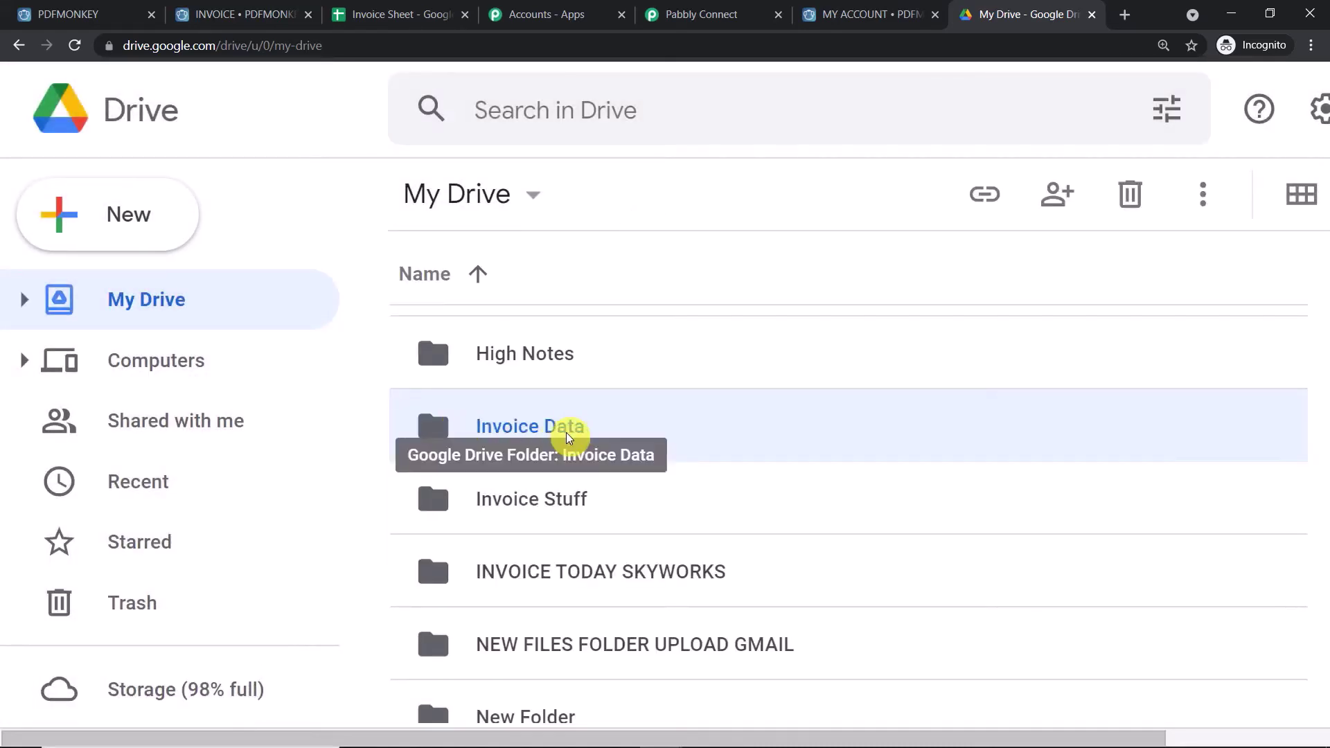
double_click(566, 435)
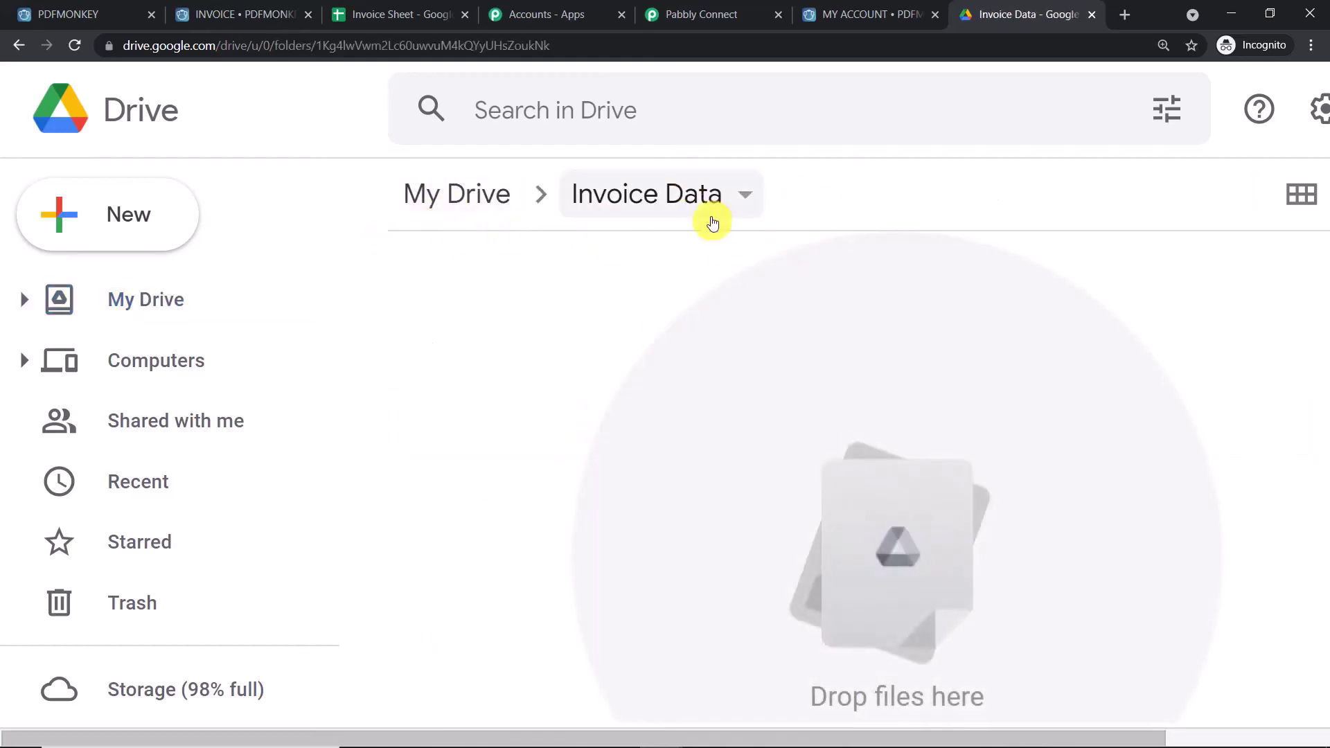
- Add a Google Drive action step to the workflow with the Upload a File event
left_click(720, 13)
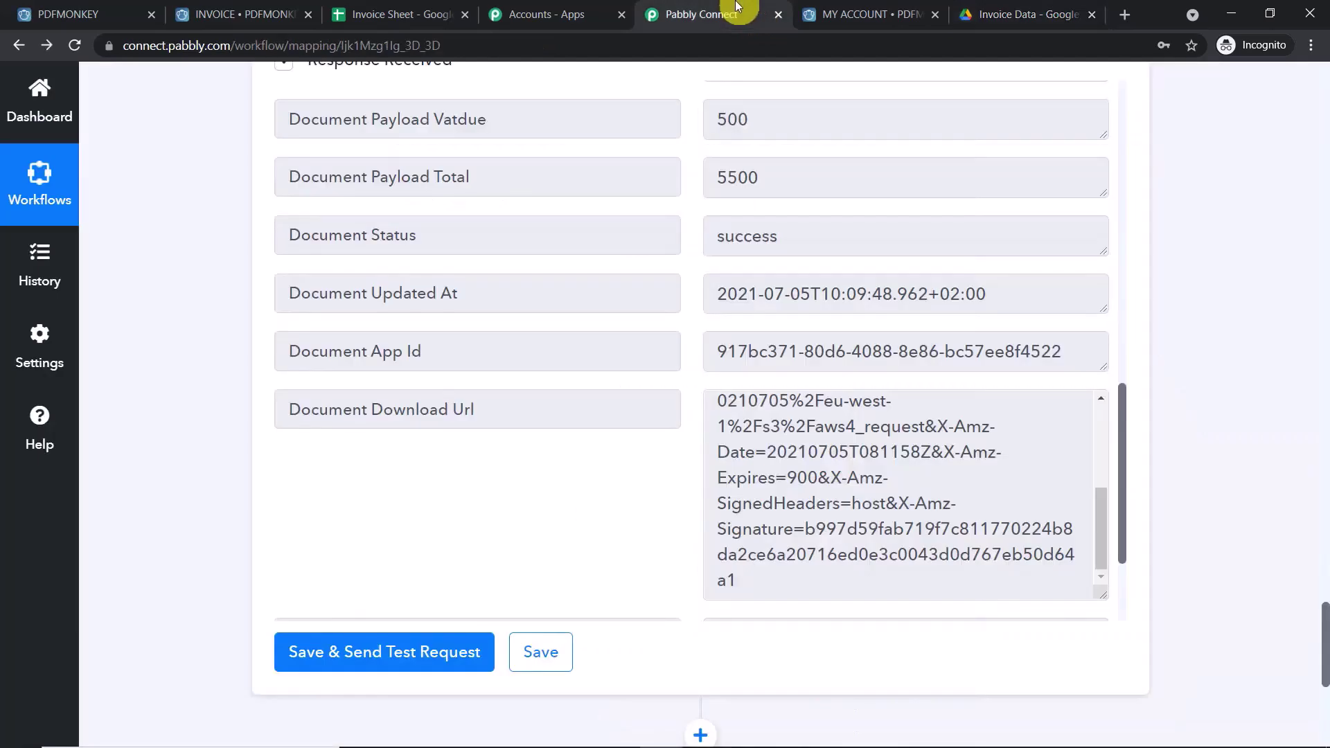
scroll(1314, 655, "down", 5)
scroll(1314, 655, "down", 2)
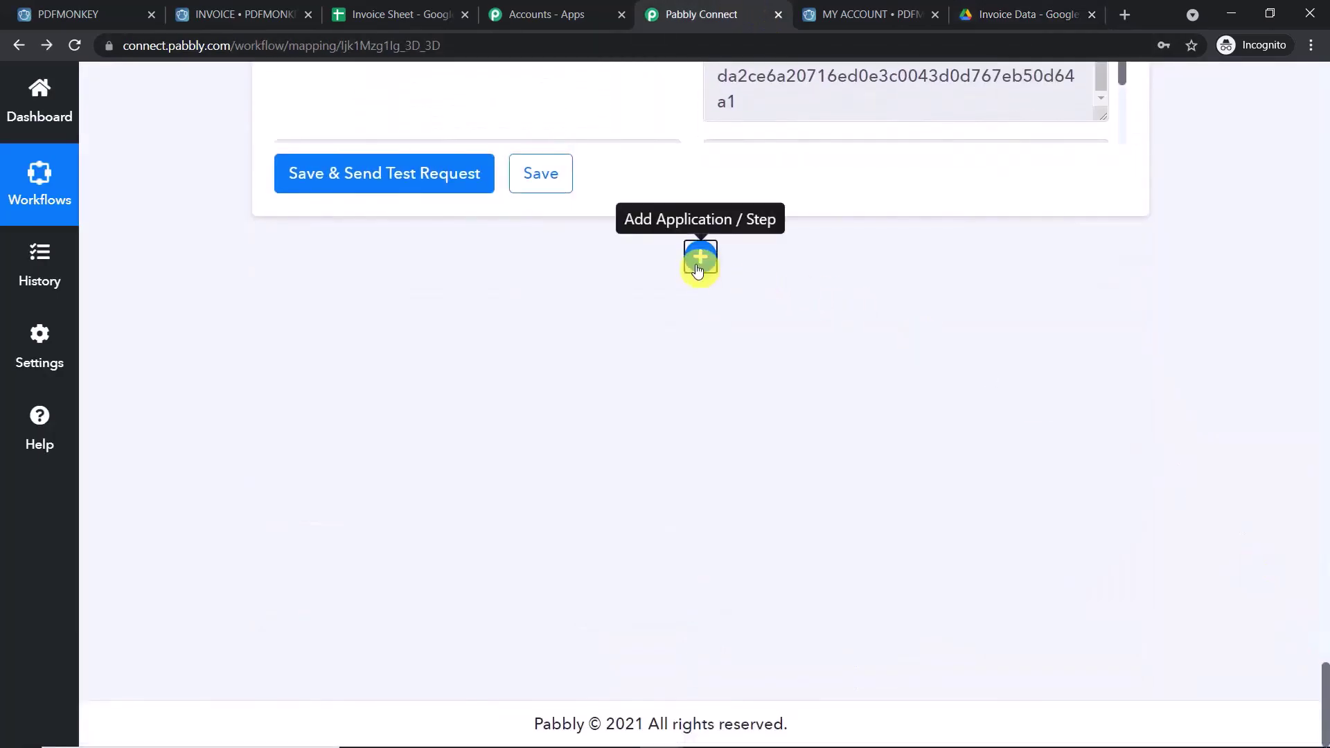
left_click(698, 260)
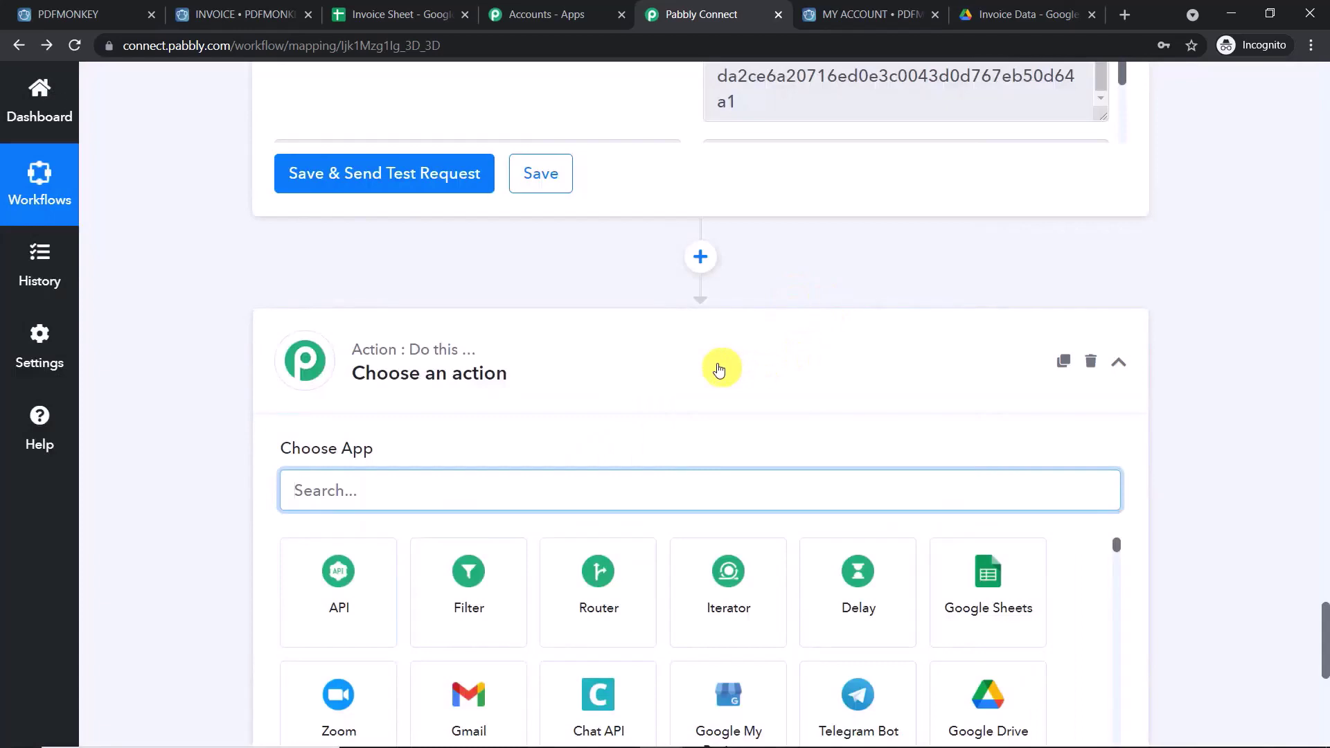
type("goog")
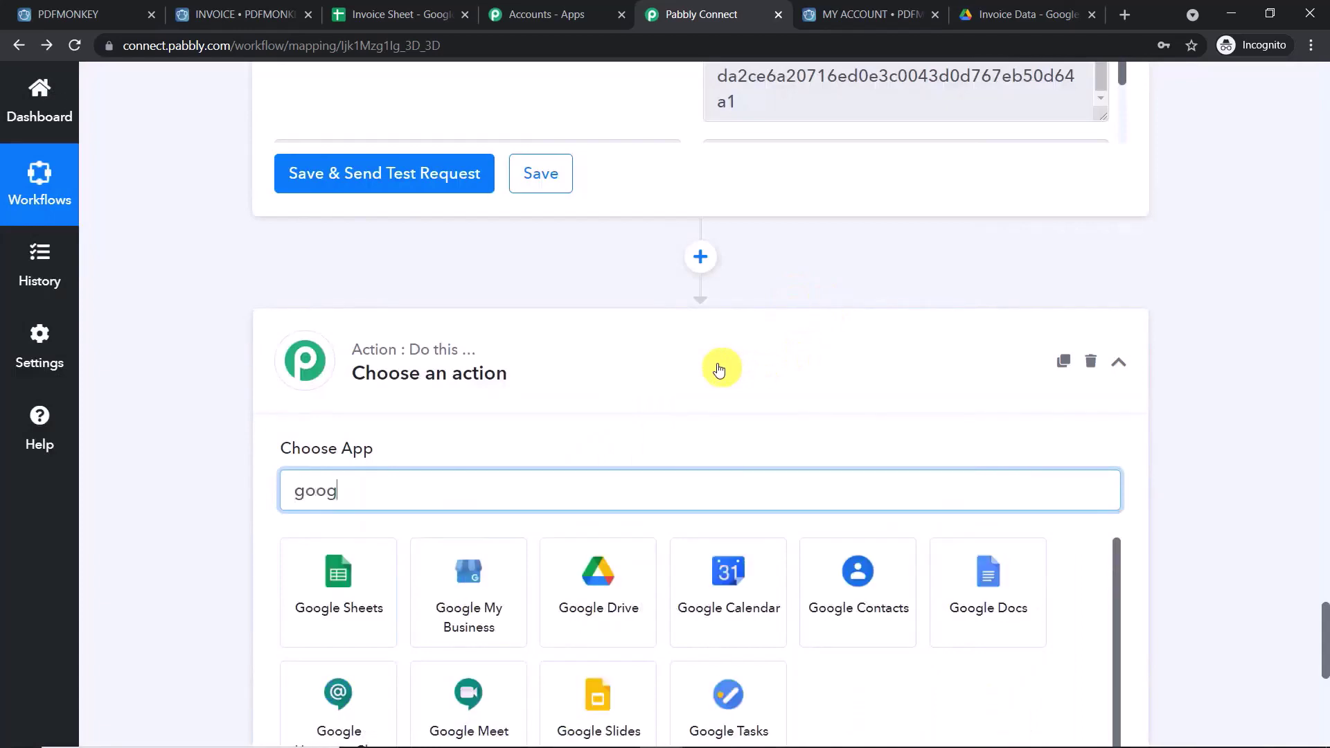
type("le dr")
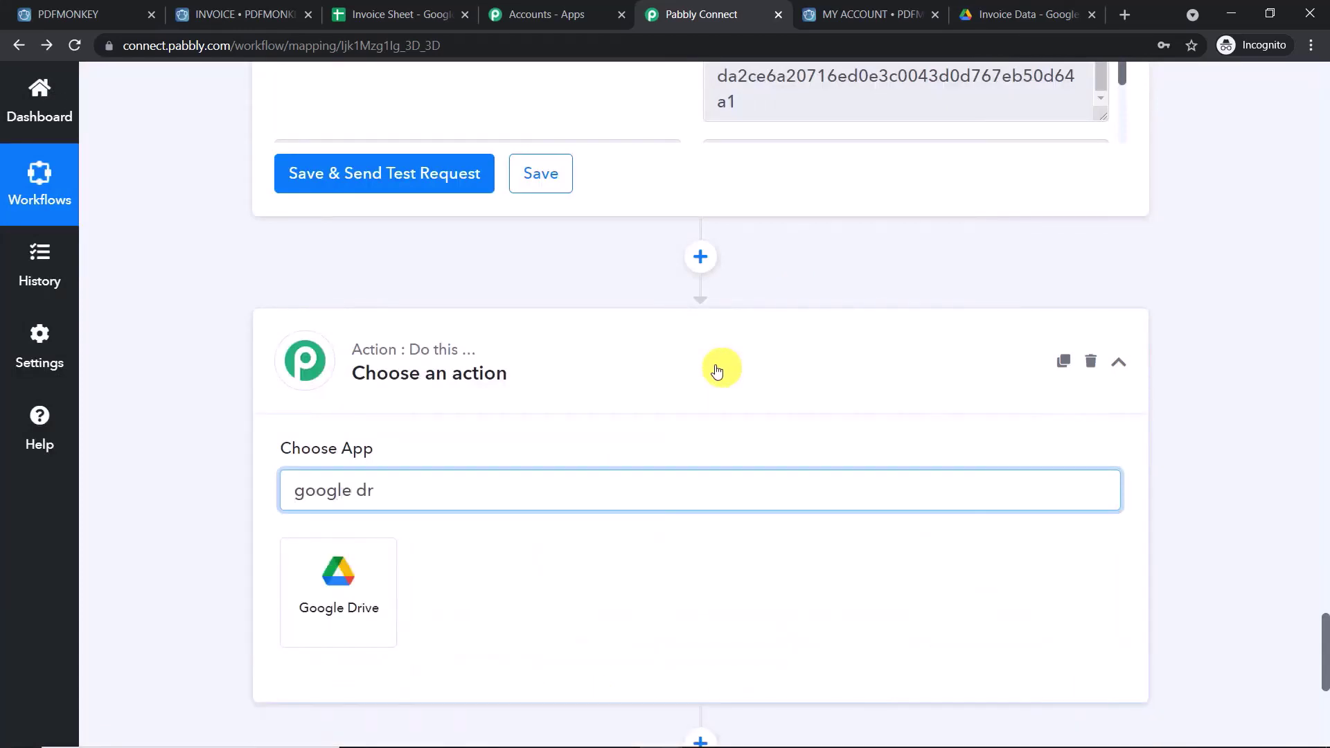
left_click(301, 588)
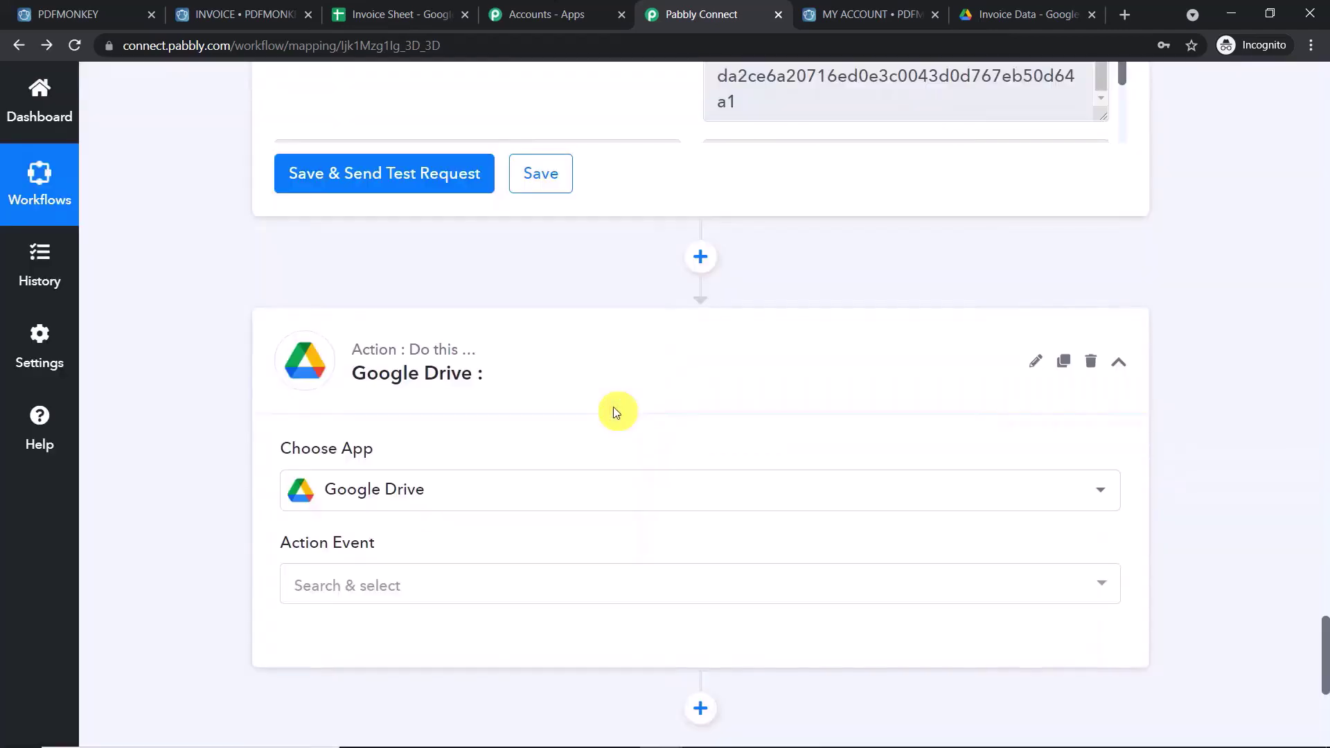
left_click(377, 585)
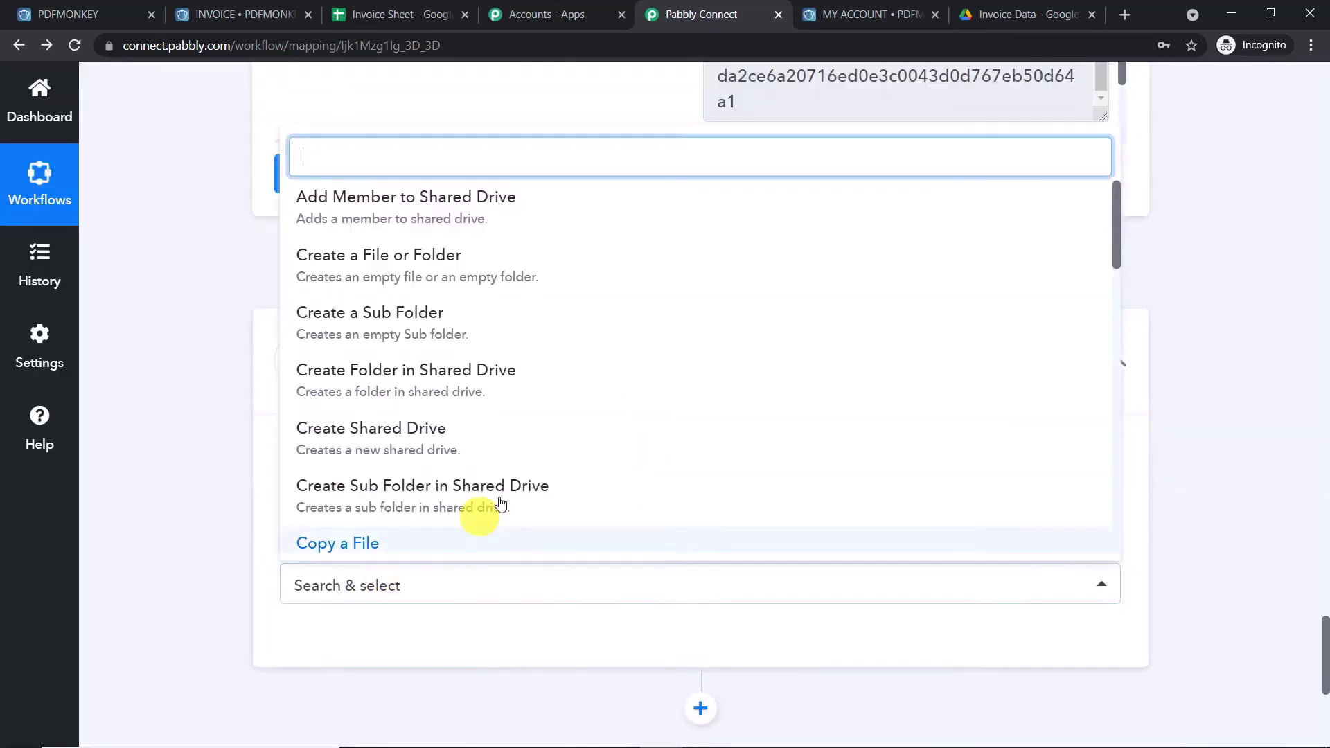
scroll(528, 339, "down", 6)
scroll(532, 350, "down", 4)
left_click(519, 335)
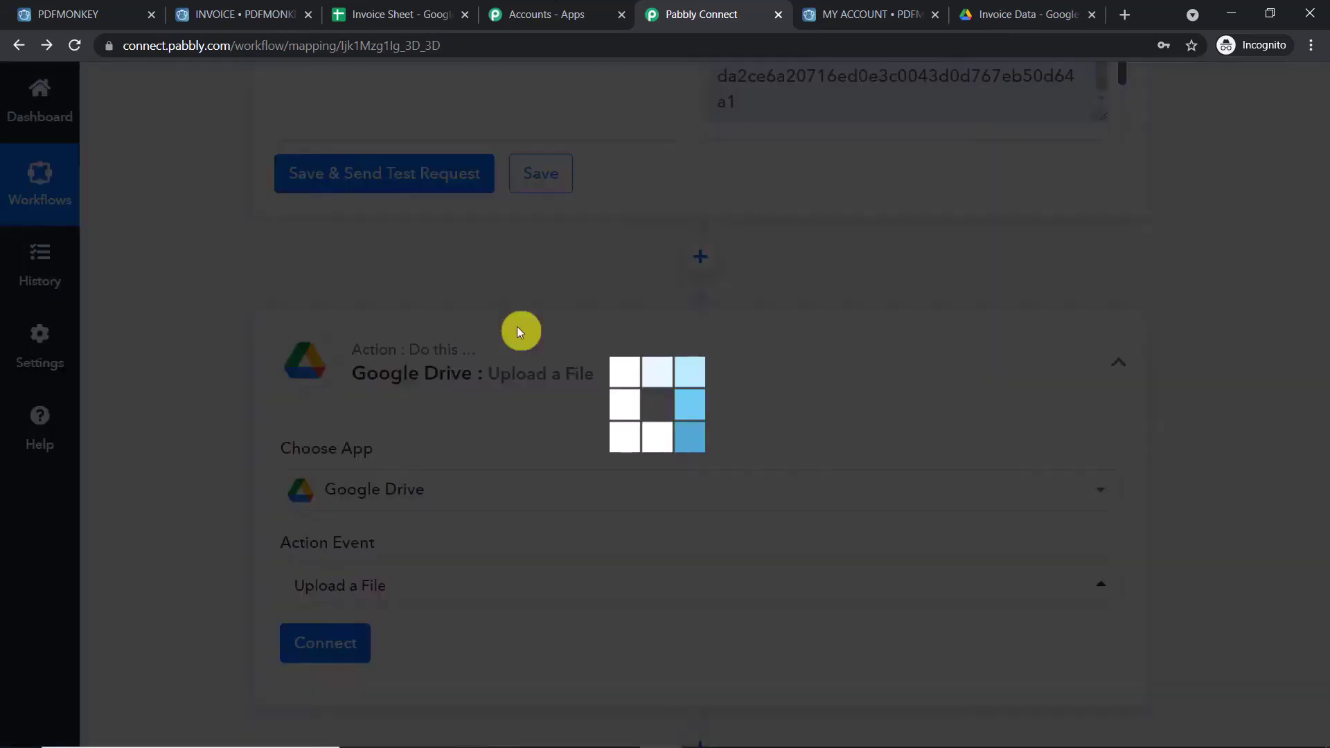
- Start a new Google Drive connection and launch the Google sign-in window
scroll(555, 351, "down", 4)
left_click(322, 385)
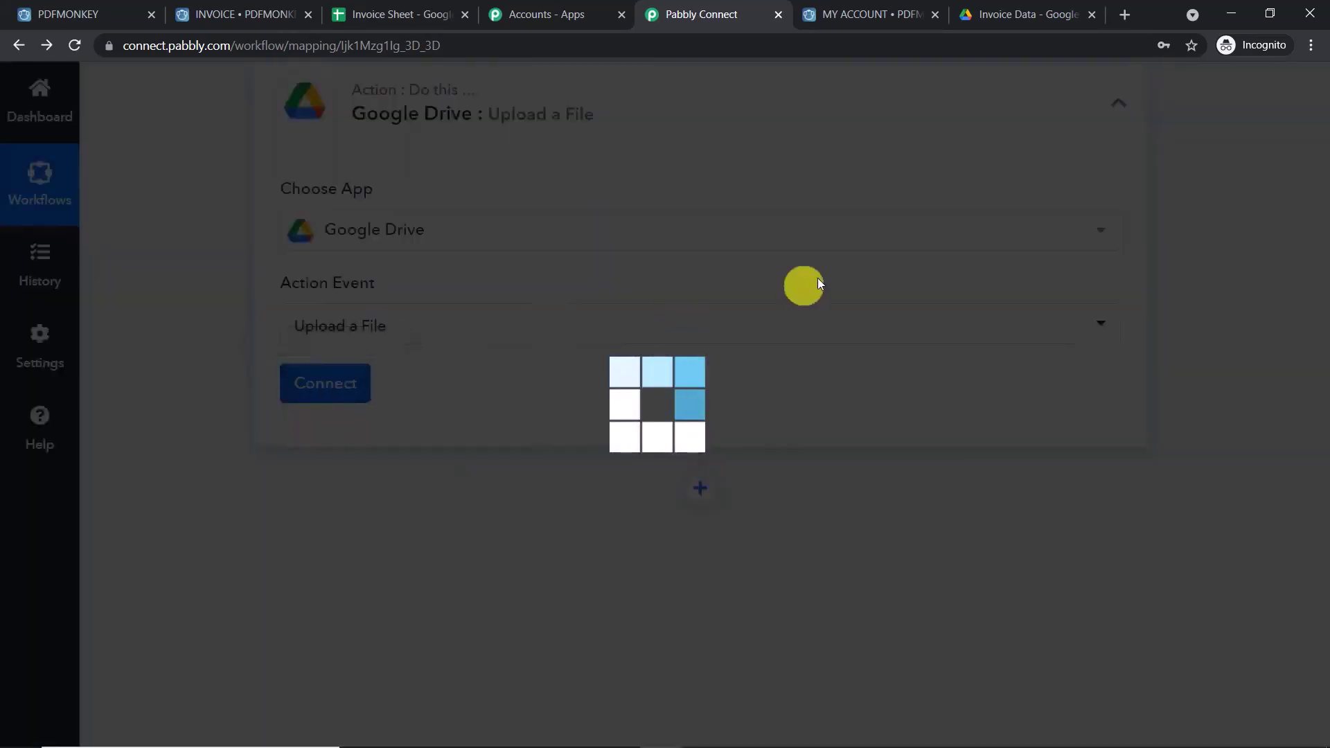
left_click(756, 288)
left_click(767, 523)
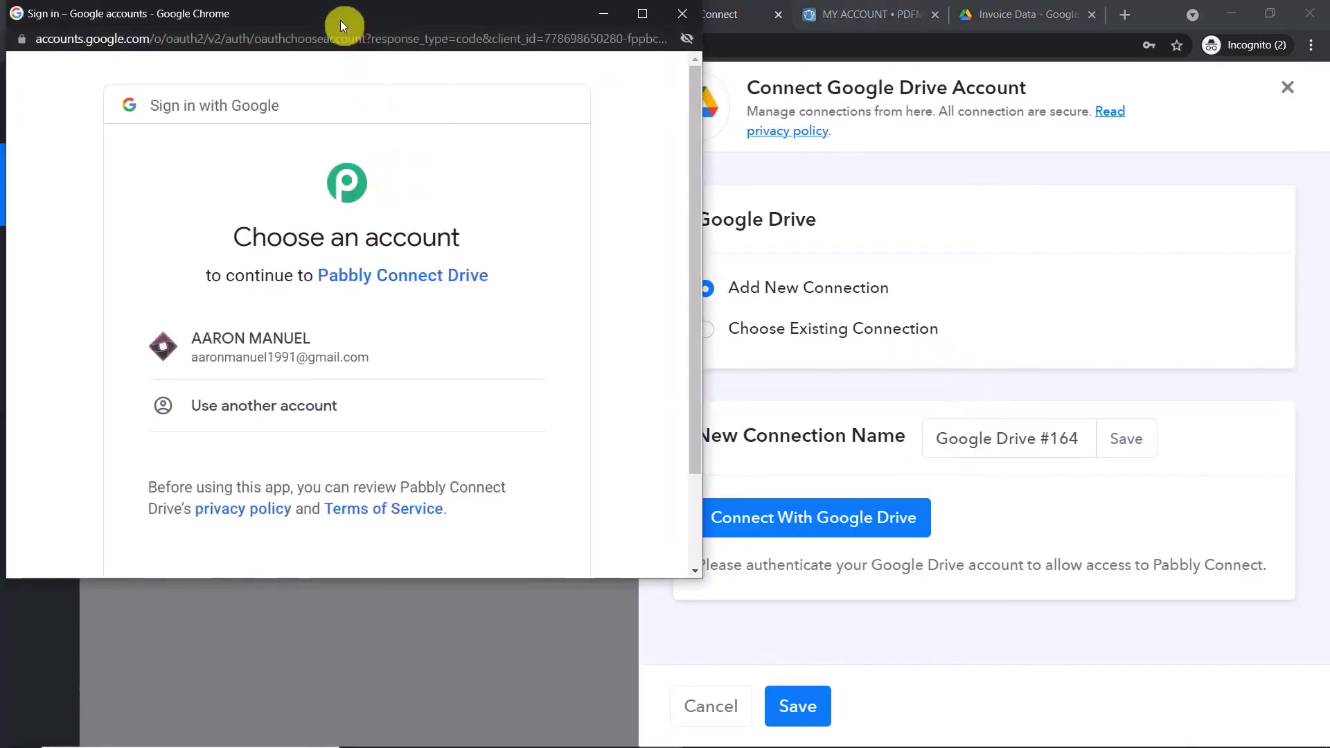
- Choose the Google account in the sign-in window and allow Pabbly Connect access to Drive
left_click_drag(339, 19, 947, 131)
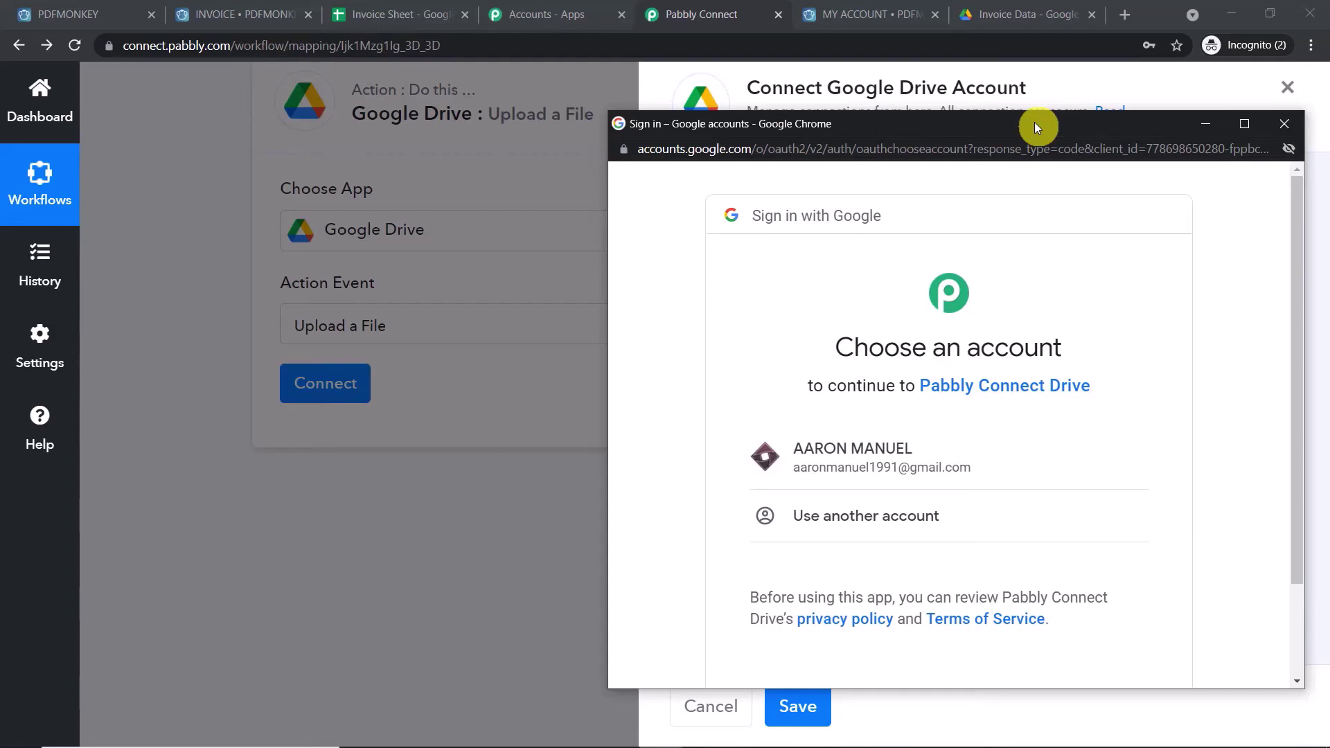
scroll(1054, 341, "down", 2)
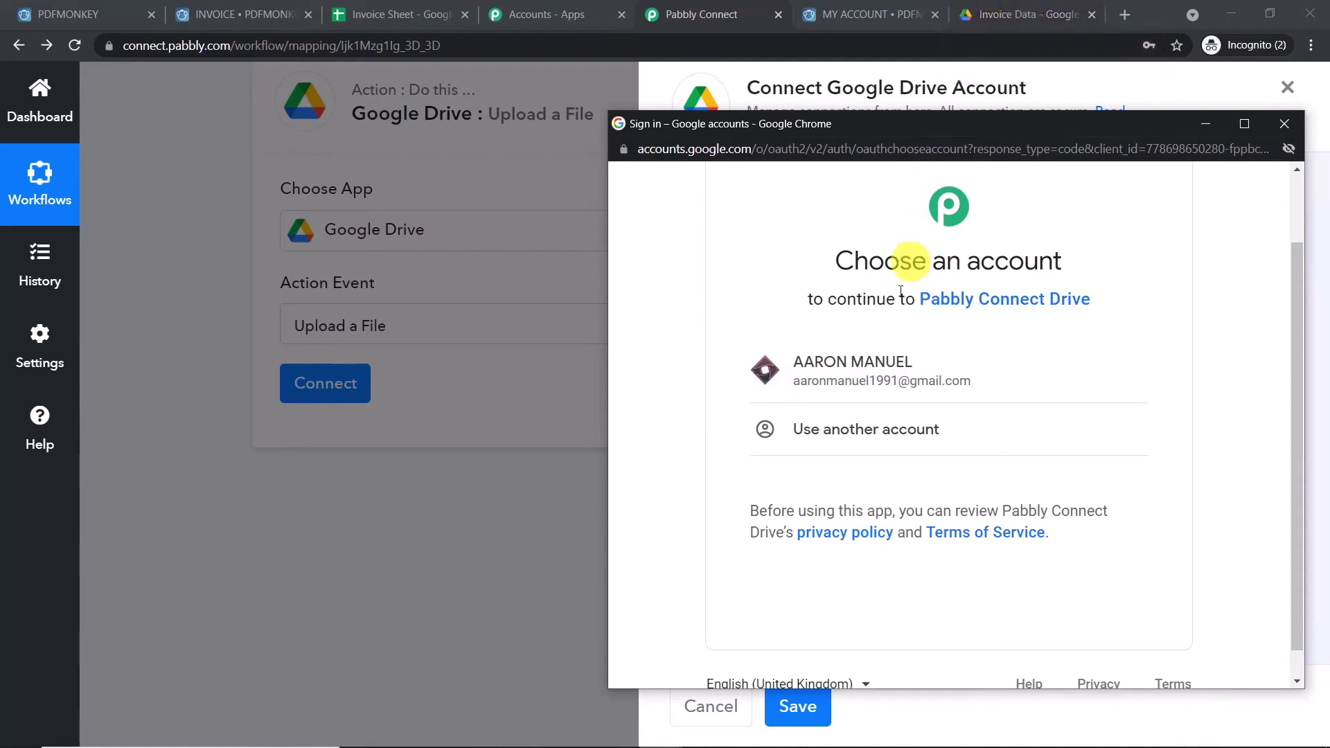
left_click(877, 377)
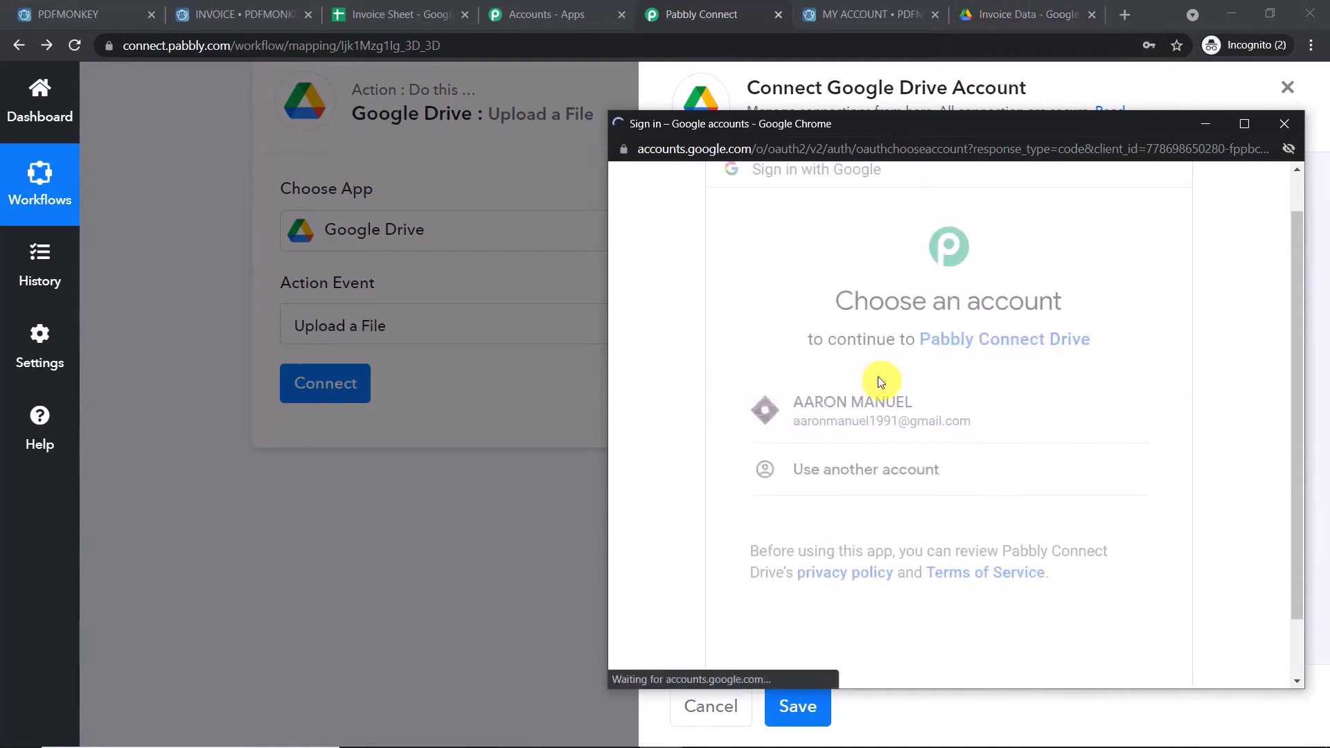
scroll(988, 390, "down", 3)
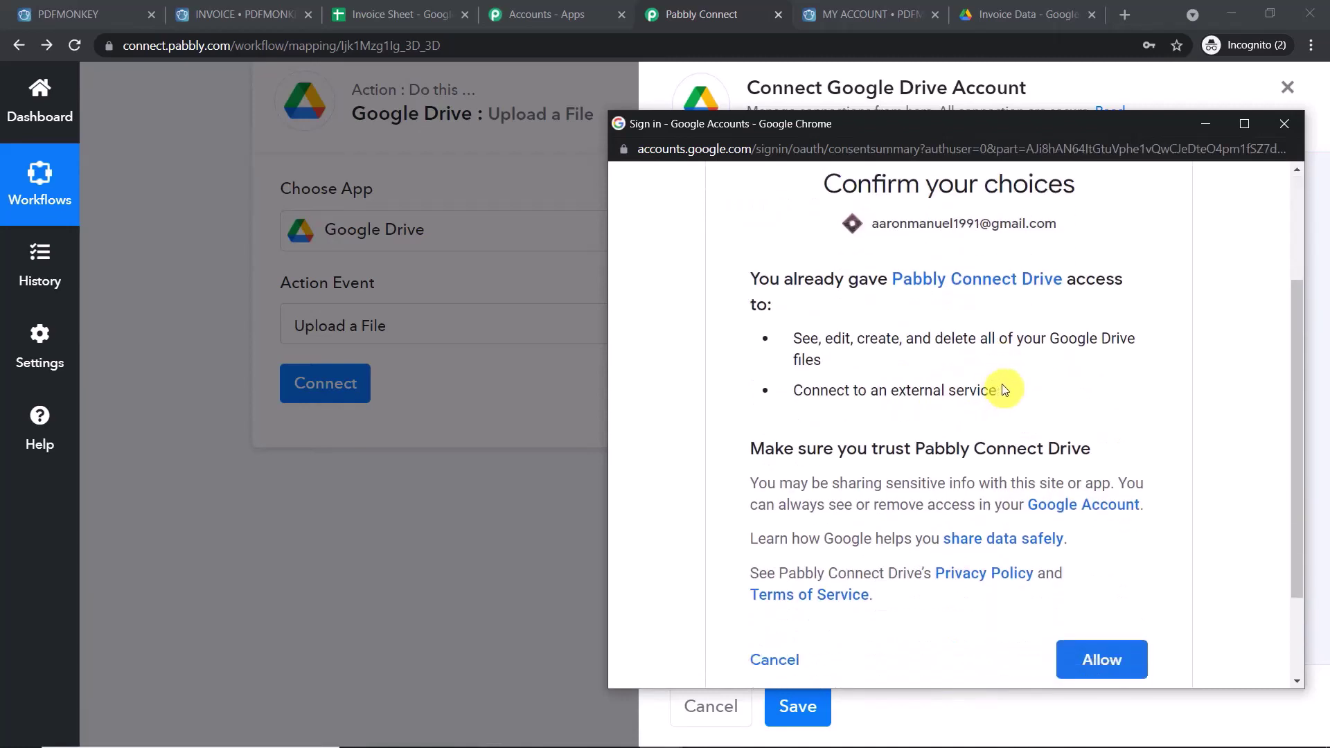
scroll(1056, 460, "down", 1)
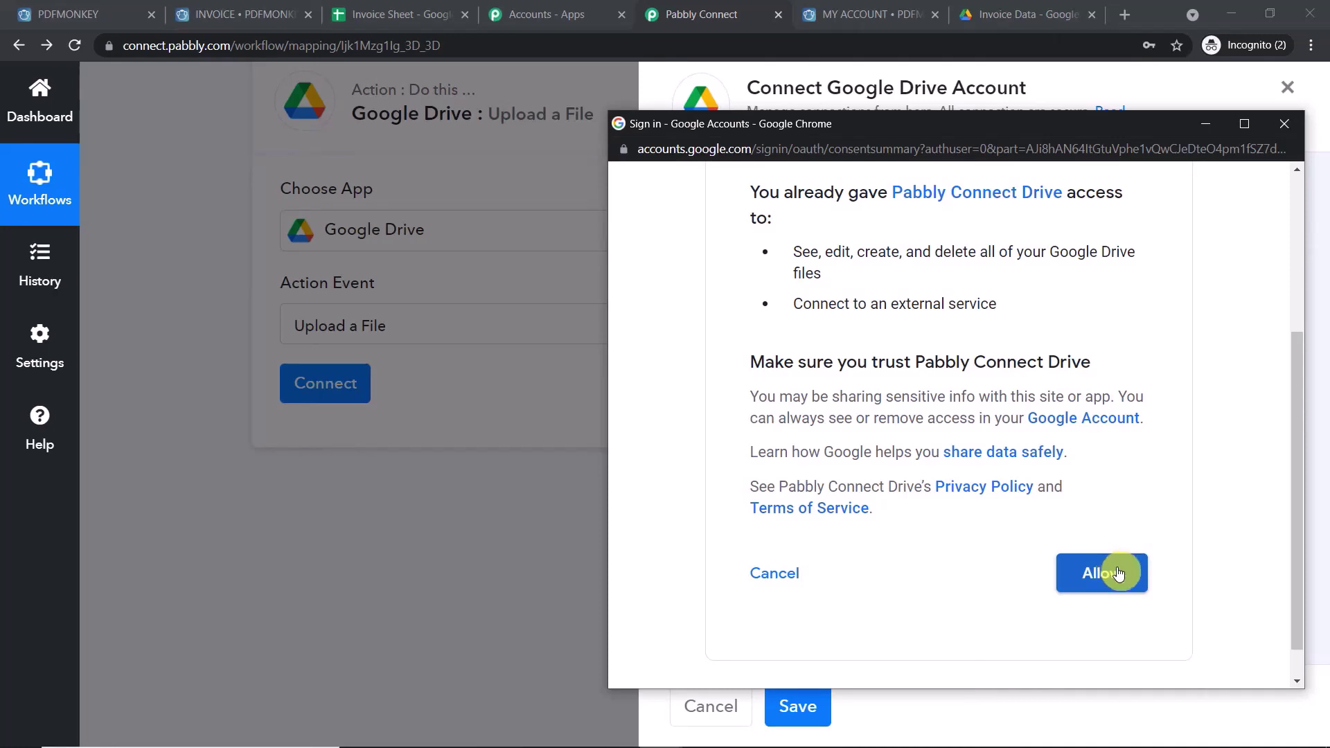
left_click(1117, 572)
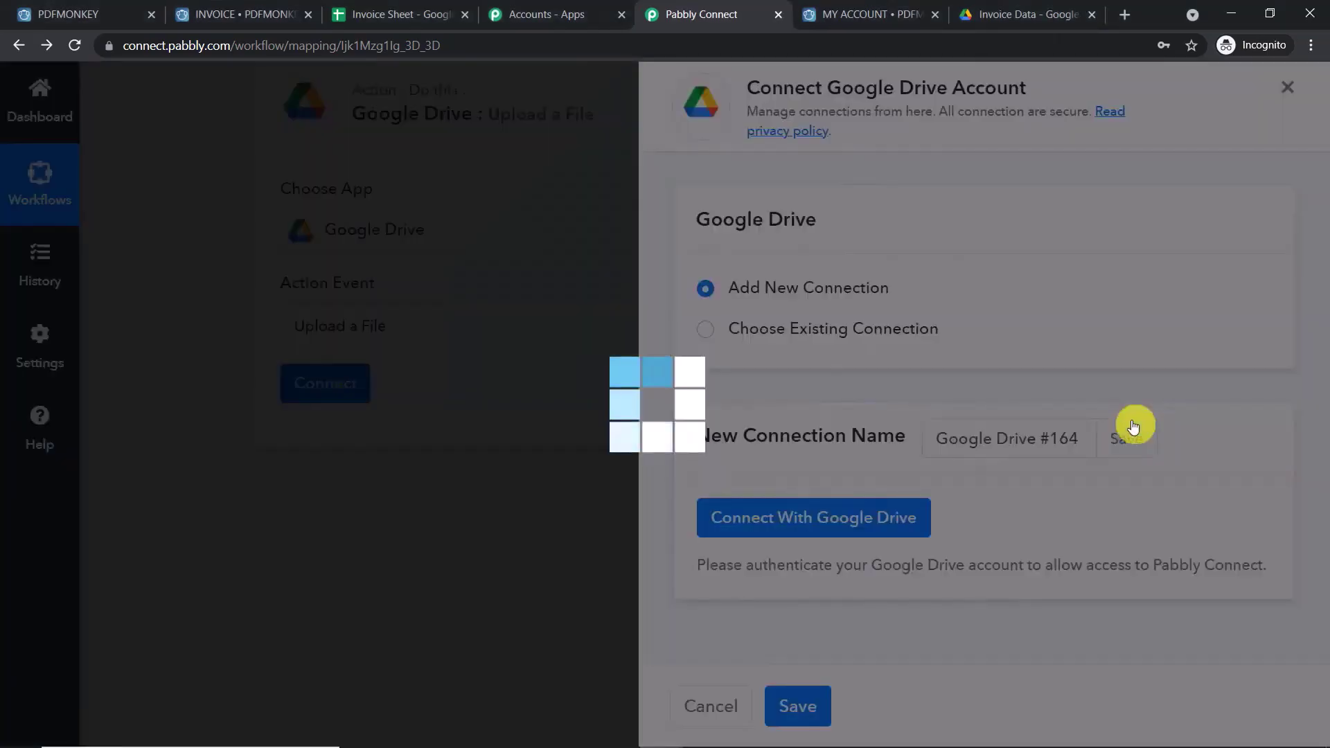
- Review the previous PDFMonkey step's output and its full download URL
scroll(706, 443, "down", 4)
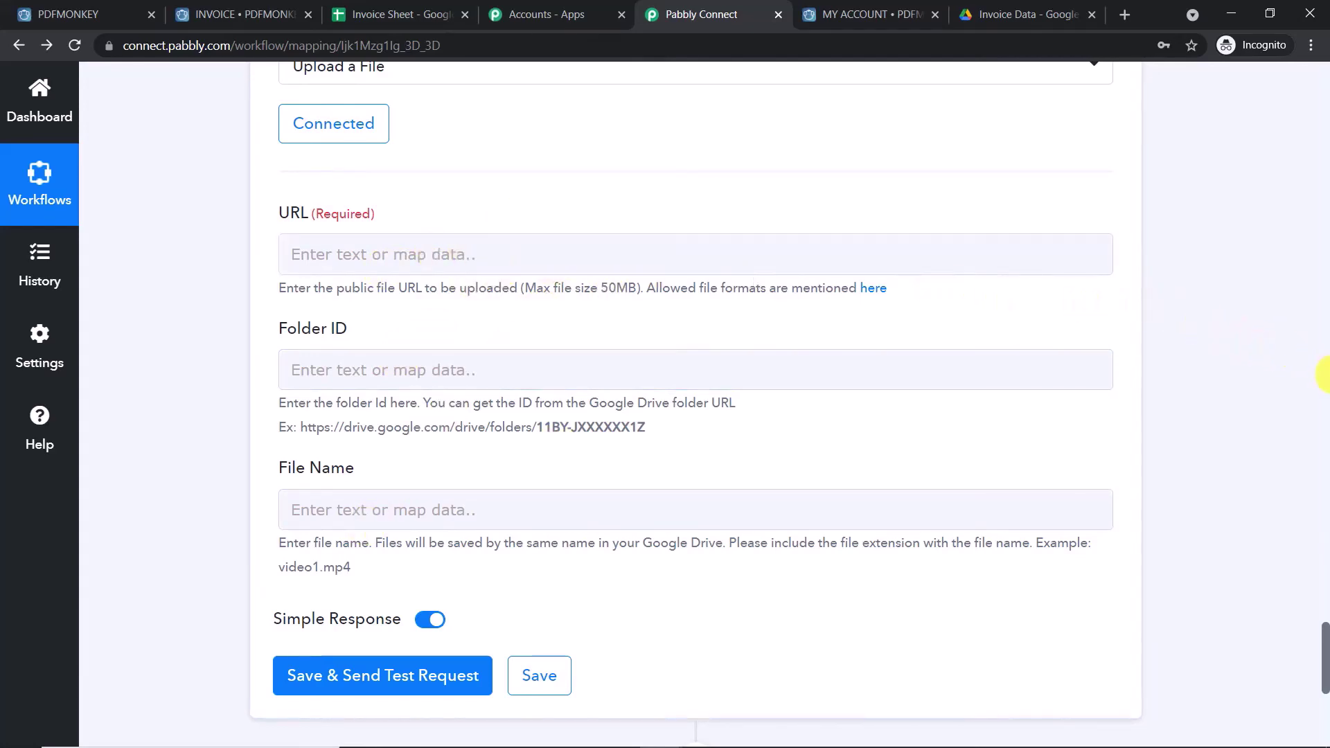
scroll(1325, 374, "up", 9)
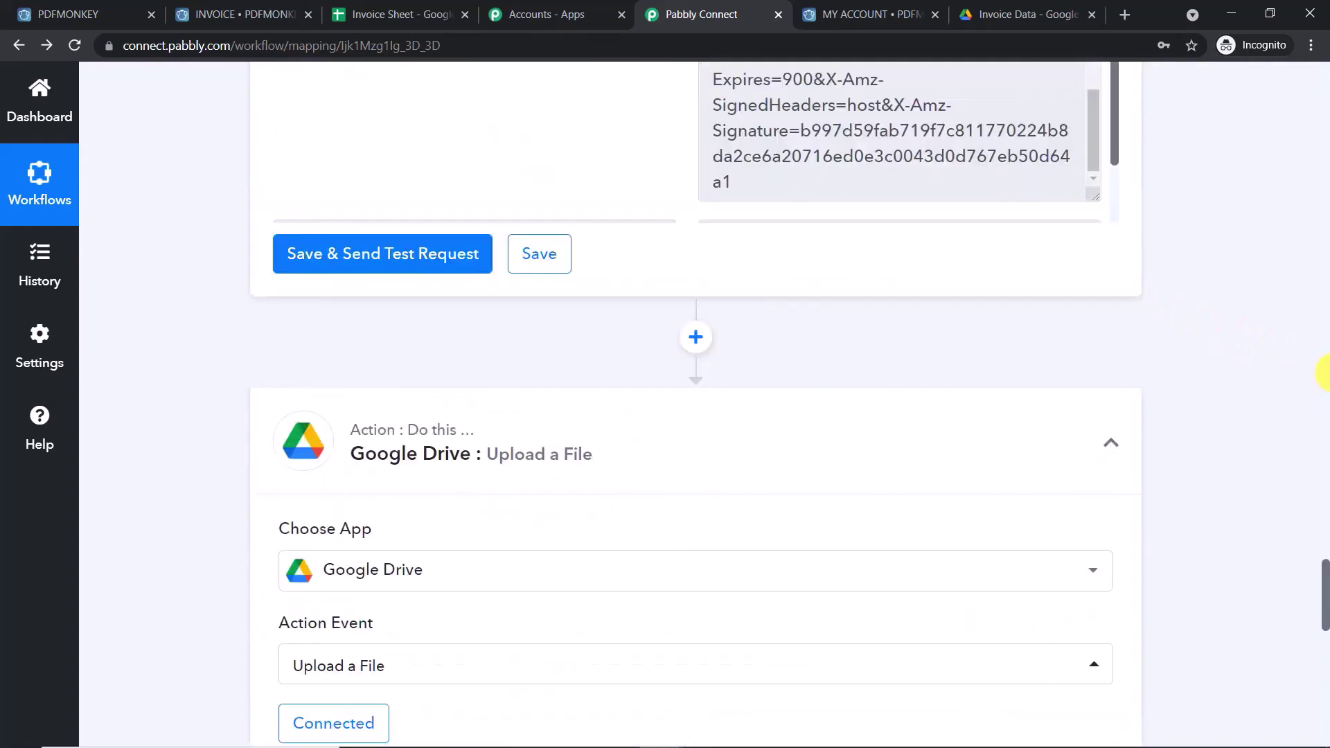
scroll(1325, 374, "up", 9)
scroll(1324, 516, "down", 8)
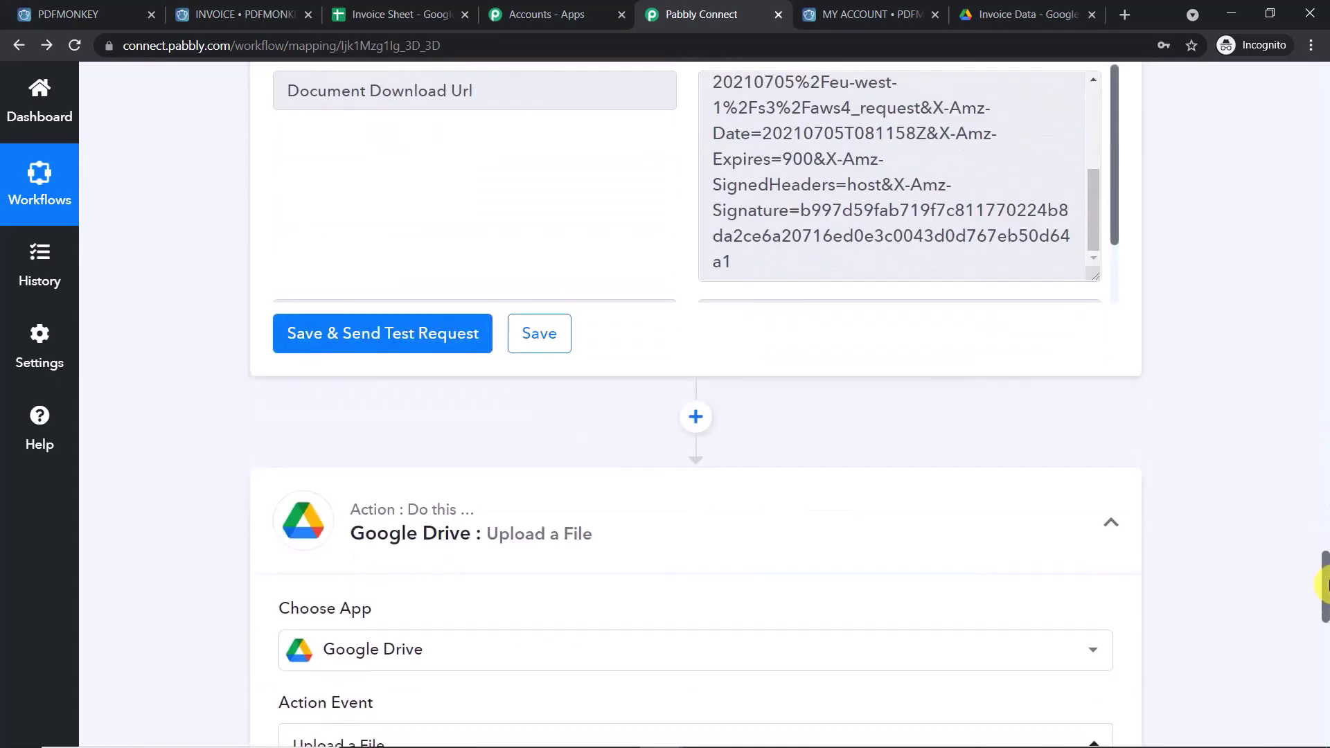
scroll(1325, 527, "up", 4)
left_click_drag(802, 532, 567, 296)
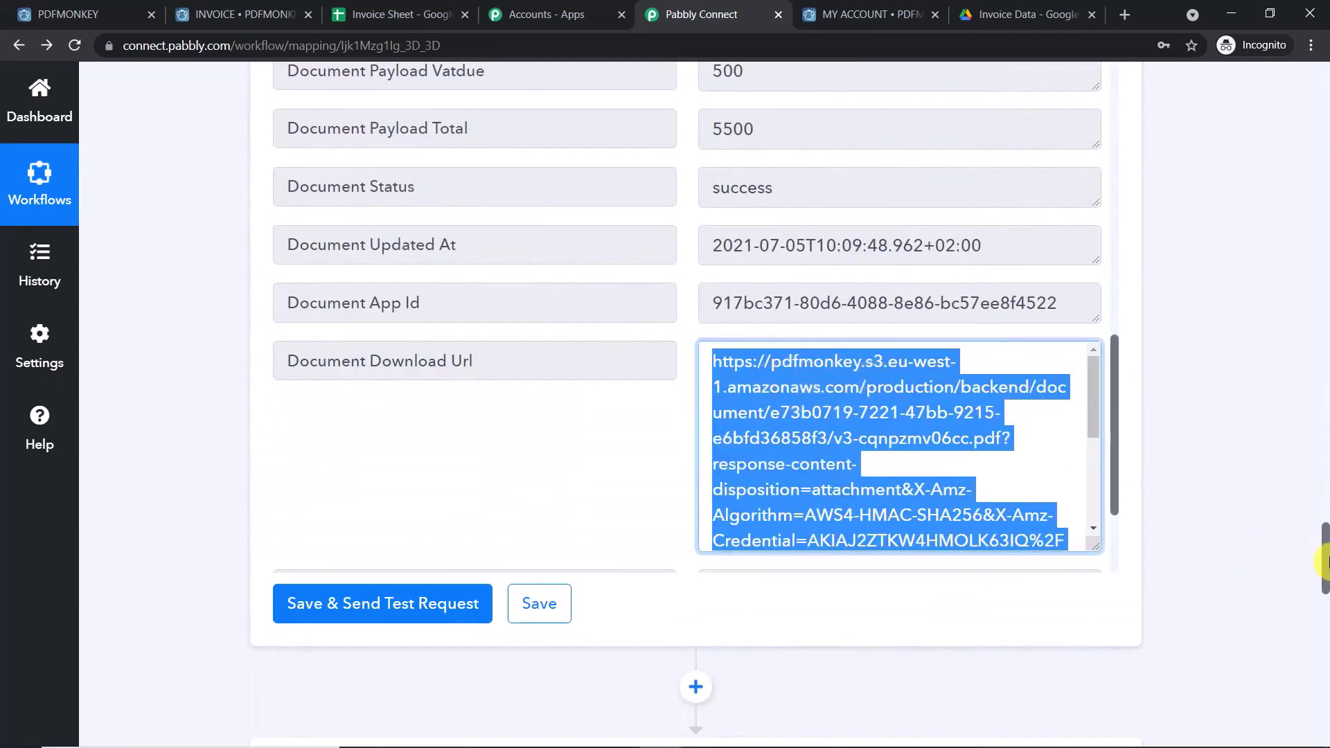
scroll(1323, 547, "down", 9)
scroll(1323, 634, "down", 6)
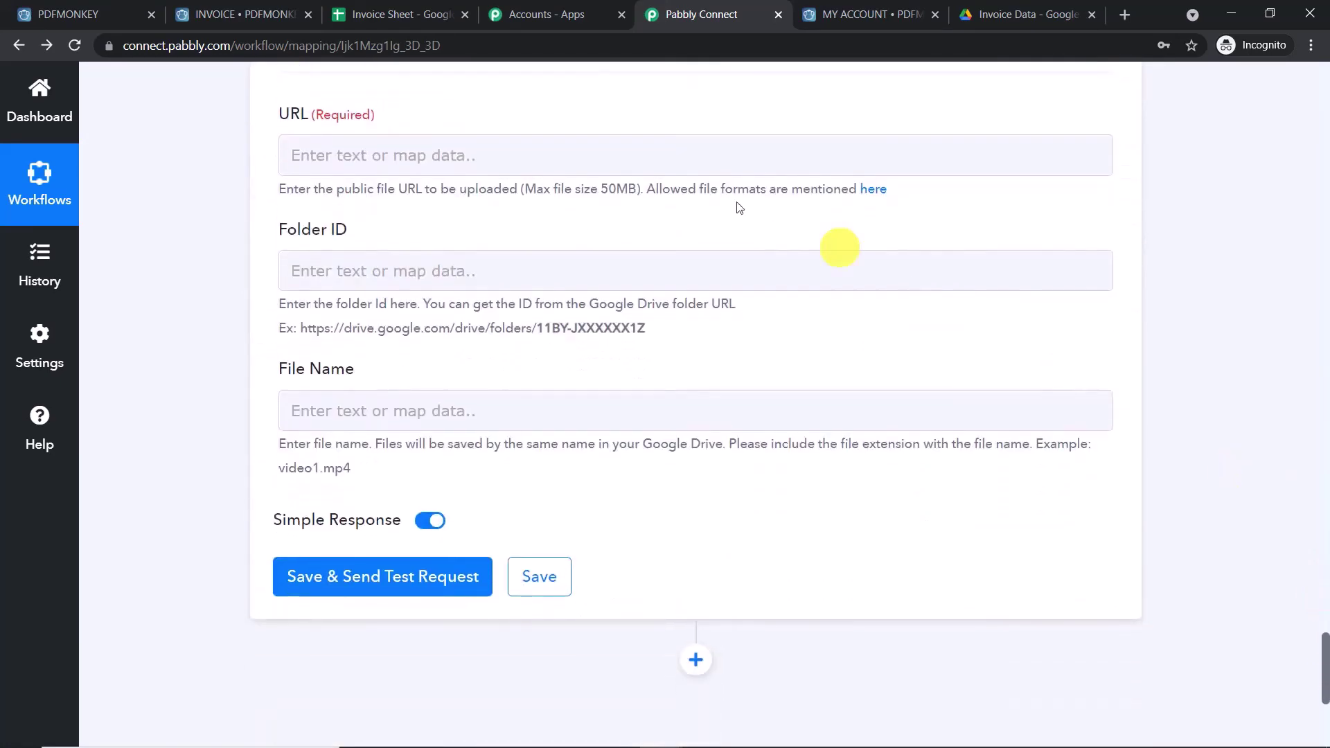
- Map 3. PDFMonkey: Find Document's Document Download Url into the upload's URL field
left_click(413, 146)
left_click(462, 318)
left_click(471, 321)
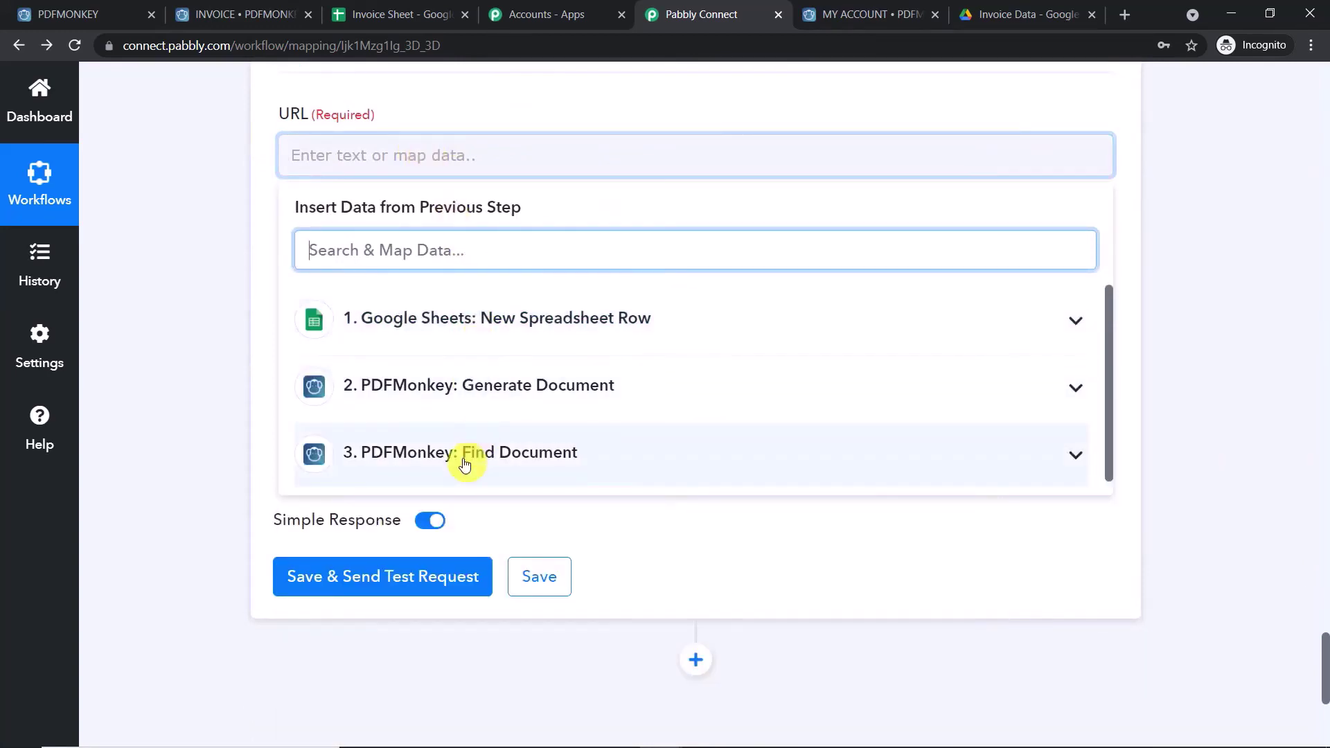
left_click(464, 464)
scroll(485, 485, "down", 8)
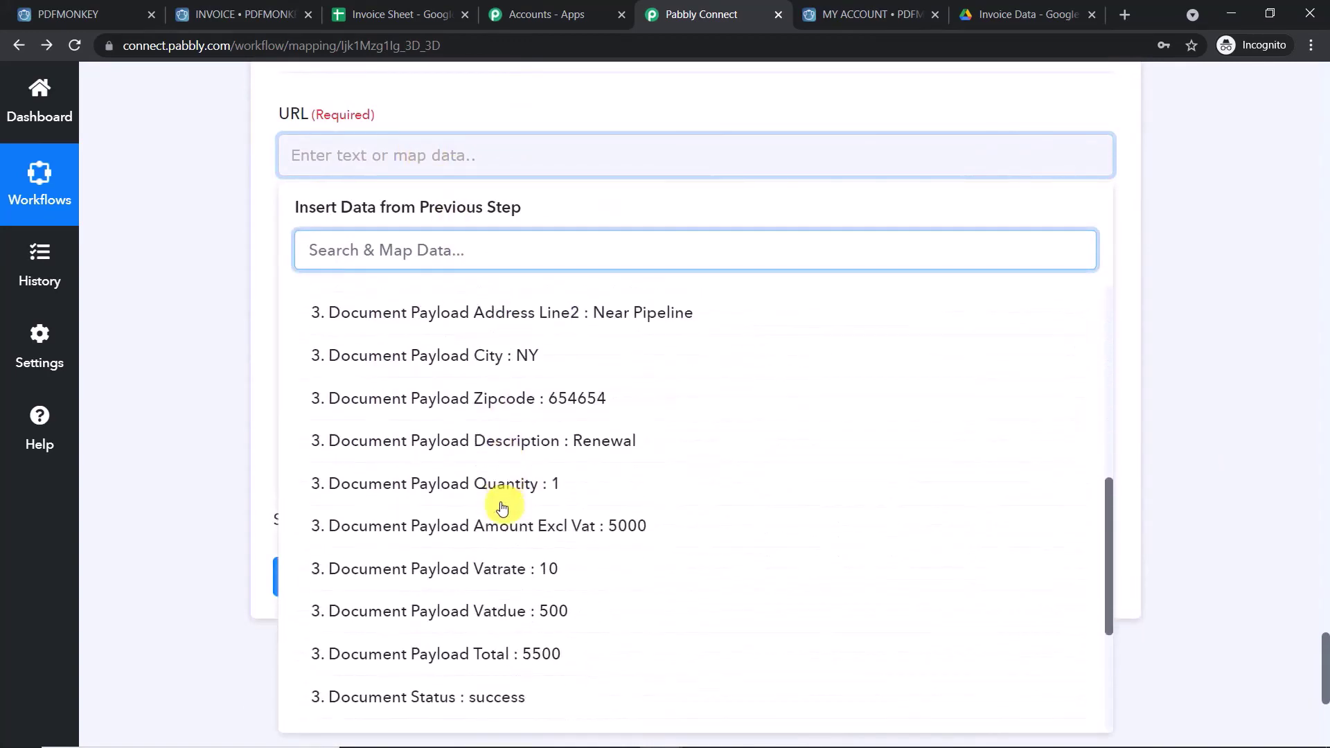
scroll(502, 506, "down", 4)
left_click(475, 558)
left_click(1199, 347)
- Bring up the Invoice Data folder in Google Drive to get the Folder ID
scroll(1098, 208, "down", 3)
left_click(408, 228)
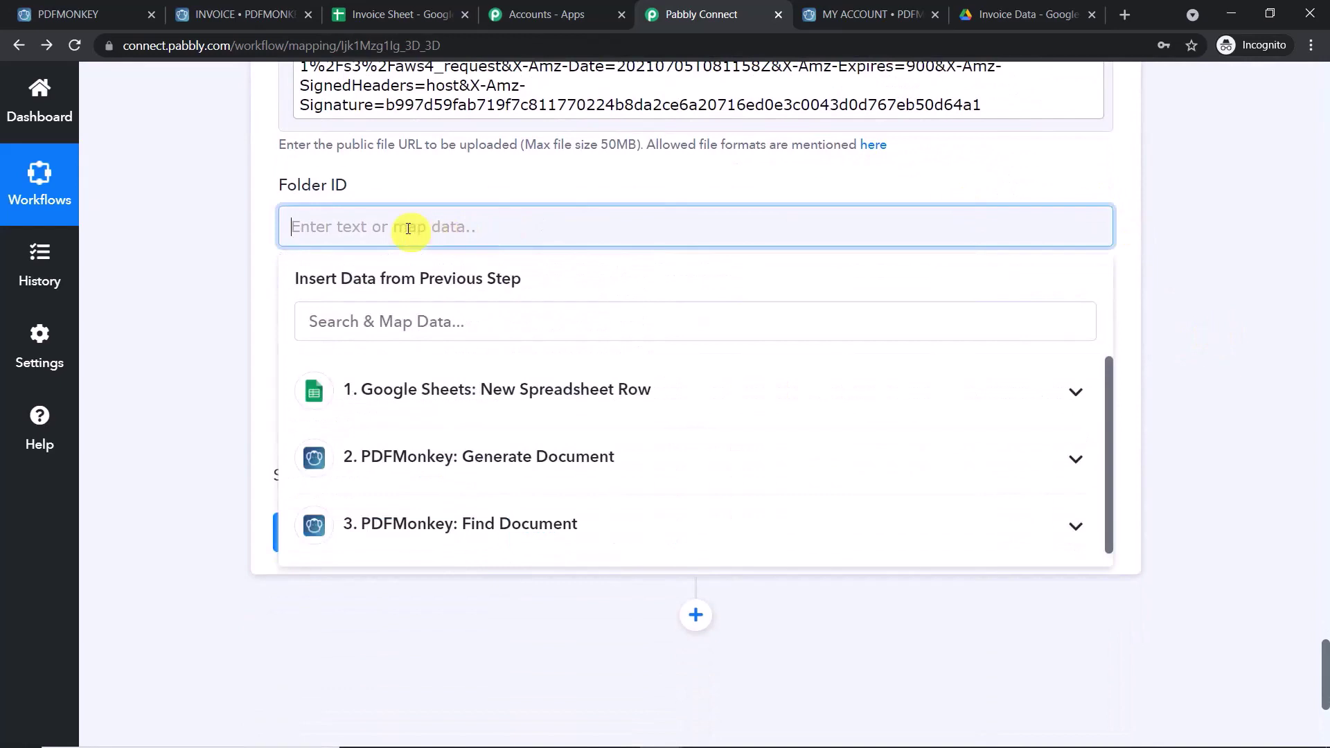
left_click(994, 14)
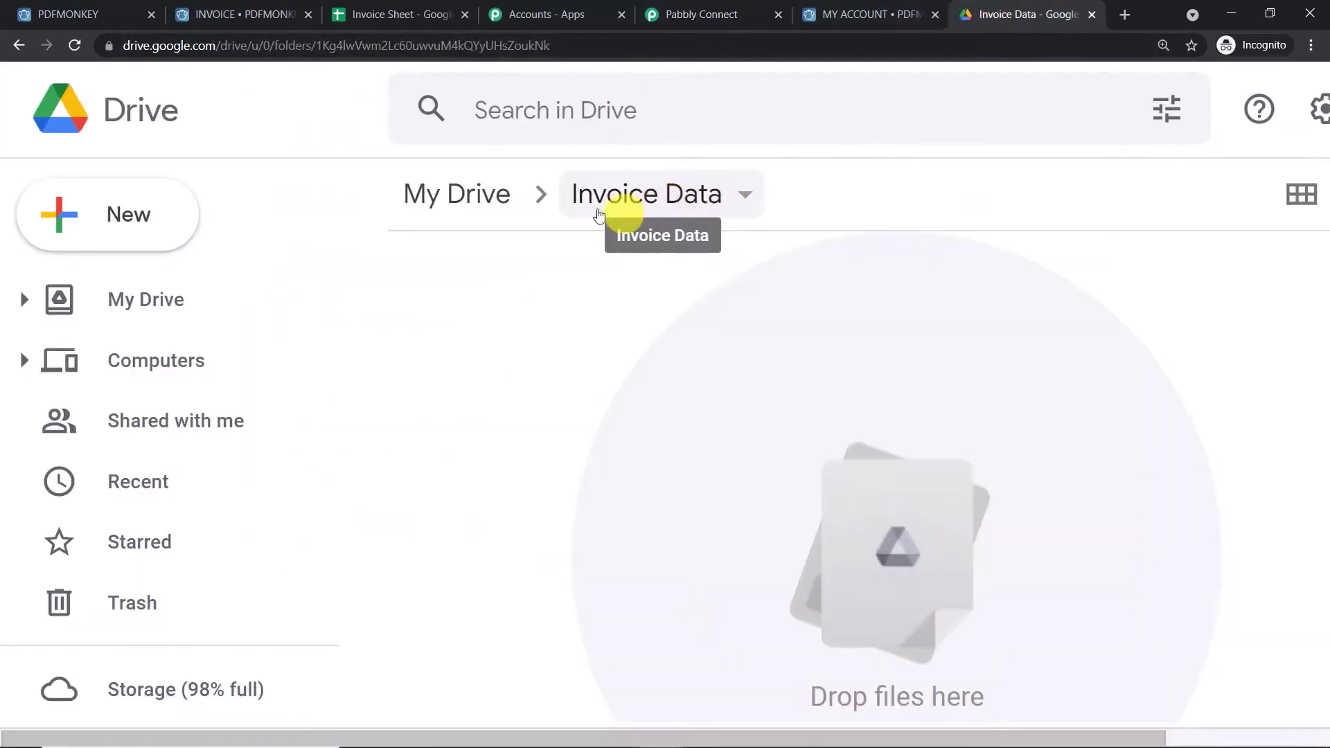
- Copy the folder ID from the Invoice Data folder's Drive address and return to Pabbly Connect
left_click_drag(549, 45, 318, 41)
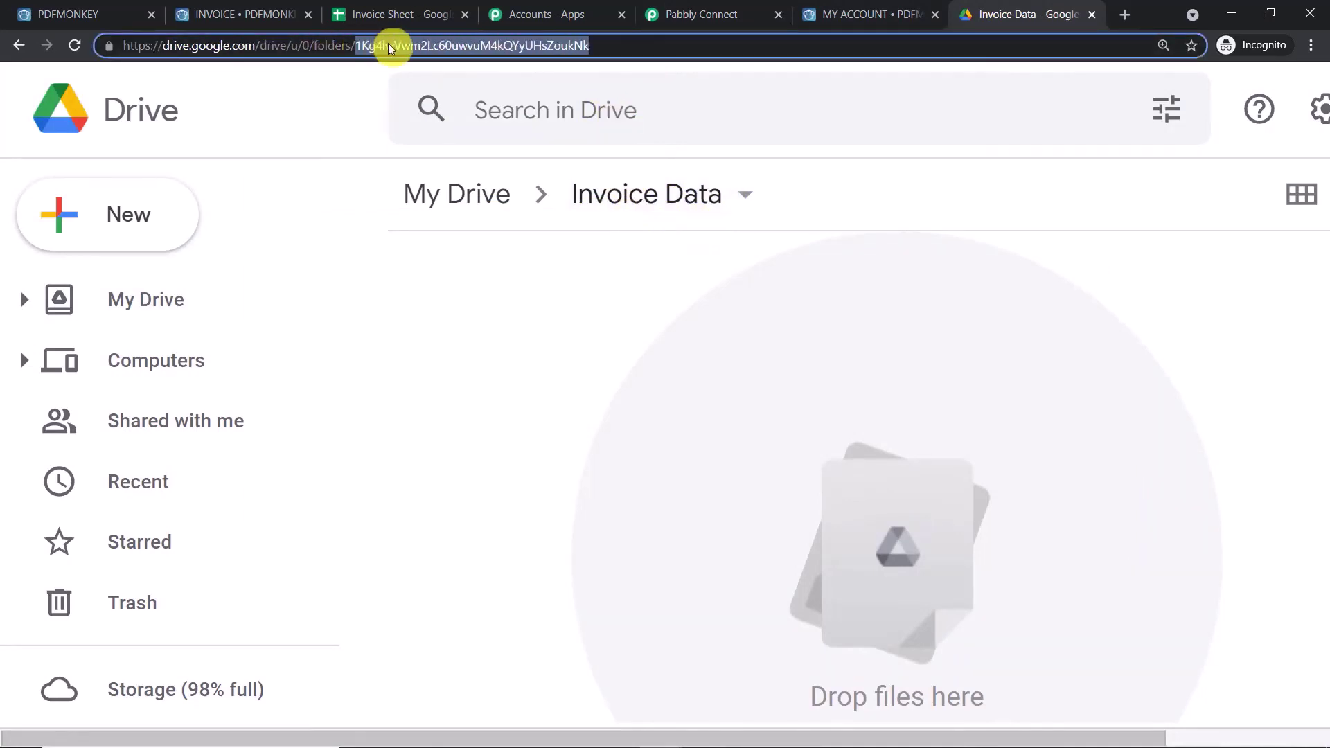
right_click(388, 46)
left_click(457, 142)
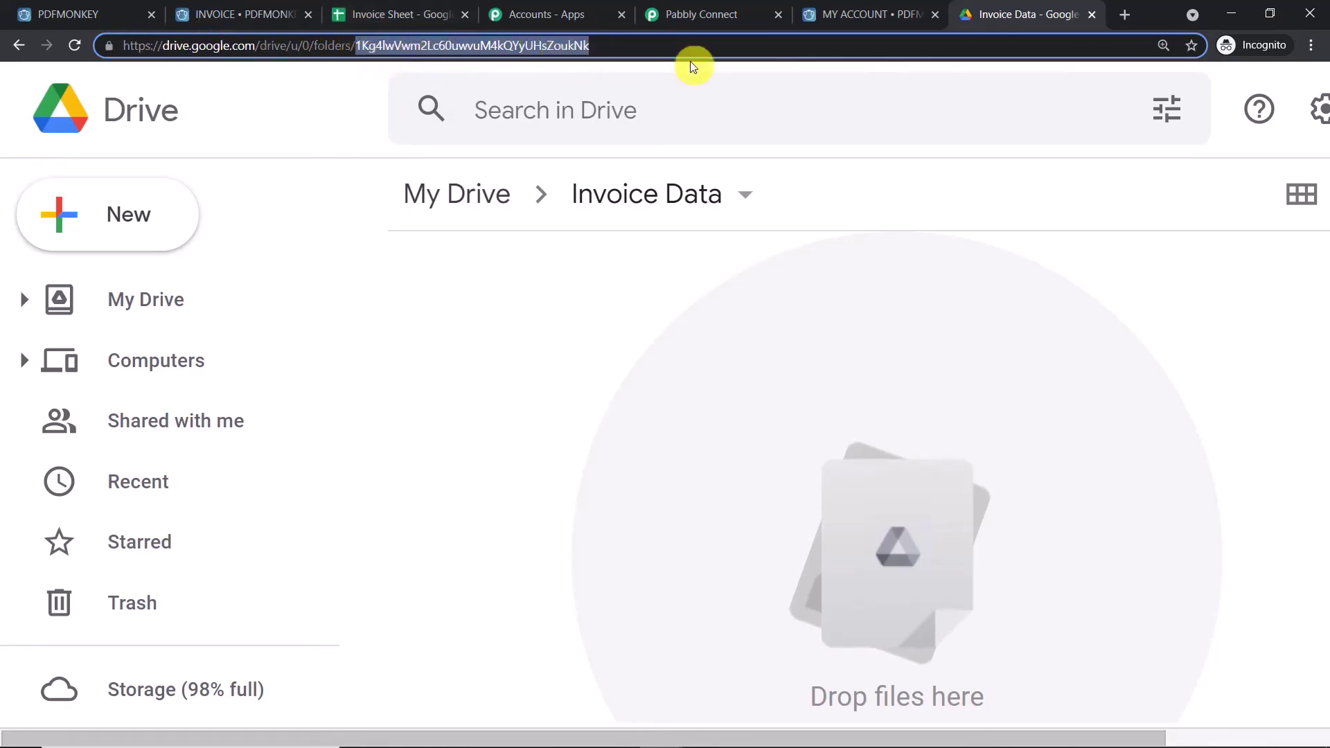
left_click(713, 15)
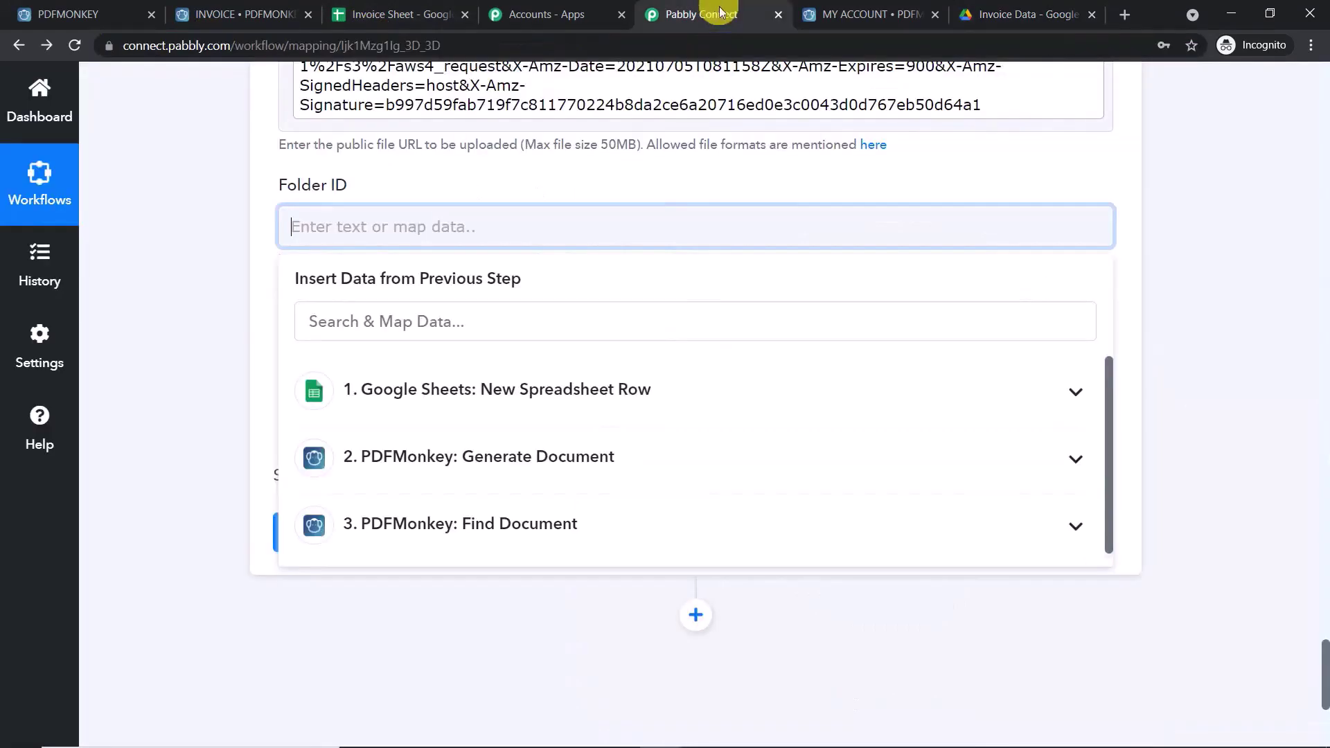
- Paste the Invoice Data folder's ID into the Folder ID field
right_click(529, 224)
left_click(575, 356)
left_click(665, 177)
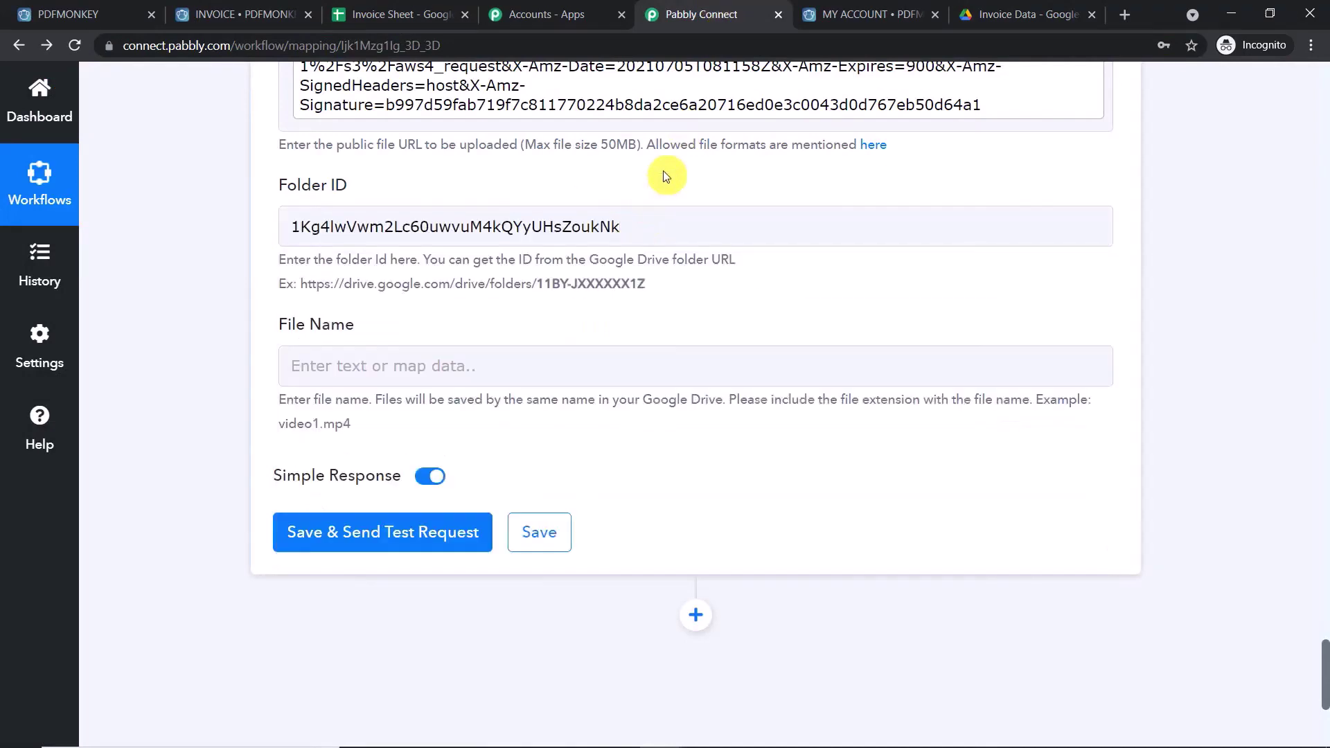
left_click_drag(638, 226, 312, 226)
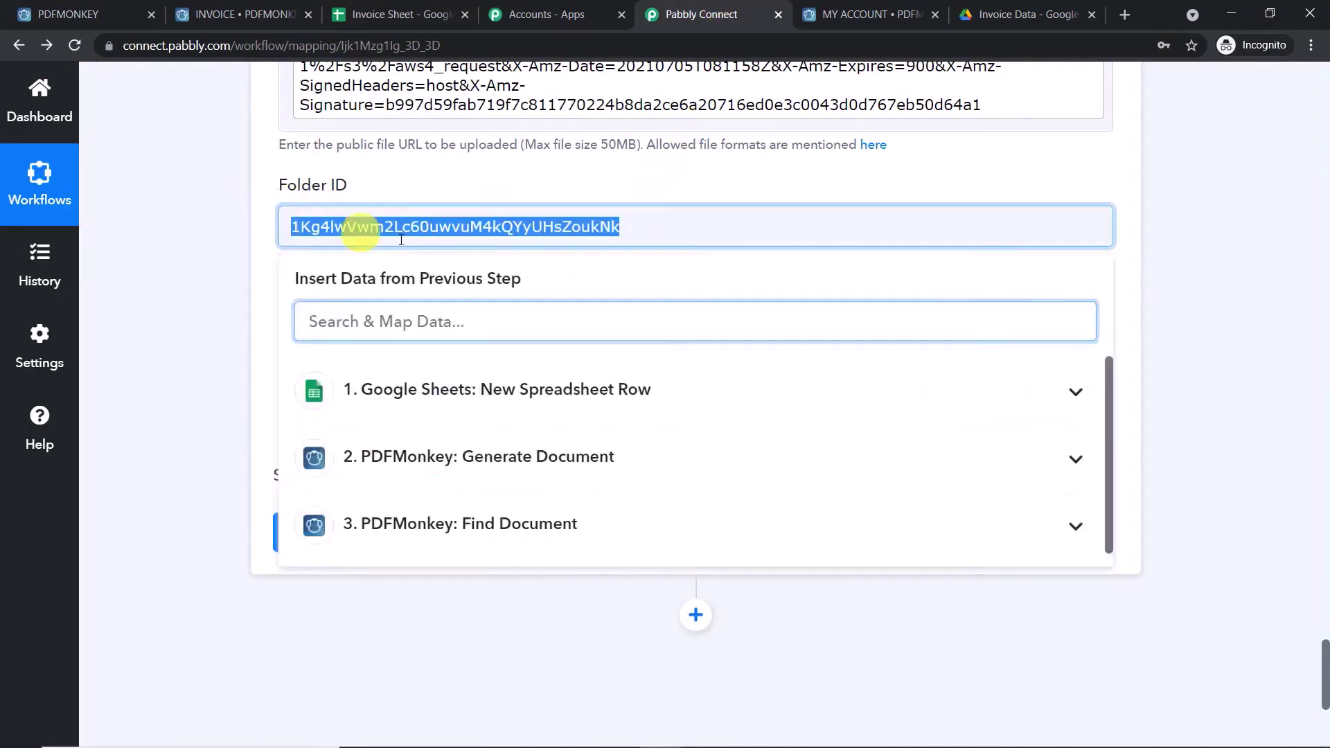
left_click(535, 188)
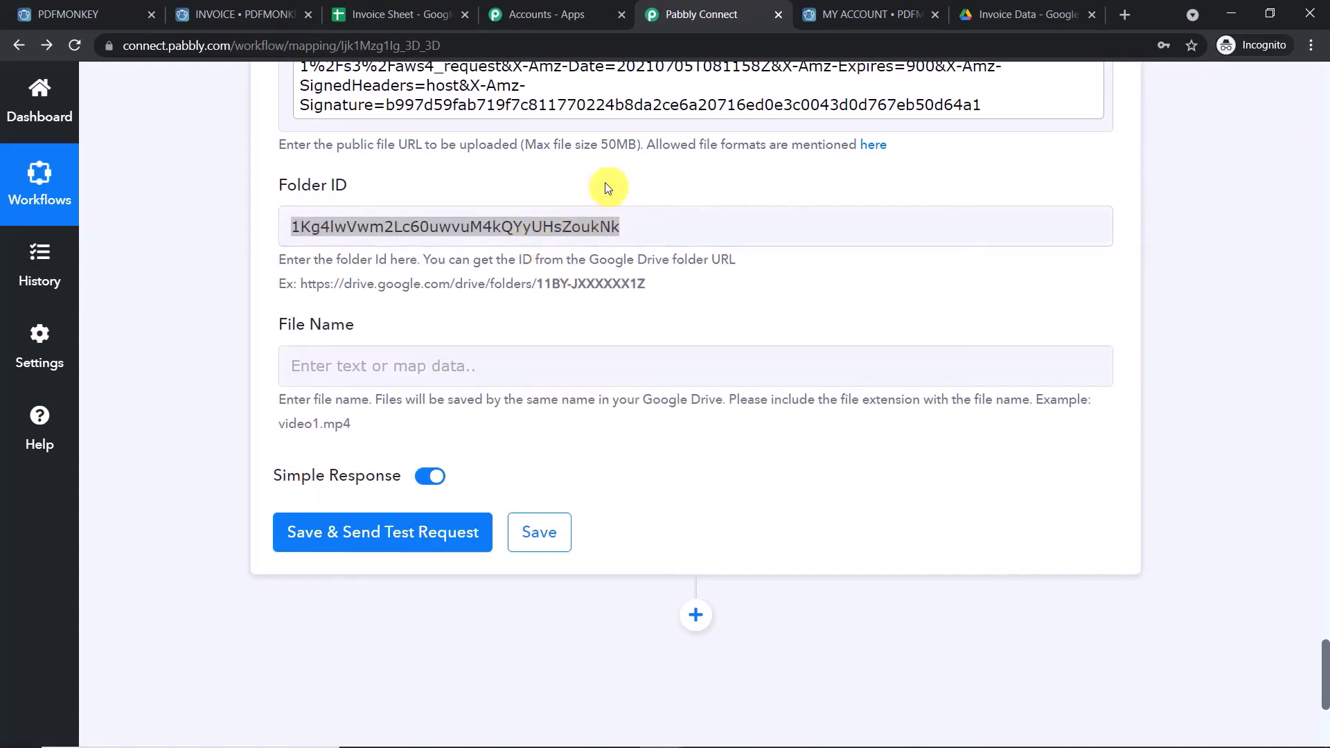
- Double-check the pasted folder ID, then move on to the File Name field
left_click(637, 229)
left_click(684, 182)
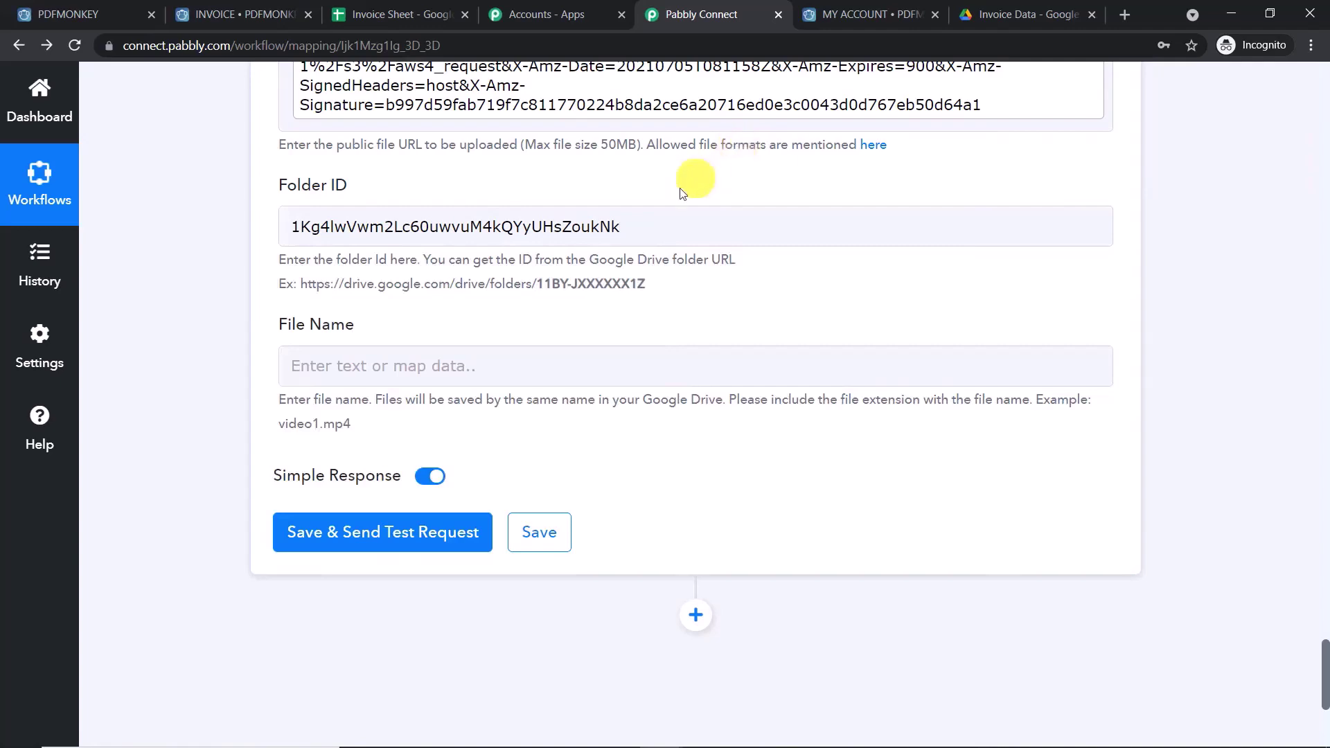
left_click(634, 221)
left_click_drag(635, 222, 224, 237)
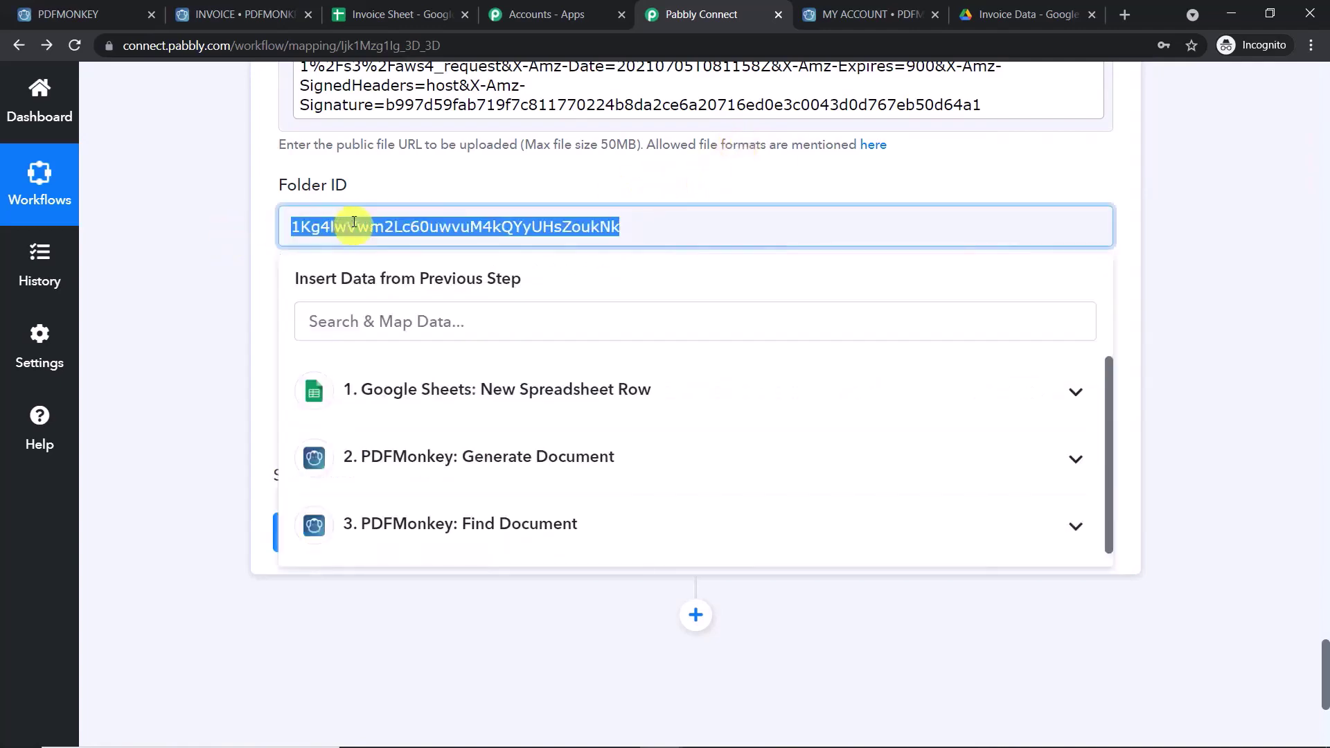
left_click(531, 192)
left_click(290, 226)
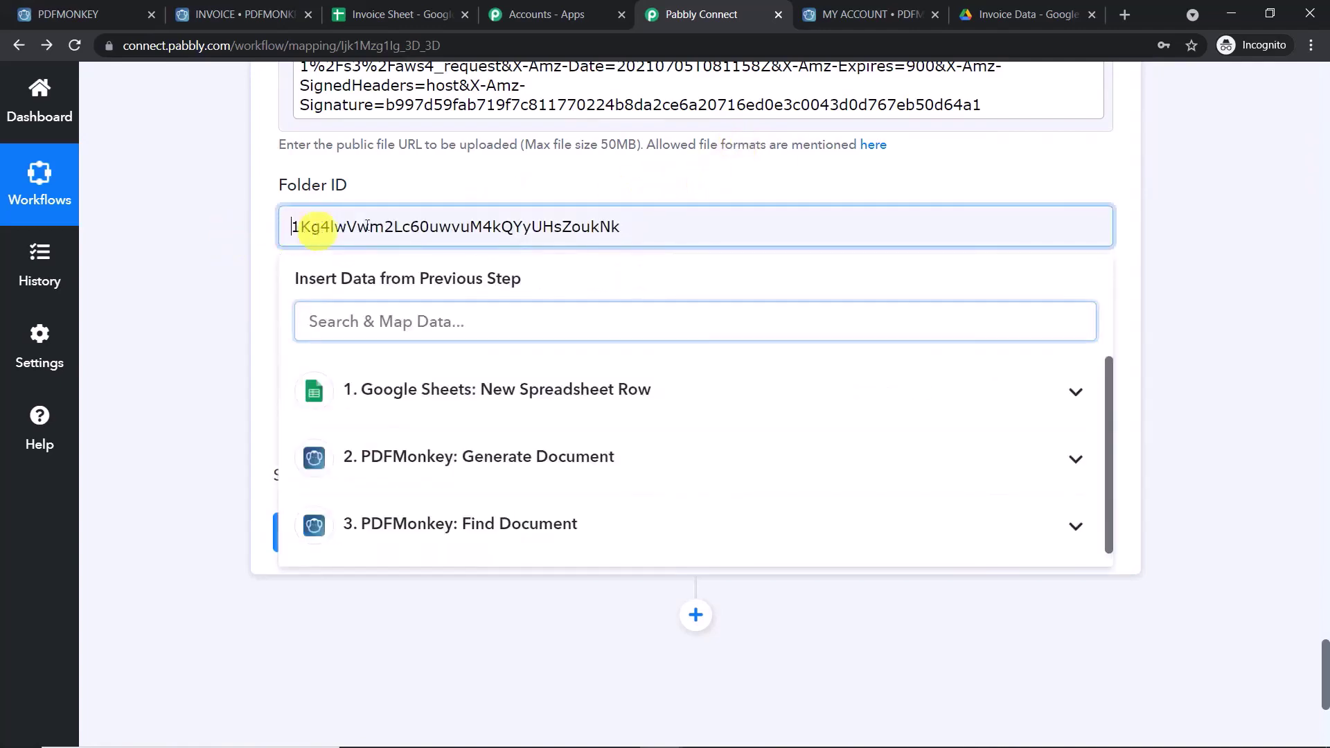
left_click(623, 181)
scroll(625, 182, "down", 3)
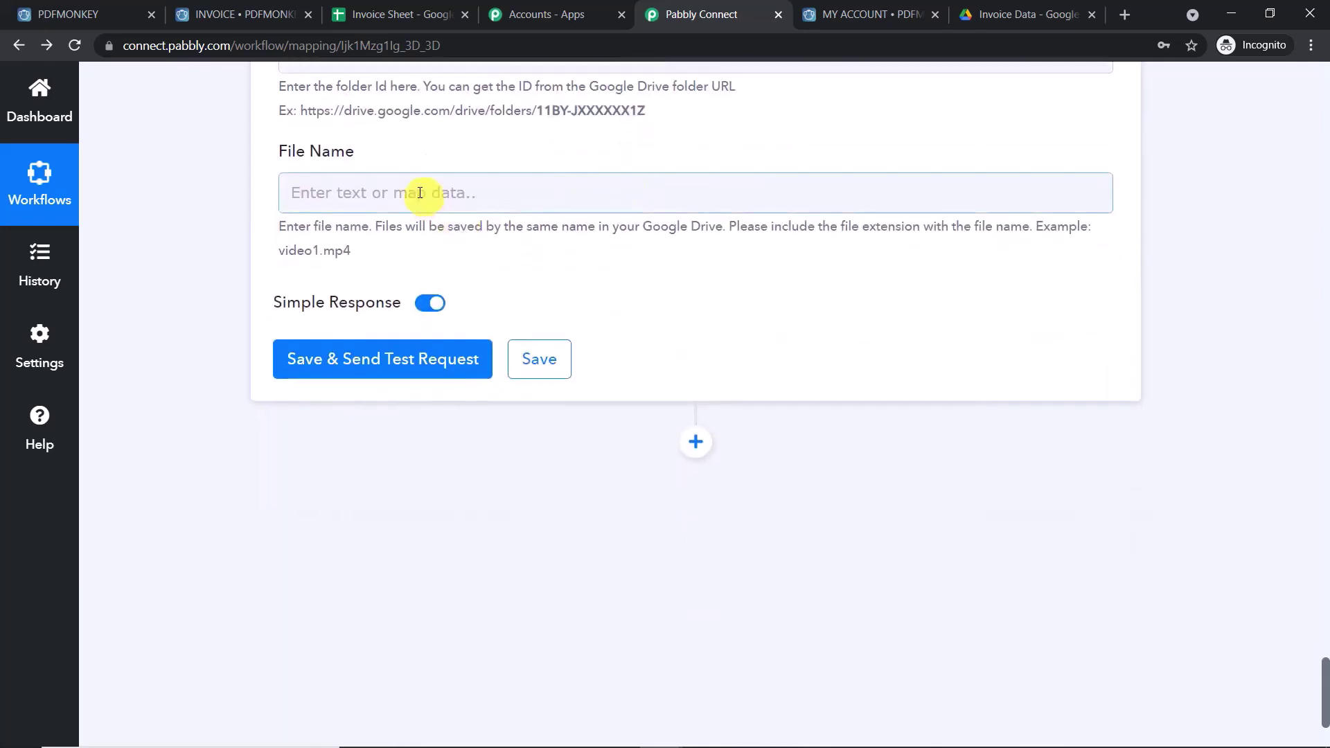
left_click(426, 194)
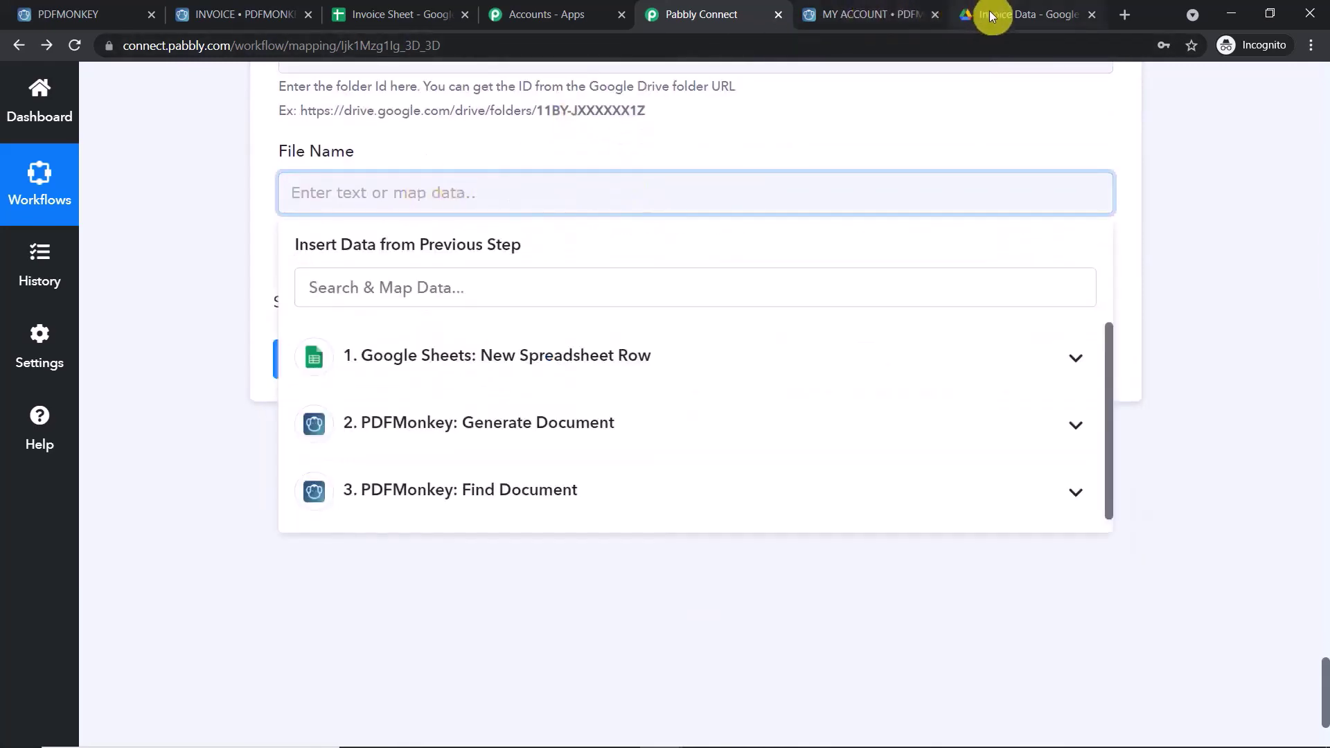
- Switch through the Drive and Pabbly tabs to the Invoice Sheet spreadsheet
left_click(989, 15)
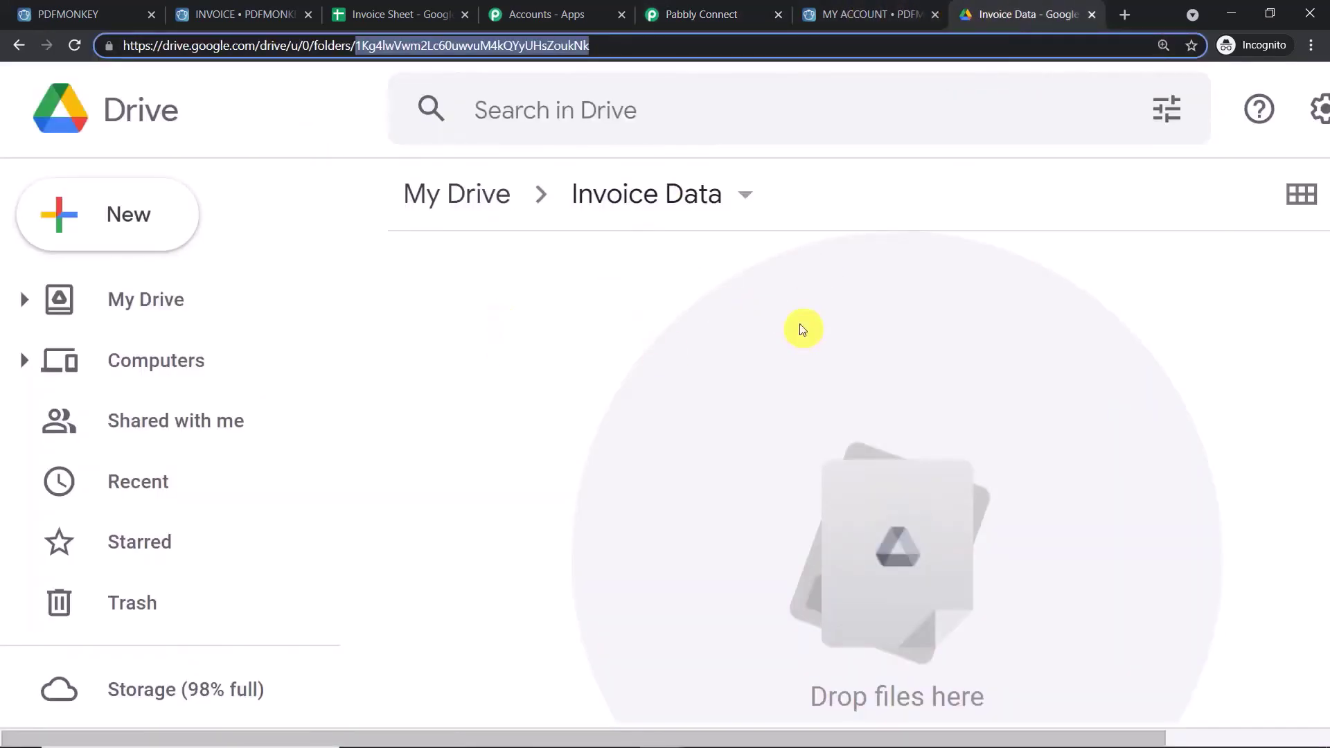
left_click(752, 7)
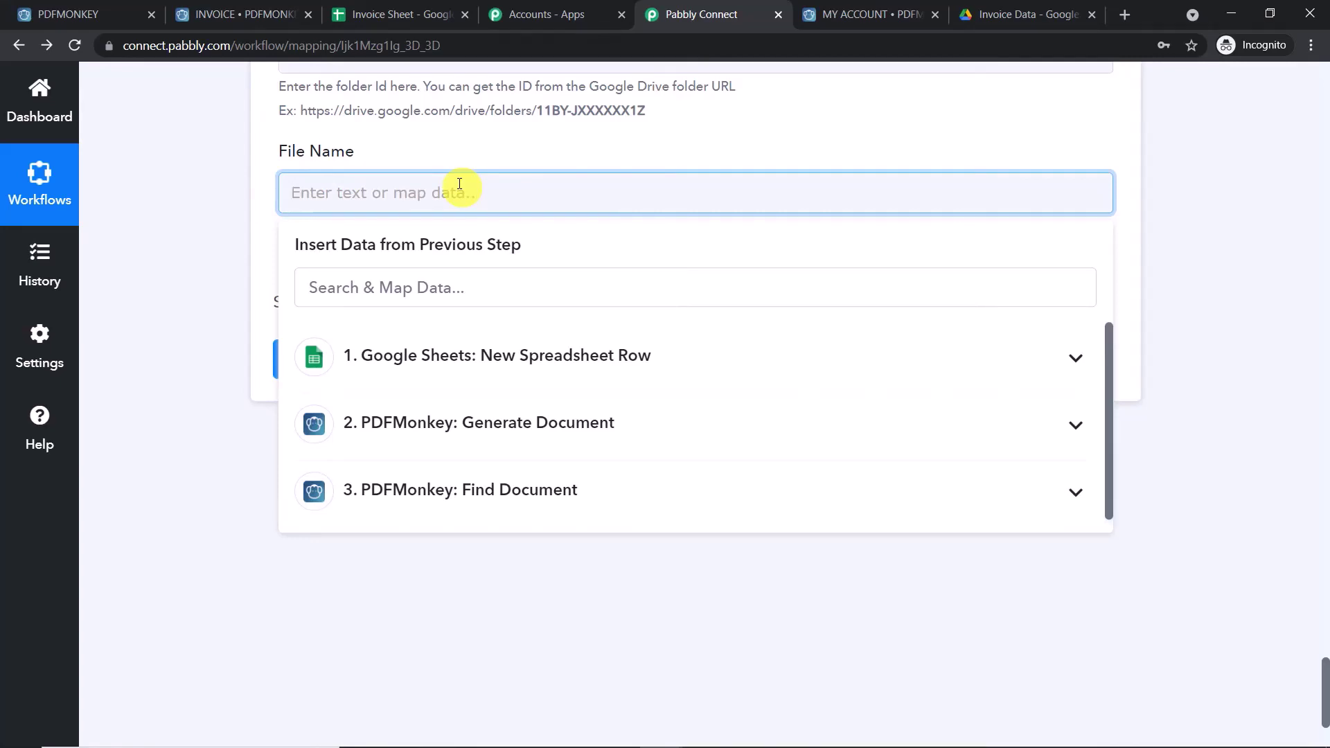
left_click(393, 12)
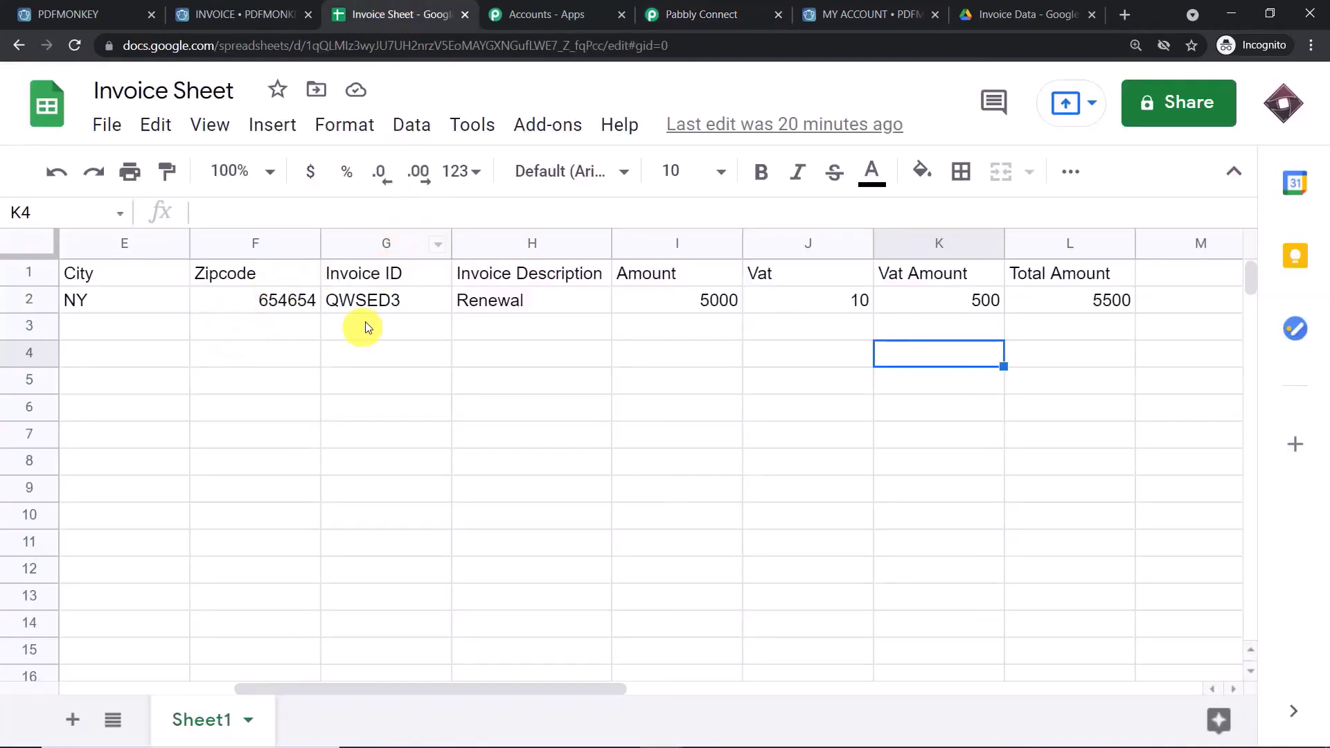
- Check the row's company name and Invoice ID QWSED3, then return to Pabbly Connect
left_click_drag(327, 692, 218, 692)
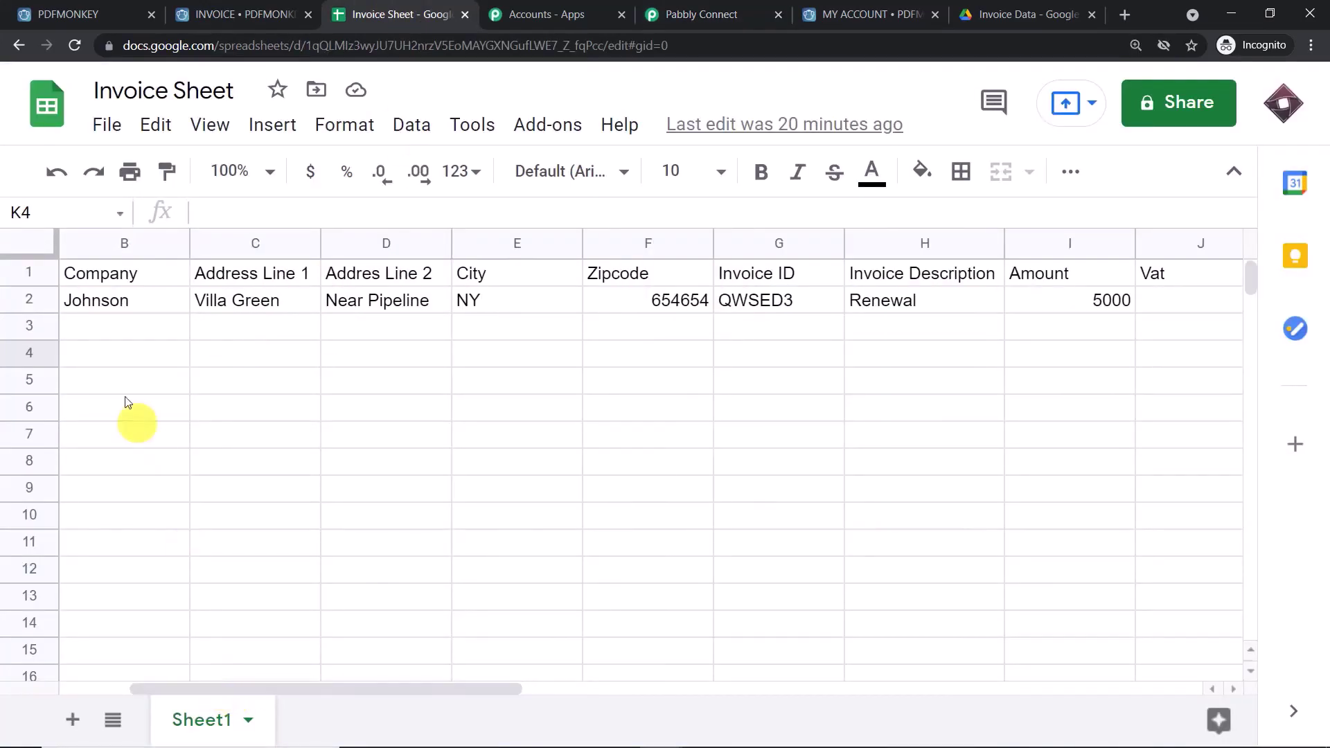
left_click(112, 298)
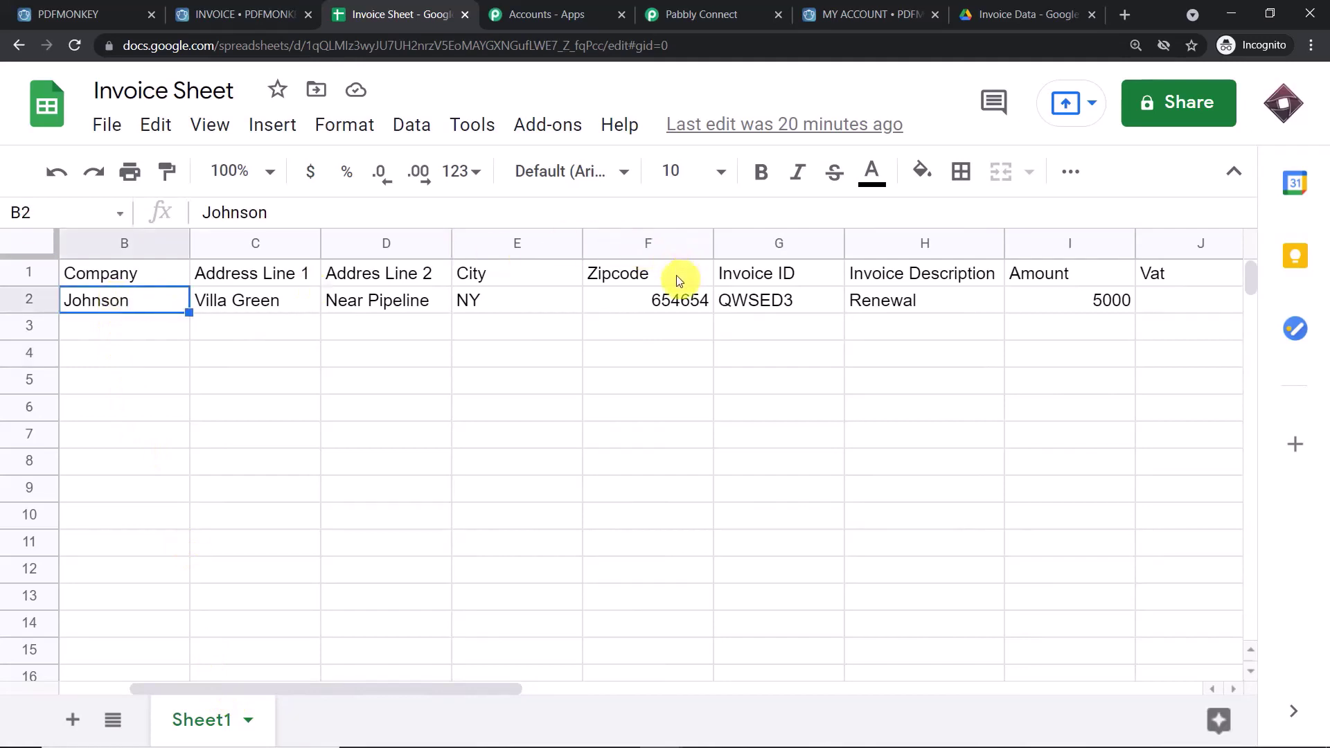
left_click(751, 304)
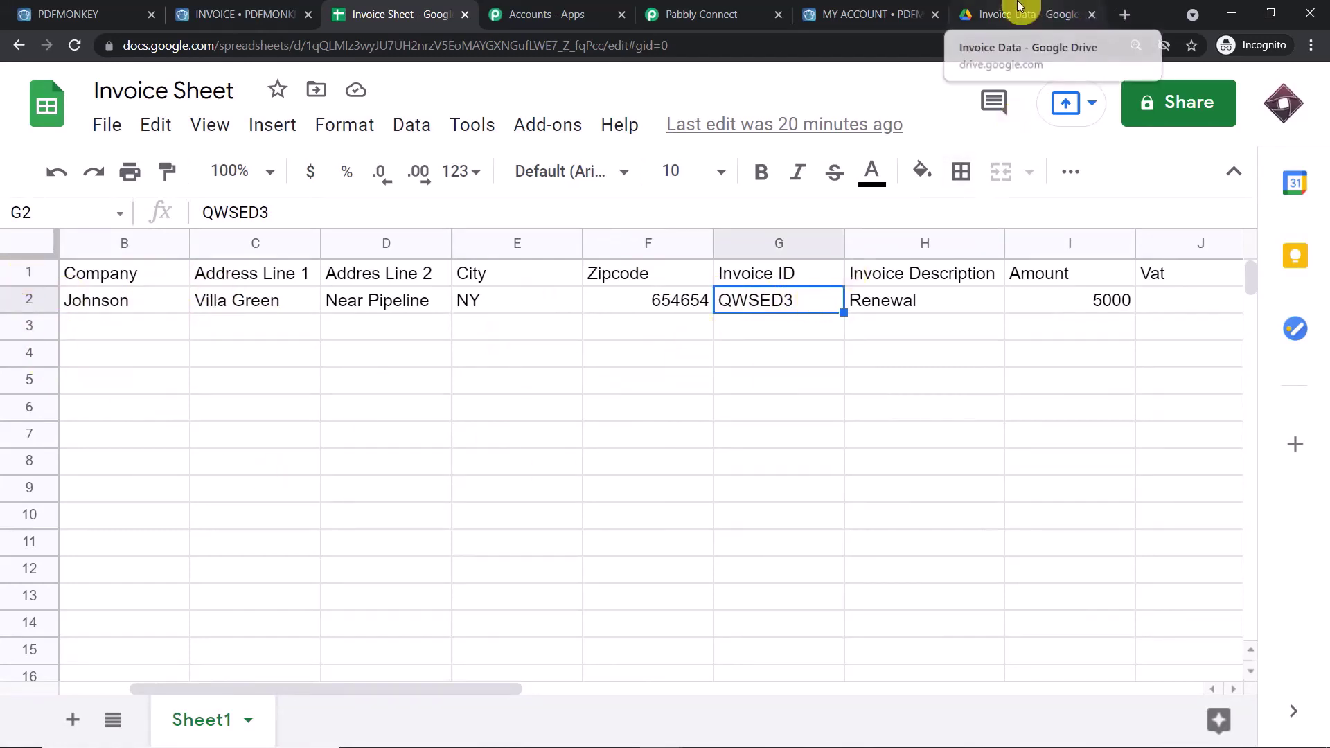
left_click(738, 12)
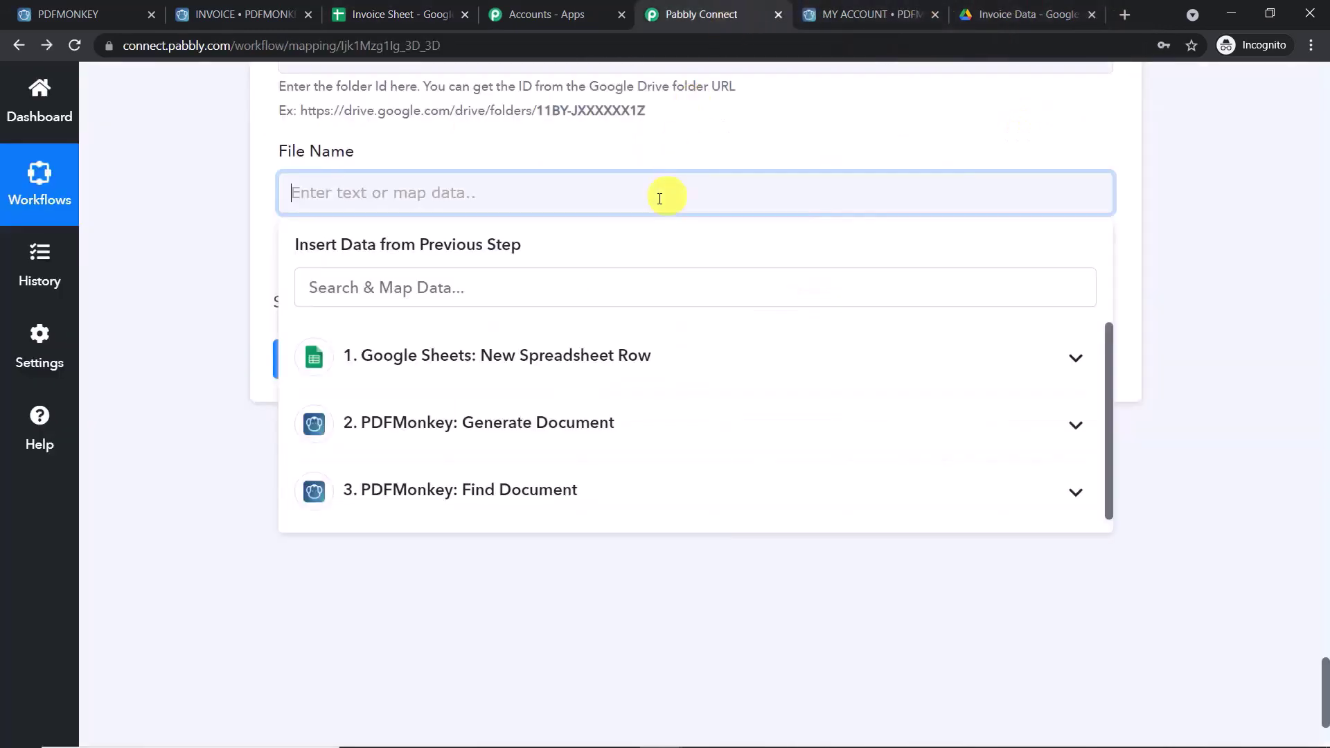
- Build the File Name from the sheet row's Company and Invoice ID fields
left_click(445, 357)
left_click(490, 458)
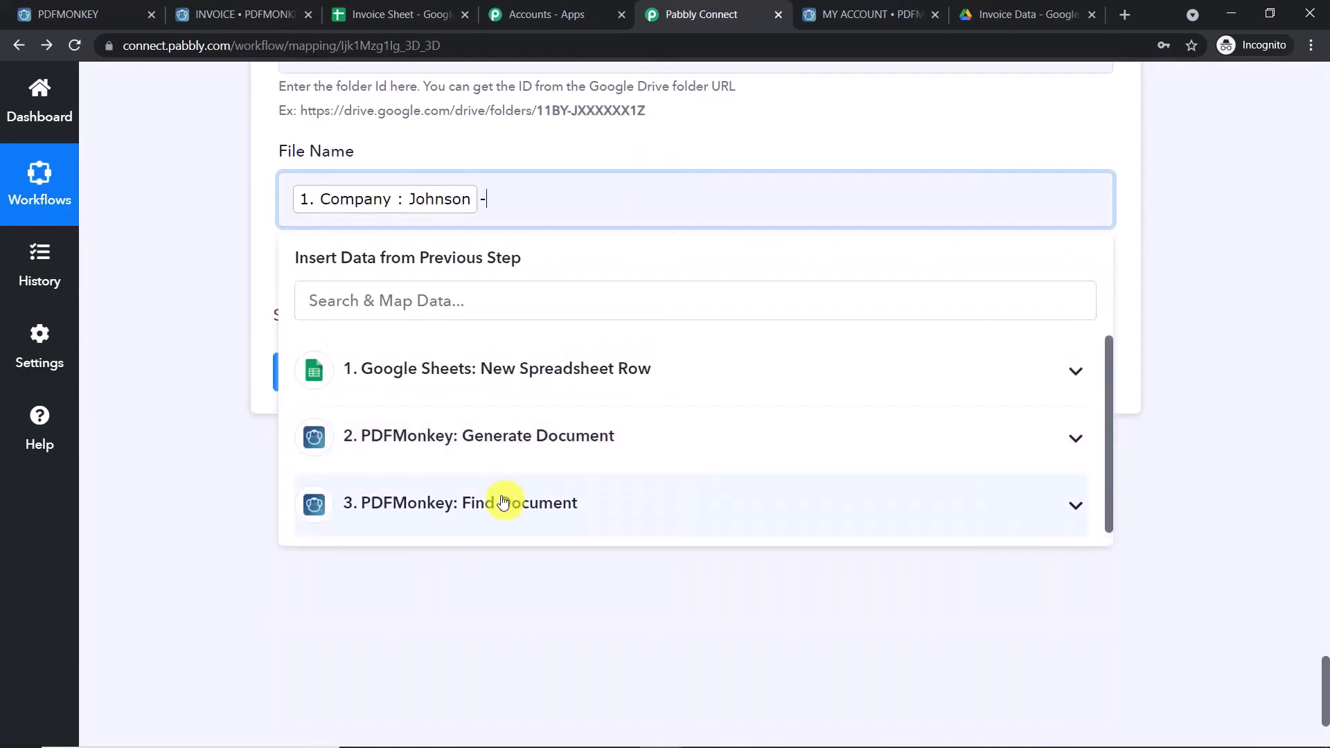
left_click(536, 368)
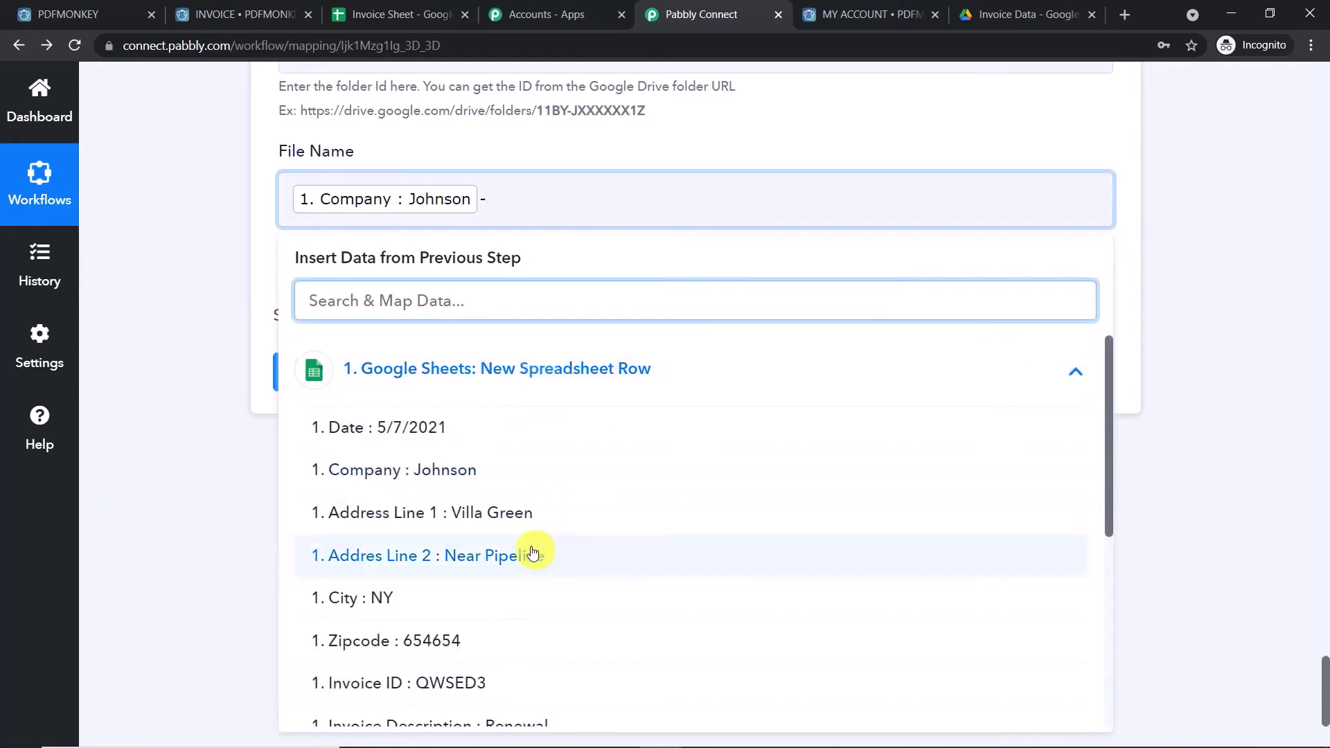
scroll(530, 558, "down", 2)
left_click(490, 603)
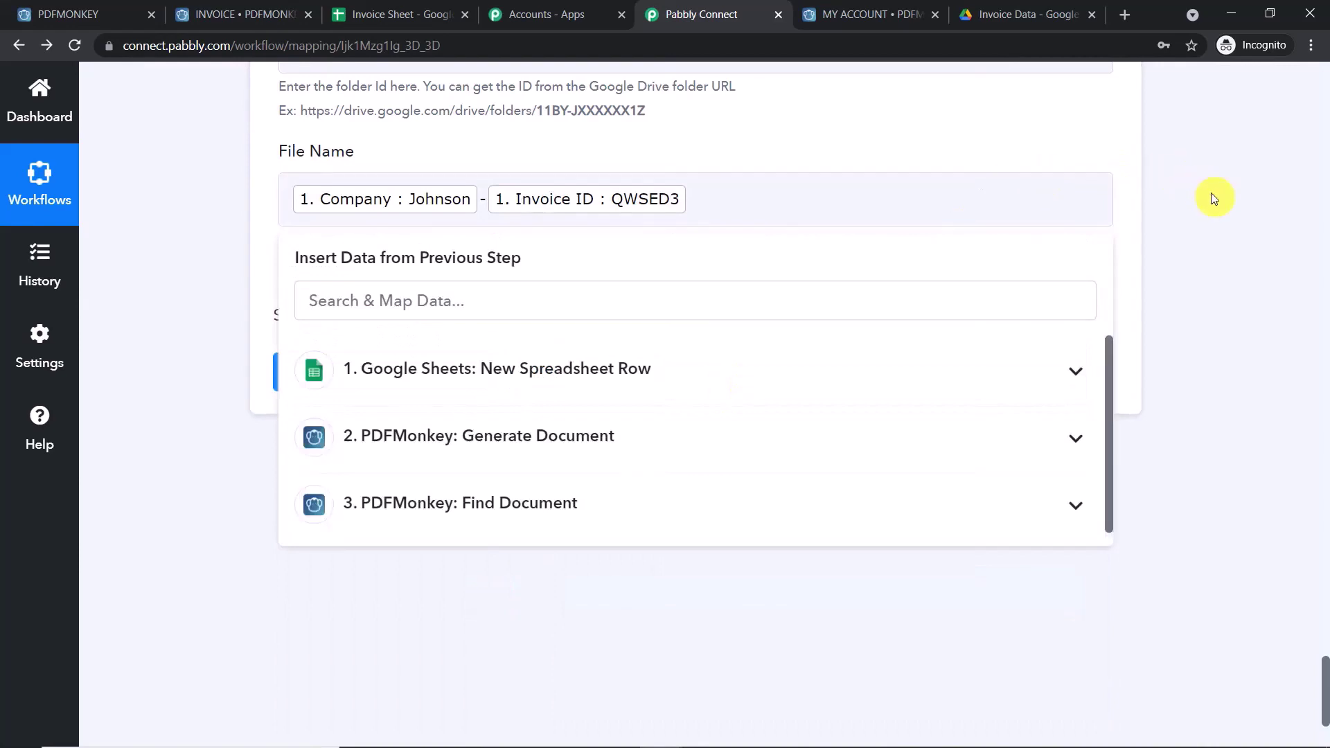
left_click(1178, 192)
- Append '.pdf' to the file name, then save and send a test upload
left_click(700, 201)
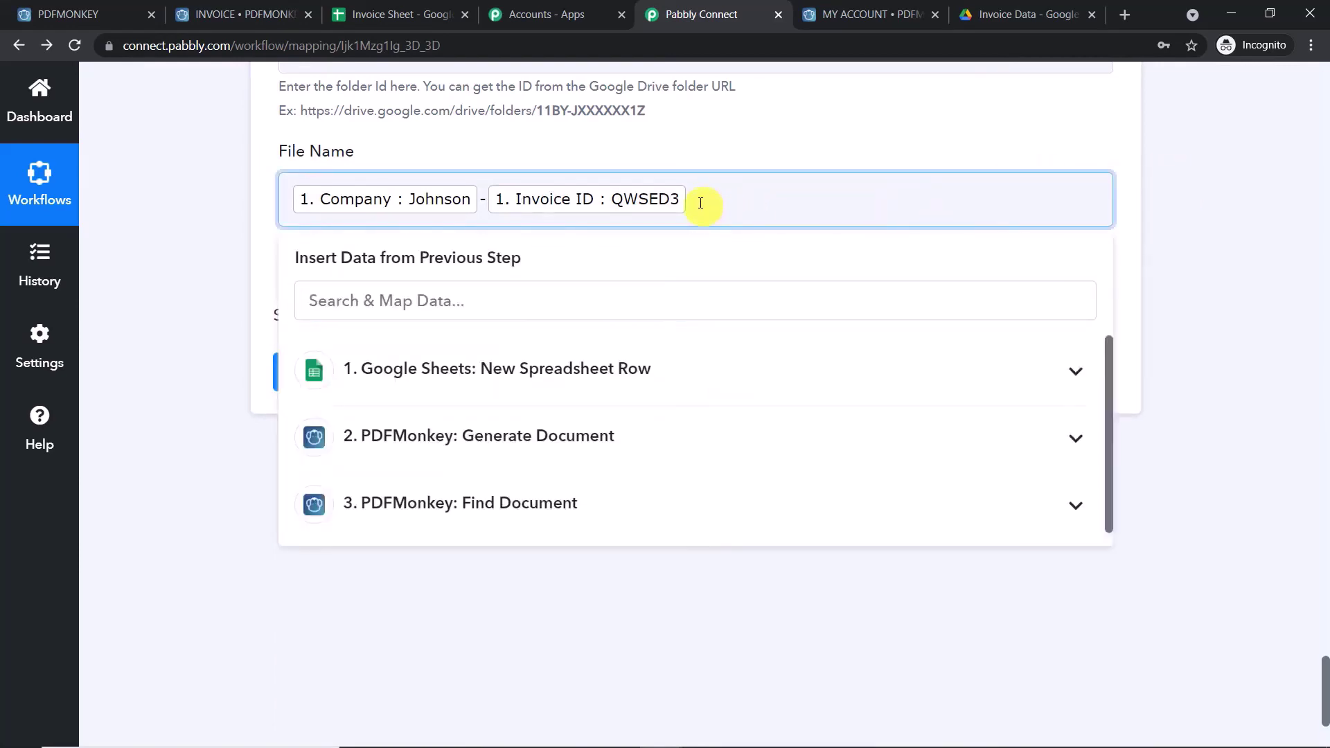
type(".pdf")
left_click(789, 105)
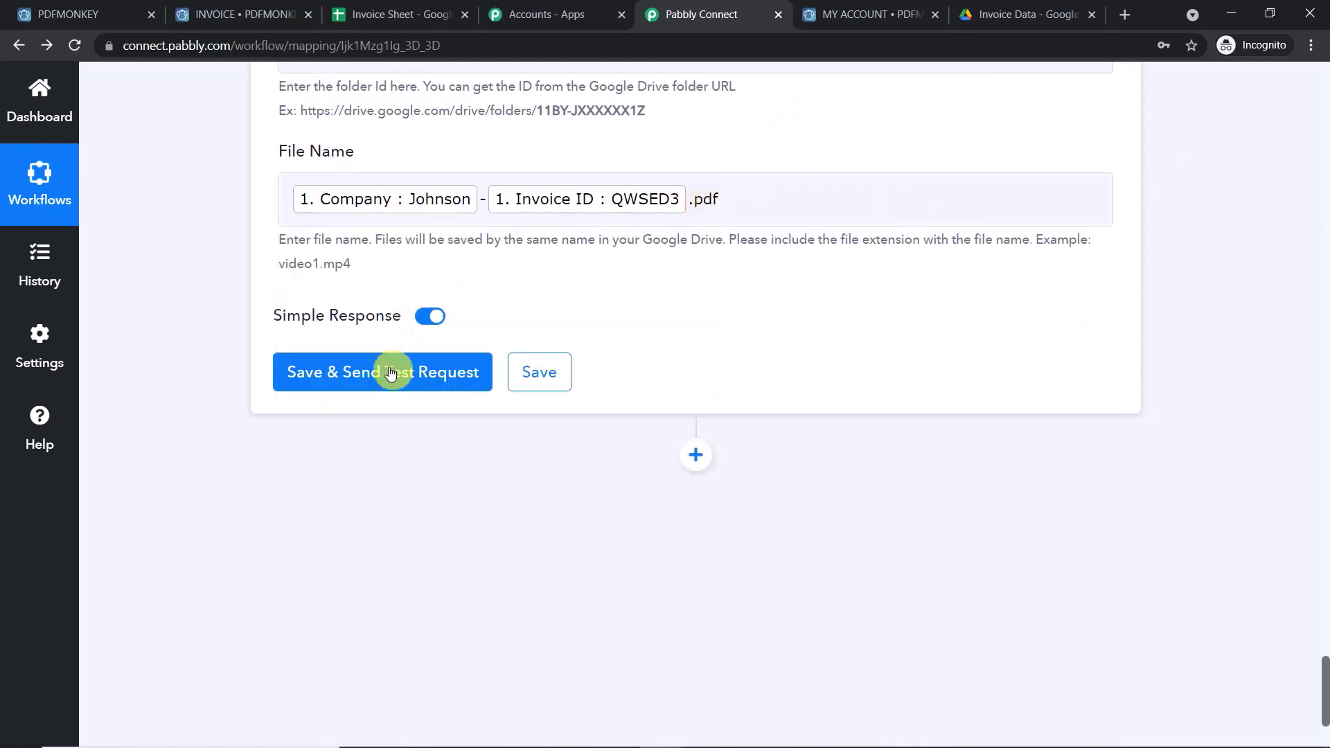
left_click(478, 367)
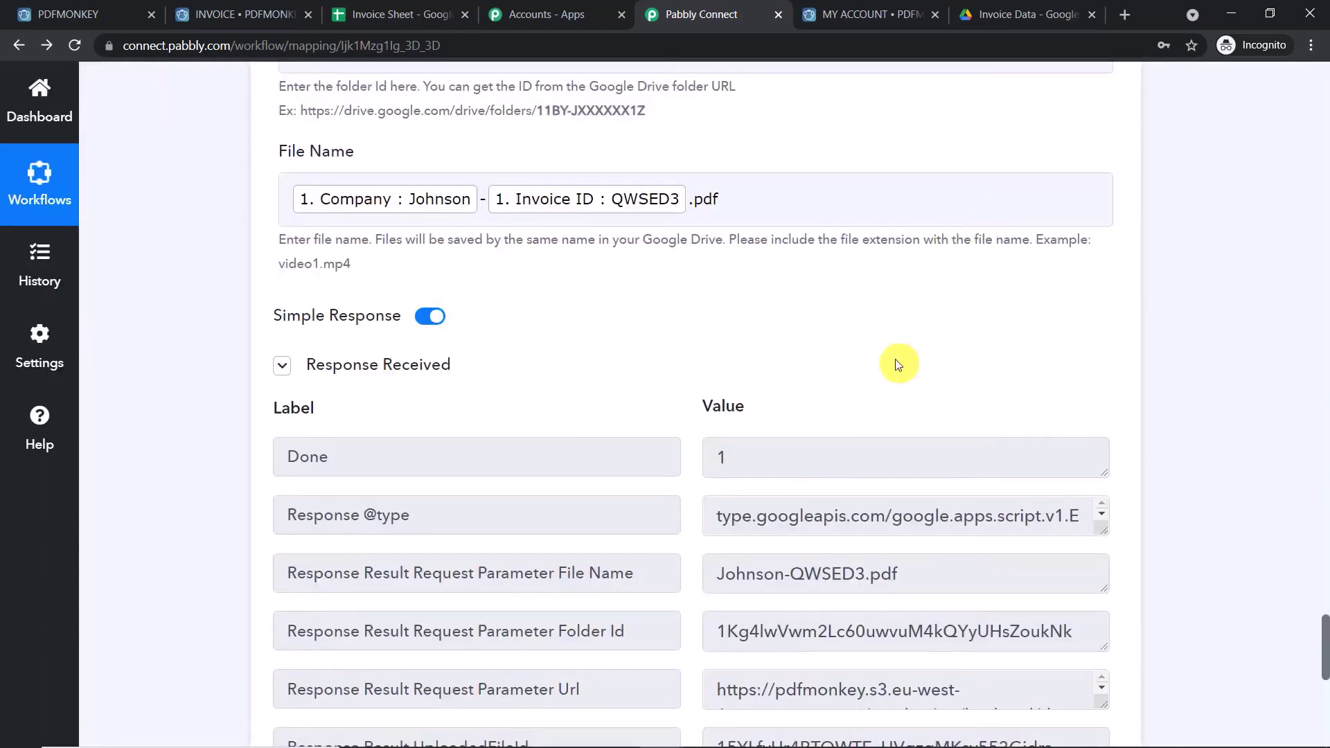
left_click(1032, 9)
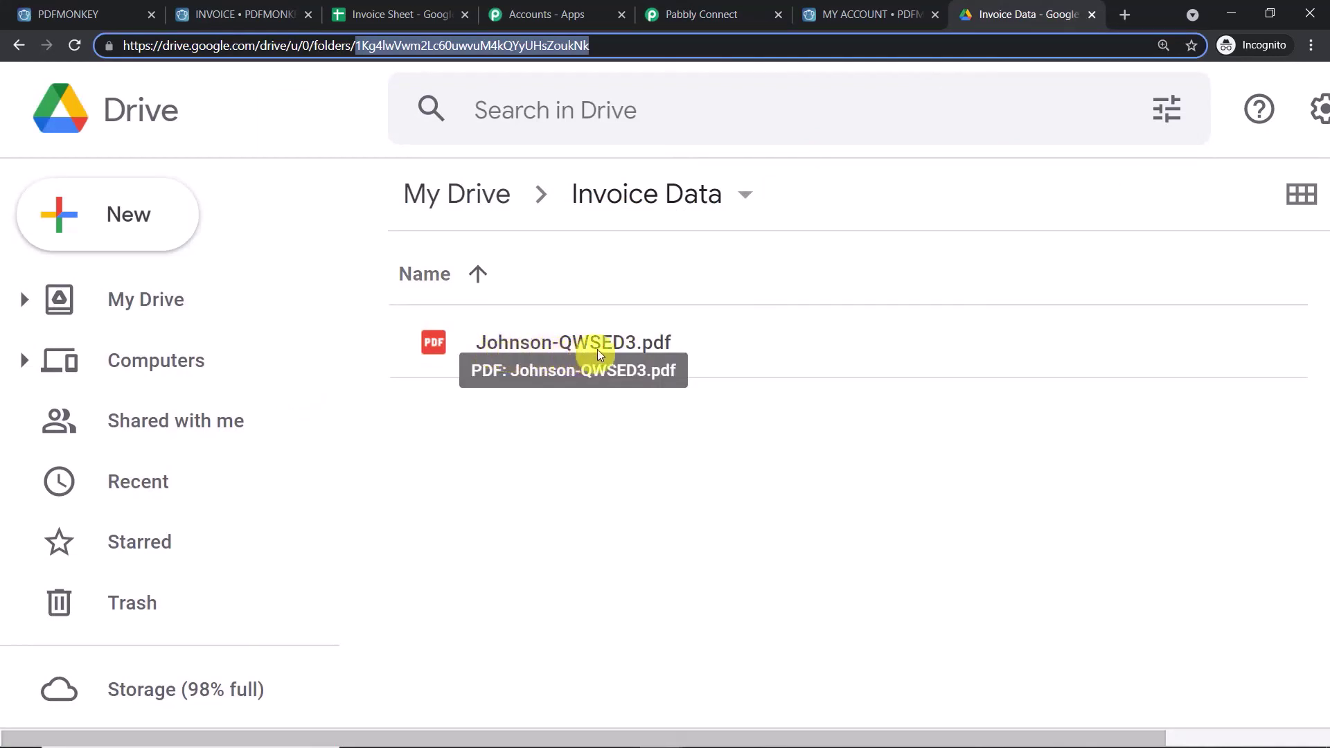
- Preview Johnson-QWSED3.pdf, scroll through the invoice, then return to the Invoice Sheet
double_click(573, 345)
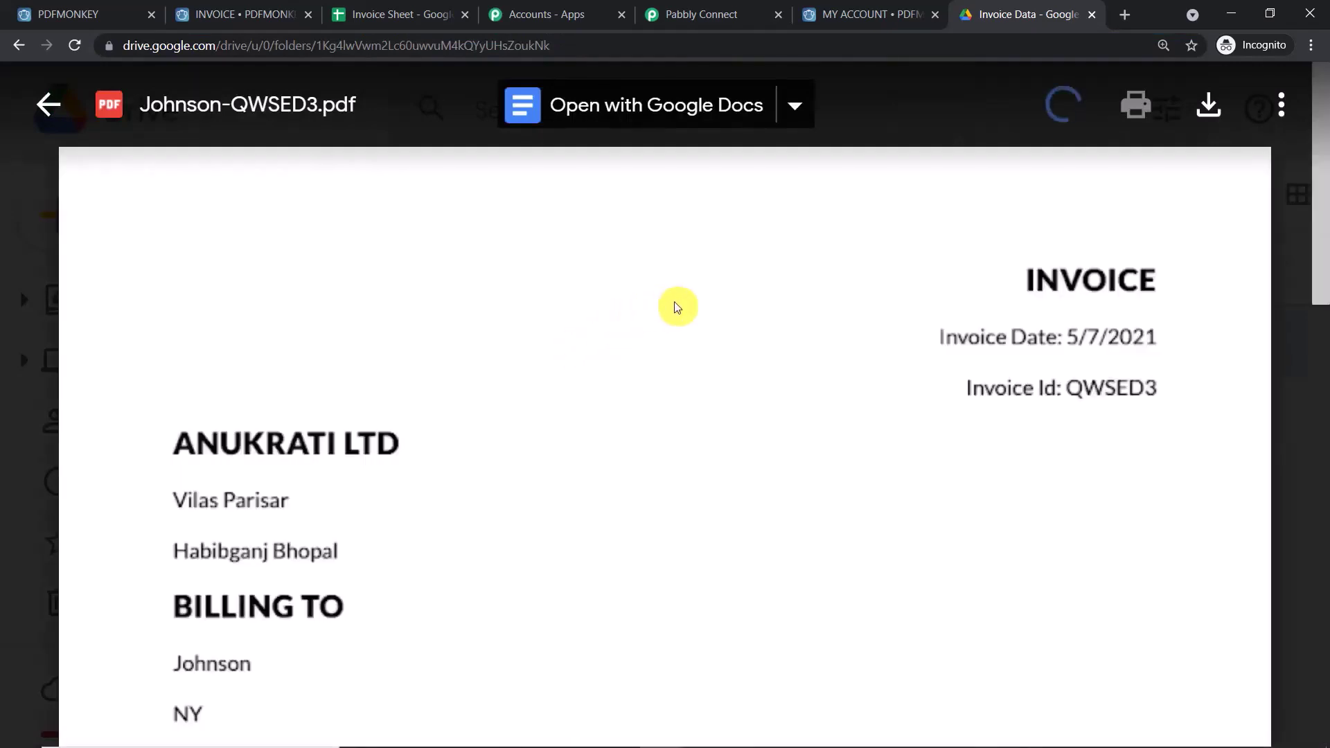
scroll(251, 337, "down", 4)
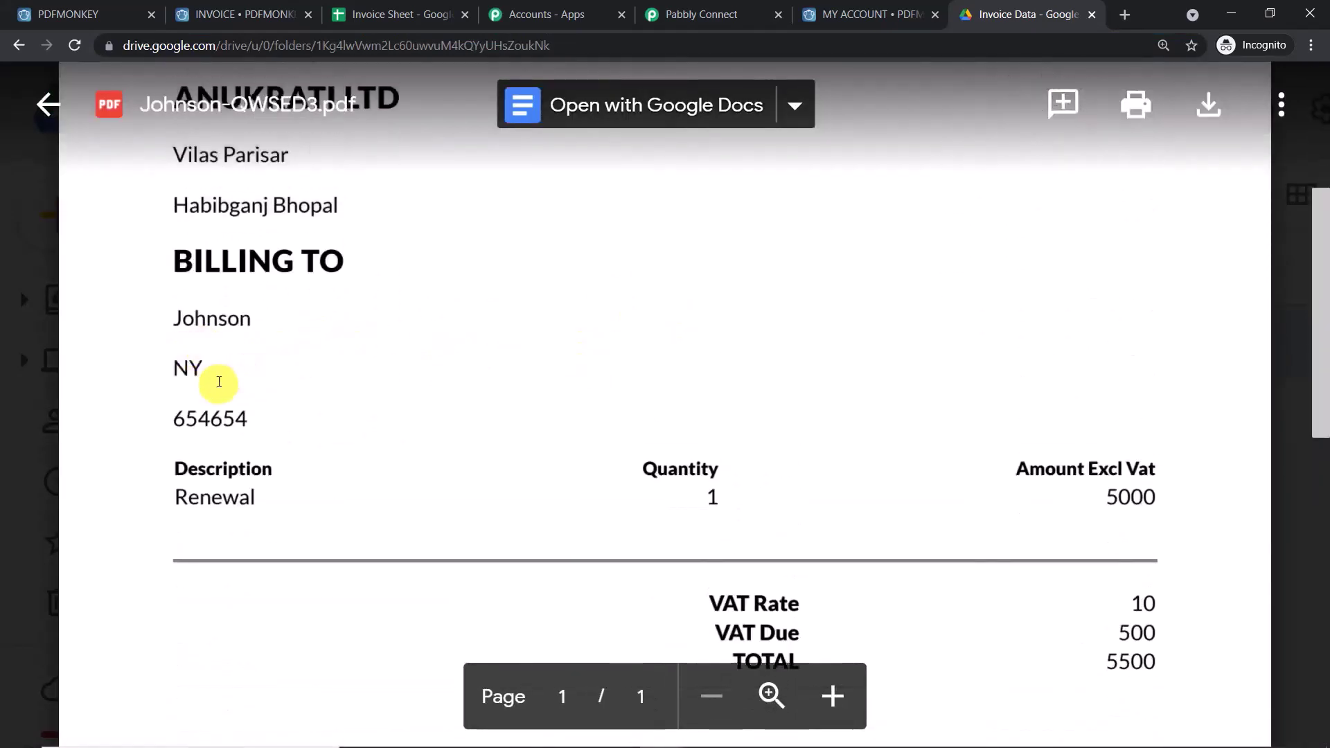
scroll(854, 502, "down", 1)
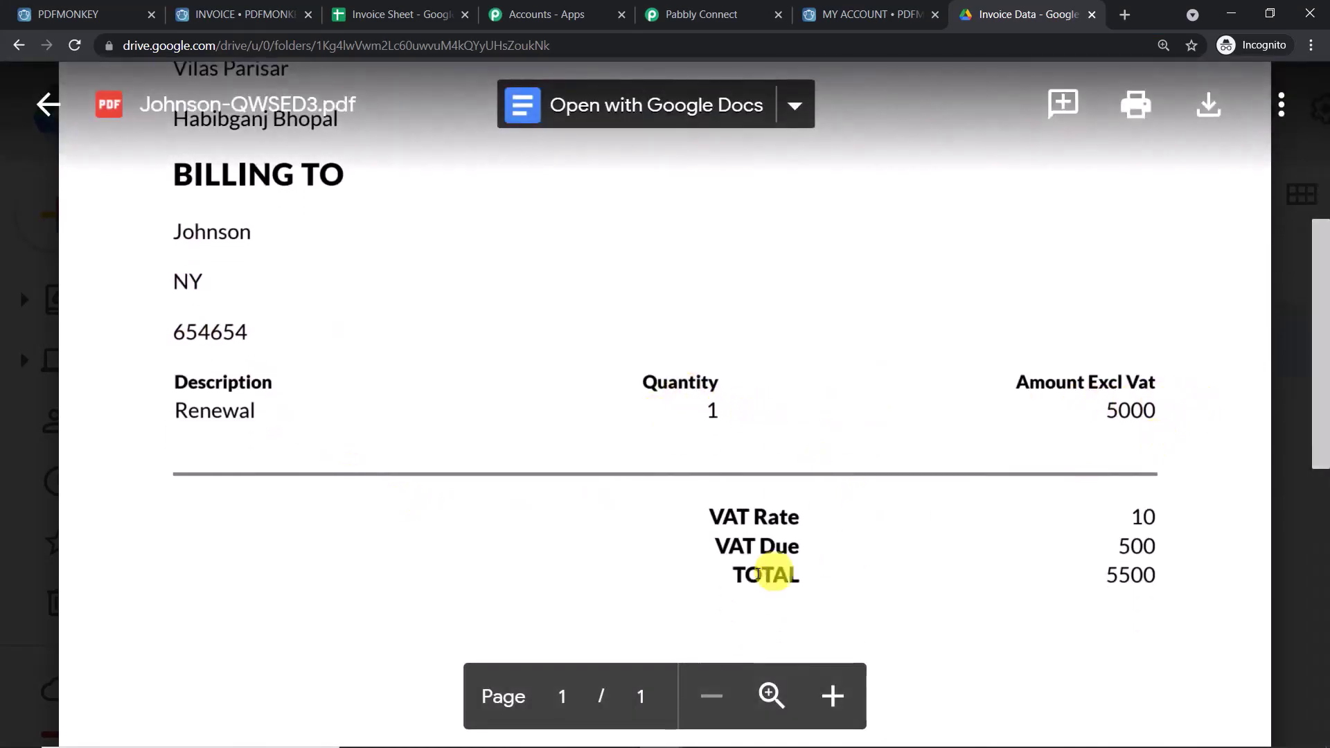
scroll(796, 453, "up", 1)
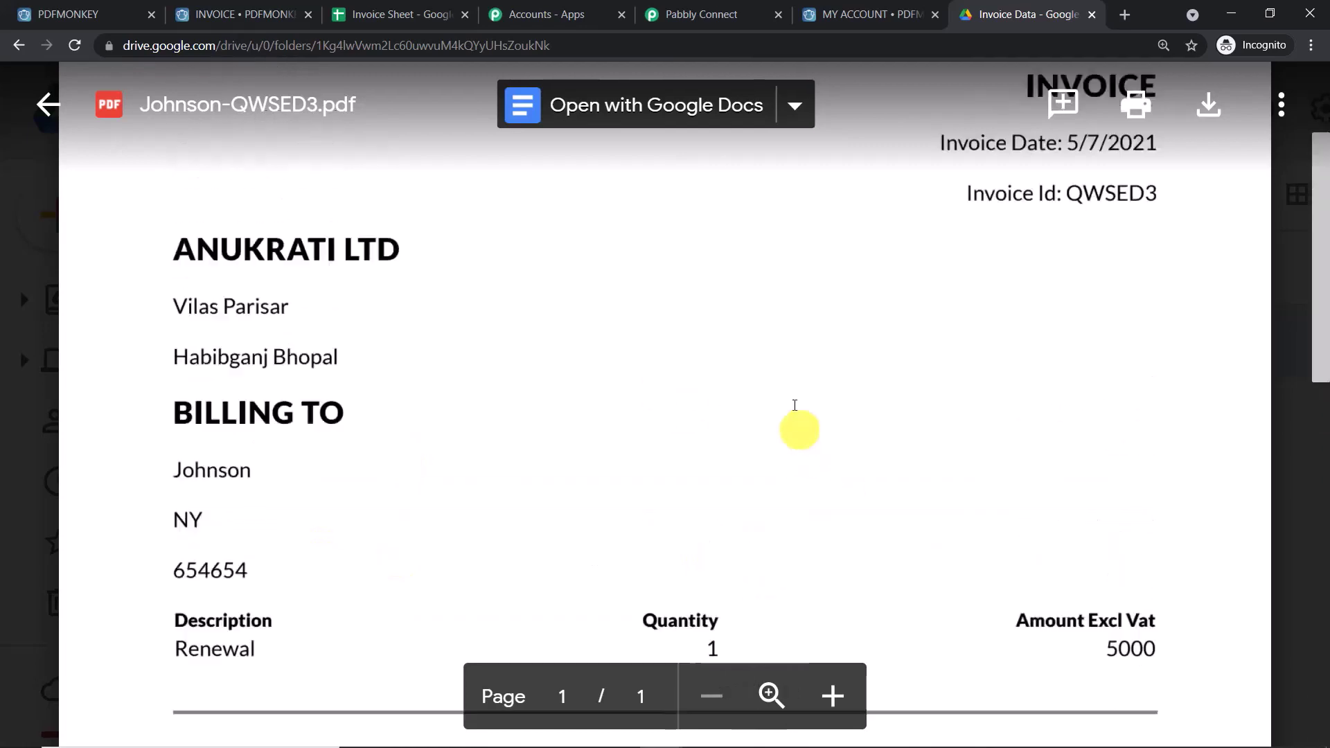
scroll(817, 278, "down", 2)
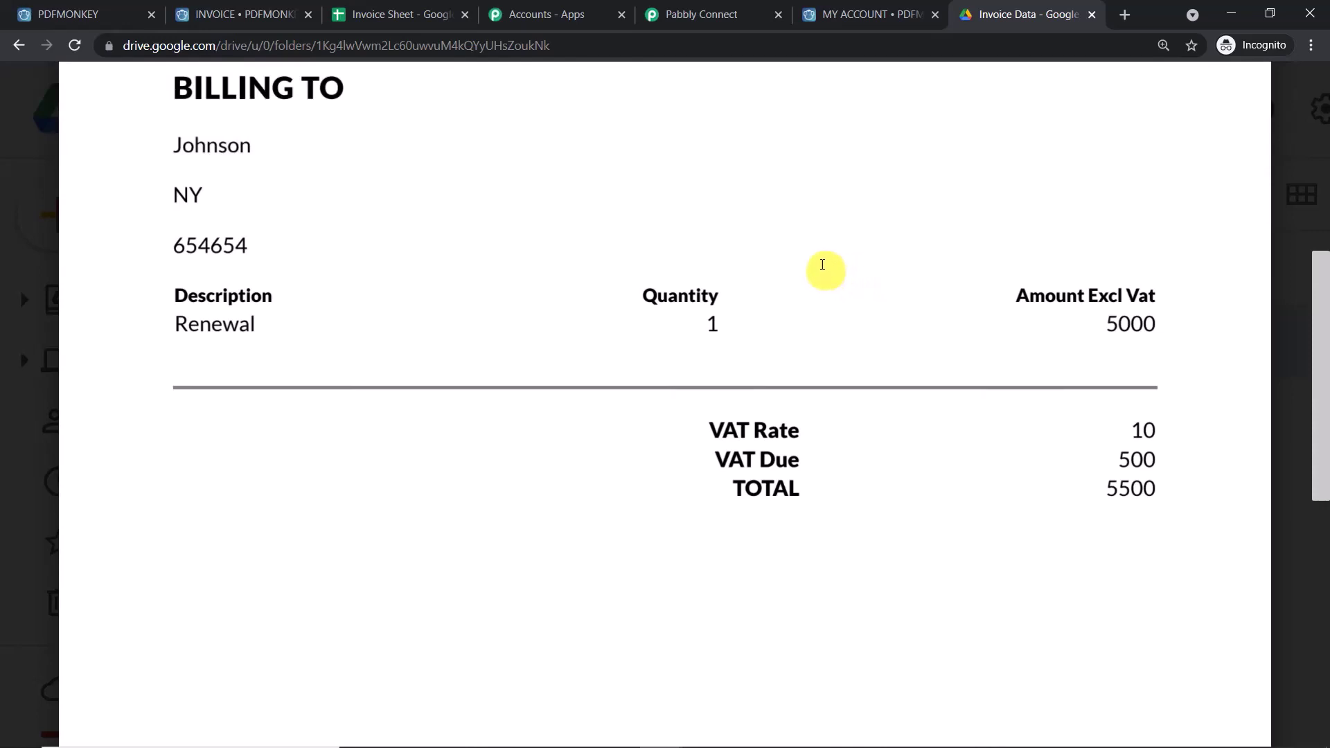
left_click(399, 14)
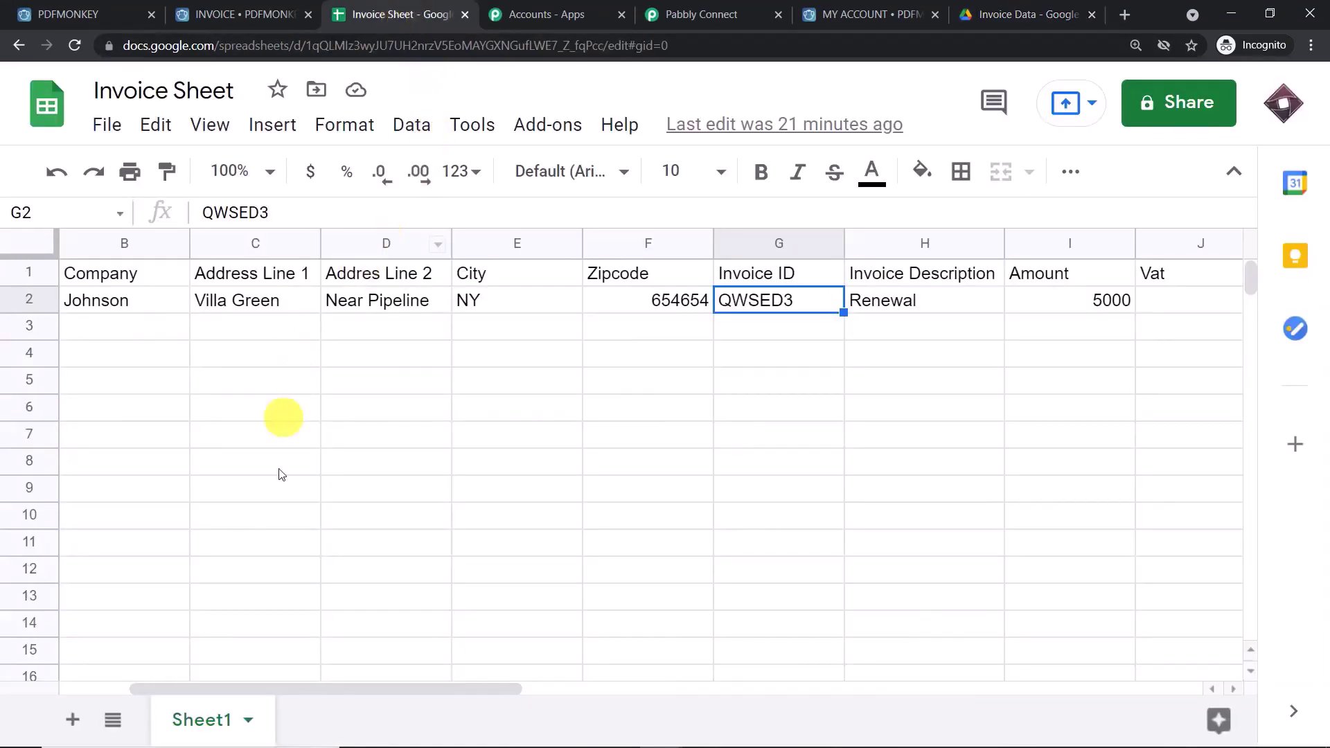
- Start row 3 with date 5/7/2021, company Space X, address California 227 and Big Apple
left_click_drag(259, 693, 134, 693)
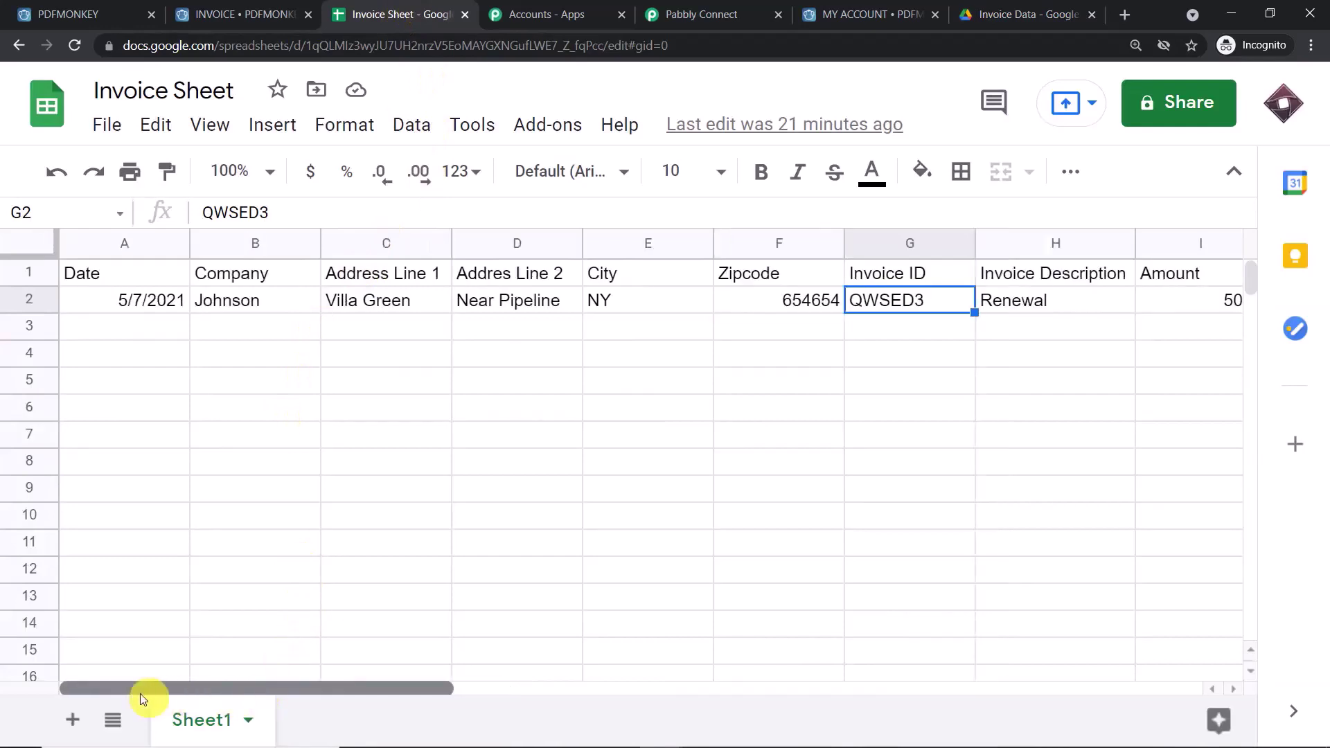
left_click(124, 329)
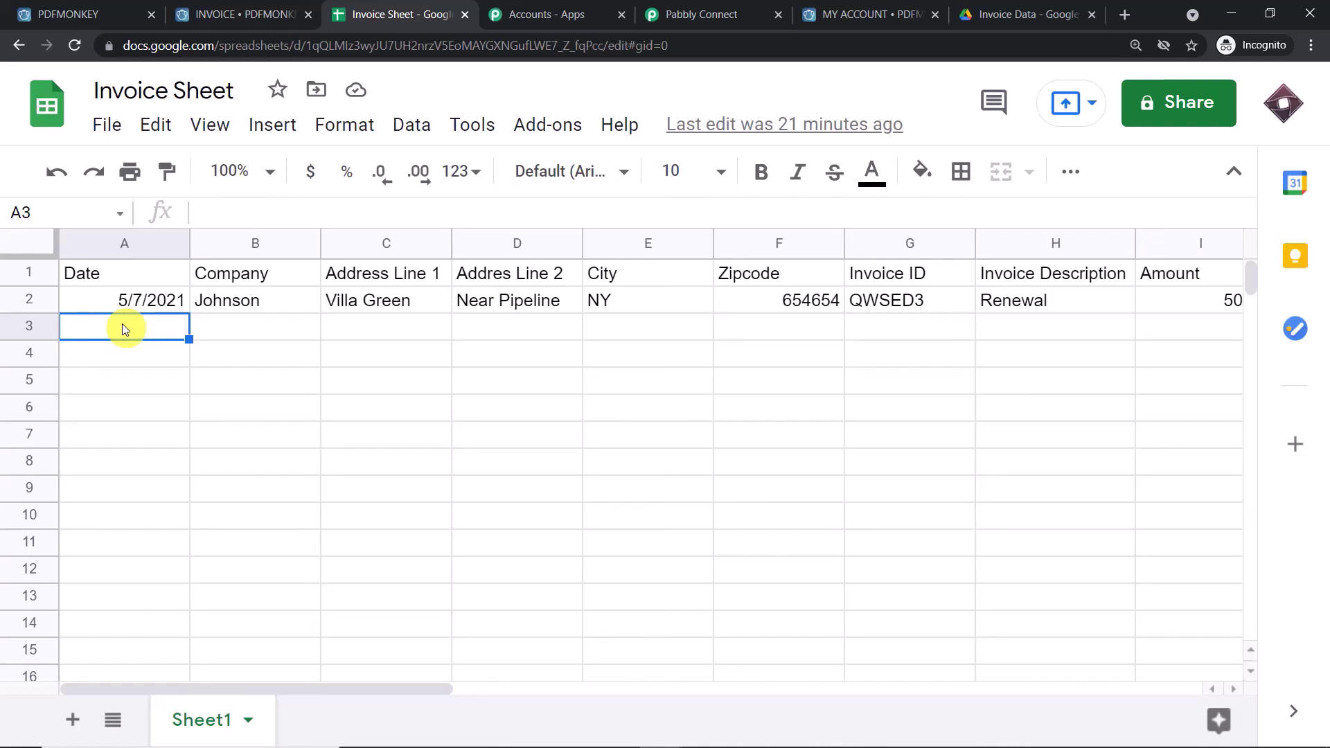
type("5/")
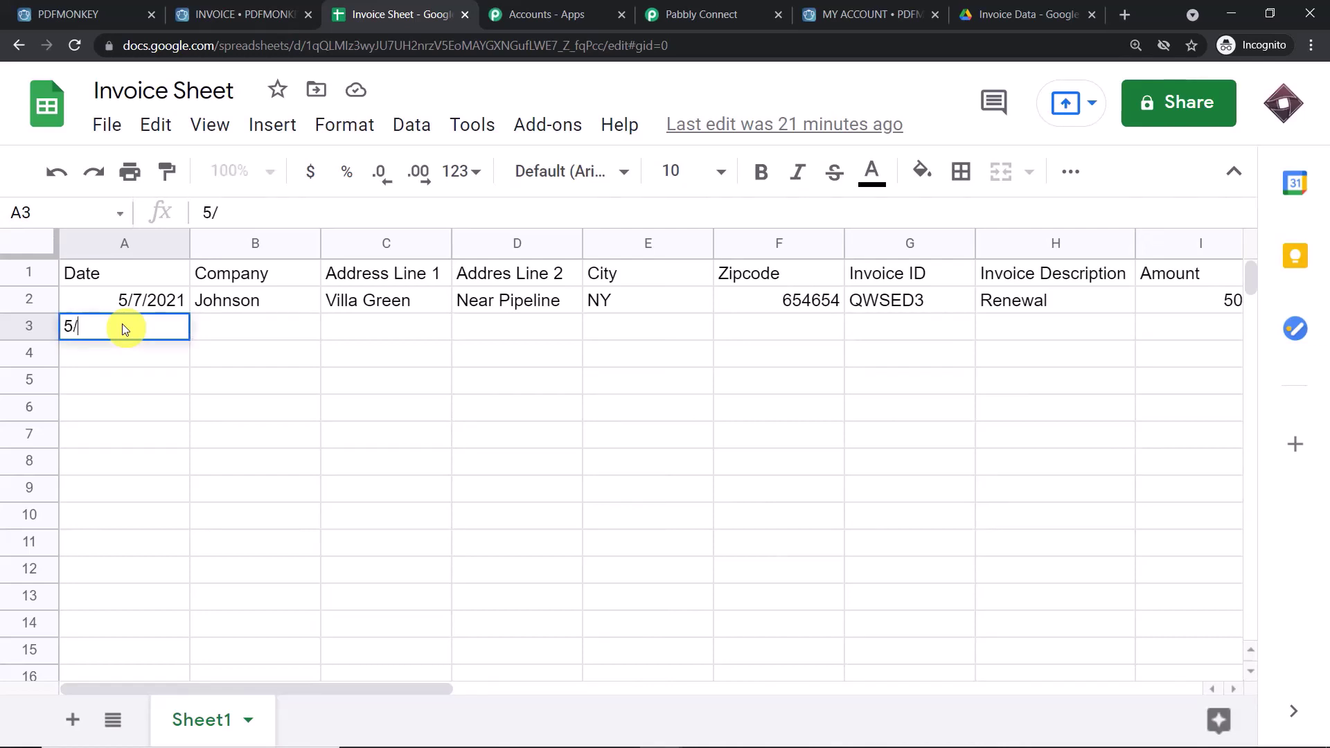
type("7/2021")
left_click(233, 329)
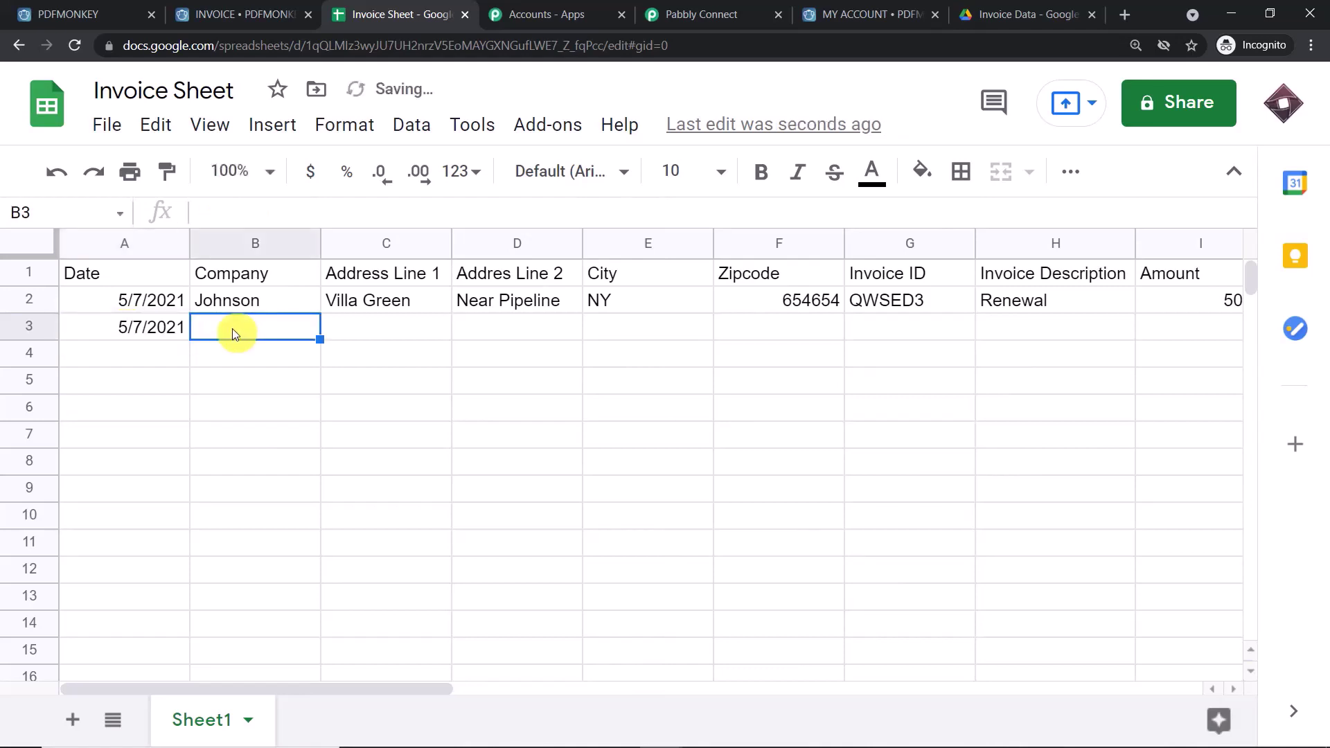
type("Space")
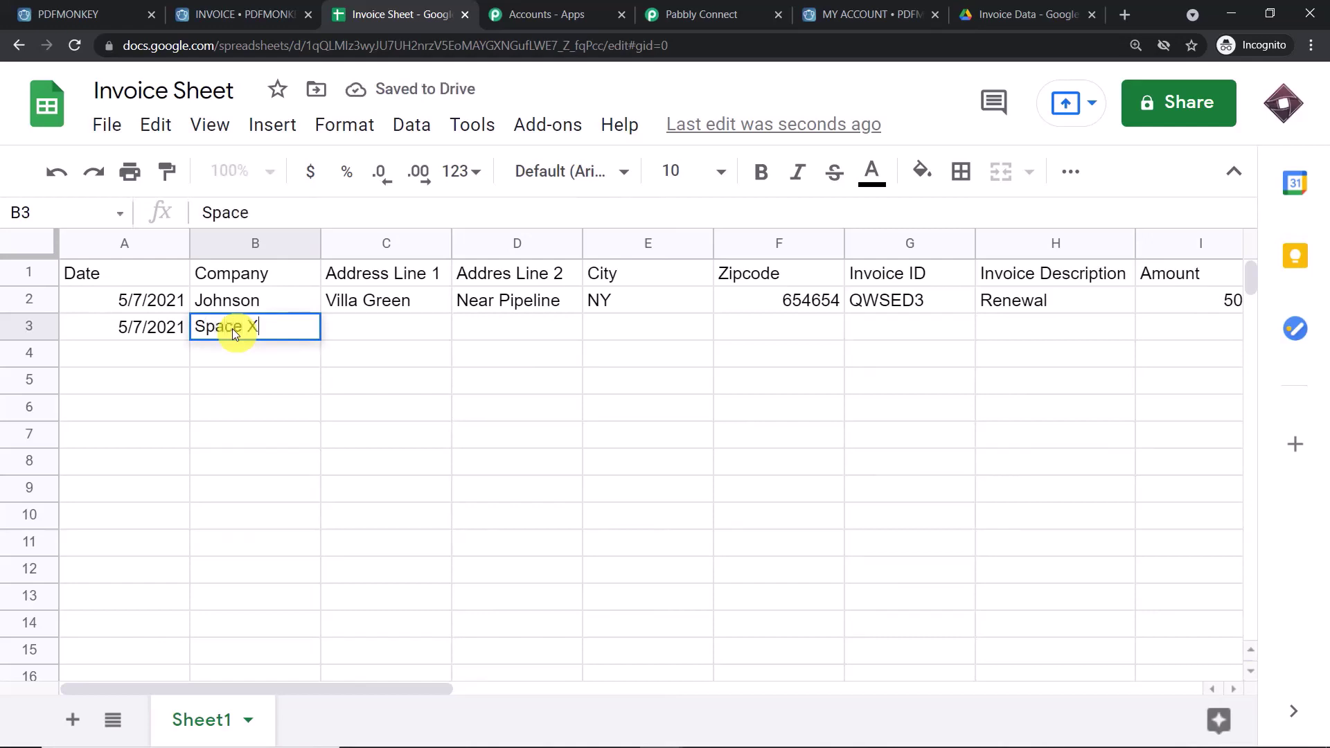
type(" X")
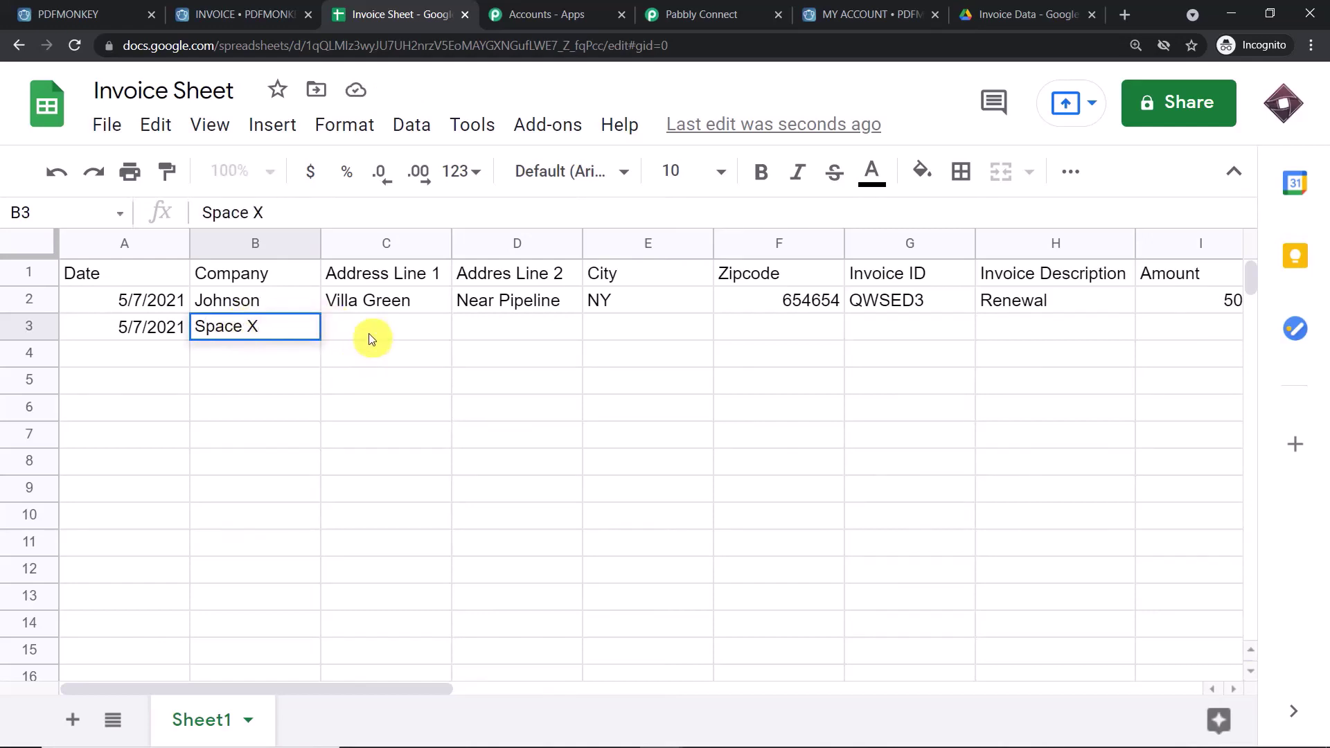
left_click(369, 339)
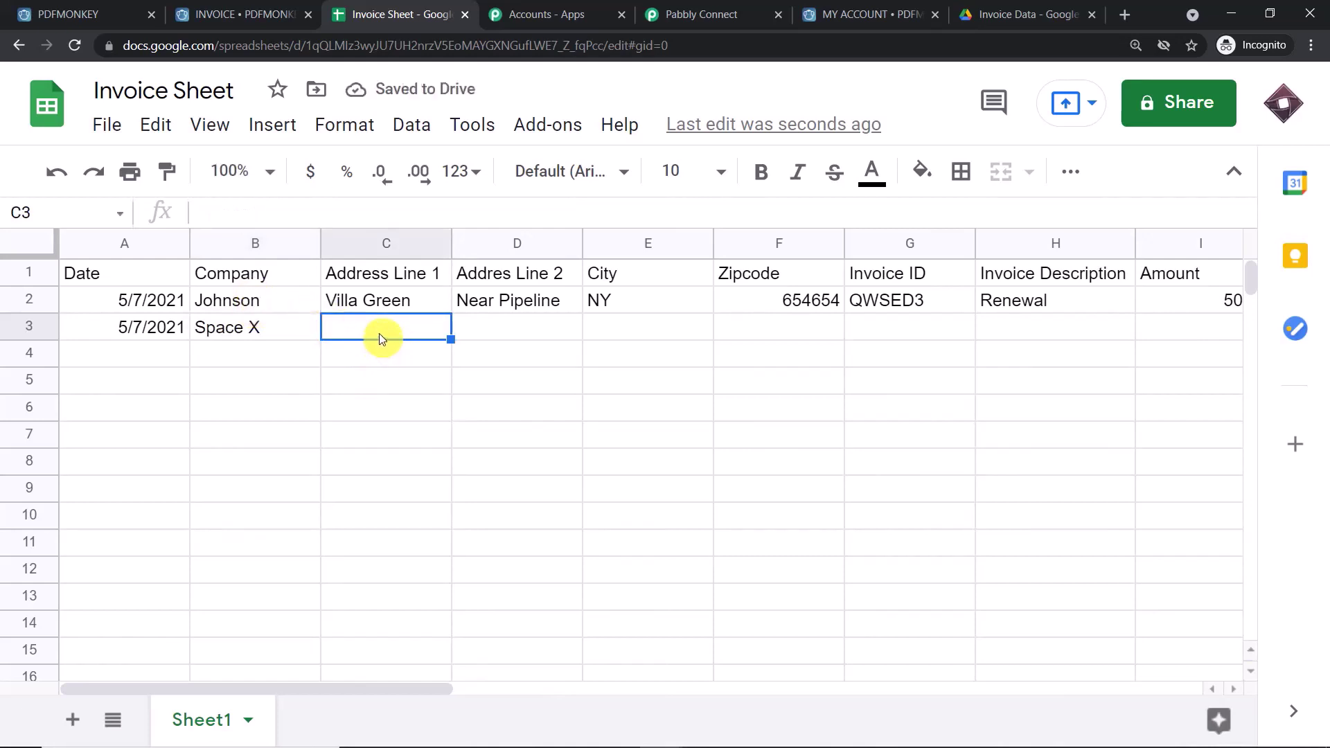
type("V")
key("BackSpace")
key("BackSpace")
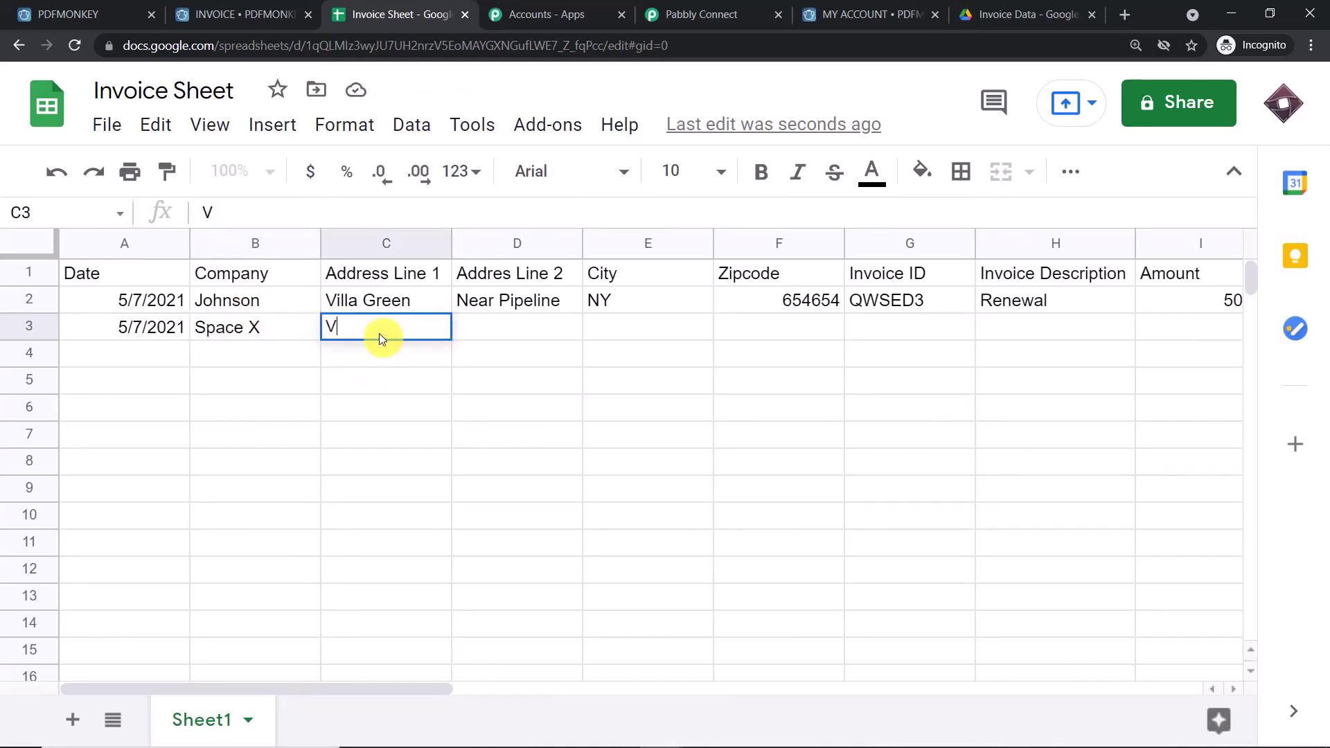
type("Californi")
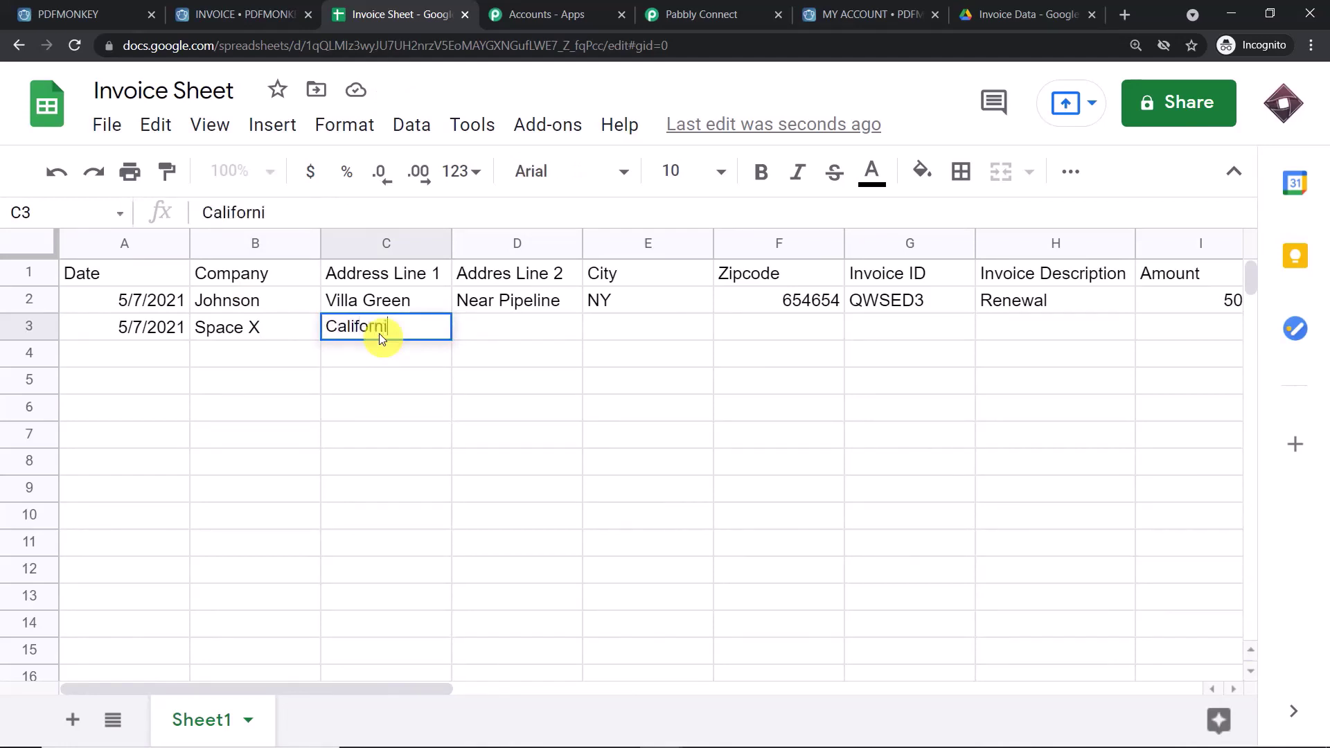
type("a 227")
left_click(500, 331)
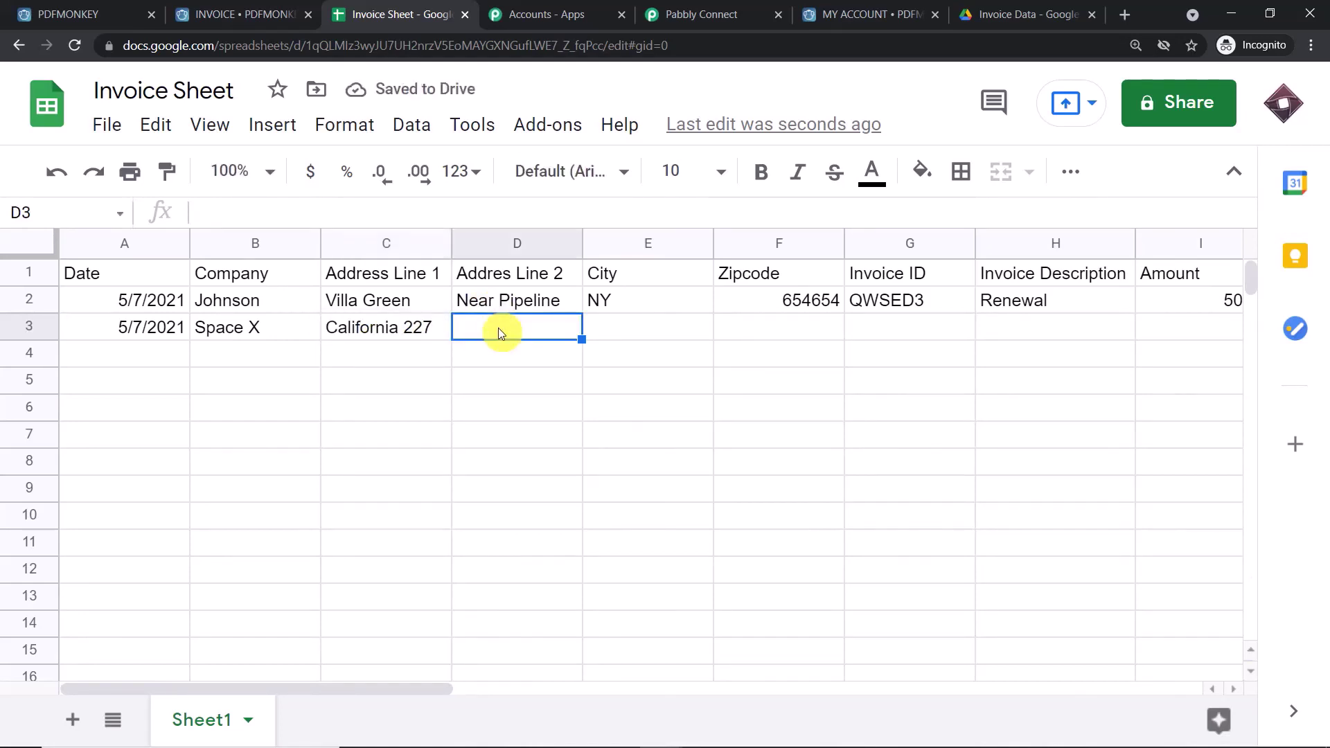
type("Big Apple")
left_click(632, 337)
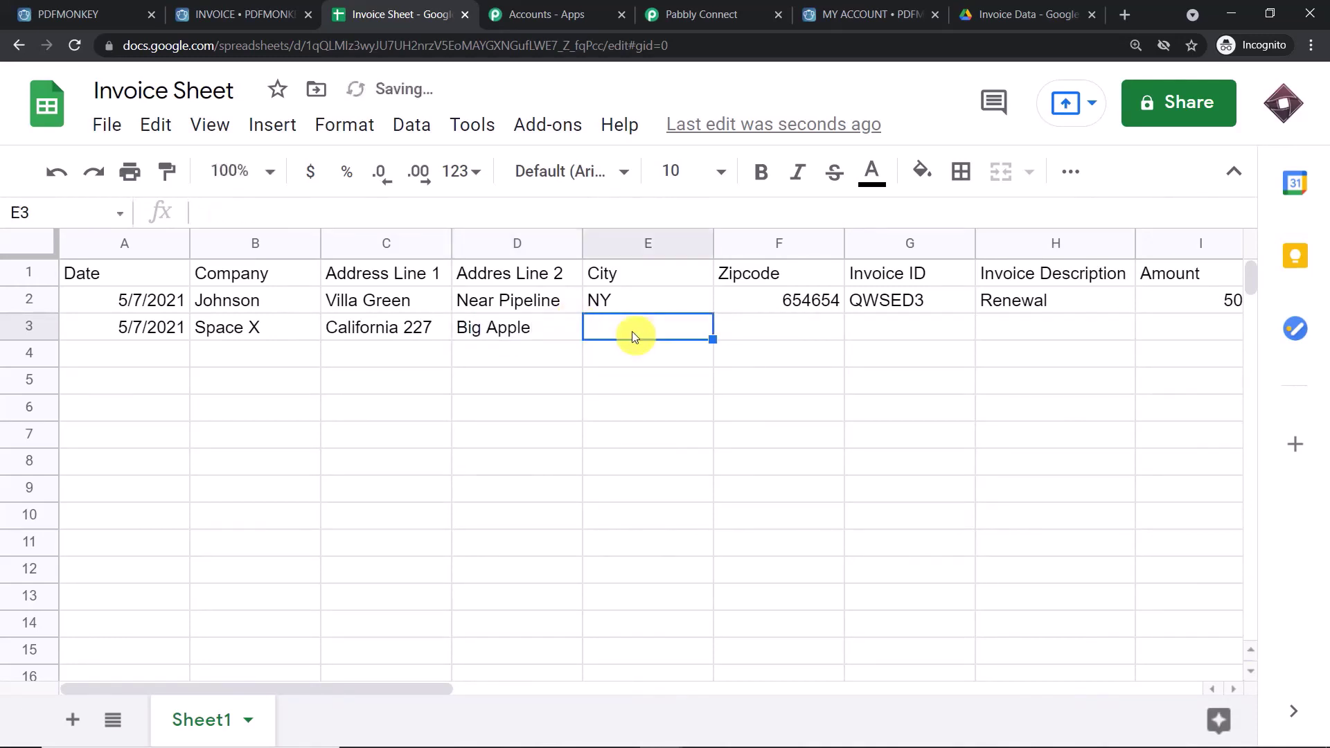
- Enter city Silicon Valley, zipcode 564646, invoice ID AAF65U and description Renewal
type("Silicon")
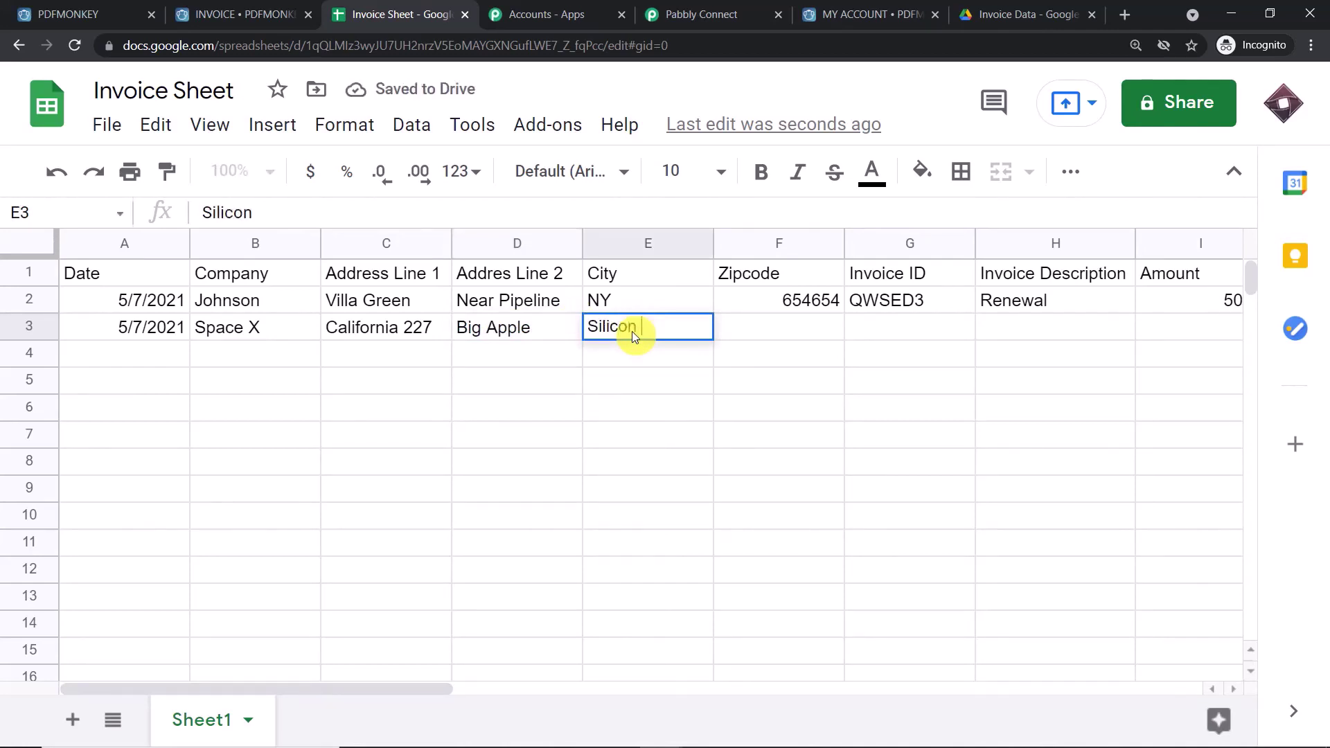
type("lley")
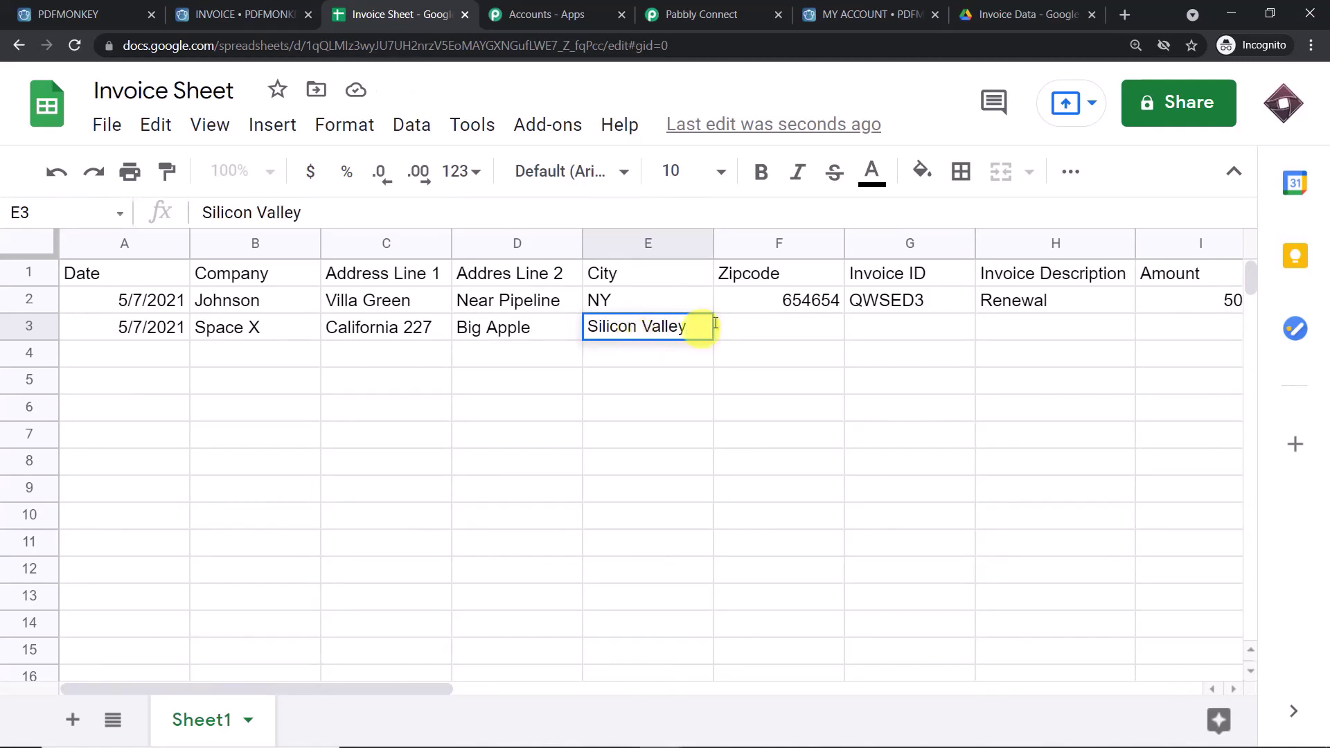
left_click(787, 329)
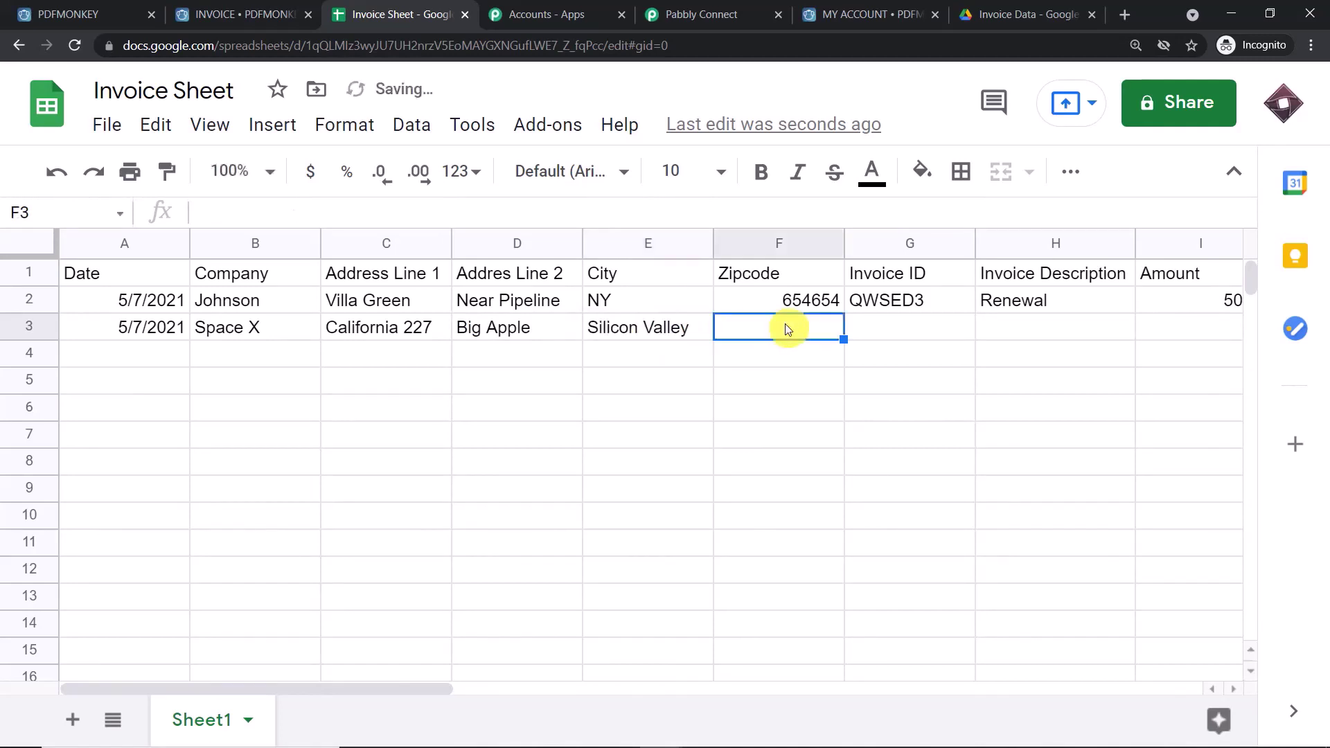
type("564646")
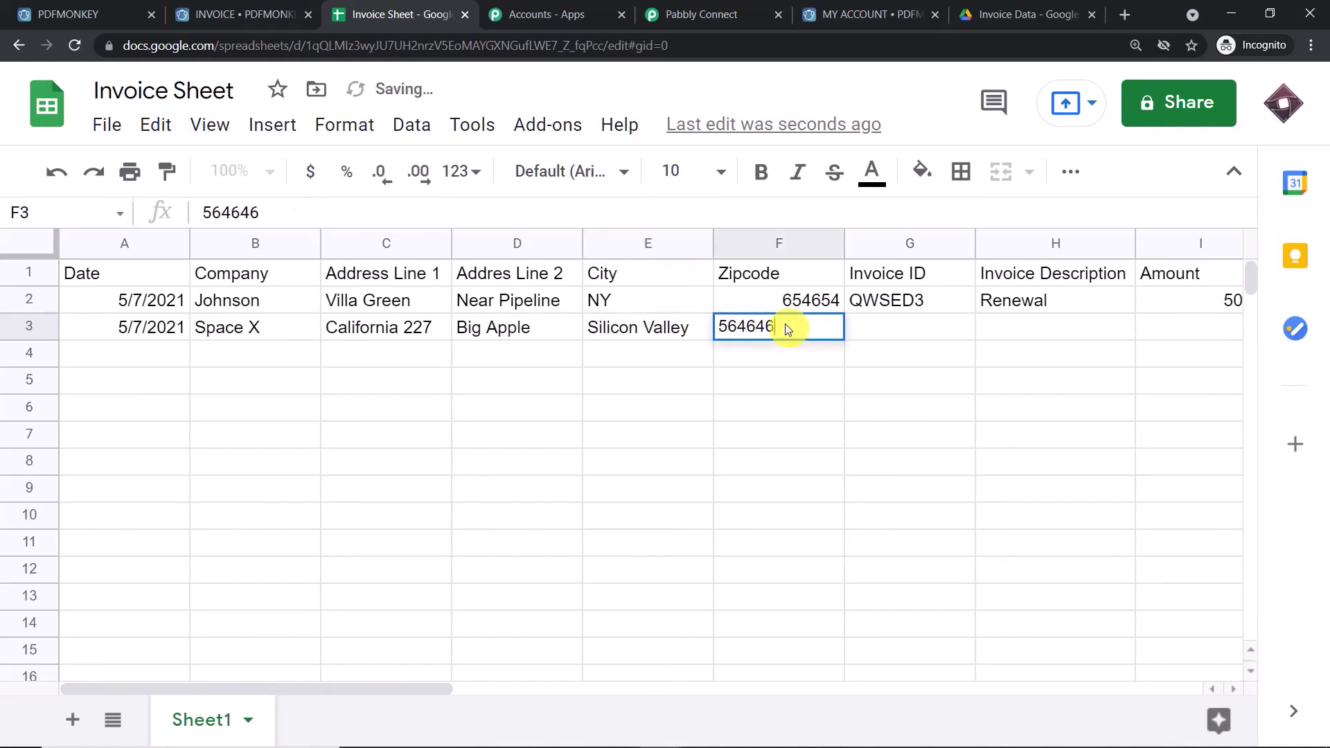
left_click(872, 331)
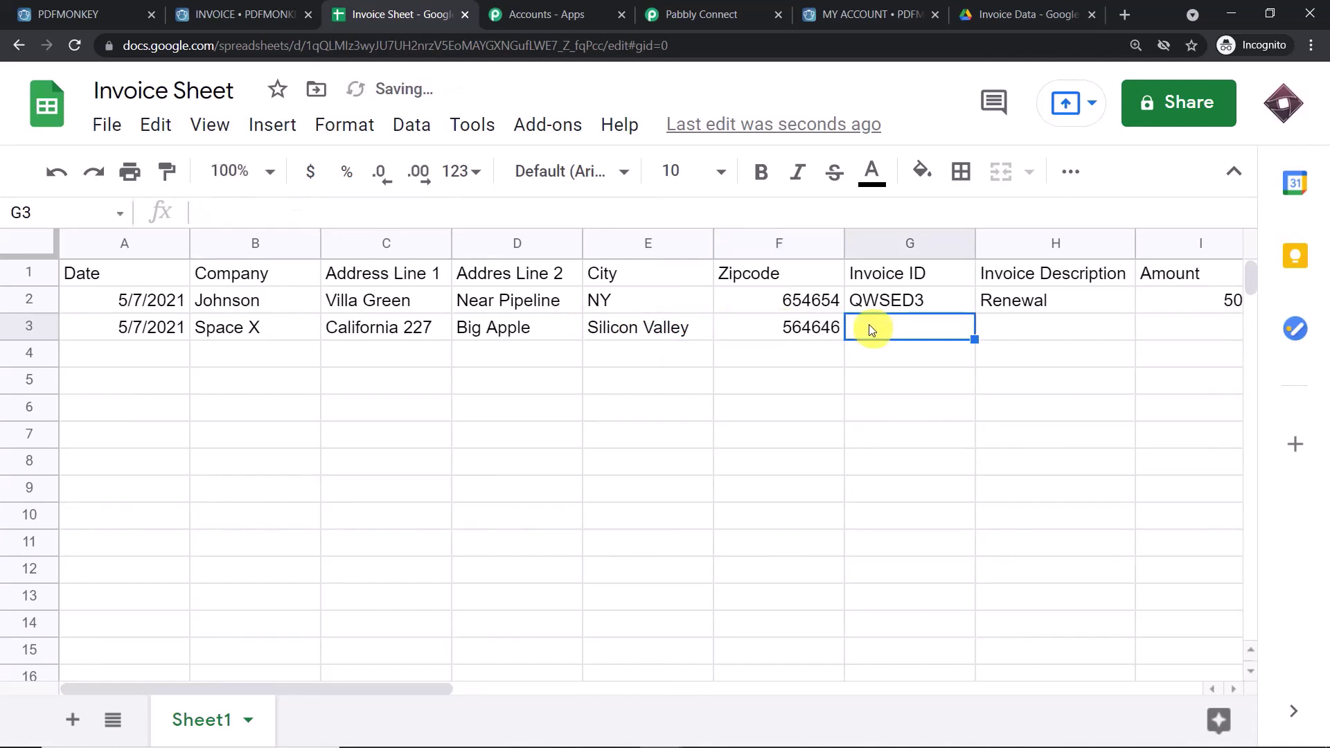
type("AAF")
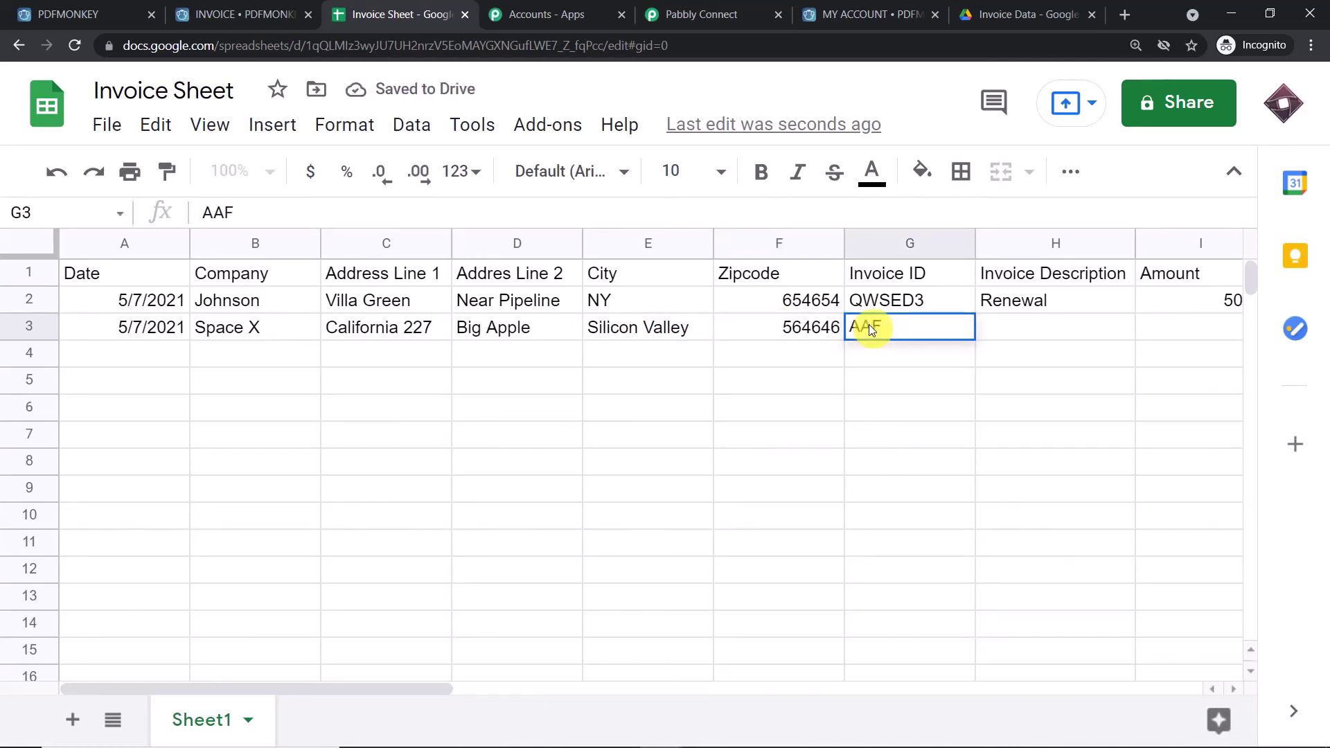
type("65U")
left_click(1017, 326)
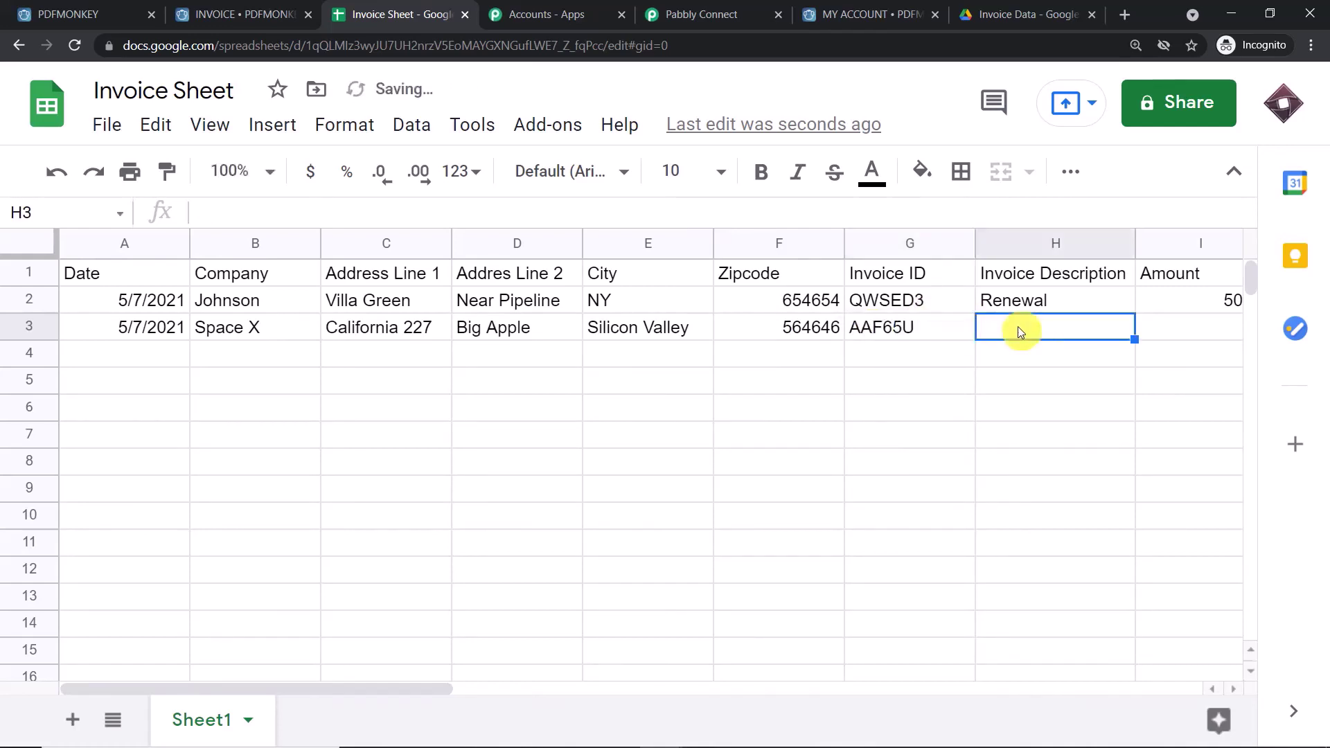
type("Rewa")
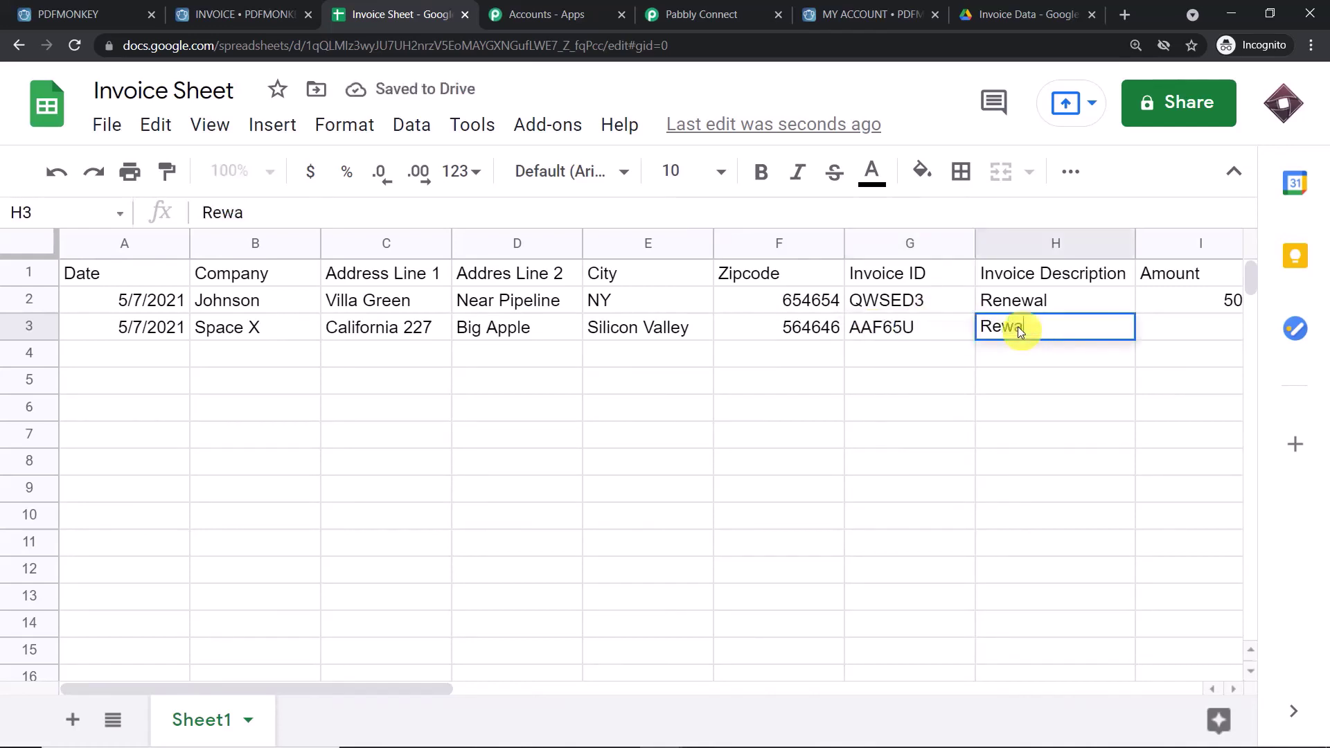
type("ew")
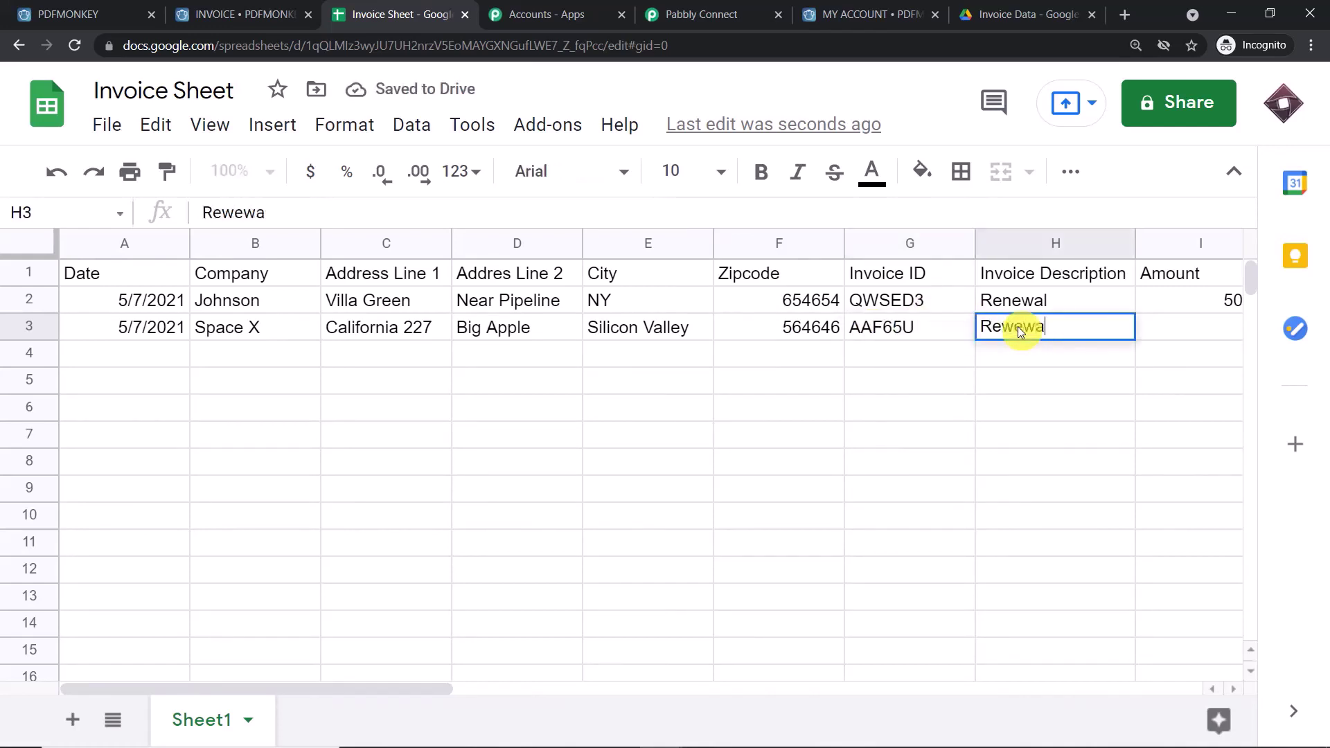
key("BackSpace")
key("BackSpace")
key("BackSpace")
type("newa")
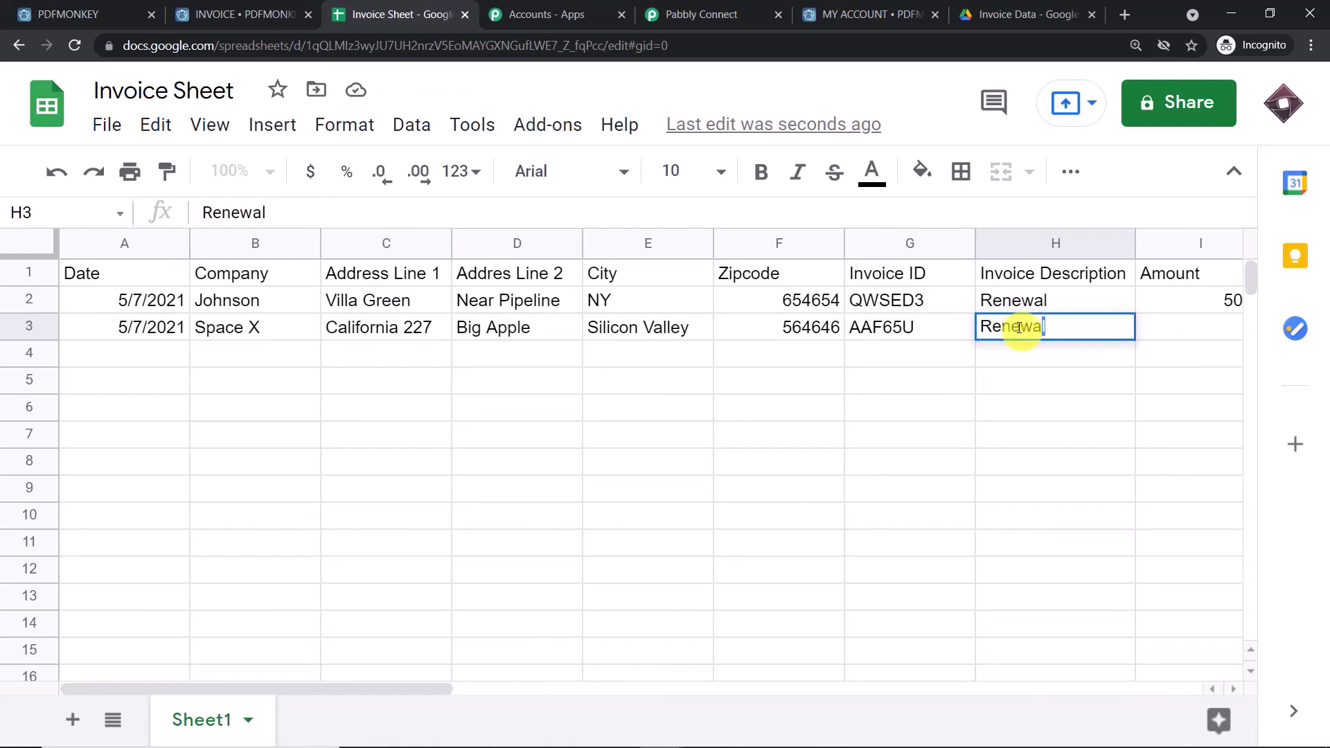
left_click(1031, 411)
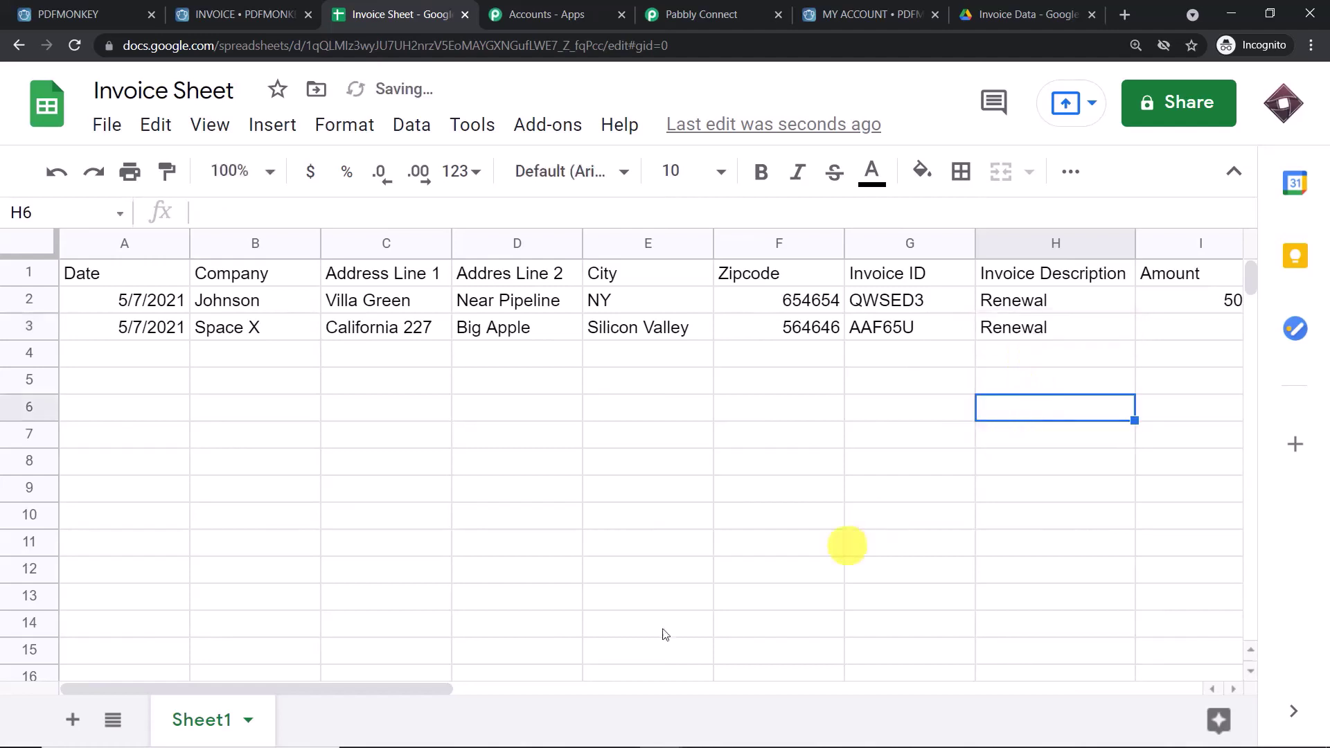
- Enter Amount 1000, Vat 10, Vat Amount 100 and Total Amount 1100 in the Space X row
left_click_drag(310, 690, 415, 691)
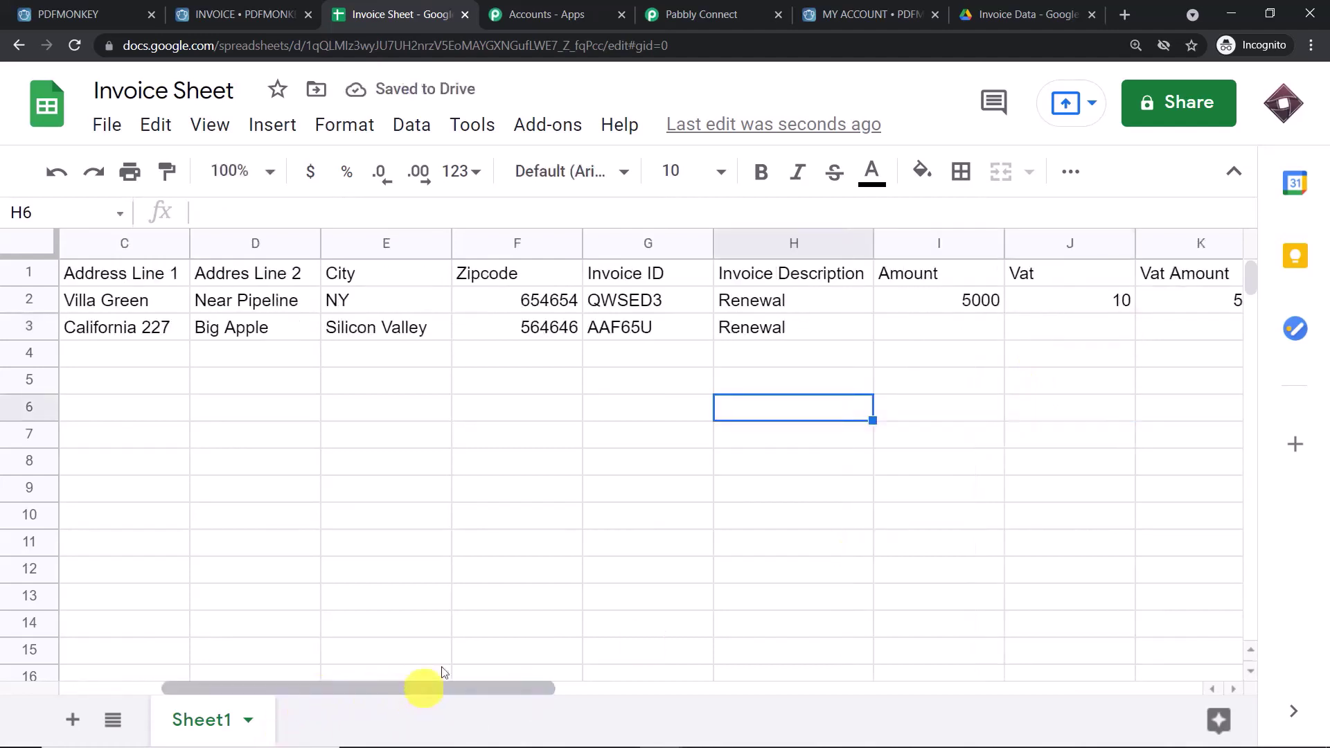
left_click(958, 335)
type("1000")
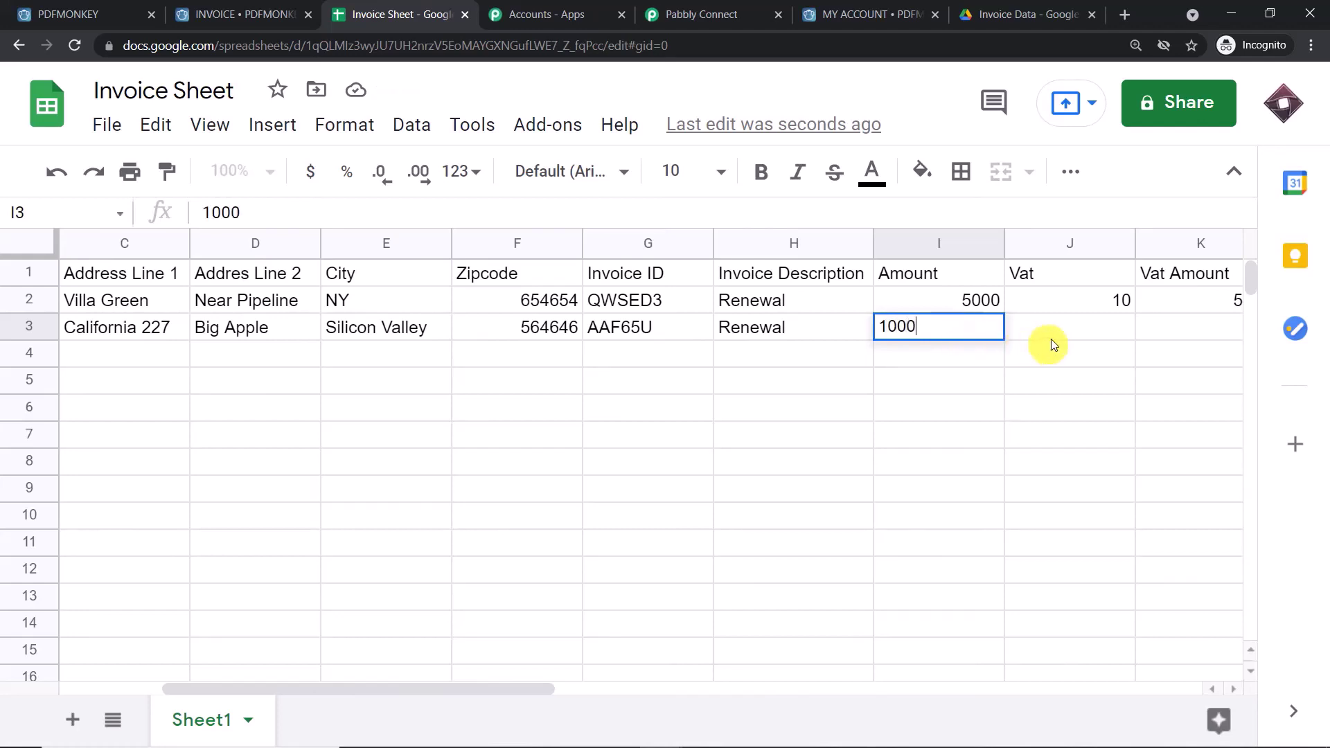
left_click(1081, 327)
type("1")
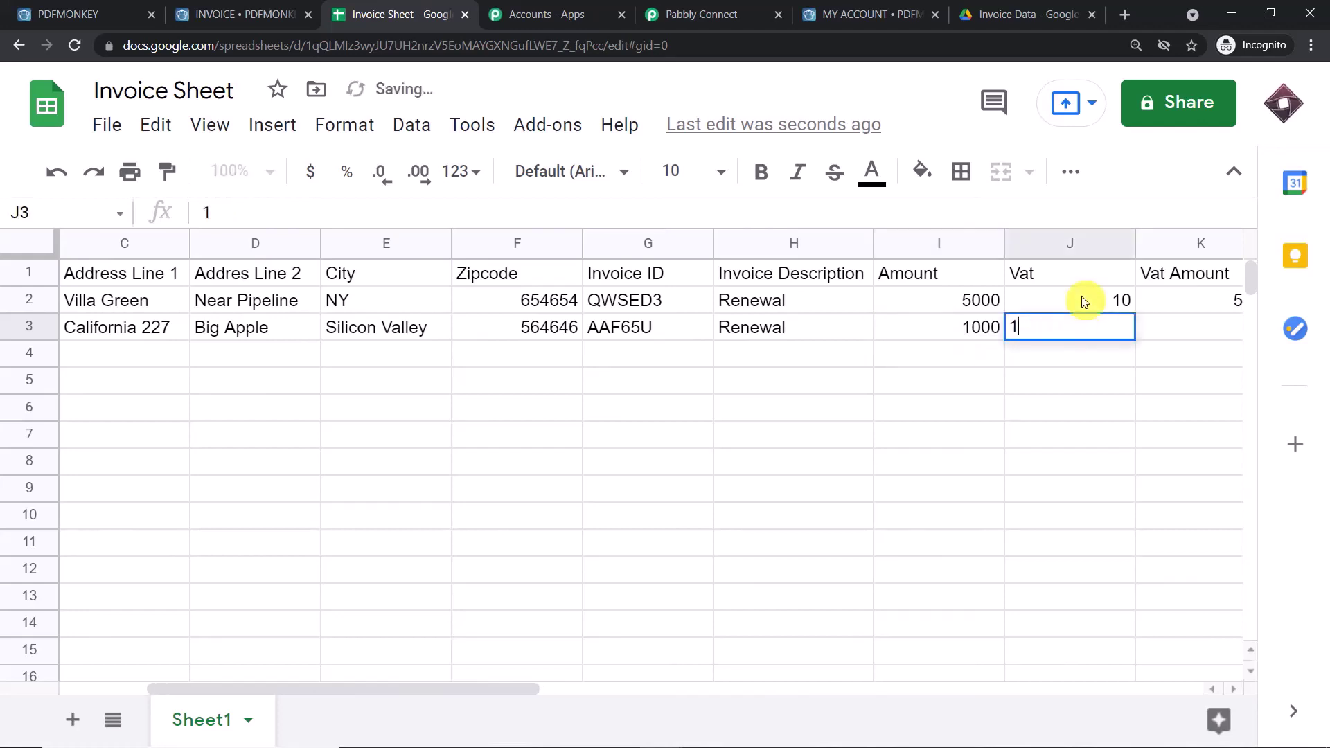
type("0")
left_click(1192, 327)
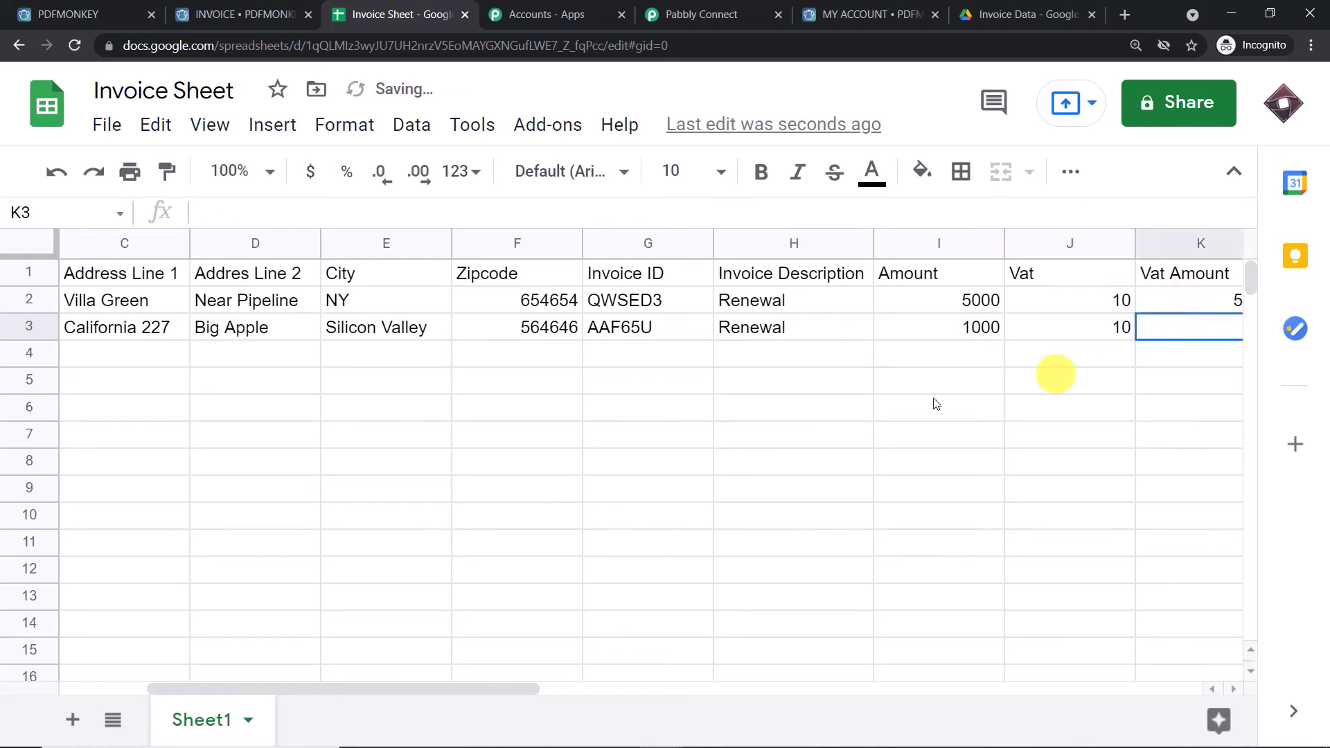
left_click_drag(384, 691, 502, 688)
type("100")
left_click(1086, 328)
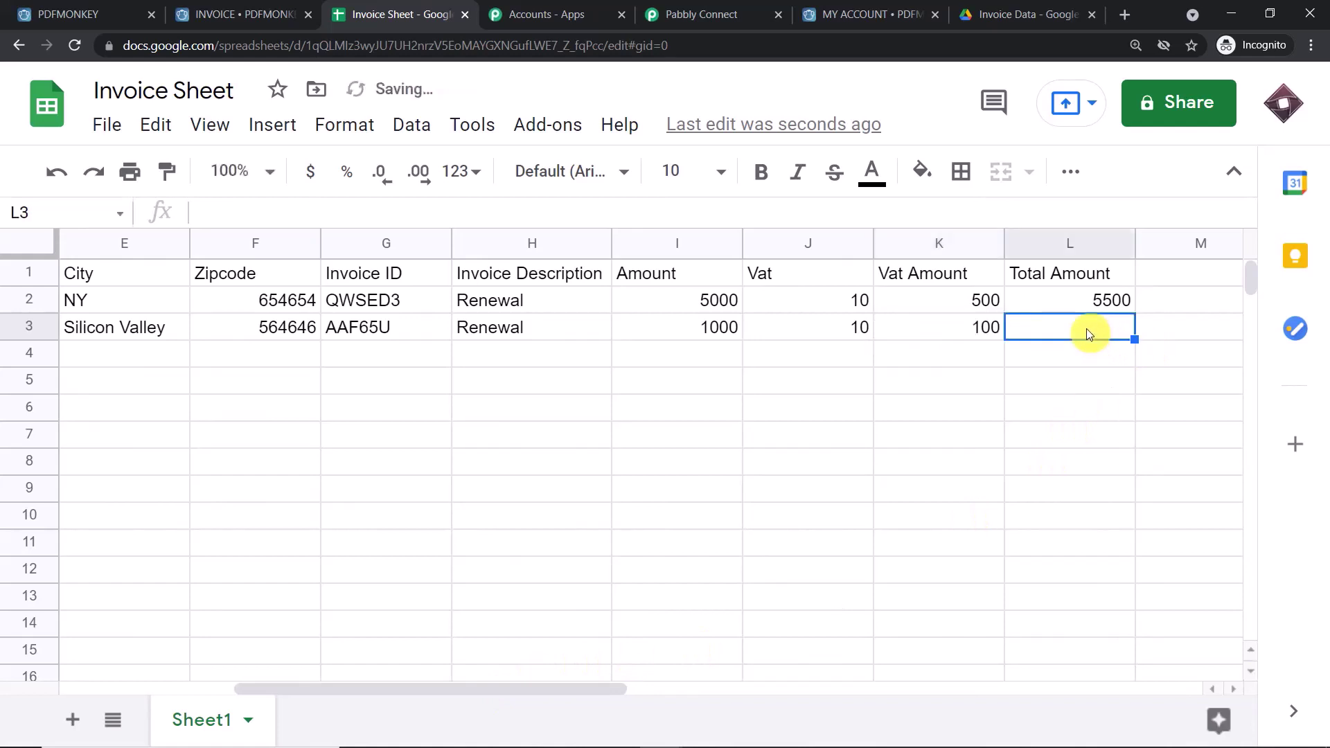
type("5")
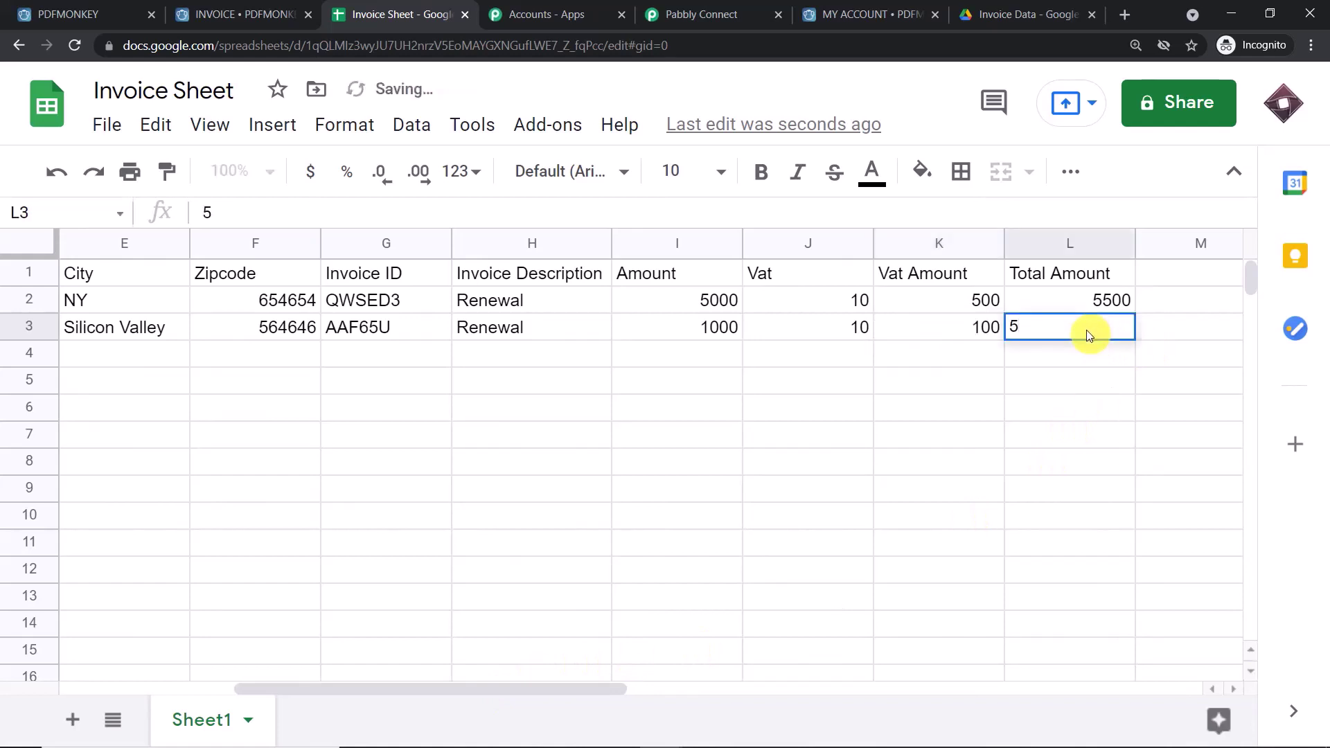
key("BackSpace")
type("1100")
left_click(775, 499)
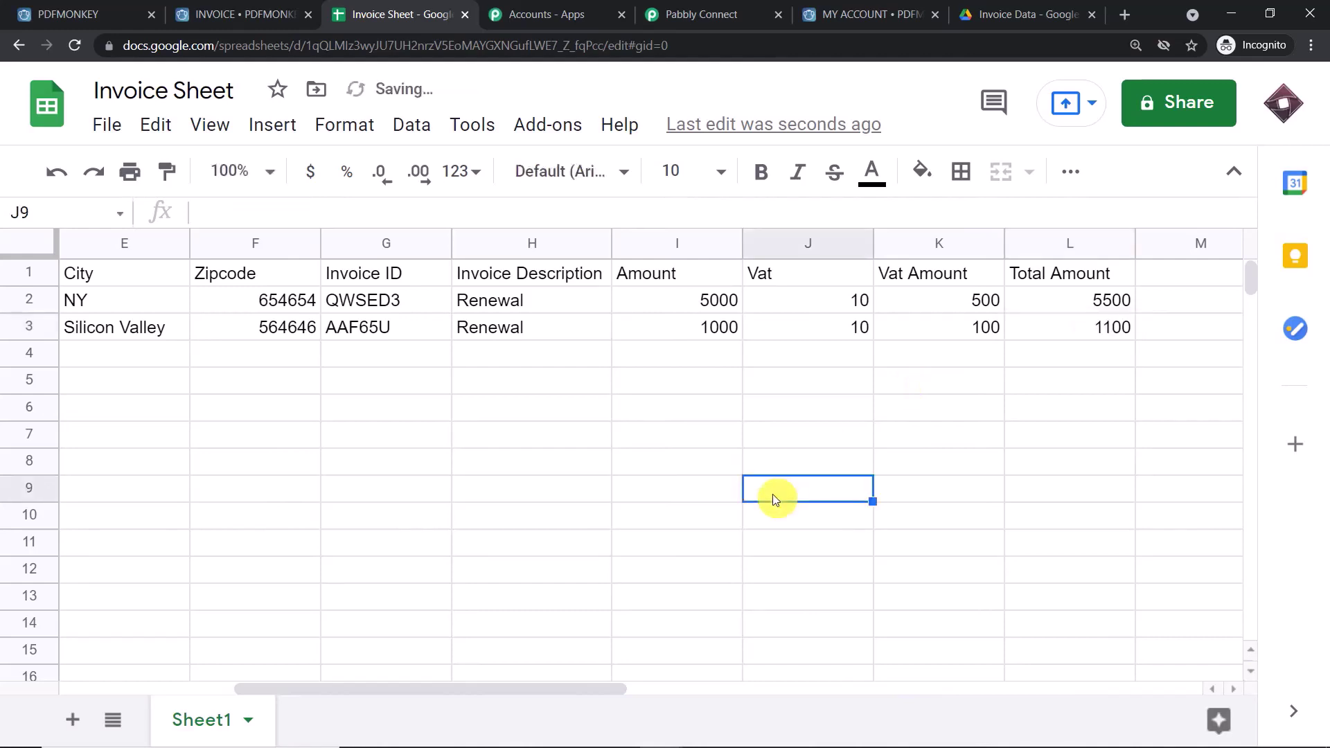
left_click(1000, 13)
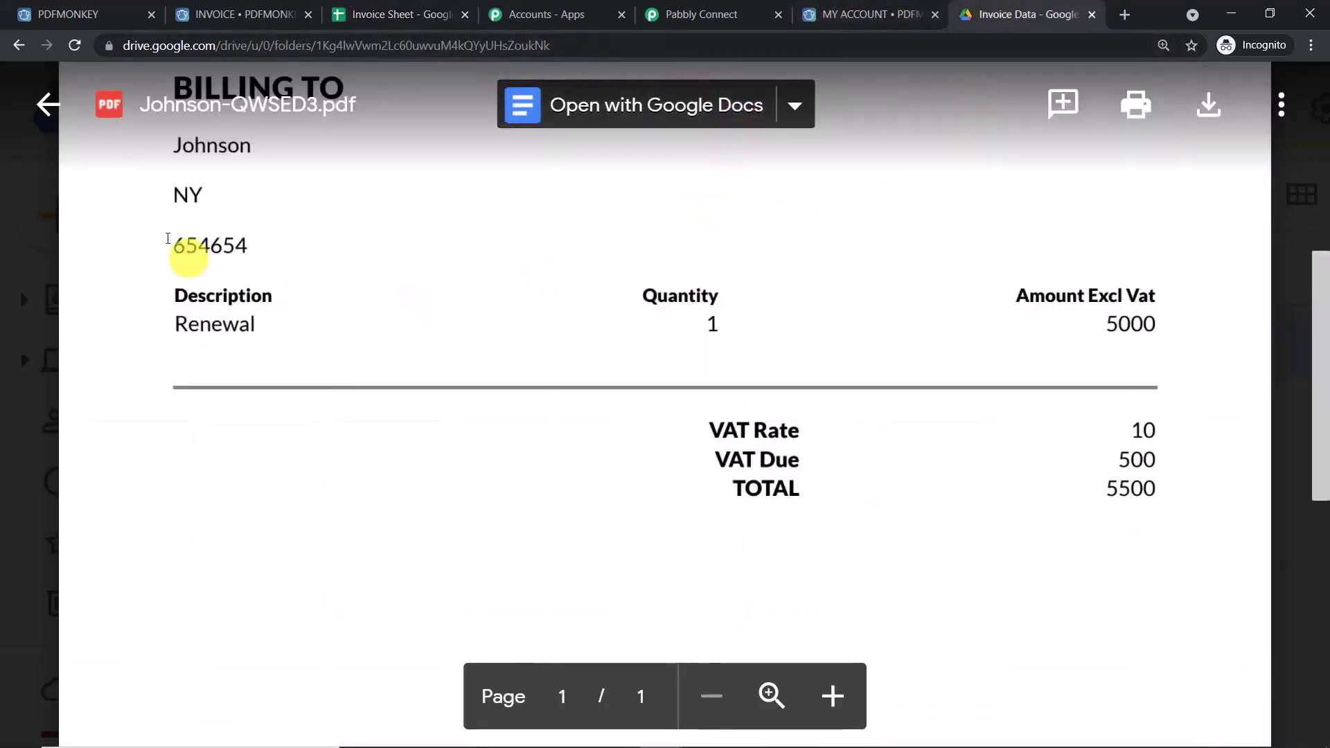
- Reload the Invoice Data folder to confirm it holds only Johnson-QWSED3.pdf, then return to Pabbly
left_click(31, 199)
left_click(74, 45)
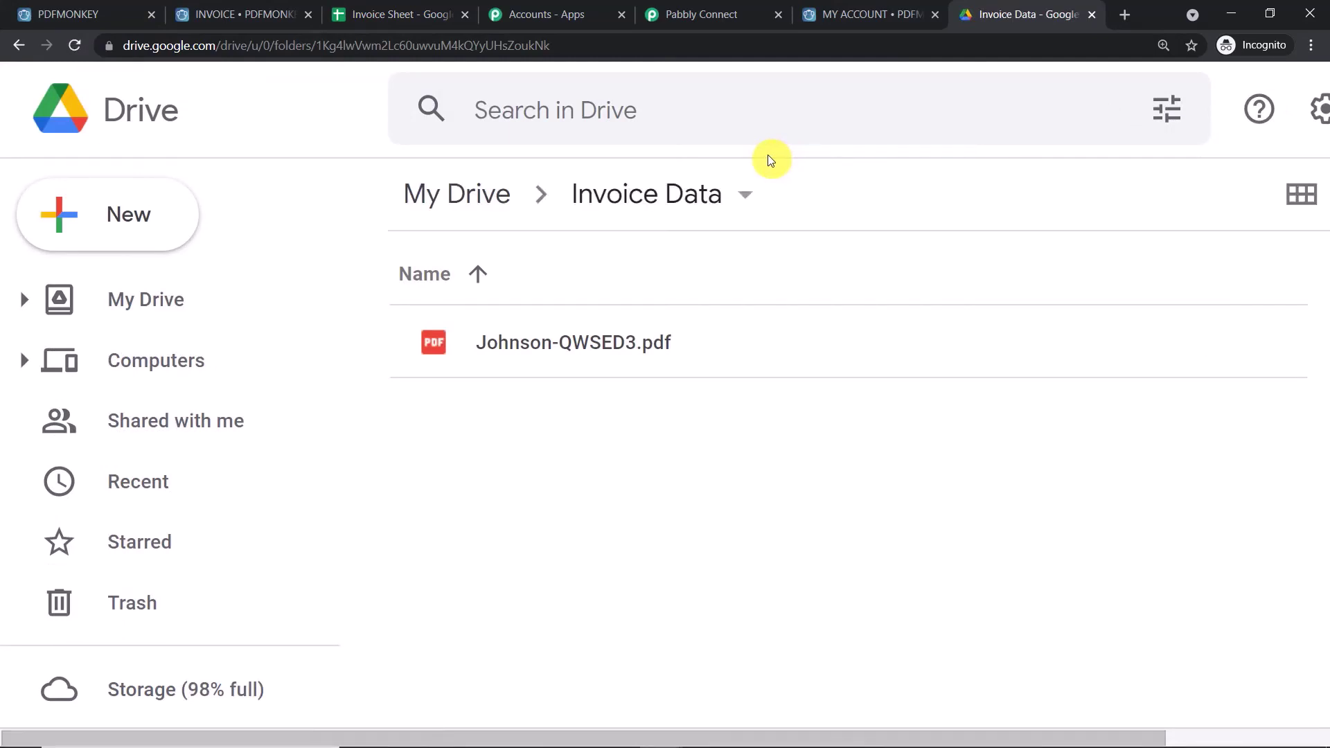
left_click(288, 13)
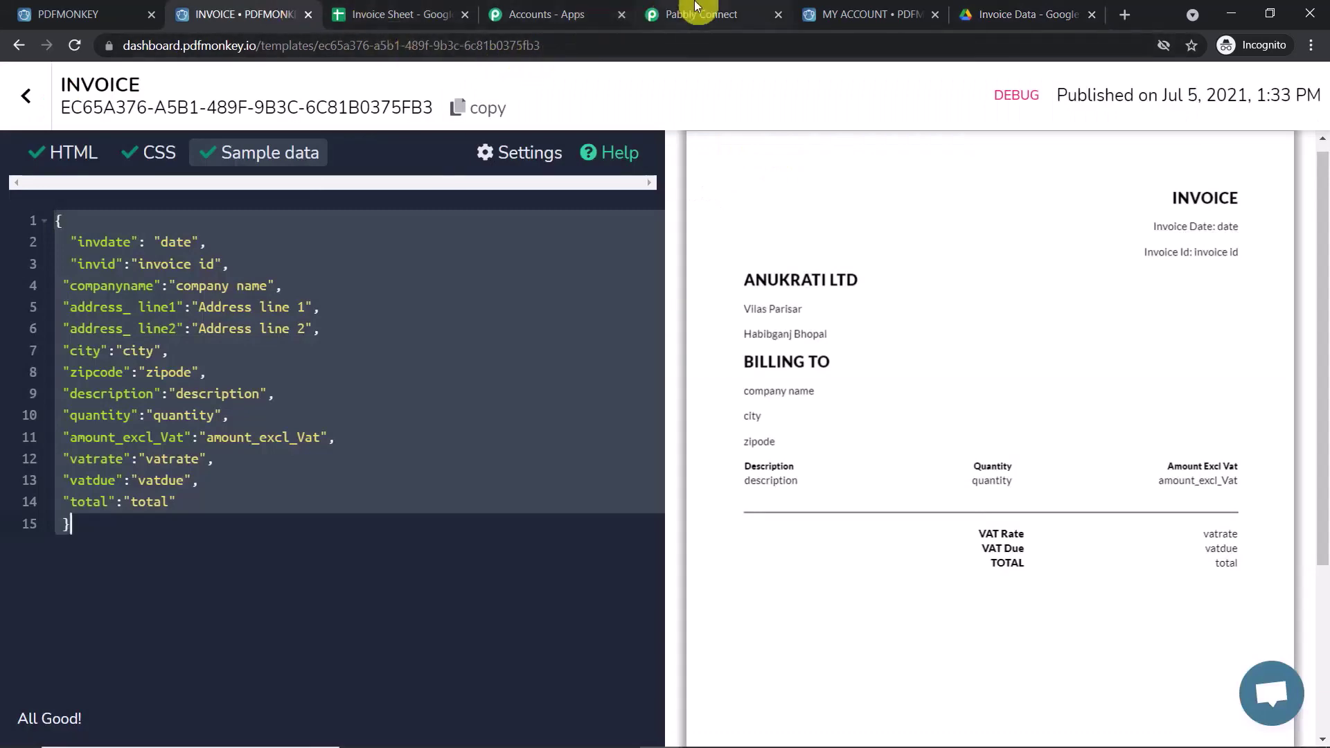
left_click(696, 6)
scroll(1025, 223, "up", 15)
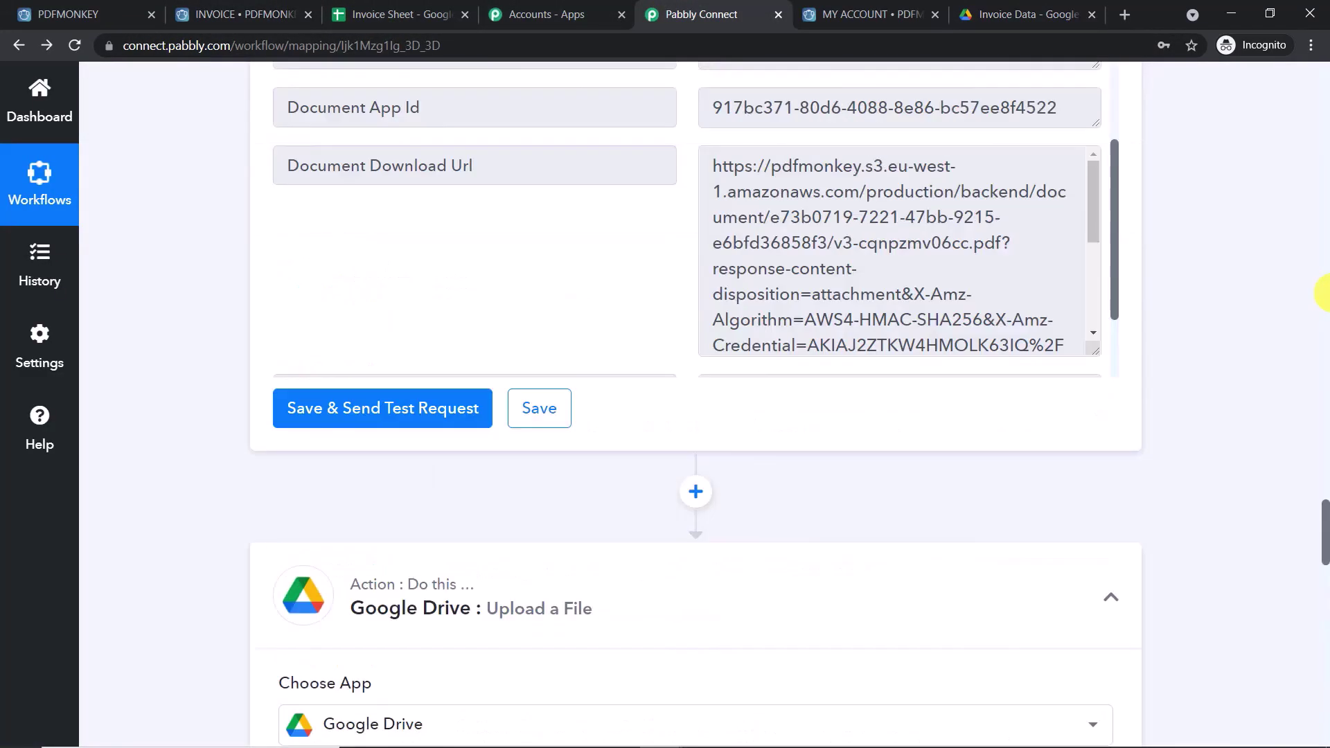
left_click_drag(1327, 524, 1309, 399)
- Insert a Delay by Pabbly step above Find Document, keeping Delay For and Minutes
left_click(696, 444)
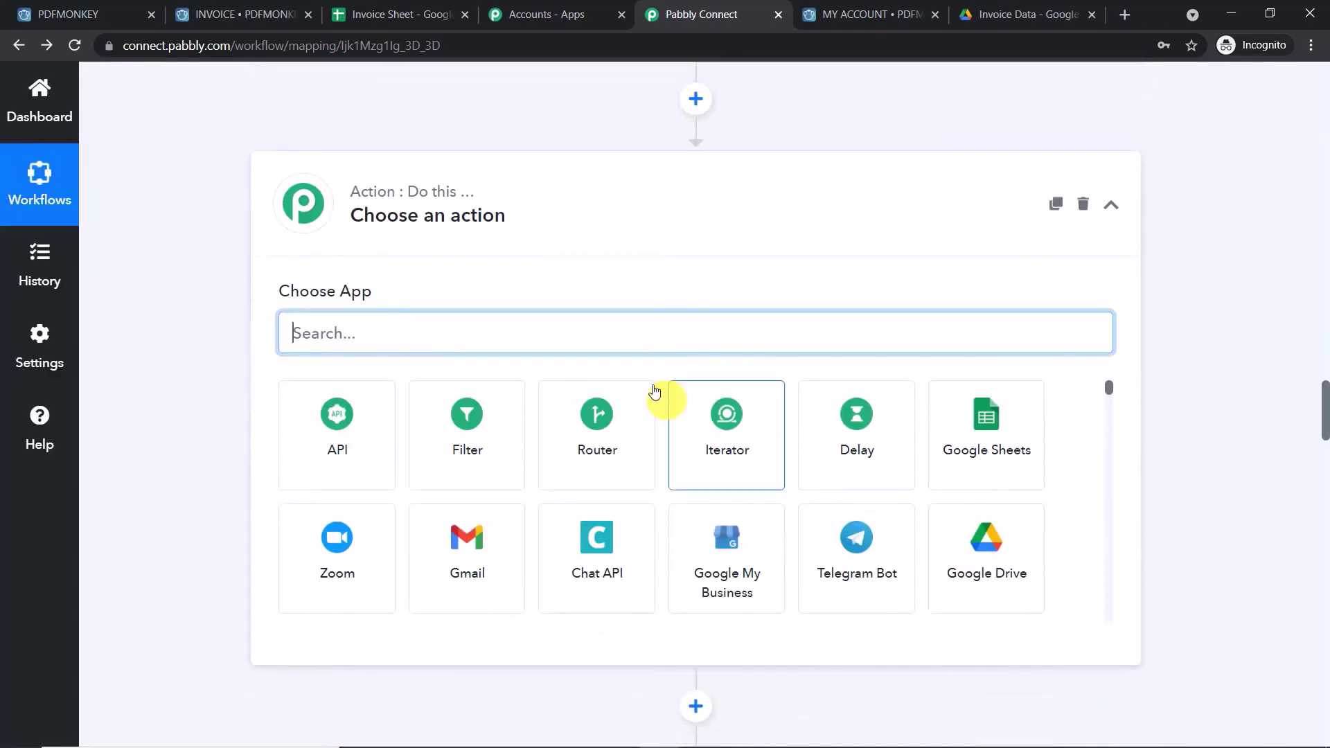
left_click(855, 434)
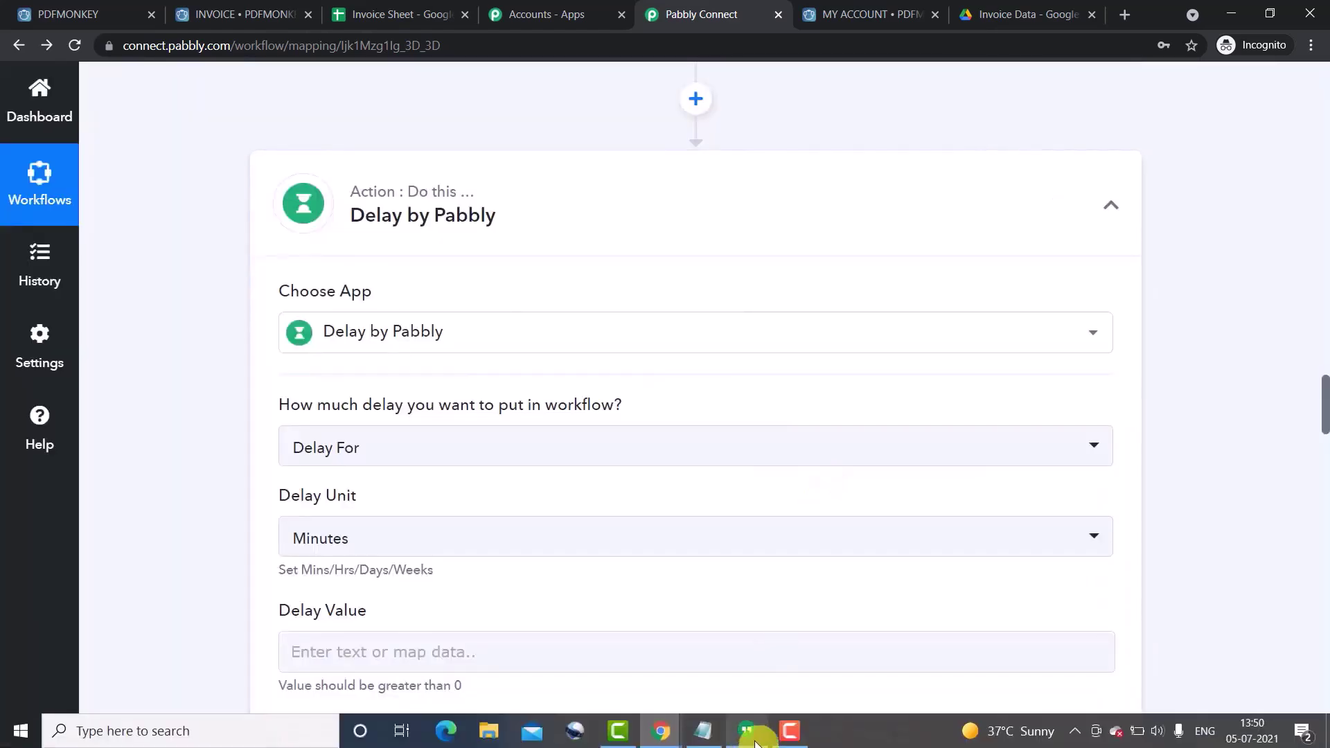
left_click(790, 741)
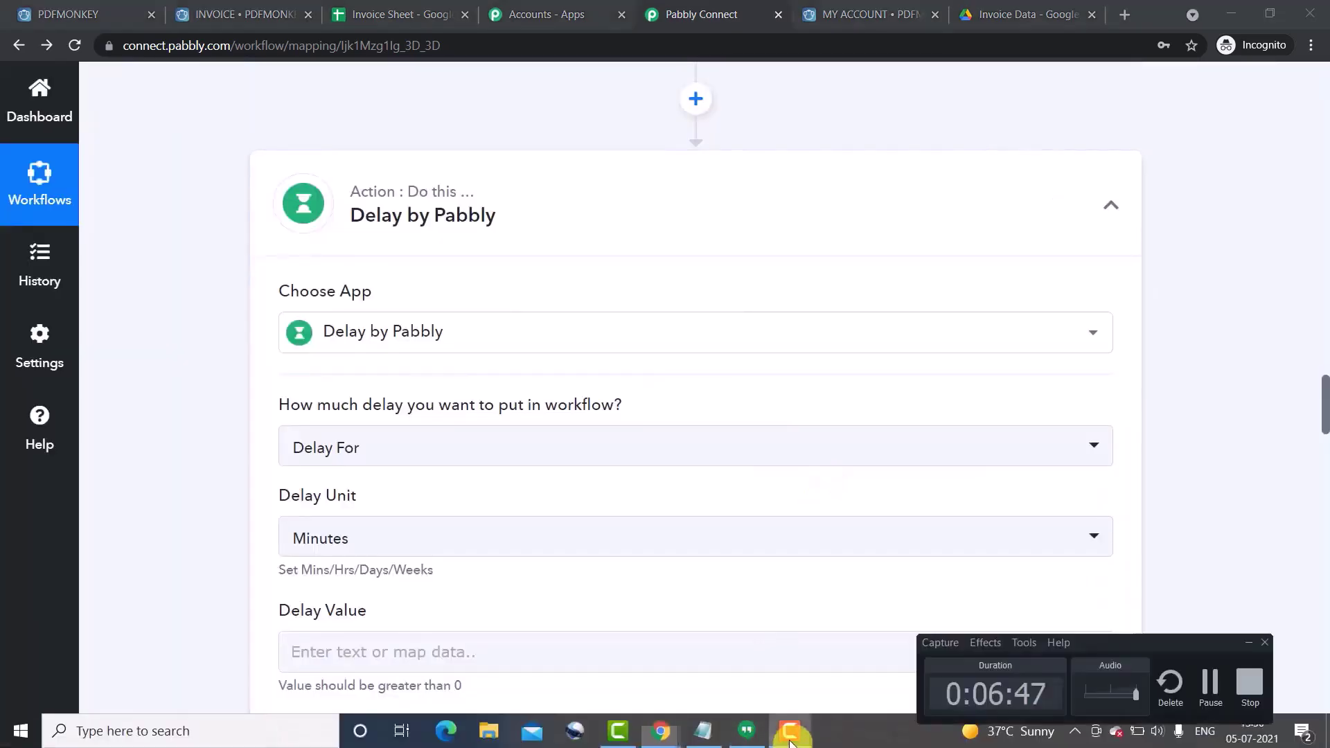
scroll(1107, 457, "down", 3)
scroll(1108, 457, "down", 8)
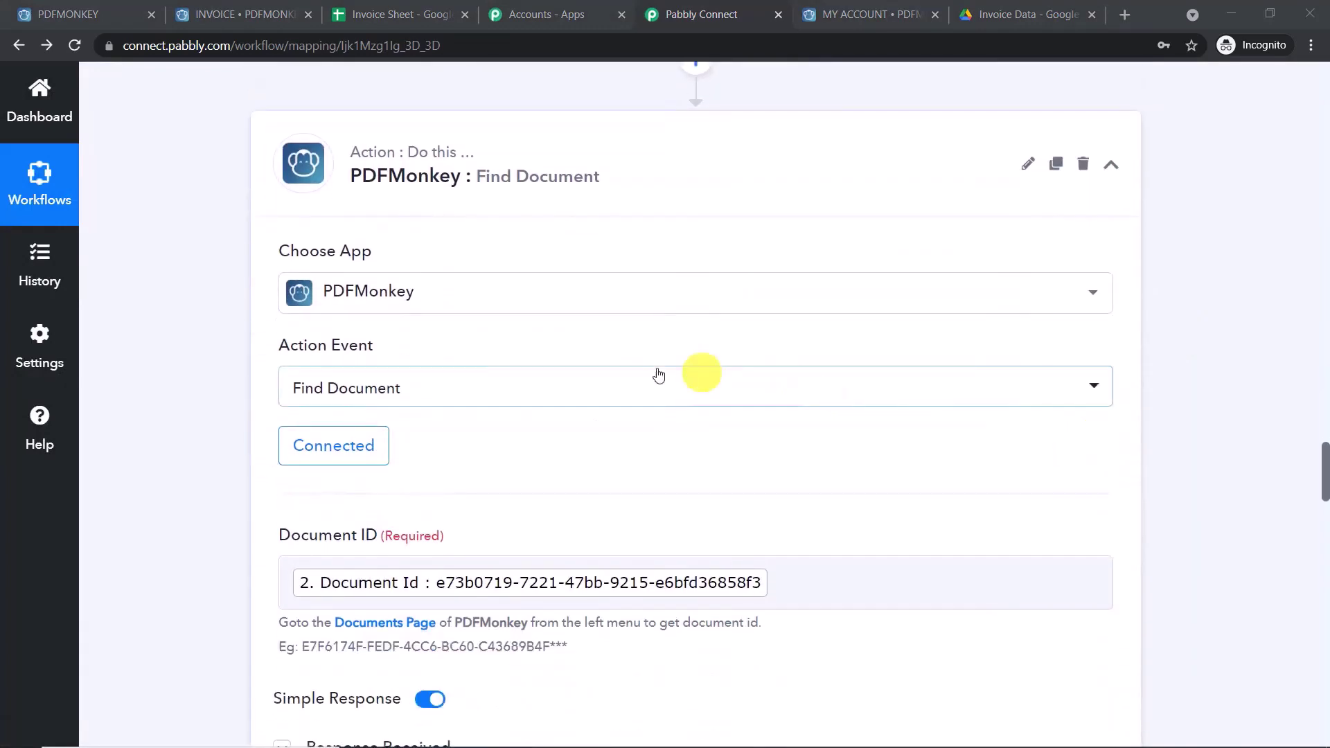
scroll(697, 372, "down", 8)
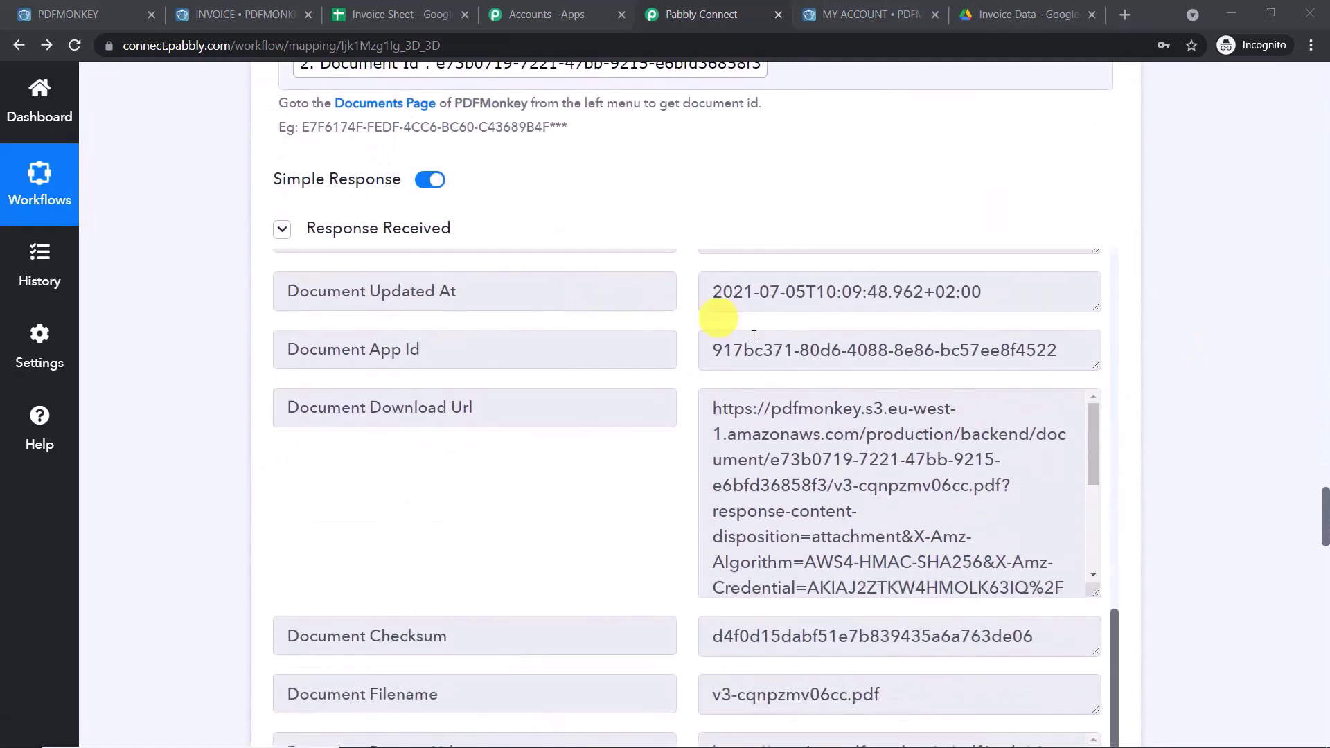
scroll(1018, 367, "up", 8)
scroll(1043, 288, "up", 10)
scroll(812, 246, "up", 10)
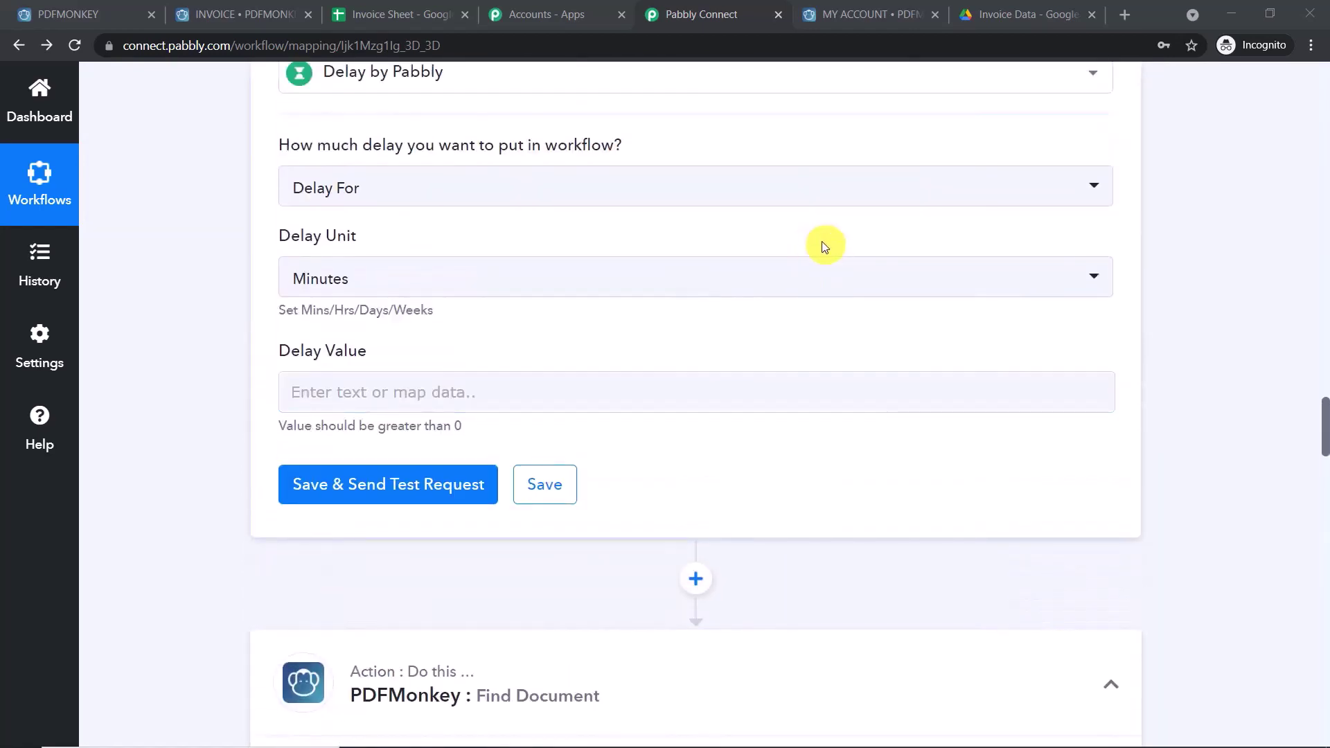
- Enter 1 as the Delay Value so the step waits 1 minute
left_click(364, 386)
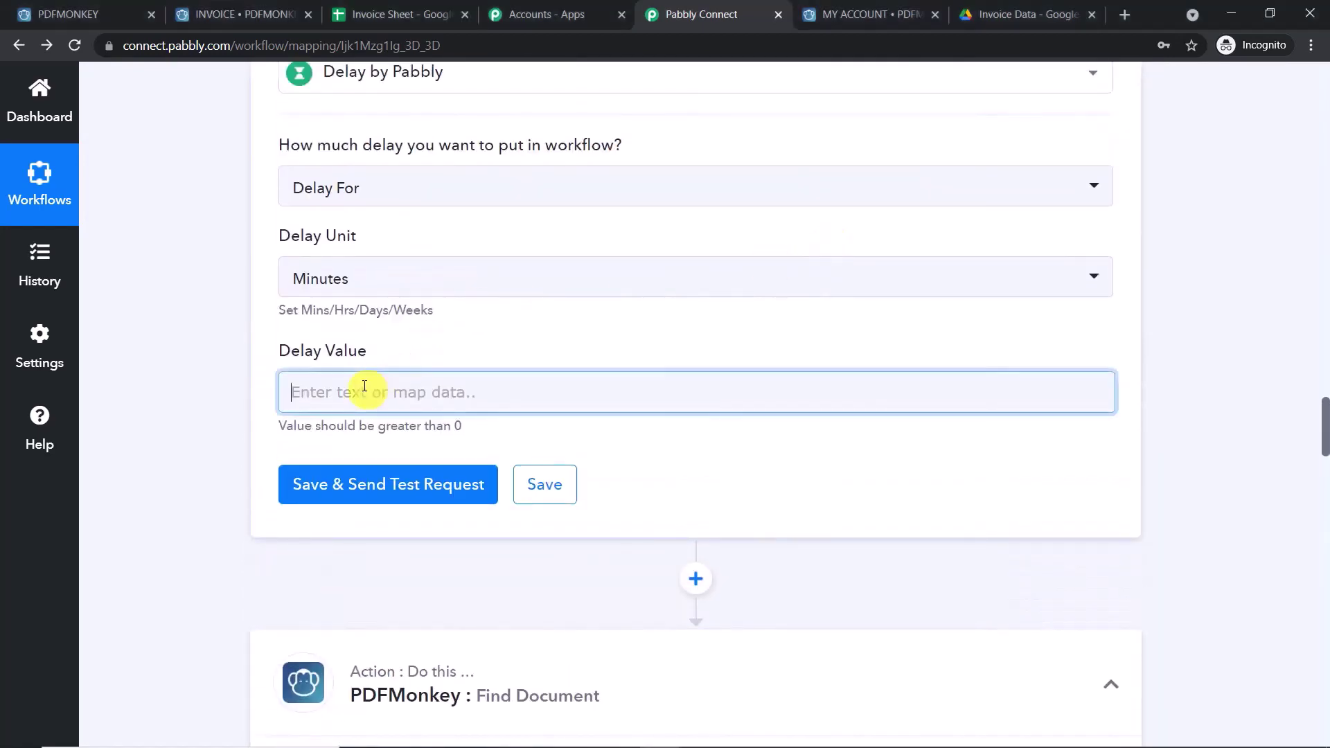
type("1")
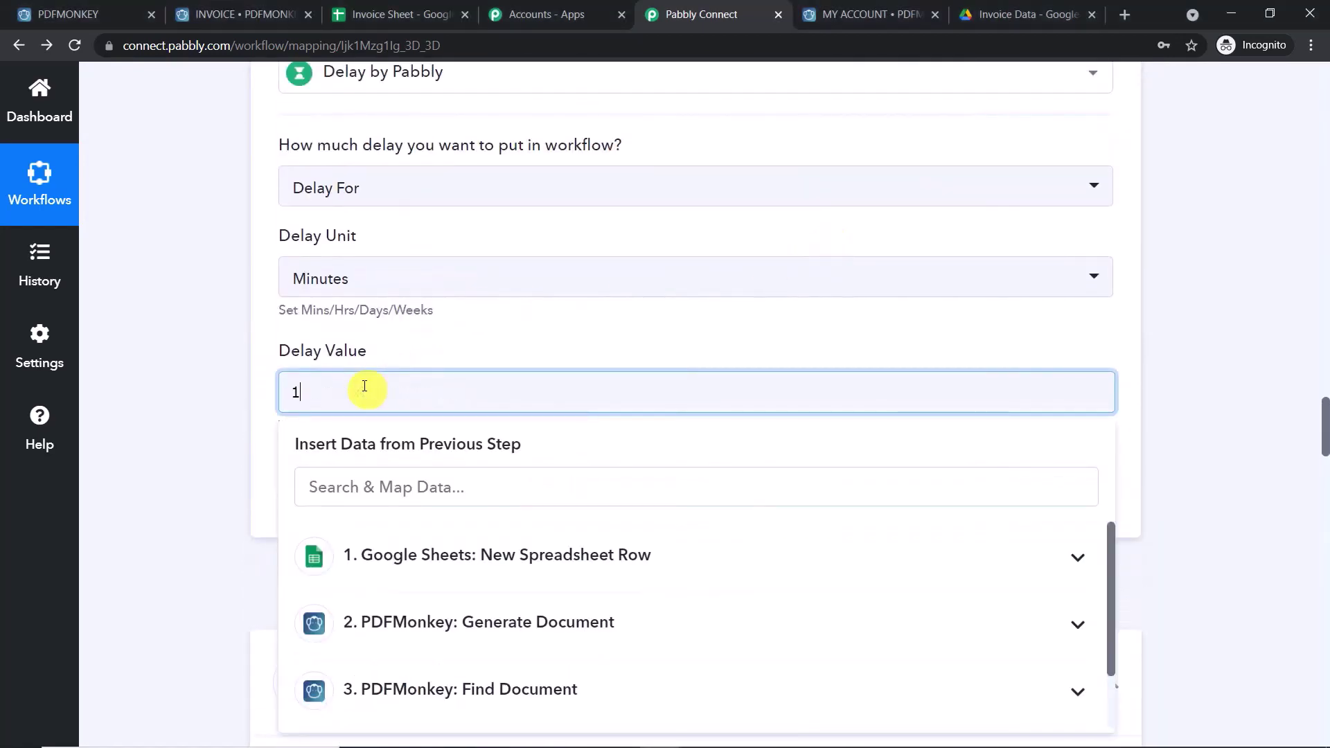
left_click(1245, 244)
scroll(1194, 260, "up", 4)
scroll(1181, 261, "down", 1)
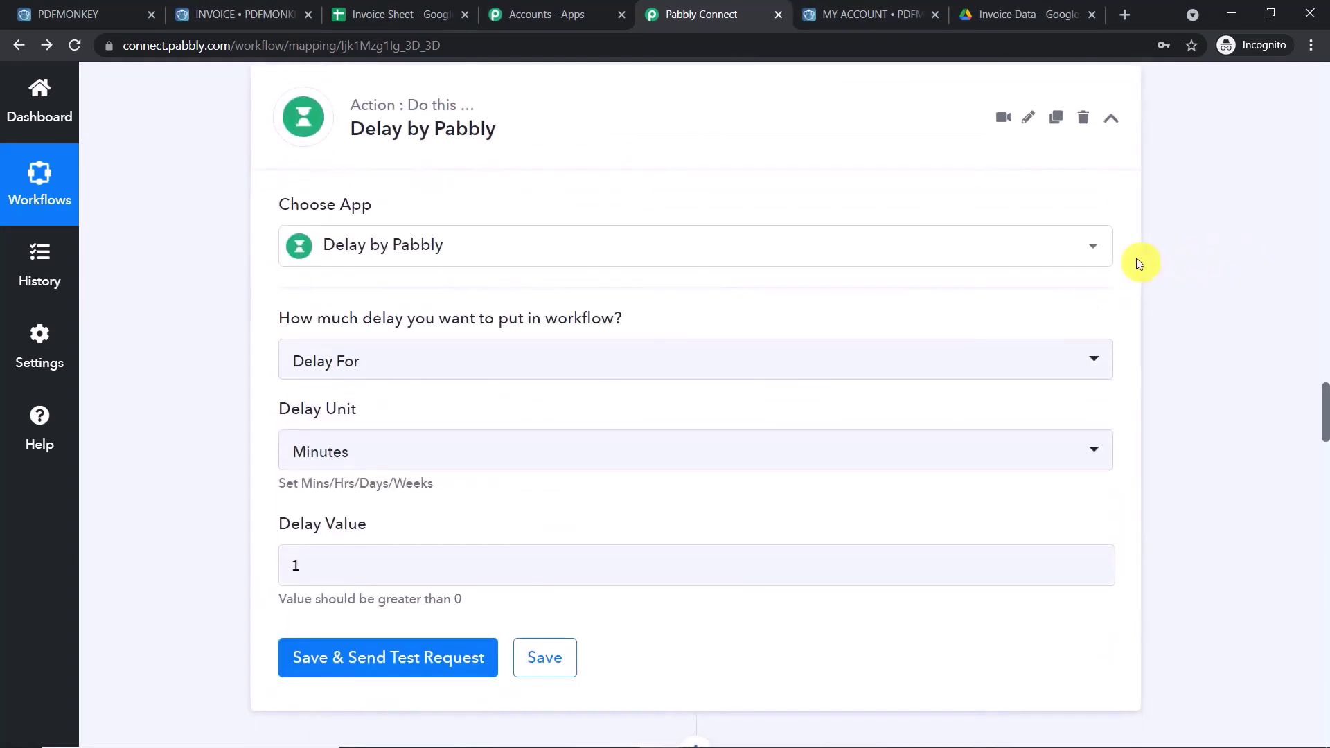
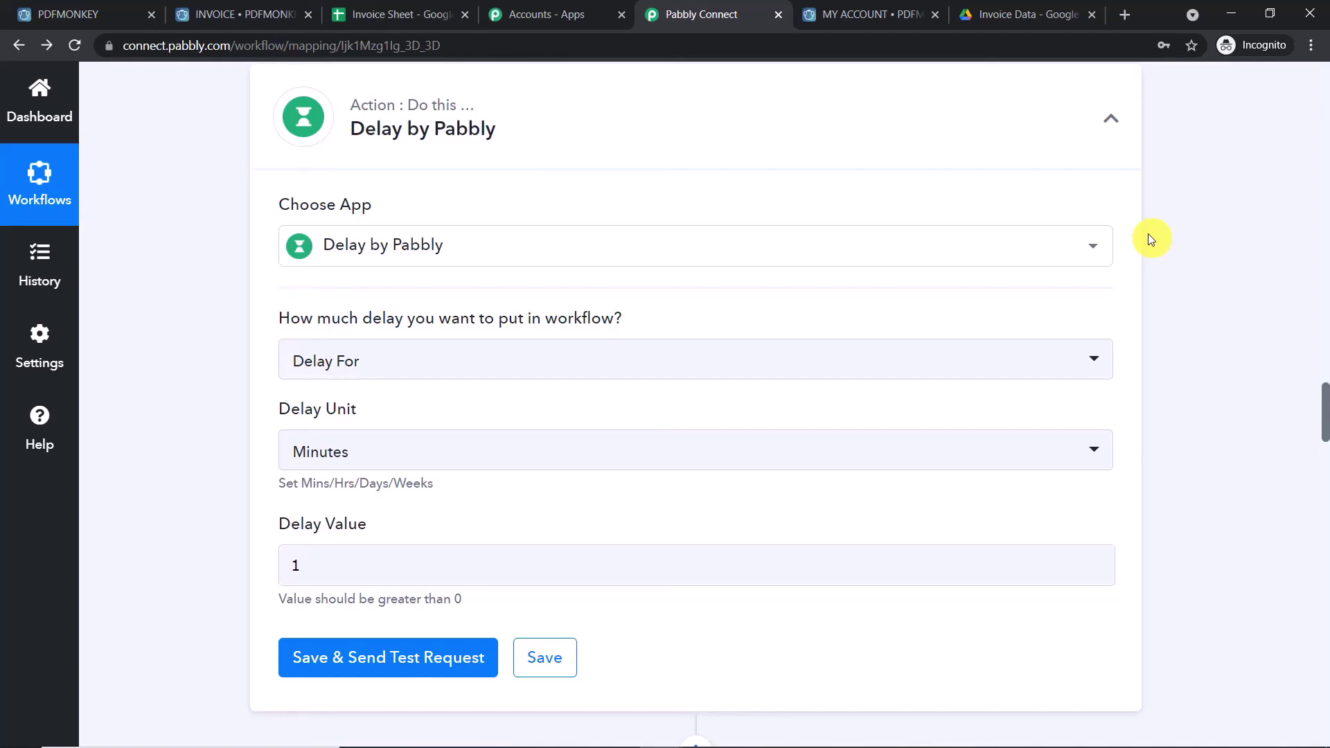
- Save the Delay by Pabbly step (Delay For, Minutes, value 1) and send its test request
mouse_move(1131, 241)
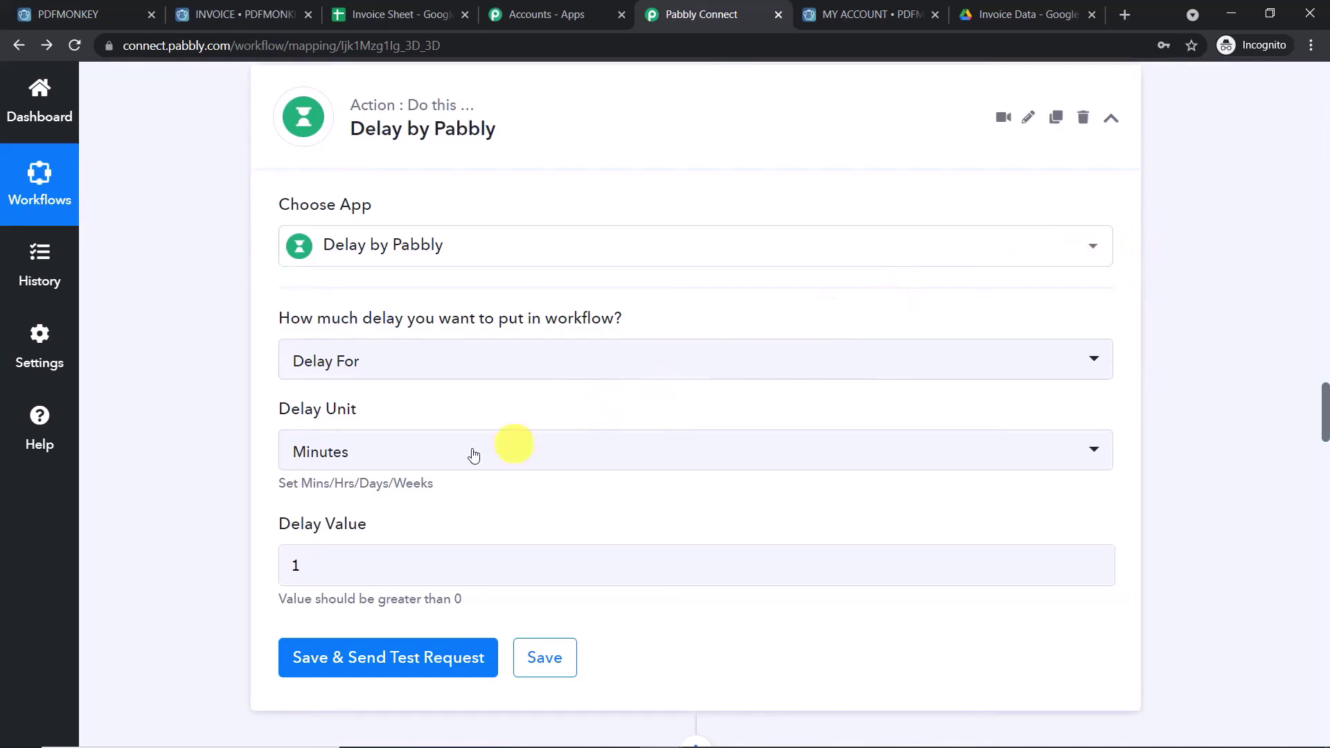
scroll(644, 378, "down", 6)
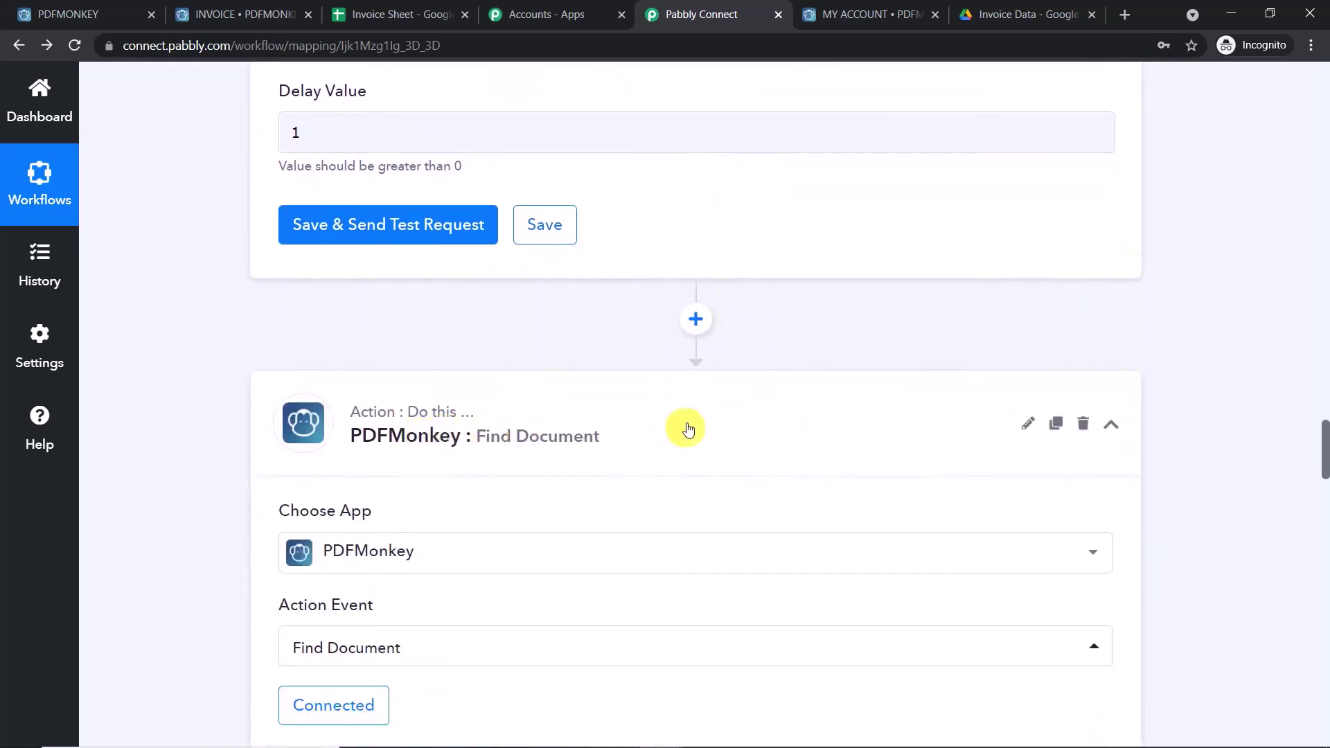
scroll(706, 427, "down", 3)
scroll(731, 405, "up", 5)
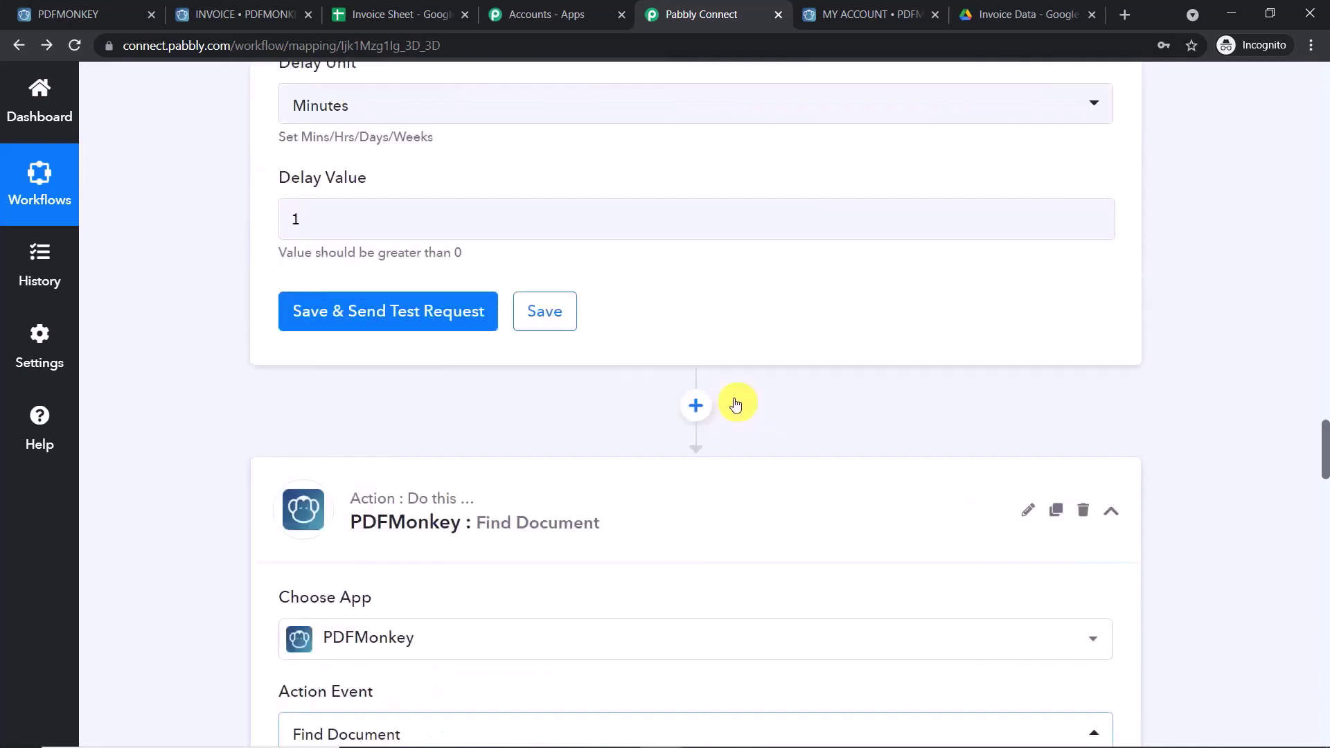
left_click(419, 317)
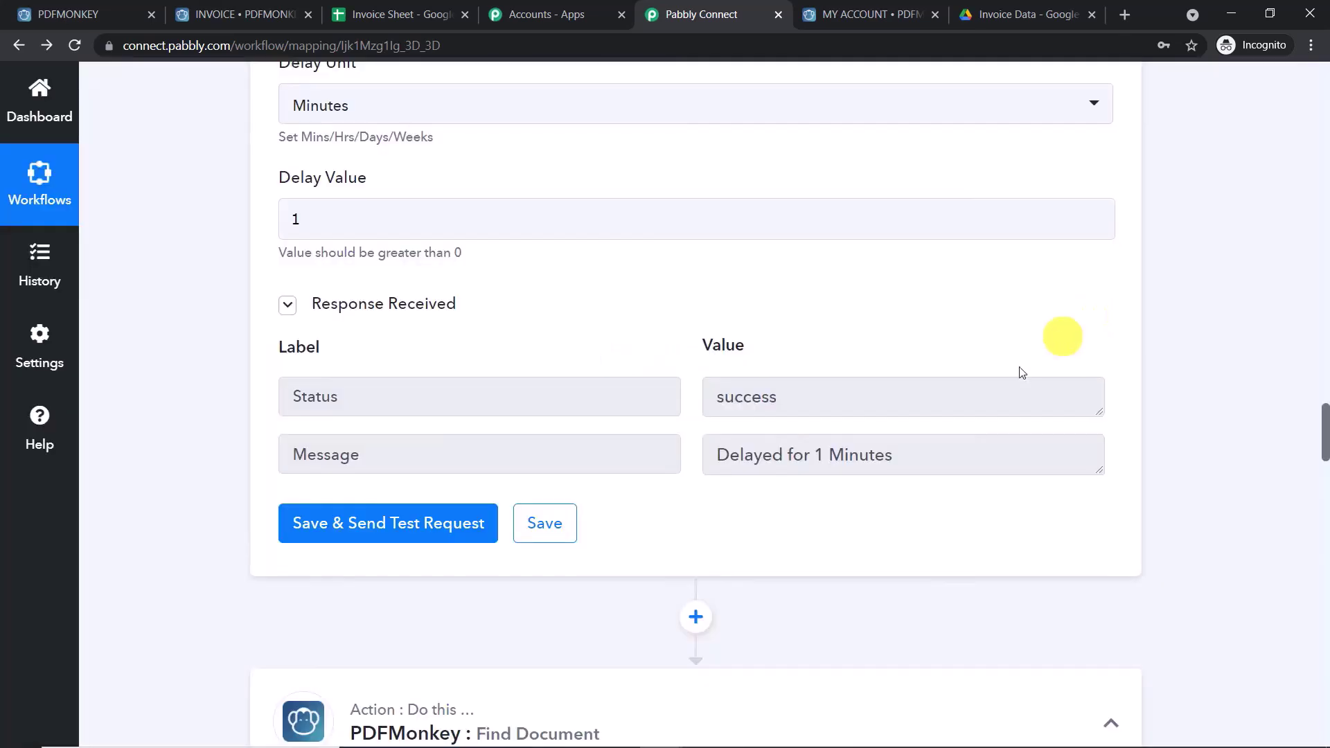
- Confirm the test response reads 'Delayed for 1 Minutes' and collapse the Google Sheets trigger step
triple_click(923, 455)
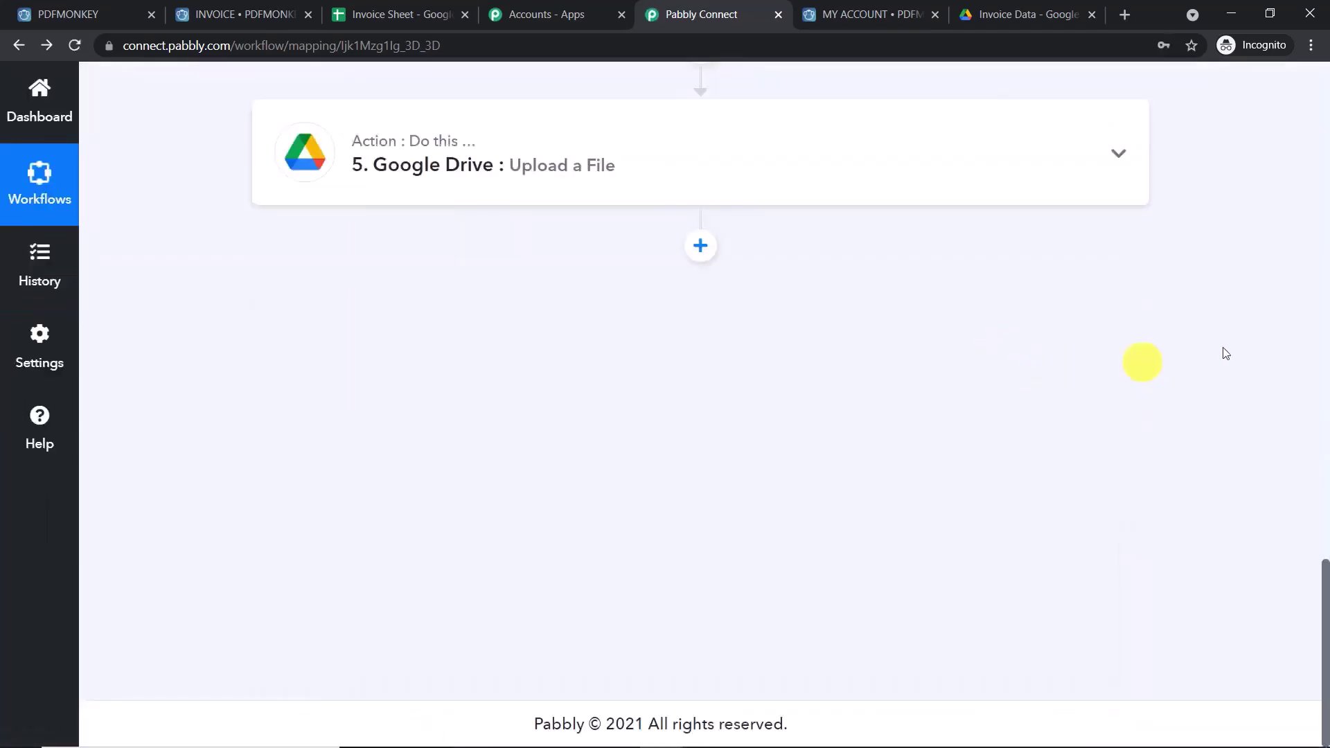
left_click(1326, 330)
left_click(1326, 330)
left_click_drag(1326, 330, 1324, 185)
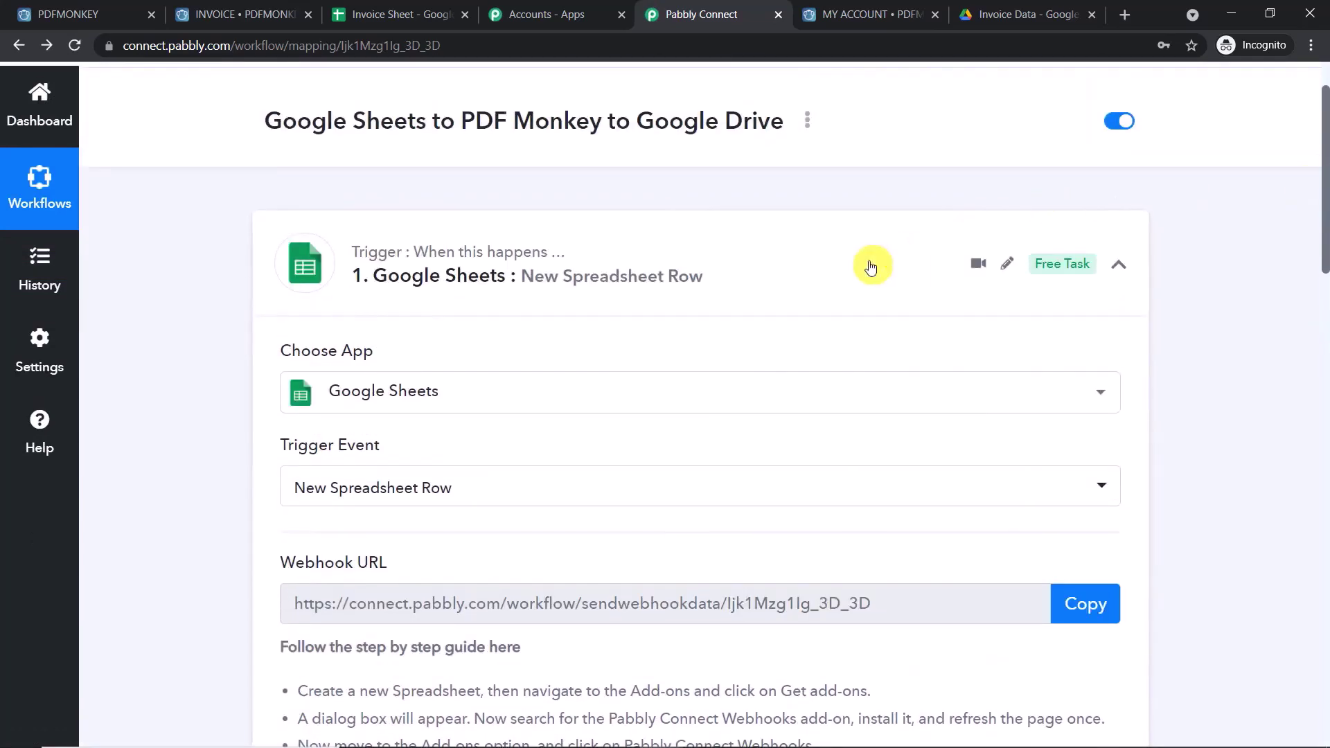
left_click(870, 262)
- Scroll through the remaining workflow steps to review them
scroll(891, 305, "down", 1)
scroll(880, 318, "down", 1)
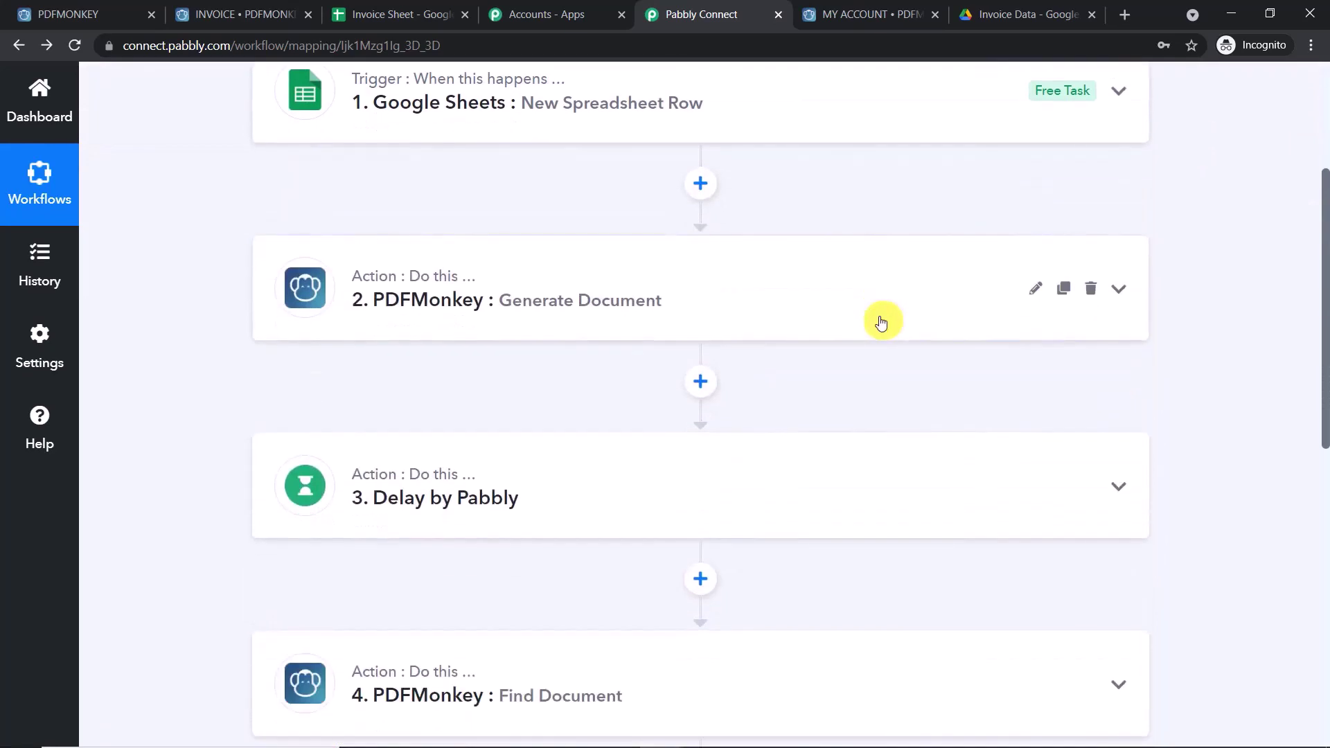
scroll(866, 315, "up", 2)
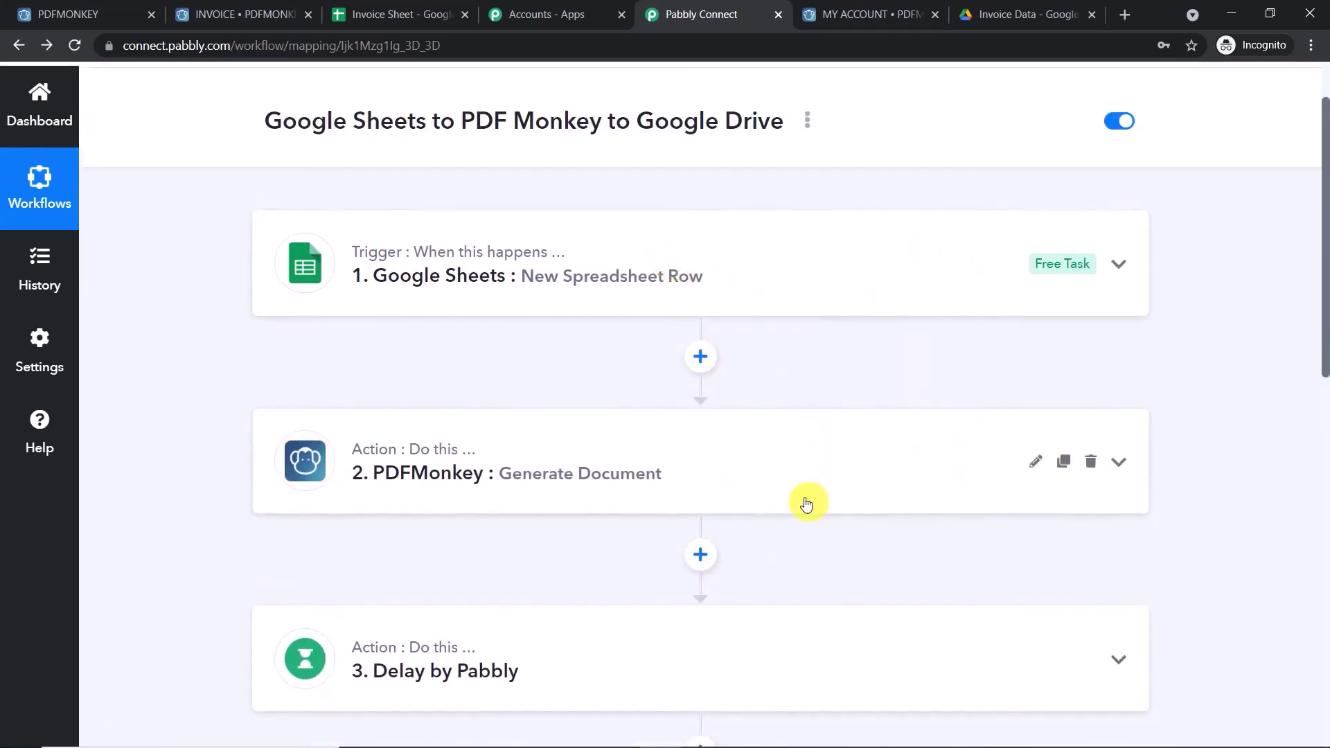
scroll(804, 501, "down", 6)
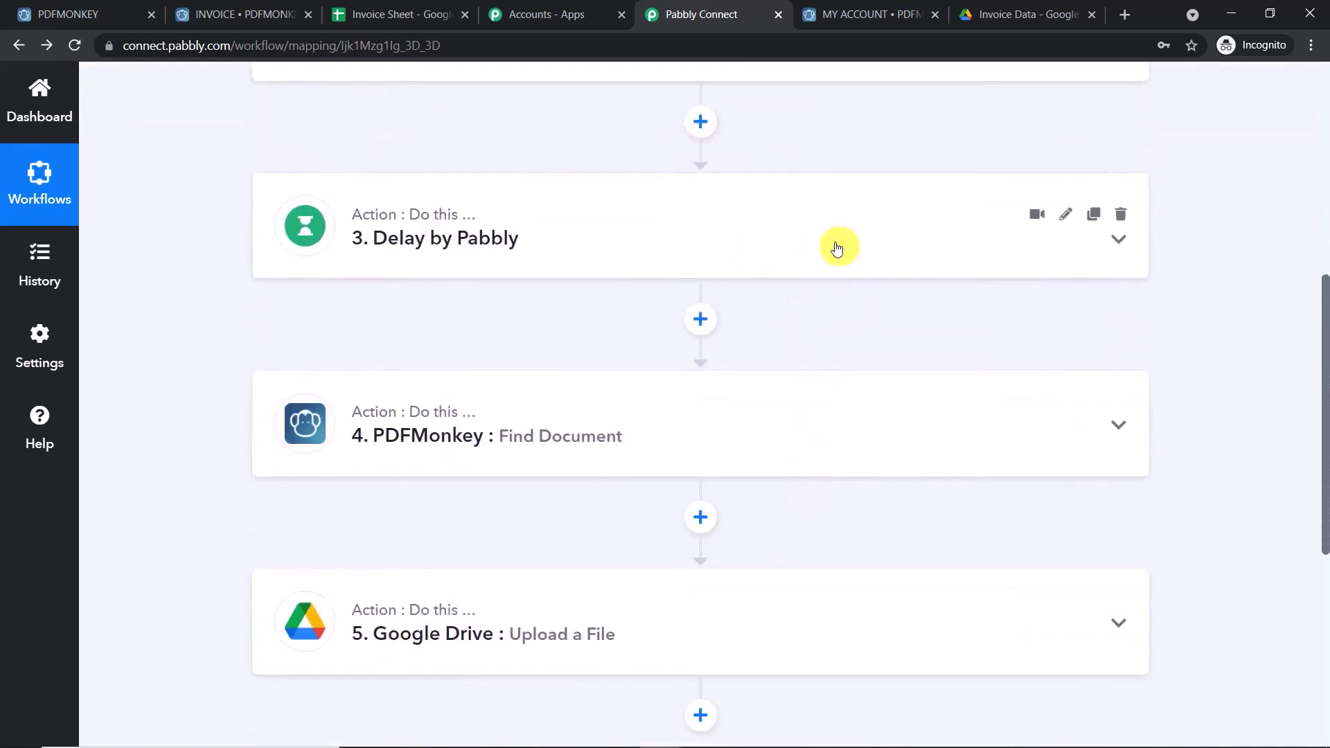
scroll(780, 360, "down", 1)
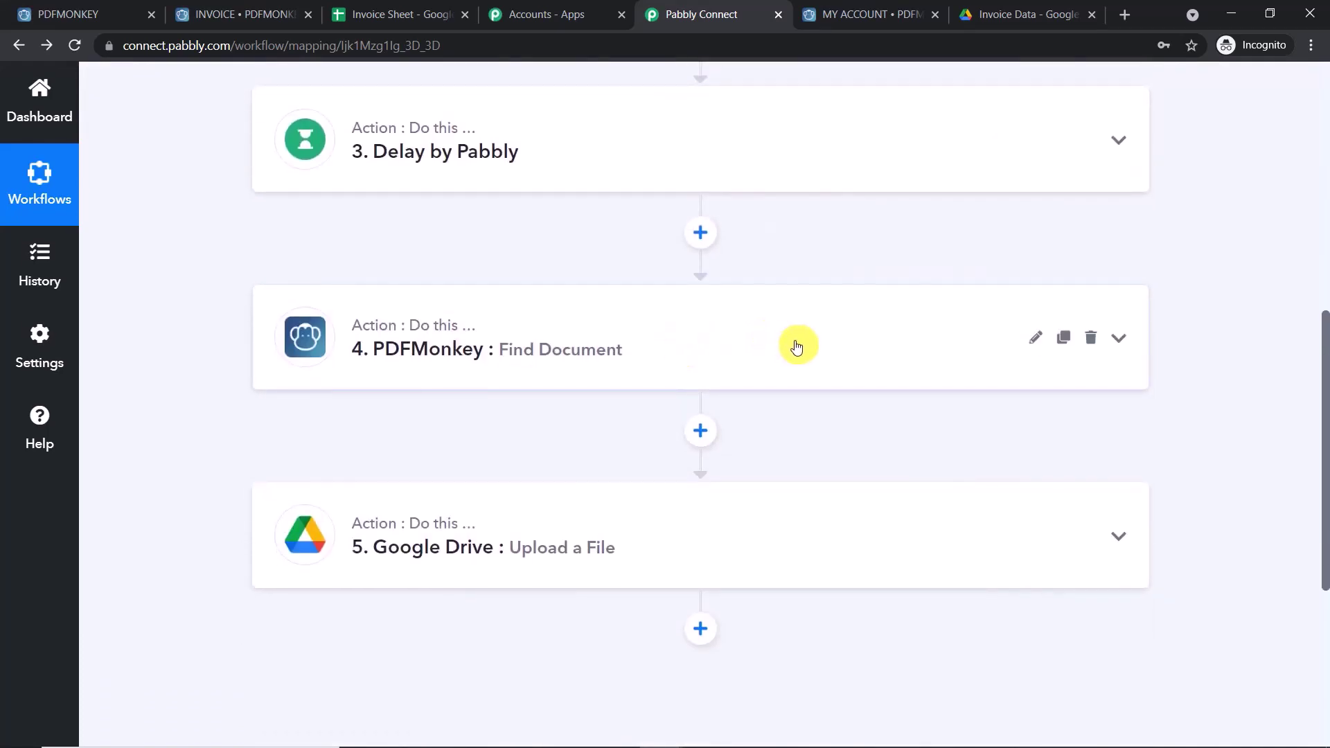
scroll(807, 362, "down", 2)
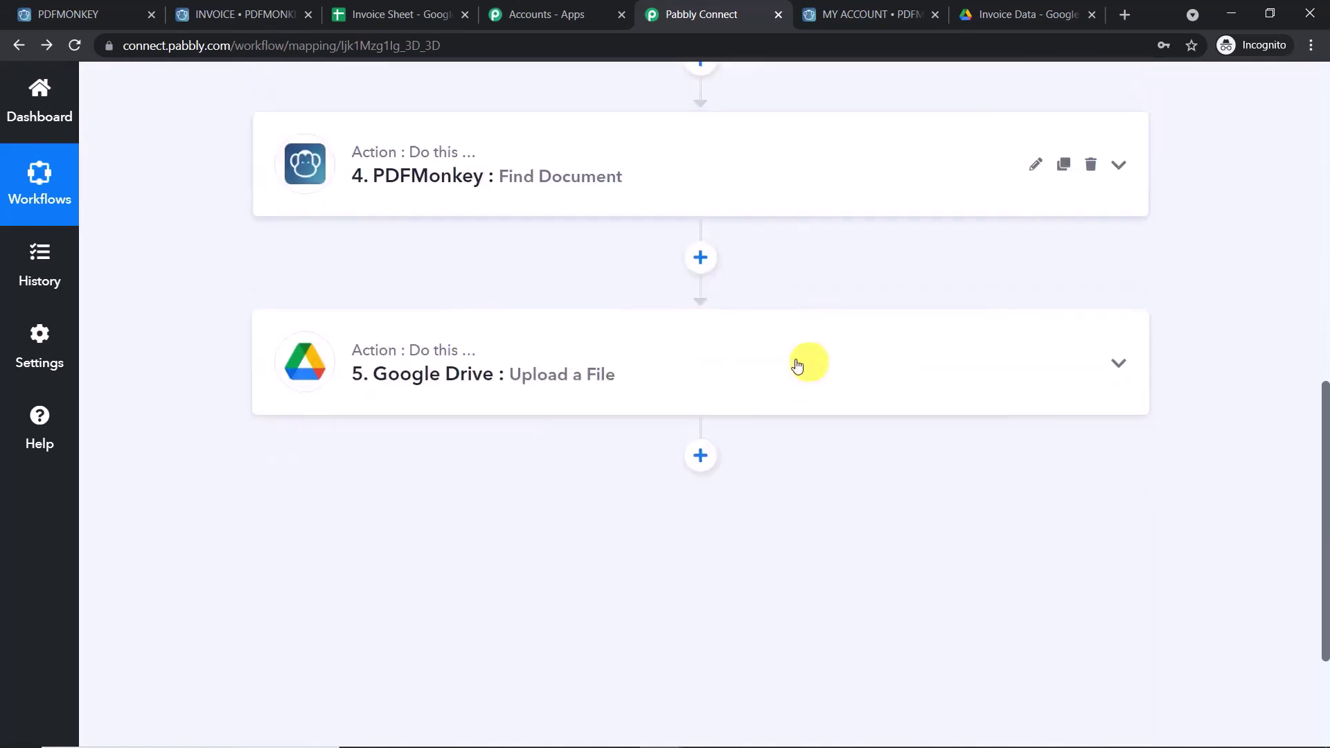
- Expand the Google Drive Upload a File step, then bring up the Invoice Sheet spreadsheet
left_click(633, 380)
scroll(762, 401, "down", 3)
scroll(817, 428, "down", 3)
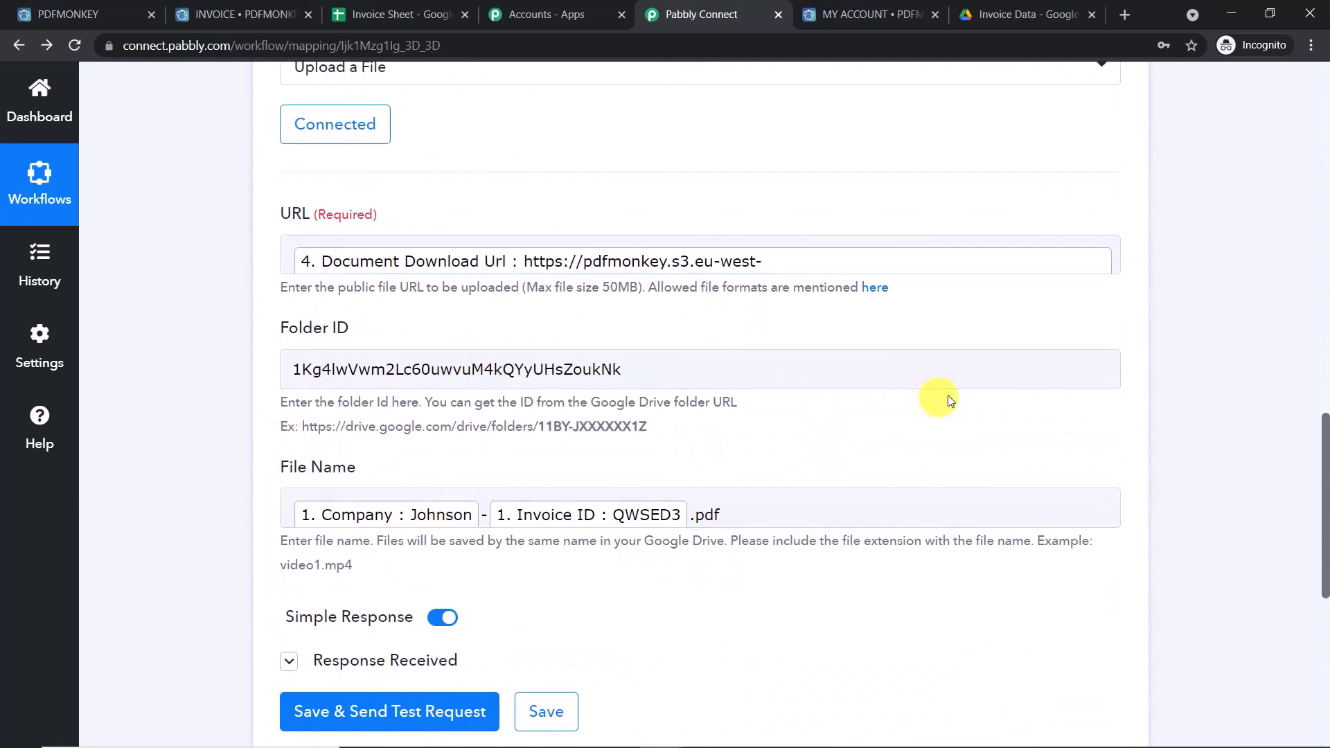
scroll(977, 386, "up", 12)
scroll(978, 385, "up", 4)
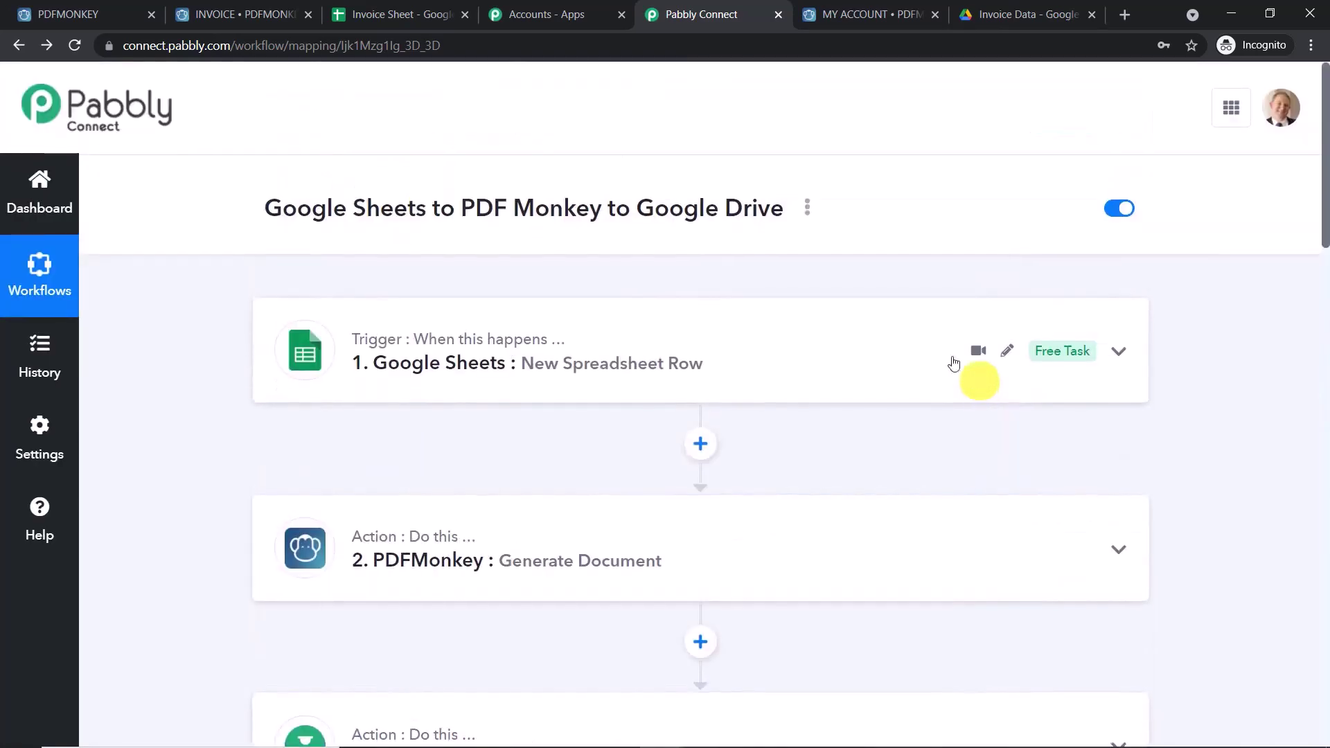
left_click(428, 15)
- Start row 4 with date 5/7/2021, company Apple and Rington-550
left_click(137, 364)
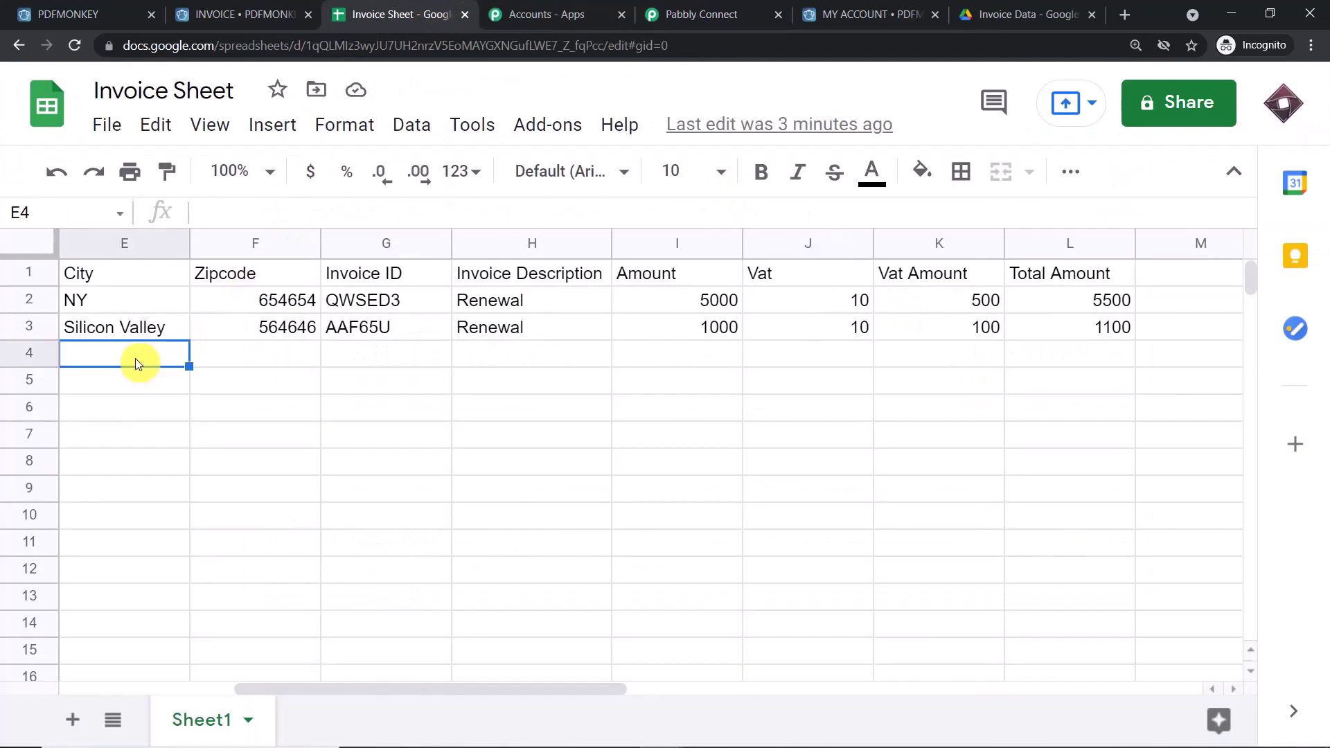
left_click(206, 689)
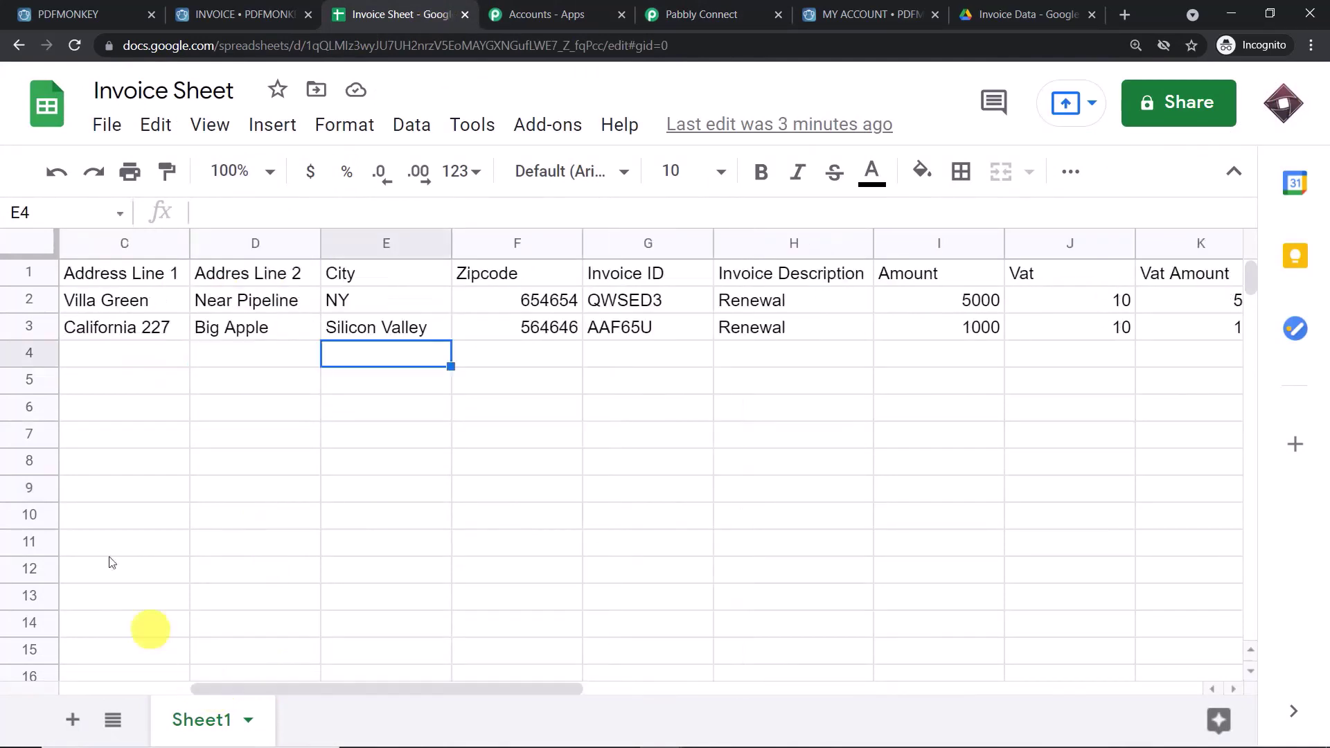
left_click(146, 689)
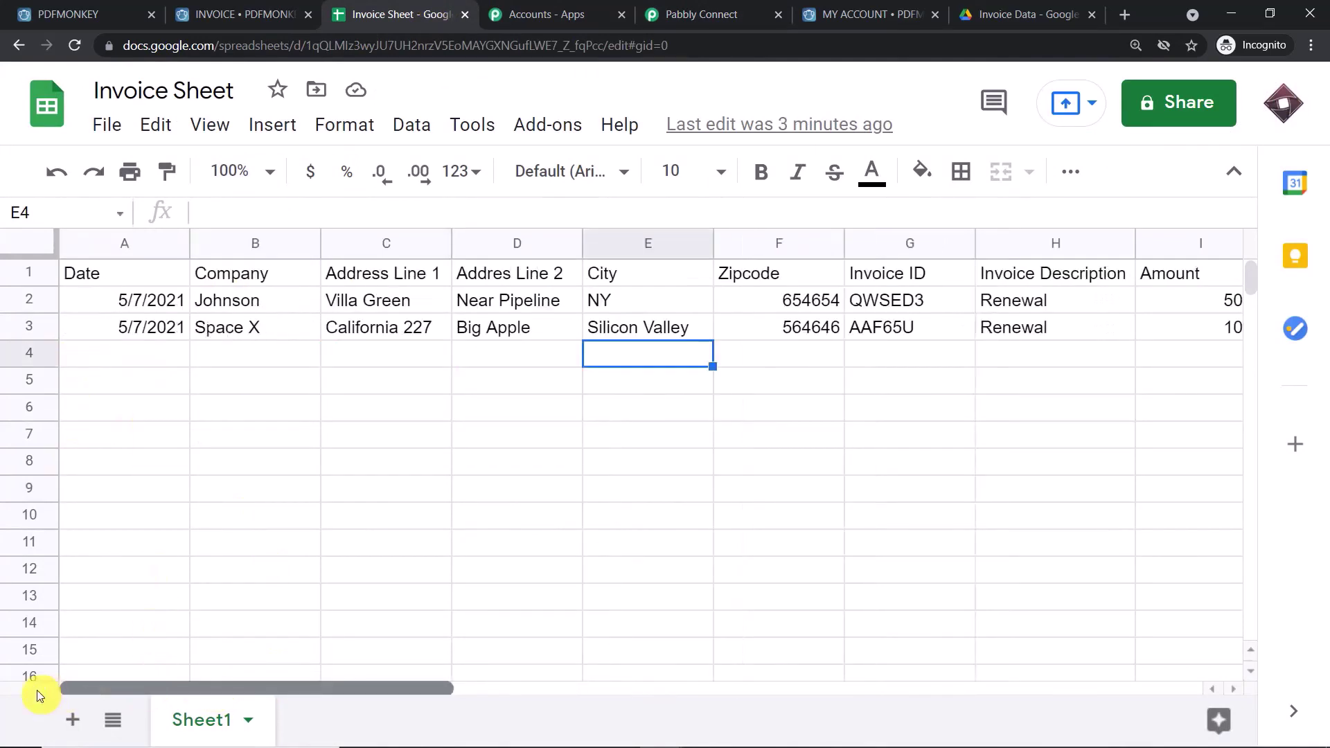
left_click(131, 333)
left_click(139, 364)
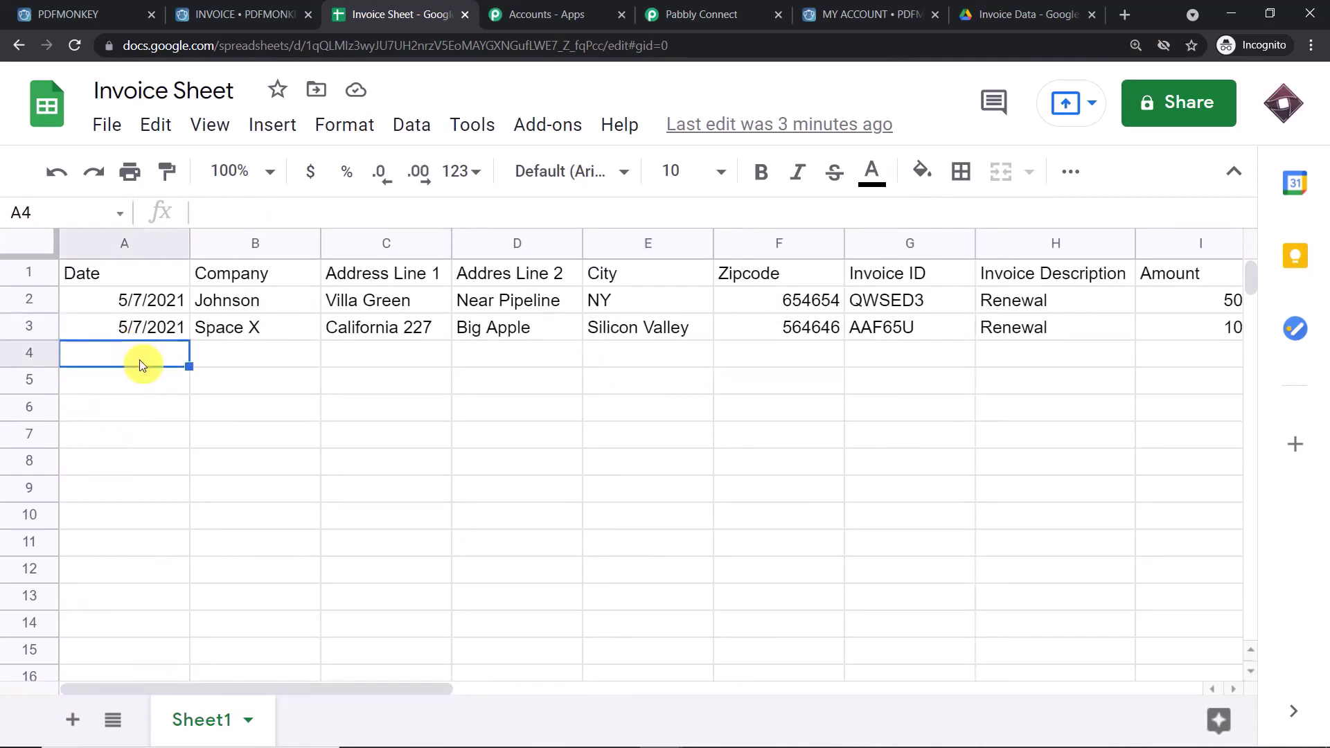
type("5")
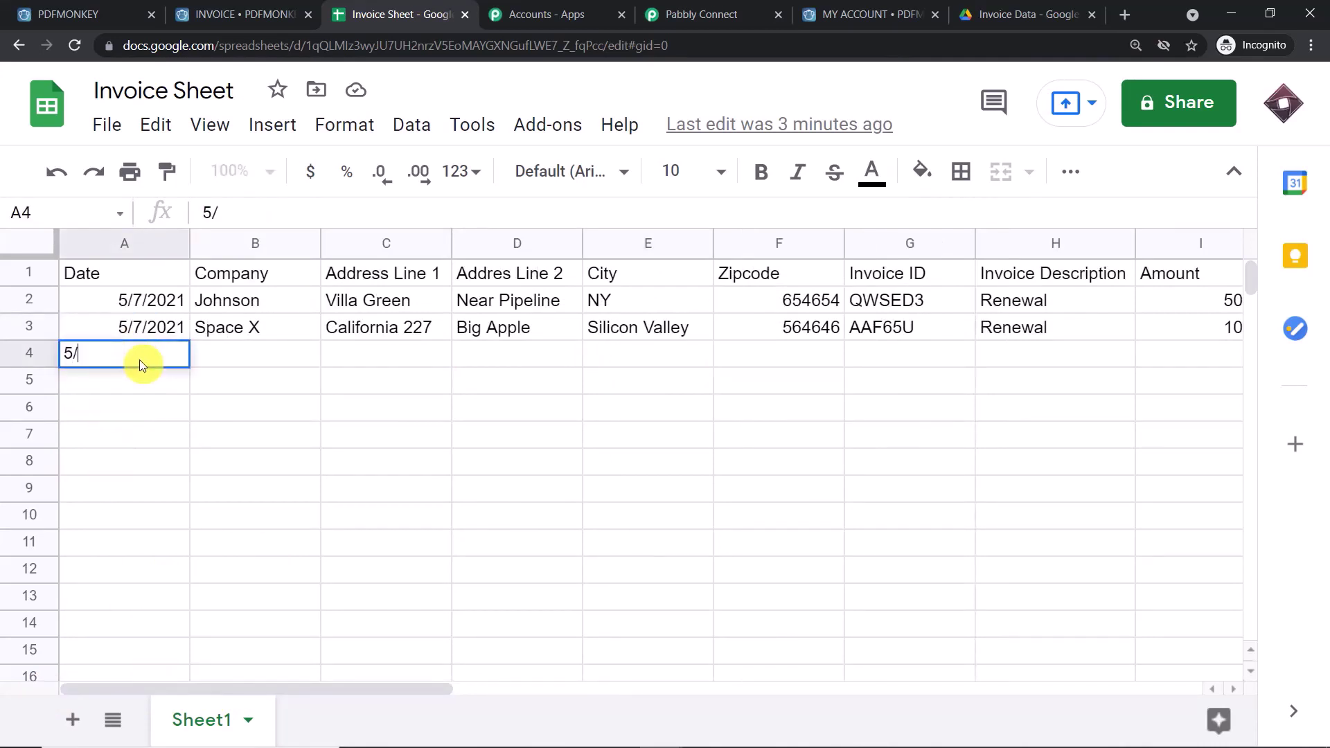
type("/7/2021")
left_click(243, 360)
type("Apple")
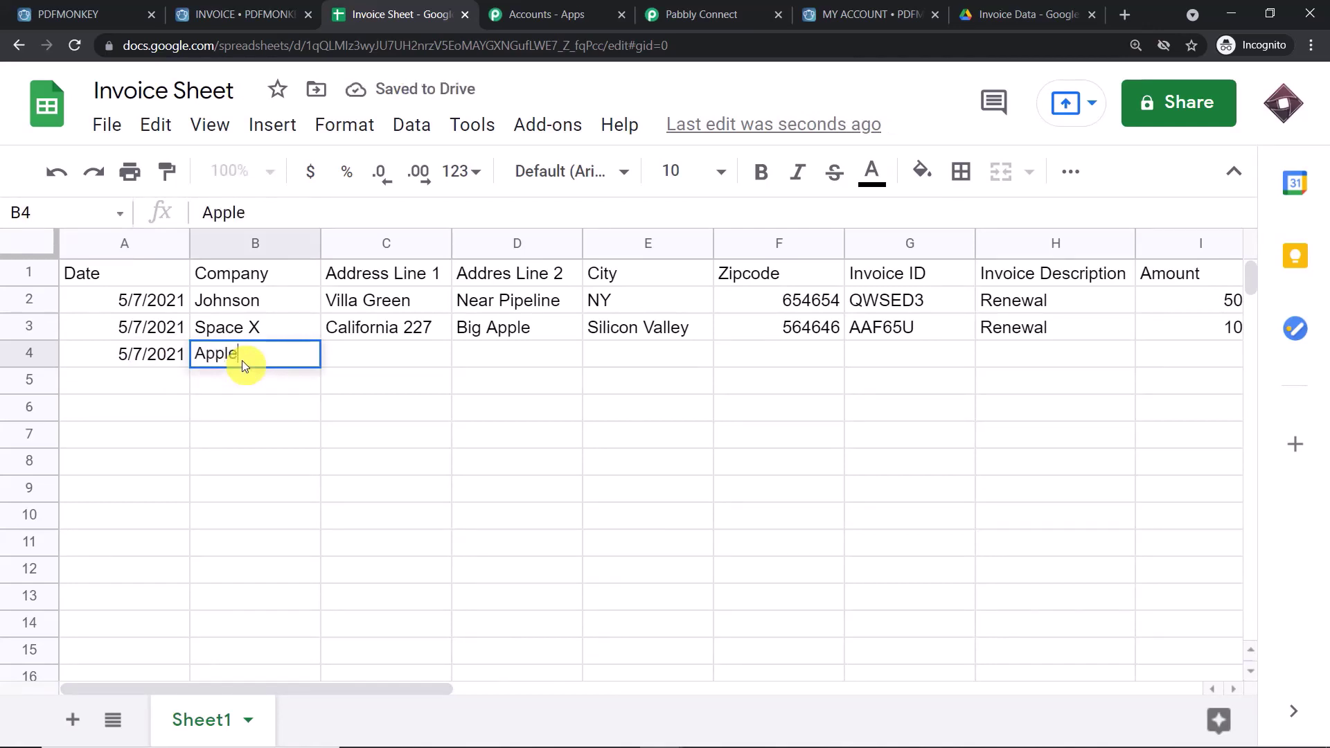
left_click(386, 355)
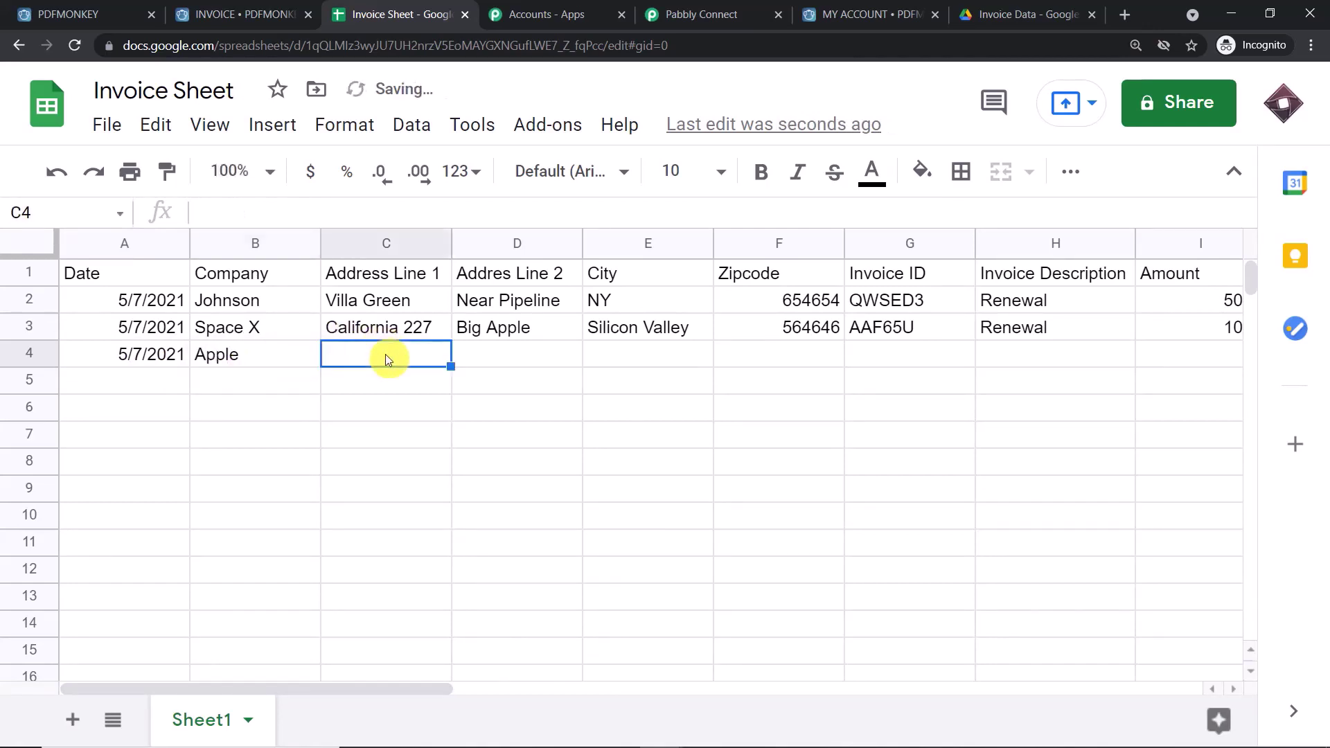
type("Rington")
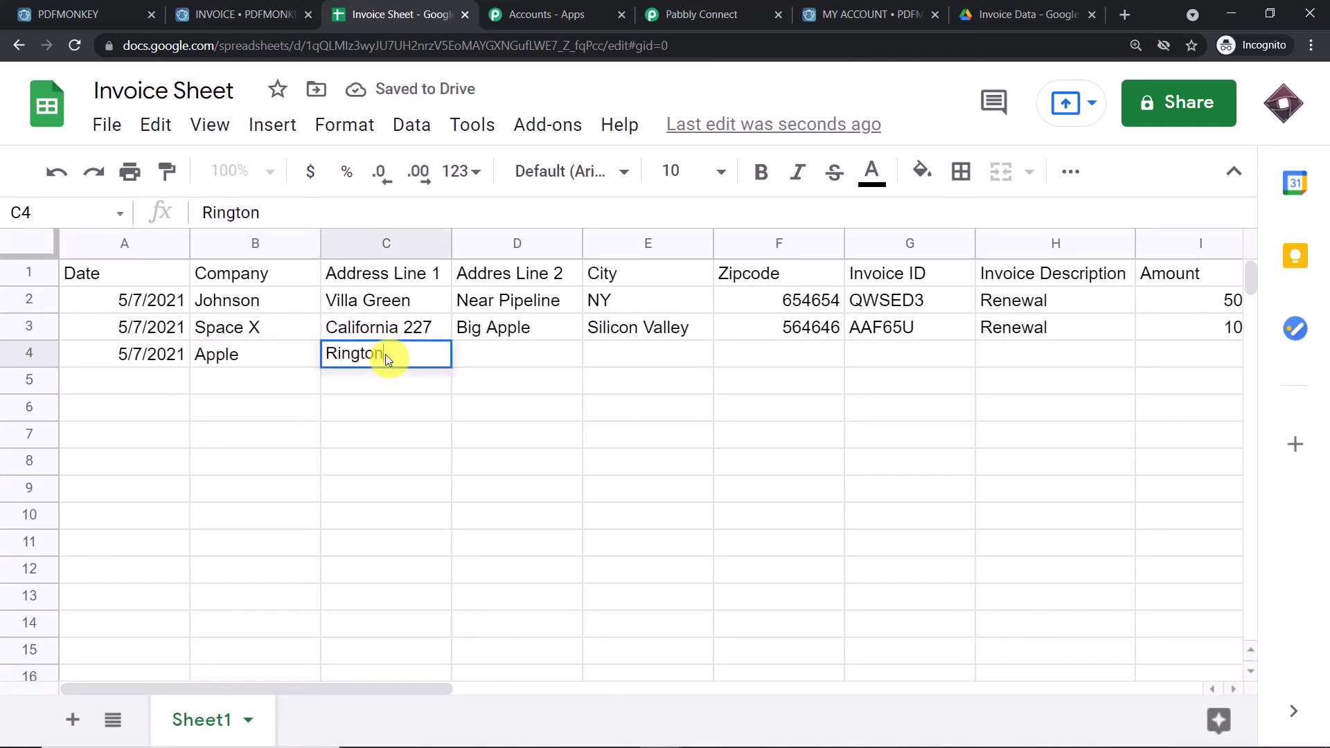
type("-550")
left_click(509, 370)
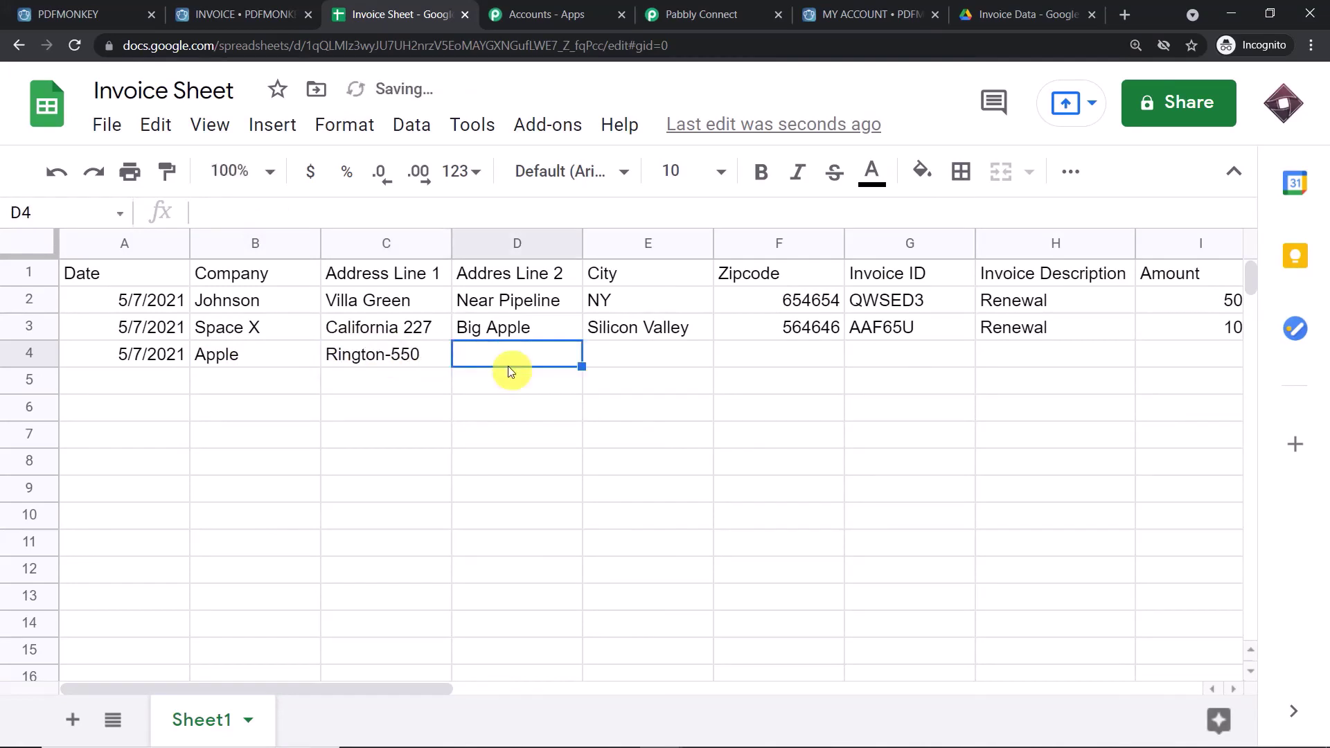
- Fill row 4 with Caltech, San Francisco, zipcode 765756 and invoice ID QSFGT5
type("Caltech")
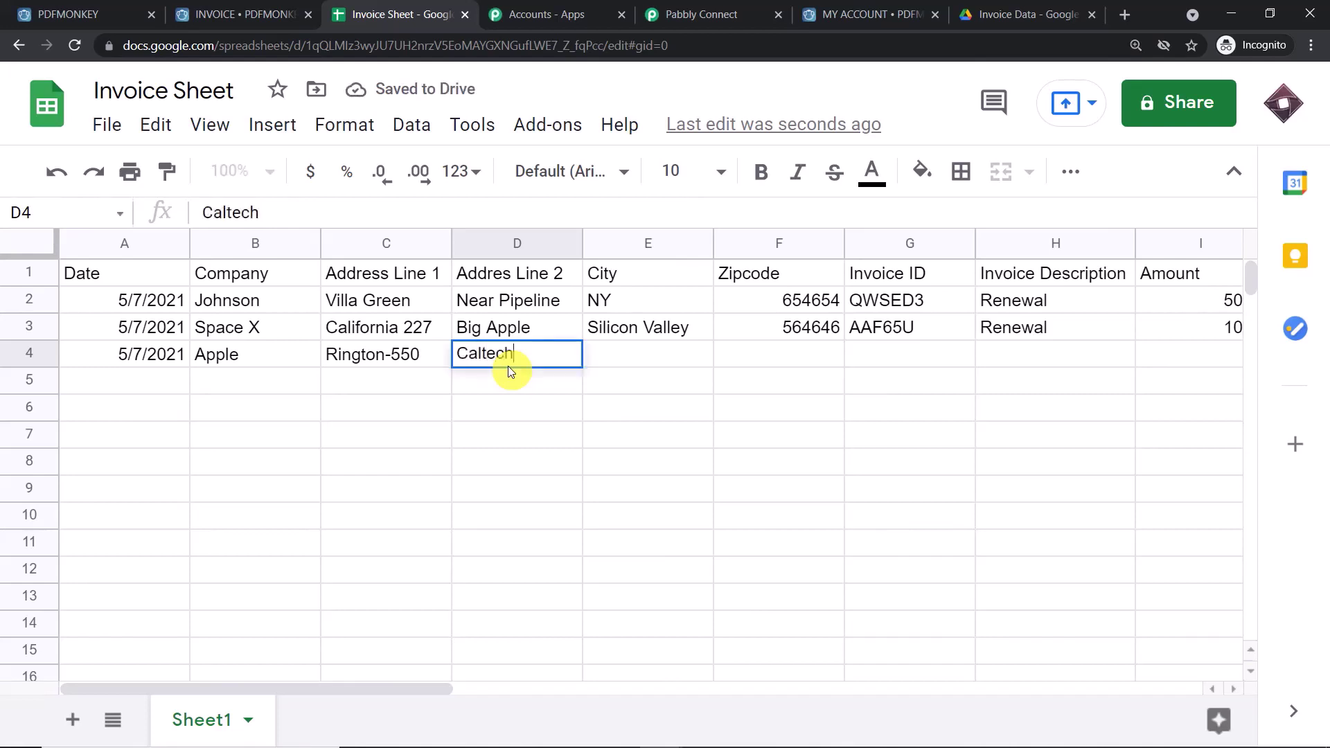
left_click(649, 356)
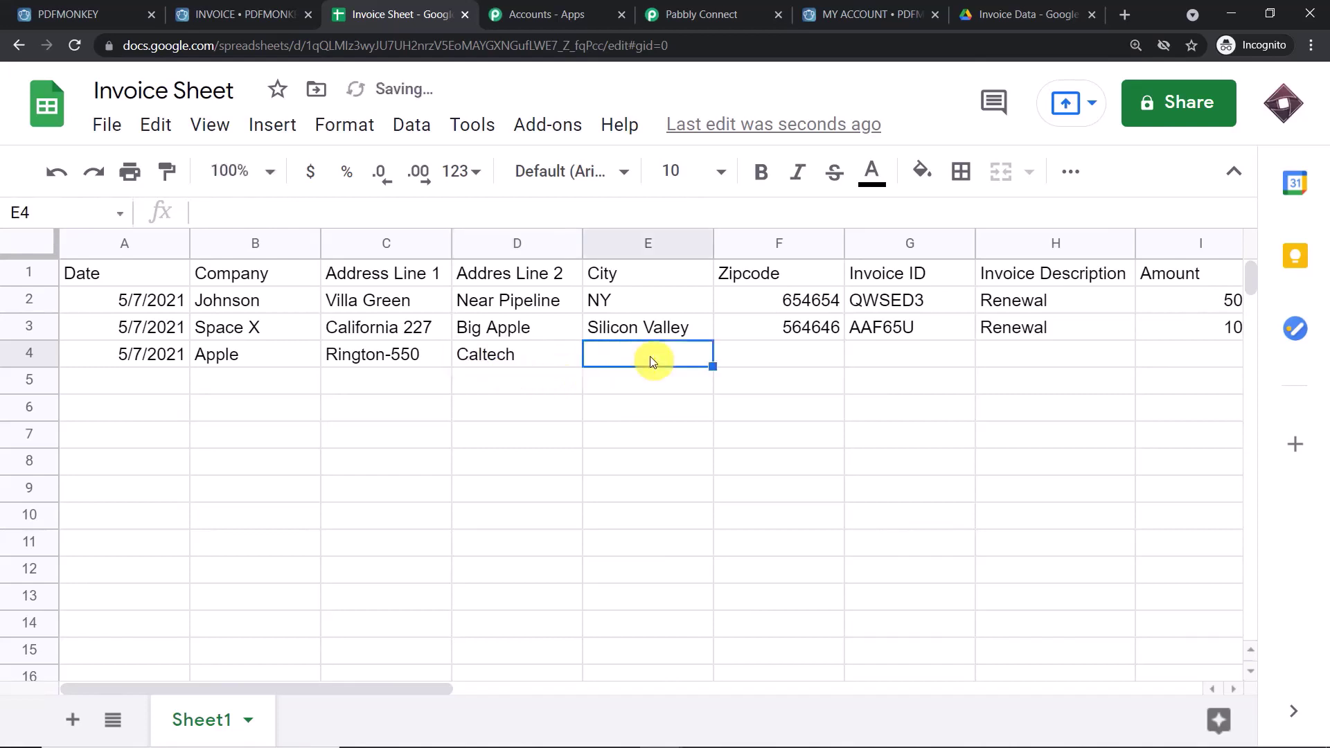
type("SAN")
key("BackSpace")
key("BackSpace")
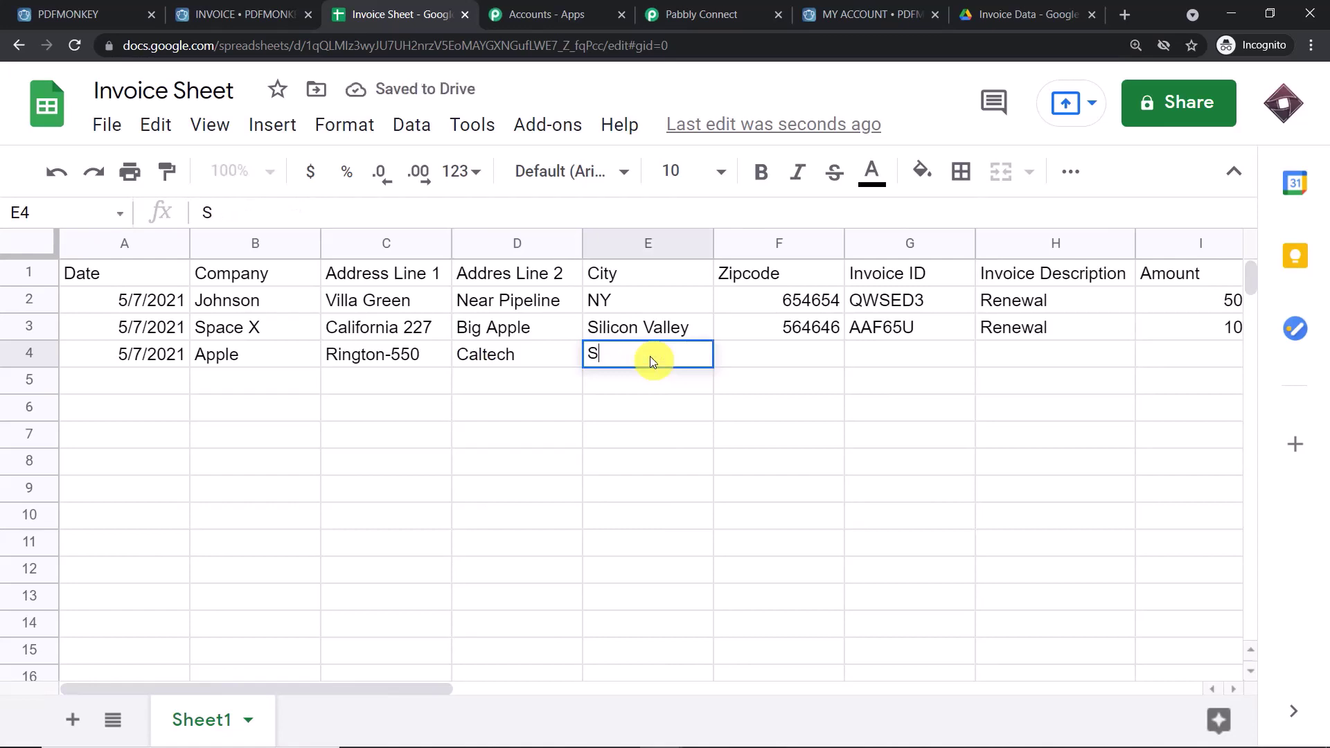
type("an Francico")
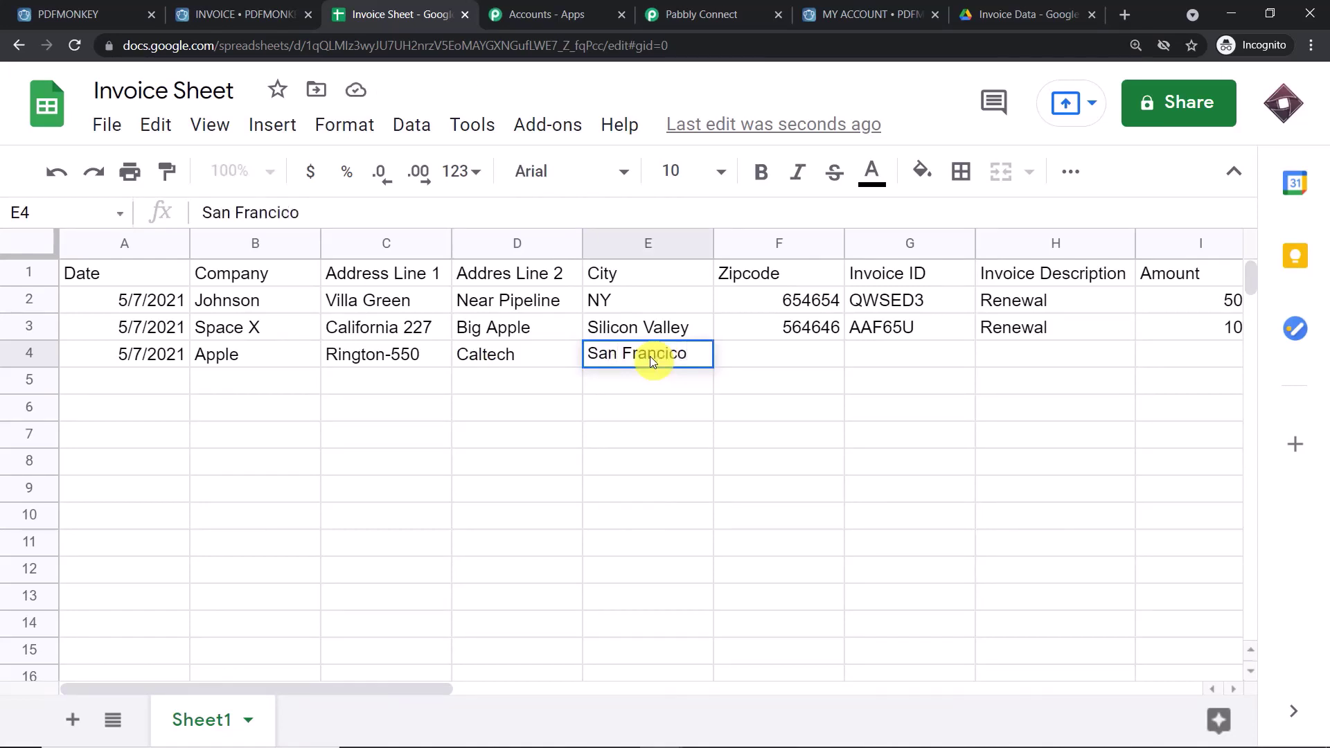
left_click(804, 352)
type("765756")
left_click(893, 357)
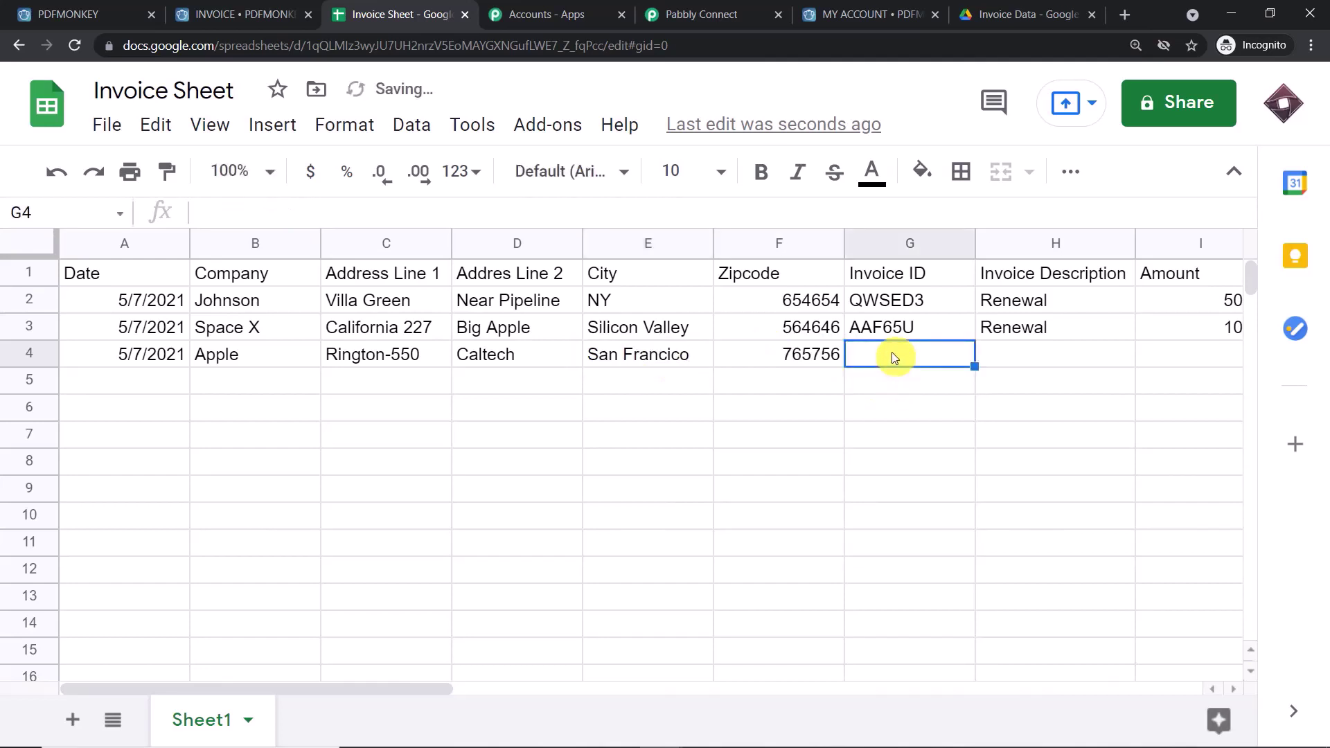
type("Q")
type("FC")
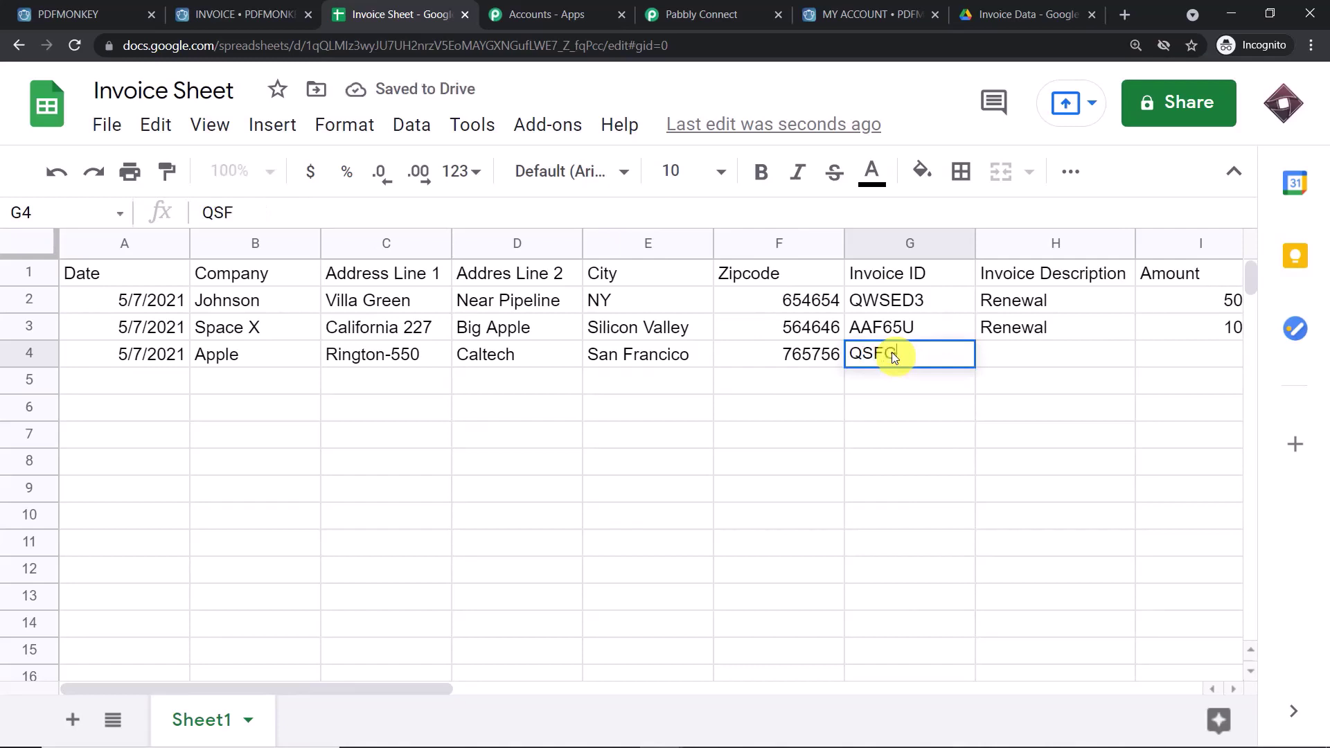
type("T5")
left_click(1006, 356)
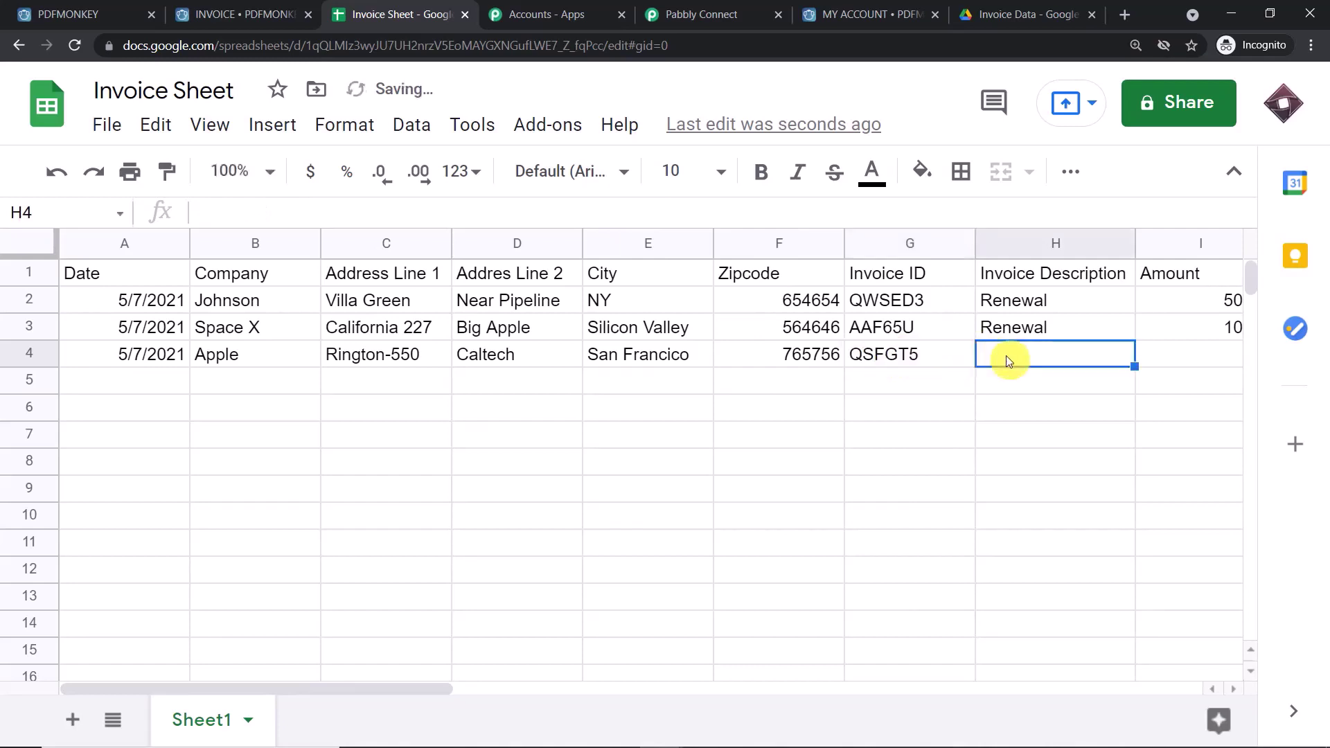
- Enter Renewal, amount 5000 and VAT 10 in cells H4–J4
type("Rene")
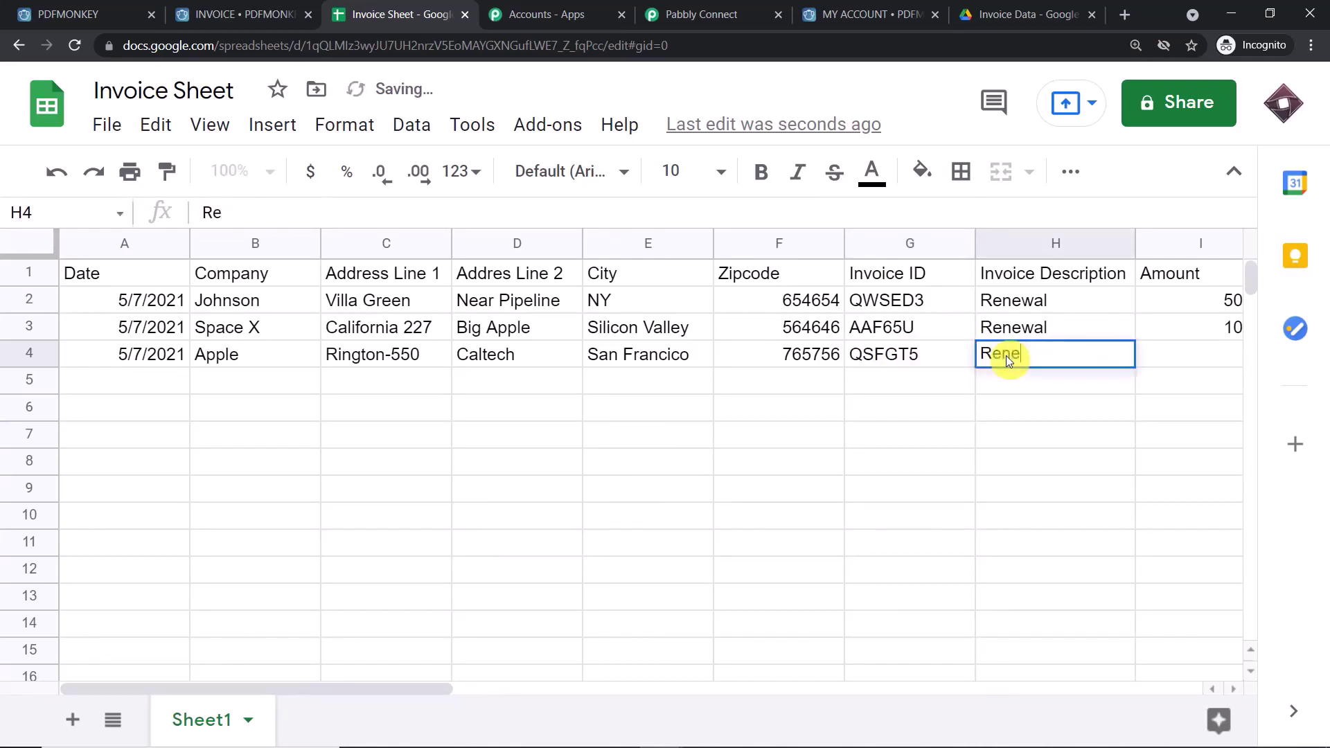
type("wal")
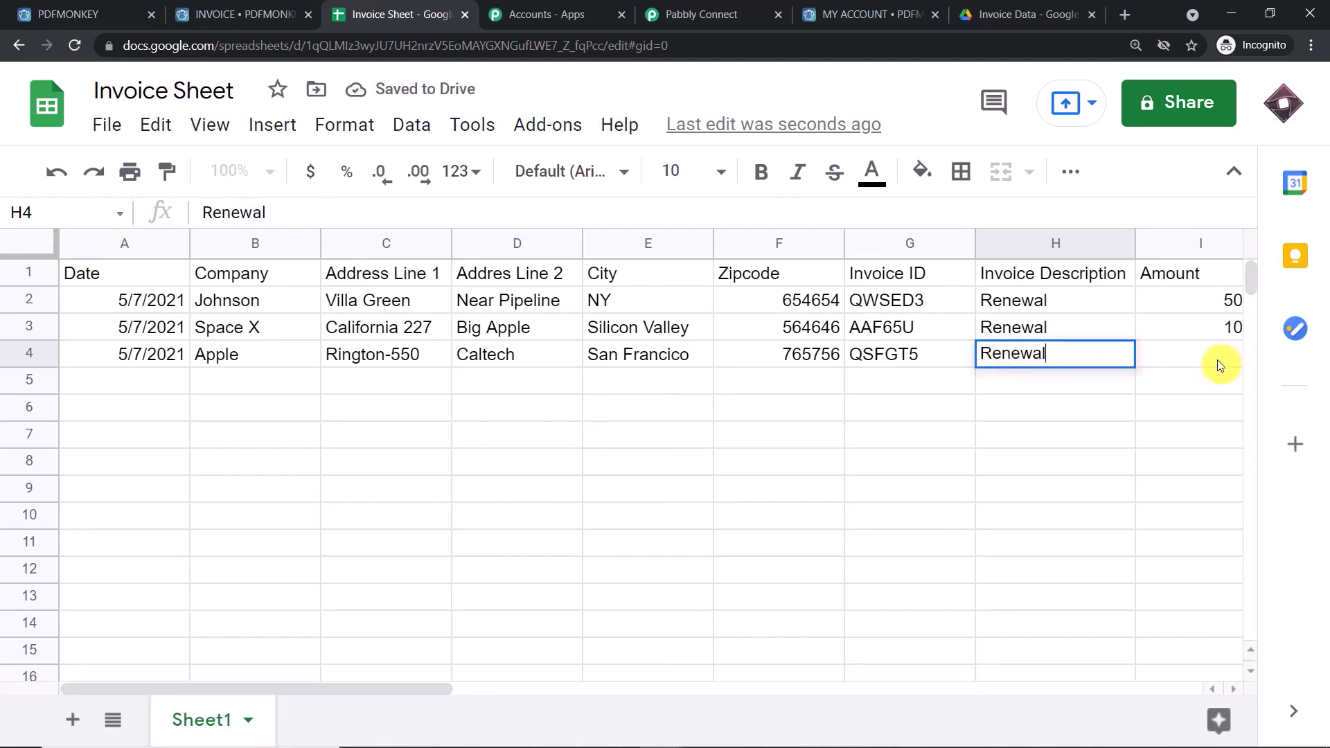
left_click(1216, 360)
left_click_drag(431, 691, 484, 688)
type("5000")
left_click(1187, 357)
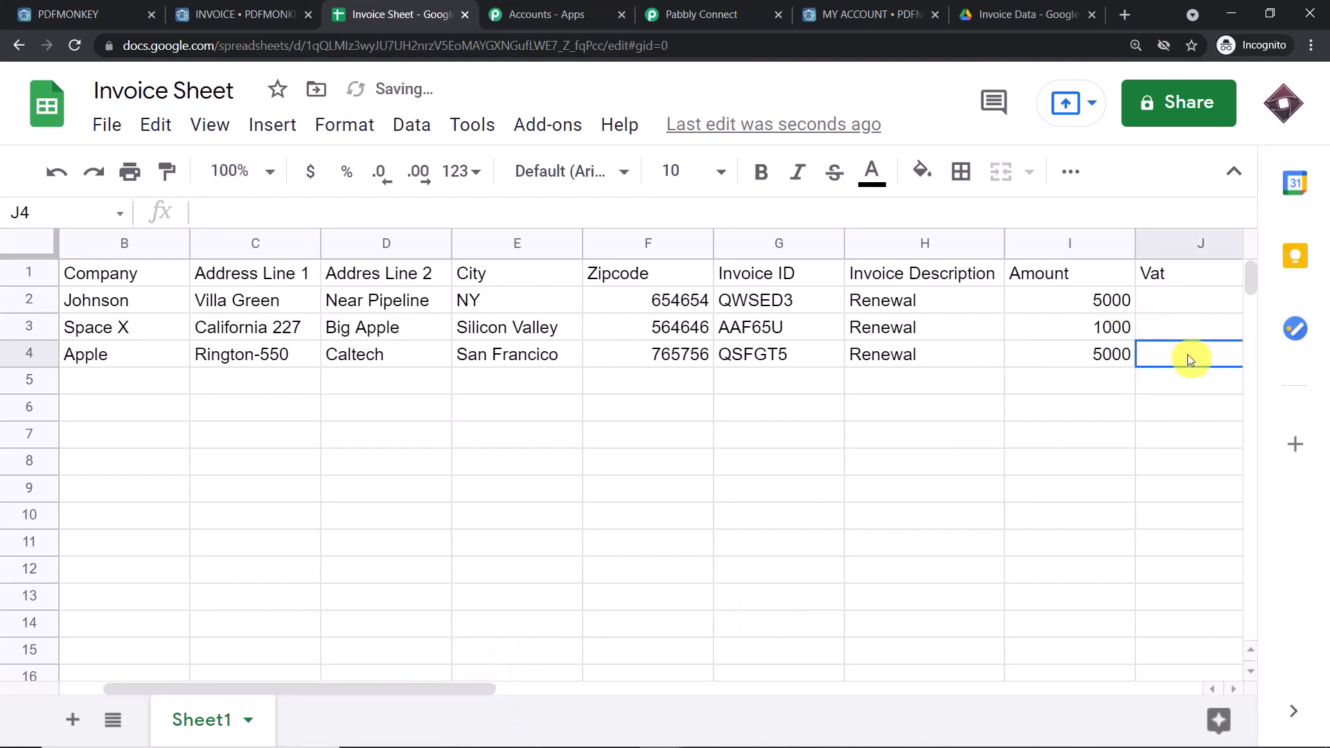
type("10")
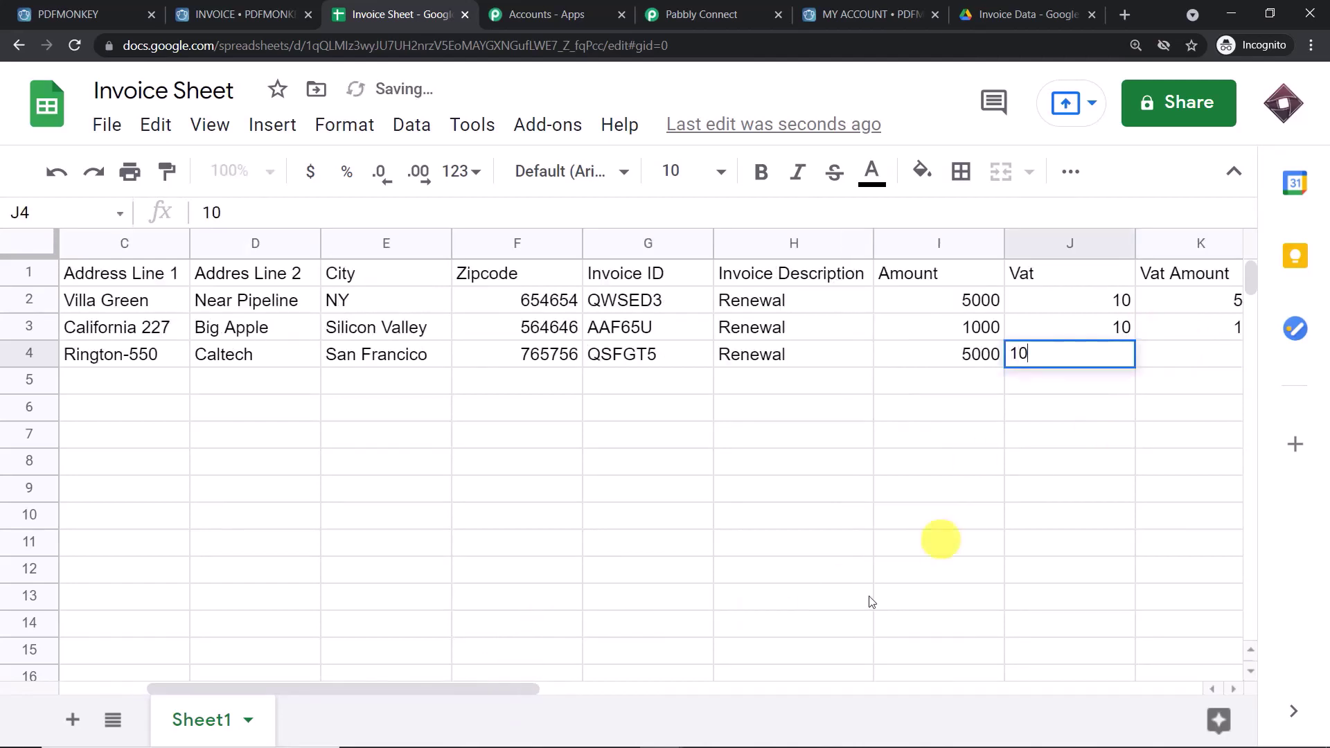
left_click(572, 651)
left_click_drag(543, 691, 610, 693)
- Enter VAT amount 500 in K4 and total amount 5500 in L4
left_click(1102, 352)
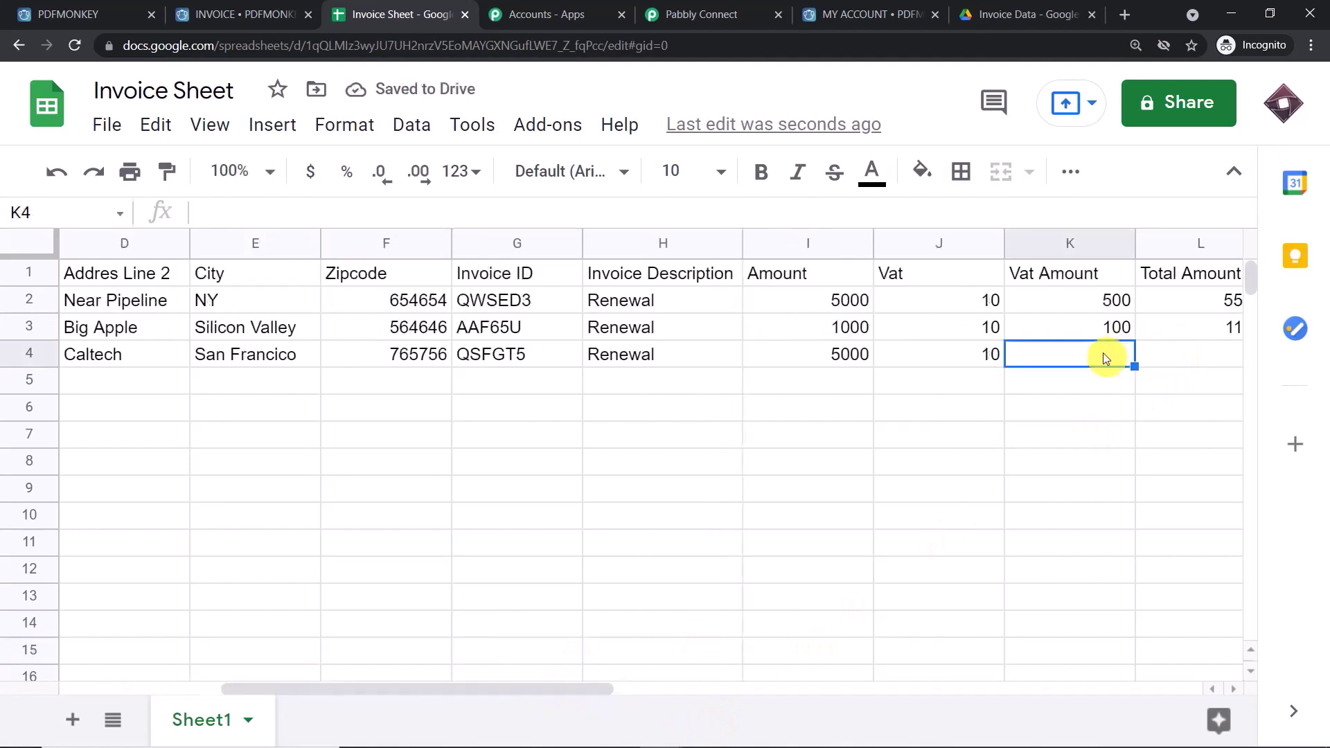
type("100")
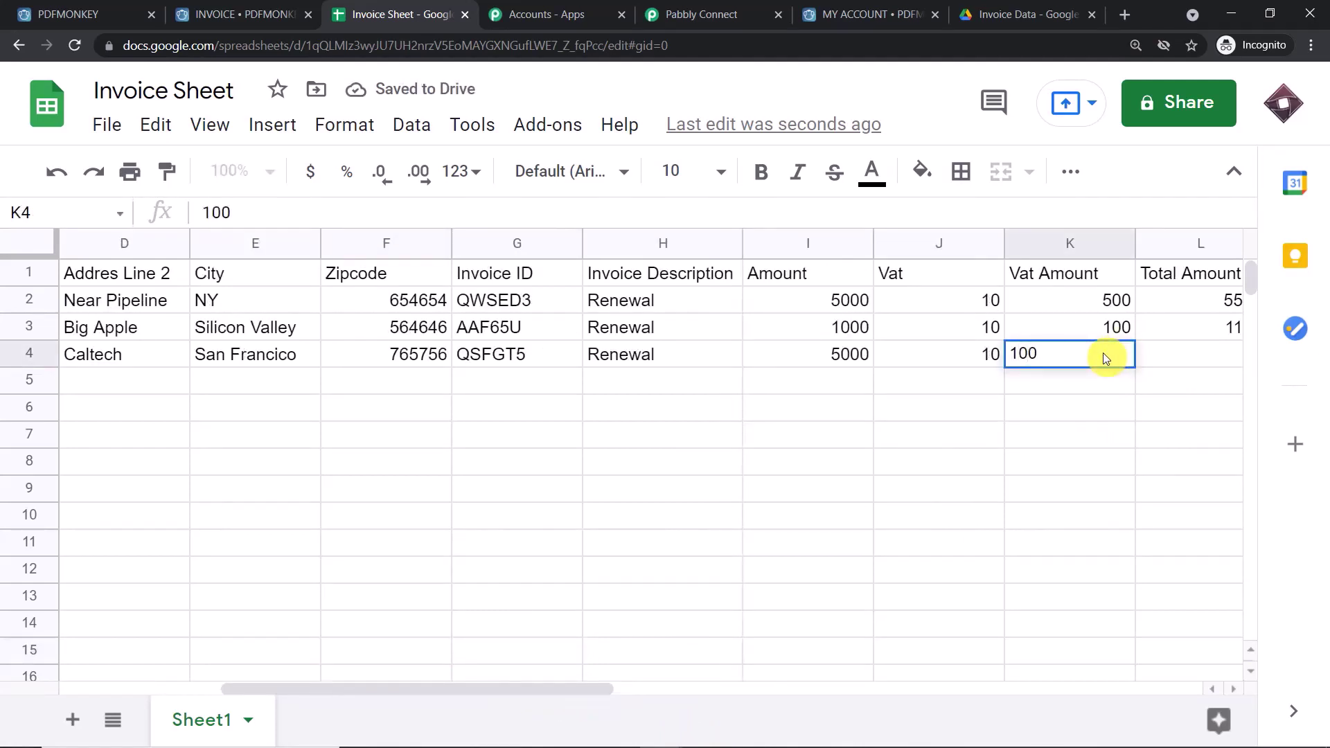
key("BackSpace")
key("BackSpace")
key("BackSpace")
type("500")
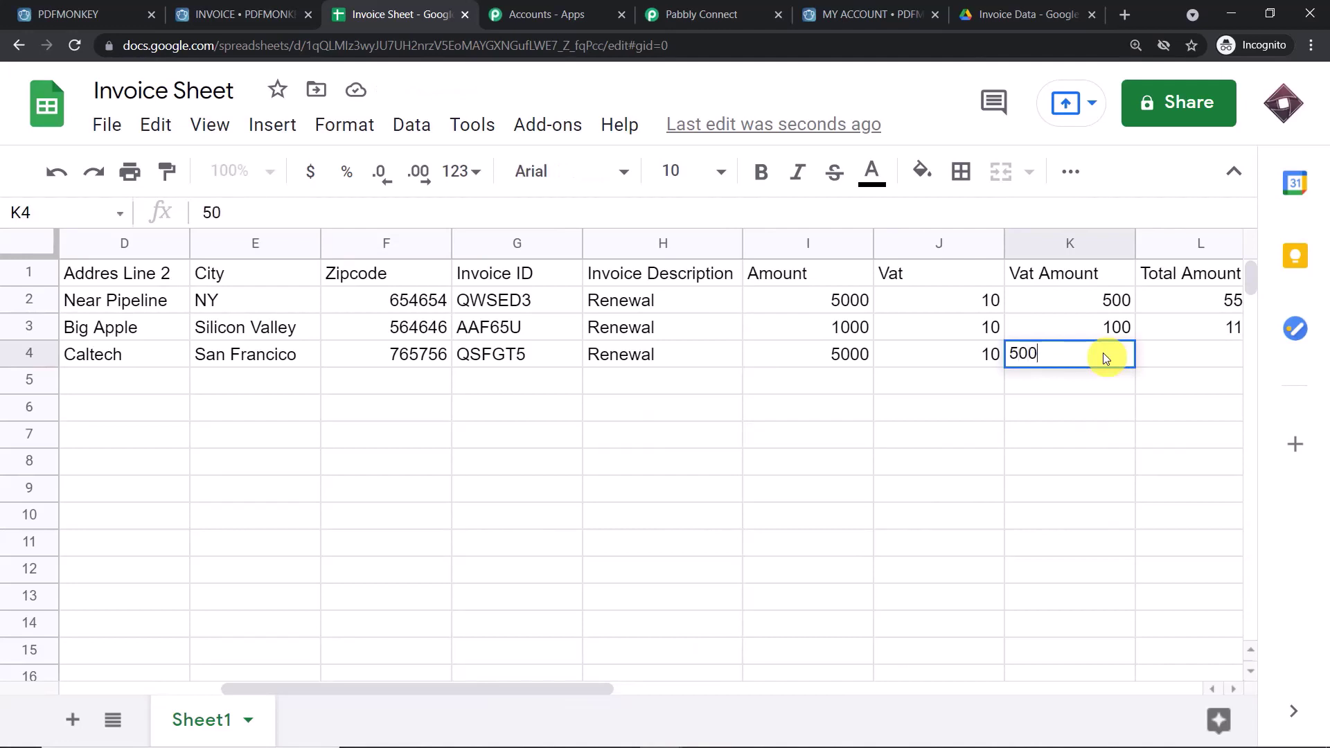
left_click(662, 547)
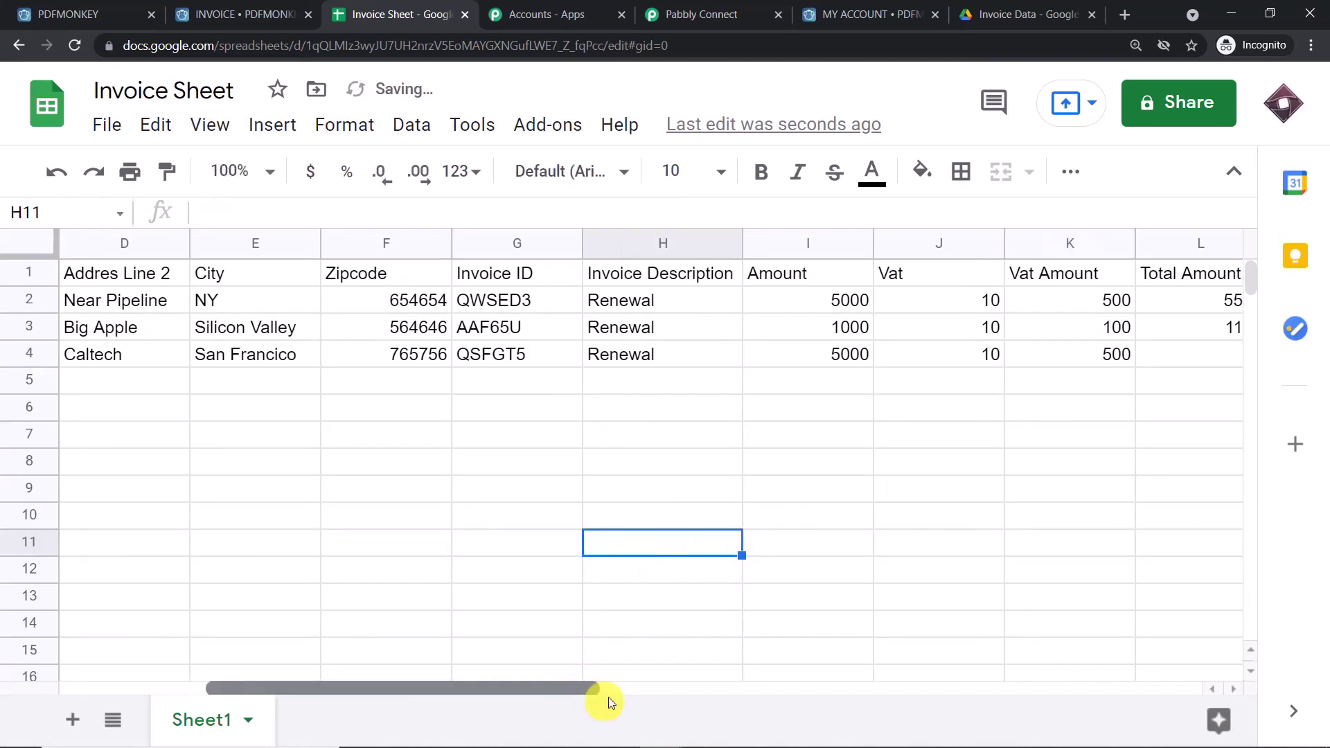
left_click_drag(600, 692, 693, 695)
left_click(971, 353)
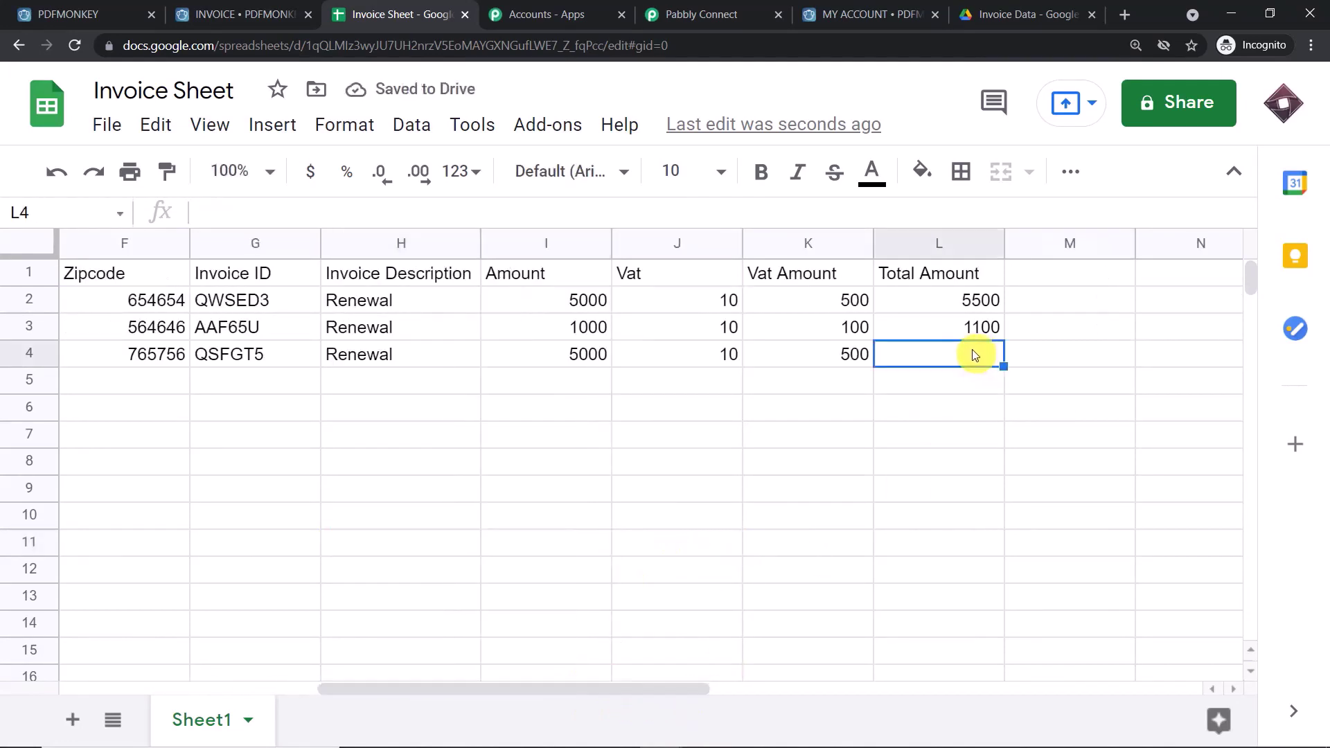
type("5500")
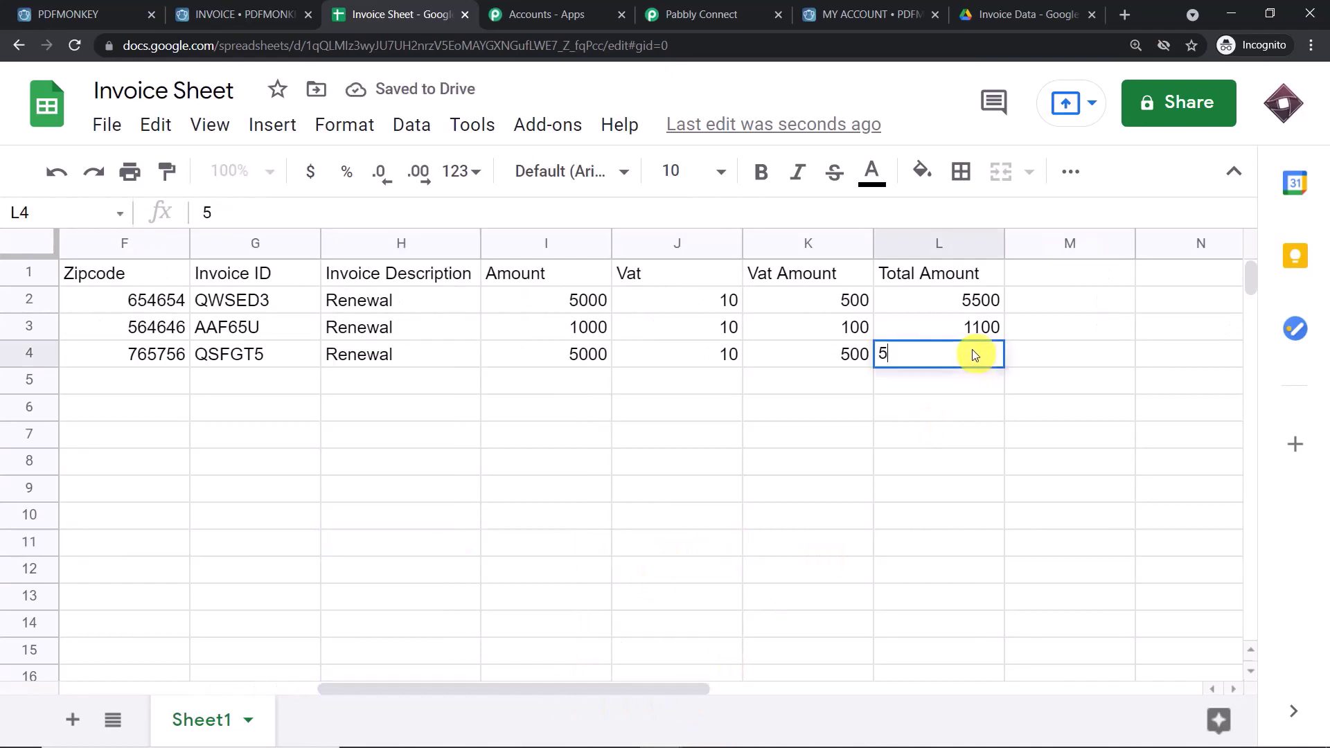
left_click(788, 447)
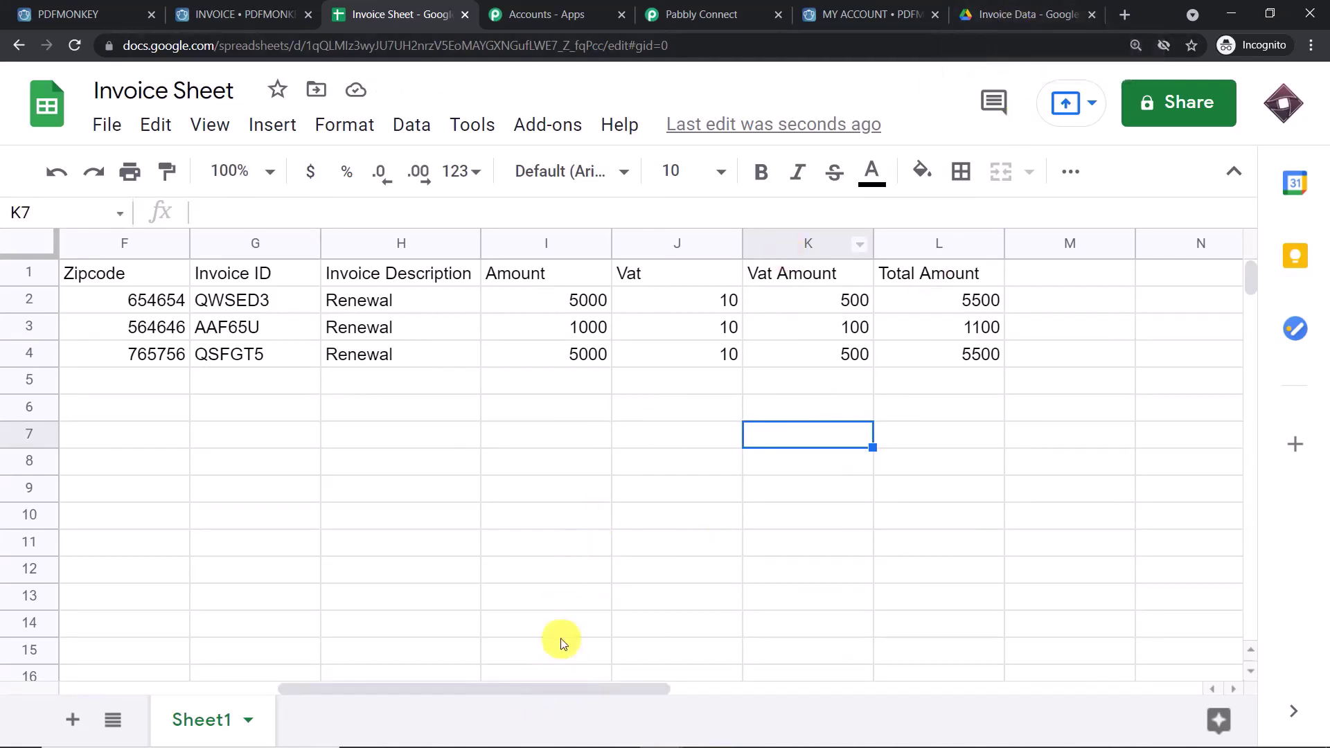
left_click_drag(582, 684, 230, 725)
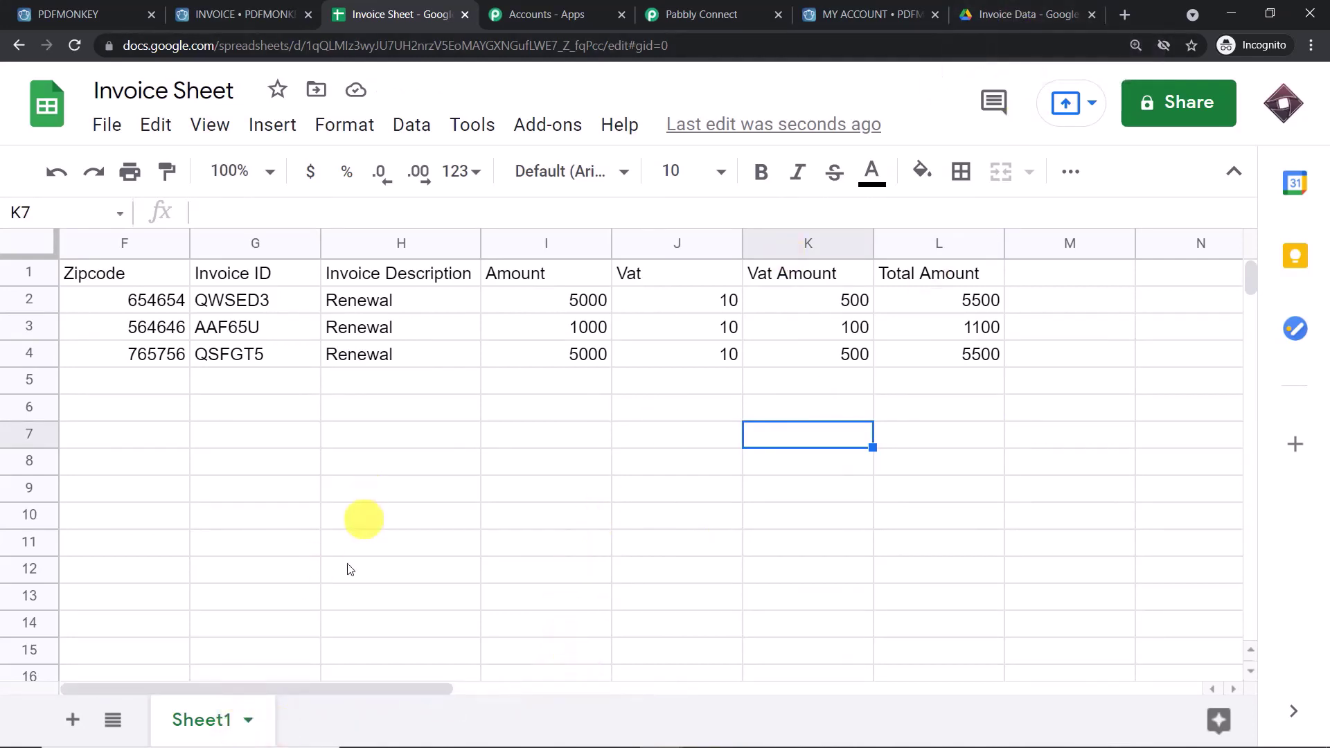
left_click_drag(349, 691, 100, 705)
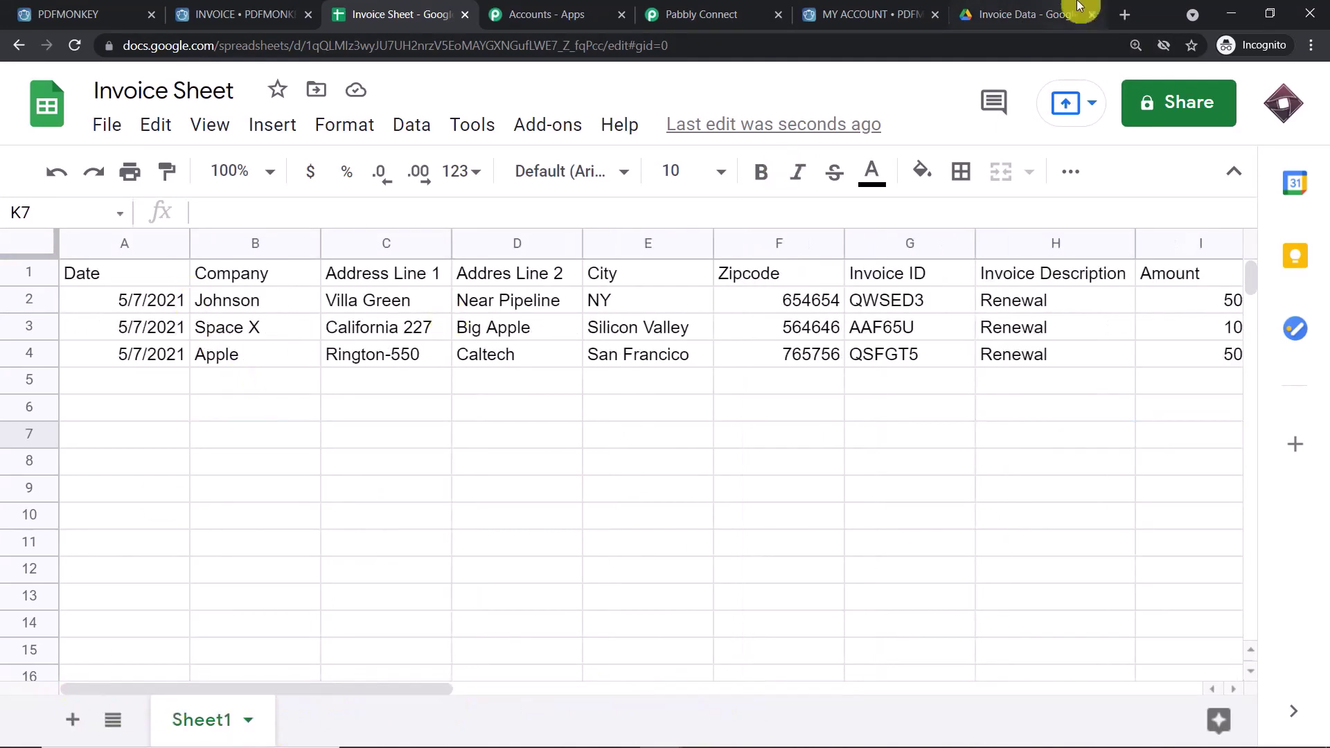
left_click(1073, 13)
- Reload Invoice Data to find Apple-QSFGT5.pdf, cross-check Apple and QSFGT5 in row 4, then open the PDF
left_click(73, 43)
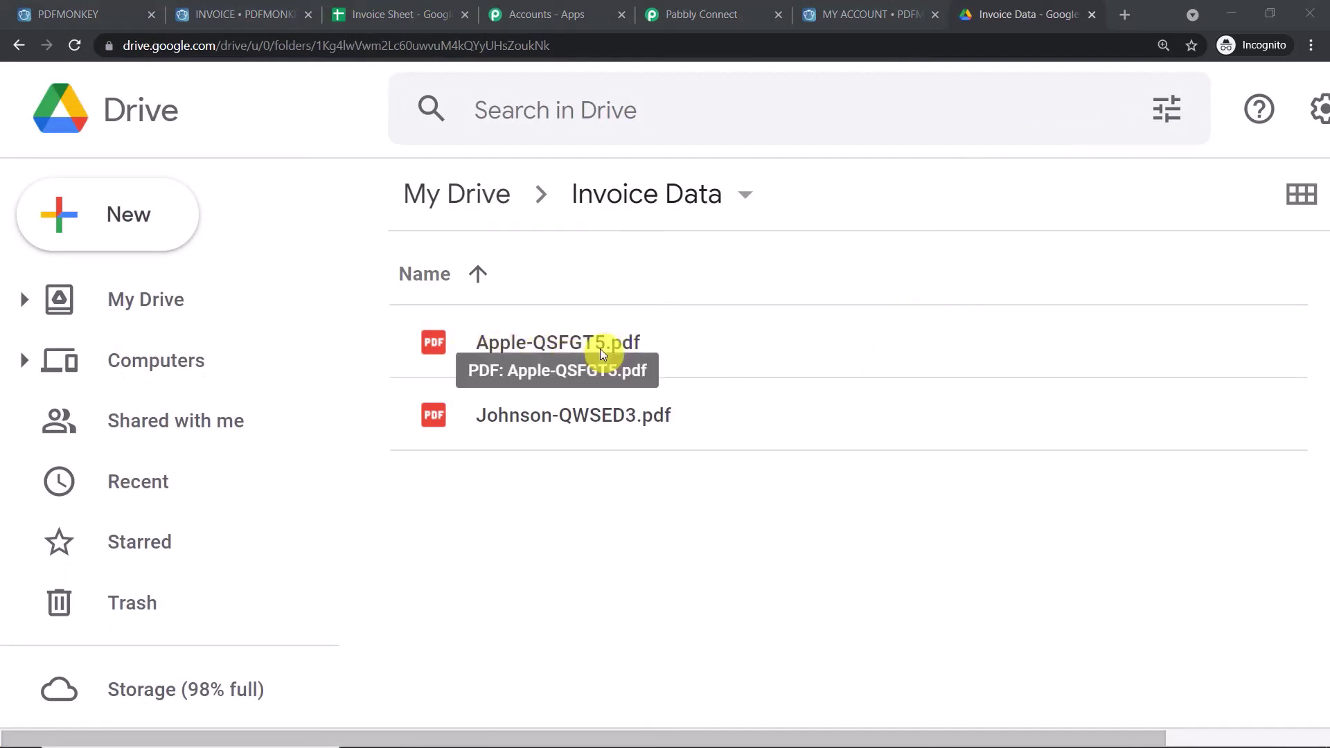
left_click(436, 8)
left_click(239, 356)
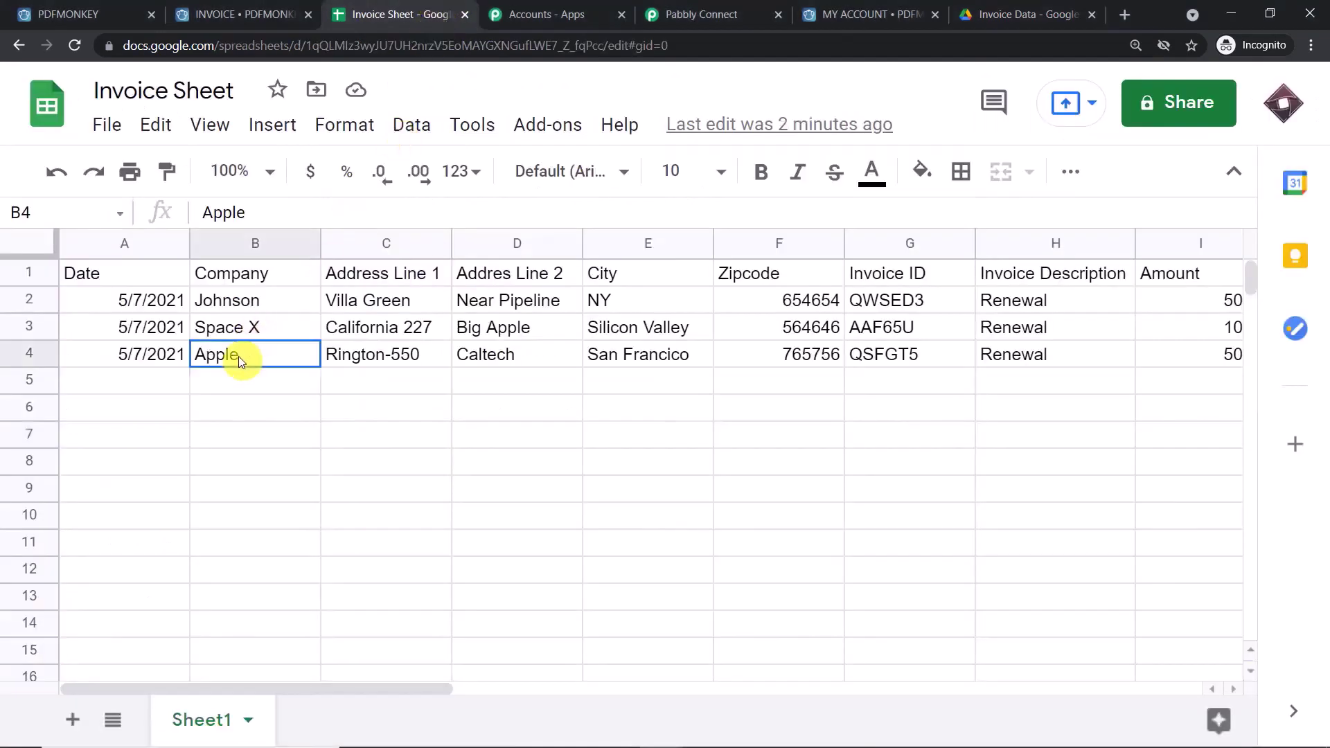
left_click(912, 358)
left_click(1050, 14)
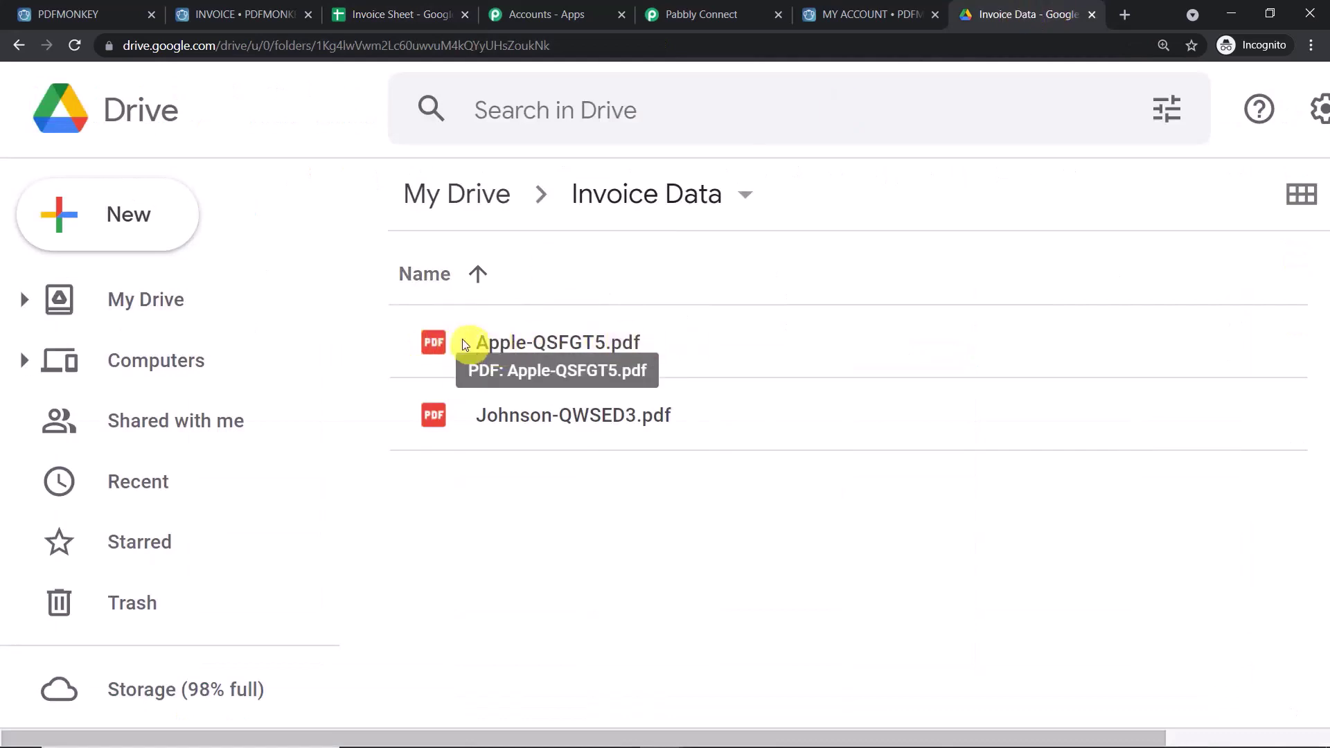
double_click(580, 339)
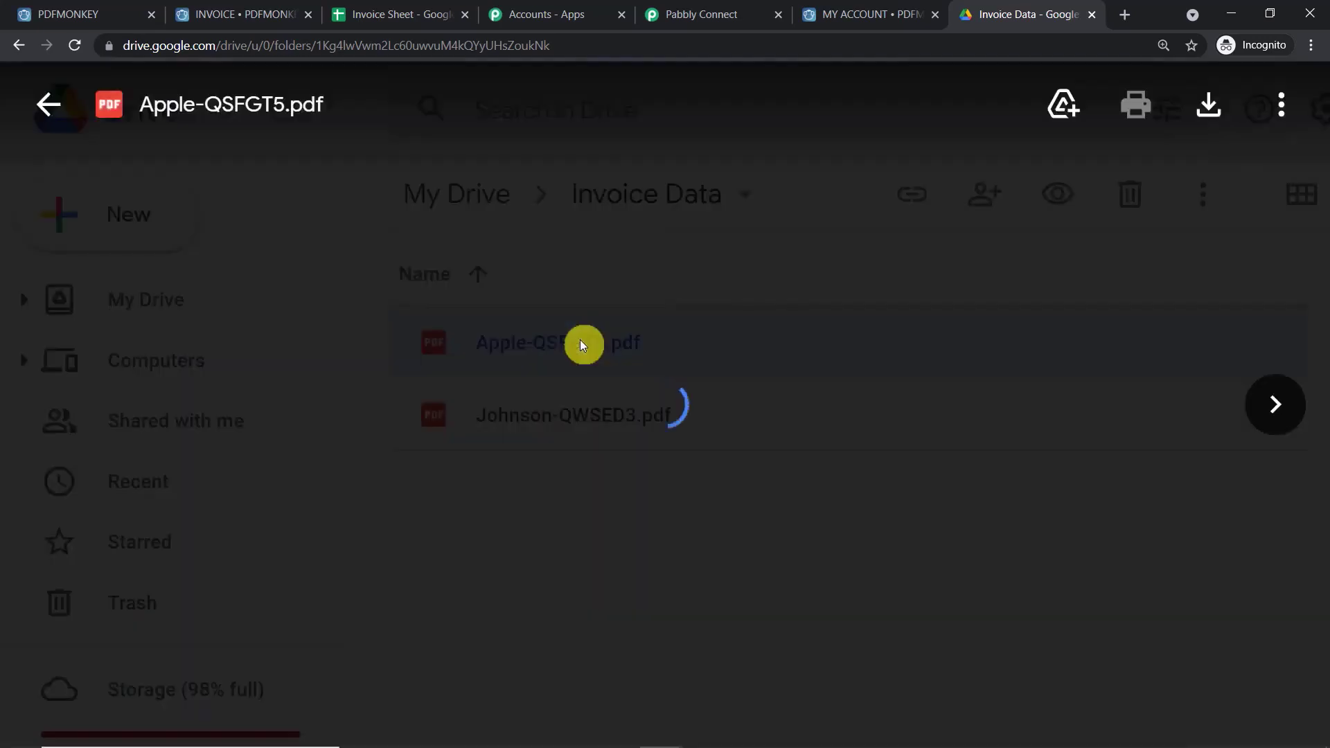
- Check the Apple invoice shows Renewal, 5000, VAT 500 and 5500 total, then close it and return to Pabbly
scroll(624, 326, "down", 5)
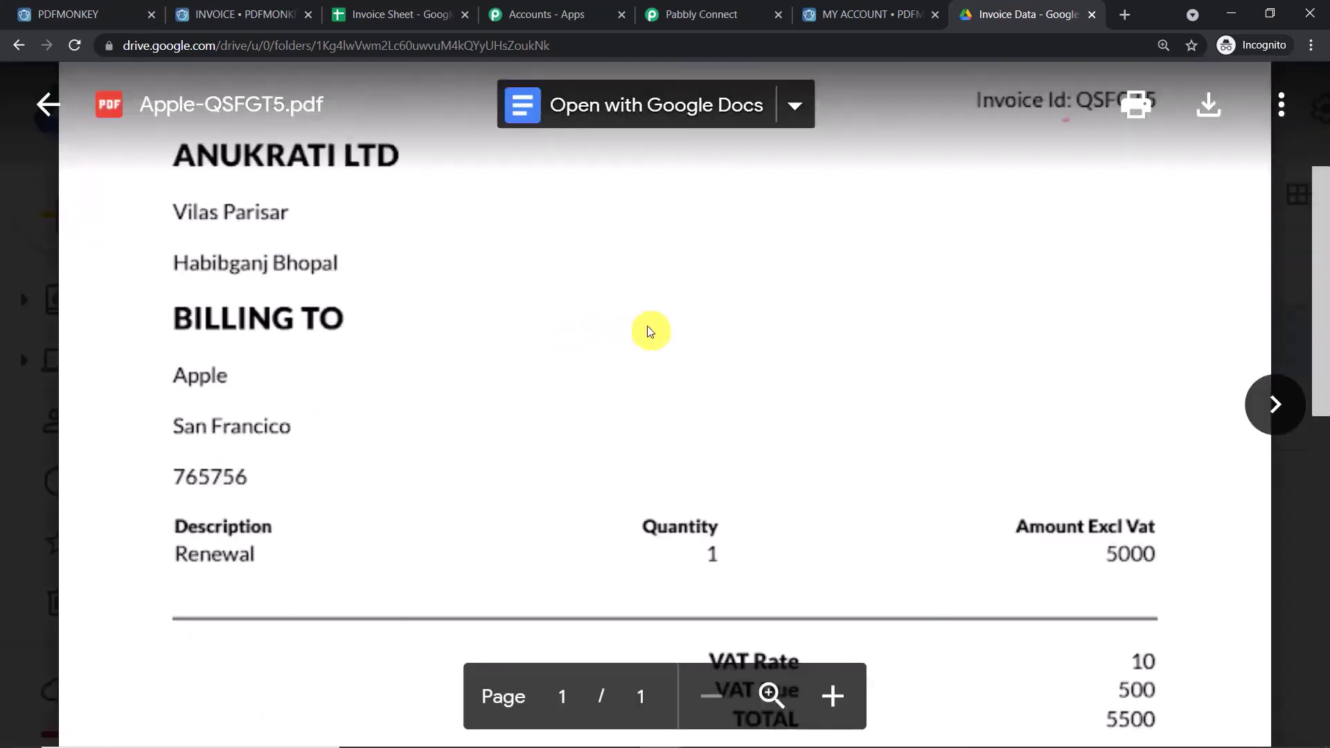
scroll(648, 326, "down", 1)
scroll(297, 262, "down", 1)
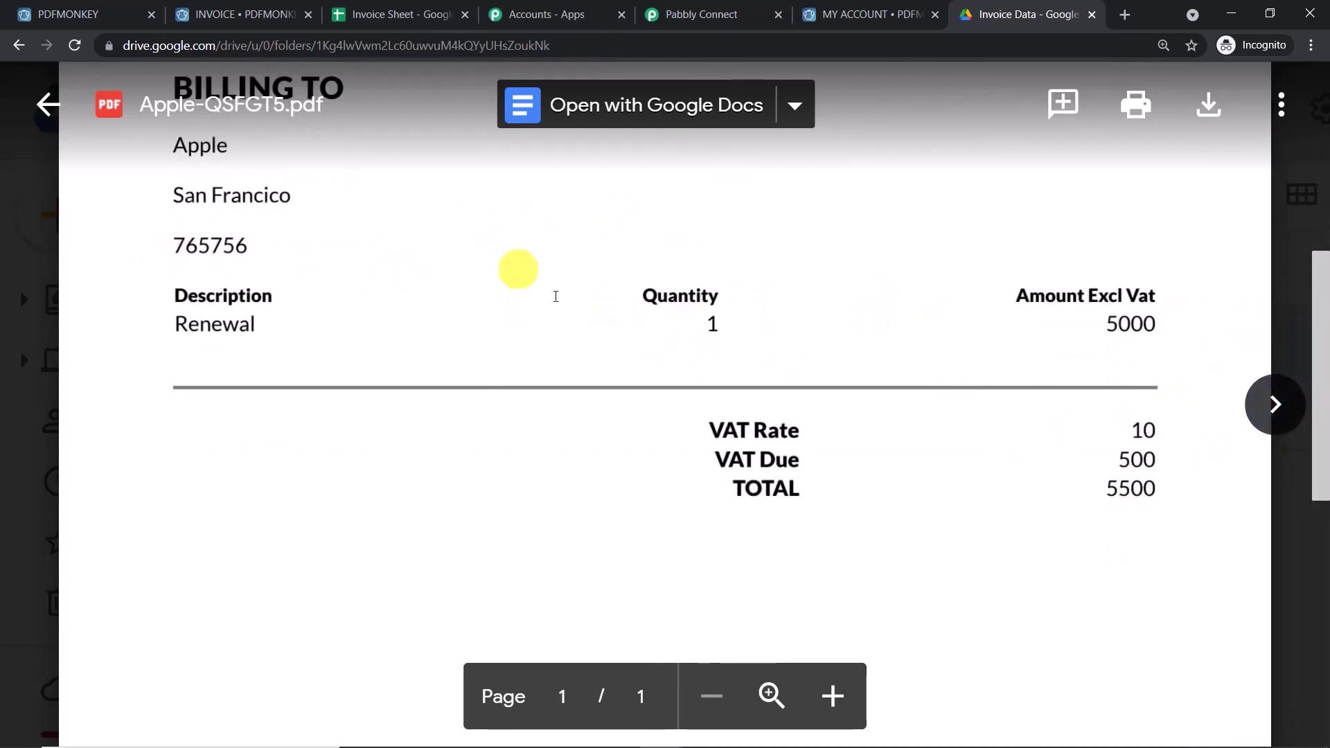
scroll(577, 305, "up", 5)
left_click(1297, 156)
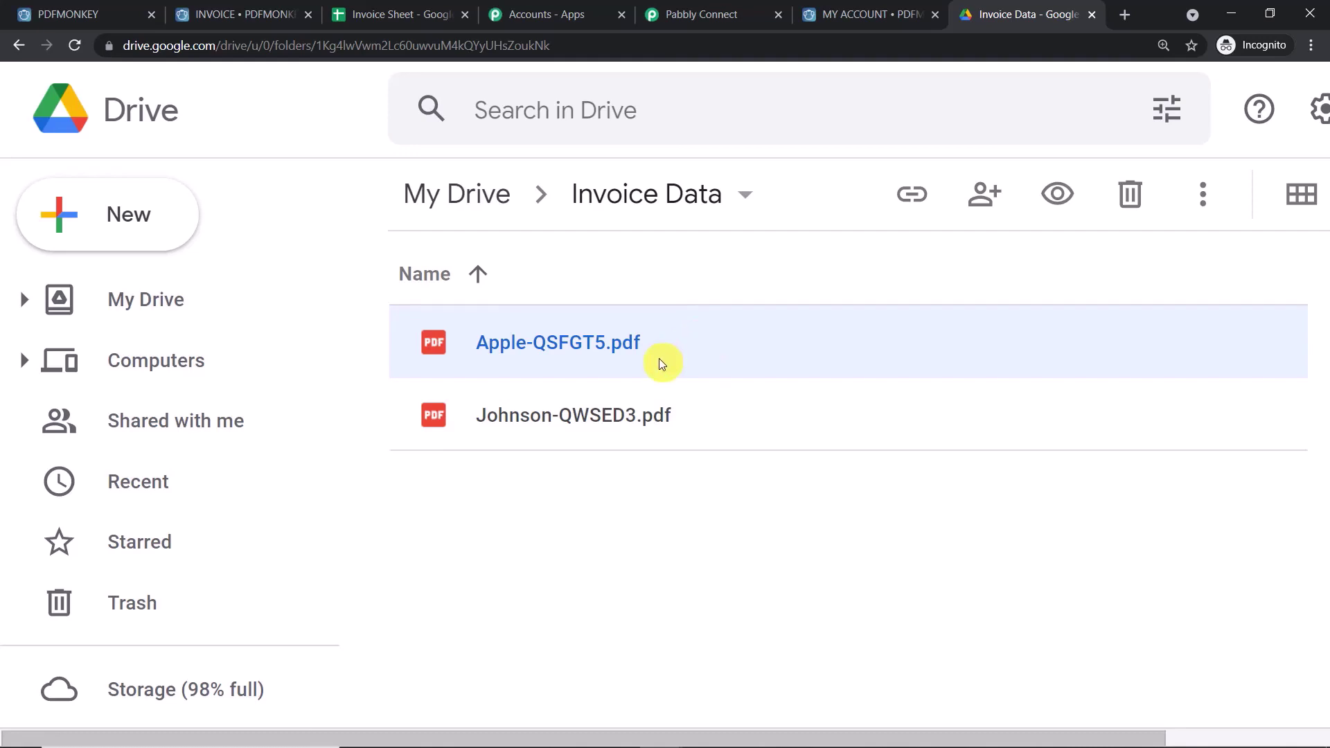
left_click(703, 12)
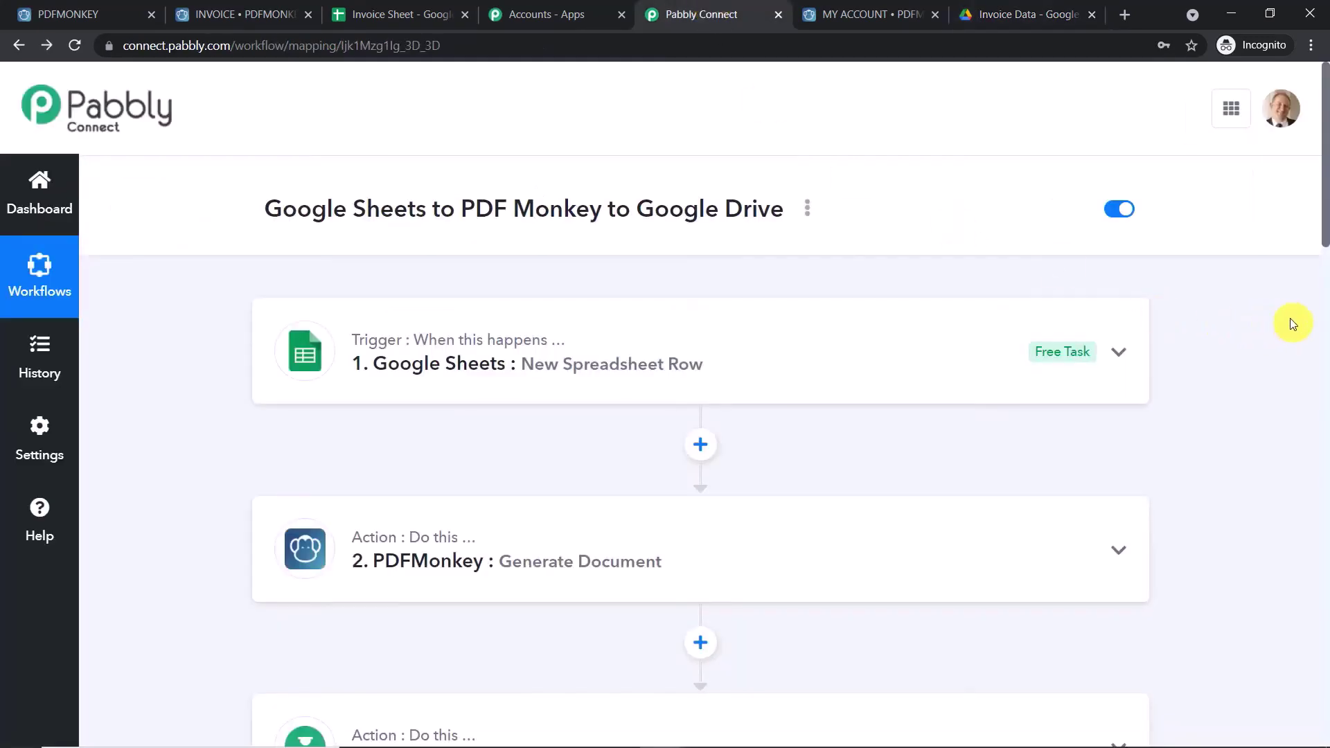
- Collapse step 5 (Google Drive Upload a File) and scroll through the five-step workflow
scroll(913, 368, "down", 10)
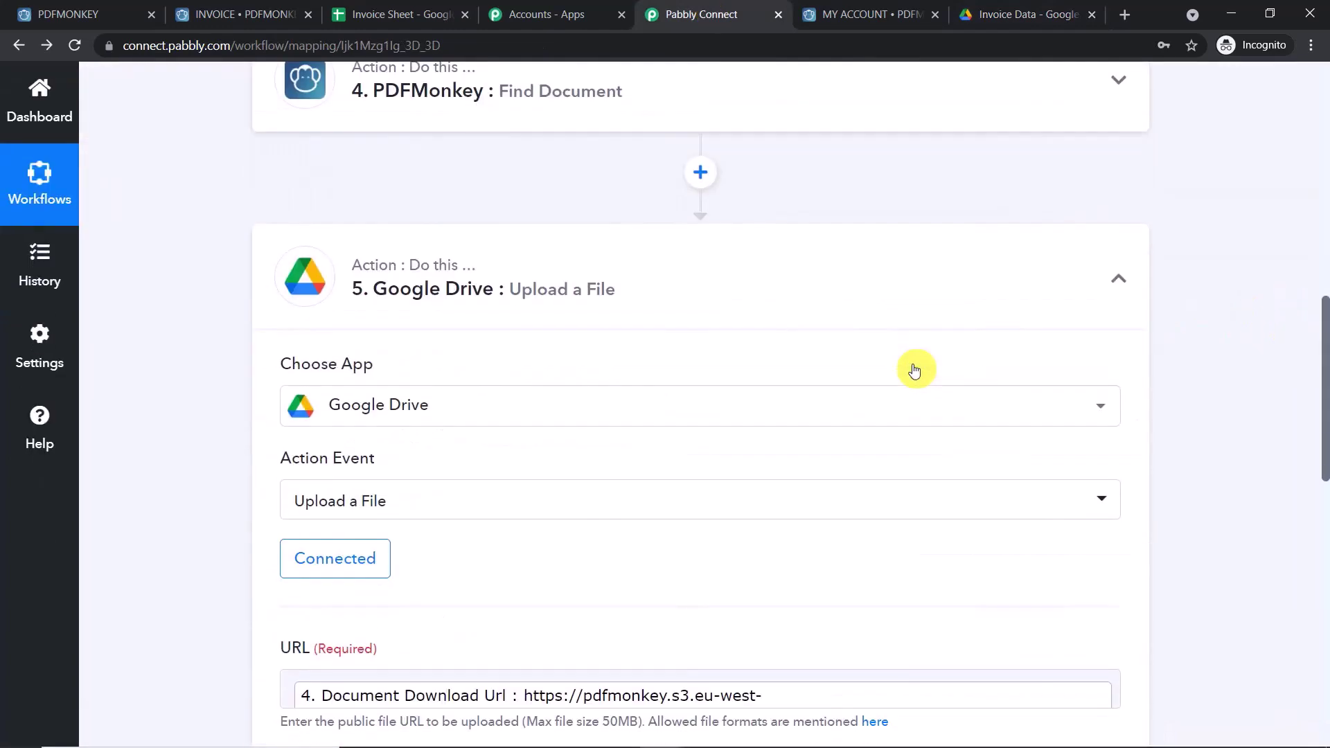
left_click(796, 284)
scroll(1324, 372, "up", 9)
scroll(1324, 371, "up", 2)
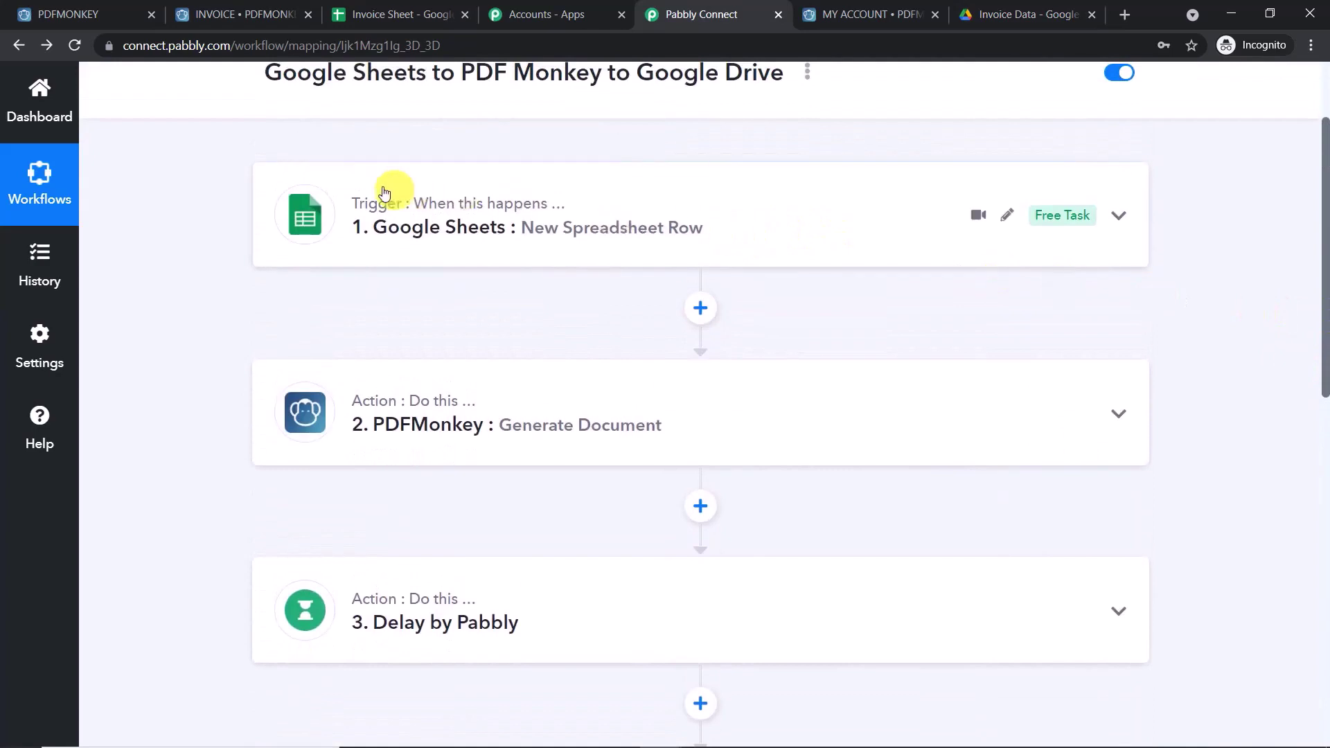
scroll(693, 227, "up", 1)
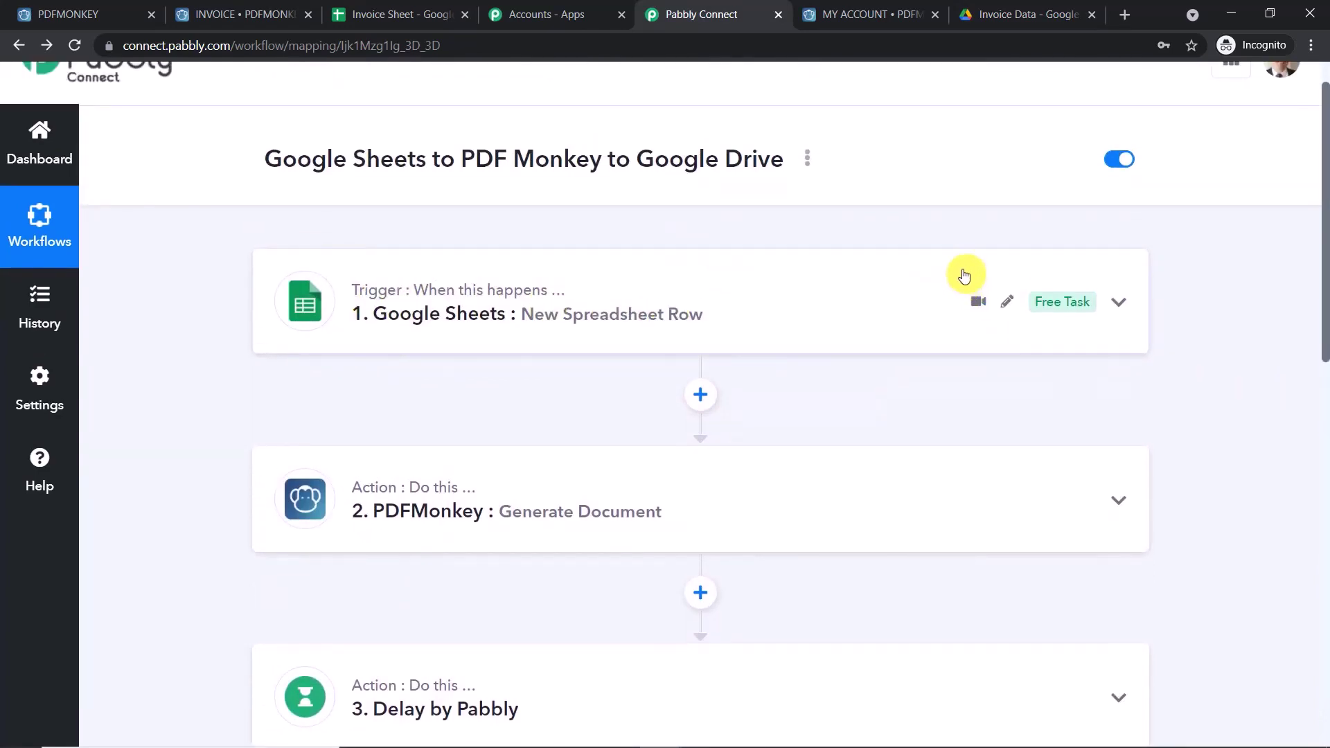
scroll(944, 267, "down", 1)
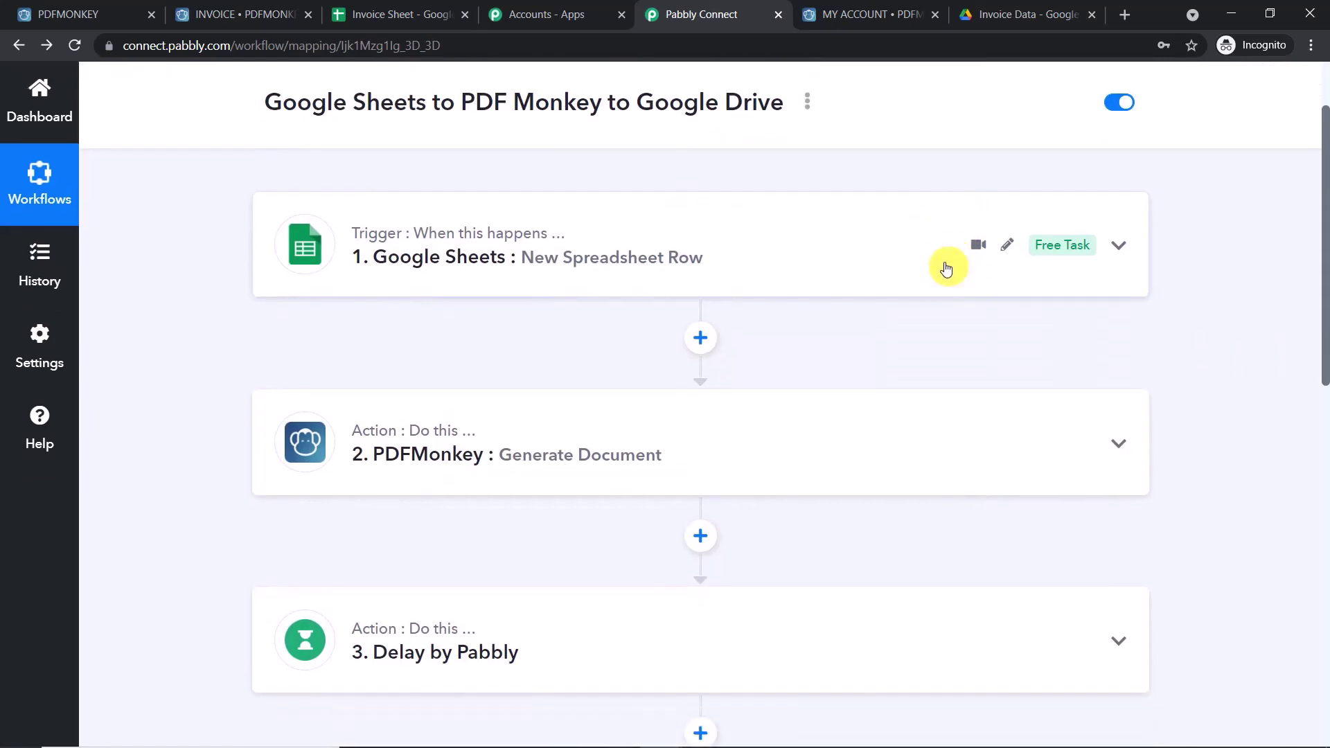
scroll(895, 215, "down", 2)
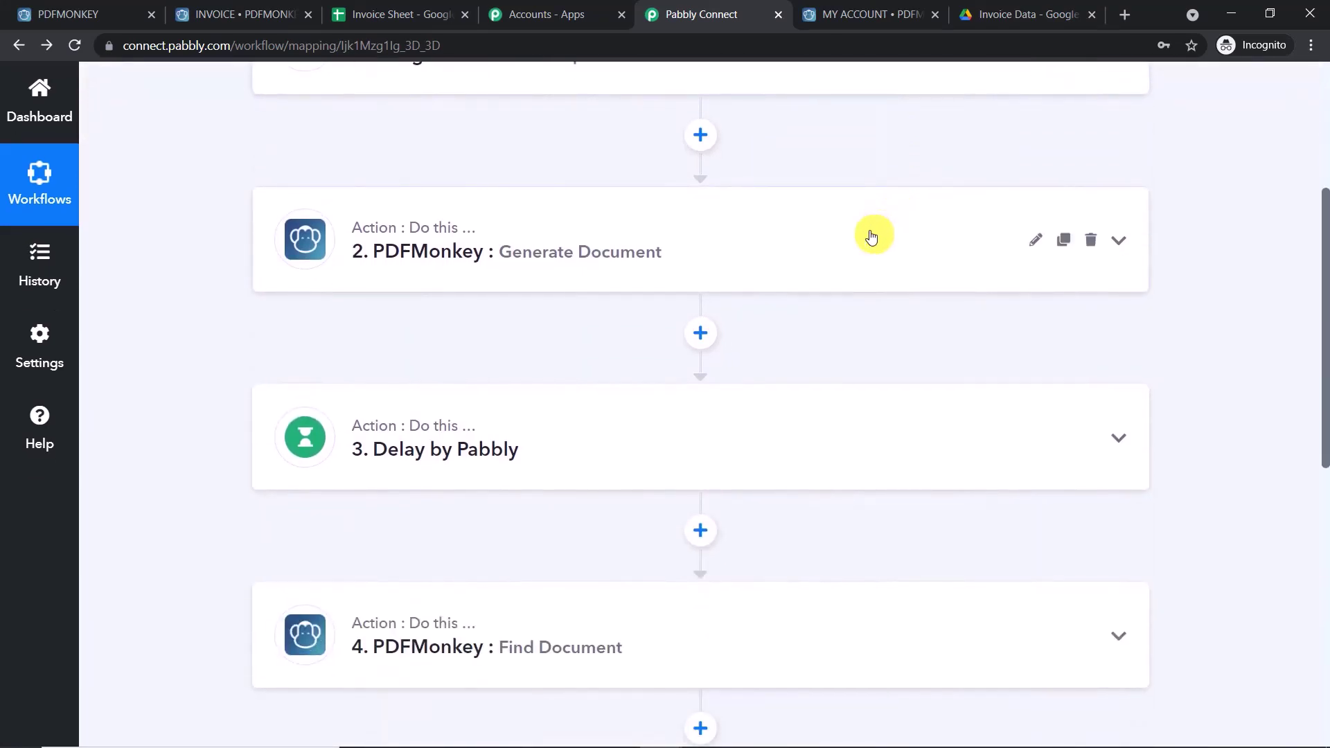
scroll(871, 236, "down", 2)
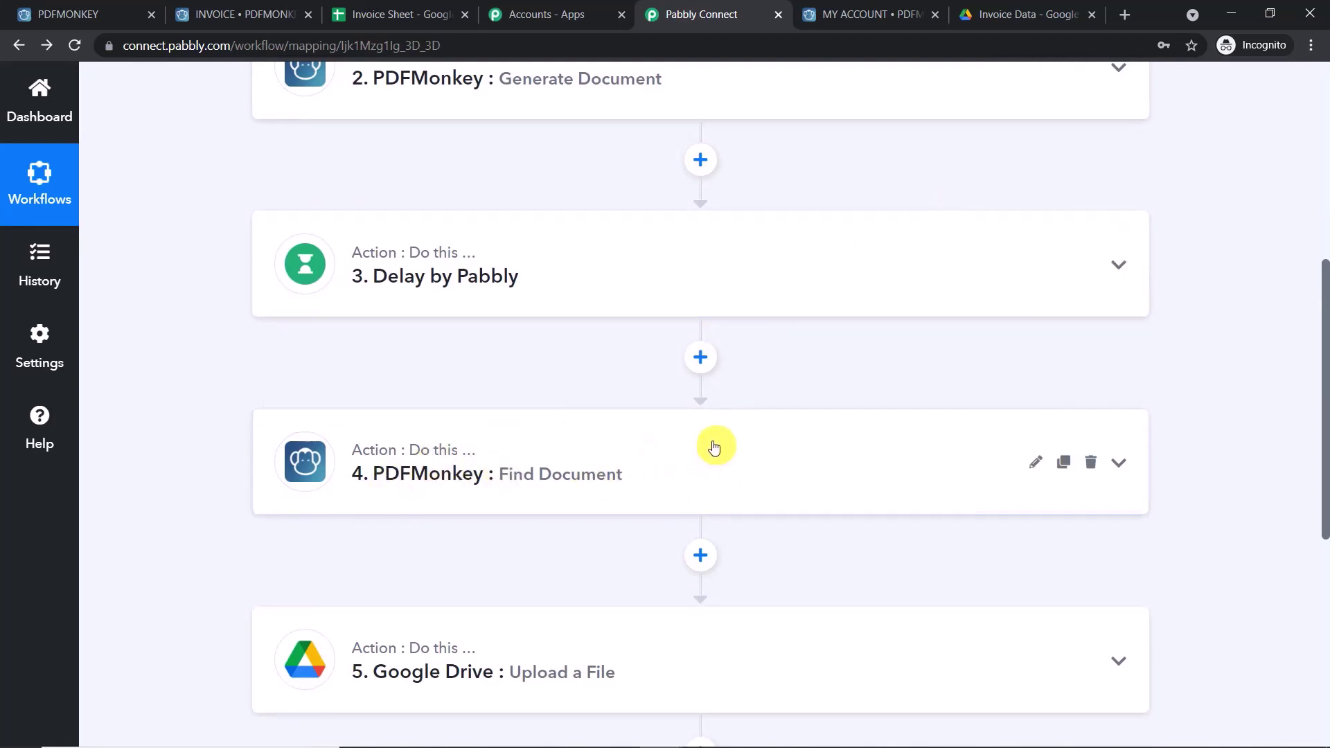
scroll(542, 284, "up", 1)
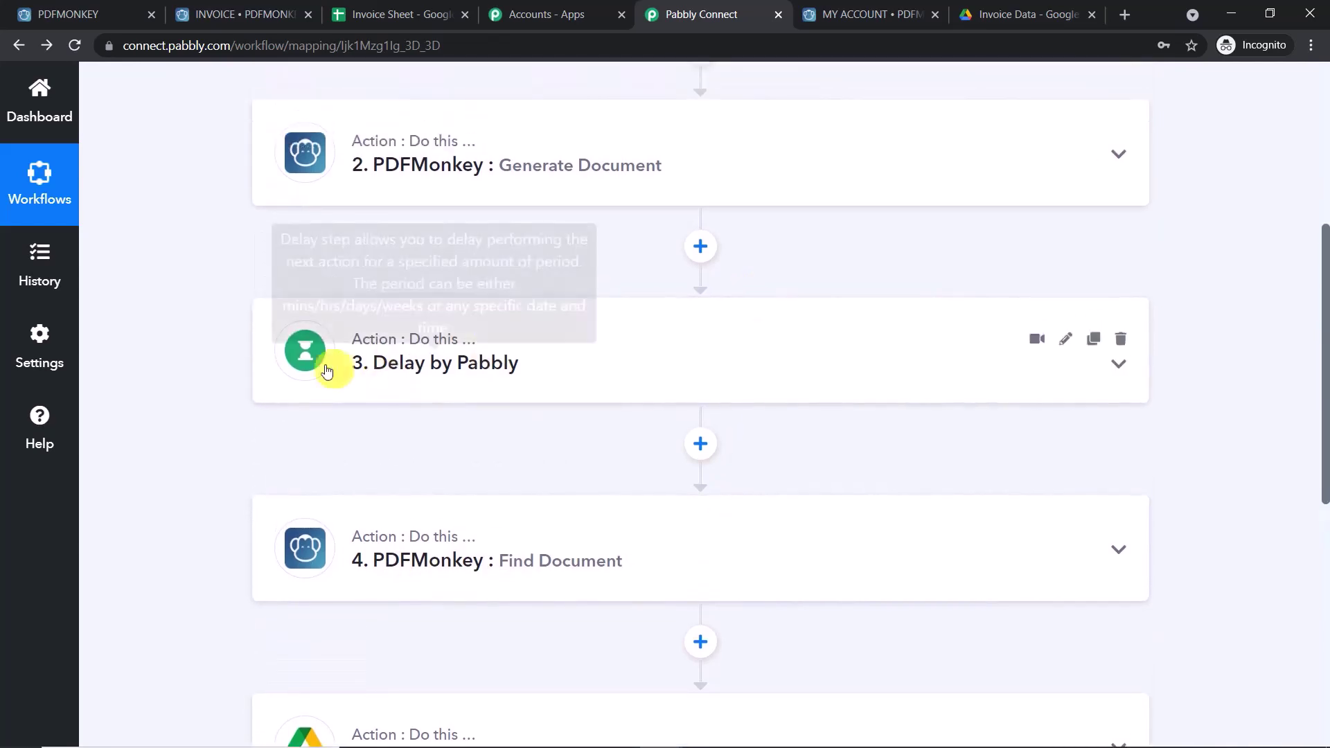
scroll(665, 273, "up", 2)
scroll(680, 358, "down", 5)
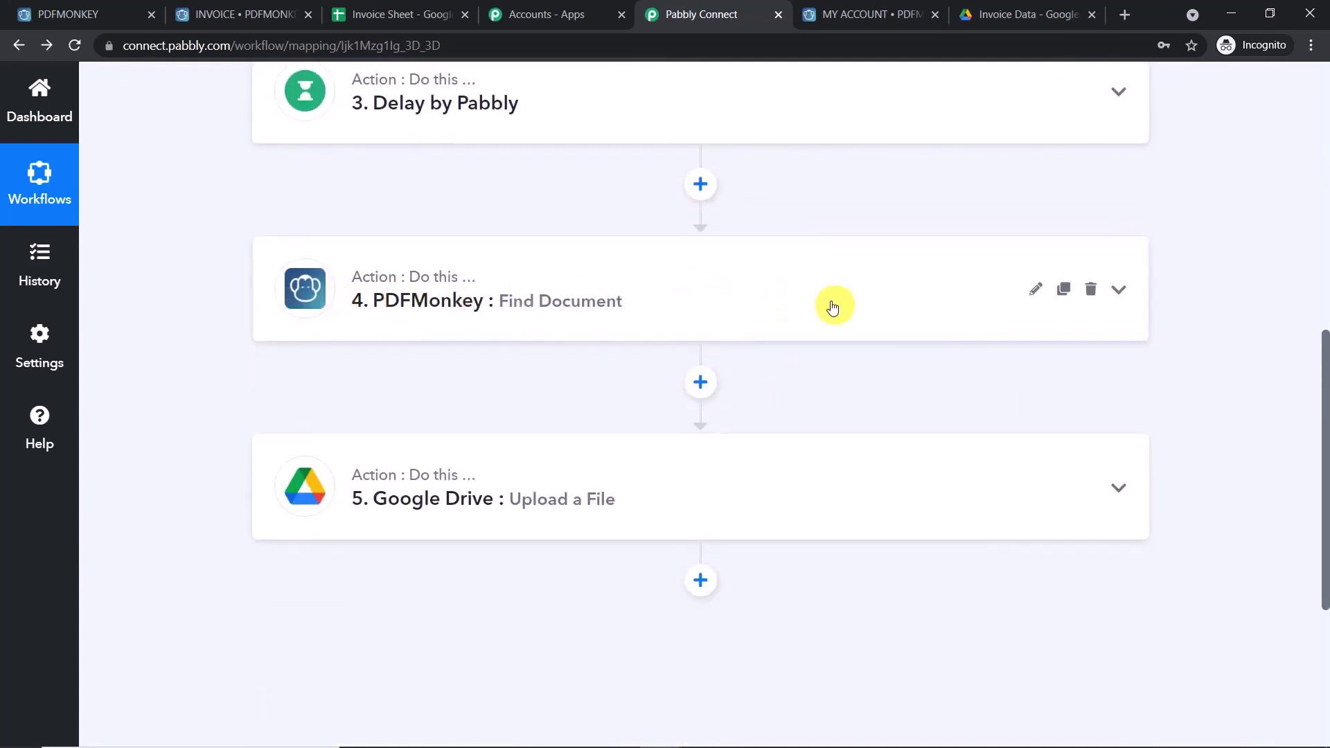
scroll(836, 305, "down", 2)
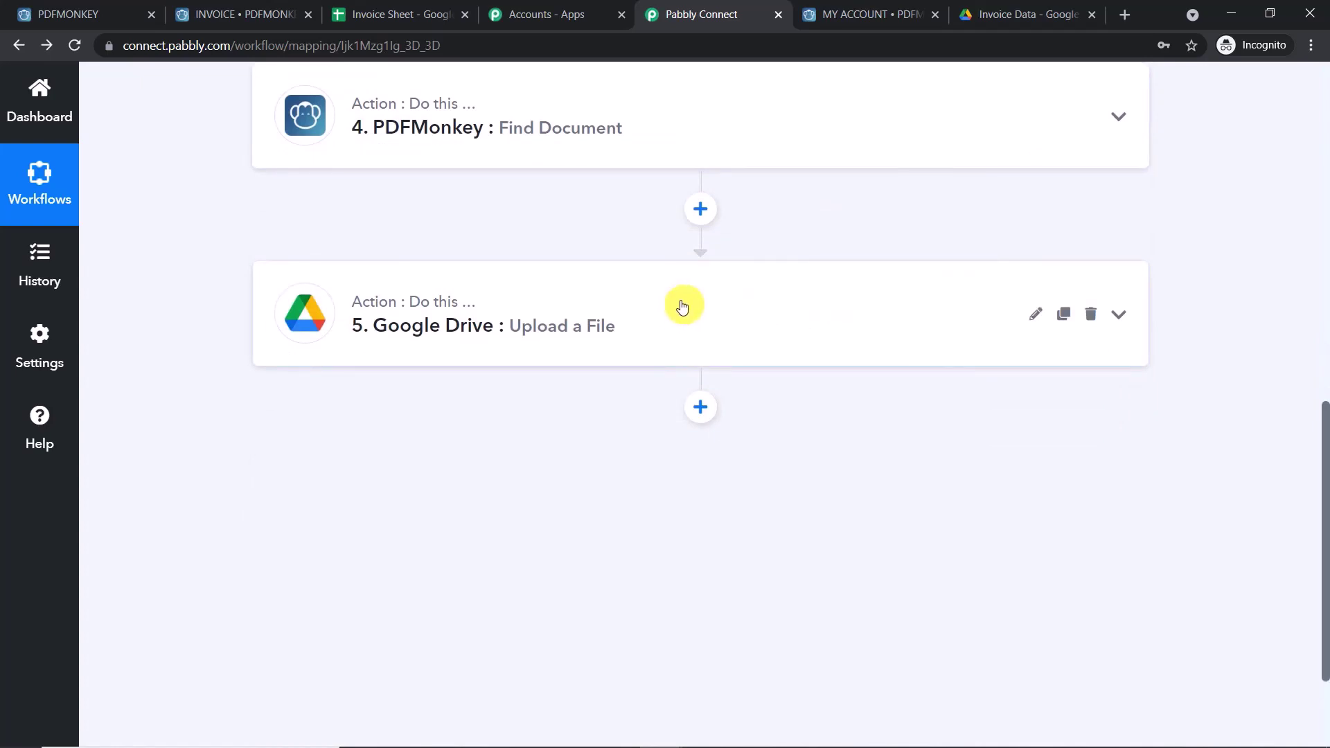
scroll(686, 312, "up", 9)
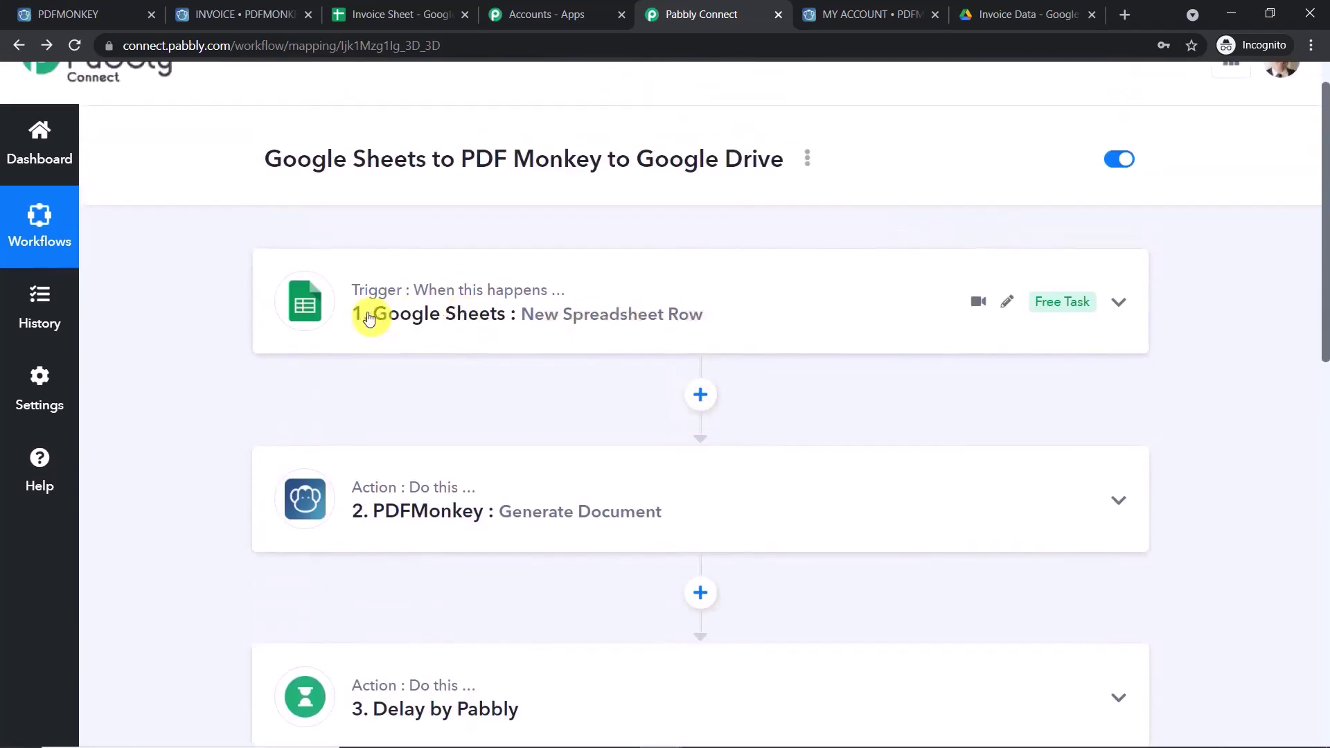
scroll(561, 463, "down", 8)
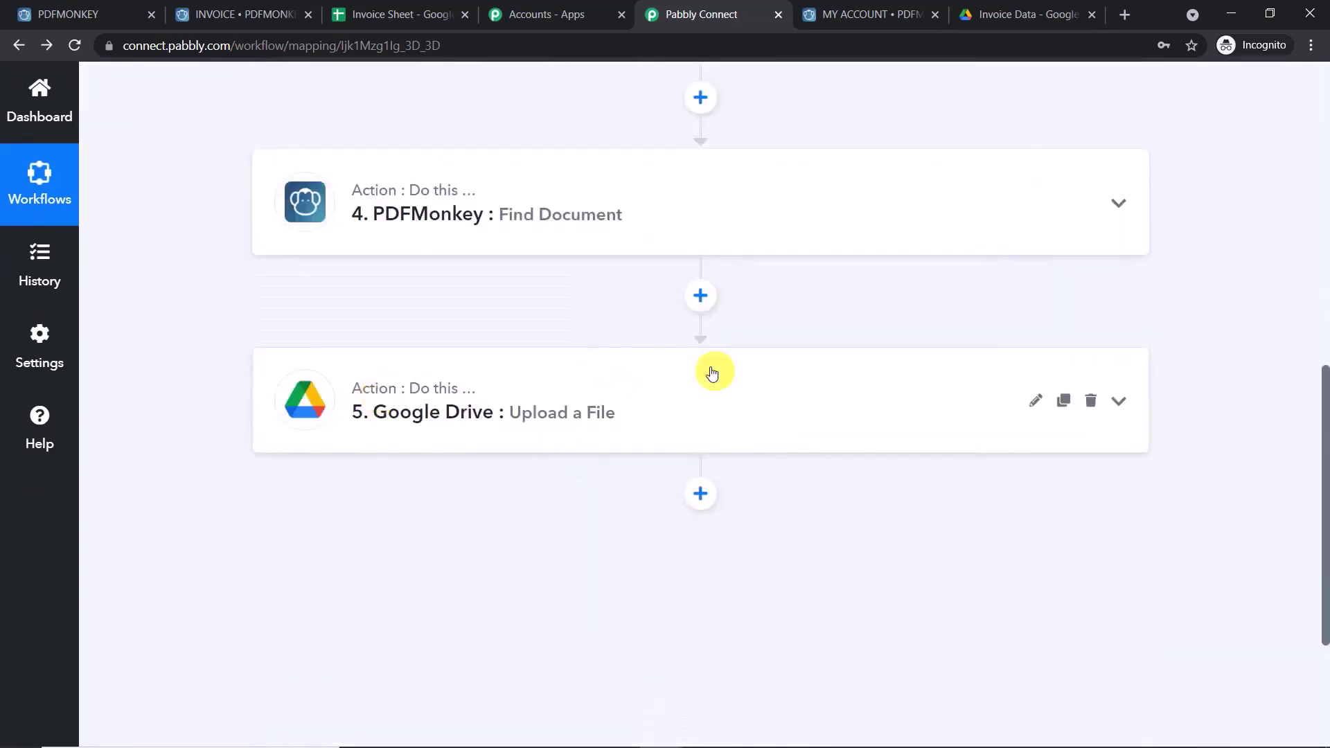
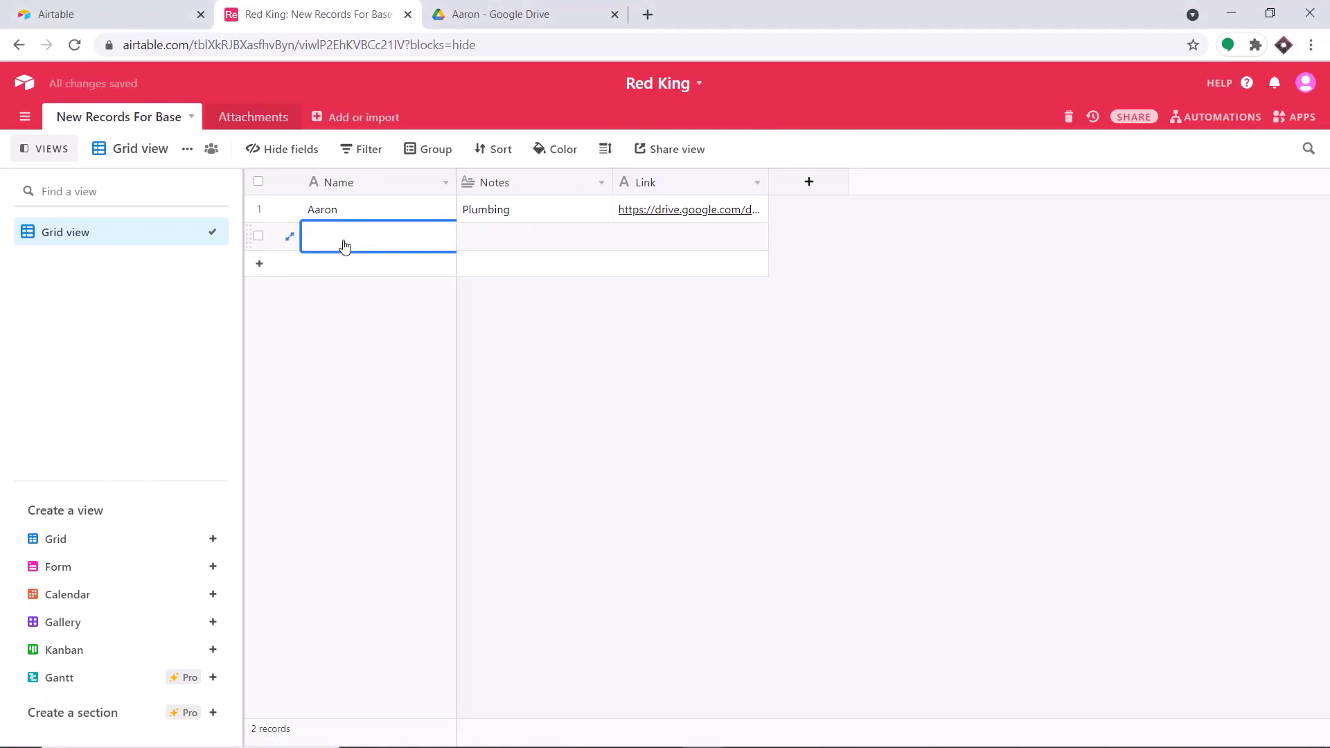
- Add an Airtable record named John with the note Cooking, then wait for its Drive link
type("John")
left_click(505, 239)
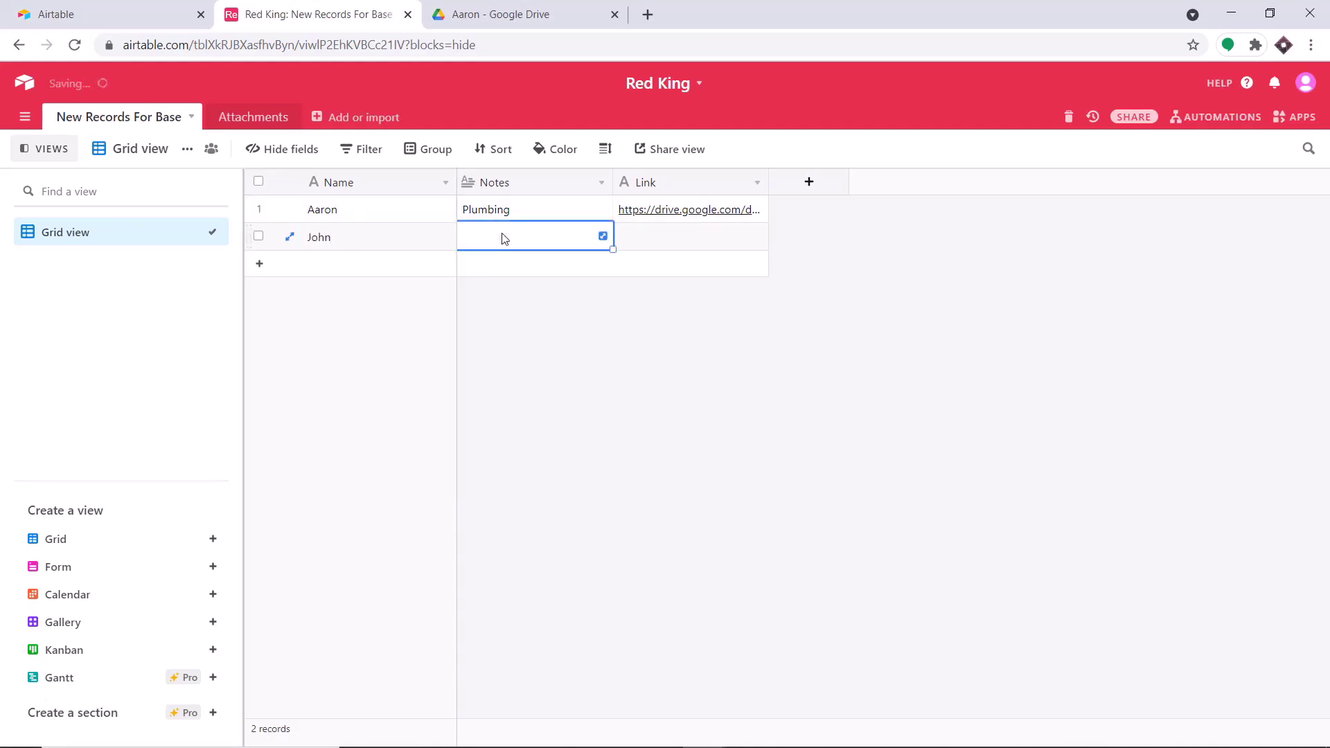
type("Cooking")
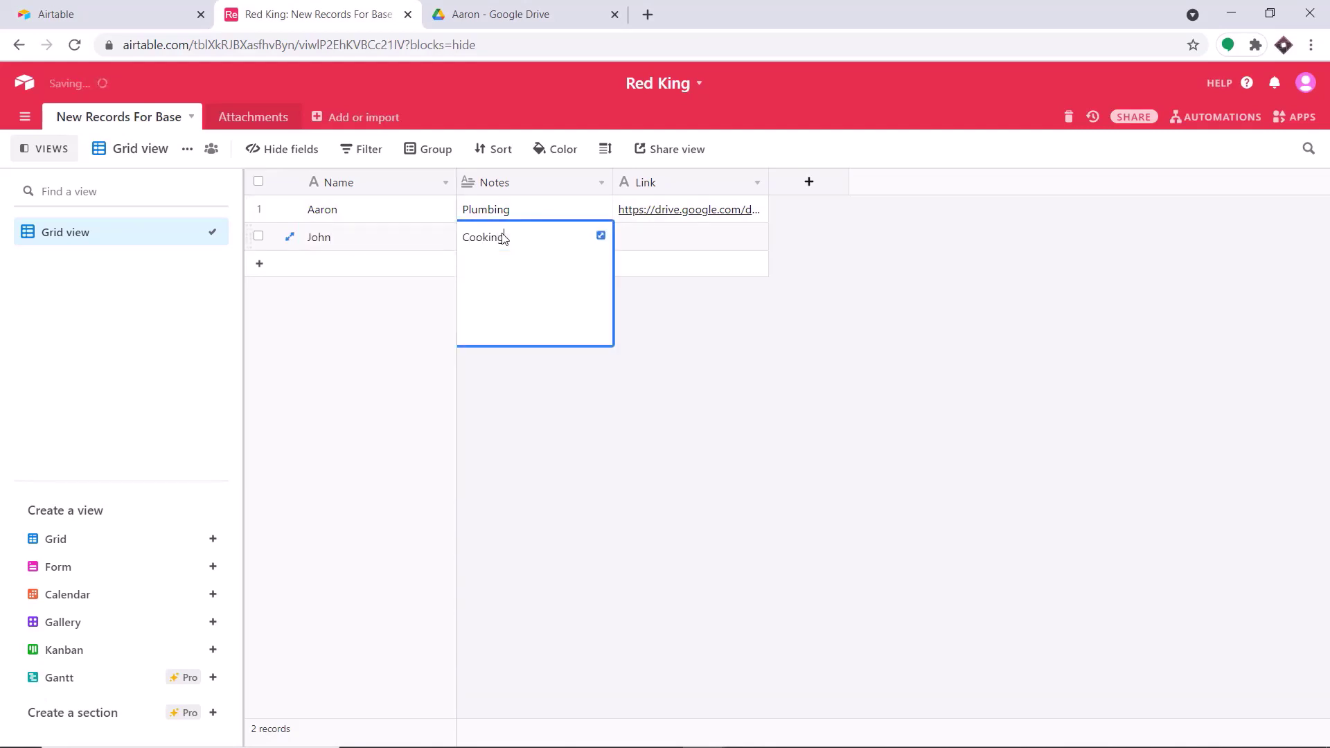
left_click(609, 440)
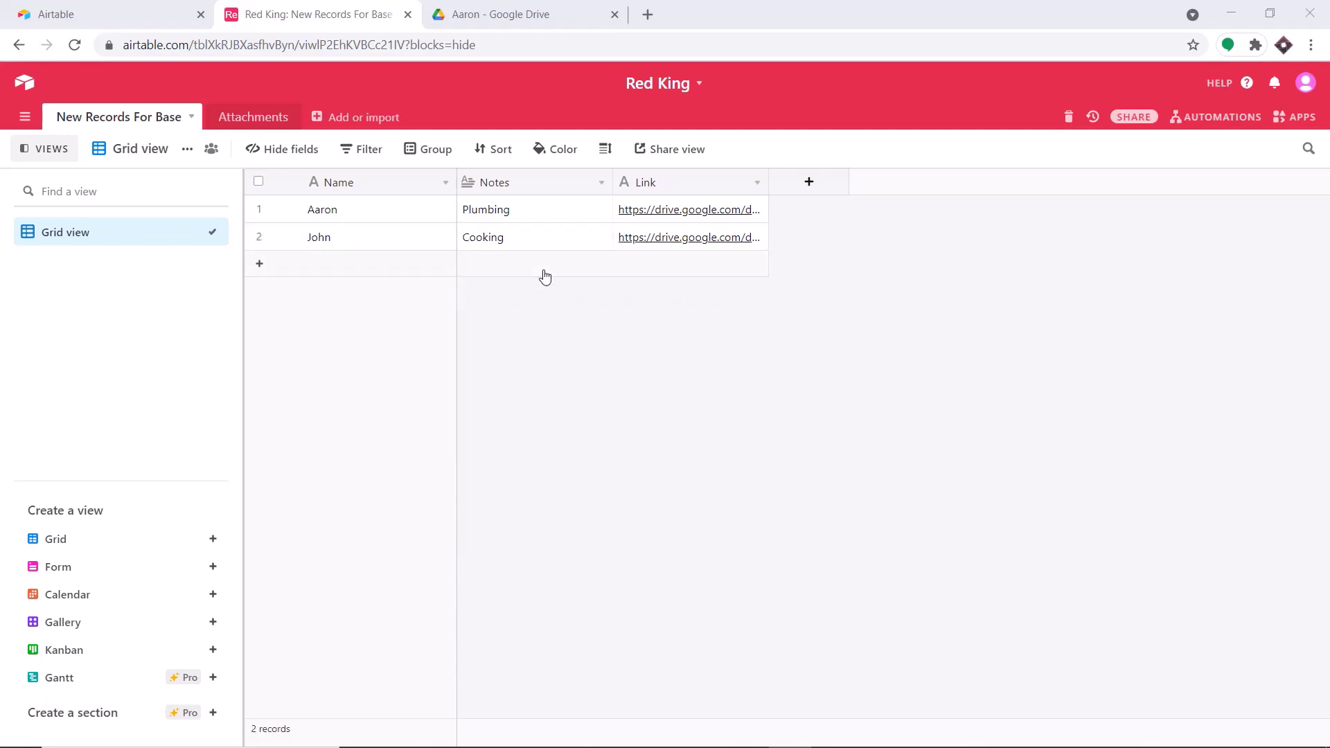
- Compare the empty Aaron Drive folder with the Airtable records, then open a new blank tab
left_click(514, 14)
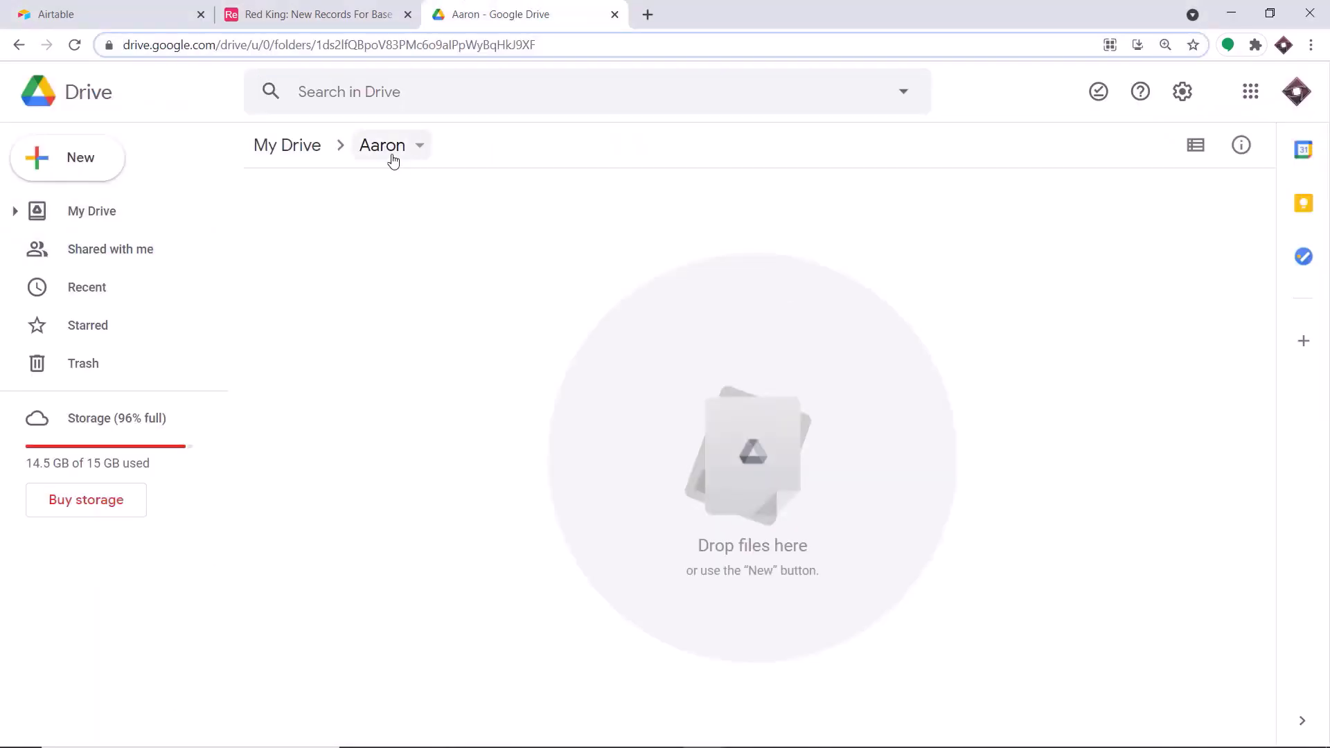
left_click(353, 12)
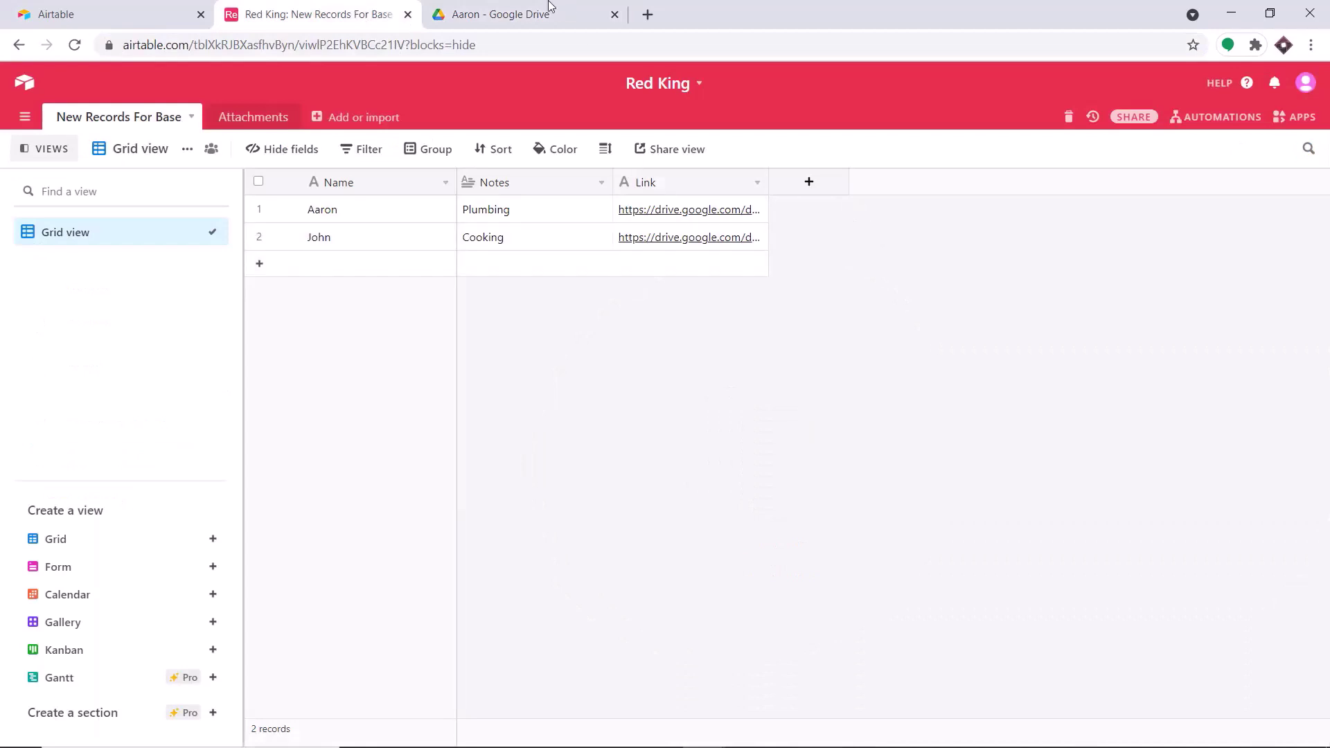
left_click(548, 9)
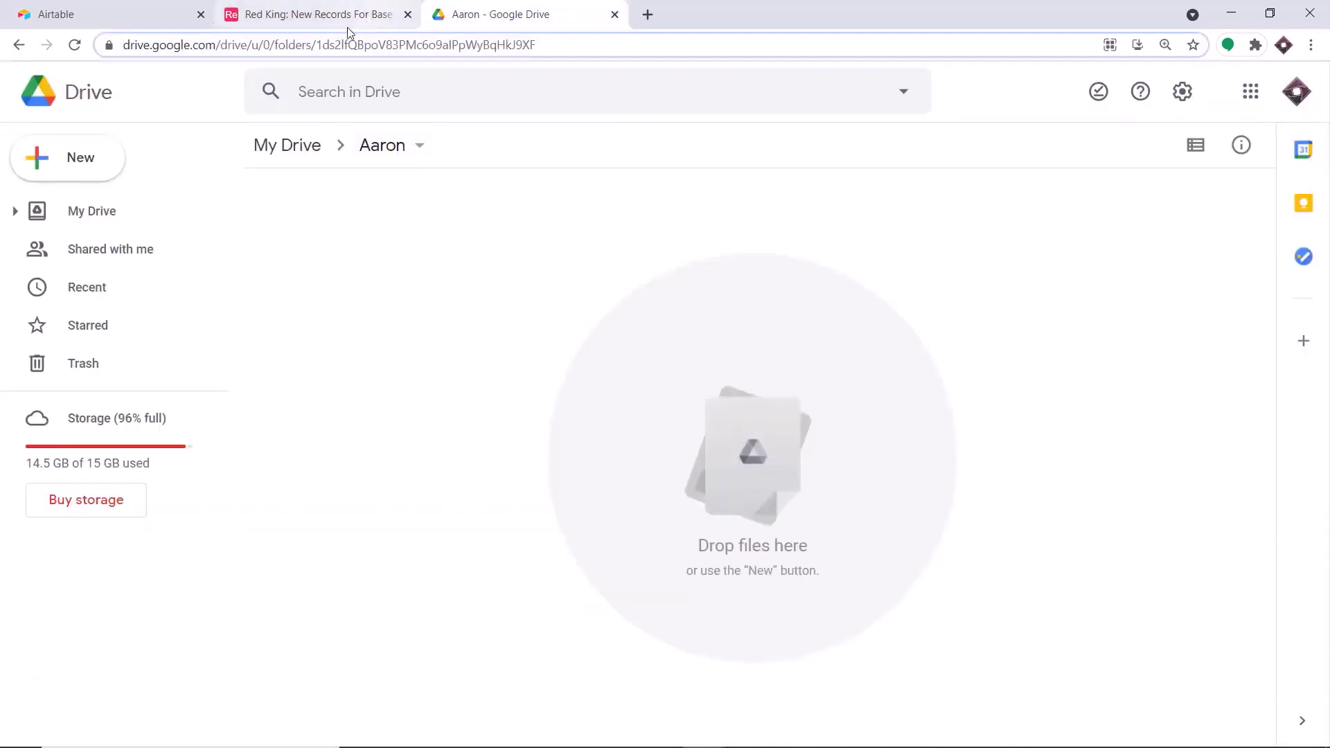
left_click(358, 7)
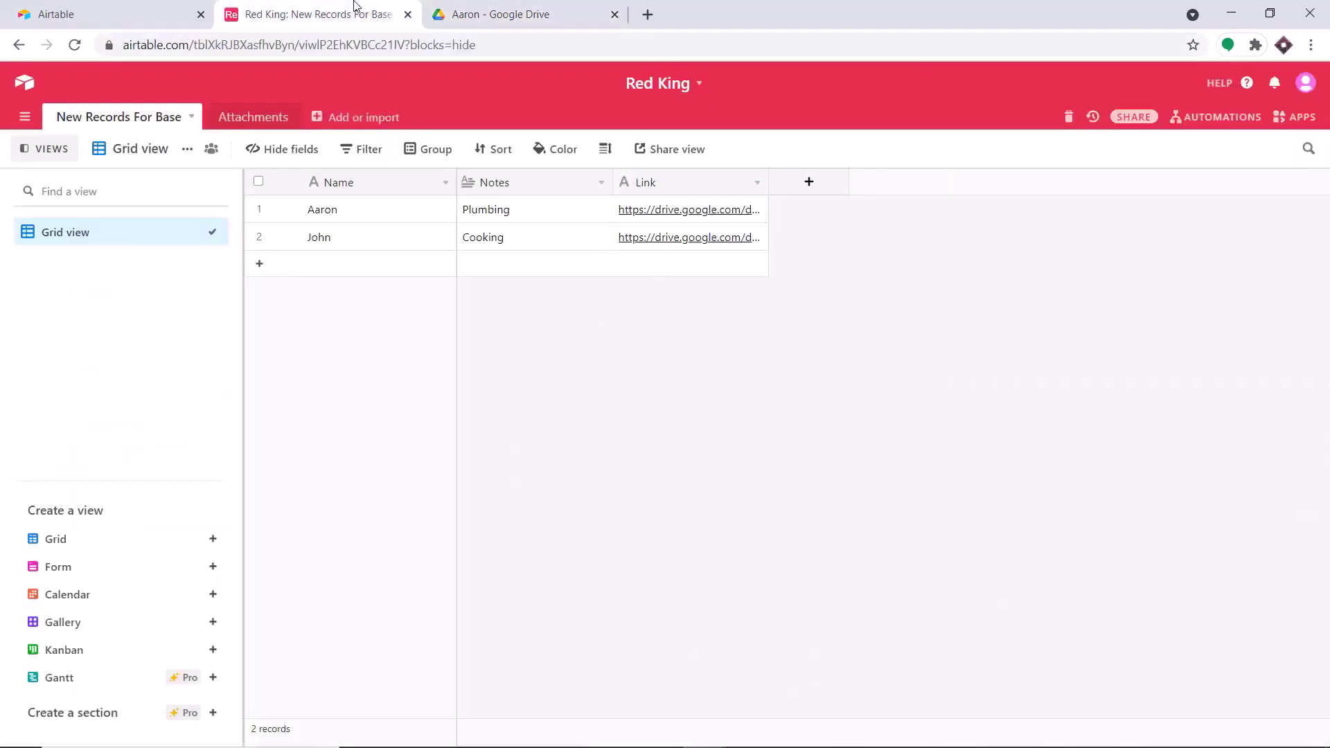
left_click(648, 15)
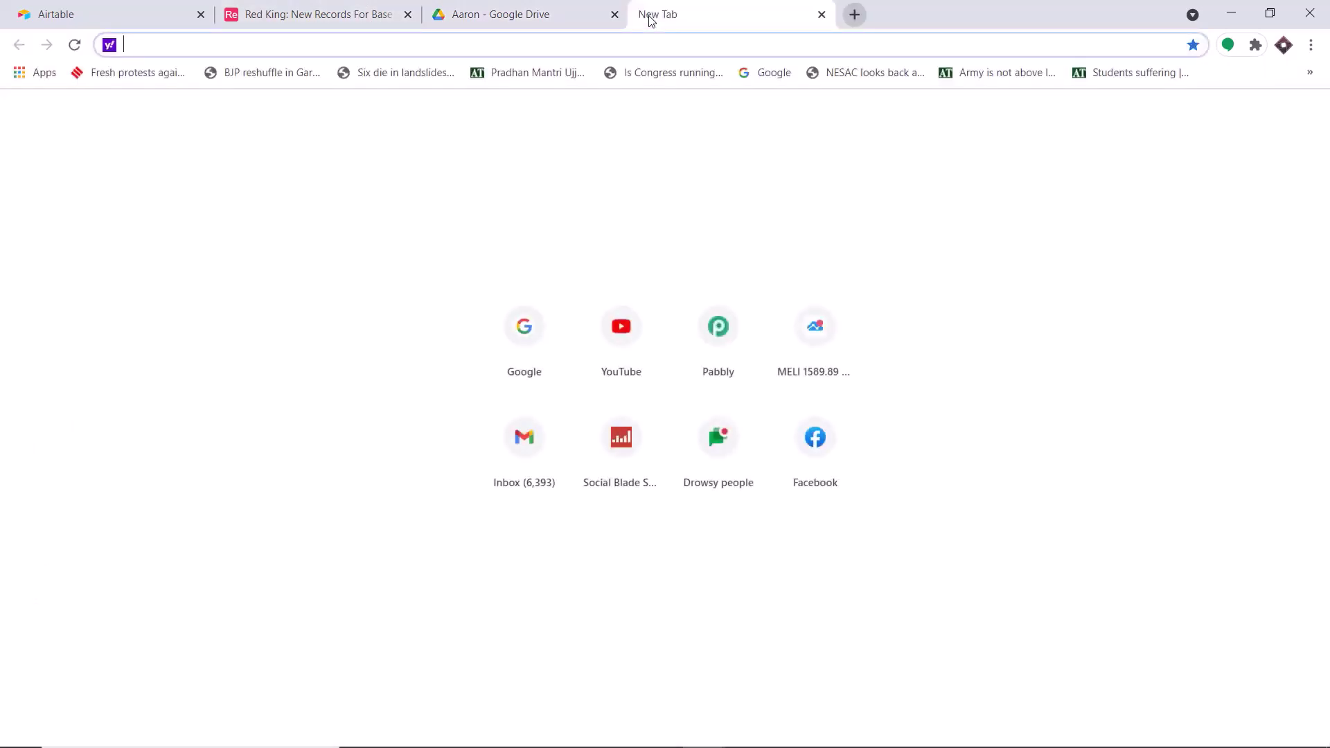
- Load pabbly.com, sign in to the account, and open the Pabbly Connect dashboard
type("pabb")
key("Return")
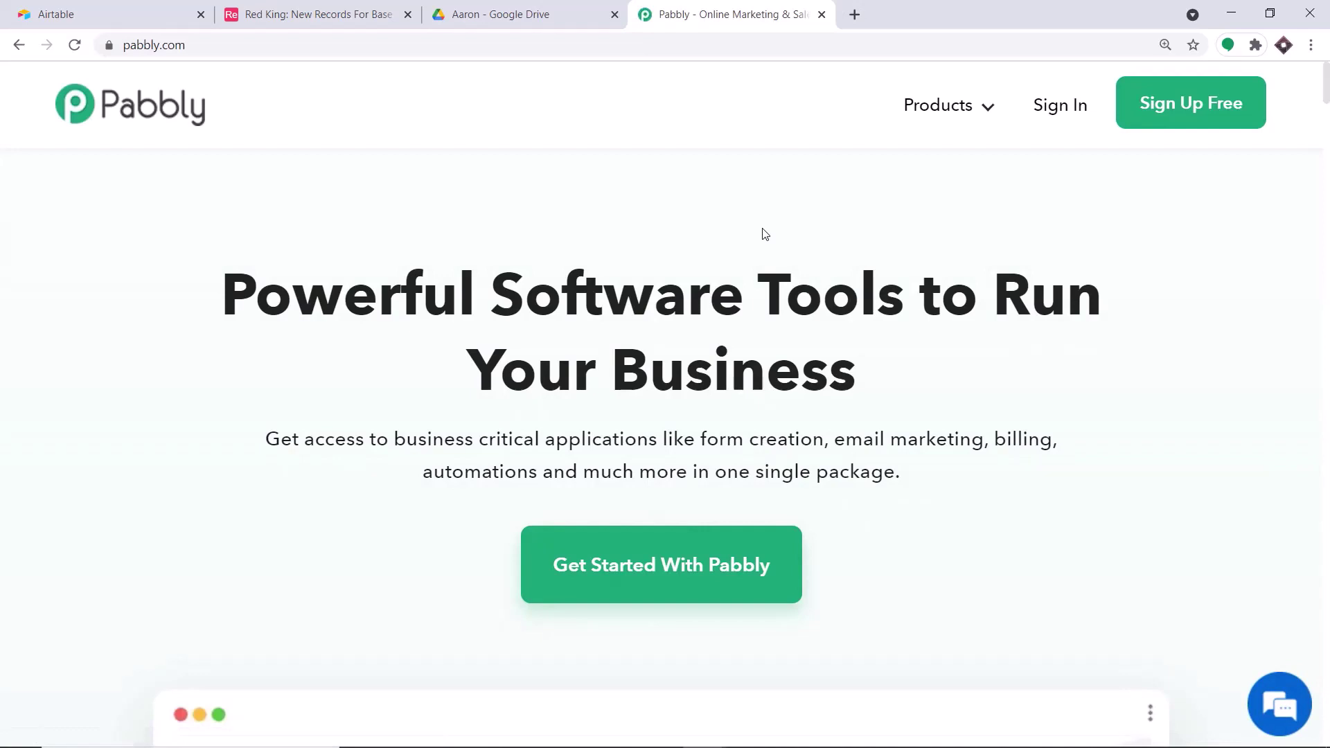
left_click(1065, 109)
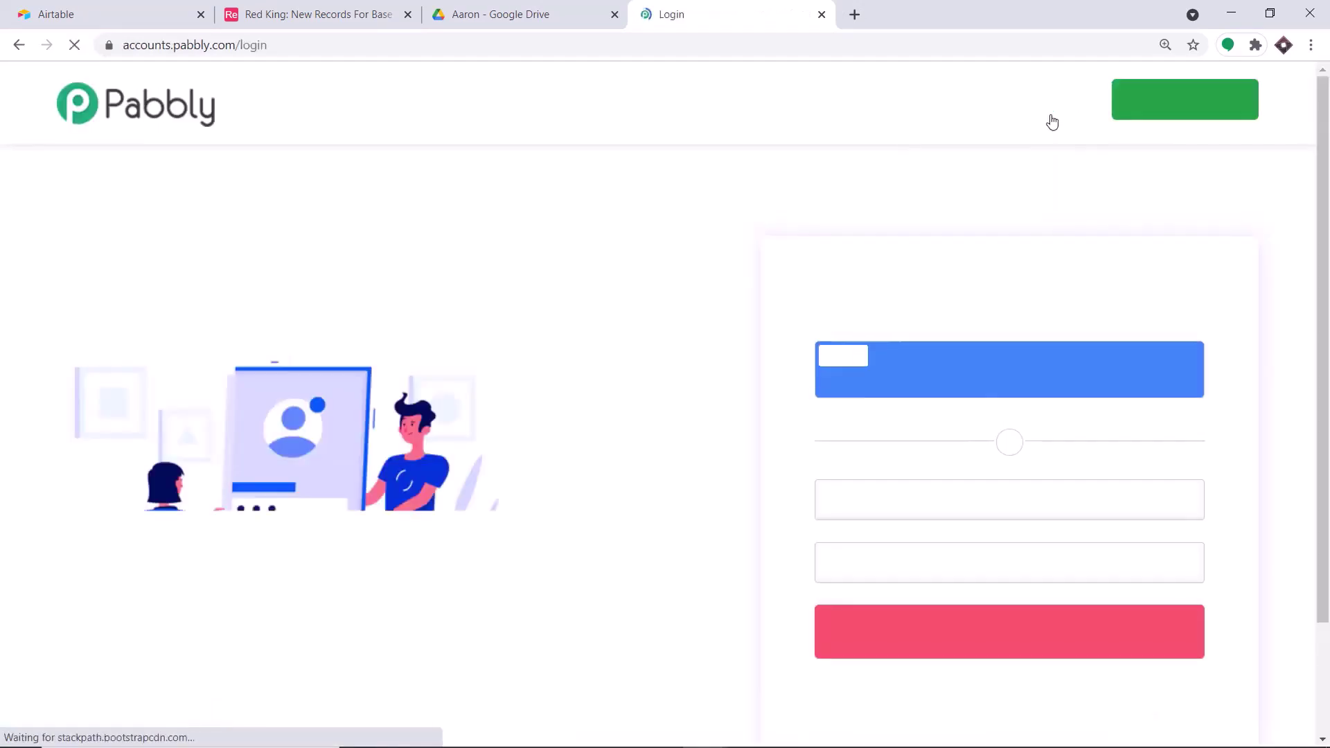
left_click(1010, 632)
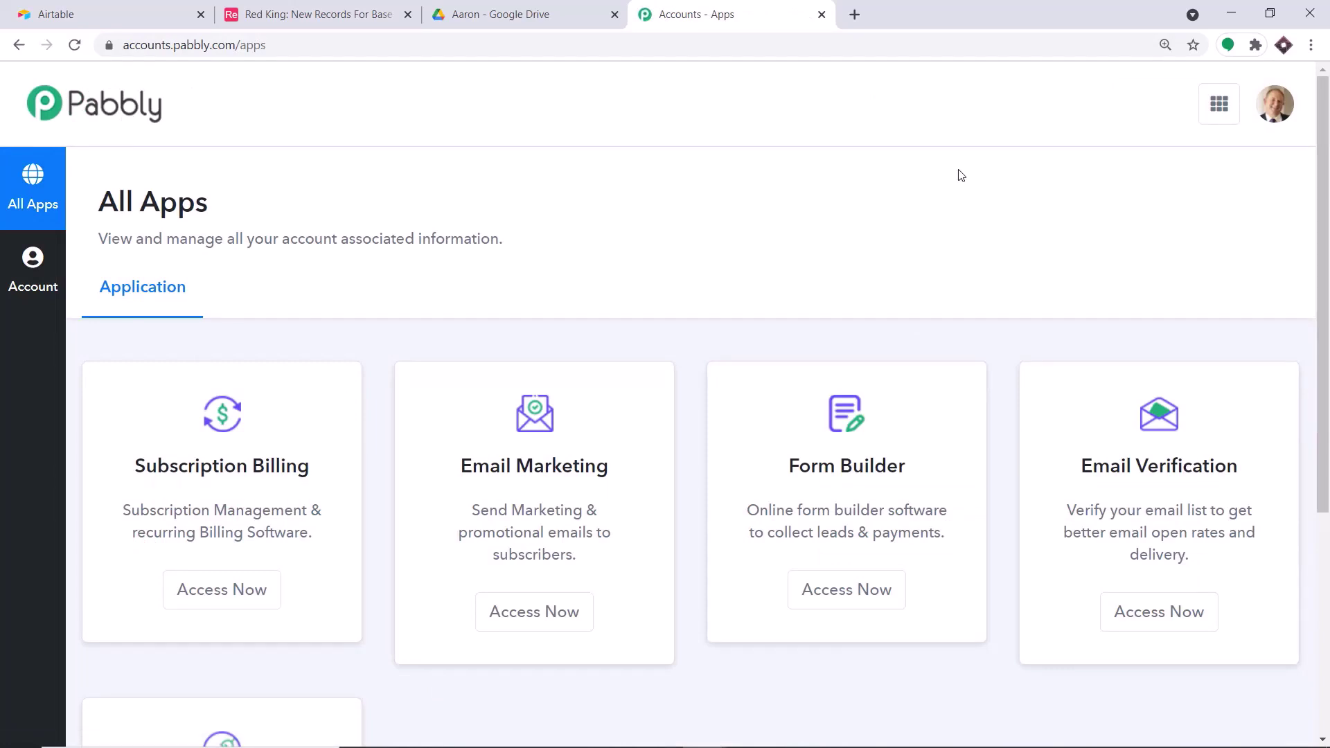
scroll(852, 178, "down", 5)
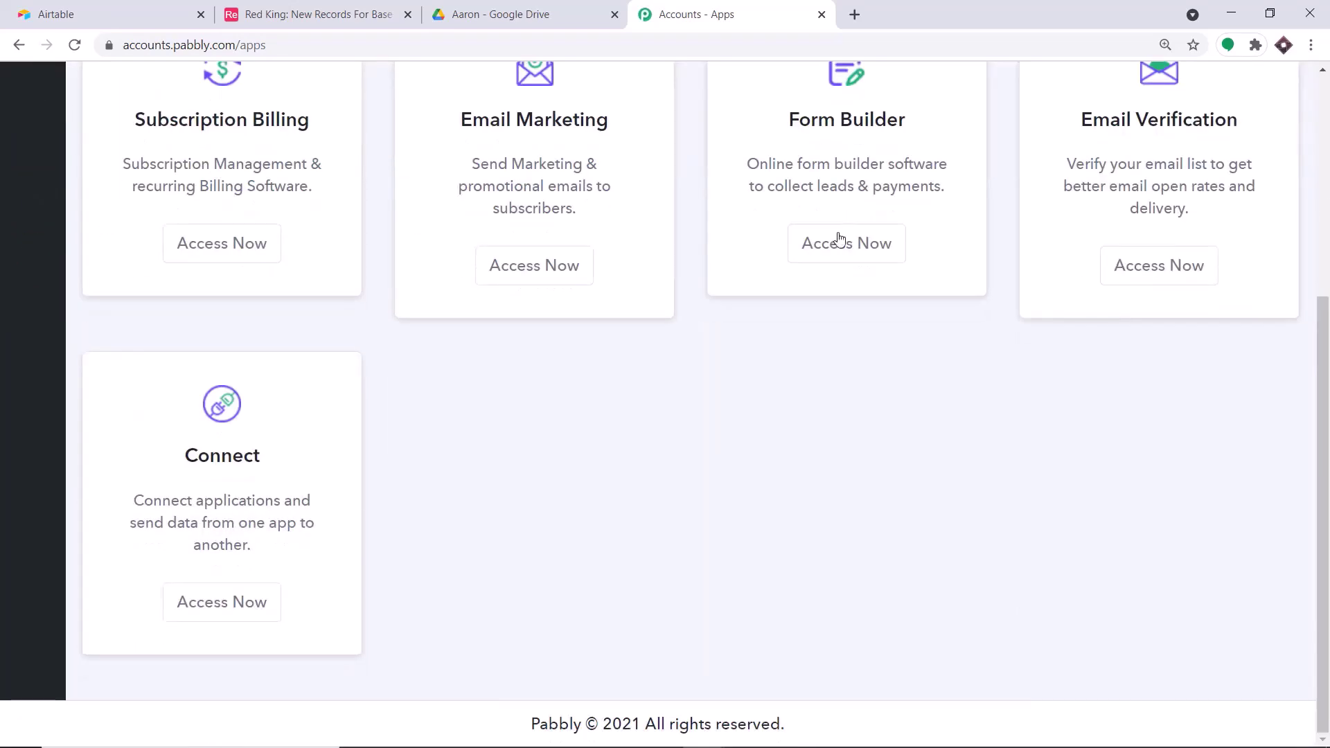
left_click(247, 602)
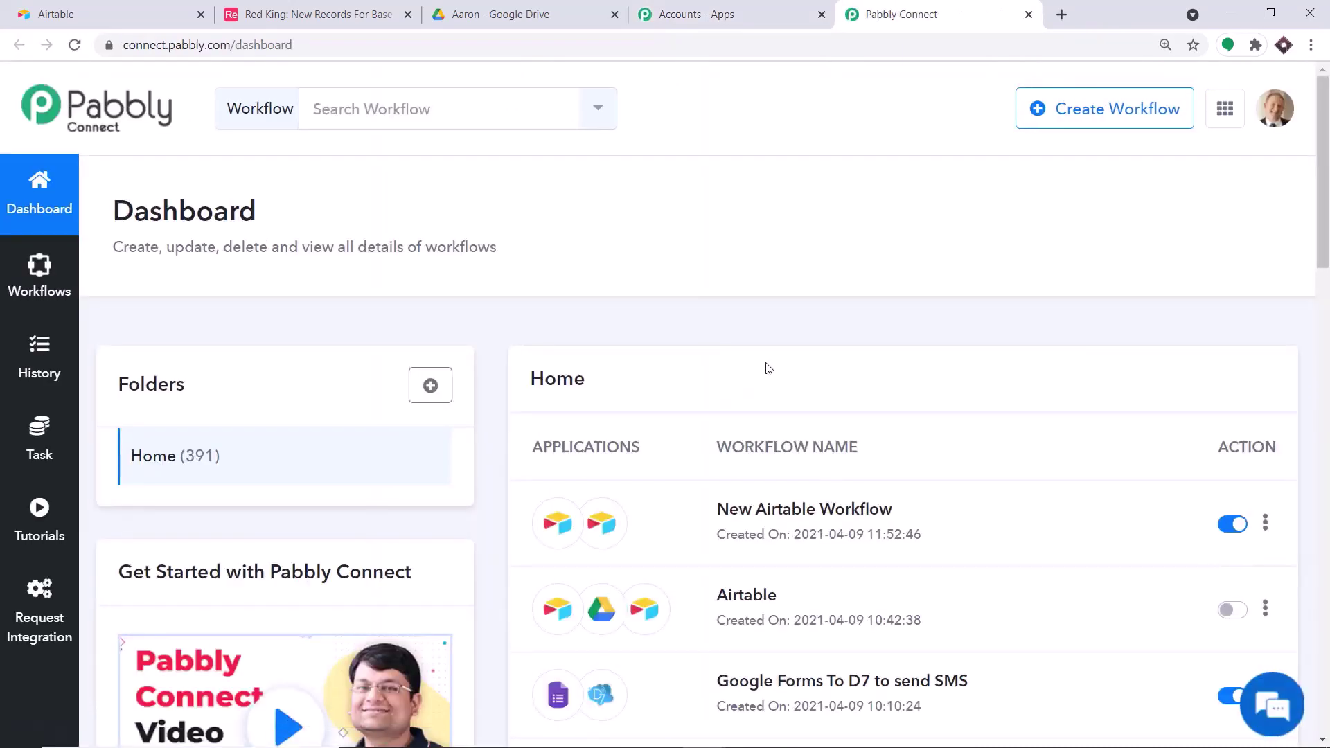
- Turn off New Airtable Workflow and create a workflow named 'Airtable To Google Drive To Airtable'
left_click(1232, 525)
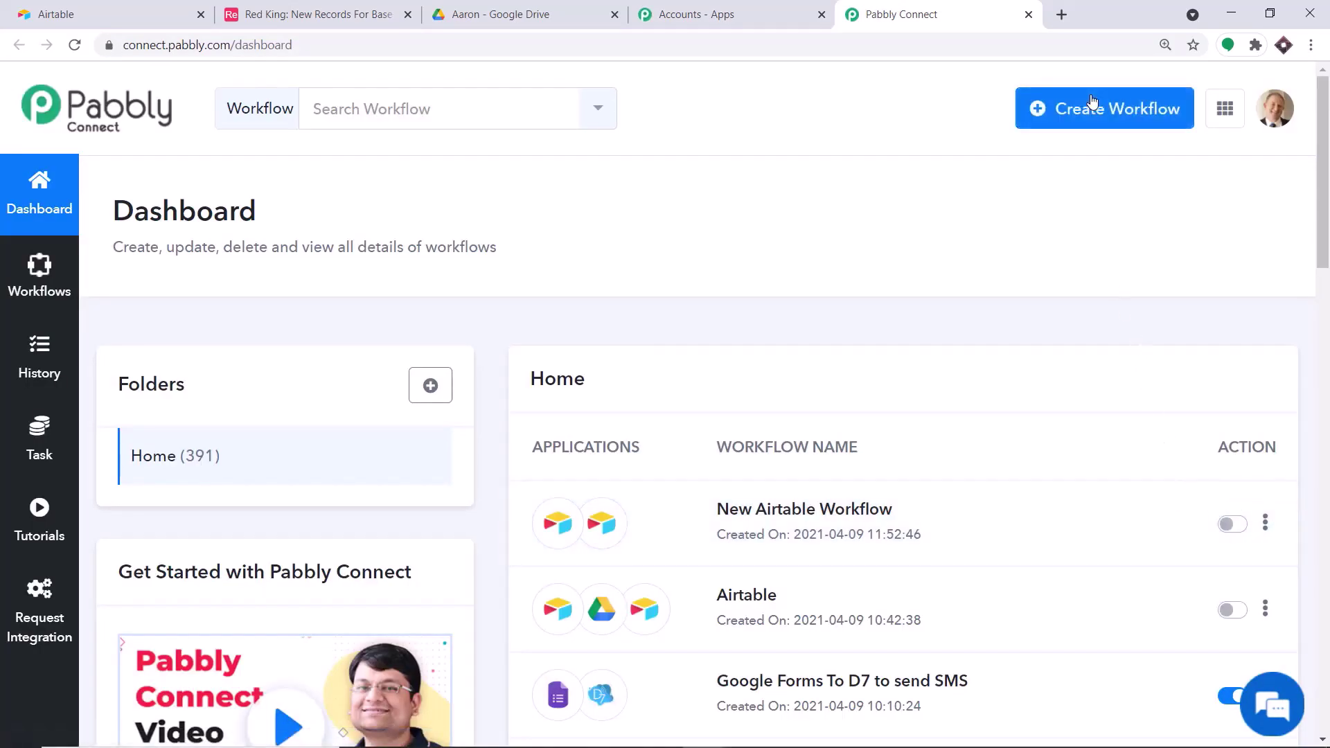
left_click(1142, 111)
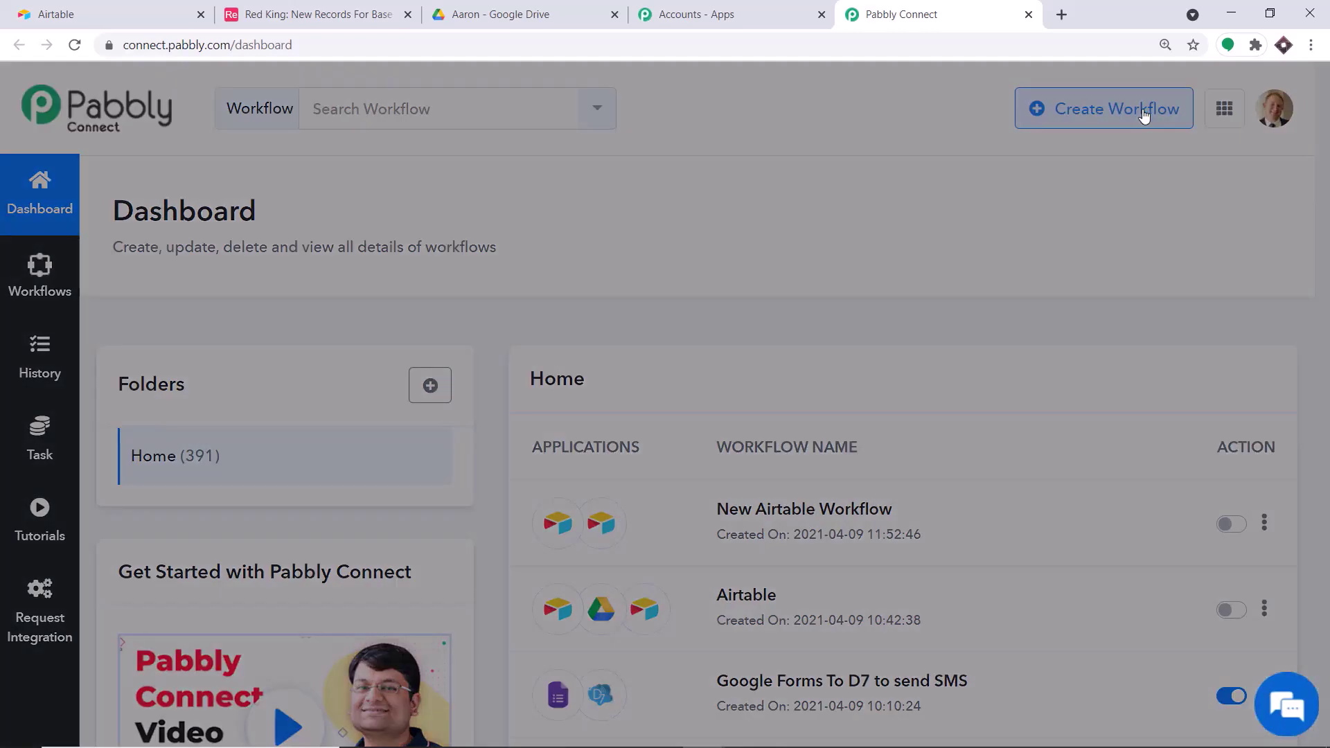
left_click(508, 424)
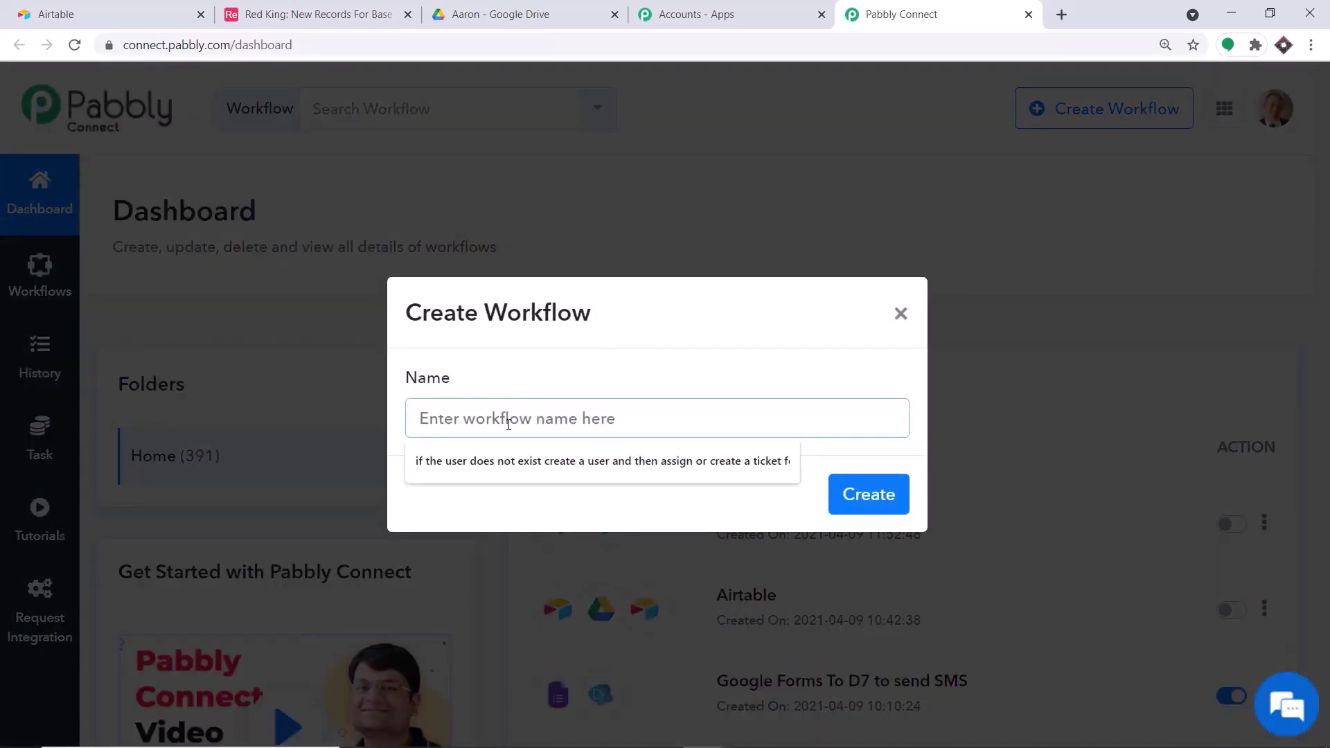
type("G")
key("BackSpace")
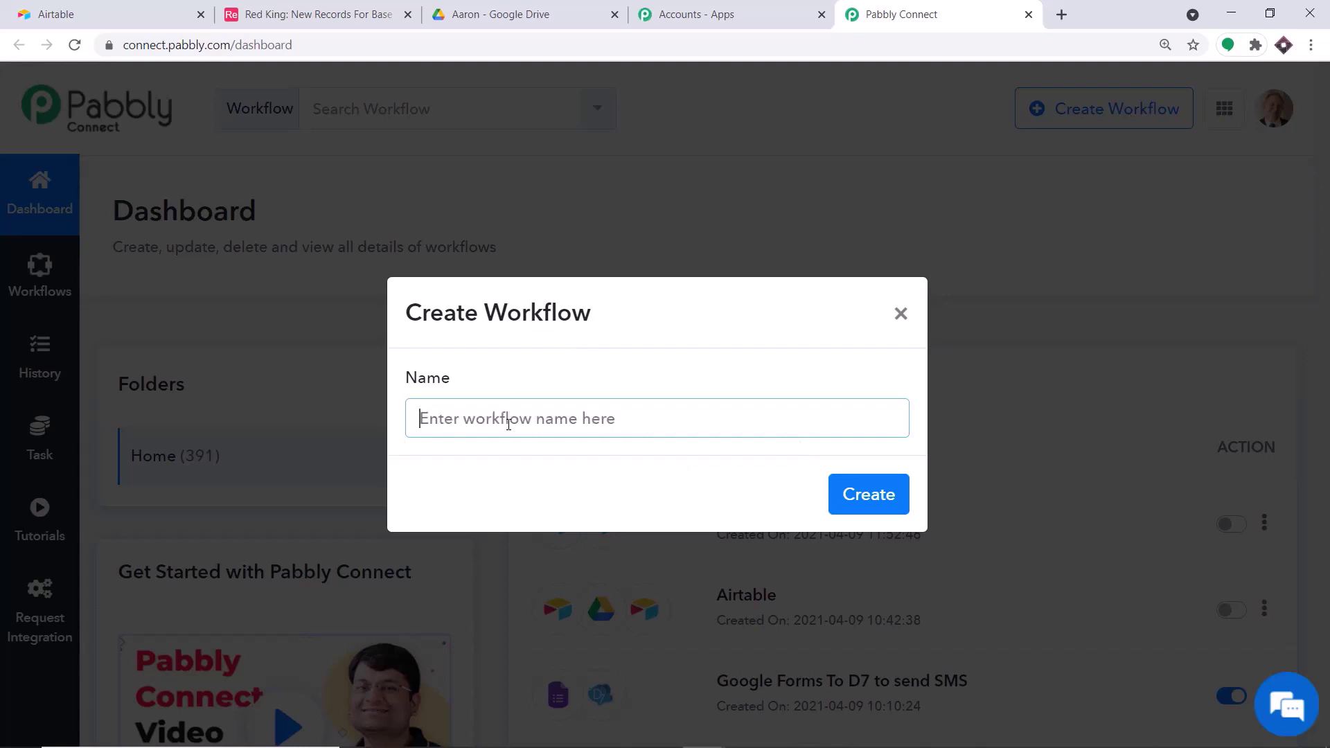
type("Airta")
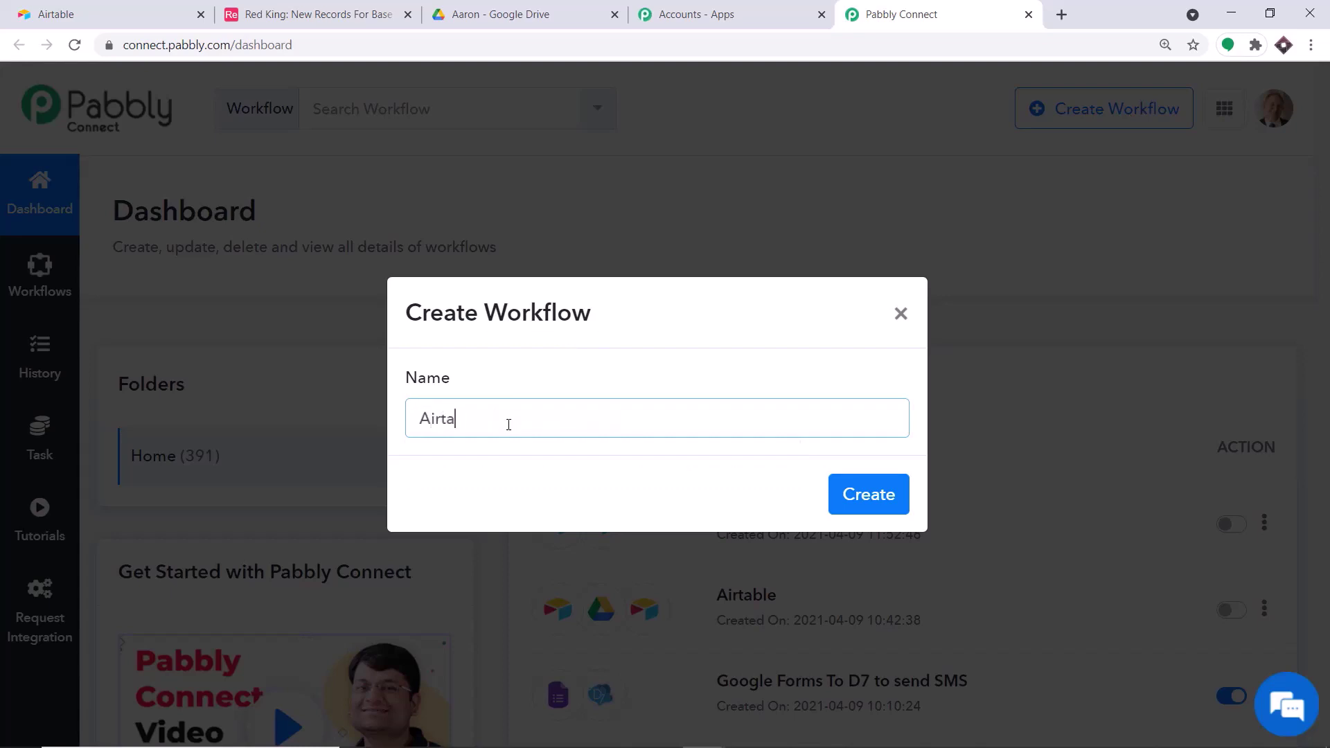
type("ble To Google D")
type("rive To ")
type("Airt")
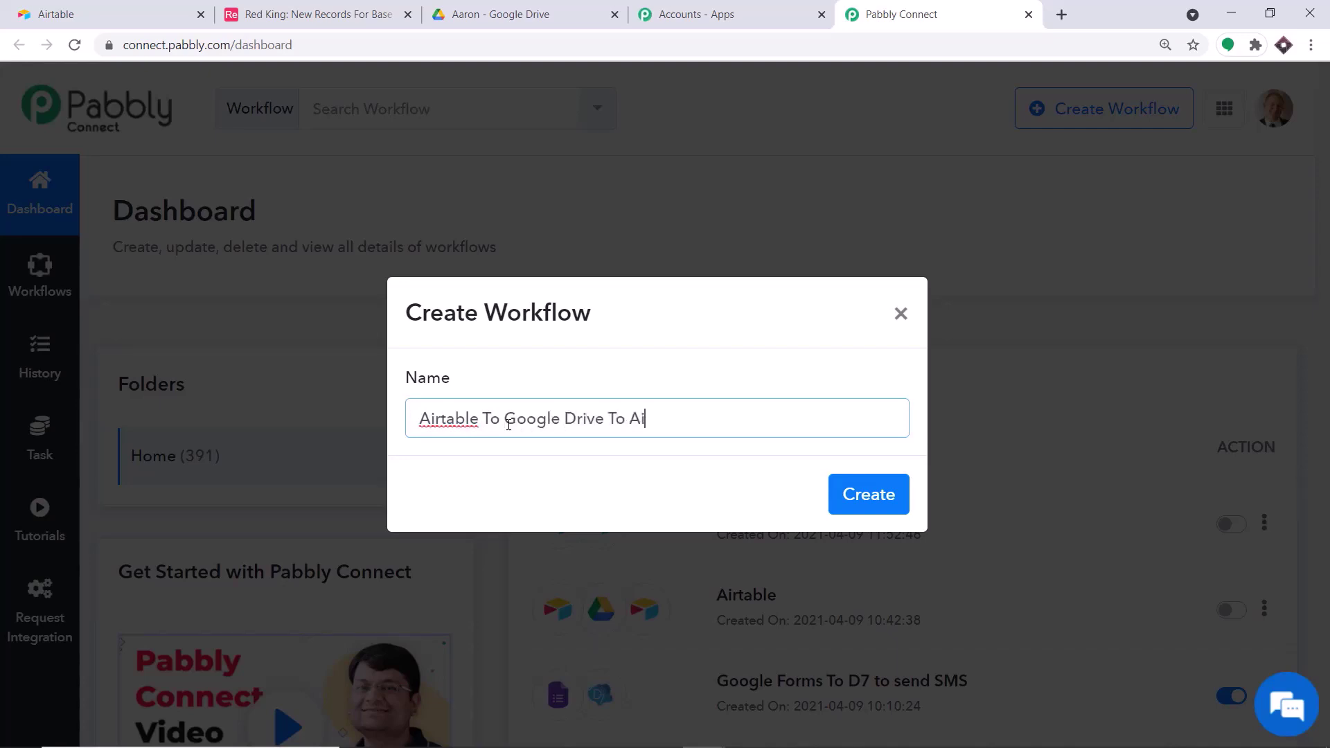
type("able")
left_click(862, 497)
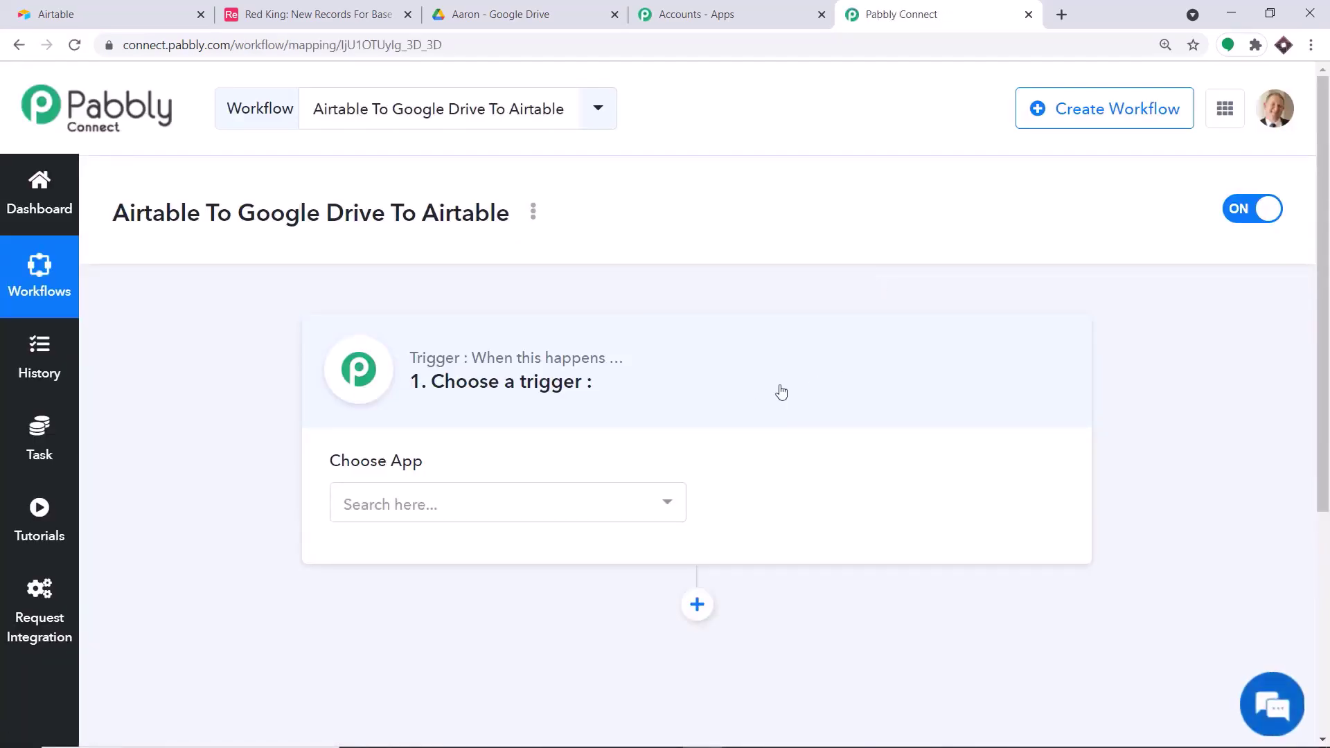
- Set the workflow trigger to Airtable with the New Record event
left_click(507, 508)
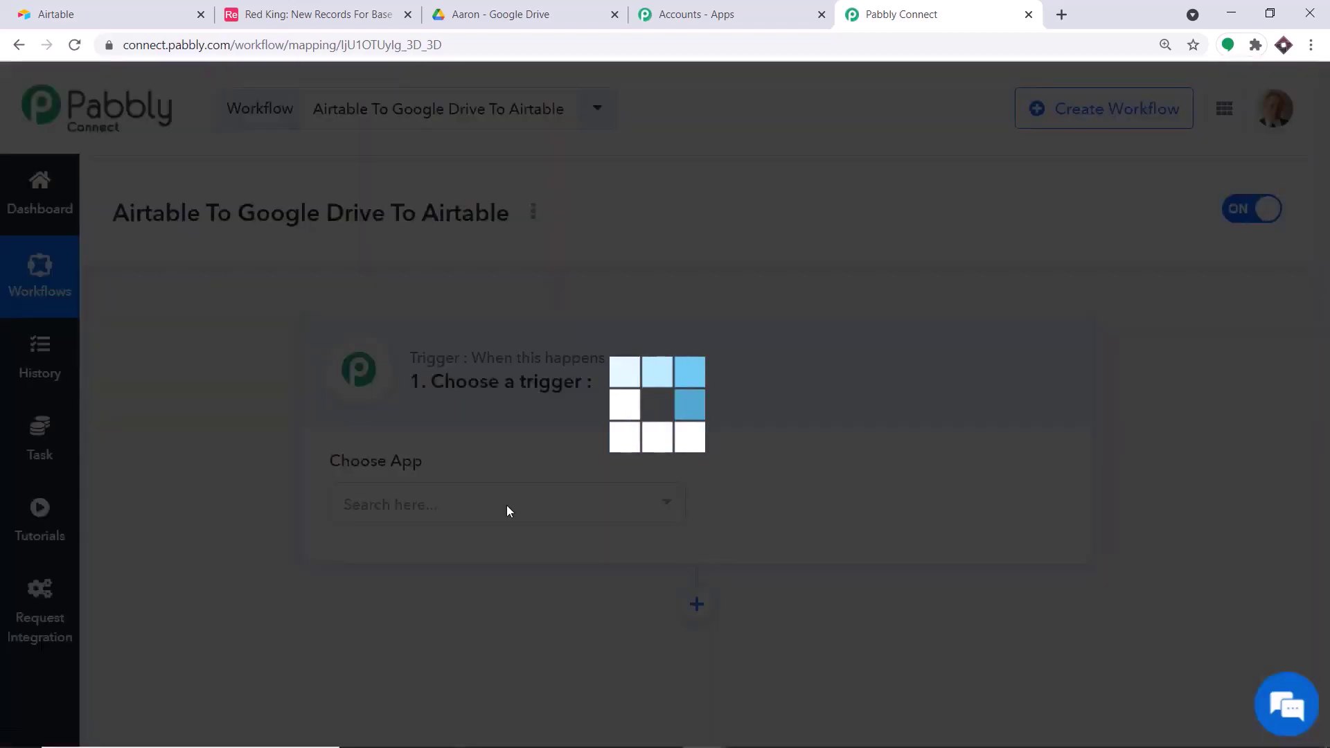
type("airtab")
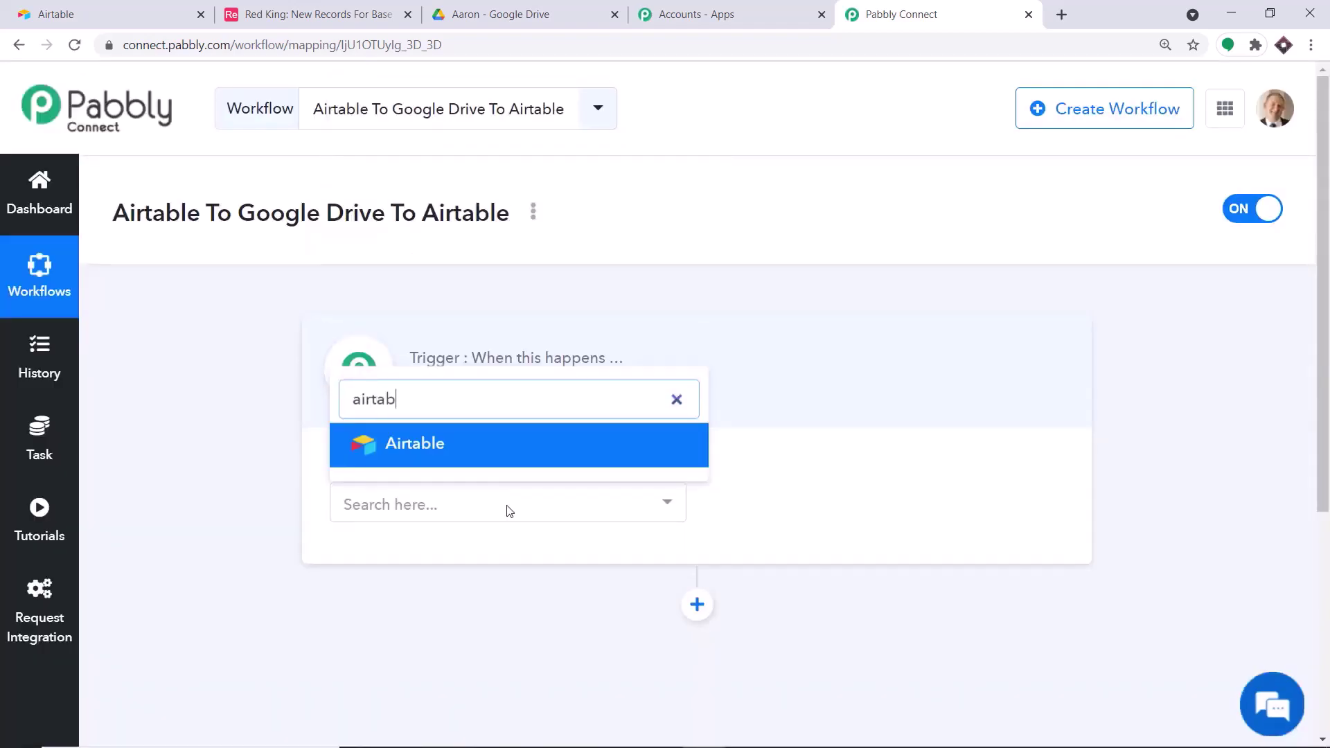
left_click(476, 443)
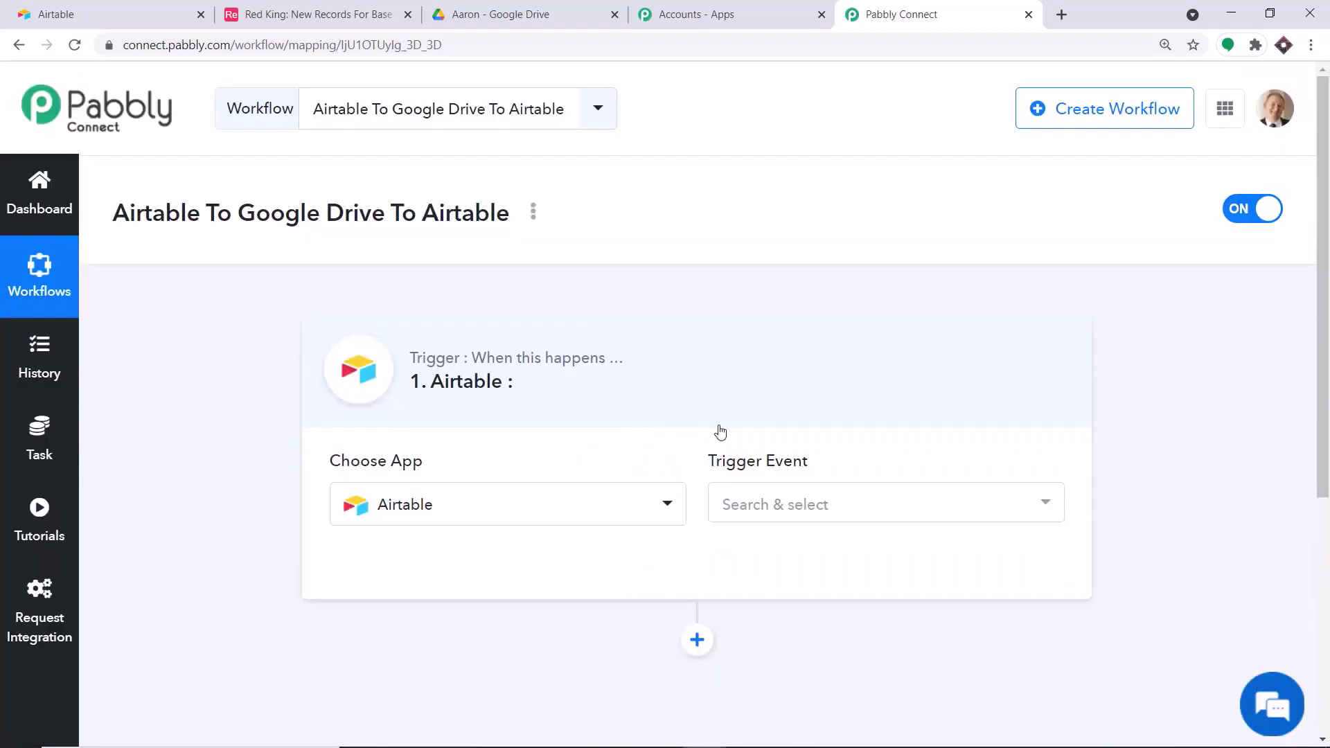
left_click(809, 509)
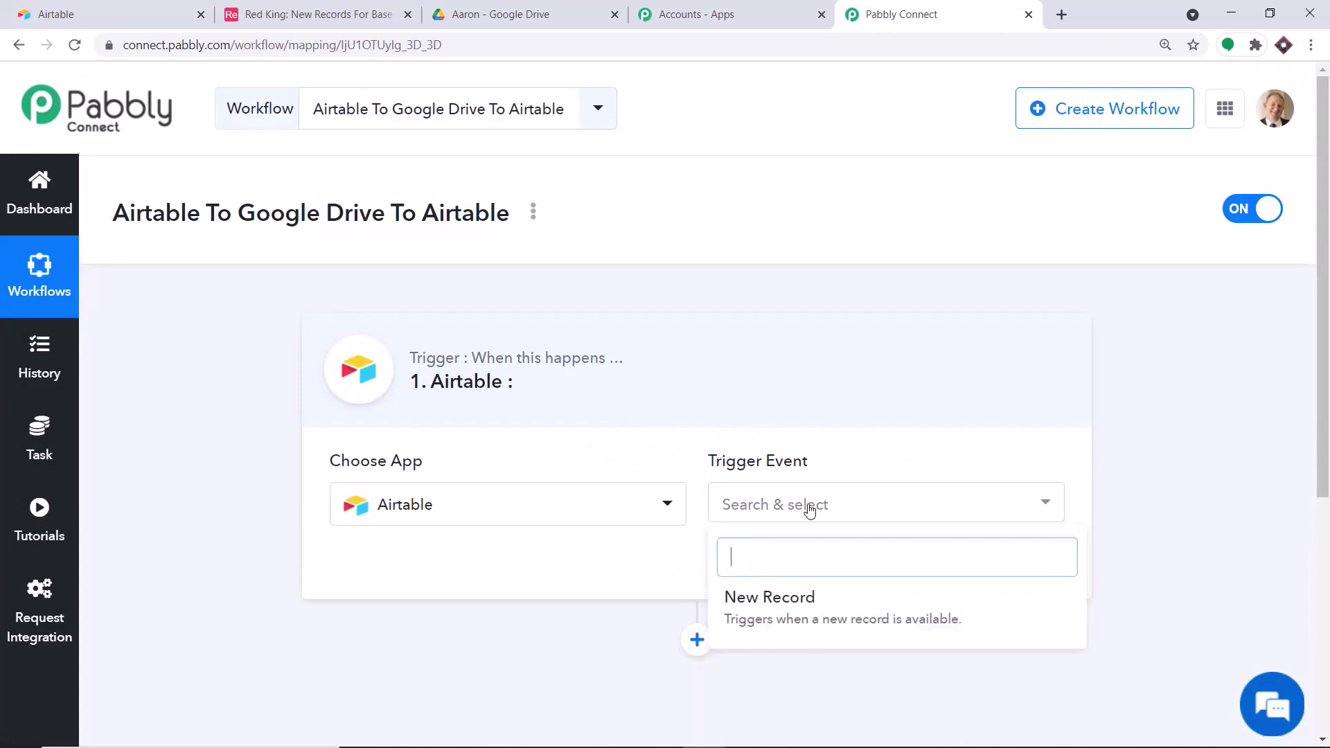
left_click(788, 597)
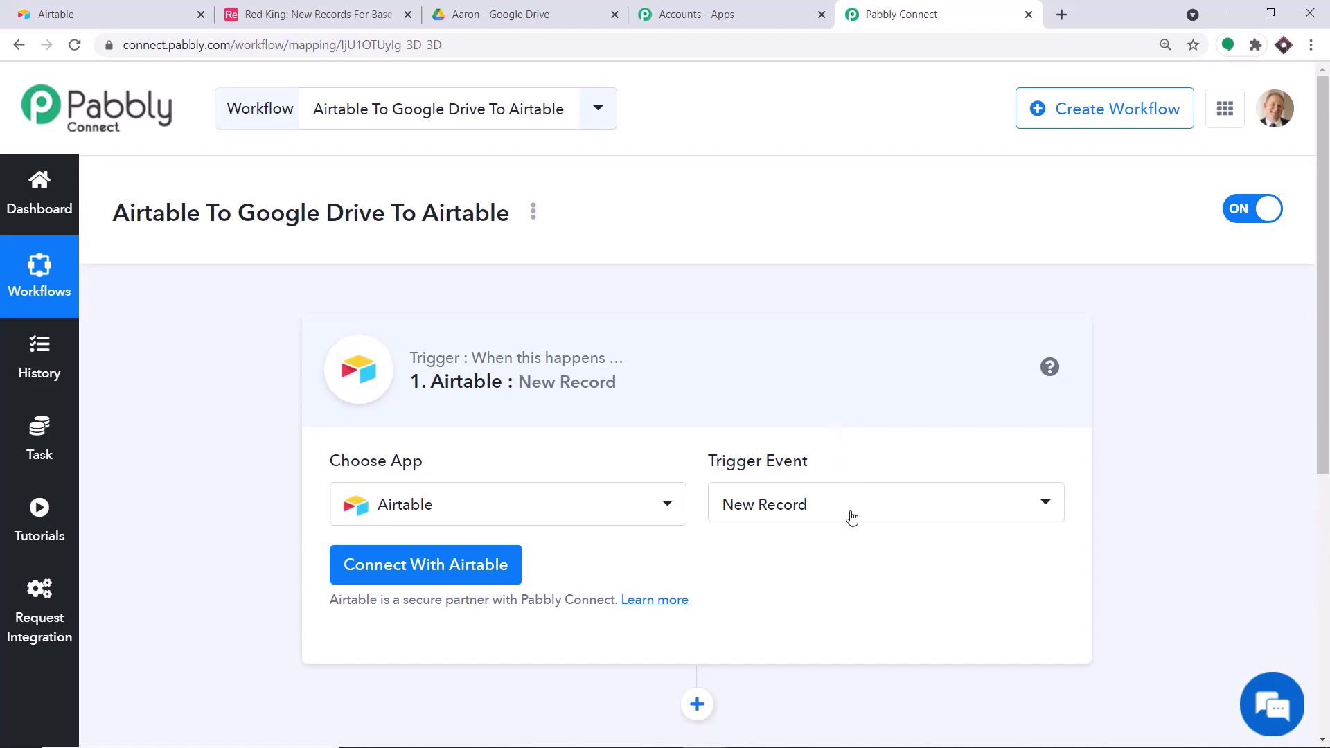
left_click(851, 516)
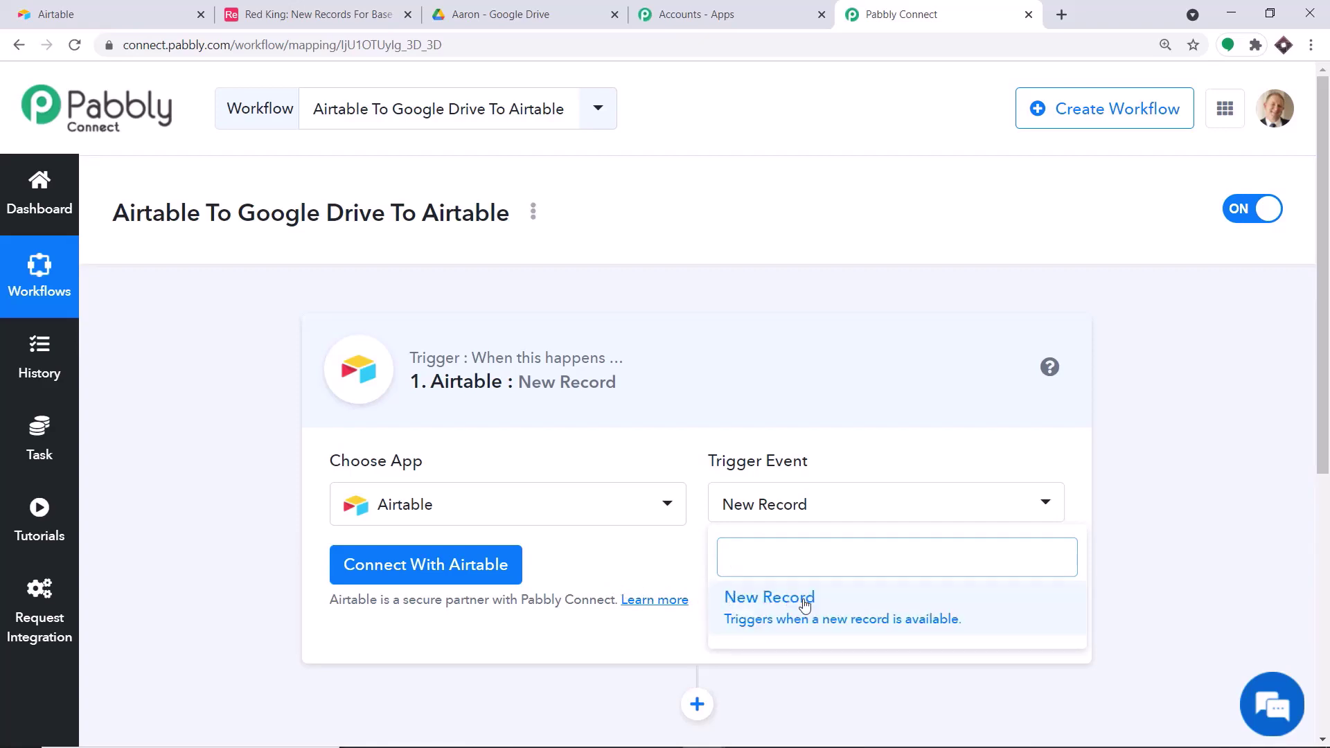
left_click(622, 557)
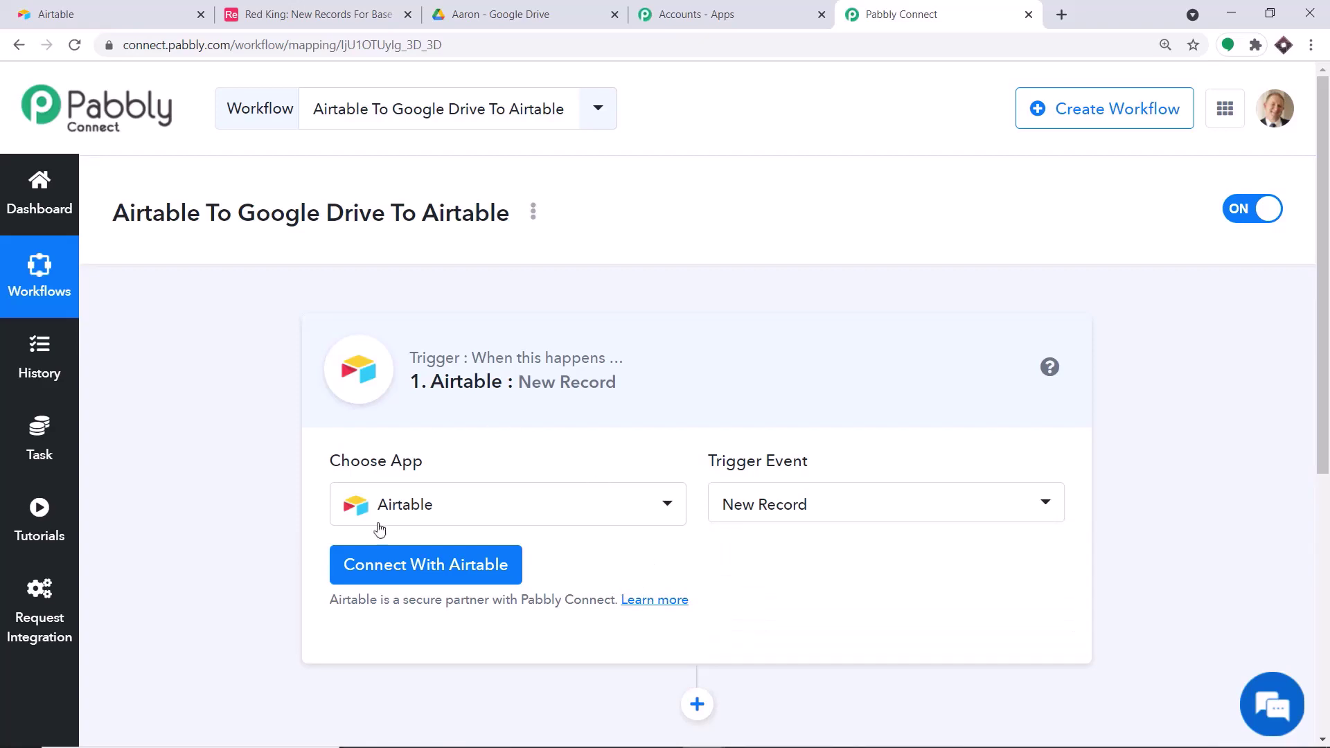
- Start new Airtable credentials at the Token field, then go to Airtable for the key
left_click(395, 570)
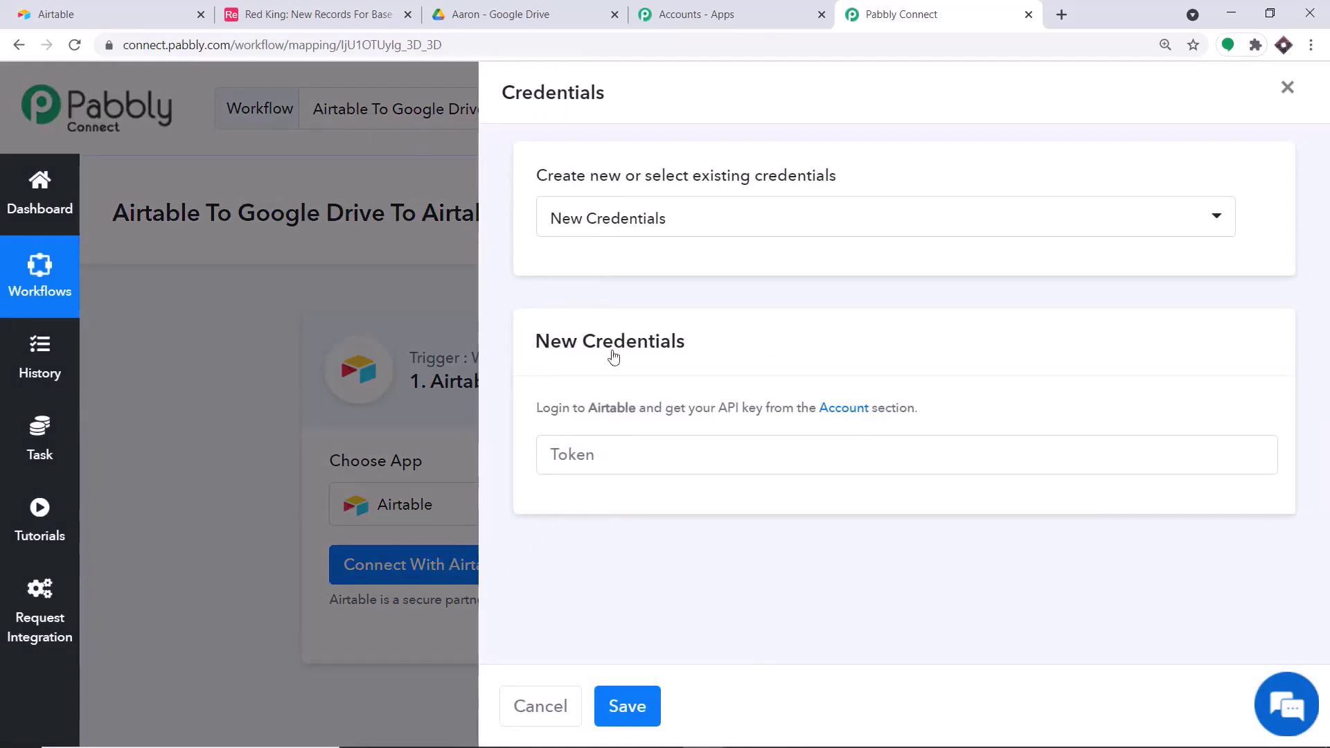
left_click(584, 460)
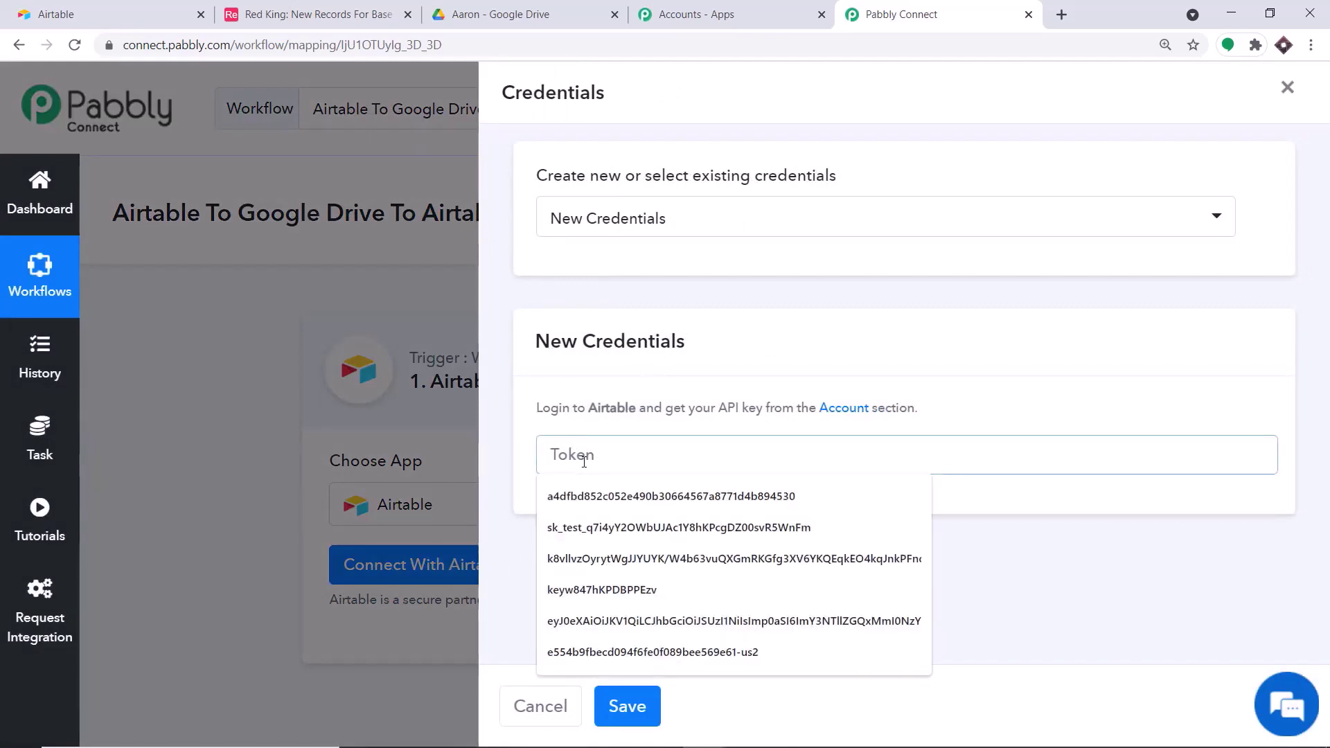
left_click(117, 9)
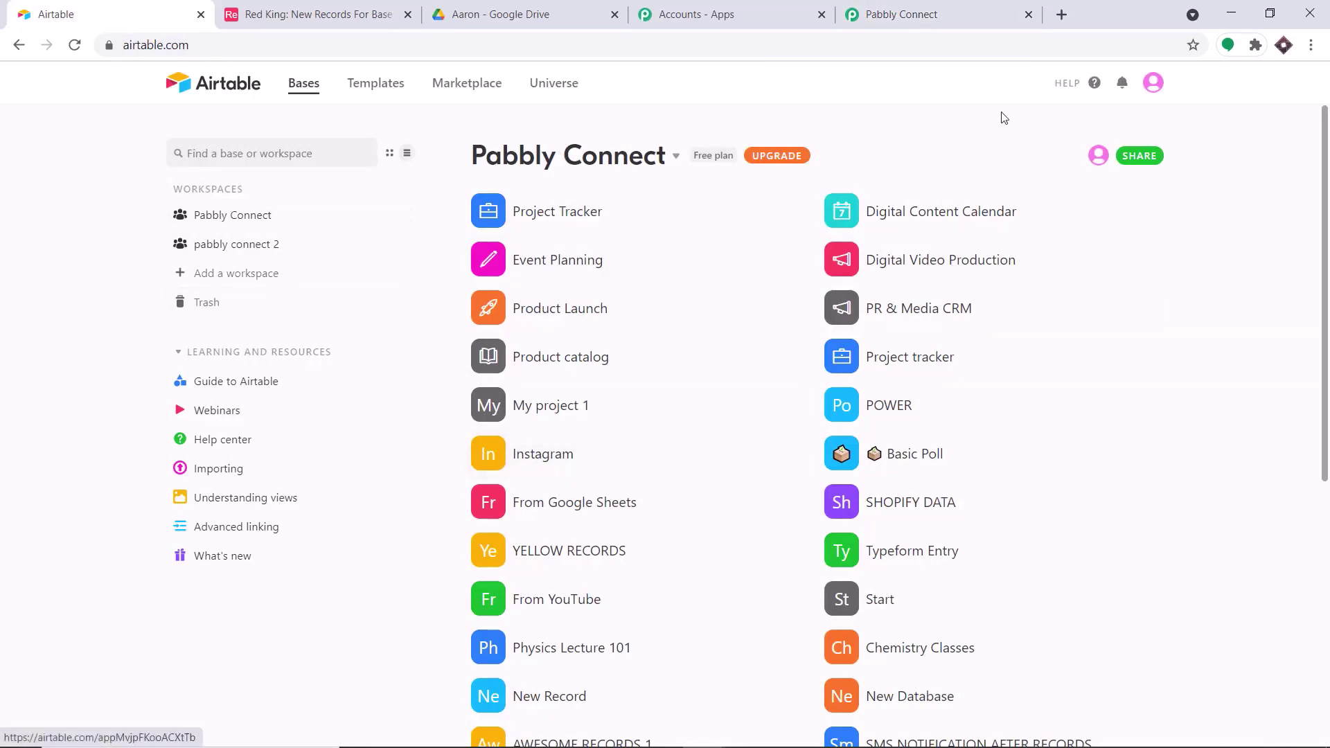
left_click(1153, 84)
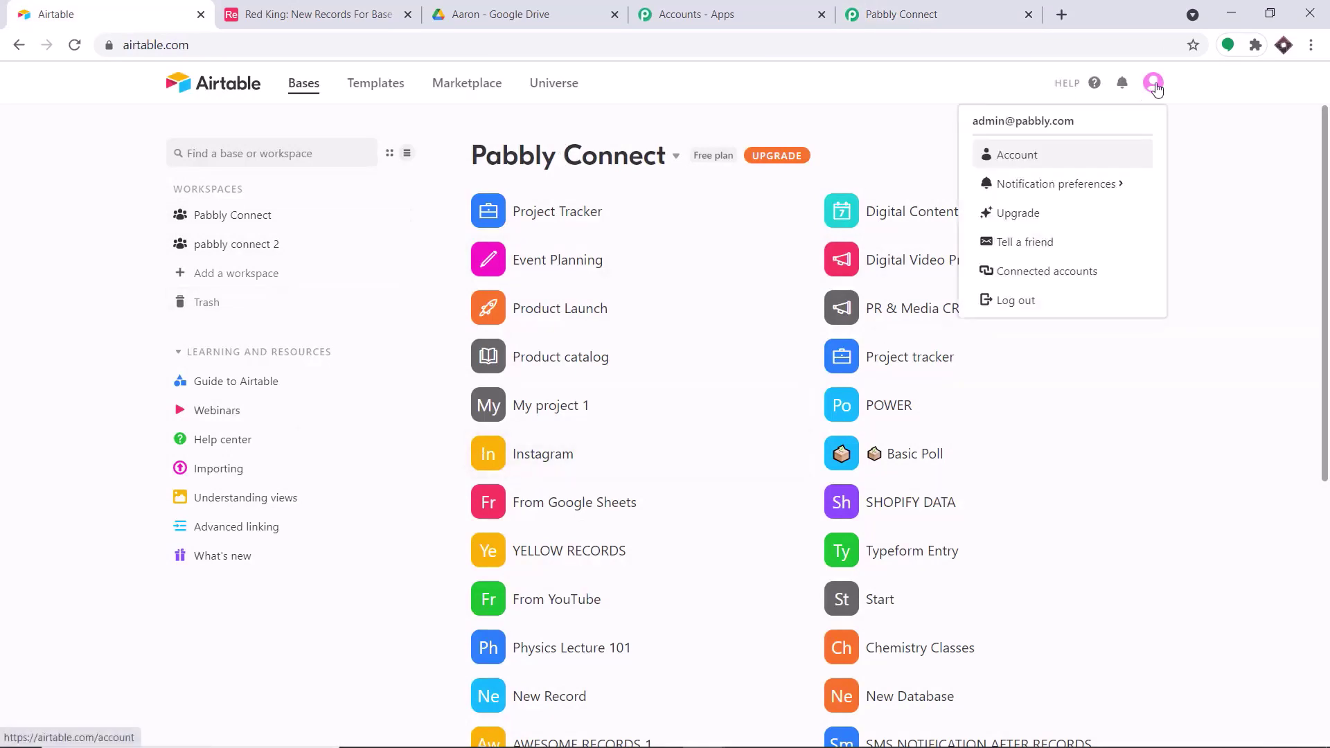
left_click(1024, 161)
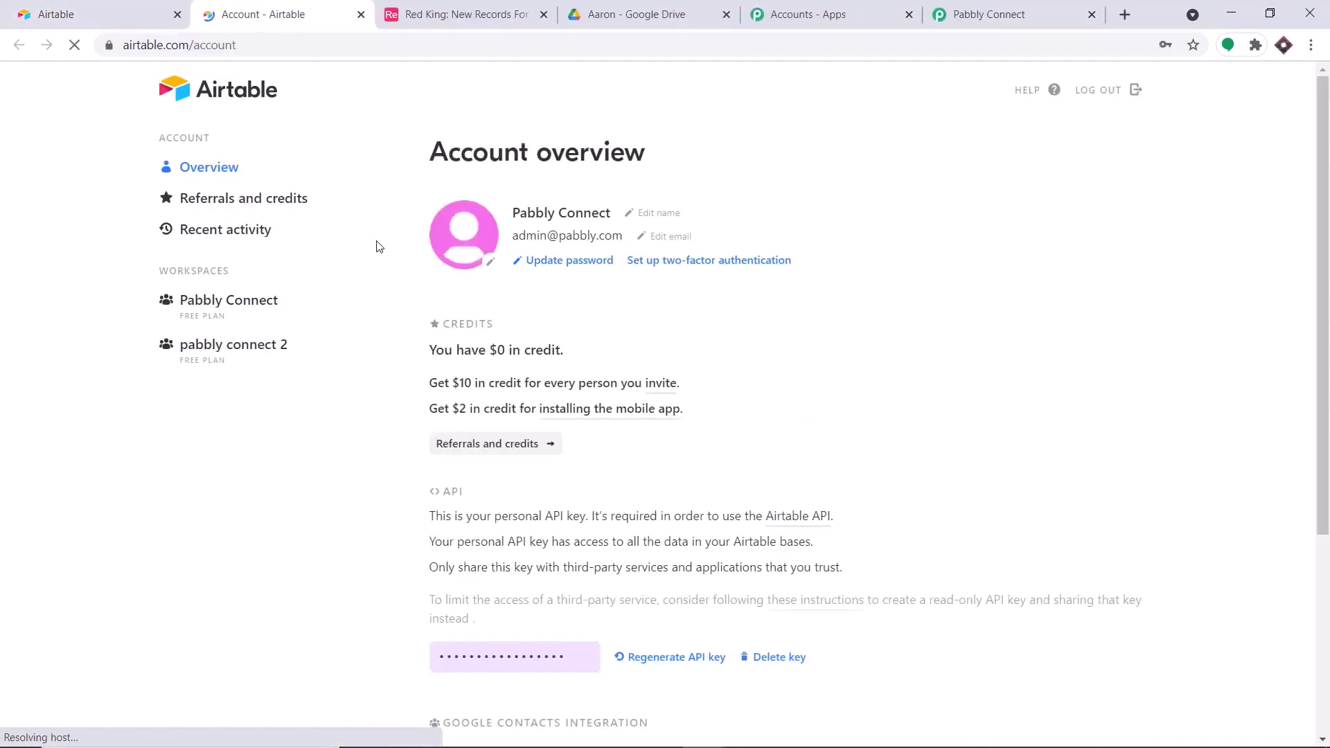
scroll(499, 320, "down", 4)
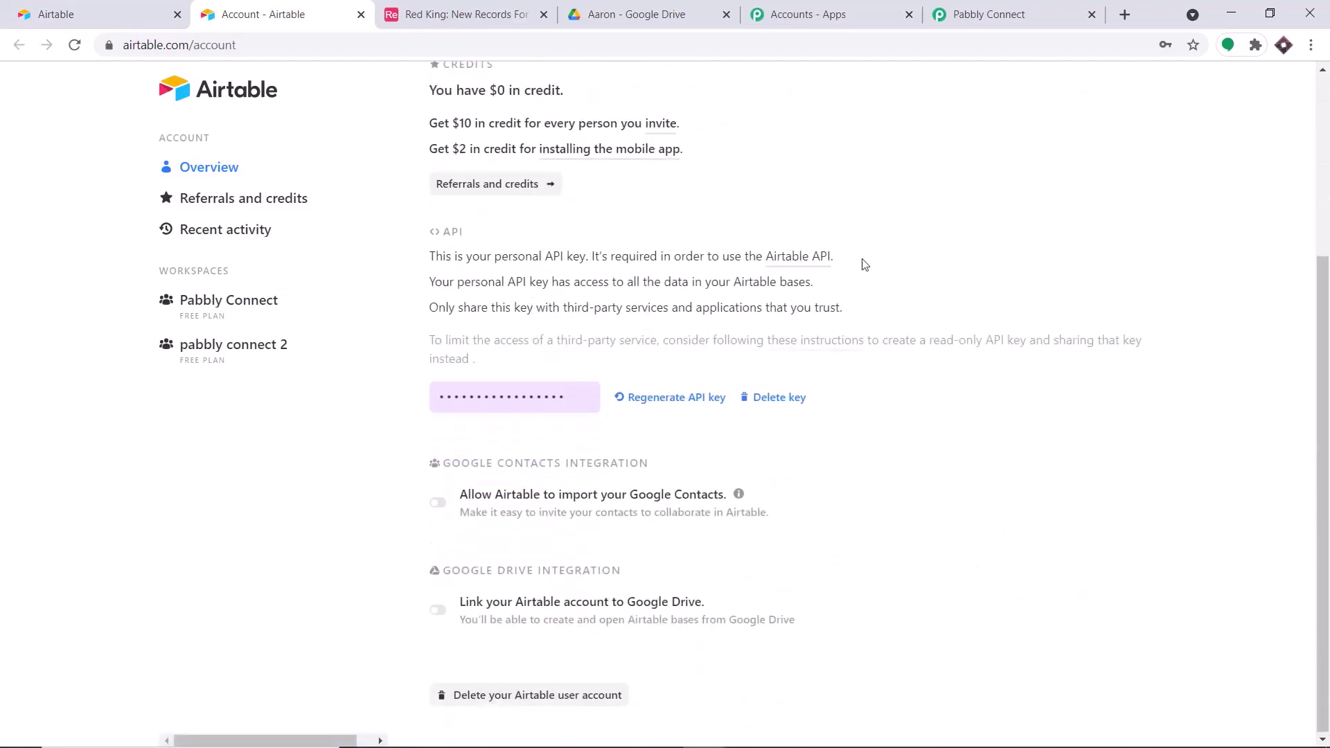
left_click(505, 393)
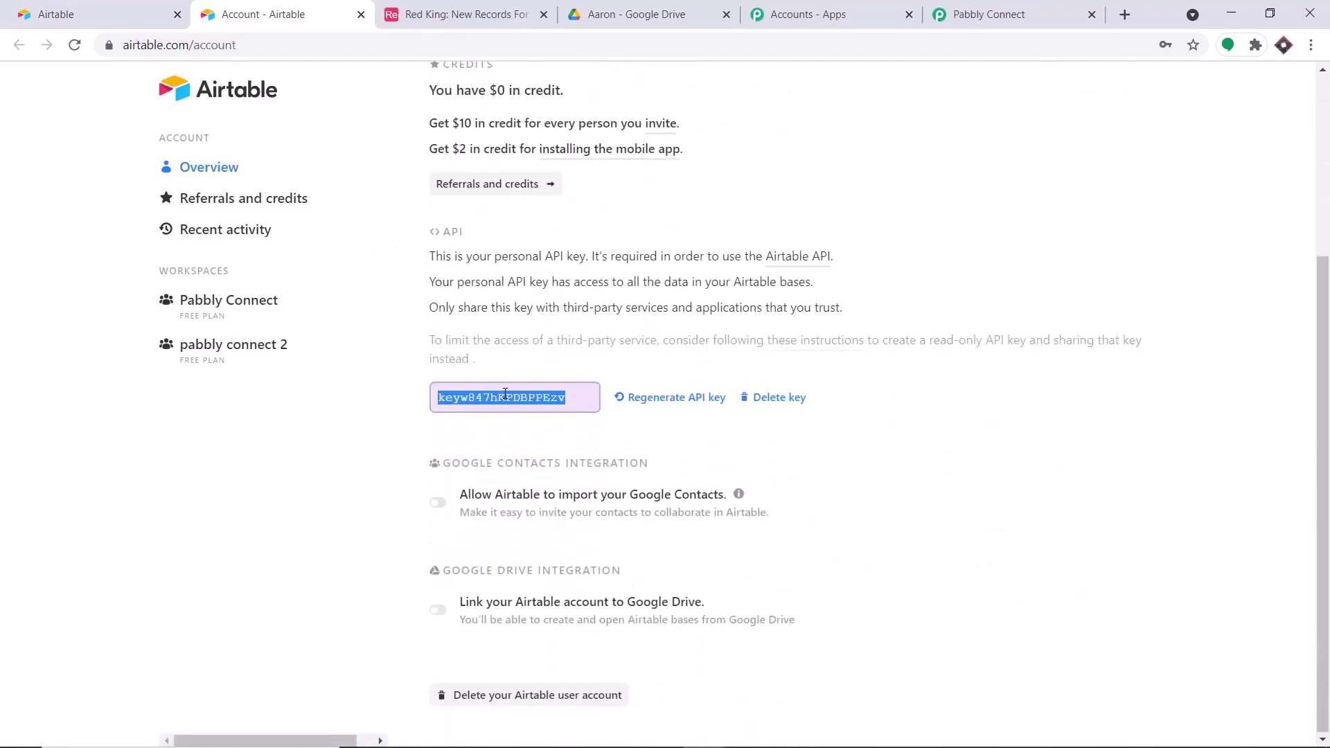
right_click(505, 392)
left_click(525, 402)
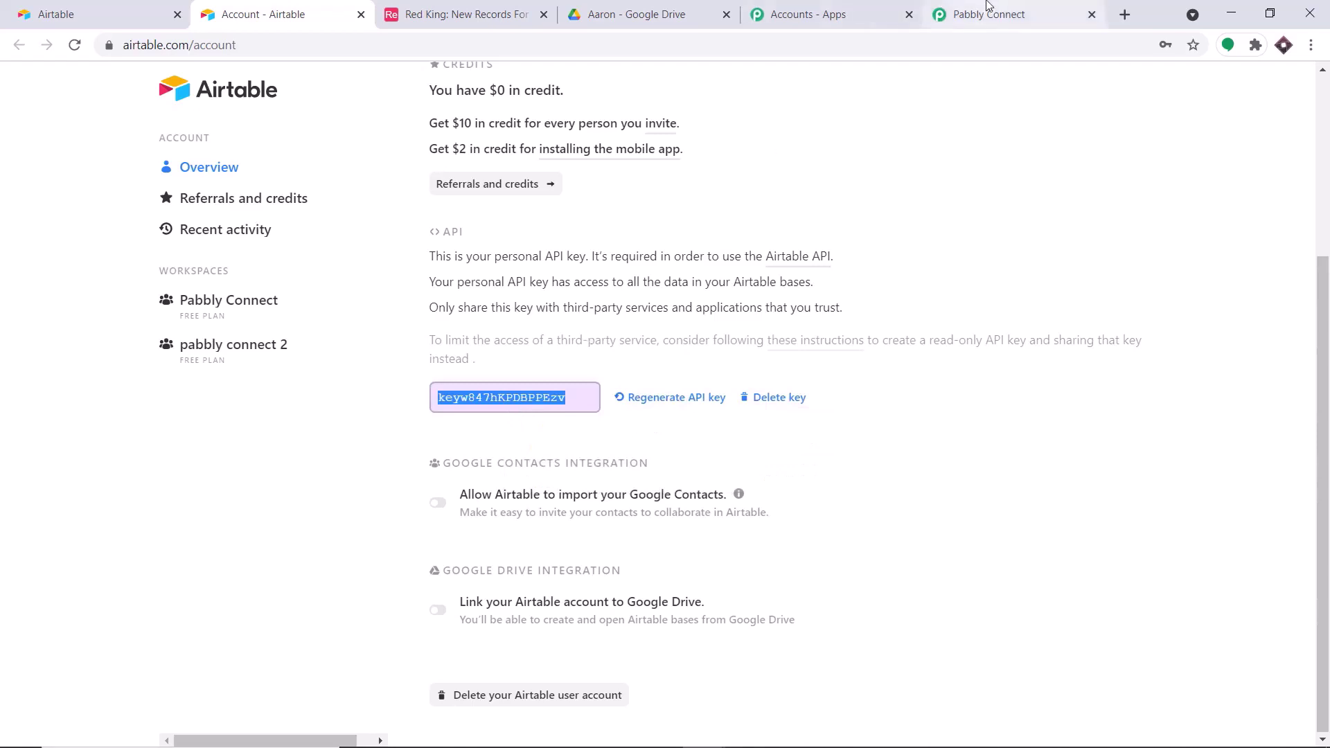
- Return to Pabbly Connect's New Credentials Token field, ready to paste the key
left_click(989, 14)
left_click(592, 455)
right_click(591, 454)
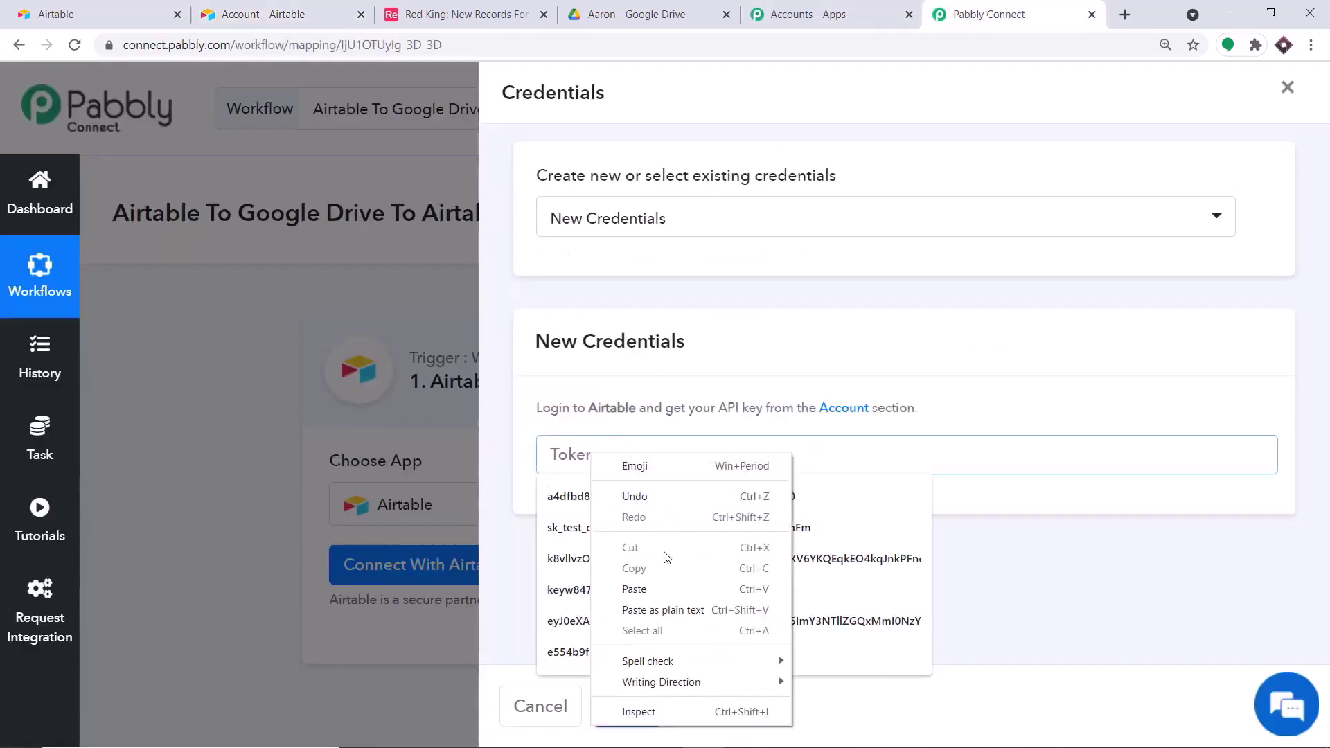
- Paste the API key as the token and save the Airtable credentials
left_click(634, 588)
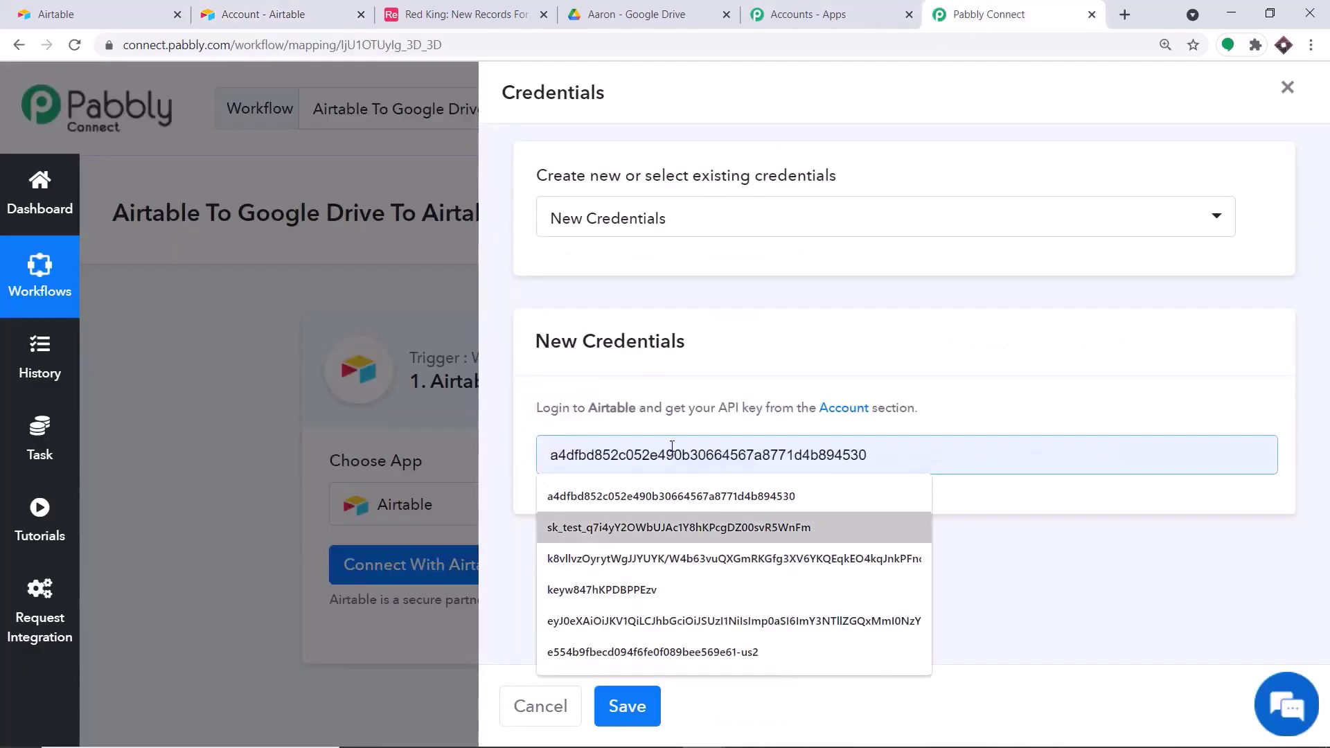
left_click(692, 361)
left_click(634, 706)
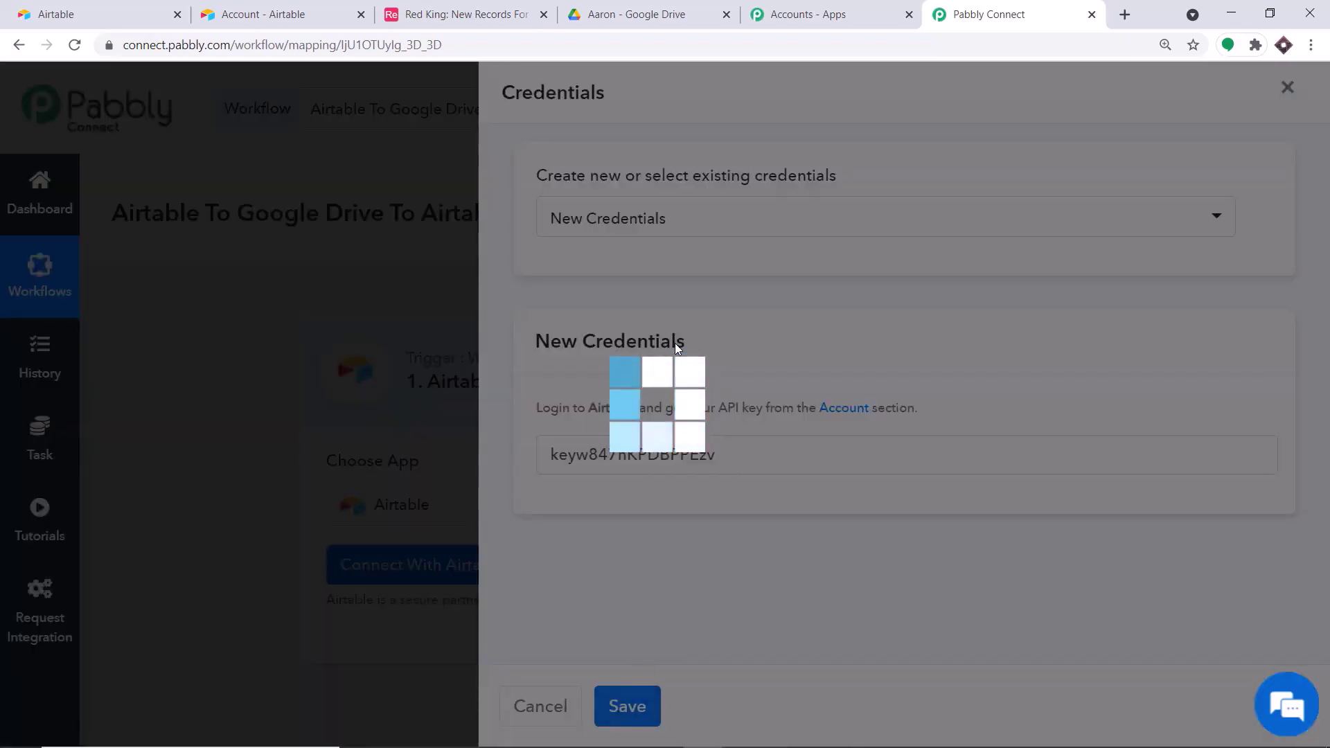
scroll(663, 360, "down", 3)
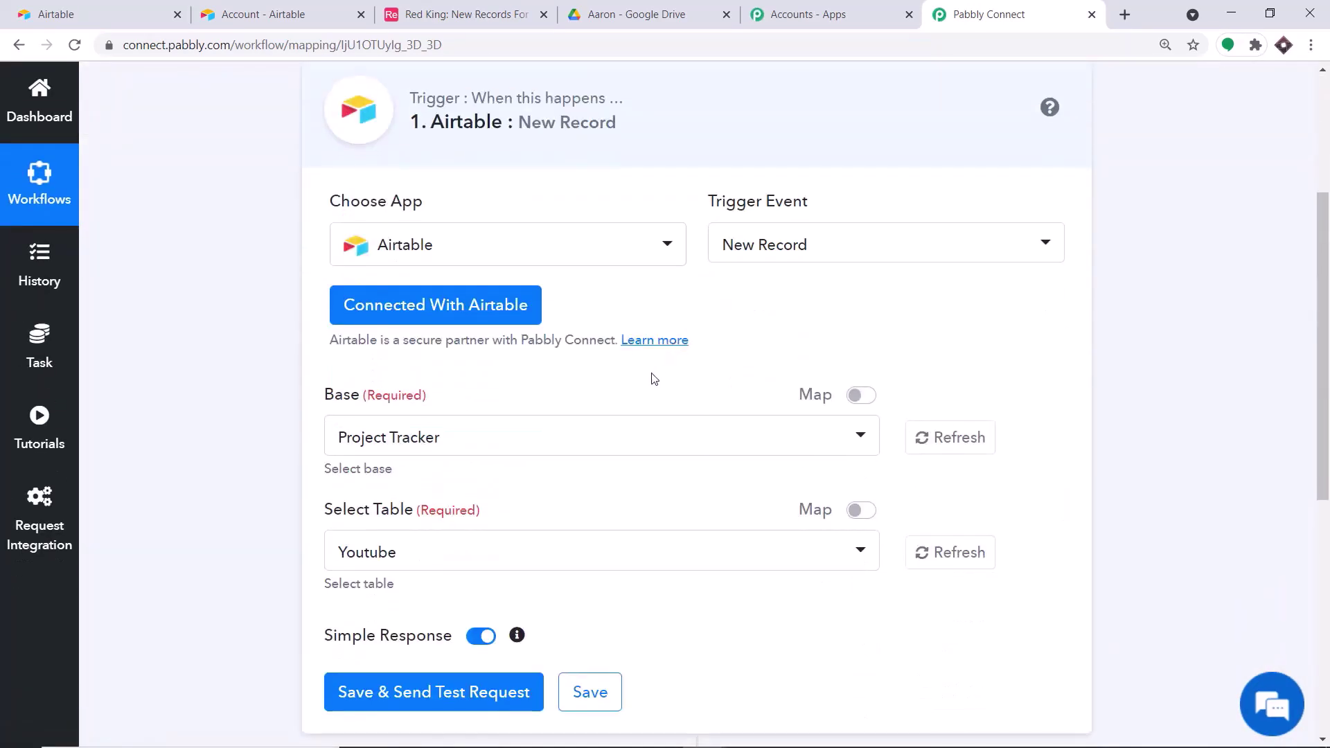
scroll(524, 419, "down", 1)
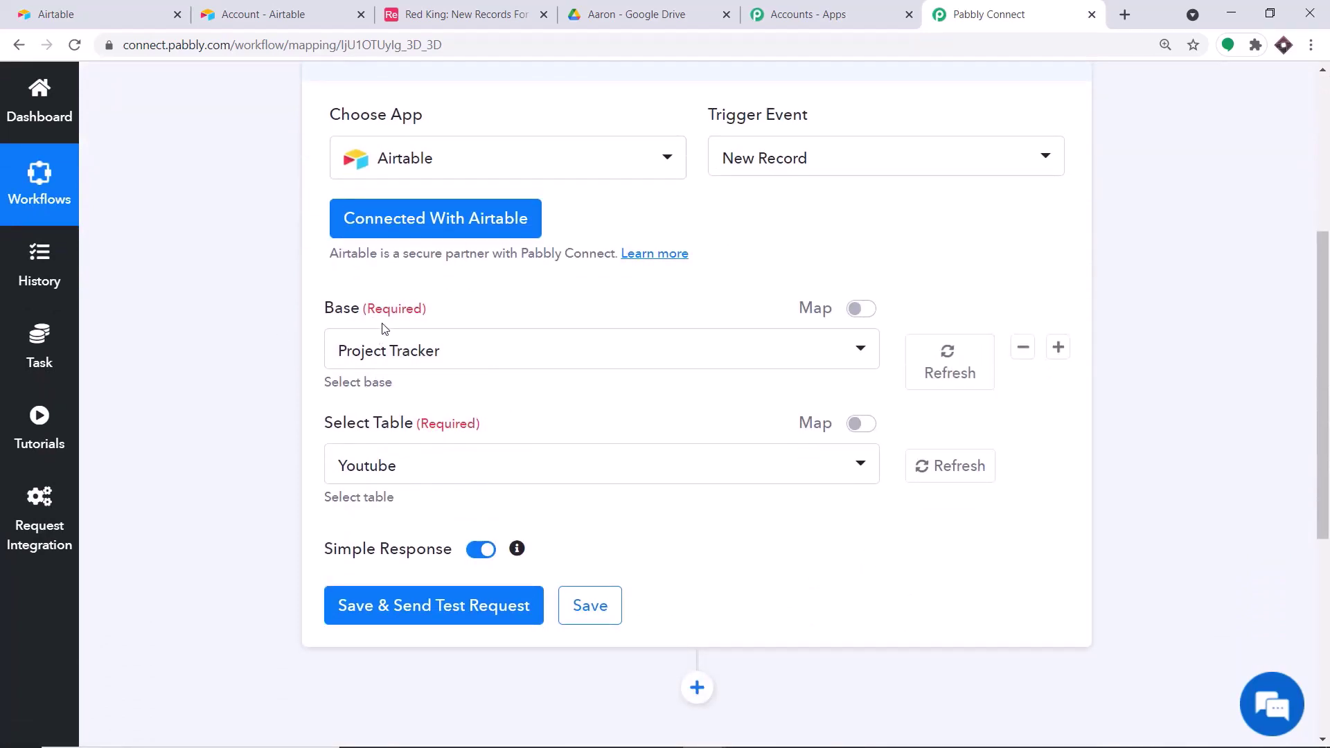
- Compare the Base dropdown in Pabbly with Airtable's bases list, then start adding a base
left_click(424, 350)
scroll(460, 575, "down", 15)
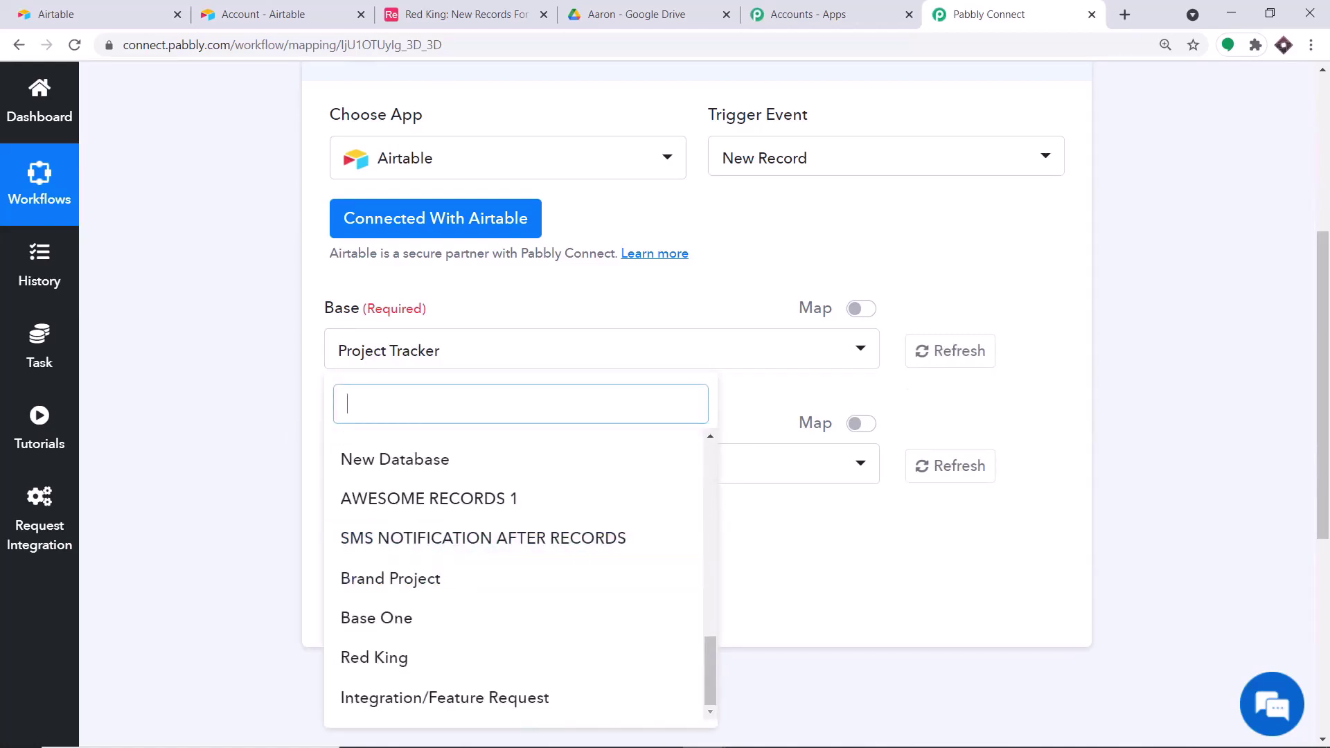
left_click(56, 14)
scroll(729, 416, "down", 1)
scroll(729, 421, "down", 3)
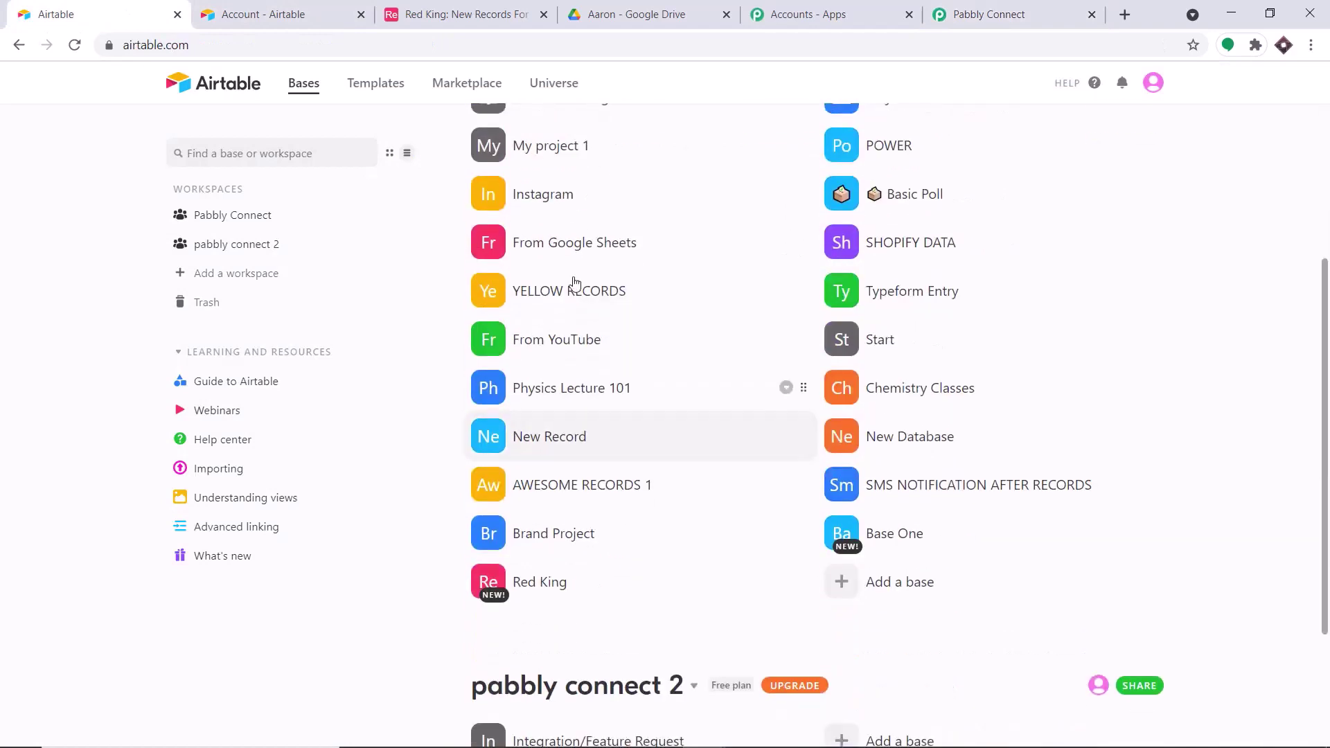
scroll(573, 288, "up", 4)
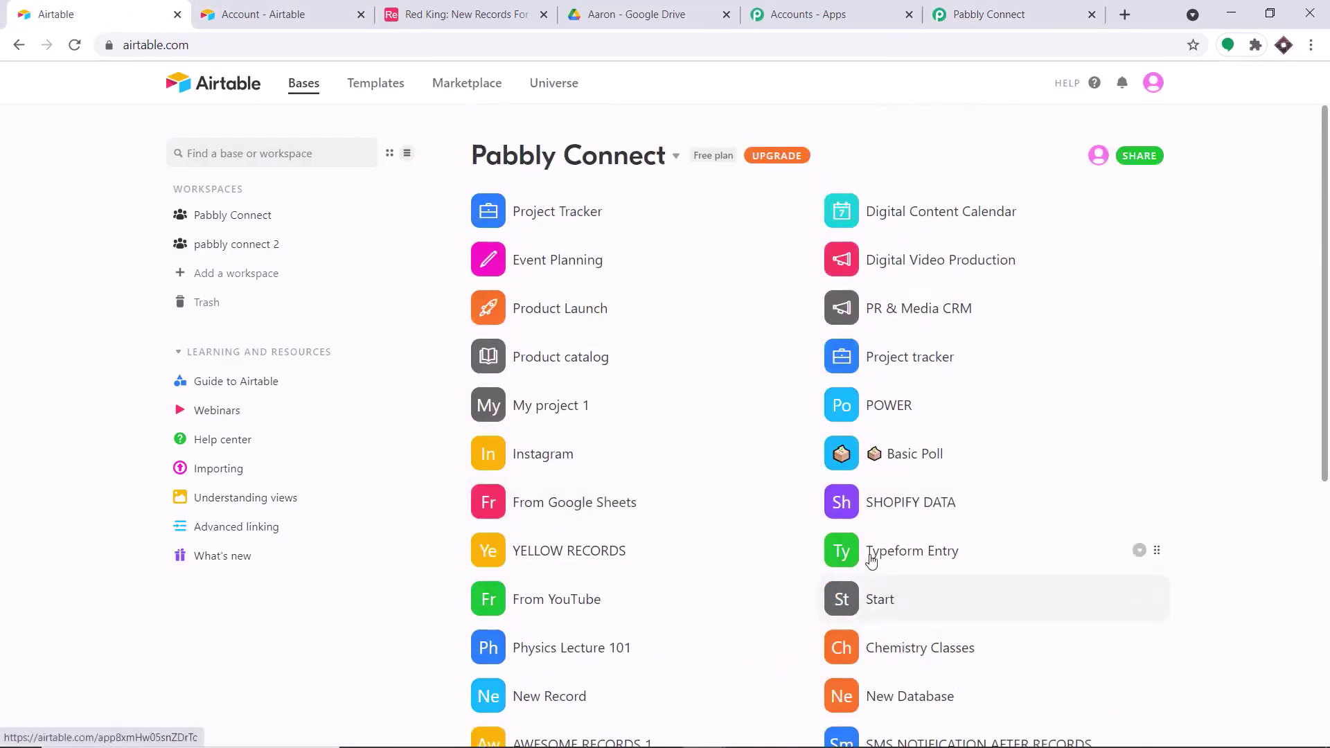
left_click(990, 8)
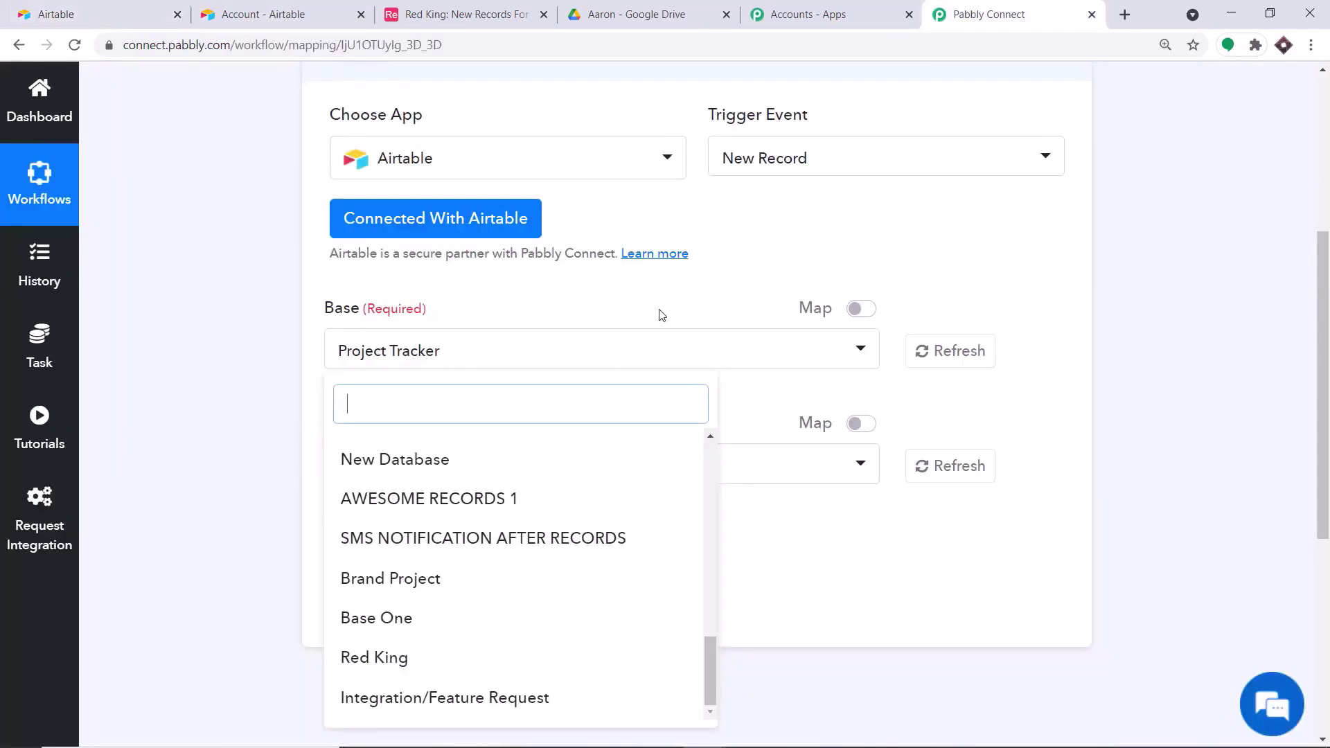
scroll(512, 623, "down", 2)
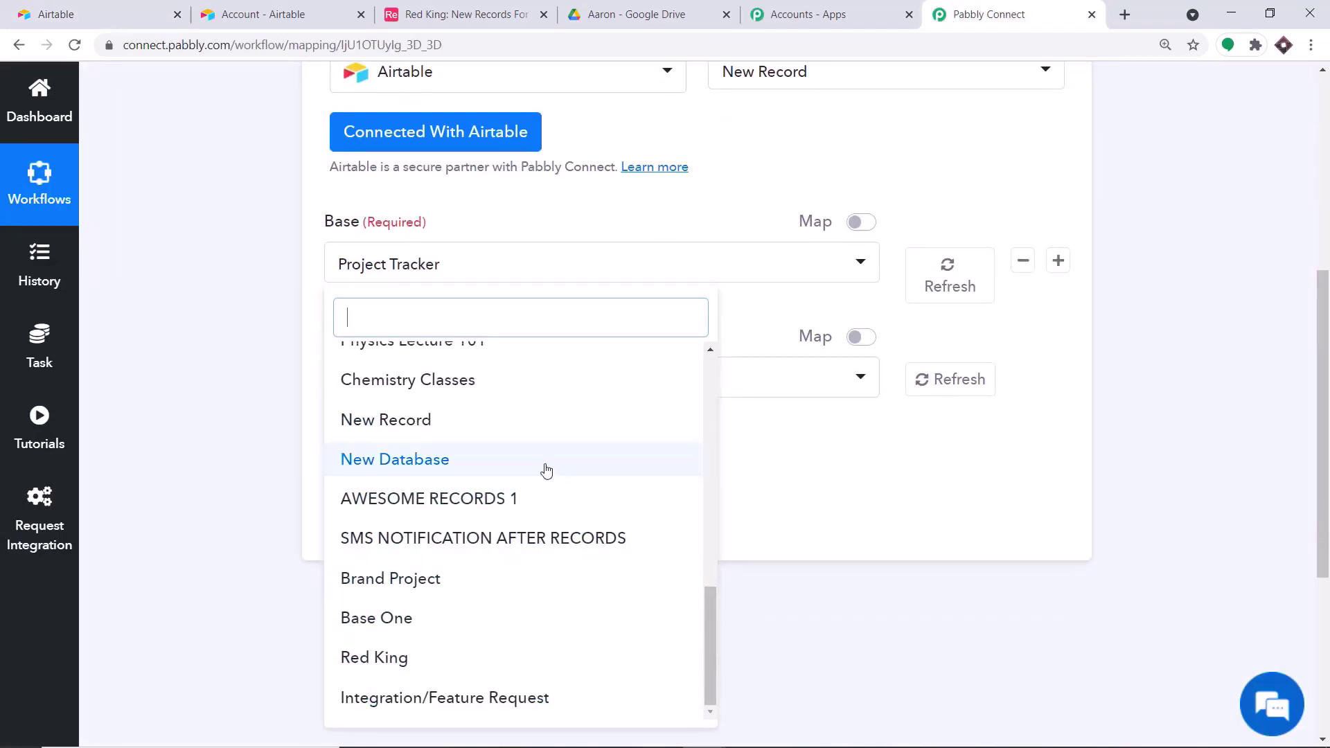
left_click(61, 13)
scroll(970, 470, "down", 3)
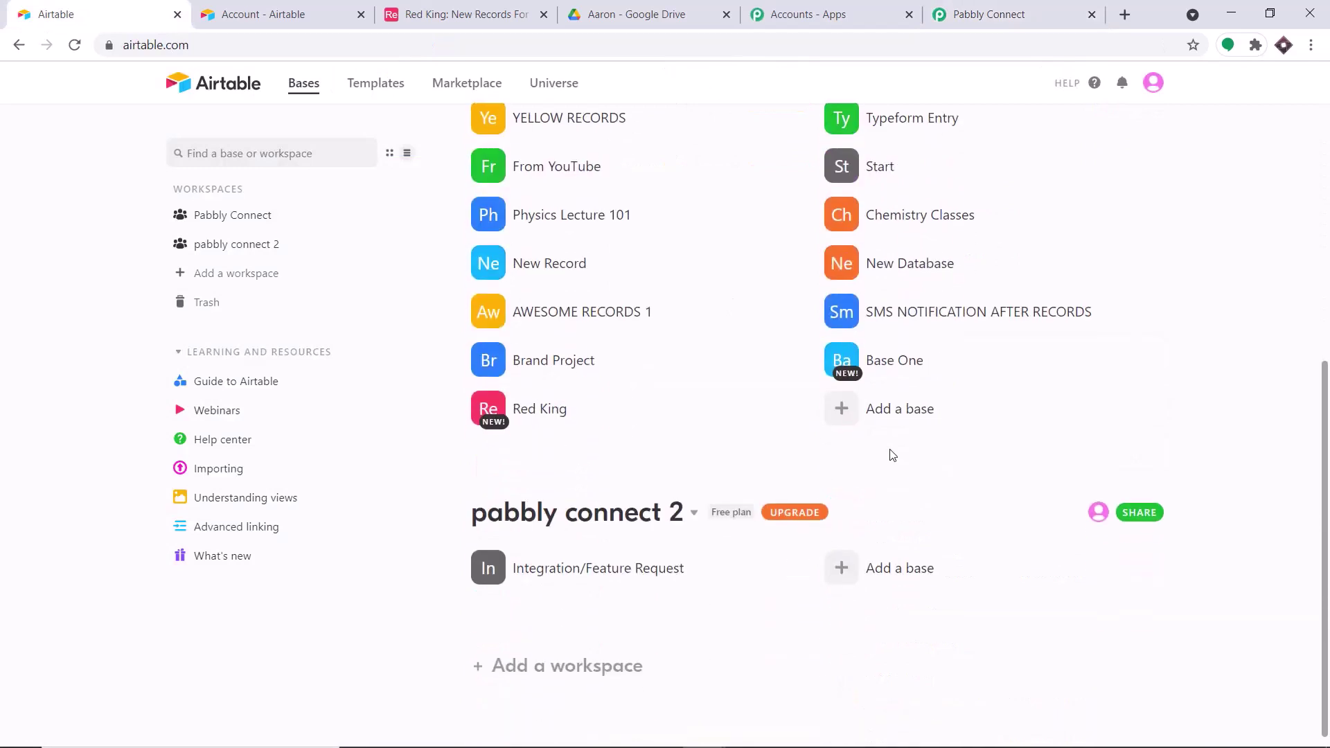
left_click(887, 415)
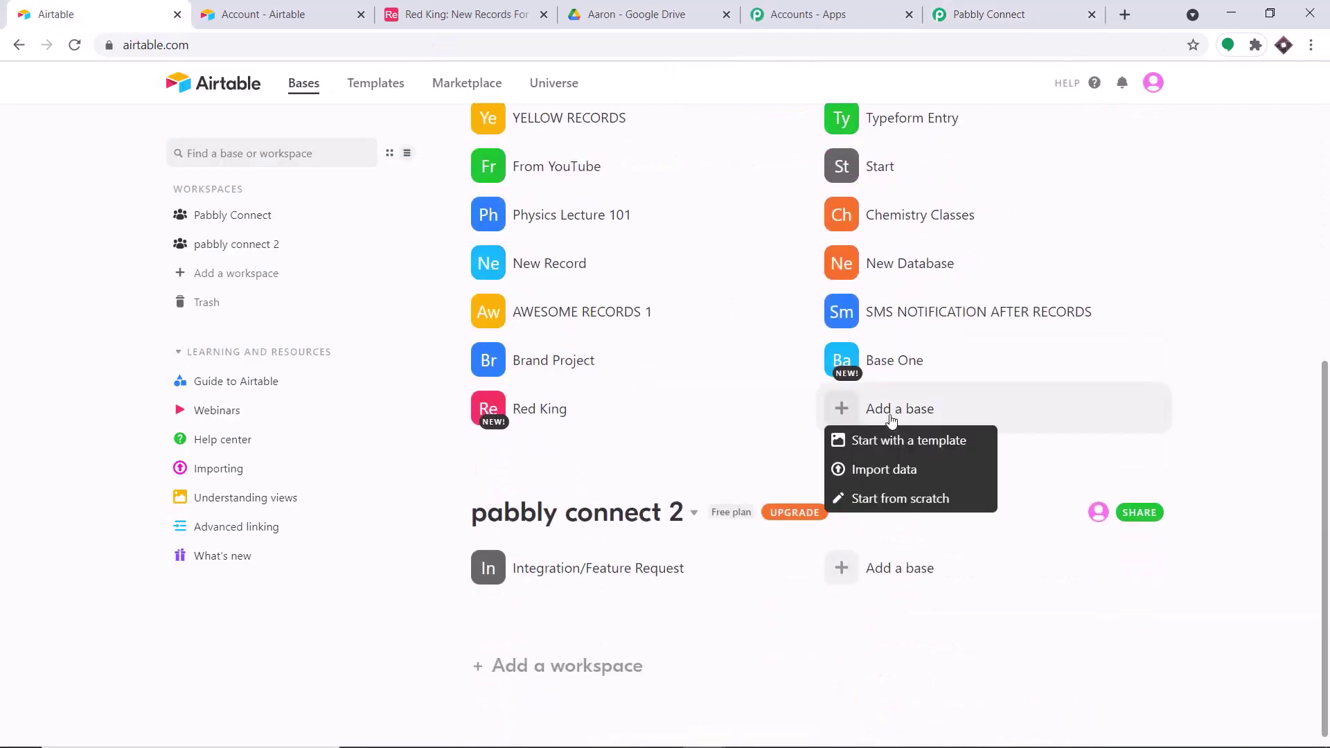
- Create a blank base from scratch and rename it 'Working Schedule'
left_click(896, 499)
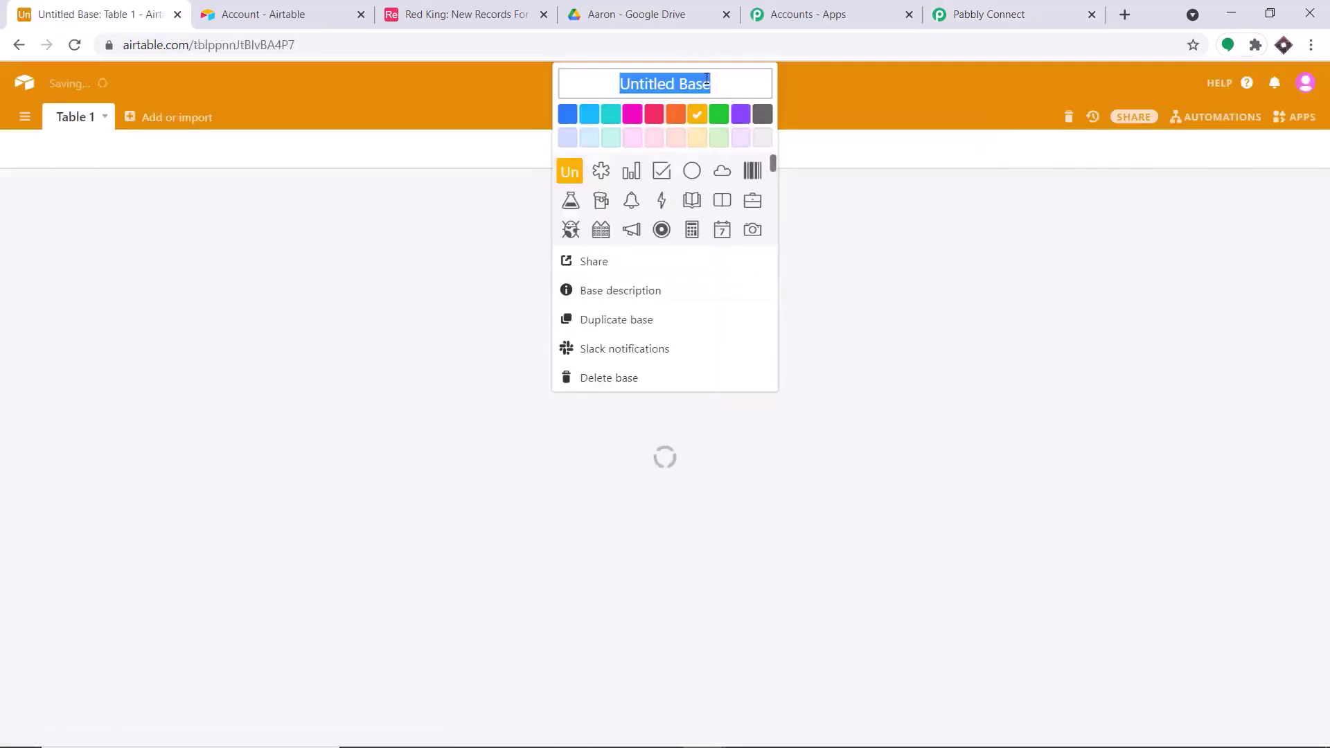
left_click_drag(708, 83, 590, 84)
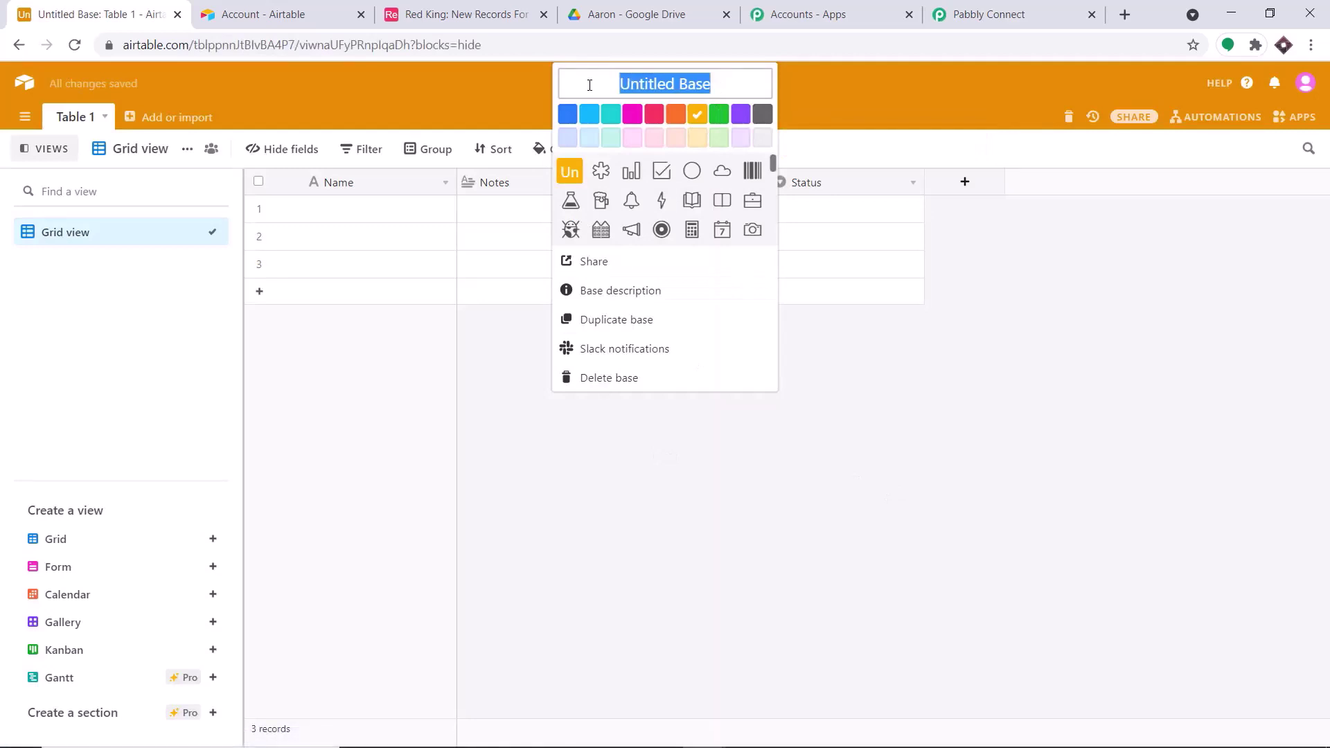
key("BackSpace")
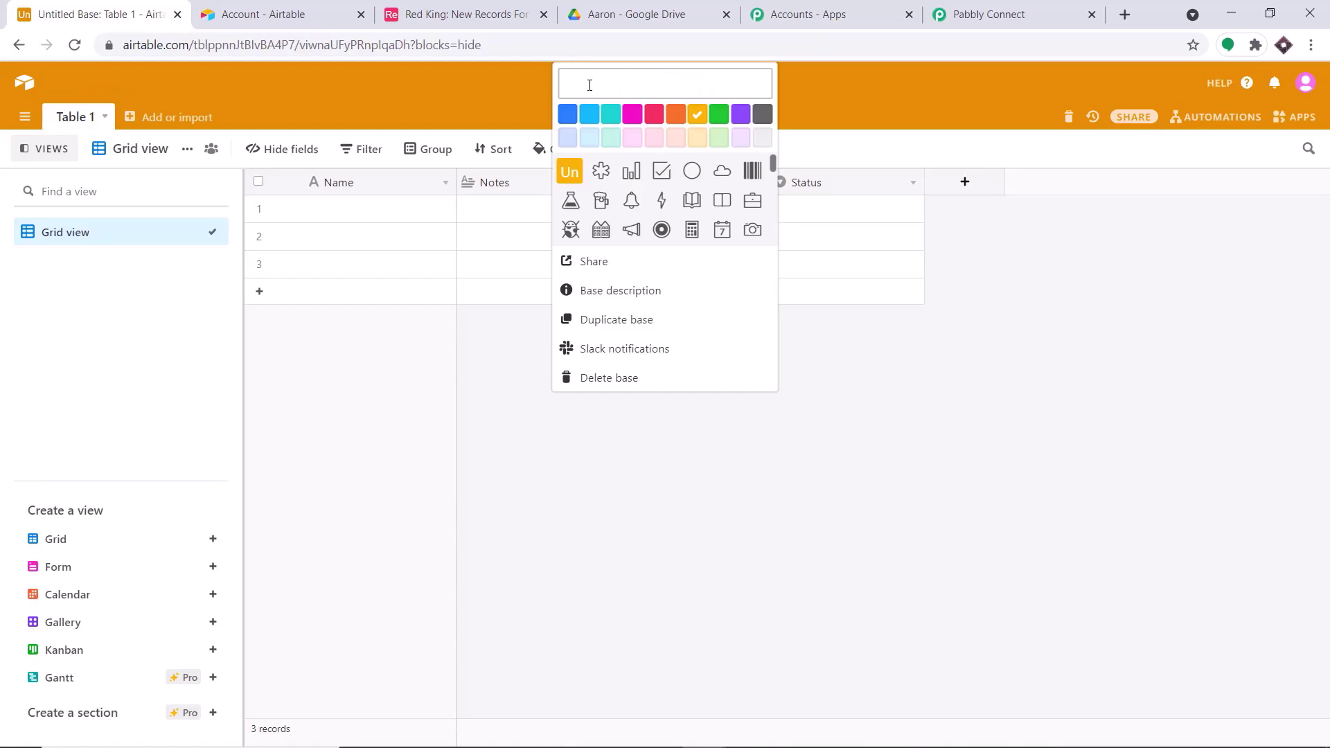
type("Working Schedule")
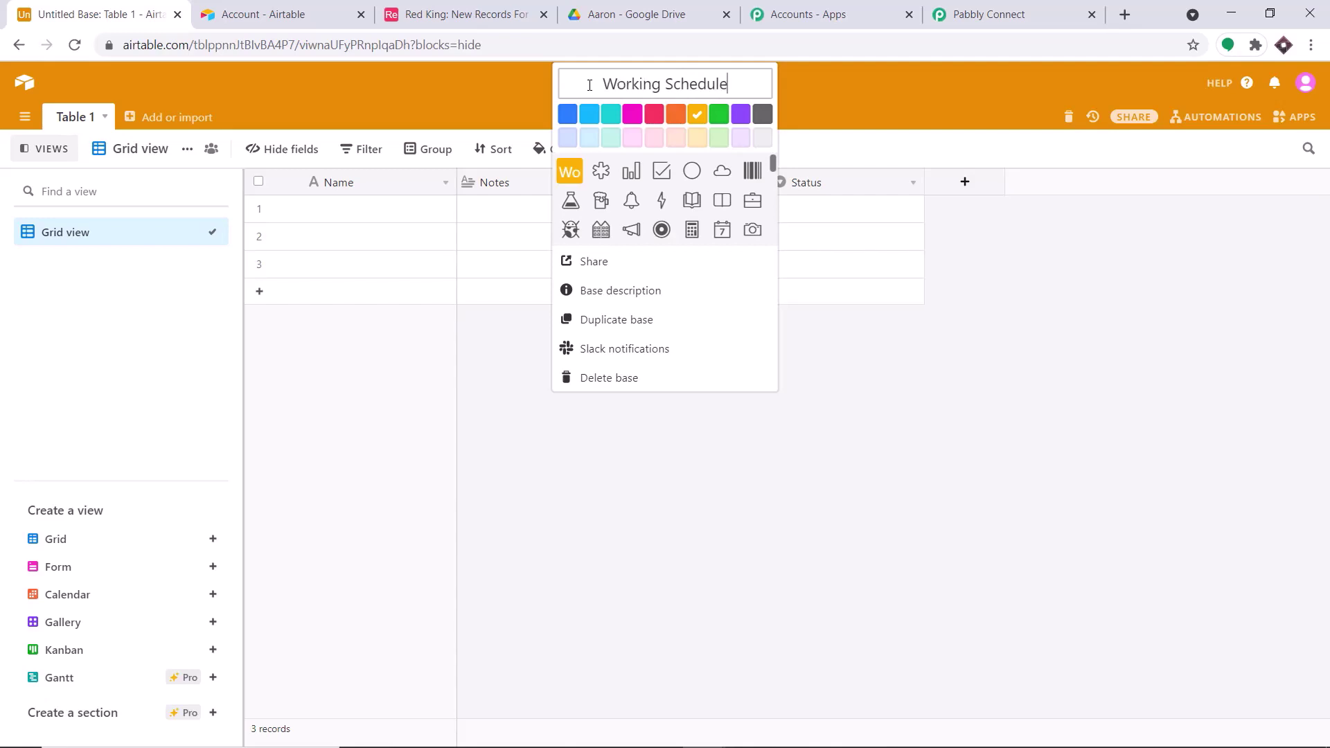
left_click(892, 91)
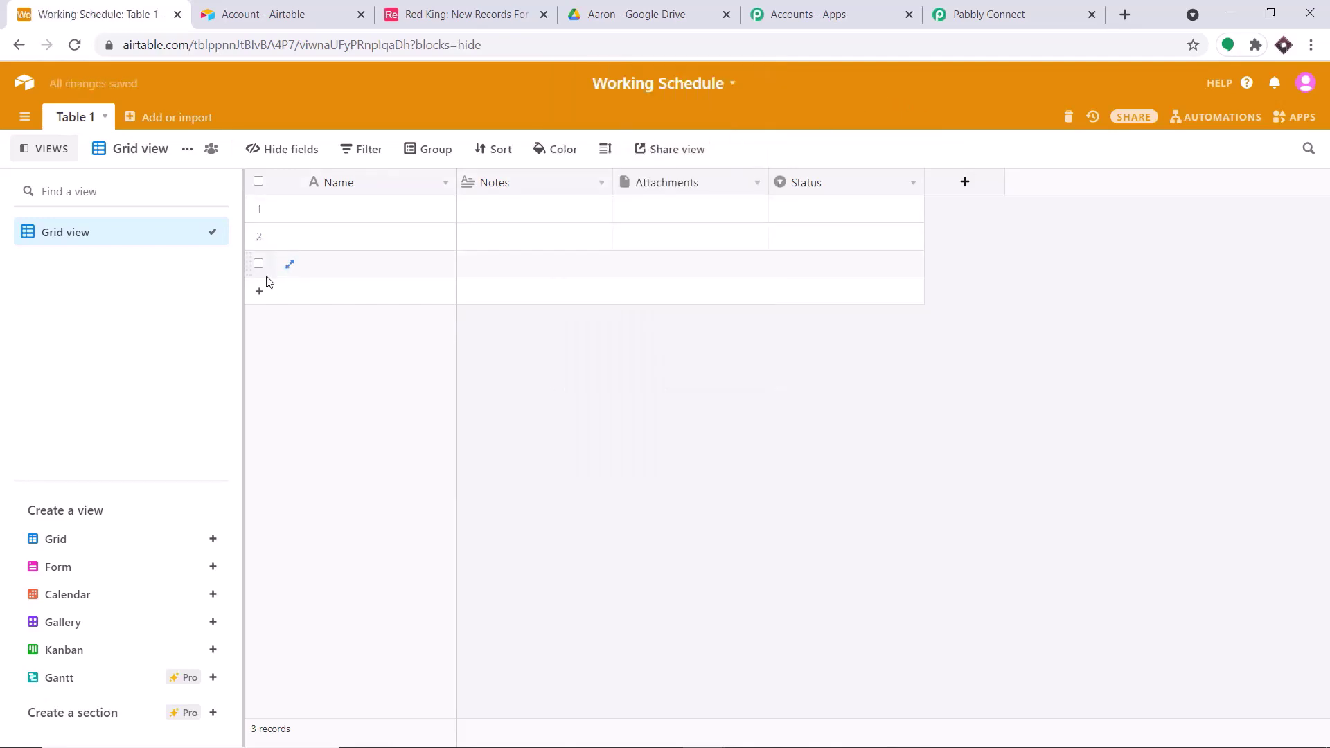
- Rename Table 1 to 'Work Person'
left_click(76, 123)
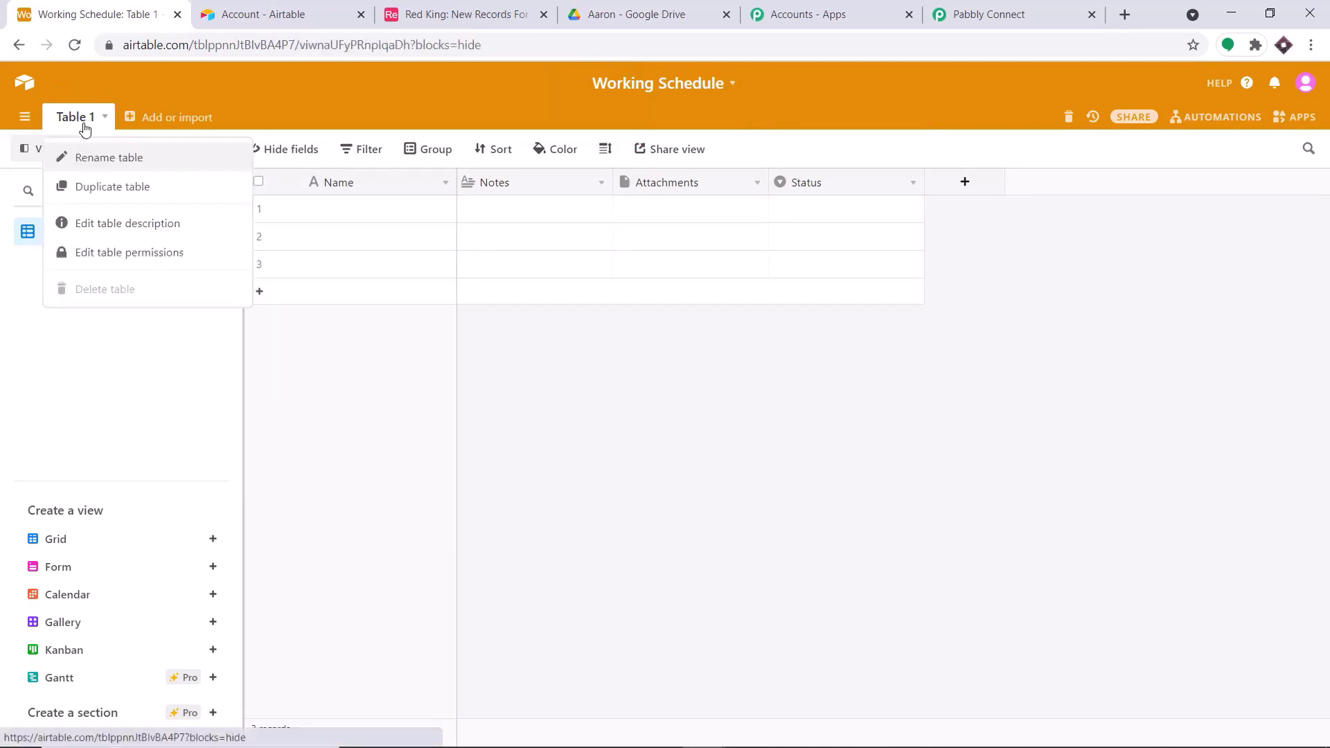
left_click(107, 155)
key("BackSpace")
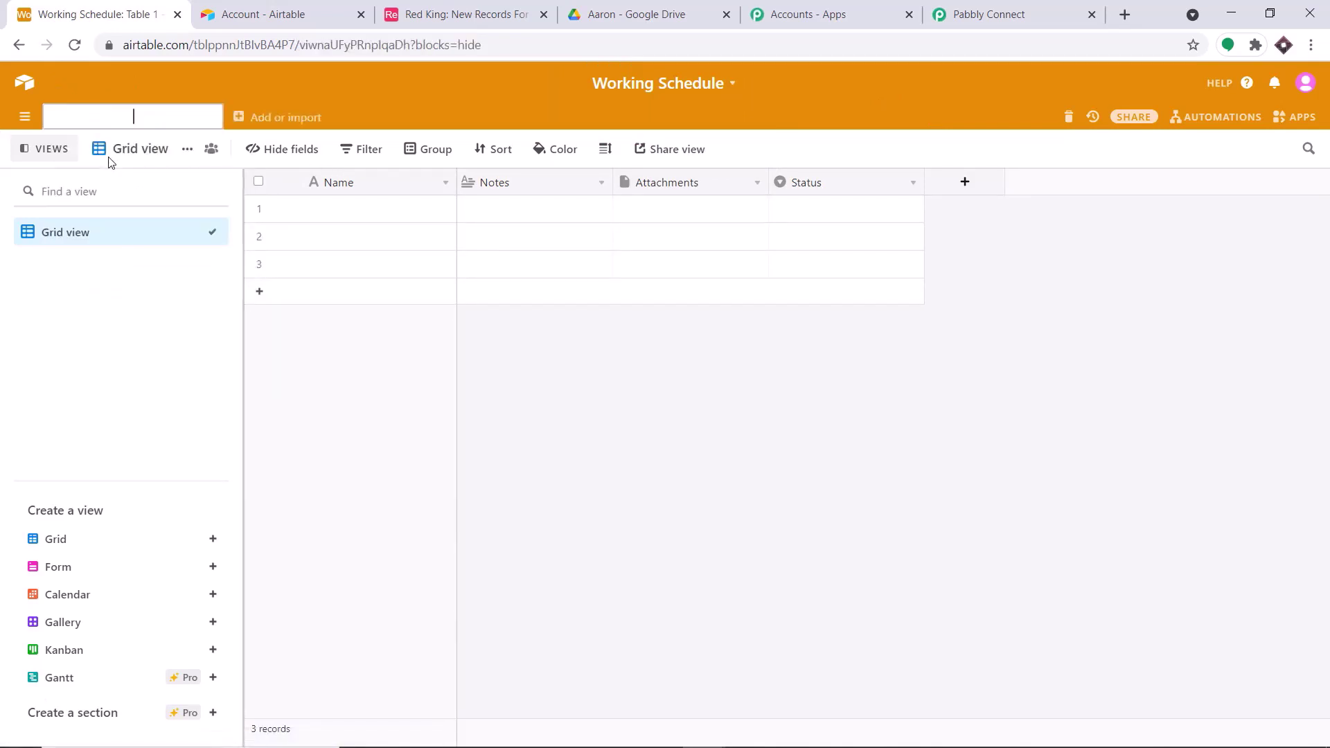
type("Work Person")
key("Return")
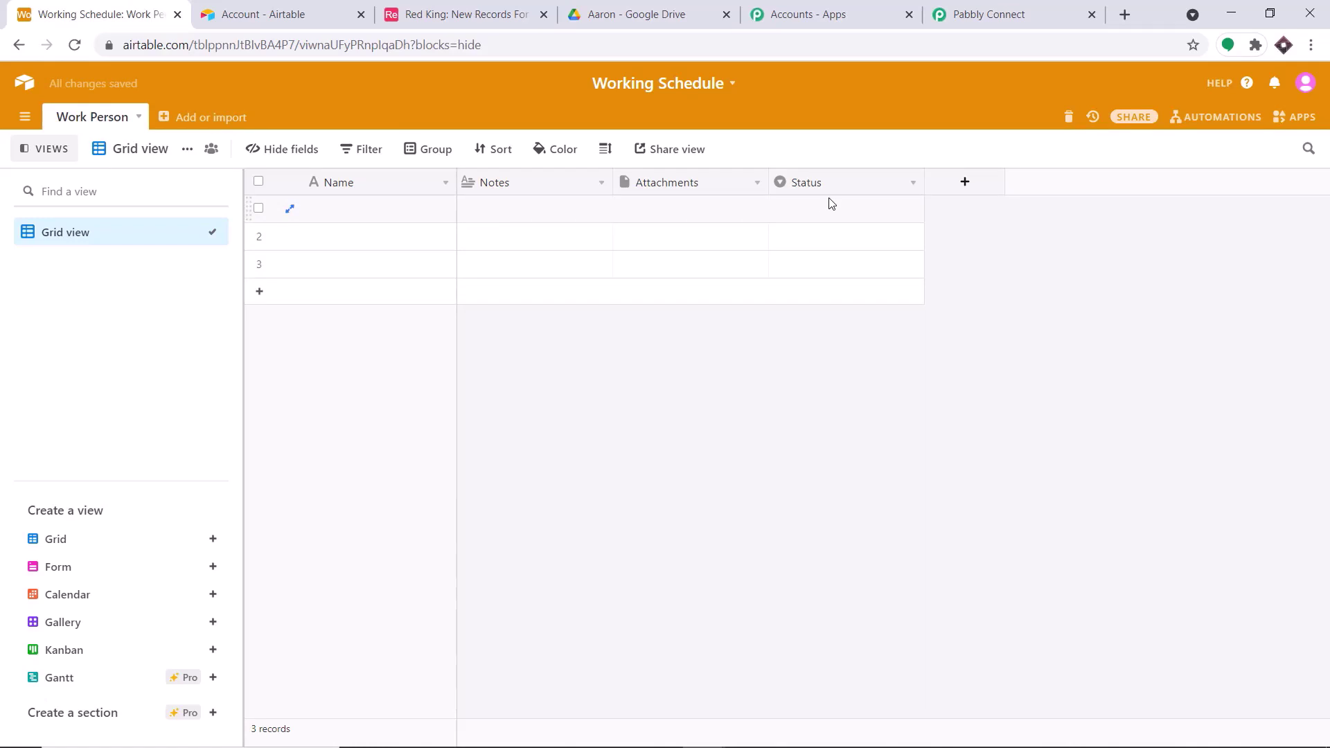
- Delete the Status field and the extra empty records
left_click(882, 181)
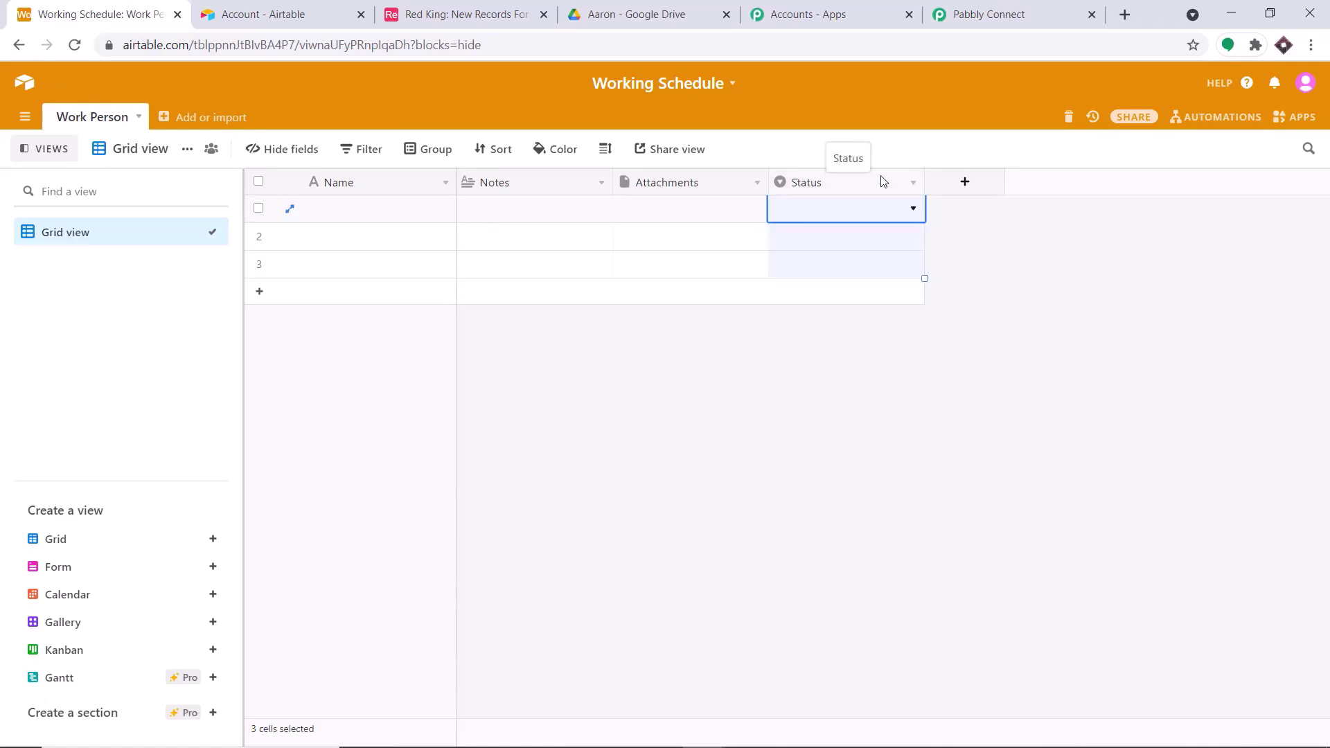
right_click(883, 181)
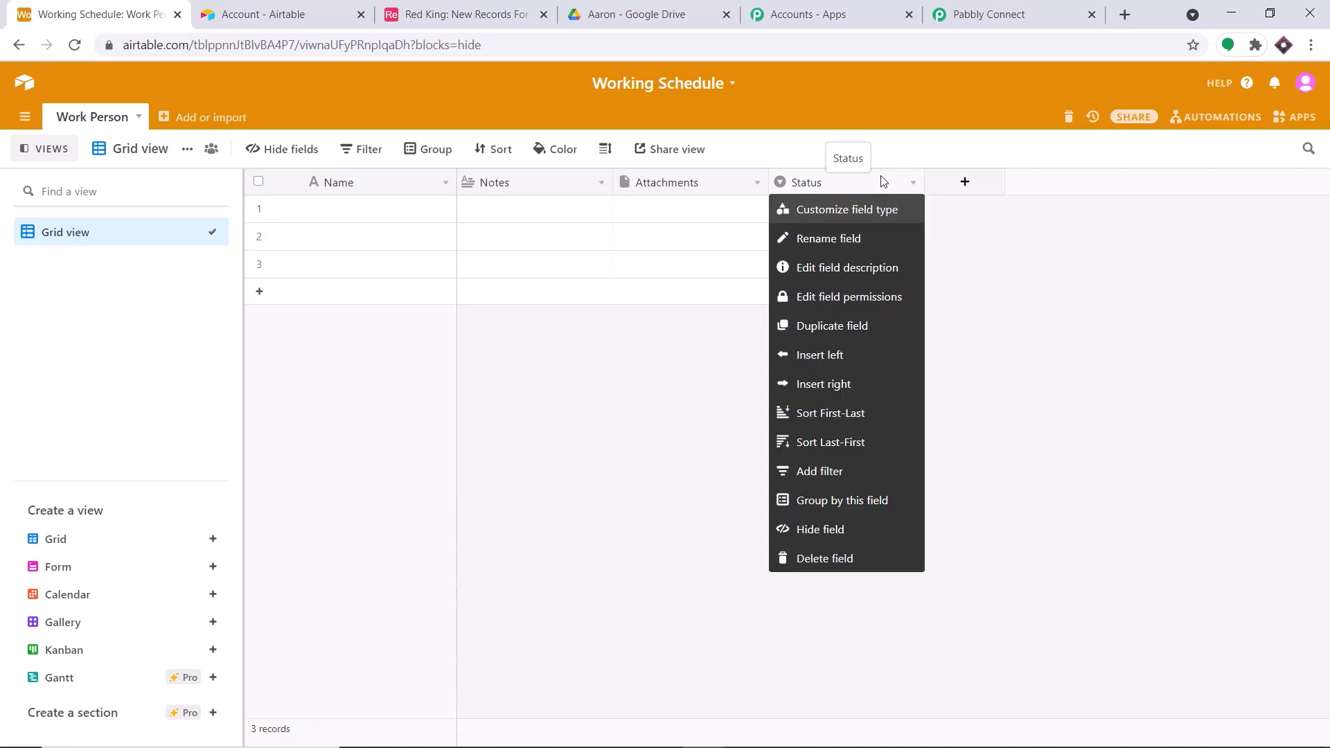
left_click(840, 558)
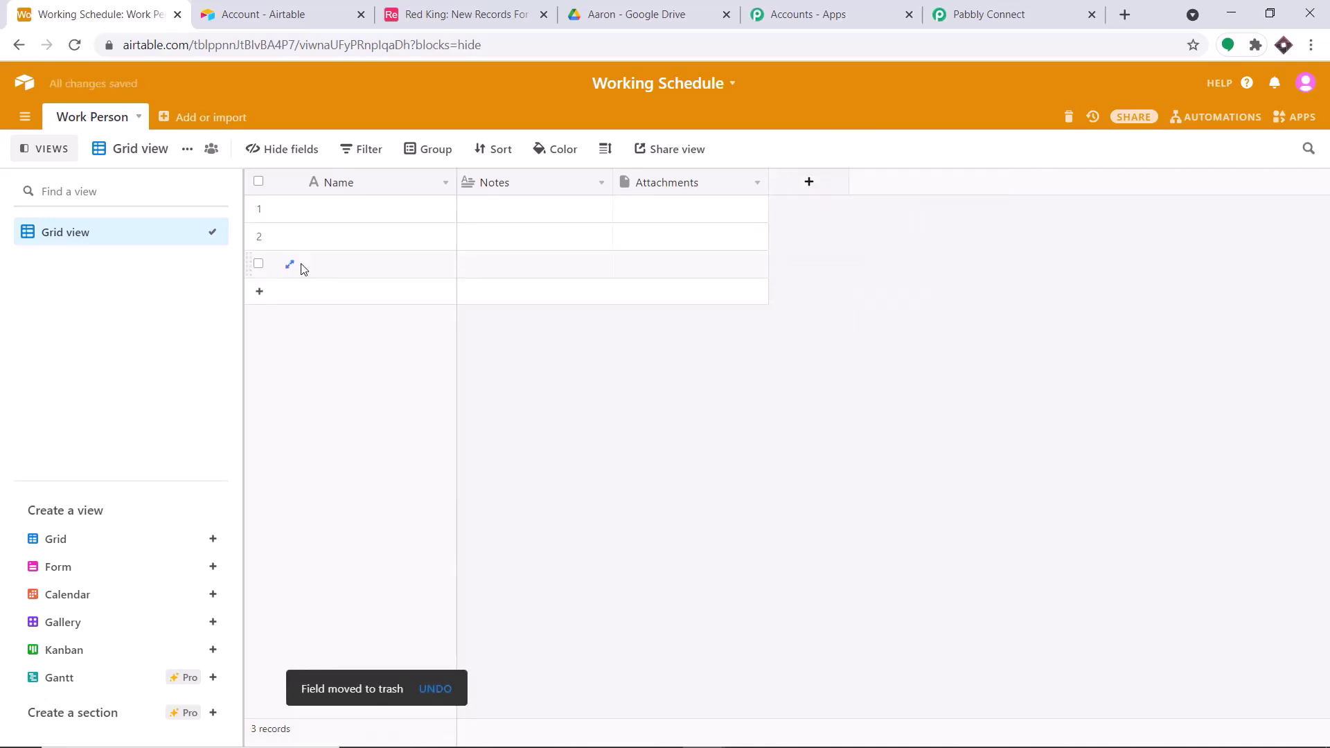
left_click(258, 263)
left_click(258, 235)
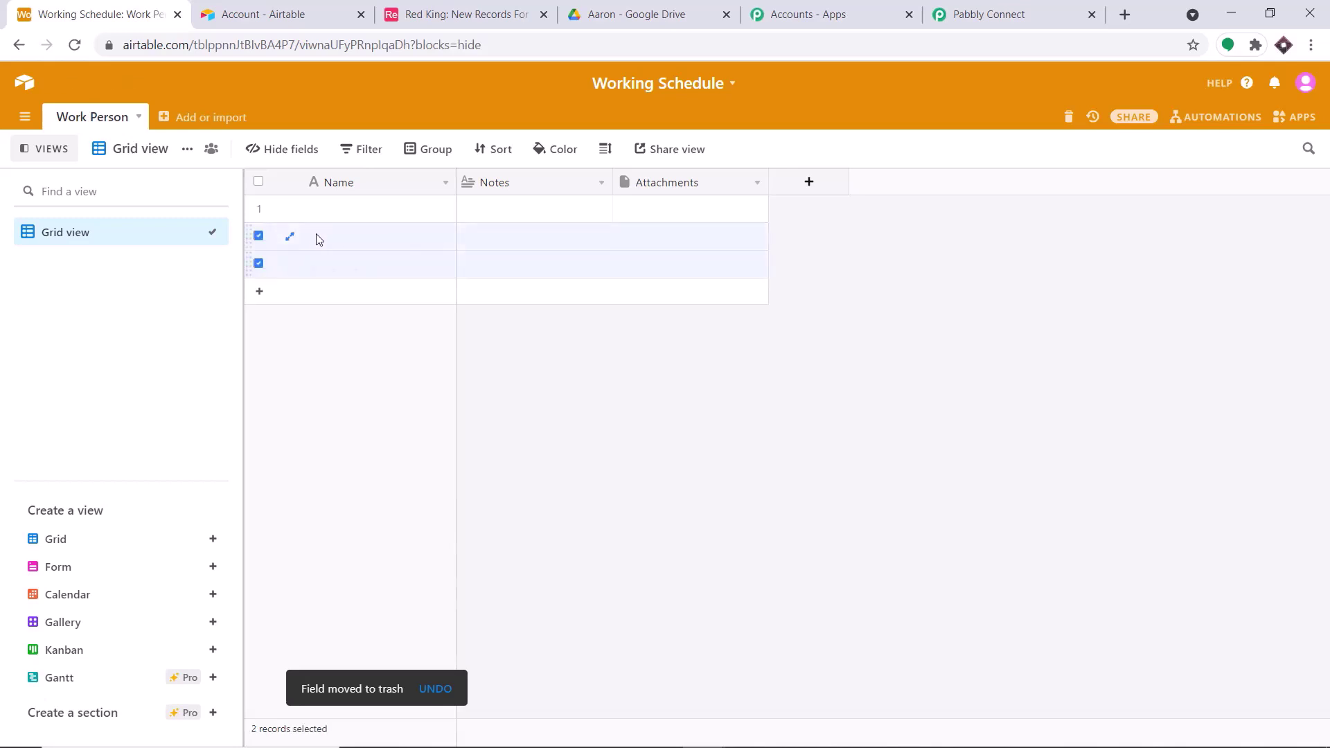
right_click(318, 237)
left_click(355, 277)
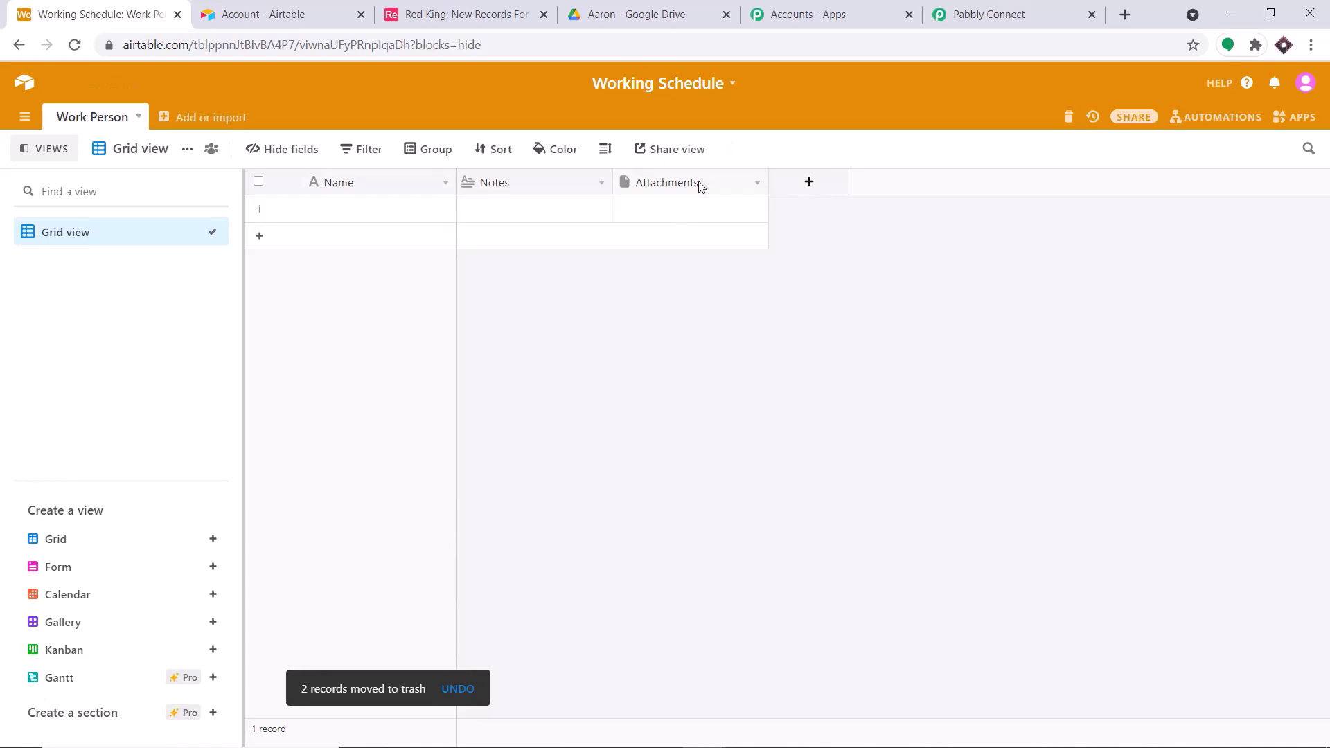
- Rename the Attachments field to Link, pick its field type, and save it
left_click(700, 204)
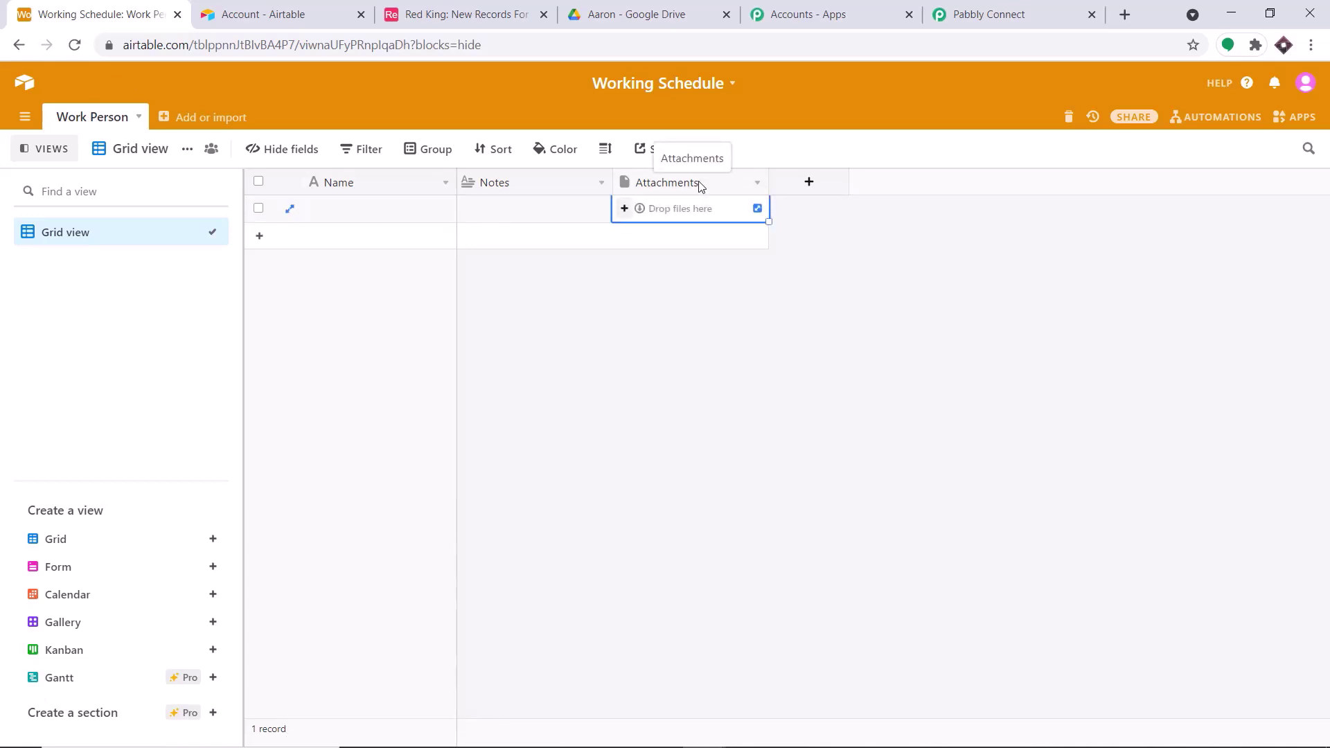
right_click(699, 185)
left_click(703, 220)
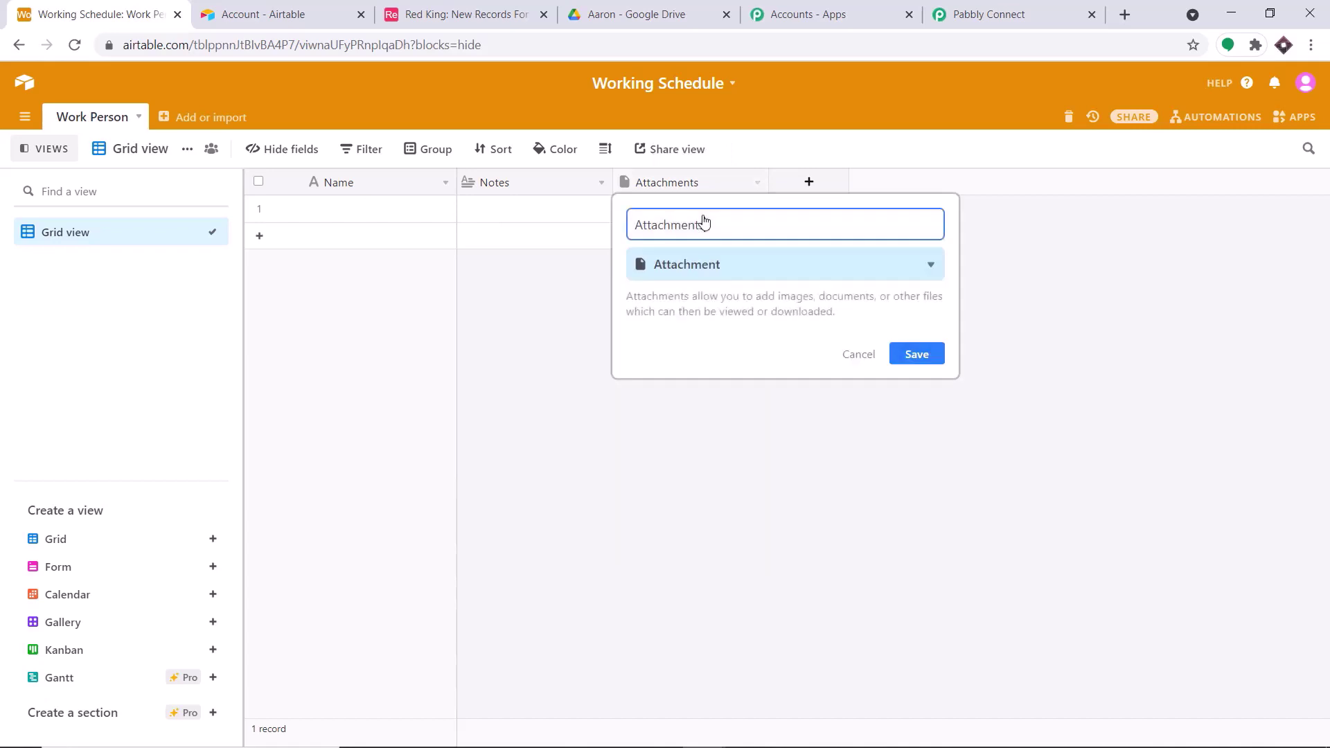
left_click_drag(712, 221, 604, 219)
key("BackSpace")
type("Link")
left_click(714, 269)
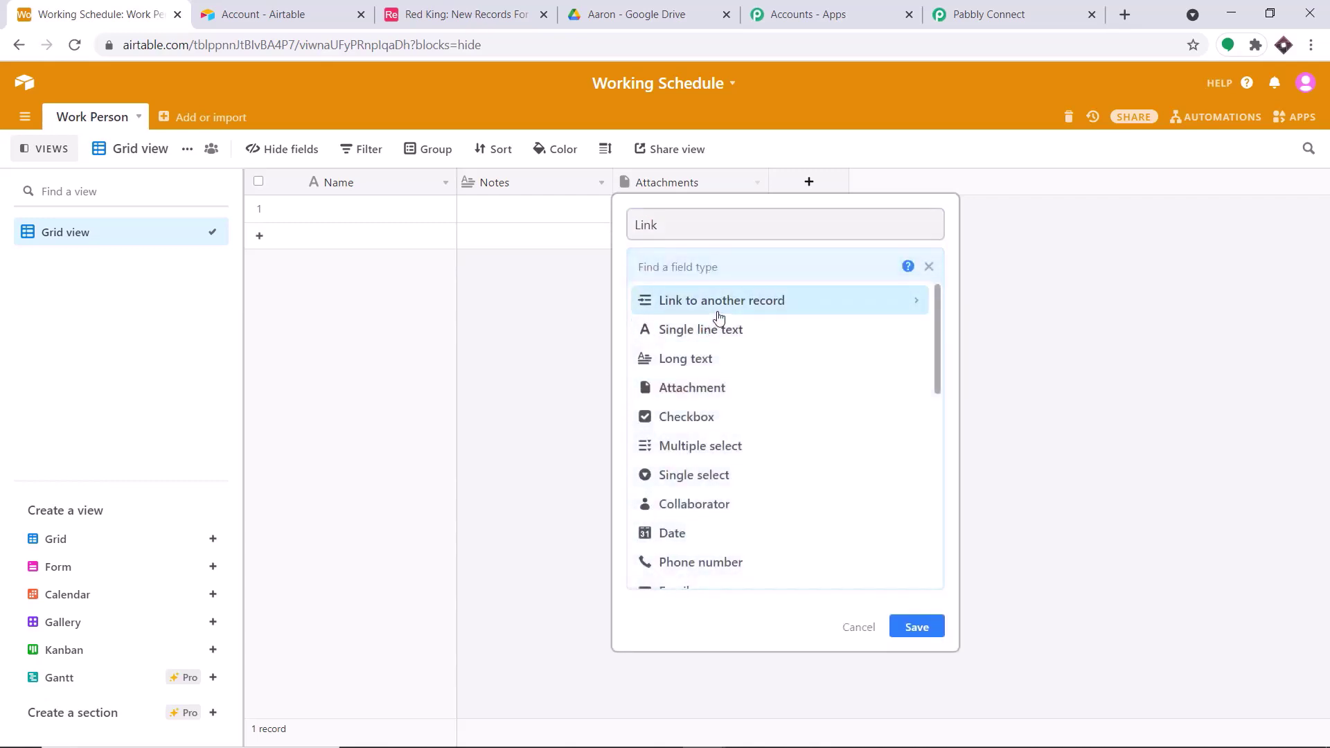
left_click(675, 303)
left_click(932, 632)
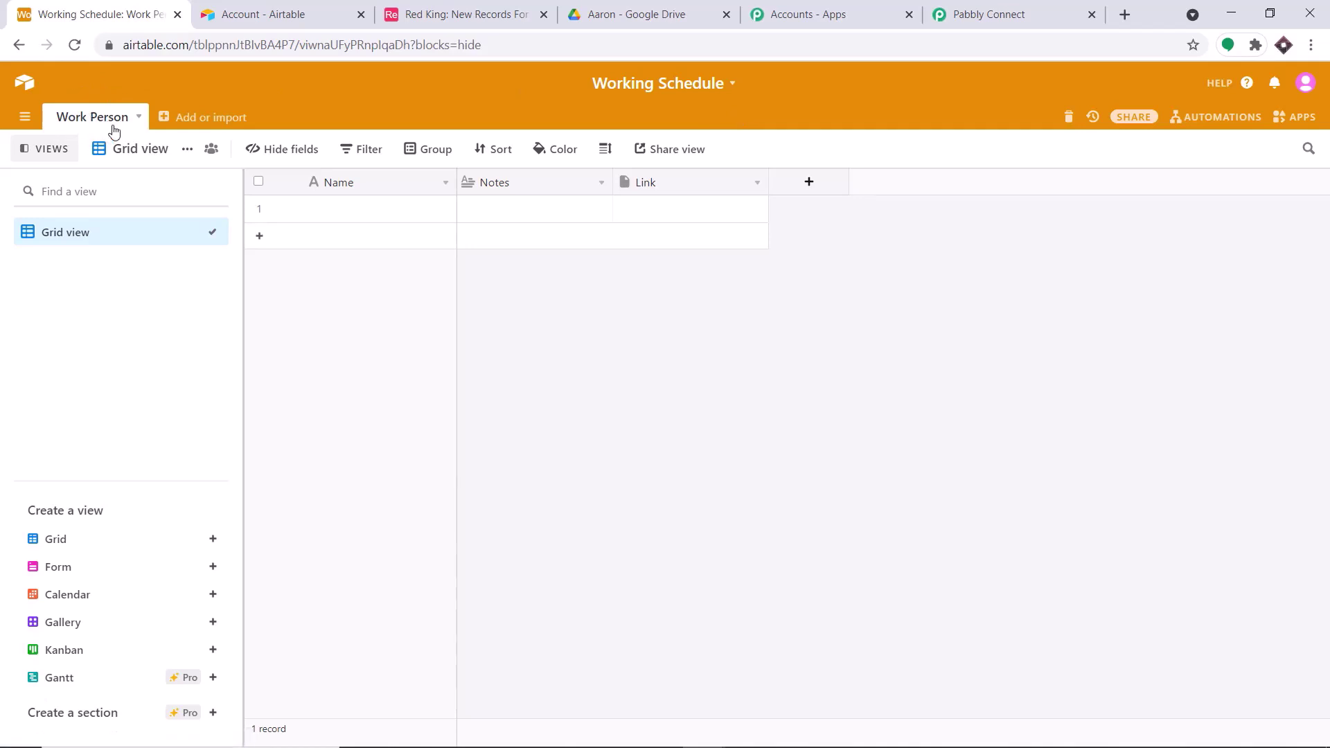
left_click(1008, 8)
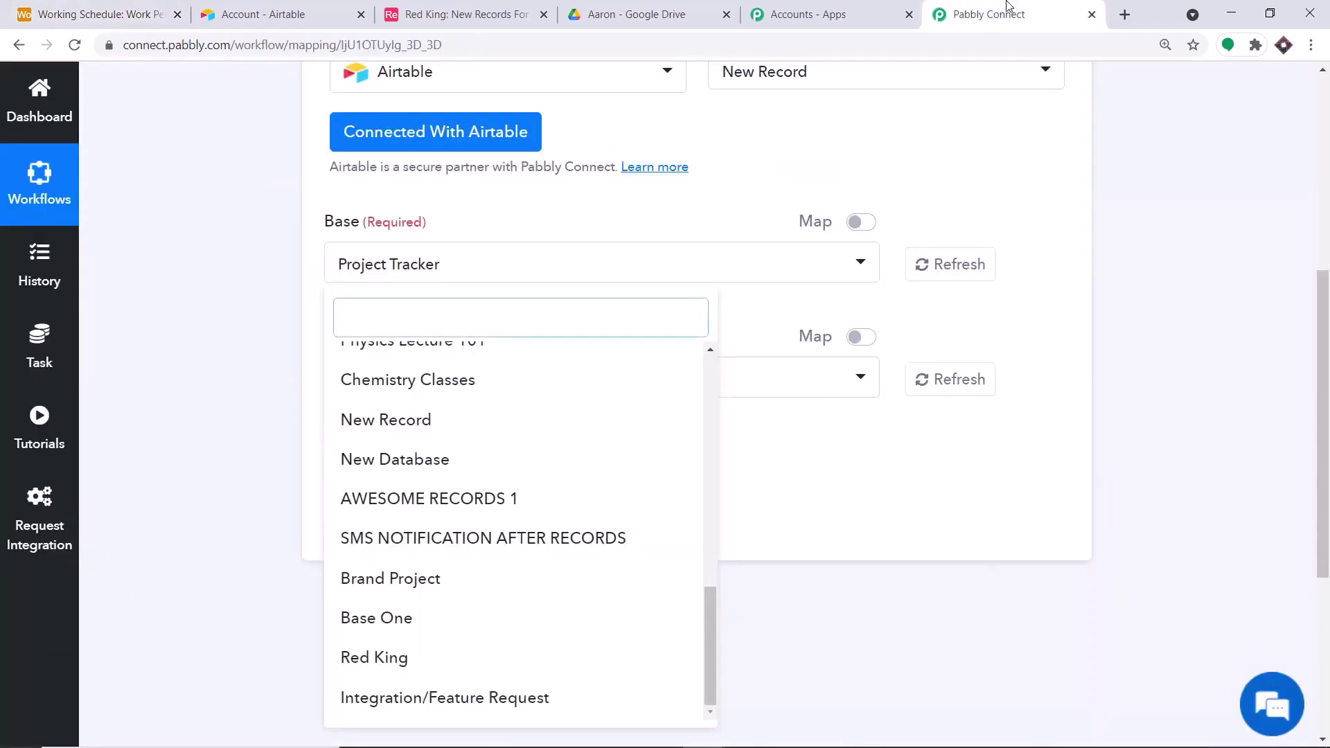
- Refresh the Airtable base list and choose the Working Schedule base
left_click(965, 268)
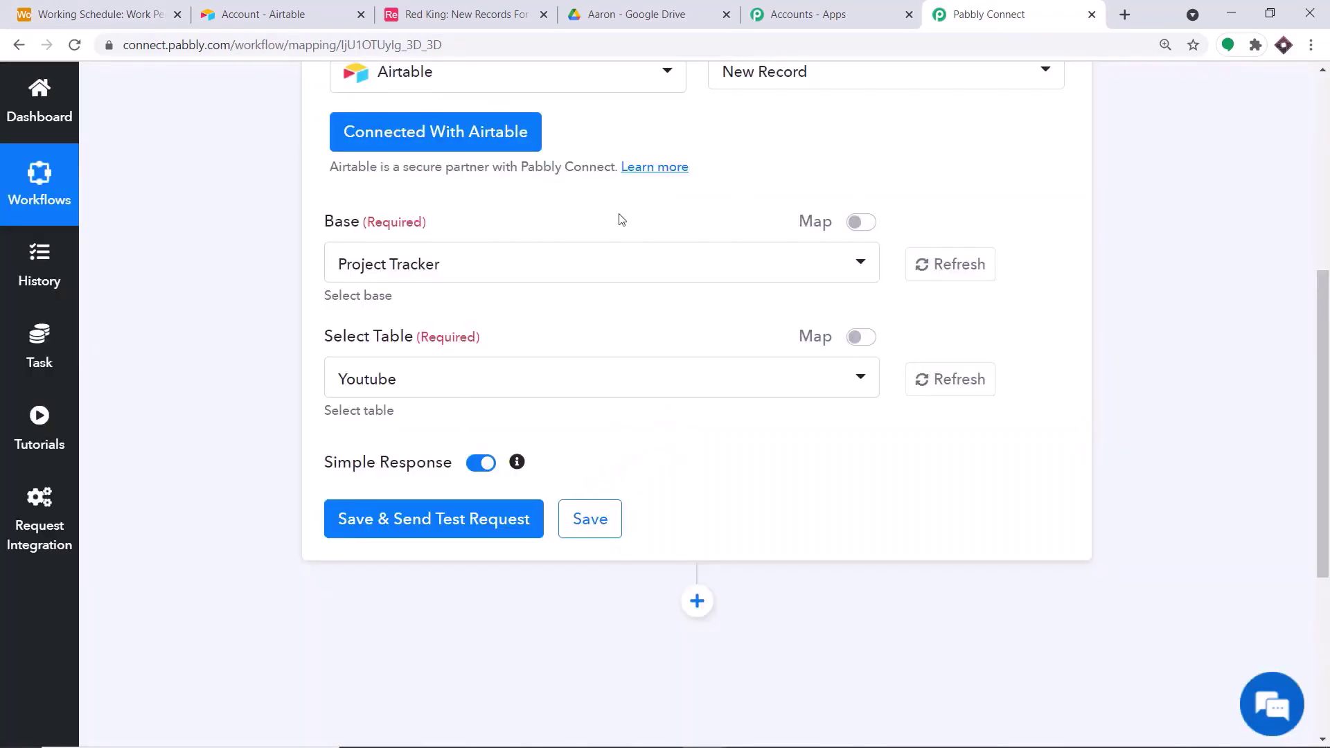
left_click(451, 269)
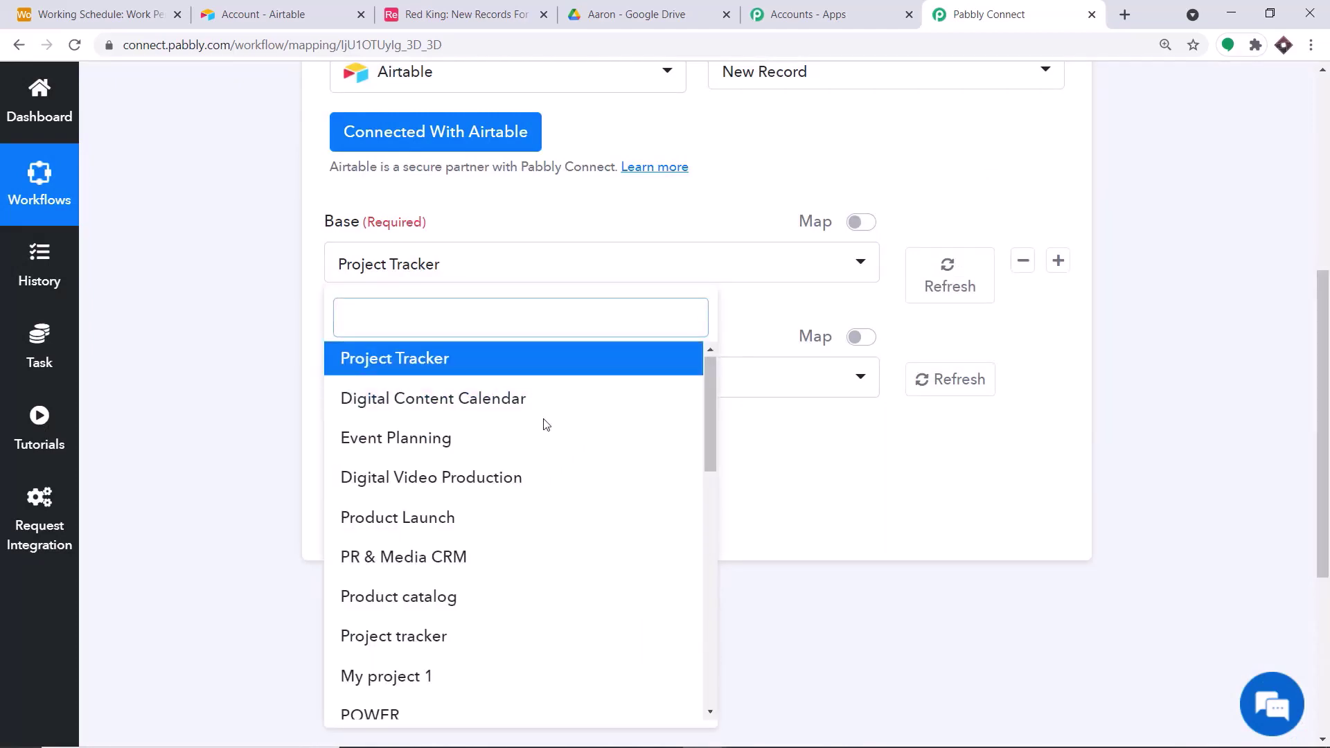
scroll(546, 426, "down", 10)
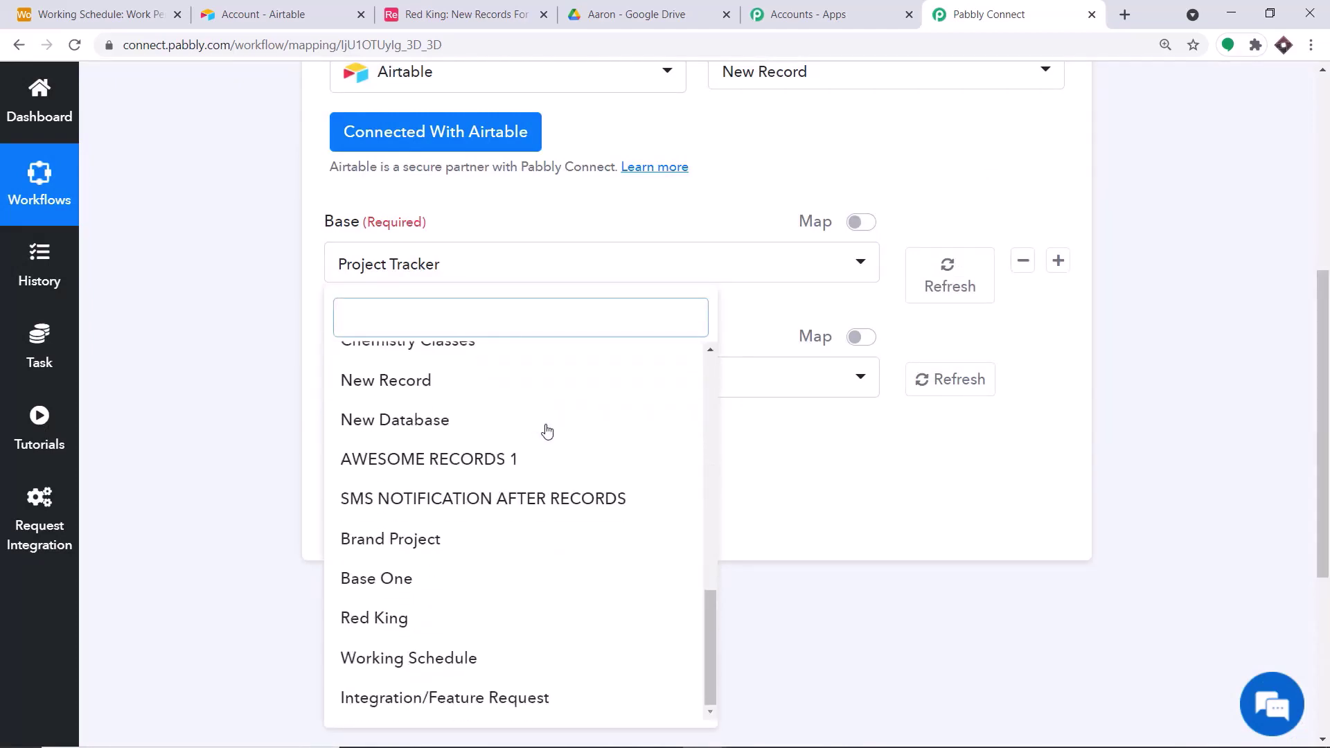
left_click(465, 659)
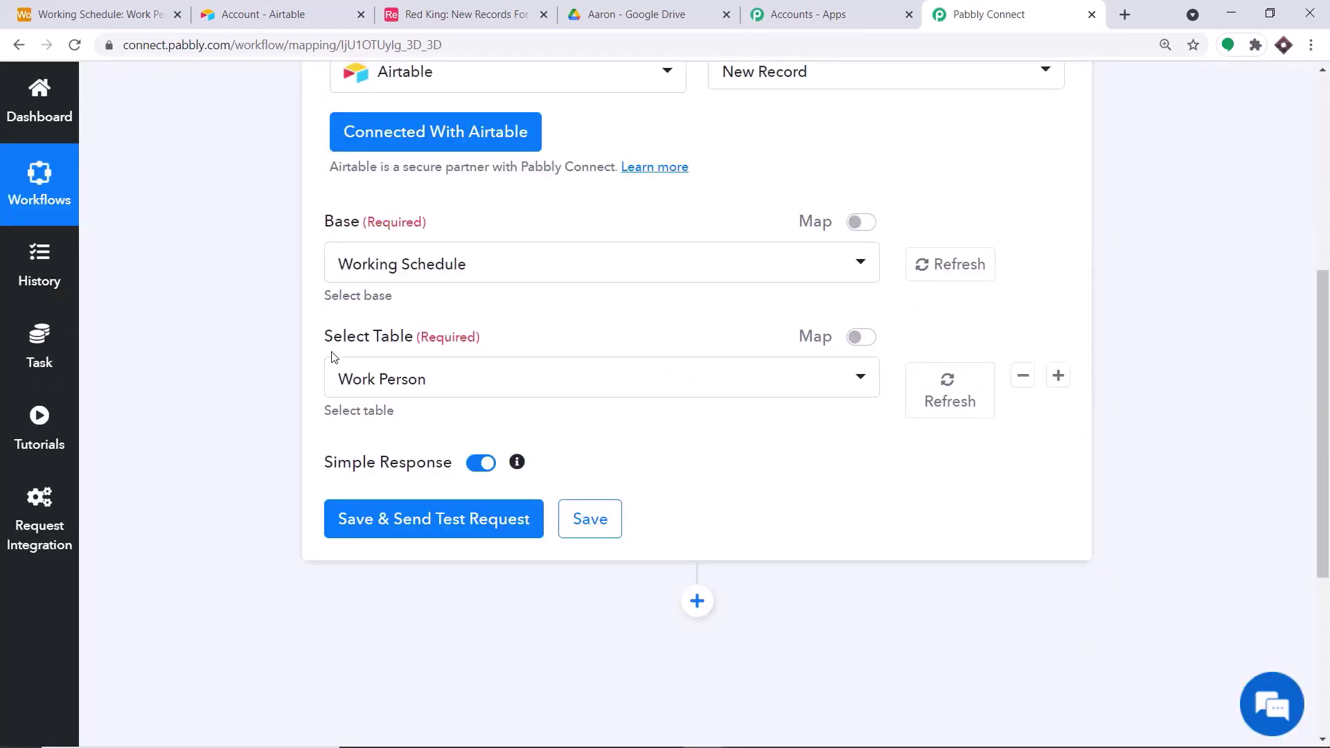
- Choose the Work Person table and save the trigger, sending a test request
left_click(434, 380)
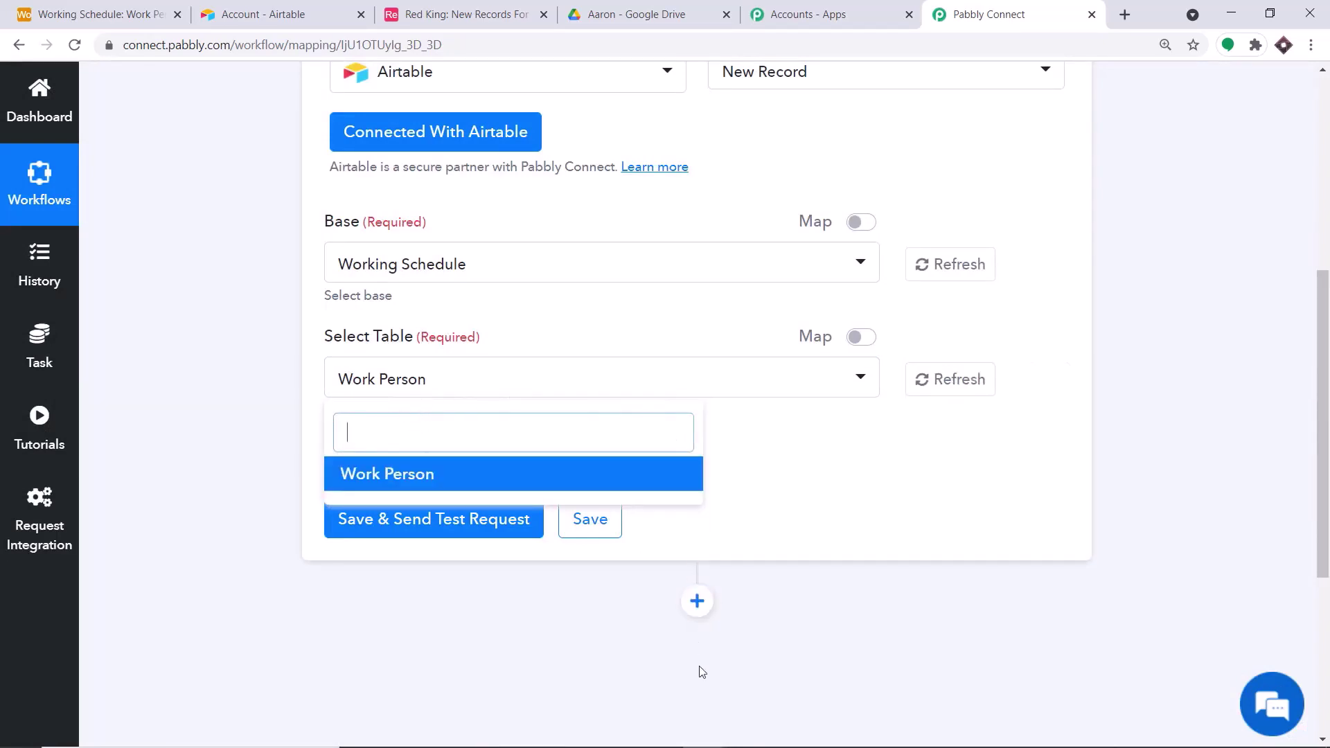
left_click(78, 7)
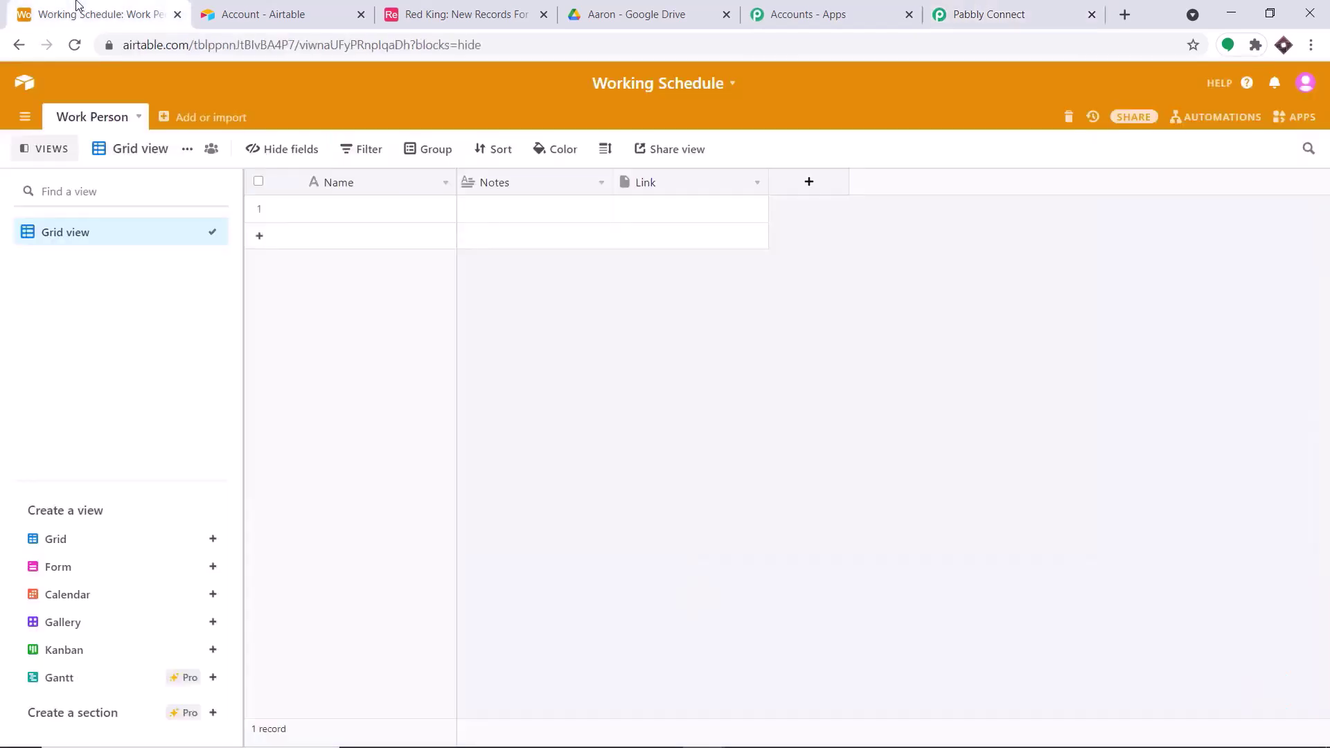
left_click(1005, 6)
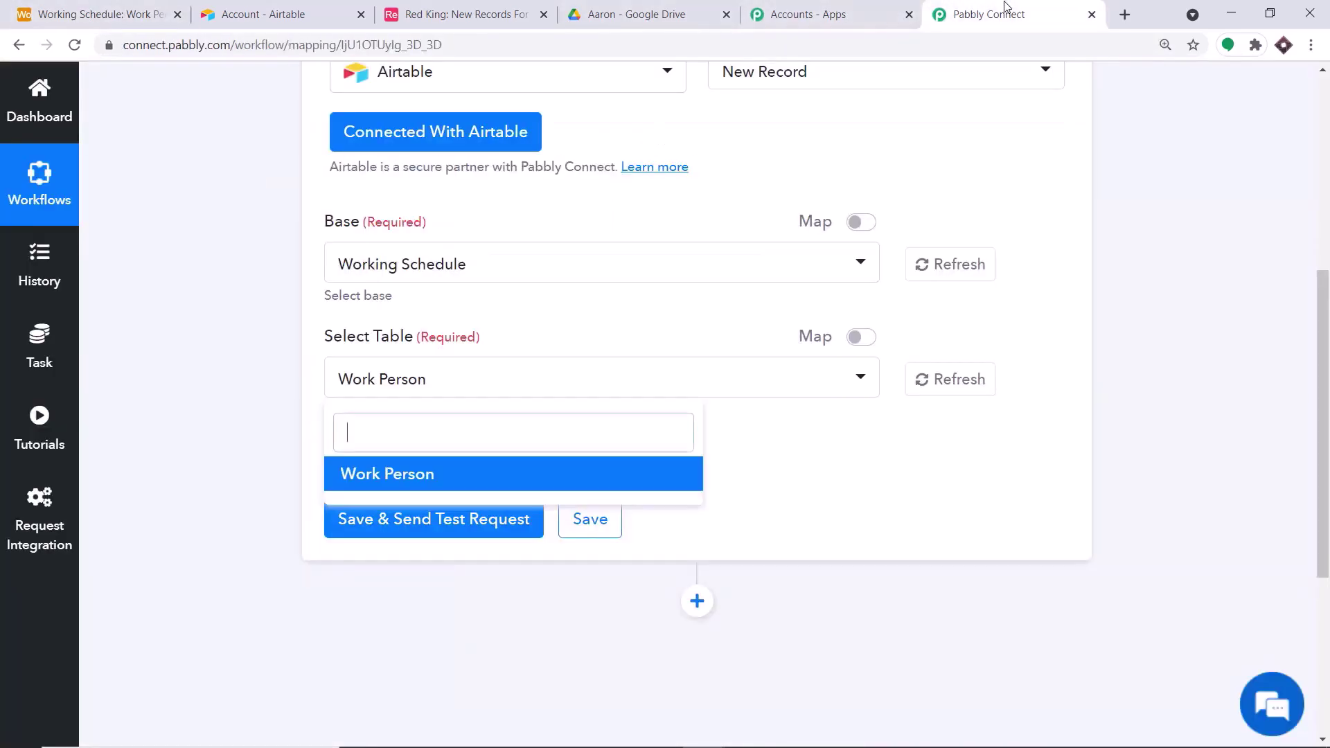
left_click(452, 474)
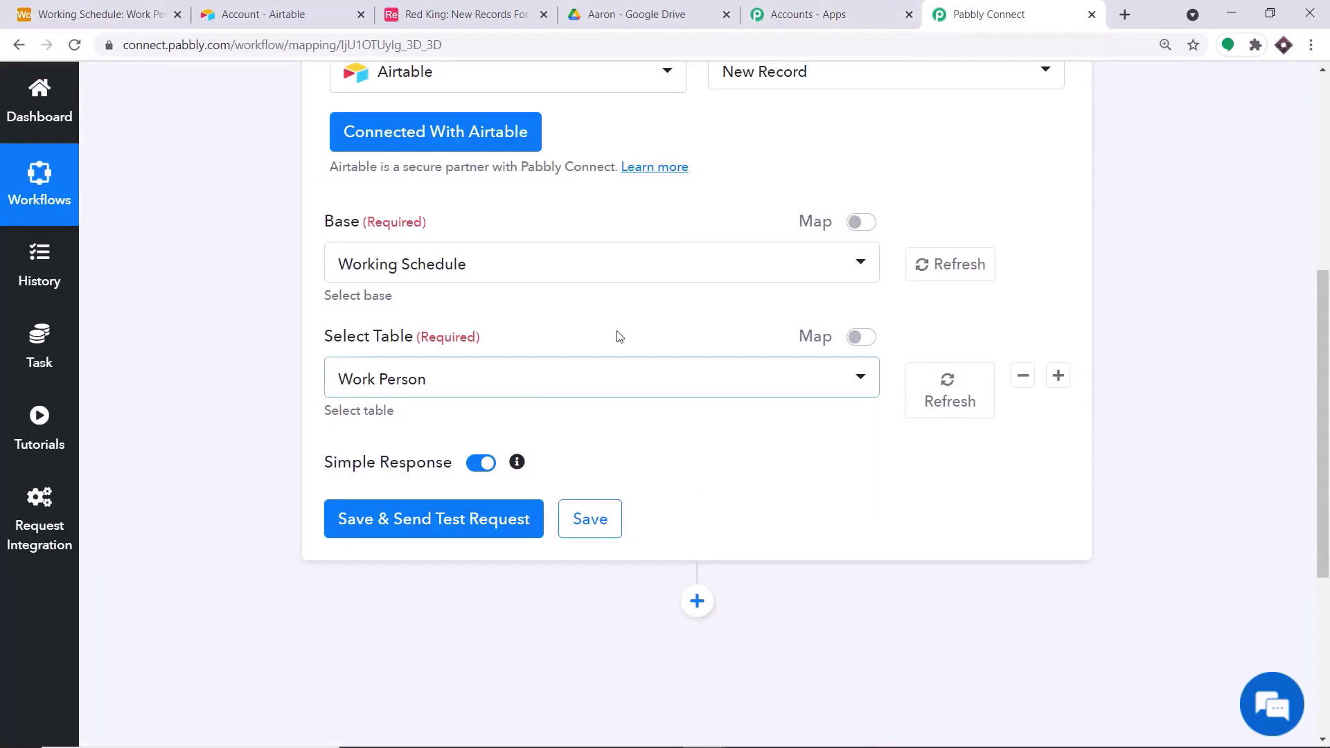
scroll(619, 336, "down", 1)
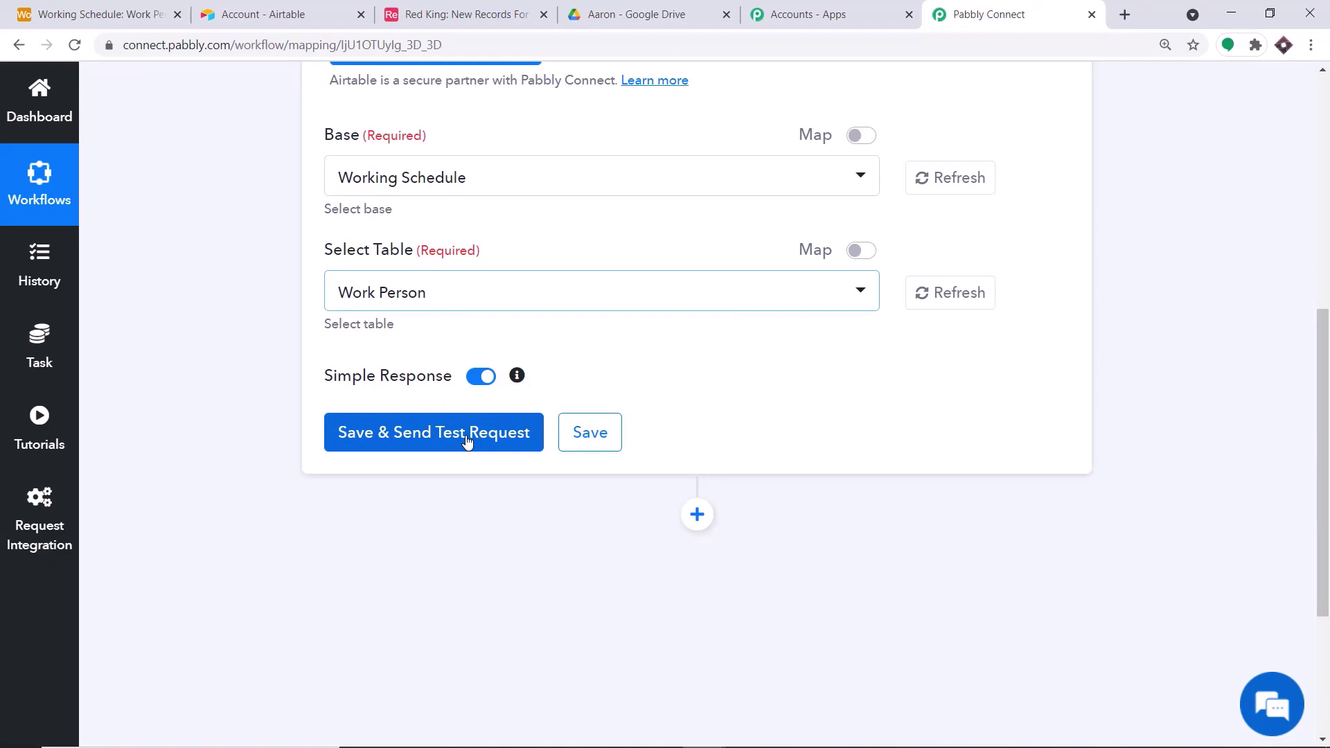
left_click(138, 13)
left_click(950, 14)
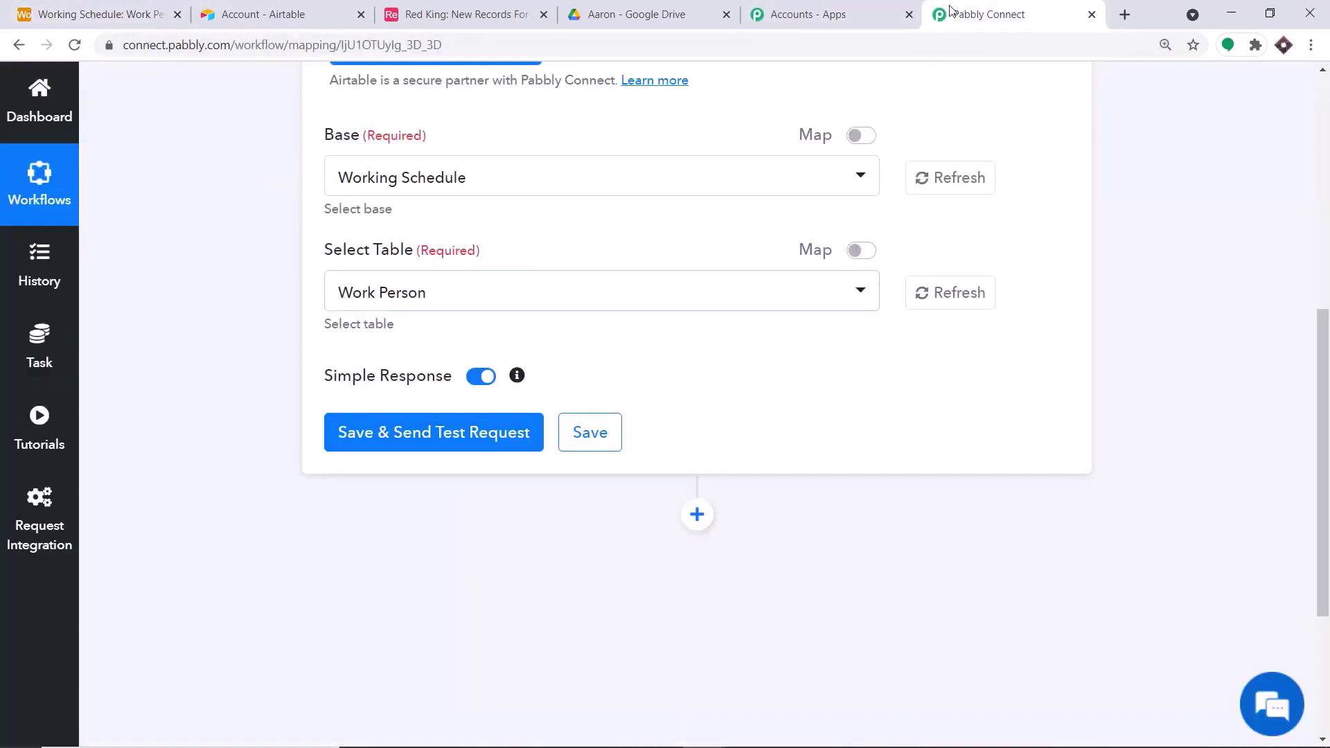
left_click(475, 439)
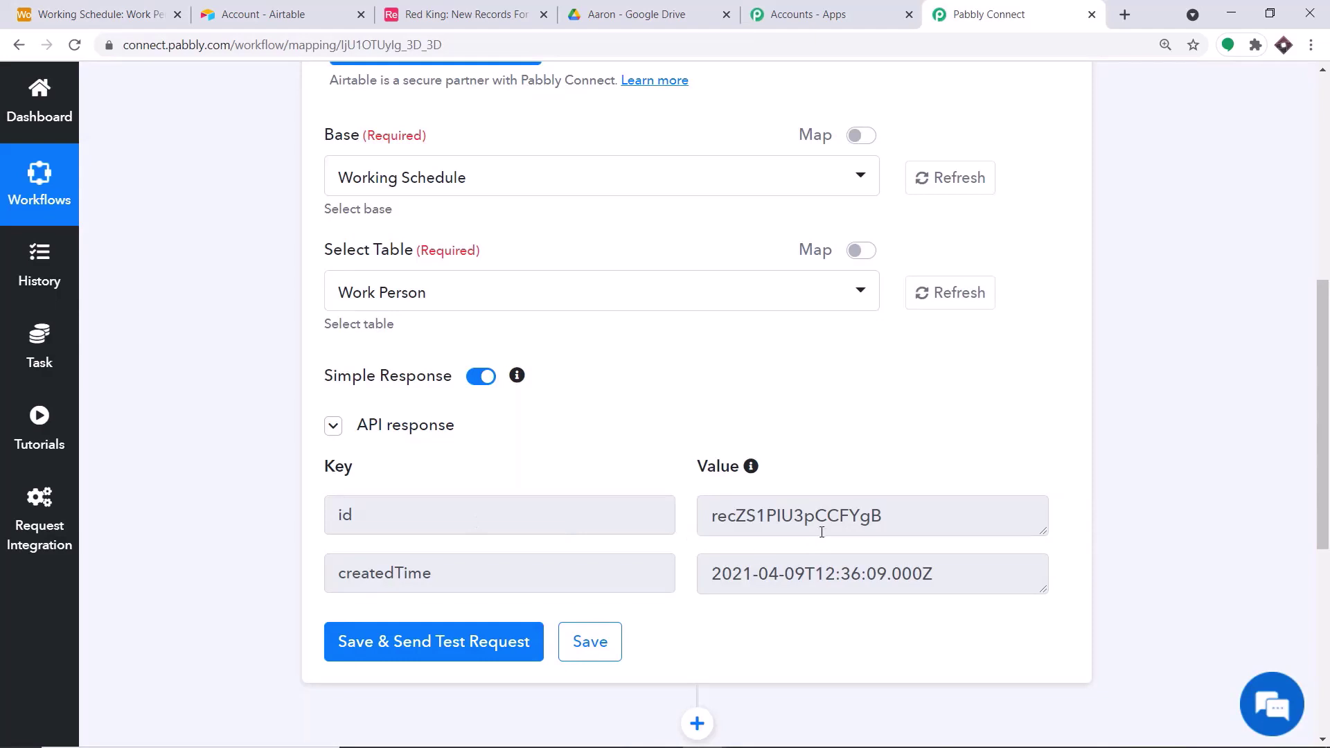
left_click(166, 5)
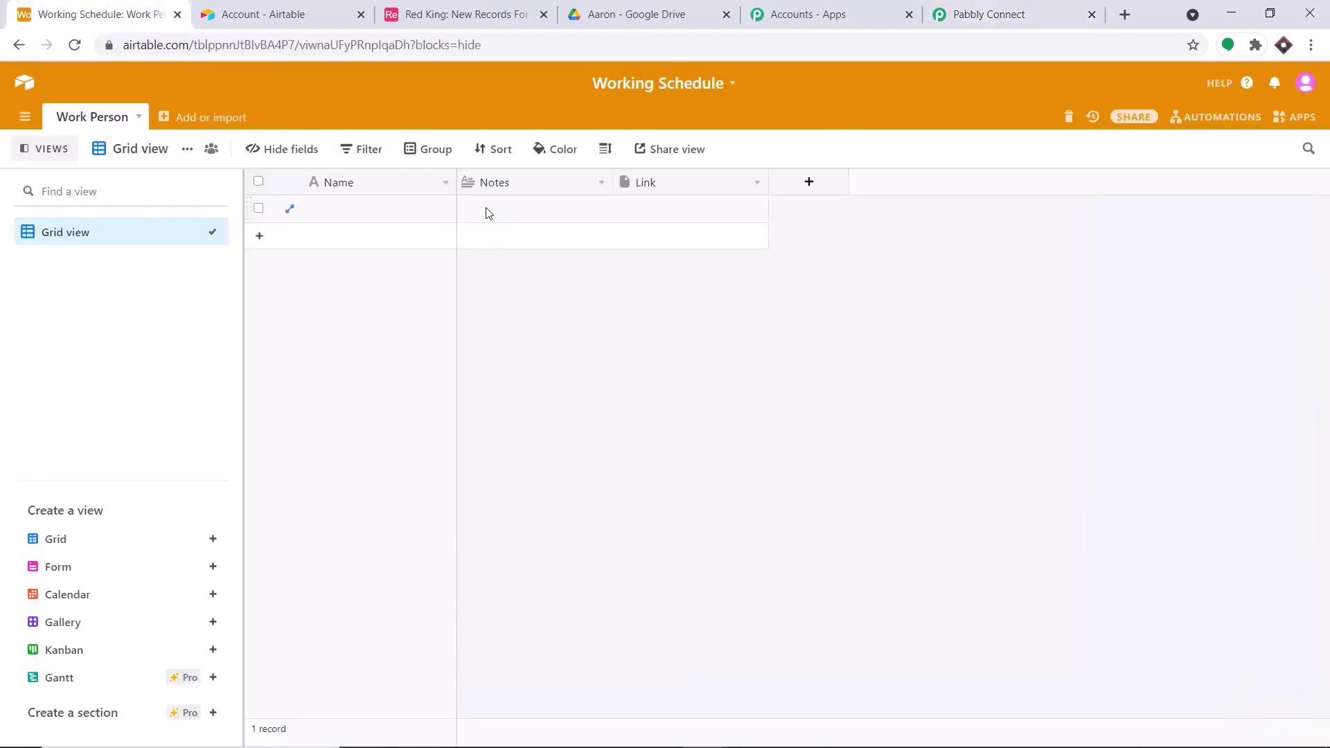
- Enter a person's first name in the first record's Name cell and Tesla in its Notes cell
left_click(335, 209)
type("Elon Musk")
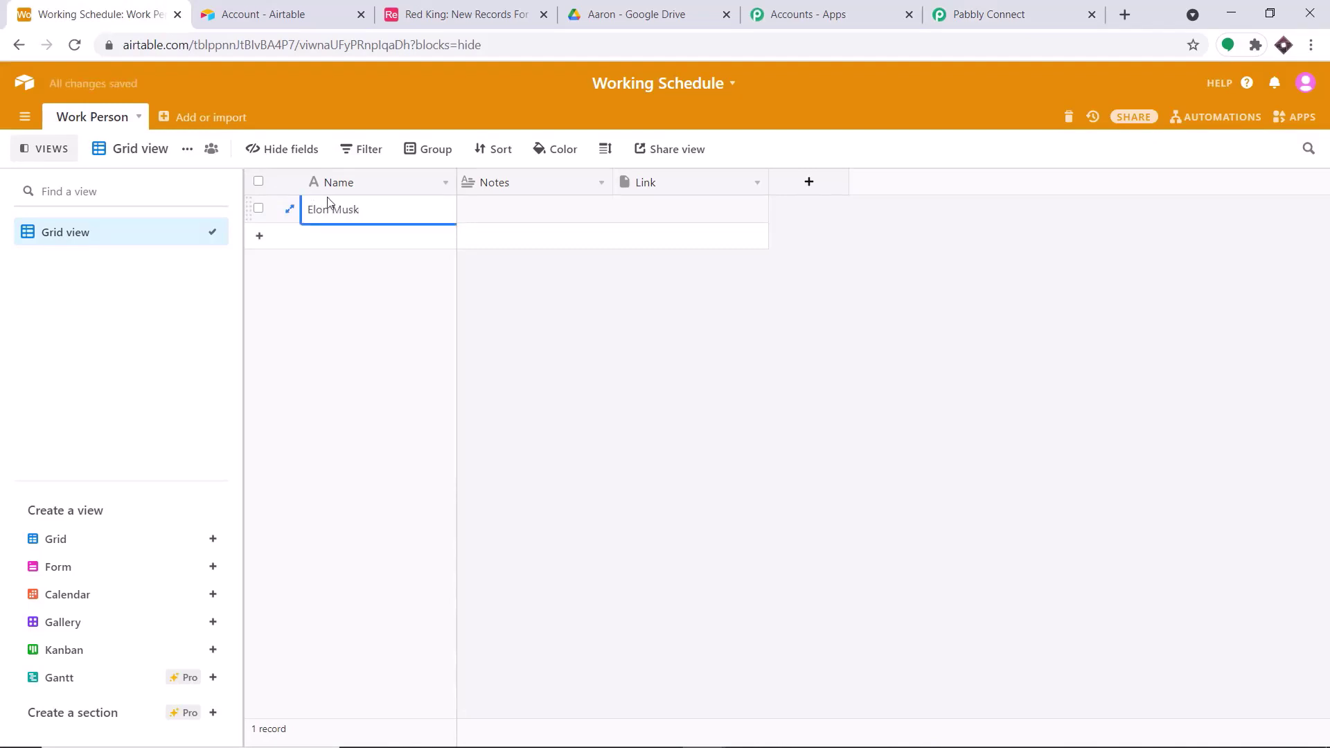
left_click(470, 218)
type("Tesla")
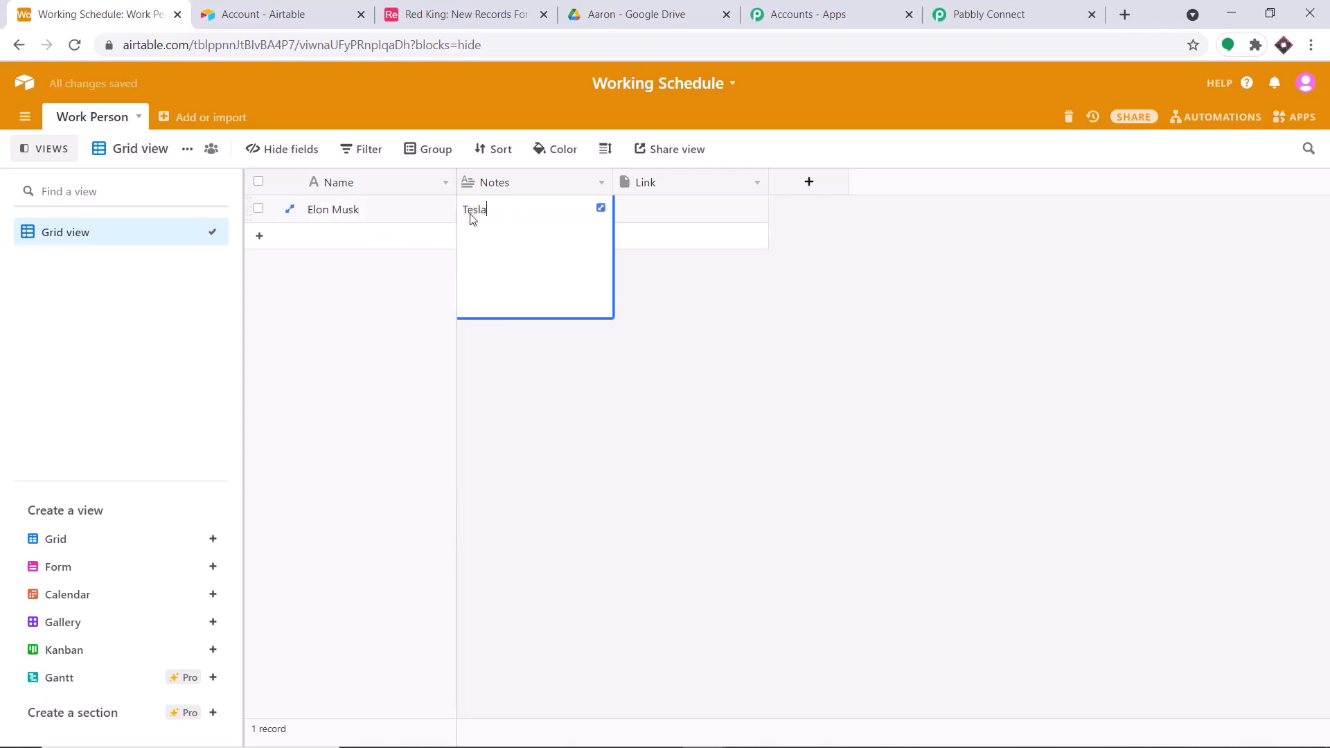
left_click(669, 409)
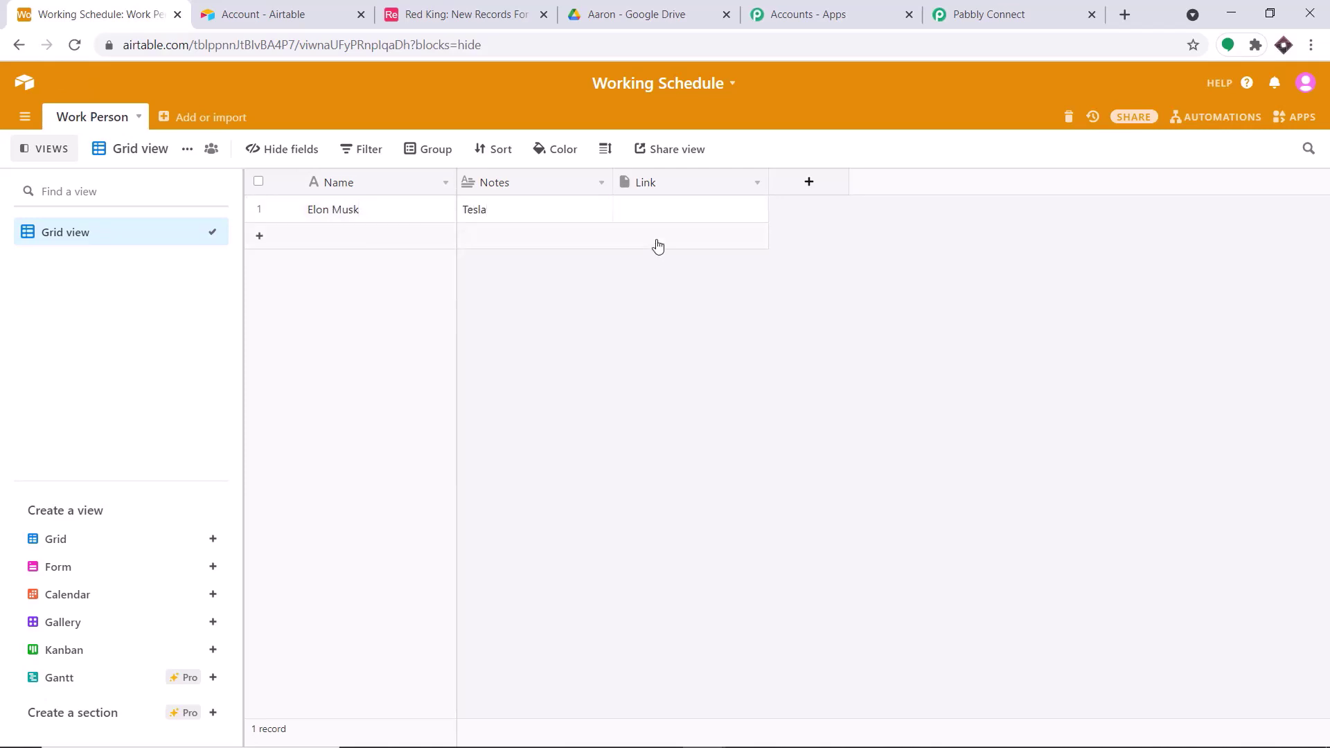
left_click(980, 13)
- Recheck the filled Airtable record and resend the trigger test request
scroll(584, 455, "down", 3)
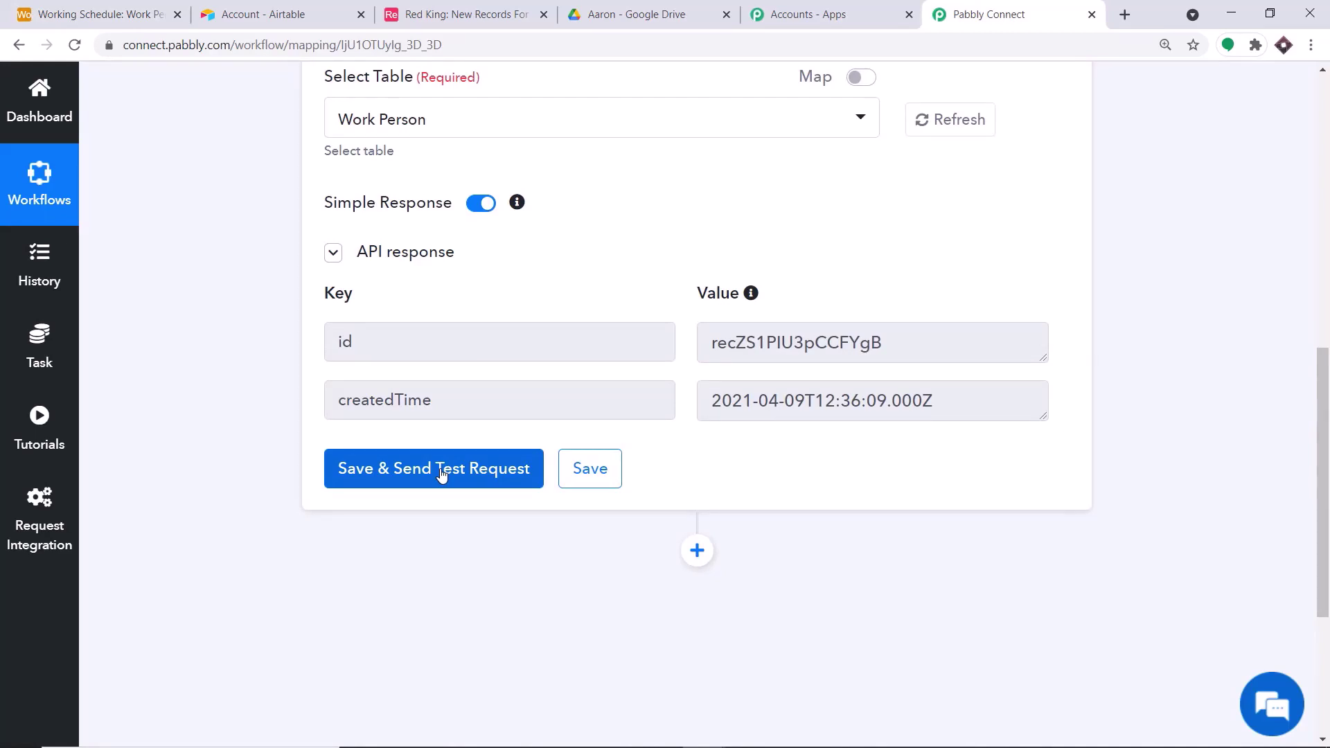
left_click(97, 13)
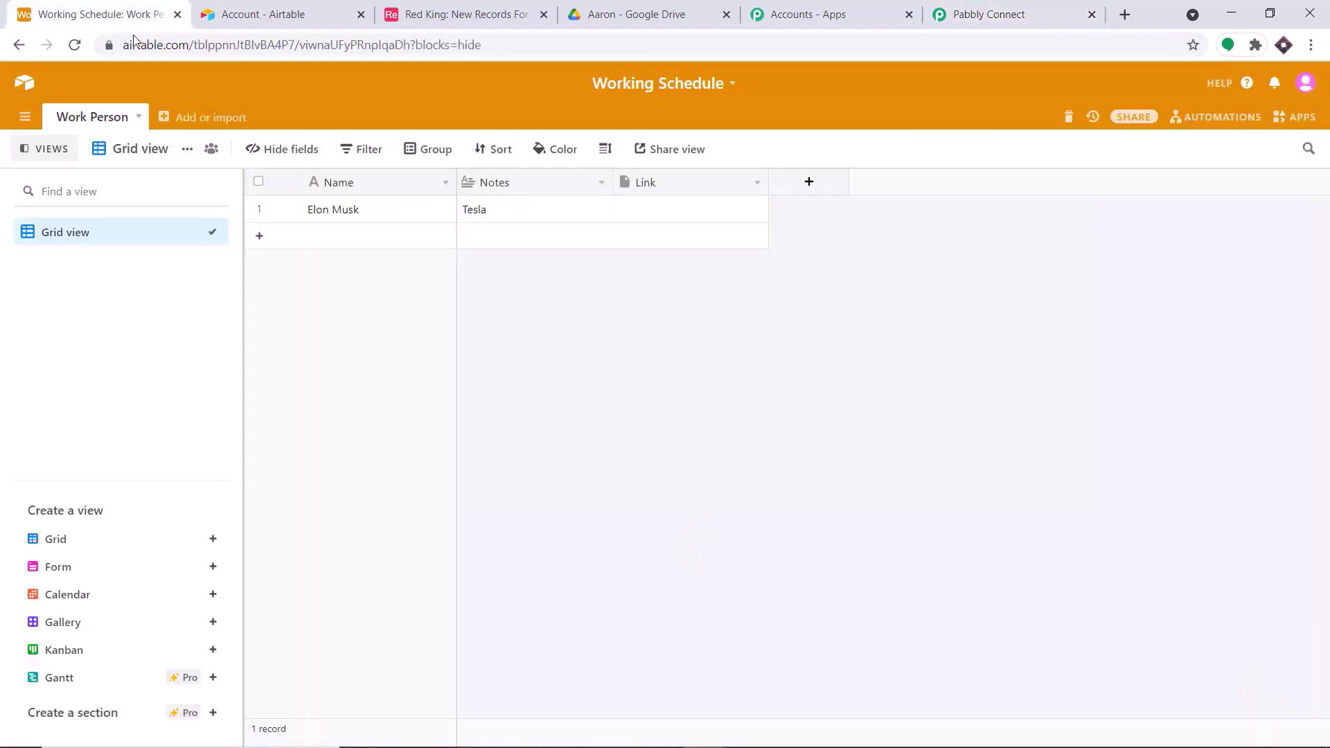
left_click(931, 13)
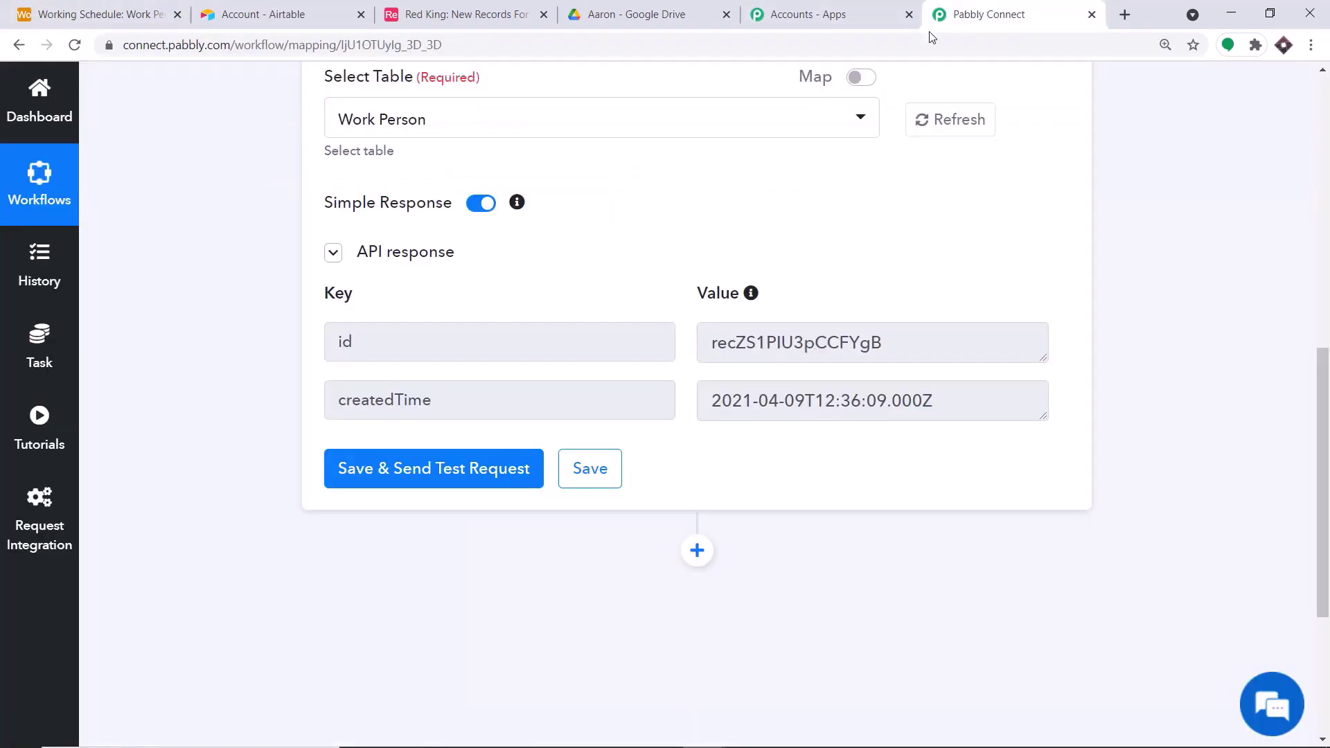
left_click(468, 480)
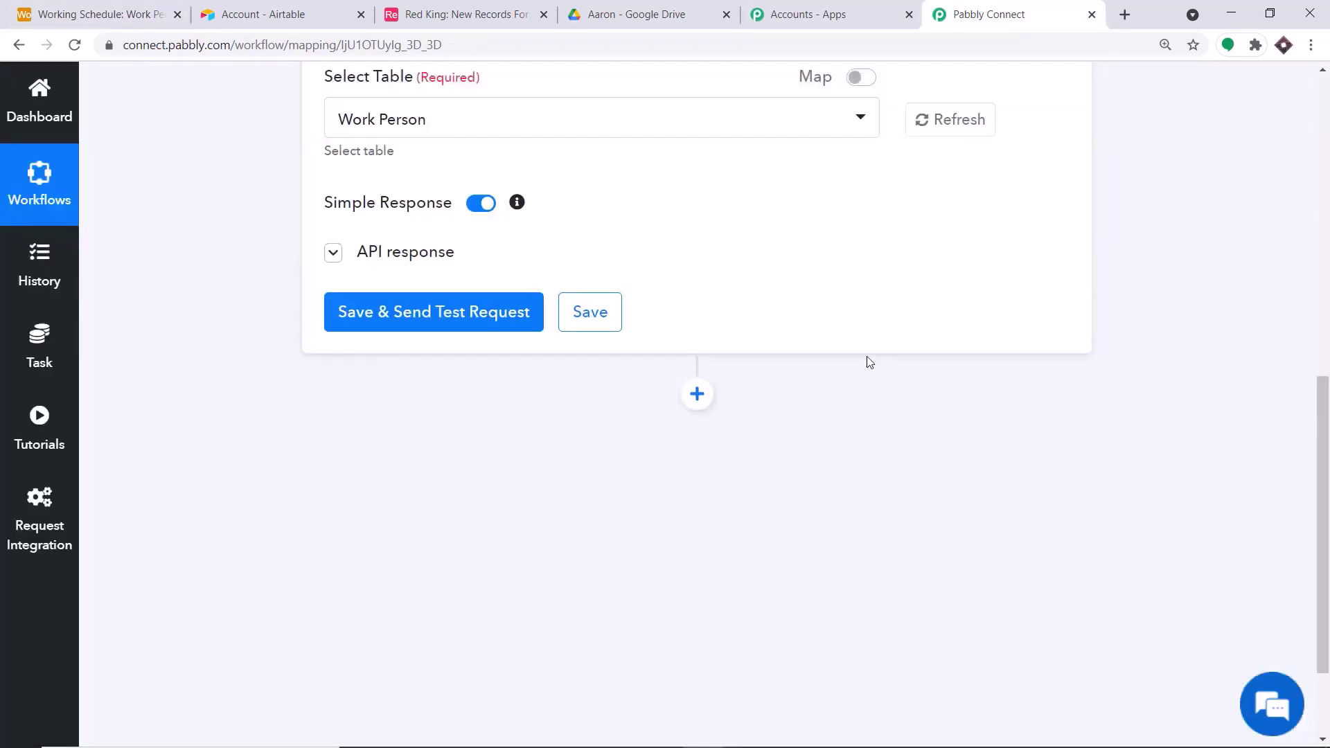
scroll(824, 414, "down", 1)
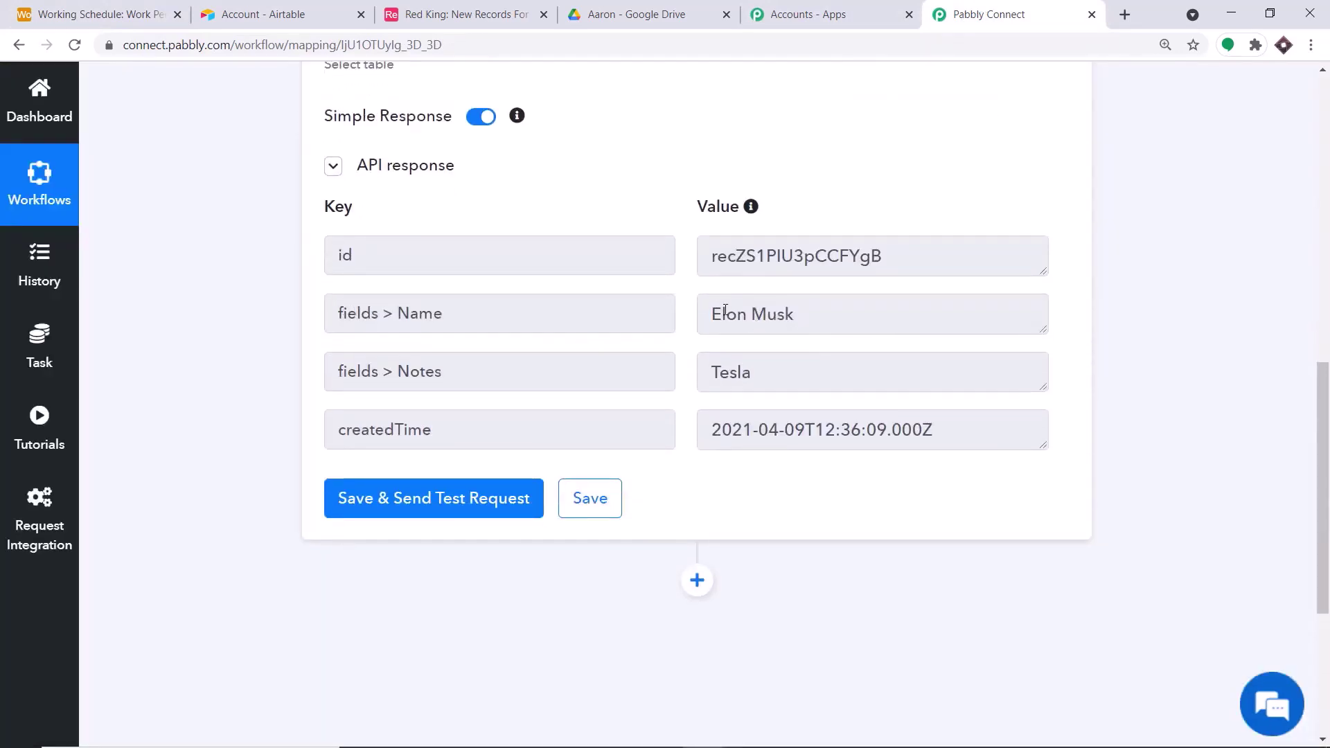
- Review the returned id, Name, Notes and createdTime values and insert an empty action step
double_click(702, 256)
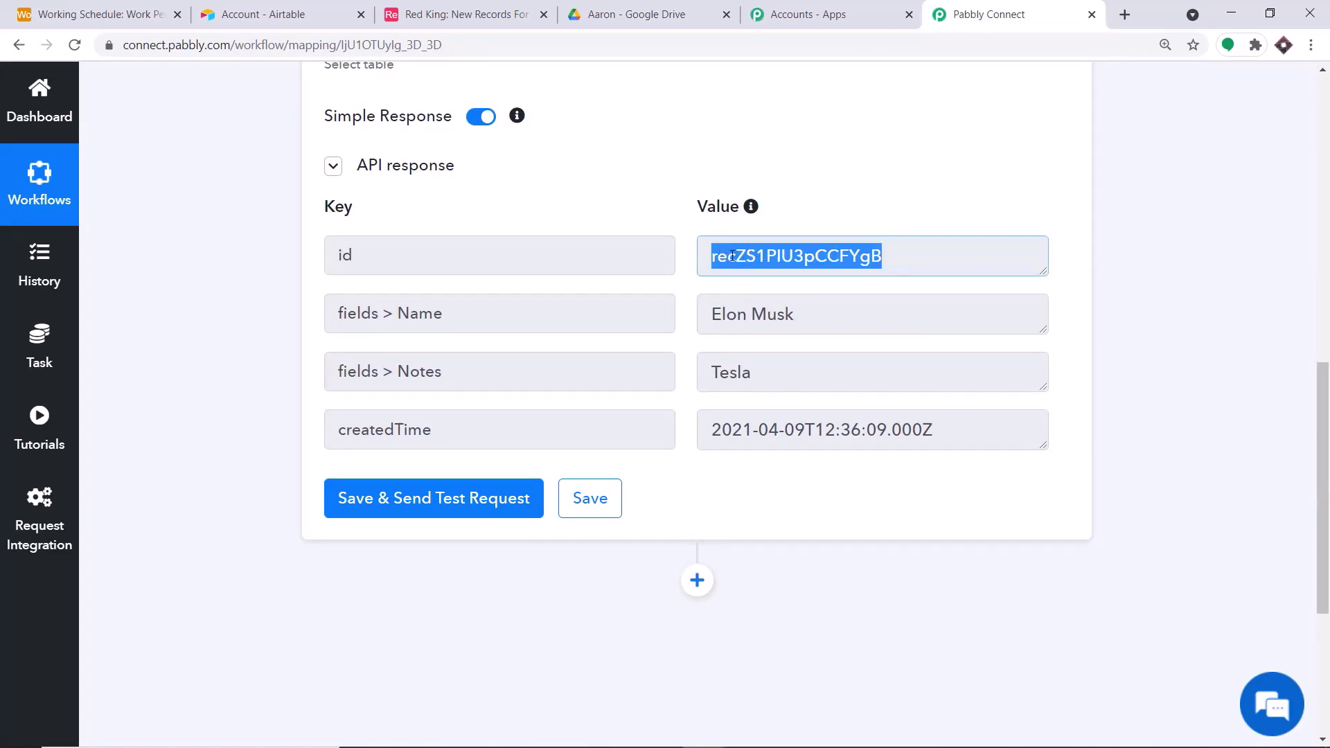
left_click(634, 305)
left_click_drag(793, 310, 671, 311)
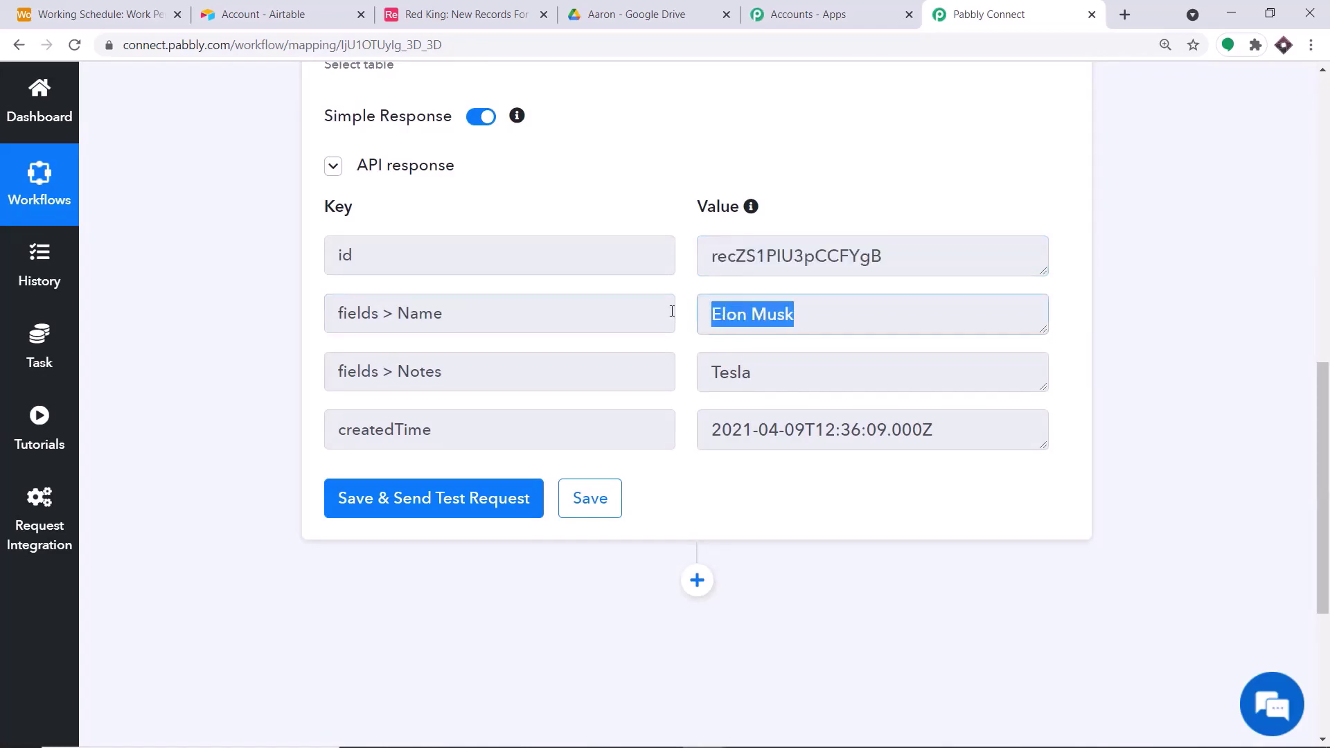
left_click_drag(800, 368, 677, 386)
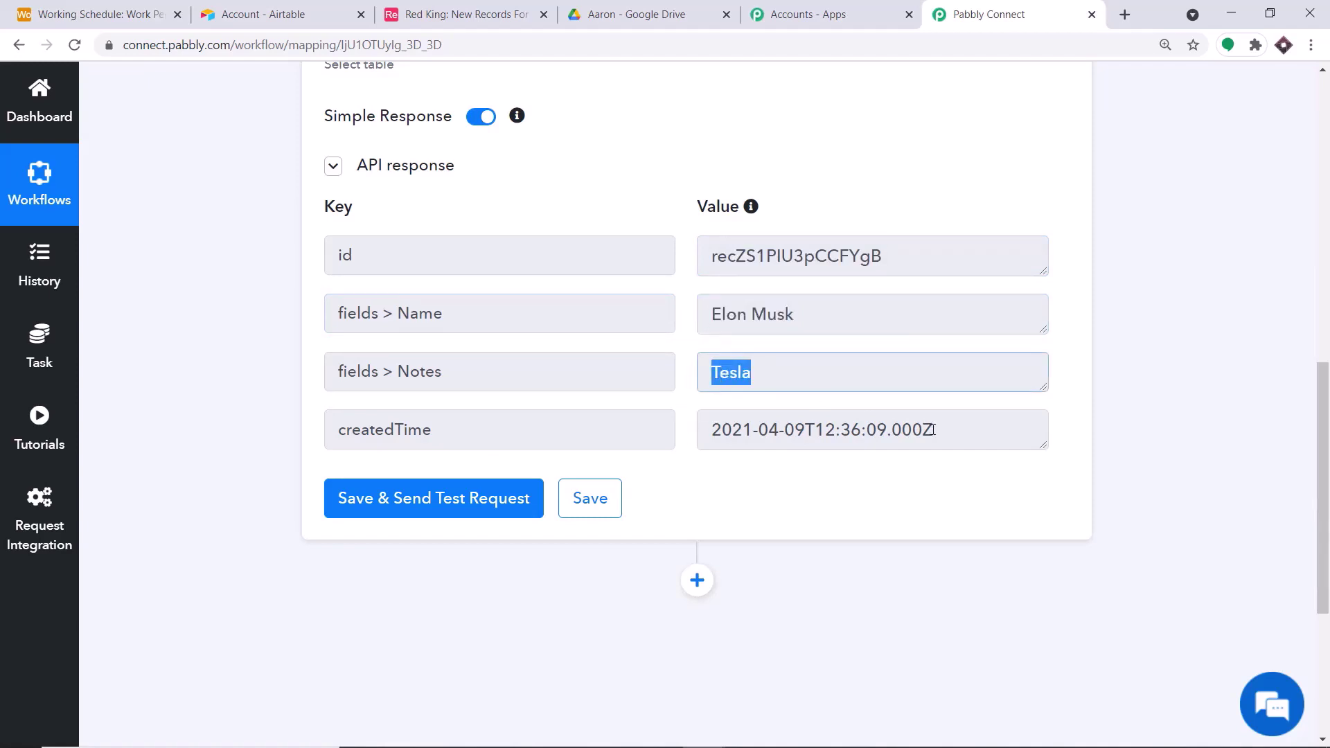
left_click_drag(933, 429, 670, 419)
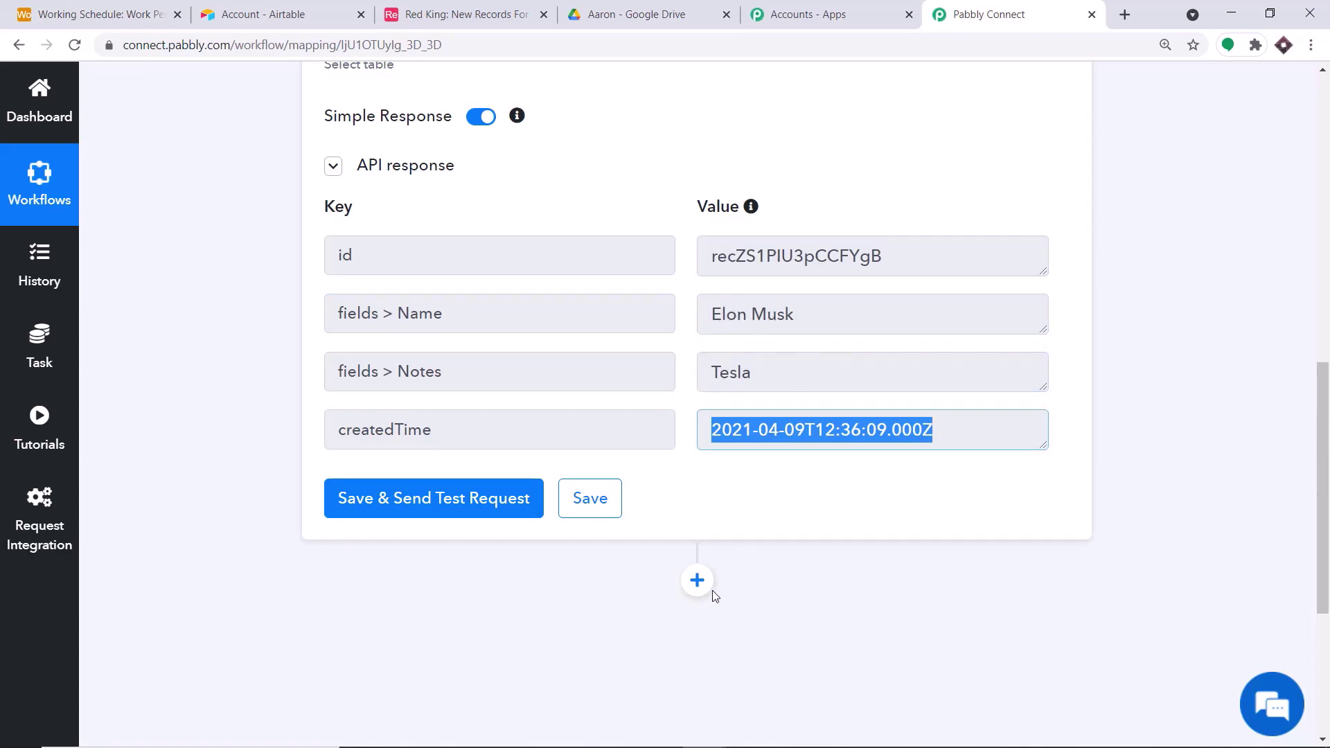
left_click(697, 581)
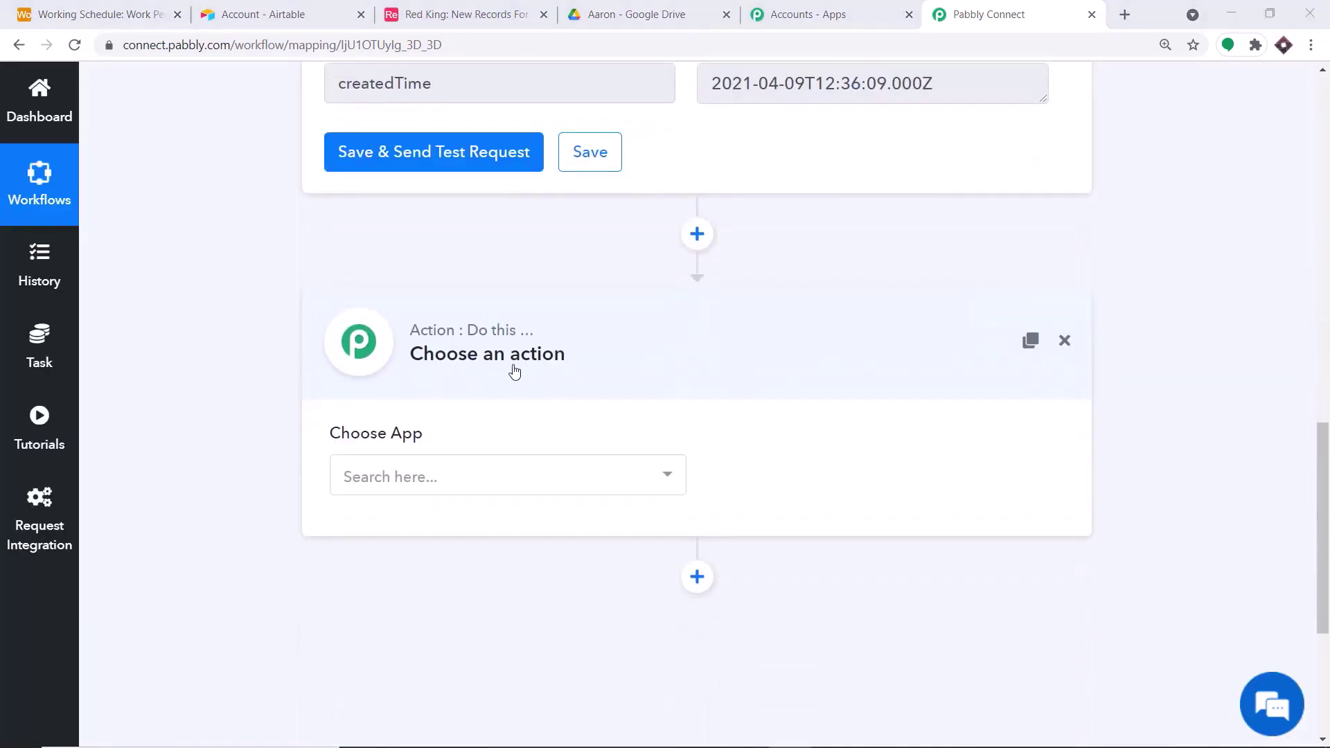
- Search 'goog' and choose Google Drive as the action app
left_click(552, 484)
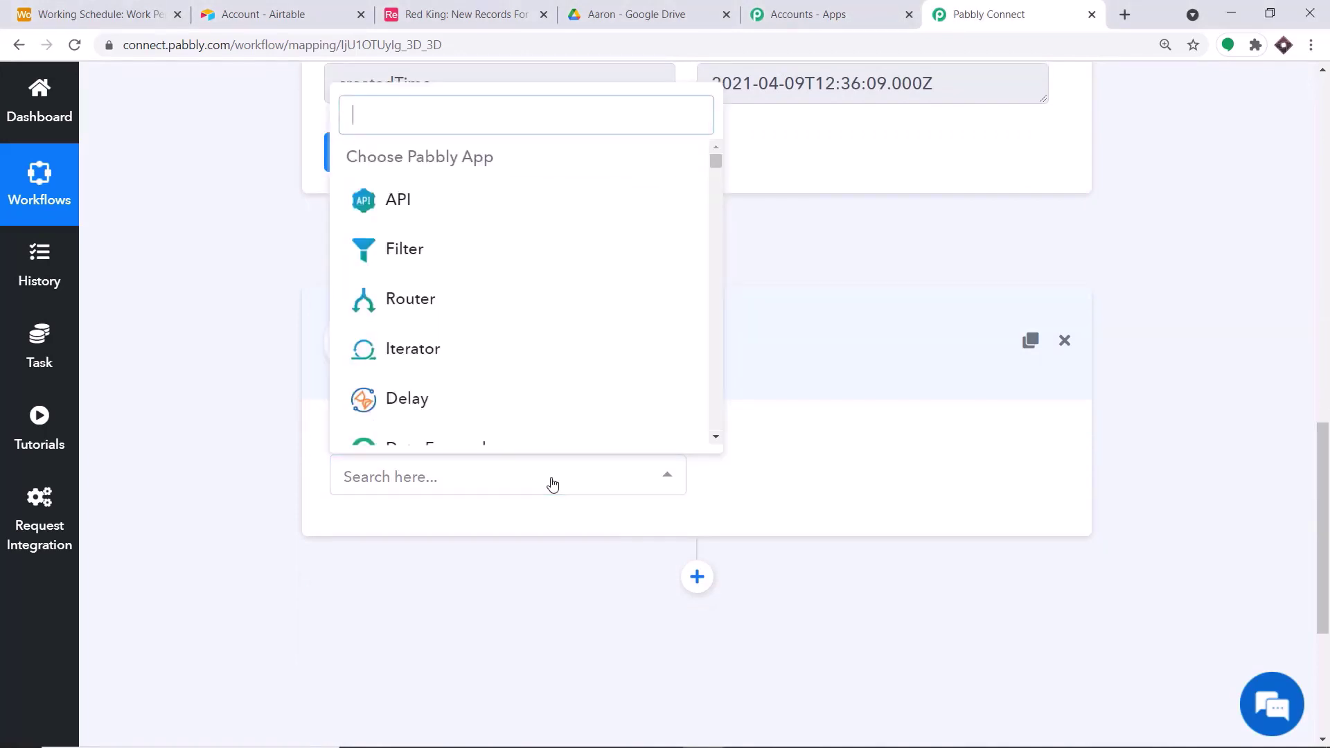
type("google")
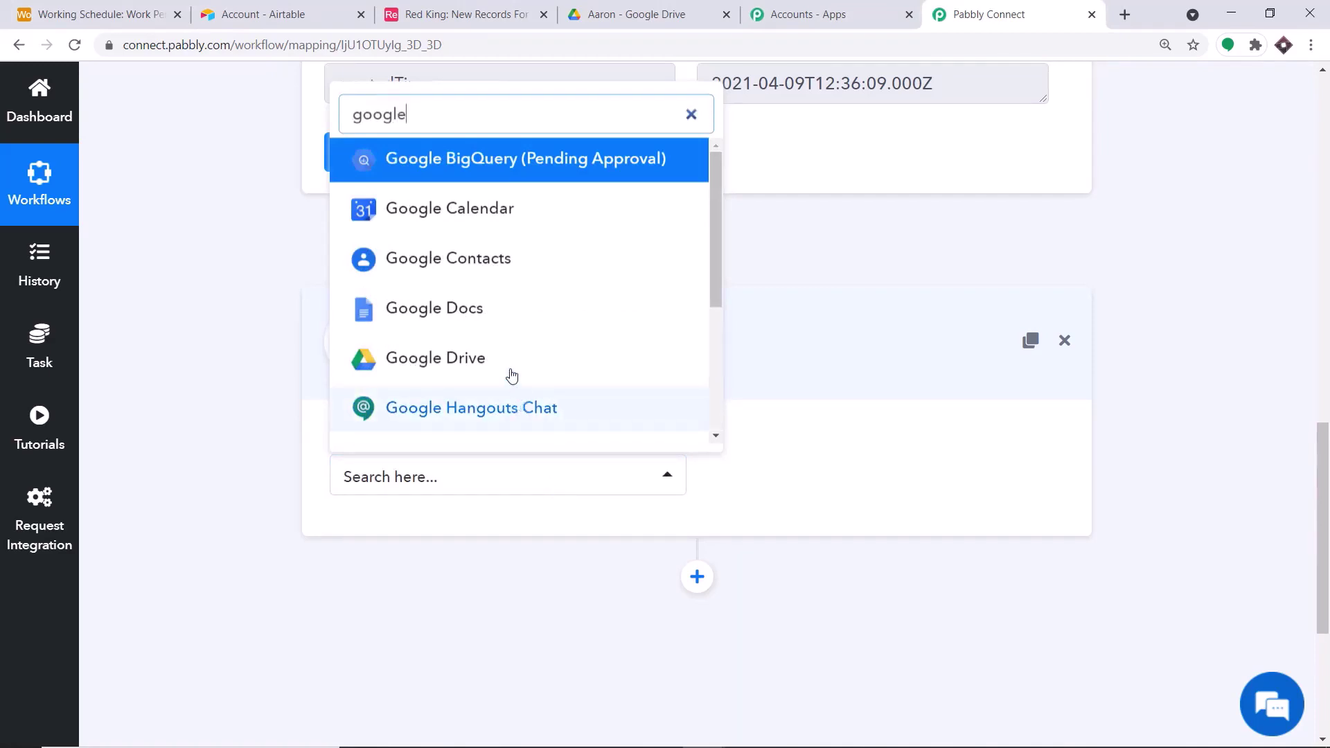
left_click(507, 362)
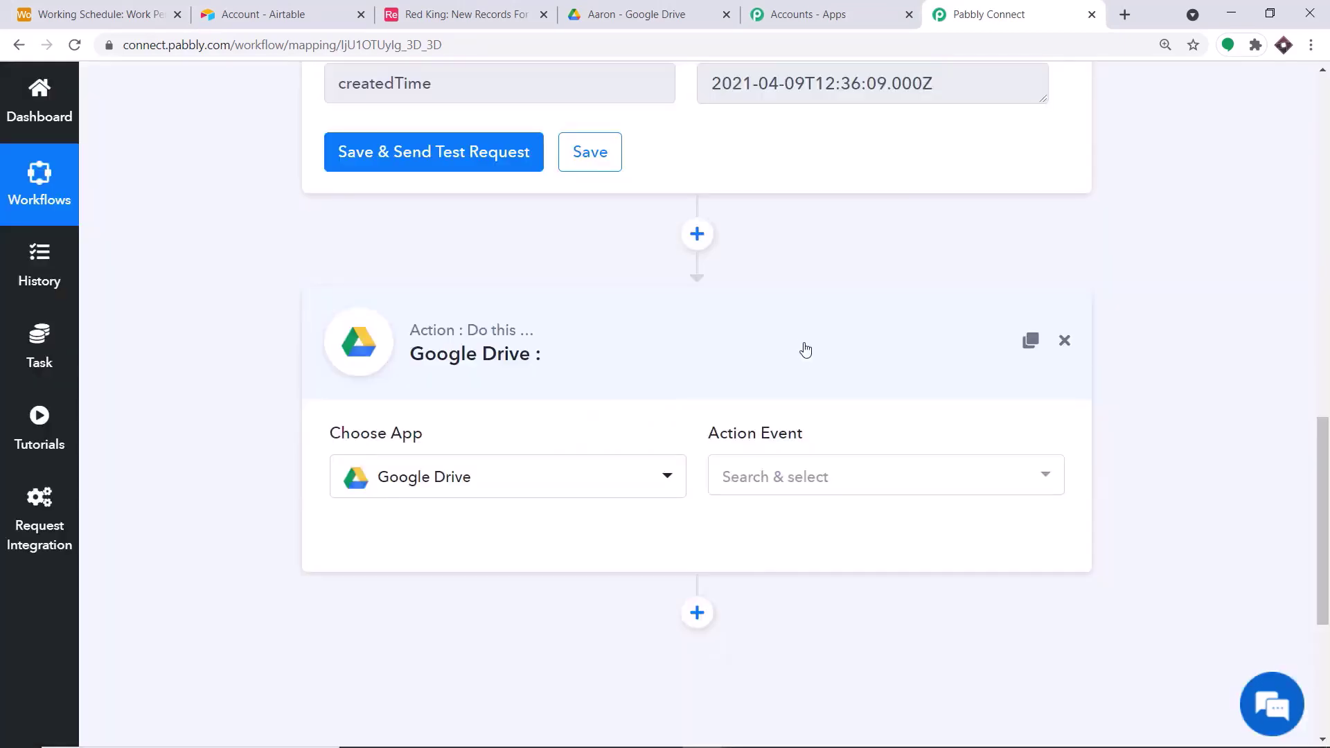
scroll(704, 282, "up", 4)
scroll(735, 281, "down", 5)
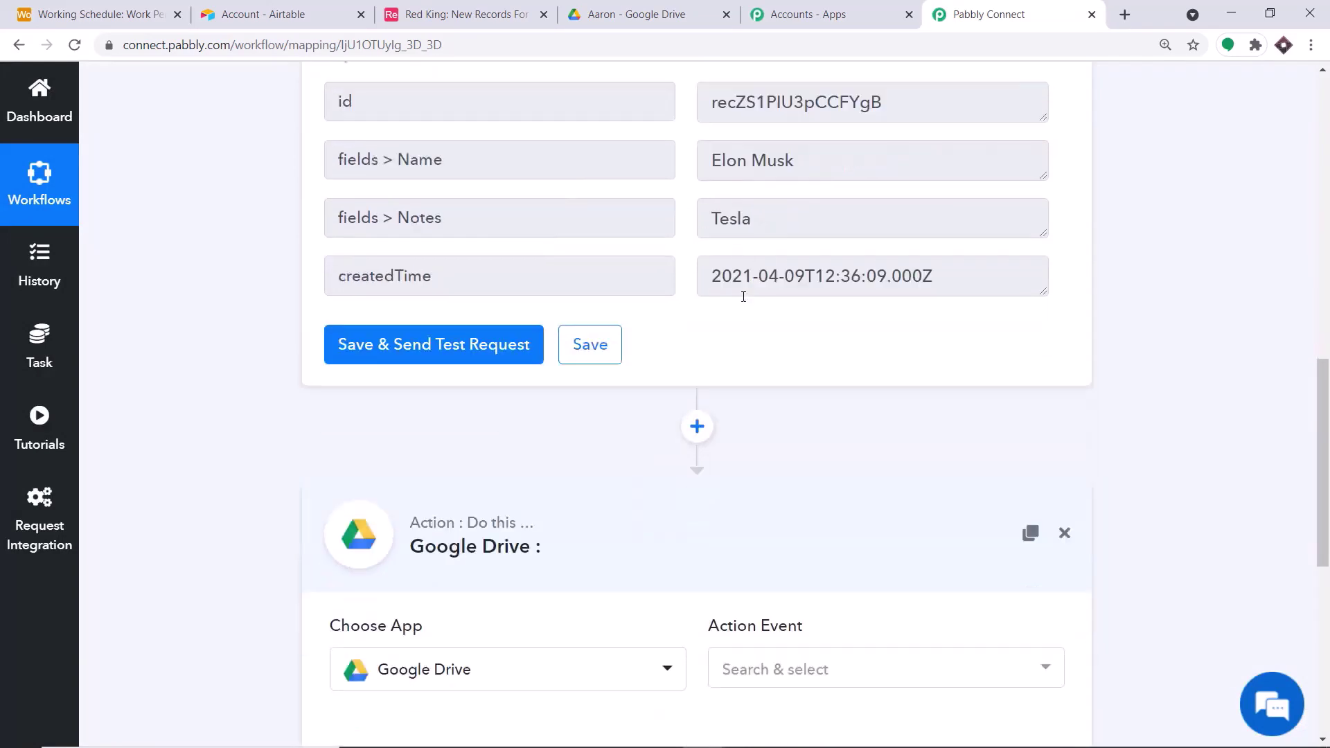
- Set the Action Event to 'Create a File or Folder'
left_click(777, 392)
scroll(840, 478, "down", 3)
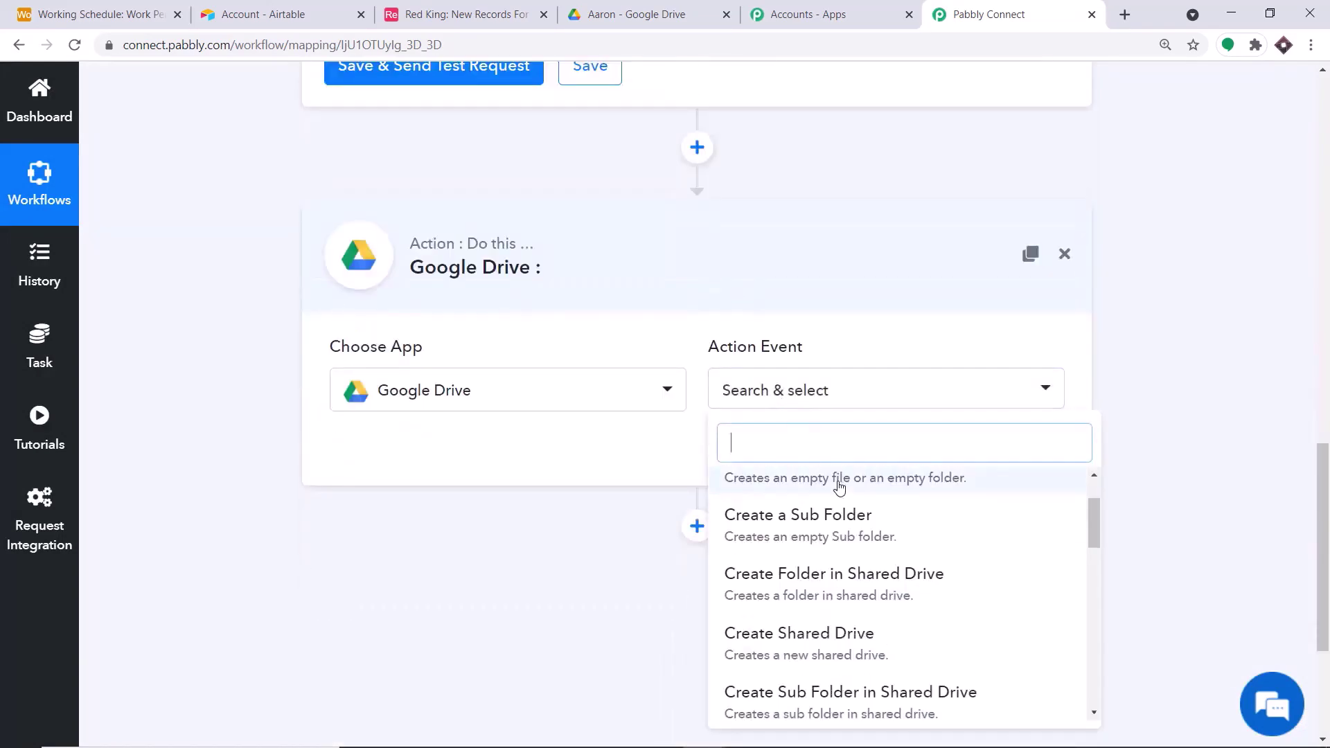
scroll(857, 568, "down", 2)
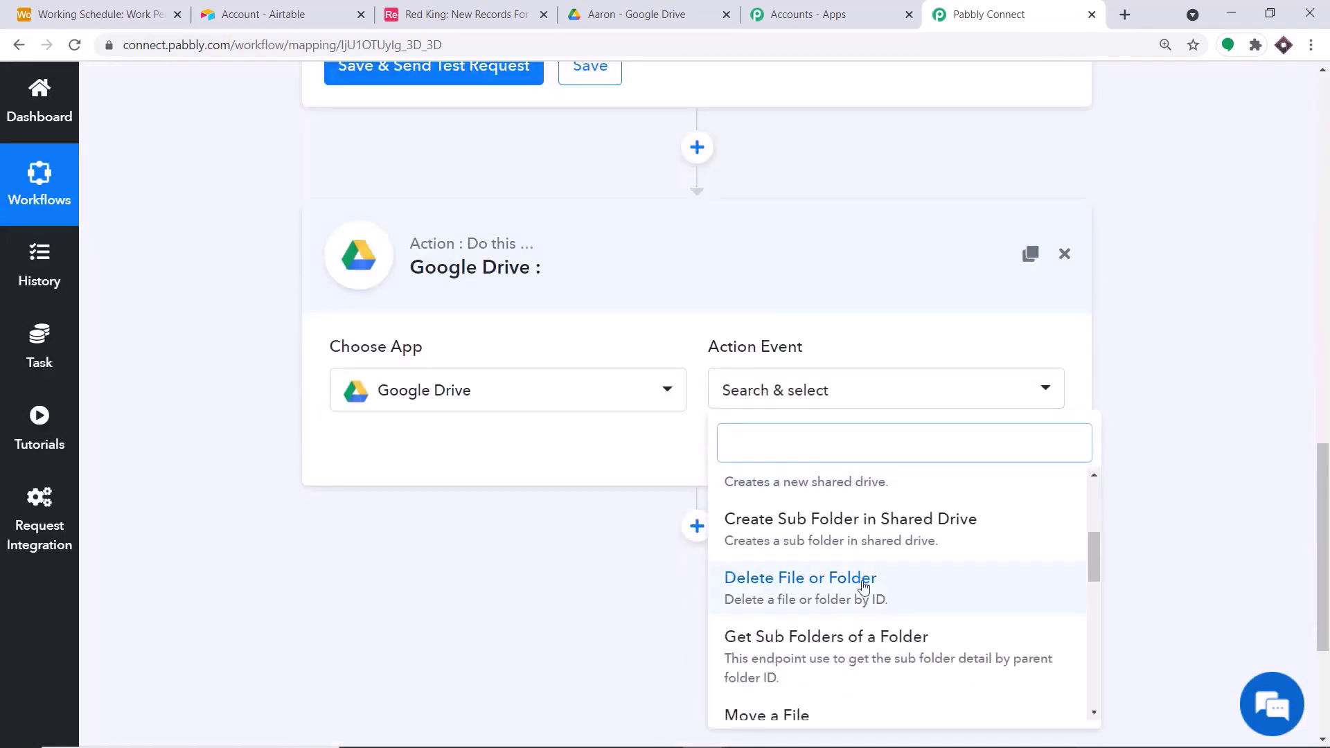
scroll(860, 585, "up", 3)
scroll(859, 582, "up", 4)
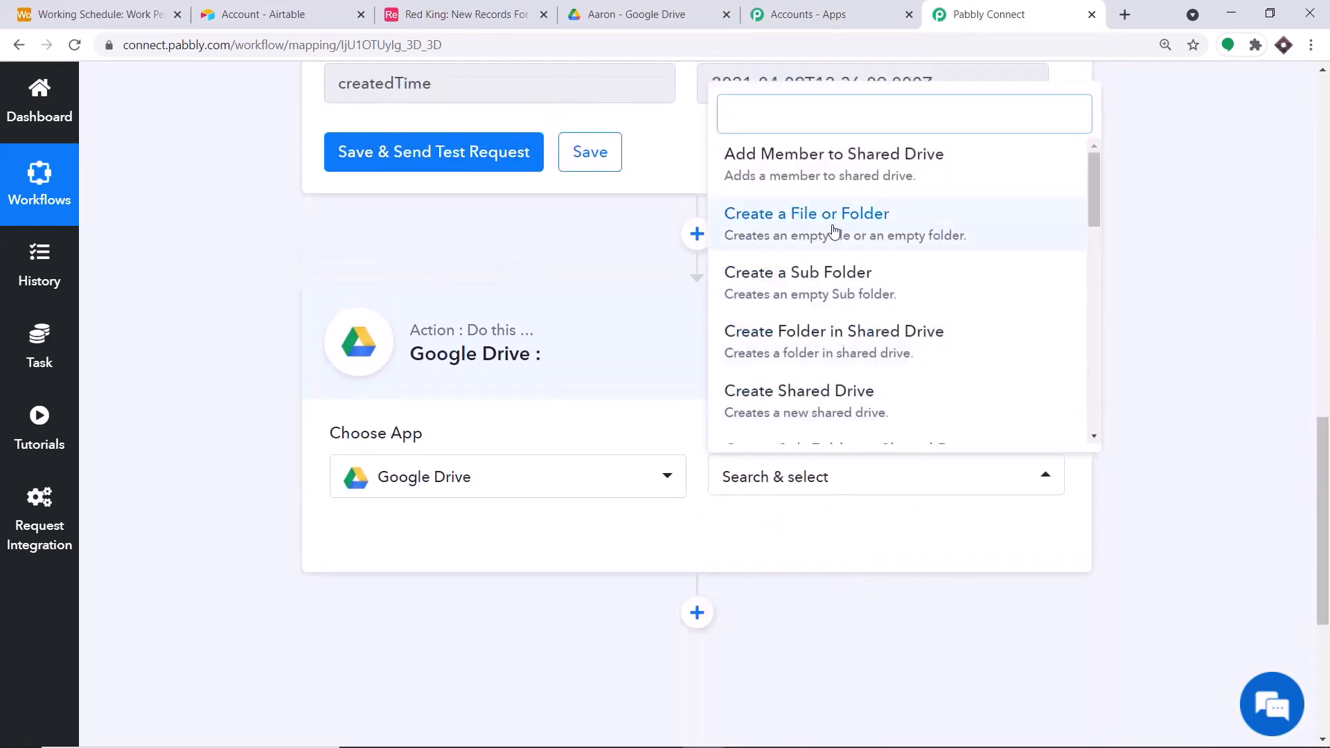
left_click(835, 225)
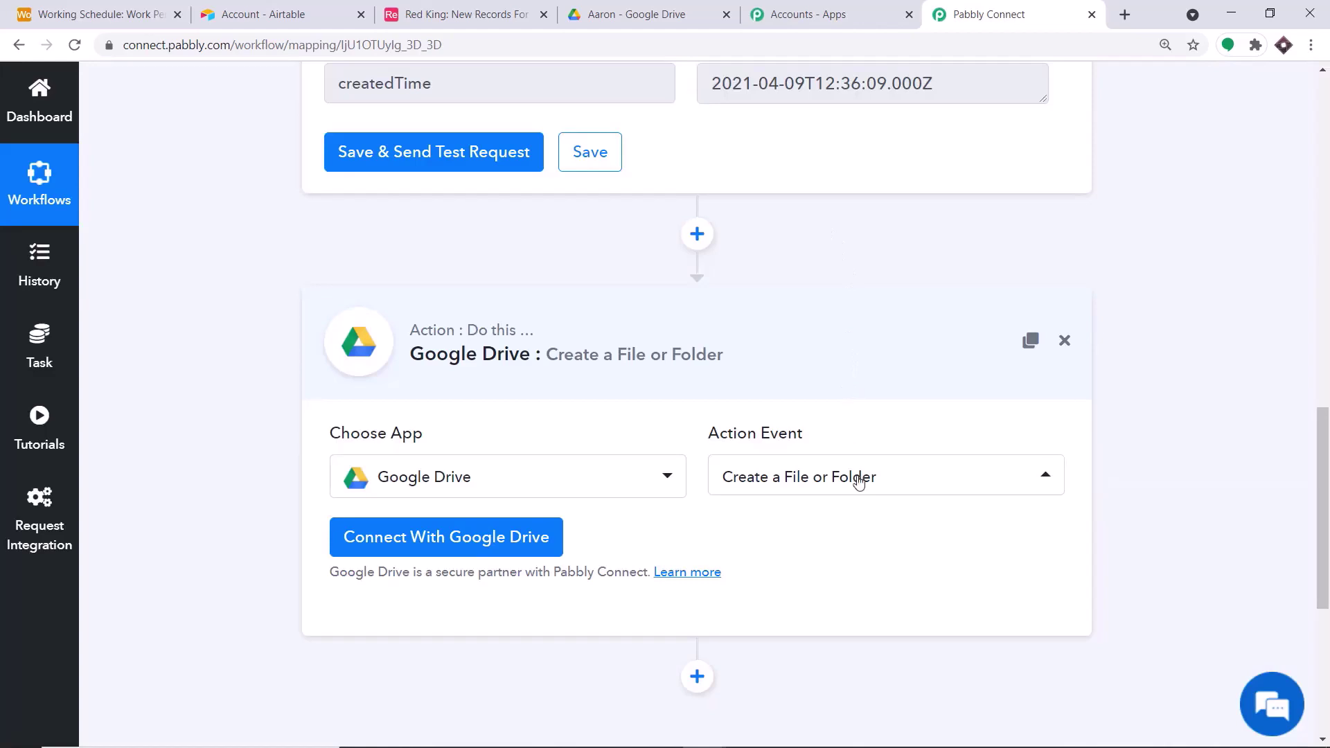
left_click(855, 491)
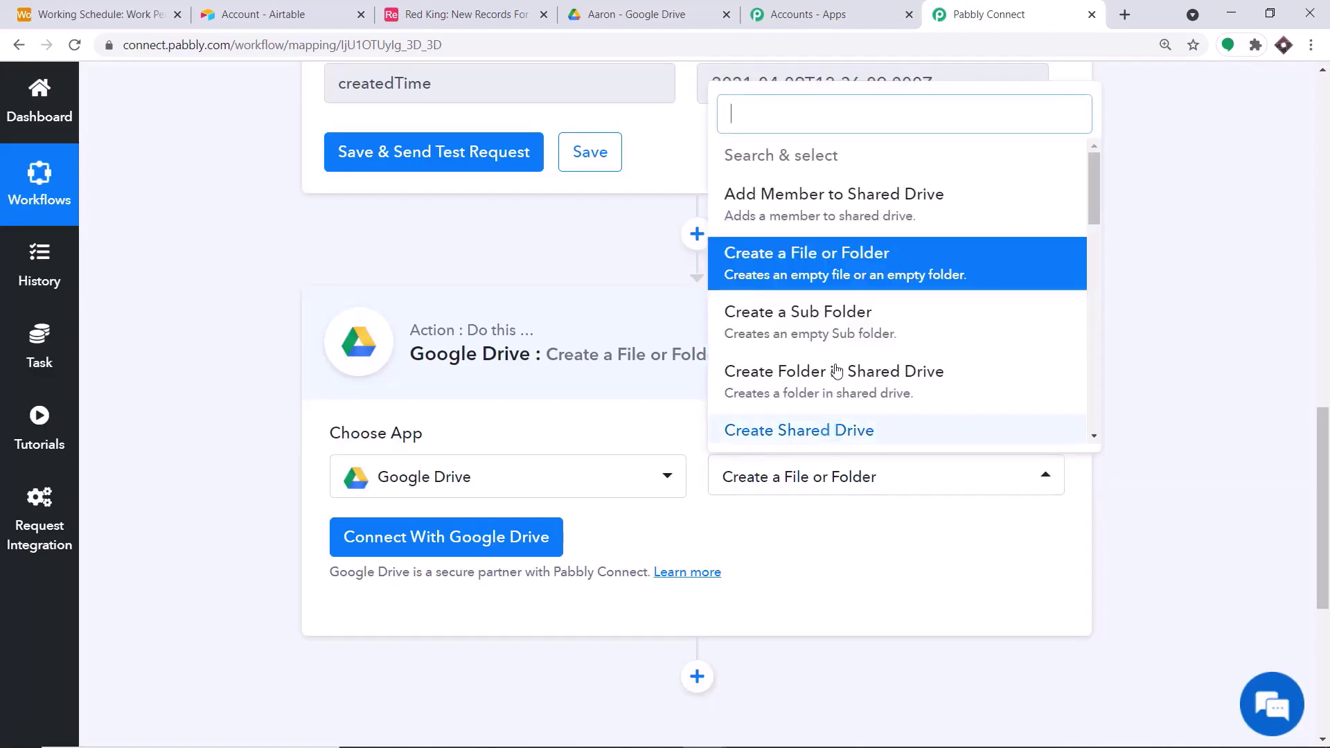
scroll(880, 270, "down", 10)
scroll(889, 280, "down", 3)
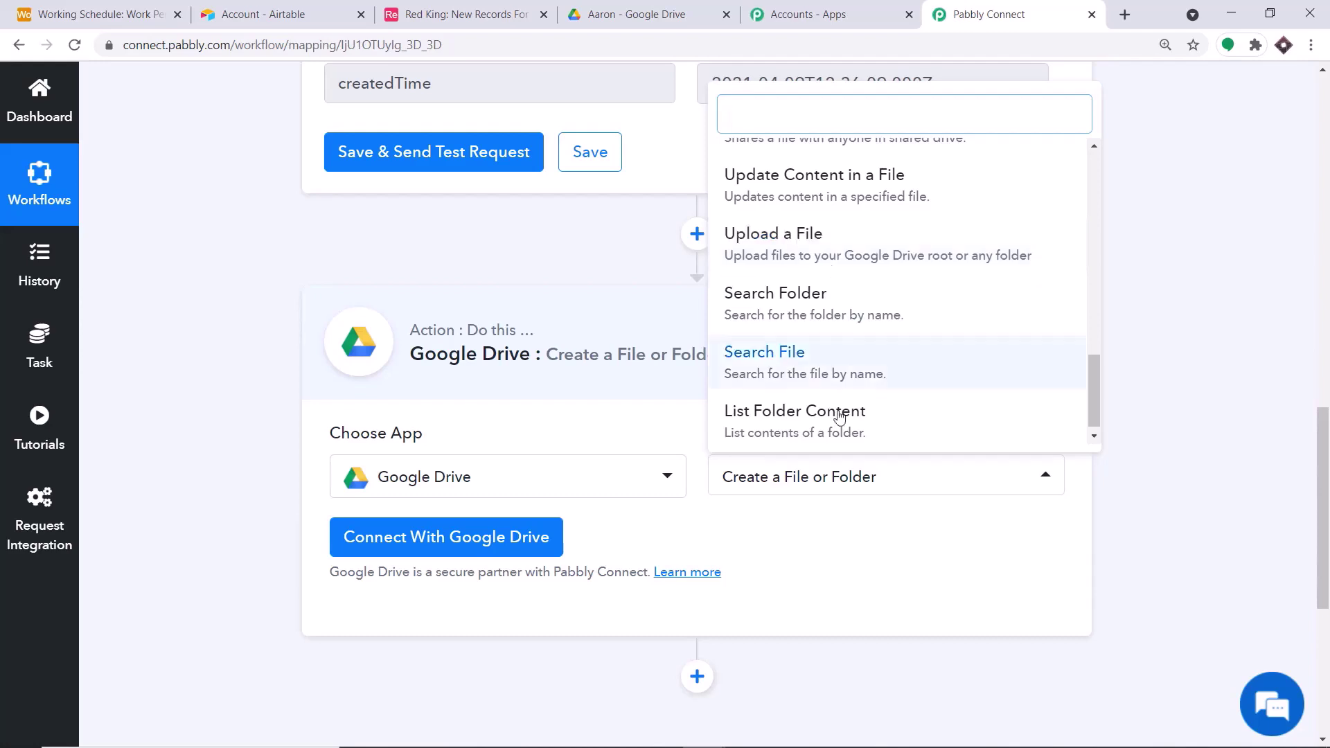
left_click(824, 552)
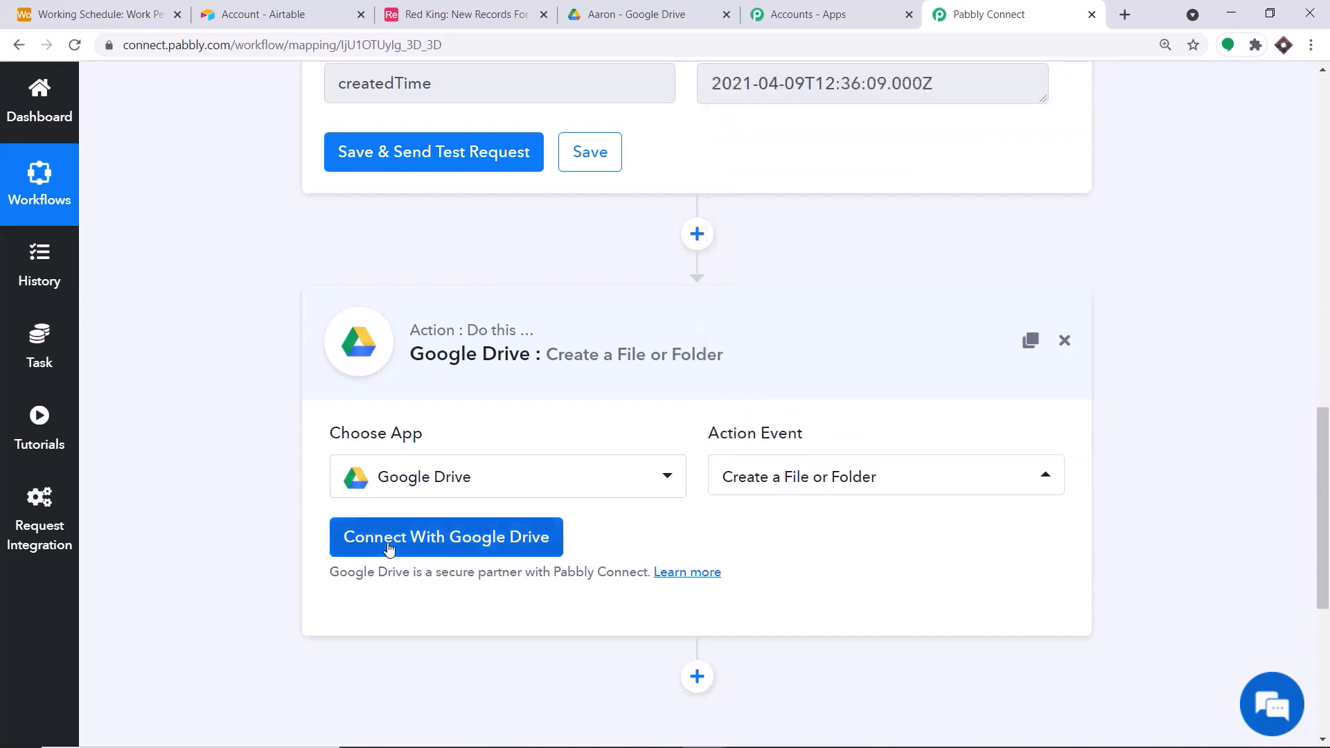
- Sign in with a Google account, allow Pabbly Connect Drive access, and dismiss the success message
left_click(387, 544)
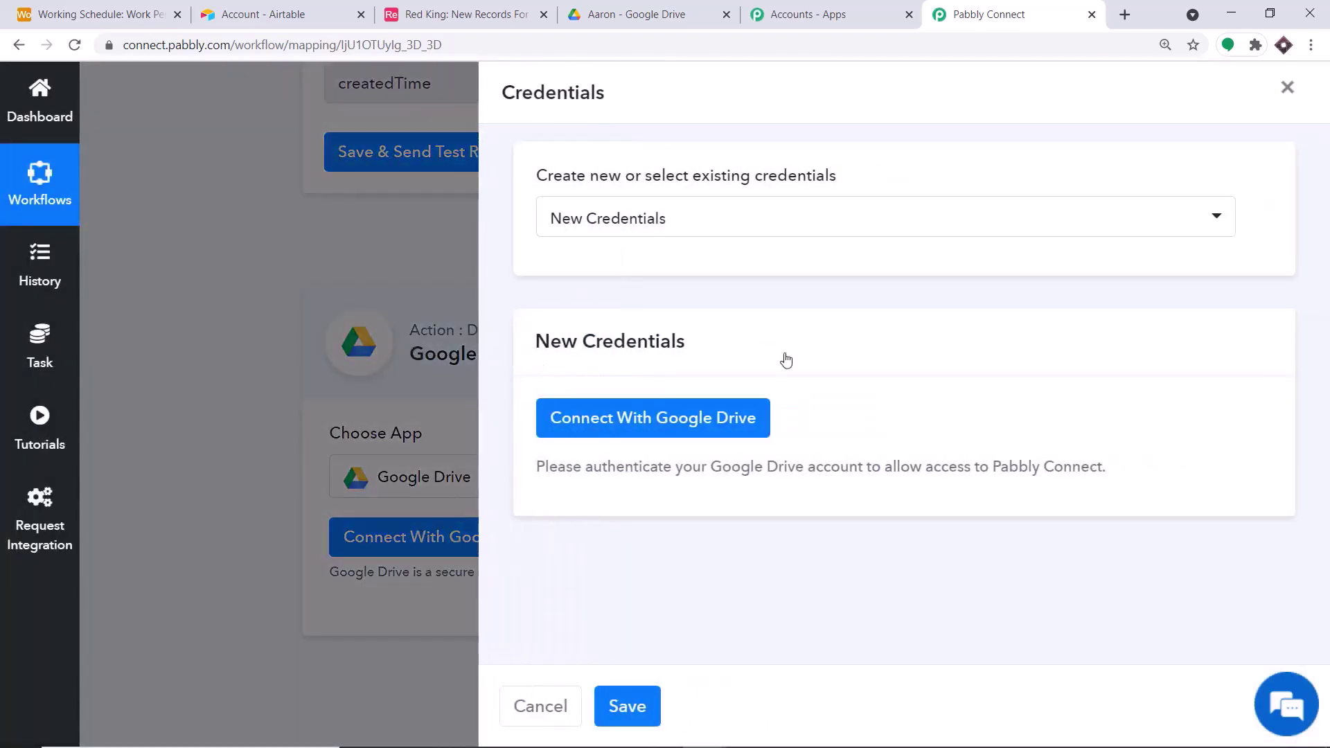
left_click(664, 424)
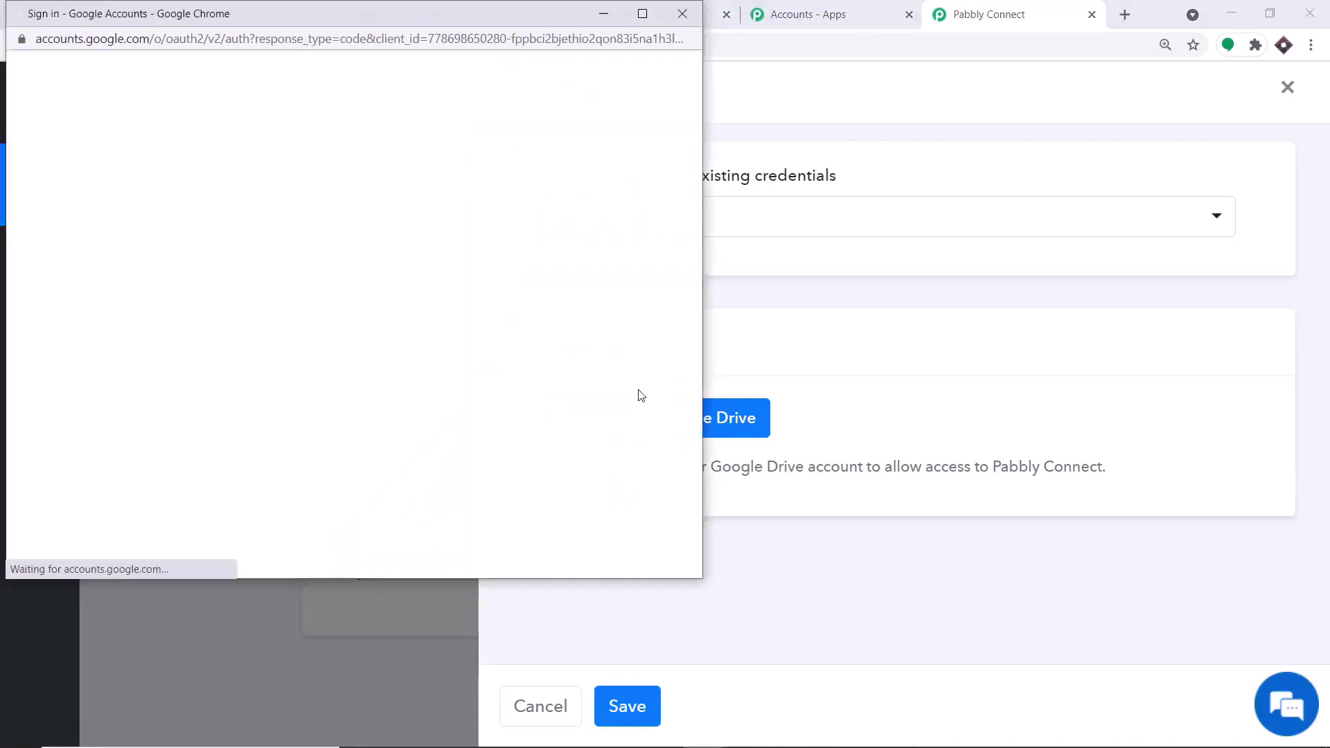
left_click_drag(396, 10, 1125, 98)
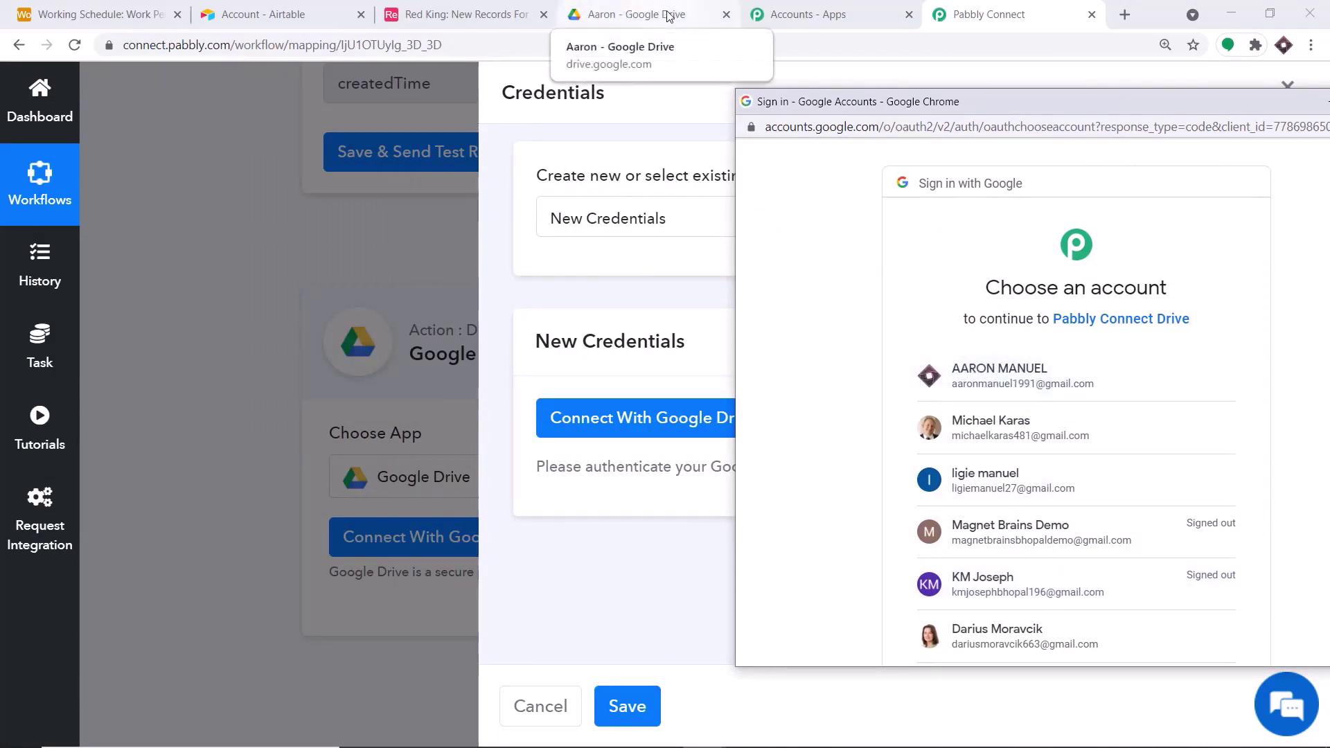
left_click(1038, 370)
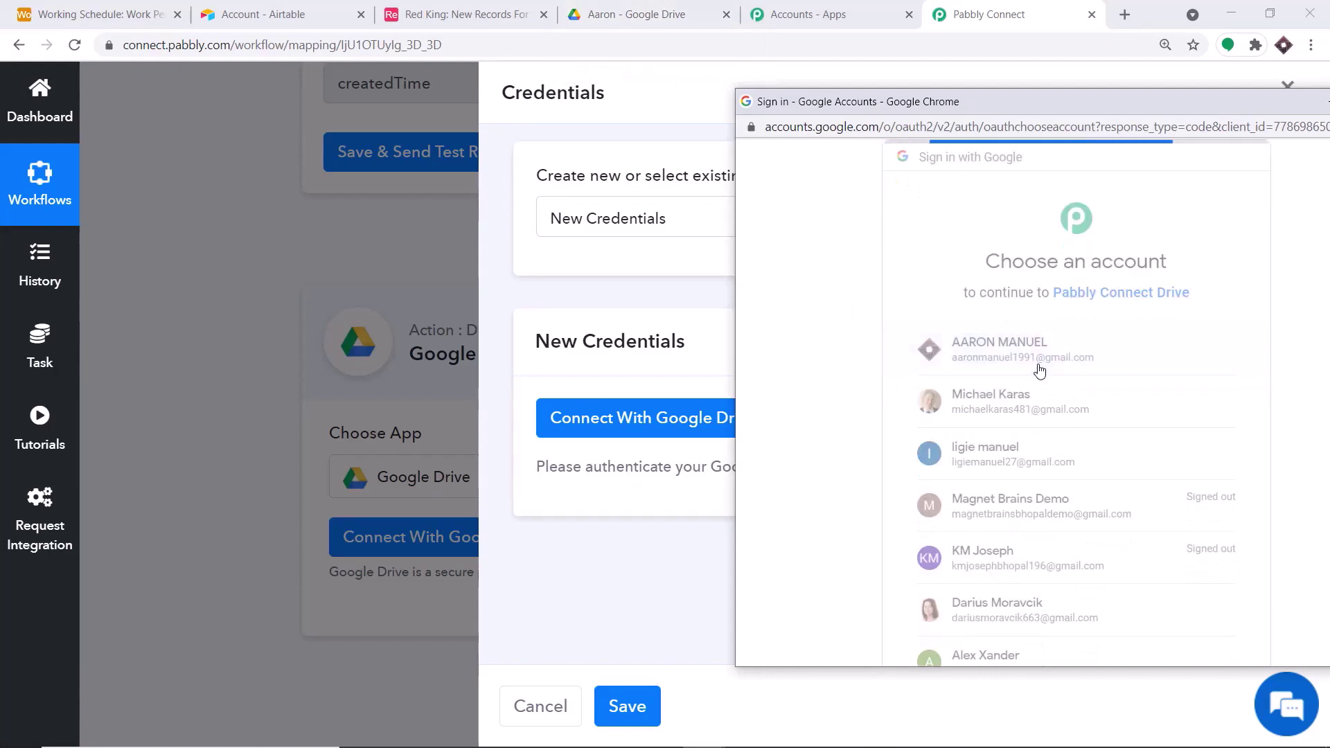
scroll(1046, 356, "down", 3)
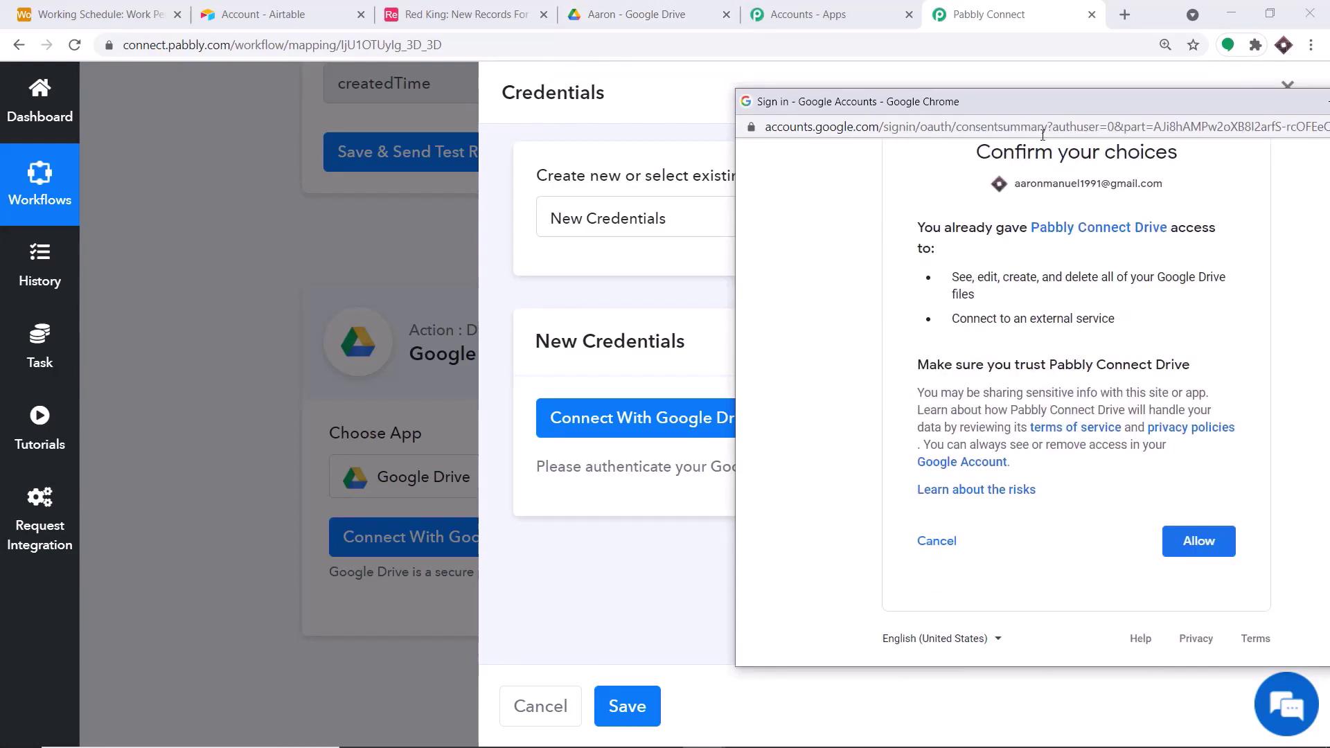
left_click_drag(969, 101, 840, 58)
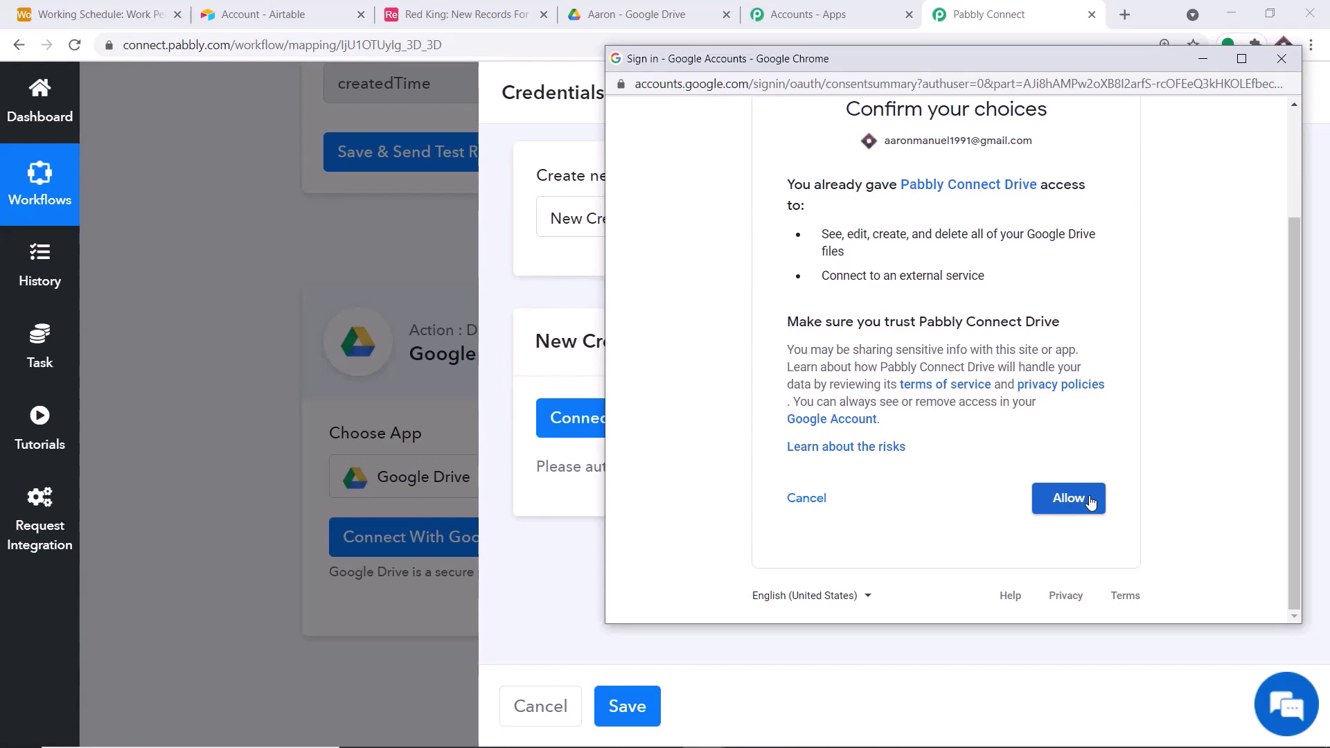
left_click(1089, 500)
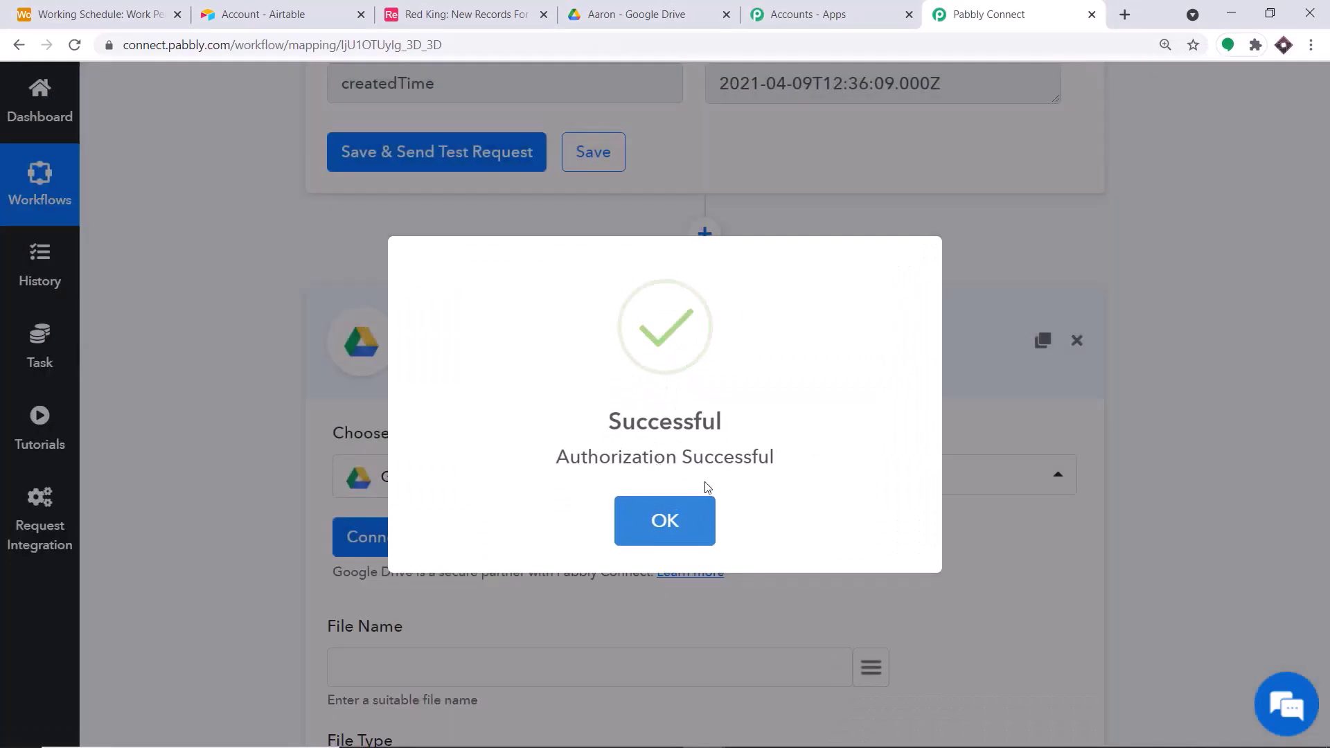
left_click(680, 528)
- Map the Airtable New Record's Name field into File Name
scroll(804, 258, "down", 3)
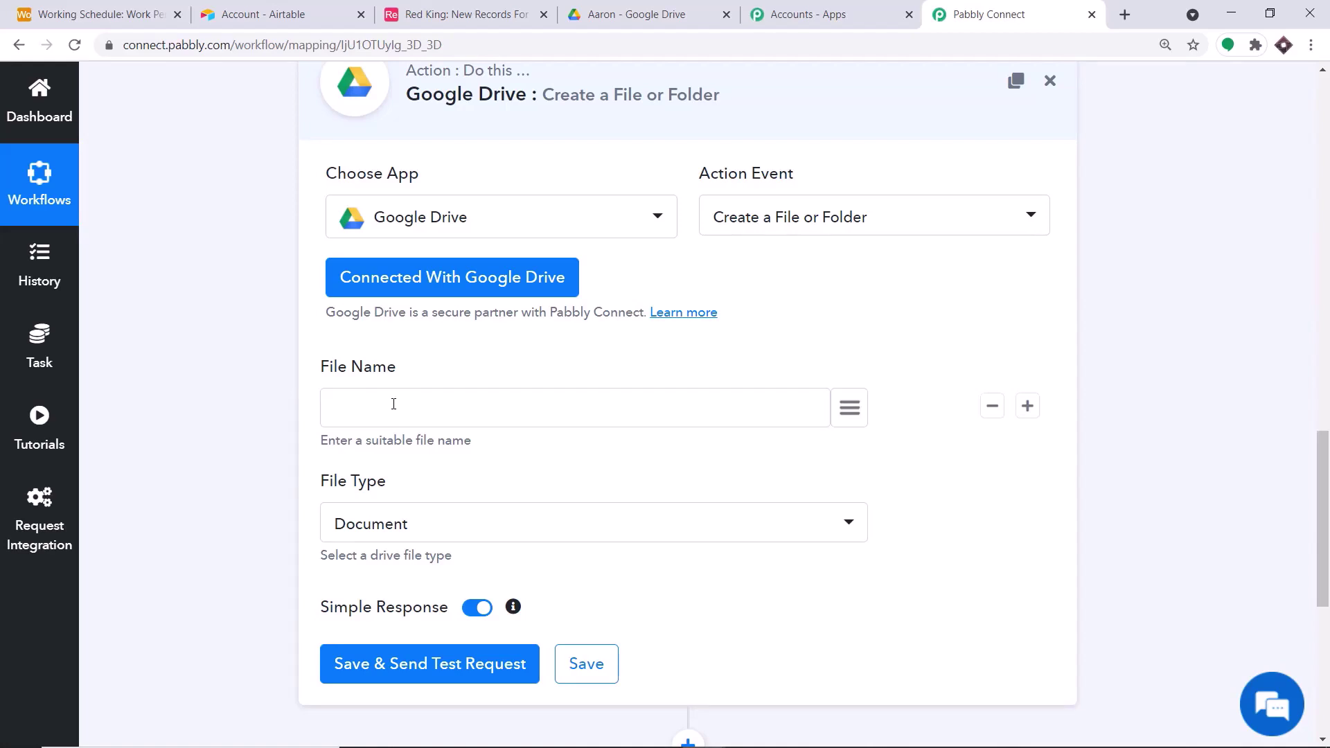
left_click(845, 409)
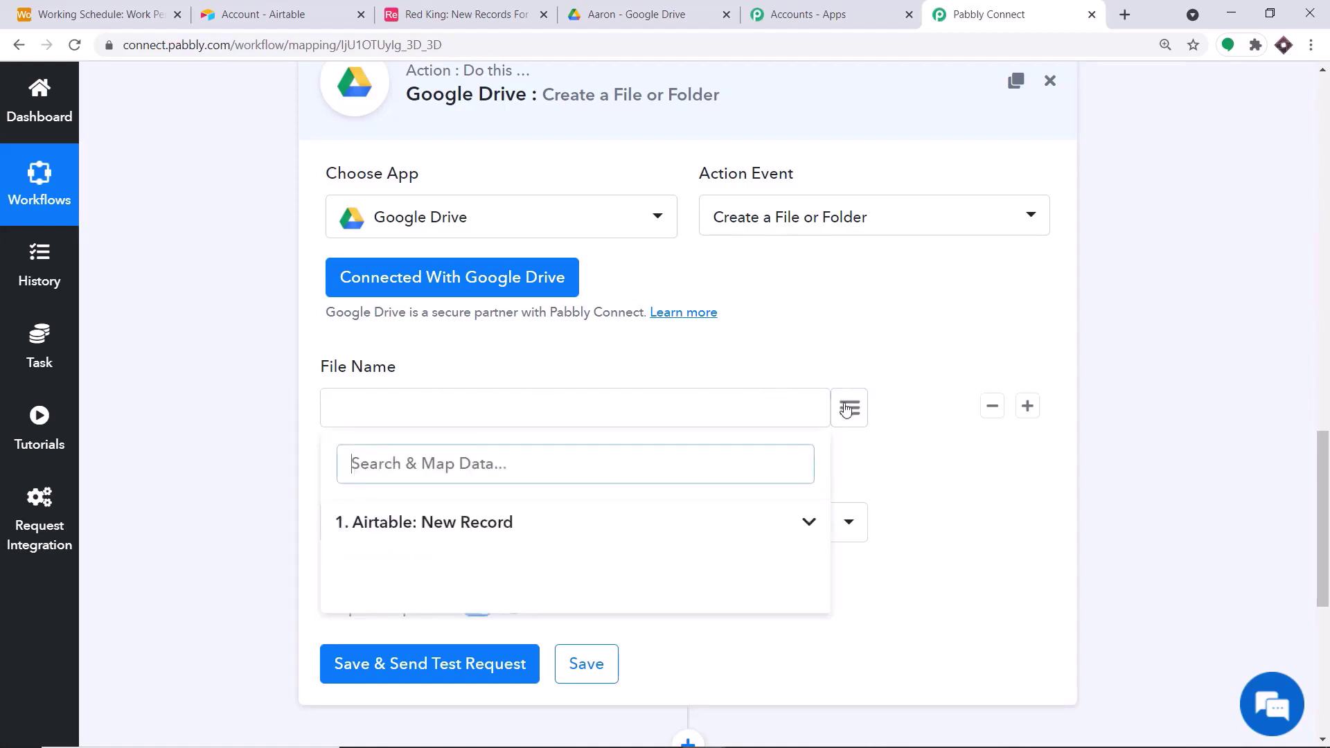
left_click(462, 522)
scroll(770, 485, "down", 1)
scroll(771, 485, "down", 1)
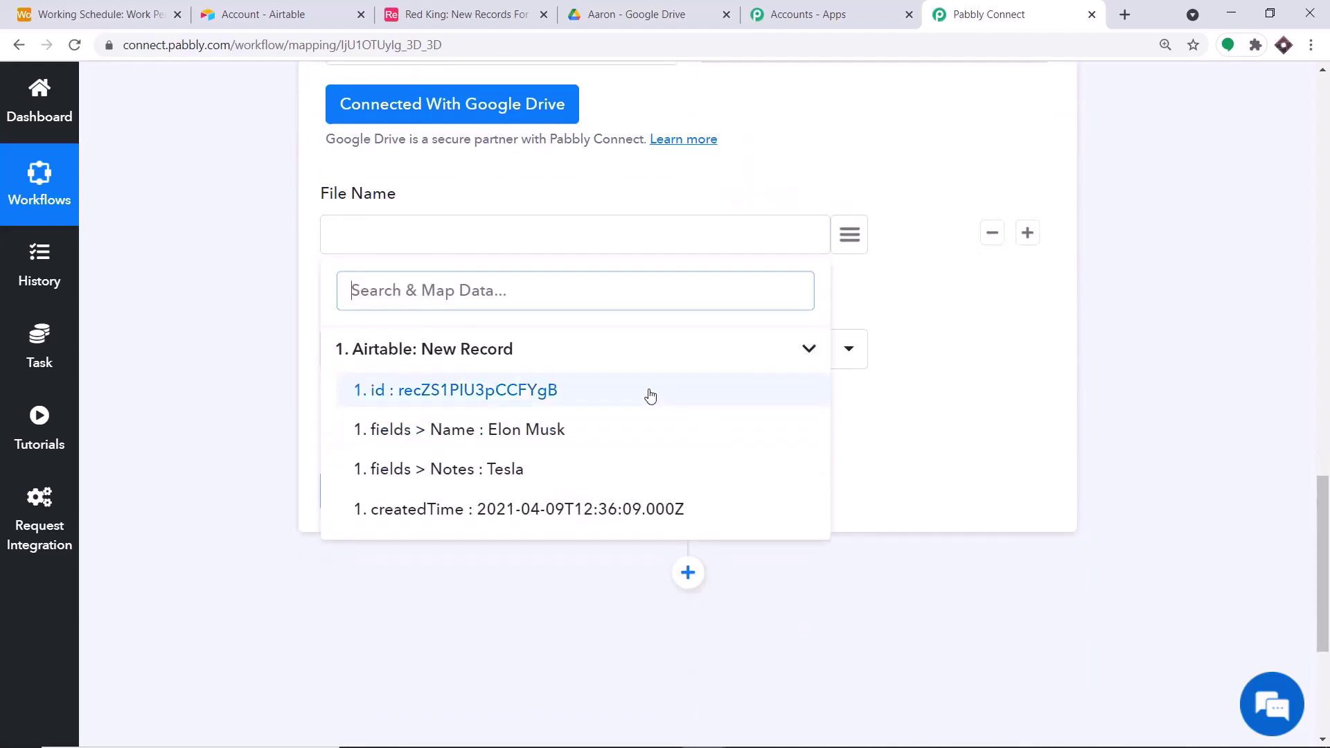
left_click(564, 436)
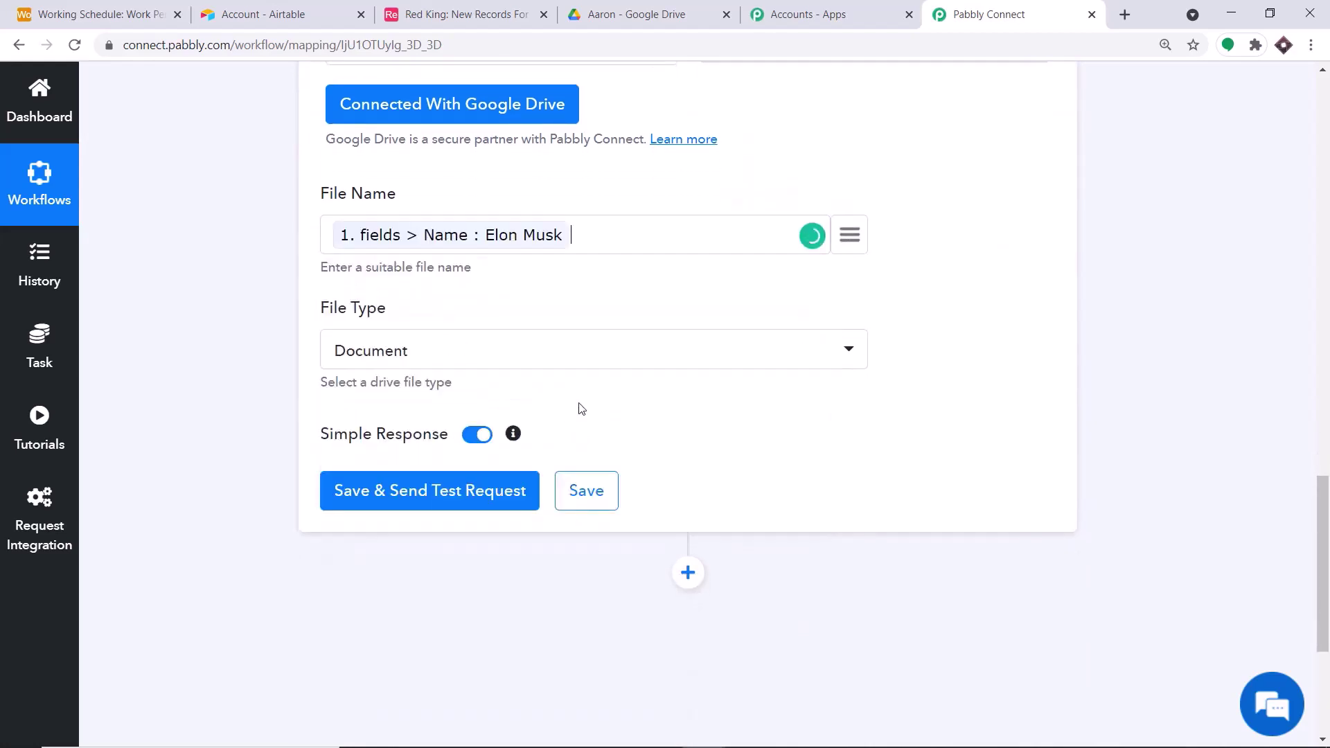
- After checking My Drive, set File Type to Drive Folder
left_click(573, 5)
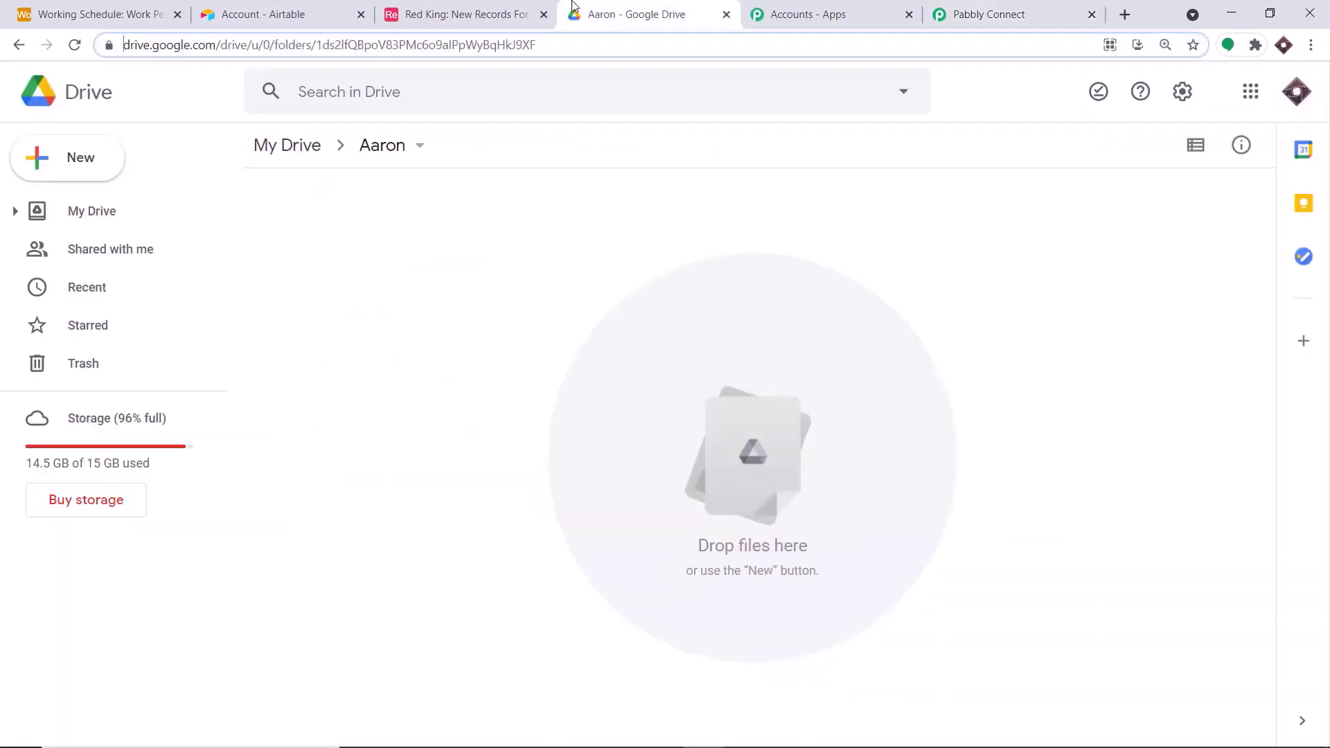
left_click(47, 97)
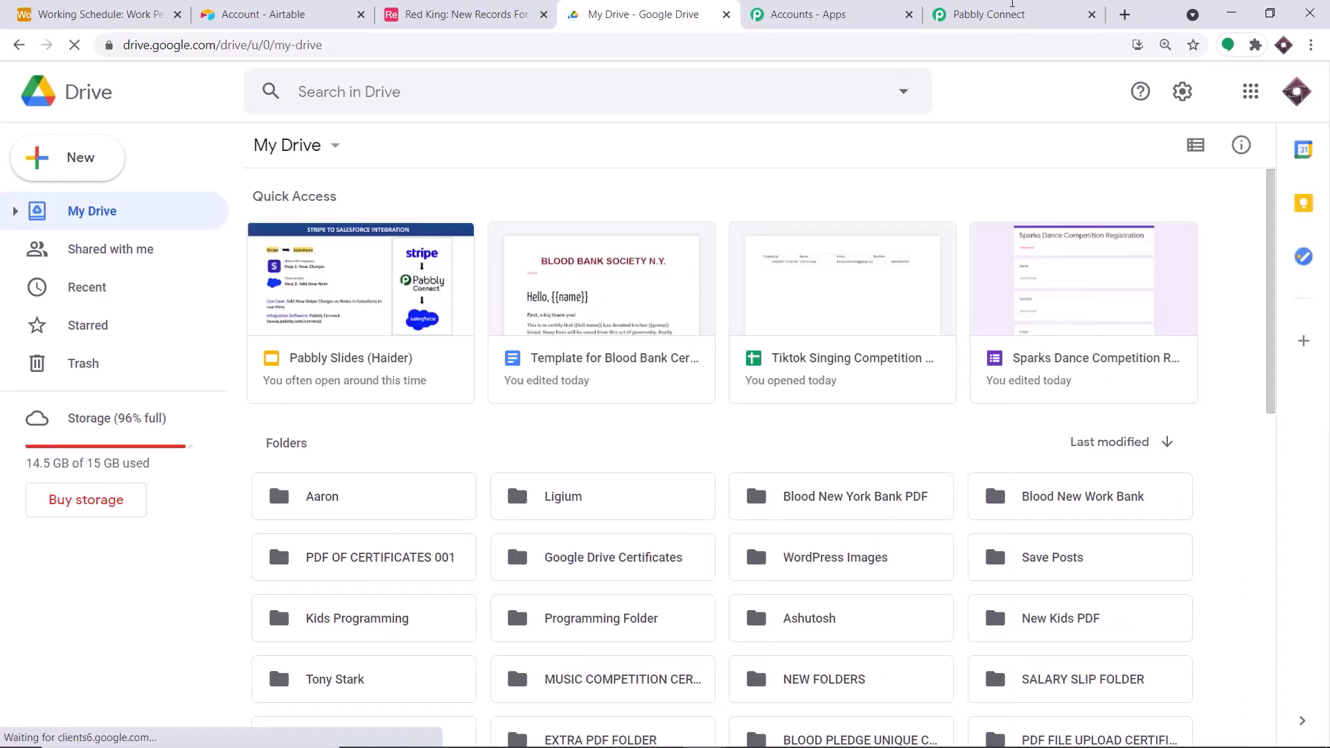
left_click(1021, 7)
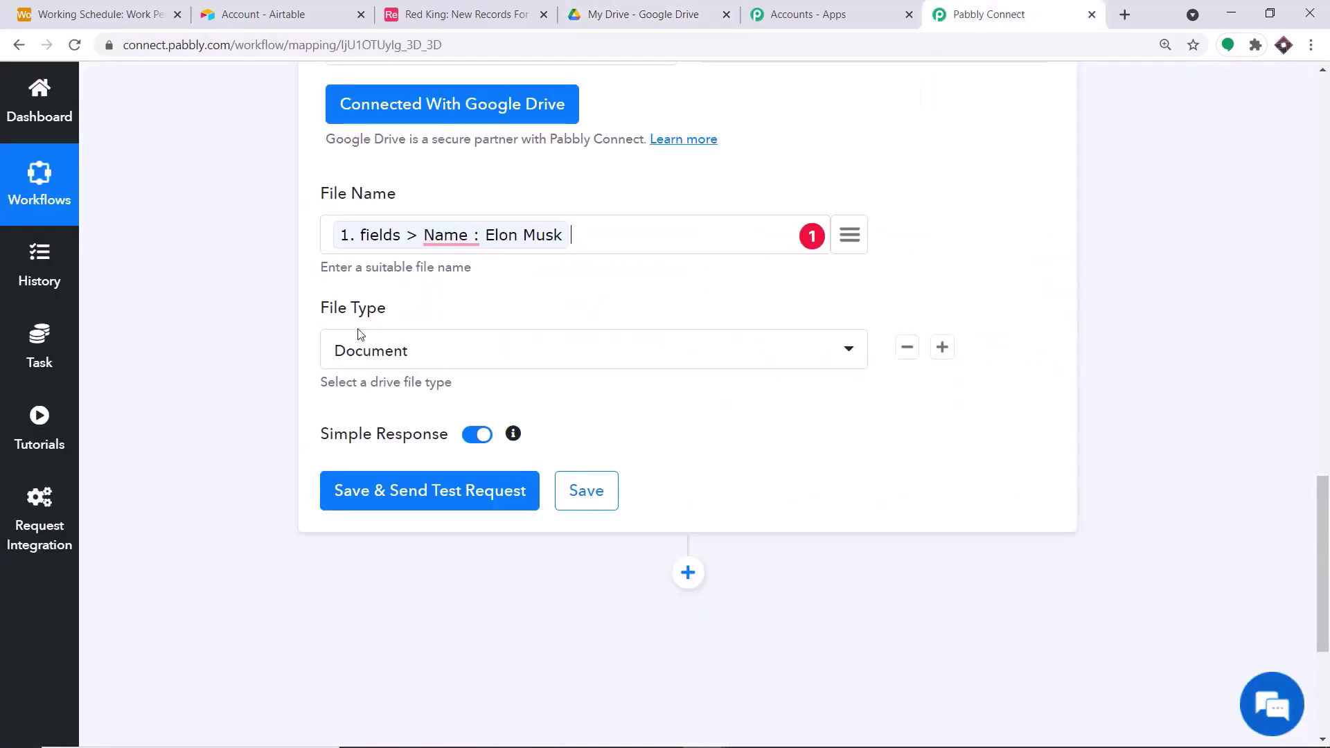
left_click(425, 365)
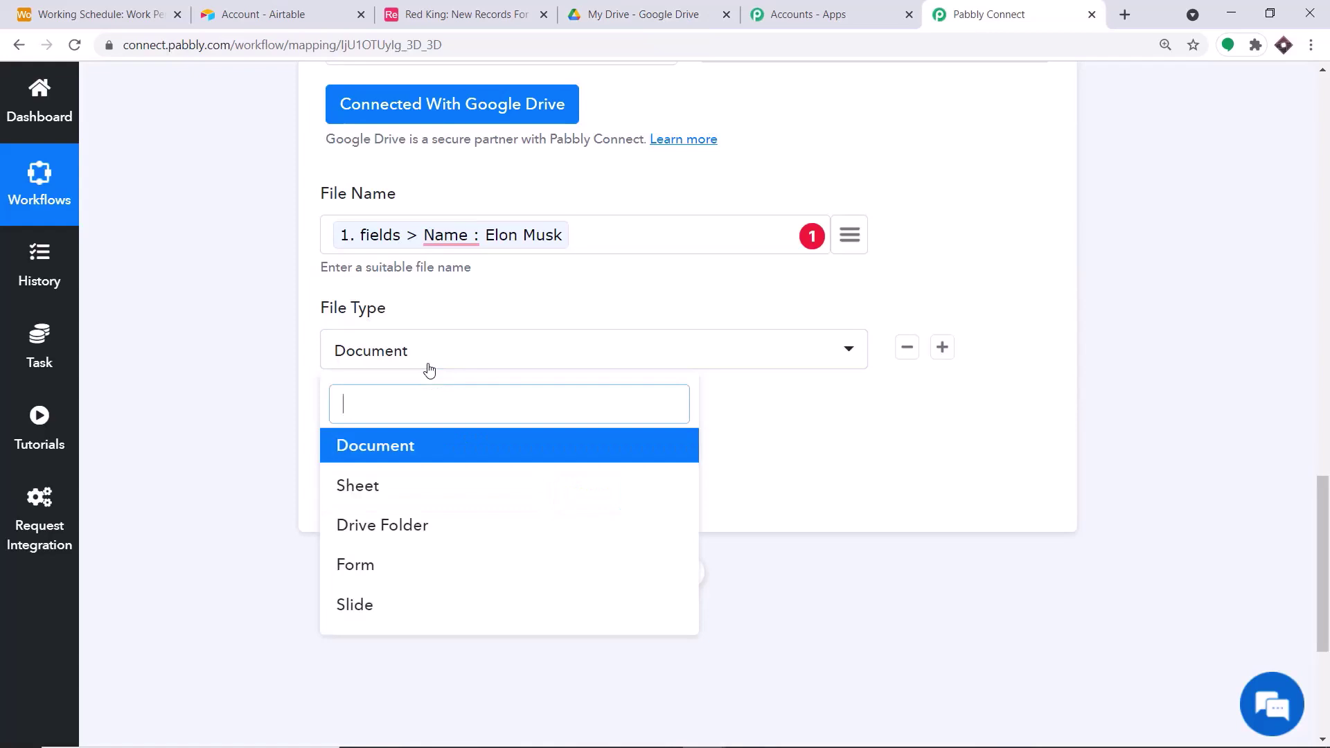
left_click(398, 529)
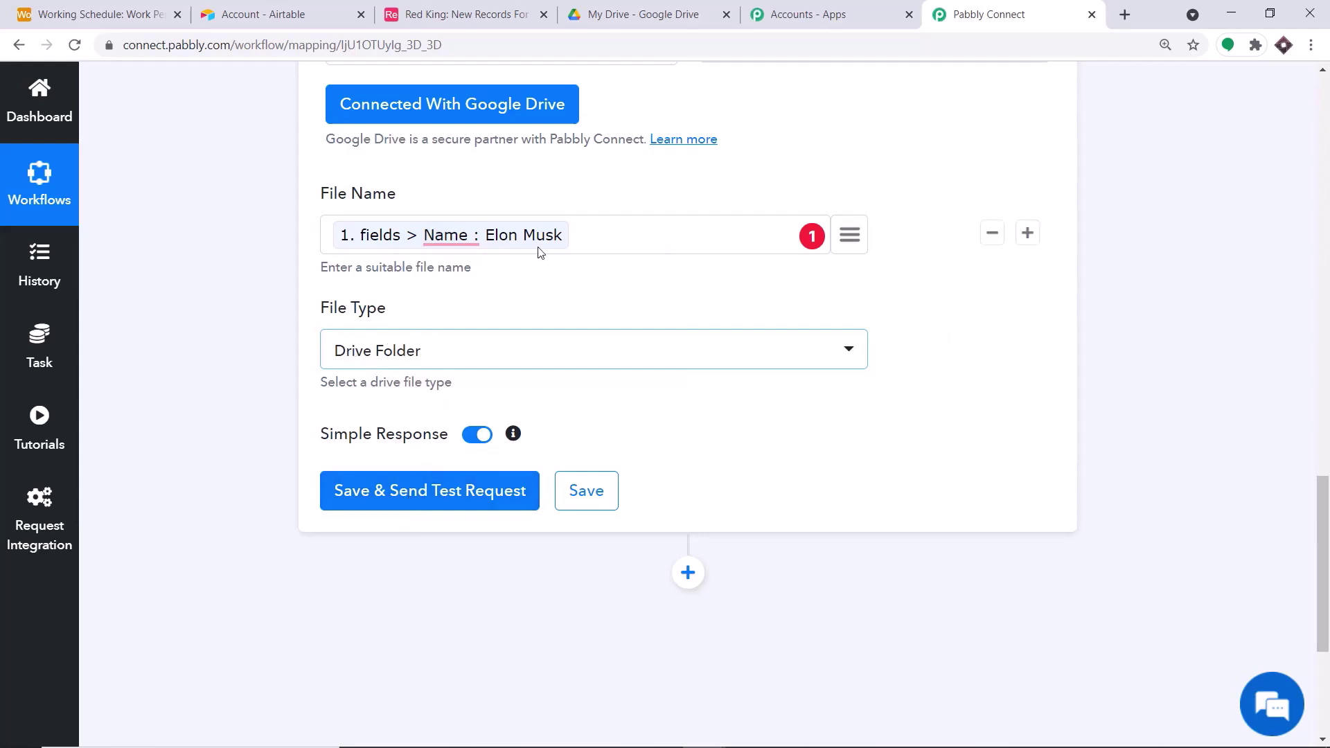
left_click(447, 493)
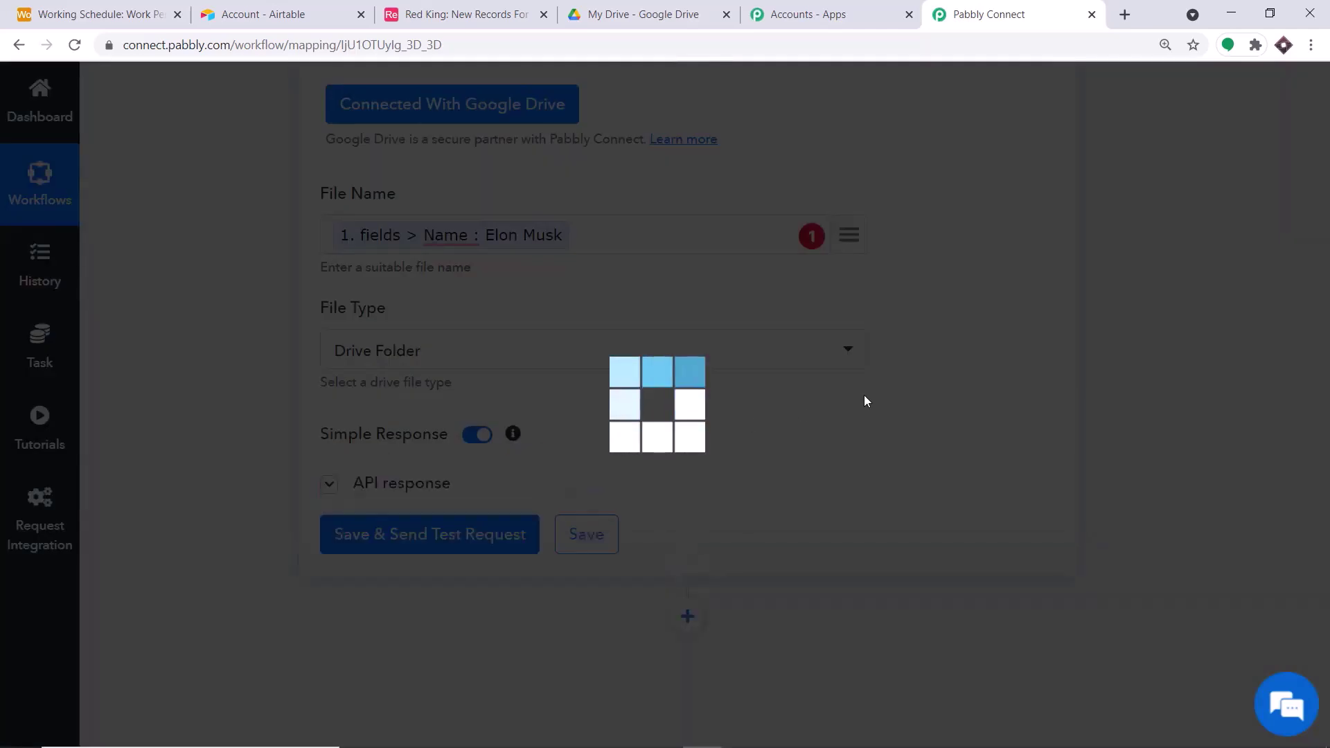
scroll(855, 371, "down", 3)
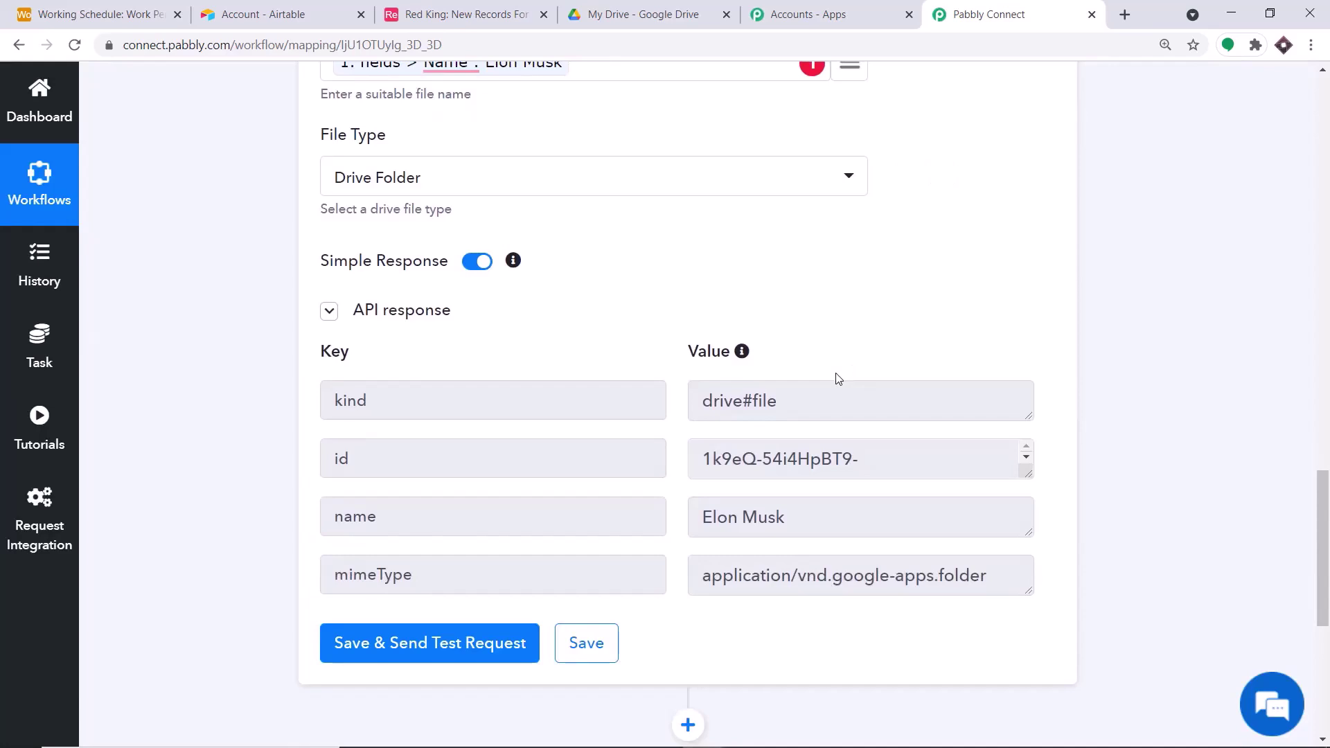
left_click(663, 9)
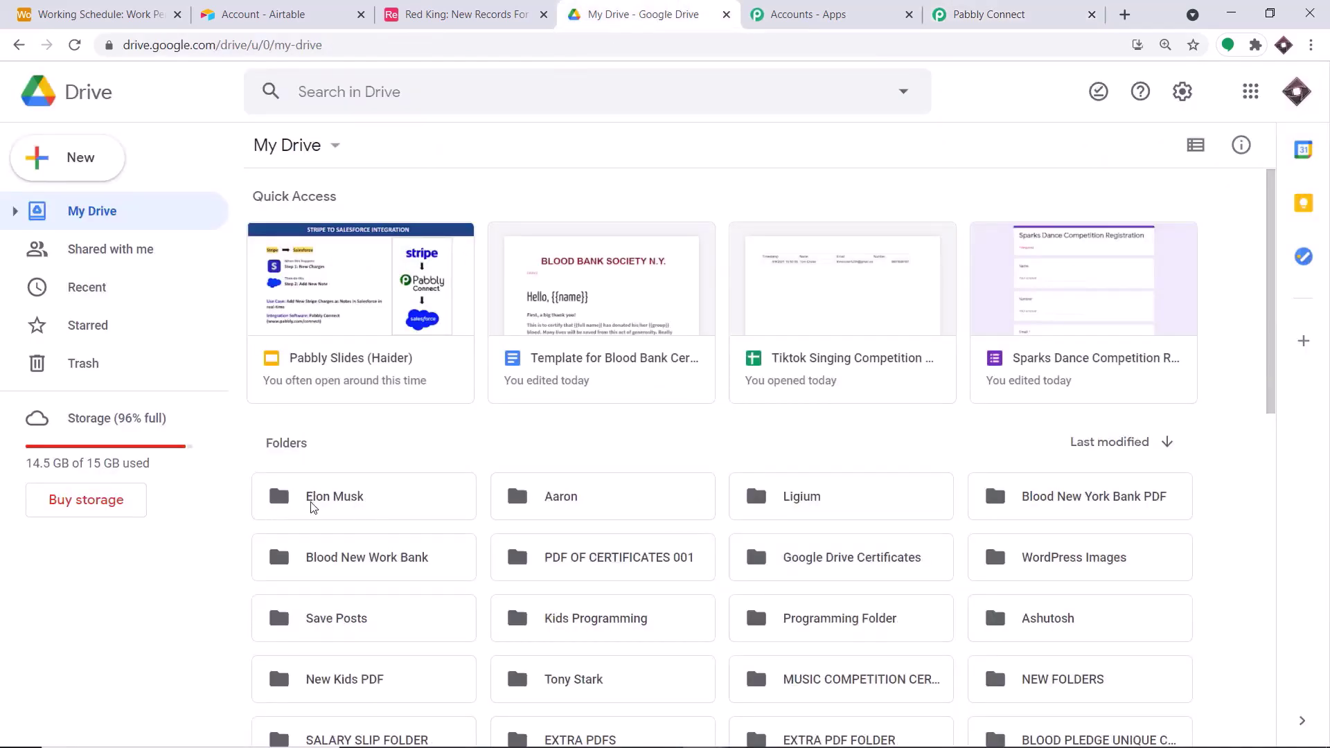
double_click(333, 508)
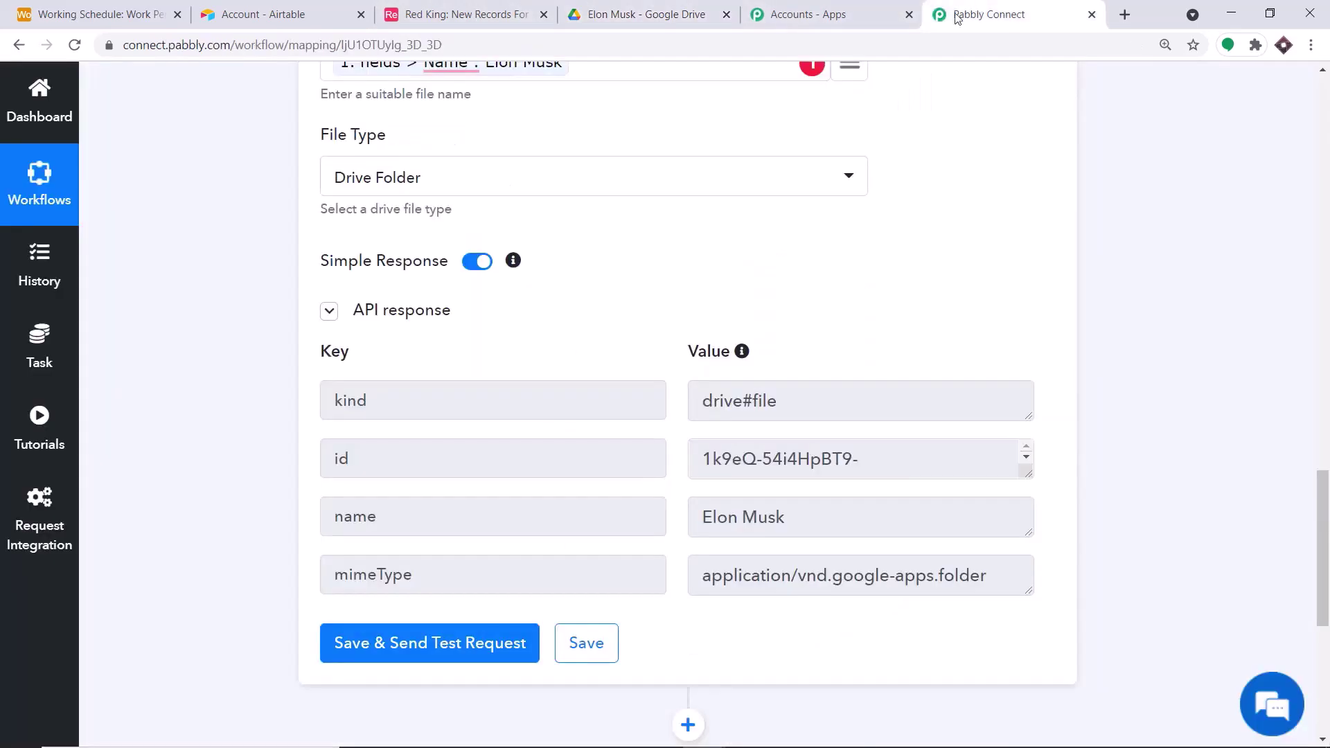
left_click(956, 15)
scroll(946, 268, "down", 3)
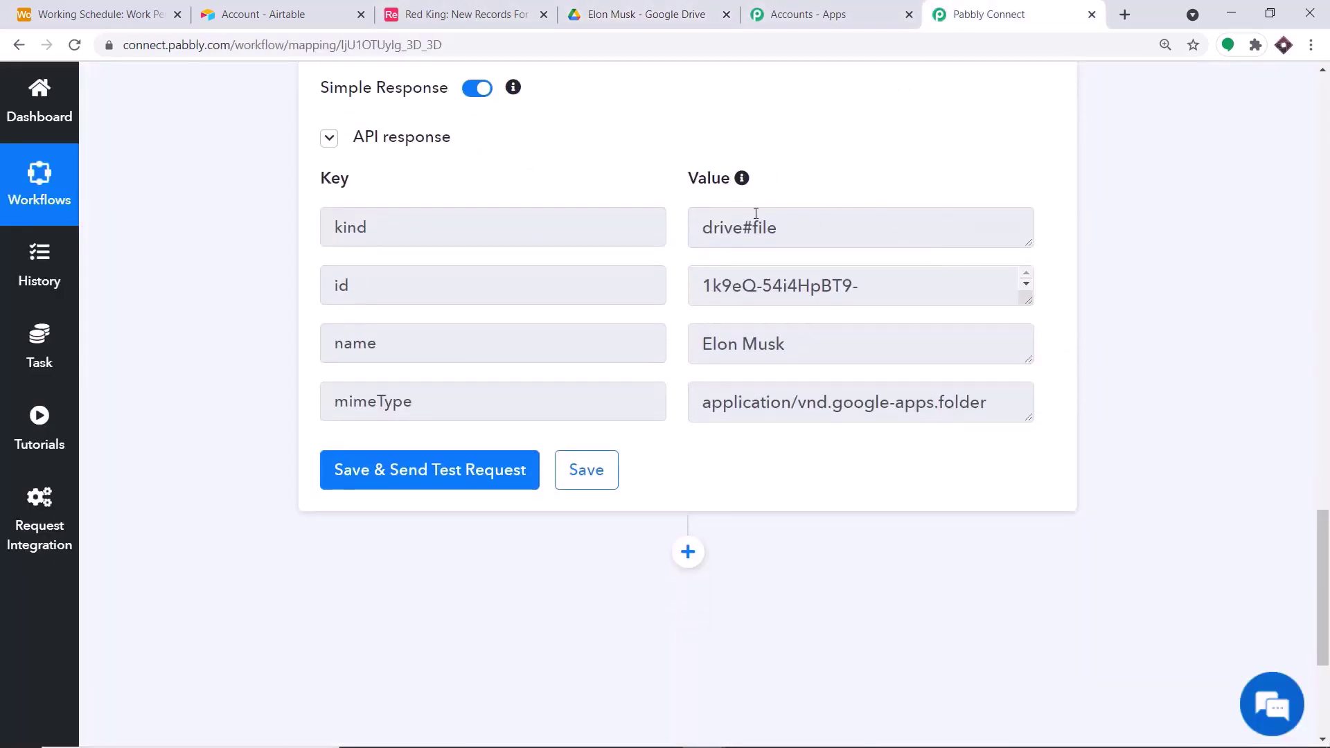
left_click(272, 10)
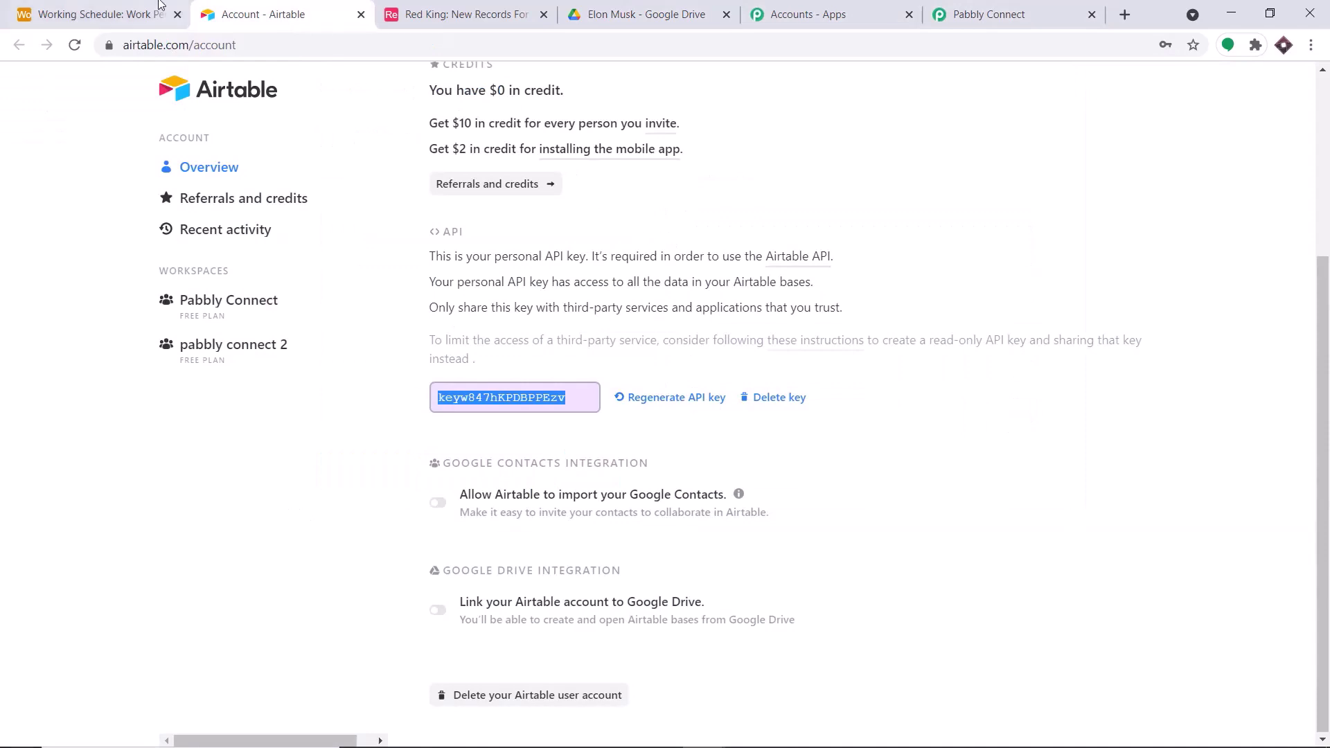
left_click(159, 10)
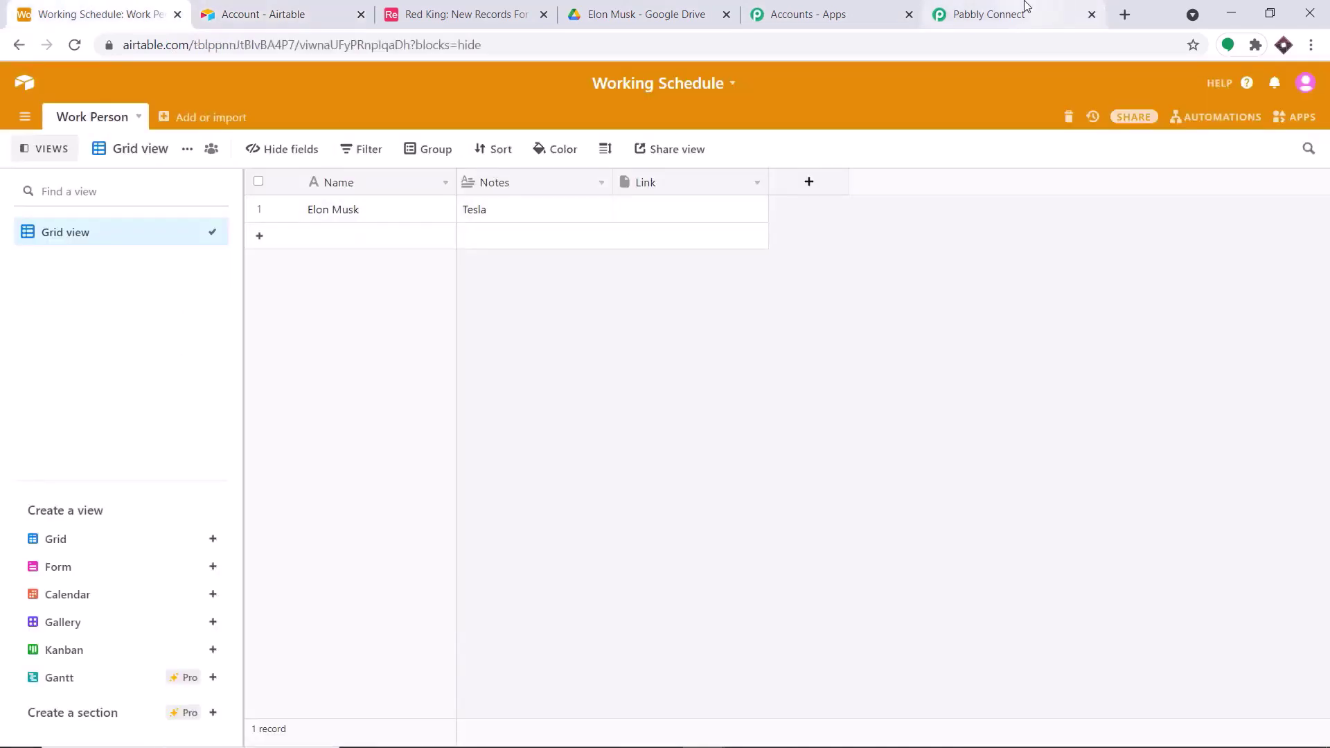
left_click(1024, 14)
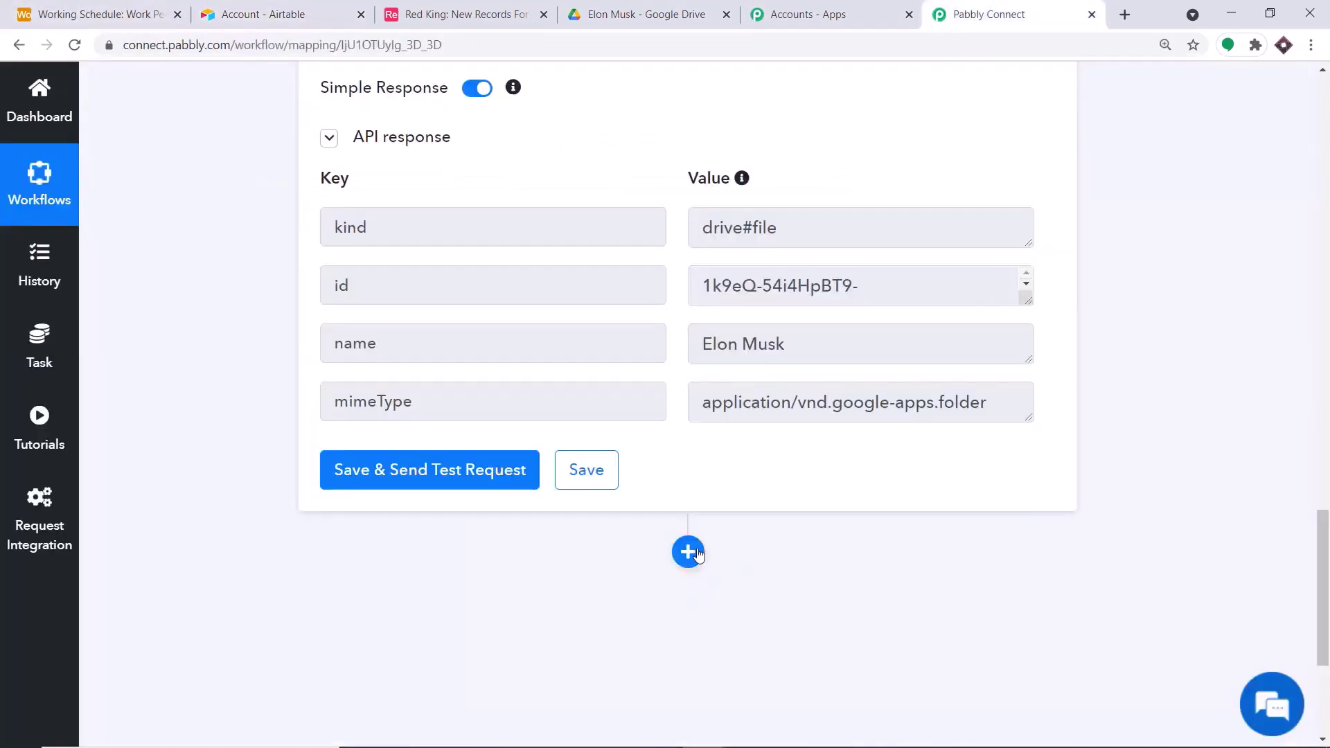
- Add a step after the Drive step using Airtable with the Update Record event
left_click(688, 552)
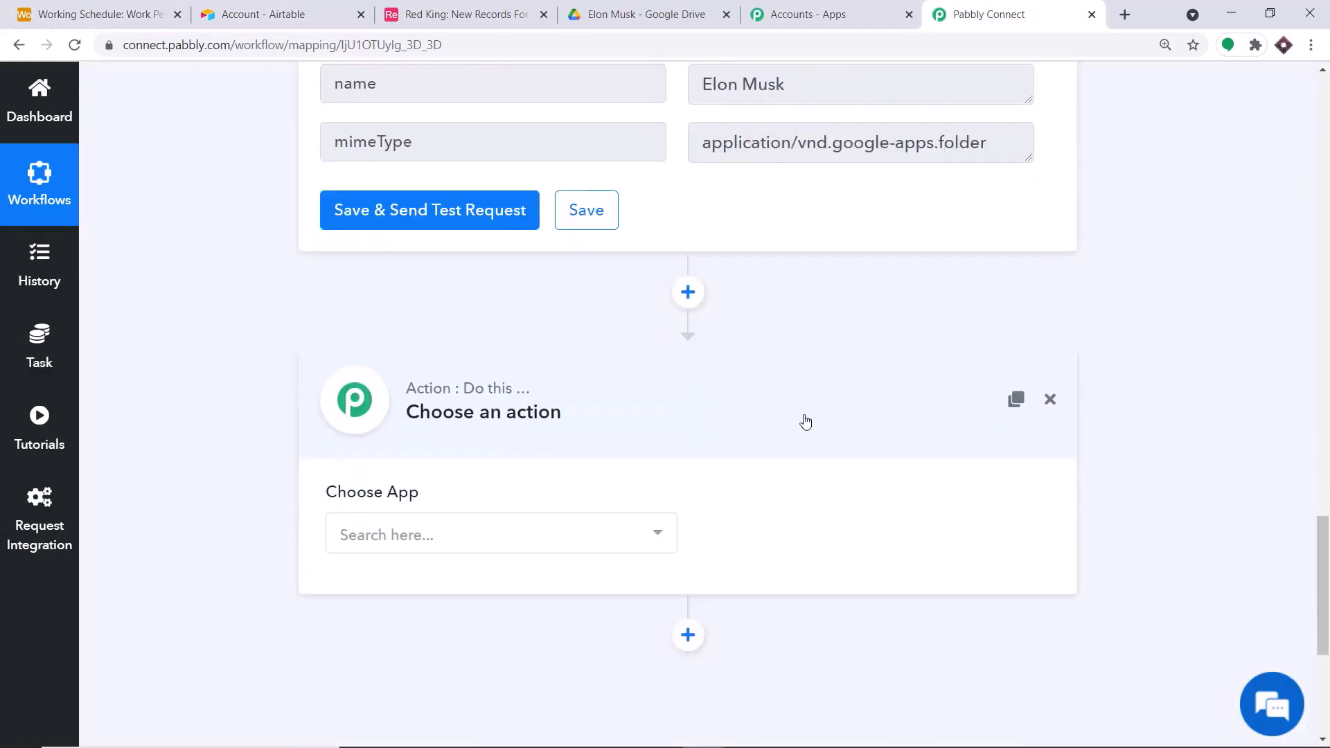
left_click(489, 539)
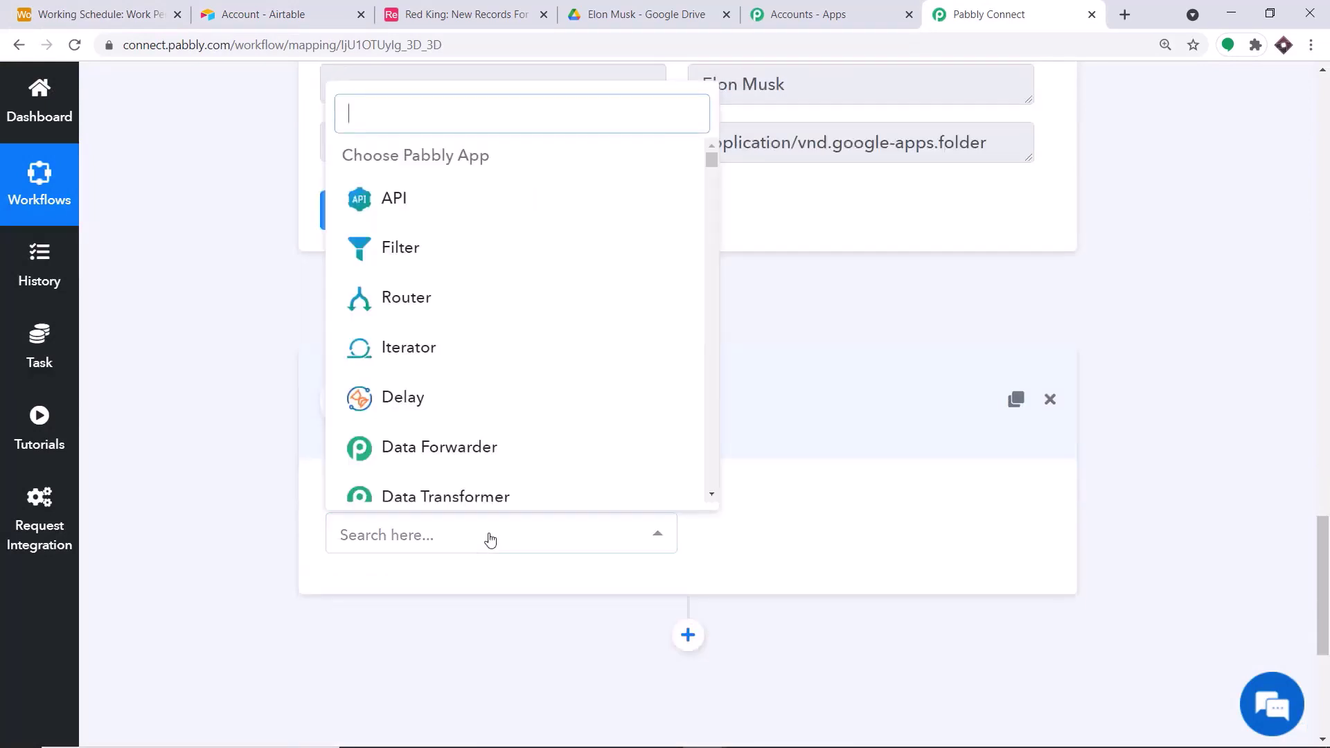
type("airta")
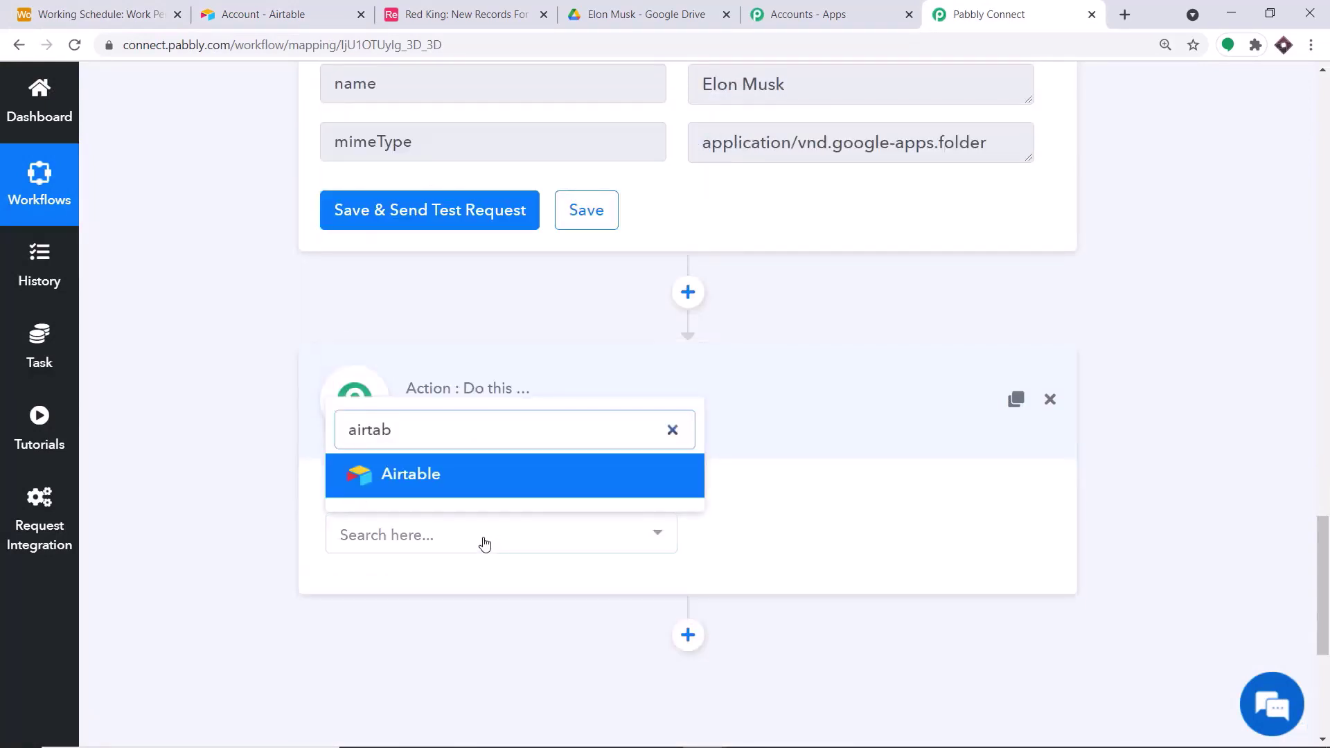
type("b")
left_click(484, 479)
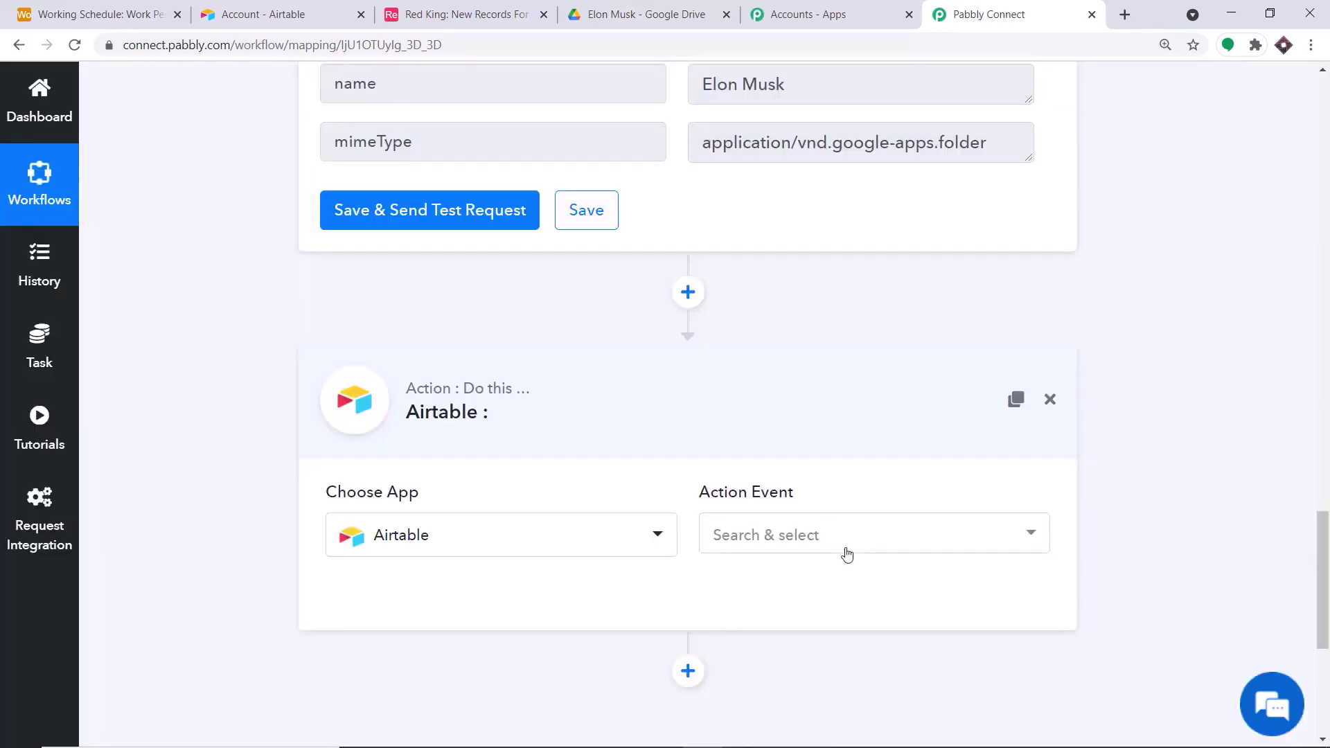
left_click(847, 554)
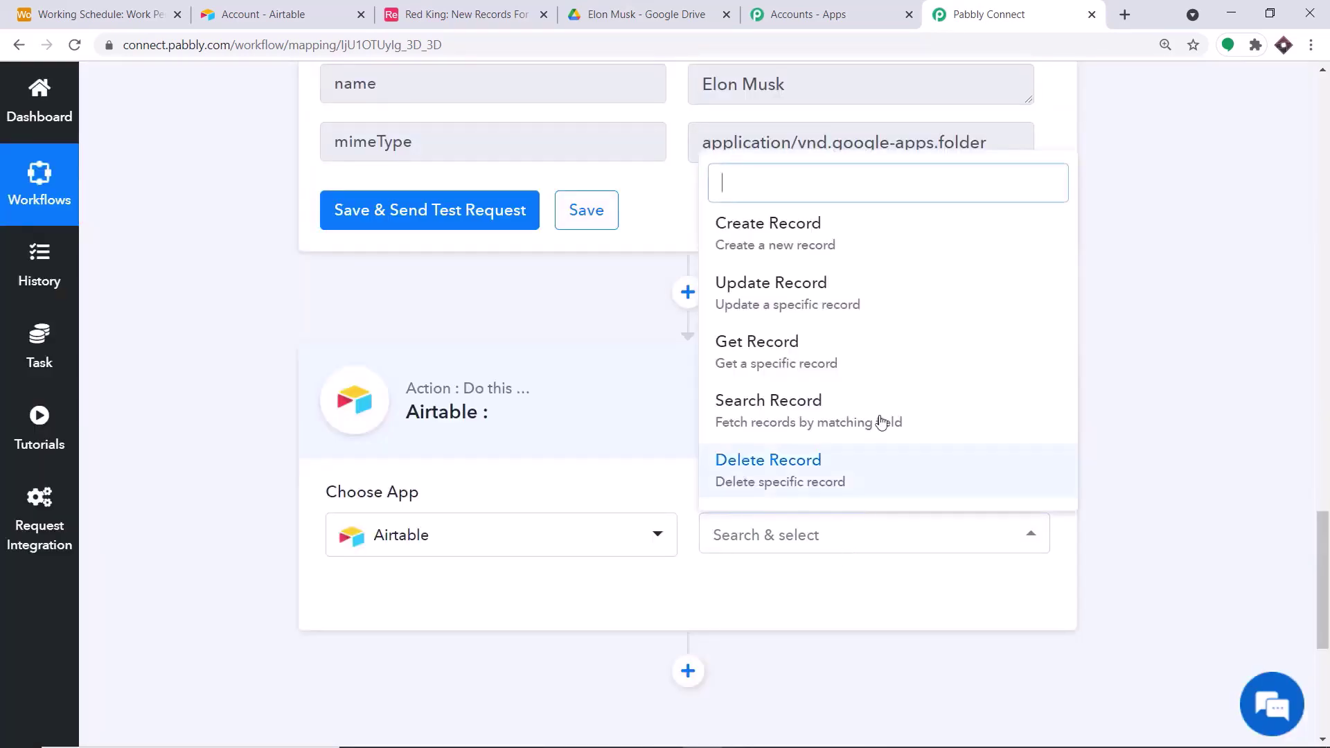
left_click(839, 284)
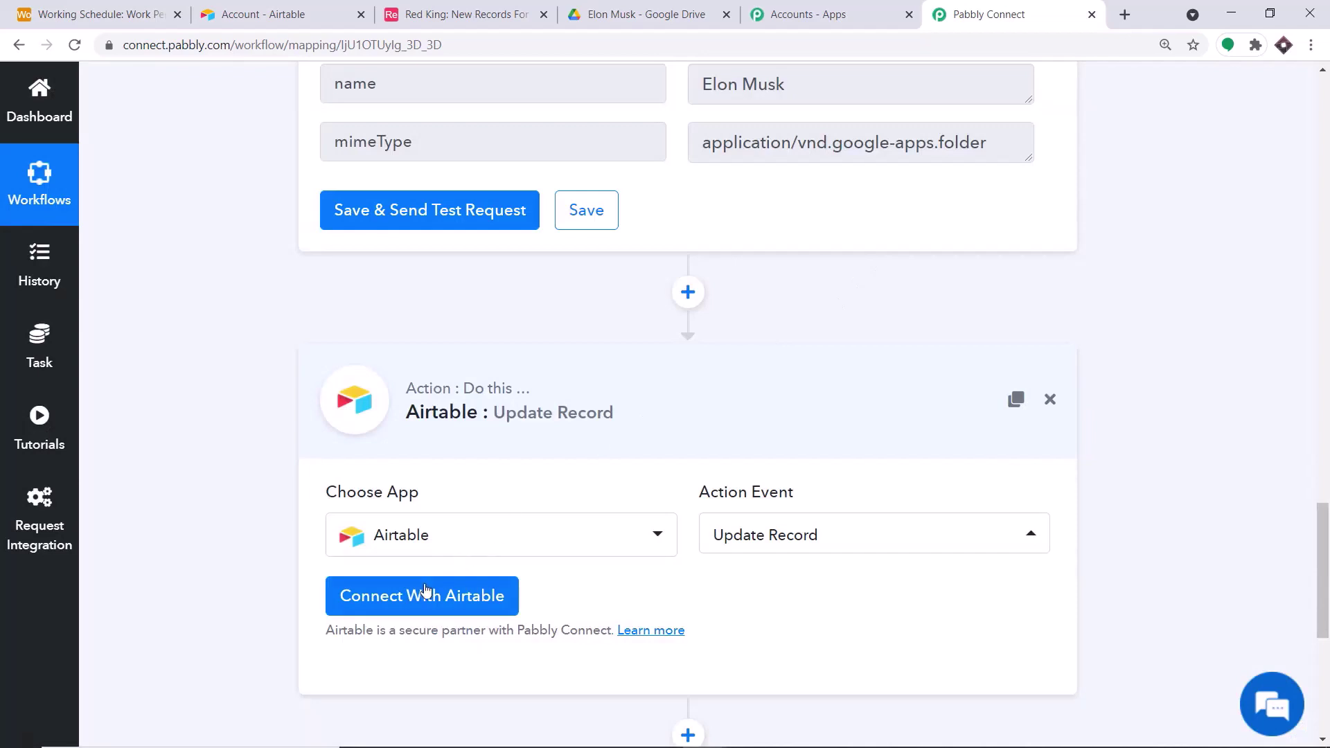
- Connect the step using the saved Airtable #21 credentials
left_click(423, 590)
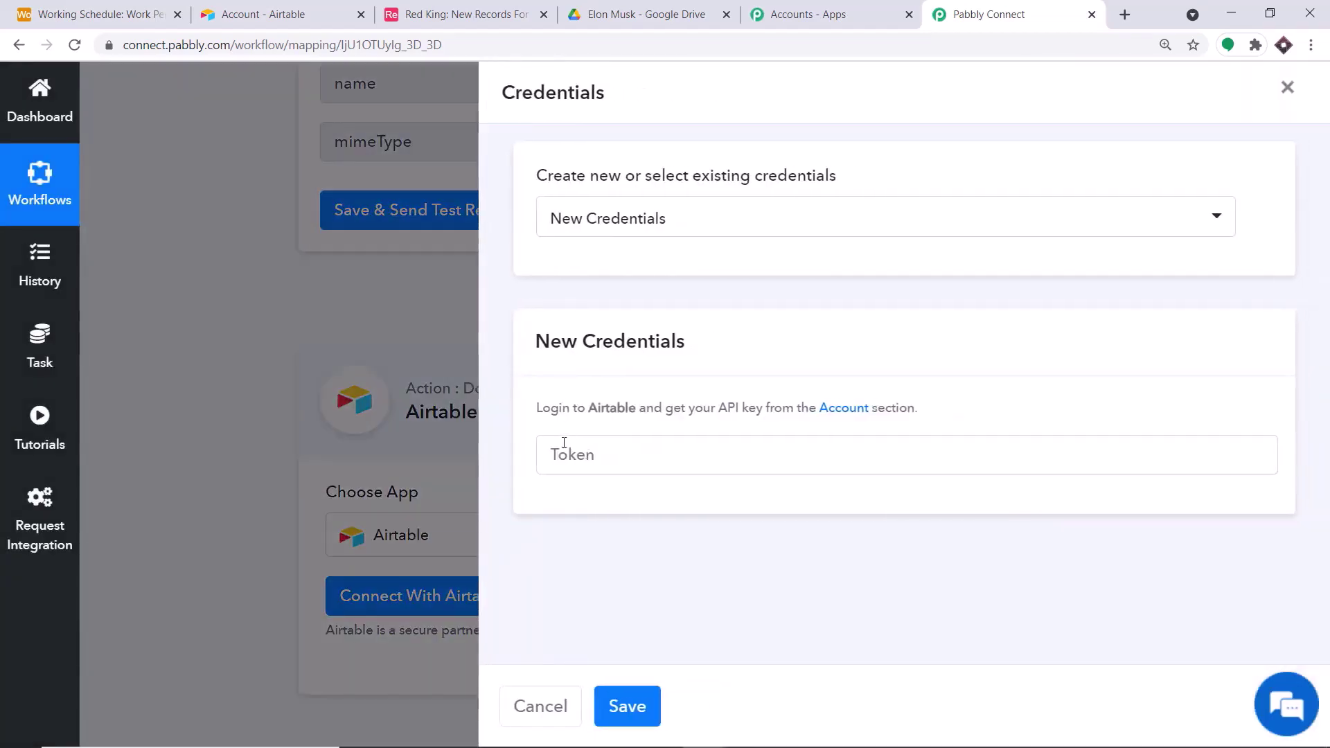
left_click(679, 217)
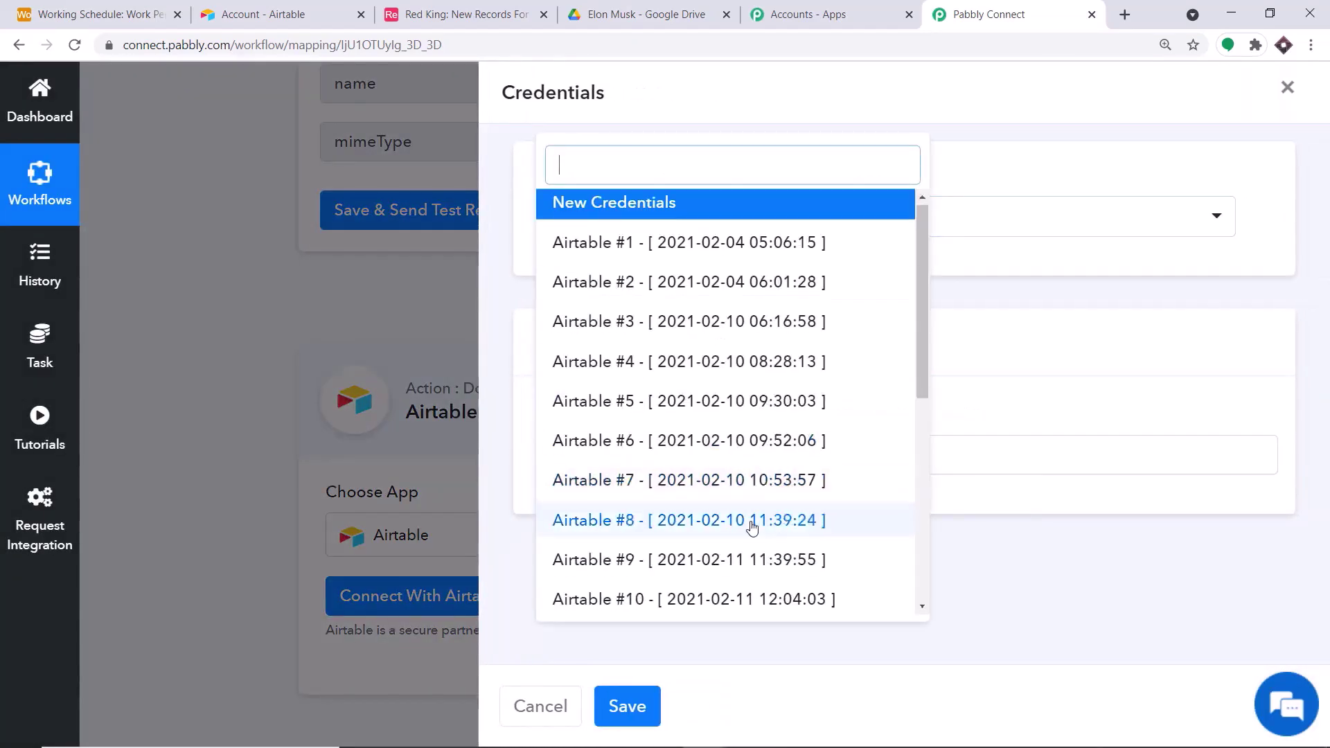
scroll(755, 518, "down", 5)
left_click(691, 592)
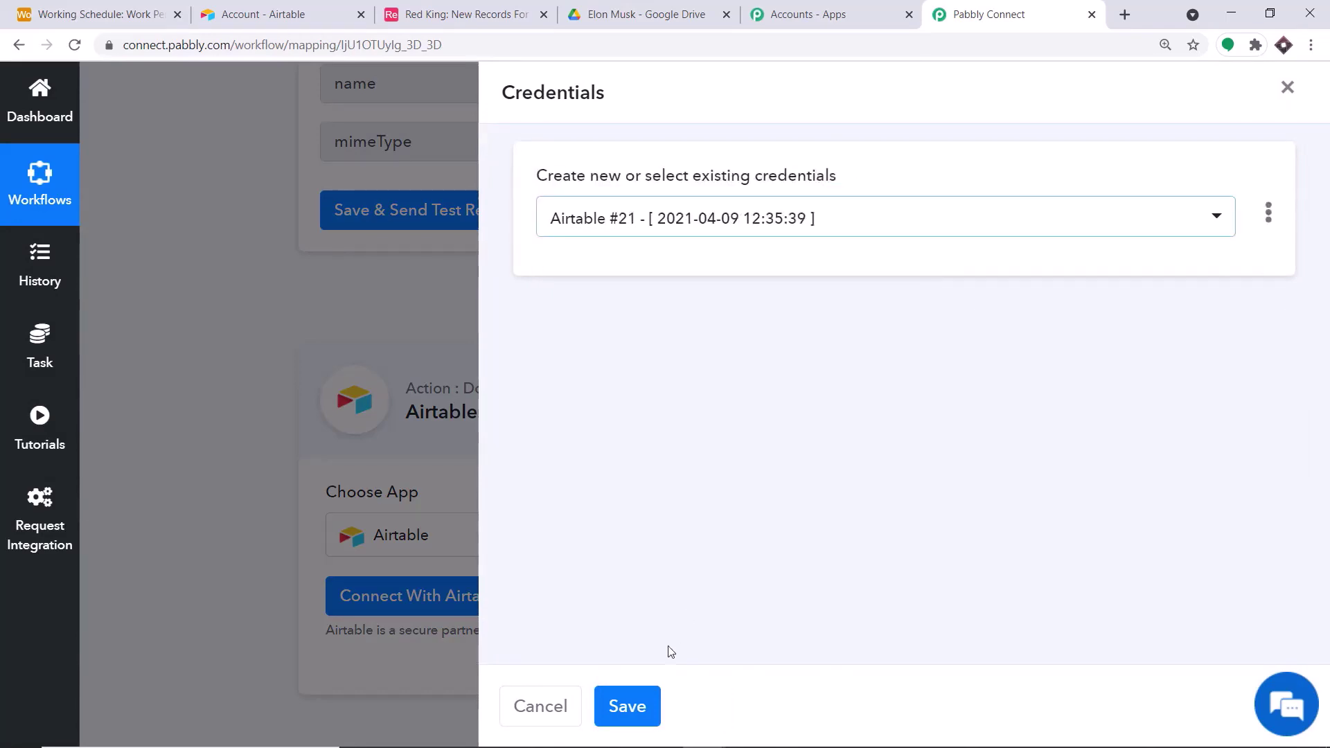
left_click(632, 707)
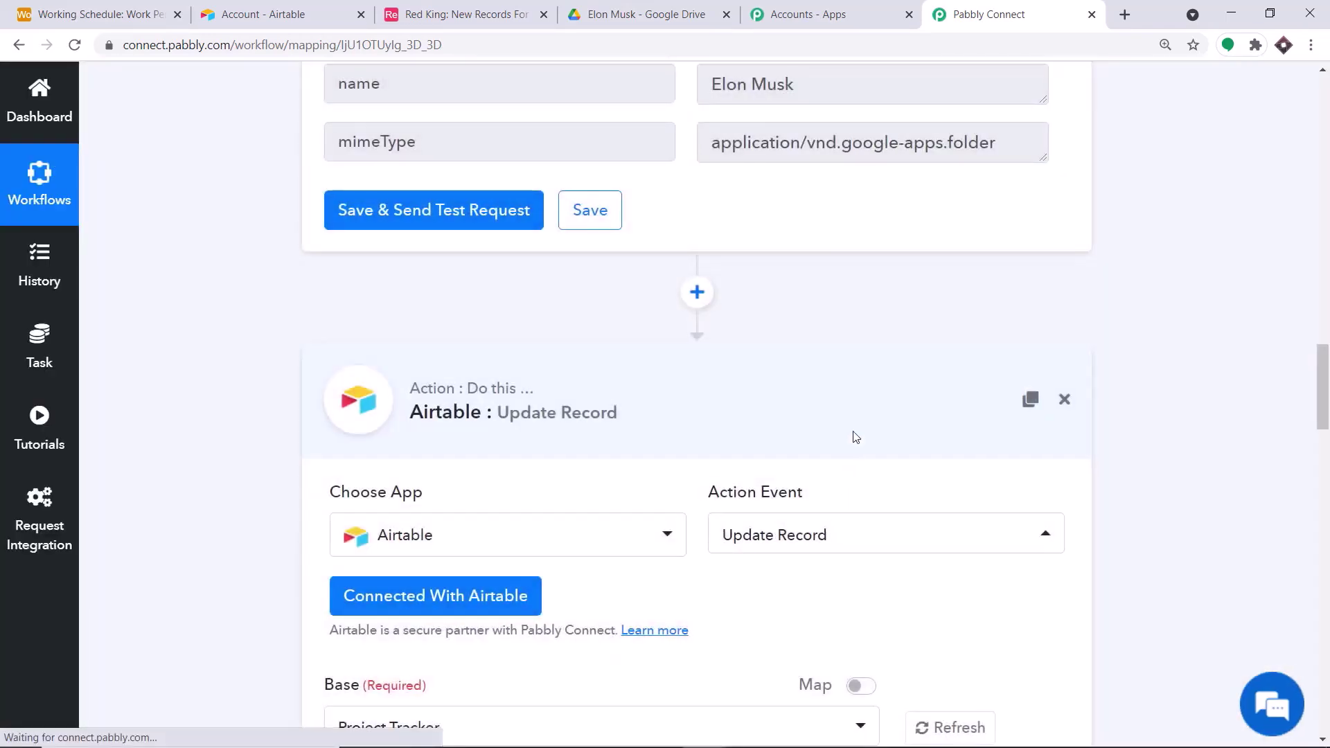
- Select the Working Schedule base for the Update Record step
scroll(855, 437, "down", 6)
scroll(658, 433, "down", 9)
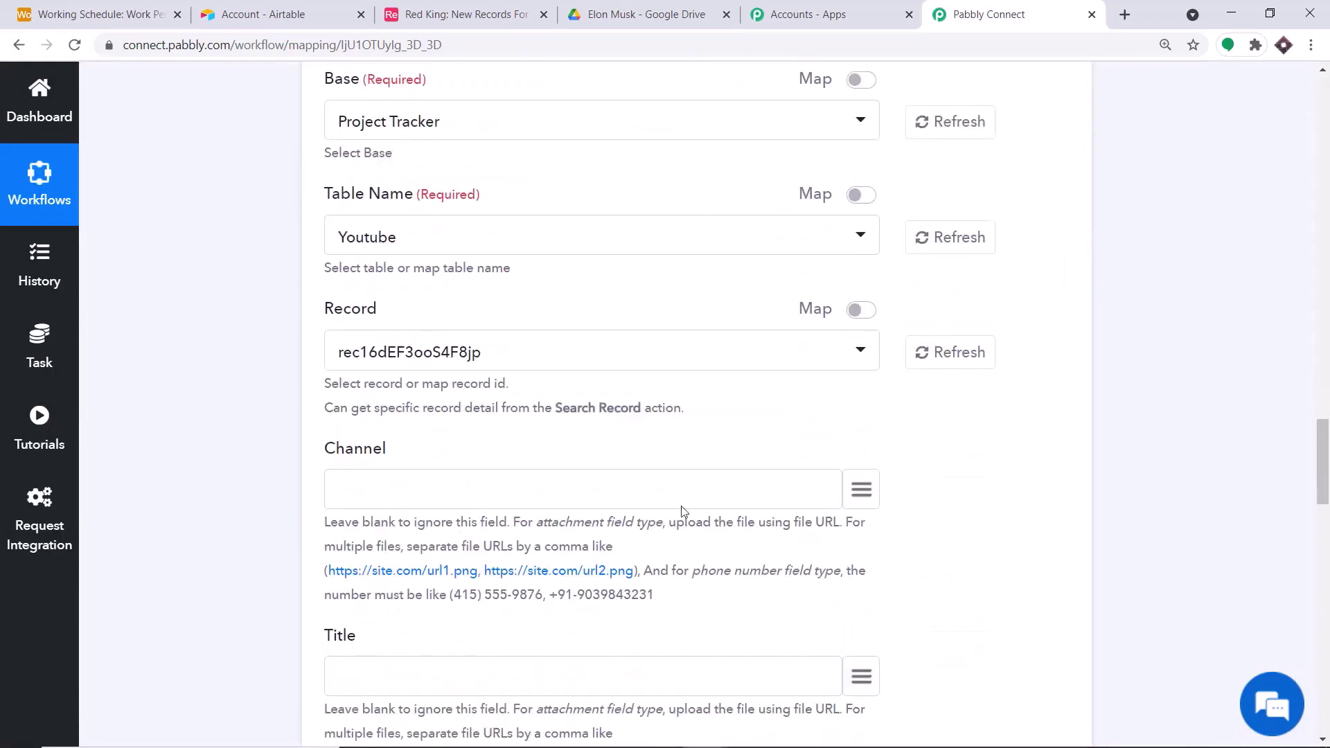
scroll(653, 498, "down", 1)
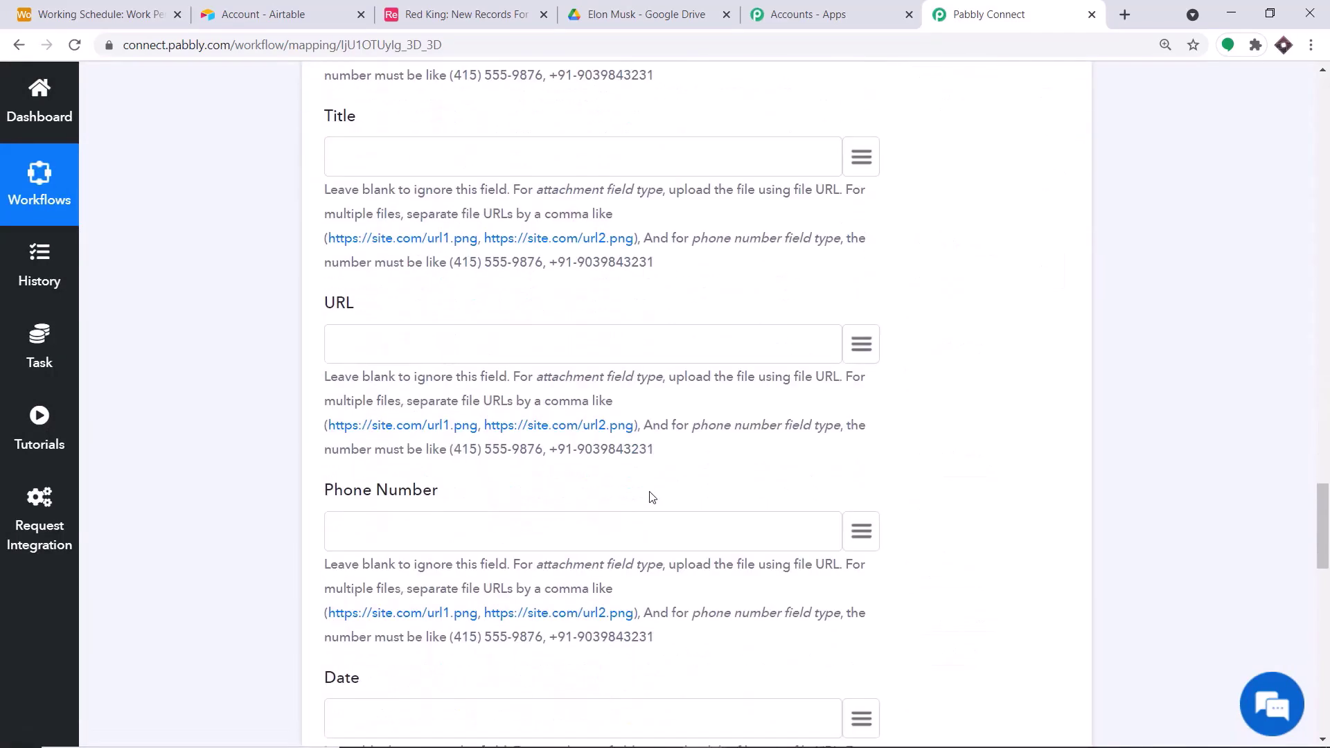
scroll(651, 494, "down", 2)
scroll(651, 494, "up", 11)
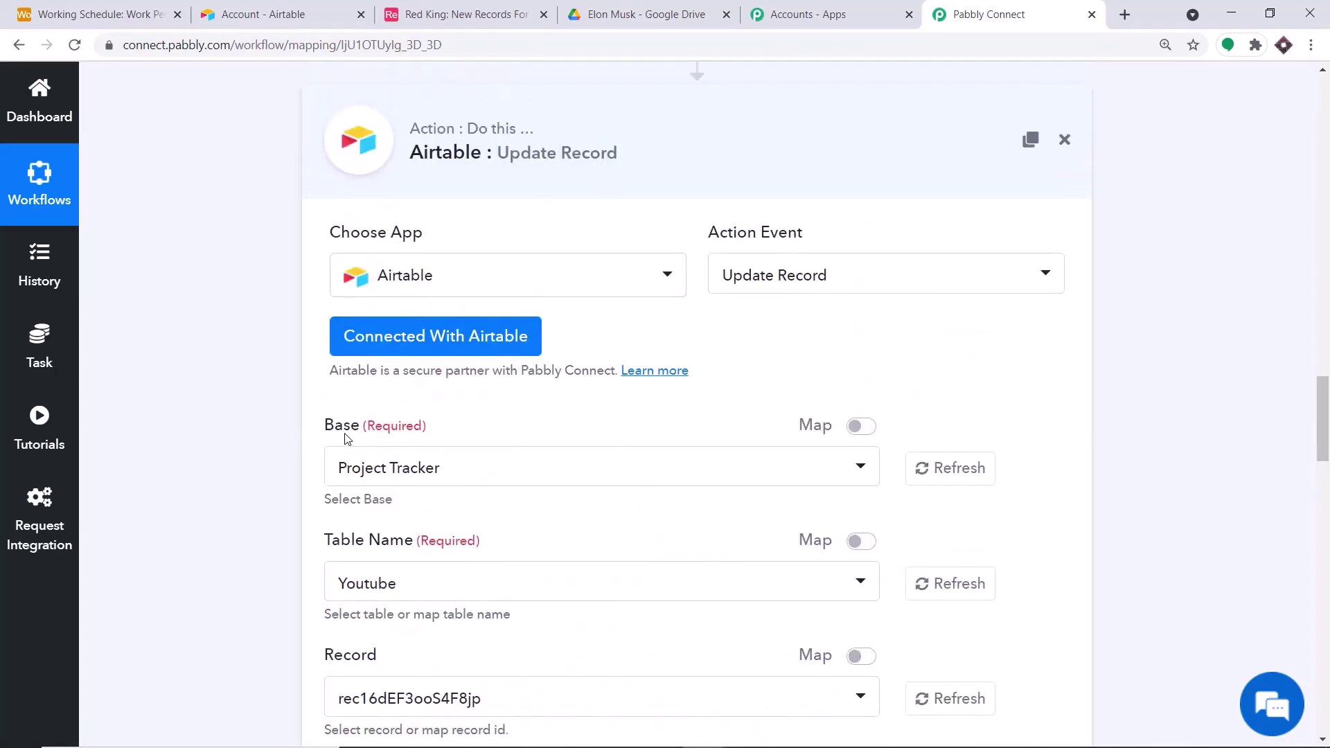
left_click(384, 477)
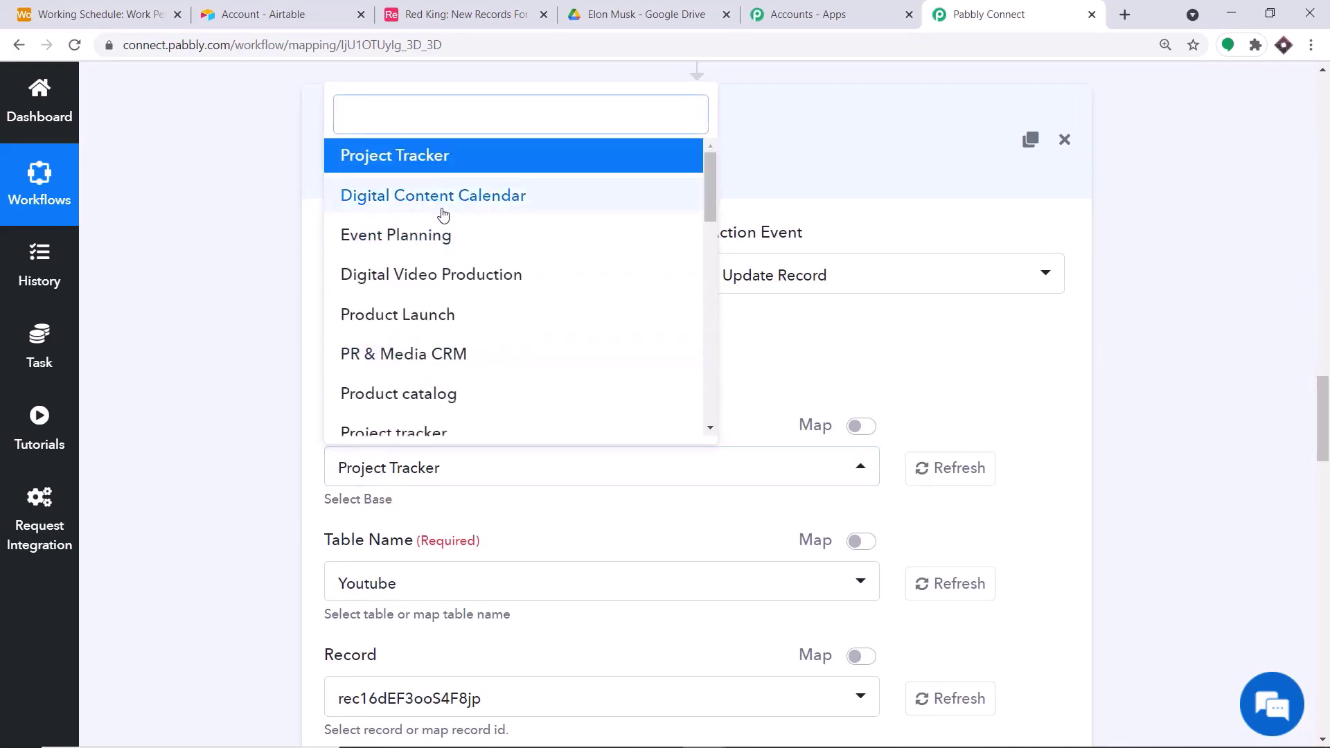
scroll(490, 303, "down", 5)
scroll(557, 334, "down", 3)
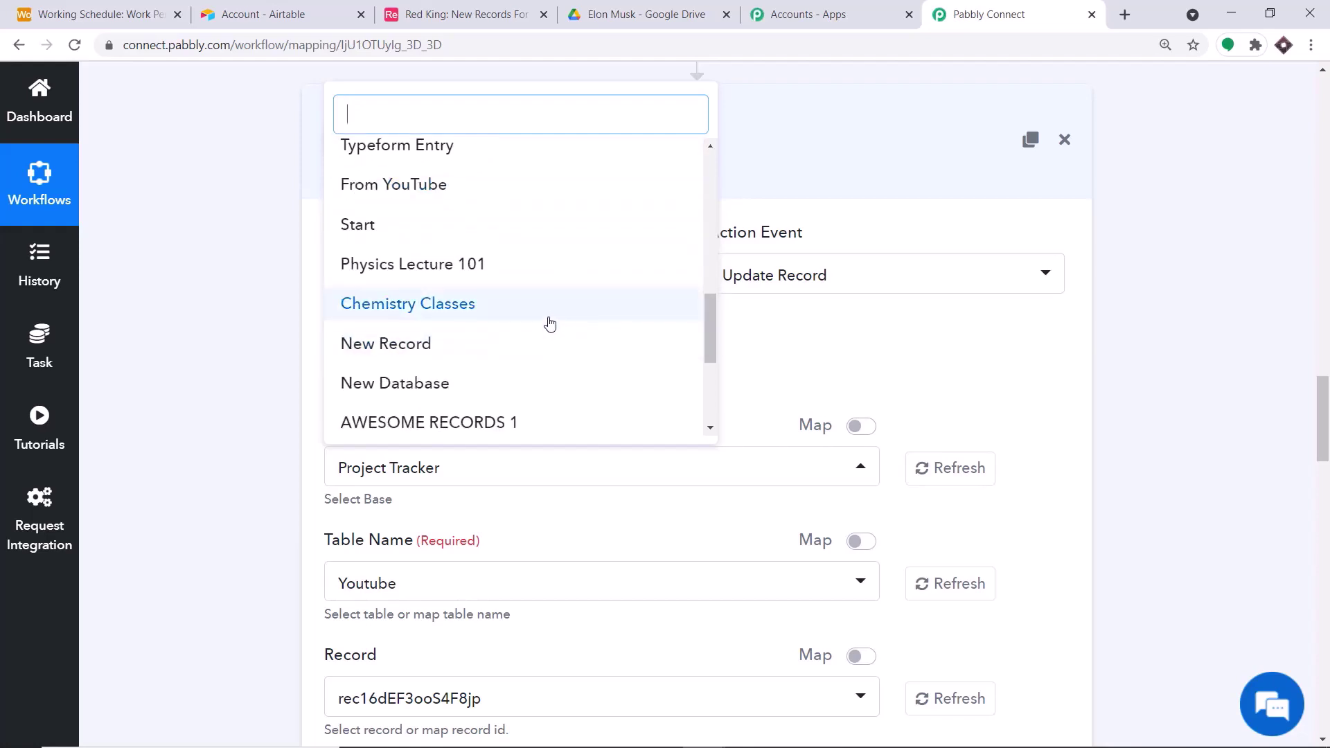
scroll(496, 291, "down", 3)
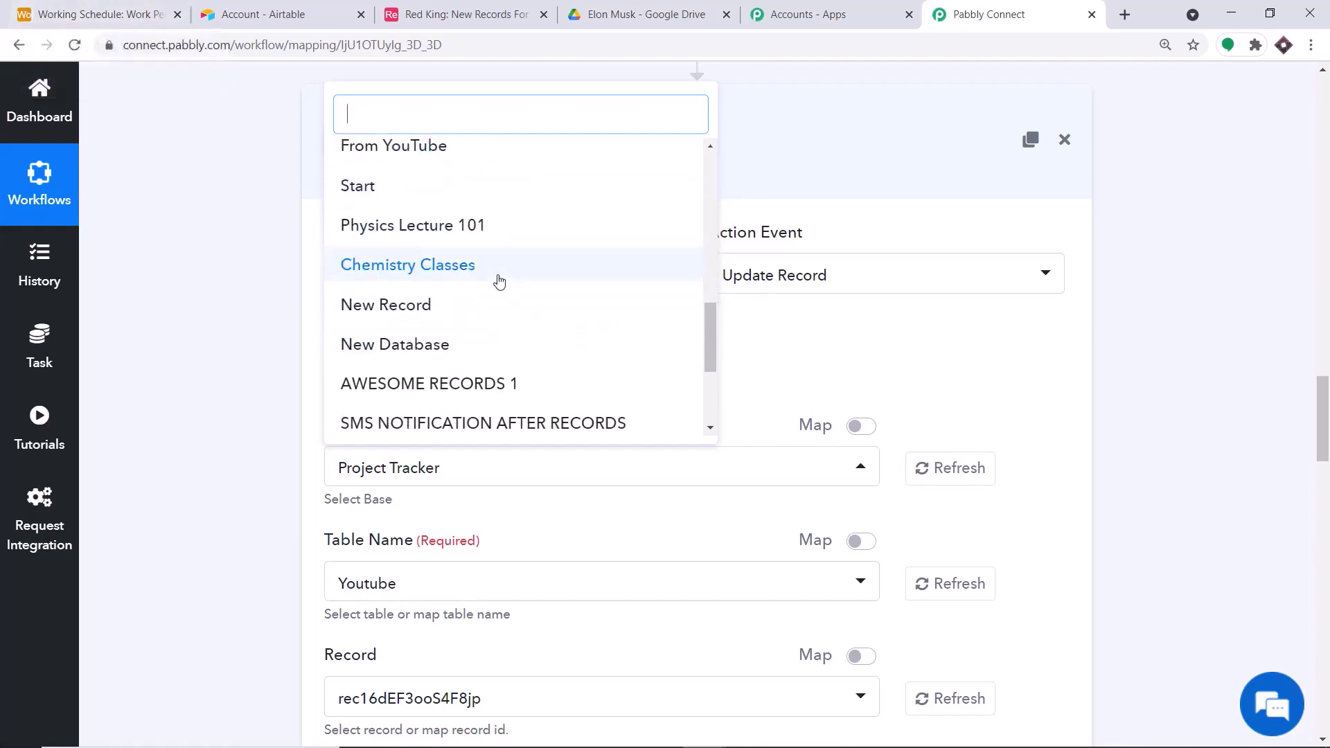
left_click(426, 380)
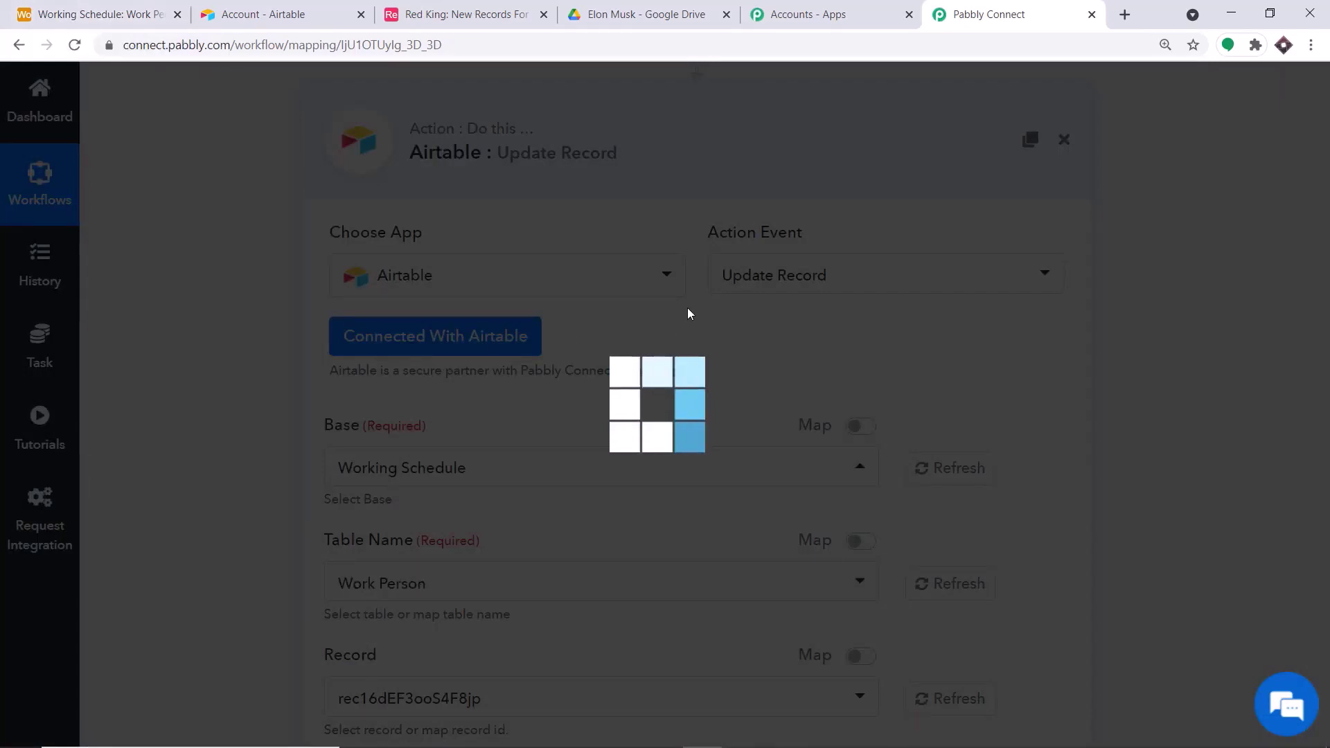
- Compare the Work Person table in Airtable with the step's table and record settings
scroll(689, 314, "down", 4)
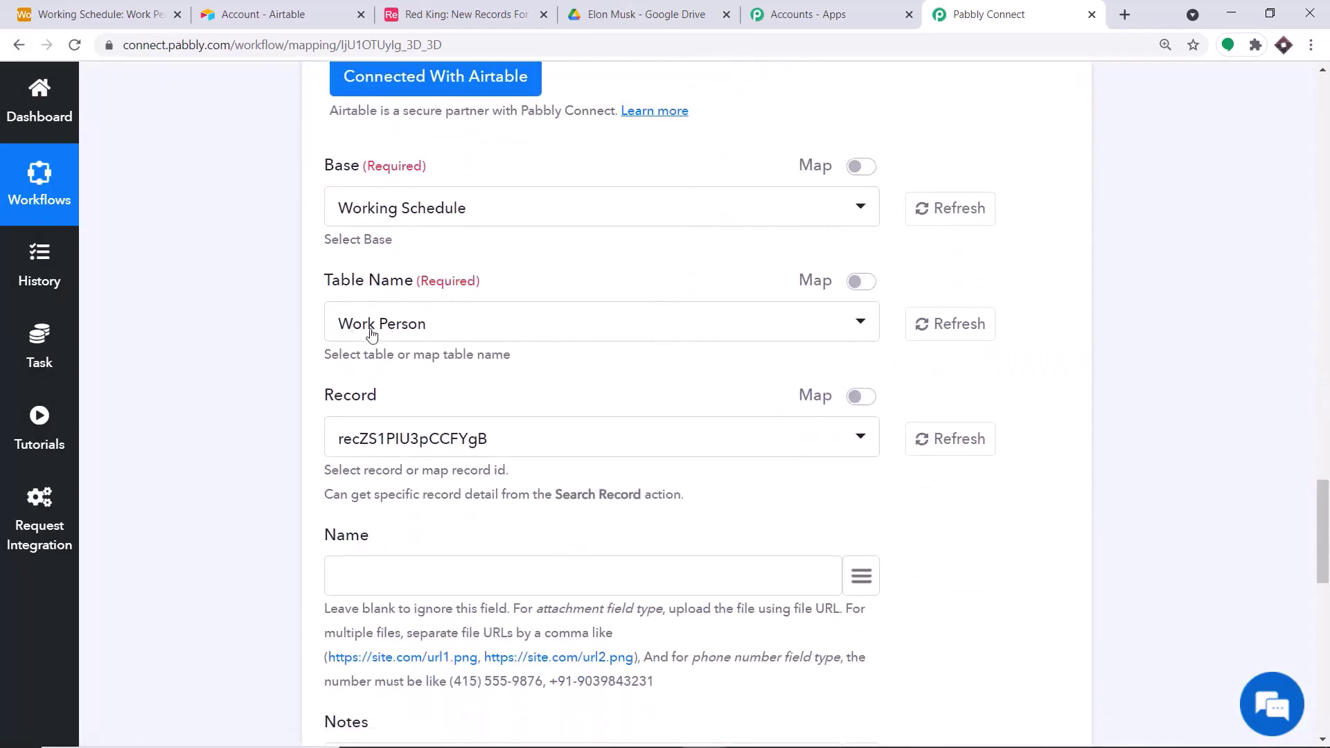
left_click(24, 7)
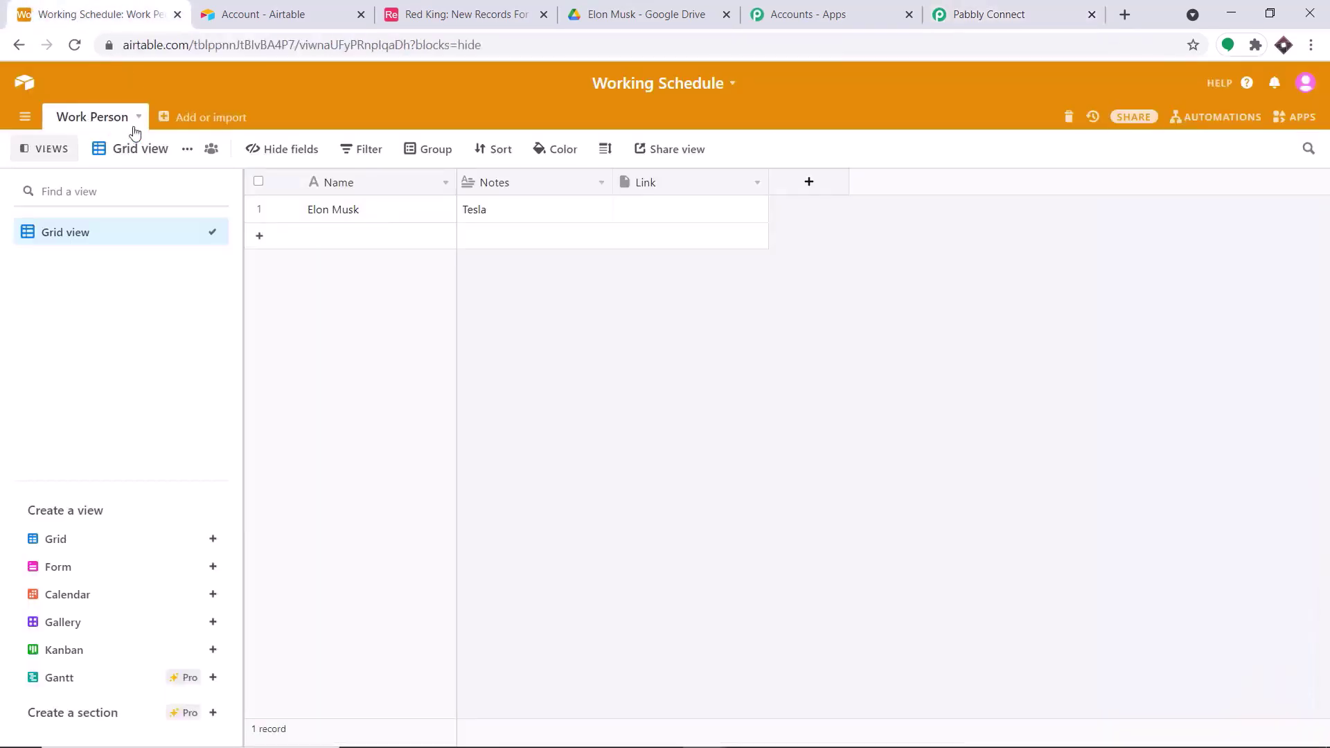
left_click(1059, 5)
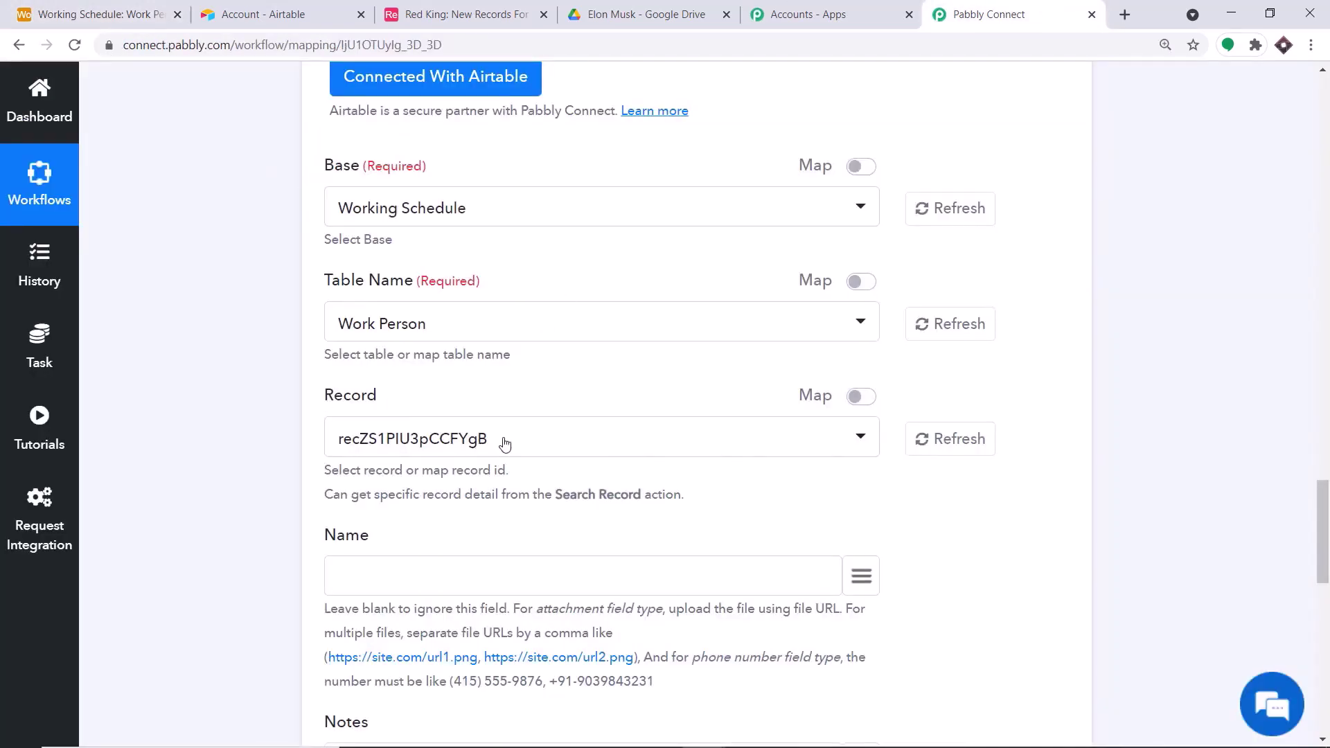
left_click(155, 8)
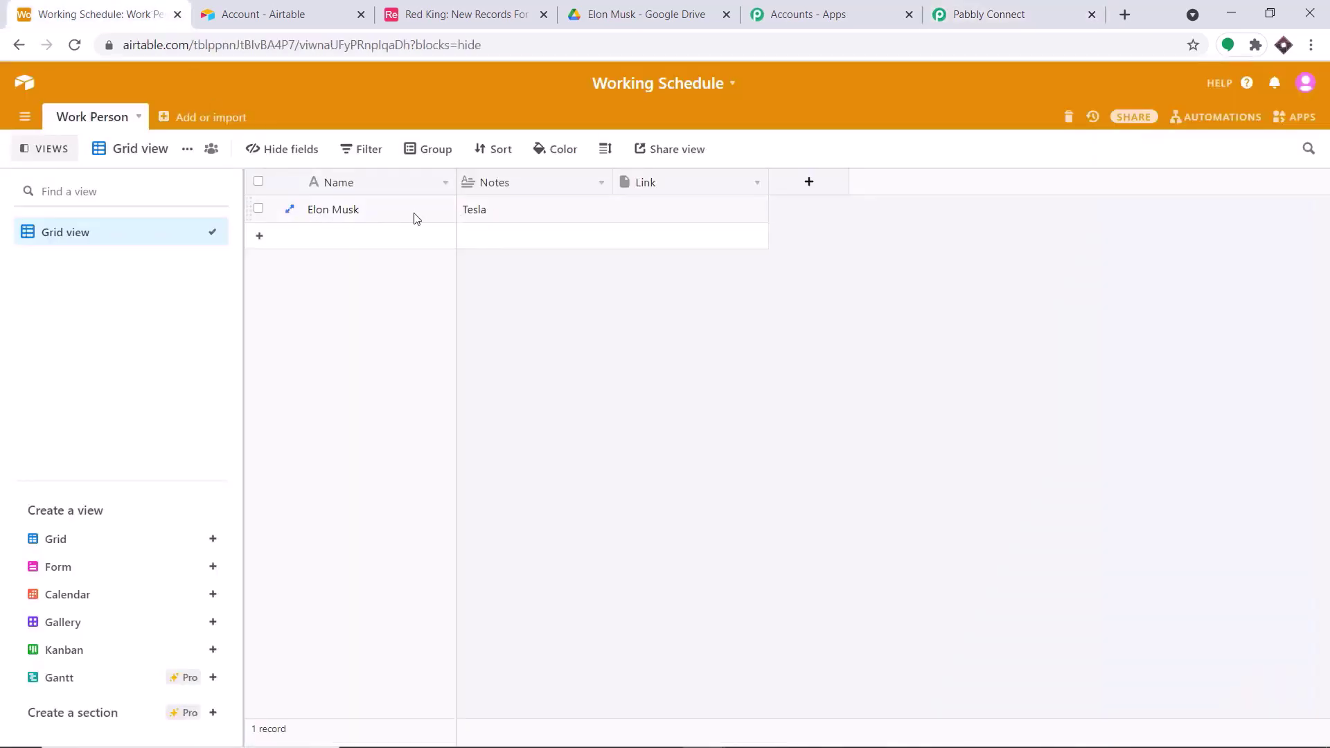
left_click(1060, 6)
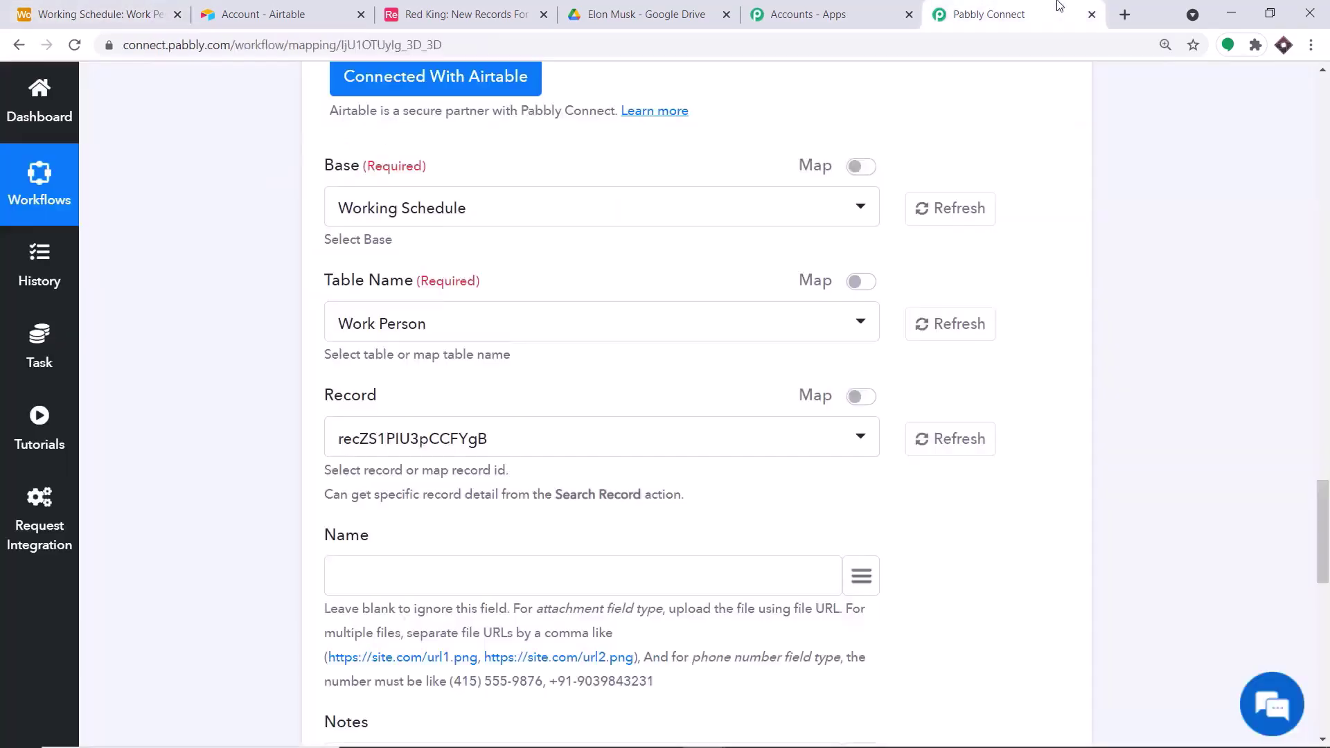
scroll(1326, 424, "up", 20)
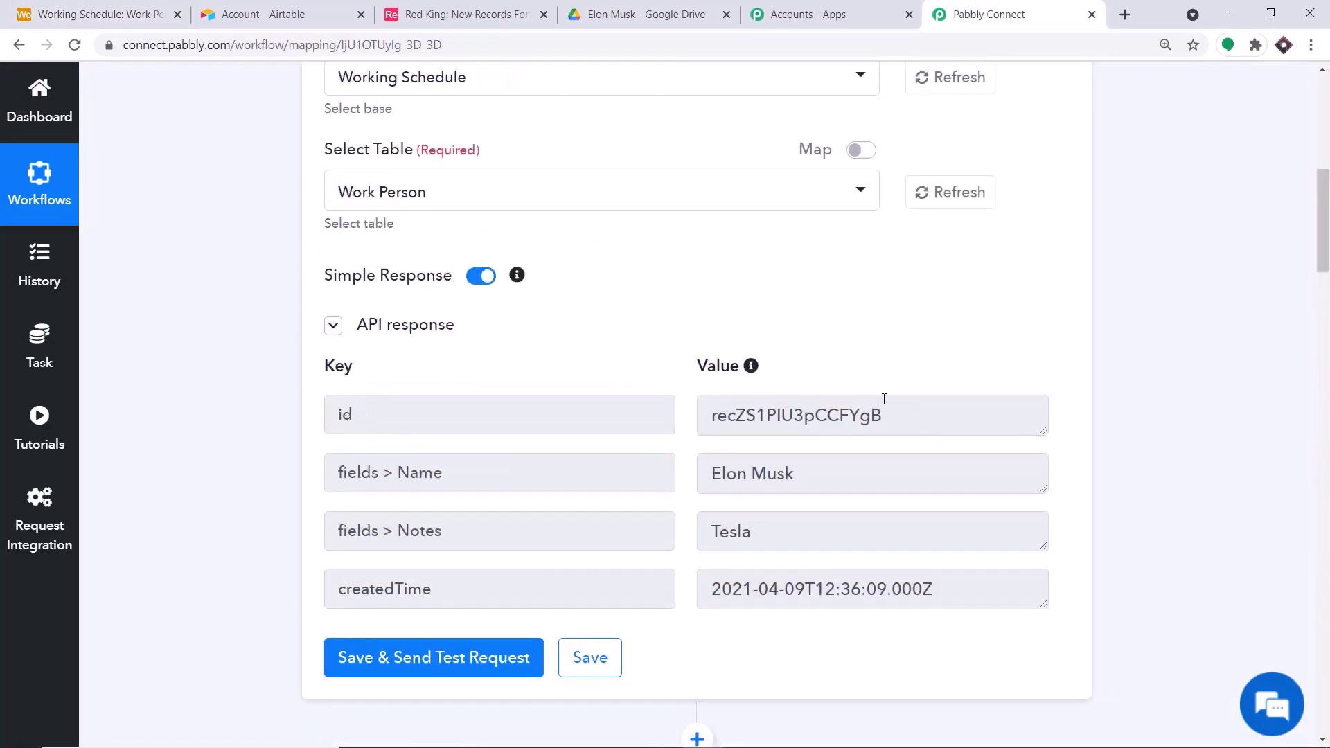
left_click_drag(1323, 250, 1327, 575)
- Switch Record to mapped mode and replace the fixed ID with the trigger's id
left_click(582, 367)
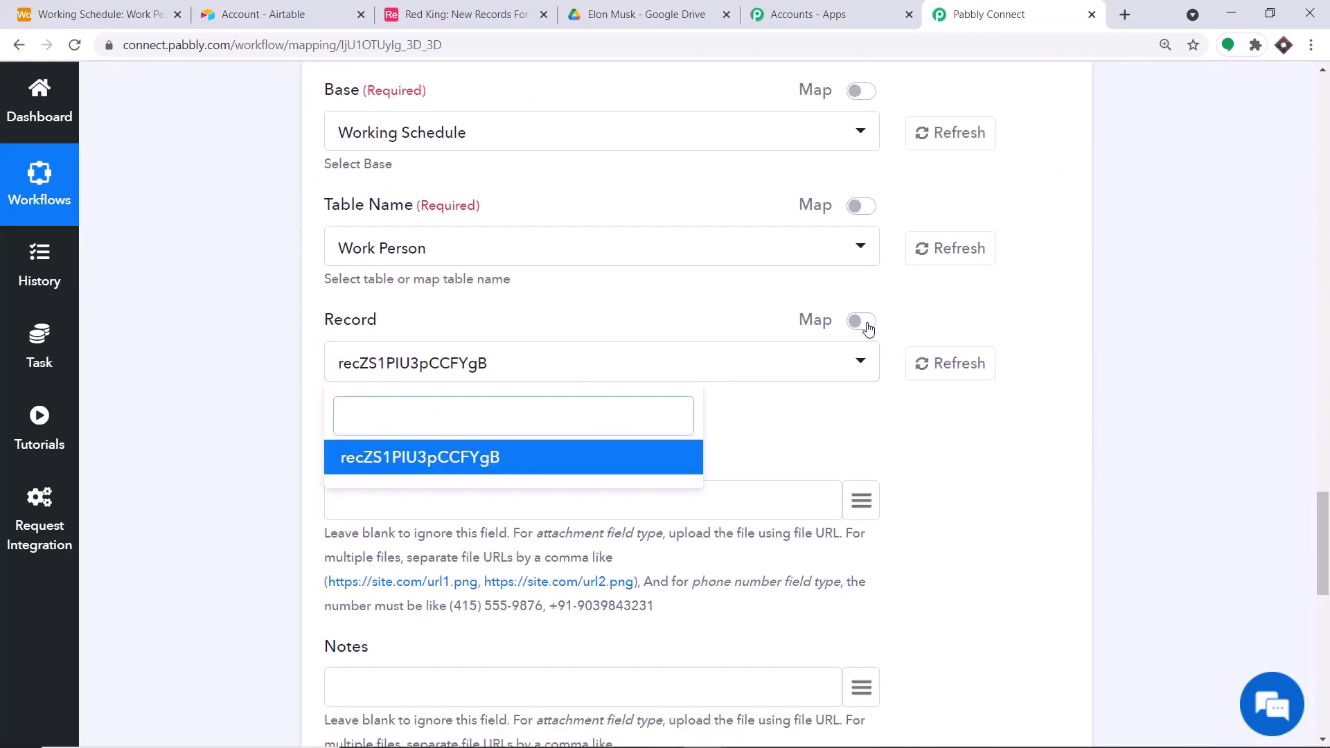
left_click(862, 321)
left_click_drag(520, 357, 123, 360)
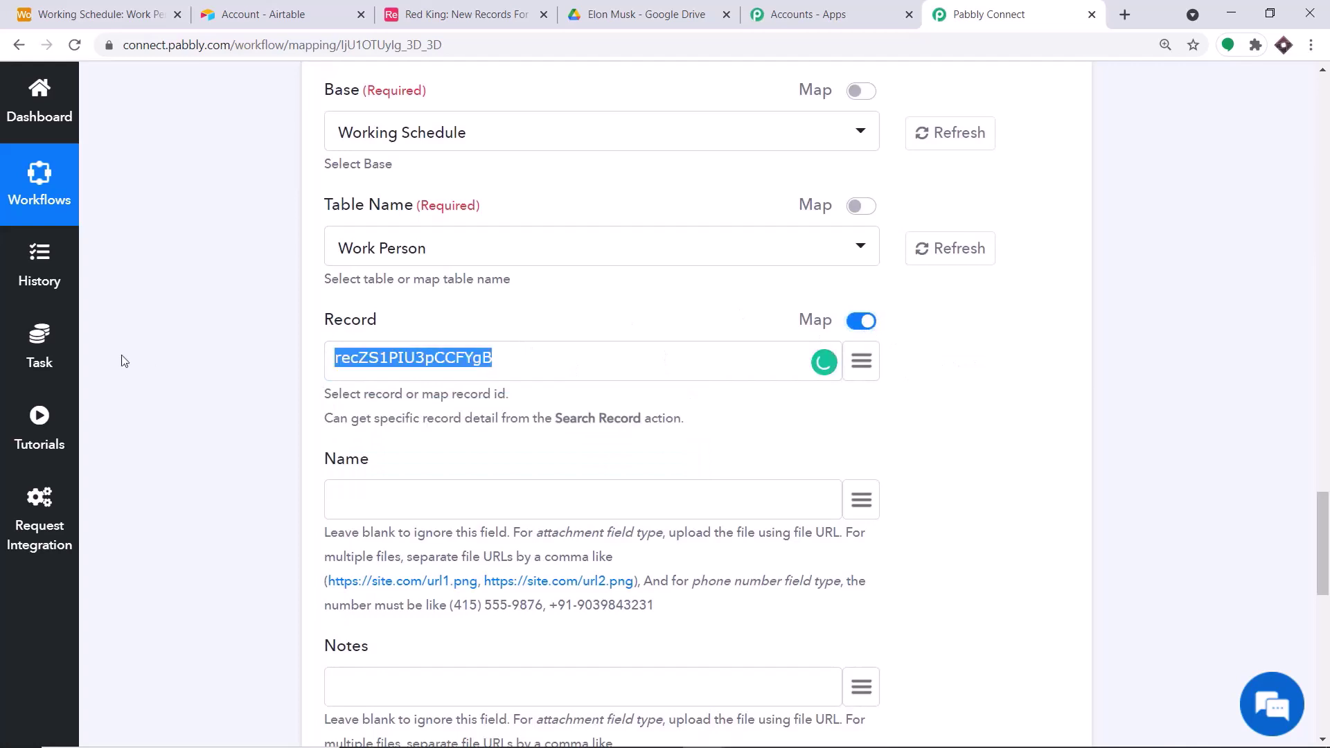
key("BackSpace")
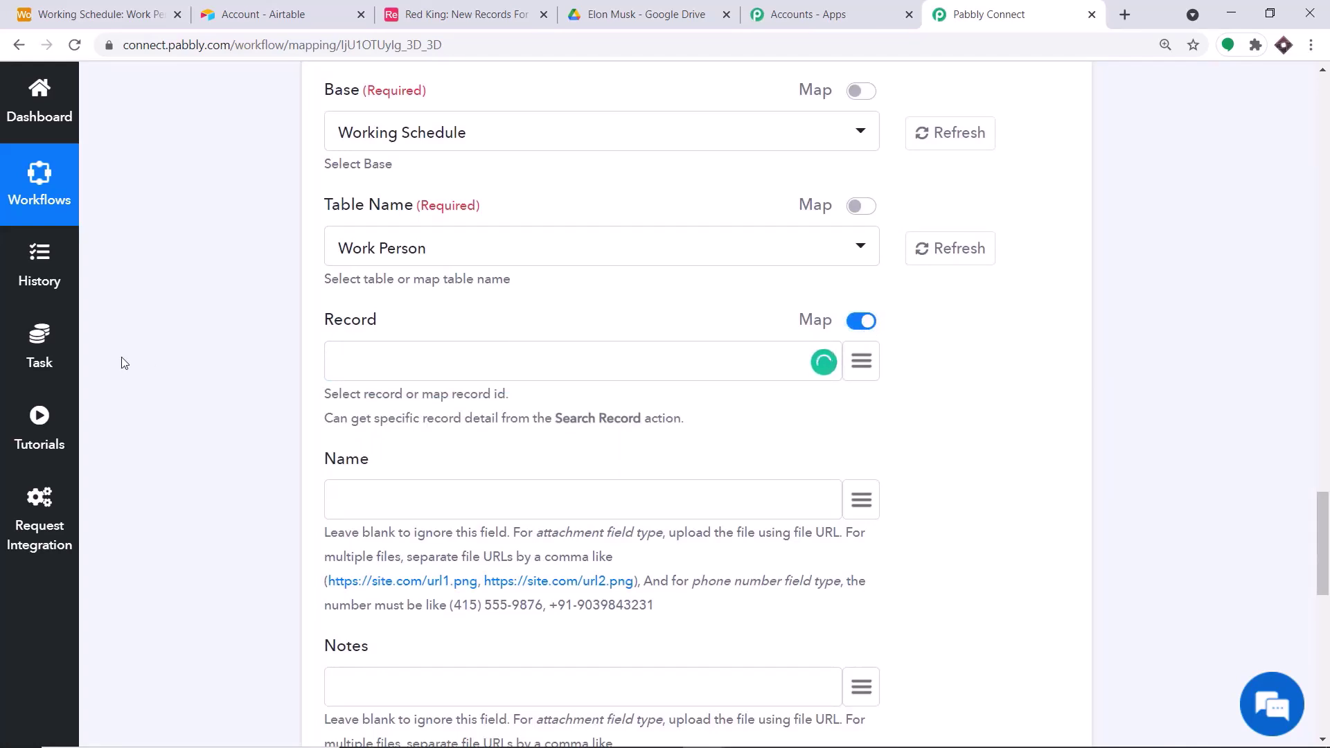
left_click(861, 361)
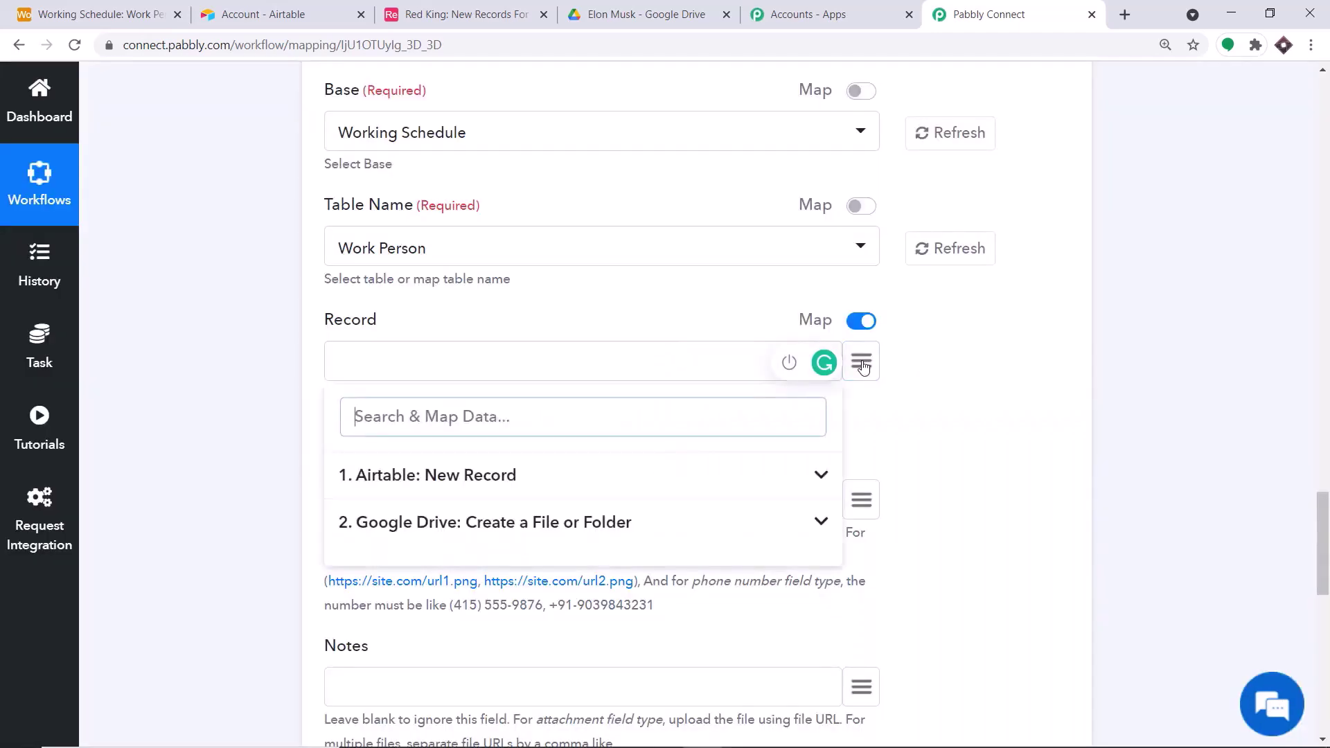
left_click(525, 496)
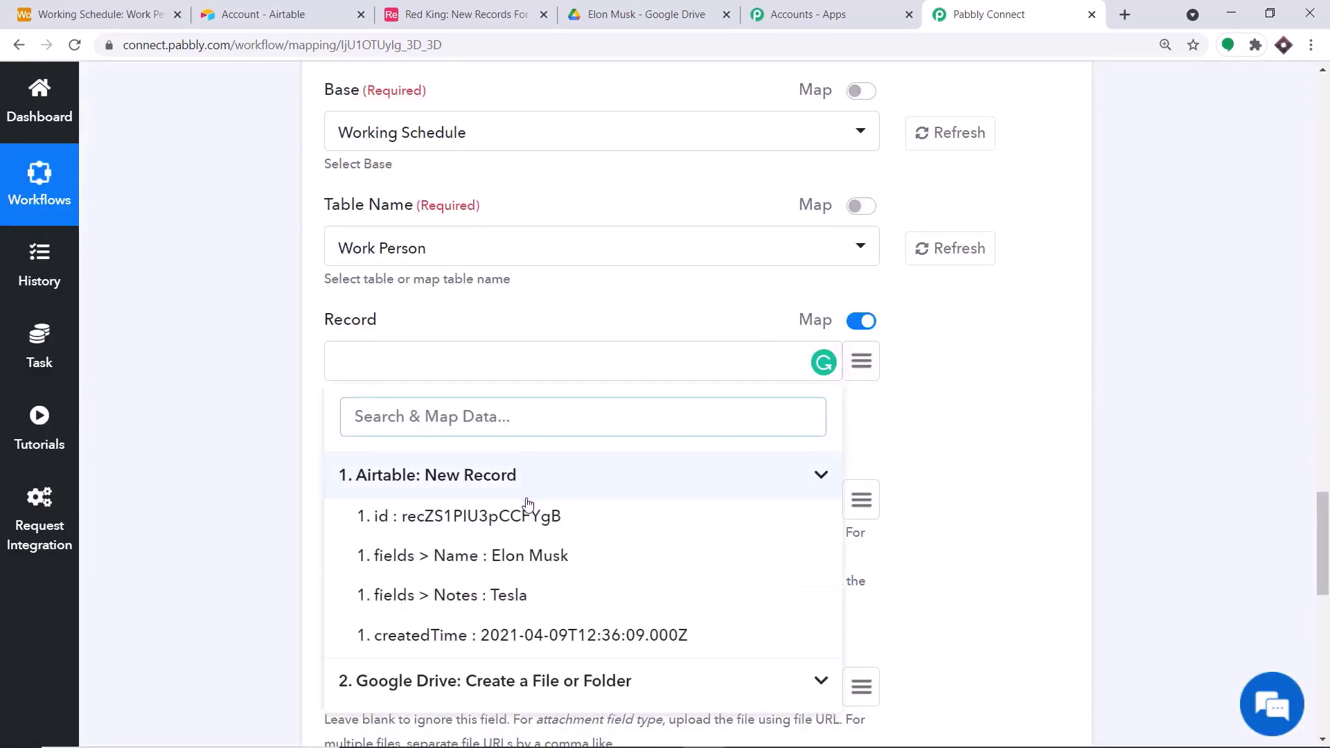
left_click(527, 527)
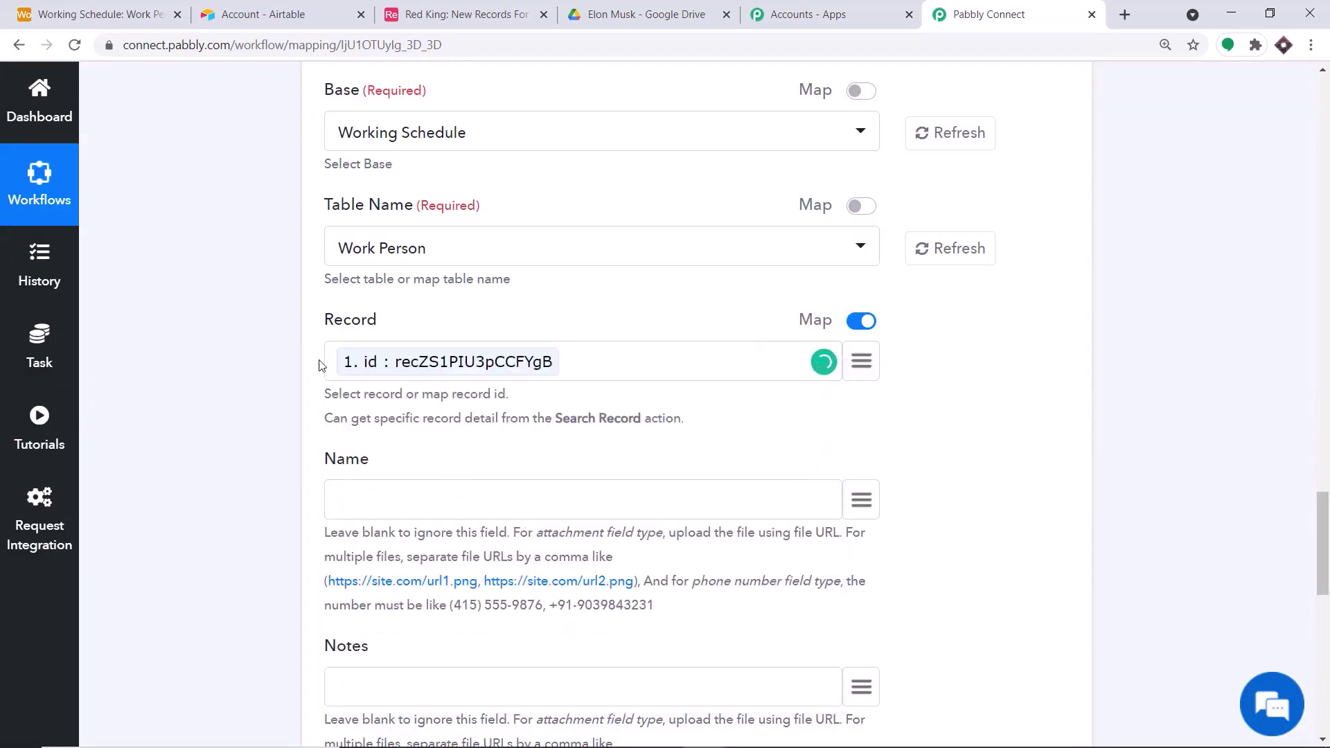
- Check the Work Person table in Airtable, then review the mapping form's remaining fields
scroll(469, 362, "down", 5)
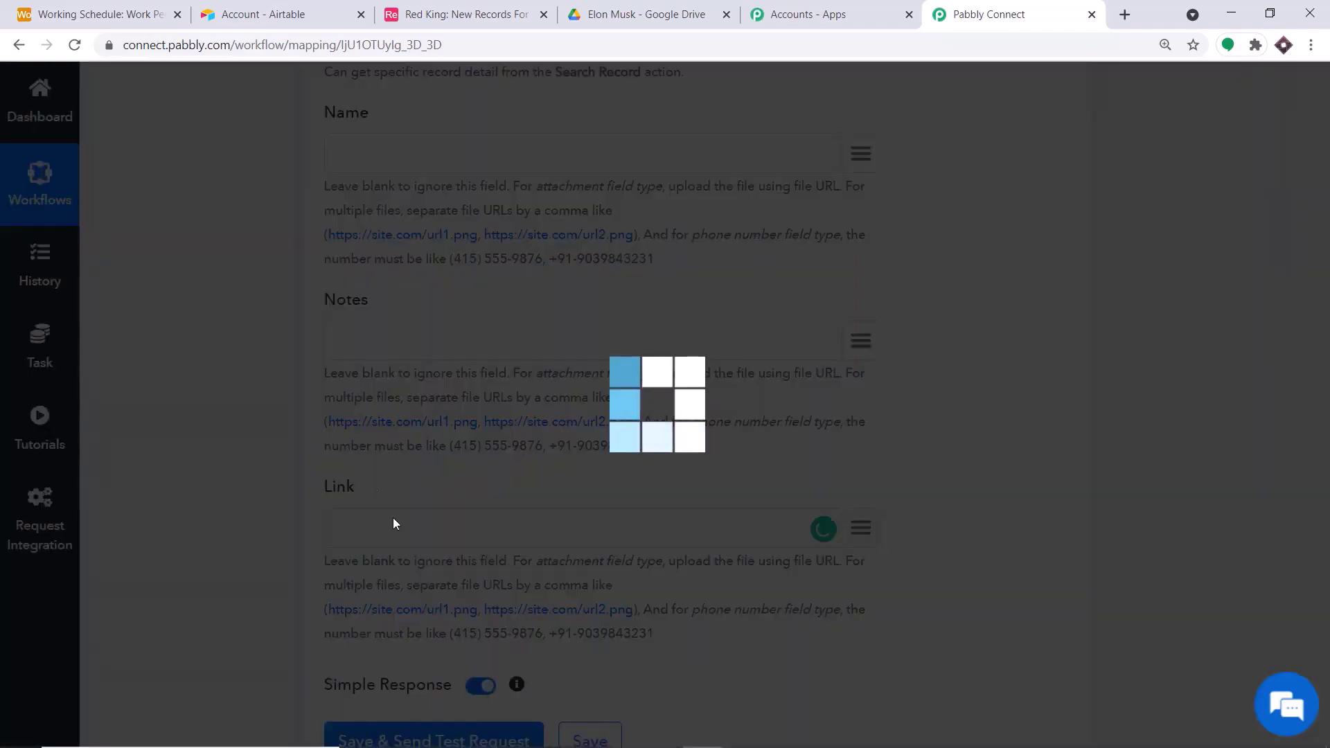
left_click(86, 5)
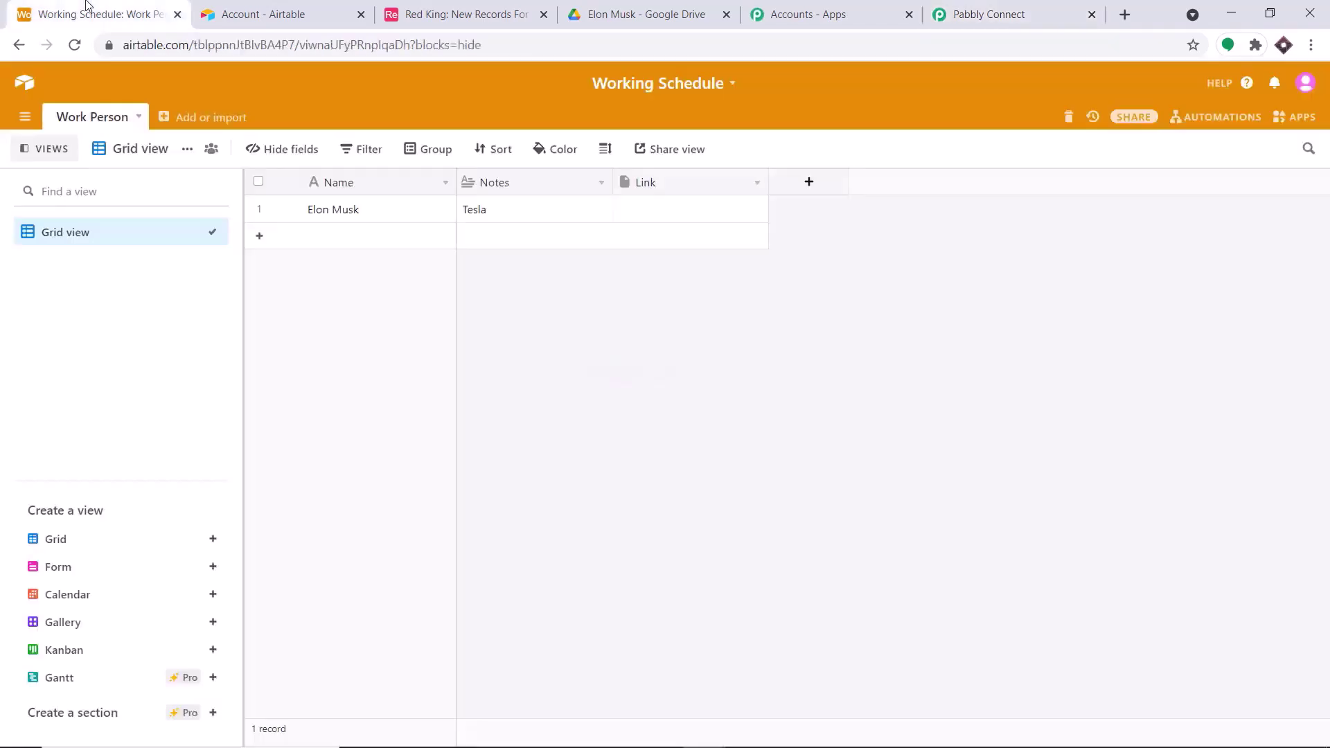
left_click(973, 7)
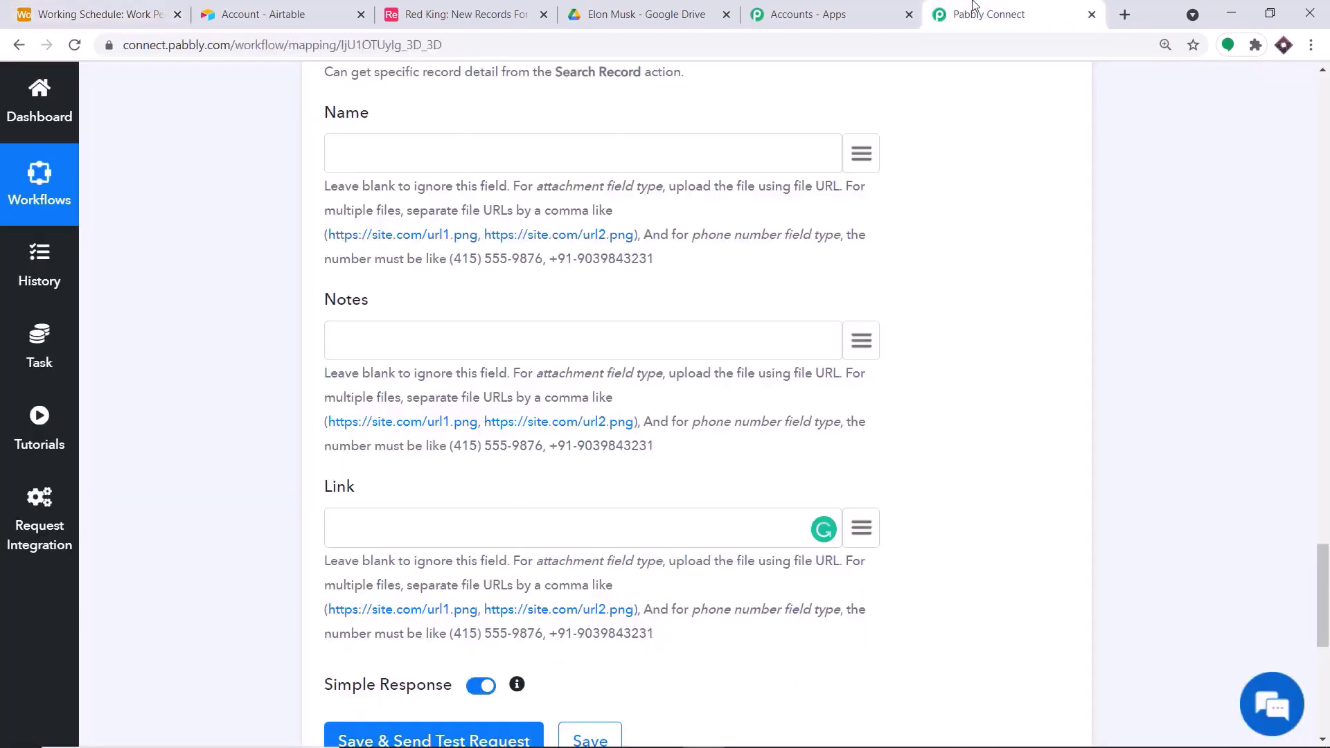
scroll(475, 452, "down", 1)
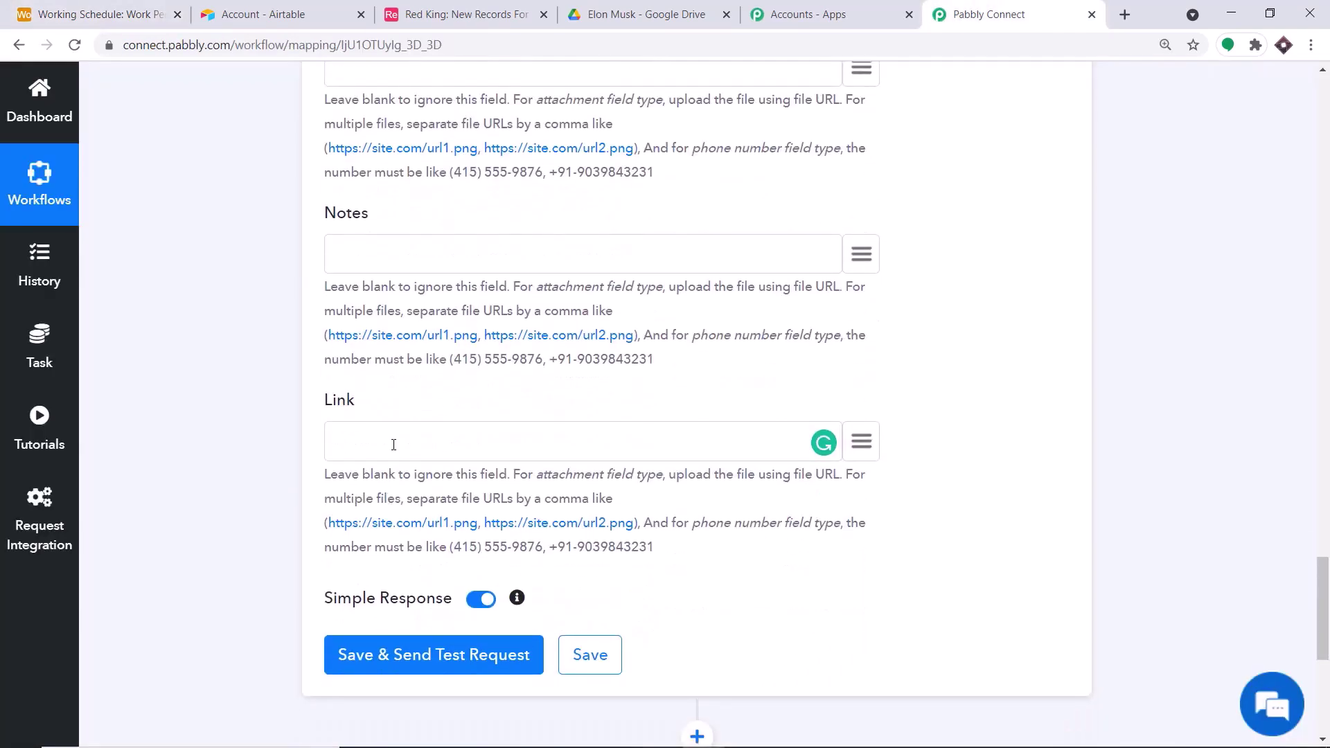
- Open a record folder in Drive and examine its URL's base address and folder id
left_click(624, 12)
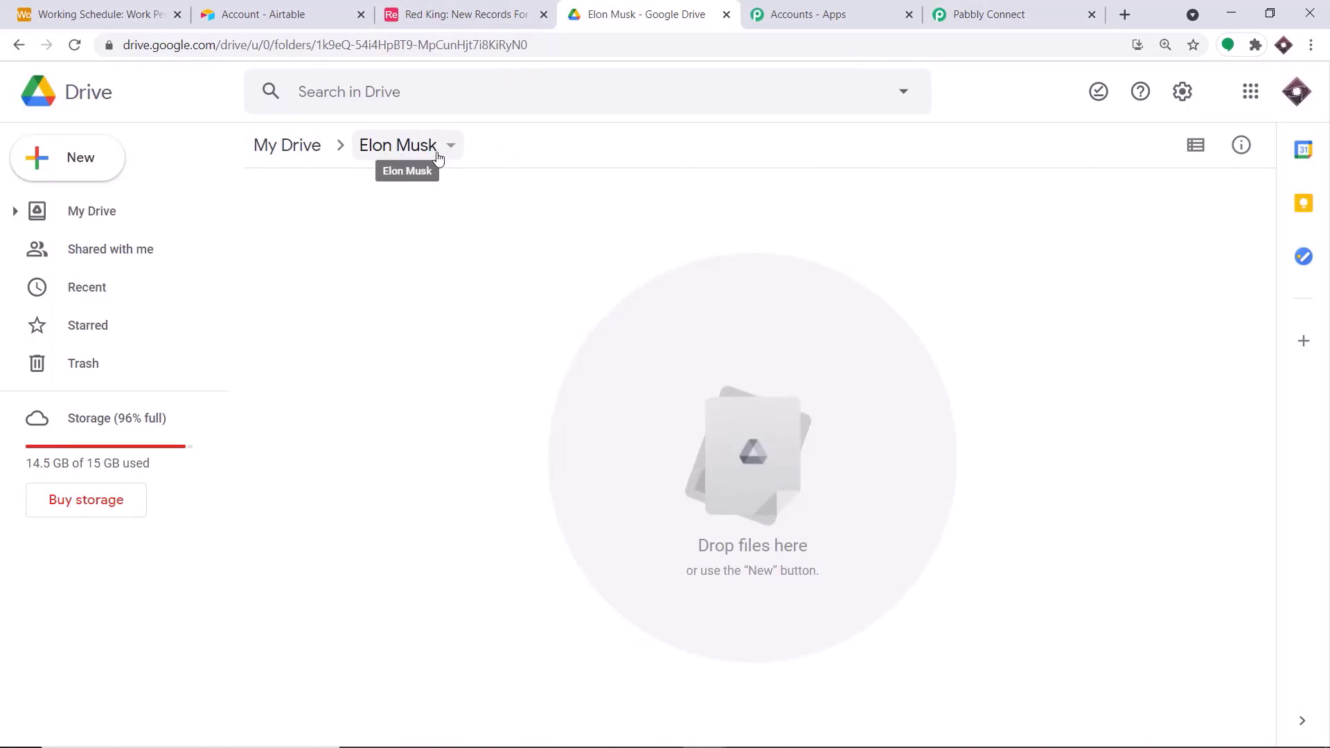
left_click(288, 145)
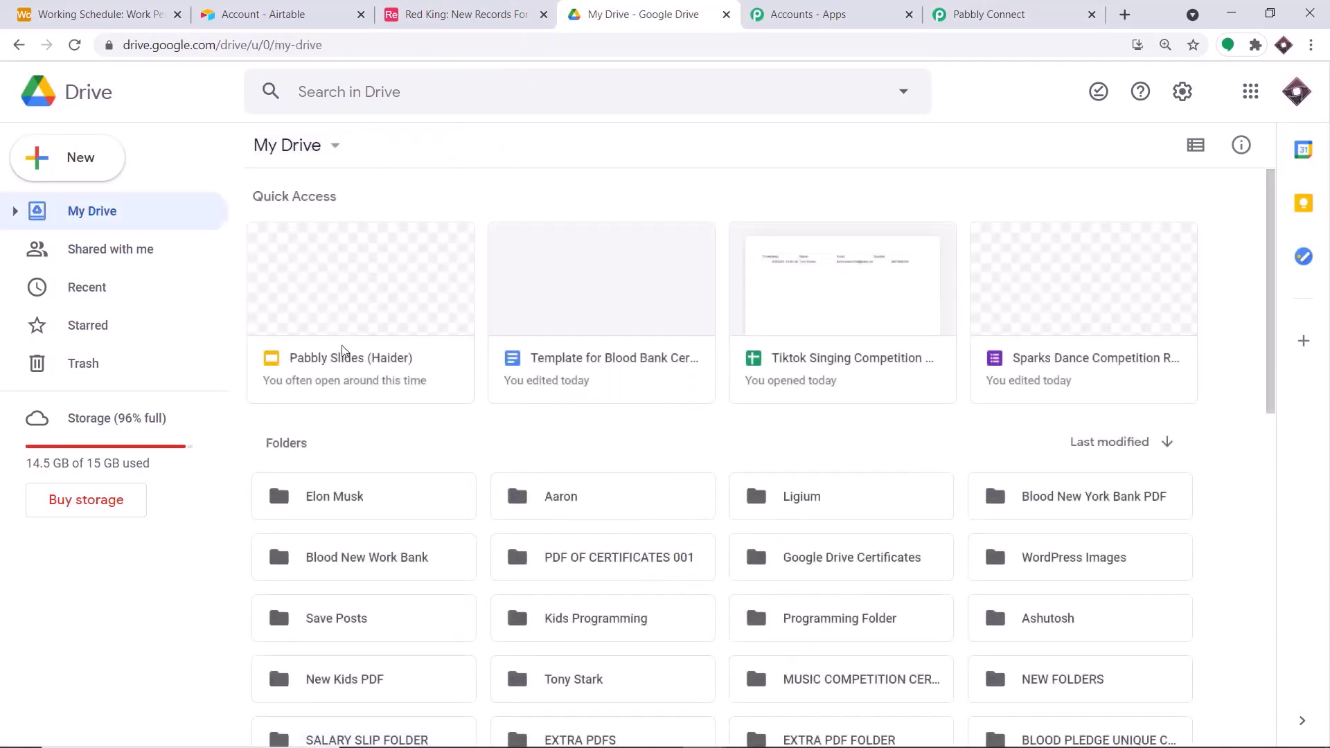
double_click(363, 513)
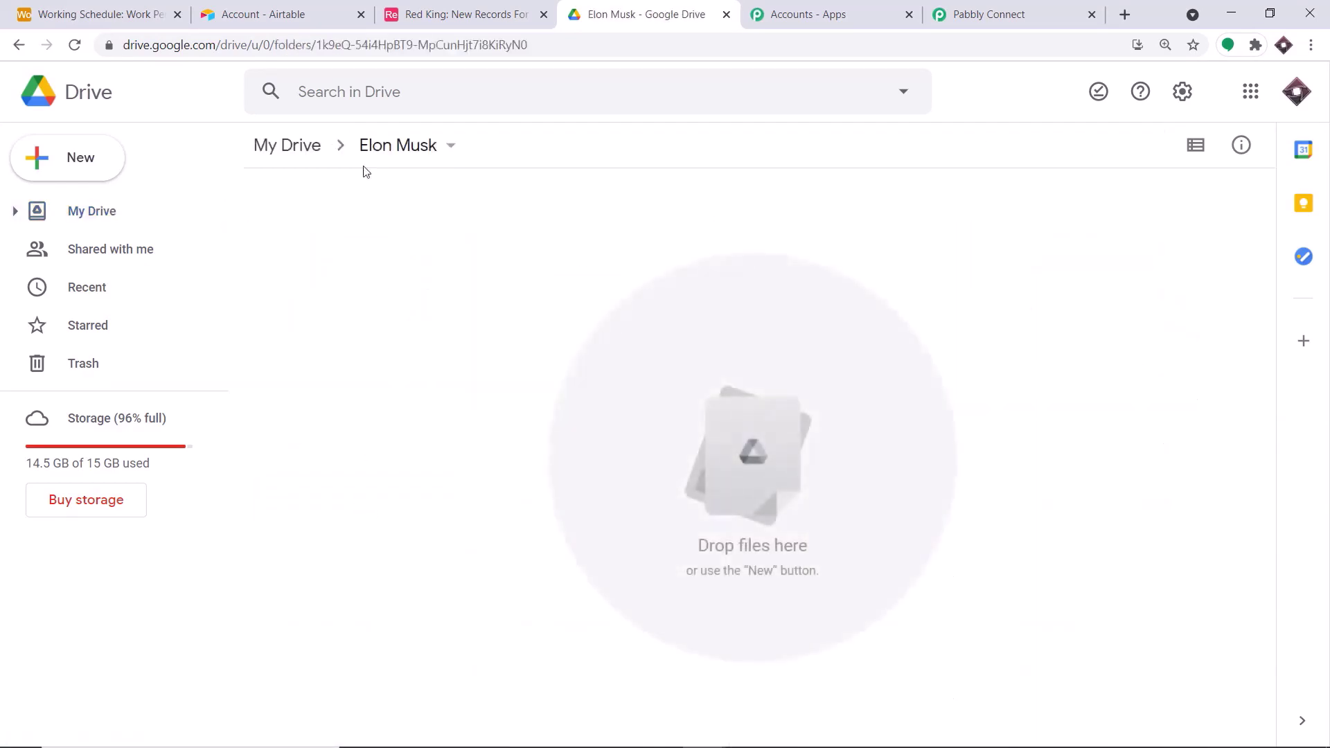
left_click_drag(540, 44, 102, 27)
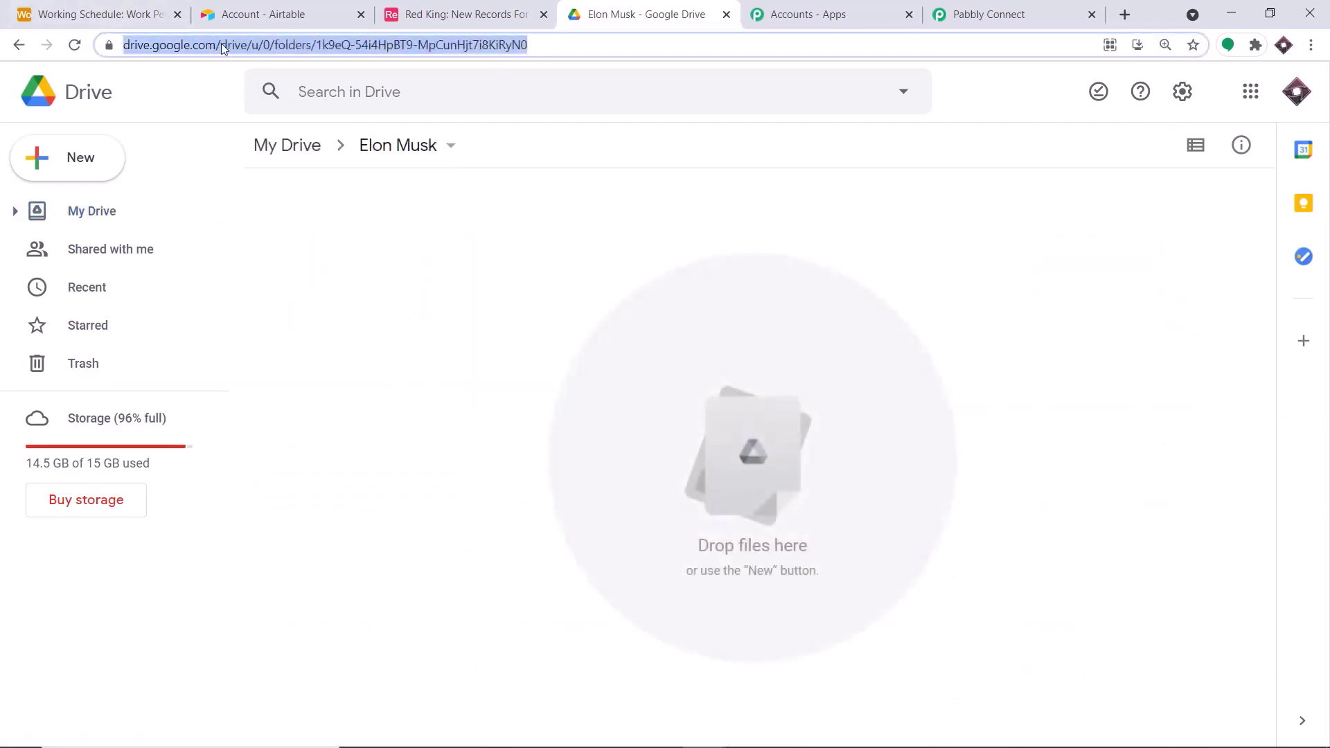
left_click(315, 230)
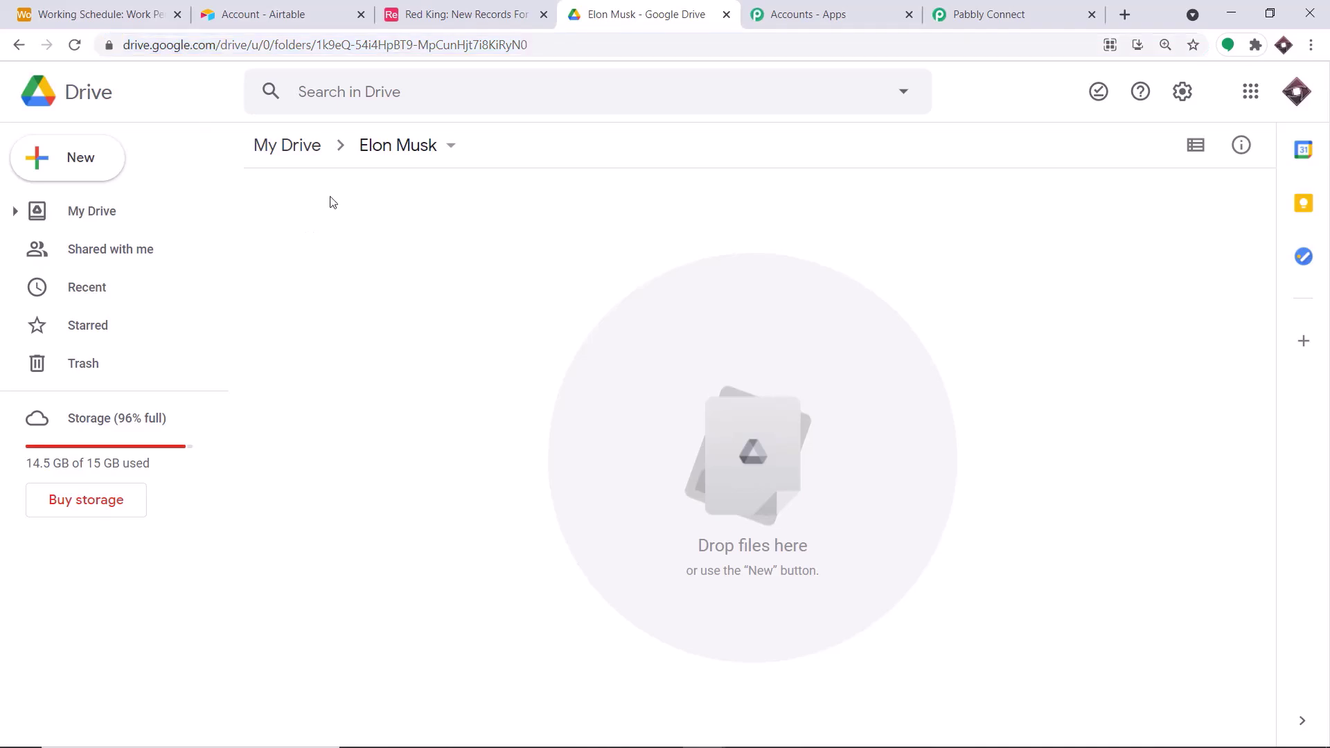
left_click_drag(315, 44, 107, 36)
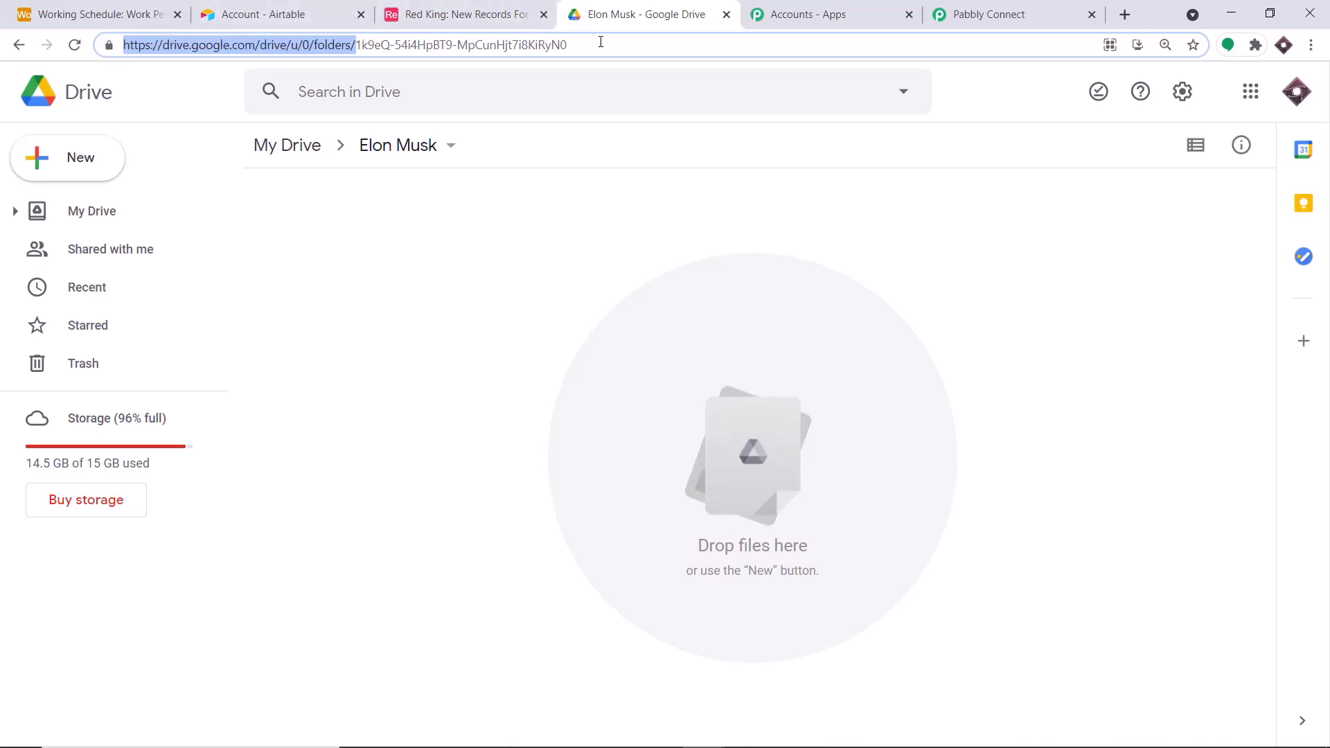
left_click_drag(568, 44, 356, 51)
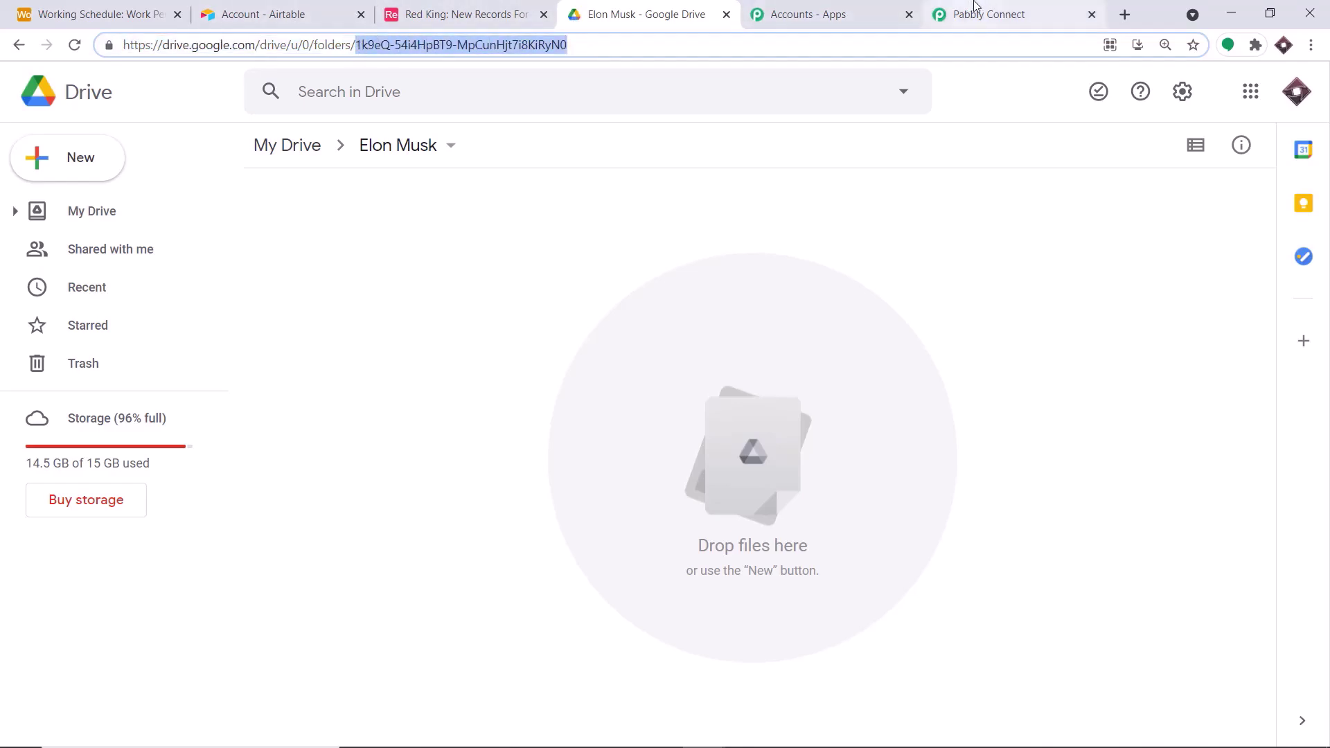
left_click(287, 159)
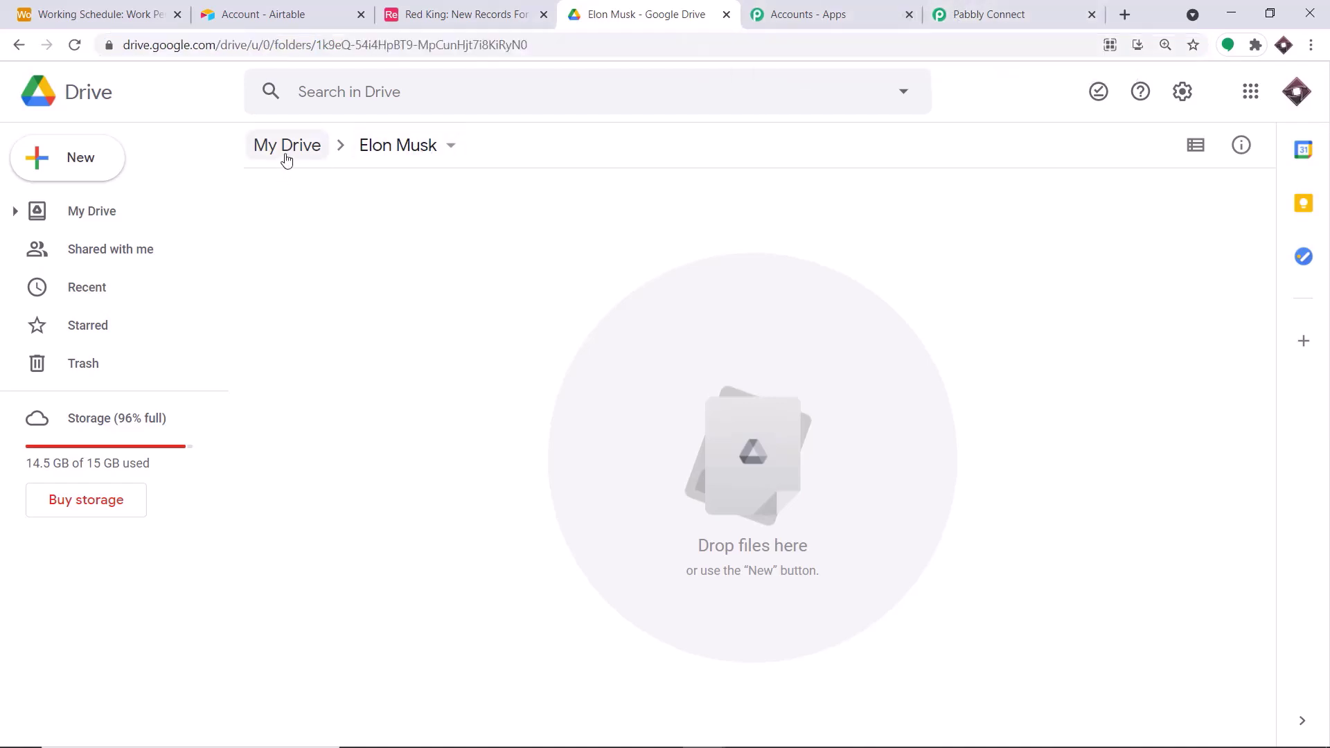
left_click(287, 159)
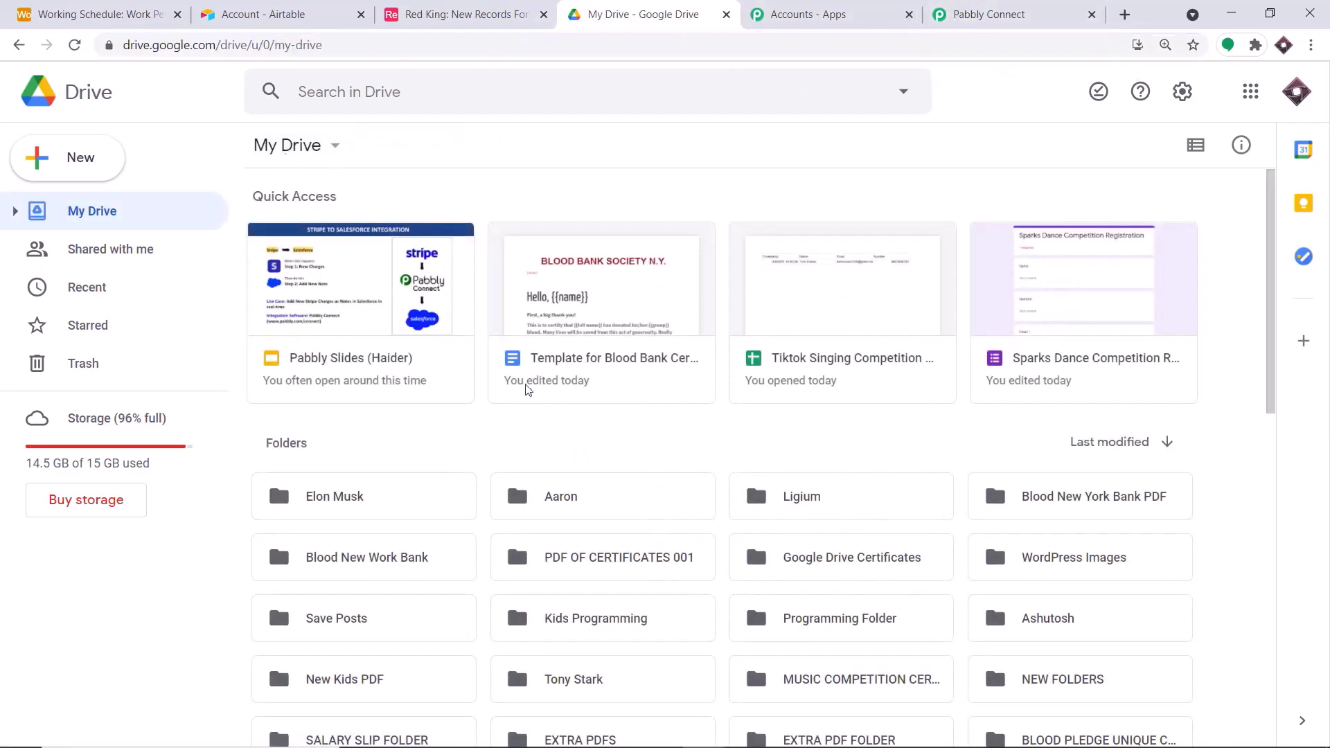
- Open two more folders, including Ligium, and compare their URL folder ids
right_click(608, 494)
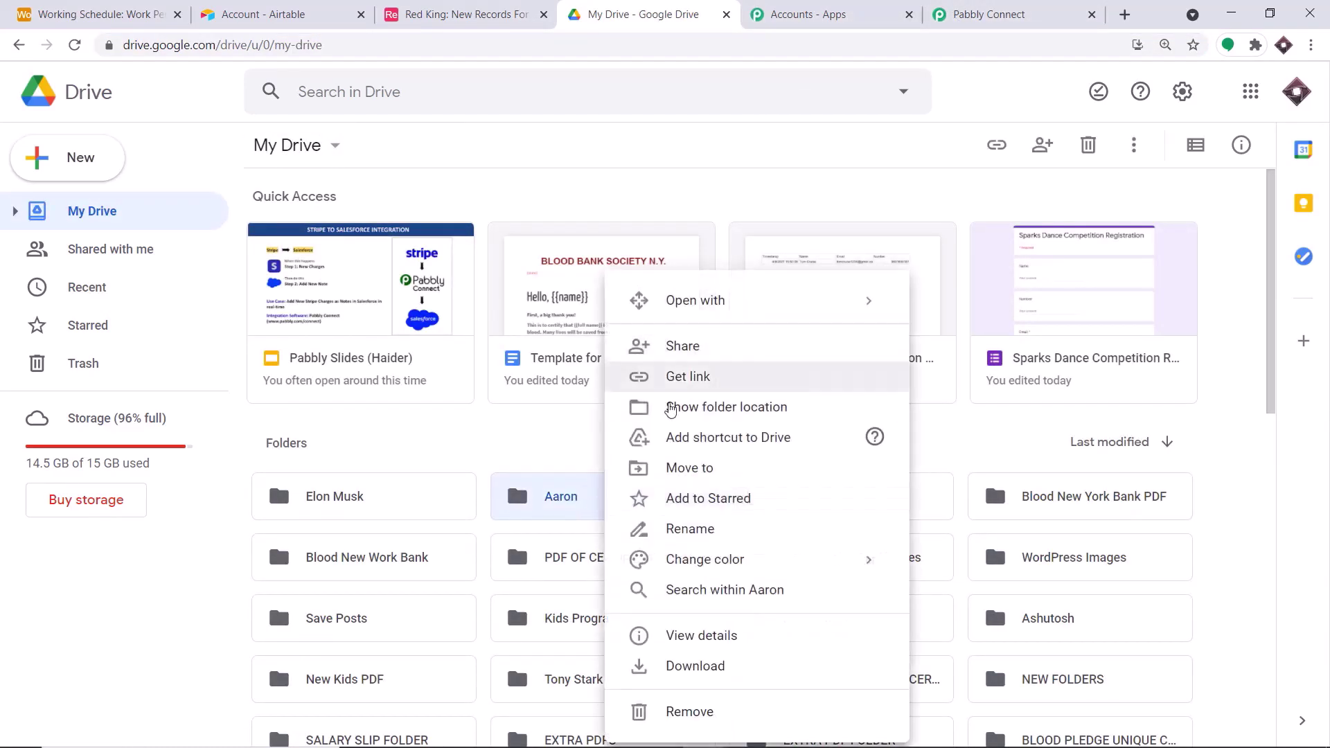
double_click(587, 503)
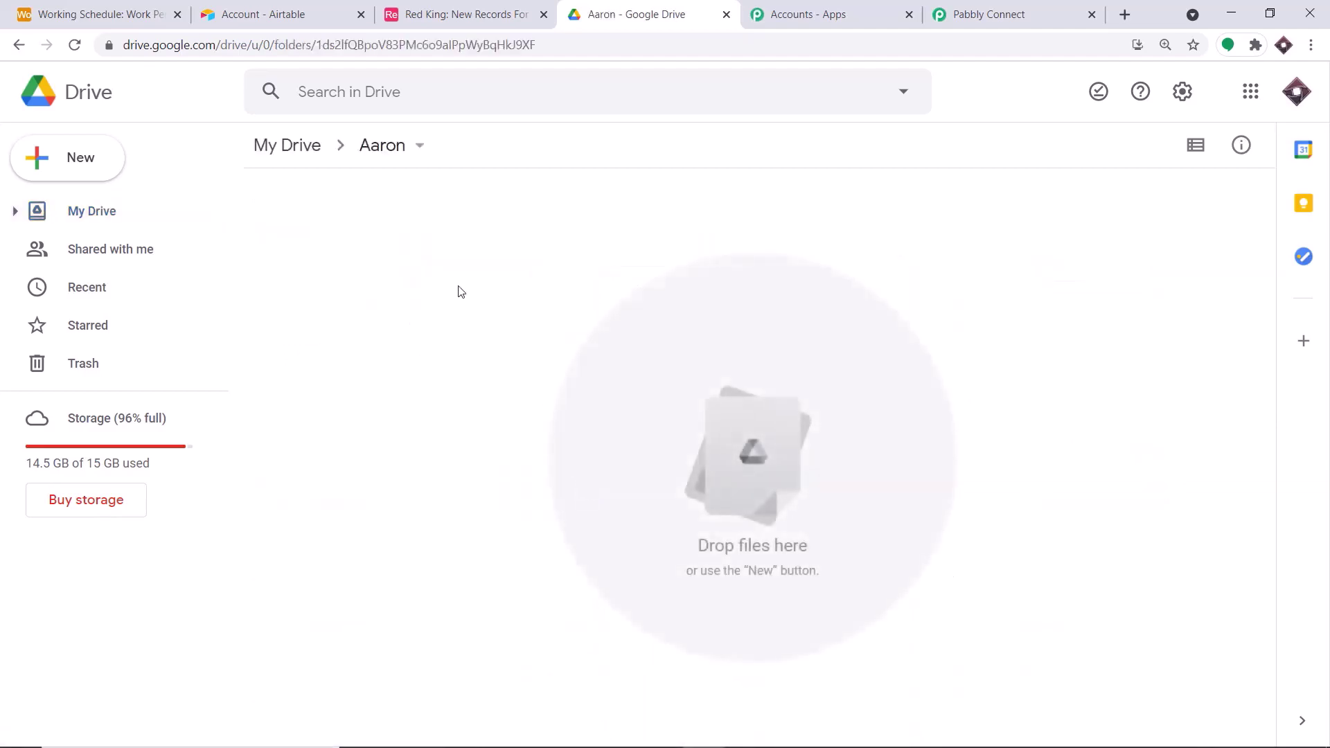
left_click_drag(317, 47, 102, 32)
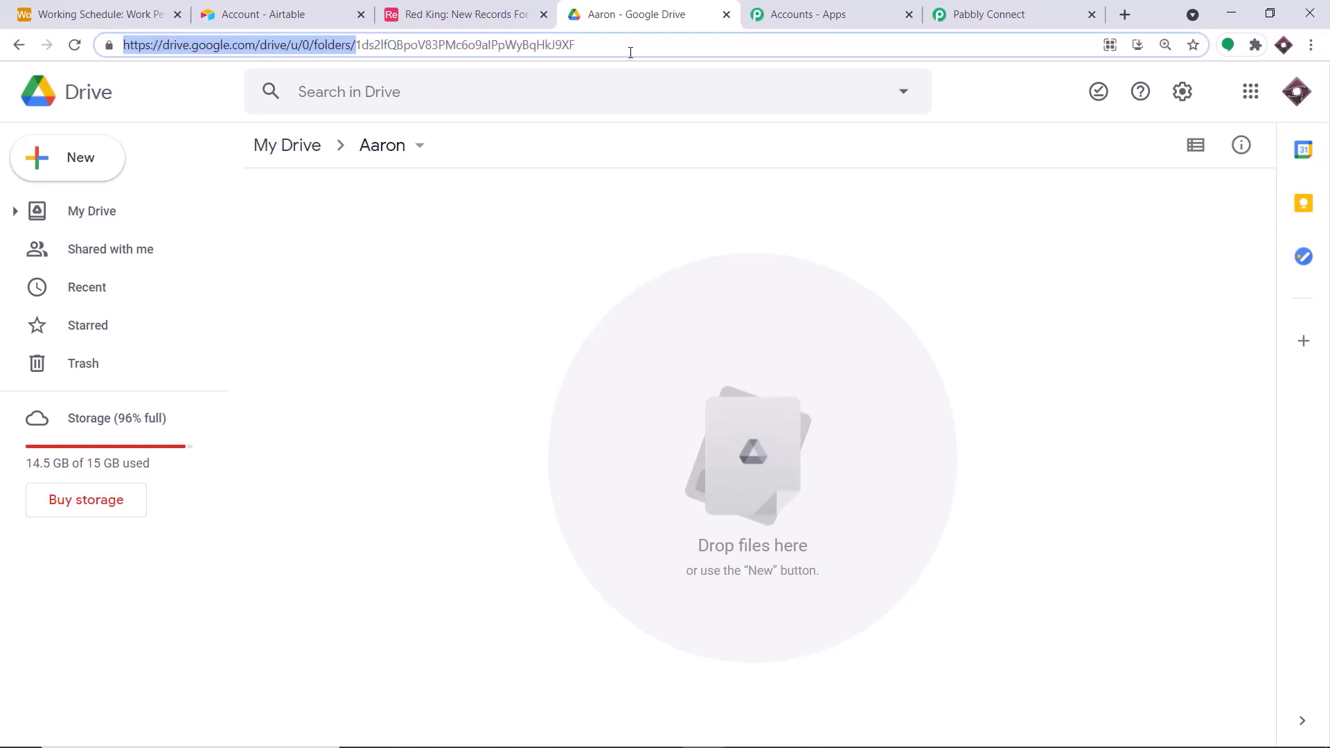
left_click_drag(630, 52, 358, 47)
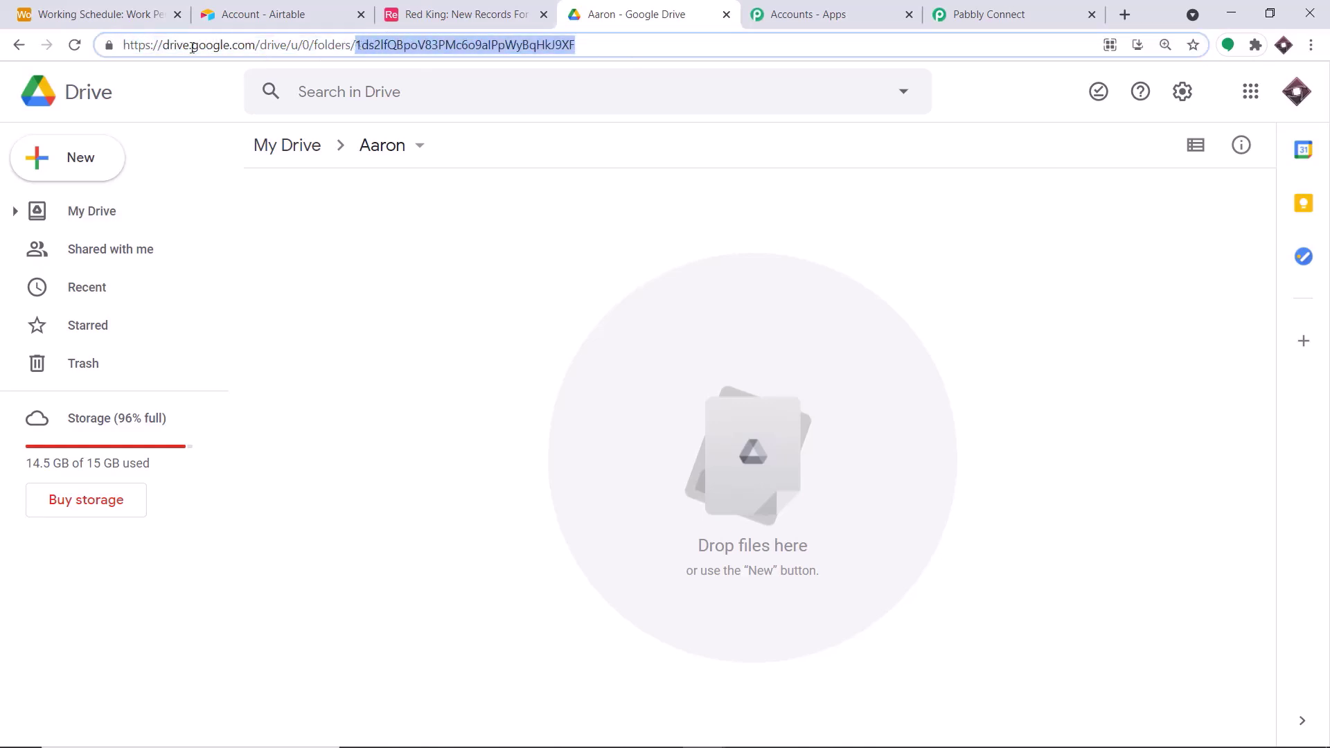
left_click(19, 45)
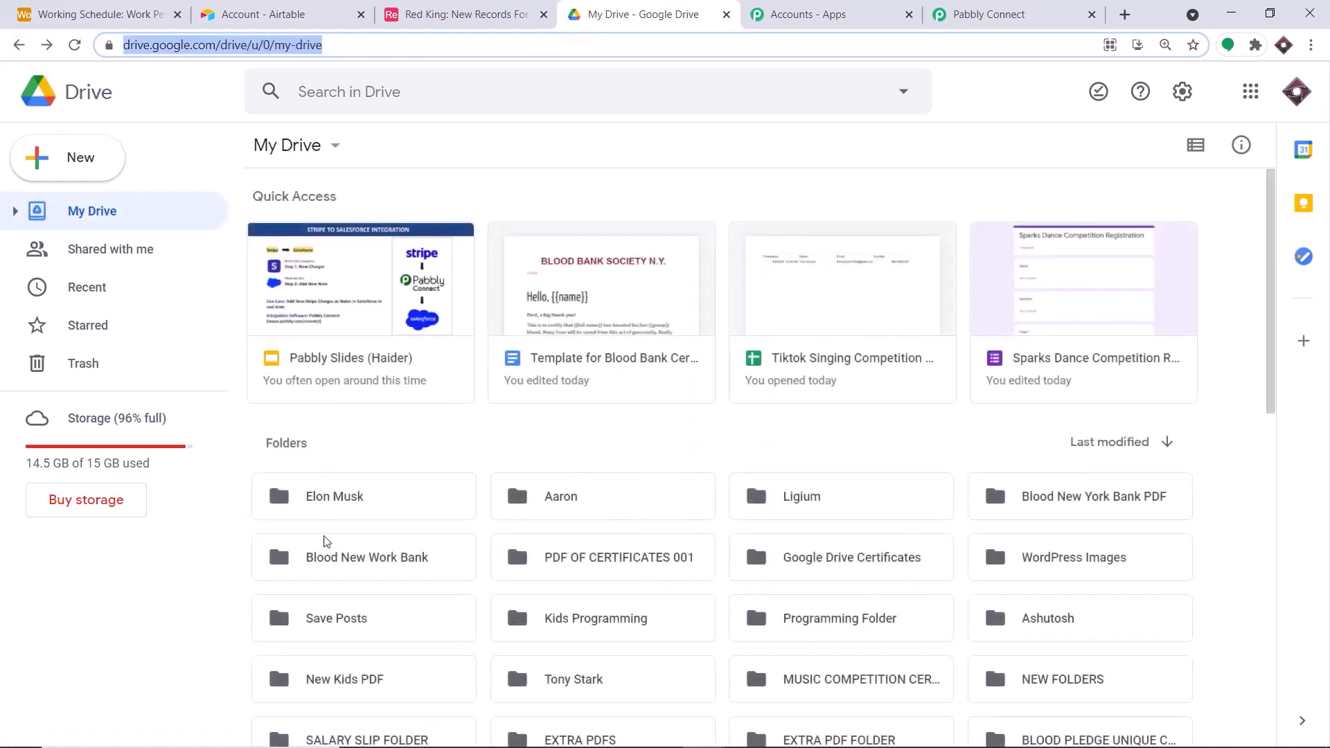
double_click(809, 505)
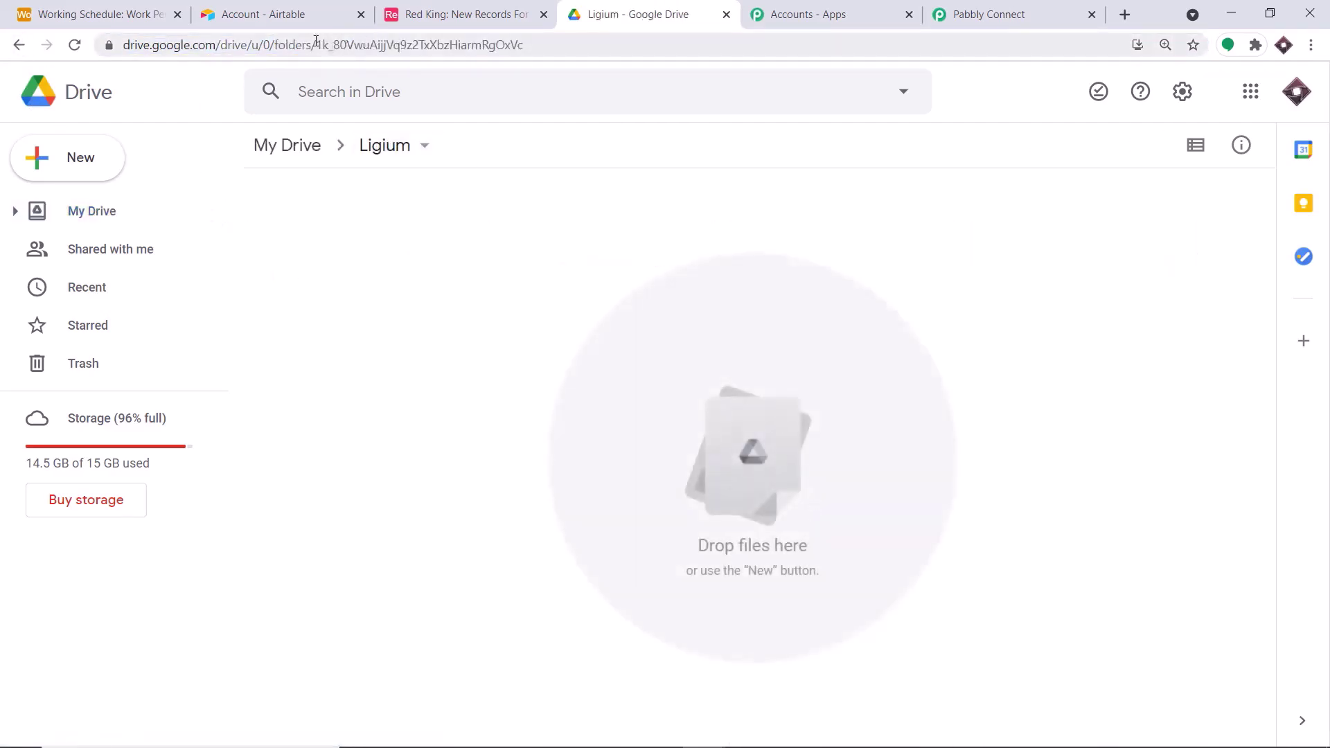
left_click_drag(316, 43, 121, 44)
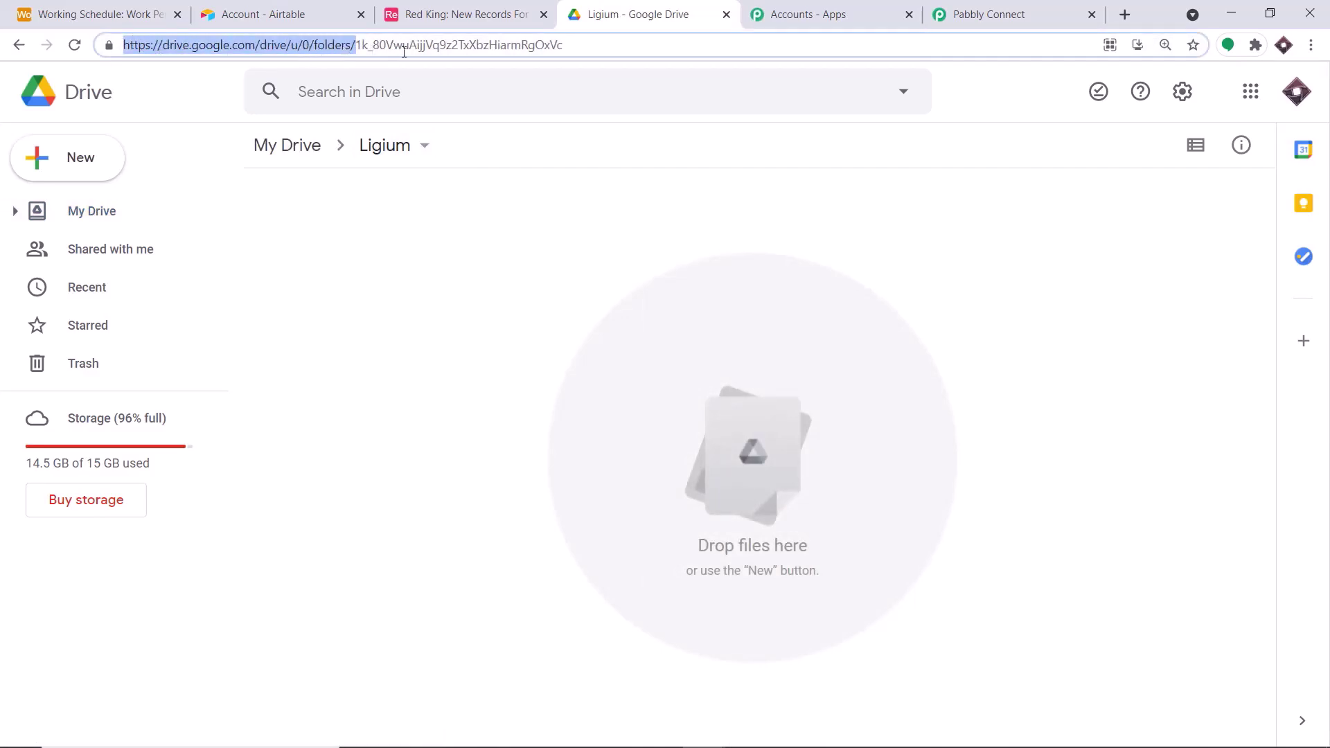
left_click_drag(561, 46, 358, 52)
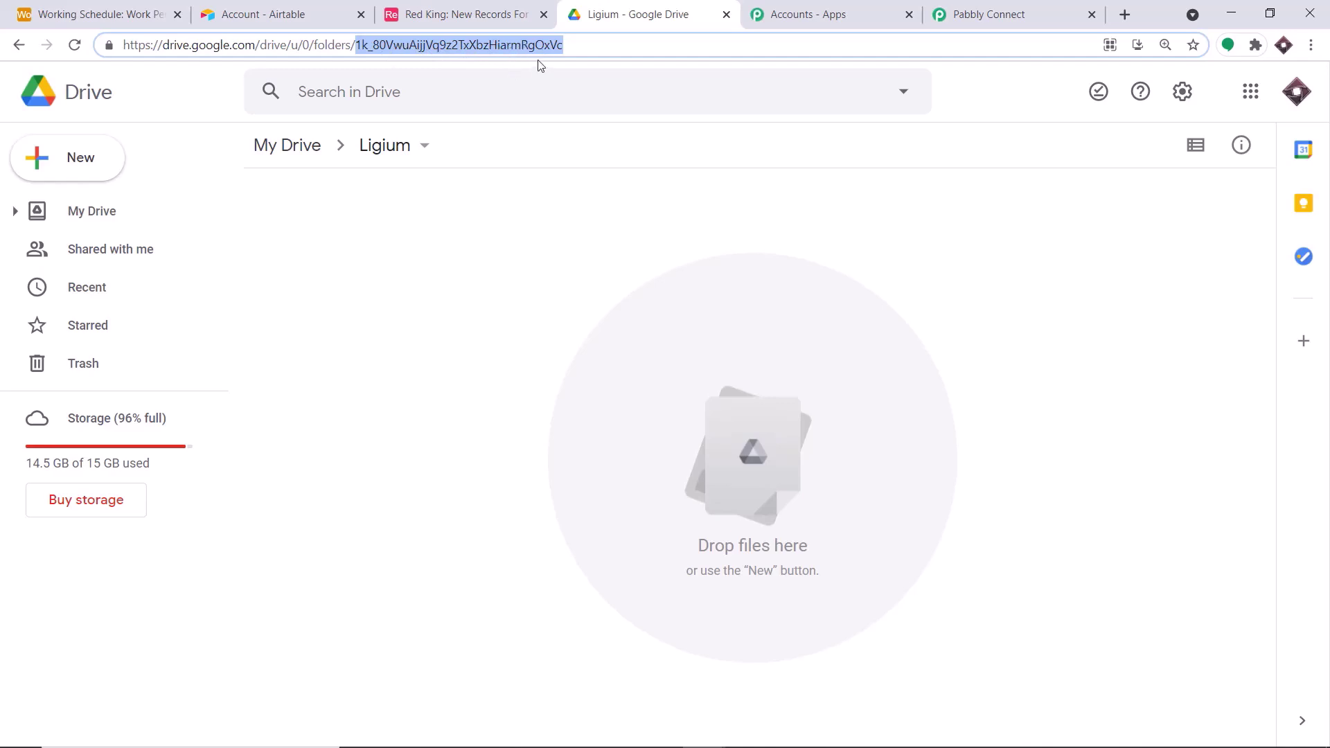
- Copy the Drive URL portion up to /folders/ and return to Pabbly Connect
left_click(992, 14)
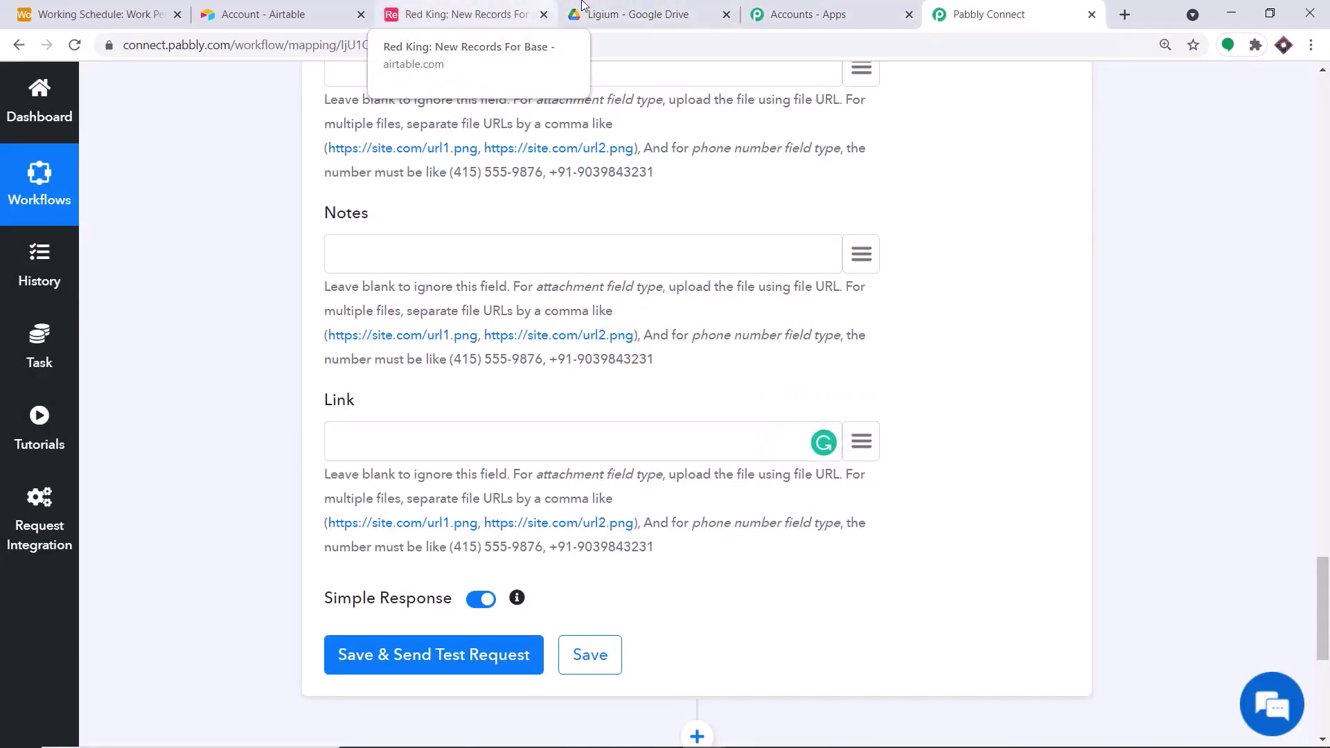
left_click(608, 7)
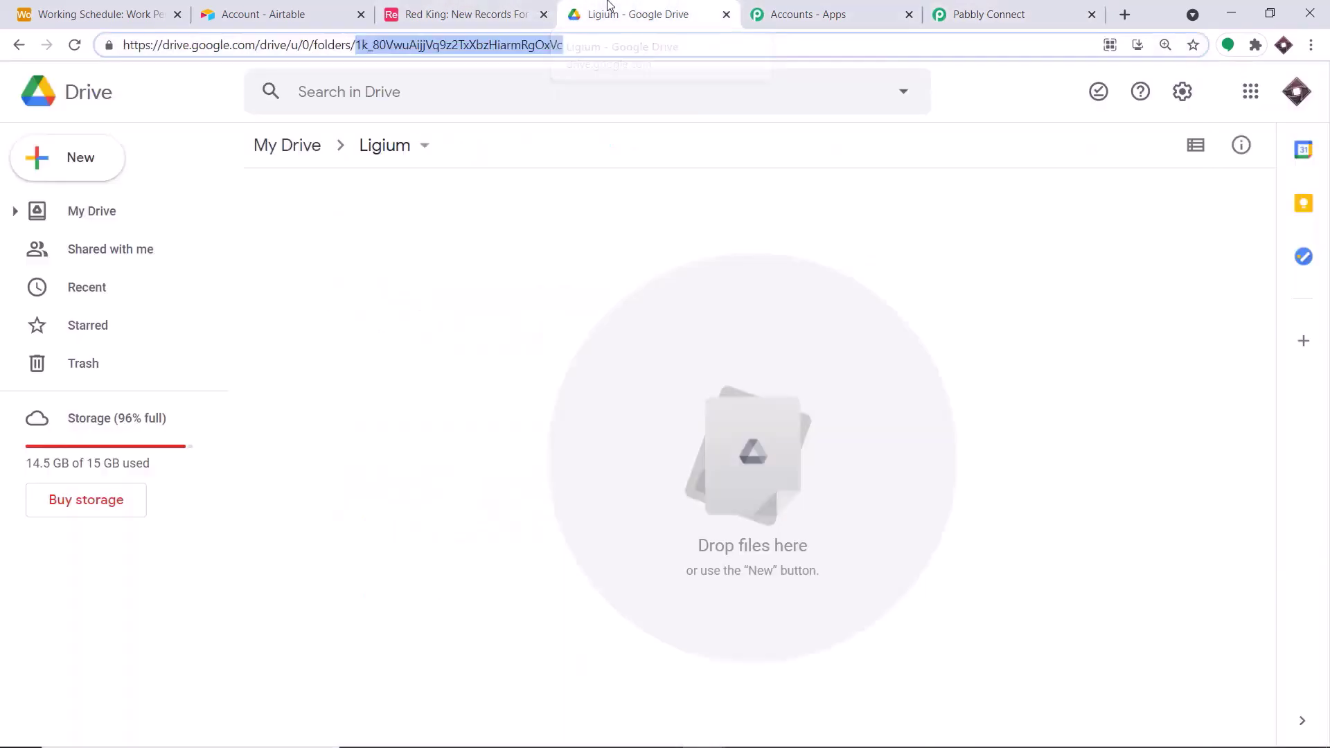
left_click(305, 45)
left_click_drag(355, 44, 75, 45)
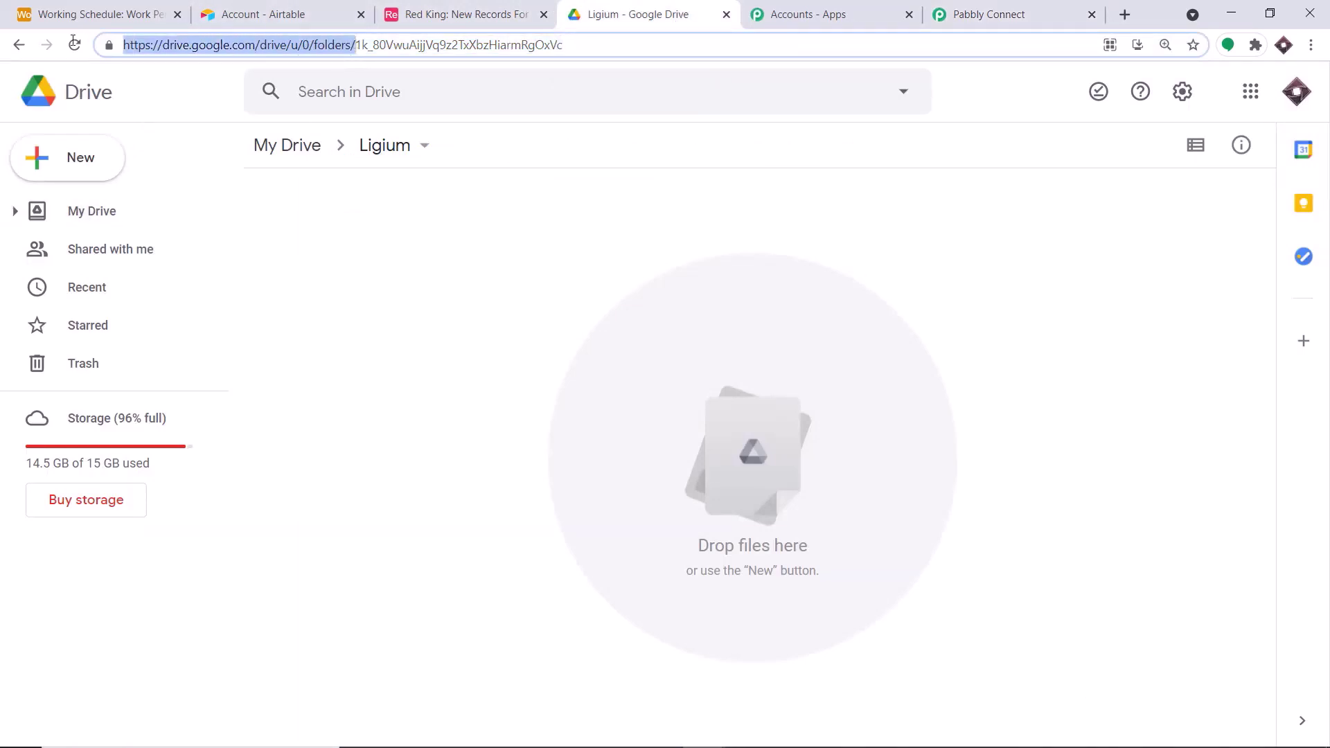
right_click(198, 44)
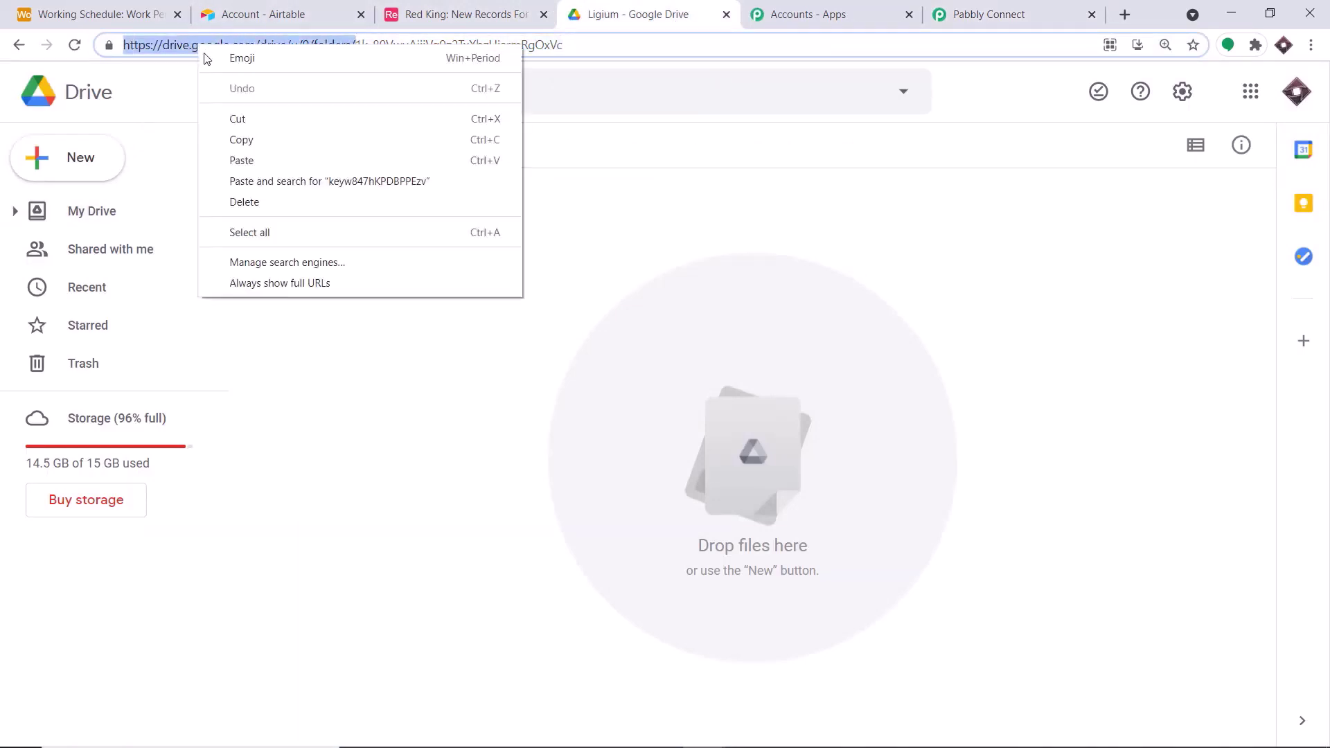
left_click(240, 139)
left_click(969, 13)
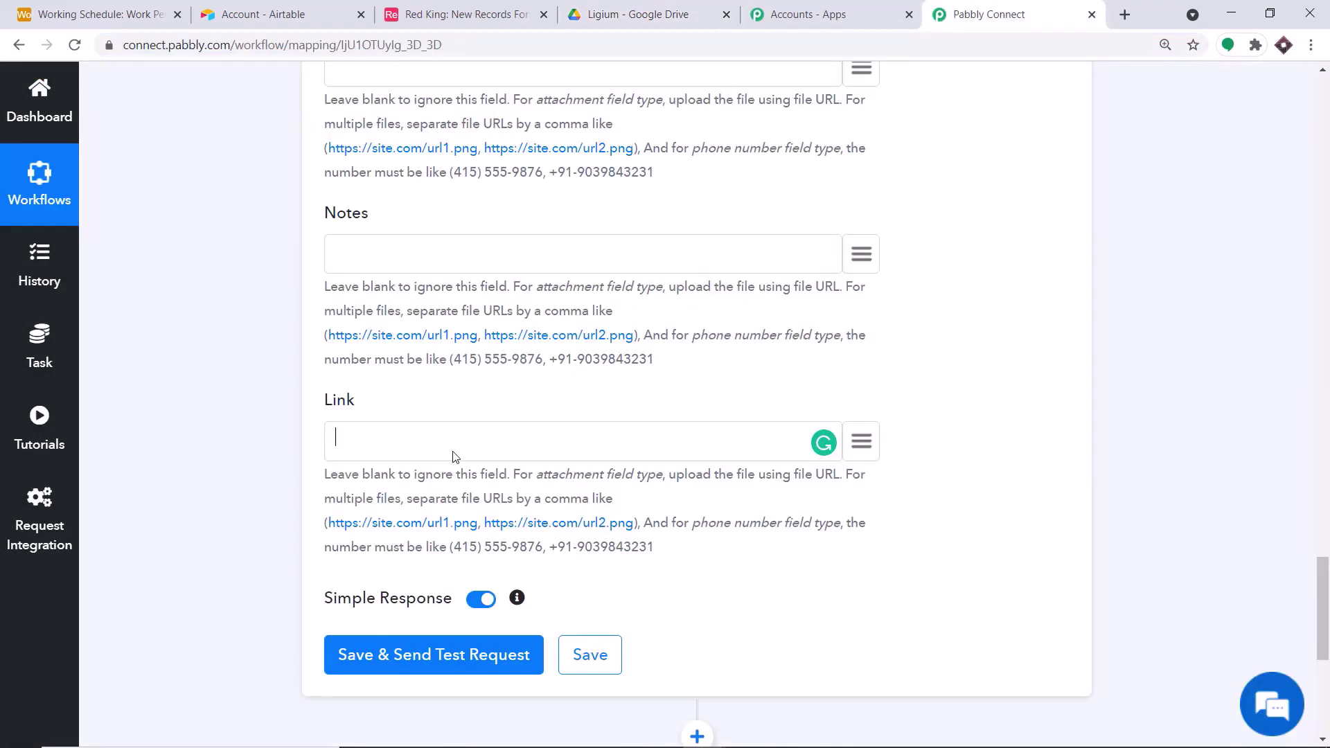
- Paste the folders URL into Link and append the Google Drive step's id
key("ctrl+v")
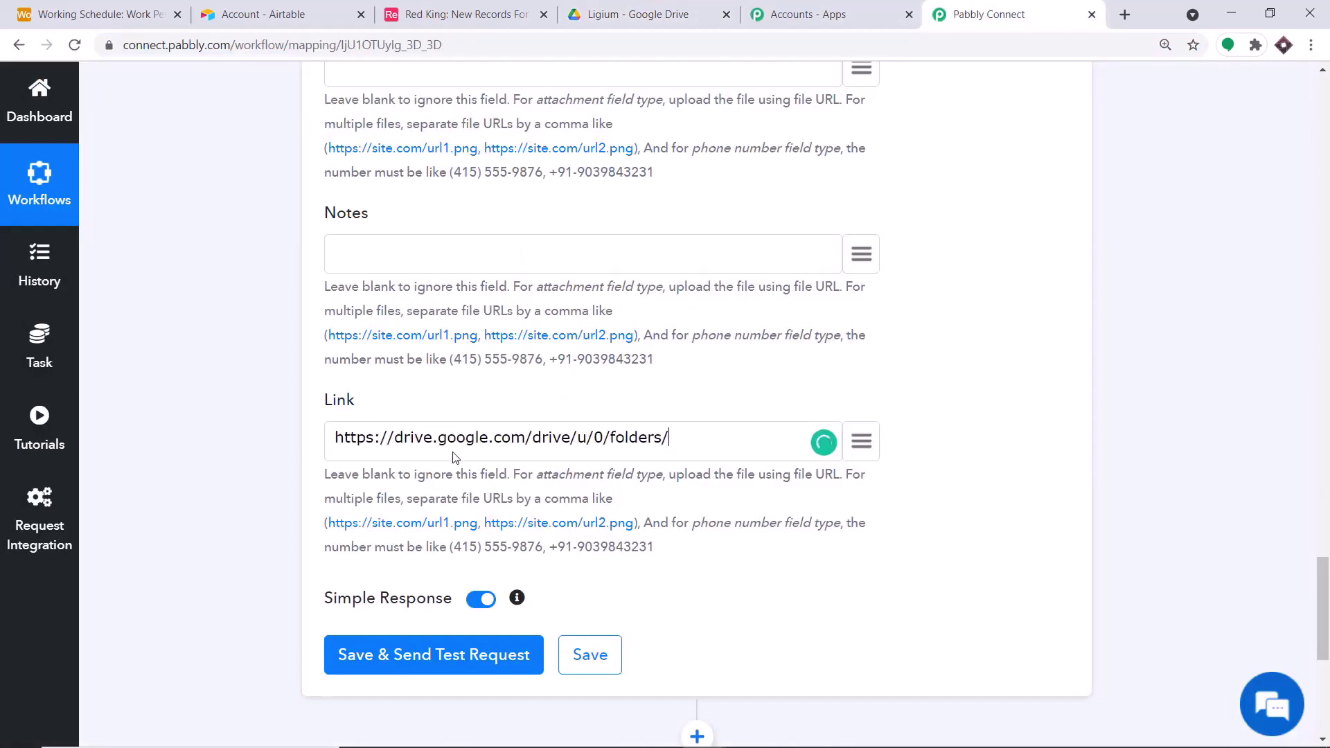
left_click(853, 450)
left_click(588, 601)
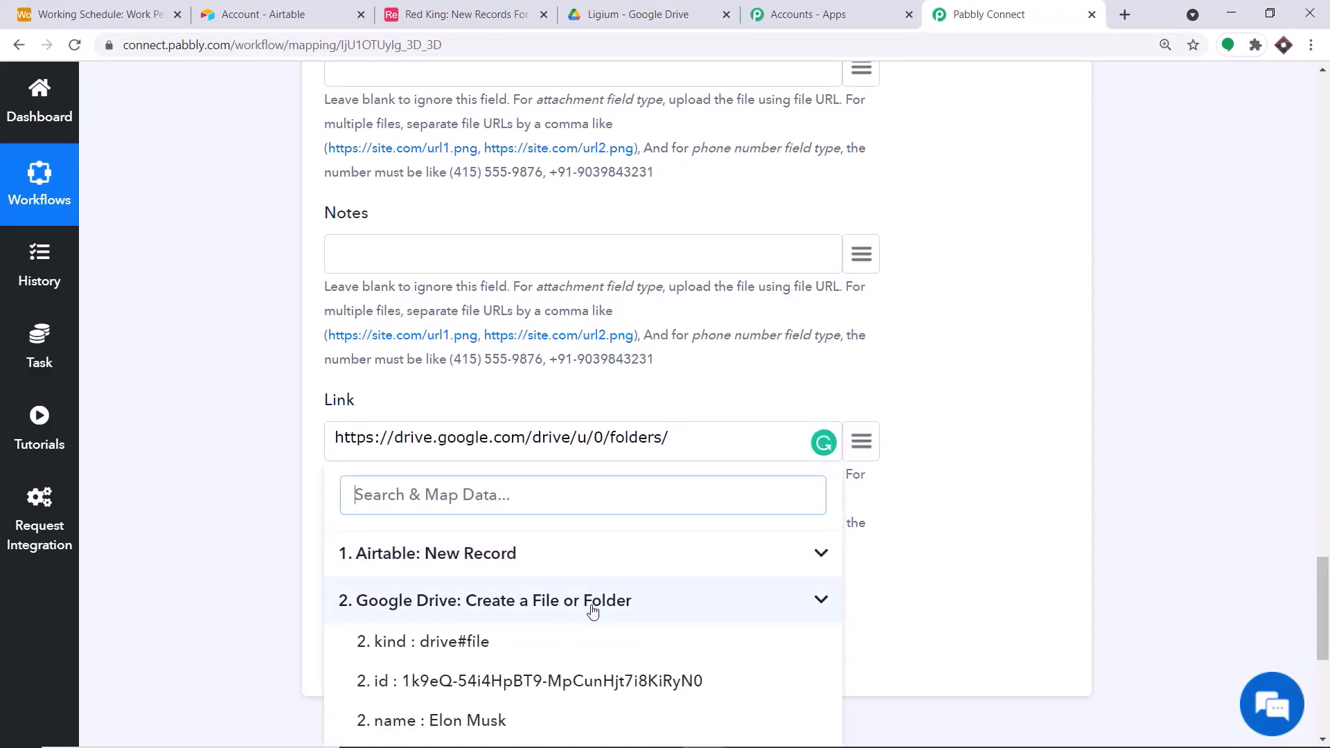
scroll(602, 613, "down", 1)
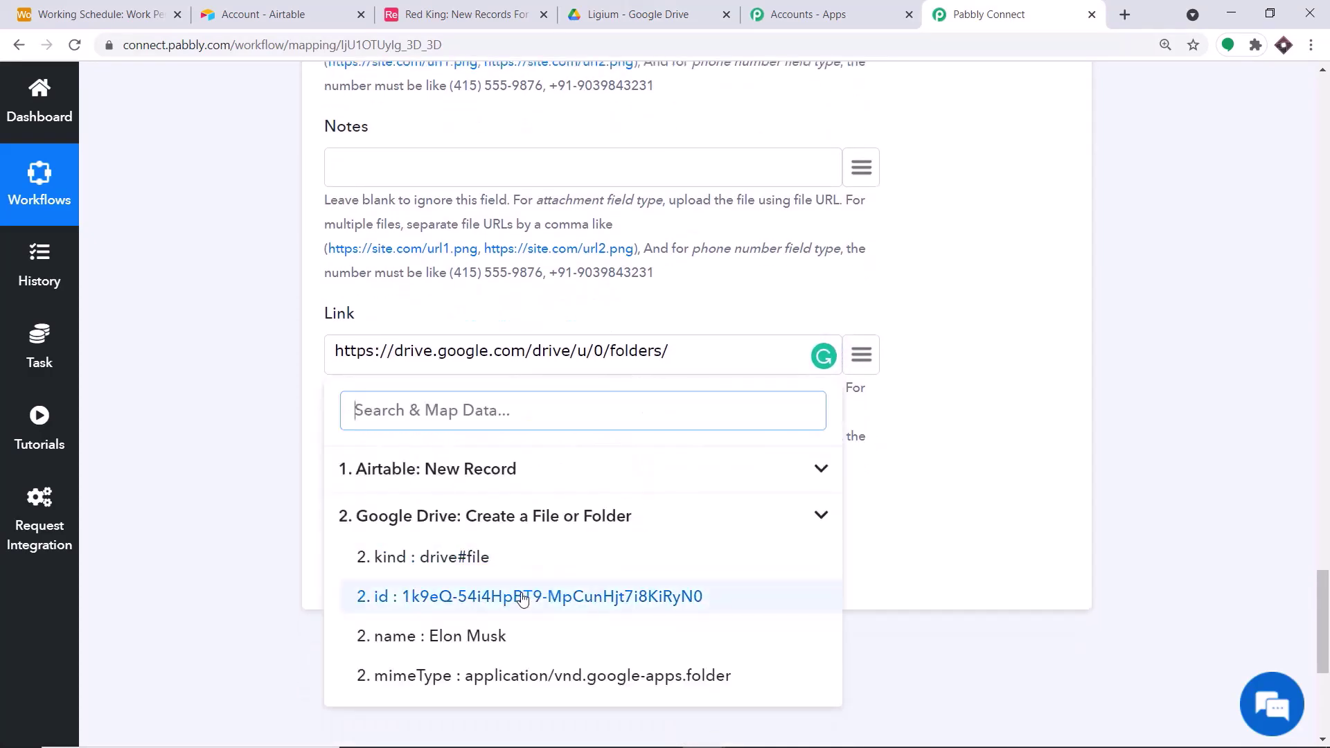
left_click(522, 597)
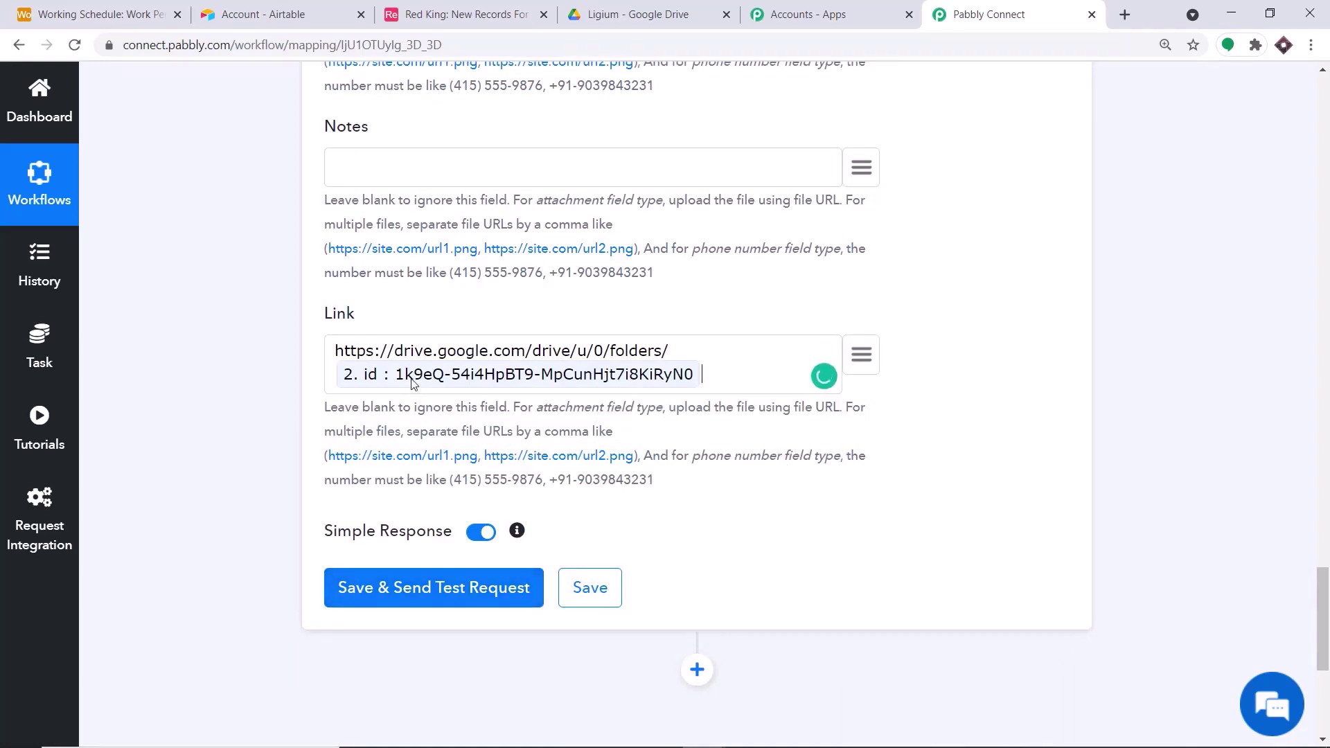
- Check the record's newly created Drive folder id, then view the Work Person table in Airtable
left_click(637, 14)
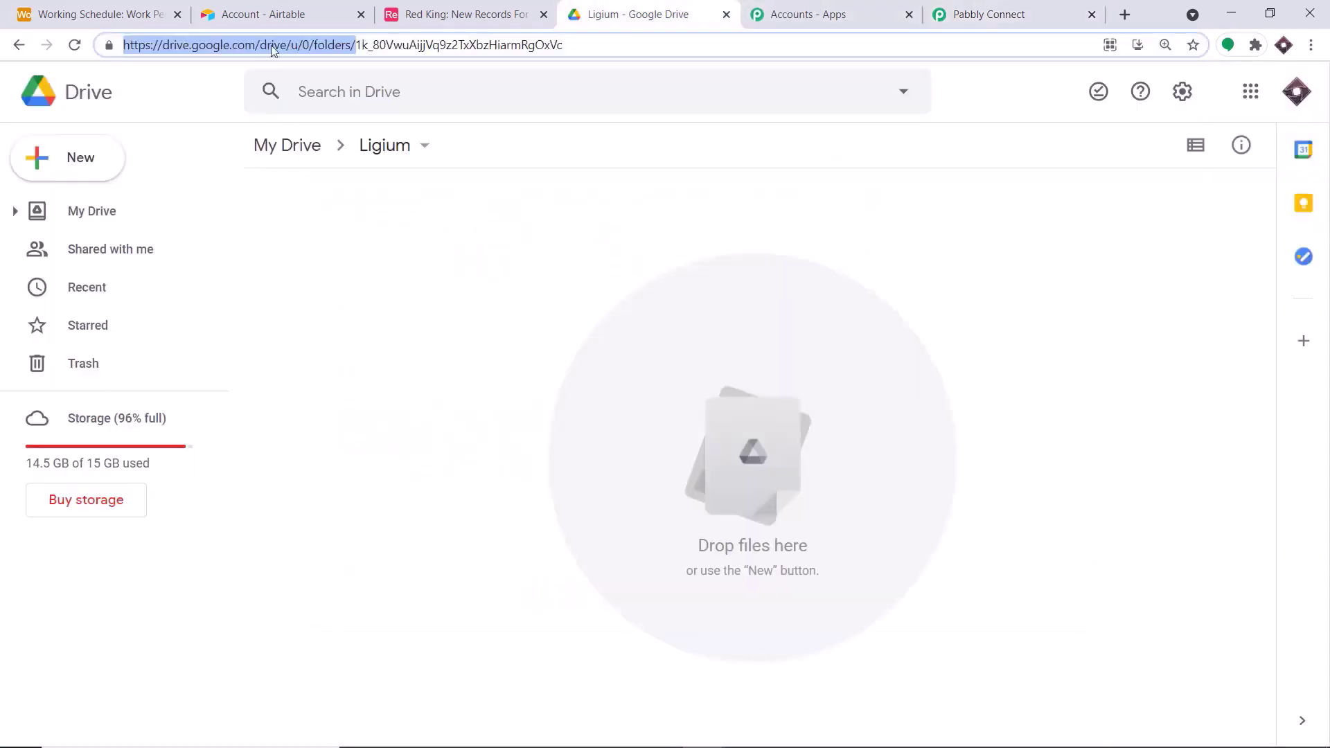
left_click(258, 148)
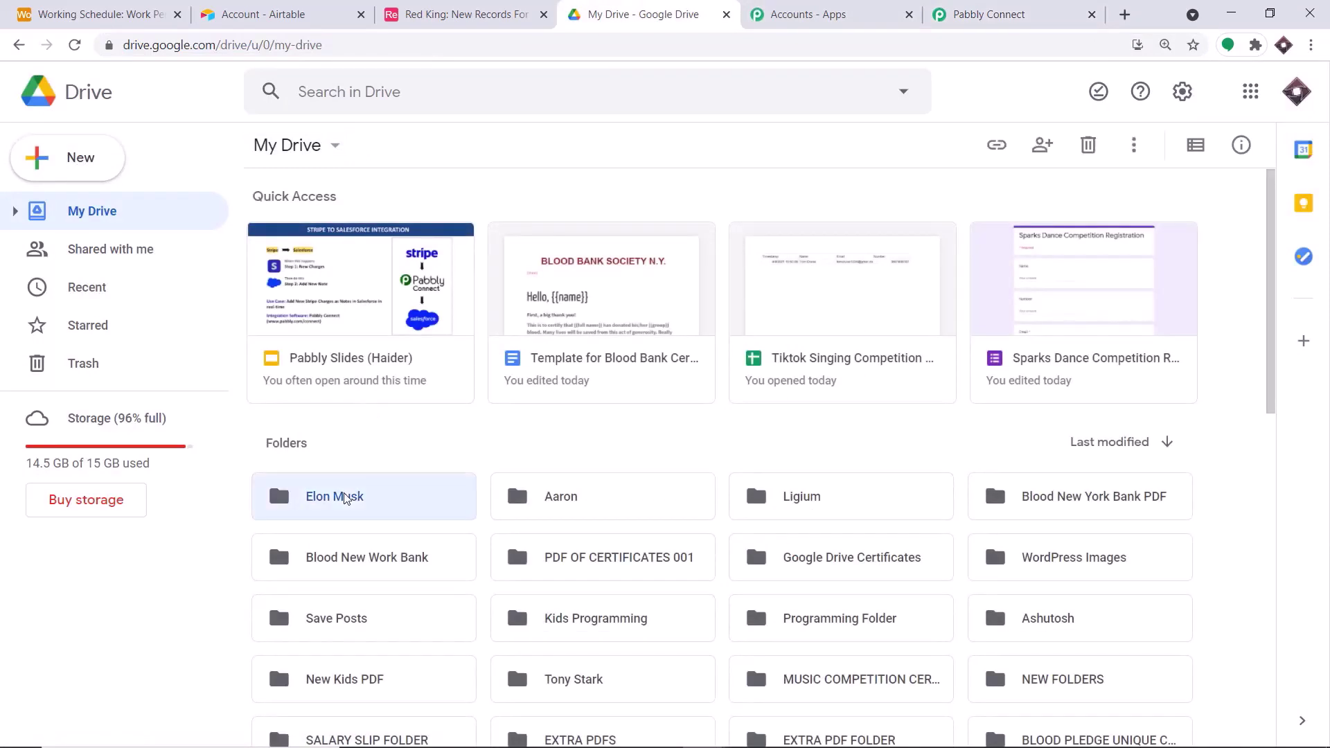
double_click(344, 498)
left_click_drag(539, 54, 324, 43)
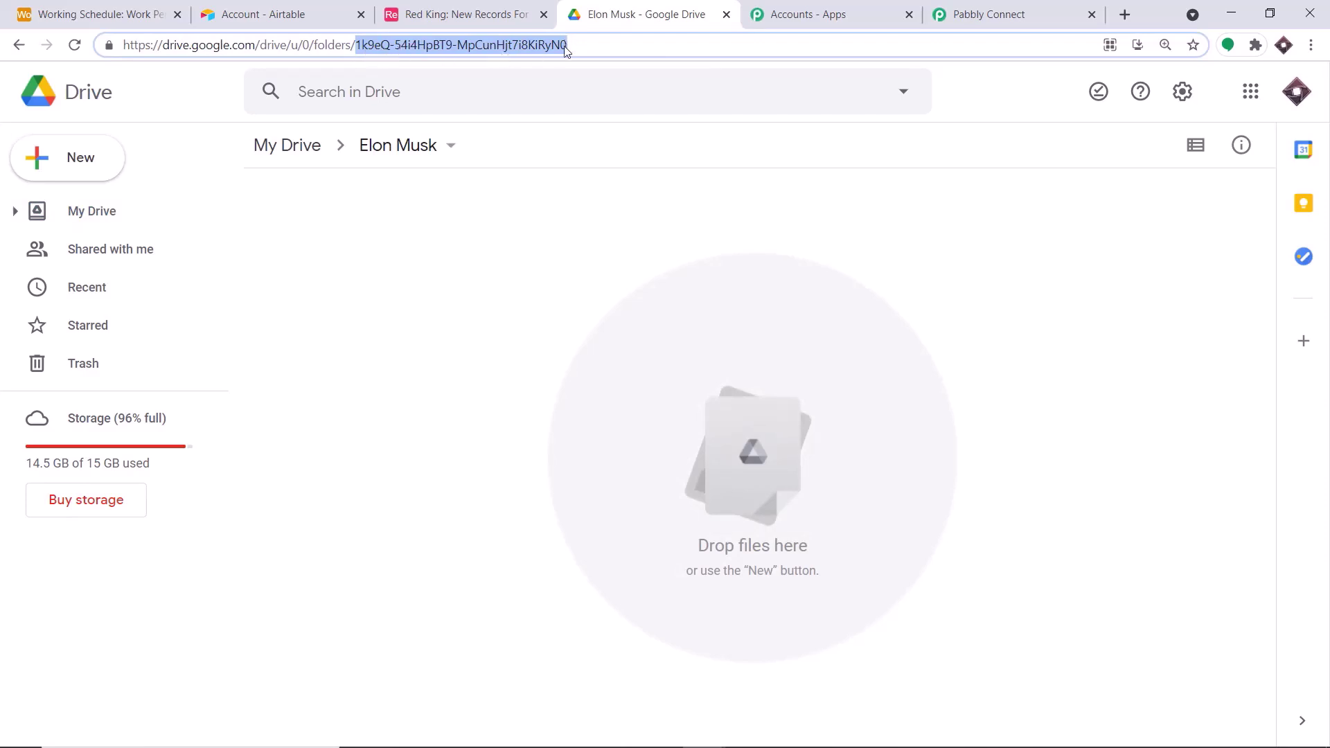
left_click(989, 14)
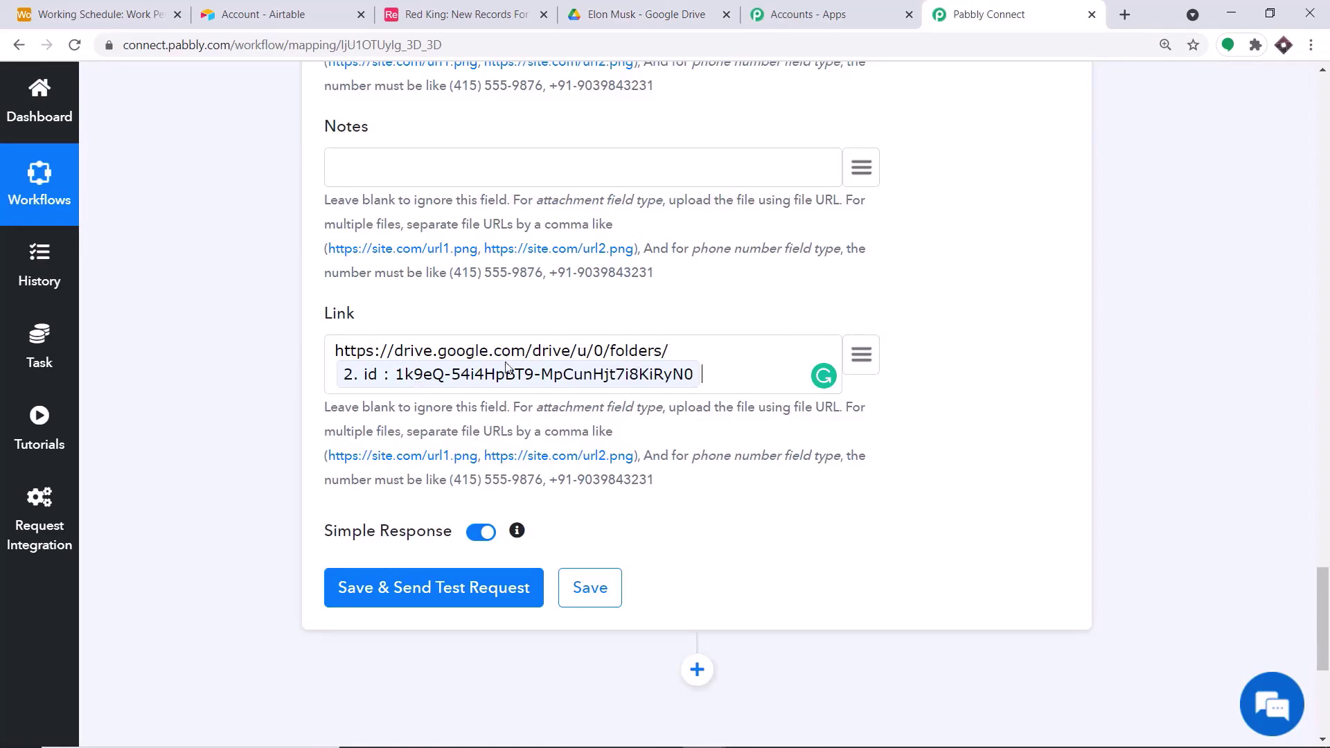
left_click(153, 14)
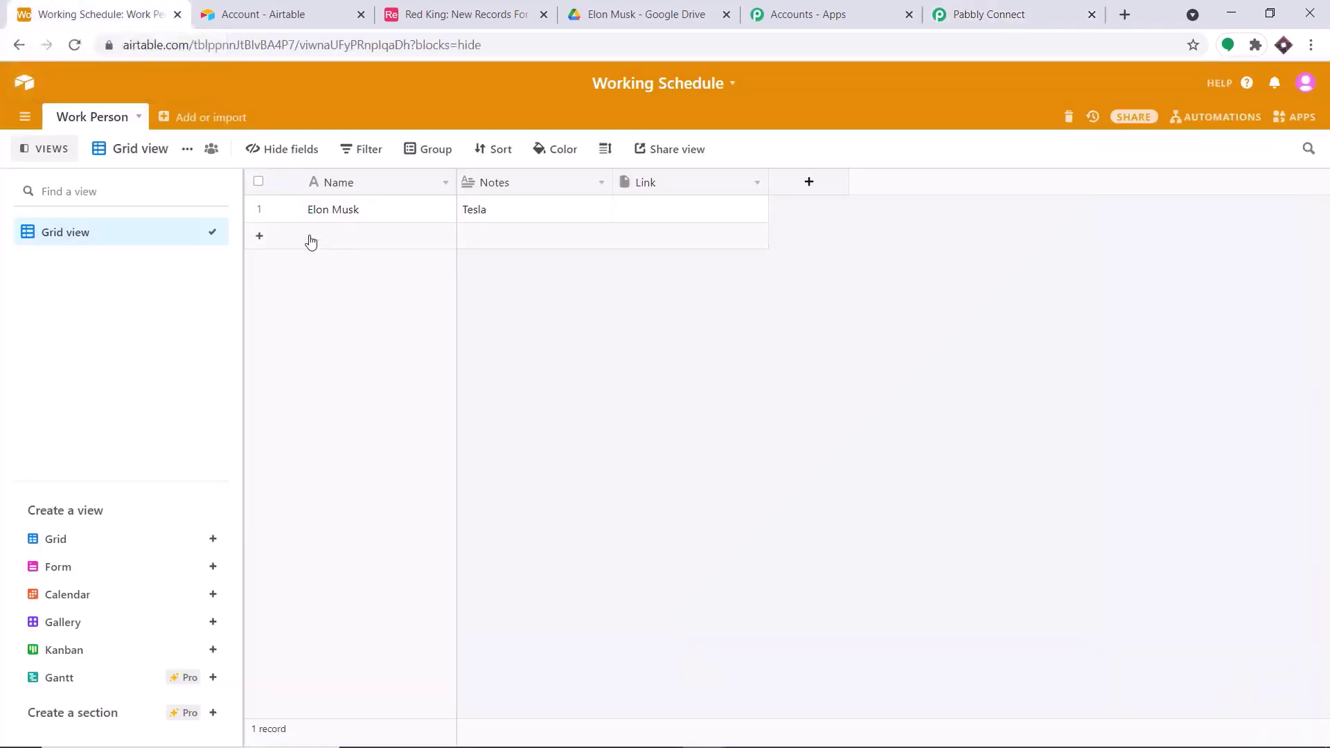
left_click(632, 10)
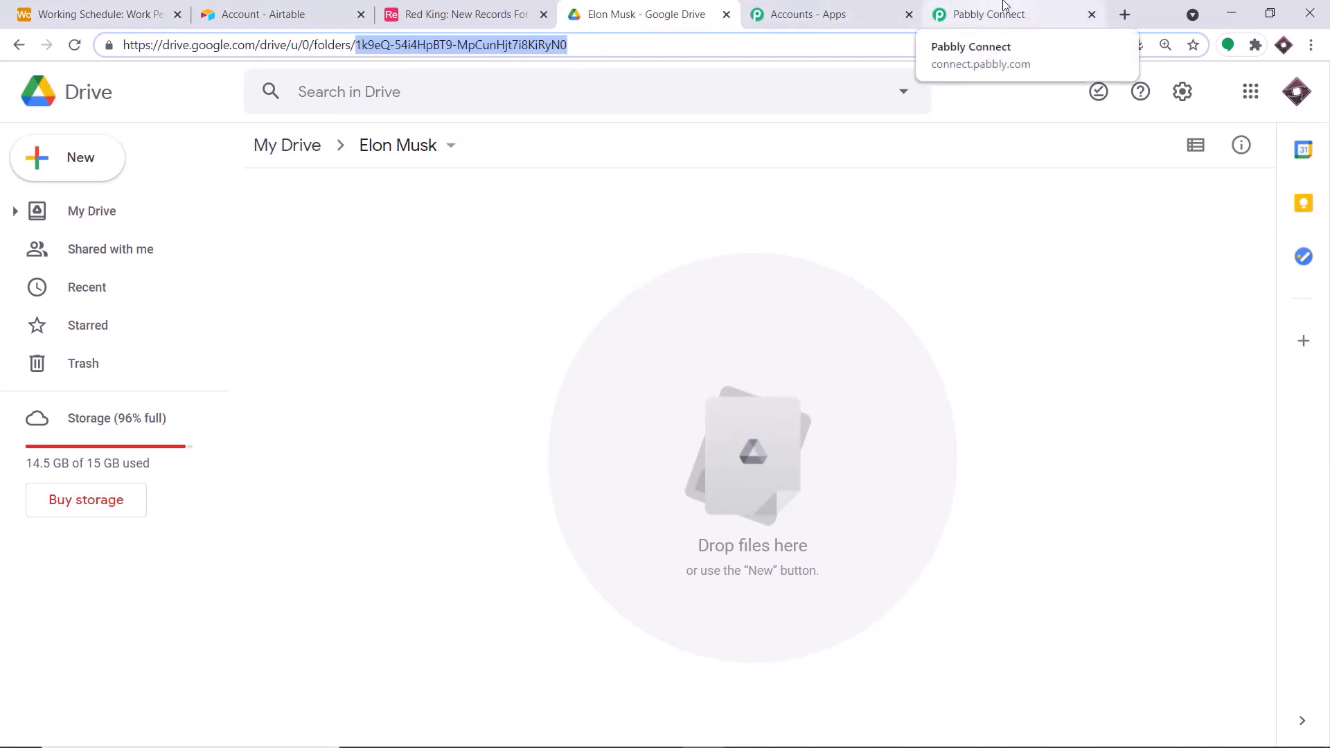
left_click(973, 20)
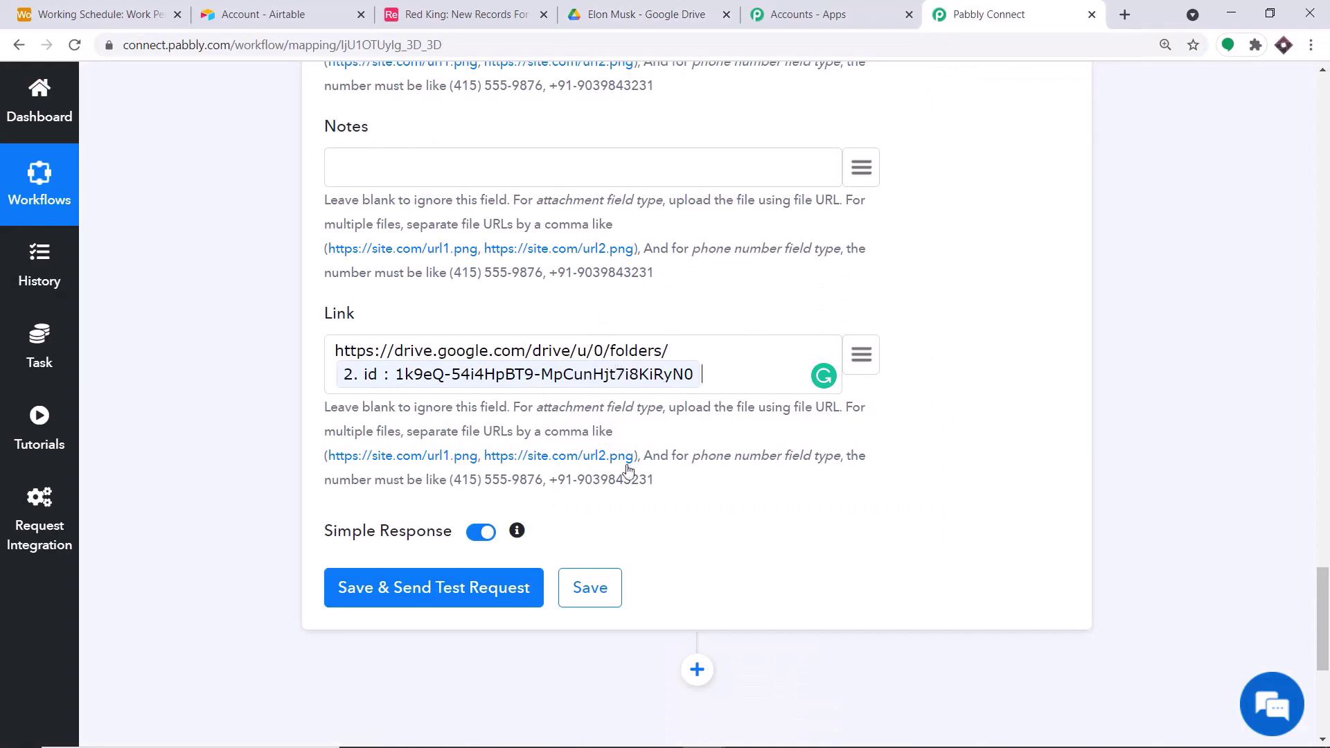
scroll(624, 478, "down", 3)
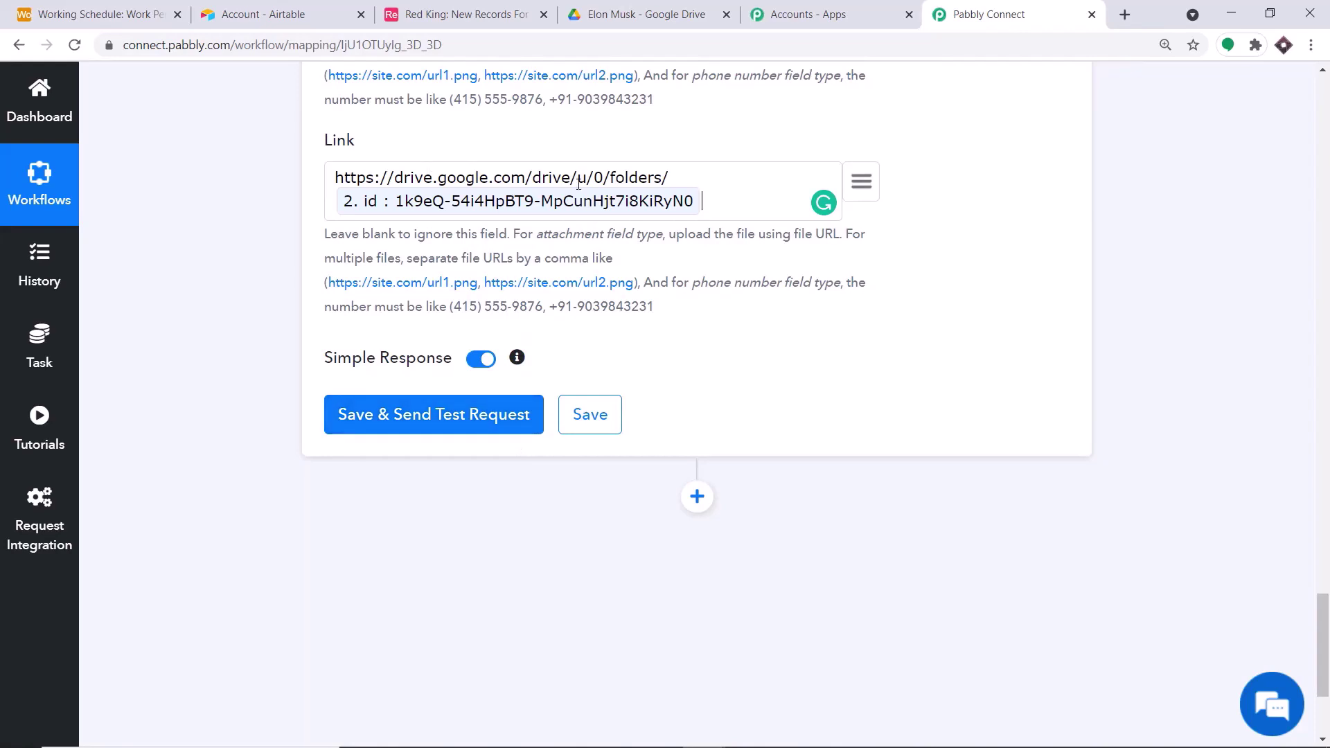
left_click(104, 14)
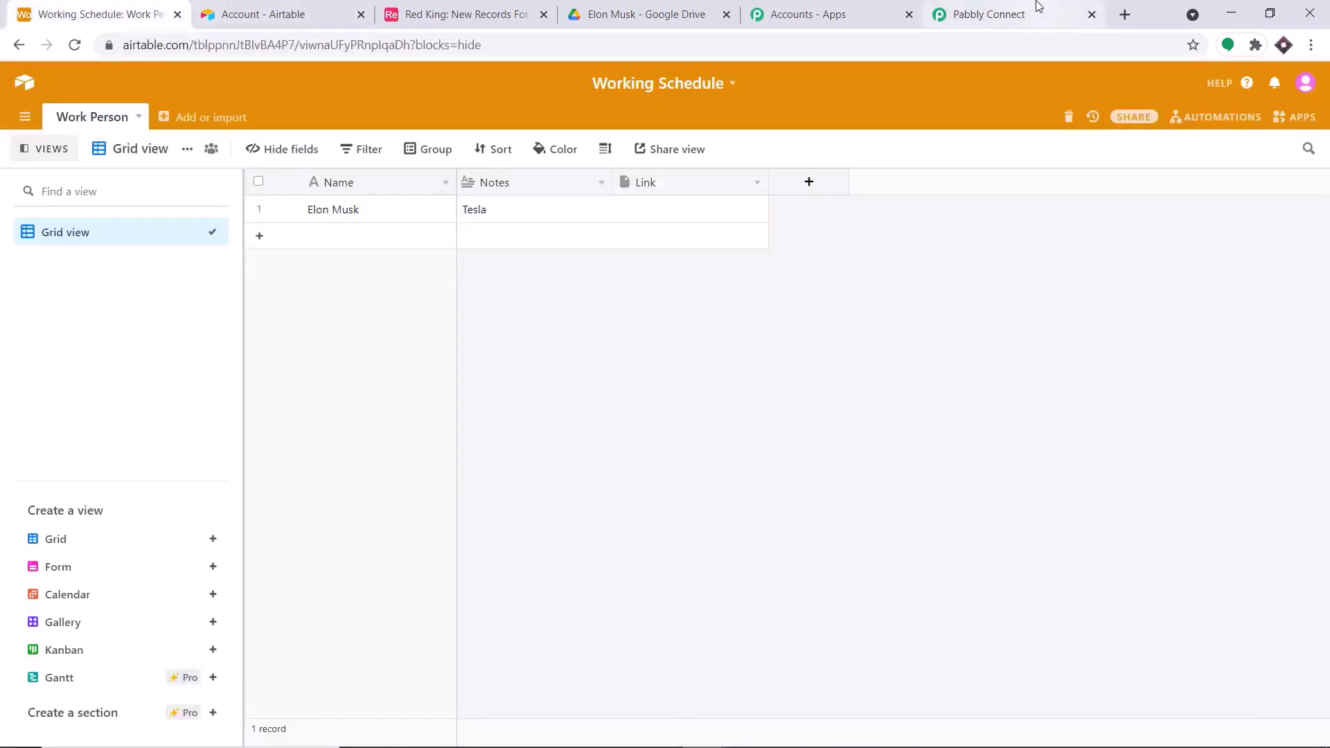
- Save the Airtable step and send a test request, filling the Work Person record's Link with its Drive folder URL
left_click(1039, 7)
left_click(404, 419)
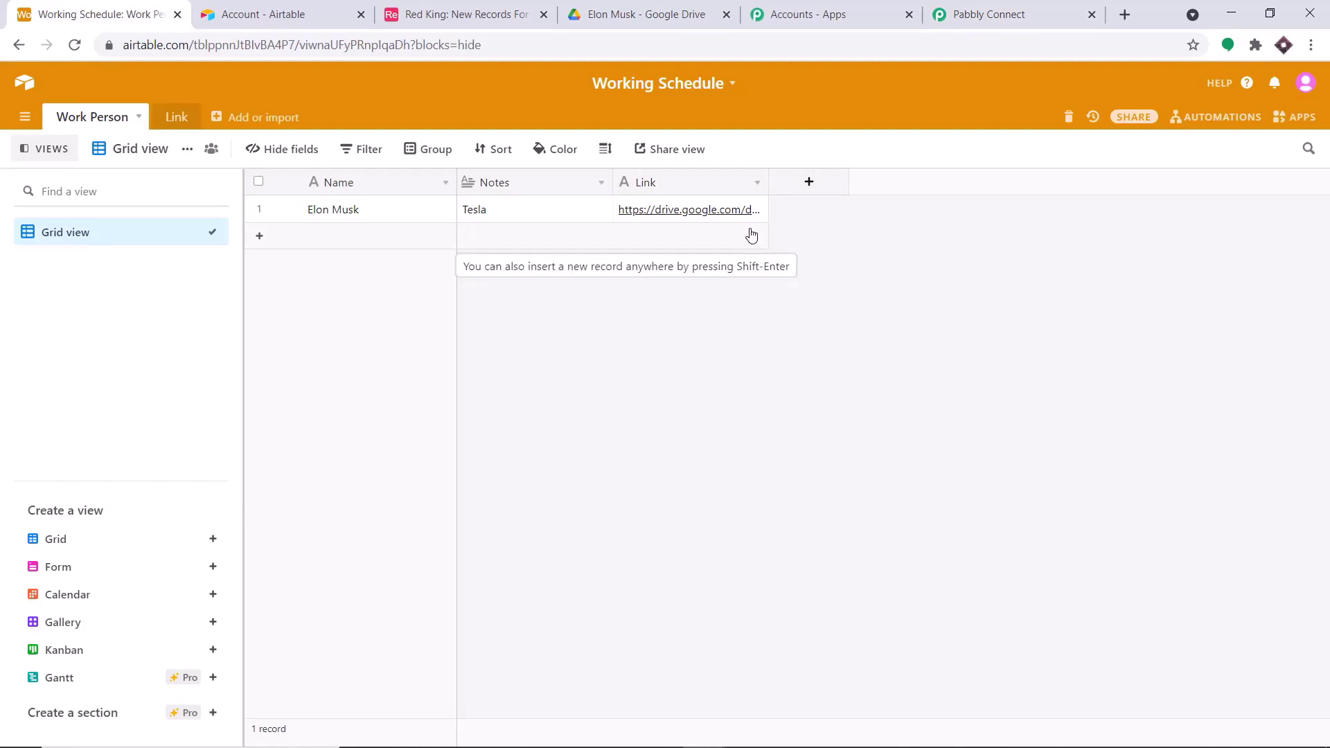
left_click(973, 15)
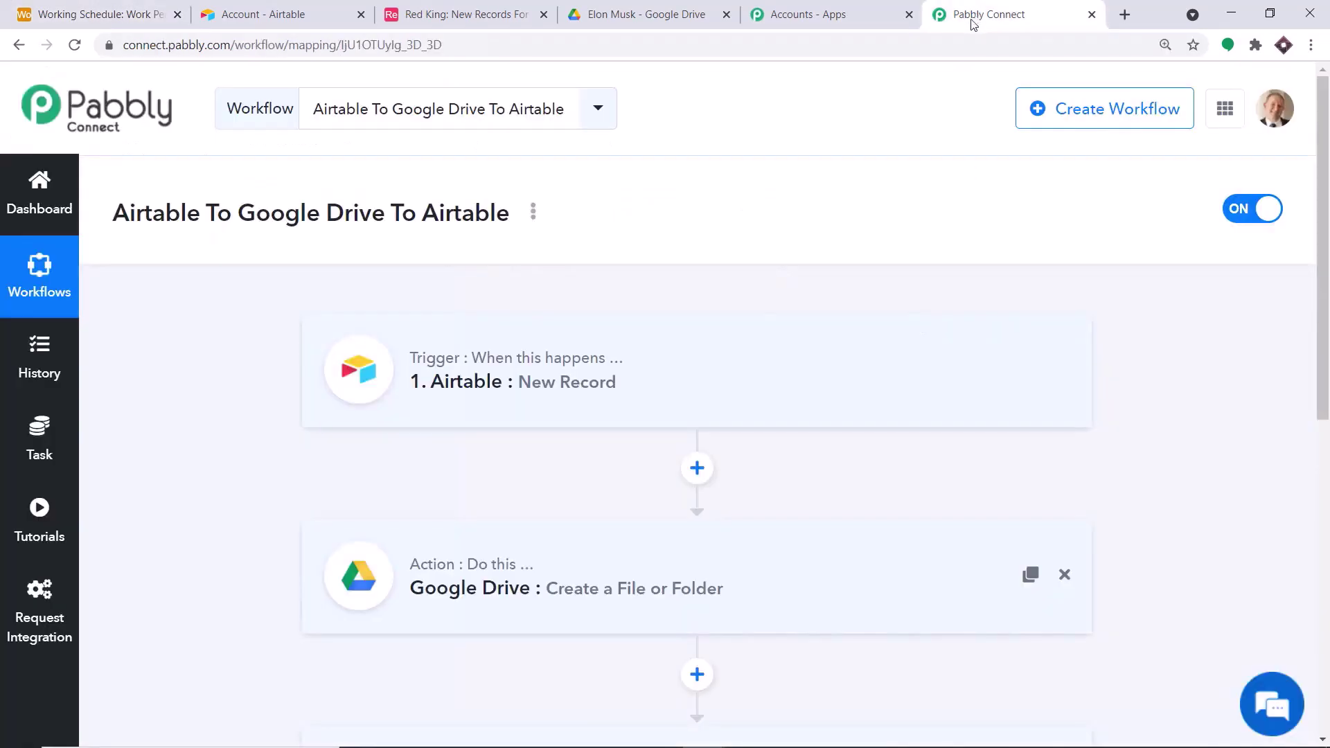
- Review the three steps of the Airtable To Google Drive To Airtable workflow, then move to the other browser tabs
scroll(647, 252, "down", 1)
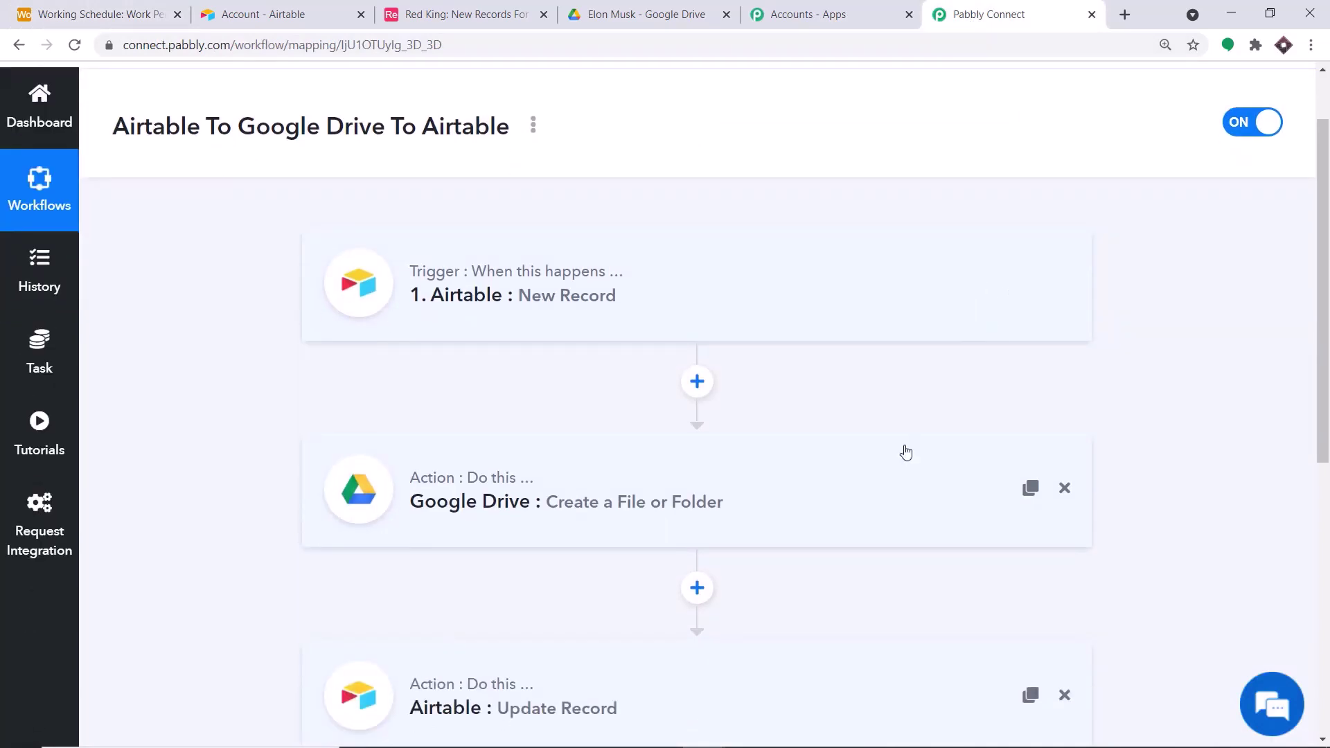
scroll(903, 447, "down", 1)
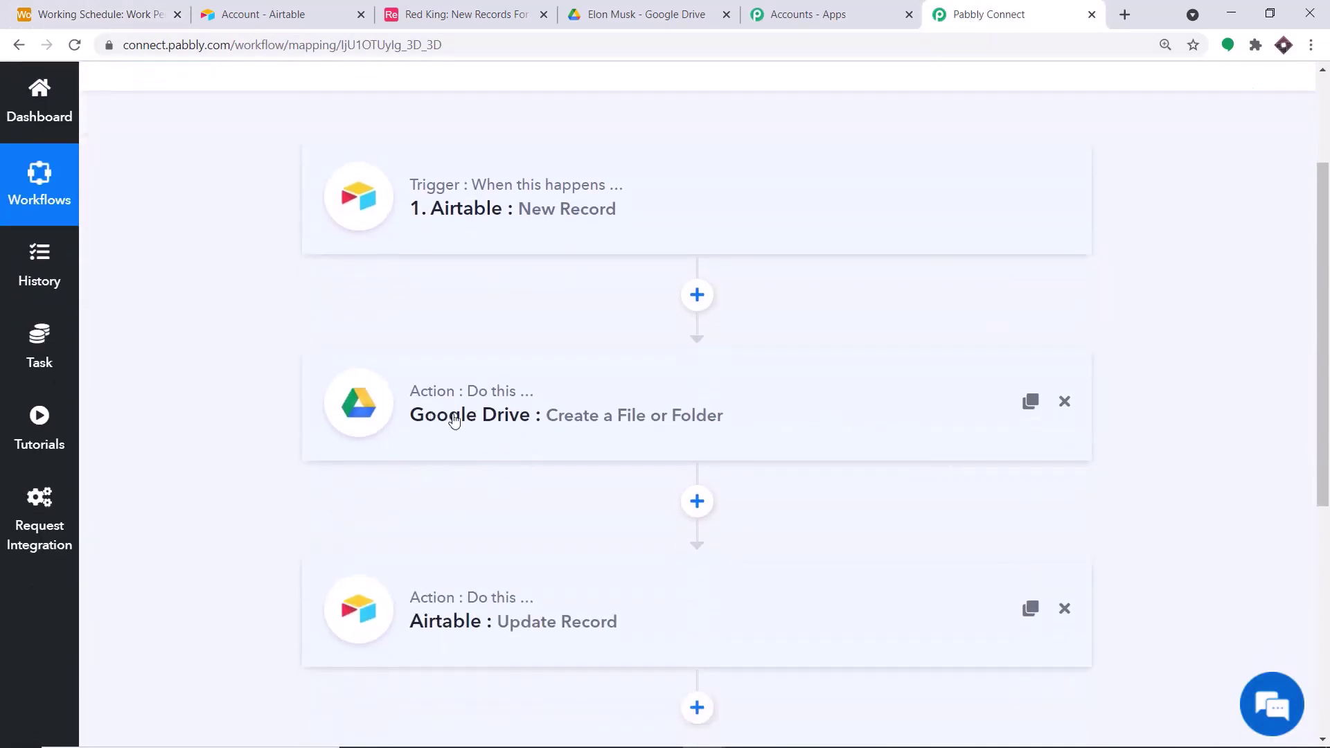
scroll(860, 414, "down", 2)
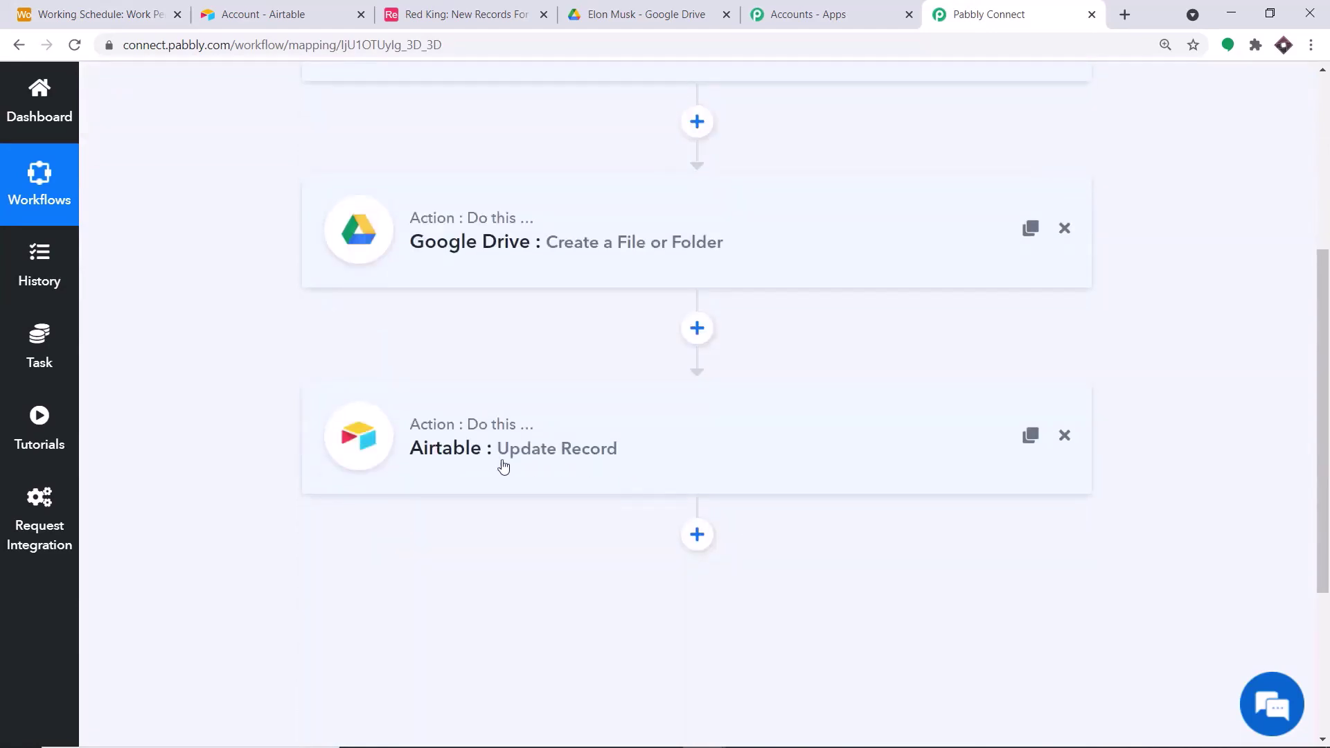
left_click(219, 8)
key("ctrl+shift+Tab")
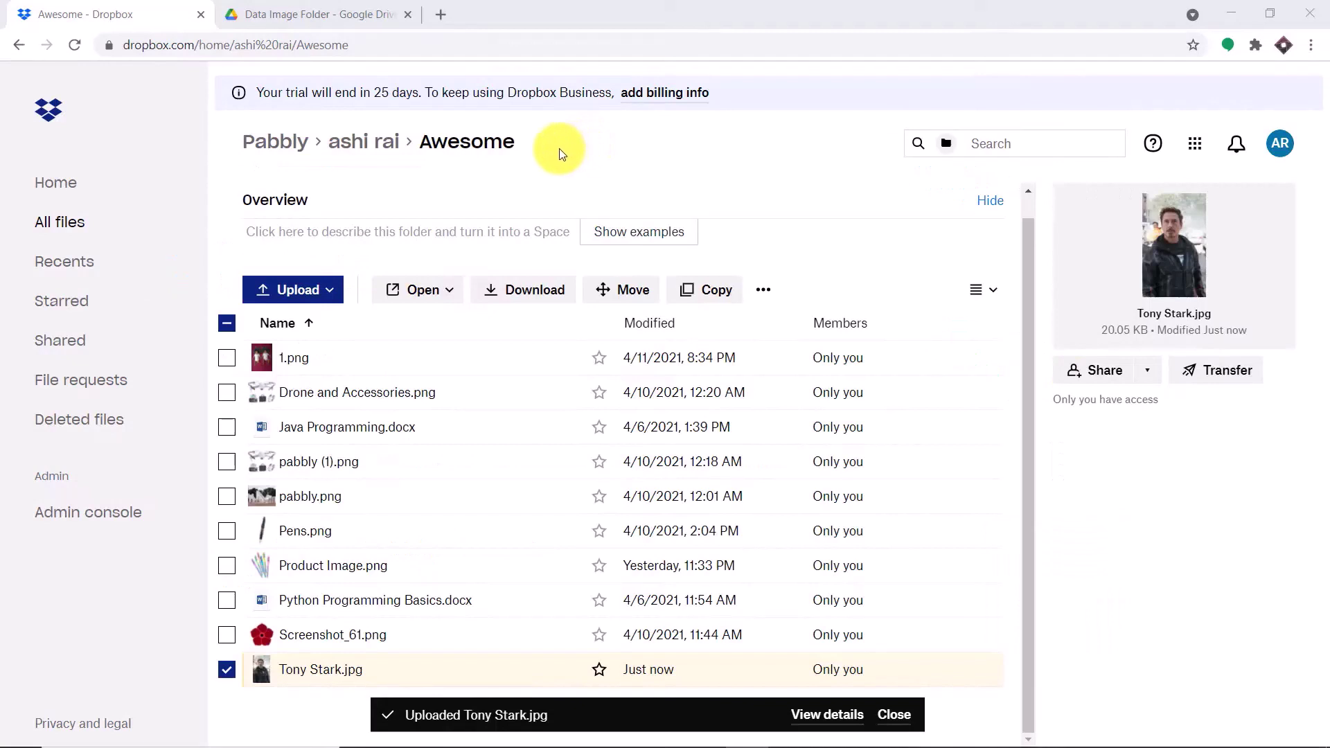
- Upload the Taj Mahal image from the Desktop into Dropbox's Awesome folder through Upload > Files
left_click(309, 288)
left_click(307, 328)
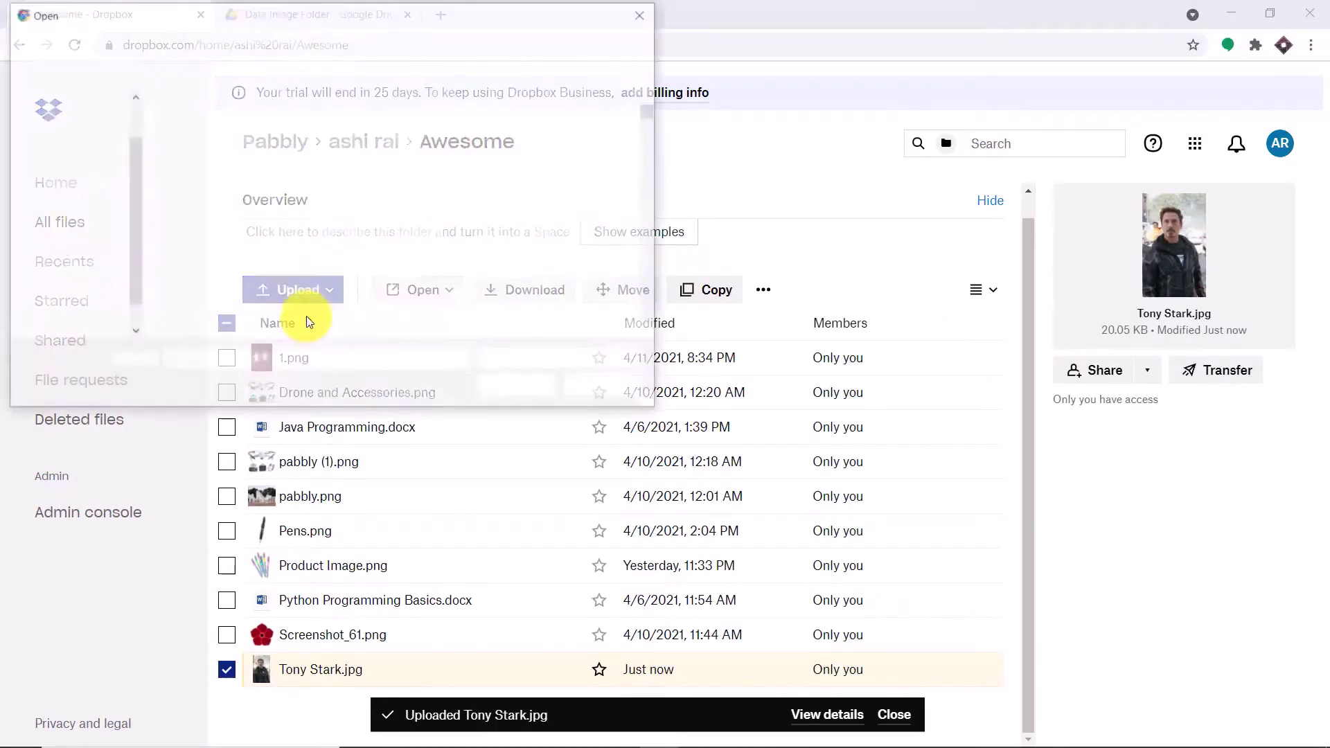
scroll(489, 168, "down", 5)
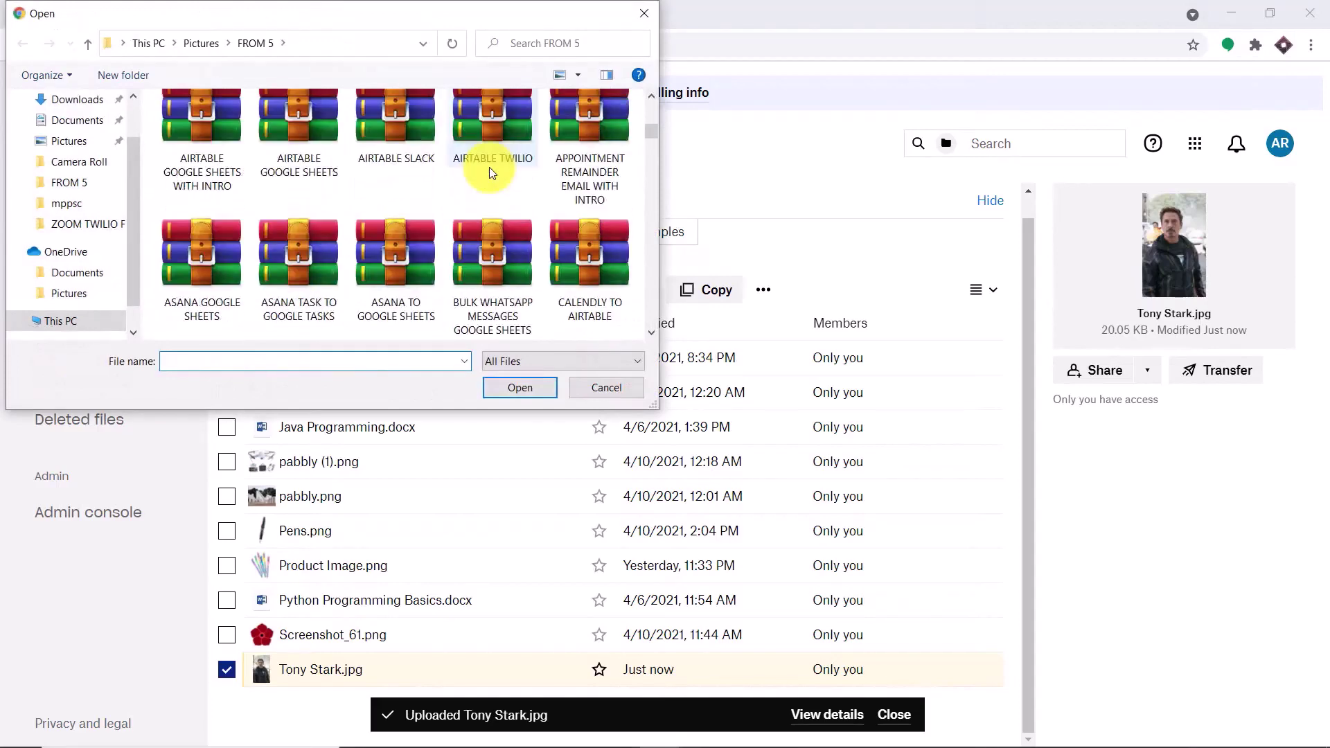
scroll(489, 168, "down", 5)
scroll(104, 145, "up", 2)
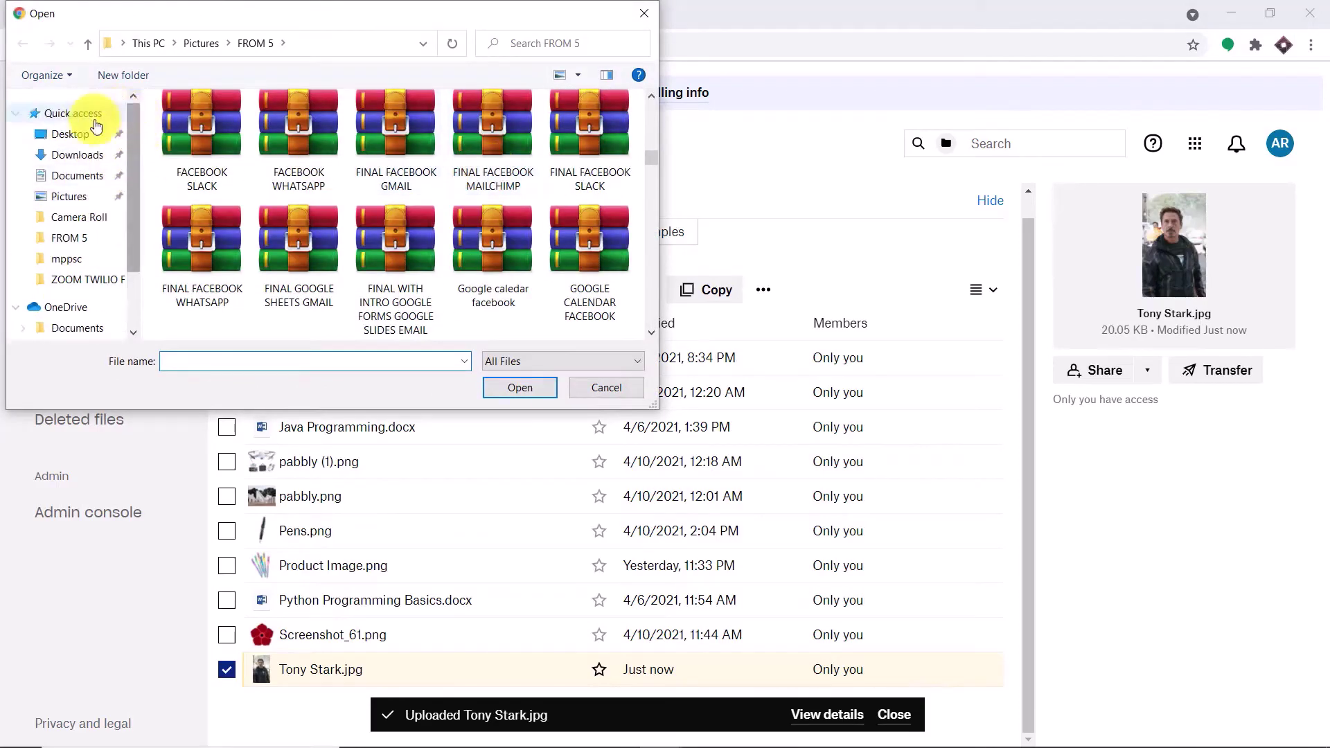
left_click(95, 132)
scroll(389, 170, "down", 5)
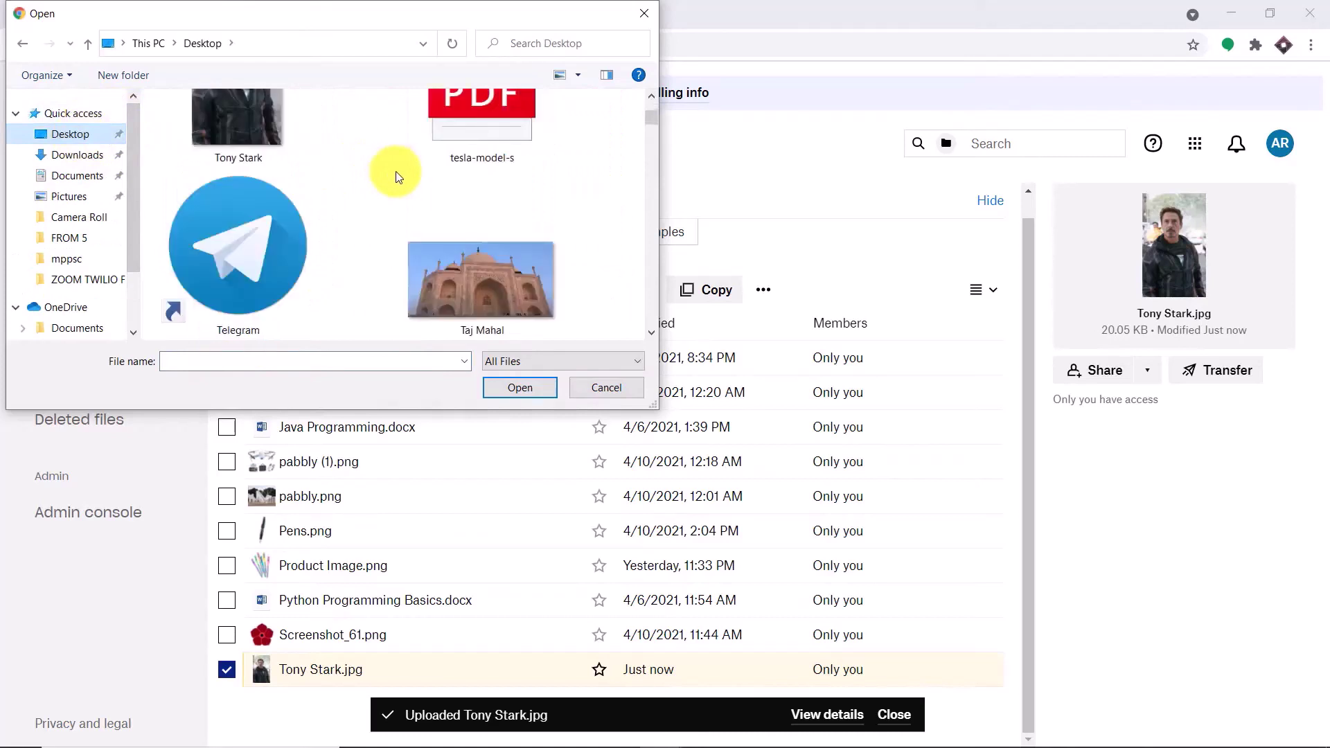
scroll(396, 177, "down", 2)
left_click(493, 141)
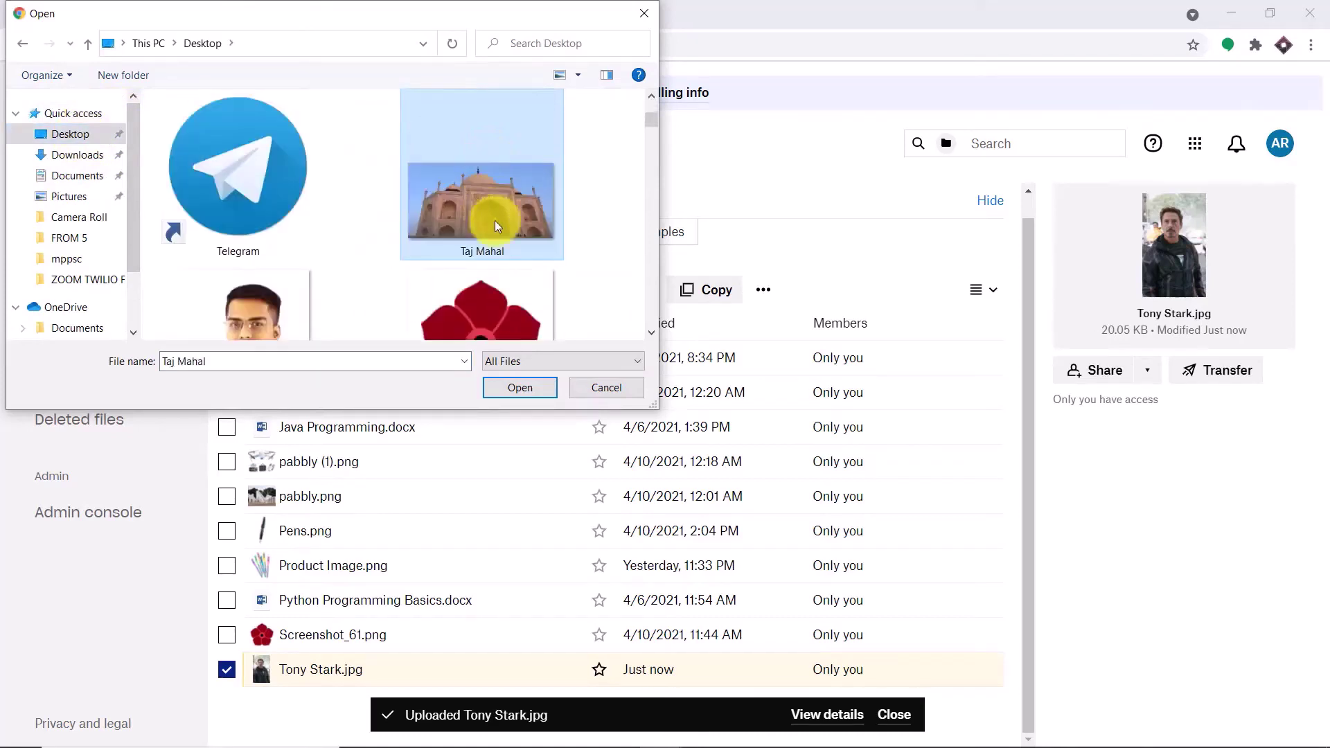
left_click(521, 388)
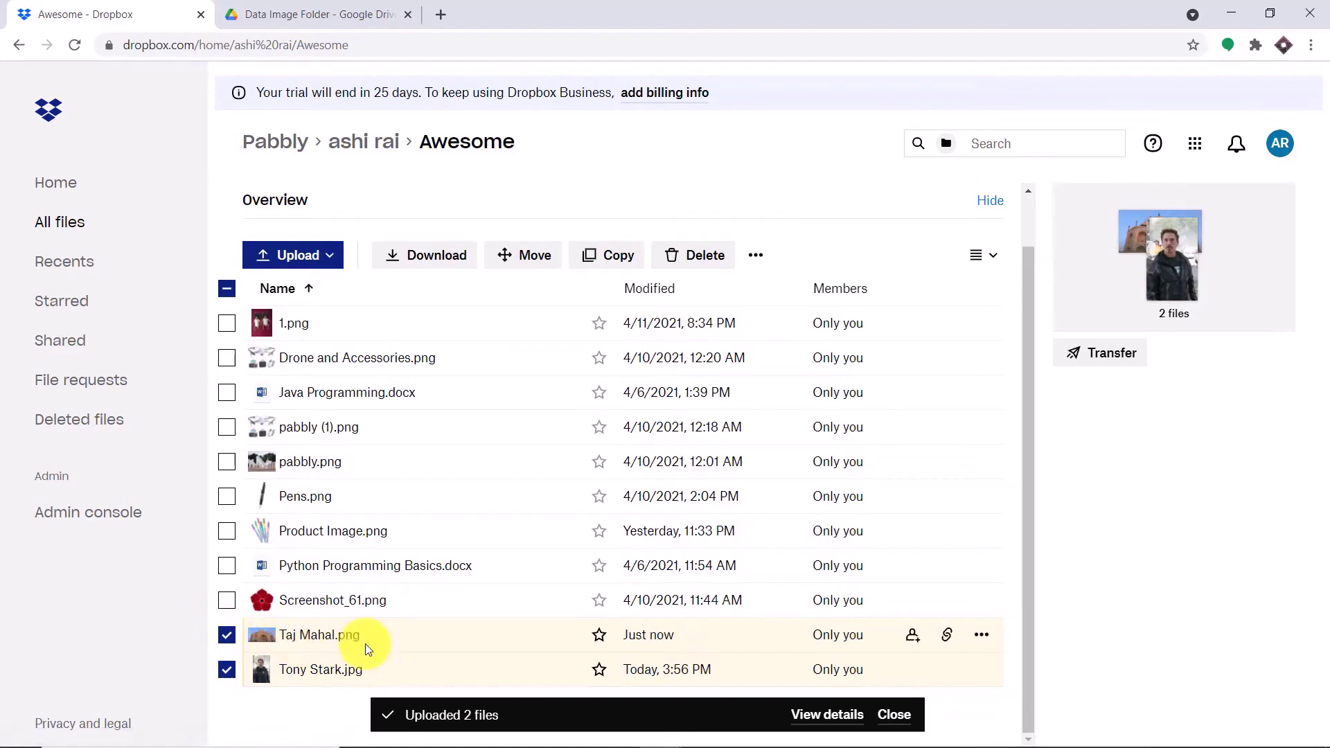
- Refresh Drive's Data Image Folder and preview the newly copied Taj Mahal.png
left_click(371, 14)
left_click(64, 52)
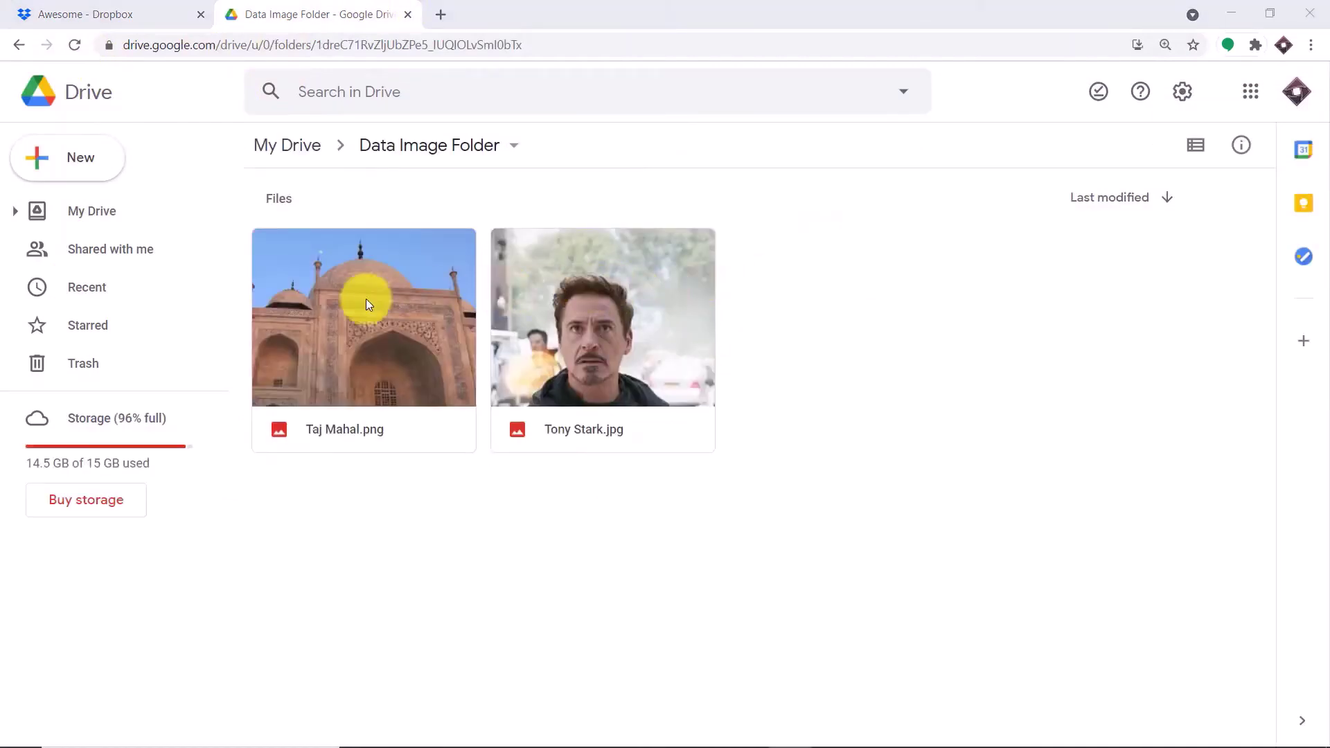
left_click(334, 297)
double_click(335, 299)
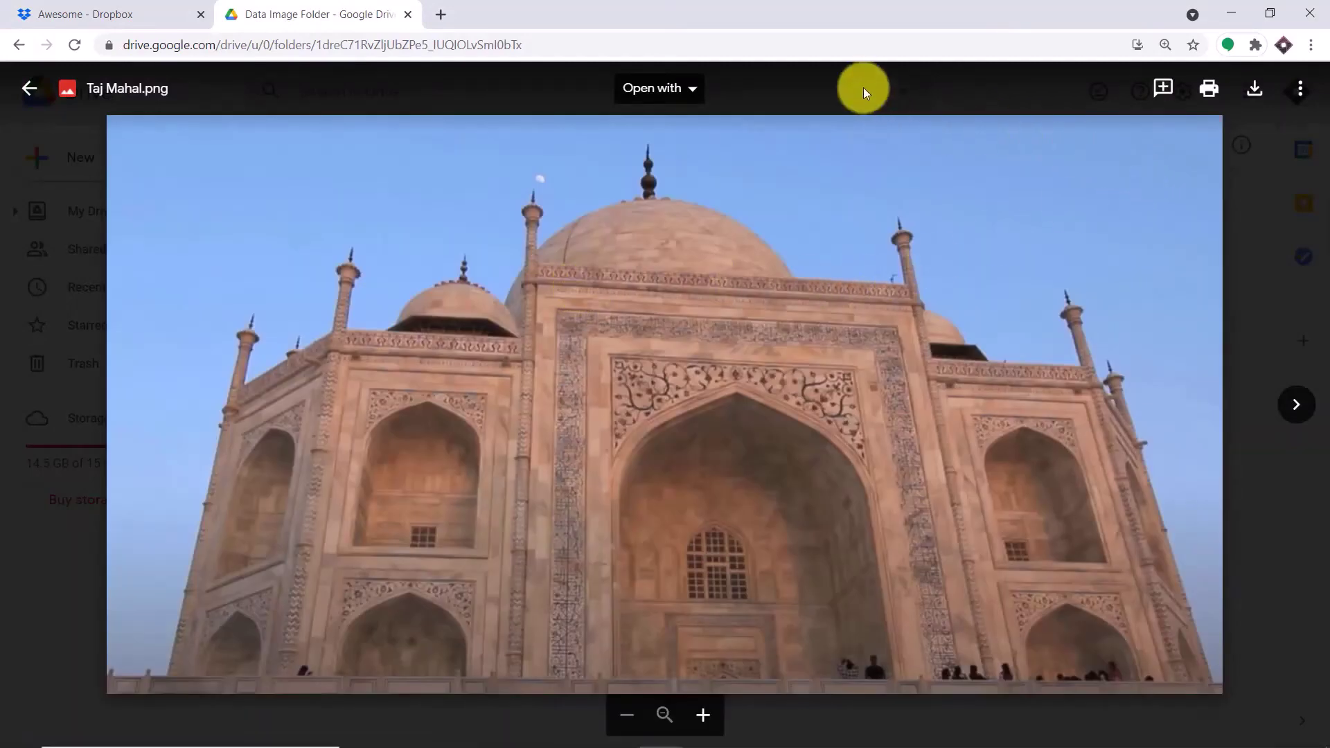
- Compare the Dropbox Awesome folder with the Drive copy, then start a new browser tab
left_click(137, 11)
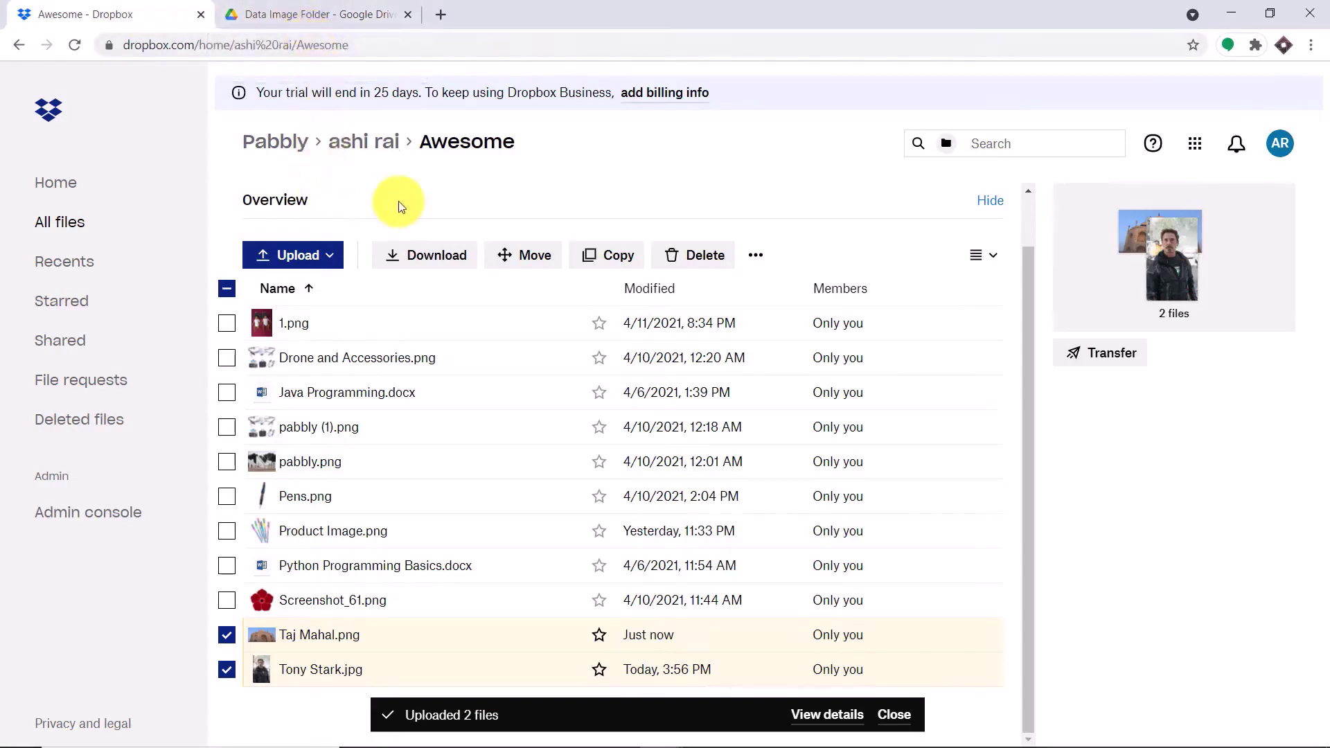
left_click(347, 15)
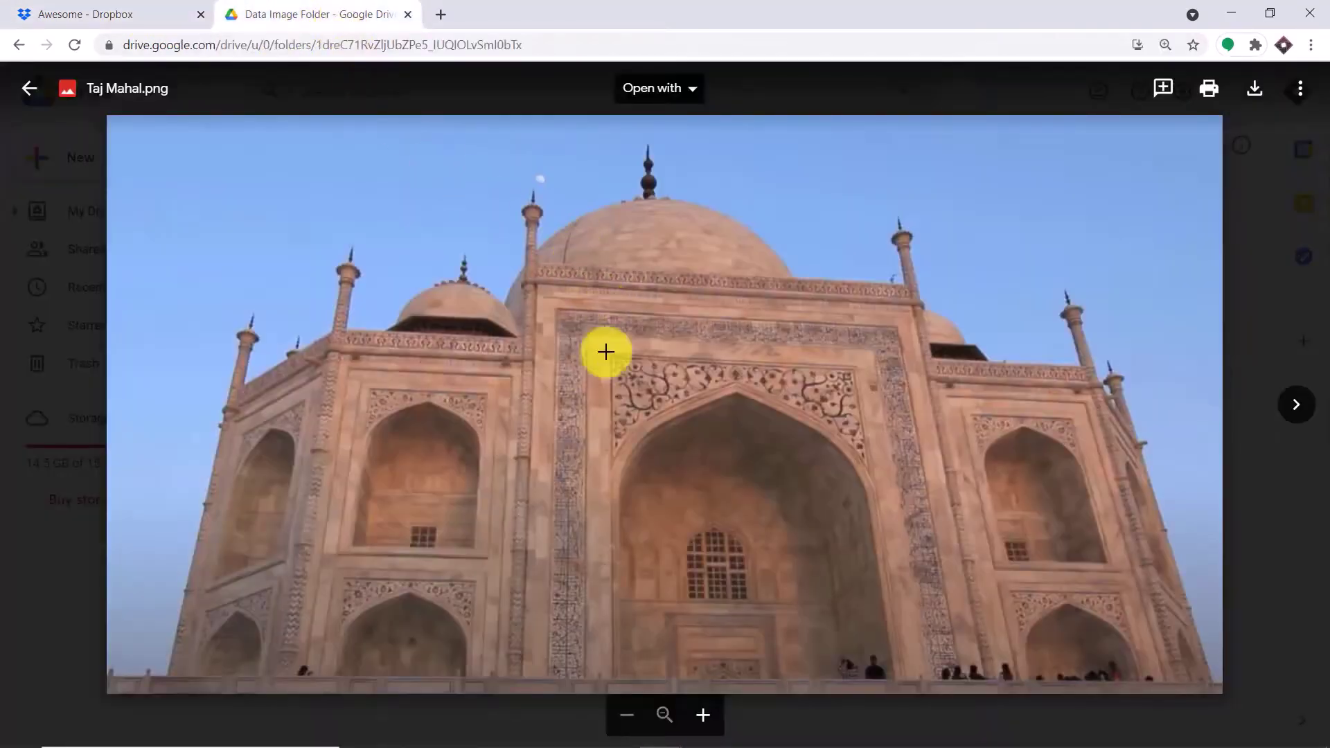
left_click(443, 18)
- Go to pabbly.com, sign in, and launch Connect from the All Apps page
type("pabbly.com")
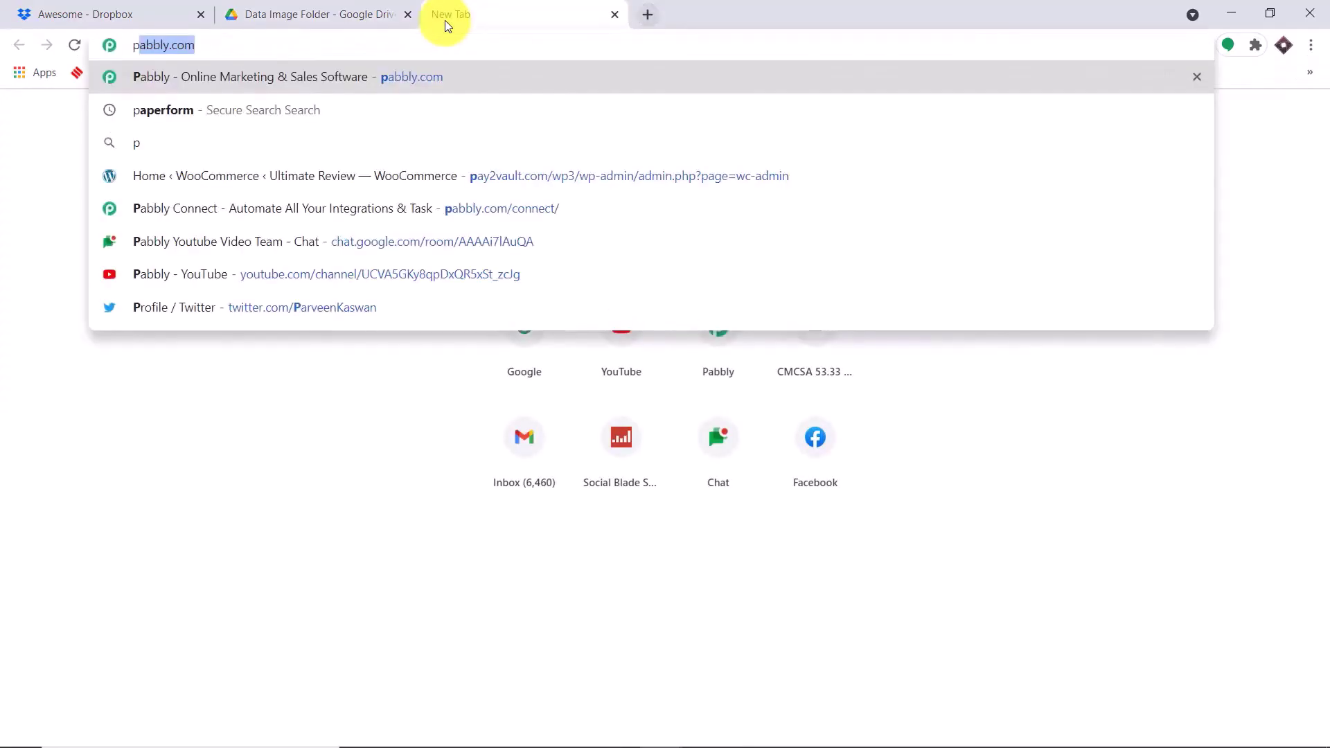
key("Return")
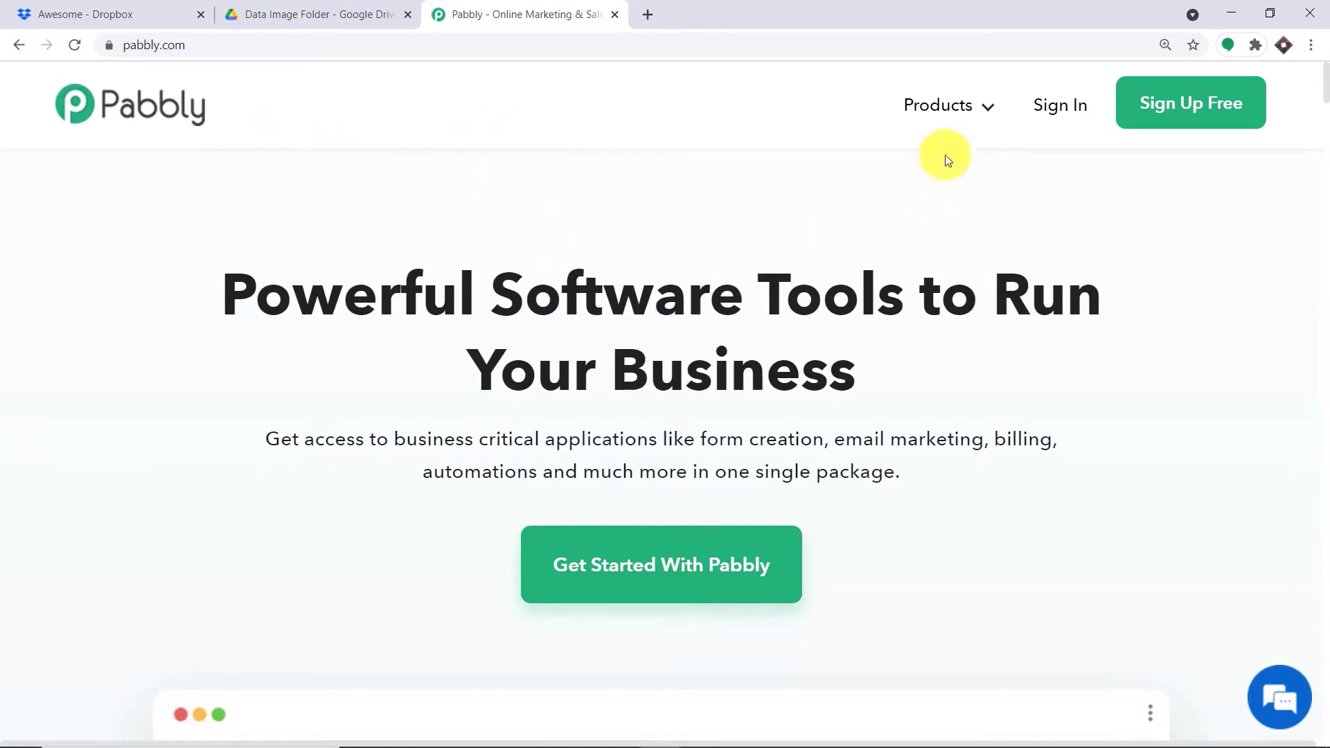
left_click(1041, 104)
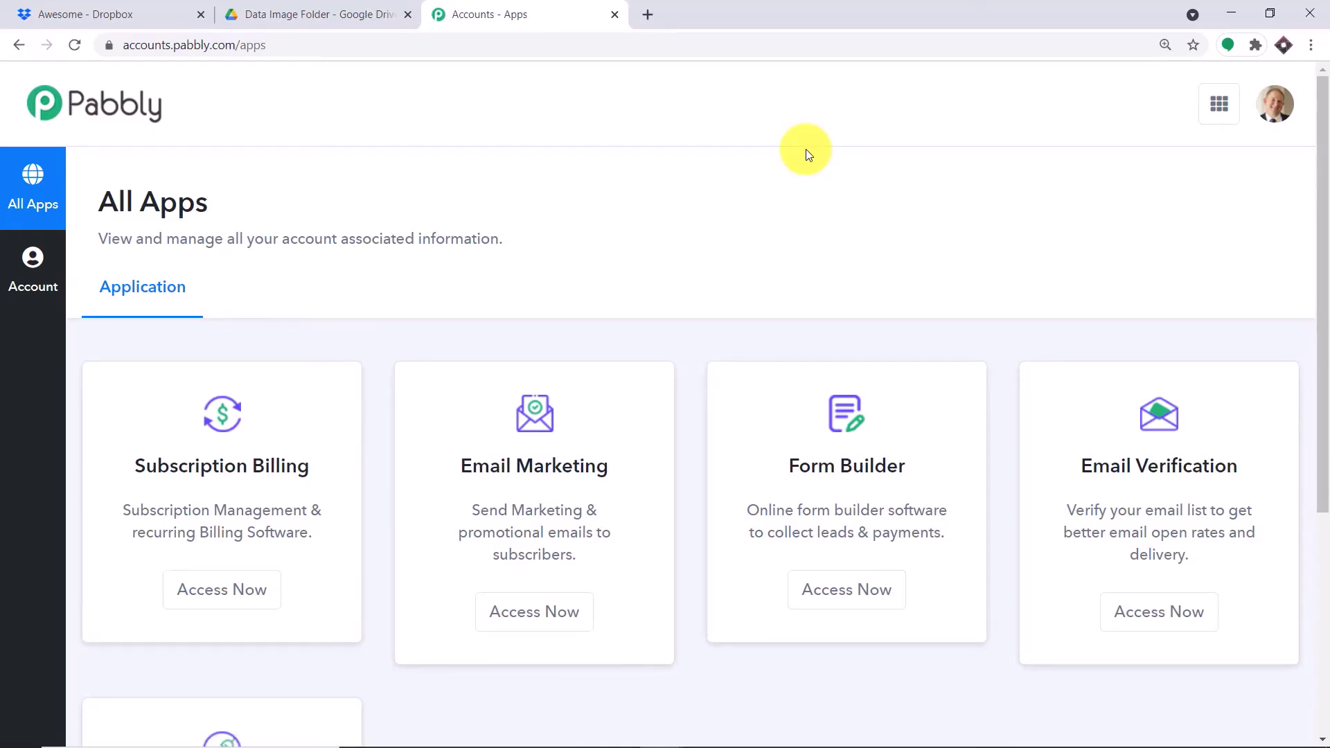
scroll(807, 154, "down", 5)
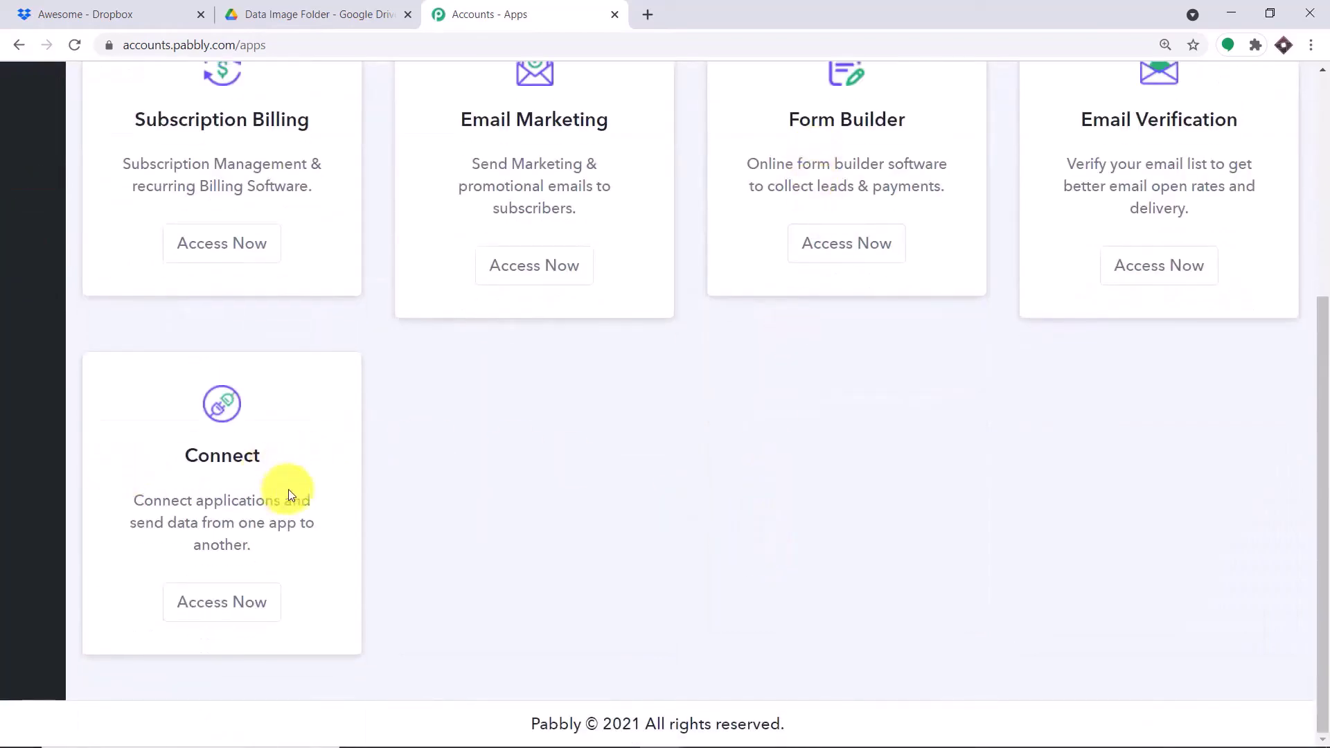
left_click(209, 606)
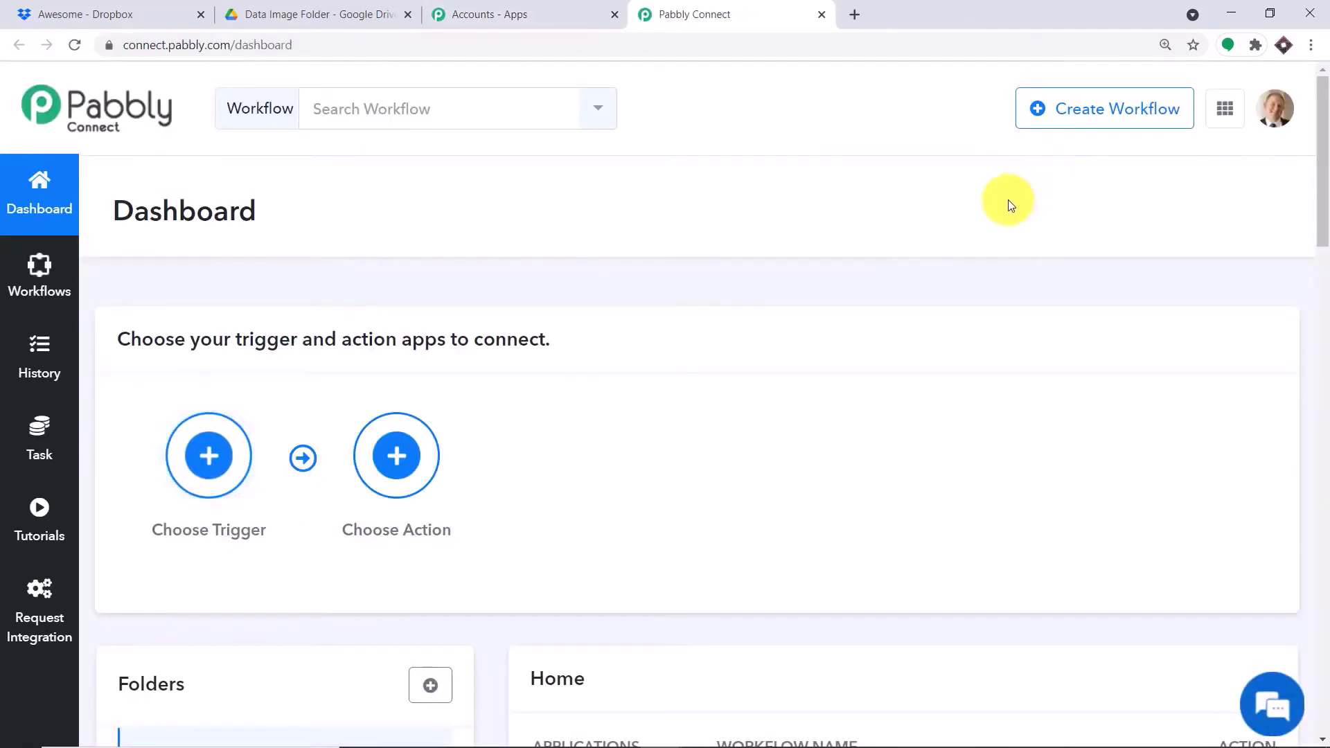
- Toggle the 'Drop Box Integration and Google Drive' workflow to off in the dashboard's workflow list
scroll(1004, 201, "down", 5)
scroll(1000, 205, "down", 2)
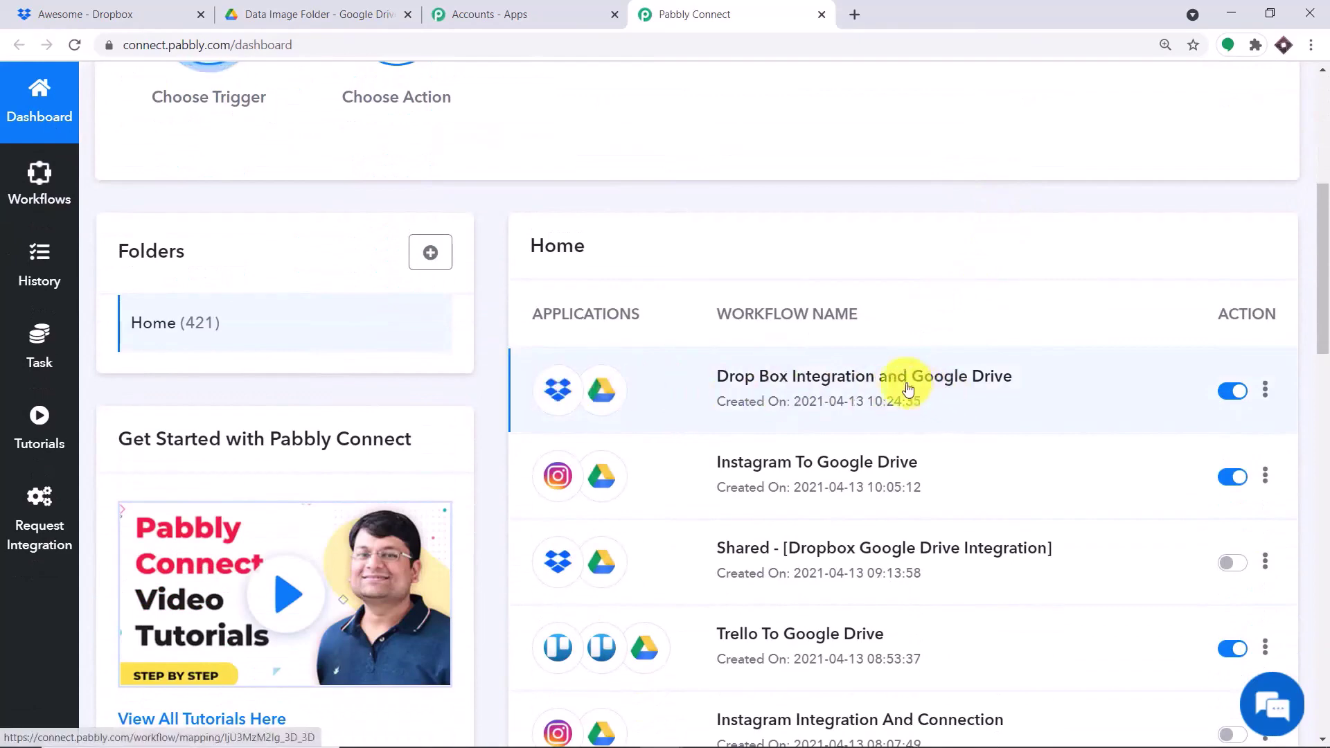
left_click(284, 6)
left_click(689, 9)
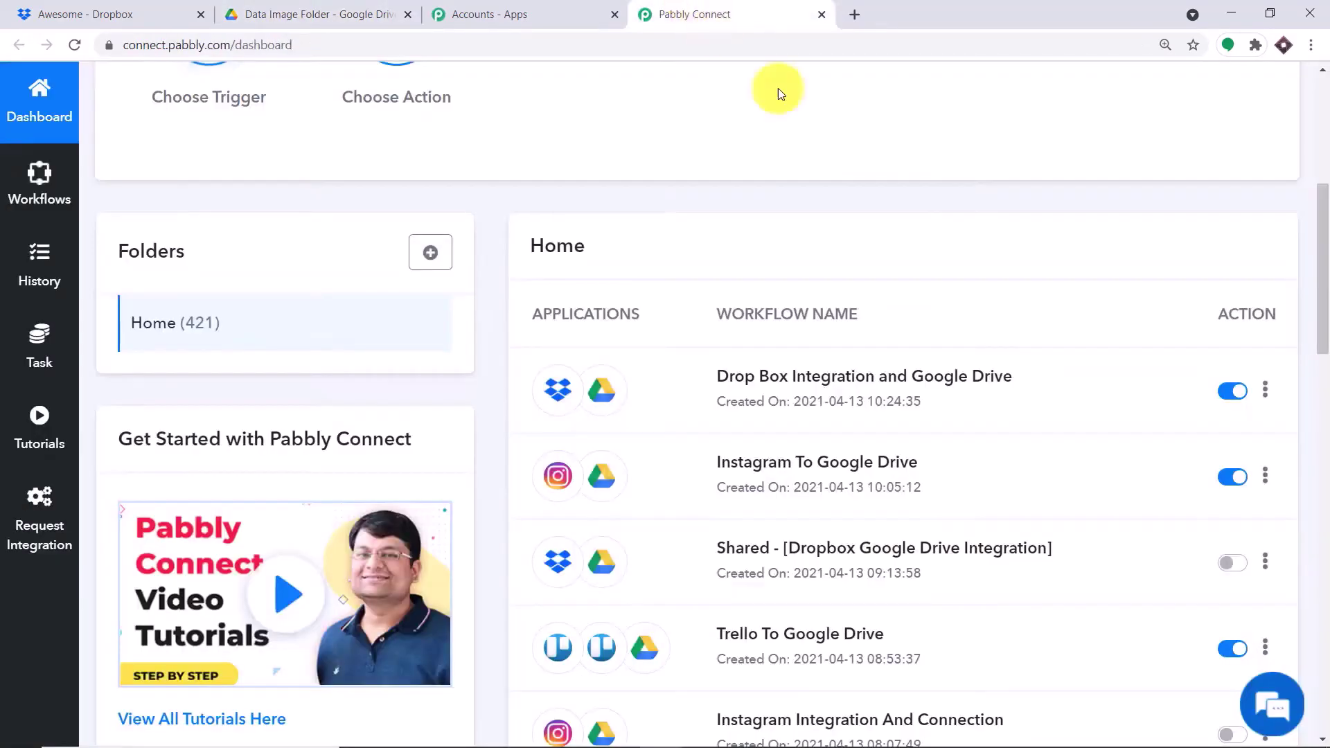
left_click(1226, 390)
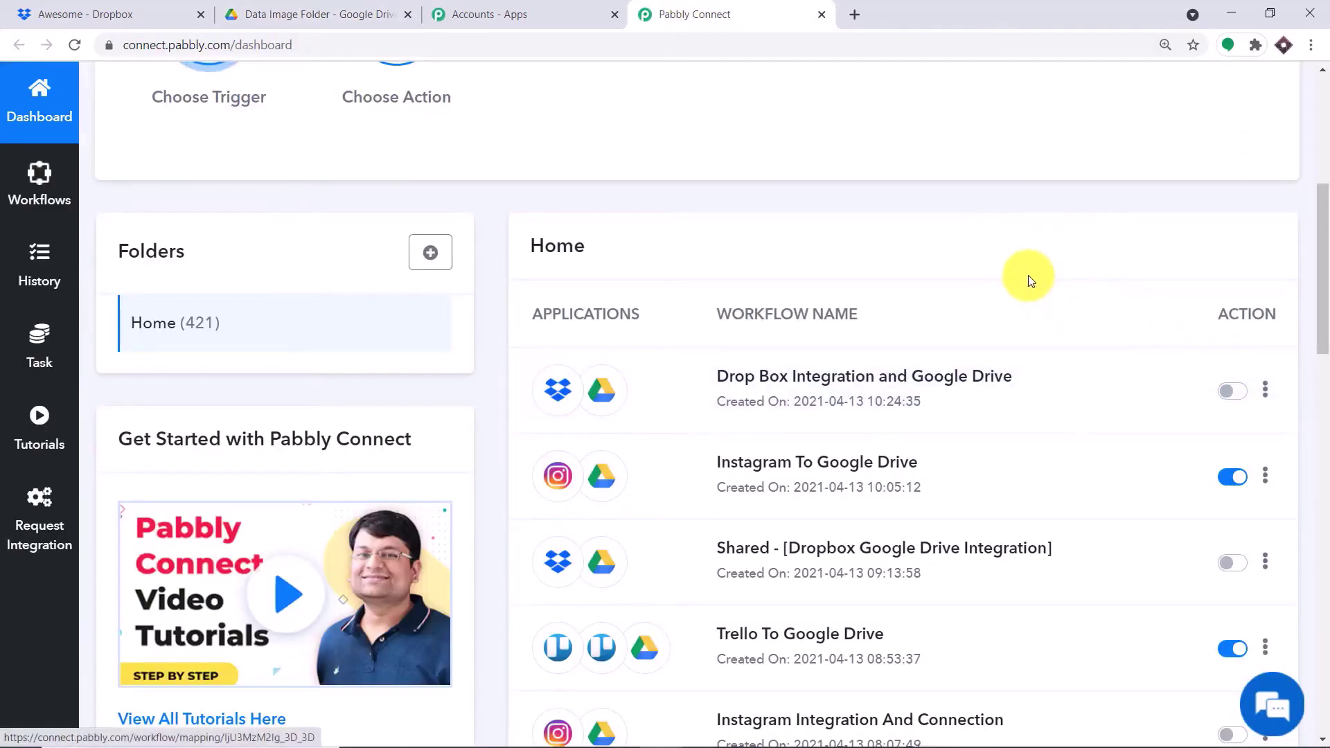
scroll(990, 260, "up", 1)
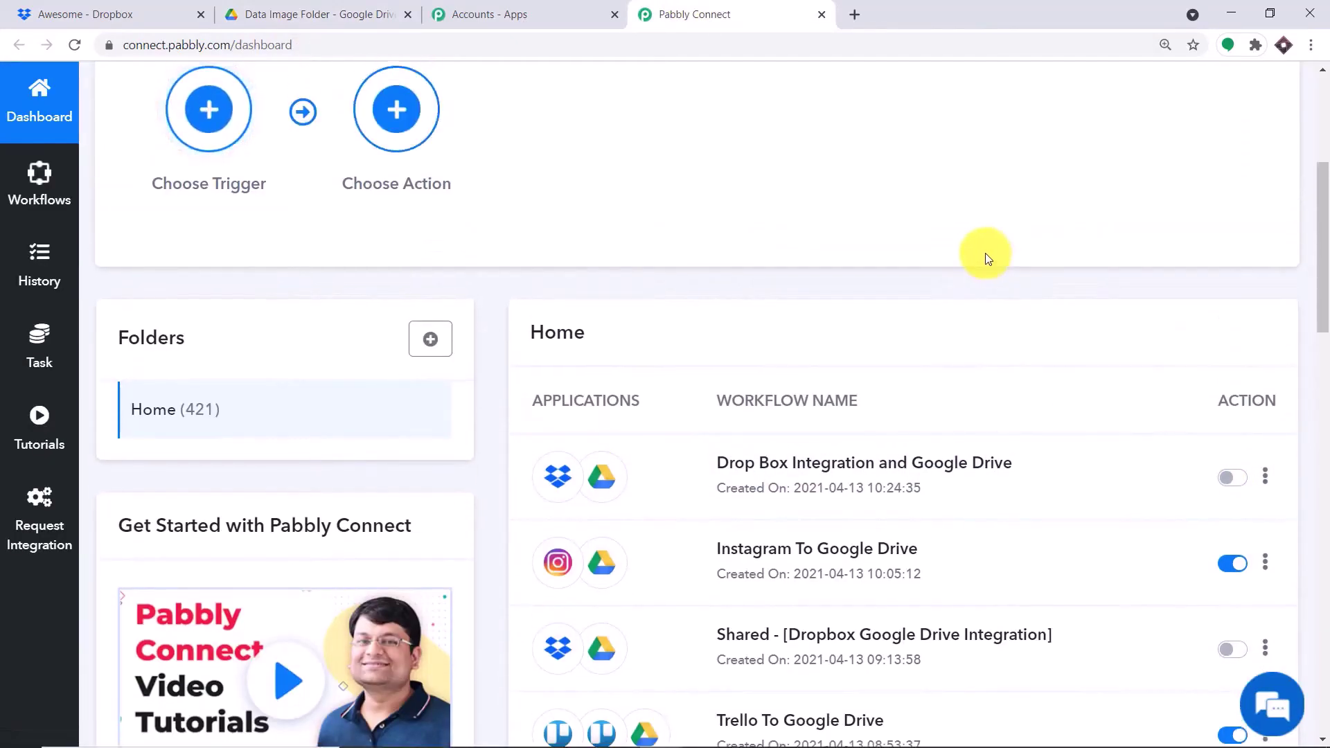
scroll(985, 252, "up", 3)
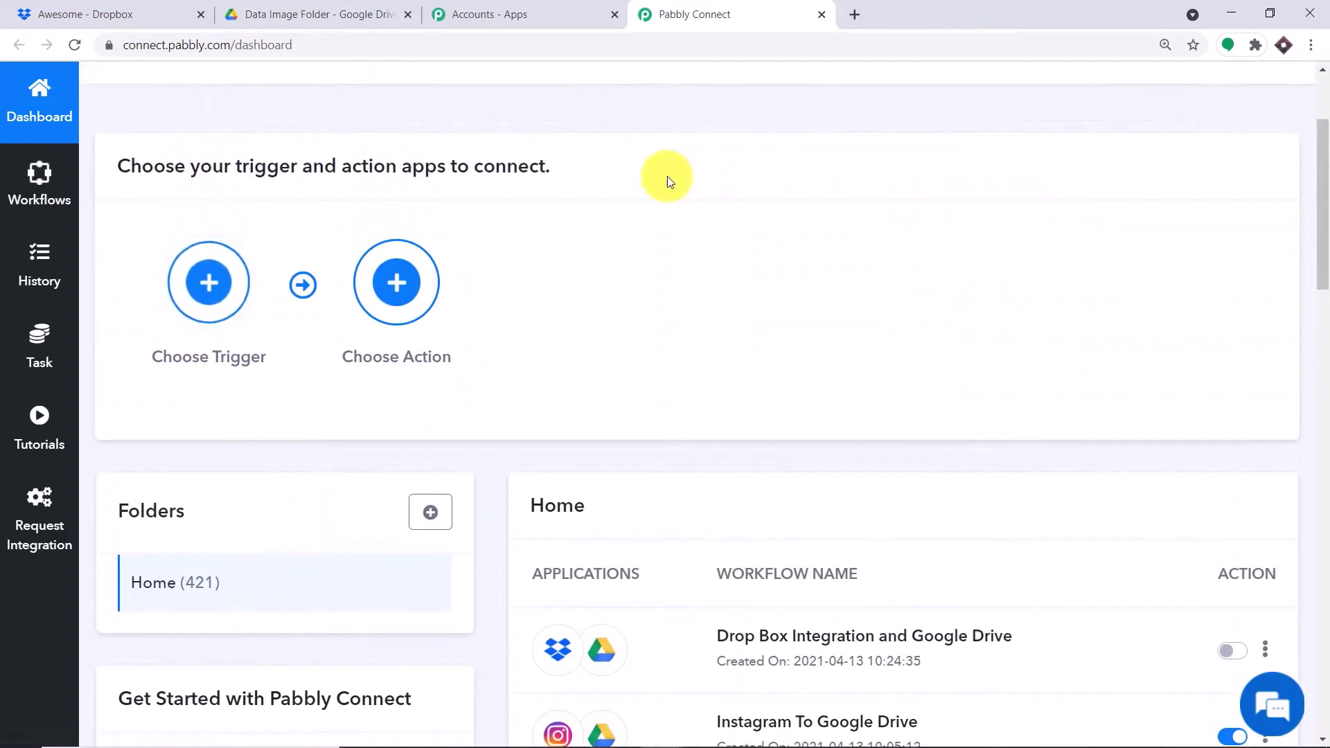
left_click(318, 10)
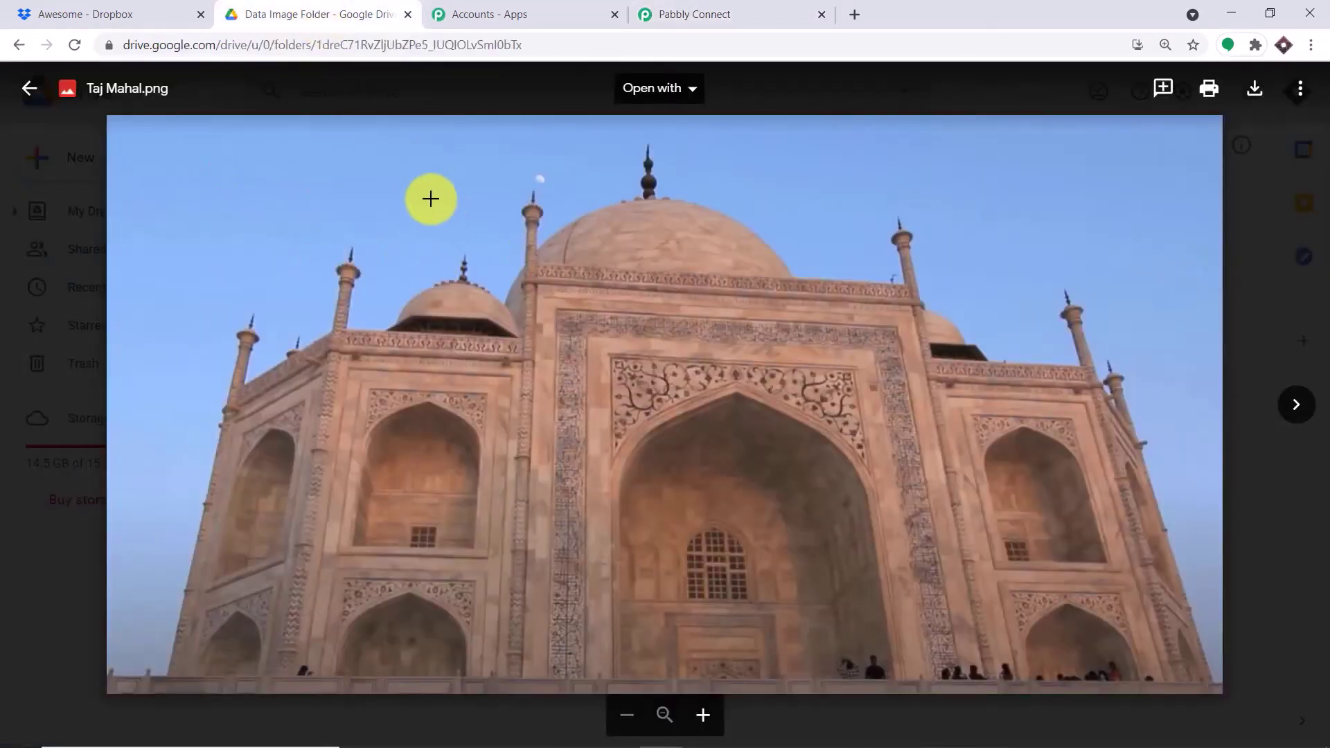
left_click(780, 11)
scroll(963, 180, "up", 3)
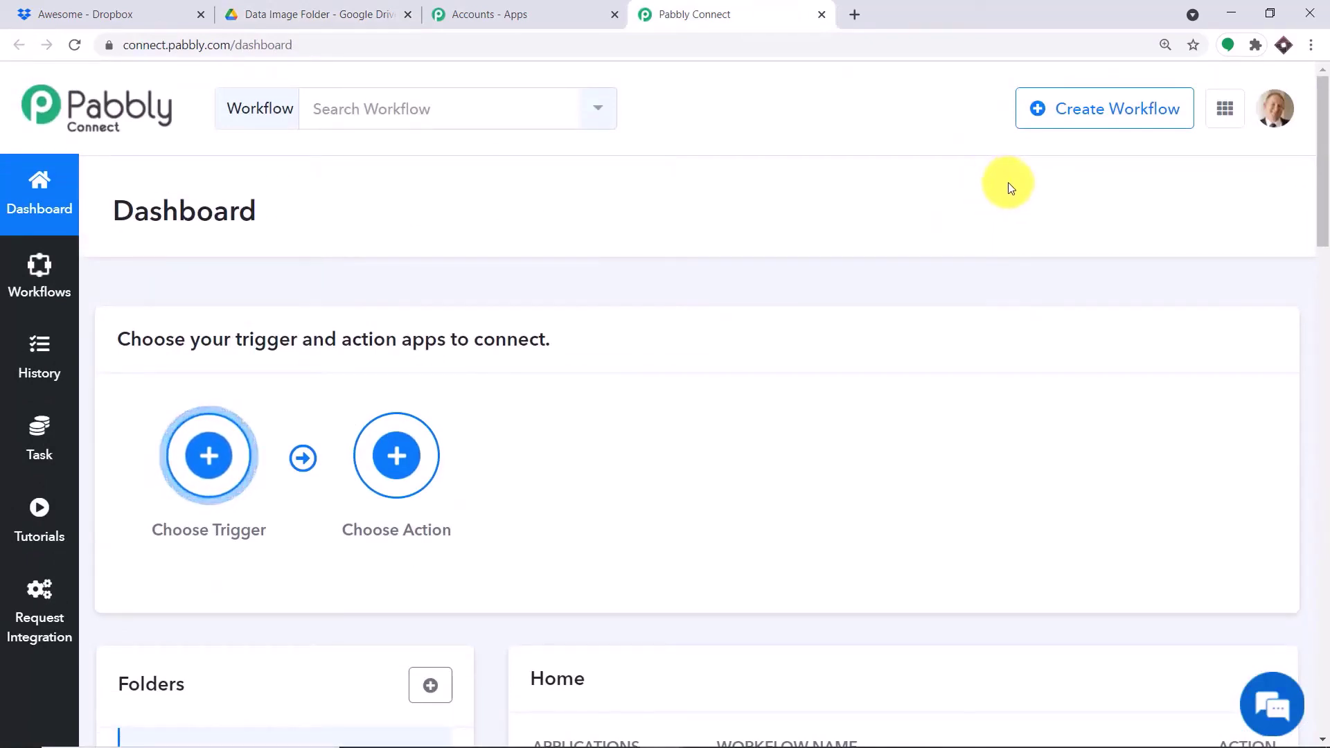
- Start a new workflow and name it 'Dropbox To Google Drive'
left_click(1094, 118)
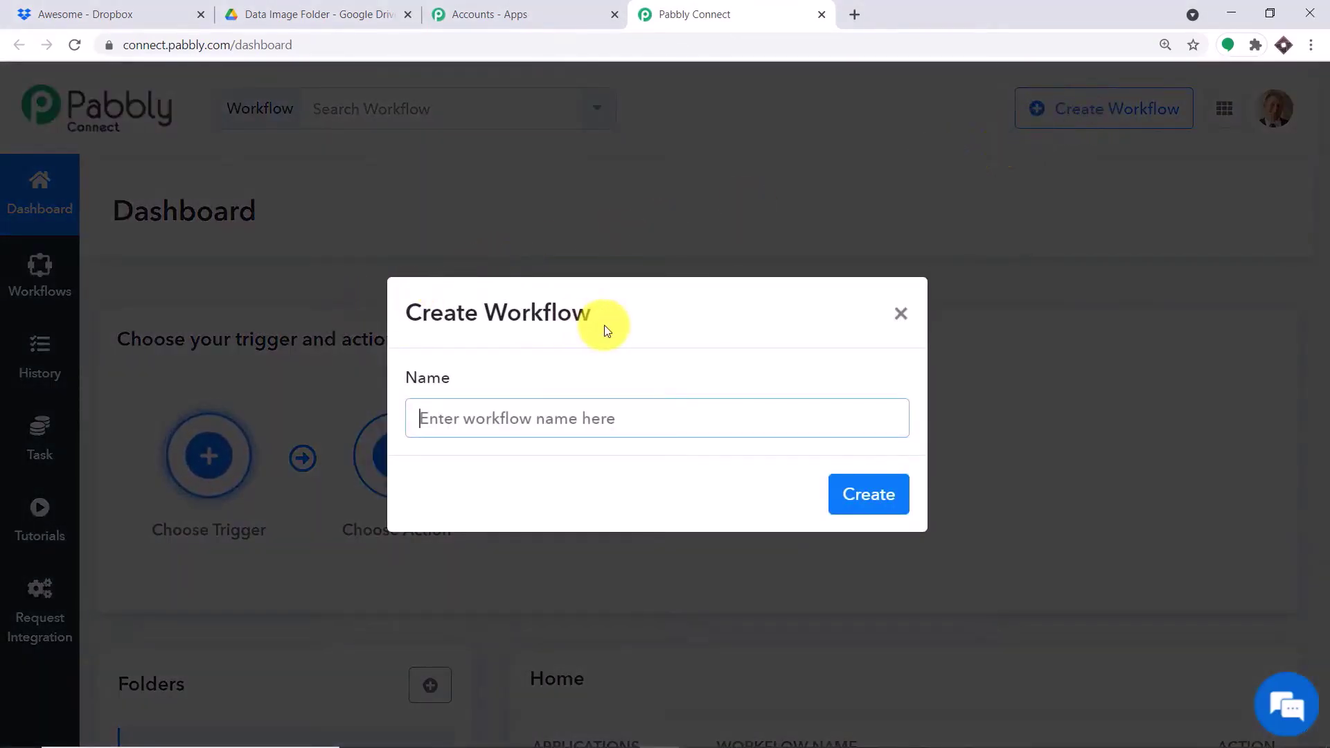
type("Dr")
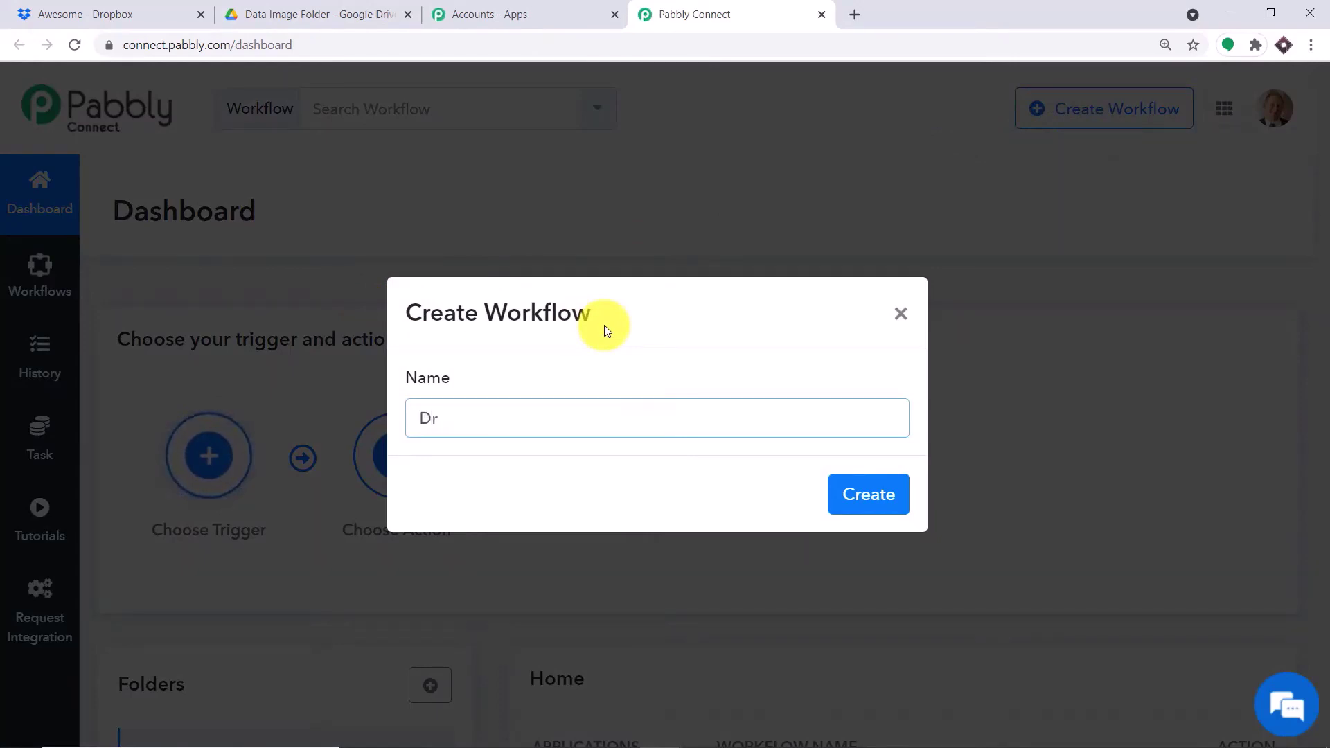
type("opbox ")
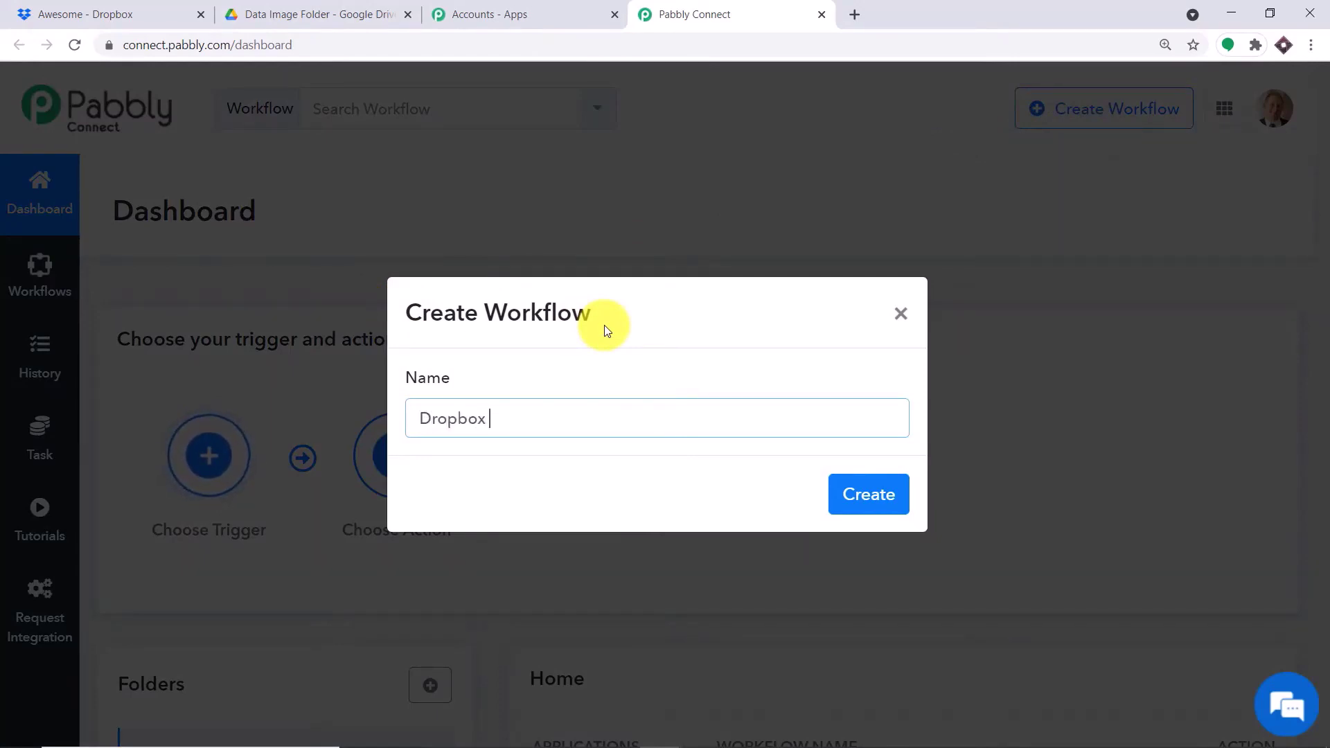
type("To Goo")
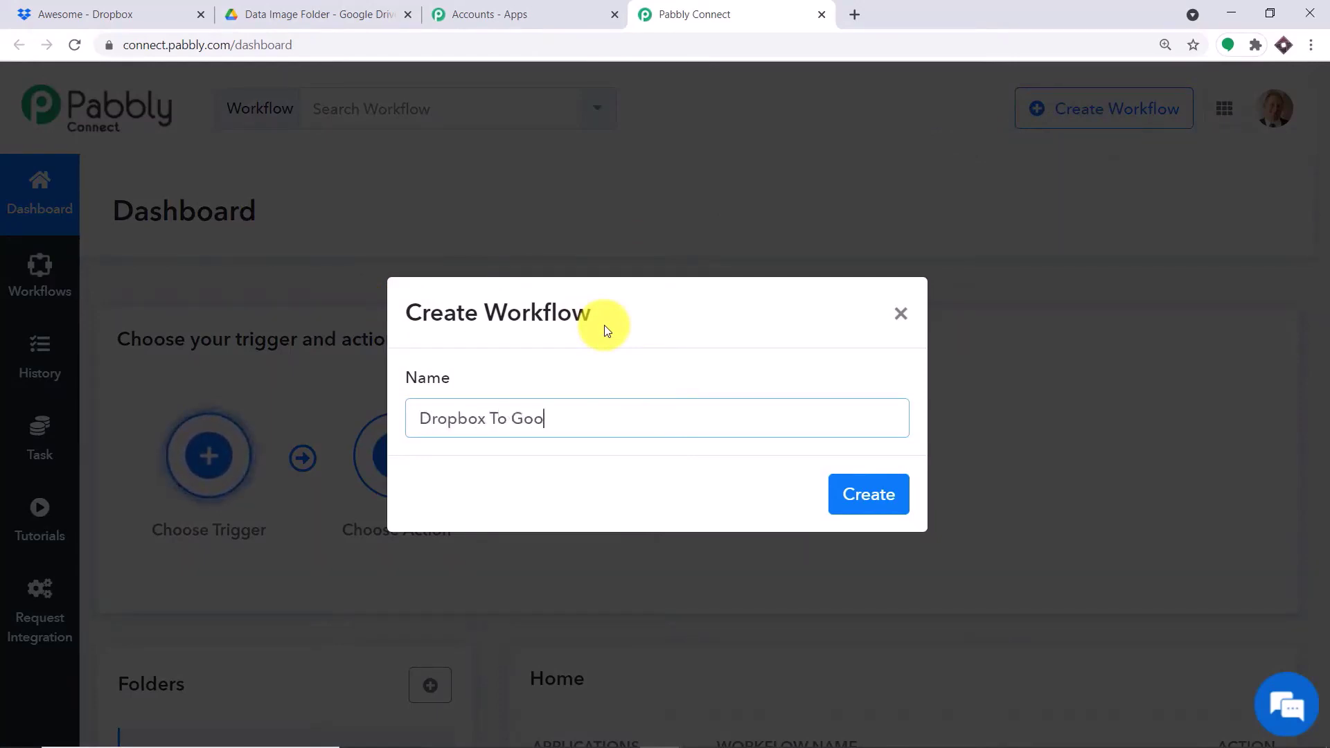
type("gle Drive")
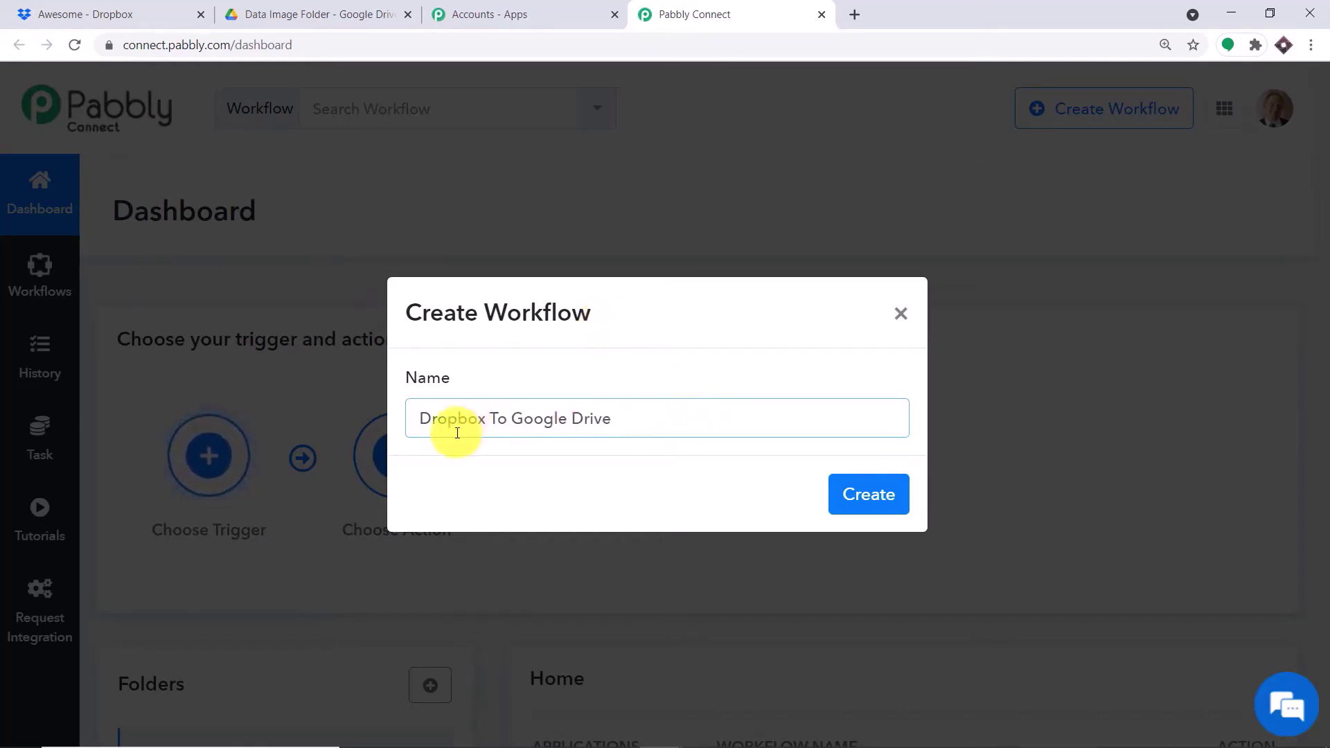
left_click(866, 496)
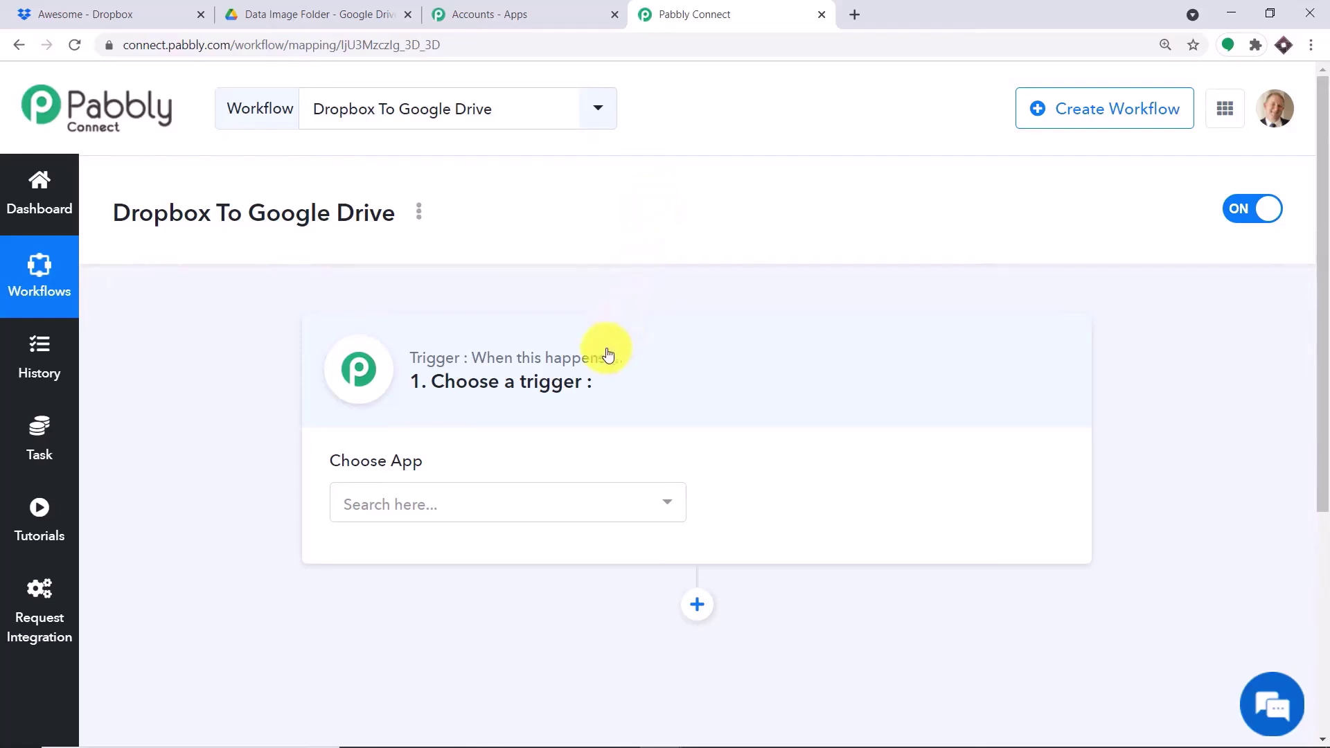
- Choose Dropbox as the trigger app and New File as its trigger event
scroll(606, 350, "down", 2)
left_click(522, 338)
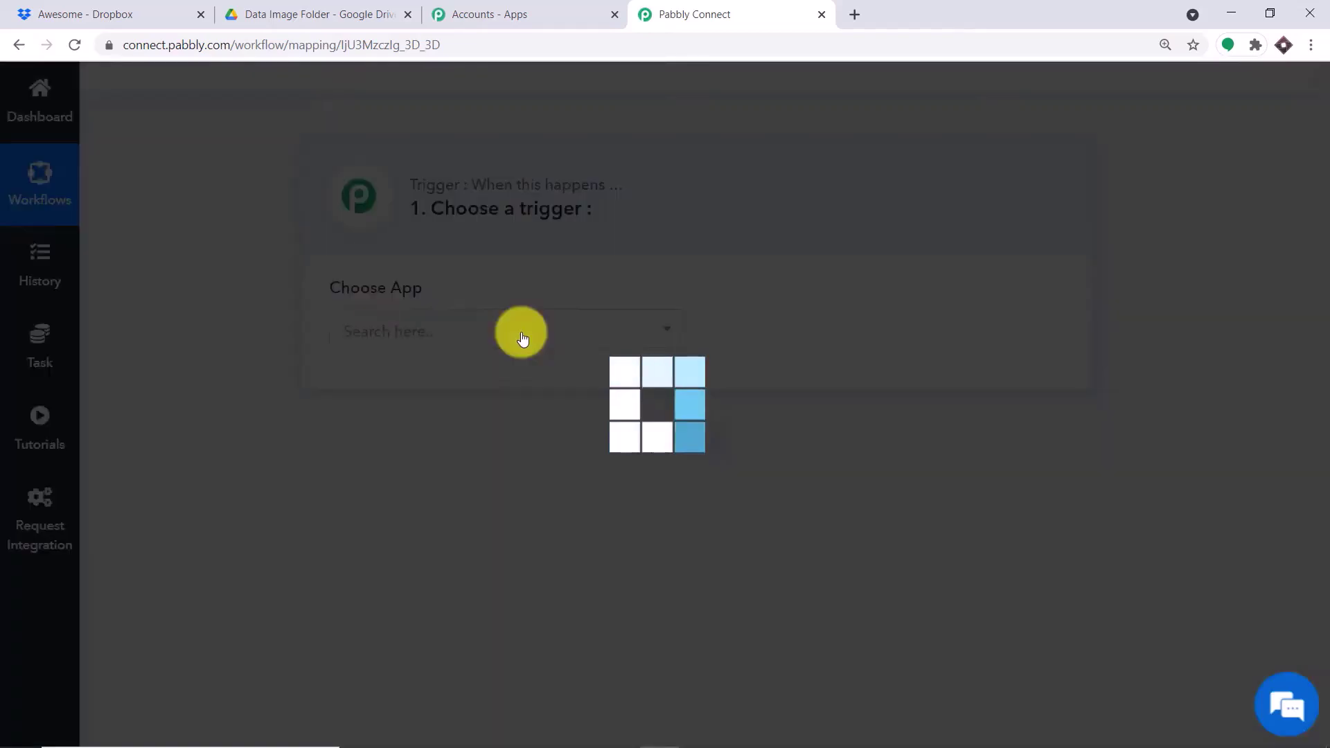
type("dropx")
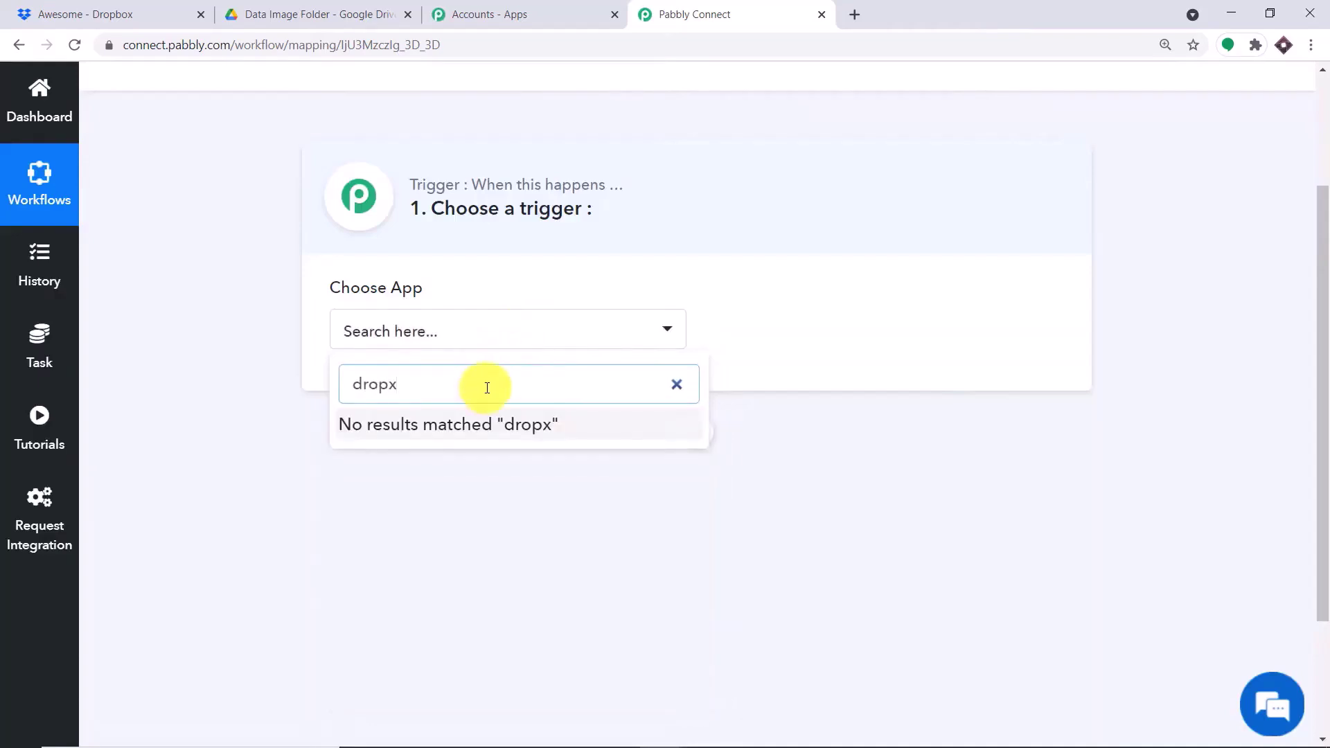
key("BackSpace")
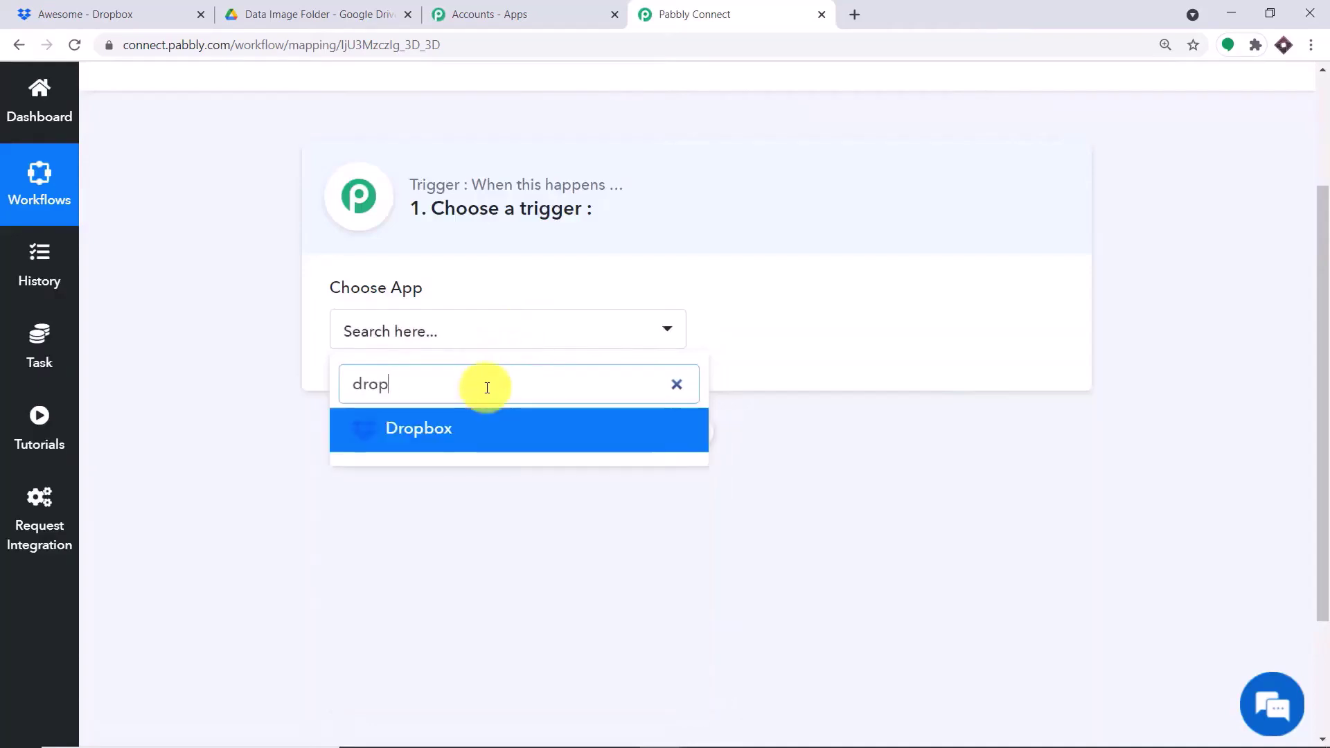
left_click(477, 434)
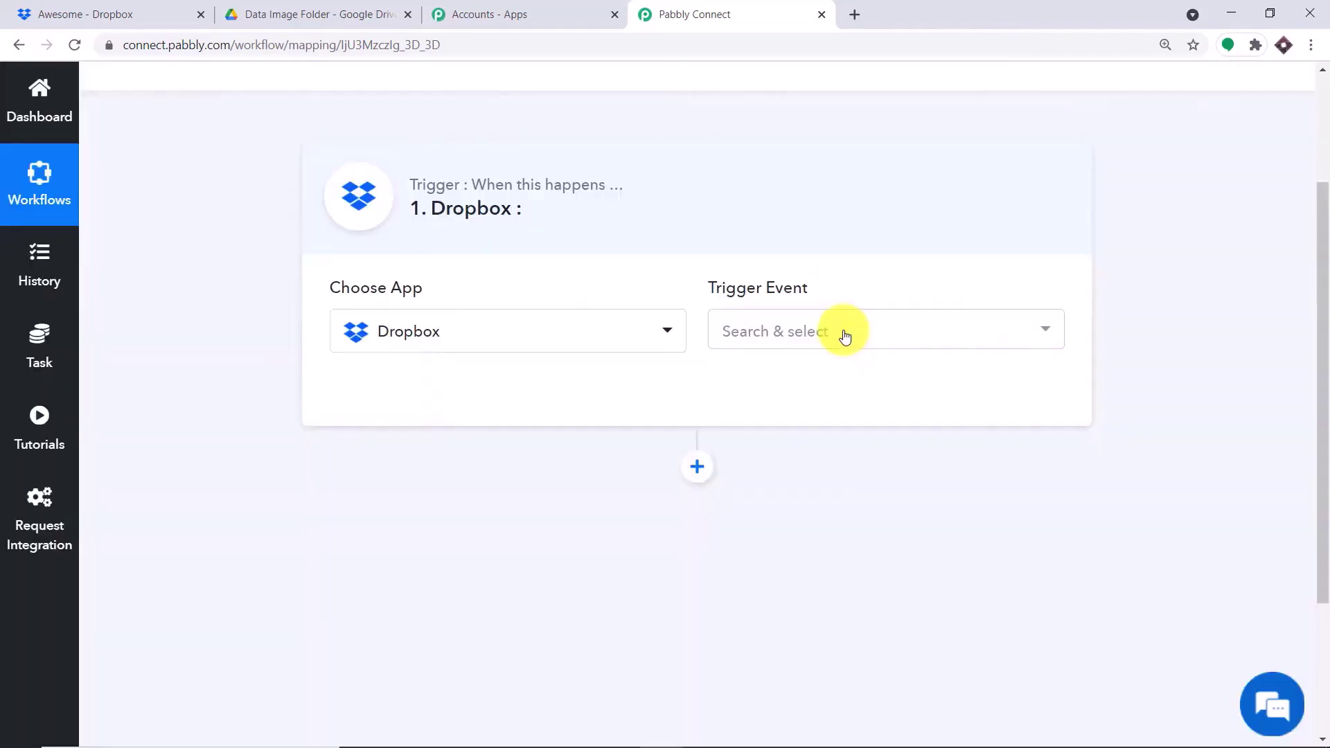
left_click(842, 334)
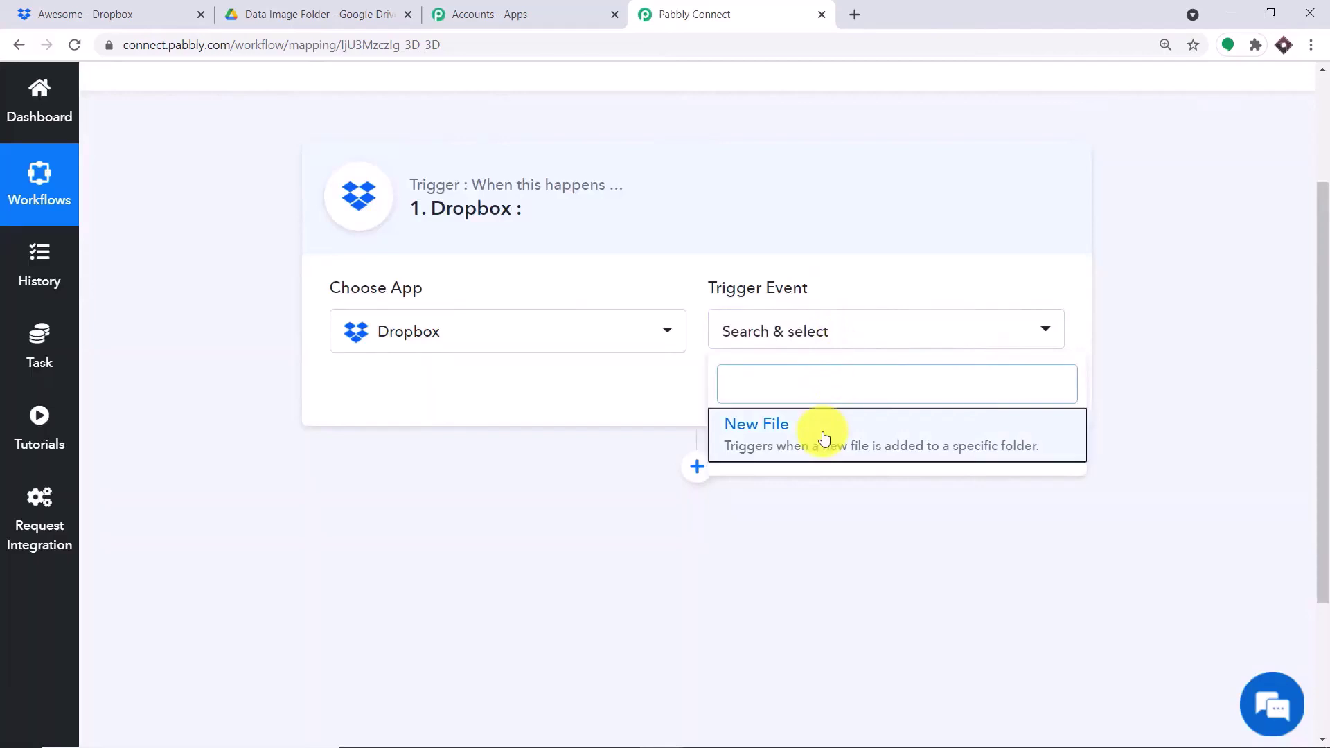
left_click(816, 434)
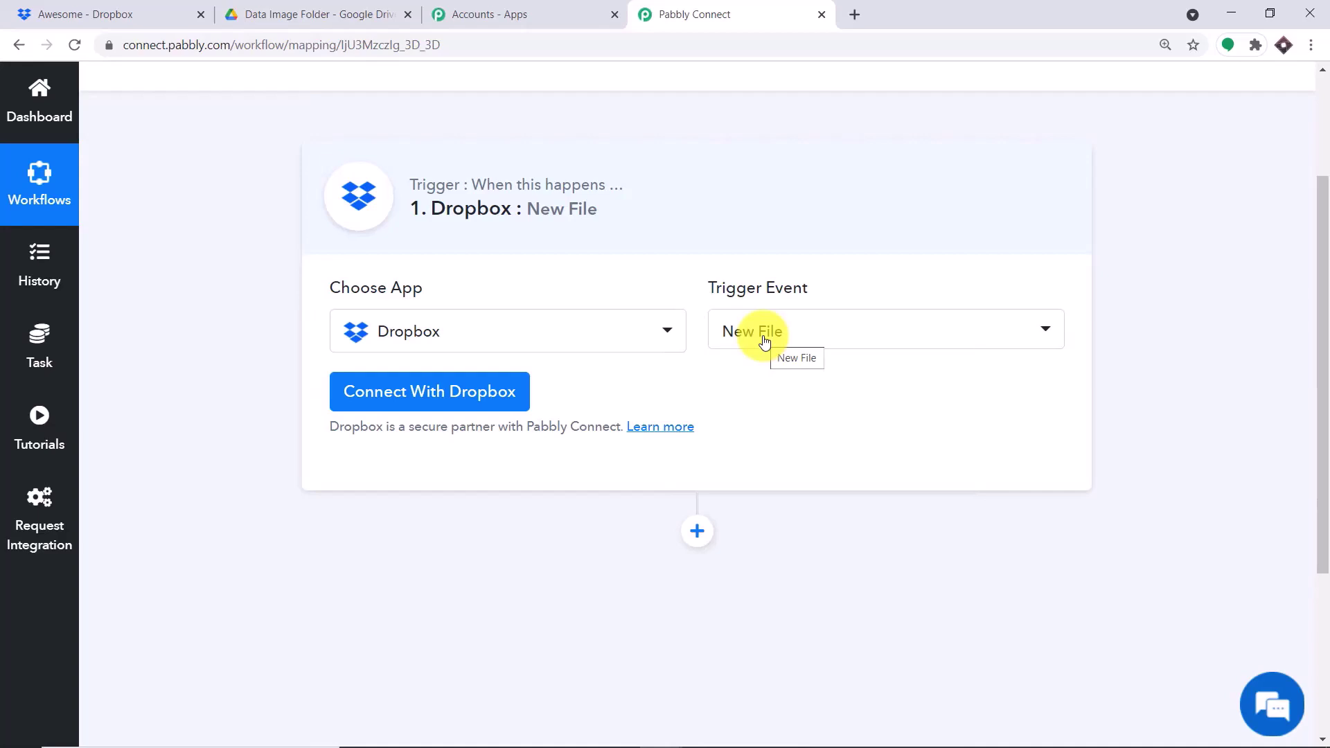
left_click(764, 341)
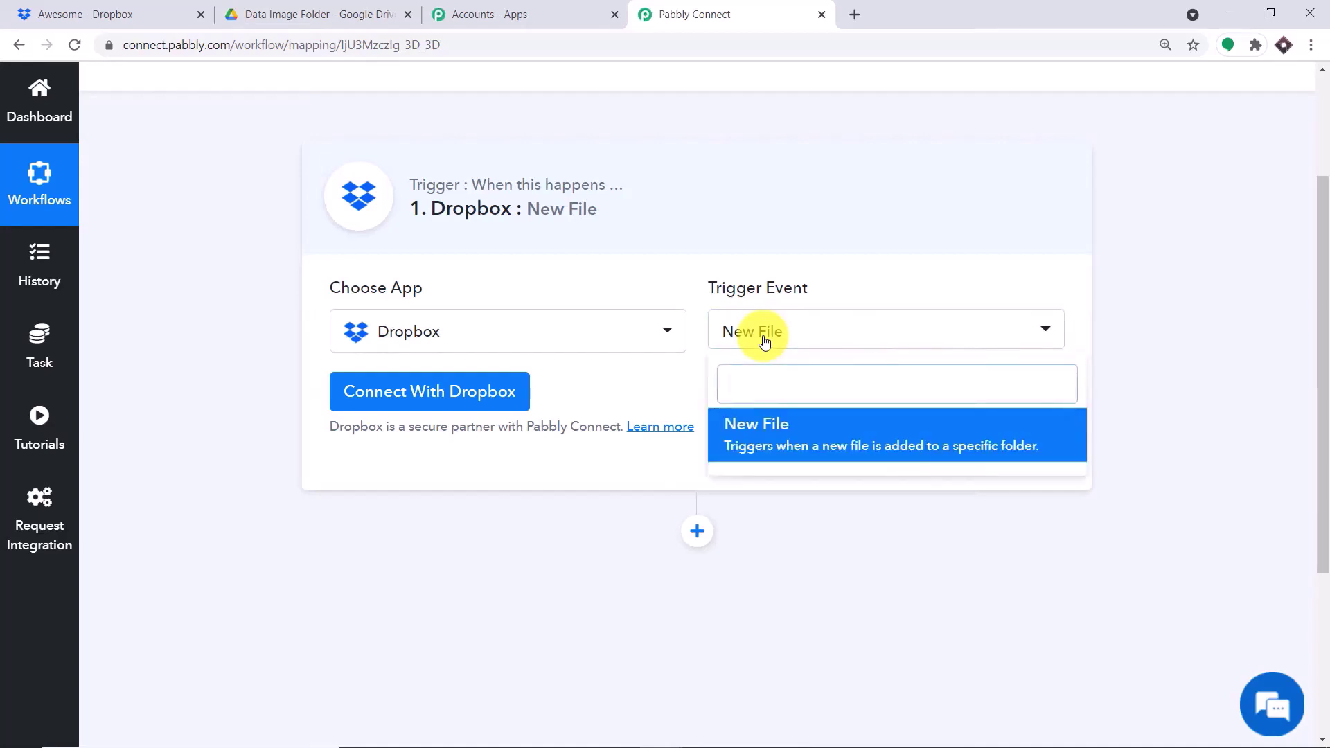
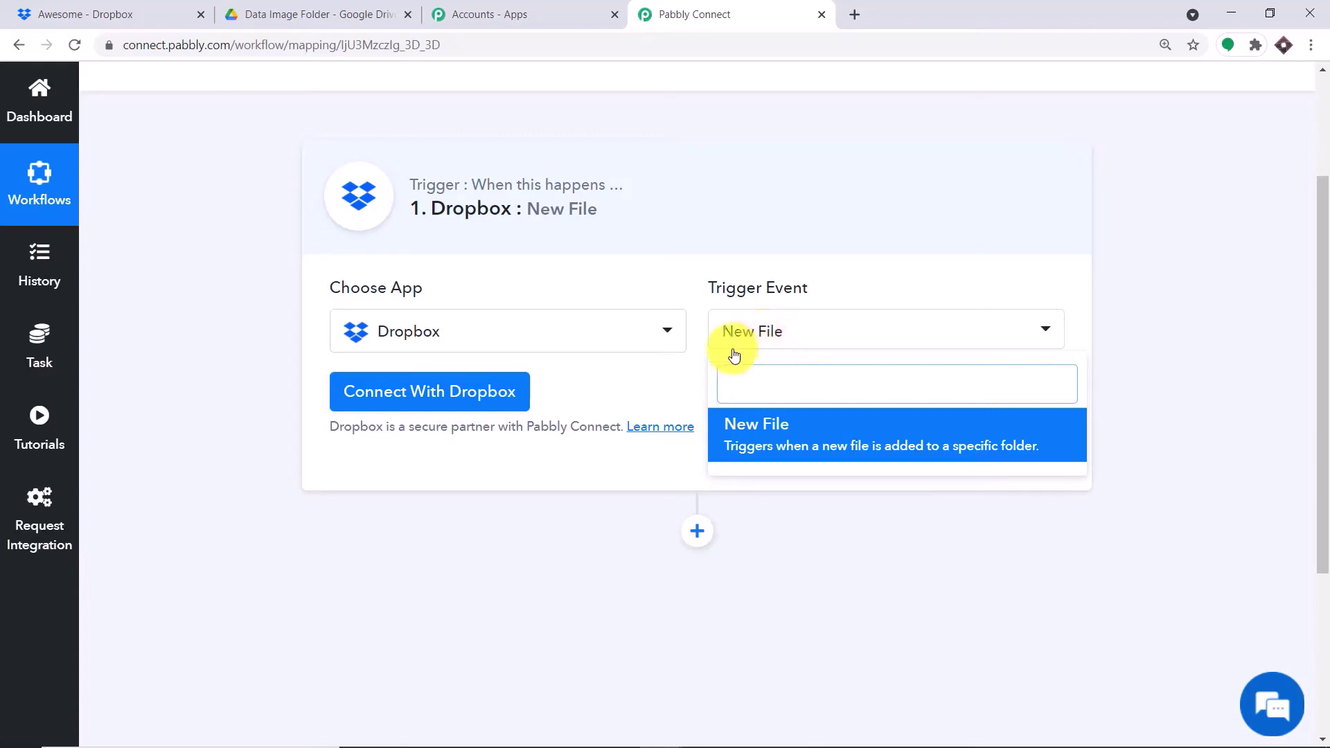
- Keep New File as the trigger event and authorize the Dropbox account in Pabbly Connect
left_click(660, 381)
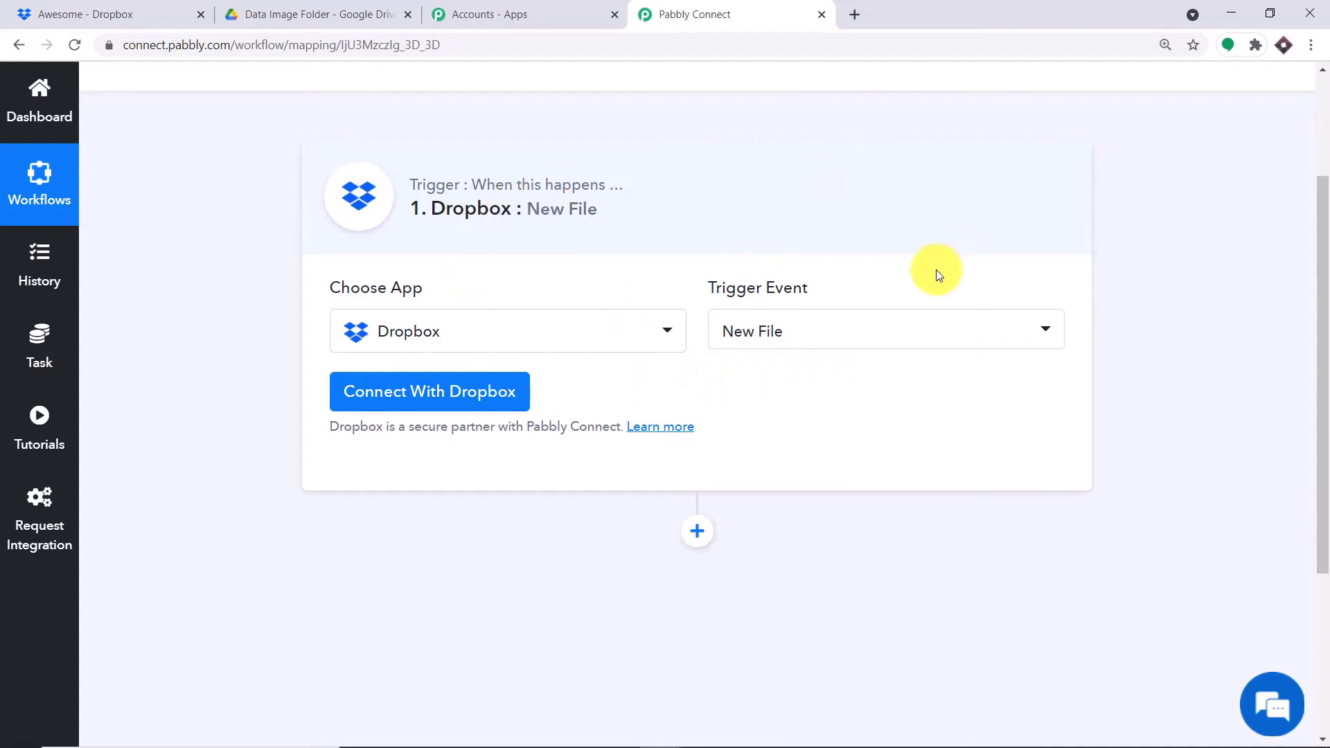
left_click(445, 400)
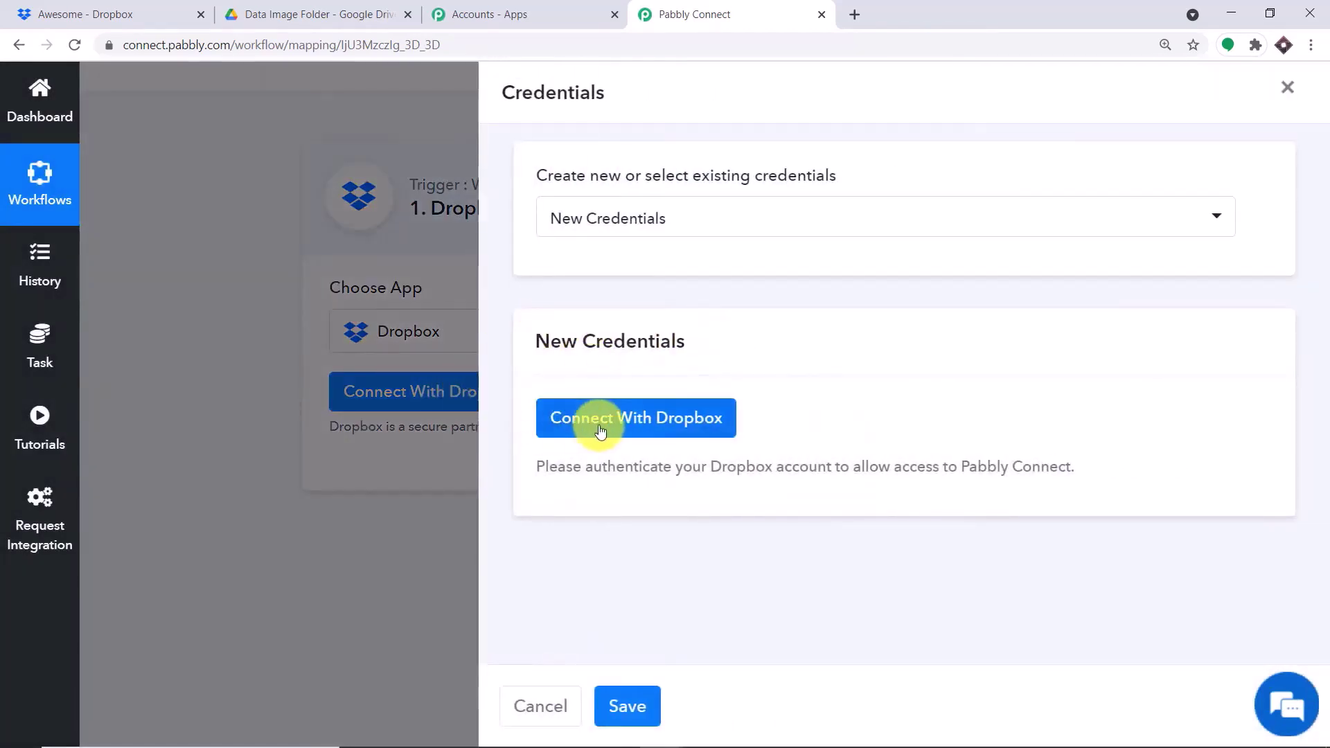
left_click(611, 419)
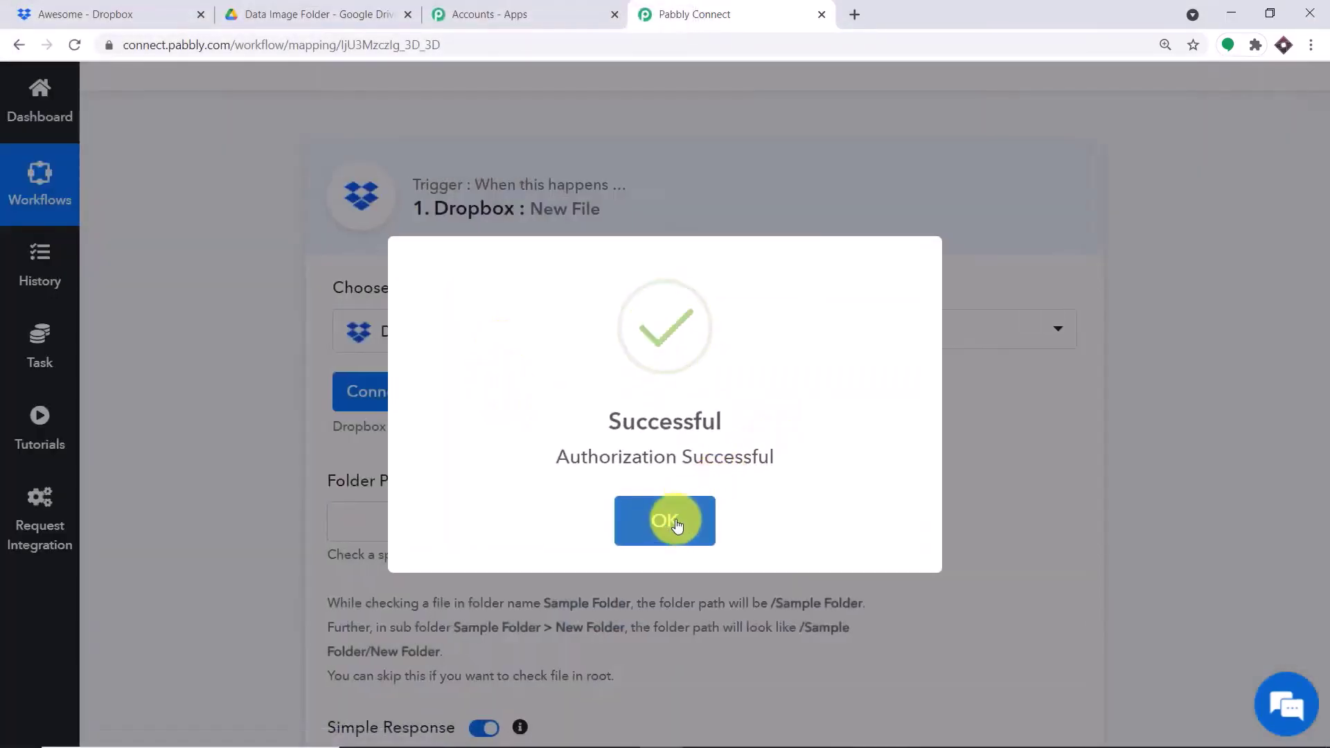
left_click(675, 524)
scroll(664, 297, "down", 3)
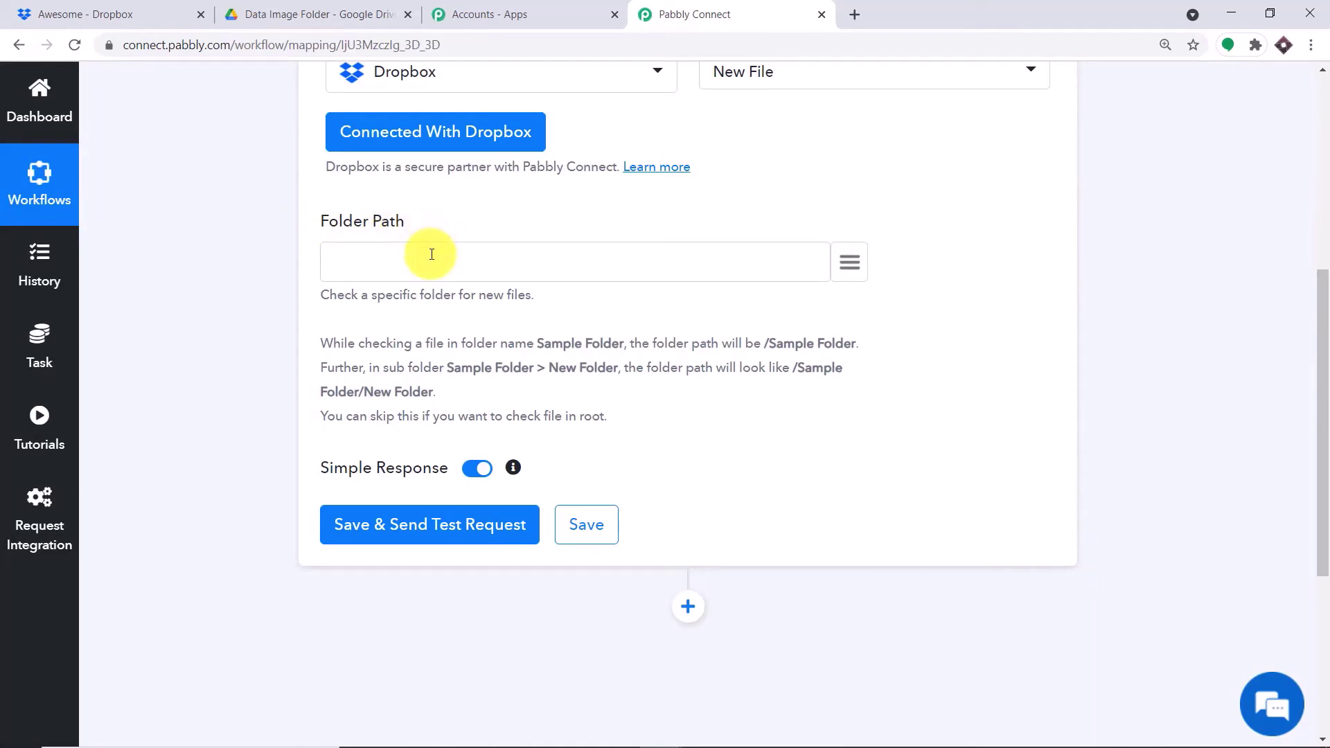
- Copy the Awesome folder name from Dropbox and enter /Awesome as the trigger's Folder Path
left_click(159, 13)
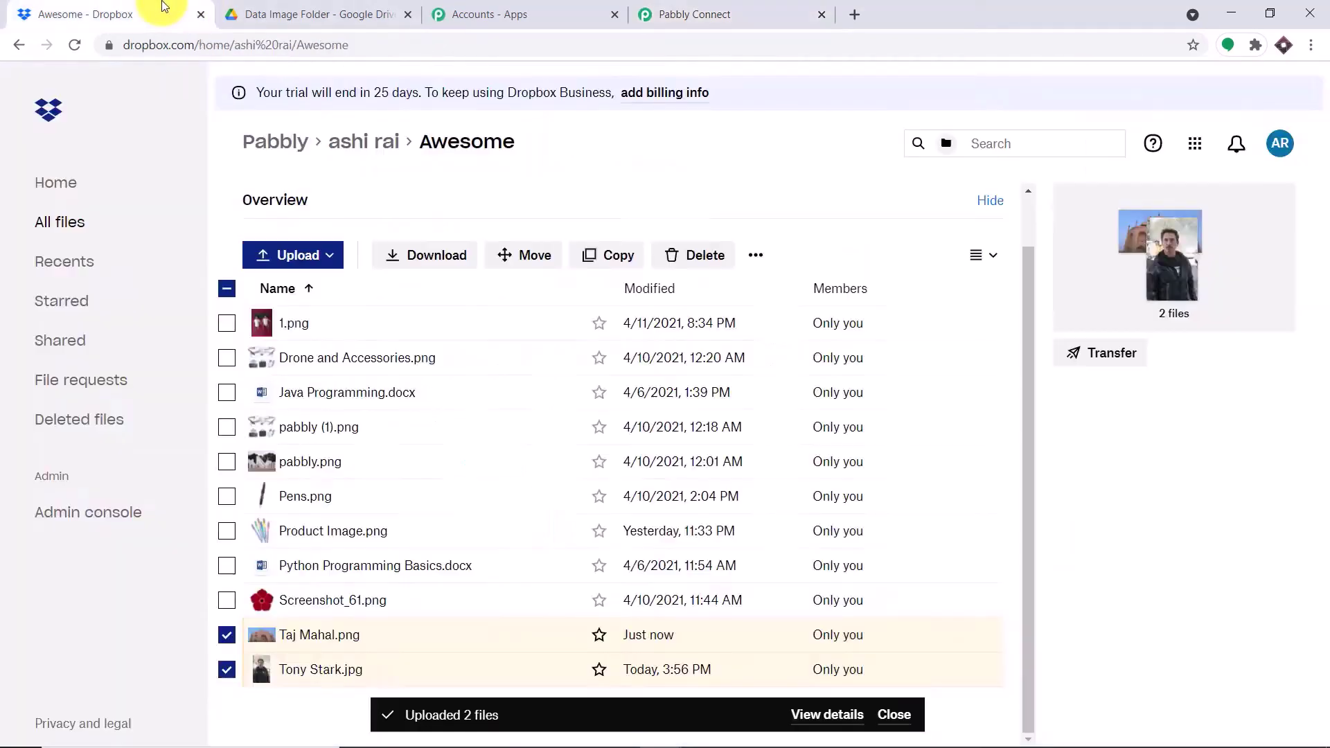
left_click(59, 182)
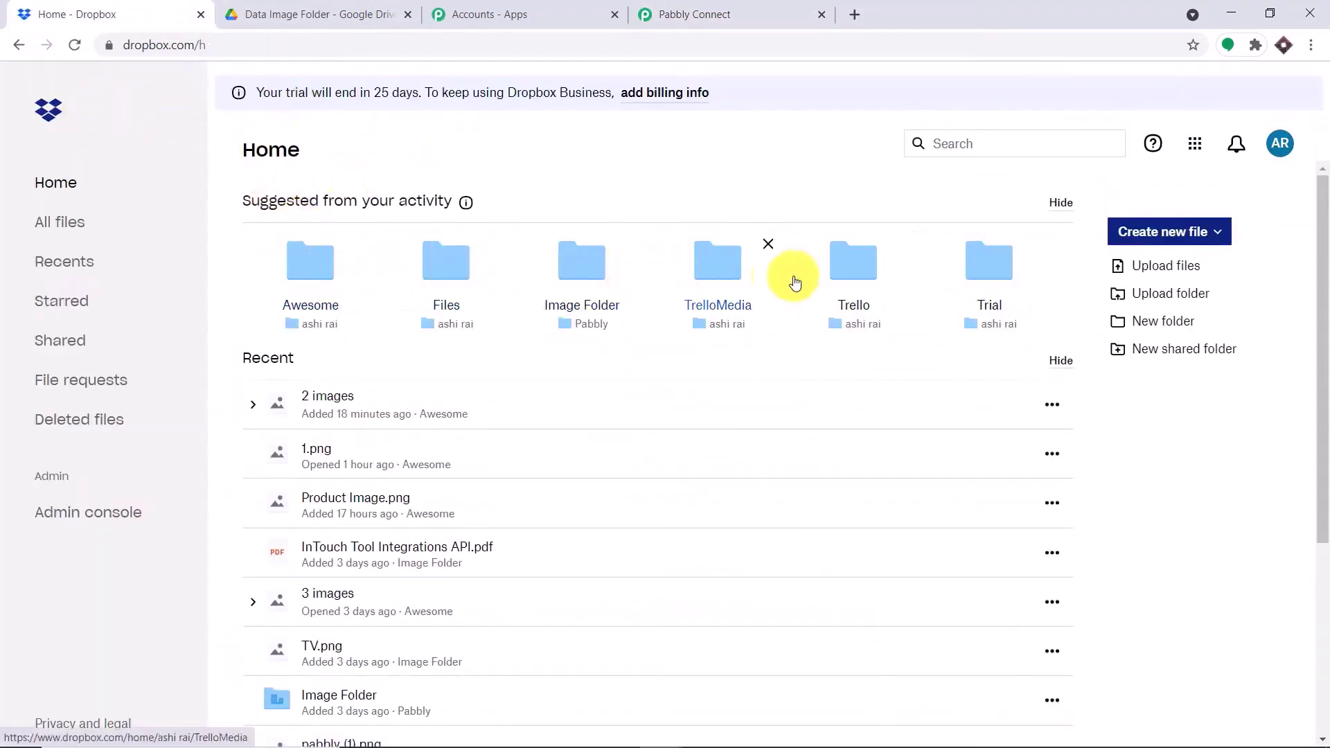
left_click(305, 269)
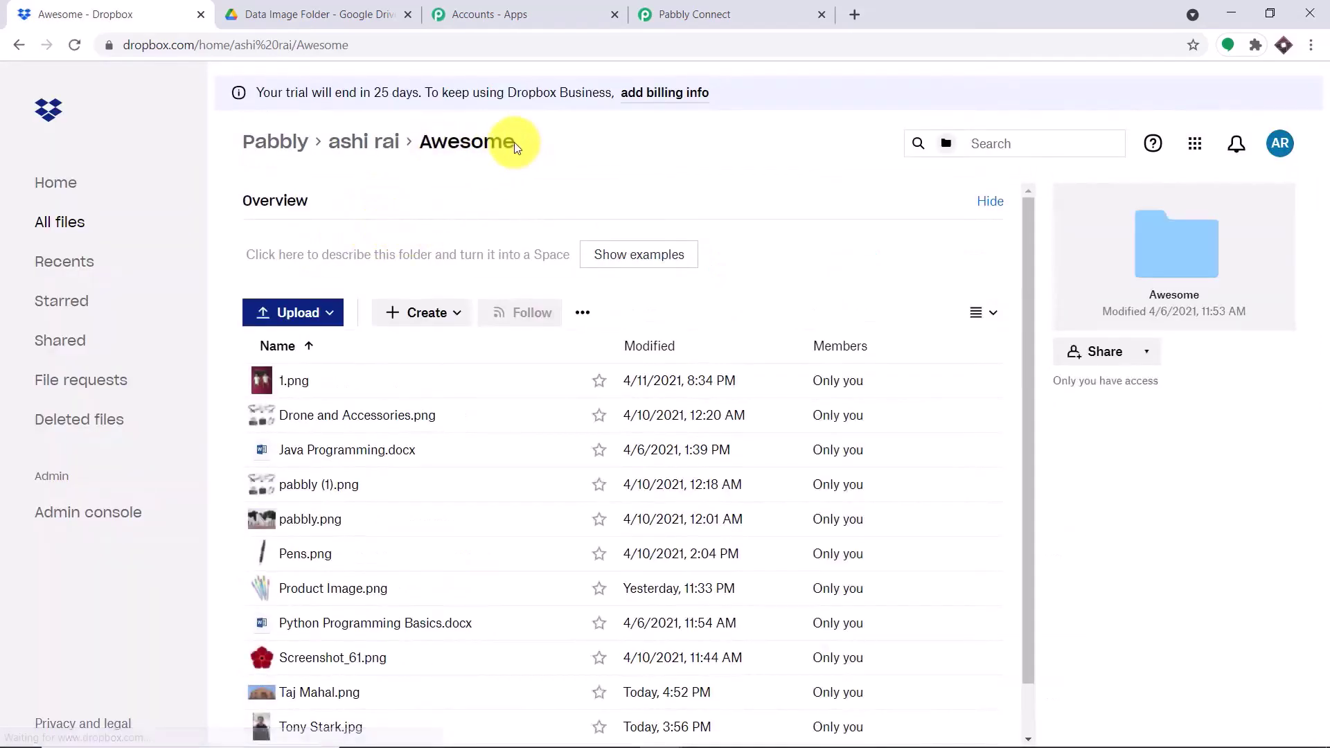
left_click_drag(514, 143, 424, 146)
right_click(424, 145)
left_click(441, 155)
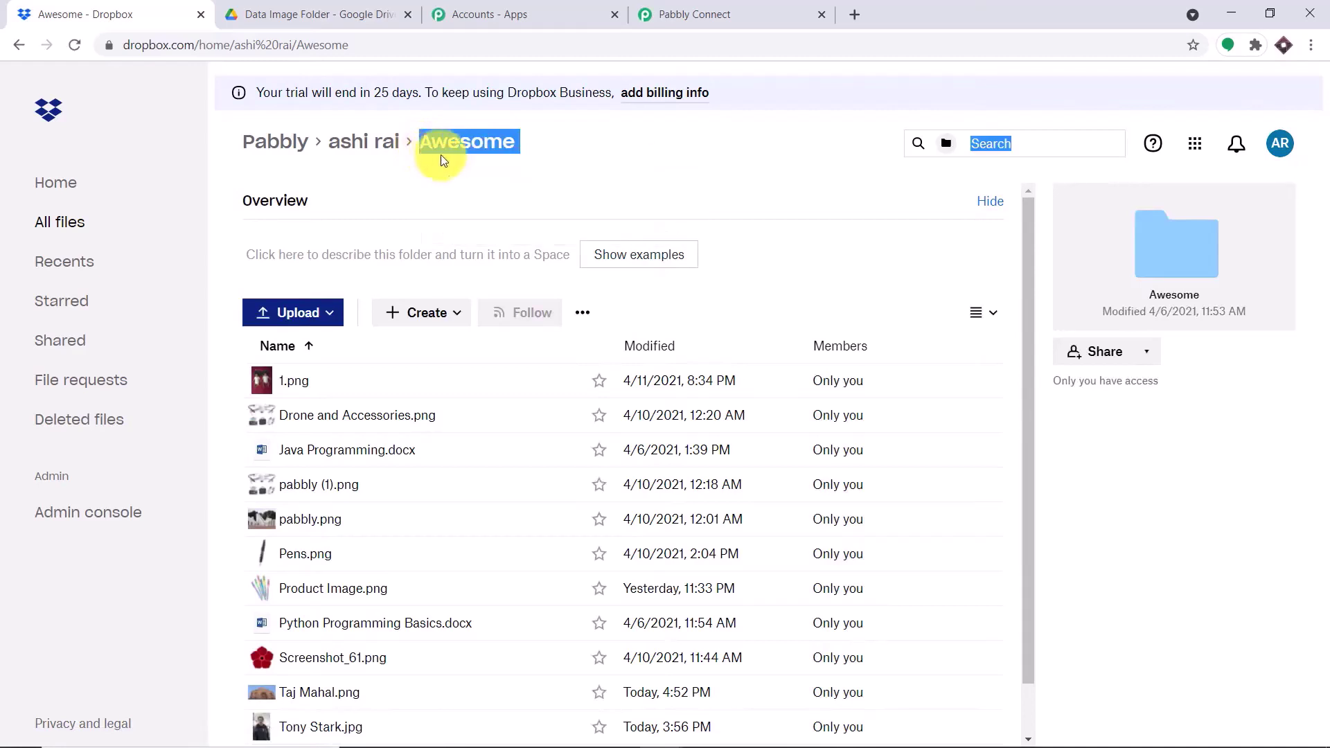
left_click(700, 14)
left_click(425, 256)
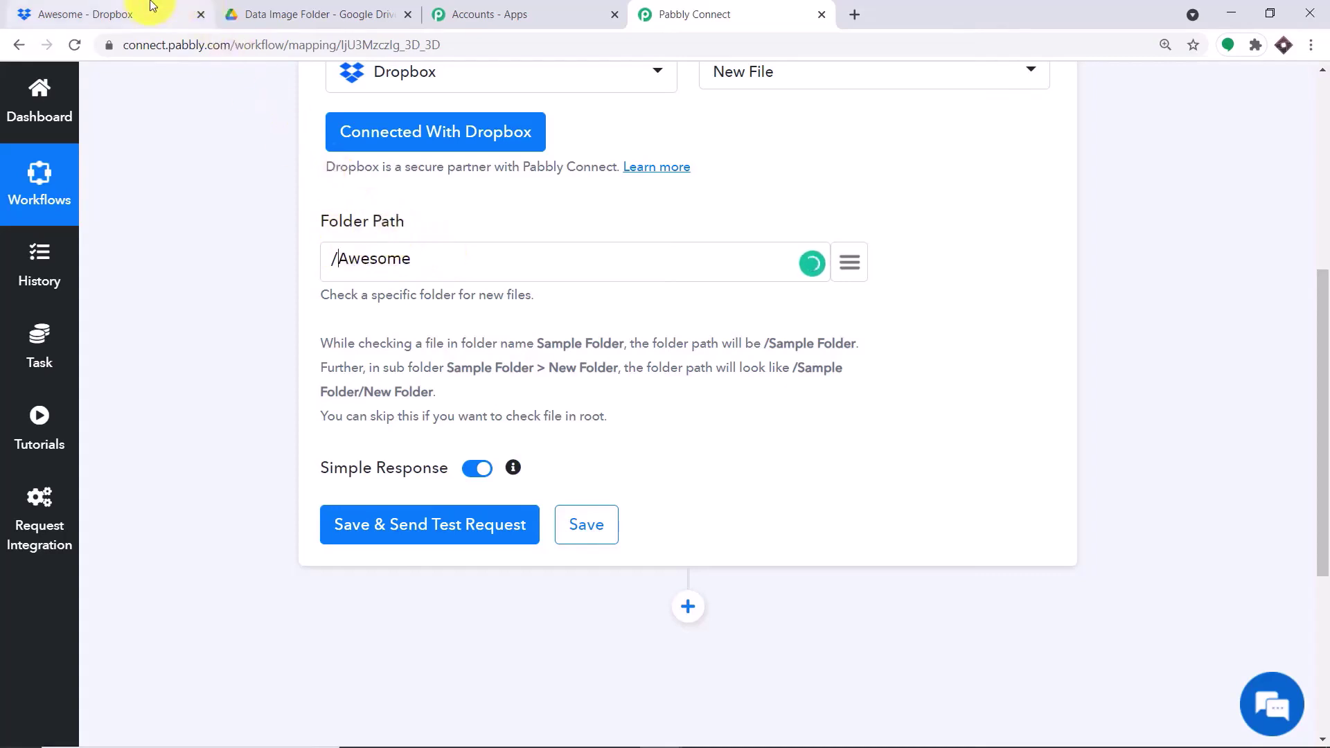
left_click(169, 16)
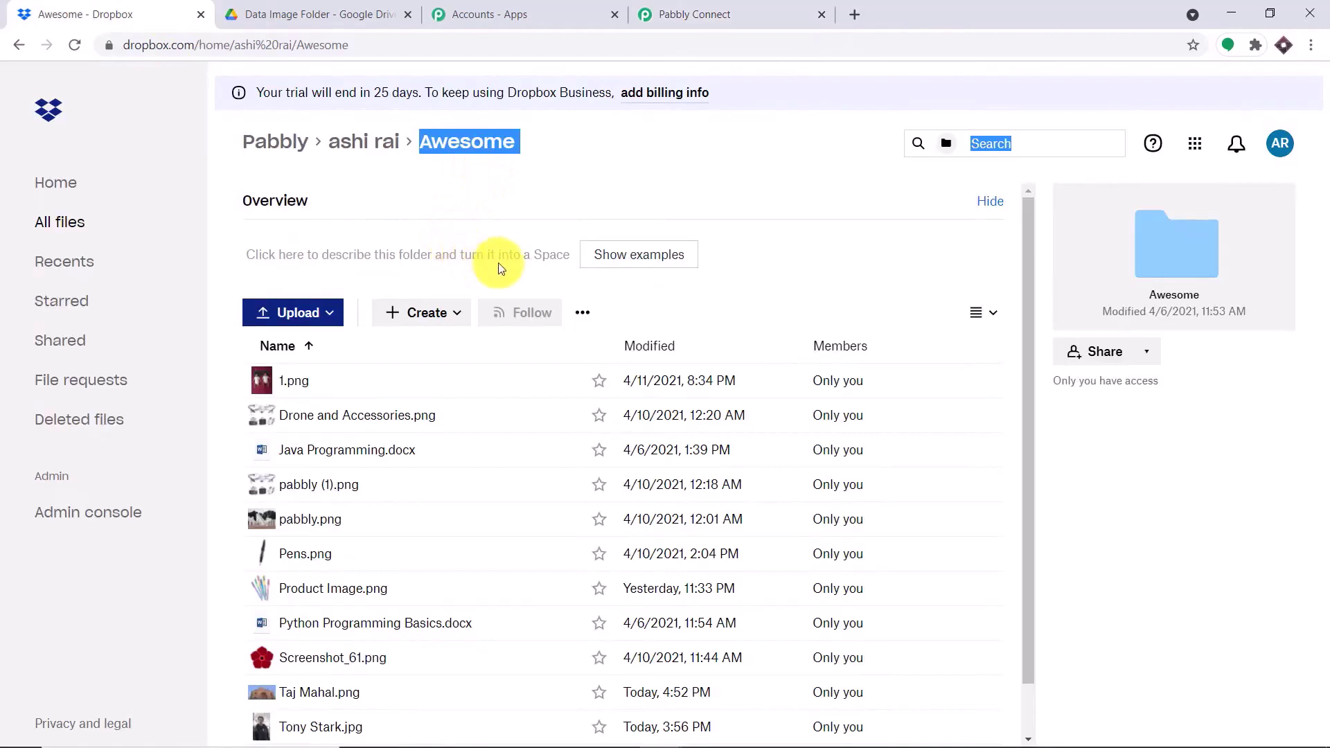
- Upload the stud.png image into Dropbox's Awesome folder
left_click(313, 312)
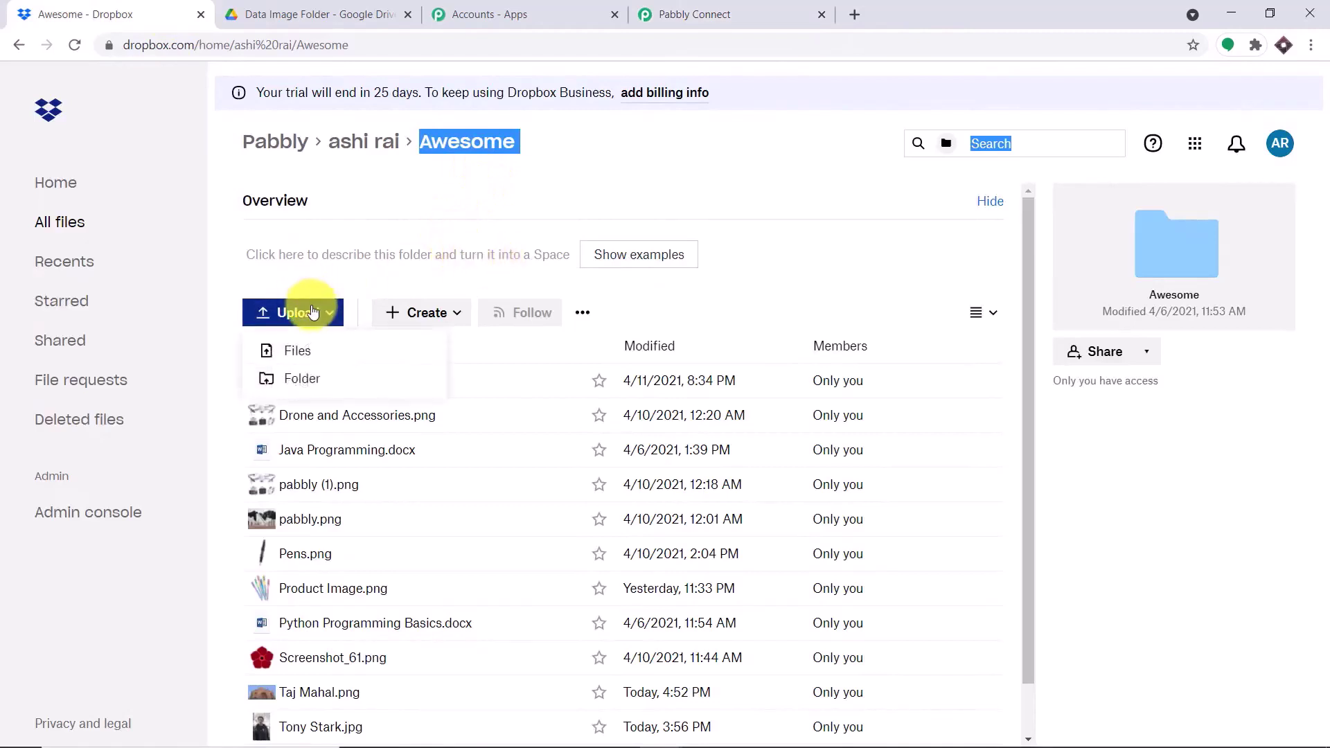
left_click(302, 346)
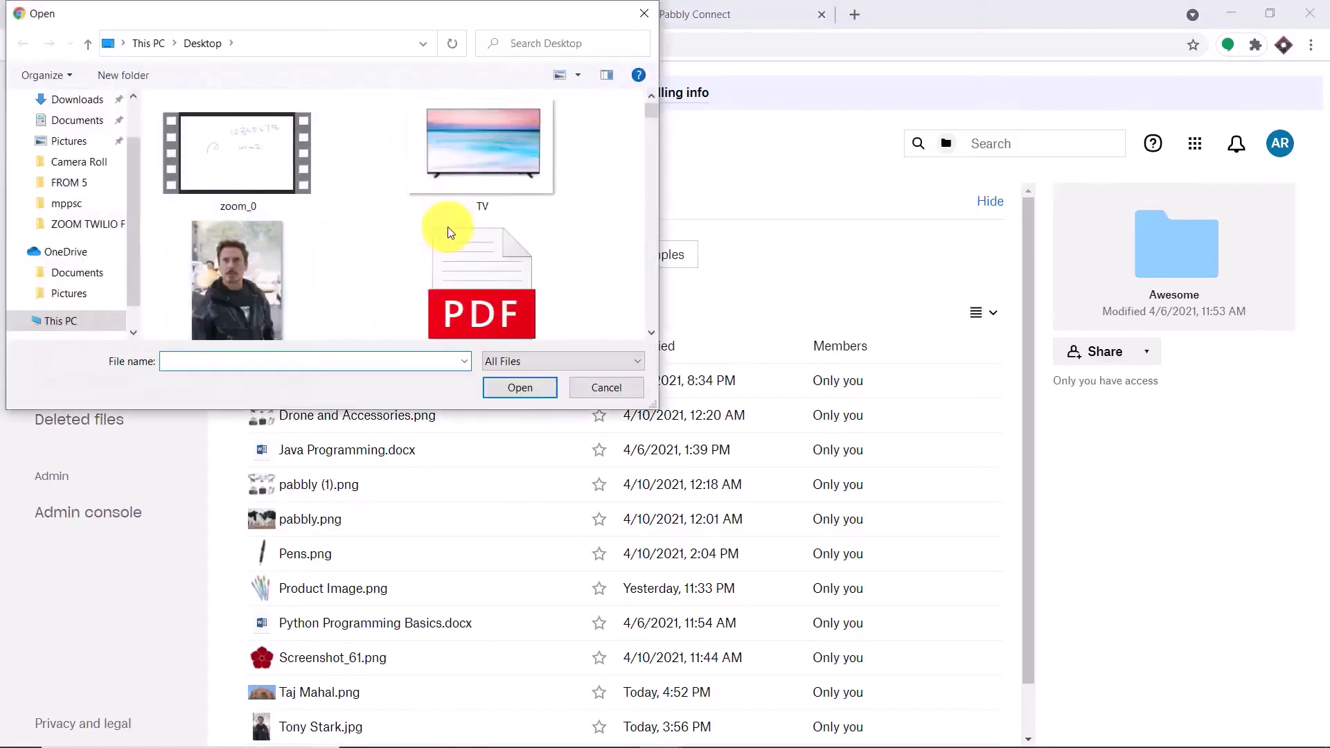
scroll(505, 248, "down", 3)
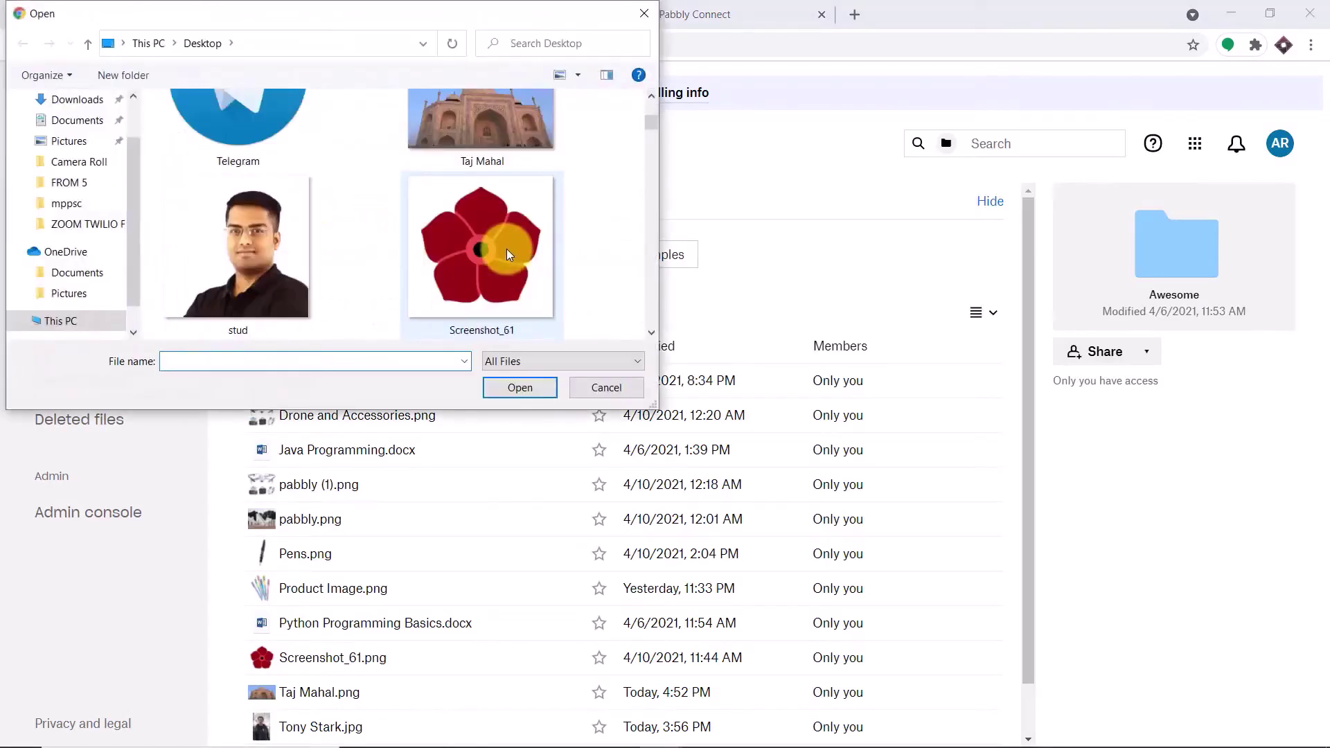
left_click(243, 237)
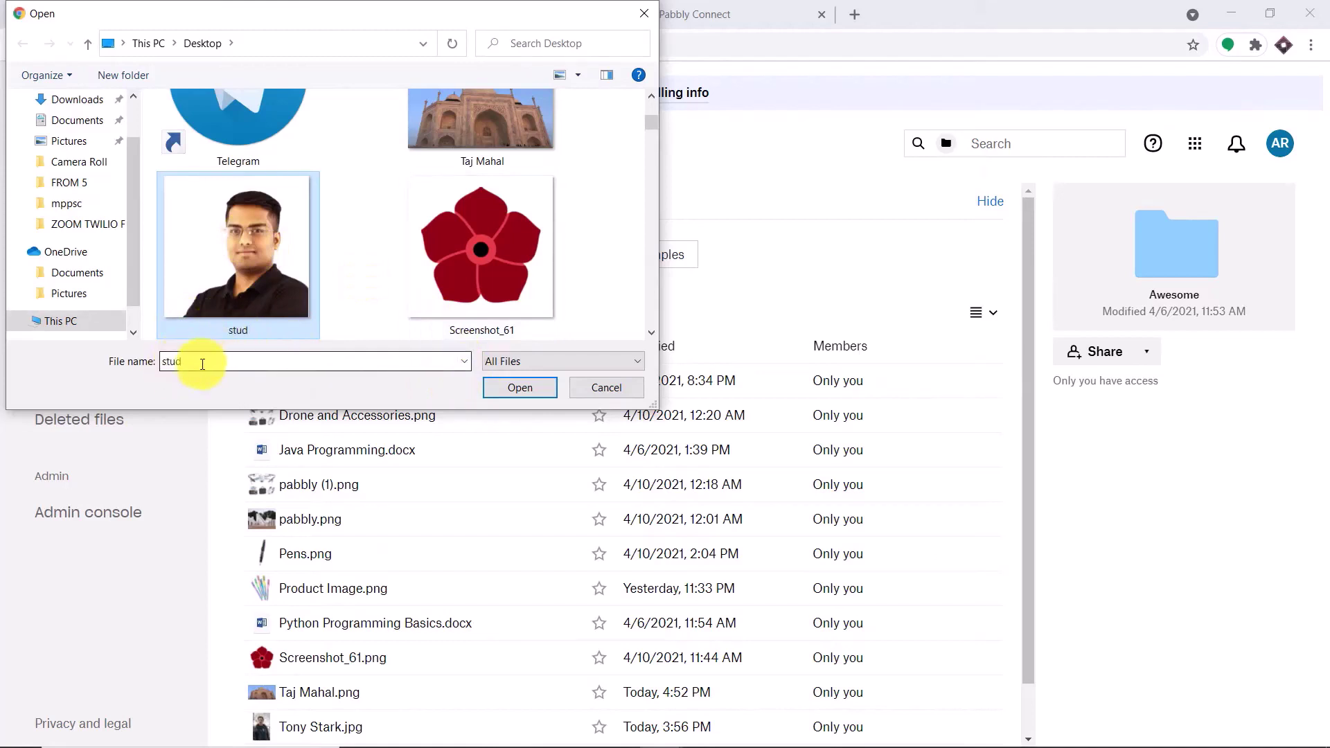
left_click(514, 392)
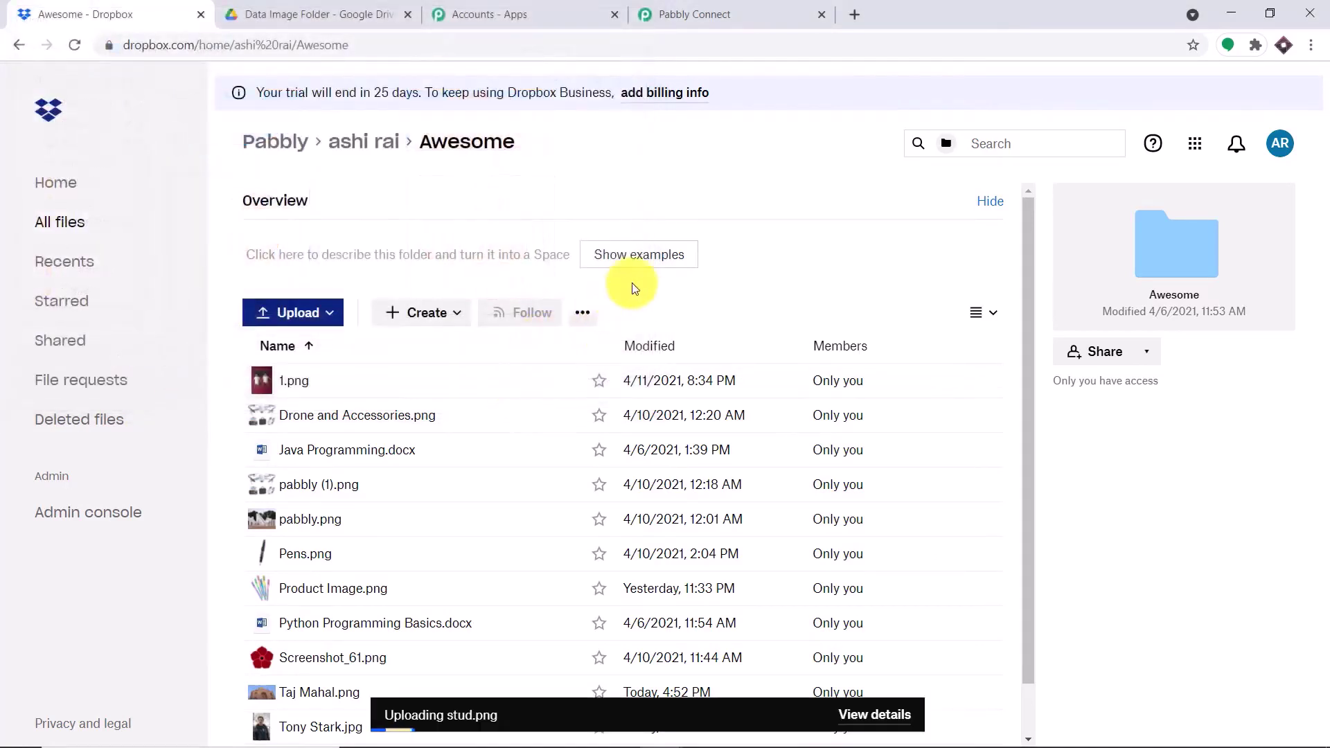
scroll(665, 346, "down", 1)
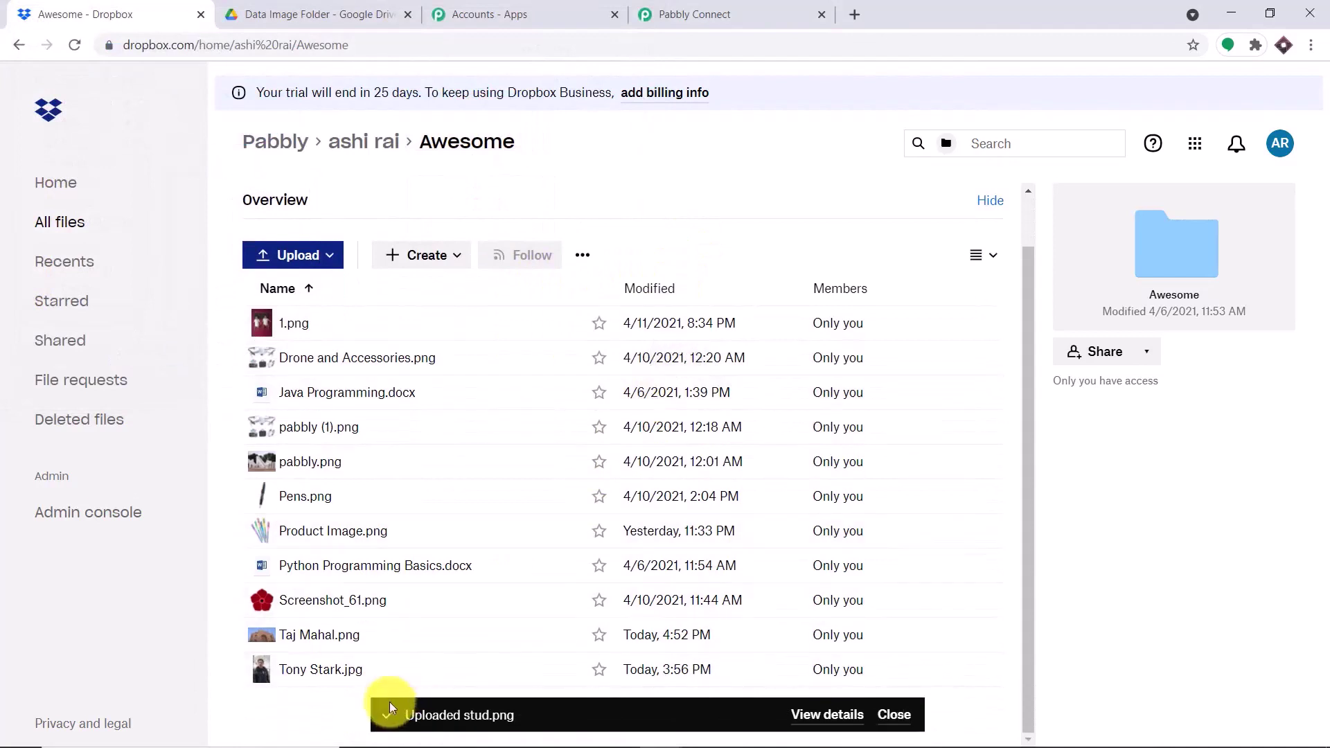
- Return to the trigger settings and recheck the Awesome folder in Dropbox
left_click(680, 15)
left_click(429, 532)
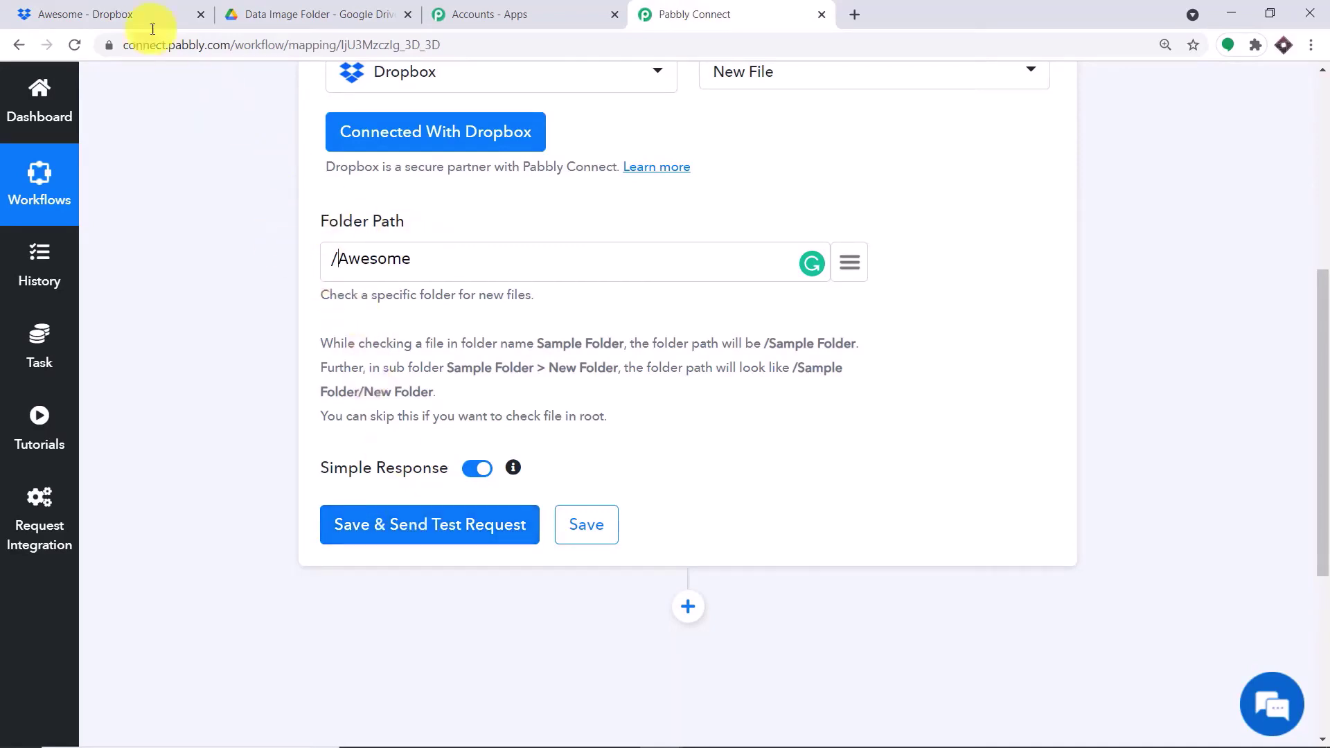
left_click(137, 12)
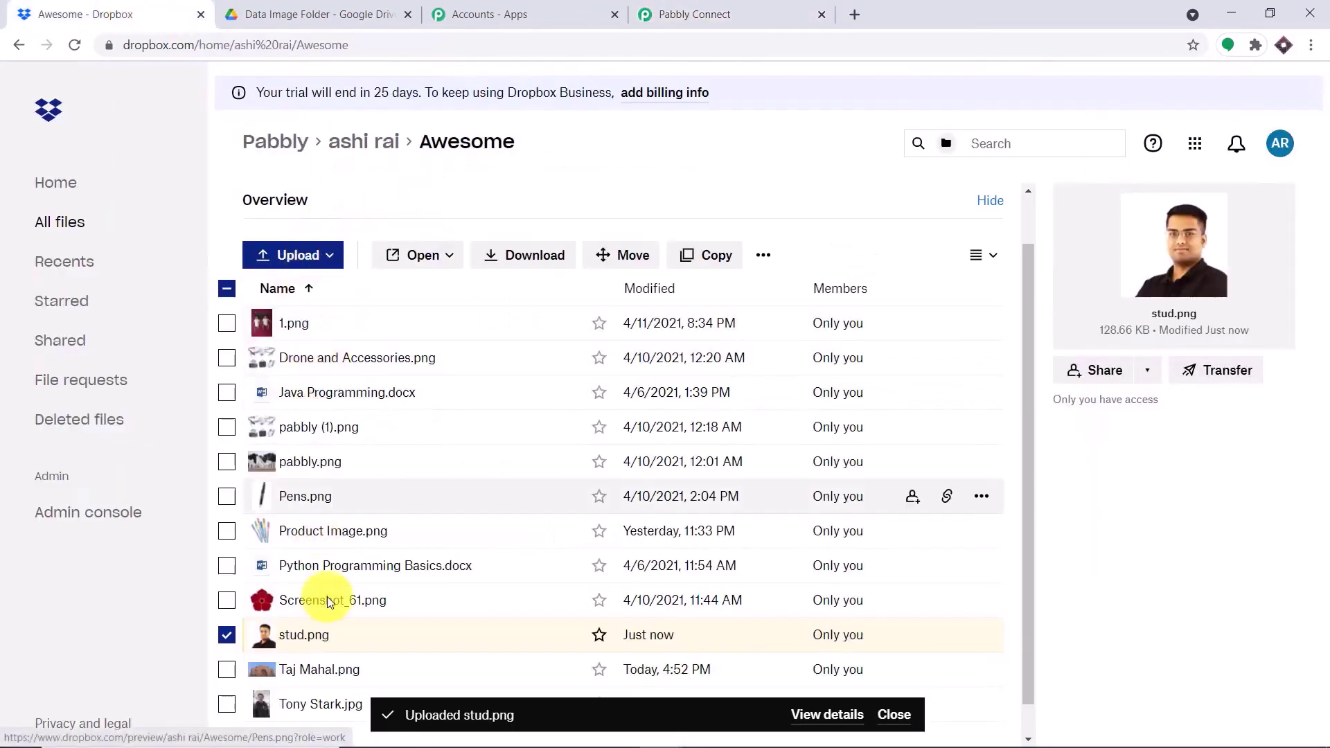
left_click(728, 20)
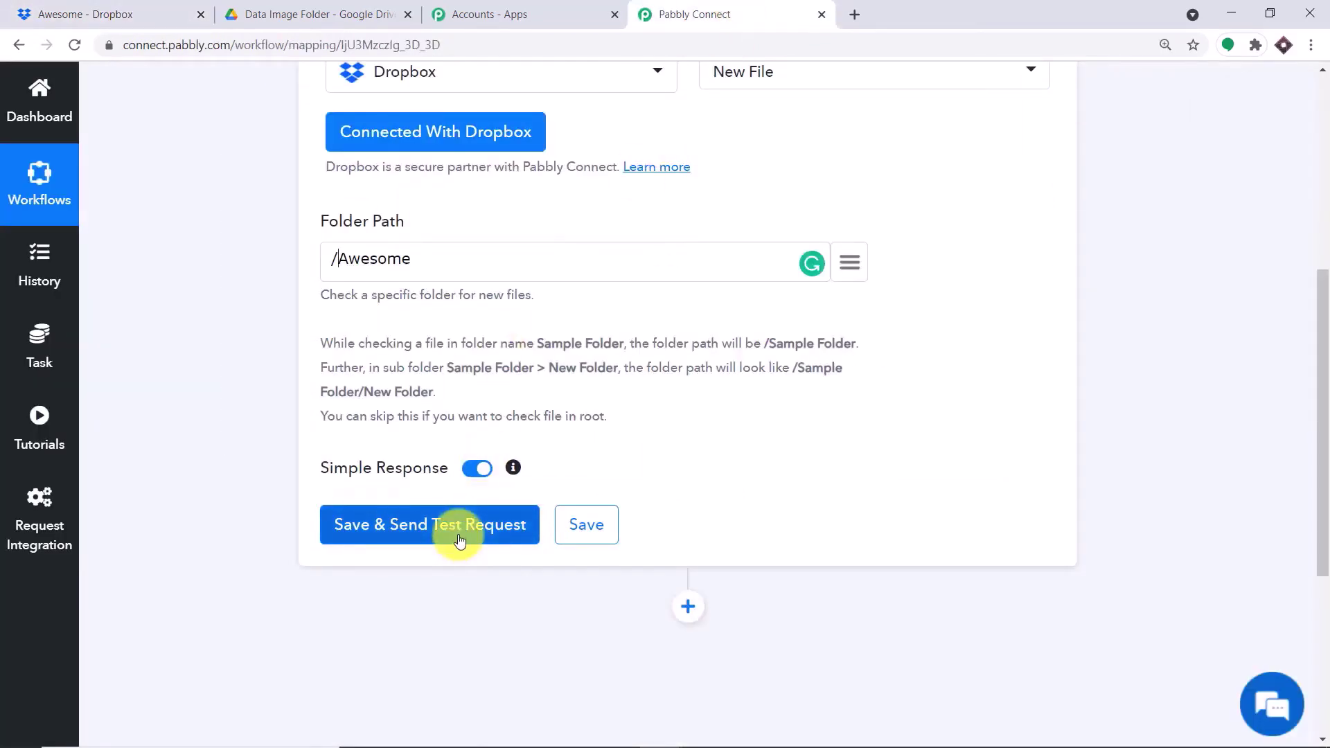
- Save the Dropbox trigger and fetch the stud.png test response
left_click(166, 16)
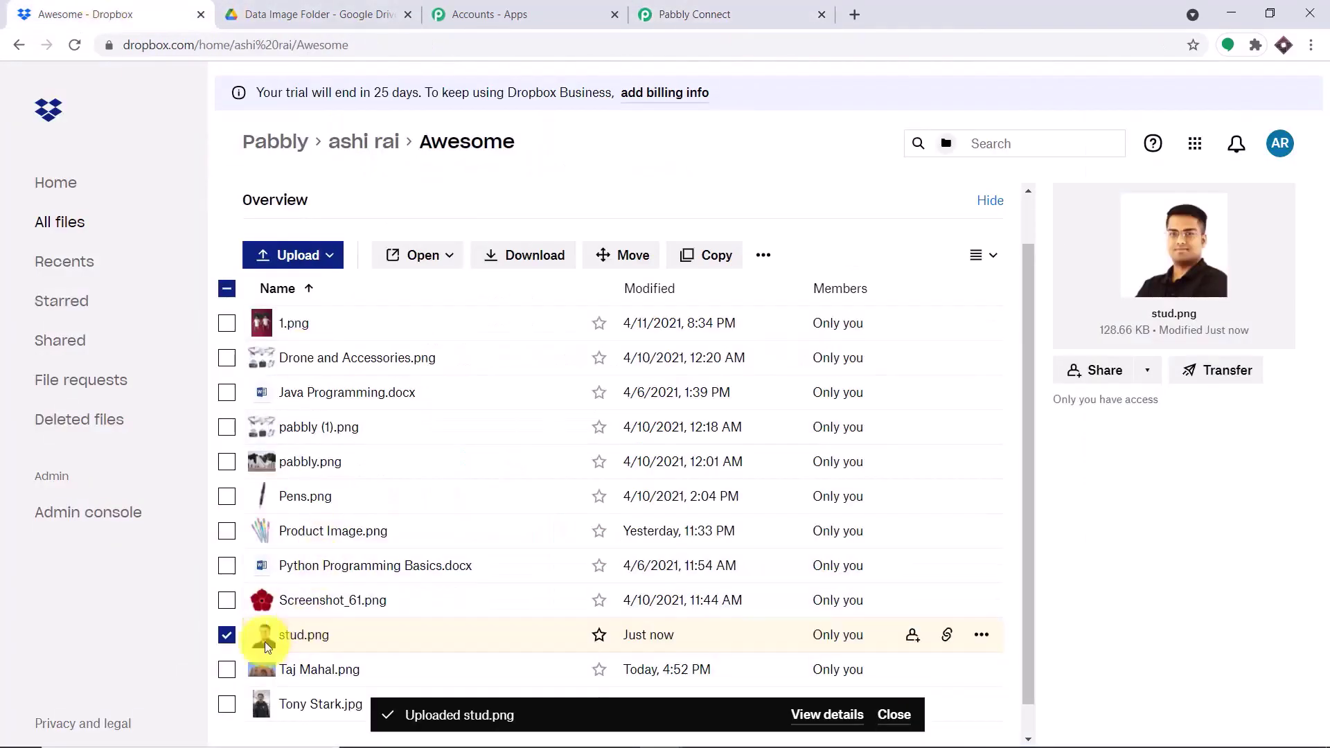
left_click(721, 13)
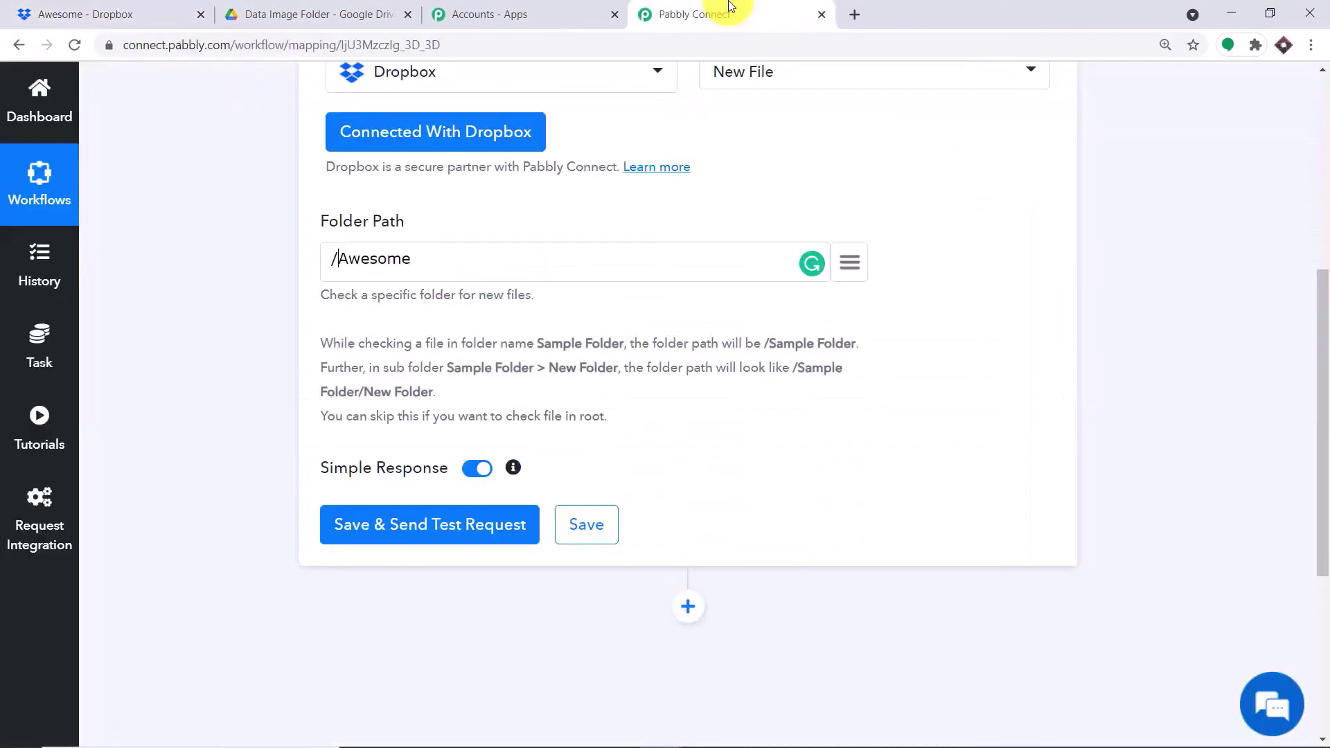
scroll(438, 477, "down", 3)
left_click(424, 354)
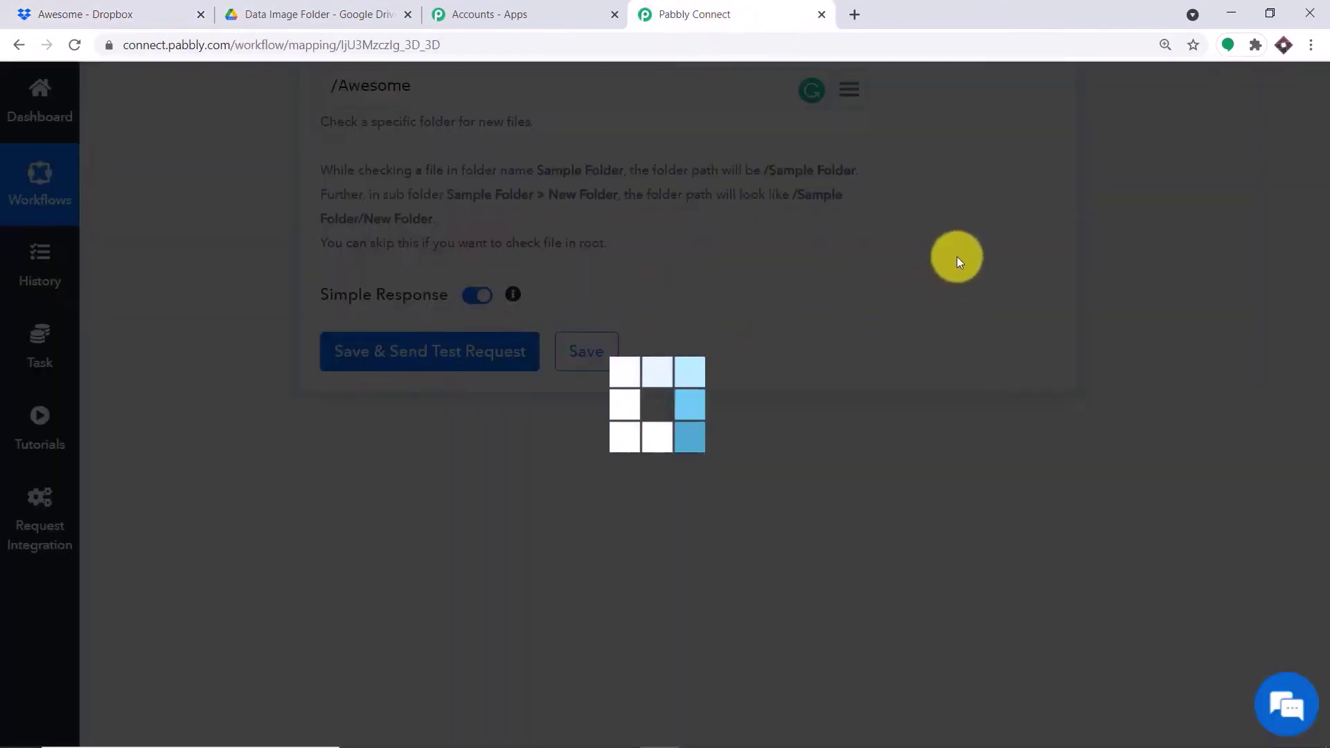
scroll(924, 301, "down", 1)
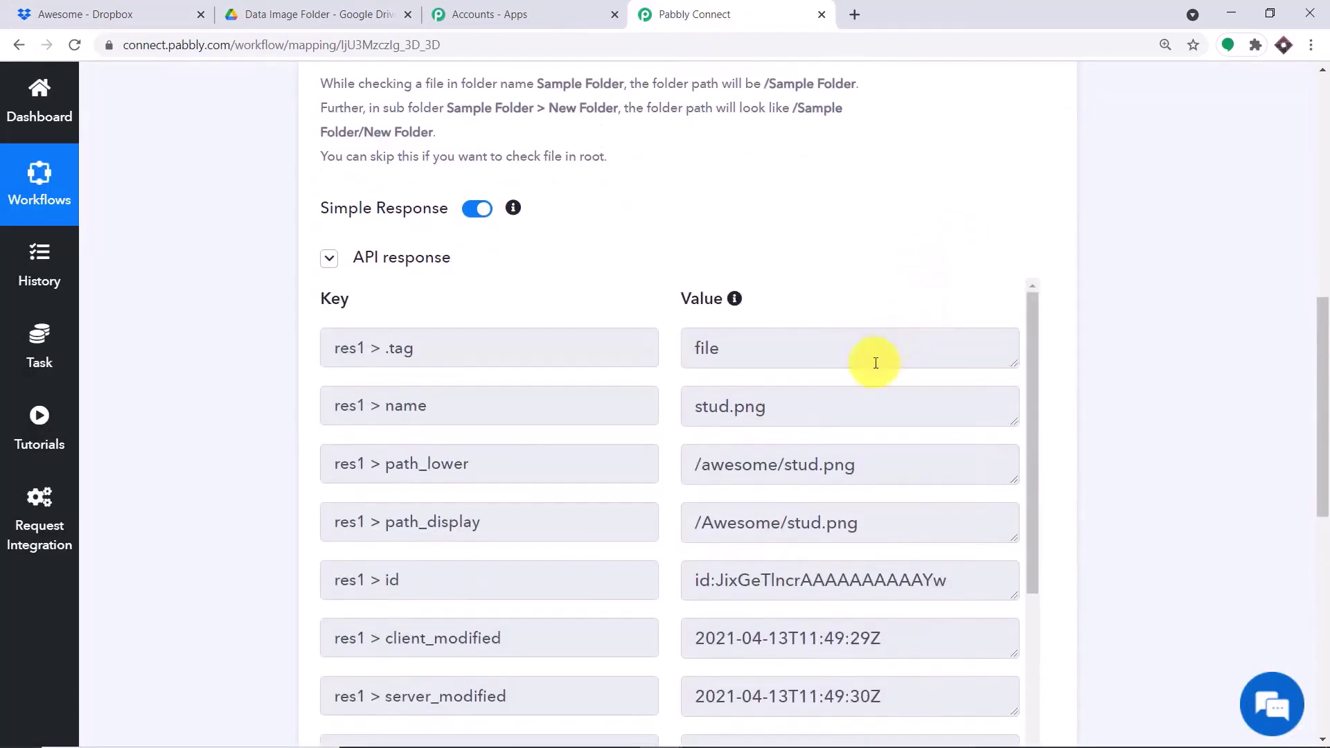
scroll(873, 359, "down", 1)
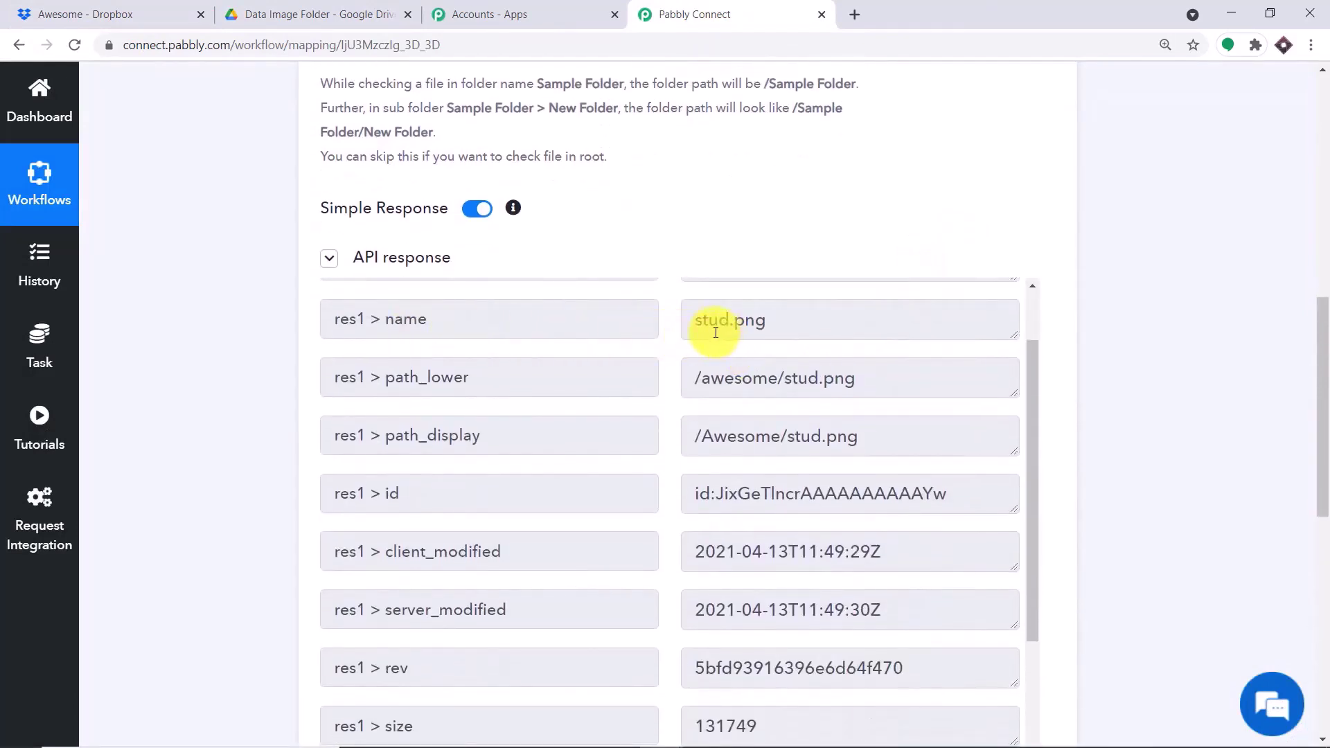
scroll(1129, 362, "down", 5)
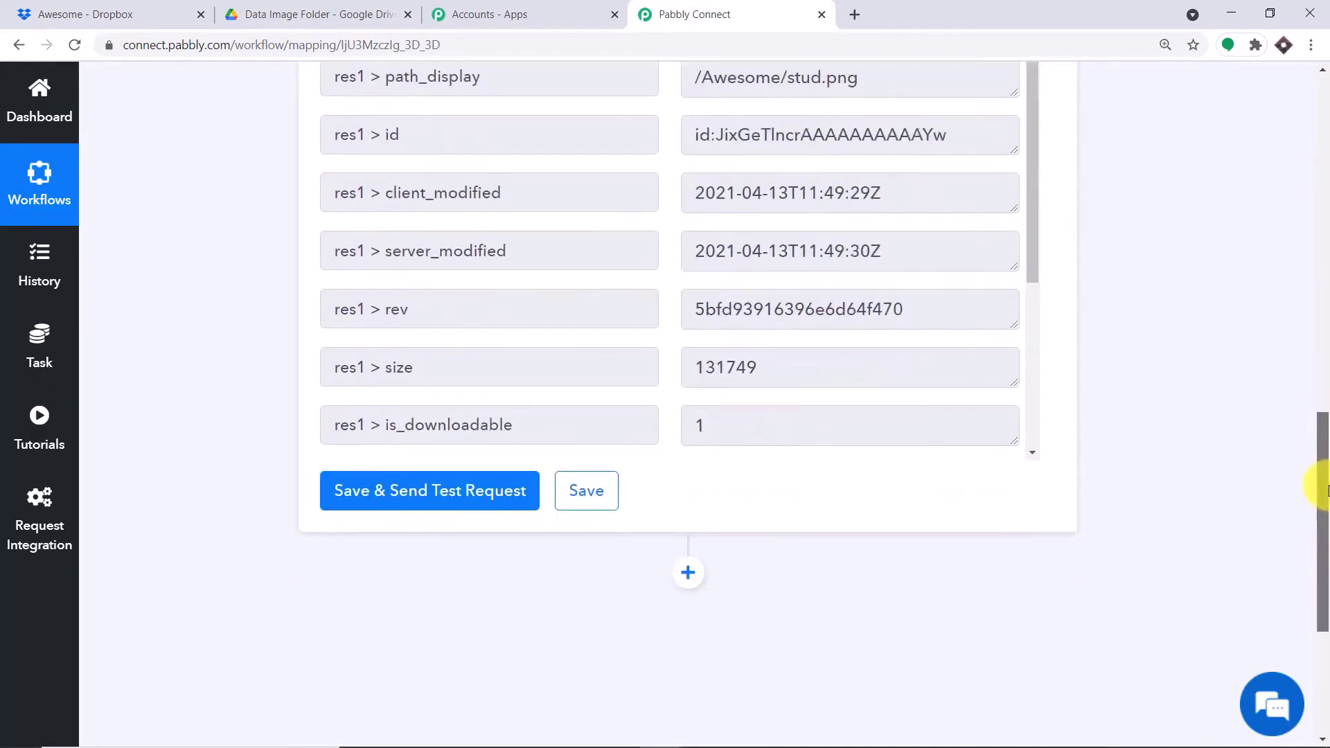
scroll(951, 228, "down", 5)
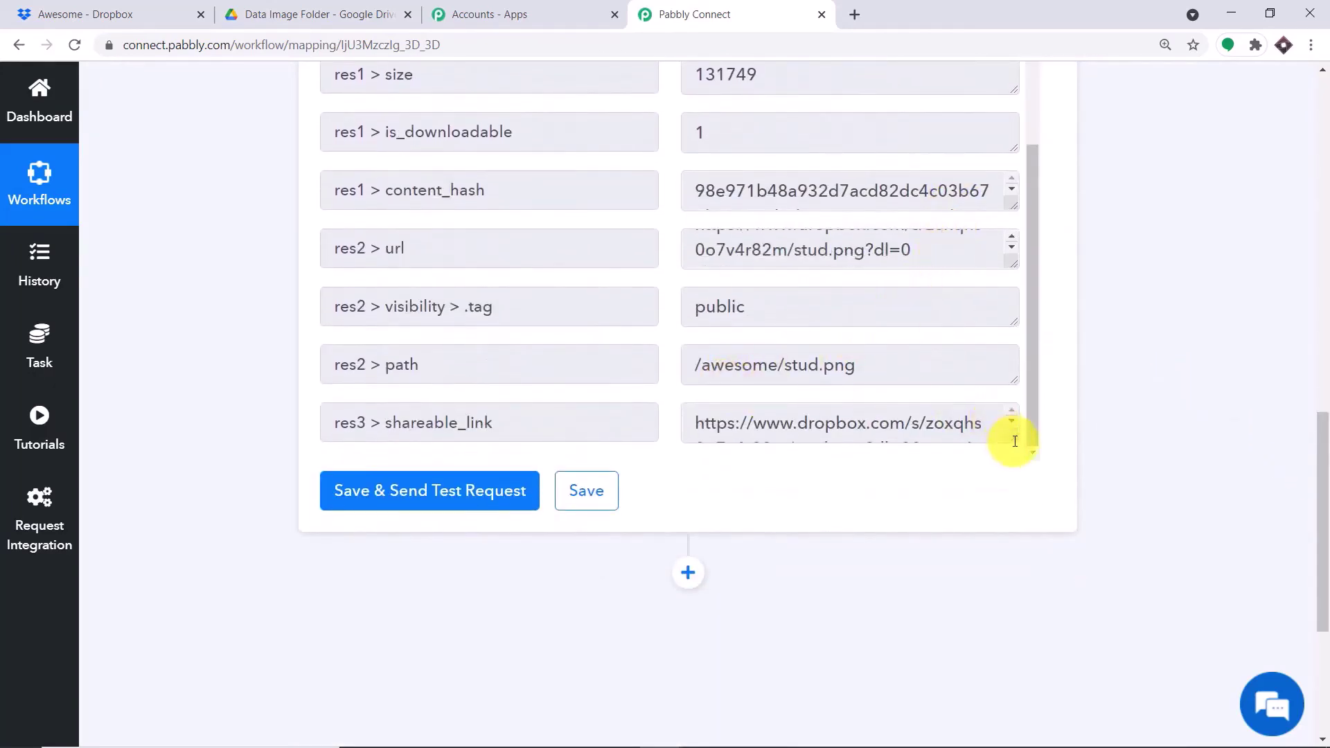
left_click_drag(1011, 437, 1018, 549)
scroll(1024, 404, "down", 2)
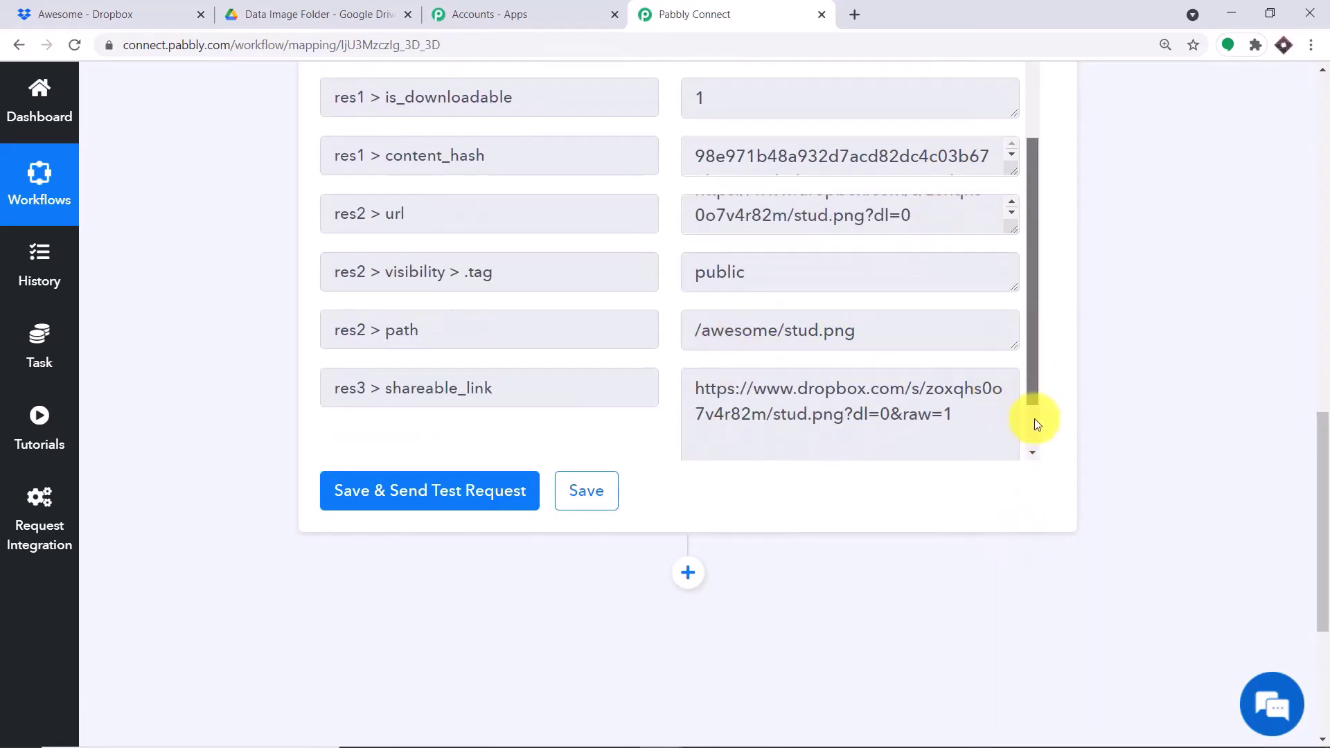
scroll(976, 357, "up", 1)
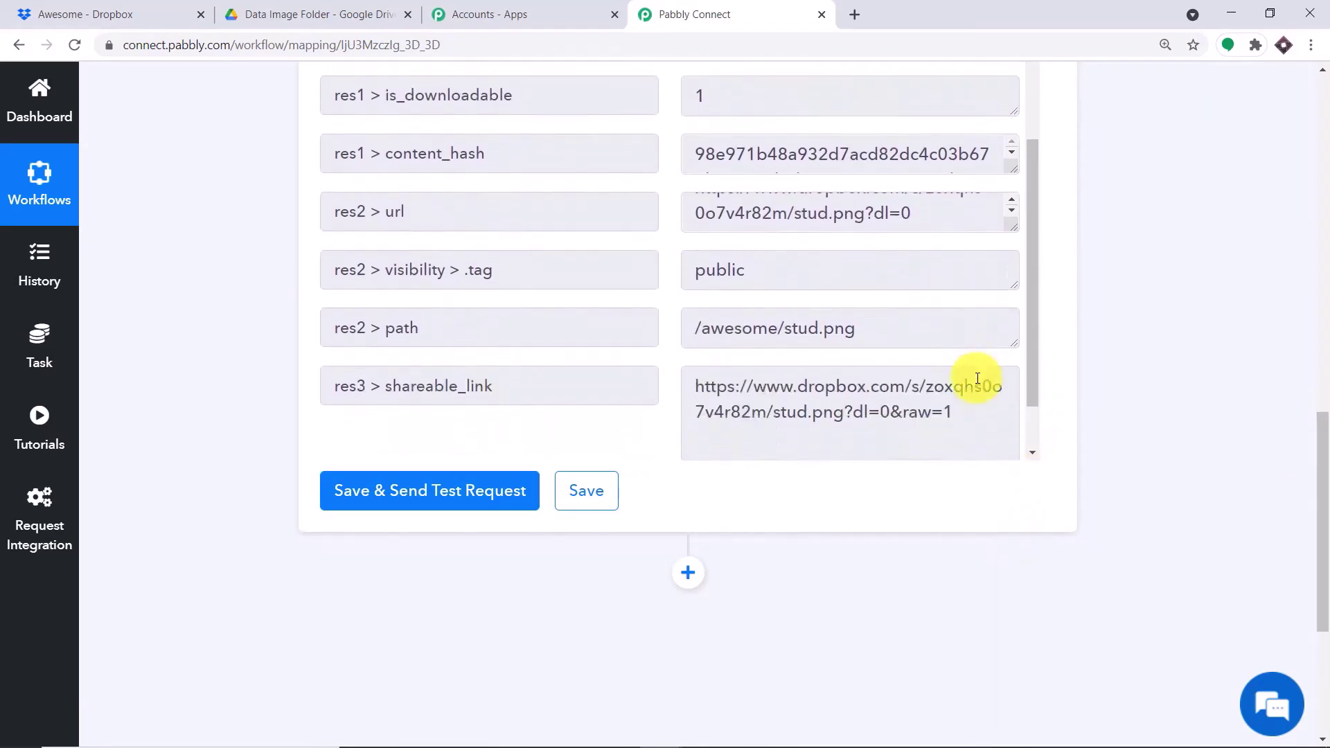
scroll(965, 365, "down", 1)
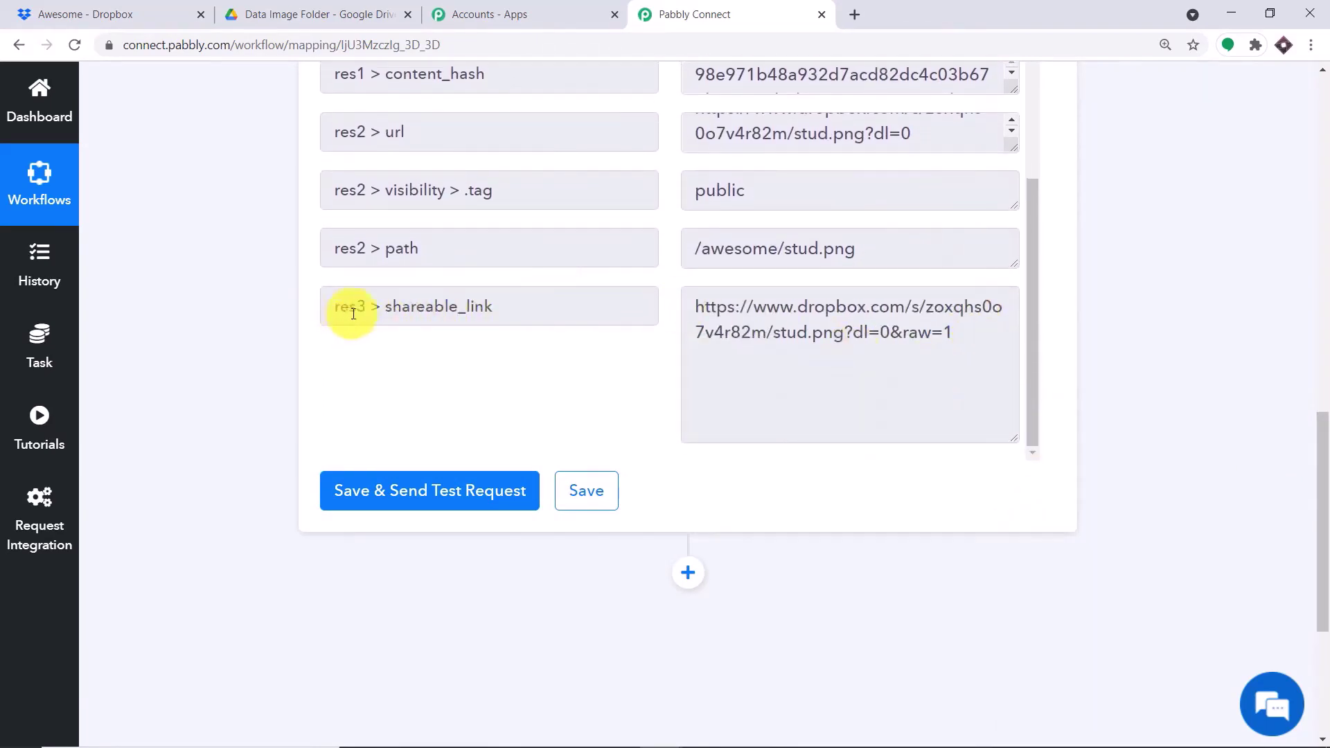
- Copy the response's shareable link and open it in a new browser tab
triple_click(990, 340)
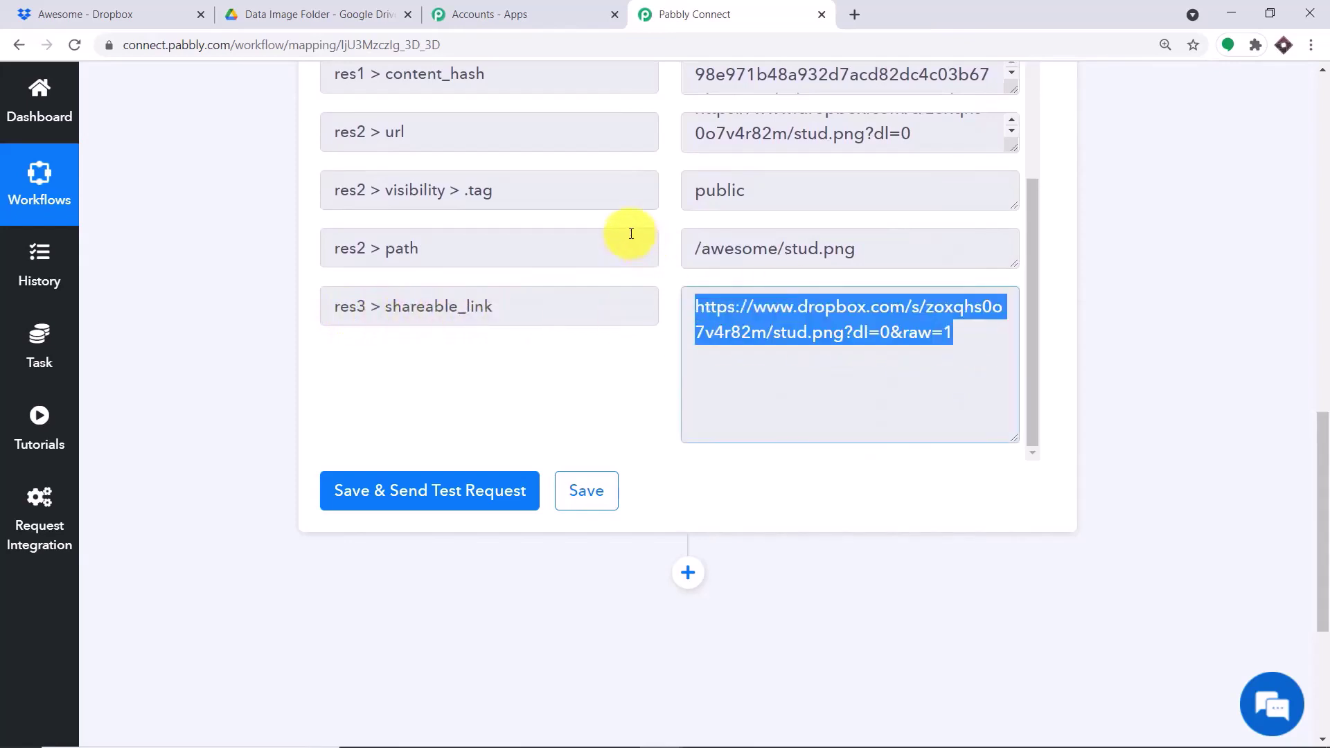
right_click(796, 327)
left_click(805, 339)
left_click(851, 14)
key("ctrl+v")
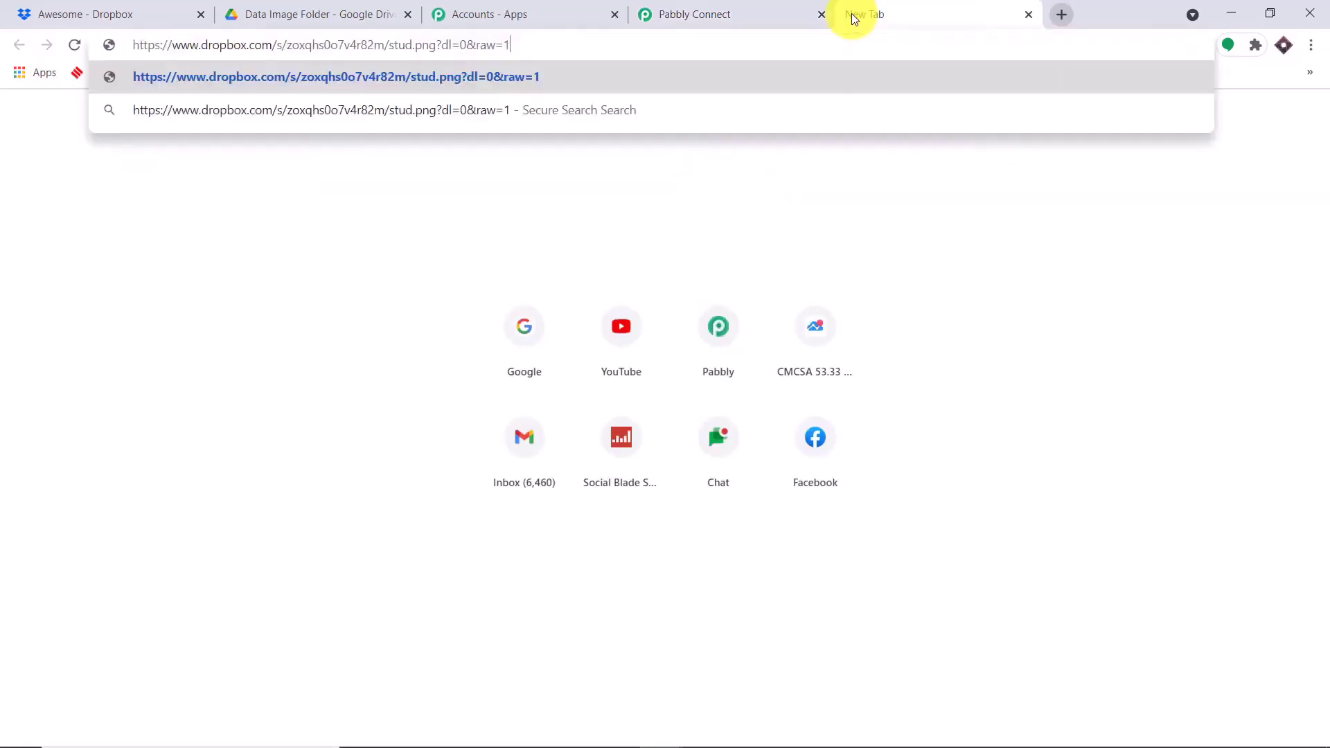
key("Return")
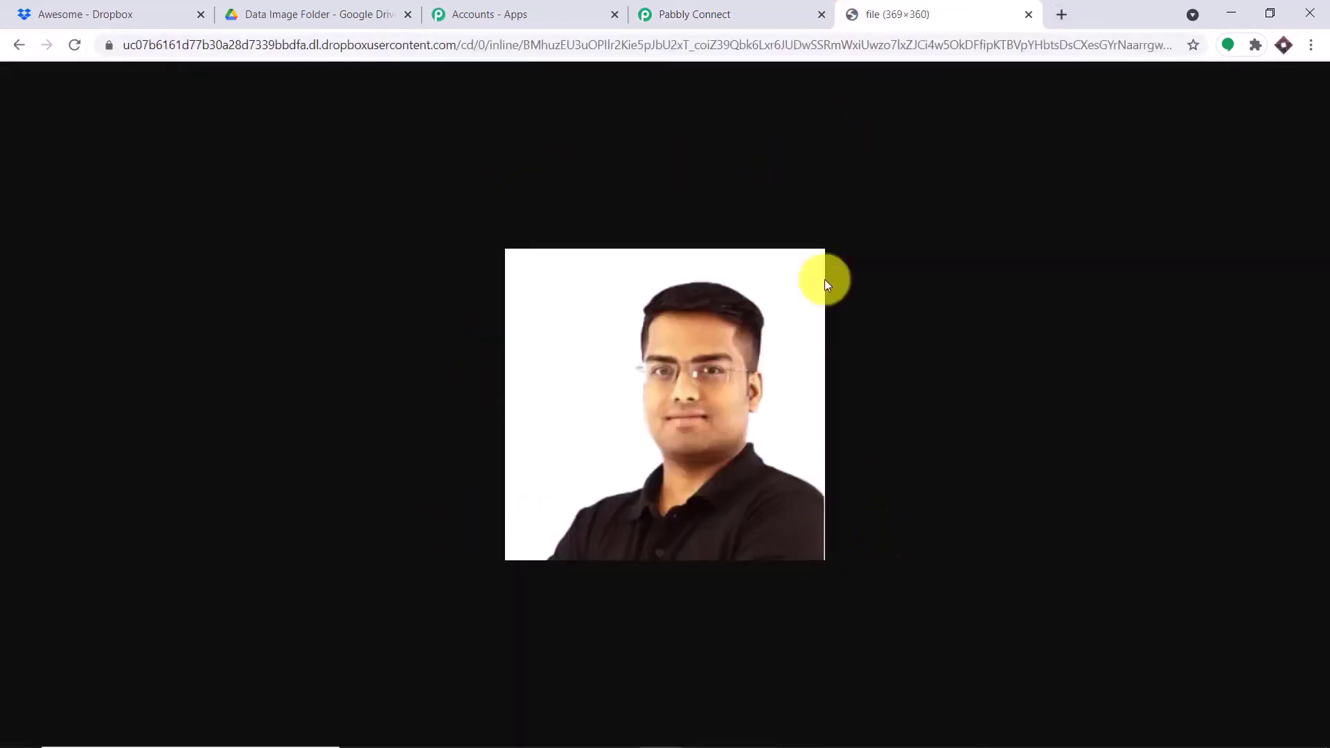
left_click(118, 7)
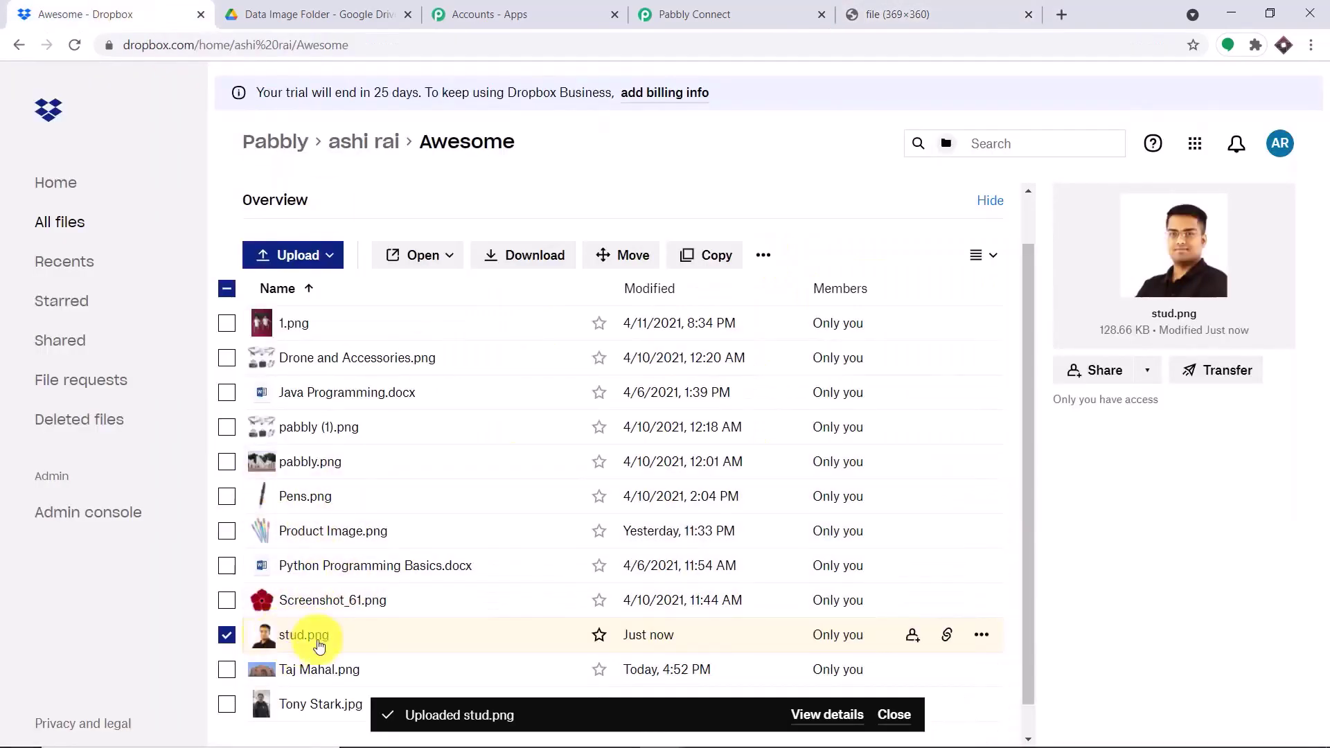
left_click(710, 14)
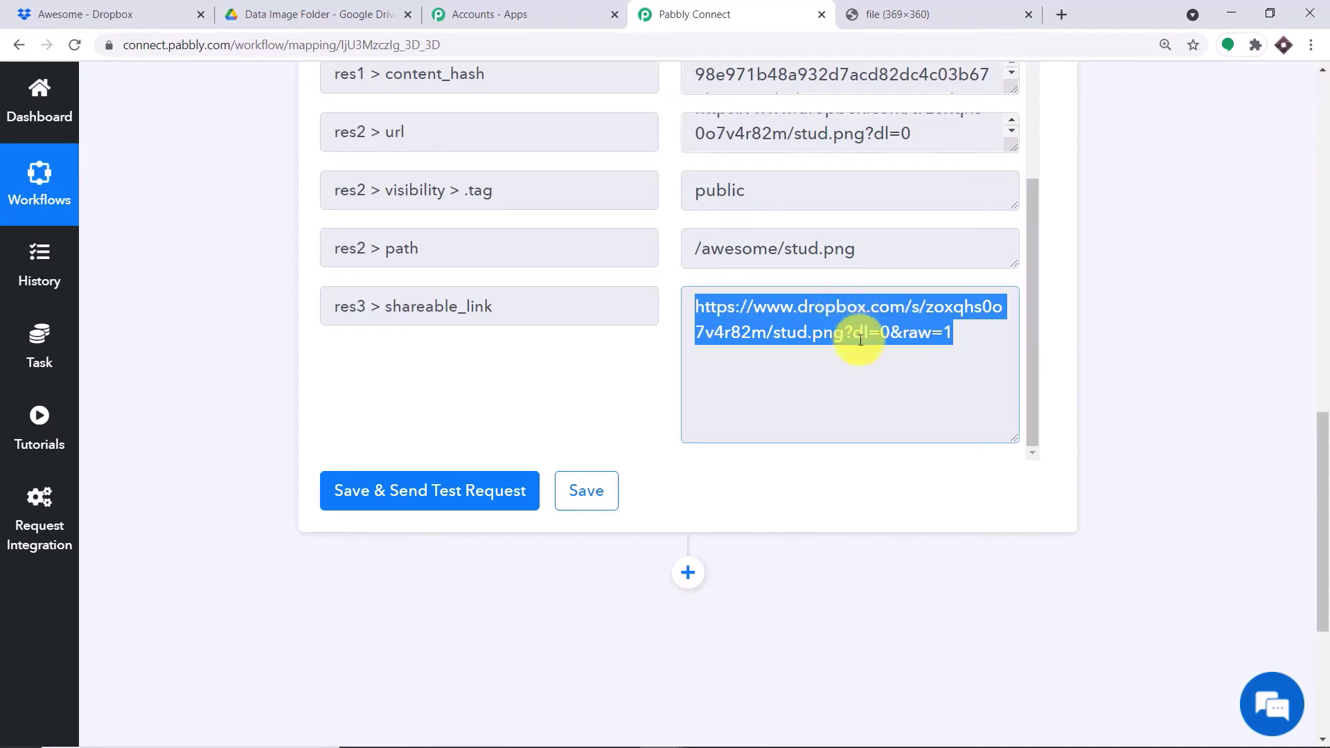
- Add a new empty action step below the Dropbox trigger
left_click(356, 14)
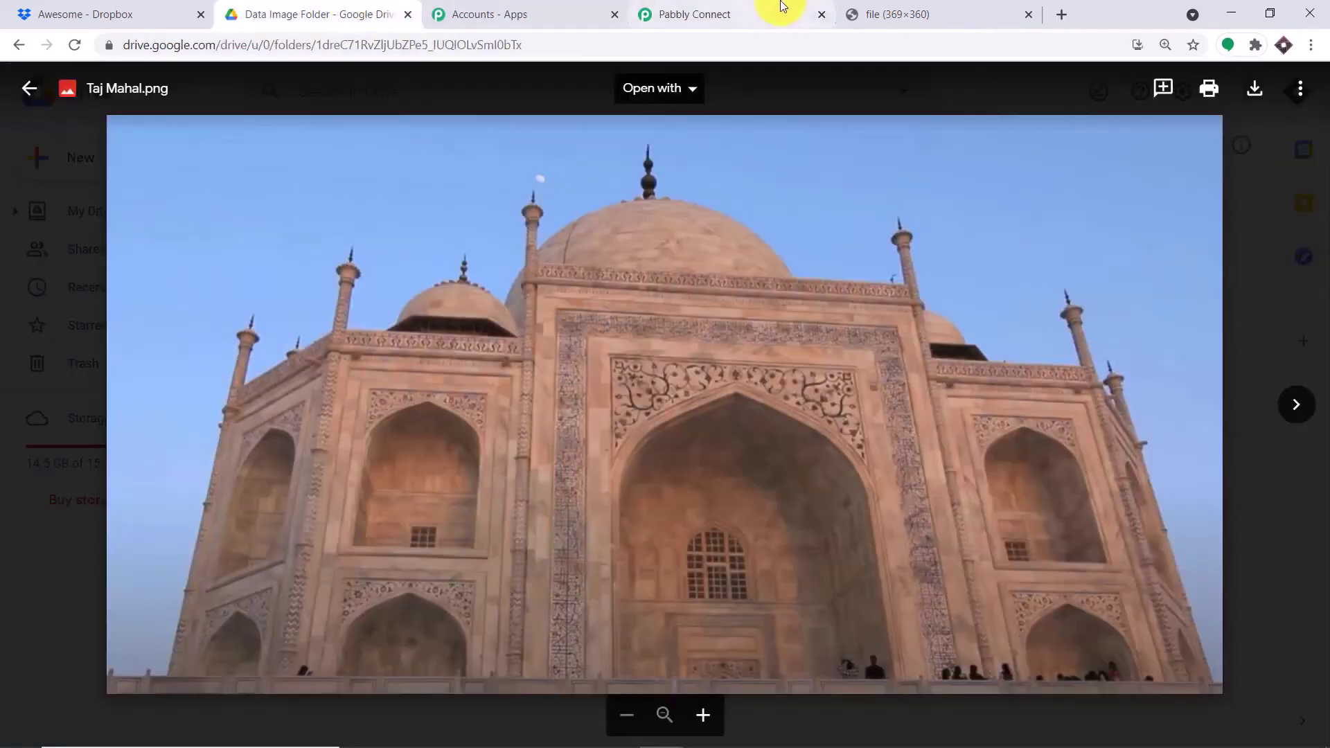
left_click(782, 13)
scroll(683, 312, "down", 5)
left_click(687, 258)
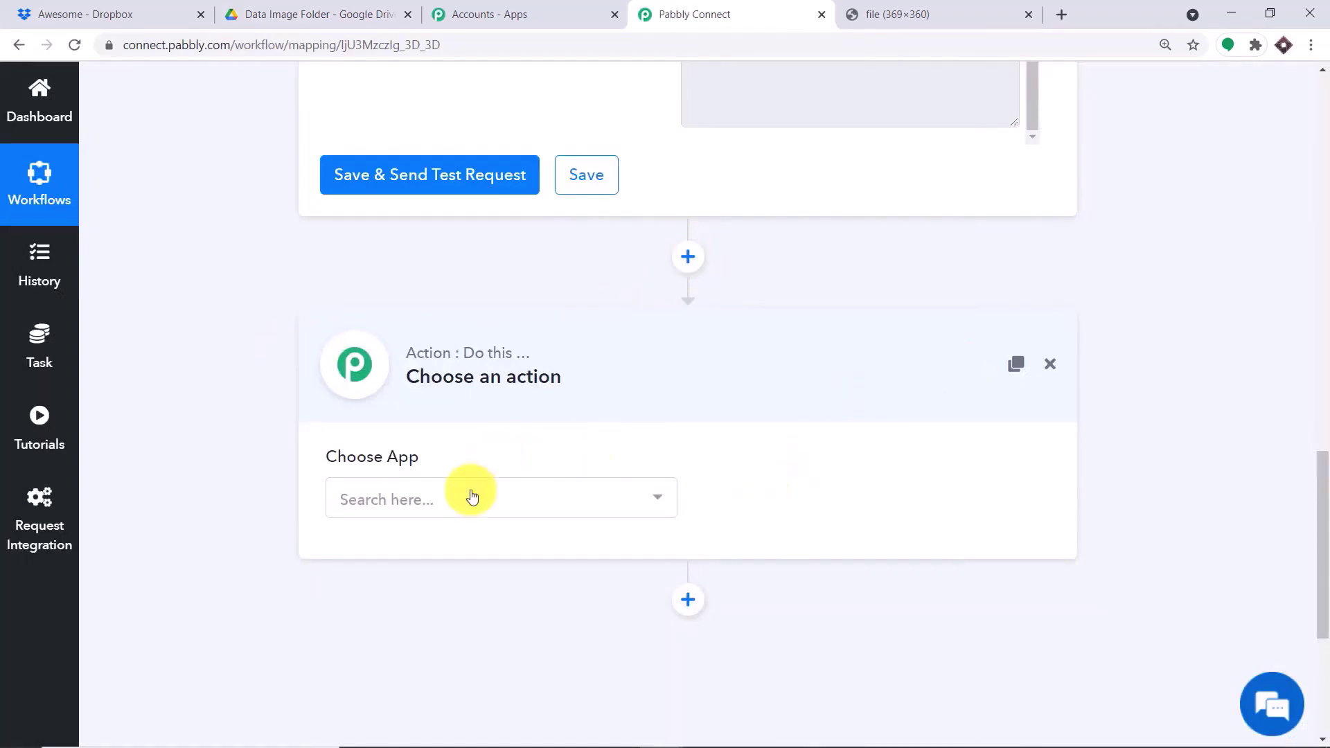
- Set the action app to Google Drive with Upload a File as its event
left_click(462, 511)
type("googl")
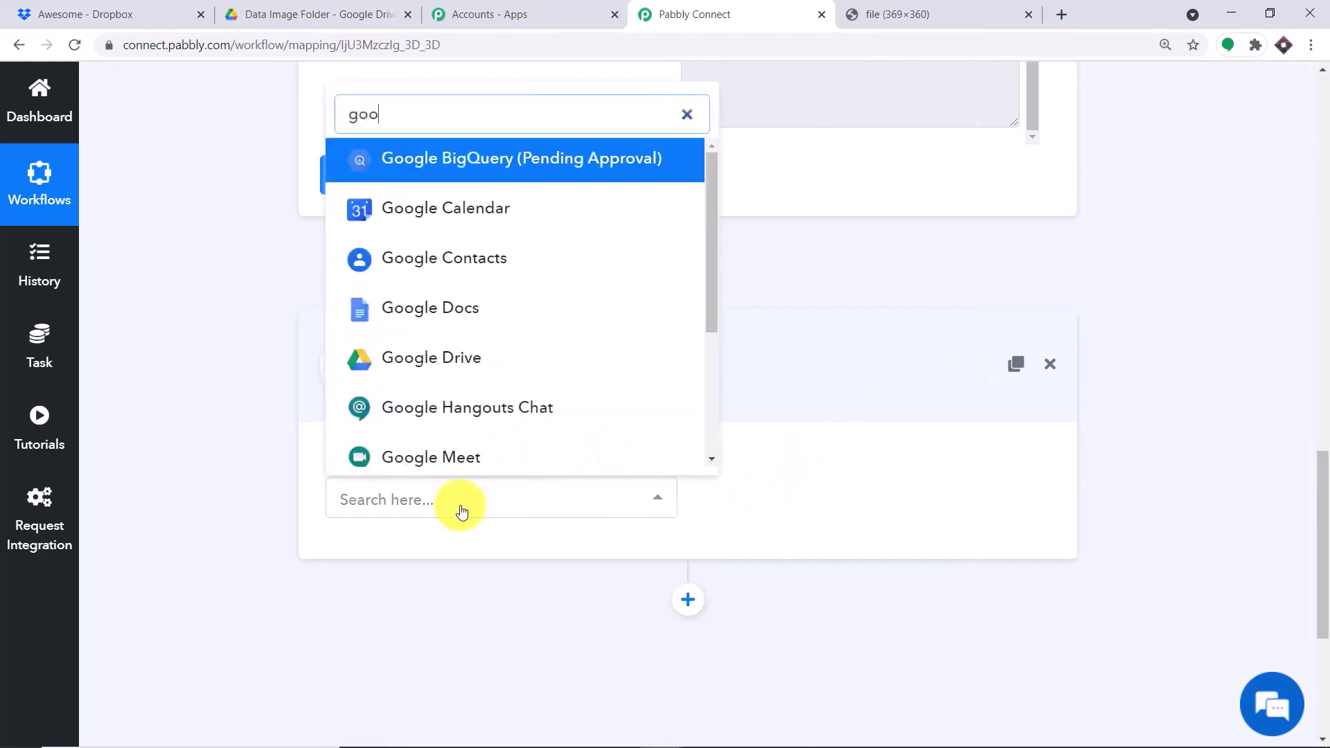
left_click(466, 361)
left_click(829, 511)
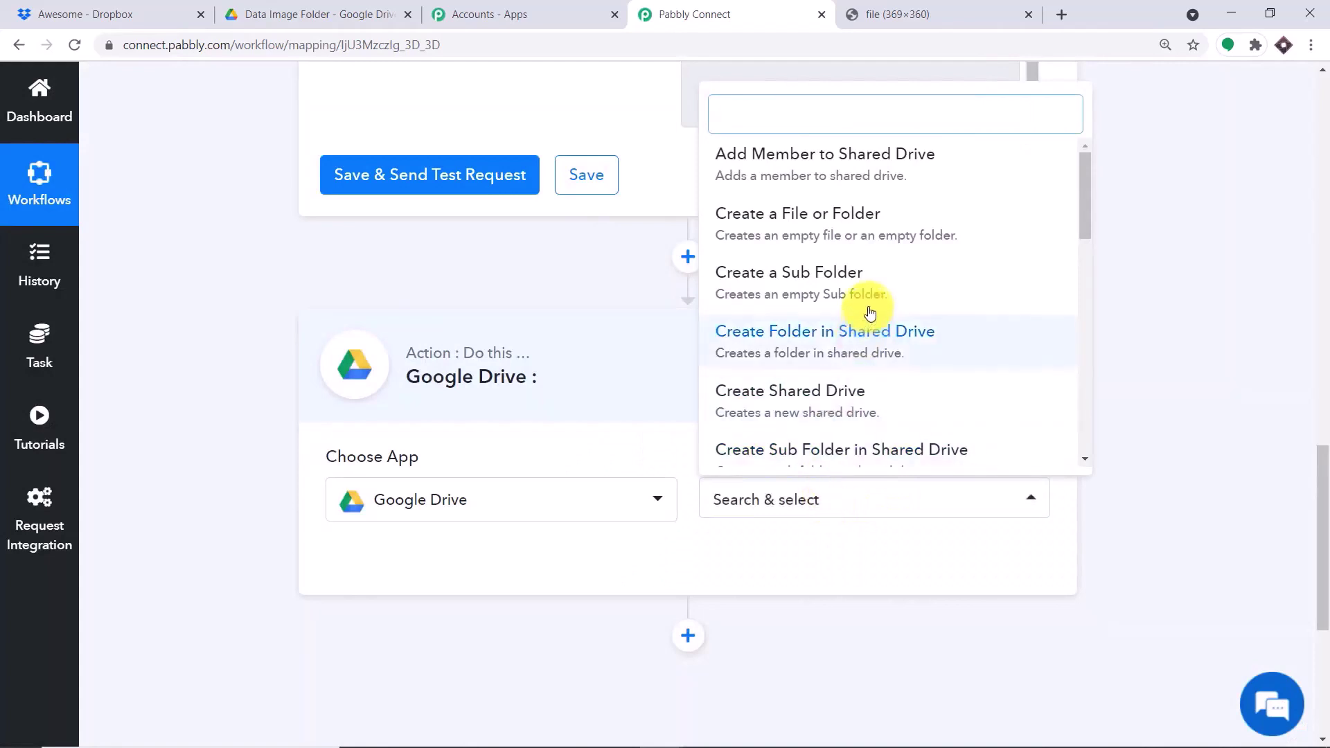
scroll(886, 280, "down", 3)
scroll(891, 286, "down", 7)
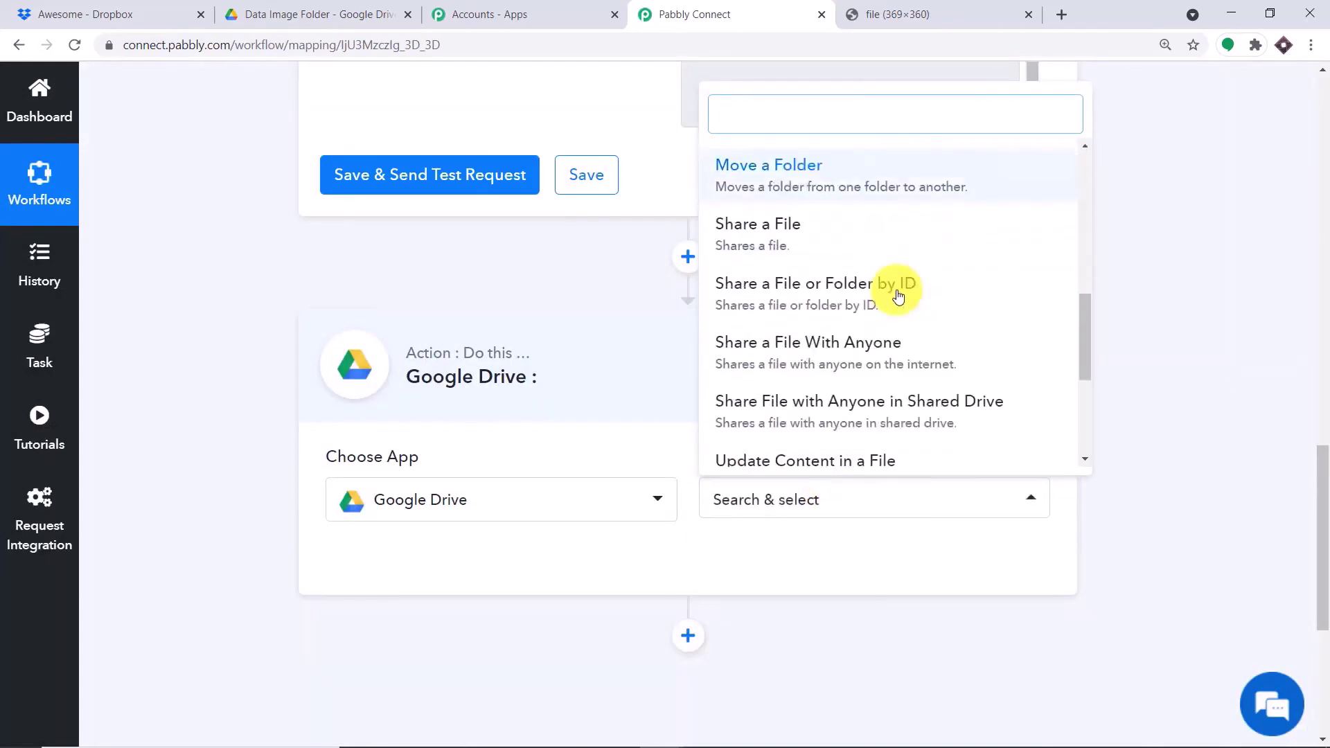
left_click(790, 460)
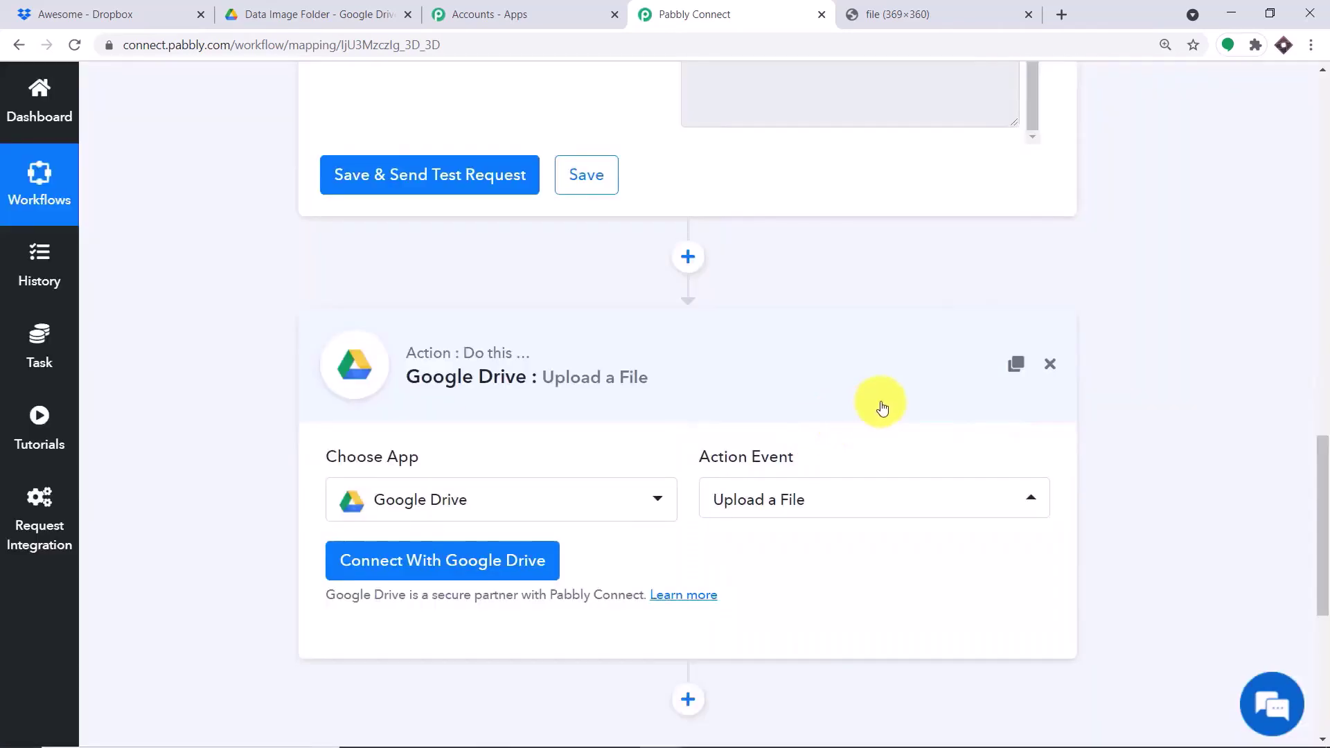
left_click(809, 508)
scroll(845, 272, "up", 4)
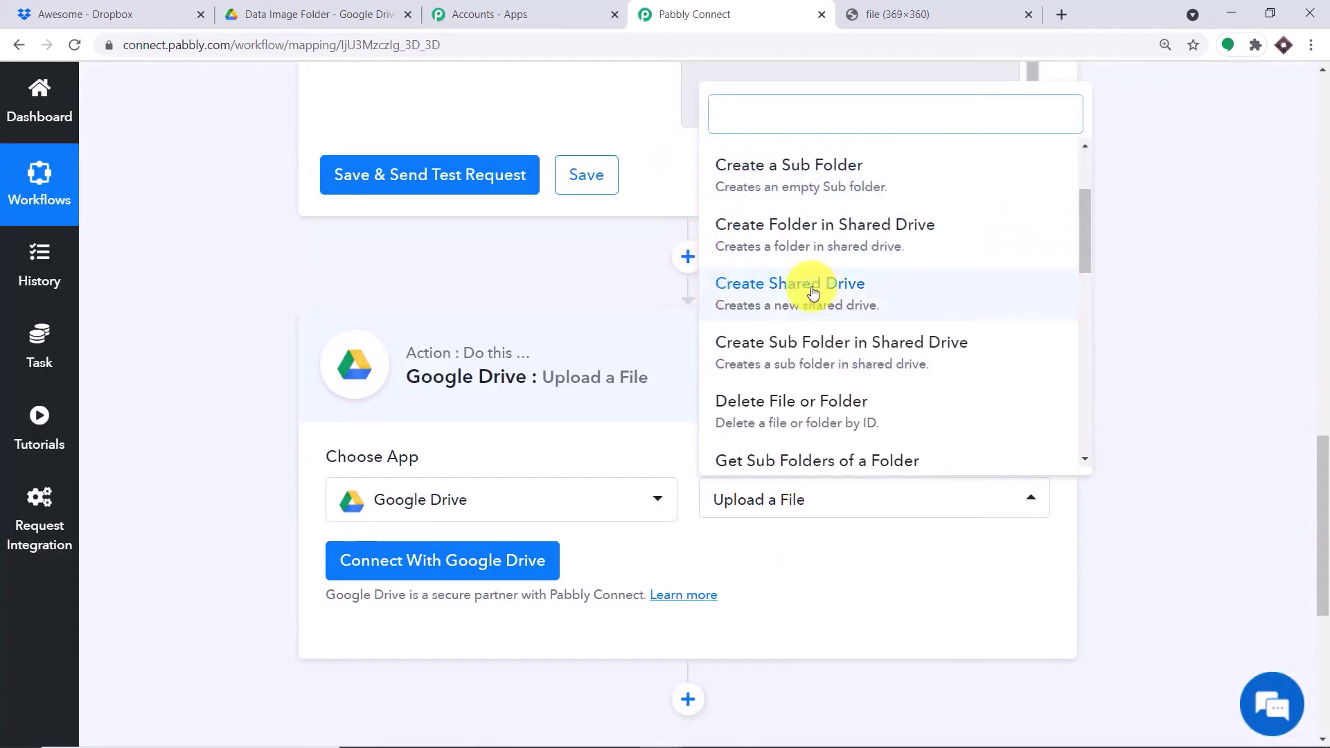
scroll(900, 284, "down", 2)
scroll(840, 309, "down", 2)
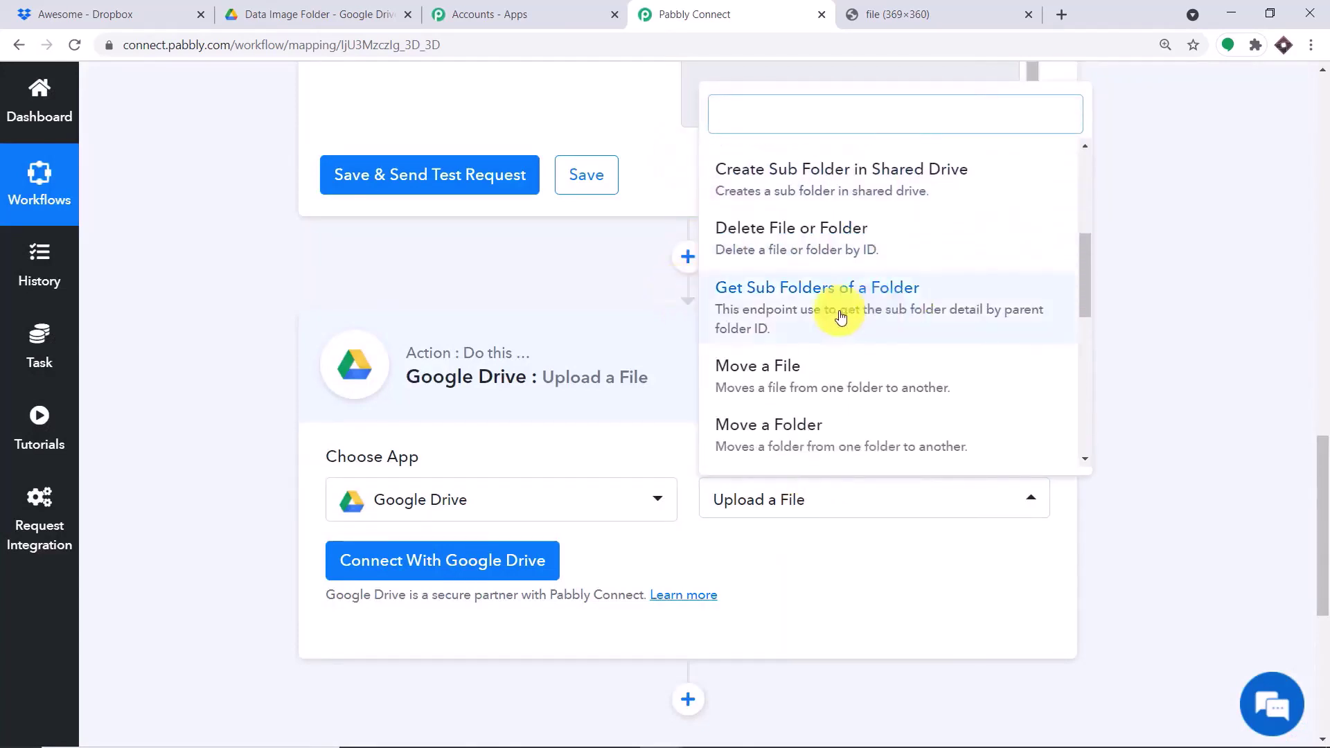
scroll(803, 186, "down", 2)
scroll(869, 416, "down", 3)
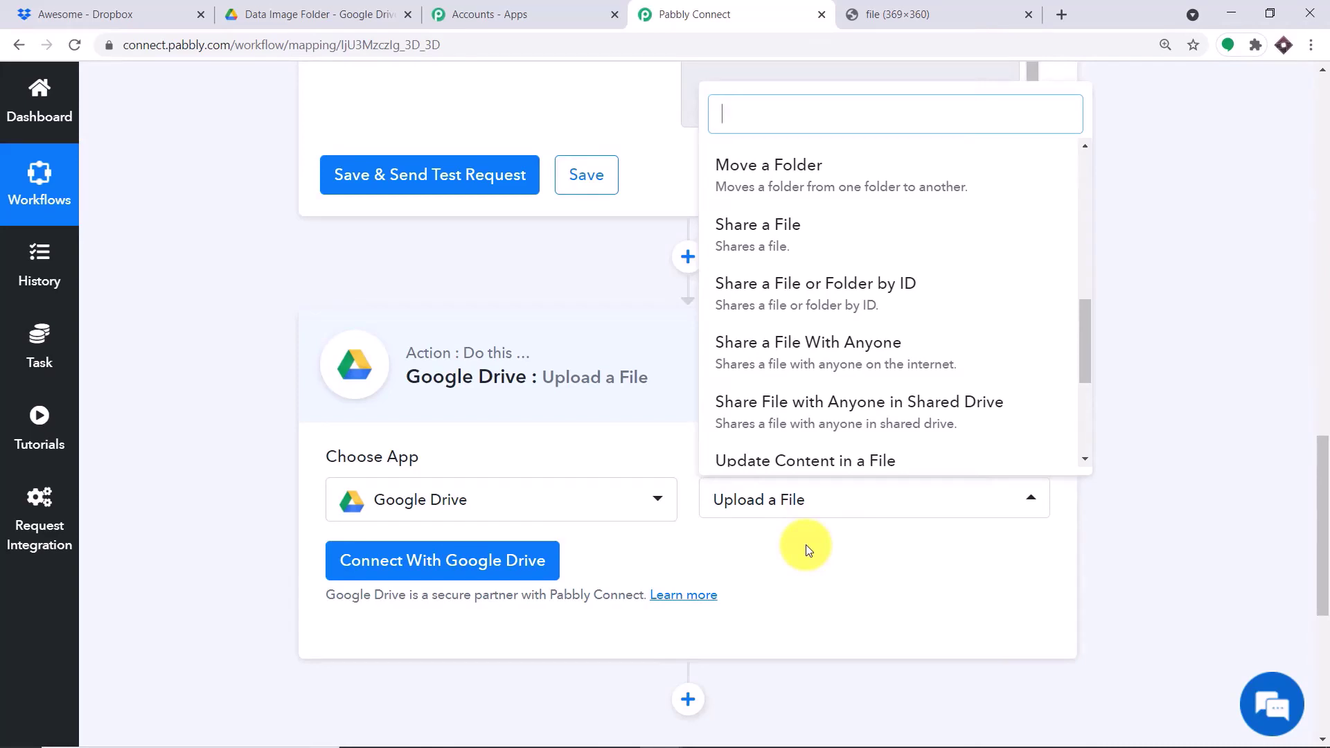
left_click(805, 544)
- Connect the Google account that owns the Drive and allow Pabbly Connect access
left_click(431, 558)
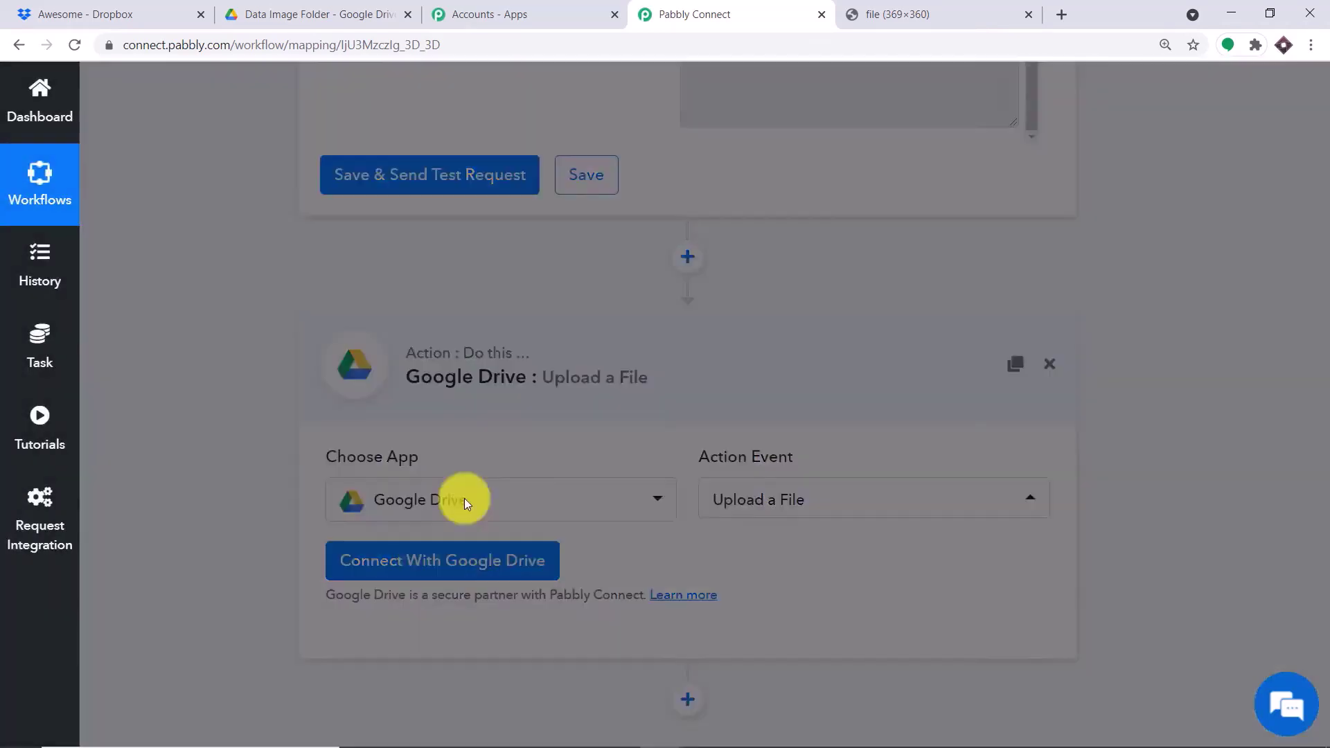
left_click(563, 416)
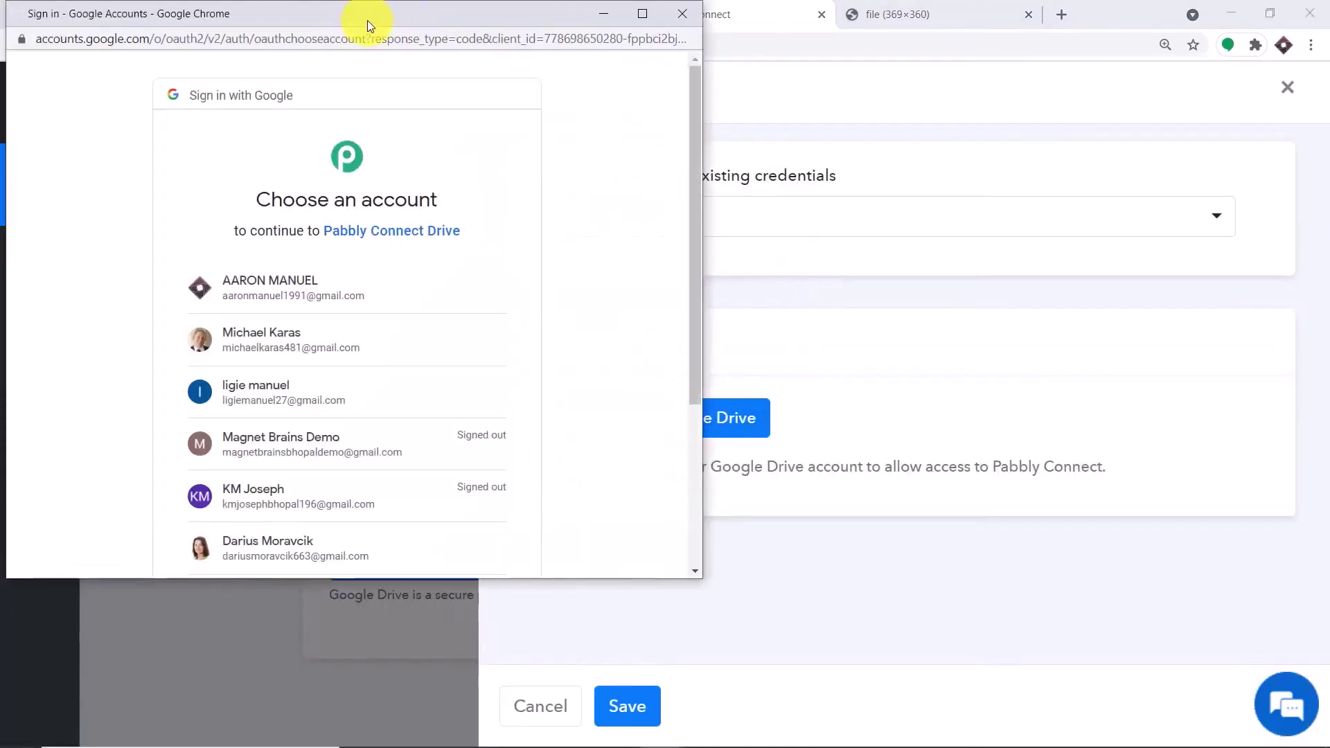
left_click_drag(367, 19, 1010, 56)
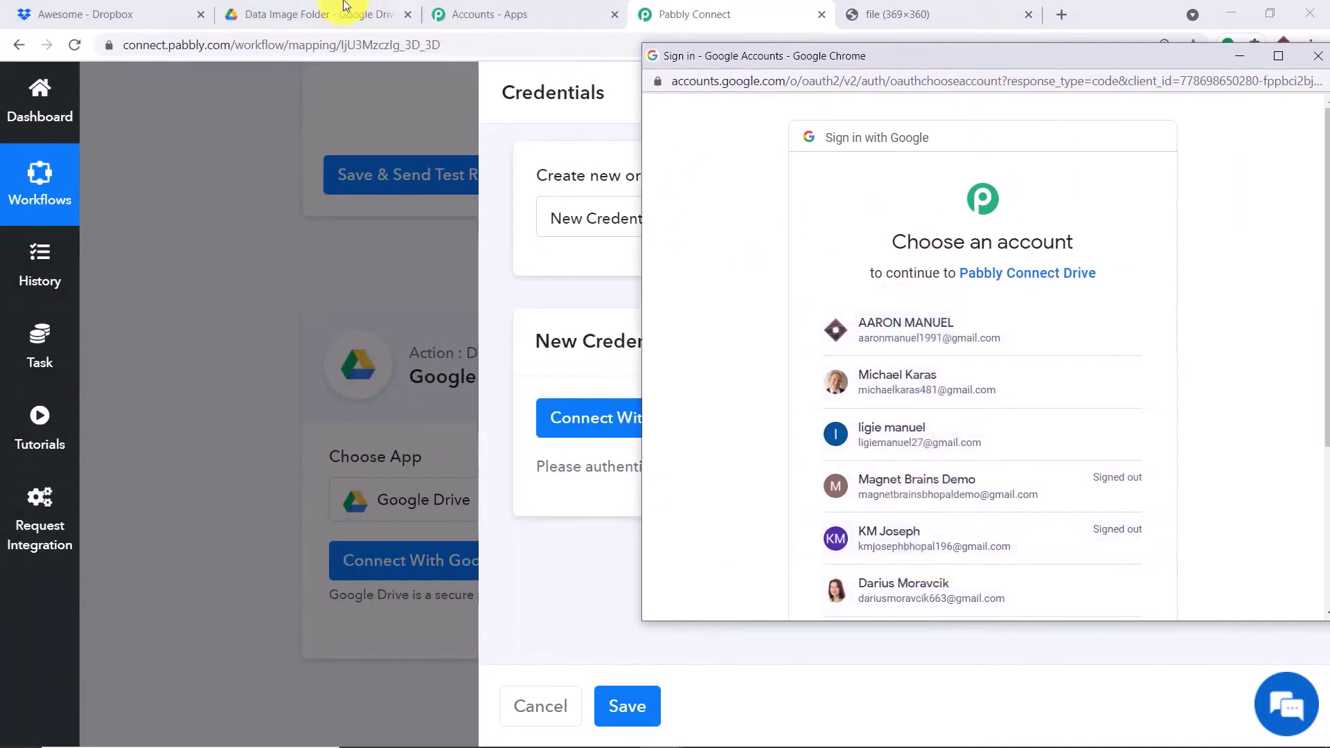
left_click(309, 14)
left_click(1295, 200)
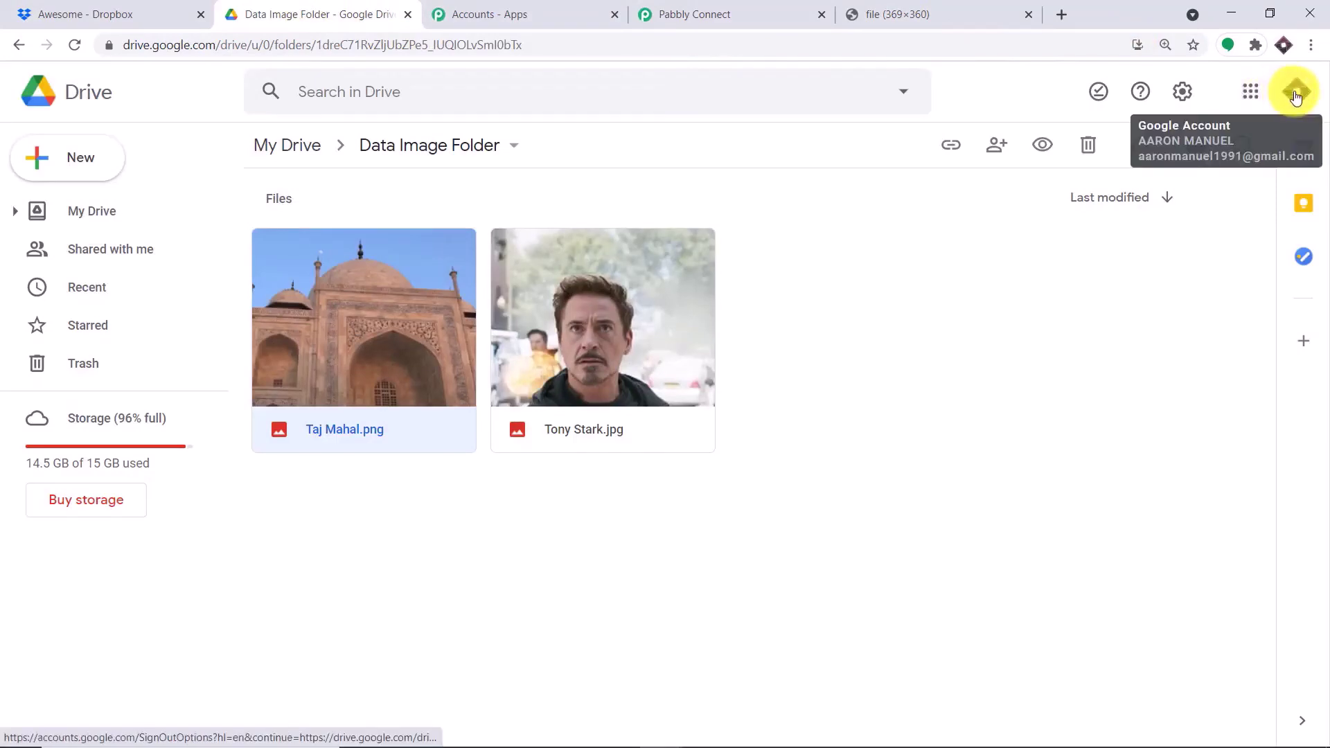
left_click(1292, 95)
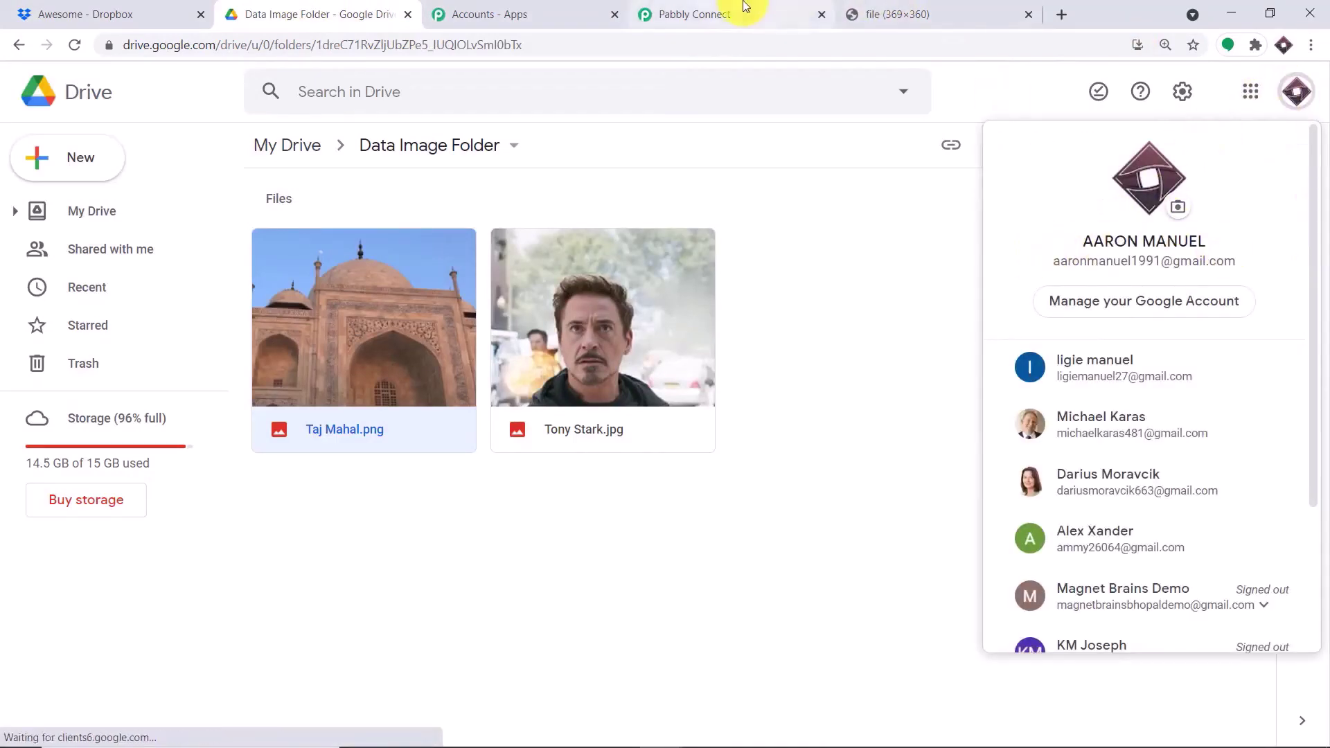
left_click(742, 11)
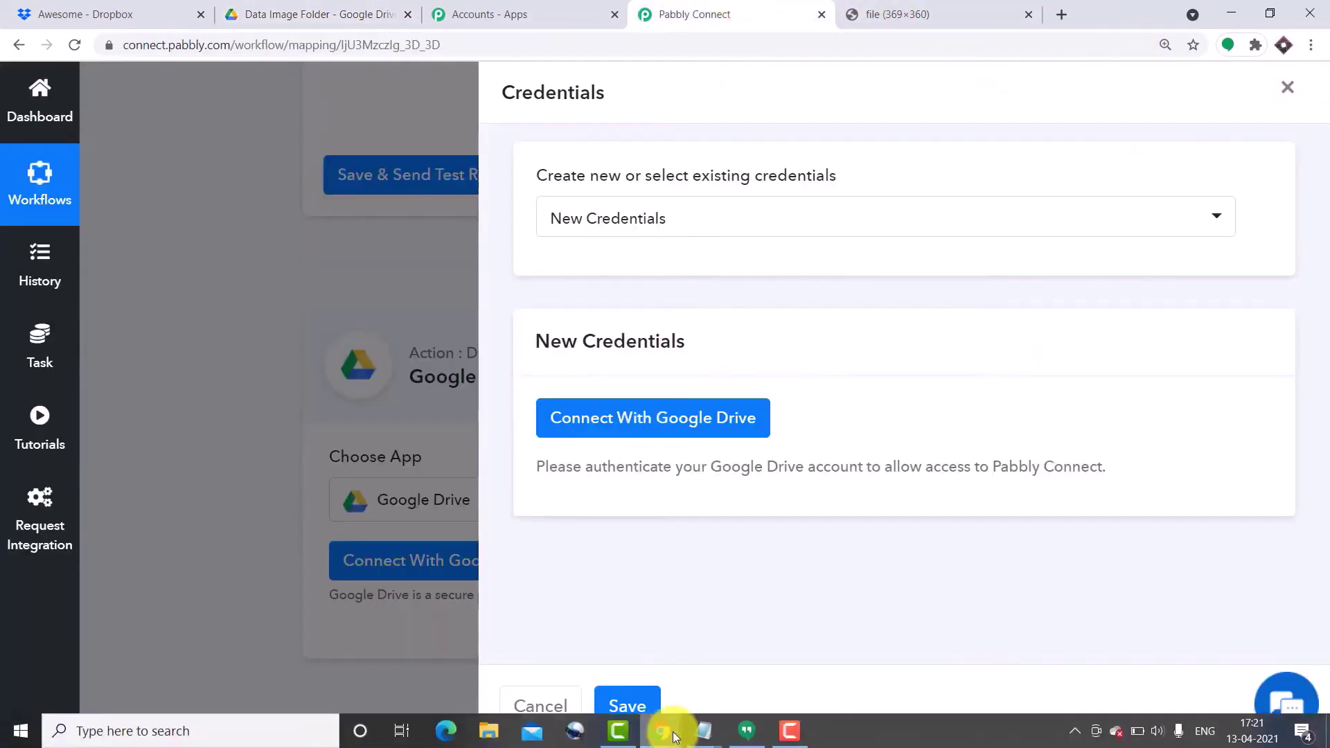
mouse_move(659, 736)
left_click(1032, 609)
left_click(899, 333)
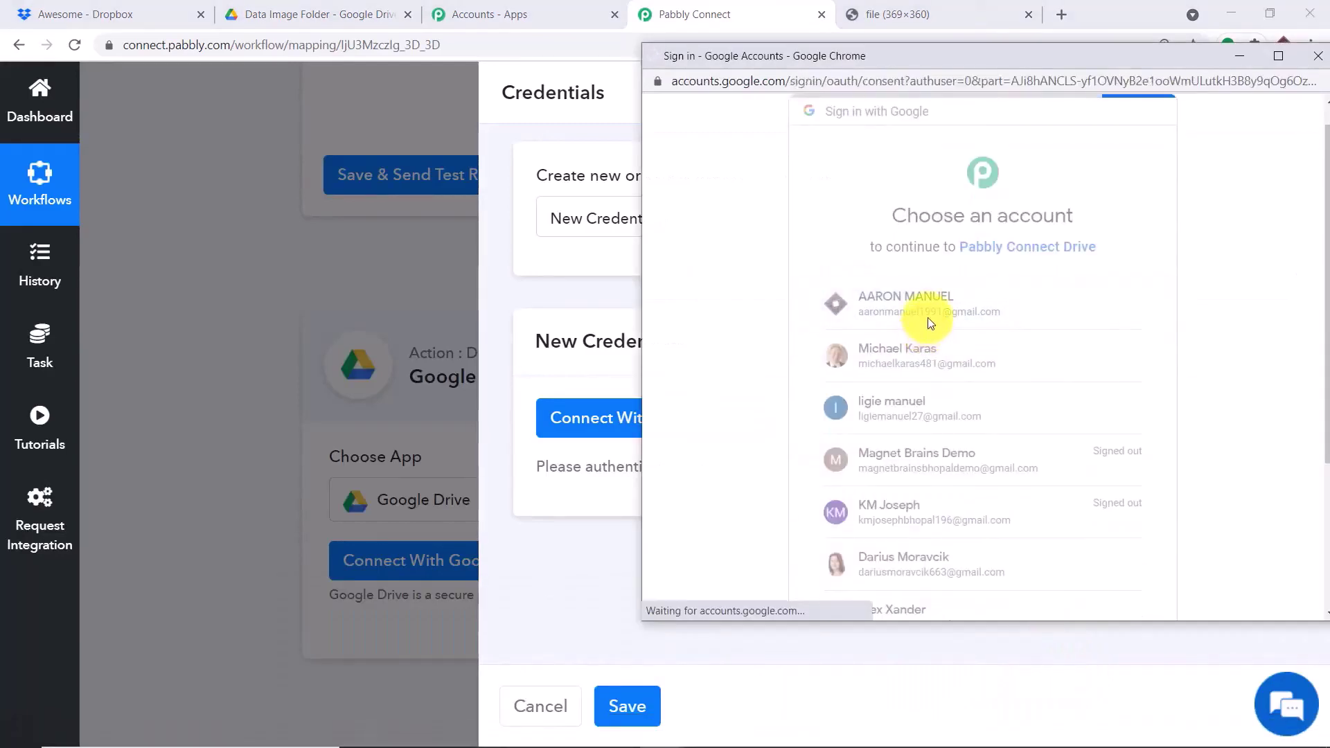
left_click_drag(895, 61, 867, 44)
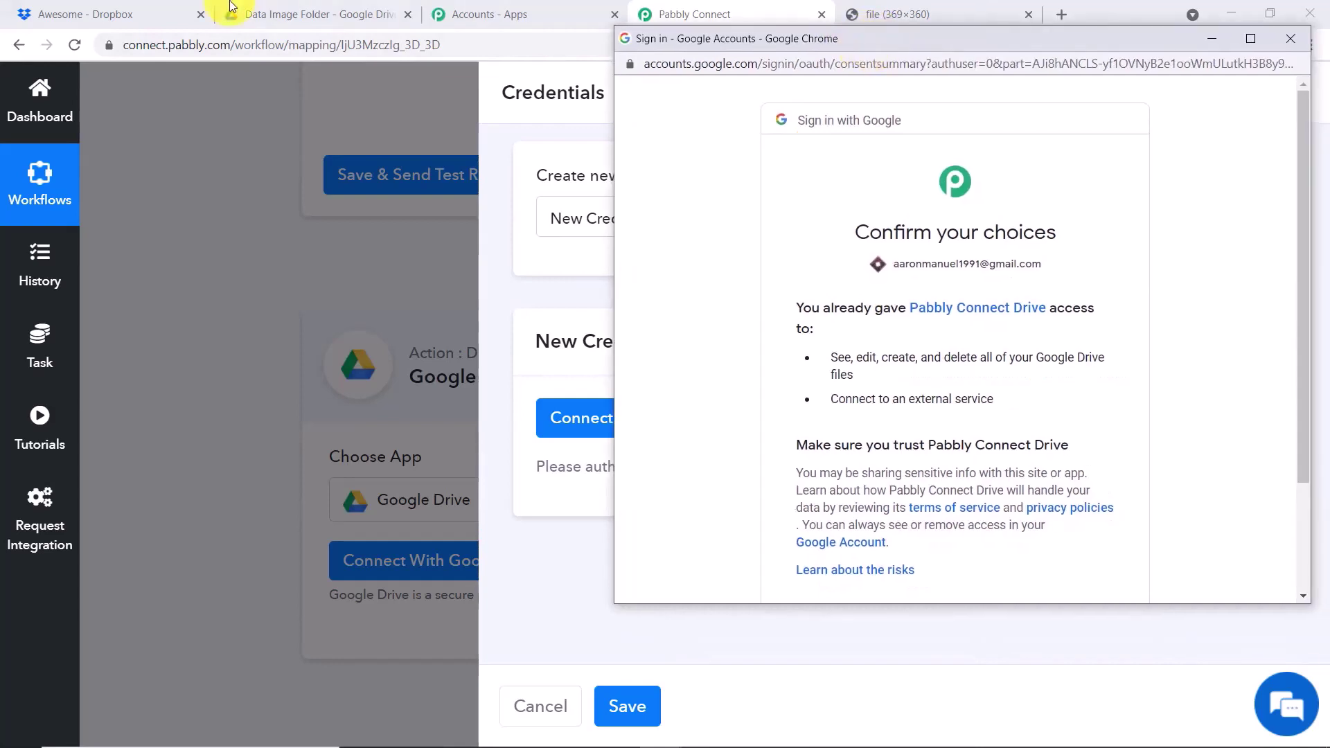
scroll(1099, 292, "down", 2)
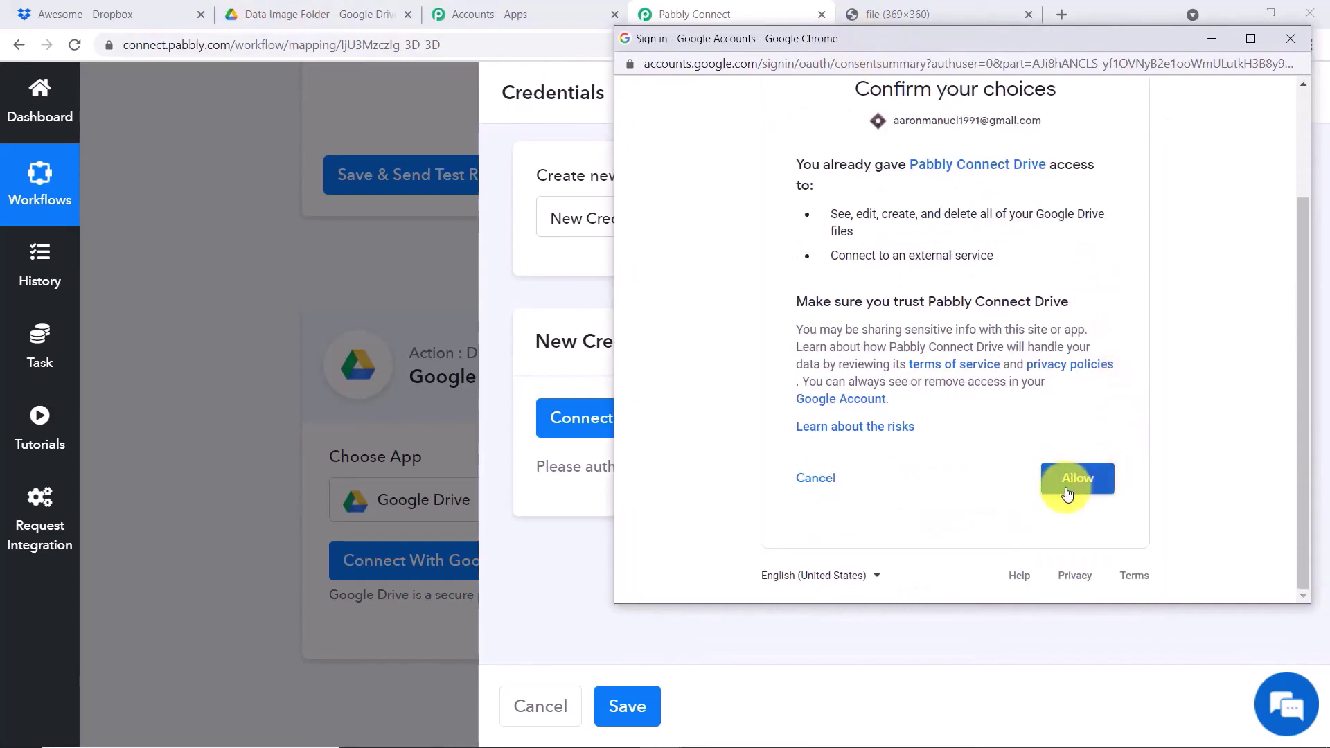
left_click(1075, 487)
left_click(1073, 485)
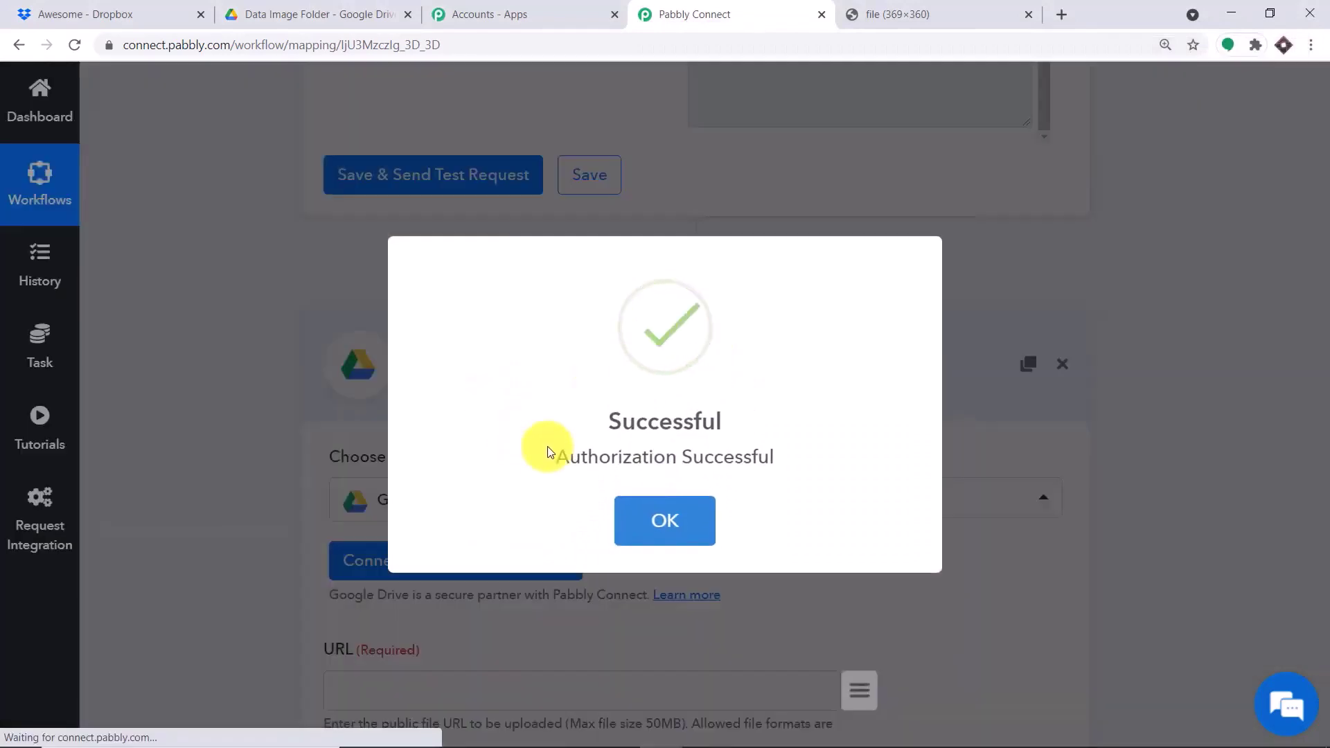
- Map the Dropbox New File shareable_link into the Upload a File URL field
left_click(688, 523)
scroll(718, 418, "down", 5)
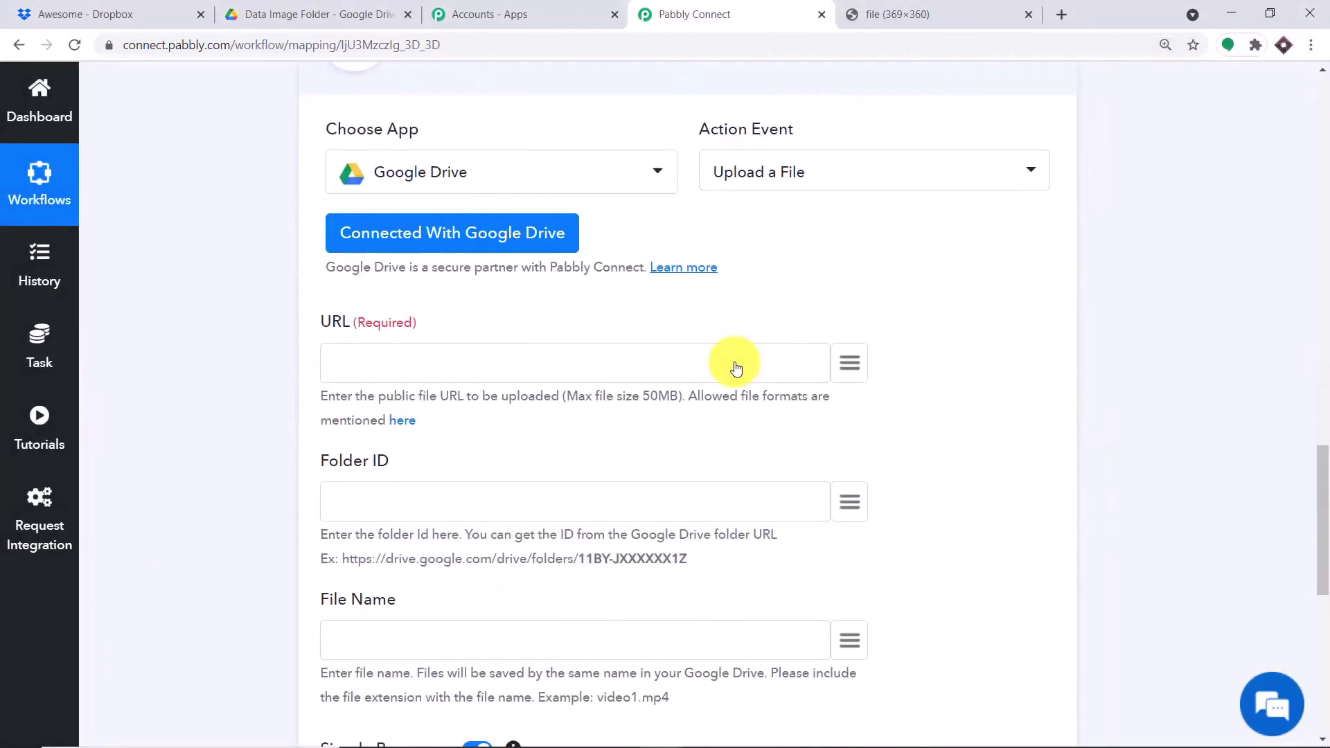
scroll(735, 368, "down", 2)
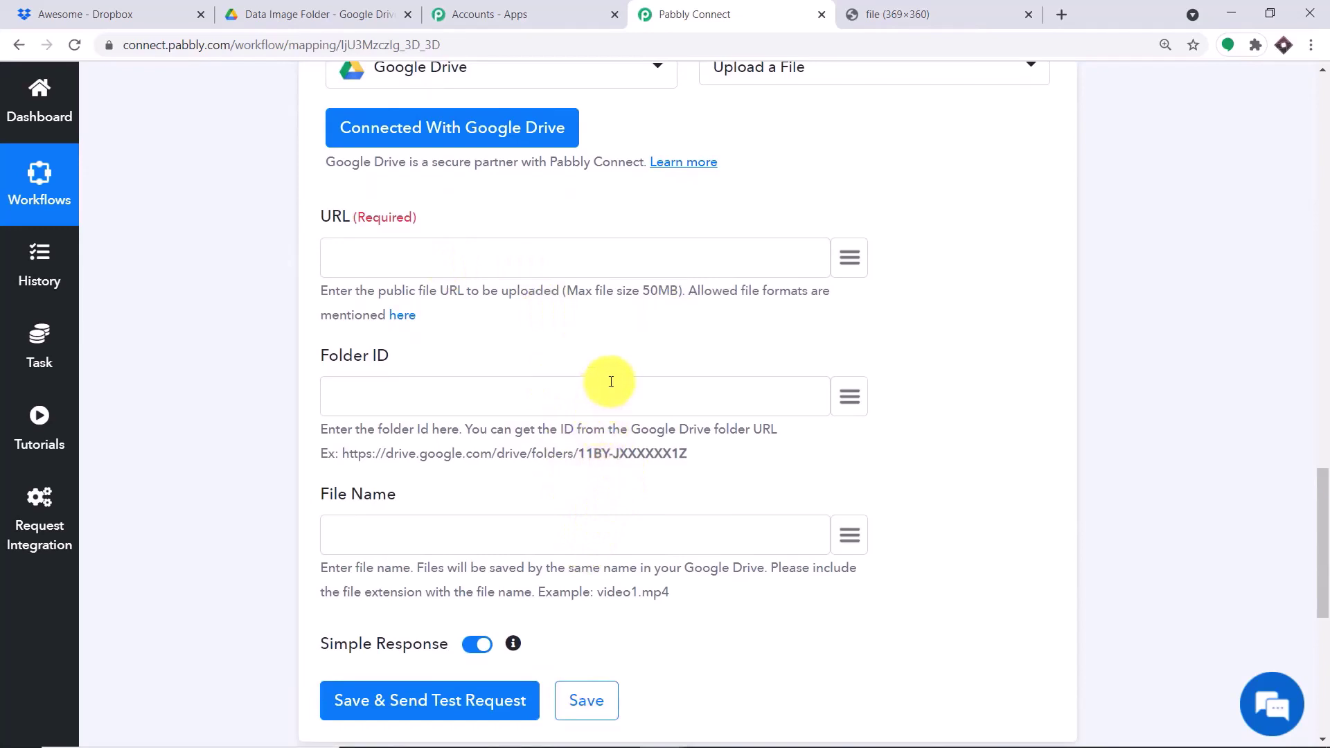
scroll(611, 382, "up", 3)
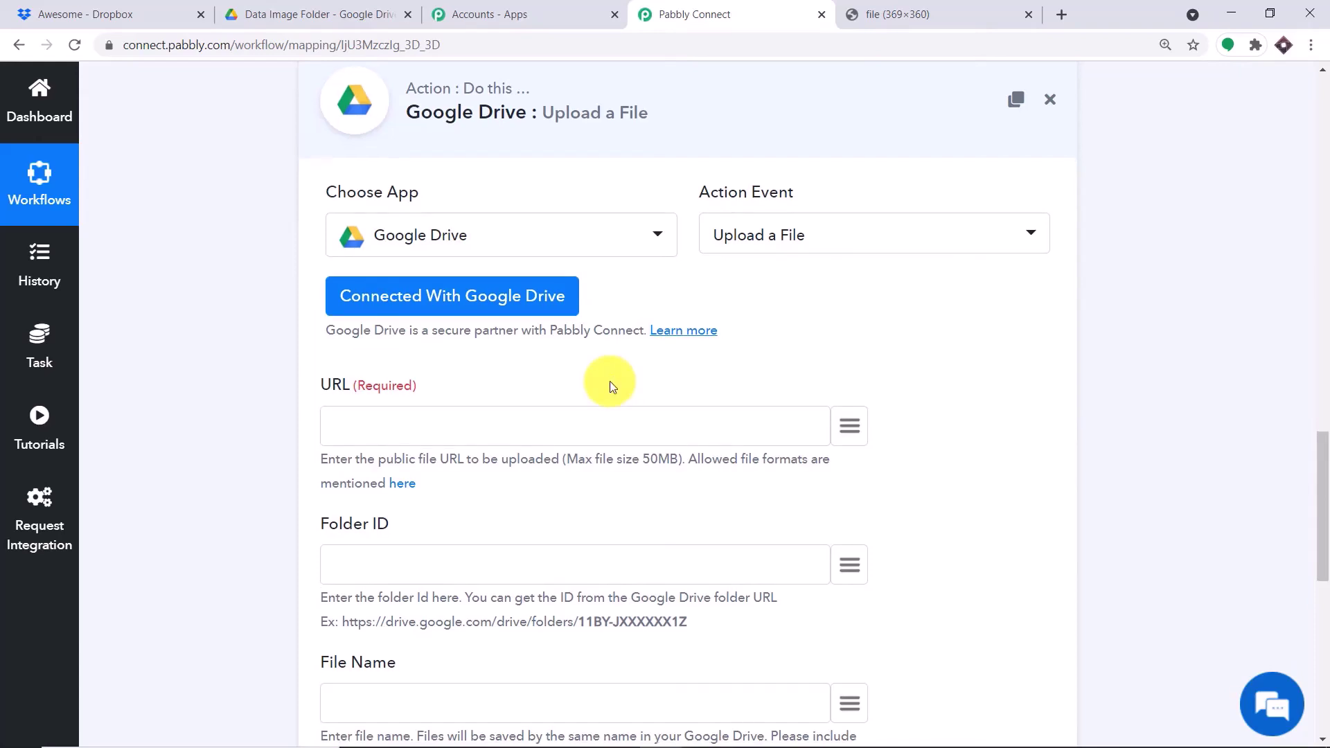
scroll(609, 380, "down", 1)
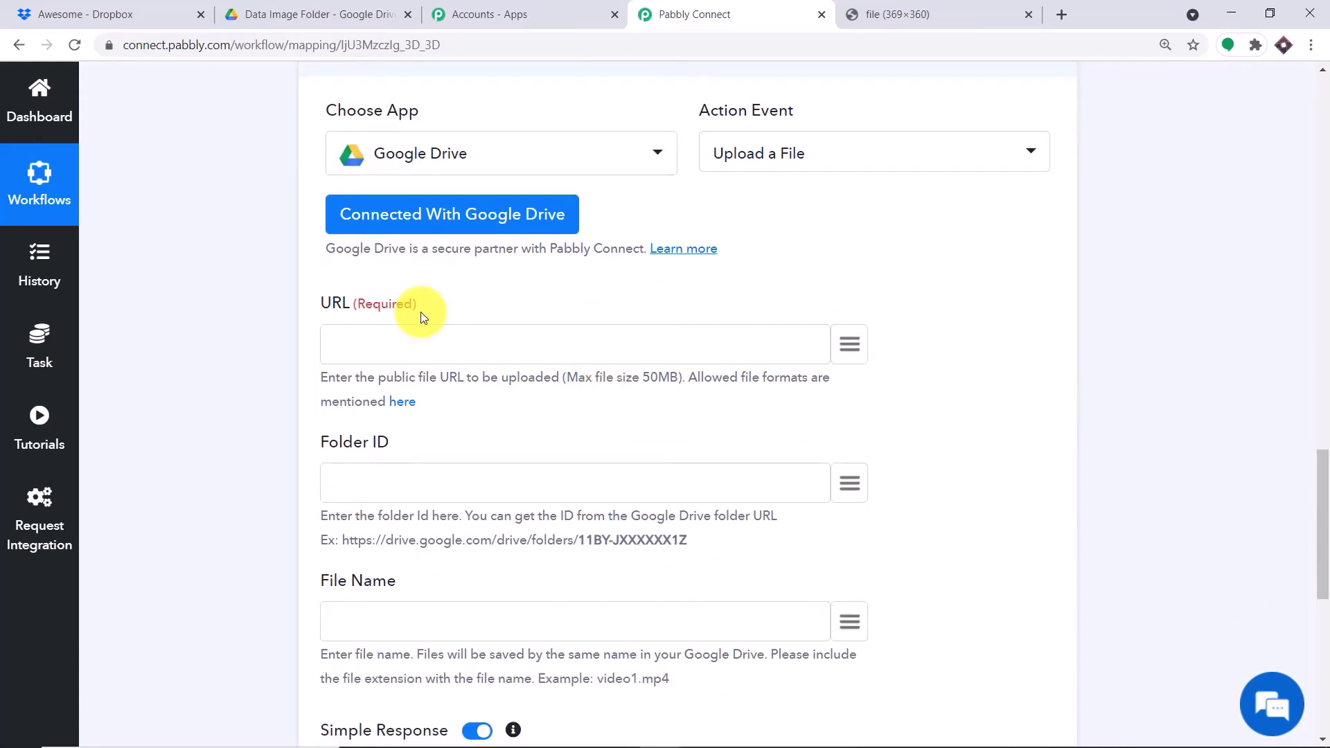
scroll(396, 342, "up", 1)
scroll(396, 342, "up", 8)
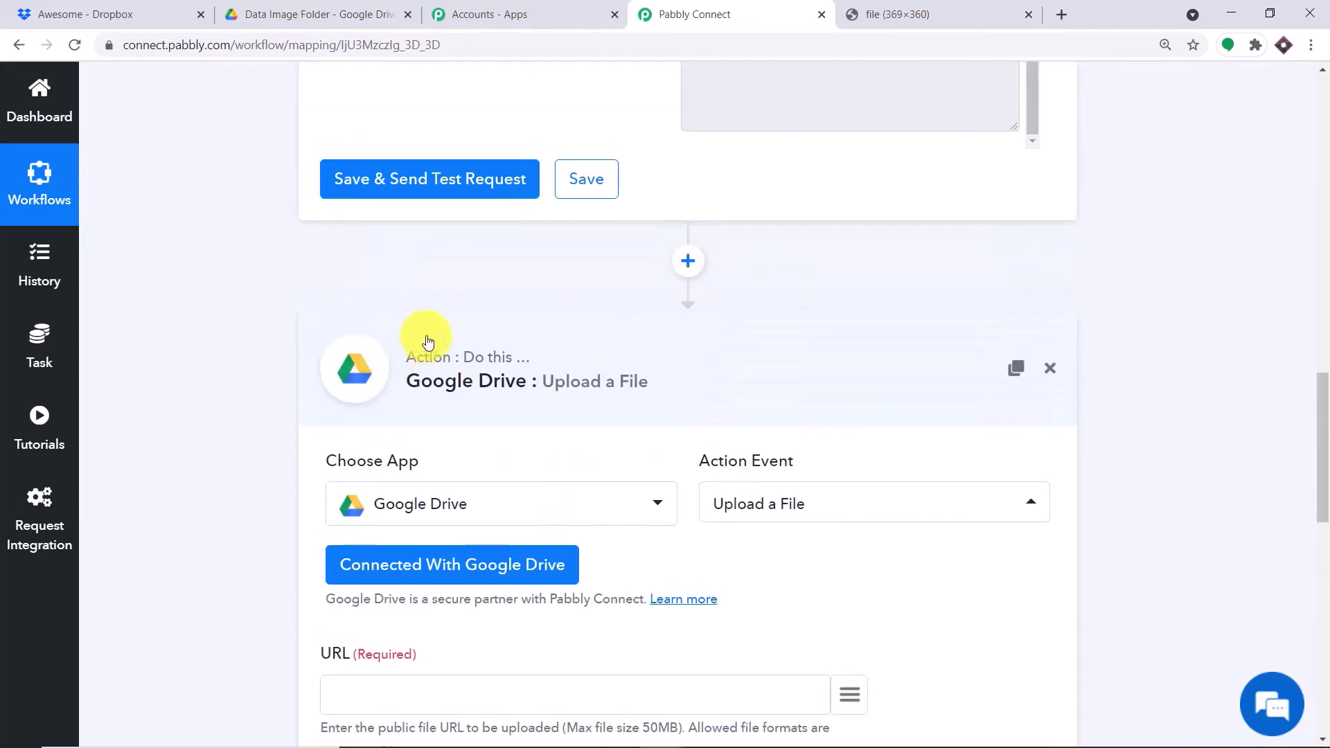
left_click_drag(956, 280, 670, 219)
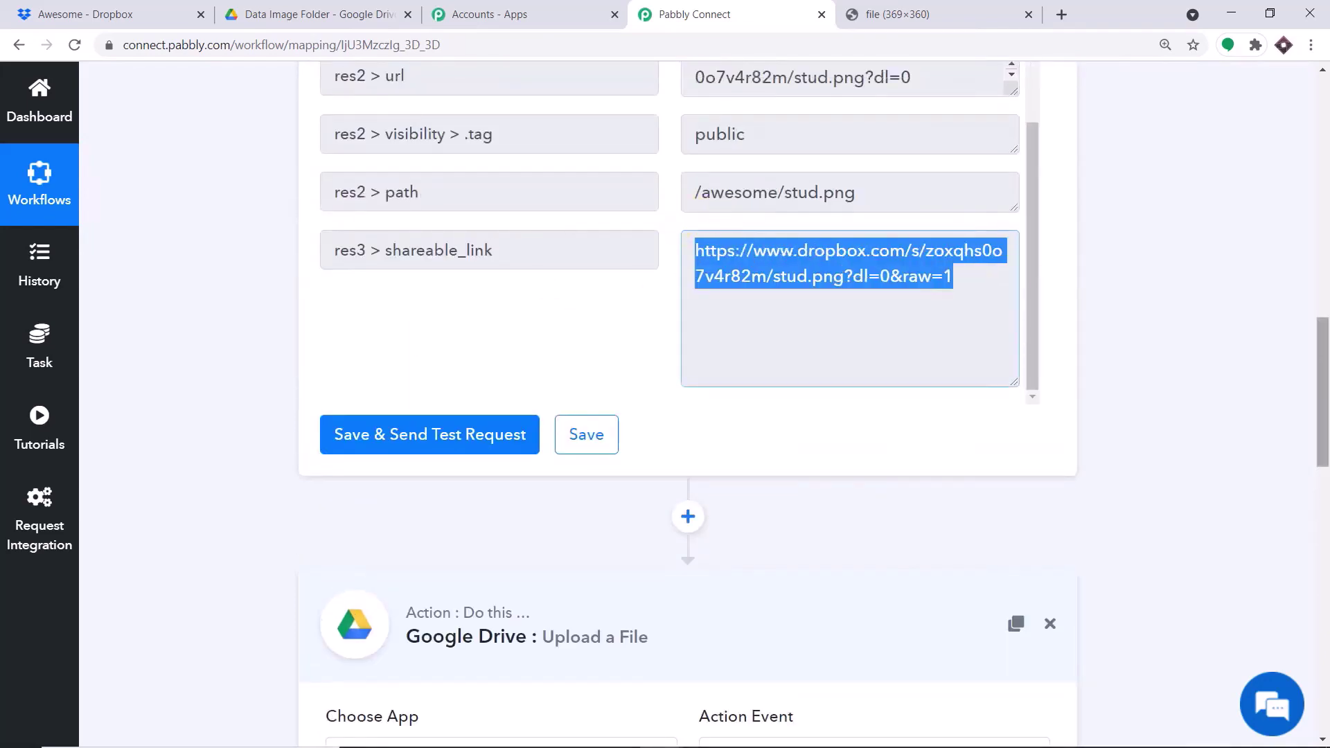
scroll(671, 219, "down", 7)
scroll(852, 439, "down", 3)
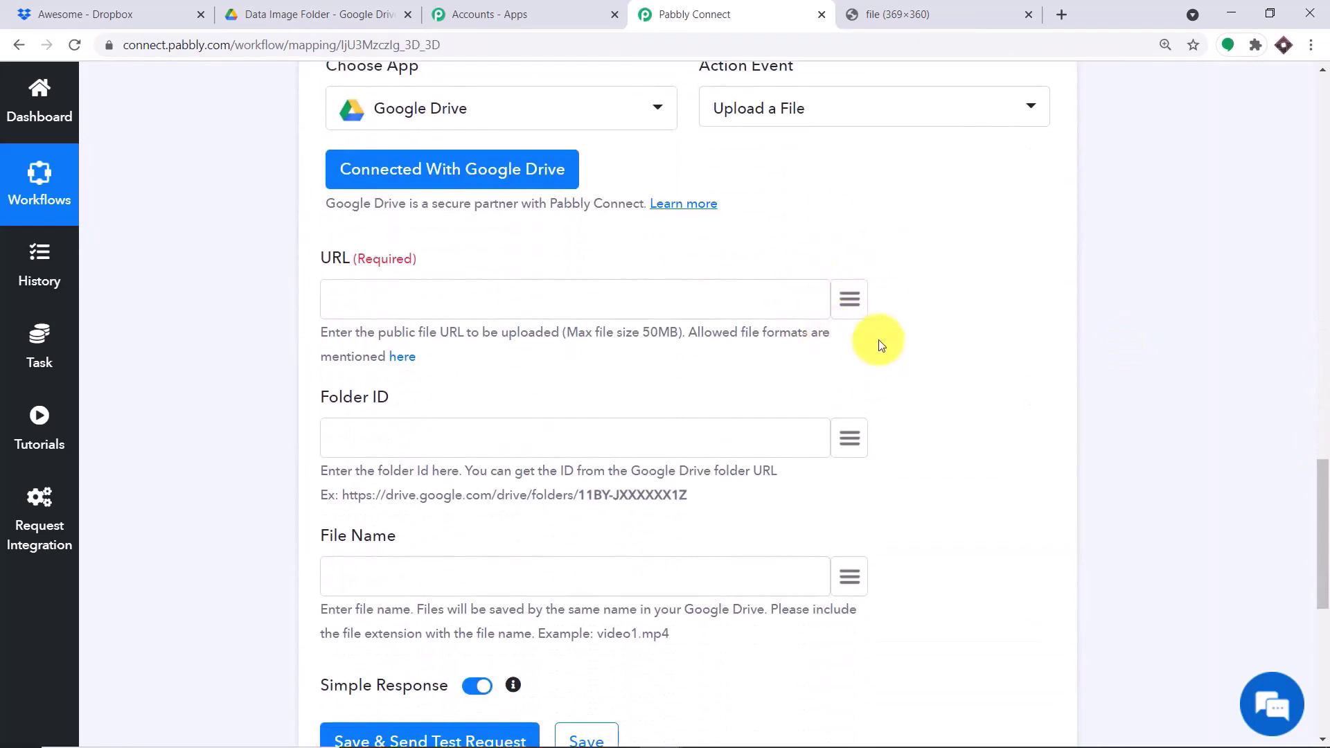
left_click(849, 300)
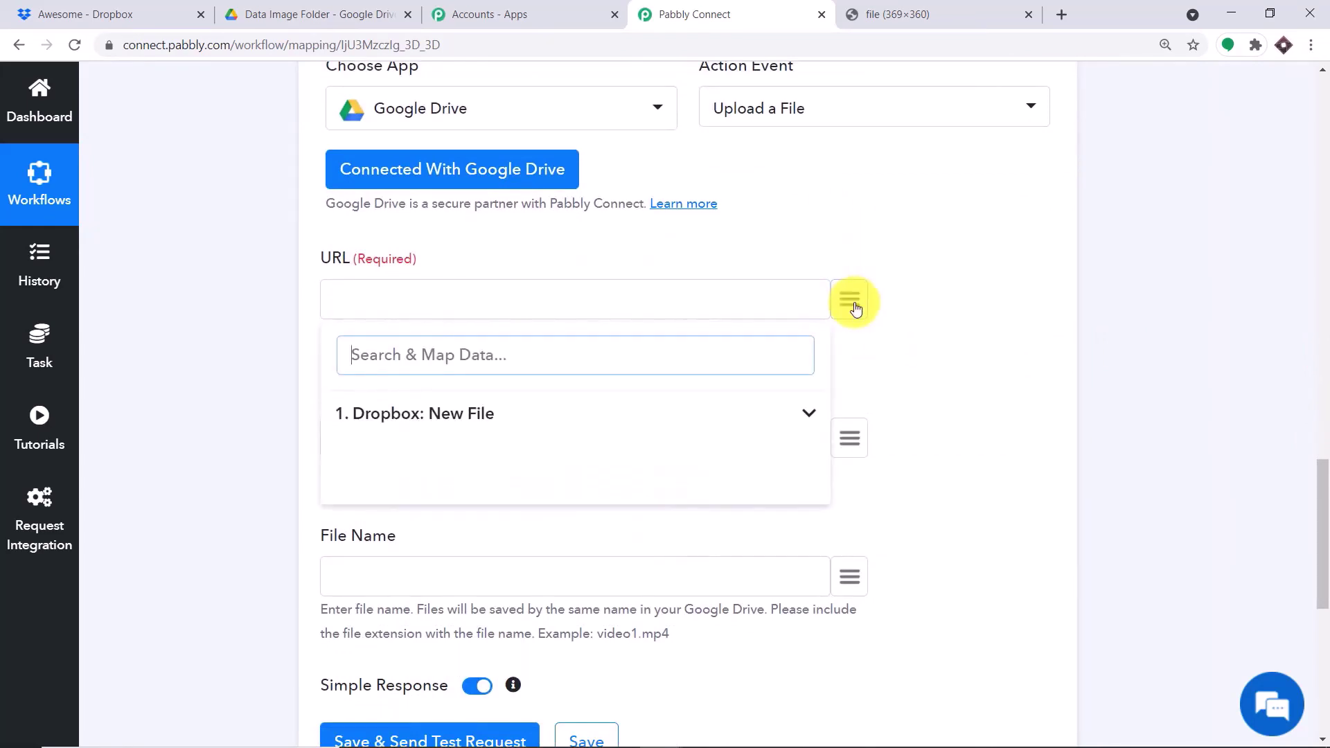
left_click(466, 427)
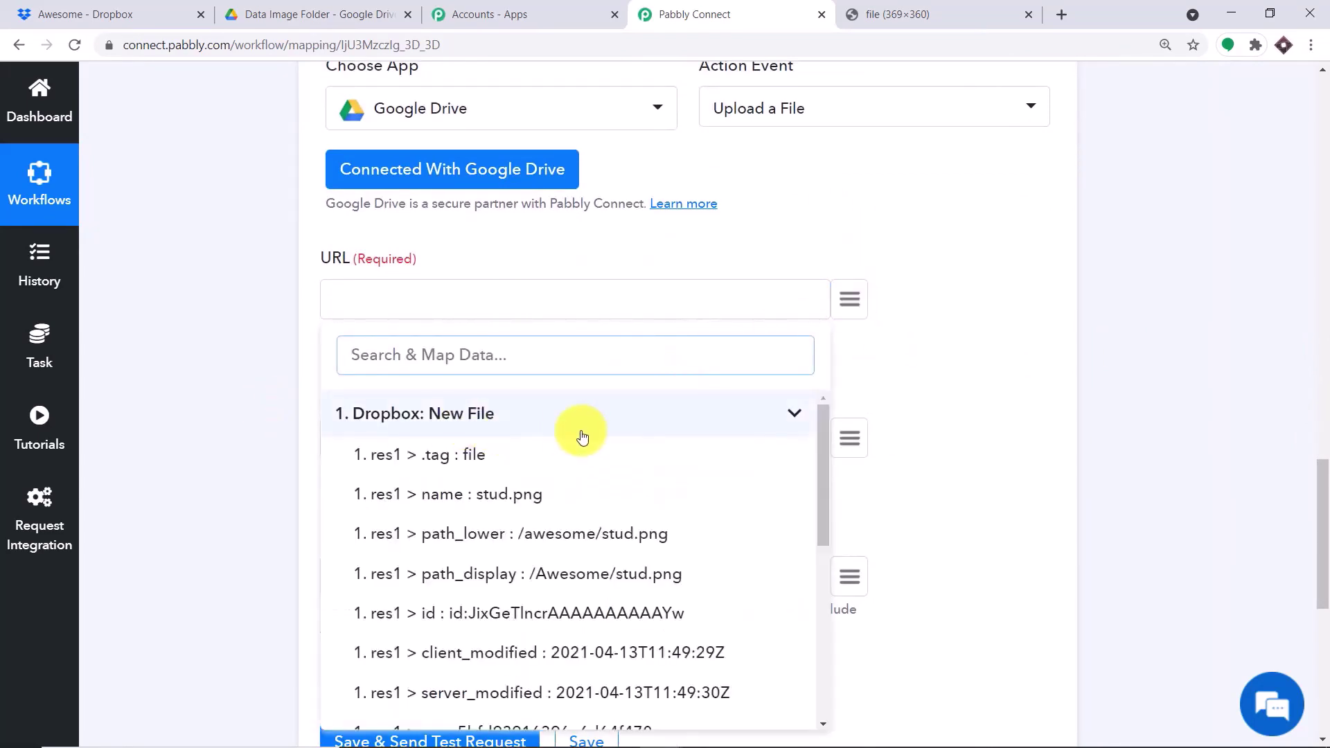
scroll(581, 438, "down", 5)
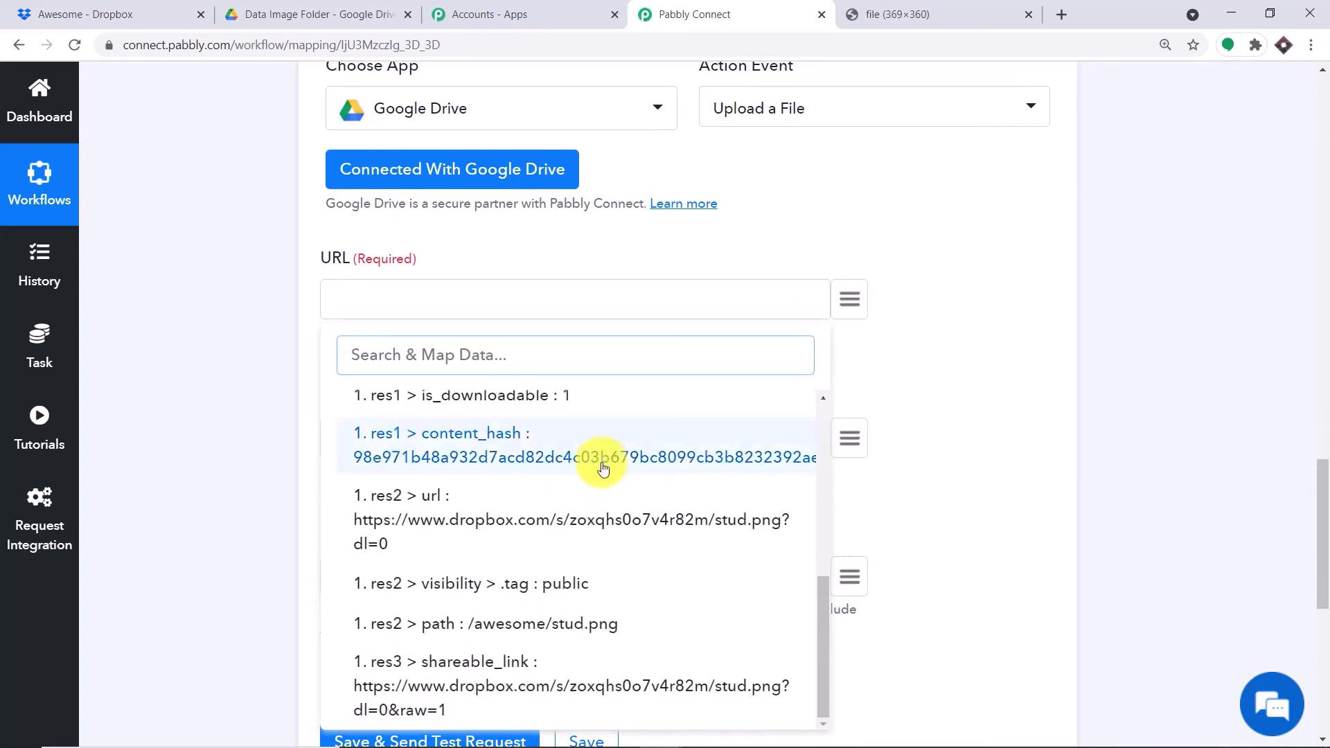
left_click(479, 670)
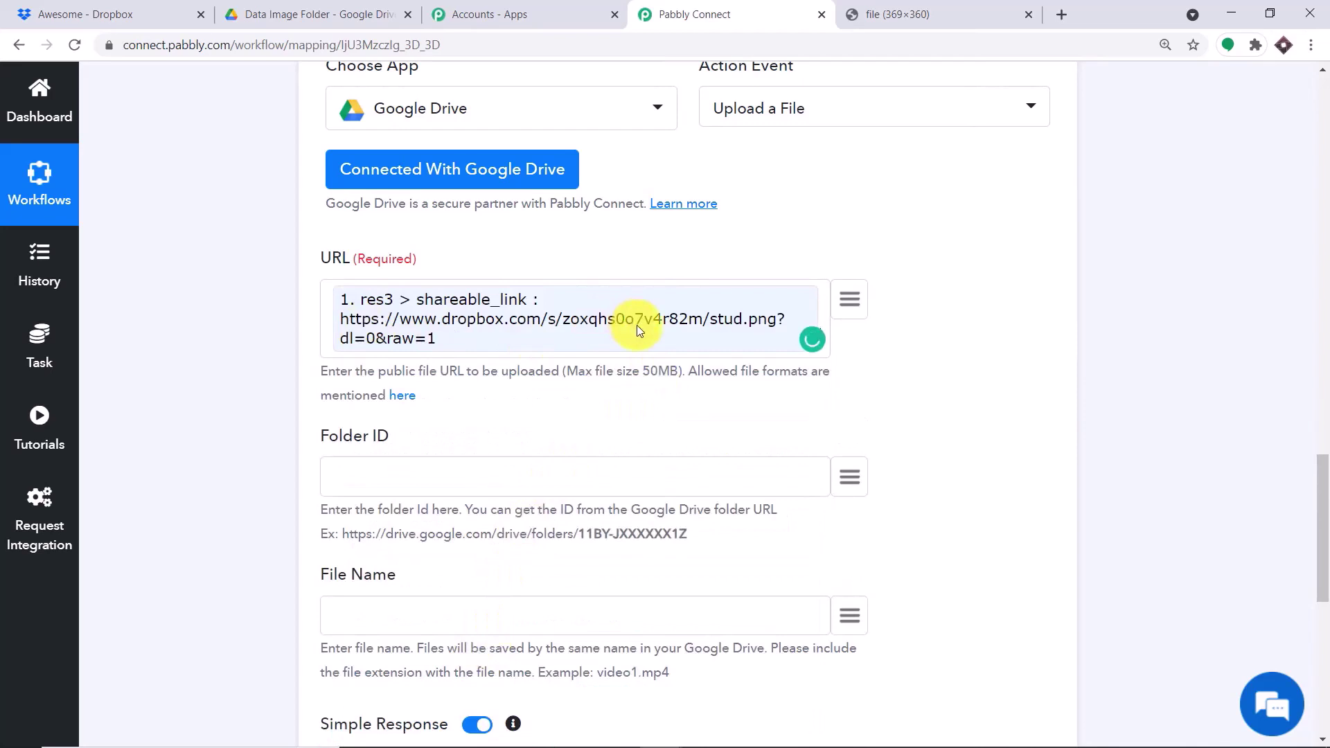
- Focus the Folder ID field and switch to the Google Drive tab
scroll(638, 329, "down", 3)
left_click(344, 302)
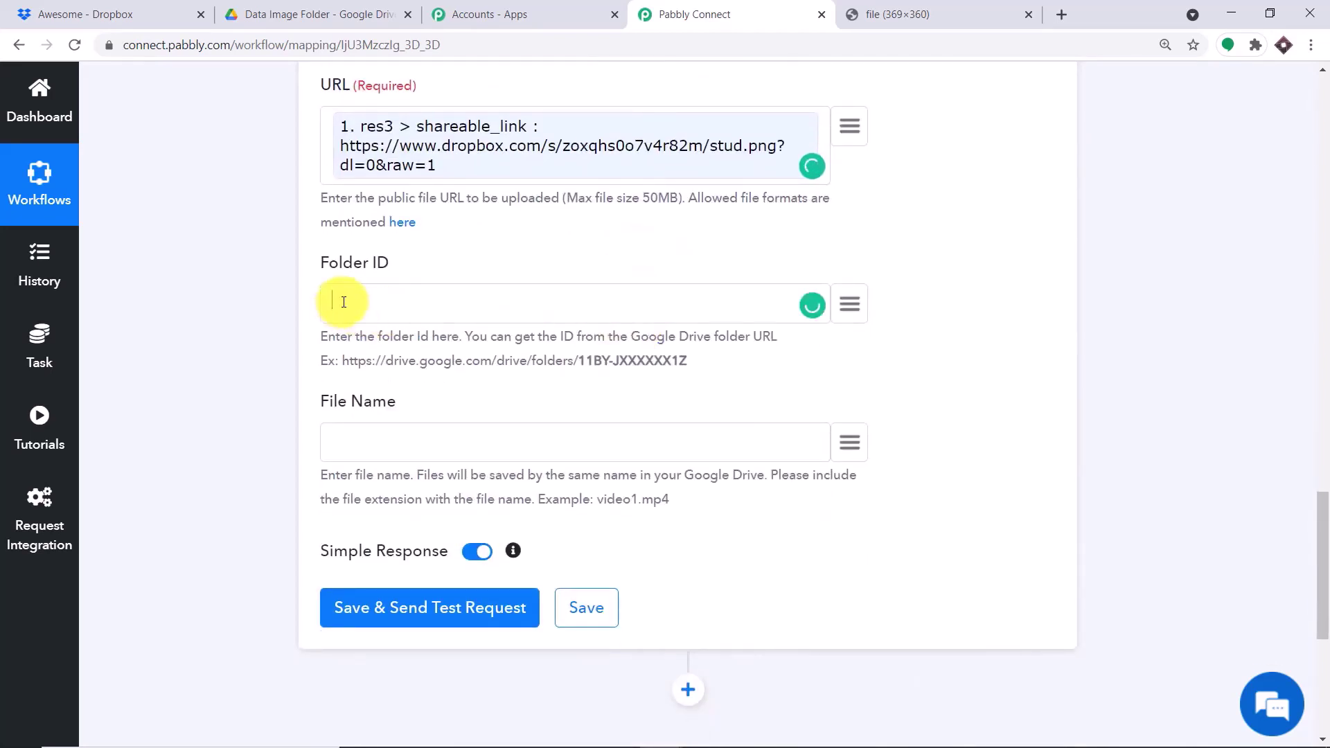
left_click(318, 12)
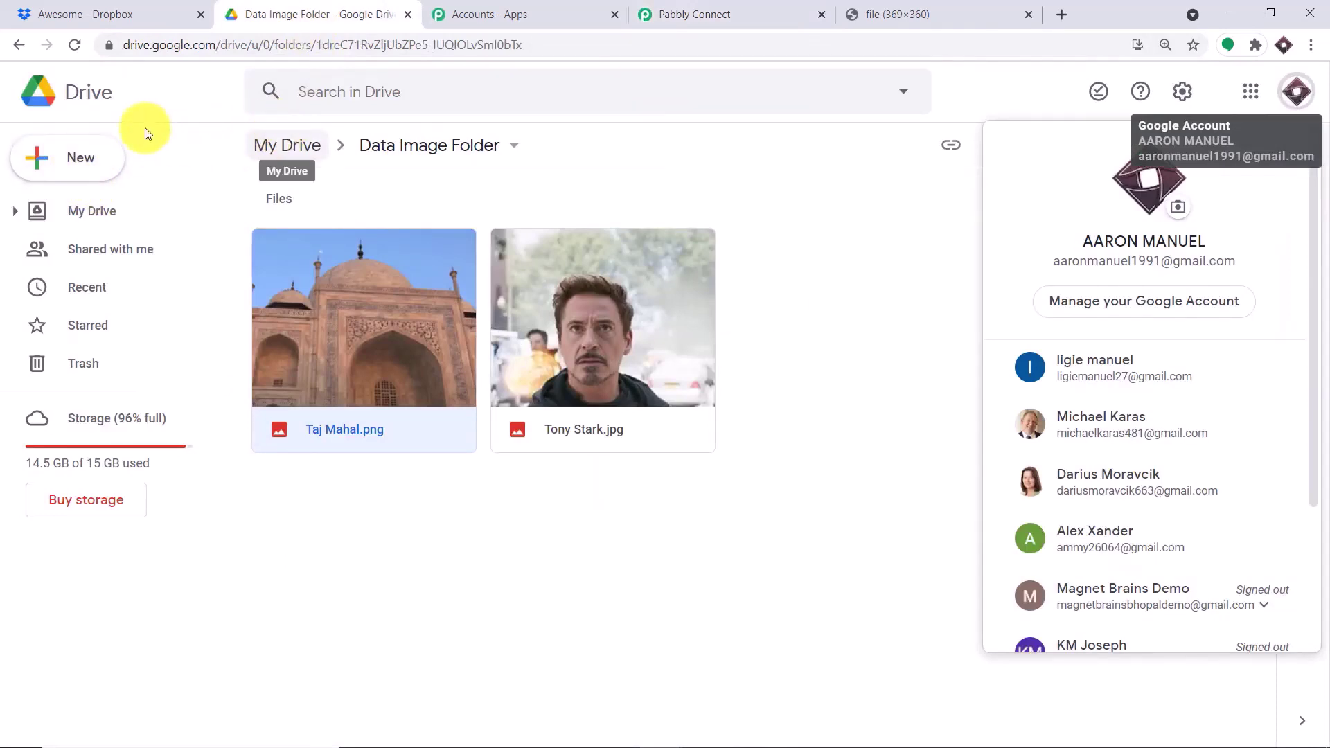
- Create a new folder named 'Dropbox Files' in My Drive
left_click(81, 95)
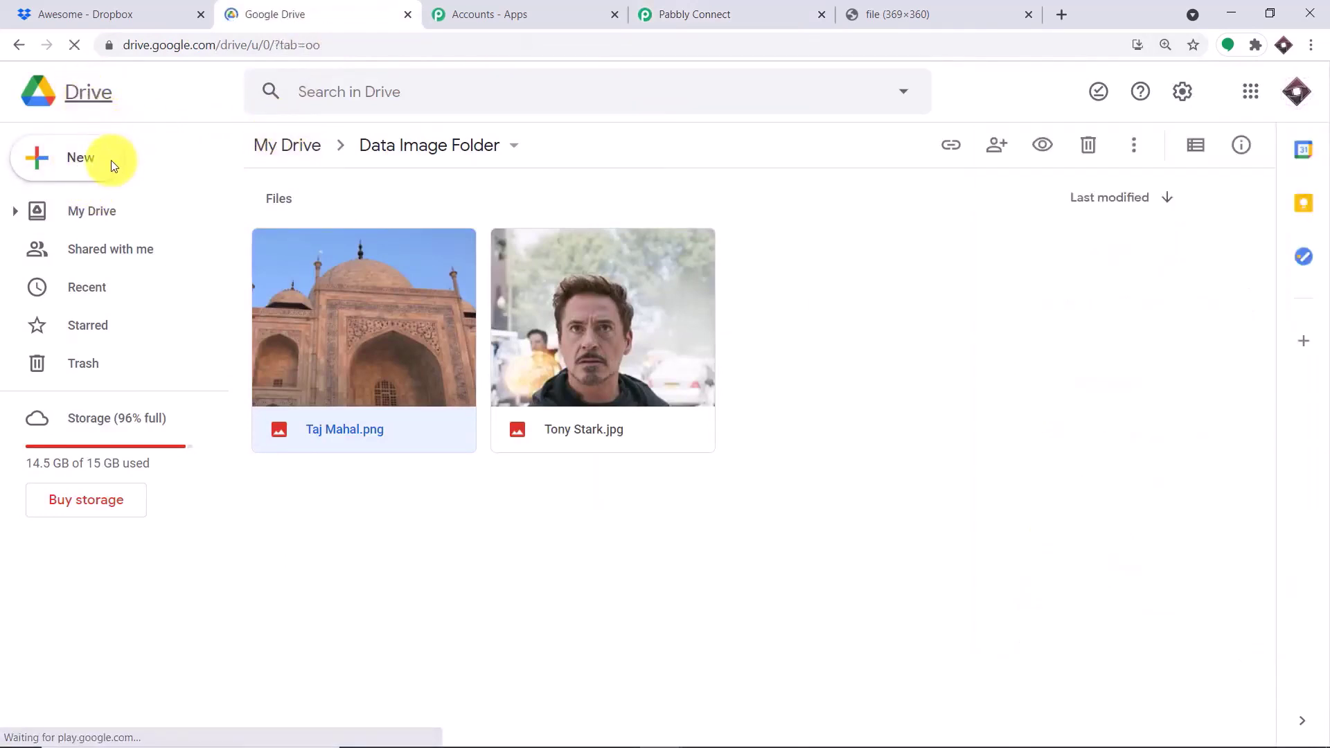
left_click(74, 162)
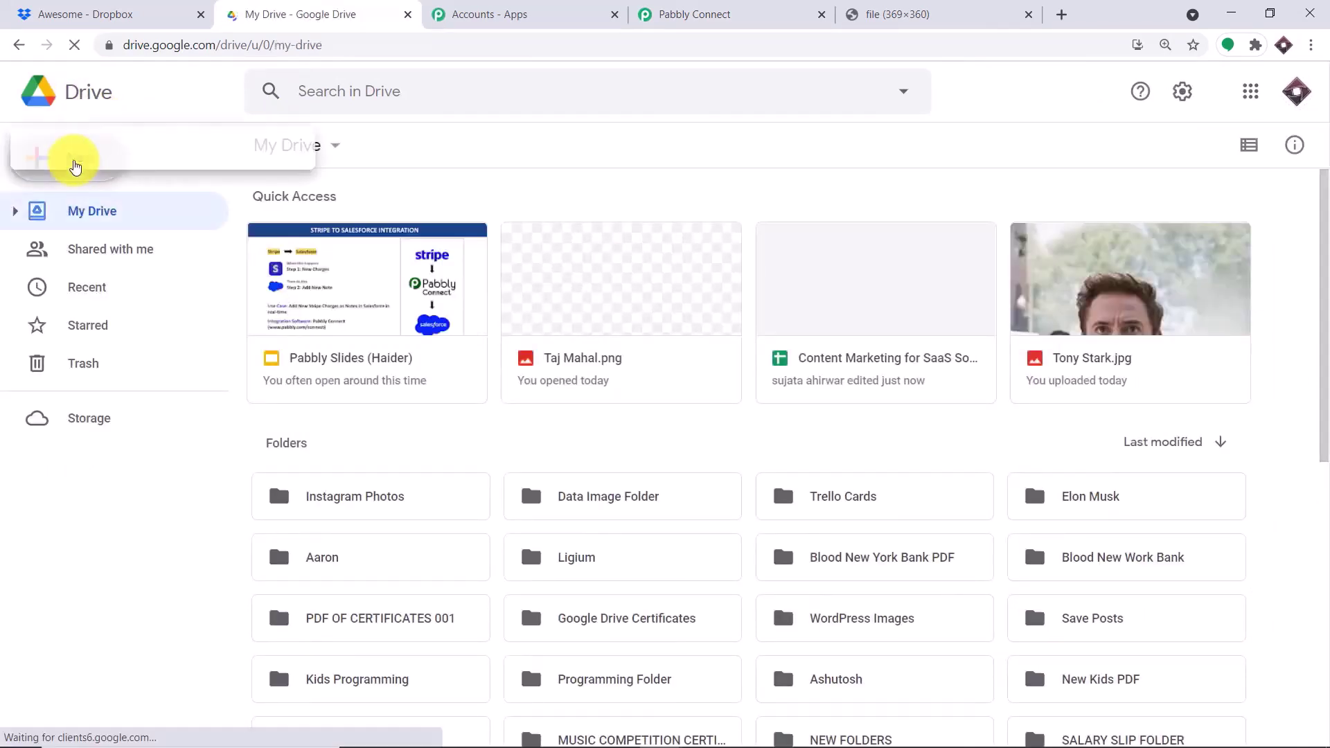
left_click(97, 167)
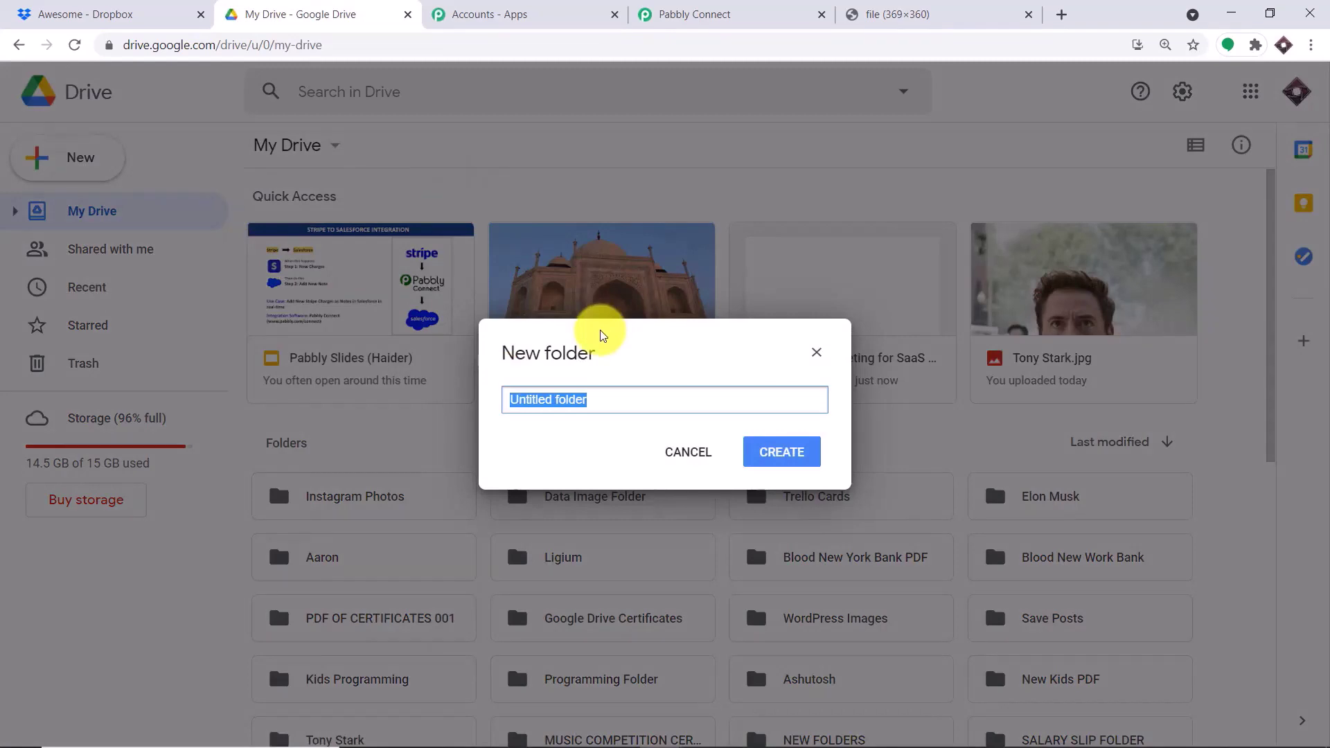
type("Dropbox Files")
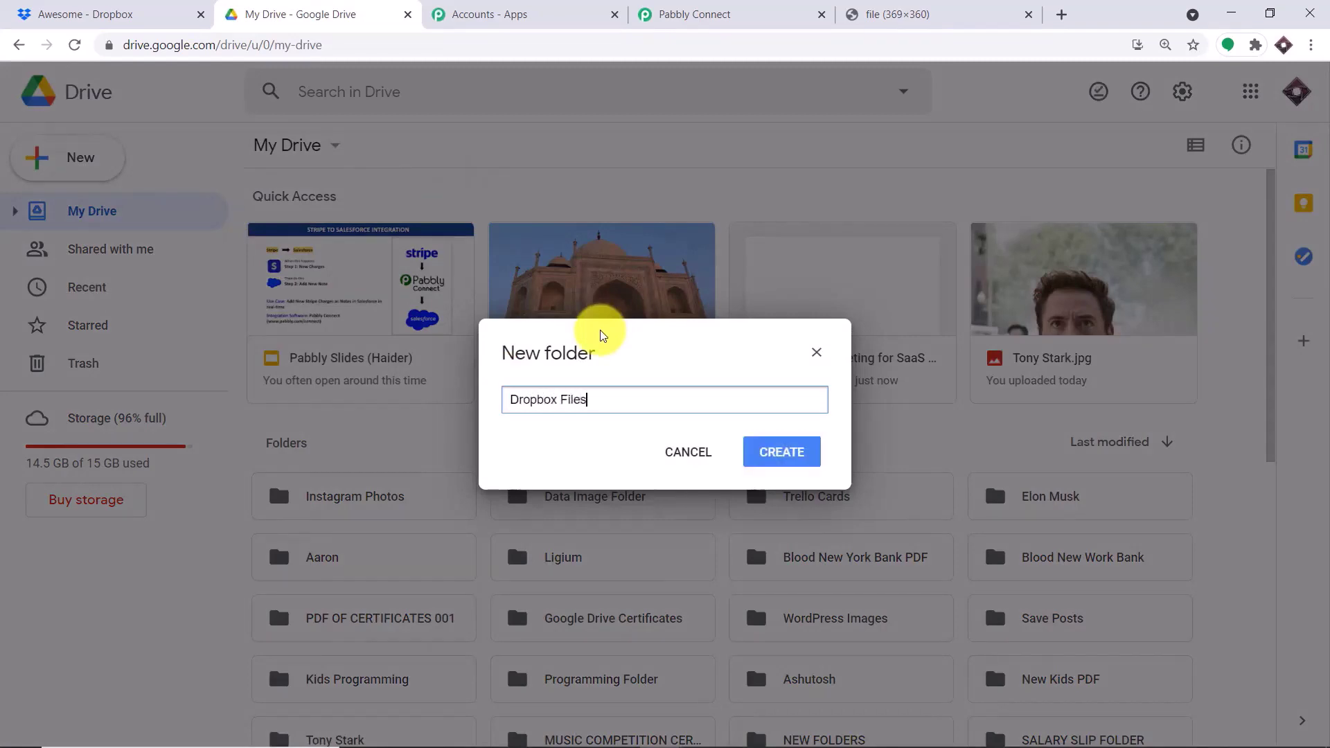
left_click(771, 451)
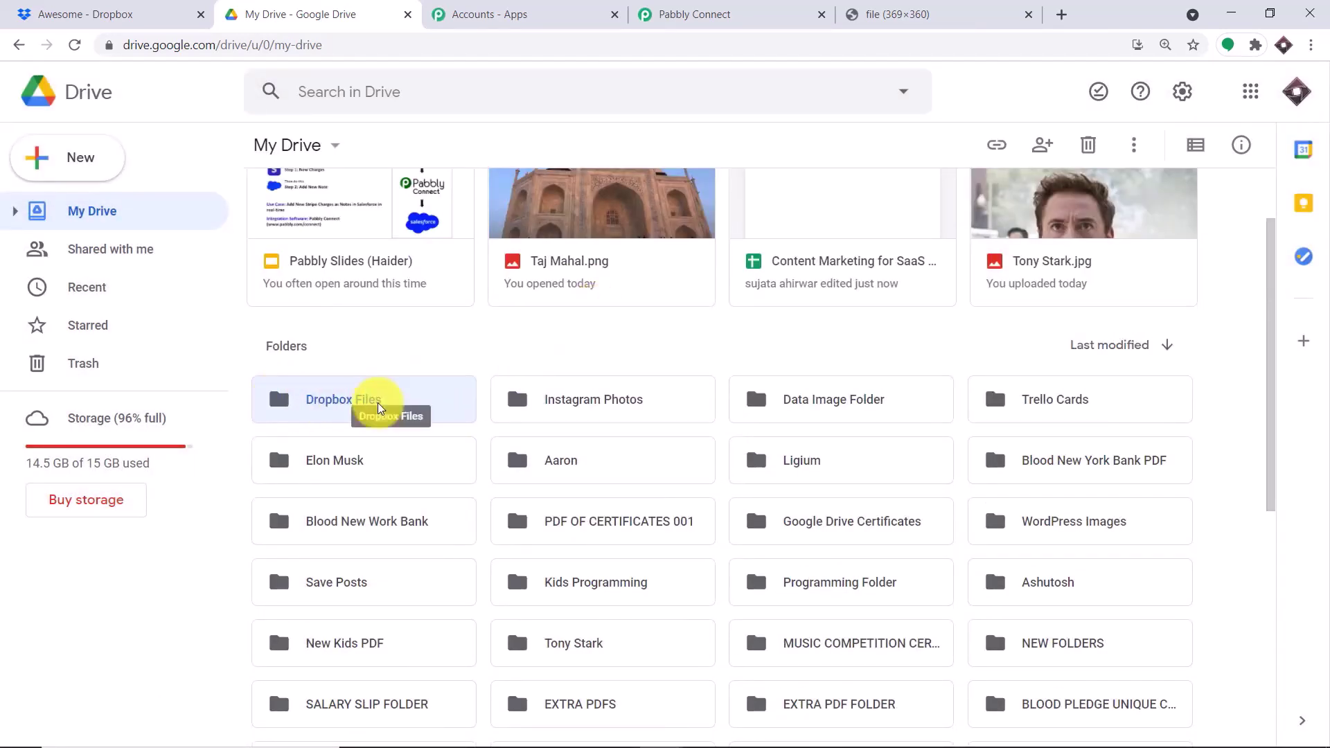
- Open the Dropbox Files folder and copy its ID from the address bar
double_click(329, 401)
left_click_drag(571, 41, 318, 47)
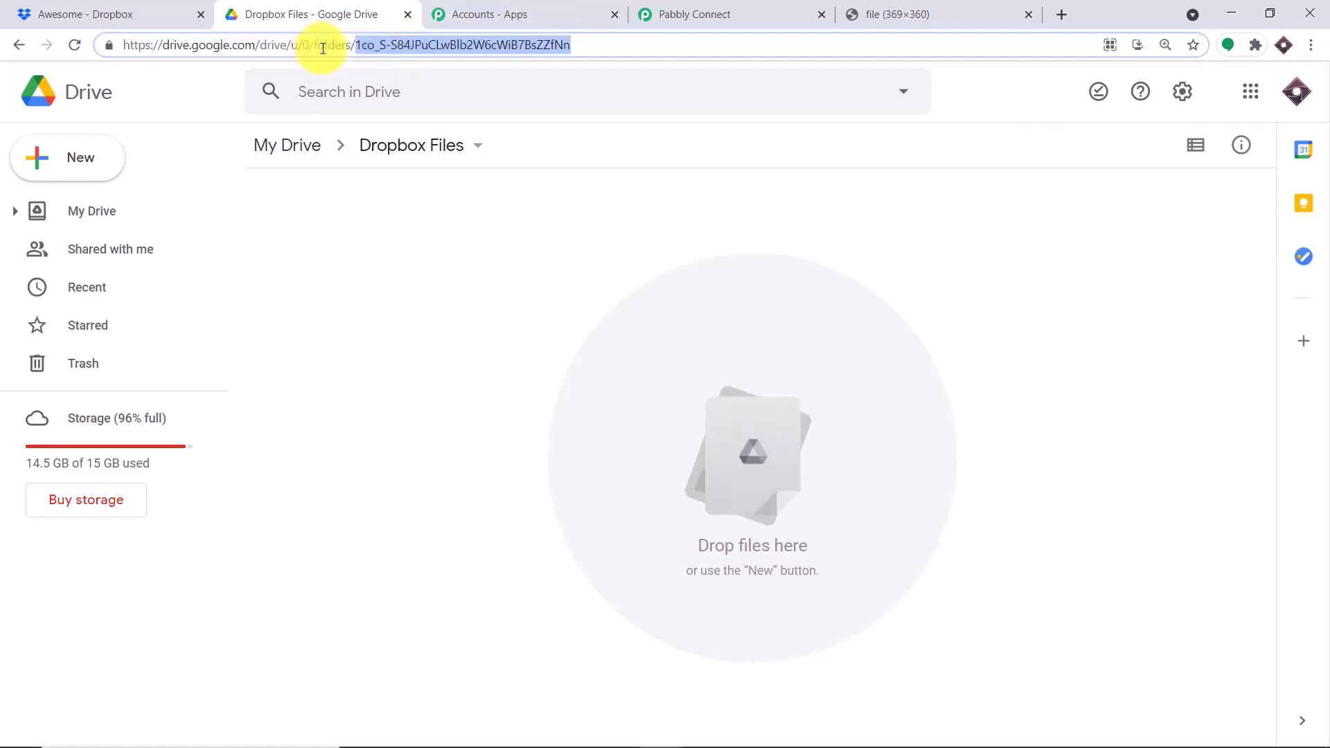
right_click(490, 45)
left_click(544, 140)
left_click(667, 7)
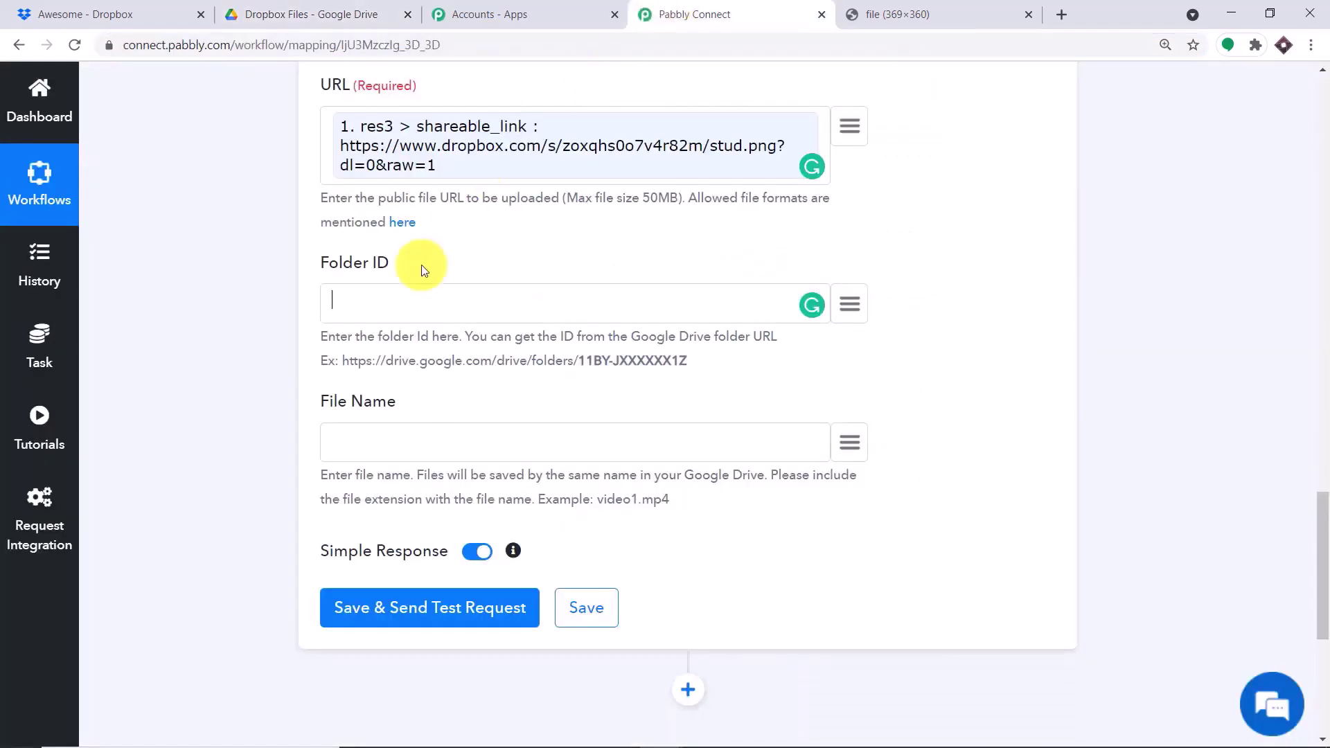
- Paste the Dropbox Files folder ID into the Folder ID field
right_click(385, 301)
left_click(437, 439)
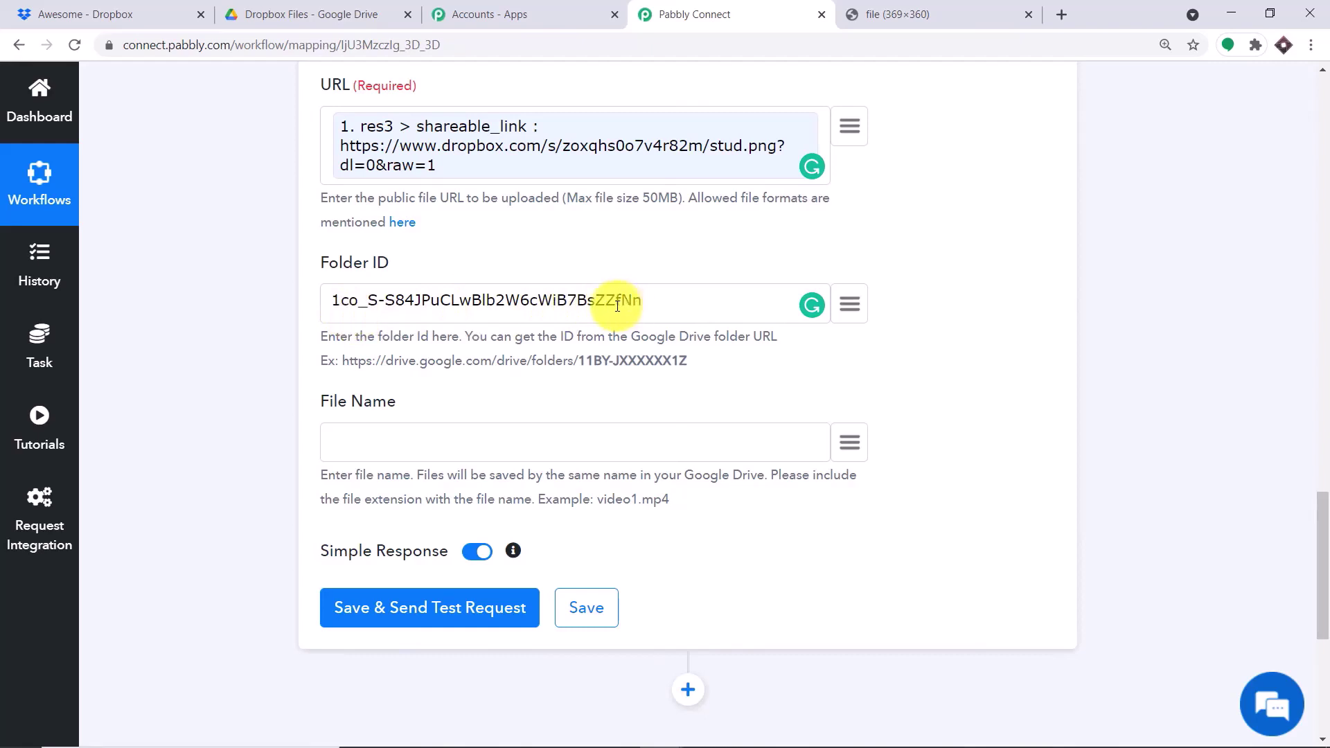
left_click(312, 14)
left_click(689, 14)
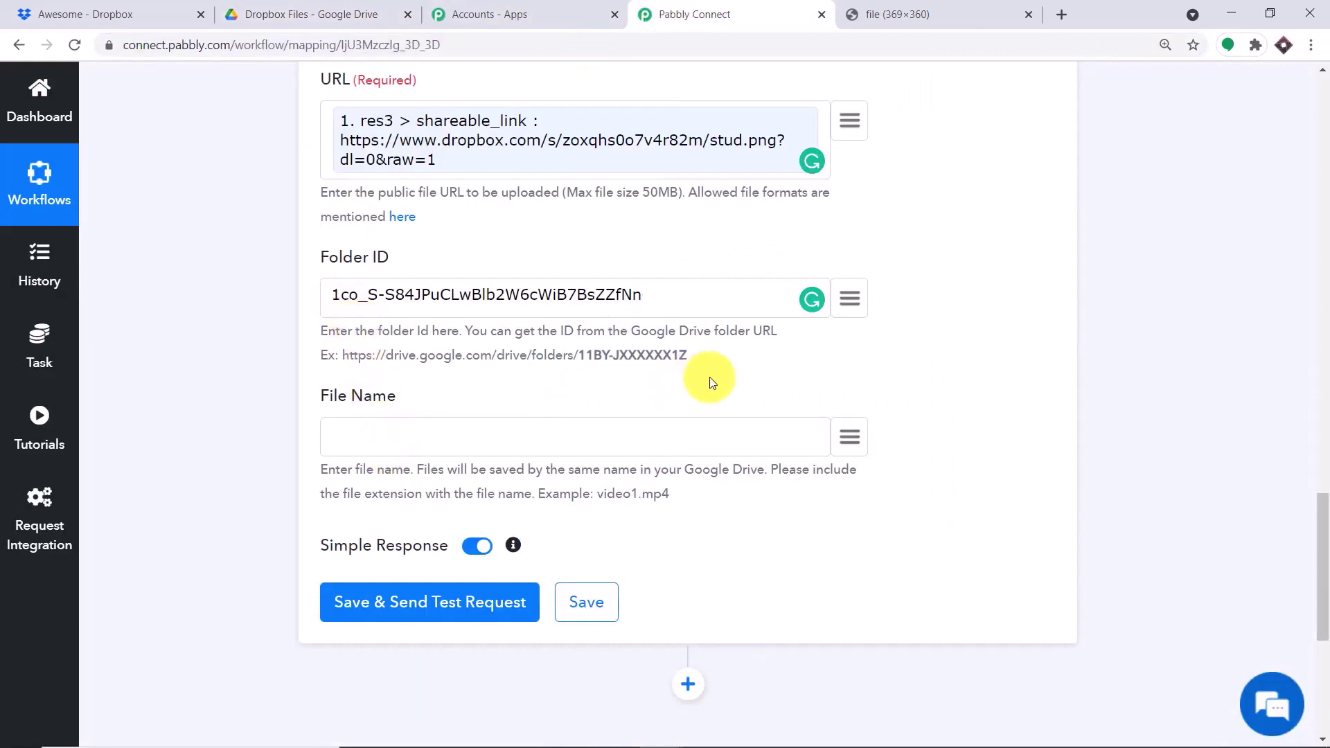
scroll(818, 319, "down", 3)
- Map File Name to the Dropbox New File name field (stud.png)
left_click(846, 269)
left_click(458, 383)
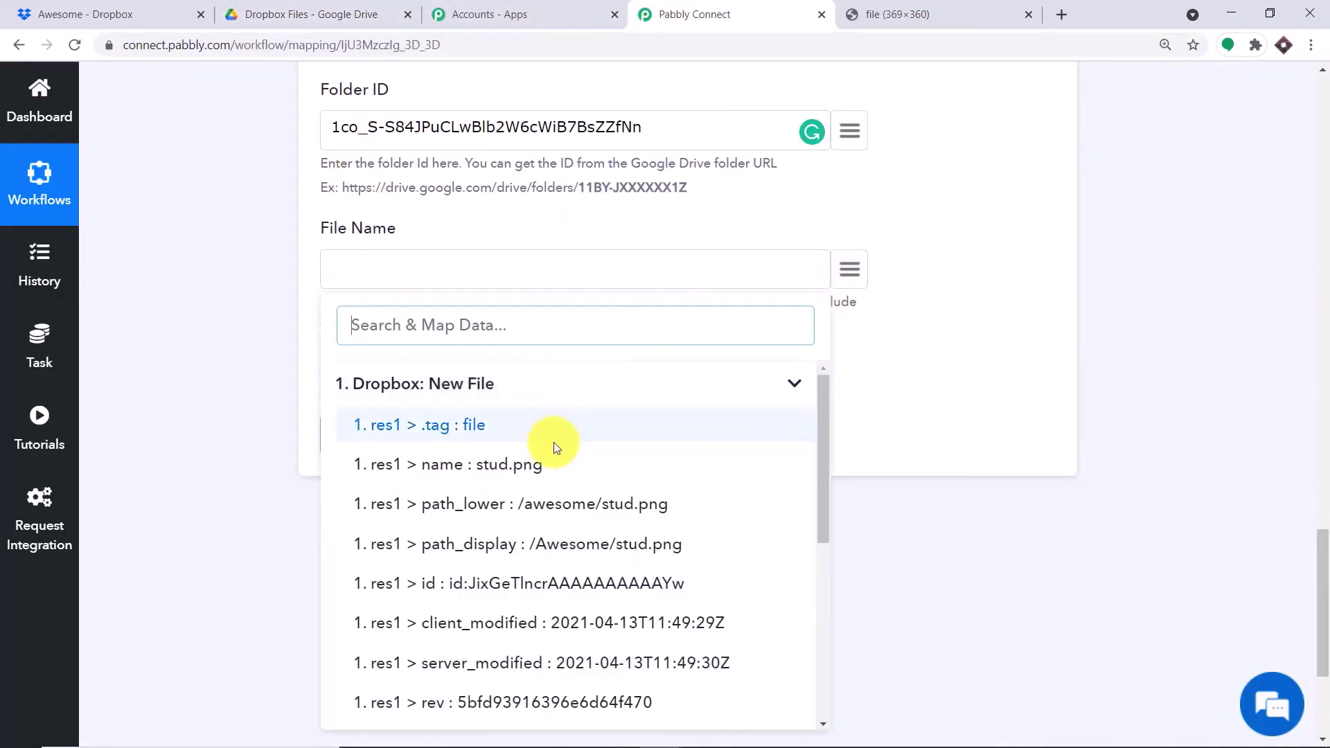
scroll(641, 541, "down", 5)
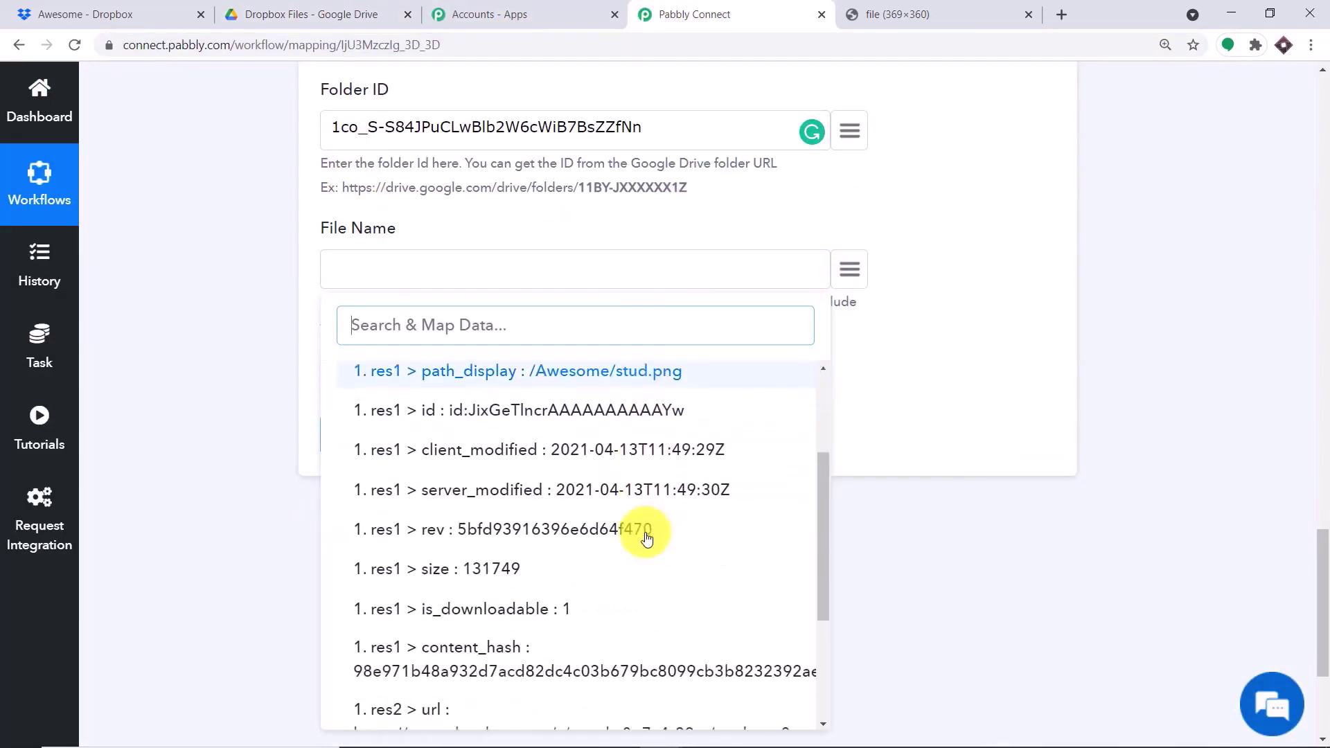
scroll(642, 542, "down", 1)
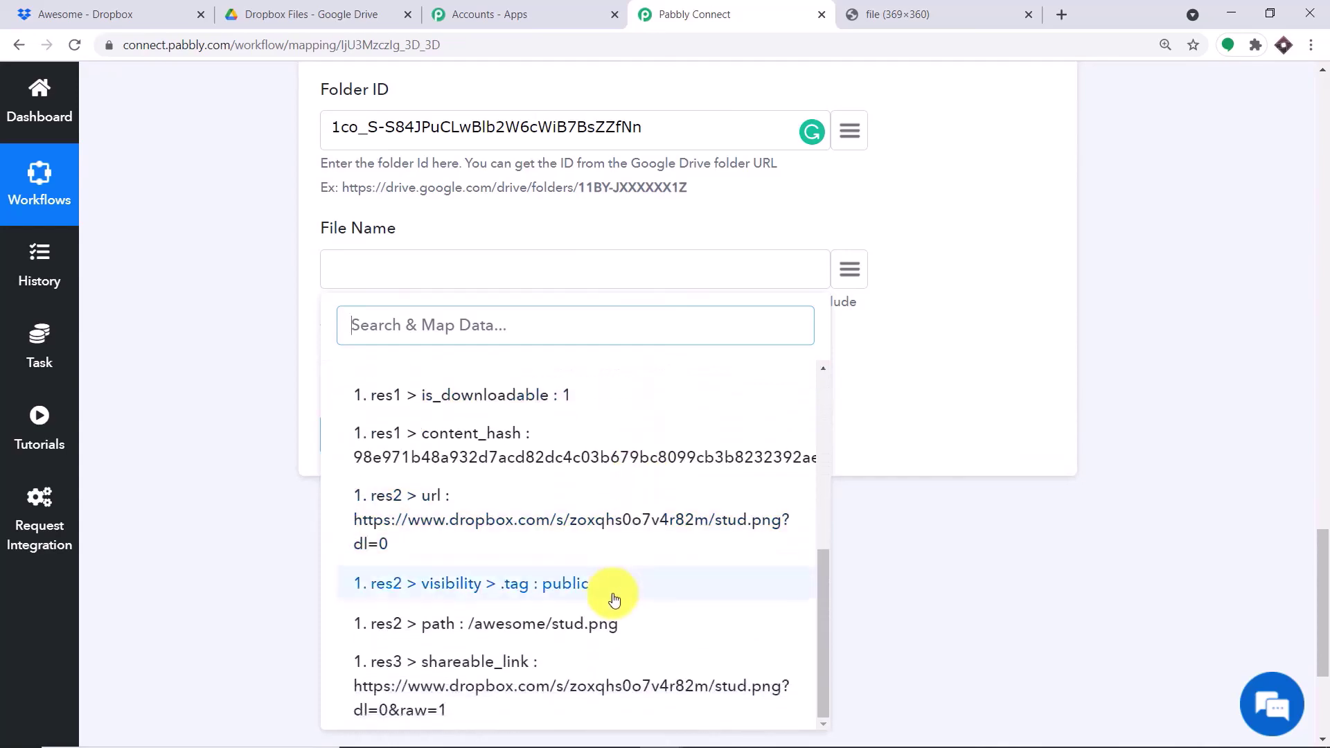
scroll(589, 548, "up", 5)
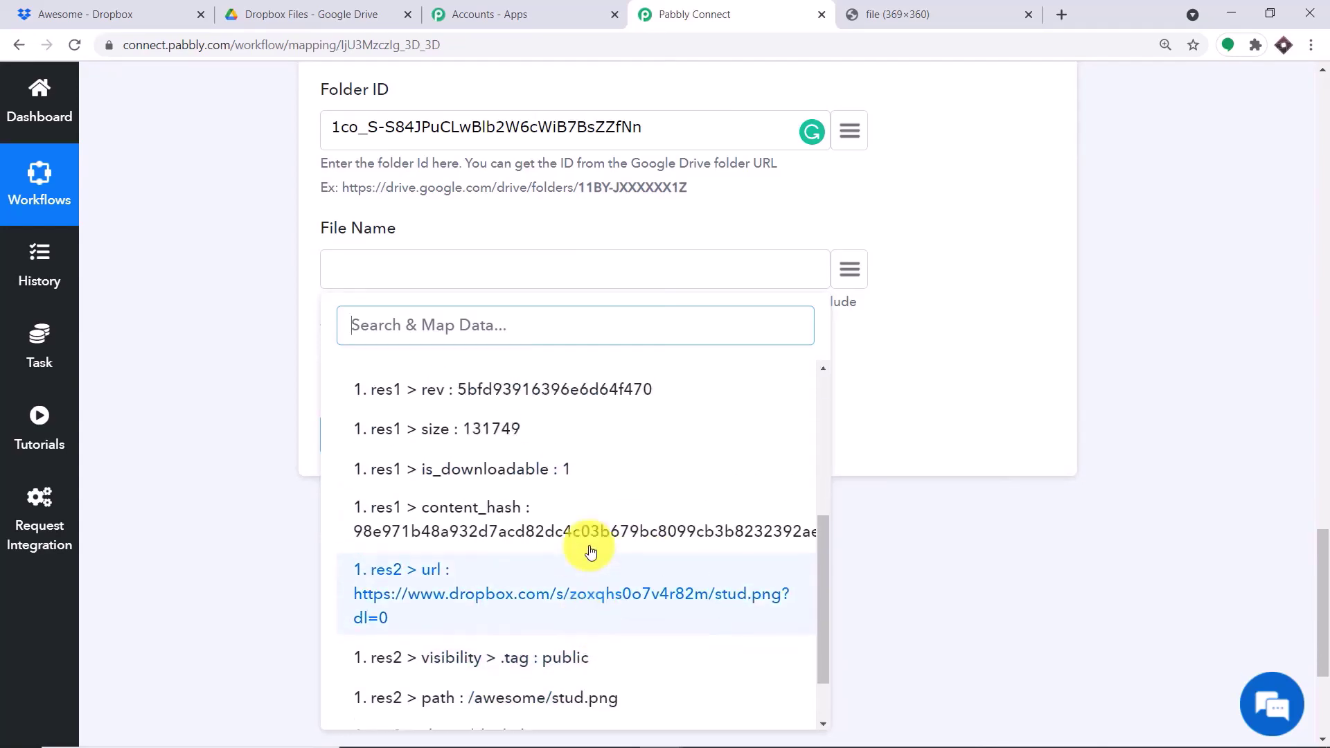
scroll(638, 413, "up", 3)
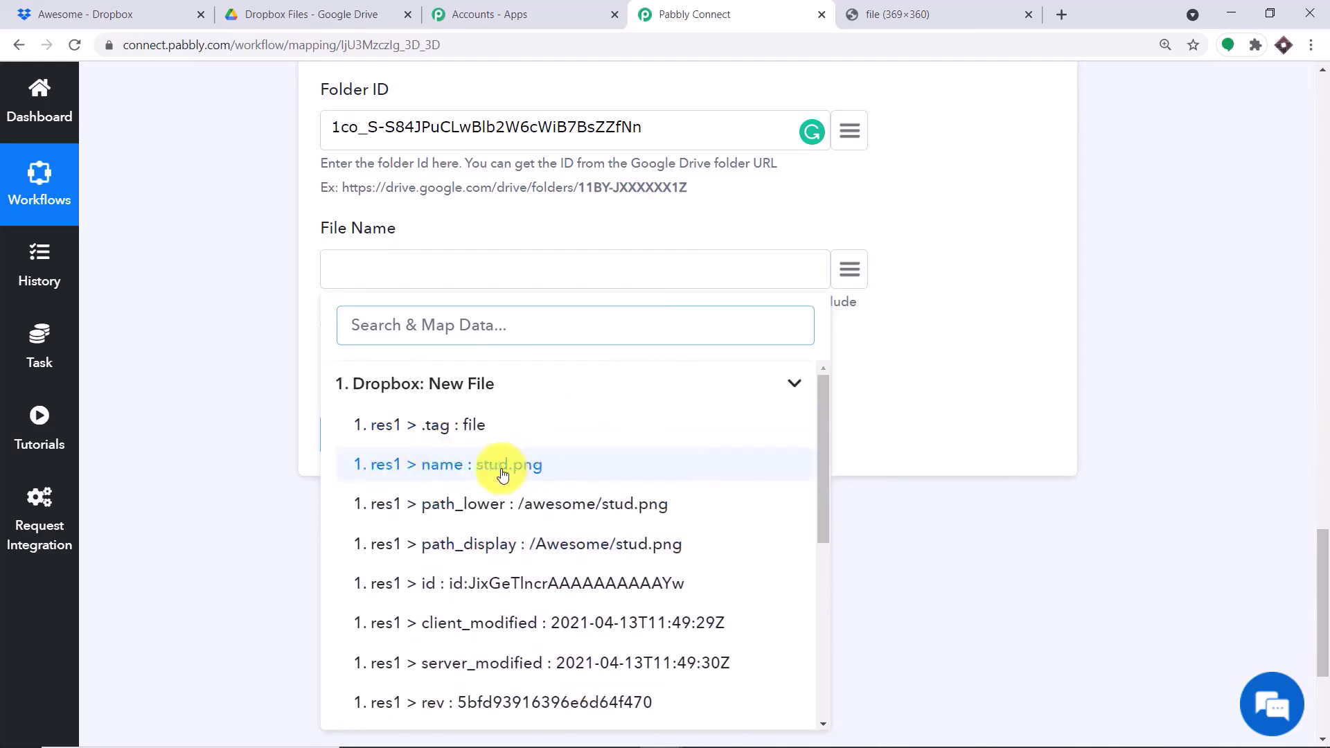
left_click(490, 465)
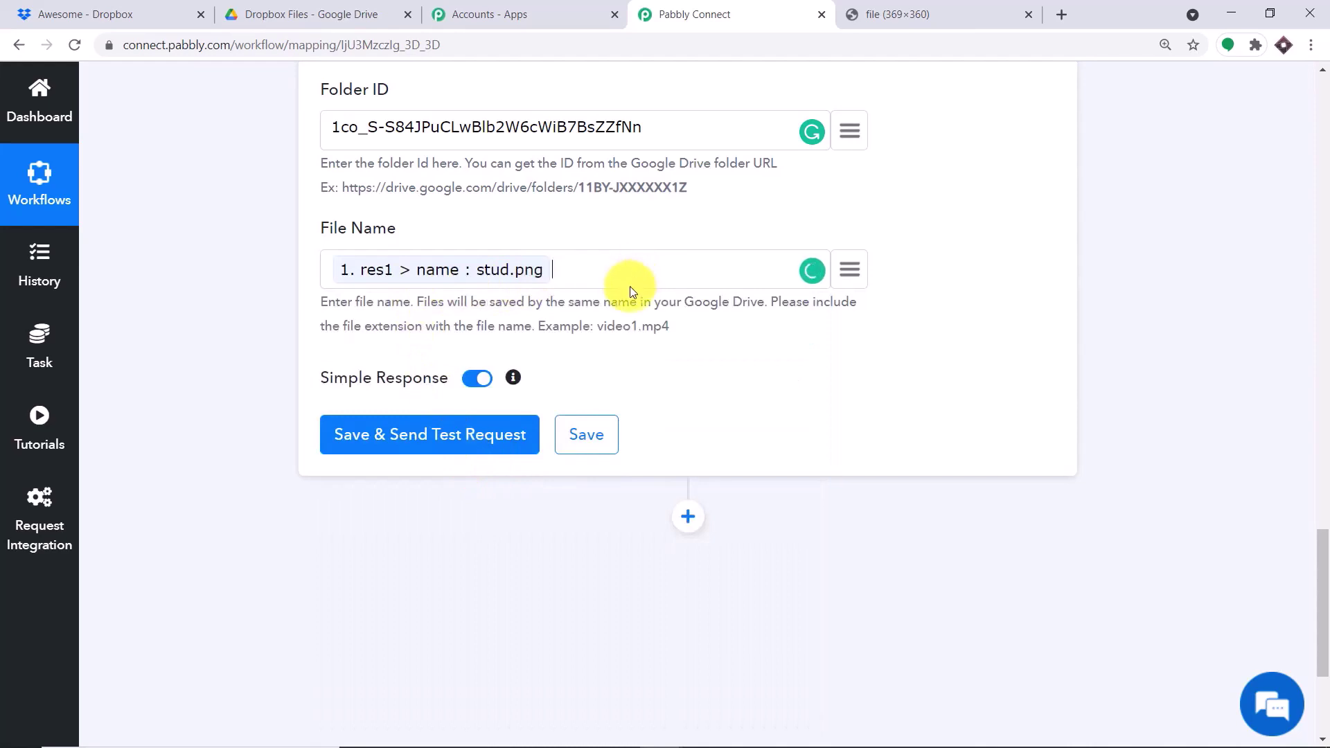
scroll(589, 325, "up", 3)
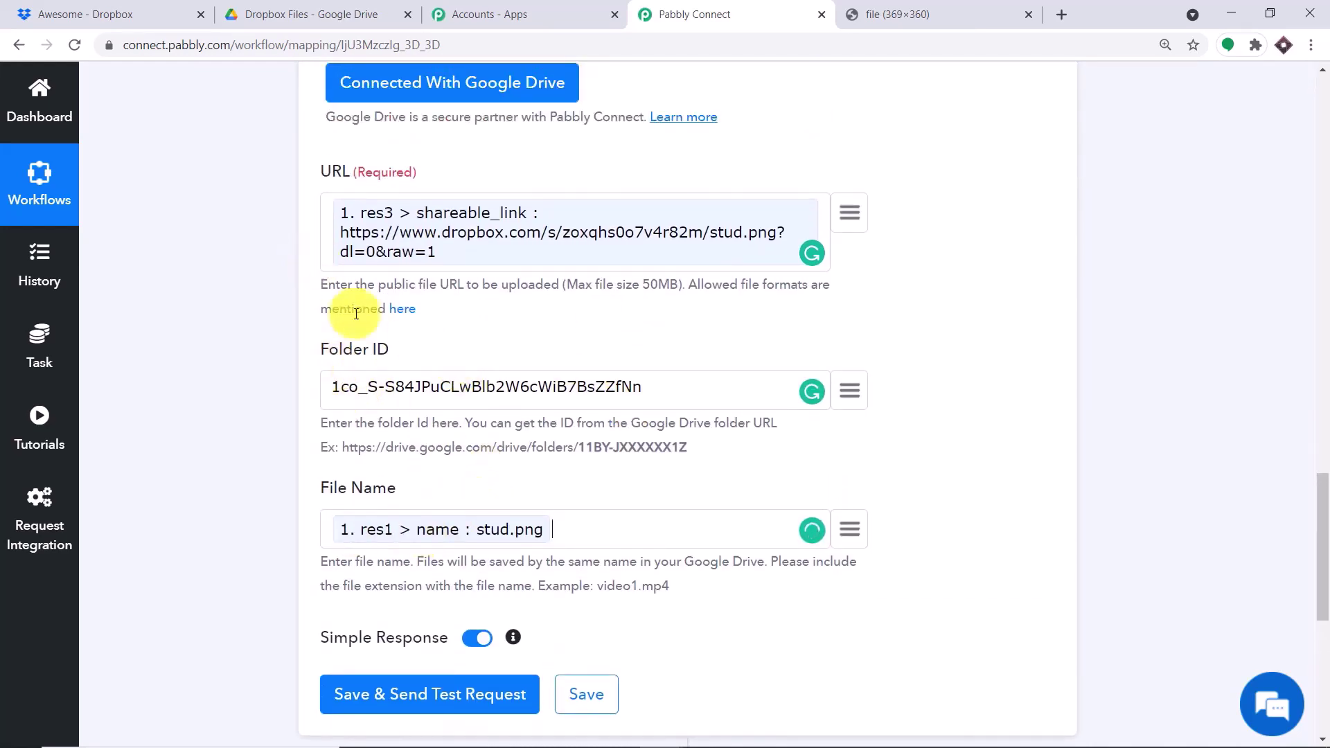
left_click(300, 14)
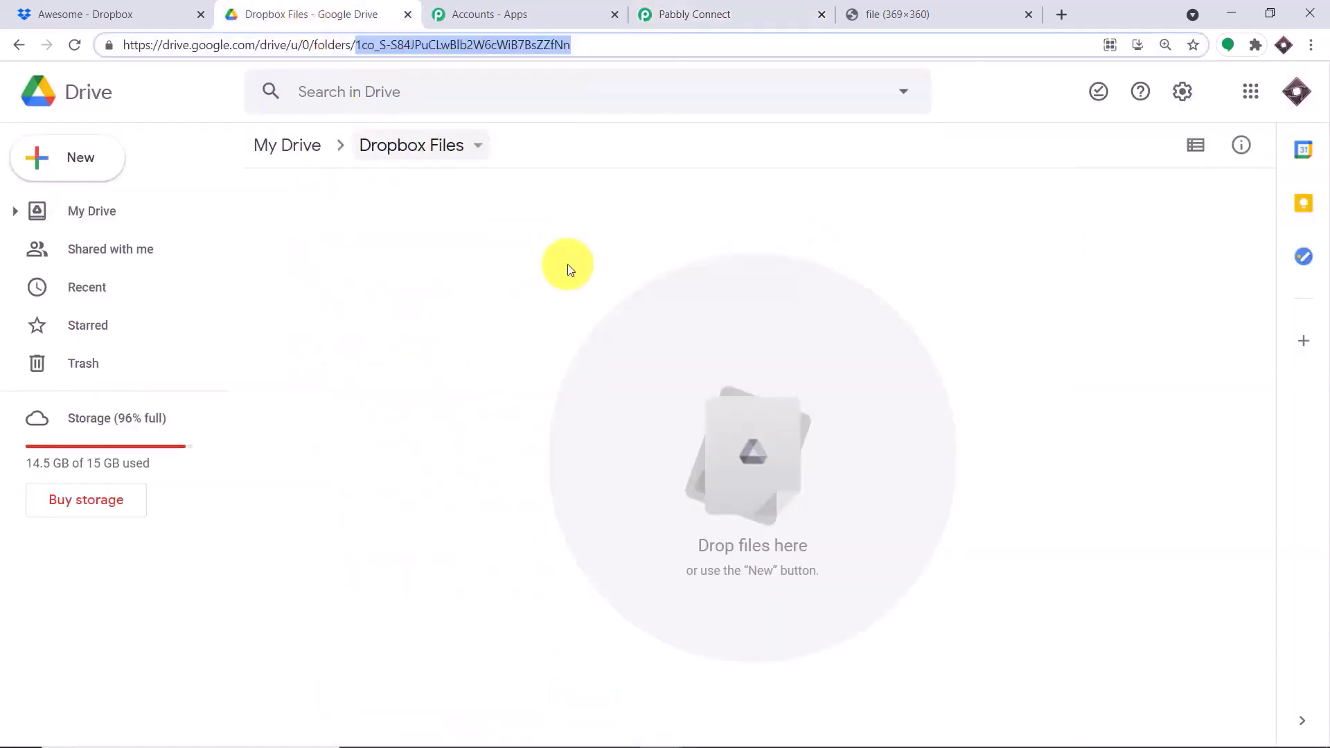
left_click(750, 12)
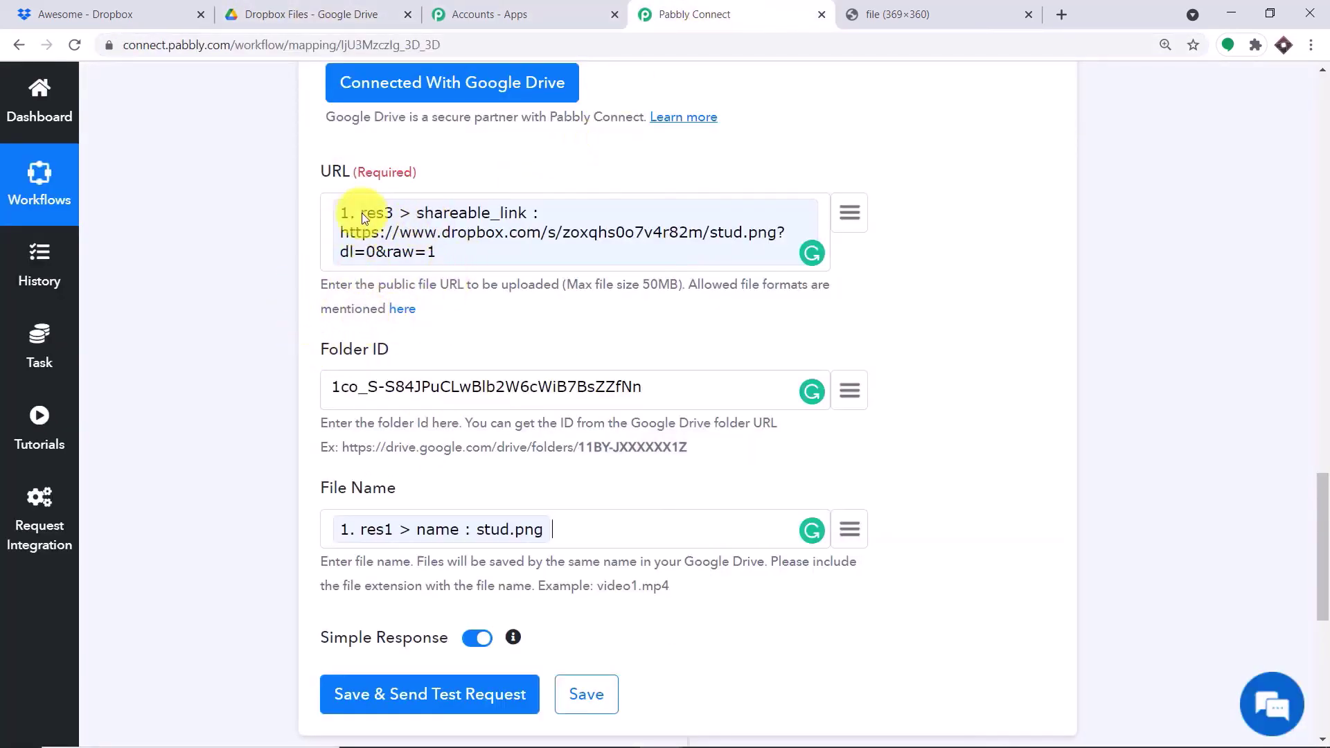
scroll(449, 376, "down", 4)
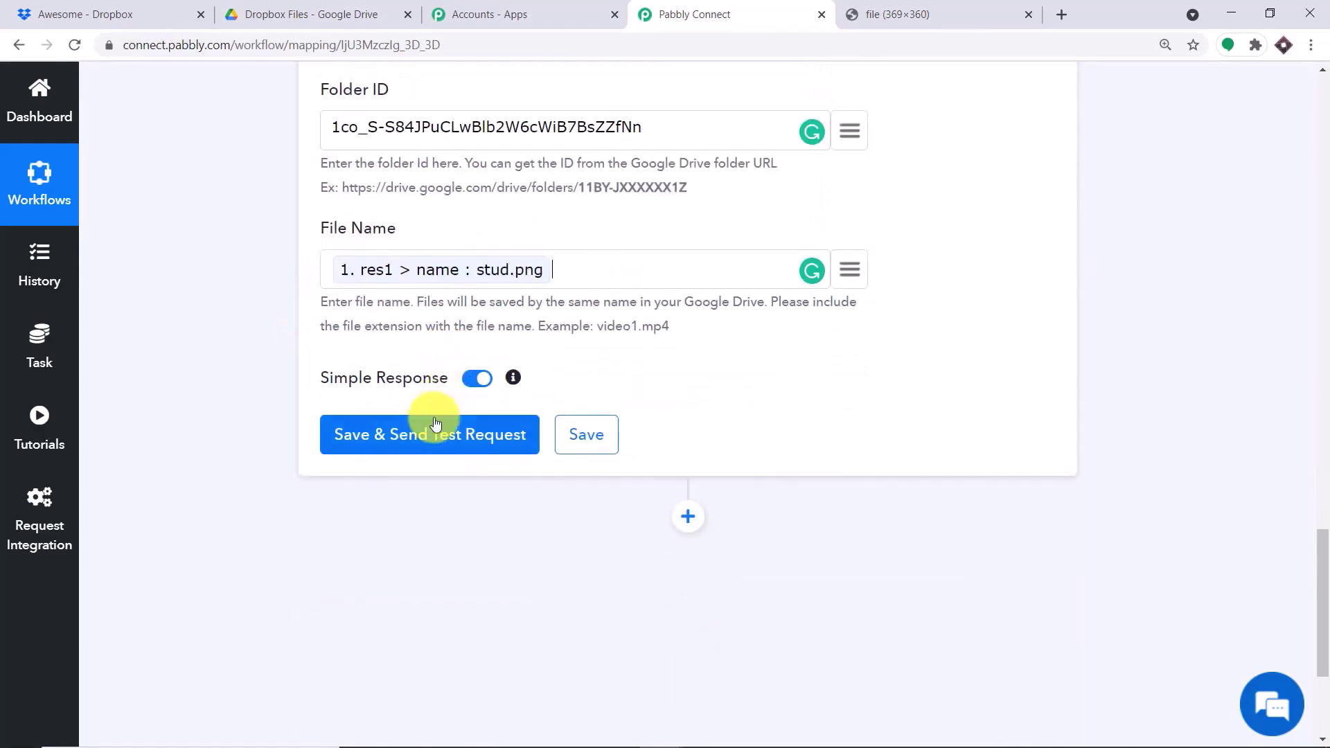
- Send a test upload and verify stud.png appears in the Dropbox Files folder
left_click(453, 438)
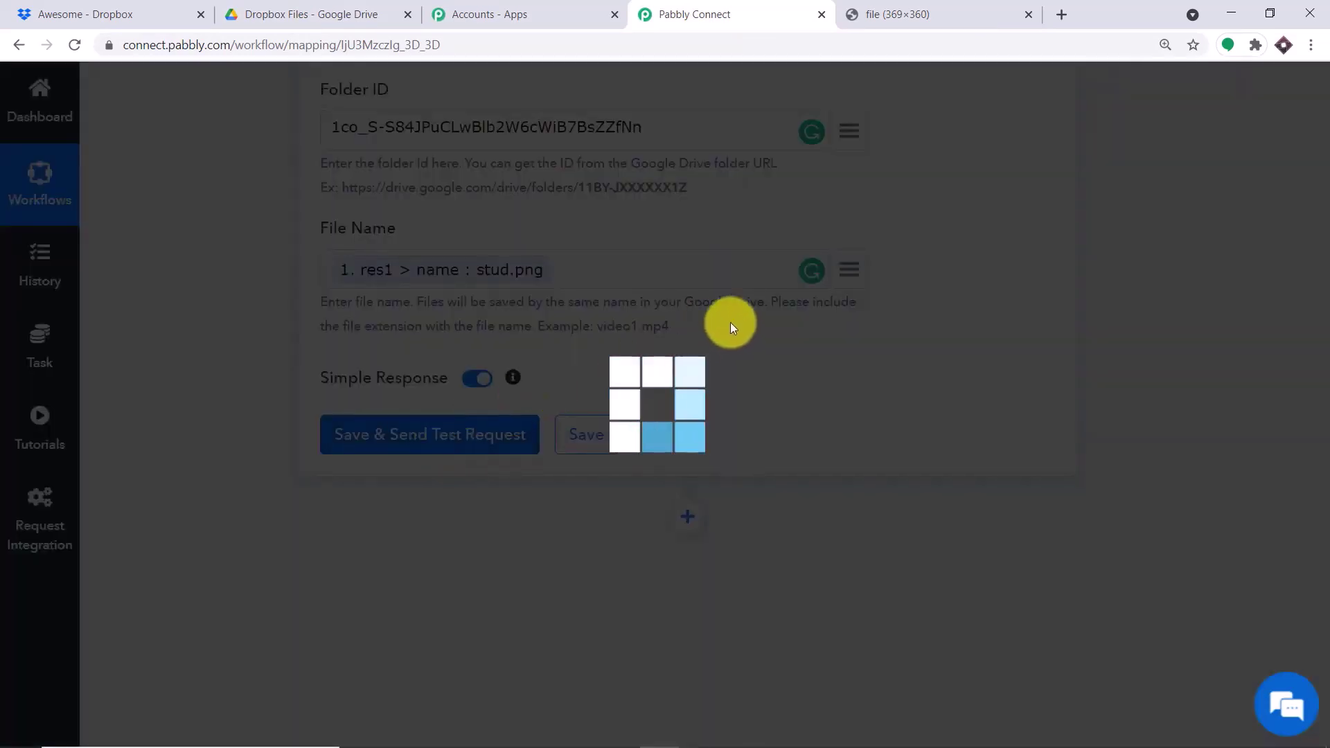
scroll(777, 418, "down", 3)
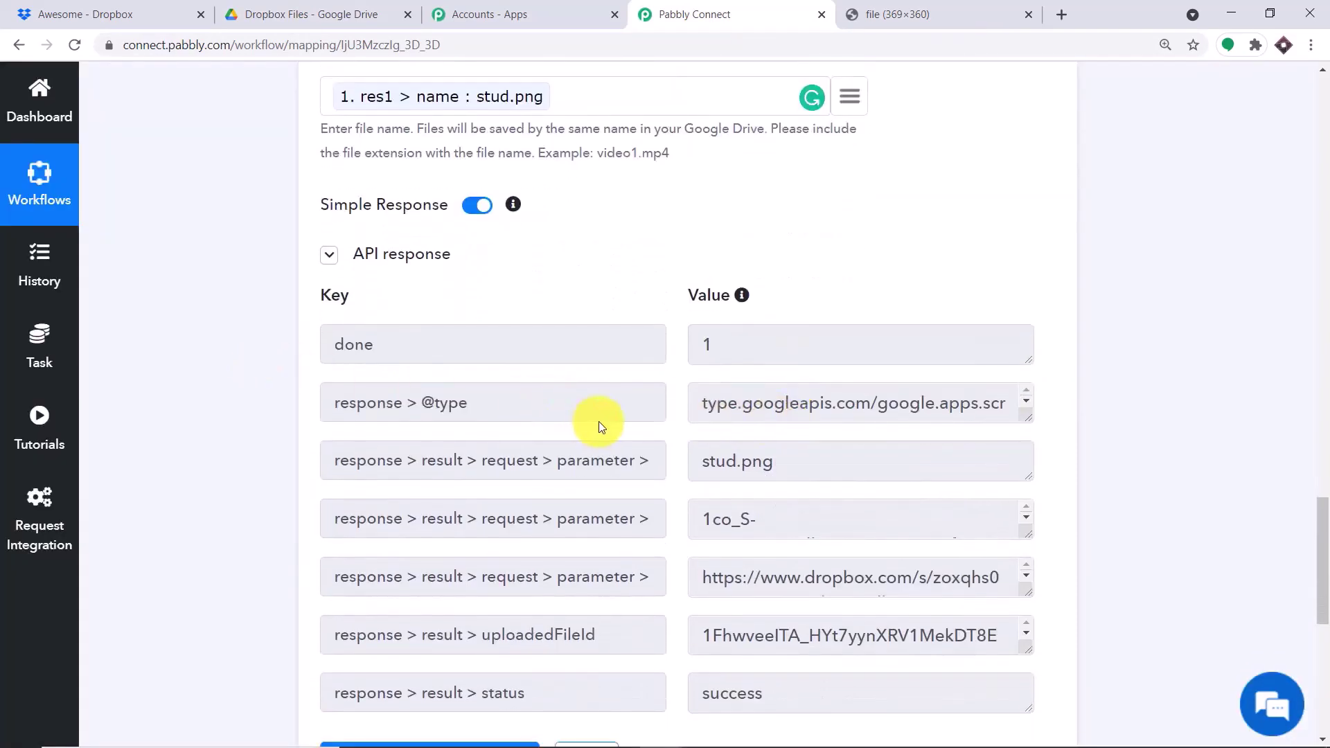
left_click(290, 12)
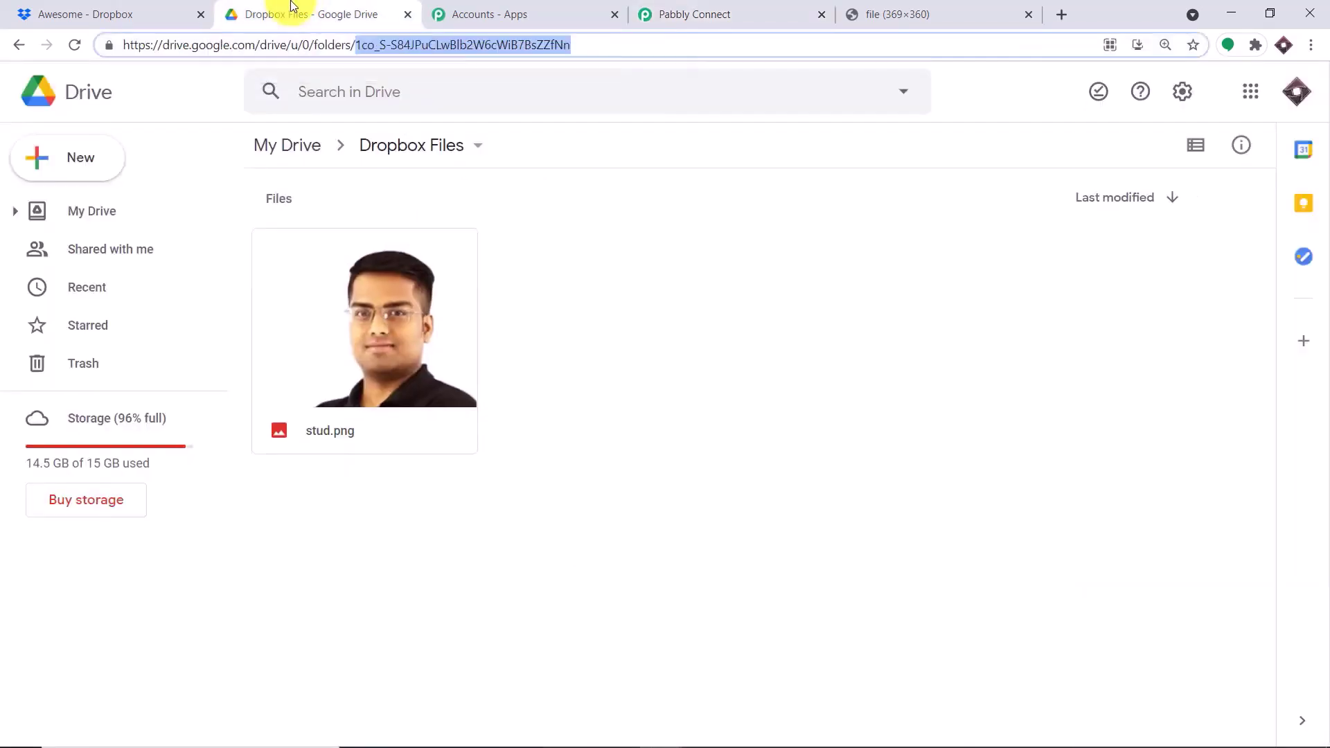
double_click(399, 306)
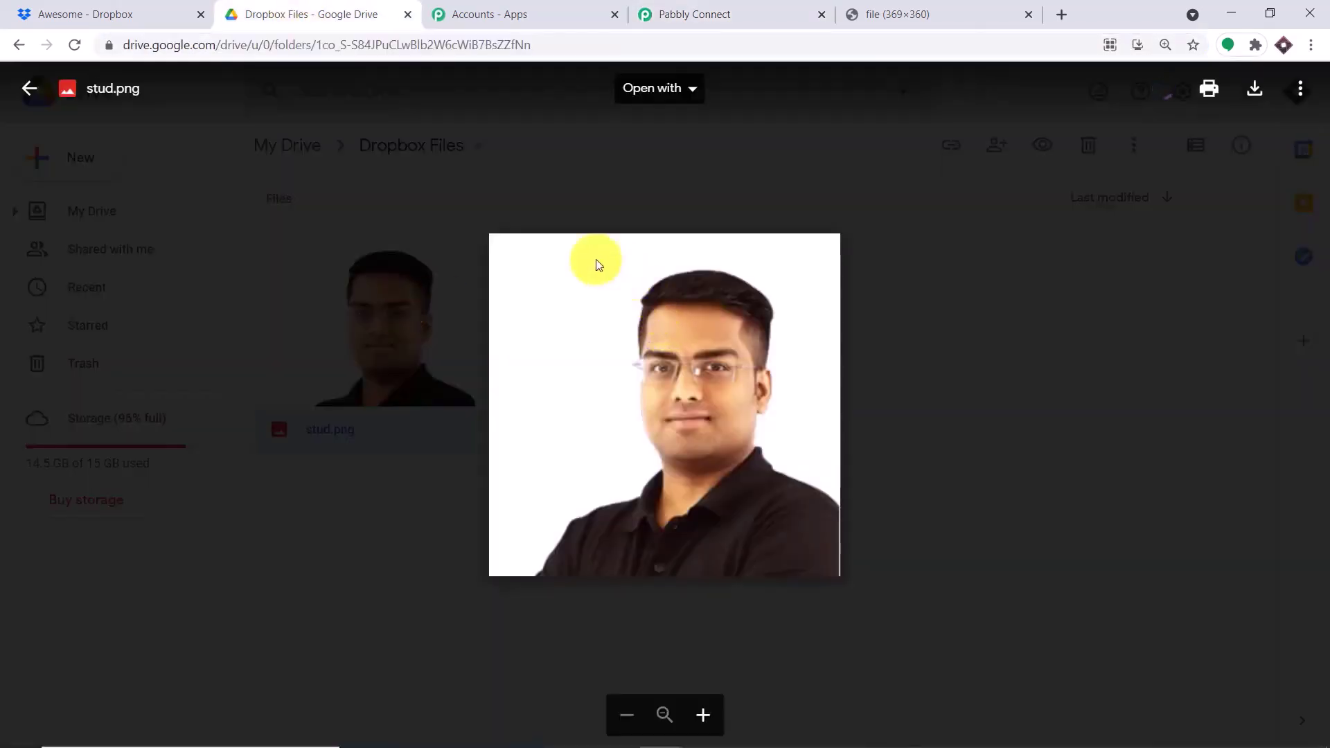
left_click(169, 12)
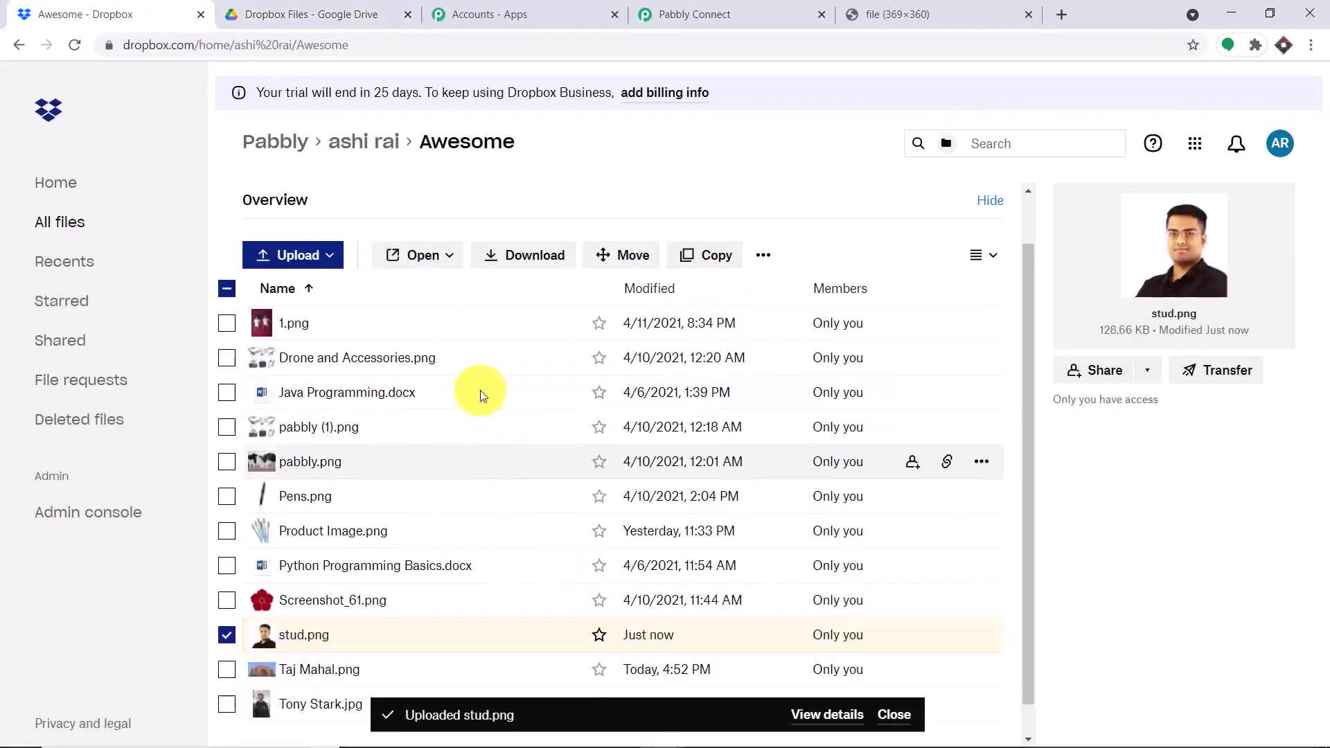
left_click(346, 7)
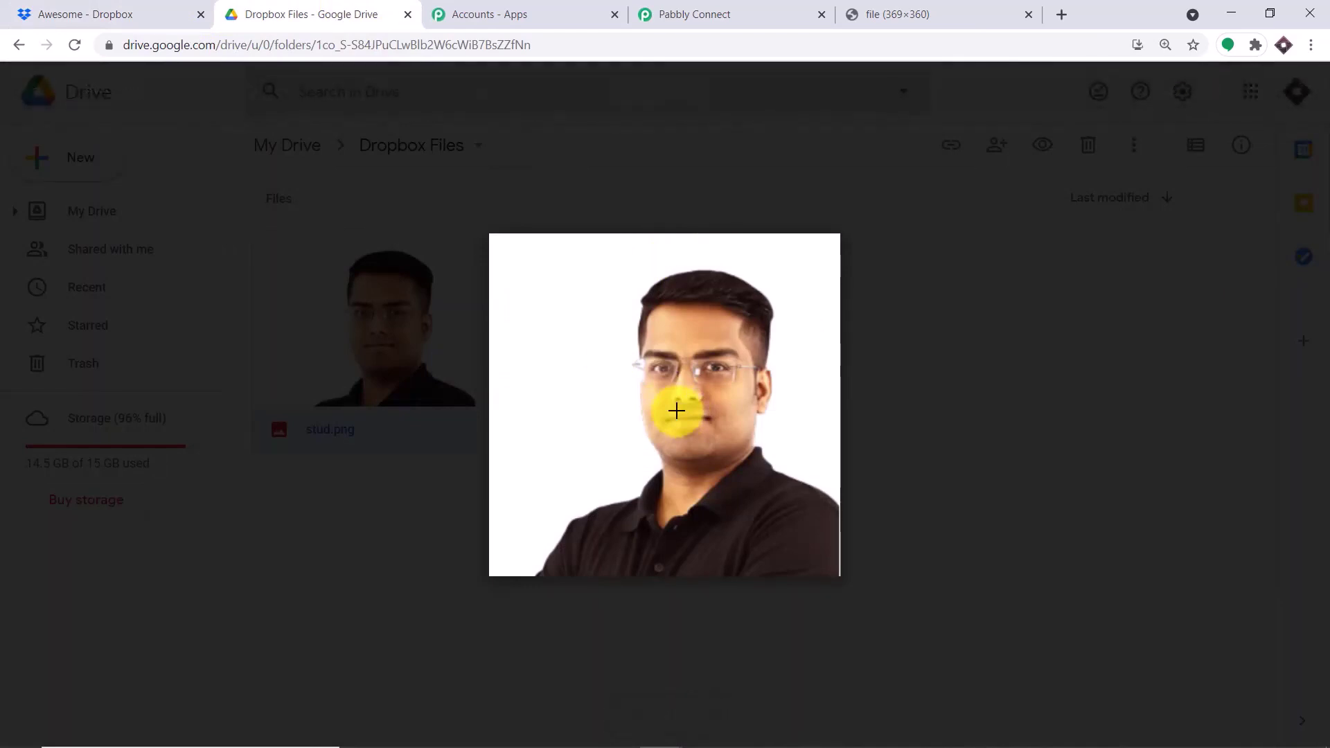
left_click(730, 12)
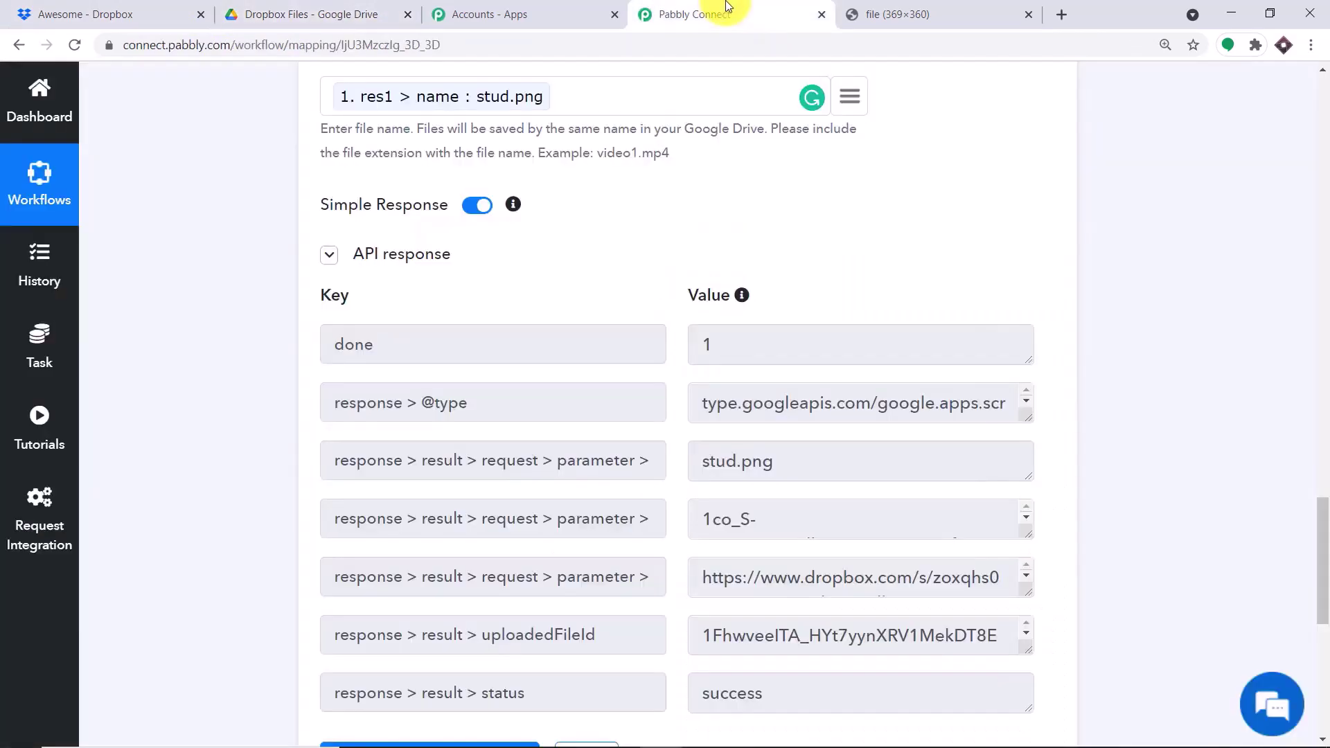
- Collapse the Google Drive upload step and the Dropbox trigger step
left_click_drag(1318, 521, 1309, 356)
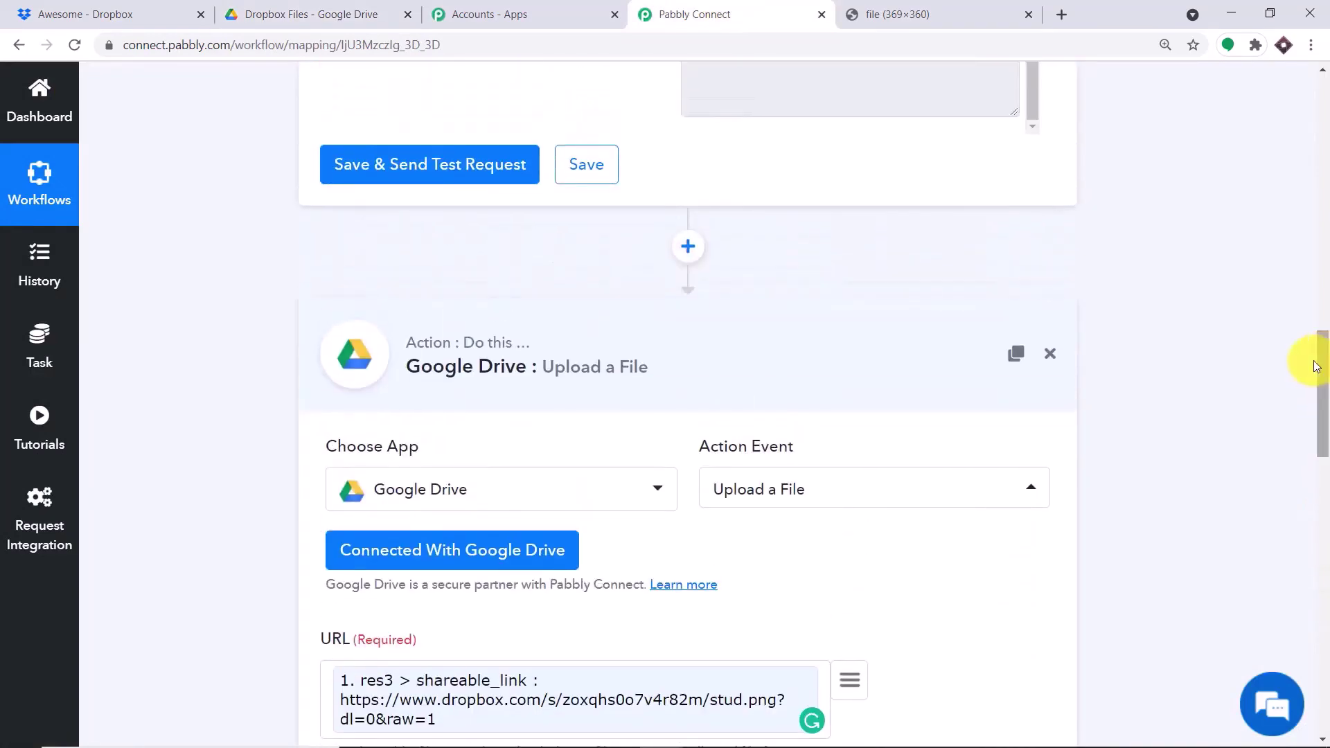
left_click(585, 360)
left_click_drag(1314, 525, 1314, 101)
left_click(588, 308)
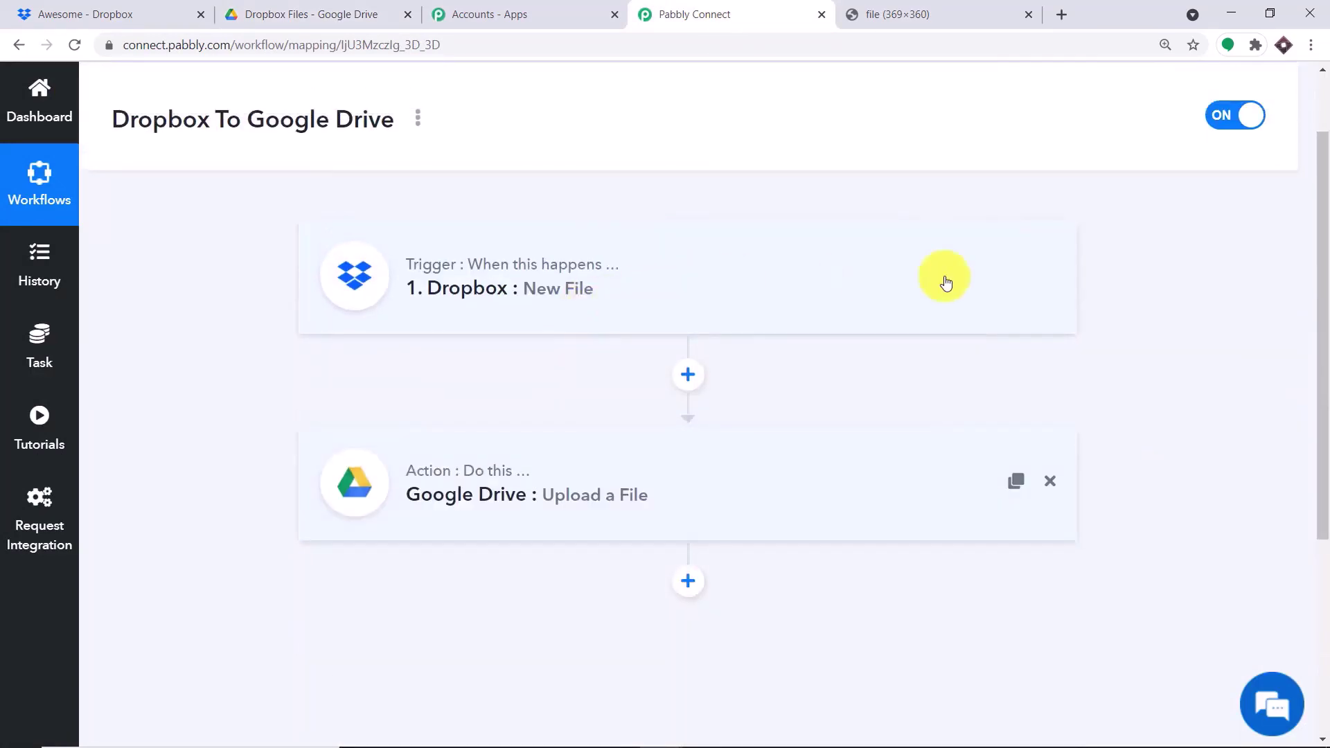
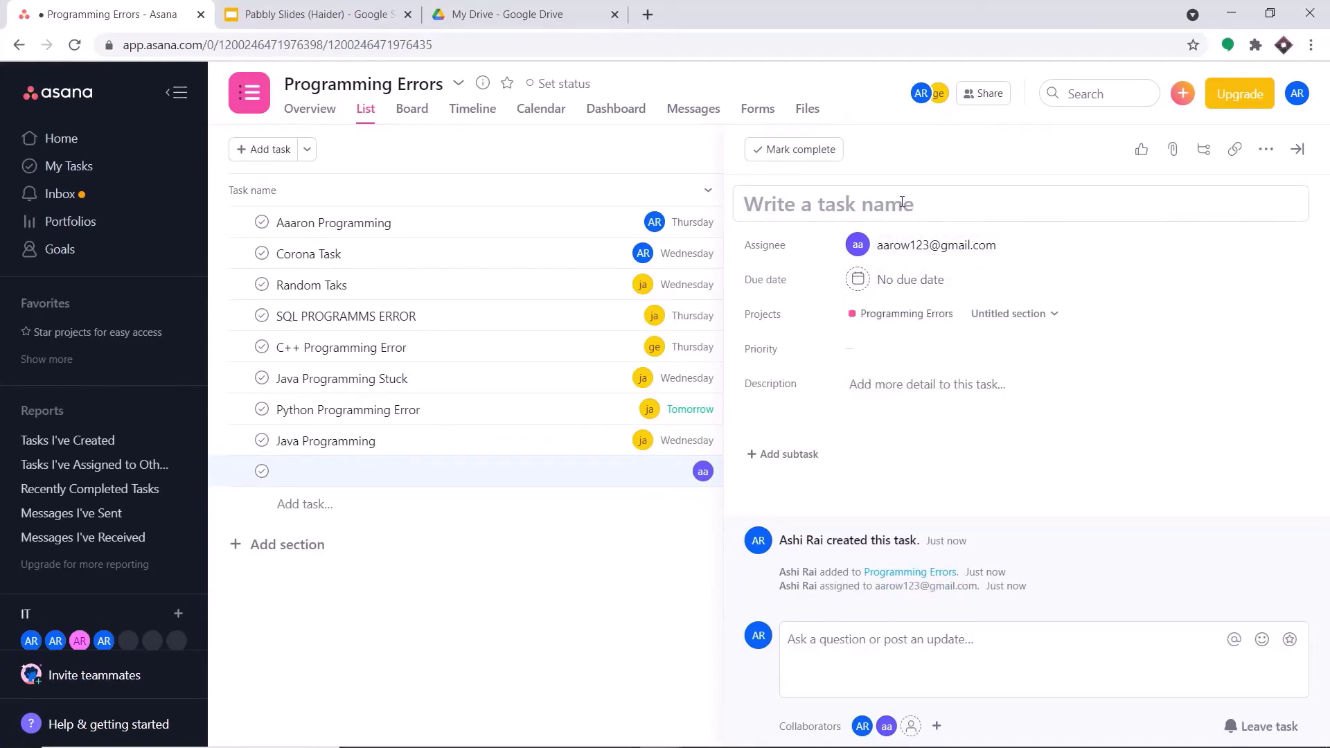
- Make the task due April 29 with Medium priority
left_click(887, 279)
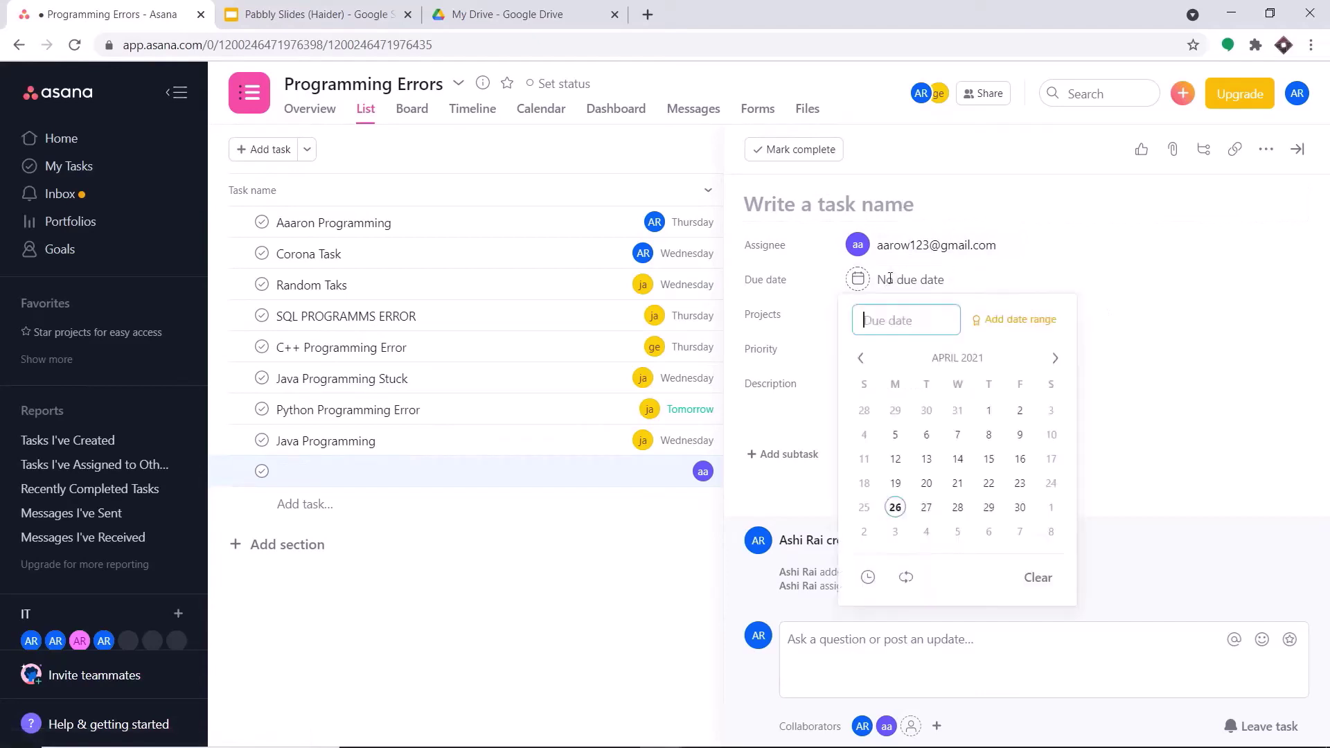
left_click(988, 507)
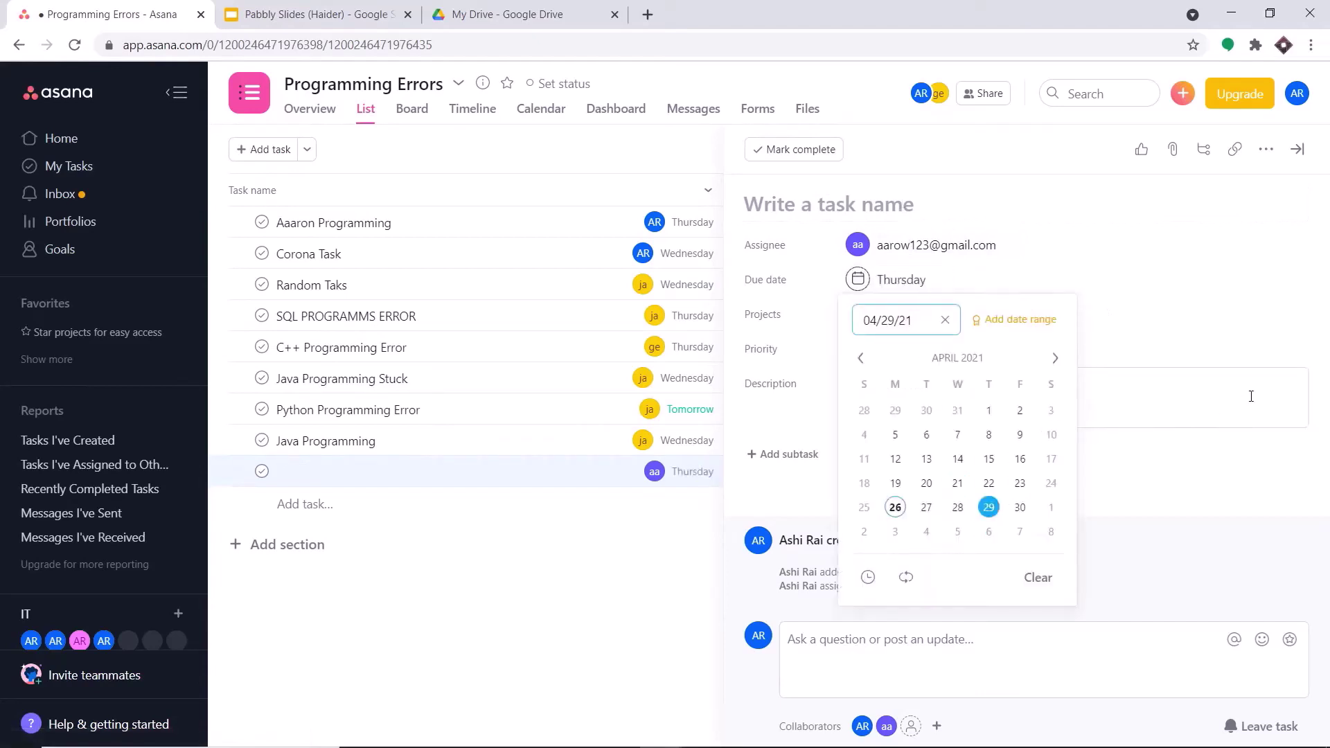
left_click(1250, 396)
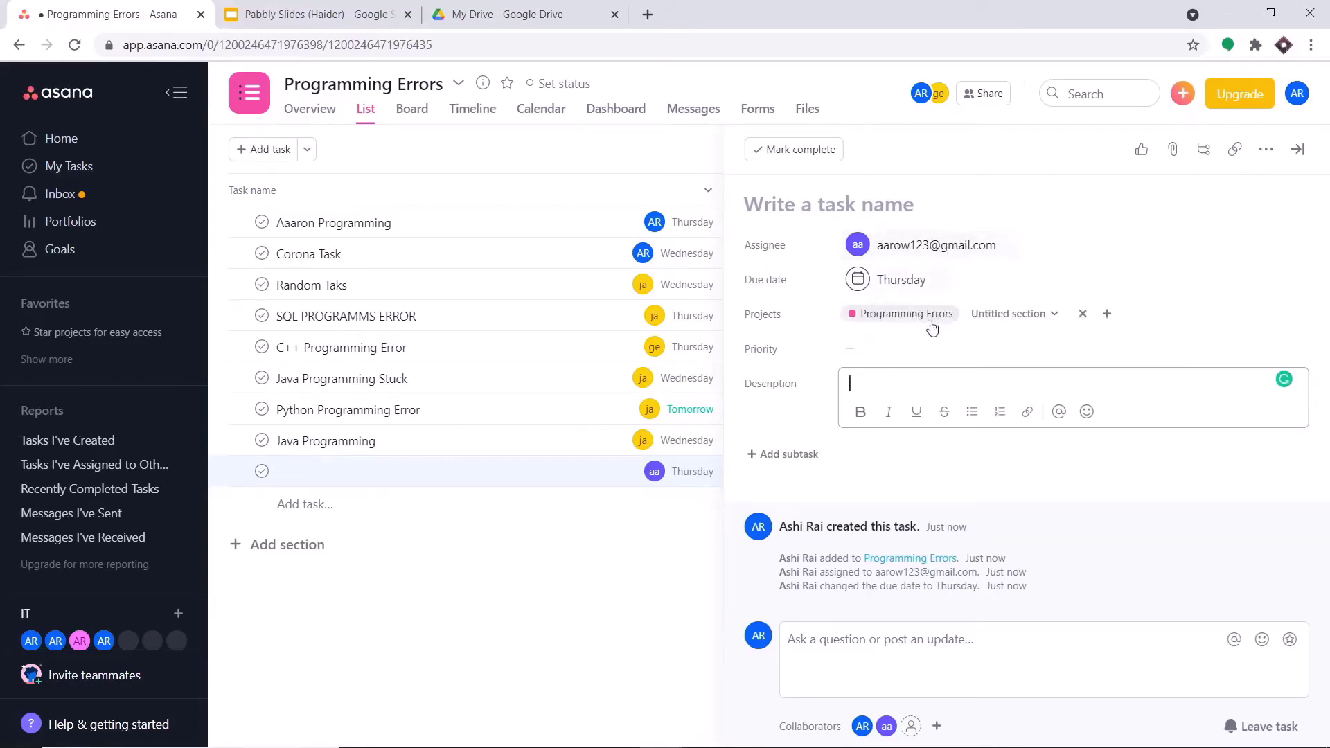
left_click(871, 353)
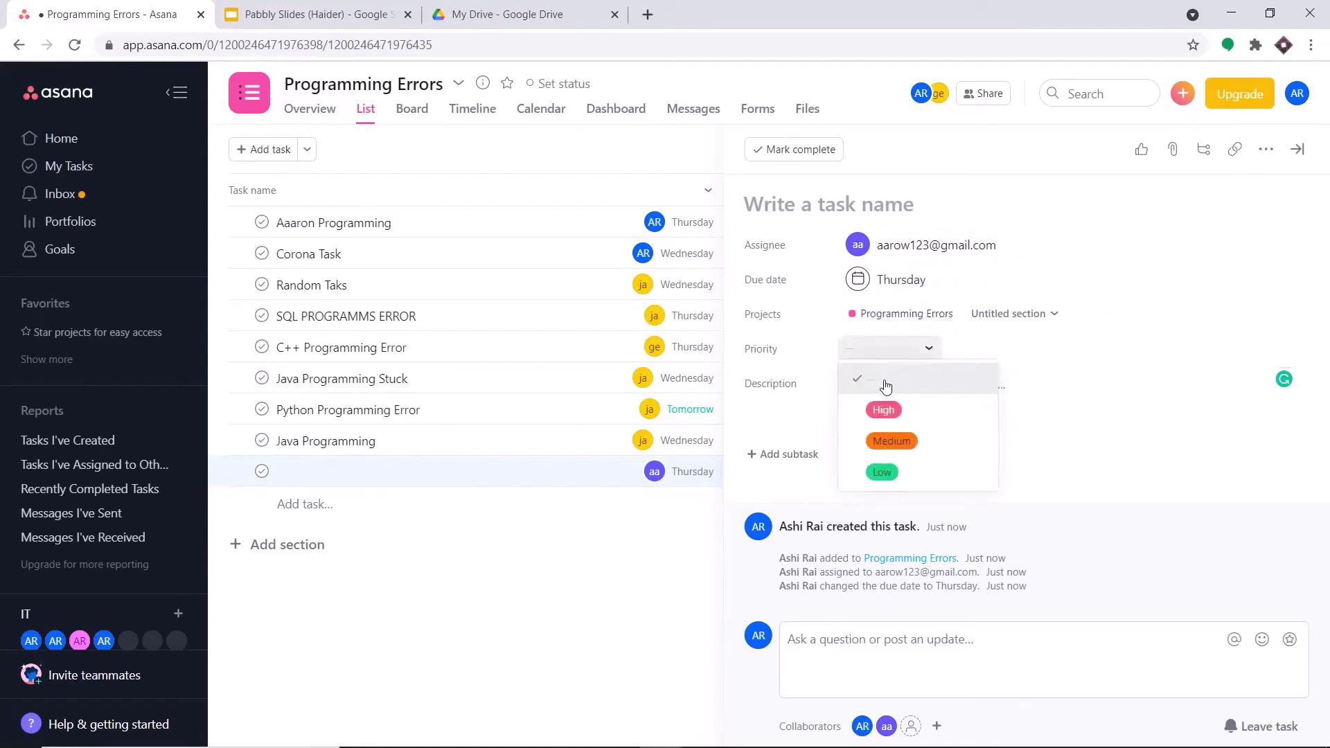
left_click(897, 446)
- Describe the Selenium compiler failure and title the task Selenium Error
left_click(871, 387)
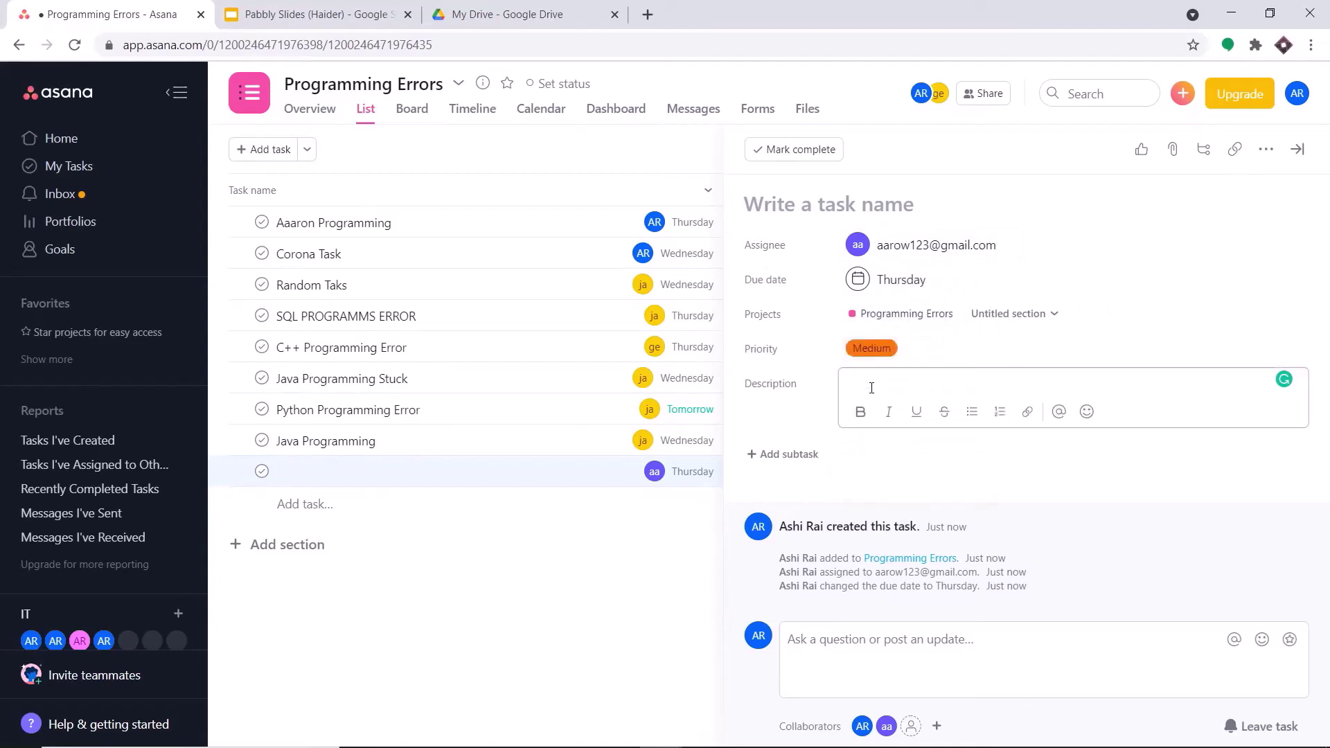
type("The Compiler in selenium")
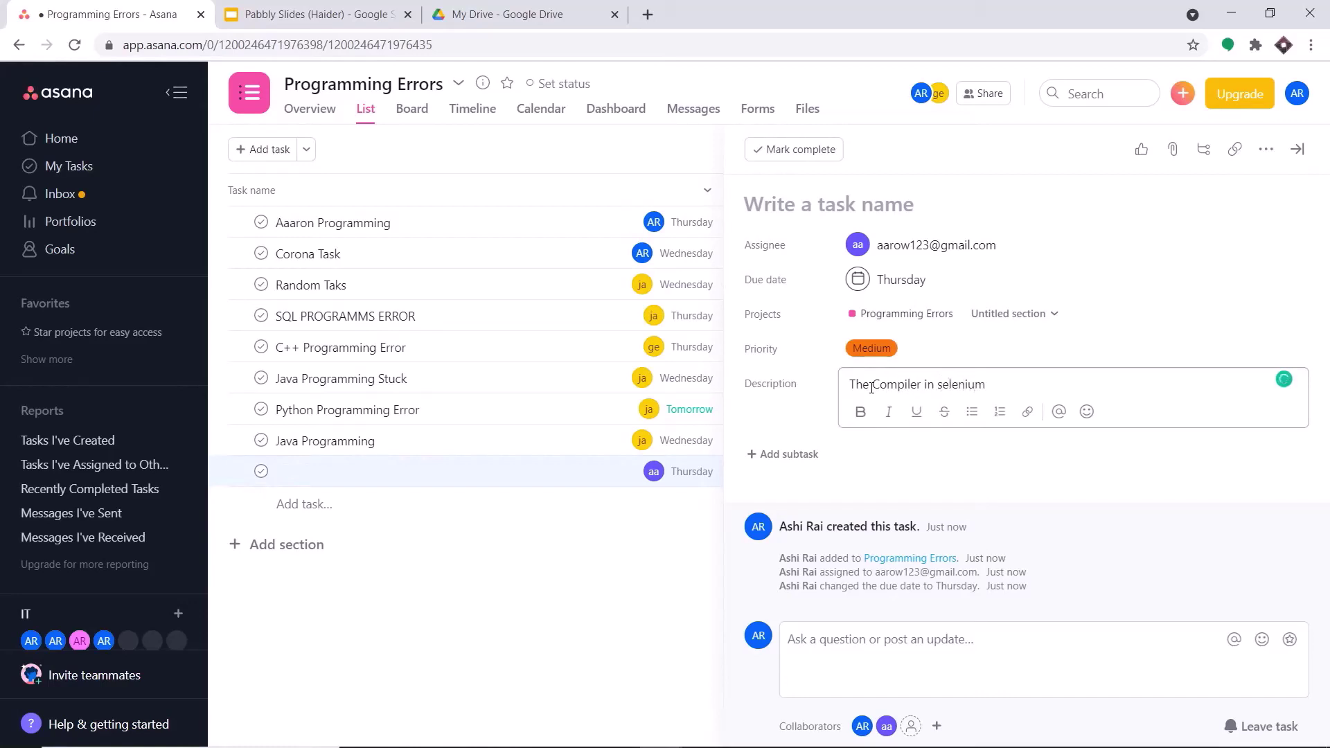
type("has failed")
left_click(828, 203)
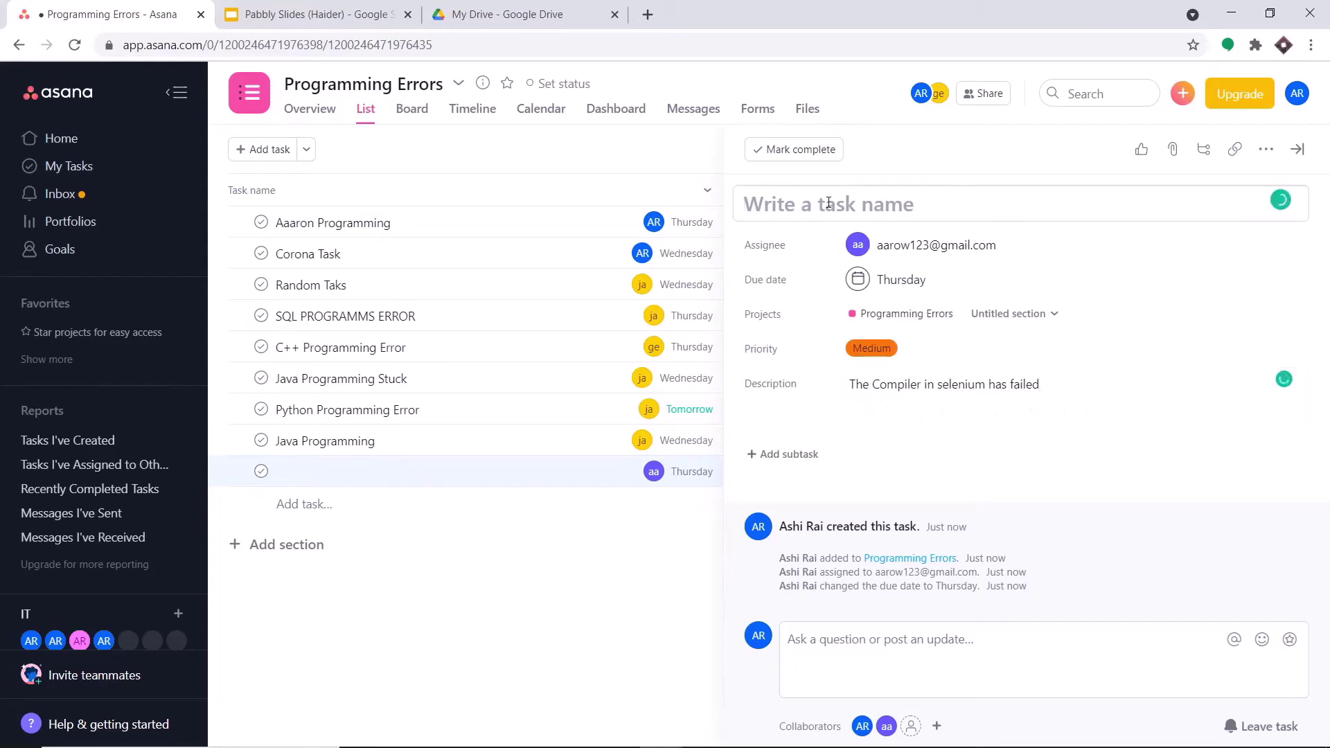
type("Seleniu")
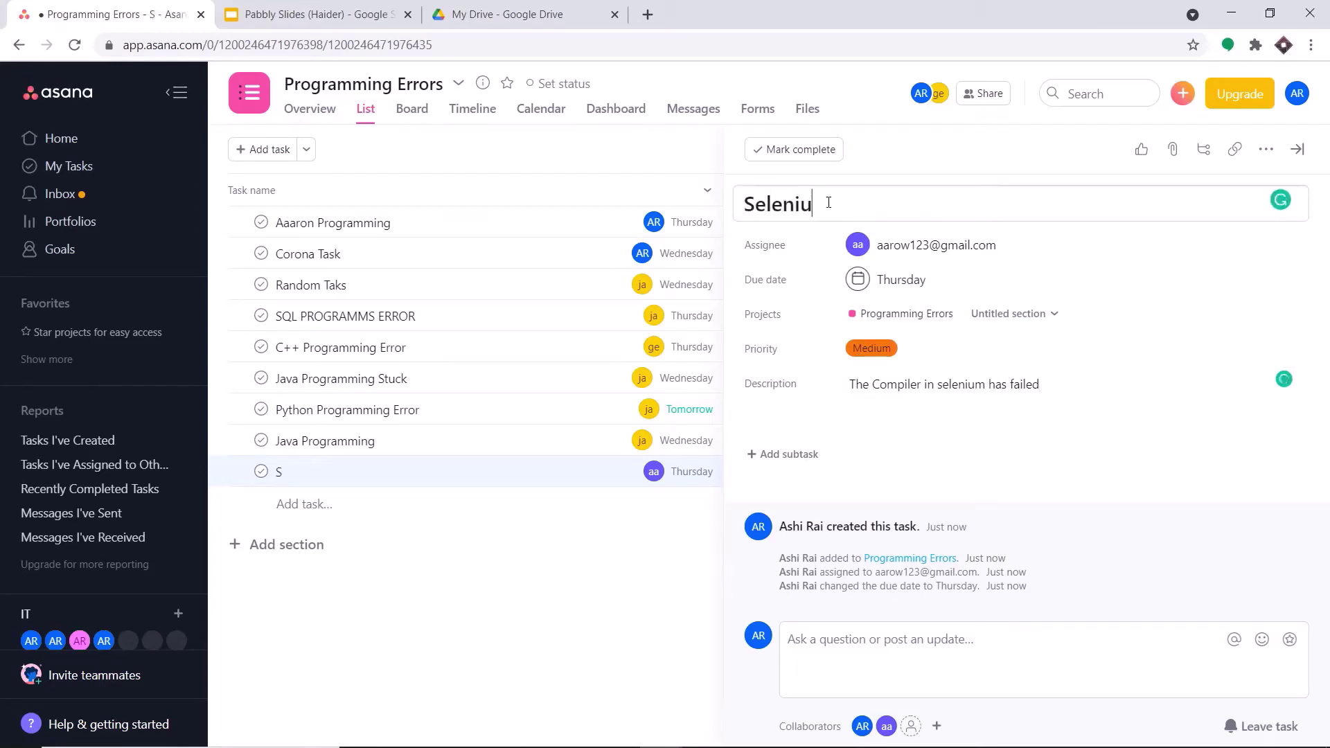
type("m Error")
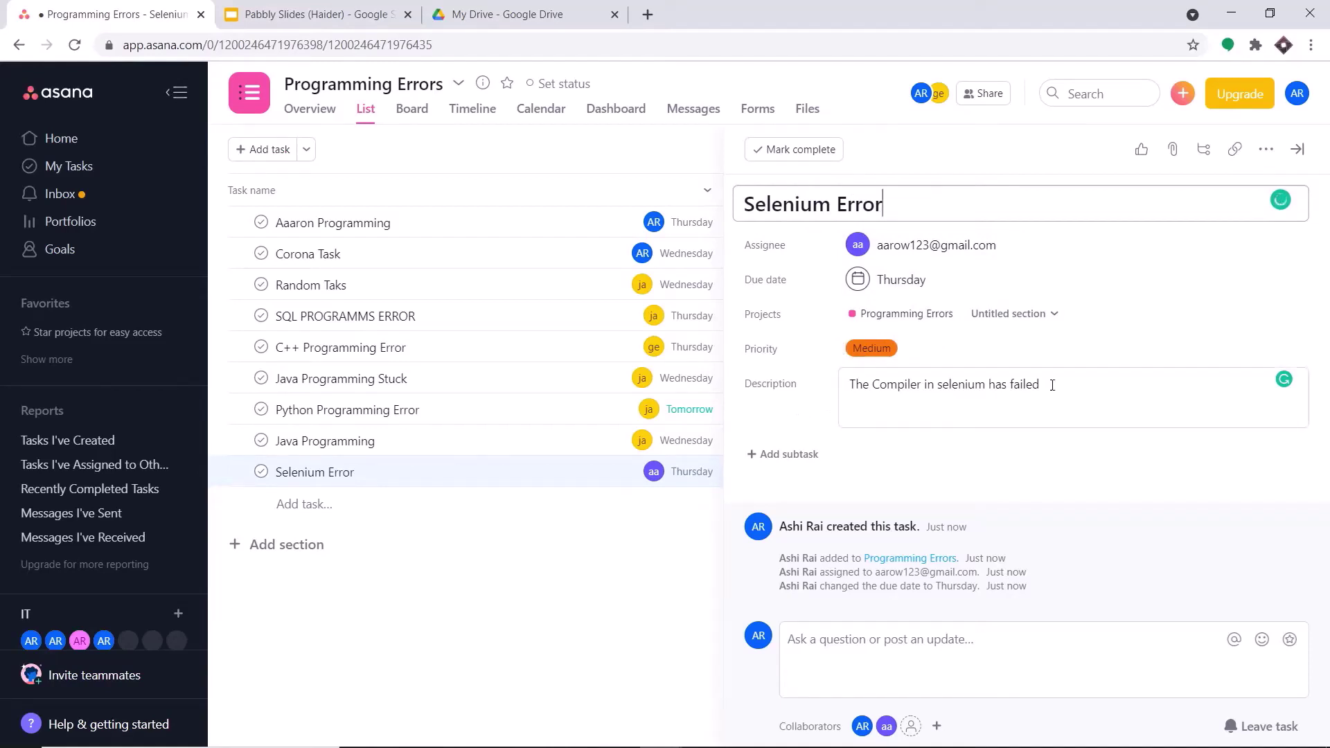
left_click(638, 597)
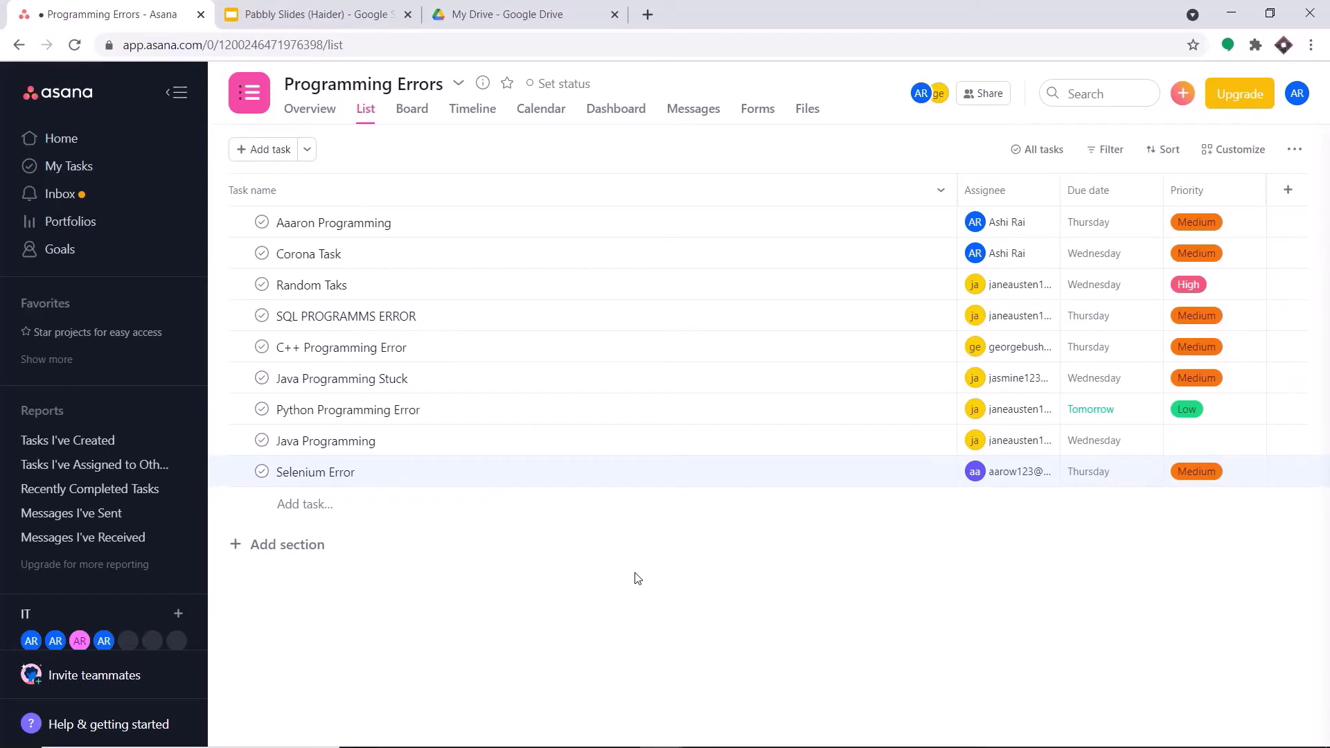
- Reload My Drive in Google Drive to reveal the new Selenium Error folder
left_click(551, 10)
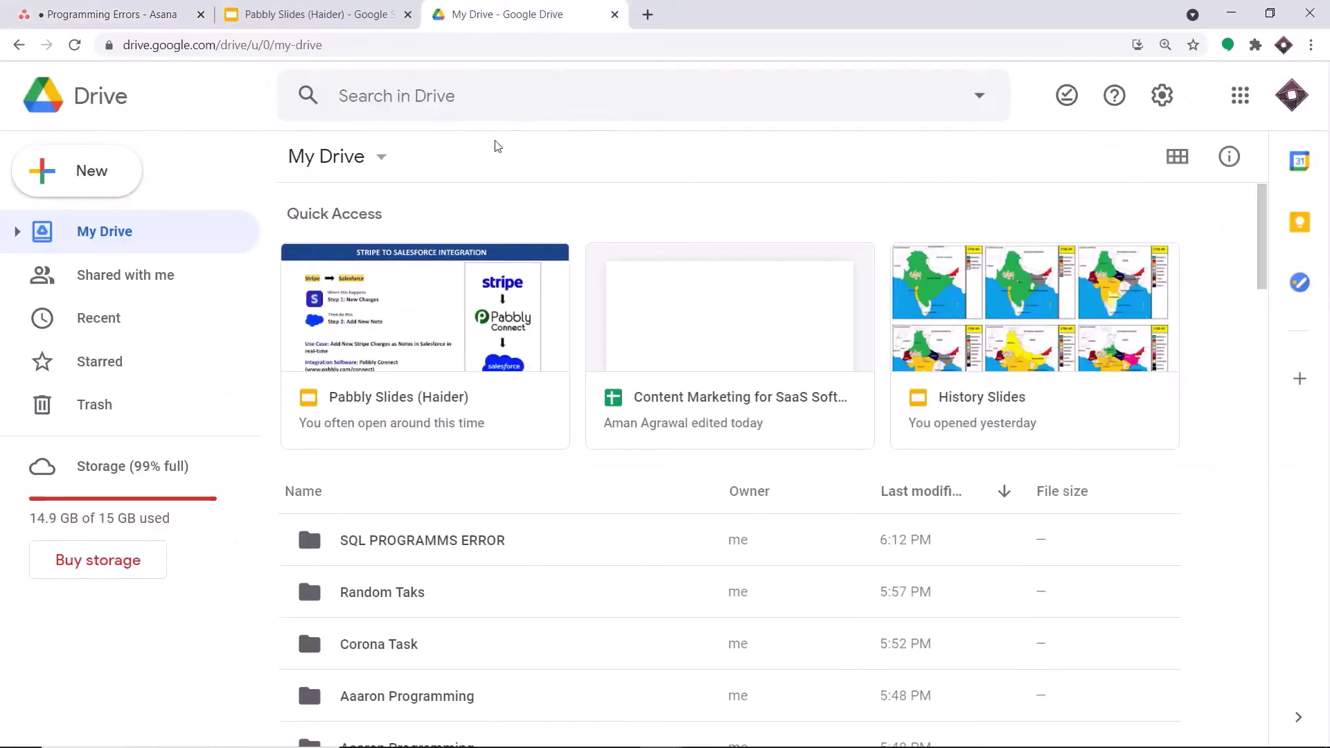
left_click(74, 45)
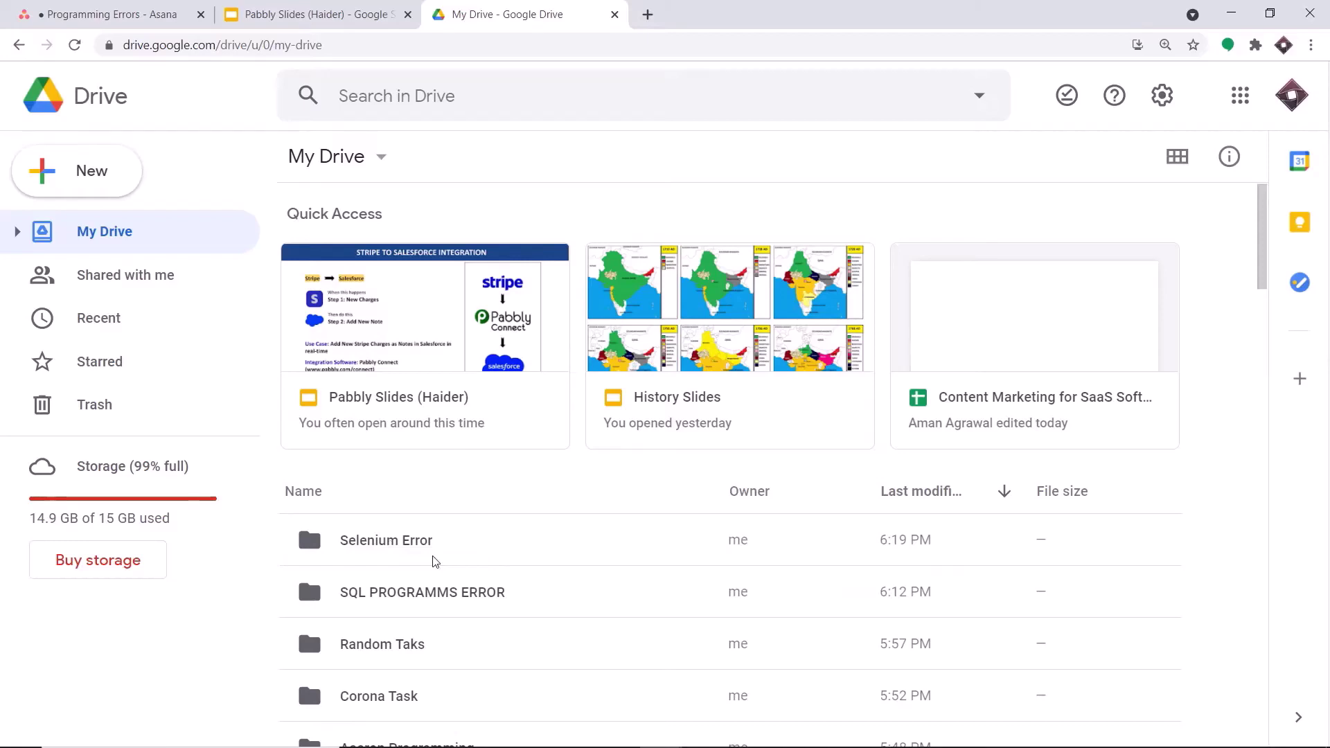
- Reach the Pabbly Connect dashboard in a new tab via pabbly.com sign-in and All Apps
left_click(648, 14)
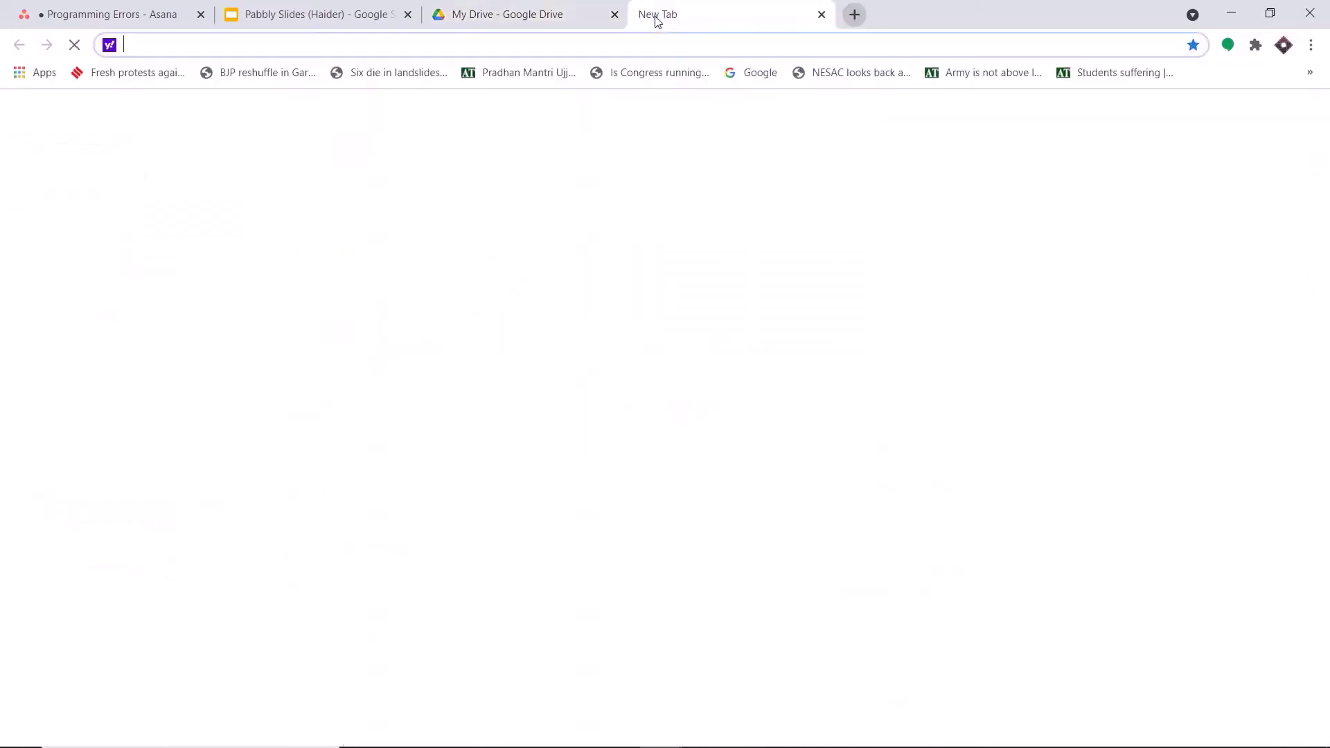
type("p")
key("Return")
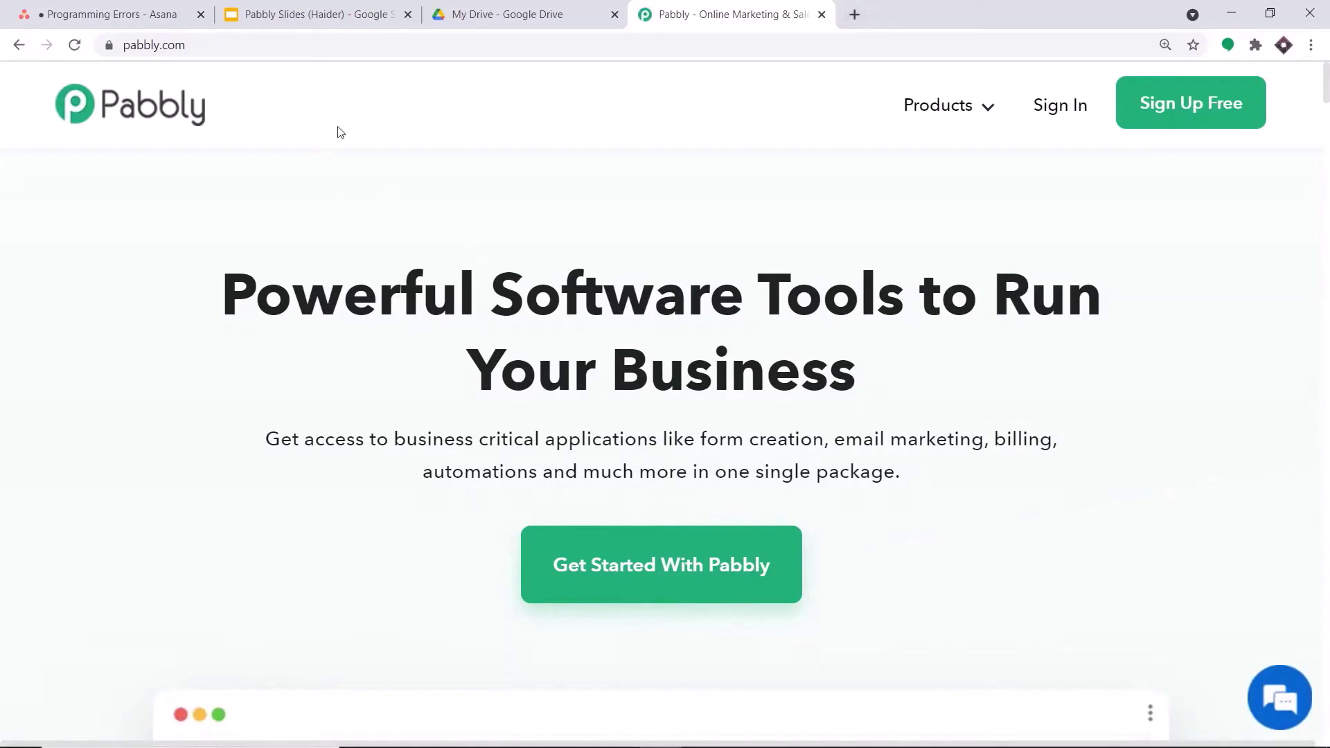
left_click(1058, 107)
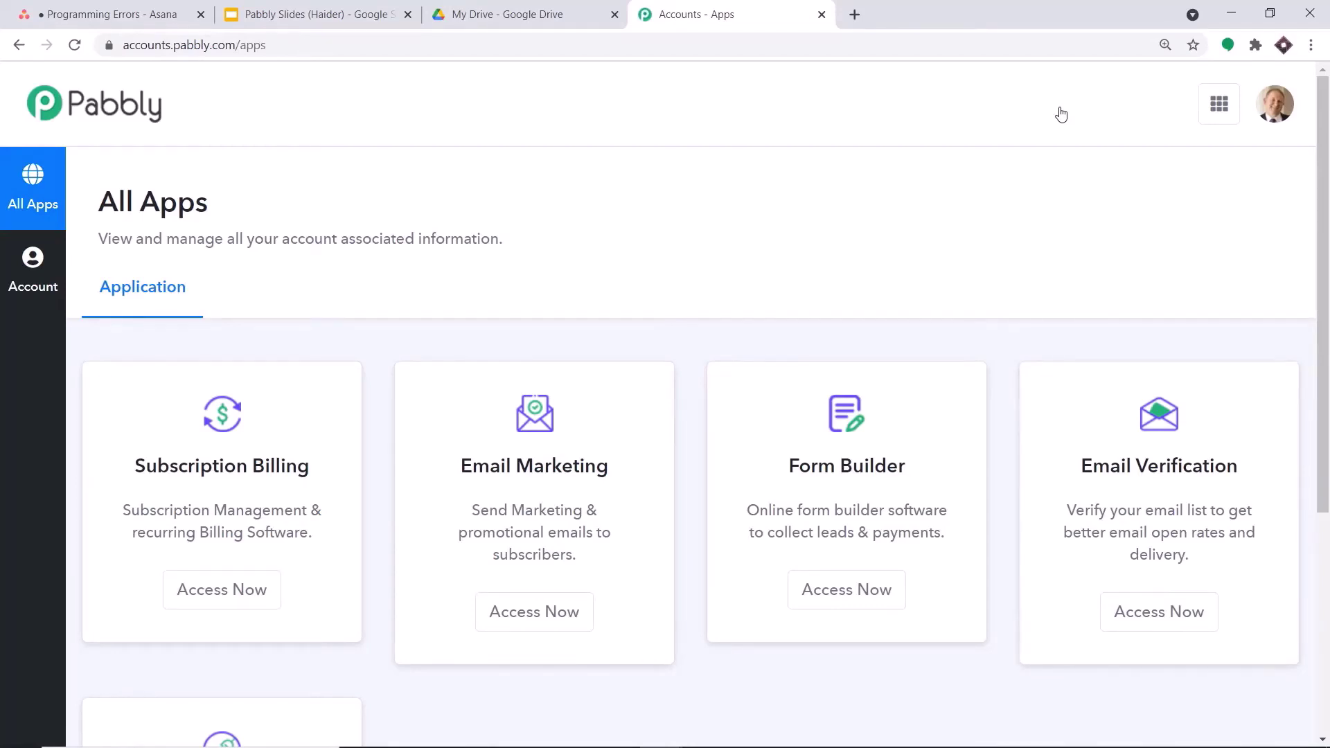
scroll(1023, 329, "down", 5)
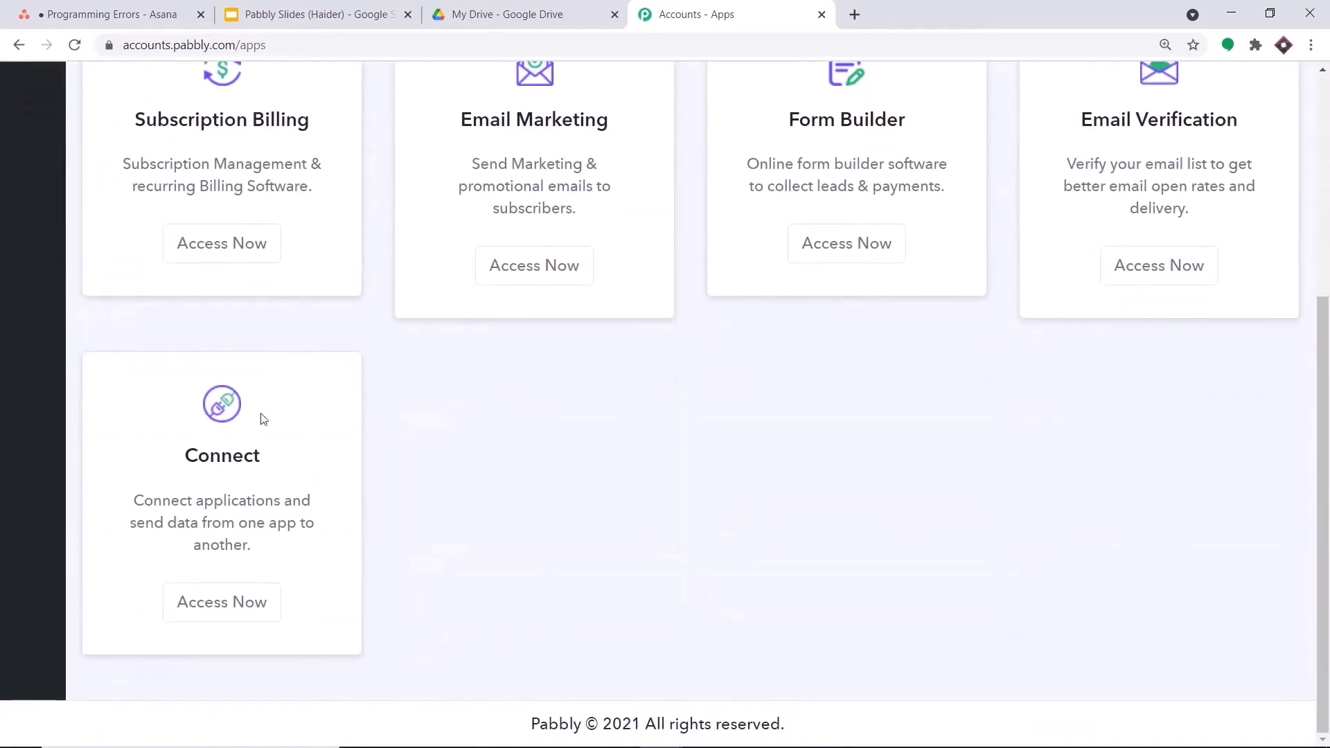
left_click(254, 603)
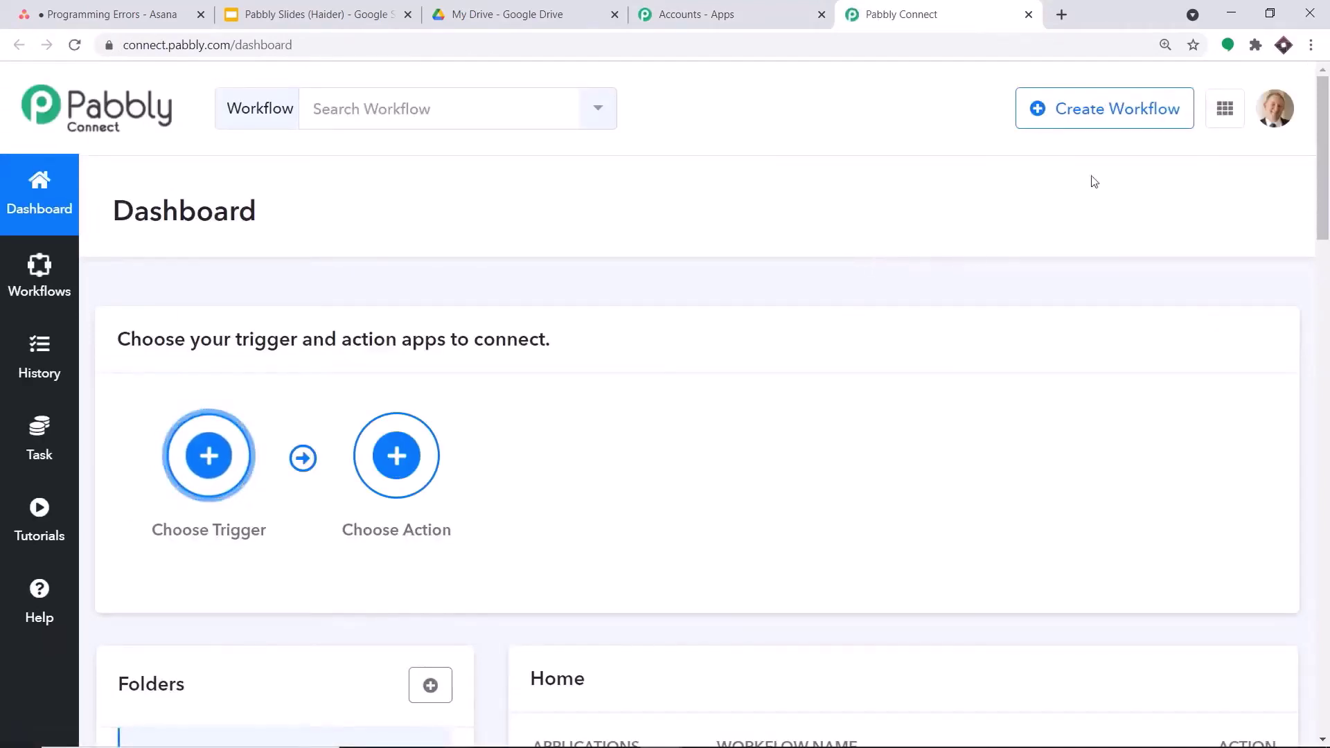
- Switch off the Asana To Slack workflow
left_click(1091, 111)
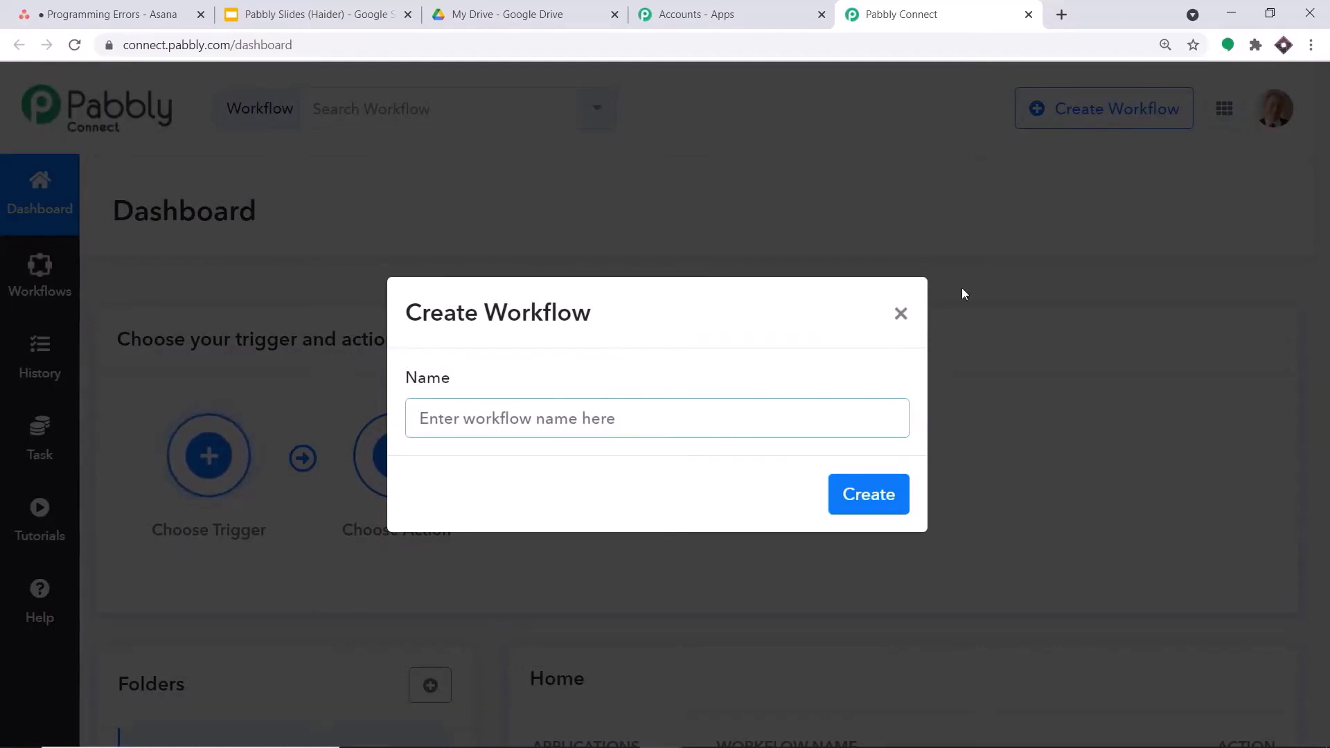
left_click(900, 314)
scroll(990, 252, "down", 4)
scroll(991, 252, "down", 2)
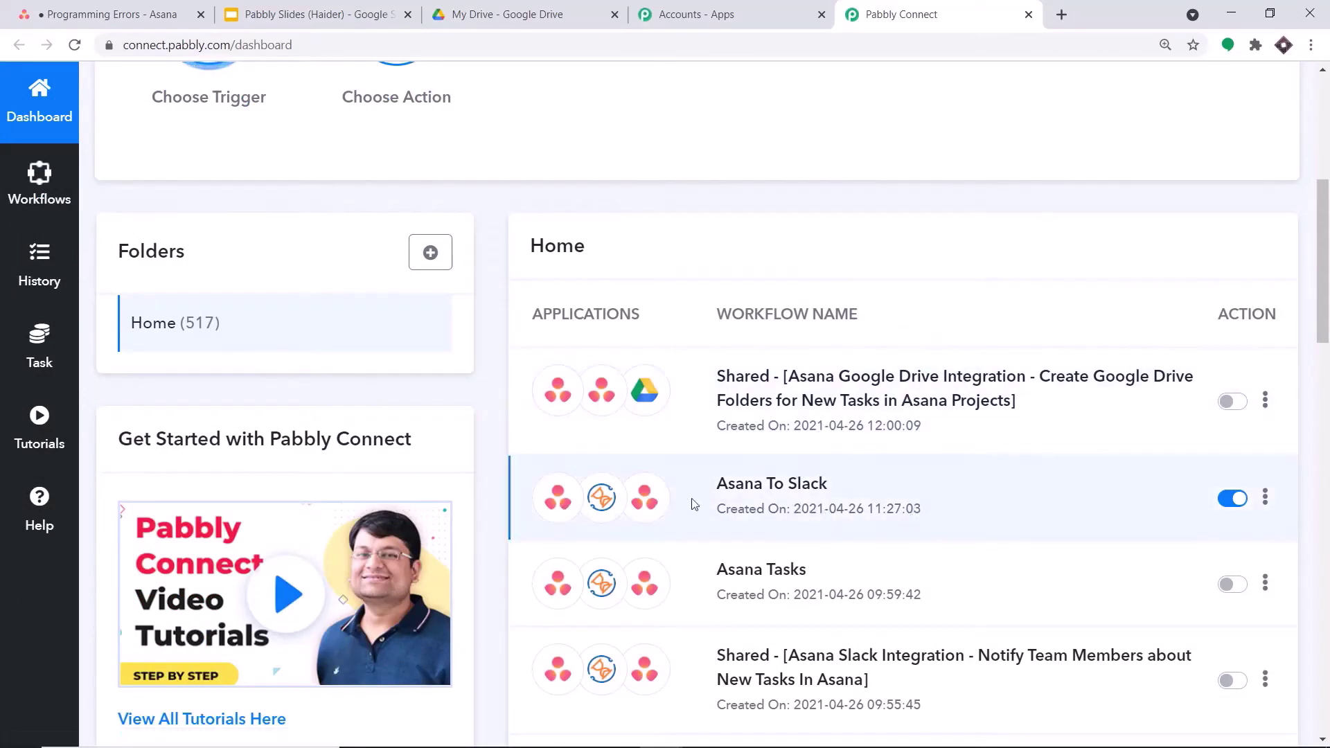
left_click(1231, 496)
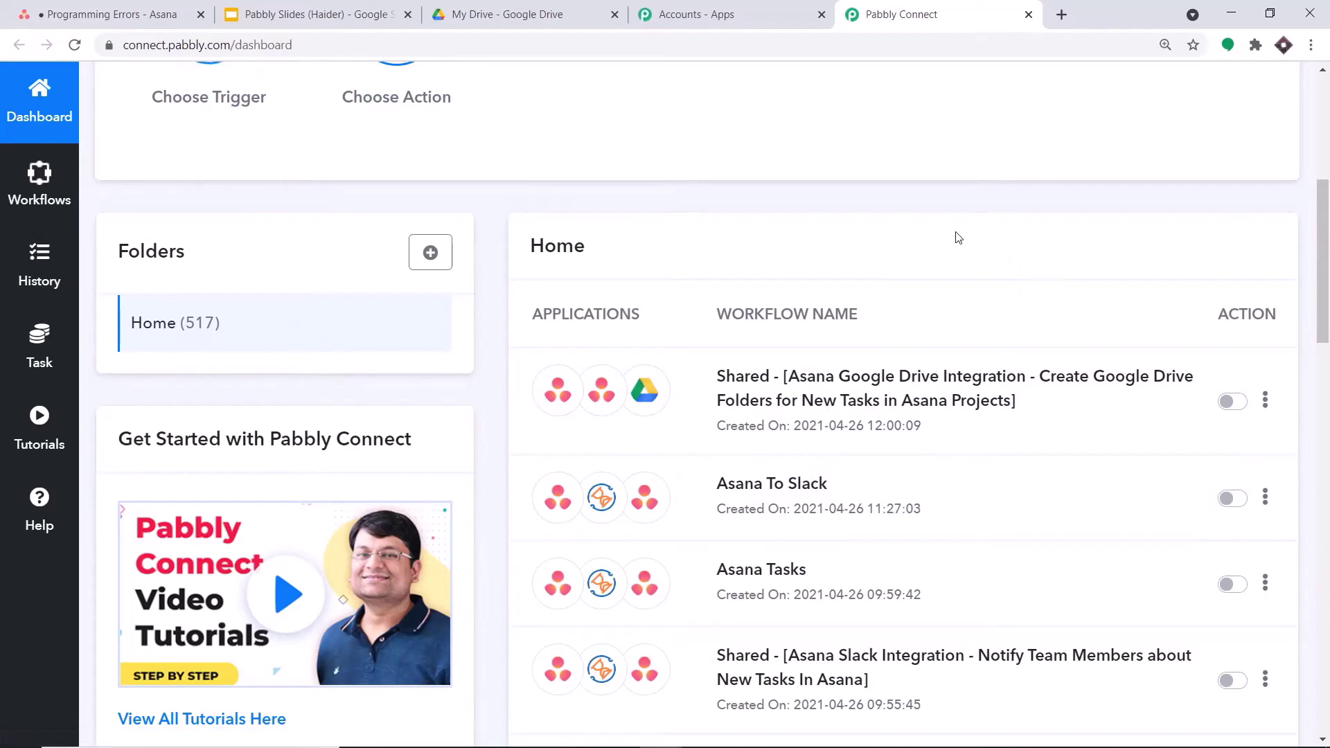
scroll(997, 263, "up", 2)
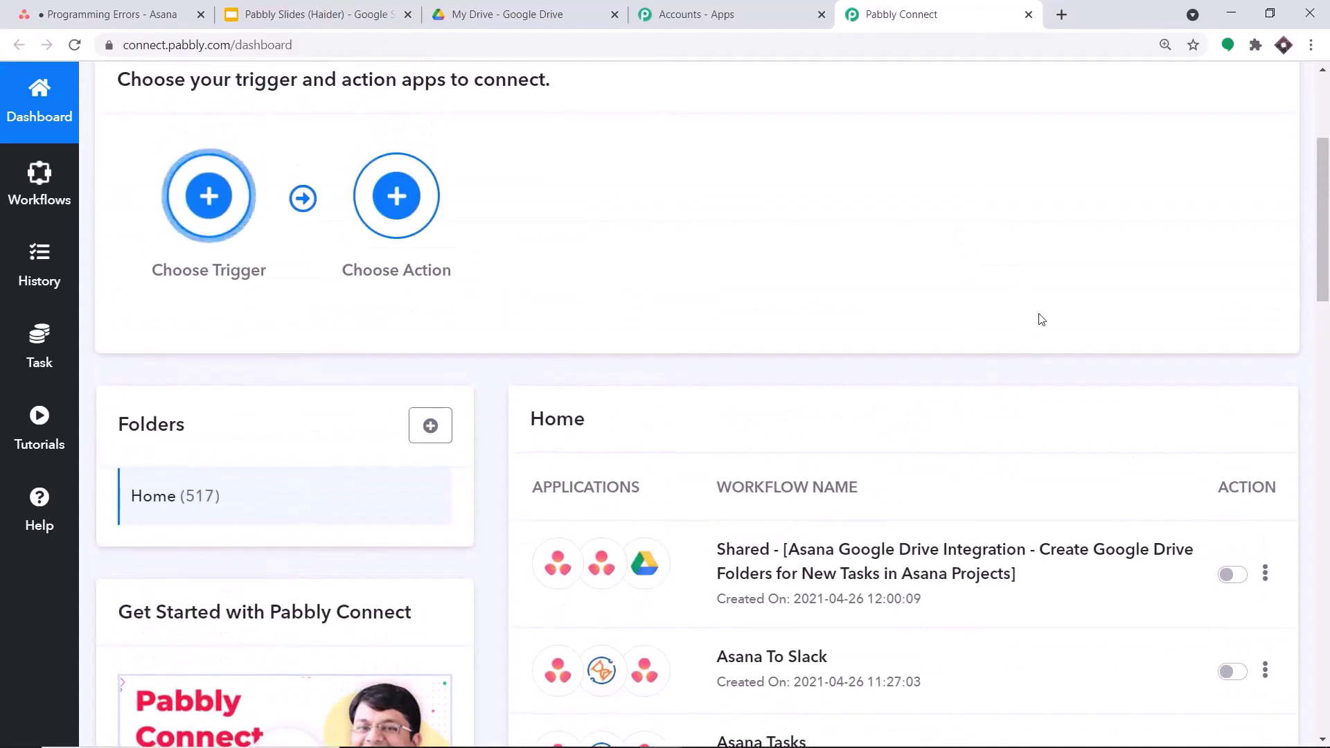
scroll(1098, 341, "up", 3)
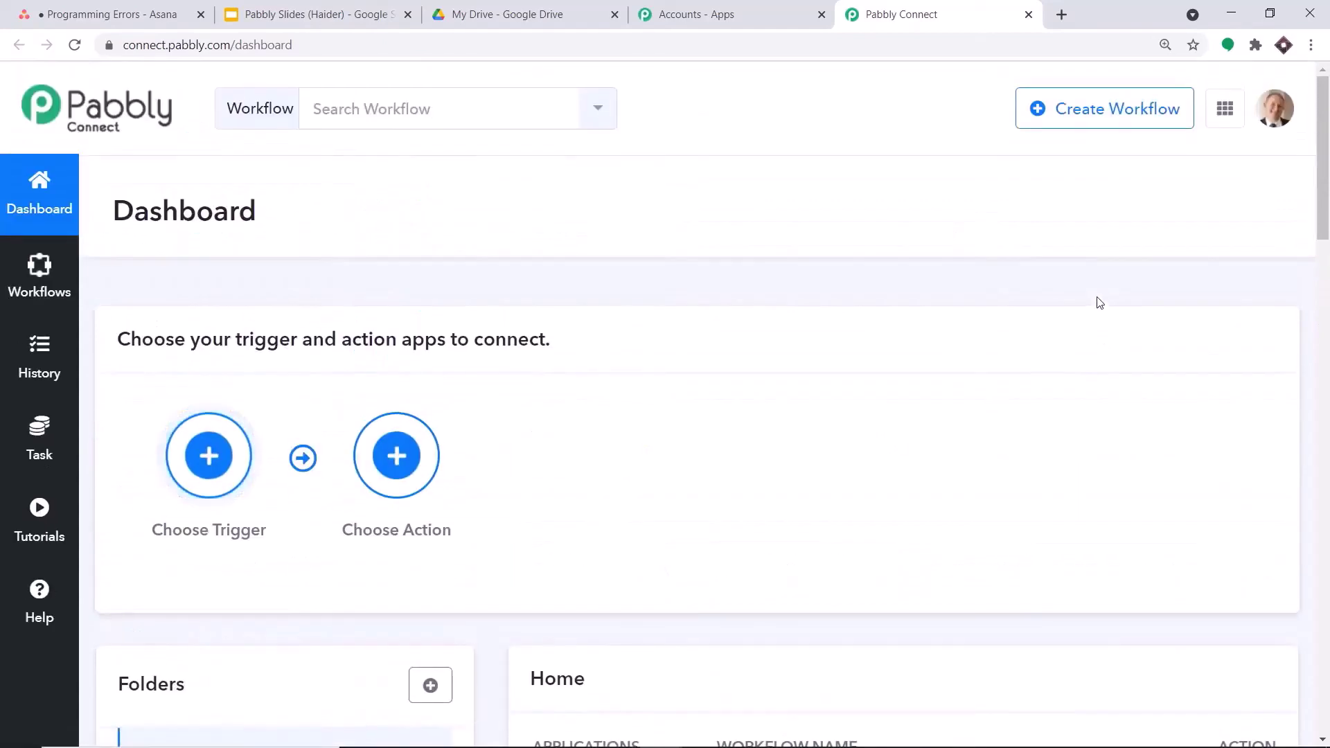
- Create a new workflow named Asana To Google Drive
left_click(1112, 123)
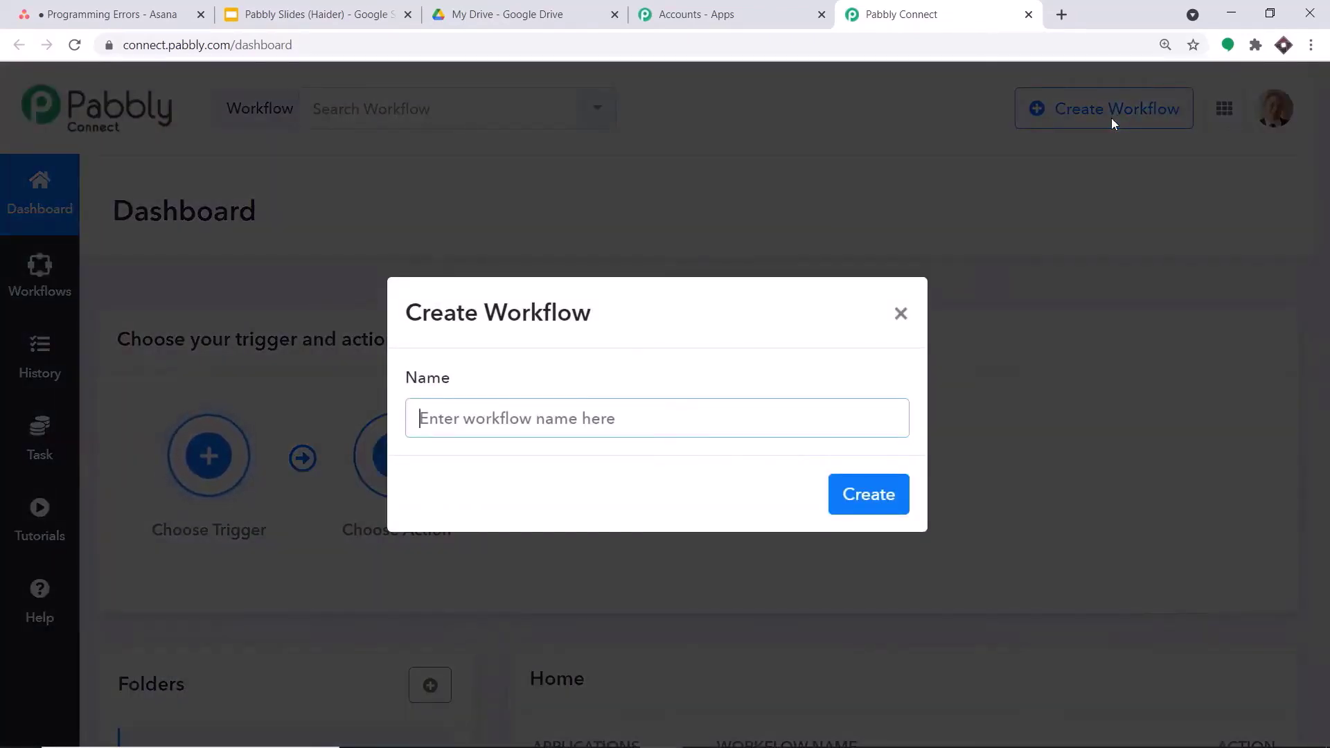
type("Asa")
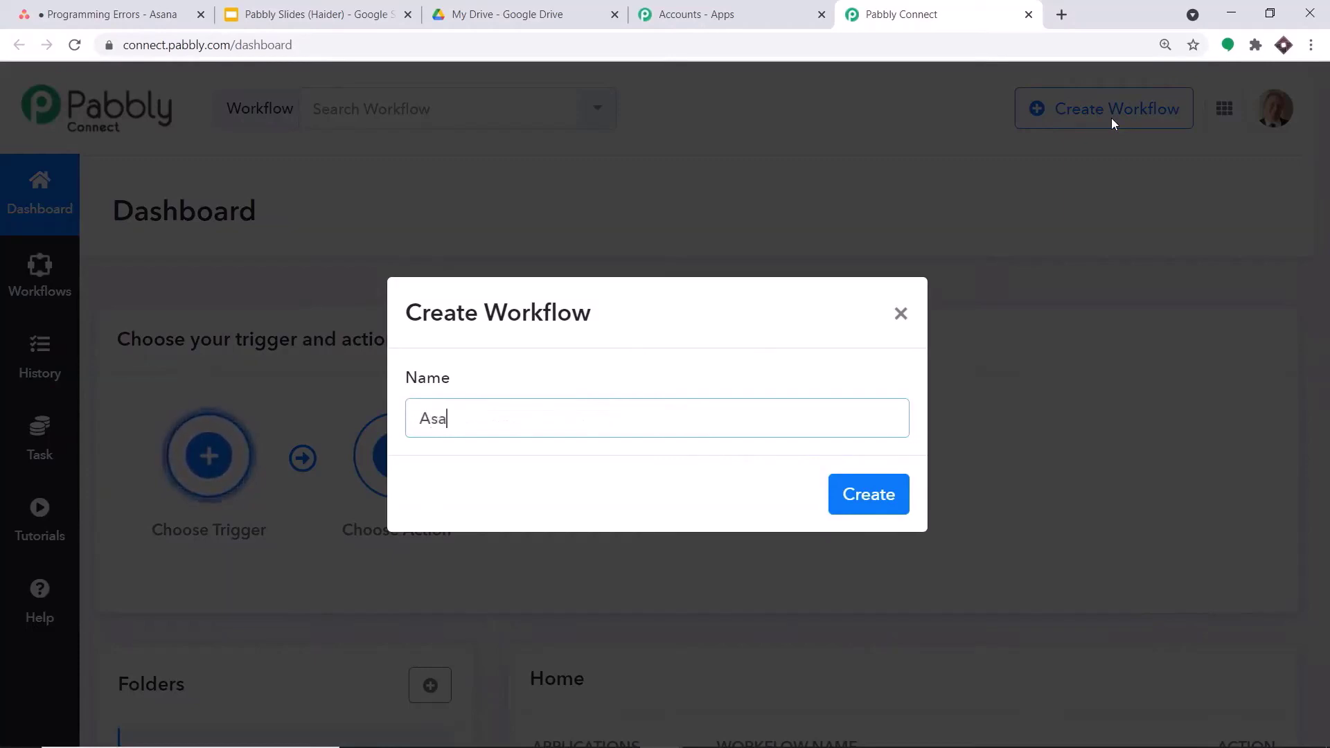
type("na To Google Drive")
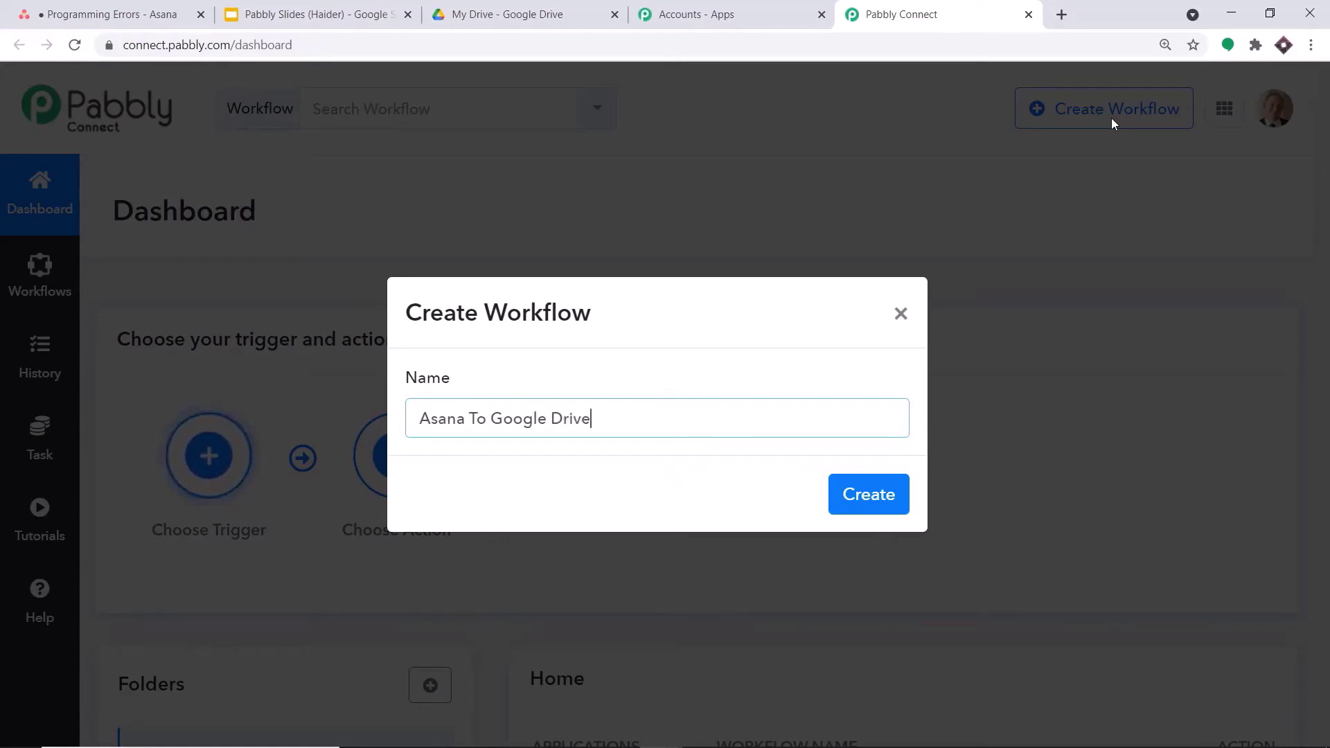
left_click(895, 500)
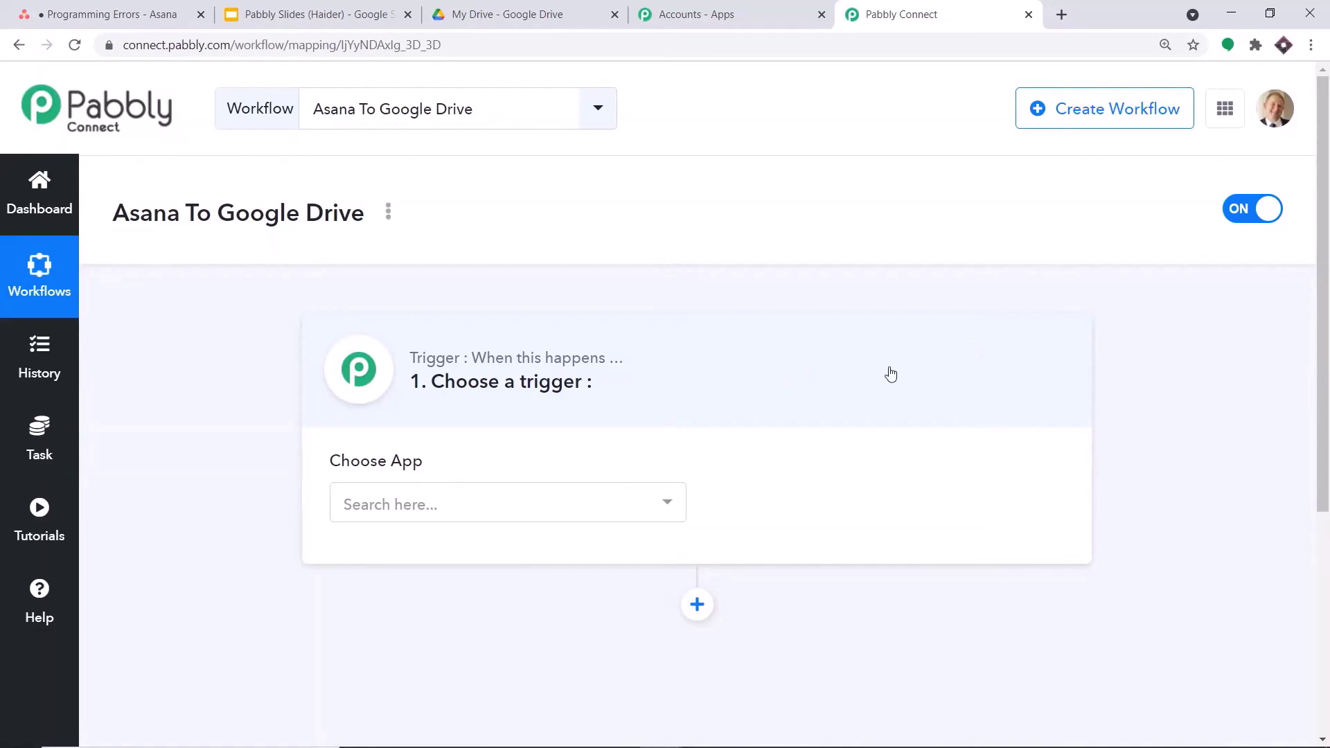
- Choose Asana as the trigger app with the New Task in Project event
left_click(556, 508)
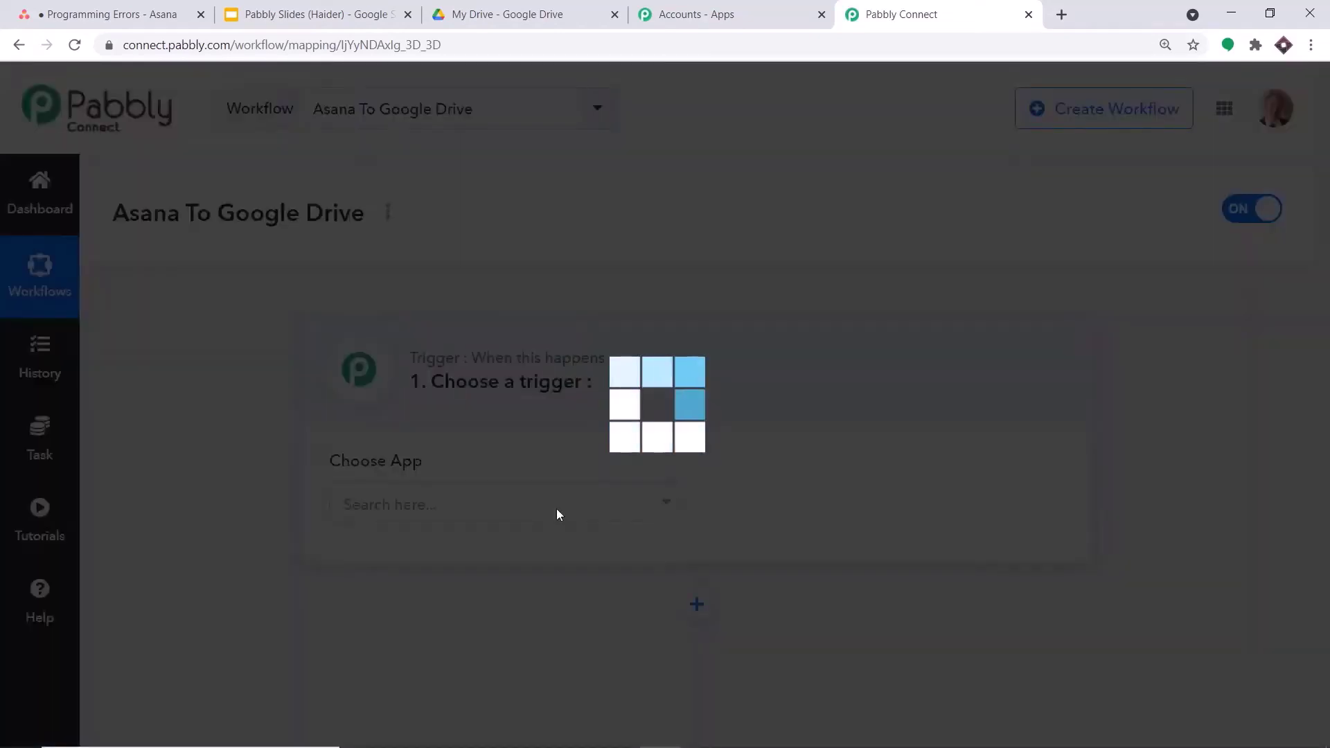
type("asa")
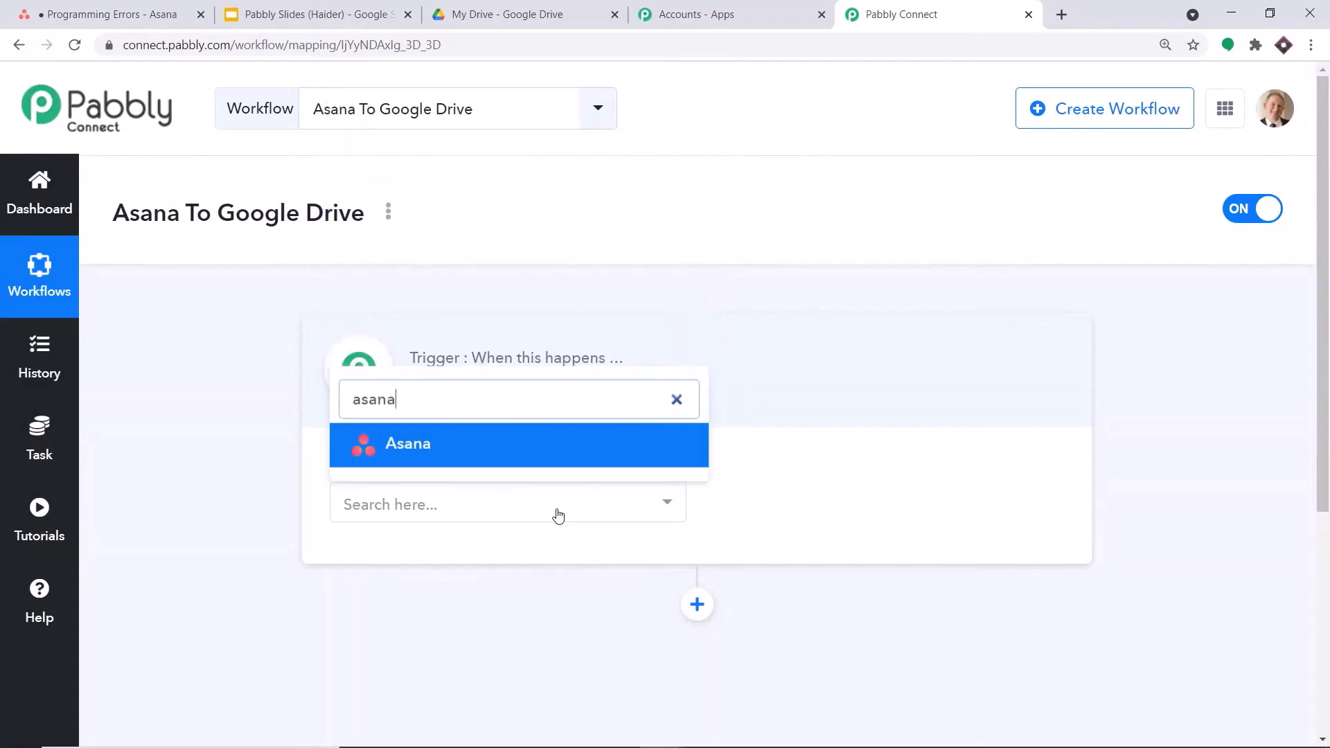
type("na")
left_click(483, 436)
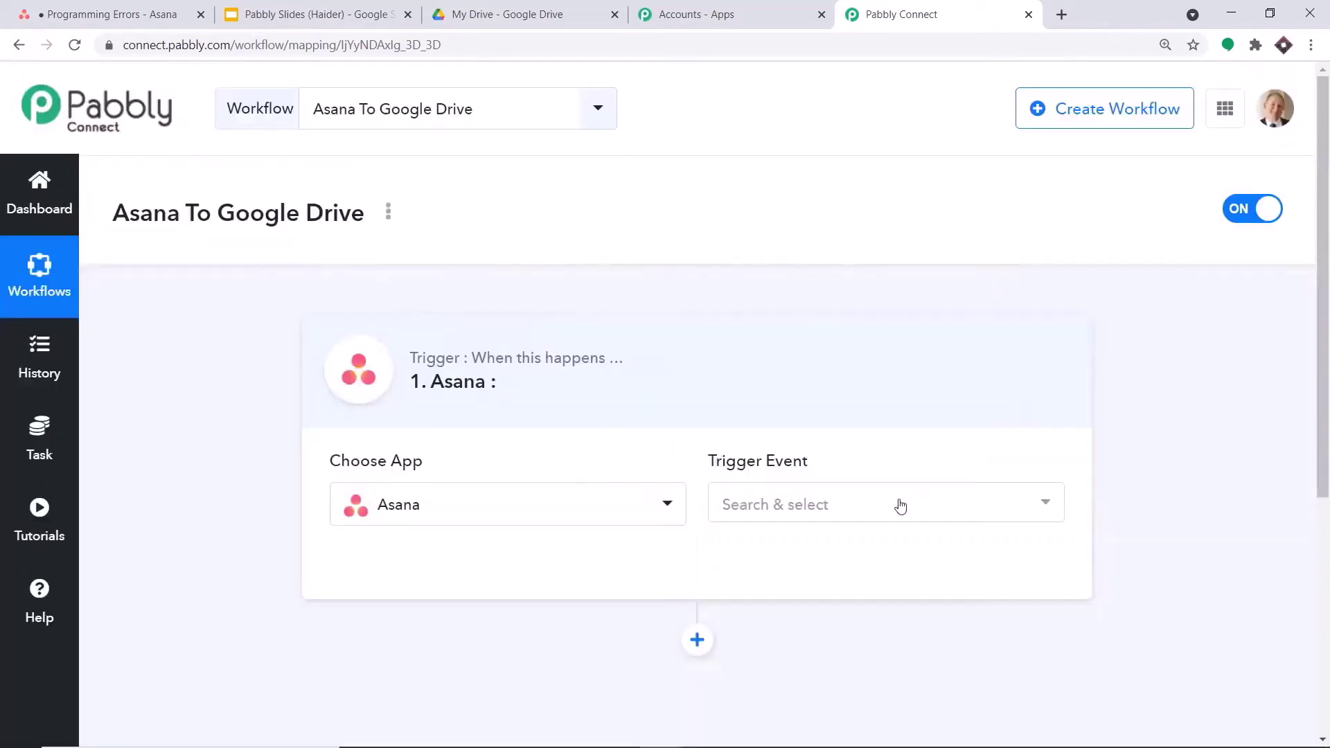
left_click(900, 506)
scroll(894, 547, "down", 1)
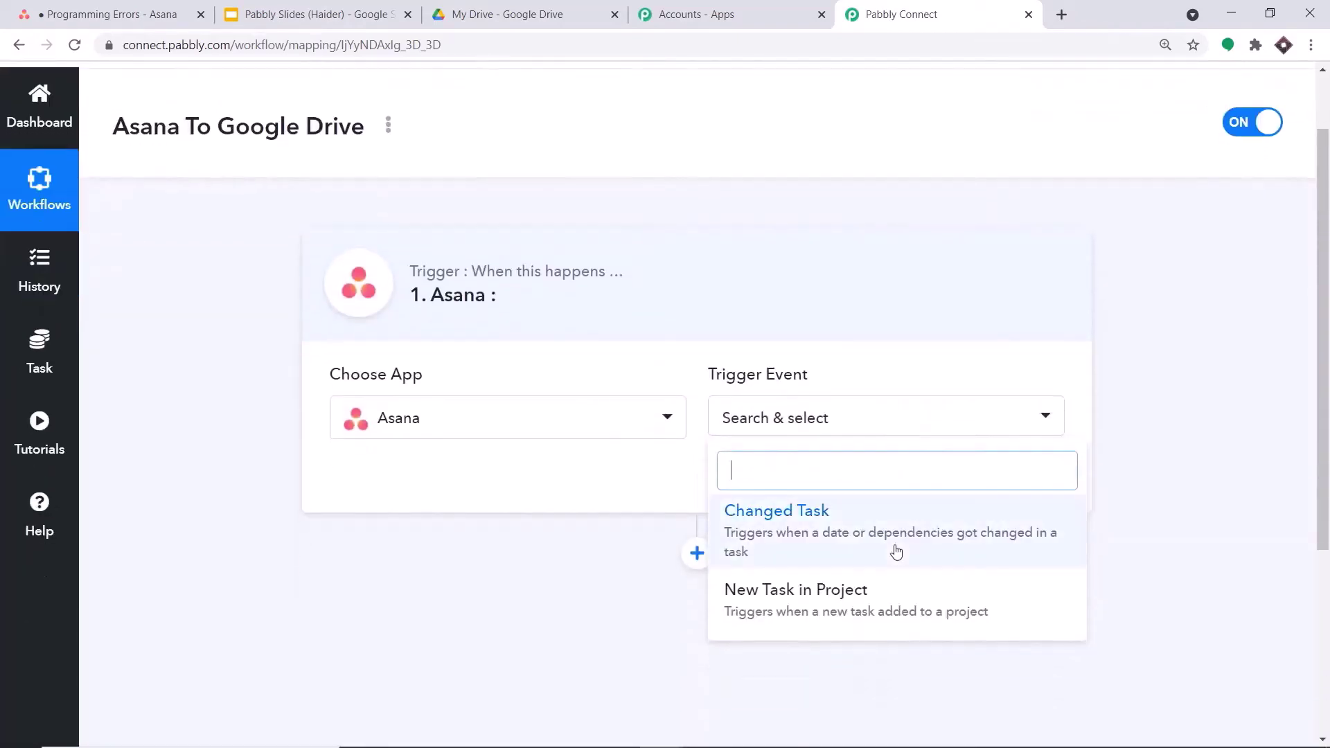
left_click(870, 604)
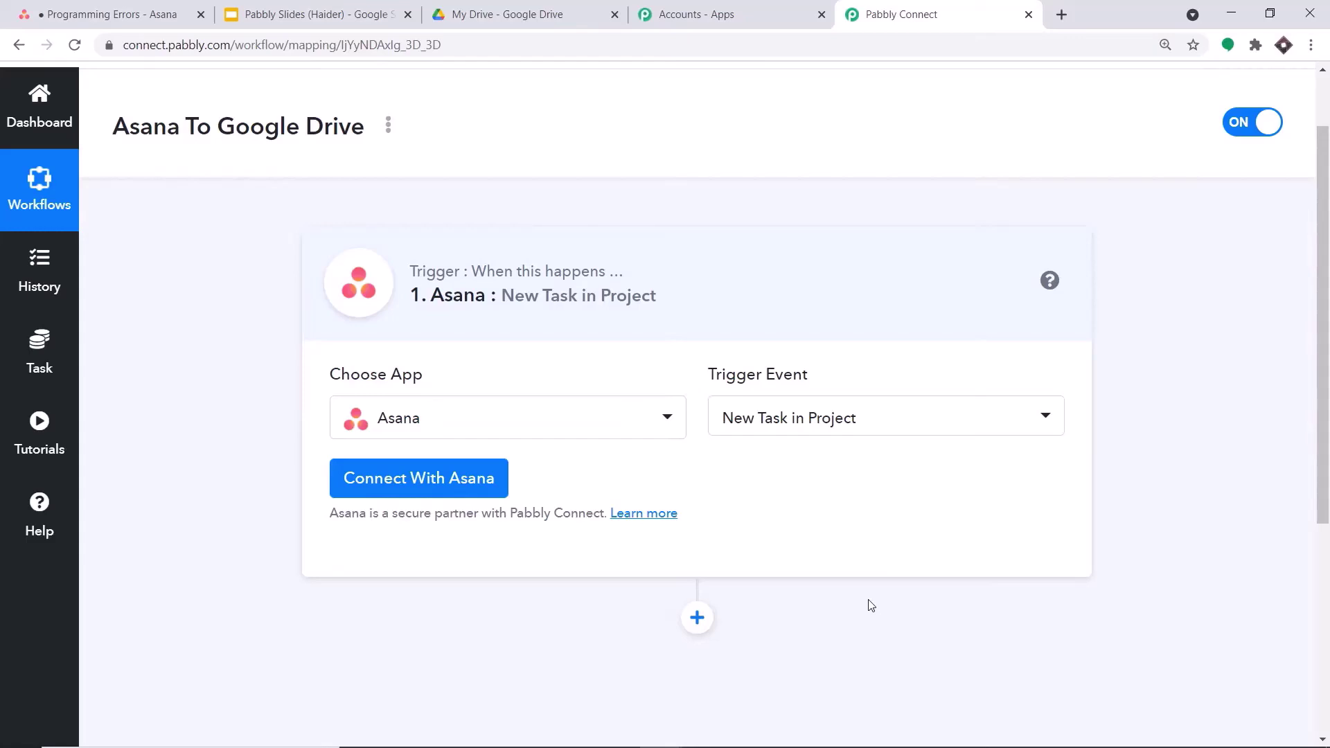
- Connect and authorize the Asana account for the trigger
left_click(418, 479)
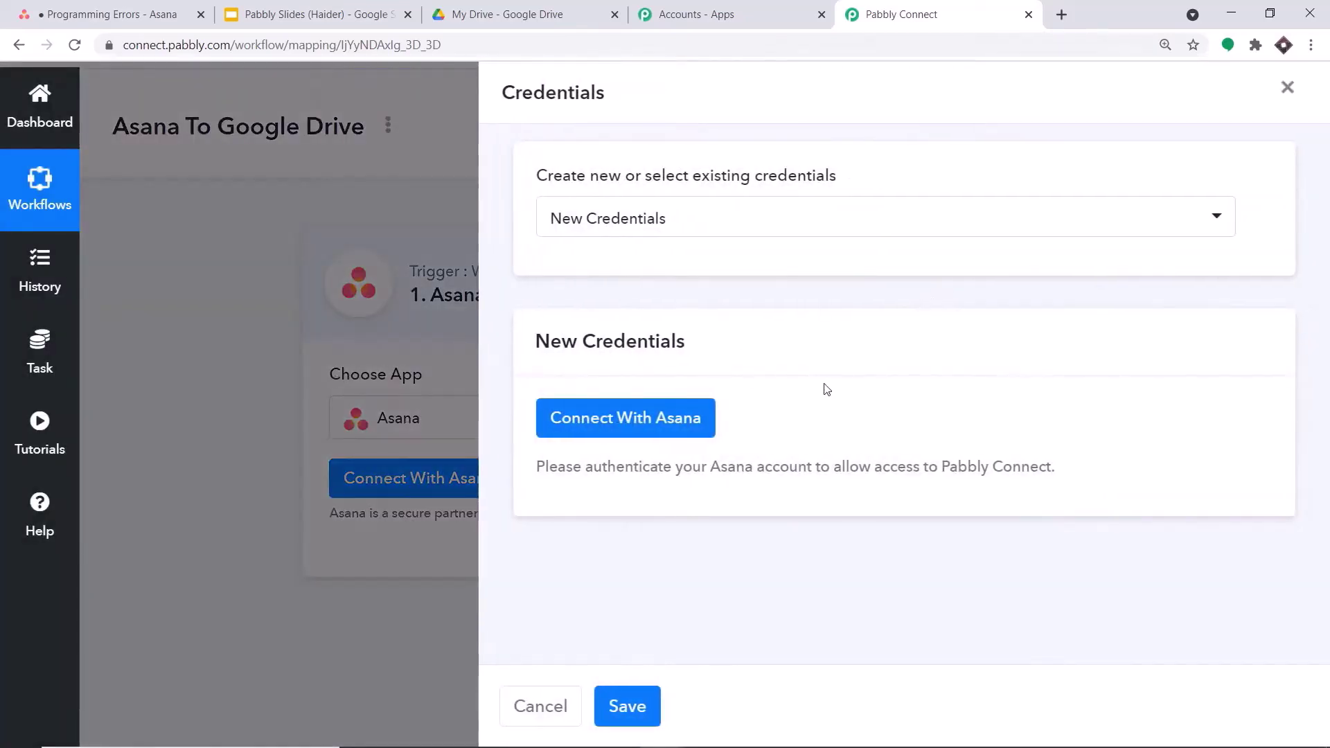
left_click(599, 432)
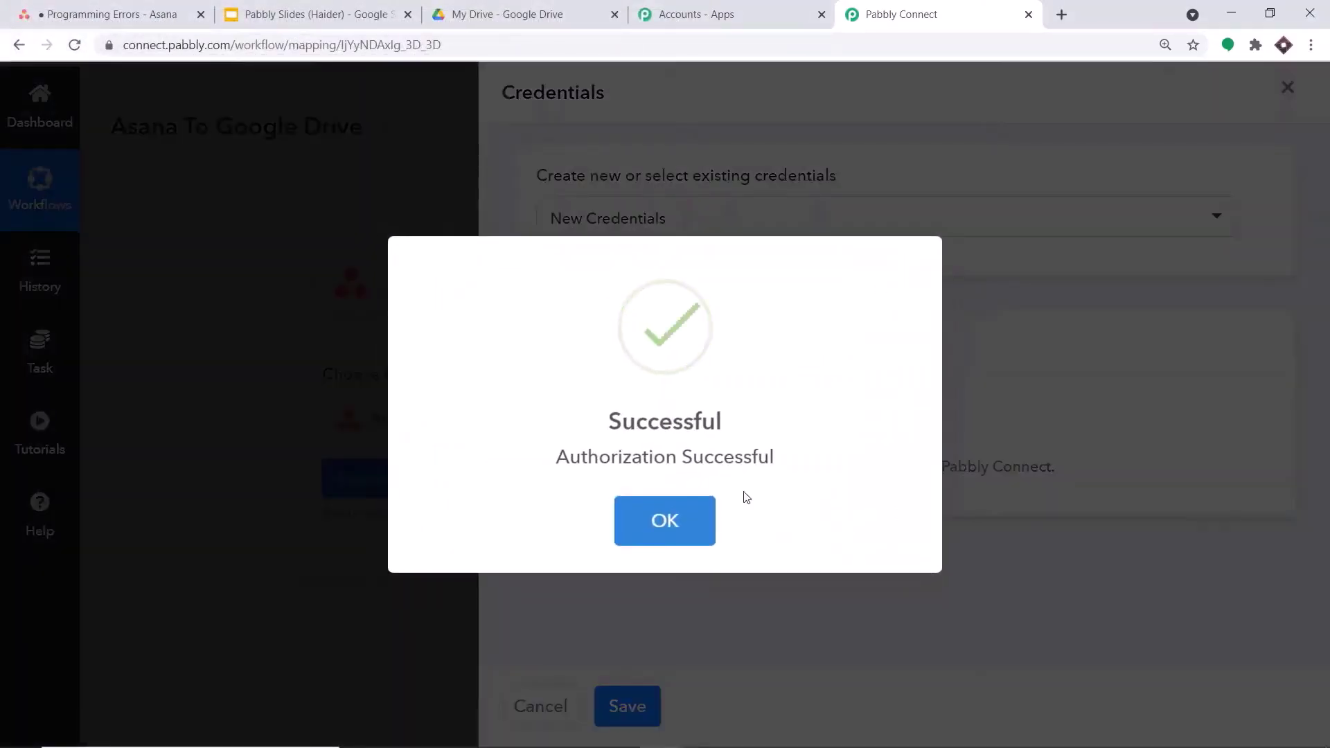
left_click(664, 521)
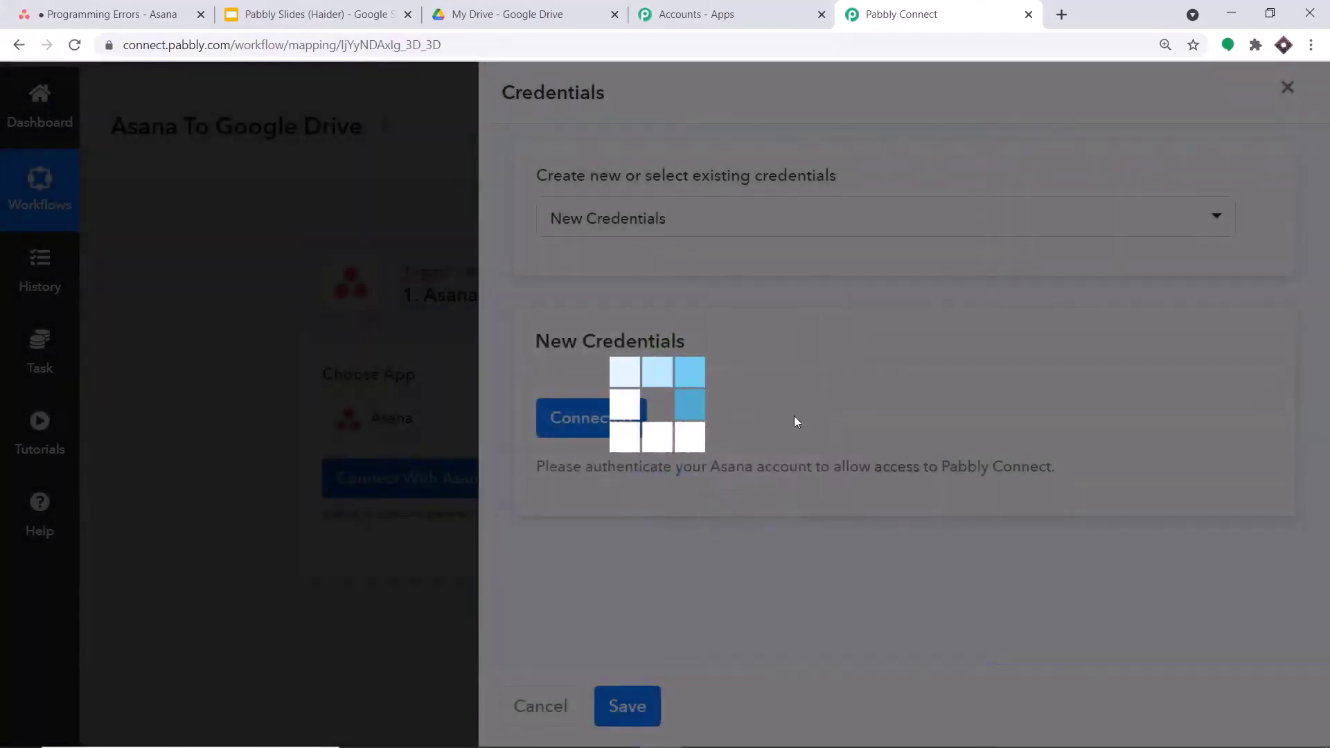
- Review the trigger's Asana project options, then view Asana's Programming Errors list
scroll(888, 333, "down", 3)
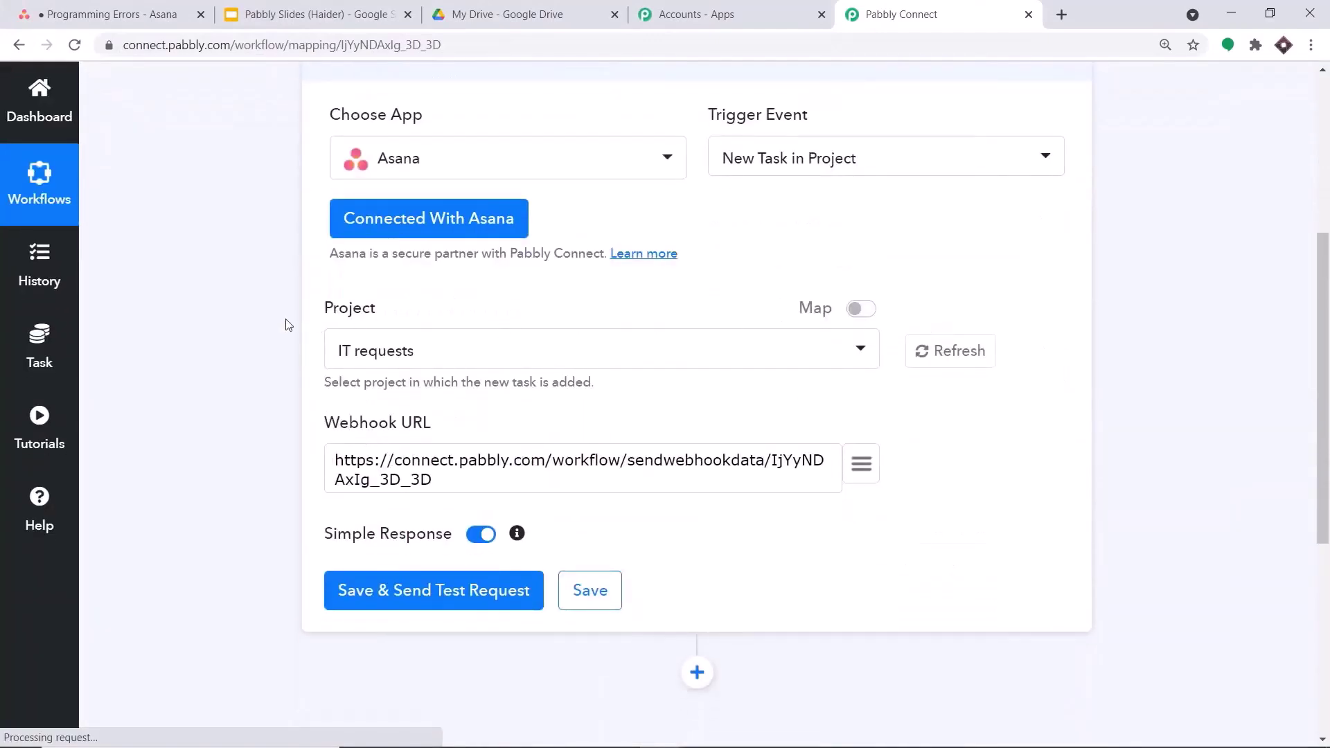
left_click(392, 358)
scroll(437, 485, "down", 5)
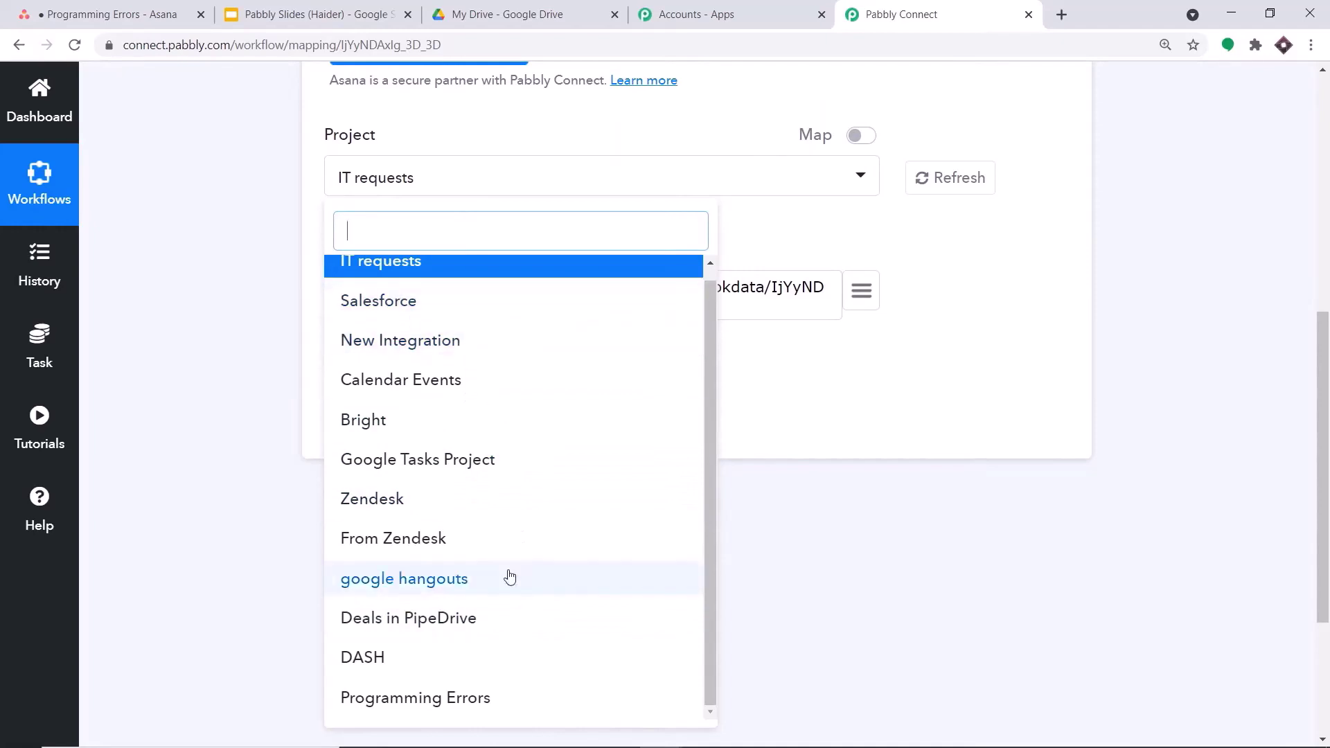
left_click(151, 14)
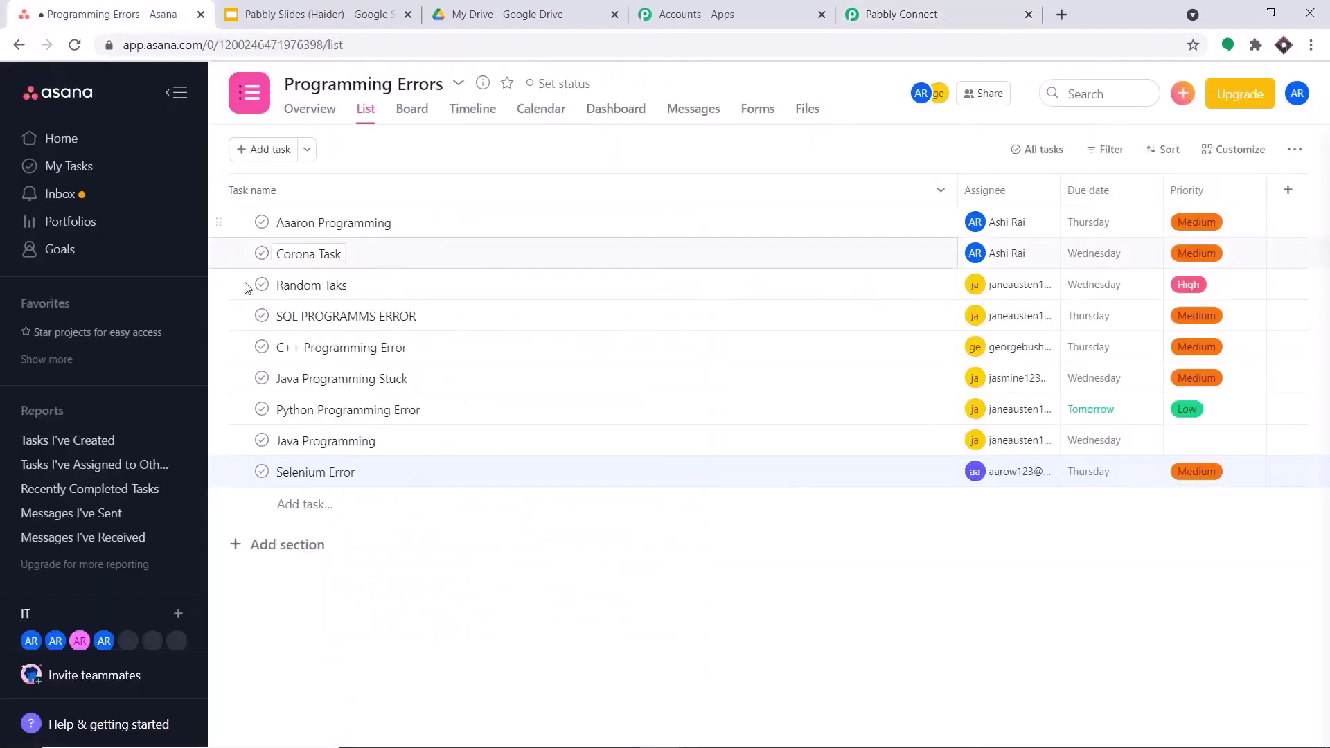
- Browse Asana Home's Recent Projects, including IT requests, Zendesk and Google Tasks Project
left_click(51, 138)
scroll(564, 291, "down", 4)
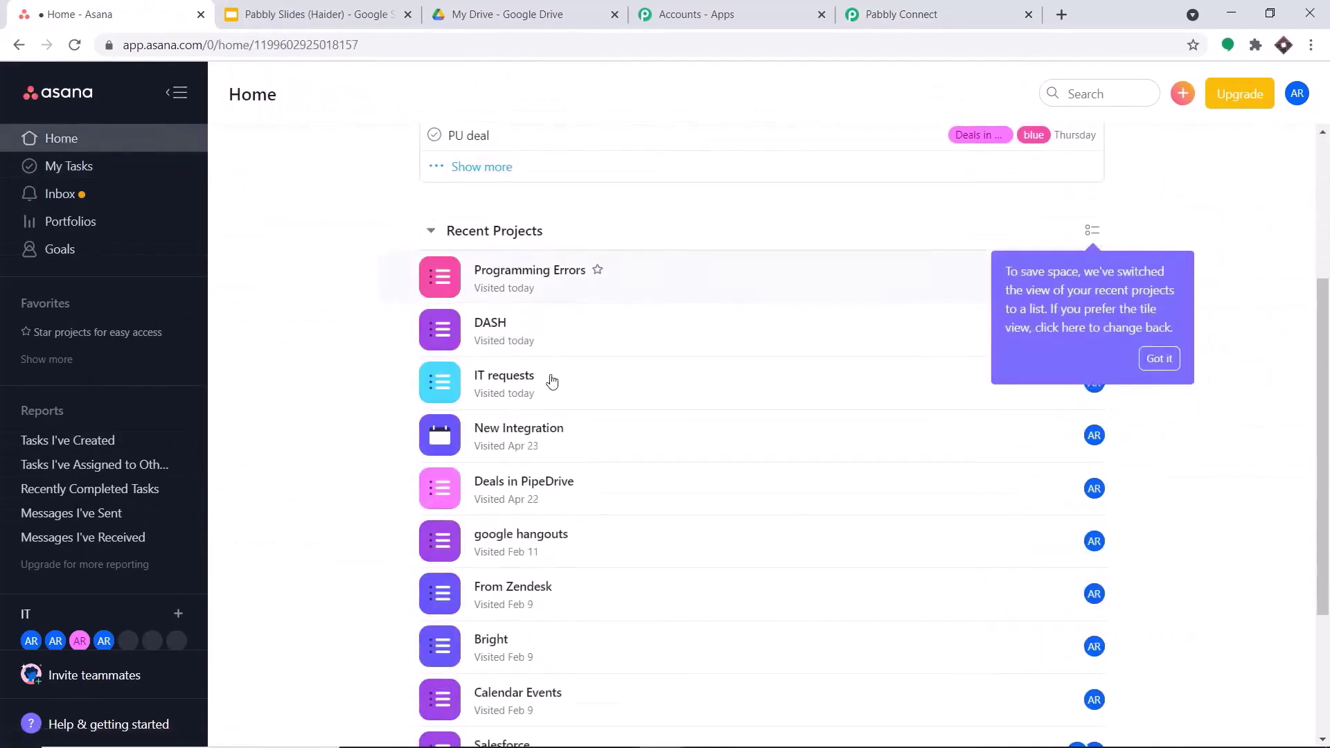
scroll(537, 329, "down", 4)
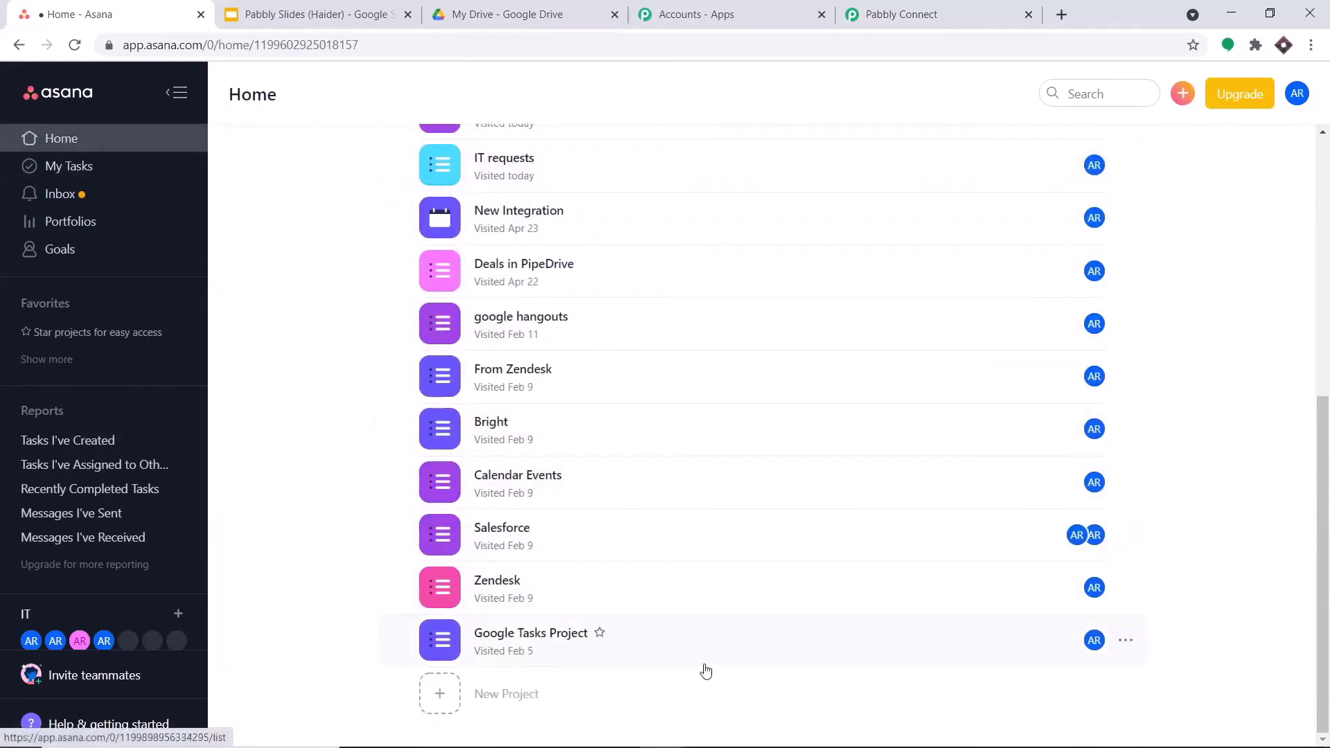
scroll(807, 316, "up", 4)
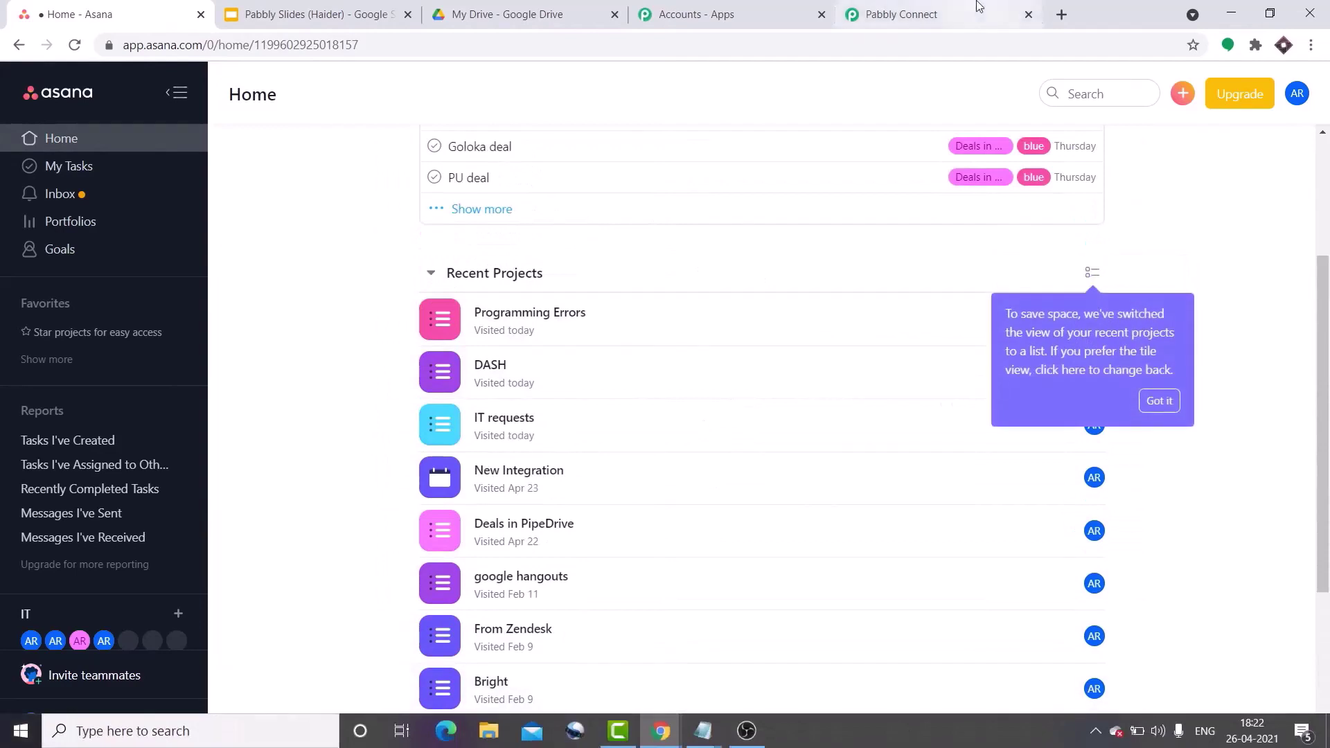
left_click(900, 14)
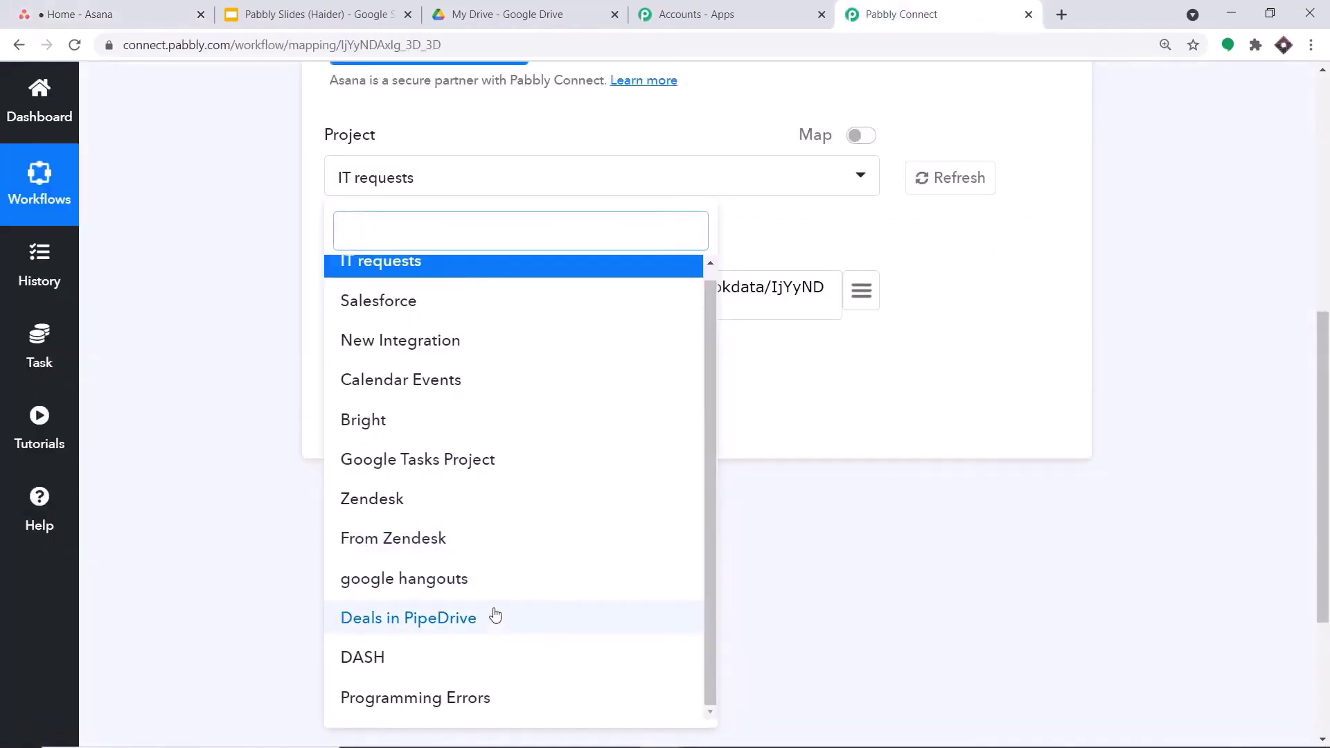
left_click(109, 7)
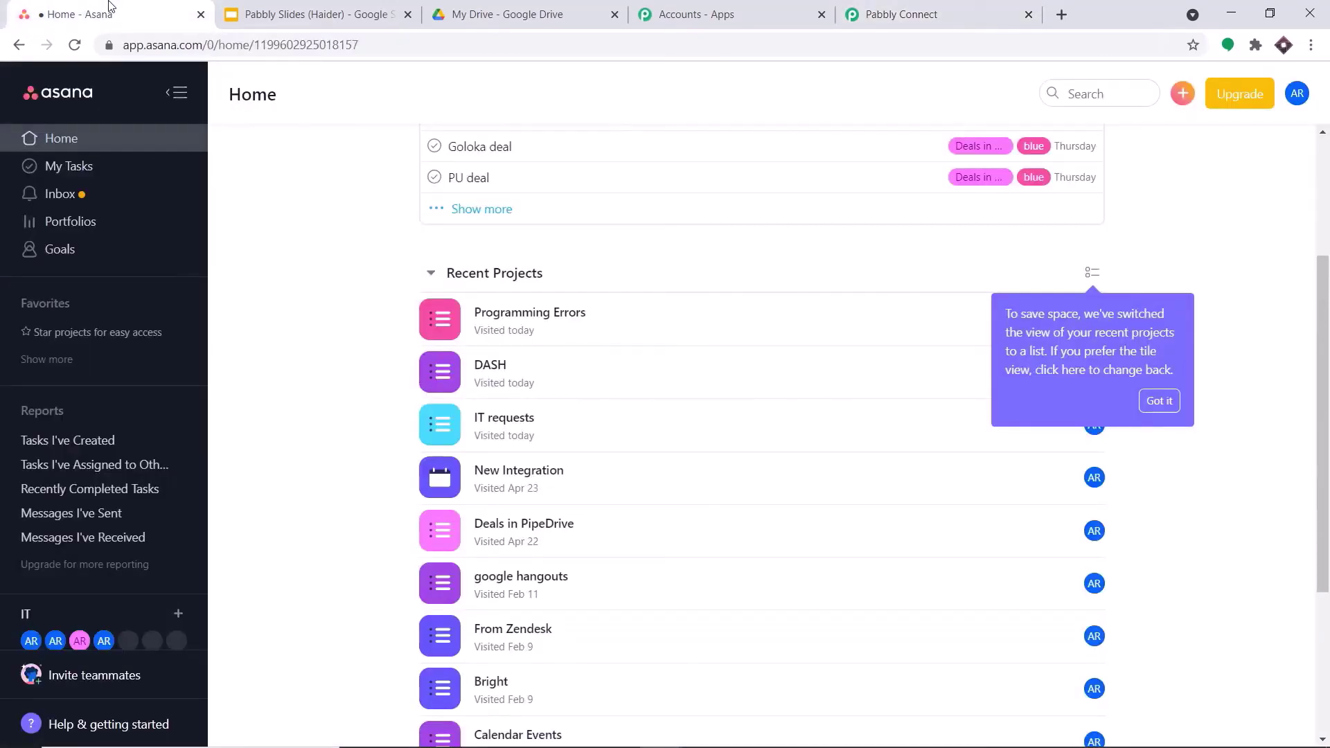
scroll(737, 381, "down", 4)
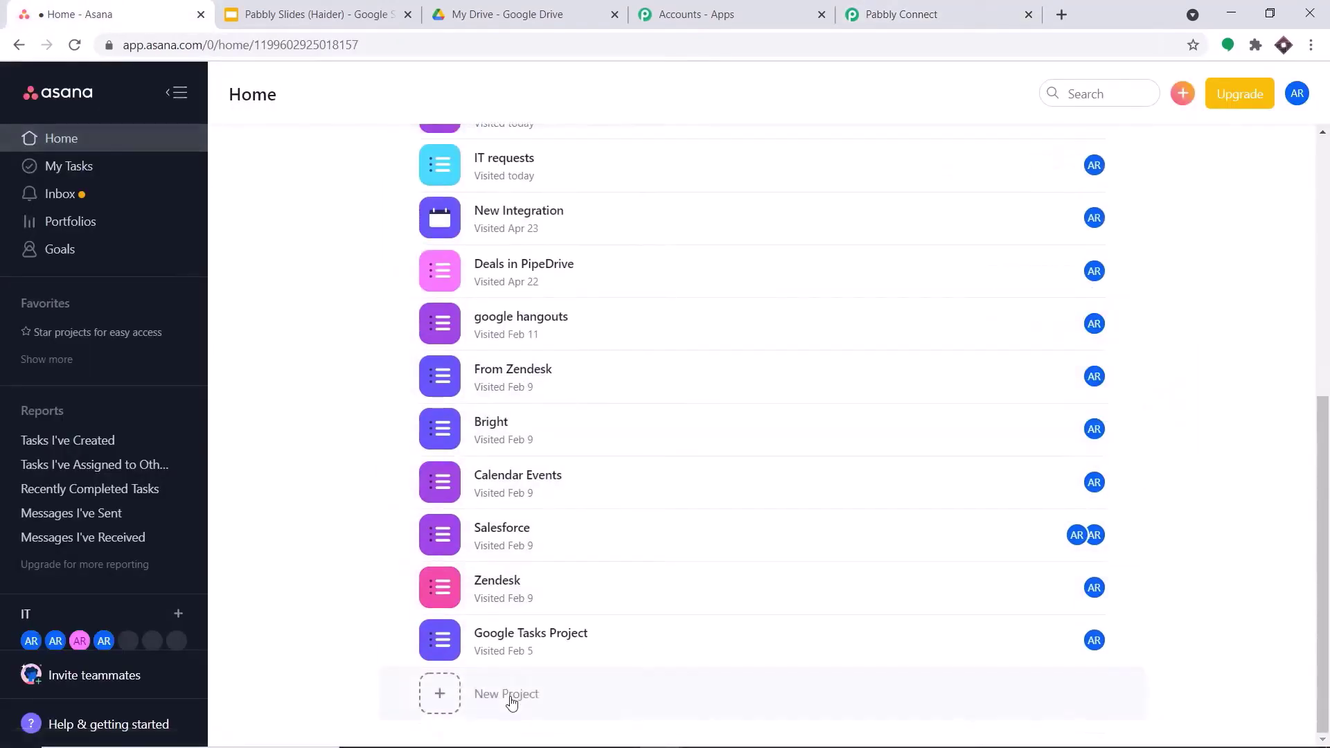
left_click(511, 699)
- Create a blank List-view Asana project named NEW PROGRAMMING ERRORS
left_click(552, 407)
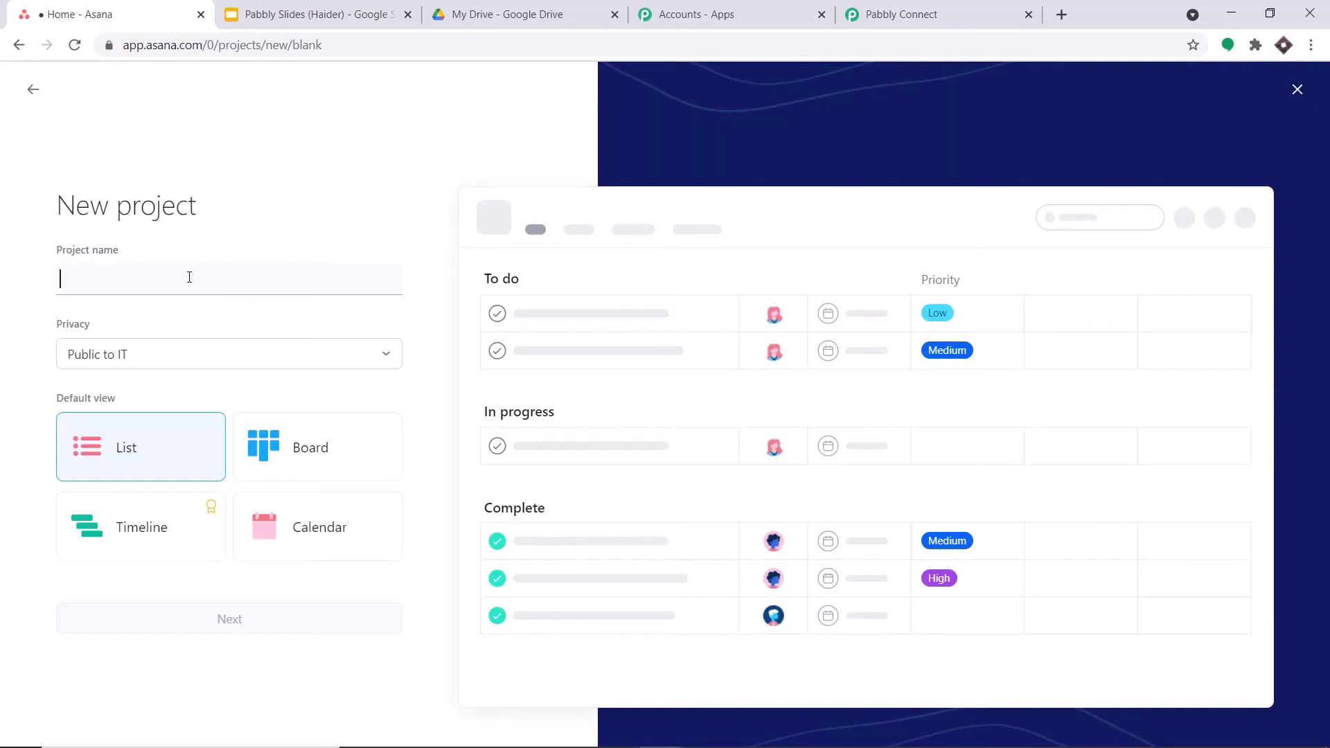
type("NEW")
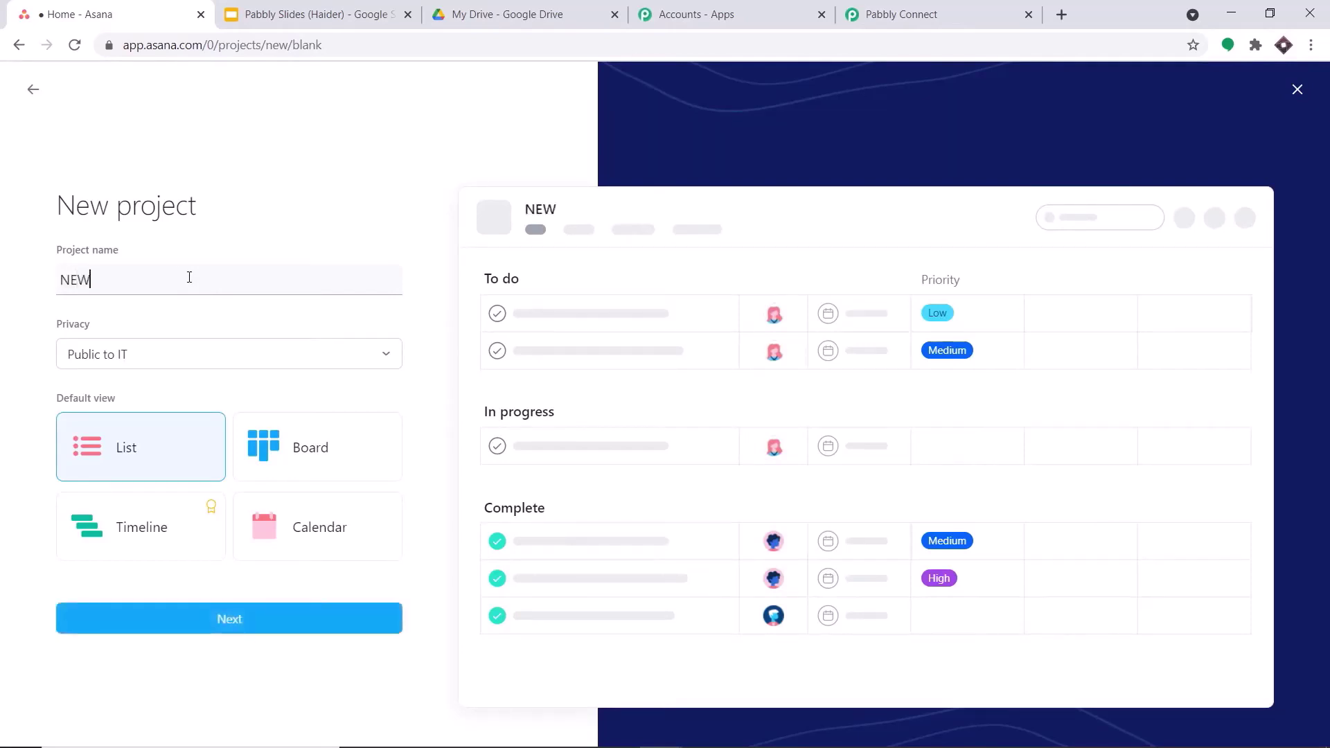
type(" PROGRAA")
key("BackSpace")
type("MM")
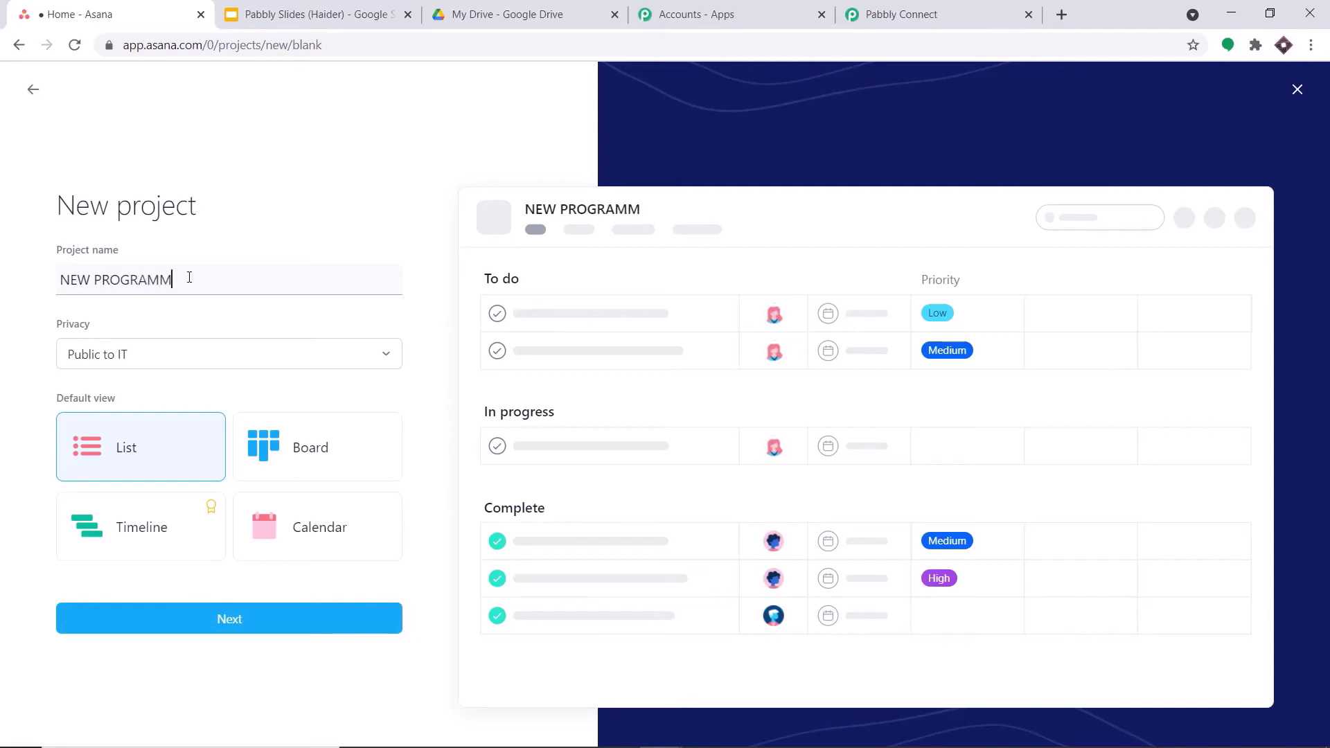
type("ING ERRORS")
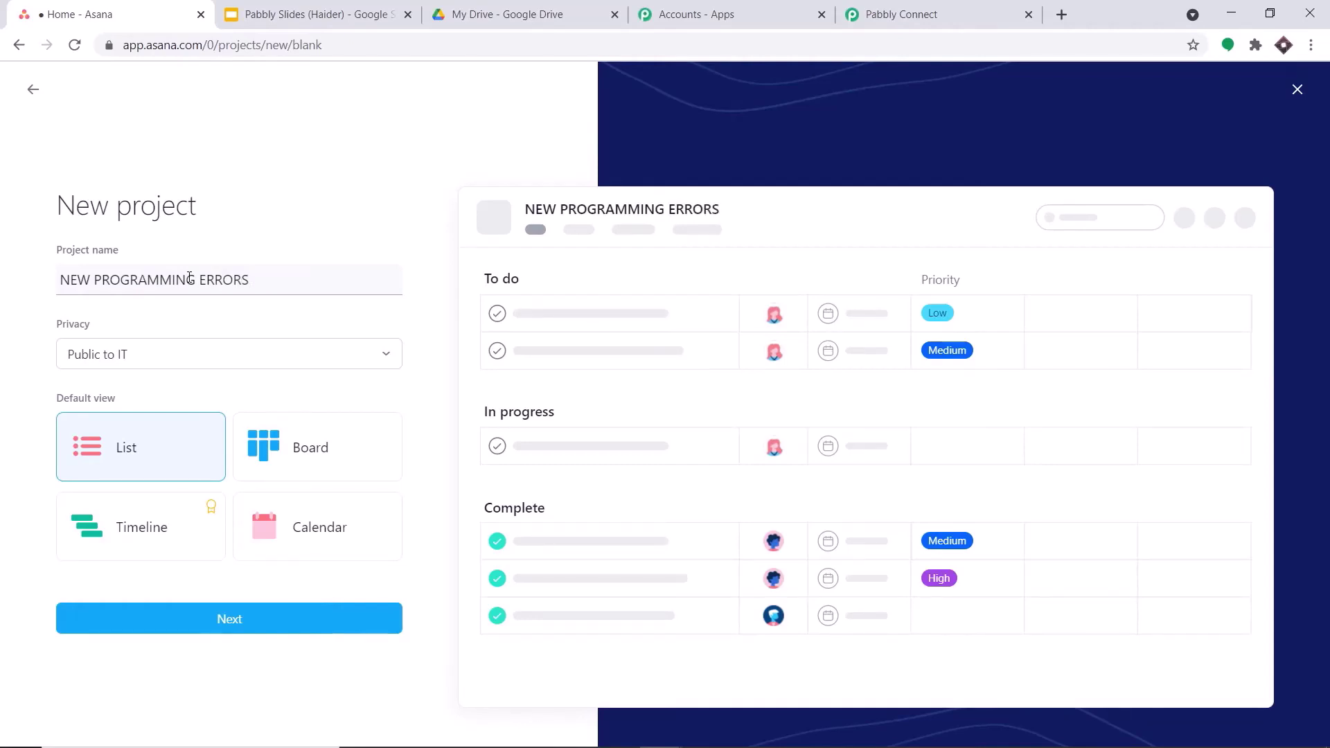
left_click(299, 465)
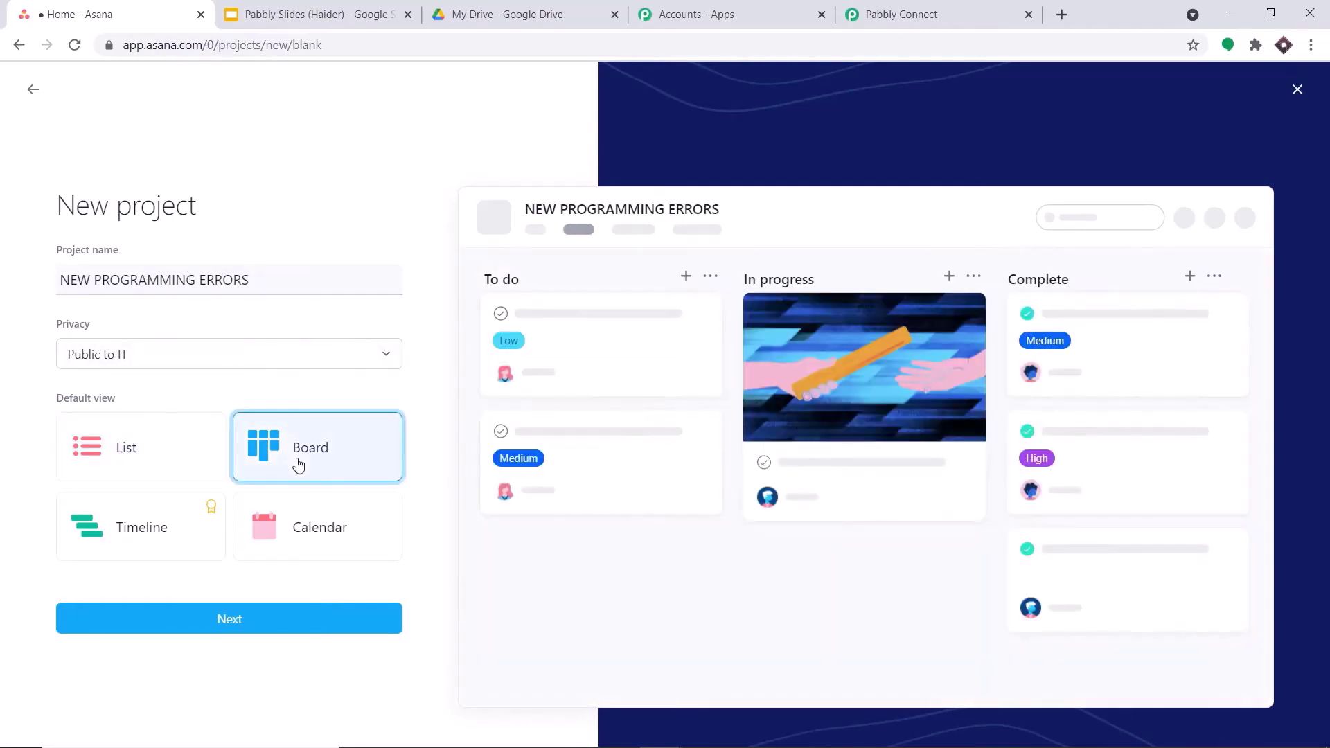
left_click(104, 458)
left_click(264, 617)
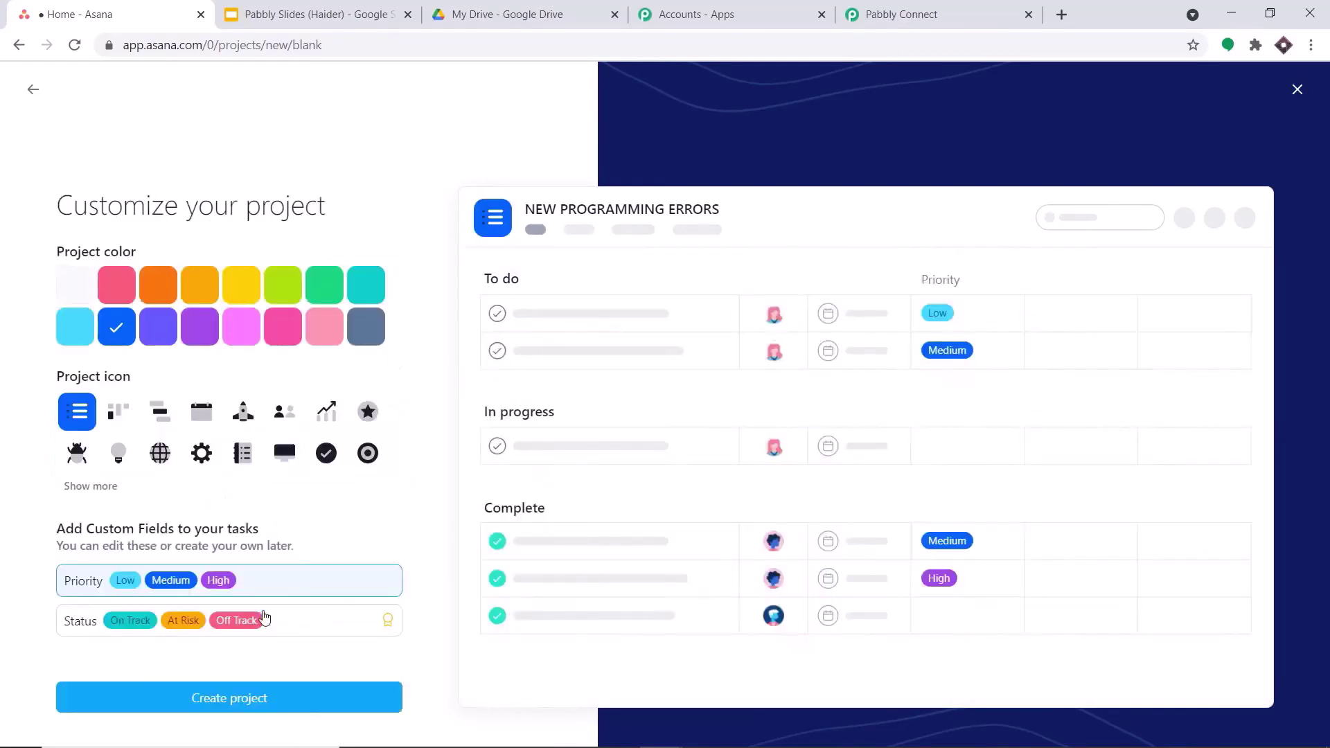
left_click(229, 700)
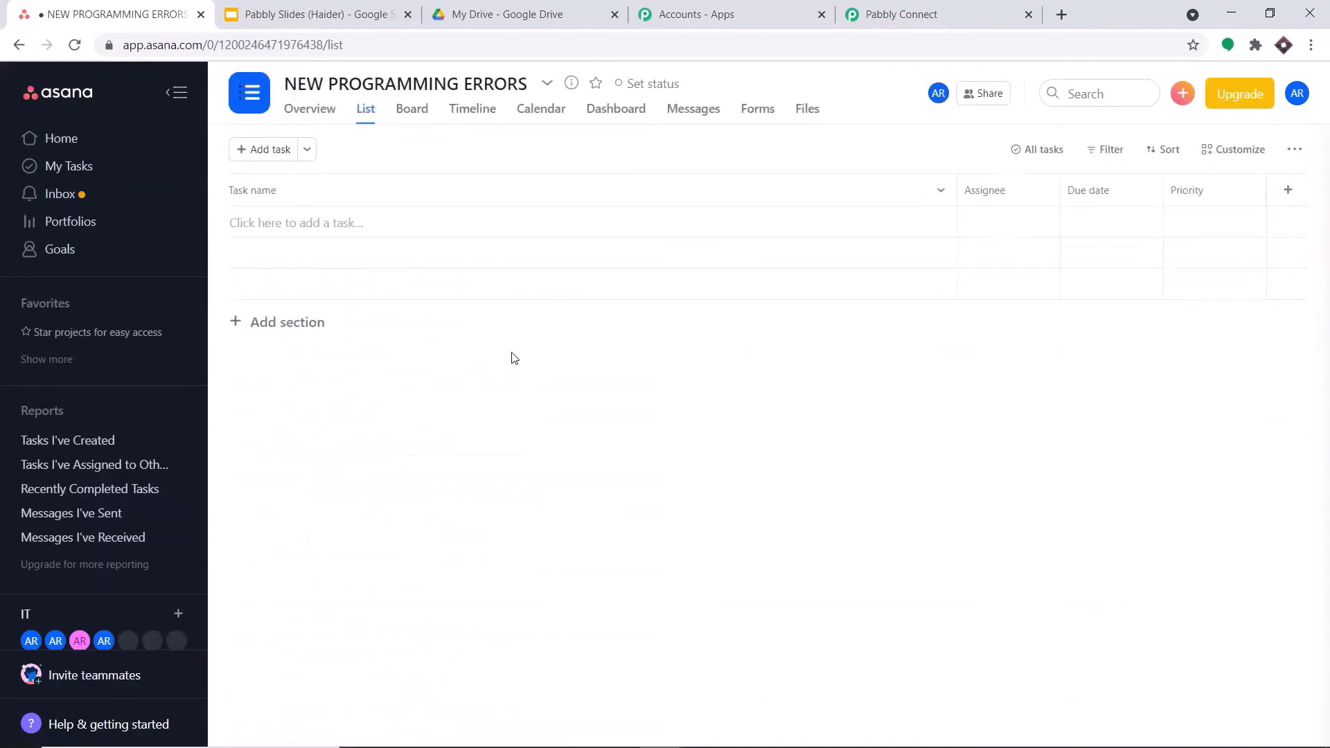
- Refresh the Asana projects and set the trigger project to NEW PROGRAMMING ERRORS
left_click(921, 5)
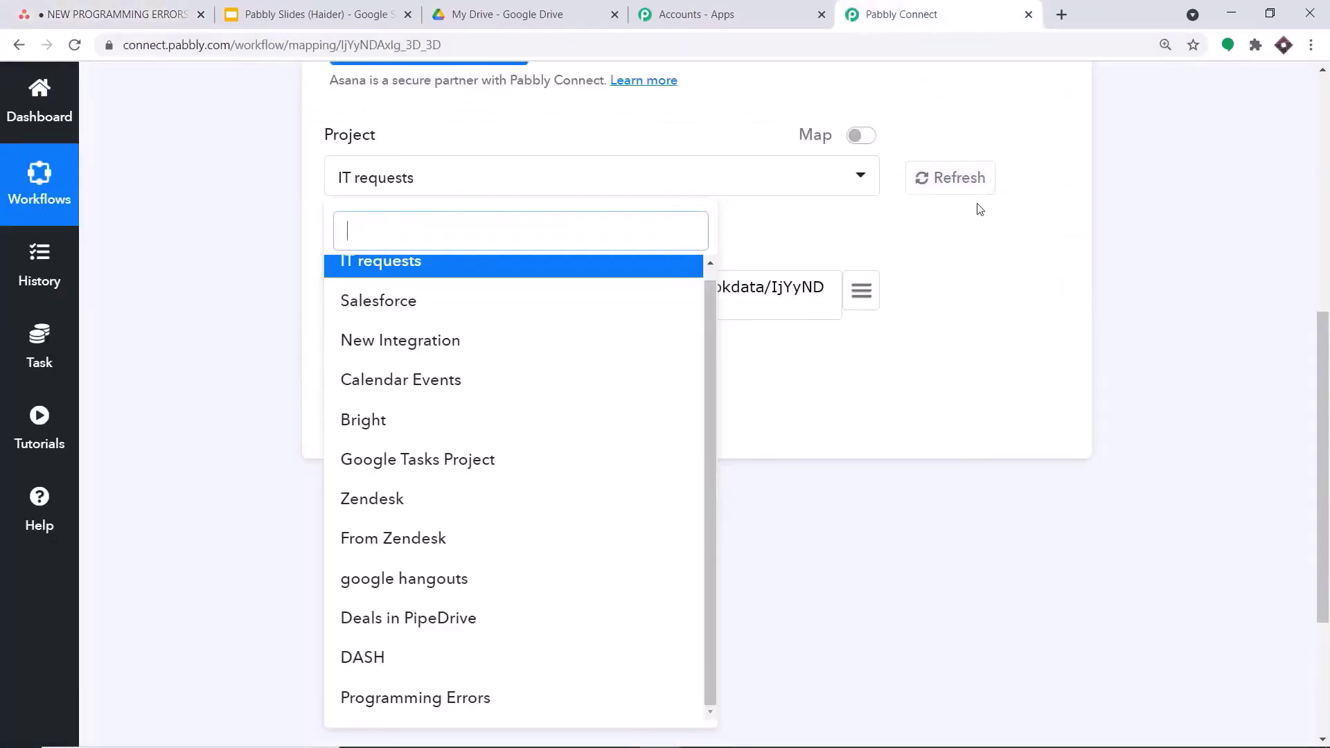
left_click(967, 178)
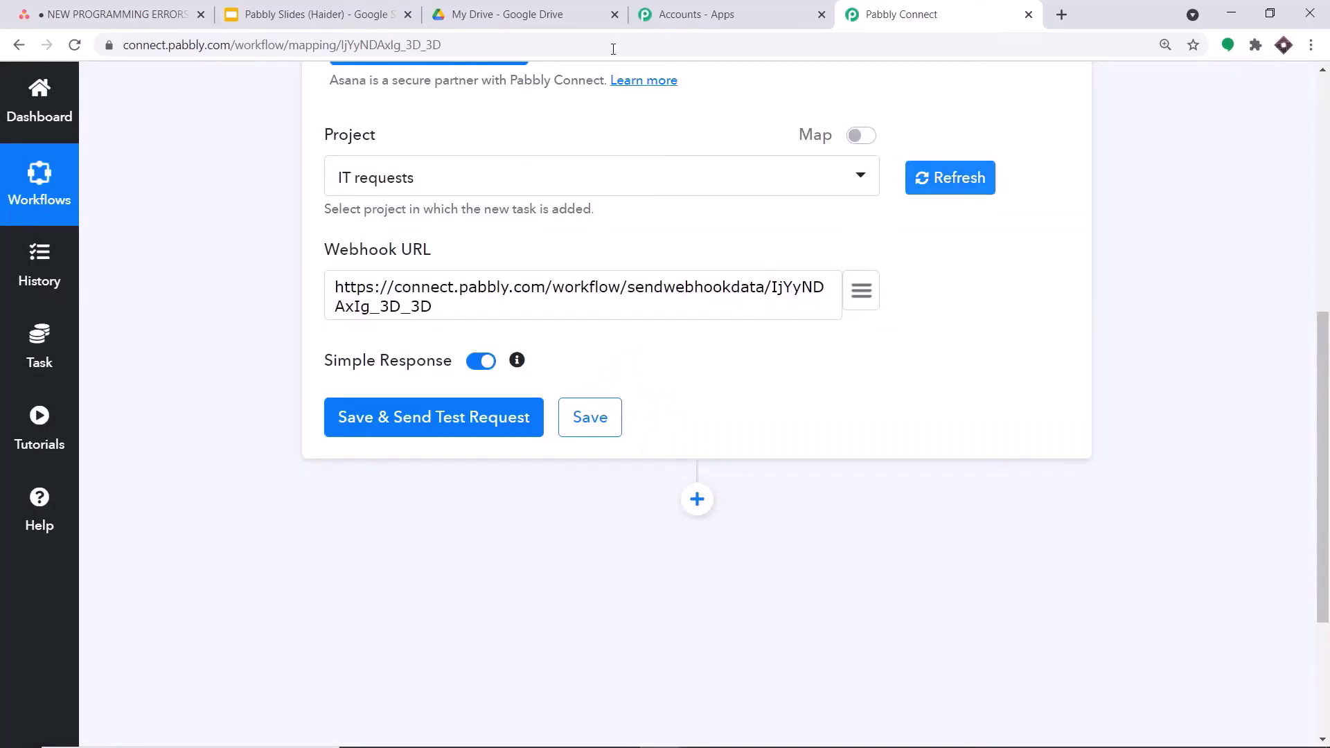
left_click(610, 192)
scroll(565, 466, "down", 1)
scroll(564, 465, "down", 1)
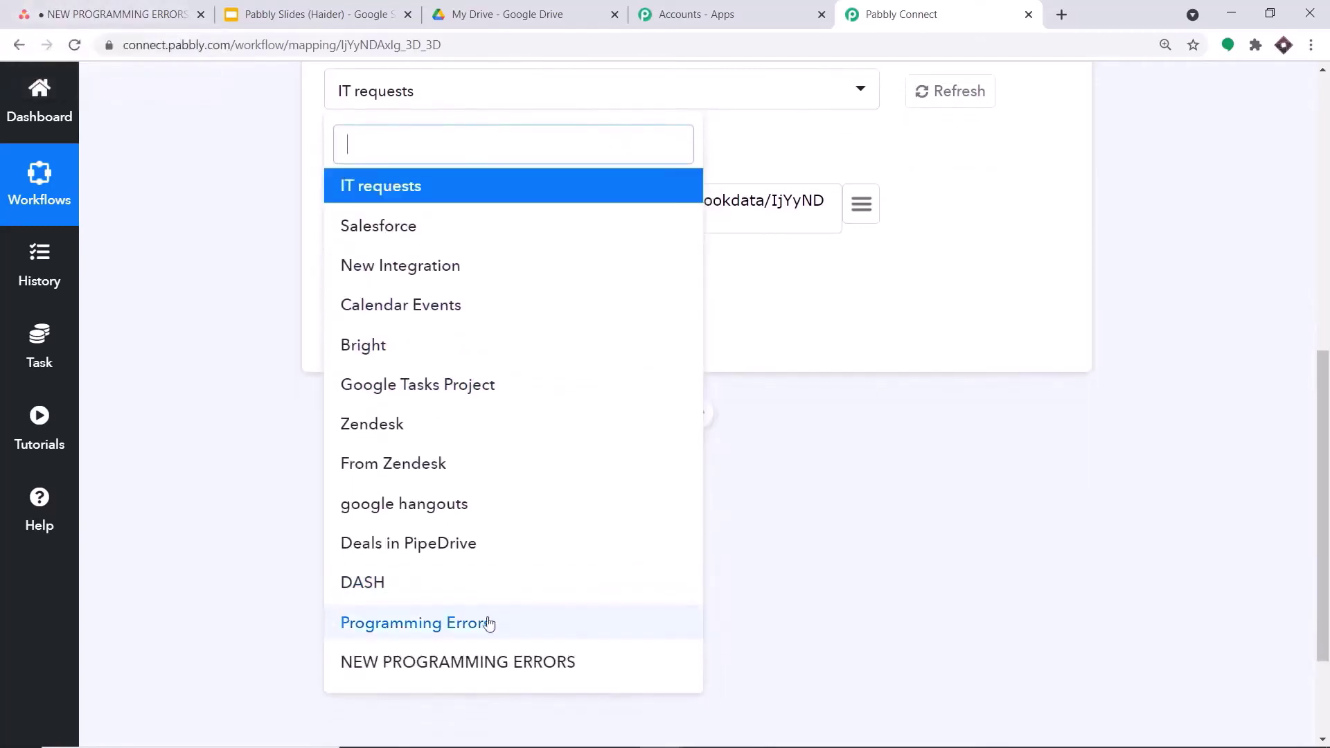
left_click(484, 669)
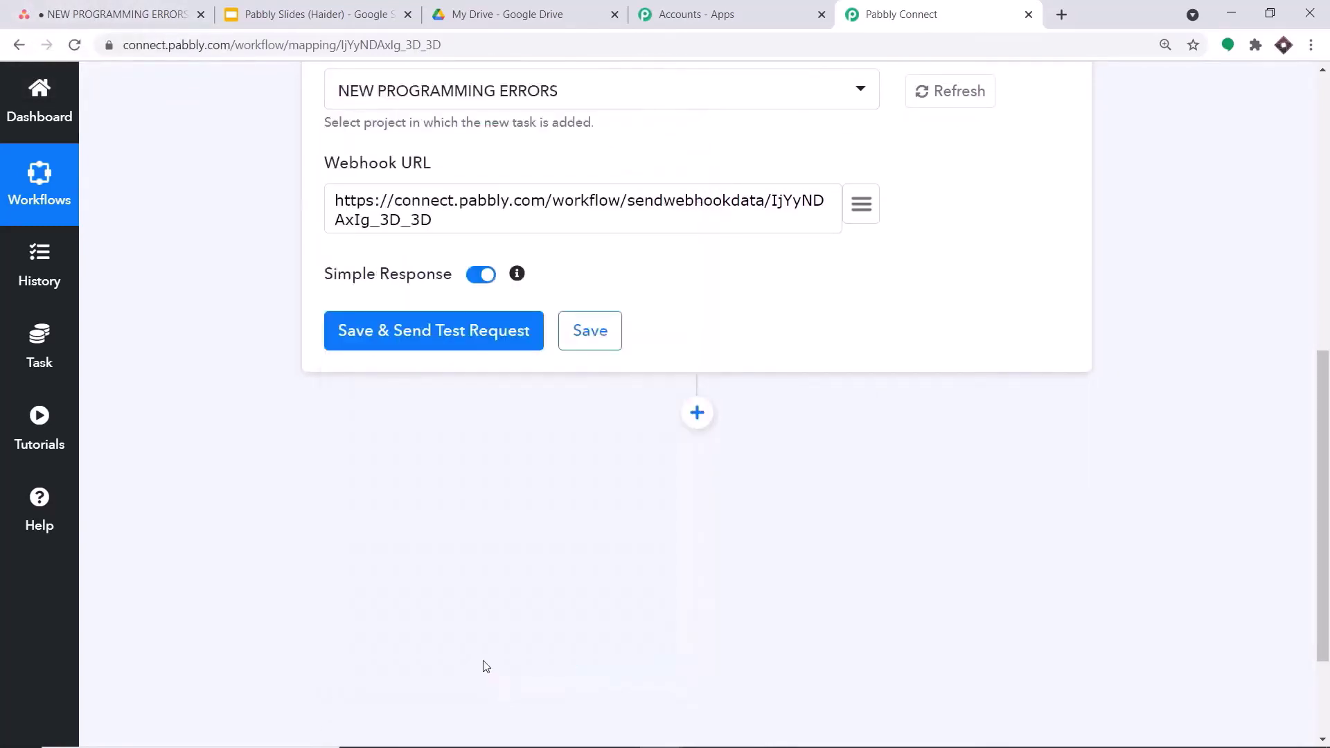
- Select the trigger's webhook URL in its field
scroll(525, 561, "up", 3)
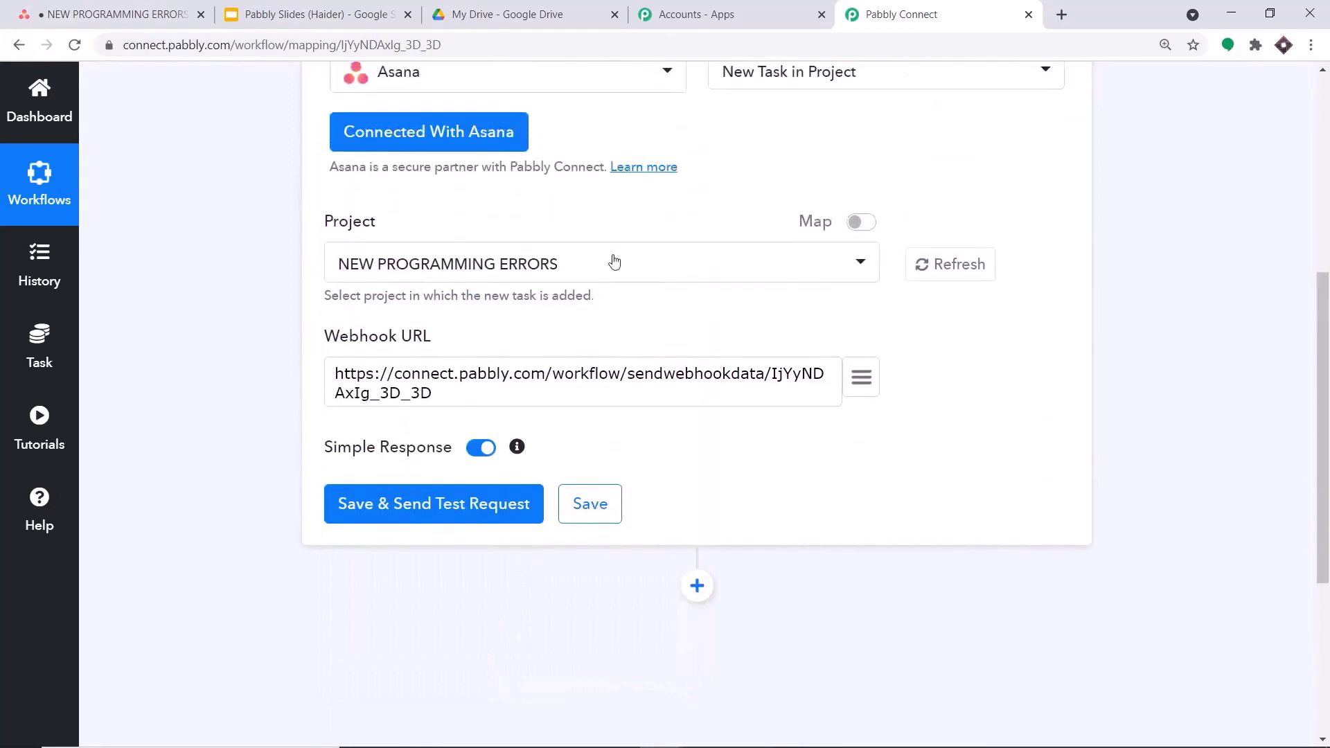
scroll(616, 263, "up", 1)
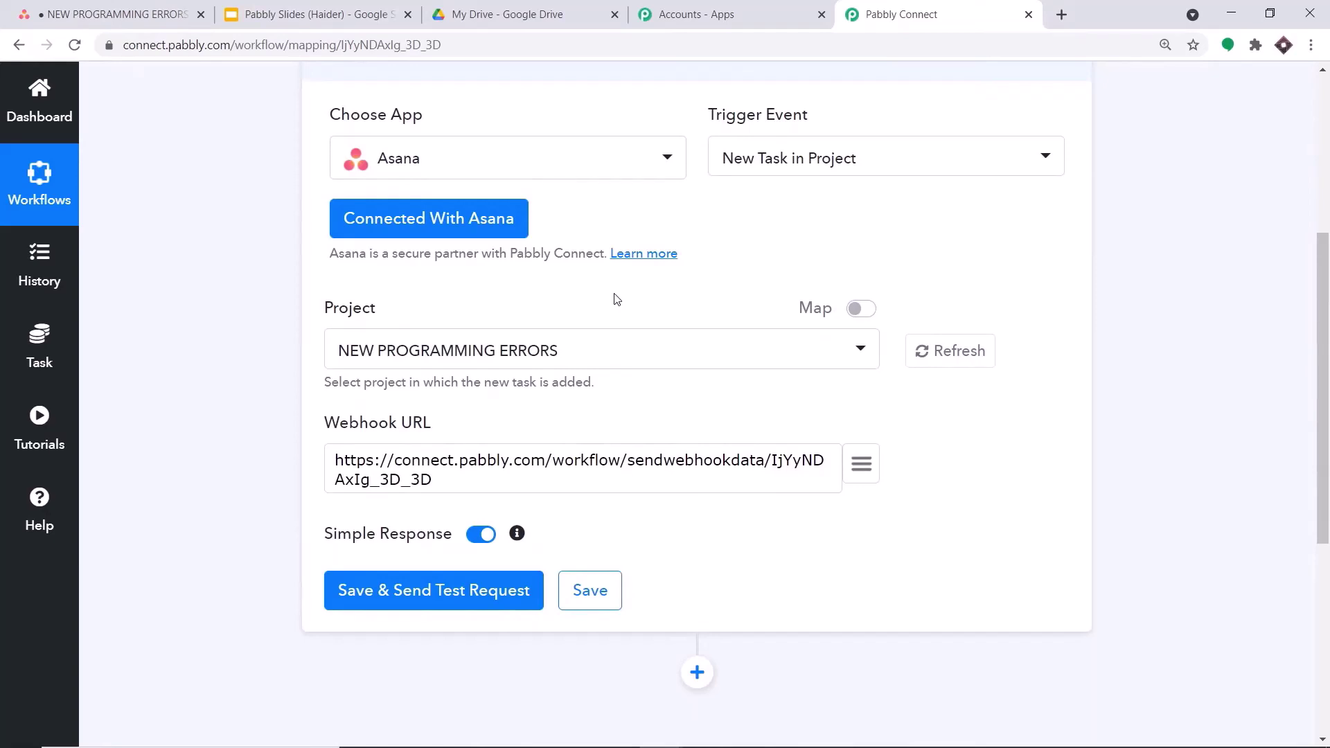
scroll(615, 298, "down", 1)
scroll(615, 298, "up", 1)
left_click_drag(432, 479, 277, 449)
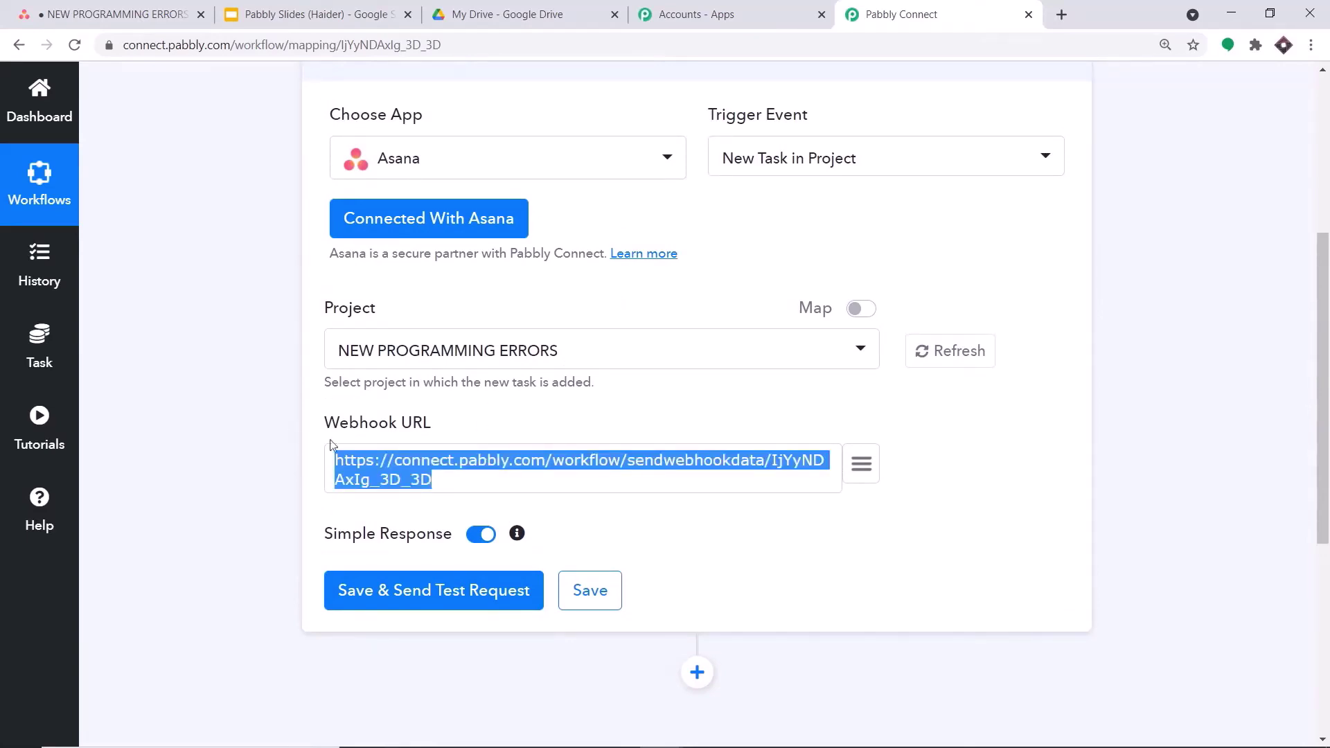
left_click(633, 419)
scroll(361, 287, "down", 1)
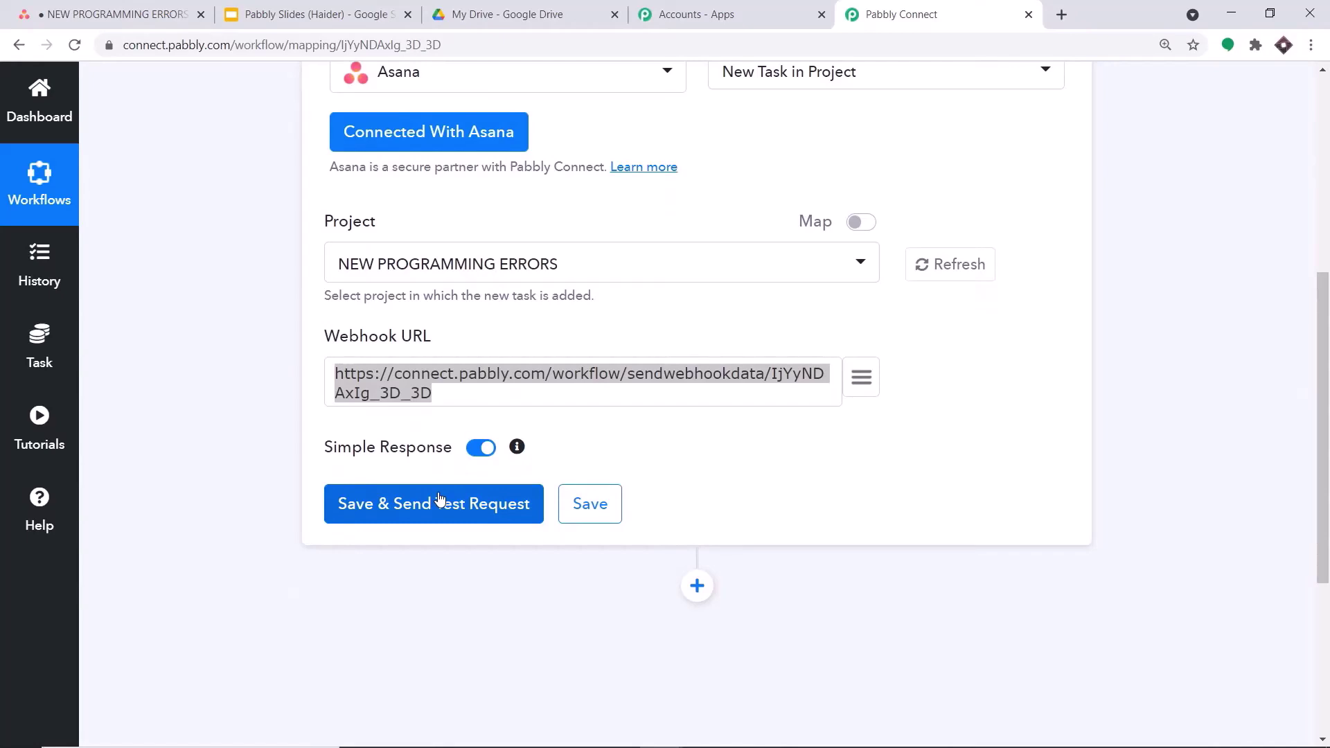
- Save the Asana trigger and compare Asana's project list with the workflow settings
left_click(395, 510)
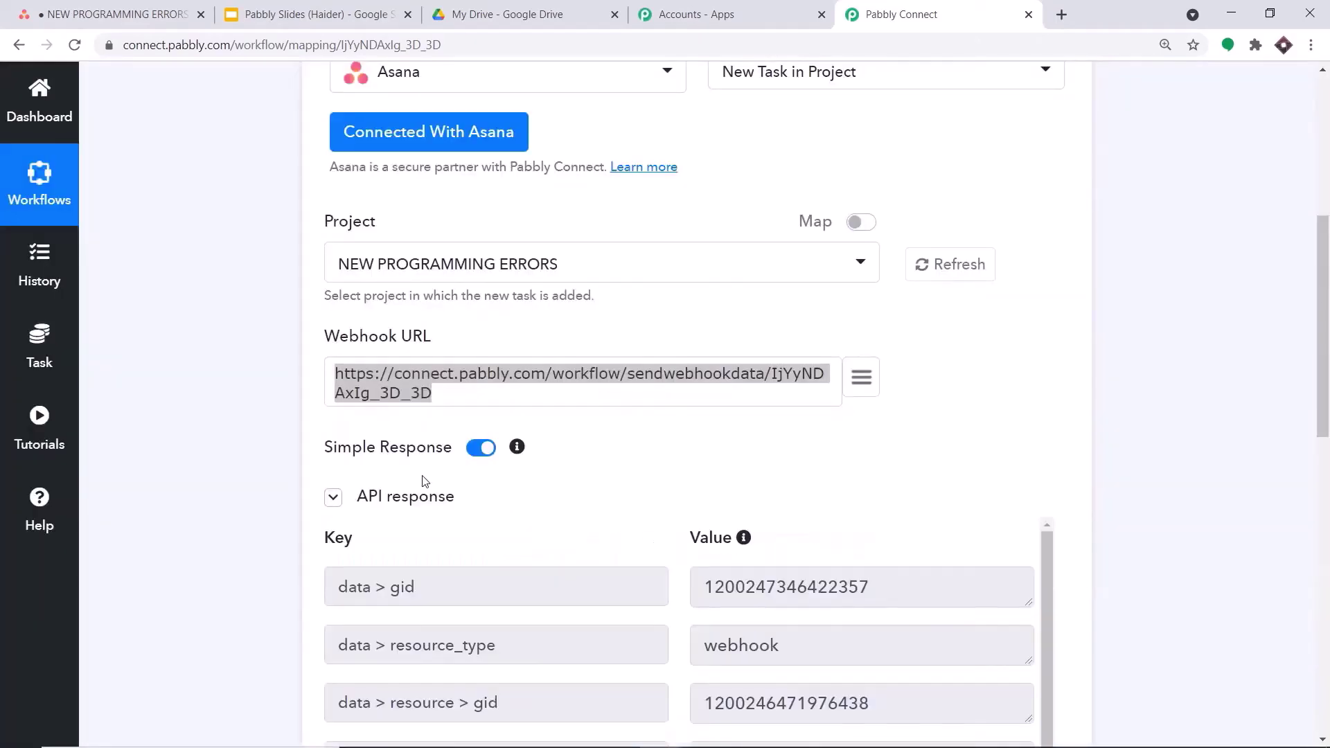
scroll(623, 434, "down", 6)
scroll(707, 405, "down", 1)
scroll(666, 374, "up", 6)
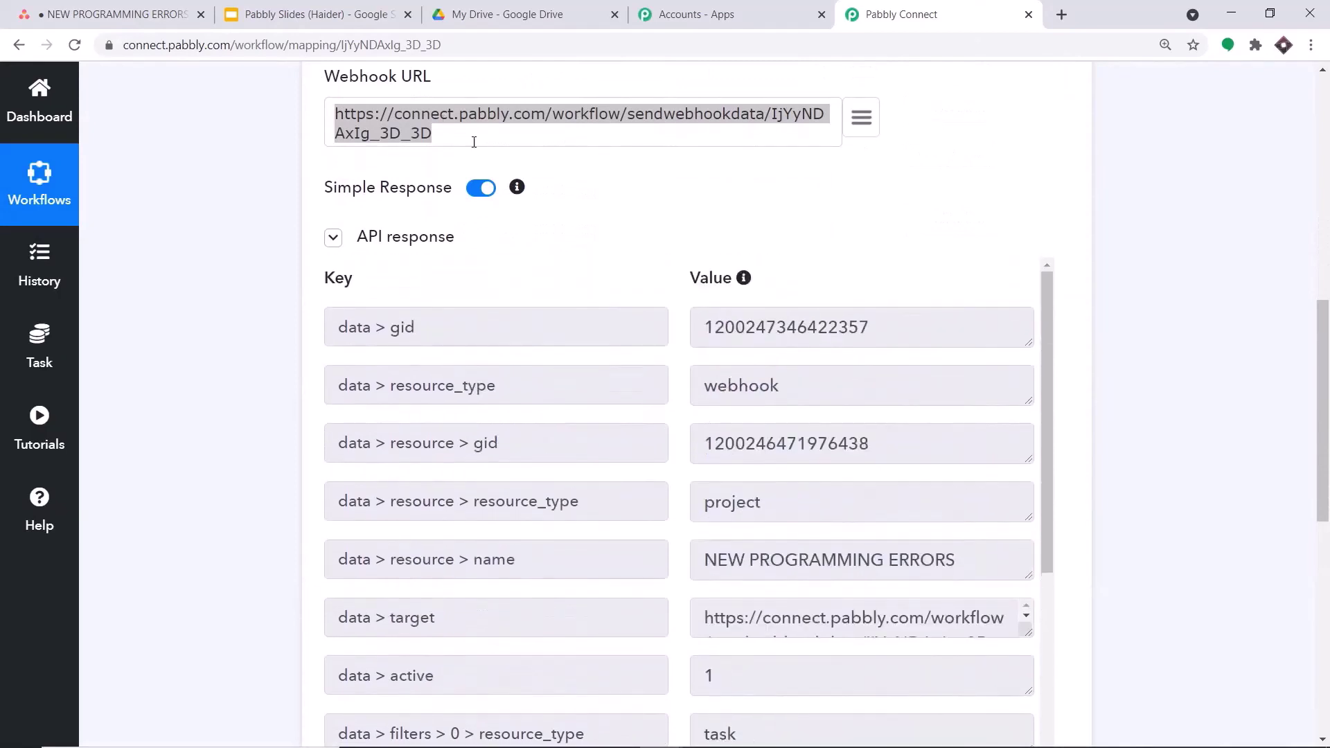
left_click(132, 15)
left_click(955, 10)
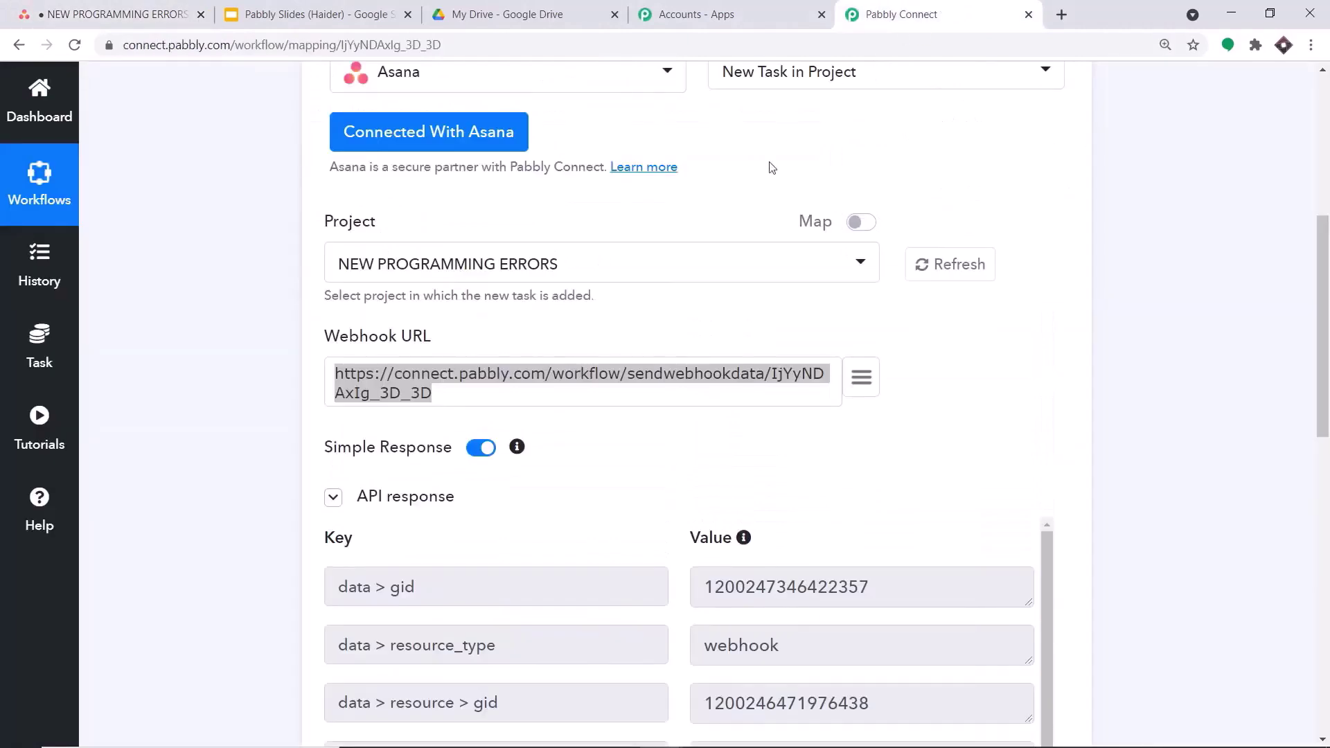
left_click(159, 15)
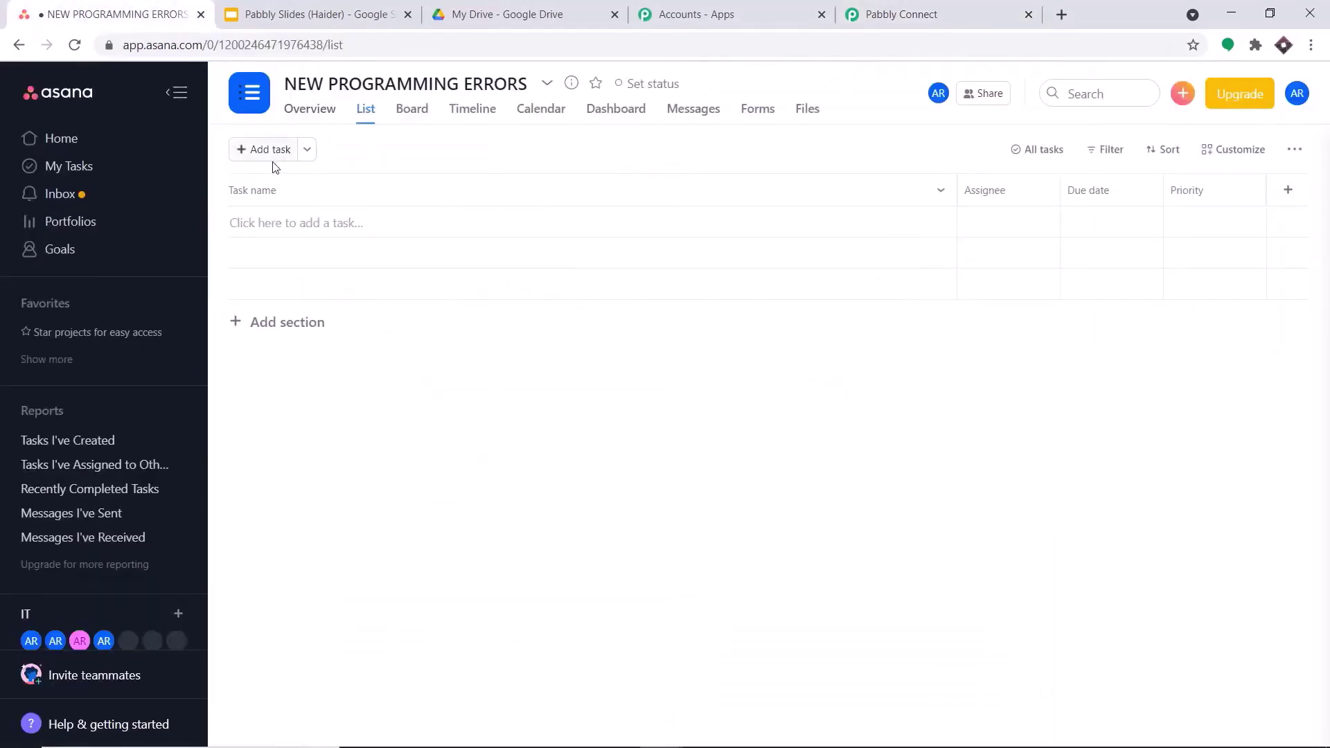
left_click(894, 11)
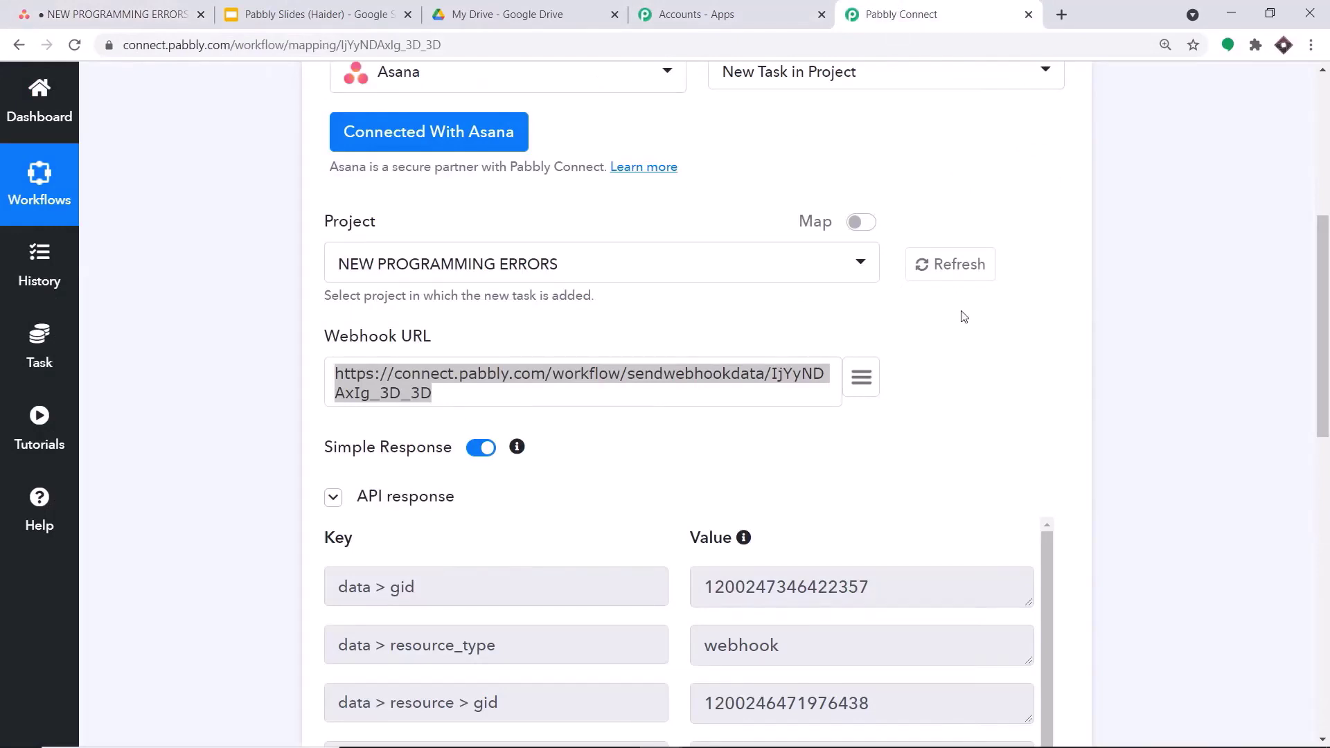
- Start capturing the Asana webhook response, then view the NEW PROGRAMMING ERRORS list
left_click_drag(1324, 244, 1325, 463)
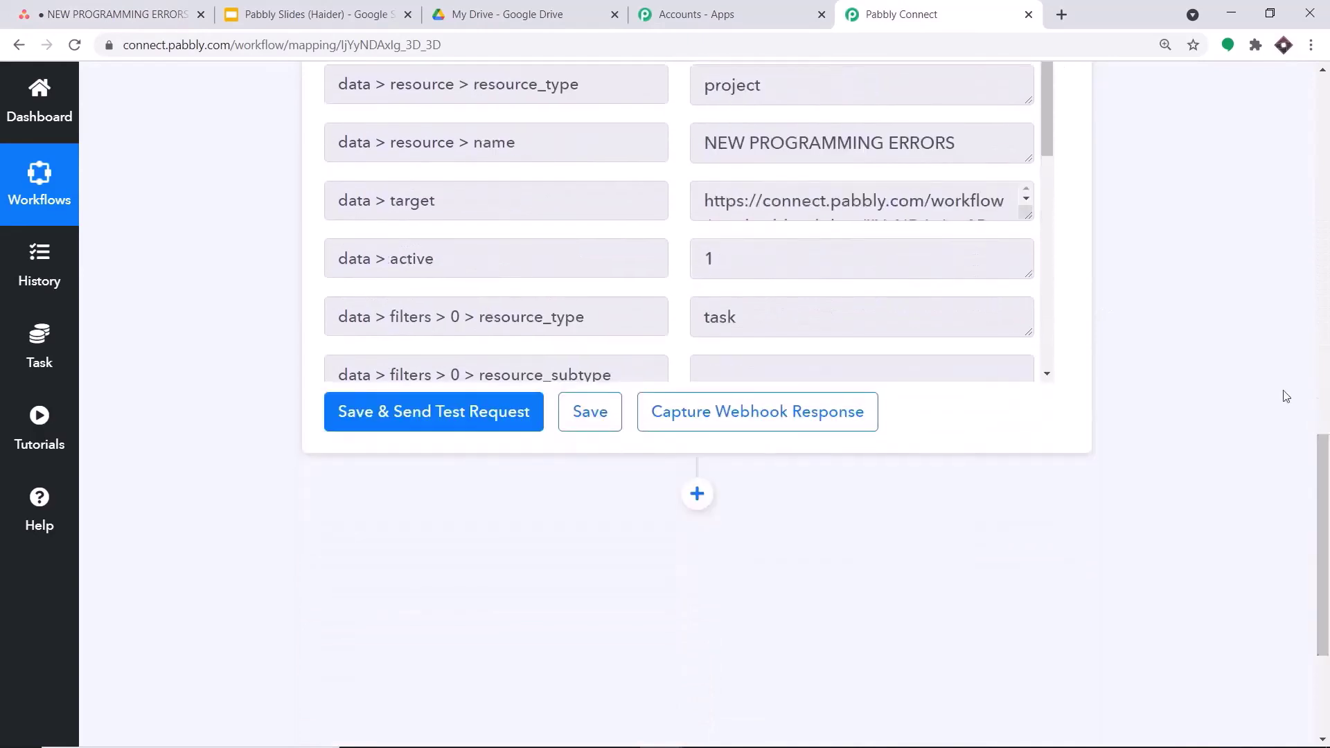
left_click(771, 414)
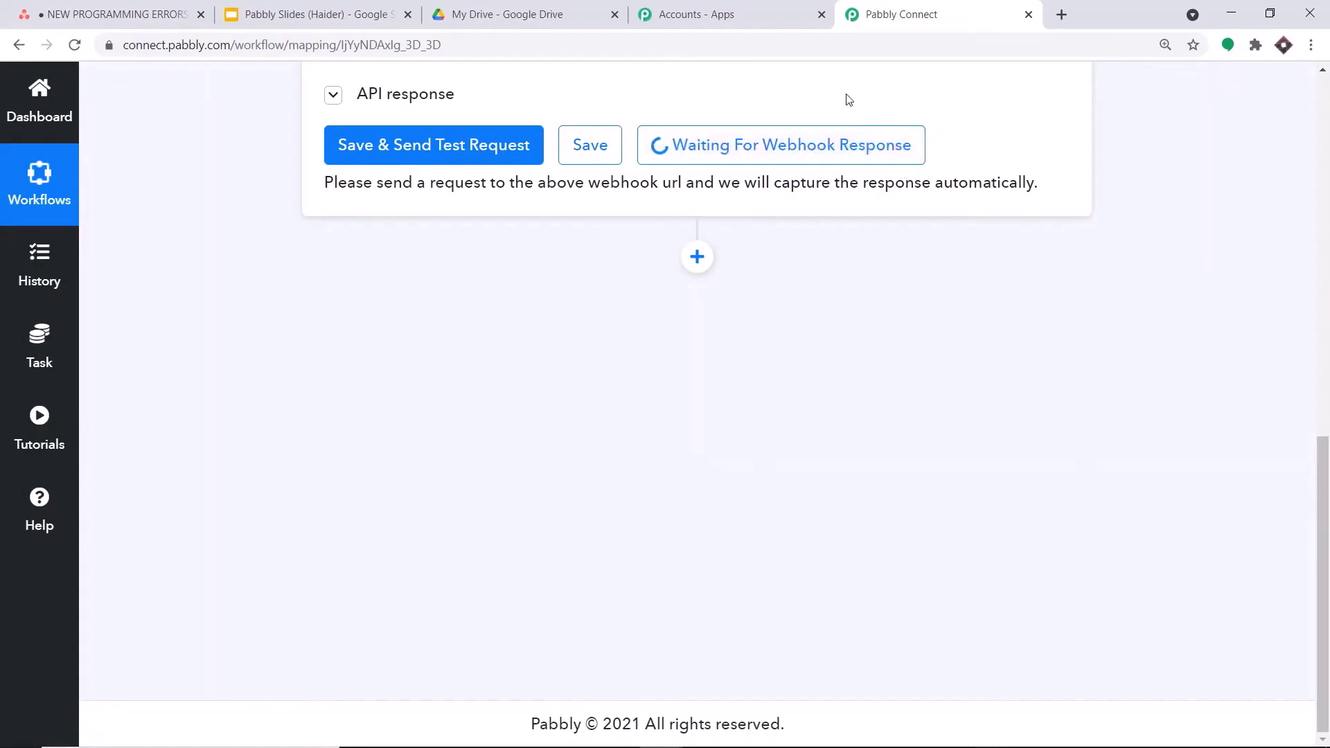
left_click(111, 8)
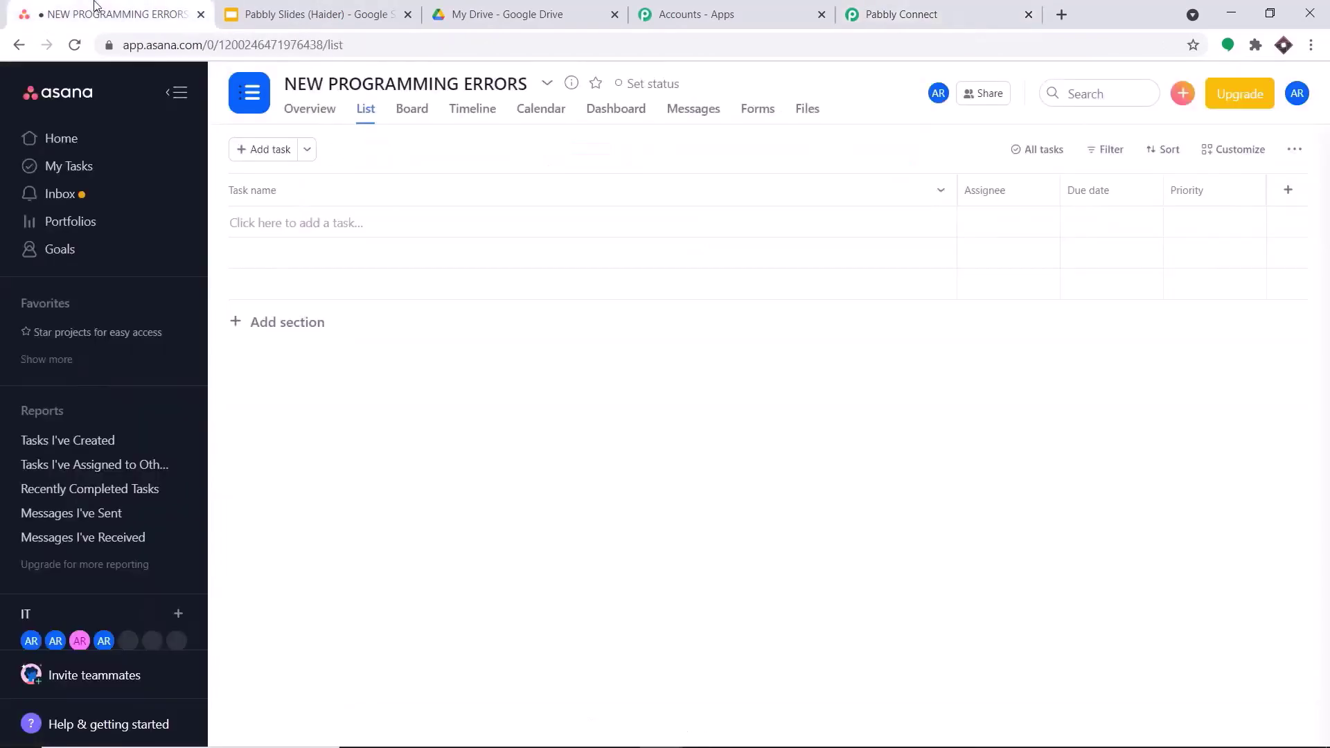
- Add a new task and describe it as 'for loop error in python'
left_click(286, 151)
left_click(929, 223)
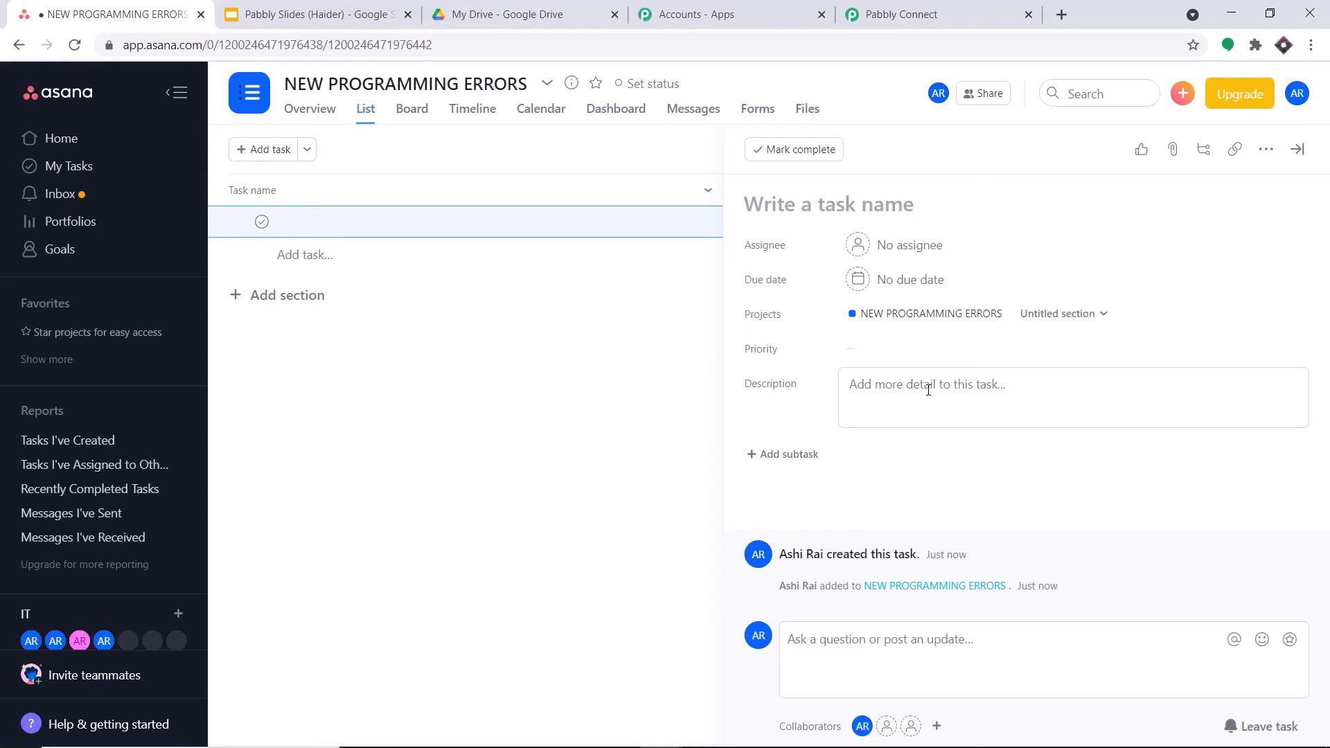
left_click(928, 390)
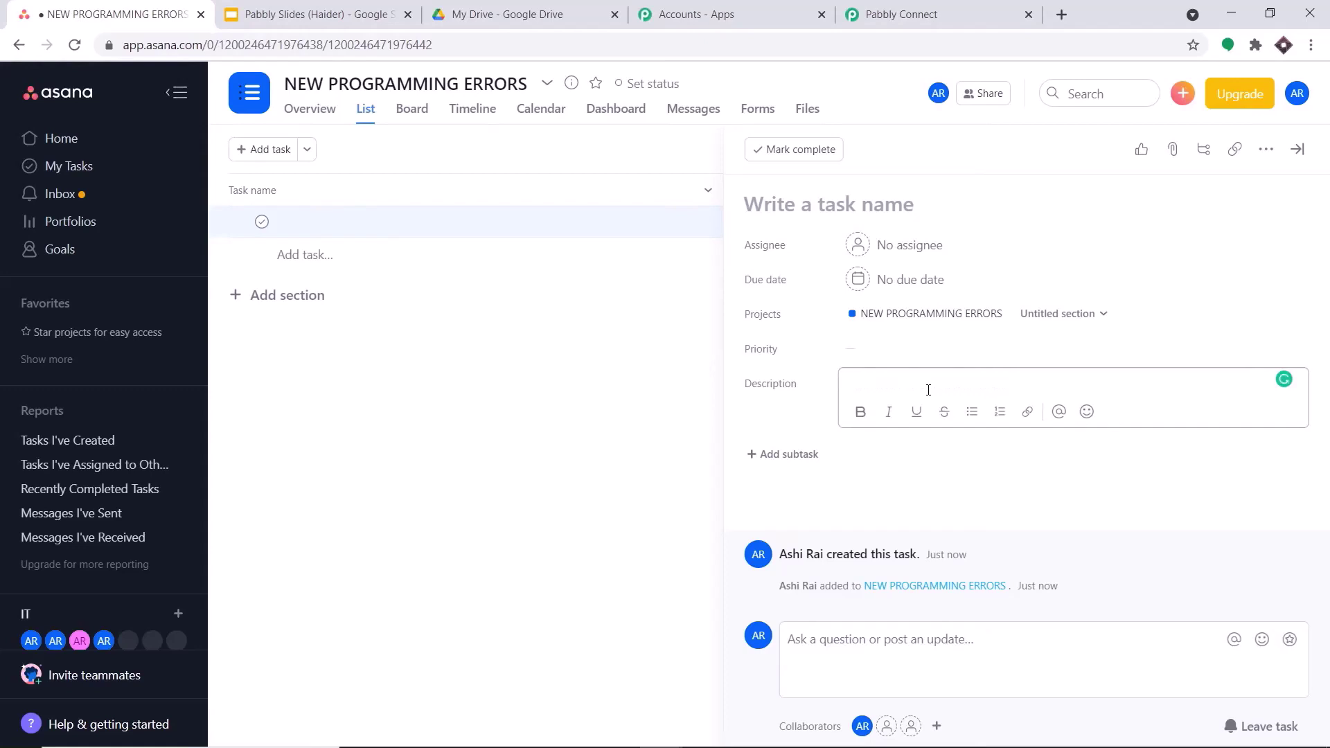
type("t")
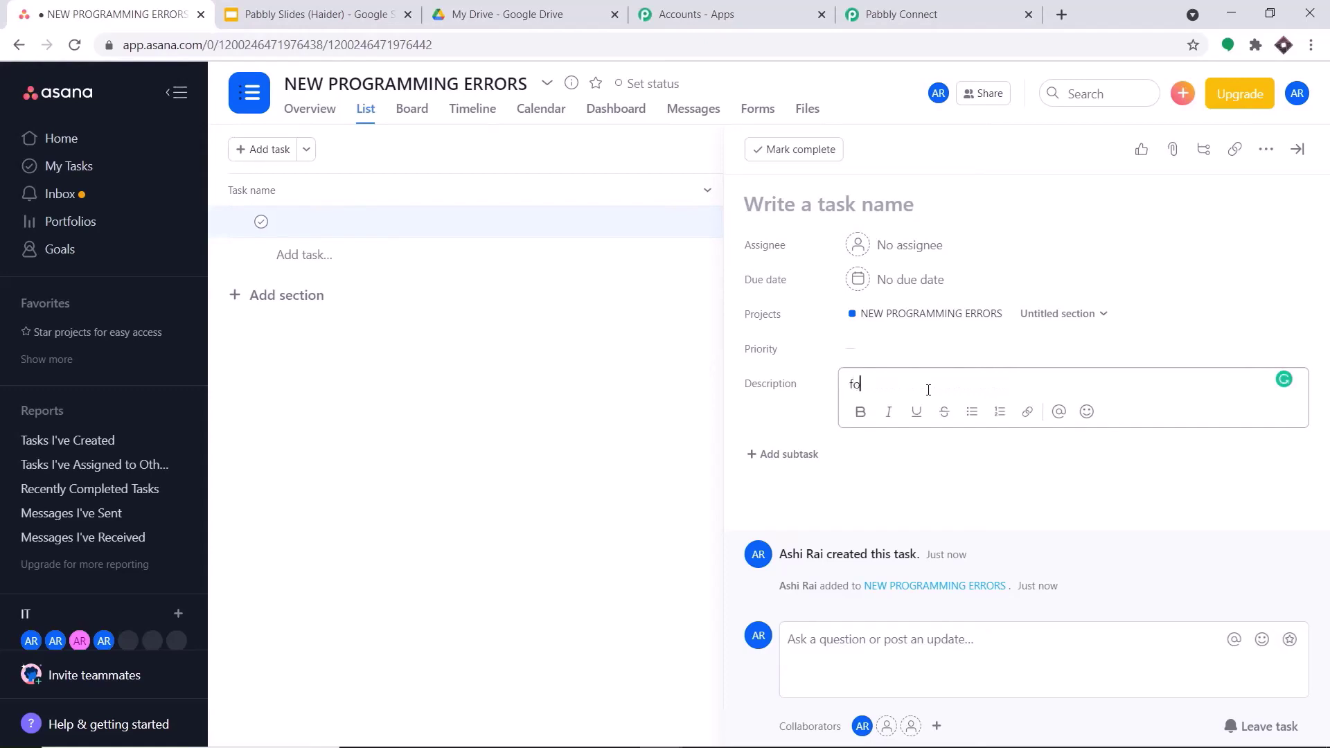
type("or loop error in python")
- Set the task's priority to Medium and due date to April 30, and assign a teammate
left_click(856, 353)
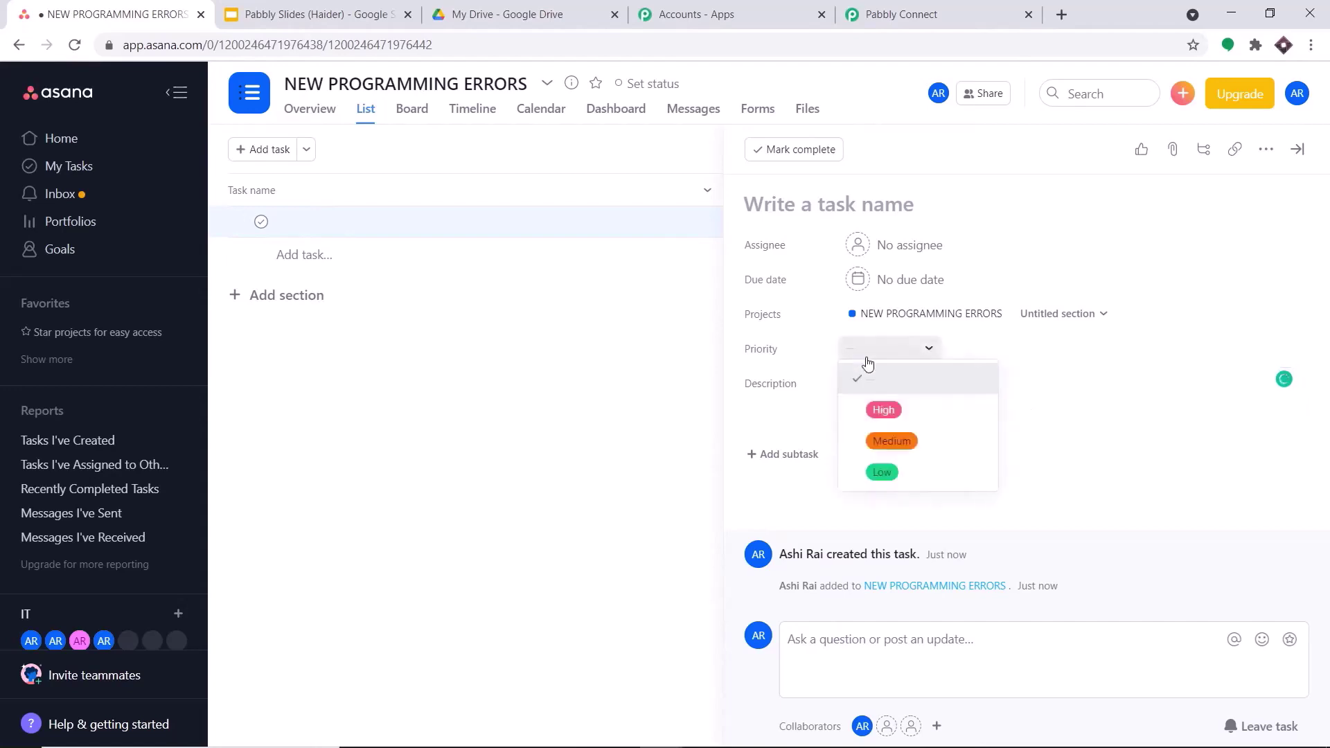
left_click(890, 438)
left_click(904, 281)
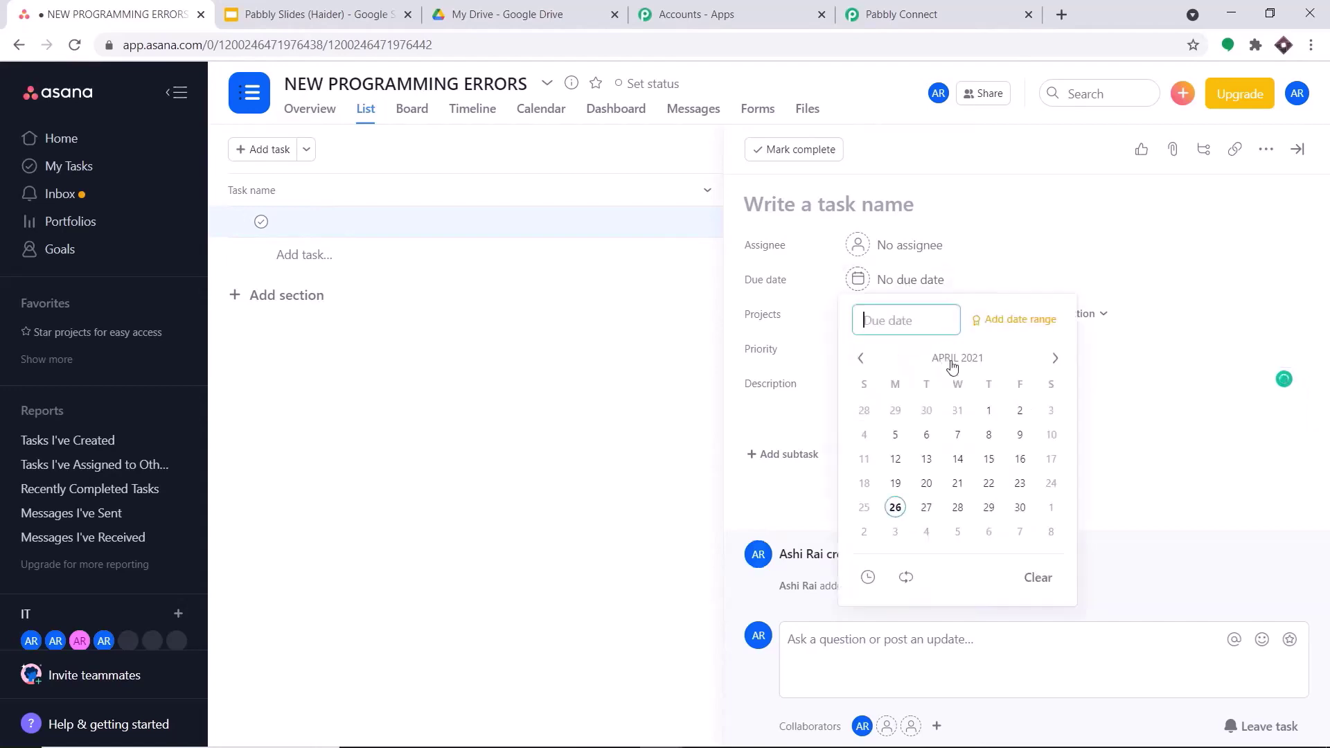
left_click(1024, 507)
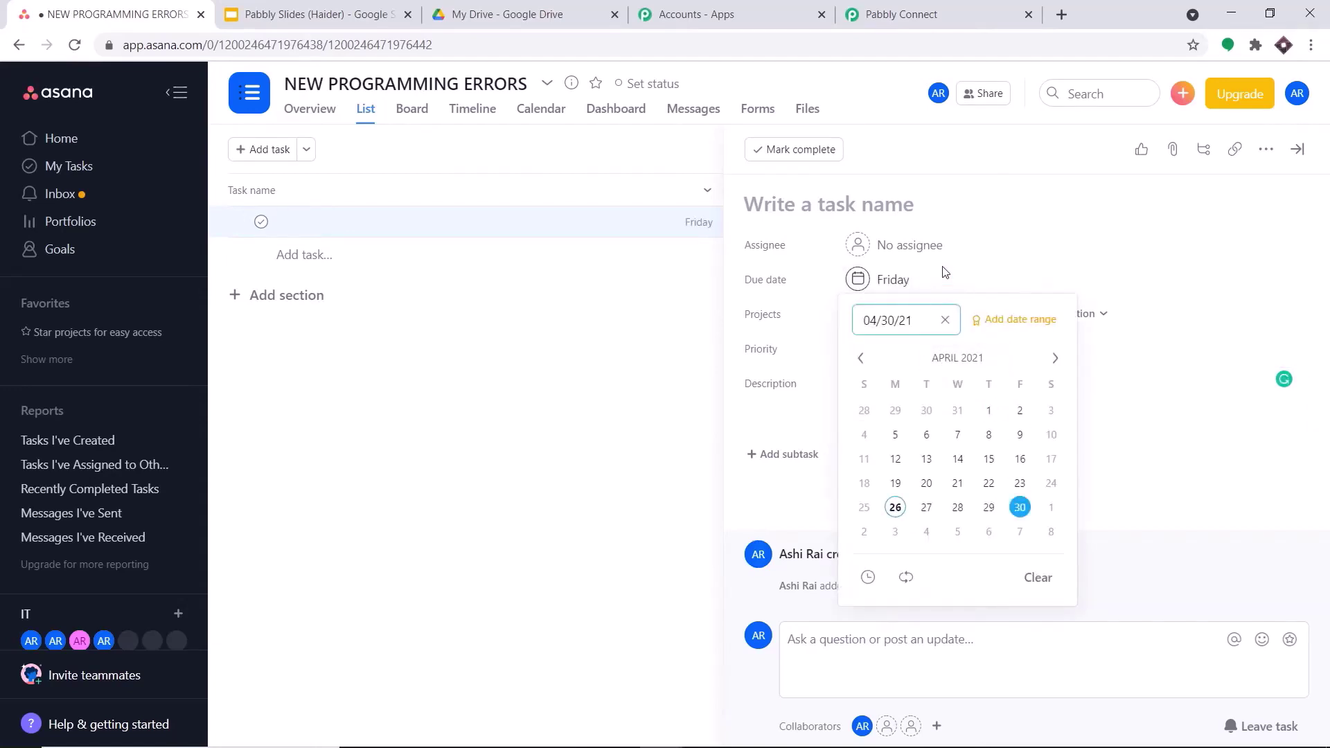
left_click(932, 247)
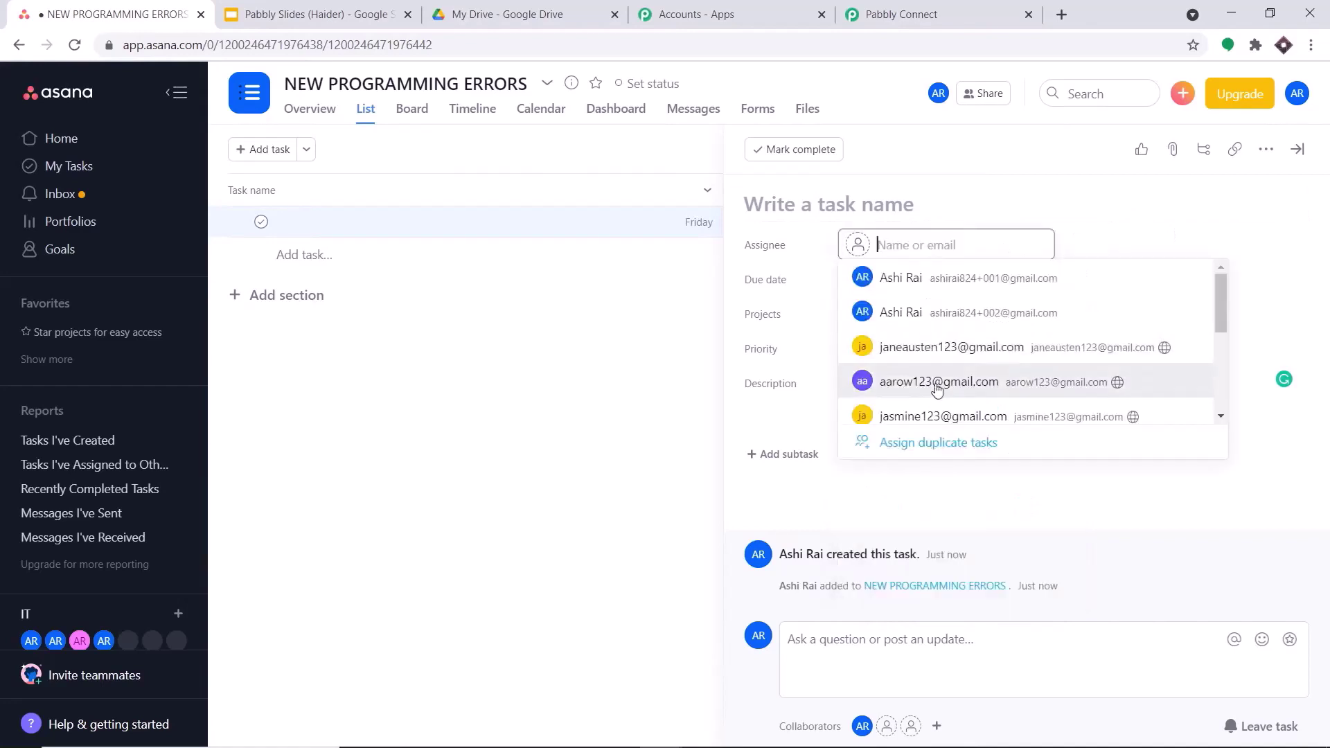
left_click(922, 347)
- Name the task 'Python Error' and close its details
left_click(876, 210)
type("P")
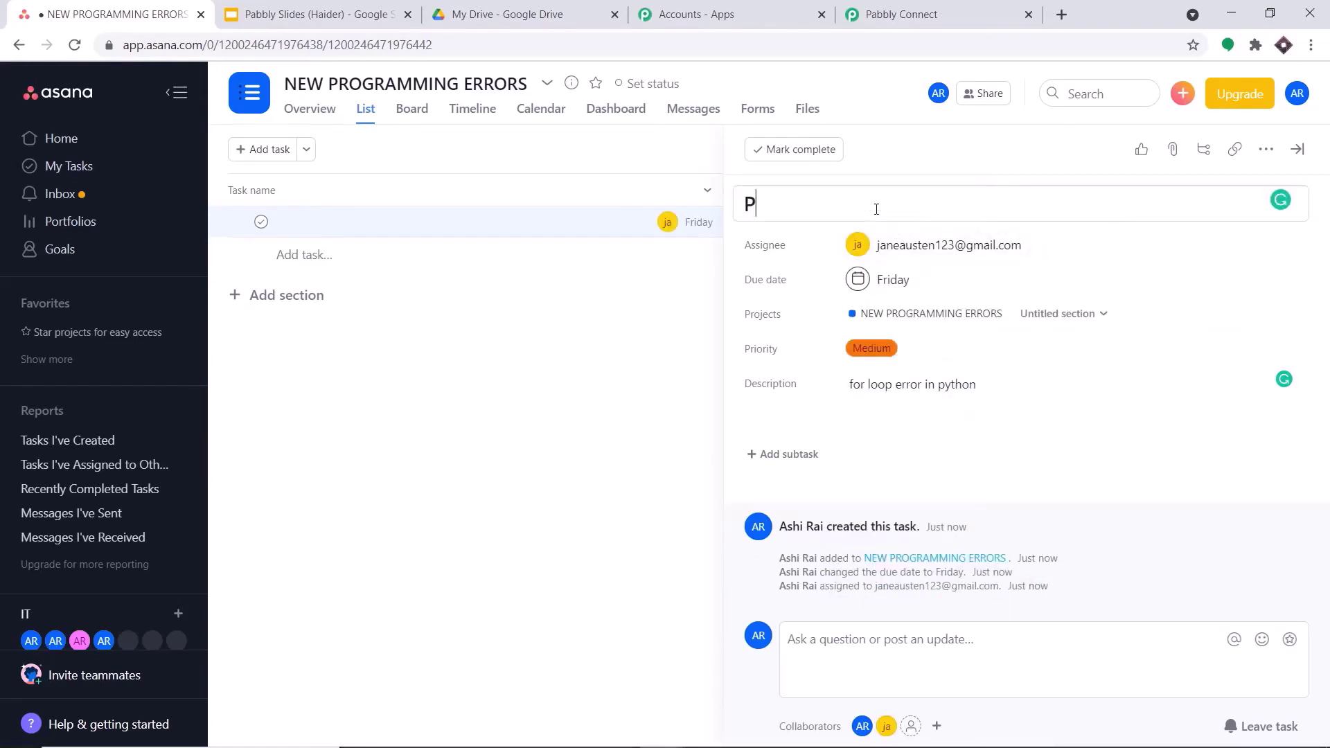
type("ython")
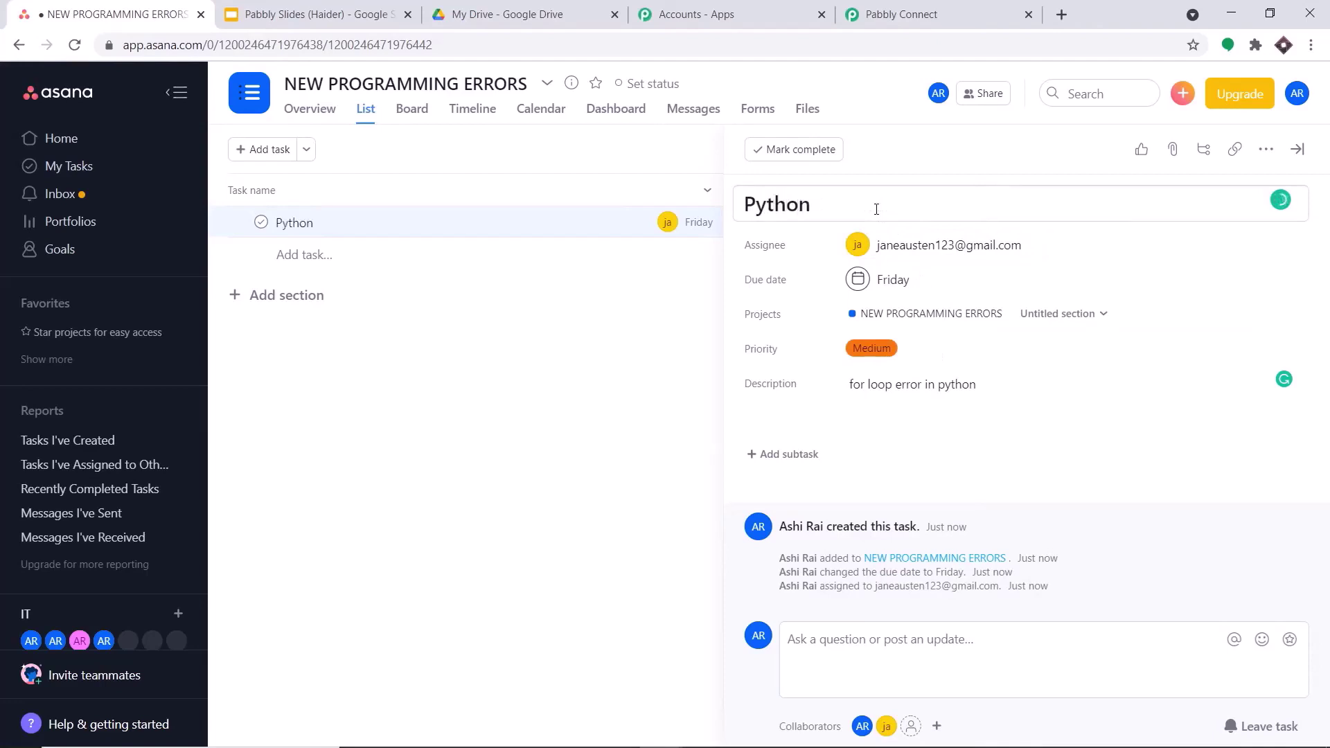
type(" Error")
left_click(594, 514)
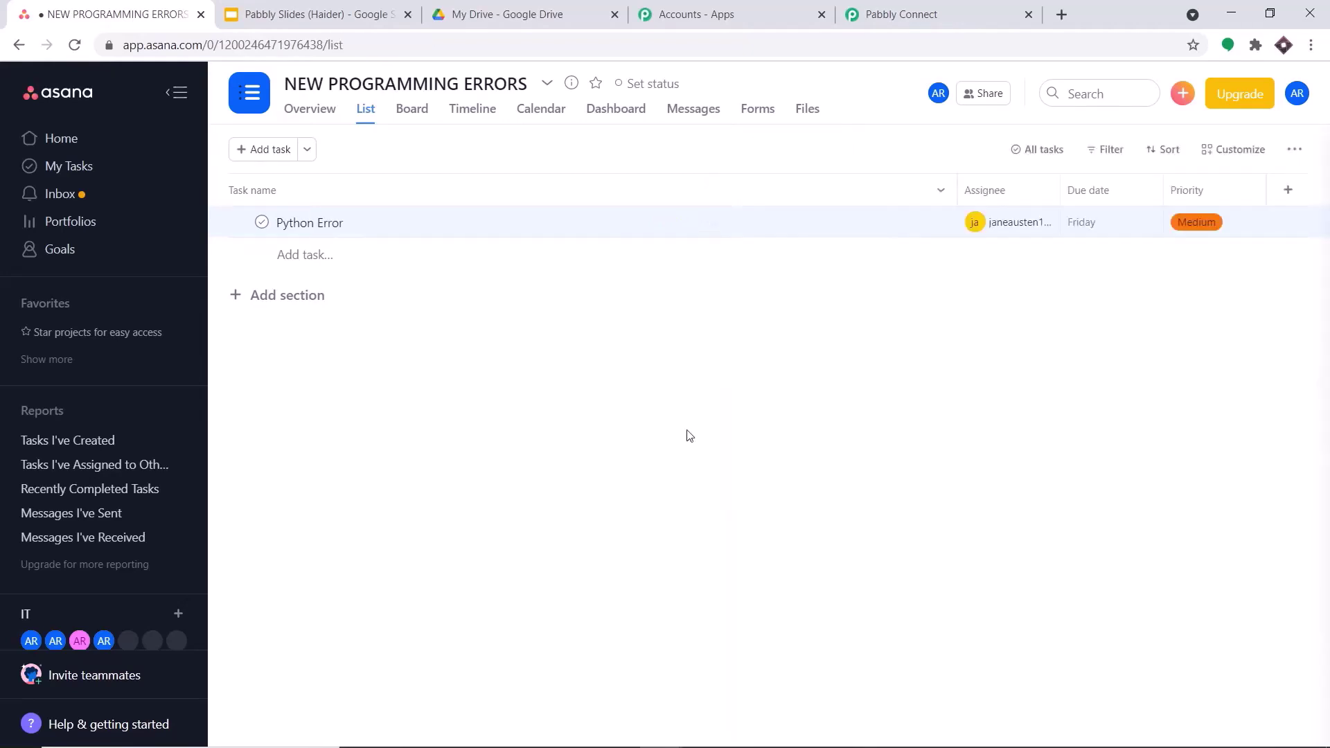
left_click(952, 5)
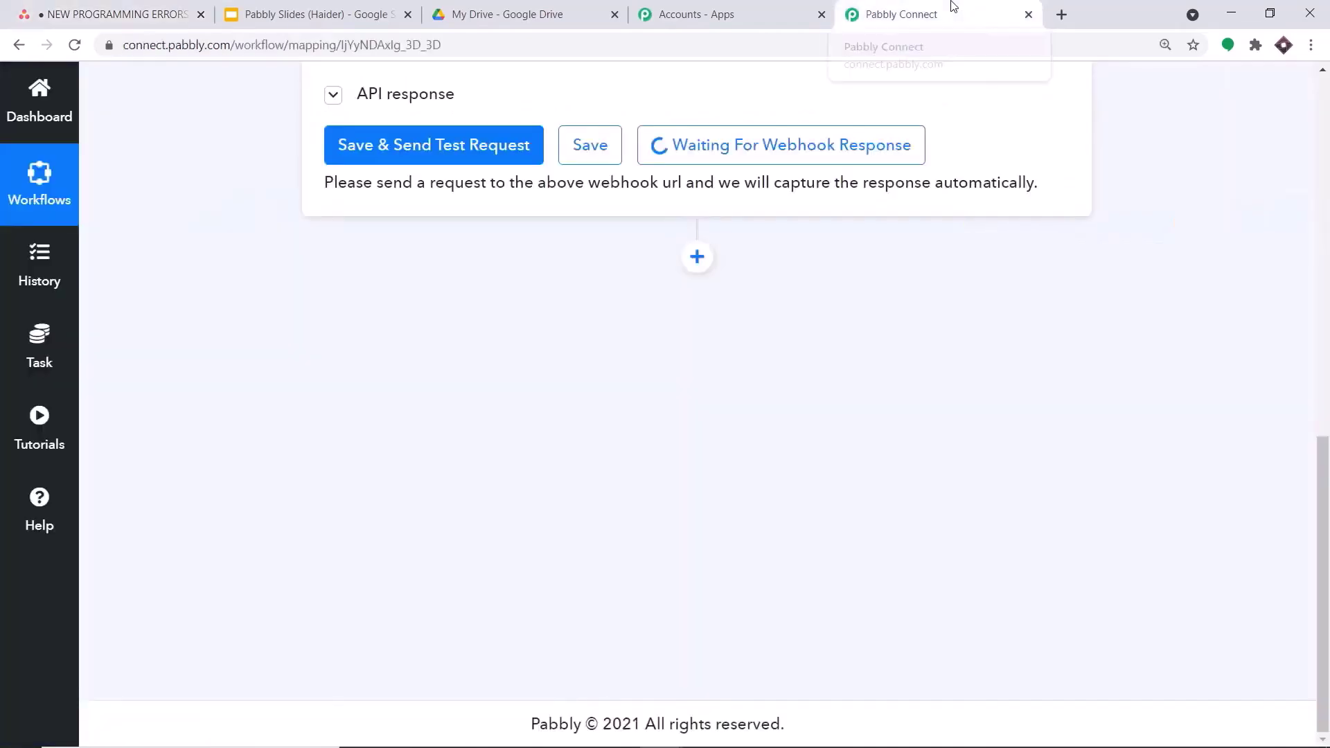
scroll(1196, 402, "down", 1)
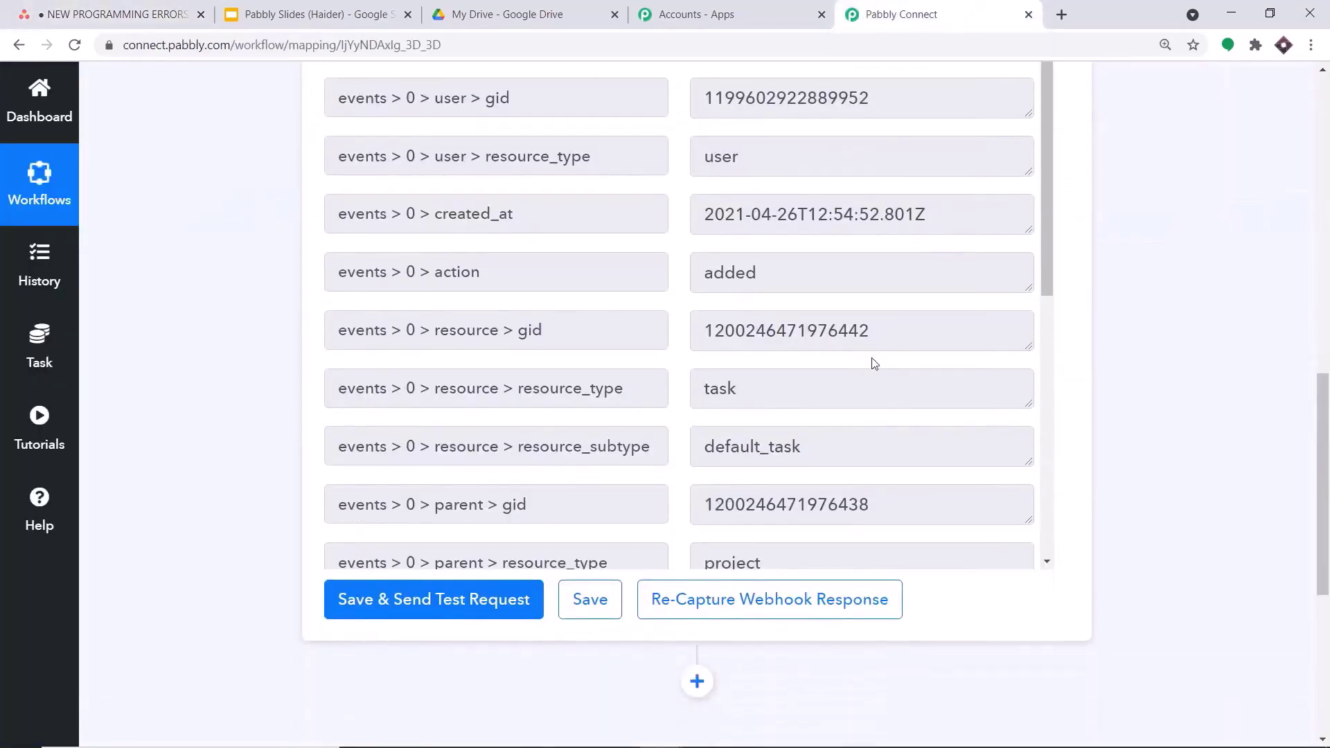
scroll(837, 432, "down", 4)
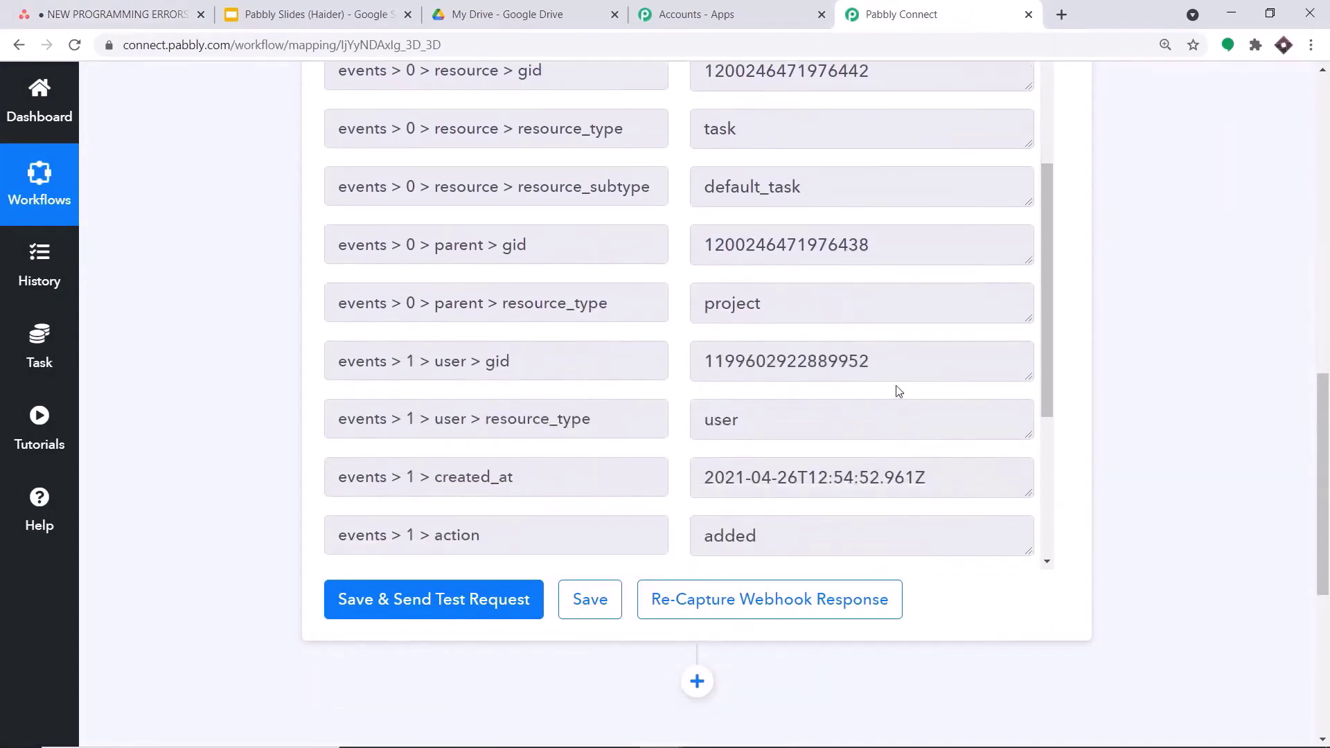
scroll(898, 391, "down", 3)
scroll(908, 403, "up", 3)
scroll(1230, 414, "up", 2)
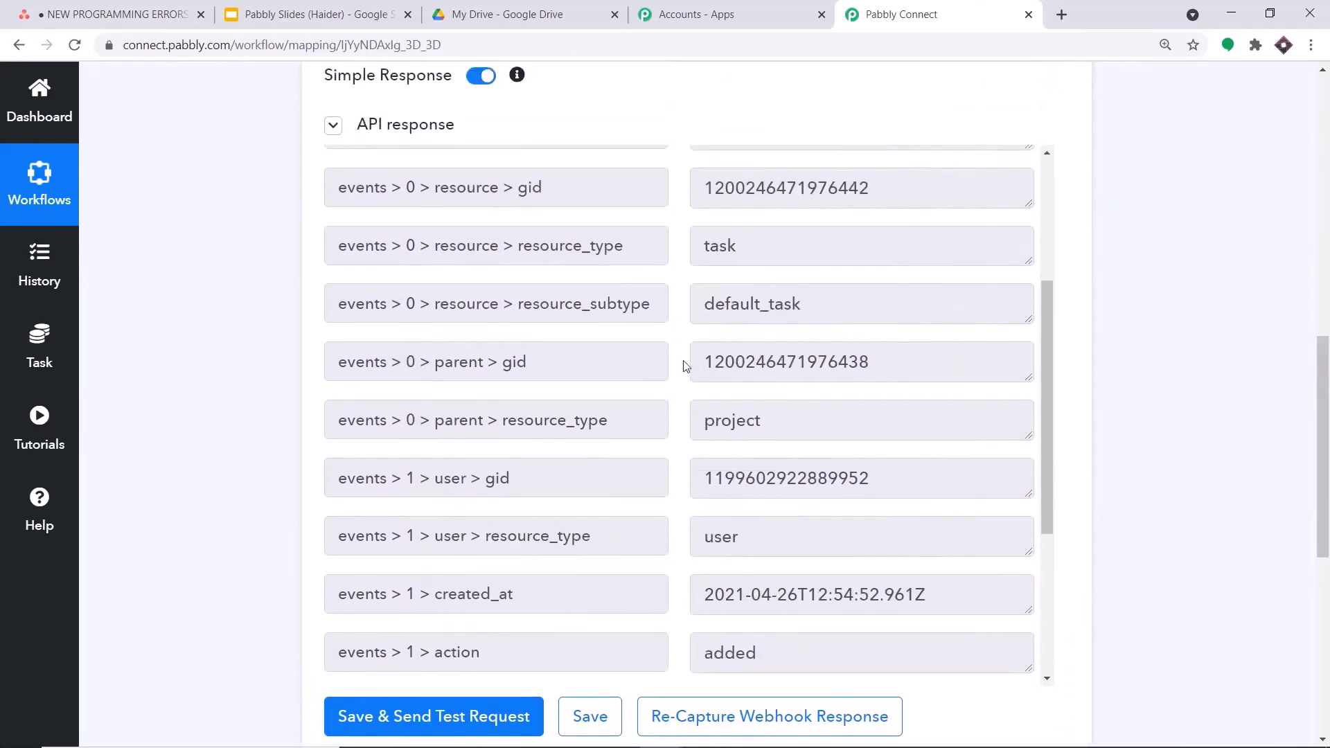
scroll(682, 350, "down", 3)
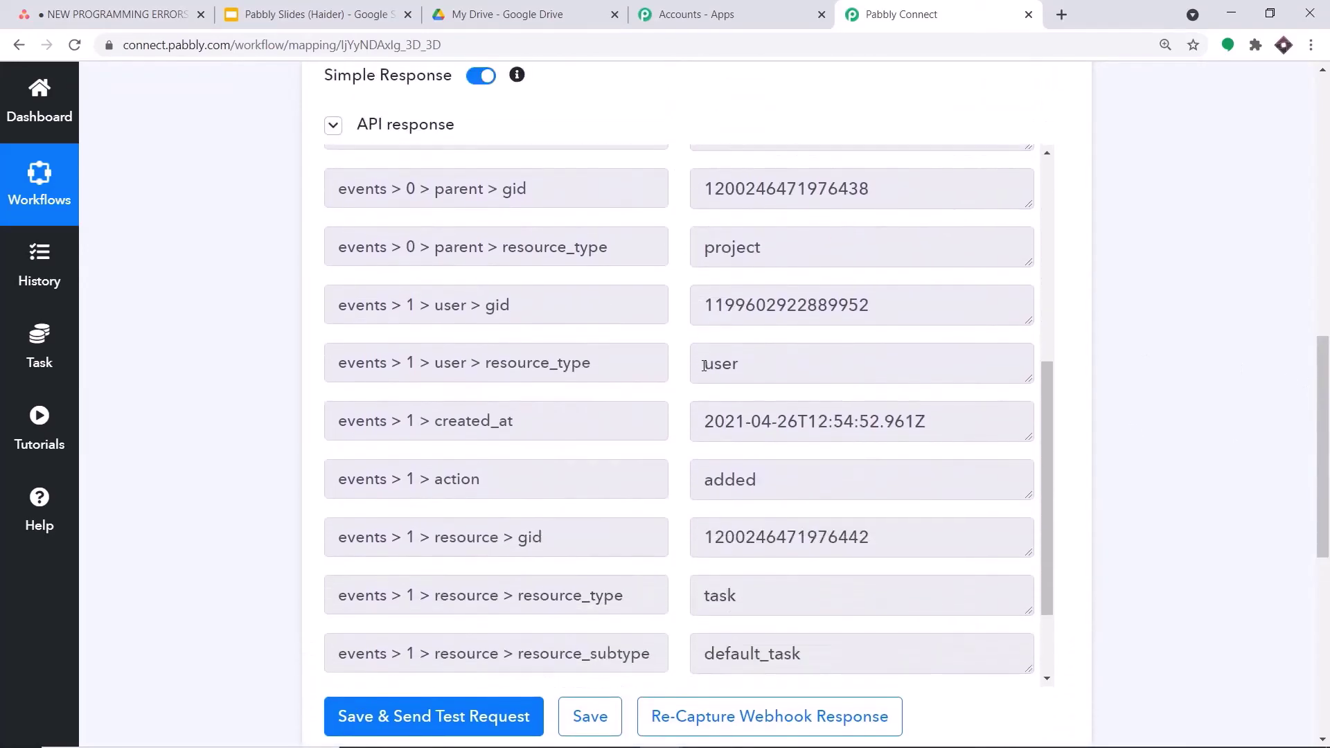
scroll(603, 298, "down", 3)
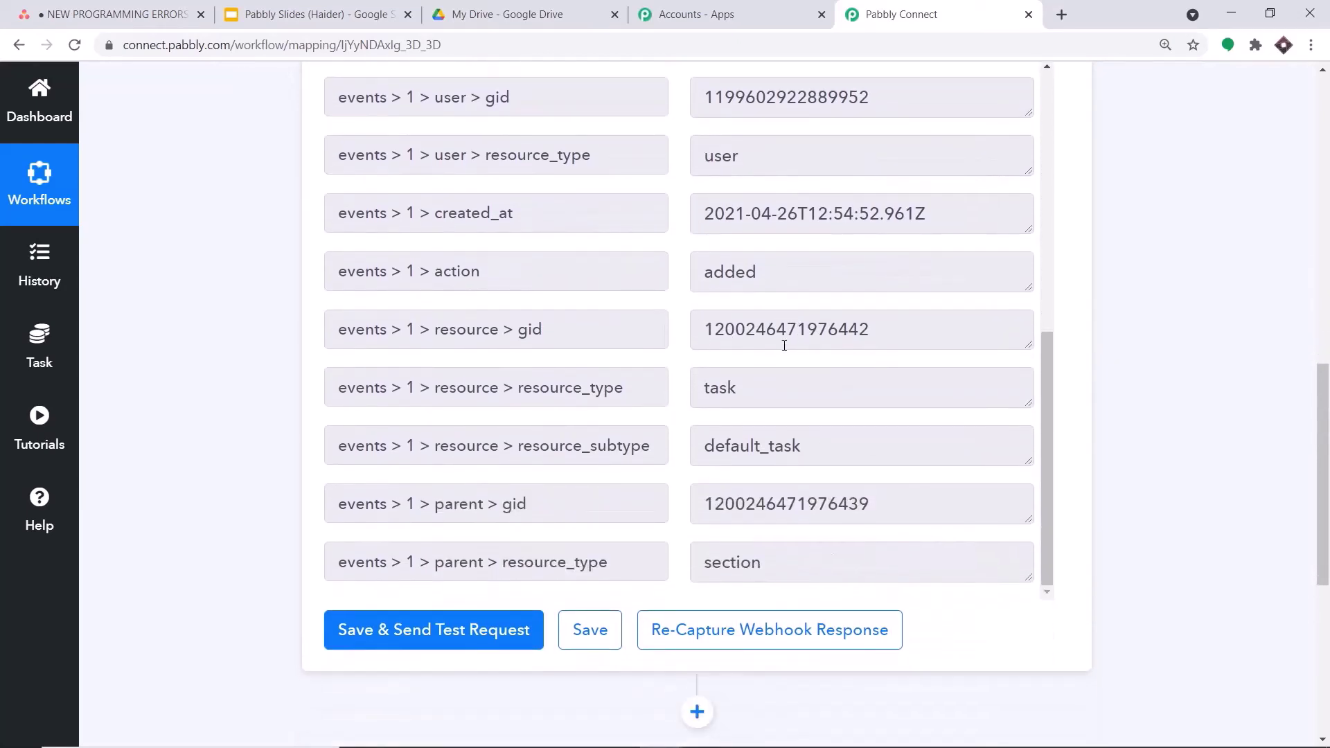
scroll(729, 322, "up", 4)
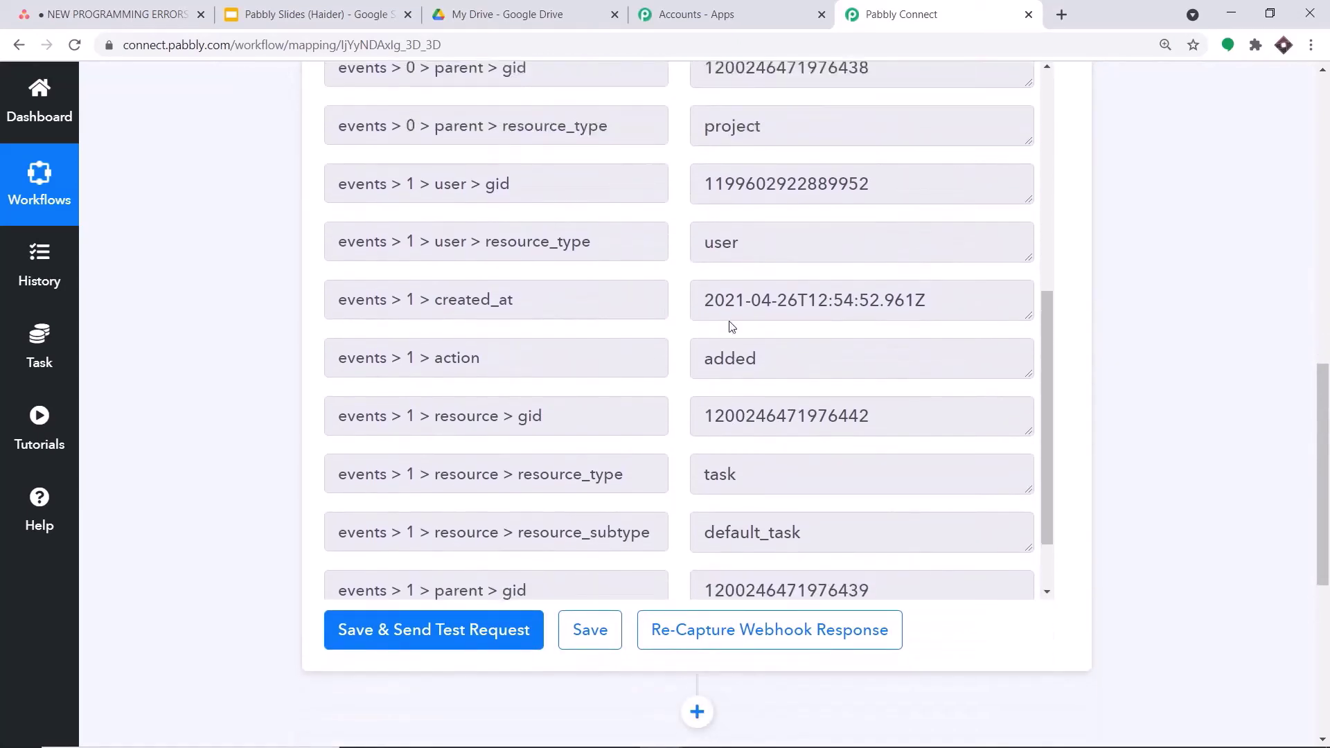
scroll(671, 282, "up", 4)
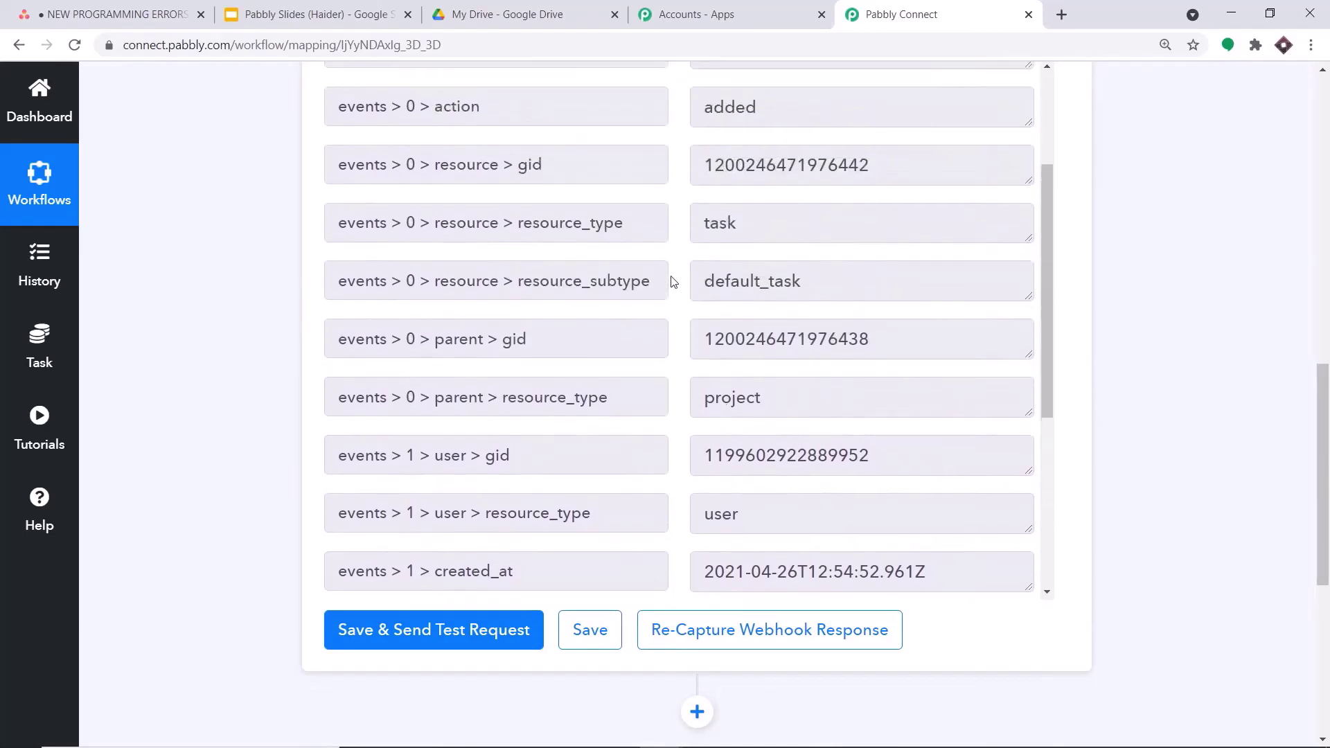
scroll(632, 301, "up", 1)
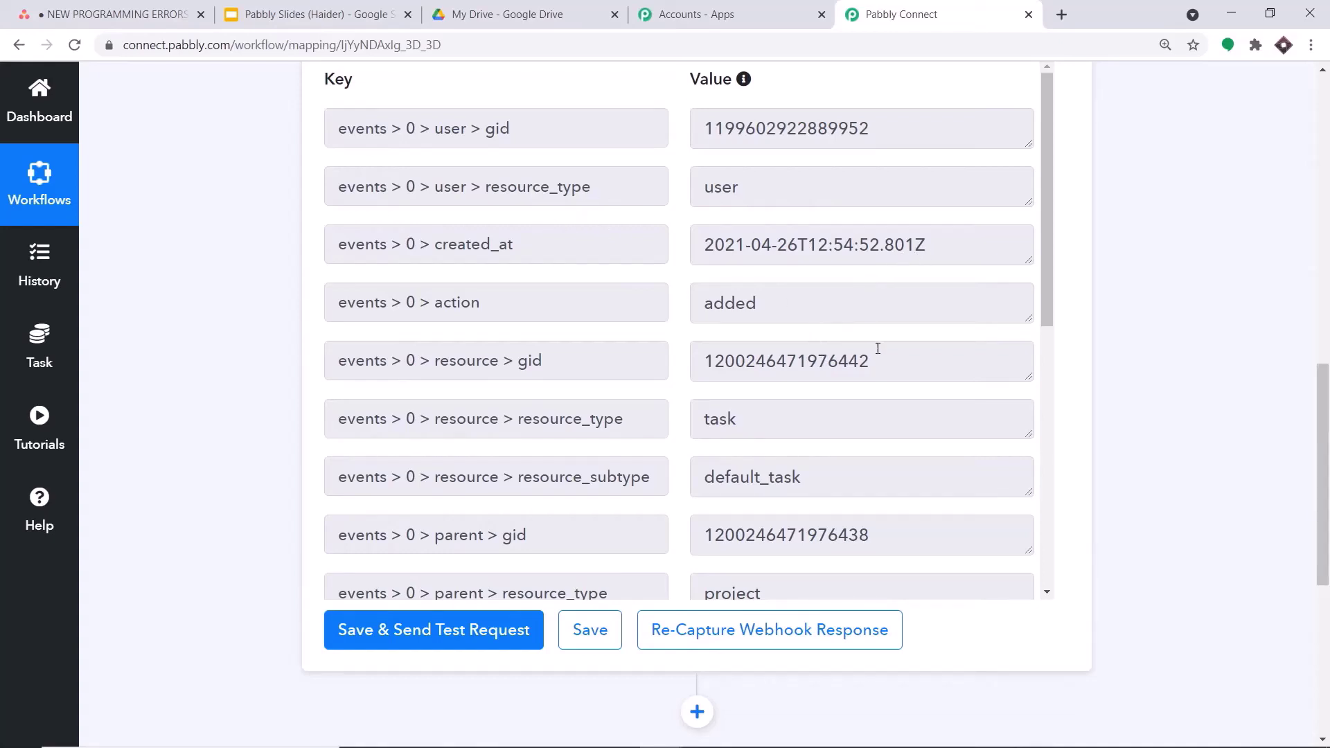
left_click_drag(878, 361, 697, 357)
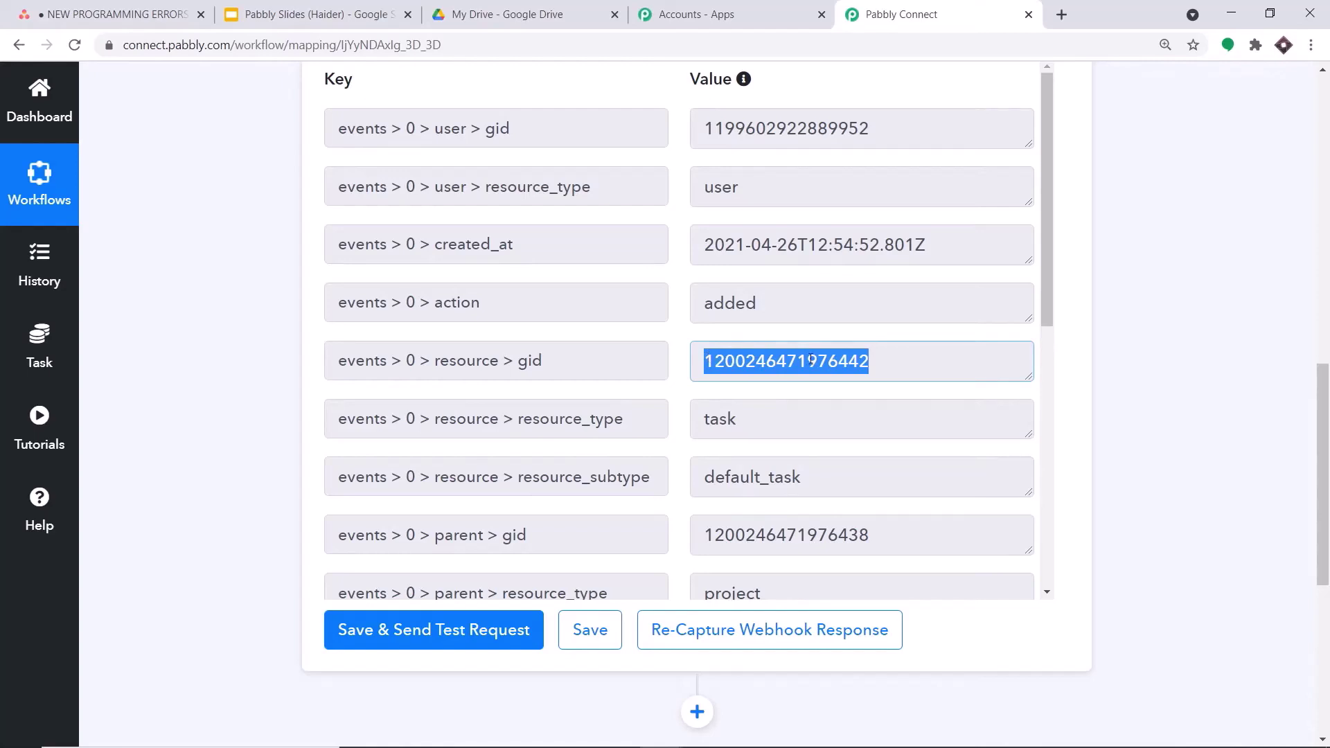
left_click_drag(1322, 416, 1324, 545)
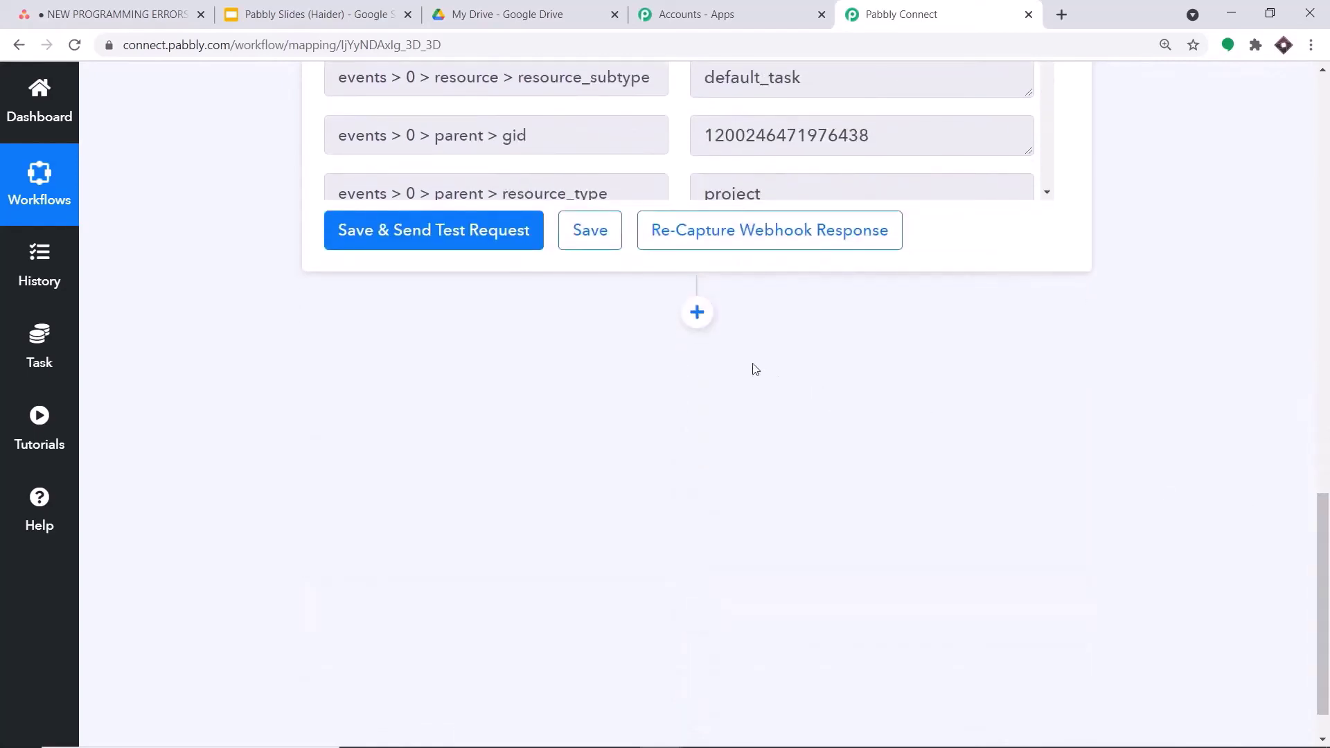
- Add a new action step using the Asana app
left_click(696, 316)
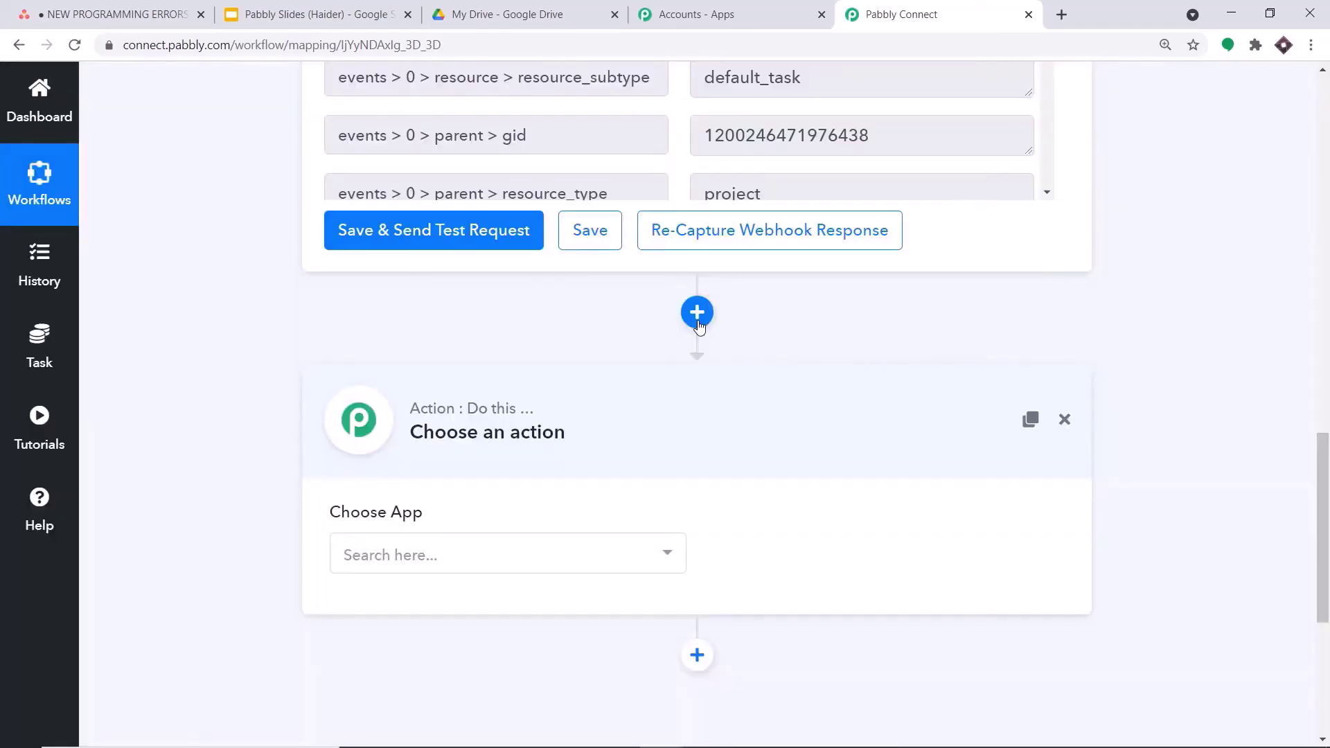
left_click(442, 555)
type("asana")
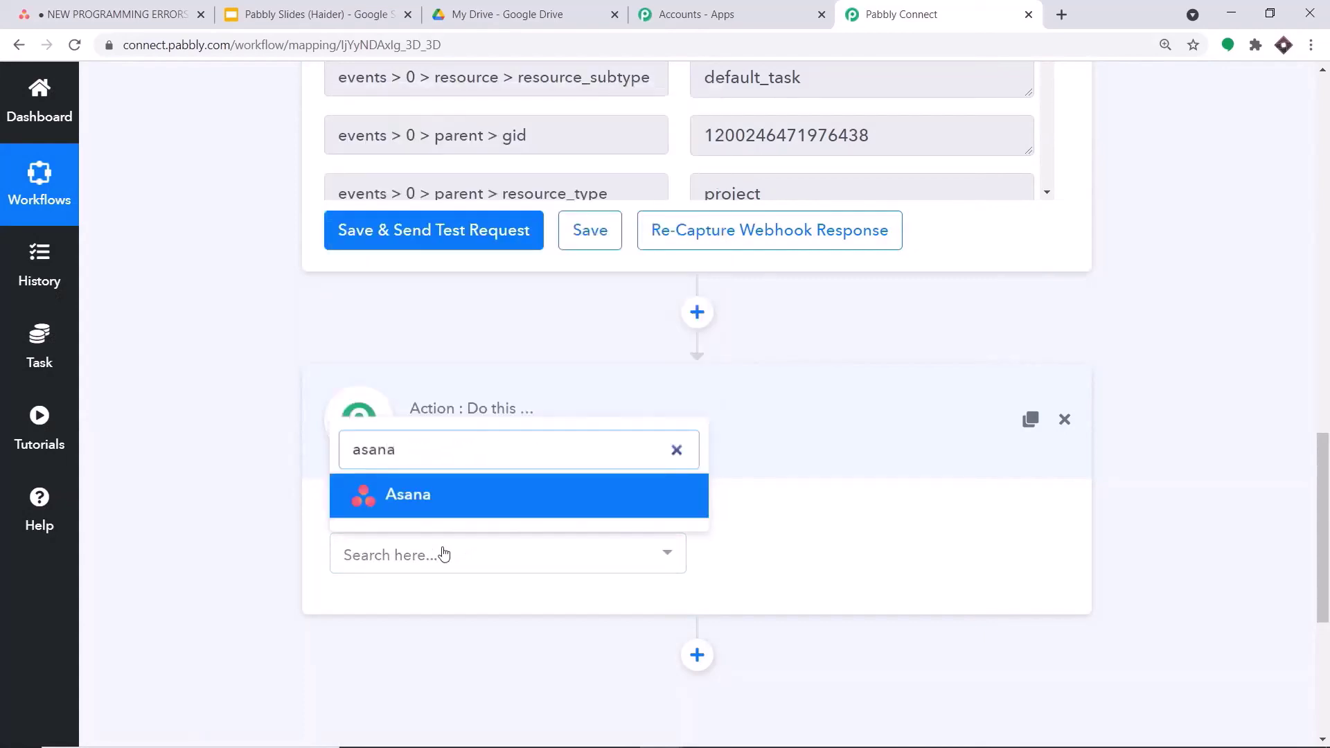
left_click(461, 499)
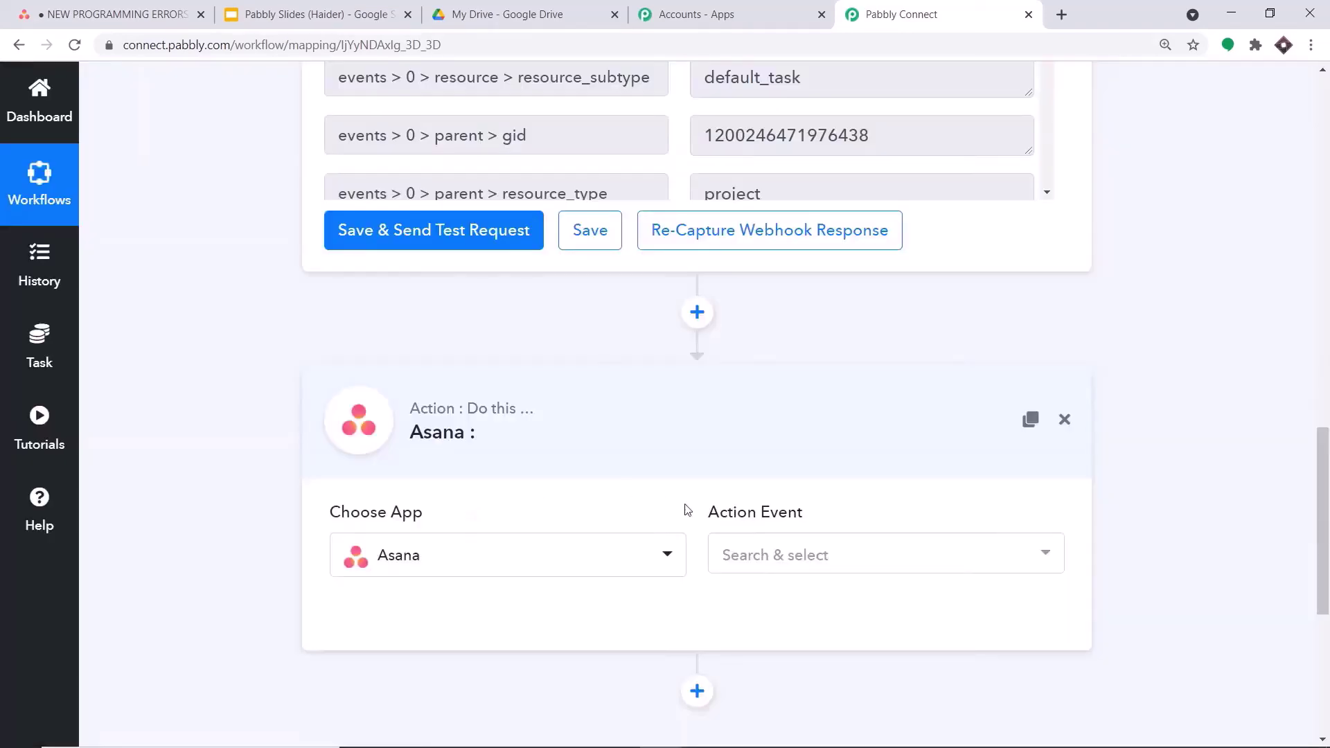
- Set the Asana action event to Get a Task and open the Asana connection panel
left_click(808, 557)
scroll(884, 305, "down", 2)
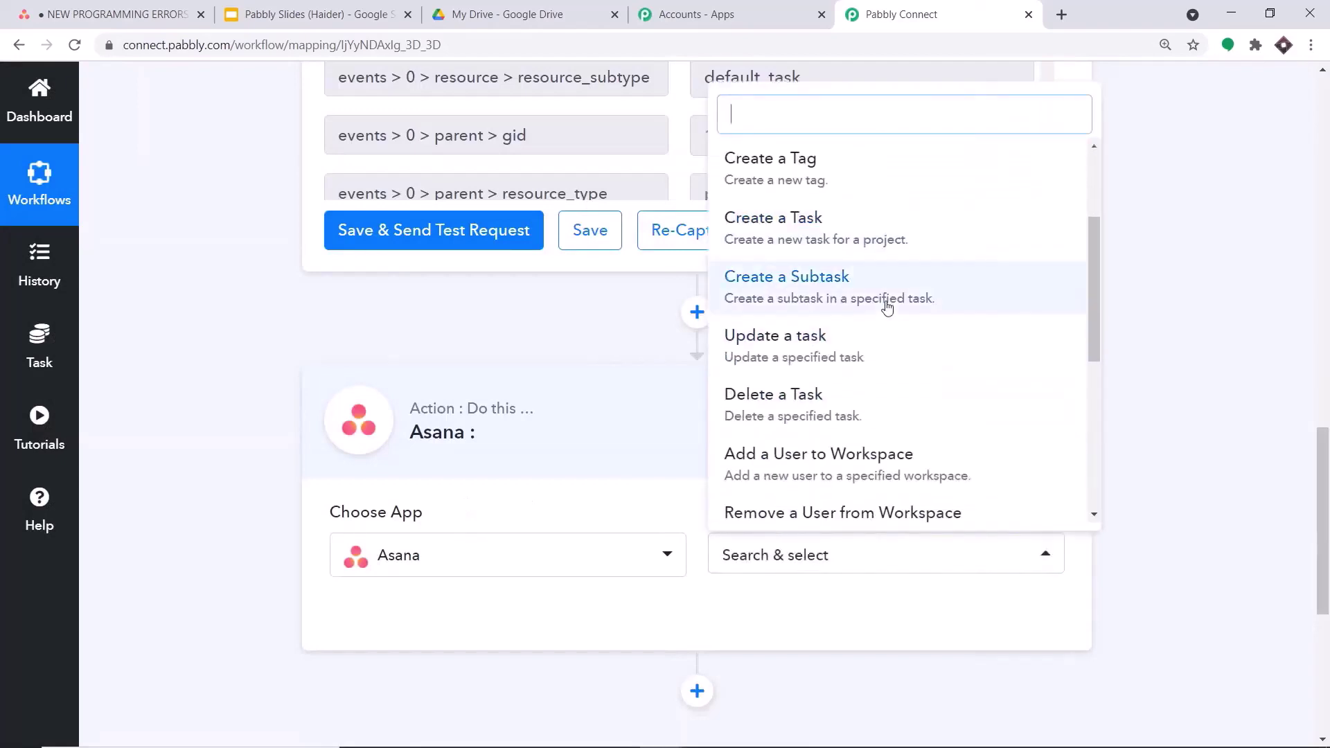
scroll(902, 345, "down", 5)
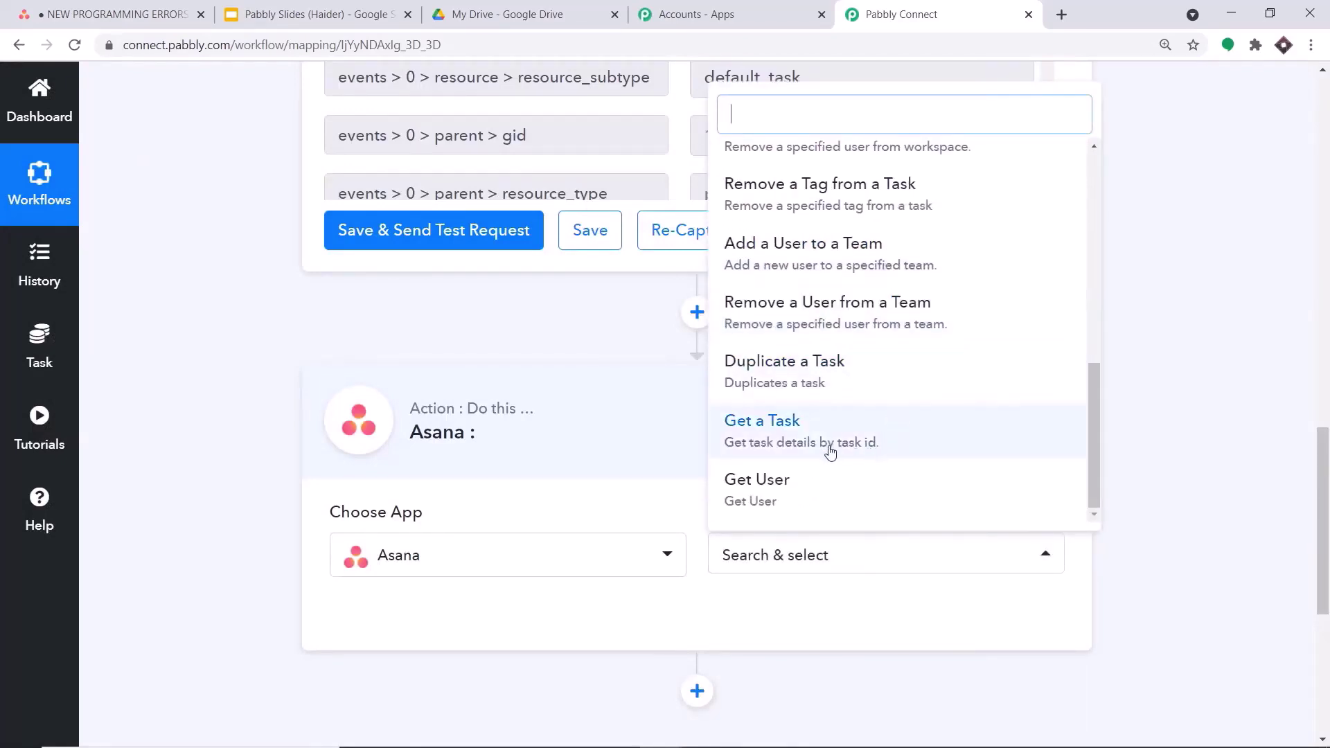
left_click(834, 449)
left_click(824, 567)
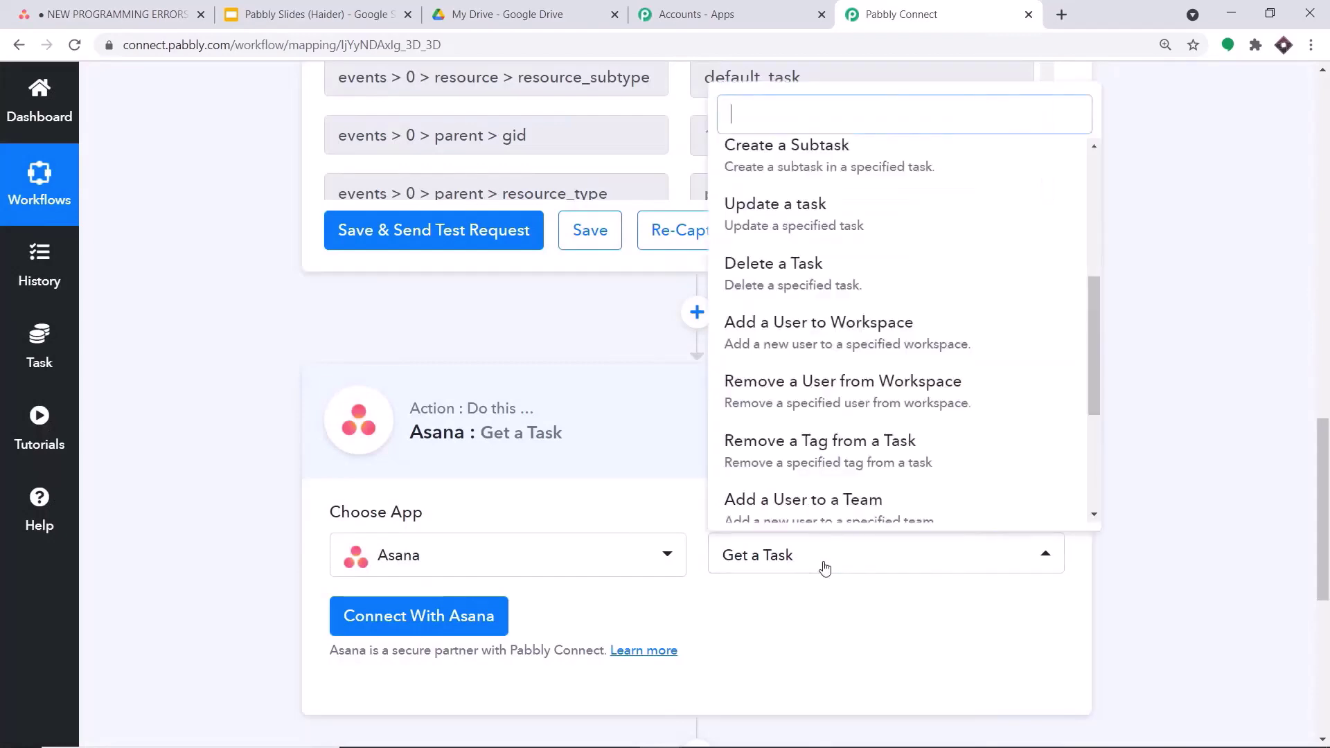
scroll(872, 439, "down", 4)
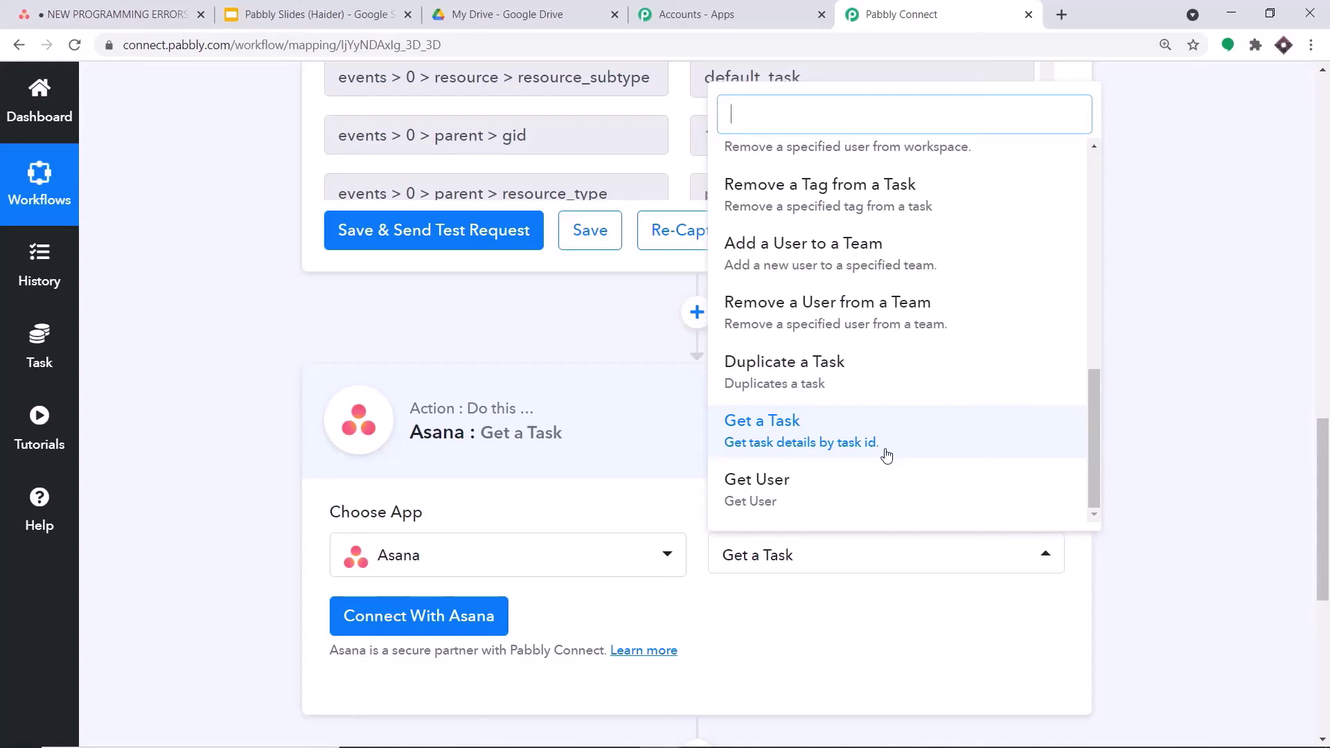
left_click(887, 455)
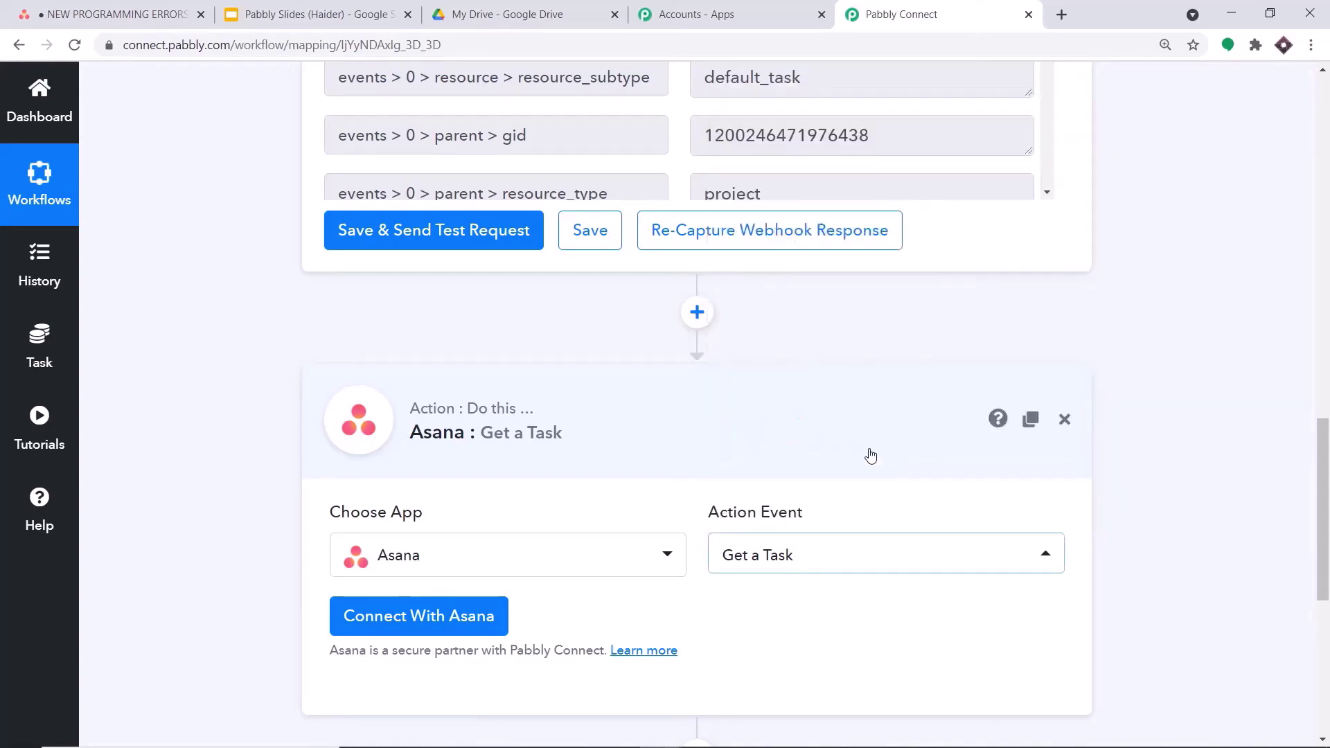
left_click(471, 621)
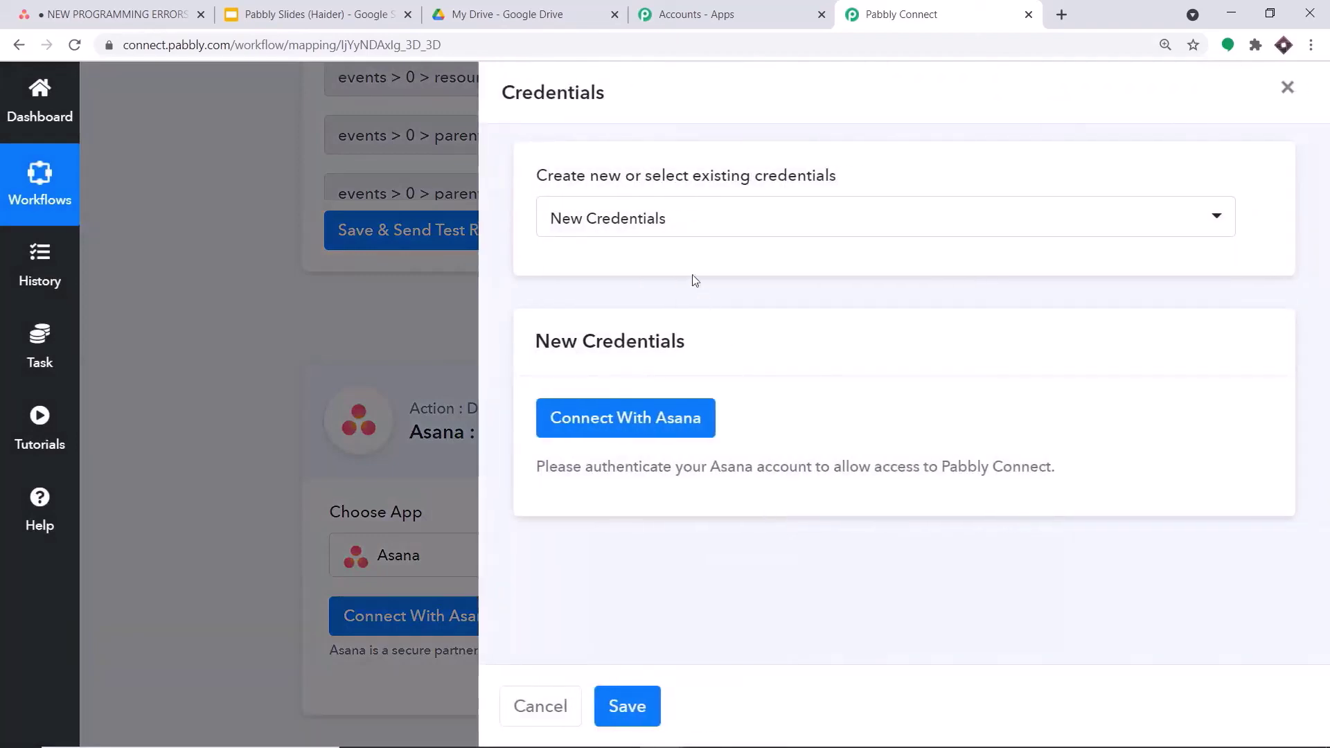
- Connect the Get a Task step with the saved Asana #29 credentials
left_click(659, 210)
scroll(713, 594, "down", 10)
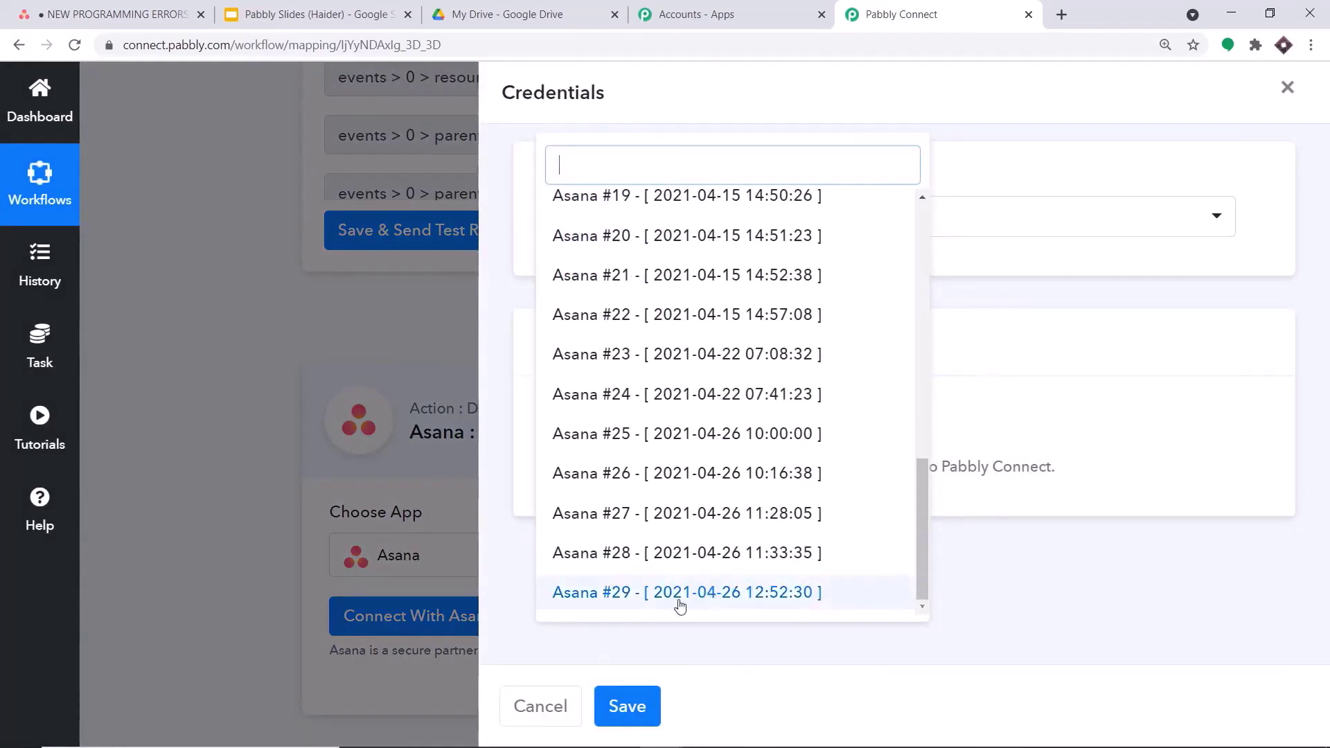
left_click(676, 594)
left_click(625, 705)
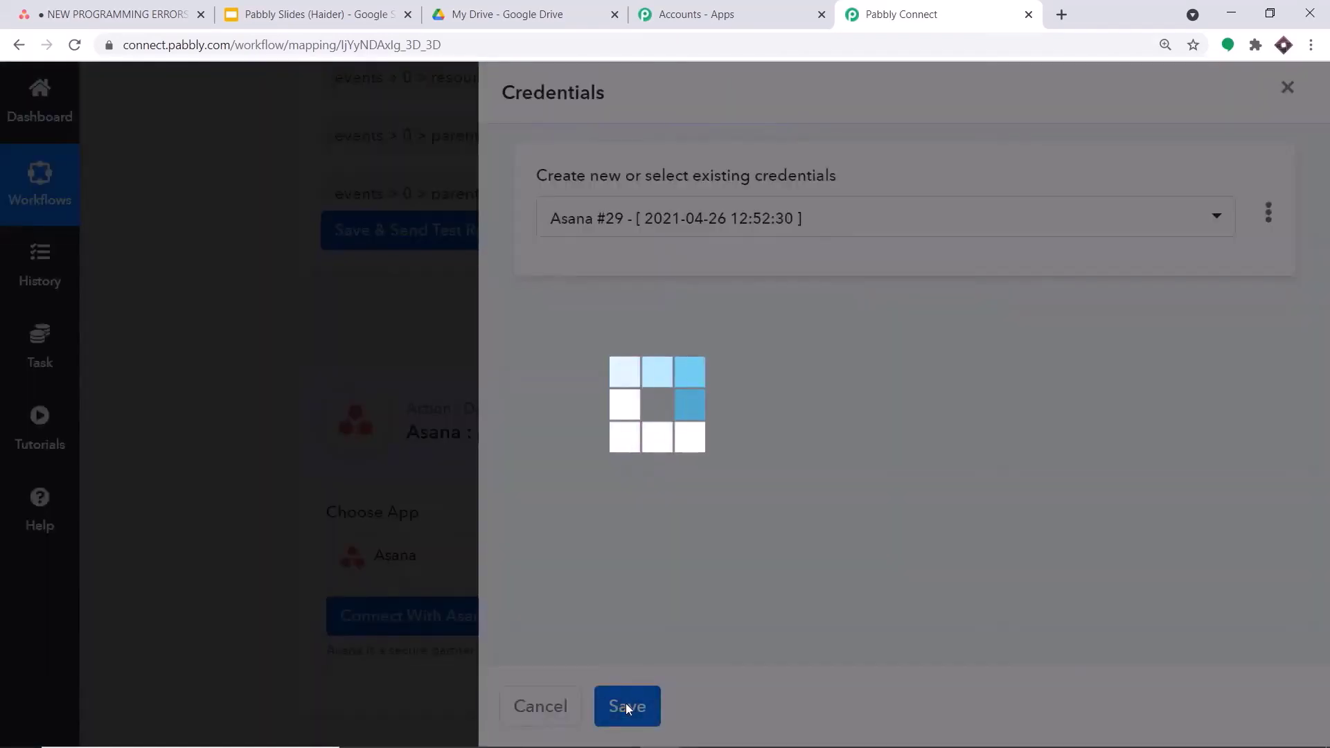
scroll(430, 489, "down", 3)
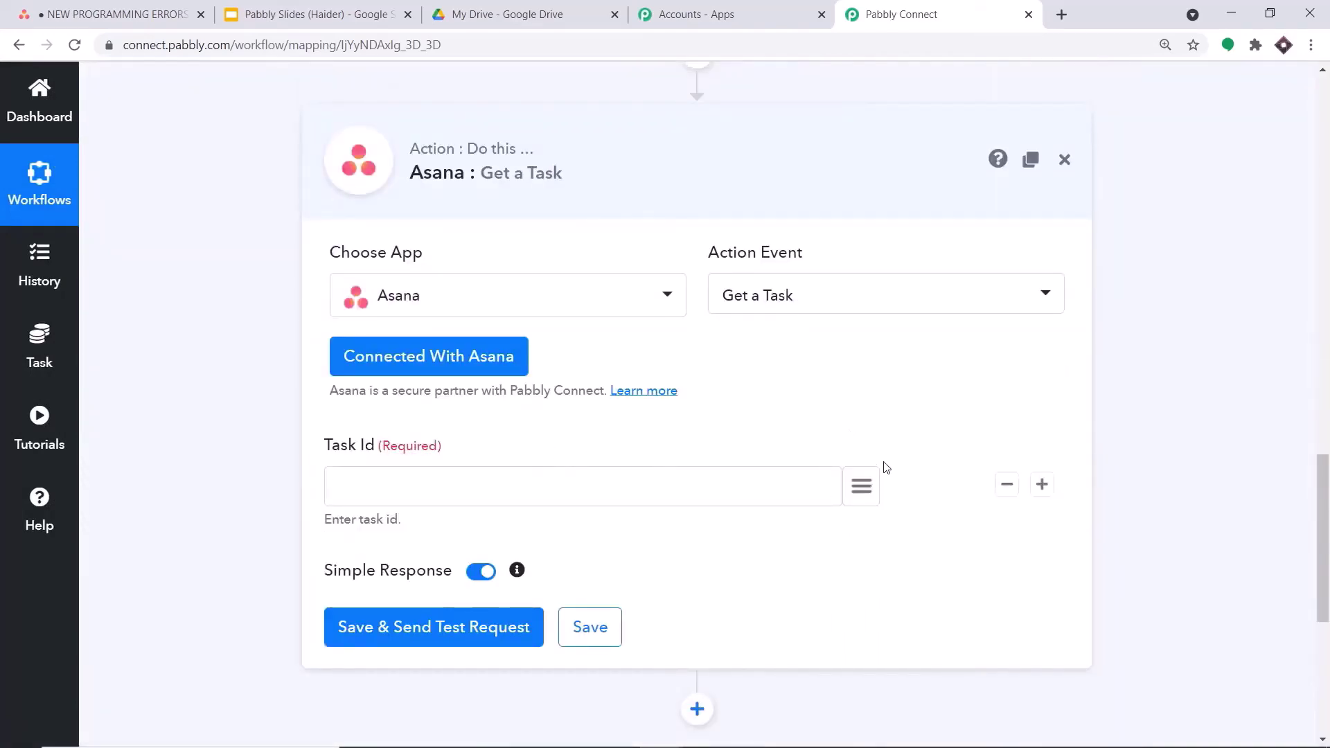
- Map Task Id to the trigger's events > 0 > resource > gid value
left_click(861, 488)
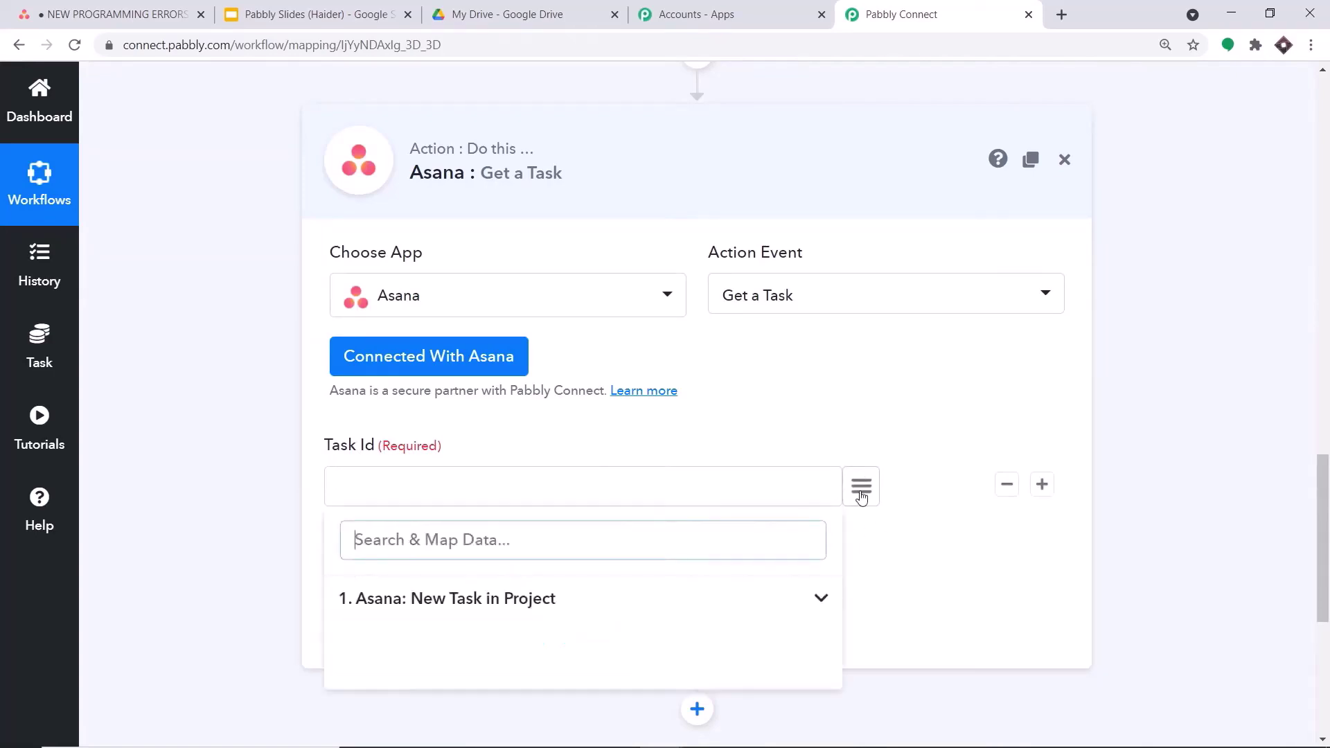
left_click(557, 615)
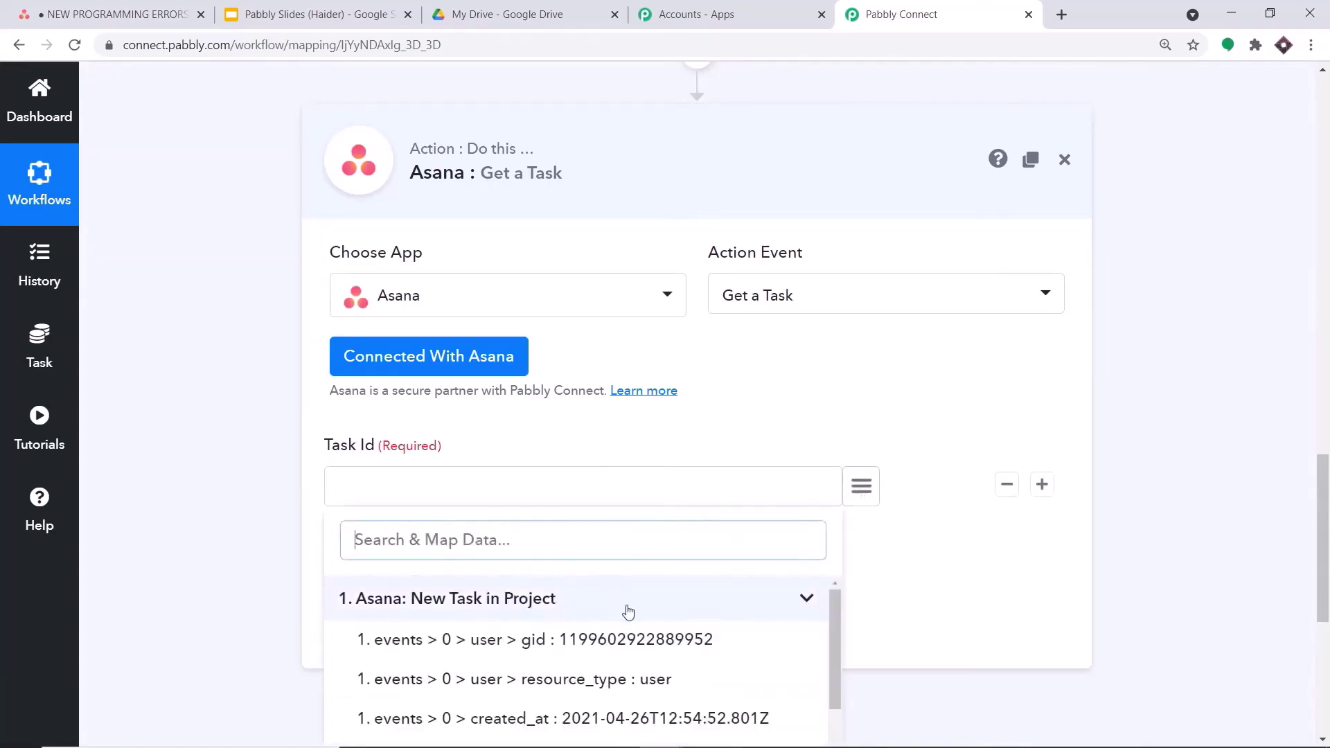
scroll(655, 637, "down", 2)
scroll(655, 637, "down", 1)
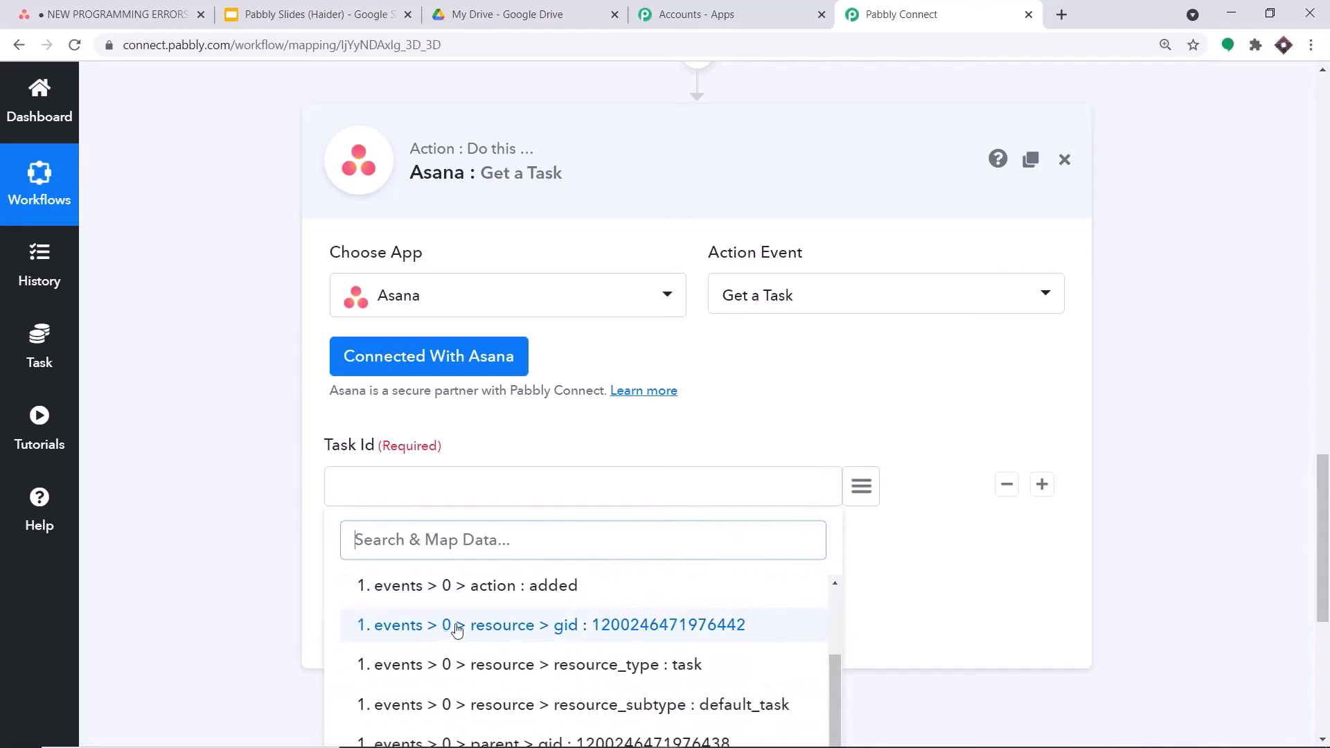
left_click(592, 627)
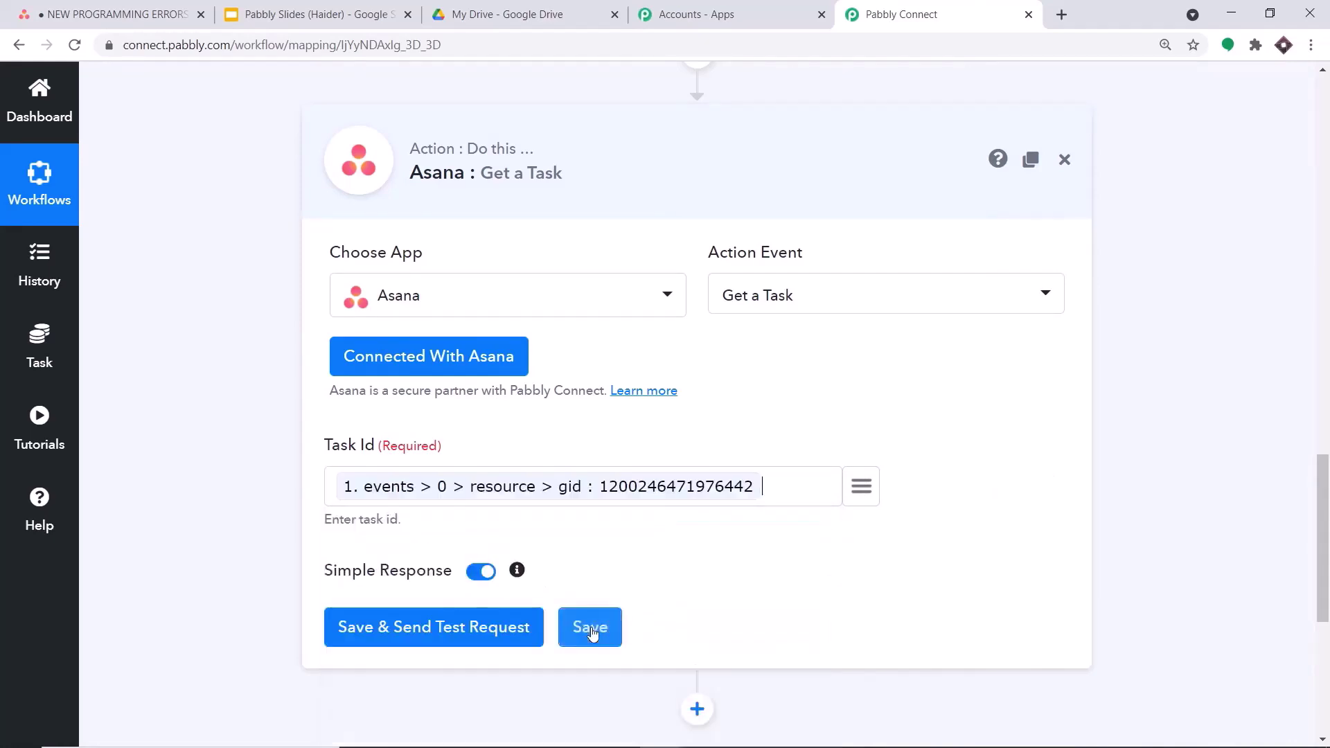
left_click_drag(1325, 509, 1315, 356)
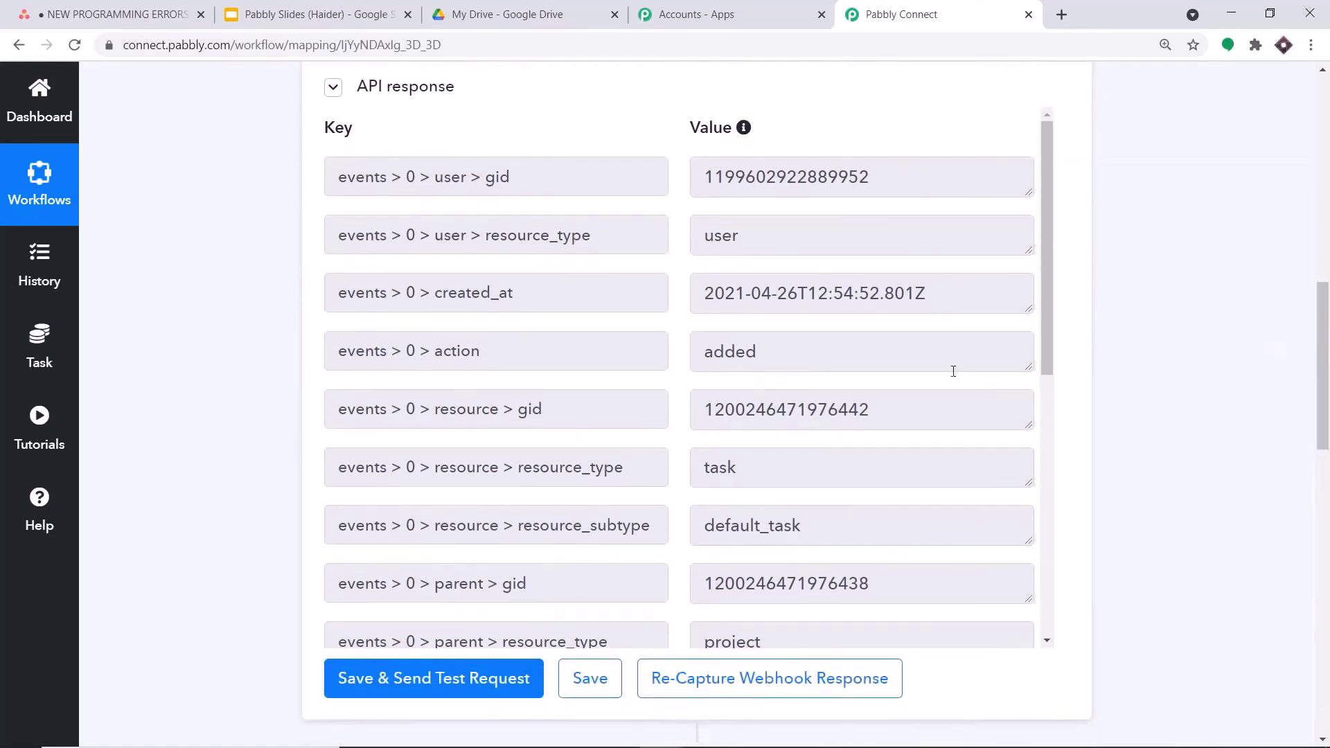
left_click_drag(883, 411, 688, 416)
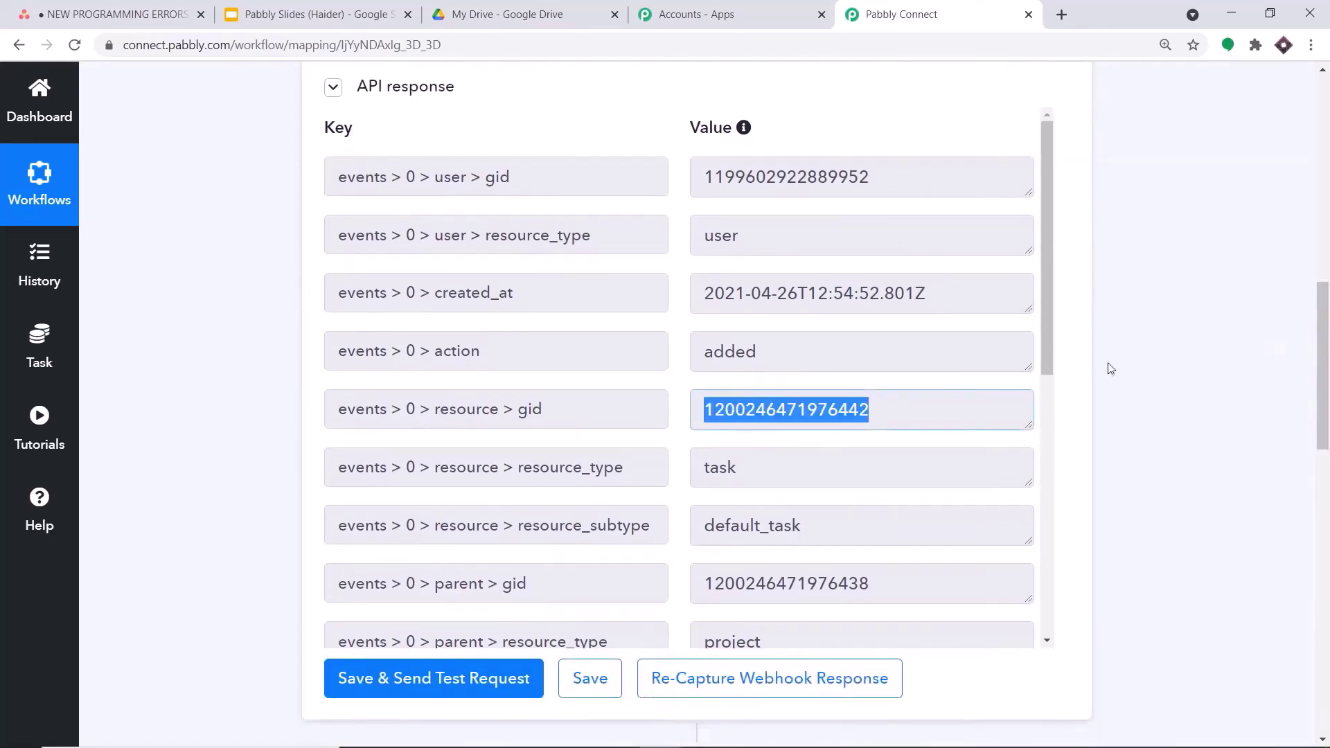
scroll(930, 386, "down", 13)
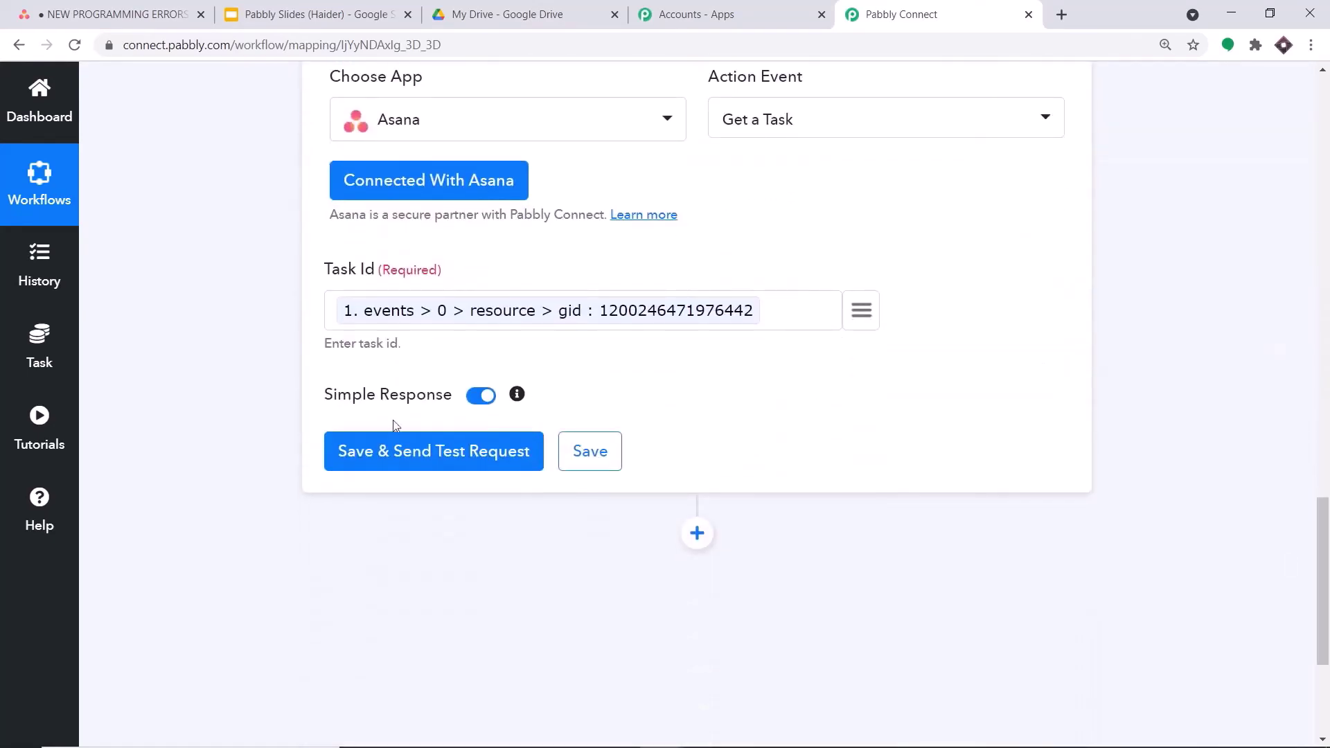
- Run a test request for the Get a Task step
left_click(392, 449)
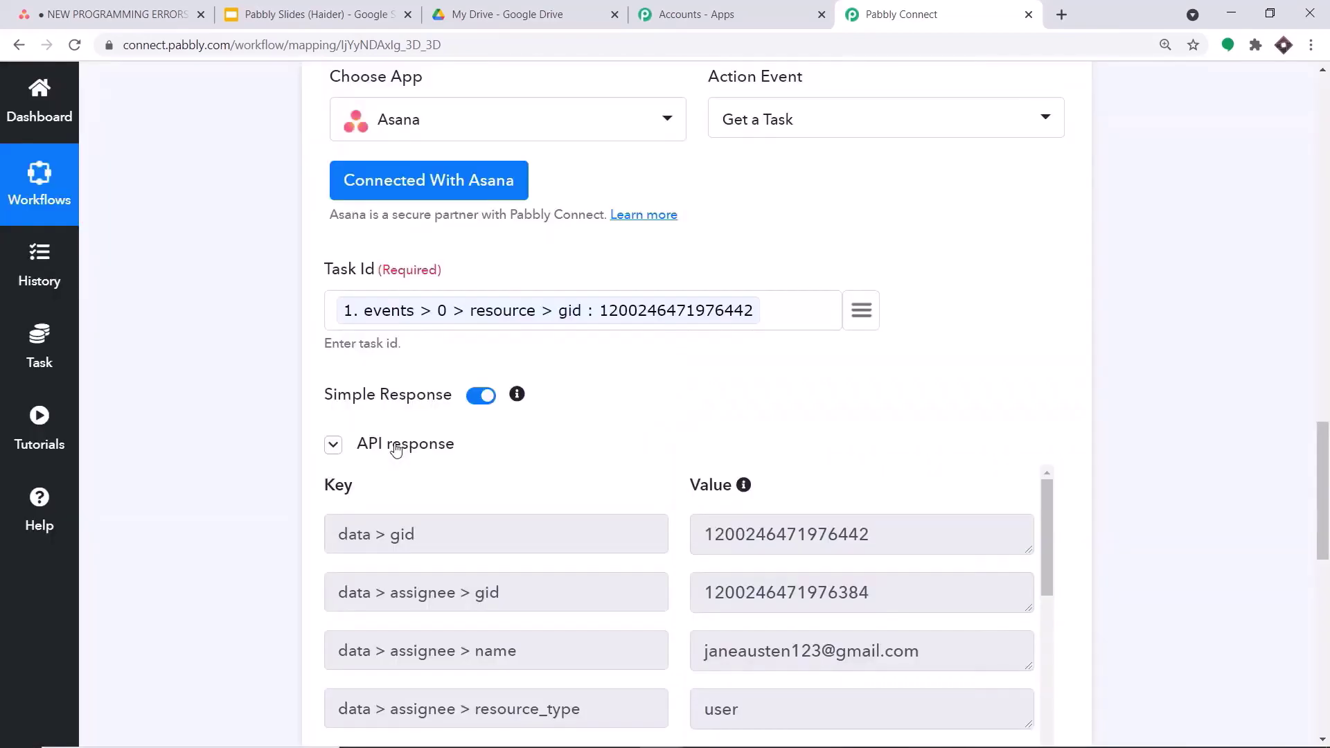
scroll(854, 386, "down", 4)
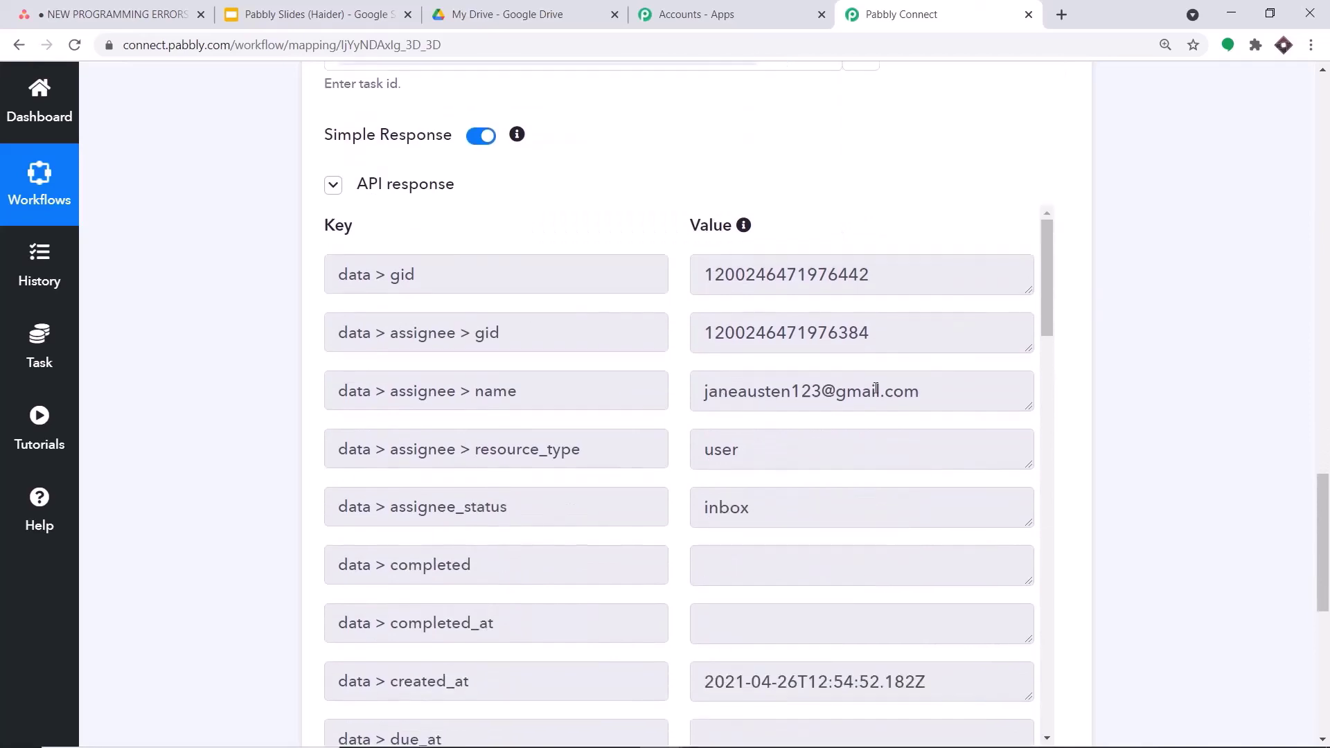
scroll(705, 356, "down", 1)
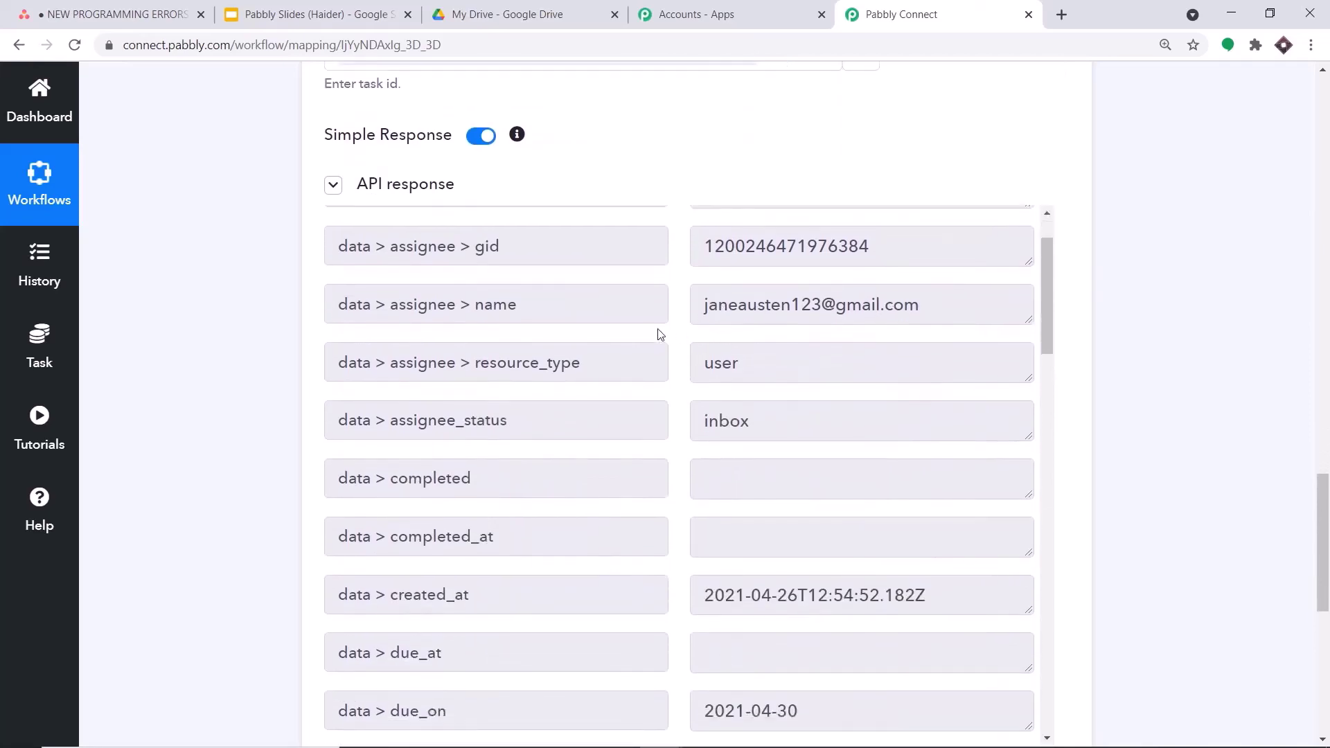
scroll(451, 322, "up", 2)
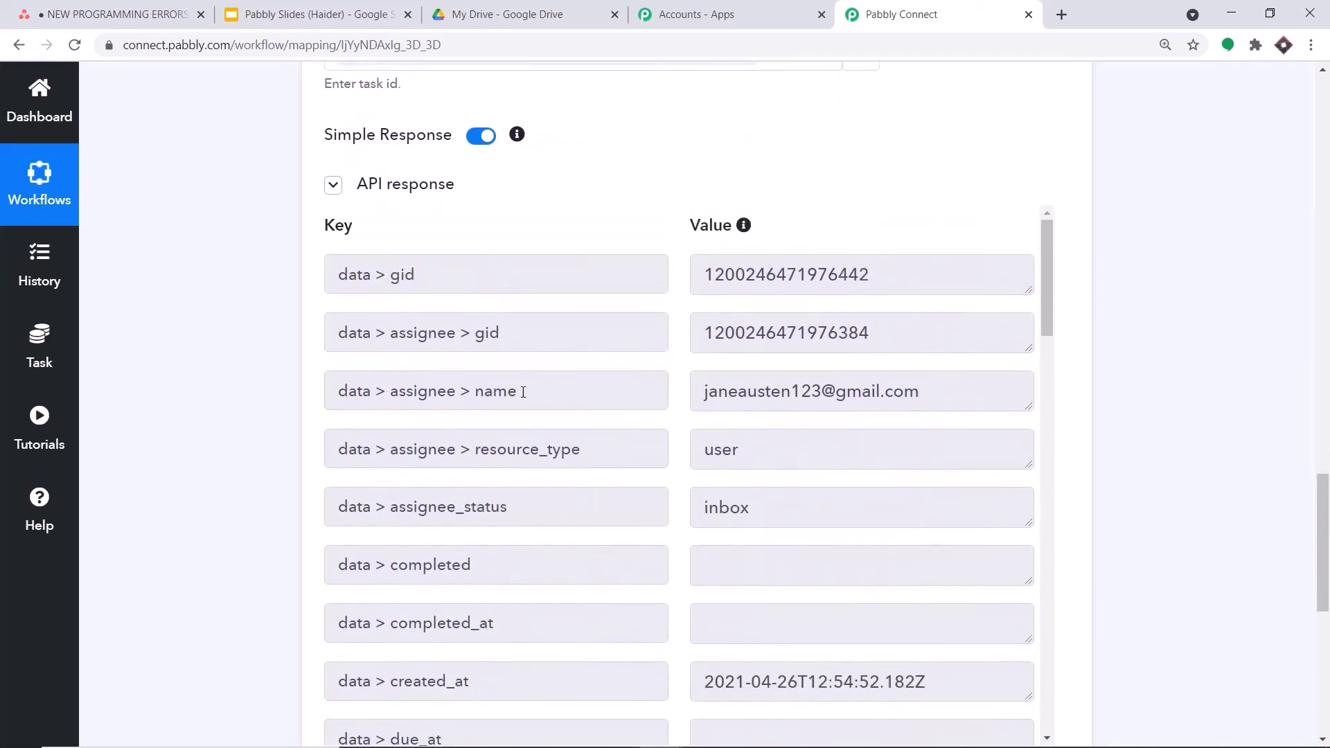
scroll(965, 387, "down", 11)
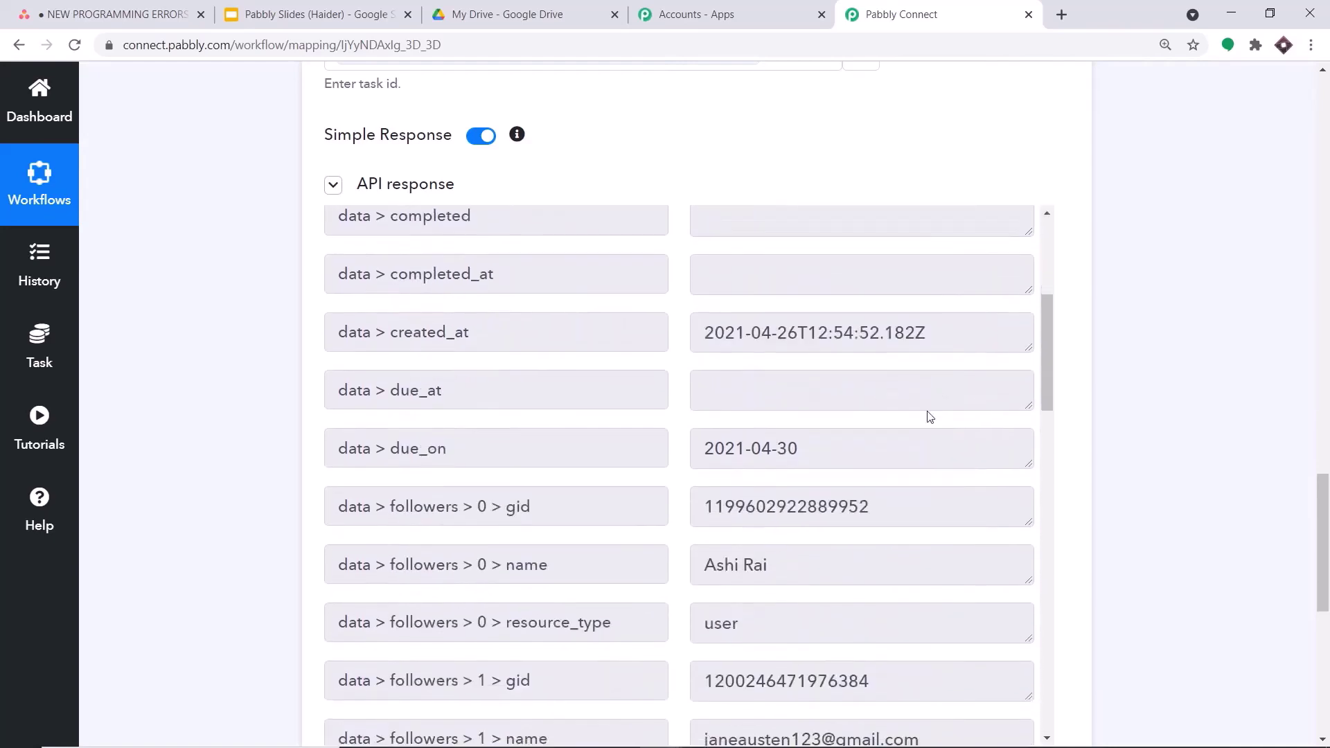
scroll(919, 416, "down", 4)
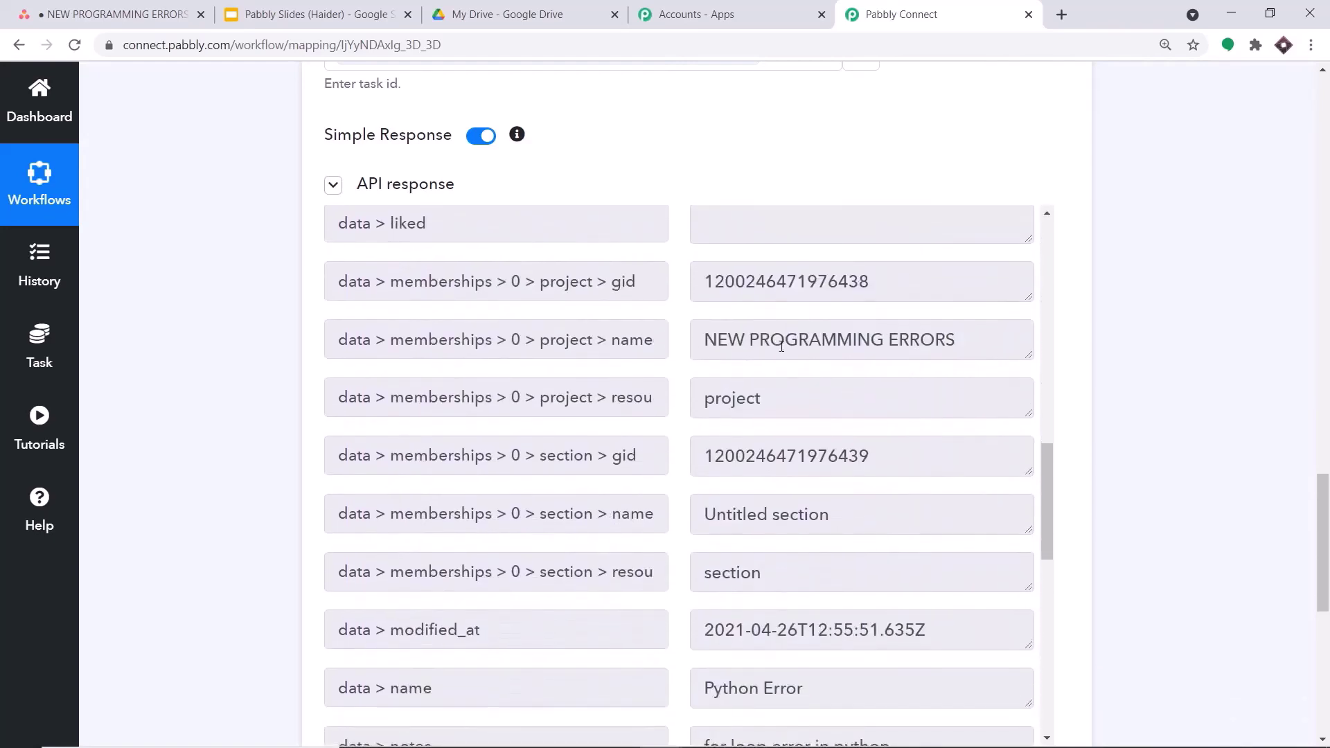
- Verify the response shows project NEW PROGRAMMING ERRORS, task Python Error, and its 'for loop error' notes
left_click_drag(713, 339, 992, 339)
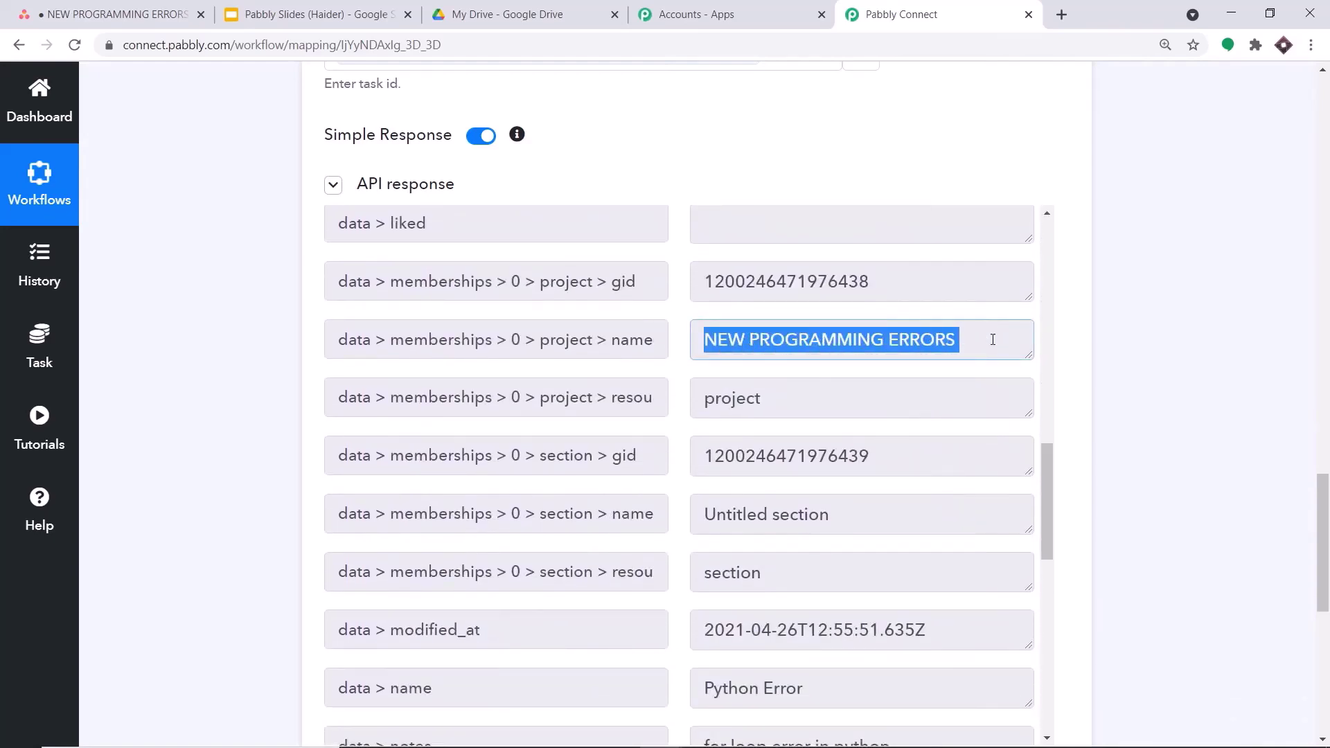
scroll(955, 374, "down", 4)
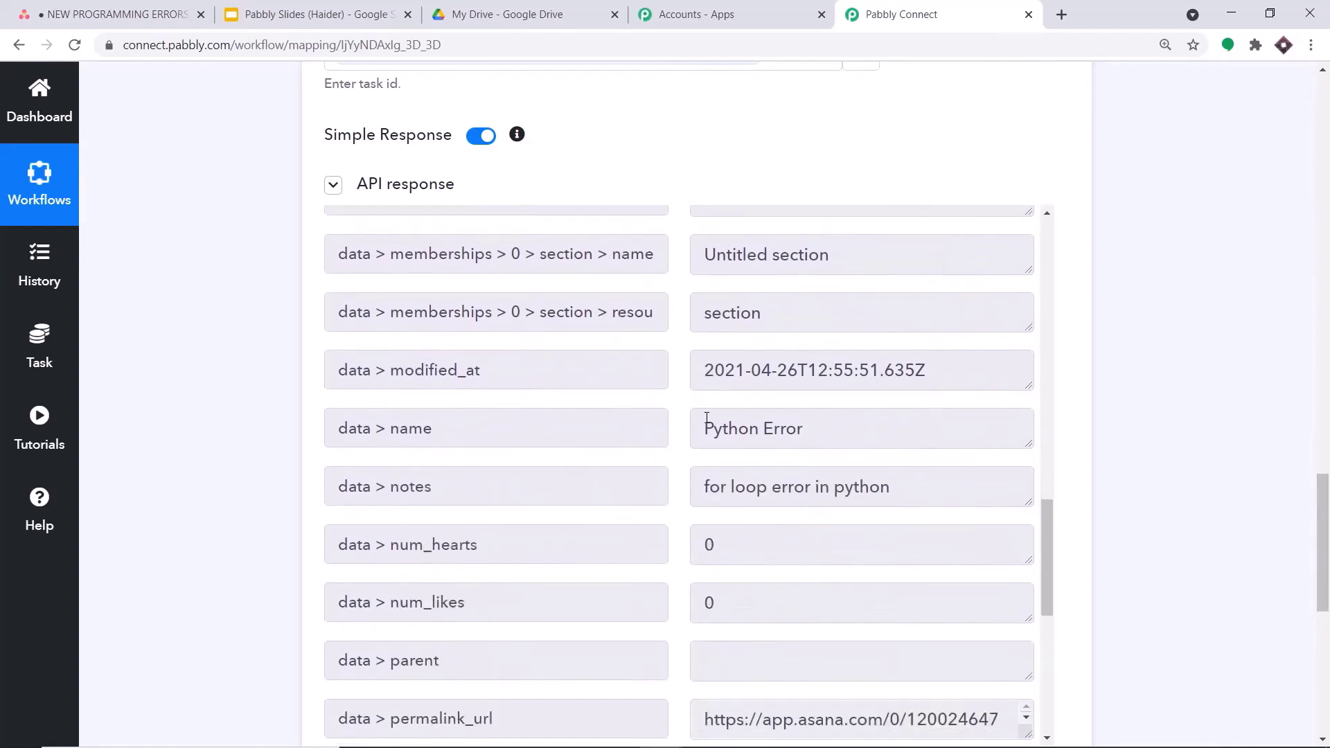
left_click_drag(807, 428, 688, 433)
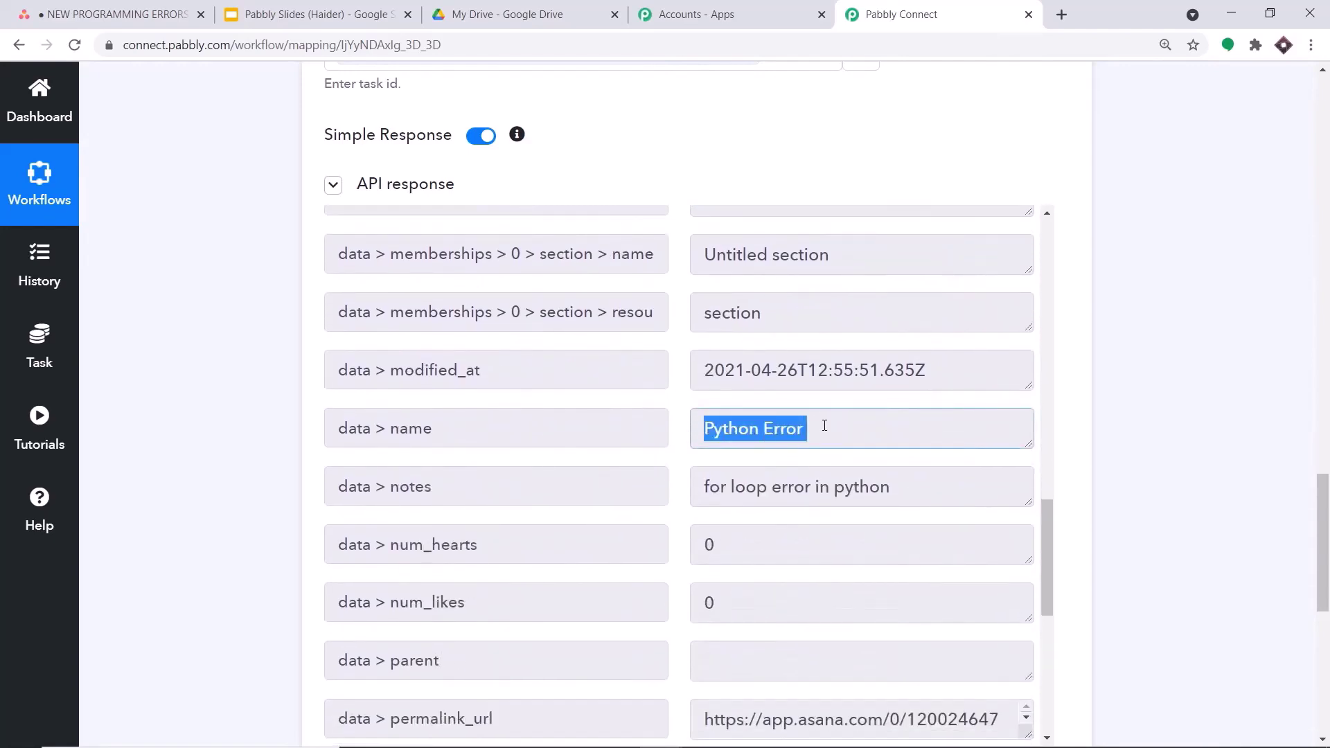
scroll(824, 426, "down", 3)
left_click_drag(690, 324, 923, 319)
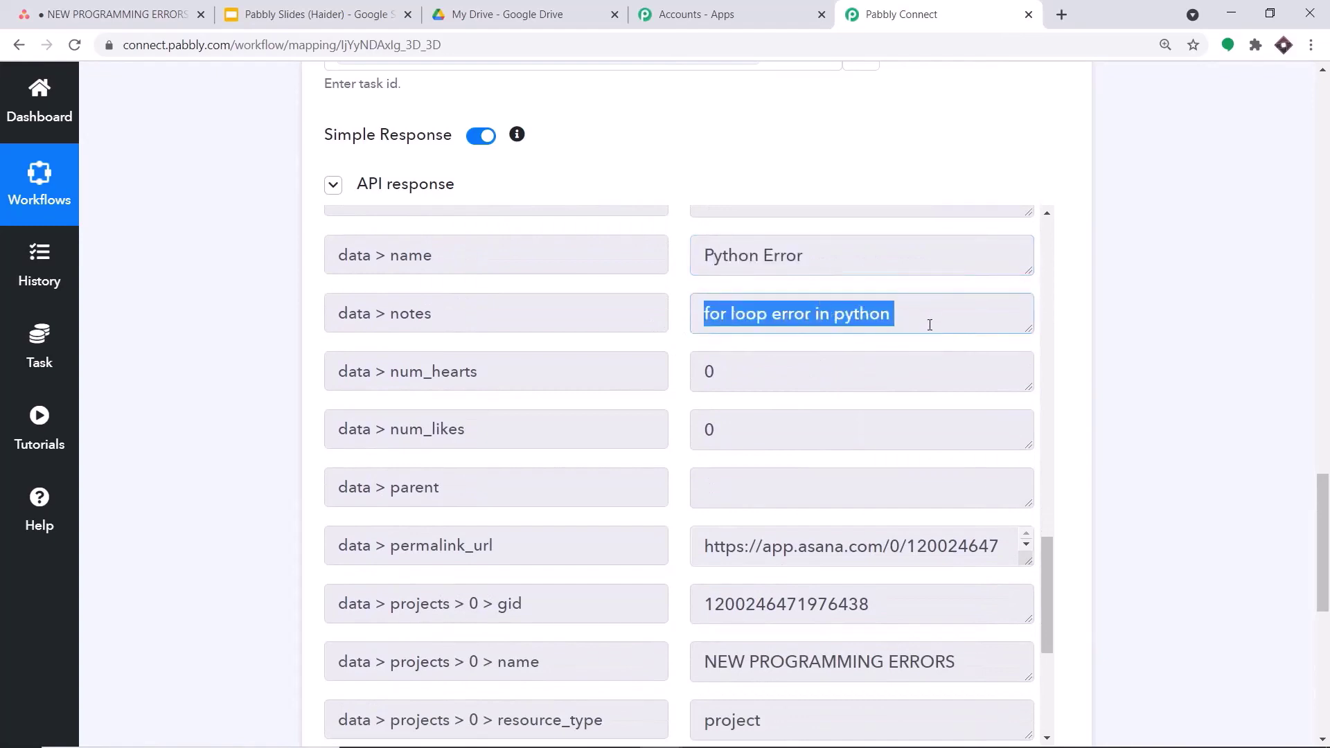
scroll(929, 325, "down", 3)
scroll(925, 329, "up", 5)
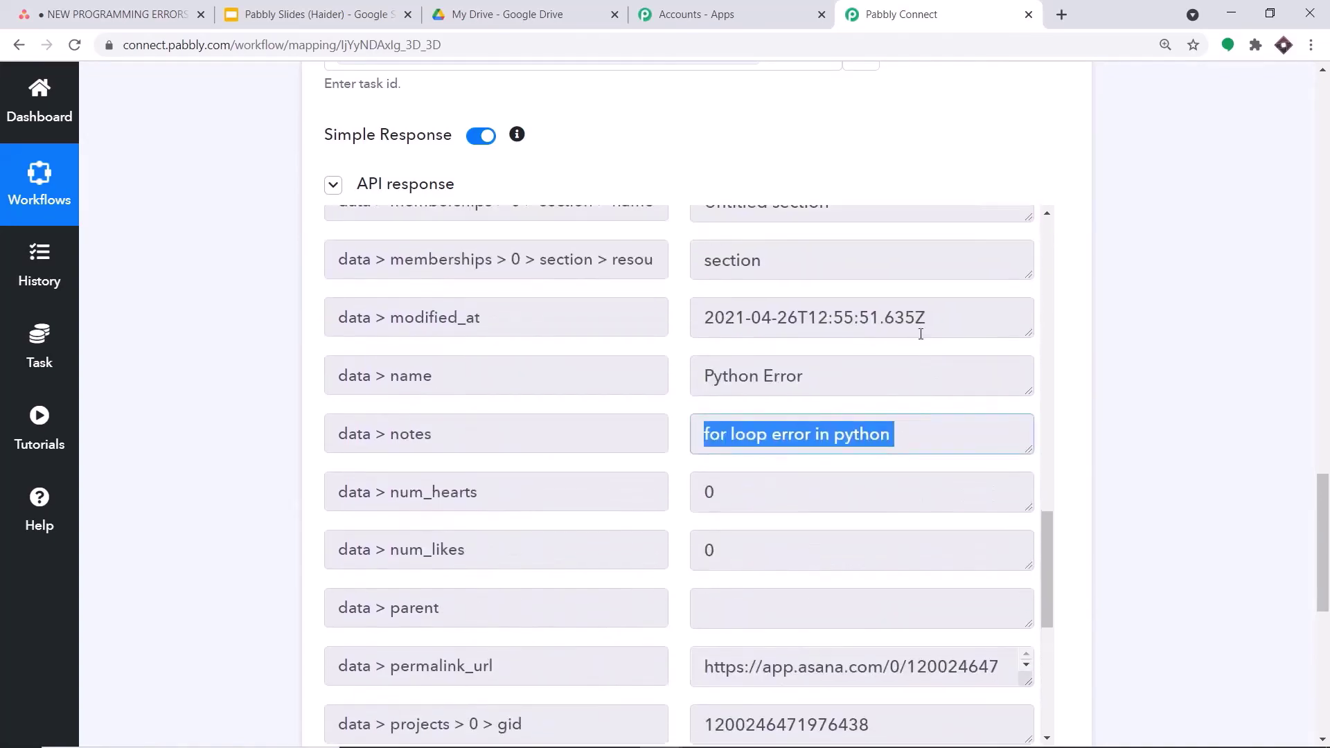
scroll(923, 332, "up", 1)
left_click_drag(808, 427, 693, 425)
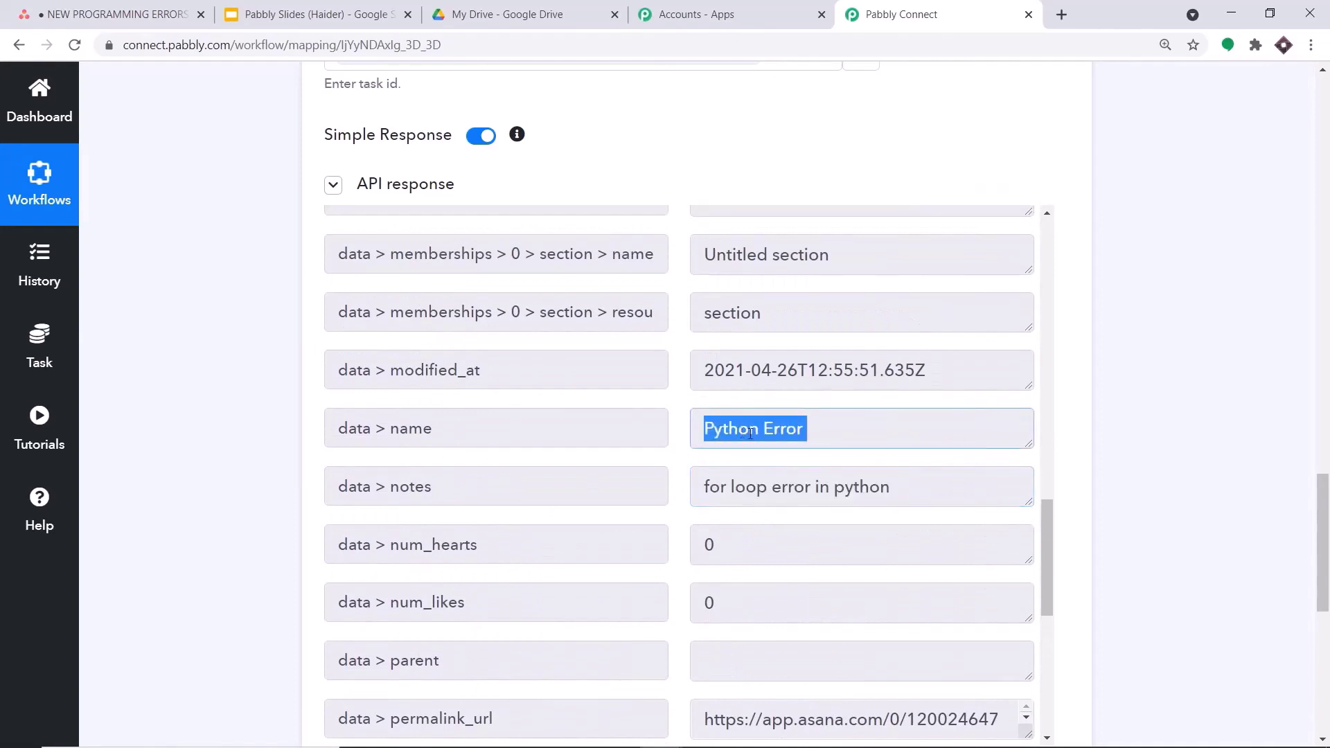
scroll(1215, 484, "down", 7)
- Add a Google Drive action step with the Create a File or Folder event
left_click(699, 258)
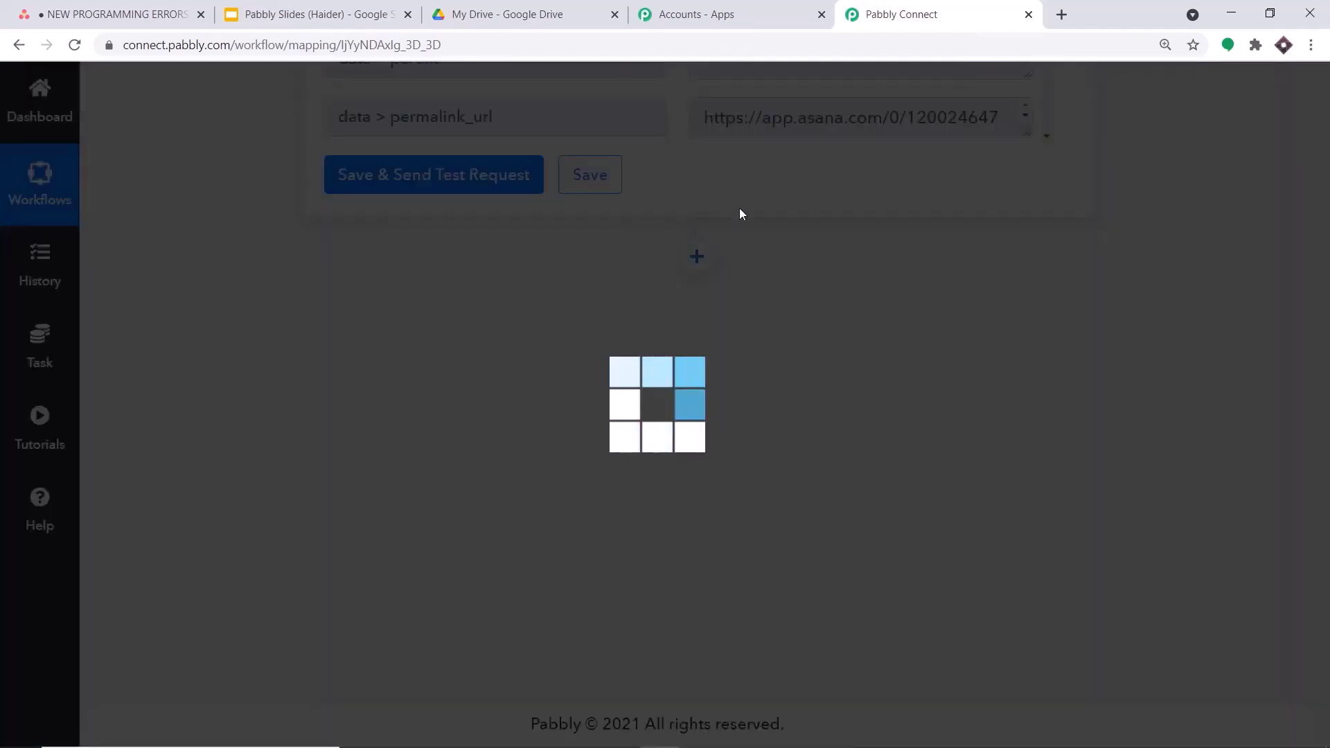
left_click(469, 500)
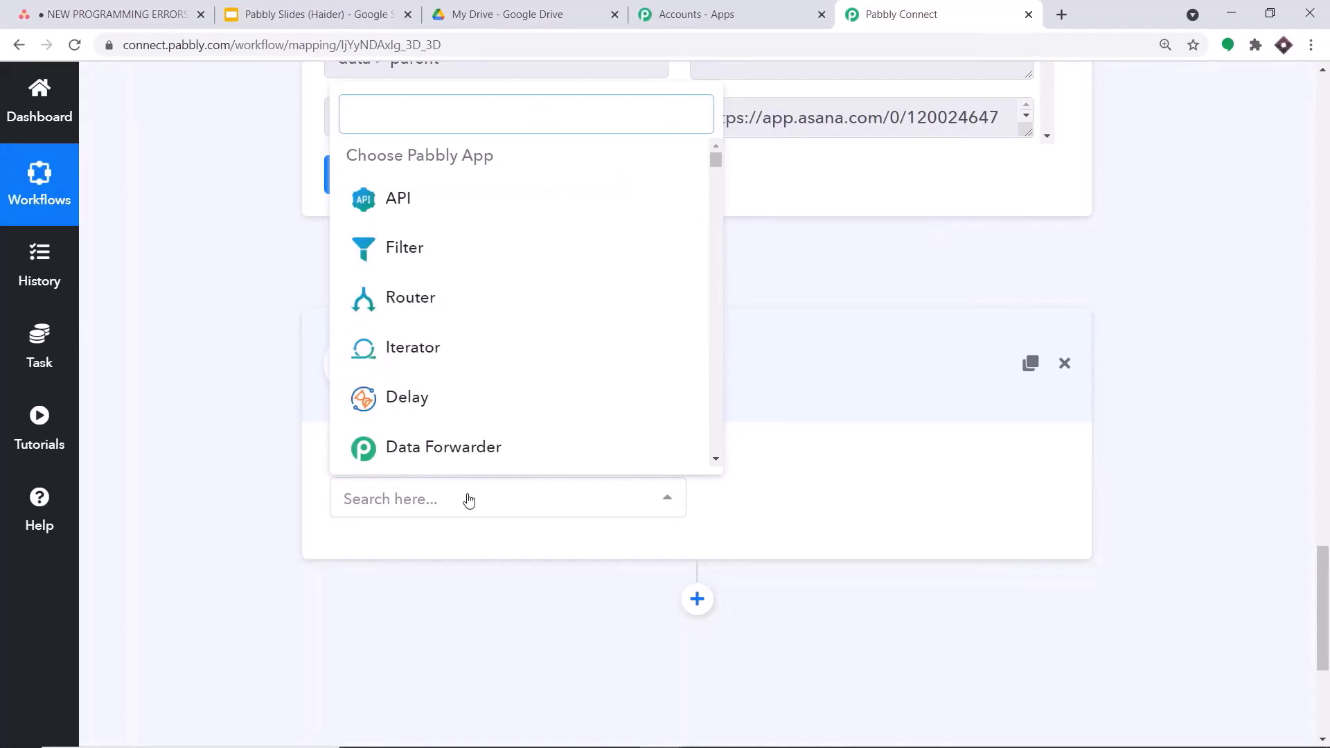
type("google")
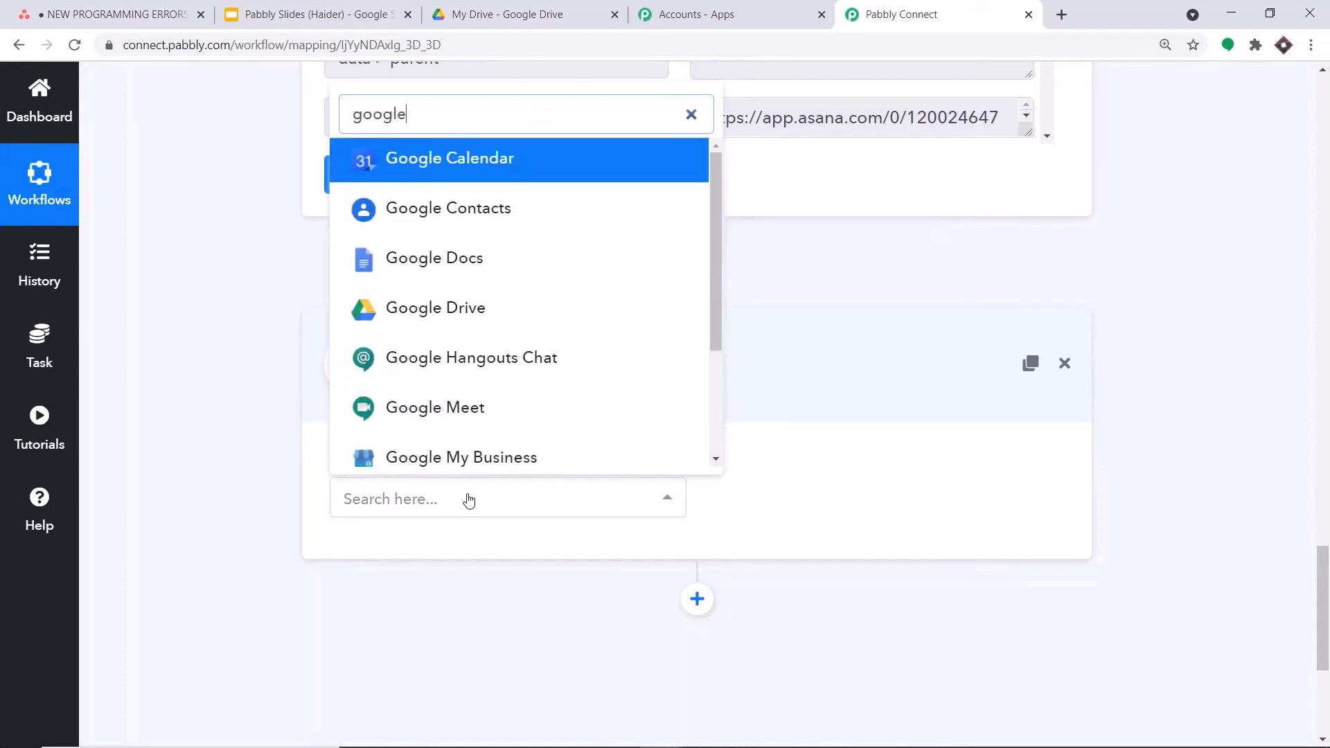
left_click(504, 315)
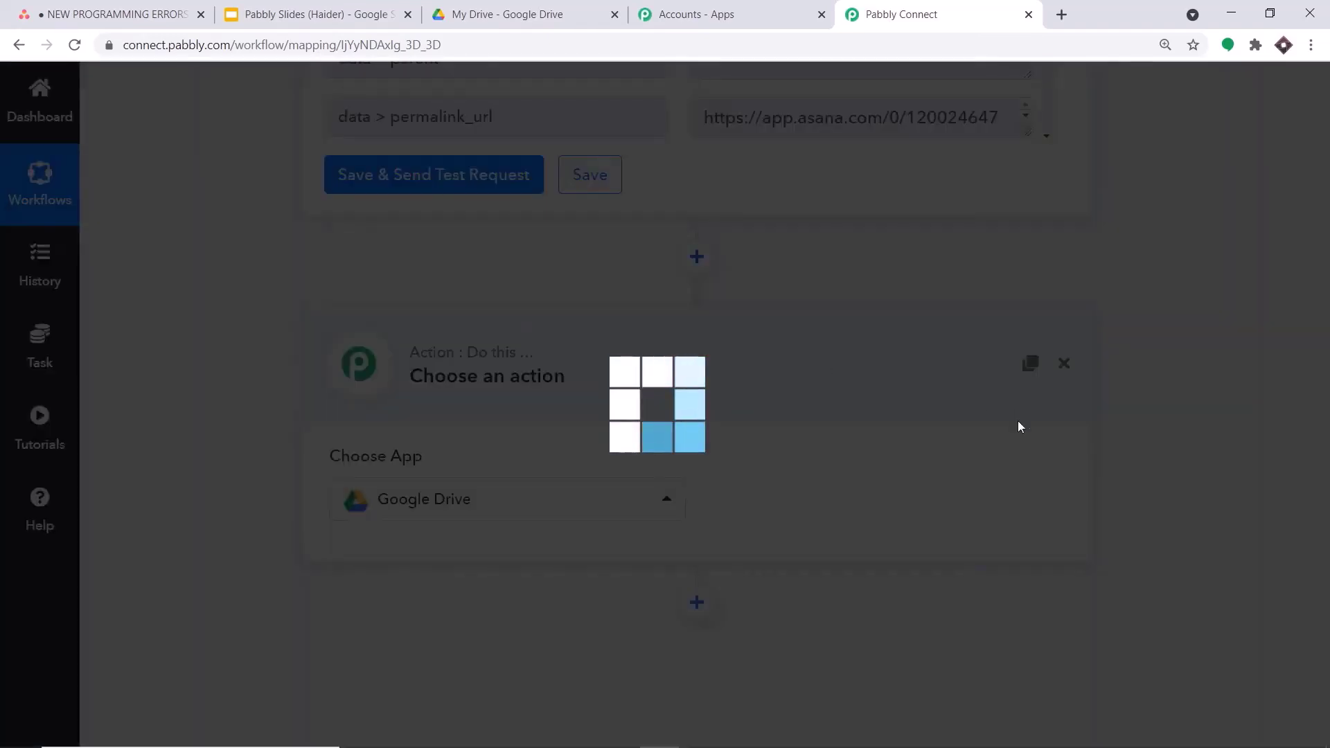
left_click(934, 506)
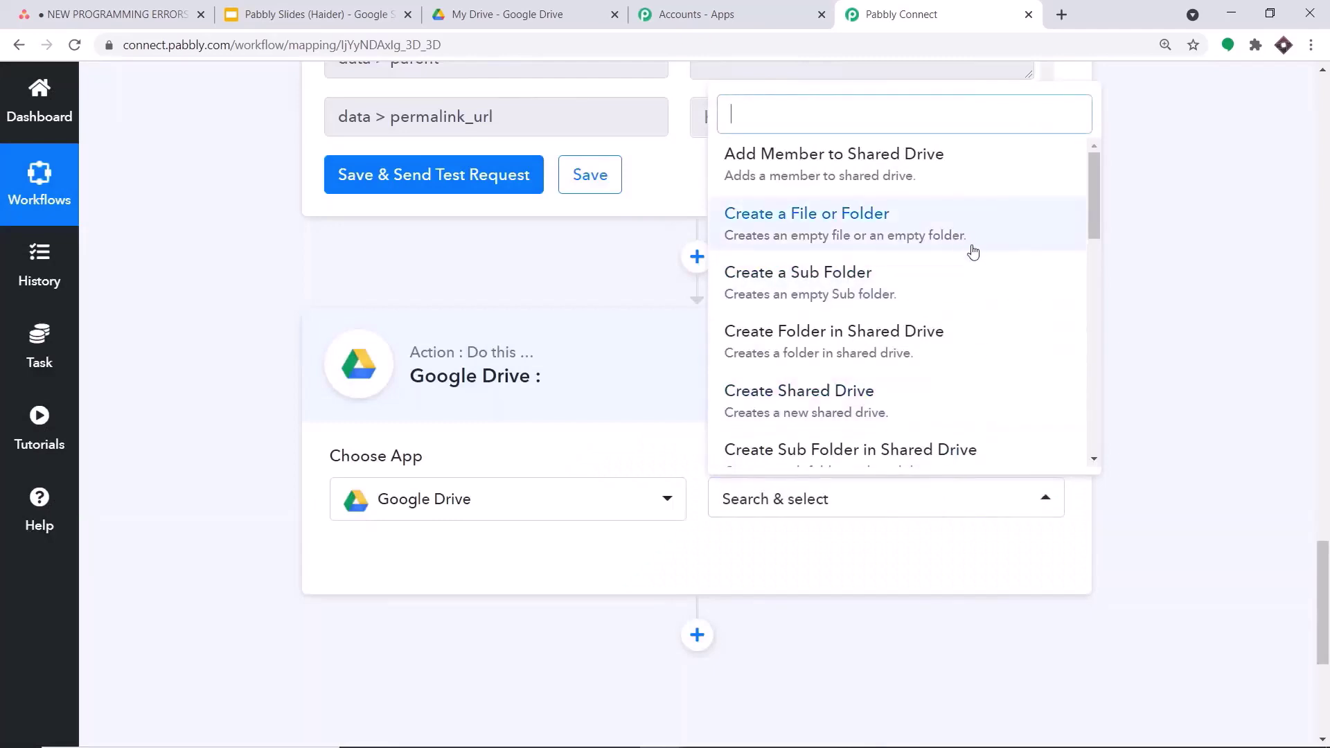
left_click(861, 229)
left_click(533, 560)
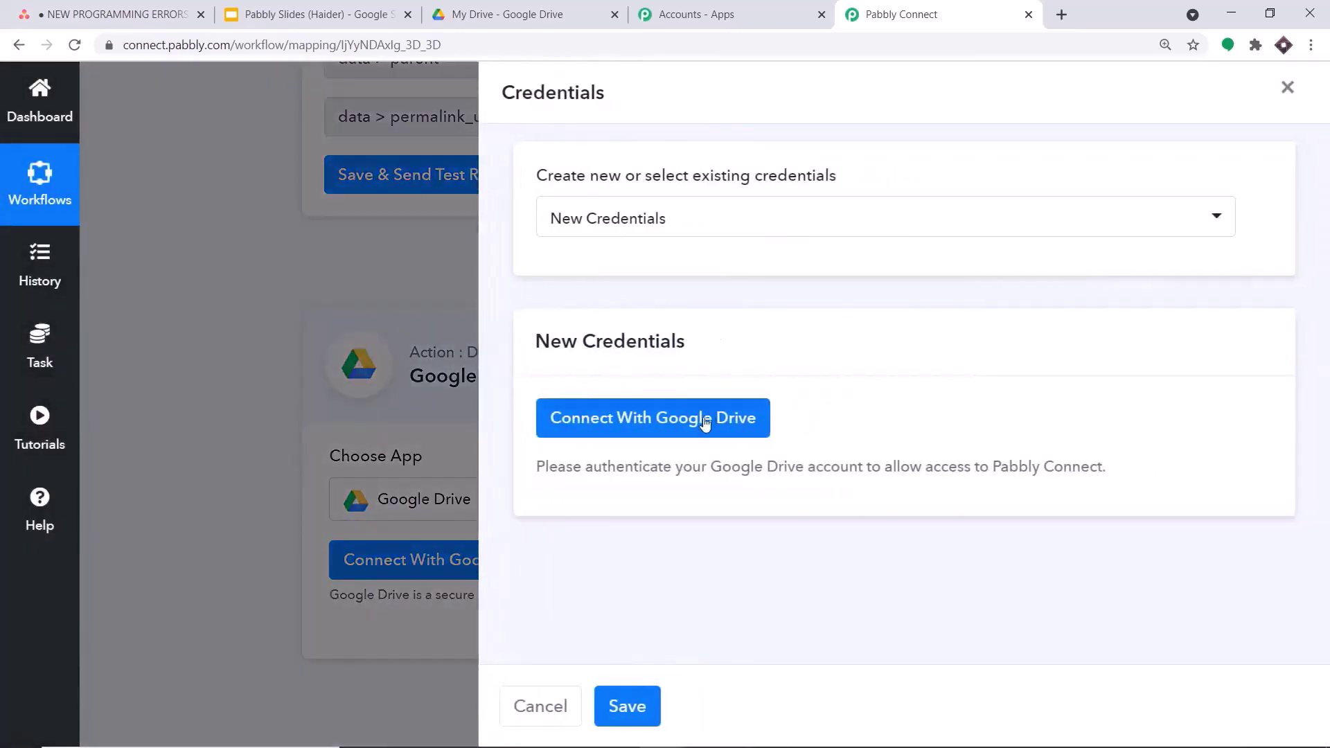
- Authorize Pabbly Connect to access the chosen Google account's Drive
left_click(701, 424)
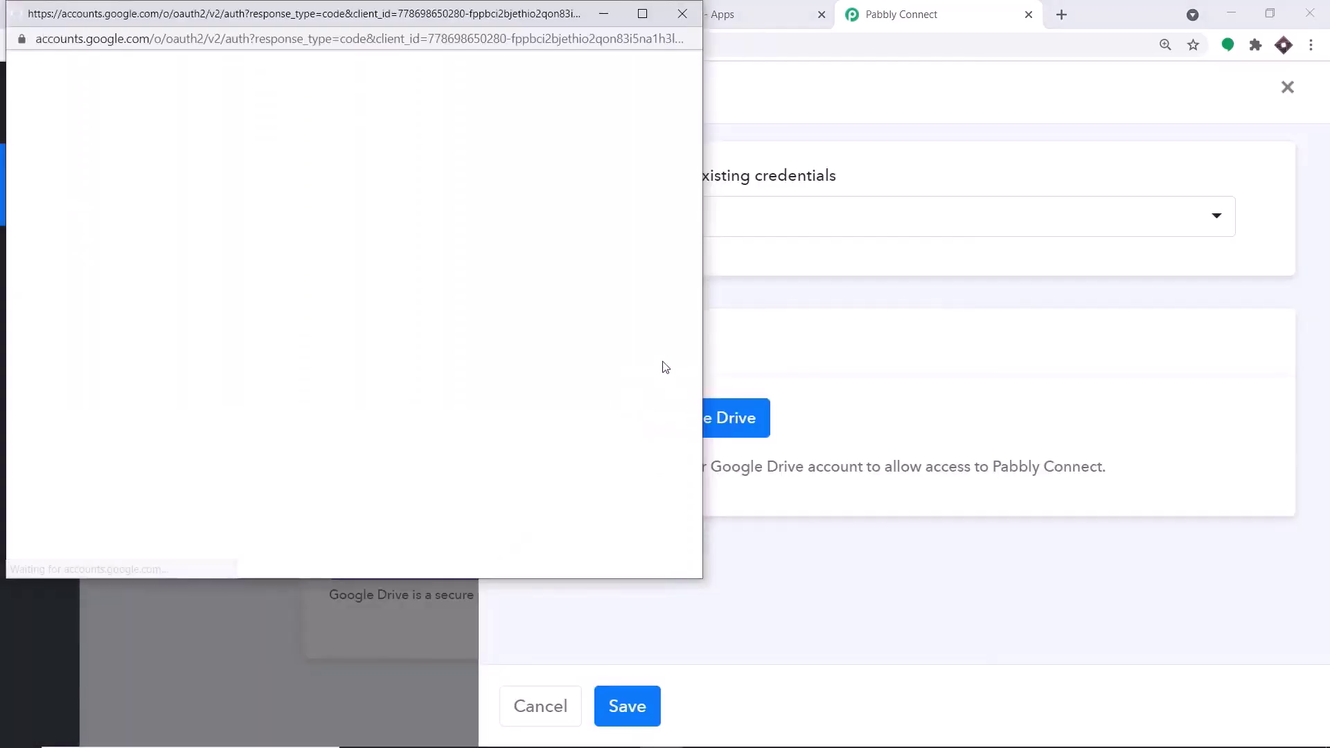
left_click_drag(451, 15, 1000, 69)
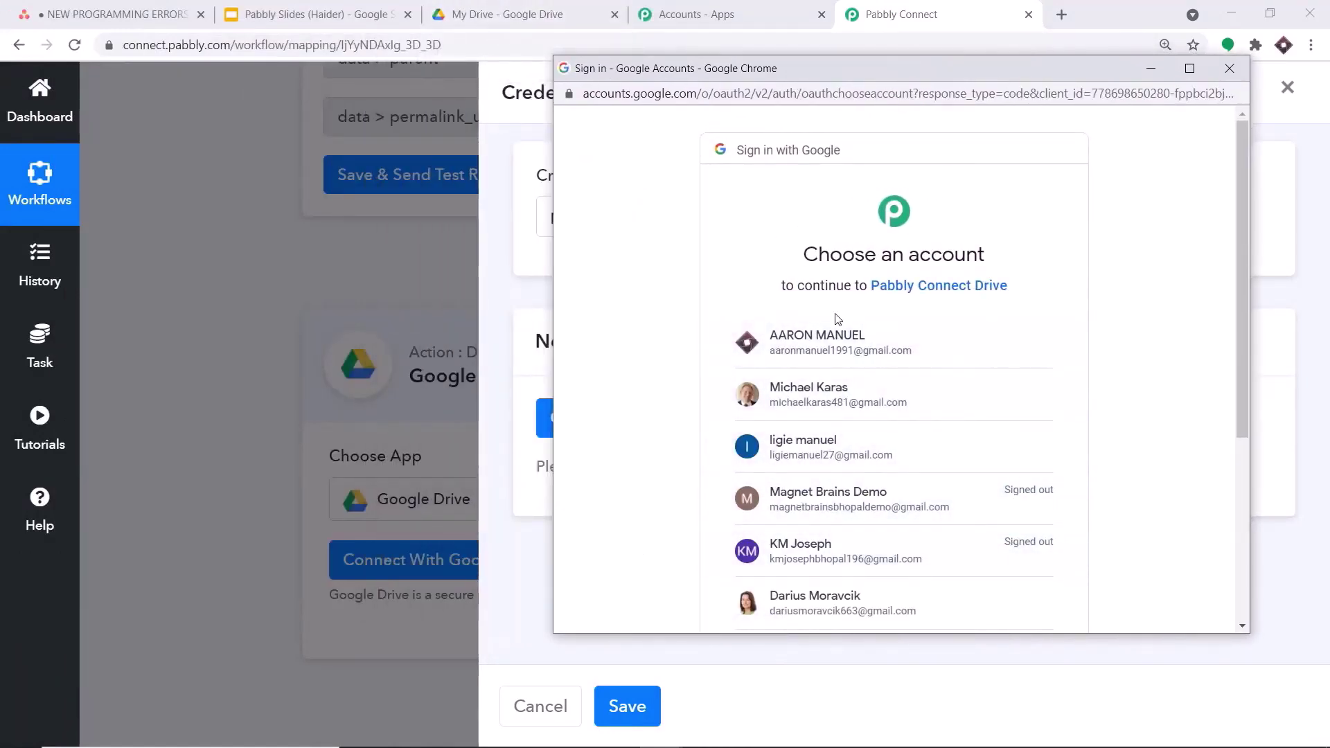
left_click(861, 346)
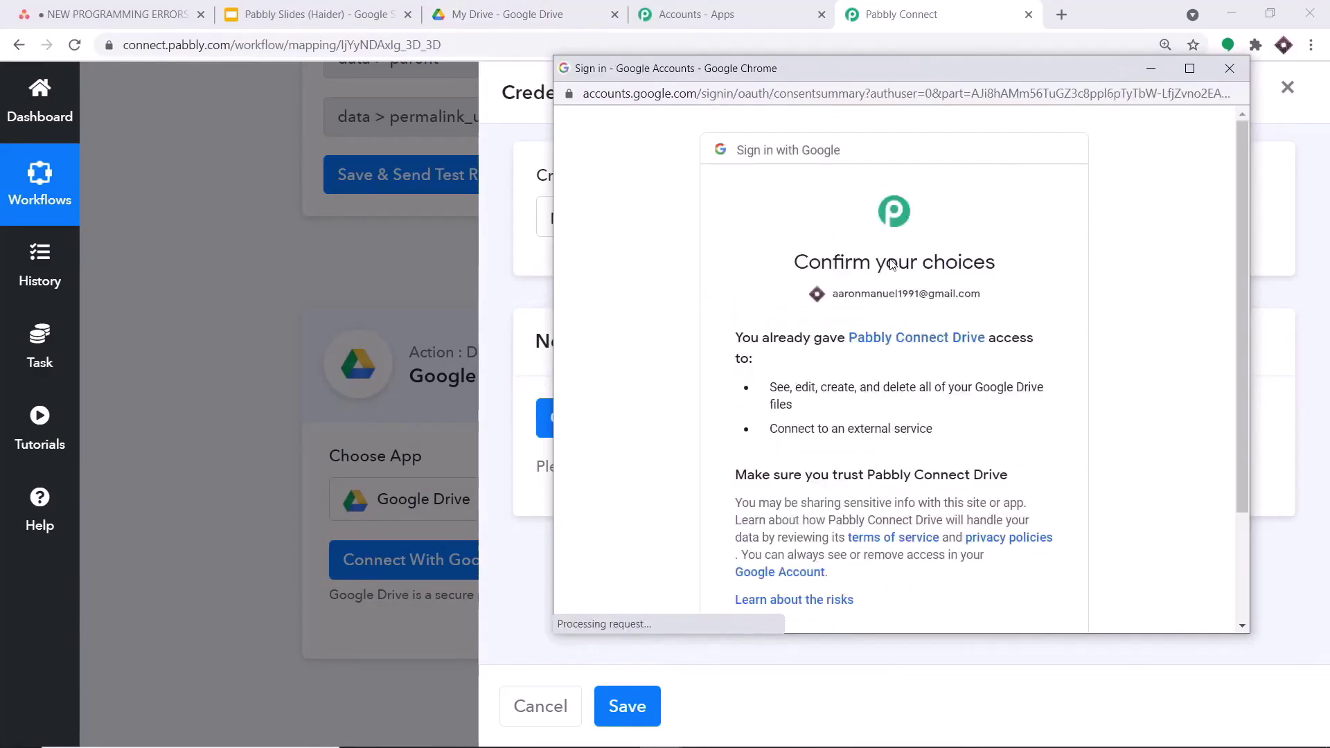
scroll(984, 415, "down", 2)
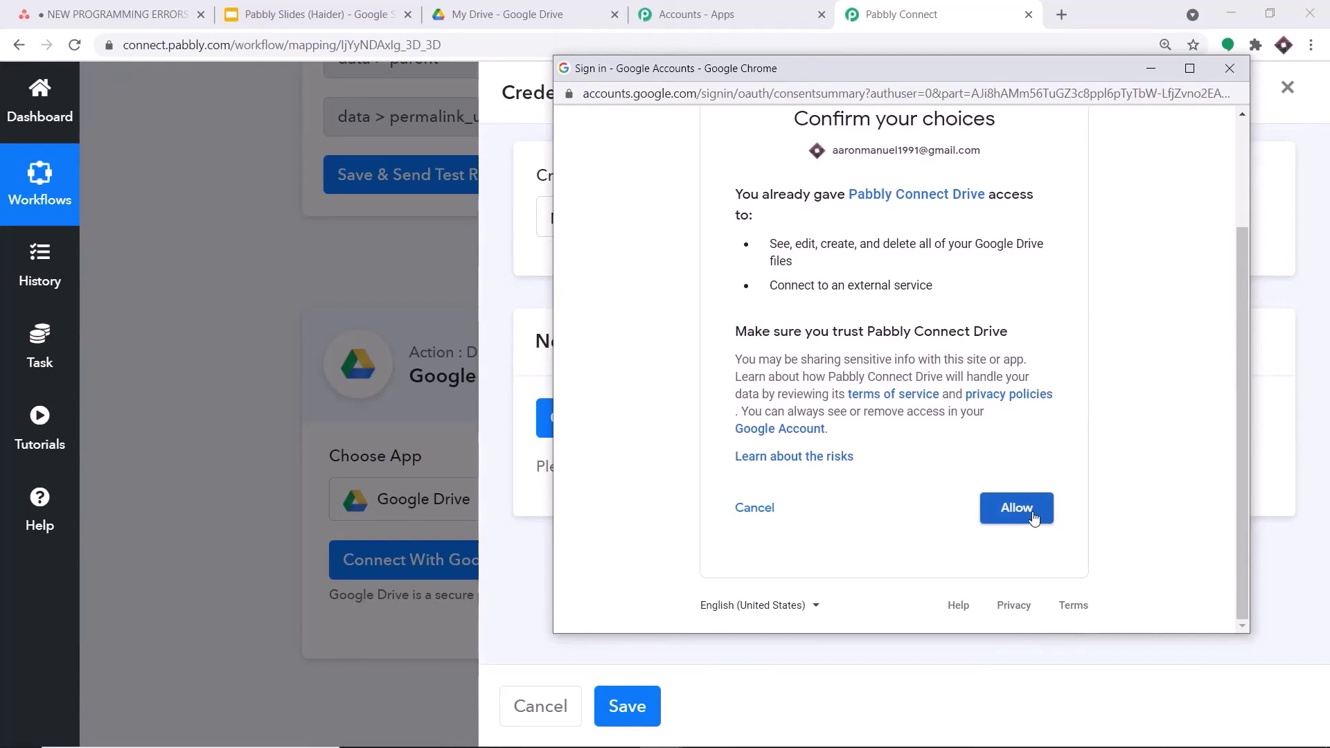
left_click(1016, 508)
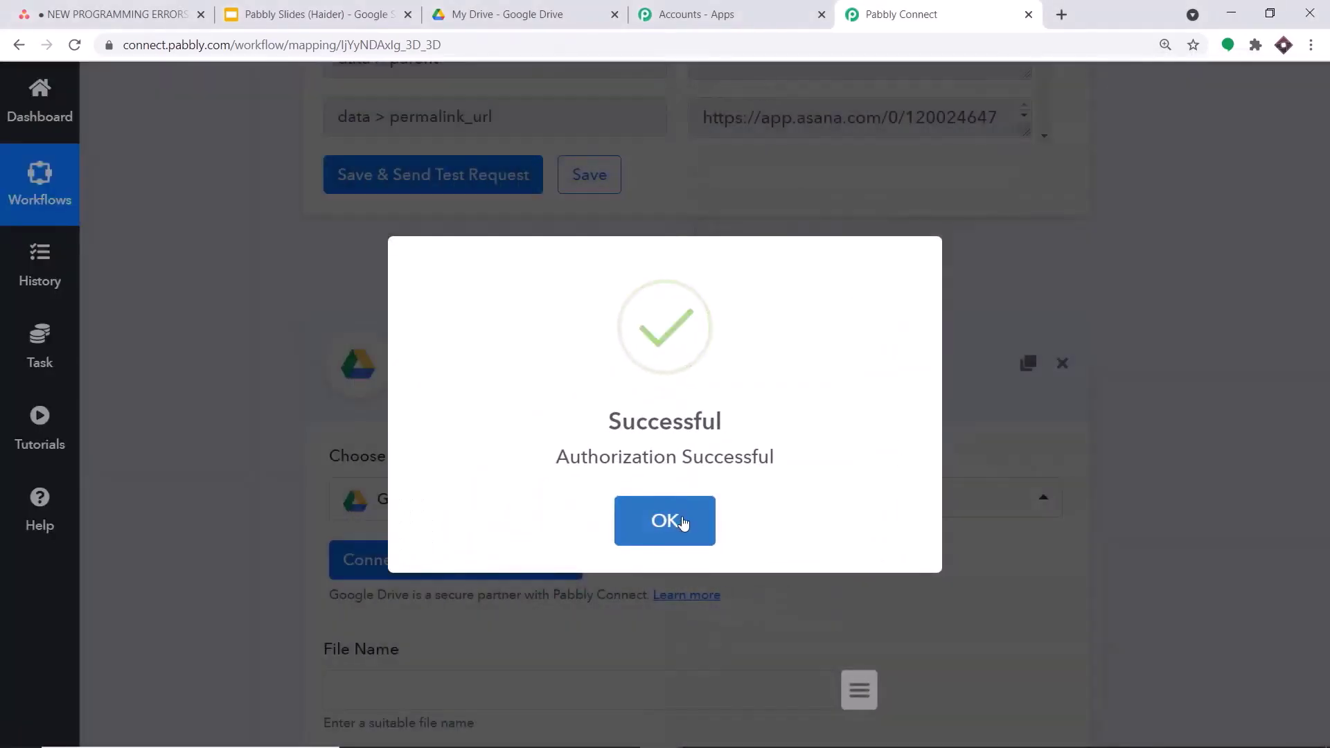
left_click(682, 522)
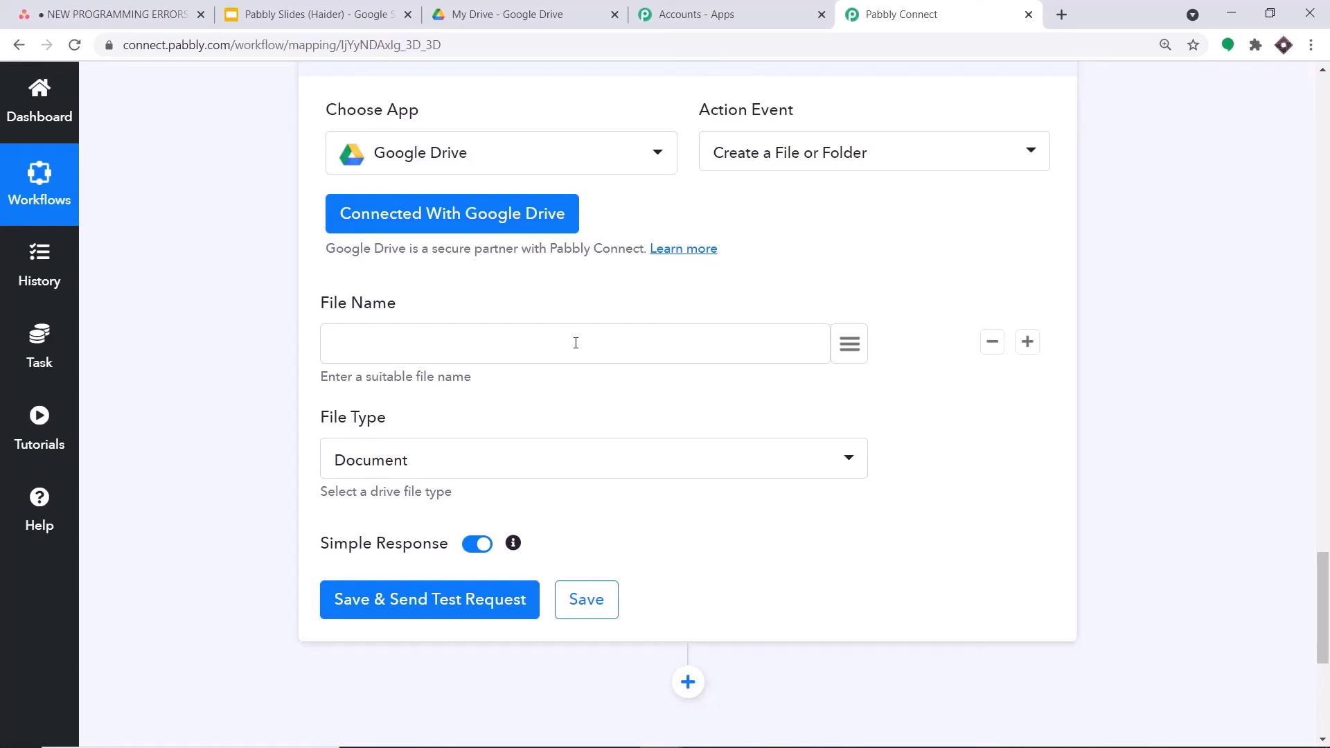
- Map the Get a Task name (Python Error) into the File Name field
left_click(849, 344)
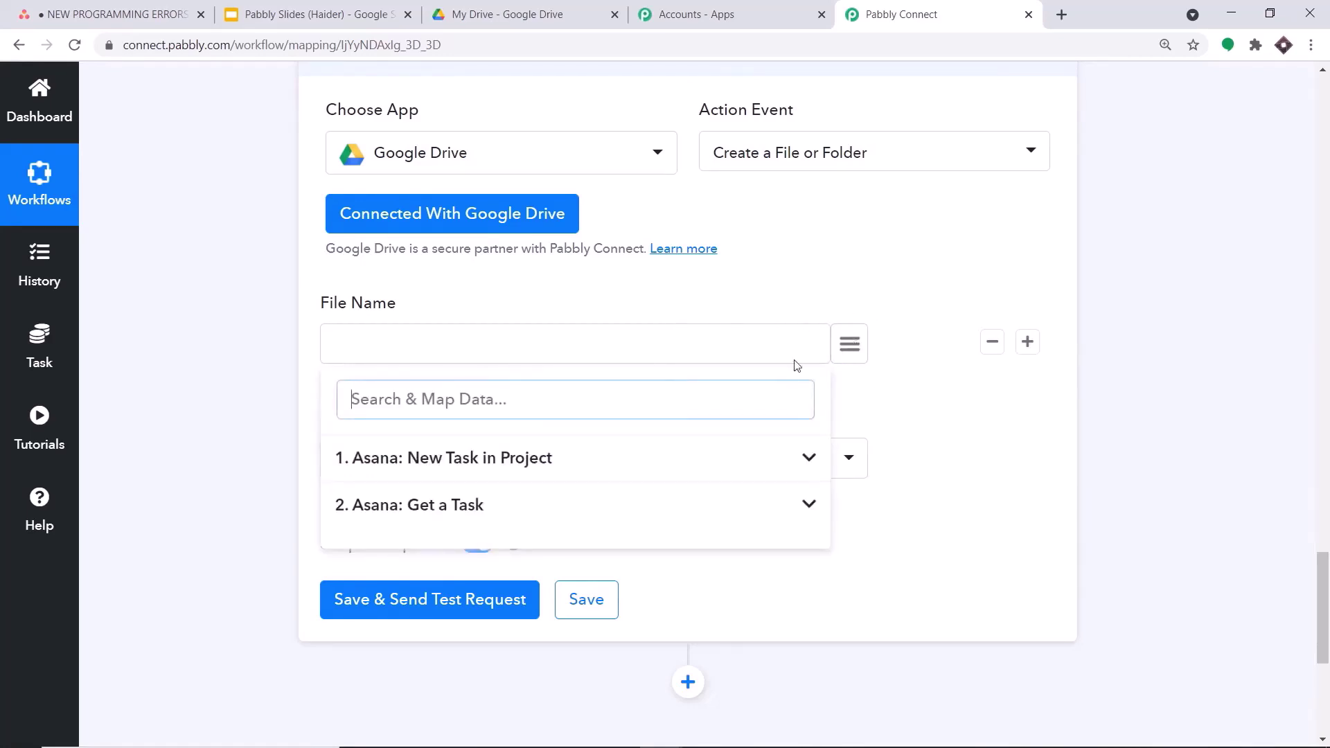
left_click(452, 513)
scroll(496, 522, "down", 5)
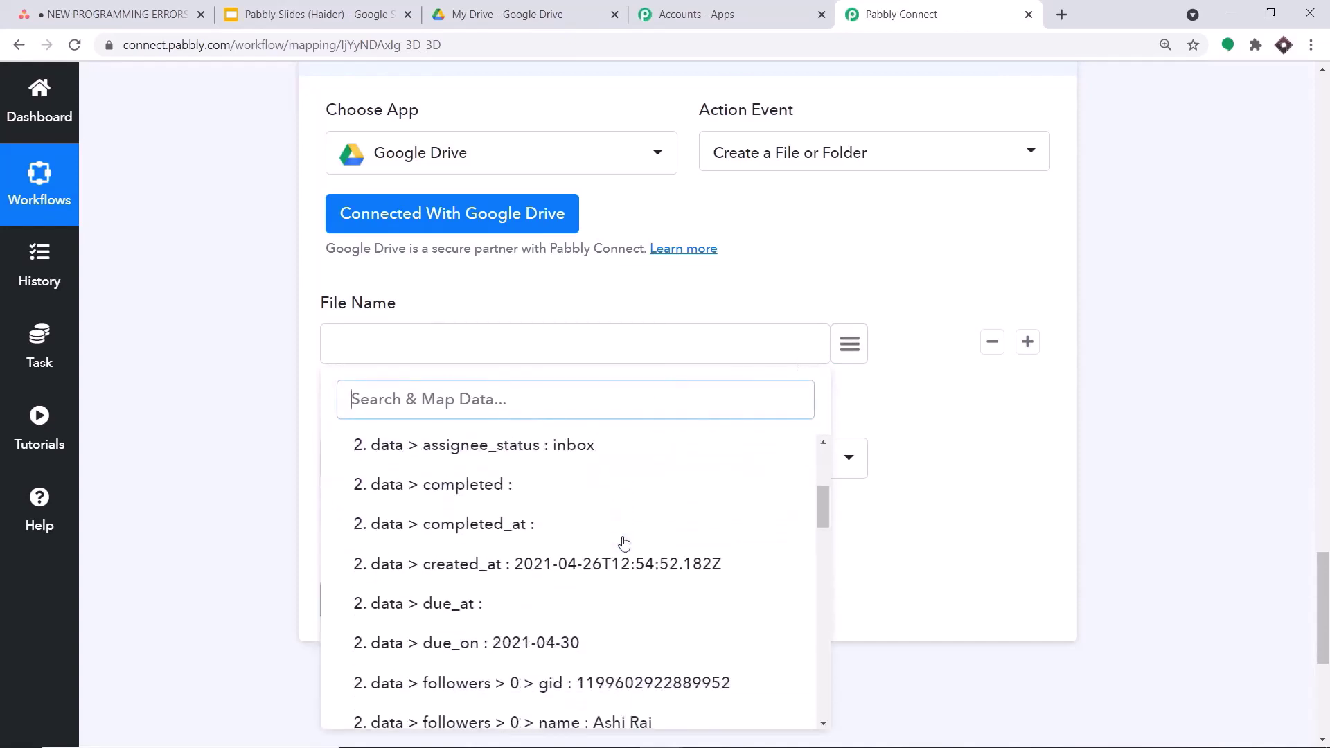
scroll(623, 529, "down", 3)
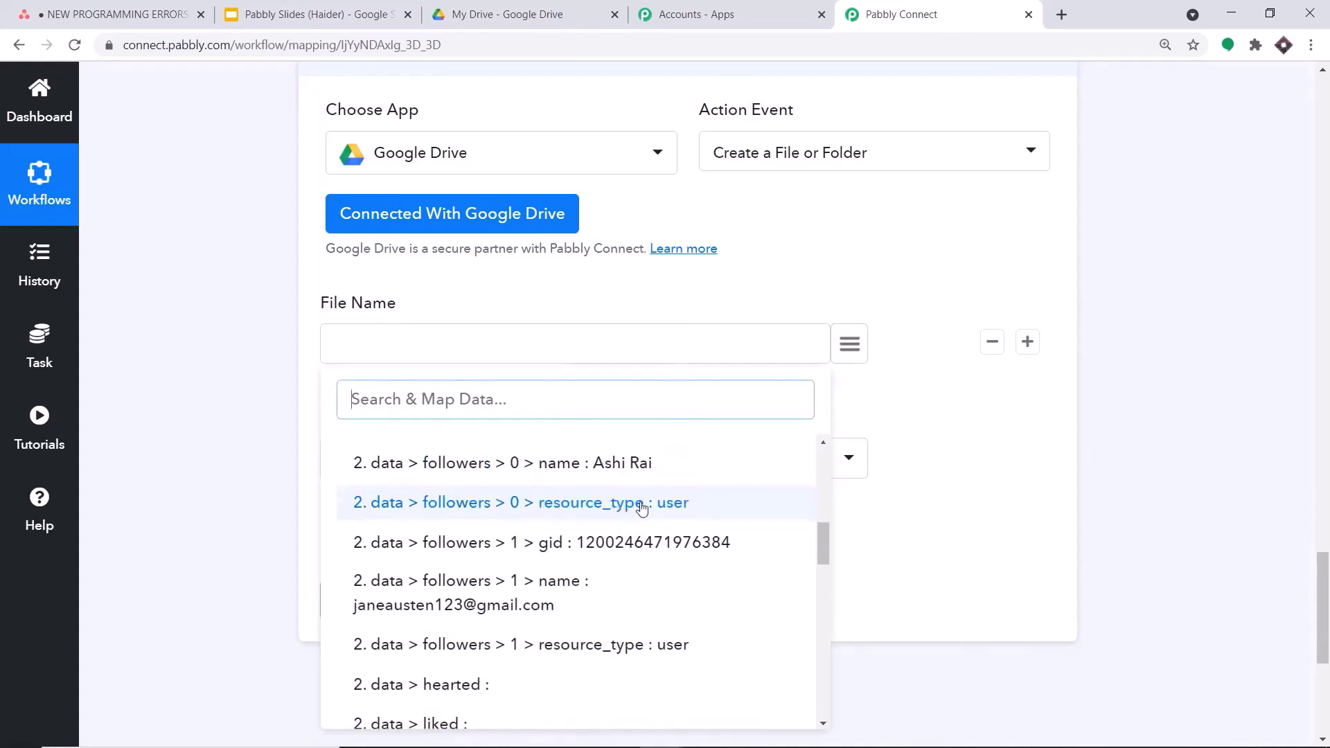
scroll(638, 505, "down", 1)
scroll(641, 512, "down", 8)
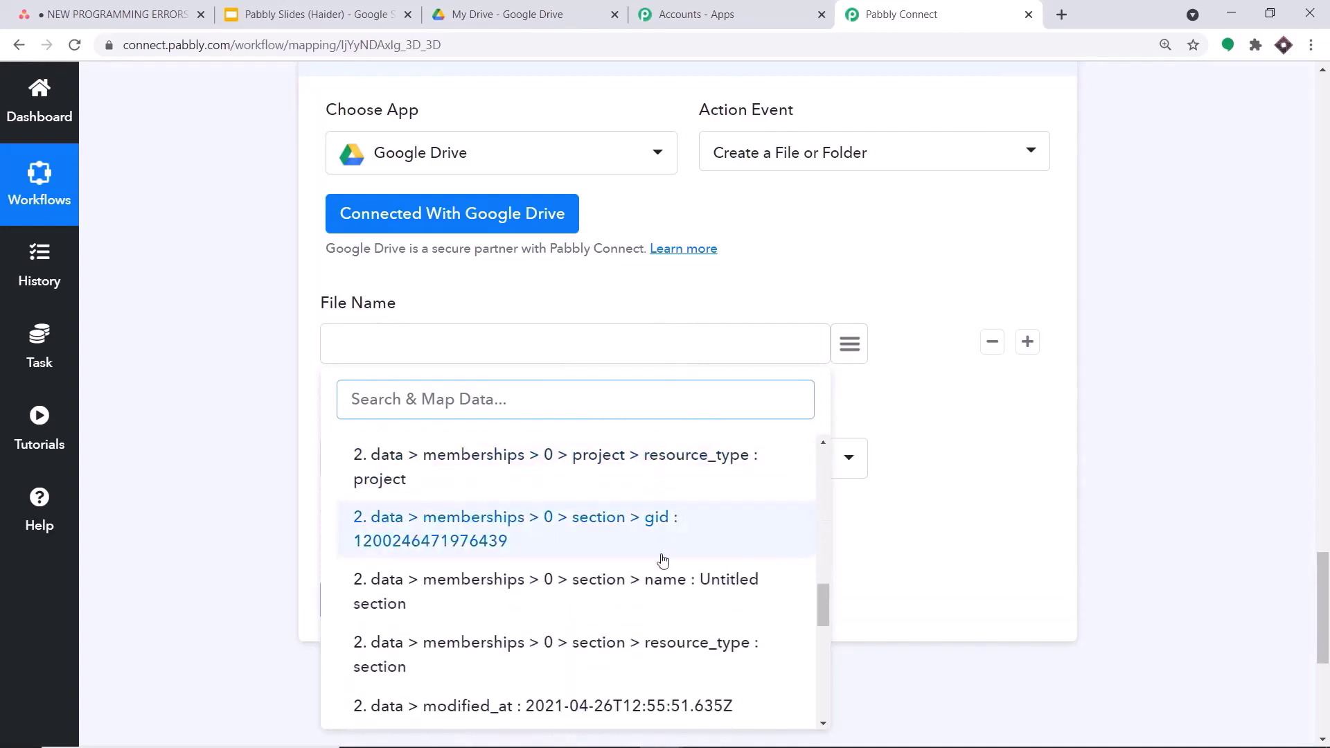
scroll(665, 562, "down", 10)
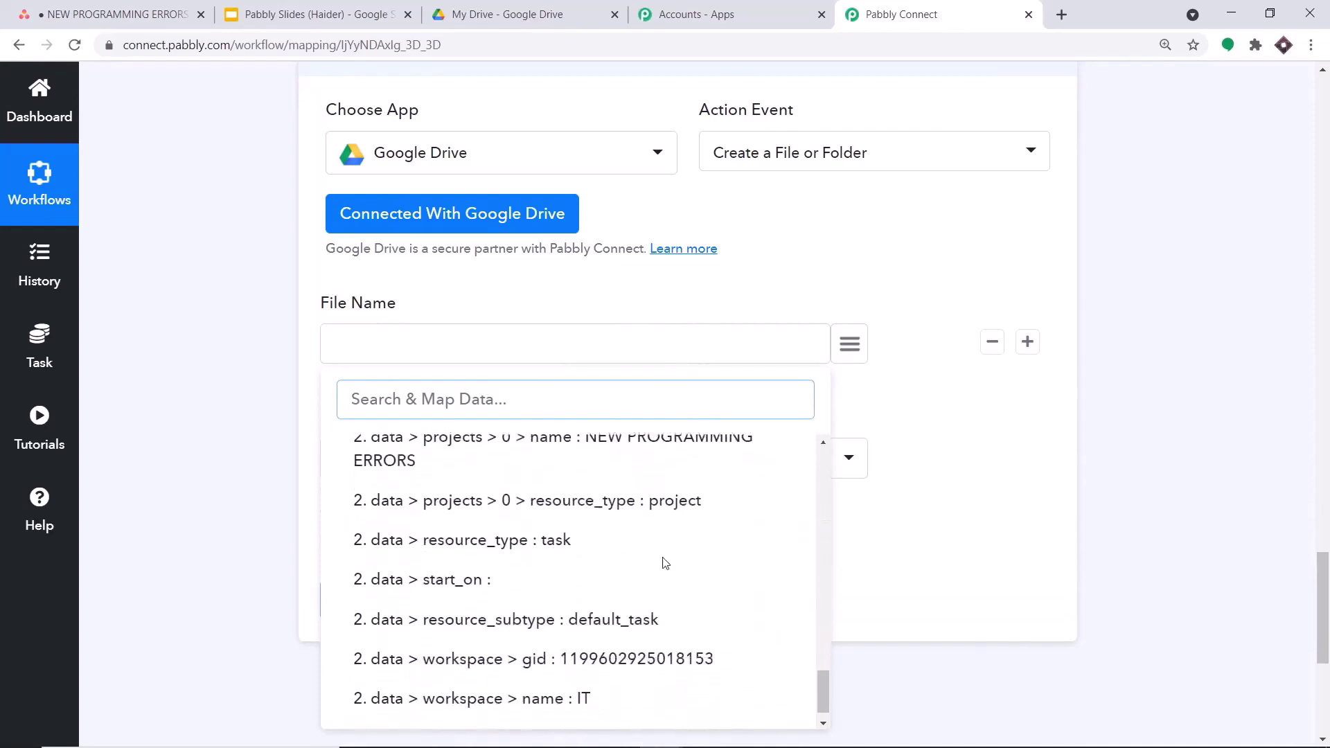
scroll(665, 563, "up", 7)
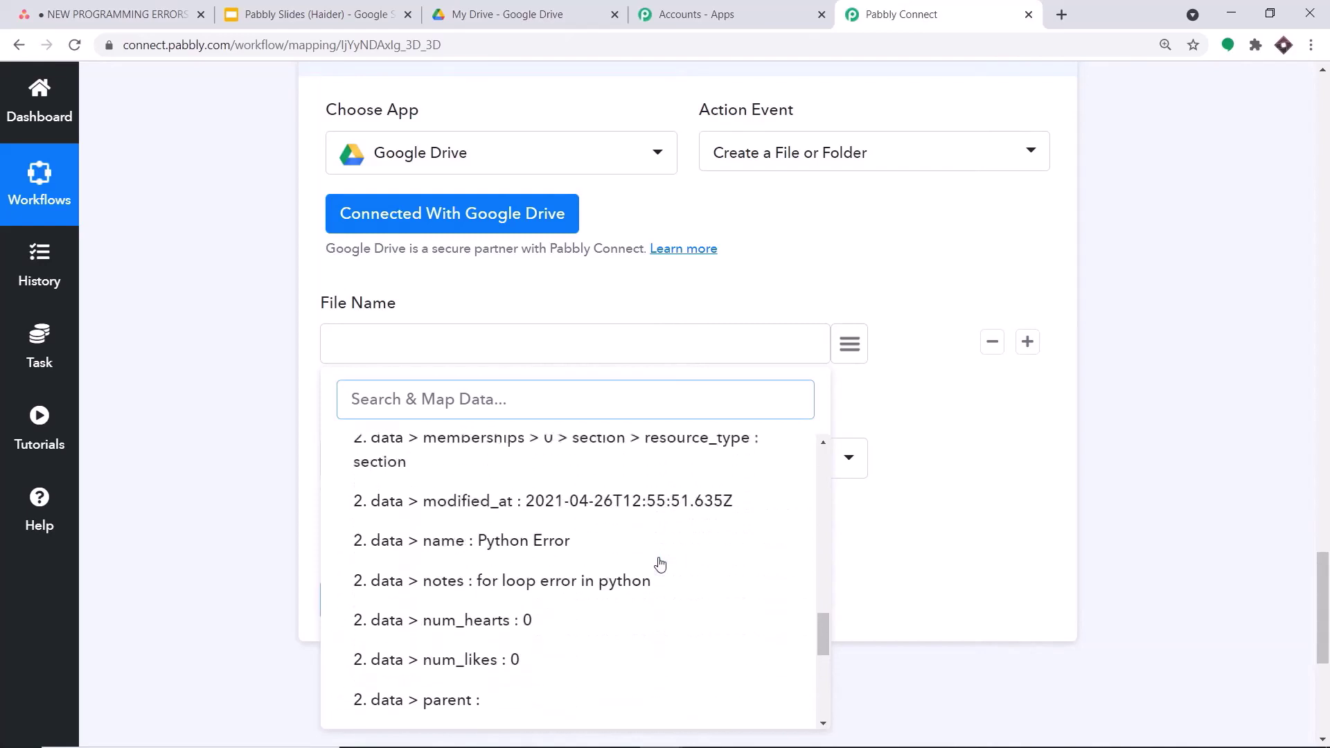
left_click(516, 547)
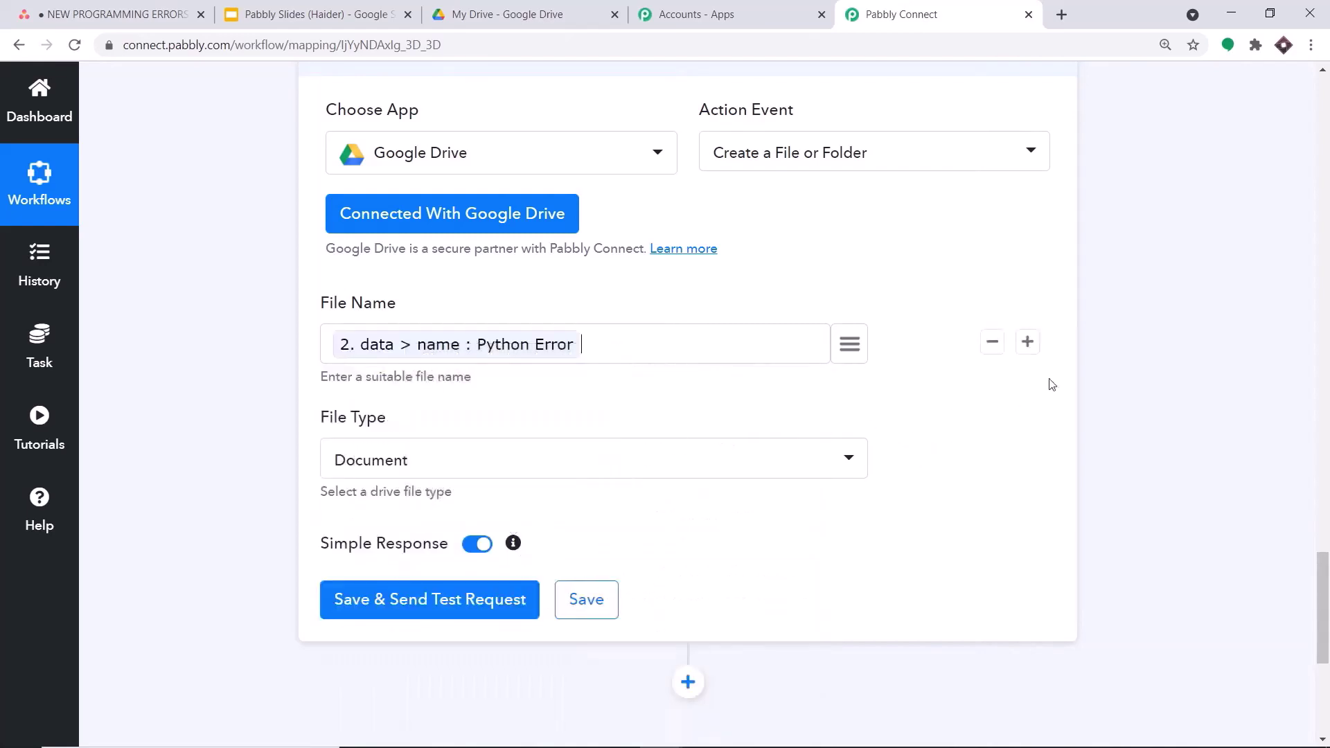
- Set File Type to Drive Folder and send a test request
left_click(437, 460)
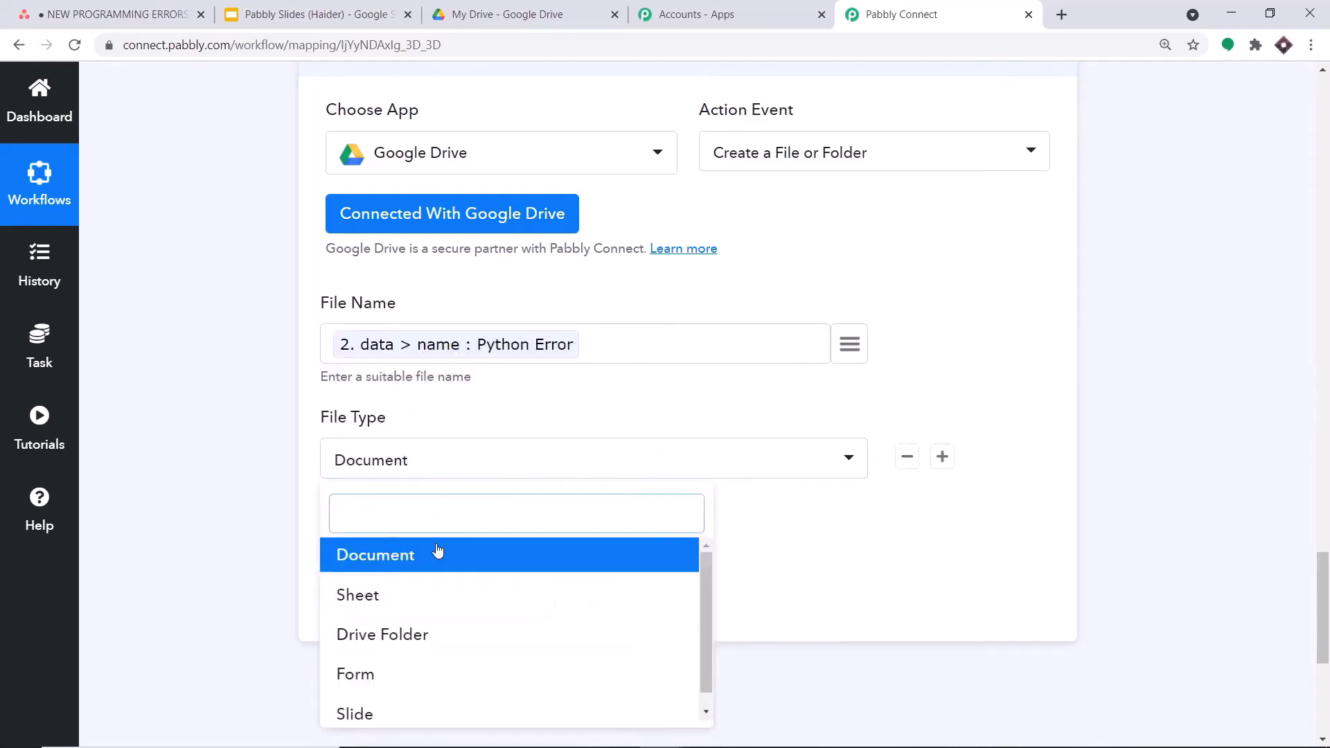
left_click(419, 637)
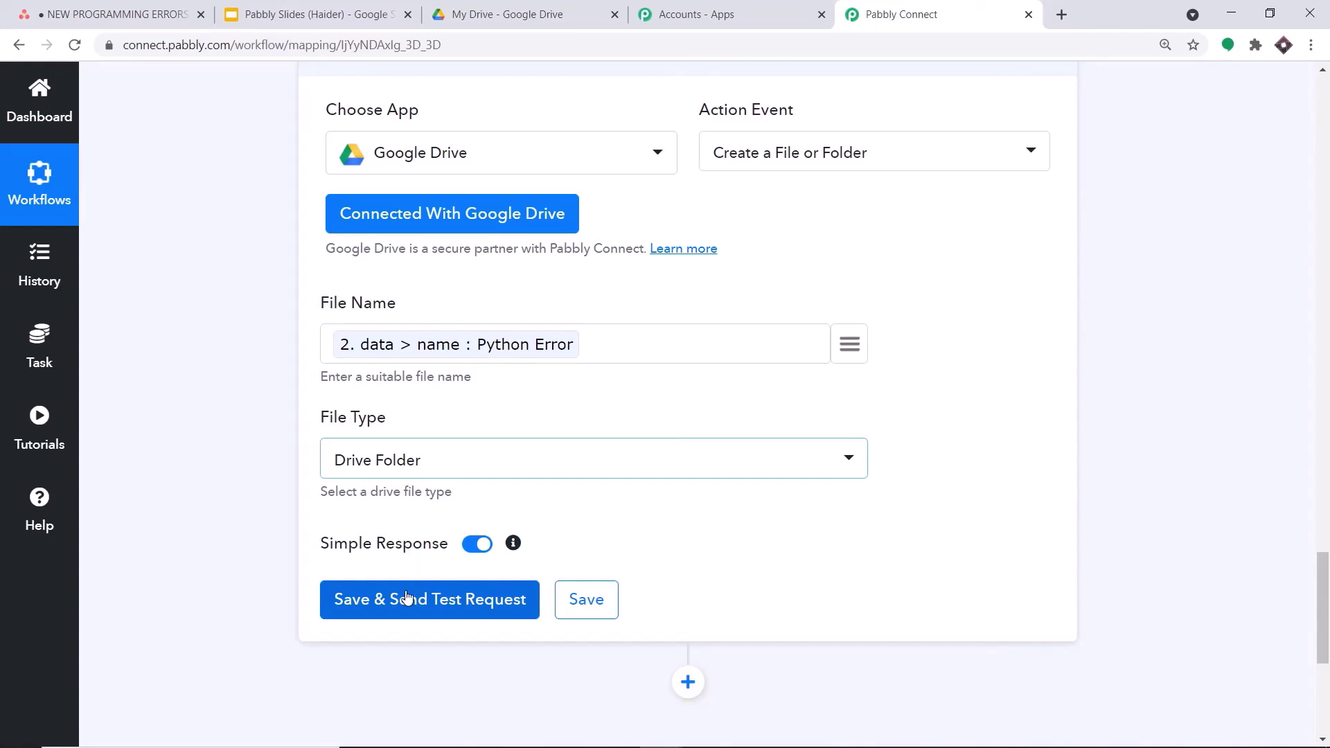
left_click(407, 599)
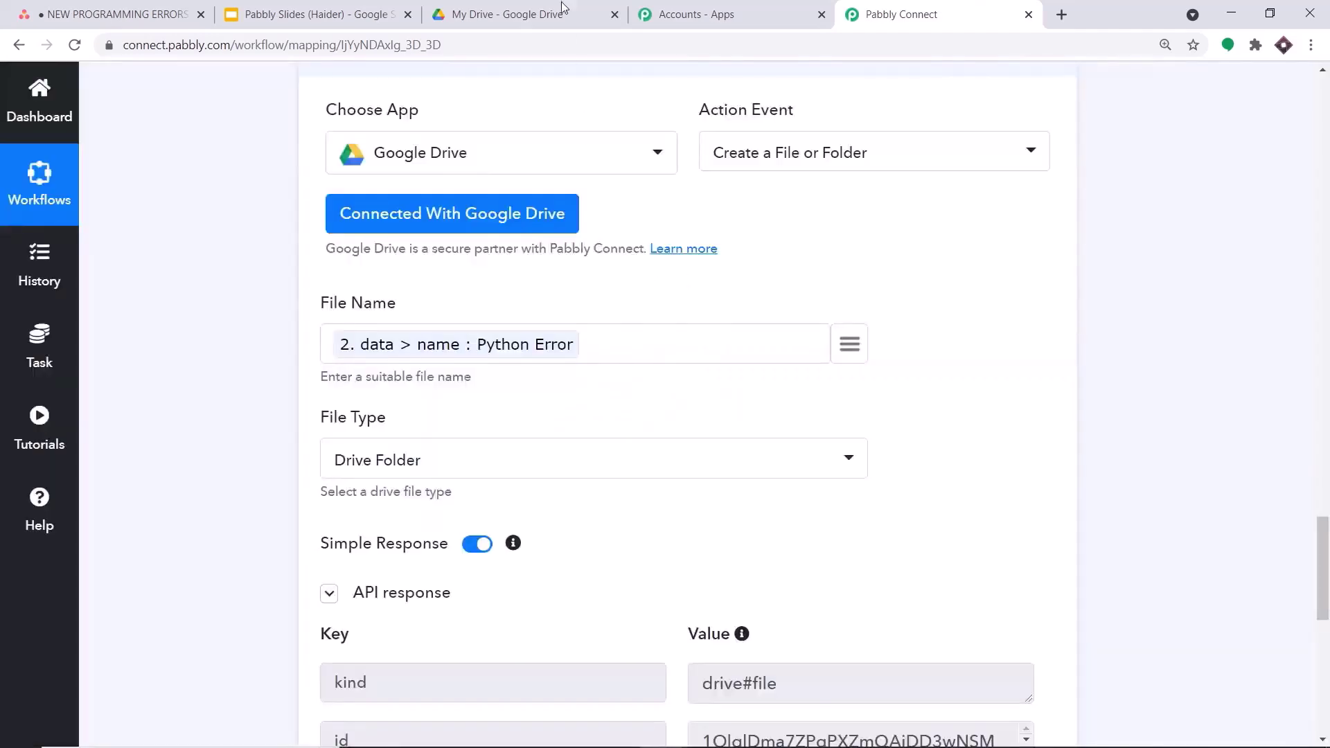
- Refresh My Drive to confirm the new Python Error folder, then return to Pabbly Connect
left_click(561, 10)
key("F5")
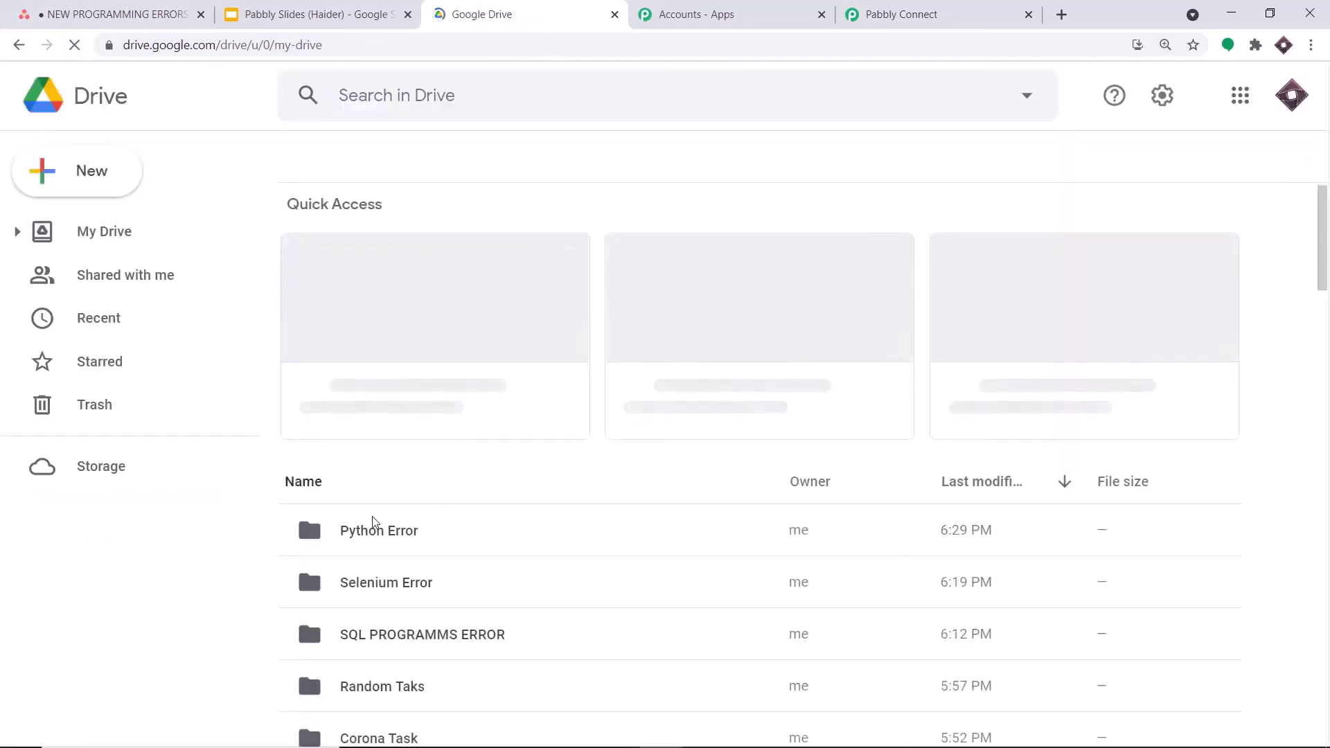
scroll(374, 524, "down", 2)
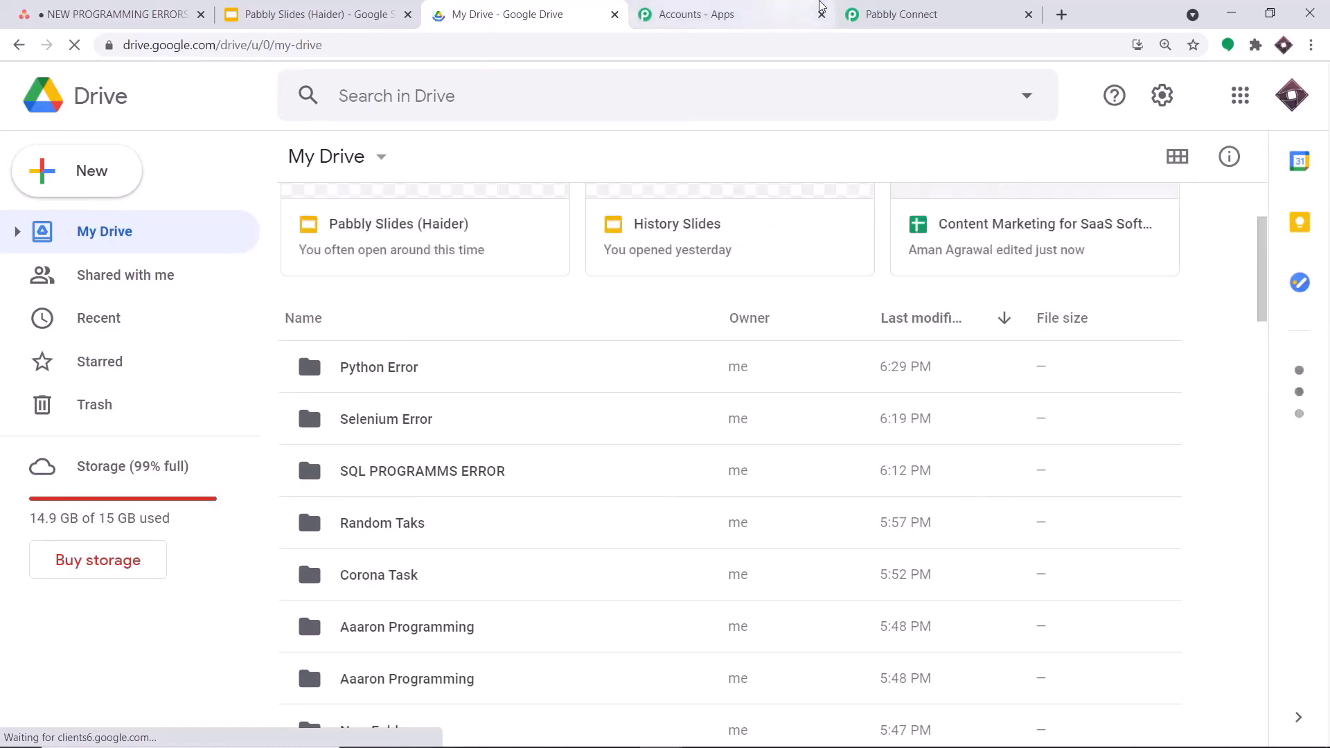
left_click(886, 5)
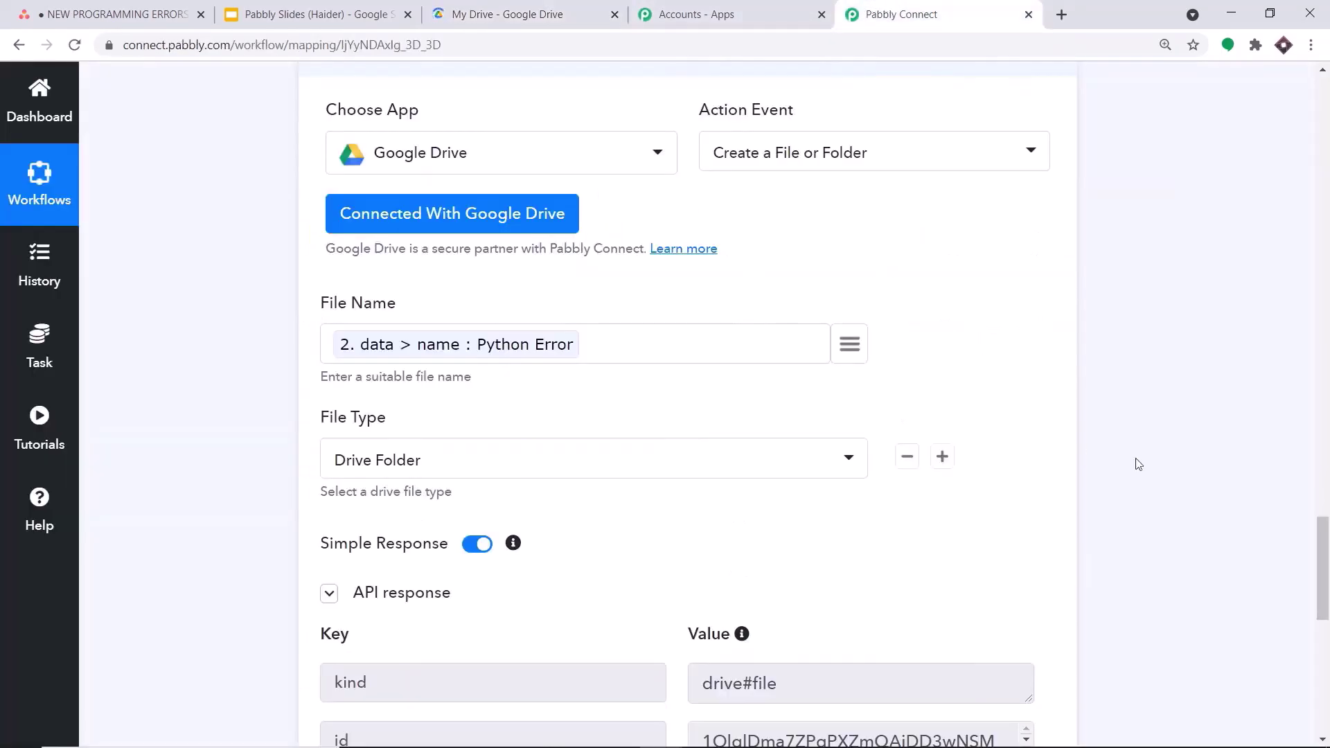
- Collapse the Google Drive, Get a Task and trigger steps to view the whole workflow
scroll(1320, 554, "up", 6)
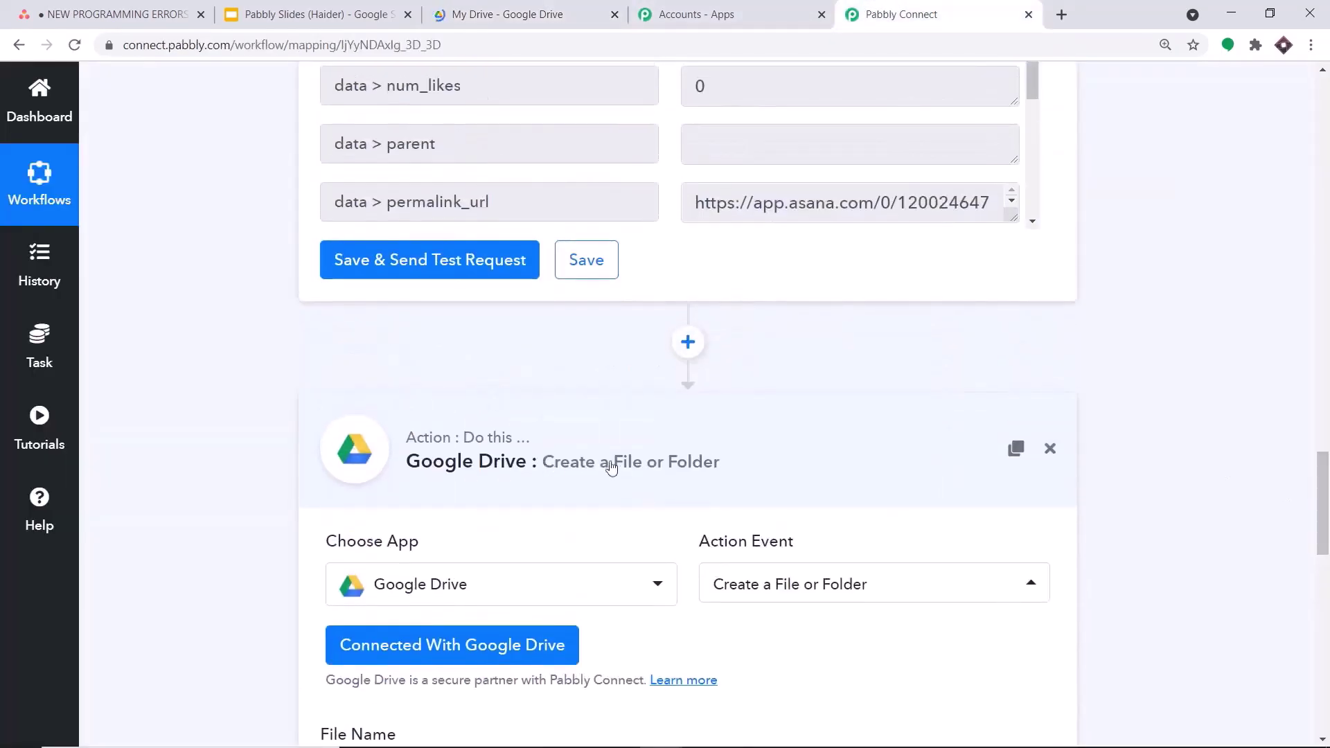
left_click(572, 467)
left_click_drag(1323, 603, 1323, 392)
left_click(620, 206)
left_click(1326, 277)
left_click(1327, 320)
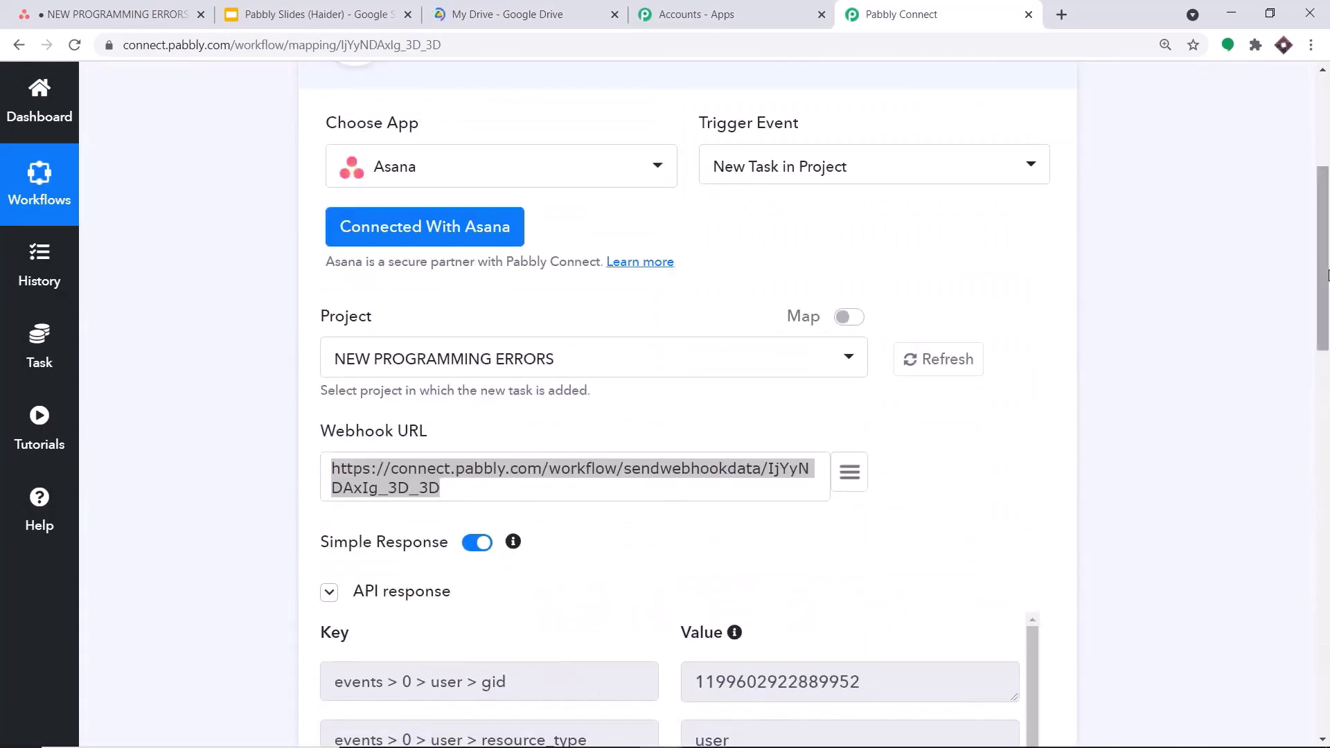
scroll(1327, 324, "up", 3)
left_click(725, 259)
scroll(1289, 229, "down", 2)
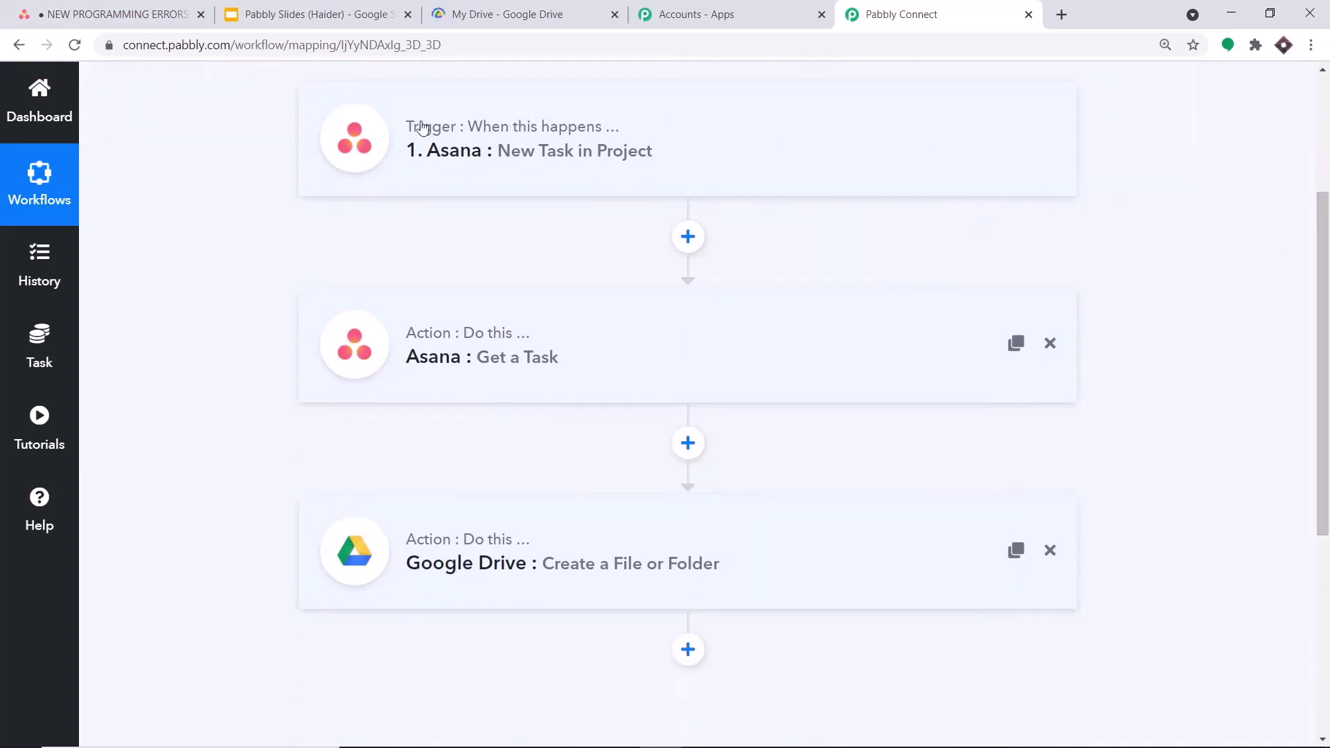
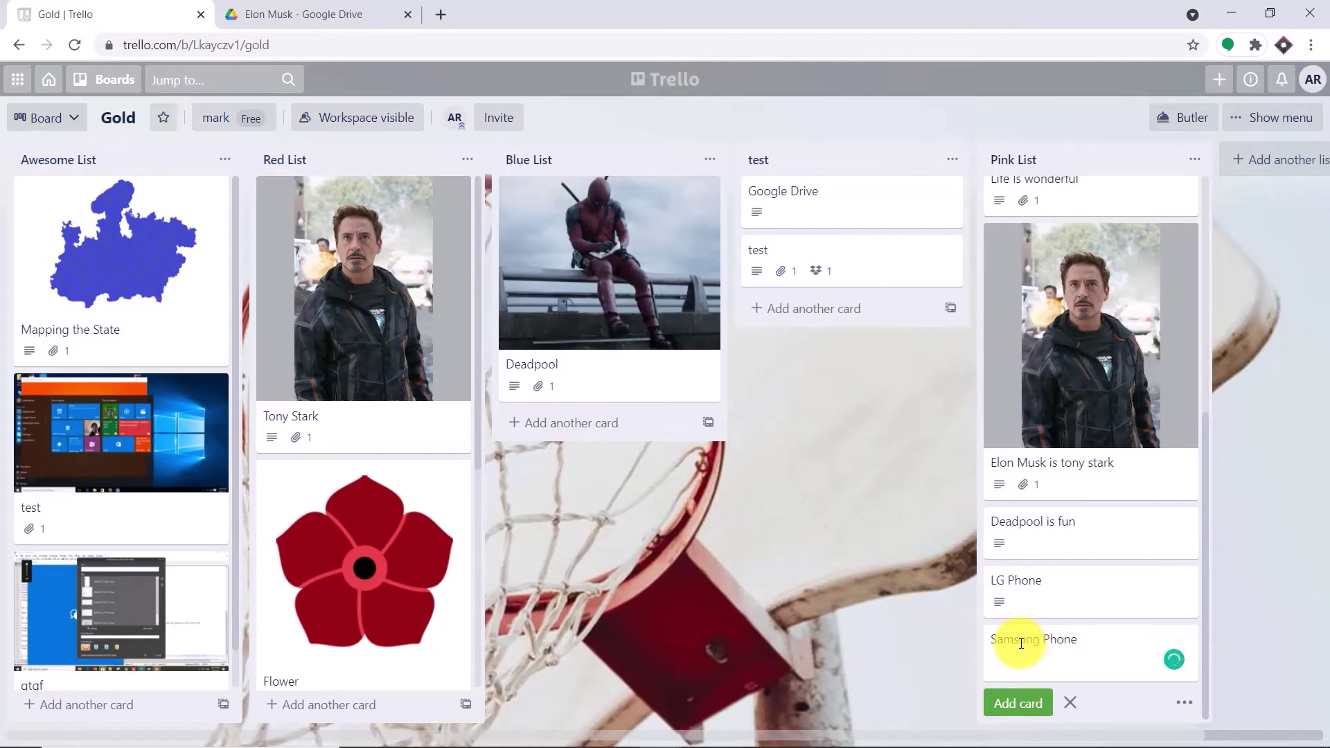
- Add the Samsung Phone card to the Pink List with the description 'Samsung Phone Rock!!'
left_click(1017, 703)
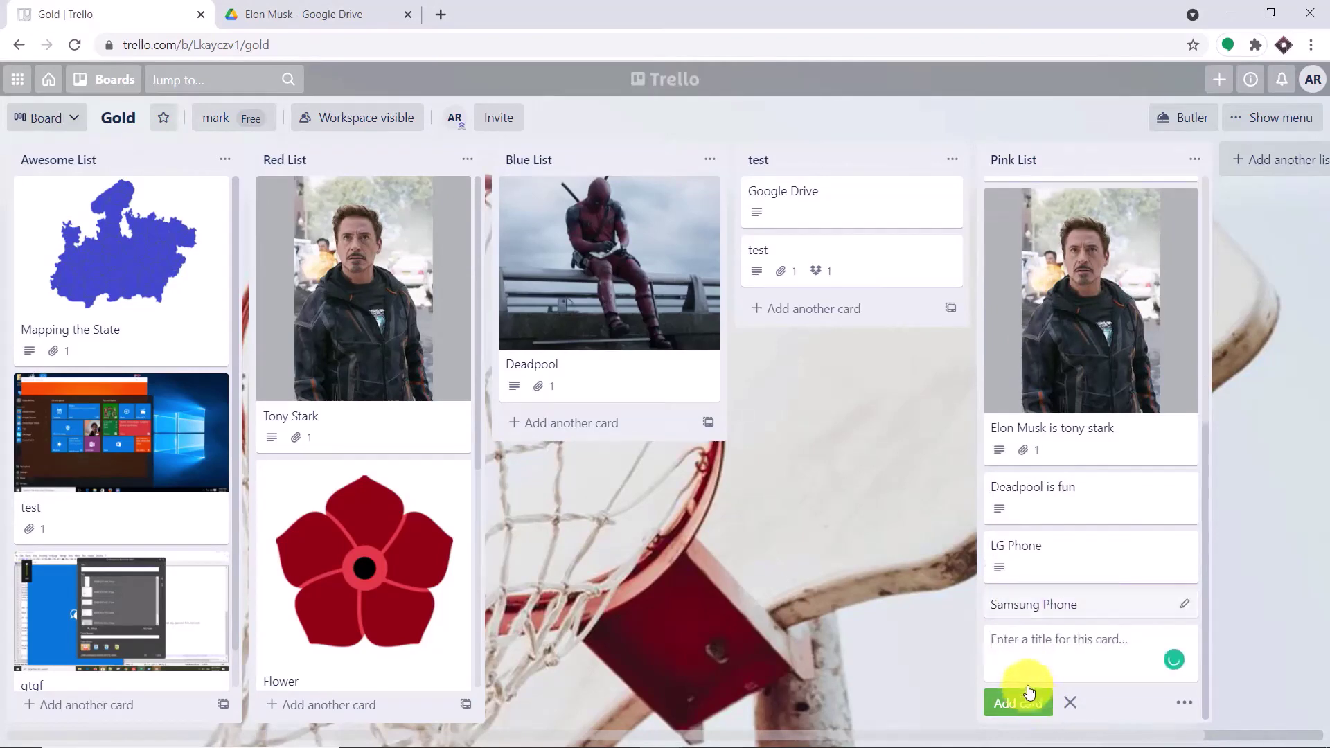
left_click(1036, 608)
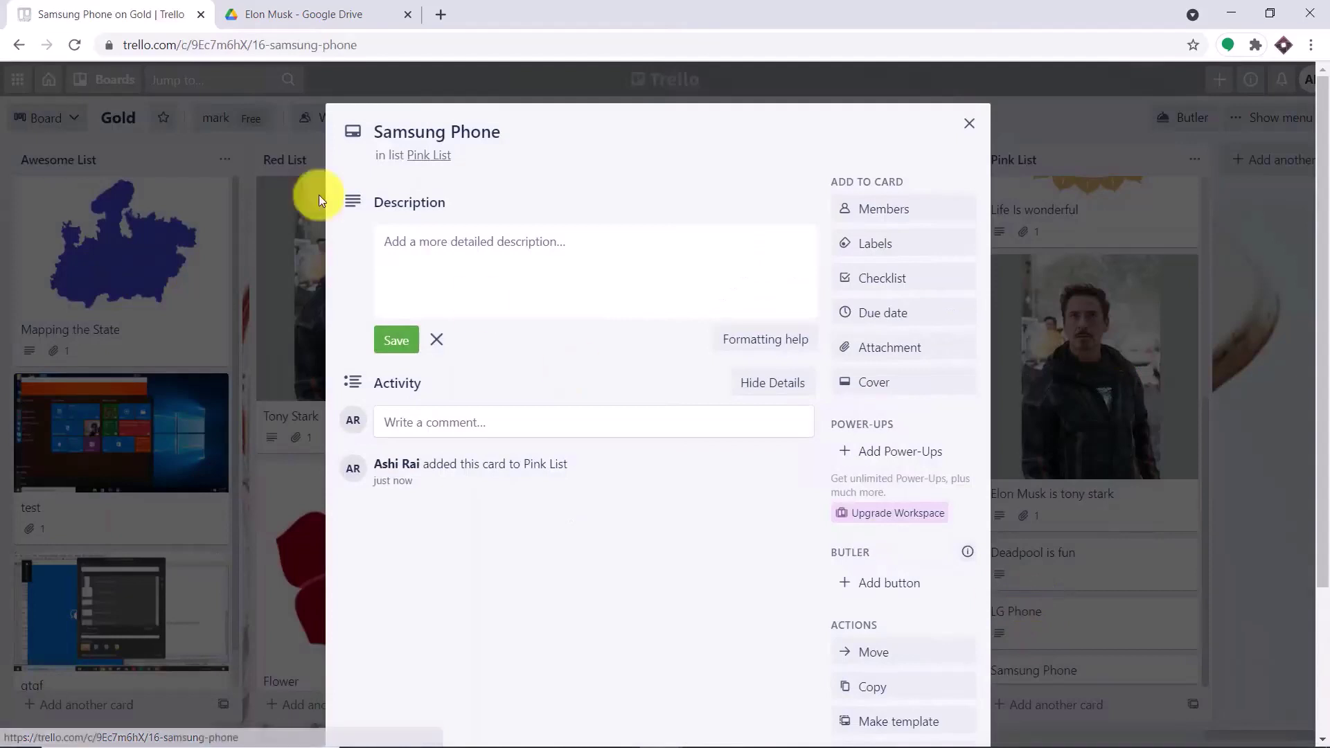
left_click(408, 234)
type("Sams")
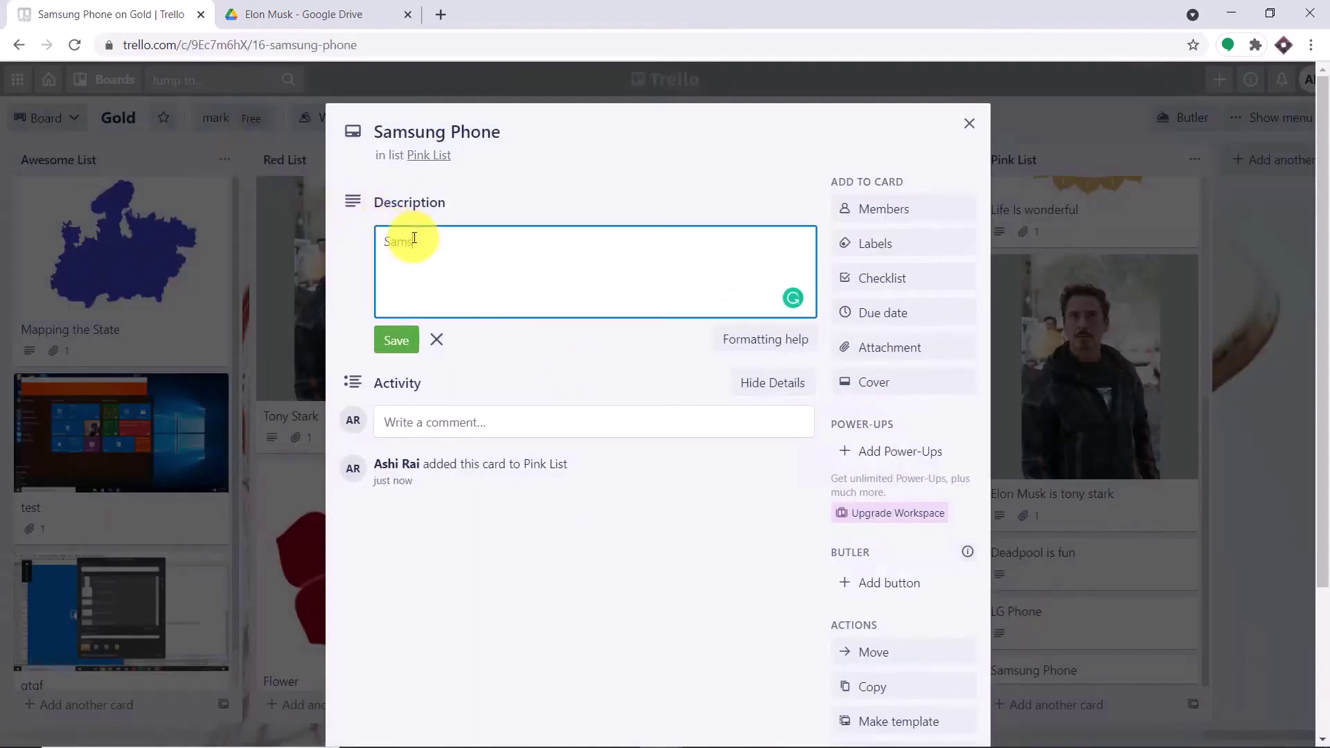
type("ung Phone Rock!!")
left_click(885, 347)
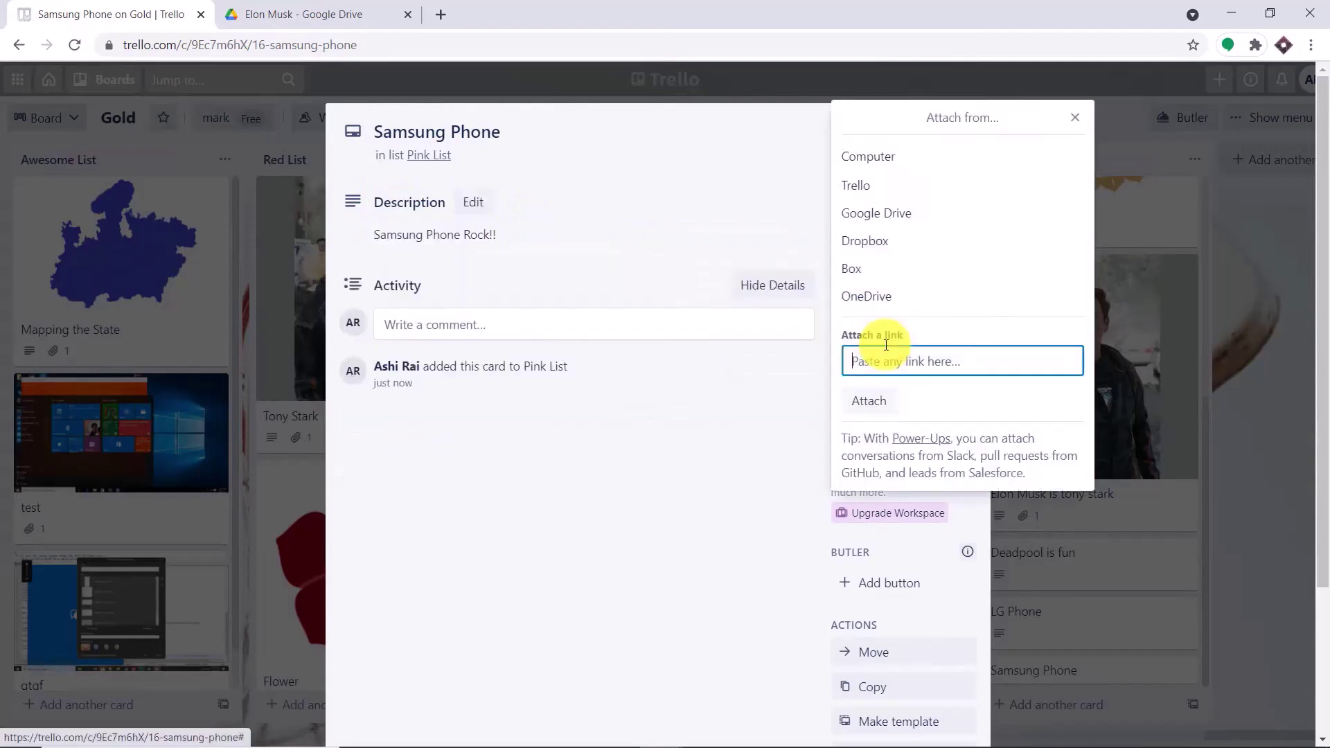
- Attach design.jpg from the computer to the card, then close the card
left_click(878, 156)
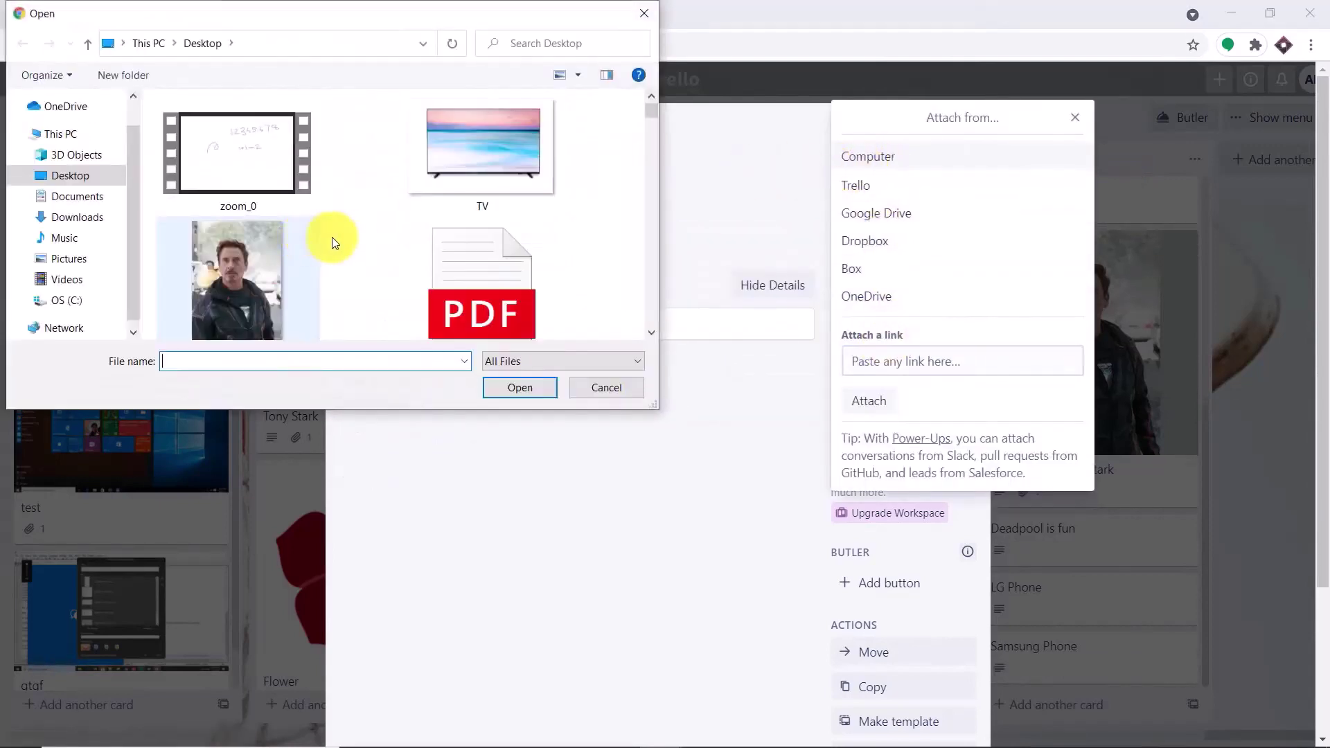
scroll(402, 227, "down", 15)
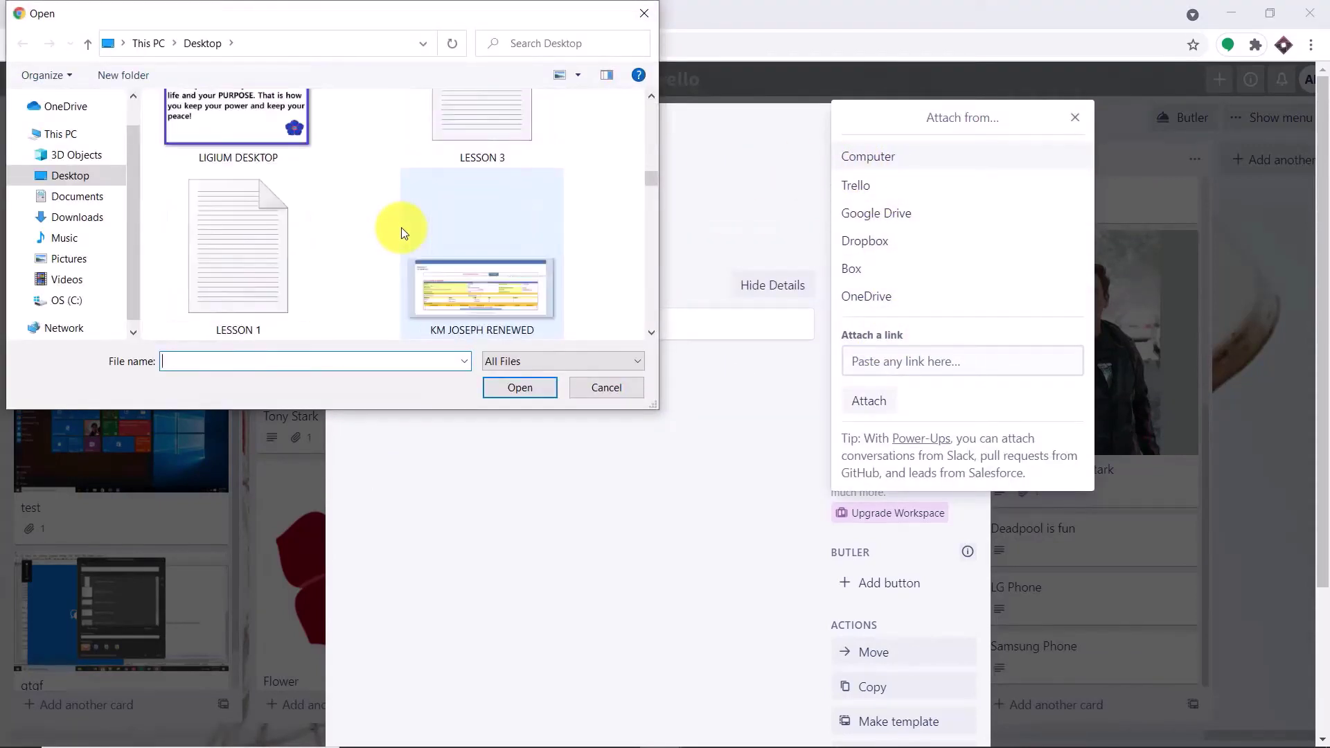
scroll(401, 227, "down", 15)
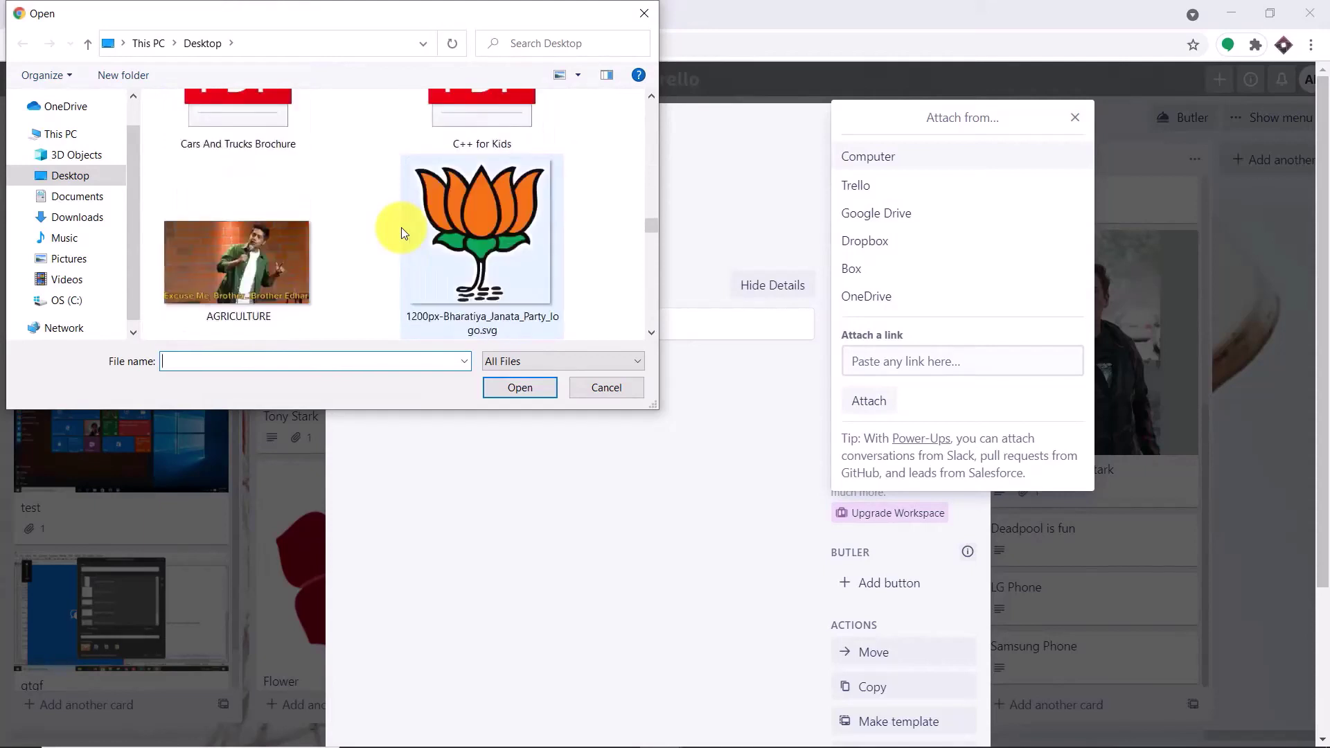
scroll(401, 227, "up", 10)
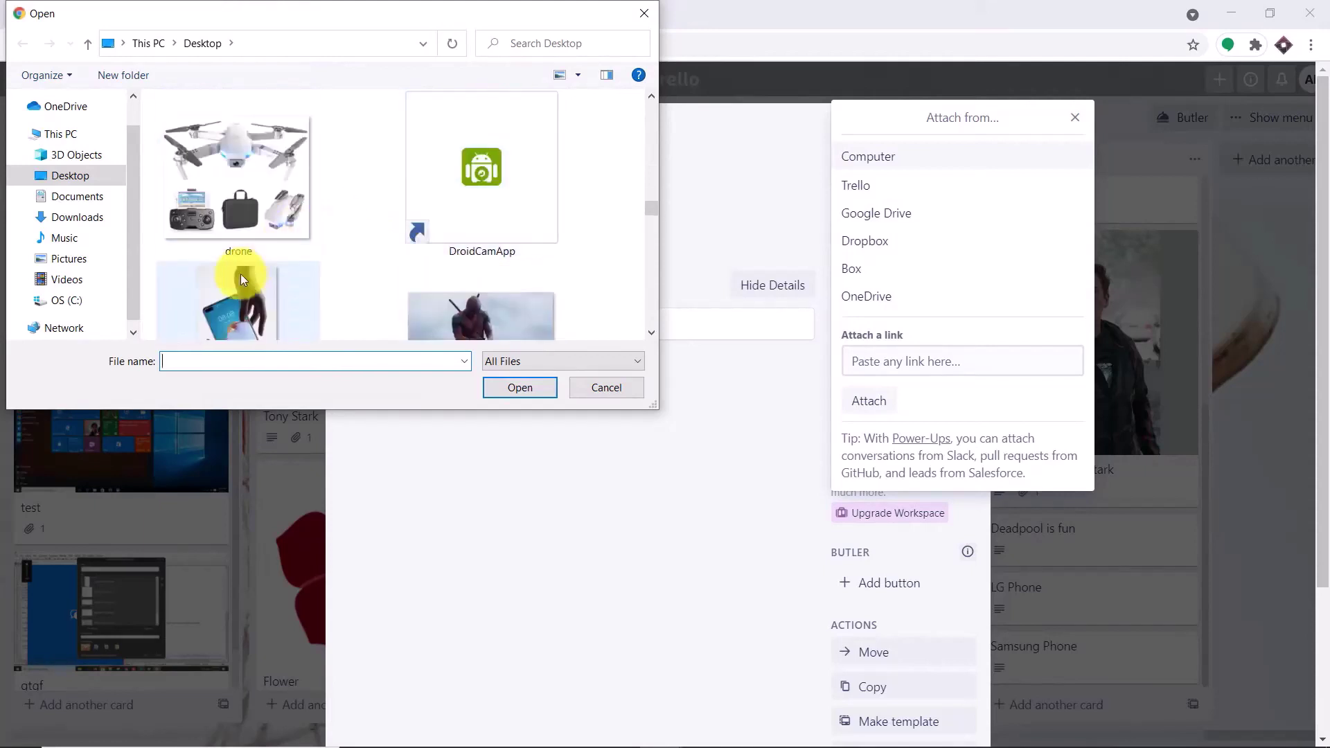
left_click(240, 272)
left_click(538, 393)
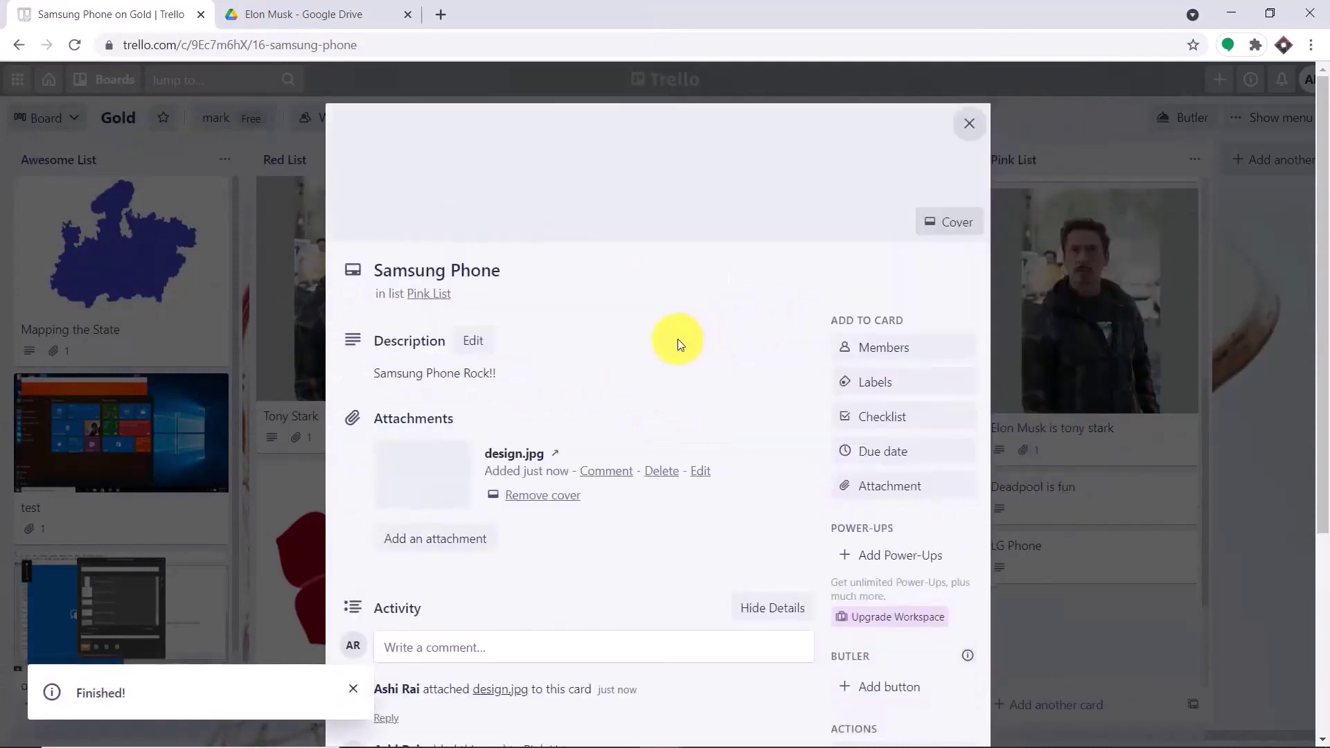
scroll(675, 390, "down", 5)
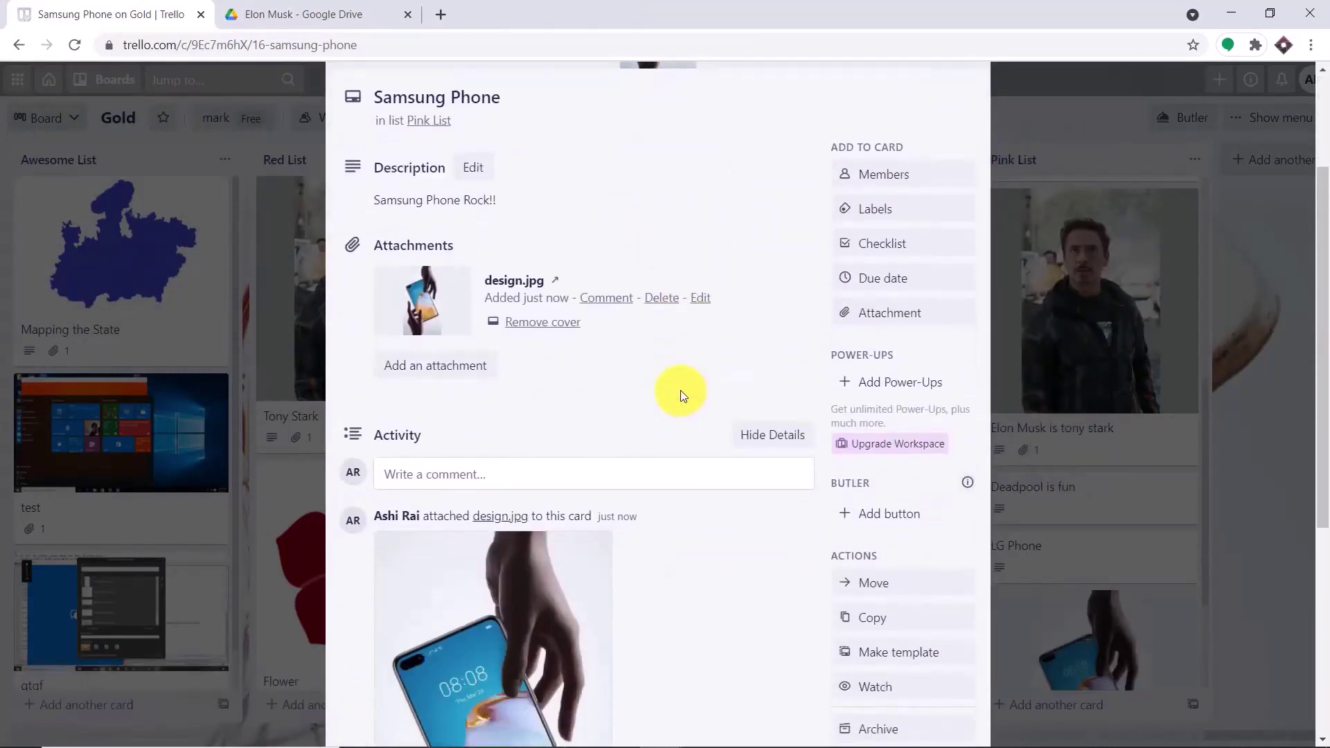
scroll(681, 394, "down", 3)
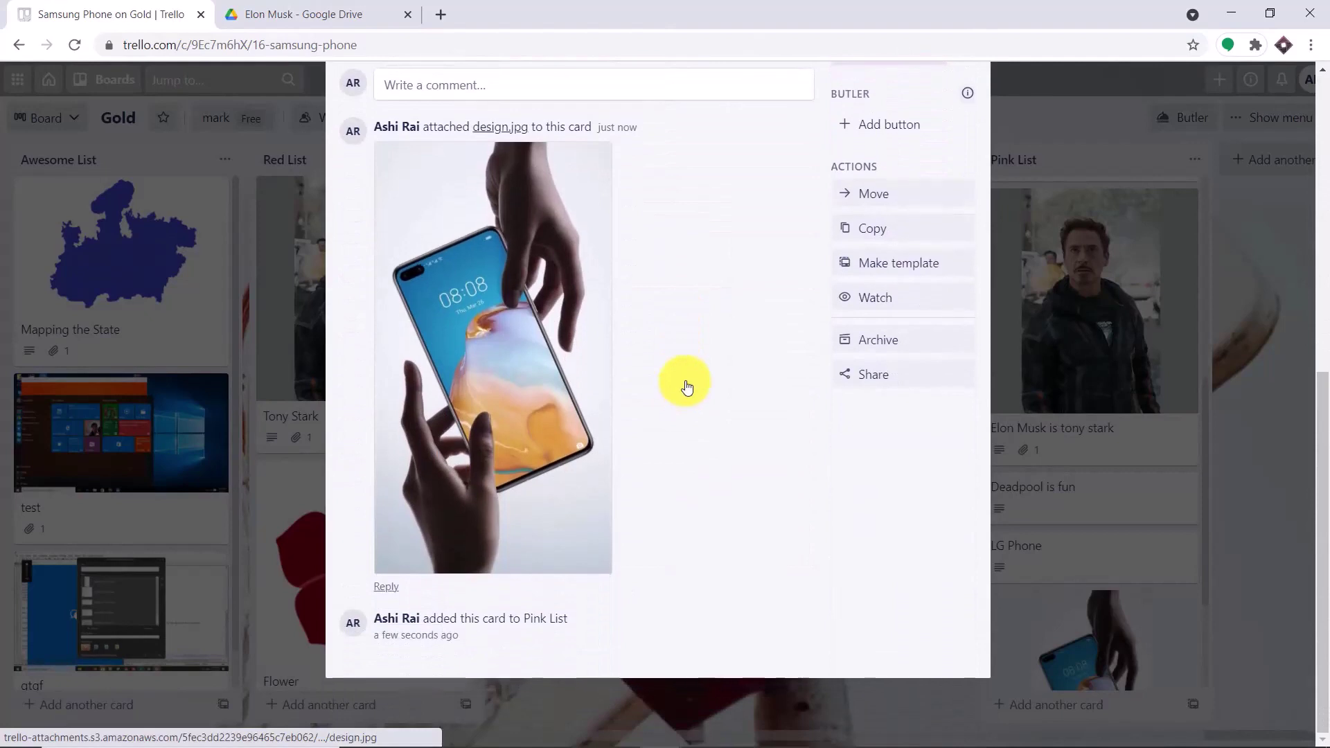
left_click(1094, 148)
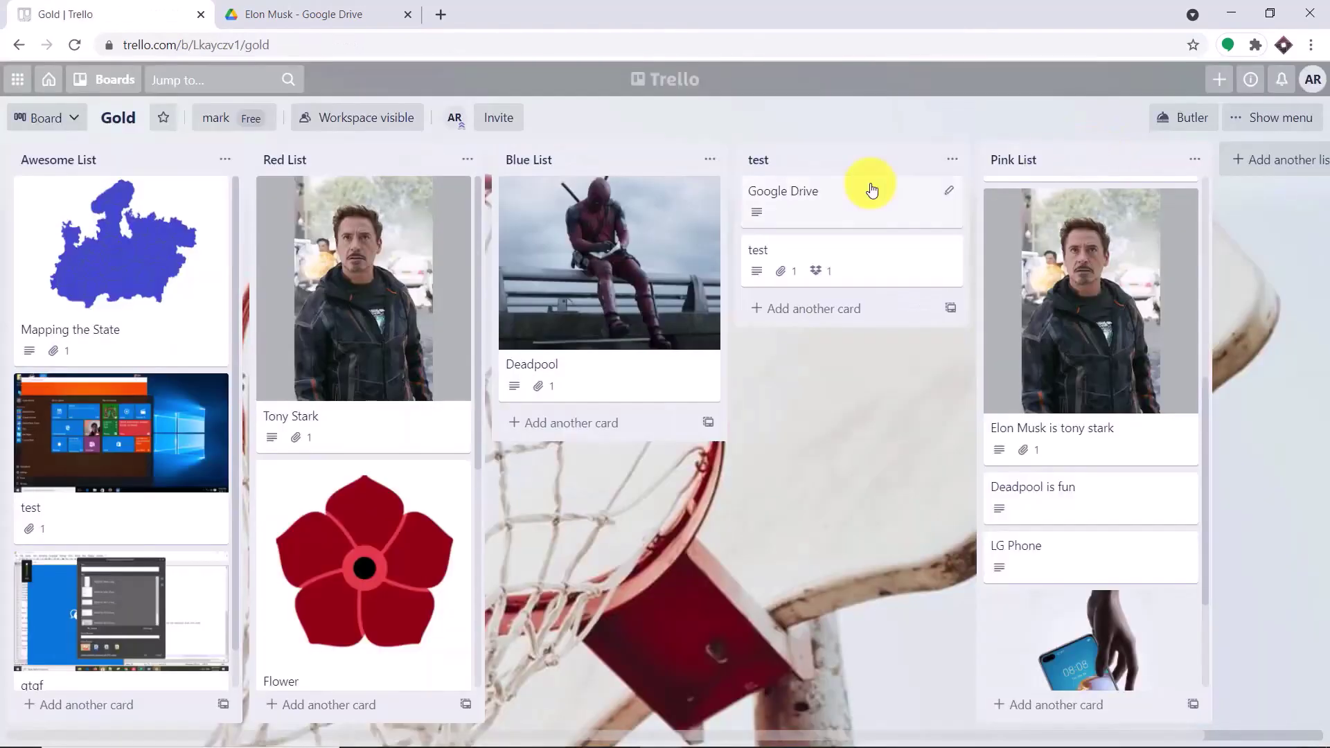
- View the Elon Musk Drive folder holding Samsung Phone.png and Life is awesome.png
left_click(300, 6)
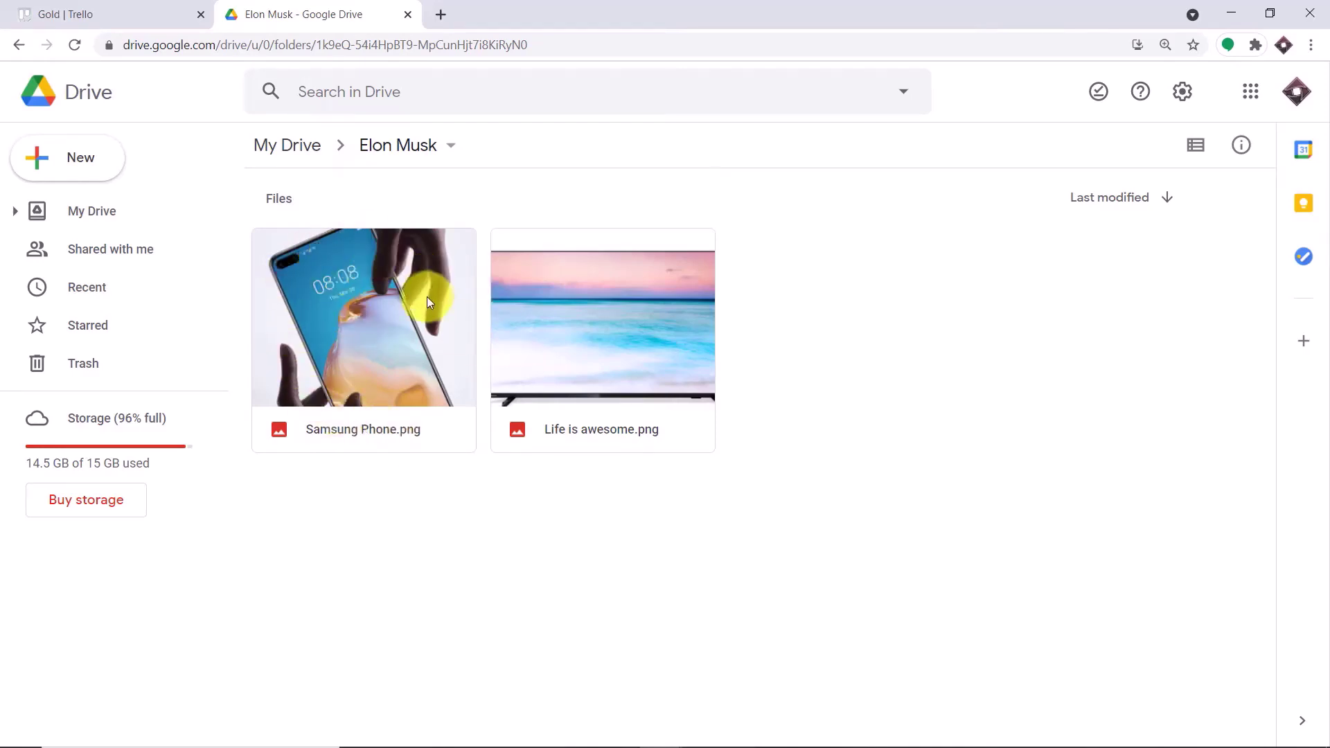
- Go to pabbly.com in a new tab, sign in, and launch Pabbly Connect
left_click(443, 15)
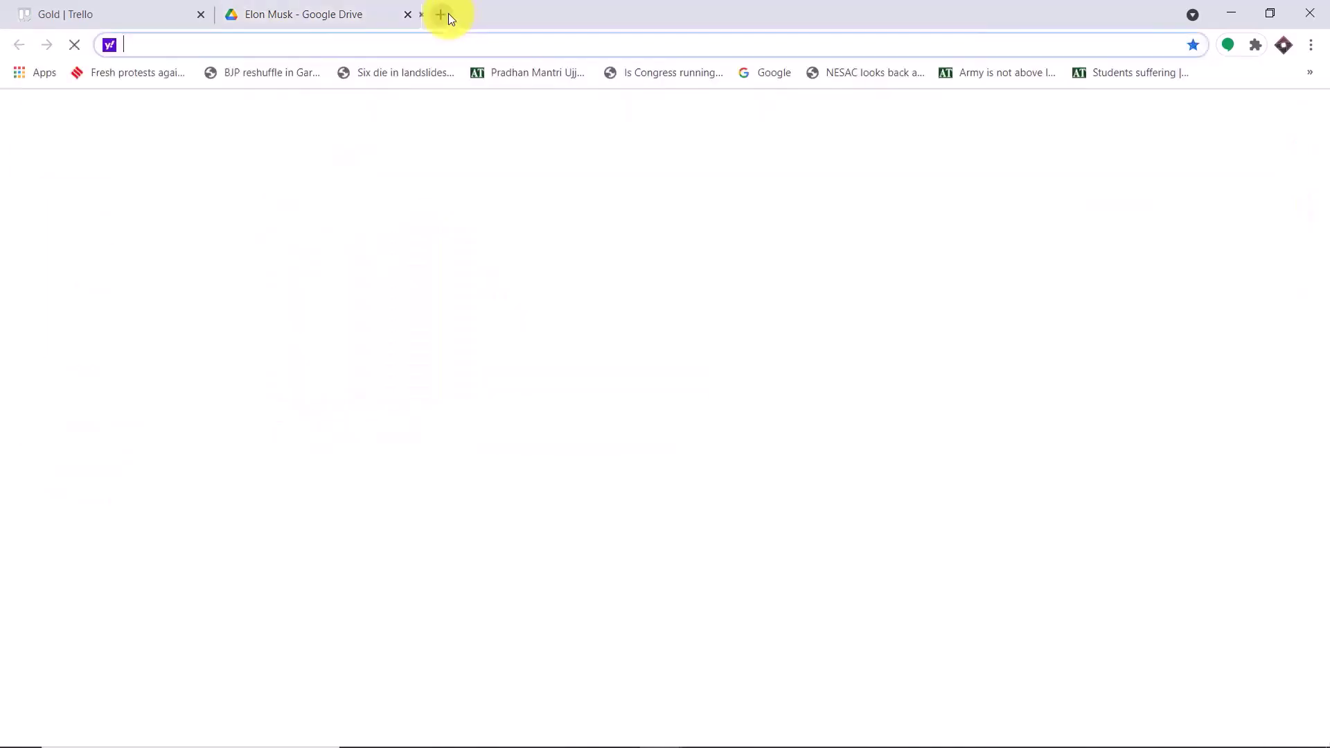
type("pa")
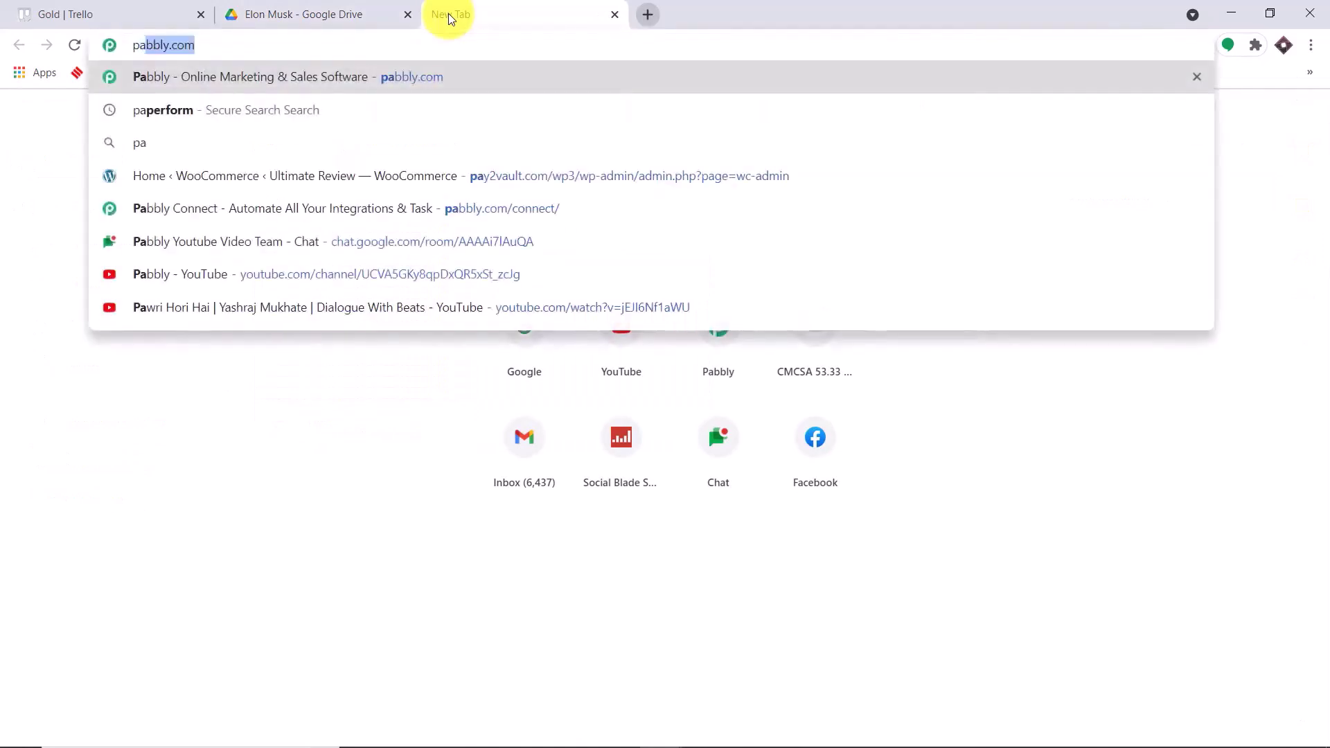
key("Return")
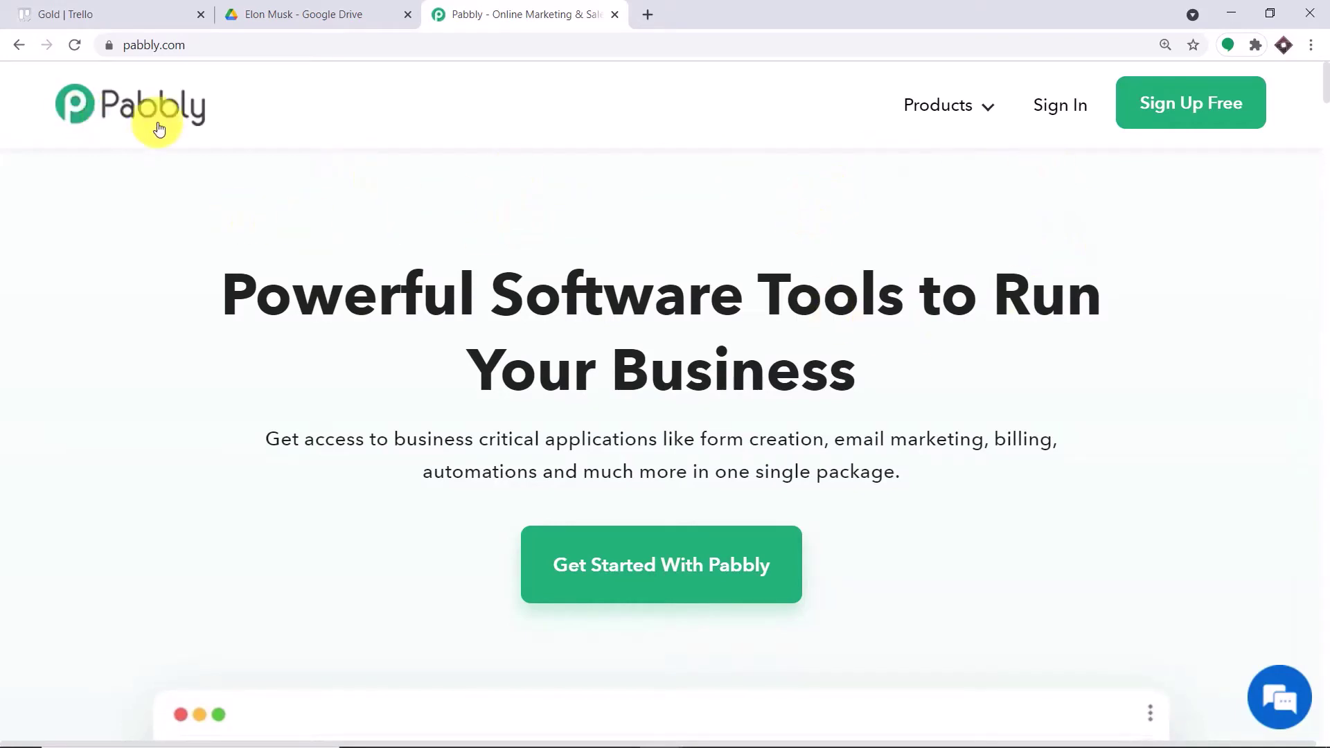
left_click(1054, 121)
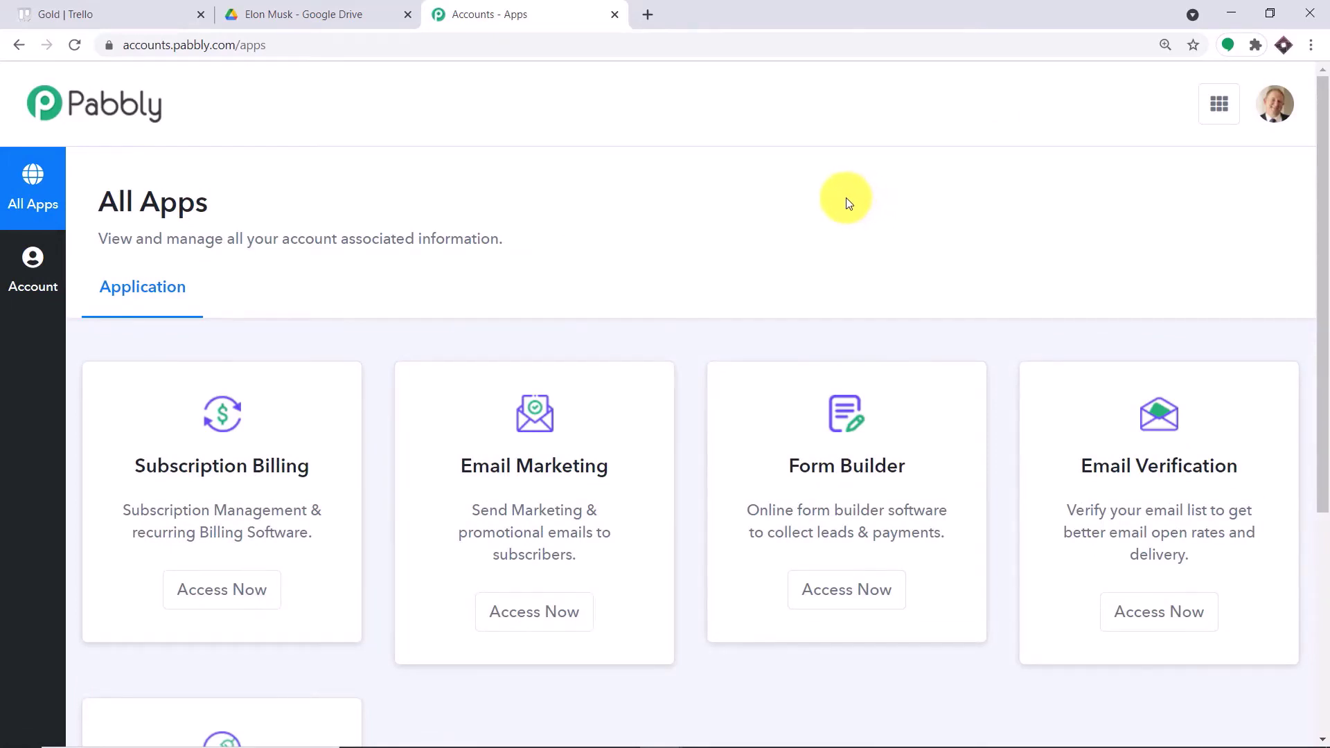
scroll(846, 198, "down", 5)
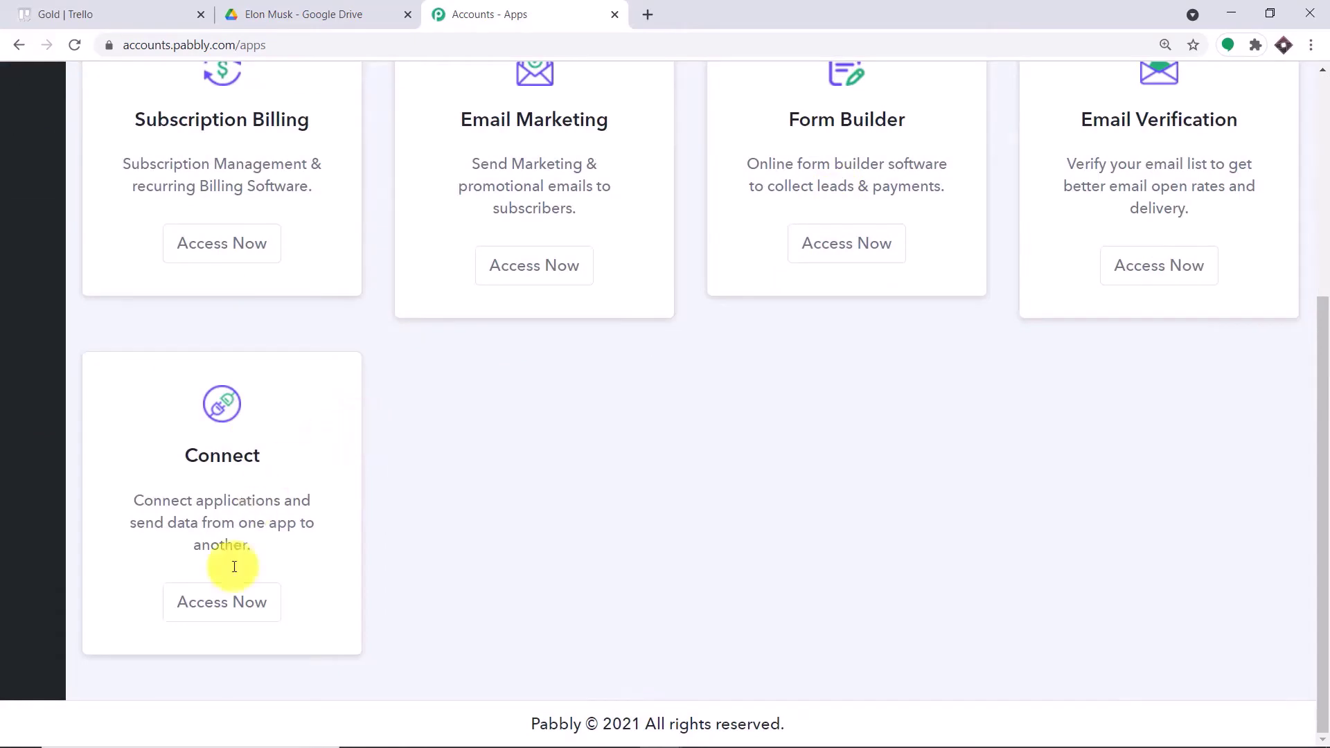
left_click(224, 606)
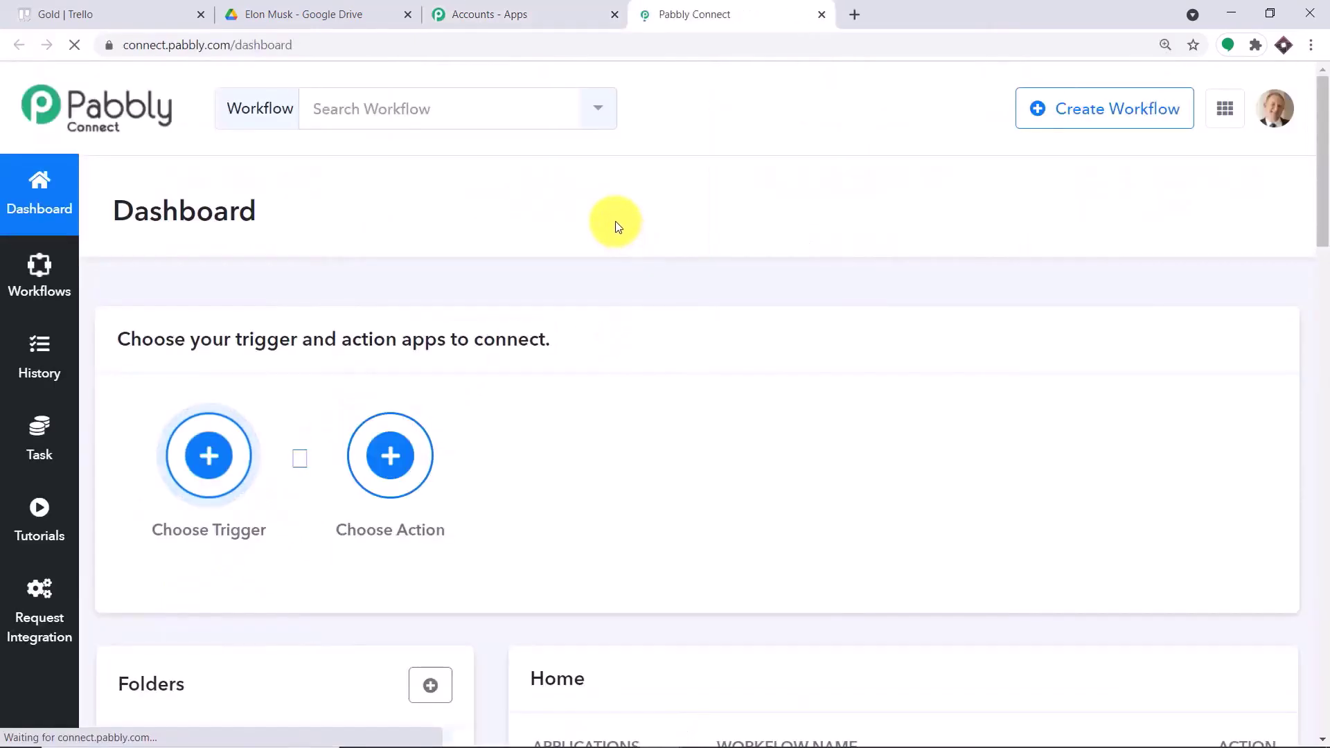
- Switch off the Trello Integration workflow in the dashboard's workflow list
left_click(55, 12)
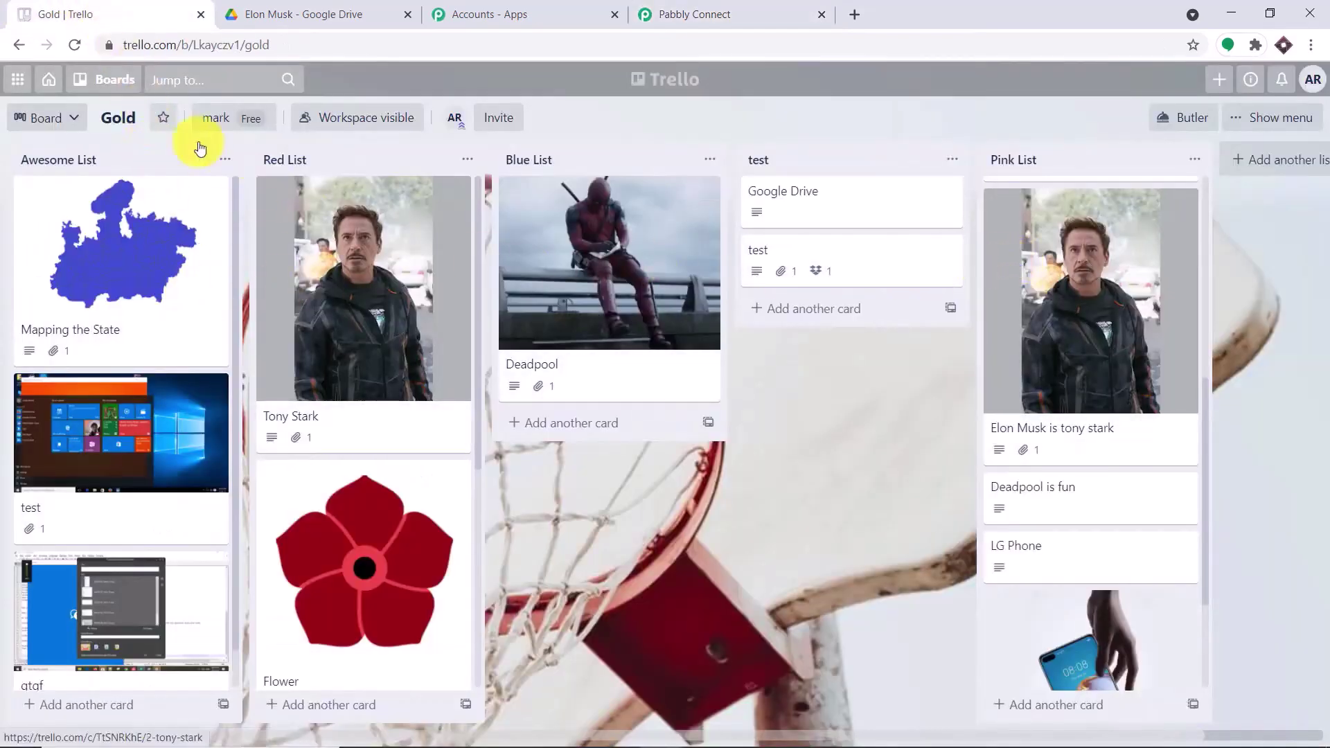
left_click(342, 10)
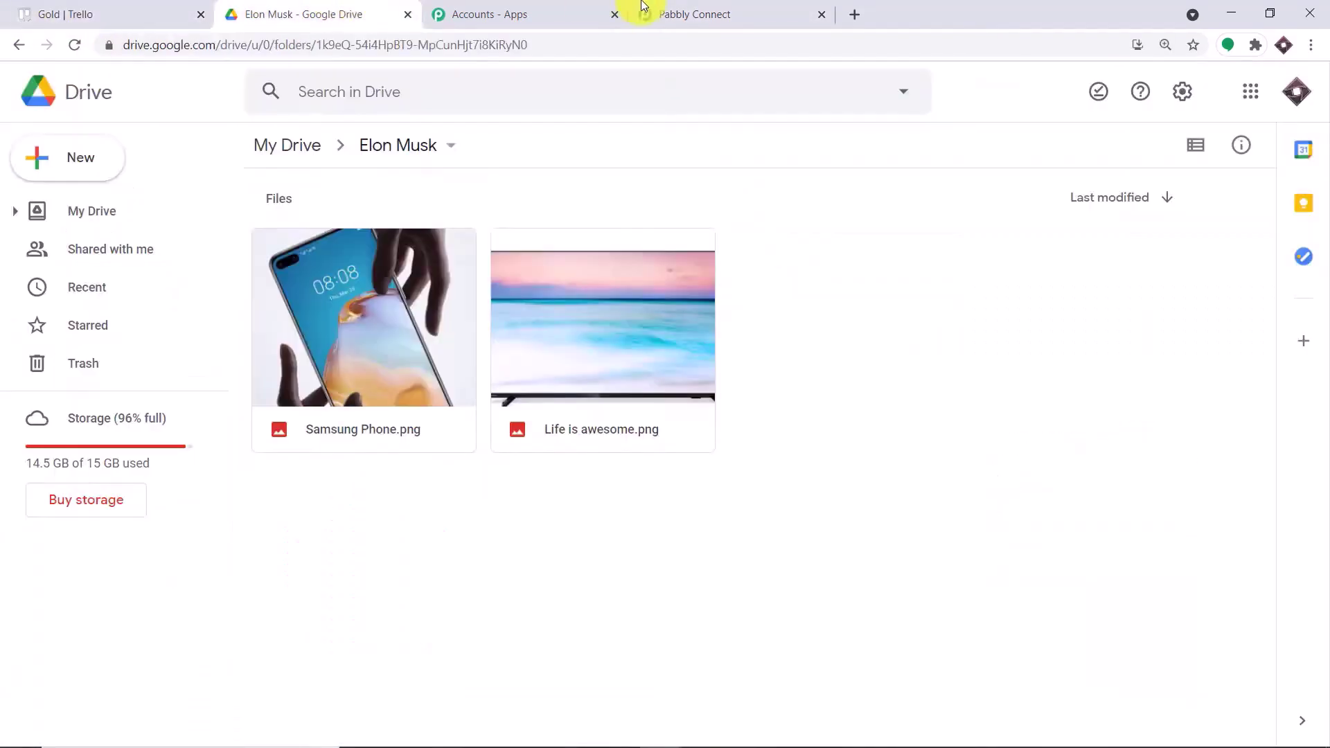
left_click(713, 8)
scroll(753, 169, "down", 5)
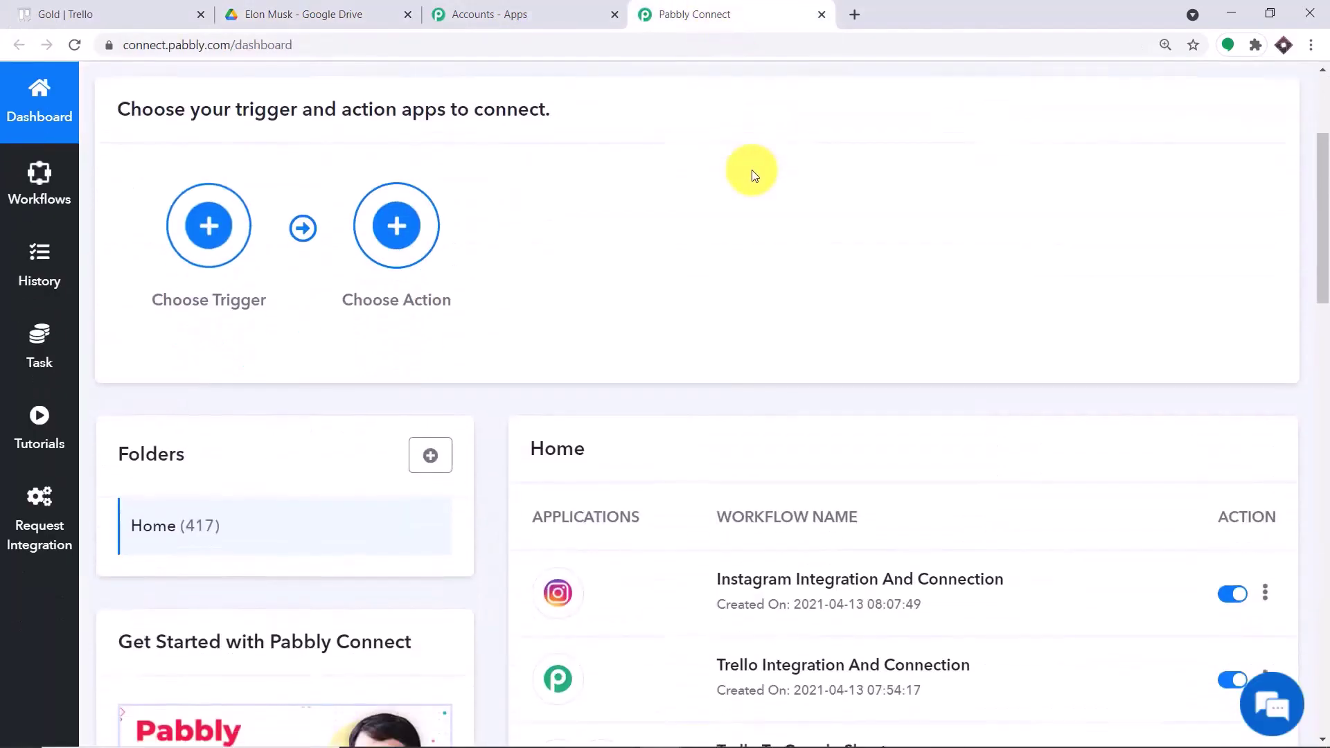
scroll(751, 172, "down", 1)
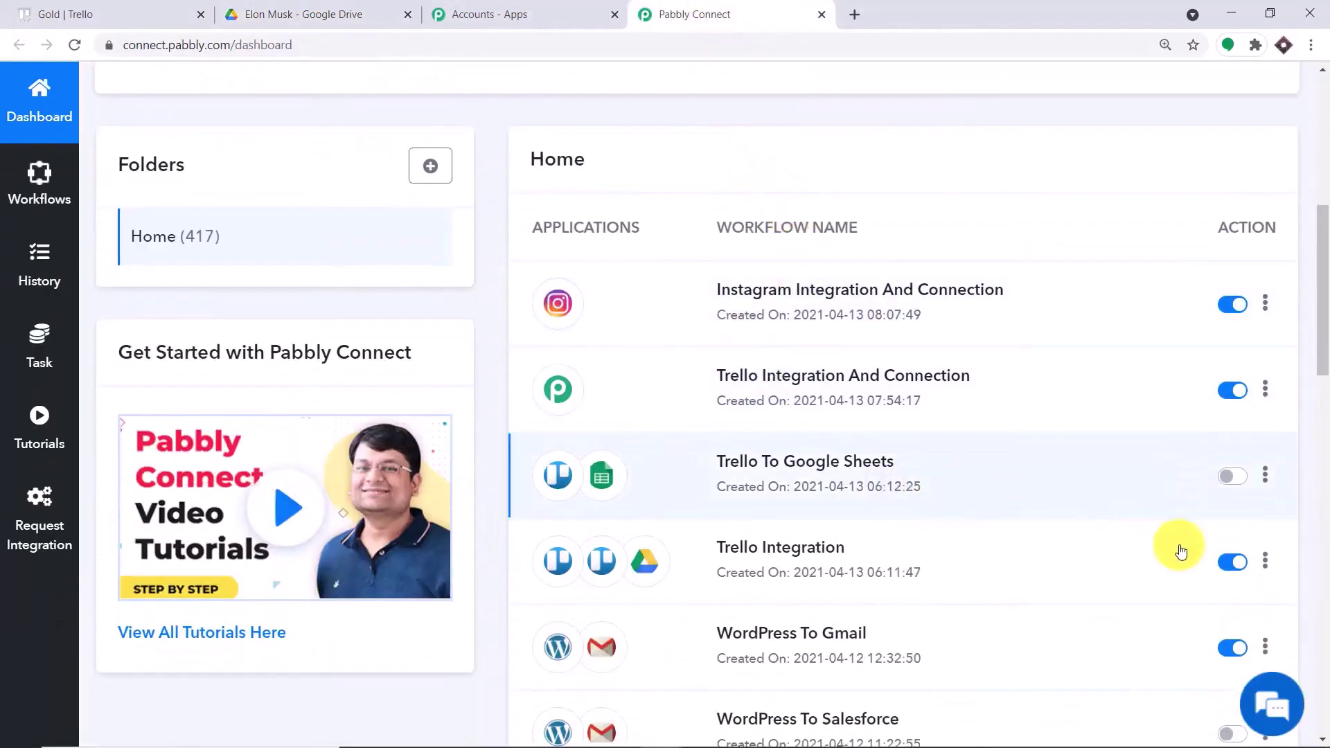
left_click(1228, 563)
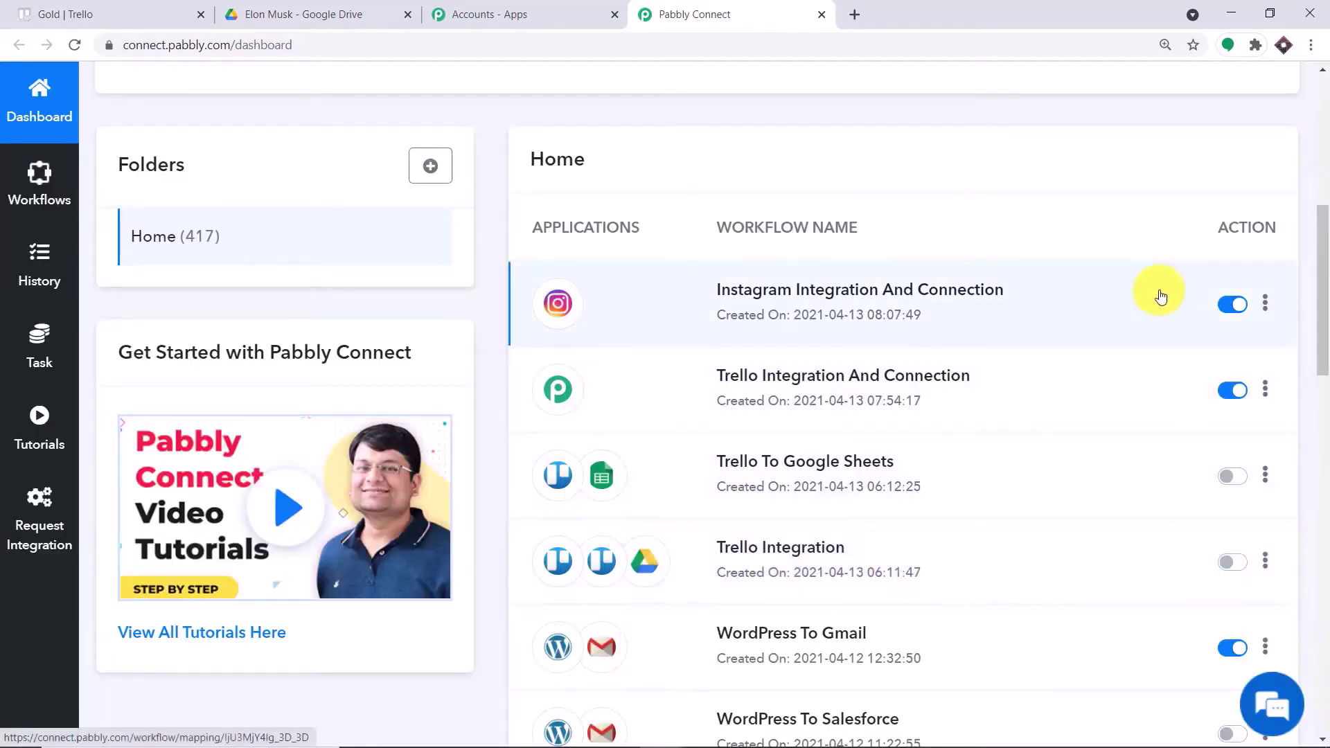
scroll(1154, 279, "up", 1)
scroll(1154, 279, "up", 6)
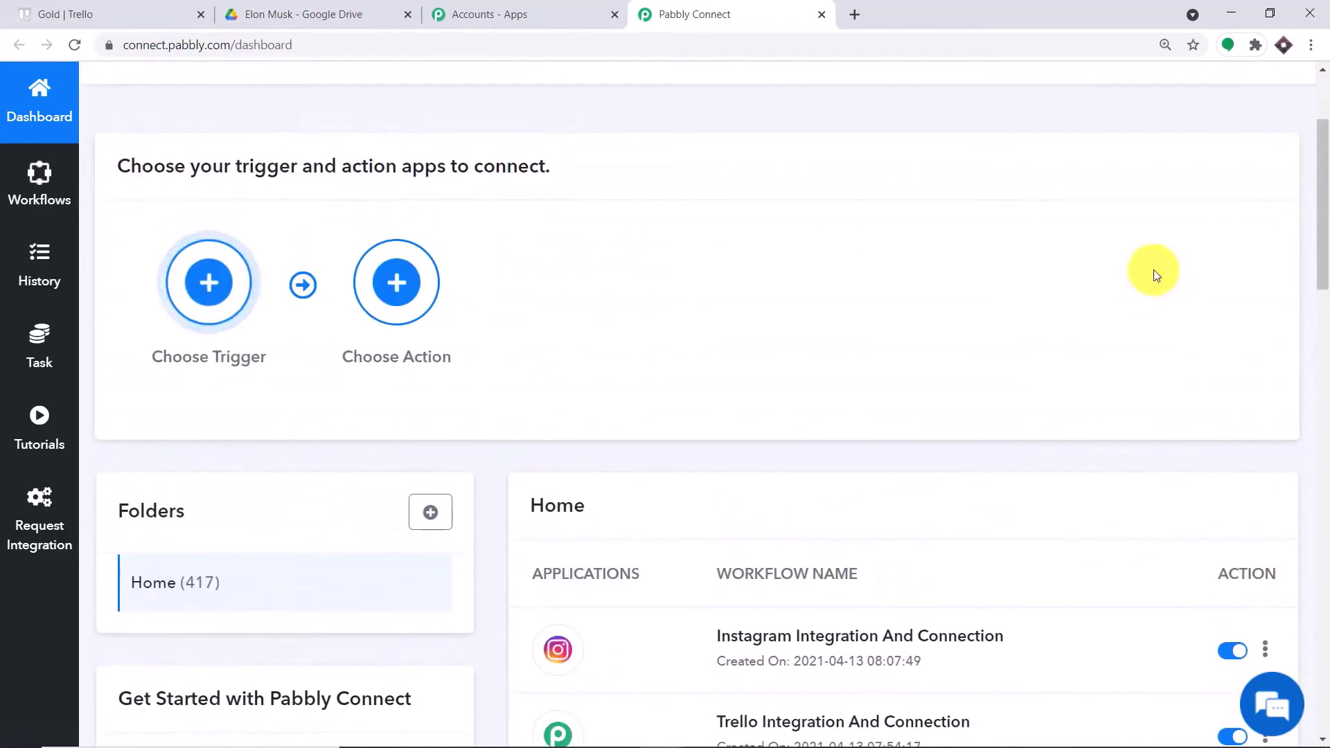
scroll(1154, 273, "up", 1)
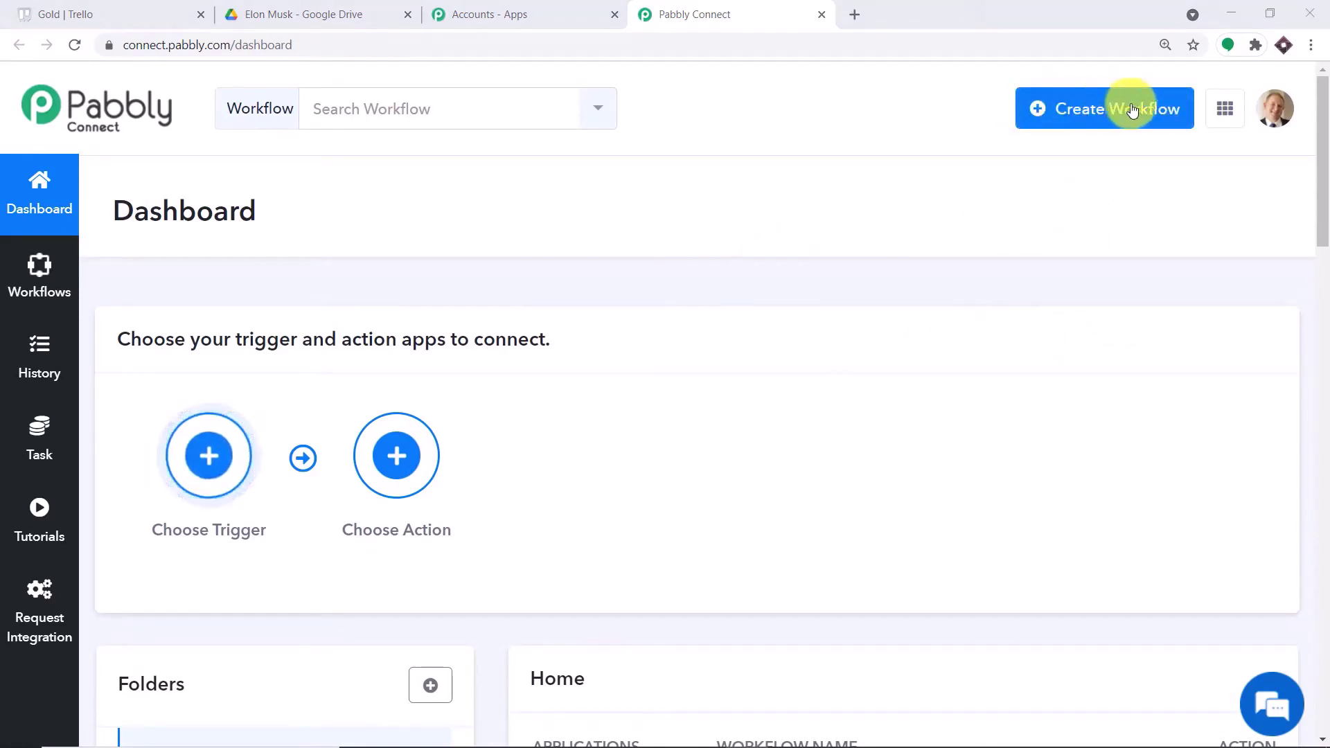
- Create a new workflow named 'Trello To Google Drive'
left_click(1105, 109)
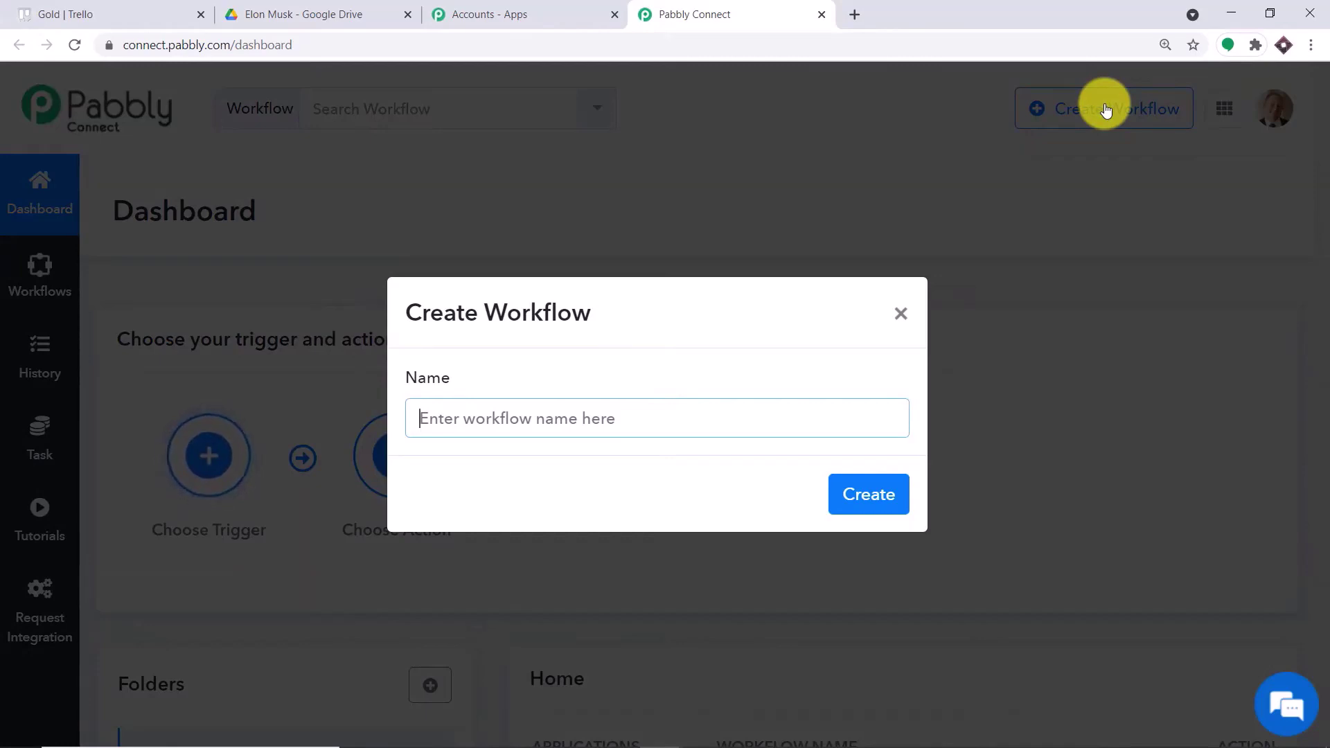
type("Trell")
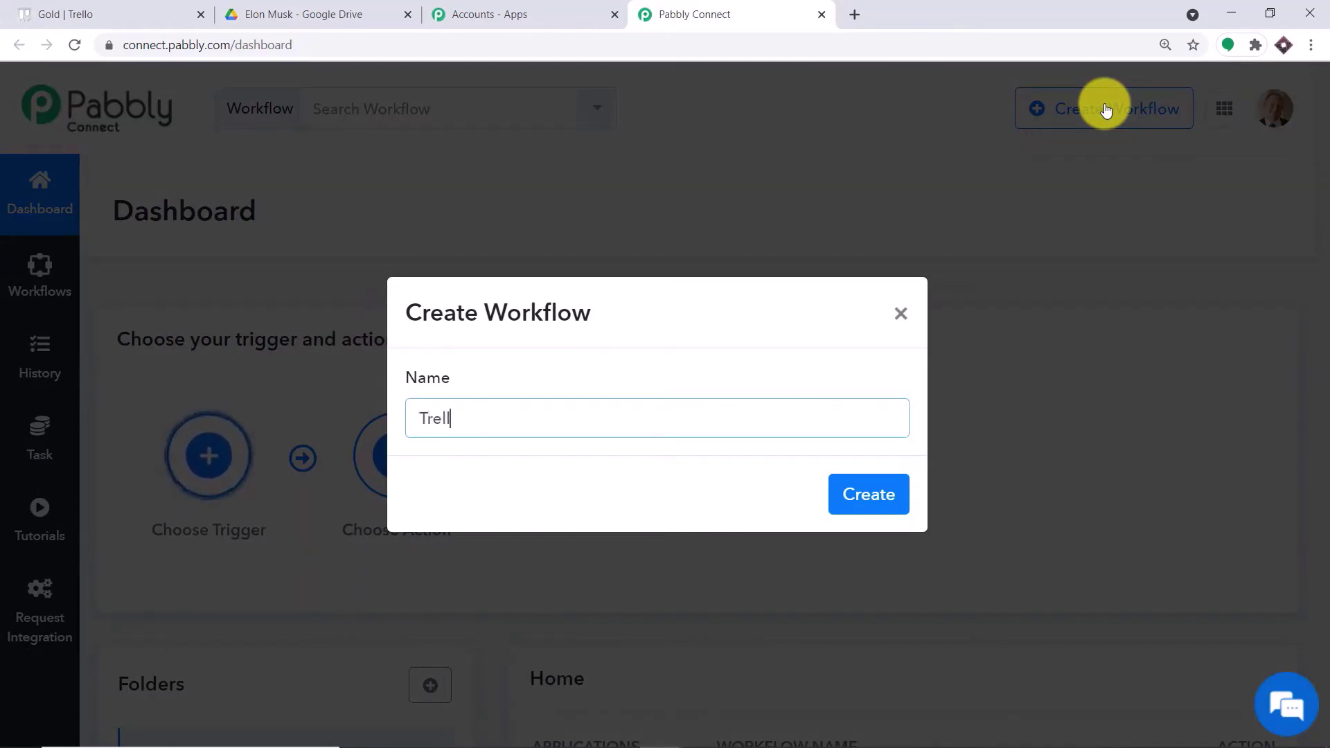
type("o To Google Drive")
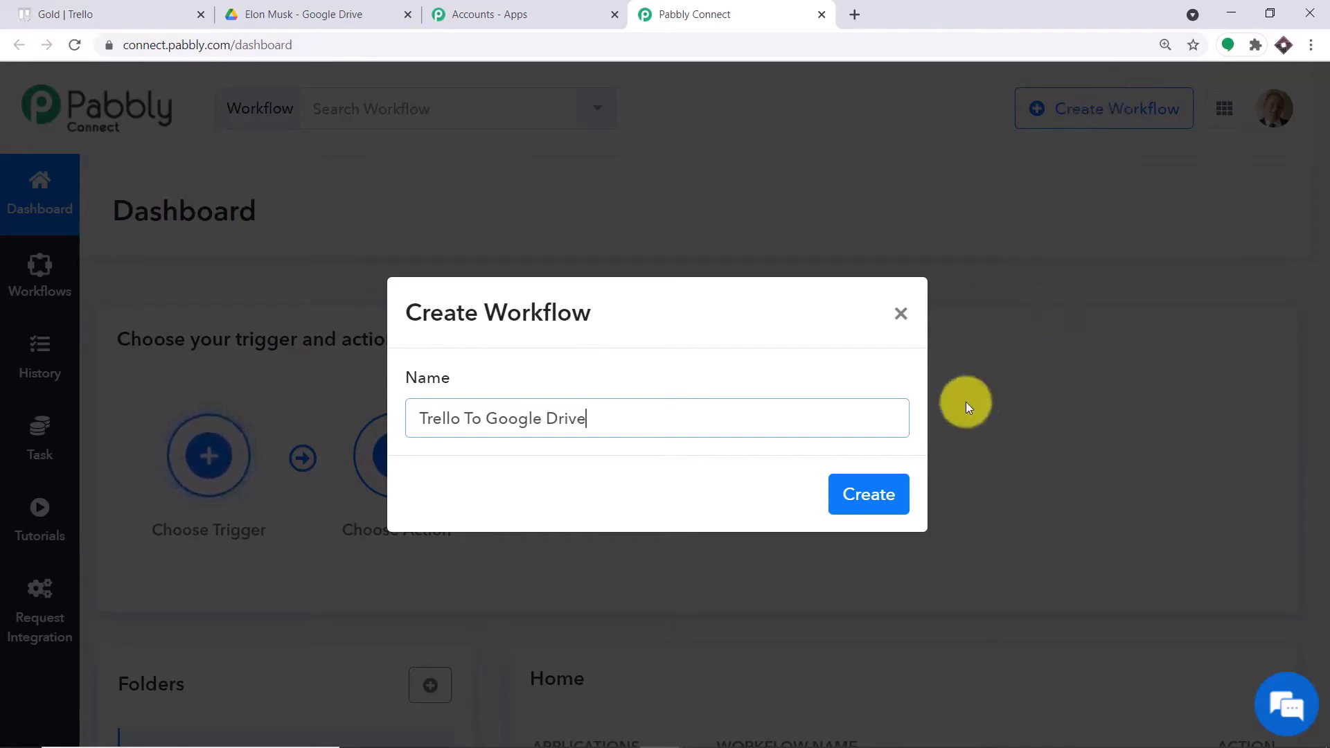
left_click(886, 496)
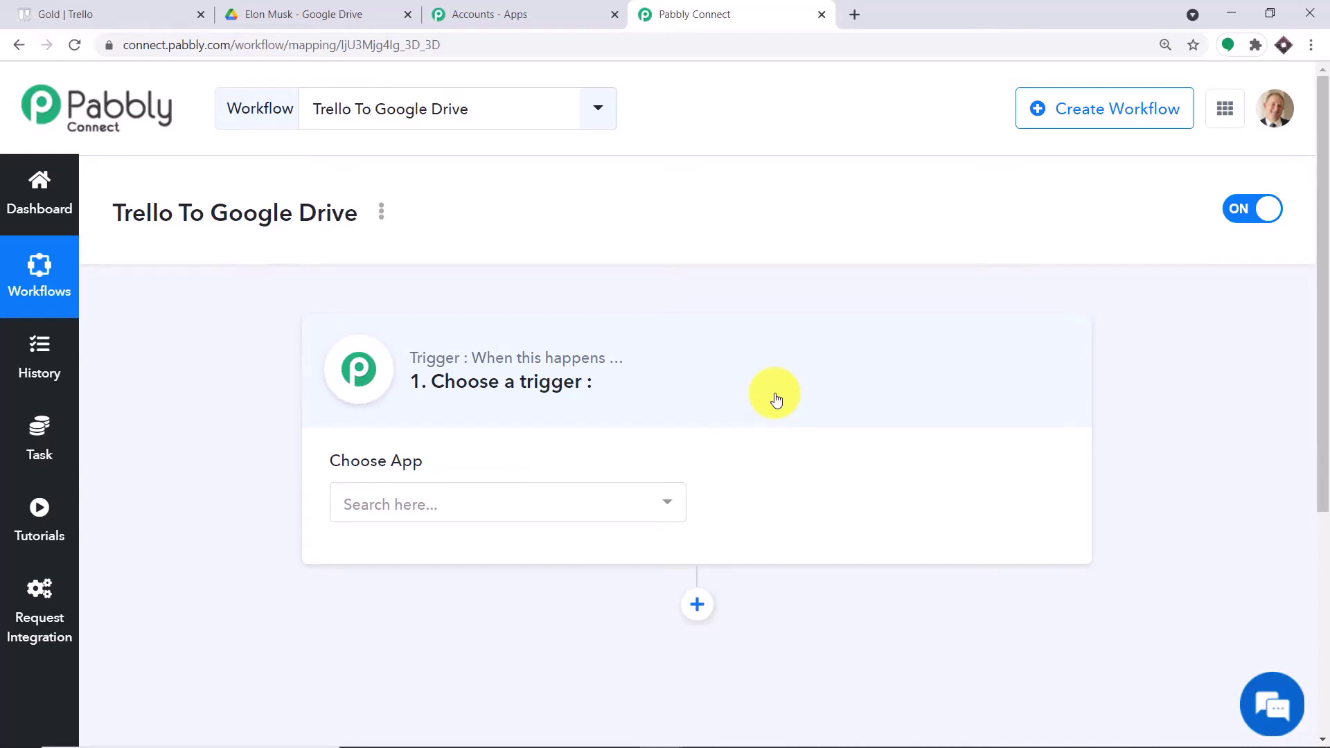
- Set the trigger app to Trello with New Card as the trigger event
left_click(510, 495)
type("tre")
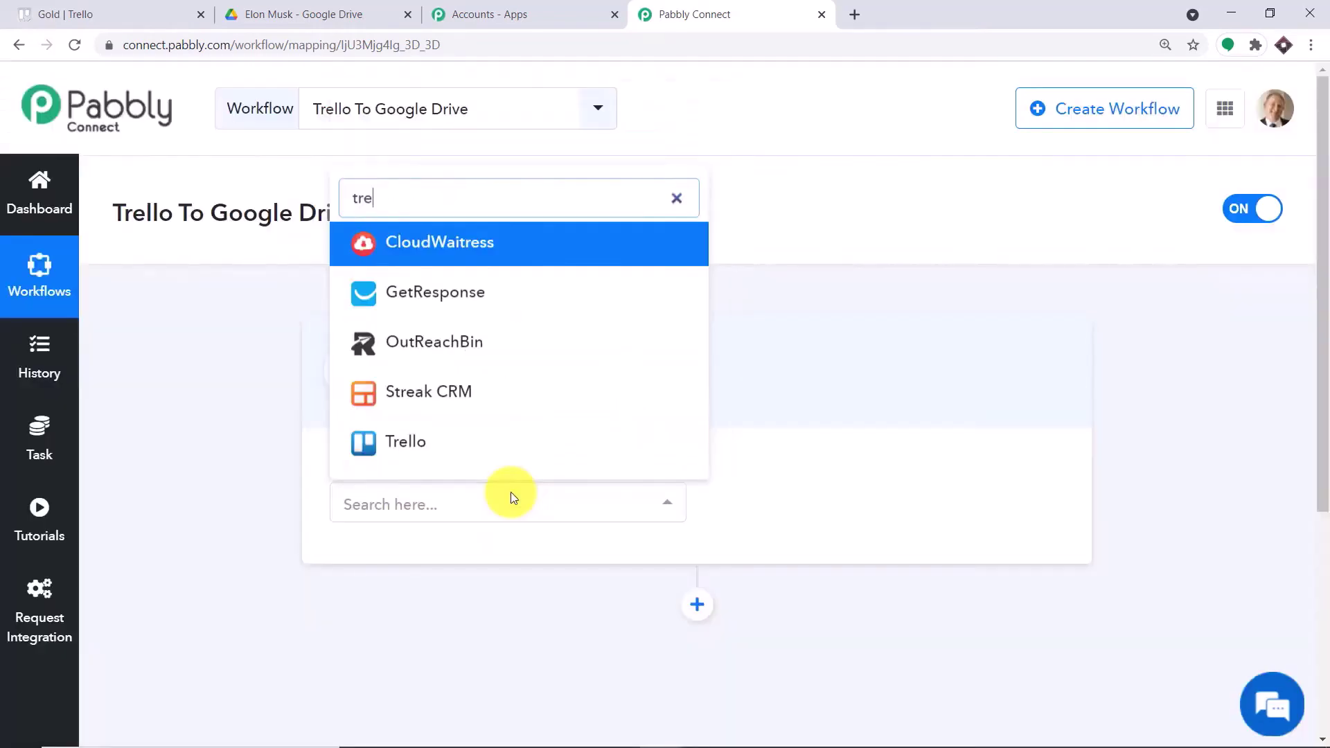
left_click(432, 440)
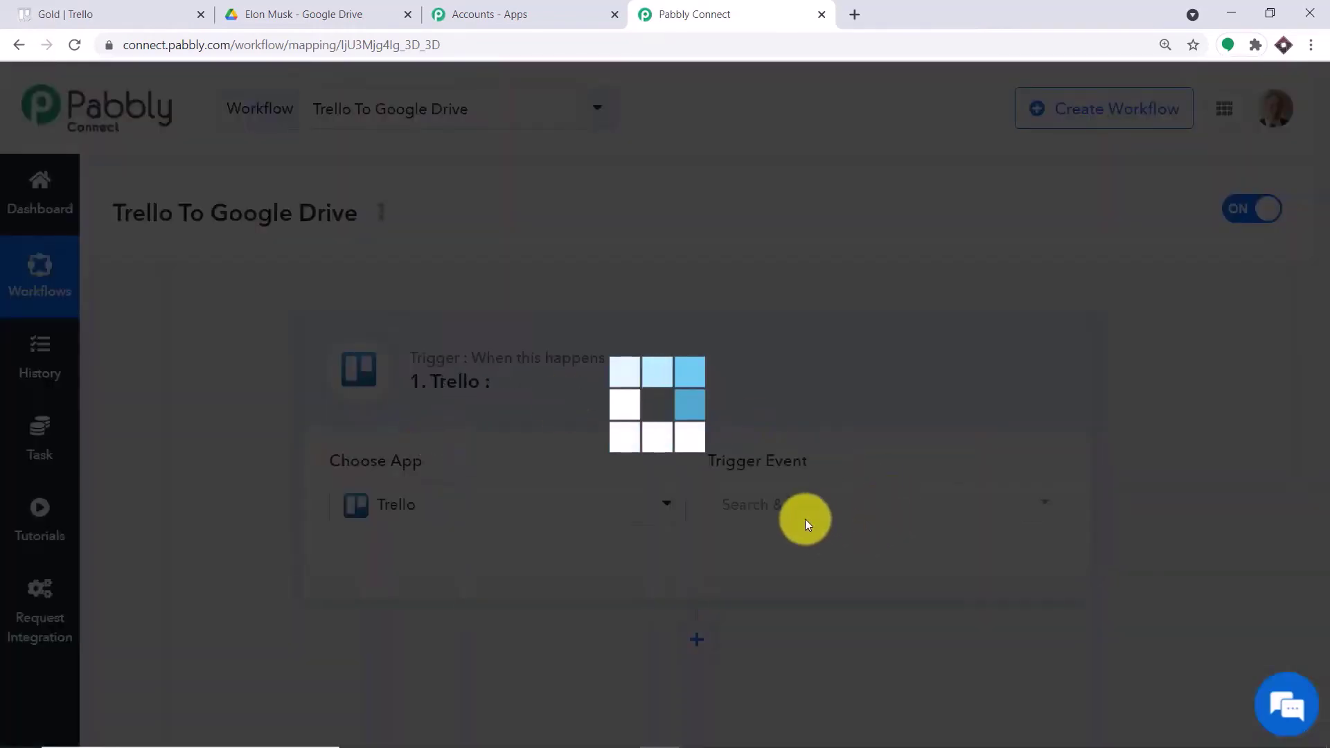
left_click(779, 505)
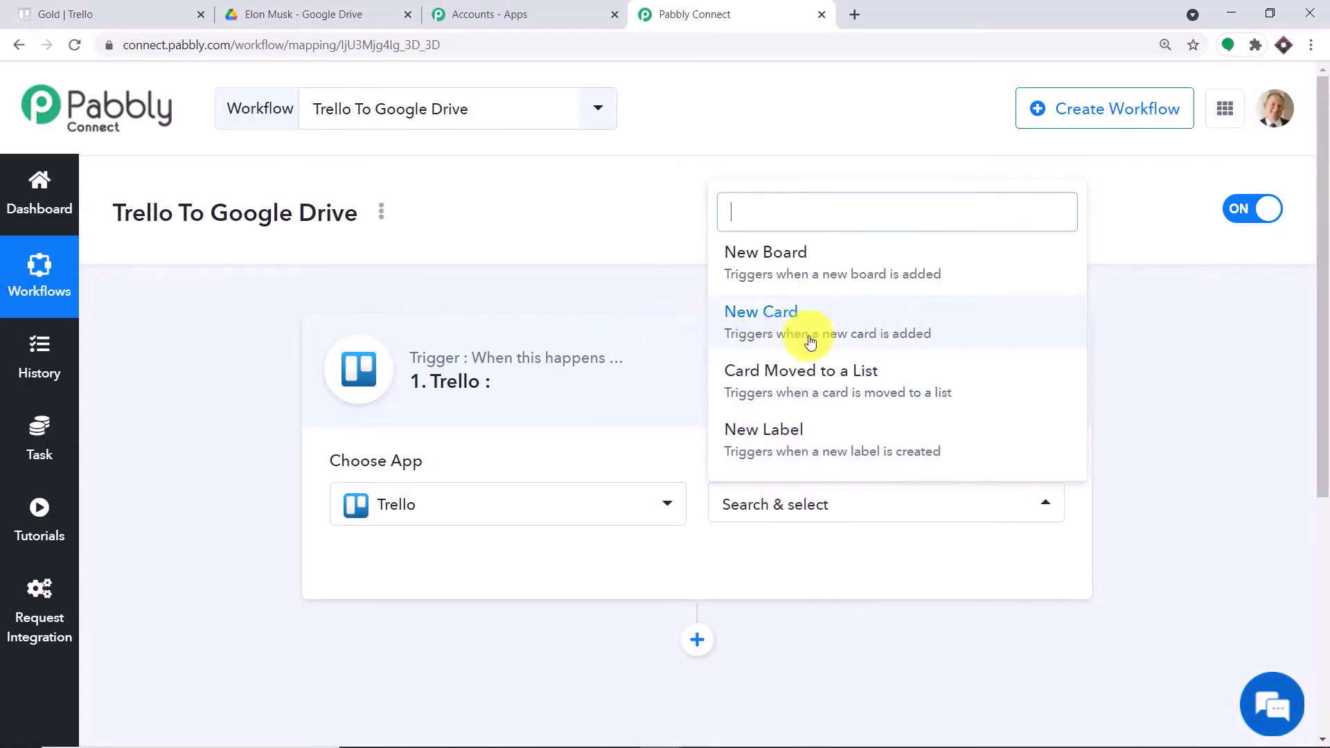
left_click(841, 332)
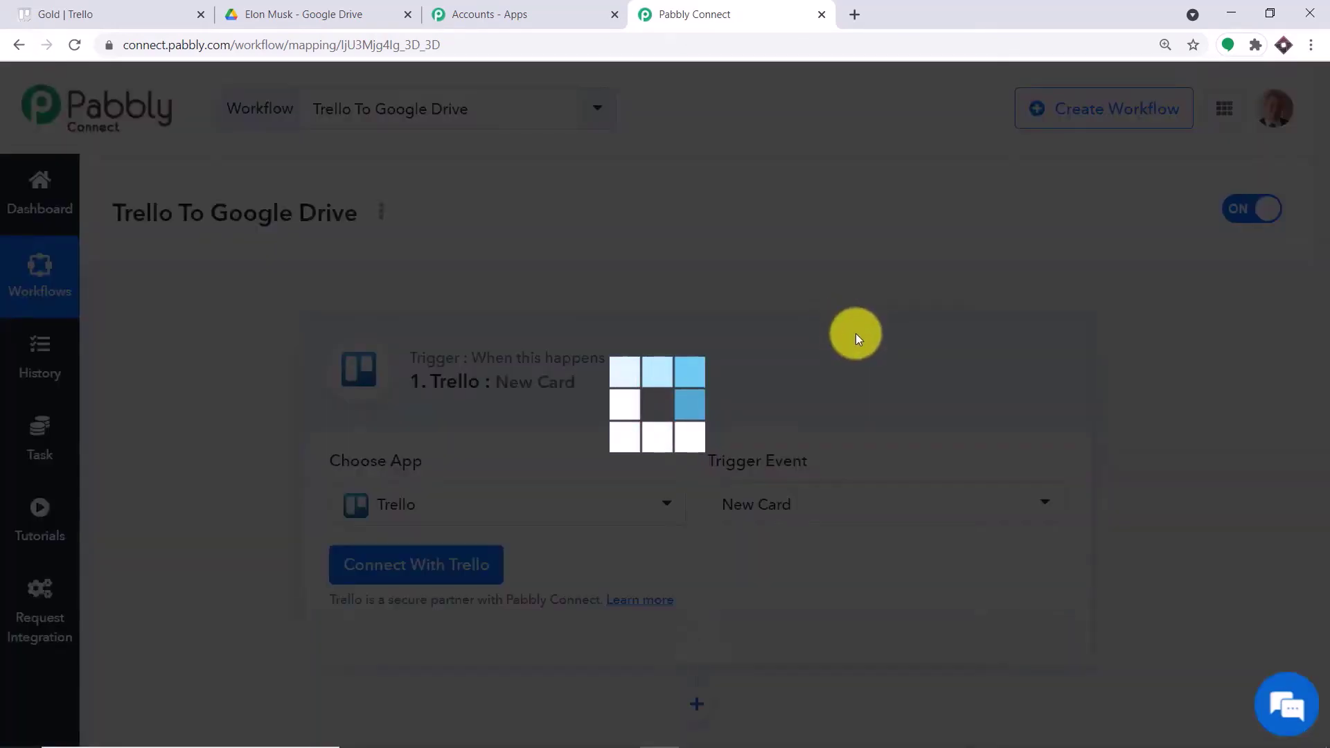
scroll(855, 334, "down", 3)
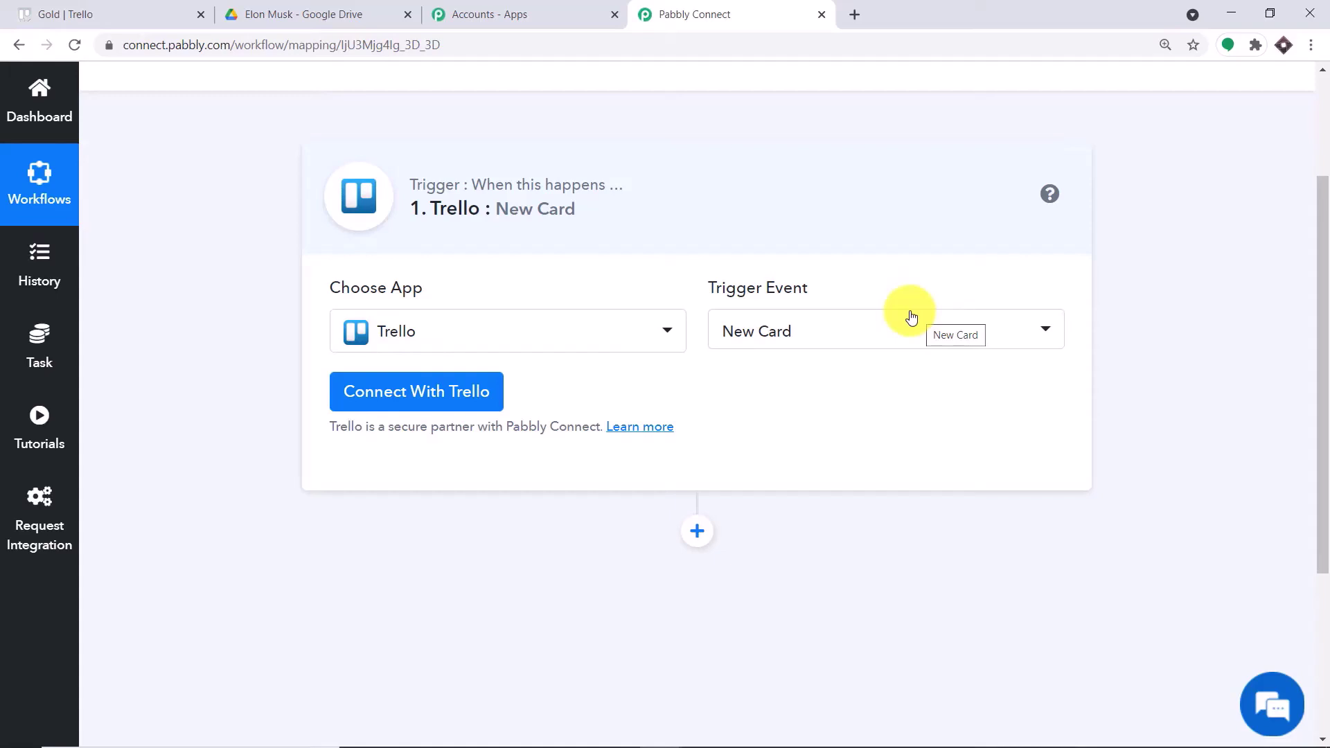
left_click(885, 330)
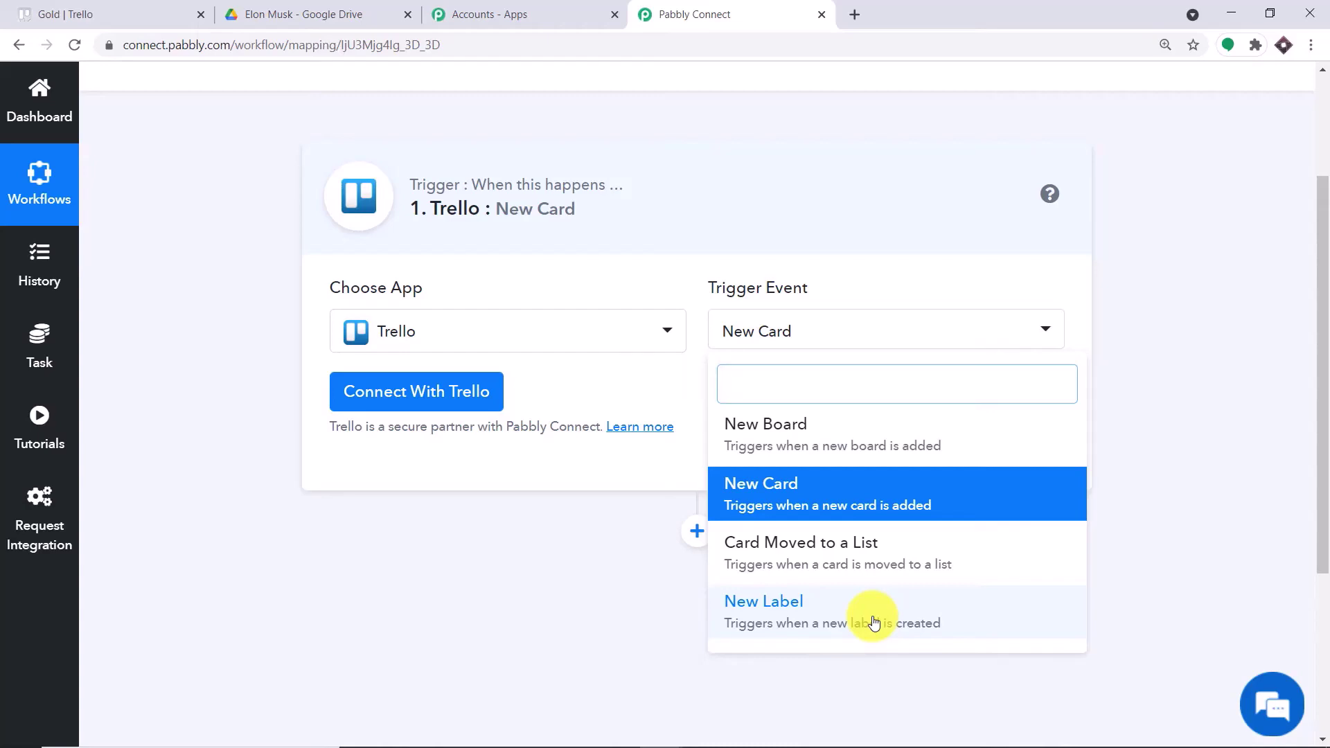
left_click(806, 504)
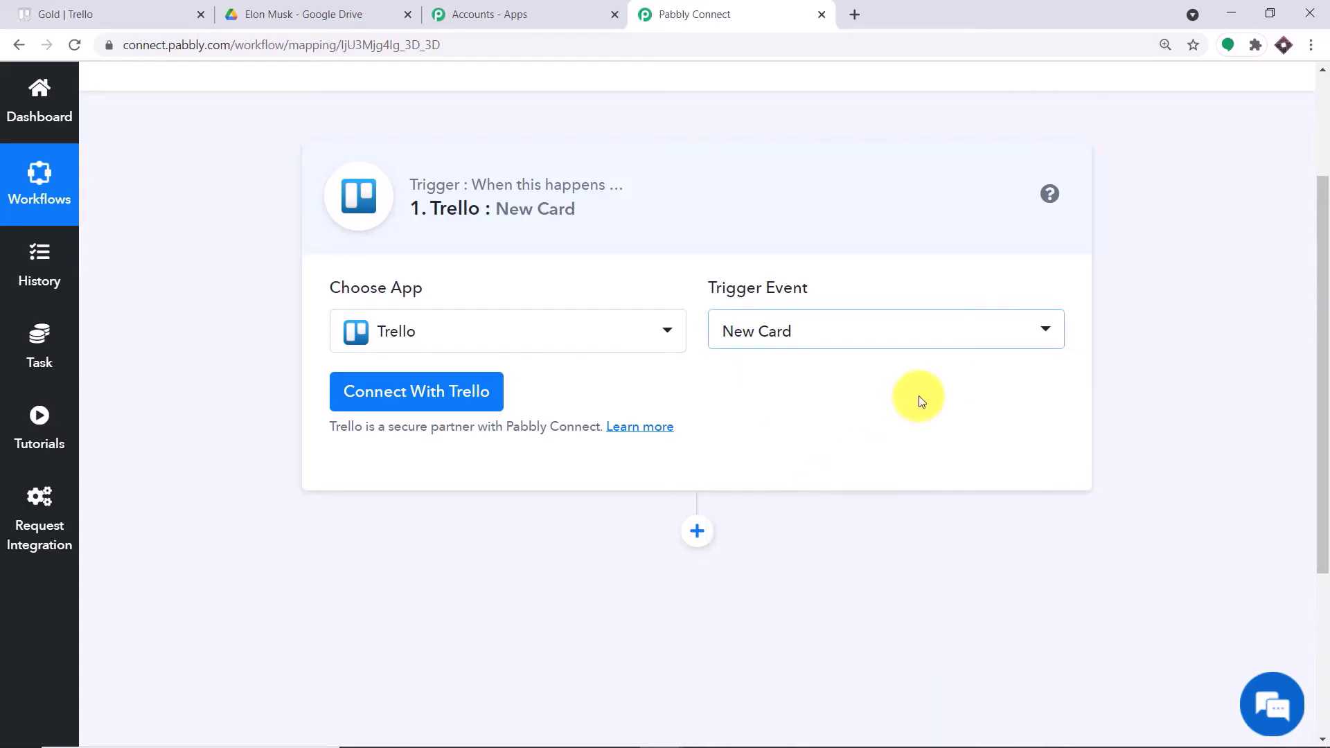
- Copy the API key from Trello's Developer API Keys page into Pabbly's API Key field
left_click(388, 405)
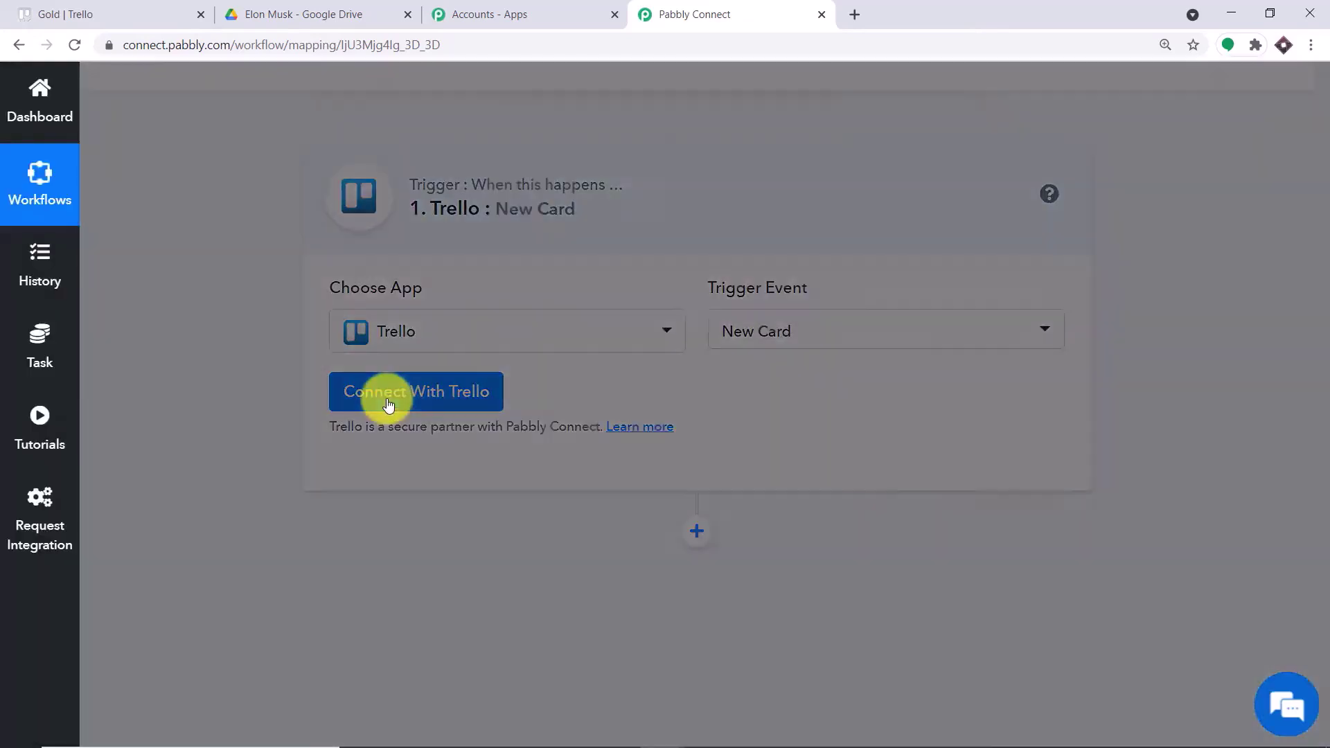
scroll(691, 309, "down", 3)
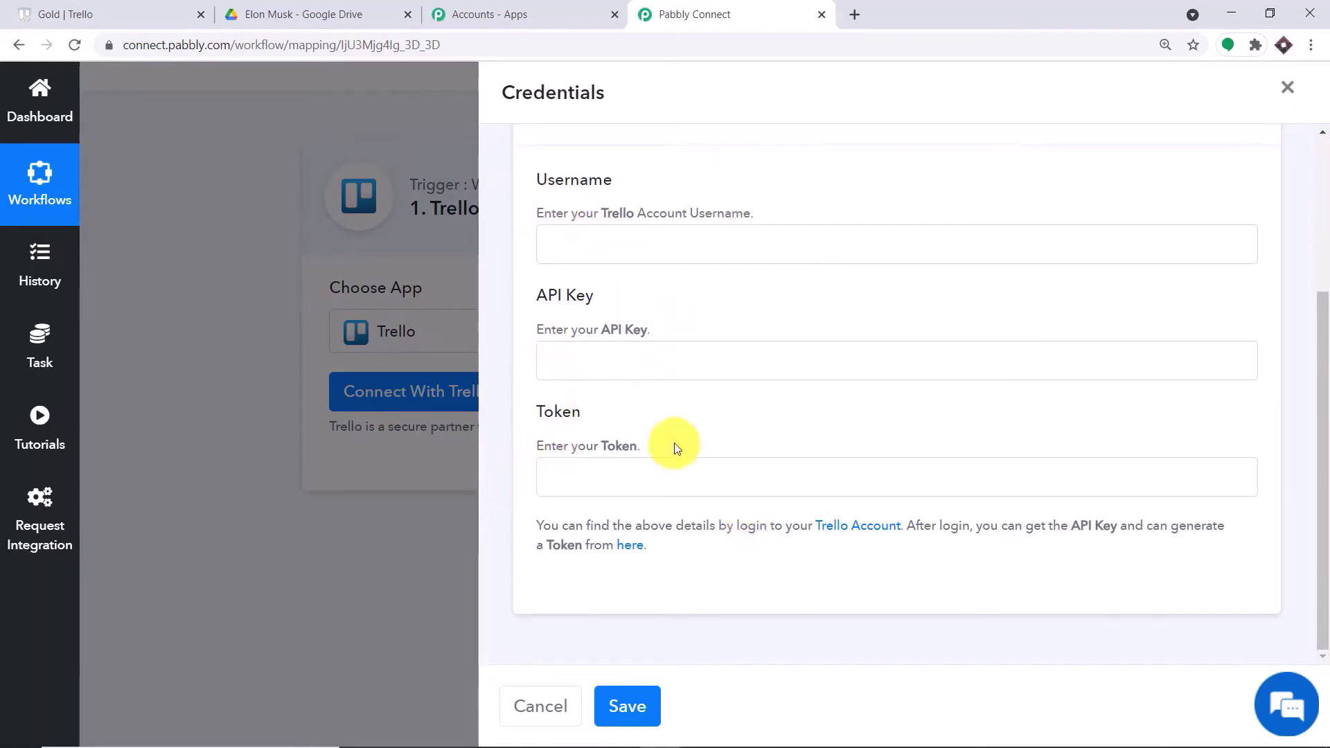
left_click(630, 546)
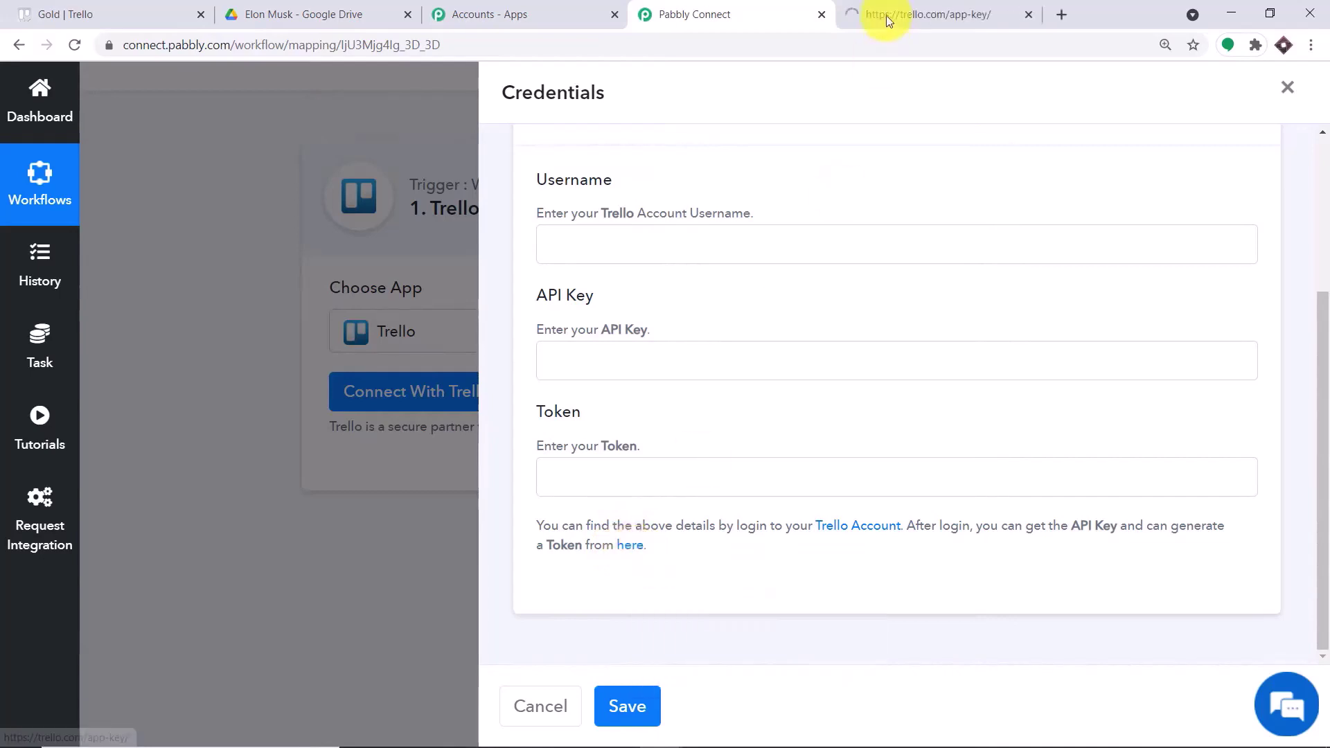
left_click(947, 7)
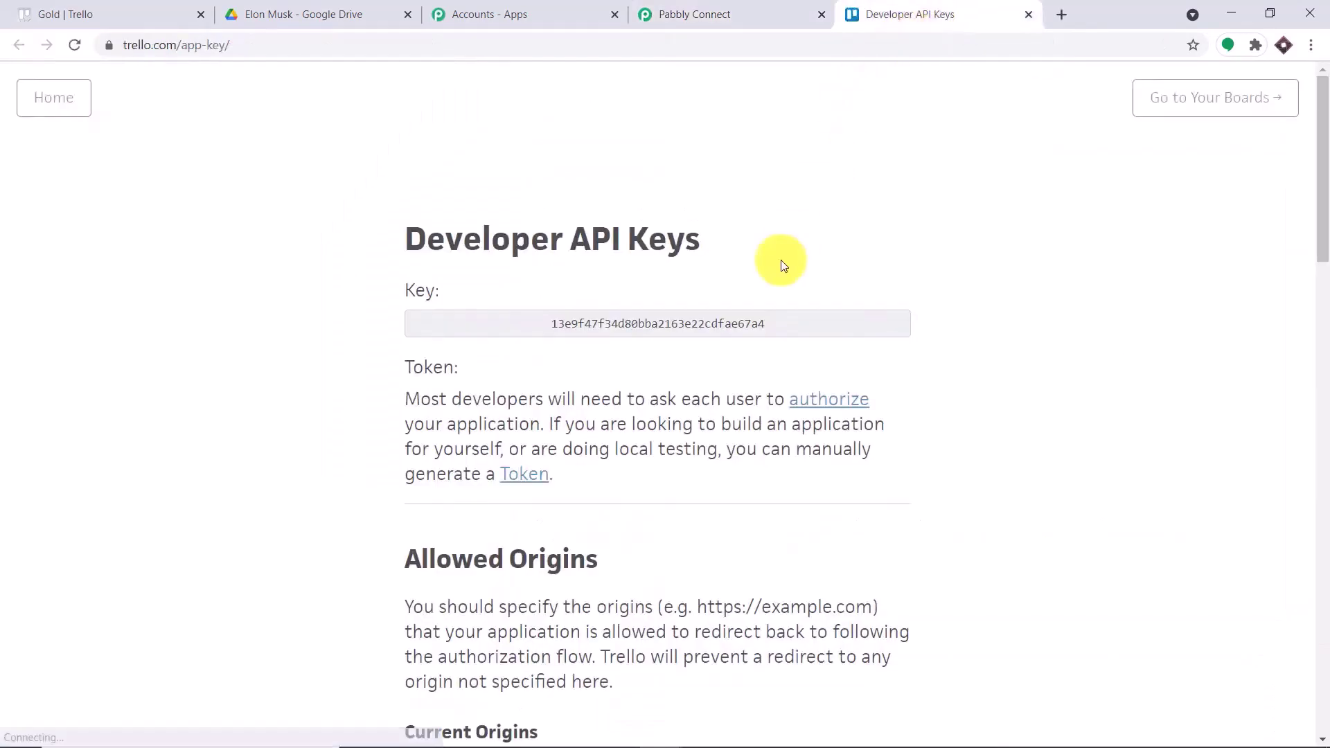
double_click(684, 326)
right_click(686, 327)
left_click(699, 336)
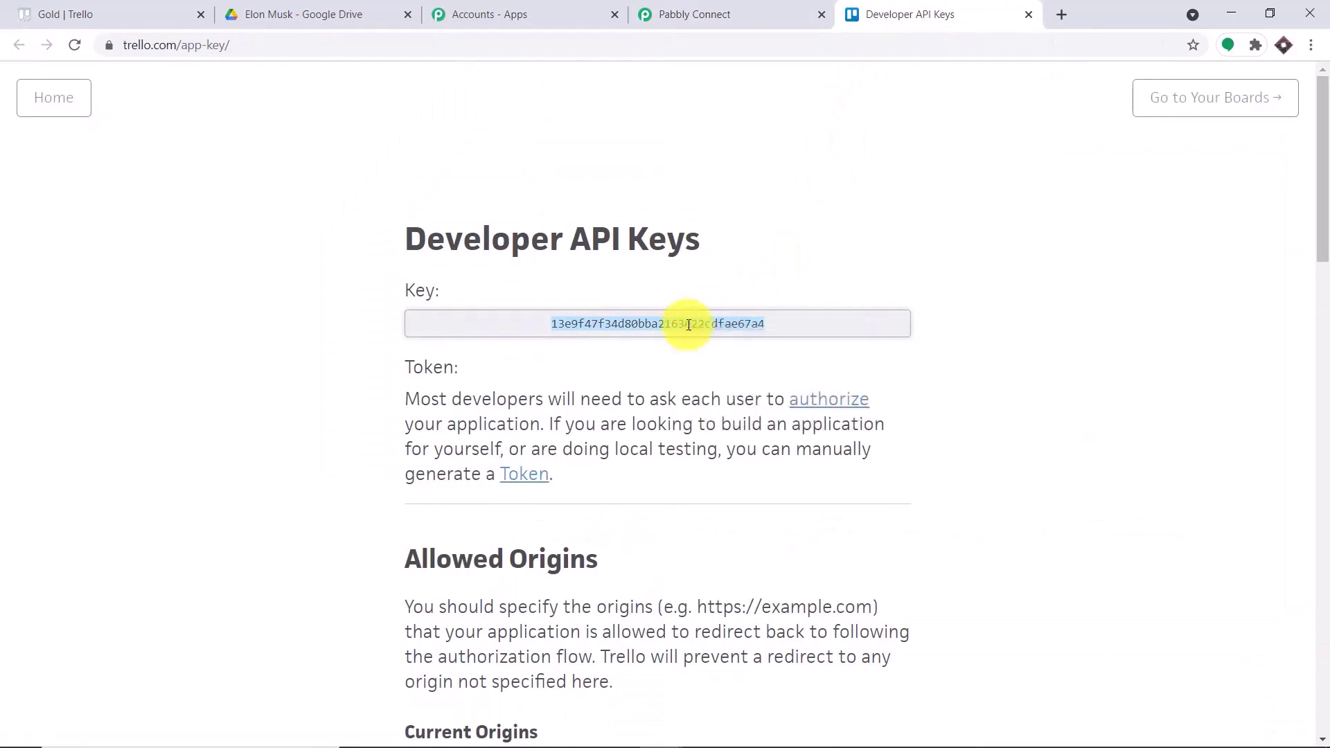
left_click(727, 13)
left_click(680, 370)
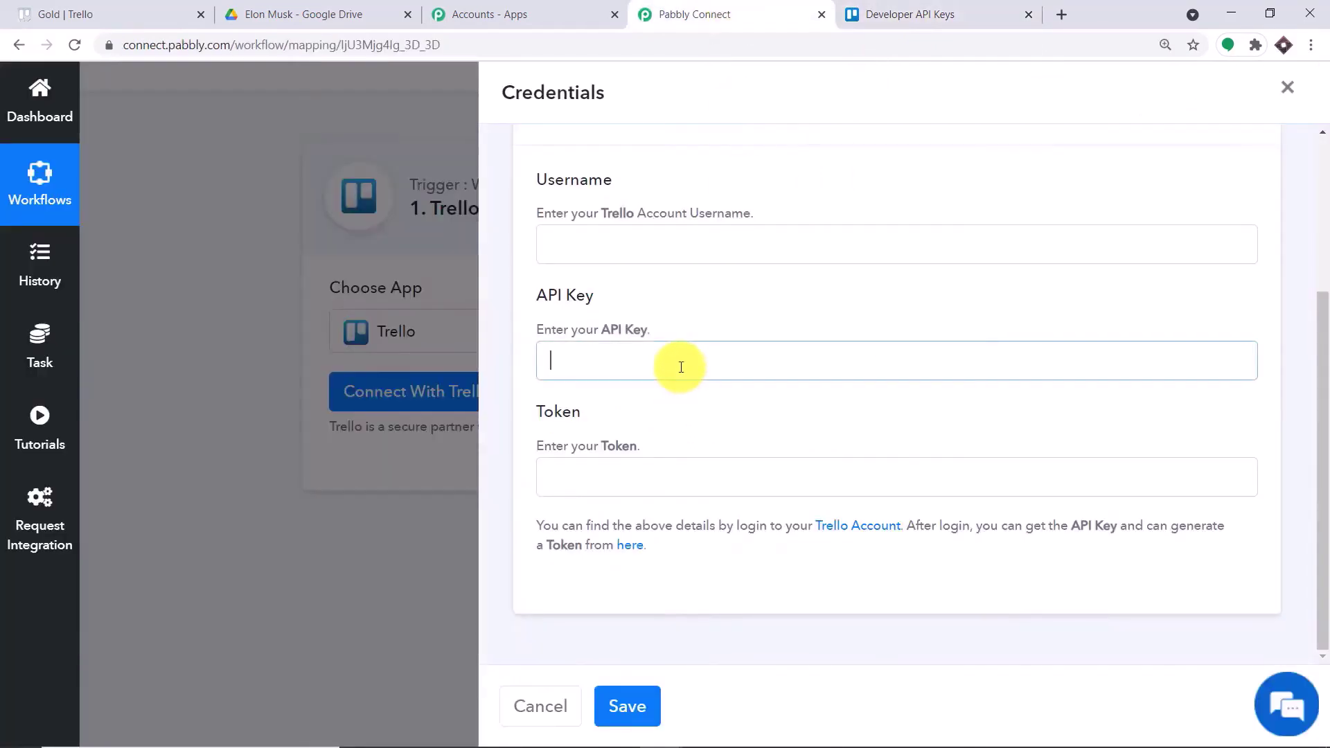
right_click(681, 367)
left_click(728, 502)
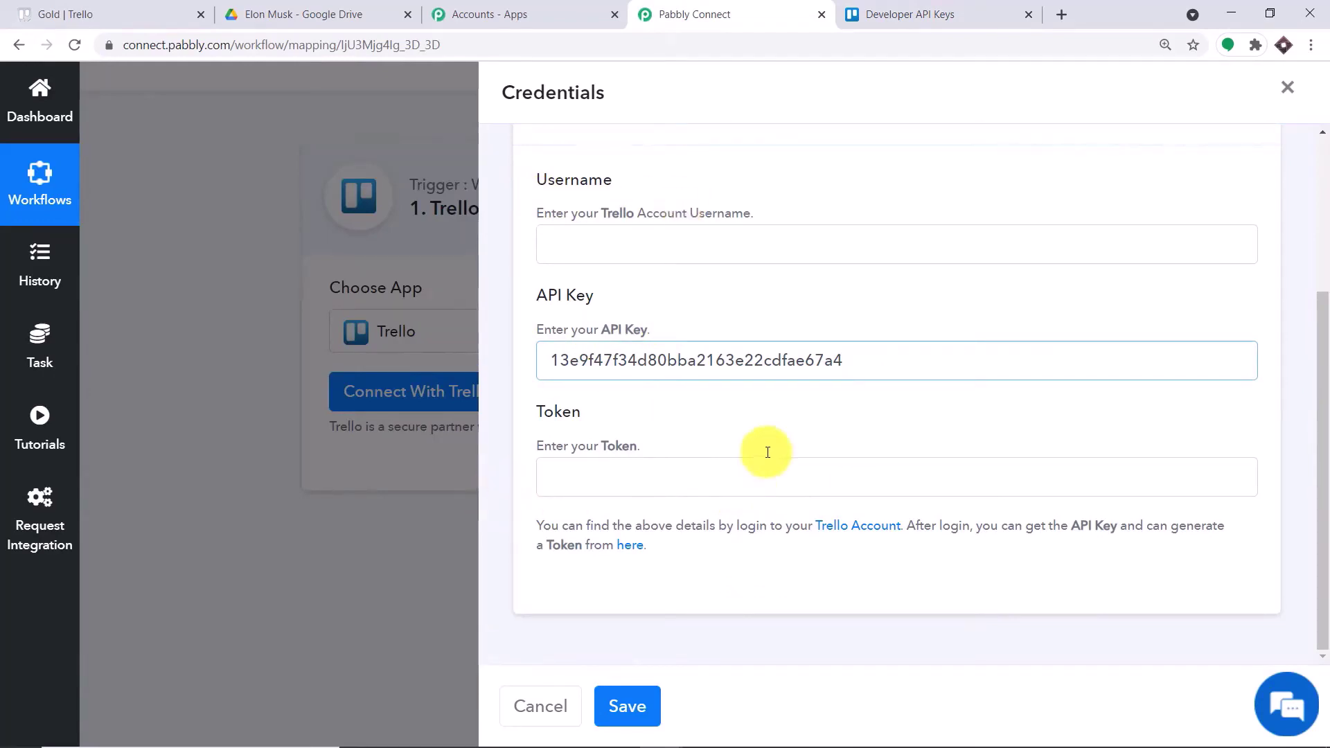
- Open Trello's token authorization page and paste the account username into the Username field
left_click(907, 14)
scroll(593, 399, "down", 1)
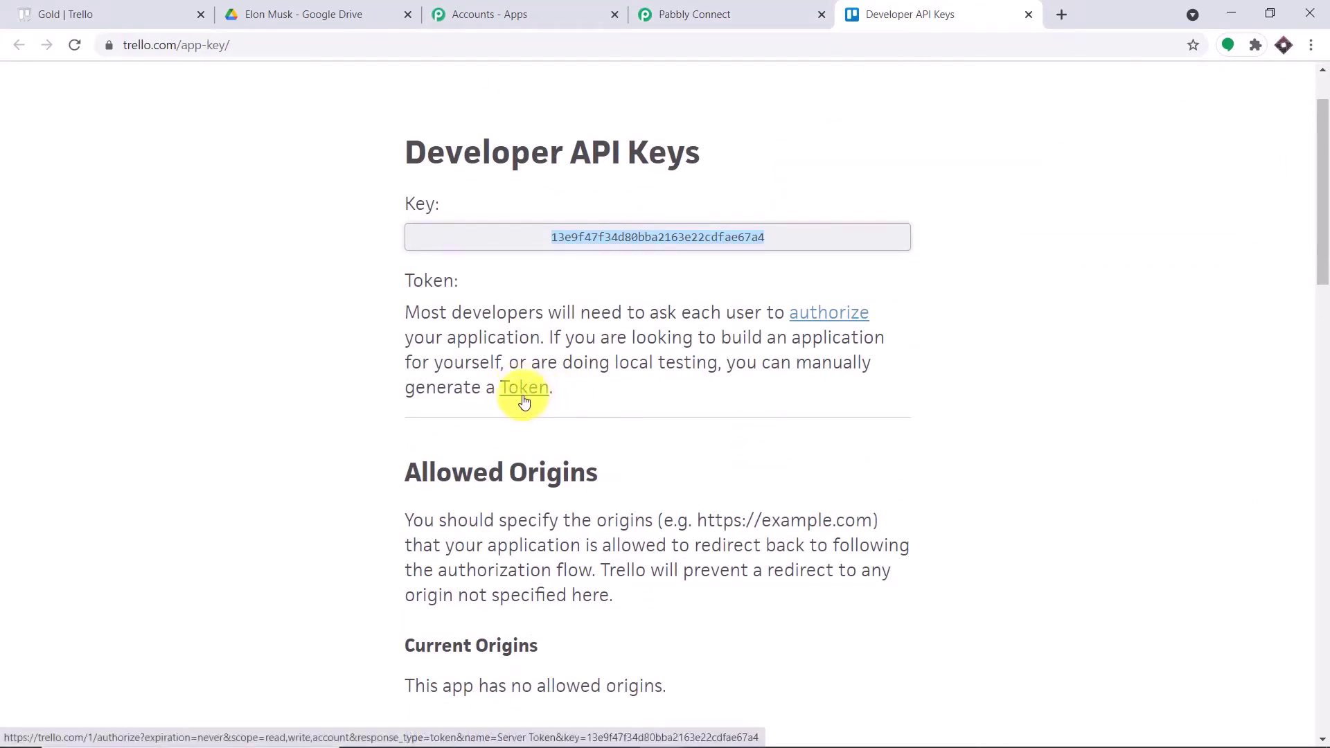
left_click(522, 399)
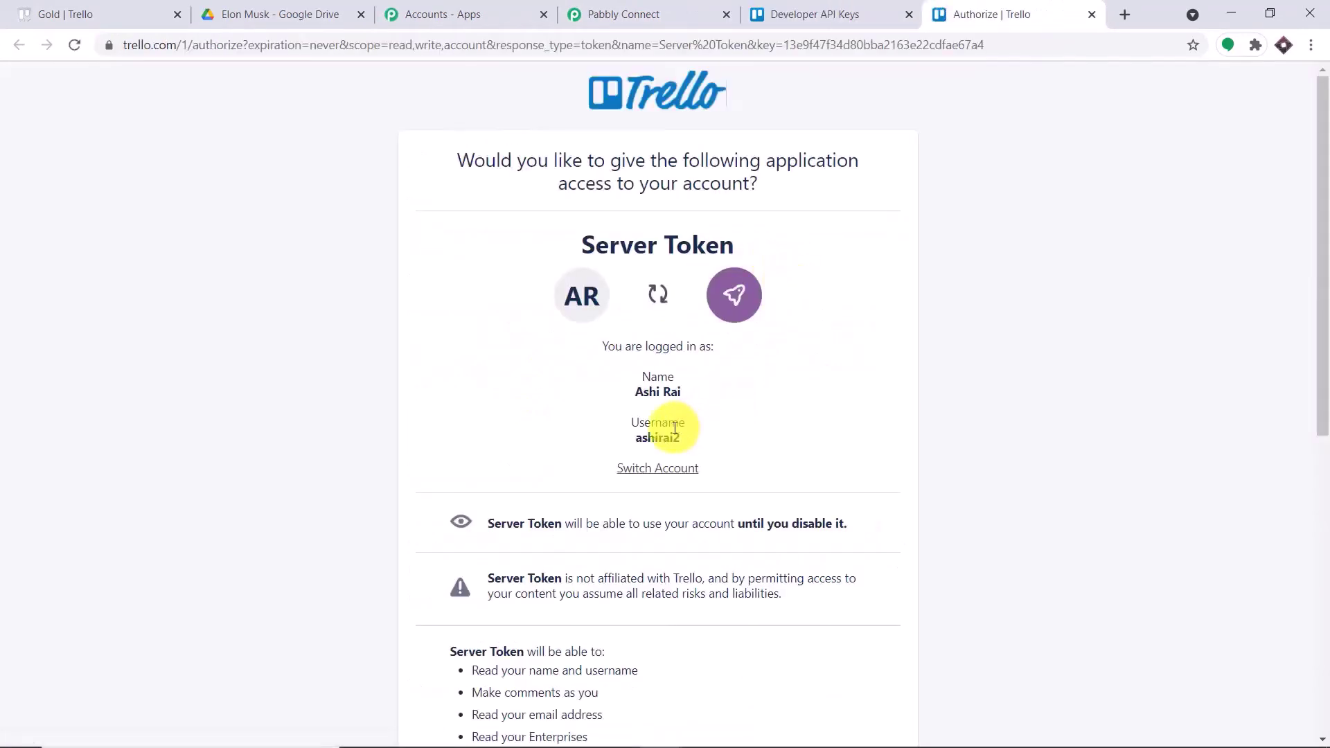
left_click_drag(686, 439, 646, 435)
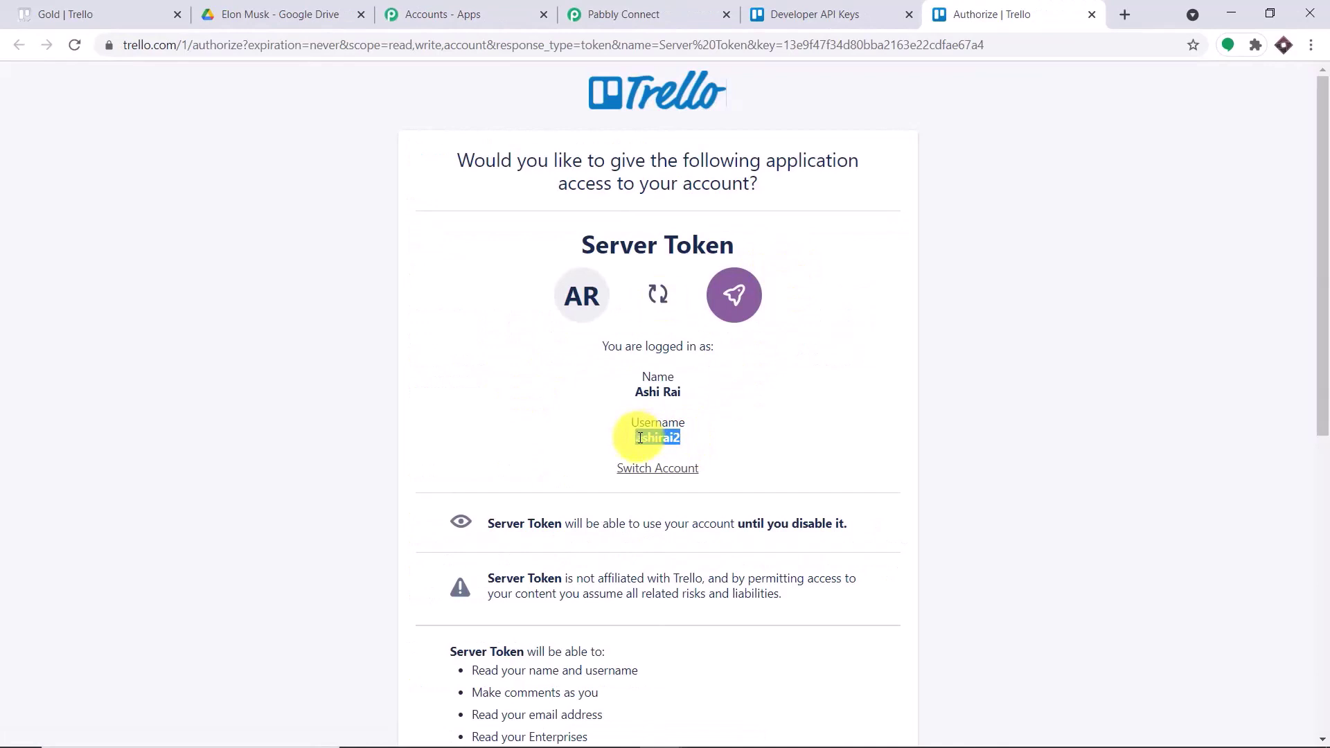
right_click(640, 438)
left_click(662, 449)
left_click(638, 14)
left_click(664, 250)
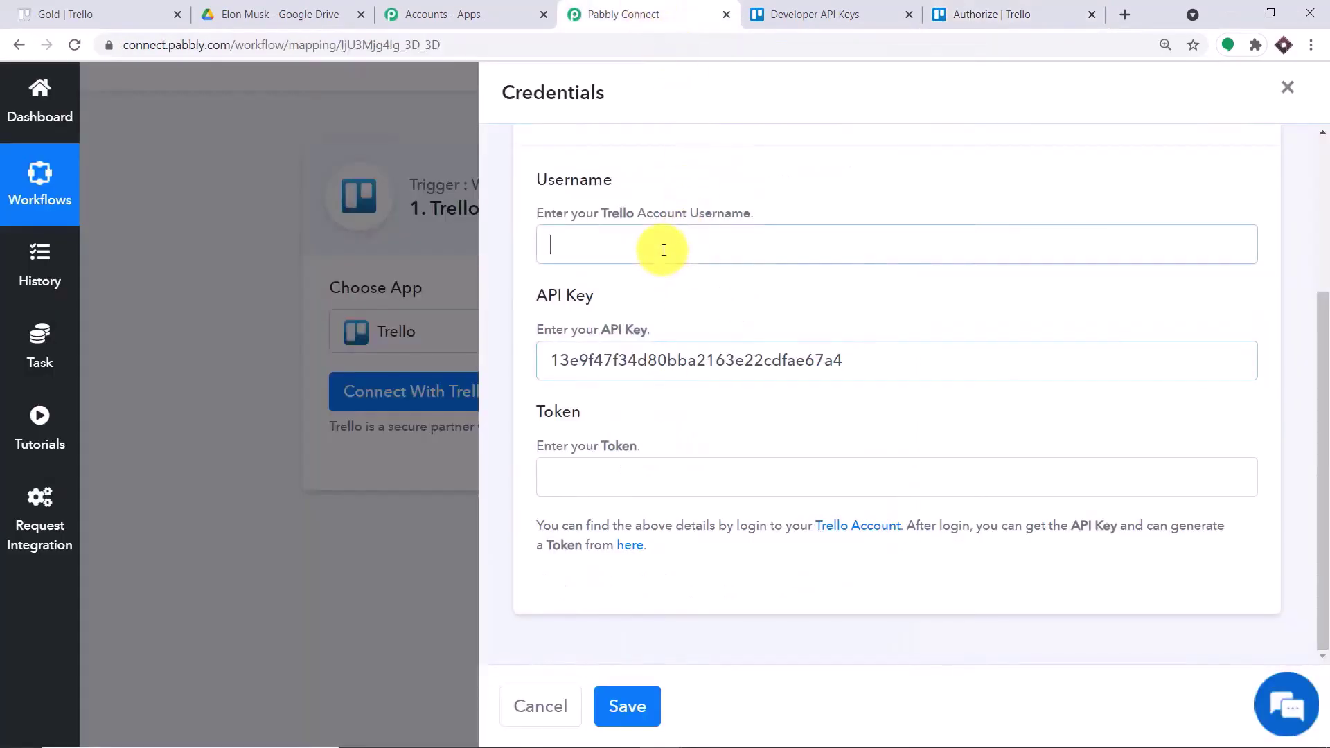
right_click(663, 250)
left_click(720, 389)
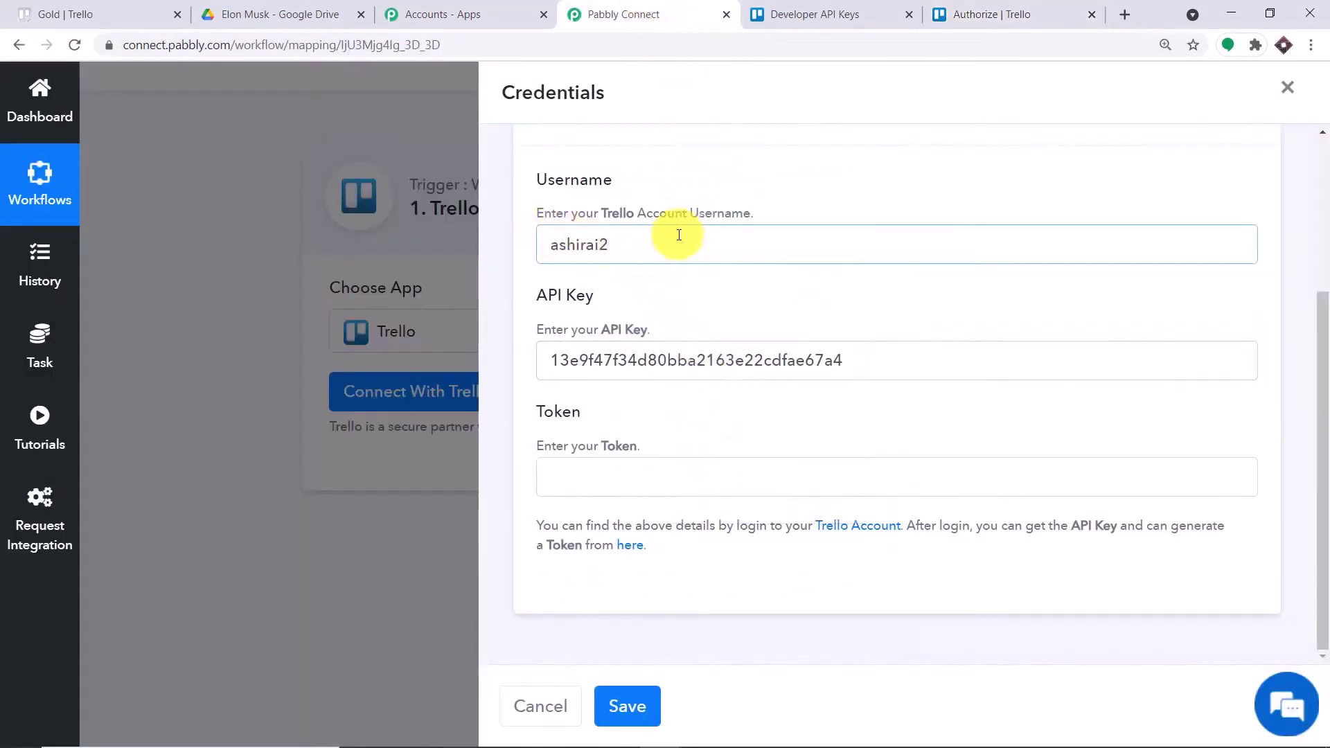
- Copy the generated Trello token into the Token field
left_click(976, 8)
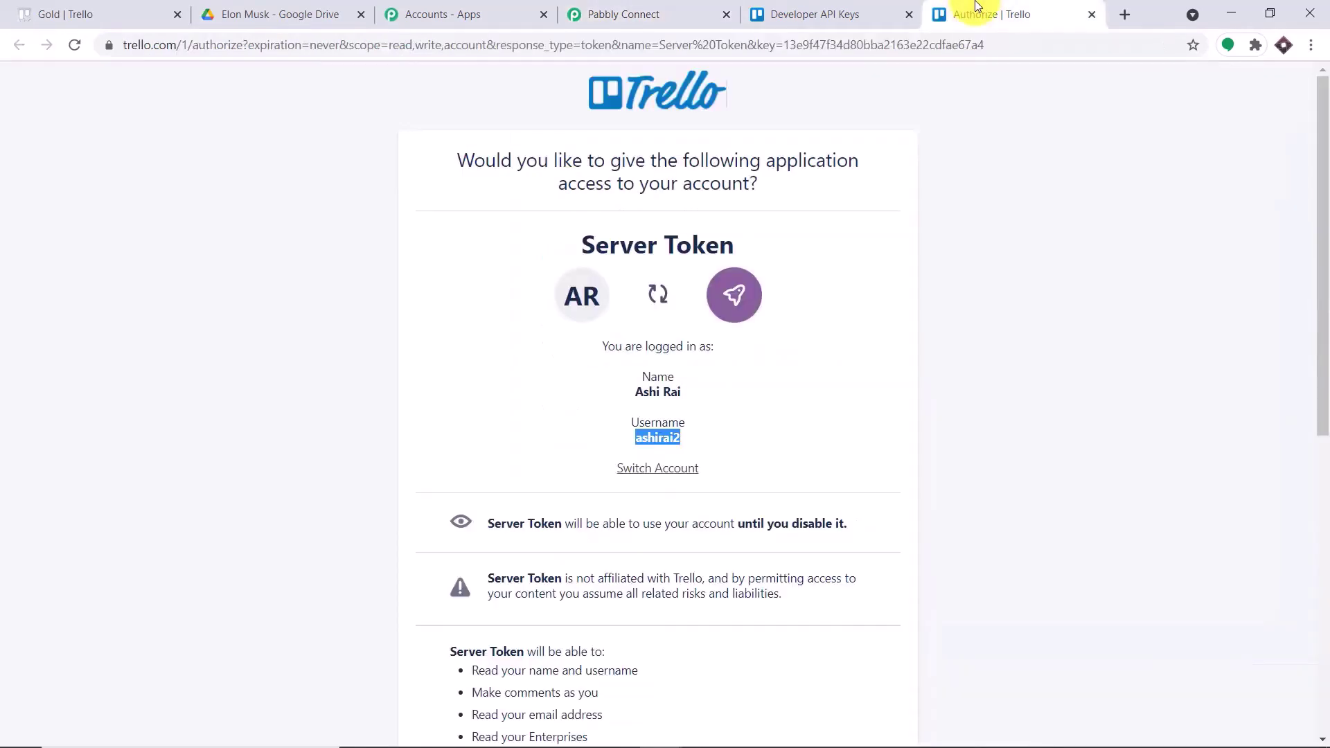
scroll(891, 215, "down", 8)
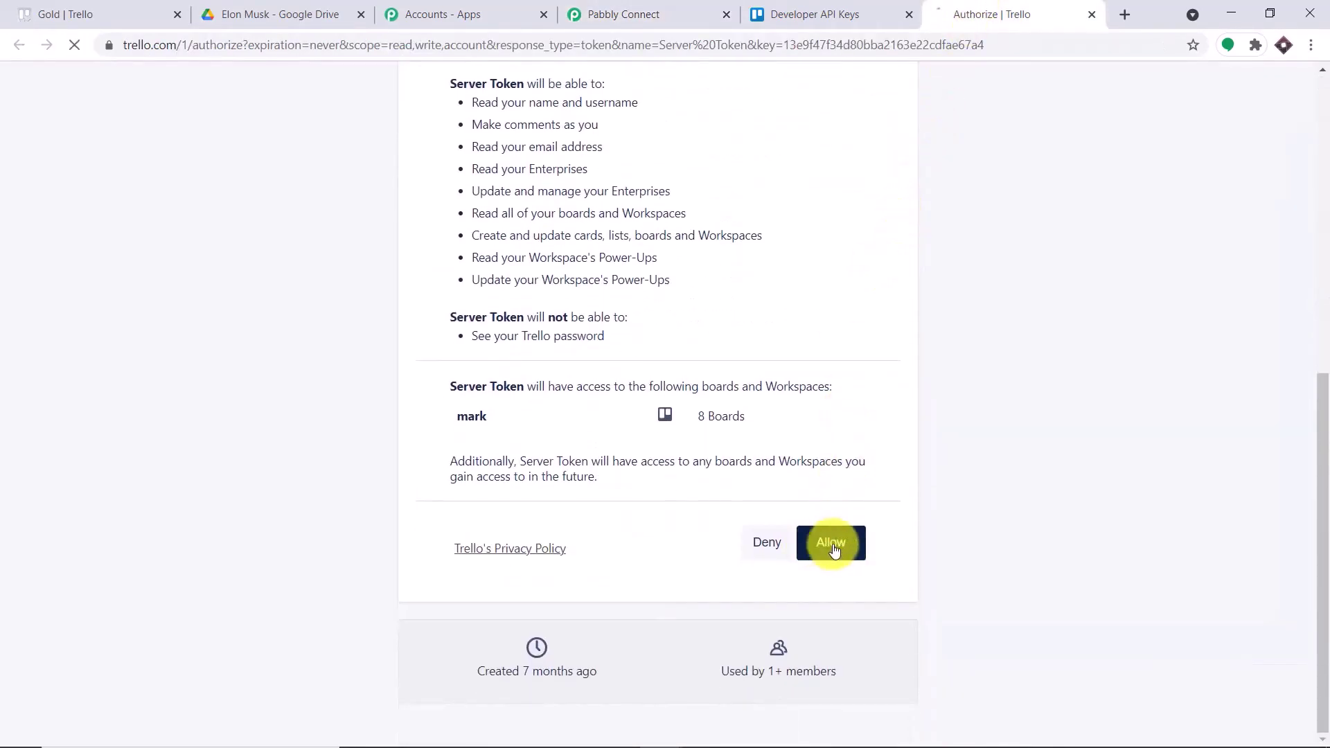
double_click(605, 147)
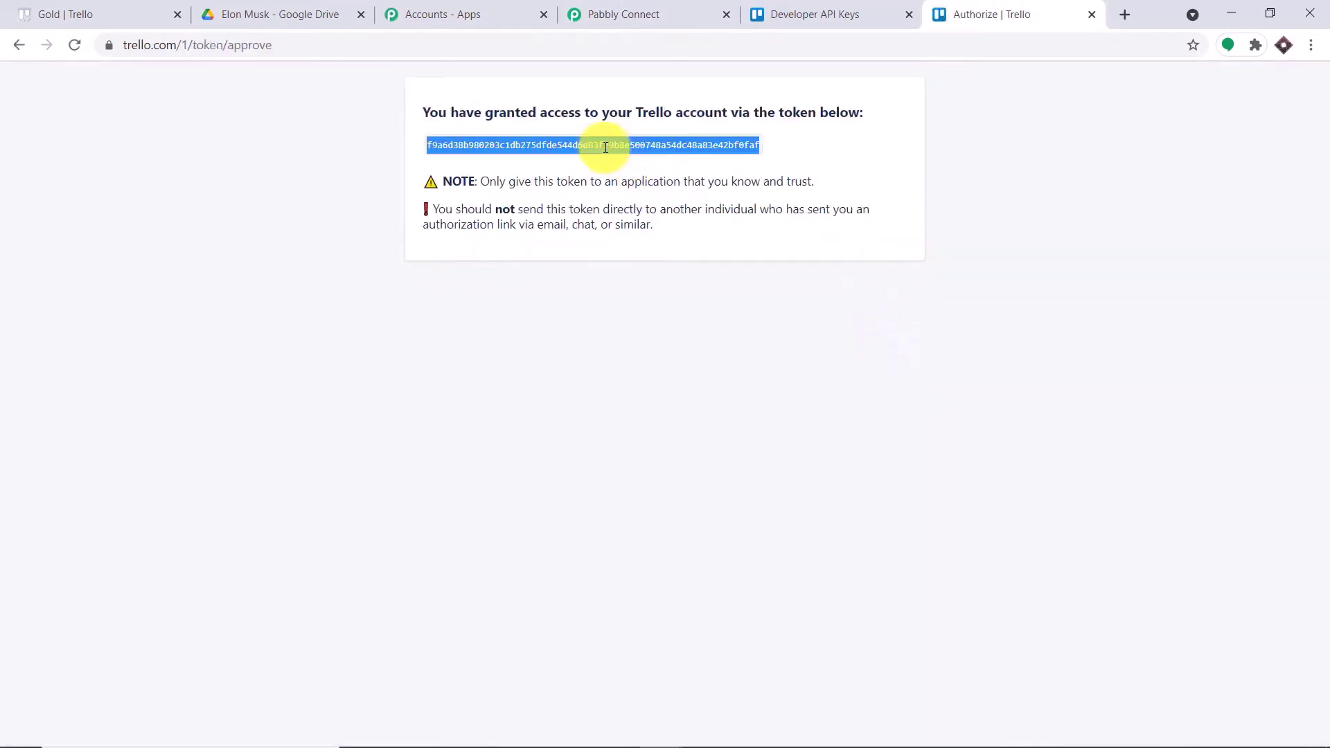
left_click(618, 161)
left_click(626, 13)
left_click(612, 481)
right_click(612, 481)
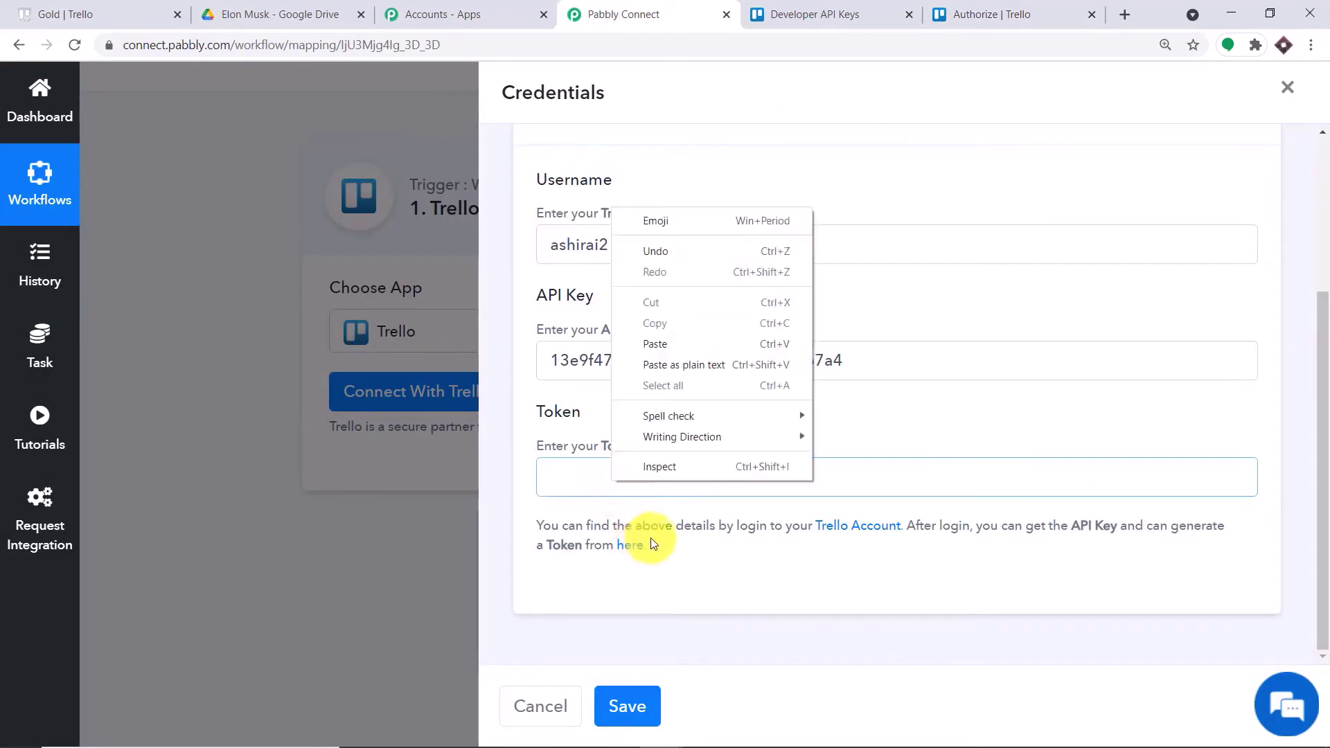
left_click(687, 344)
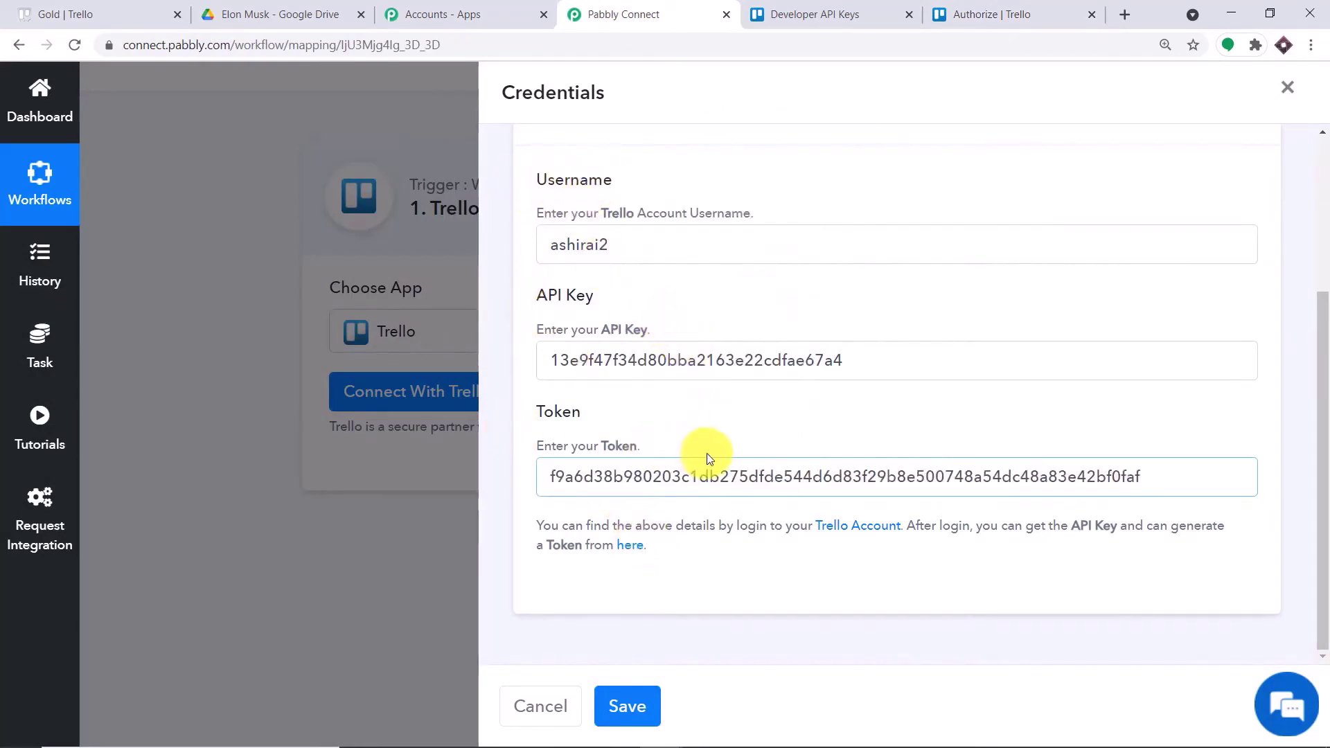
- Save the Trello credentials to connect and review the generated webhook URL
left_click(639, 713)
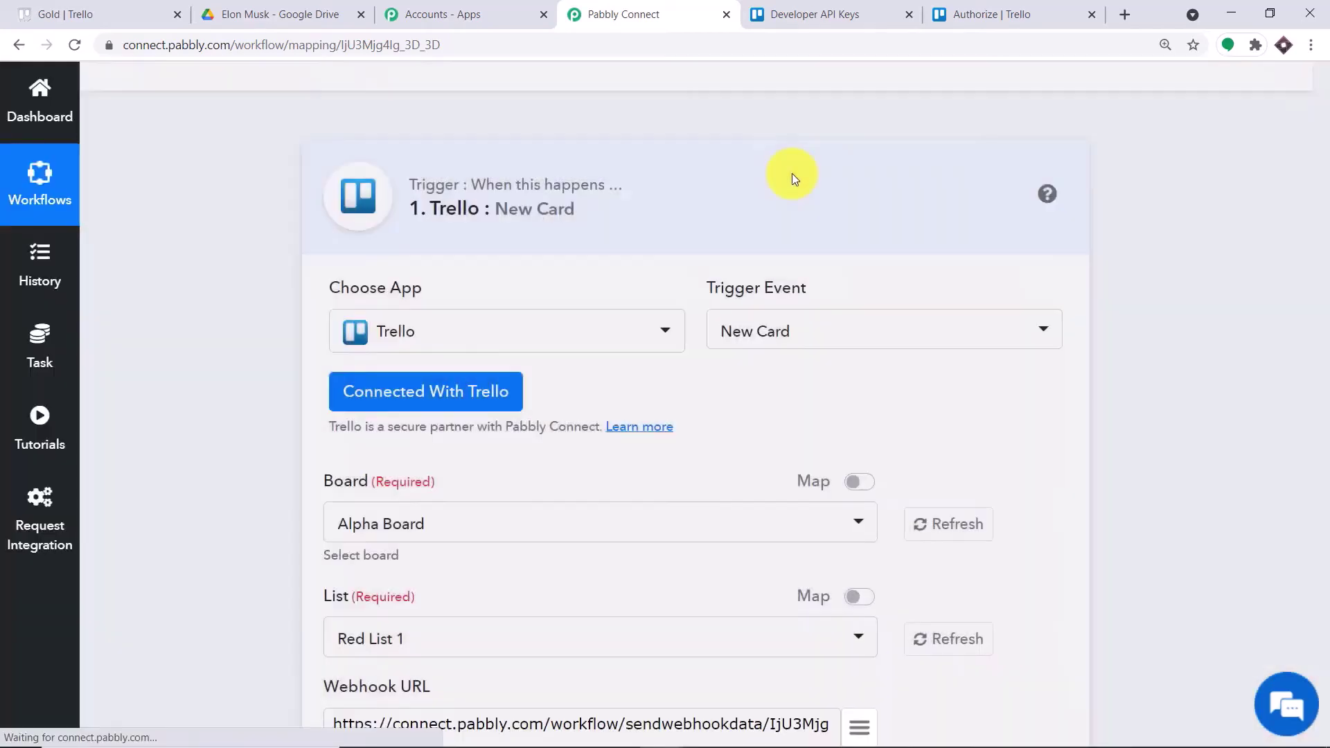
scroll(833, 216, "down", 4)
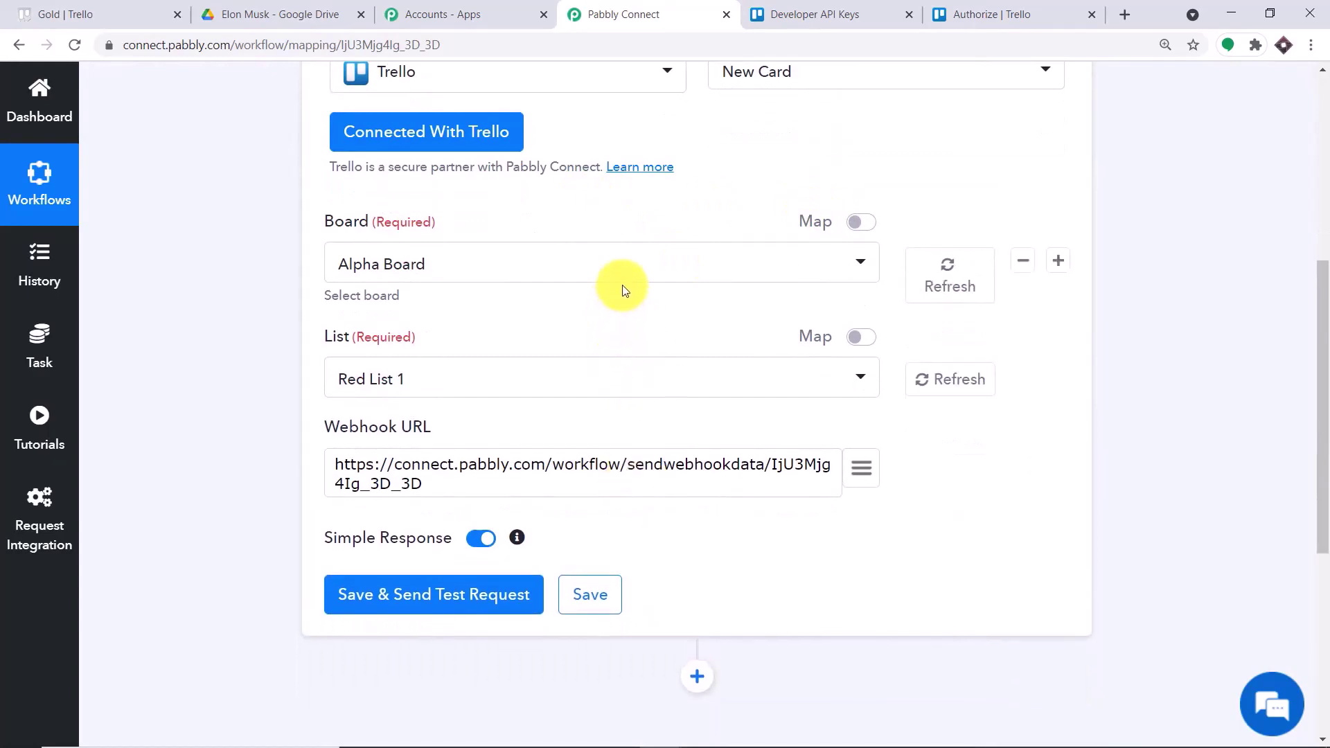
left_click_drag(451, 481, 264, 437)
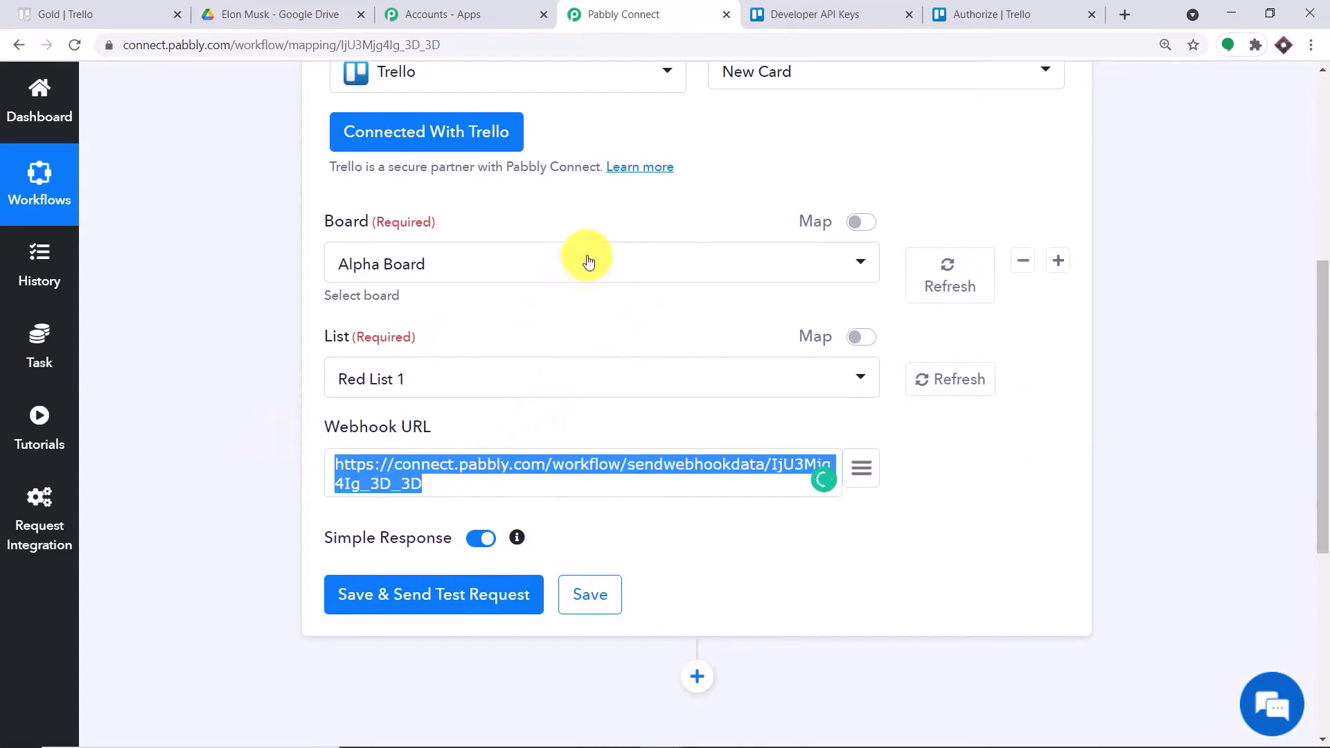
left_click(597, 206)
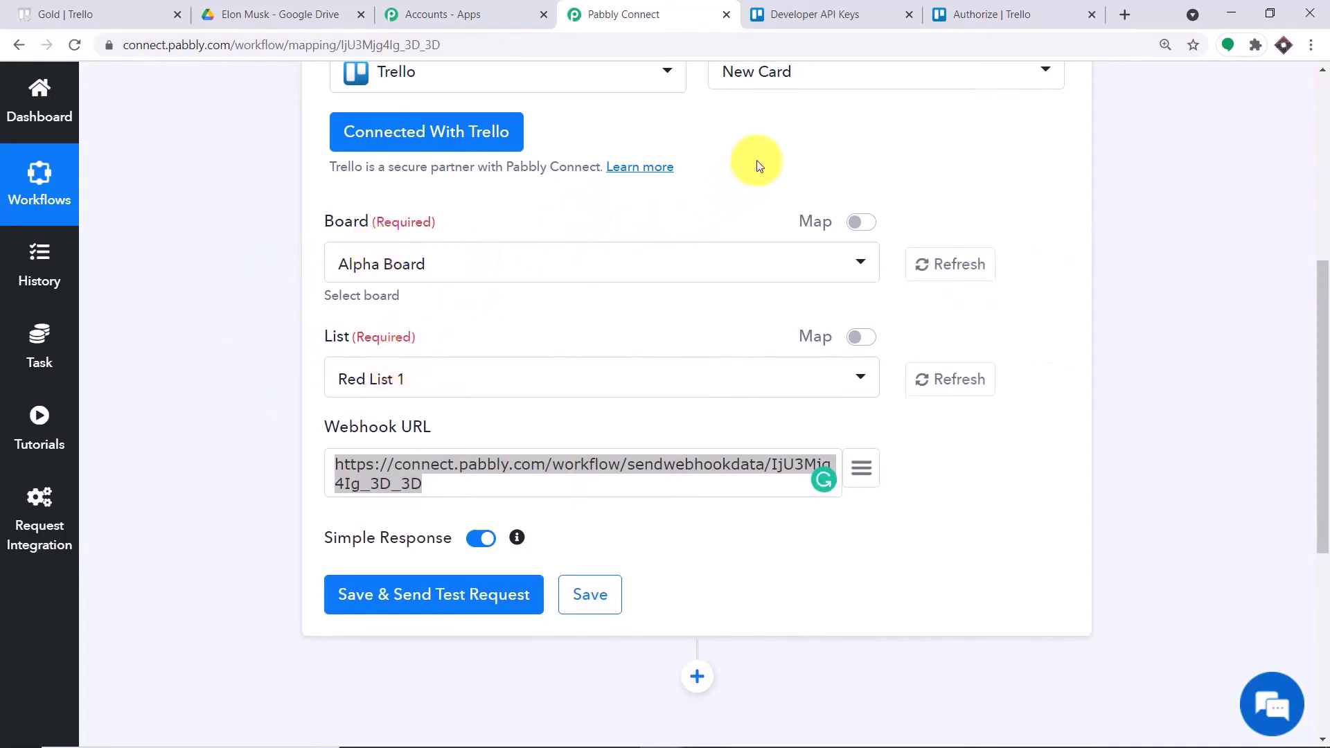
left_click(377, 262)
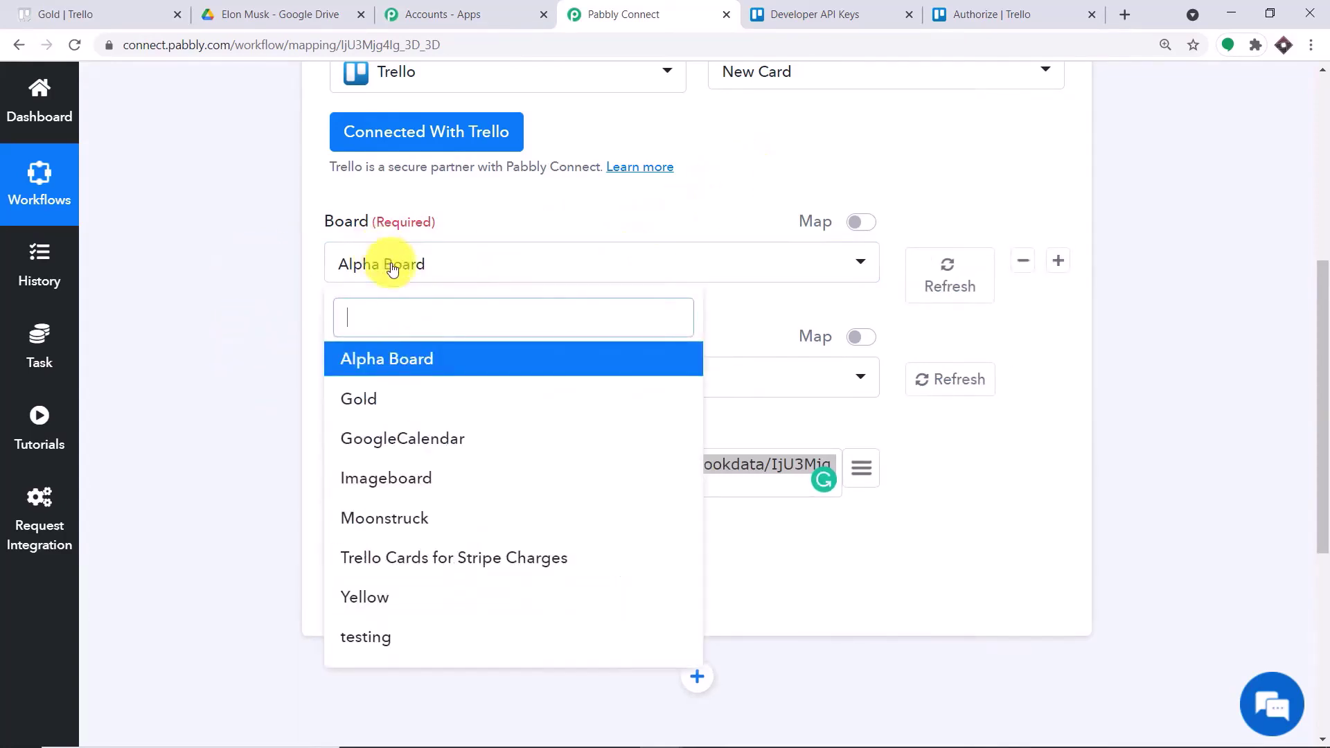
scroll(449, 592, "down", 1)
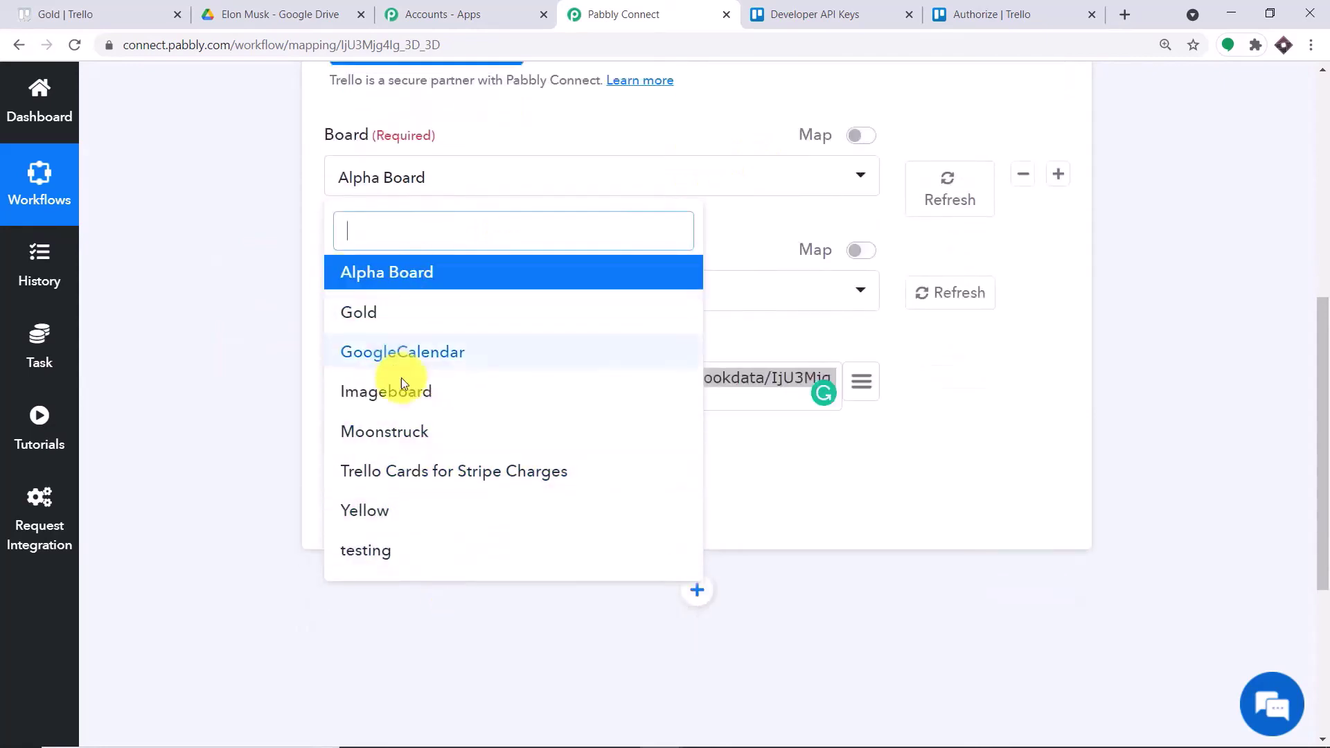
- Find the Moonstruck board in Trello and select it as the trigger's board, list showing Crater
left_click(119, 10)
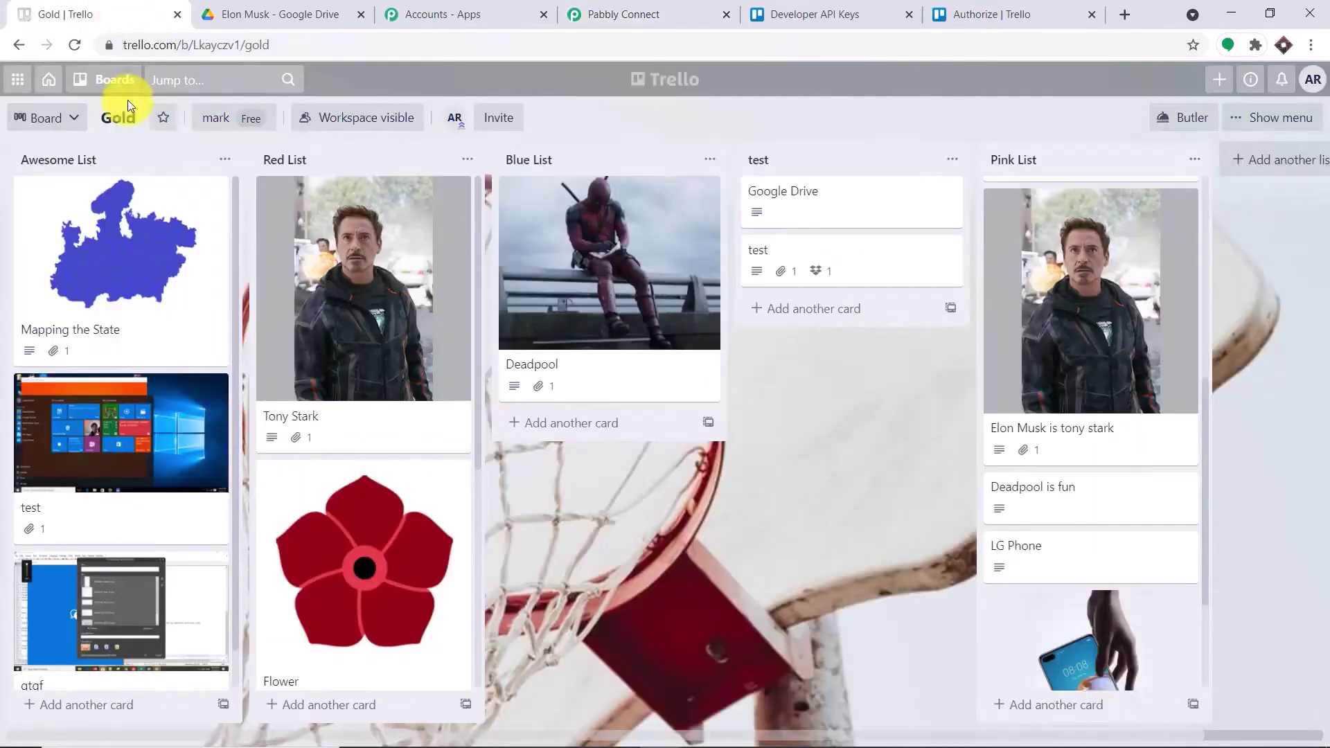
left_click(100, 80)
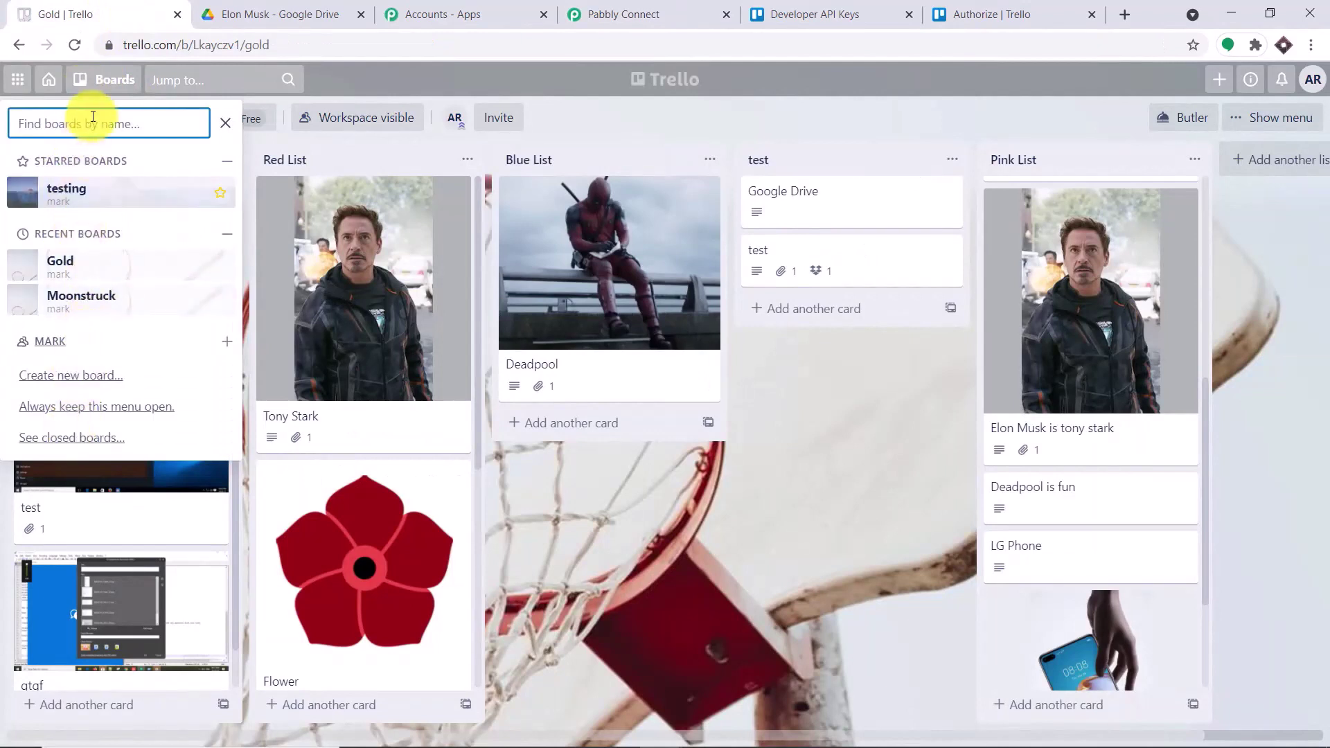
left_click(111, 299)
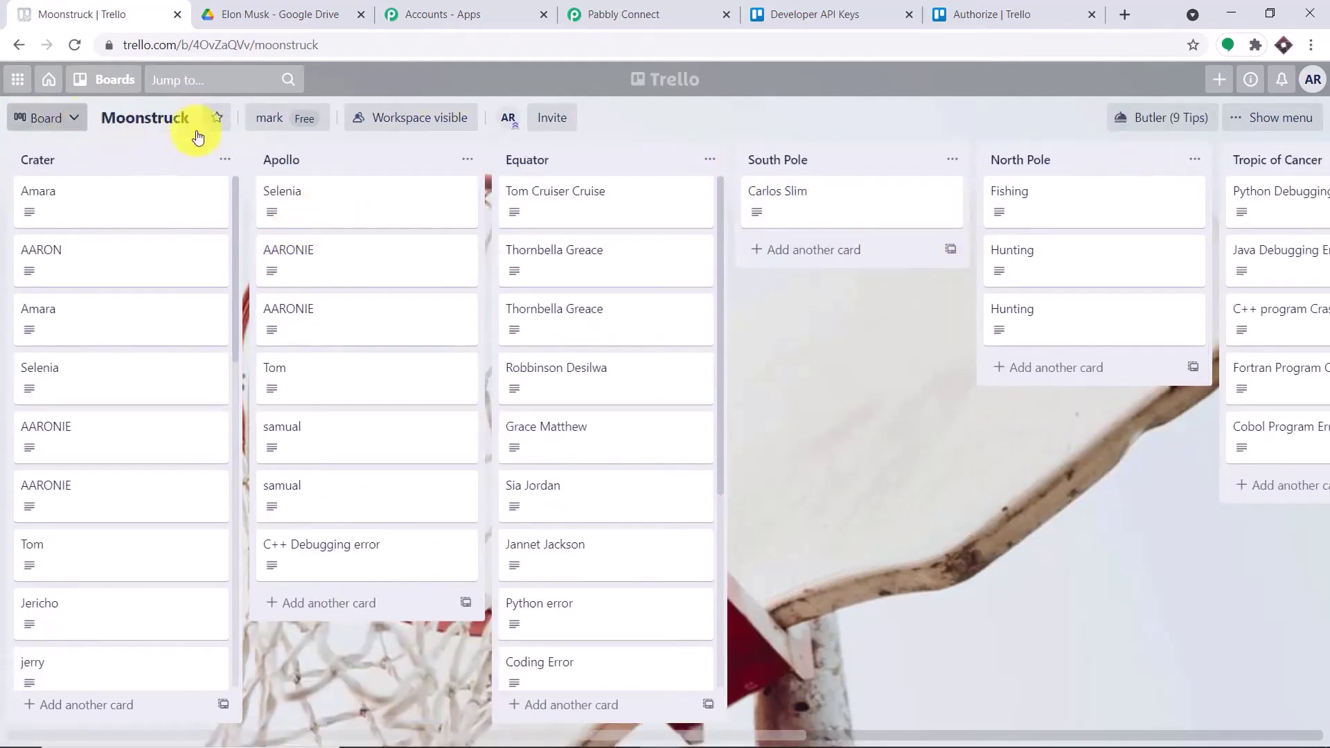
left_click(647, 14)
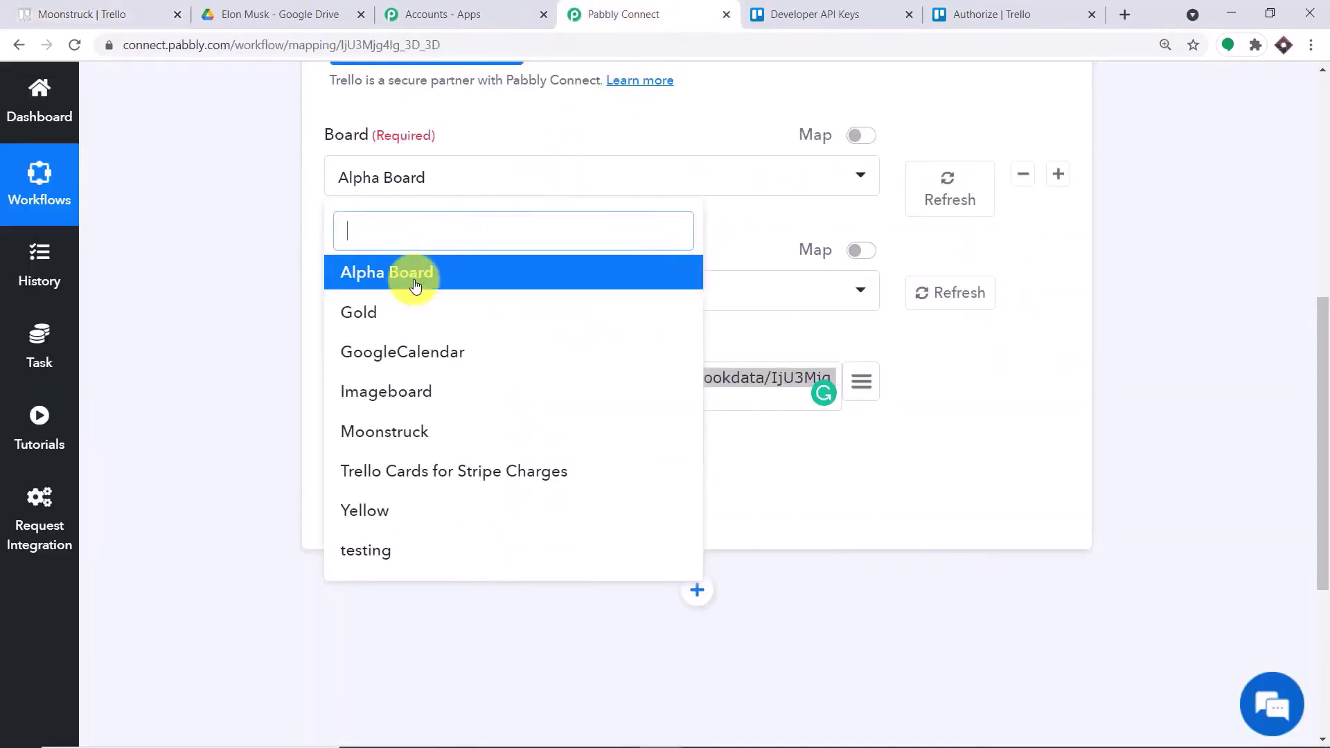
left_click(389, 444)
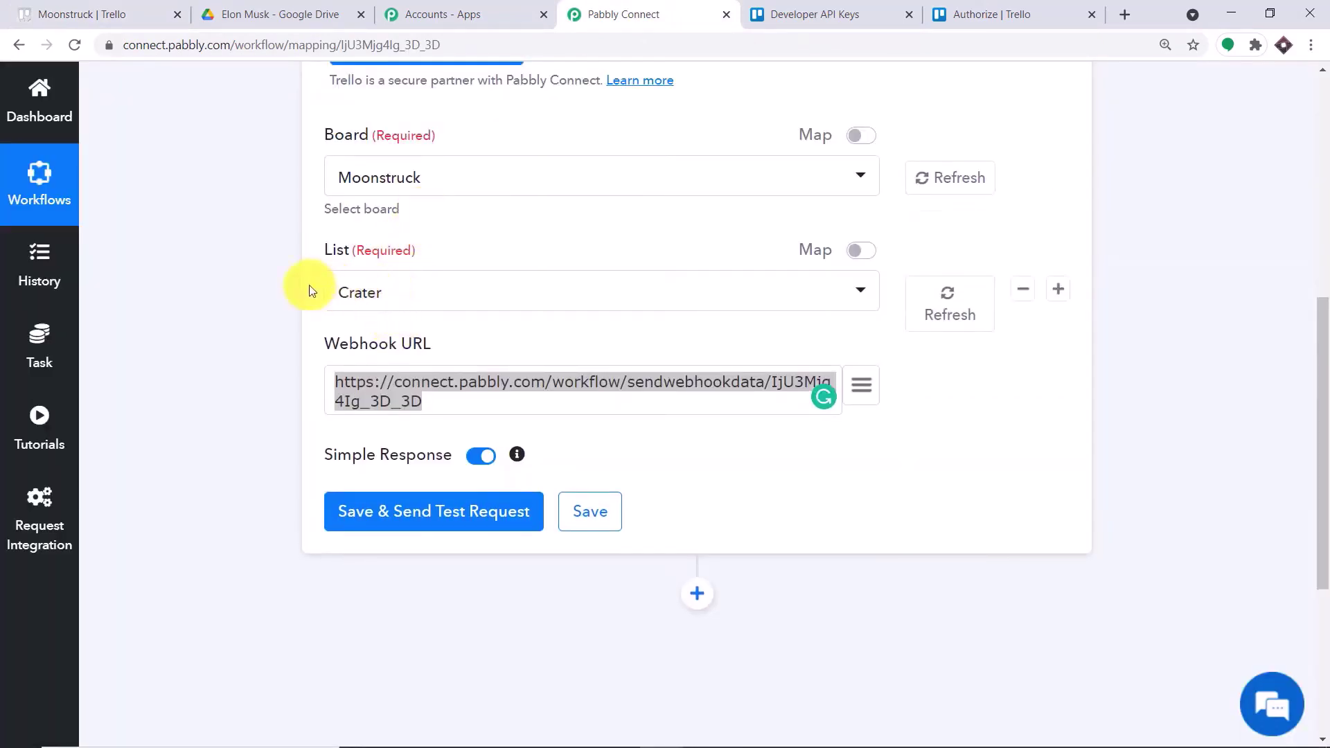
left_click(79, 8)
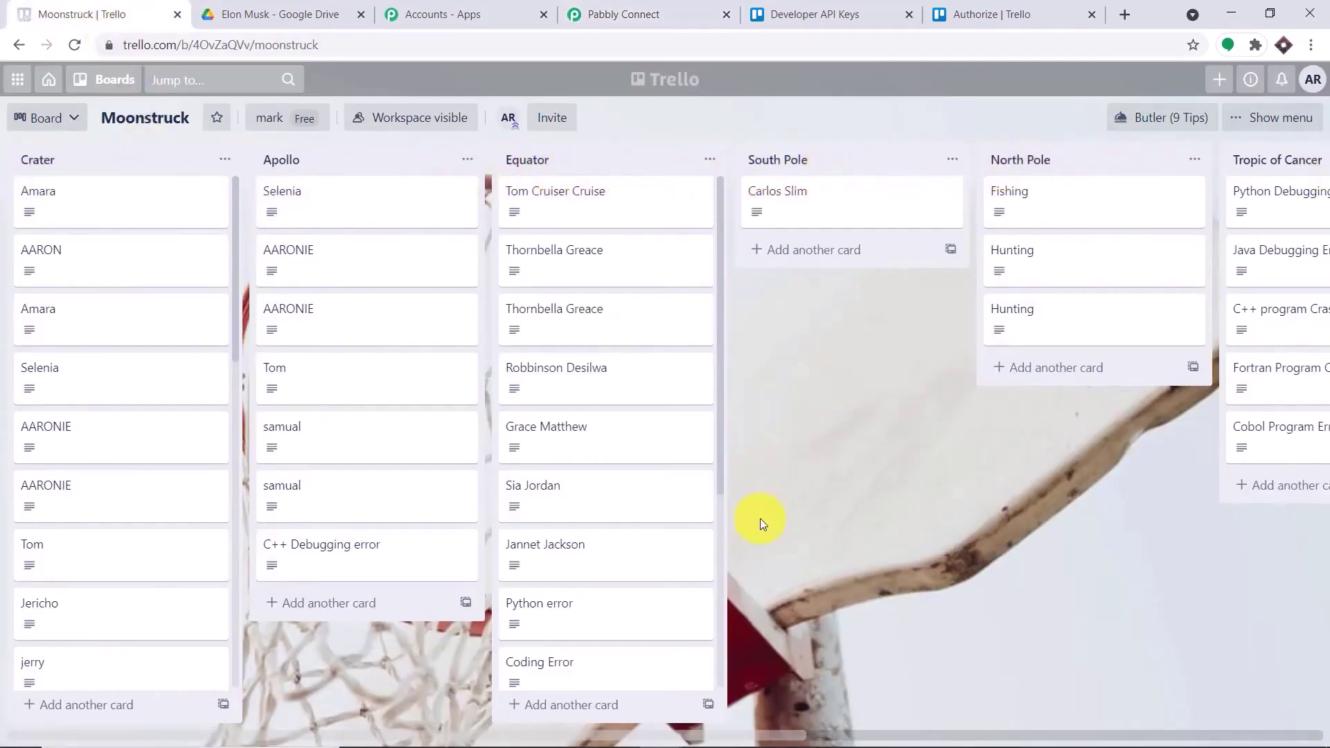
left_click_drag(768, 735, 1320, 736)
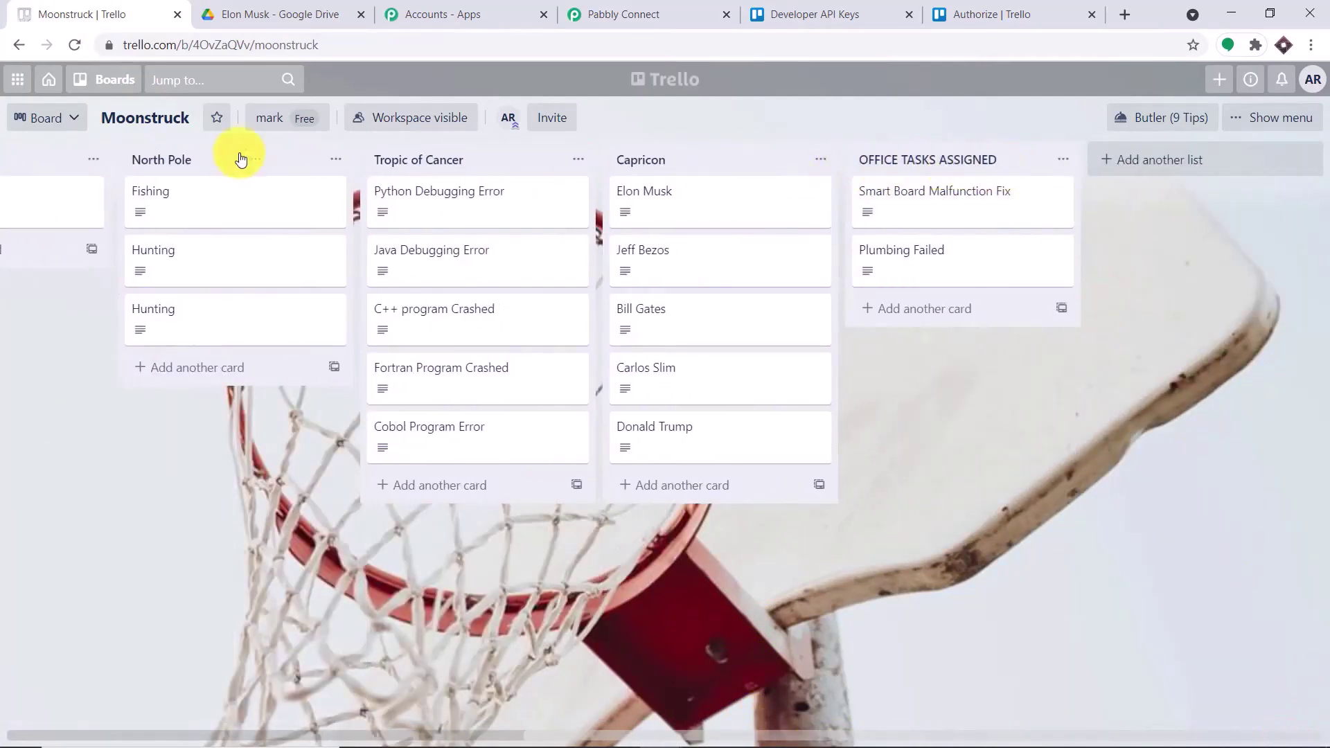
left_click(588, 15)
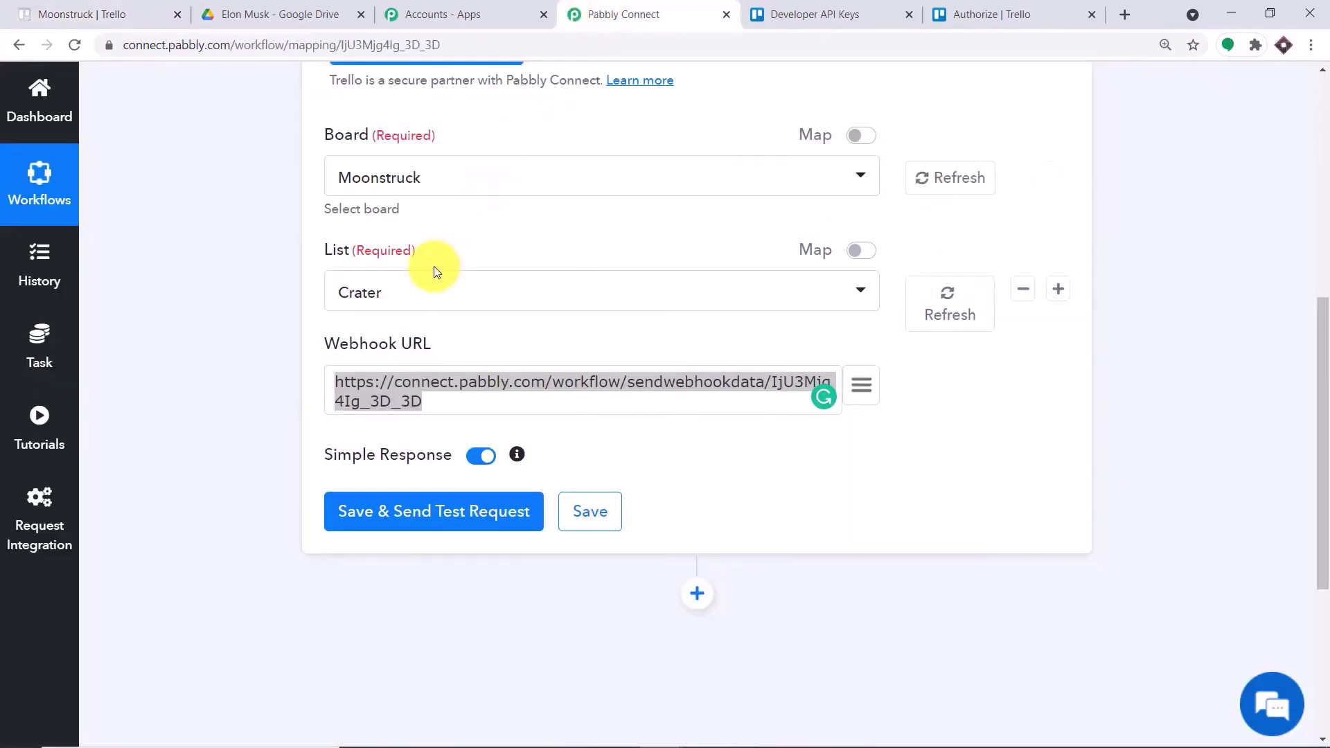
left_click(406, 291)
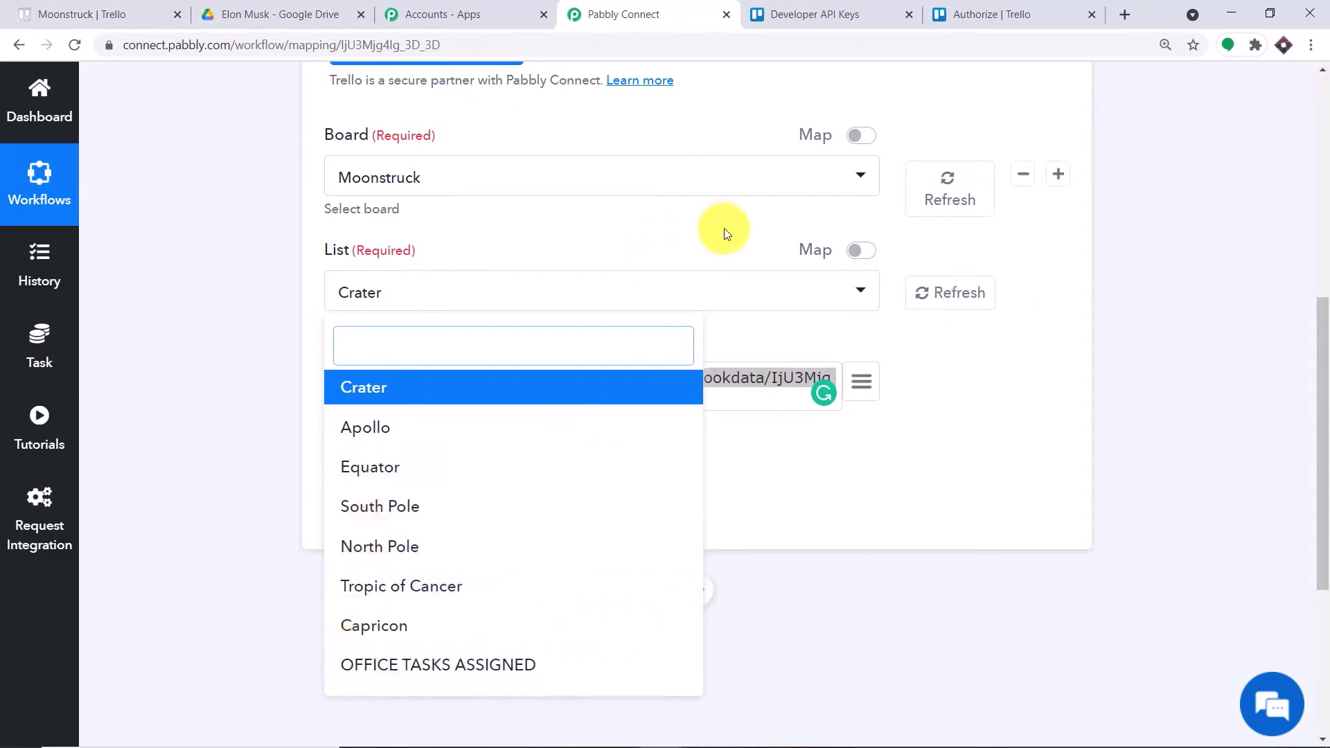
- Add a list named NEW TASK after OFFICE TASKS ASSIGNED on the Moonstruck board
left_click(82, 14)
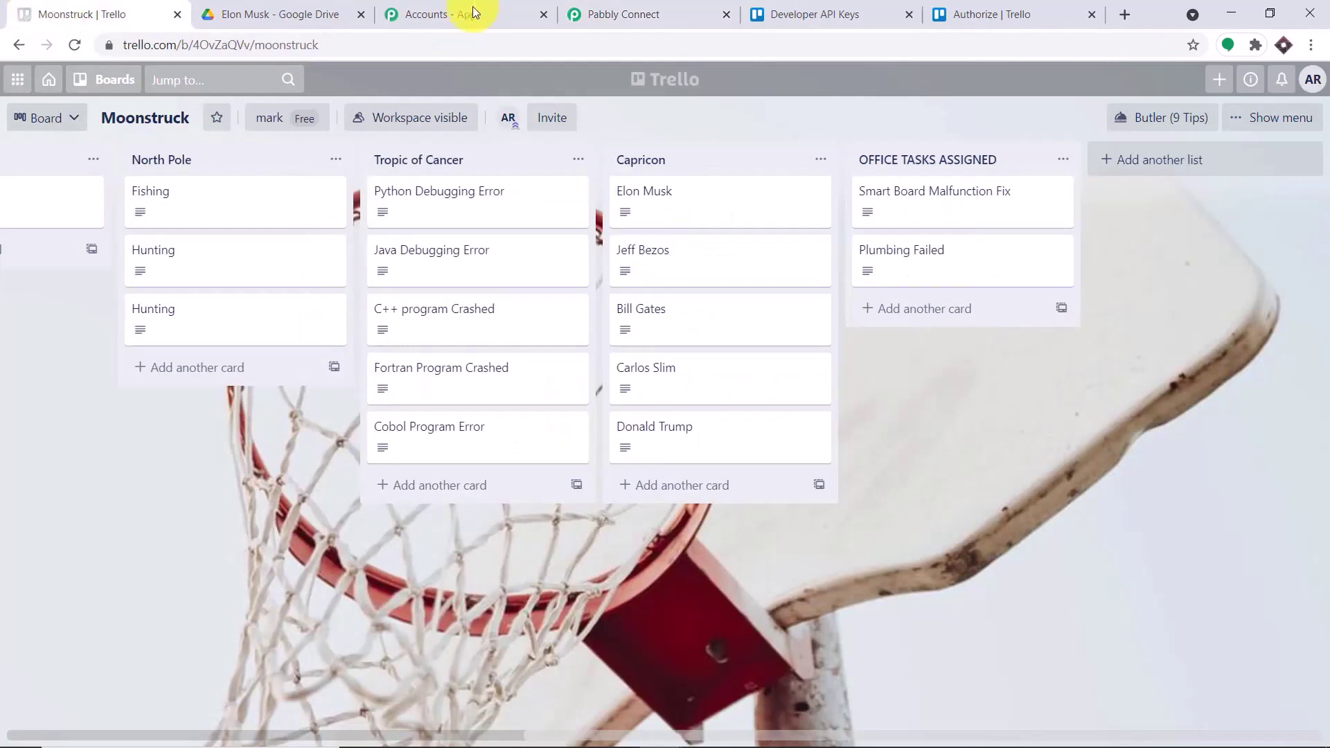
left_click(1179, 166)
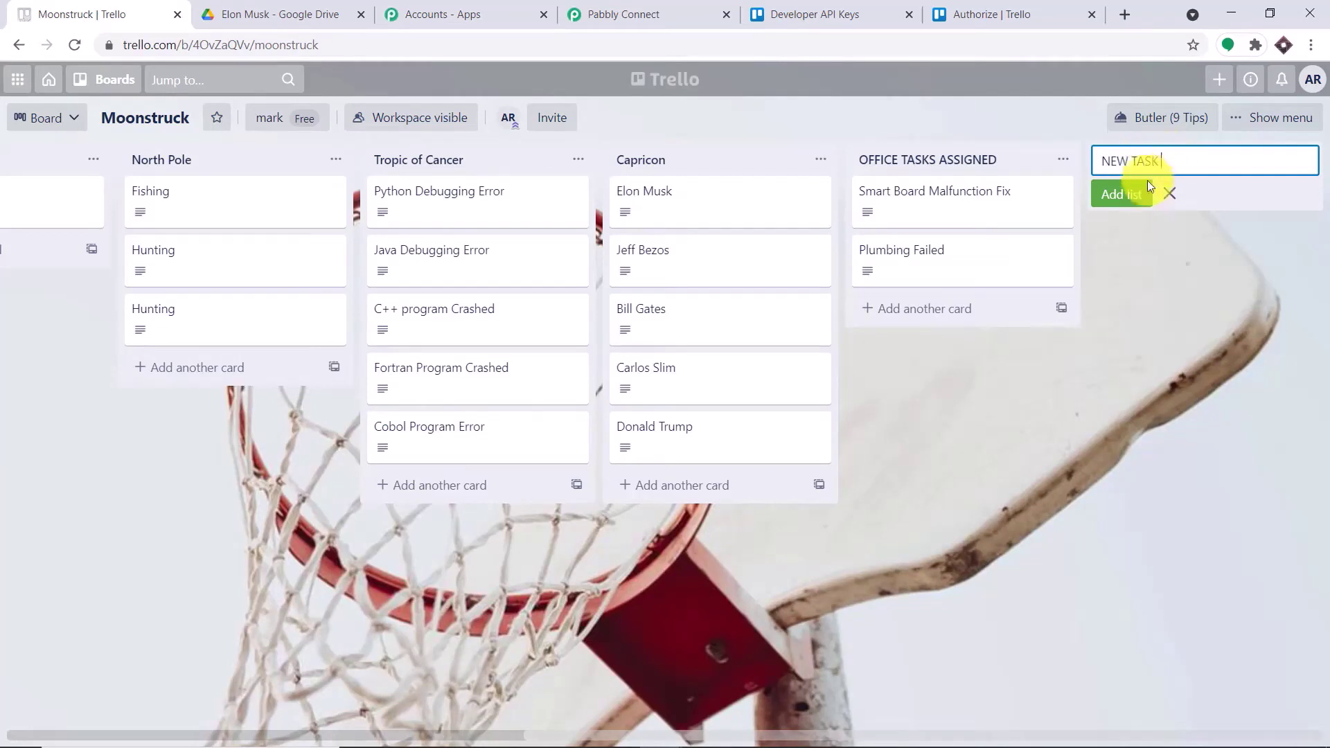
left_click(1122, 196)
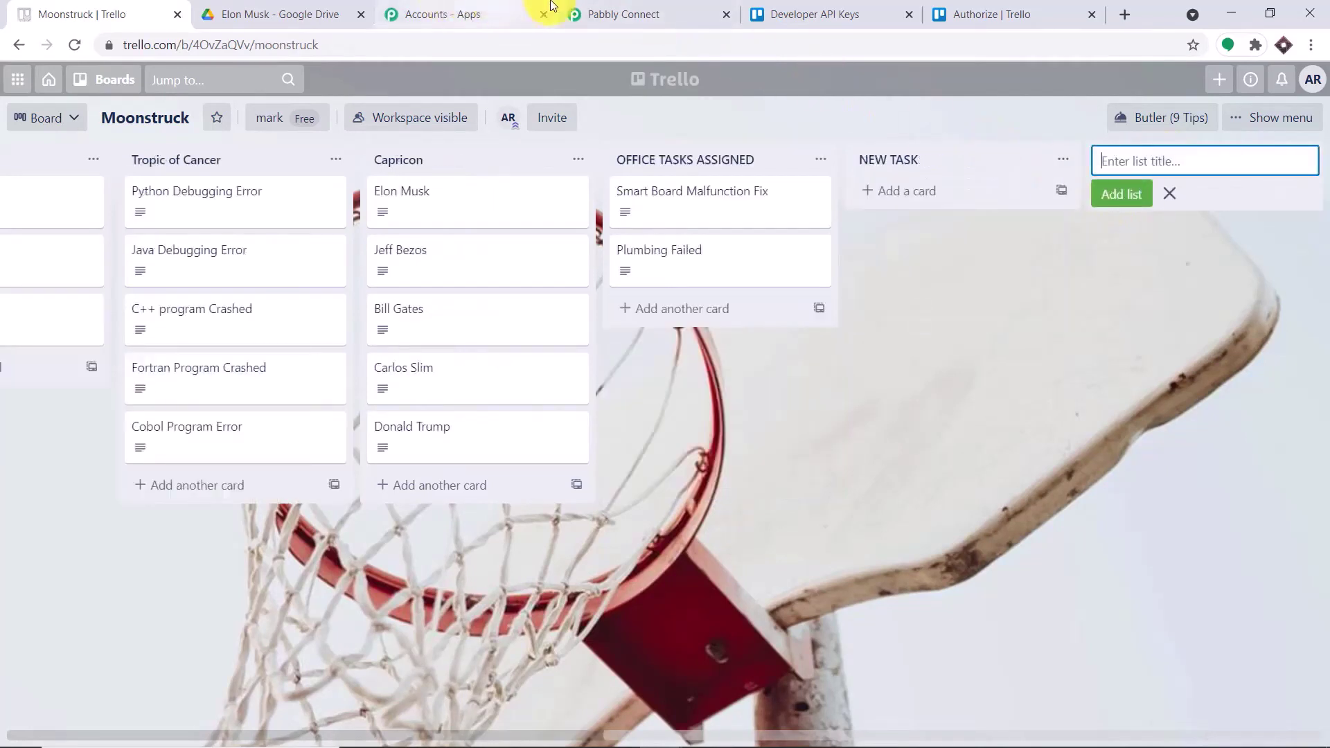
- Refresh the trigger's lists and pick NEW TASK as the watched list instead of Crater
left_click(676, 14)
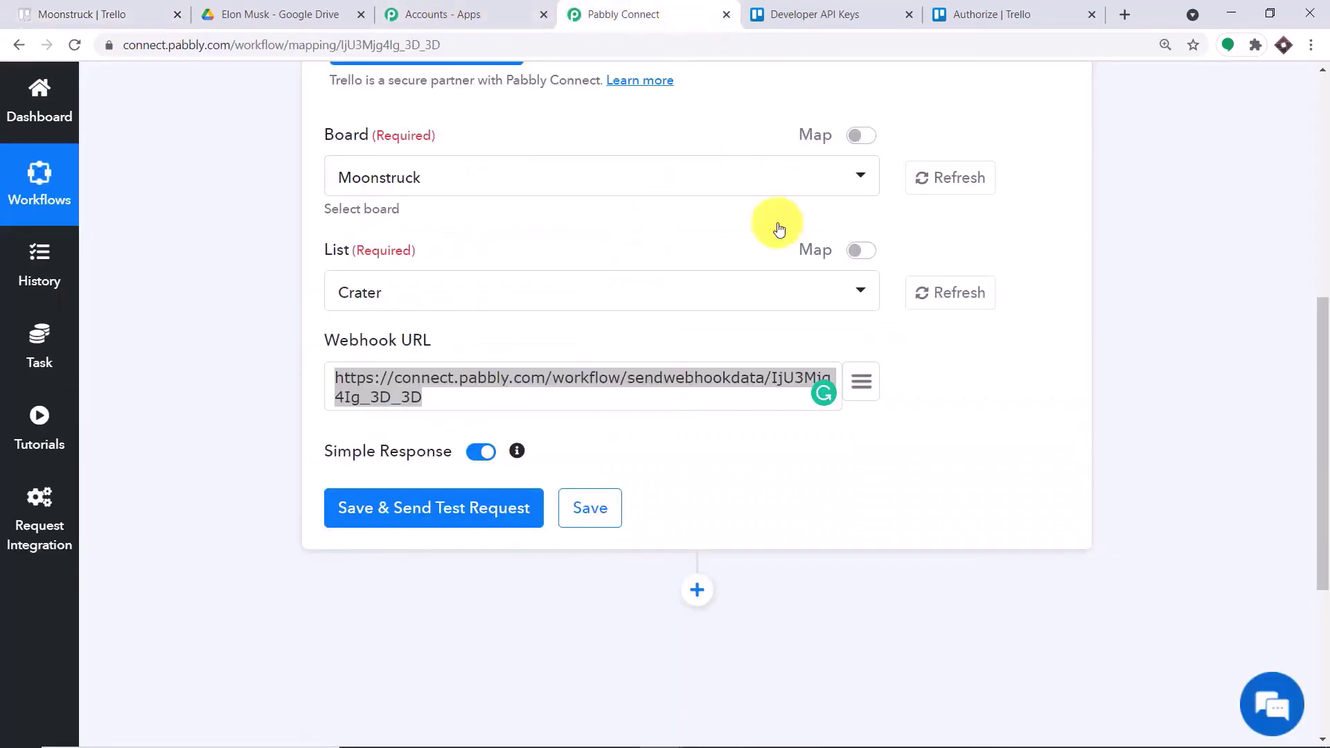
left_click(931, 293)
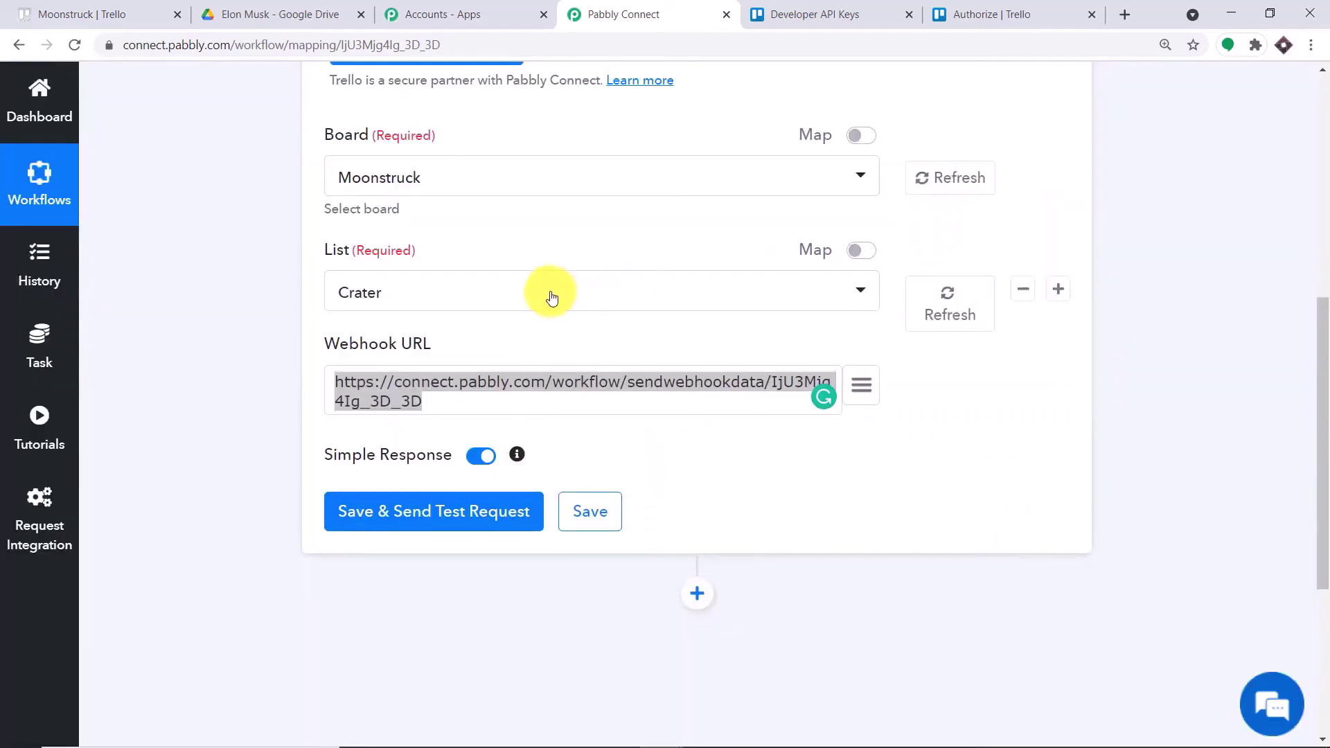
left_click(550, 295)
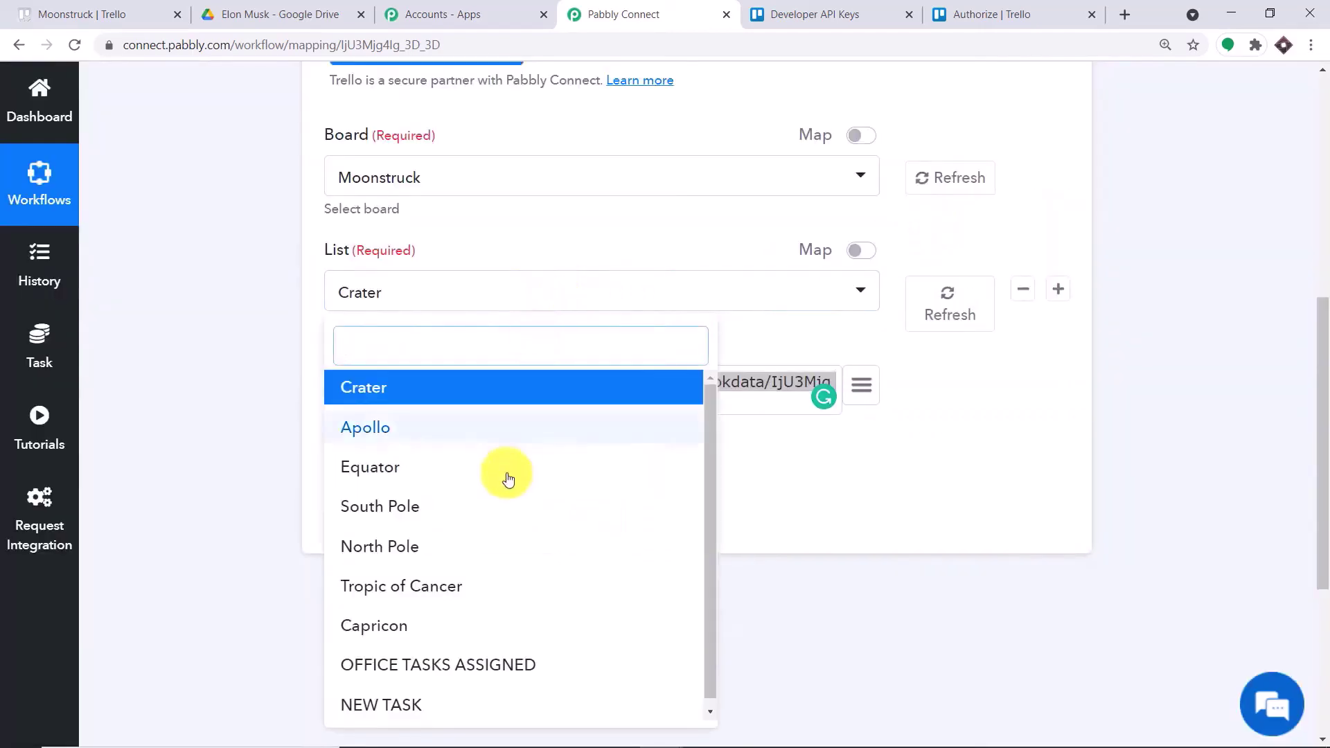
left_click(352, 705)
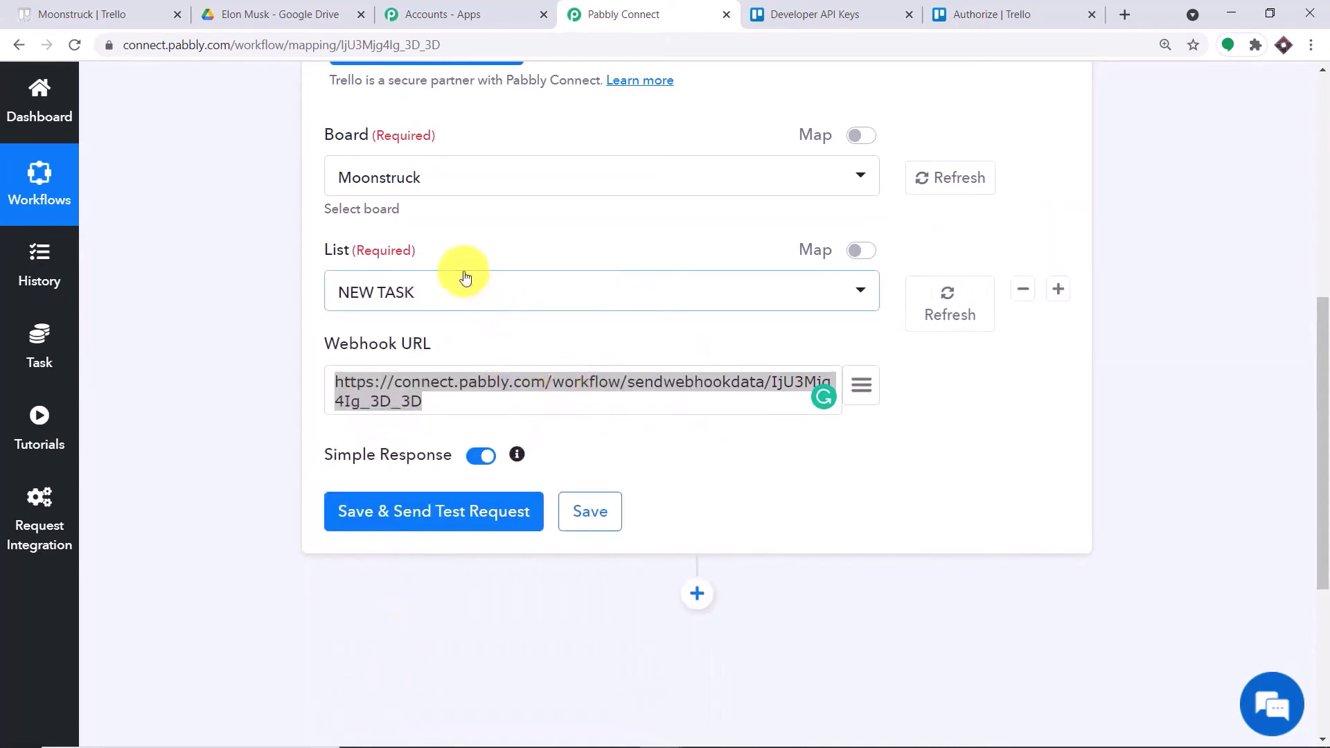
left_click(125, 7)
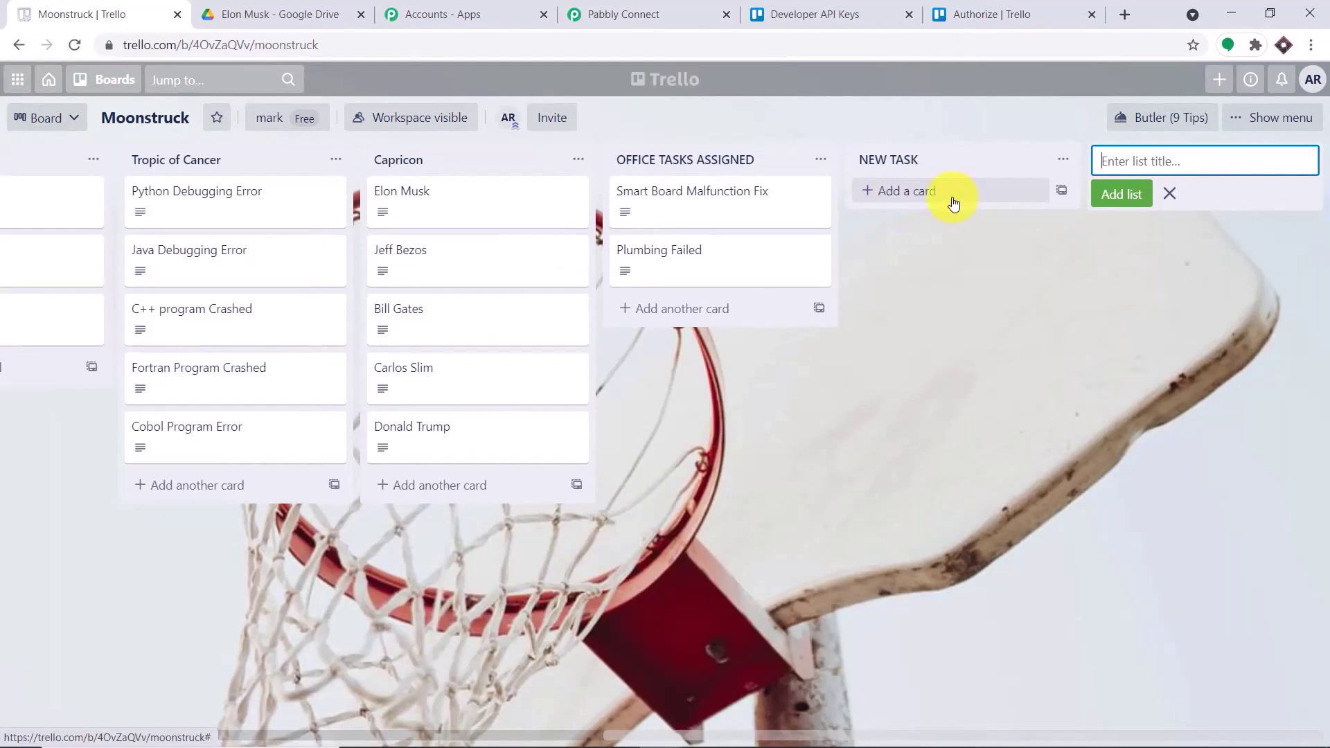
left_click(626, 14)
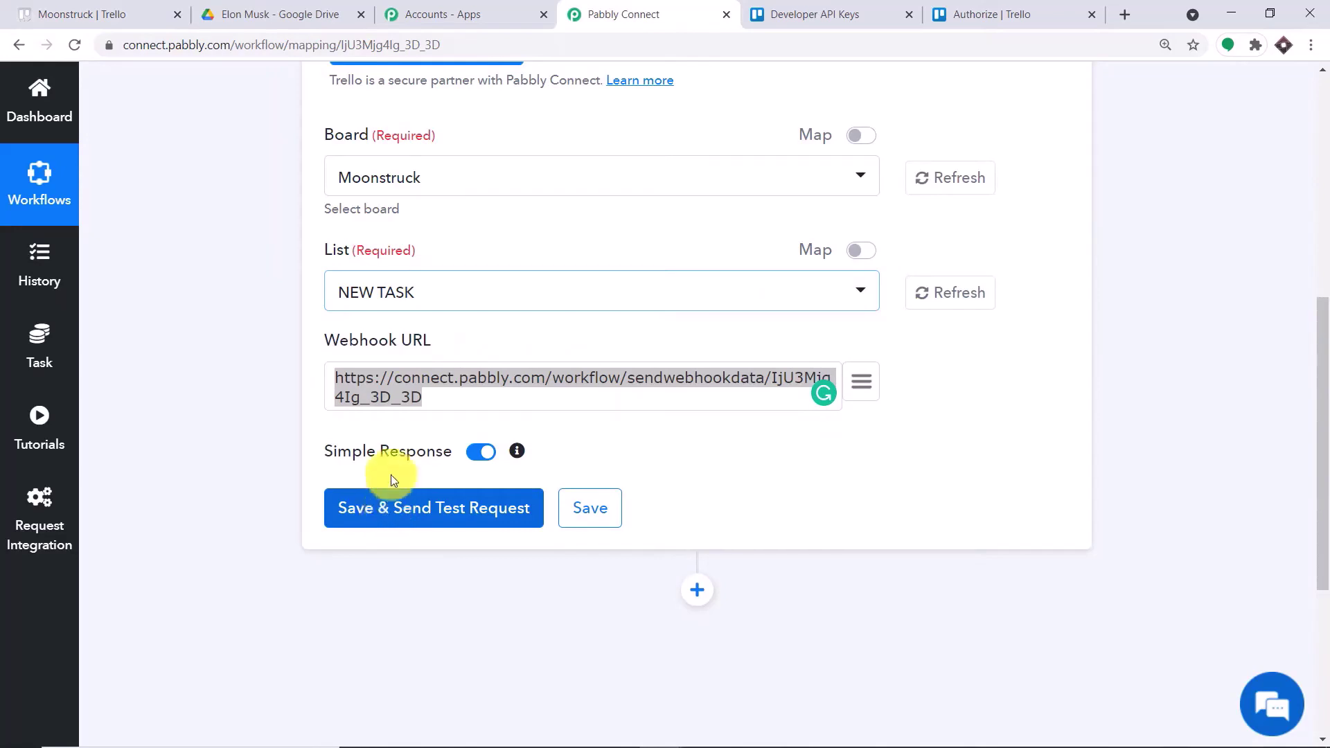
left_click(90, 8)
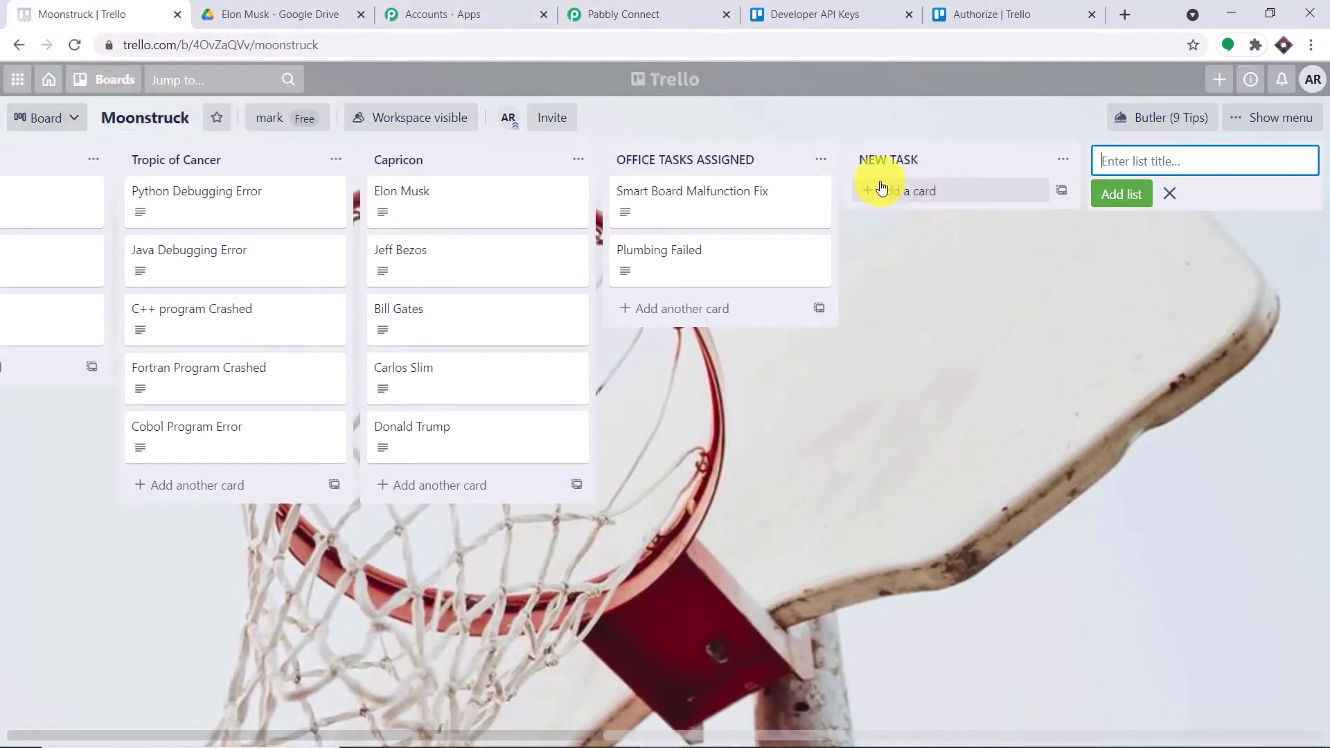
left_click(526, 6)
left_click(568, 12)
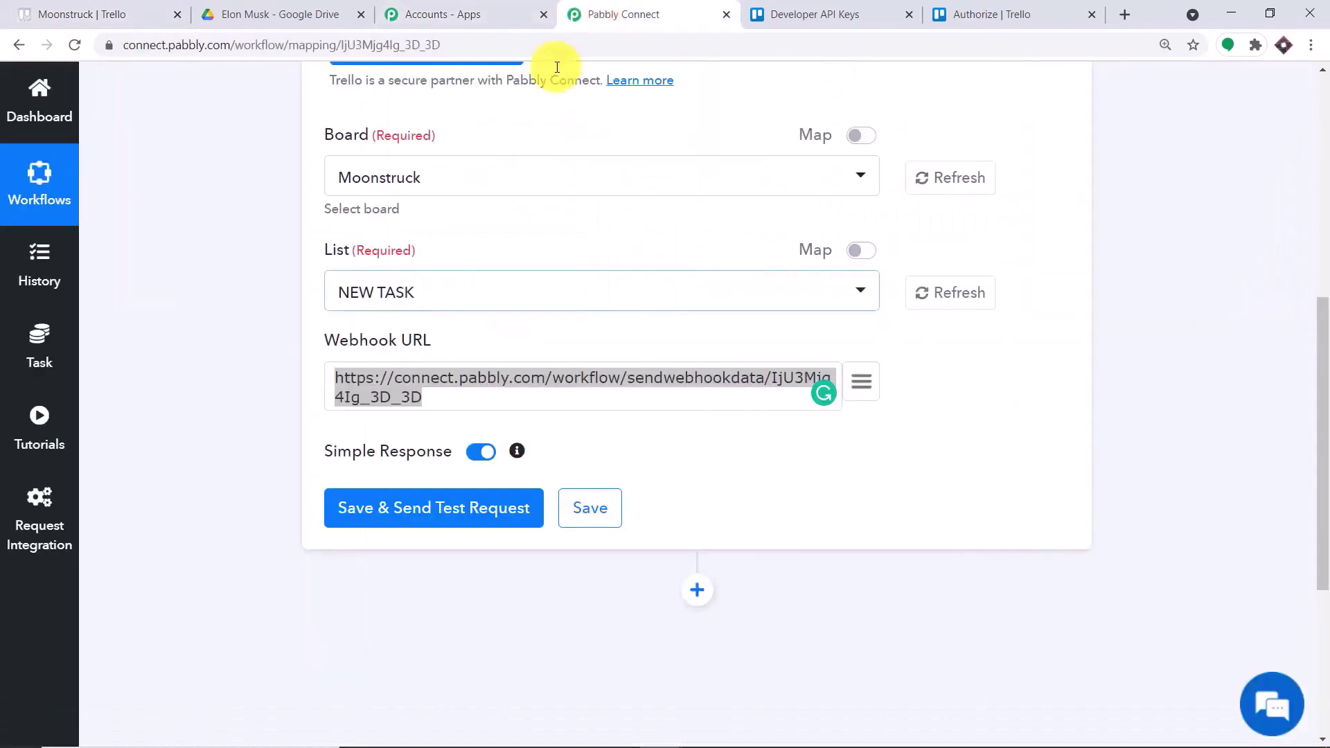
- Save the Trello trigger with a test request and set it listening for a Trello webhook
left_click(419, 513)
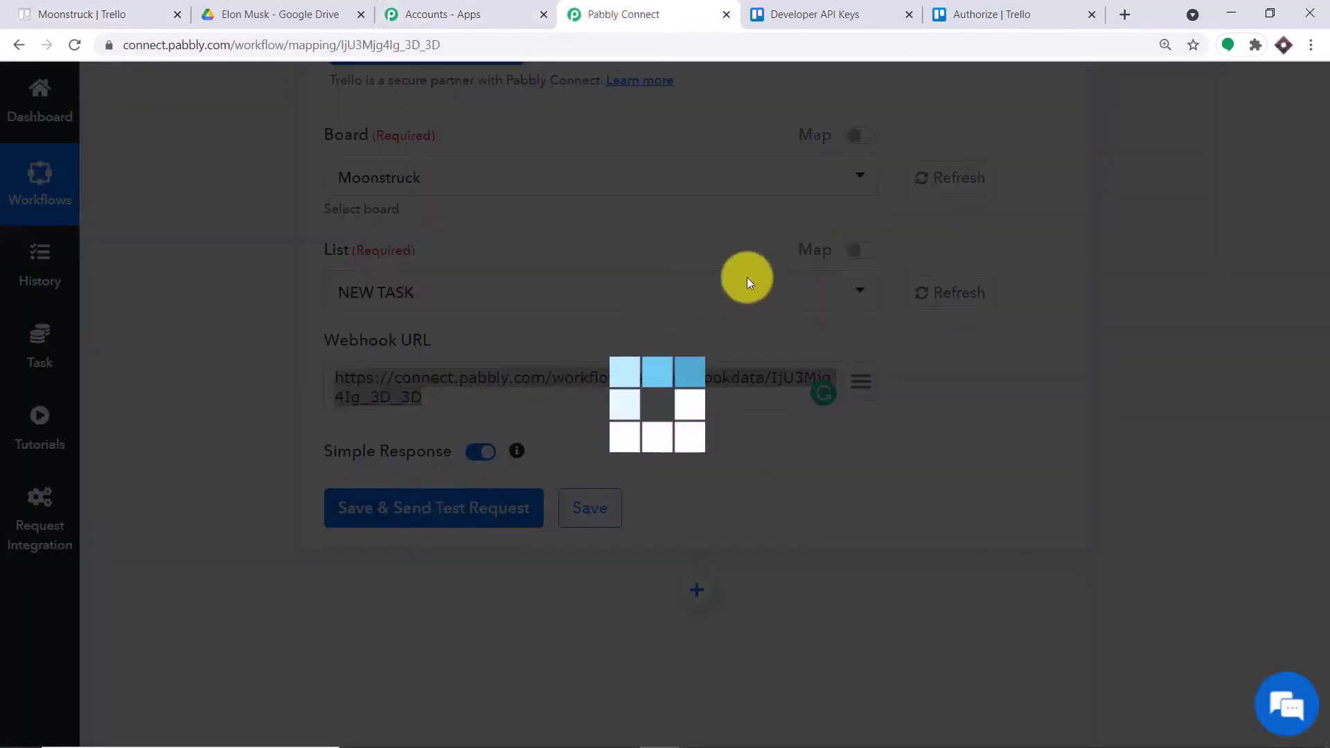
scroll(710, 374, "down", 6)
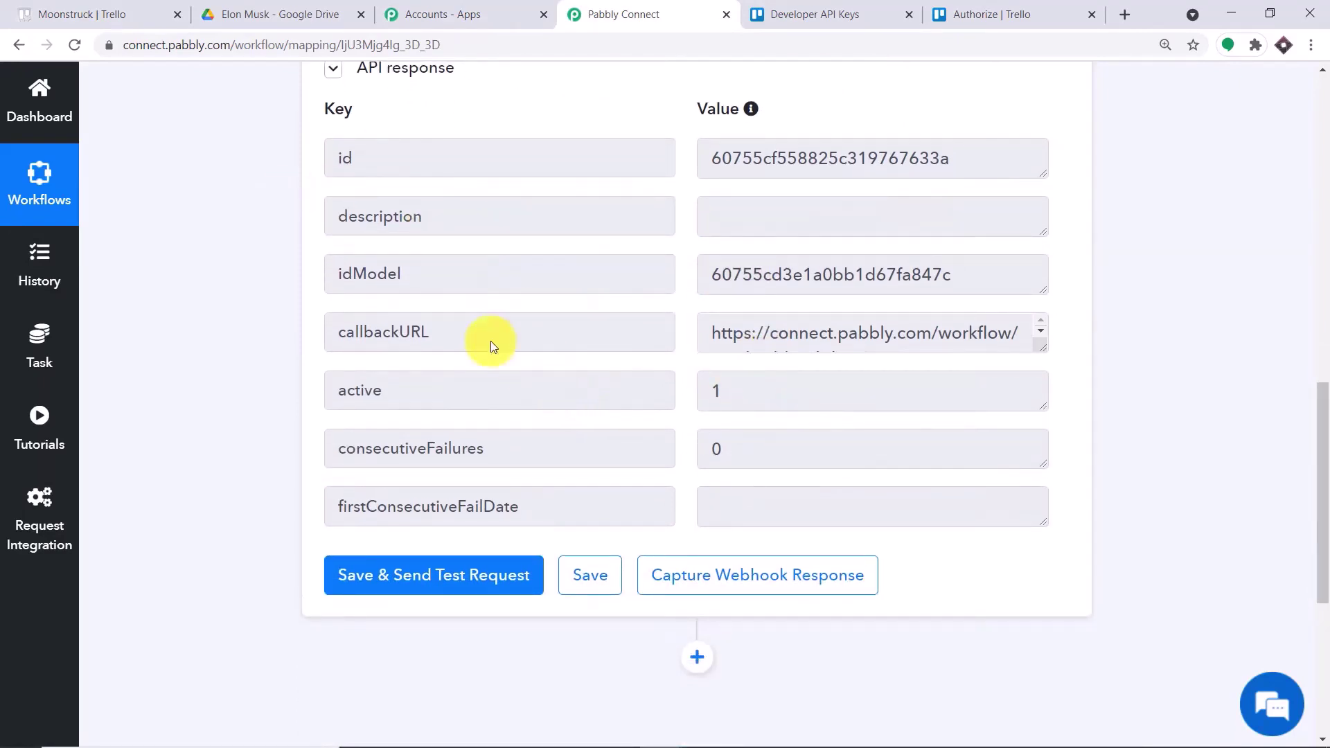
left_click(66, 11)
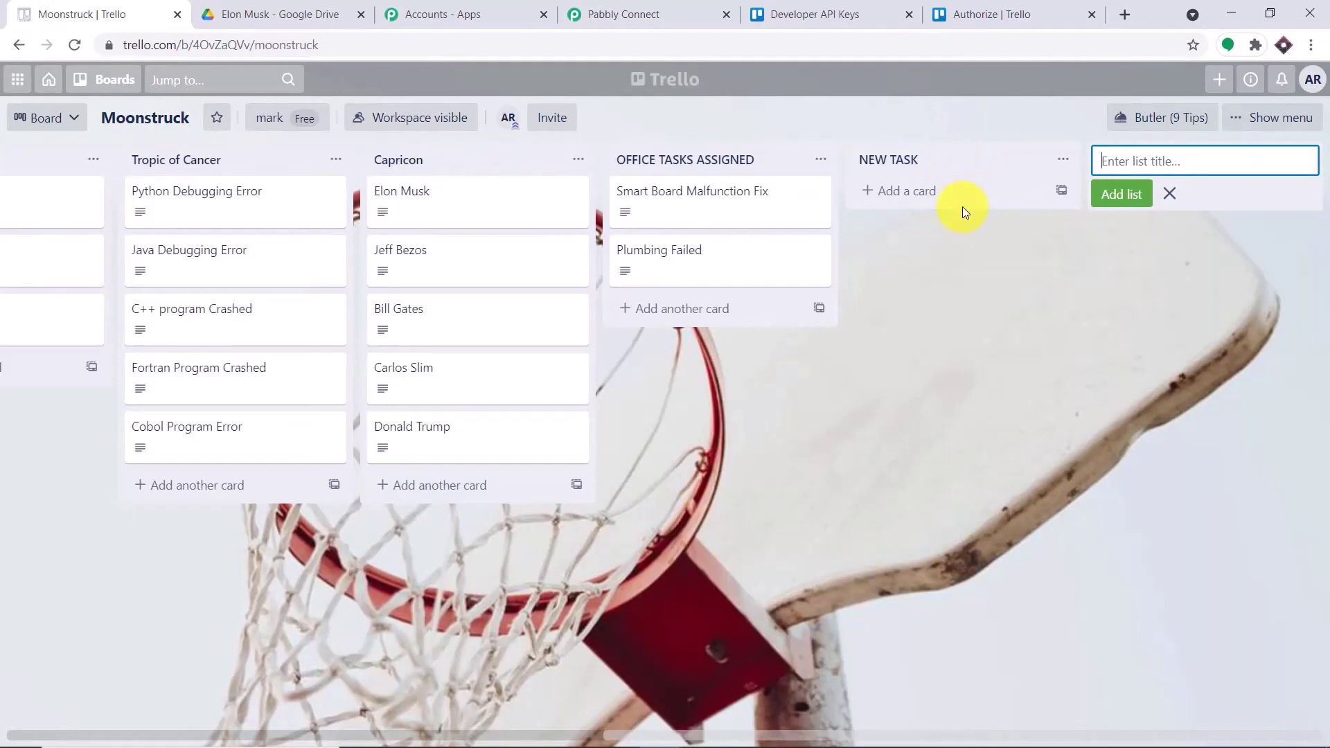
left_click(609, 13)
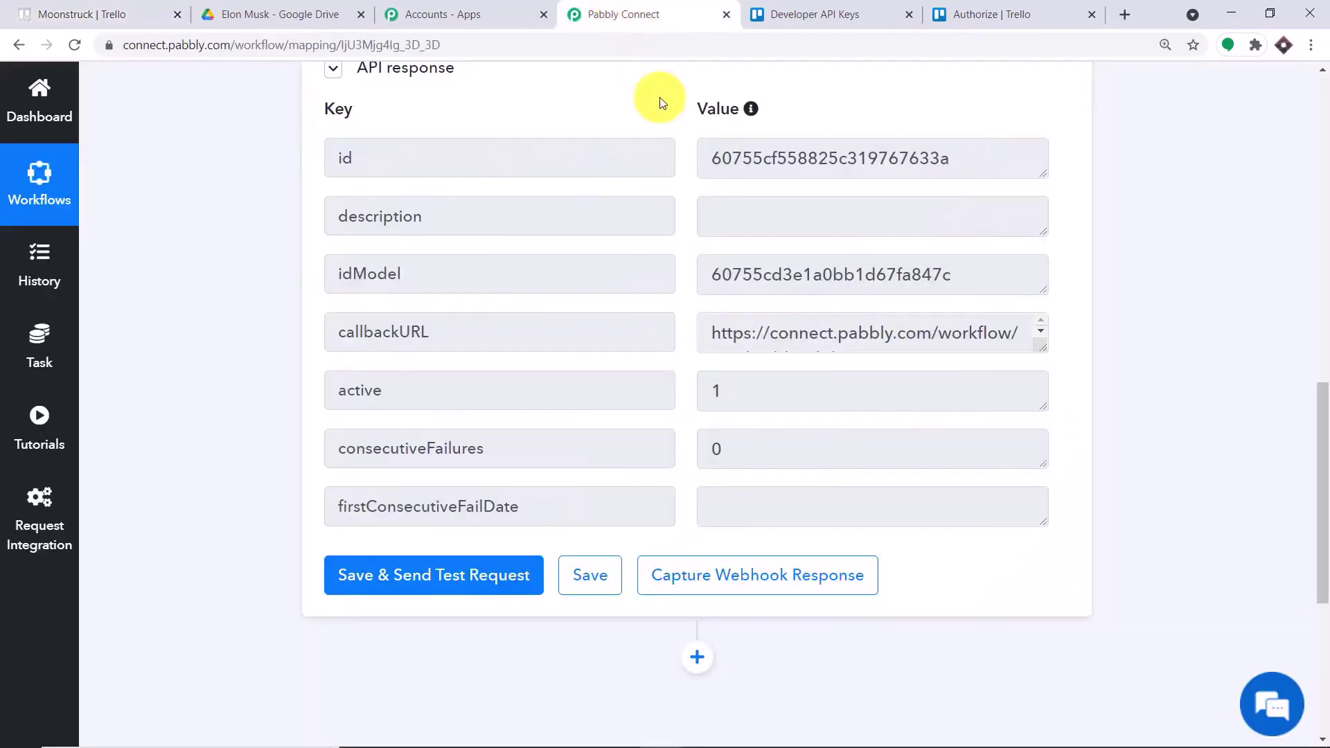
left_click(736, 566)
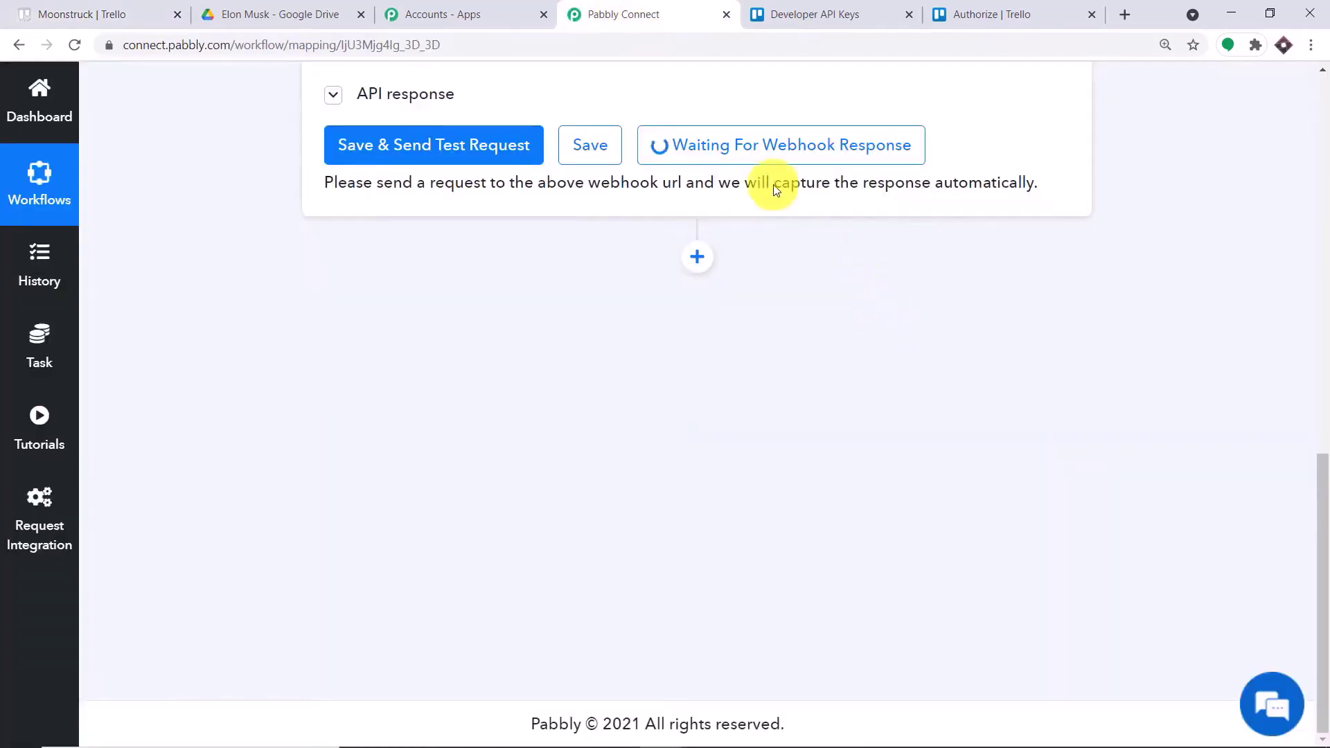
left_click(92, 9)
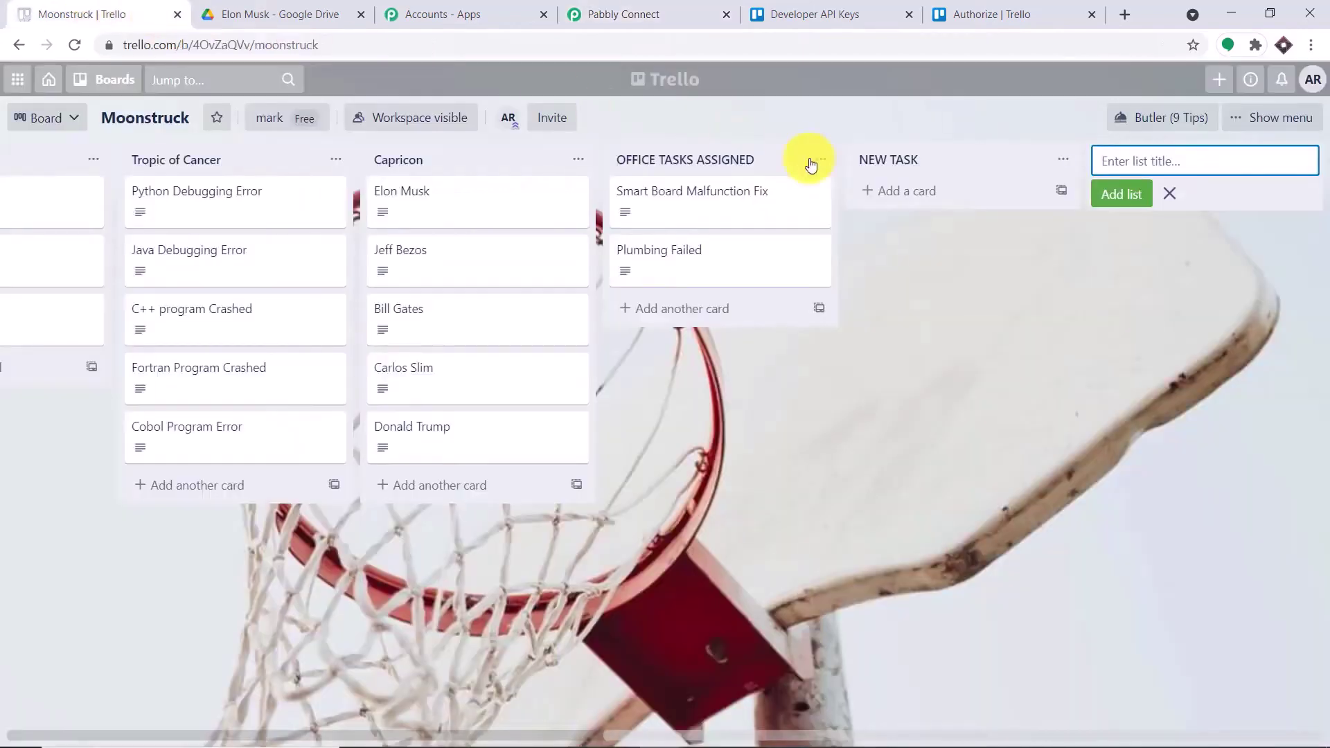
- Add a 'Robert Downey Junior' card to Trello's NEW TASK list, then return to the captured response
left_click(895, 196)
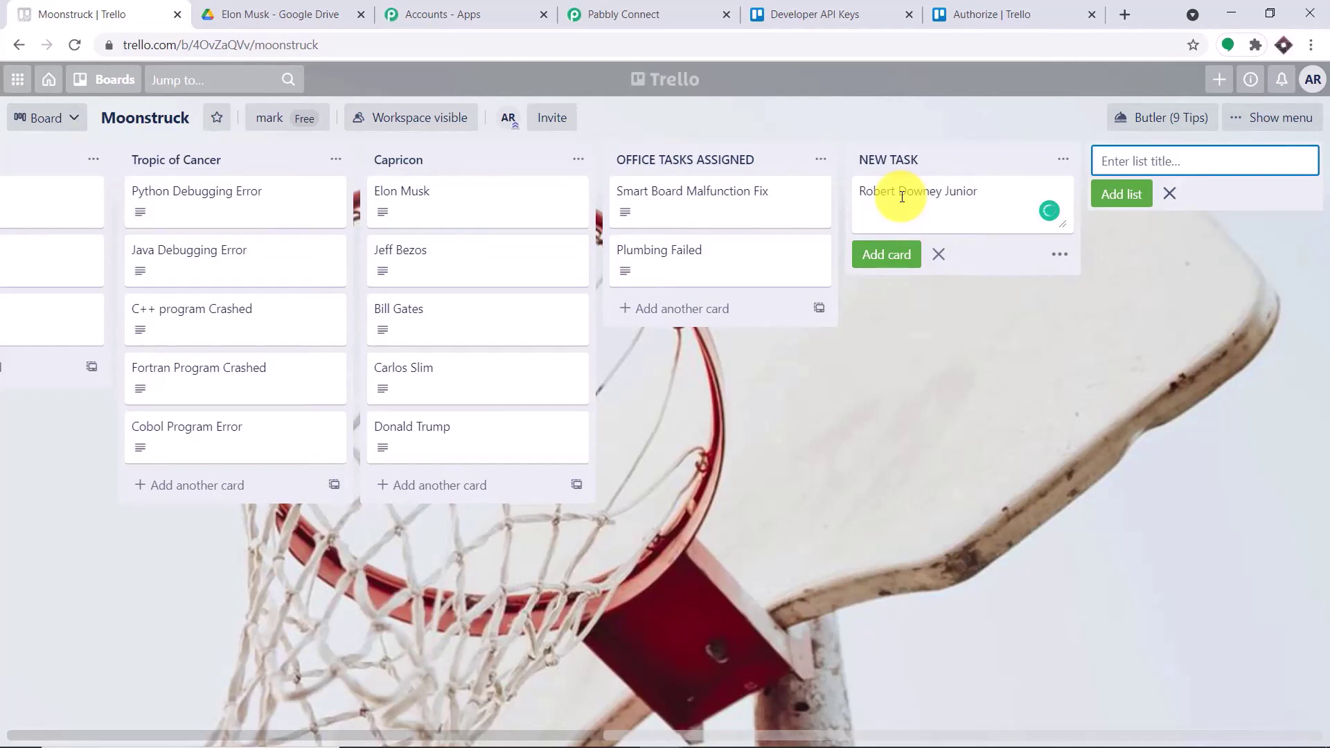
left_click(905, 257)
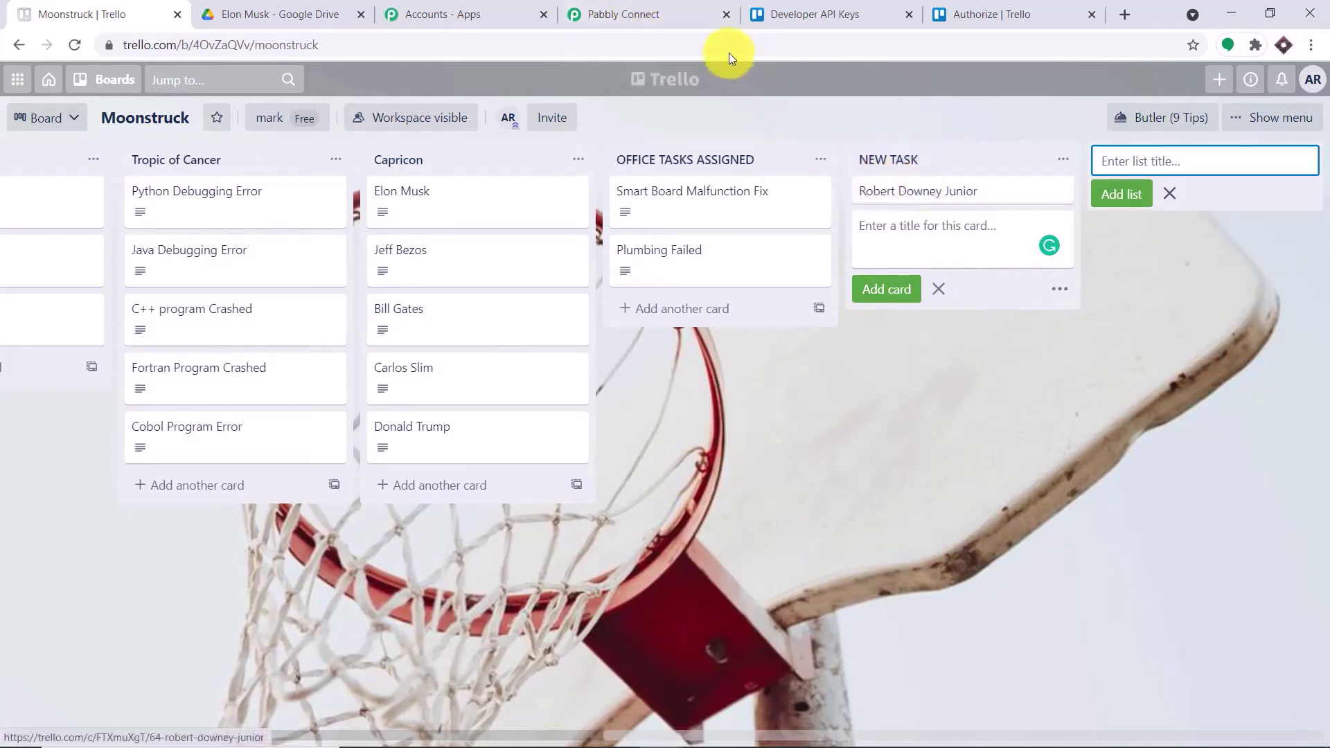
left_click(659, 7)
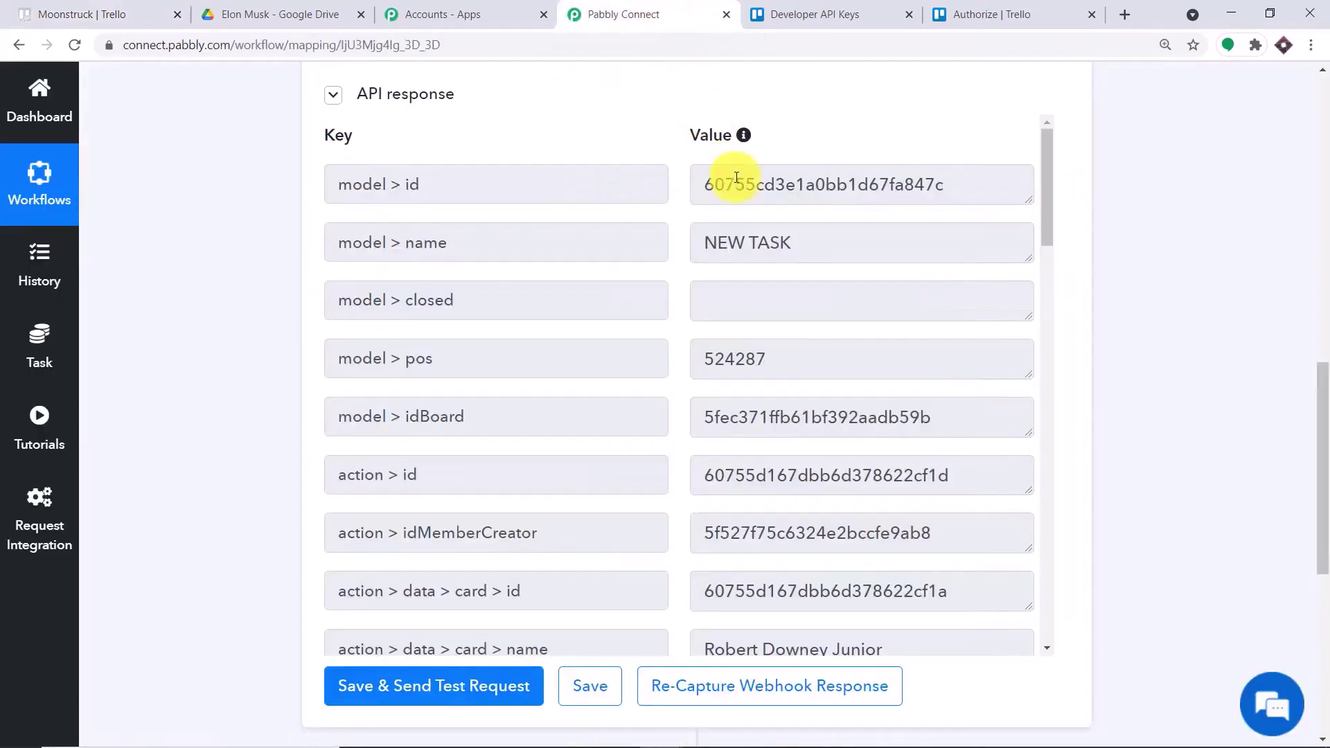
scroll(911, 281, "down", 6)
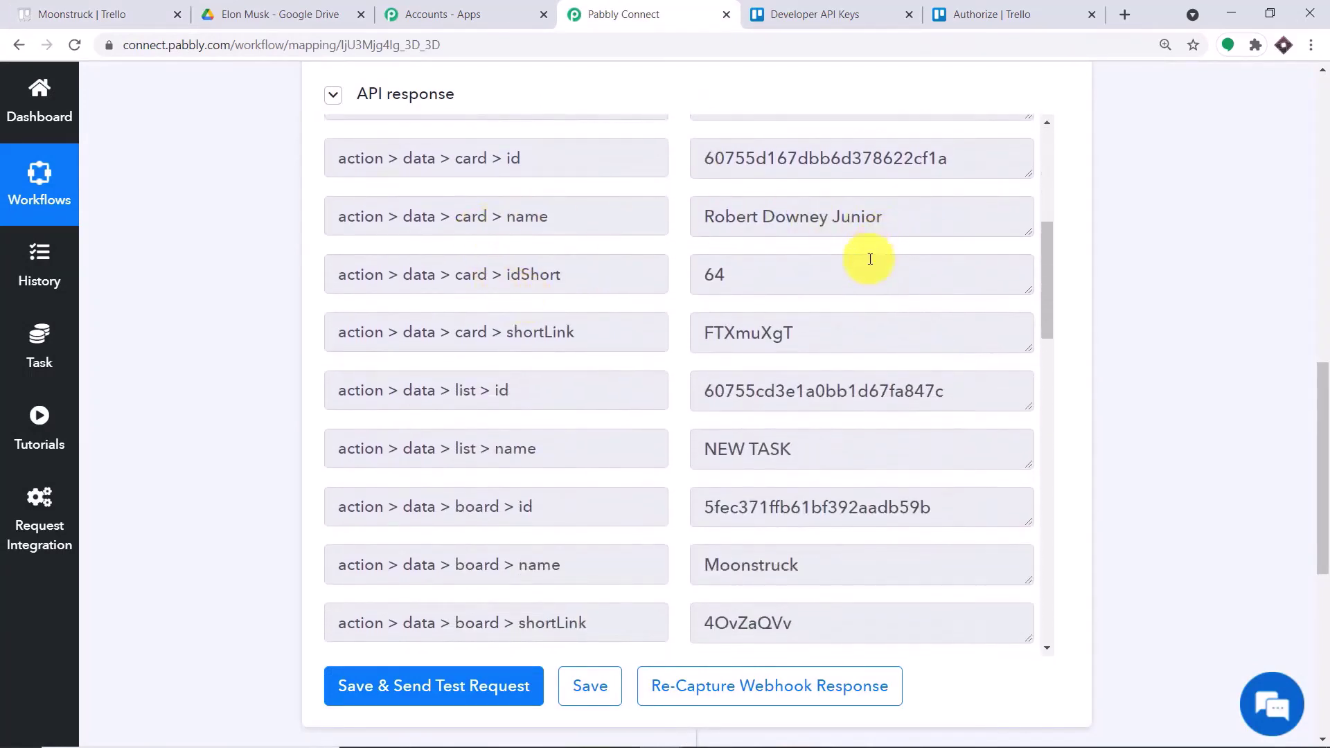
scroll(870, 259, "down", 3)
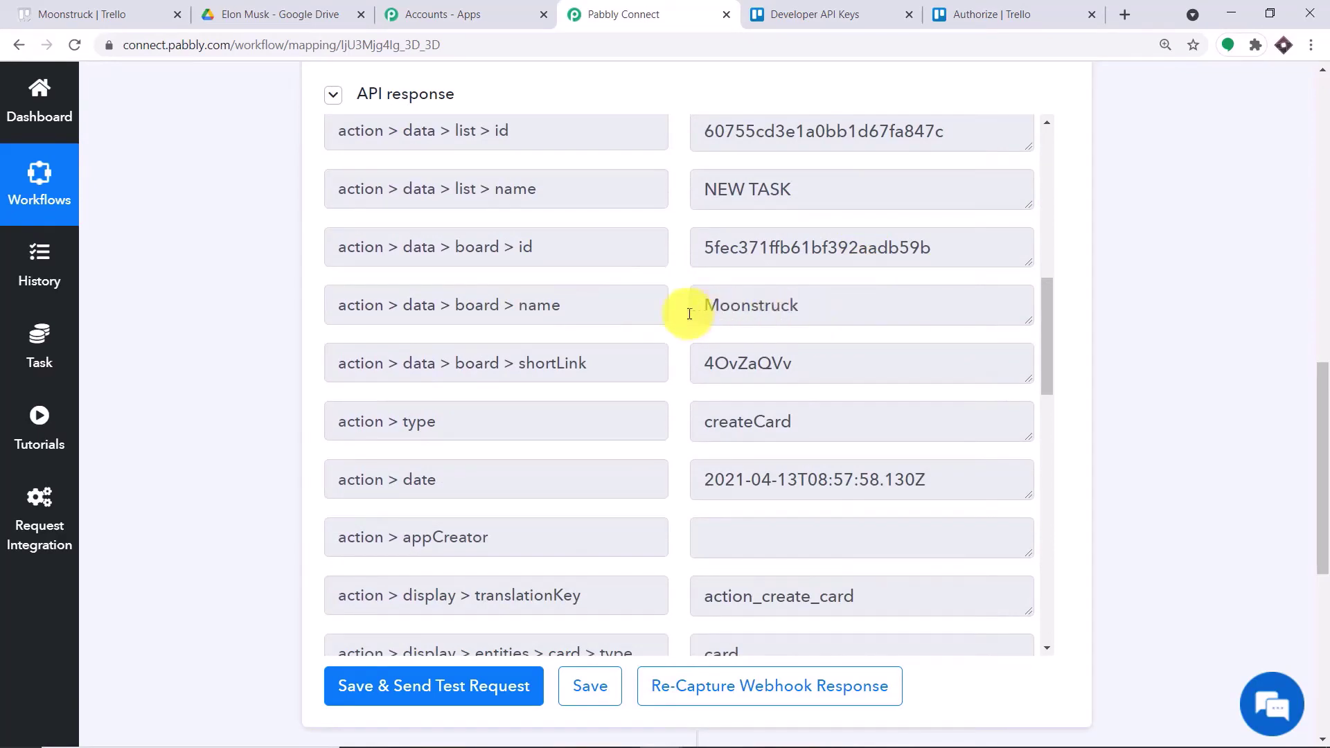
scroll(779, 333, "down", 5)
scroll(802, 325, "down", 4)
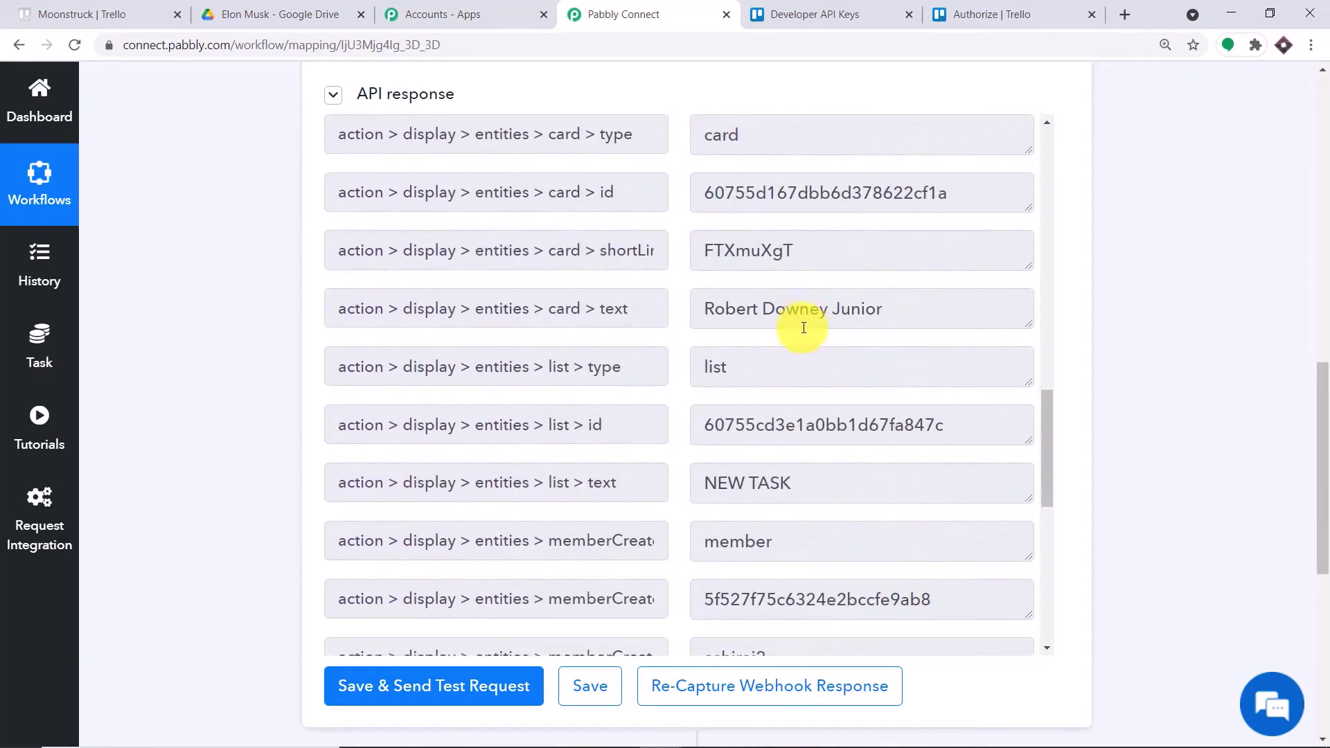
left_click(300, 13)
- Give the Robert Downey Junior card the description 'Tony Stark is Robert Downey Junior'
left_click(42, 13)
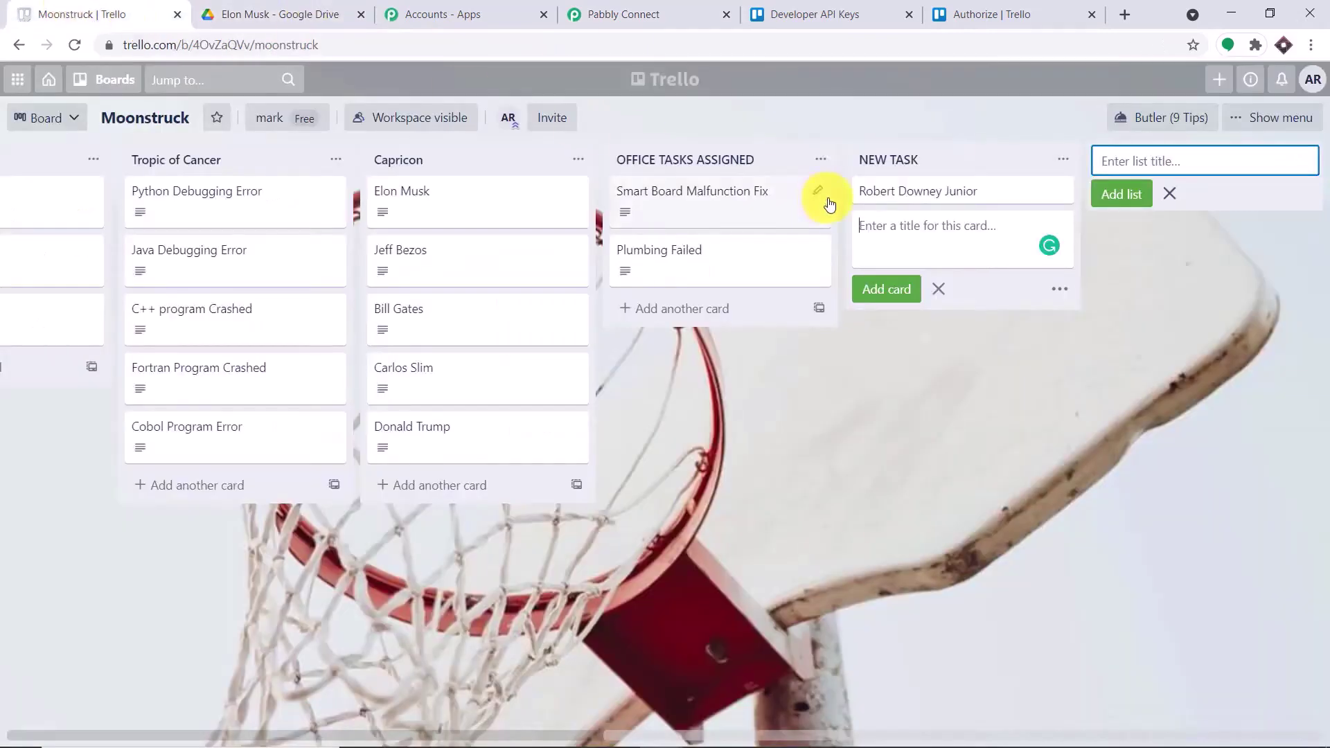
left_click(938, 191)
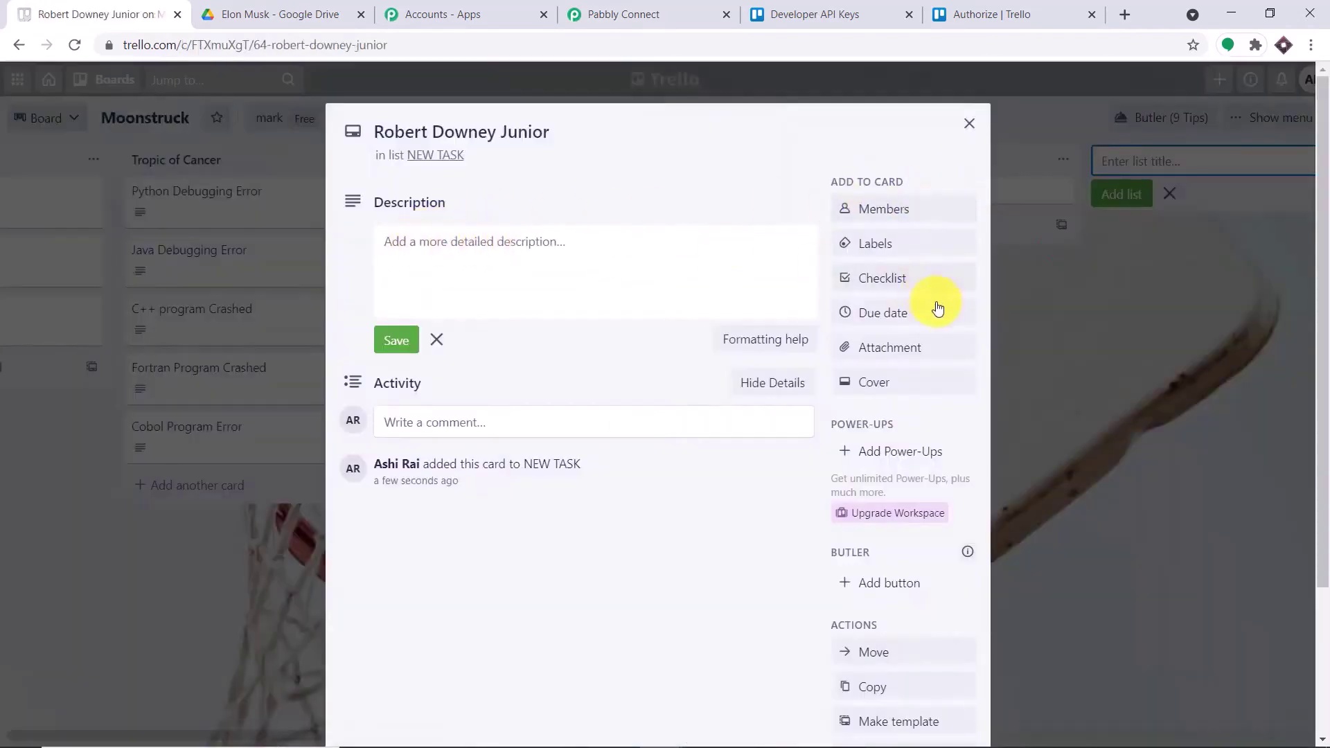
left_click(443, 243)
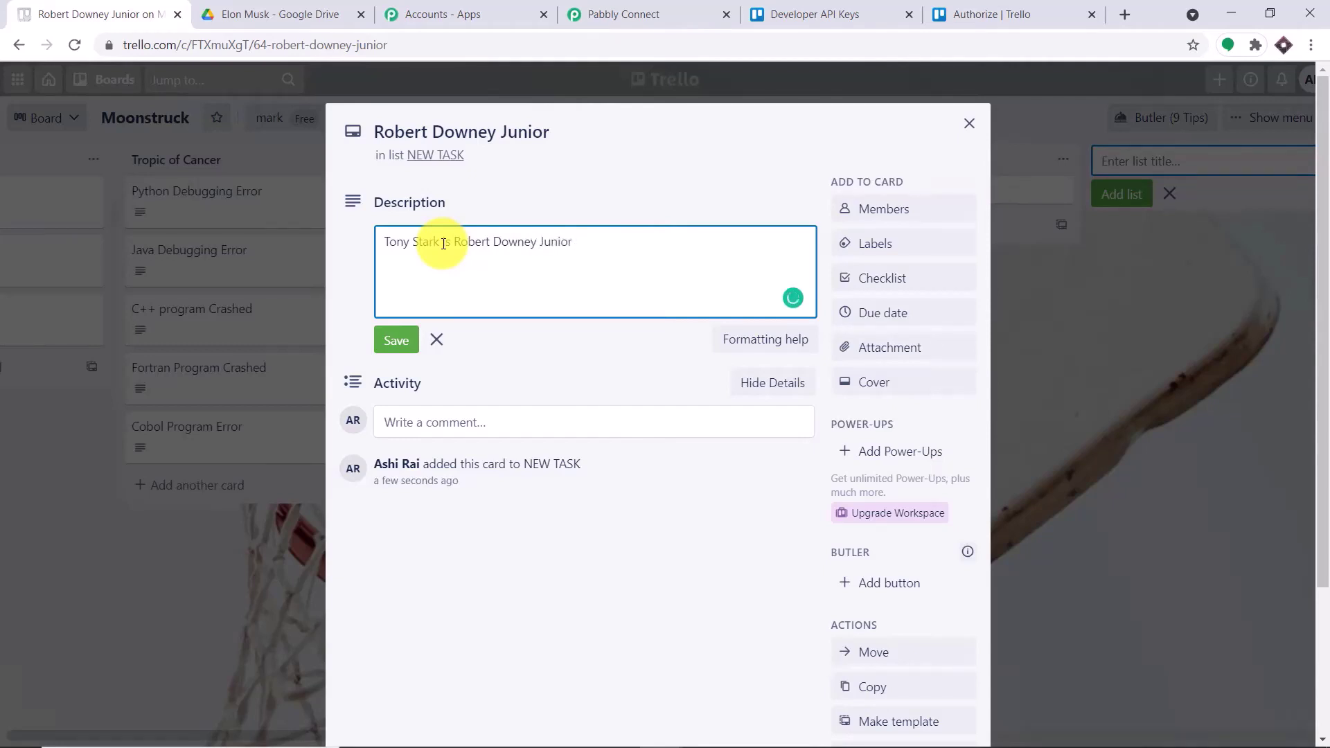
- Attach Tony Stark.jpg from the computer to the card
left_click(890, 352)
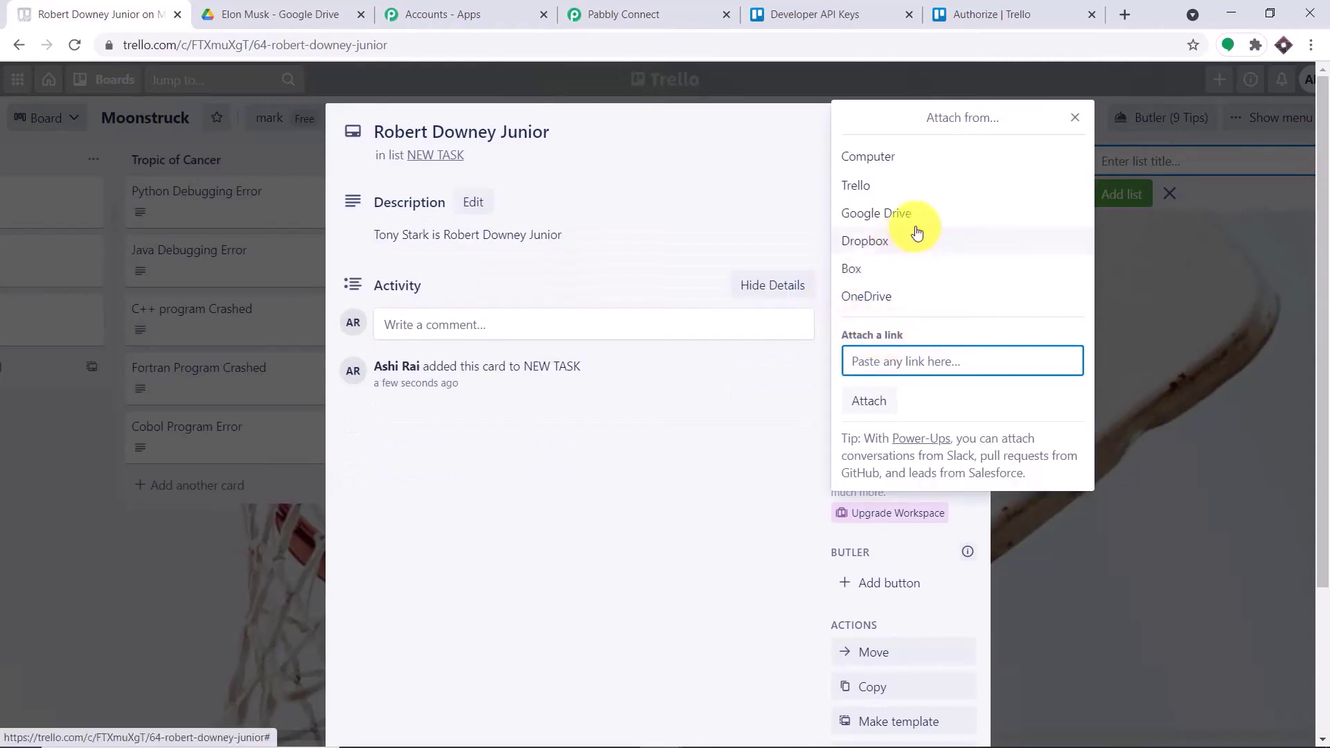
left_click(891, 156)
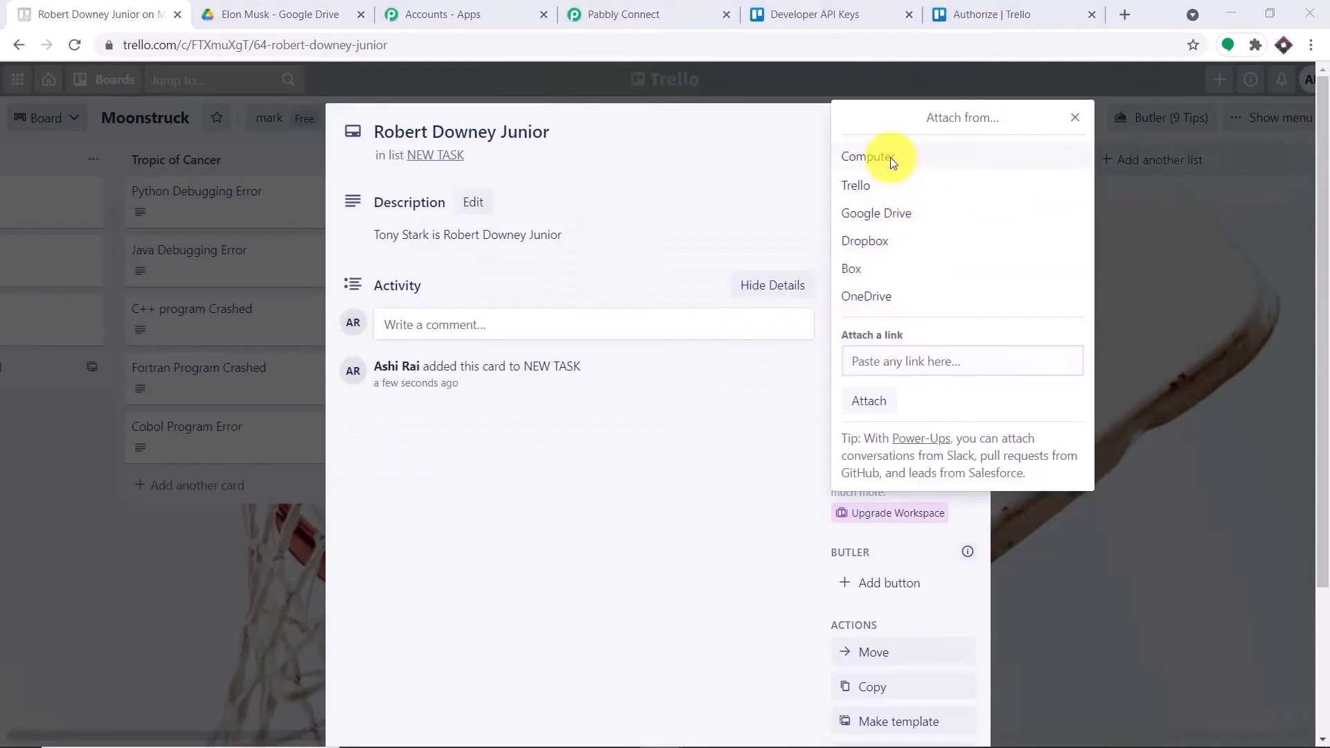
left_click(244, 268)
double_click(244, 268)
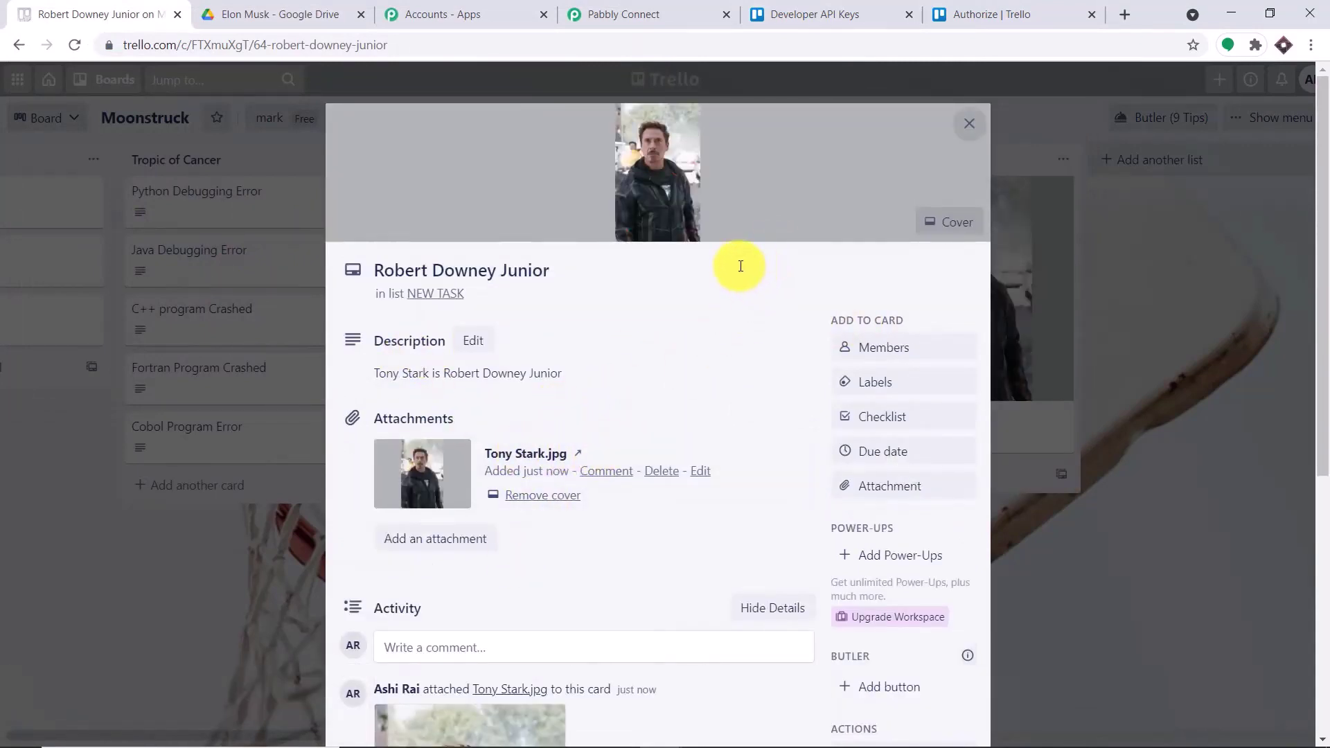
left_click(667, 13)
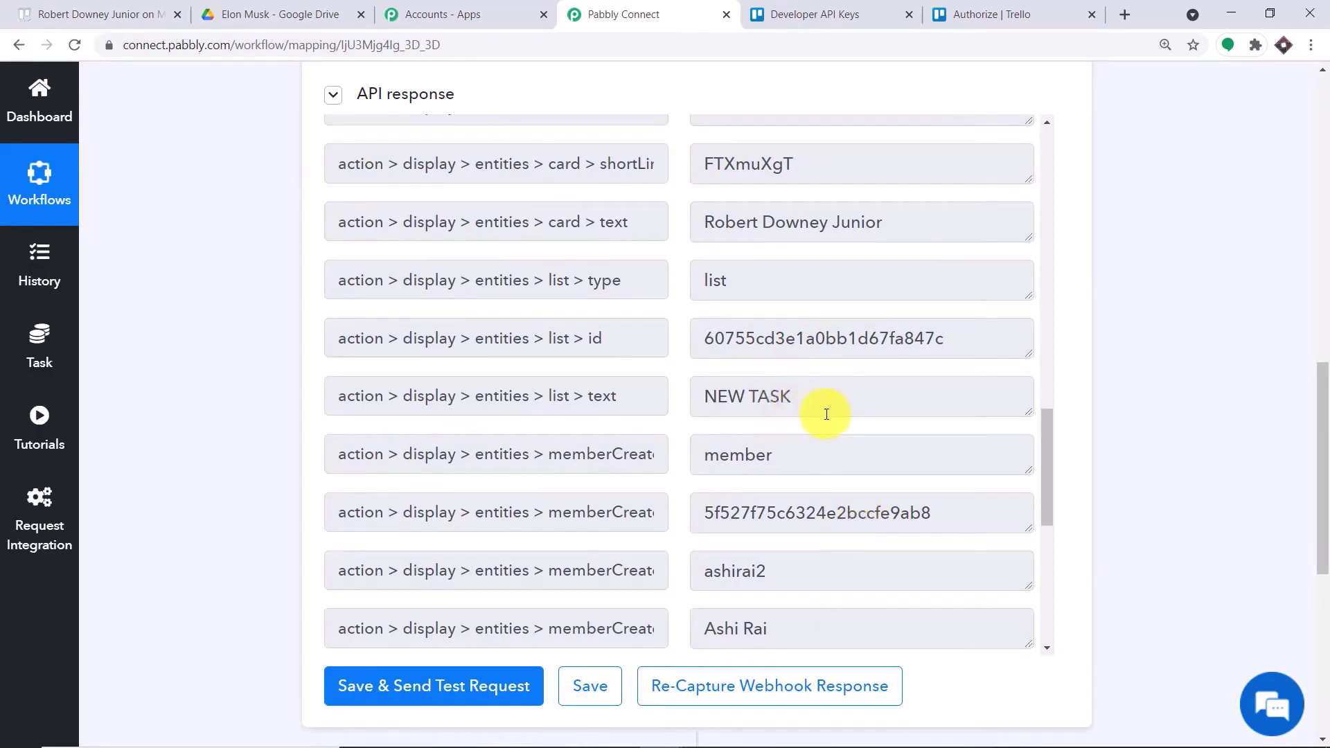
- Add a new step below the trigger and choose Trello as its app
scroll(824, 414, "down", 1)
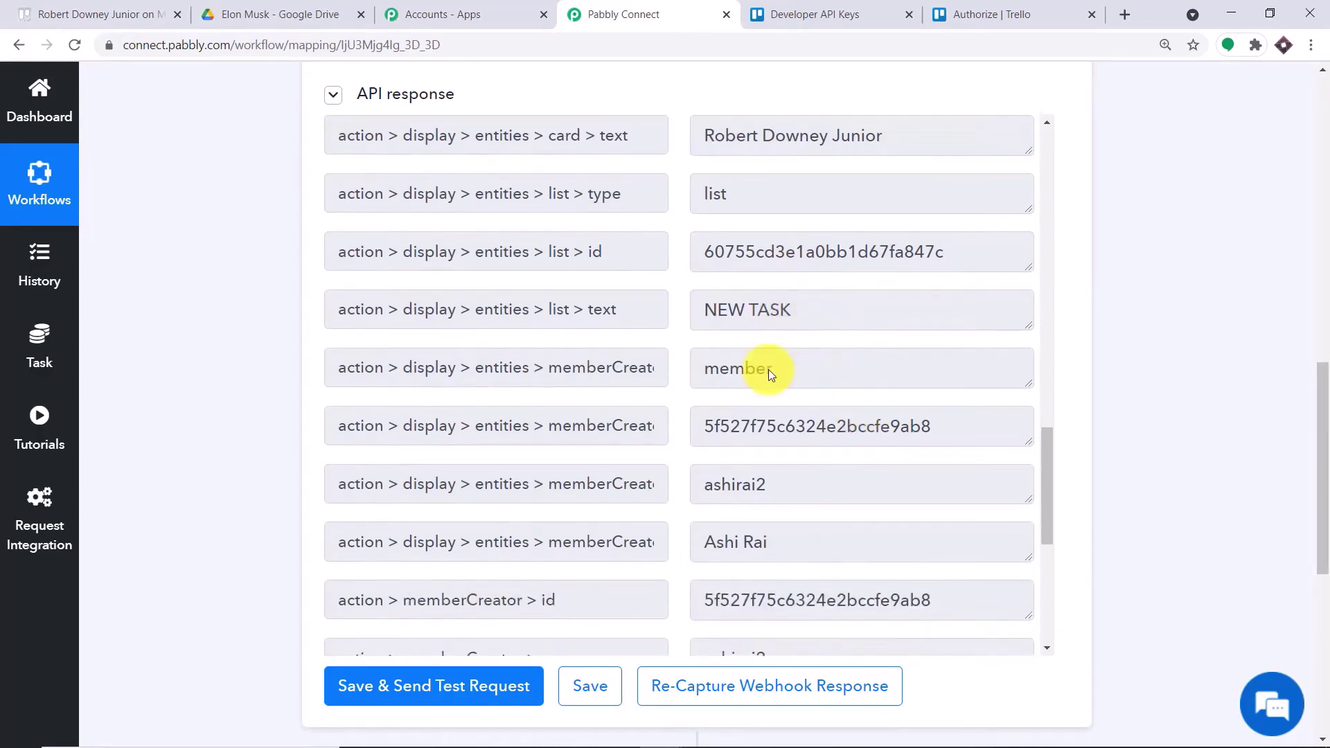
left_click(97, 14)
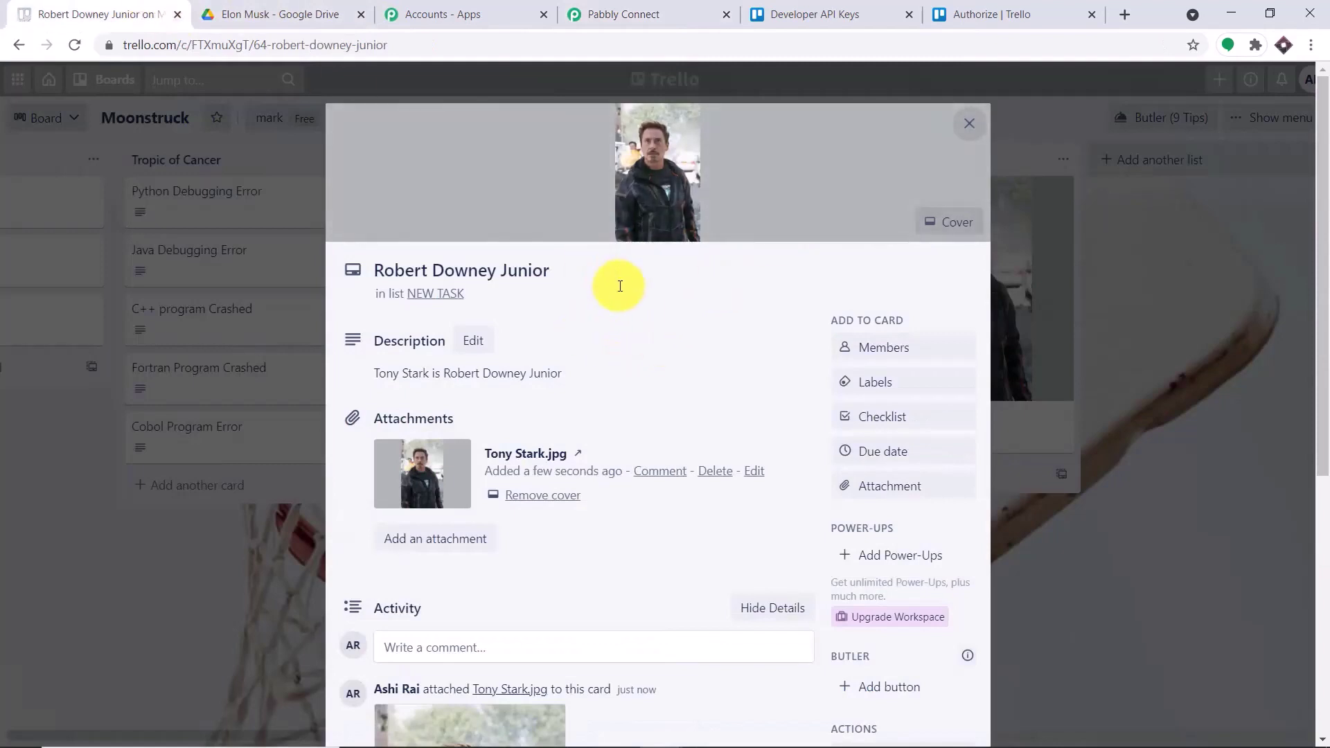
left_click(619, 15)
left_click_drag(1320, 460, 1321, 630)
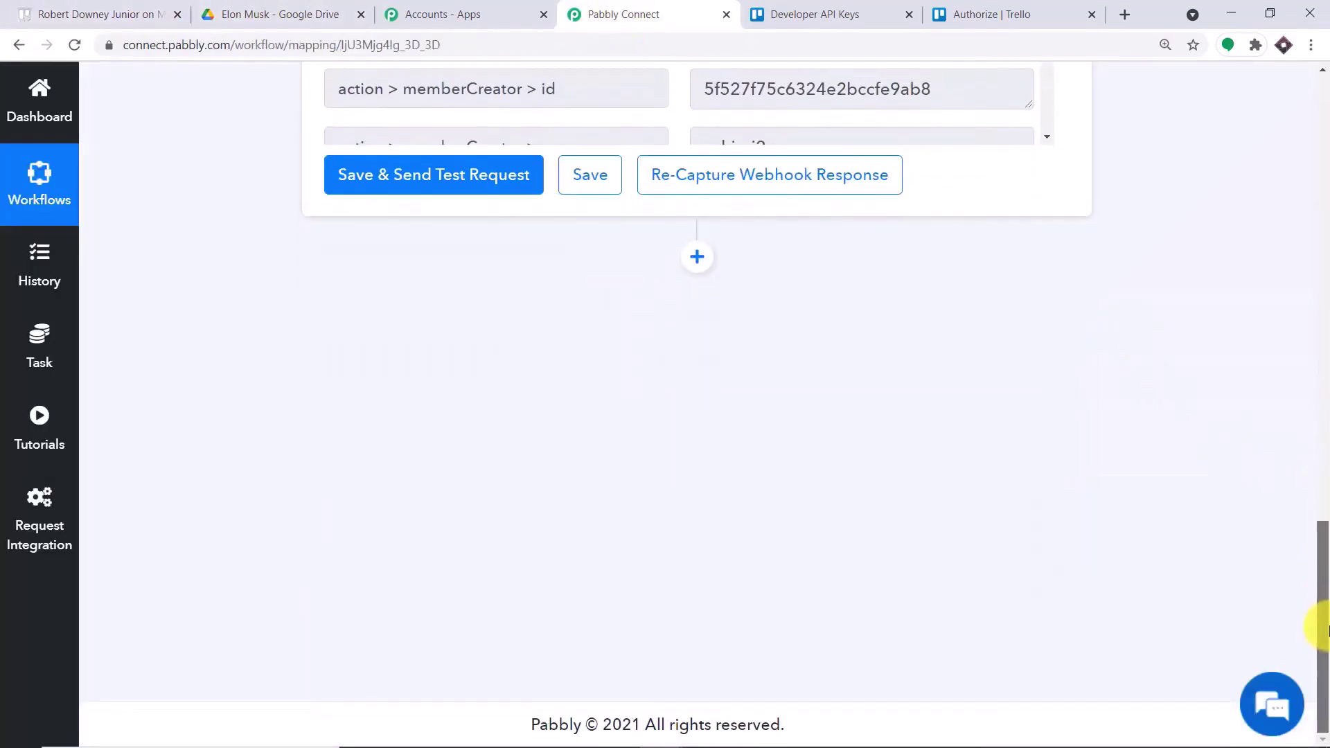
left_click(696, 257)
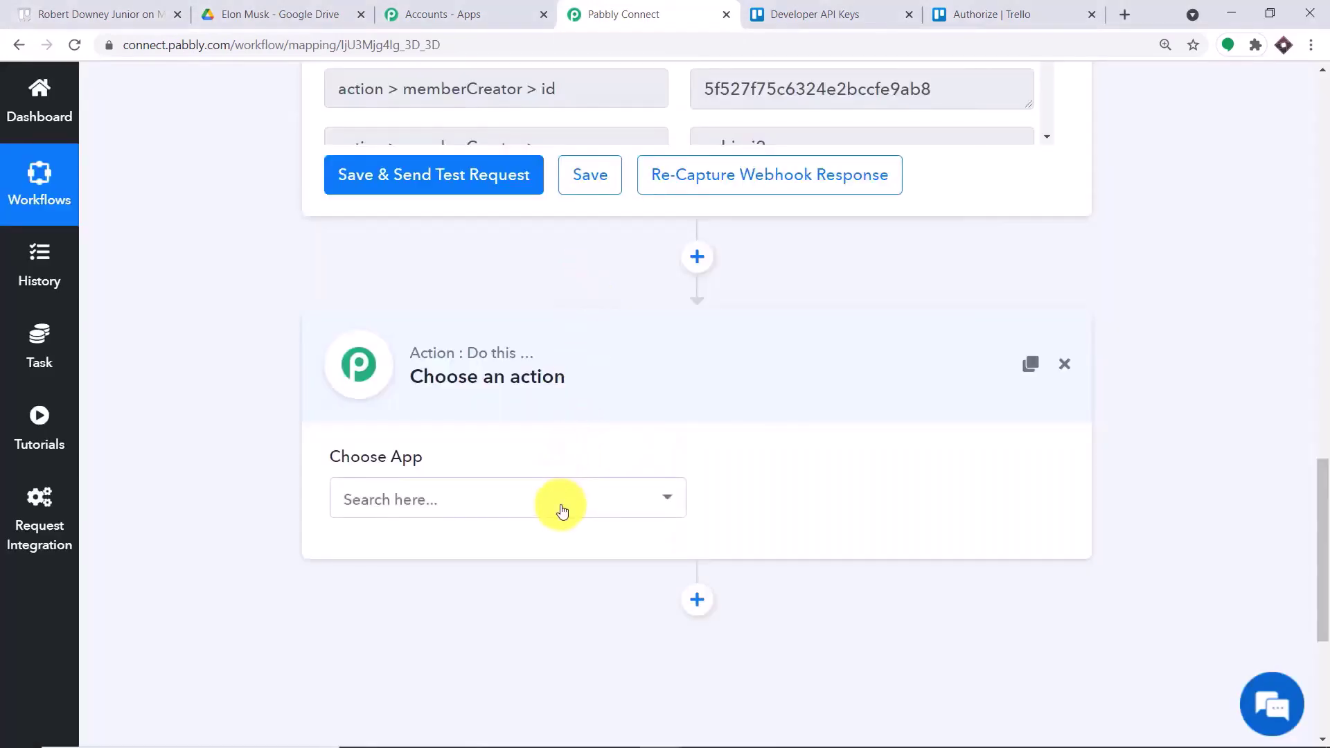
left_click(562, 511)
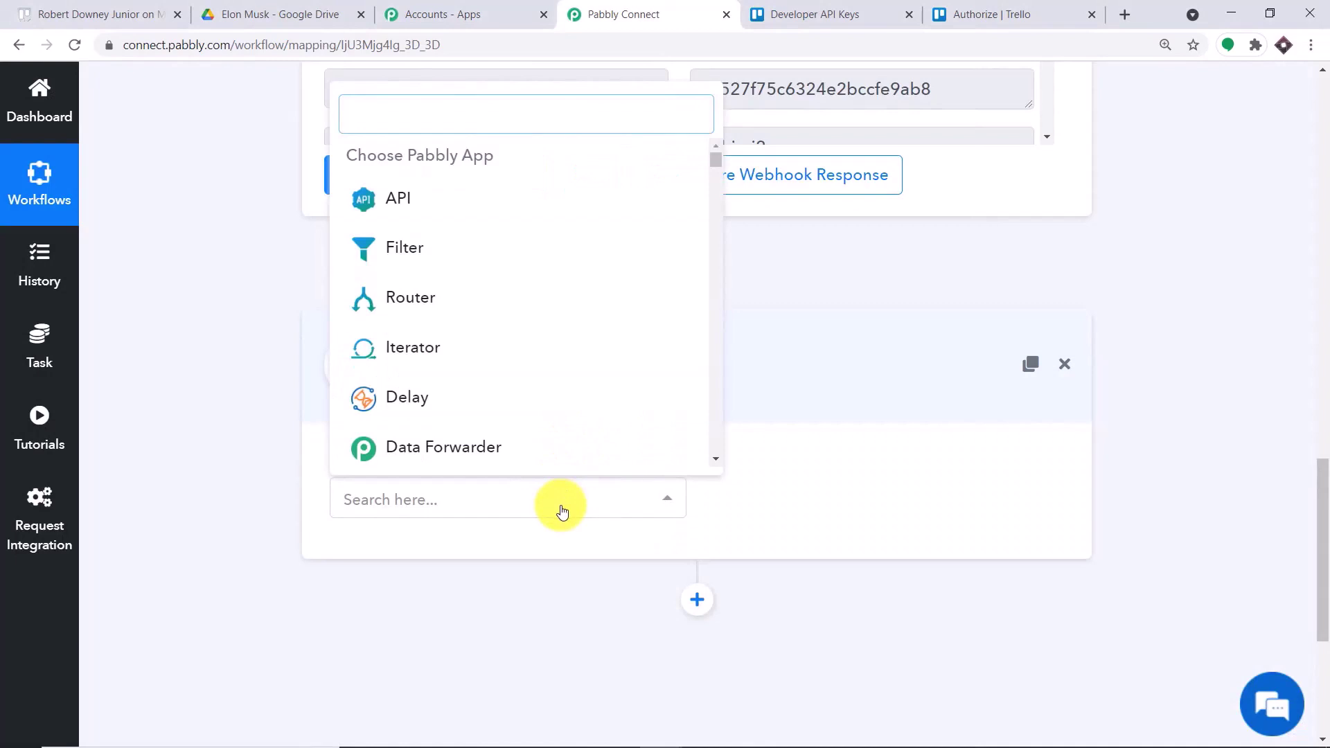
type("trello")
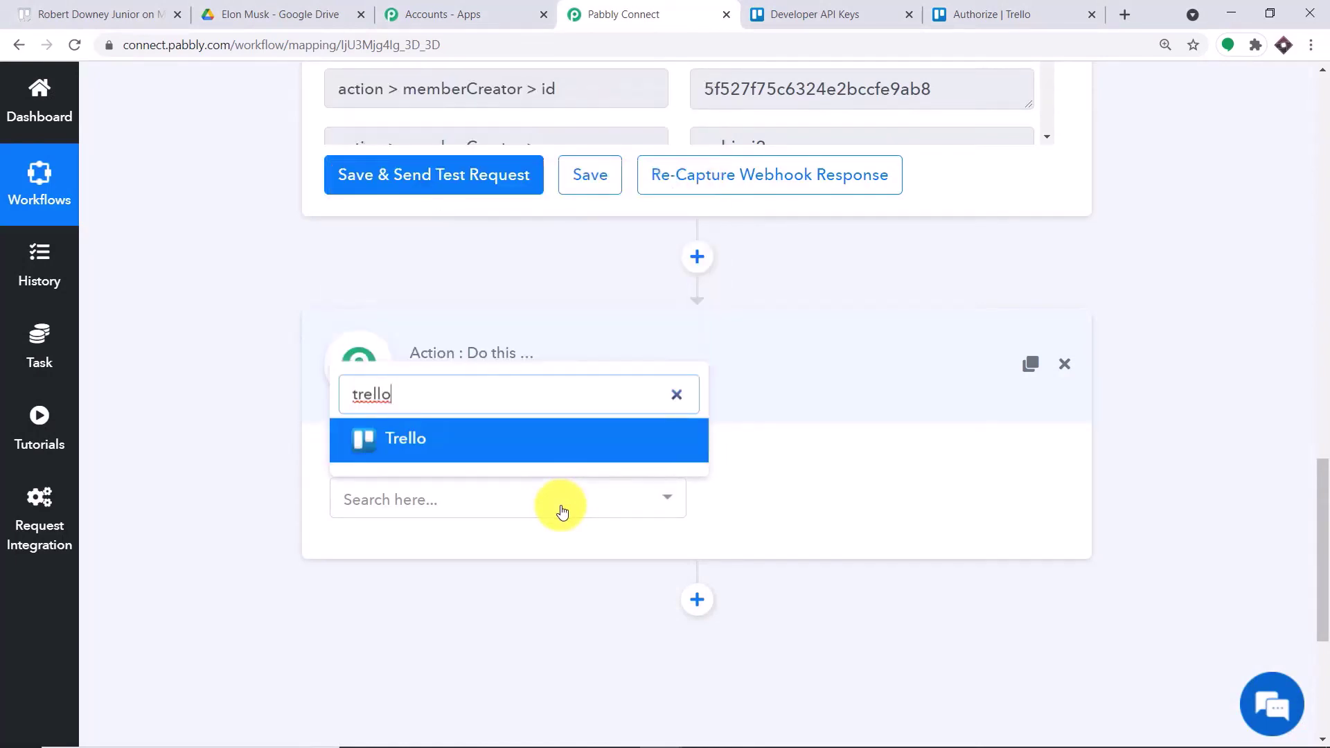
left_click(469, 438)
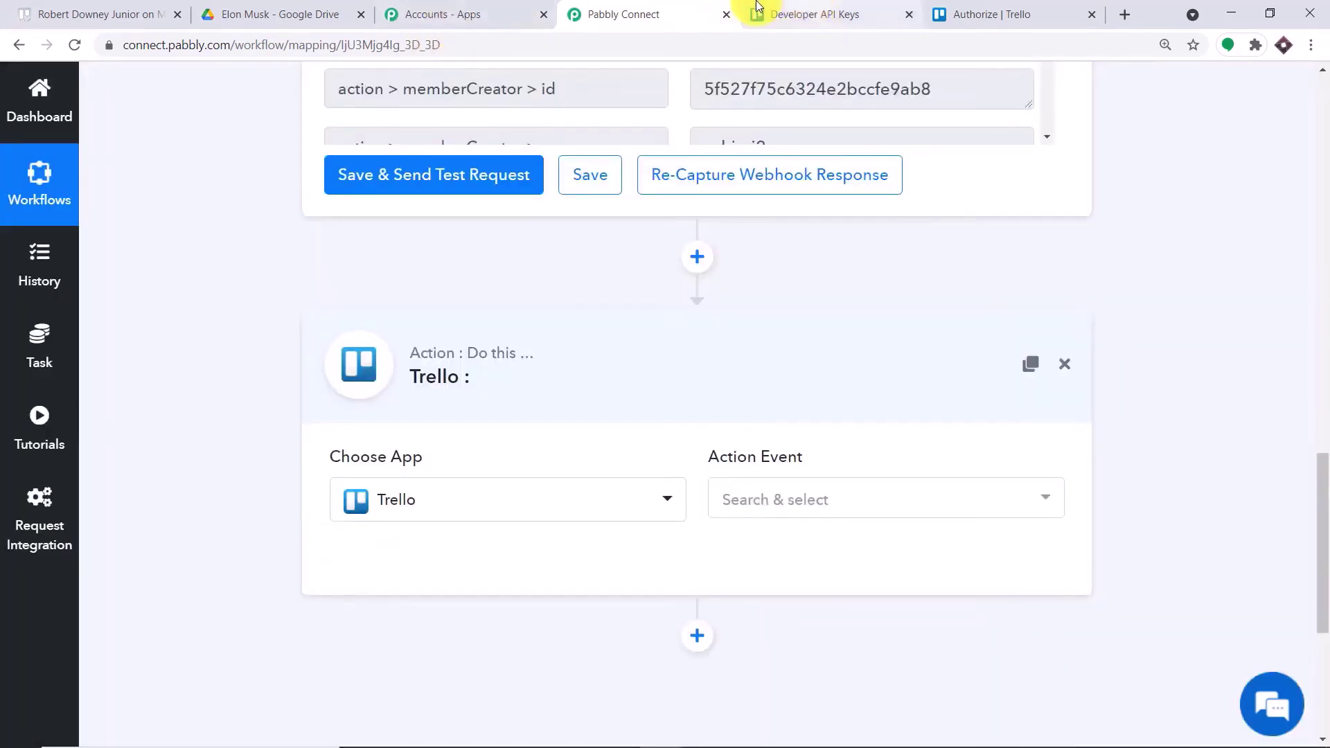
- Set the Trello action event to Get Card Details
left_click(97, 13)
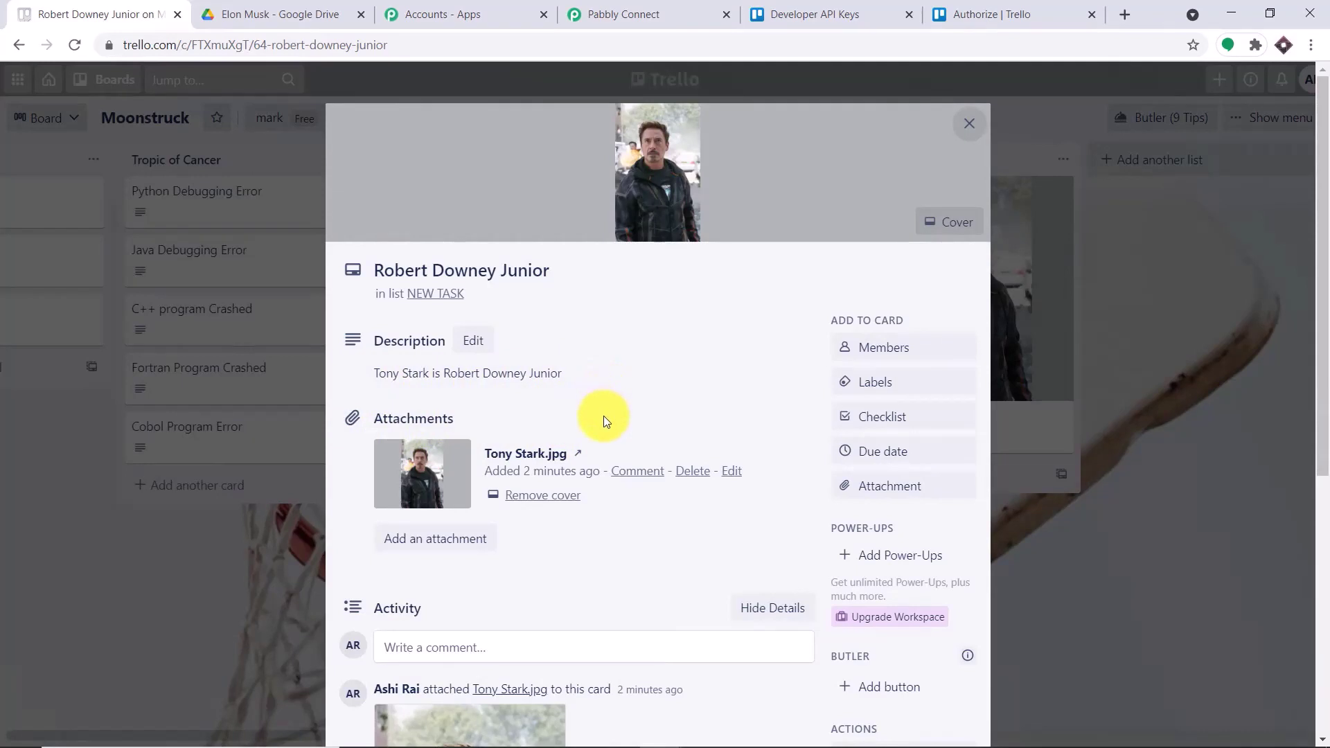
left_click(610, 14)
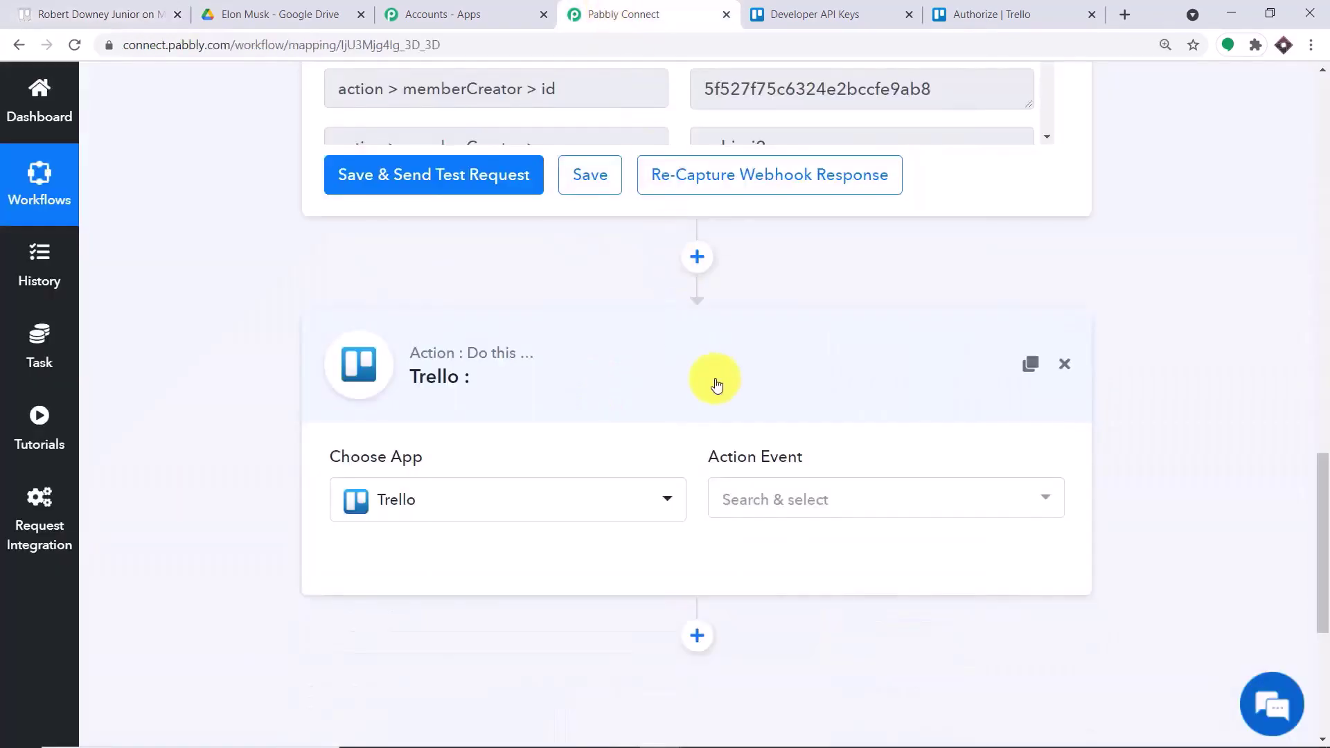
left_click(794, 496)
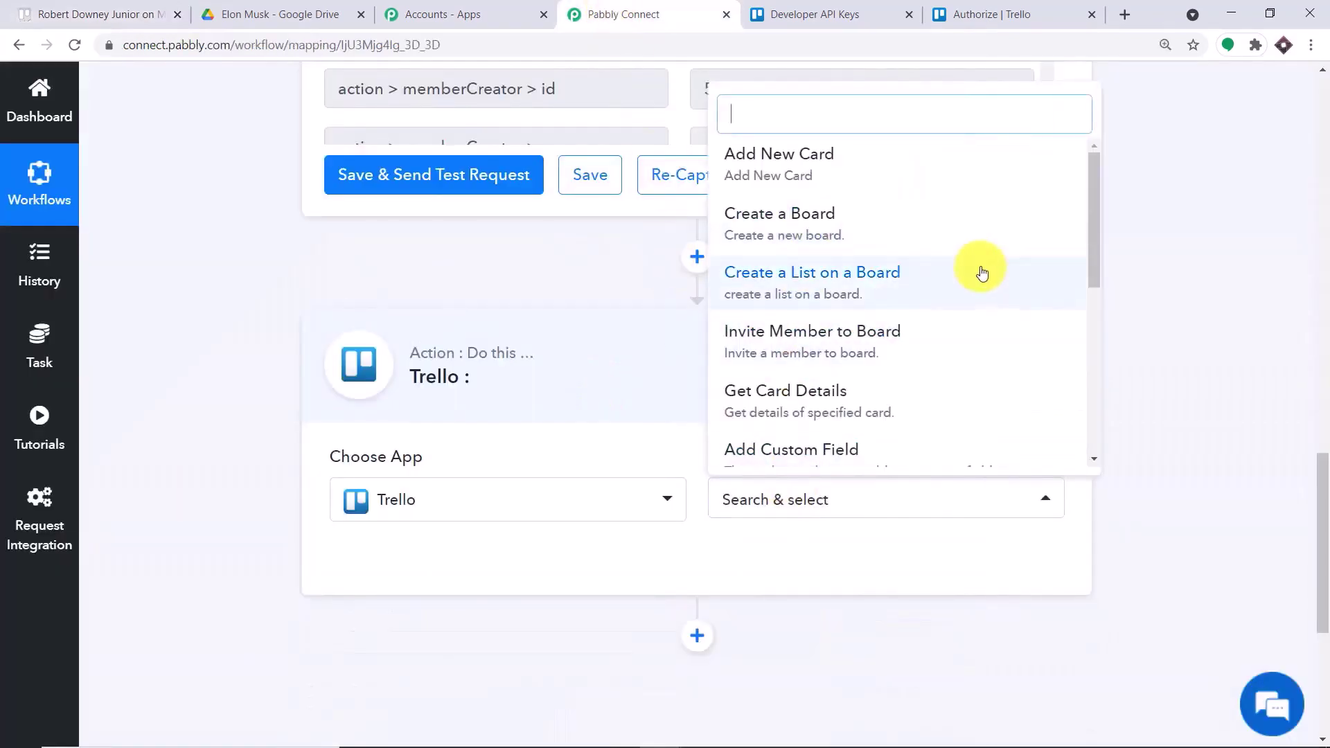
scroll(918, 258, "down", 6)
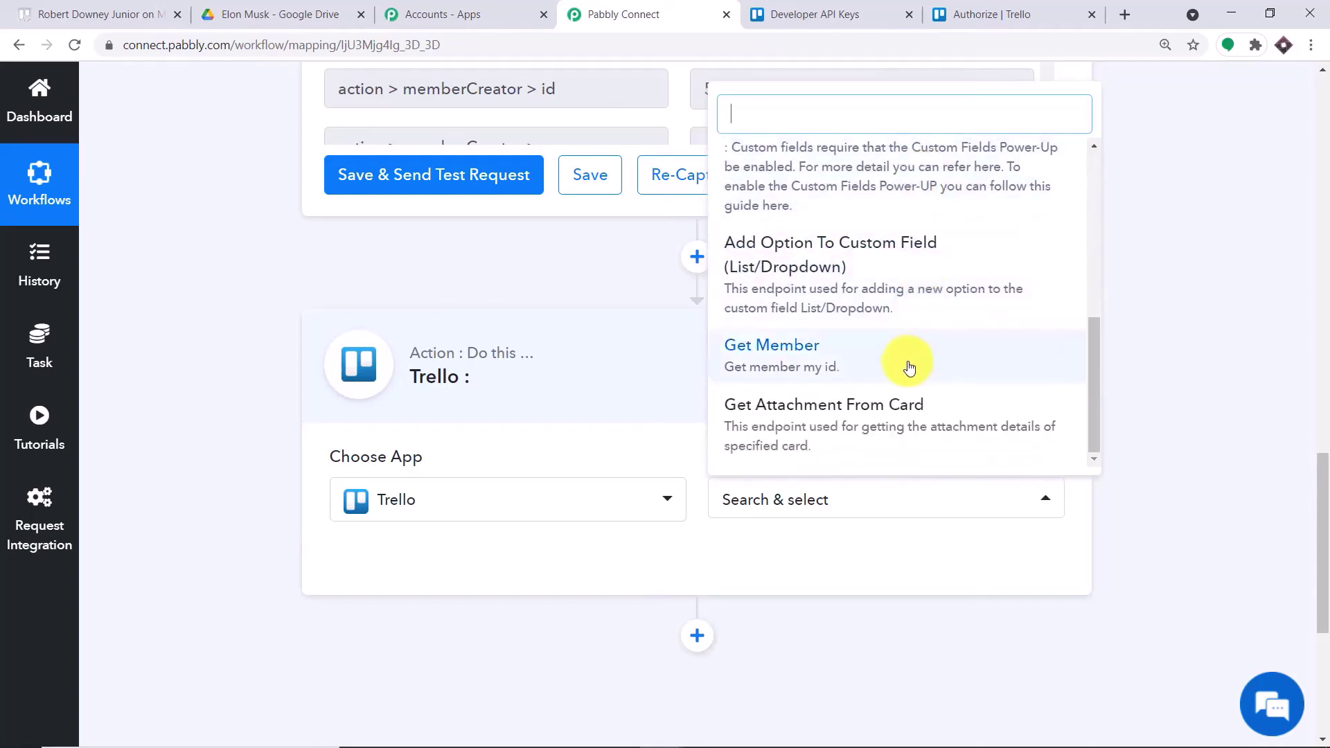
scroll(876, 408, "up", 5)
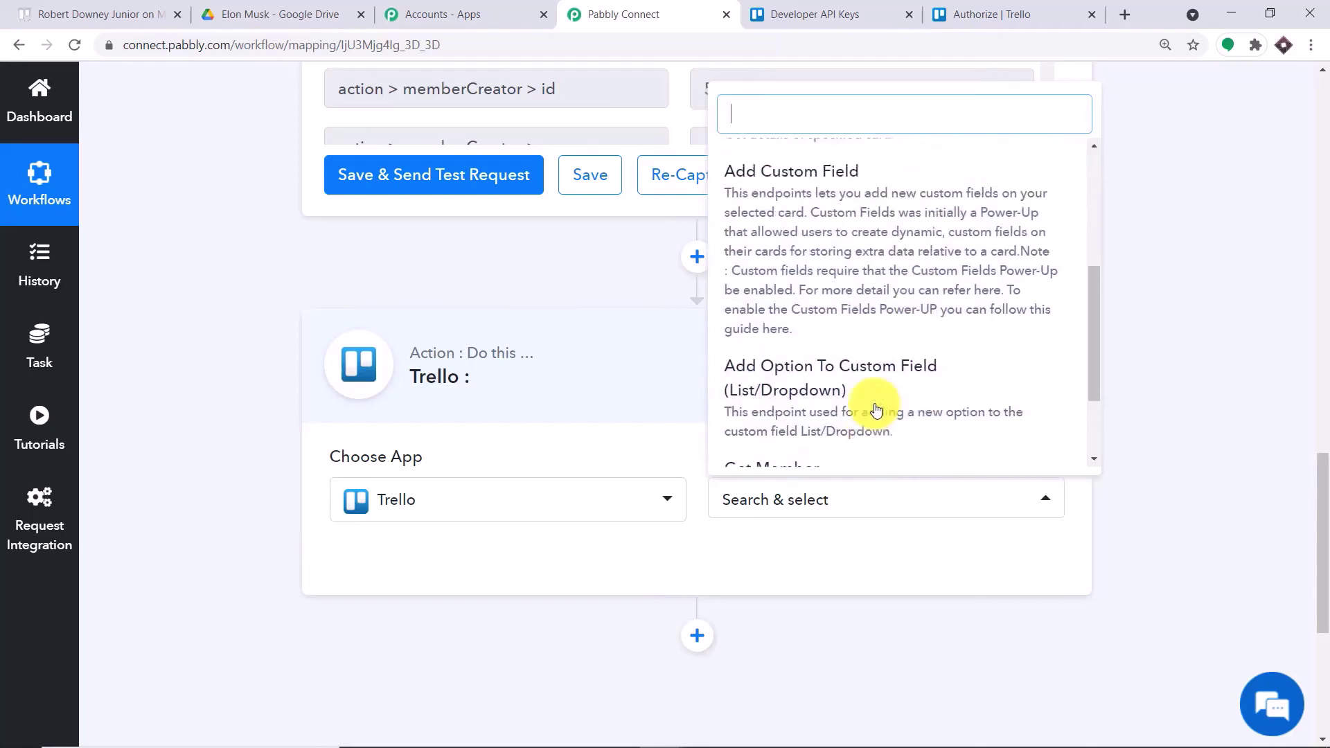
left_click(847, 349)
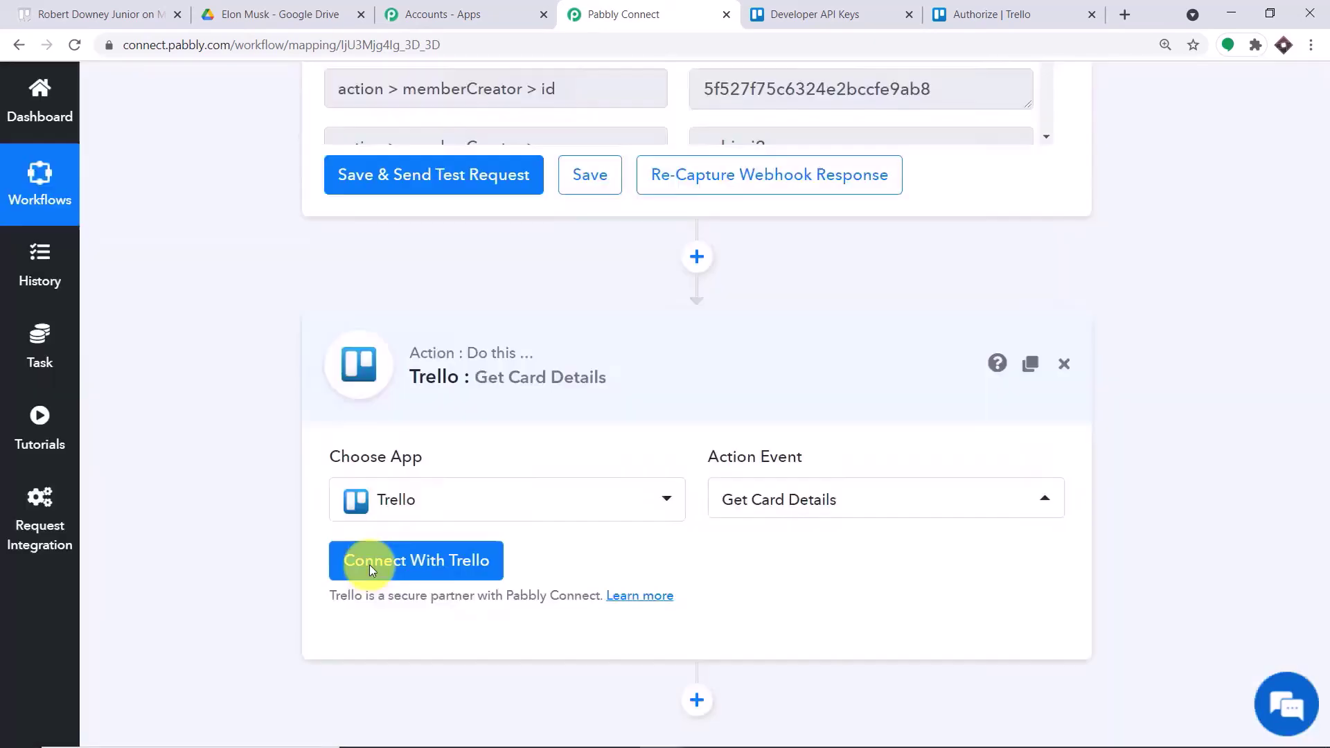
- Connect the Get Card Details step using the saved Trello #40 connection
left_click(369, 566)
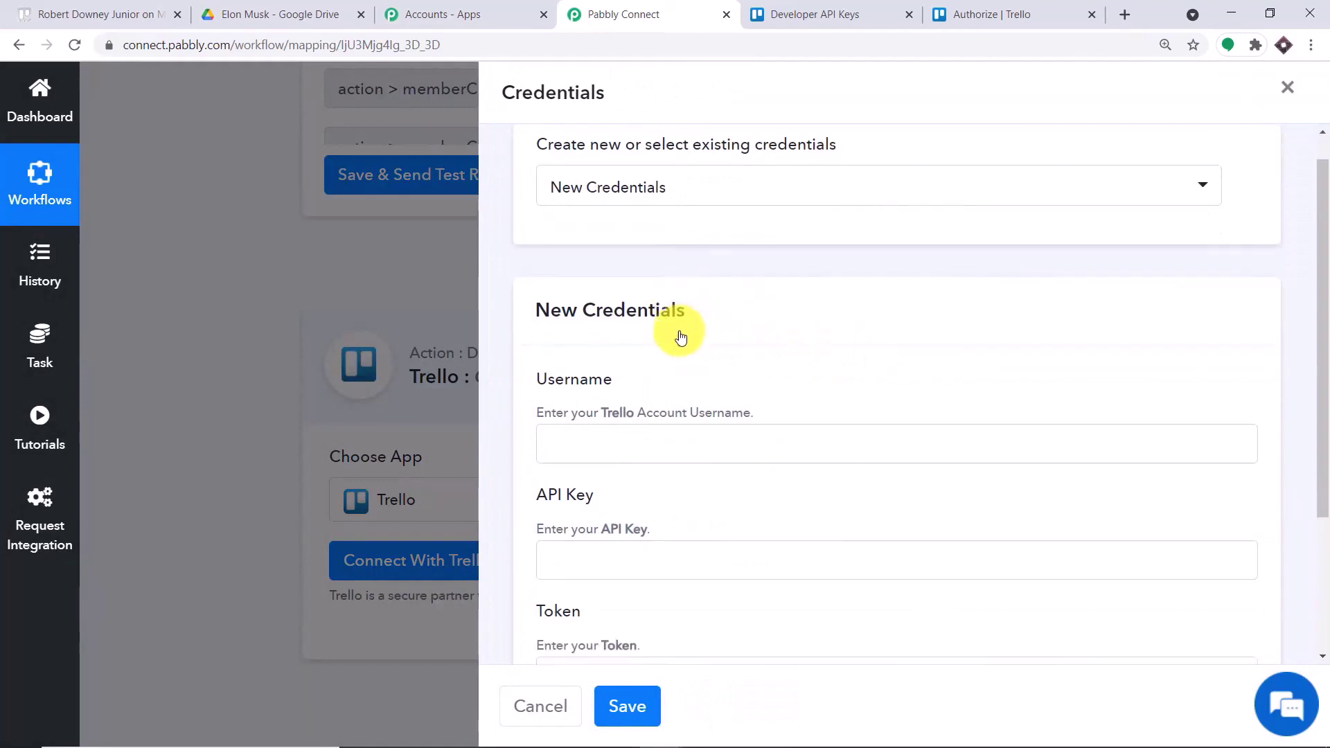
scroll(681, 337, "down", 2)
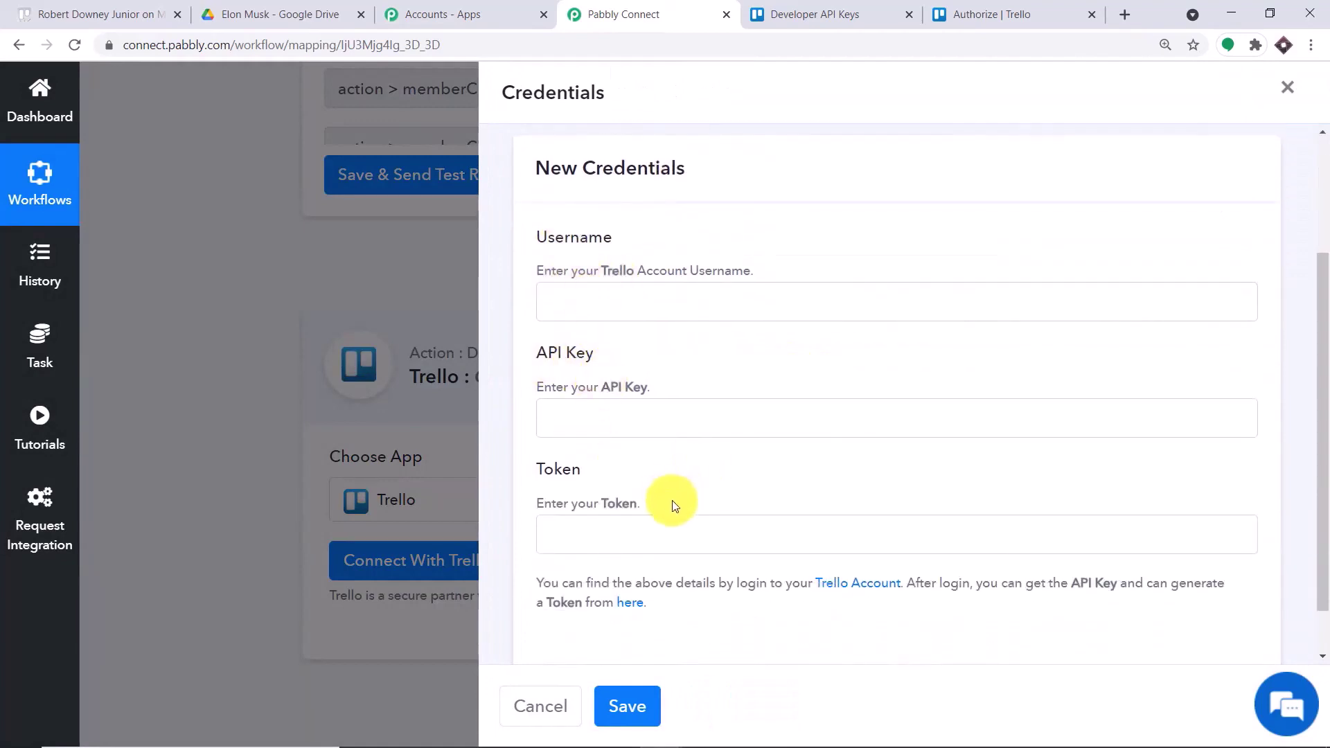
scroll(787, 380, "up", 2)
left_click(705, 220)
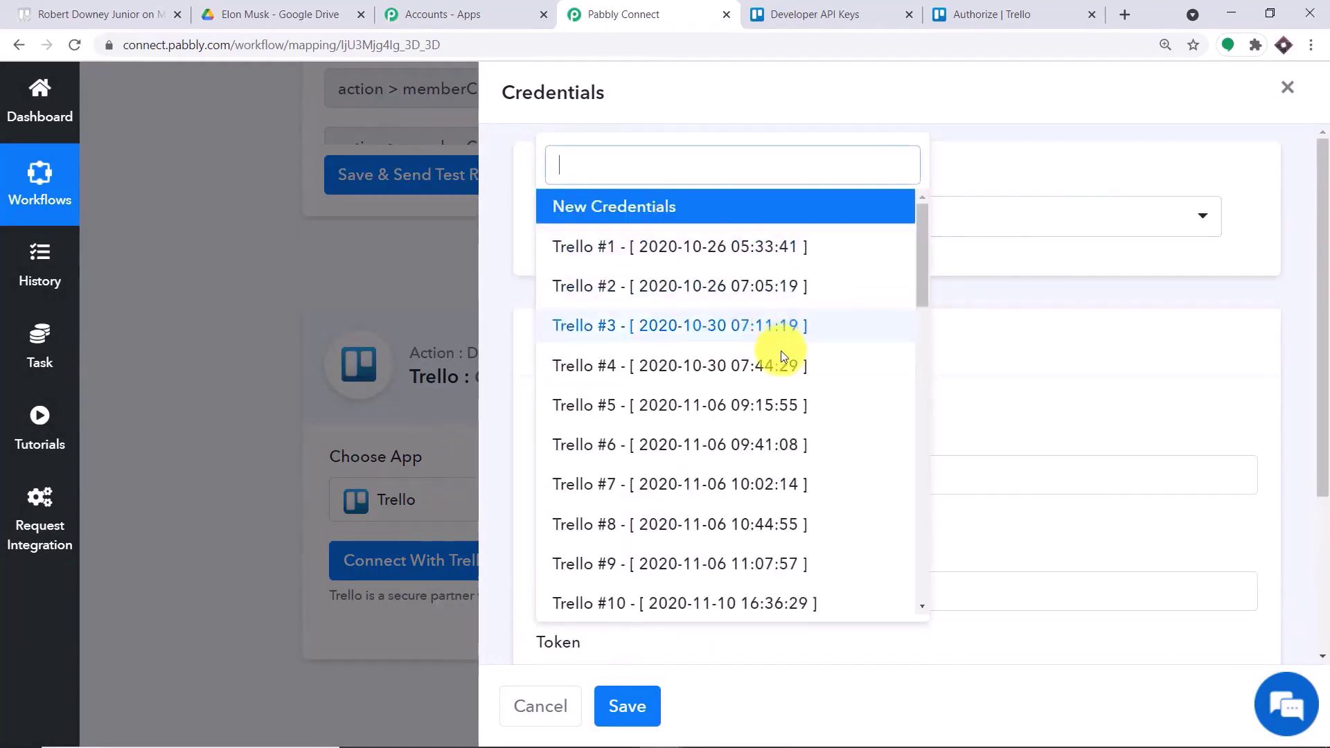
scroll(781, 353, "down", 15)
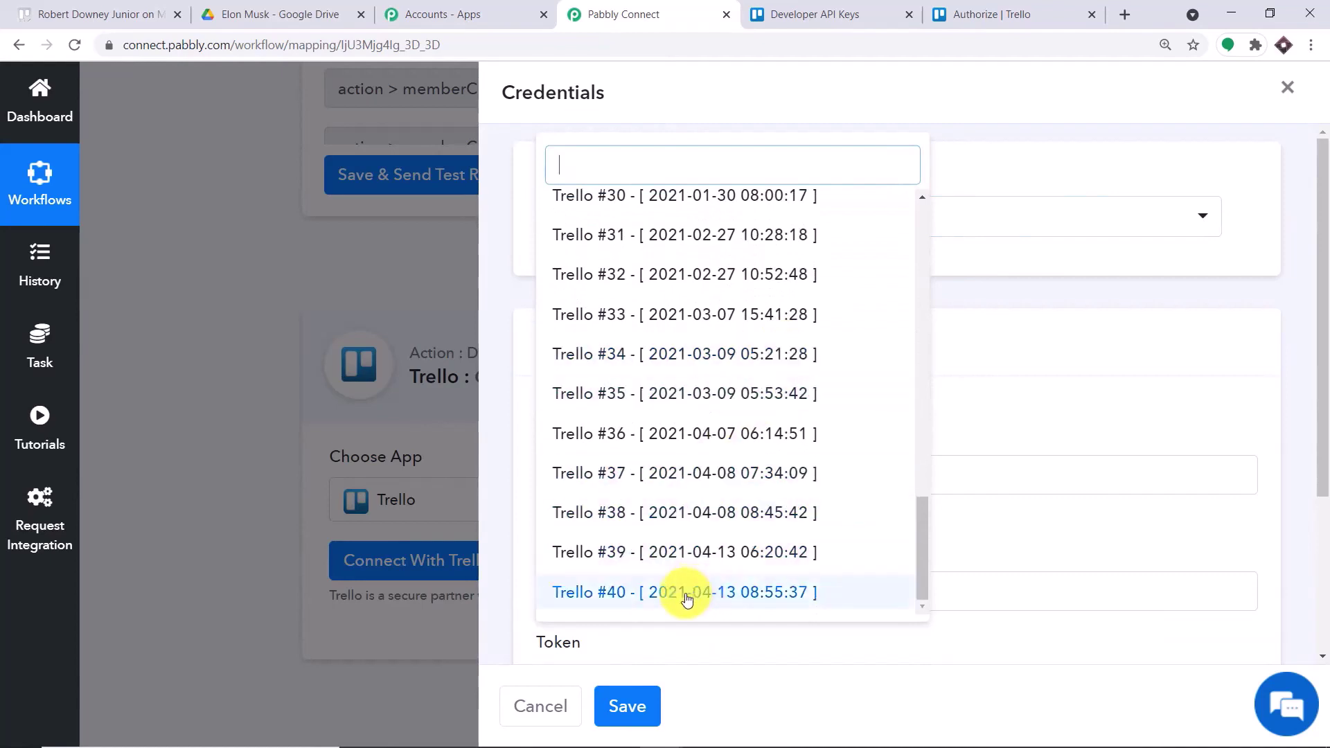
left_click(619, 594)
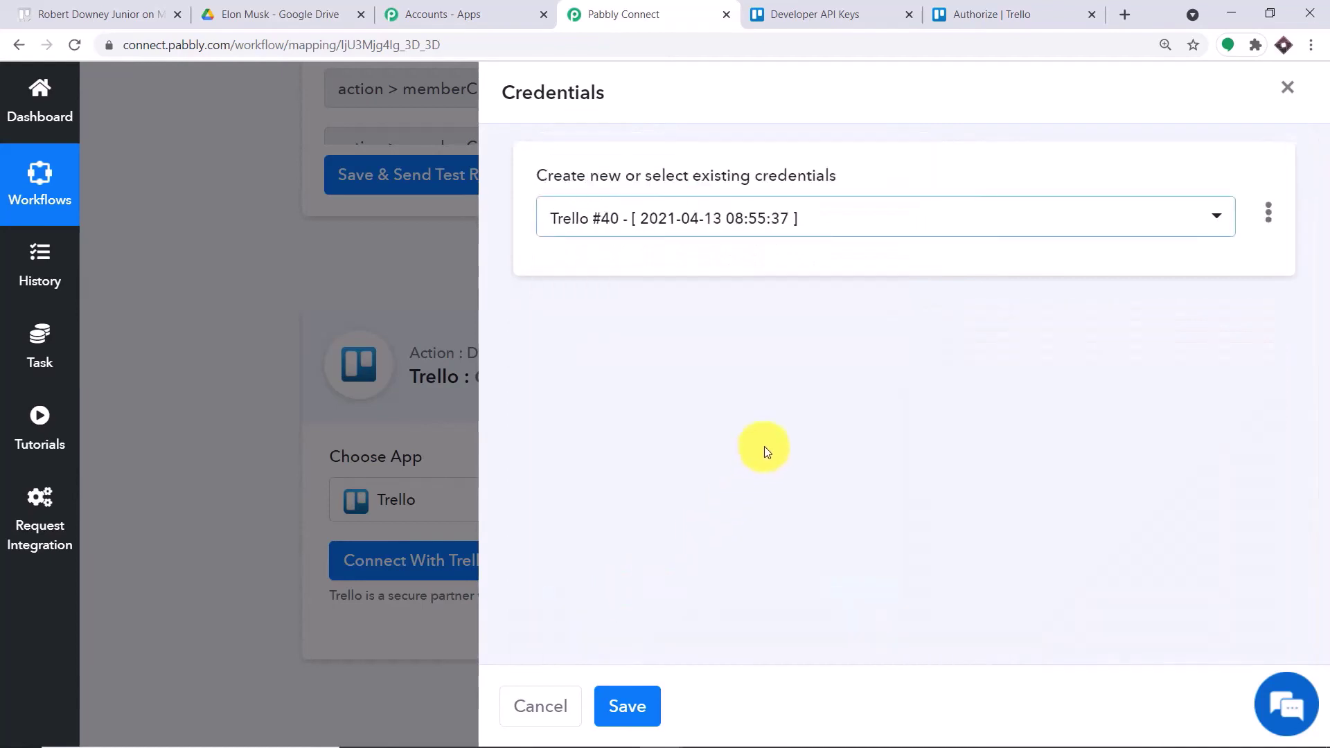
left_click(632, 704)
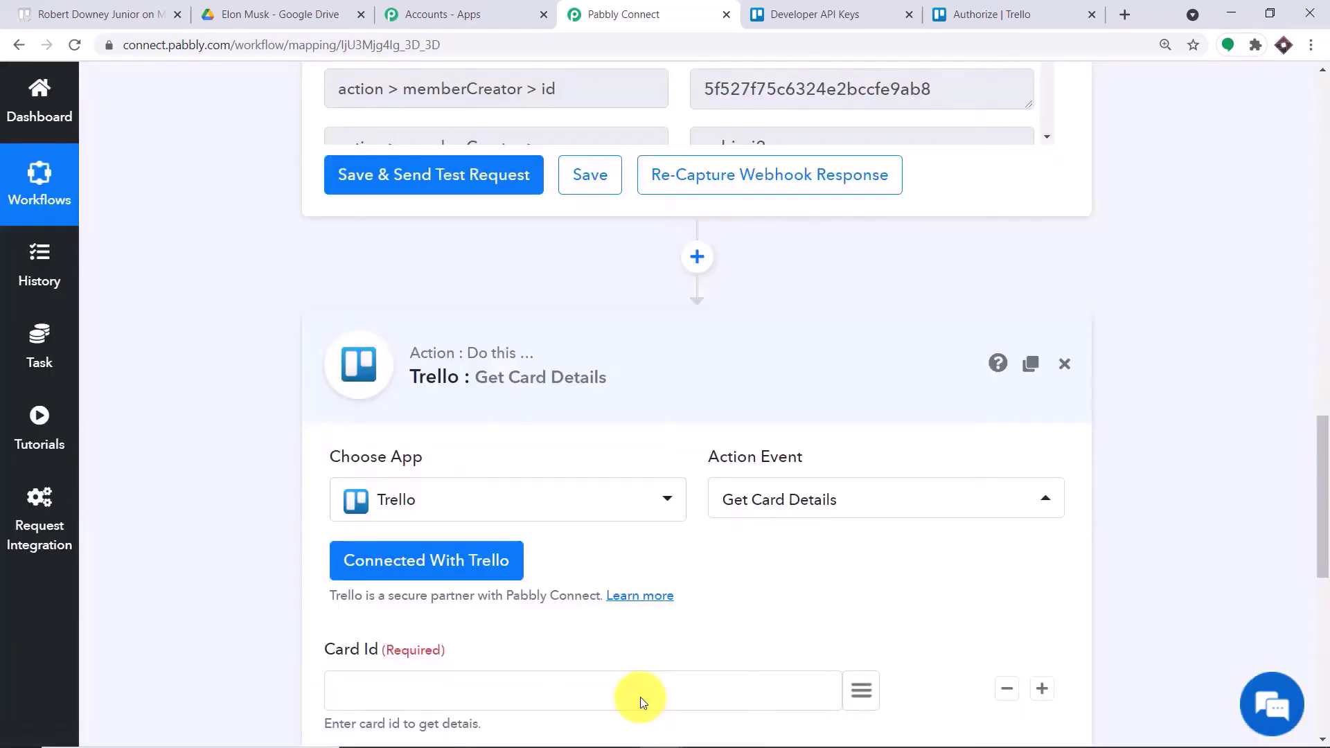
- Map Card Id to the trigger's 'Trello: New Card' action > data > card > id field
scroll(605, 668, "down", 4)
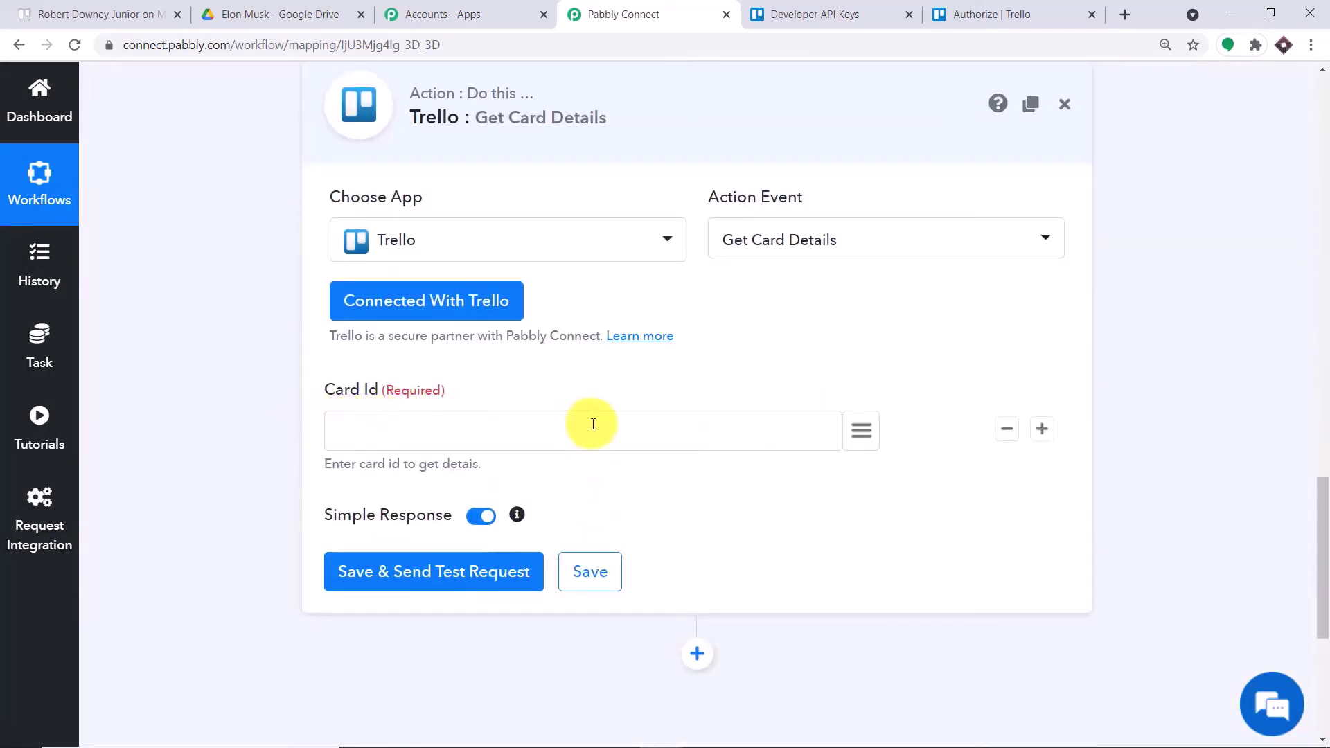
scroll(602, 429, "up", 1)
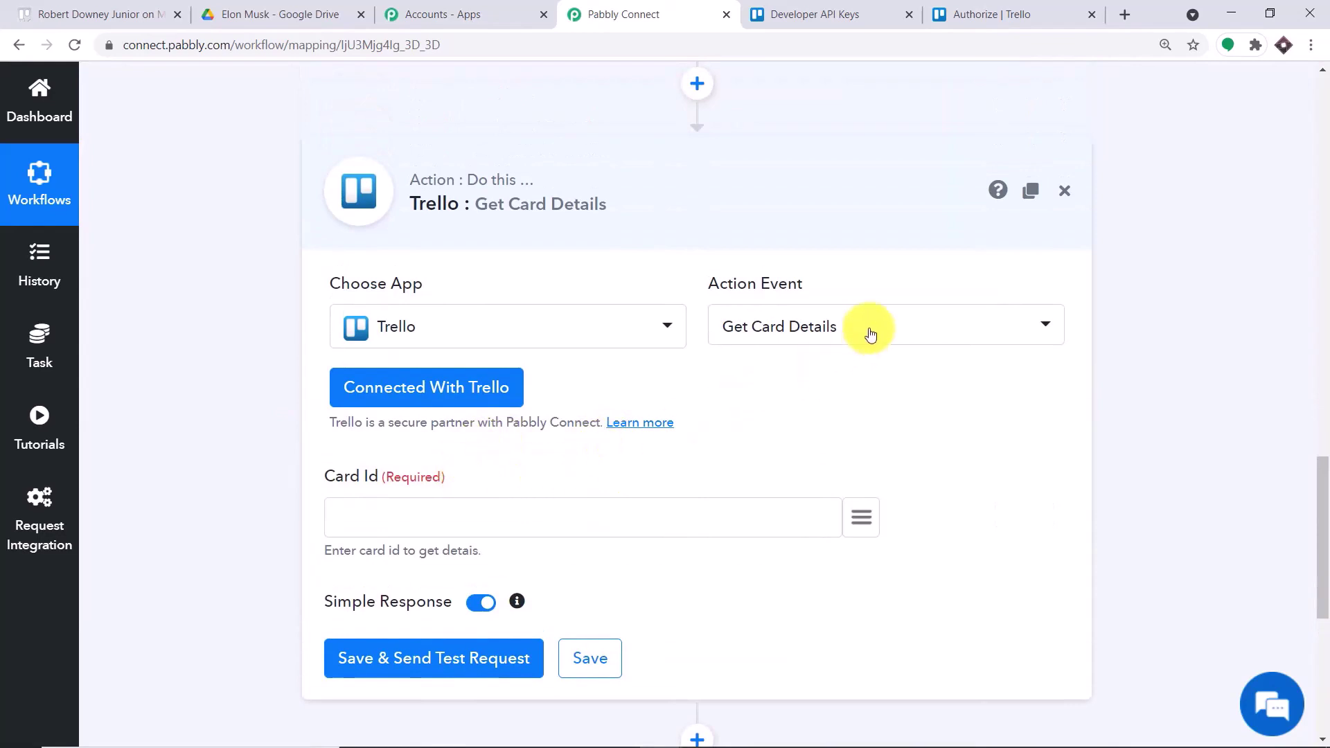
left_click_drag(1320, 476, 1323, 313)
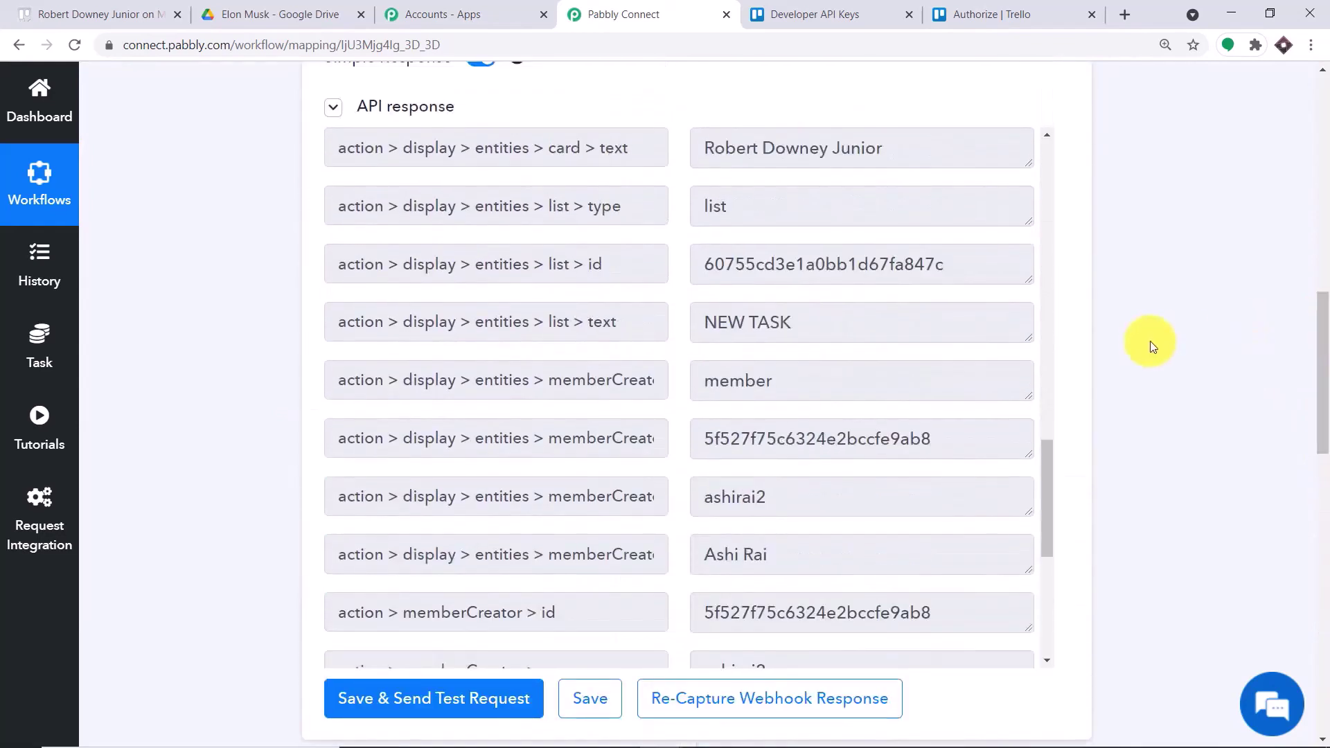
left_click_drag(1049, 462, 999, 214)
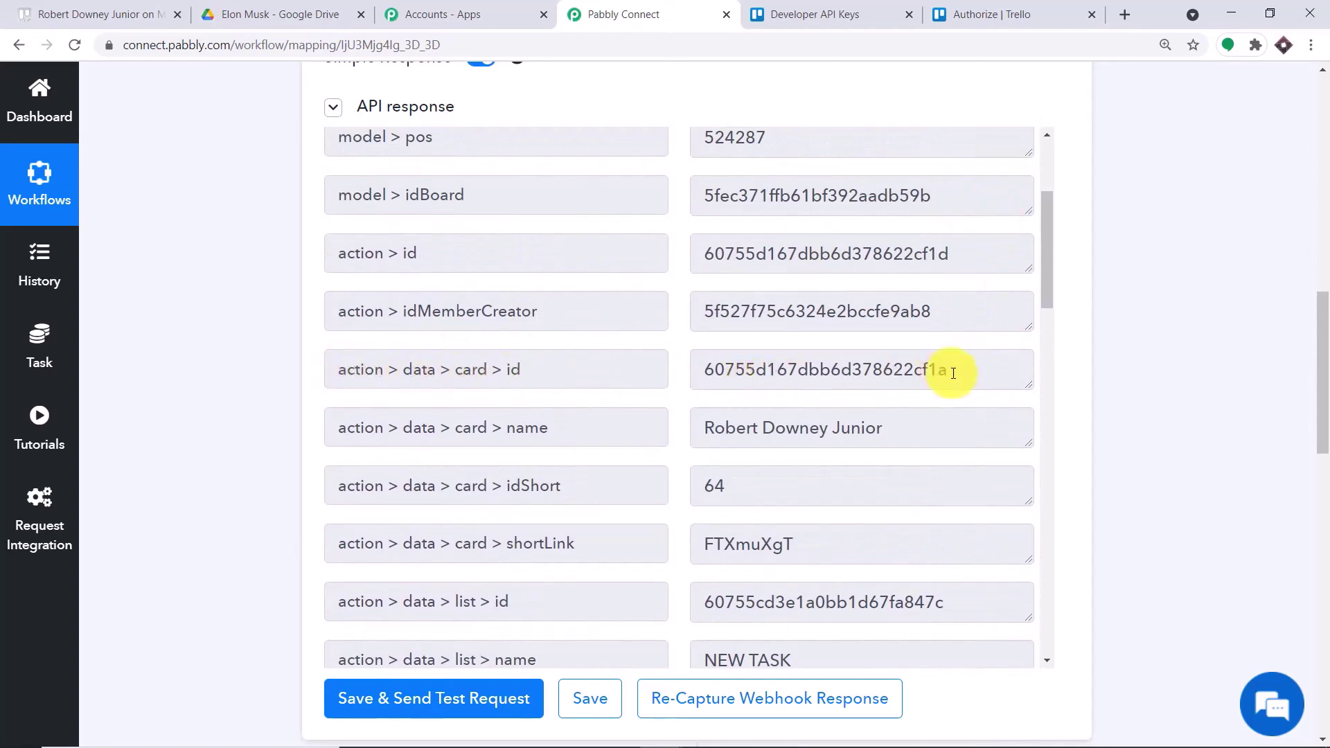
left_click_drag(949, 371, 705, 356)
right_click(722, 365)
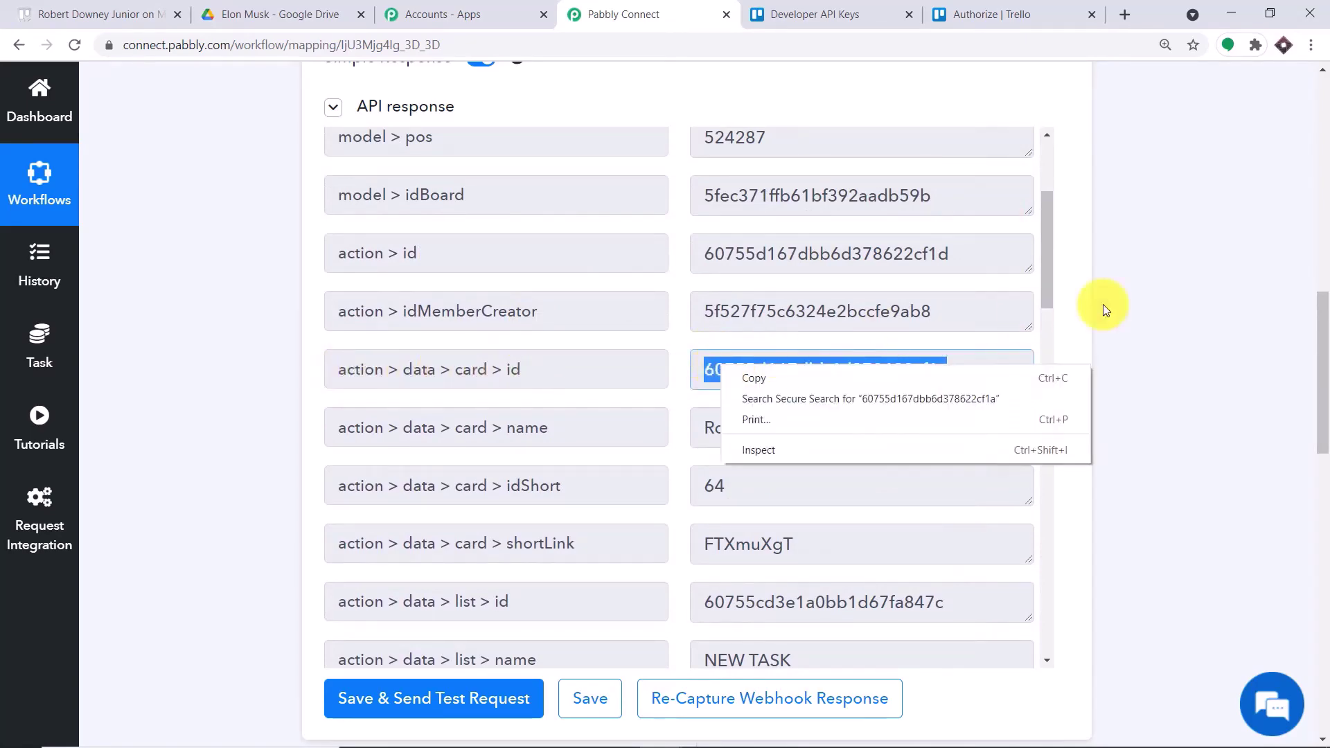
left_click_drag(1316, 327, 1324, 511)
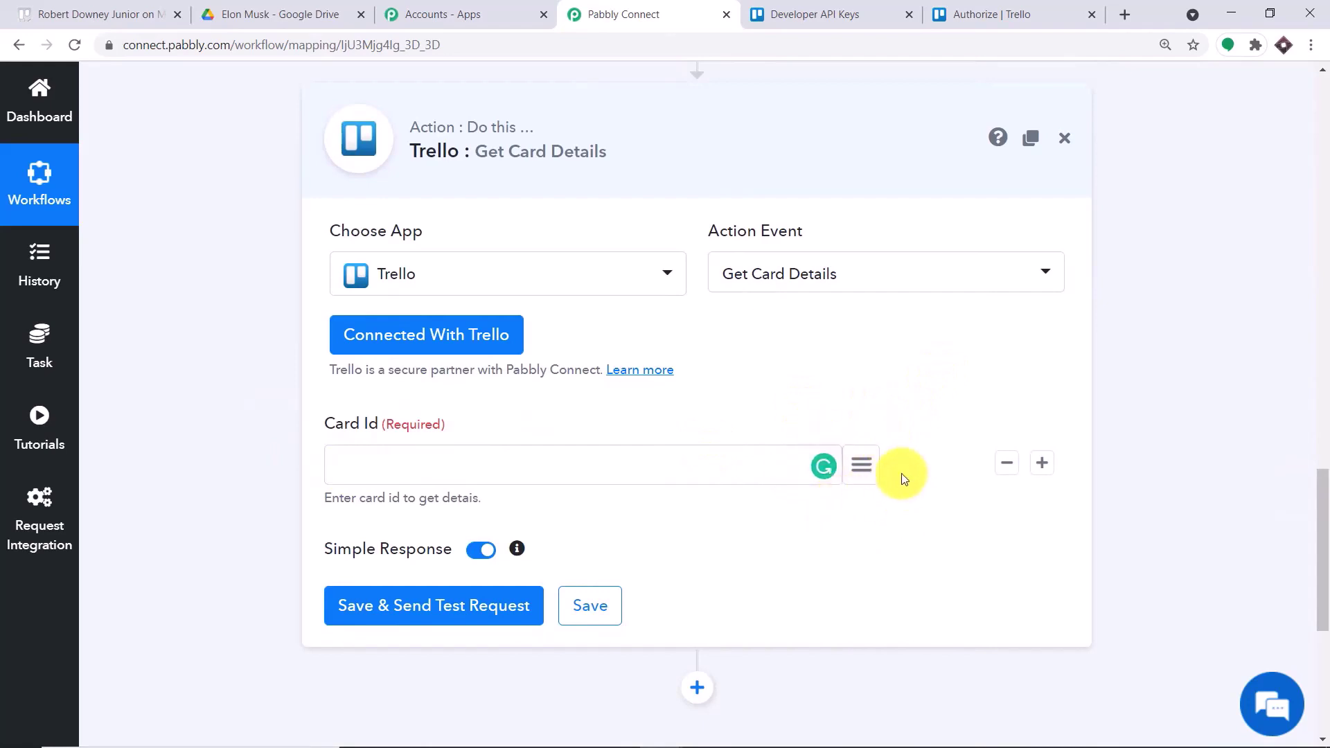
left_click(859, 468)
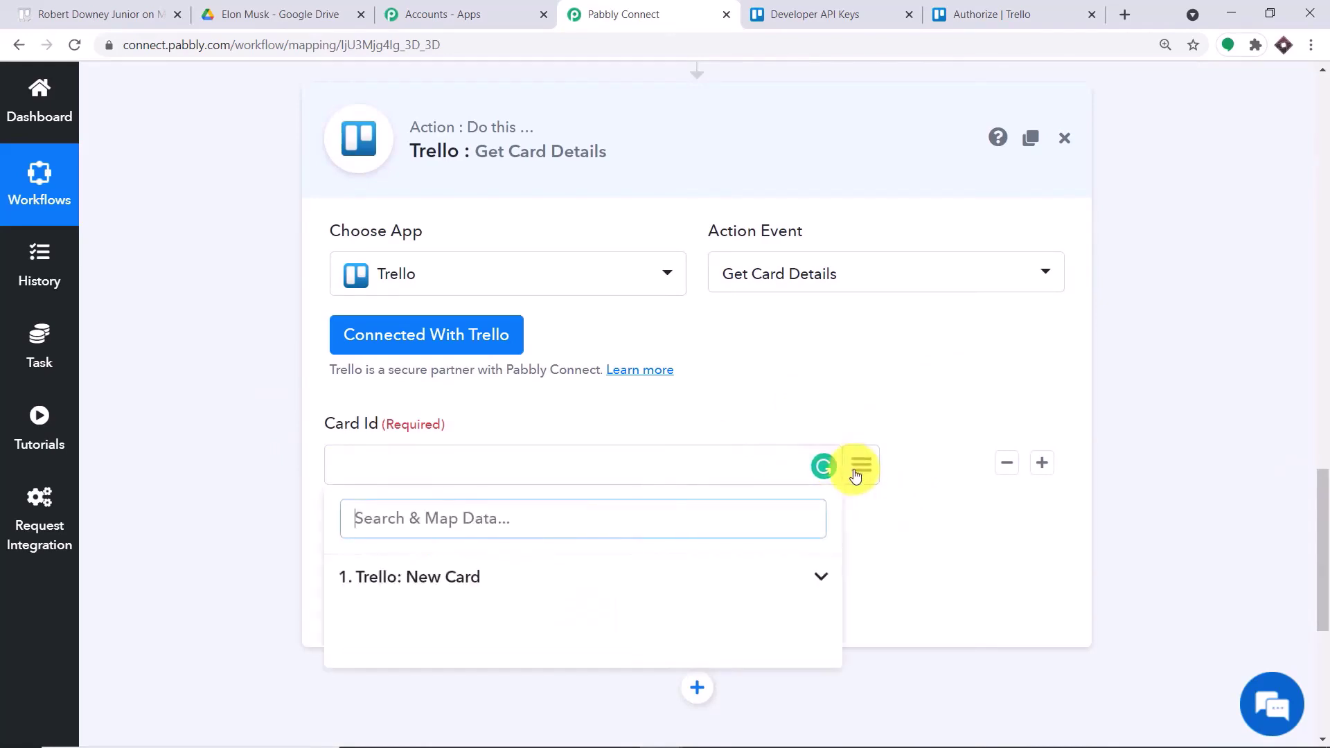
left_click(463, 582)
scroll(1315, 534, "down", 3)
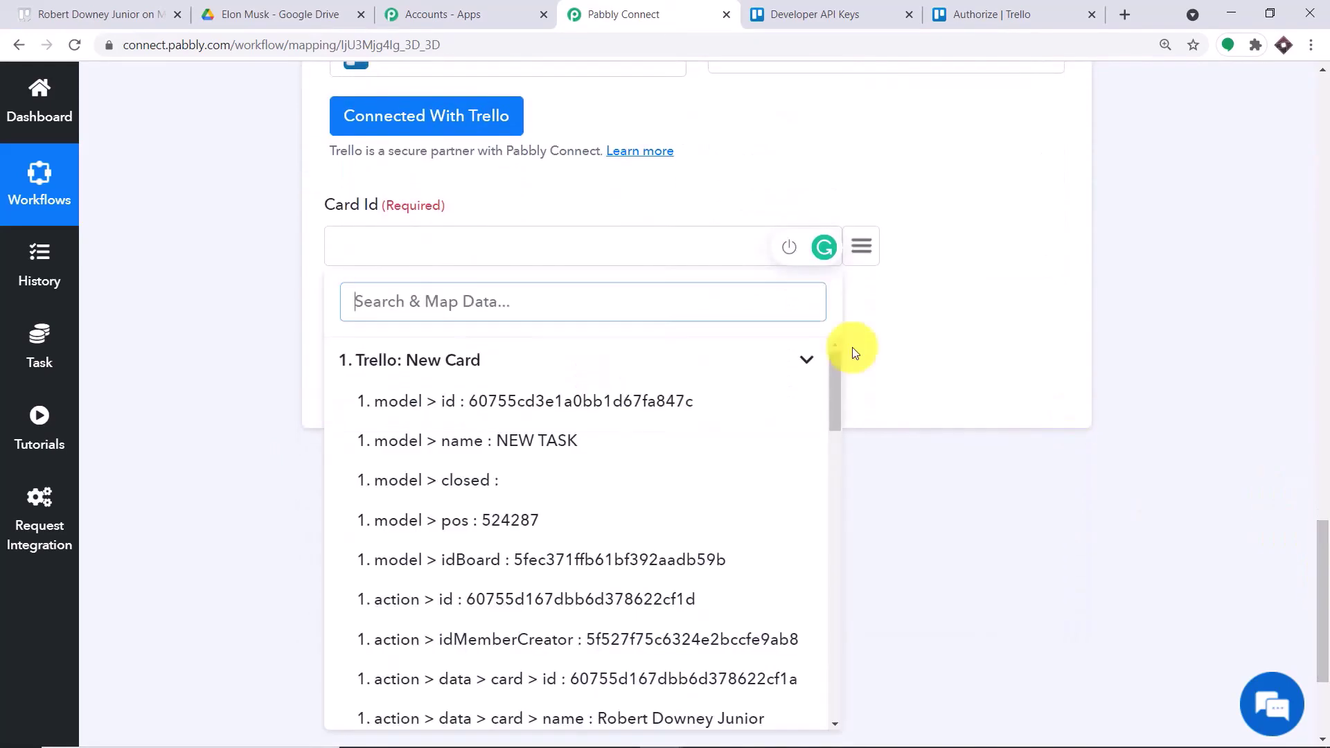
scroll(575, 478, "down", 4)
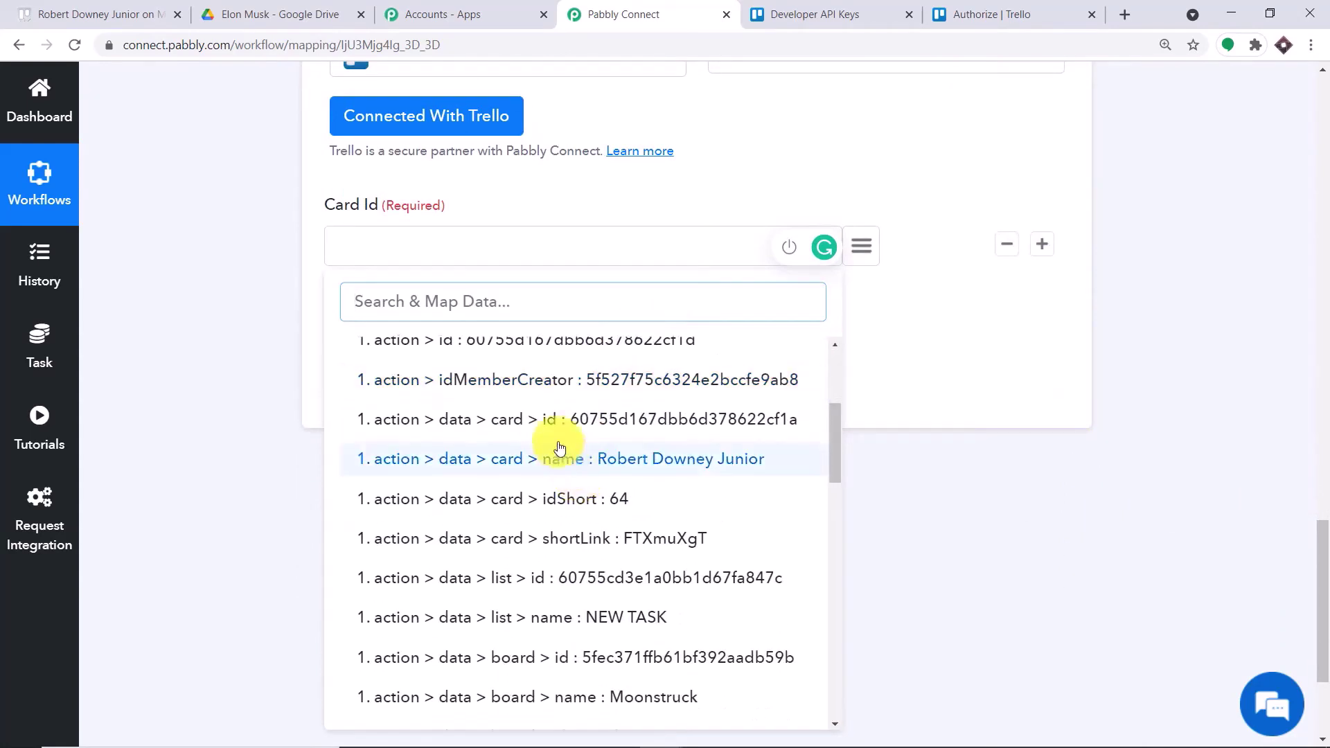
left_click(553, 424)
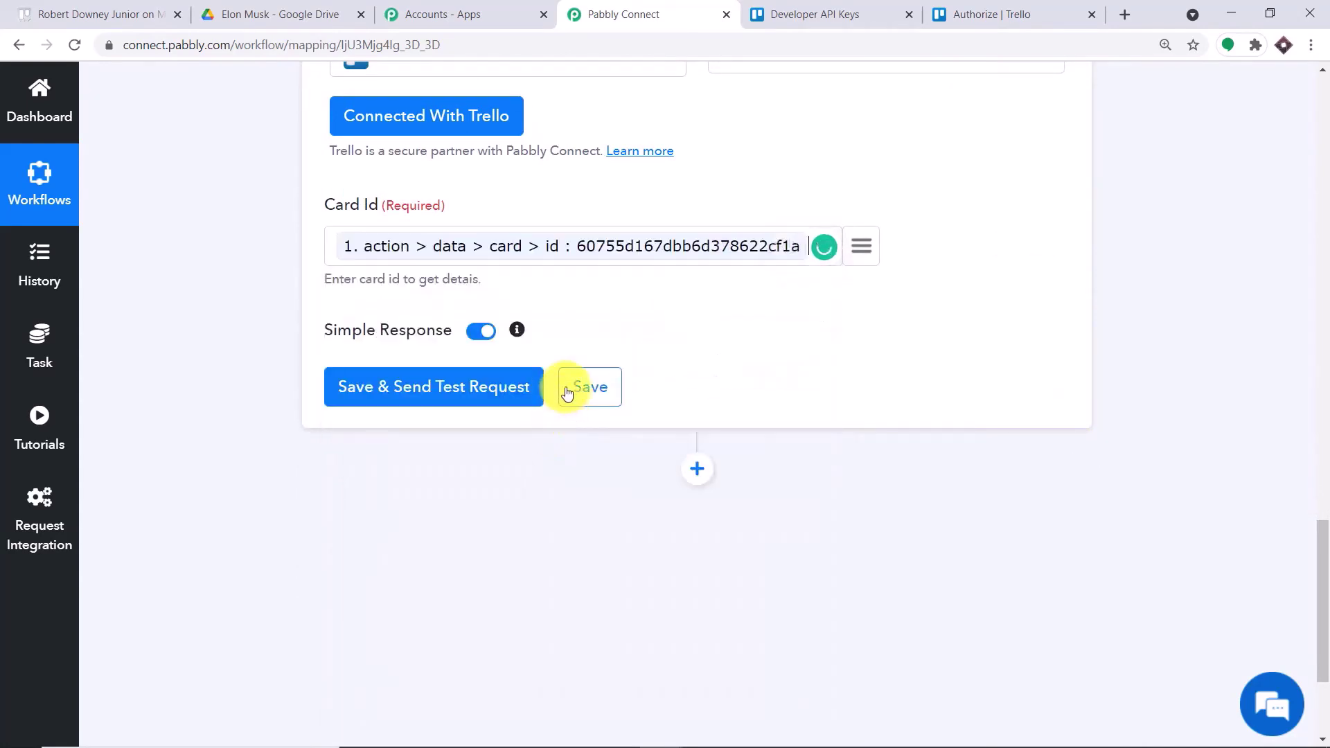
- Test Get Card Details and compare the returned description with the Trello card
left_click(375, 401)
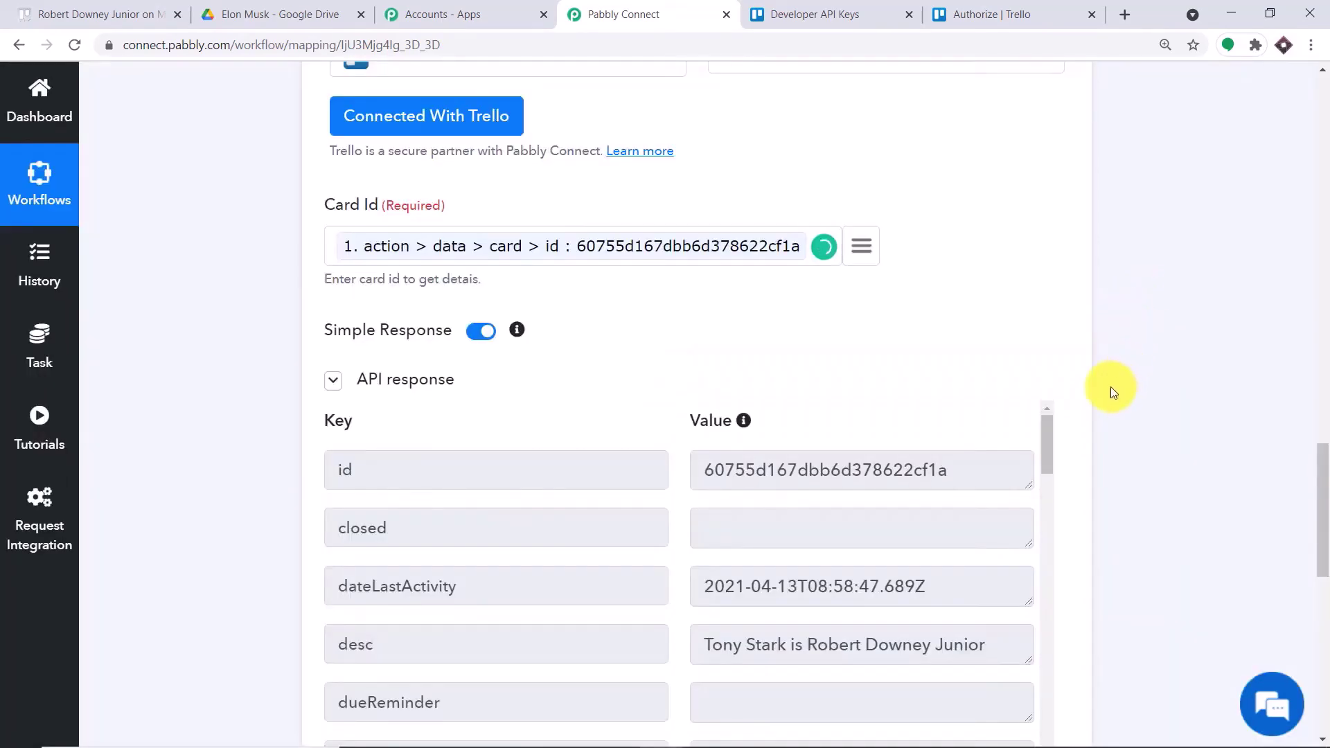
scroll(1111, 386, "down", 3)
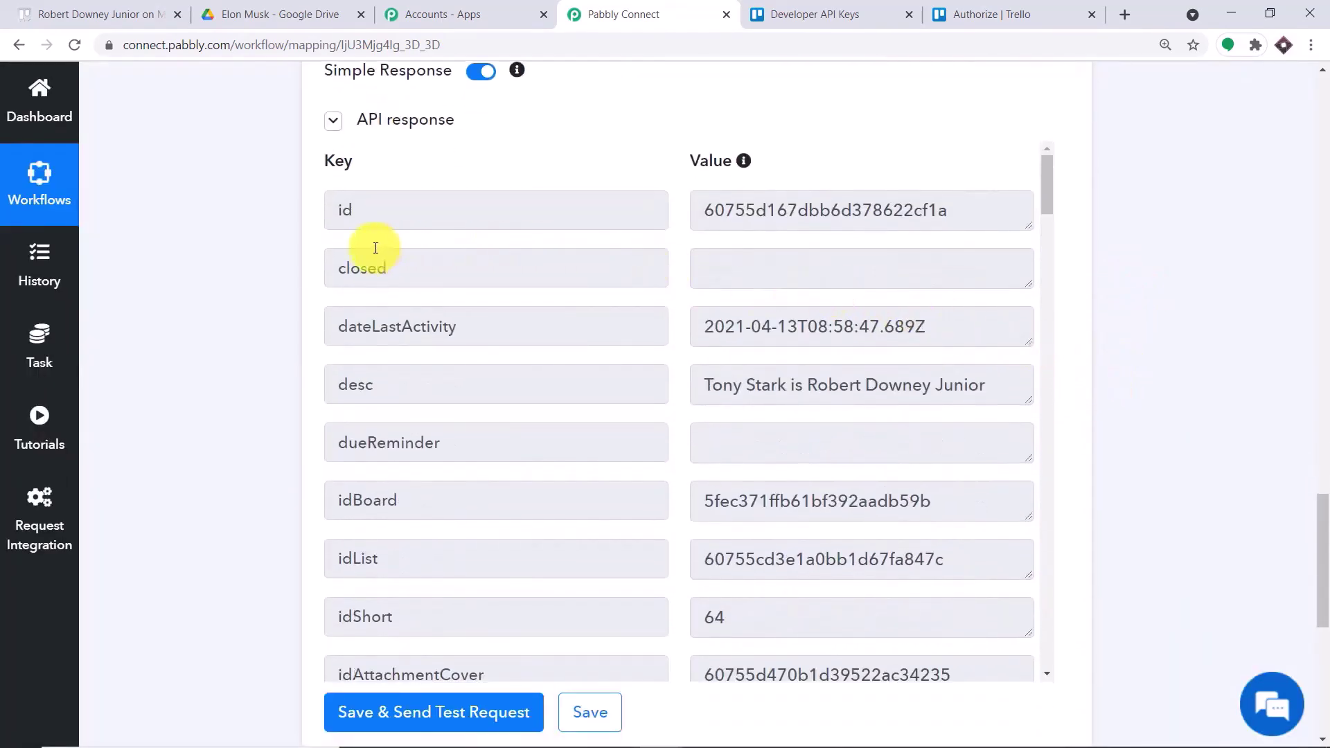
left_click_drag(701, 390, 977, 390)
left_click(38, 5)
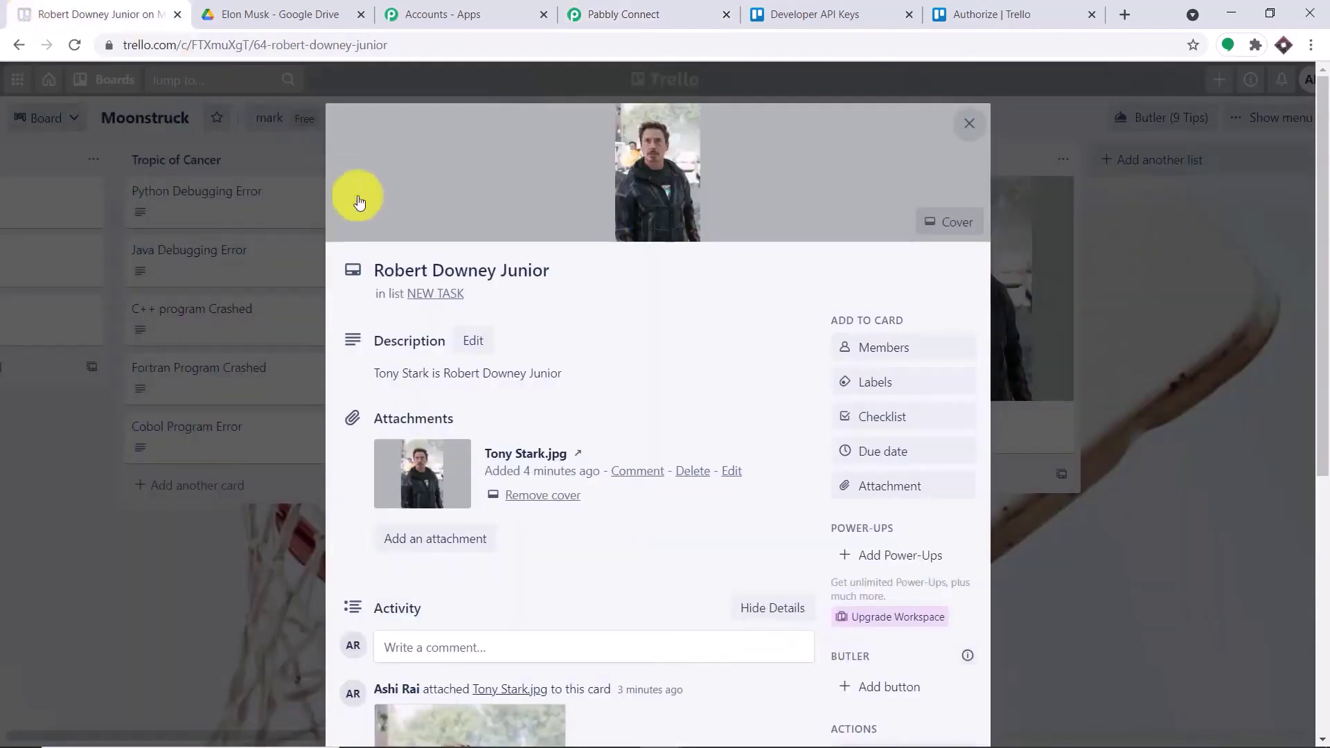
left_click_drag(375, 372, 558, 378)
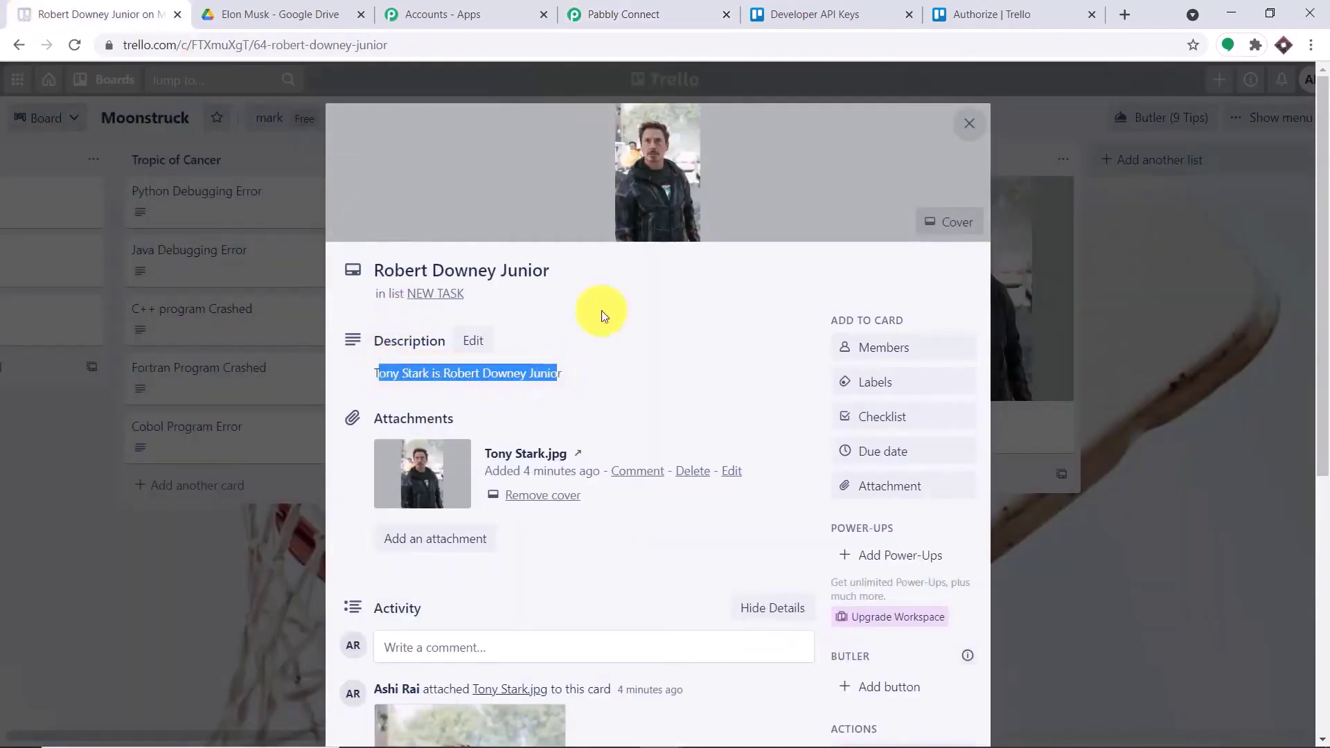
left_click(683, 5)
- Copy the Tony_Stark.jpg cover image URL from the response into a new browser tab
scroll(727, 314, "down", 6)
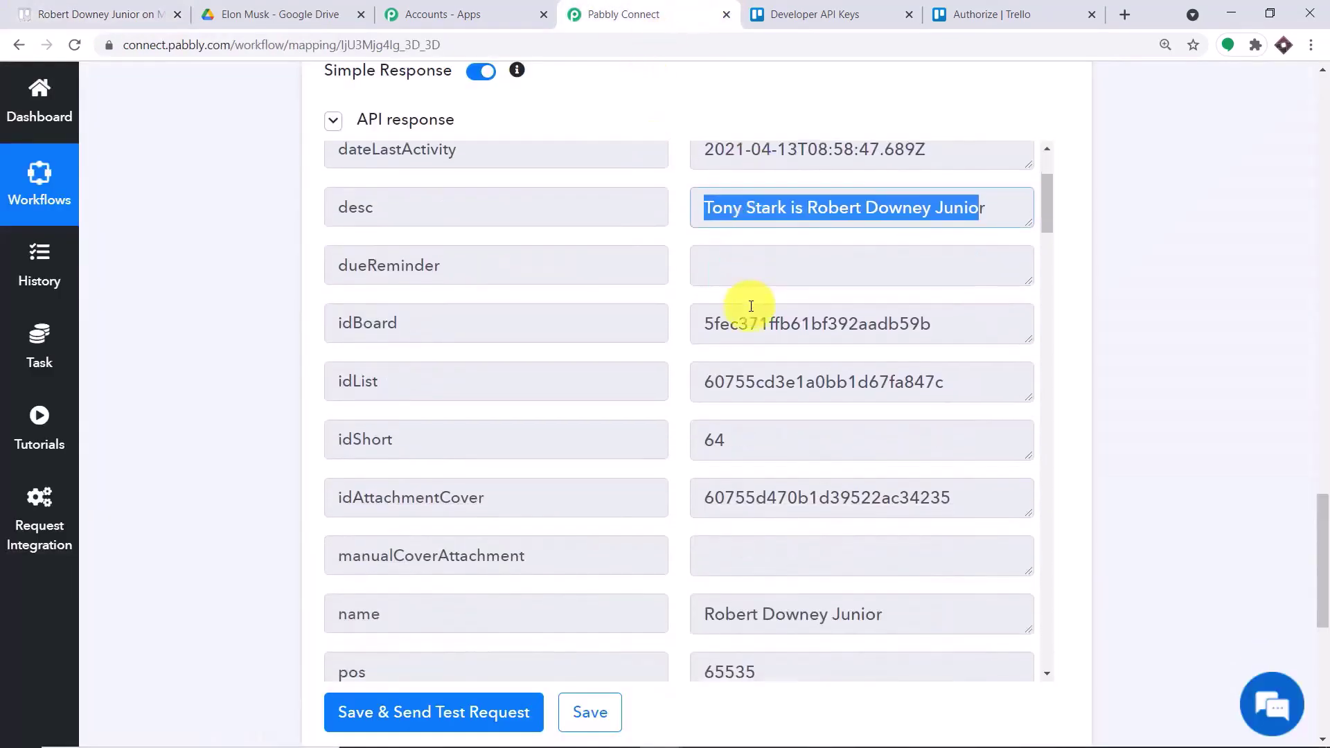
scroll(765, 305, "down", 5)
left_click_drag(1048, 288, 1062, 652)
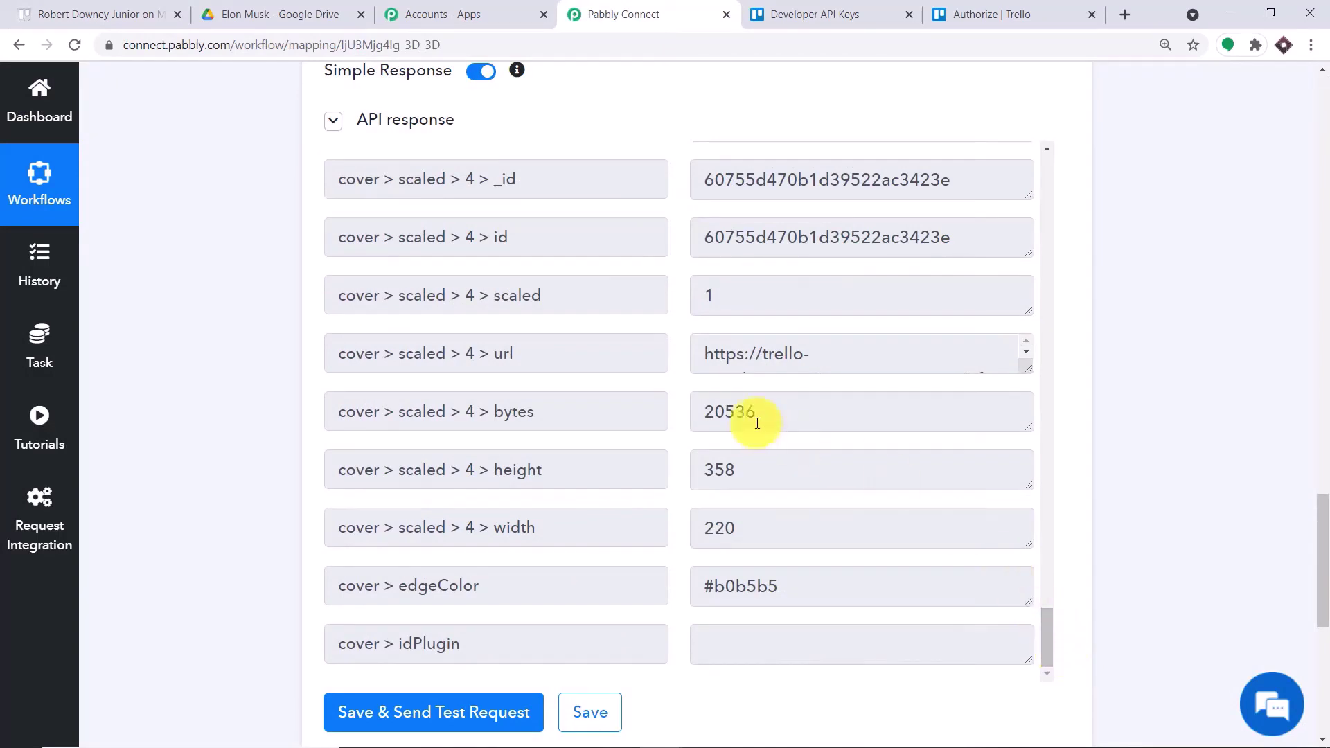
scroll(633, 342, "up", 3)
scroll(639, 345, "down", 3)
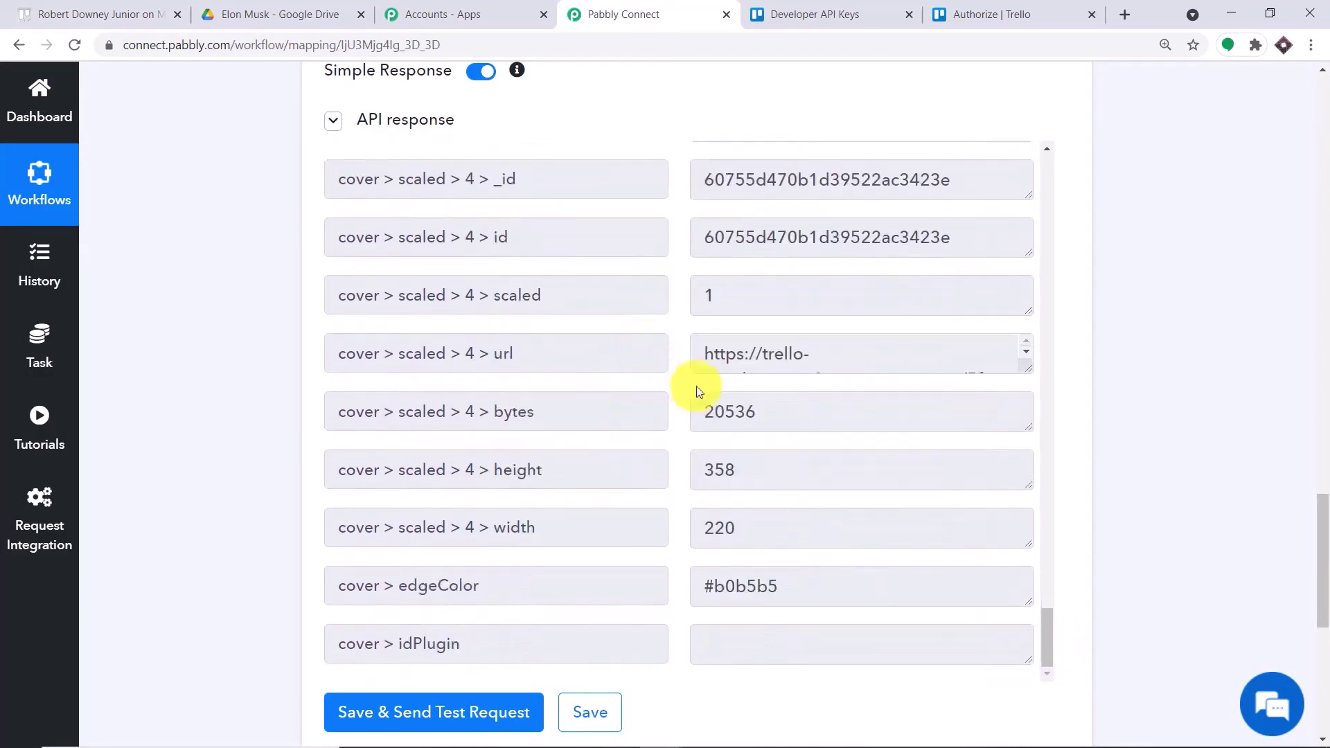
scroll(1014, 334, "down", 1)
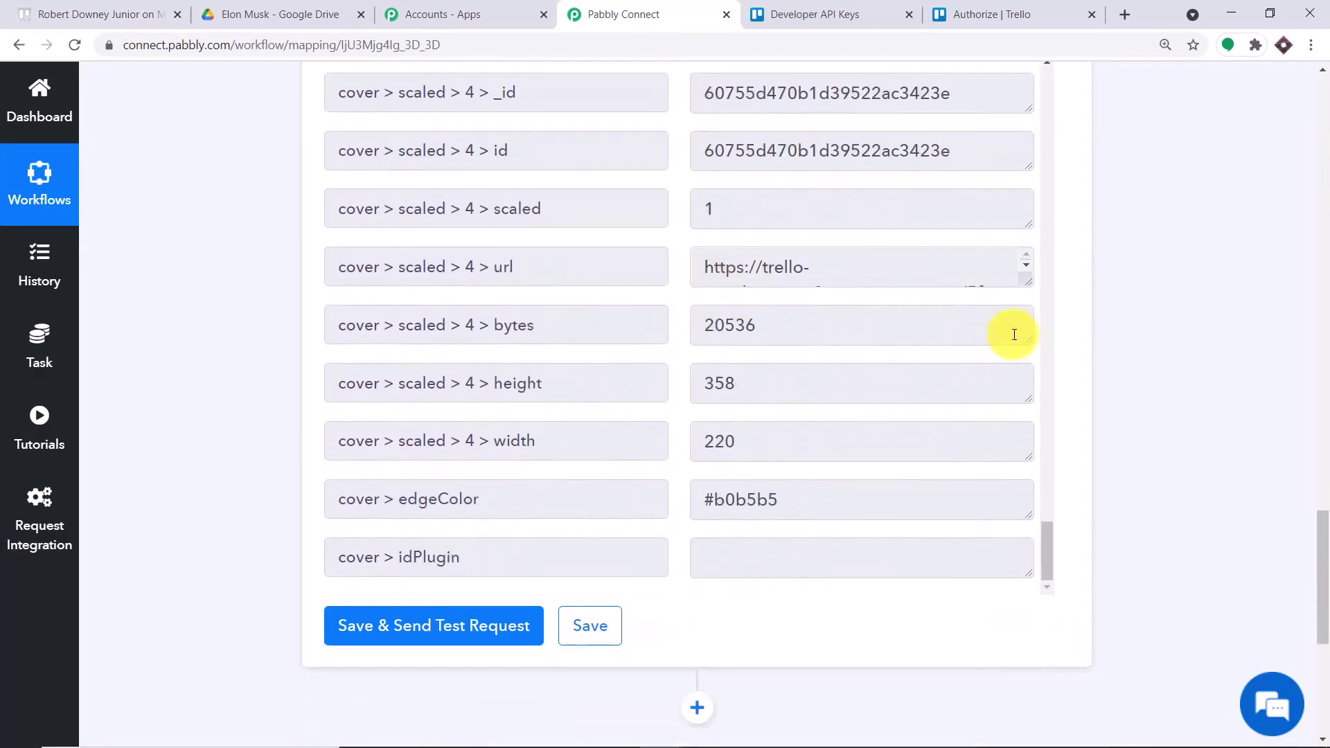
left_click_drag(1031, 282, 1041, 484)
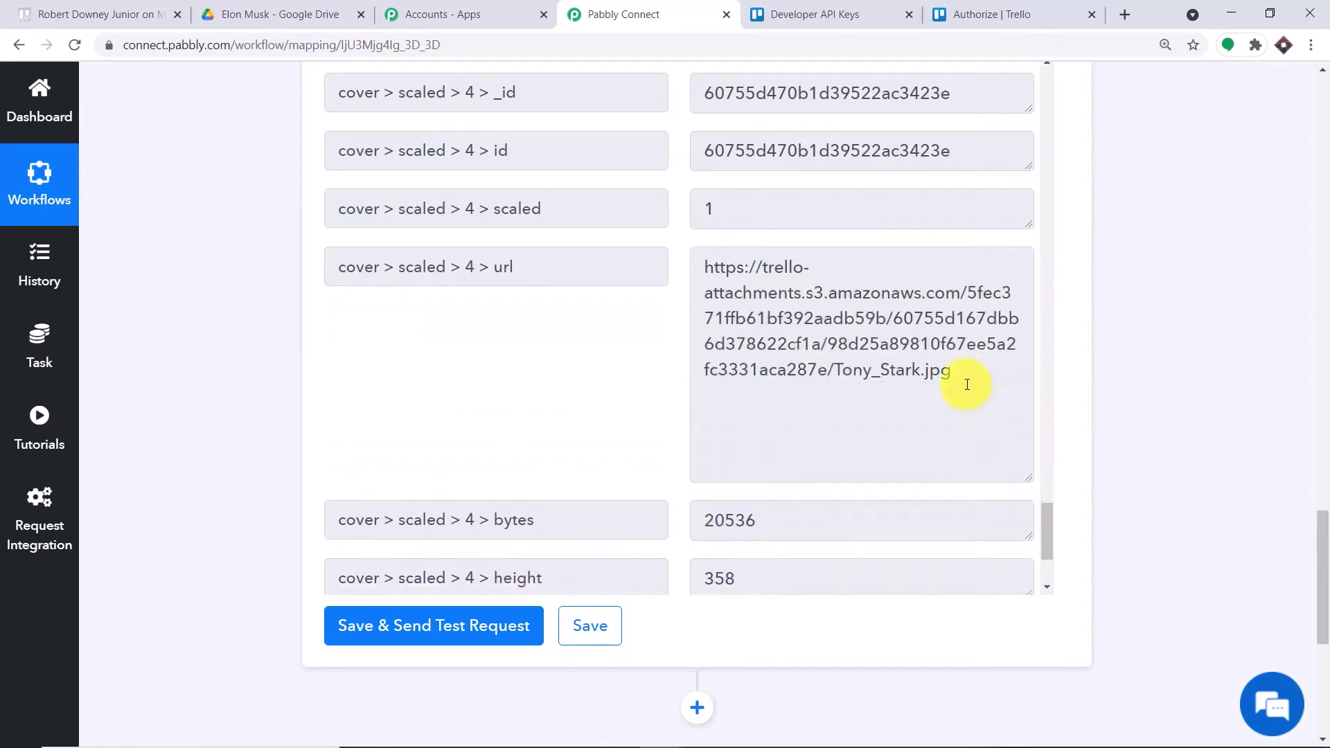
left_click_drag(965, 383, 658, 277)
right_click(750, 299)
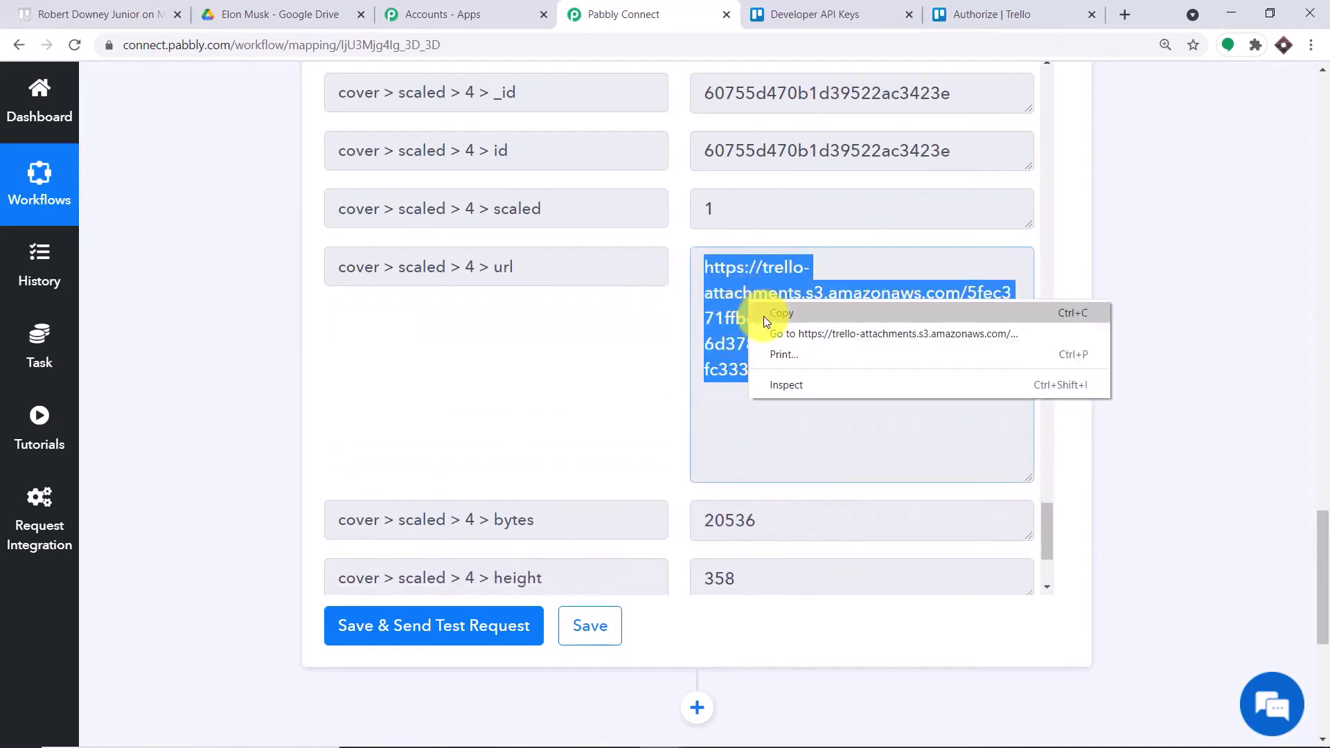
left_click(763, 316)
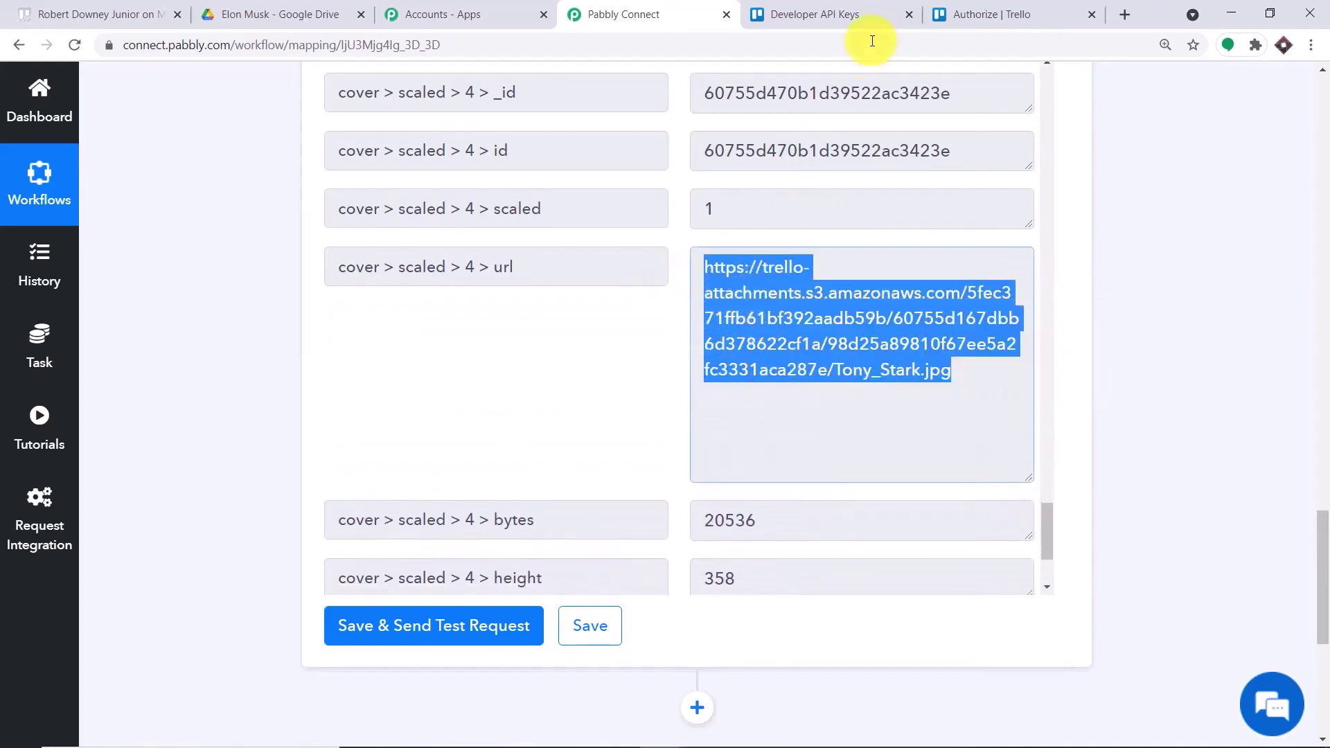
left_click(1128, 14)
- Load the pasted URL to view the Tony_Stark.jpg image, then go back to Pabbly Connect
key("ctrl+v")
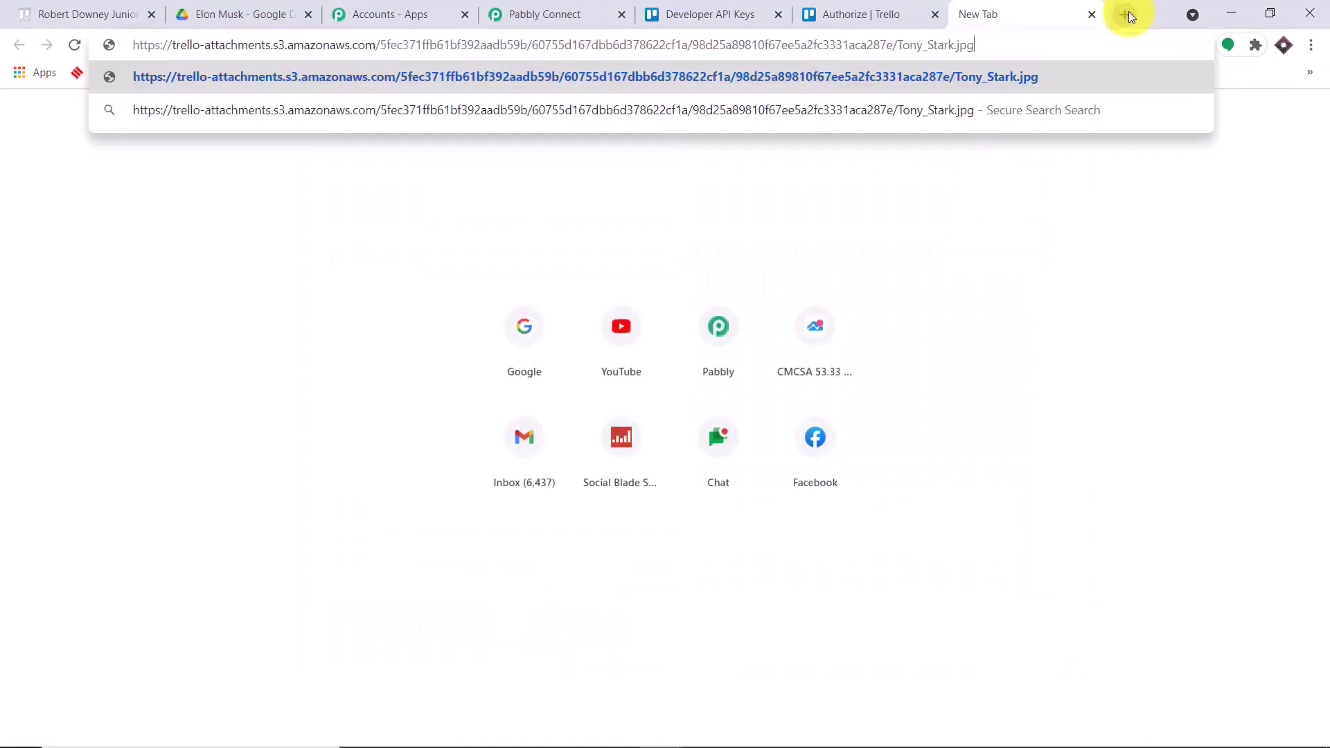
key("Return")
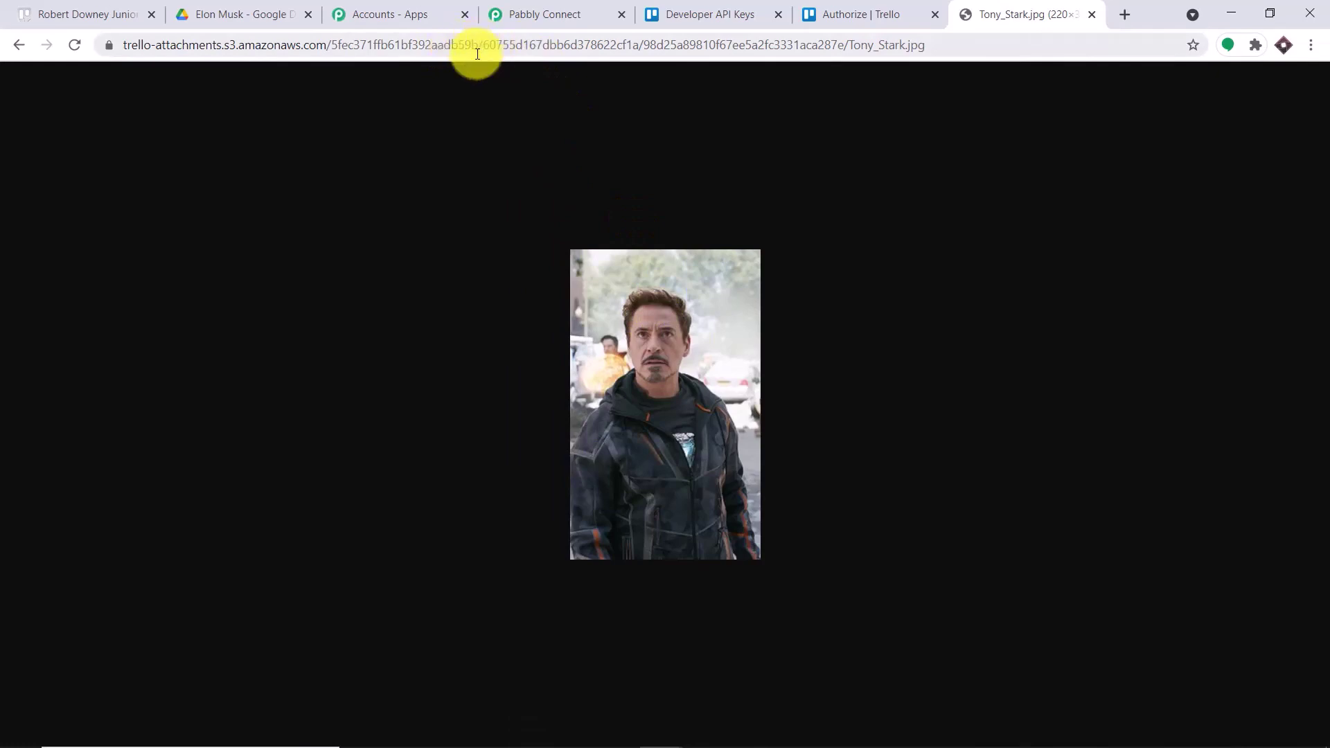
left_click(558, 15)
- Add a new step after Get Card Details and choose Google Drive as its app
left_click(1213, 320)
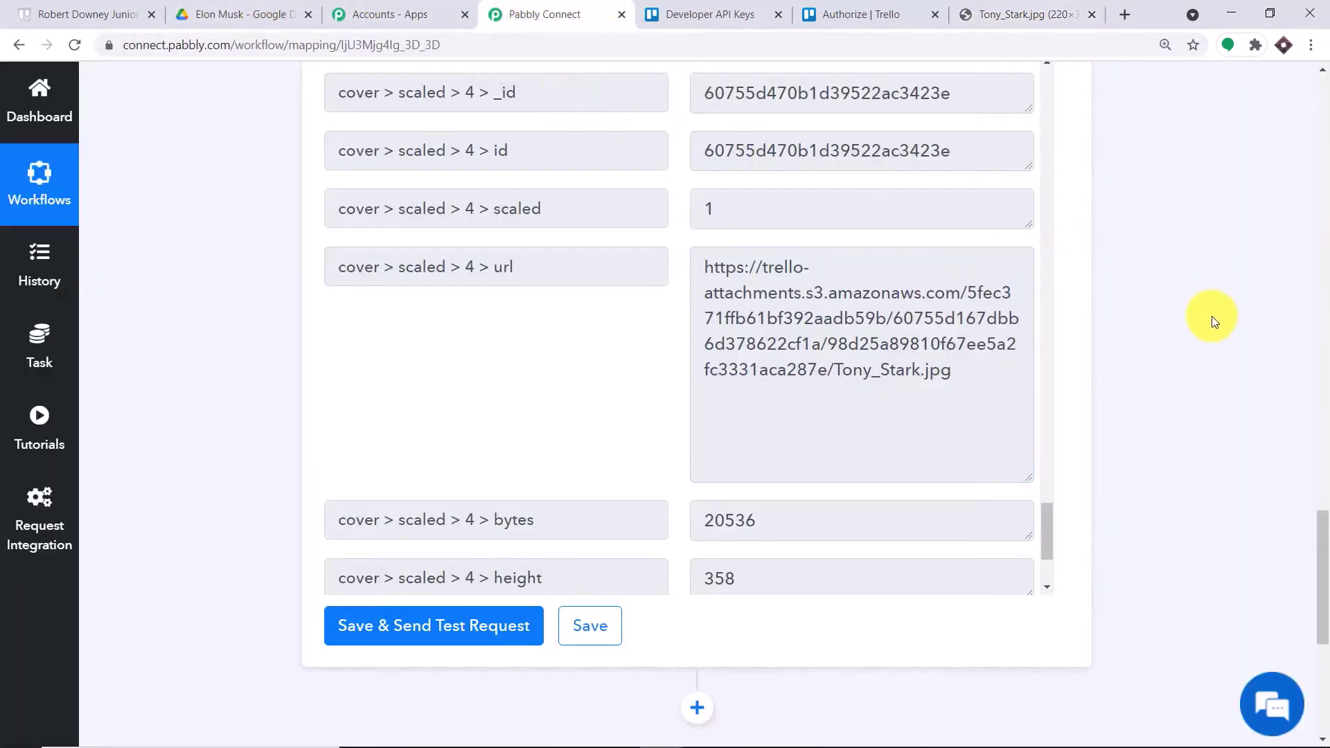
left_click_drag(1322, 554, 1318, 636)
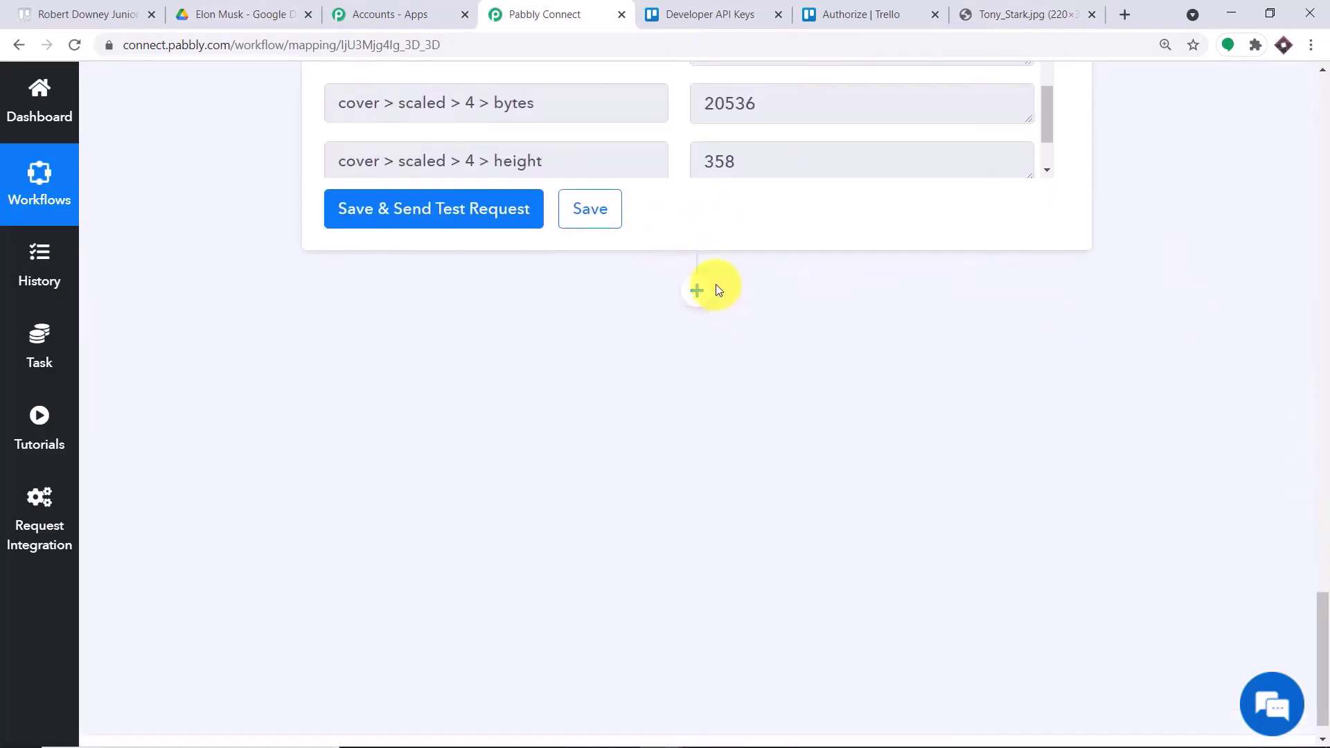
left_click(697, 289)
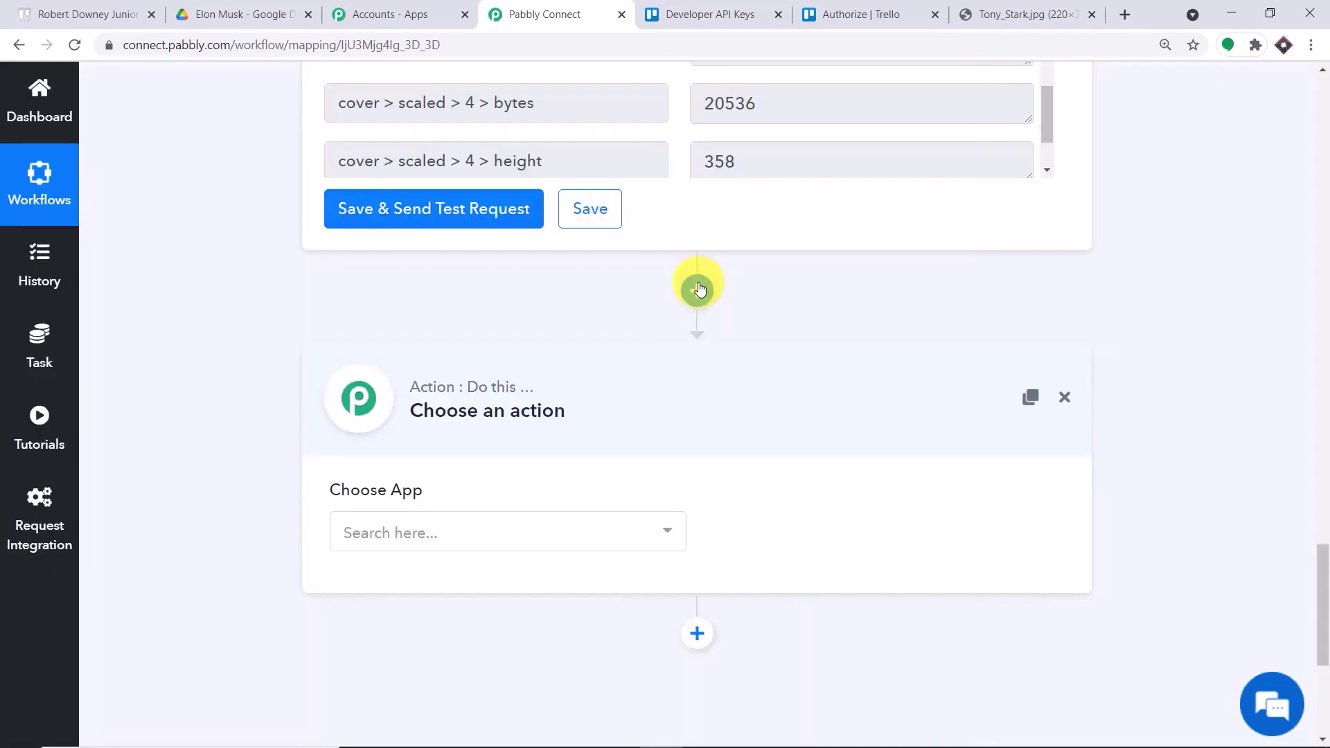
left_click(466, 544)
type("gpp")
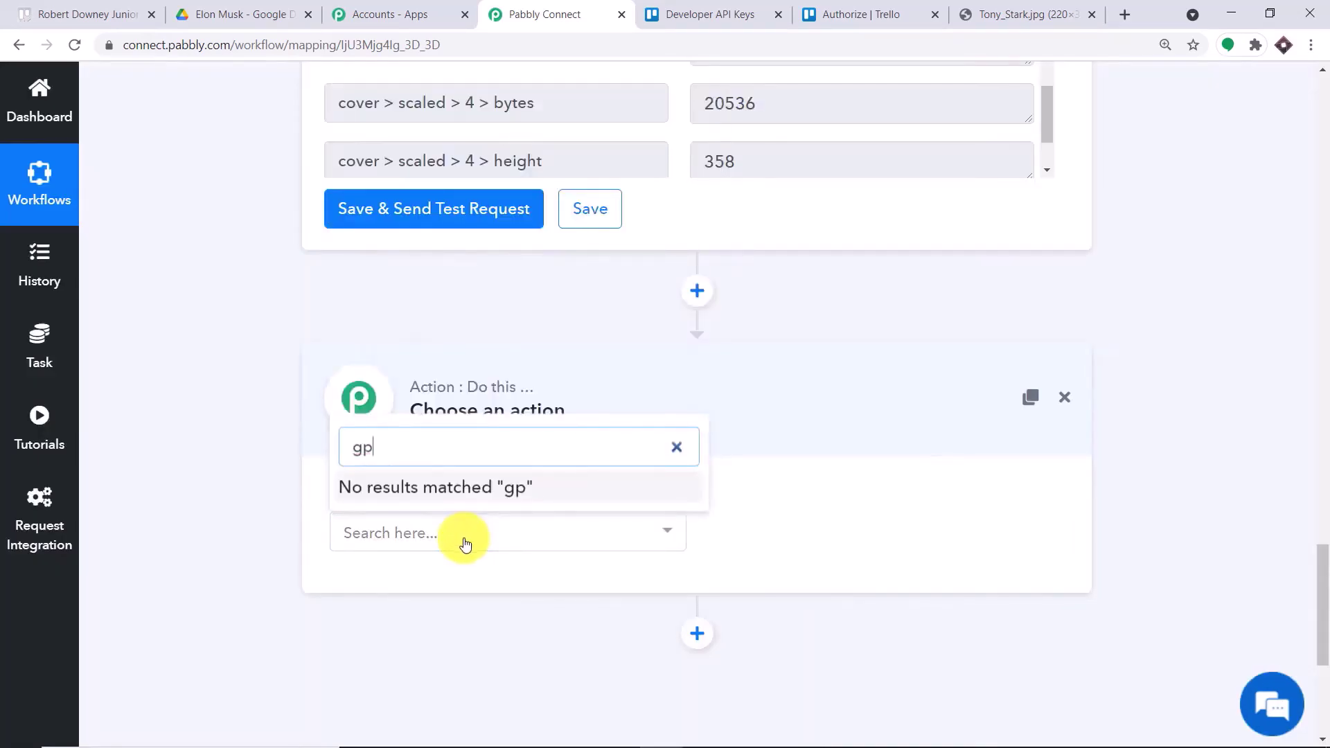
key("BackSpace")
type("oogle")
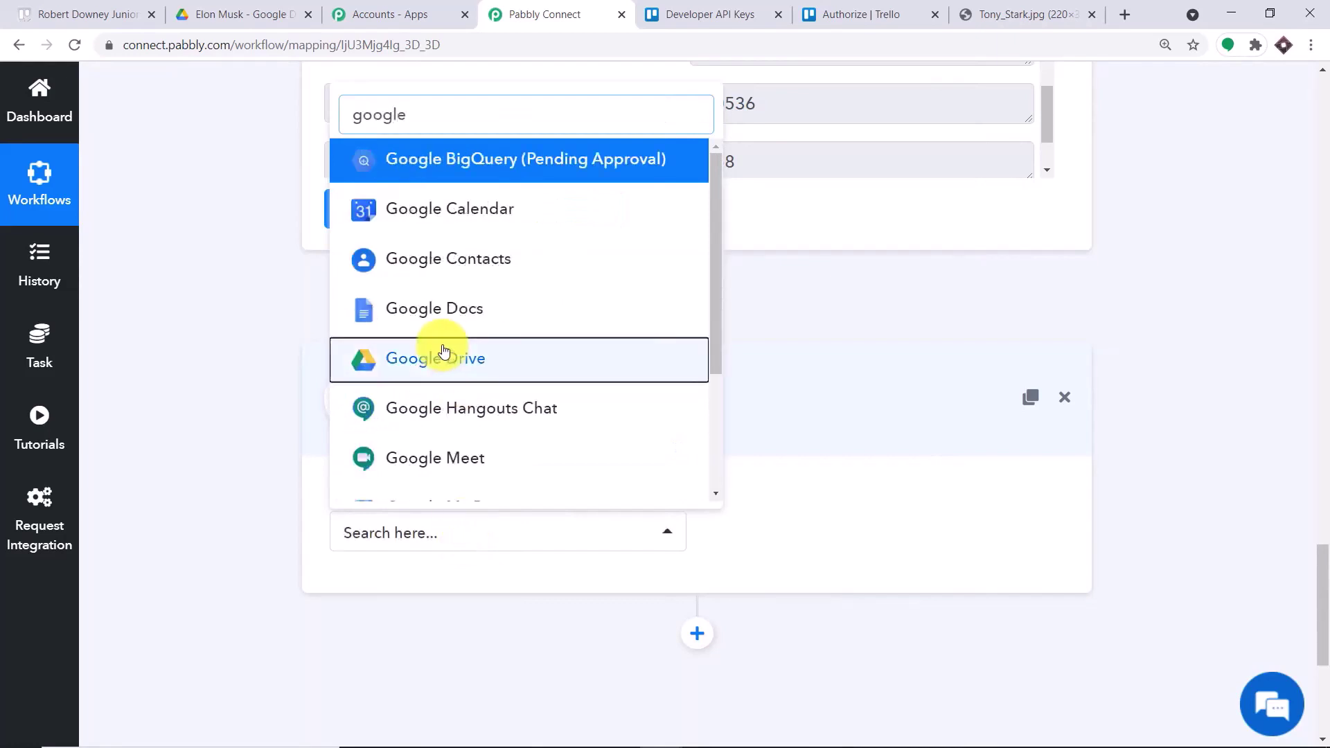
left_click(444, 351)
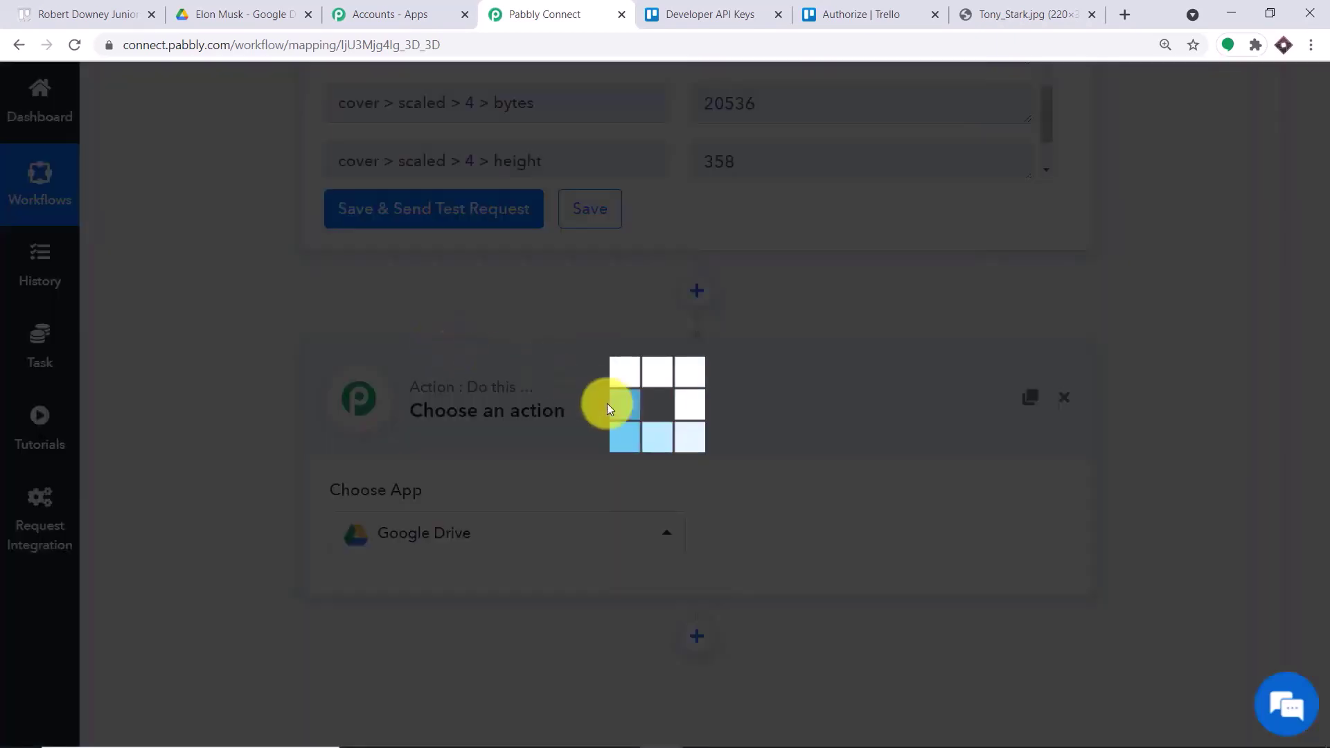
- Set the action event to Upload a File and start Connect With Google Drive
left_click(741, 530)
scroll(777, 367, "down", 5)
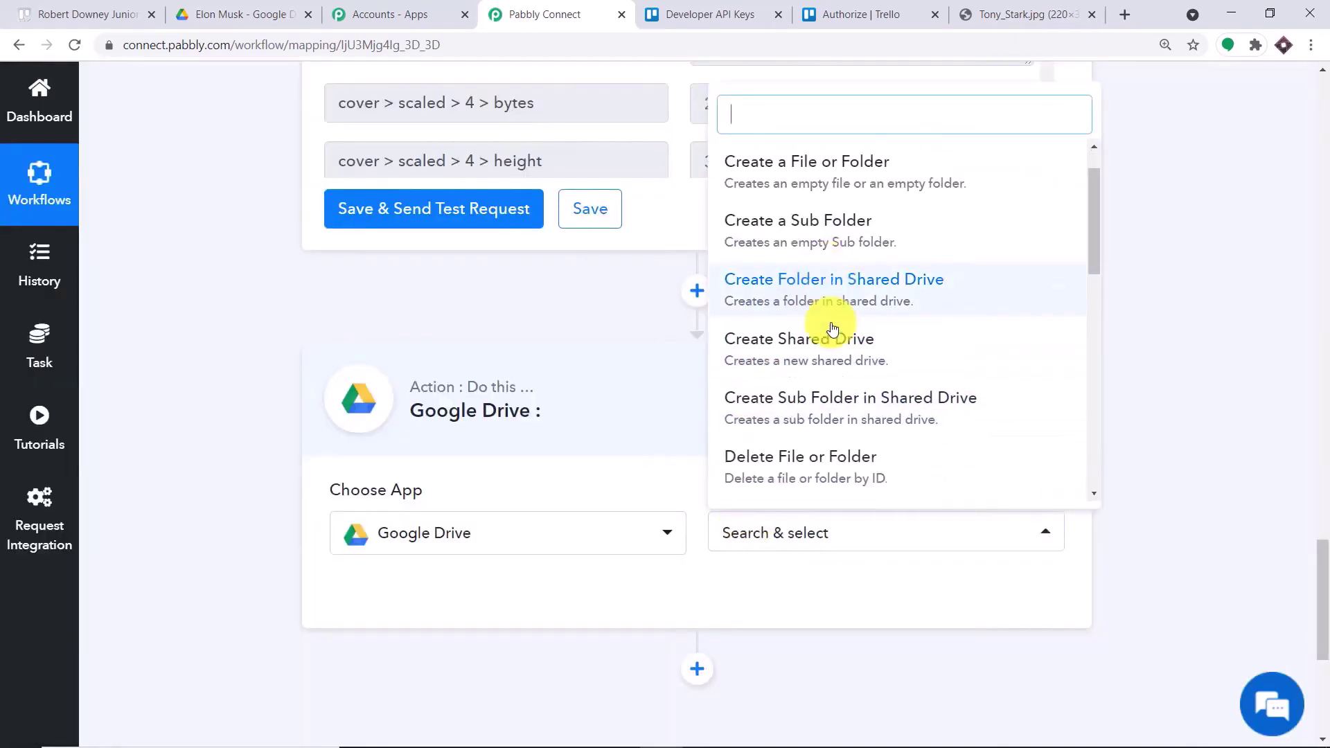
scroll(847, 356, "down", 5)
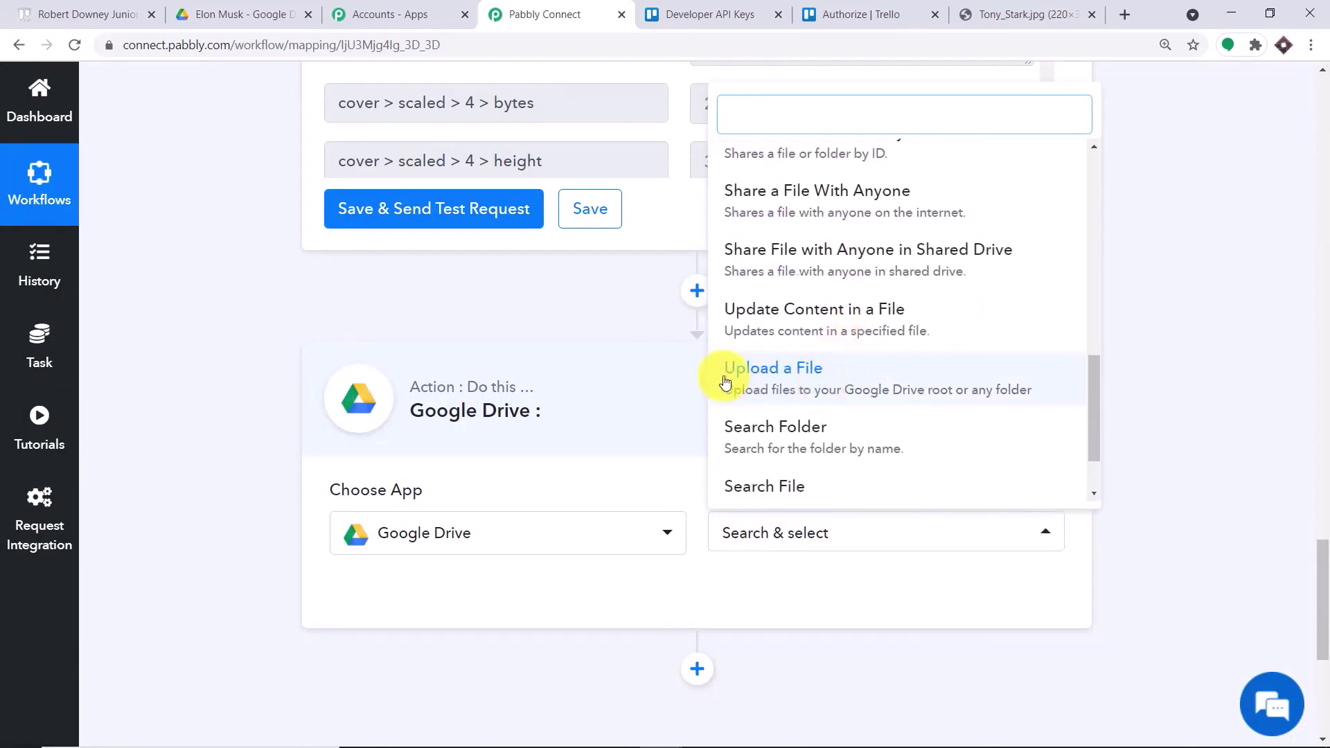
left_click(778, 374)
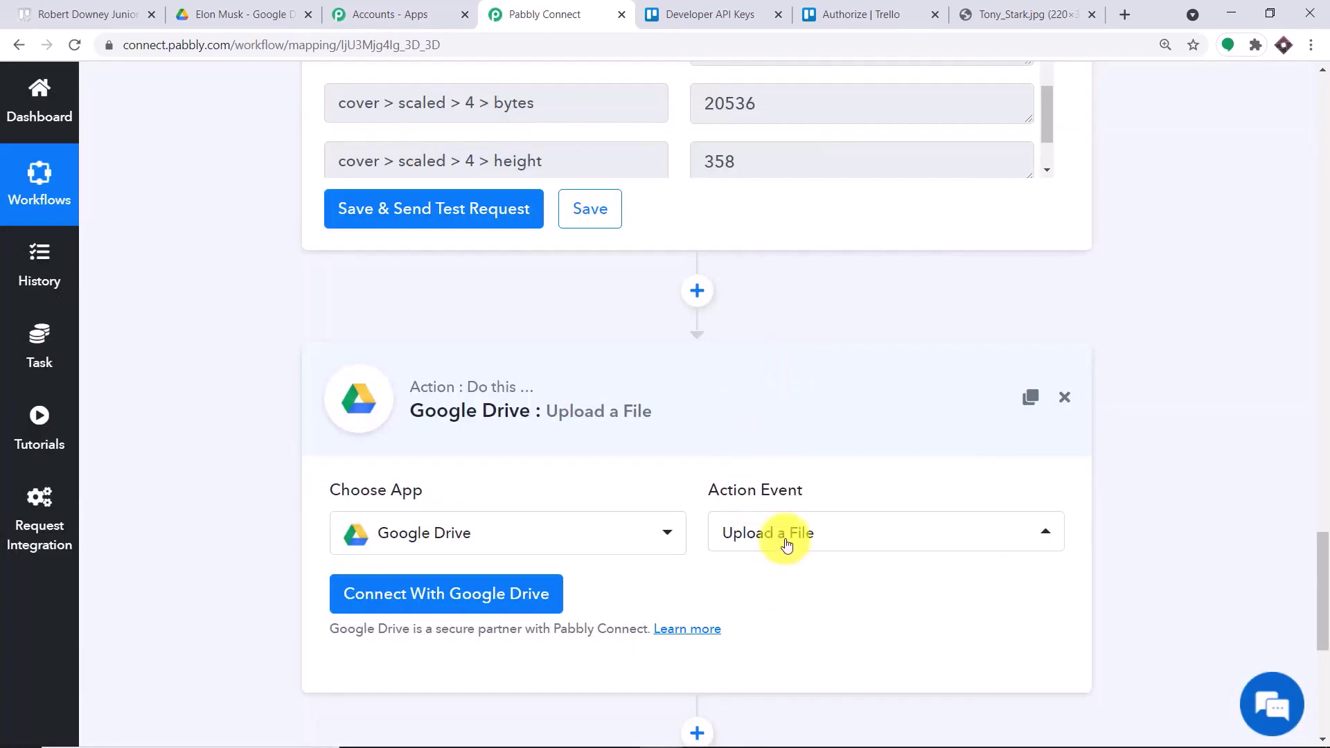
left_click(787, 545)
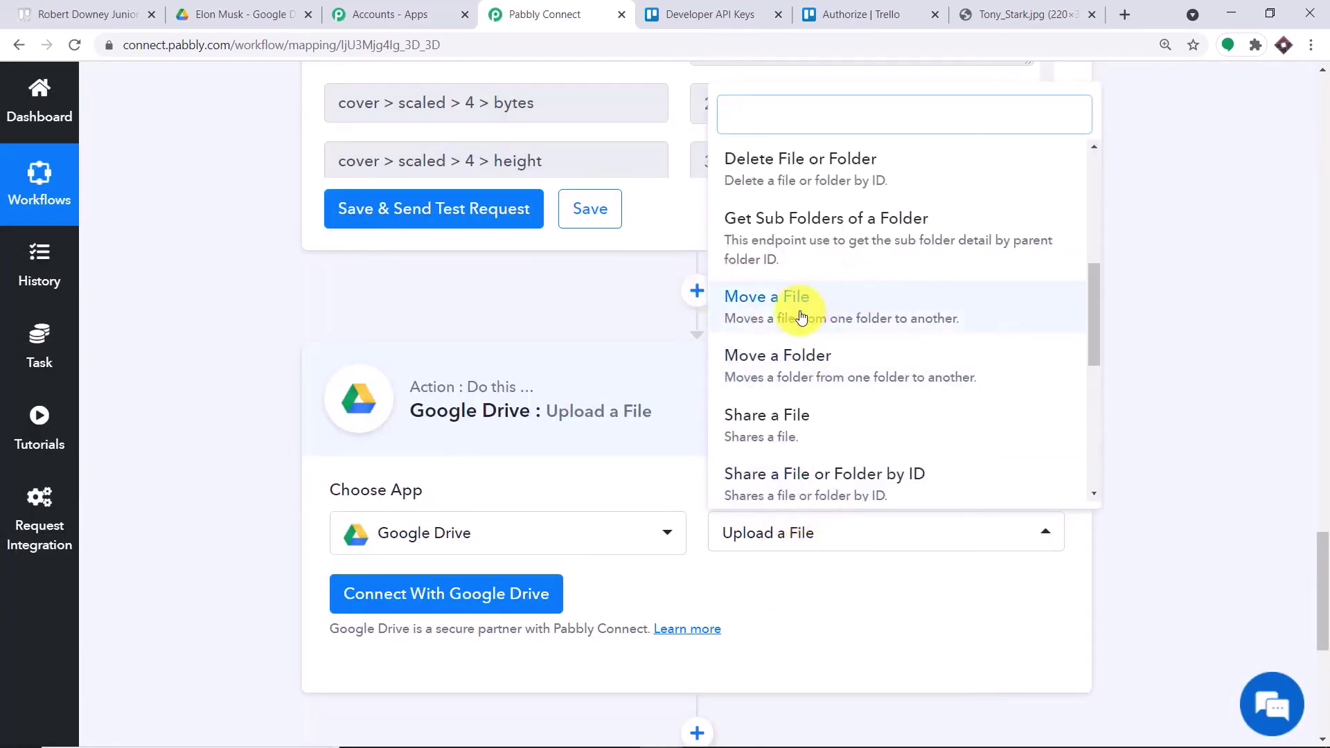
scroll(885, 356, "up", 6)
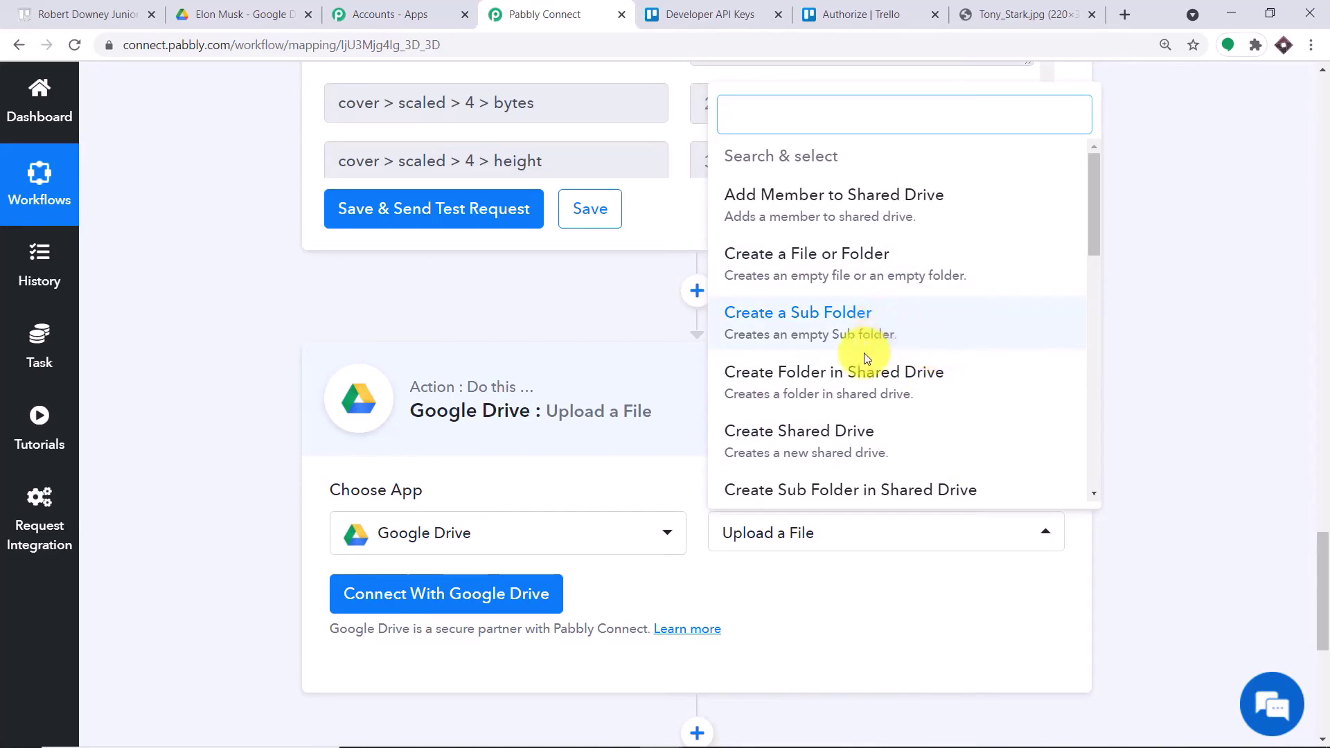
left_click(805, 584)
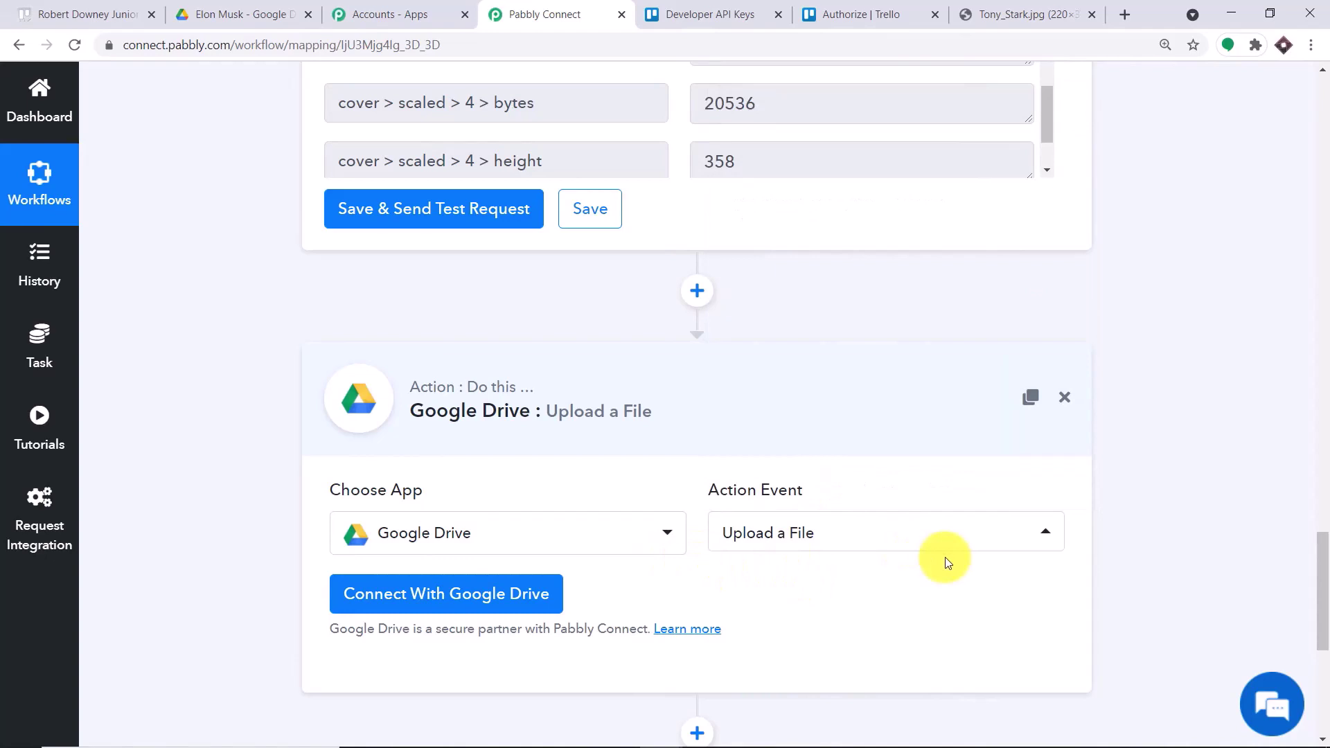
left_click(439, 594)
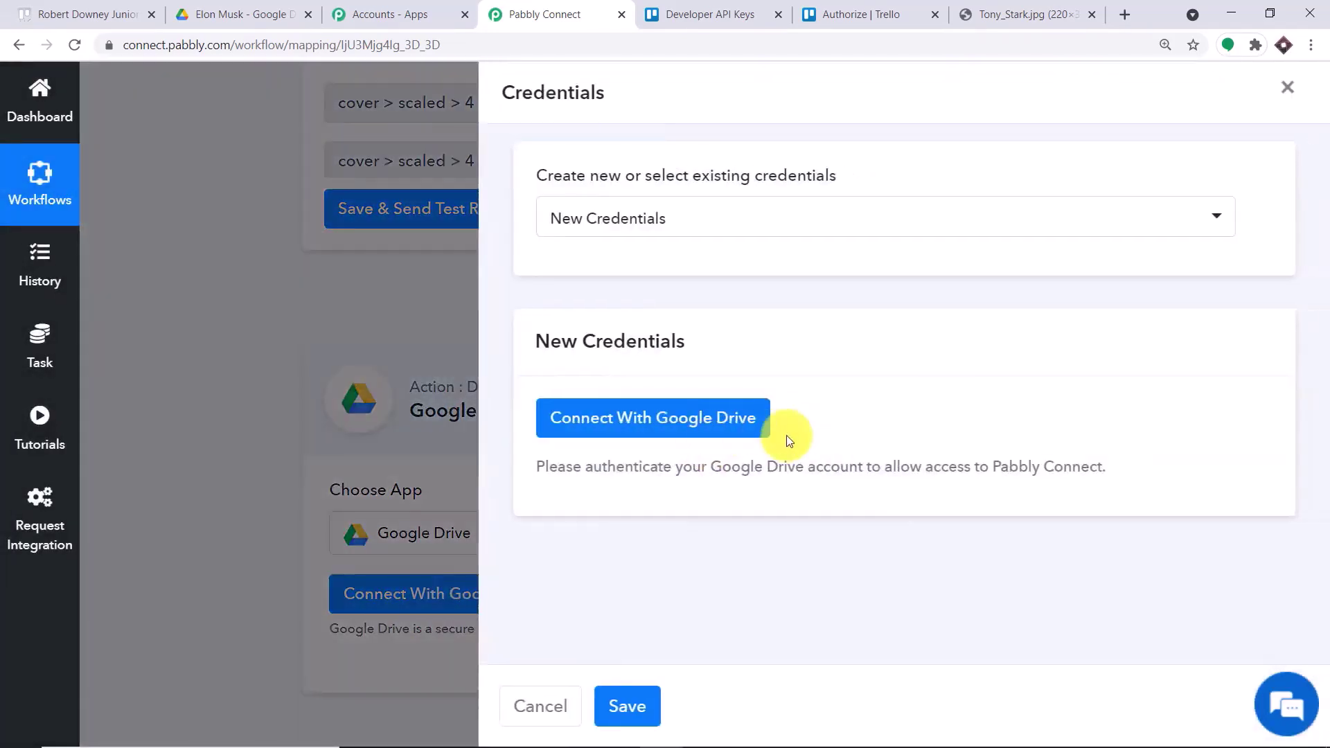
- Start Google sign-in and check which account is signed in on the Google Drive tab
left_click(659, 425)
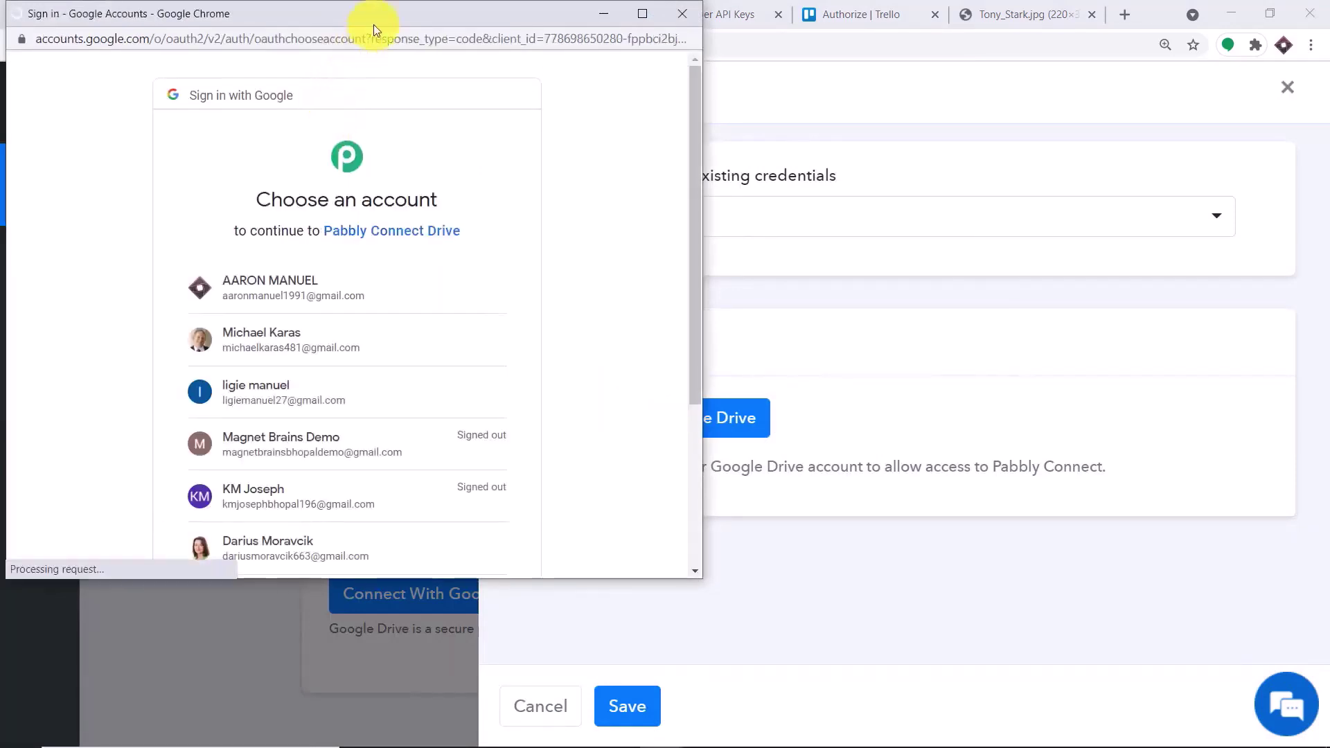
left_click_drag(372, 23, 1047, 60)
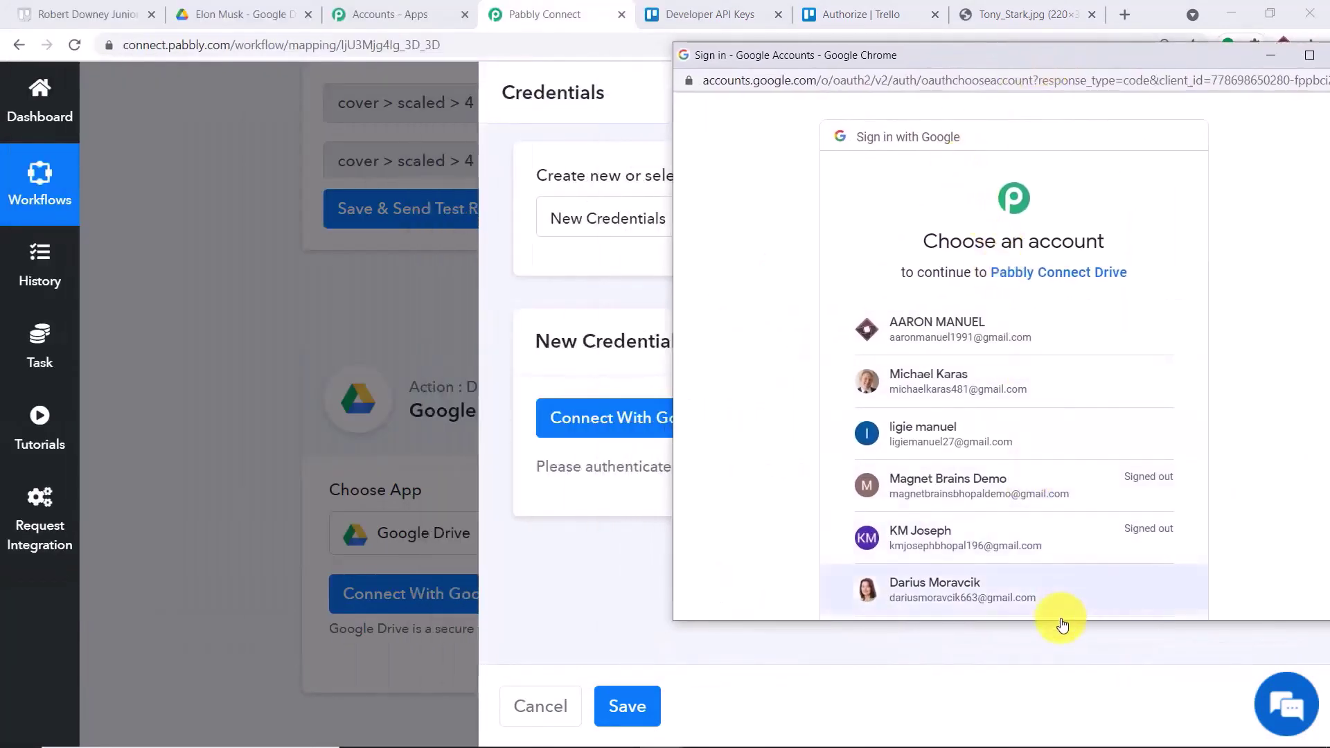
scroll(1032, 387, "down", 3)
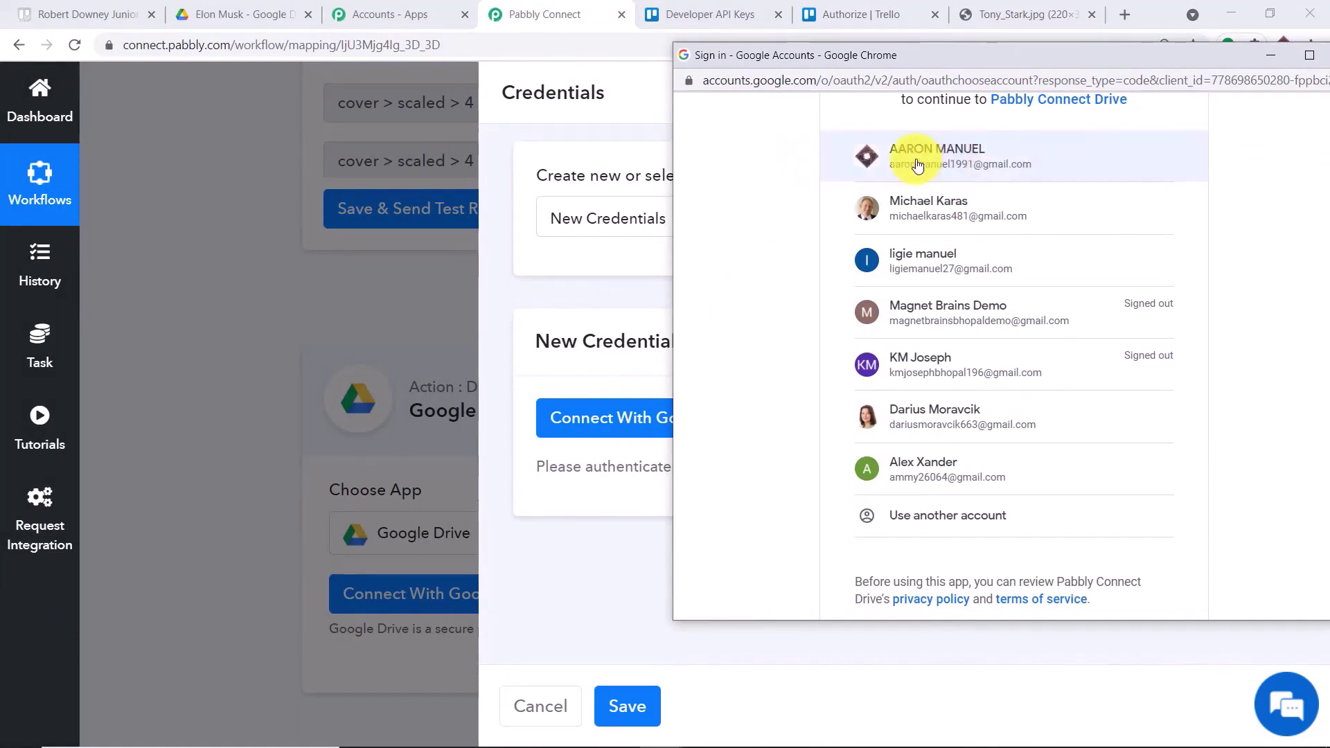
left_click(213, 5)
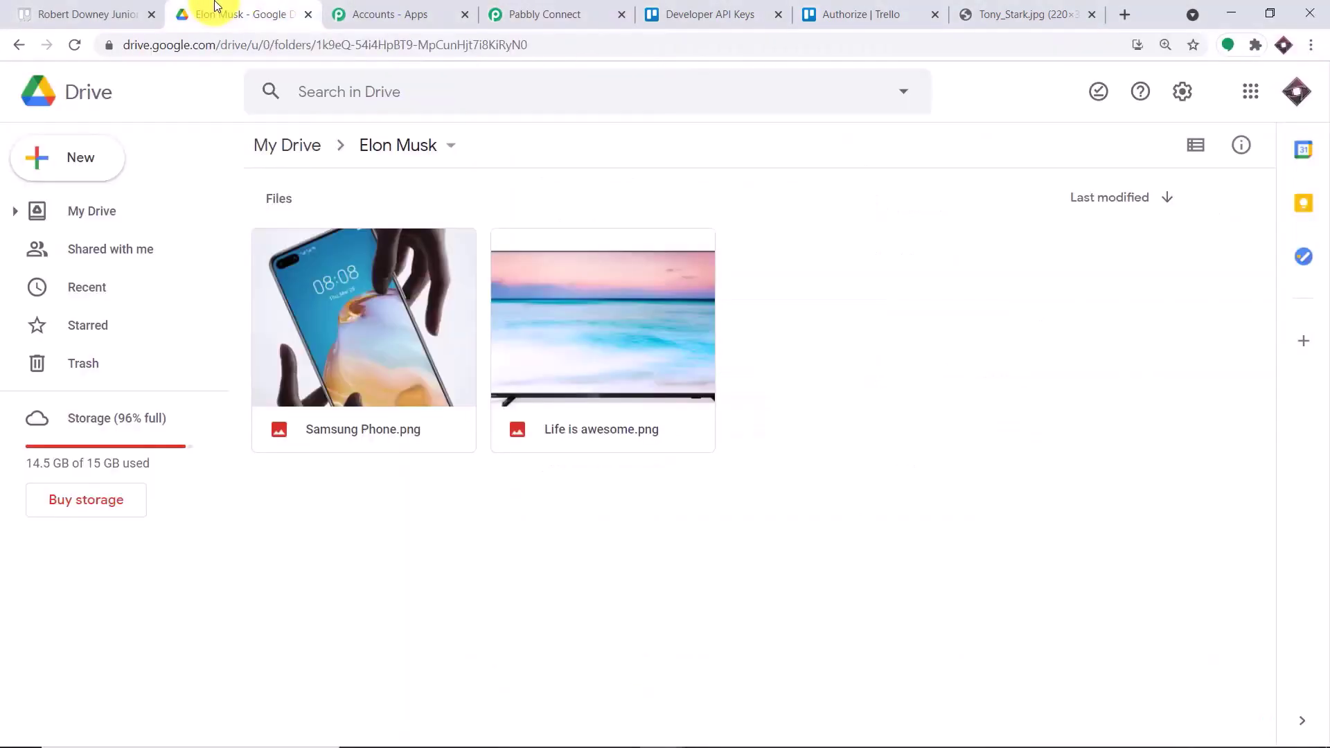
left_click(1296, 94)
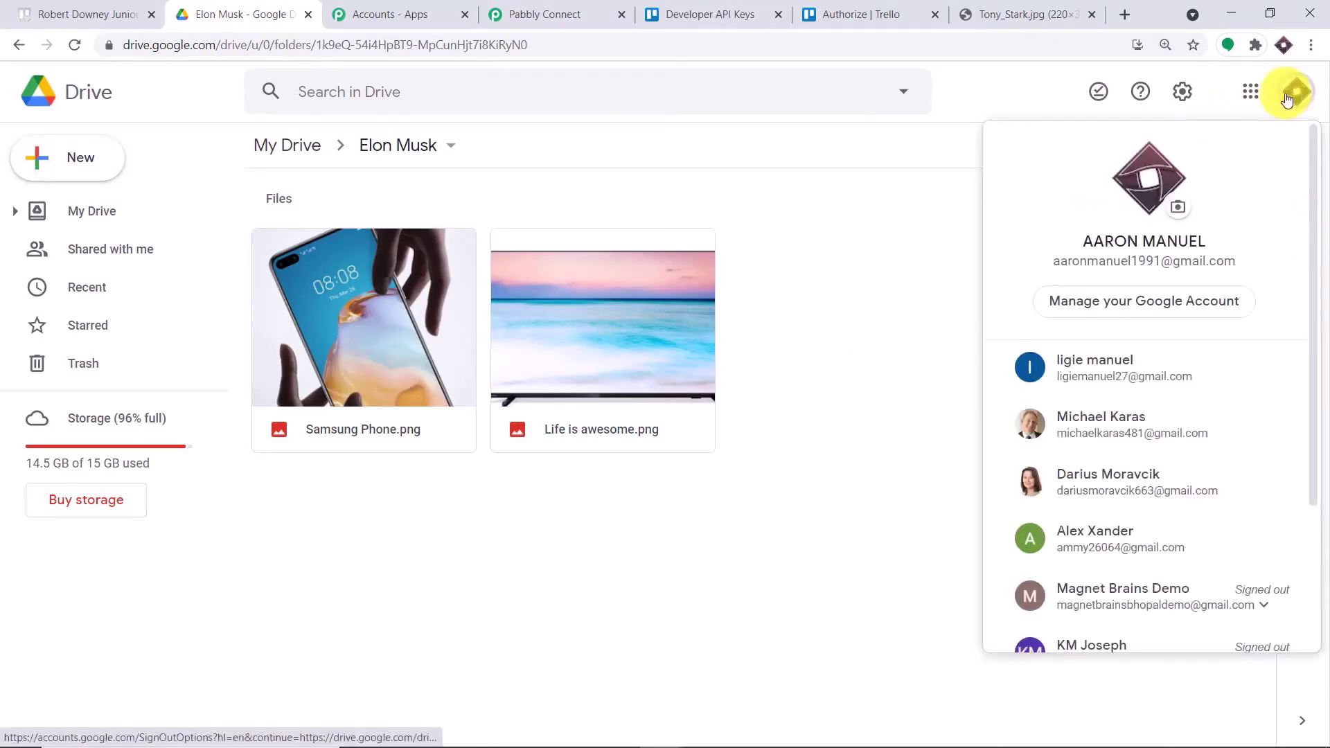
left_click(534, 15)
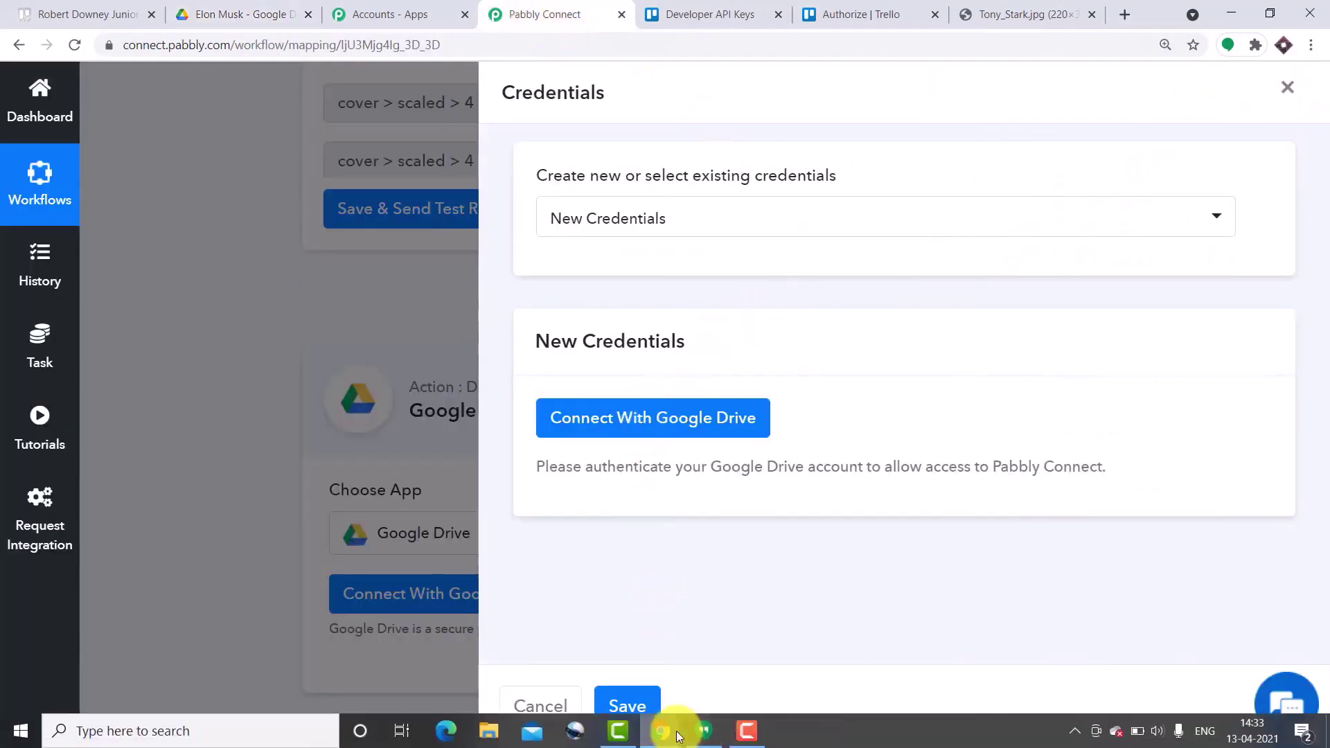
- Choose the Google account and allow Pabbly Connect access to Google Drive
mouse_move(678, 736)
left_click(965, 659)
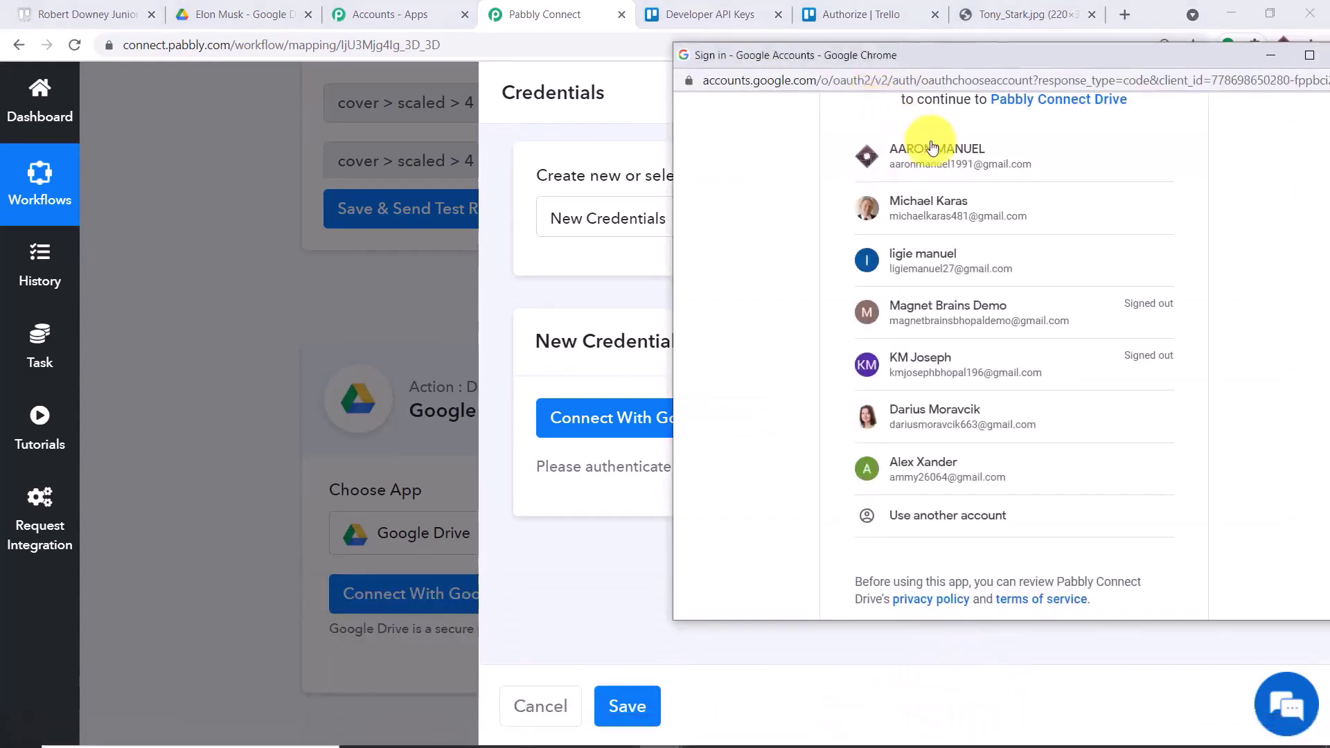
scroll(944, 161, "up", 2)
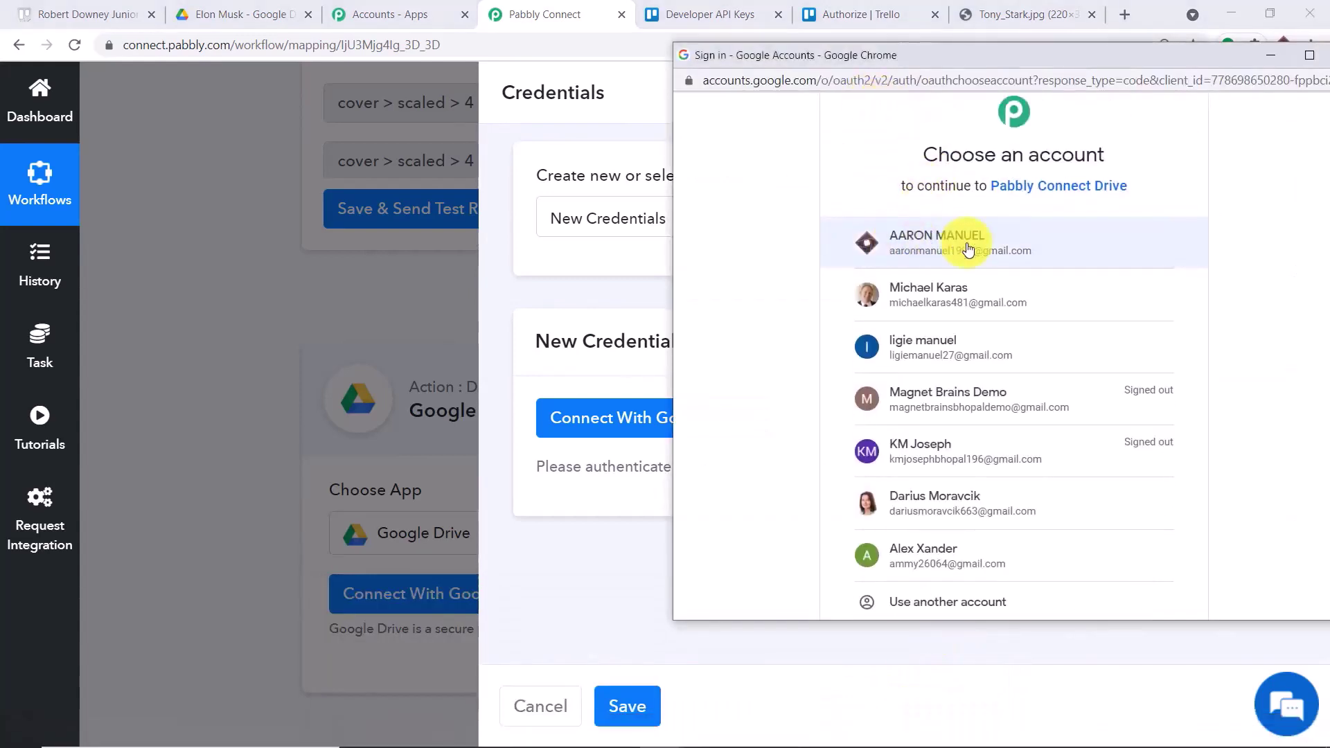
left_click(886, 234)
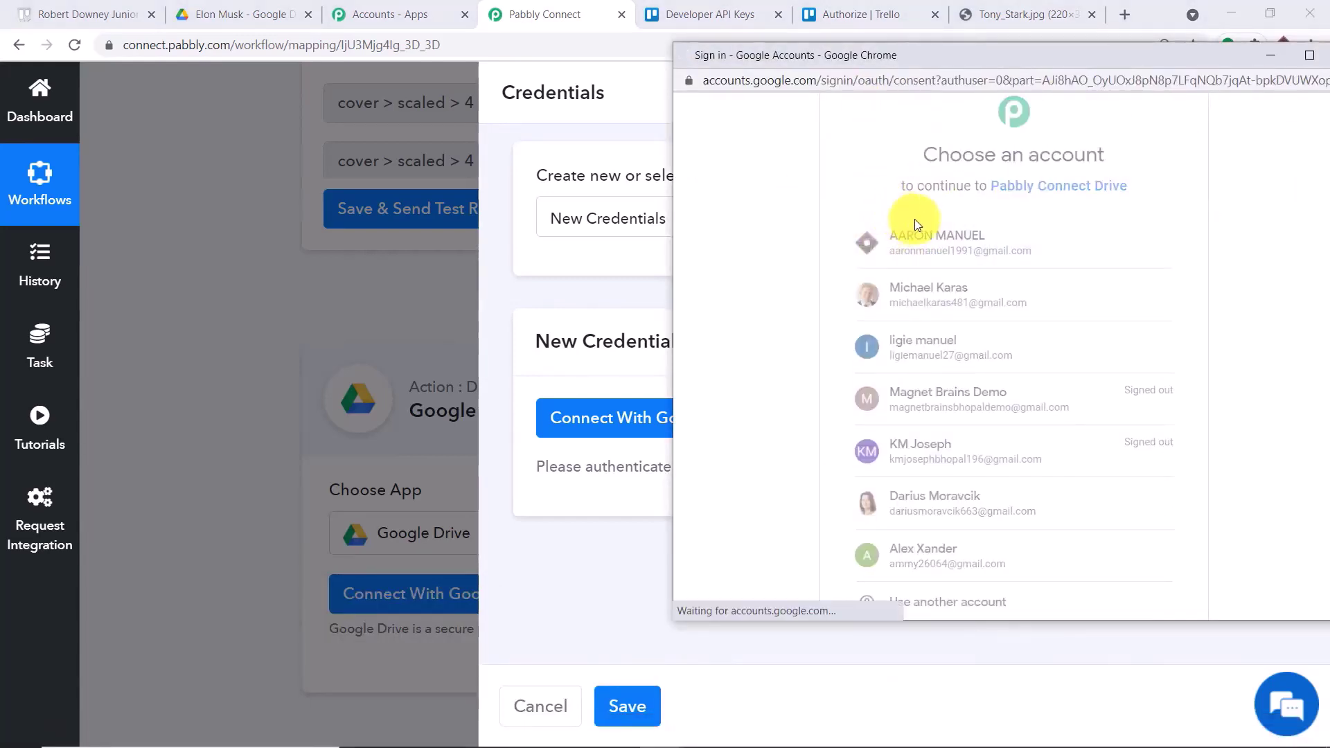
scroll(1004, 267, "down", 2)
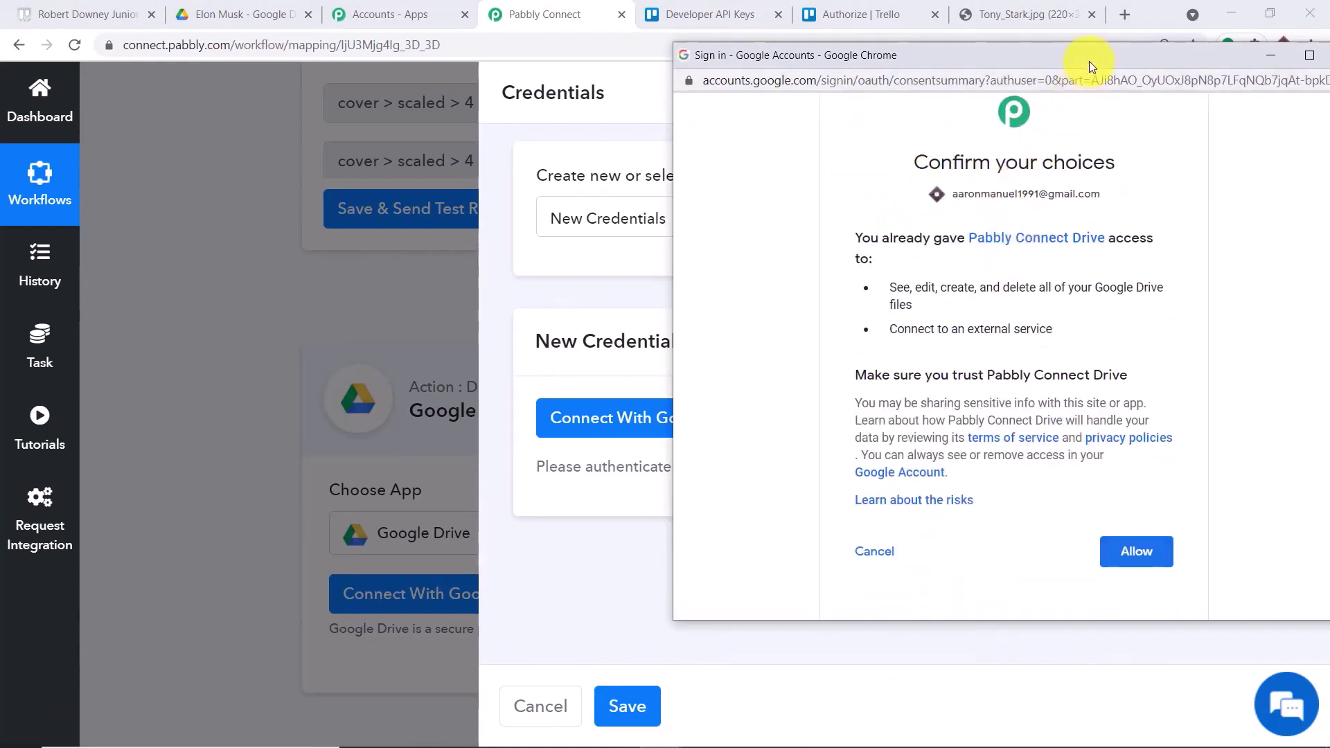
left_click_drag(1089, 61, 974, 38)
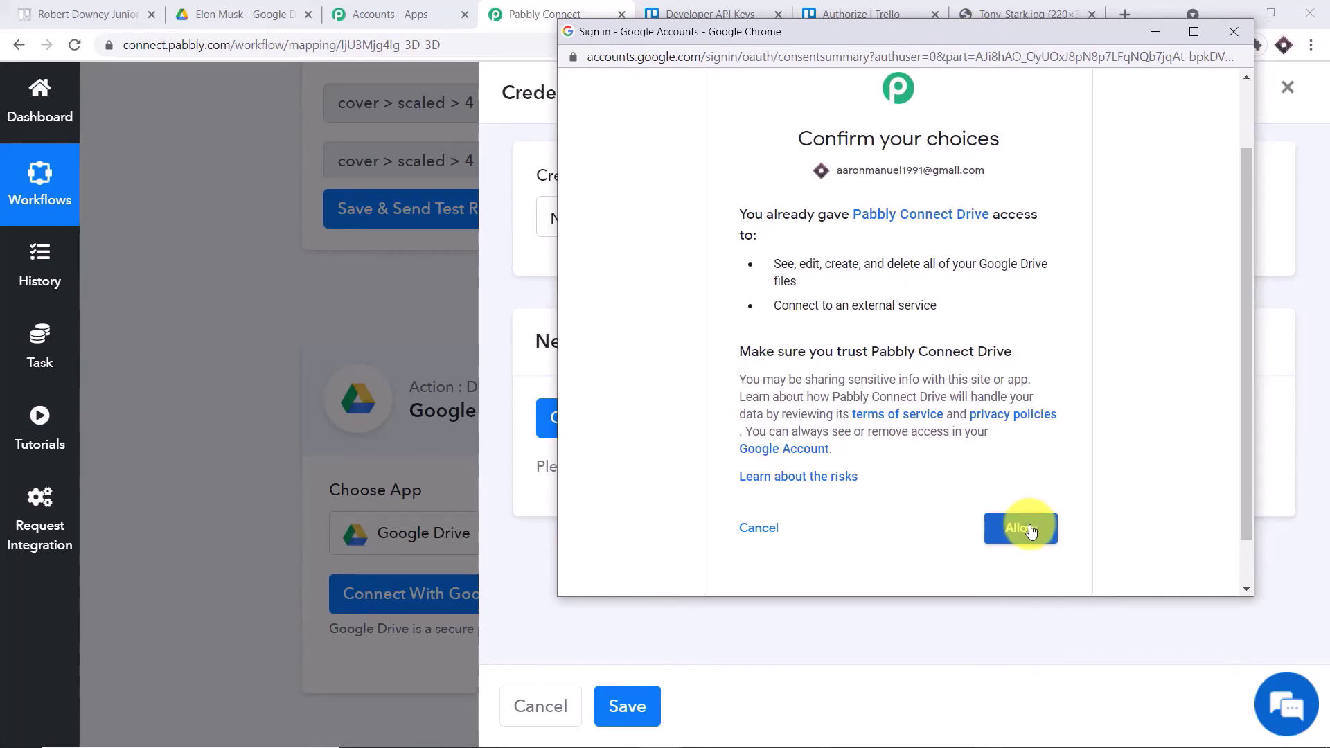
left_click(1029, 528)
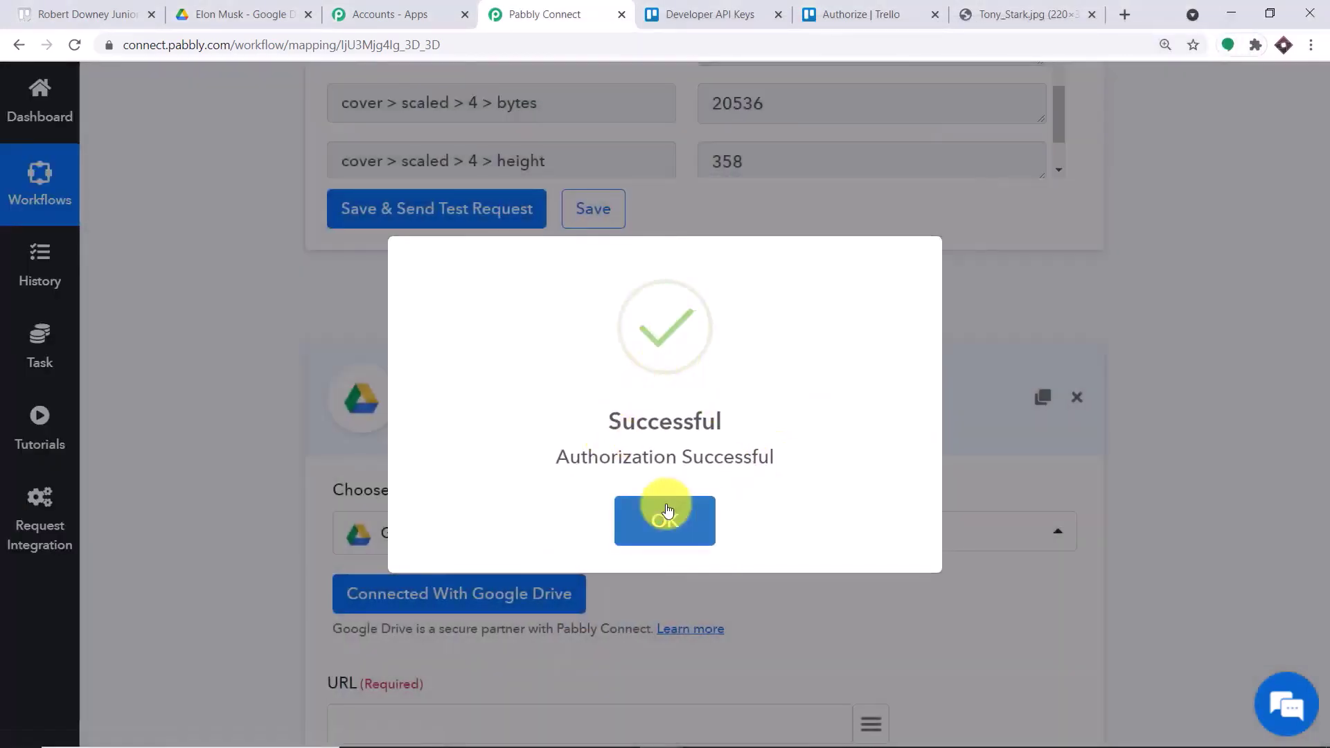
- Dismiss the Authorization Successful message and select the Tony_Stark.jpg cover URL in the response
left_click(666, 516)
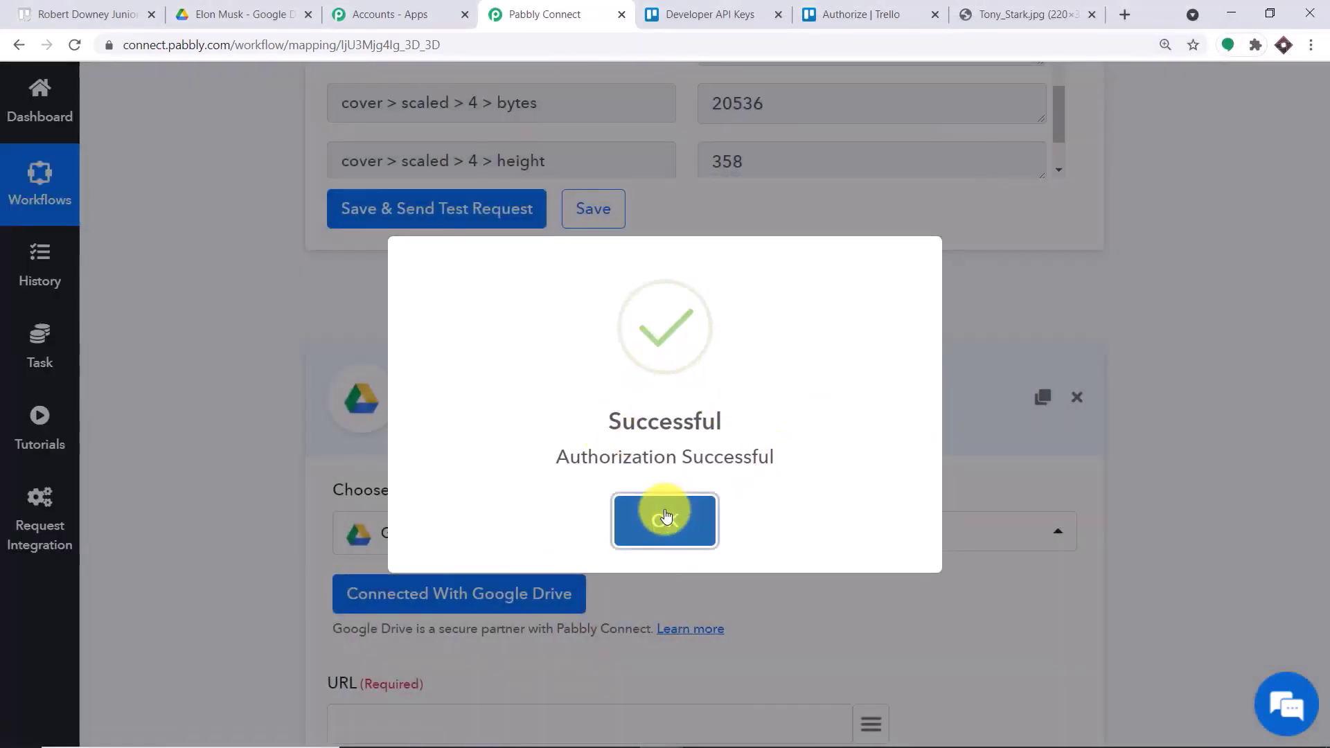
scroll(712, 400, "down", 5)
scroll(722, 385, "down", 1)
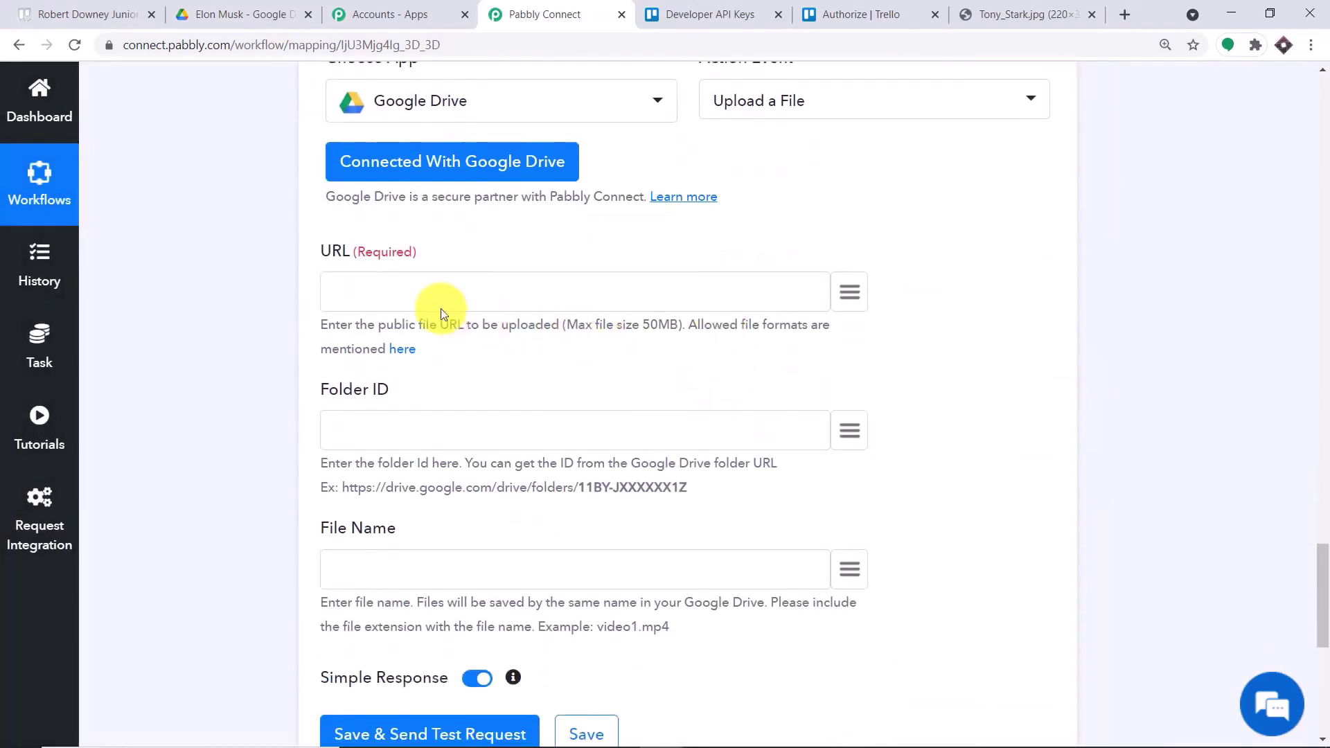
left_click(412, 431)
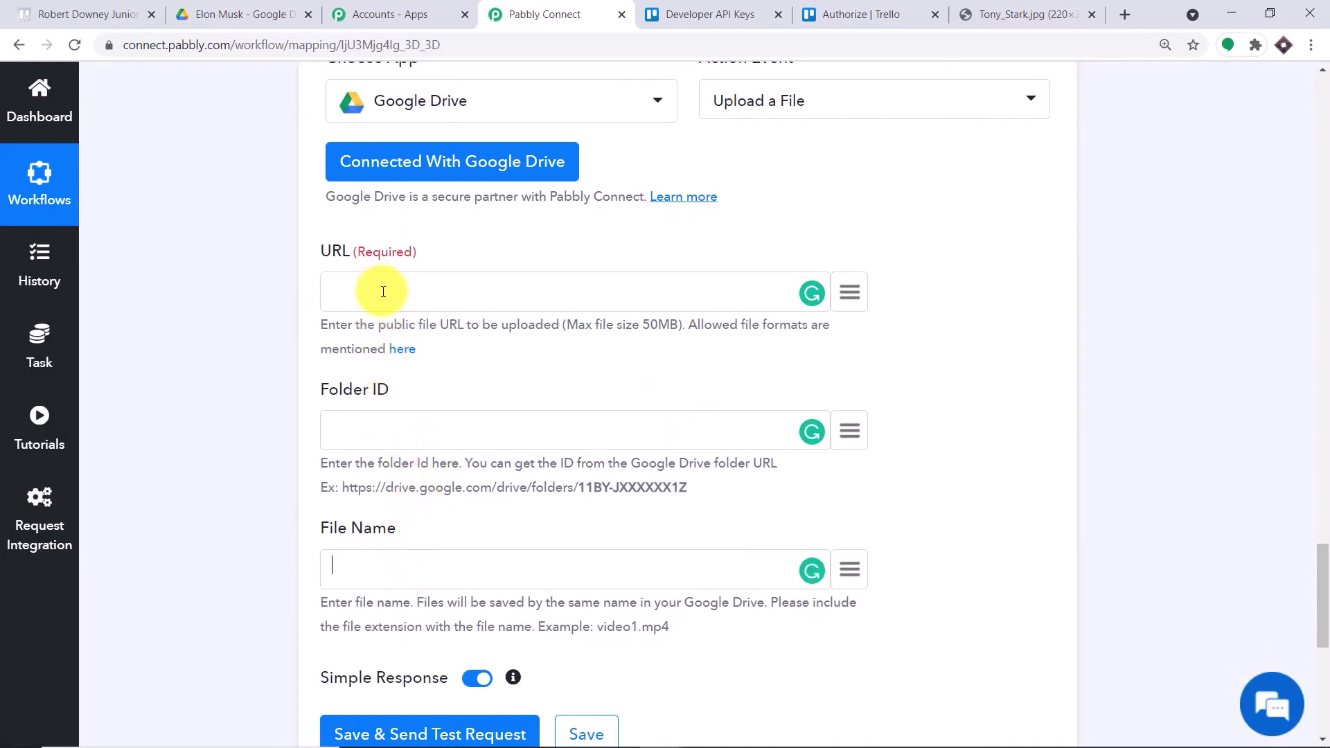
scroll(878, 315, "up", 10)
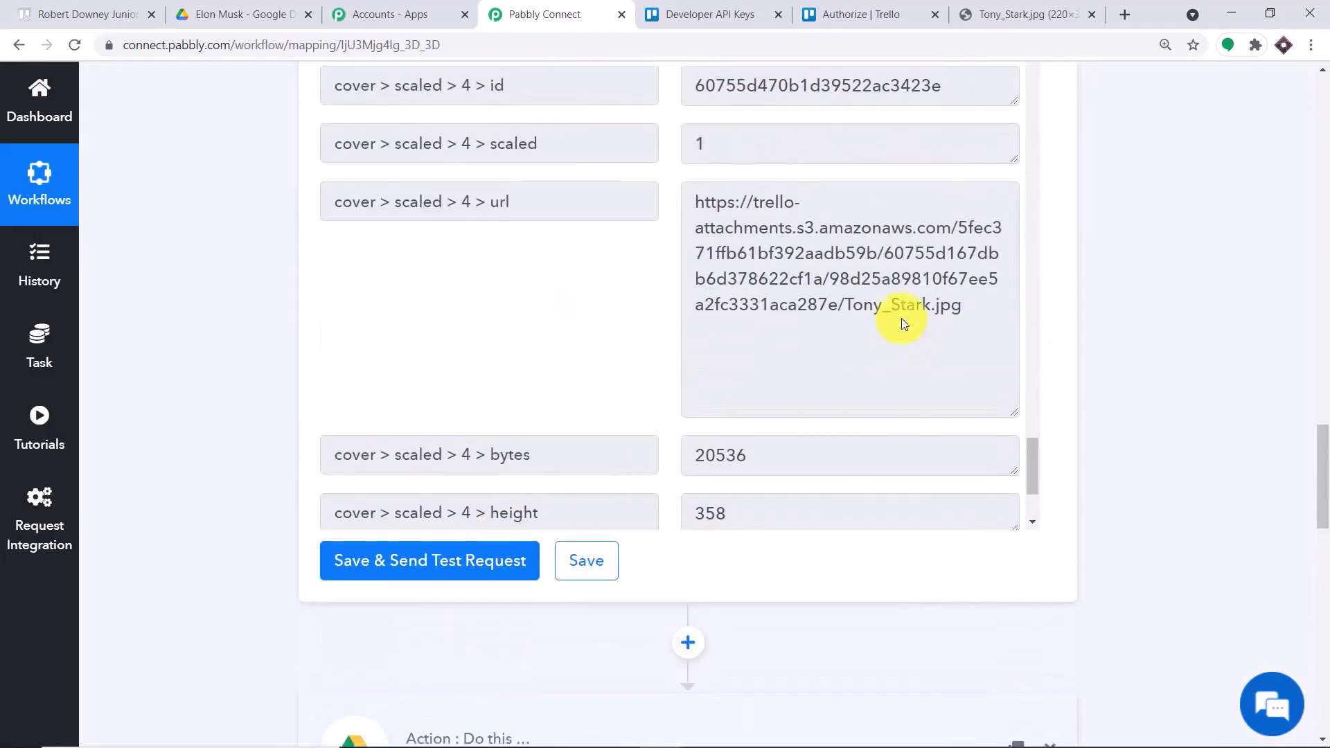
scroll(900, 318, "up", 2)
left_click_drag(879, 453, 656, 377)
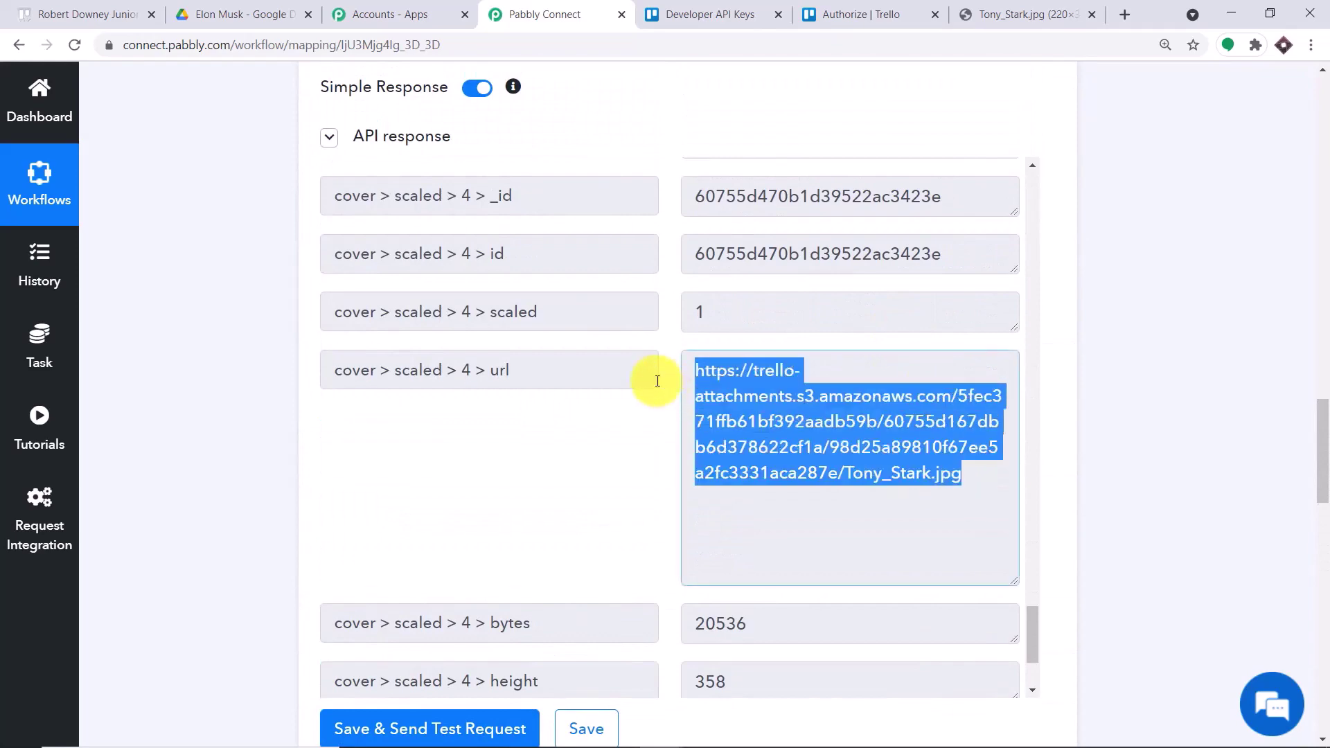
scroll(1045, 385, "down", 6)
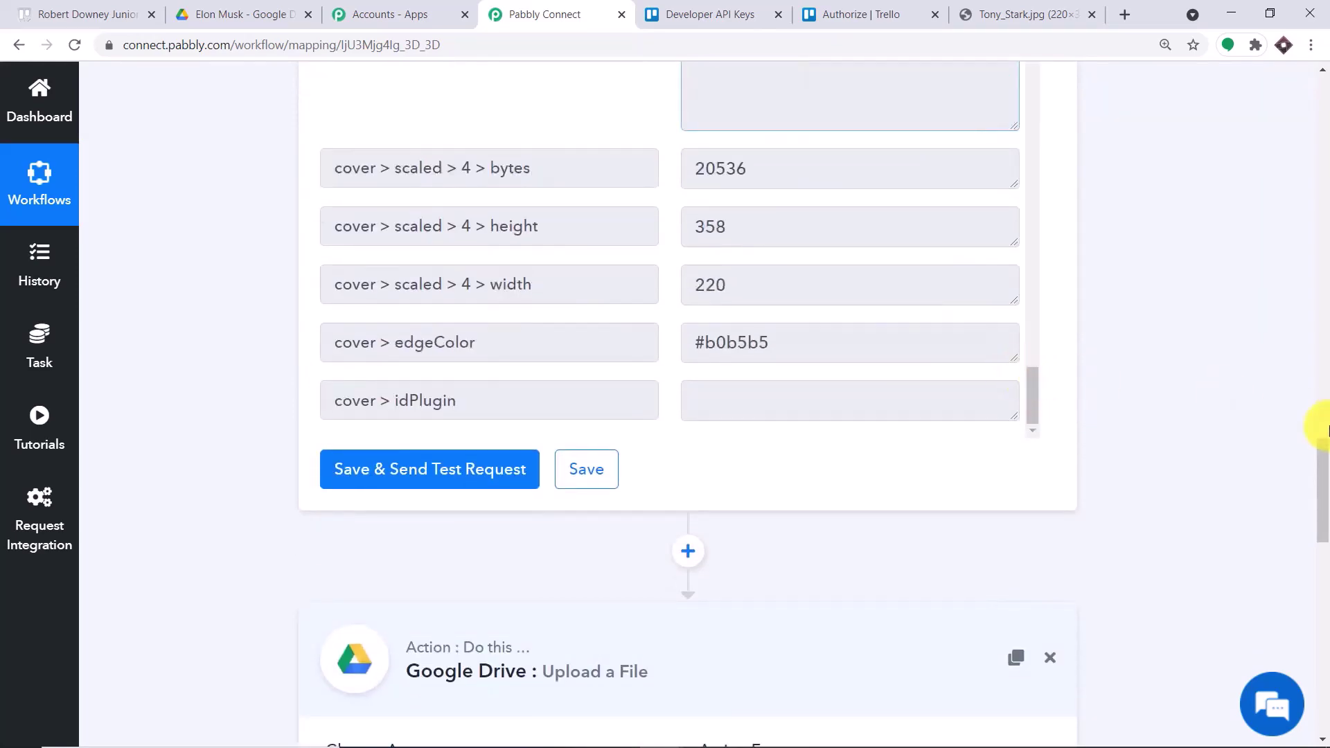
- Map the URL field to the Get Card Details cover > scaled > 4 > url value
left_click_drag(1320, 462, 1320, 554)
left_click(848, 277)
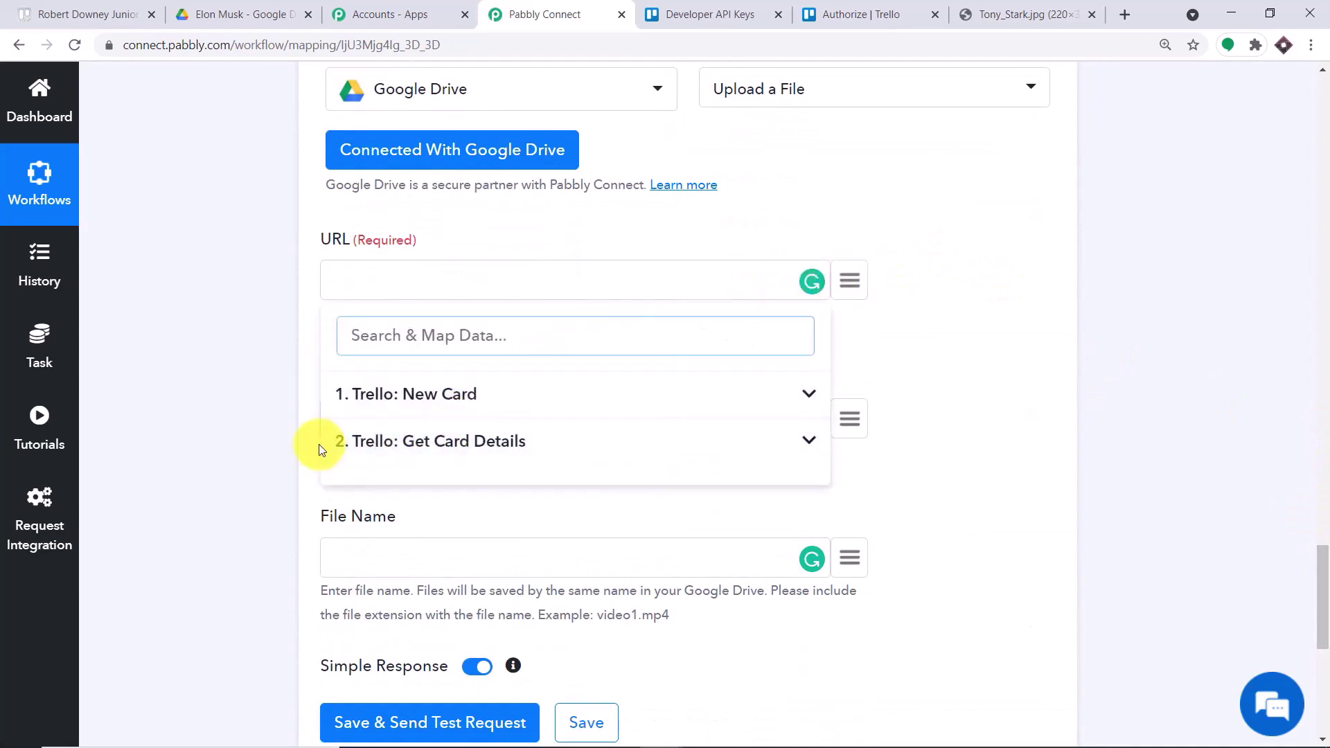
left_click(479, 446)
scroll(604, 488, "down", 15)
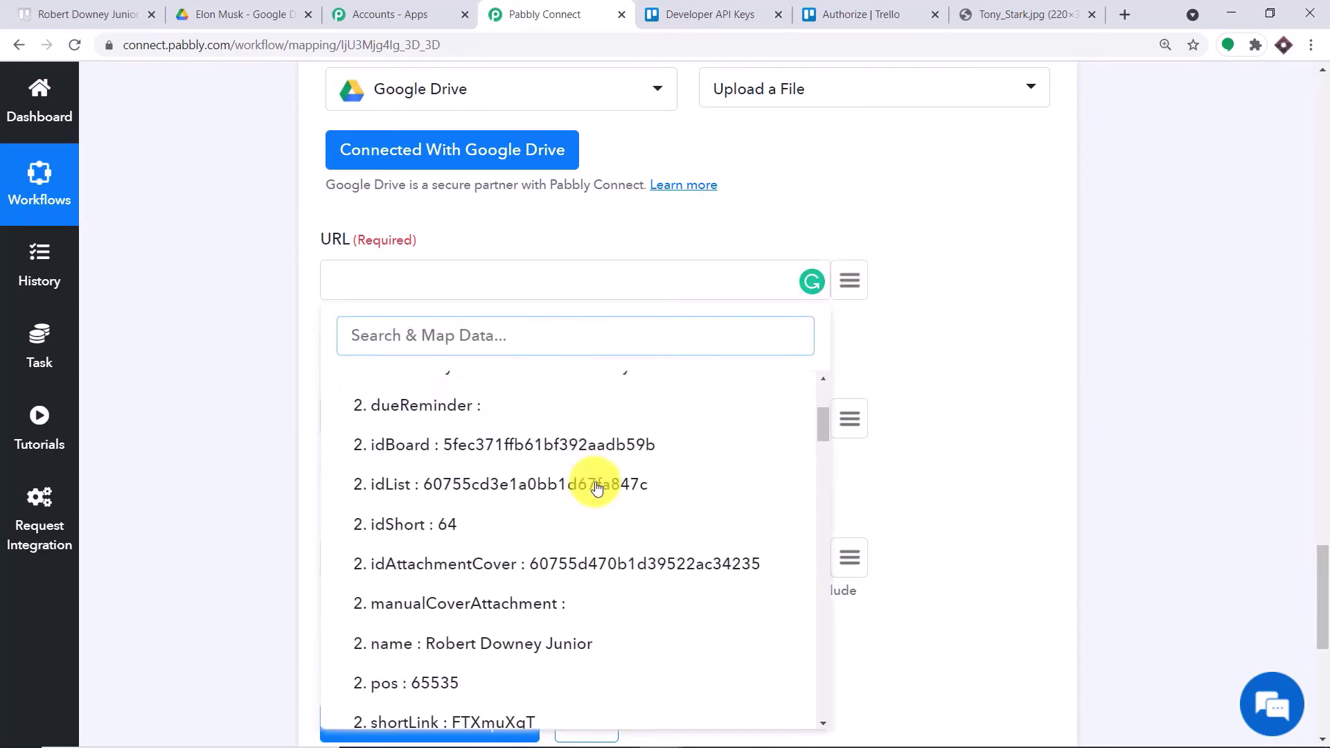
scroll(603, 493, "down", 10)
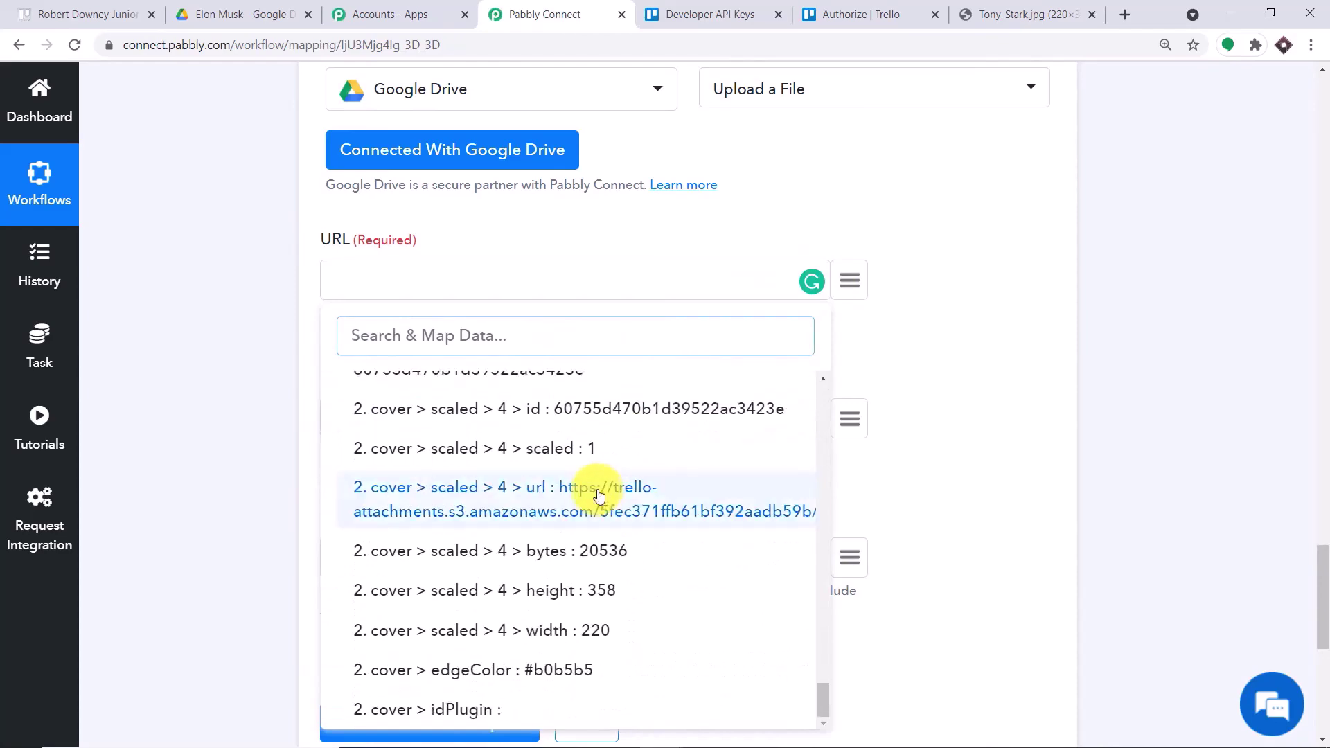
scroll(592, 524, "down", 1)
scroll(596, 519, "up", 5)
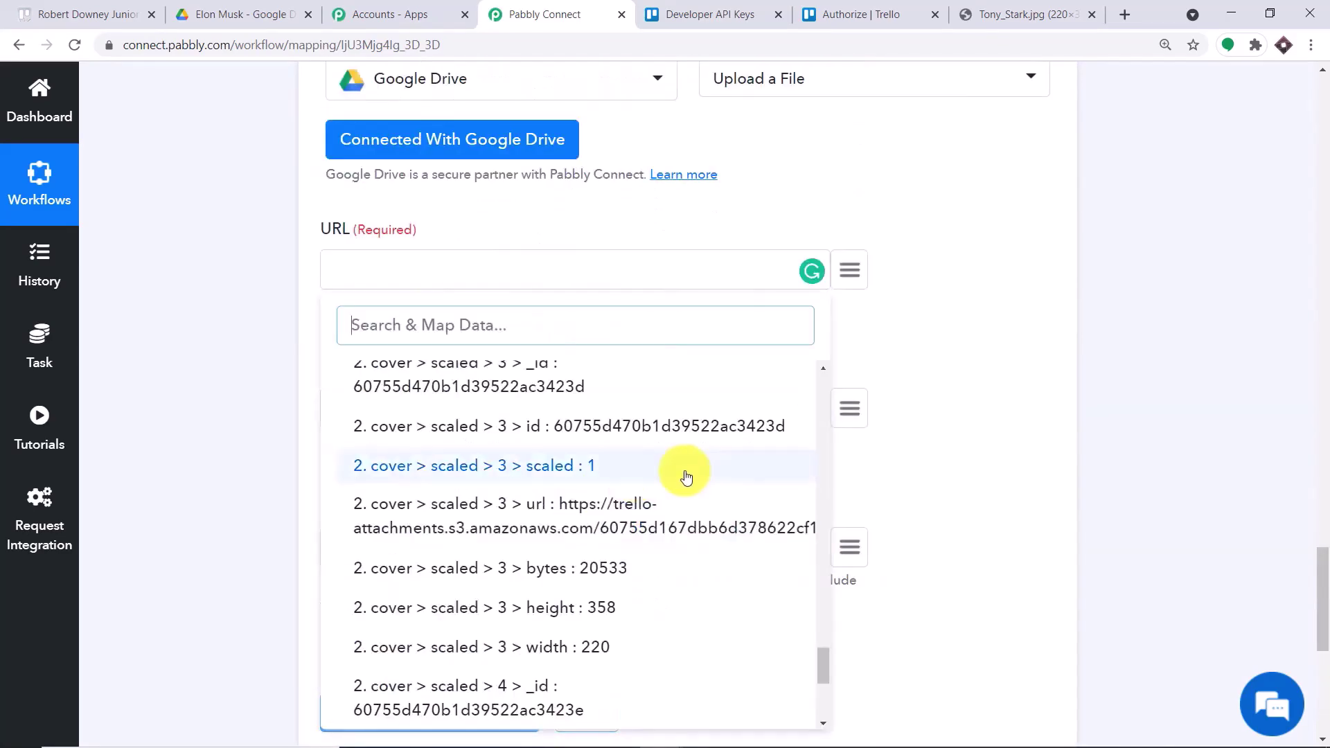
scroll(760, 623, "down", 4)
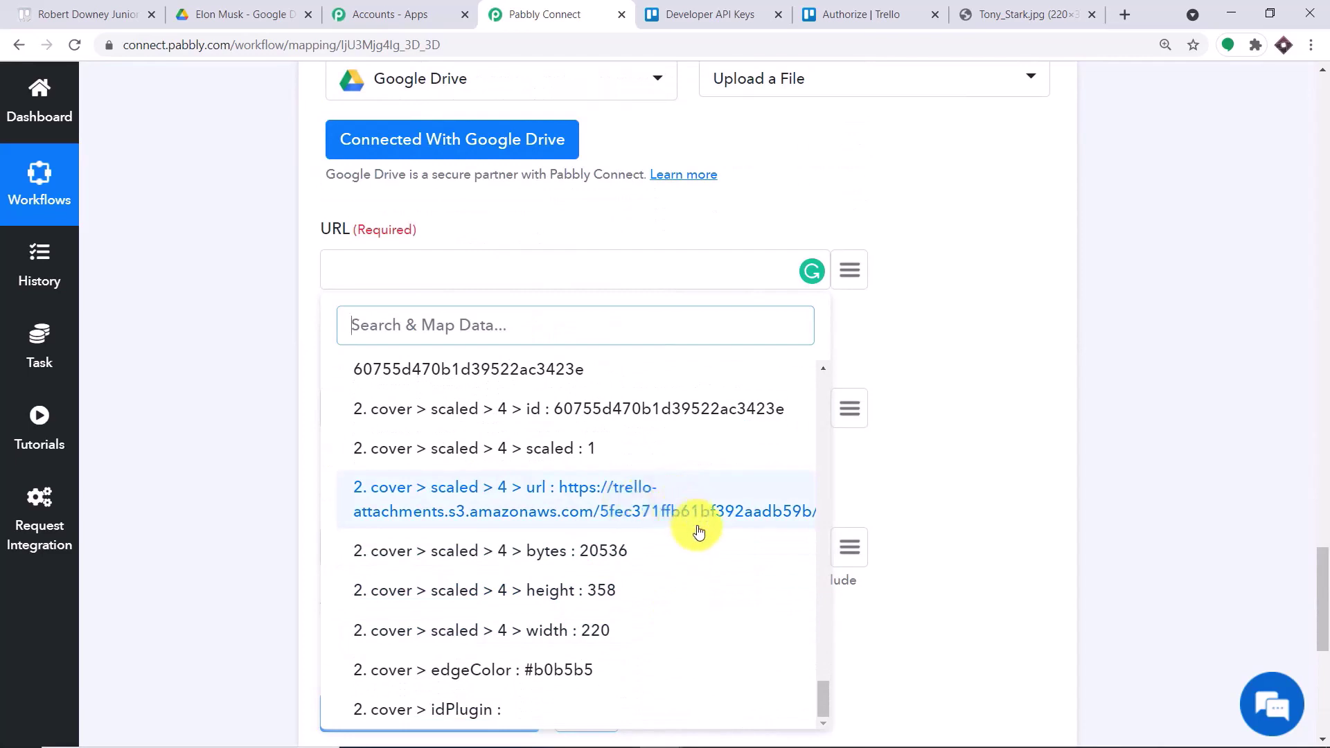
left_click(630, 516)
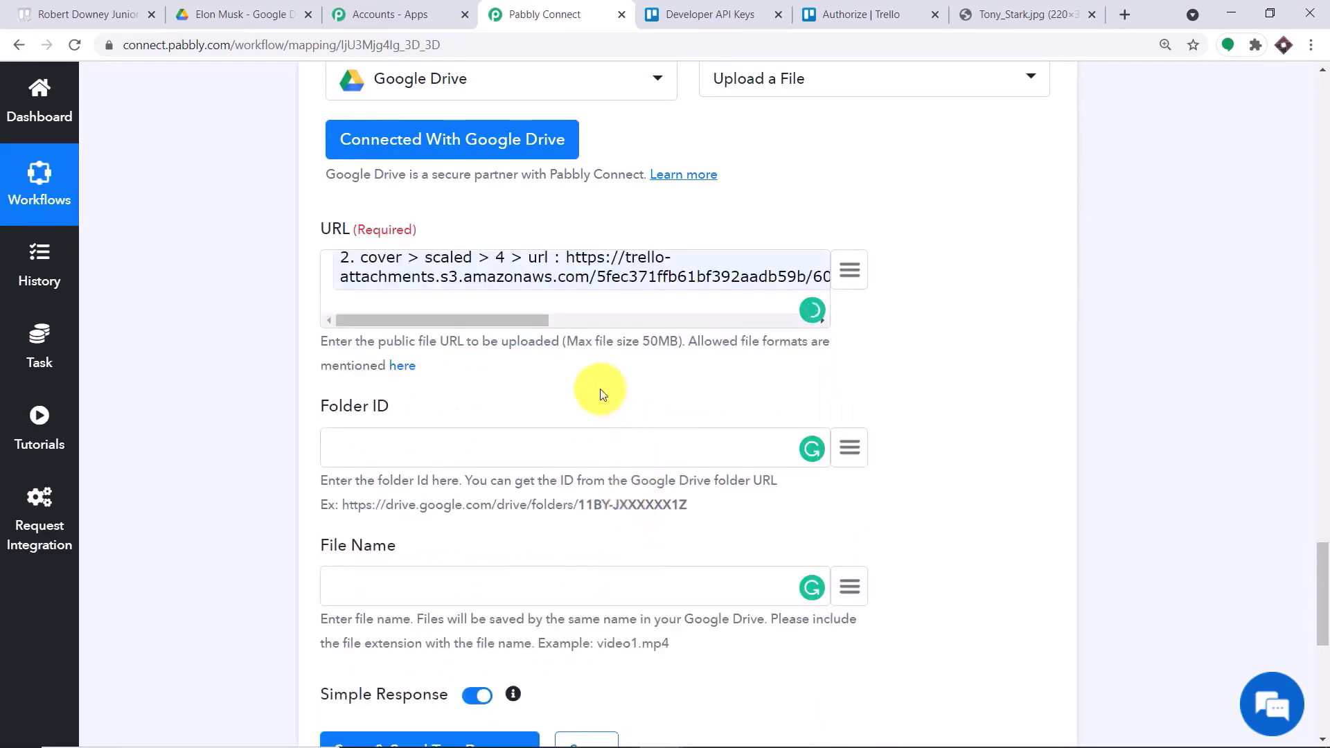
scroll(489, 387, "down", 1)
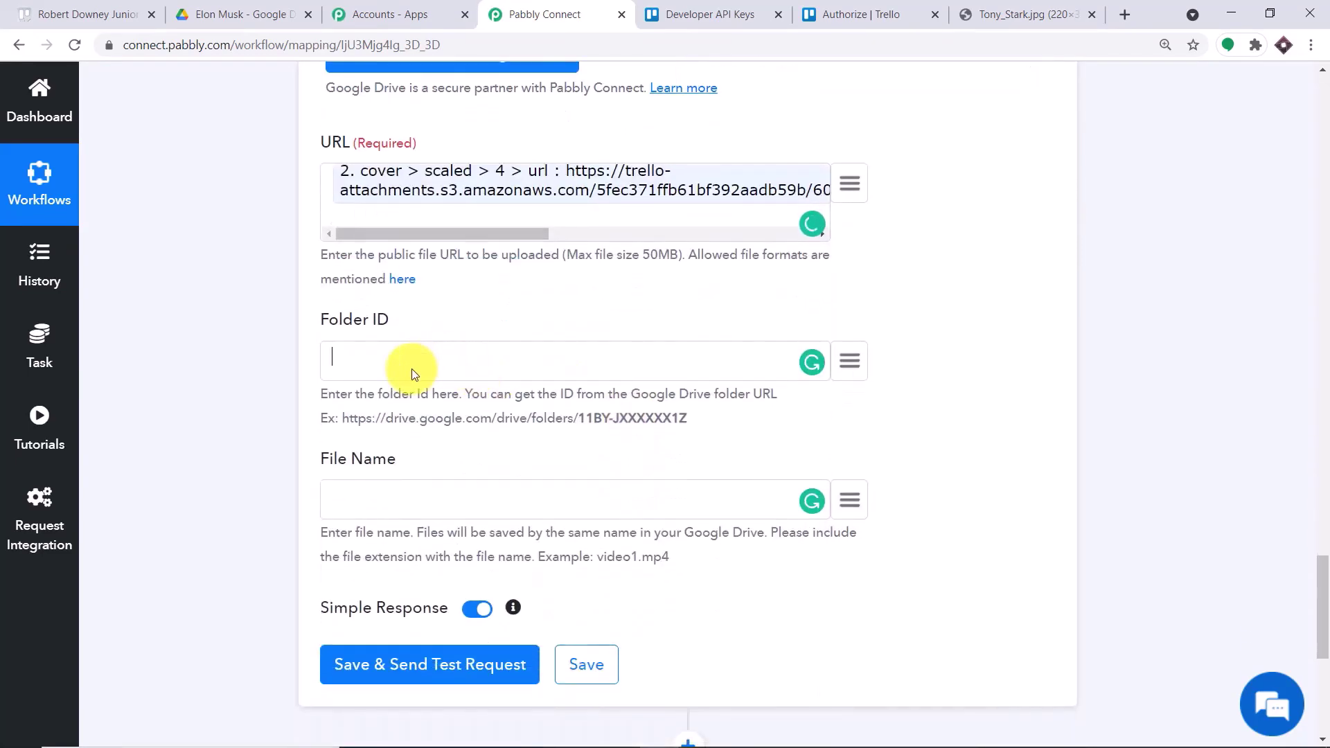
- Look up an existing Google Drive folder's ID in the page address
left_click(214, 14)
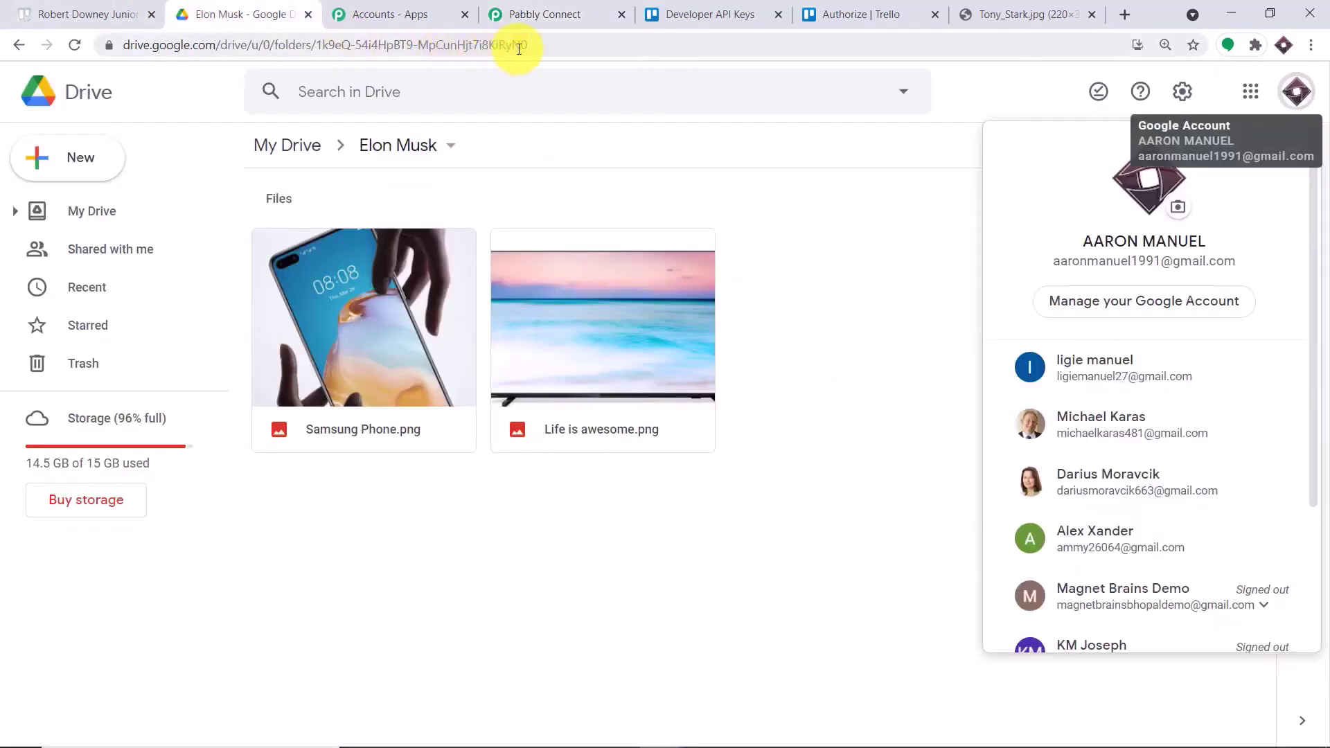
left_click_drag(528, 44, 316, 42)
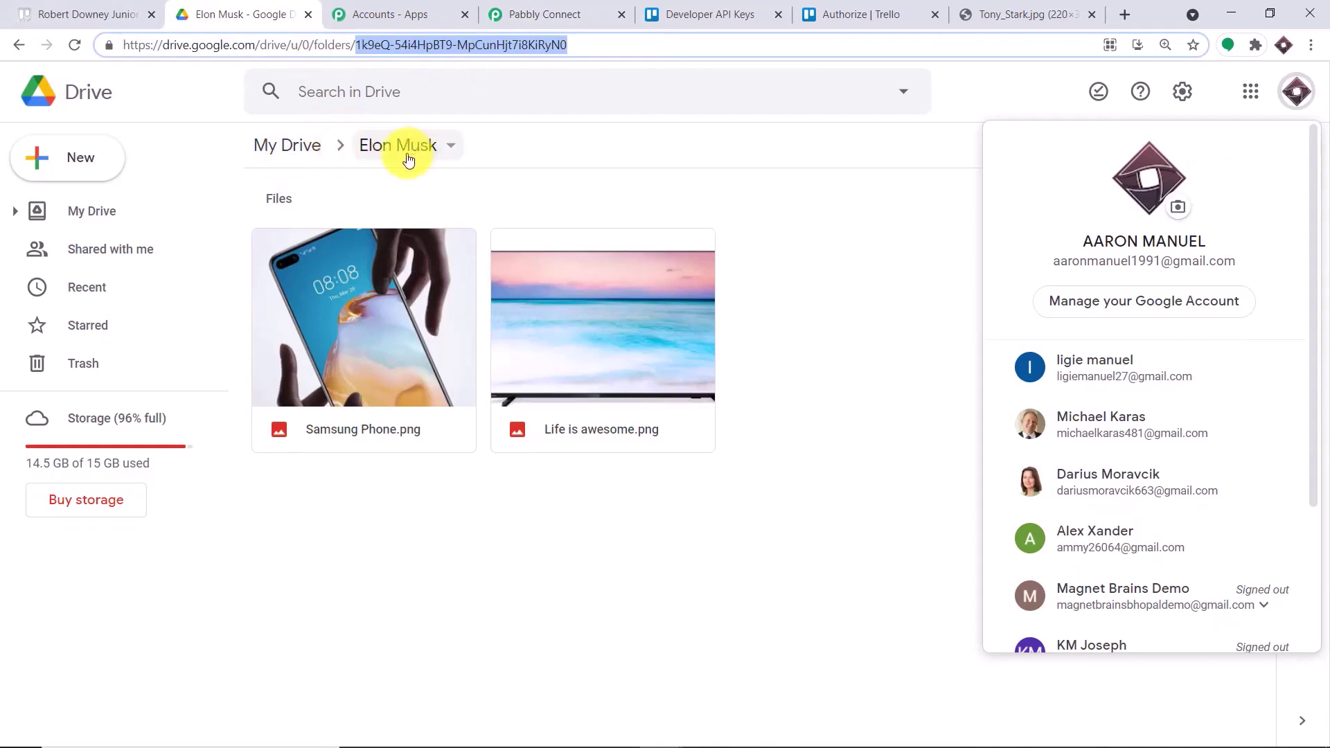
left_click(289, 146)
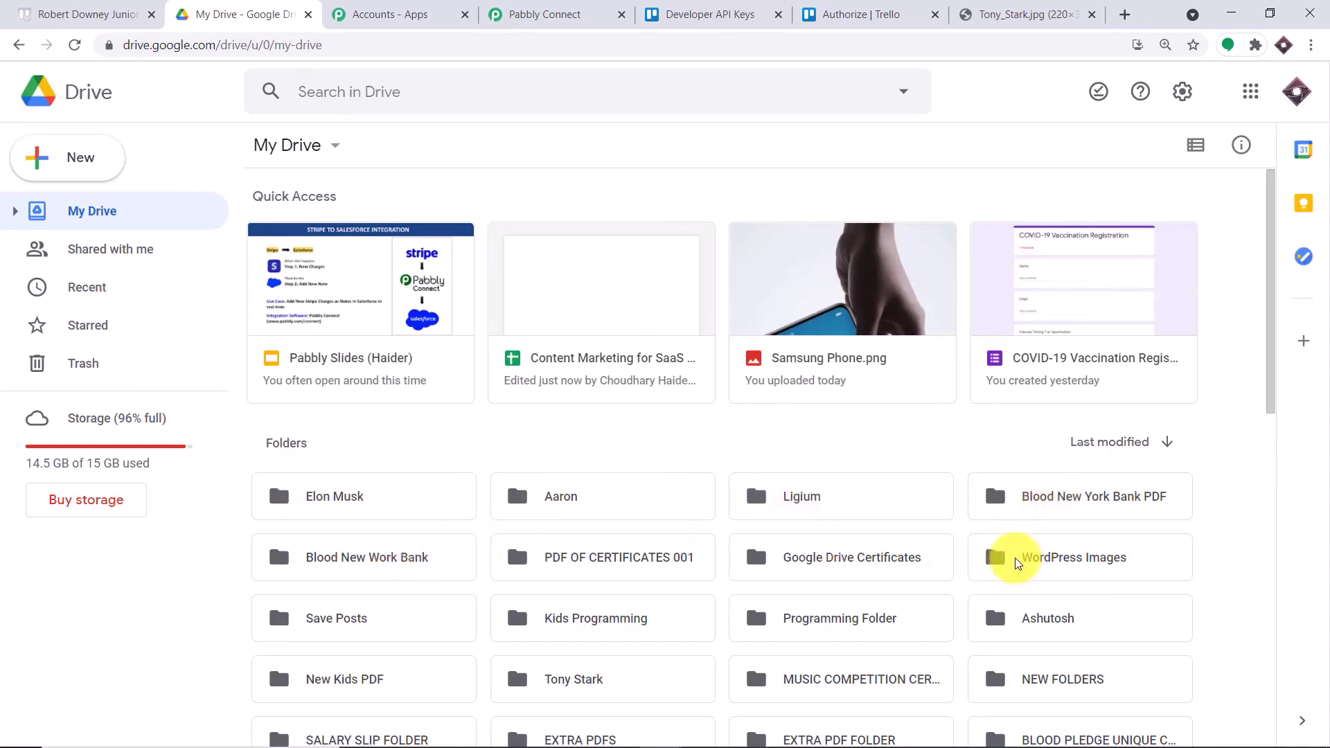
left_click(572, 494)
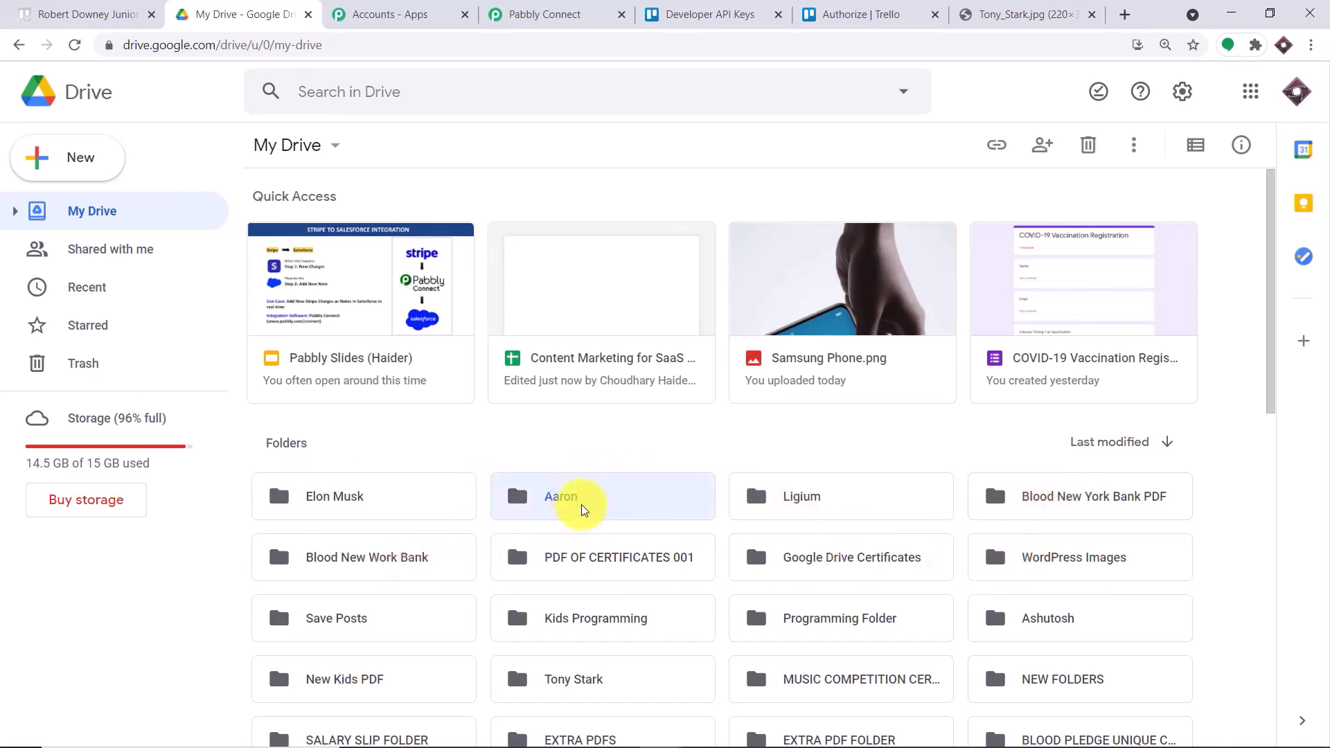
double_click(572, 496)
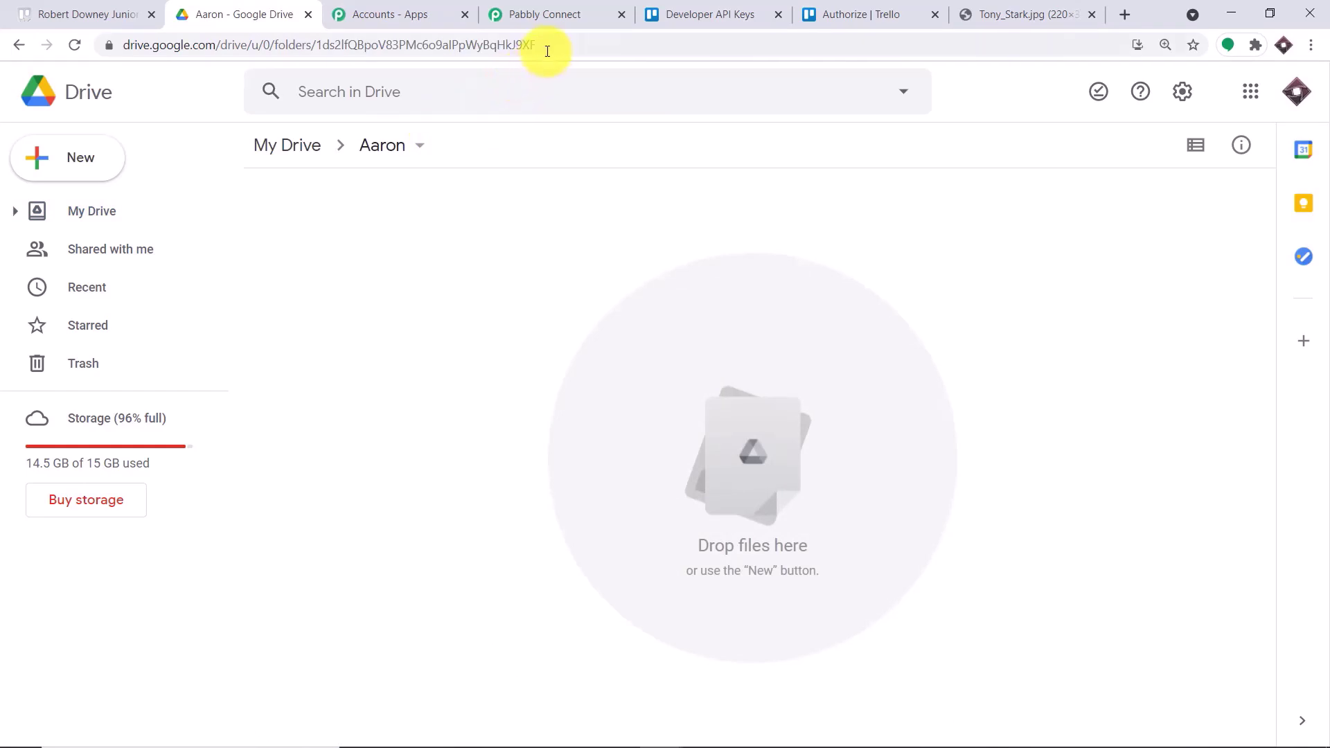
left_click_drag(548, 50, 358, 46)
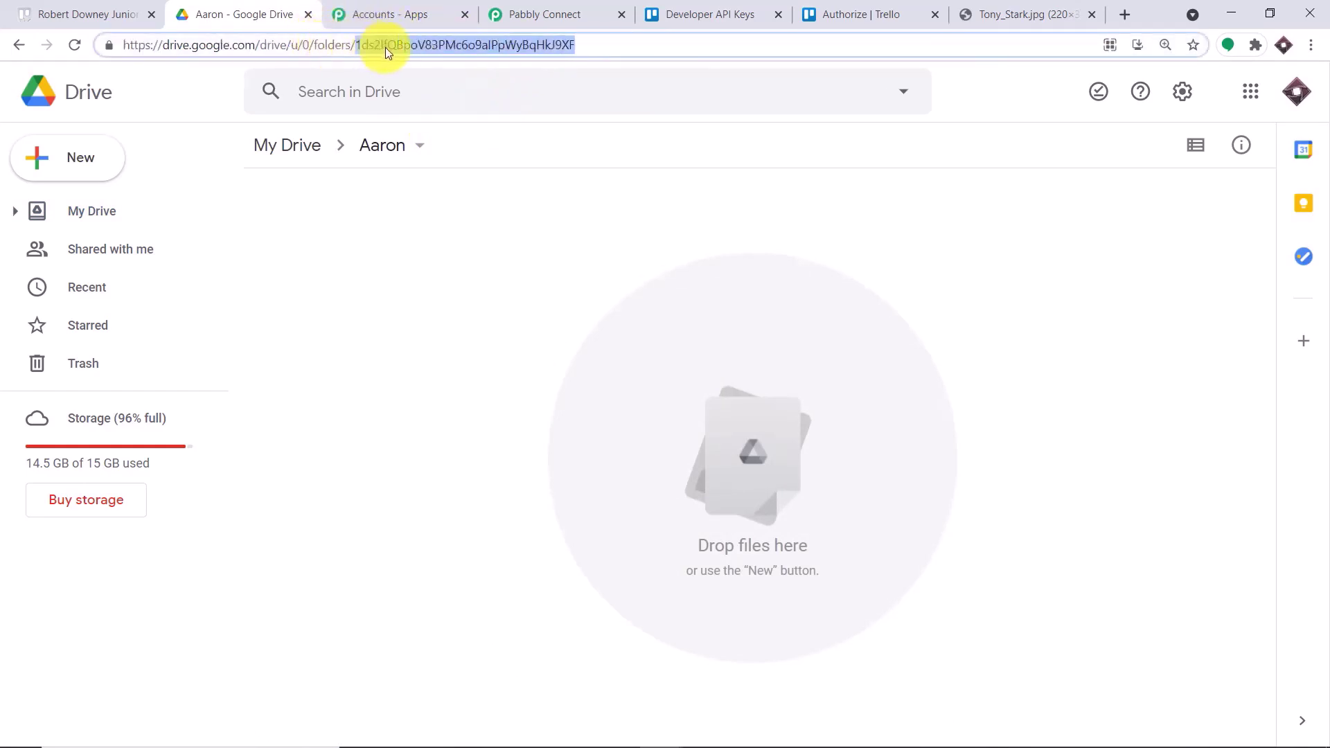
left_click(527, 14)
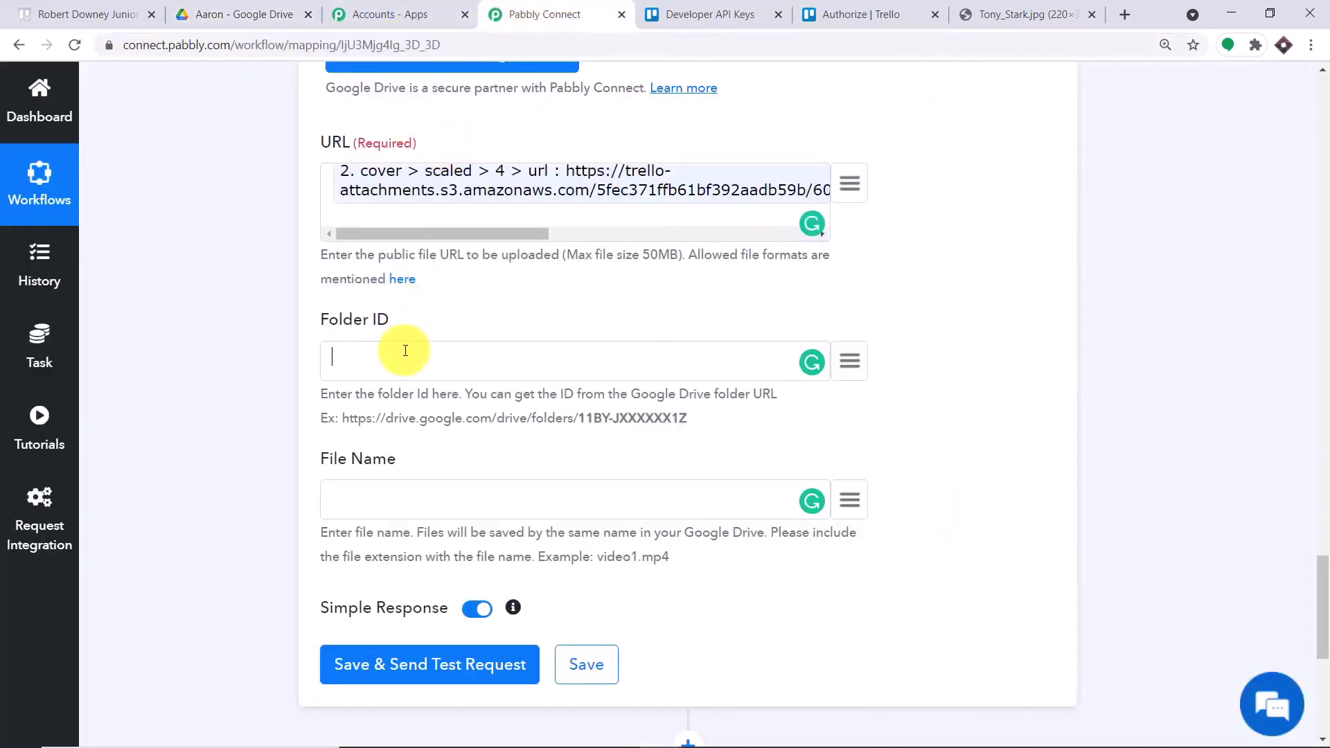
- Create a new folder named 'Trello Cards' in My Drive
left_click(258, 12)
left_click(279, 145)
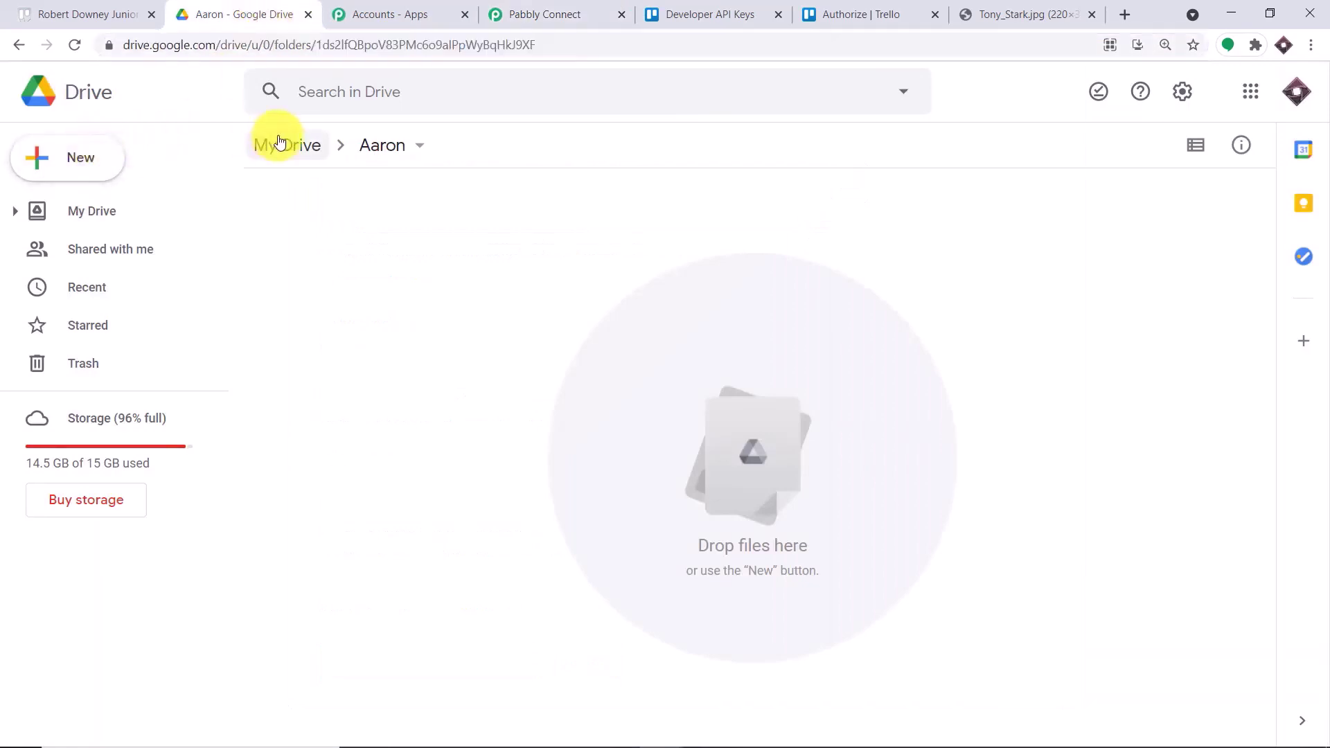
left_click(62, 175)
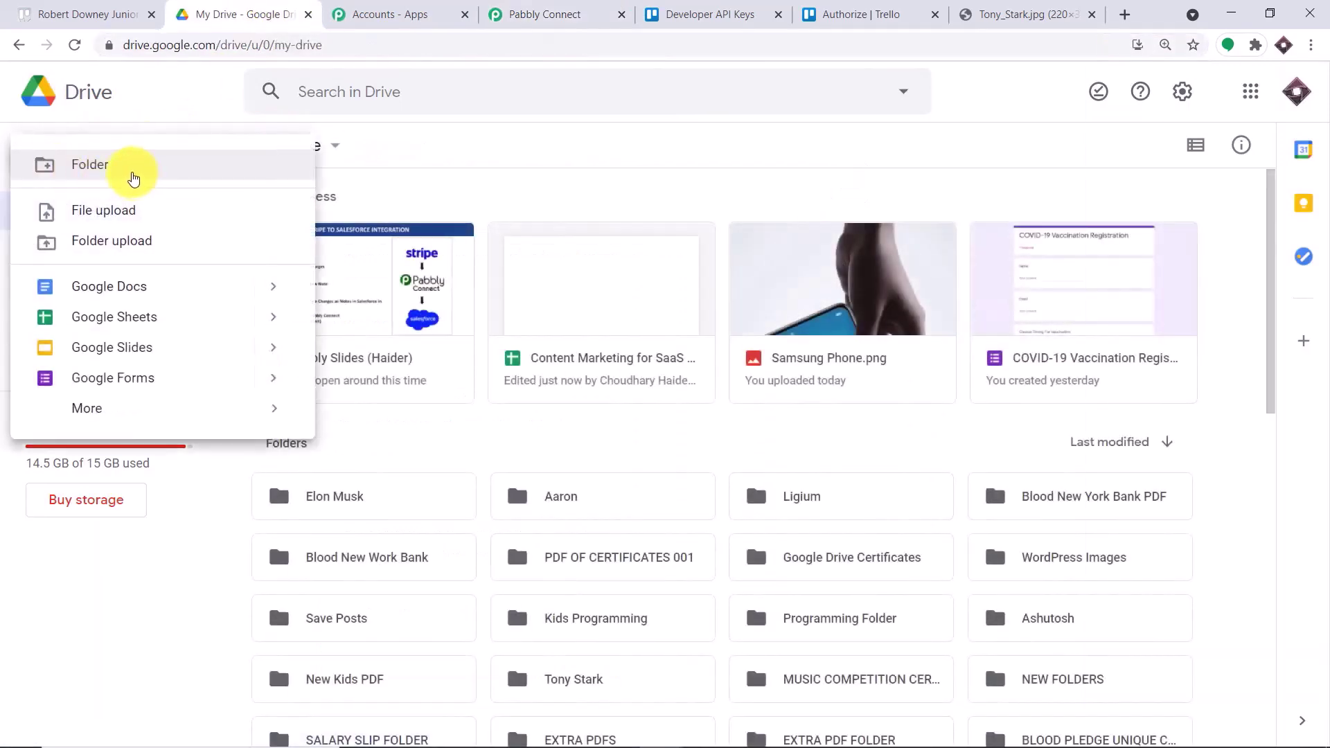
left_click(134, 178)
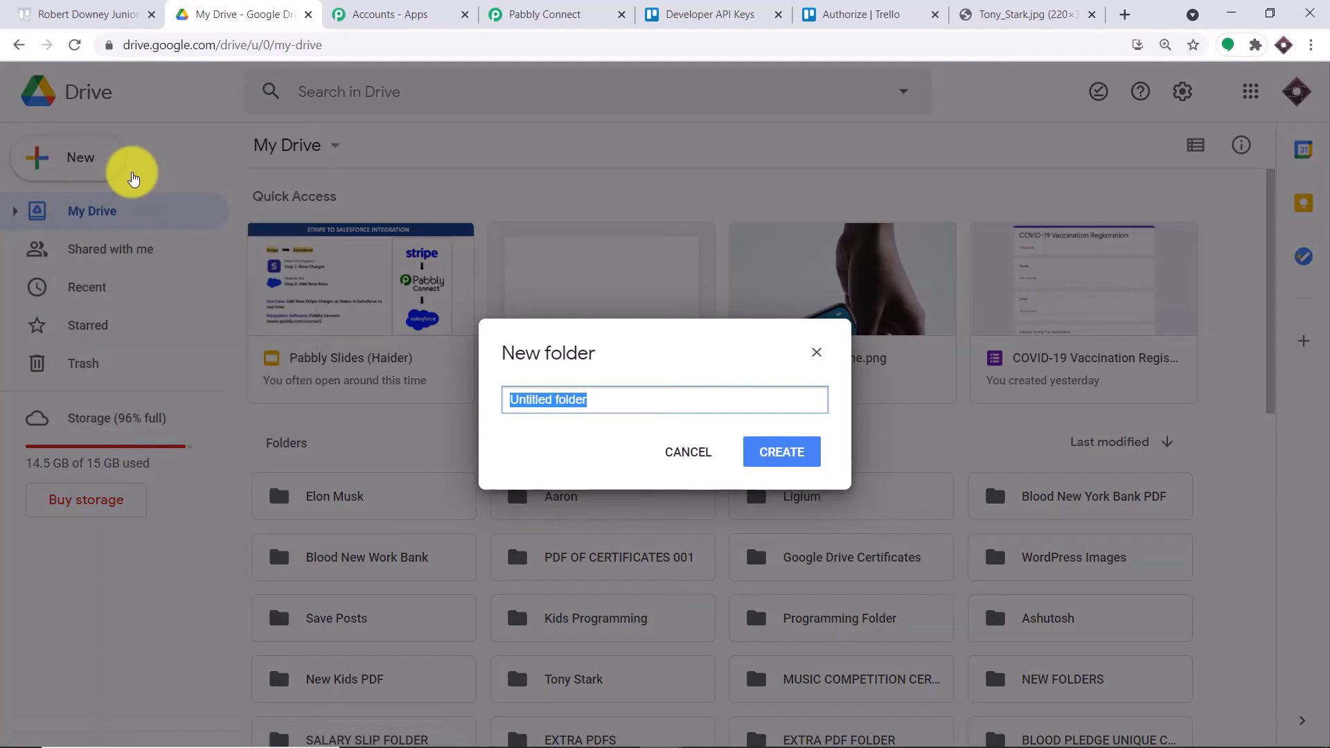
type("Trello Cards")
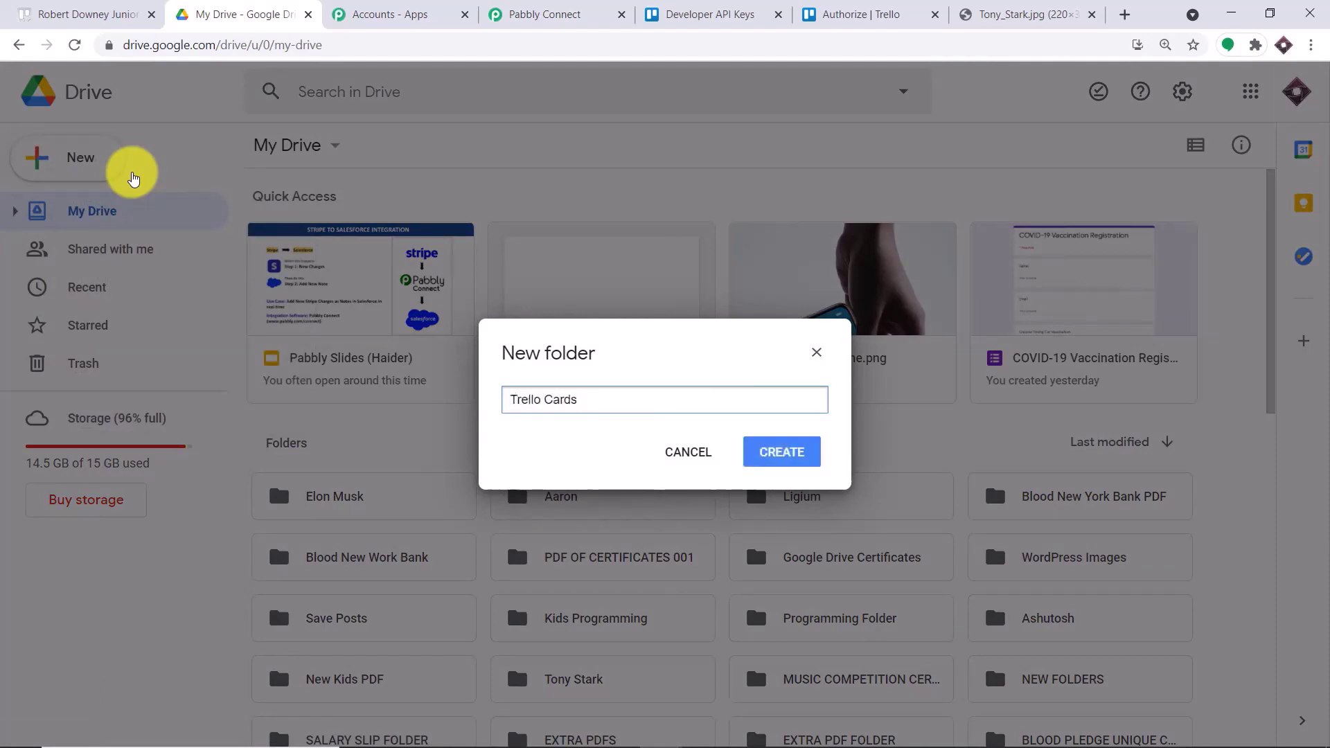
left_click(780, 454)
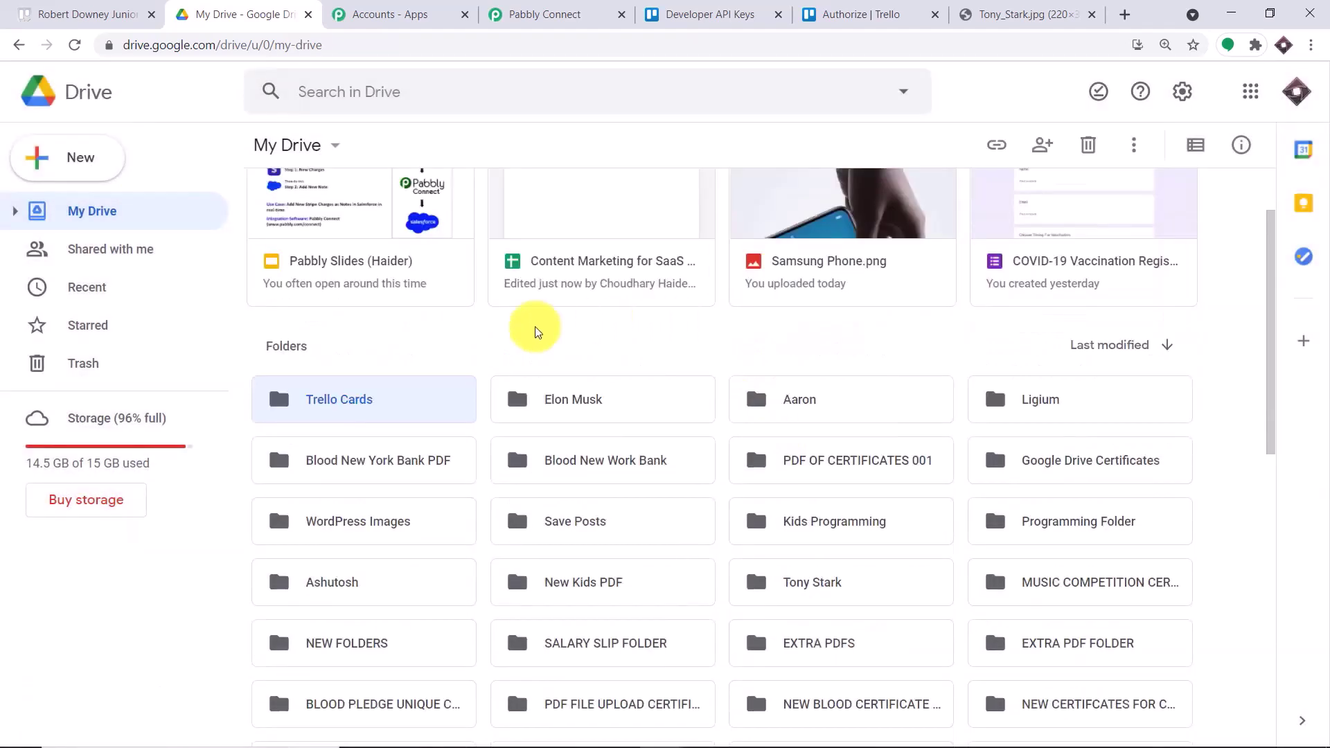
- Copy the Trello Cards folder ID and focus Pabbly's Folder ID field
double_click(346, 399)
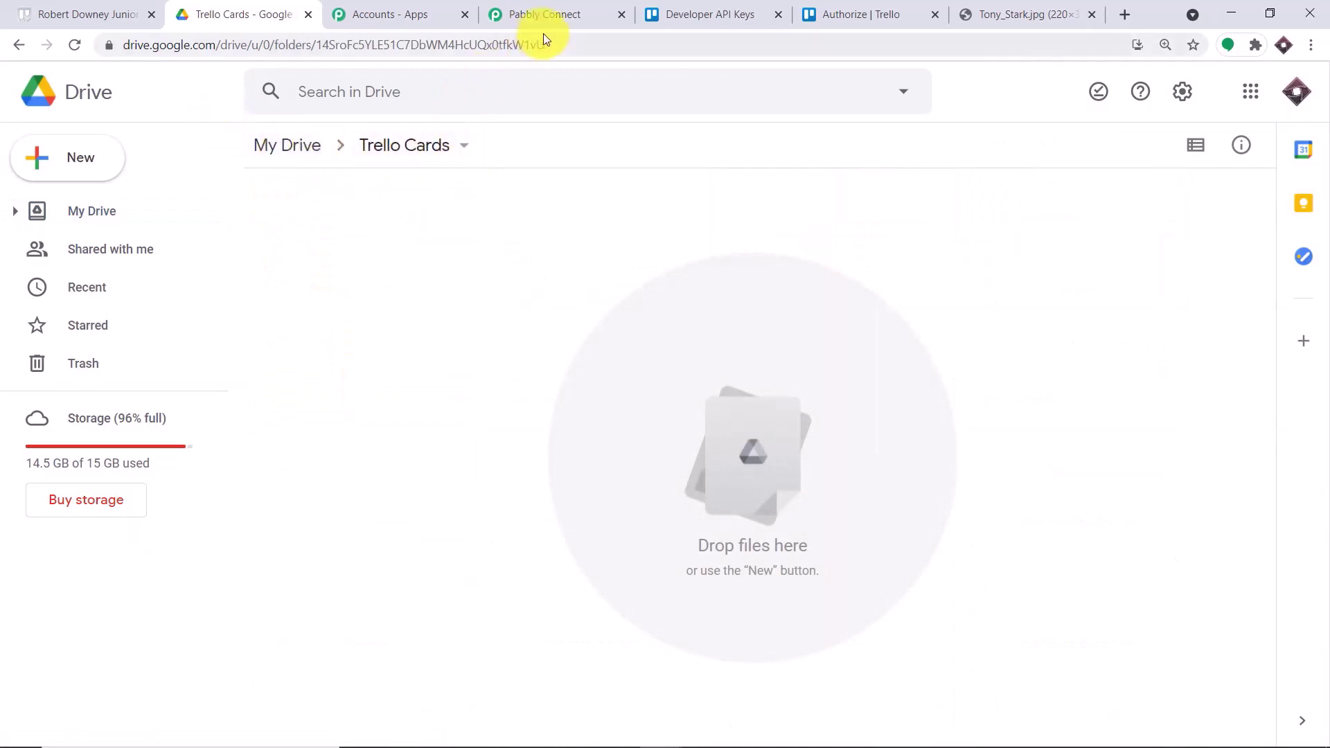
left_click_drag(544, 45, 358, 48)
right_click(360, 47)
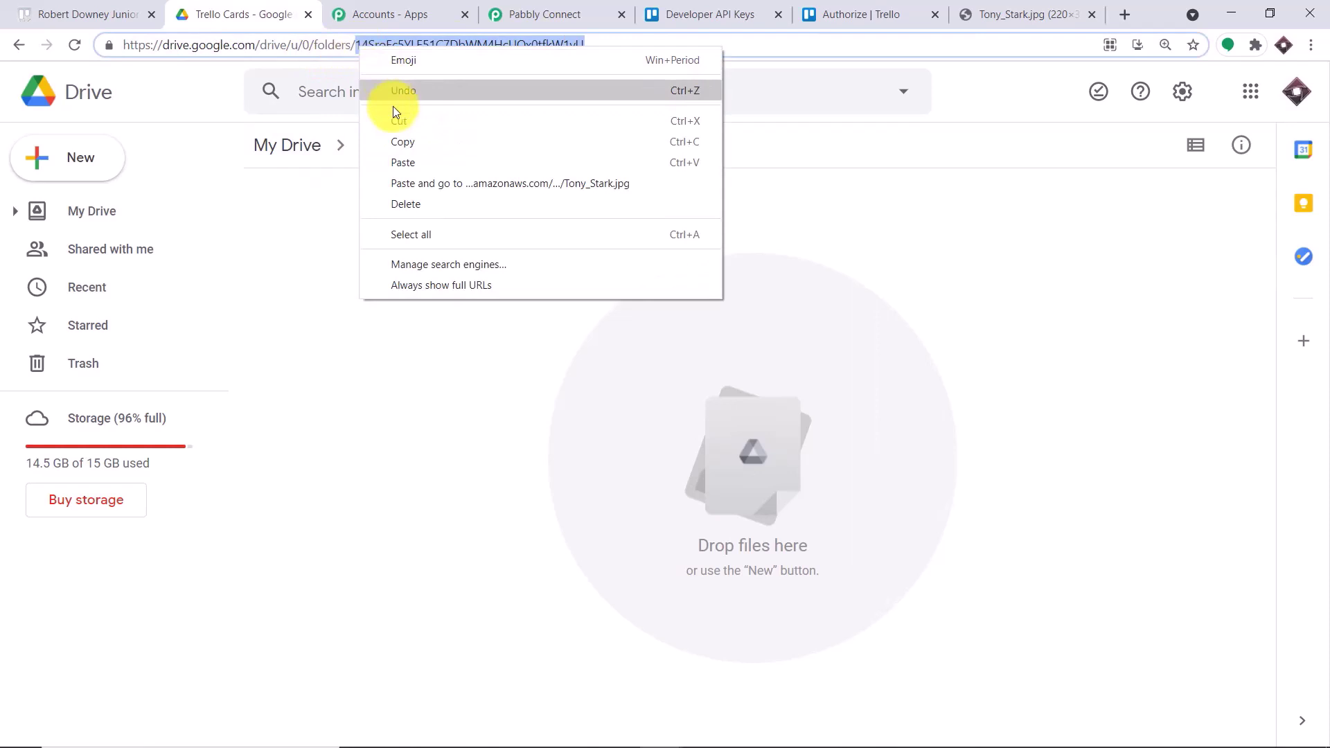
left_click(396, 142)
left_click(544, 14)
left_click(385, 366)
- Paste the Trello Cards folder ID into the Folder ID field
right_click(383, 358)
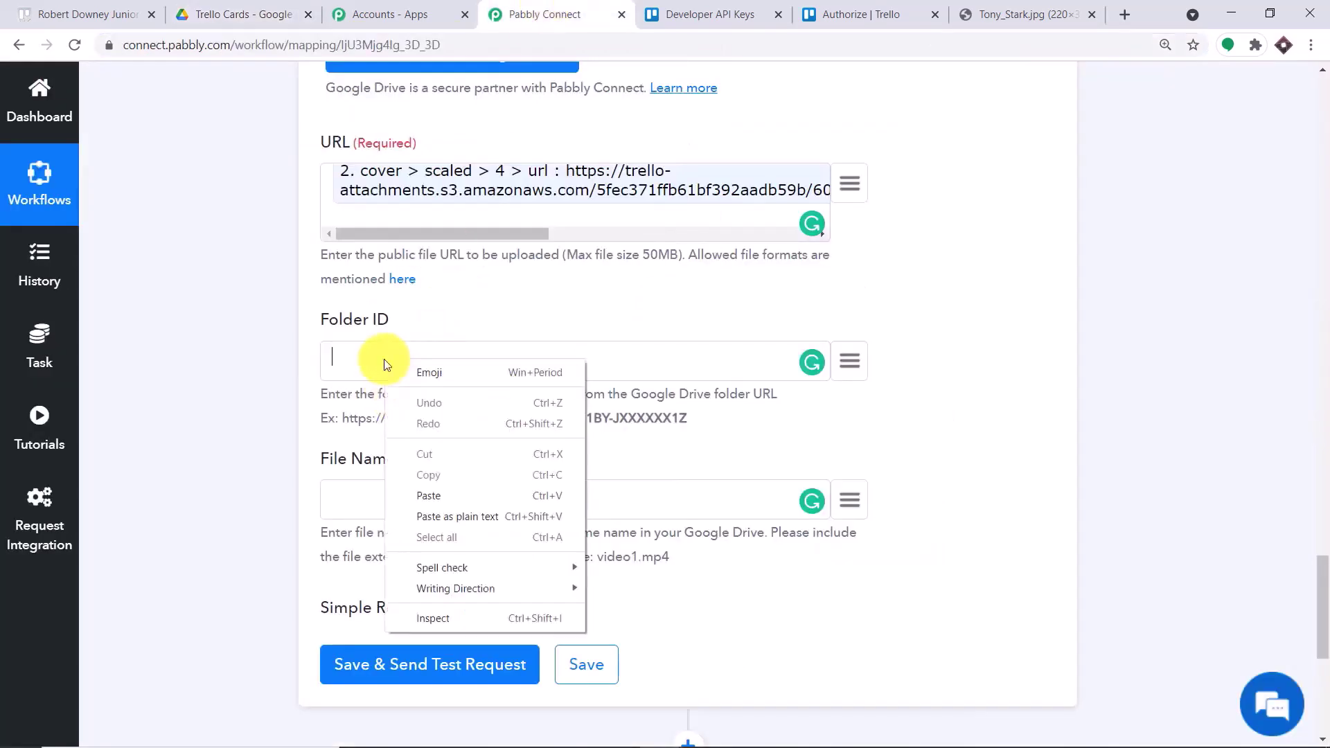
left_click(429, 495)
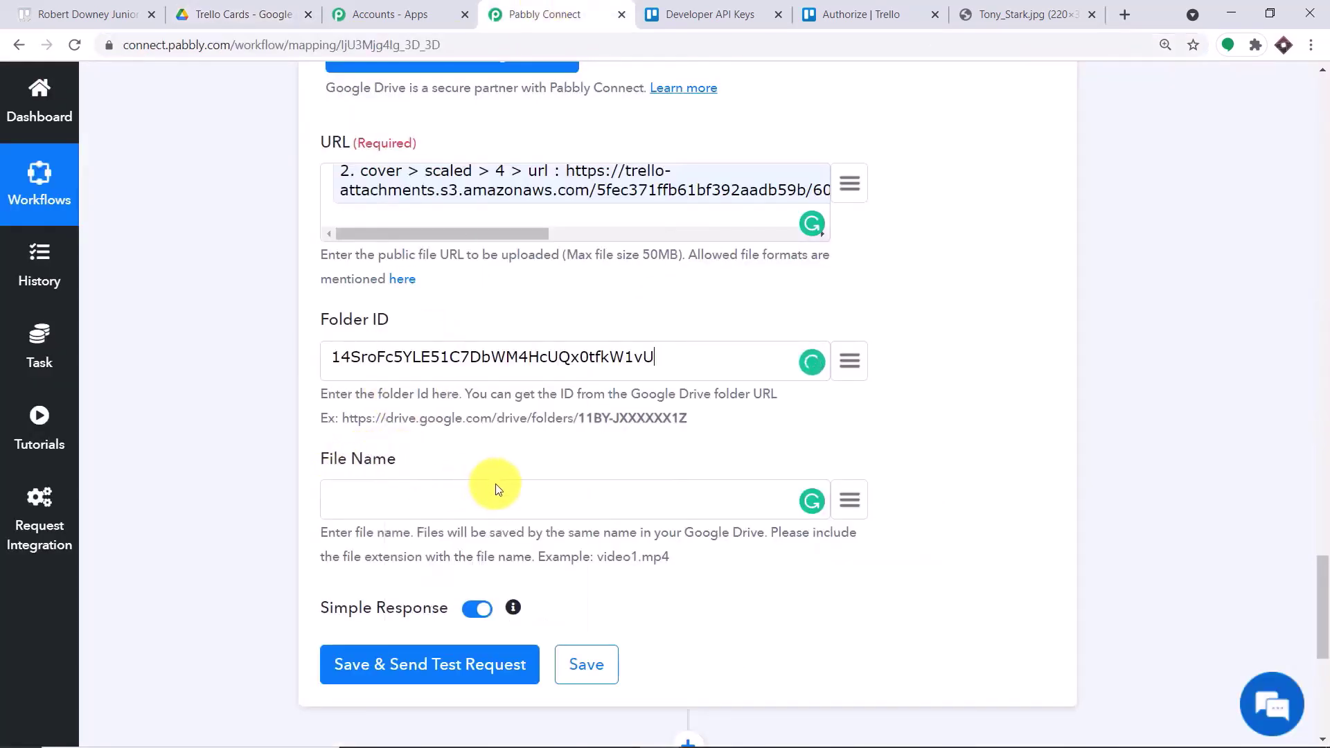
scroll(856, 491, "down", 3)
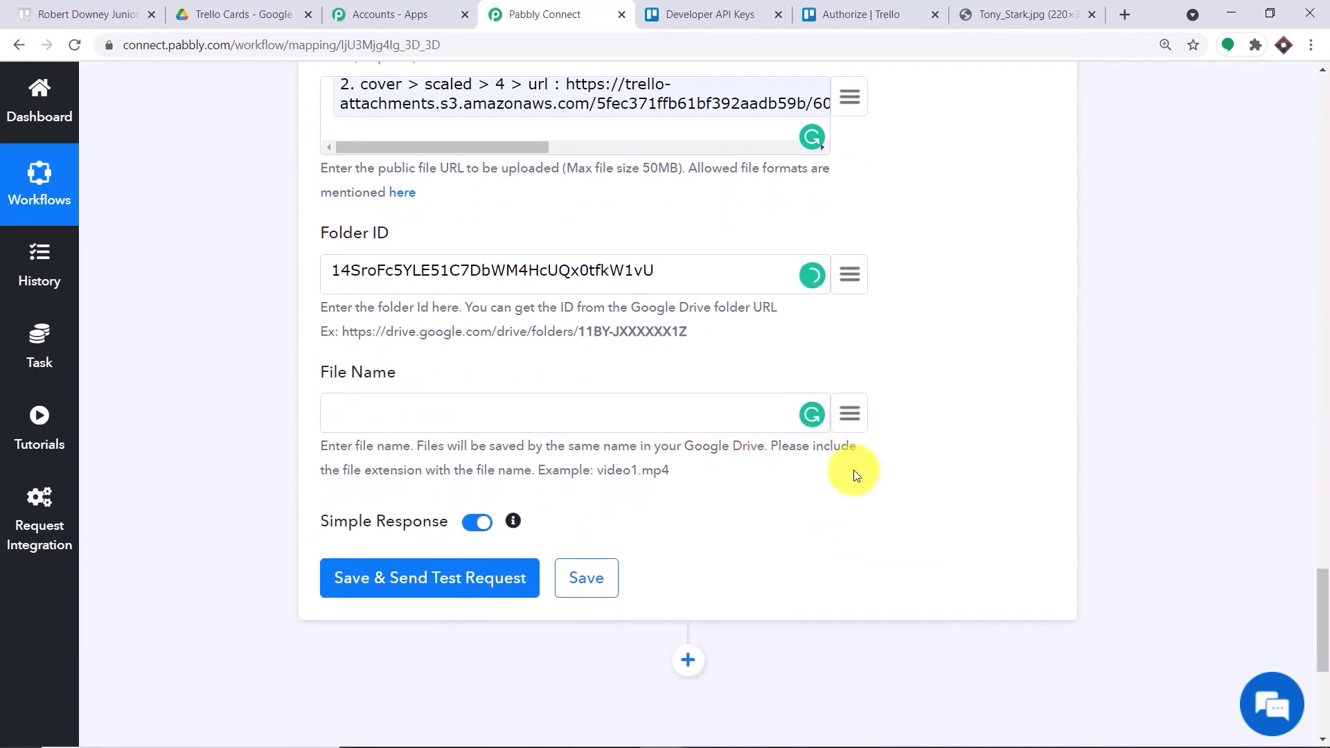
- Map the Trello New Card 'card > name' value into File Name
left_click(857, 318)
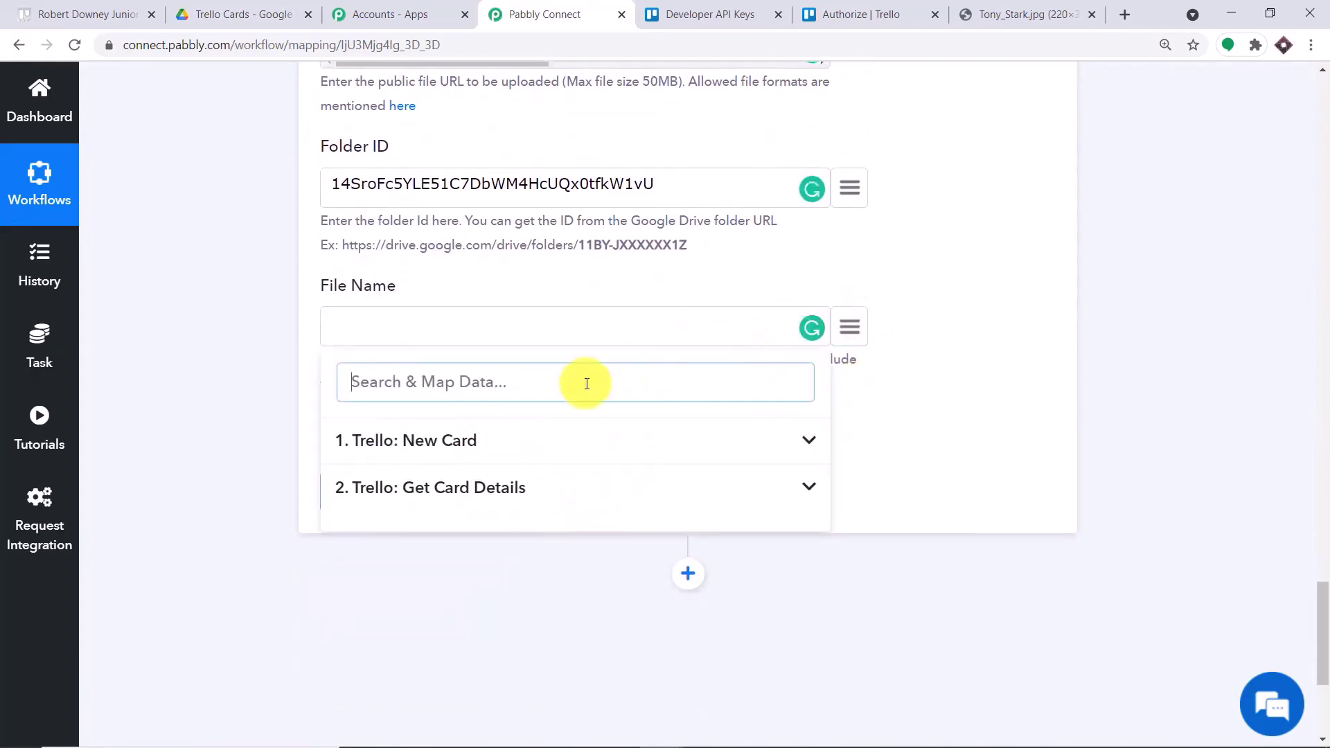
left_click(430, 448)
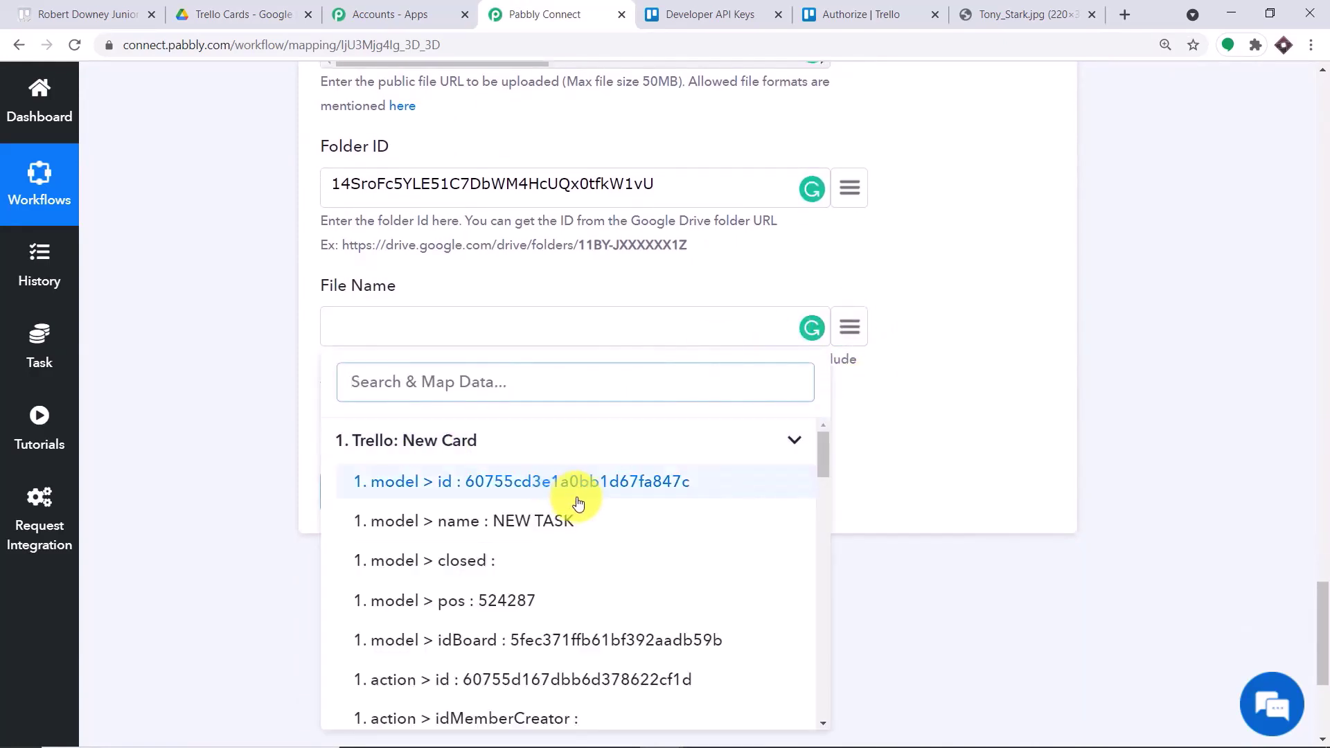
scroll(589, 518, "down", 2)
scroll(589, 518, "down", 4)
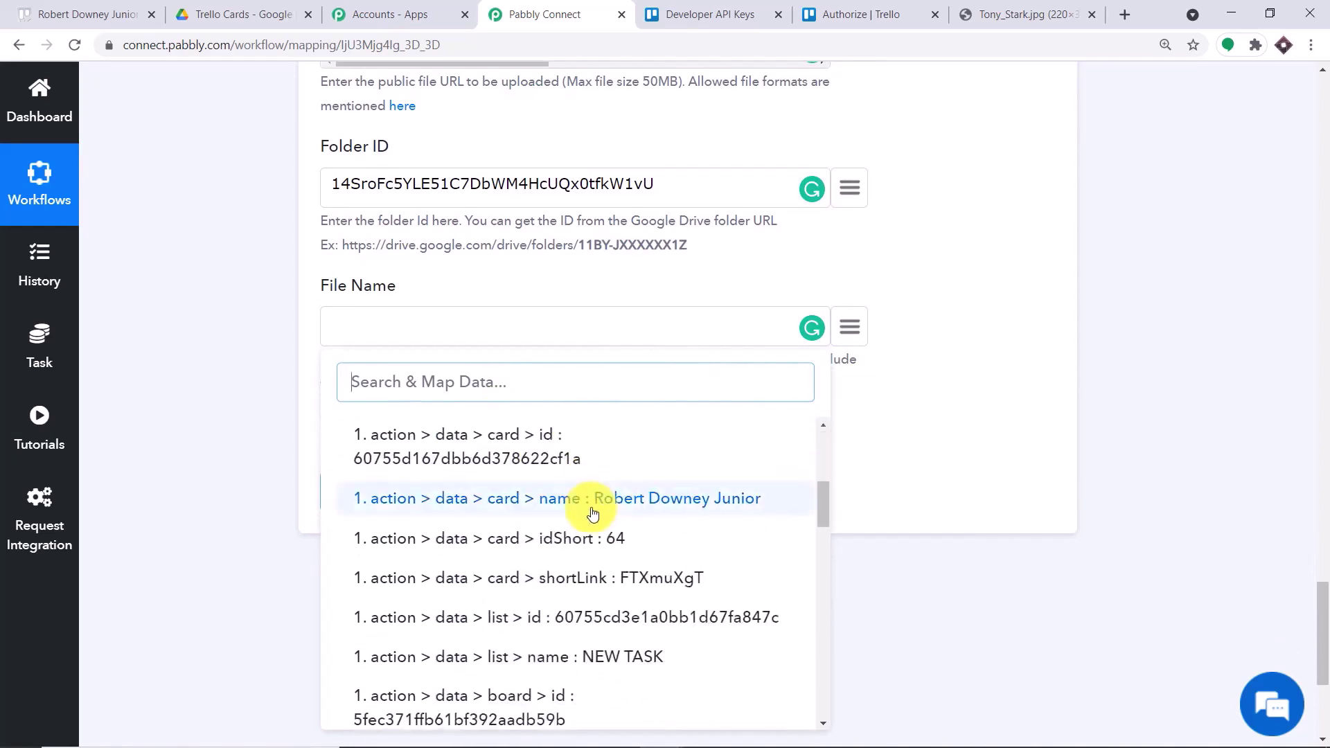
left_click(706, 500)
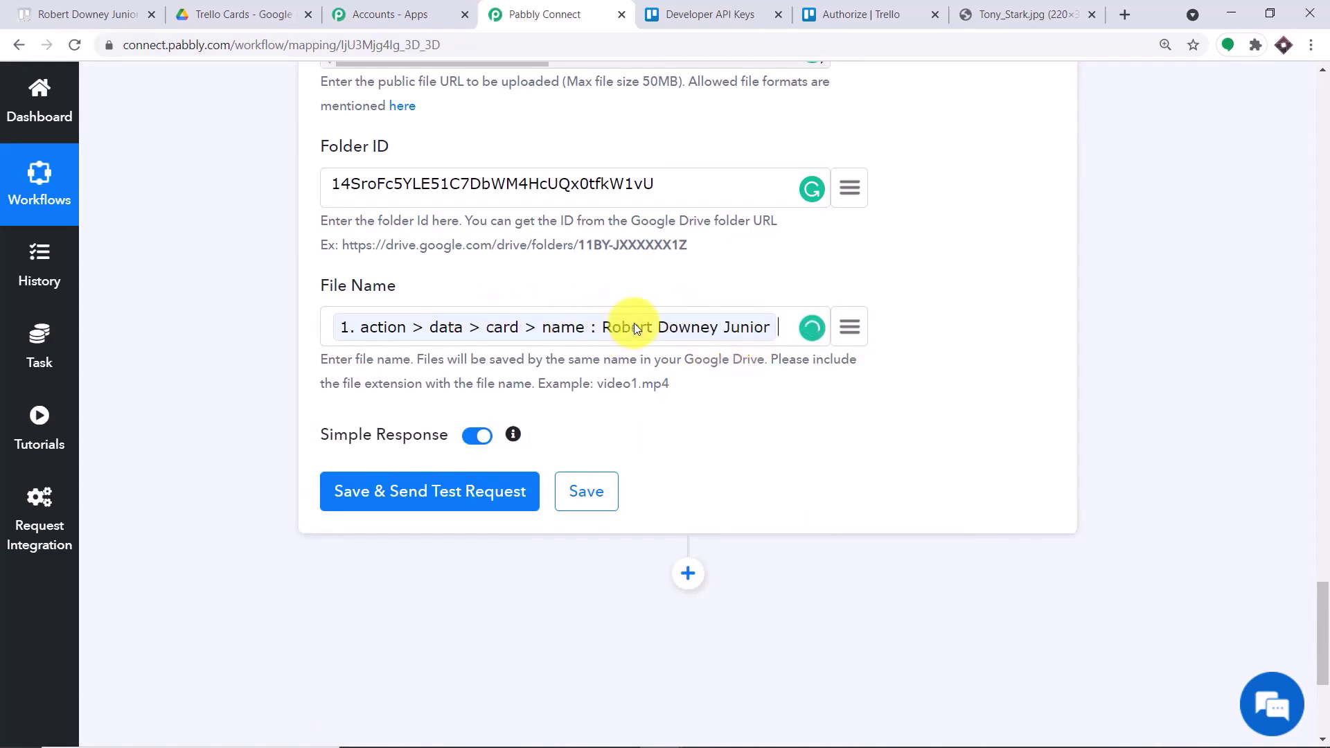
- Append .jpg to the File Name, then save and send a test upload
left_click(97, 14)
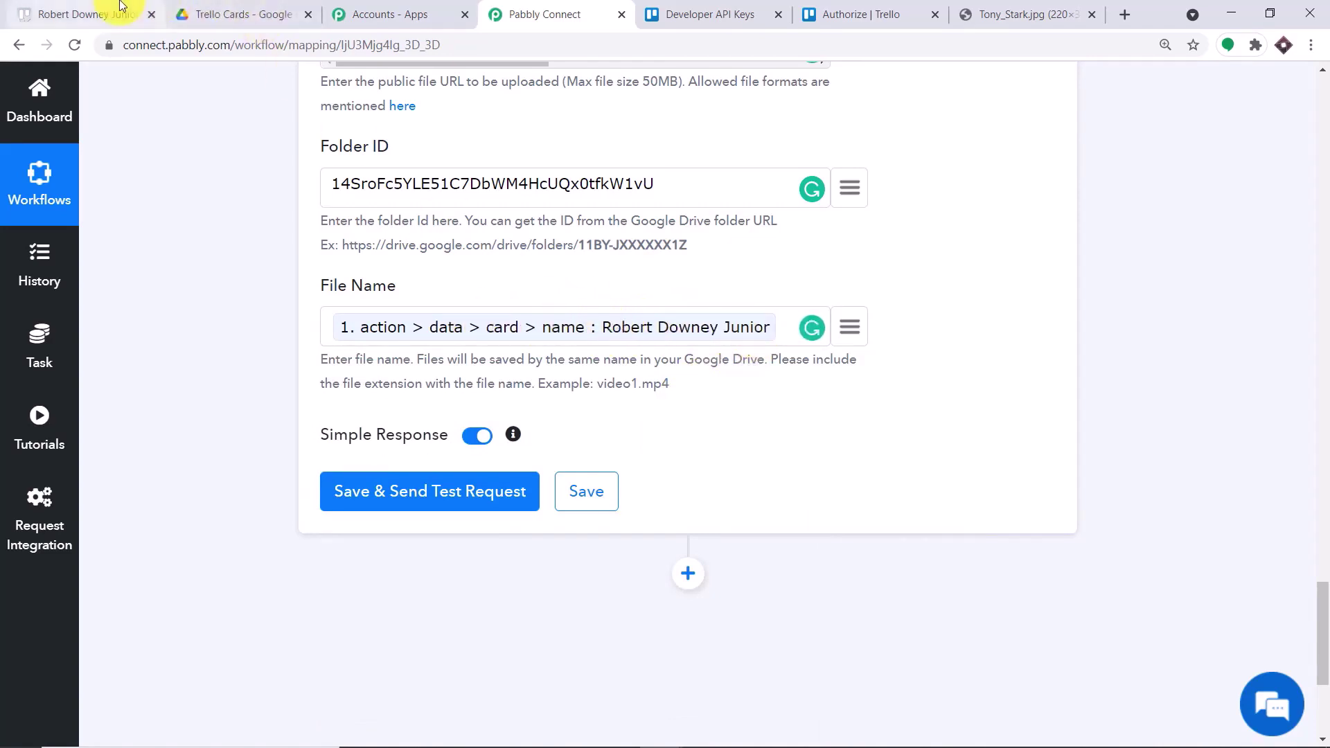
left_click(969, 127)
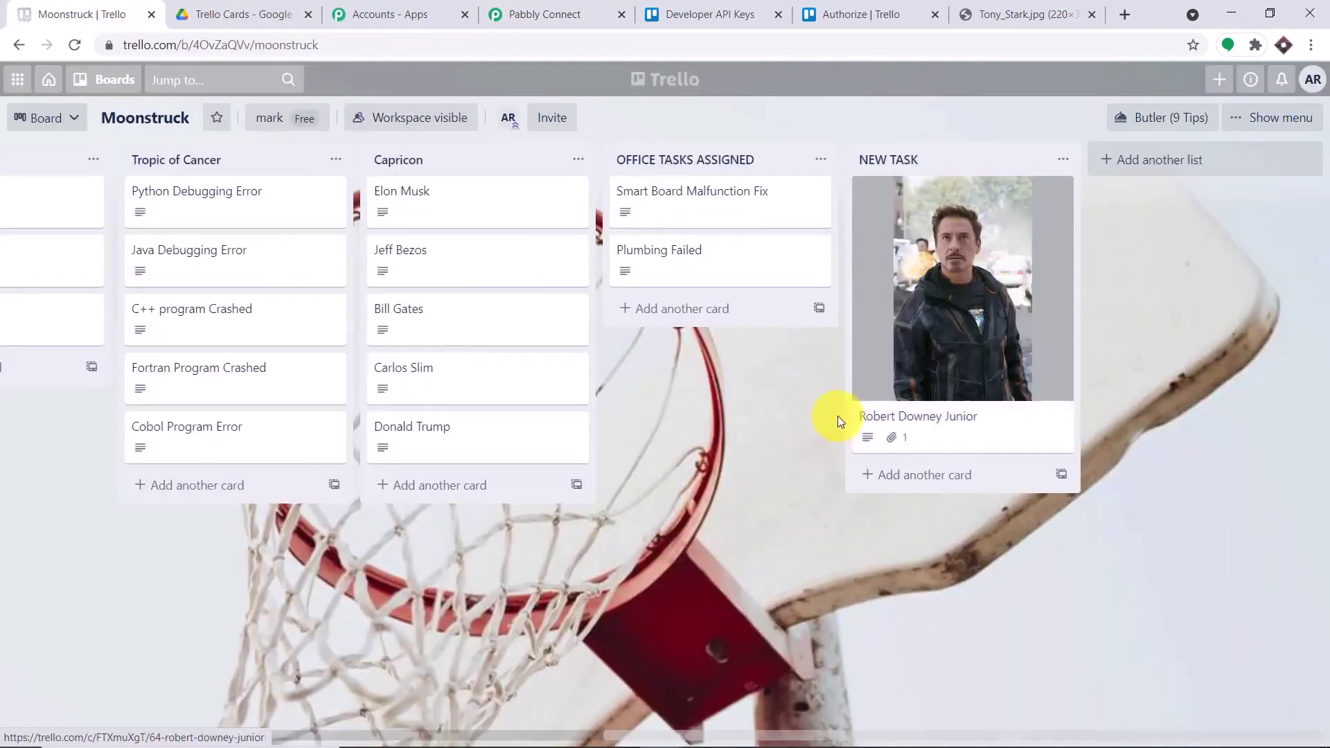
left_click(544, 14)
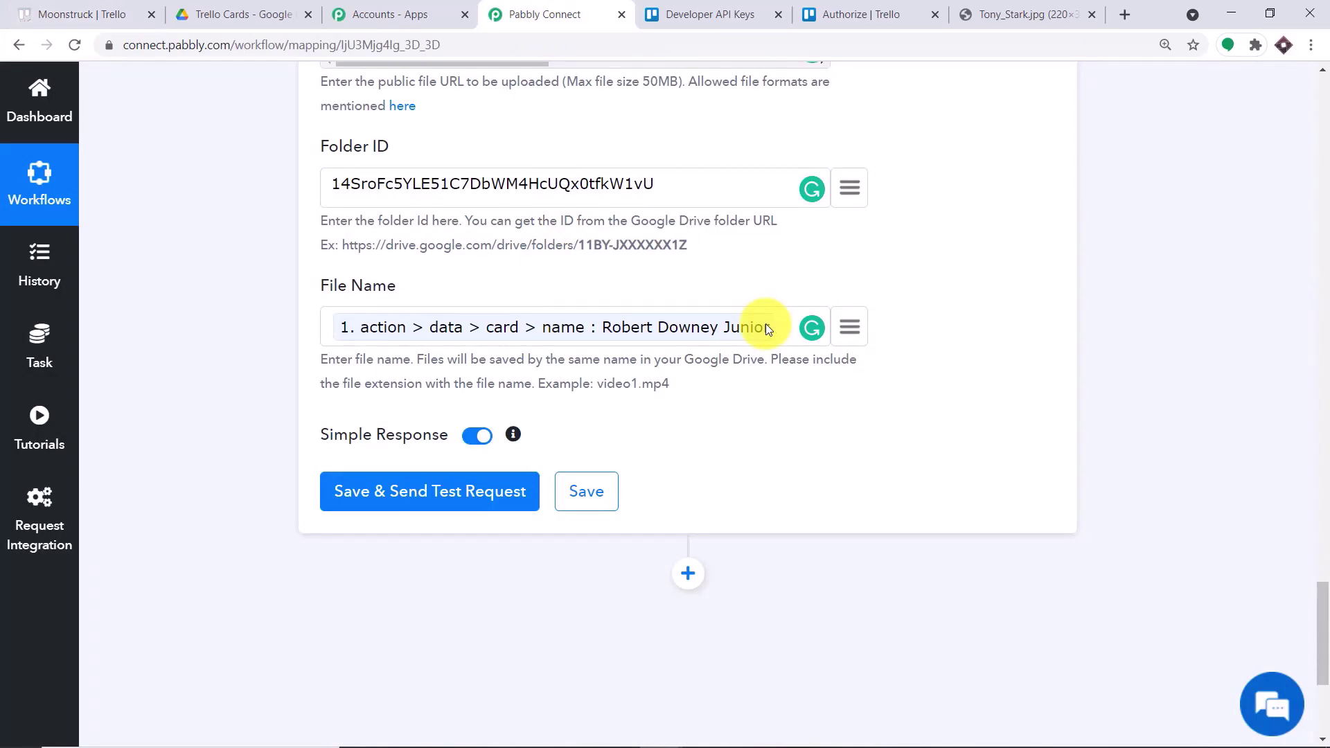
type(".jp")
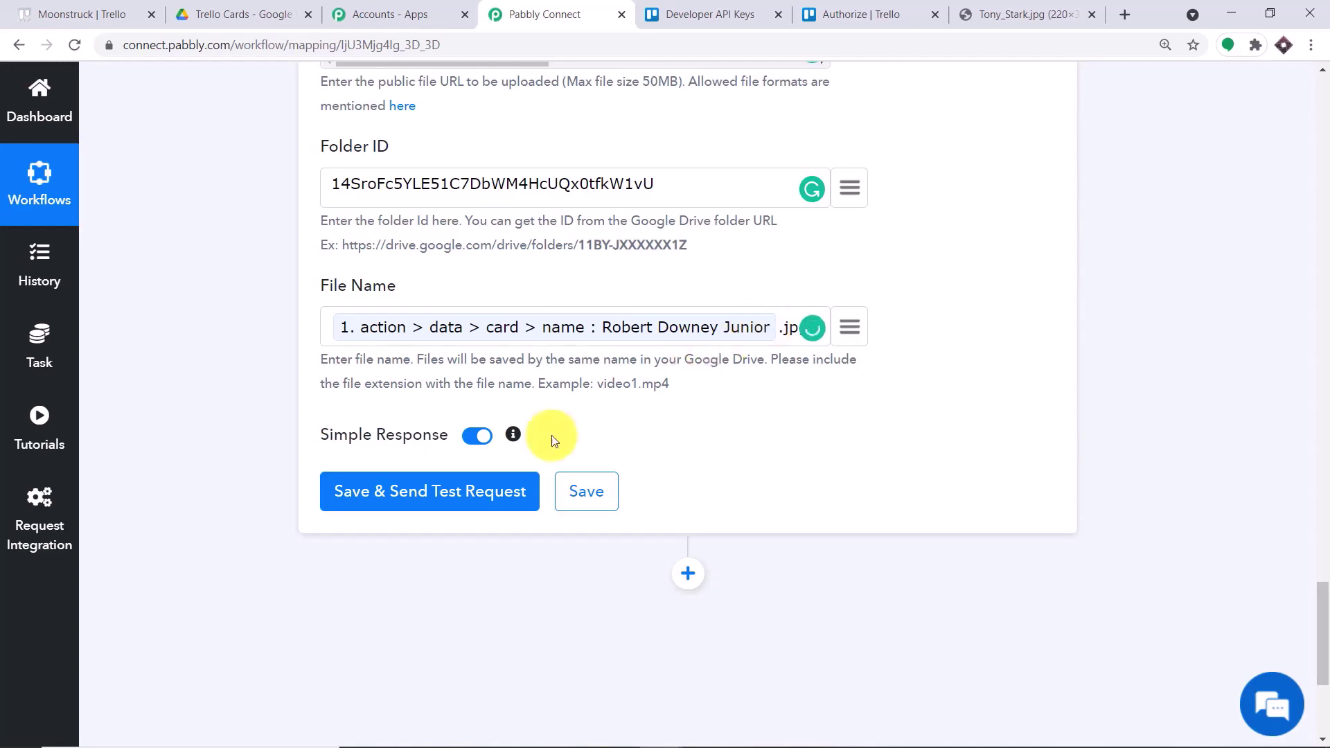
left_click(469, 494)
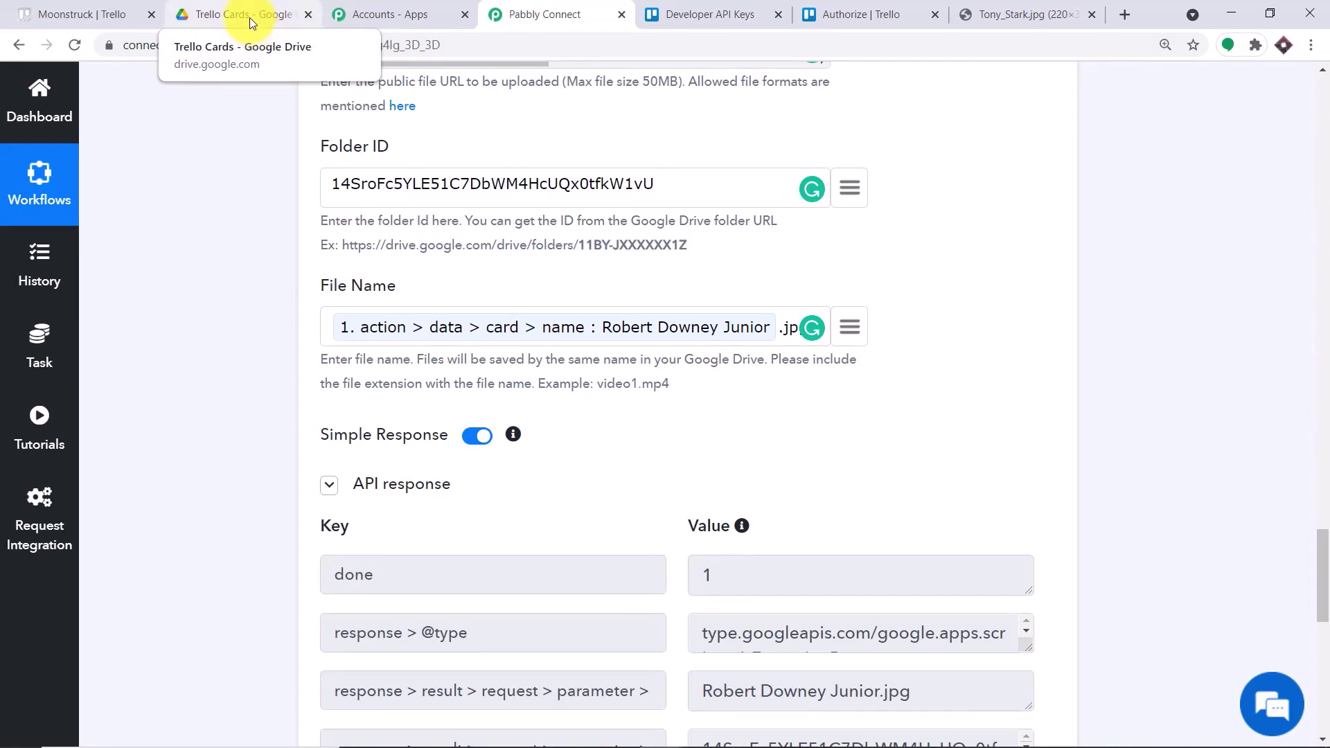
- Preview the uploaded Robert Downey Junior.jpg in the Trello Cards folder
left_click(249, 18)
double_click(361, 330)
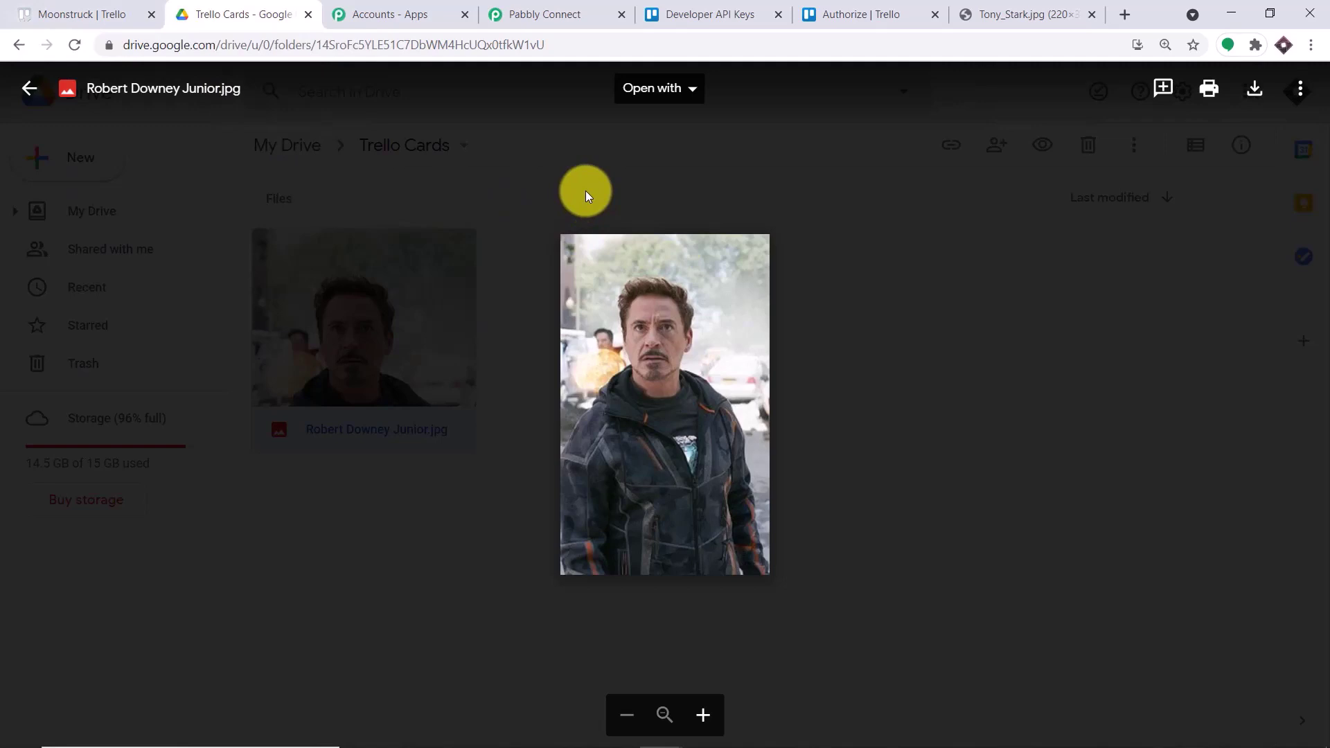
- Collapse the Google Drive upload, Get Card Details and Trello New Card steps, then review the workflow
left_click(544, 14)
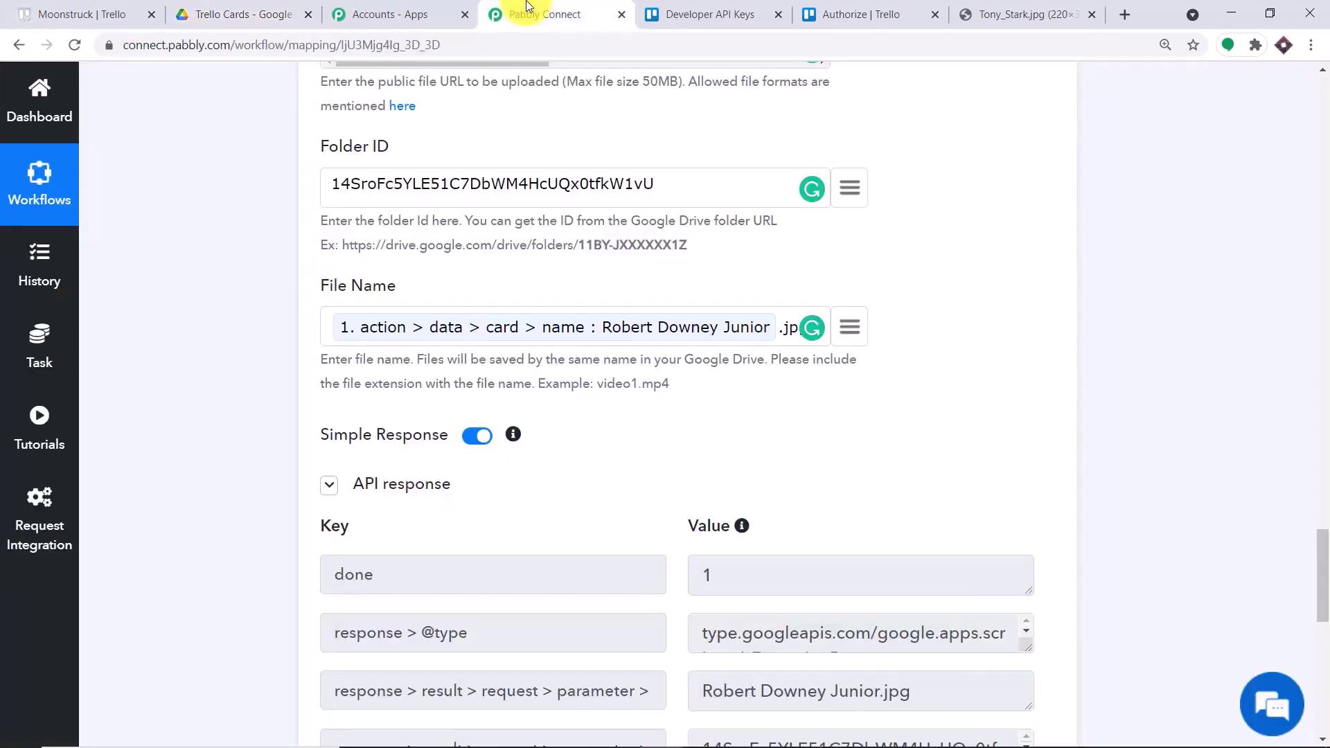
left_click_drag(1315, 537, 1314, 481)
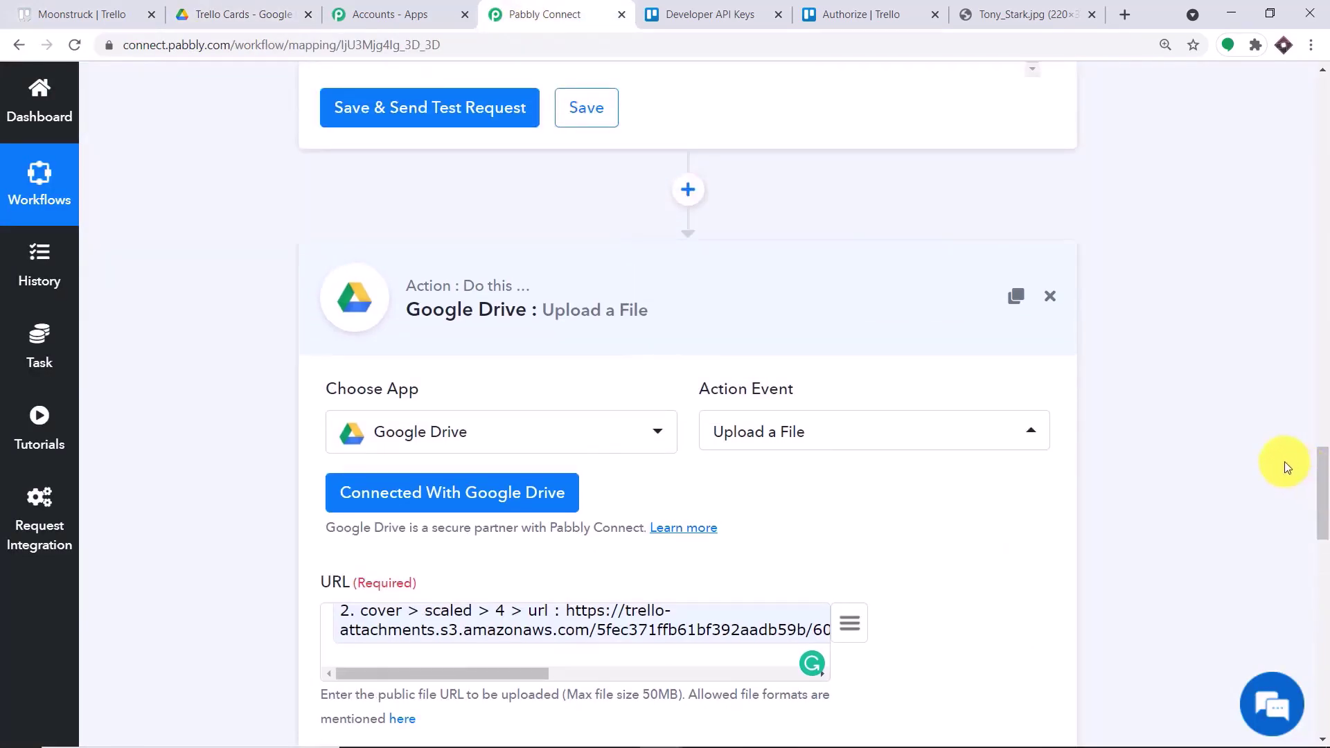
left_click(638, 297)
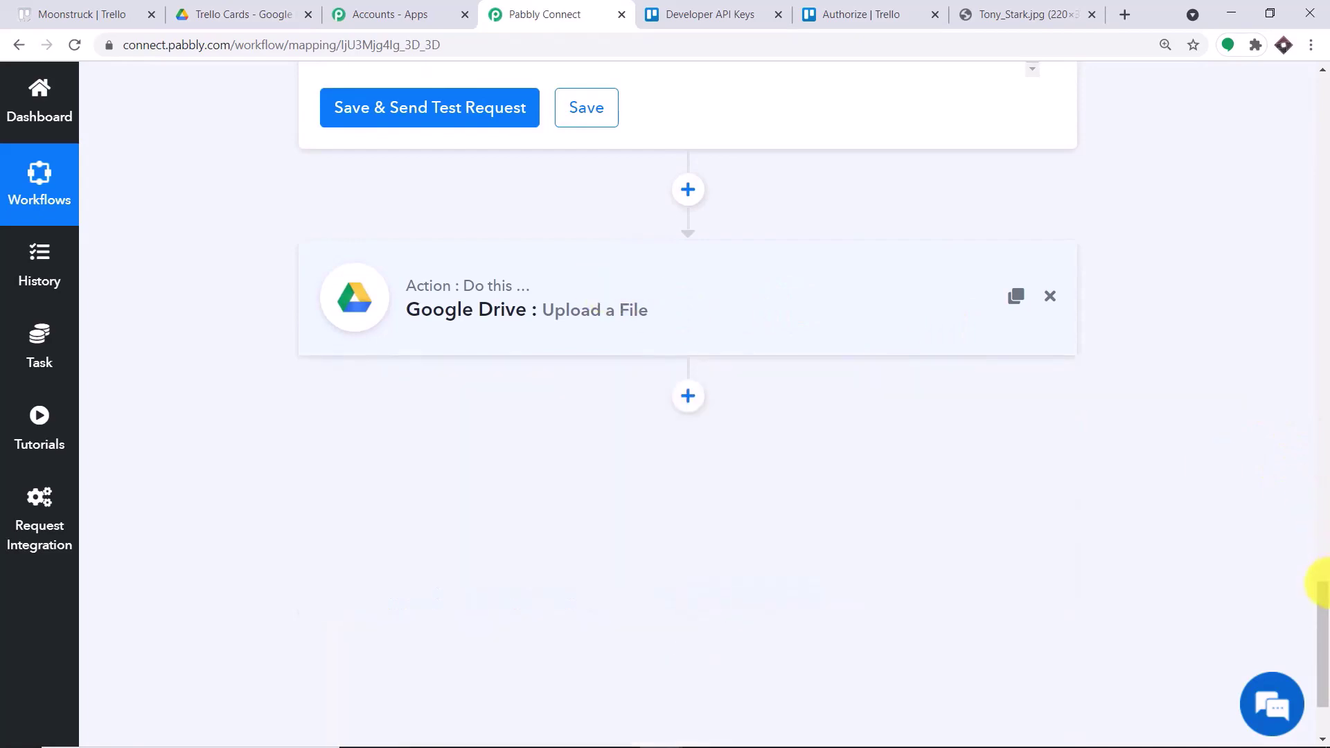
left_click_drag(1315, 579, 1324, 201)
left_click(499, 356)
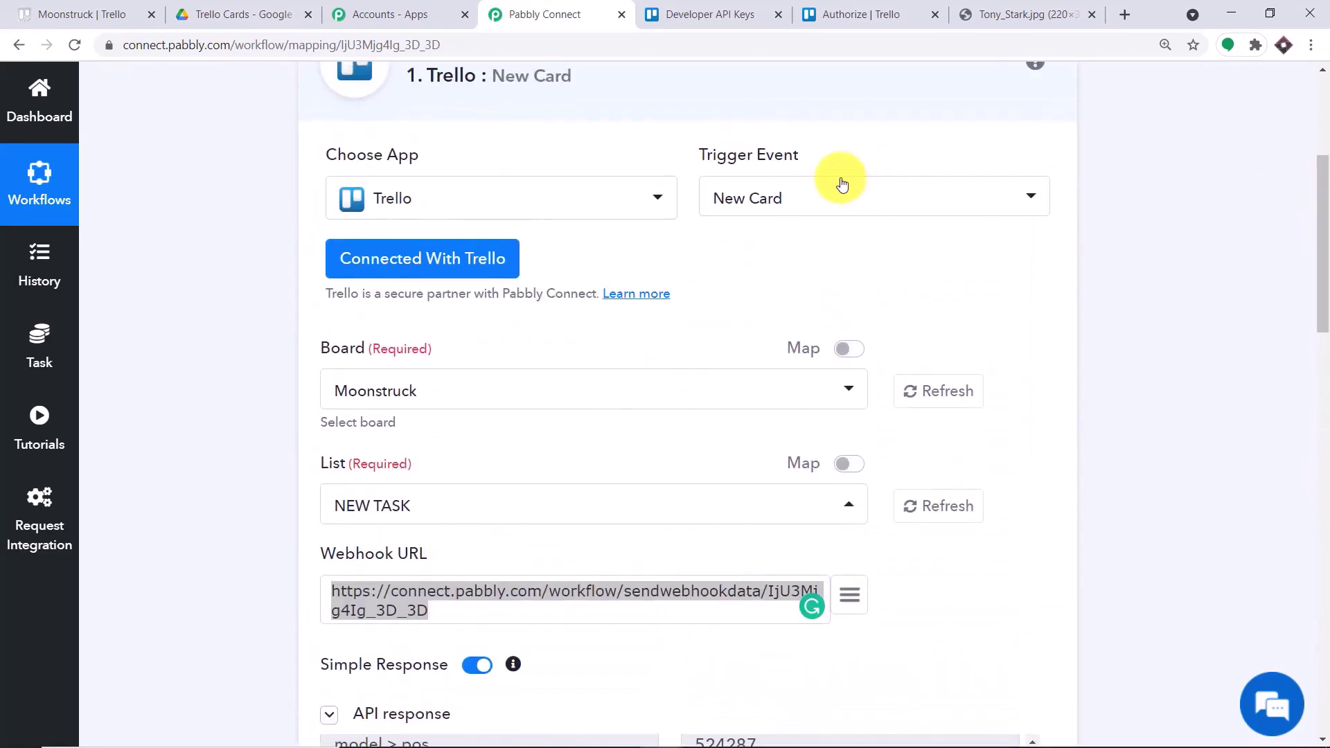
left_click(771, 90)
left_click_drag(1324, 287, 1319, 273)
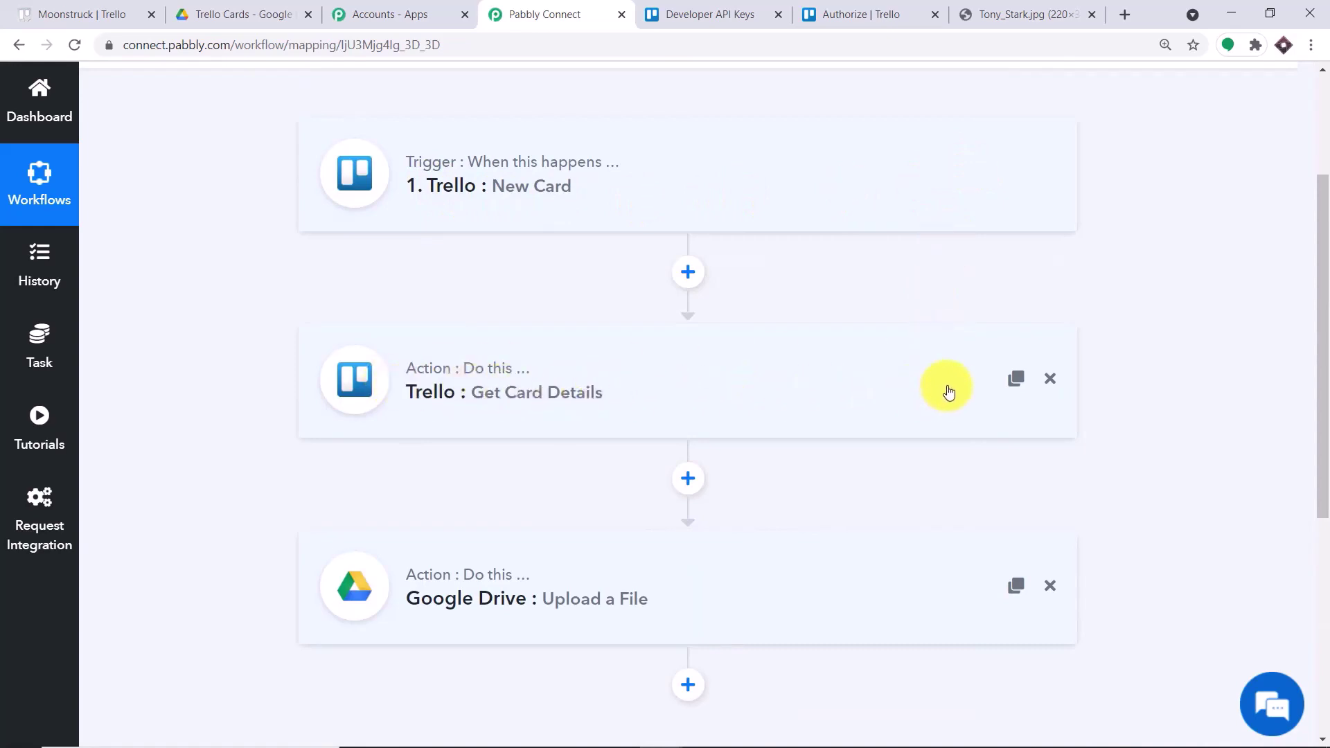
scroll(946, 390, "down", 4)
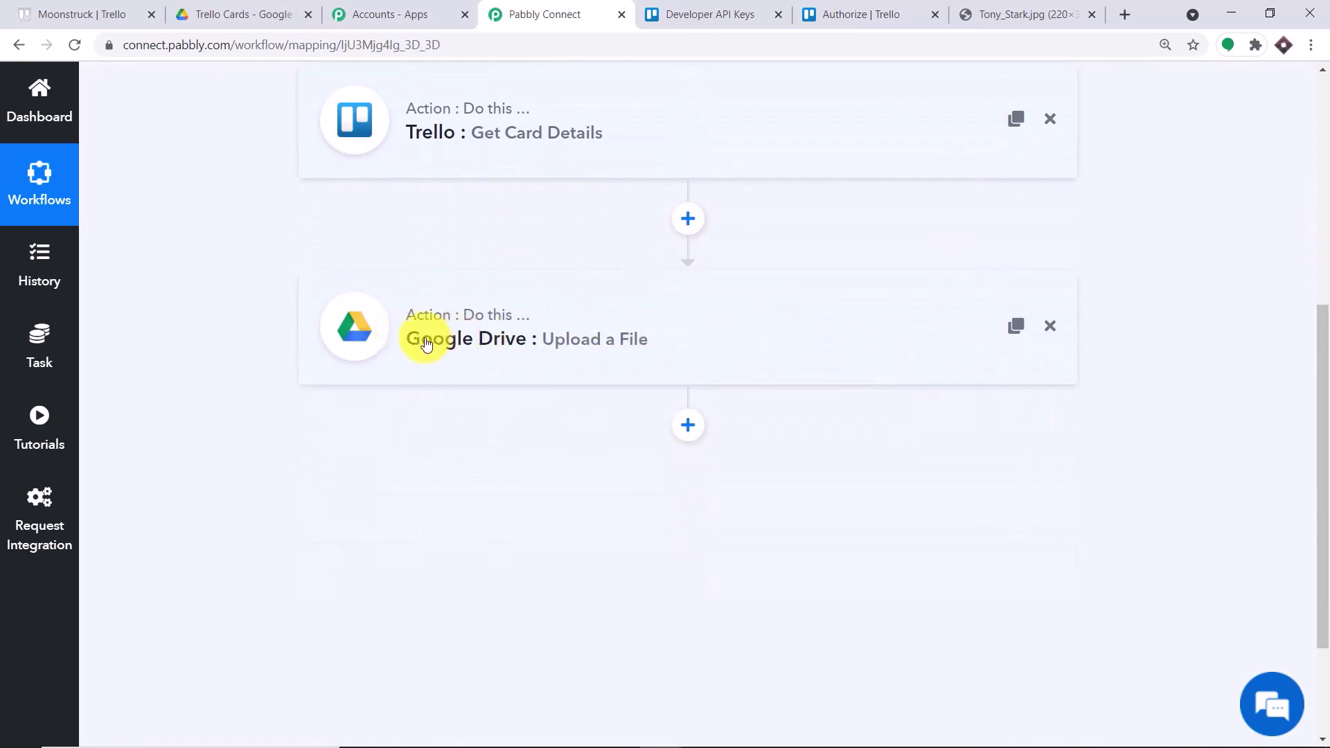
scroll(484, 342, "up", 4)
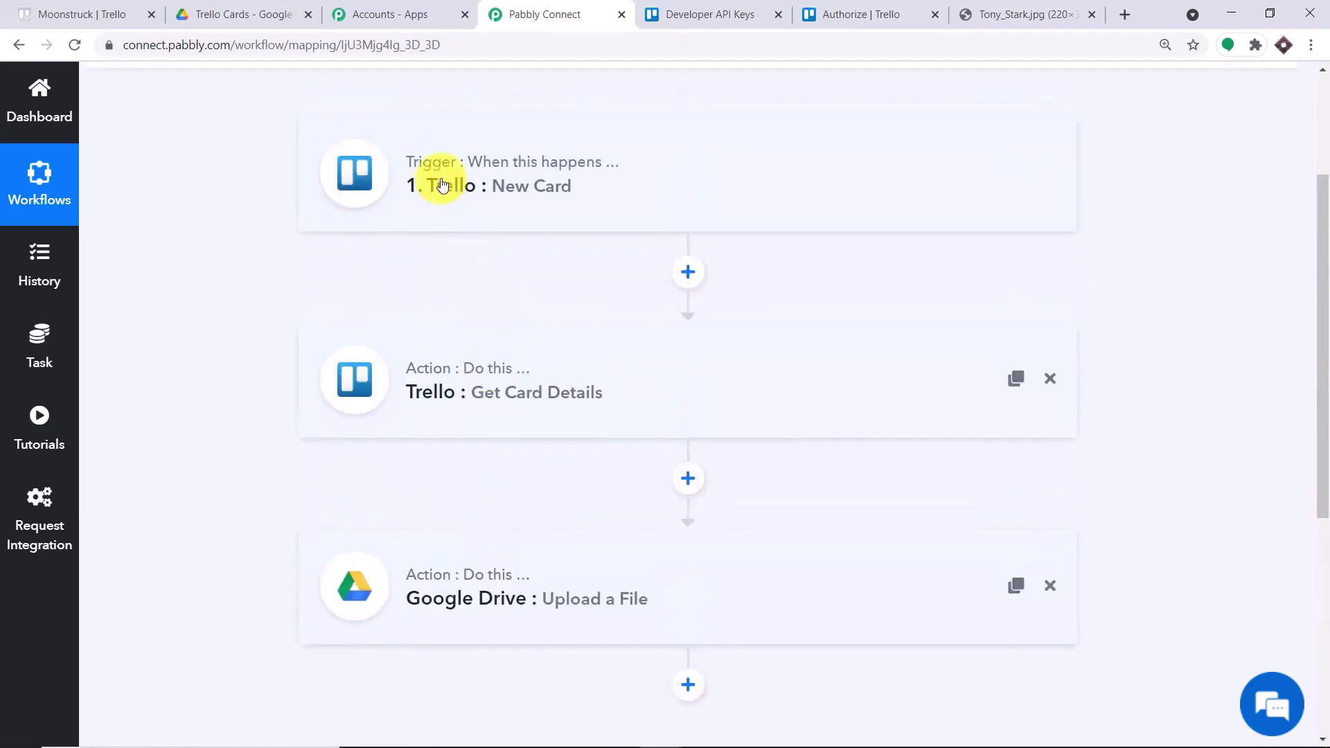
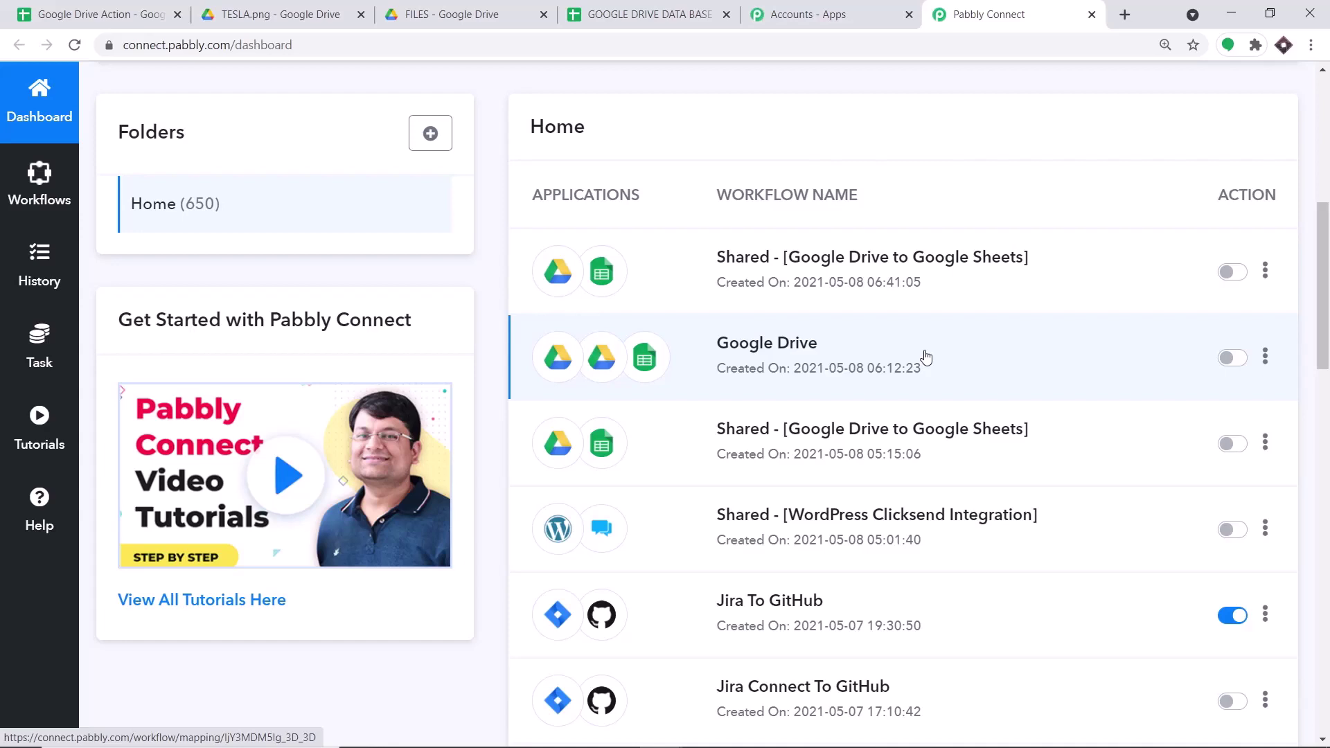
- Scroll back to the top of the Pabbly Connect dashboard
left_click(1327, 169)
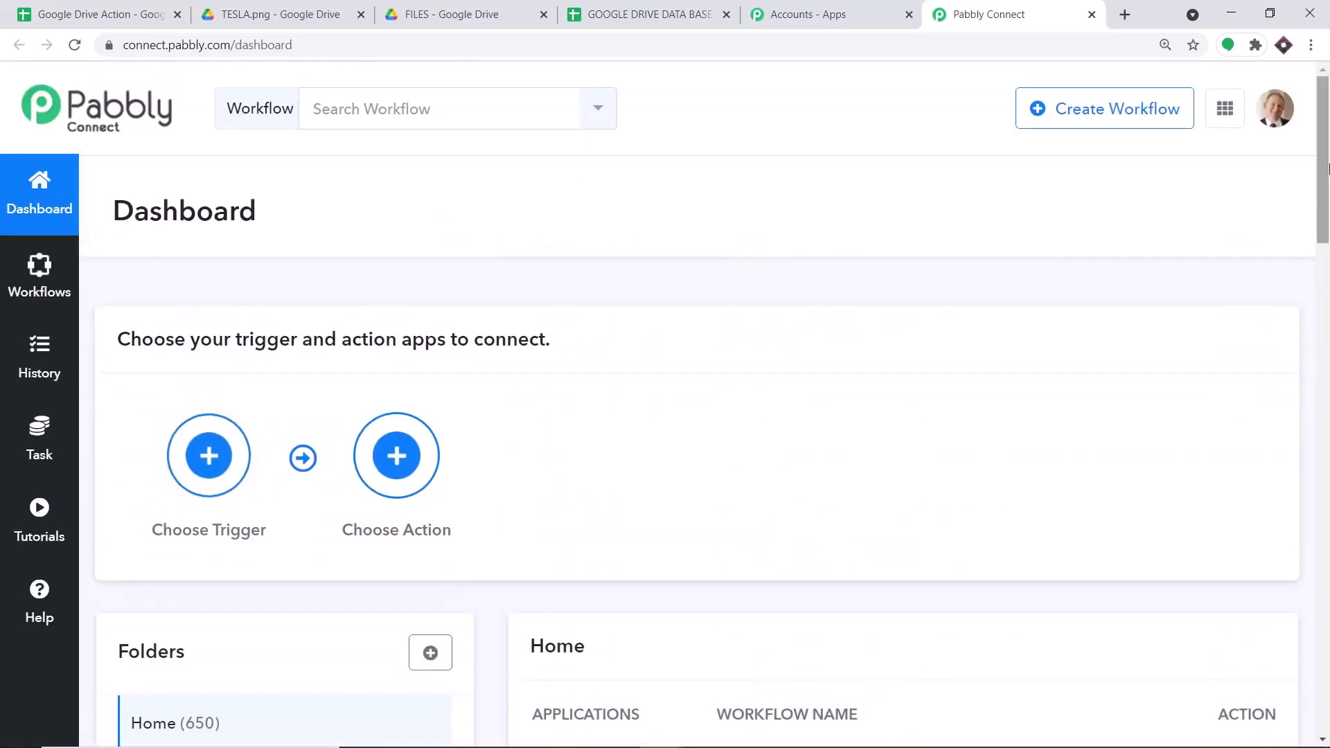
- Create a new workflow named 'Google Drive to Google Sheets'
left_click(1092, 108)
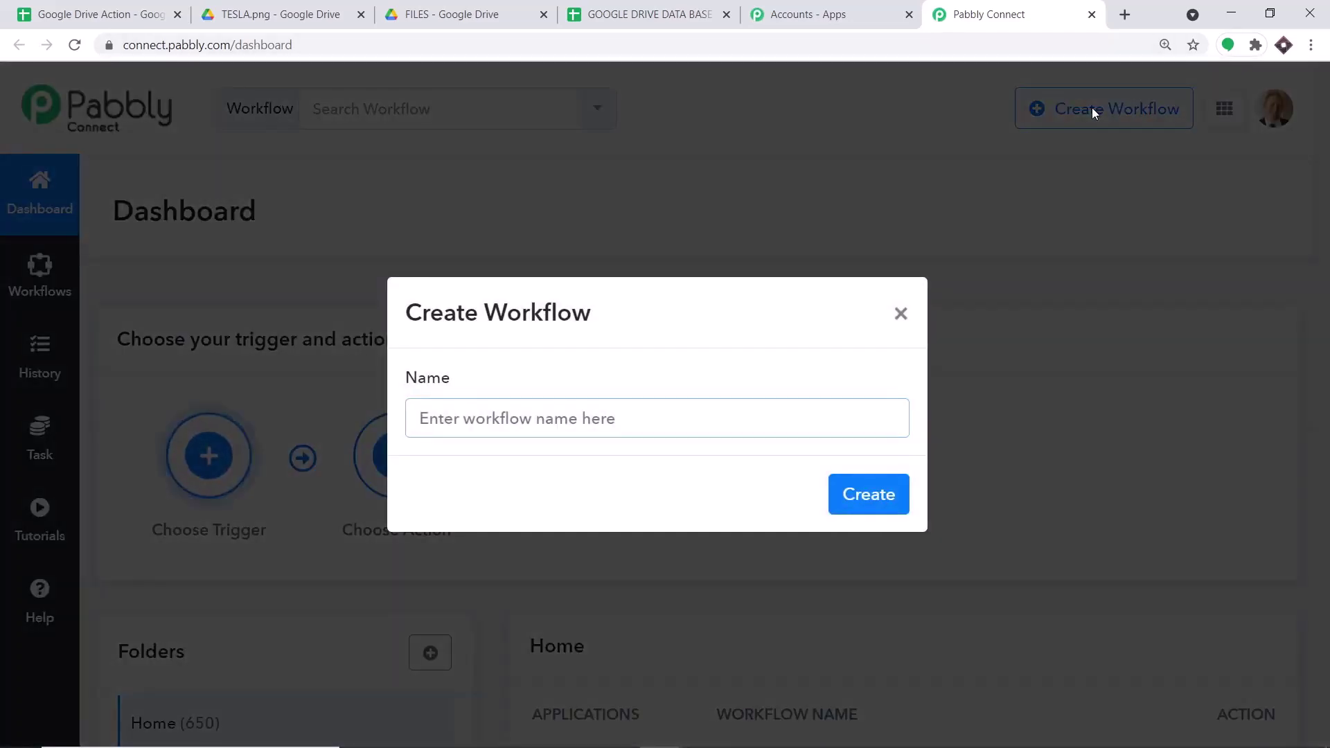
left_click(678, 425)
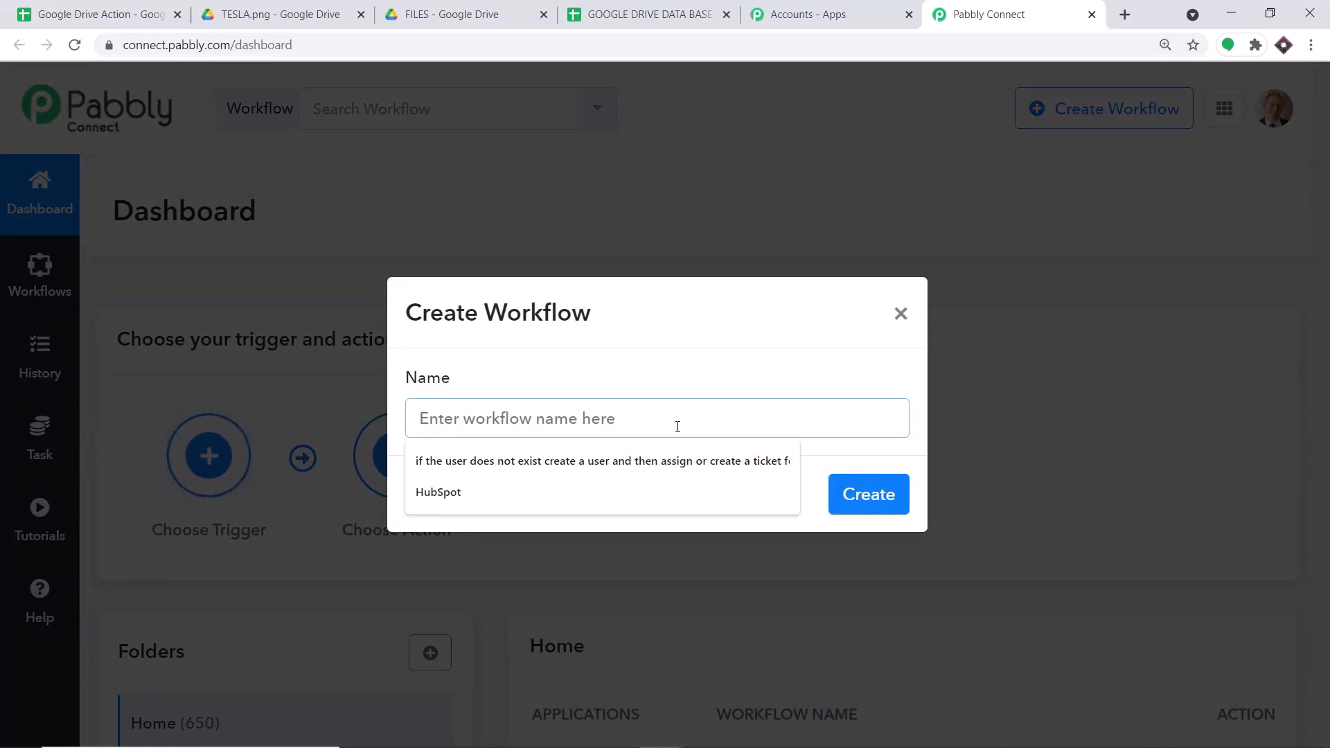
type("G")
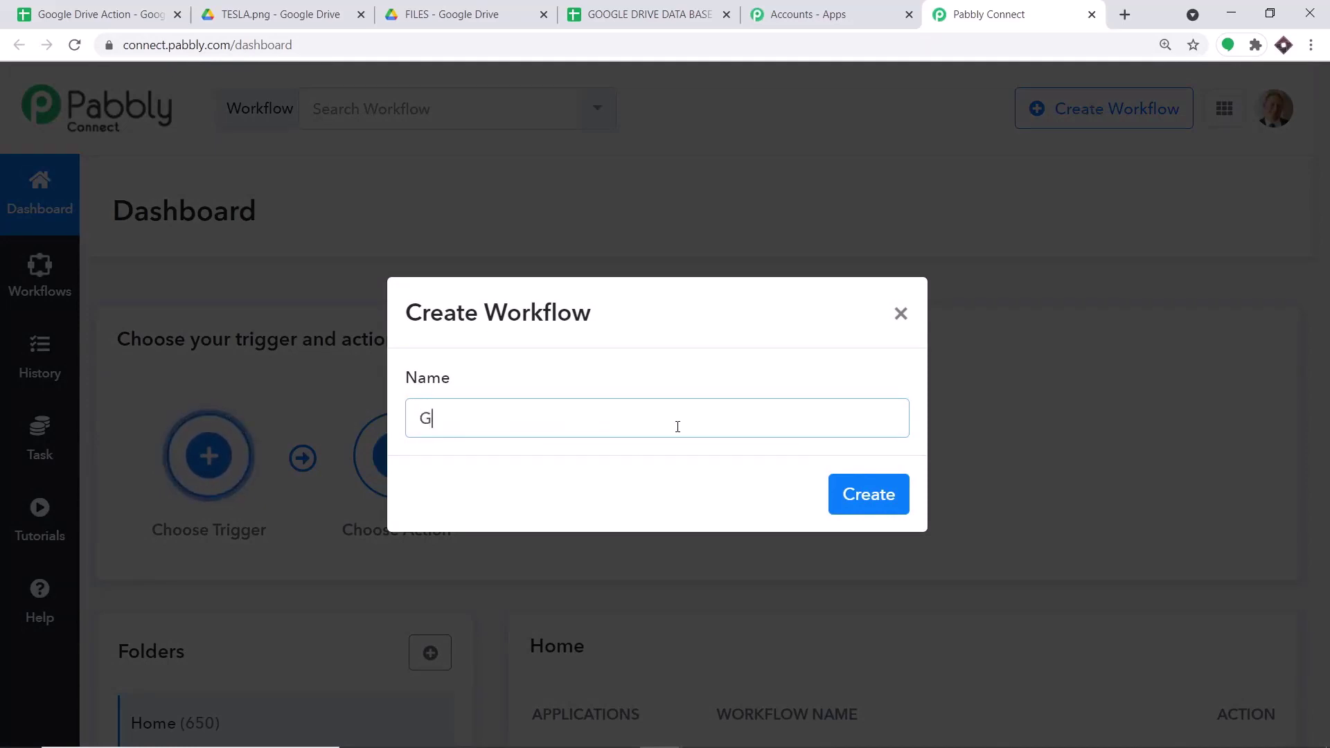
type("oogle Drive to ")
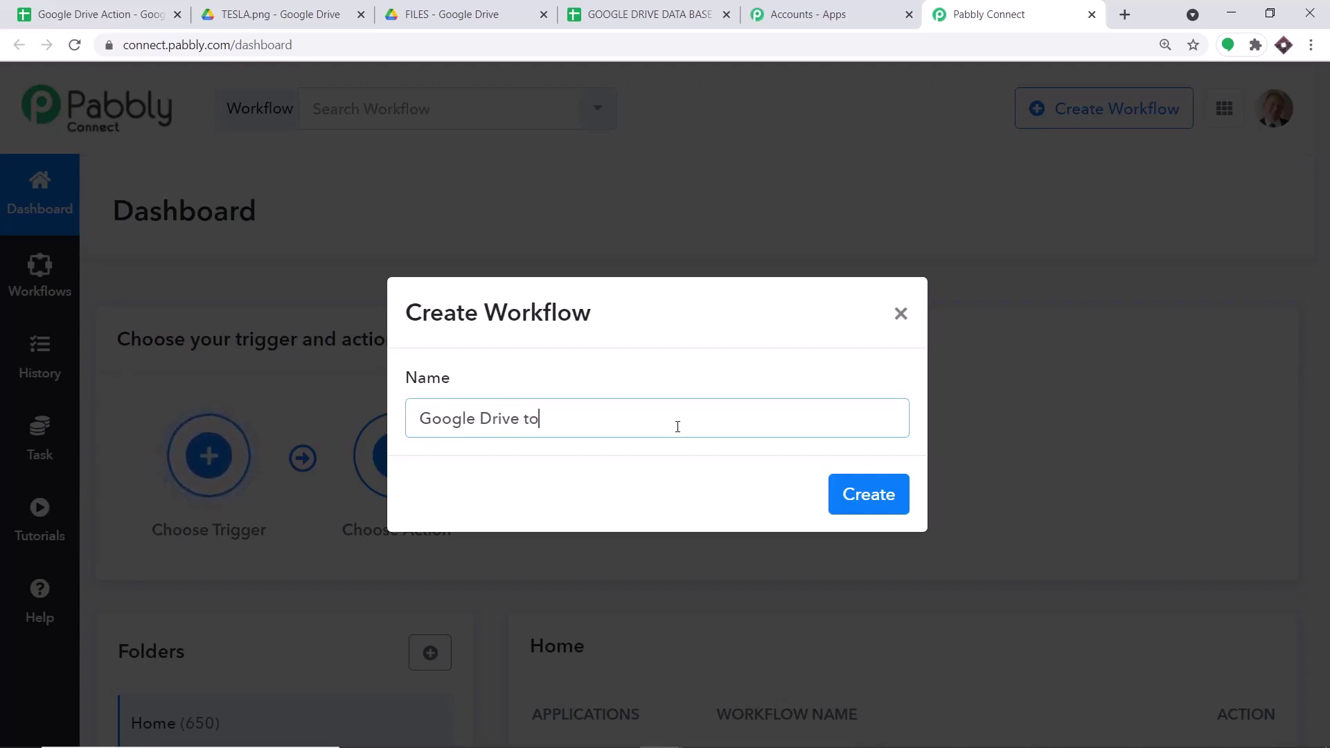
type("Google ")
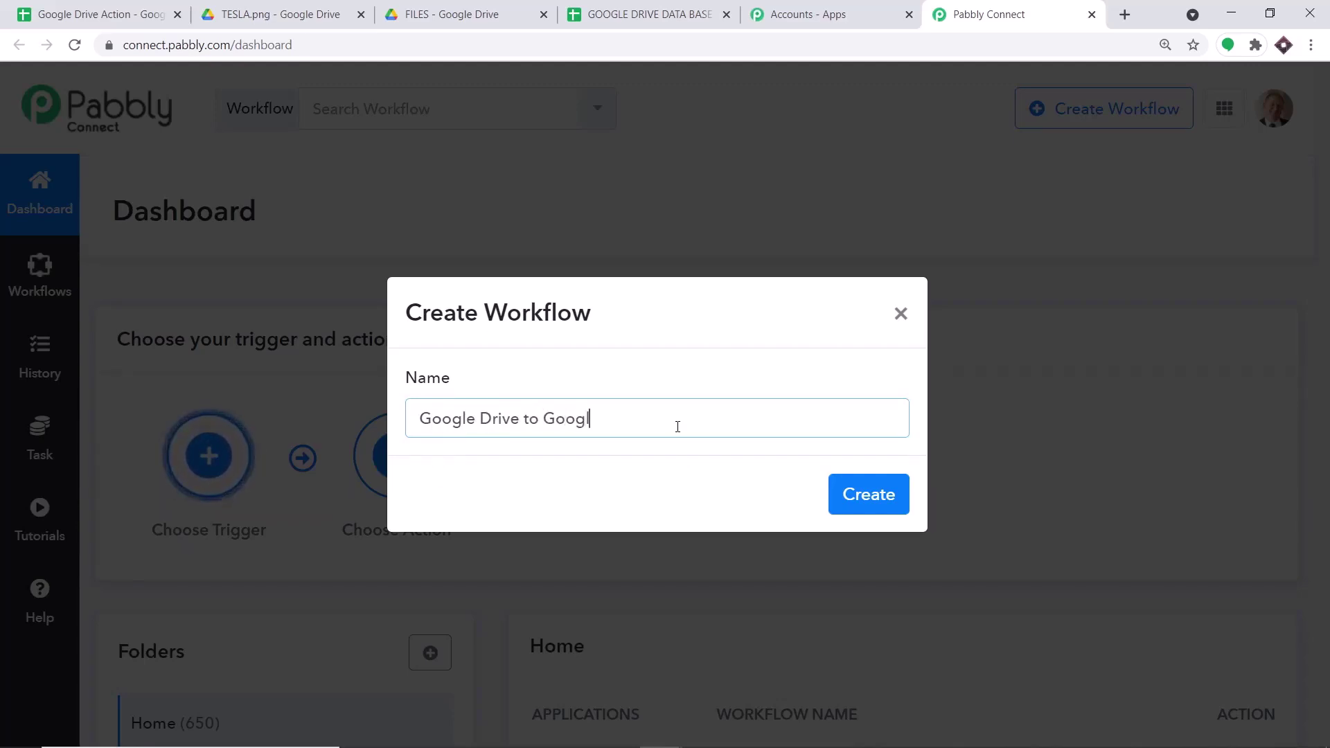
type("Sheets")
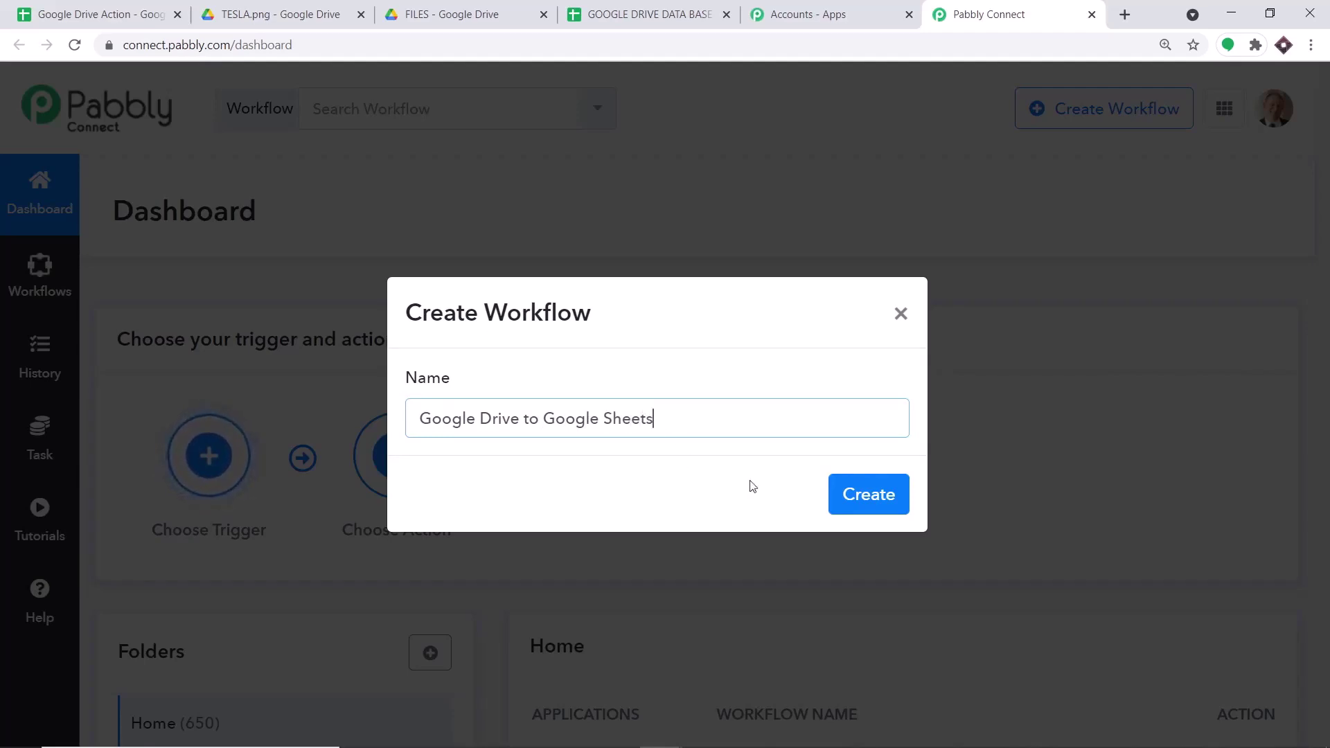
left_click(869, 495)
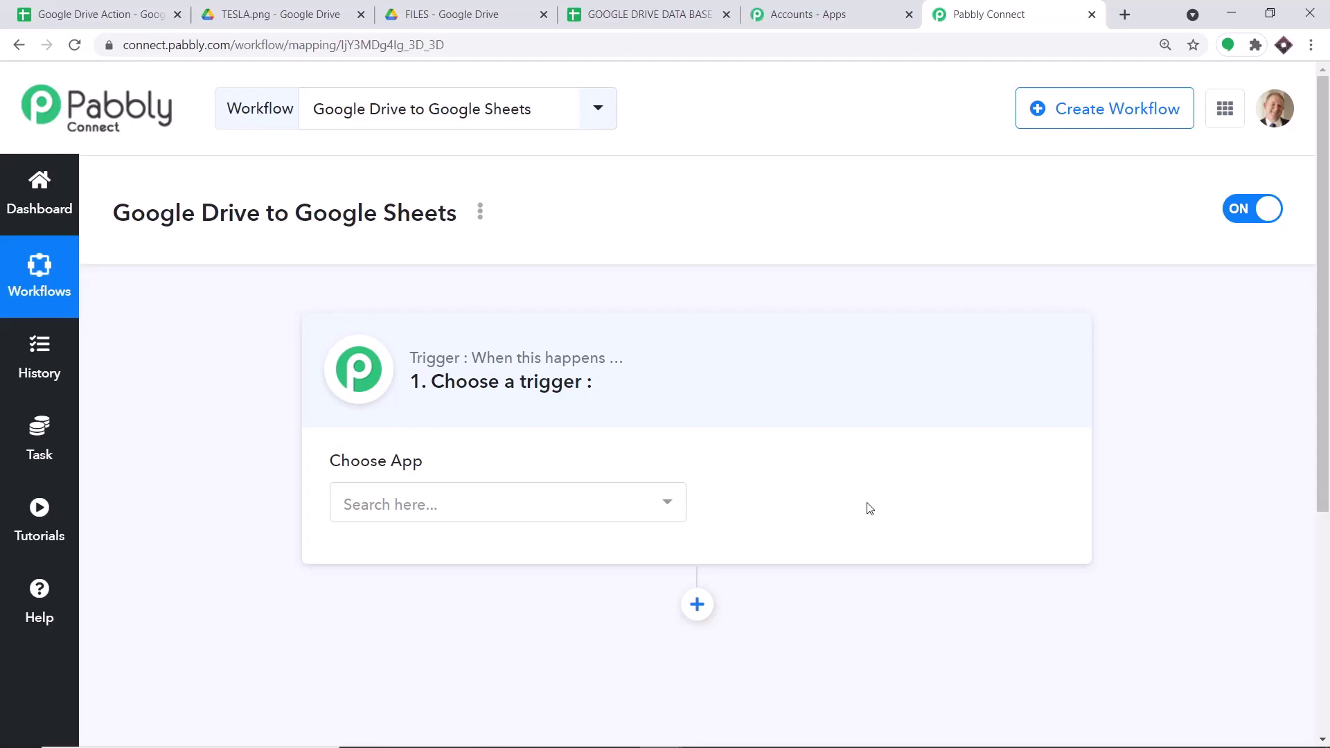
- Choose Google Drive as the trigger app
left_click(651, 505)
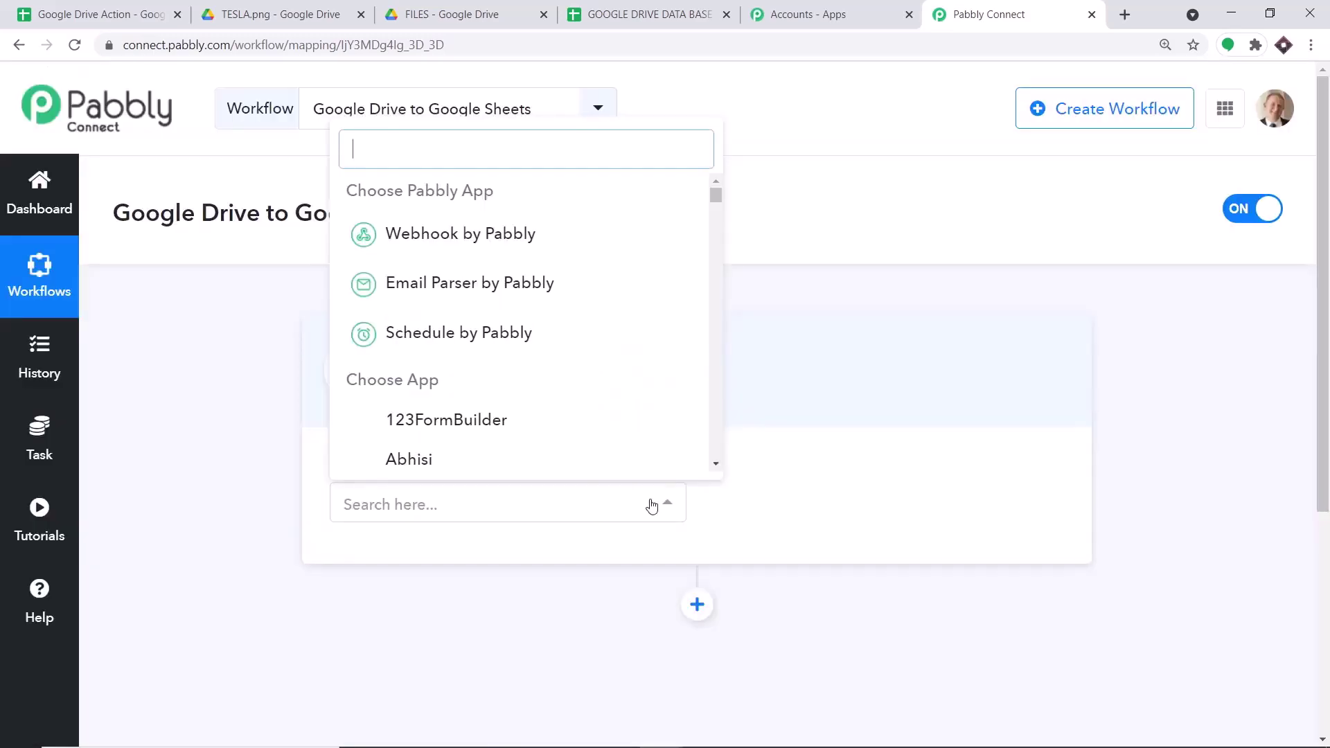
type("google")
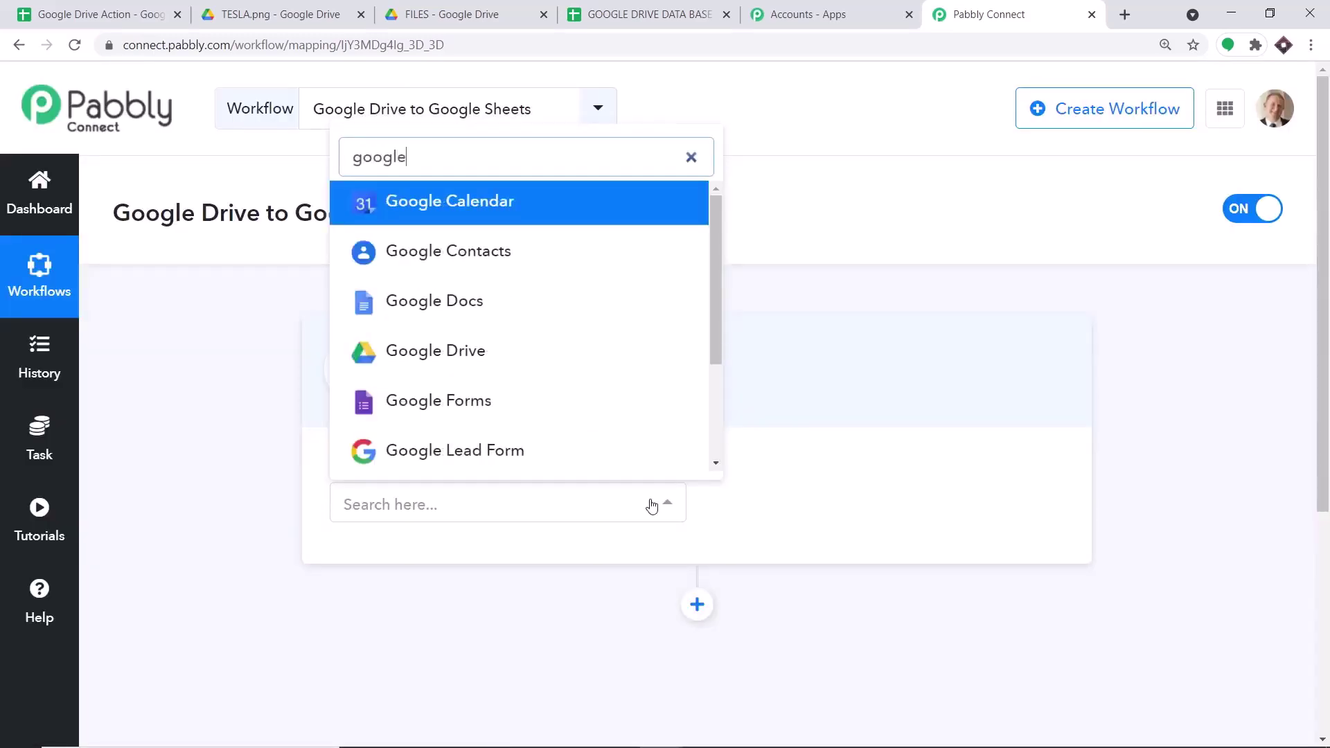
type(" drive")
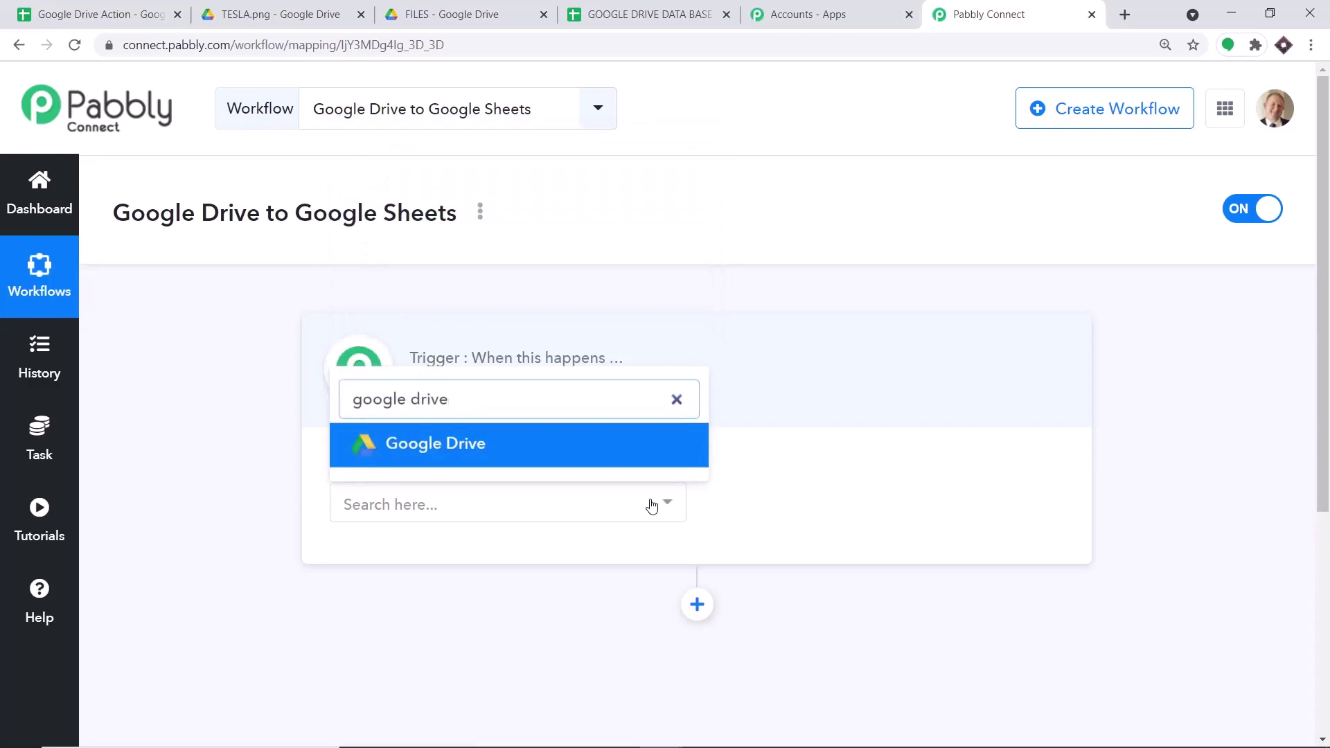
left_click(655, 443)
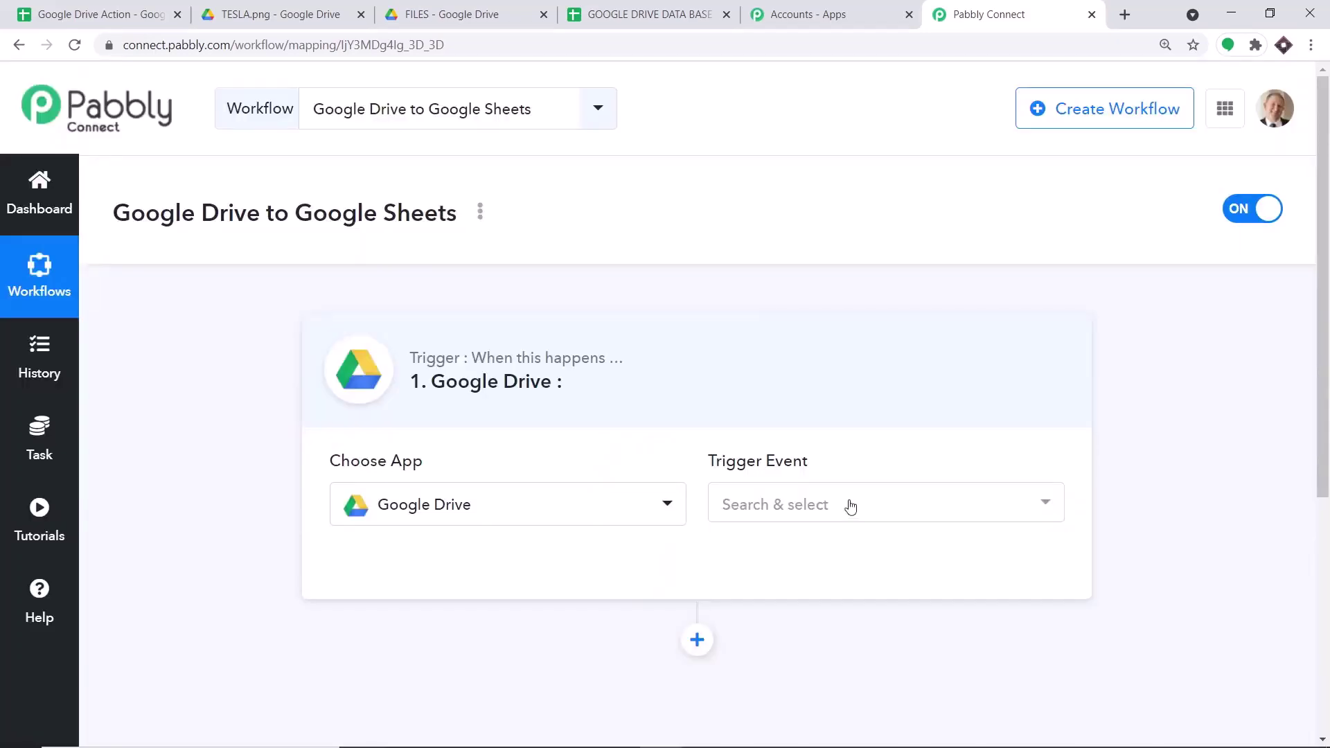
- Set the trigger event to New File In Specific Folder, then open the Pabbly help forum
left_click(850, 506)
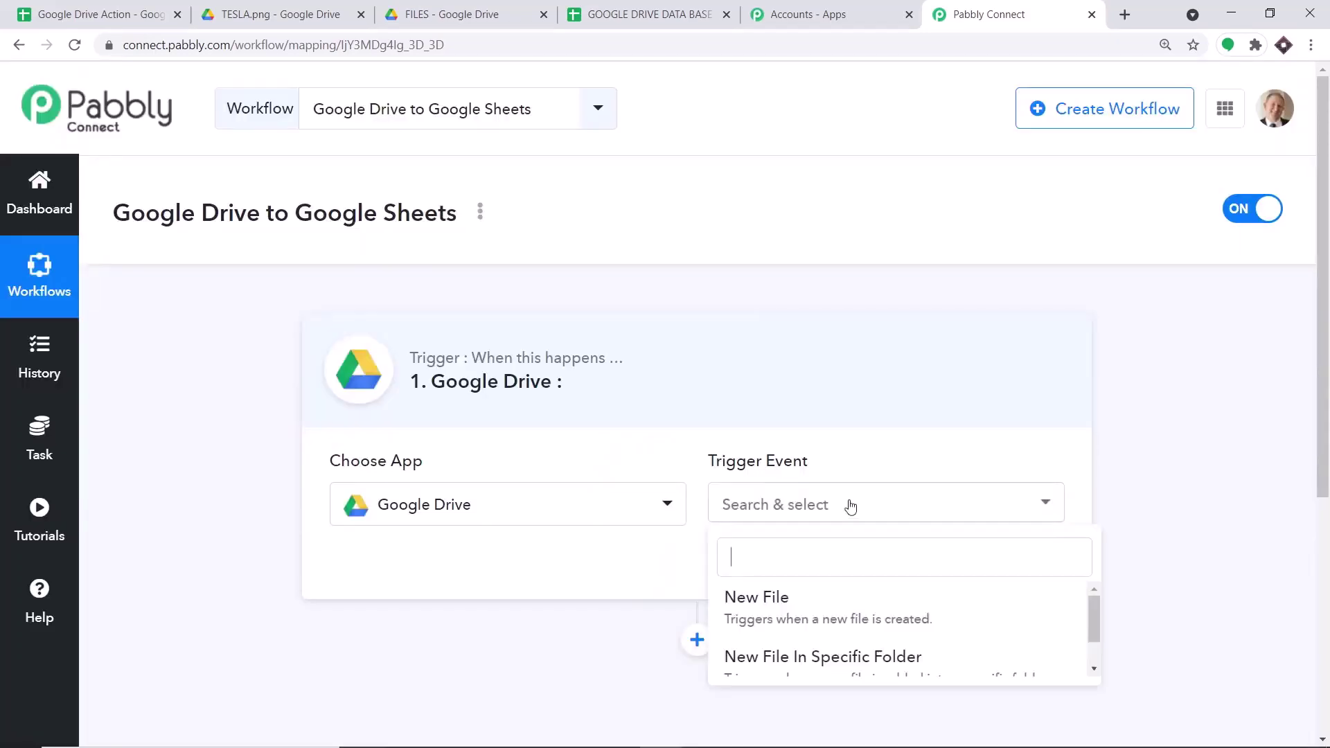
scroll(859, 526, "down", 1)
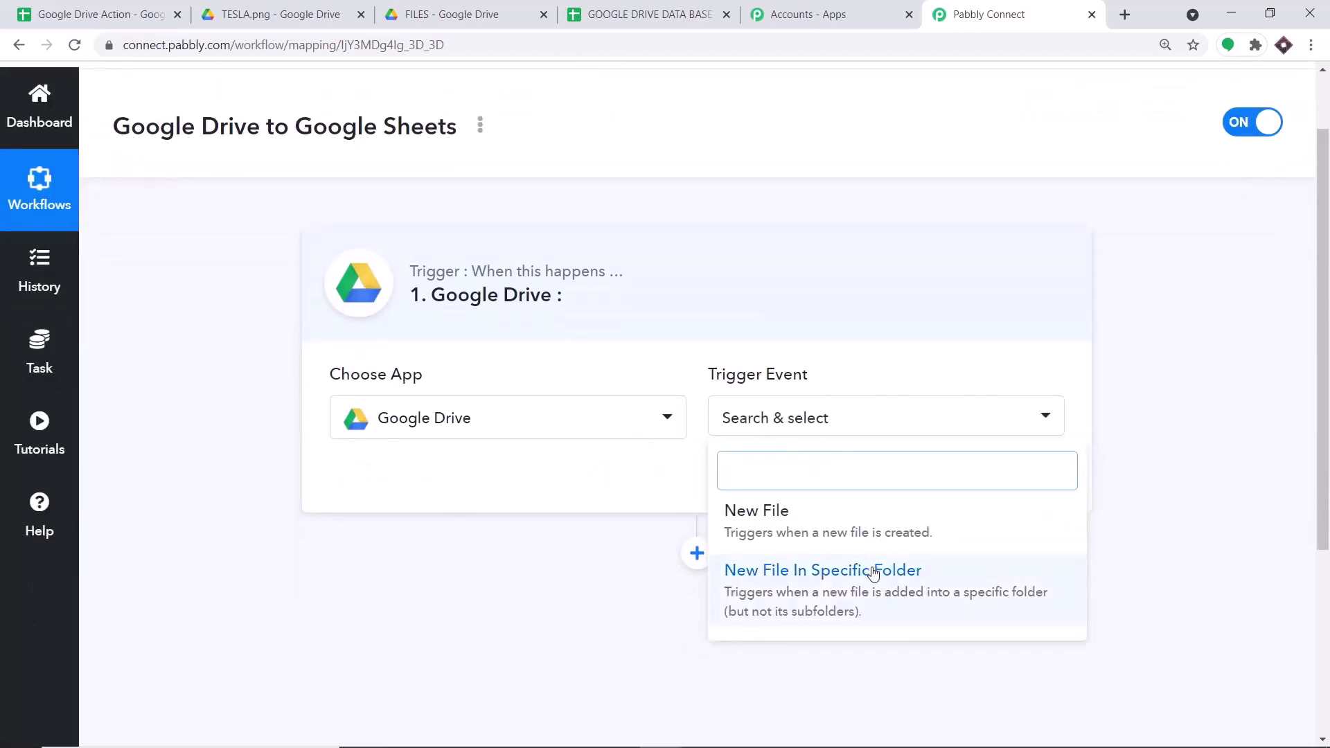
left_click(872, 572)
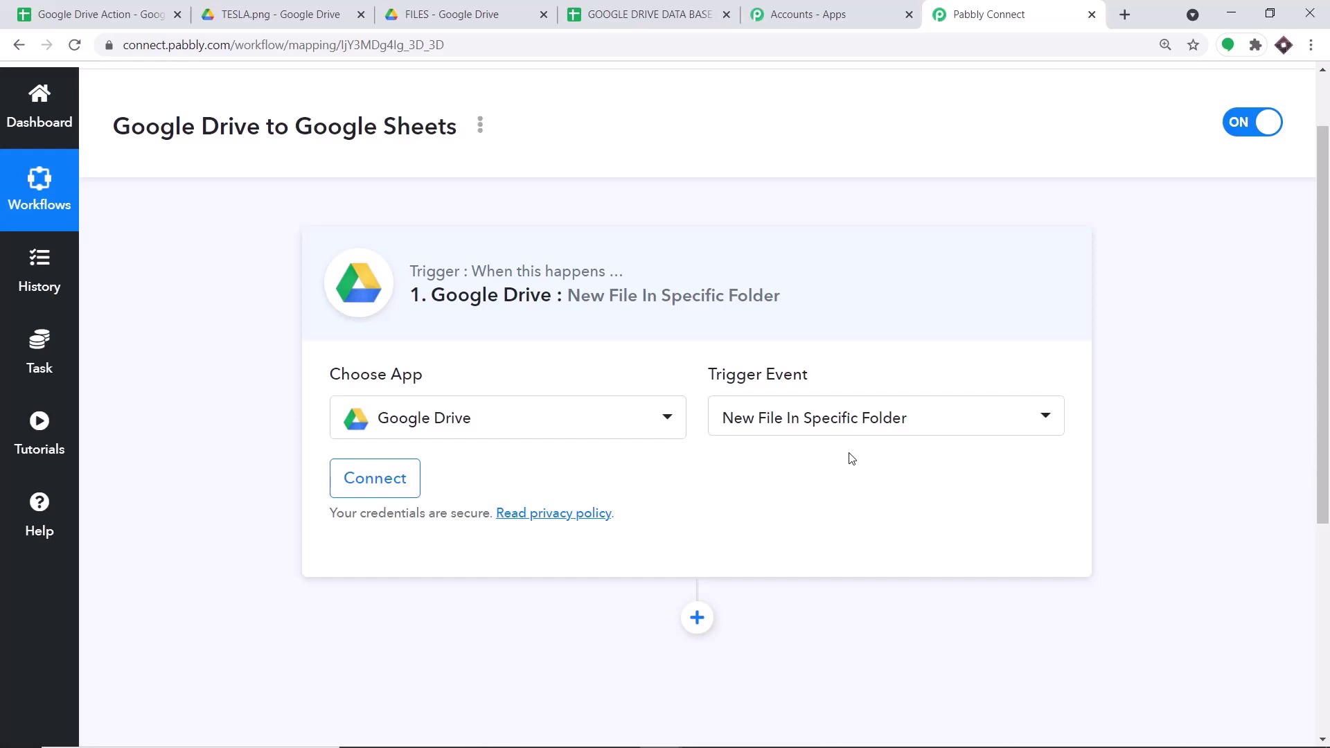
left_click(816, 416)
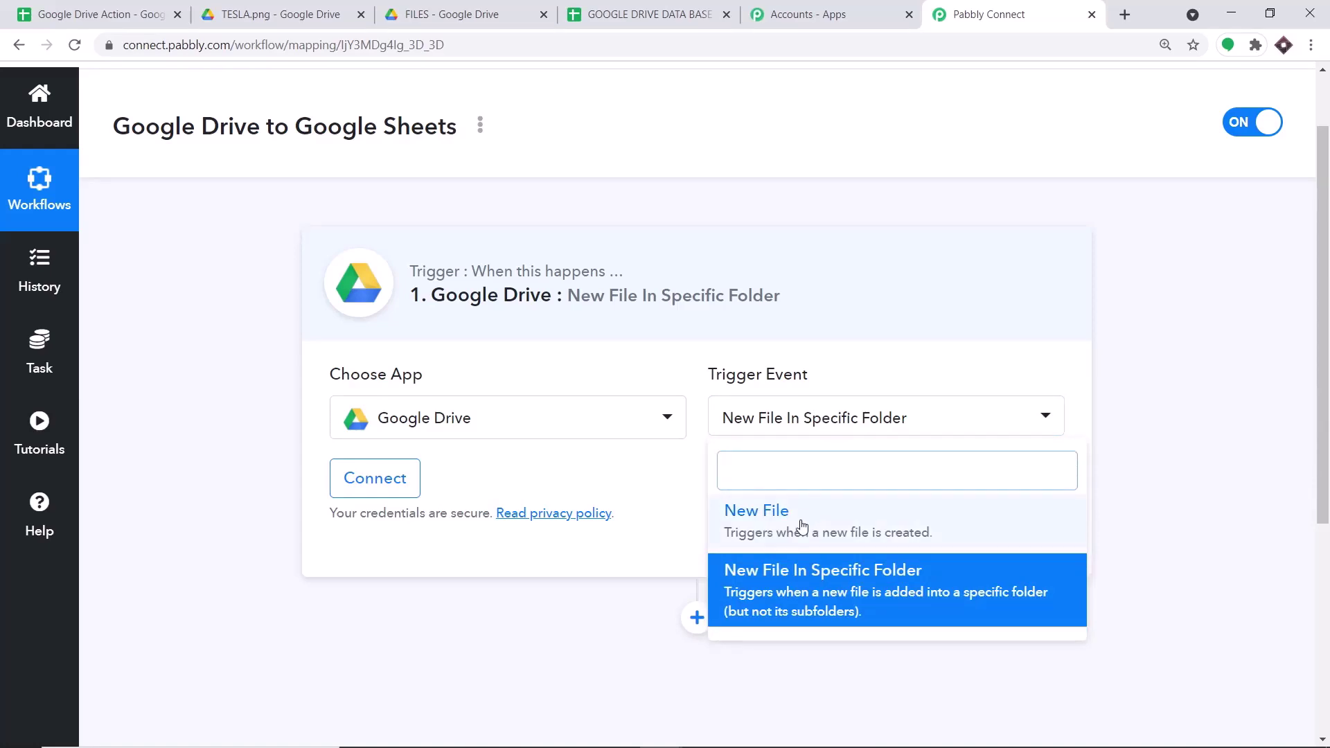
left_click(2, 525)
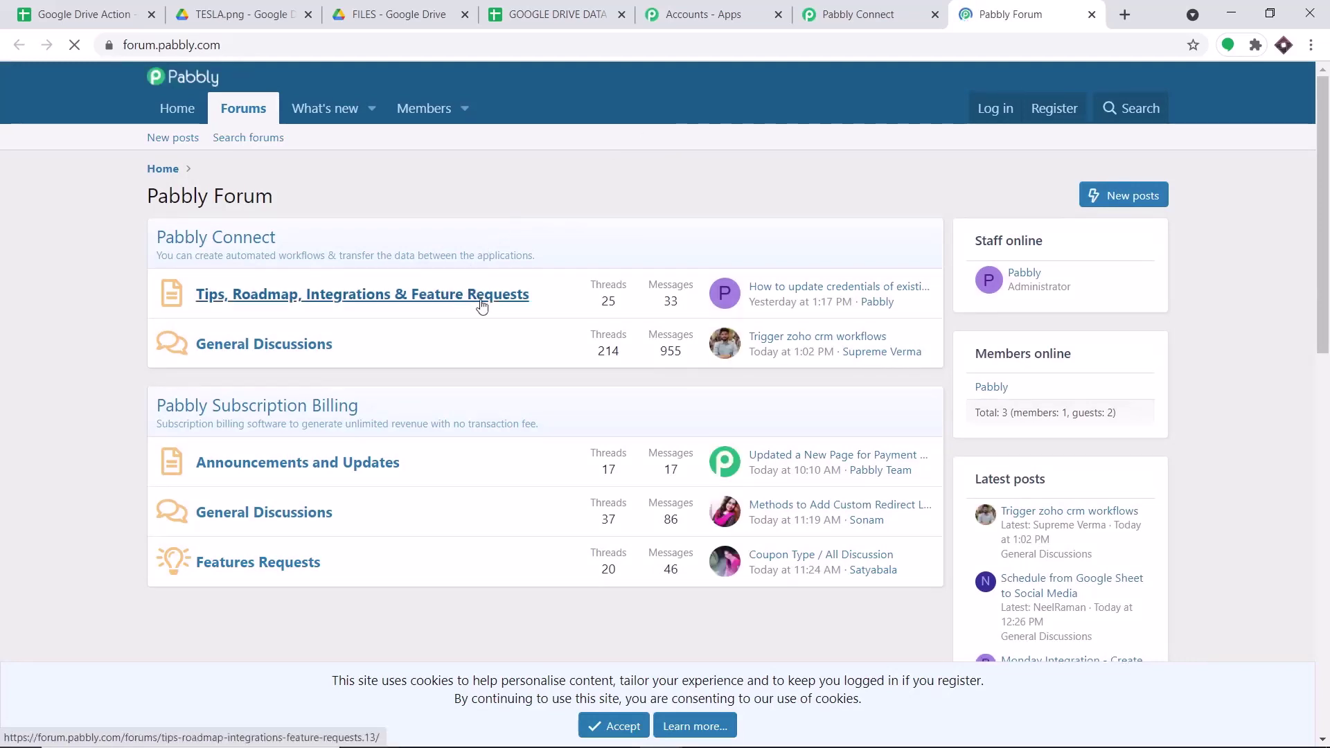
- Connect a Google account to the trigger and grant Drive access until authorization succeeds
left_click(895, 8)
left_click(353, 485)
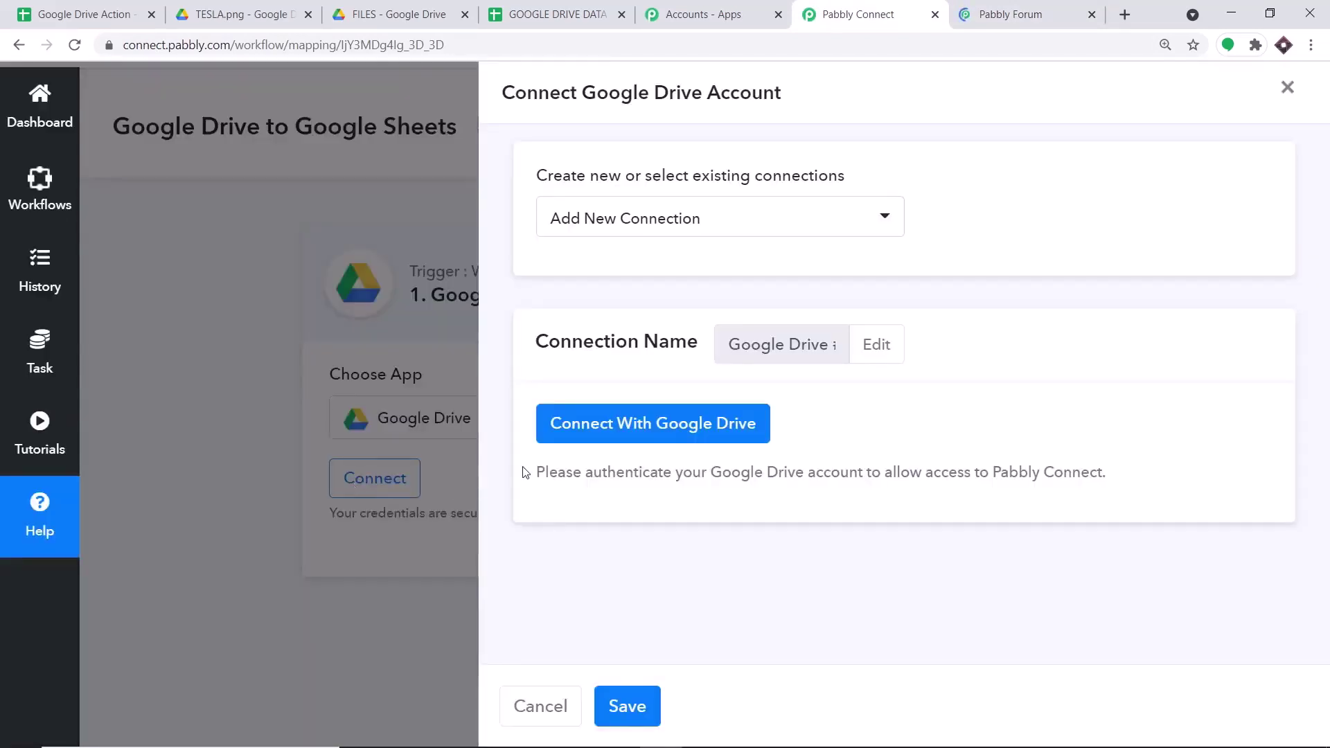
left_click(663, 426)
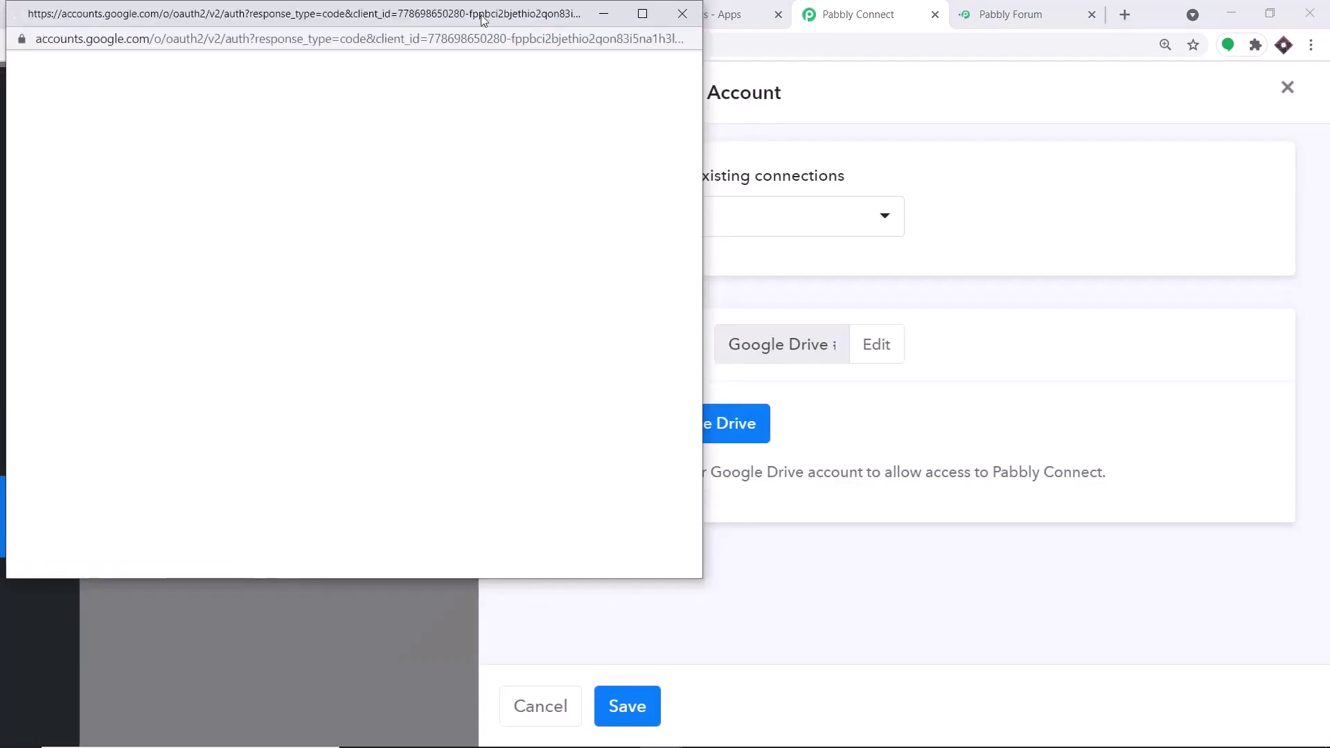
left_click_drag(494, 22, 1148, 40)
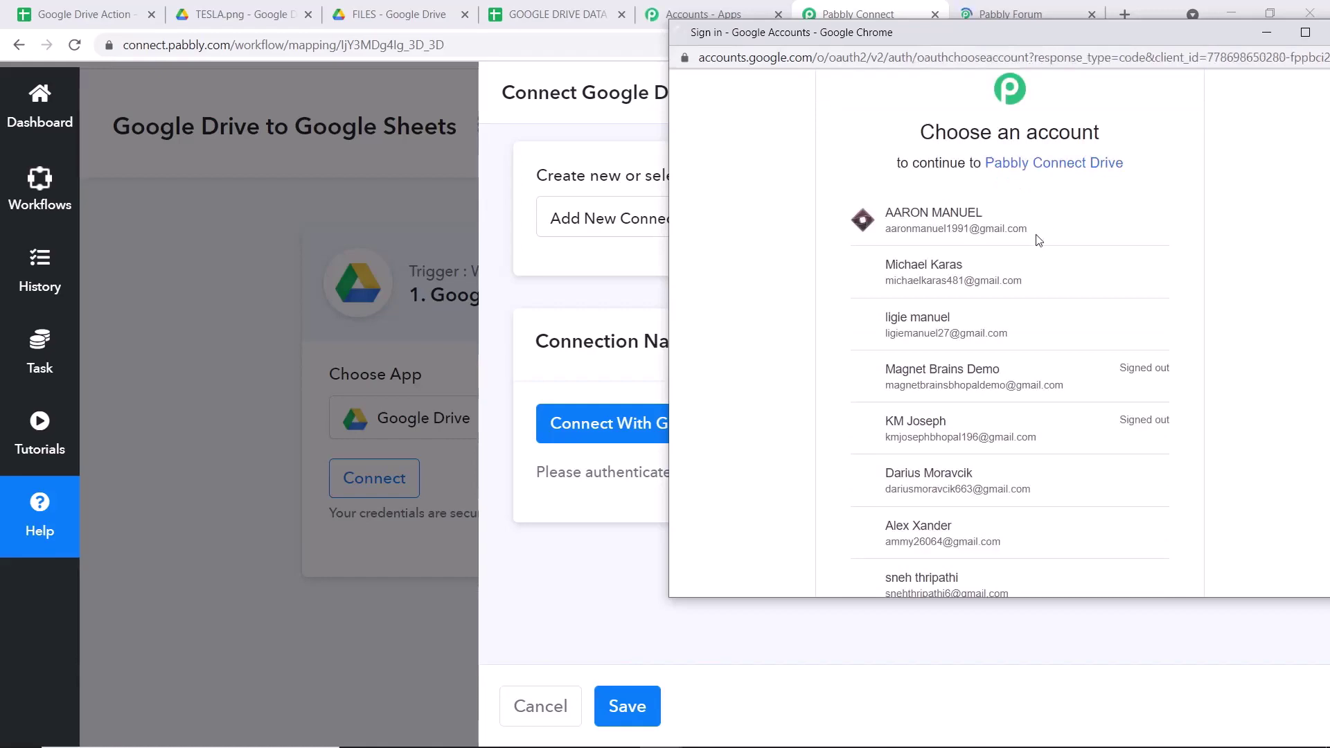
left_click(929, 272)
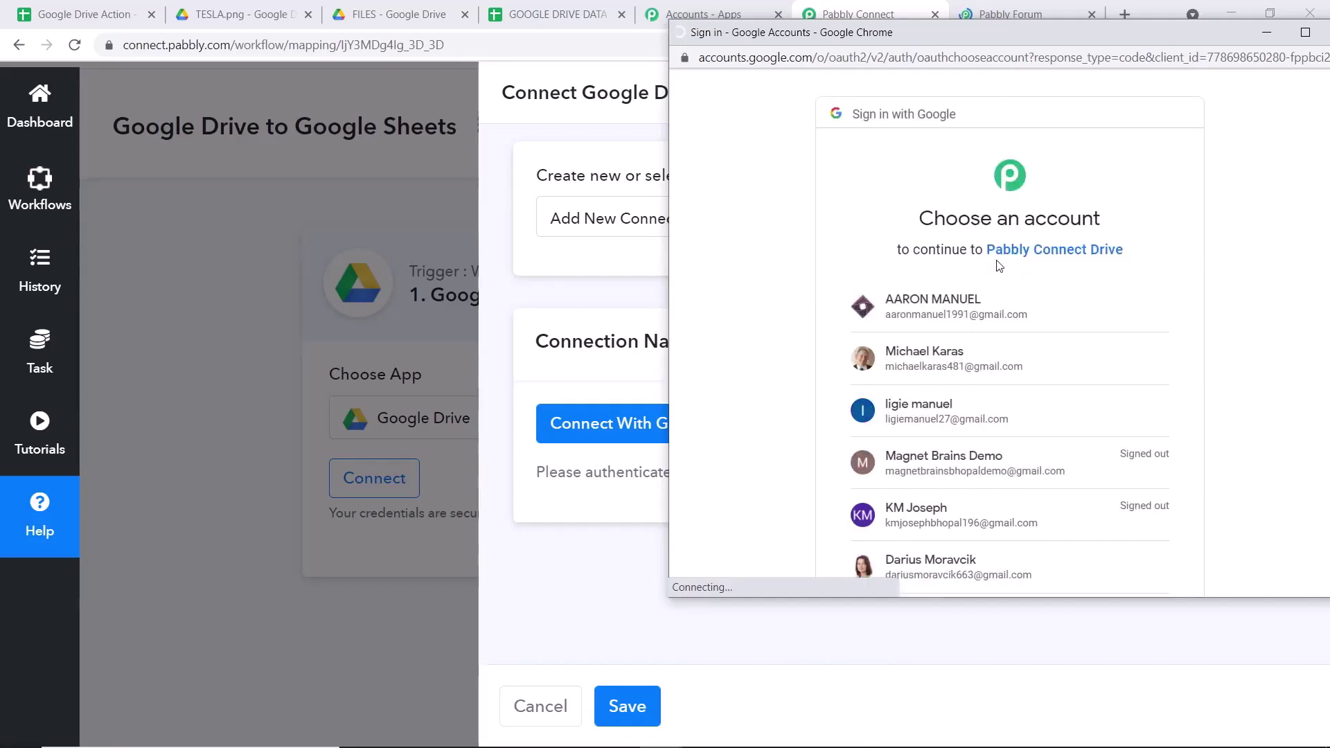
left_click(912, 353)
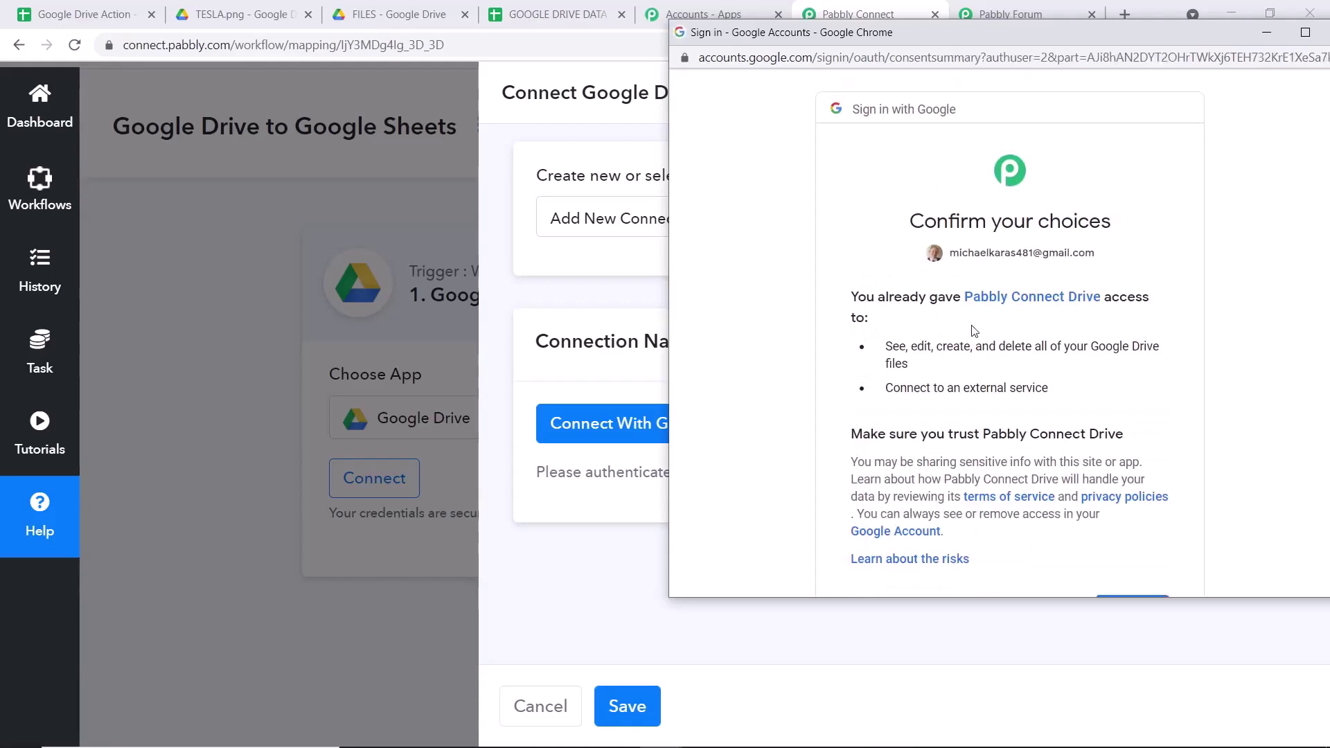
scroll(1108, 443, "down", 2)
left_click(1137, 467)
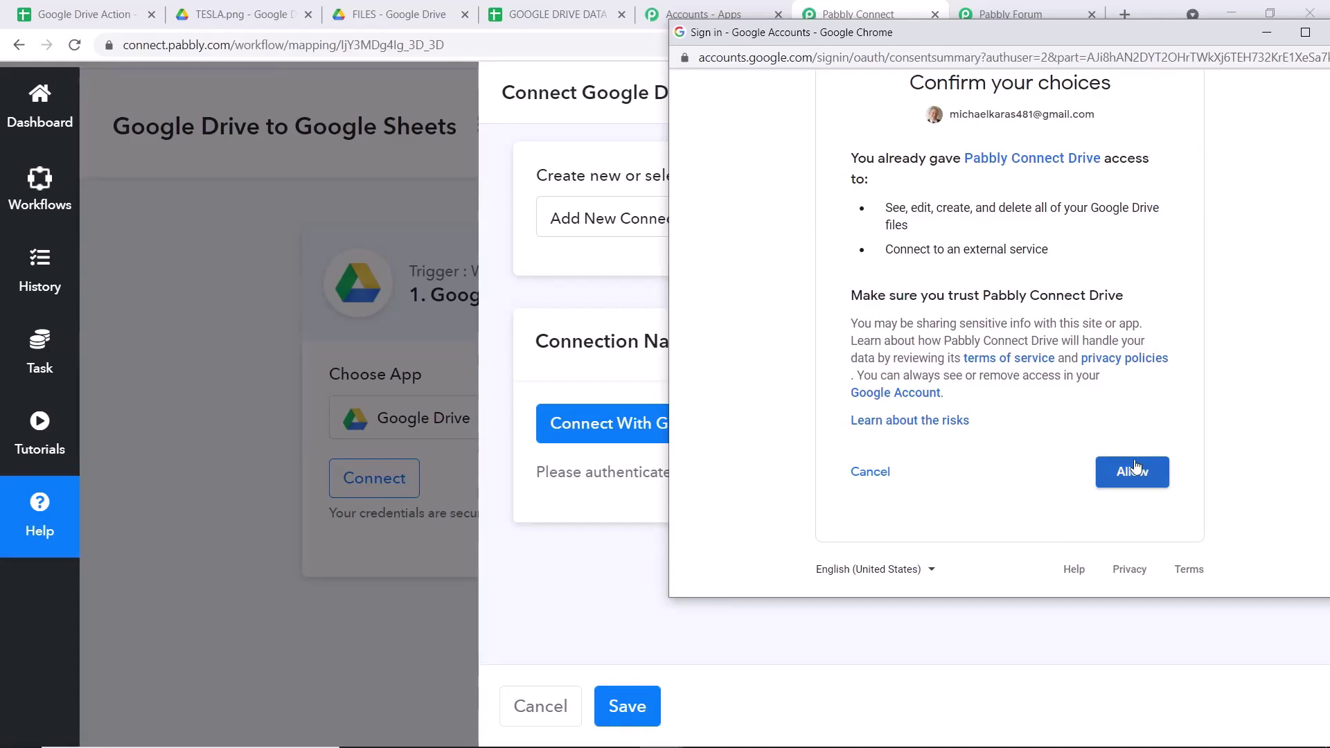
left_click(1136, 465)
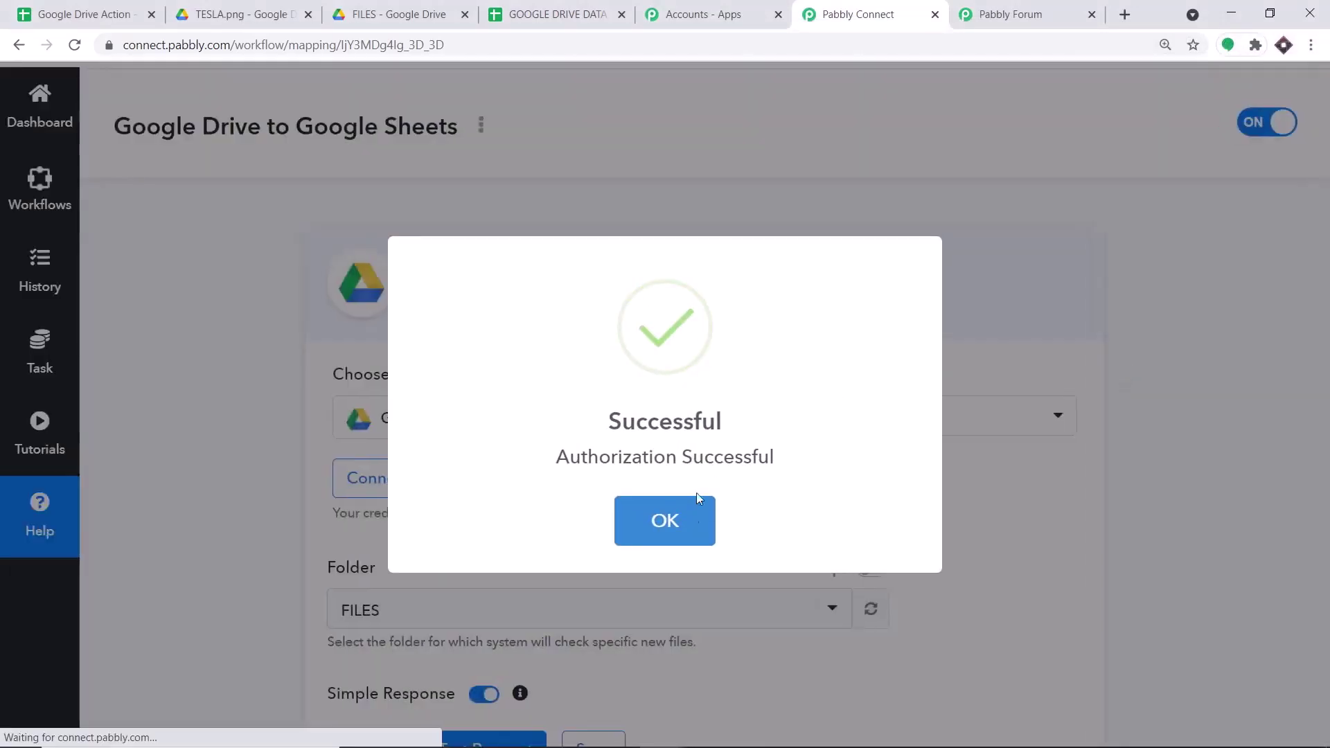
left_click(690, 526)
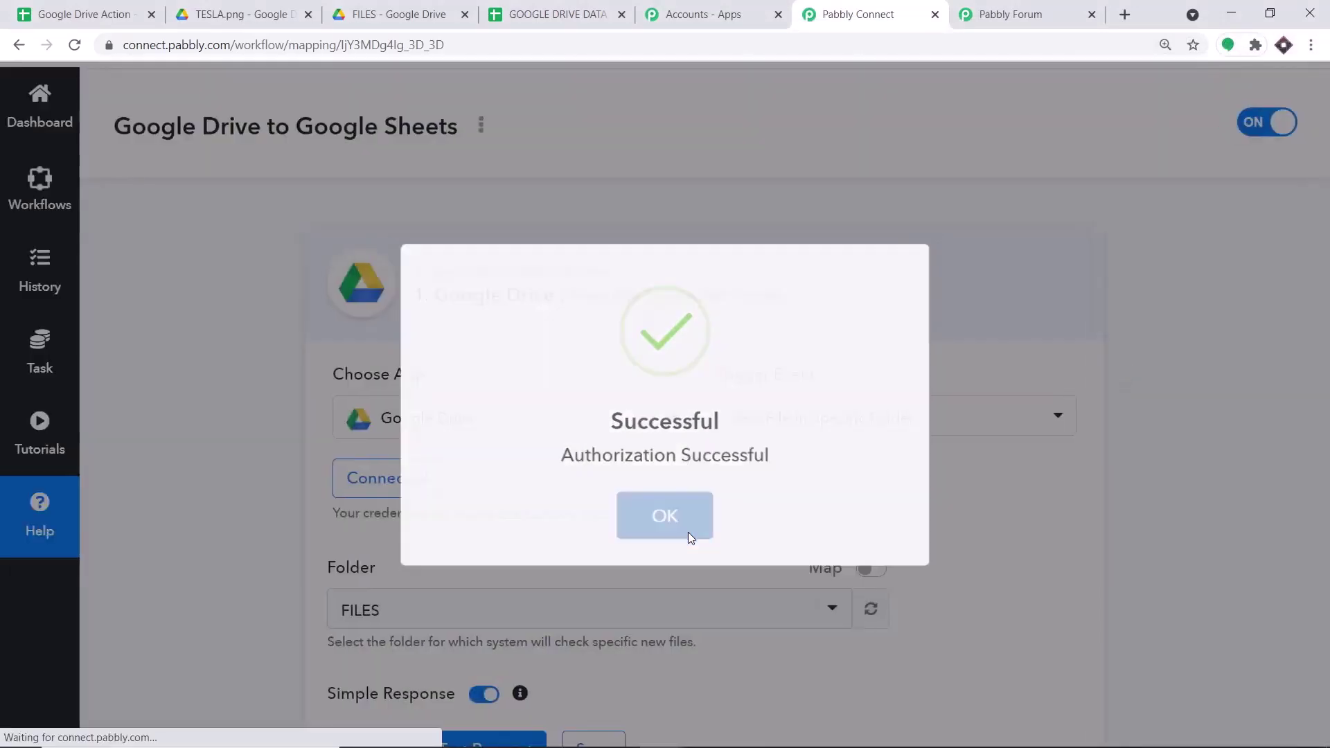
- Keep FILES as the Drive folder the trigger watches
scroll(797, 302, "down", 2)
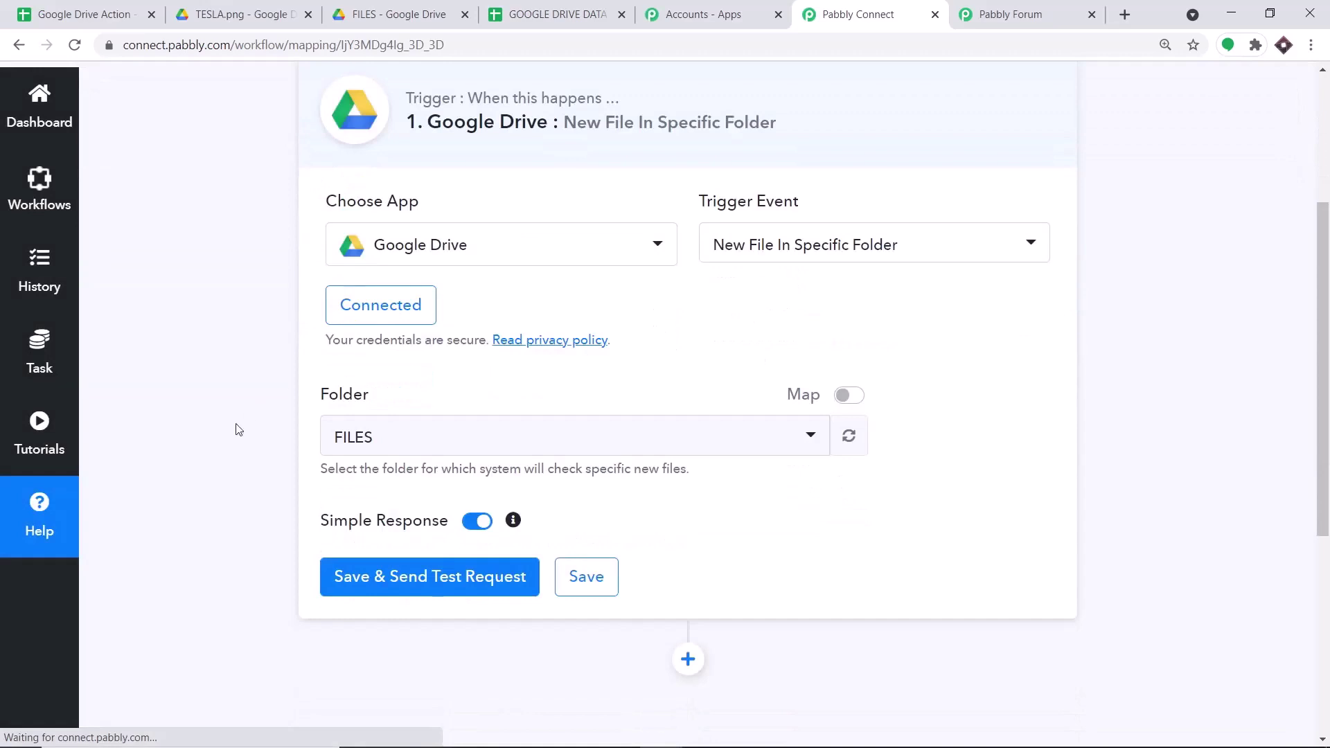
scroll(397, 432, "down", 1)
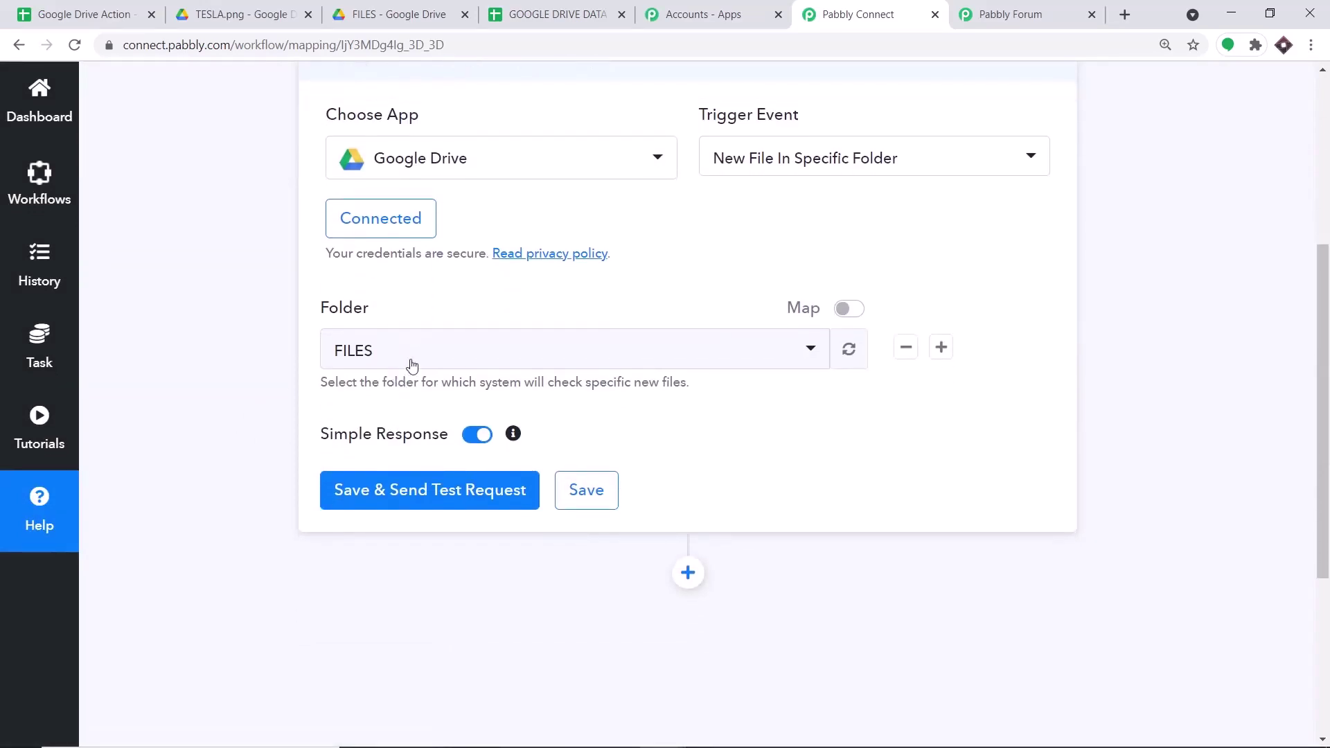
left_click(415, 355)
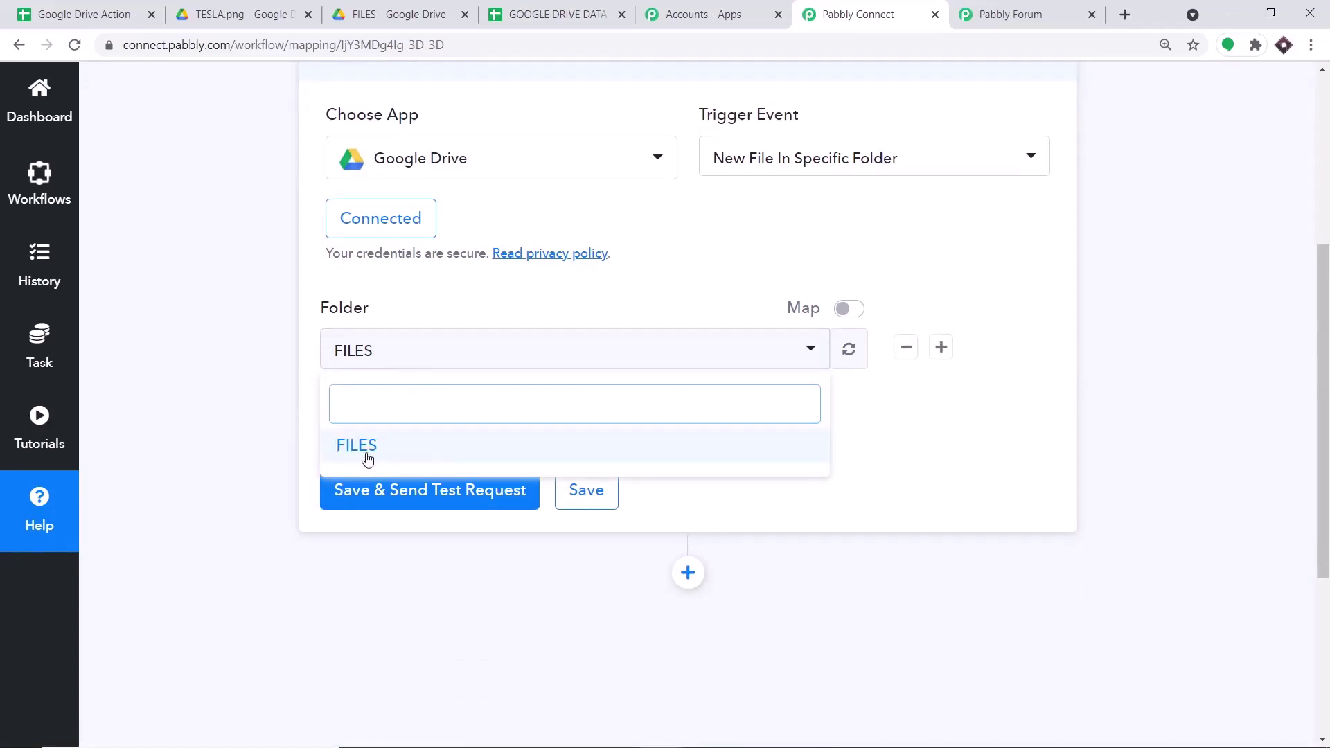
left_click(496, 287)
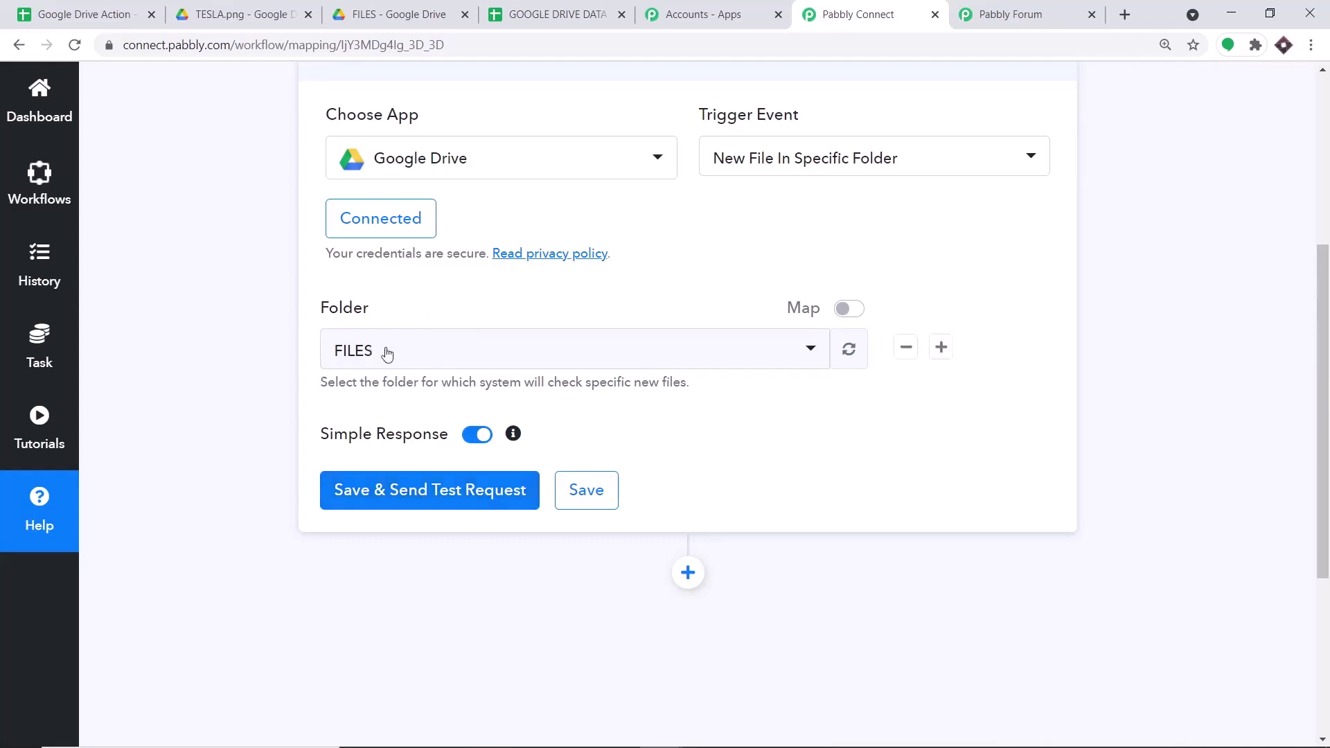
scroll(537, 338, "down", 1)
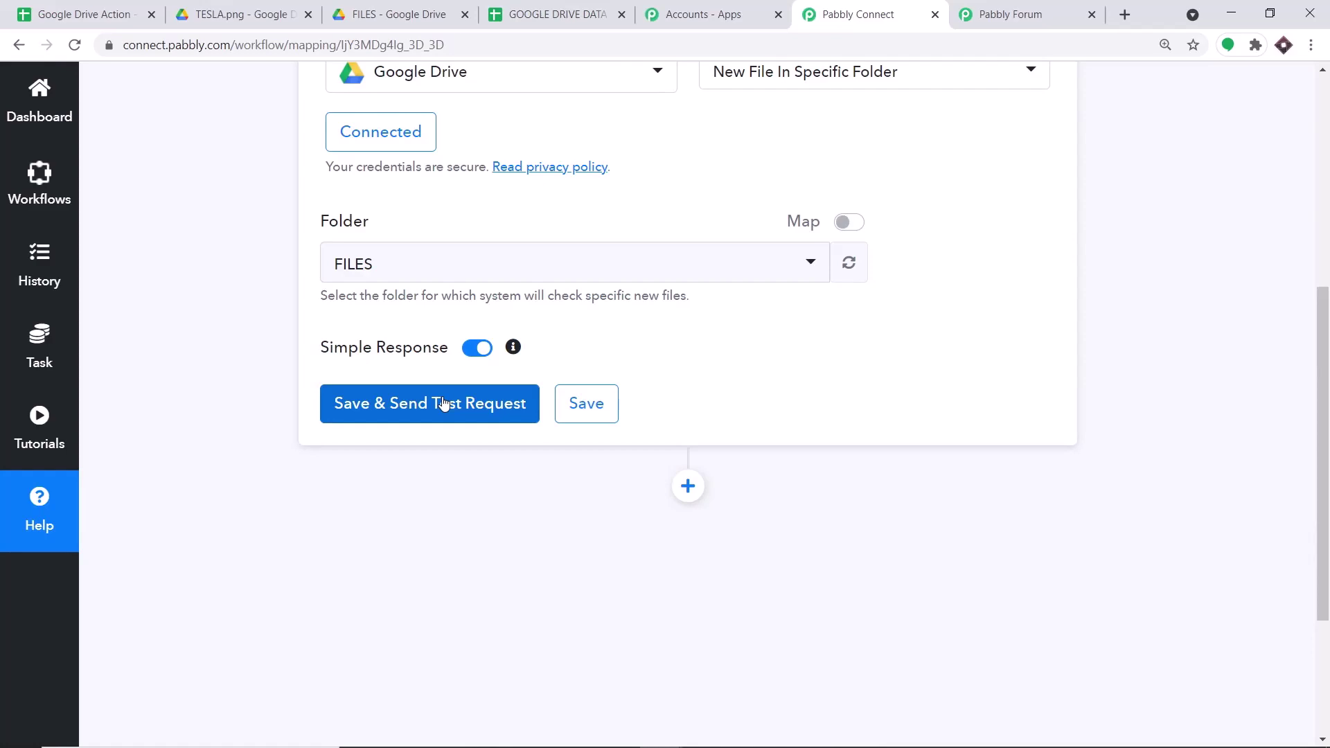
- Send a test request and check that the response returns TESLA.png
left_click(443, 404)
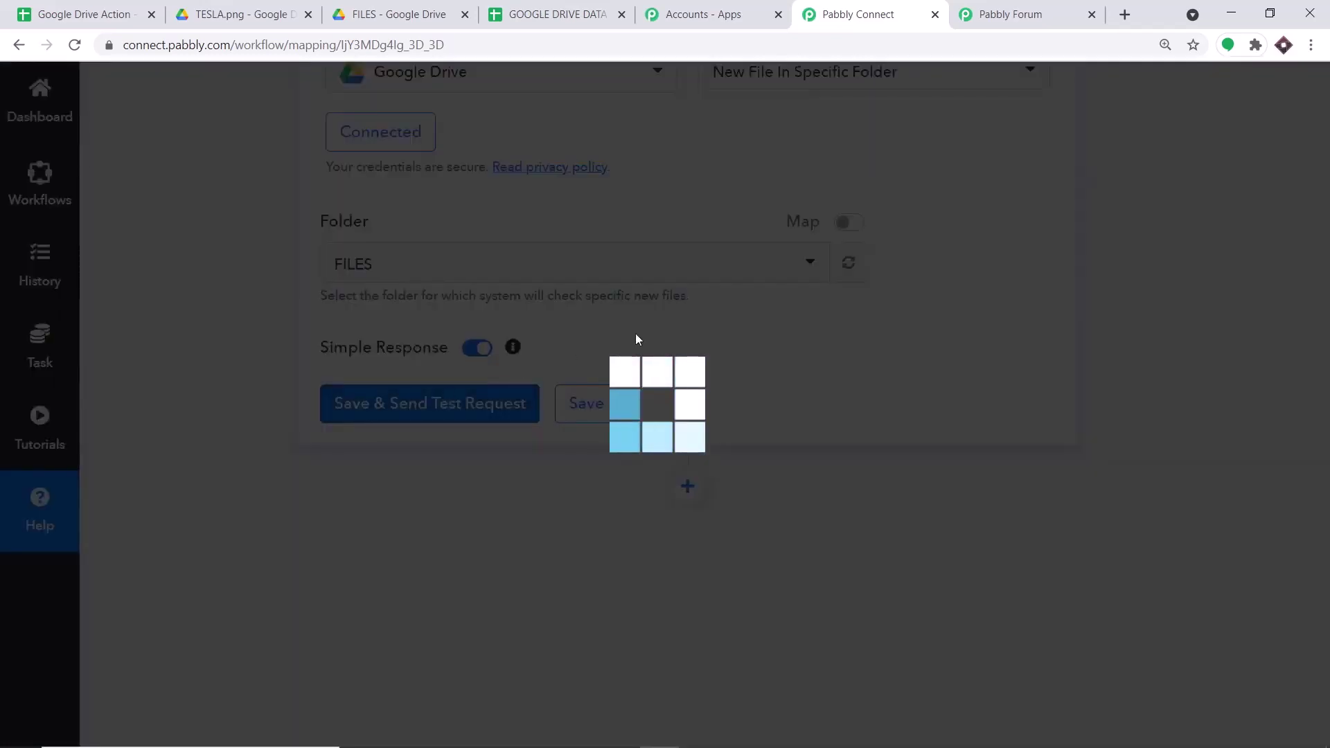
scroll(880, 496, "down", 5)
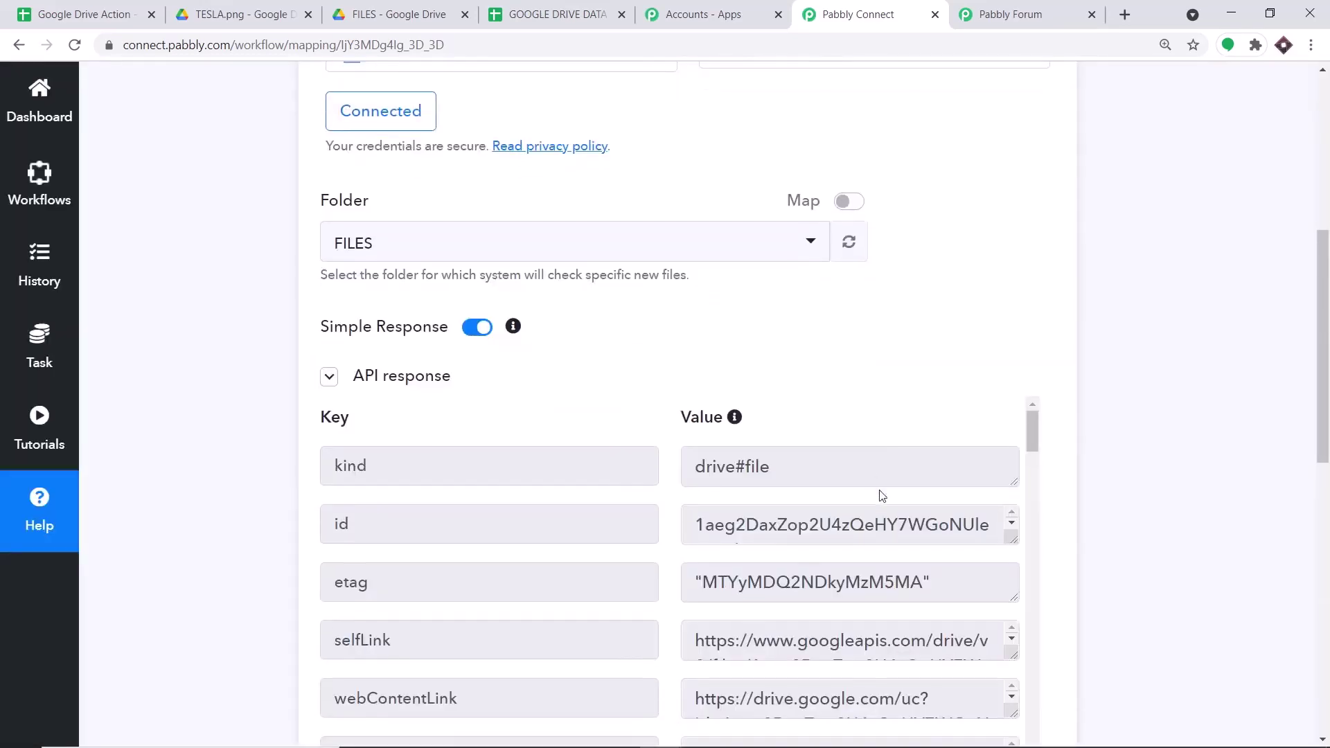
scroll(953, 344, "down", 5)
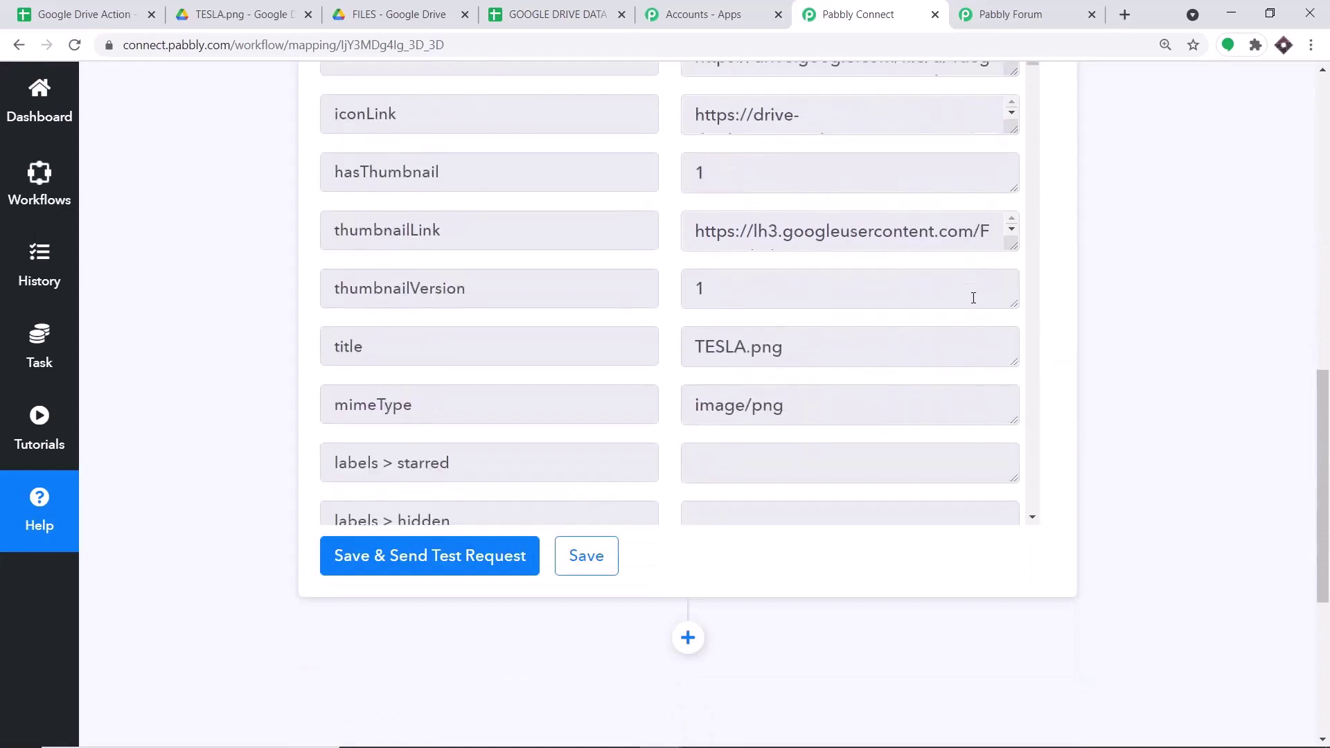
left_click_drag(803, 344, 701, 342)
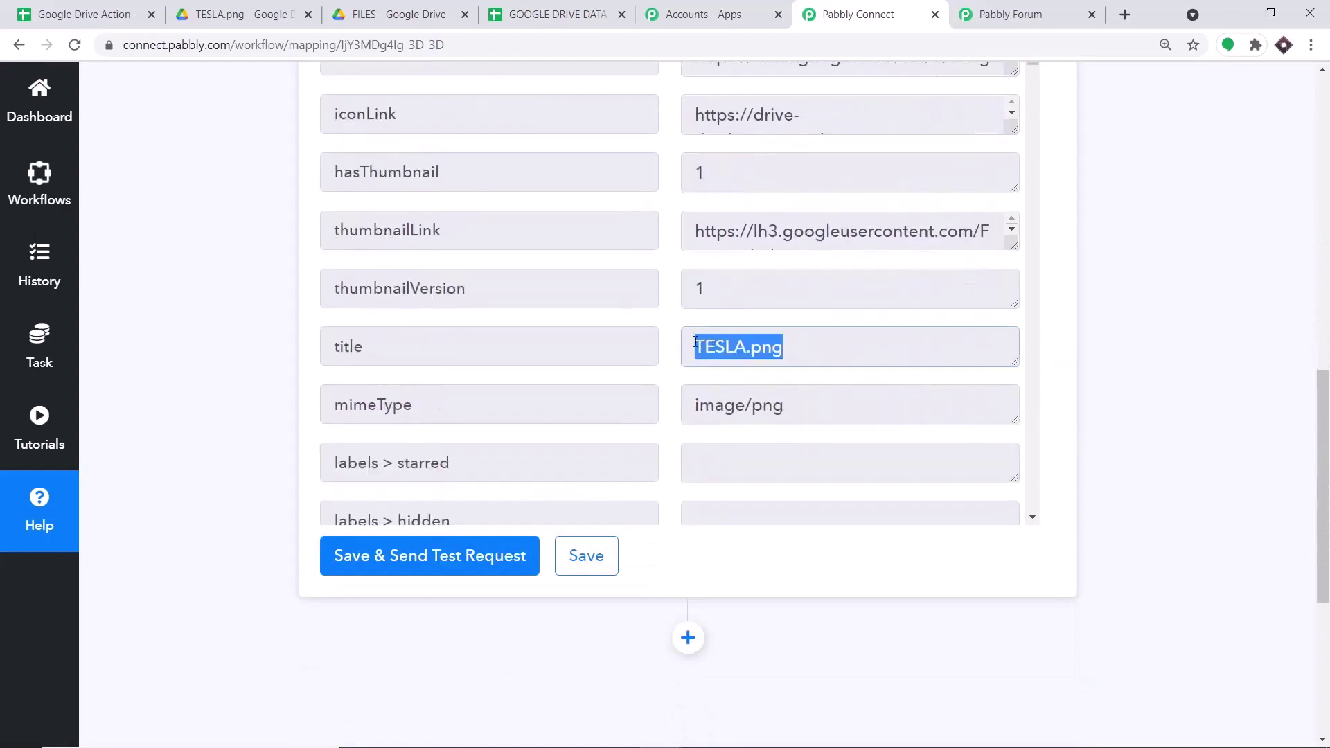
scroll(1124, 265, "up", 8)
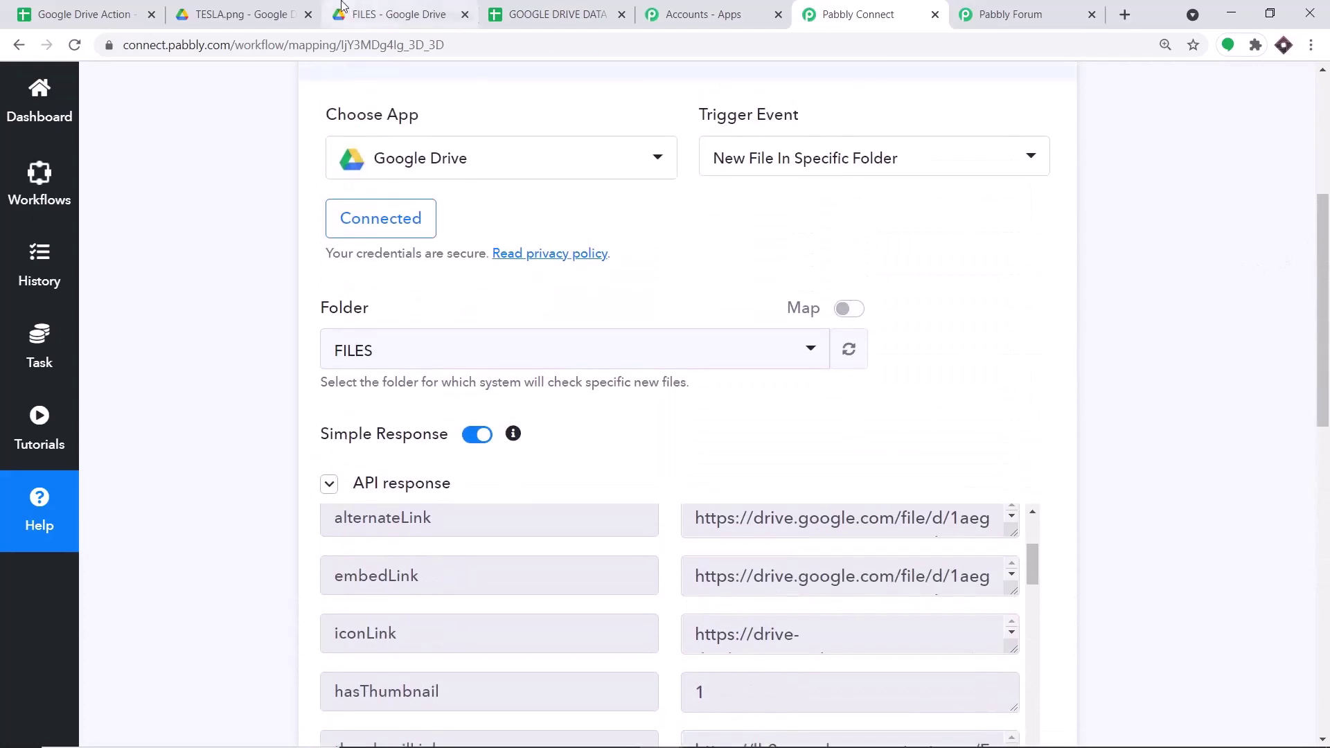
left_click(268, 6)
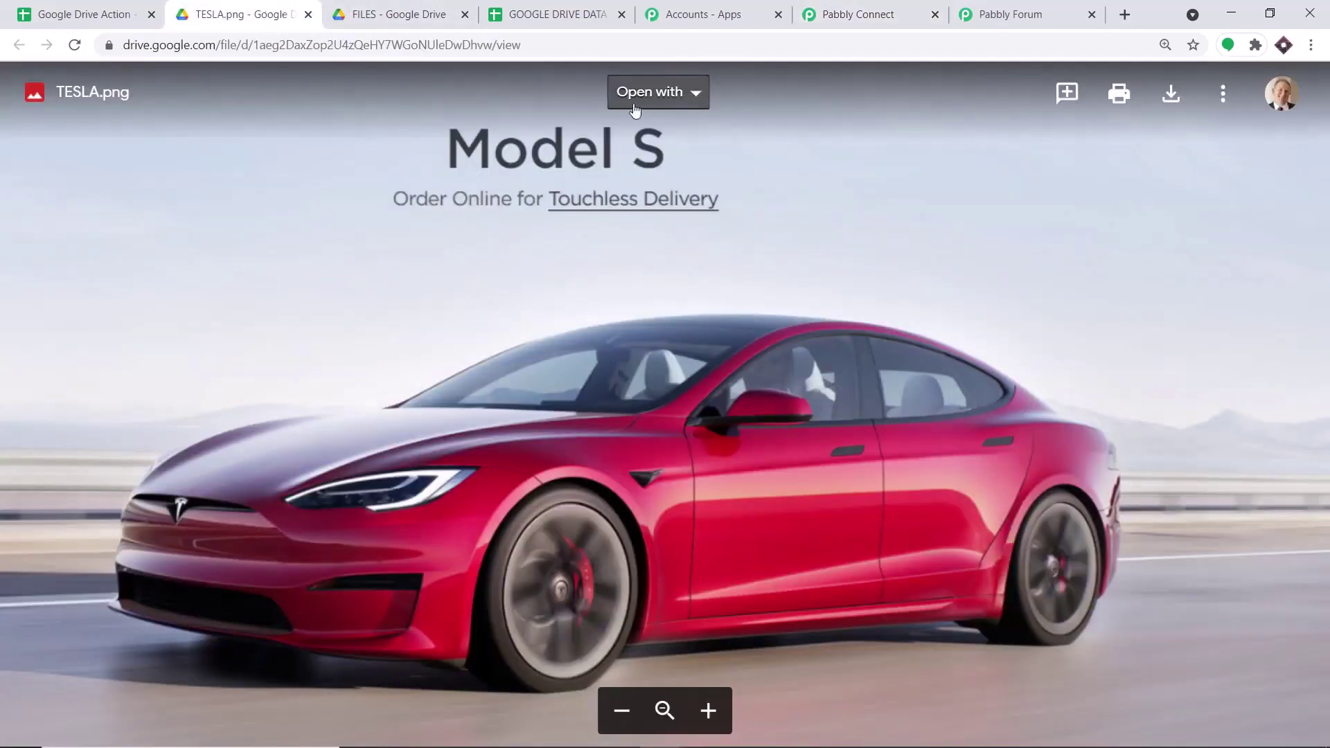
- Create a folder named GOOGLE SHEETS DATA inside the FILES folder
left_click(390, 7)
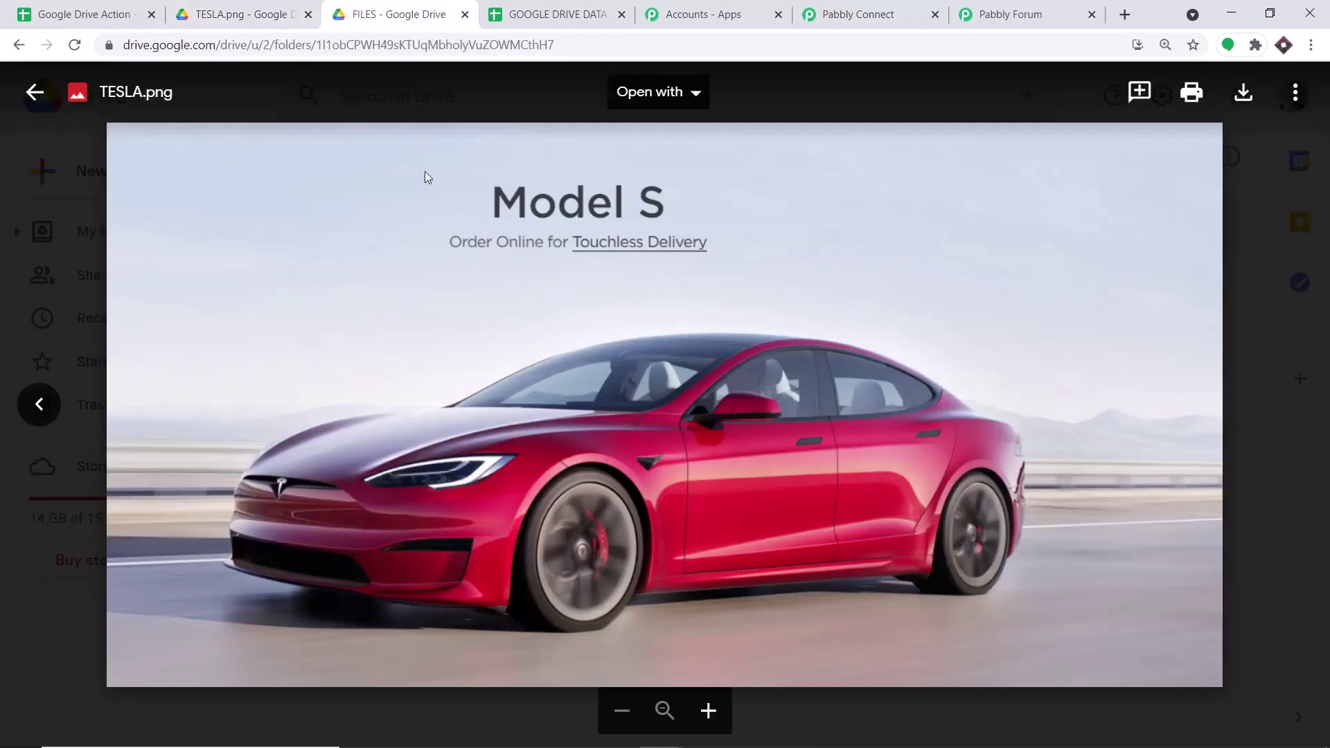
left_click(35, 93)
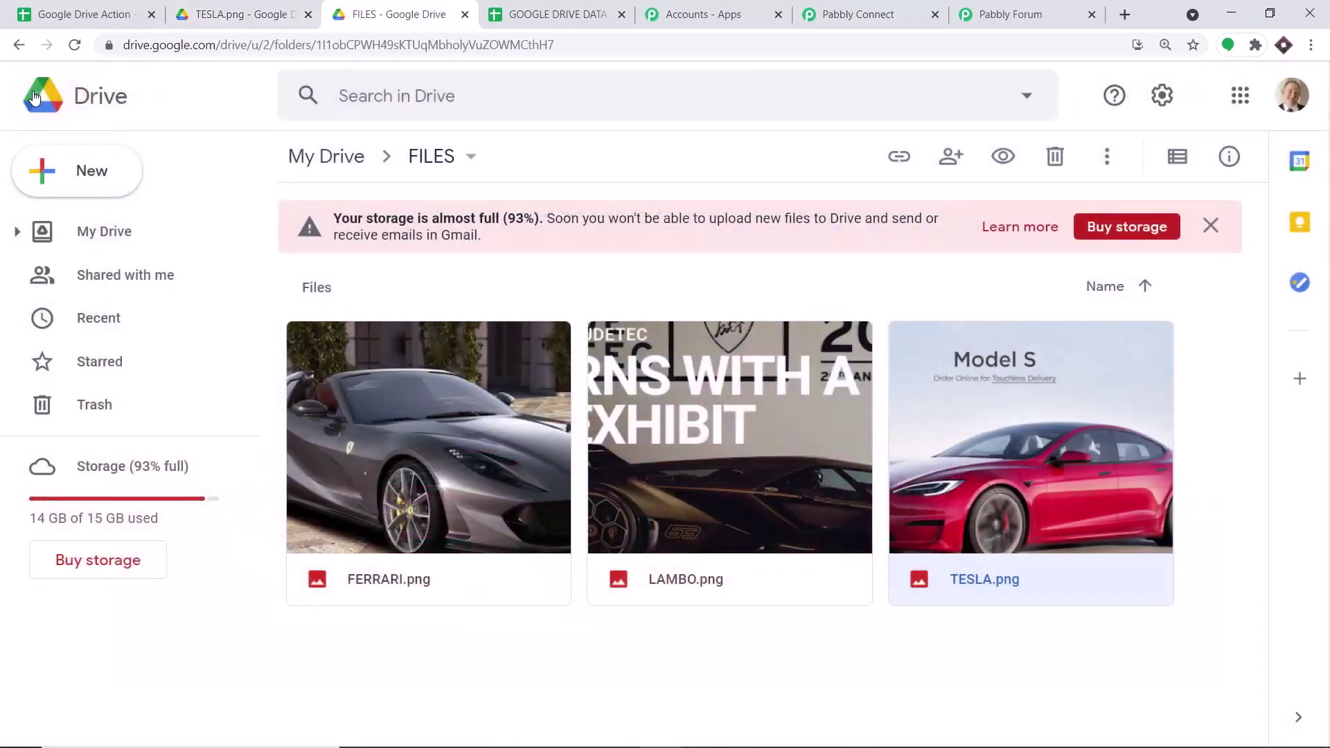
left_click(84, 179)
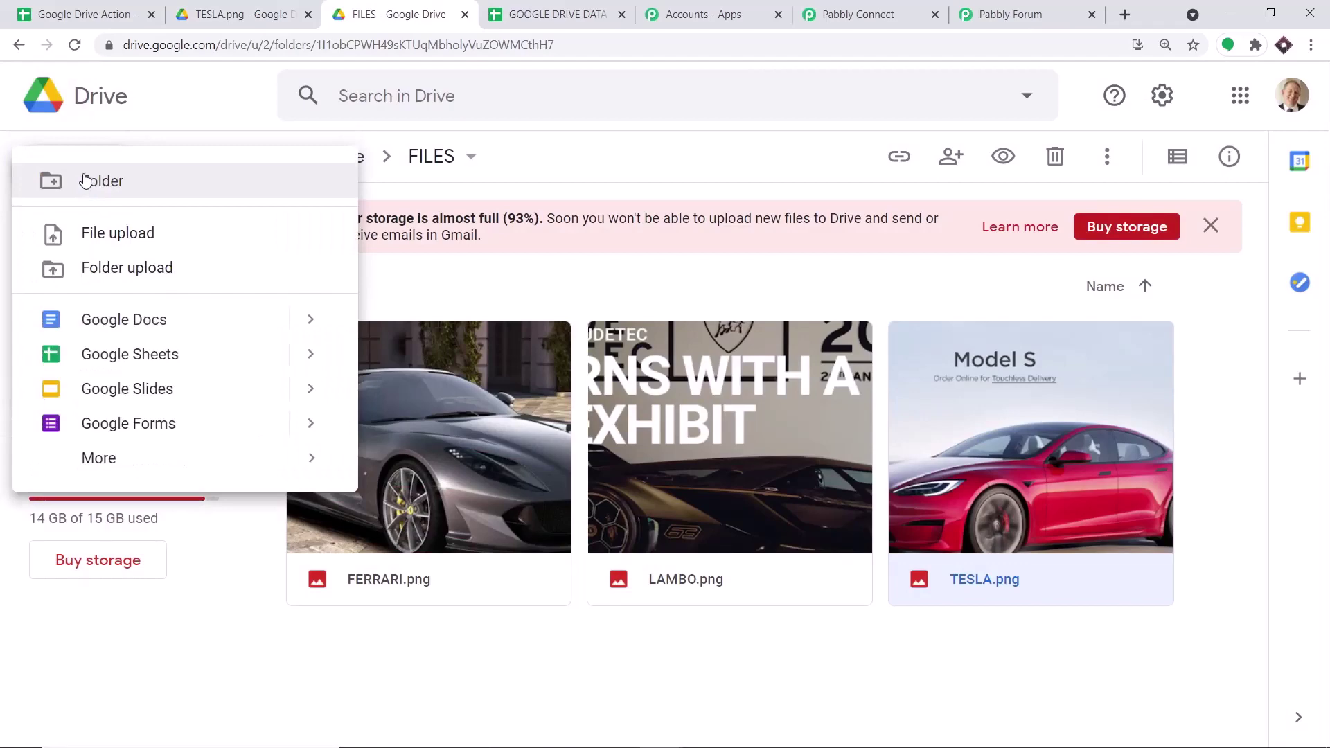
left_click(103, 194)
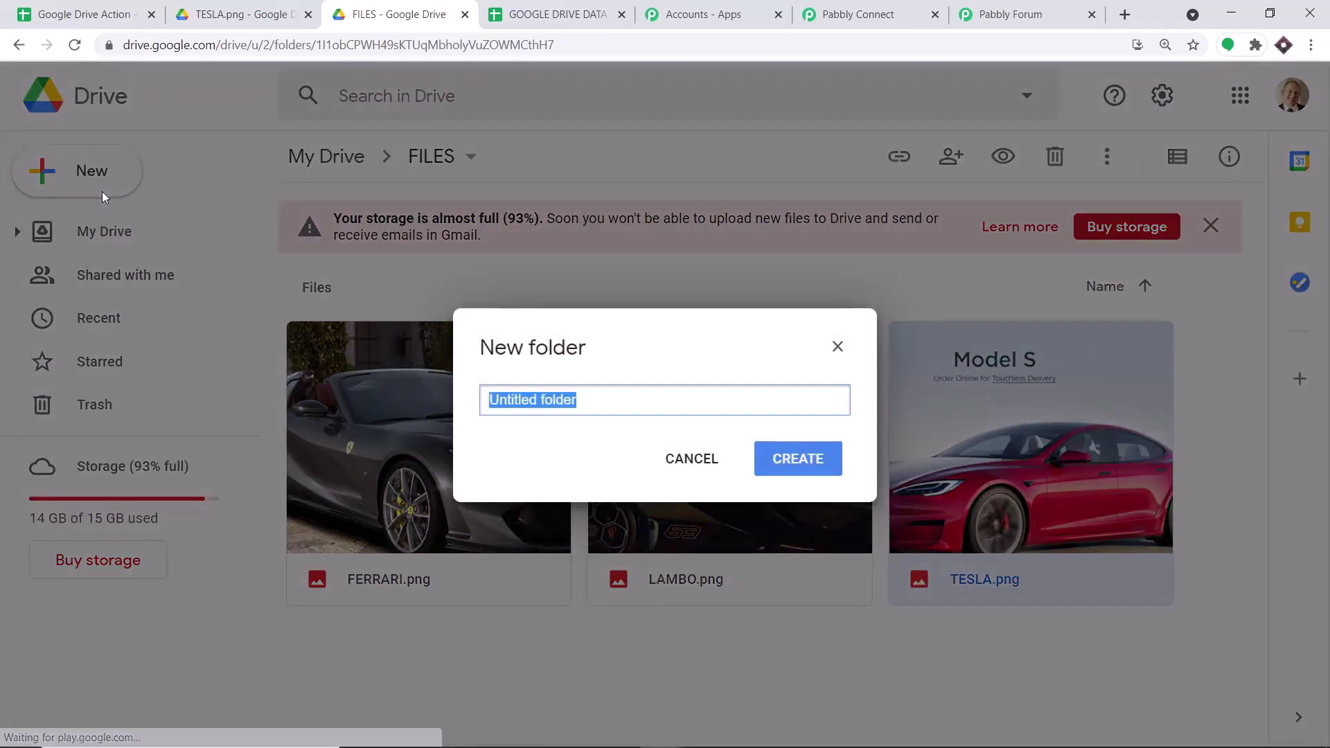
key("BackSpace")
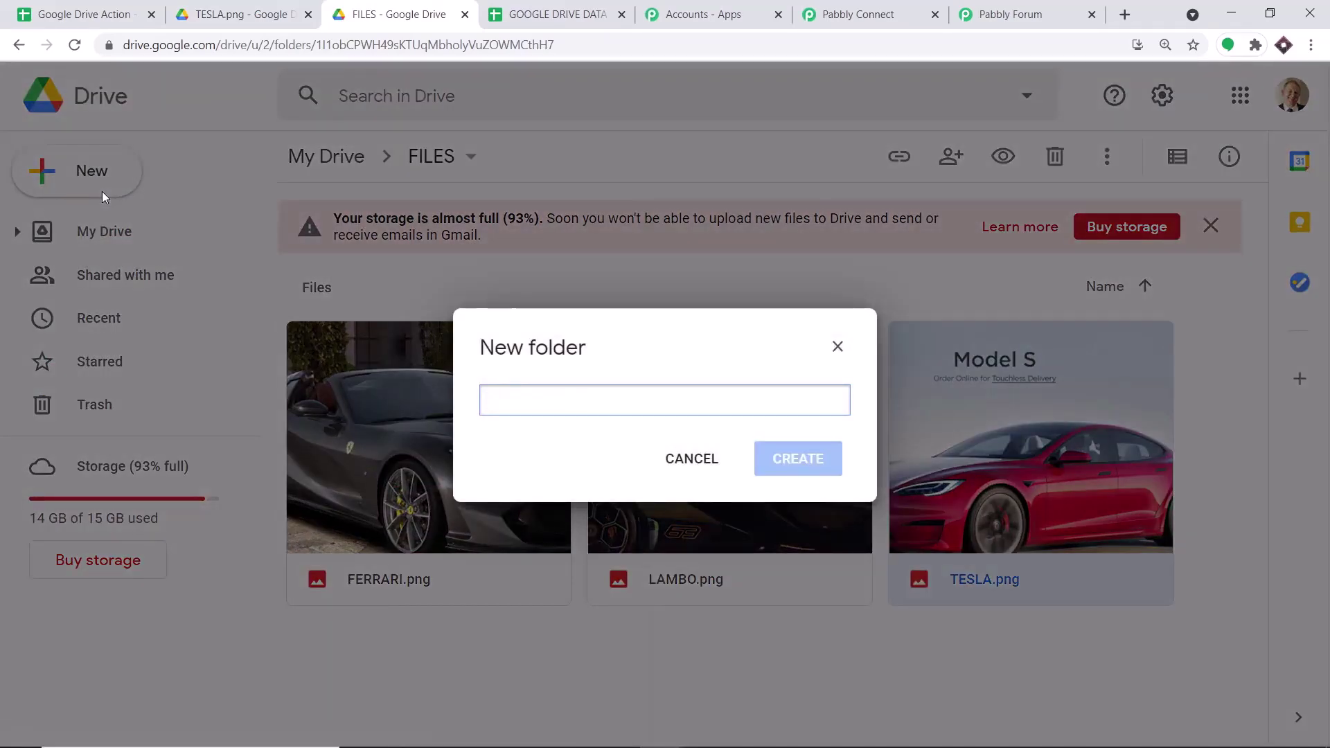
type("GOOGLE S")
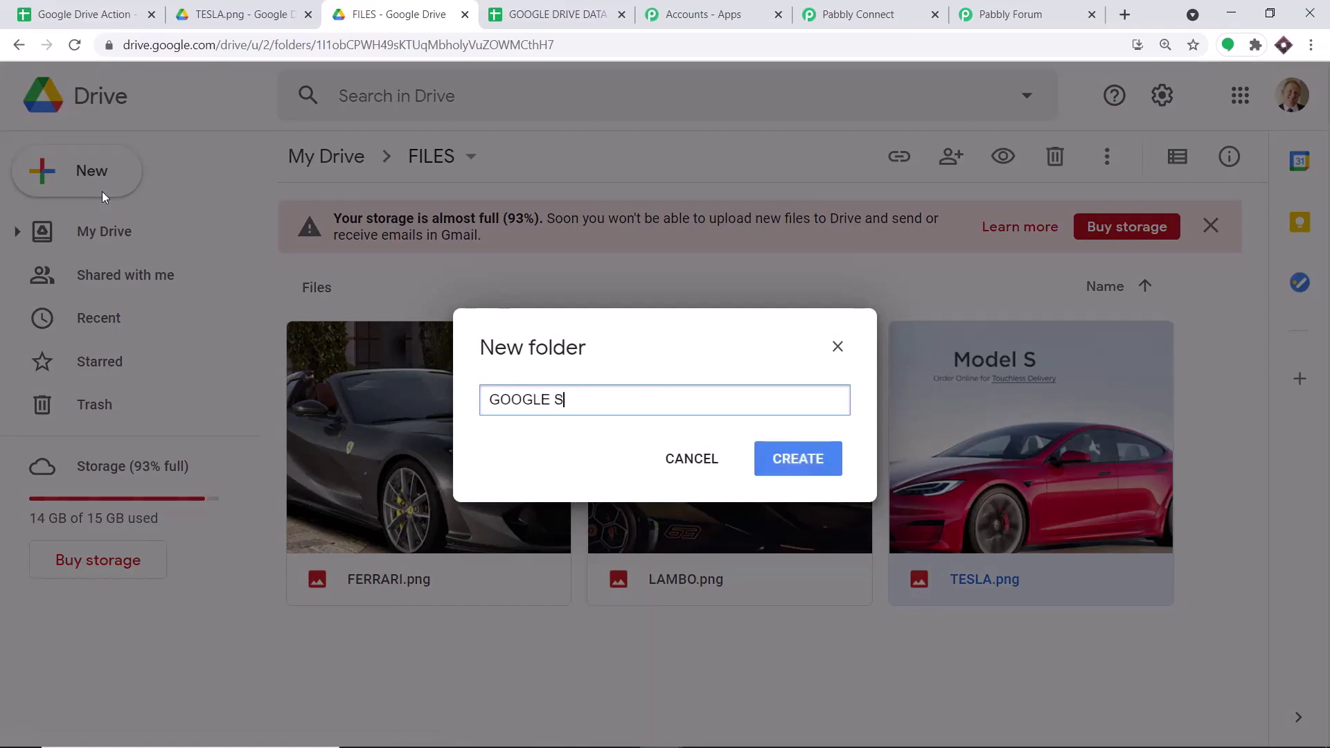
type("HEETS ")
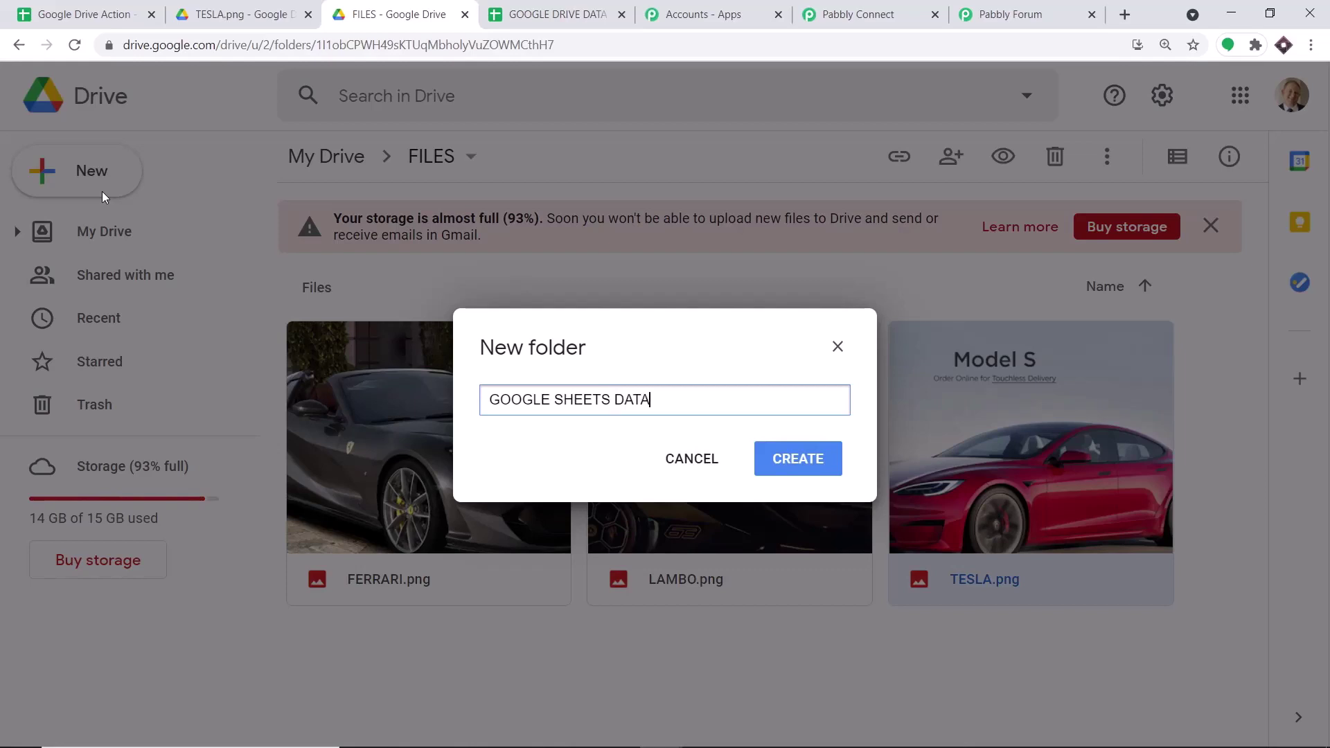
type("DATA")
left_click(821, 444)
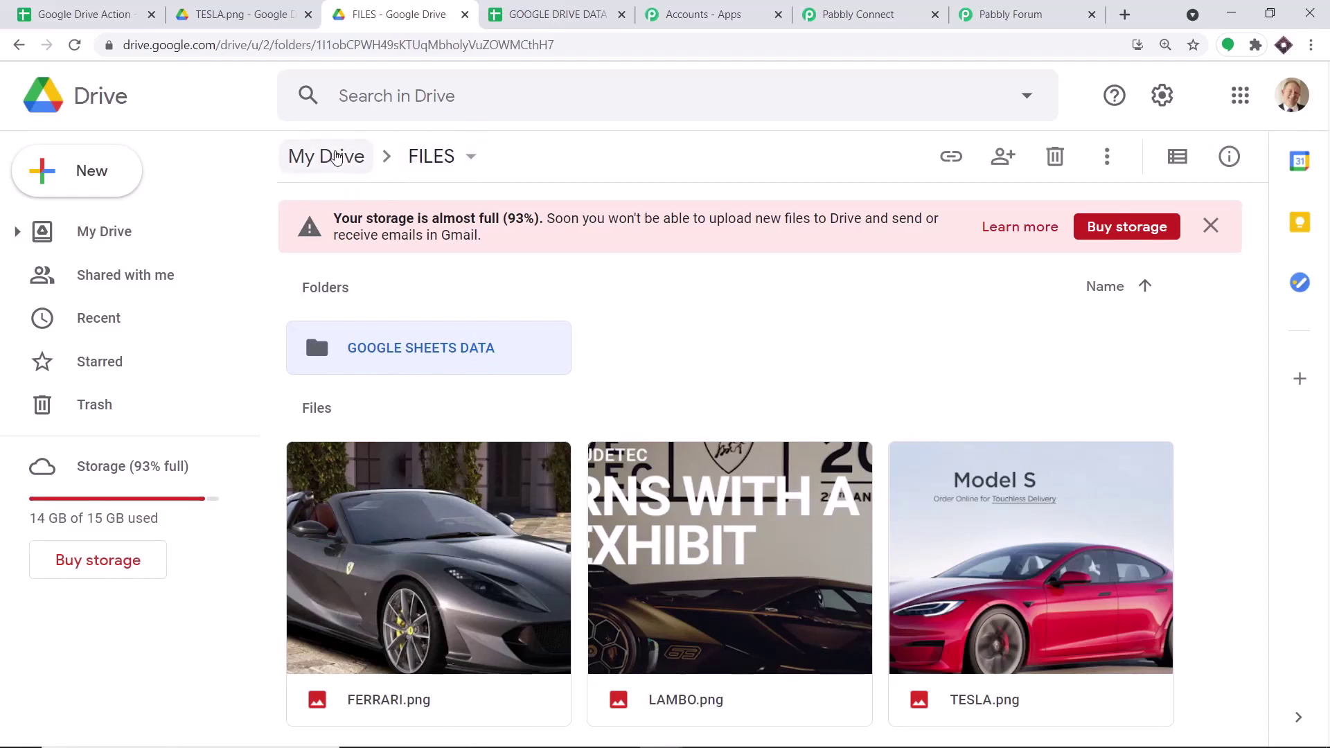
- Create a folder named GOOGLGE SHEETS DATA BASE in My Drive
left_click(339, 157)
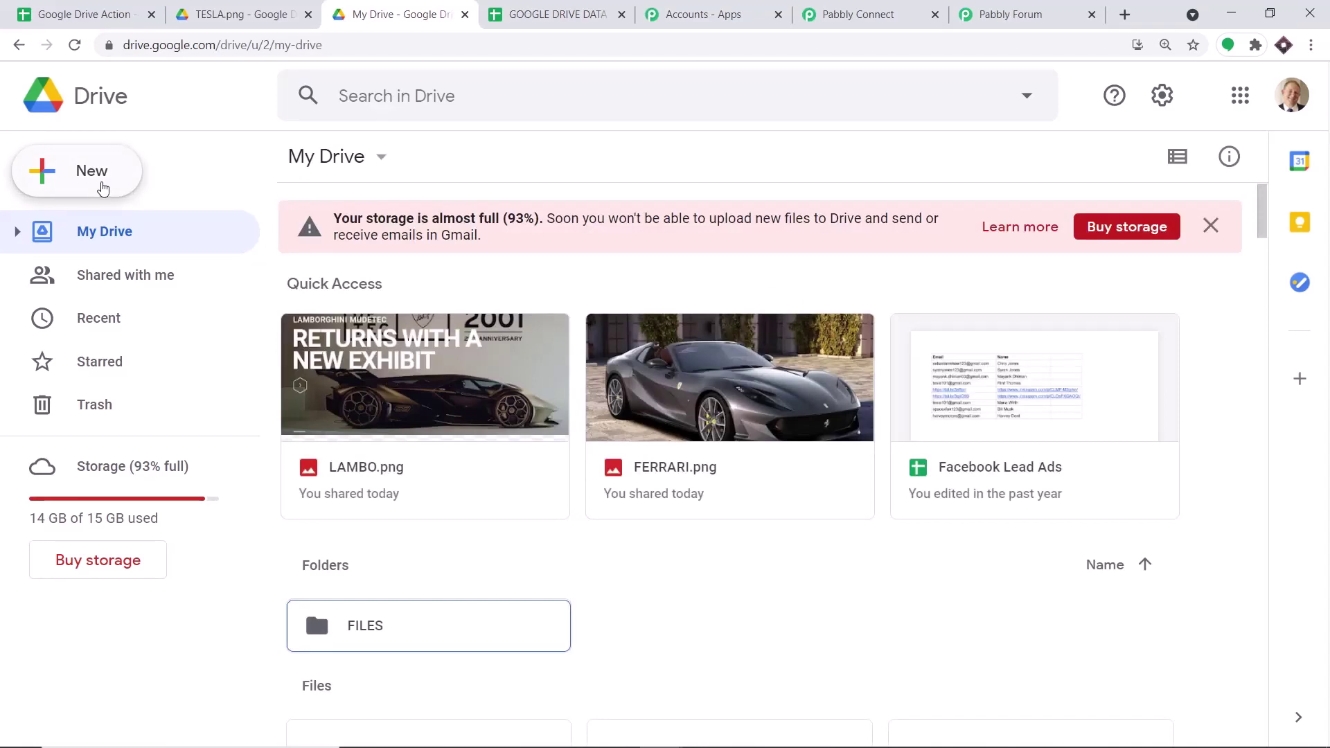
left_click(102, 188)
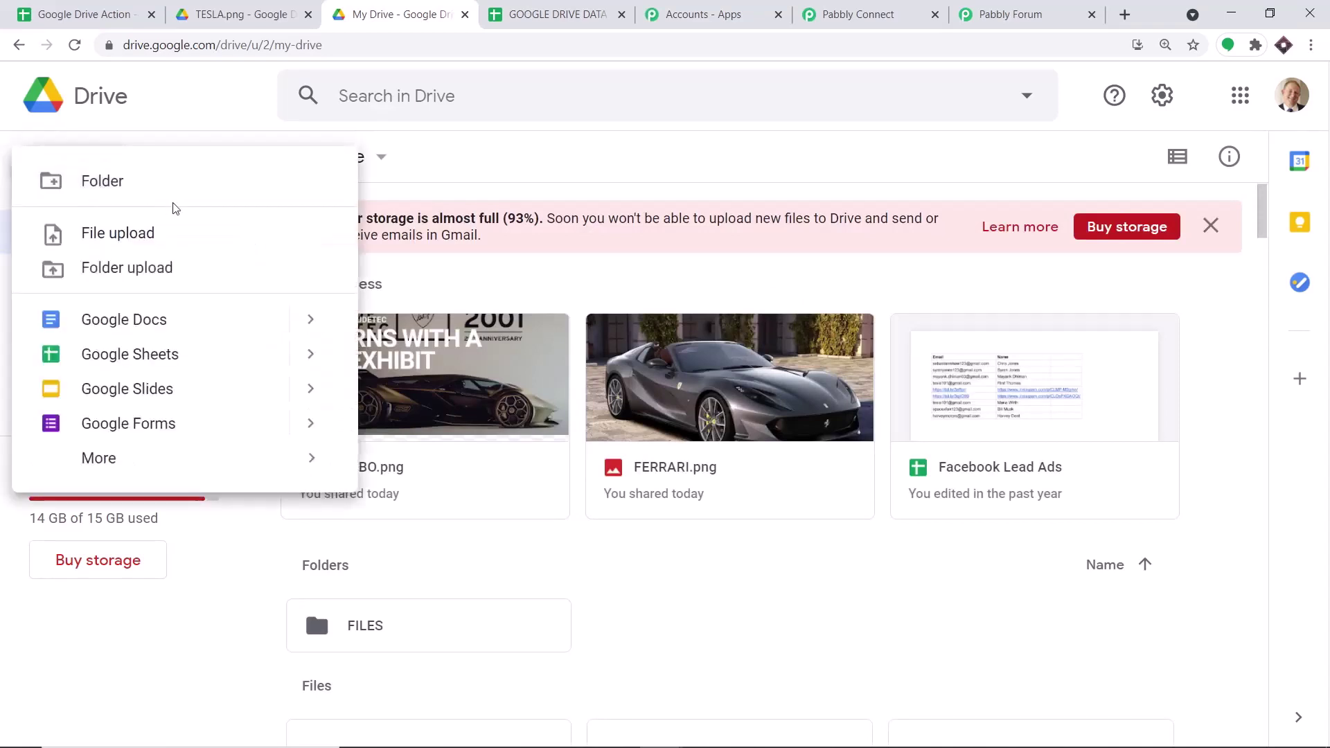
left_click(169, 189)
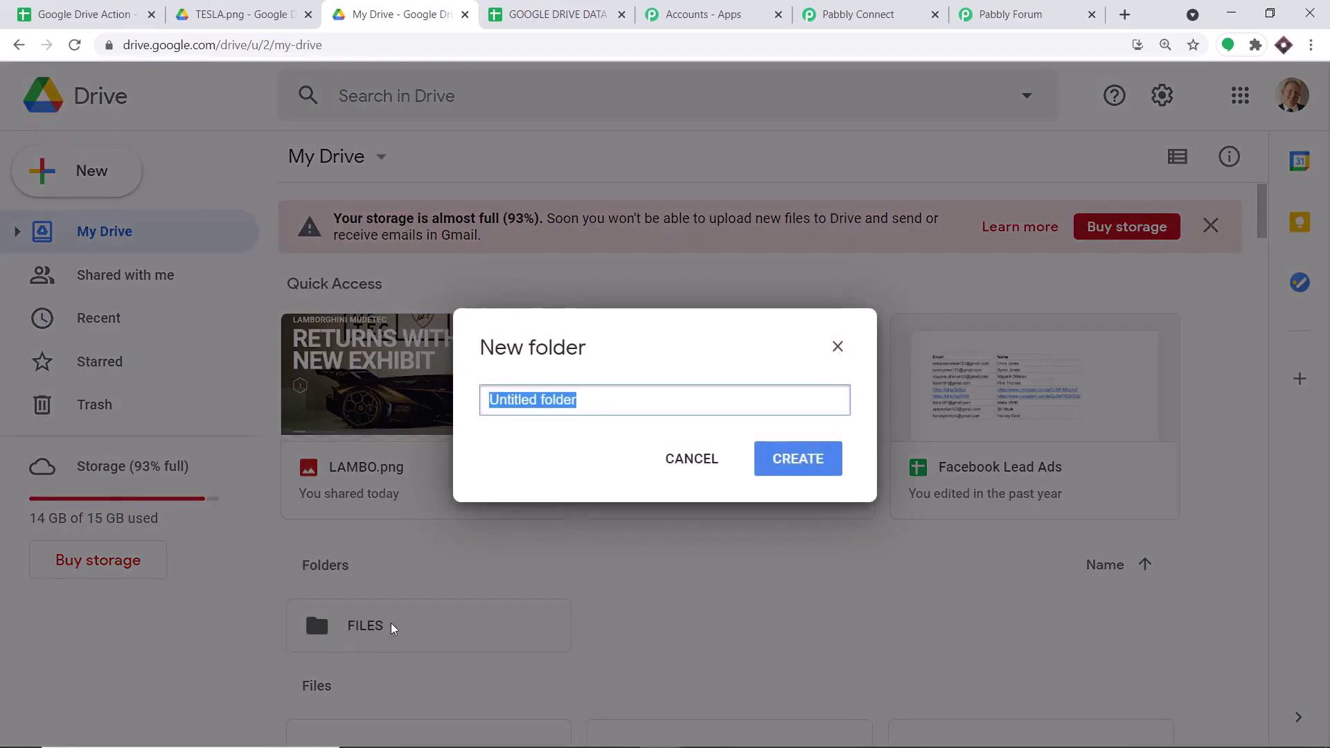
key("BackSpace")
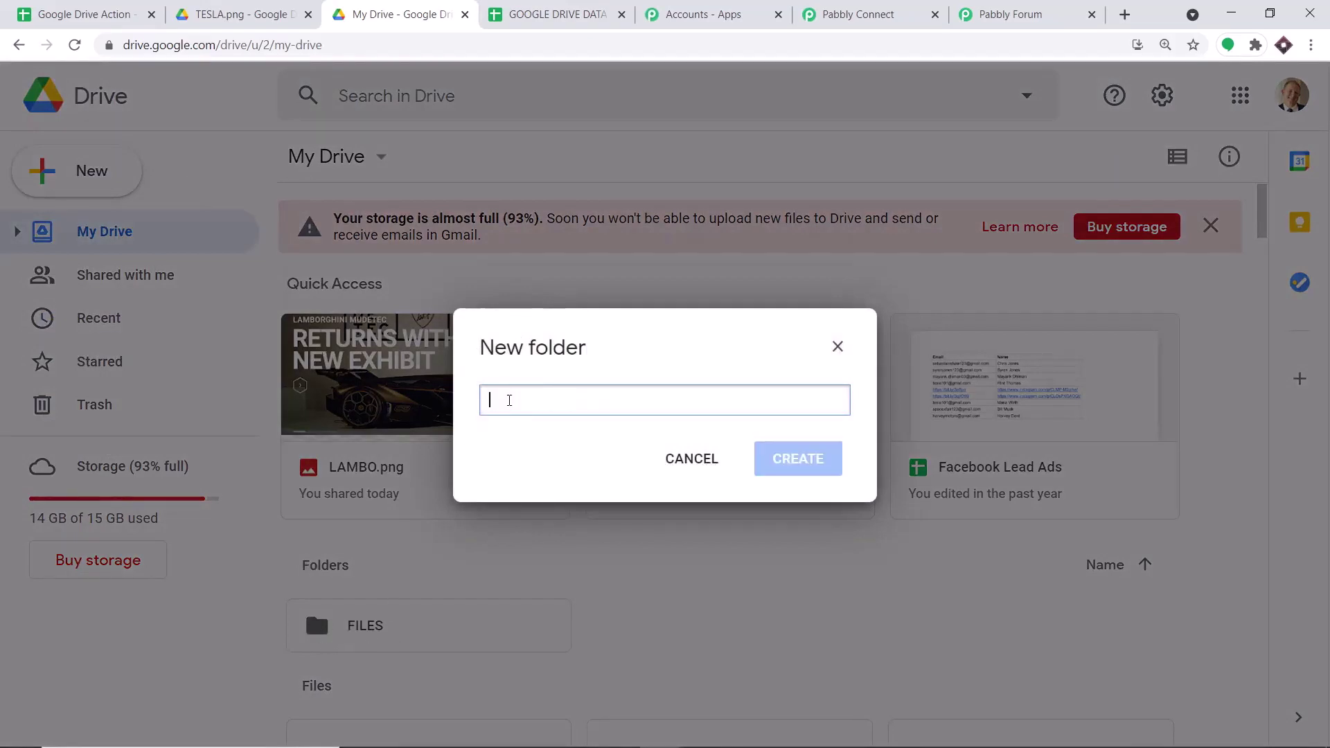
type("GO")
key("BackSpace")
type("GOOGLGE")
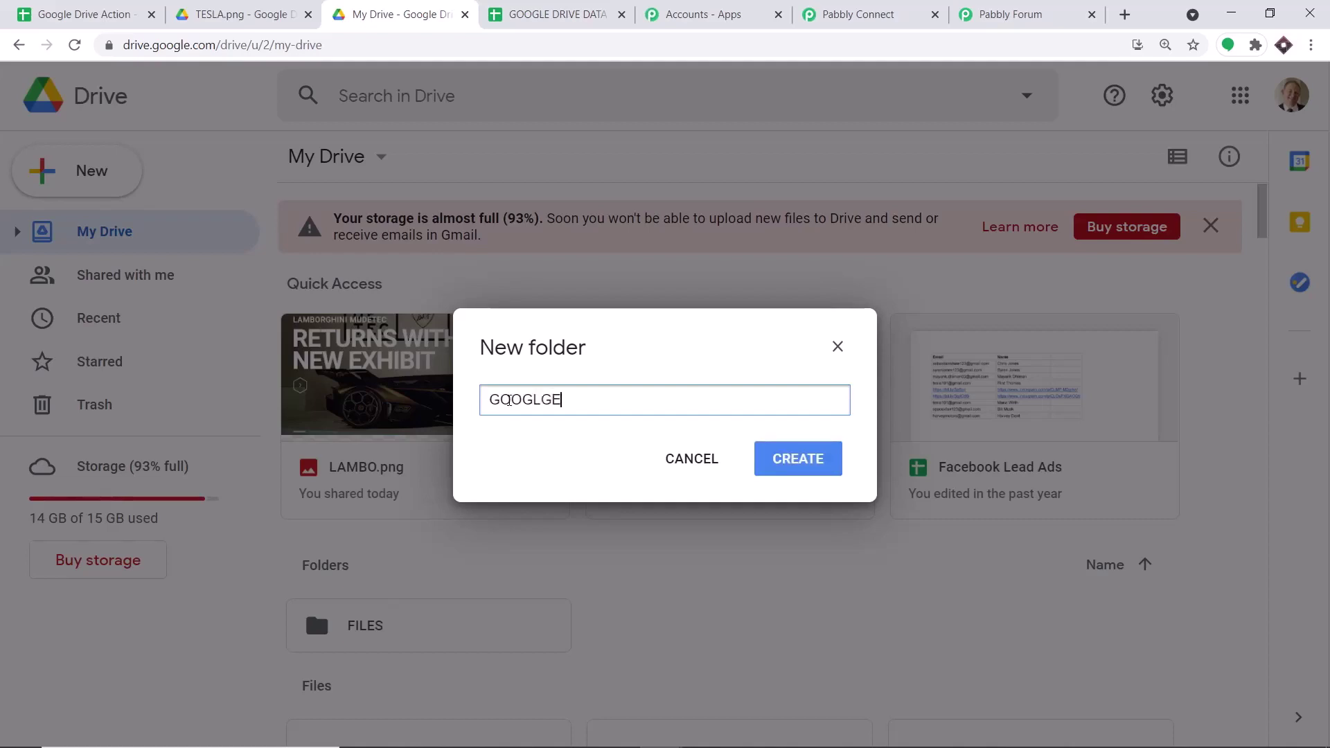
type(" SGEETS DATA B")
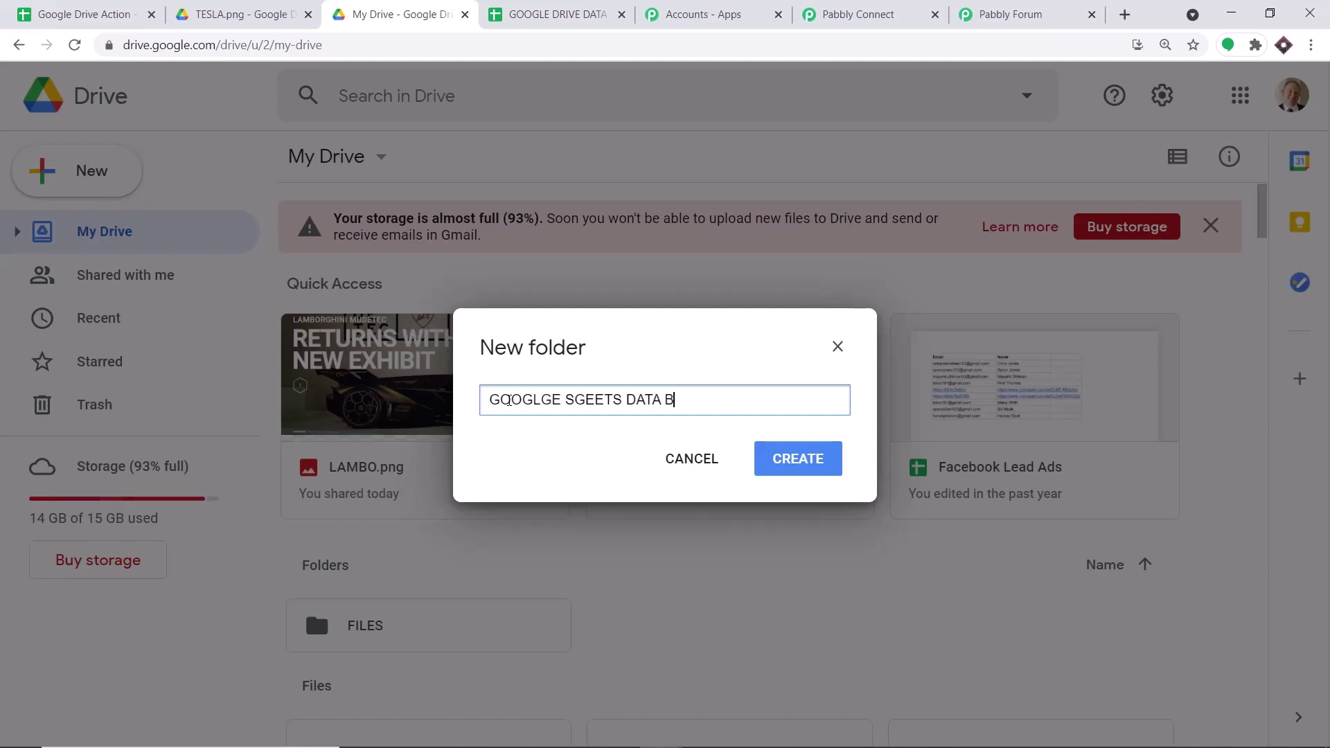
type("ASE")
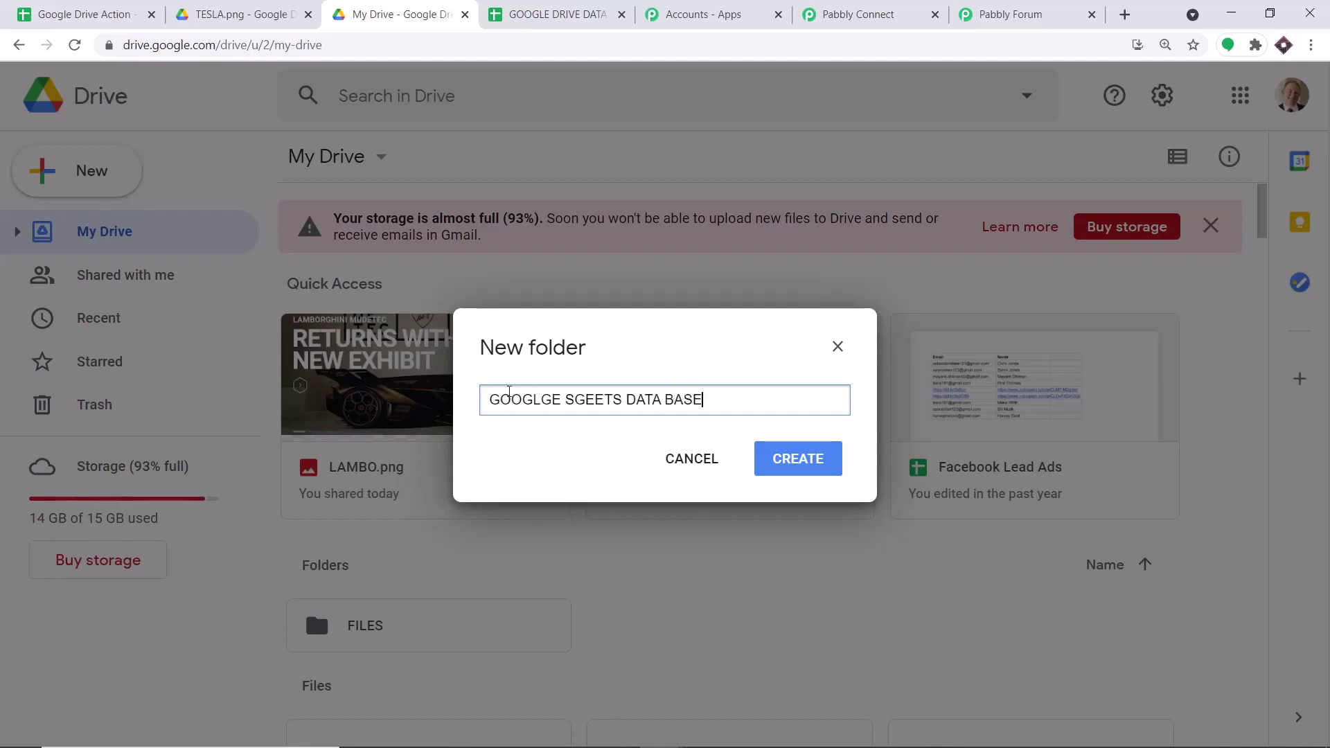
left_click(583, 397)
key("shift+Left")
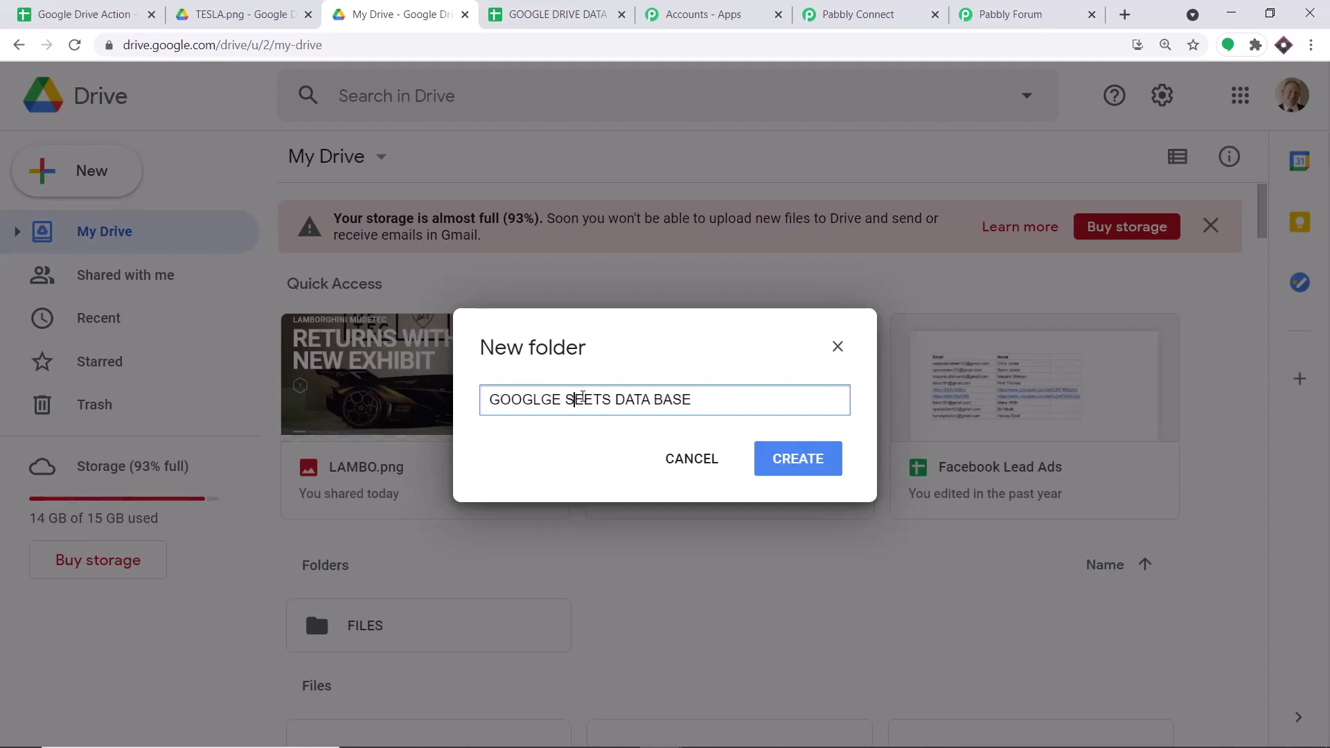
type("H")
left_click(761, 458)
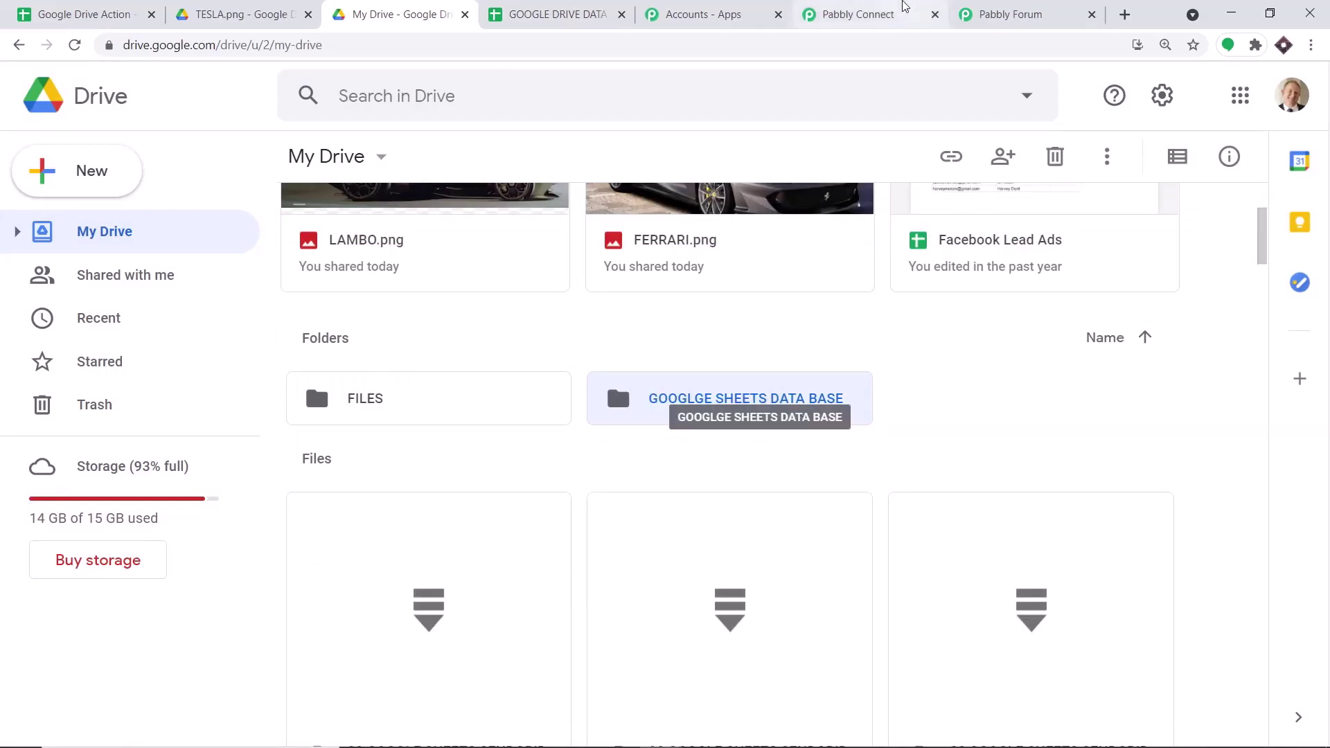
- Reload the folder list and set the trigger to watch GOOGLGE SHEETS DATA BASE
left_click(904, 7)
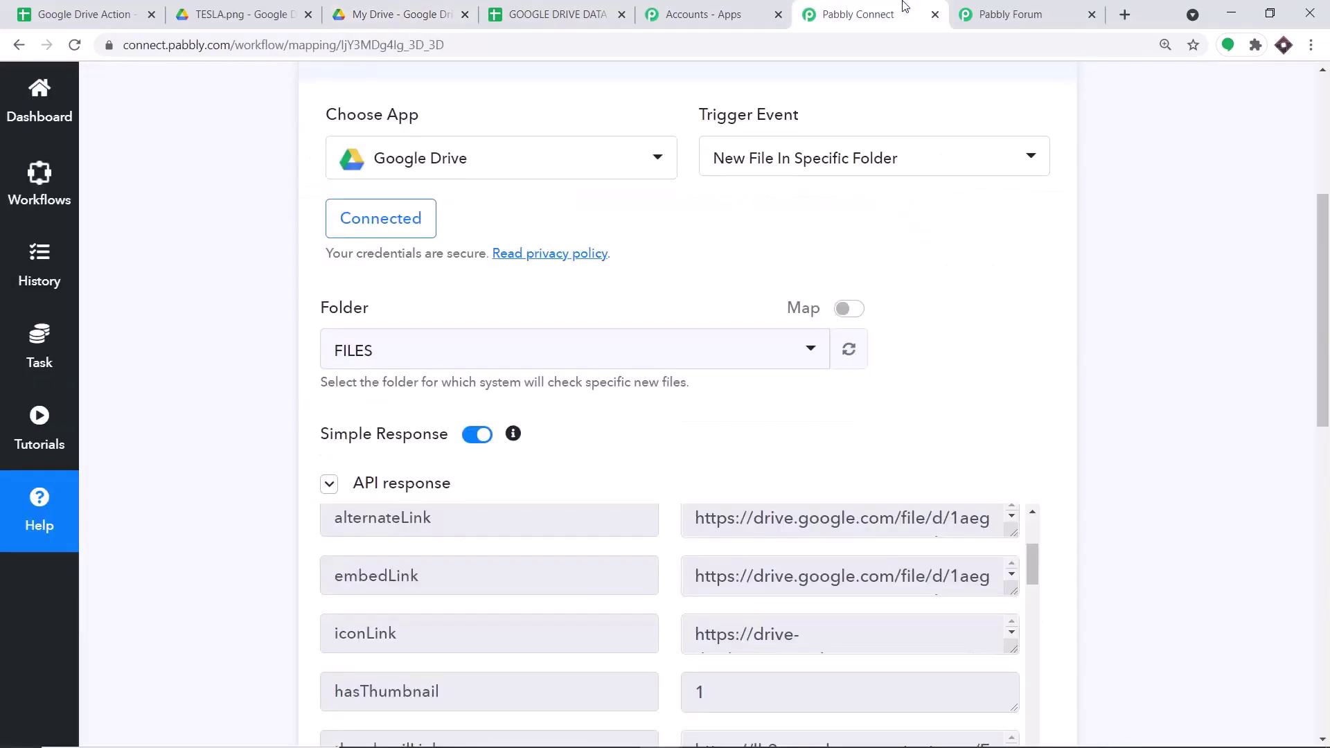
left_click(855, 354)
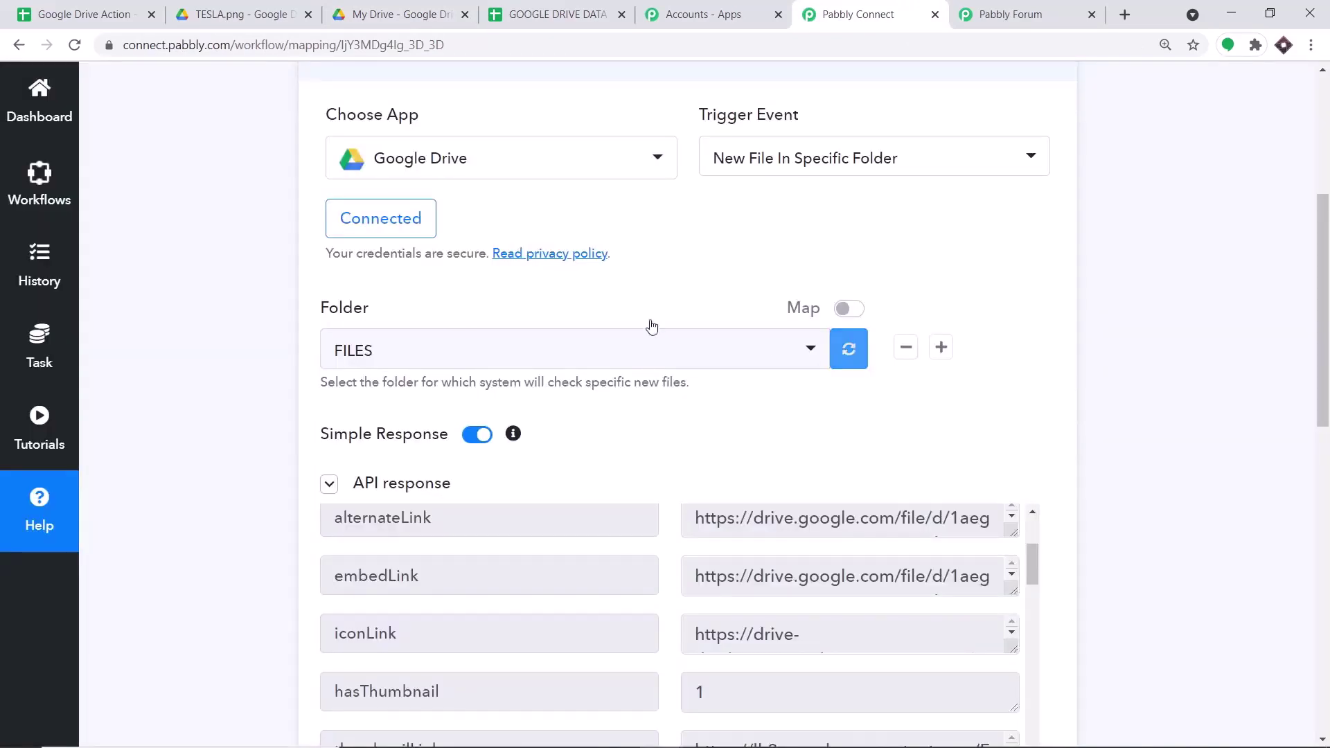
left_click(464, 352)
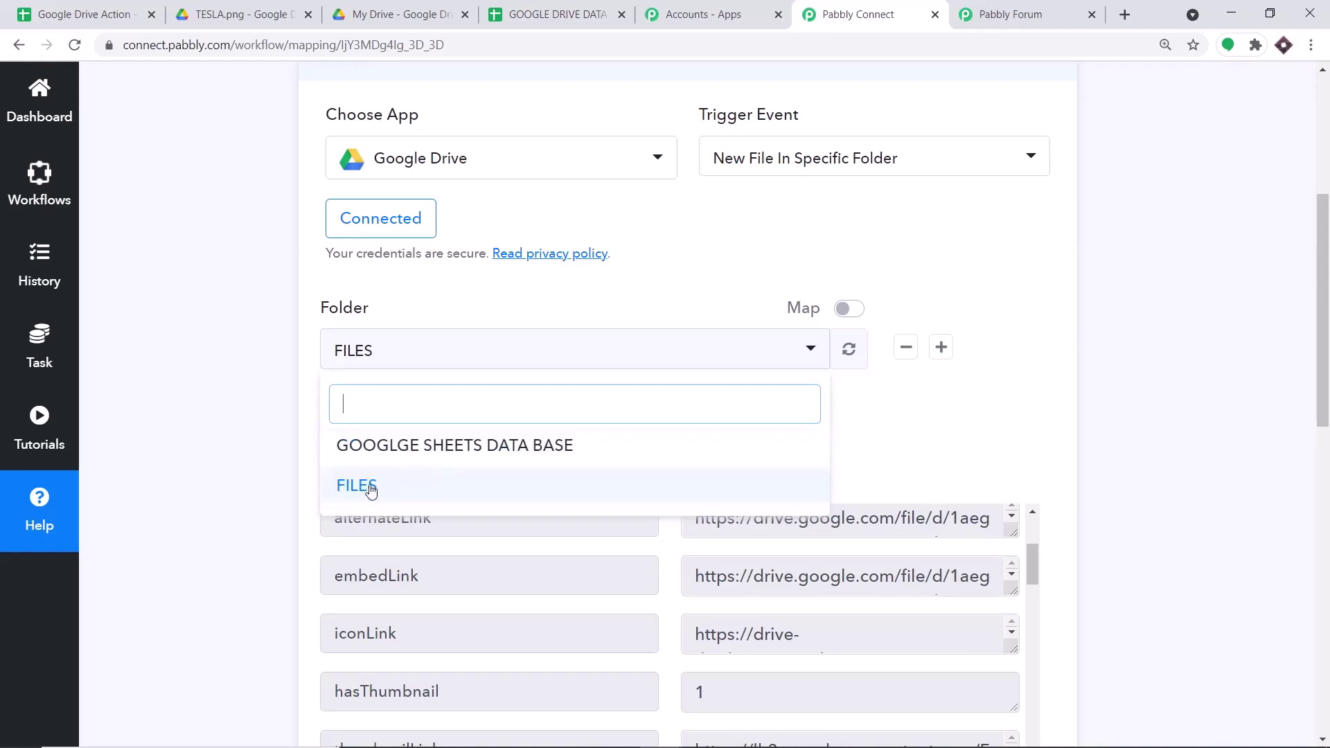
left_click(400, 443)
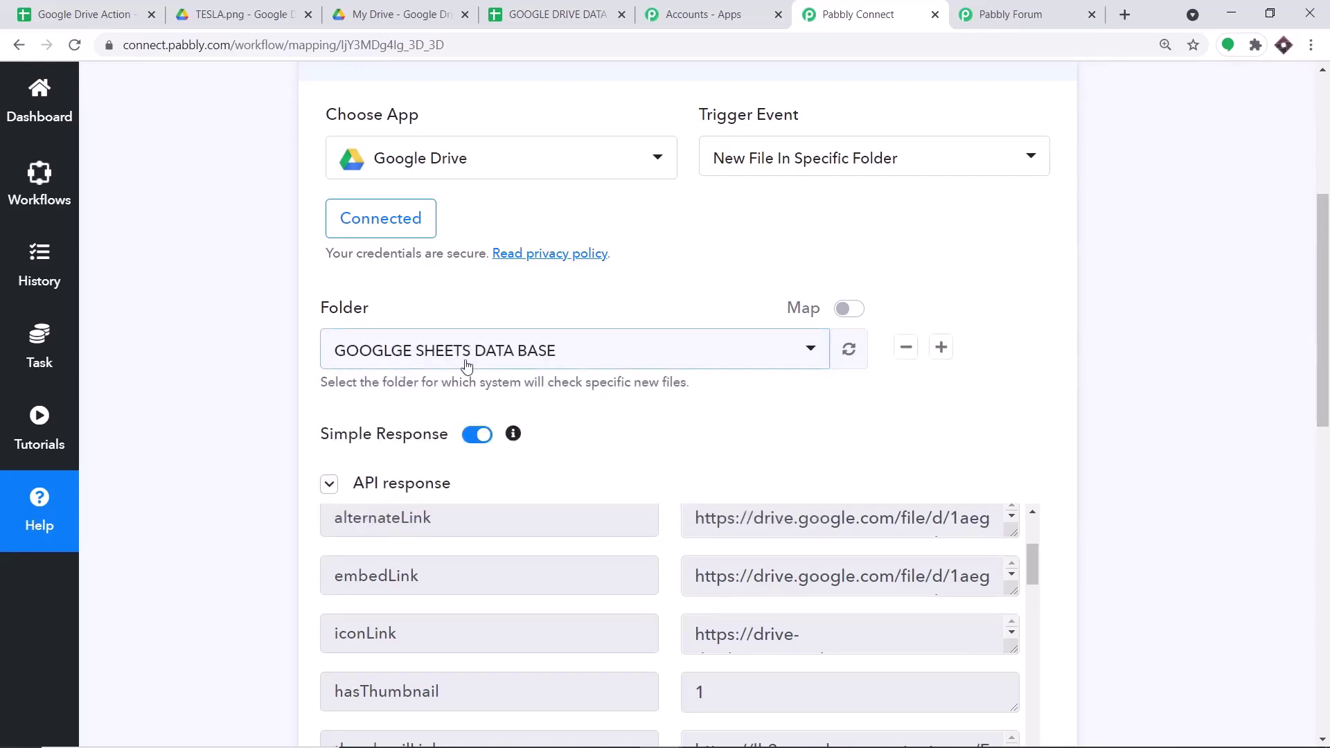
- Test the trigger on the new folder, getting an empty response, then return to My Drive
left_click(398, 14)
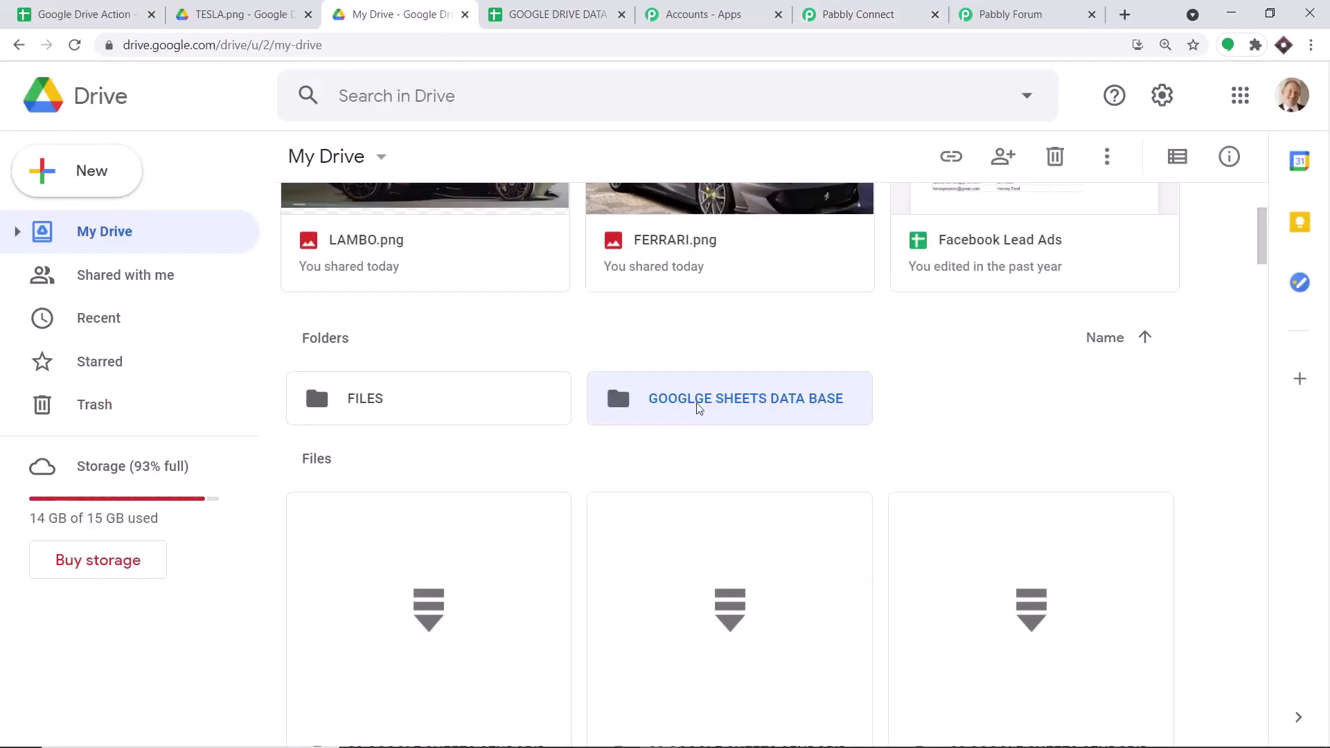
left_click(862, 14)
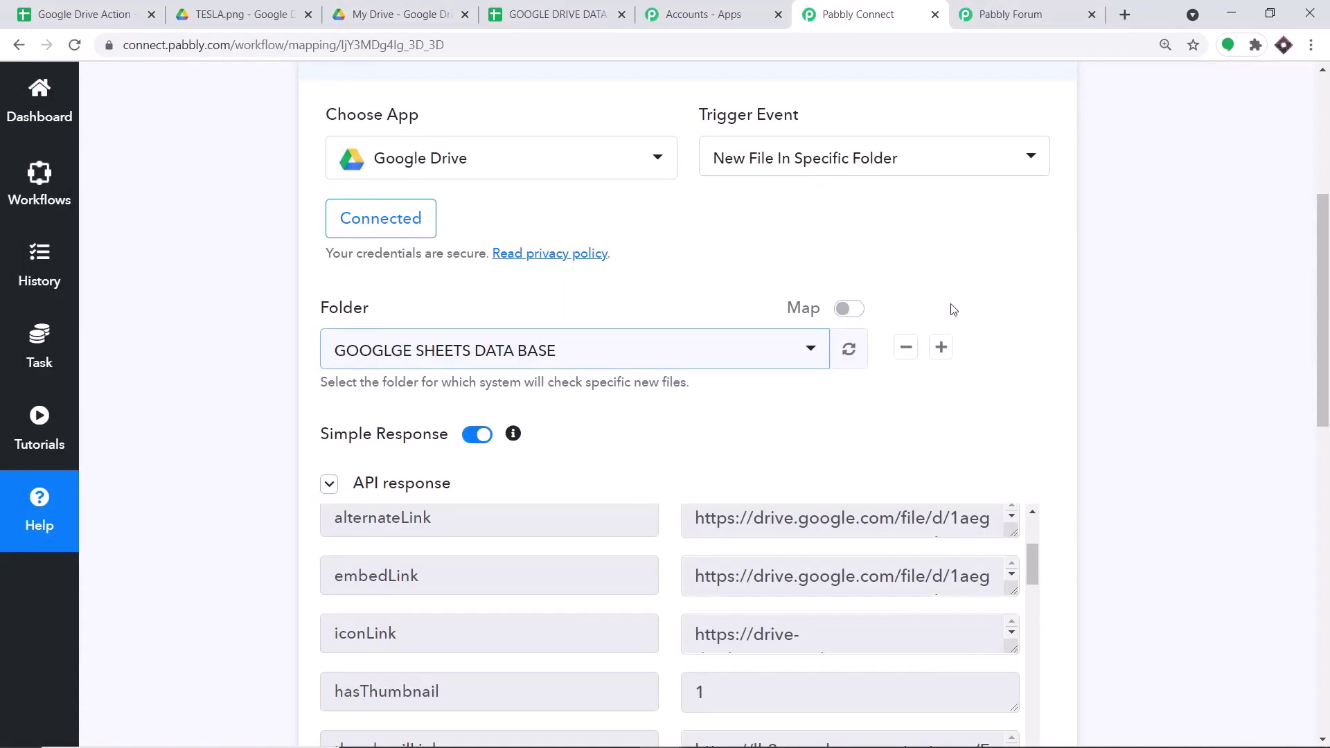
scroll(944, 304, "down", 9)
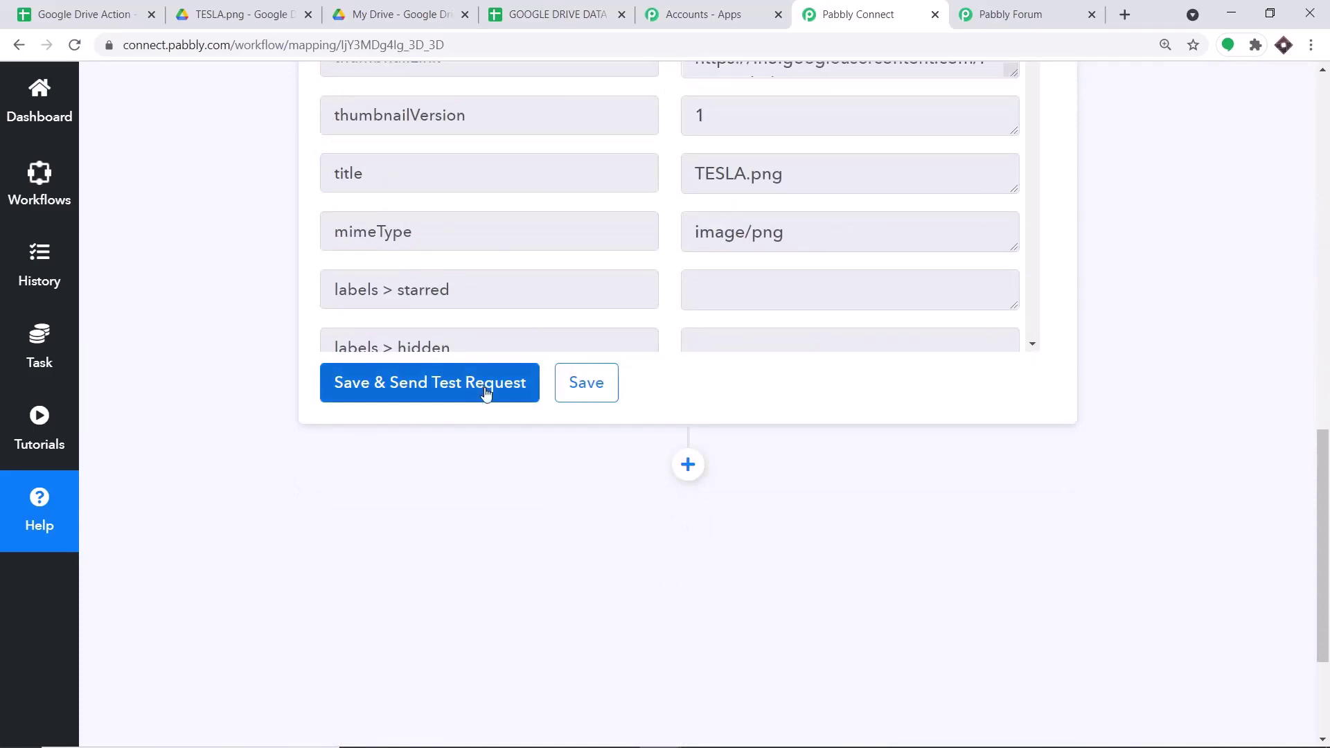
left_click(485, 392)
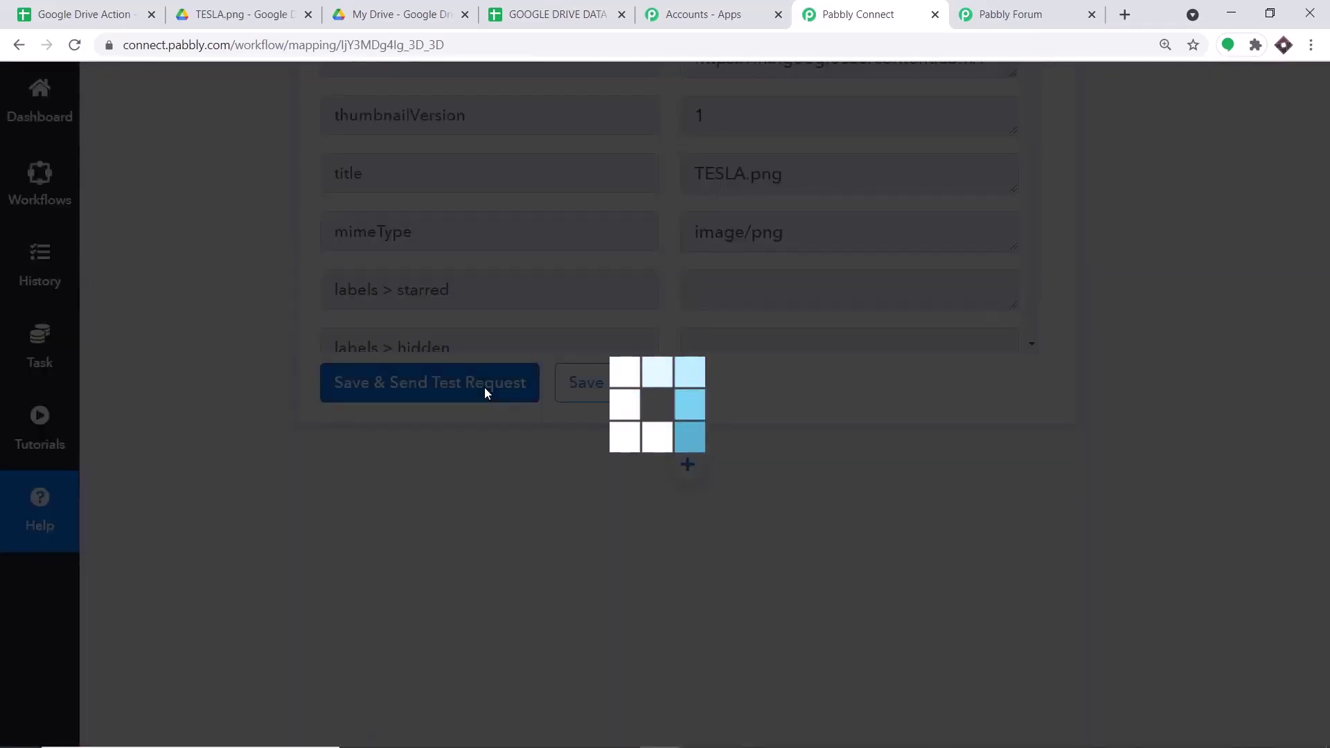
scroll(579, 395, "up", 4)
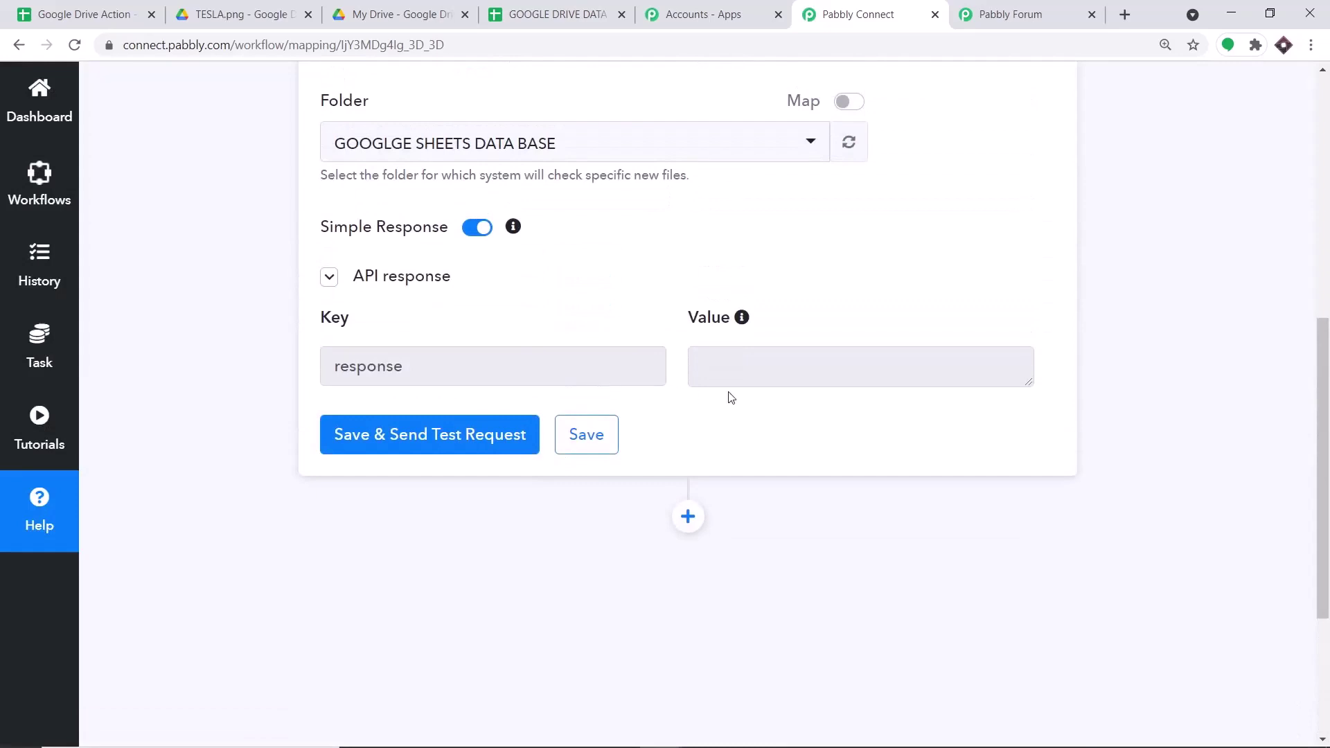
scroll(592, 433, "up", 1)
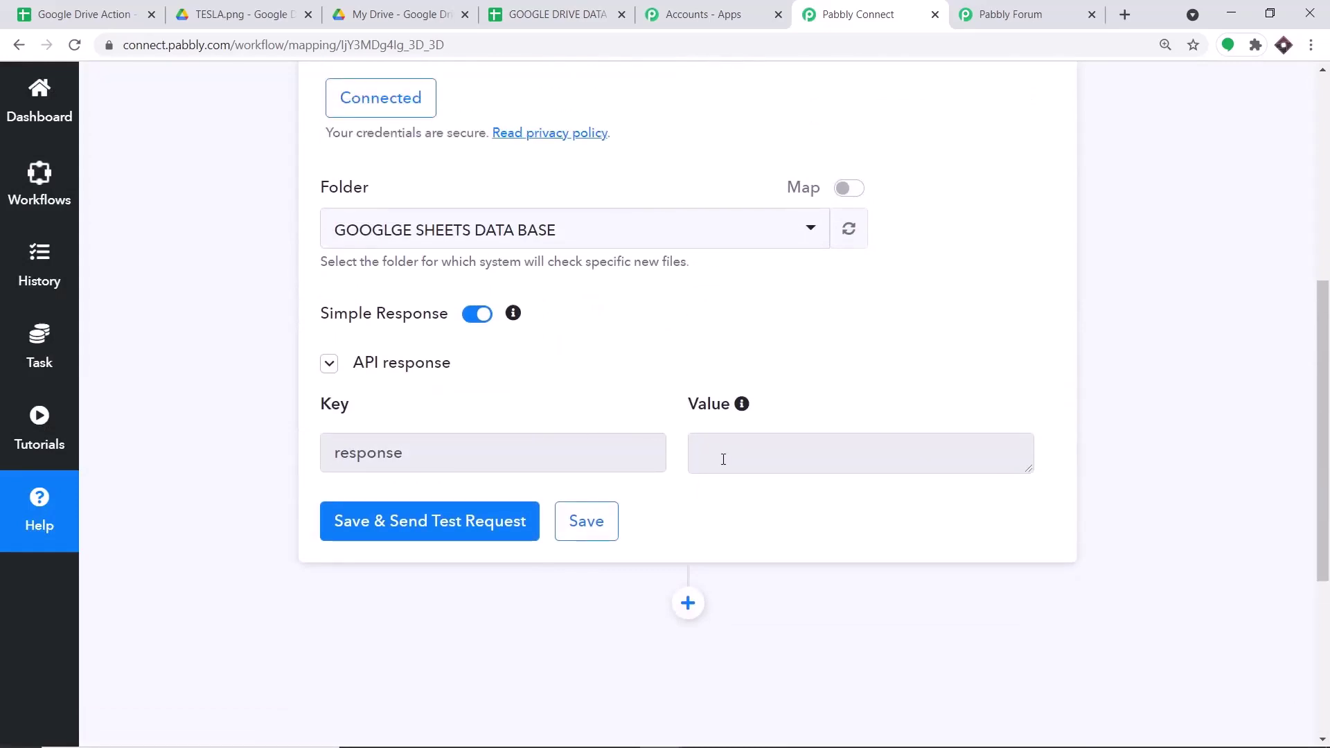
left_click(381, 14)
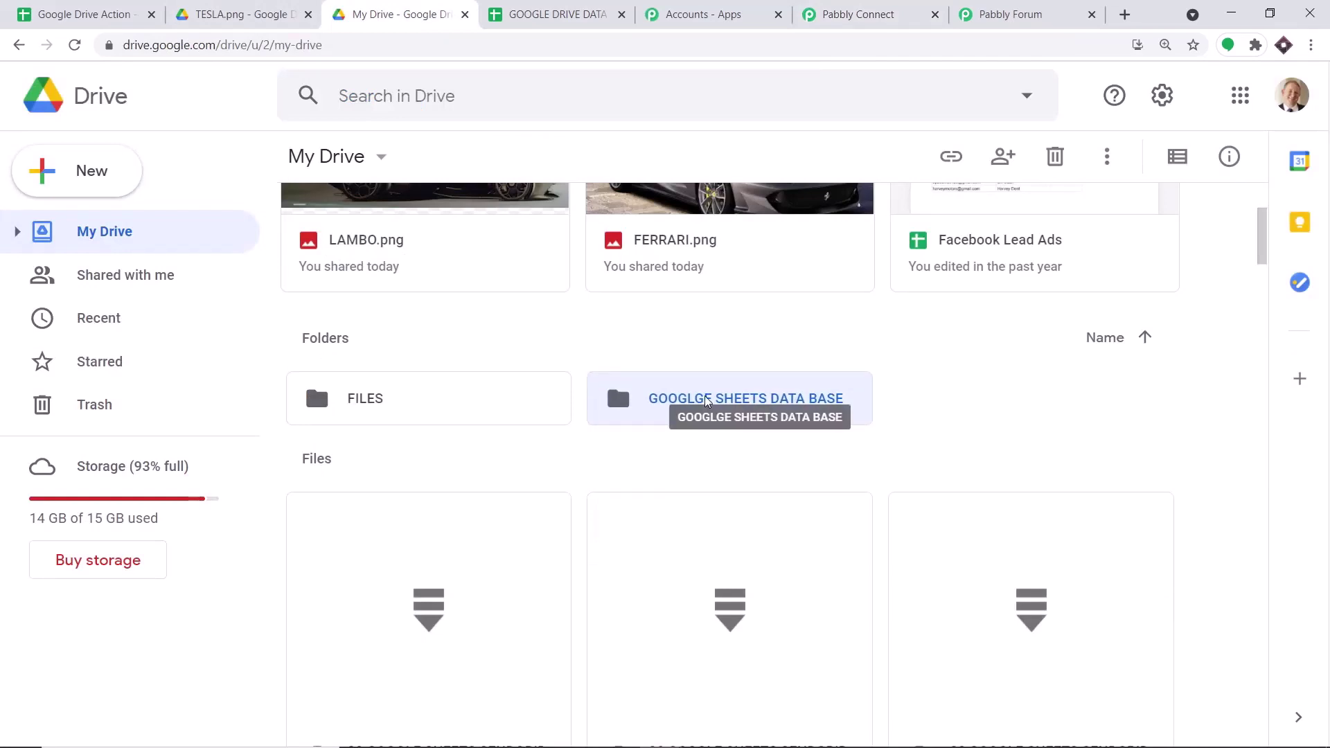
- Upload BUGATTI 1.png from Quick access into the GOOGLGE SHEETS DATA BASE folder
double_click(712, 402)
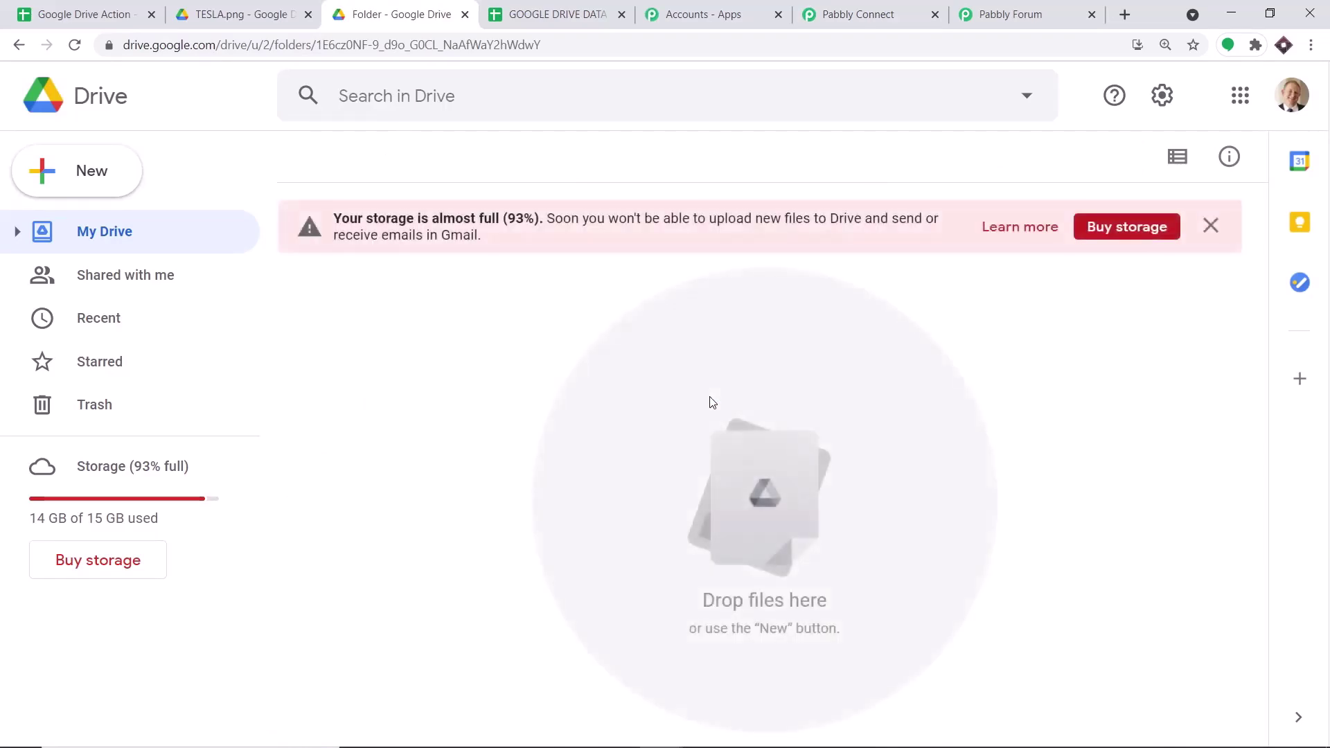
left_click(82, 171)
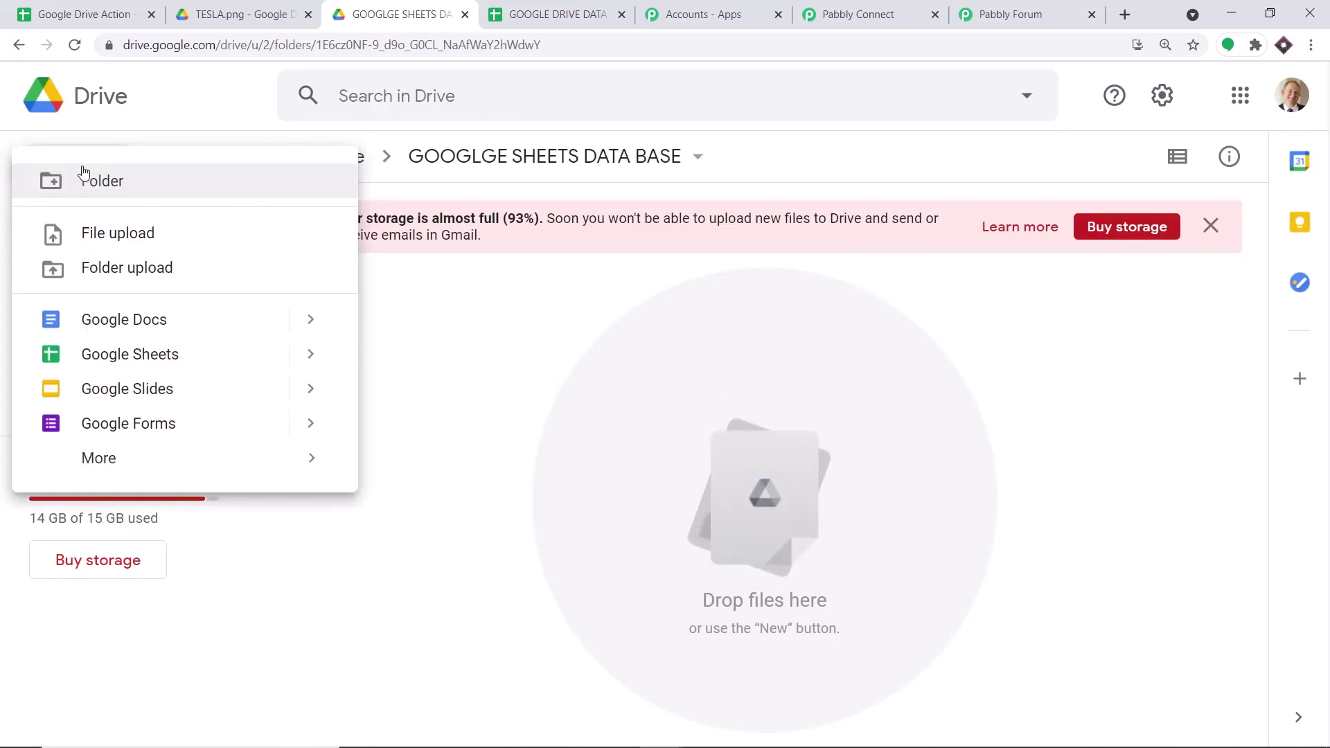
left_click(87, 237)
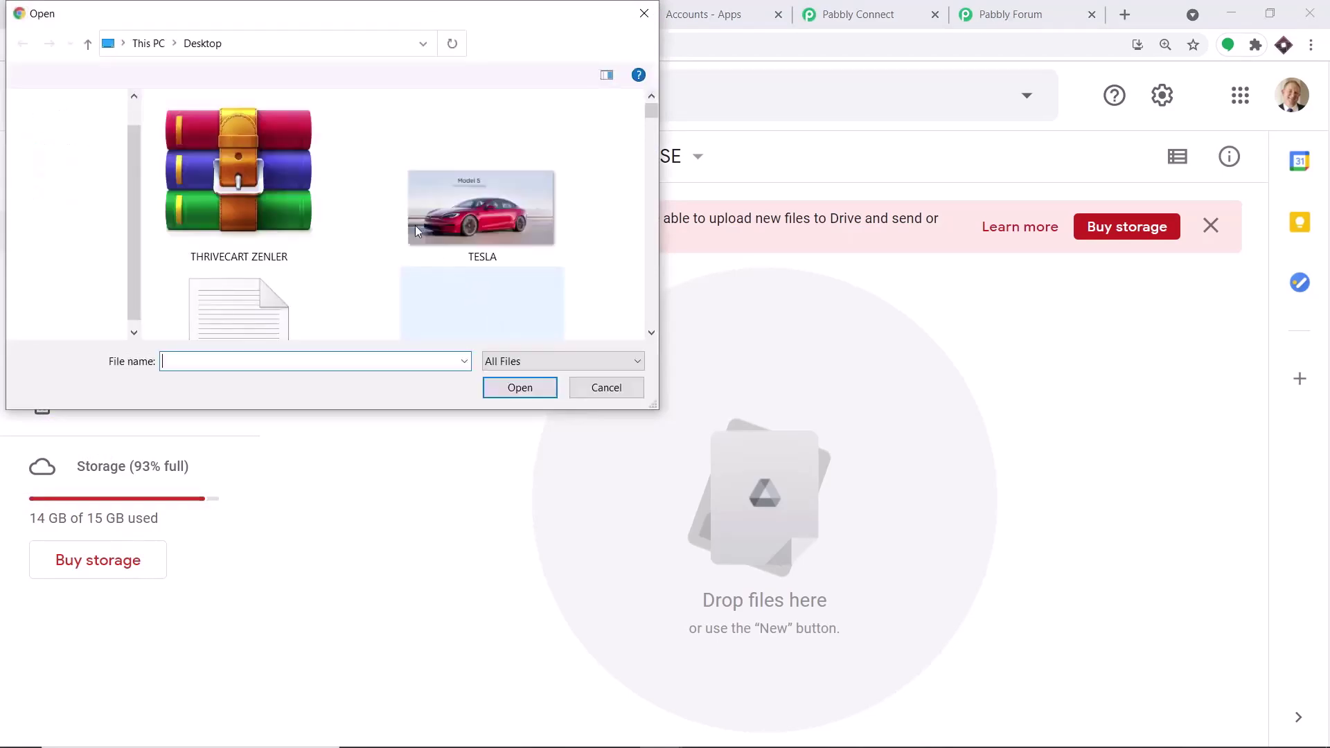
scroll(416, 223, "down", 2)
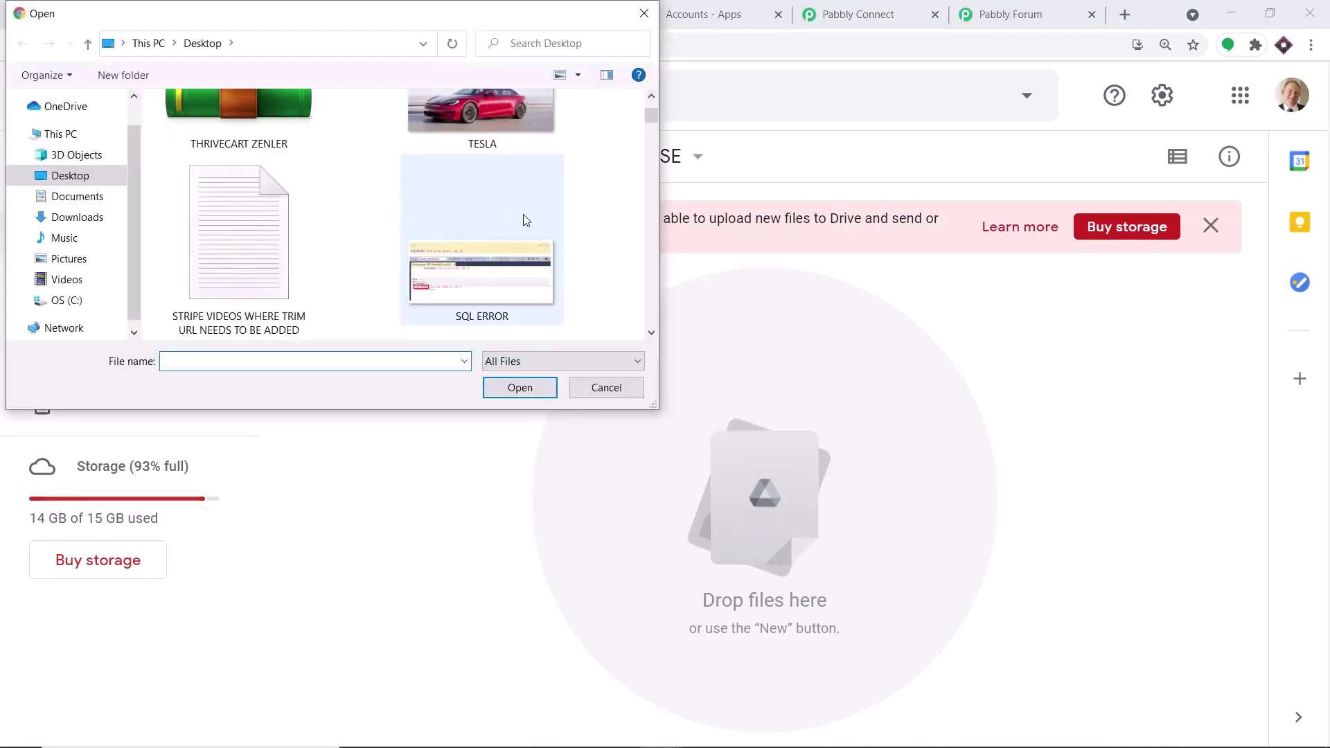
scroll(524, 220, "down", 2)
scroll(95, 114, "up", 1)
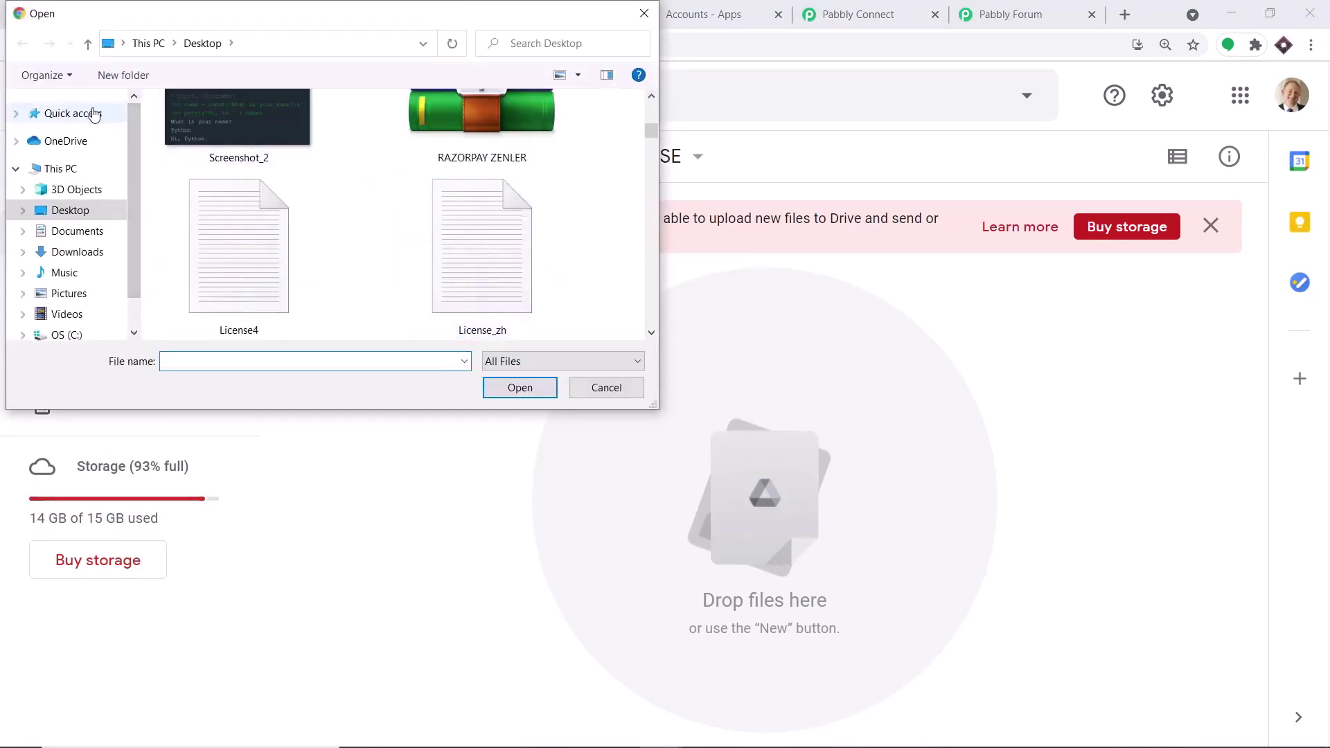
left_click(95, 114)
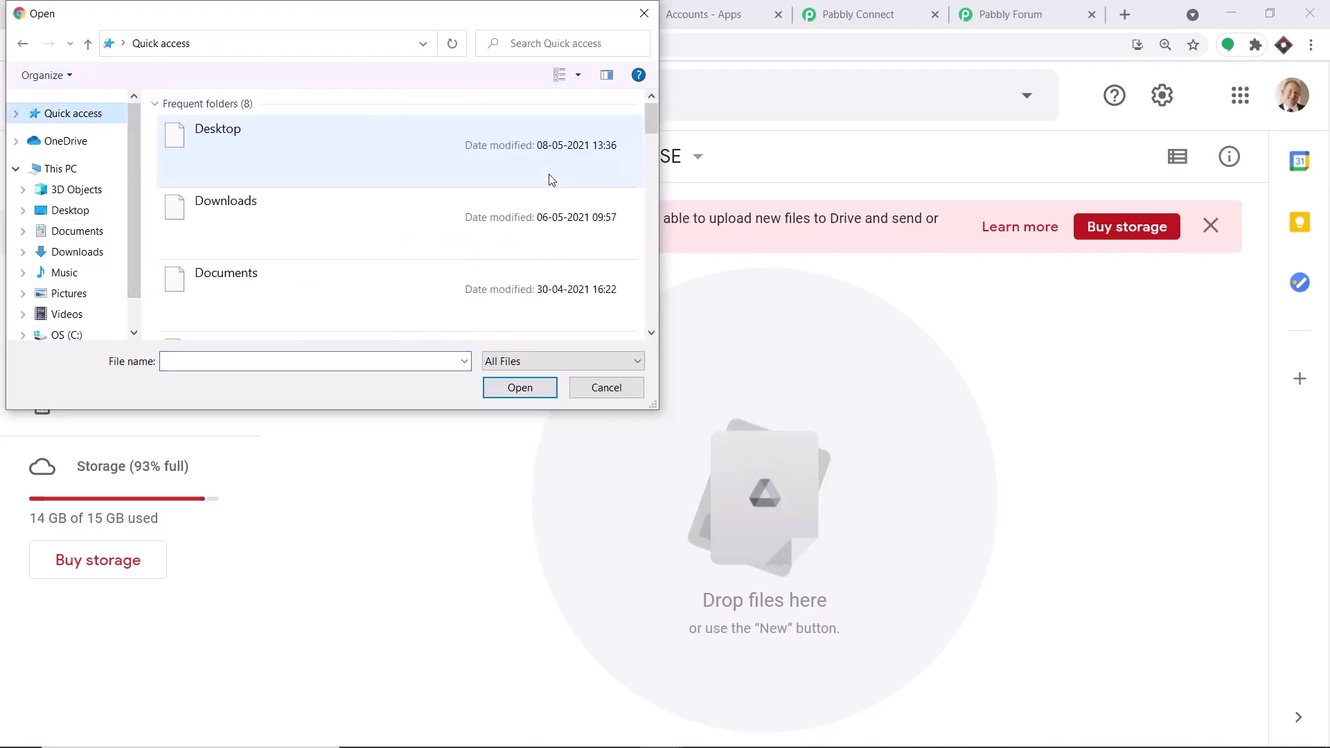
scroll(551, 184, "down", 6)
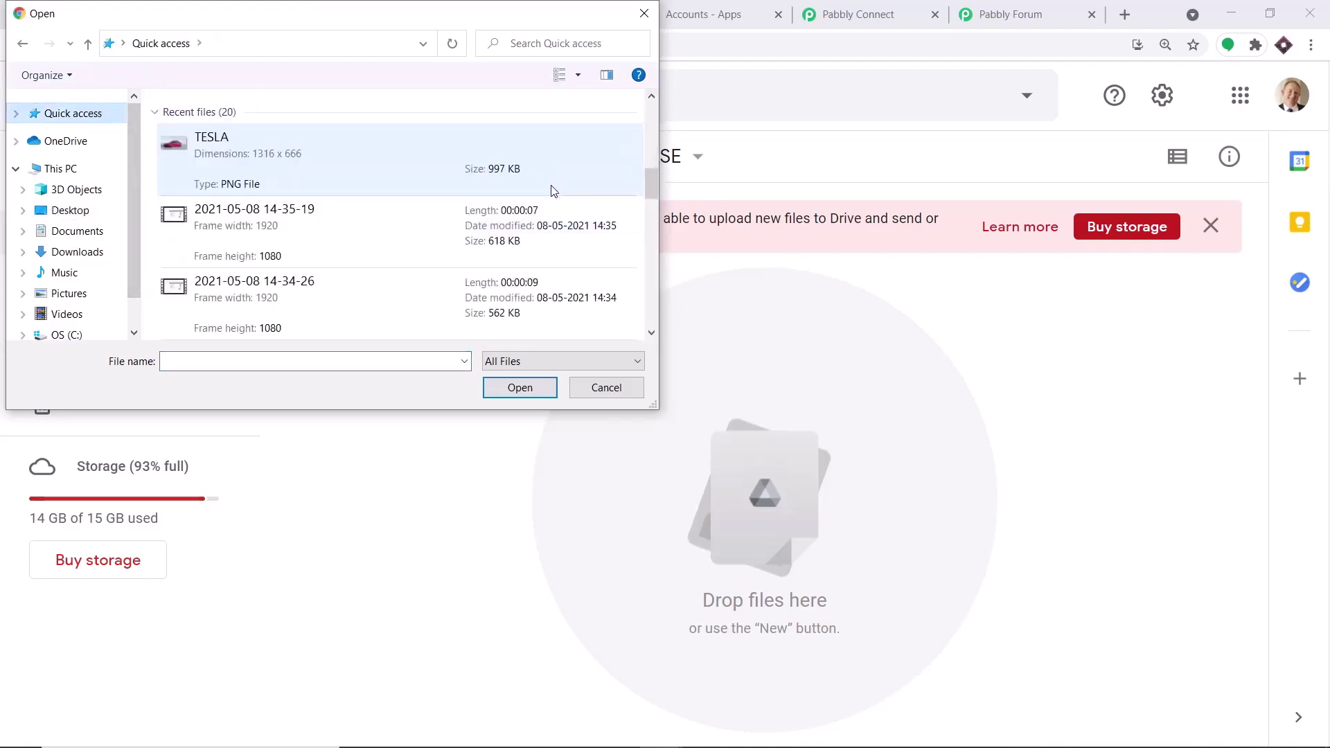
scroll(536, 200, "down", 2)
left_click(365, 234)
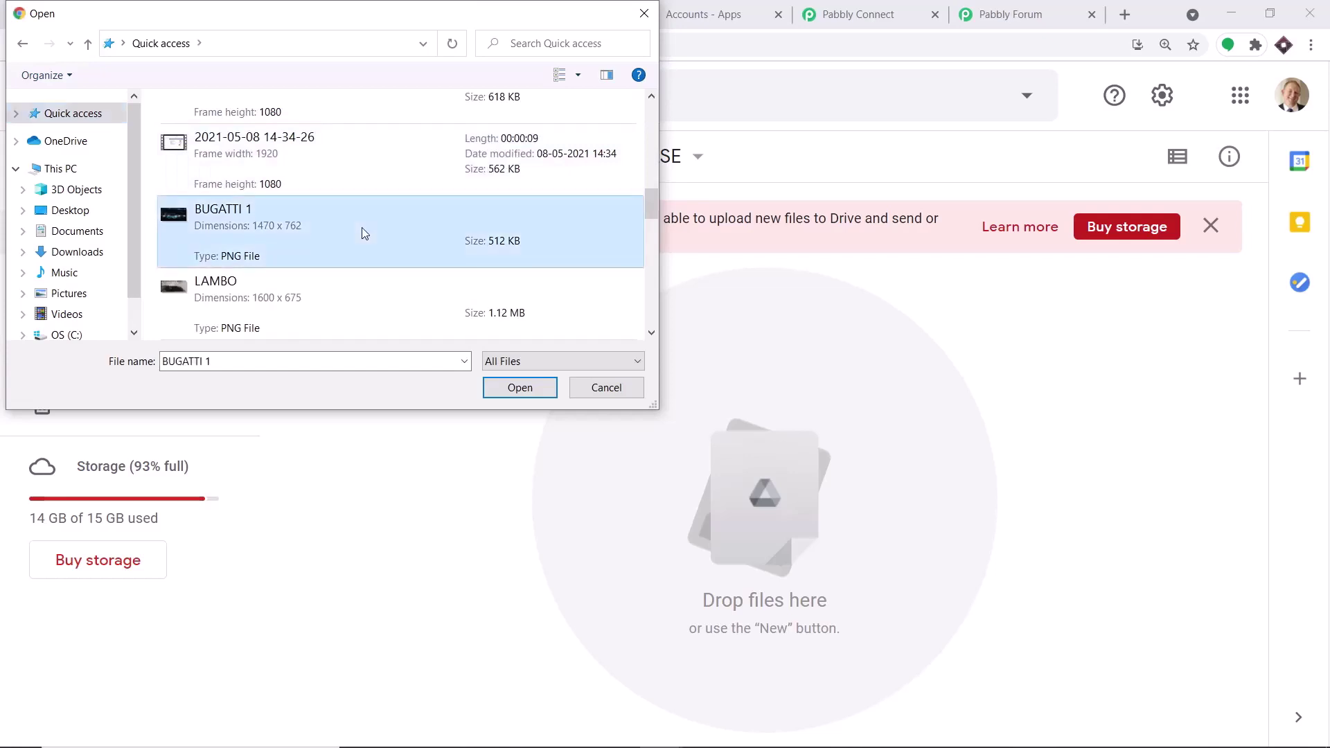
left_click(519, 388)
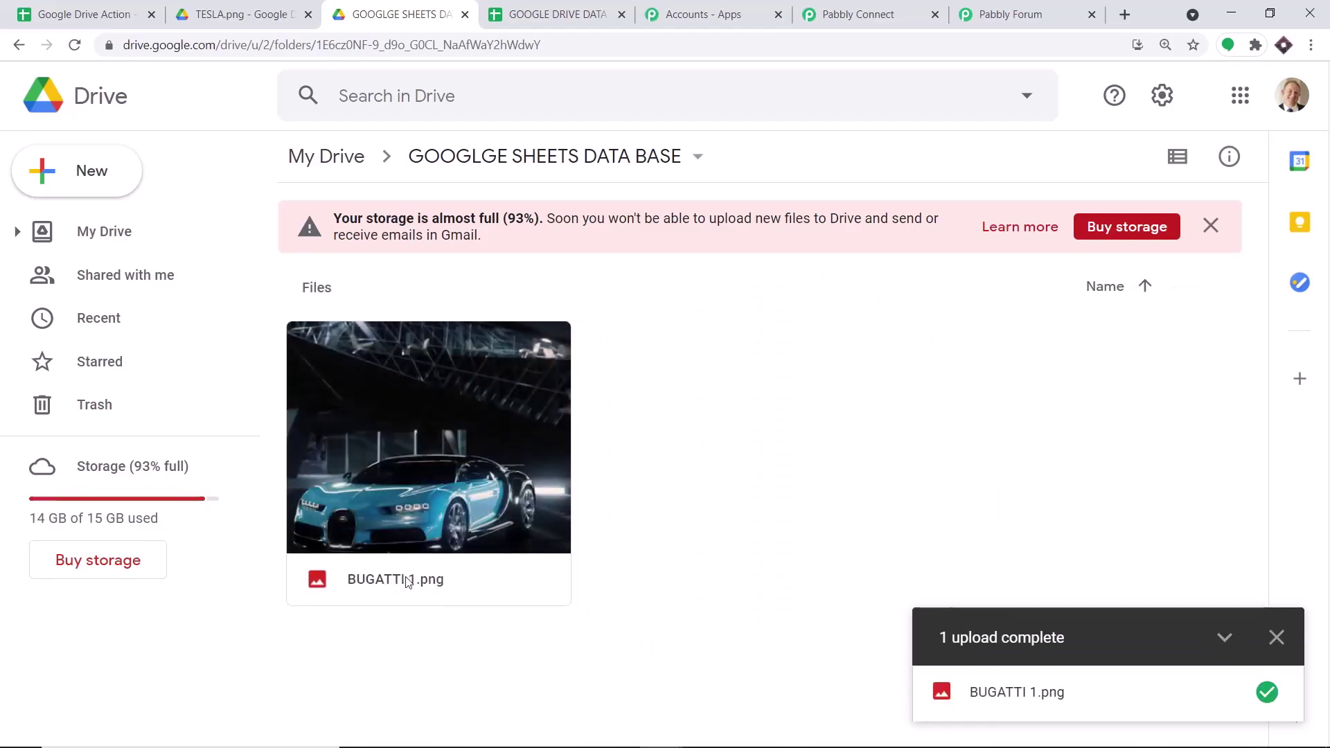
- Re-test the trigger and review the BUGATTI 1.png response, created 2021-05-08T09:17:50.295Z
left_click(892, 10)
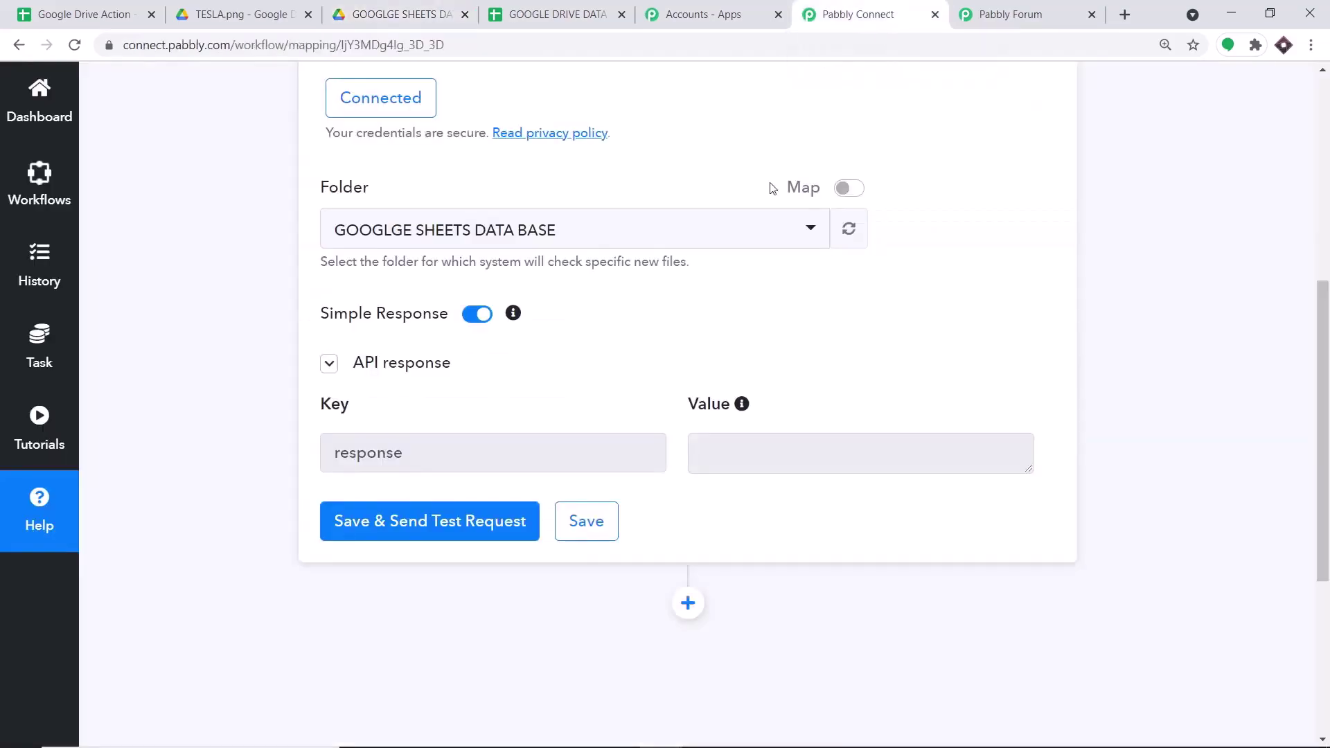
left_click(482, 531)
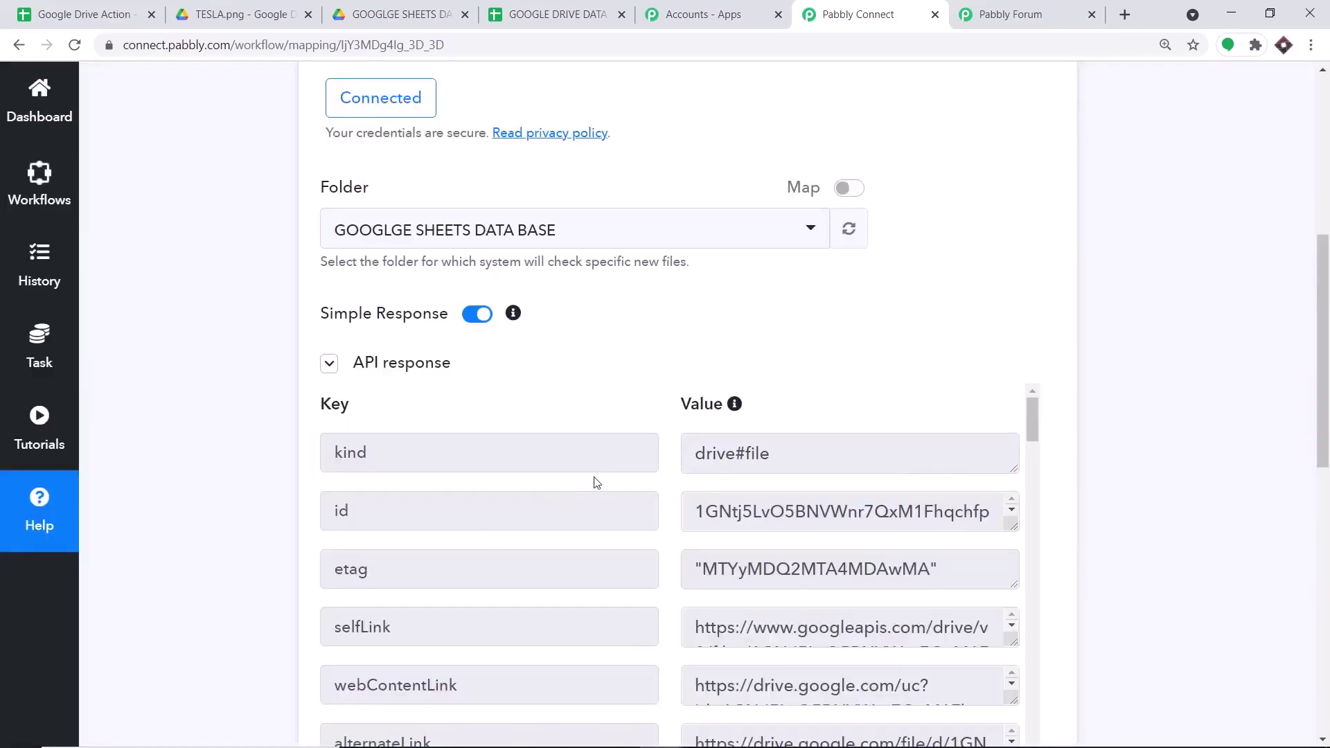
scroll(750, 532, "down", 2)
left_click_drag(1327, 404, 1327, 461)
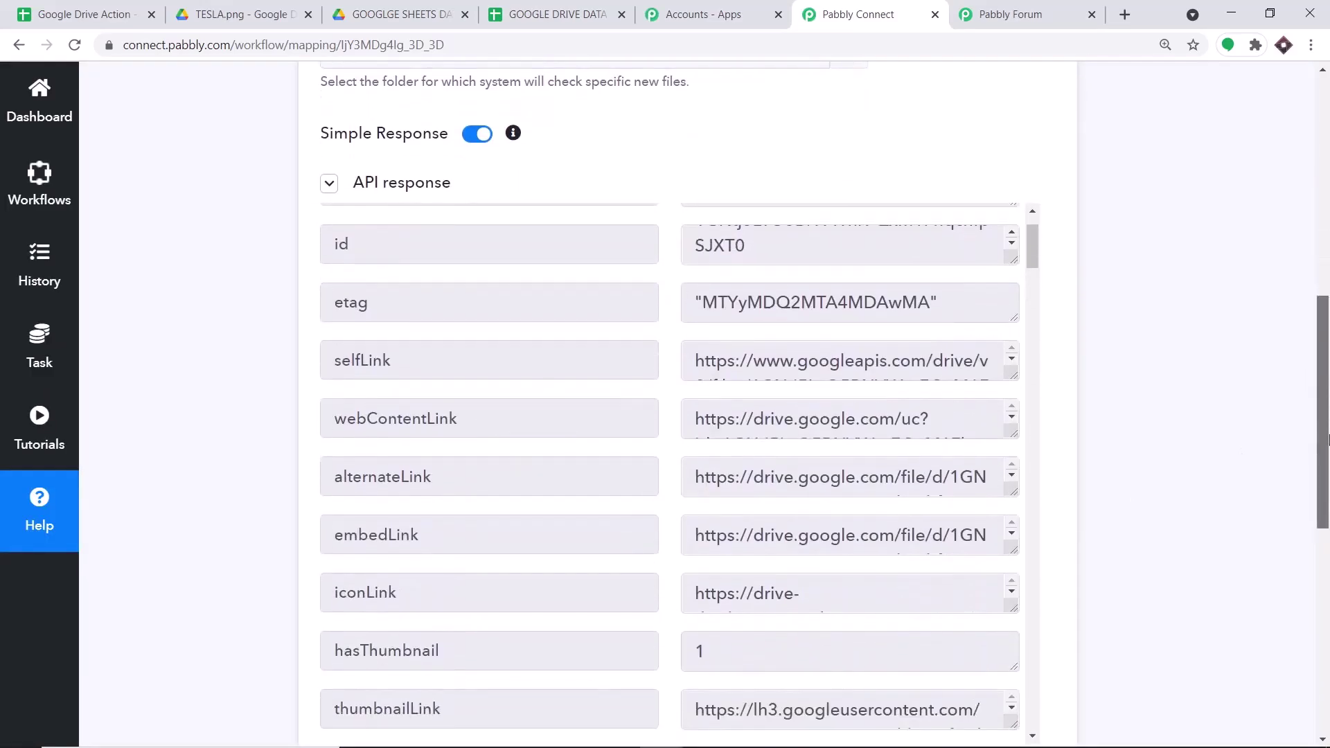
scroll(897, 398, "down", 3)
scroll(899, 400, "down", 3)
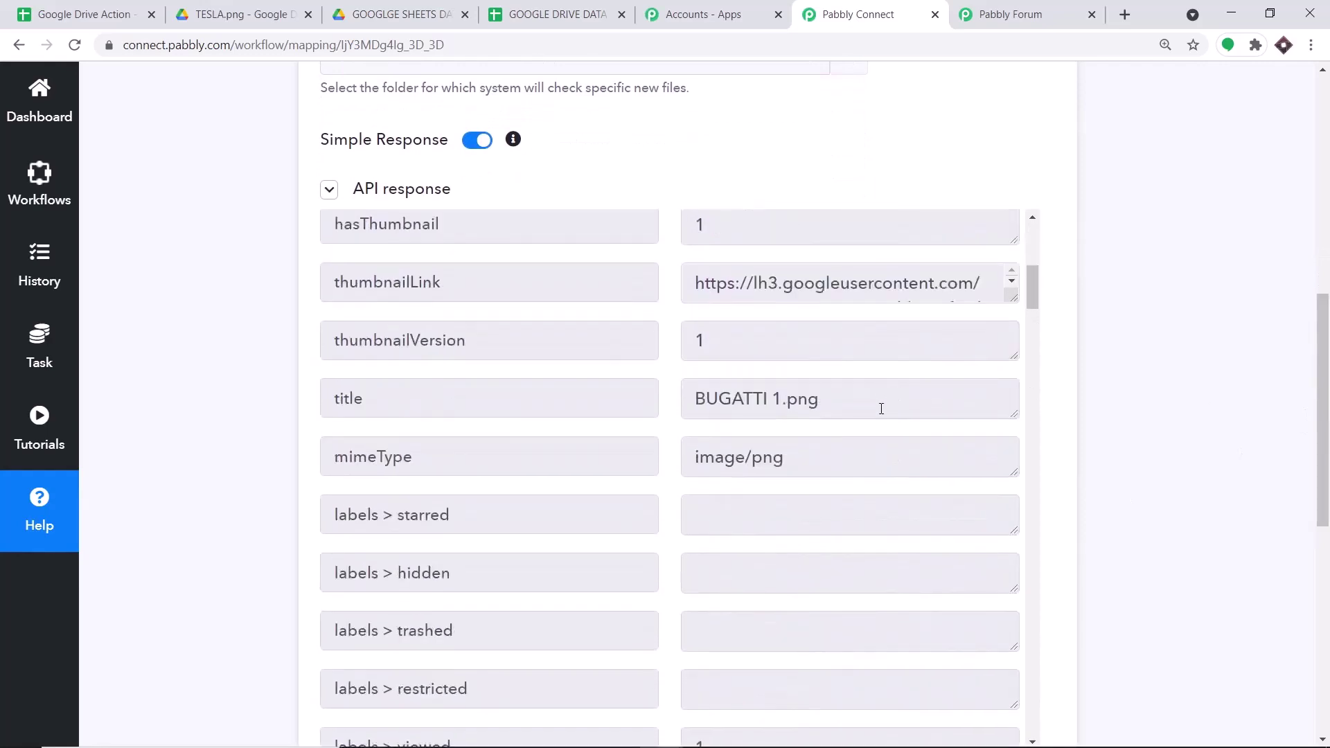
left_click_drag(863, 407, 693, 405)
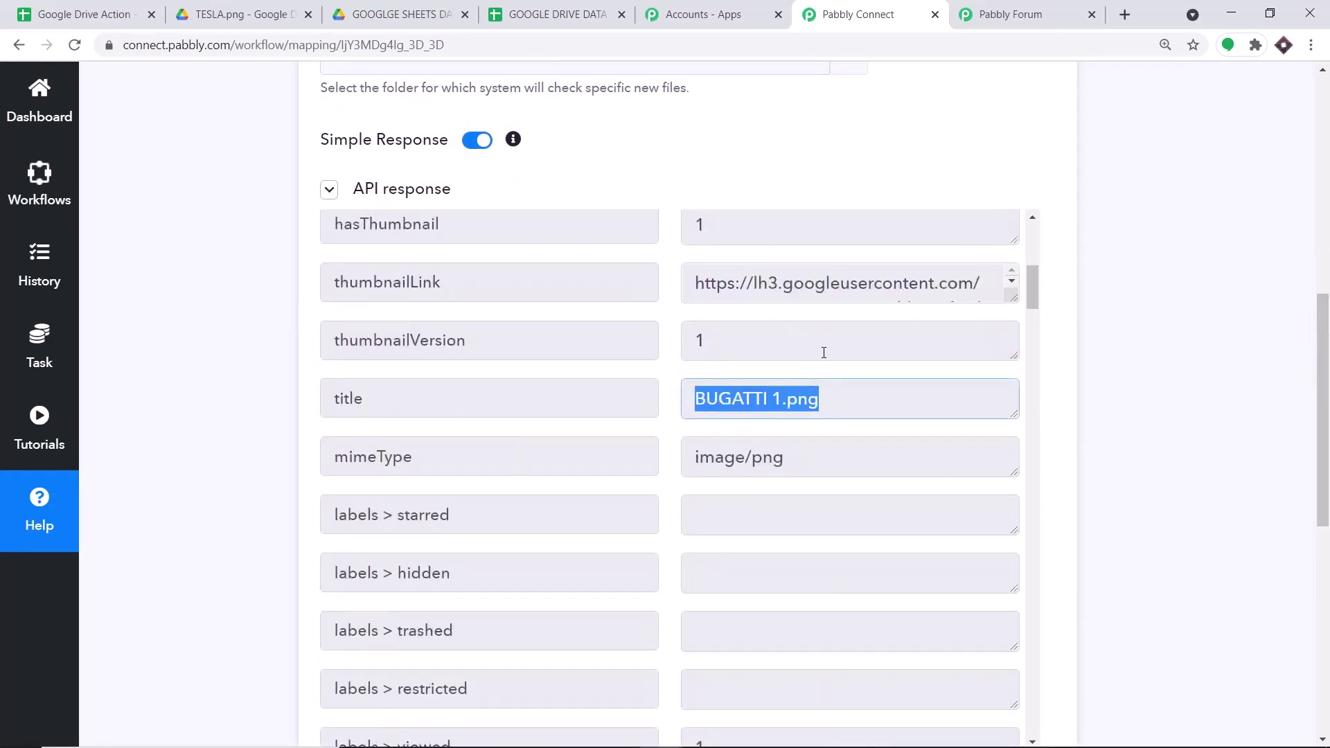
scroll(844, 359, "down", 3)
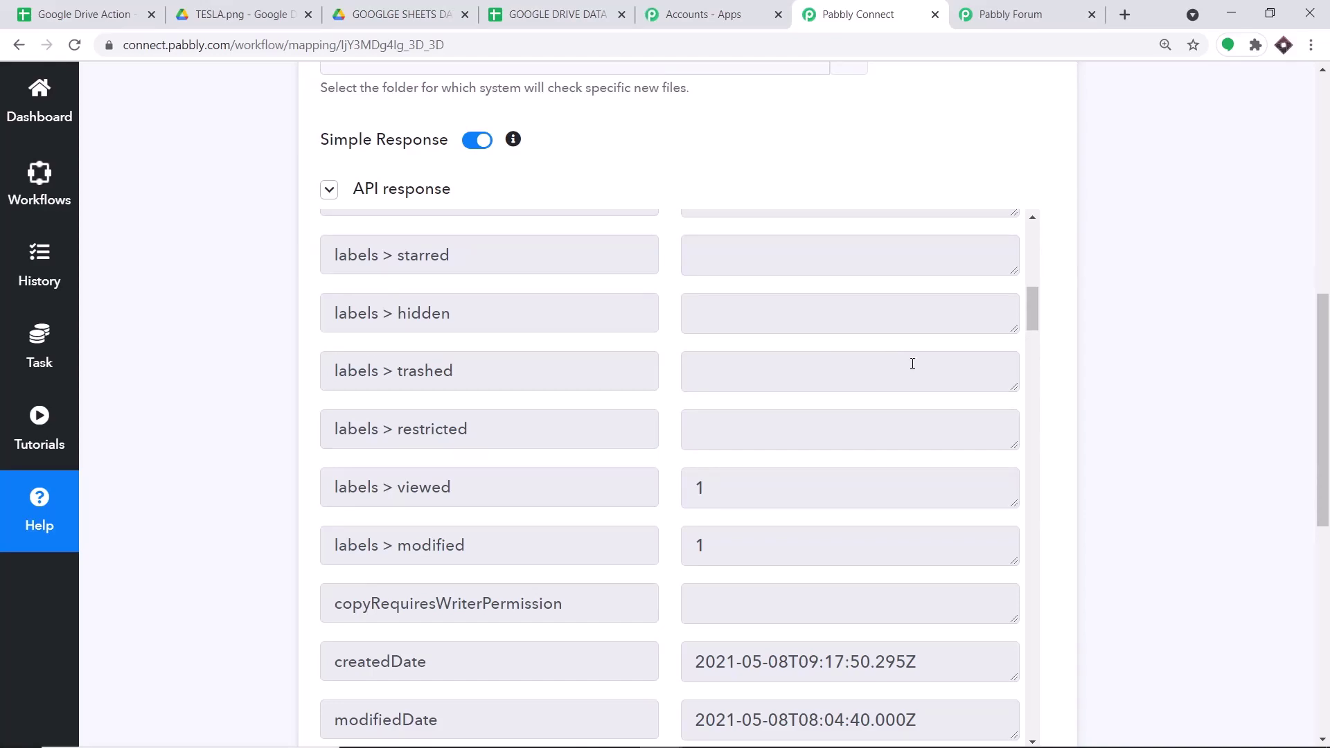
left_click_drag(1327, 299, 1326, 468)
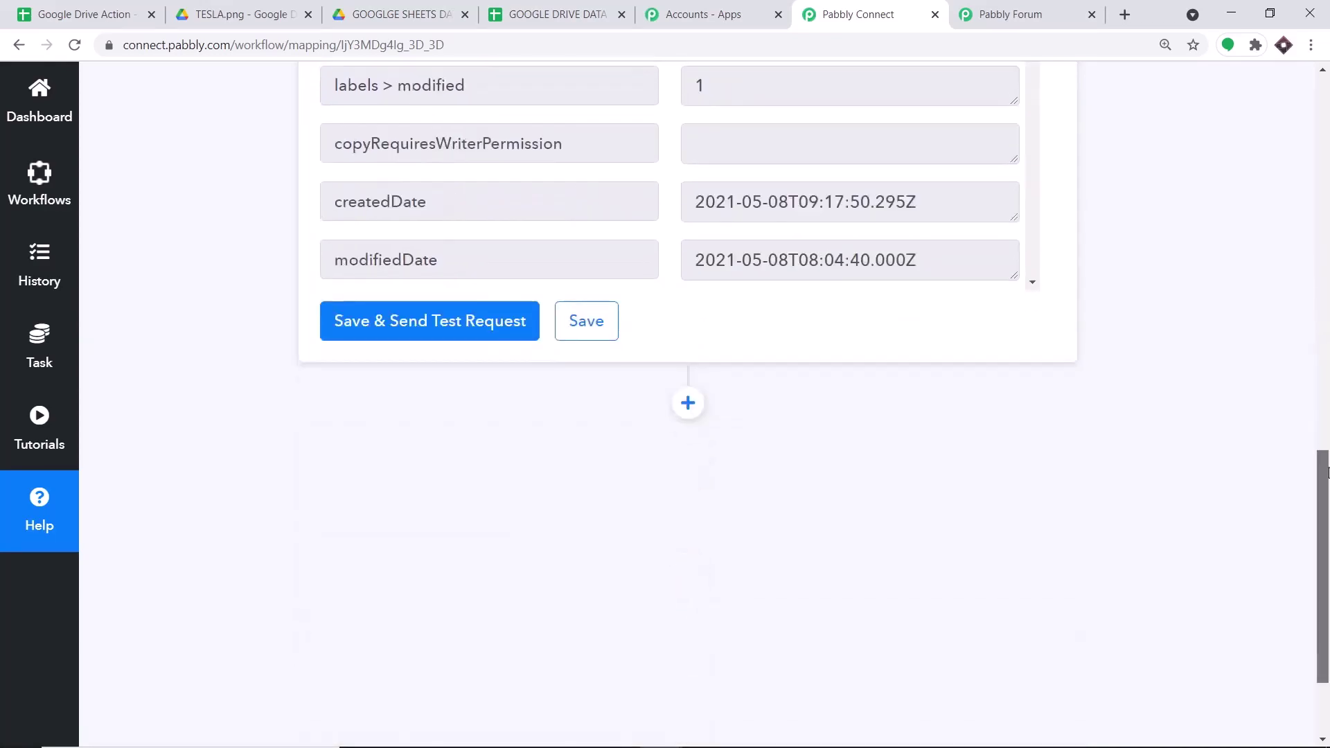
scroll(707, 333, "down", 1)
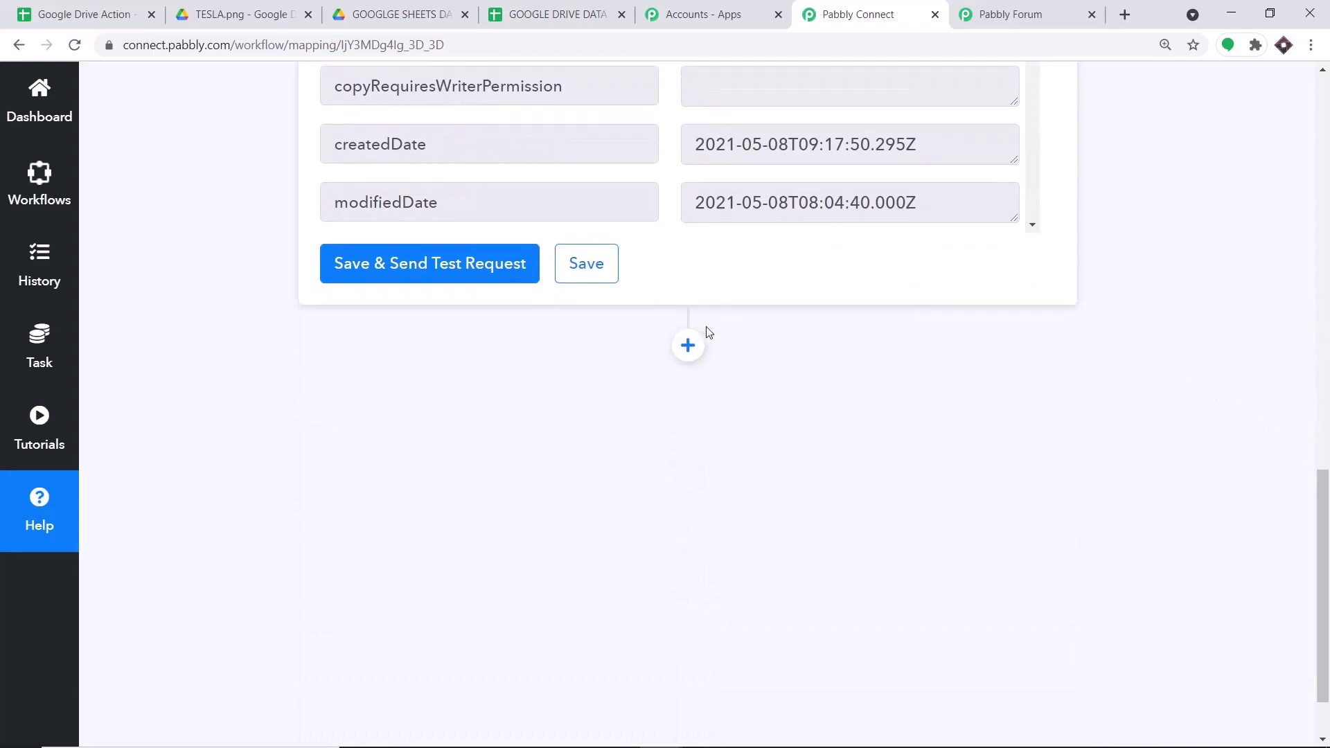
- Add a Google Drive action step with the Share a File With Anyone event
left_click(694, 321)
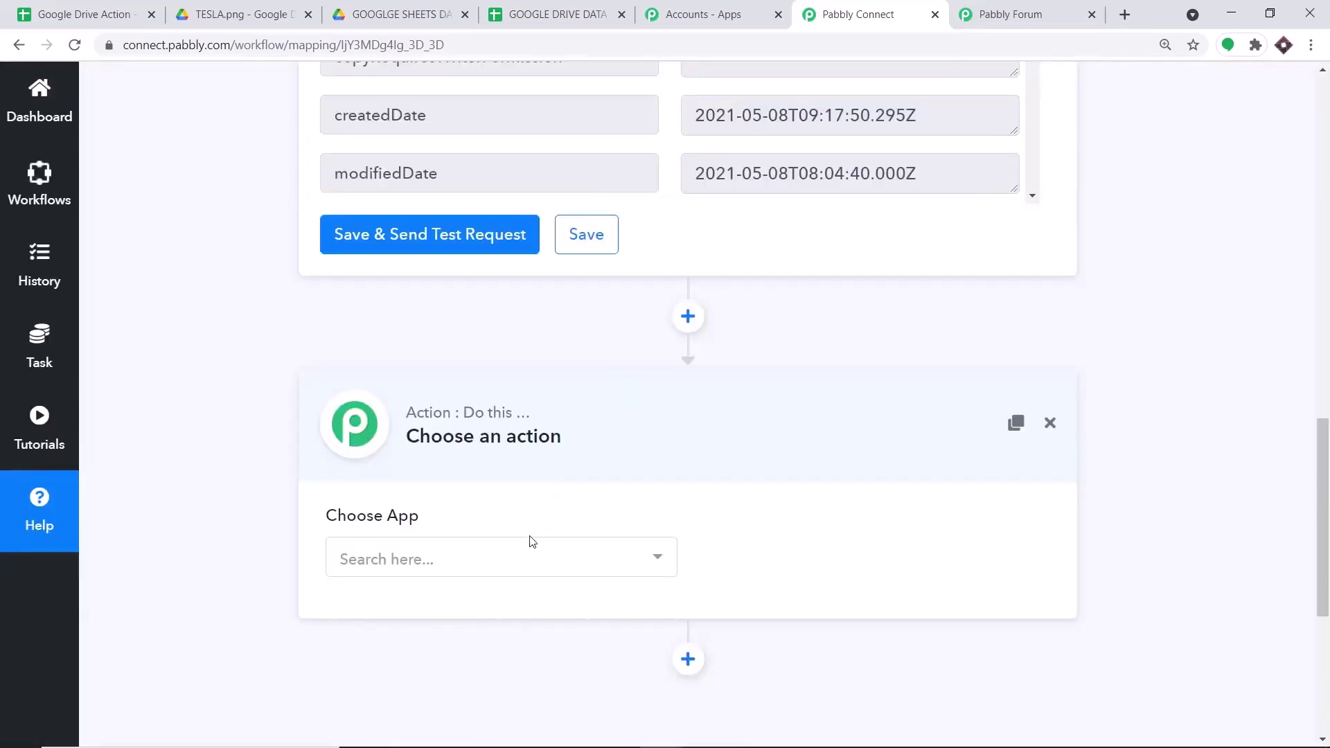
left_click(540, 562)
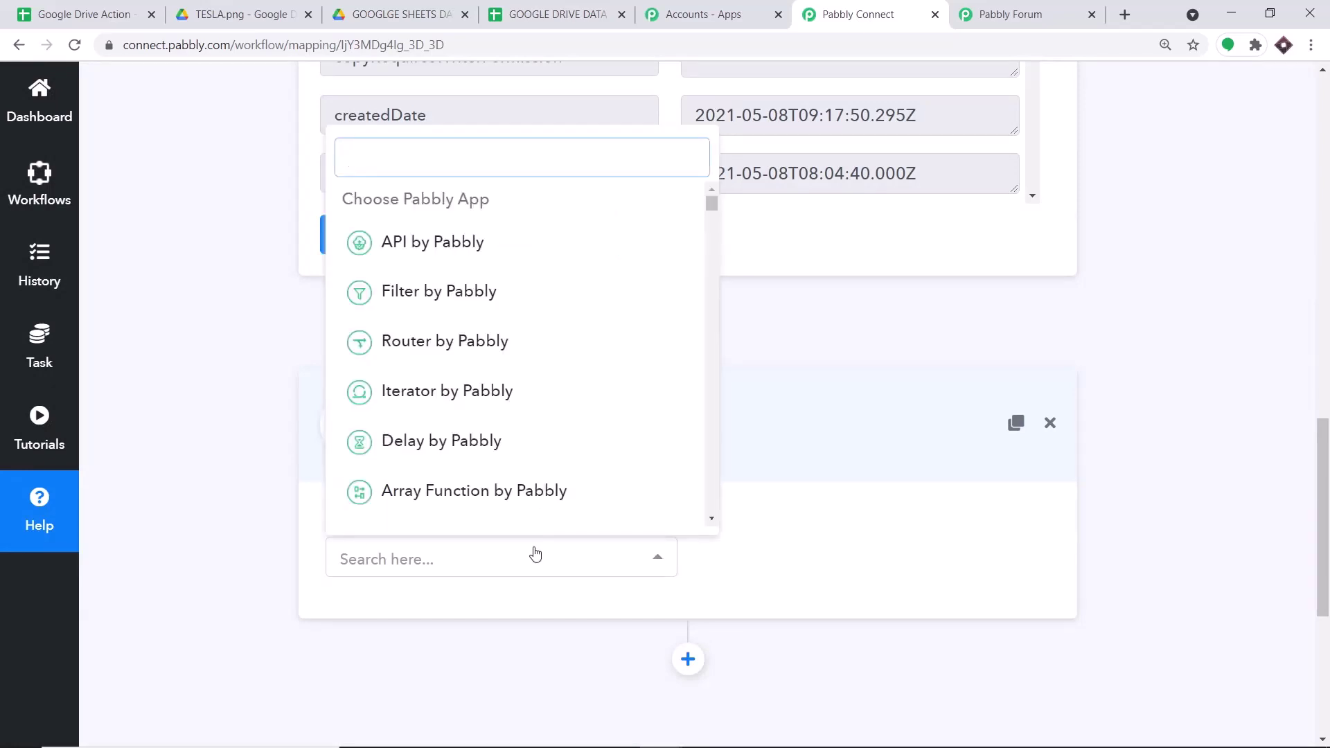
type("GOOGLE")
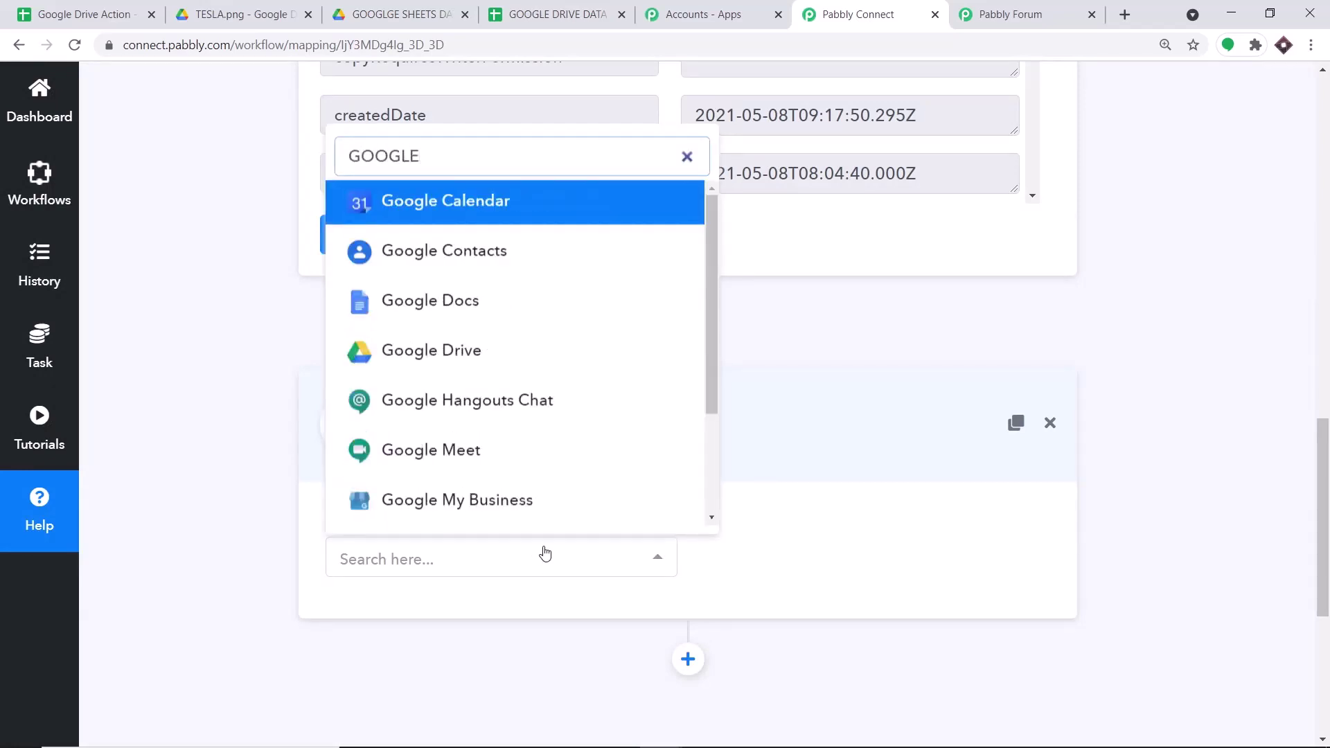
left_click(583, 365)
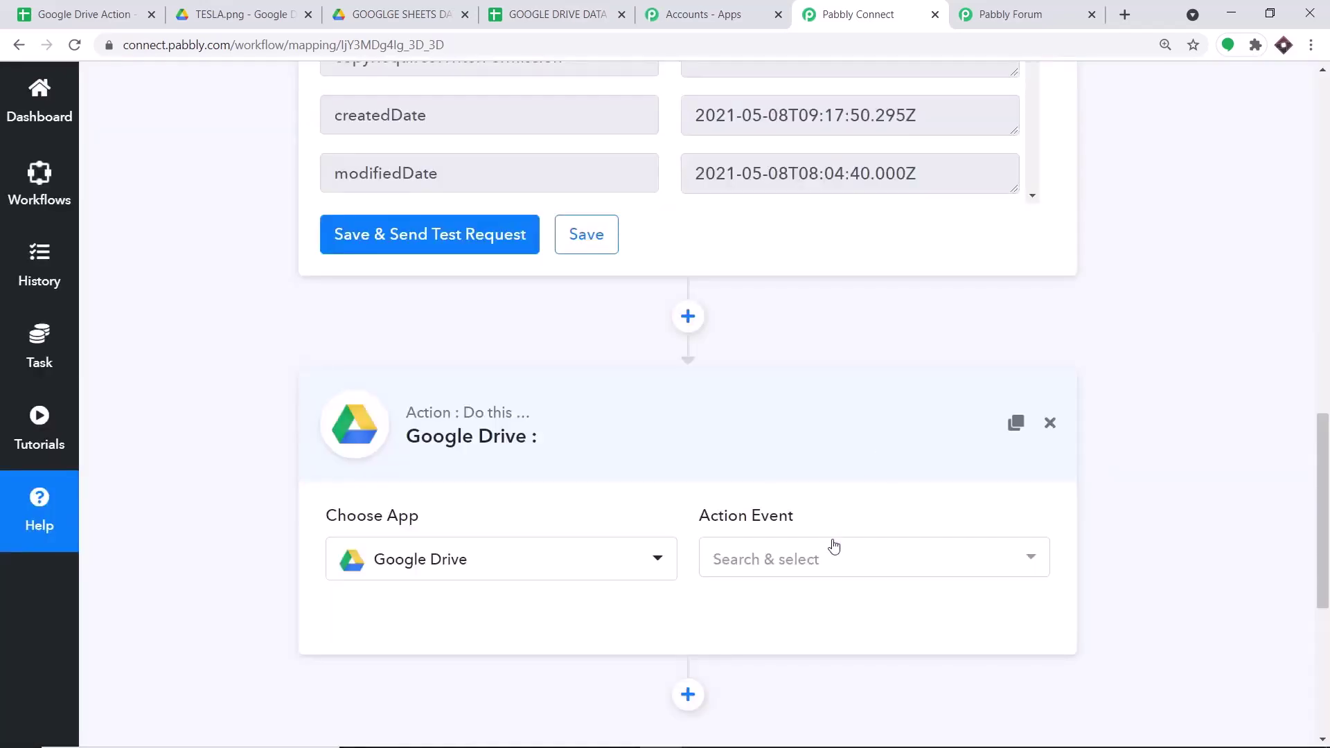
left_click(834, 552)
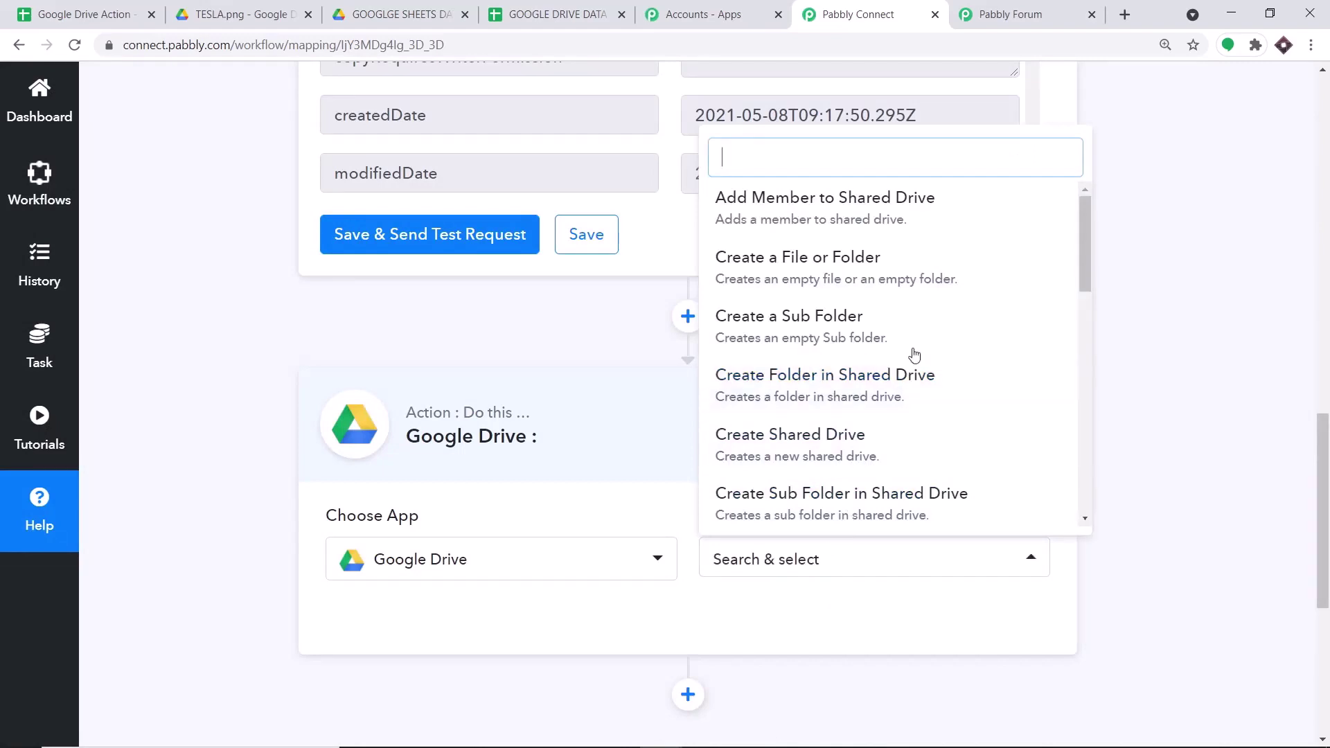
scroll(914, 352, "down", 2)
scroll(926, 374, "up", 1)
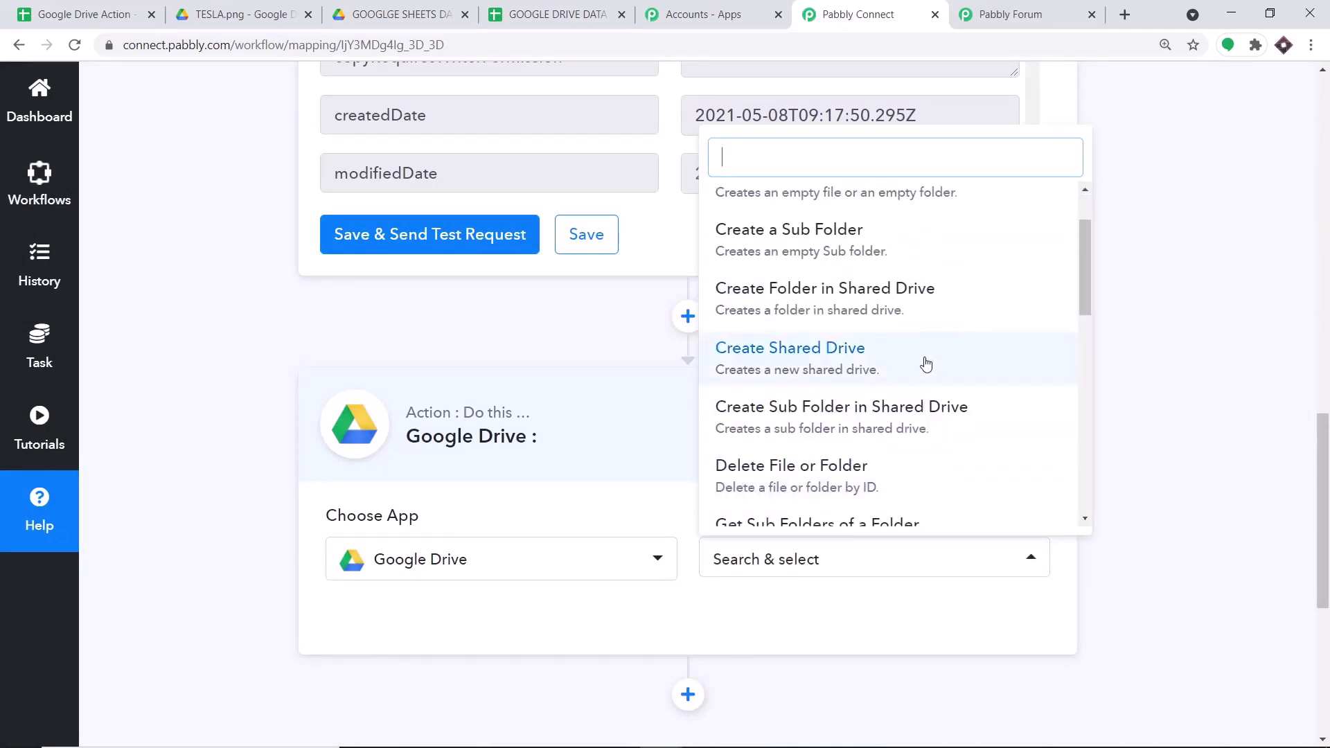
scroll(925, 362, "up", 1)
scroll(924, 367, "down", 6)
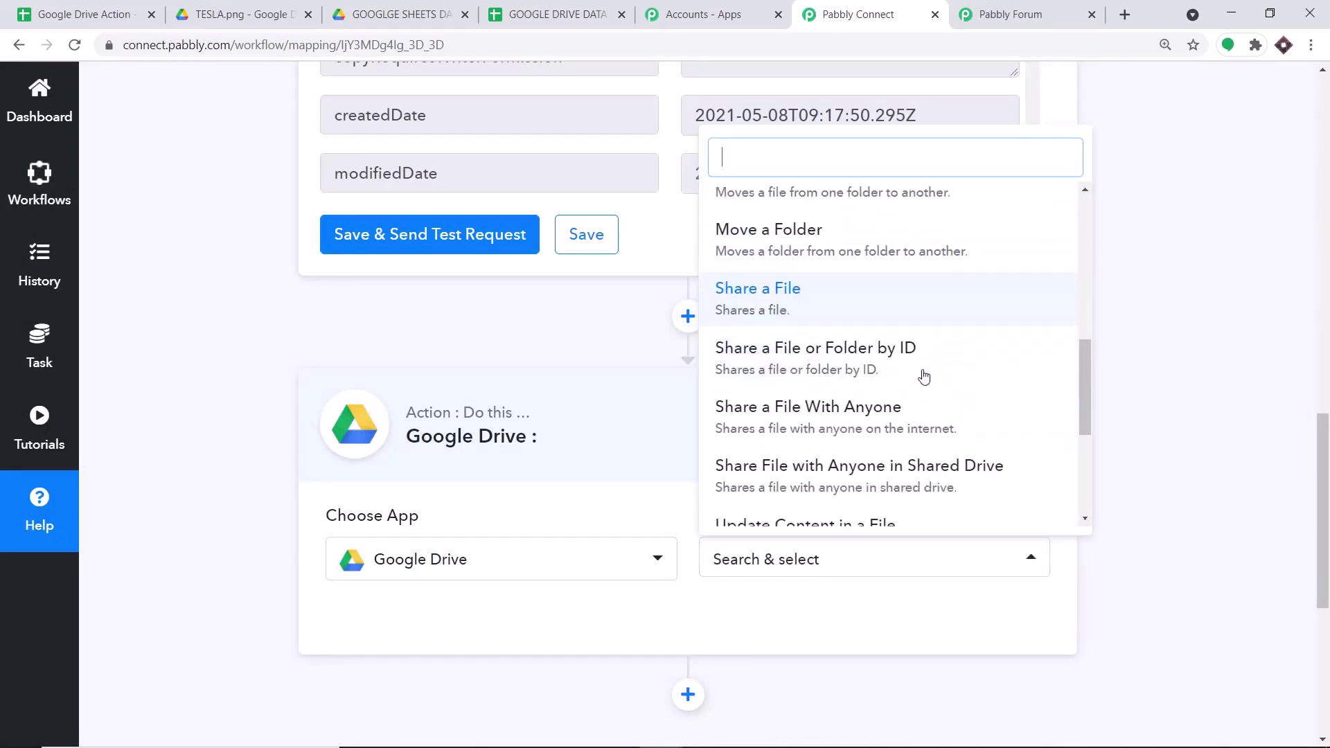
left_click(904, 410)
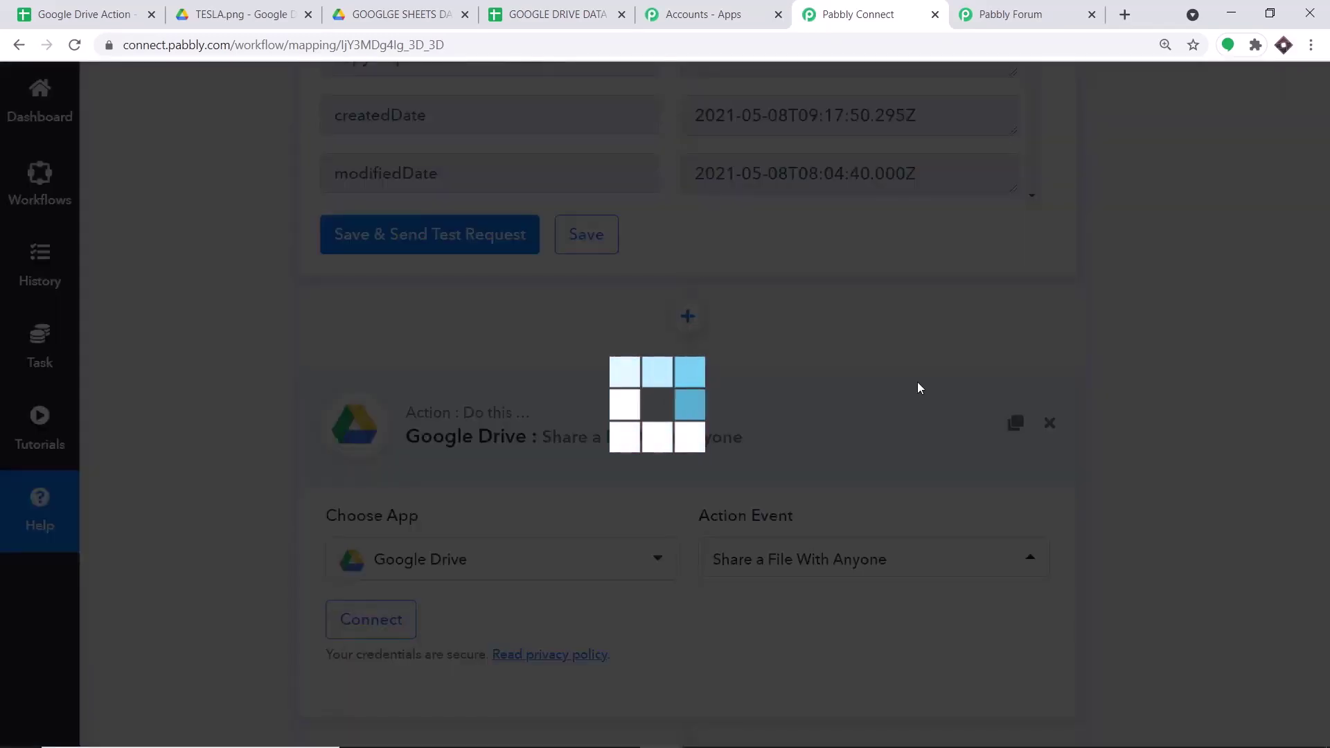
- Connect the action to the existing Google Drive #72 connection and save
left_click(391, 359)
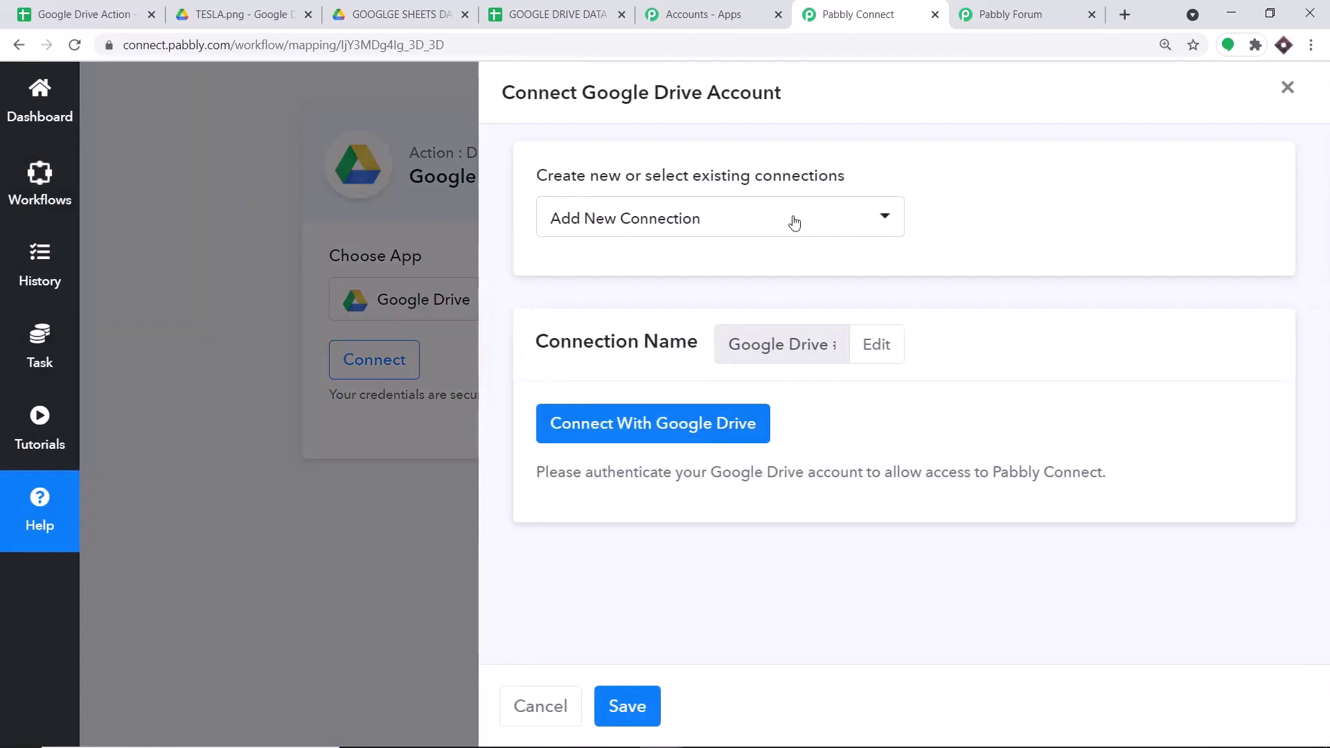
left_click(795, 222)
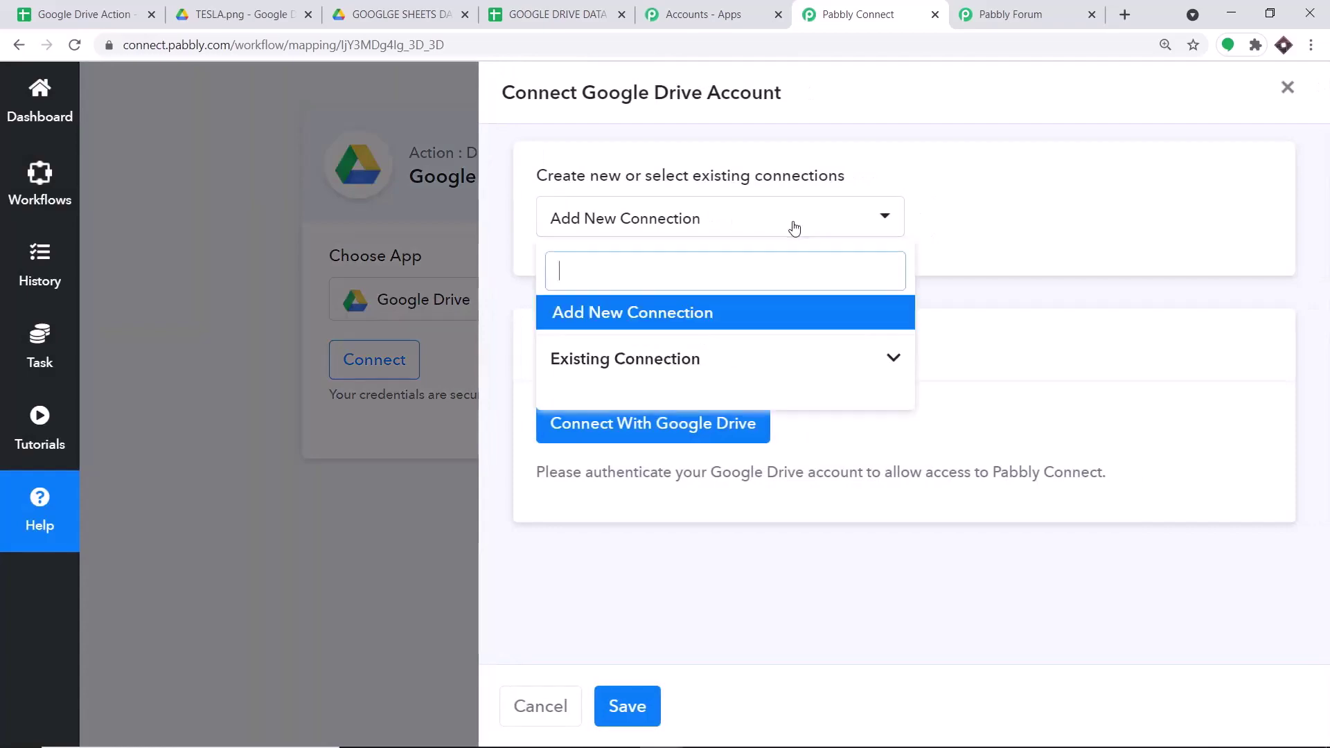
left_click(804, 362)
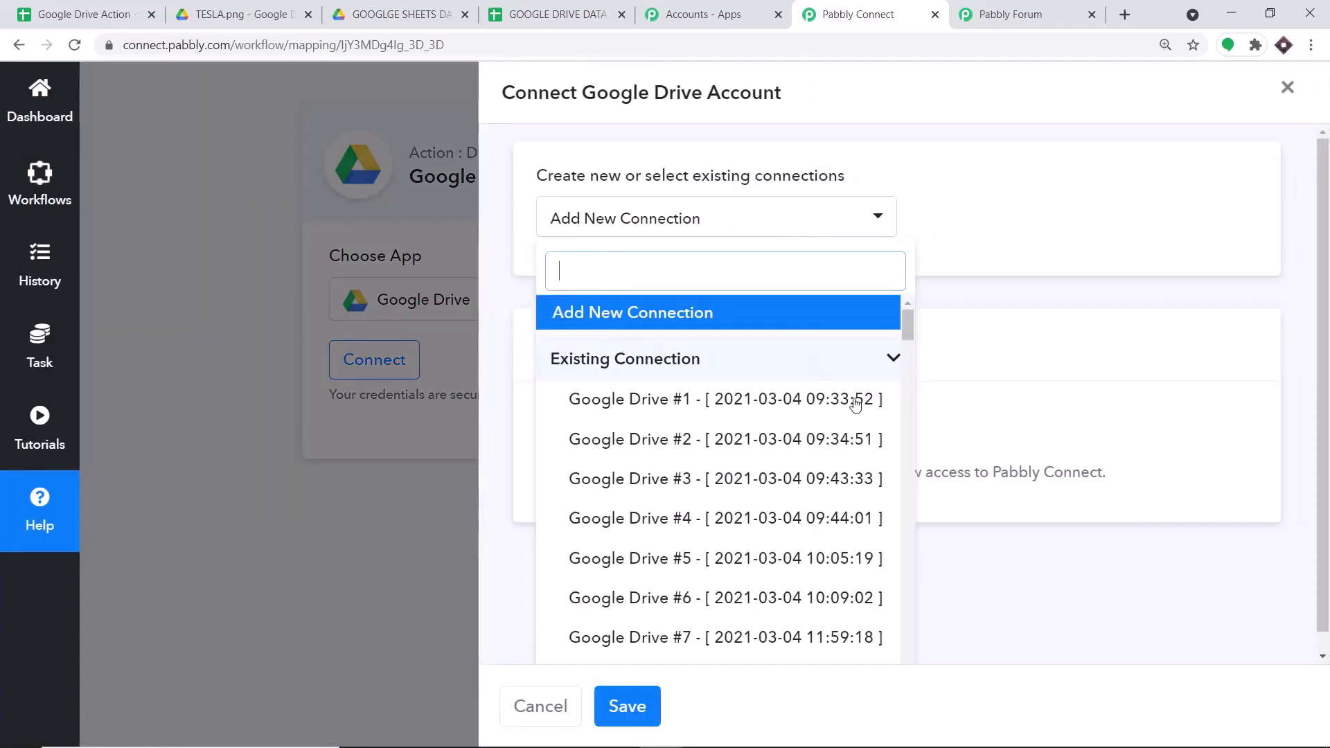
scroll(870, 371, "down", 5)
left_click_drag(907, 357, 899, 675)
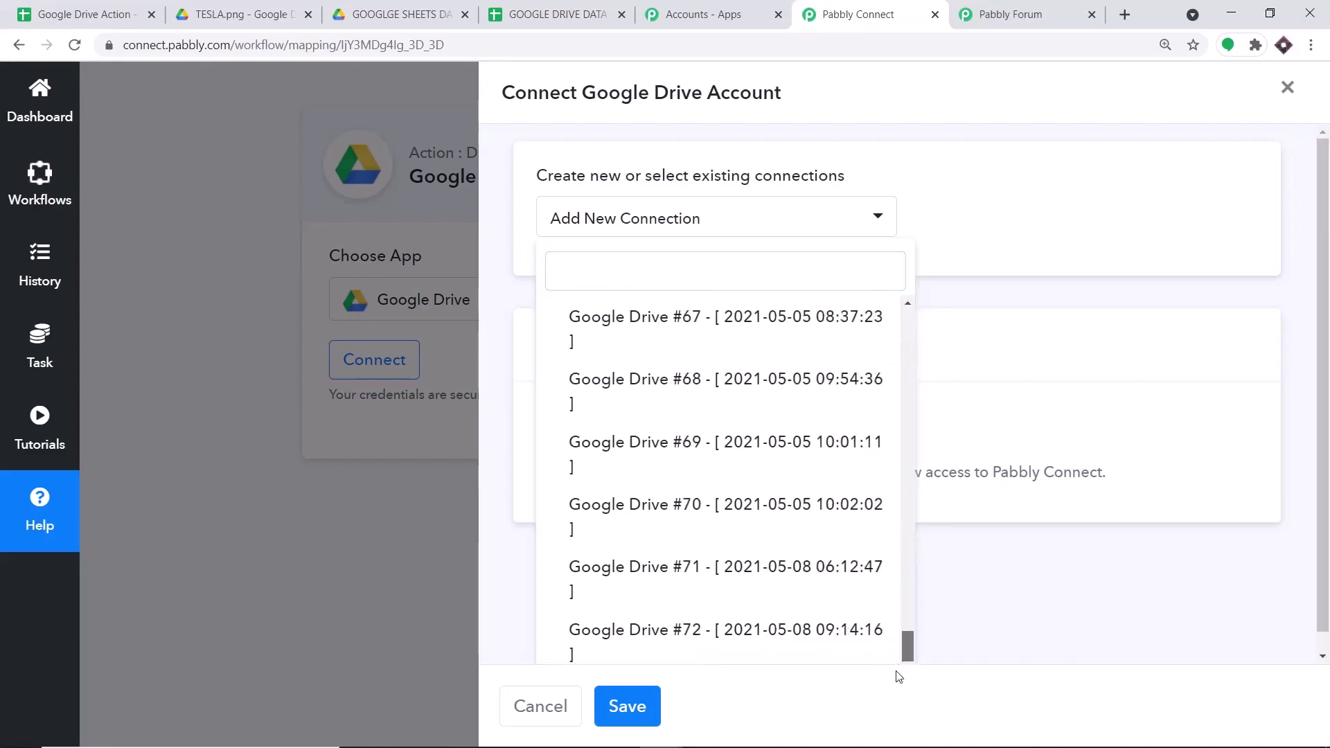
left_click(820, 638)
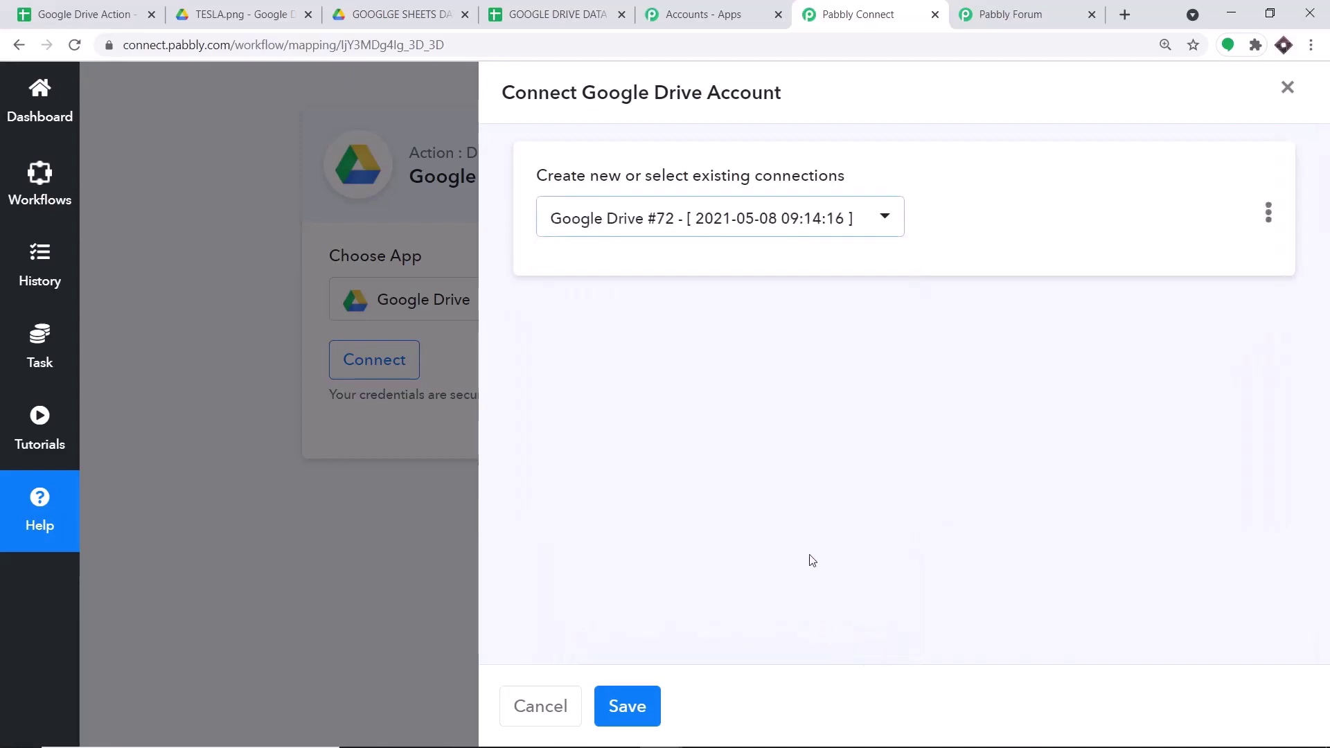
left_click(658, 700)
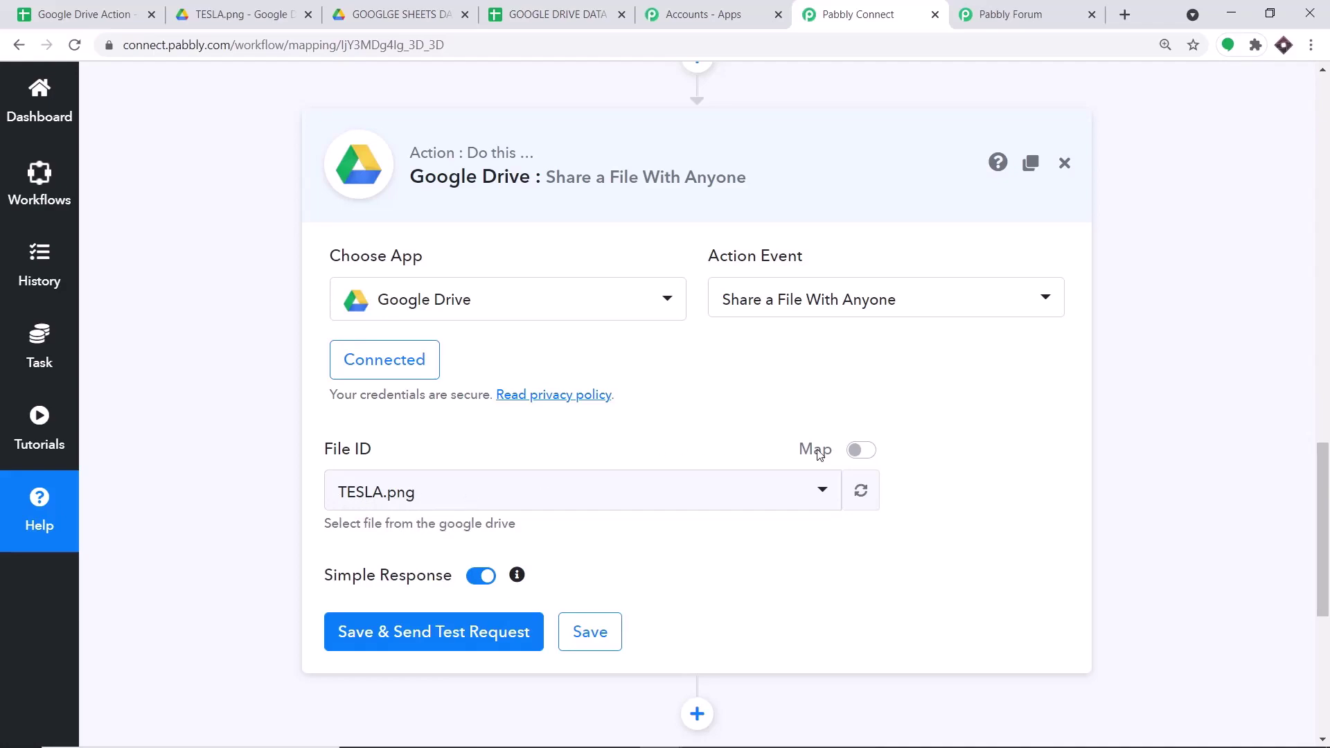
- Replace the static TESLA.png File ID with the trigger's mapped '1. id' field from New File In Specific Folder
left_click(869, 454)
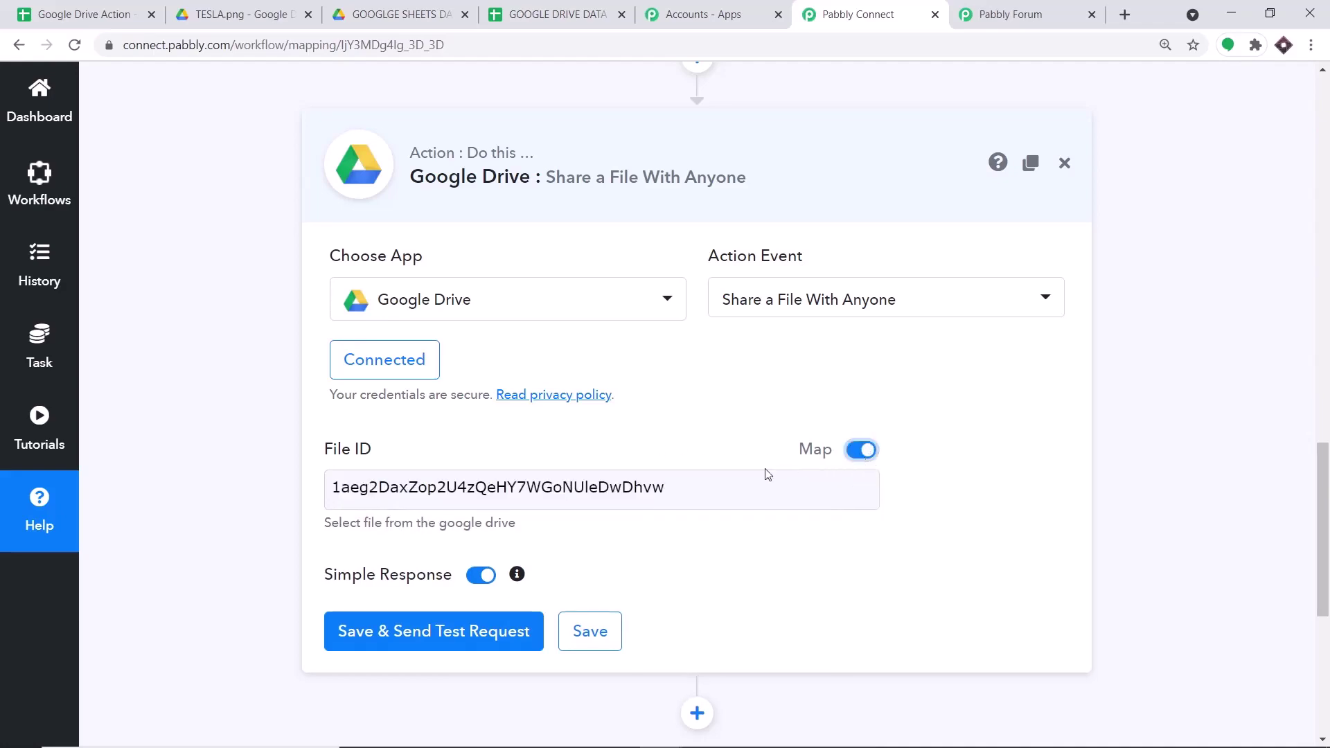
left_click_drag(672, 493, 315, 502)
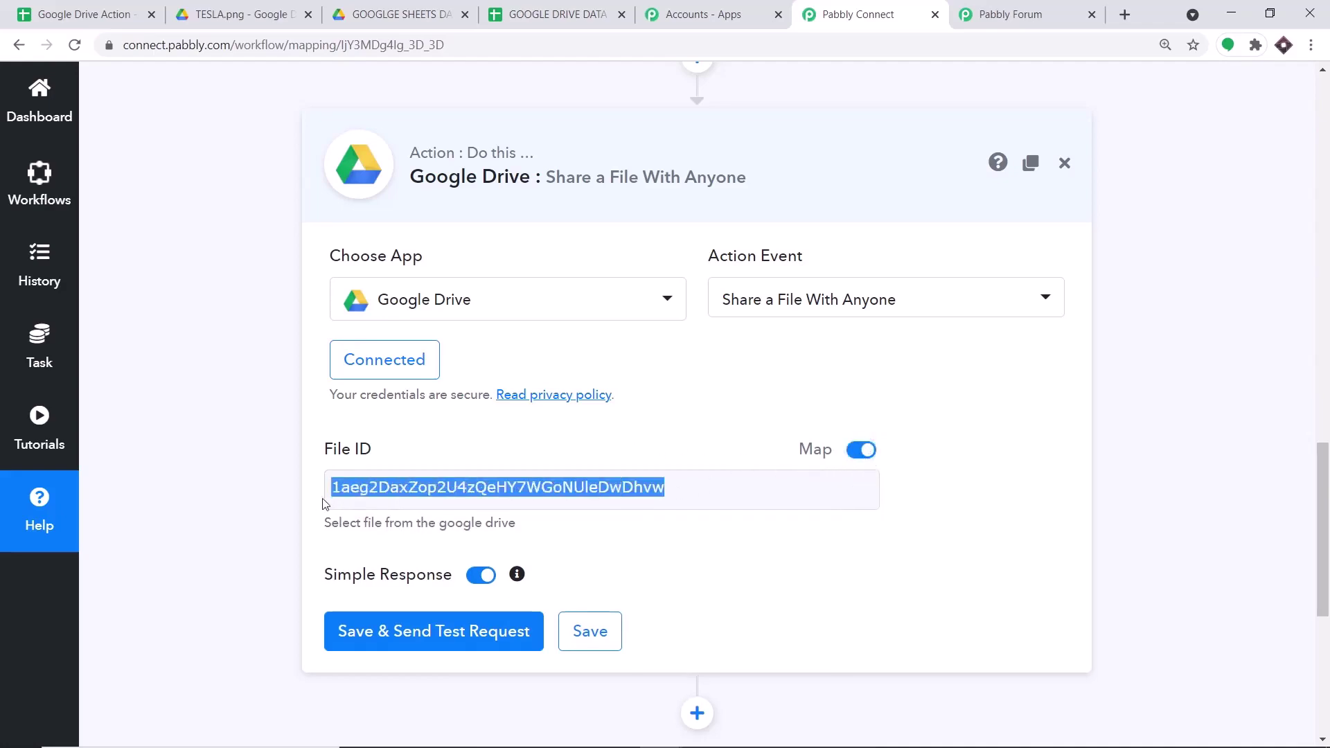
key("BackSpace")
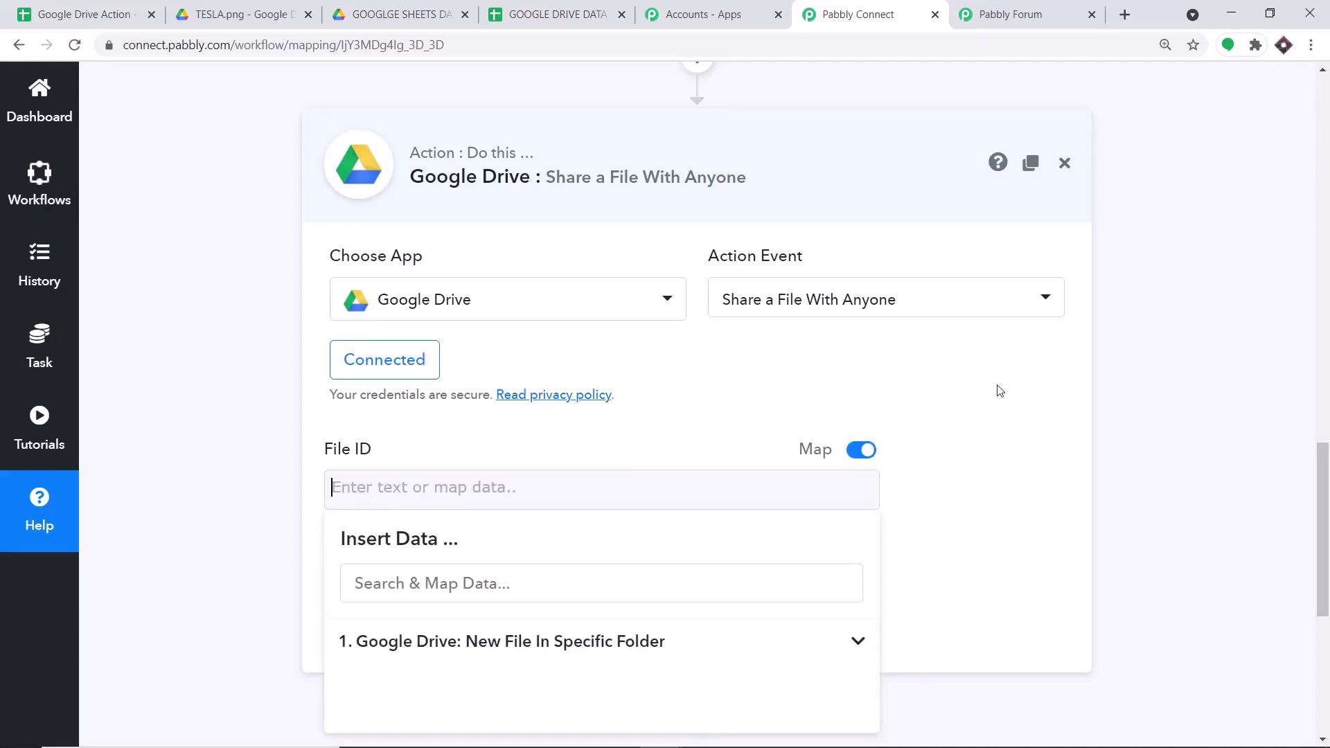
left_click(1115, 351)
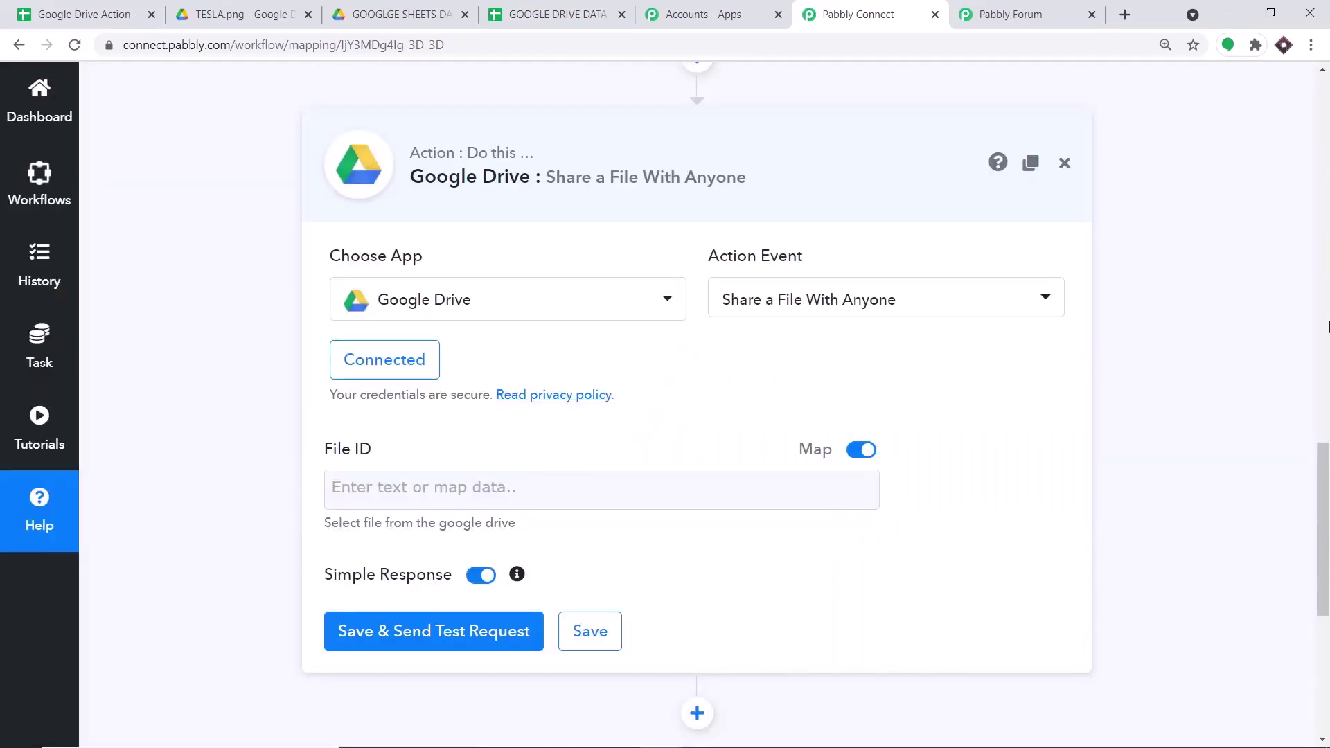
scroll(1327, 326, "up", 10)
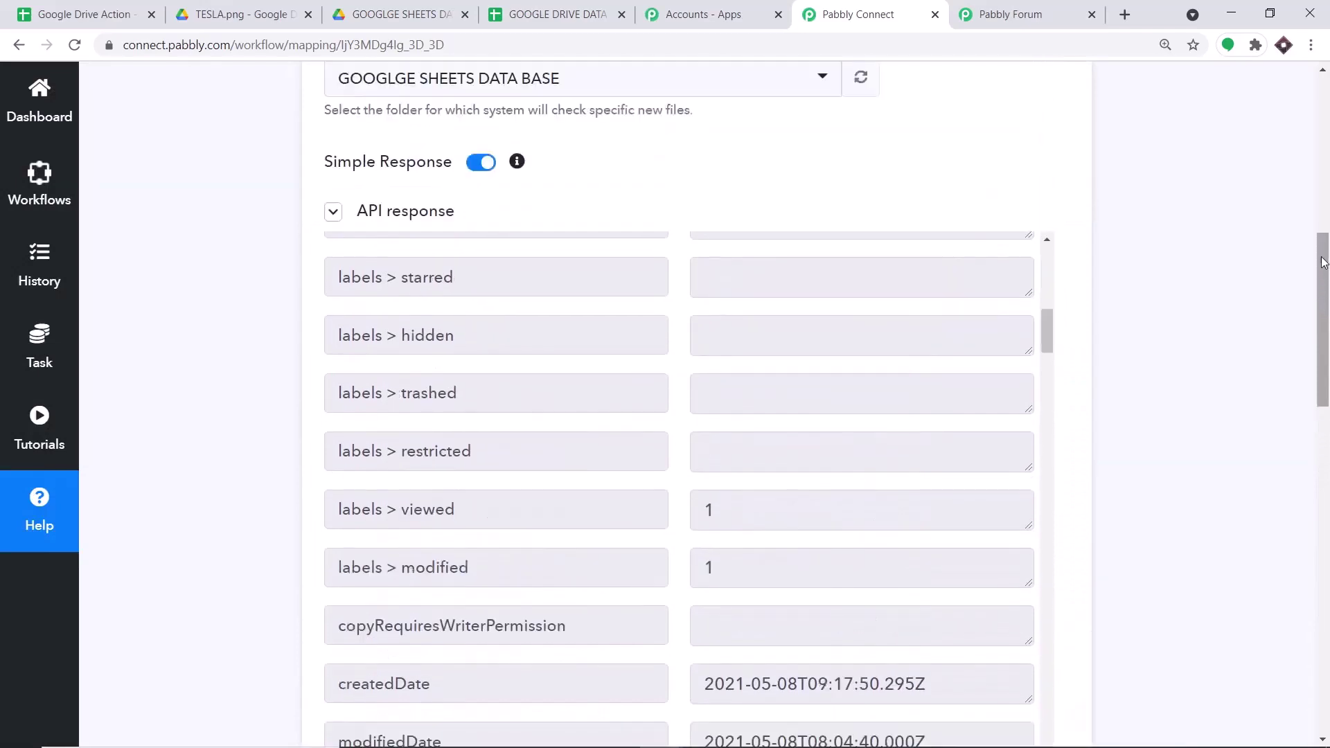
scroll(993, 341, "up", 15)
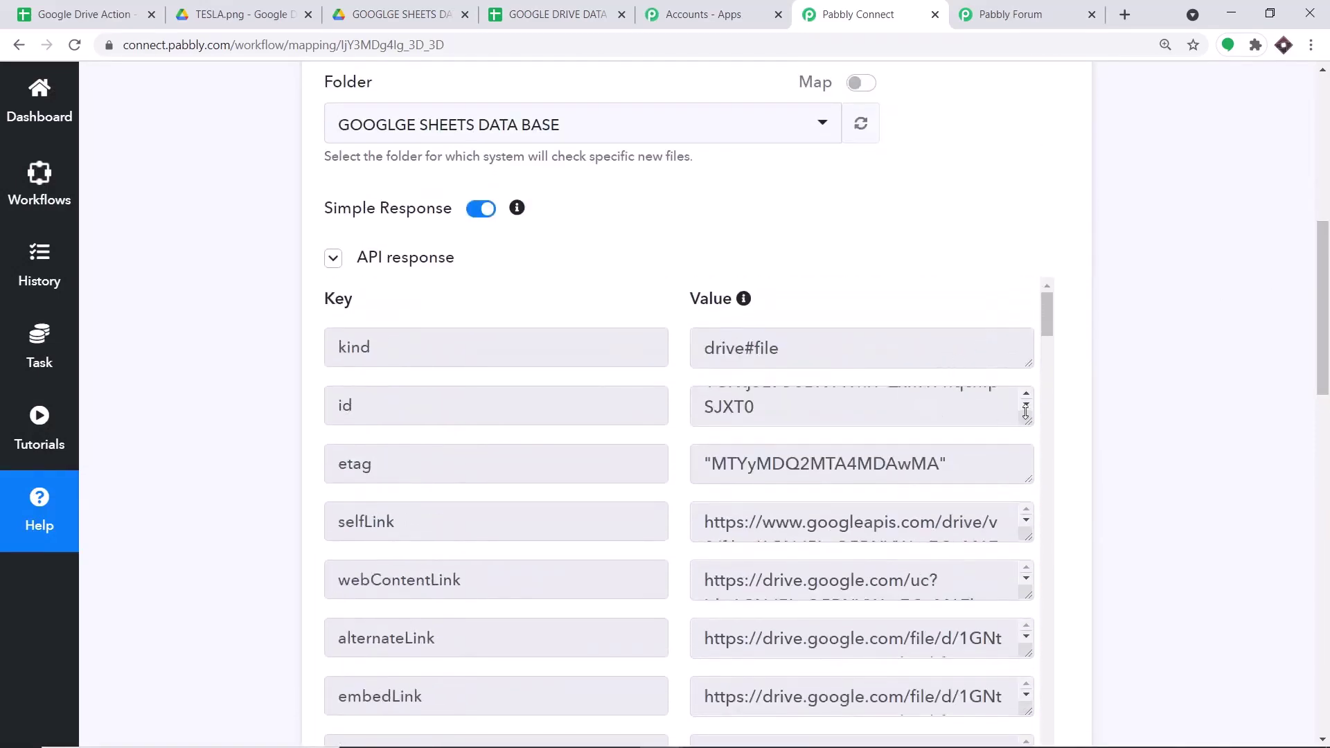
left_click(1025, 394)
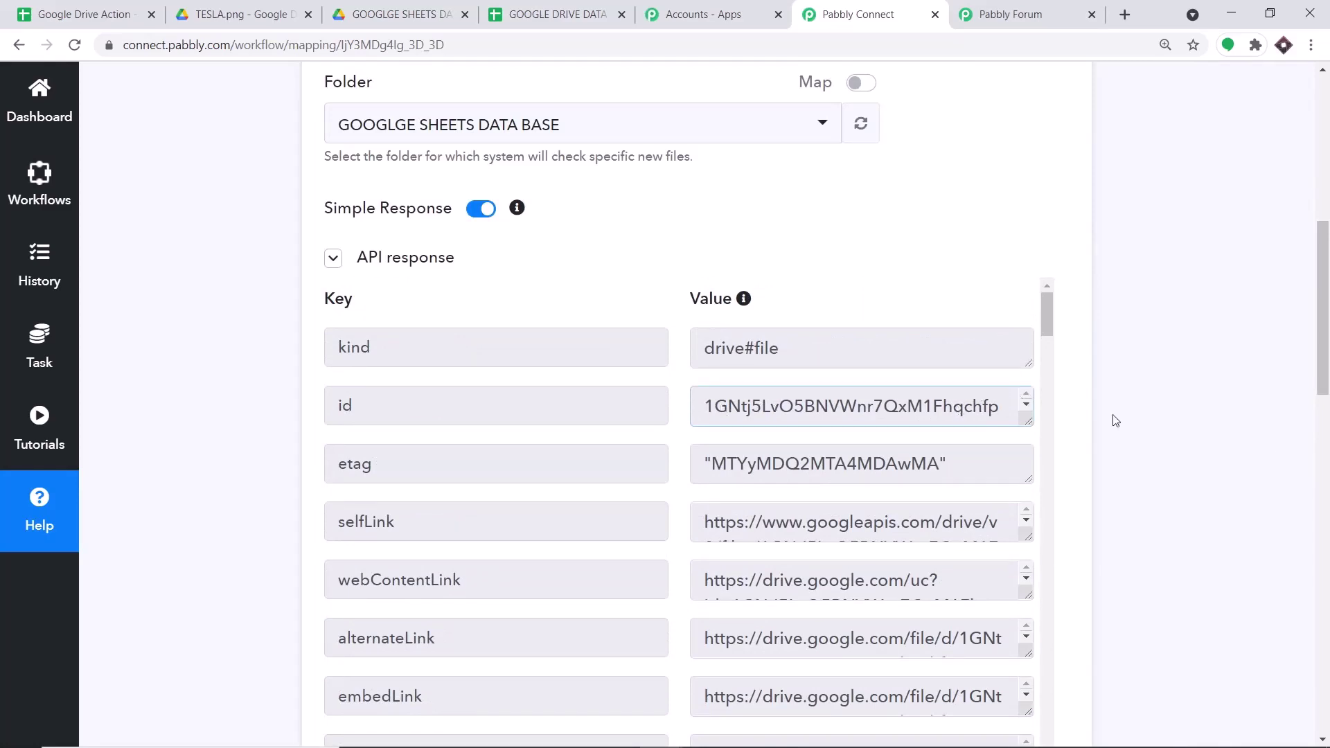
scroll(1115, 420, "down", 14)
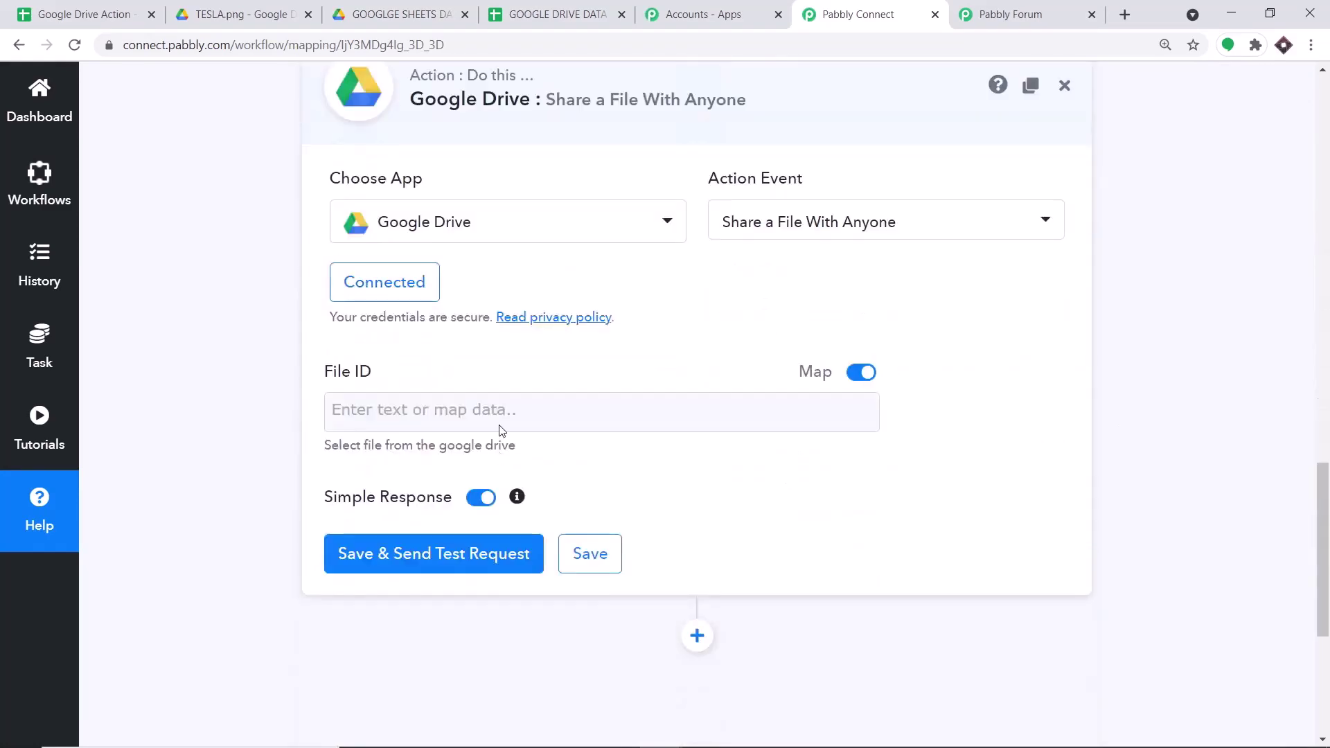
left_click(496, 414)
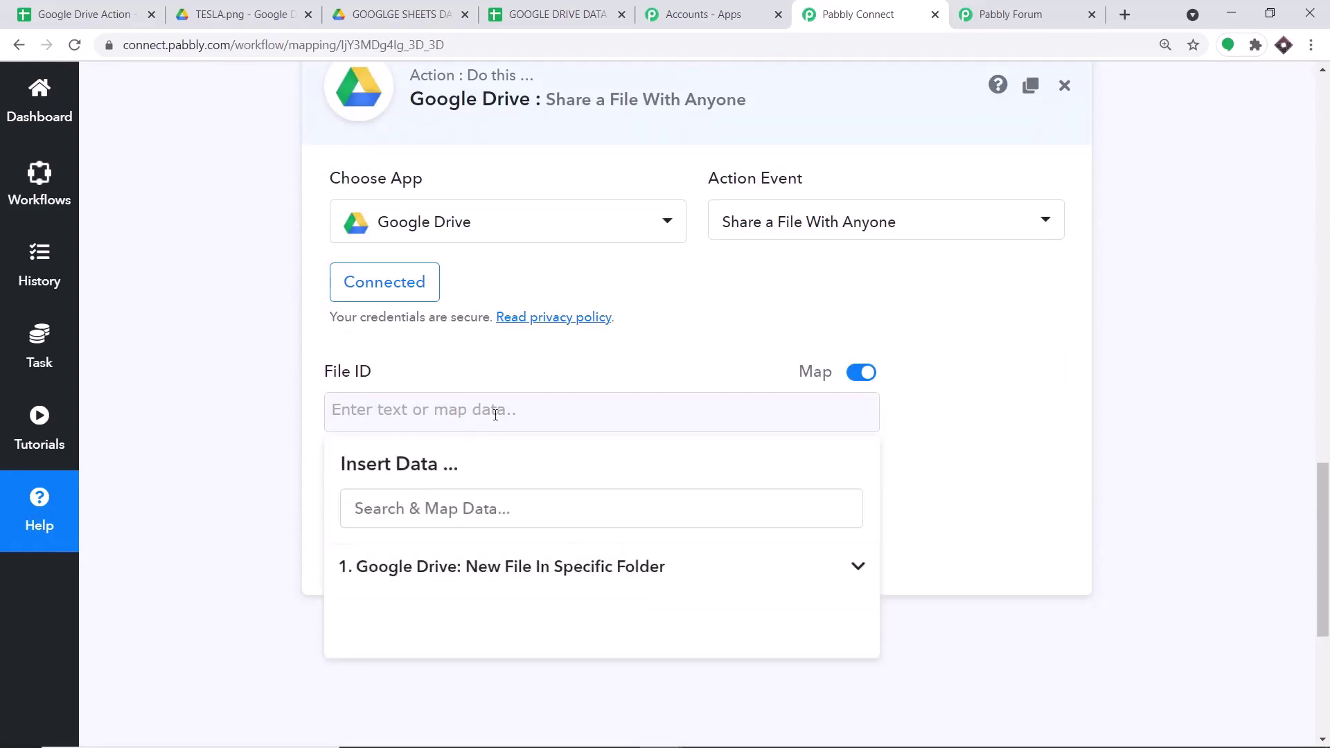
left_click(485, 568)
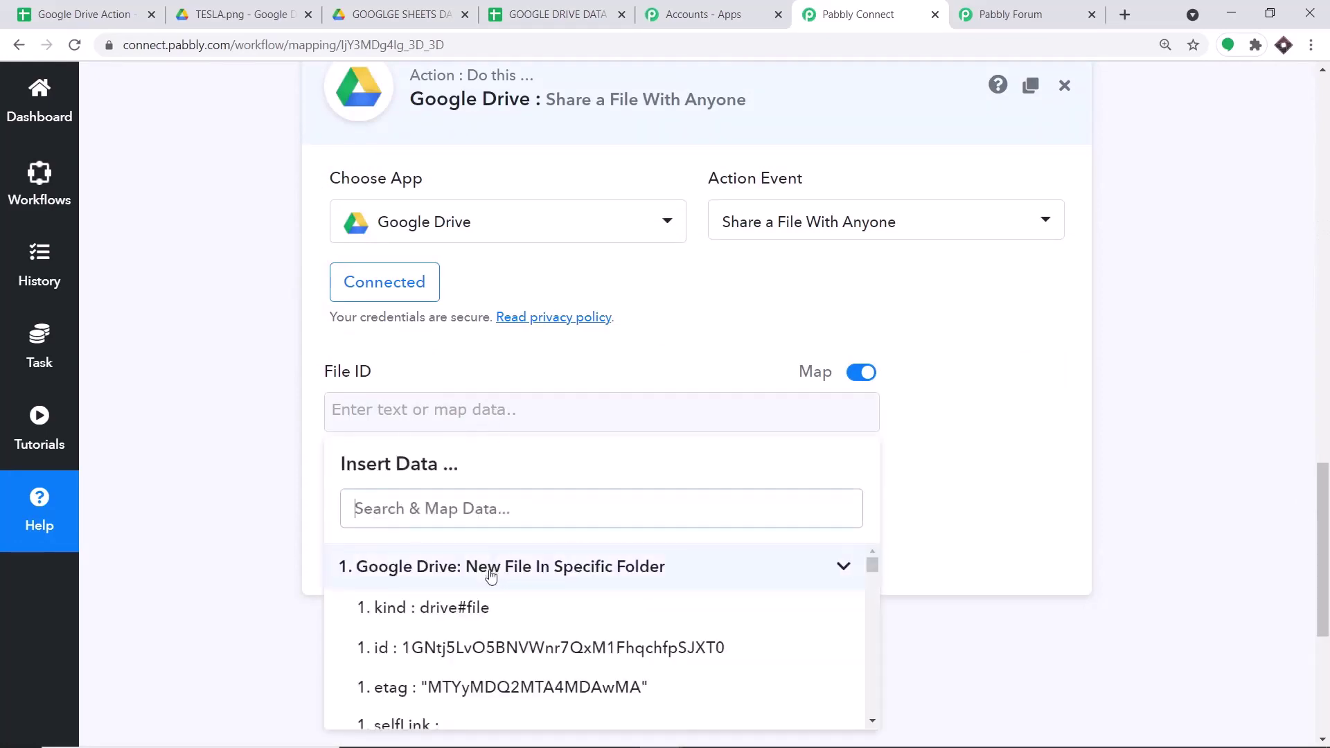
left_click(482, 645)
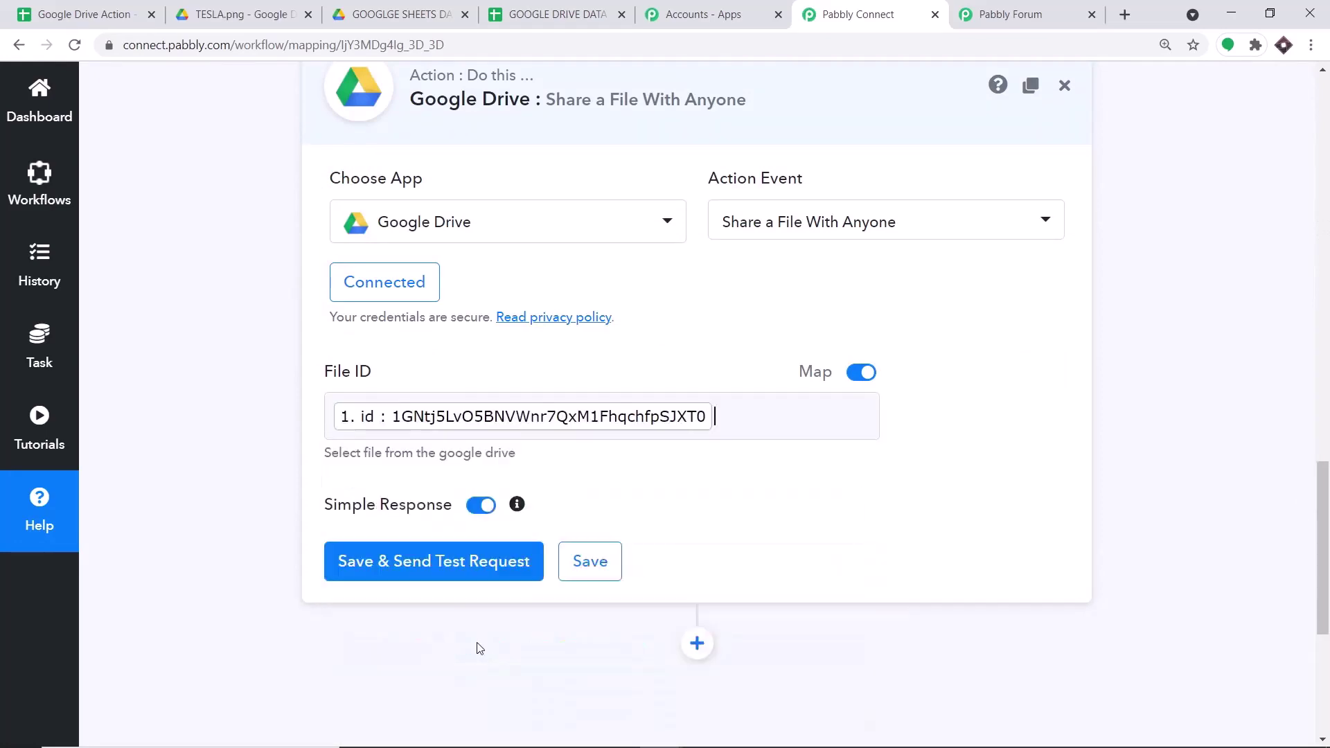
left_click(996, 408)
scroll(972, 360, "up", 1)
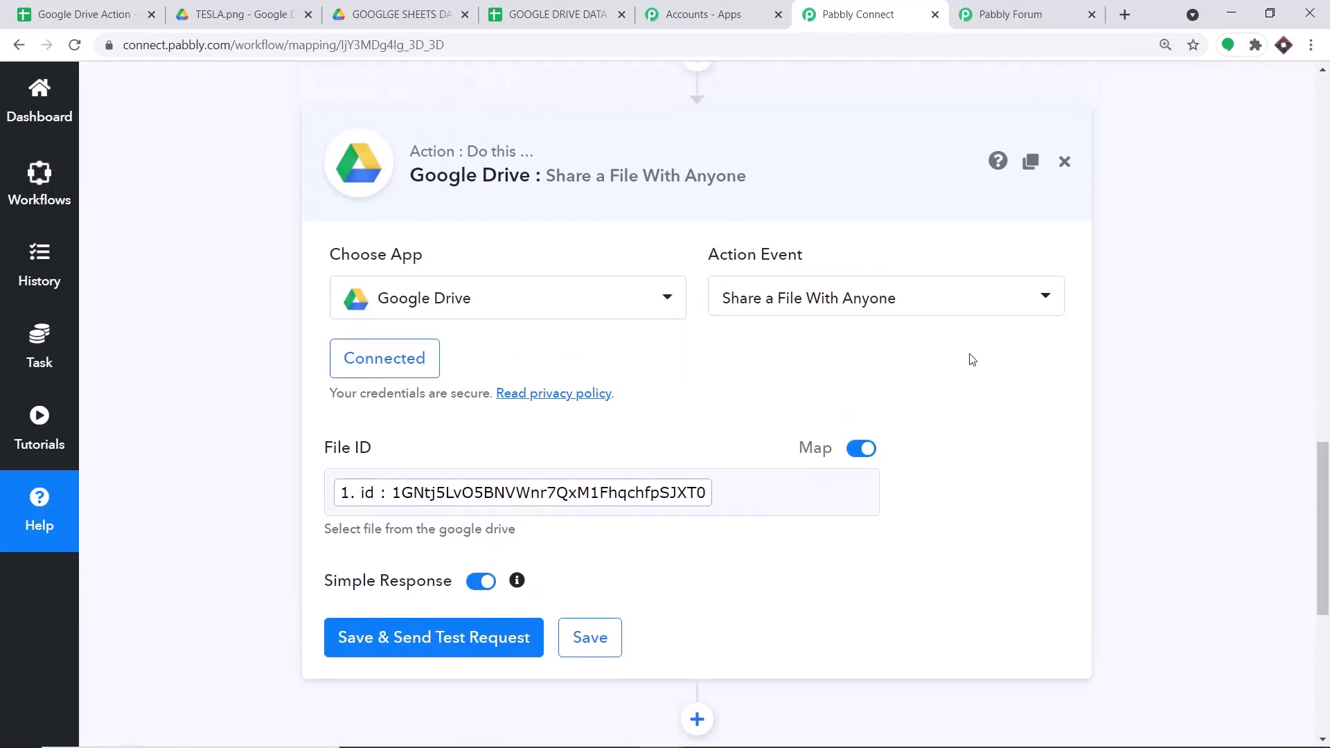
scroll(975, 361, "down", 2)
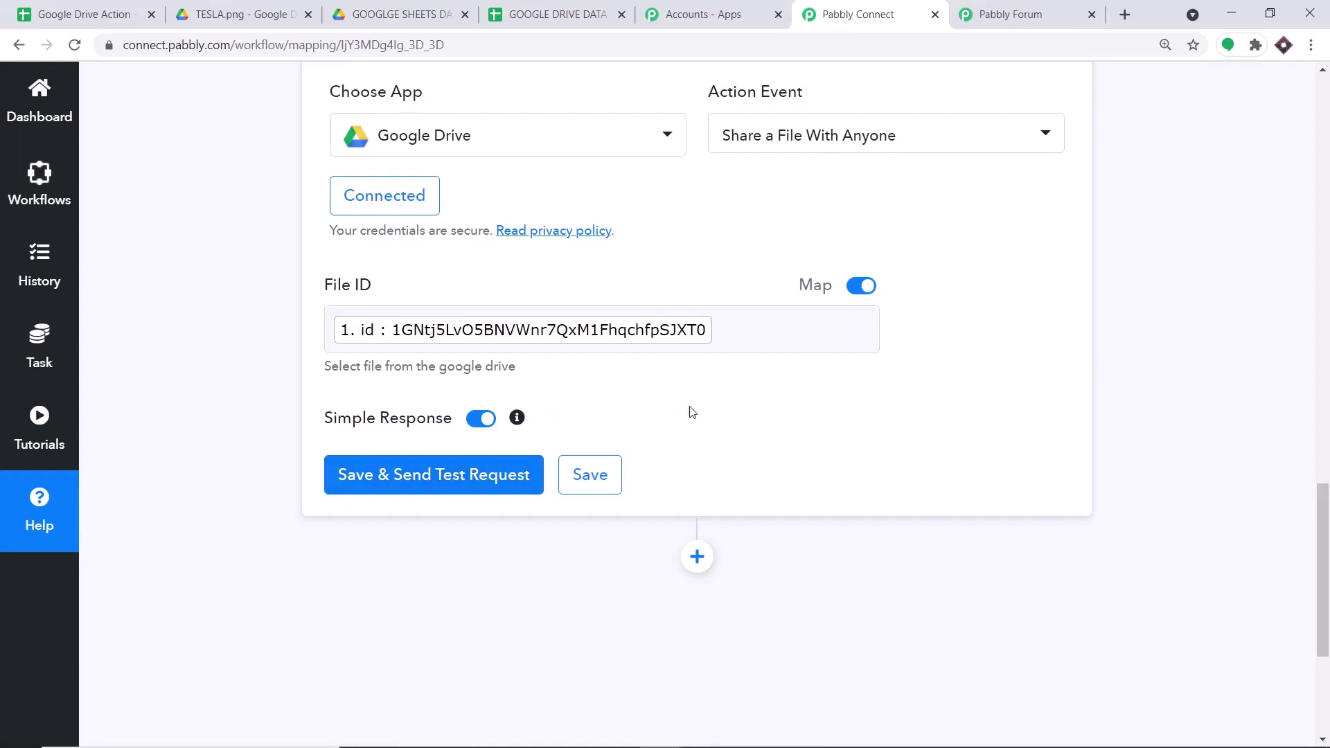
- Save the share action and send a test request, returning an anyoneWithLink reader permission
left_click(419, 477)
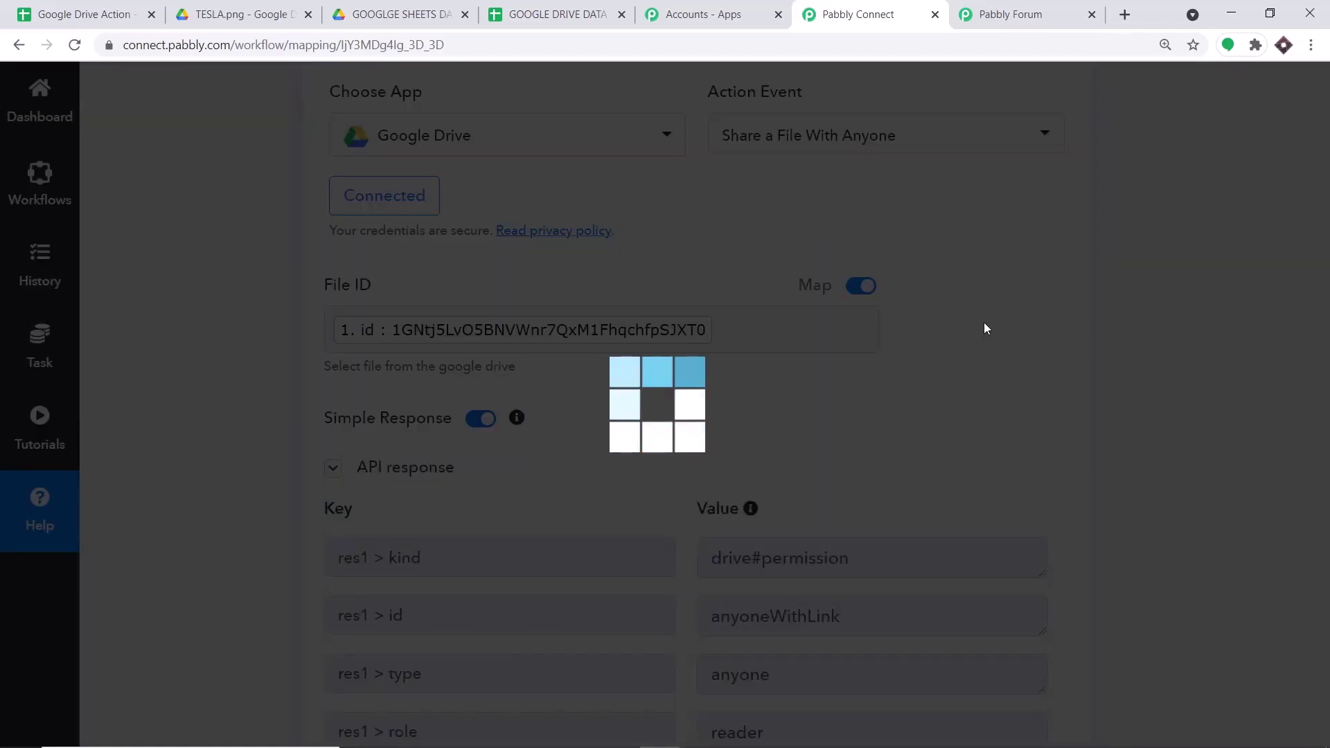
scroll(944, 421, "down", 5)
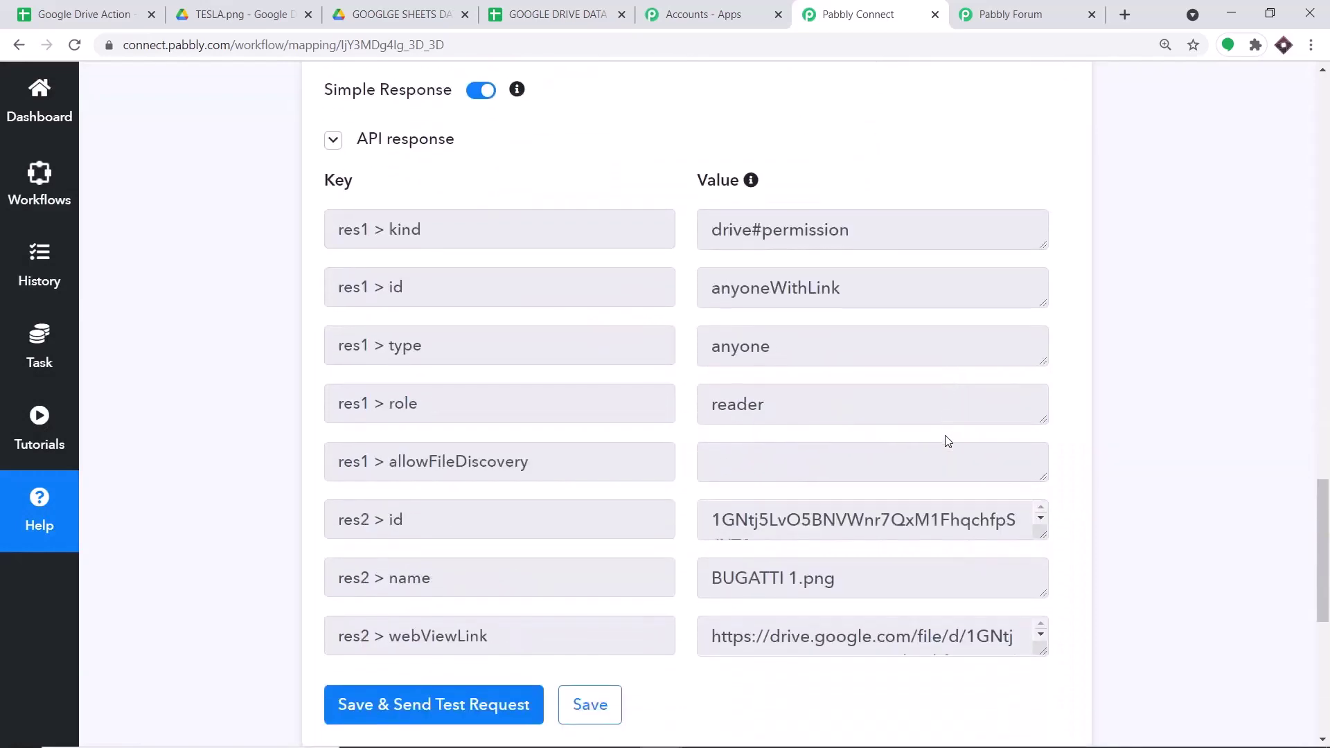
scroll(947, 441, "down", 2)
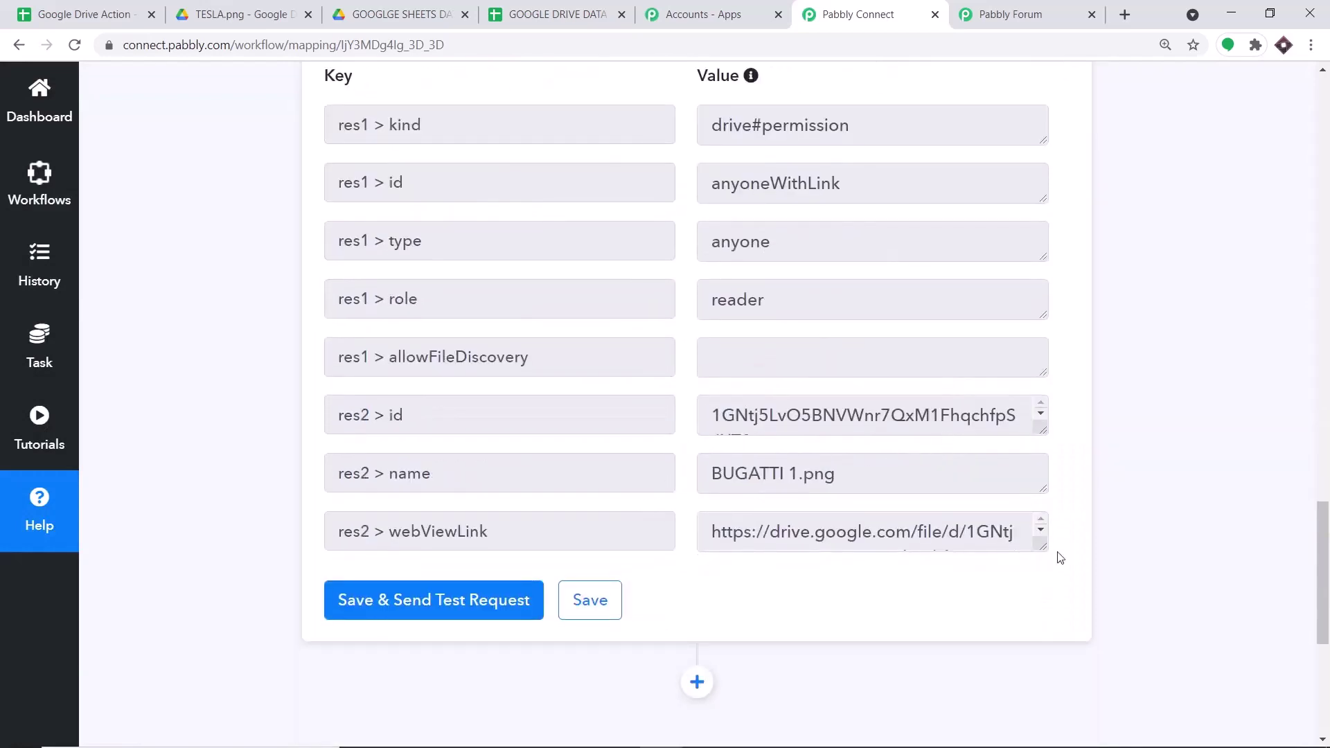
- Copy the full webViewLink URL of BUGATTI 1.png from the test response
left_click_drag(1046, 549, 1047, 653)
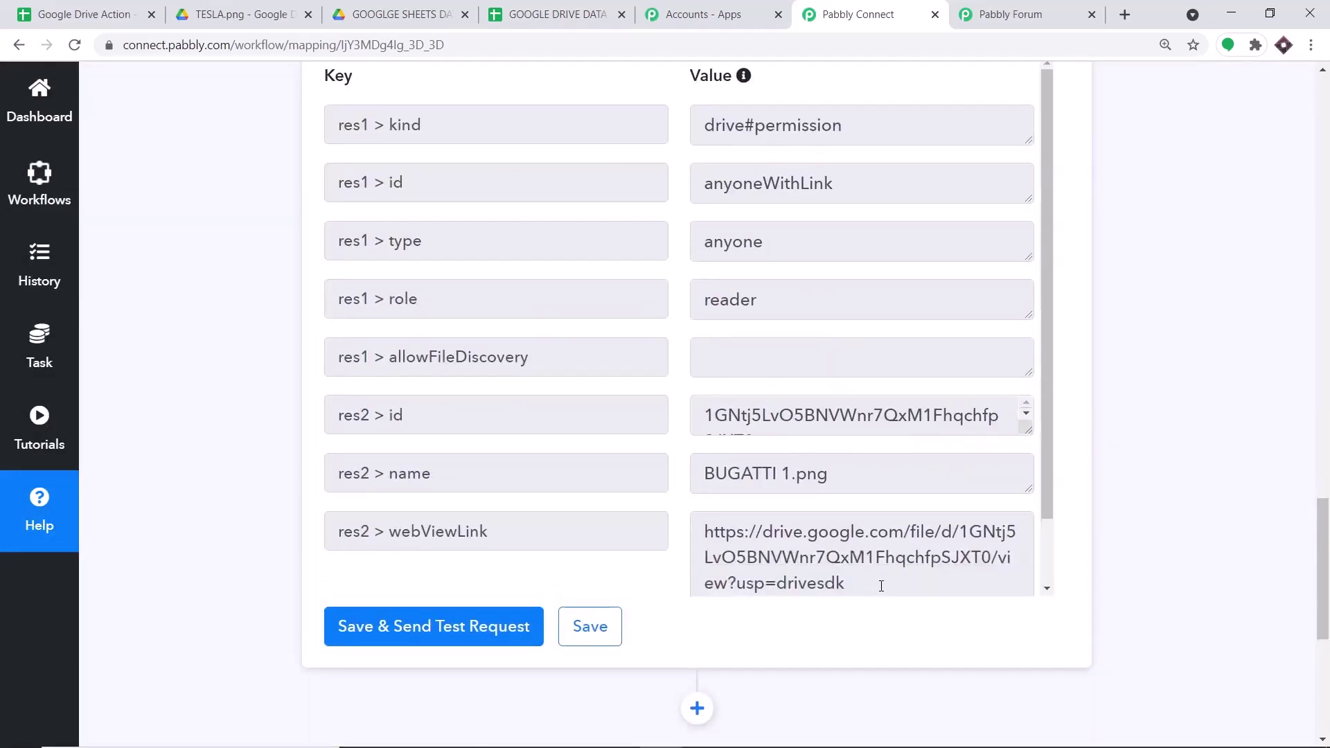
left_click_drag(879, 586, 698, 526)
right_click(713, 535)
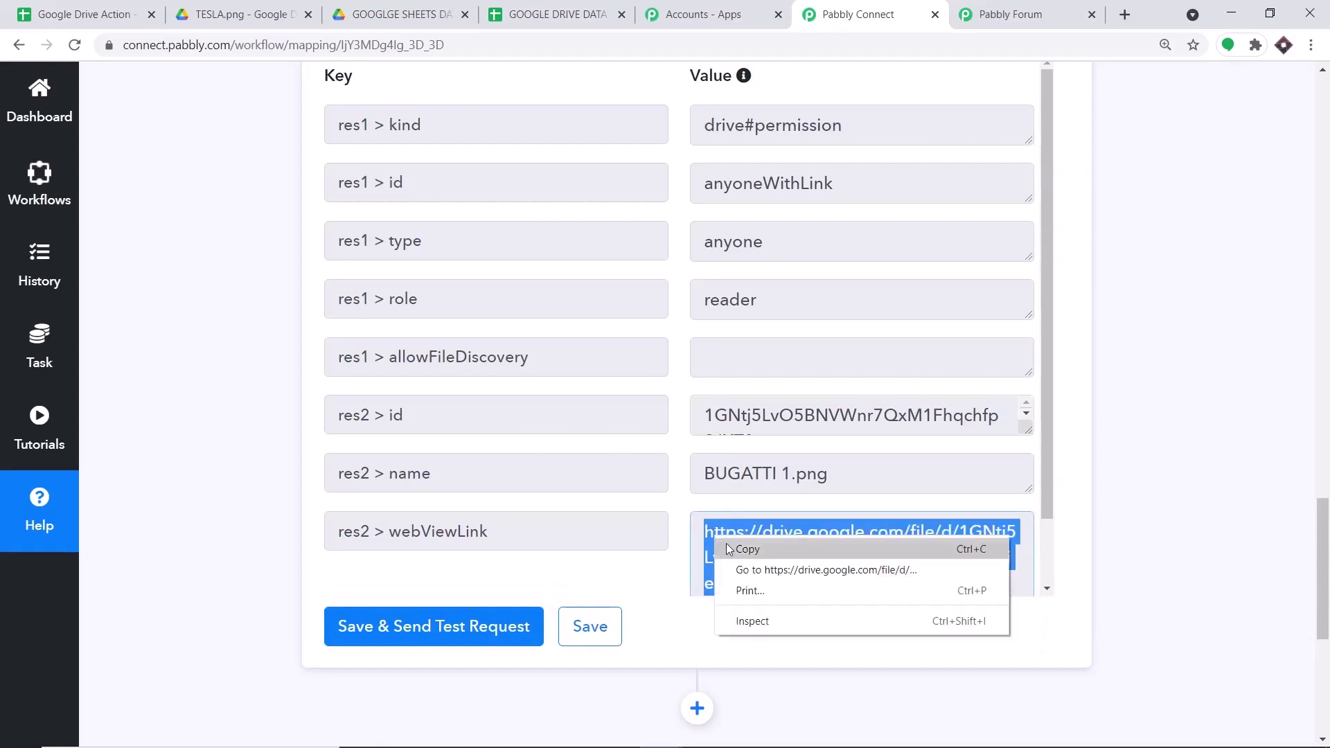
left_click(730, 546)
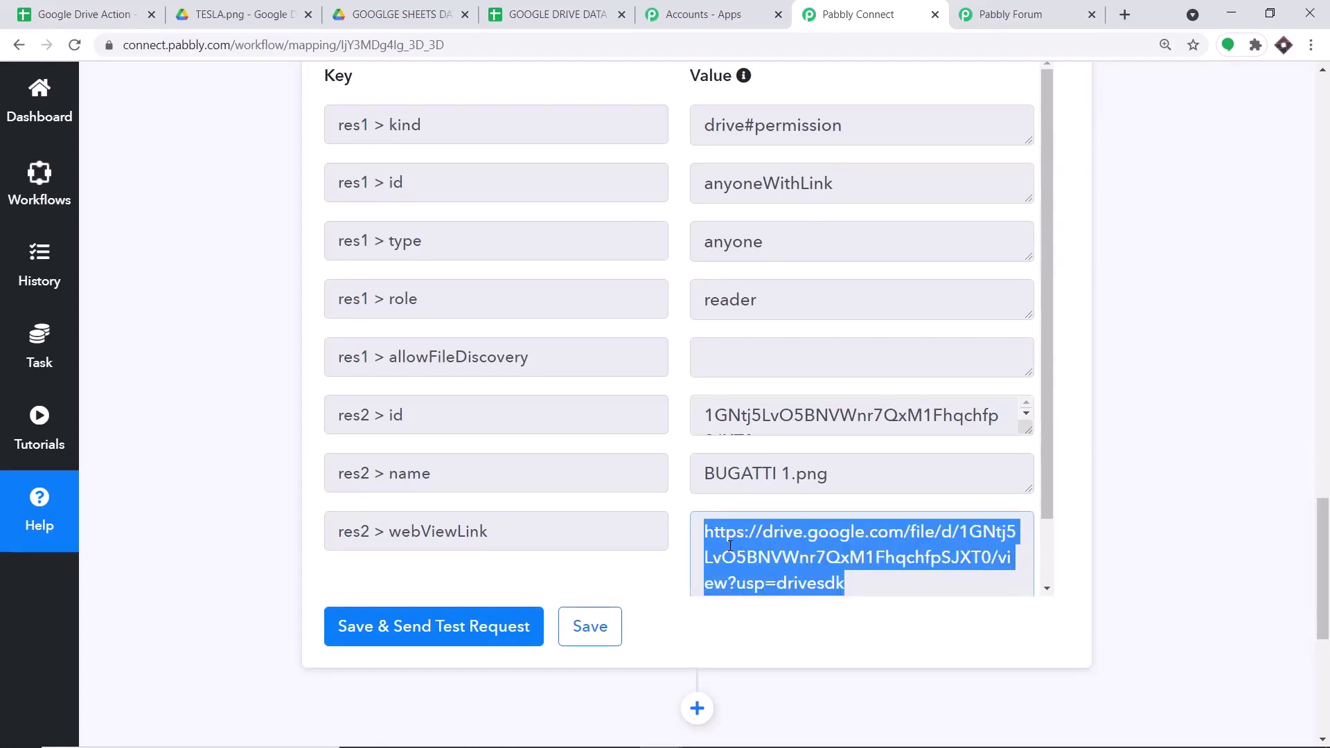
- Load the copied BUGATTI 1.png link in an incognito window to verify public access, then minimize it
key("ctrl+shift+n")
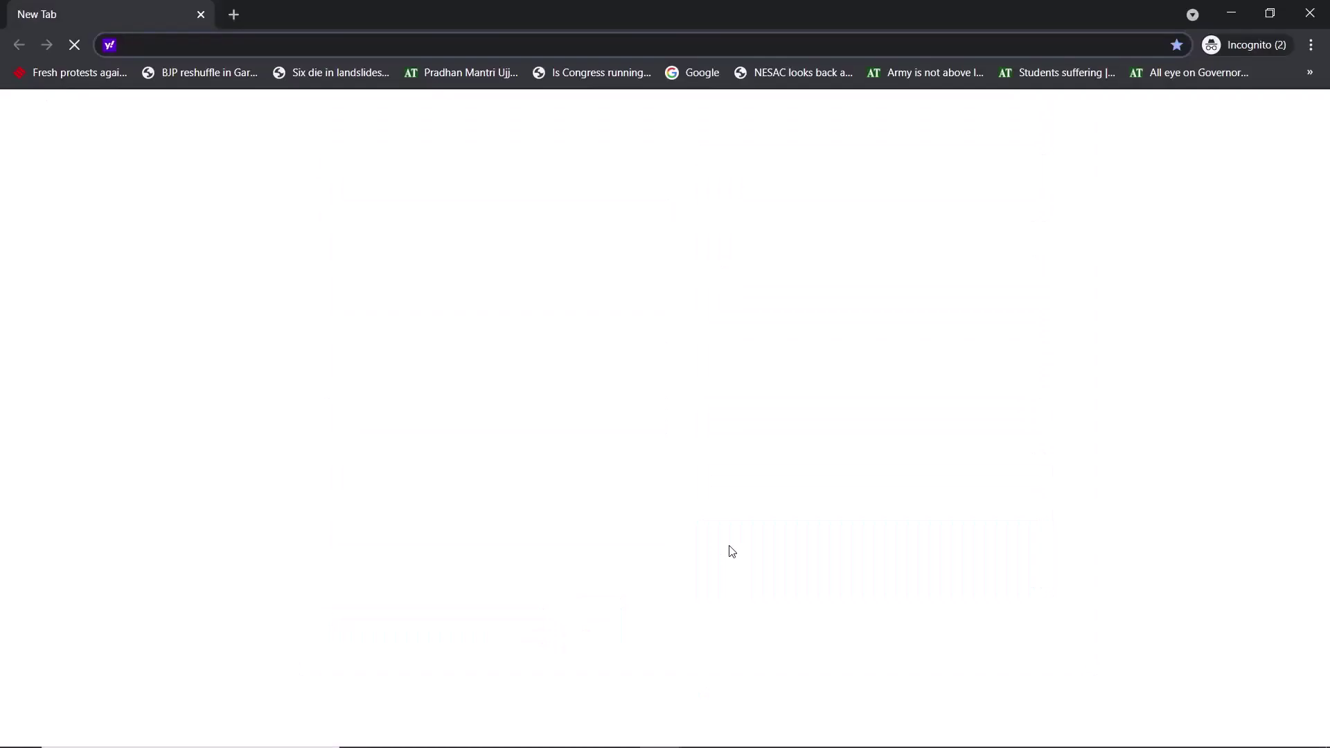
key("ctrl+v")
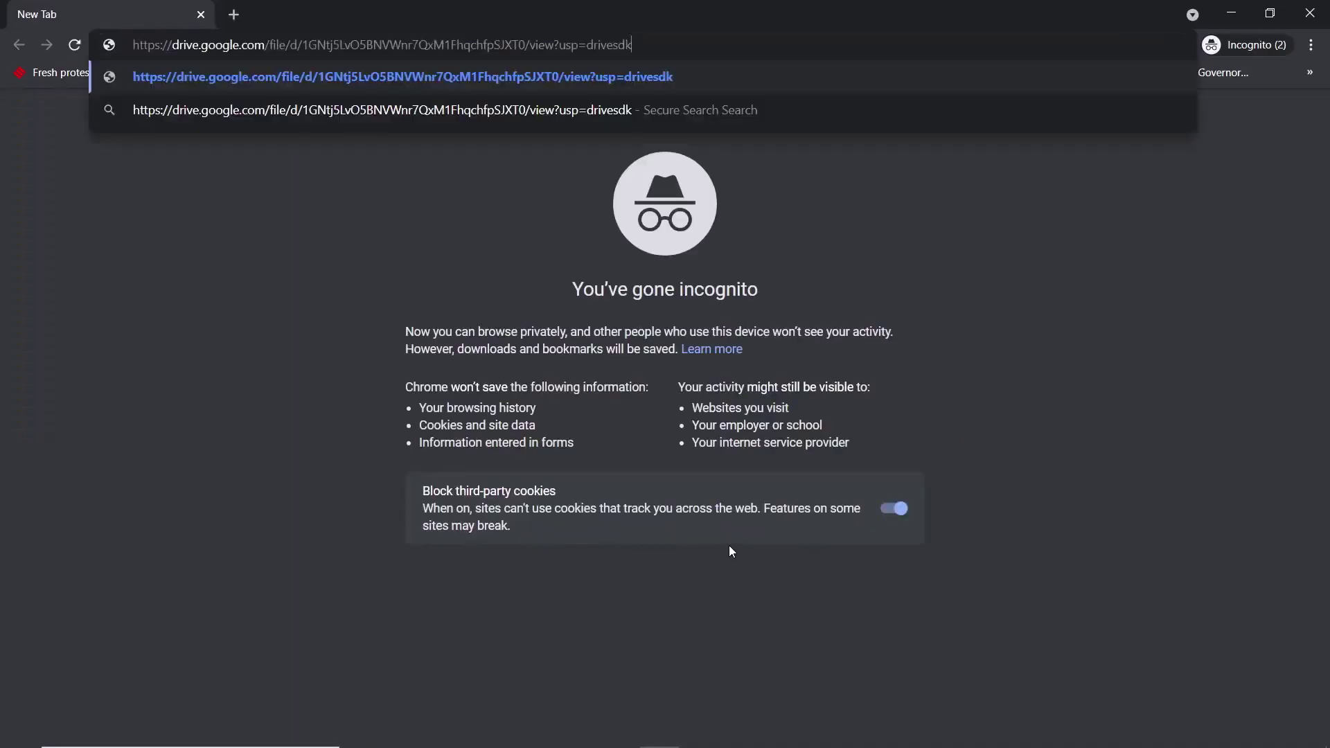
key("Return")
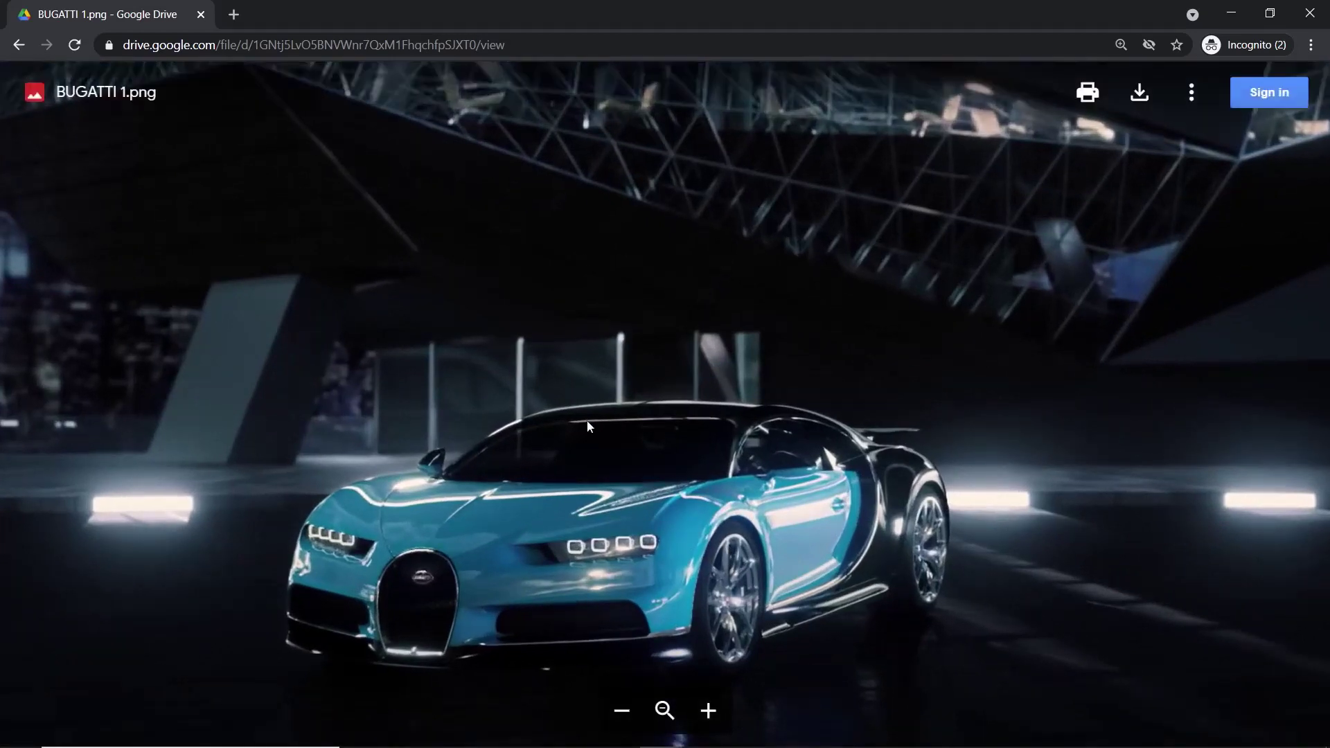
left_click(1231, 12)
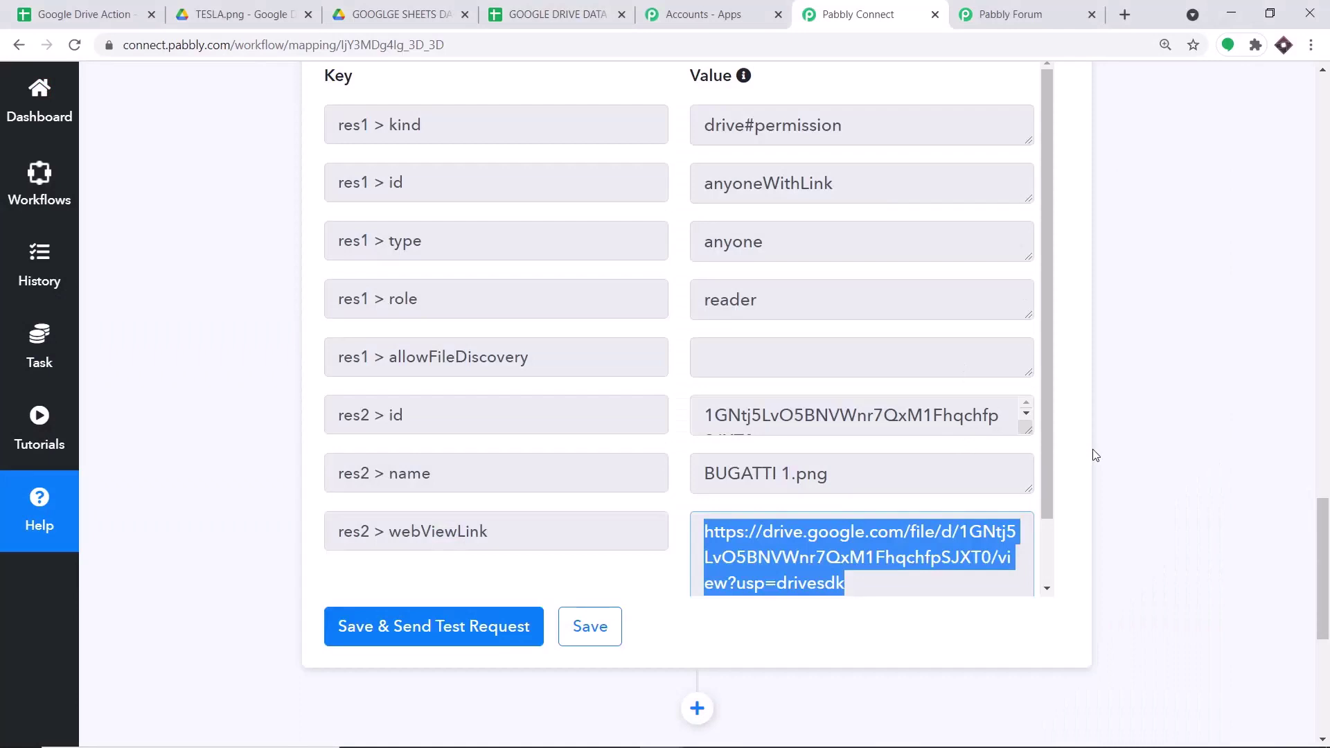
- Add a Google Sheets step with the Add New Row event, then go to the Pabbly Forum tab
left_click_drag(1308, 553, 1307, 642)
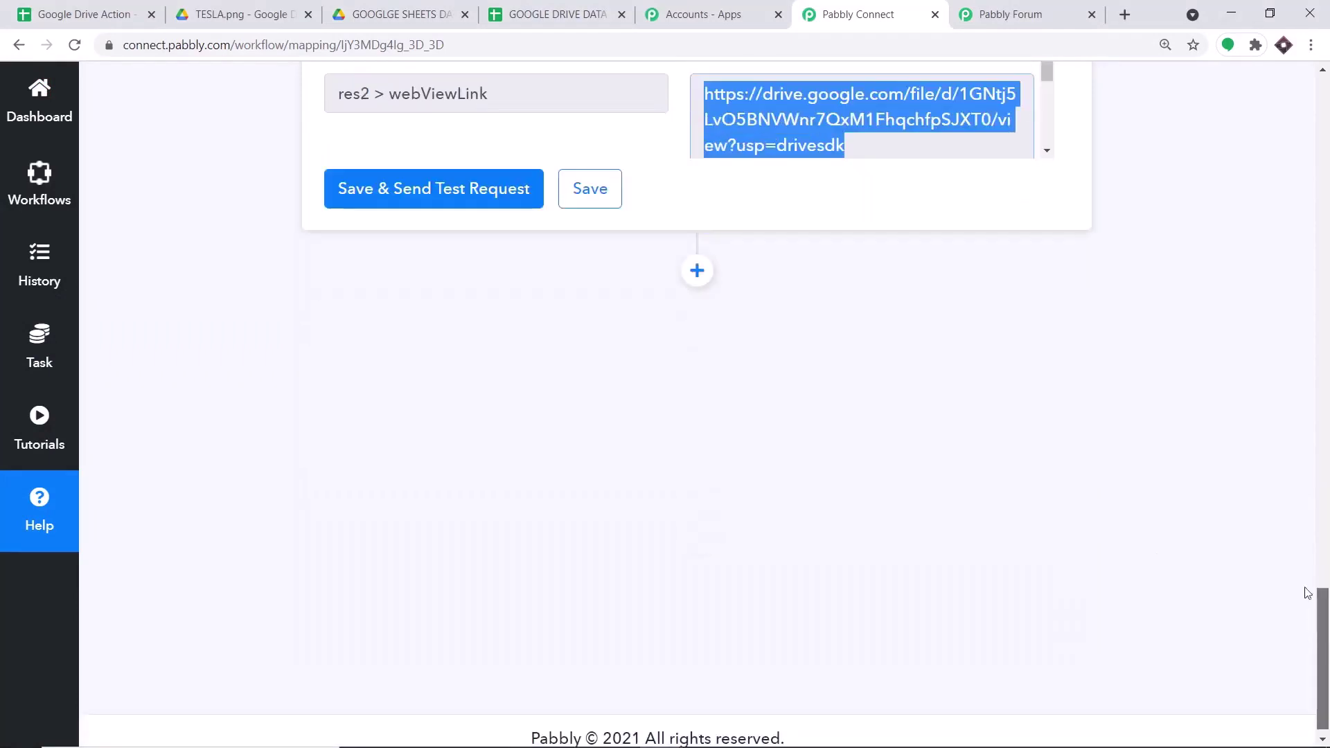
left_click(696, 271)
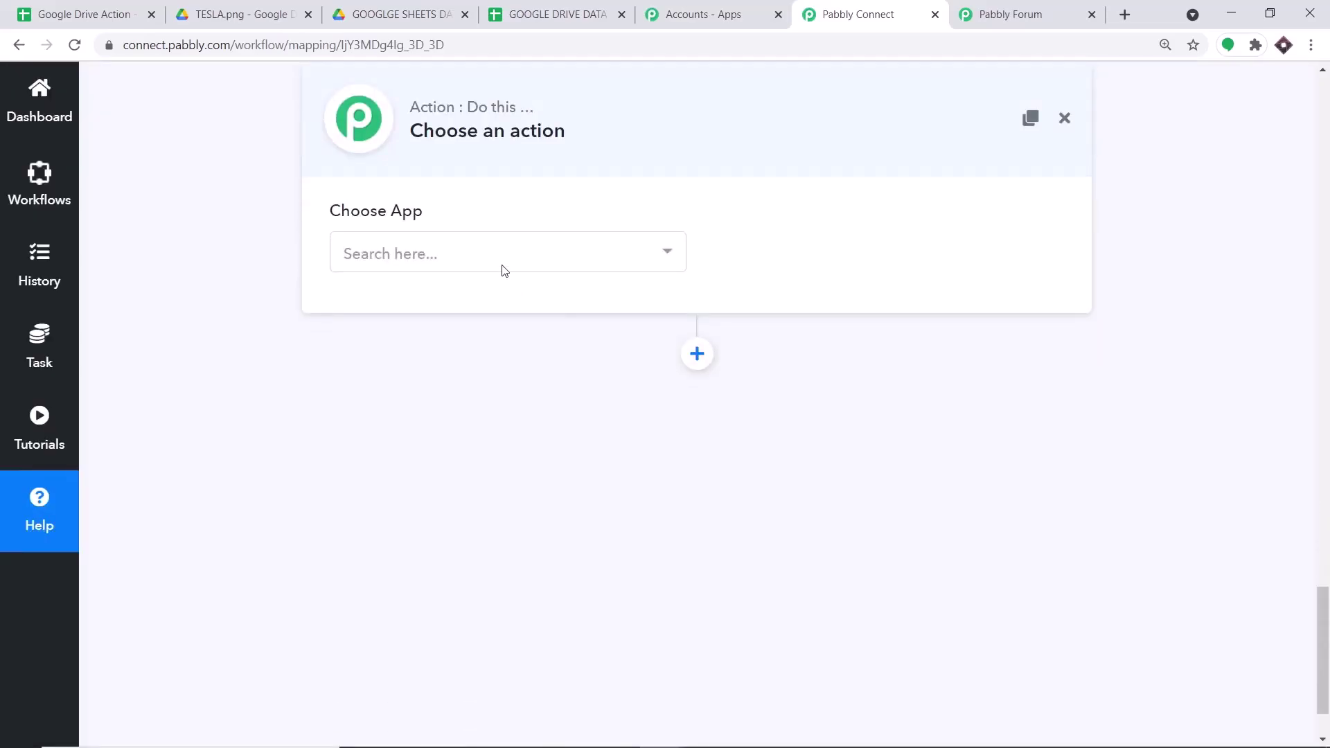
left_click(499, 260)
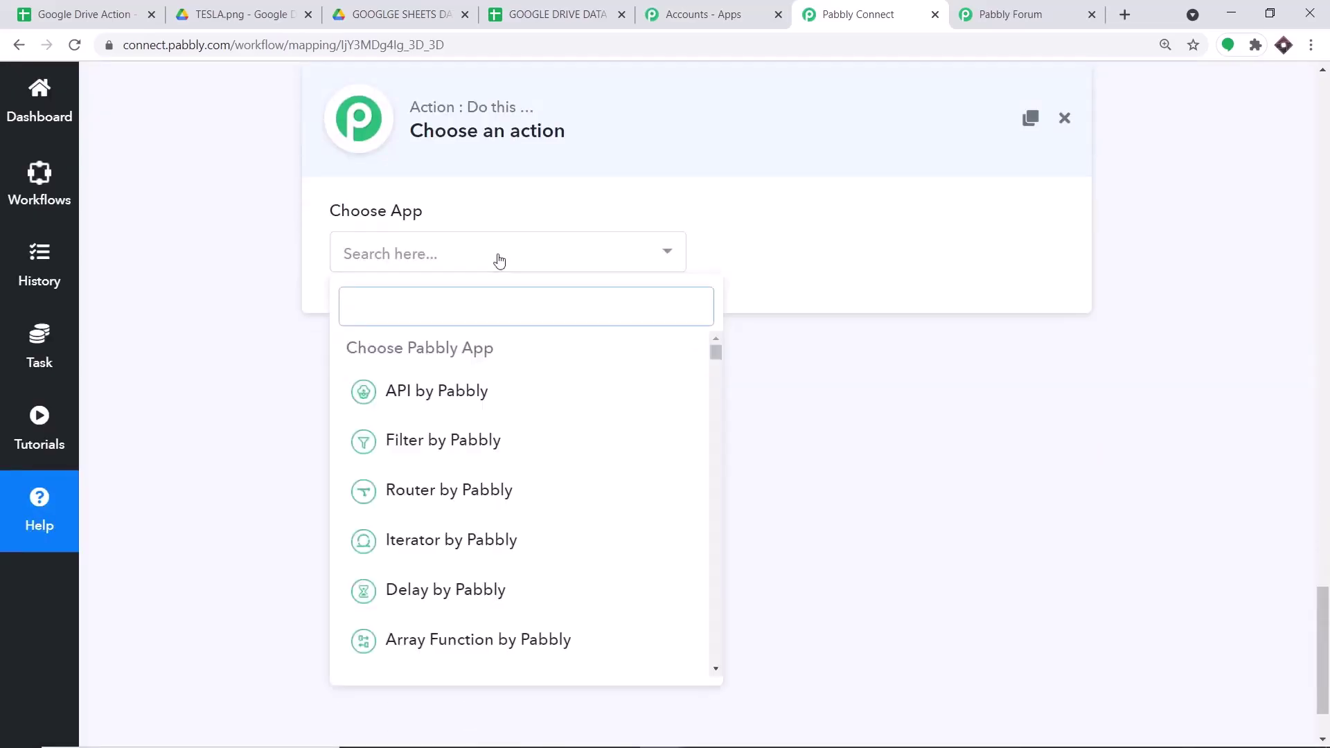
type("GOOG")
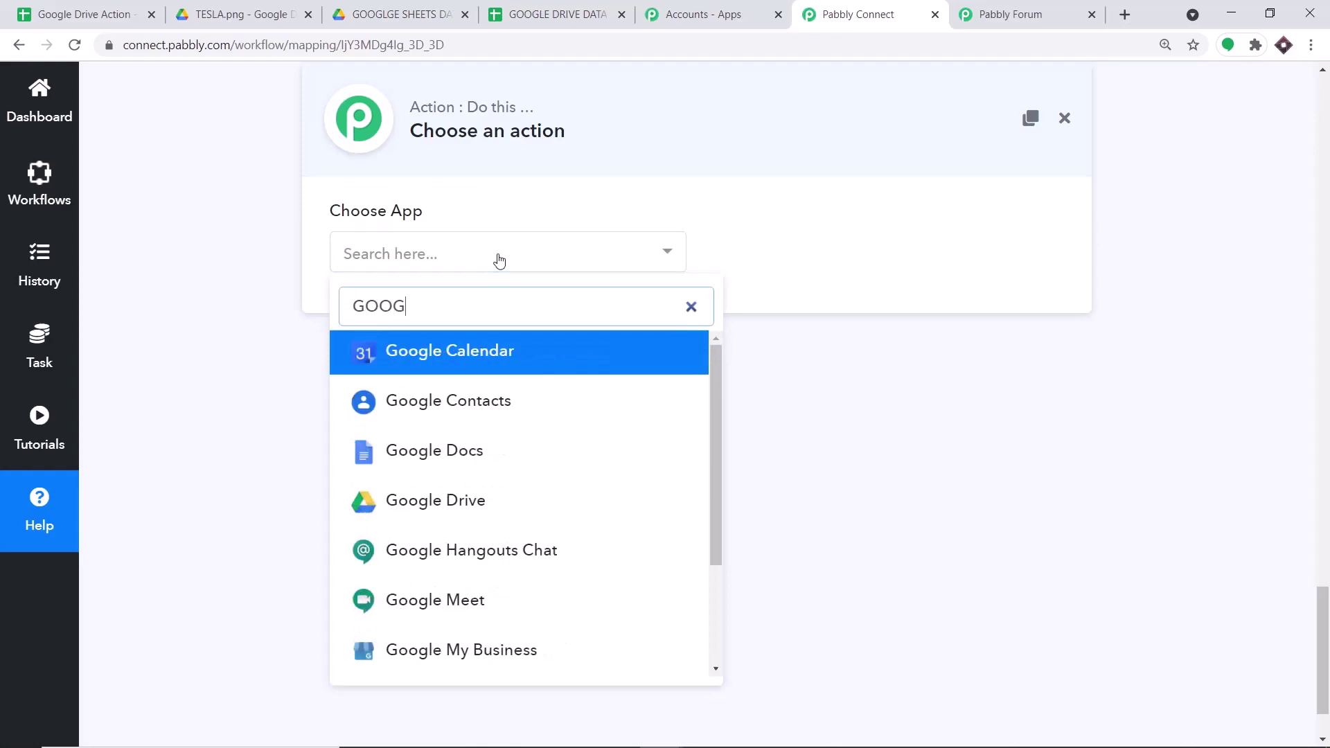
type("LE SHEE")
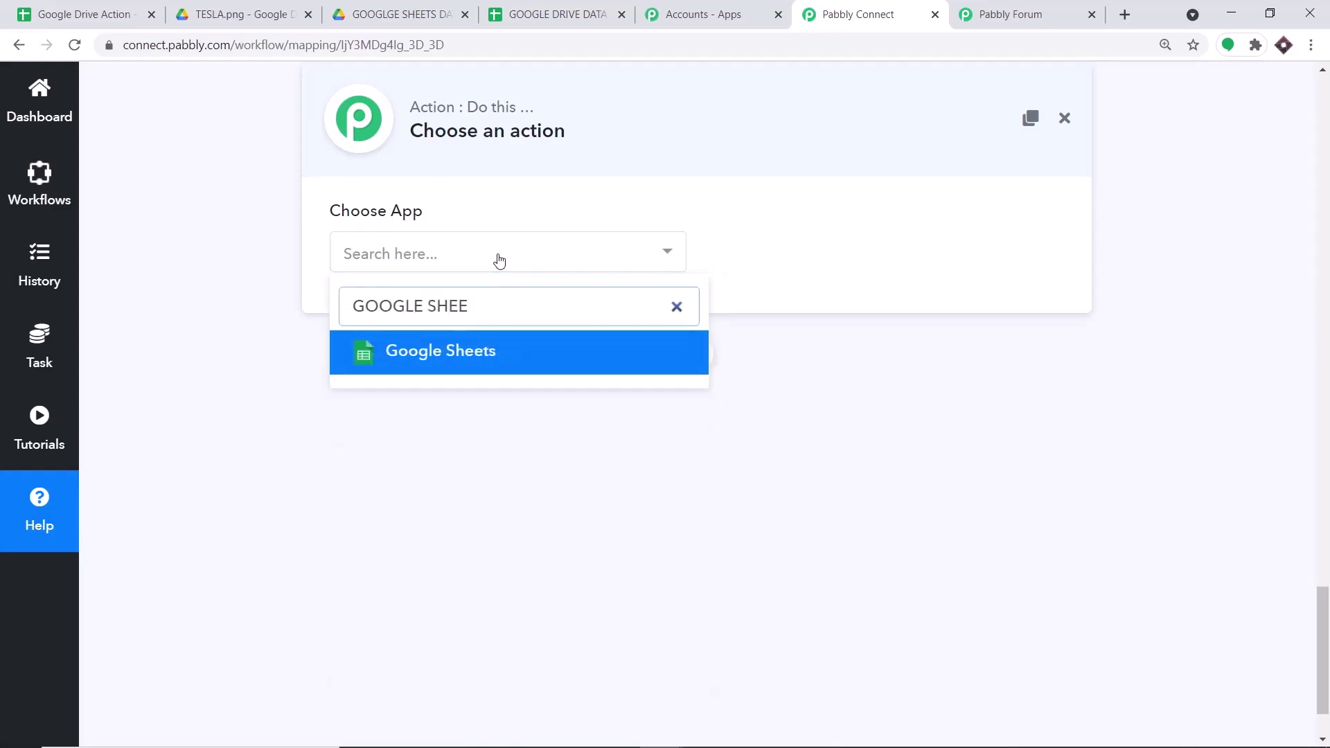
left_click(489, 347)
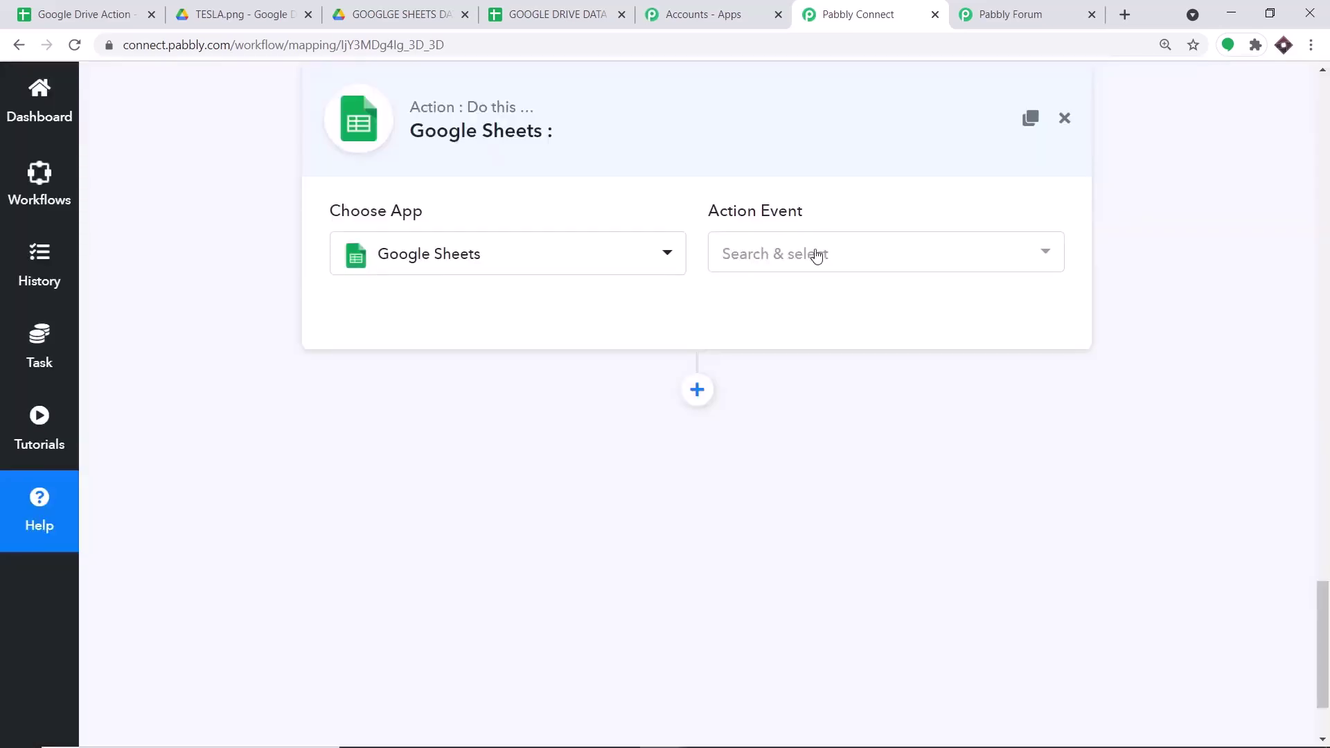
left_click(818, 254)
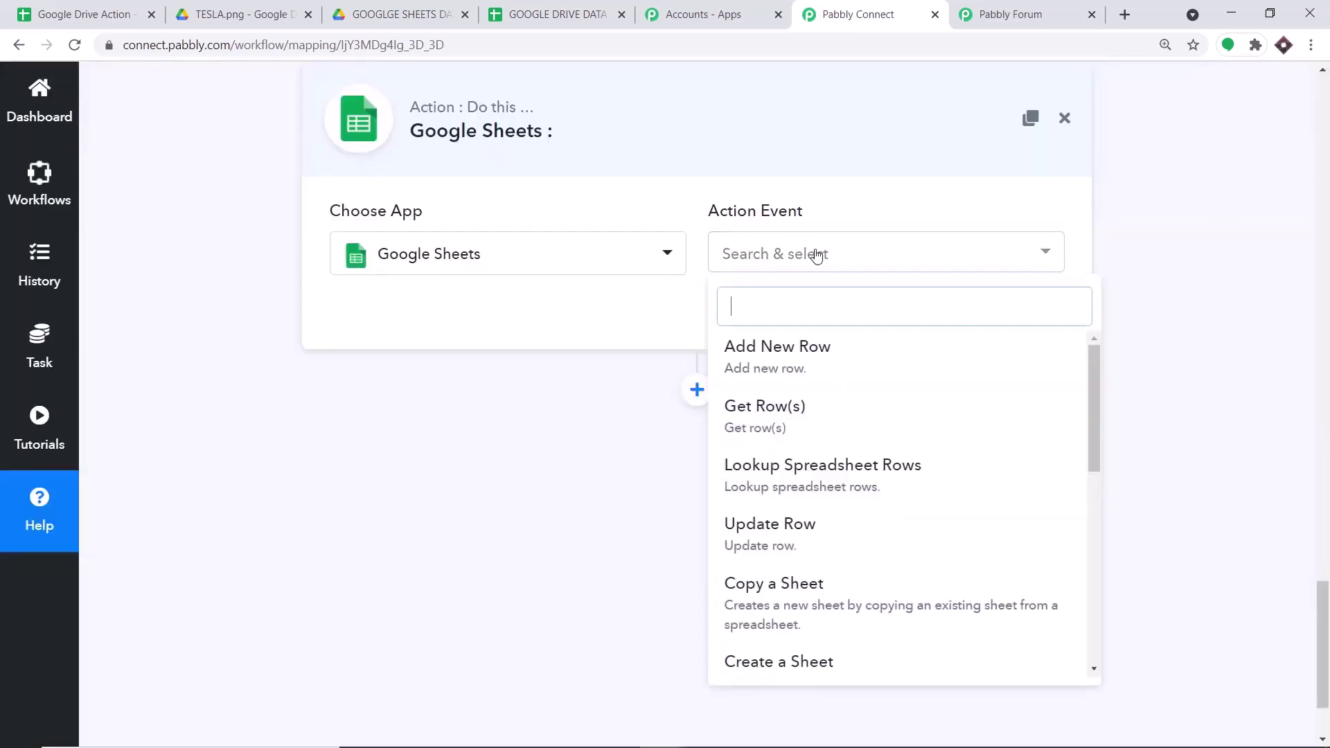
left_click(838, 350)
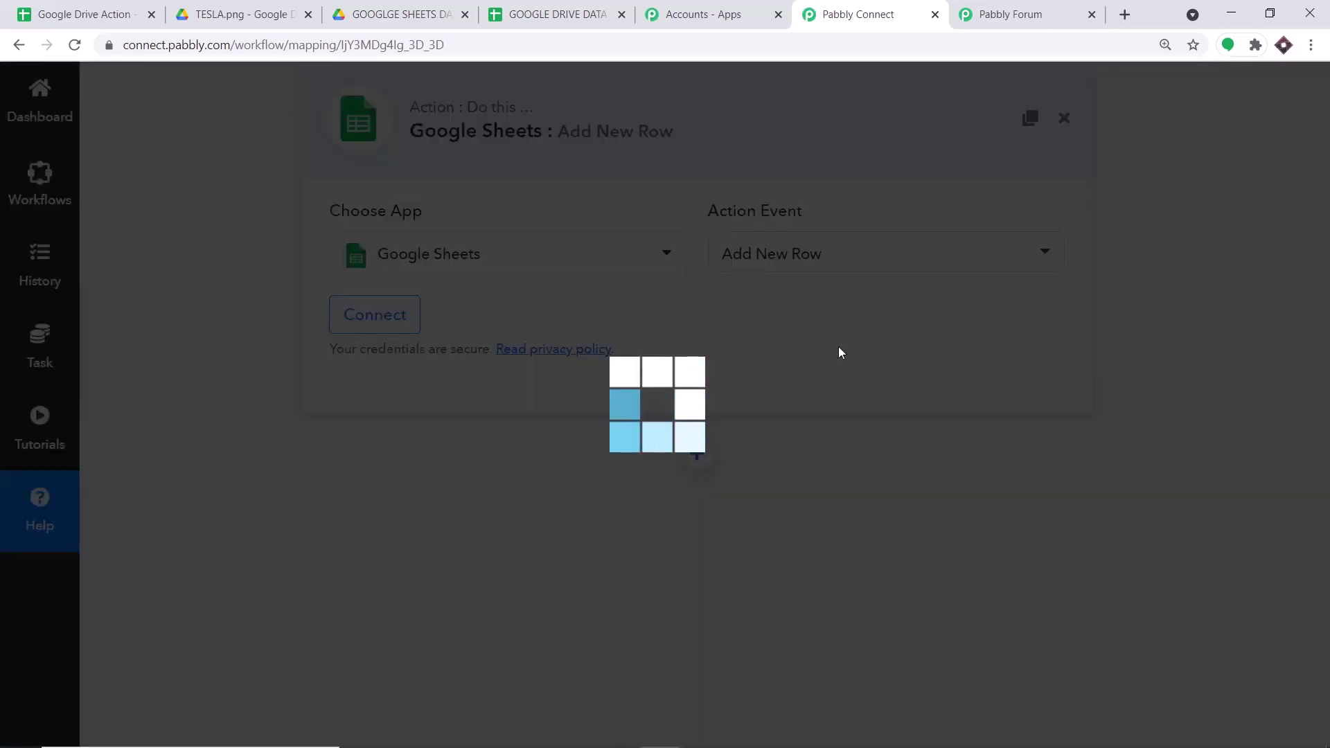
scroll(876, 293, "up", 1)
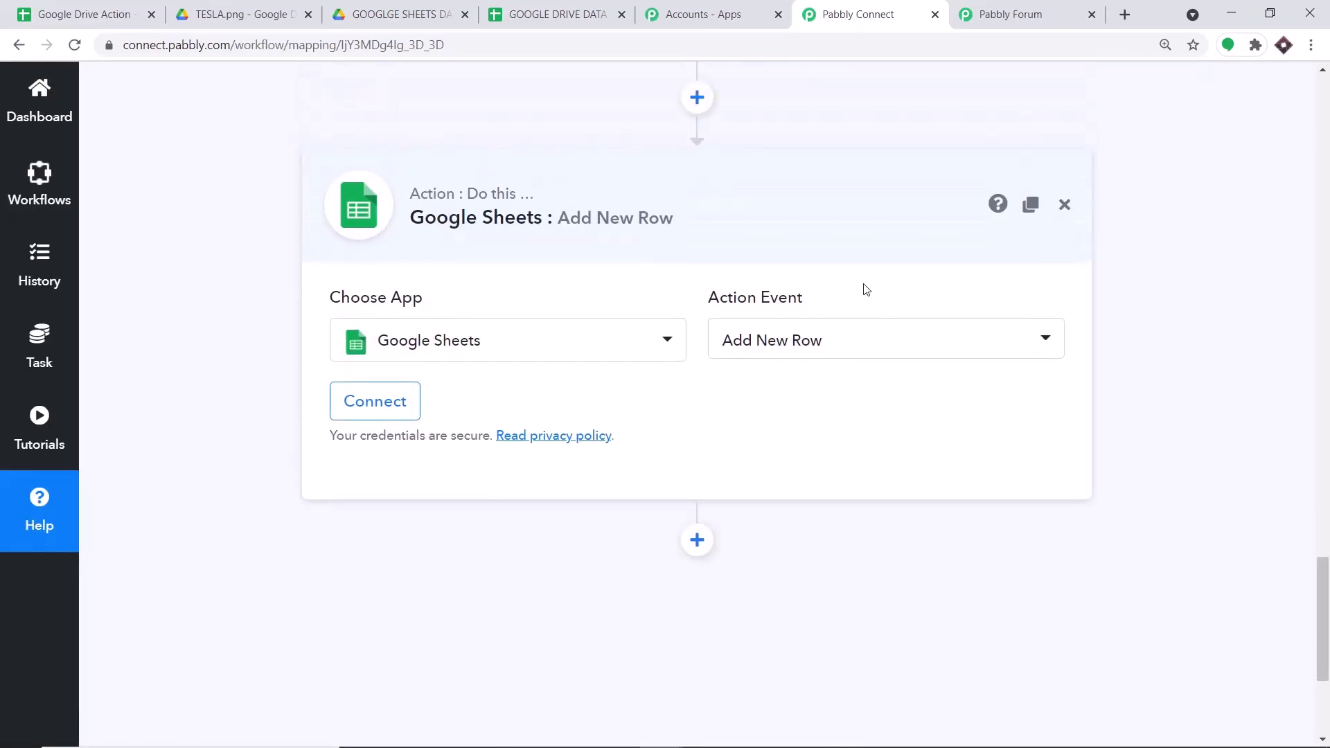
left_click(990, 15)
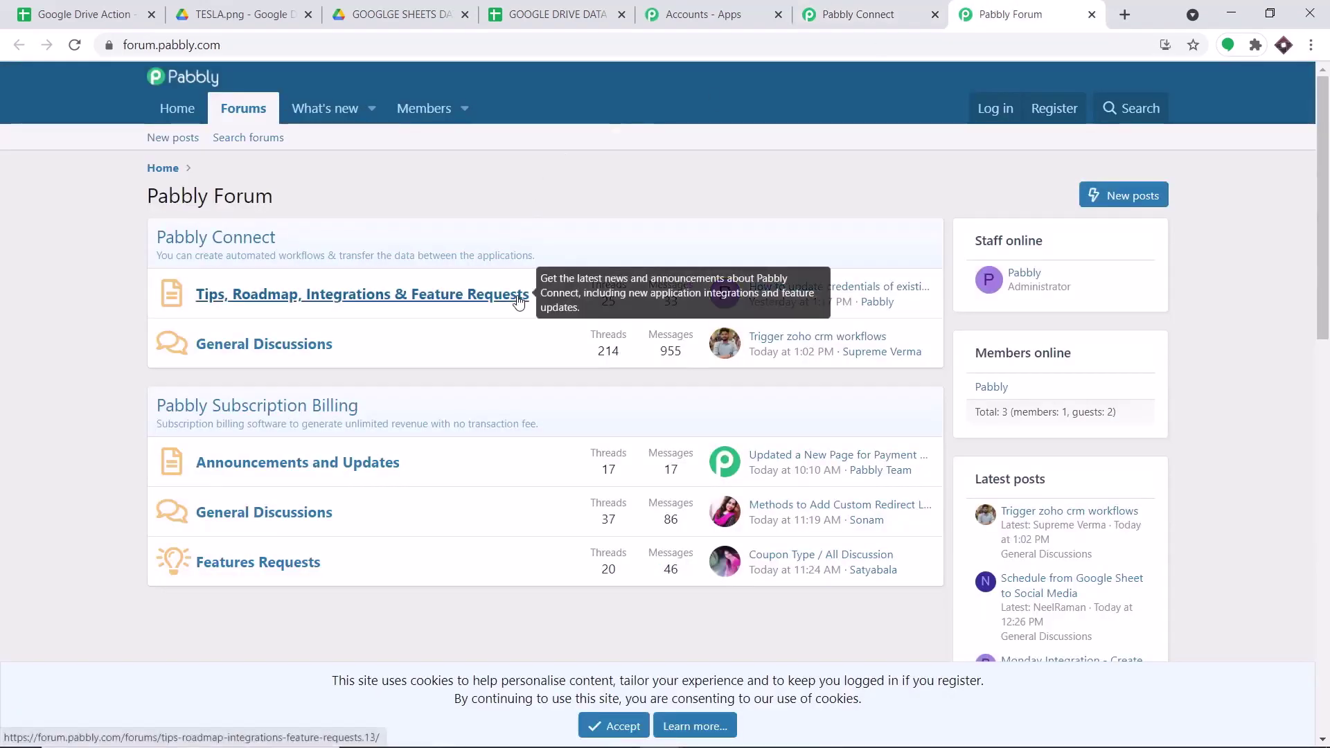
- Switch from the forum to the GOOGLE DRIVE DATA BASE spreadsheet tab
left_click(846, 13)
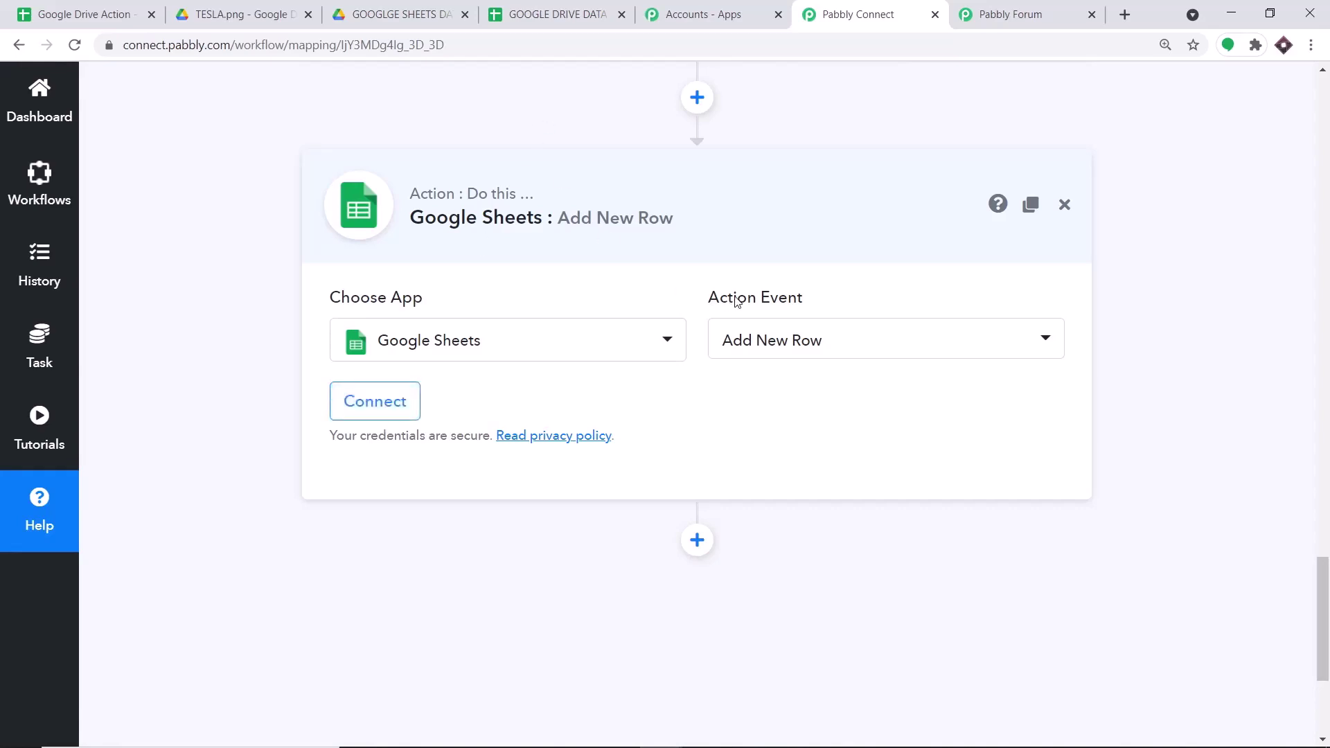
left_click(554, 5)
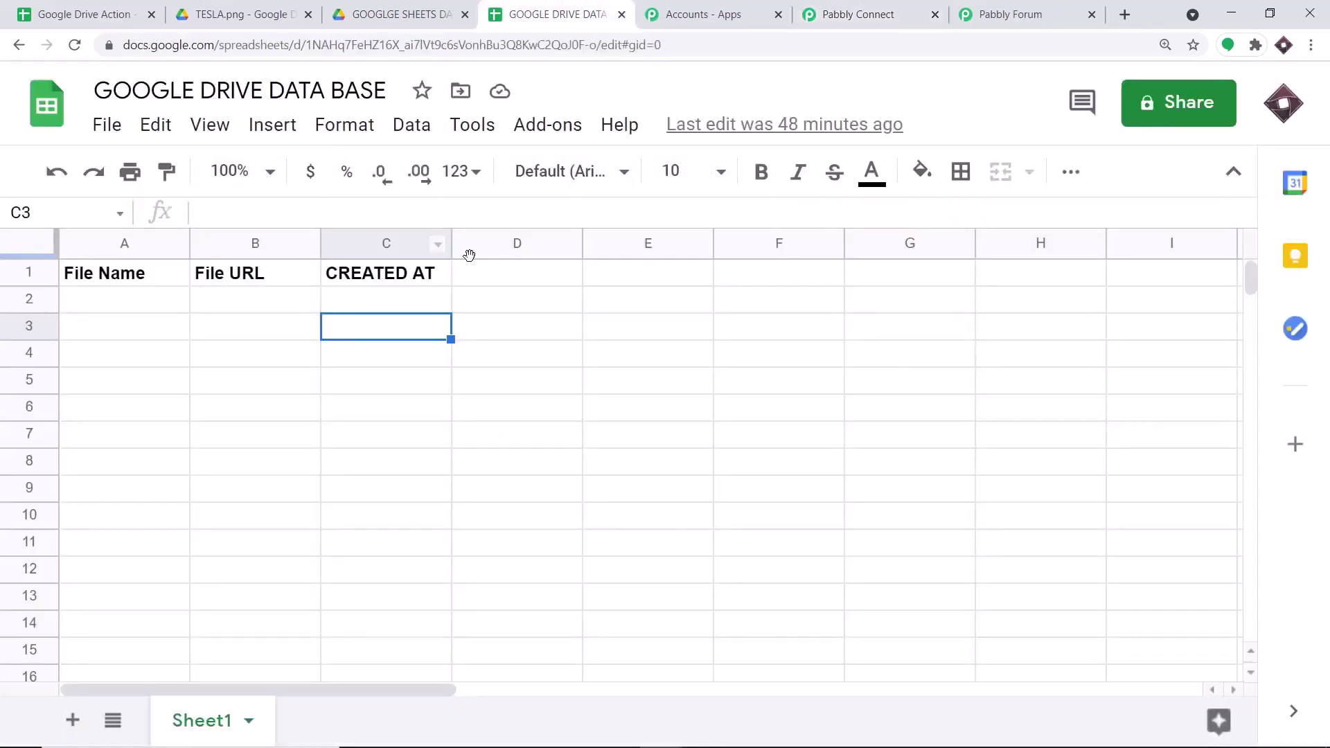
- Close Google Drive Action, check empty cells A2, B2, C2 under the headers, then return to Pabbly Connect
left_click(153, 15)
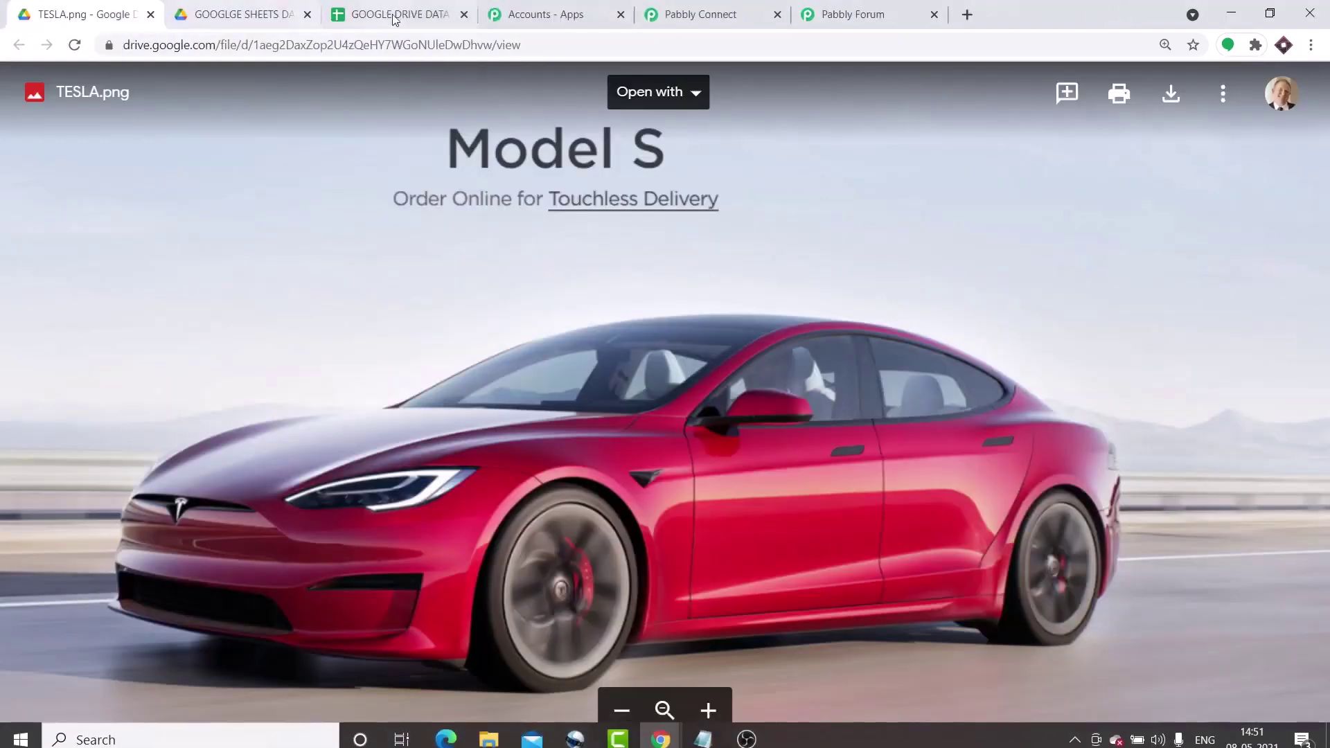
left_click(428, 7)
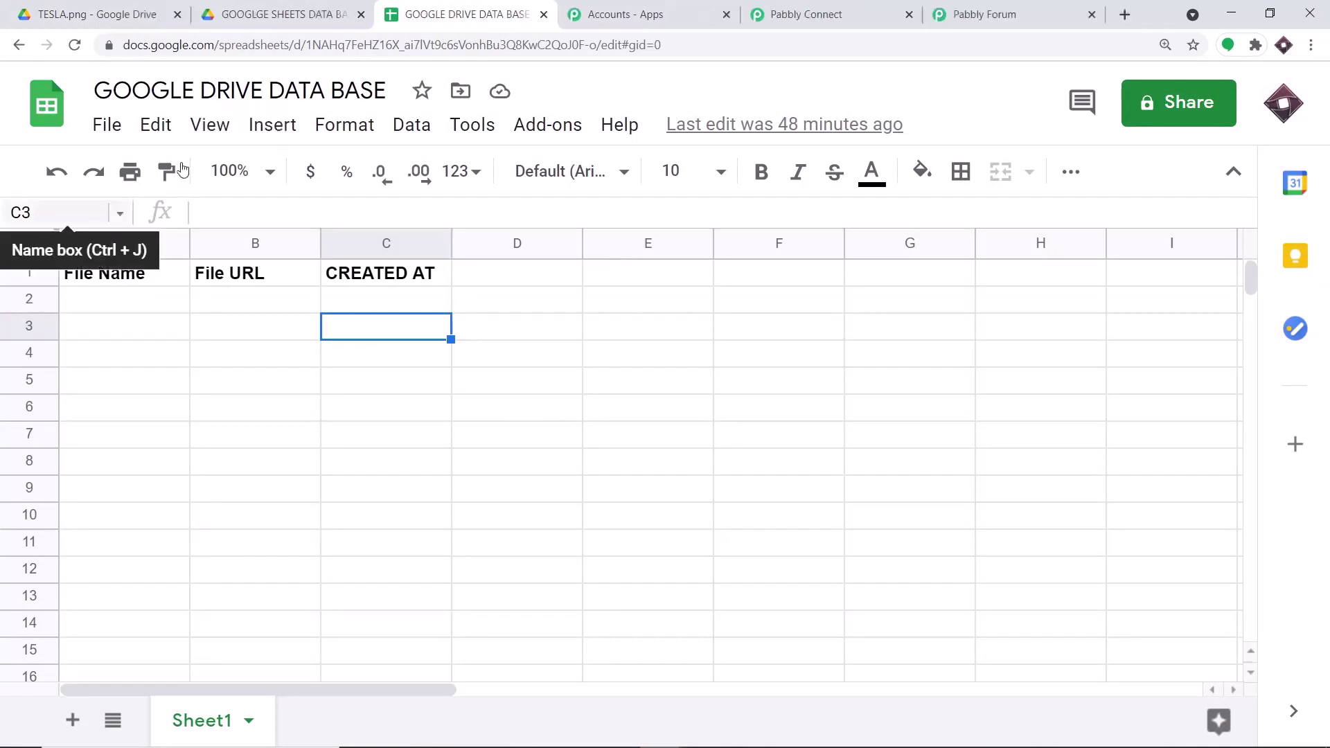
left_click(98, 298)
left_click(234, 304)
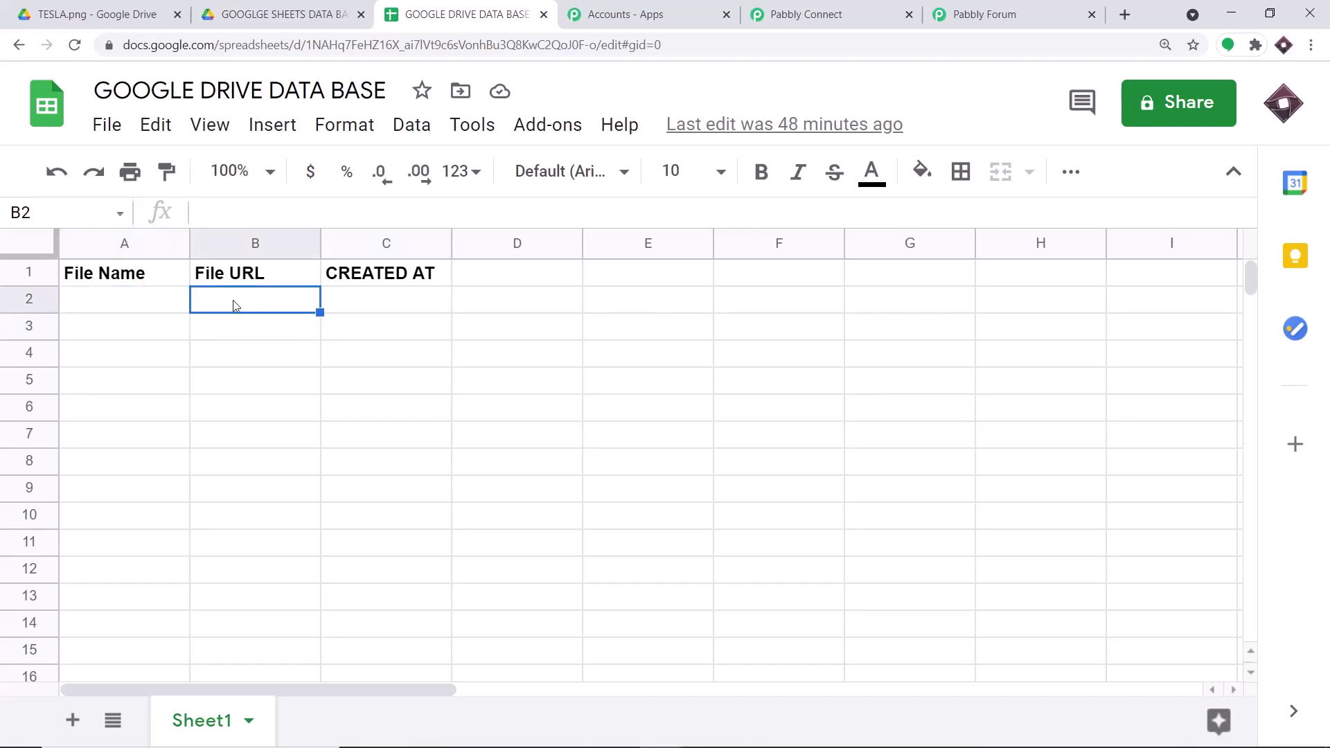
left_click(384, 315)
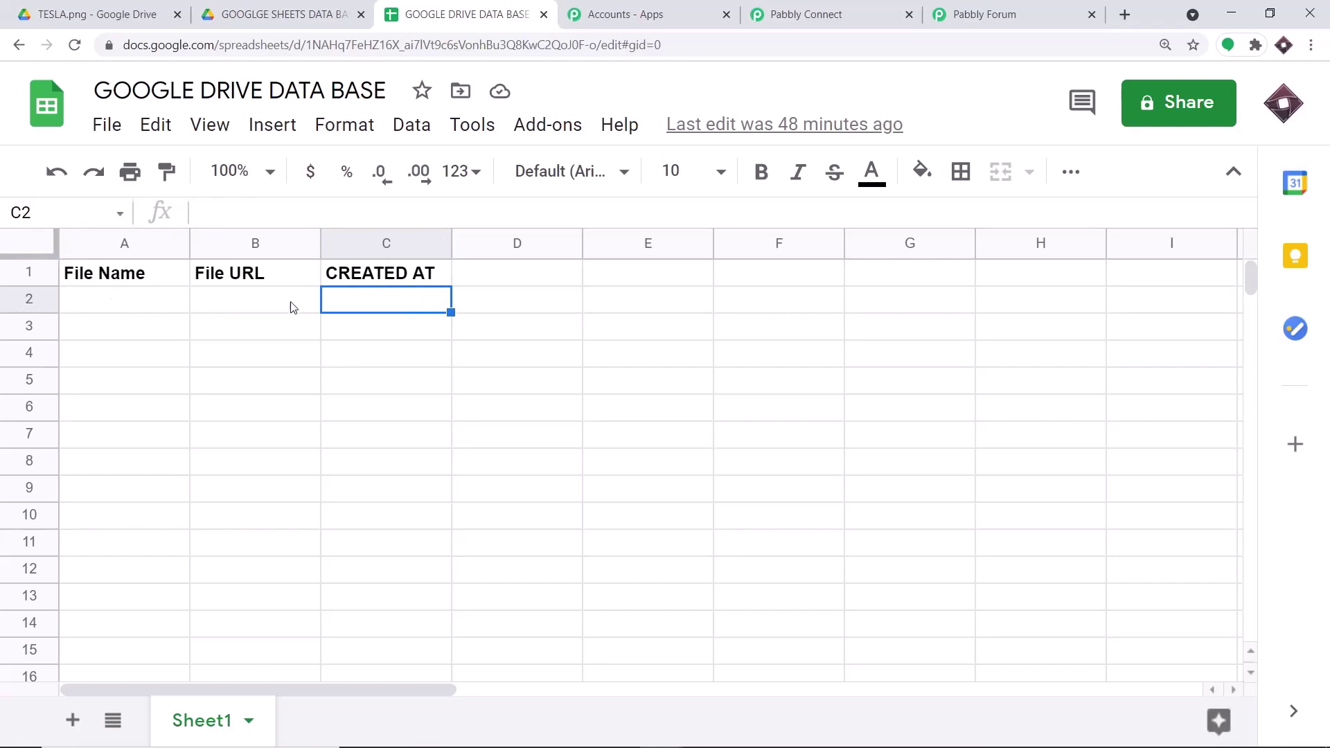
left_click(865, 13)
- Connect a Google account to the Add New Row step via Google sign-in and grant spreadsheet access
left_click(408, 410)
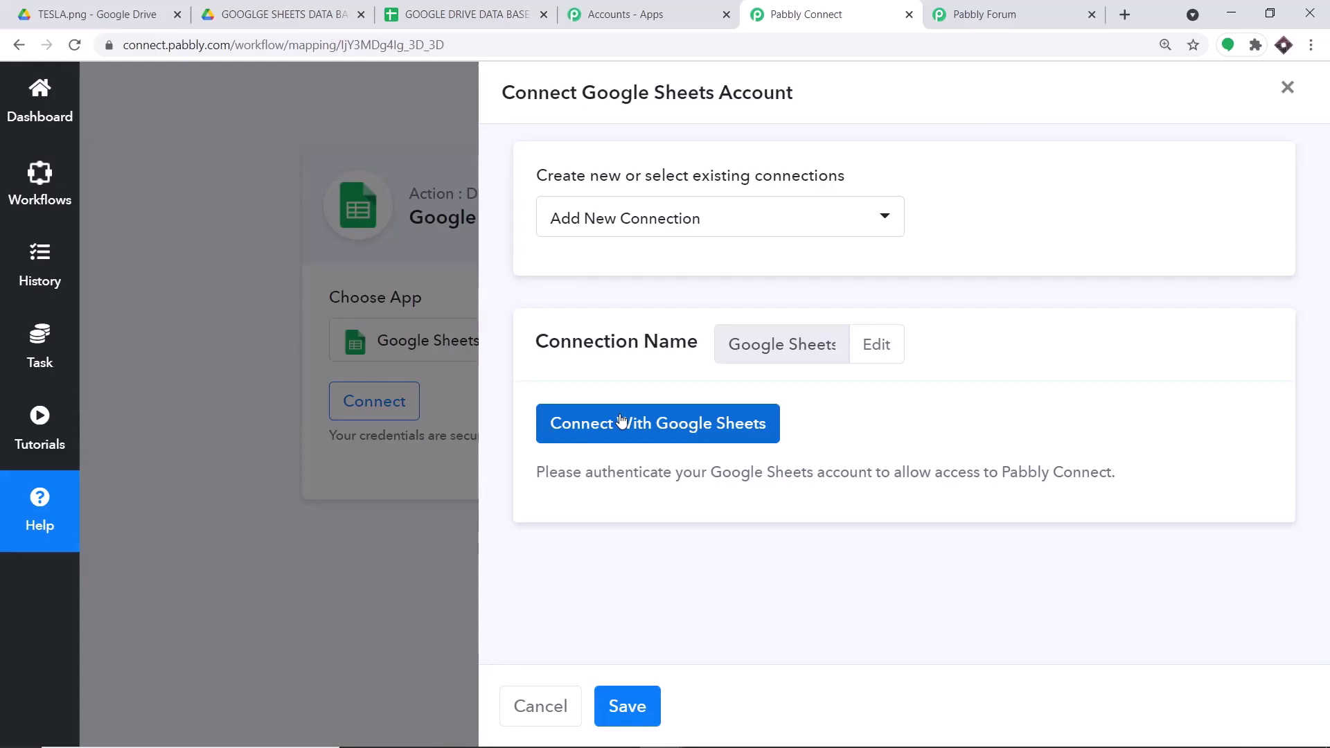
left_click(622, 422)
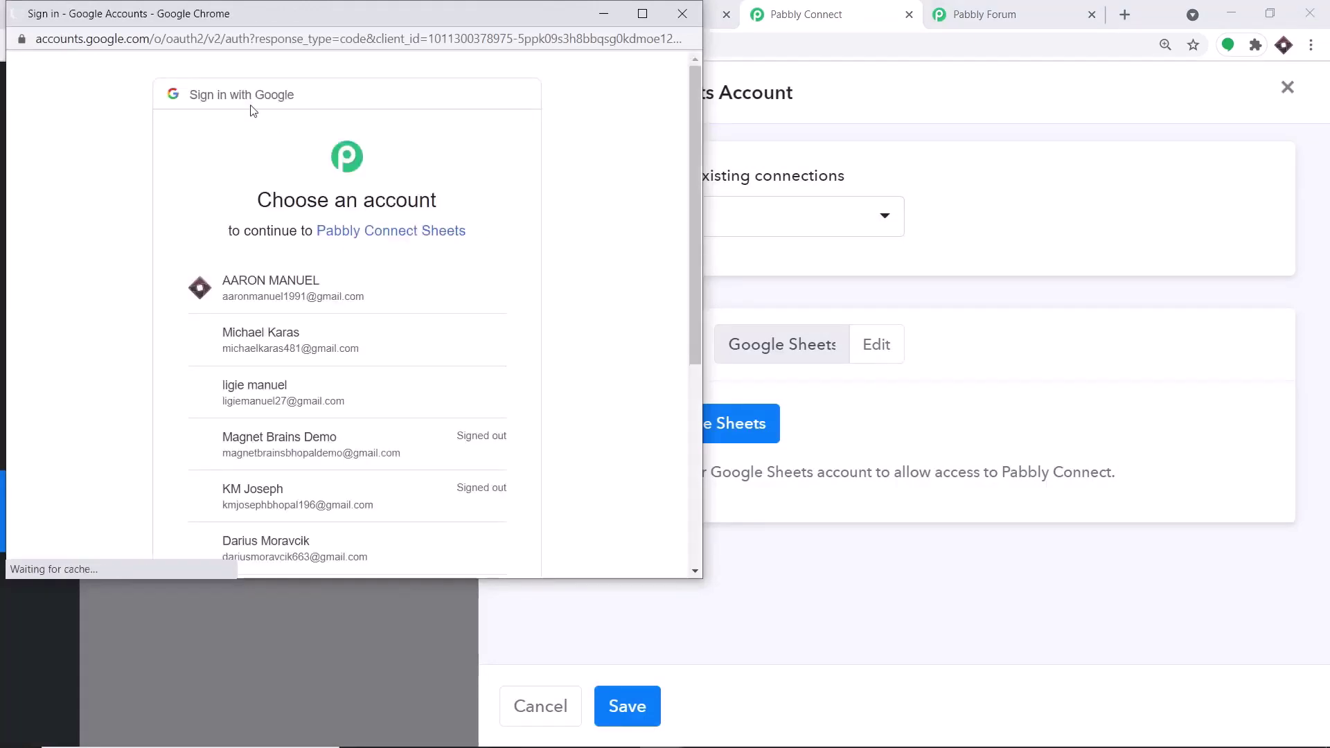
left_click_drag(251, 10, 741, 31)
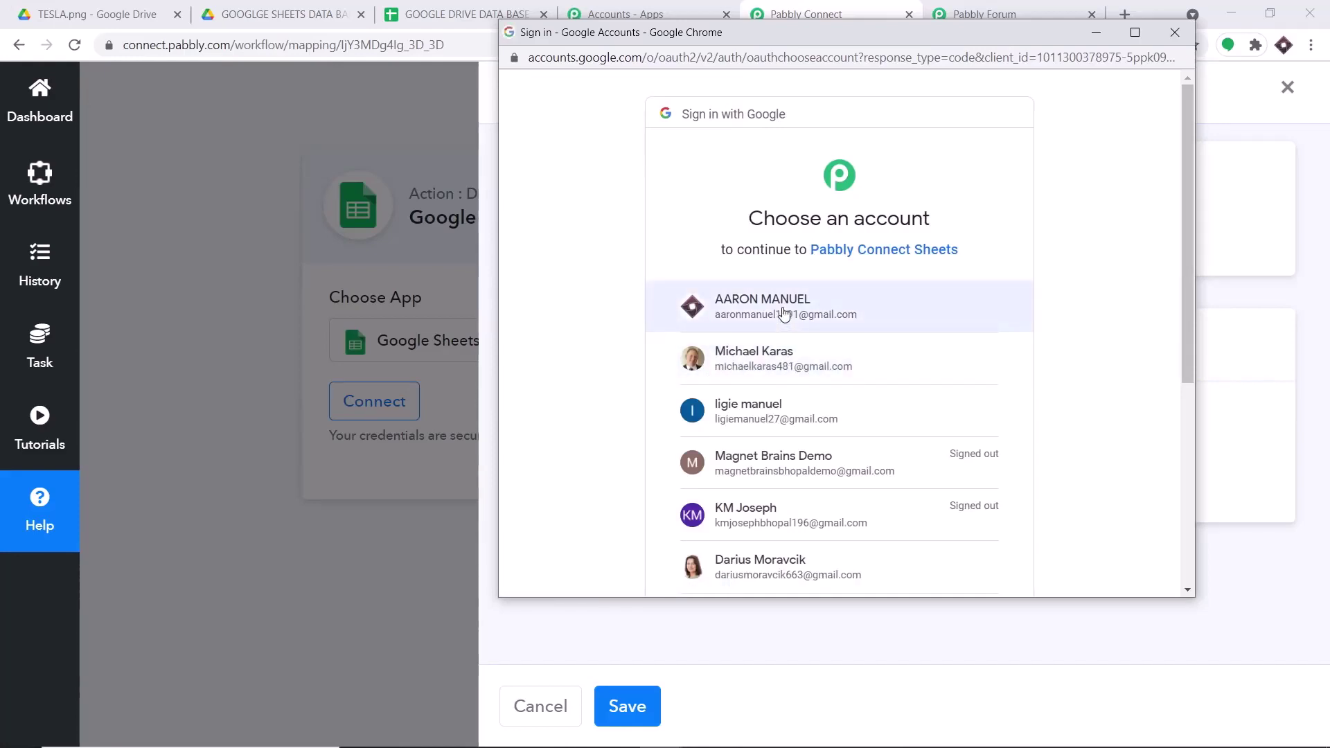
left_click(784, 313)
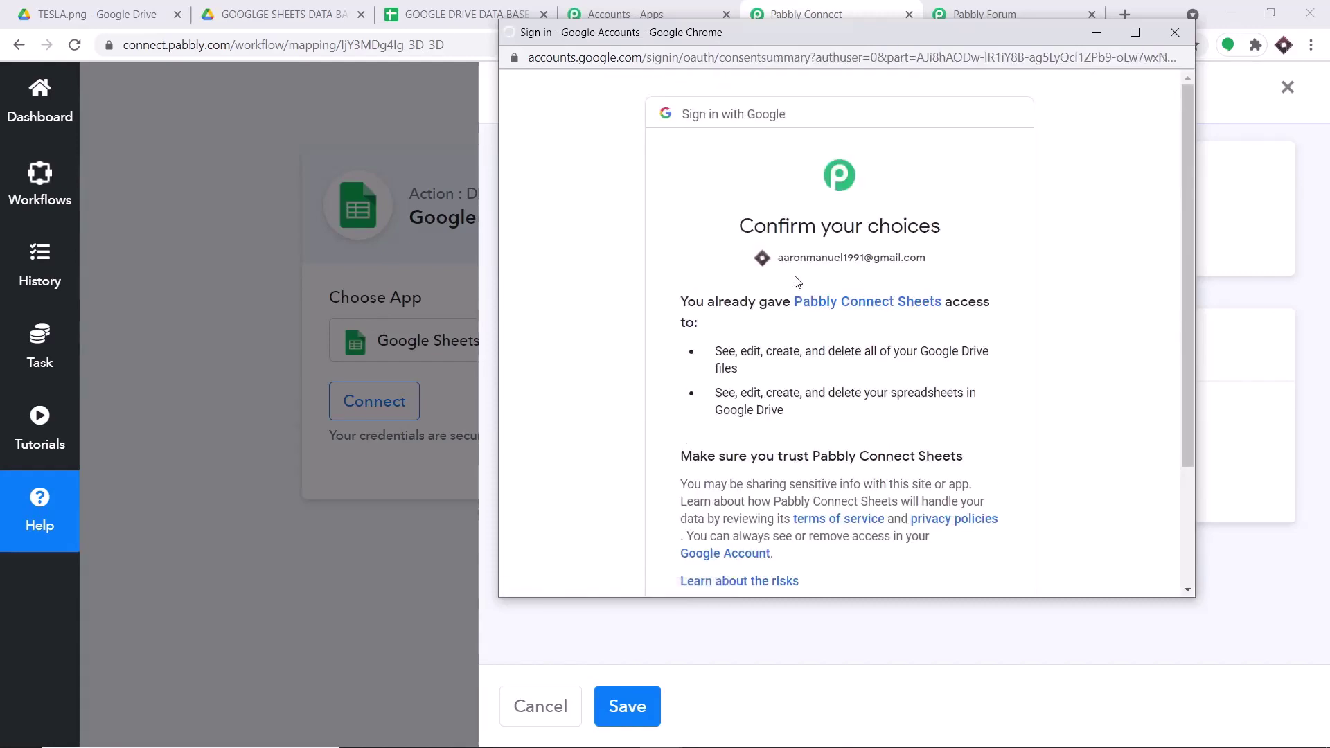
scroll(796, 298, "down", 3)
left_click(981, 478)
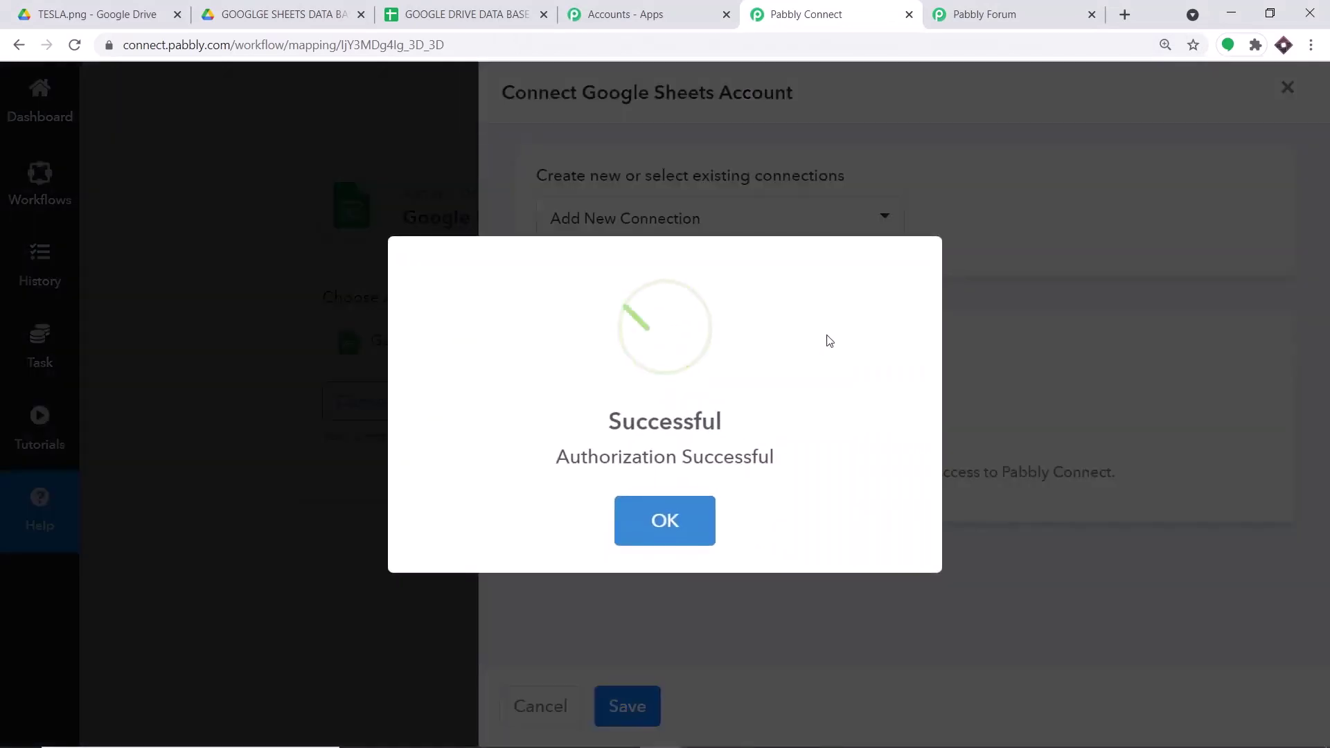
left_click(697, 518)
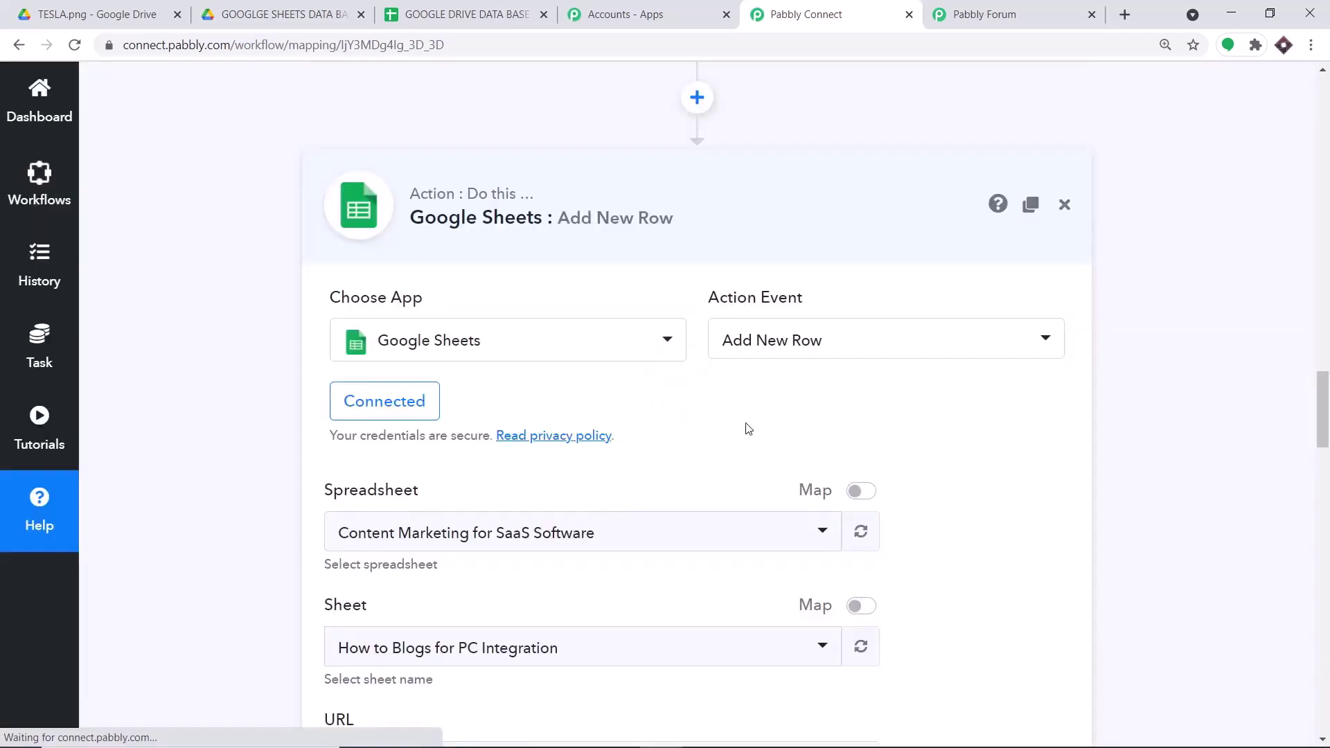
- Change the Spreadsheet from Content Marketing for SaaS Software to GOOGLE DRIVE DATA BASE
scroll(739, 419, "down", 7)
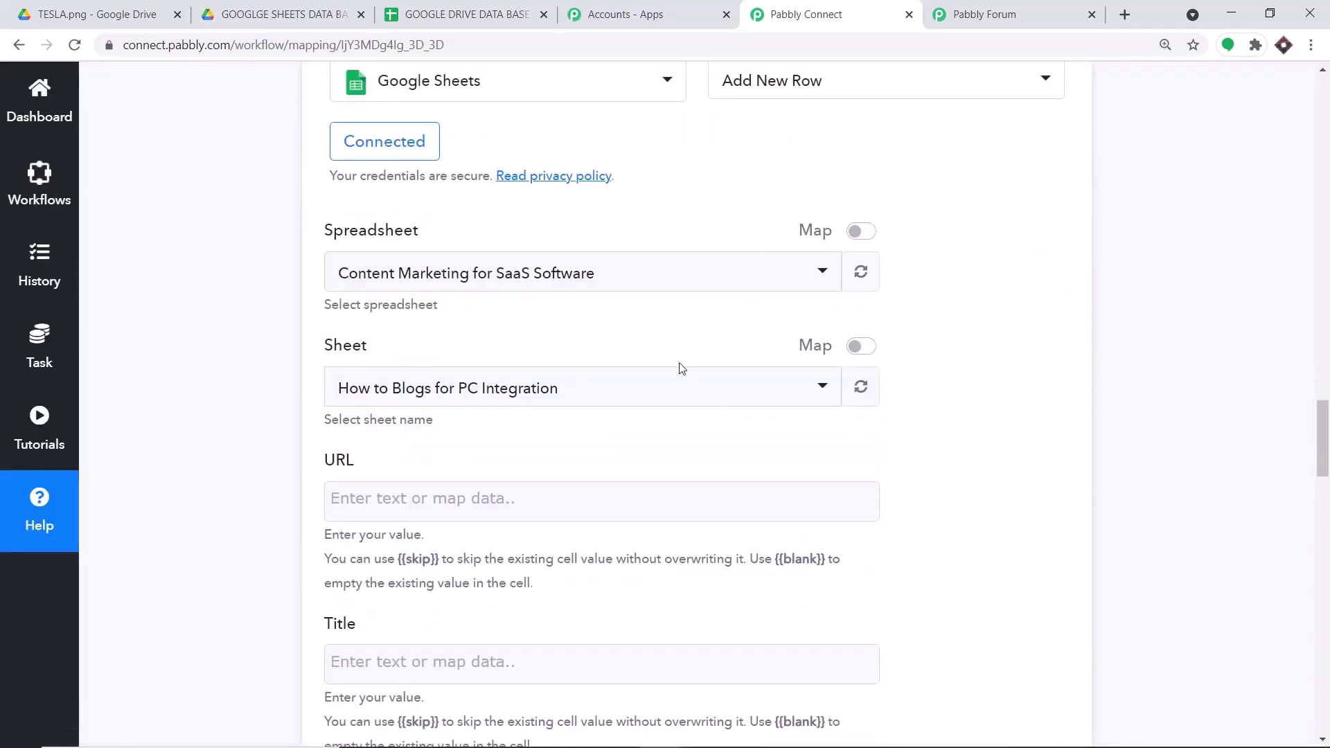
scroll(603, 336, "down", 3)
scroll(602, 336, "up", 10)
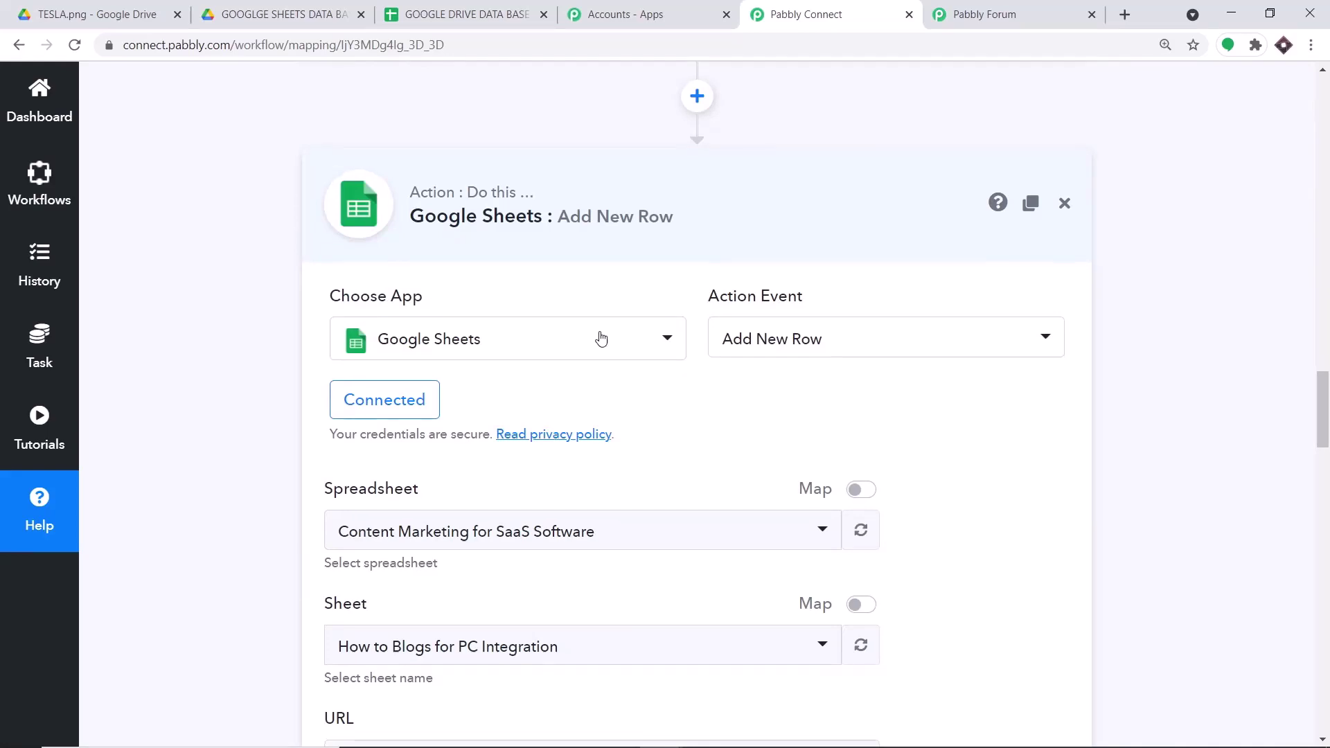
scroll(601, 336, "down", 3)
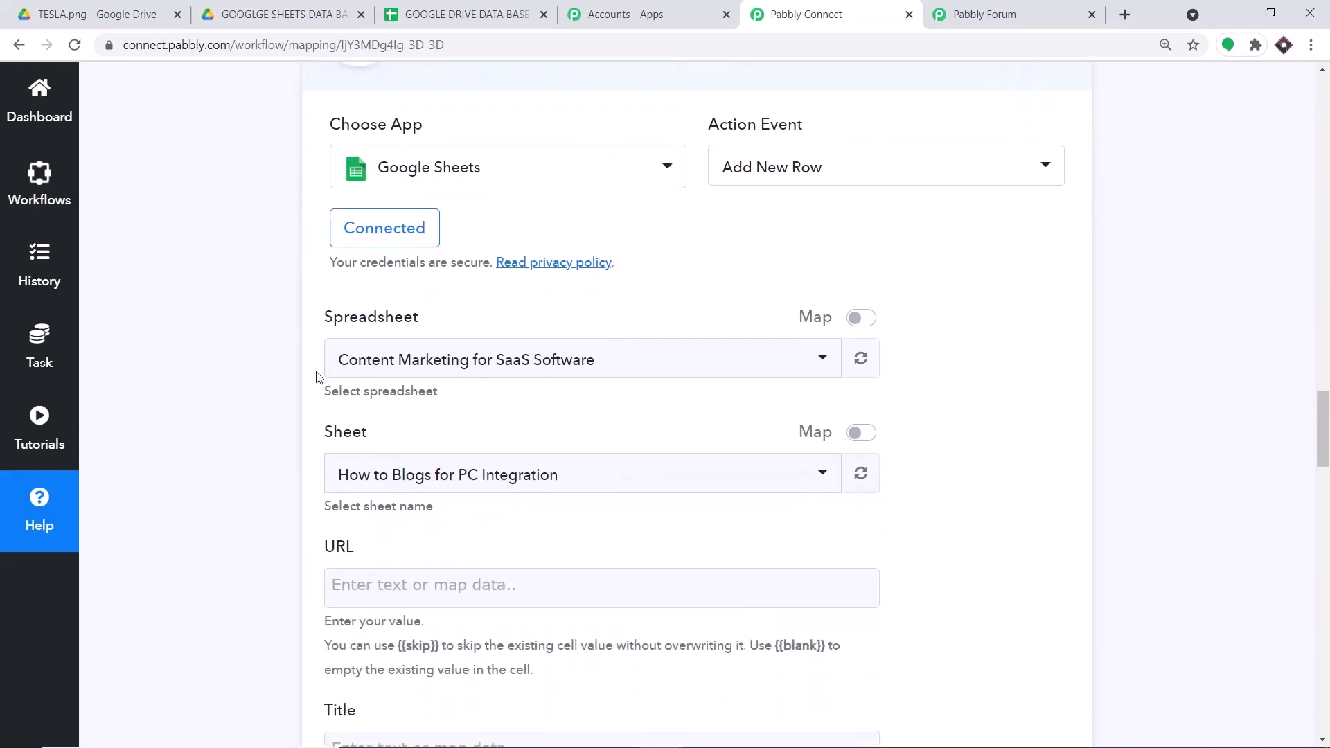
left_click(547, 367)
scroll(530, 471, "down", 2)
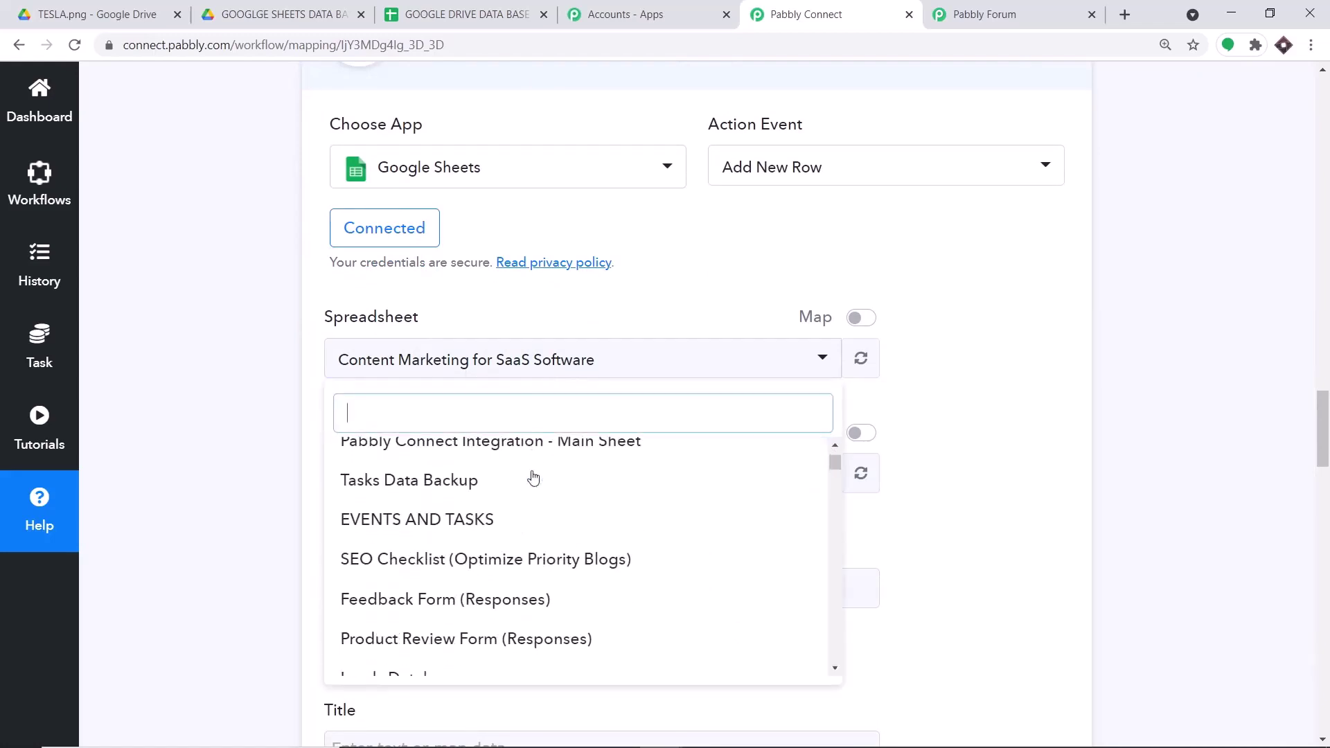
scroll(533, 478, "down", 10)
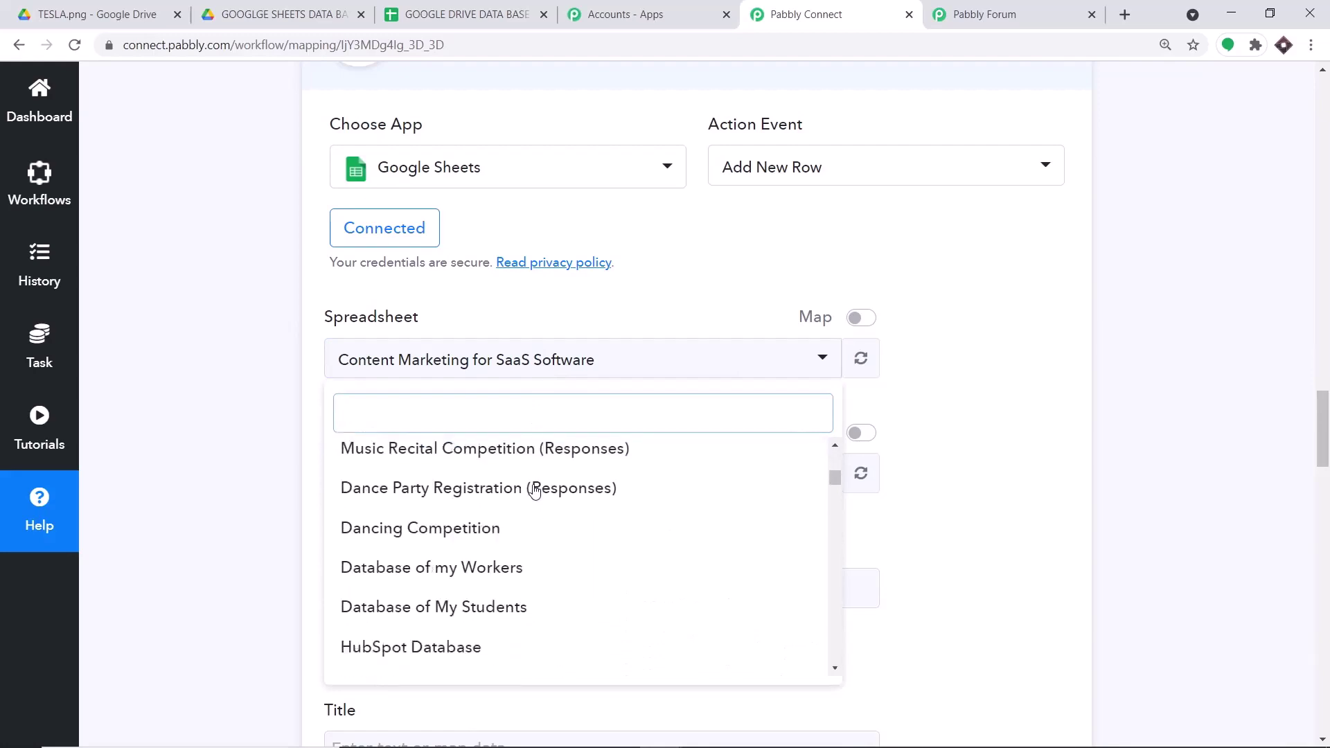
scroll(534, 490, "up", 12)
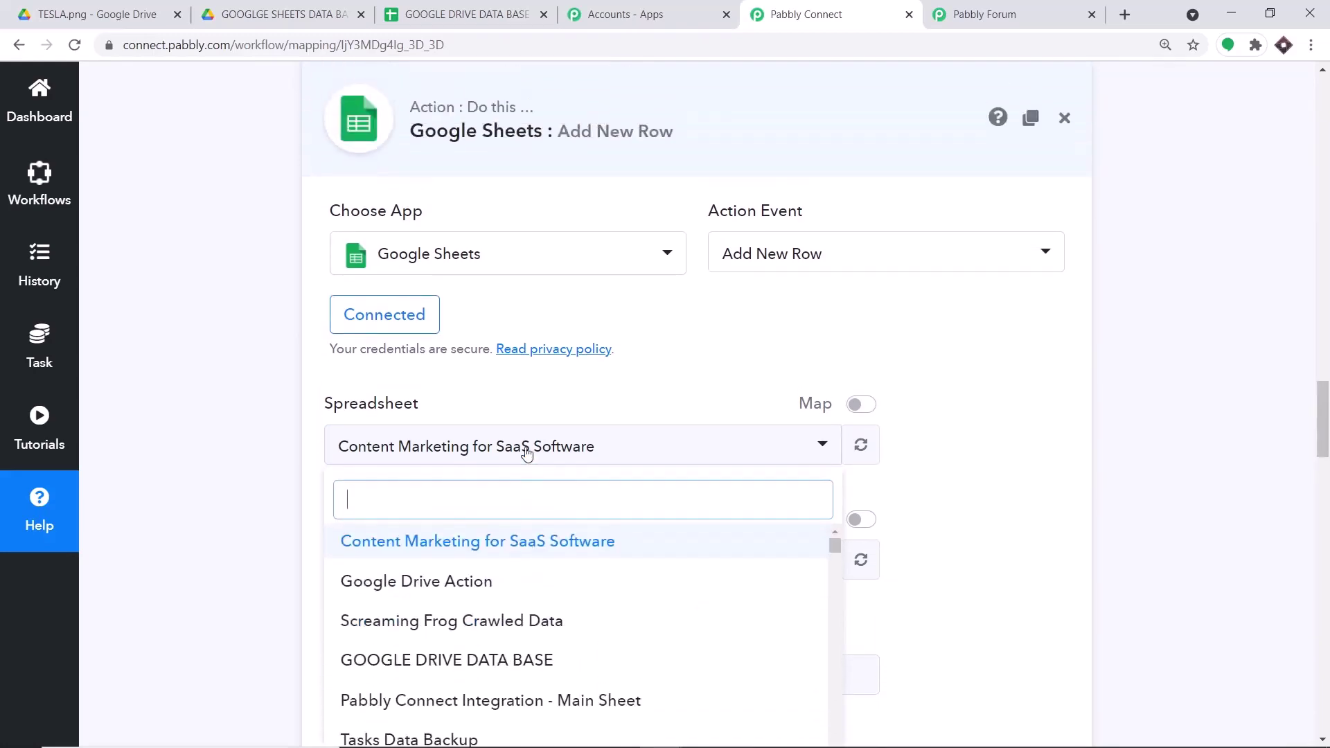
scroll(527, 453, "up", 1)
scroll(454, 19, "up", 3)
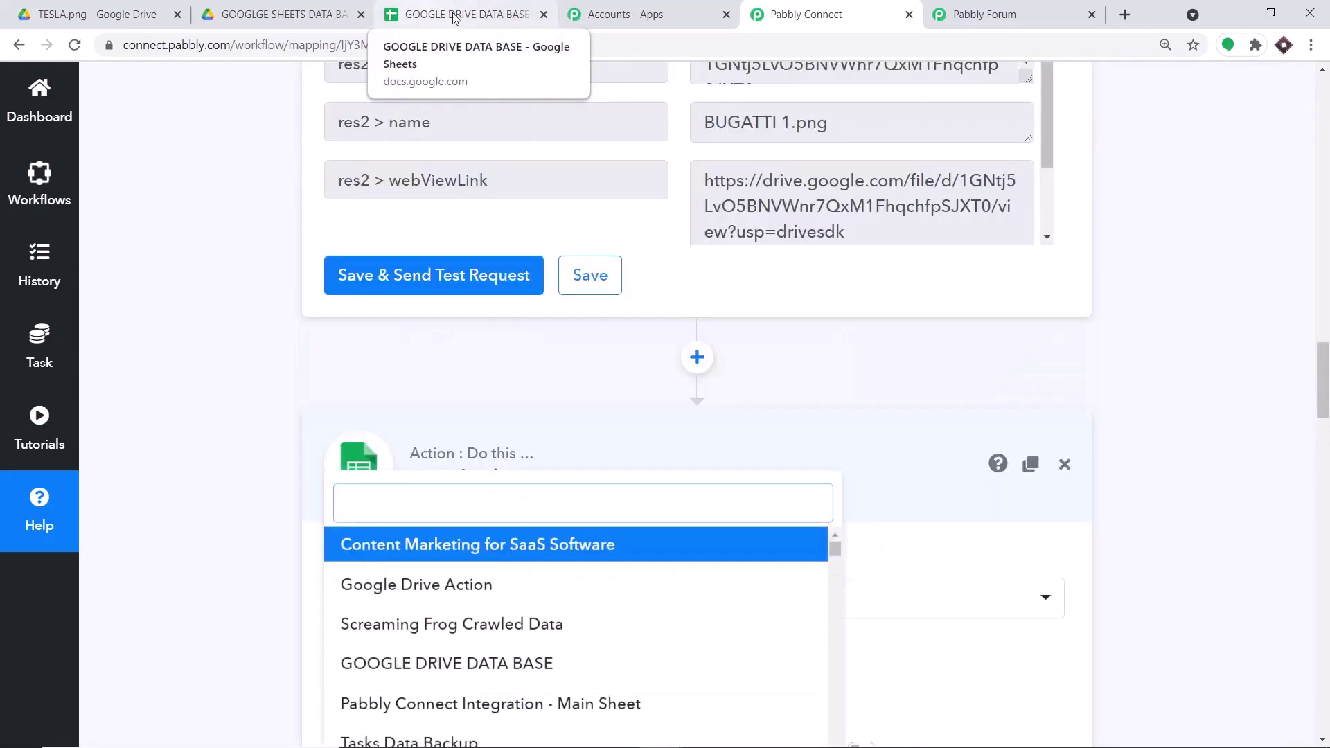
scroll(619, 278, "down", 5)
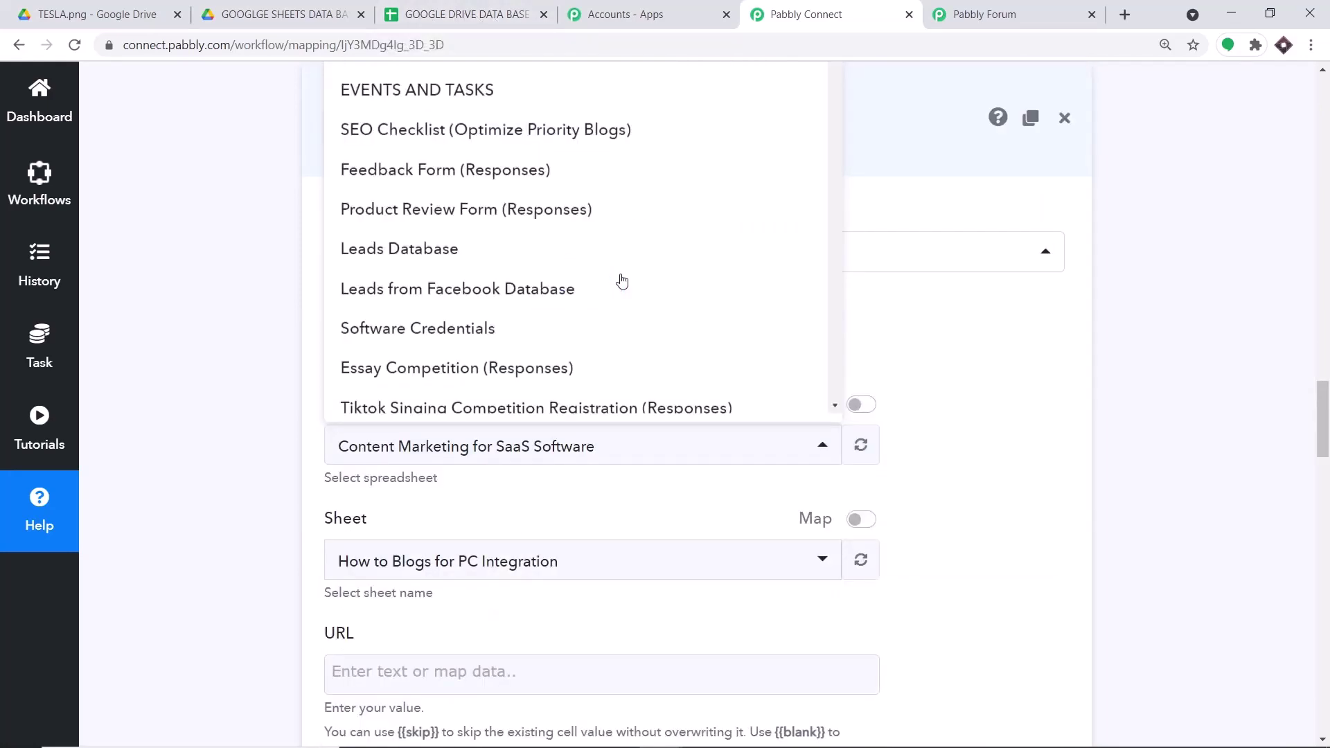
scroll(621, 280, "up", 5)
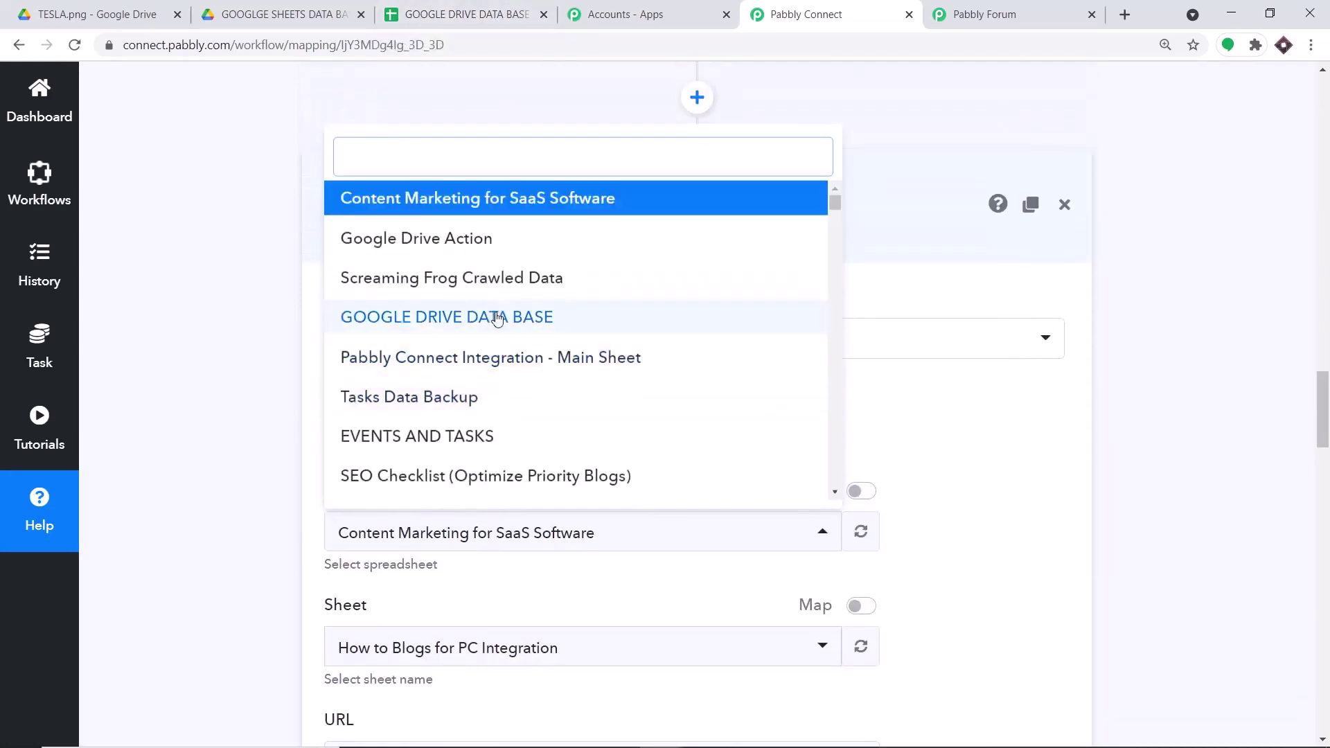
left_click(496, 318)
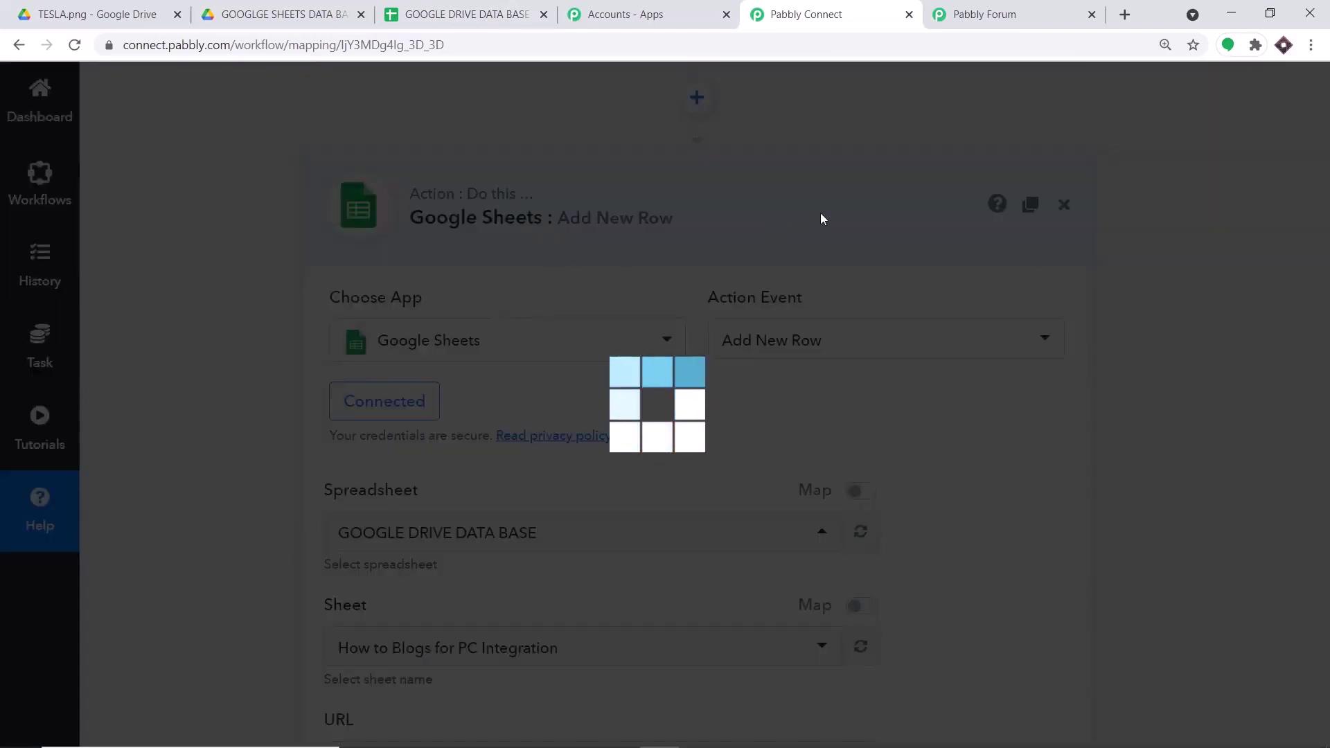
left_click(422, 14)
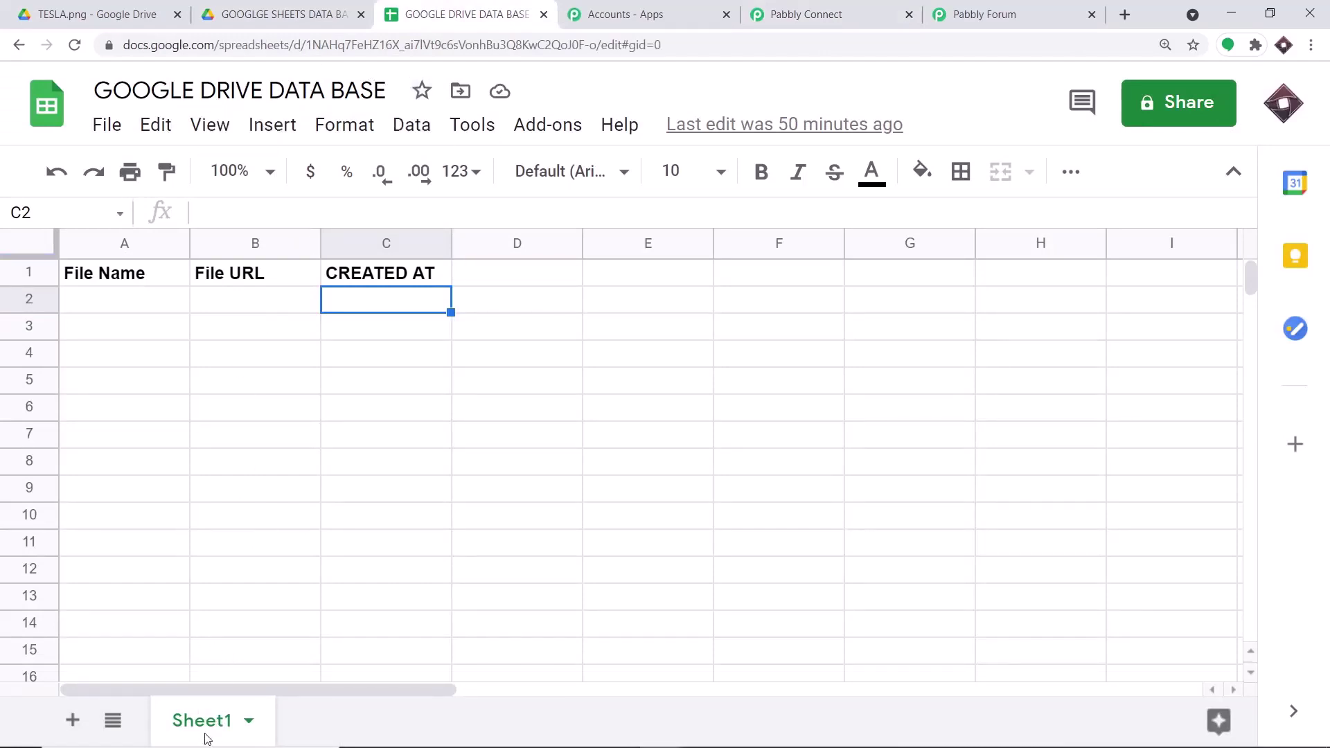
left_click(804, 13)
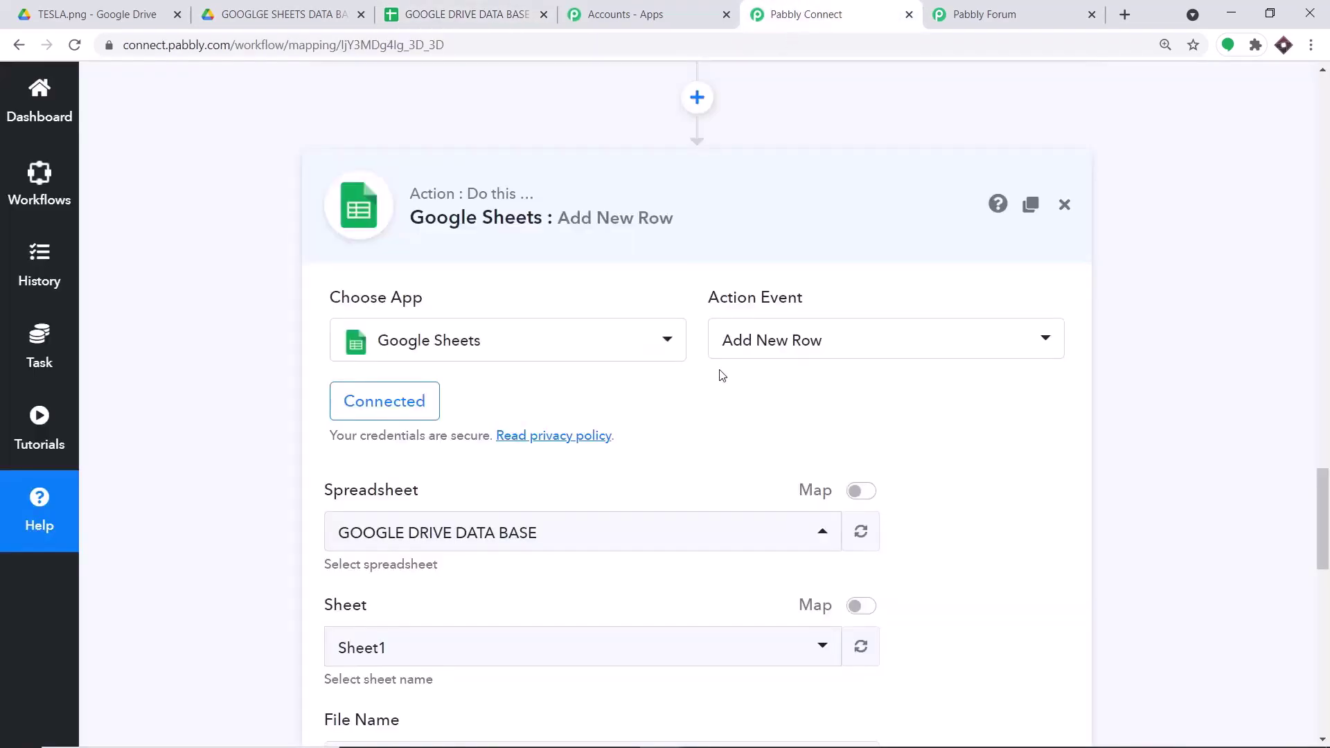
scroll(721, 374, "down", 4)
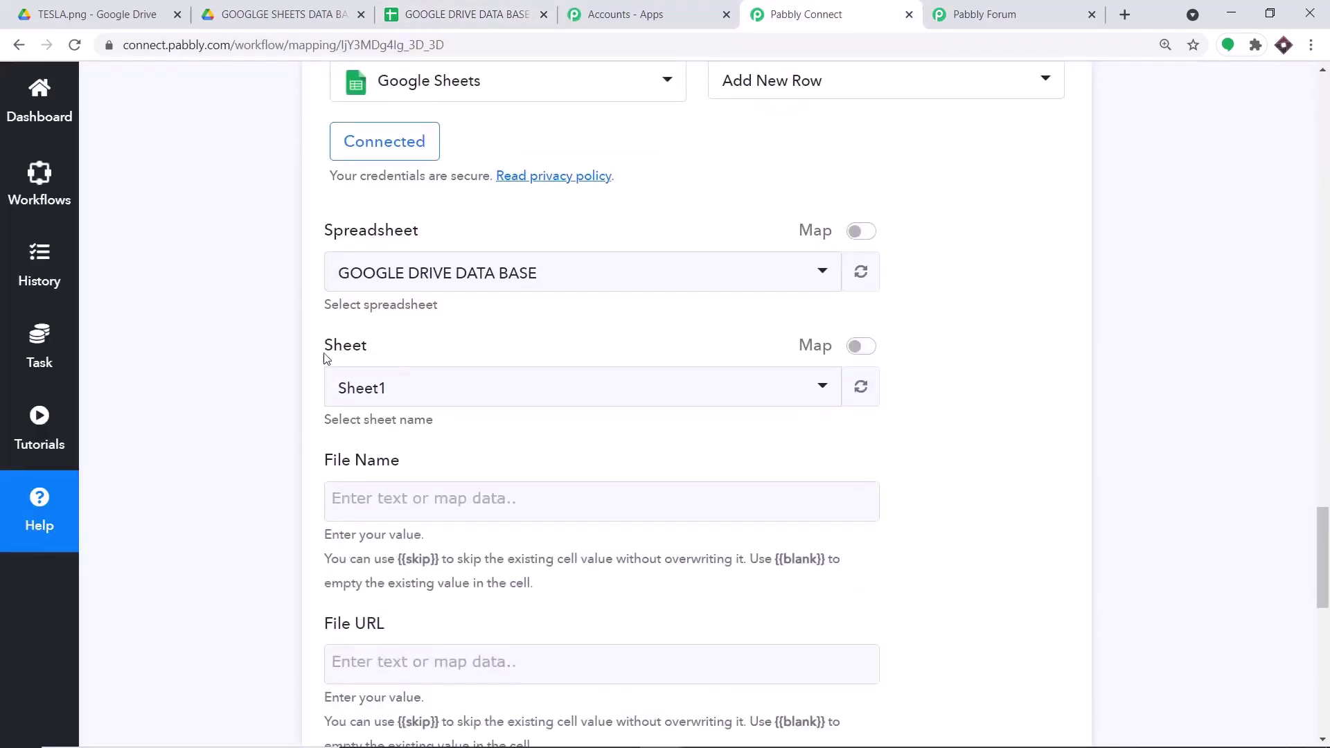
left_click(400, 392)
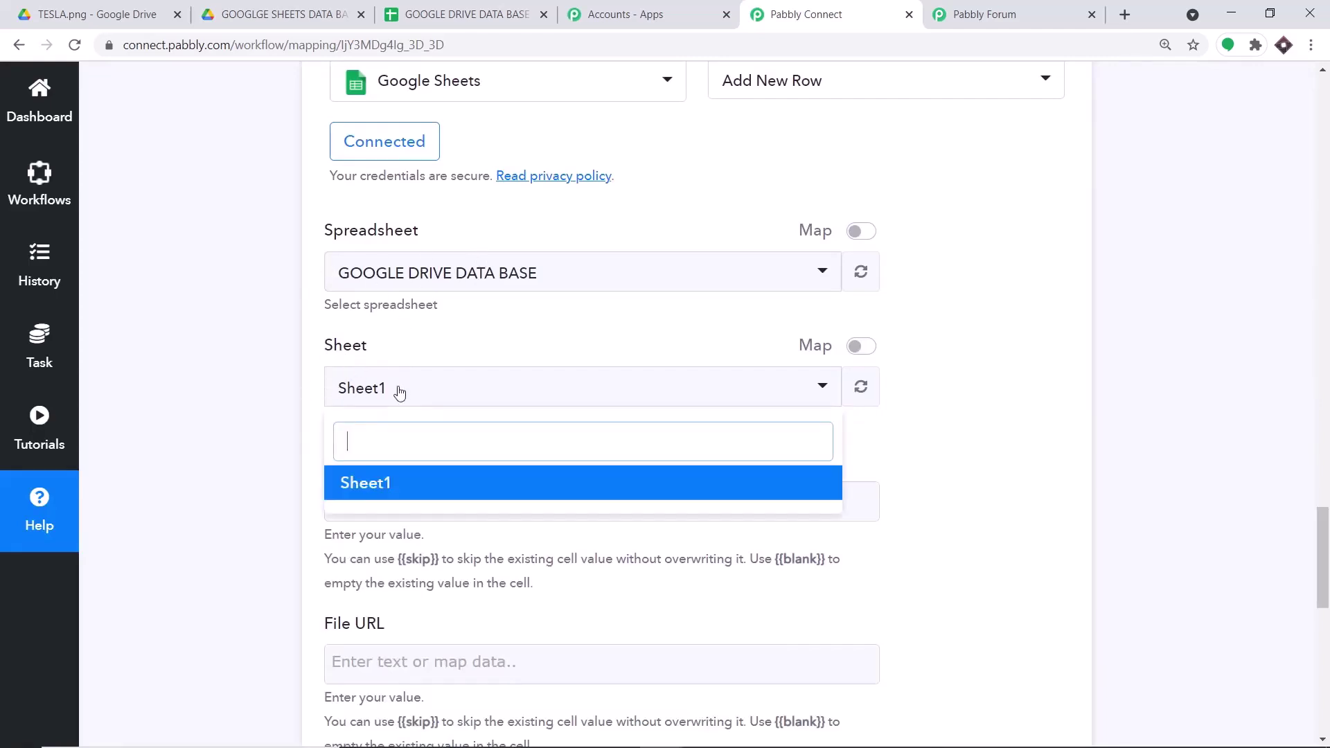
left_click(456, 344)
scroll(456, 343, "down", 3)
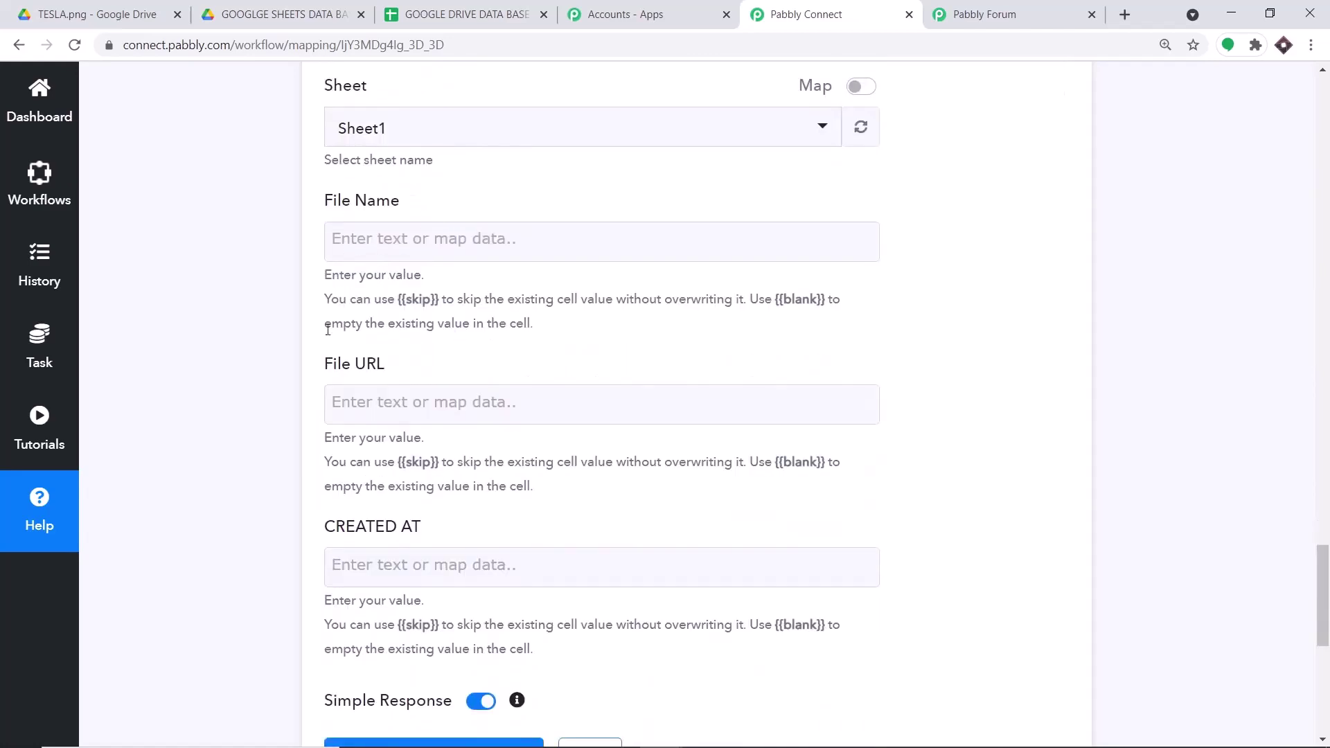
left_click(455, 8)
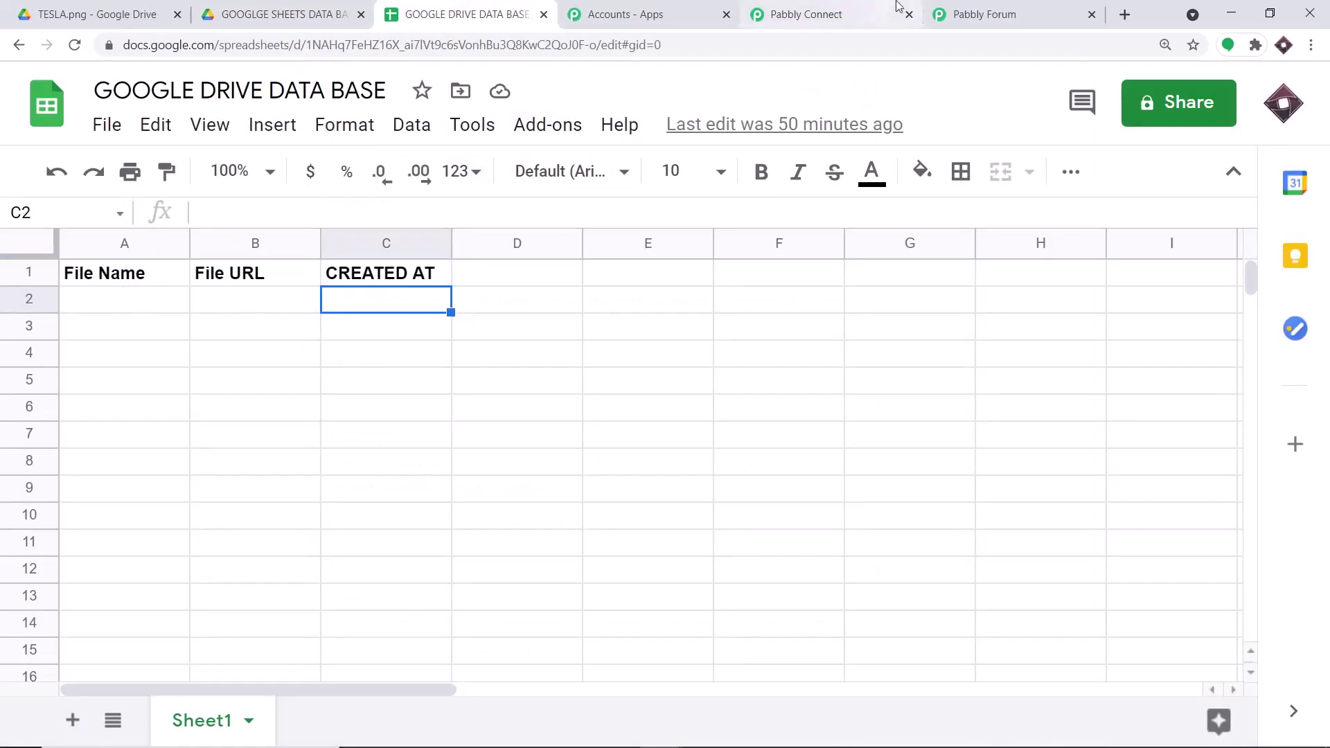
left_click(874, 9)
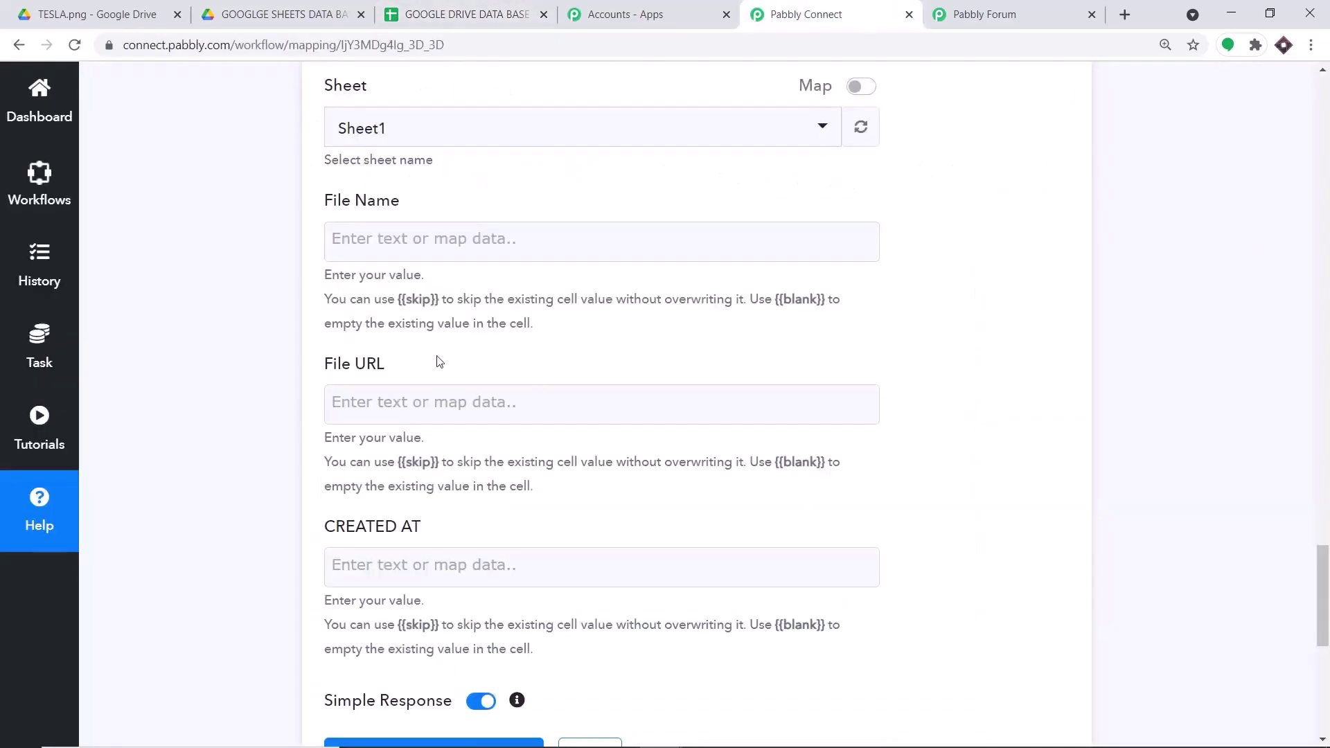
- Map the new file's title from the trigger into the File Name field
left_click(397, 235)
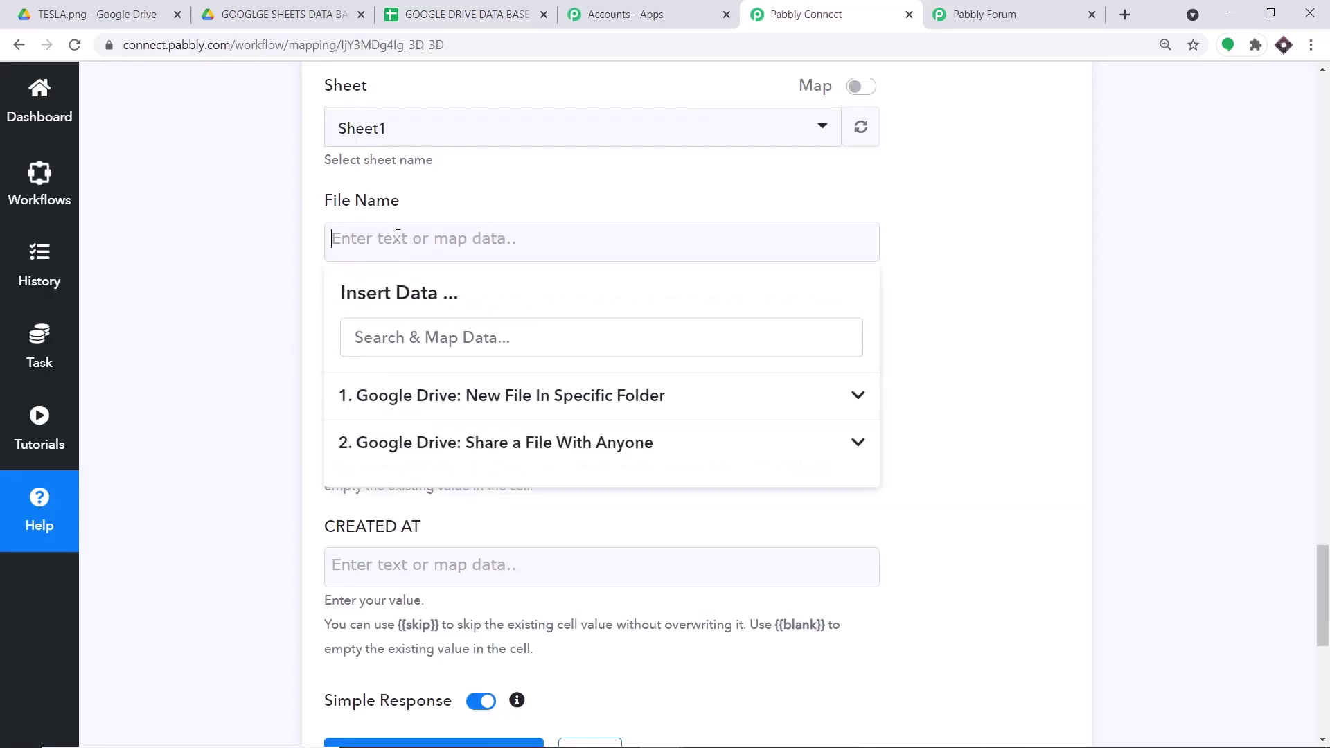
left_click(410, 411)
scroll(611, 349, "down", 2)
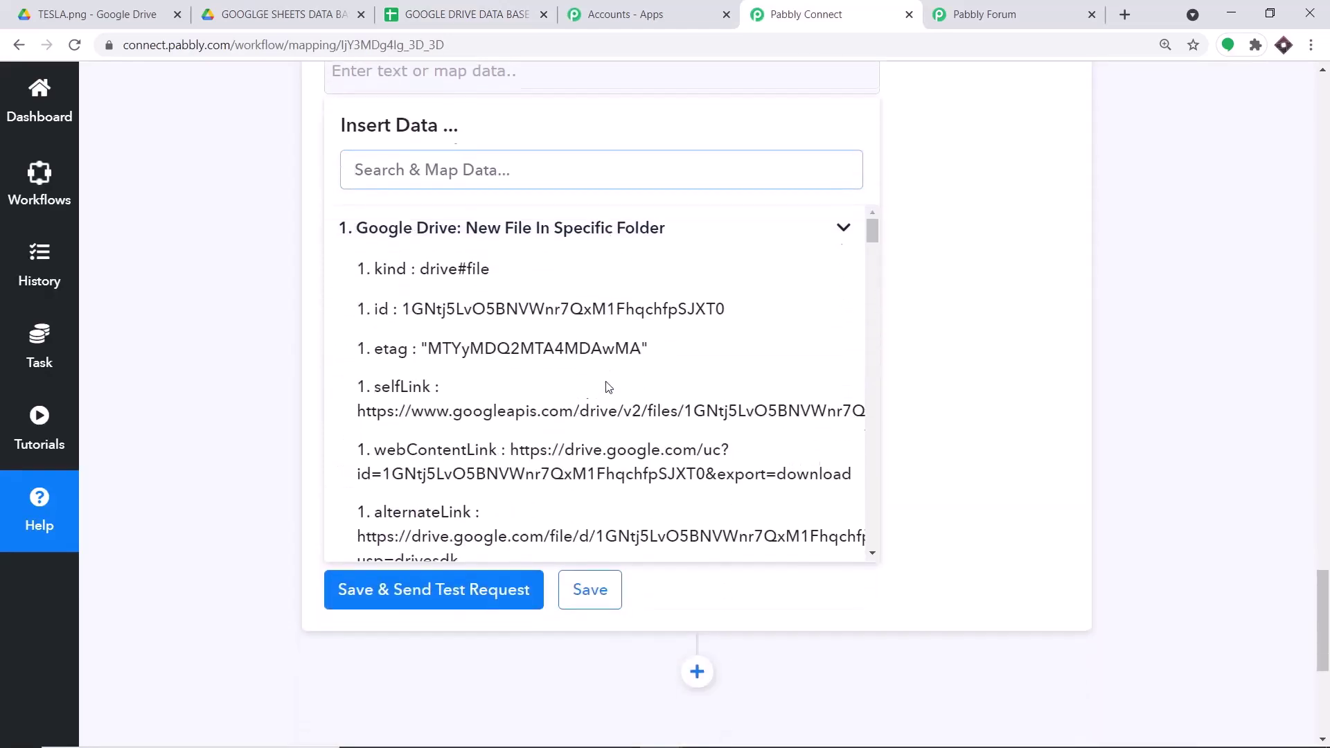
left_click(723, 341)
scroll(742, 330, "down", 1)
scroll(733, 302, "up", 5)
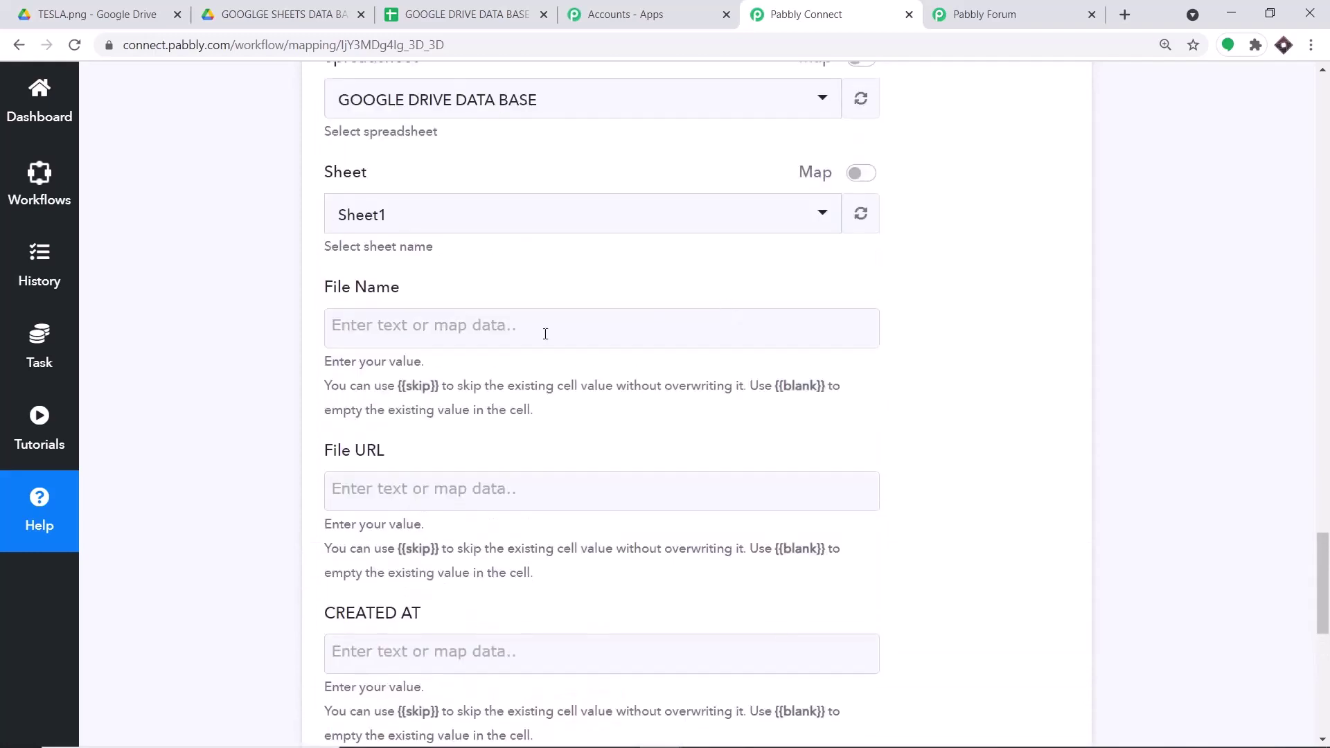
left_click(479, 328)
scroll(721, 445, "down", 2)
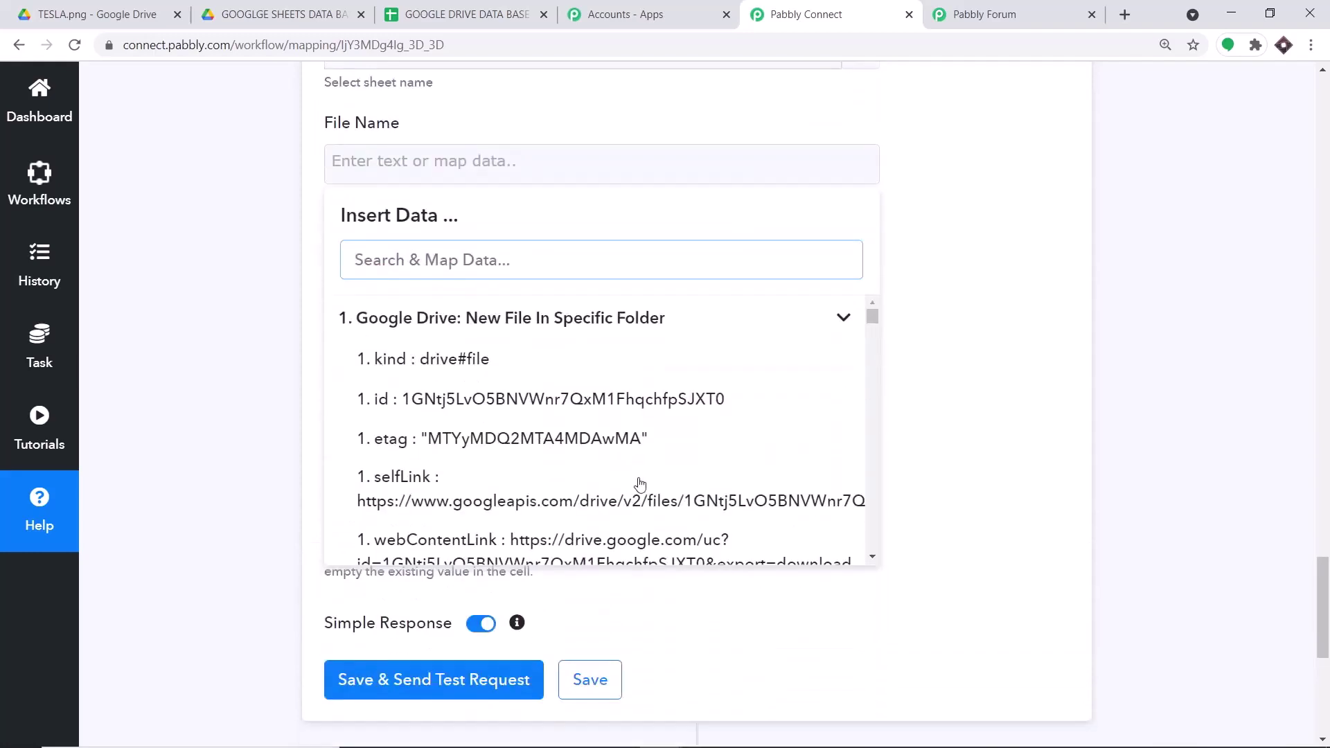
left_click(867, 545)
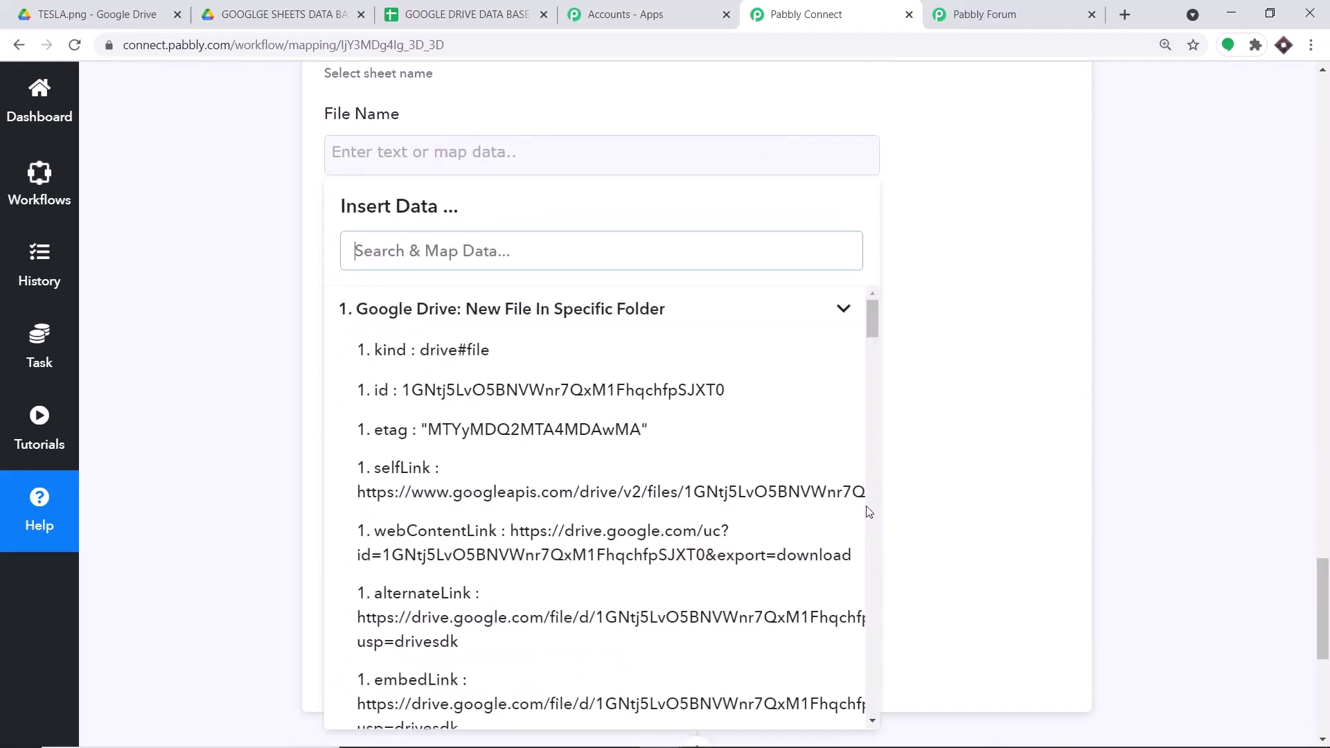
scroll(827, 531, "down", 1)
scroll(808, 522, "down", 4)
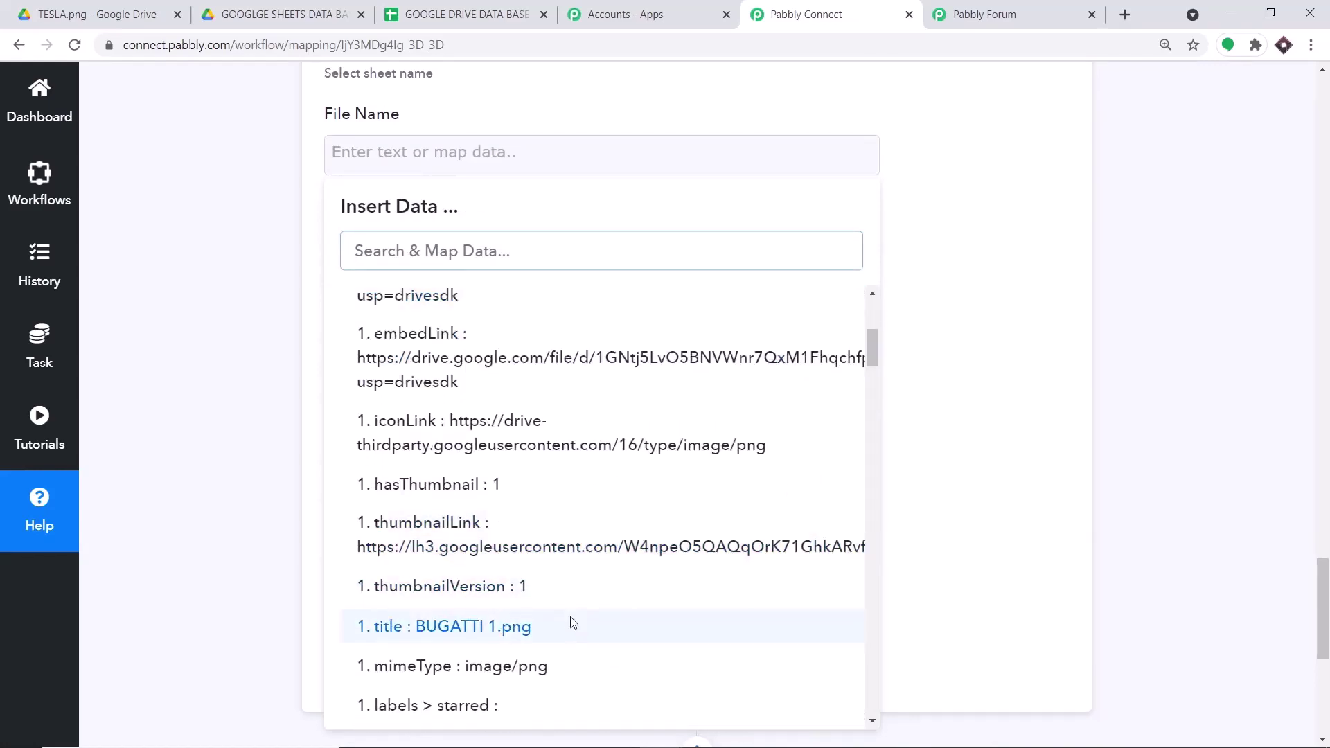
left_click(573, 622)
left_click(1055, 275)
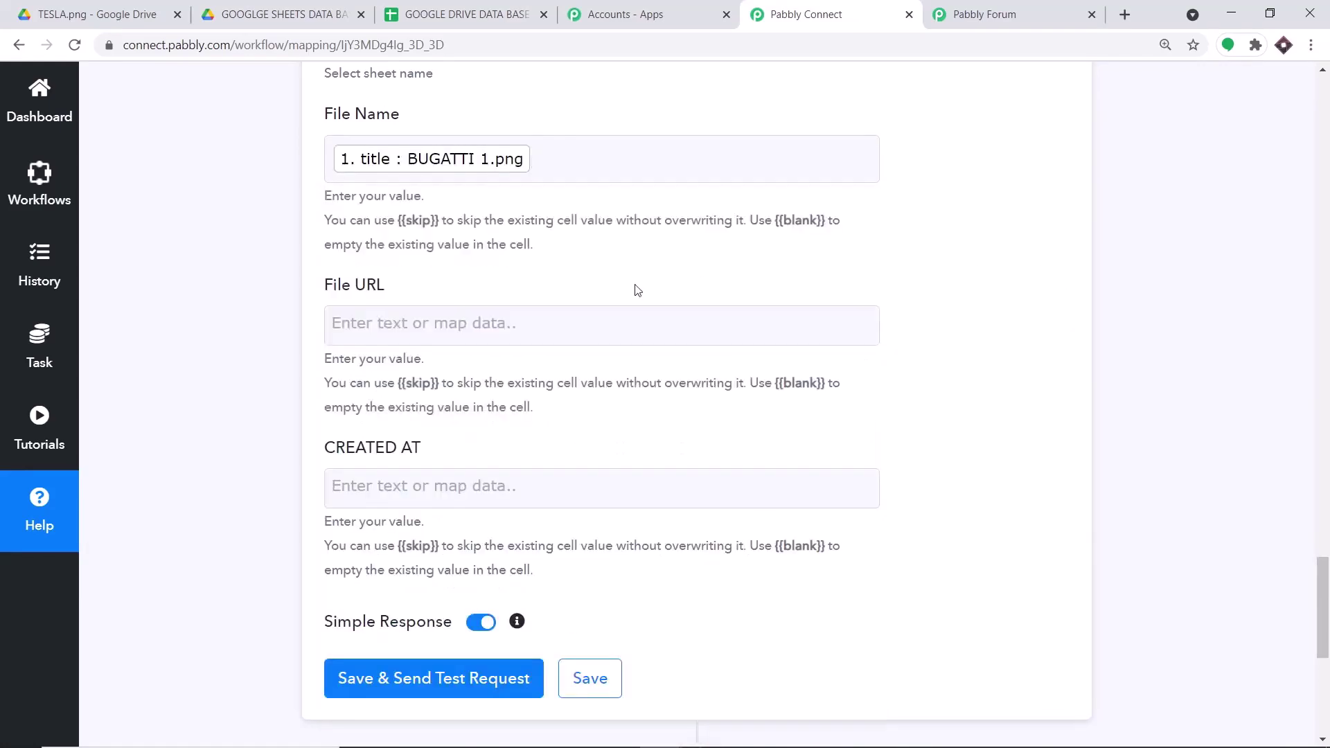
- Map the share step's webViewLink into the File URL field
scroll(627, 288, "down", 1)
left_click(512, 237)
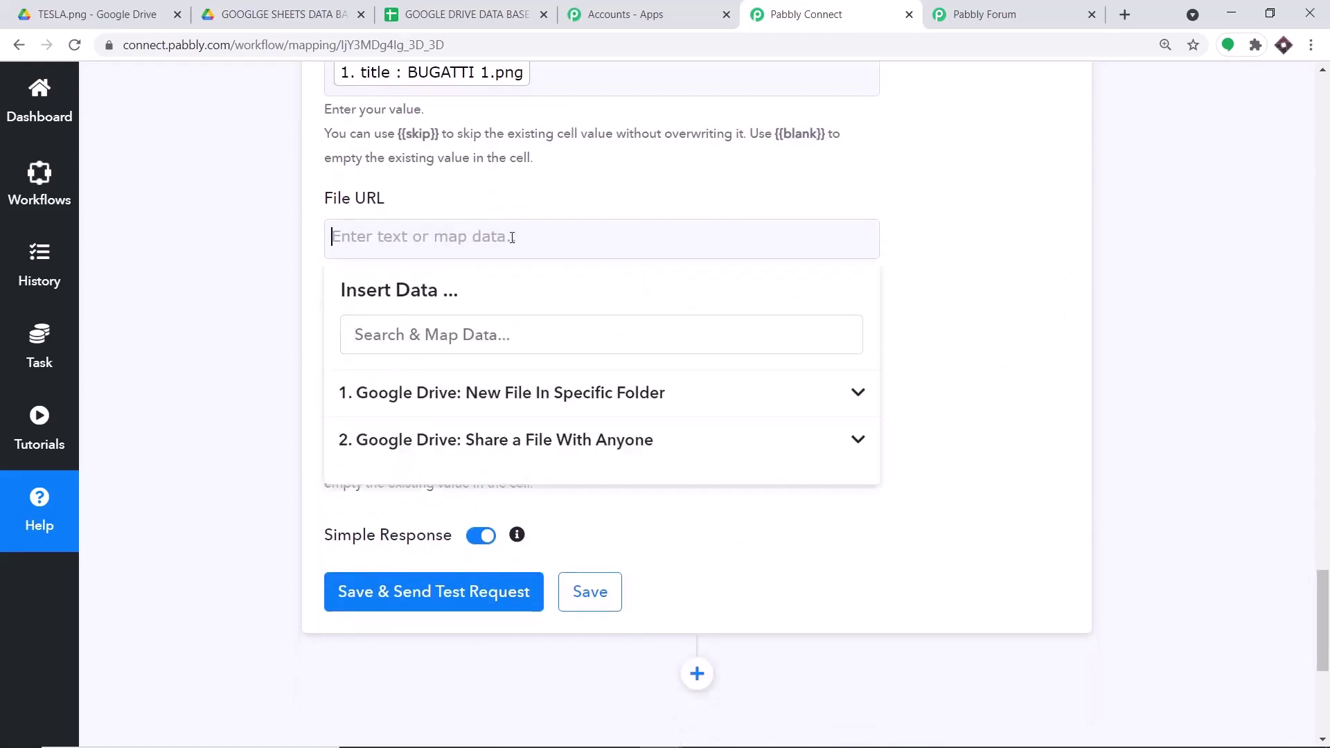
left_click(539, 434)
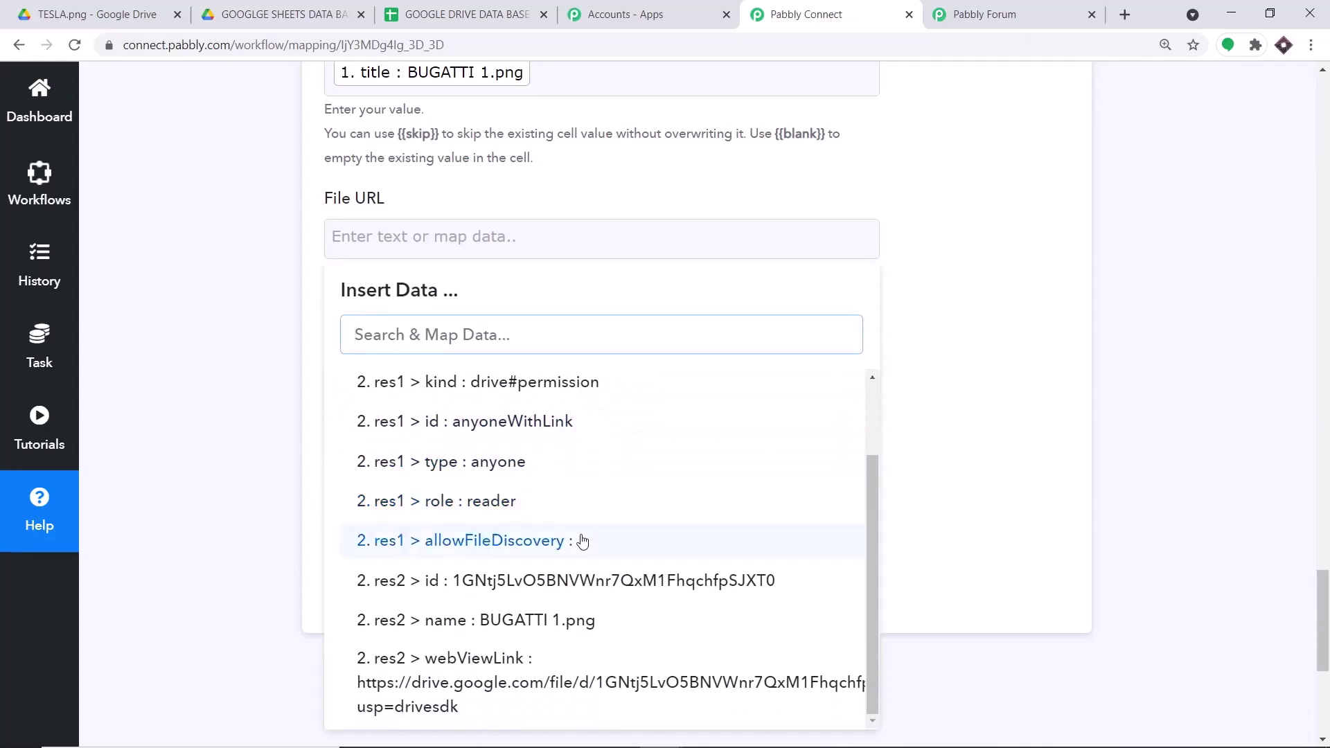
left_click(512, 687)
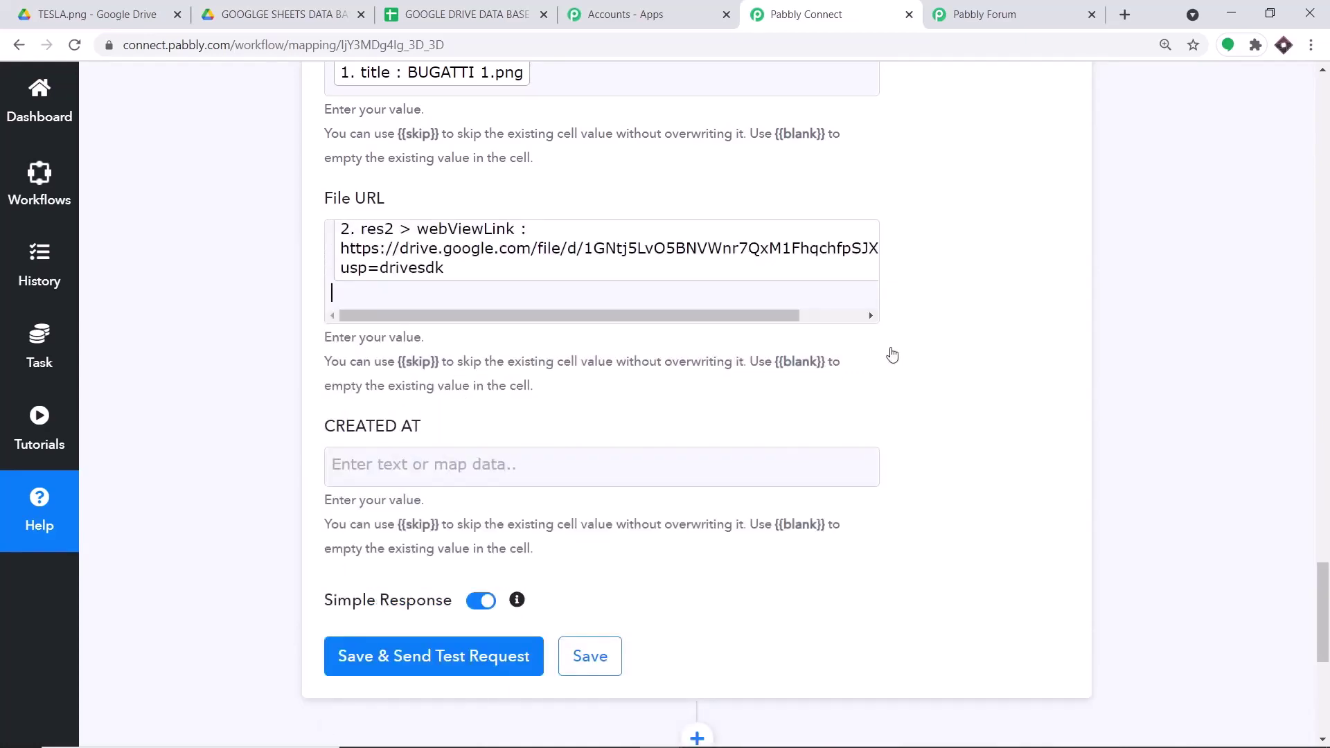
left_click(957, 271)
- Map the trigger's createdDate into the CREATED AT field
scroll(957, 270, "down", 3)
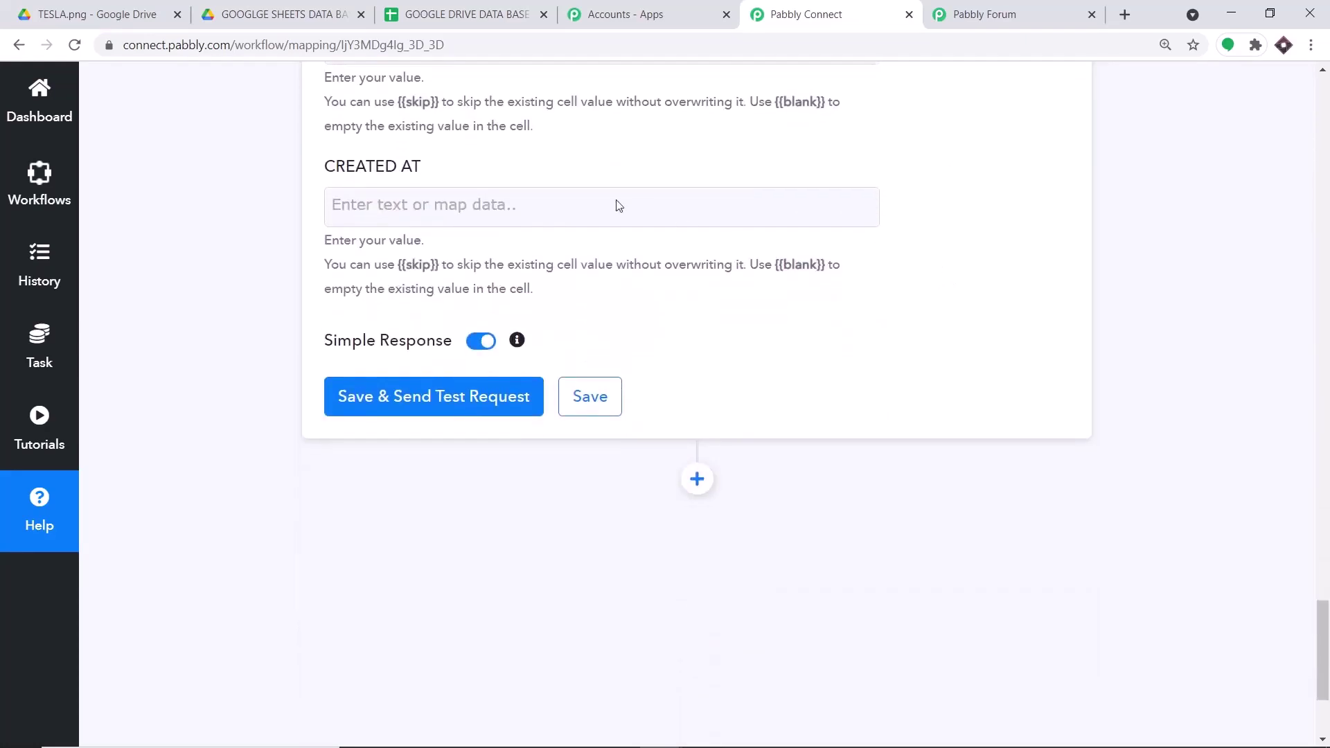
left_click(582, 213)
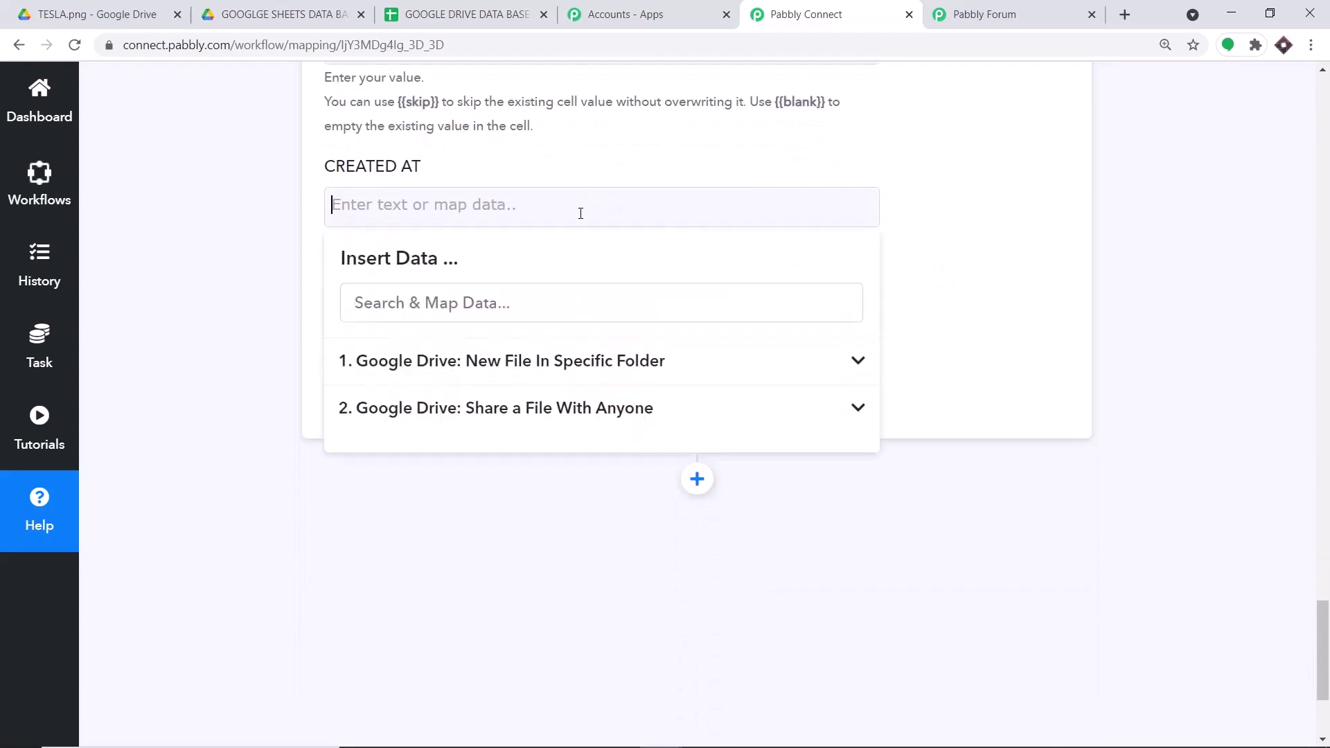
left_click(521, 370)
scroll(612, 490, "down", 5)
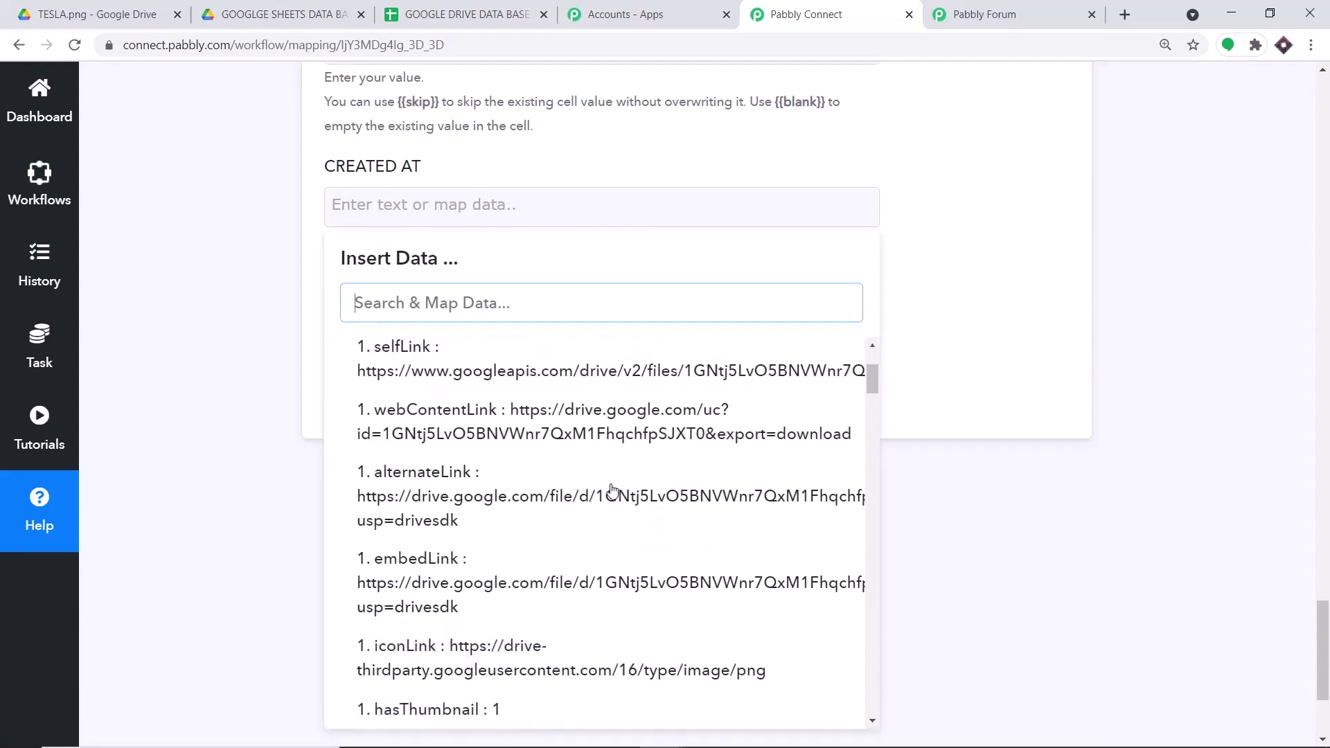
scroll(612, 490, "down", 7)
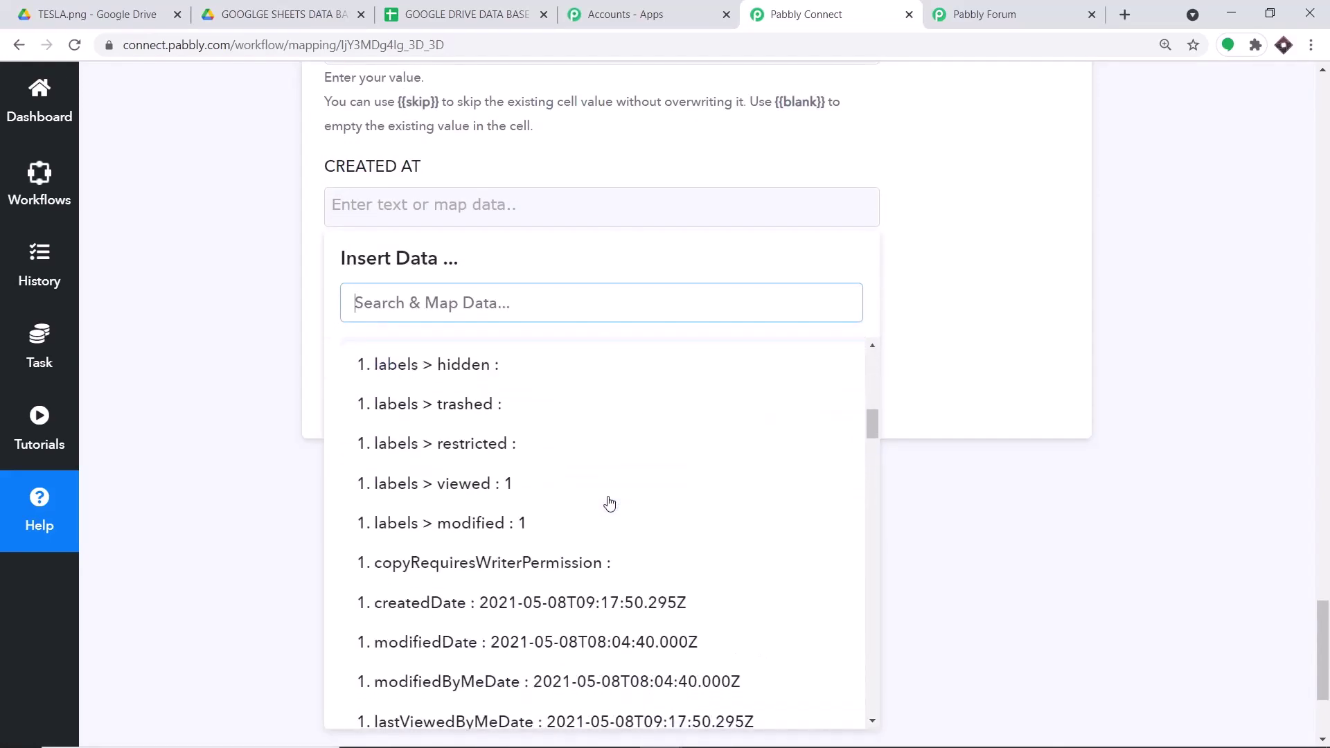
left_click(613, 516)
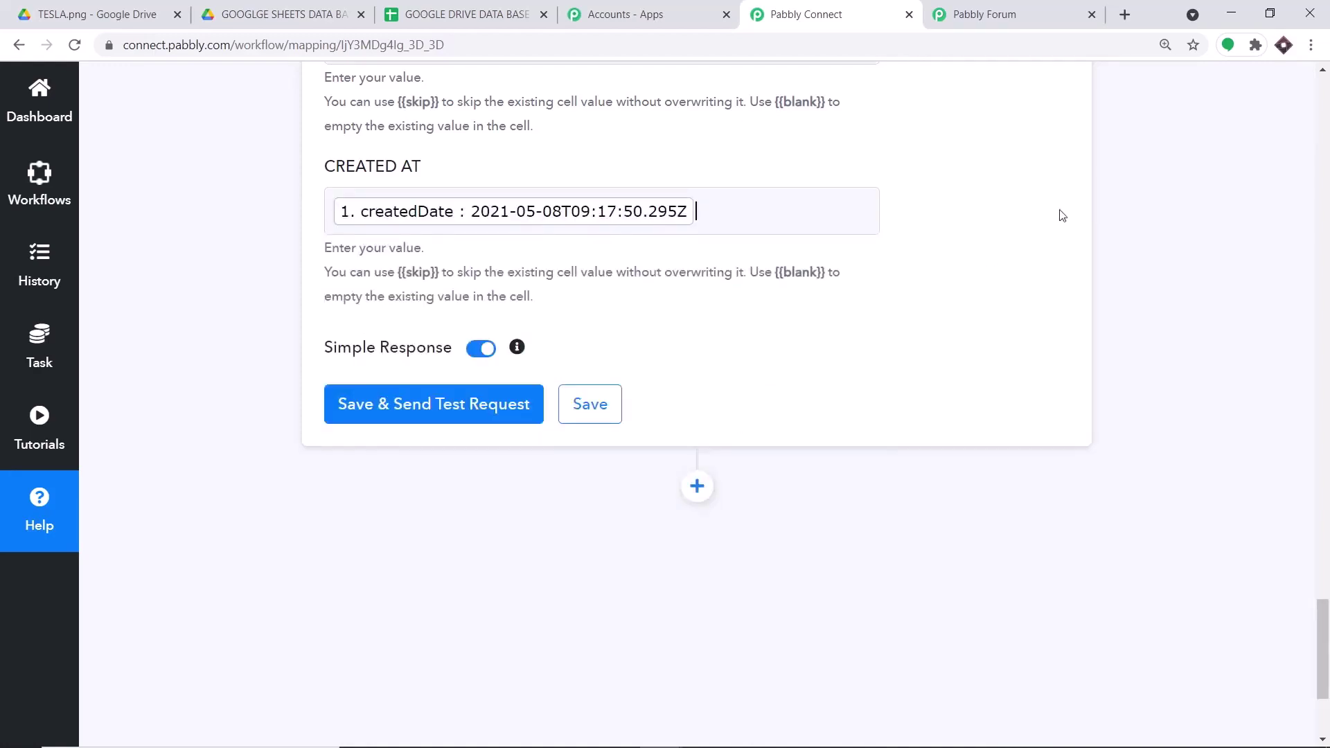
left_click(1050, 144)
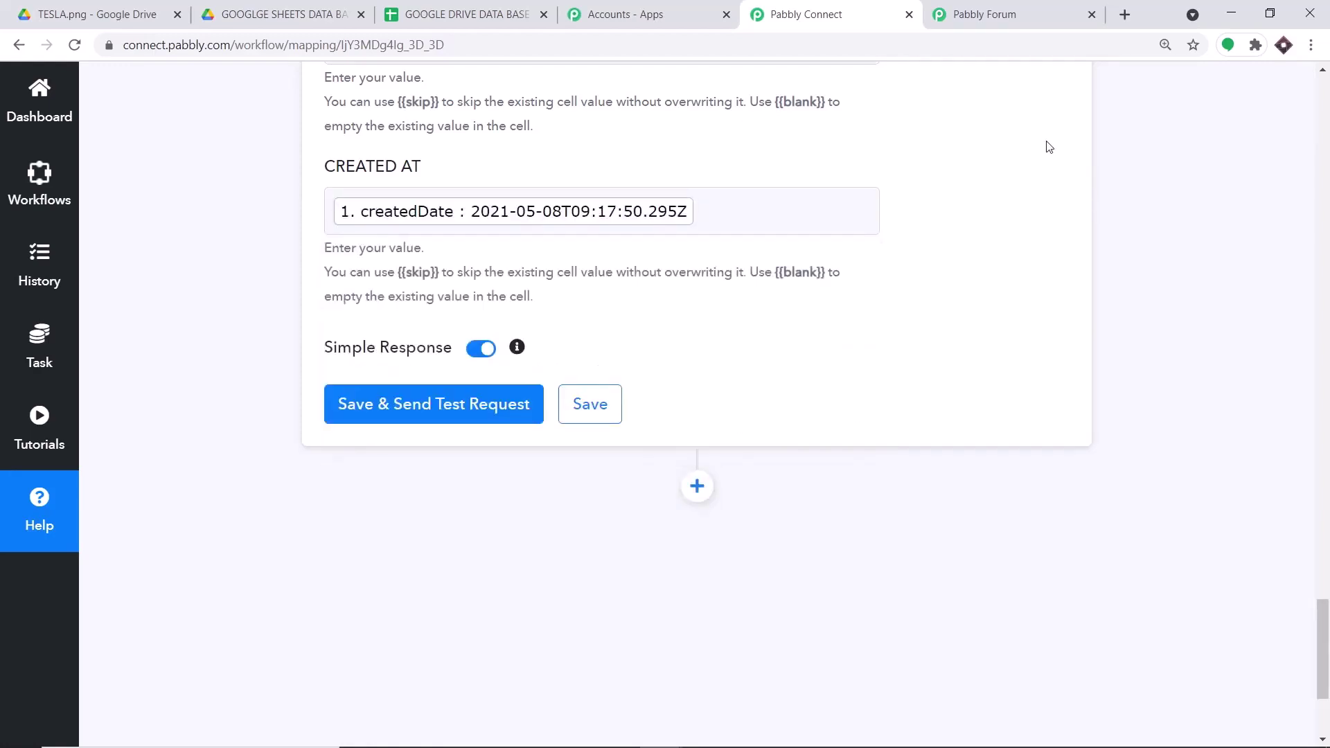
- Test the Add New Row step, writing one row to Sheet1!A2:C2, then view the spreadsheet
left_click(517, 401)
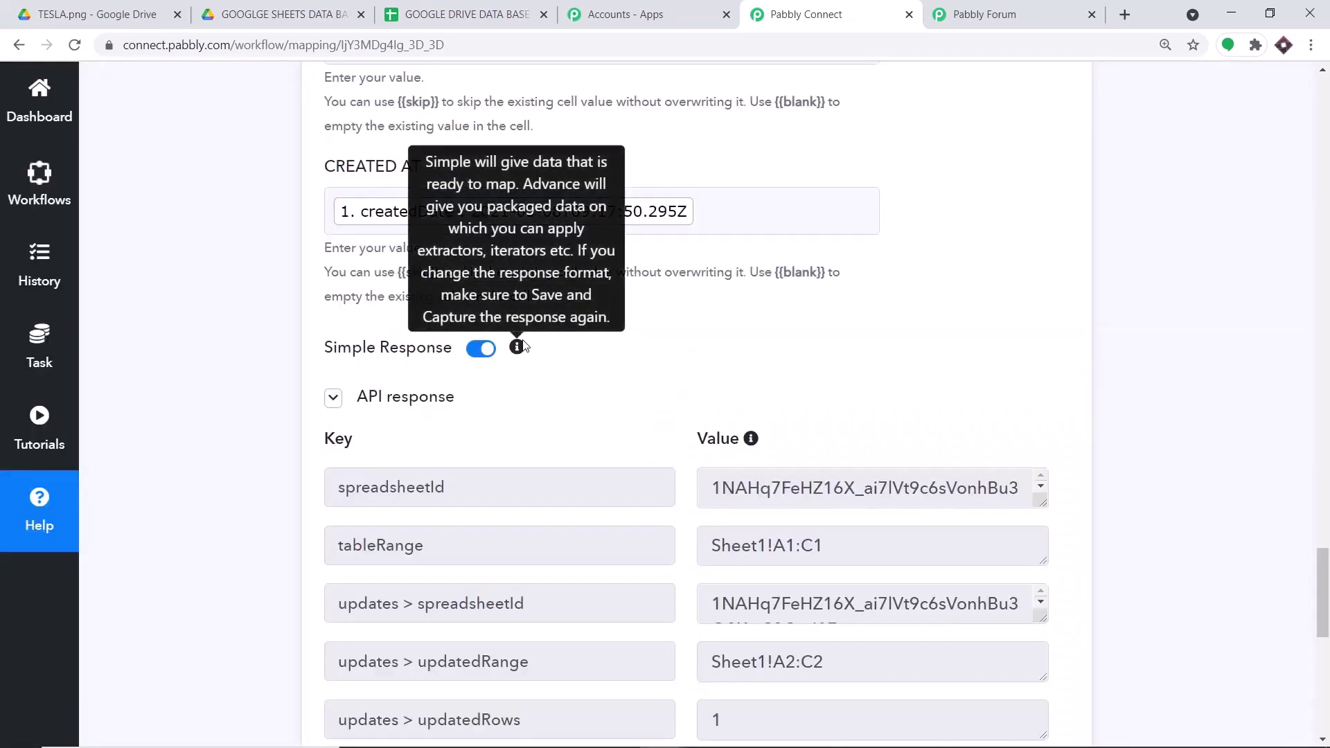
left_click(456, 9)
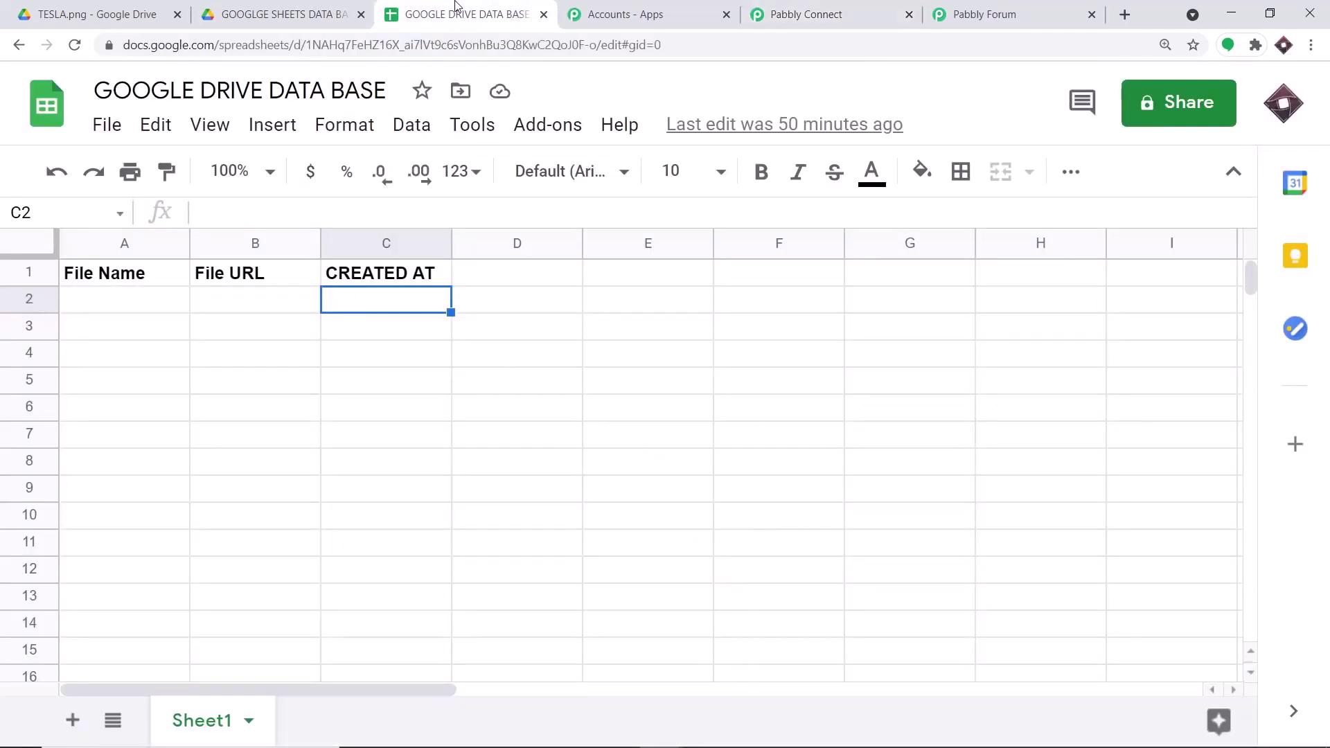
- Verify row 2 lists BUGATTI 1.png, its Drive link and creation date, then go back to Pabbly Connect
left_click(256, 381)
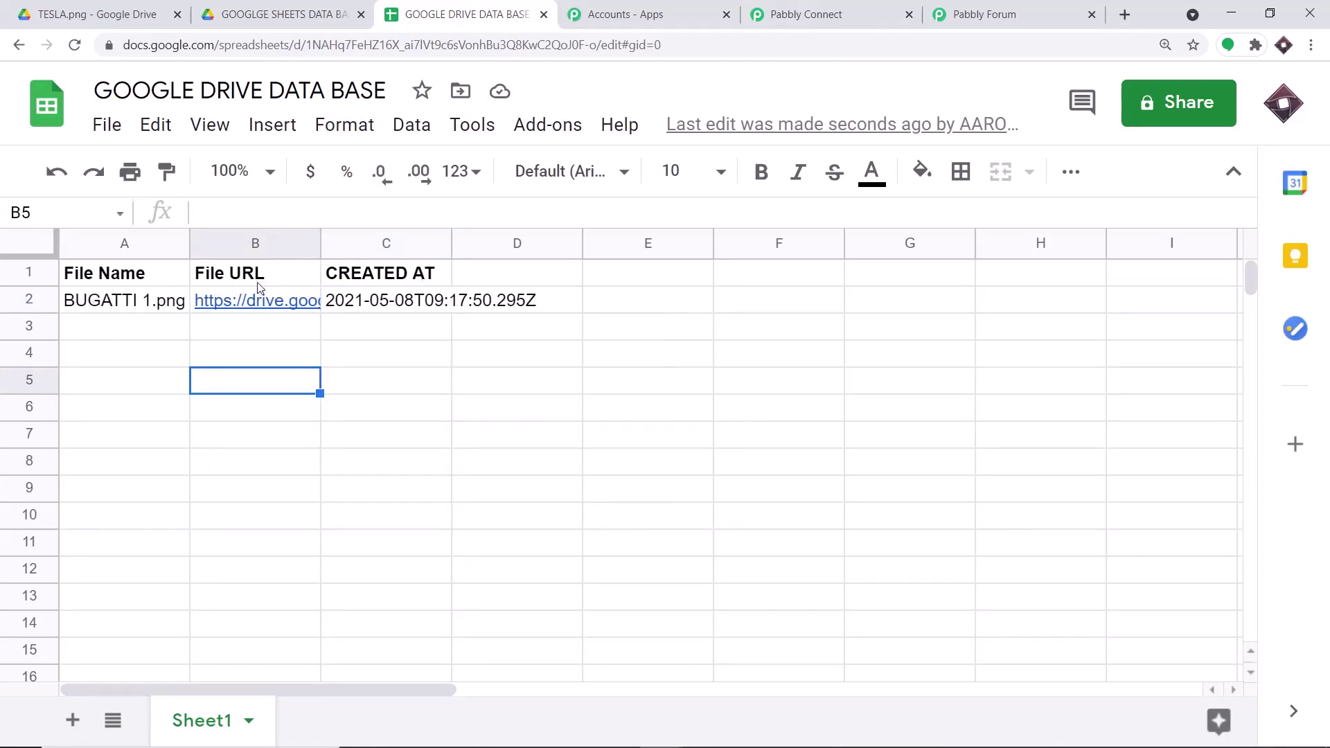
mouse_move(266, 303)
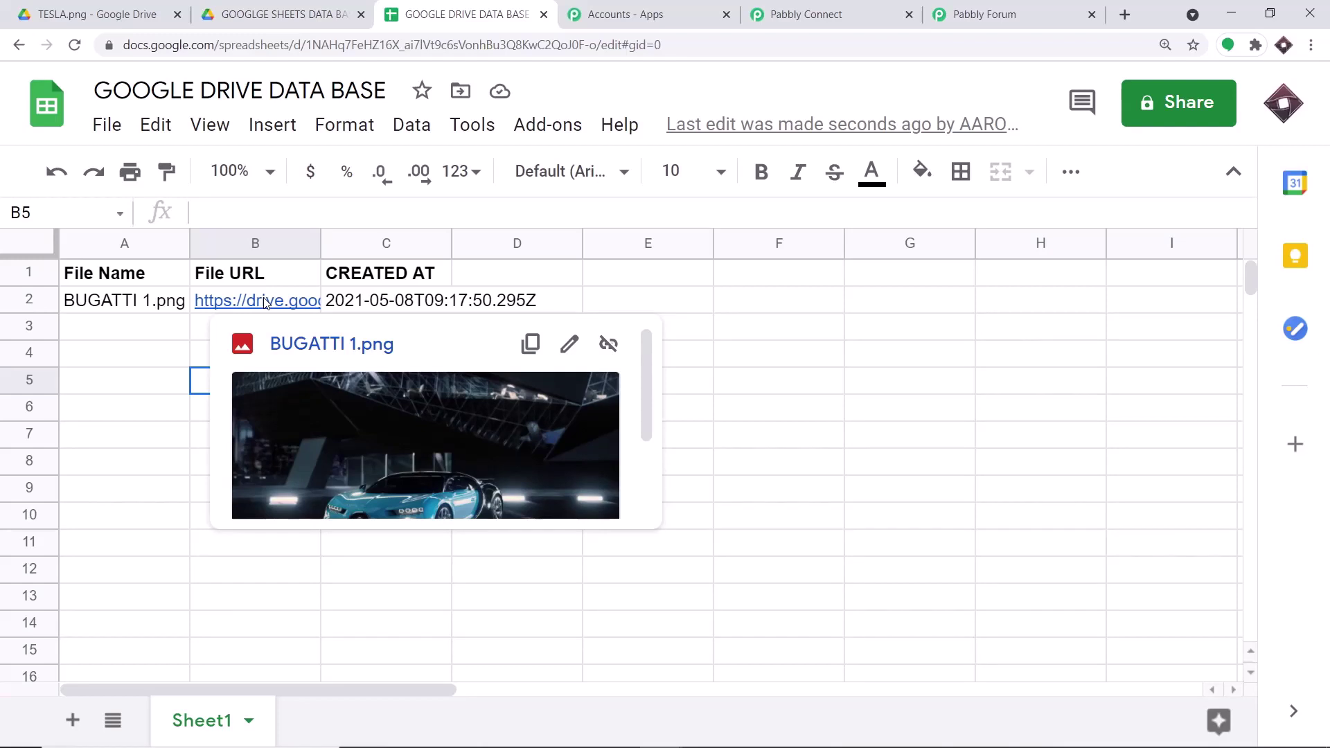
left_click(781, 14)
left_click(1327, 408)
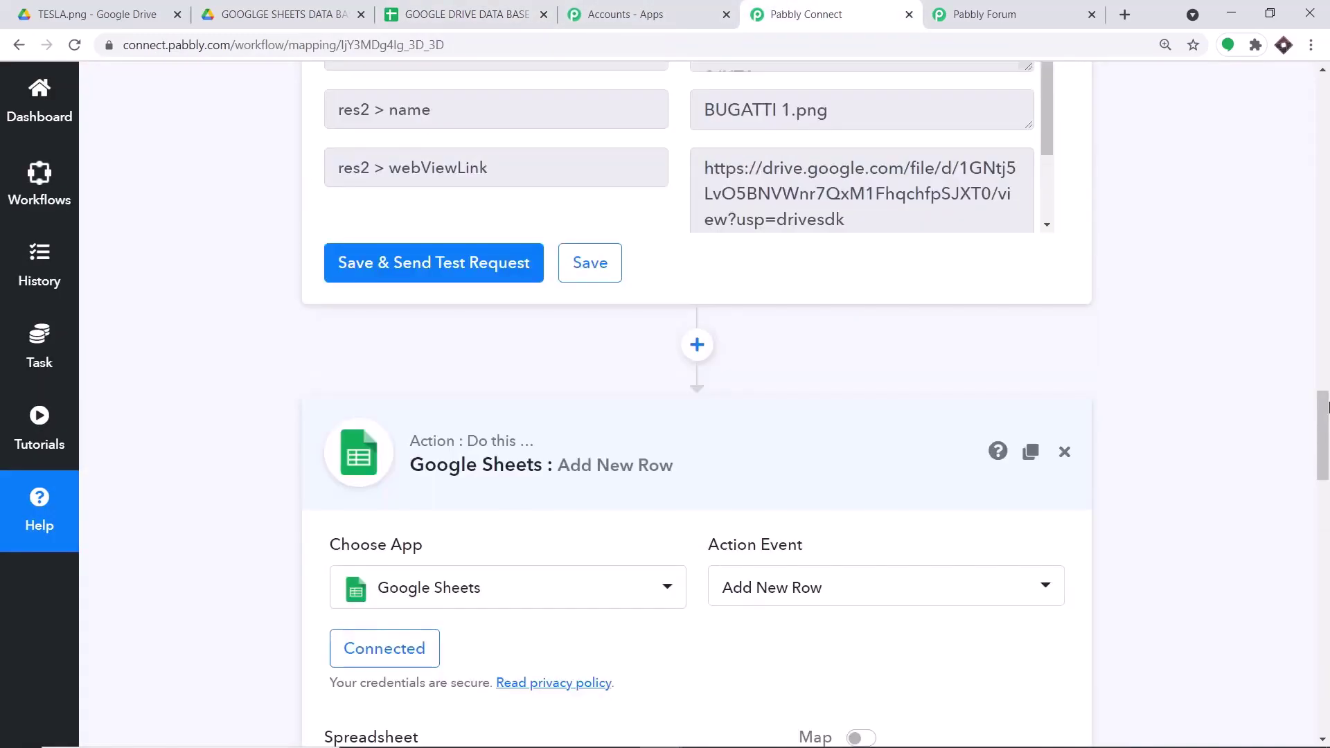
- Collapse the Add New Row, Share a File With Anyone and Drive trigger panels into summary cards
left_click(671, 455)
left_click(1323, 332)
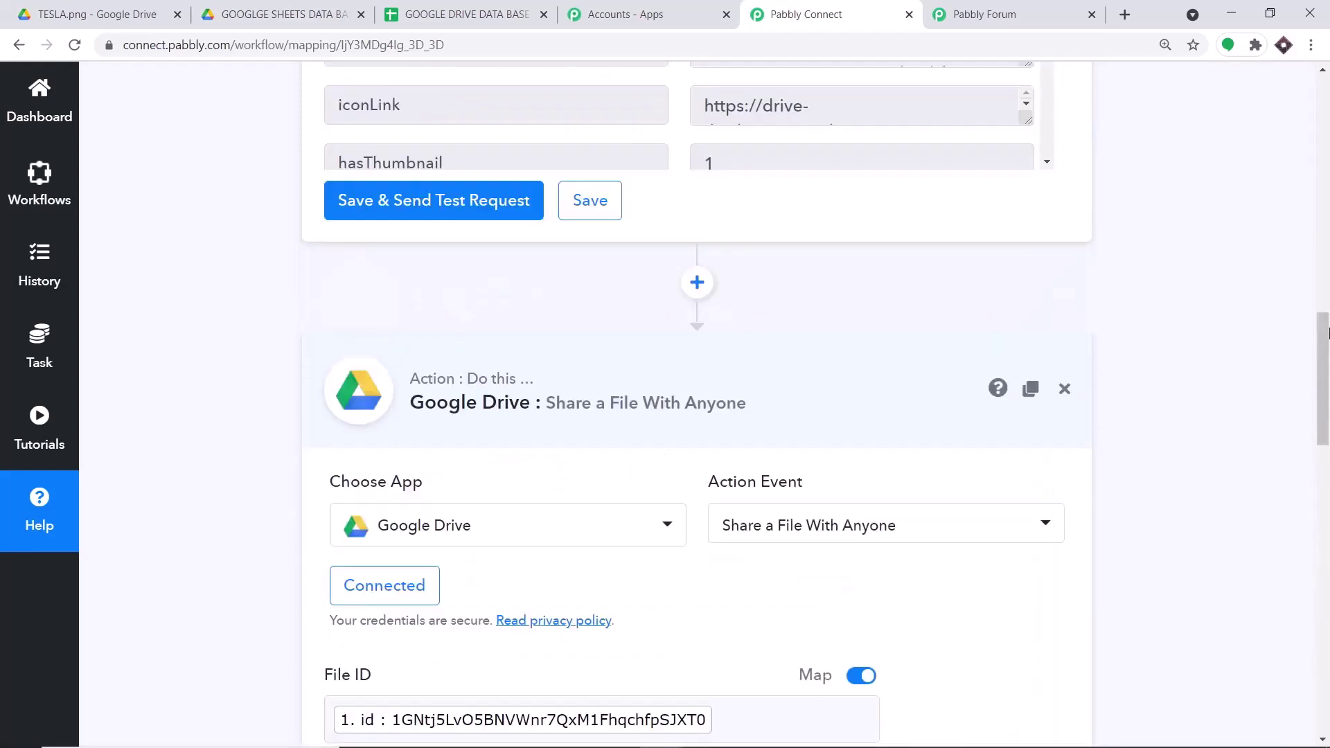
left_click(648, 414)
left_click(1327, 223)
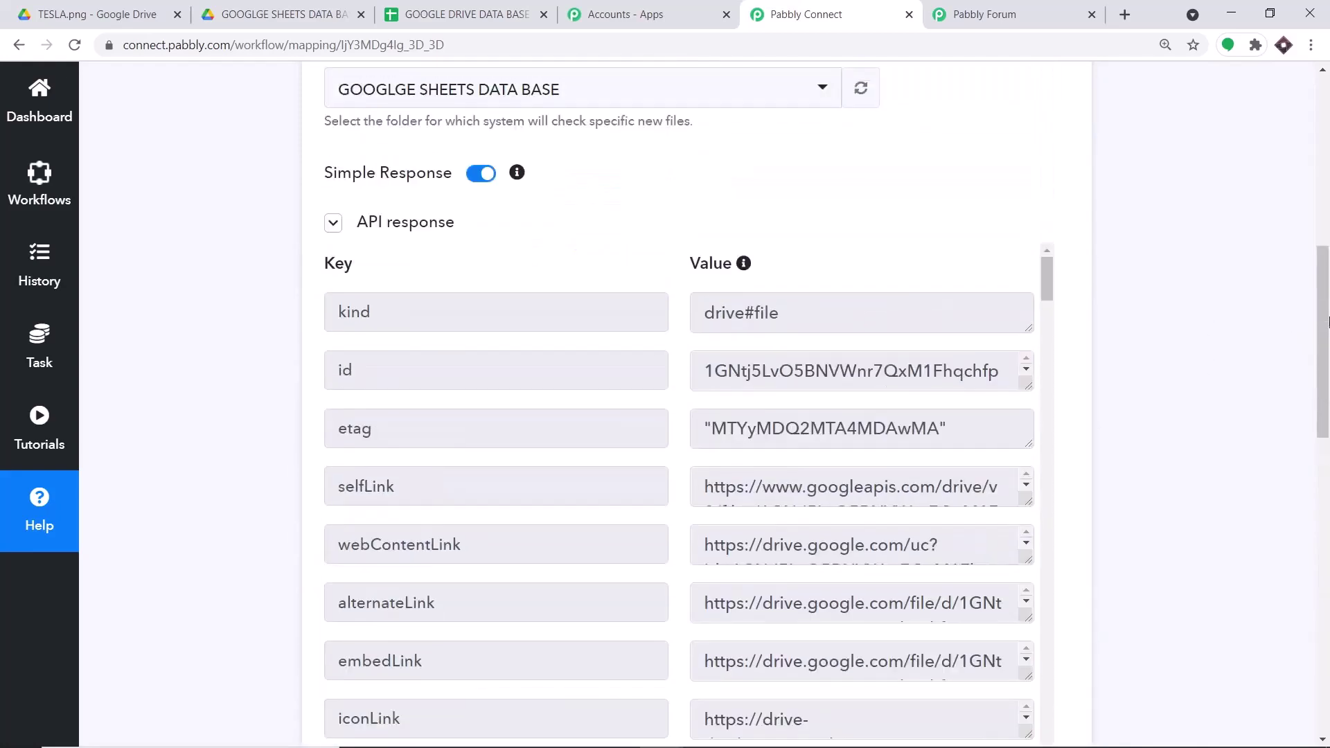
scroll(1327, 223, "up", 2)
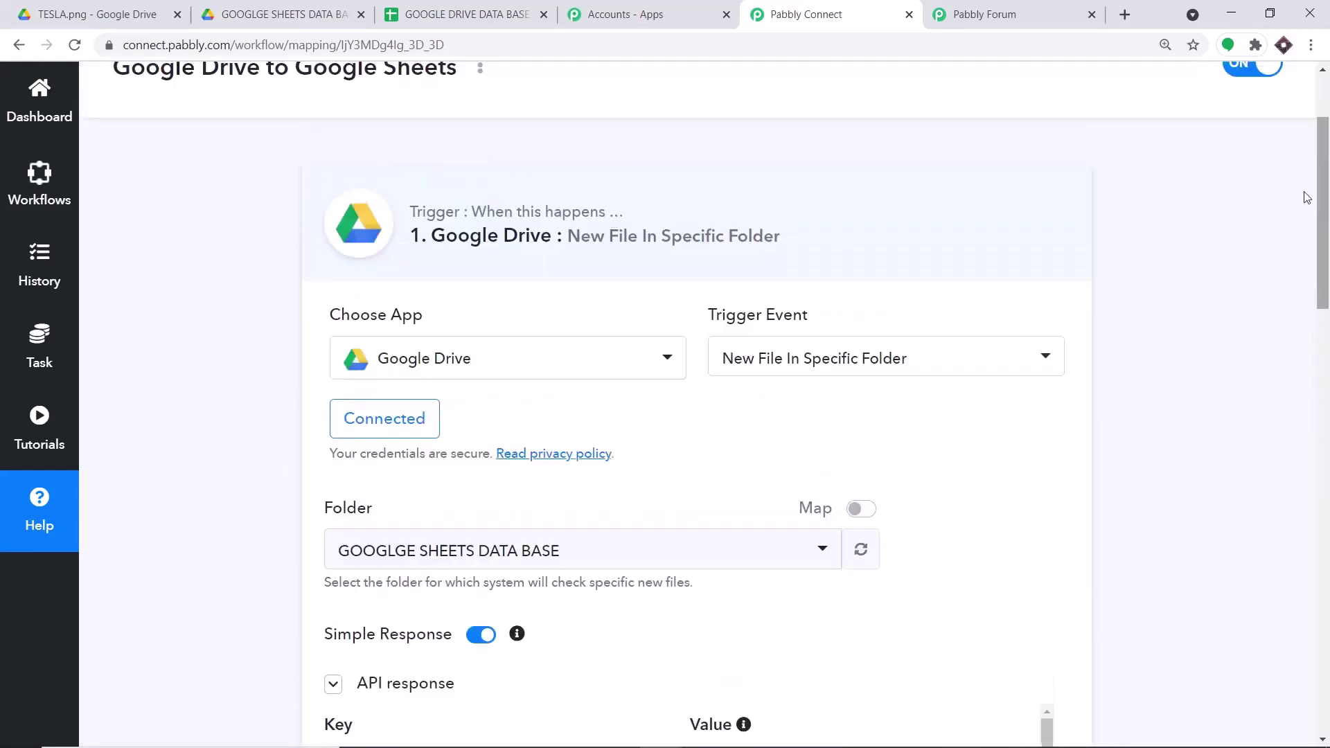
left_click(564, 259)
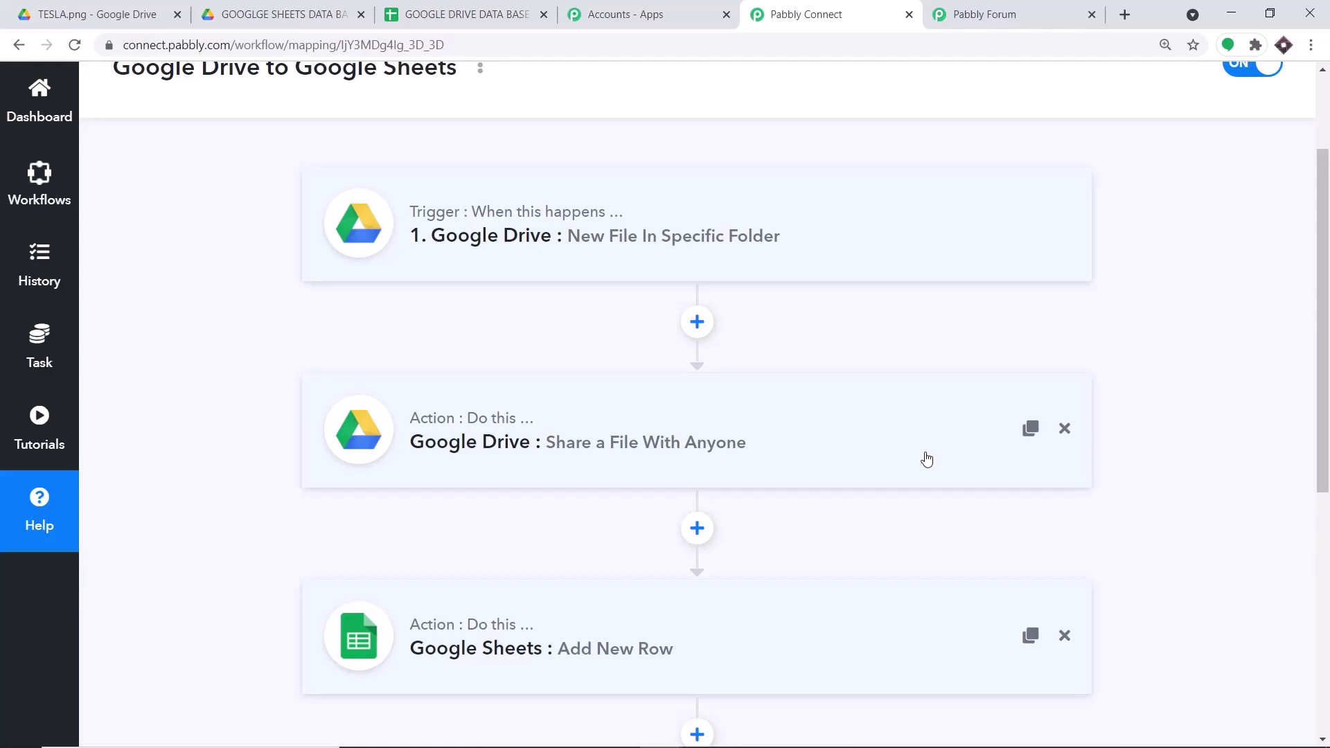
scroll(927, 459, "down", 1)
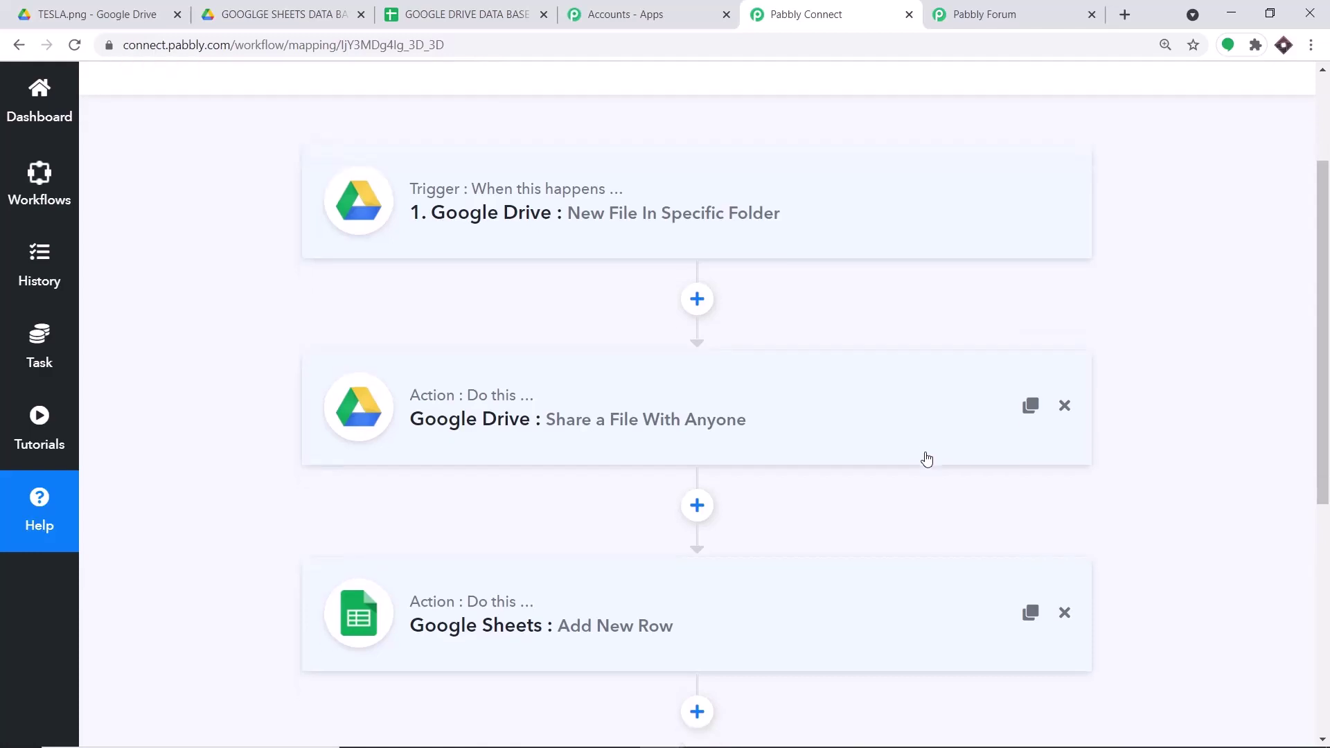